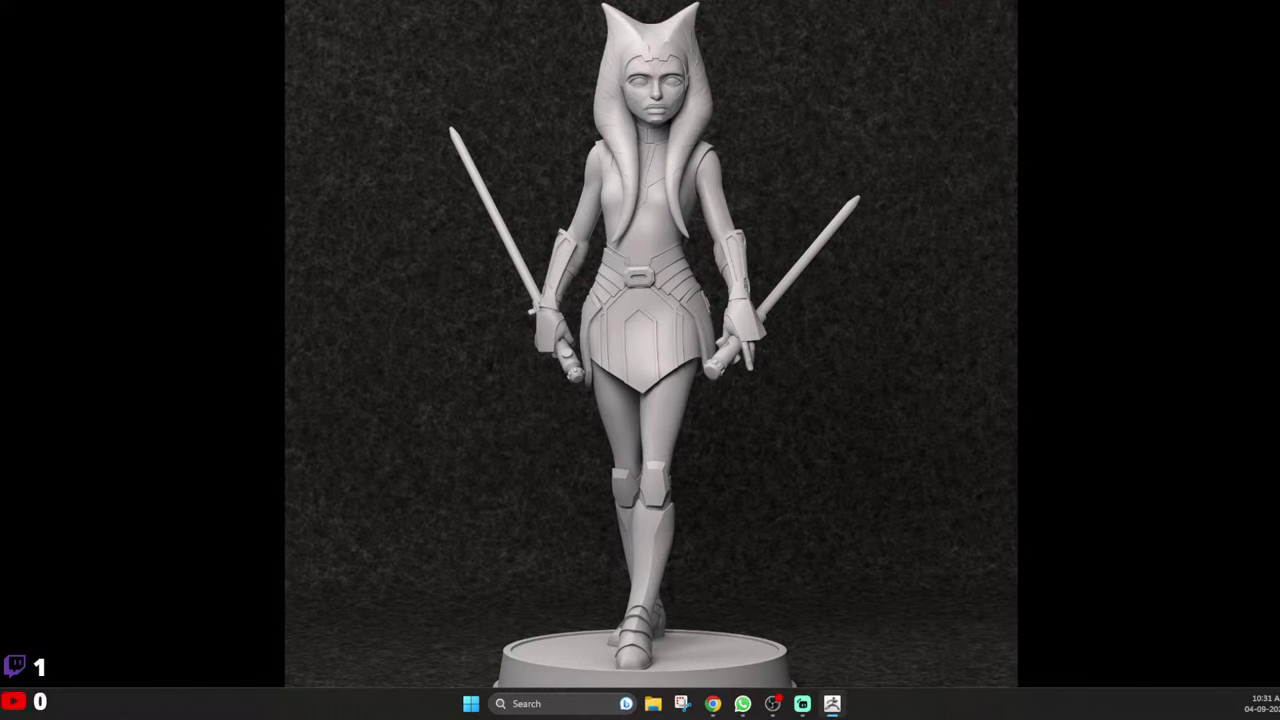
Switch to ZBrush, maximize its window and load the Karlach_03_change tool
{"action": "mouse_move", "coordinate": [532, 0]}
{"action": "left_mouse_down"}
{"action": "mouse_move", "coordinate": [534, 14]}
{"action": "mouse_move", "coordinate": [537, 1]}
{"action": "left_mouse_up"}
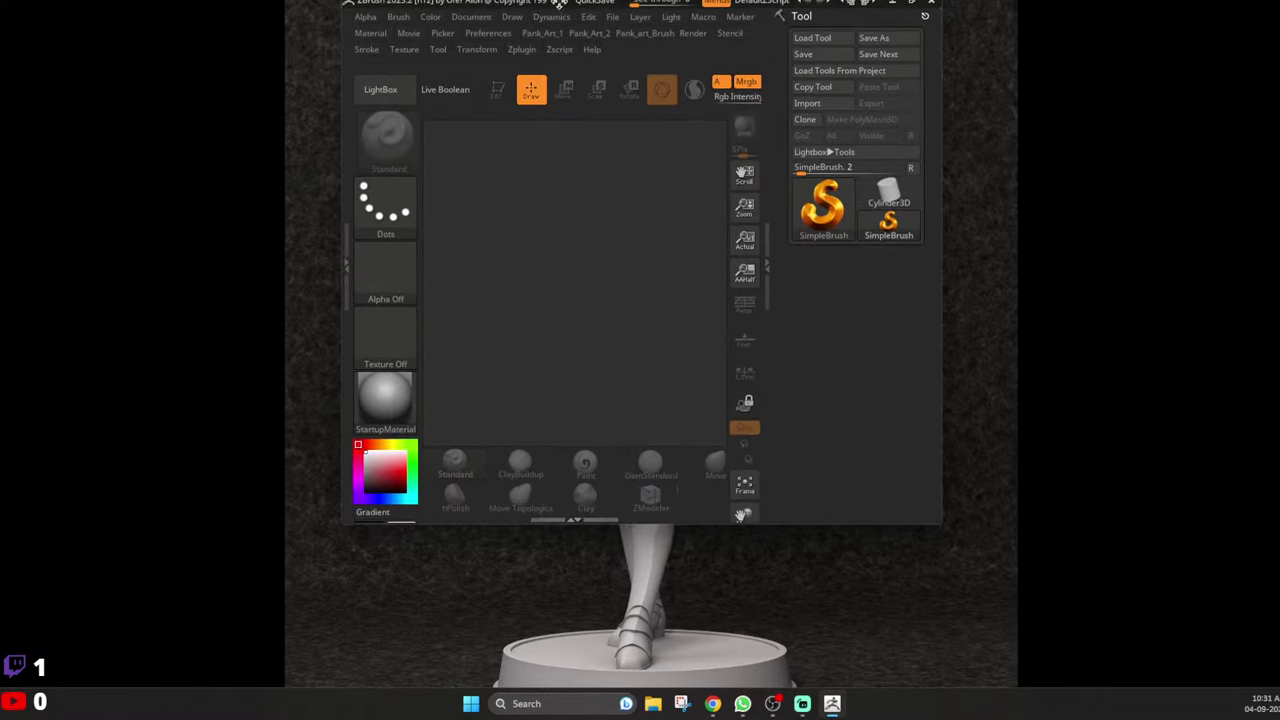
{"action": "left_click", "coordinate": [911, 3]}
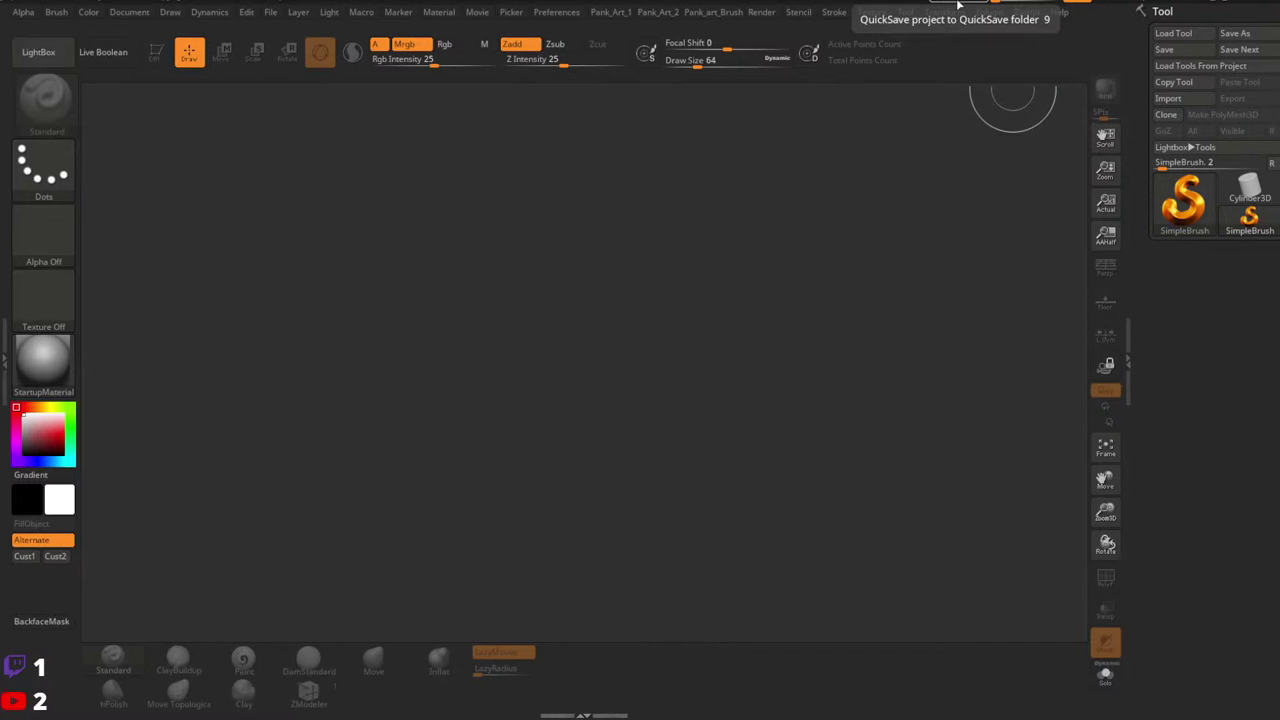
{"action": "left_click", "coordinate": [1175, 36]}
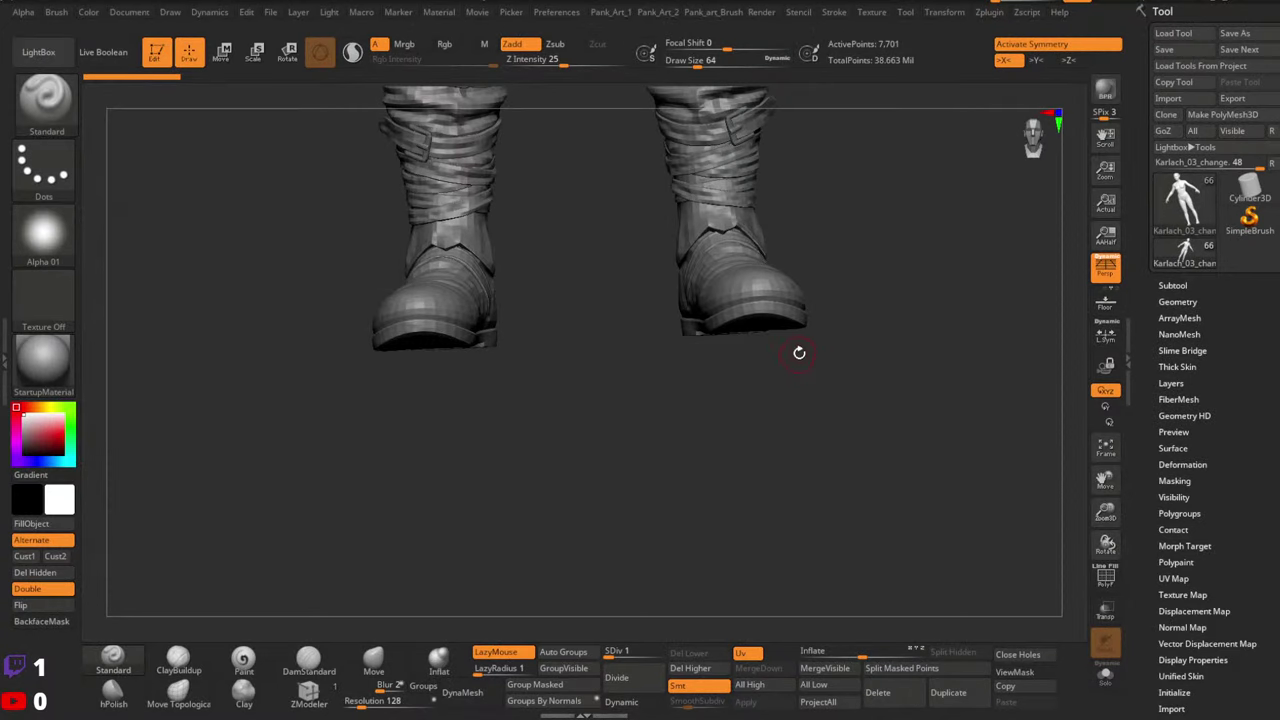
Turn off perspective and raise all subtools to their highest subdivision level
{"action": "left_click_drag", "start_coordinate": [800, 360], "coordinate": [776, 256]}
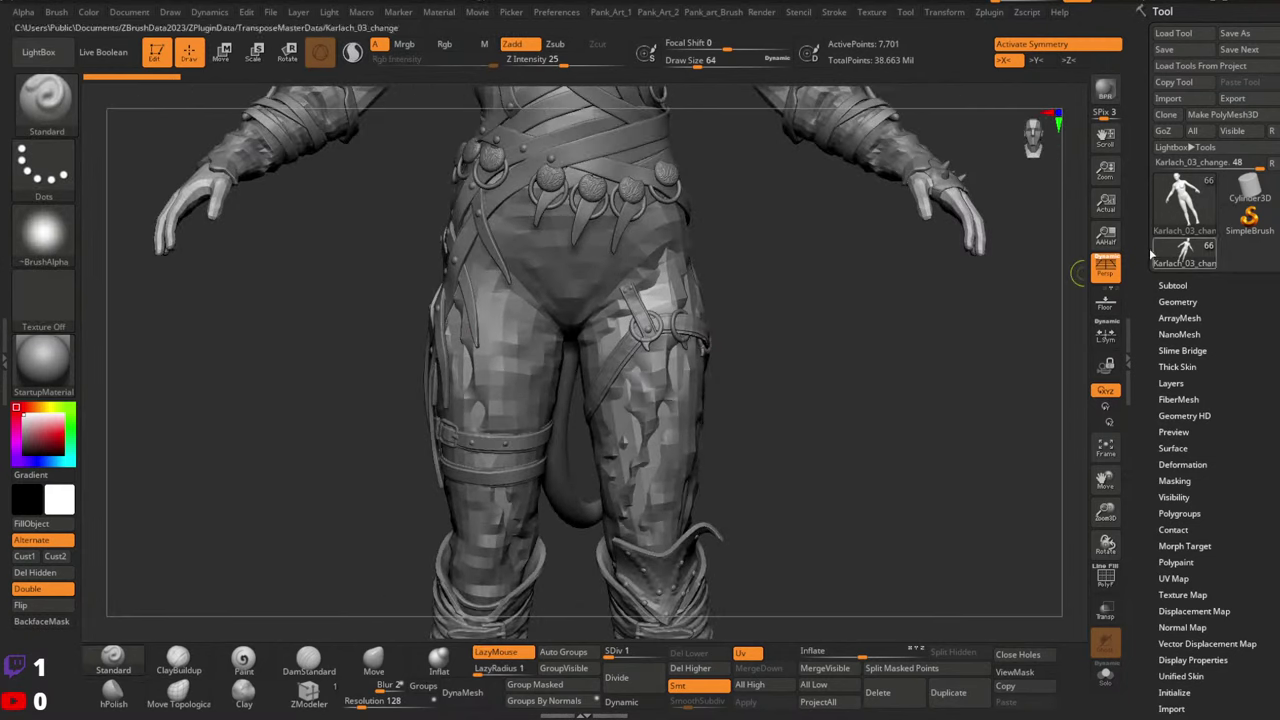
{"action": "left_click", "coordinate": [1100, 277]}
{"action": "right_click_drag", "start_coordinate": [729, 417], "coordinate": [603, 397], "text": "ctrl"}
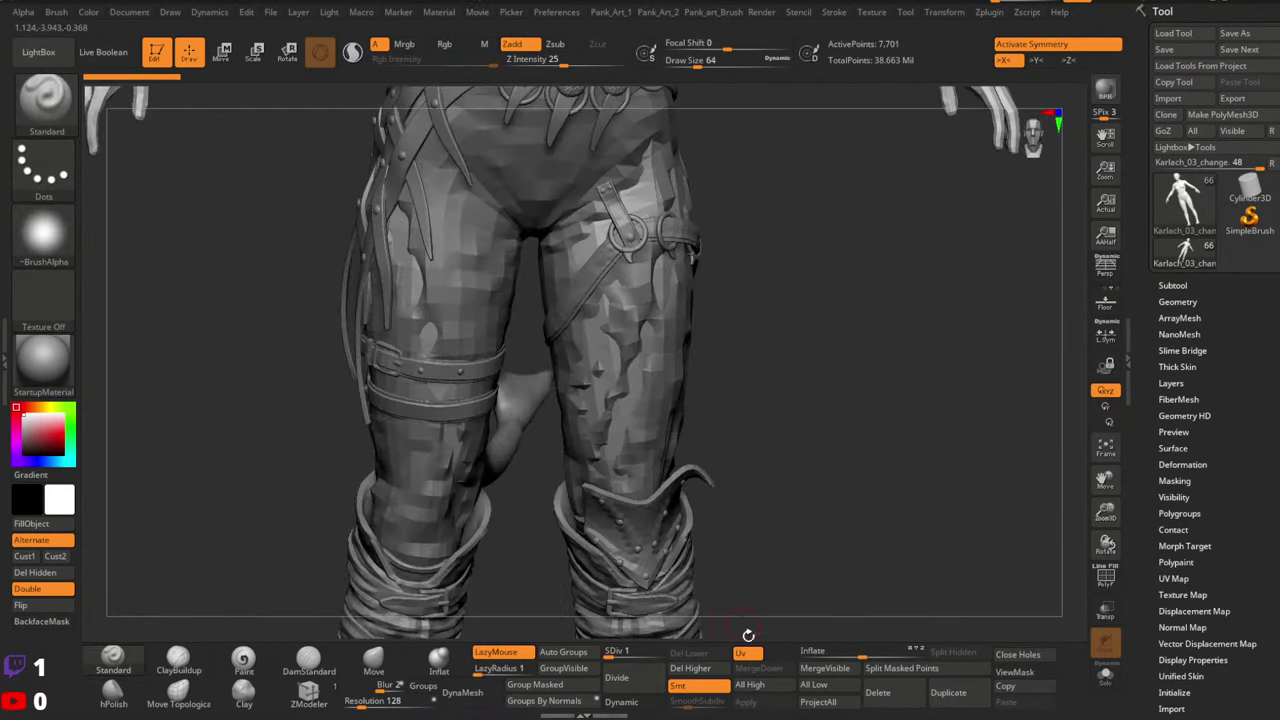
{"action": "left_click", "coordinate": [749, 684]}
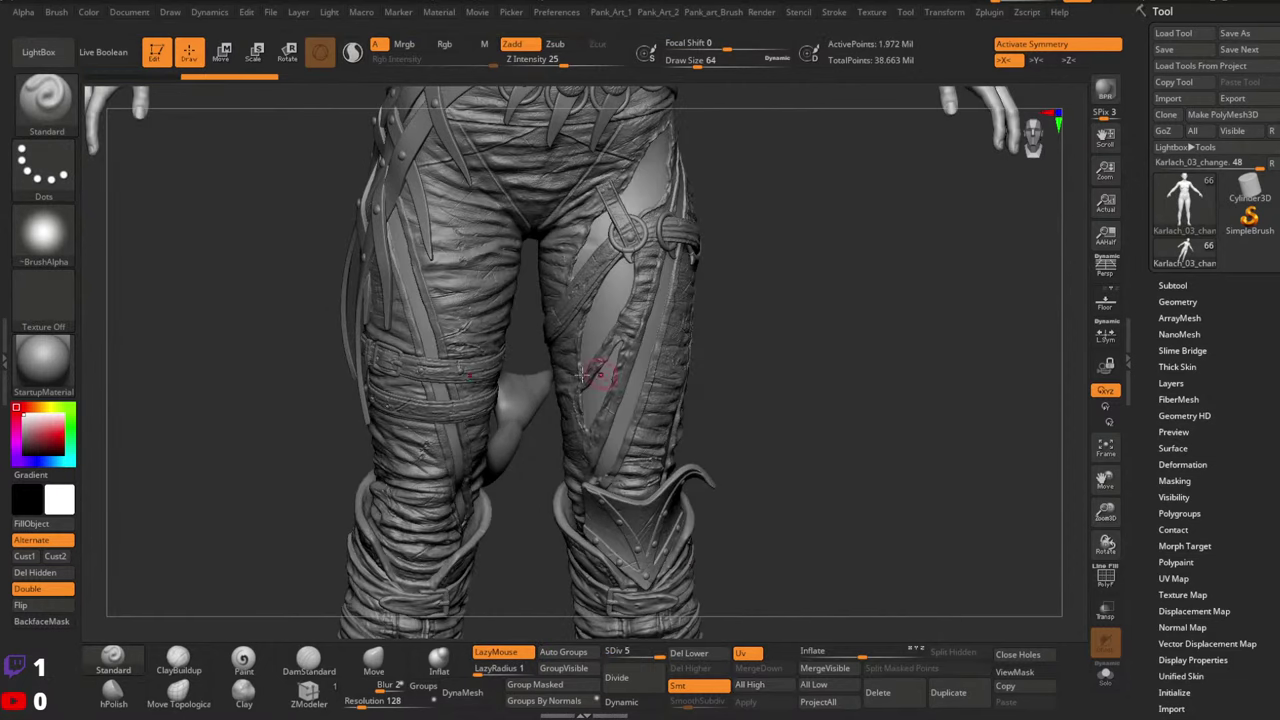
Examine the trousers' folds and leg straps from the front, side and back, and select the trousers subtool
{"action": "mouse_move", "coordinate": [567, 364]}
{"action": "right_mouse_down"}
{"action": "mouse_move", "coordinate": [546, 354]}
{"action": "mouse_move", "coordinate": [565, 362]}
{"action": "right_mouse_up"}
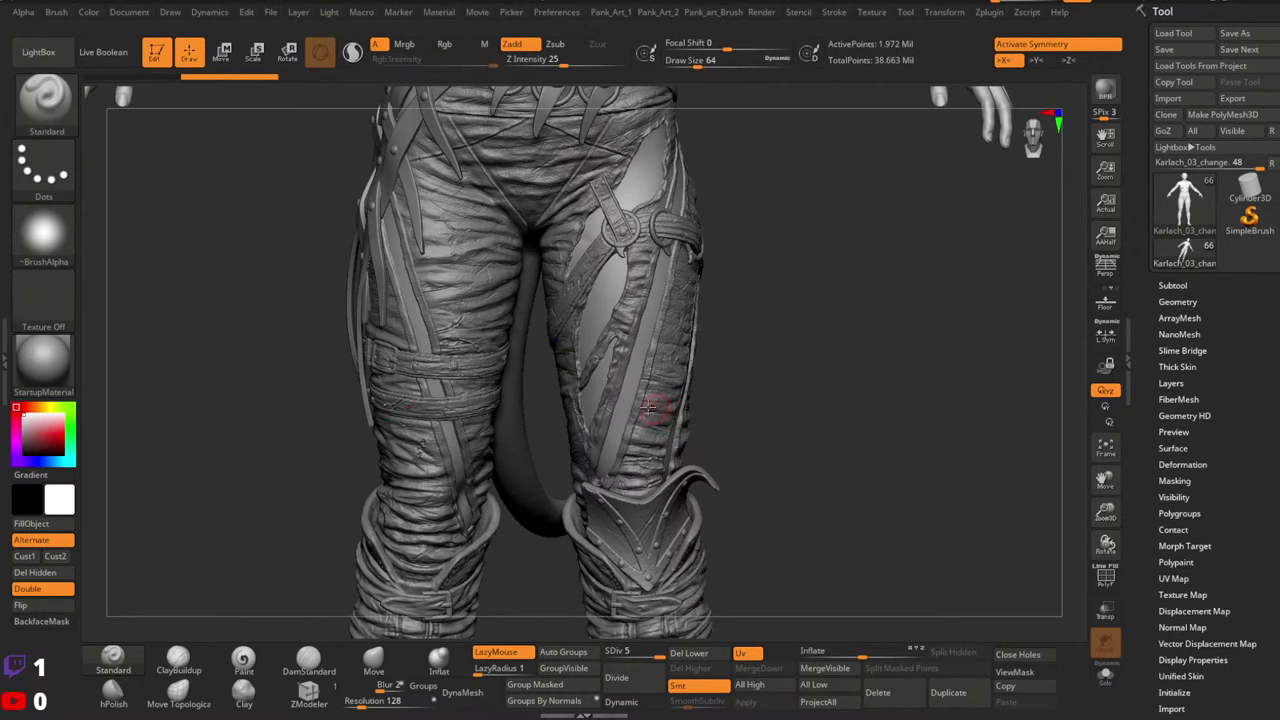
{"action": "right_click_drag", "start_coordinate": [630, 400], "coordinate": [598, 396]}
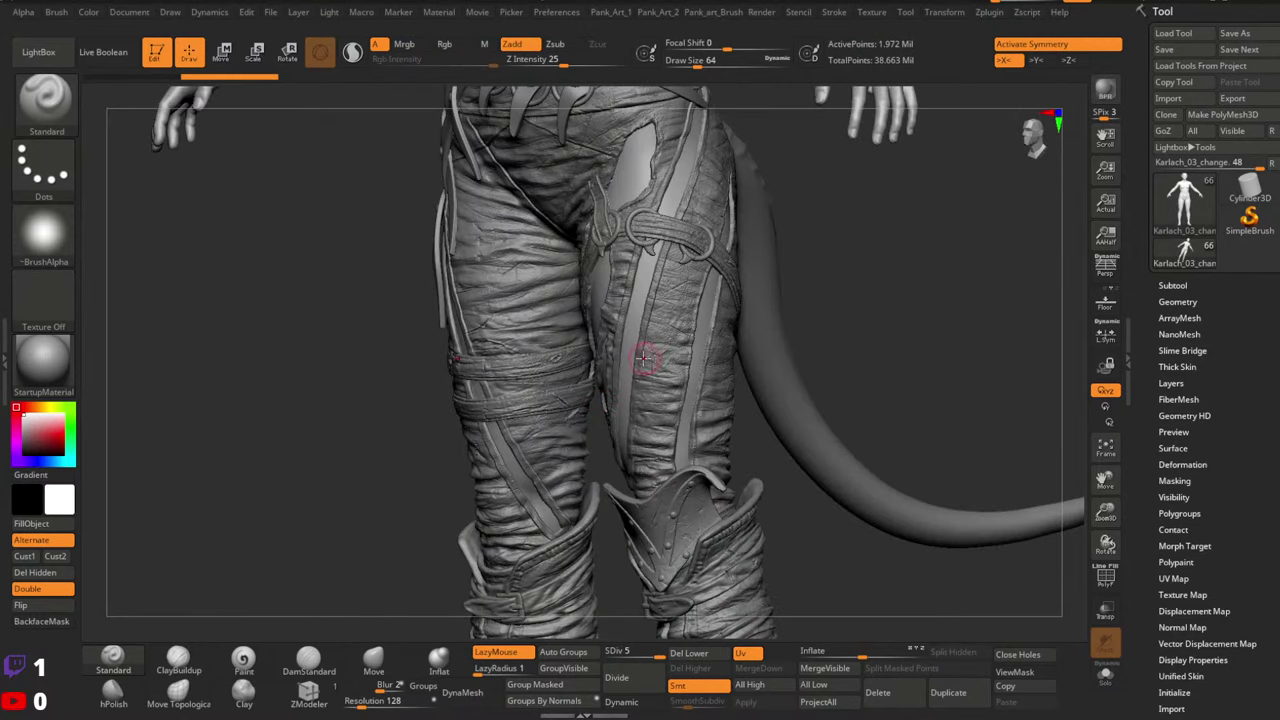
{"action": "right_click_drag", "start_coordinate": [650, 362], "coordinate": [663, 366]}
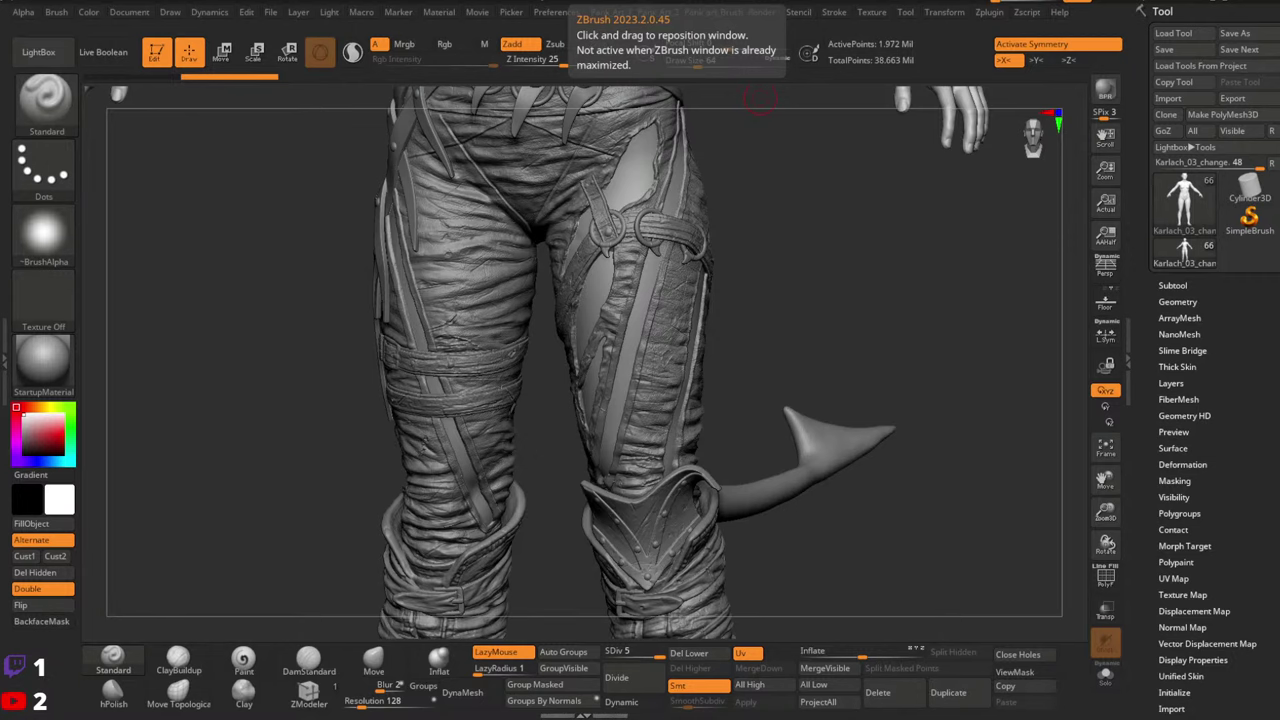
{"action": "mouse_move", "coordinate": [676, 338]}
{"action": "right_mouse_down"}
{"action": "mouse_move", "coordinate": [468, 386]}
{"action": "mouse_move", "coordinate": [270, 365]}
{"action": "mouse_move", "coordinate": [700, 352]}
{"action": "mouse_move", "coordinate": [743, 366]}
{"action": "mouse_move", "coordinate": [745, 397]}
{"action": "mouse_move", "coordinate": [684, 389]}
{"action": "right_mouse_up"}
{"action": "left_click", "coordinate": [731, 403], "text": "alt"}
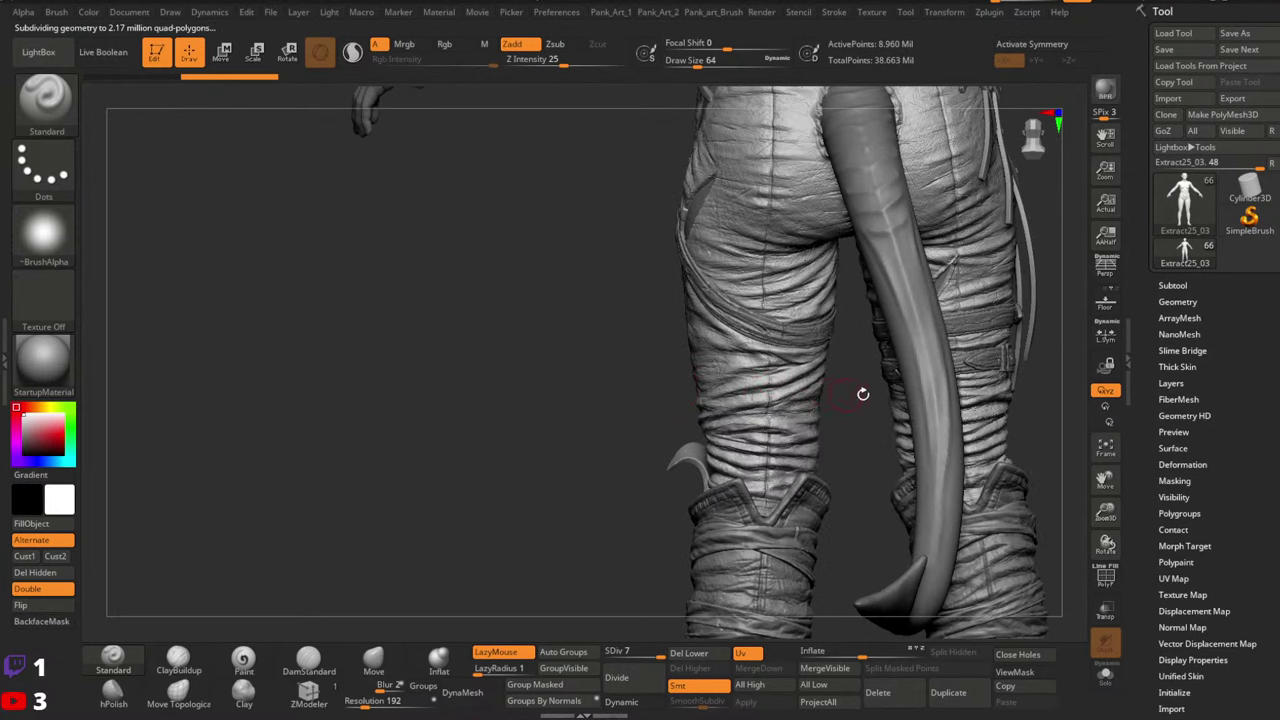
{"action": "mouse_move", "coordinate": [760, 396]}
{"action": "right_mouse_down"}
{"action": "mouse_move", "coordinate": [832, 384]}
{"action": "mouse_move", "coordinate": [760, 366]}
{"action": "mouse_move", "coordinate": [674, 369]}
{"action": "mouse_move", "coordinate": [765, 352]}
{"action": "mouse_move", "coordinate": [713, 375]}
{"action": "right_mouse_up"}
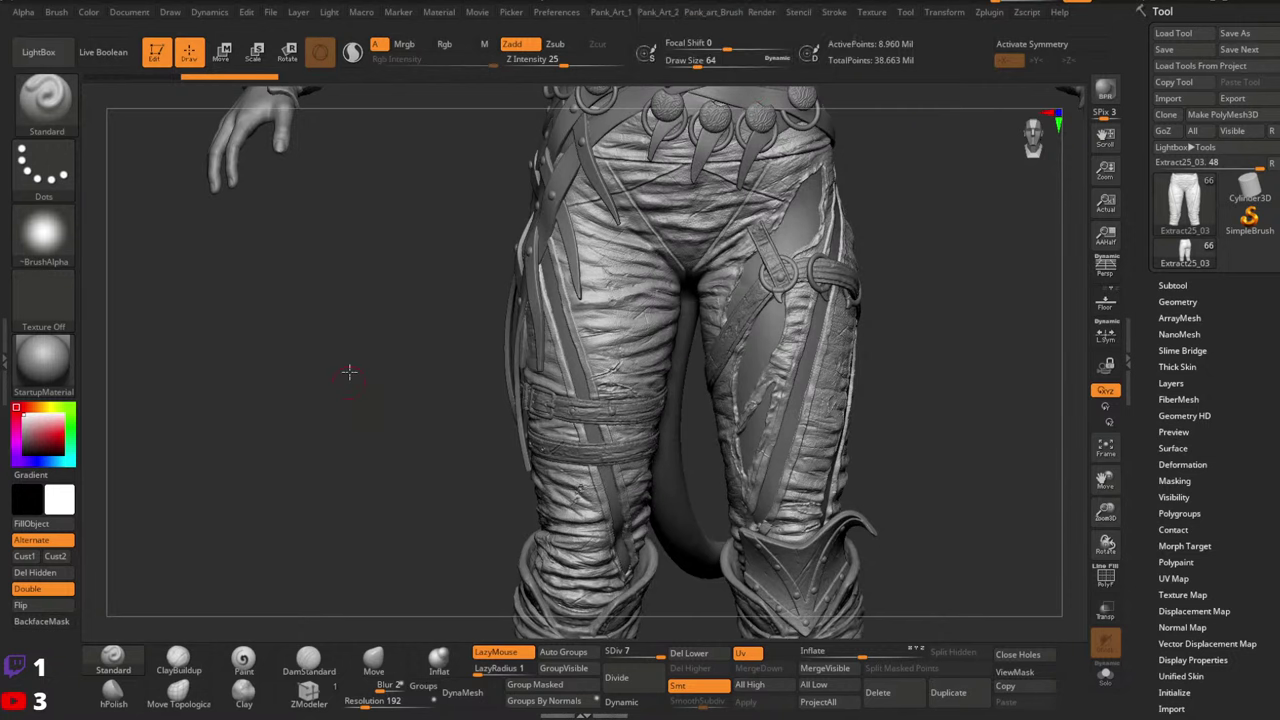
Lower all subtools to subdivision level 1 and load the shoelaces-brush into the brush palette
{"action": "left_click_drag", "start_coordinate": [350, 372], "coordinate": [353, 358]}
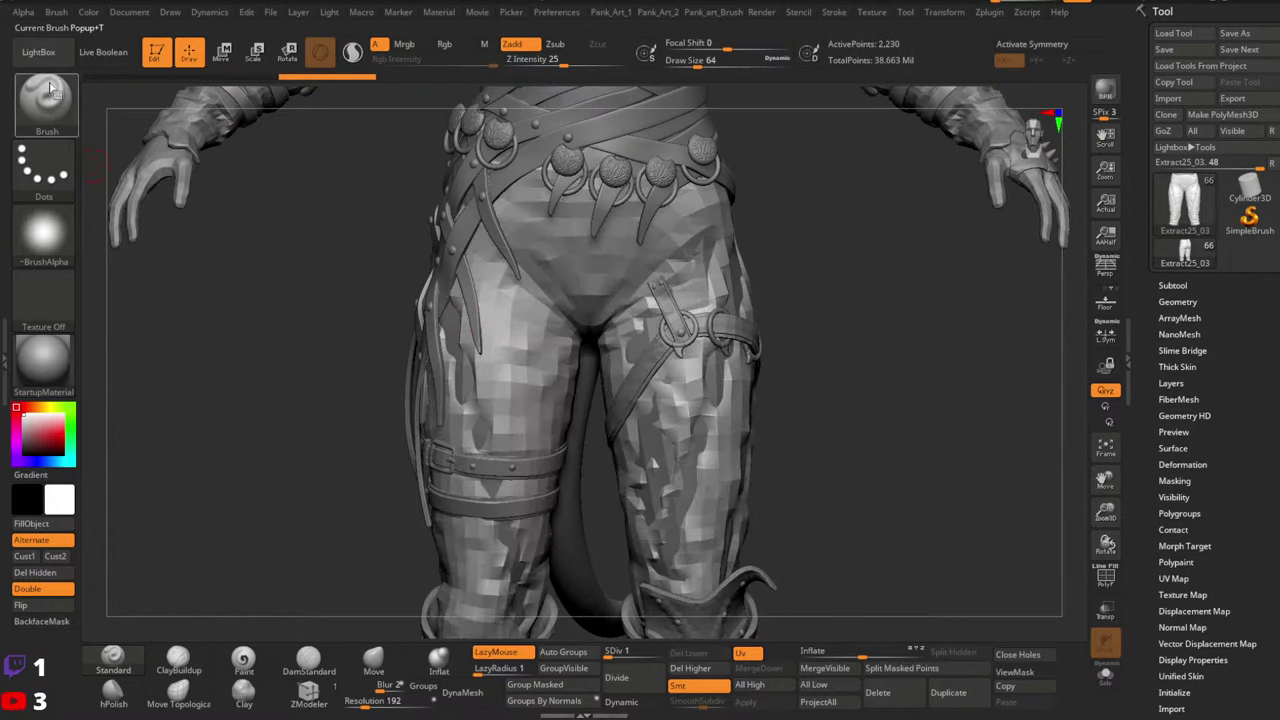
{"action": "left_click", "coordinate": [43, 97]}
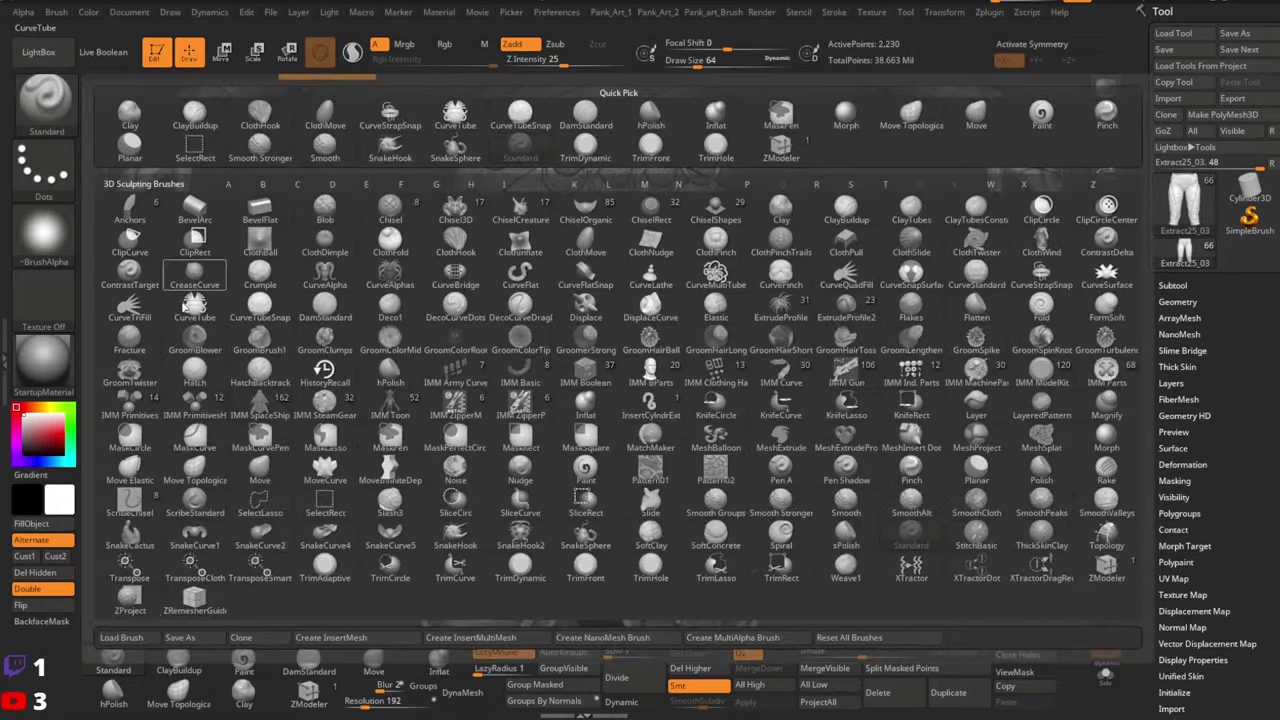
{"action": "left_click", "coordinate": [127, 642]}
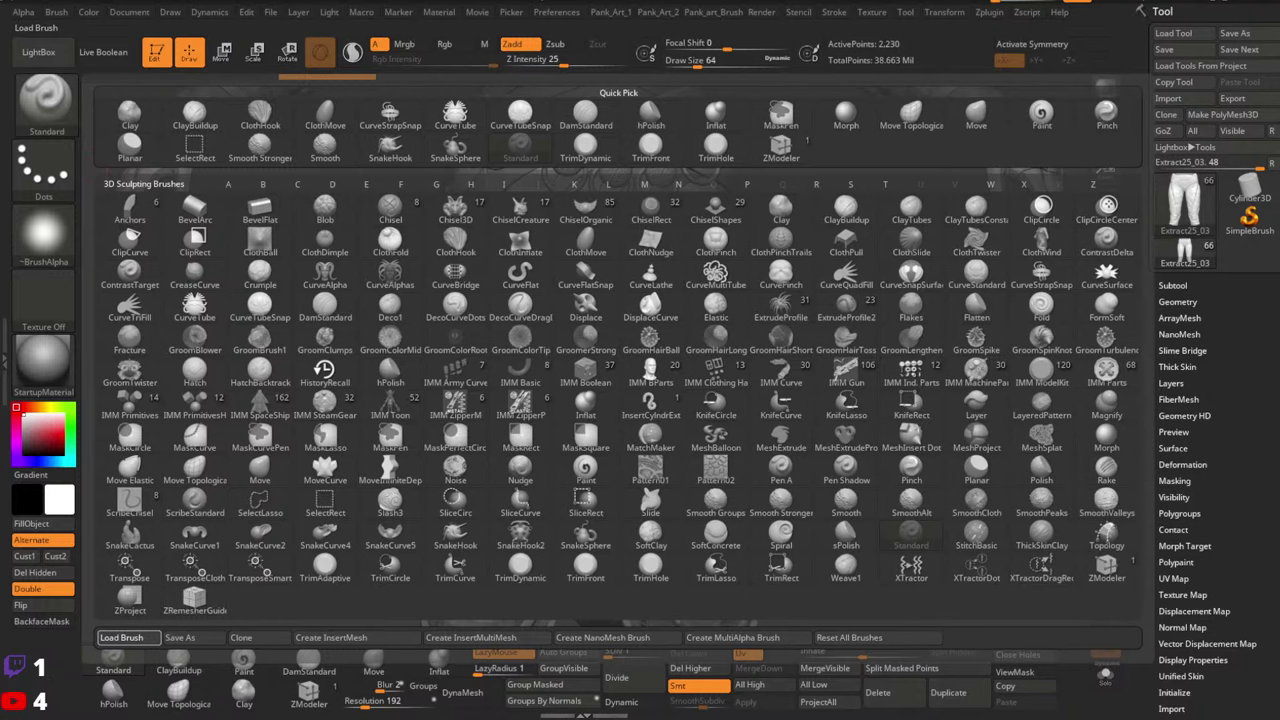
{"action": "left_click", "coordinate": [462, 112]}
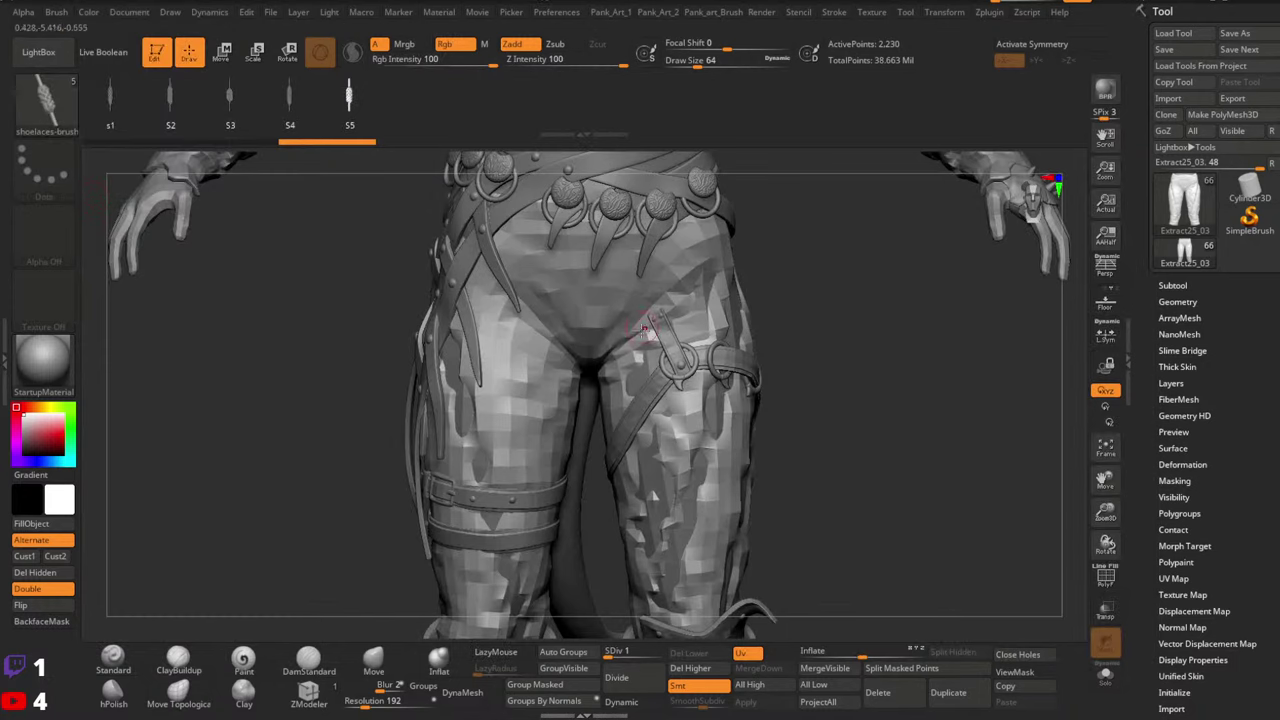
Select the engraved belt medallions subtool, choose the shoelaces-brush and reduce its draw size to about 10.5
{"action": "left_click_drag", "start_coordinate": [900, 335], "coordinate": [890, 490], "text": "alt"}
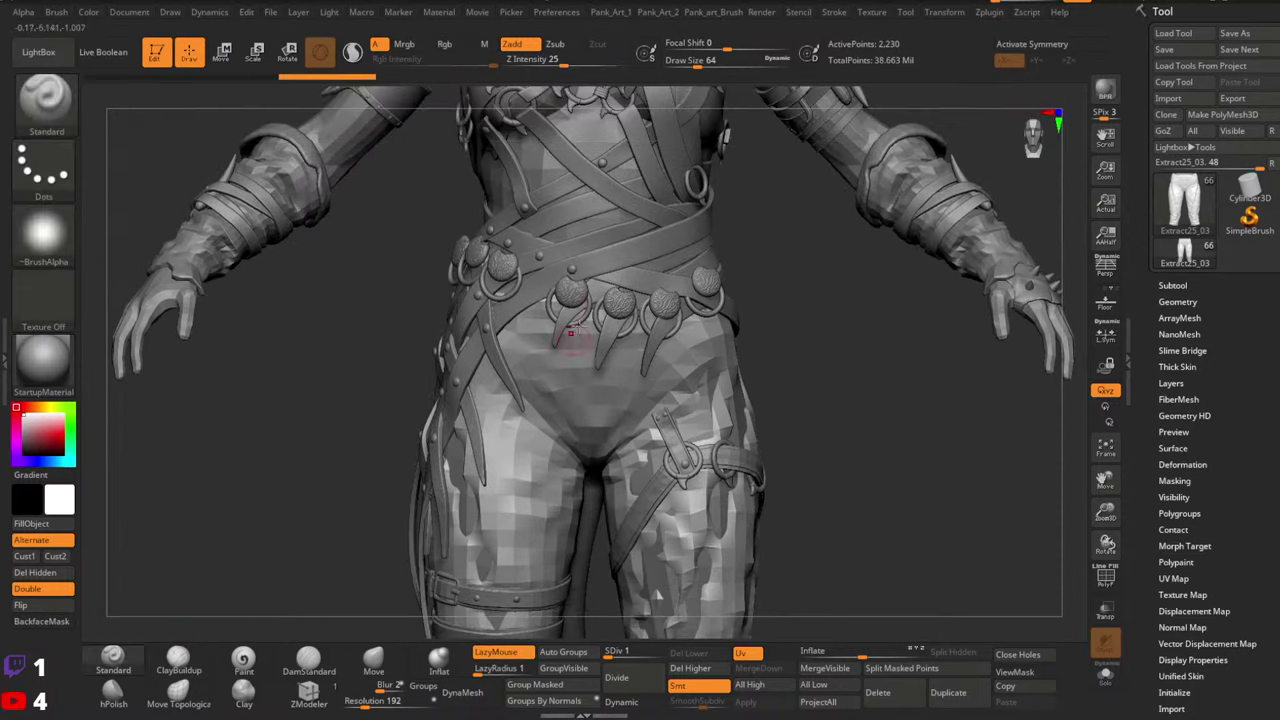
{"action": "left_click", "coordinate": [493, 261], "text": "alt"}
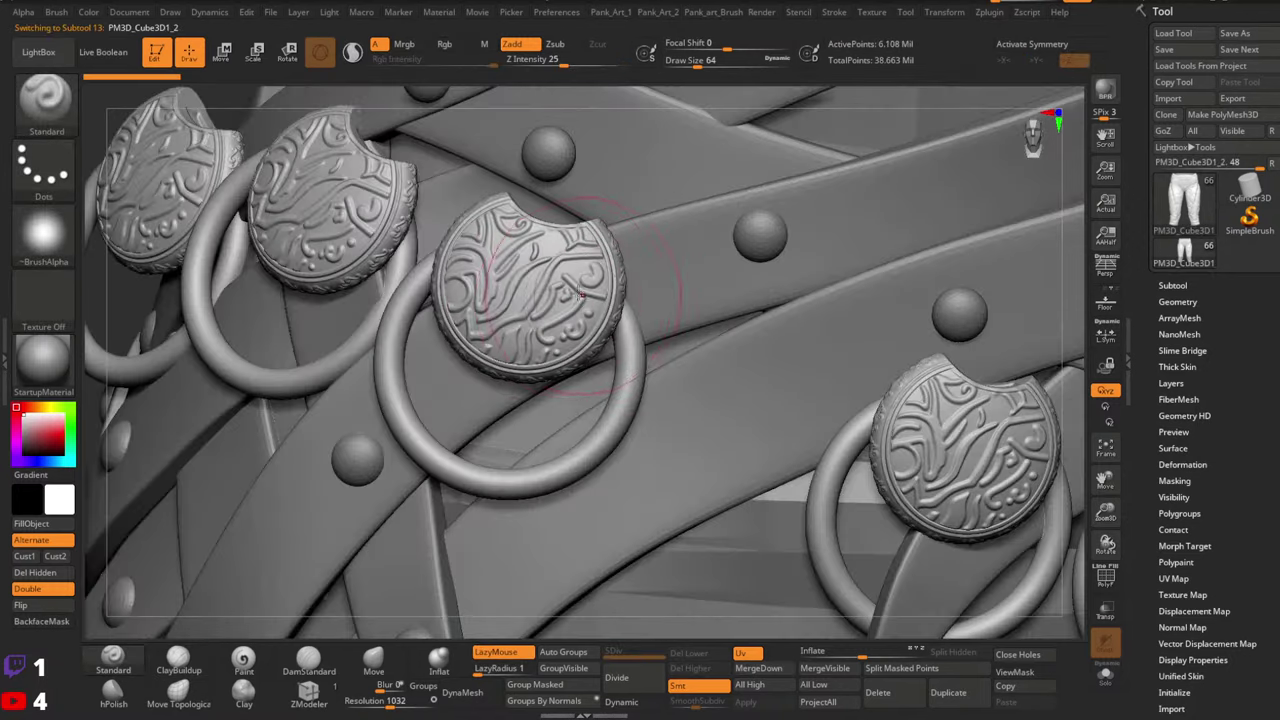
{"action": "key", "text": "space"}
{"action": "left_click", "coordinate": [28, 103]}
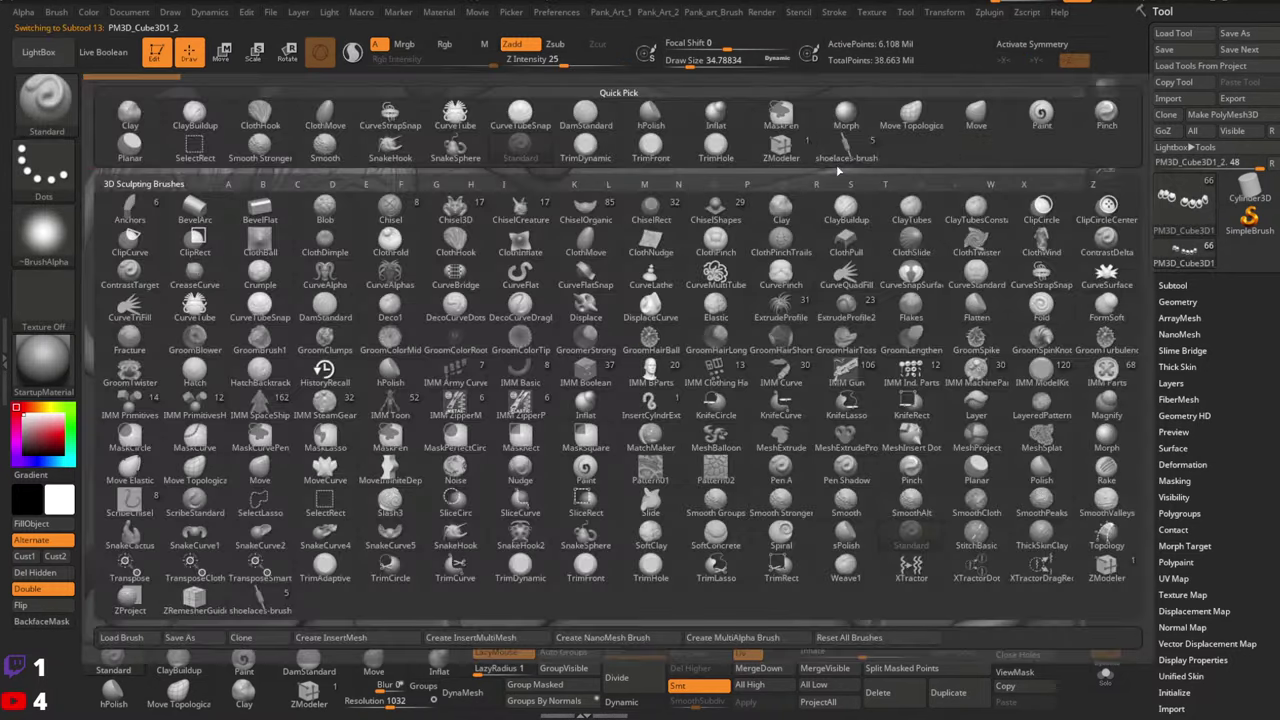
{"action": "left_click", "coordinate": [857, 160]}
{"action": "key", "text": "space"}
Try the S5 and S4 lace variants diagonally across the engraved medallion, undoing each test strand
{"action": "mouse_move", "coordinate": [493, 283]}
{"action": "left_mouse_down"}
{"action": "mouse_move", "coordinate": [476, 285]}
{"action": "mouse_move", "coordinate": [556, 378]}
{"action": "left_mouse_up"}
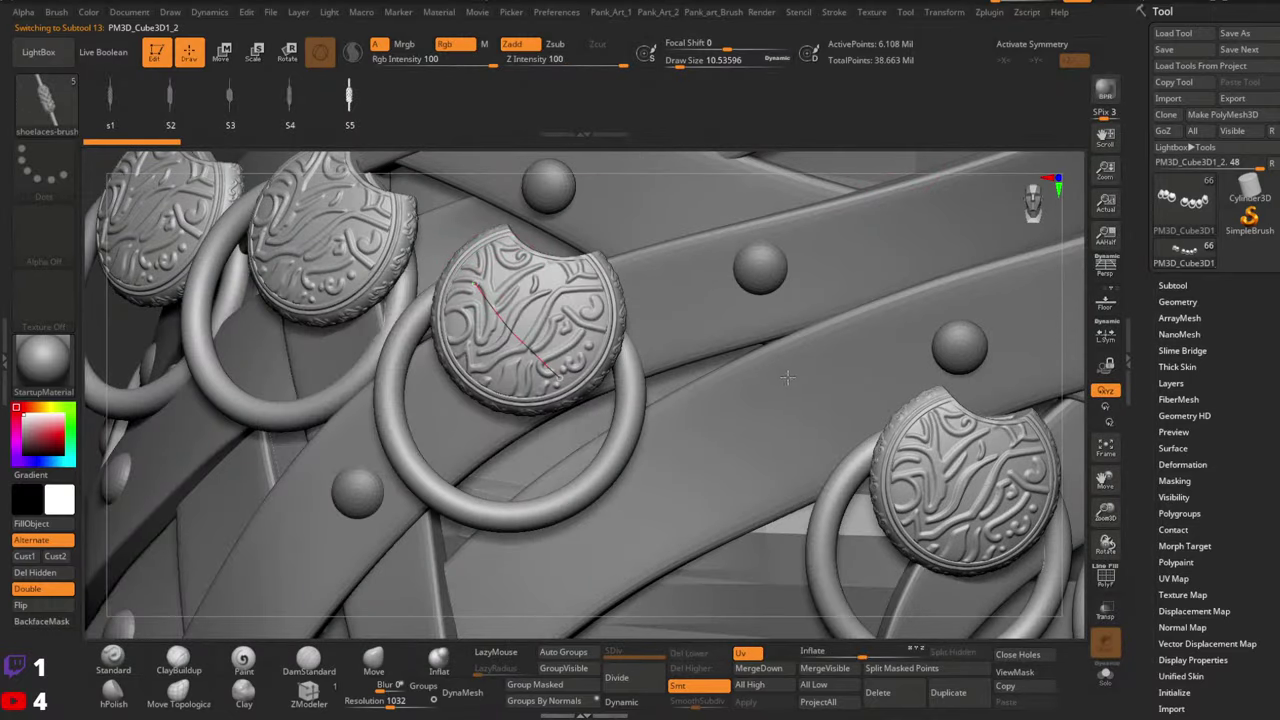
{"action": "key", "text": "ctrl"}
{"action": "right_click_drag", "start_coordinate": [521, 308], "coordinate": [663, 337], "text": "ctrl"}
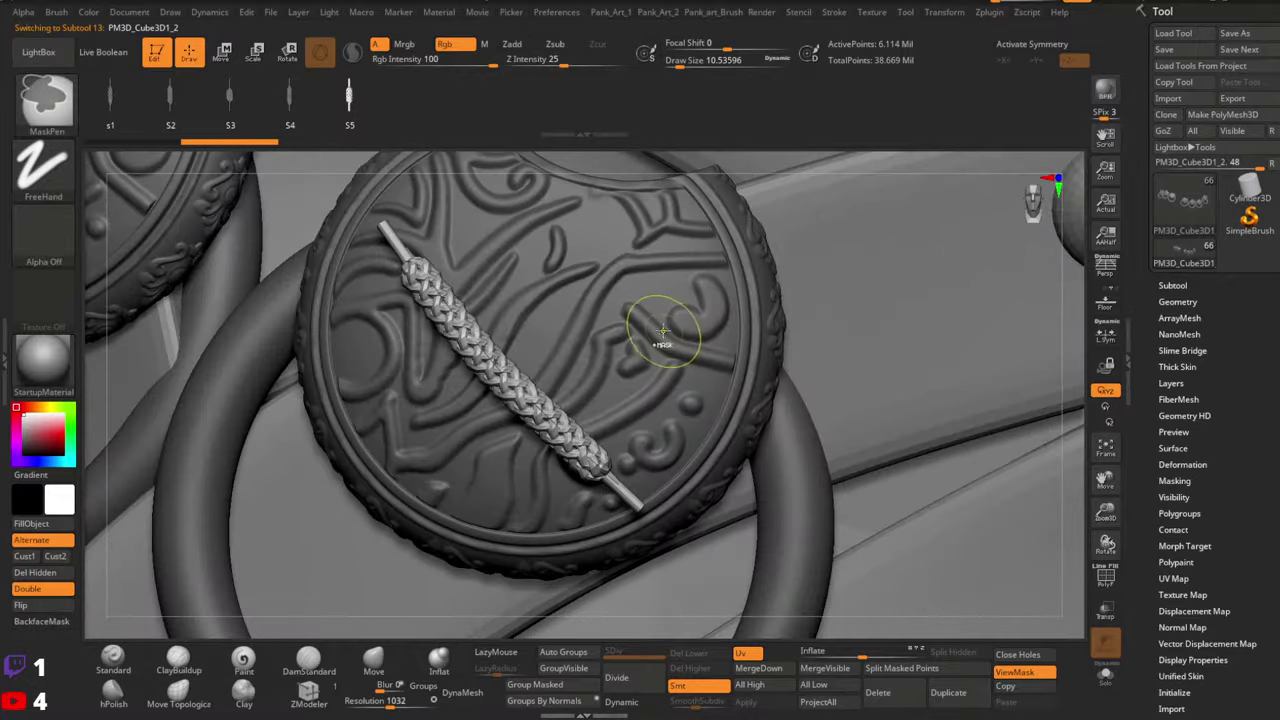
{"action": "key", "text": "ctrl+z"}
{"action": "key", "text": "Left"}
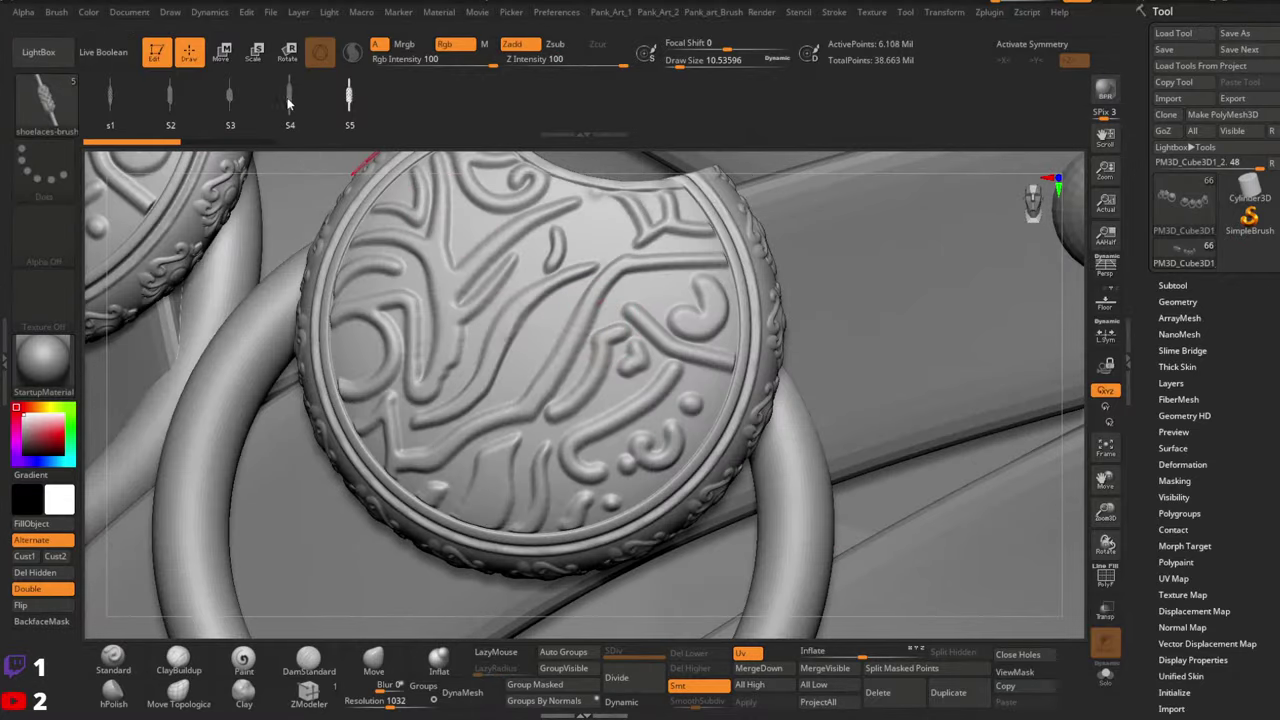
{"action": "left_click_drag", "start_coordinate": [372, 231], "coordinate": [566, 481]}
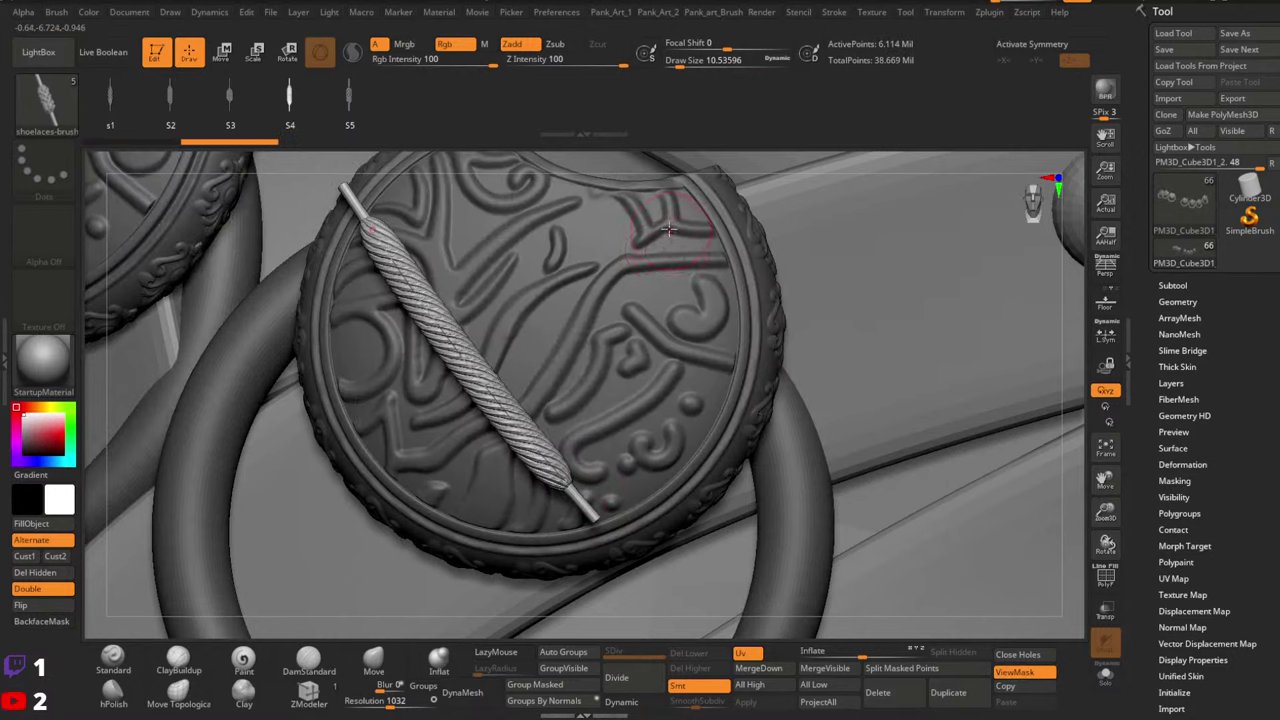
{"action": "key", "text": "ctrl+z"}
Test the S3 and S2 lace variants across the medallion face and undo each strand
{"action": "left_click", "coordinate": [229, 100]}
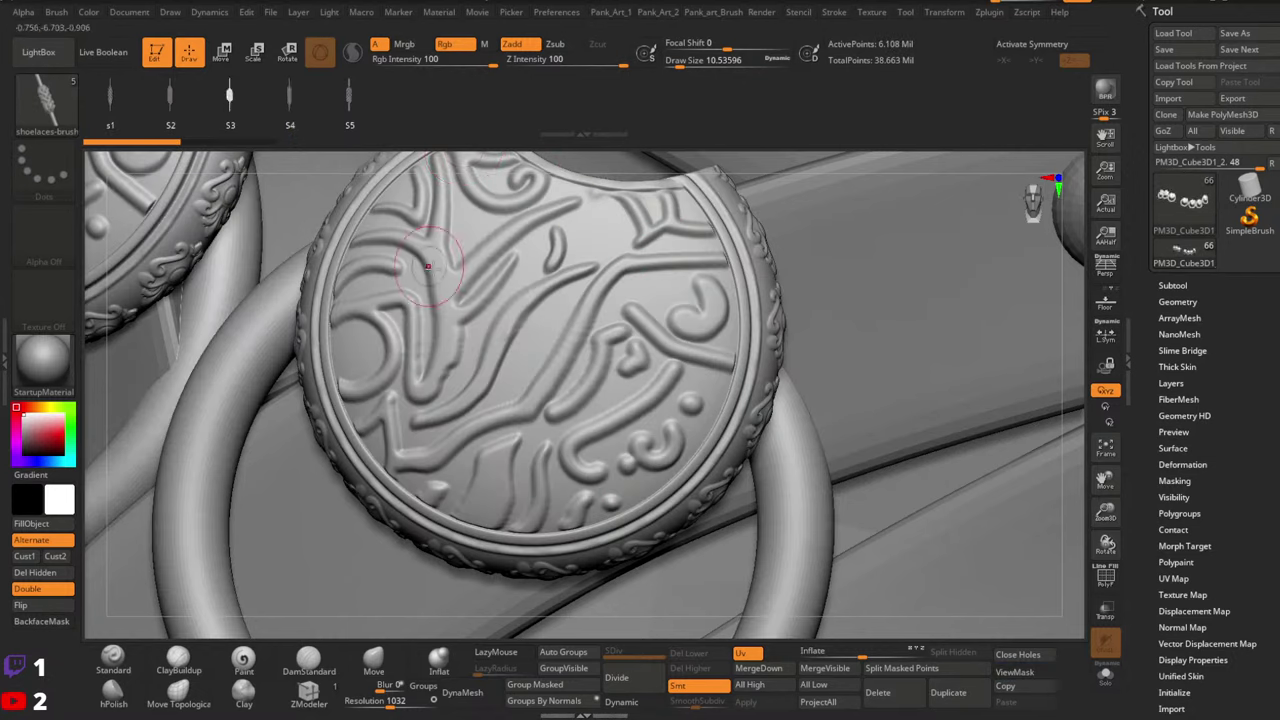
{"action": "left_click_drag", "start_coordinate": [396, 234], "coordinate": [518, 437]}
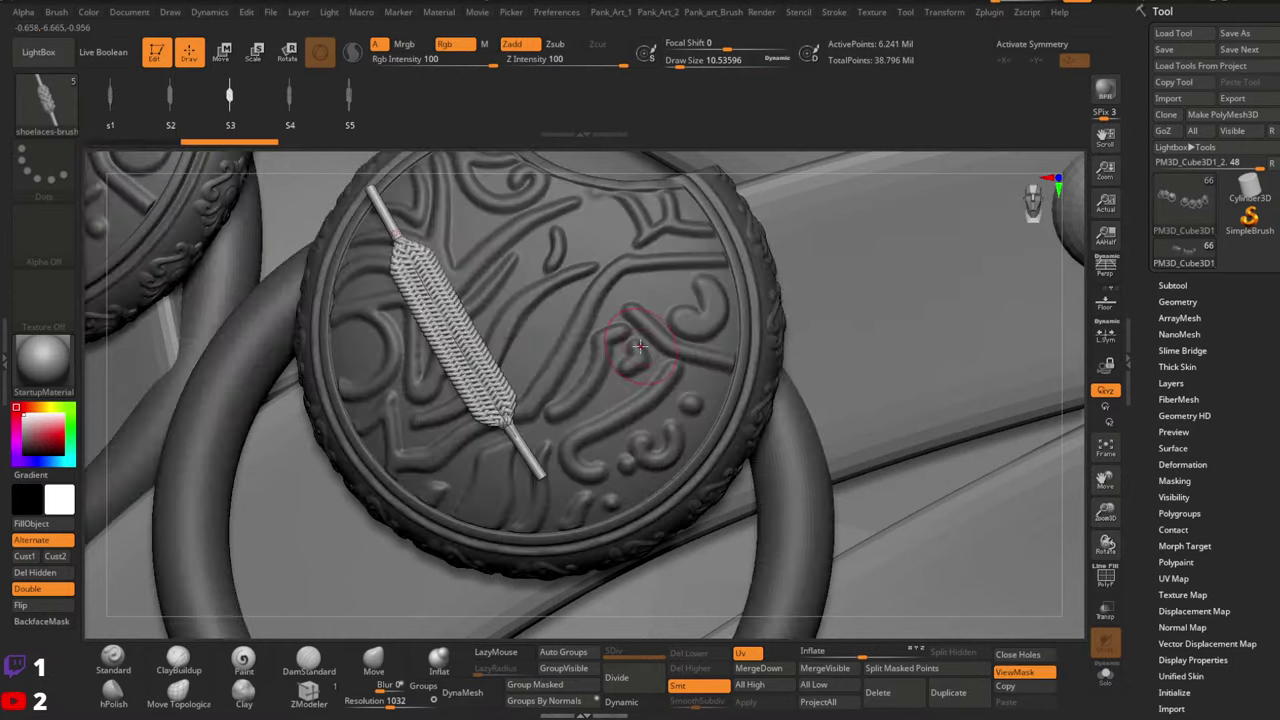
{"action": "left_click", "coordinate": [169, 100]}
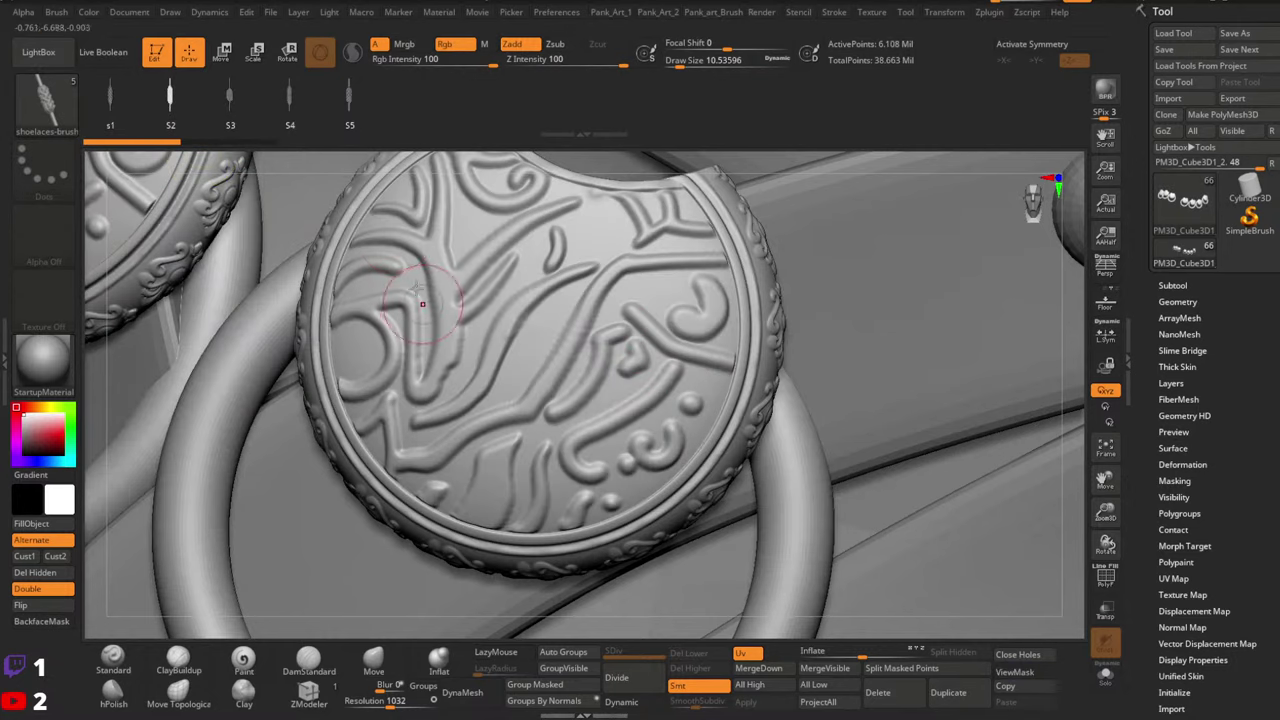
{"action": "left_click_drag", "start_coordinate": [396, 234], "coordinate": [576, 456]}
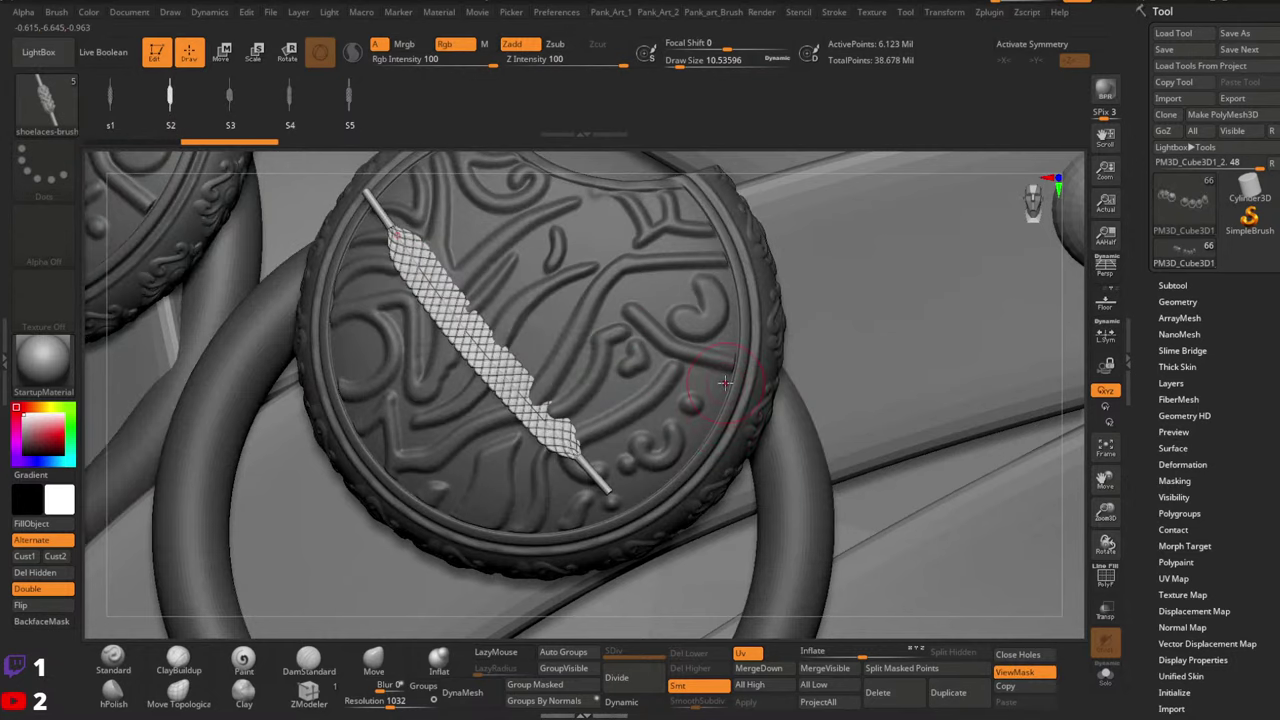
{"action": "key", "text": "ctrl+z"}
Draw a test strand with the s1 lace variant, undo it and try S4 on the same medallion
{"action": "left_click", "coordinate": [117, 104]}
{"action": "left_click_drag", "start_coordinate": [420, 248], "coordinate": [576, 457]}
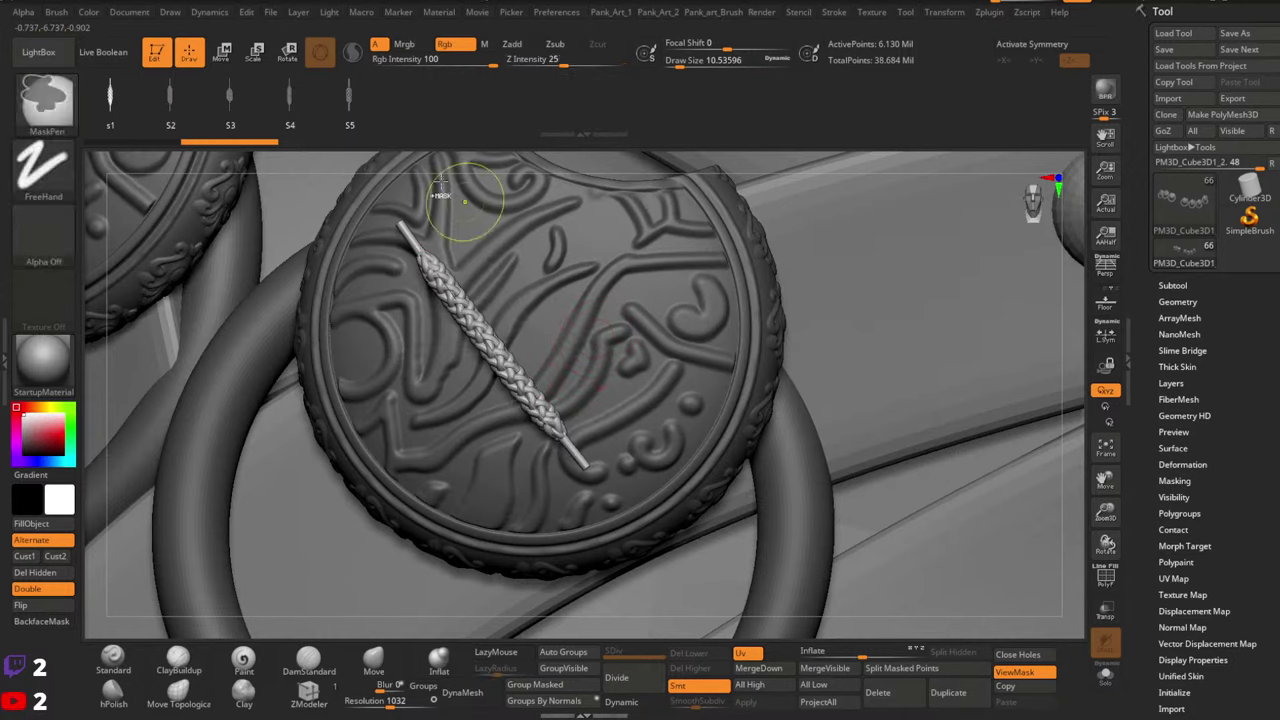
{"action": "key", "text": "ctrl+z"}
{"action": "left_click", "coordinate": [289, 105]}
{"action": "mouse_move", "coordinate": [451, 268]}
{"action": "left_mouse_down"}
{"action": "mouse_move", "coordinate": [515, 415]}
{"action": "mouse_move", "coordinate": [565, 470]}
{"action": "left_mouse_up"}
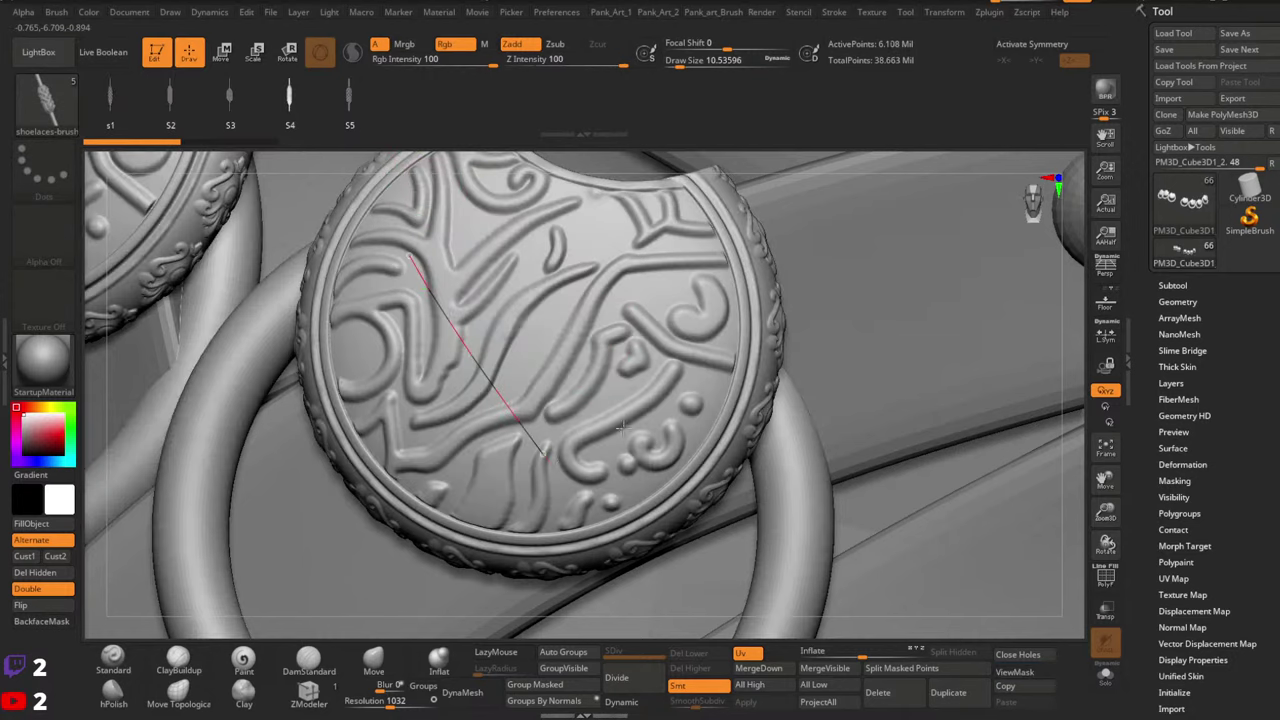
Compare the S5 and S4 lace variants once more on the medallion and undo both test strands
{"action": "key", "text": "5"}
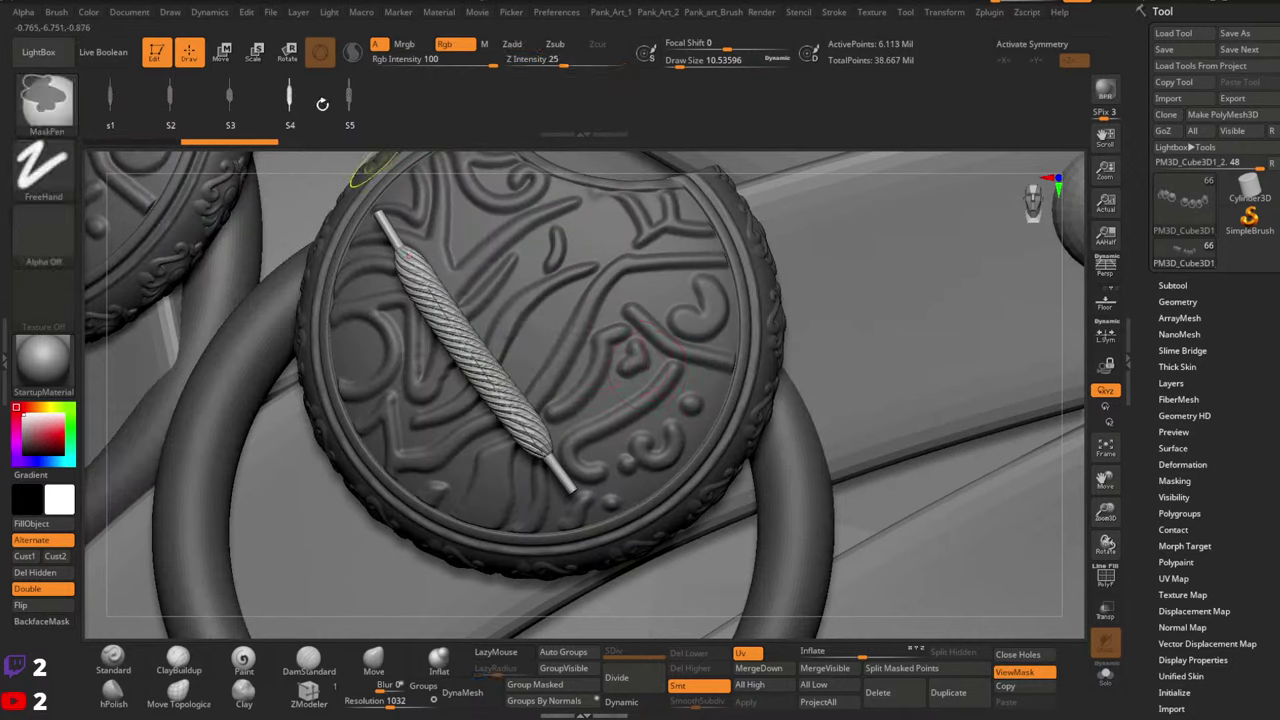
{"action": "left_click_drag", "start_coordinate": [425, 250], "coordinate": [598, 455]}
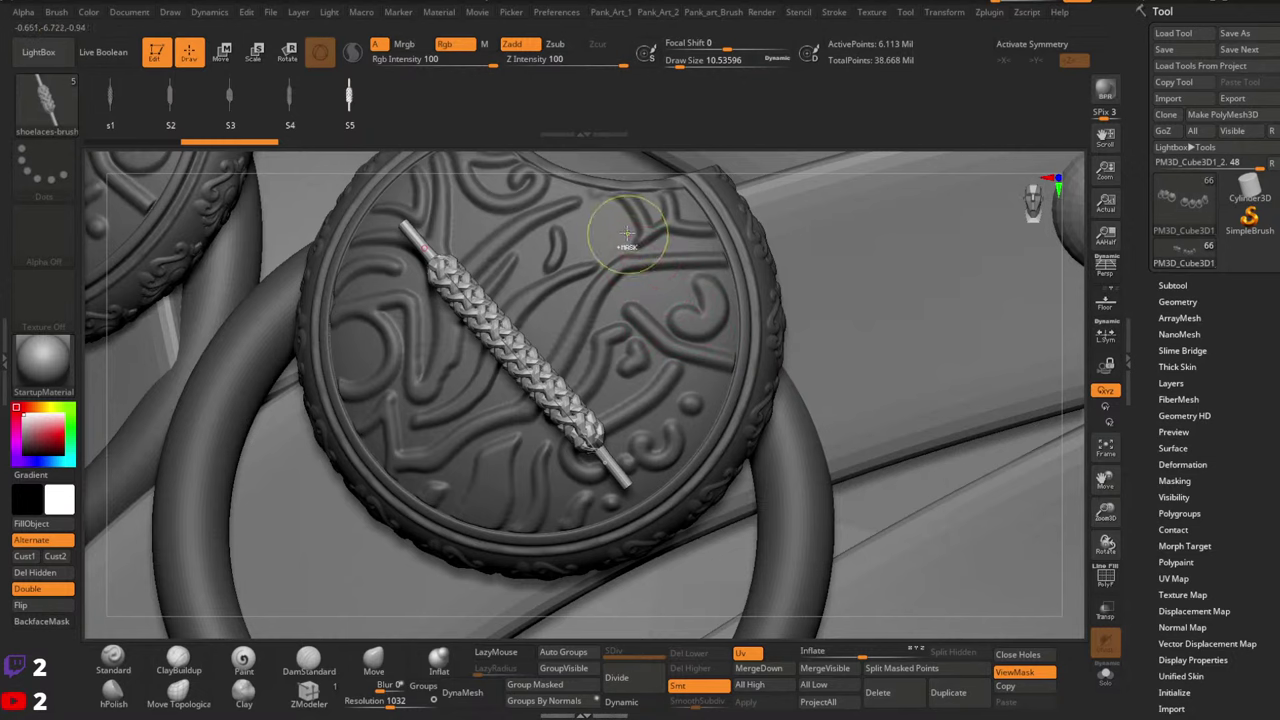
{"action": "key", "text": "ctrl"}
{"action": "key", "text": "ctrl+z"}
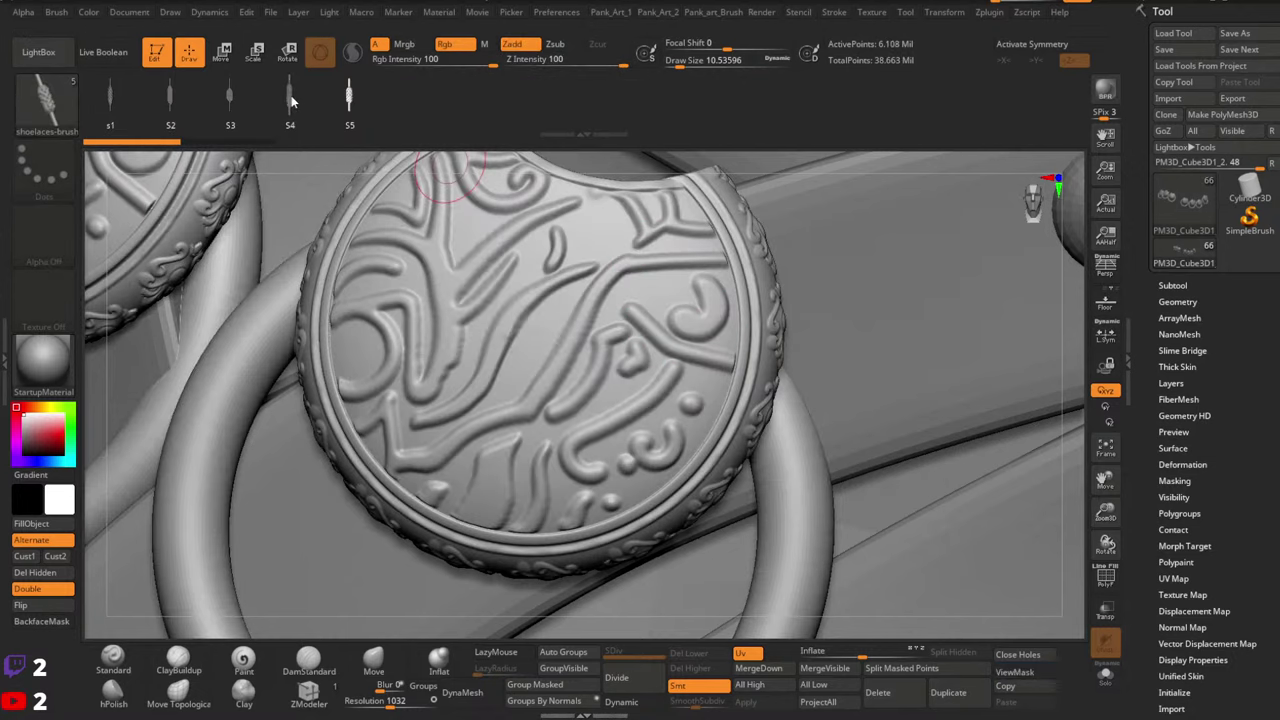
{"action": "left_click", "coordinate": [289, 96]}
{"action": "left_click_drag", "start_coordinate": [428, 245], "coordinate": [598, 453]}
{"action": "key", "text": "ctrl+shift+z"}
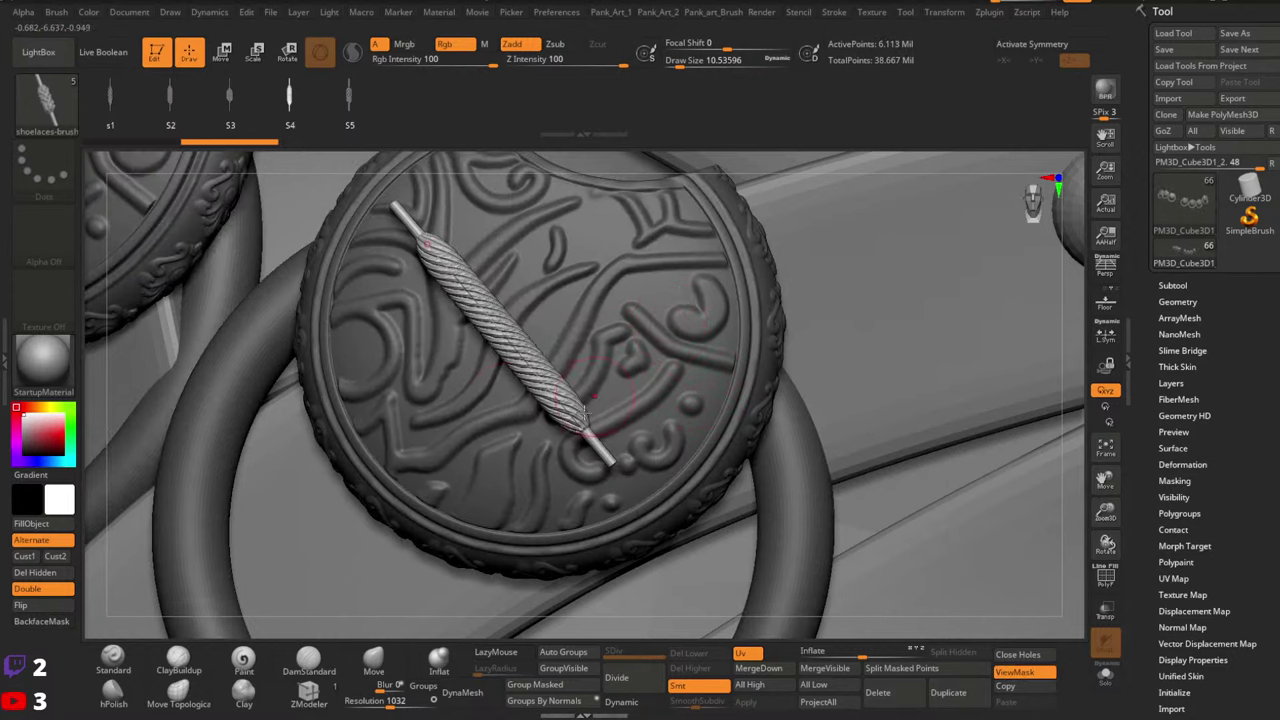
{"action": "key", "text": "ctrl+z"}
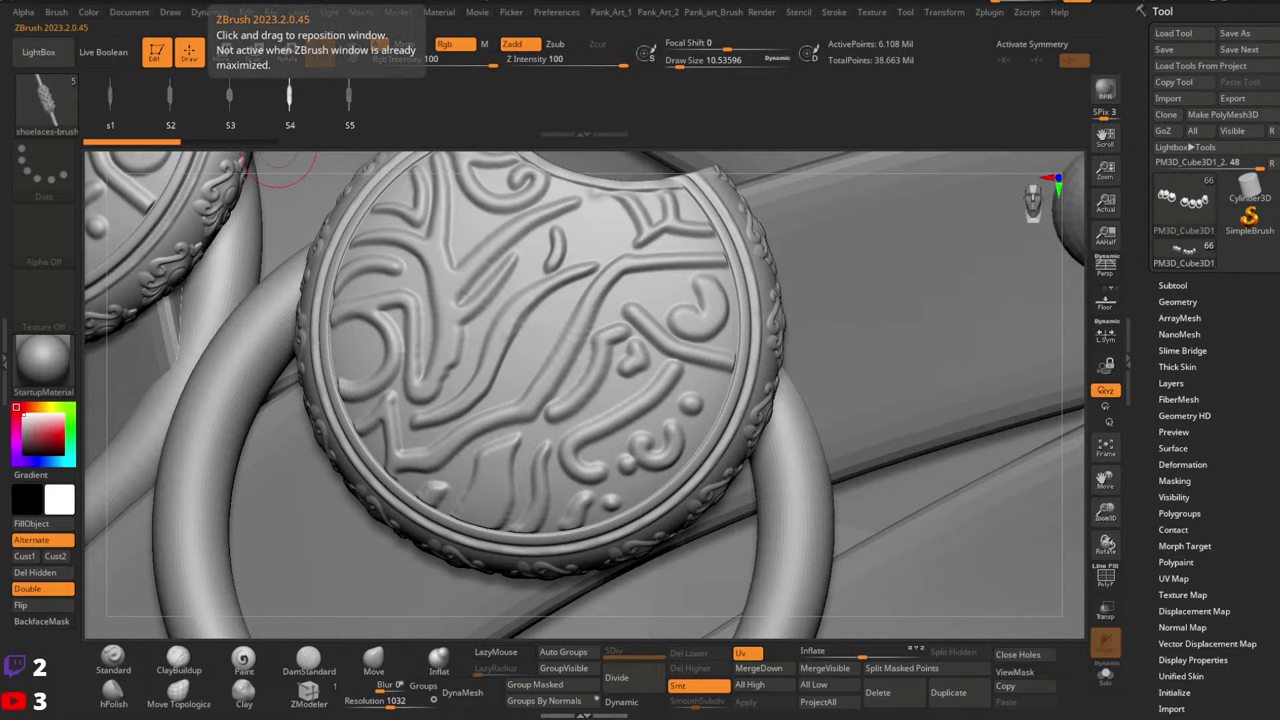
Load the custom bordado and cloth_bubbles brushes into the brush library
{"action": "left_click", "coordinate": [47, 106]}
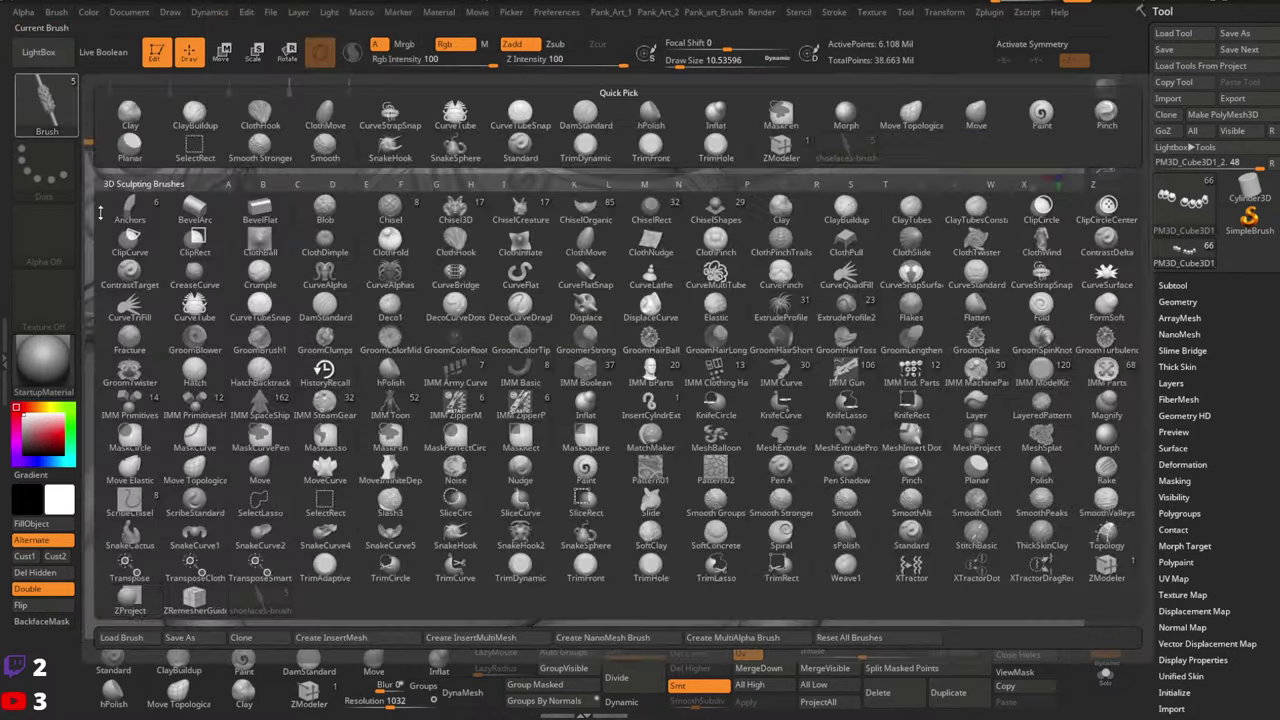
{"action": "left_click", "coordinate": [45, 100]}
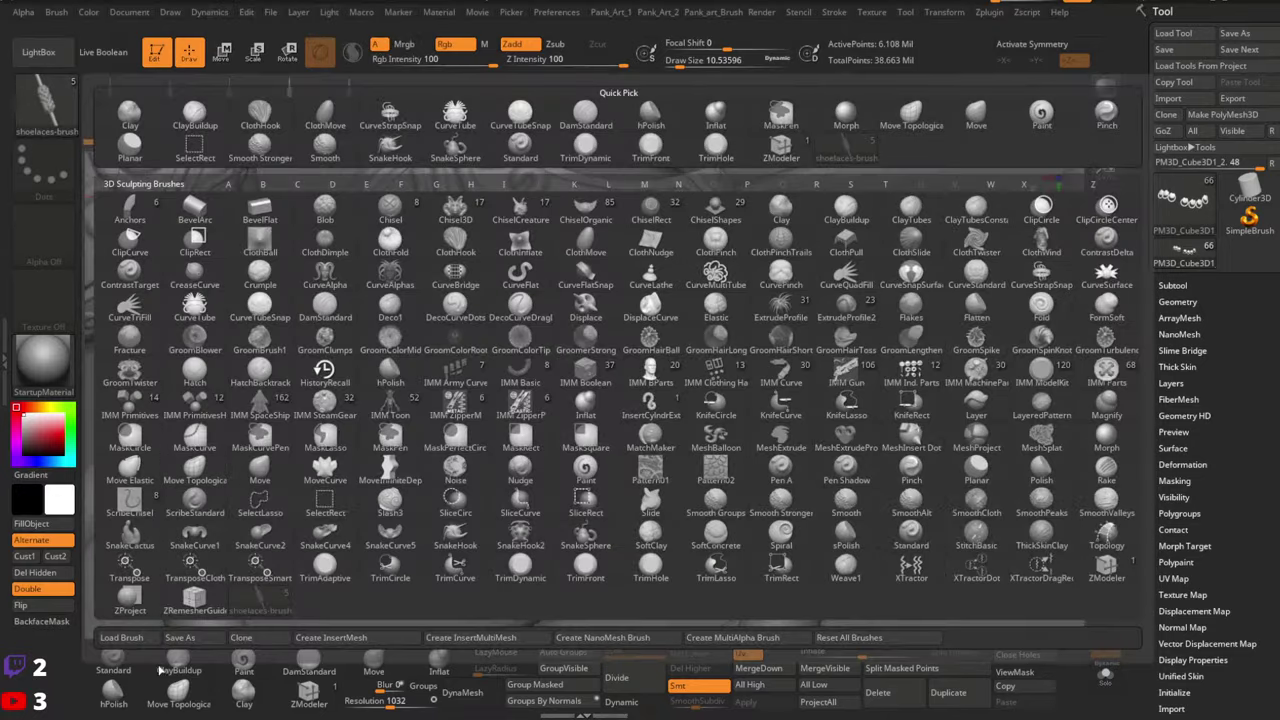
{"action": "left_click", "coordinate": [140, 633]}
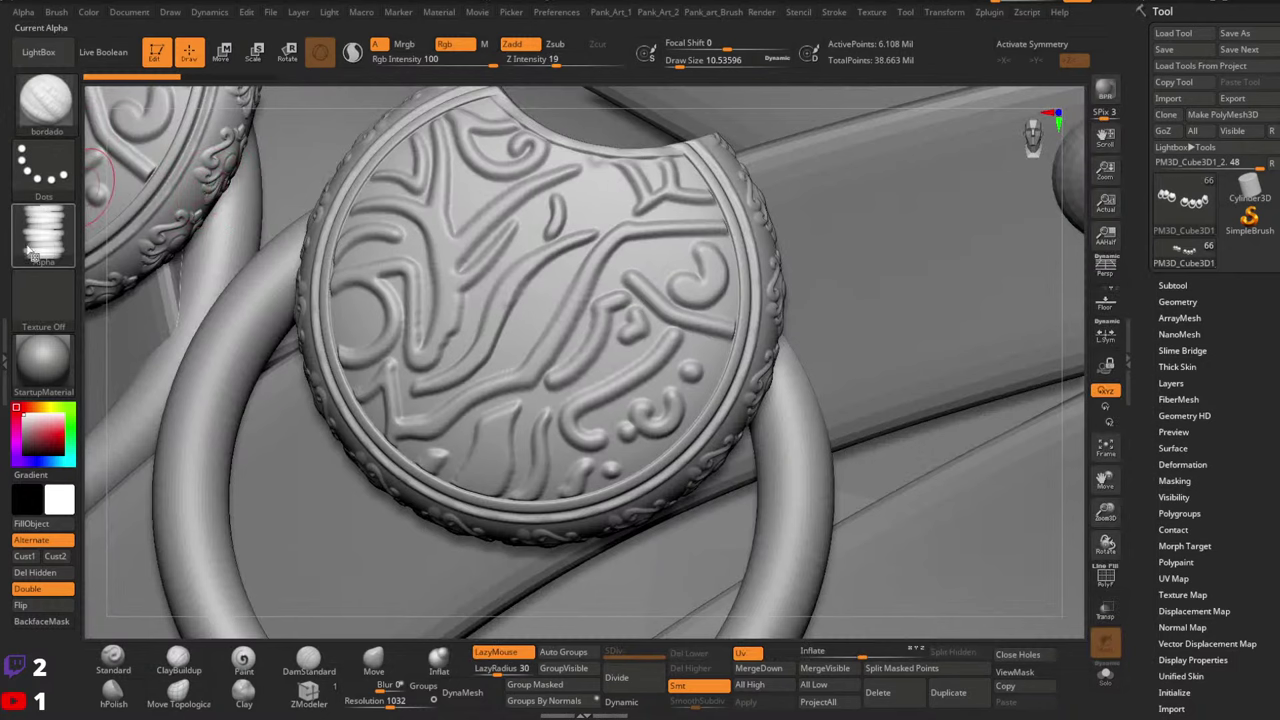
{"action": "left_click", "coordinate": [54, 97]}
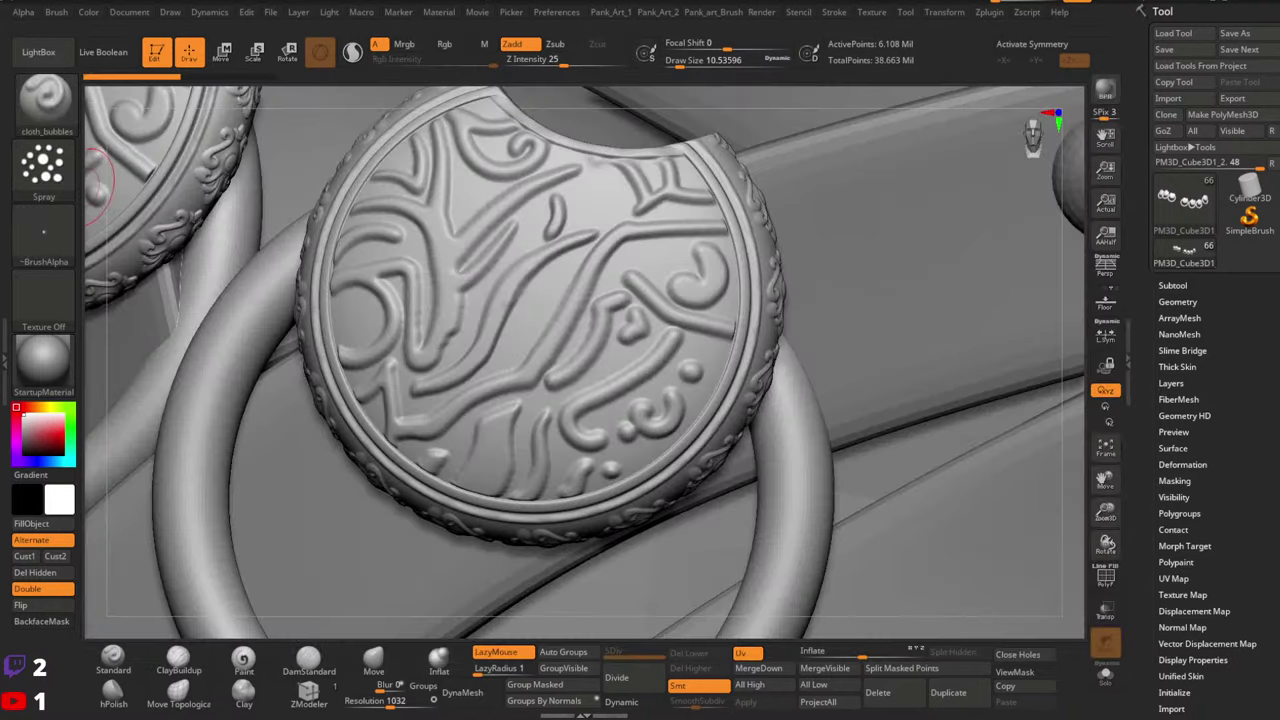
Load the ZBGs_RopeCurve brush, draw a short test rope with its third variant across the medallion and undo it
{"action": "left_click", "coordinate": [52, 93]}
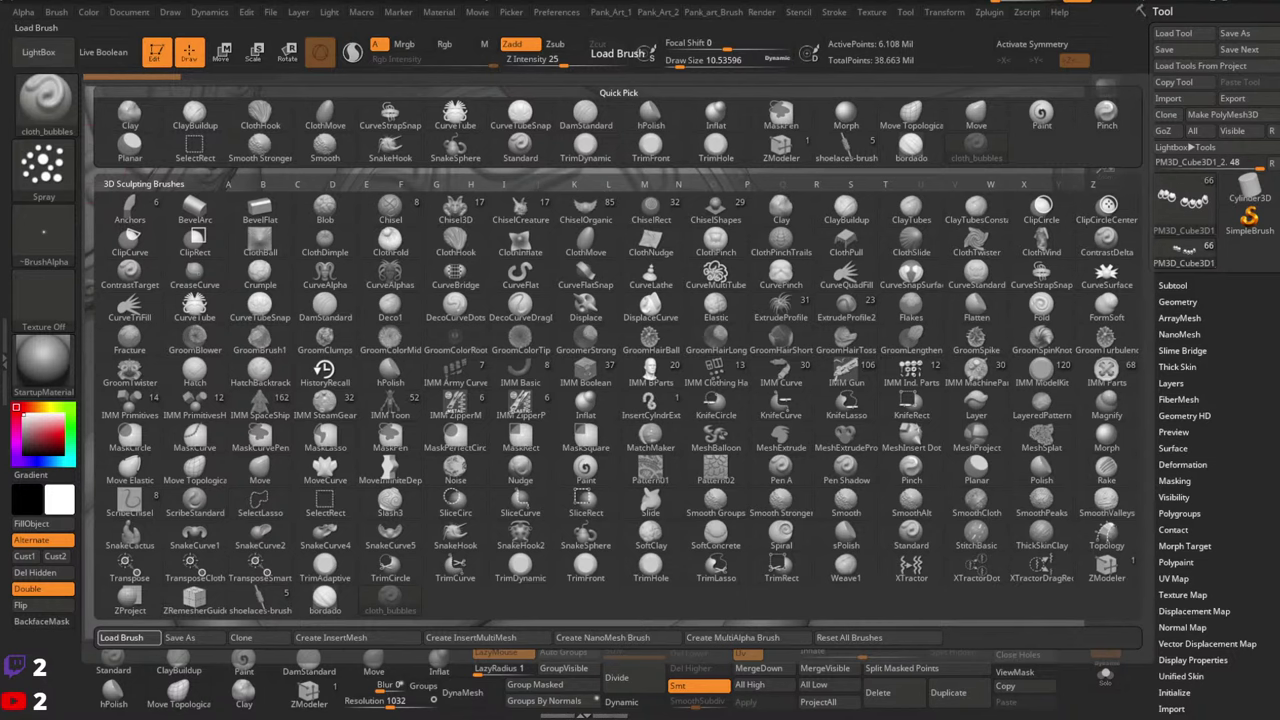
{"action": "left_click", "coordinate": [121, 637]}
{"action": "key", "text": "m"}
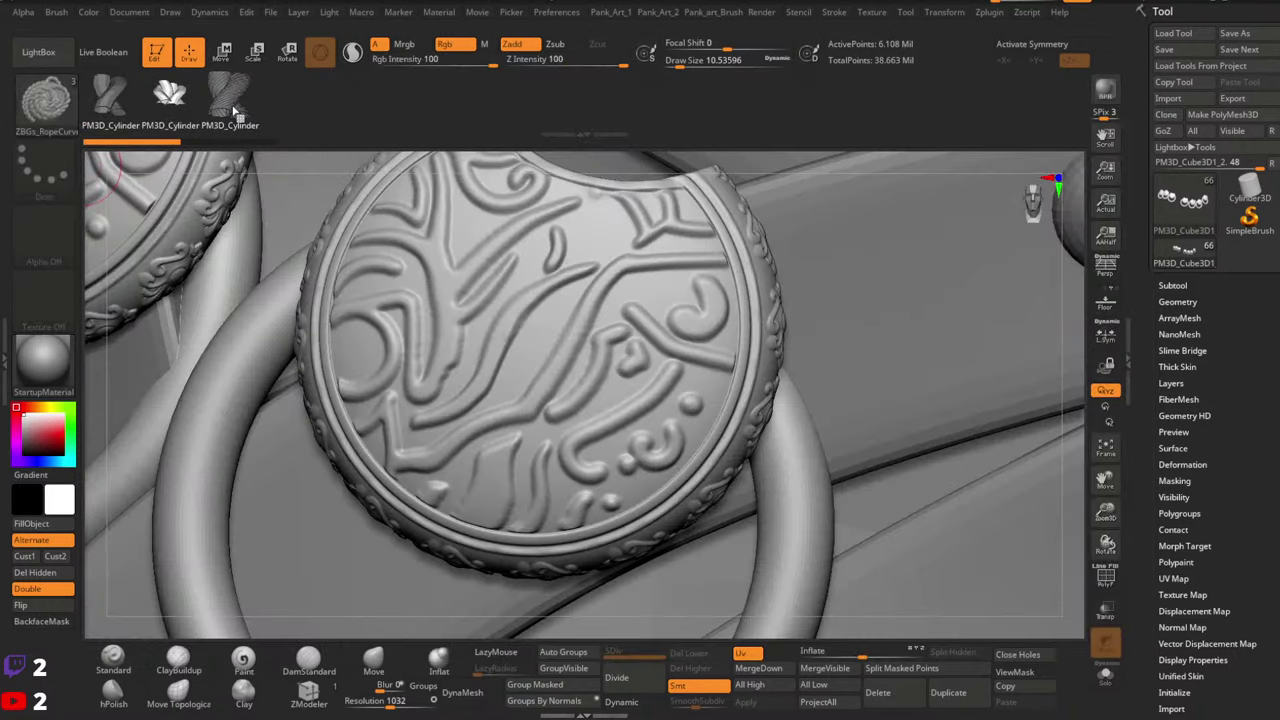
{"action": "left_click", "coordinate": [235, 110]}
{"action": "left_click_drag", "start_coordinate": [483, 290], "coordinate": [593, 412]}
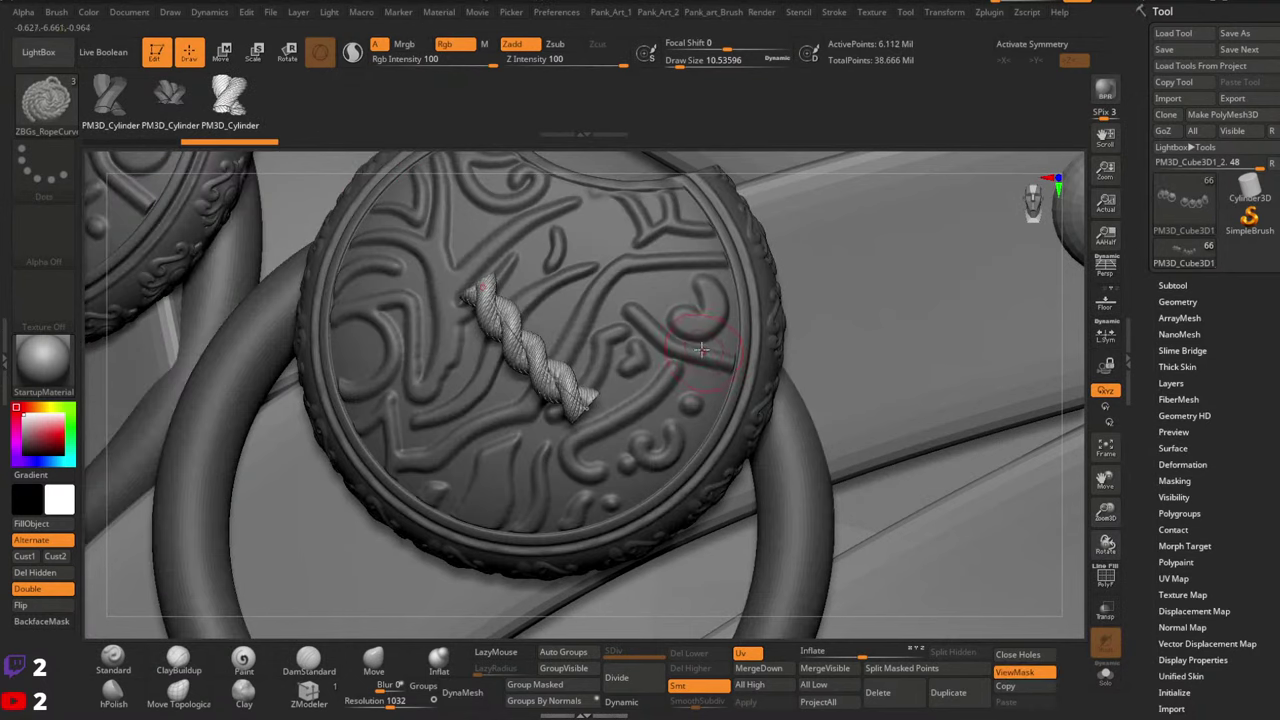
{"action": "key", "text": "ctrl+z"}
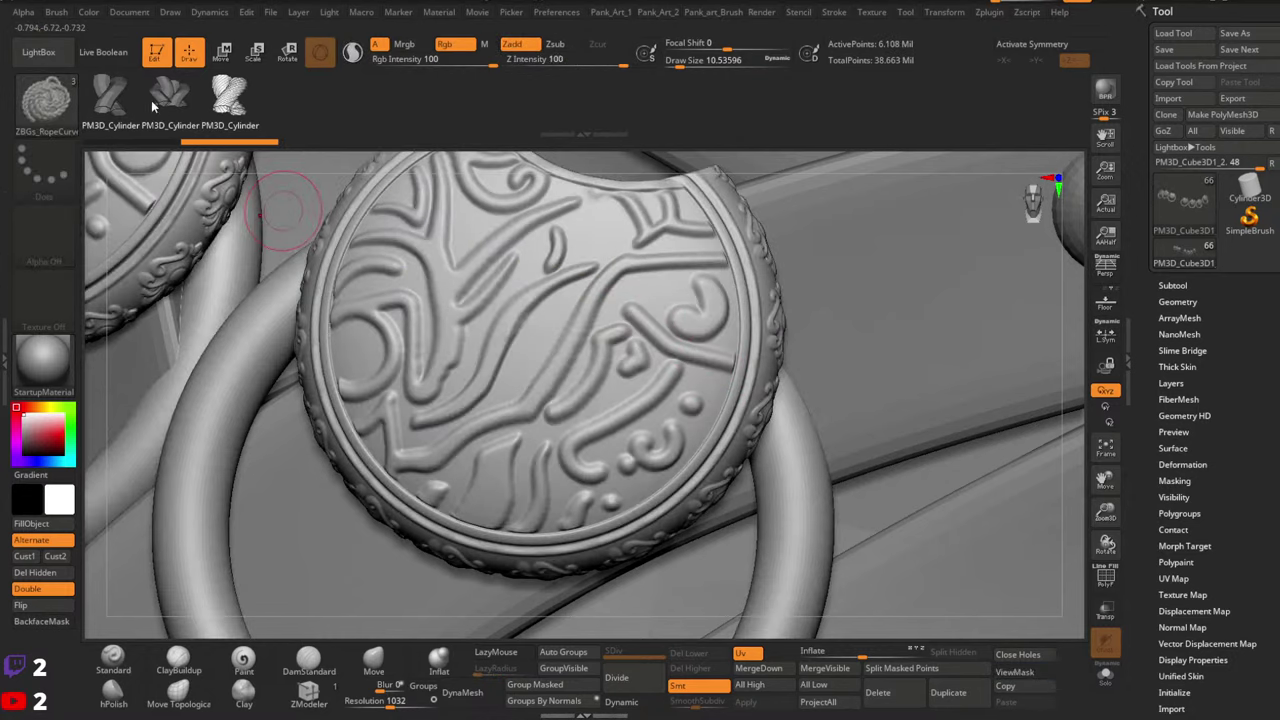
Draw a longer rope diagonally across the whole medallion face as a test and undo it
{"action": "left_click", "coordinate": [152, 104]}
{"action": "mouse_move", "coordinate": [390, 228]}
{"action": "left_mouse_down"}
{"action": "mouse_move", "coordinate": [555, 398]}
{"action": "mouse_move", "coordinate": [655, 462]}
{"action": "left_mouse_up"}
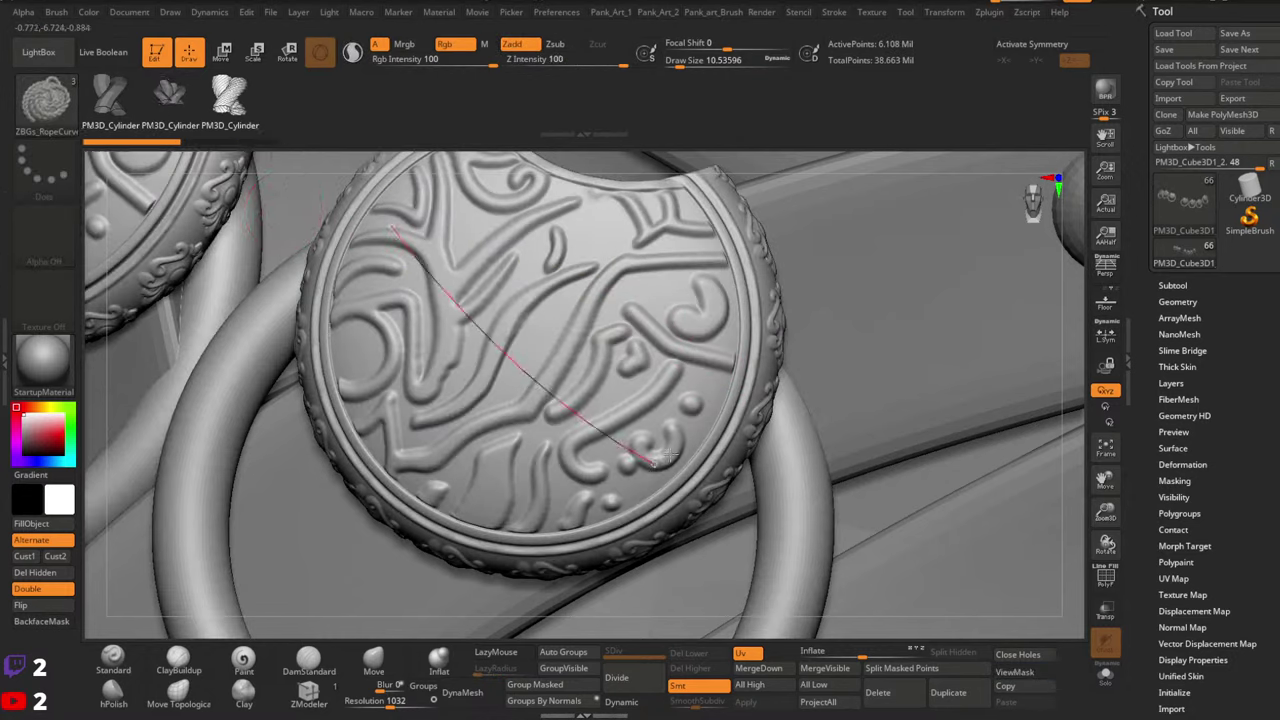
{"action": "key", "text": "ctrl"}
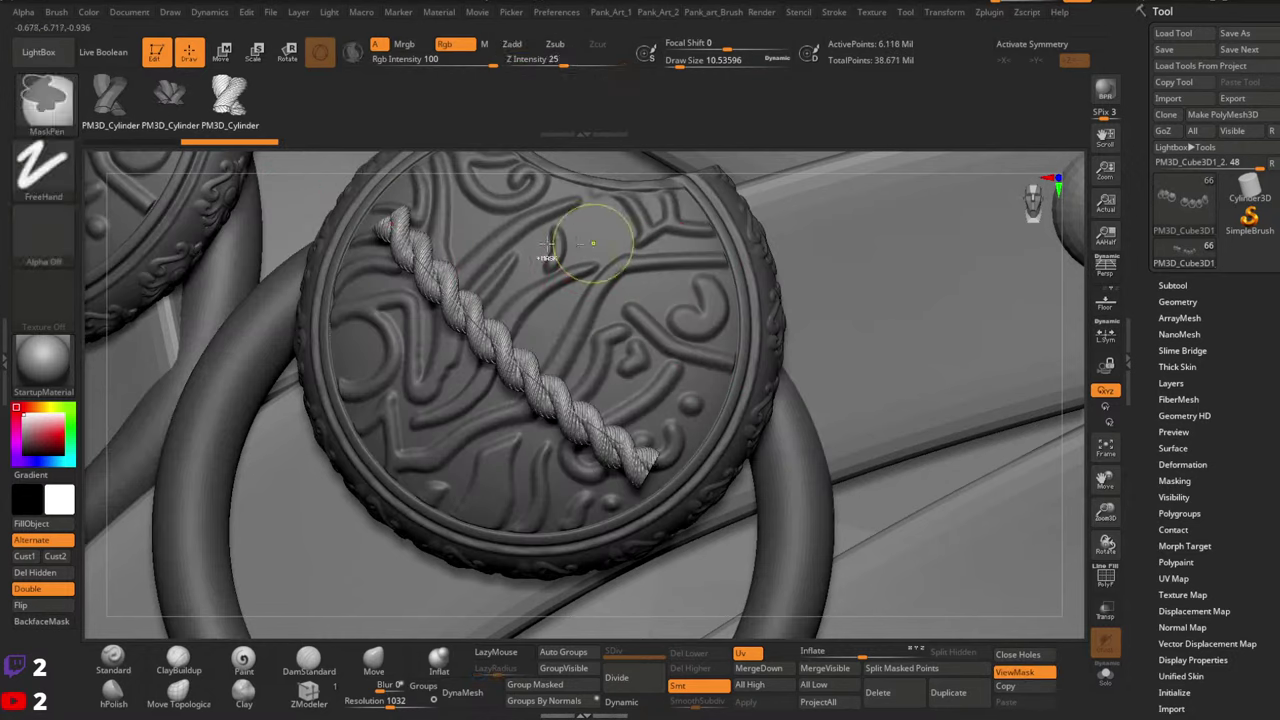
{"action": "key", "text": "ctrl+z"}
Raise the draw size to about 23.3, draw a thick test rope on the medallion and undo it
{"action": "key", "text": "space"}
{"action": "key", "text": "space"}
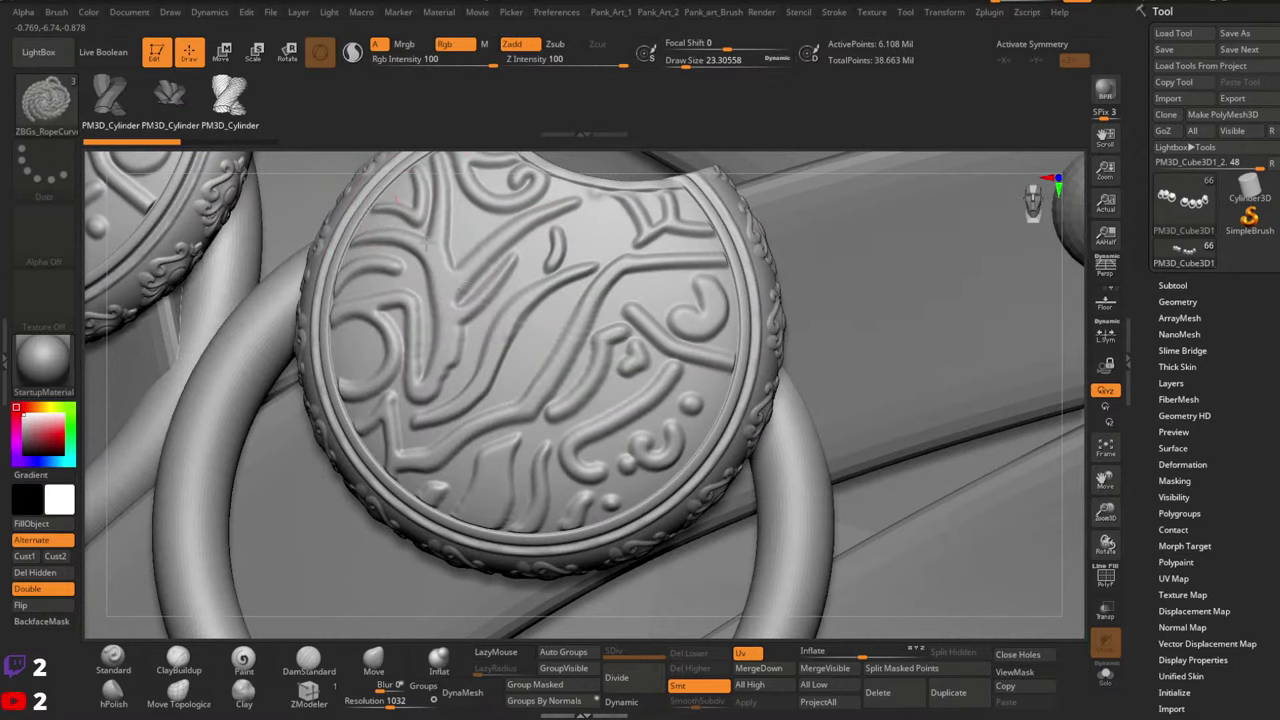
{"action": "left_click_drag", "start_coordinate": [427, 241], "coordinate": [564, 392]}
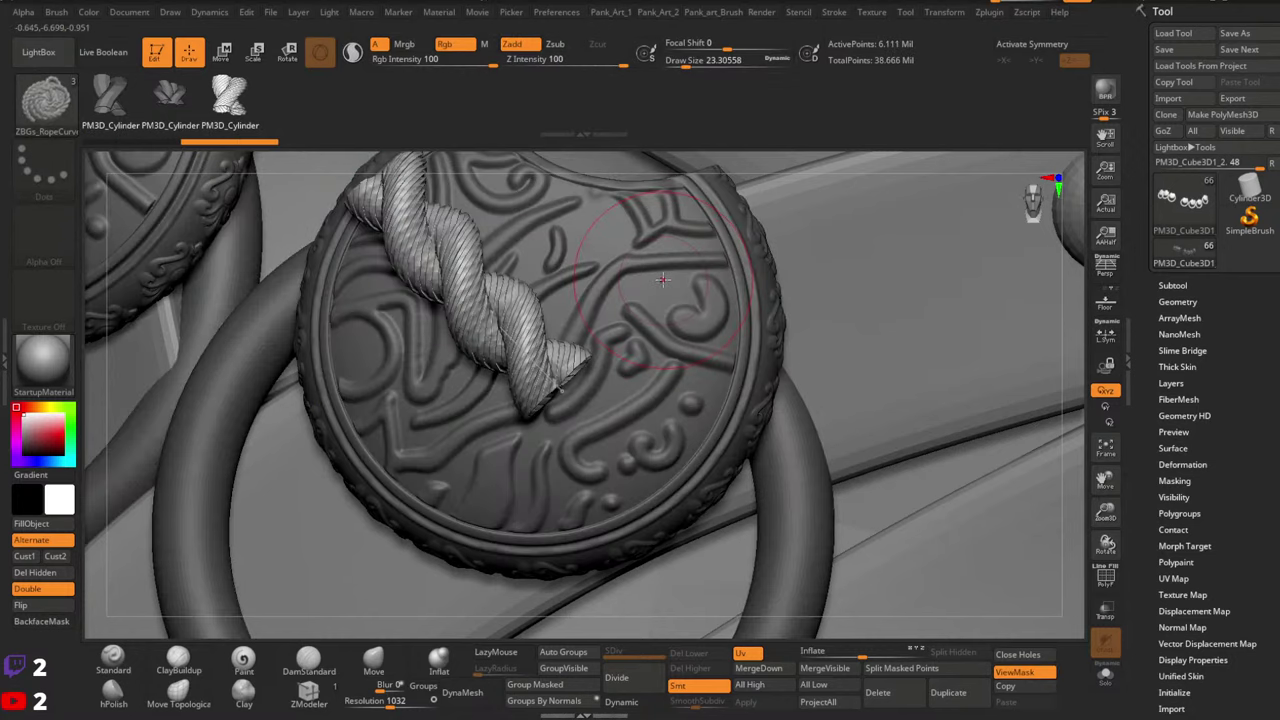
{"action": "key", "text": "ctrl+z"}
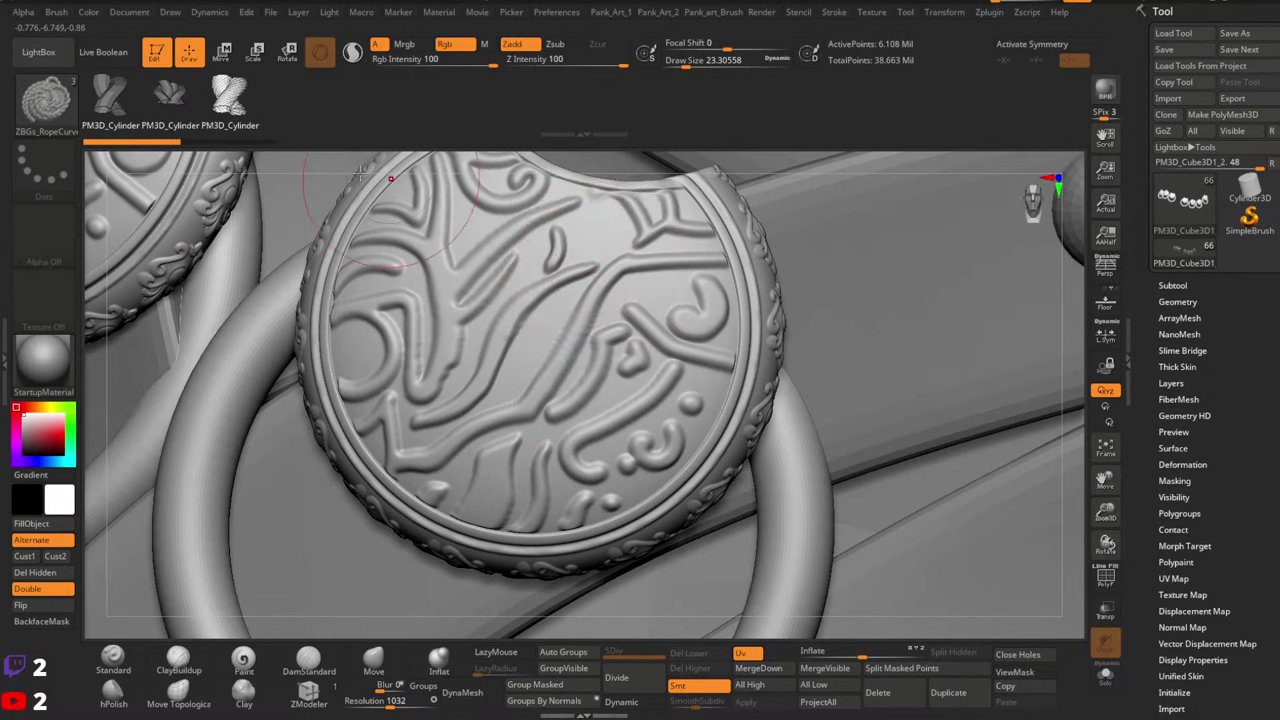
Load the ZBGs simple rope brush, try its third variant as a thick strand on the medallion and undo it
{"action": "left_click", "coordinate": [171, 98]}
{"action": "left_click", "coordinate": [45, 100]}
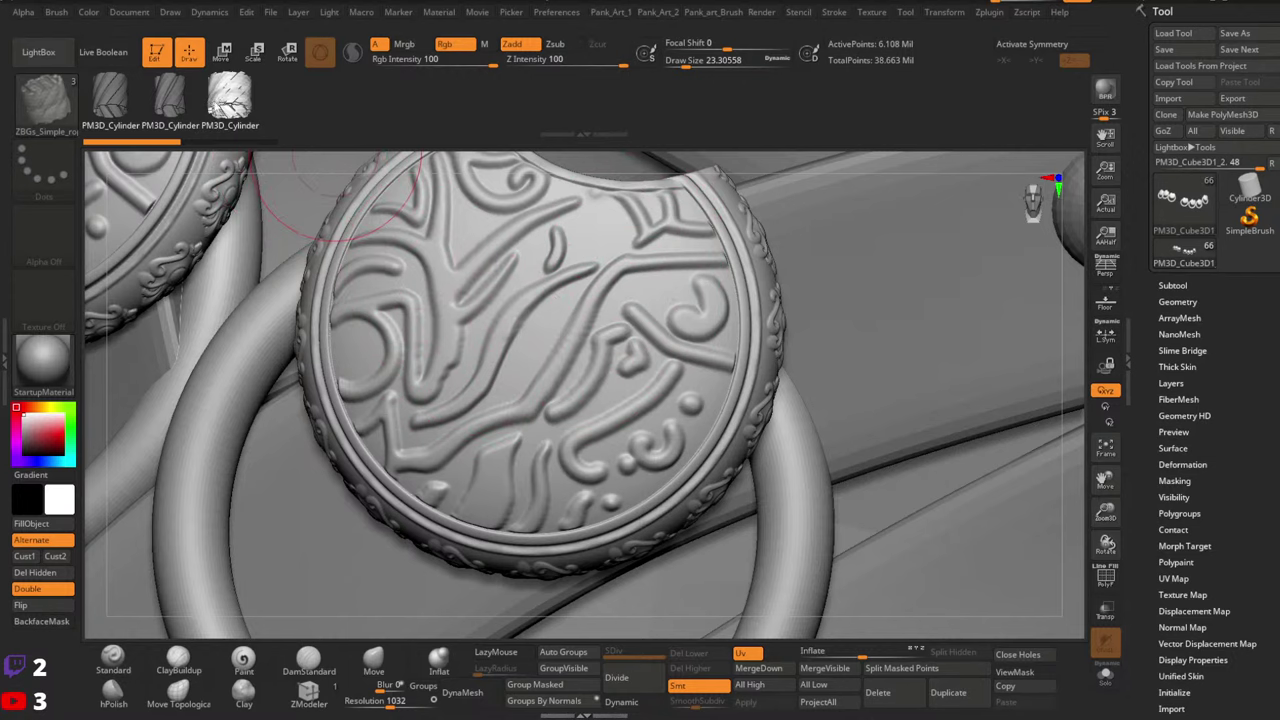
{"action": "mouse_move", "coordinate": [425, 245]}
{"action": "left_mouse_down"}
{"action": "mouse_move", "coordinate": [620, 475]}
{"action": "mouse_move", "coordinate": [602, 457]}
{"action": "left_mouse_up"}
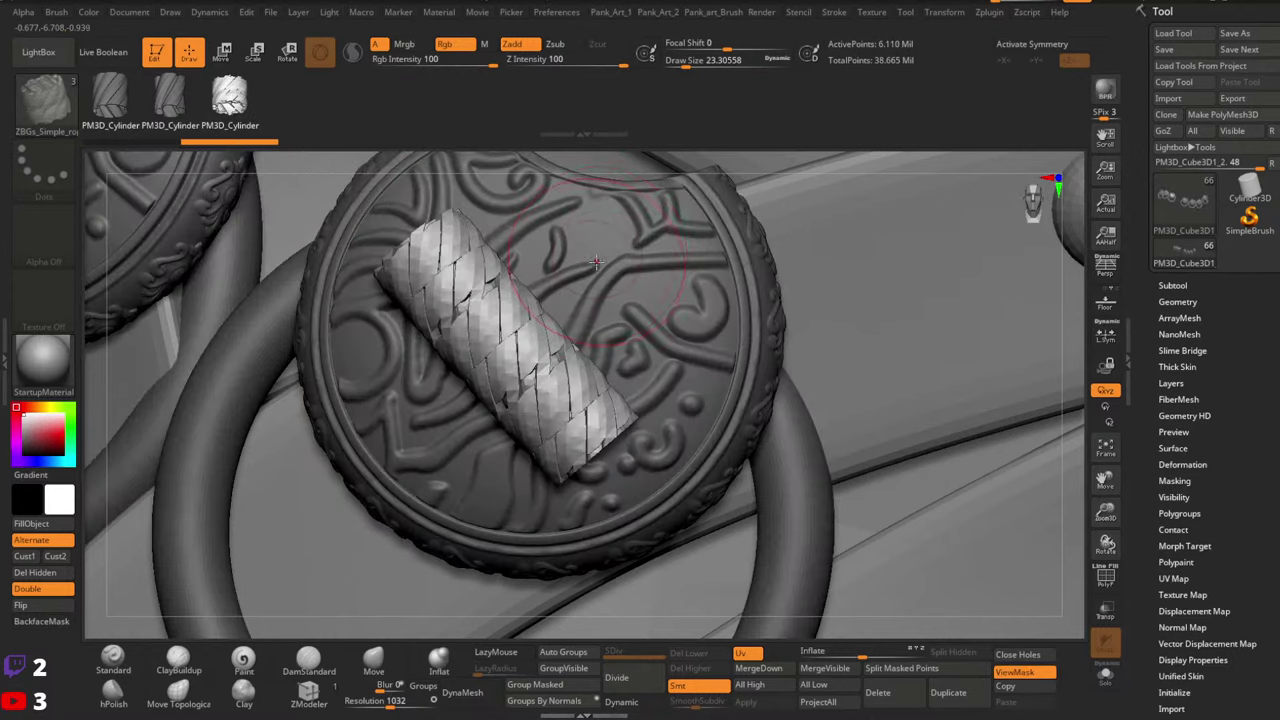
{"action": "key", "text": "ctrl+z"}
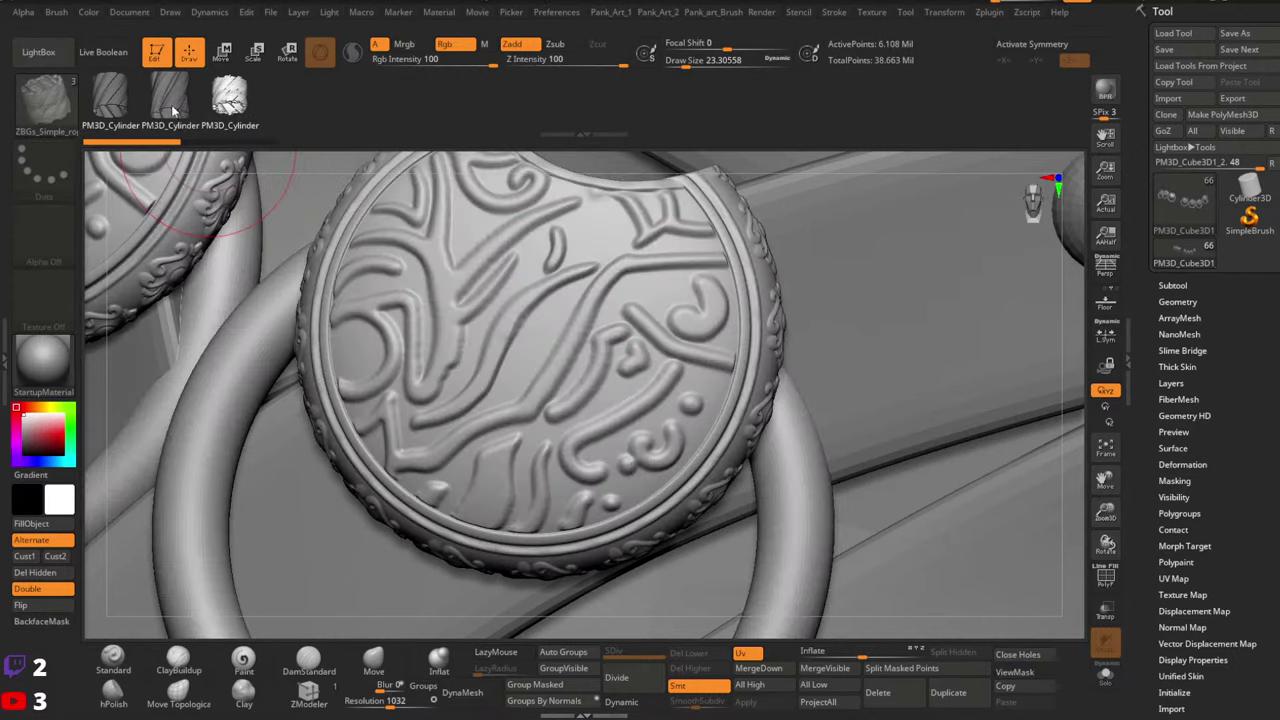
Reduce the draw size to 10, draw a test rope with the second simple rope variant and undo it
{"action": "key", "text": "bracketleft"}
{"action": "key", "text": "bracketleft"}
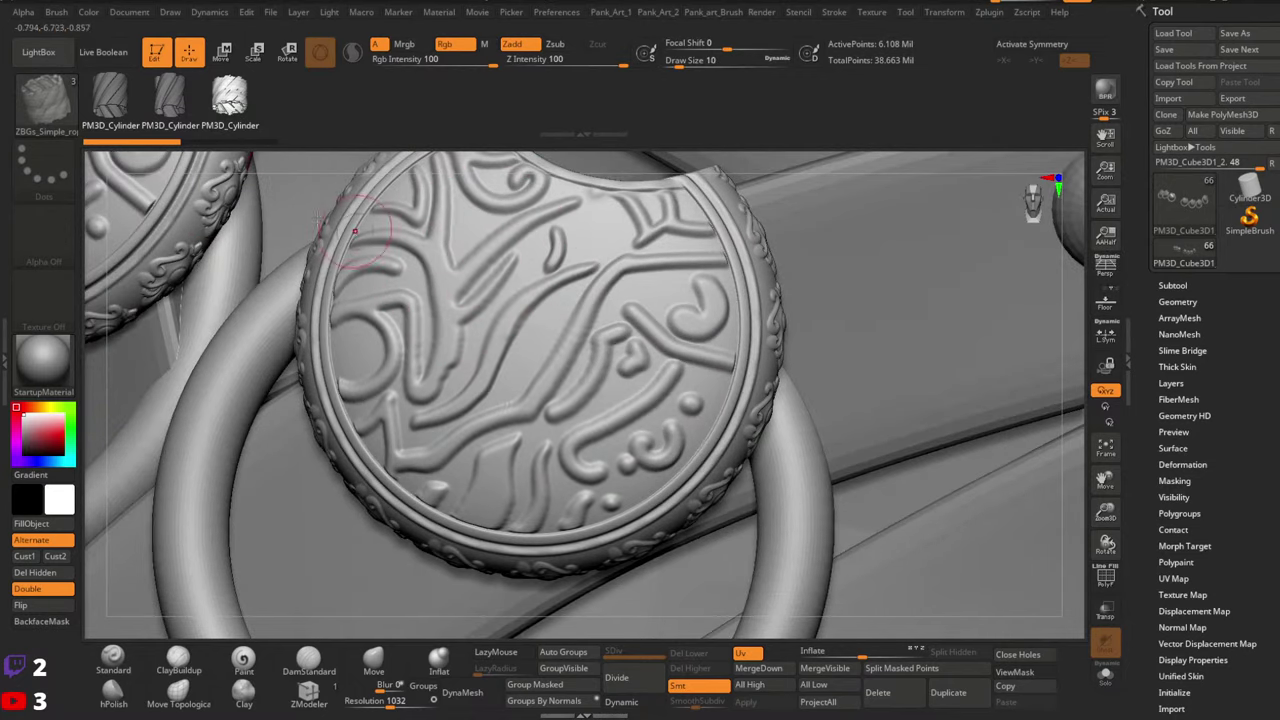
{"action": "left_click", "coordinate": [170, 97]}
{"action": "left_click_drag", "start_coordinate": [408, 247], "coordinate": [612, 455]}
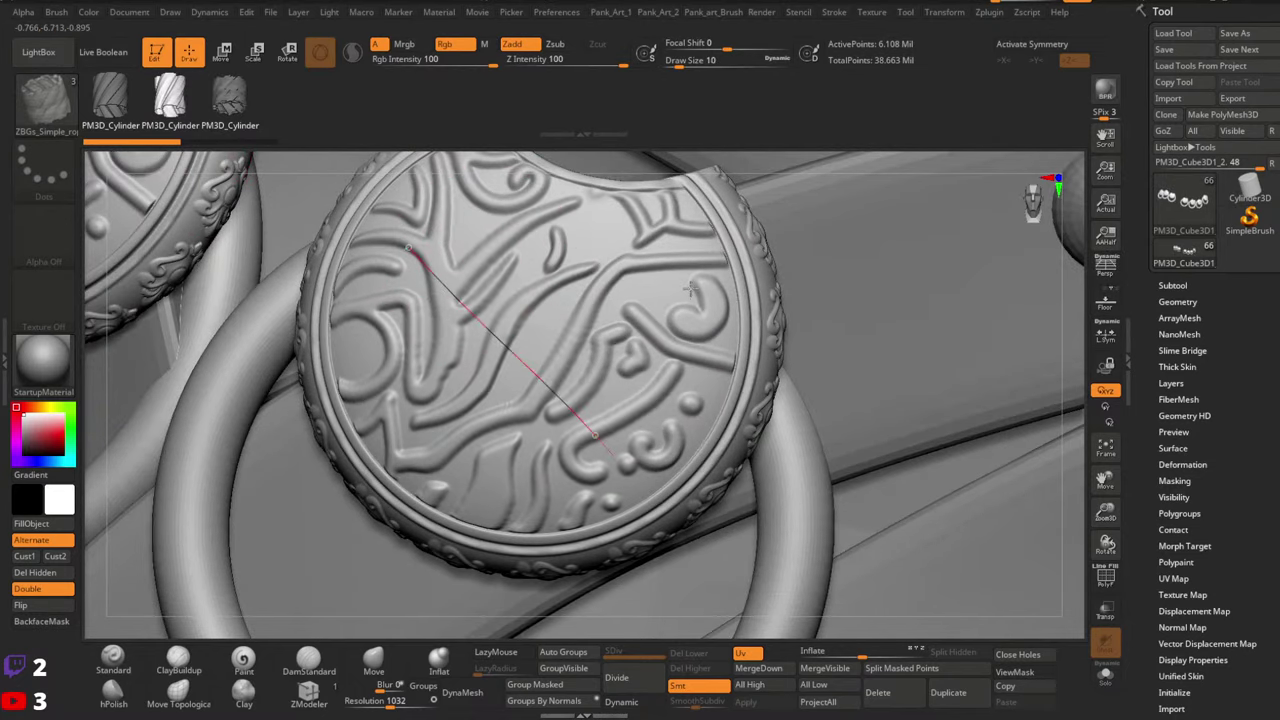
{"action": "key", "text": "ctrl"}
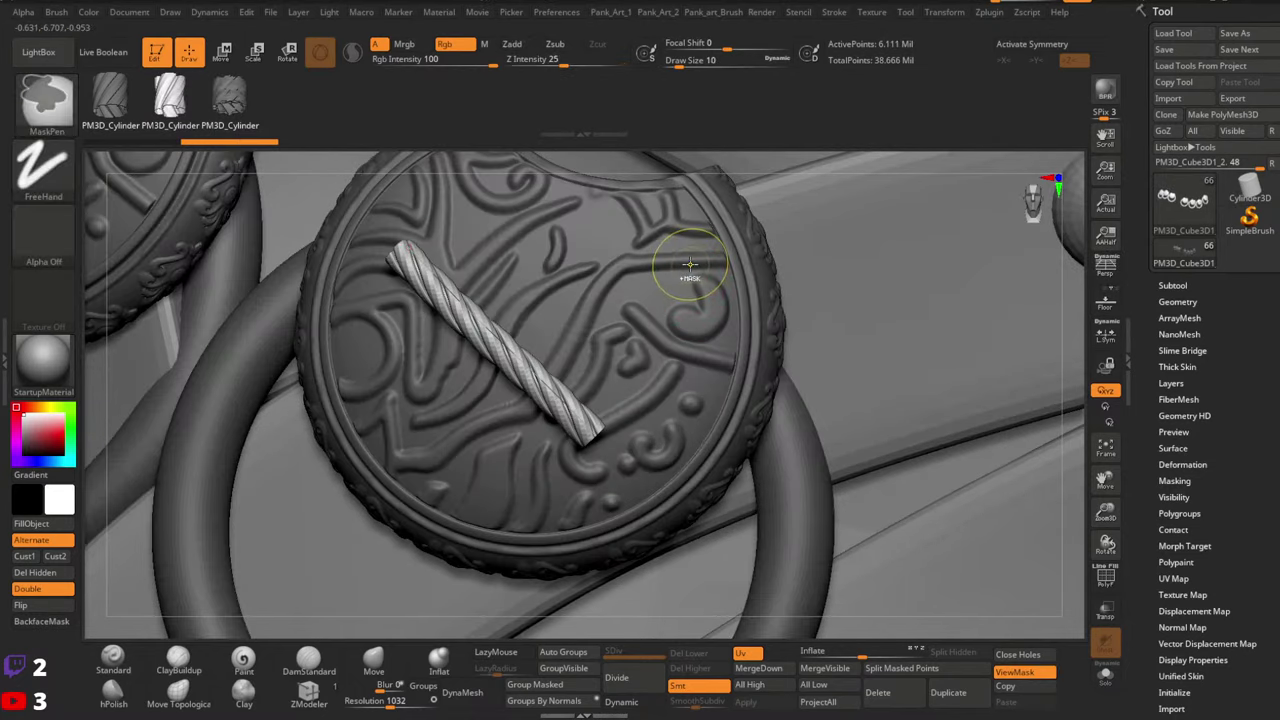
{"action": "key", "text": "ctrl+z"}
Try the first simple rope variant diagonally across the medallion and undo the strand
{"action": "key", "text": "Left"}
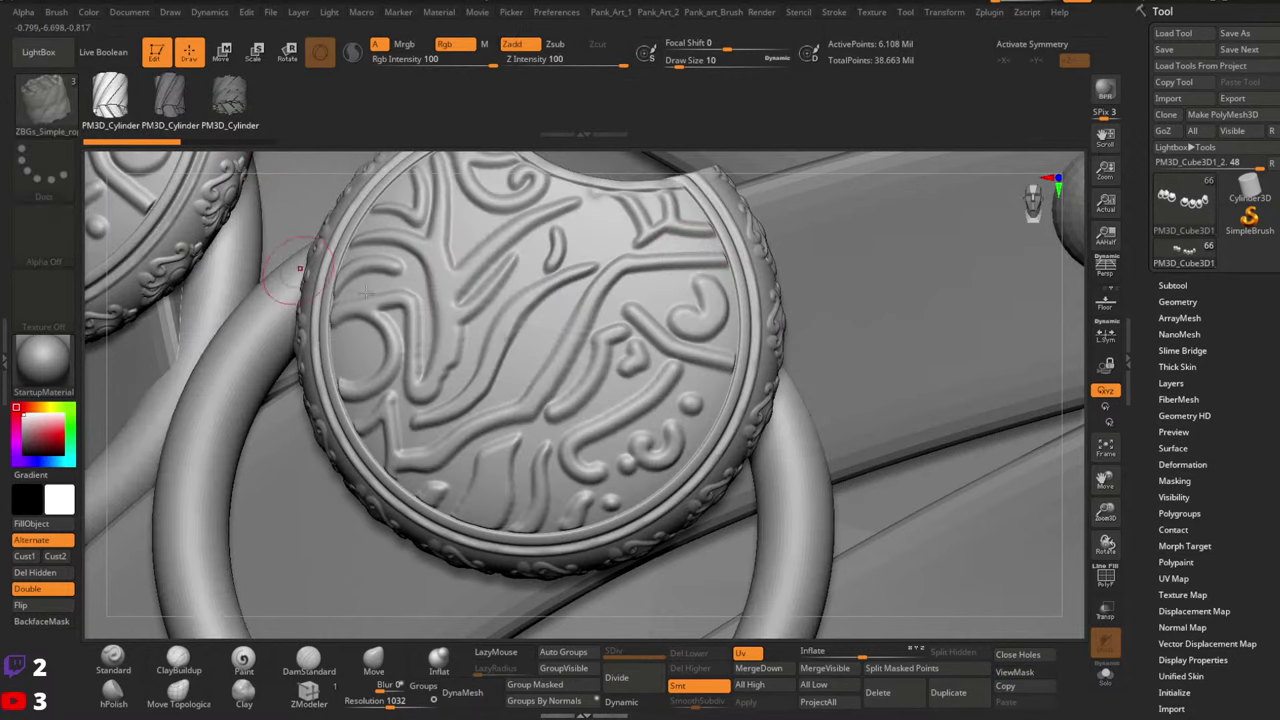
{"action": "left_click_drag", "start_coordinate": [418, 240], "coordinate": [610, 427]}
{"action": "key", "text": "Right"}
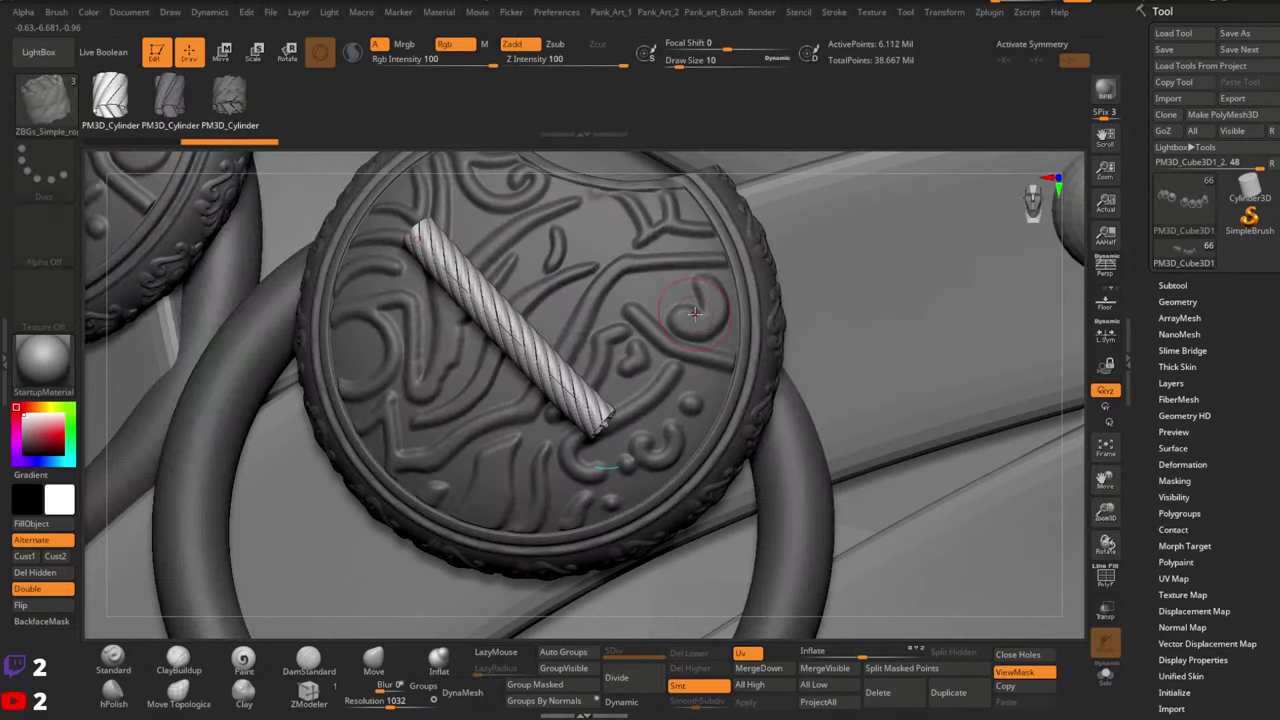
{"action": "key", "text": "ctrl+z"}
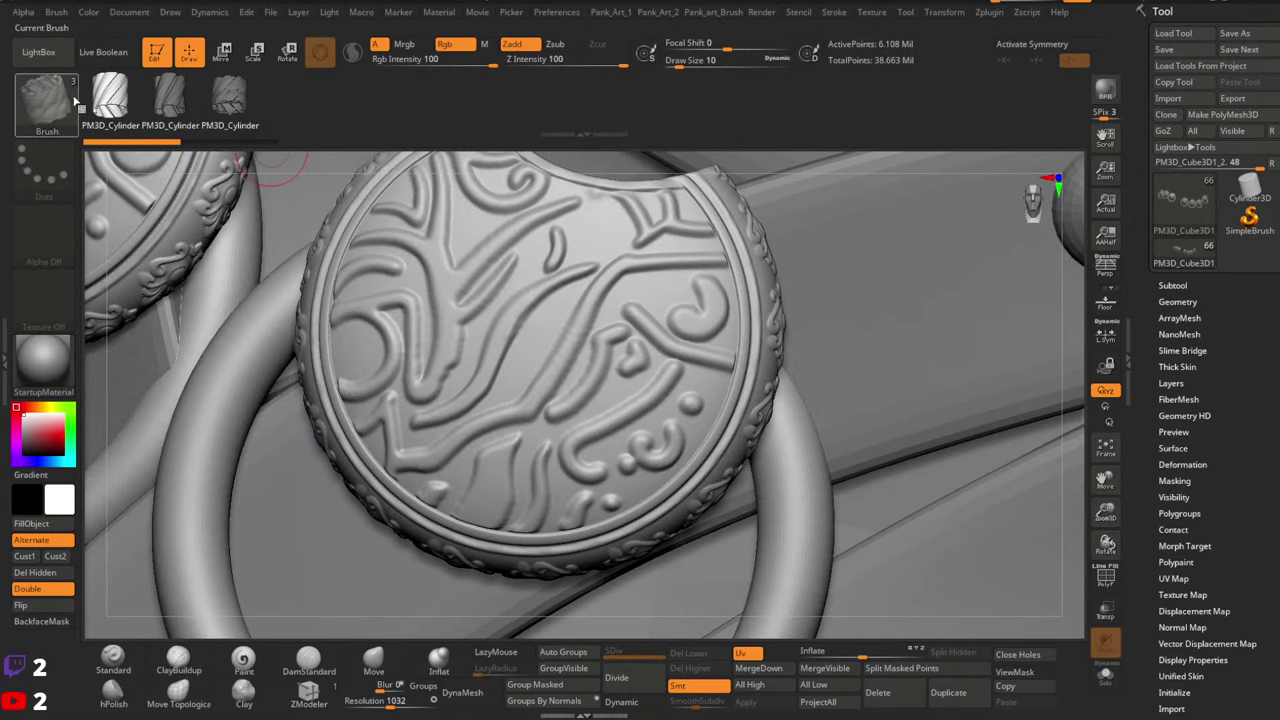
Load the Stitch - 26 Stitch brush and bring up its set of stitch inserts for review
{"action": "key", "text": "b"}
{"action": "left_click", "coordinate": [57, 113]}
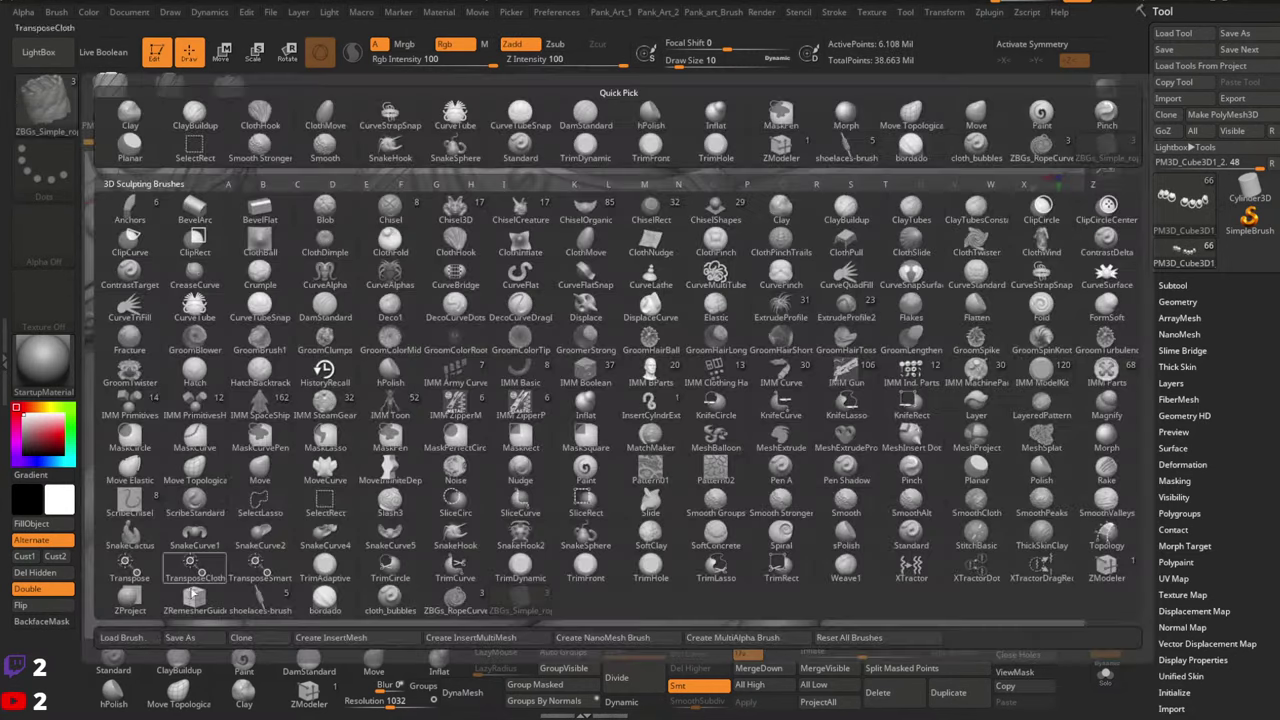
{"action": "key", "text": "b"}
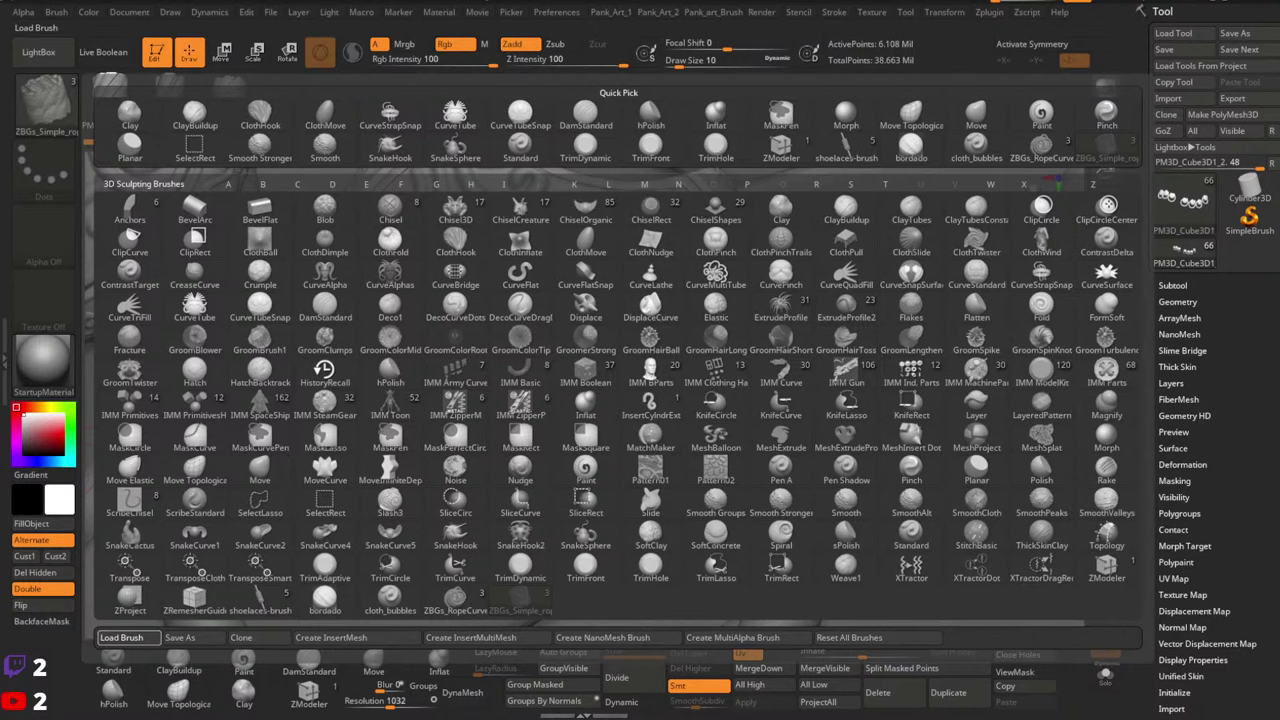
{"action": "left_click", "coordinate": [144, 124]}
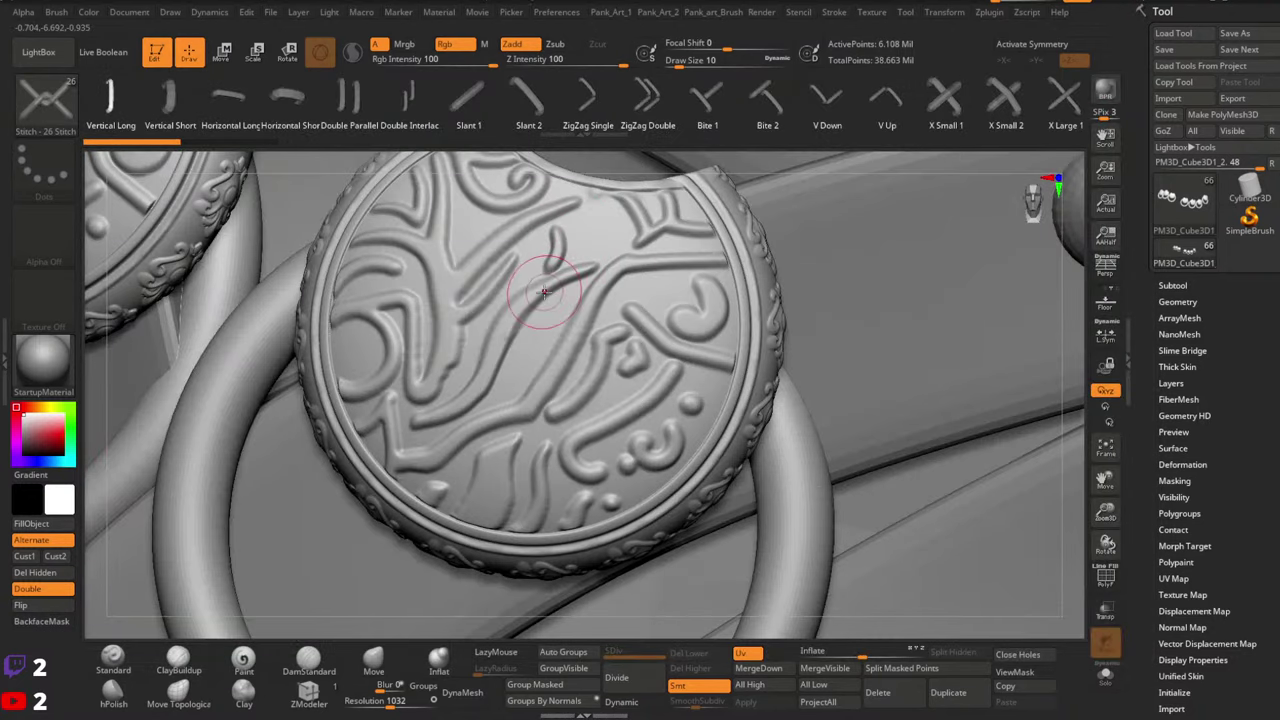
{"action": "key", "text": "m"}
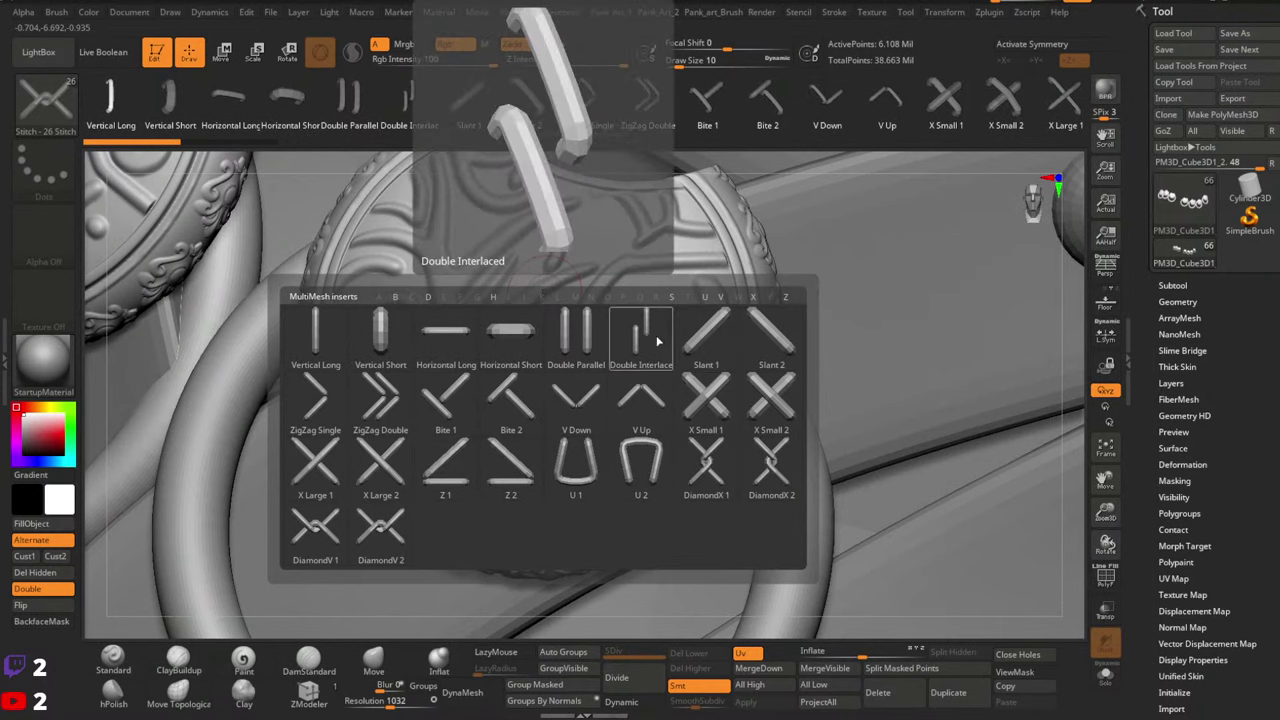
Load the Rope_Brush, draw a test strand across the medallion and undo it
{"action": "left_click", "coordinate": [45, 100]}
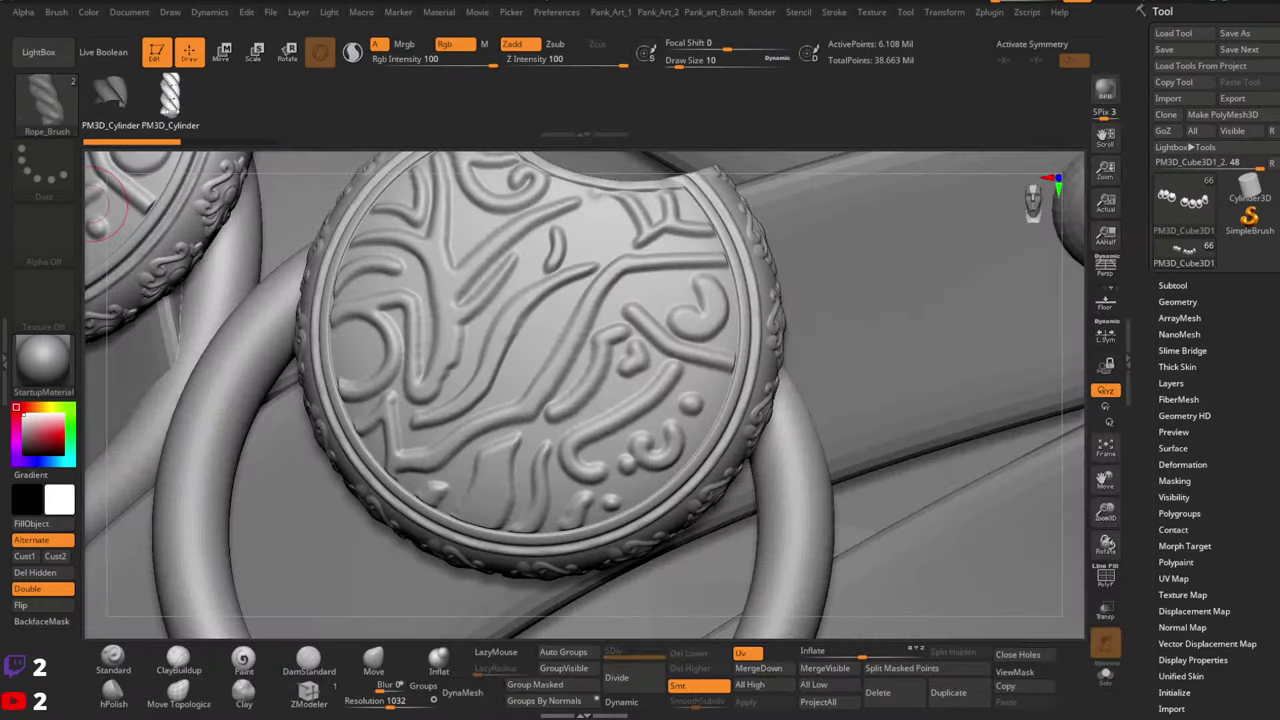
{"action": "left_click_drag", "start_coordinate": [455, 250], "coordinate": [603, 420]}
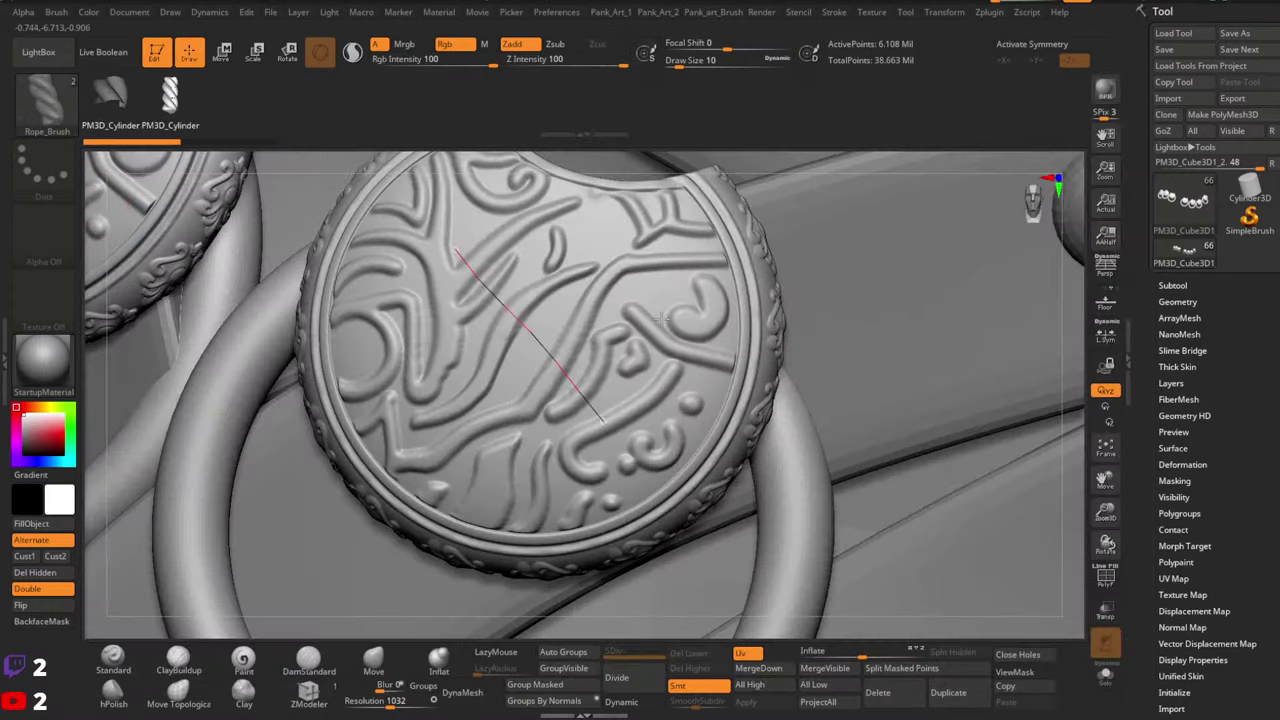
{"action": "key", "text": "ctrl+z"}
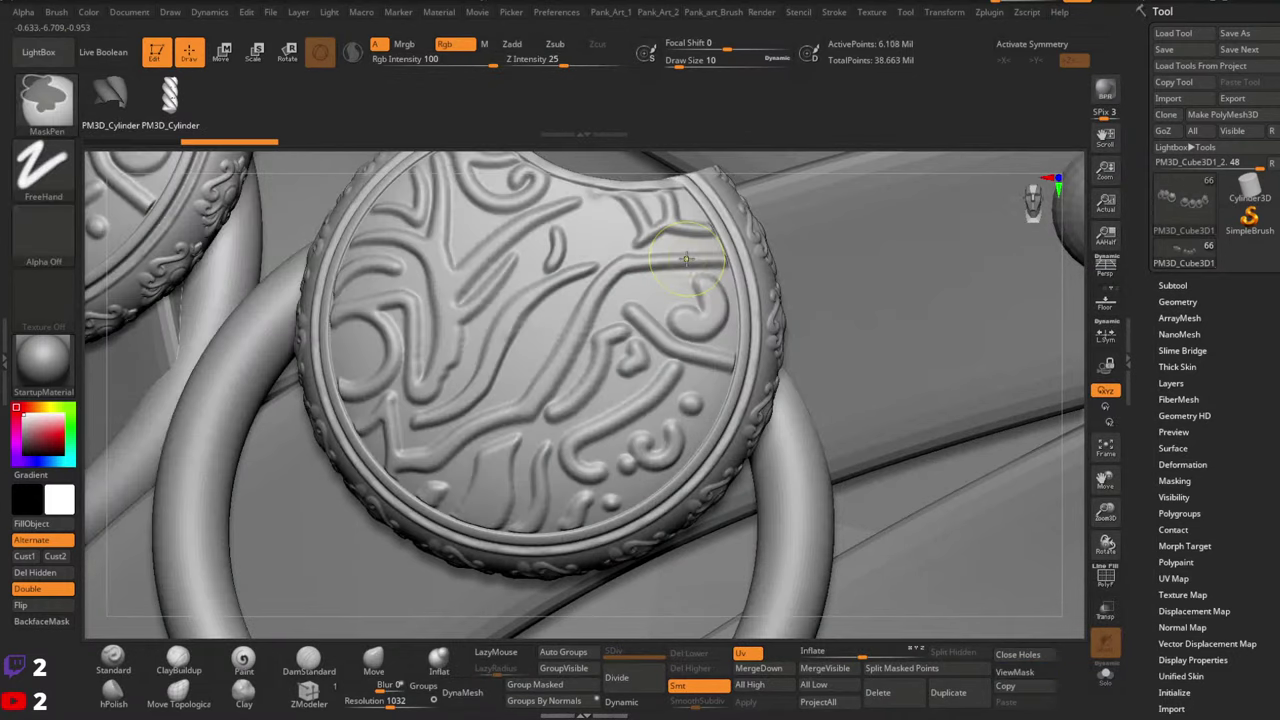
Make the loaded bordado embroidery brush the active sculpting brush
{"action": "left_click", "coordinate": [44, 104]}
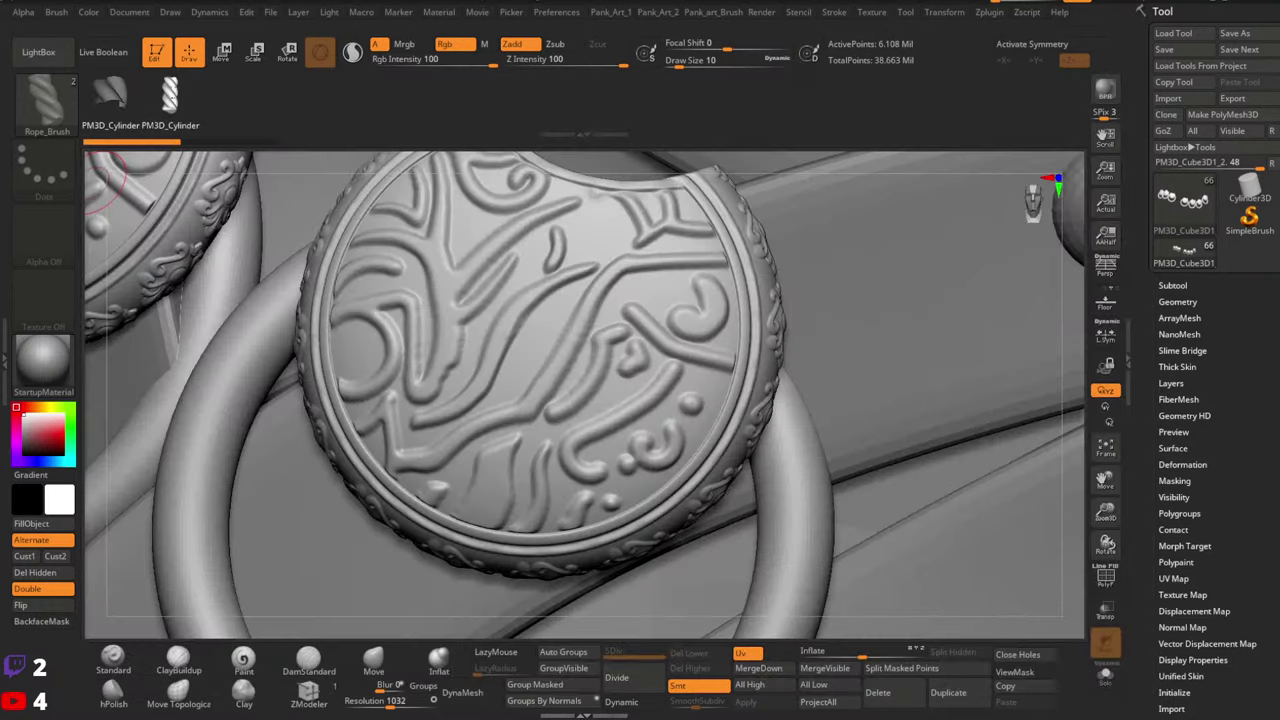
{"action": "left_click", "coordinate": [42, 106]}
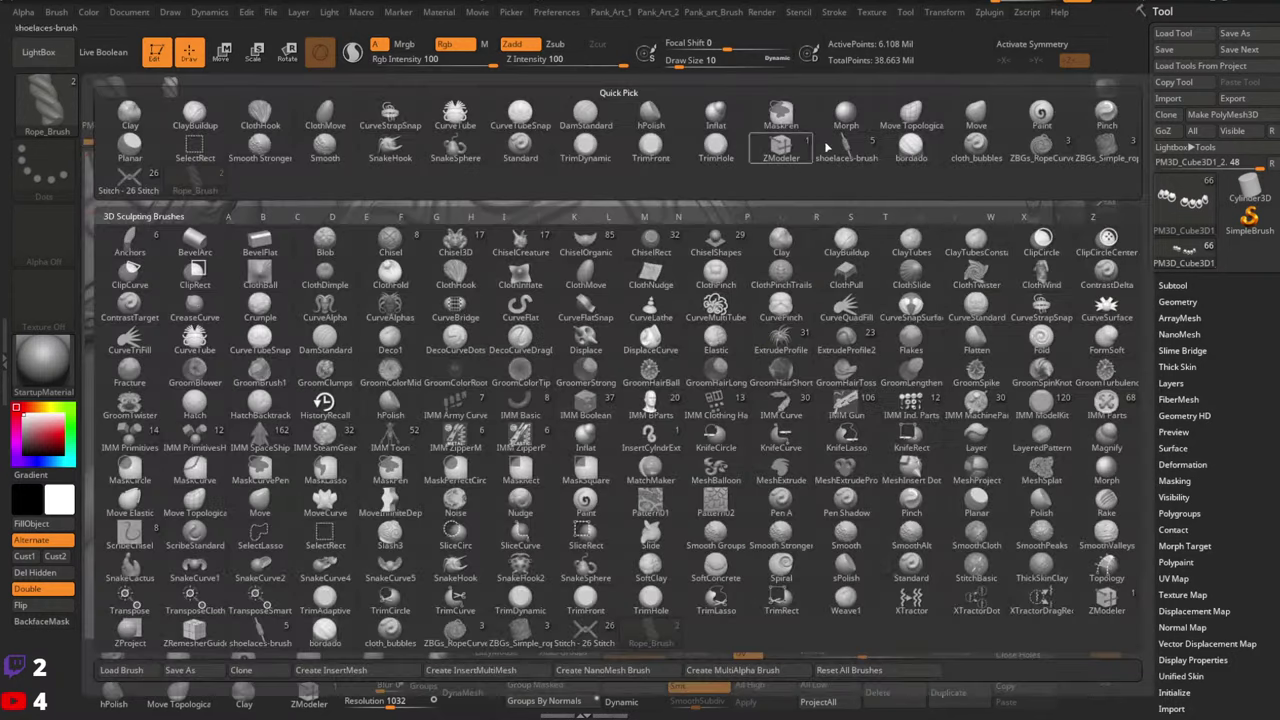
{"action": "left_click", "coordinate": [911, 148]}
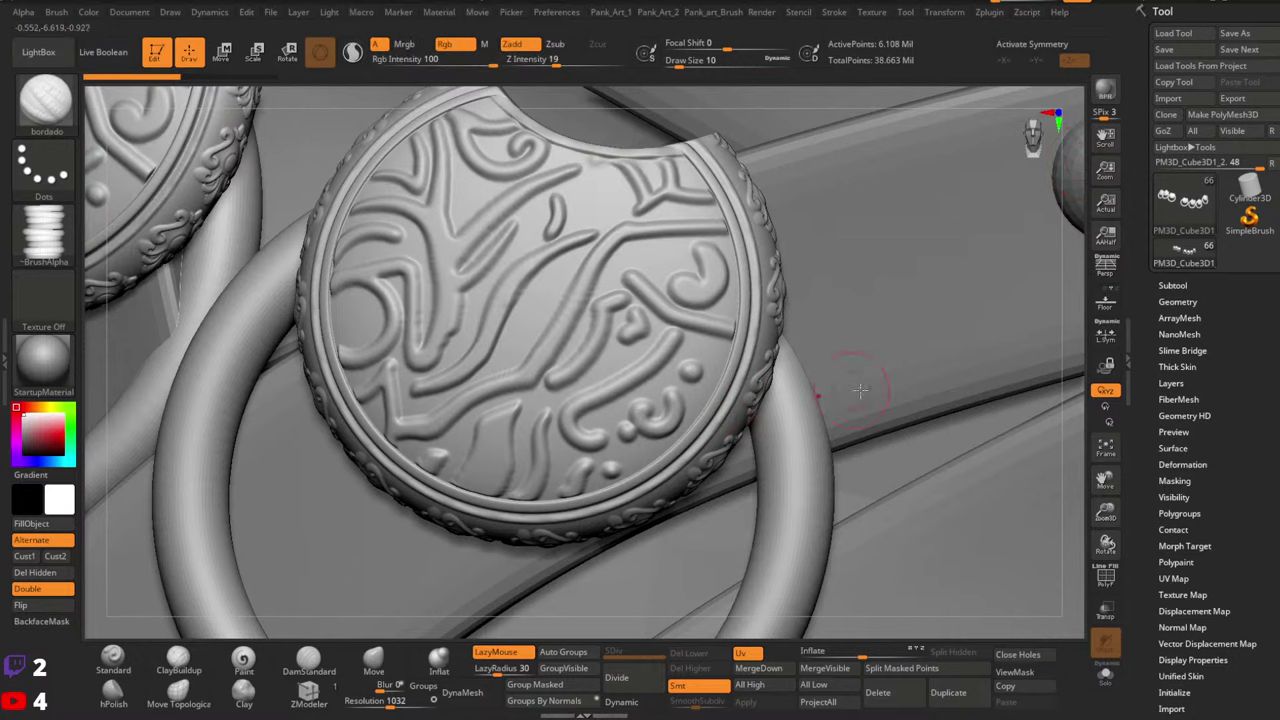
Set all subtools to their highest subdivision level and inspect the character's trousers down to the boots
{"action": "key", "text": "ctrl"}
{"action": "mouse_move", "coordinate": [873, 419]}
{"action": "right_mouse_down", "text": "ctrl"}
{"action": "mouse_move", "coordinate": [751, 406]}
{"action": "mouse_move", "coordinate": [406, 511]}
{"action": "mouse_move", "coordinate": [834, 606]}
{"action": "mouse_move", "coordinate": [755, 432]}
{"action": "mouse_move", "coordinate": [735, 440]}
{"action": "right_mouse_up", "text": "ctrl"}
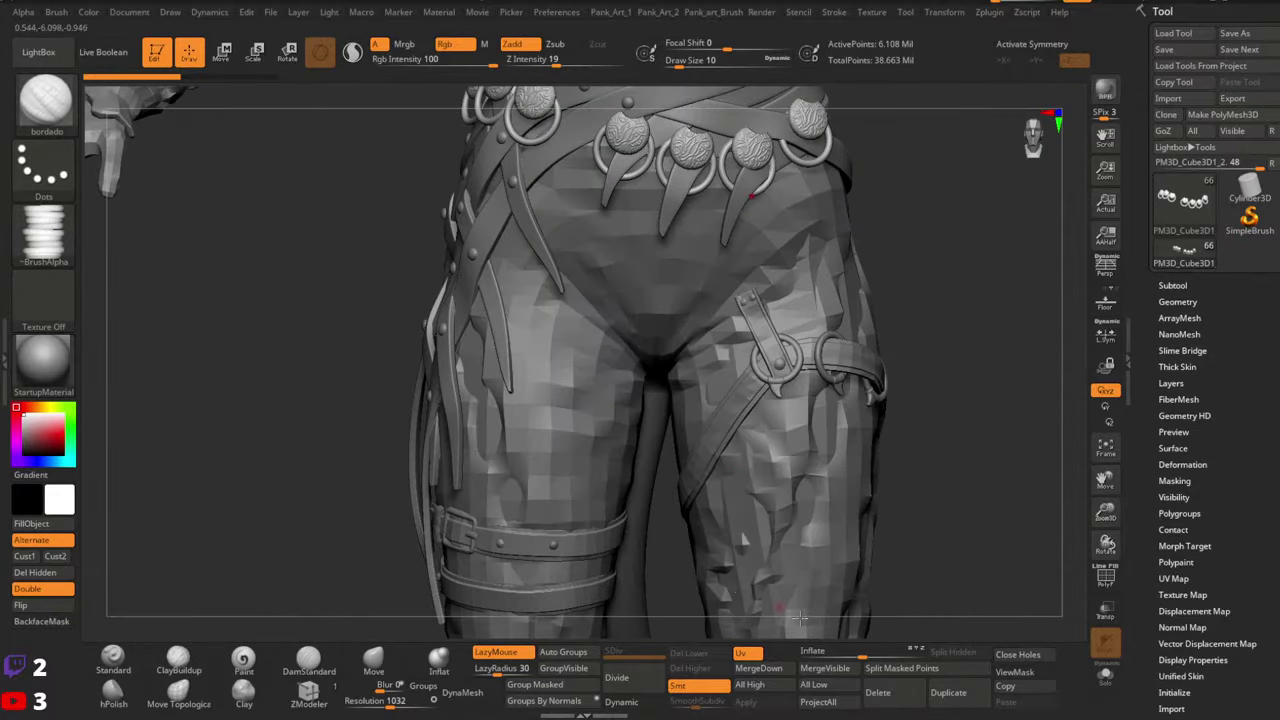
{"action": "left_click", "coordinate": [768, 686]}
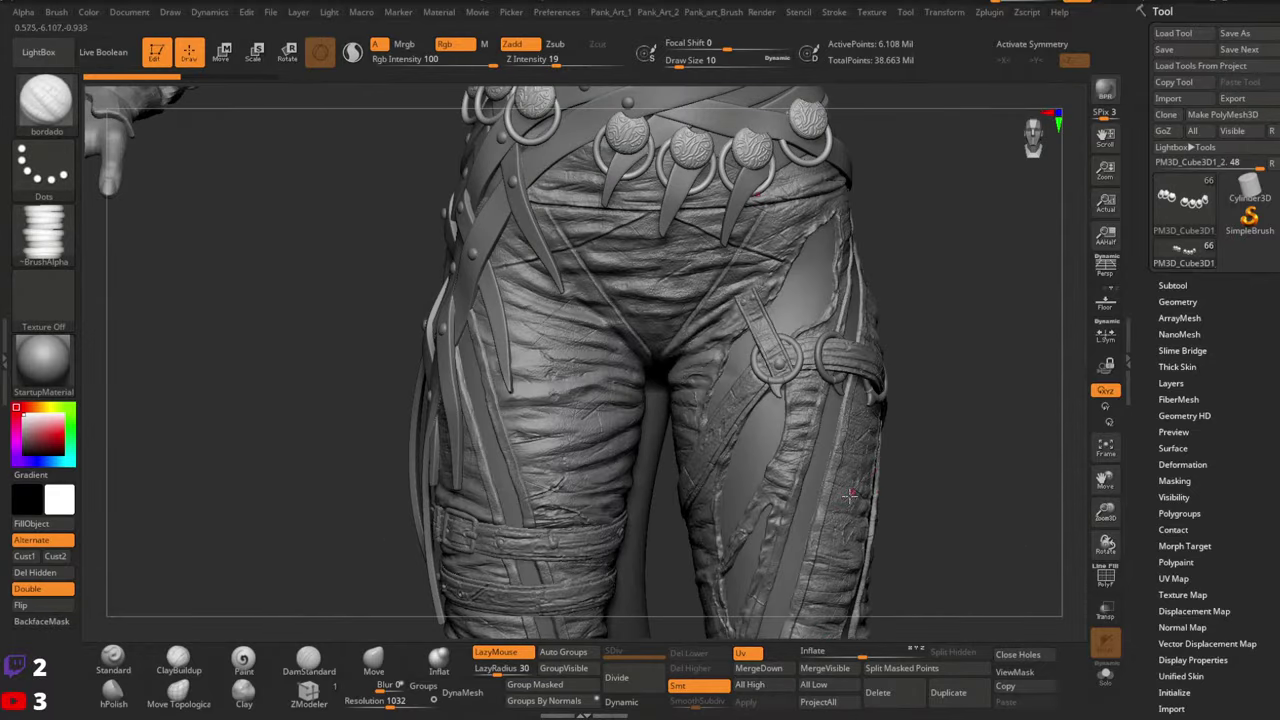
{"action": "right_click_drag", "start_coordinate": [611, 535], "coordinate": [708, 278], "text": "alt"}
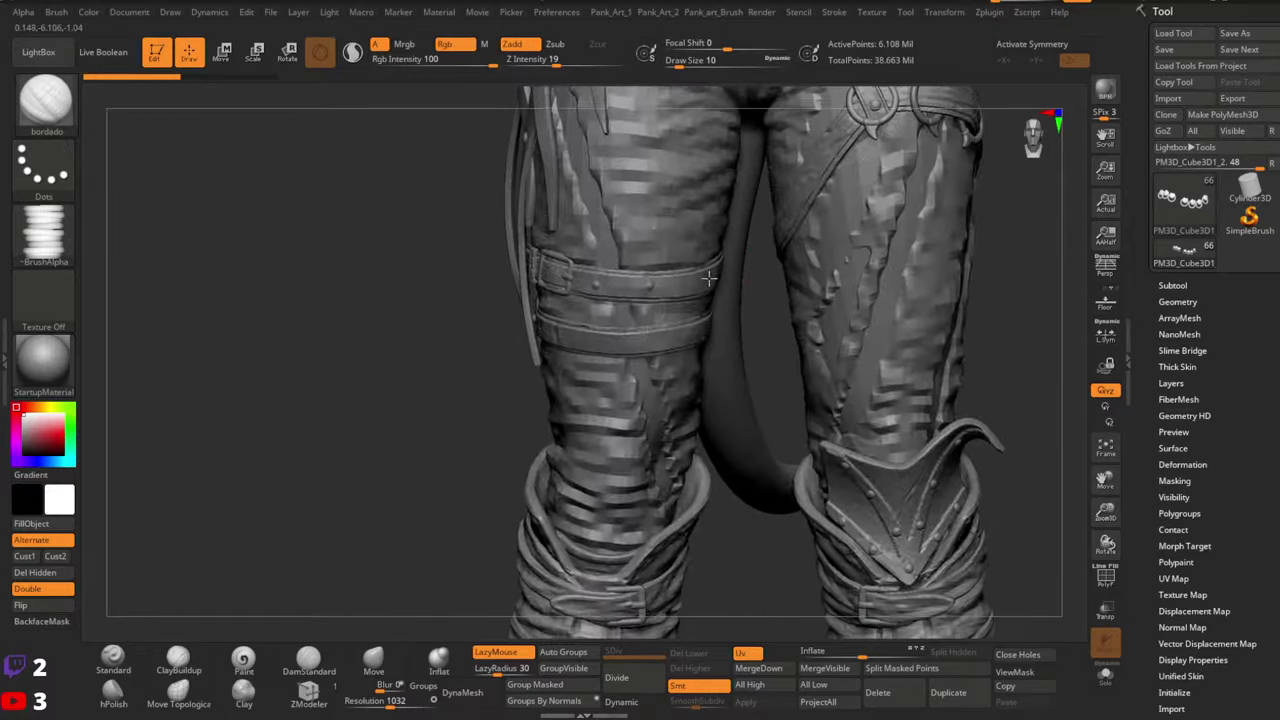
Make the boots the active subtool, expand the shoes folder and isolate the boots in Solo mode
{"action": "mouse_move", "coordinate": [667, 612]}
{"action": "right_mouse_down", "text": "alt"}
{"action": "mouse_move", "coordinate": [698, 407]}
{"action": "mouse_move", "coordinate": [723, 349]}
{"action": "mouse_move", "coordinate": [612, 620]}
{"action": "mouse_move", "coordinate": [689, 343]}
{"action": "right_mouse_up", "text": "alt"}
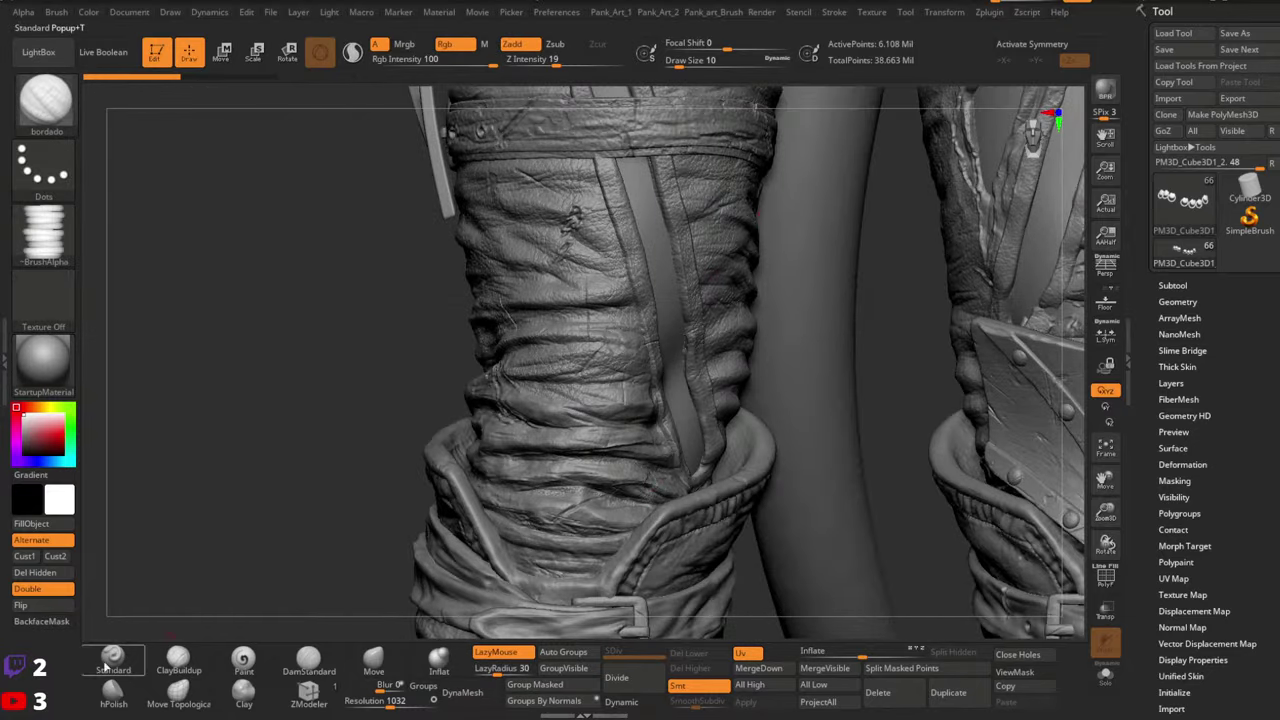
{"action": "left_click", "coordinate": [660, 535], "text": "alt"}
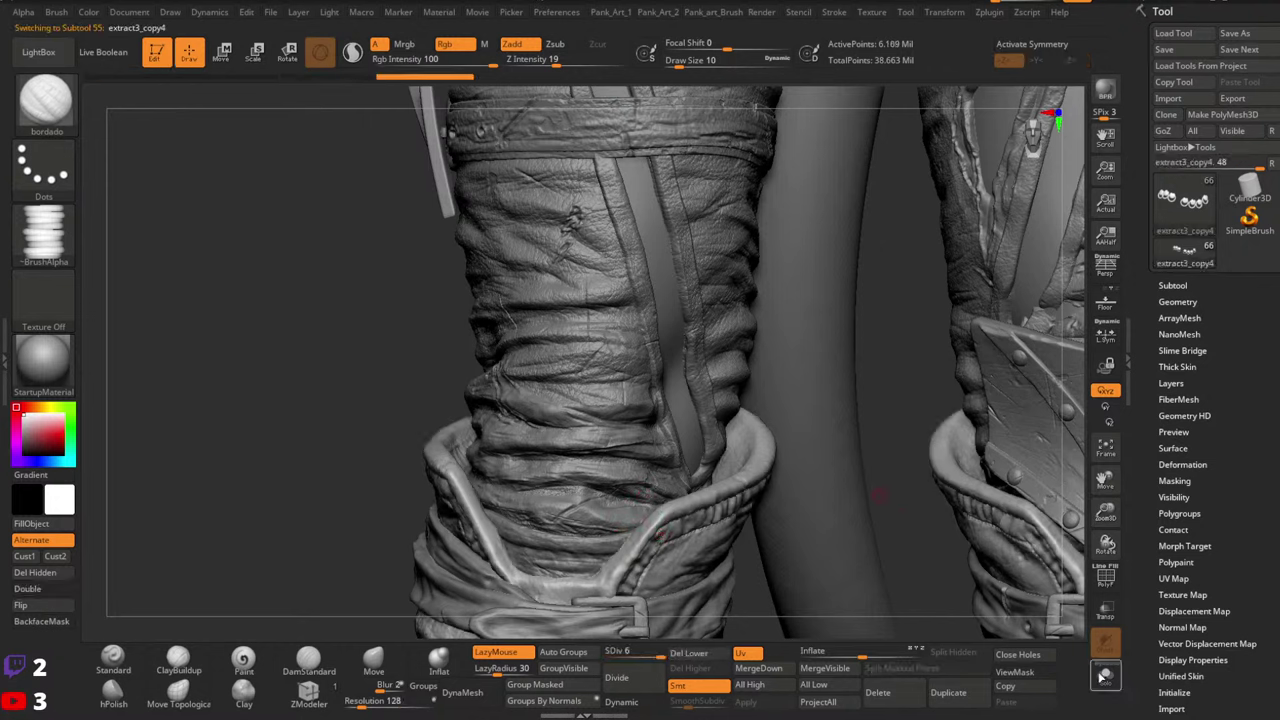
{"action": "left_click", "coordinate": [1175, 285]}
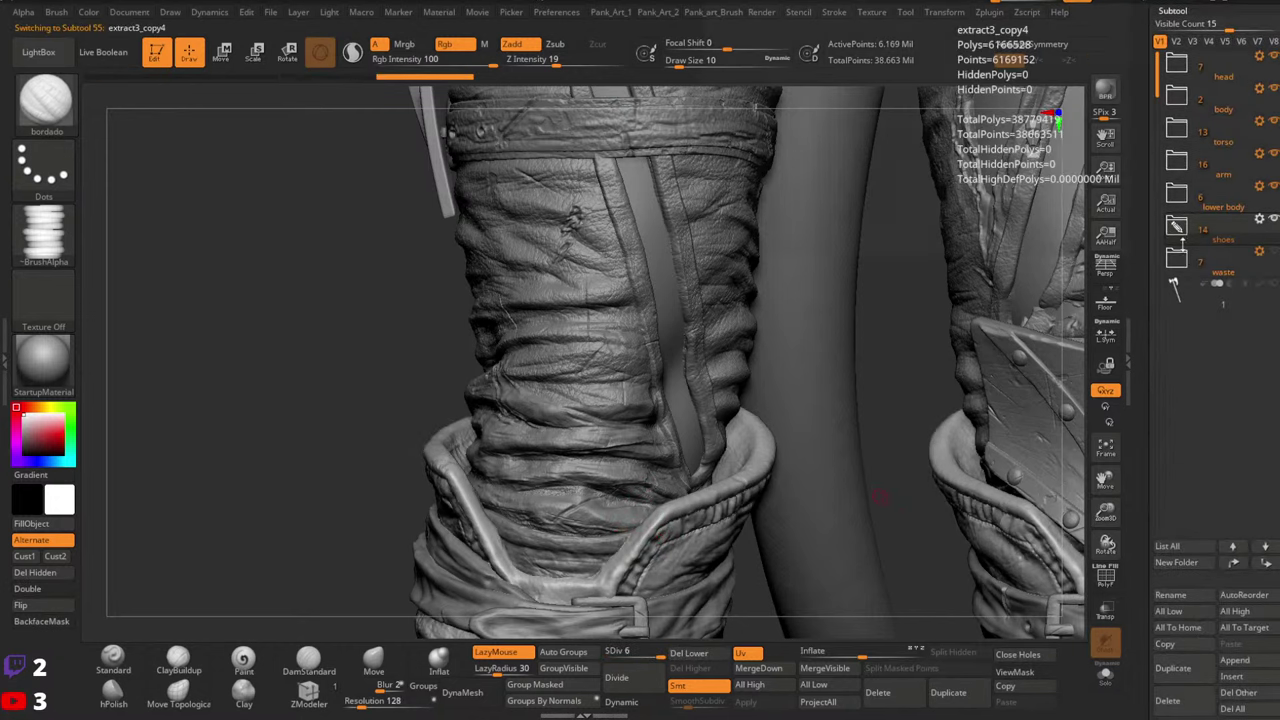
{"action": "left_click", "coordinate": [1177, 228]}
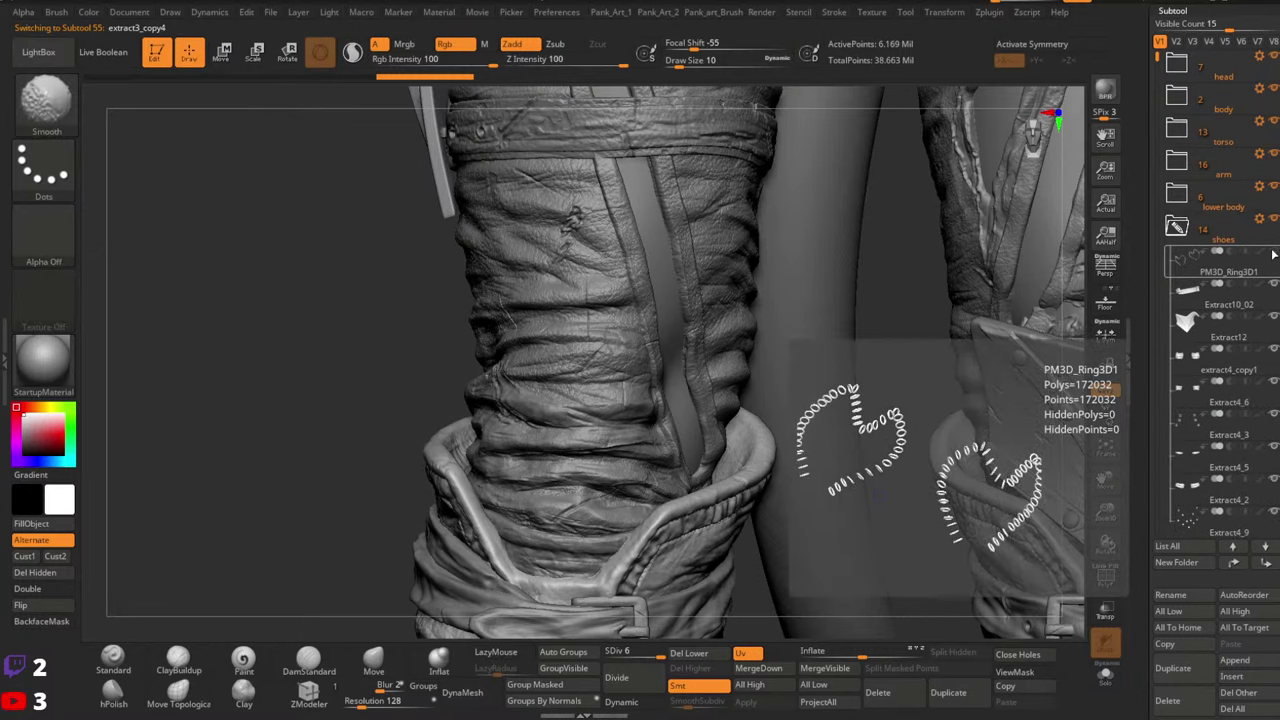
{"action": "key", "text": "f"}
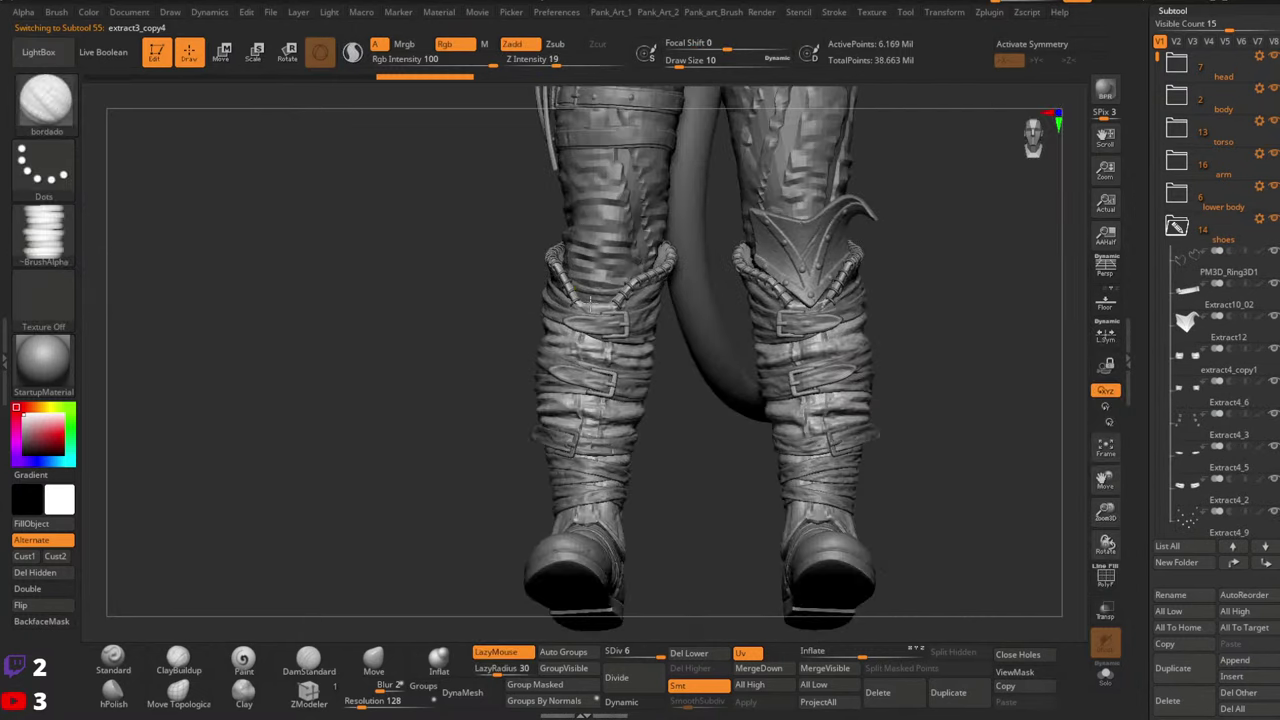
{"action": "right_click_drag", "start_coordinate": [646, 280], "coordinate": [610, 370]}
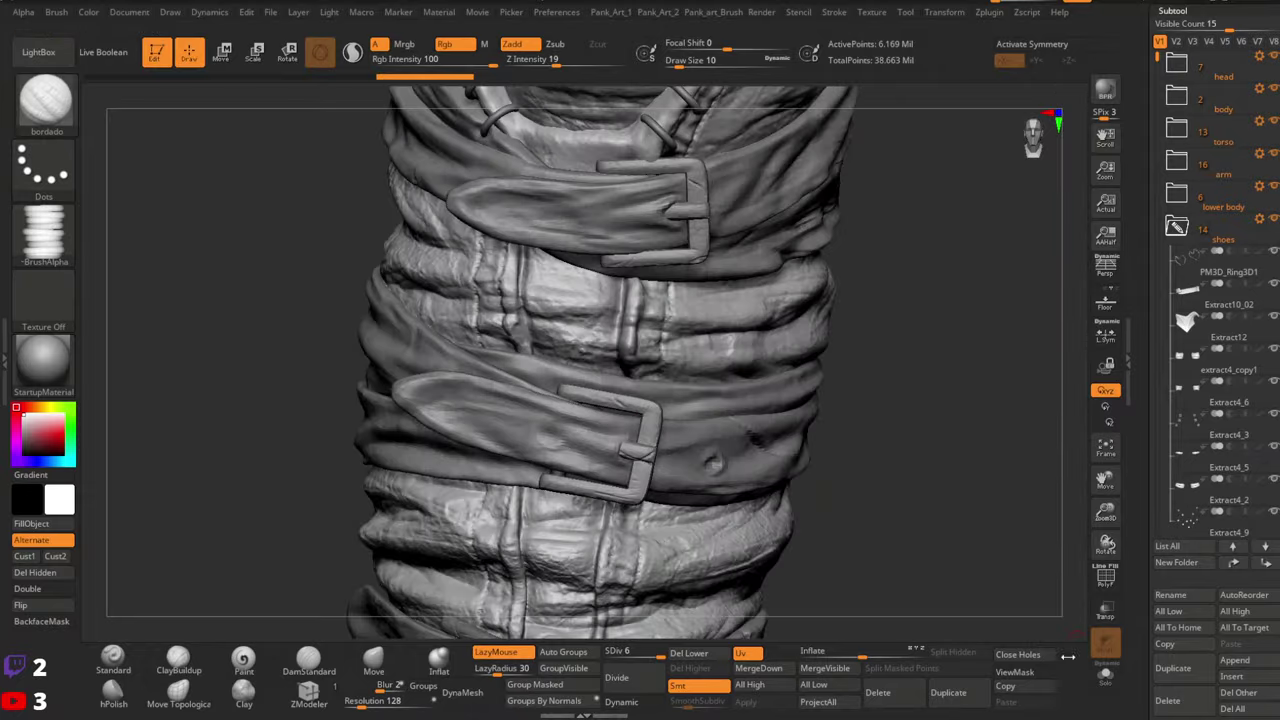
{"action": "left_click", "coordinate": [1105, 675]}
Try a bordado stroke at draw size about 33 down the right seam of the boot's front panel and undo it
{"action": "key", "text": "space"}
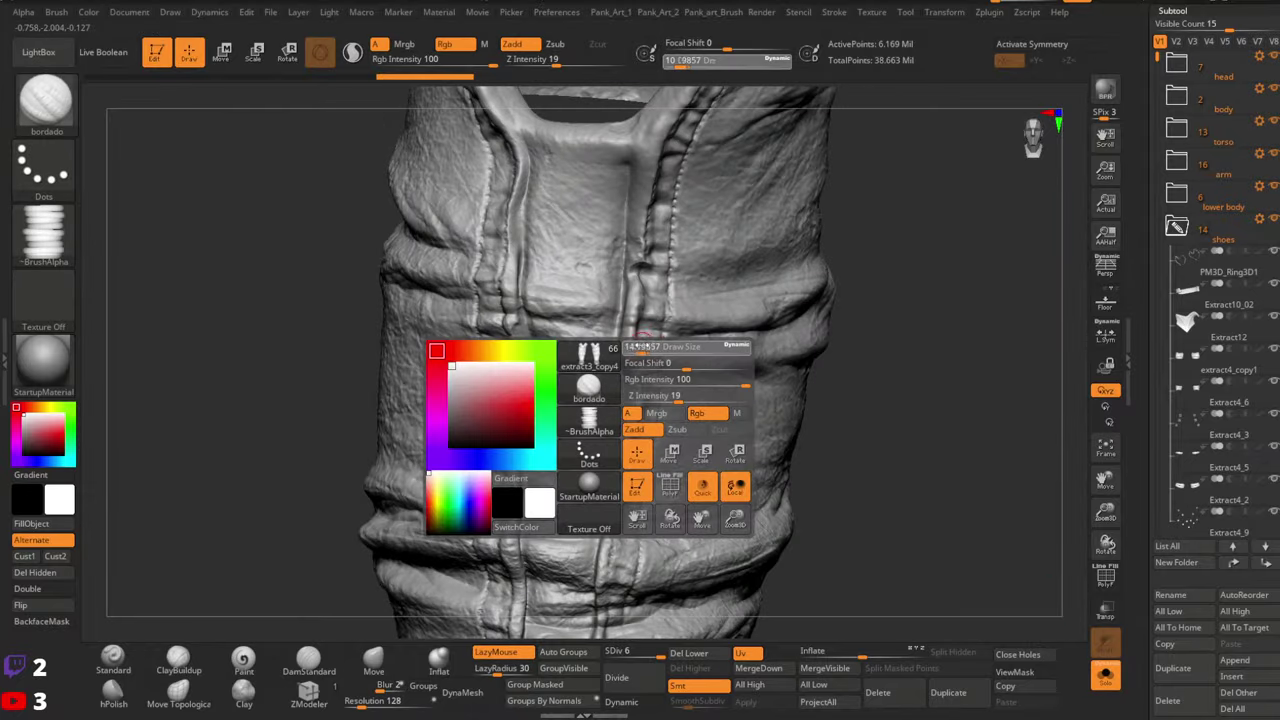
{"action": "left_click_drag", "start_coordinate": [638, 345], "coordinate": [648, 345]}
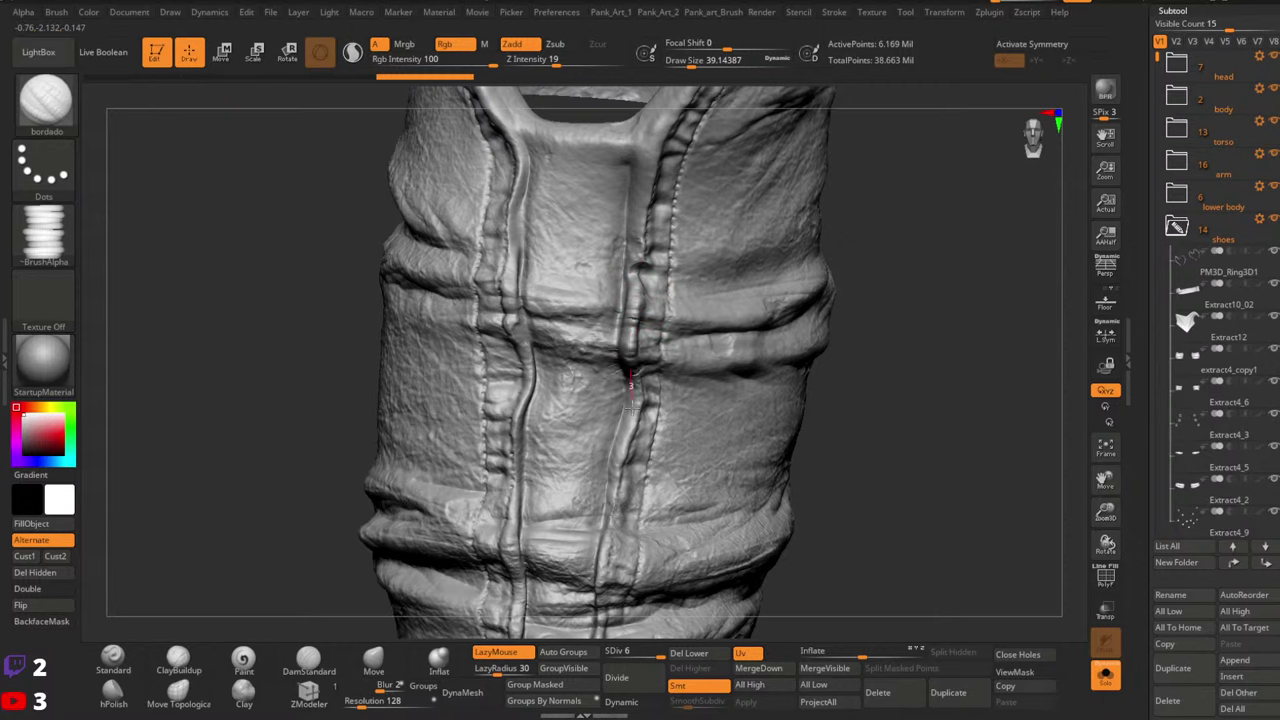
{"action": "key", "text": "space"}
{"action": "key", "text": "space"}
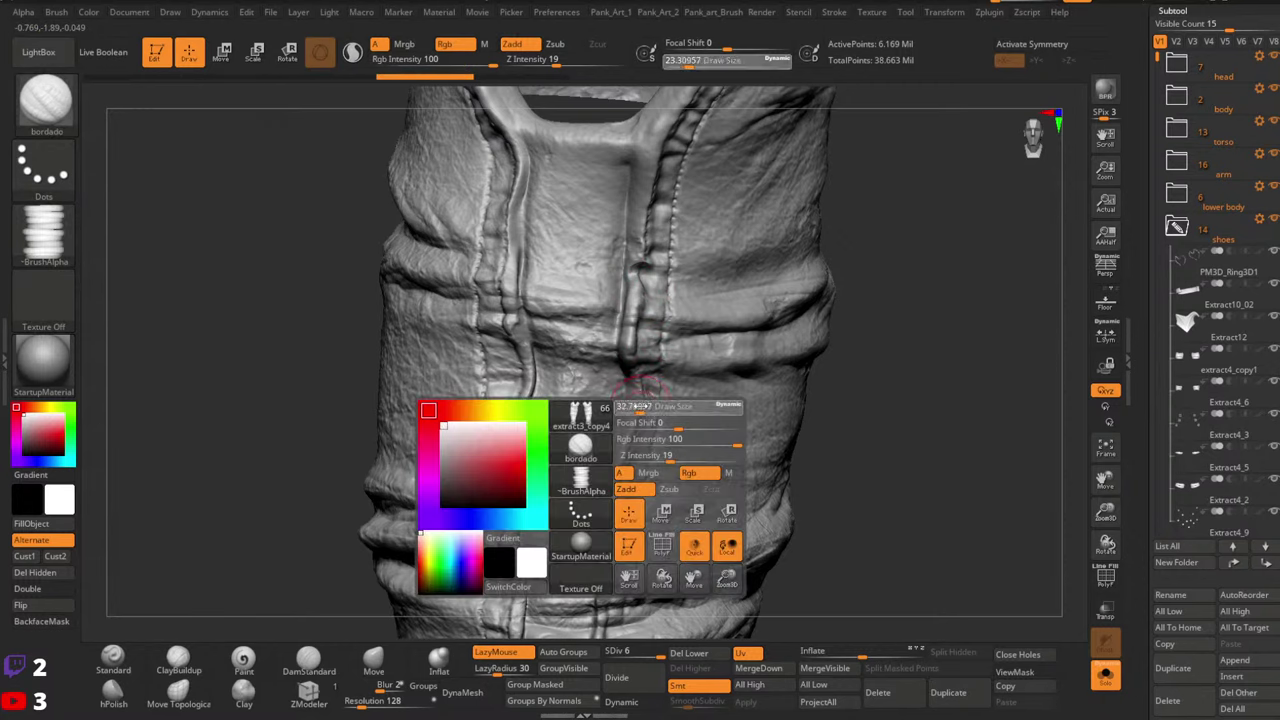
{"action": "left_click_drag", "start_coordinate": [619, 470], "coordinate": [610, 570]}
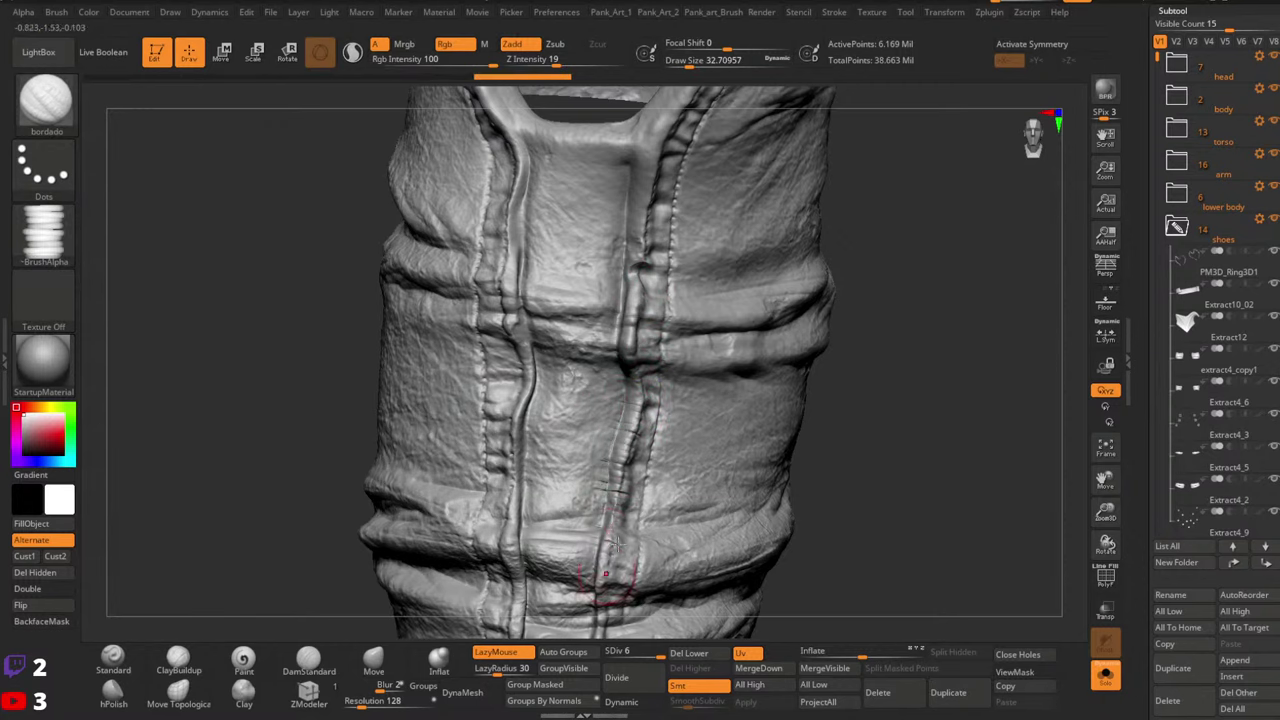
{"action": "mouse_move", "coordinate": [614, 590]}
{"action": "right_mouse_down", "text": "ctrl"}
{"action": "mouse_move", "coordinate": [716, 366]}
{"action": "mouse_move", "coordinate": [784, 484]}
{"action": "right_mouse_up", "text": "ctrl"}
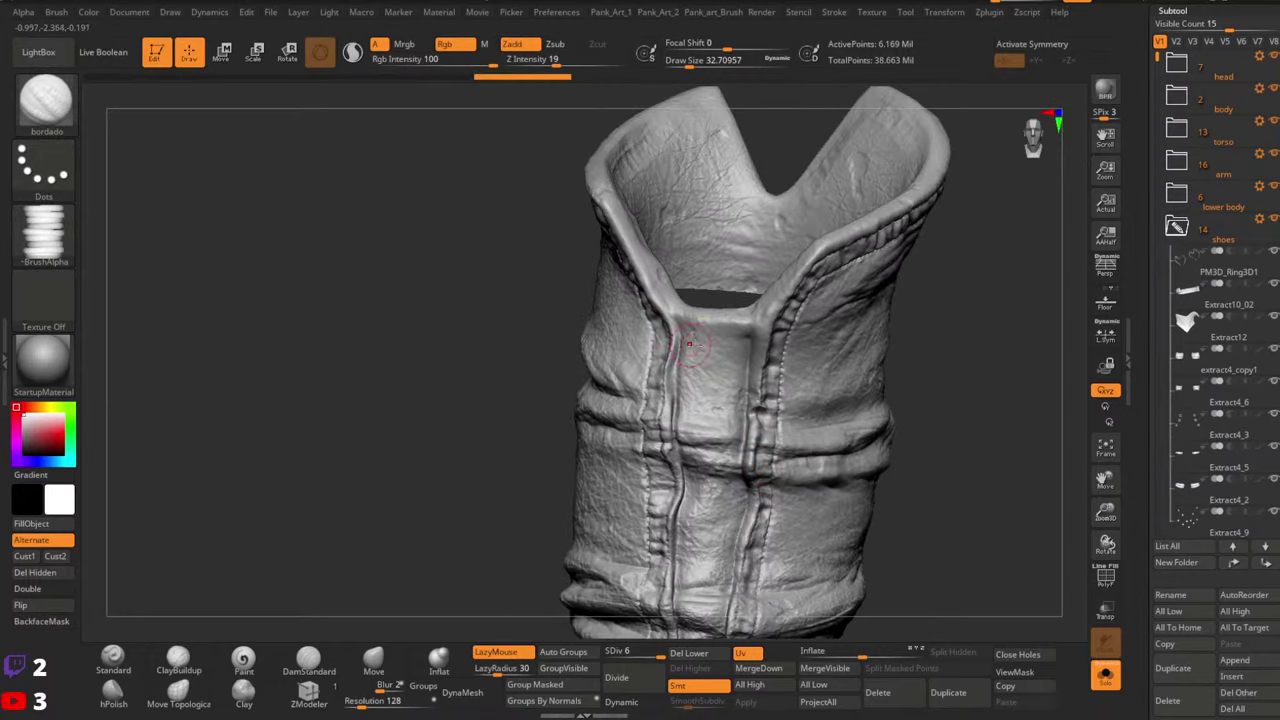
{"action": "key", "text": "ctrl+z"}
Test a bordado stroke at draw size about 25 down the middle of the boot's front panel and undo it
{"action": "key", "text": "space"}
{"action": "left_click", "coordinate": [702, 348]}
{"action": "left_click_drag", "start_coordinate": [707, 371], "coordinate": [713, 462]}
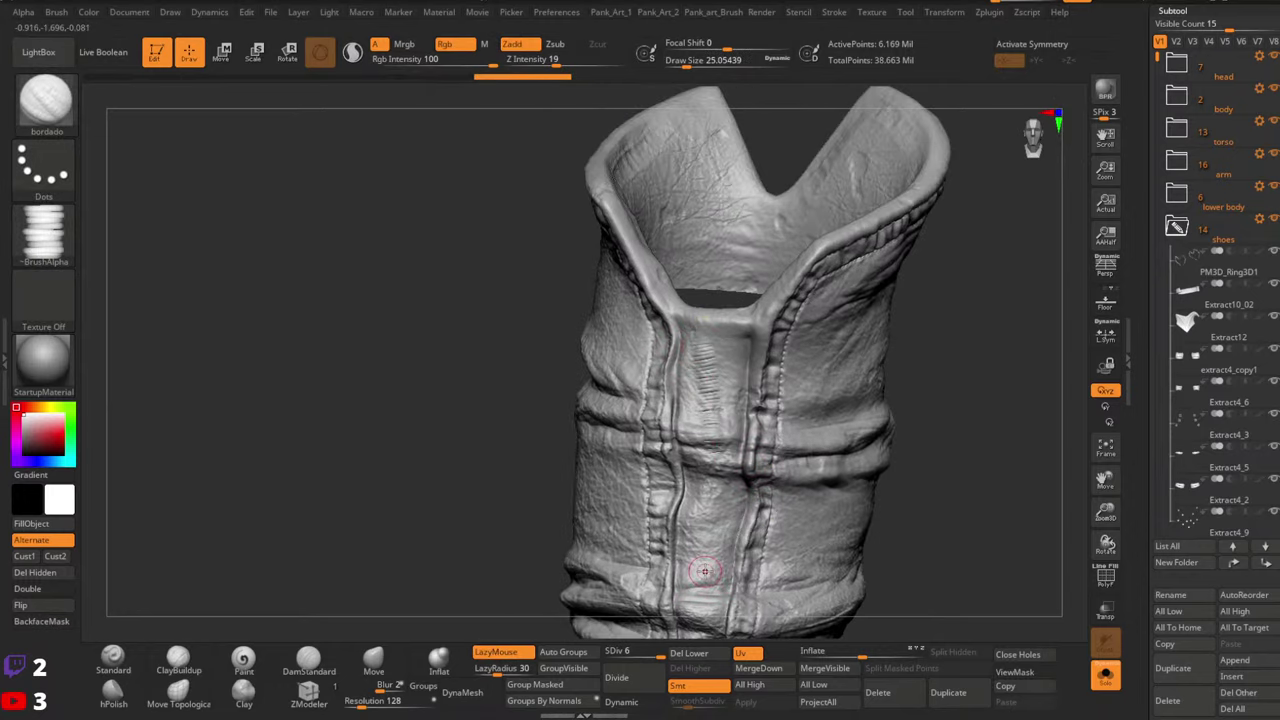
{"action": "mouse_move", "coordinate": [705, 571]}
{"action": "right_mouse_down"}
{"action": "mouse_move", "coordinate": [757, 403]}
{"action": "mouse_move", "coordinate": [748, 323]}
{"action": "right_mouse_up"}
{"action": "key", "text": "ctrl+z"}
Try a front-panel stroke at draw size 28.75, raise the brush's Z Intensity and undo the stroke
{"action": "key", "text": "space"}
{"action": "left_click", "coordinate": [708, 345]}
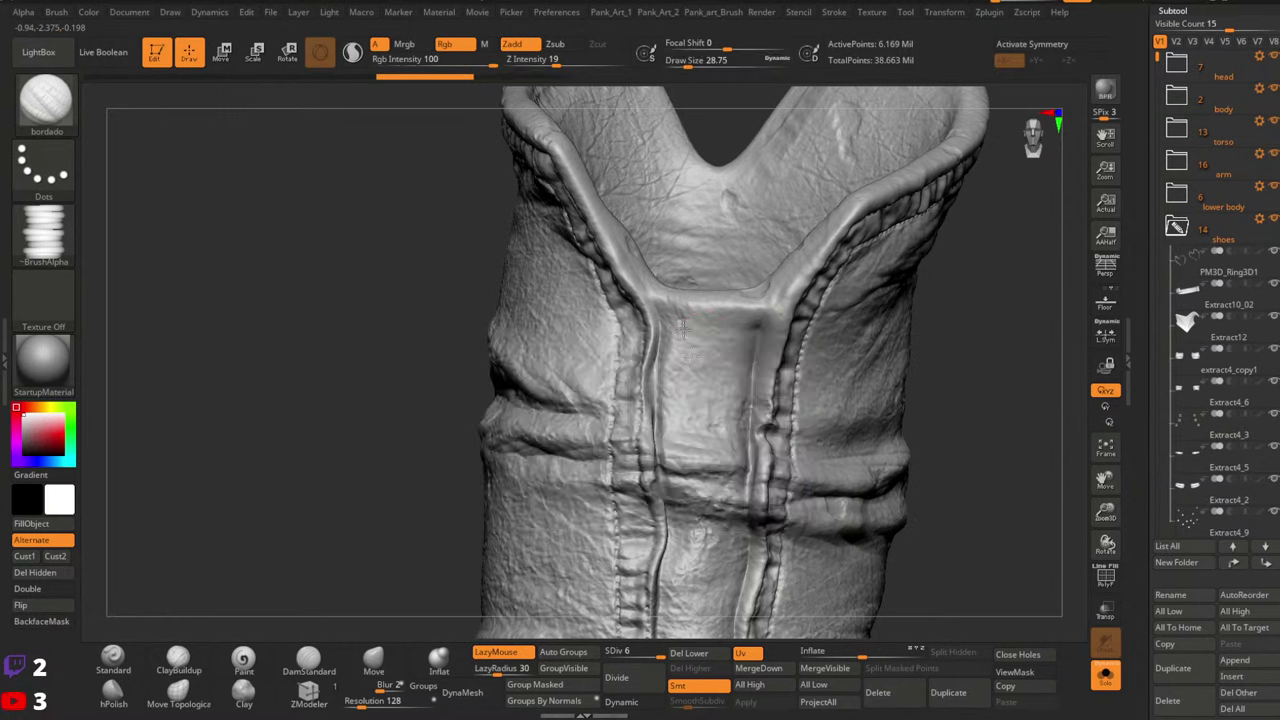
{"action": "left_click_drag", "start_coordinate": [688, 332], "coordinate": [702, 426]}
{"action": "left_click_drag", "start_coordinate": [565, 58], "coordinate": [595, 60]}
{"action": "key", "text": "ctrl+z"}
Set the draw size to about 20, test a short embroidery stroke on the boot's front panel and undo it
{"action": "key", "text": "space"}
{"action": "left_click", "coordinate": [696, 353]}
{"action": "left_click_drag", "start_coordinate": [688, 334], "coordinate": [720, 448]}
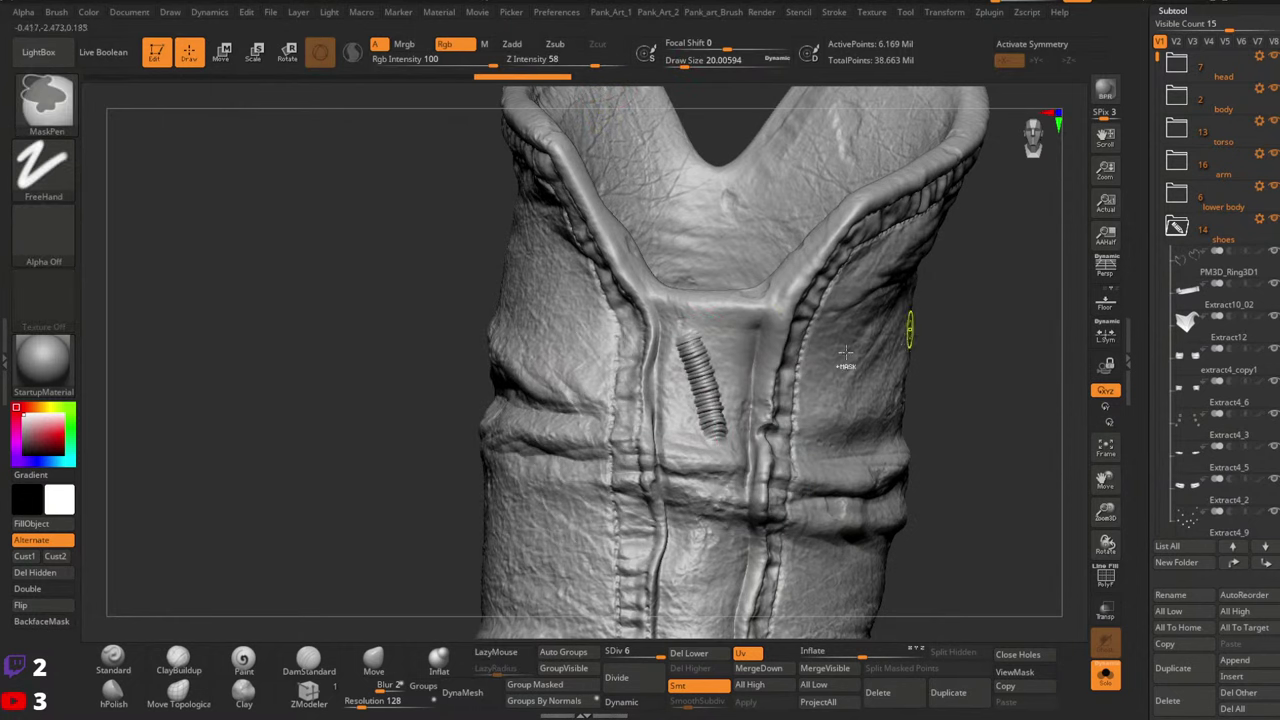
{"action": "key", "text": "ctrl+z"}
Try an embroidery stroke down the left seam of the boot's front panel and undo it
{"action": "right_click_drag", "start_coordinate": [912, 330], "coordinate": [984, 333]}
{"action": "left_click_drag", "start_coordinate": [641, 308], "coordinate": [661, 468]}
{"action": "mouse_move", "coordinate": [773, 490]}
{"action": "right_mouse_down", "text": "alt"}
{"action": "mouse_move", "coordinate": [754, 325]}
{"action": "mouse_move", "coordinate": [700, 300]}
{"action": "right_mouse_up", "text": "alt"}
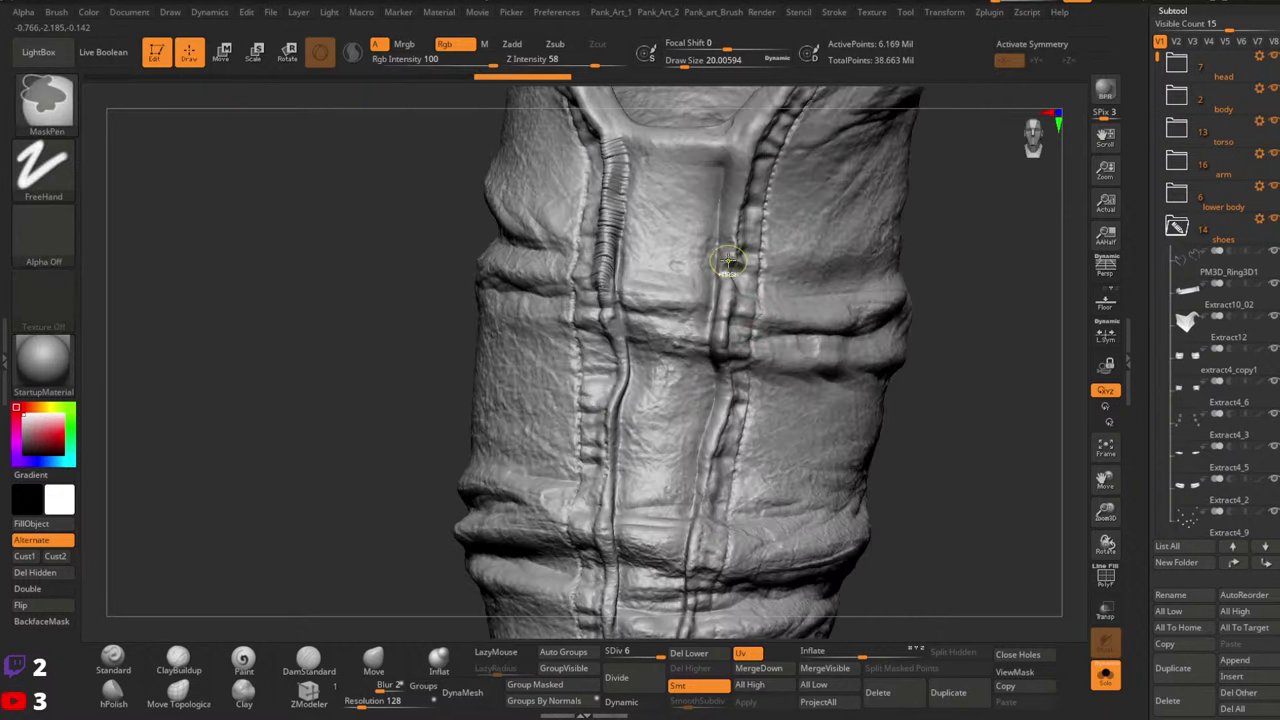
{"action": "key", "text": "ctrl+z"}
Set the Z Intensity to 48 and embroider down the right seam of the boot's front panel
{"action": "left_click_drag", "start_coordinate": [597, 62], "coordinate": [587, 60]}
{"action": "mouse_move", "coordinate": [727, 276]}
{"action": "left_mouse_down"}
{"action": "mouse_move", "coordinate": [732, 412]}
{"action": "mouse_move", "coordinate": [700, 494]}
{"action": "left_mouse_up"}
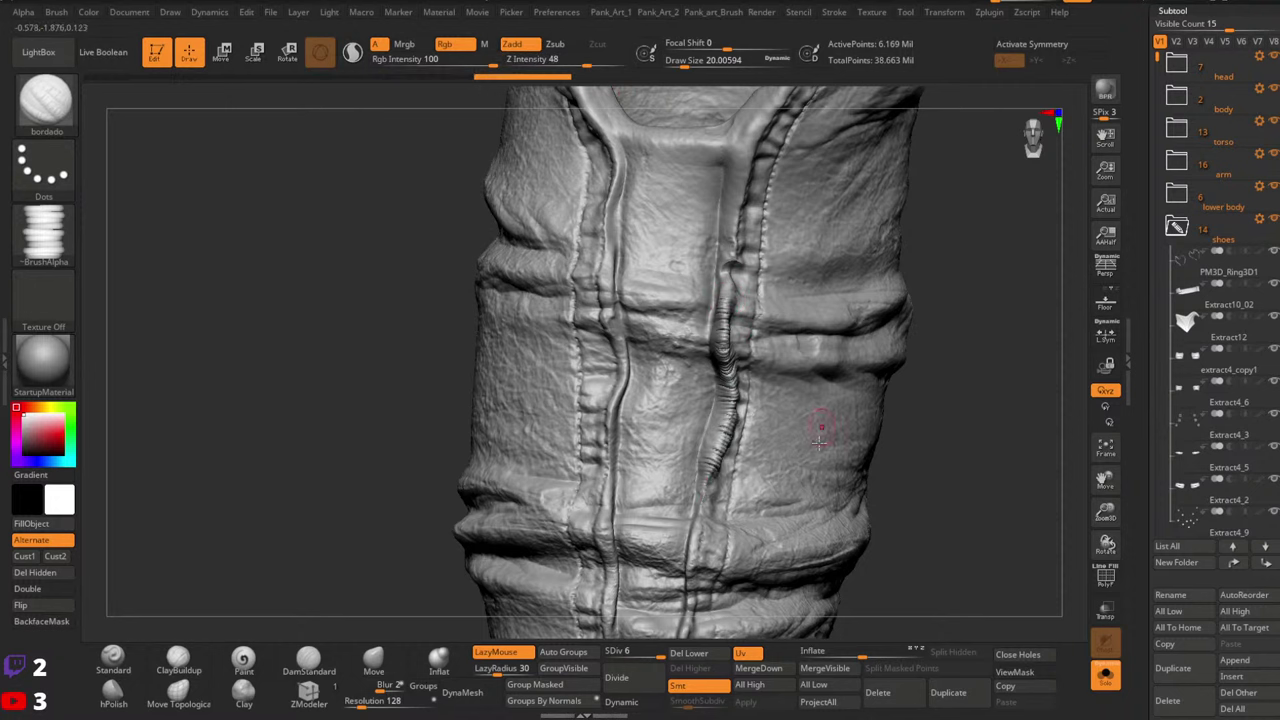
{"action": "mouse_move", "coordinate": [819, 444]}
{"action": "right_mouse_down", "text": "alt"}
{"action": "mouse_move", "coordinate": [828, 258]}
{"action": "mouse_move", "coordinate": [751, 292]}
{"action": "right_mouse_up", "text": "alt"}
{"action": "left_click_drag", "start_coordinate": [712, 282], "coordinate": [663, 417]}
{"action": "right_click_drag", "start_coordinate": [663, 417], "coordinate": [690, 368]}
{"action": "left_click_drag", "start_coordinate": [672, 405], "coordinate": [660, 550]}
Extend the embroidery down the seam toward the boot's ankle and undo the seam strokes
{"action": "mouse_move", "coordinate": [937, 286]}
{"action": "right_mouse_down"}
{"action": "mouse_move", "coordinate": [823, 343]}
{"action": "mouse_move", "coordinate": [838, 275]}
{"action": "right_mouse_up"}
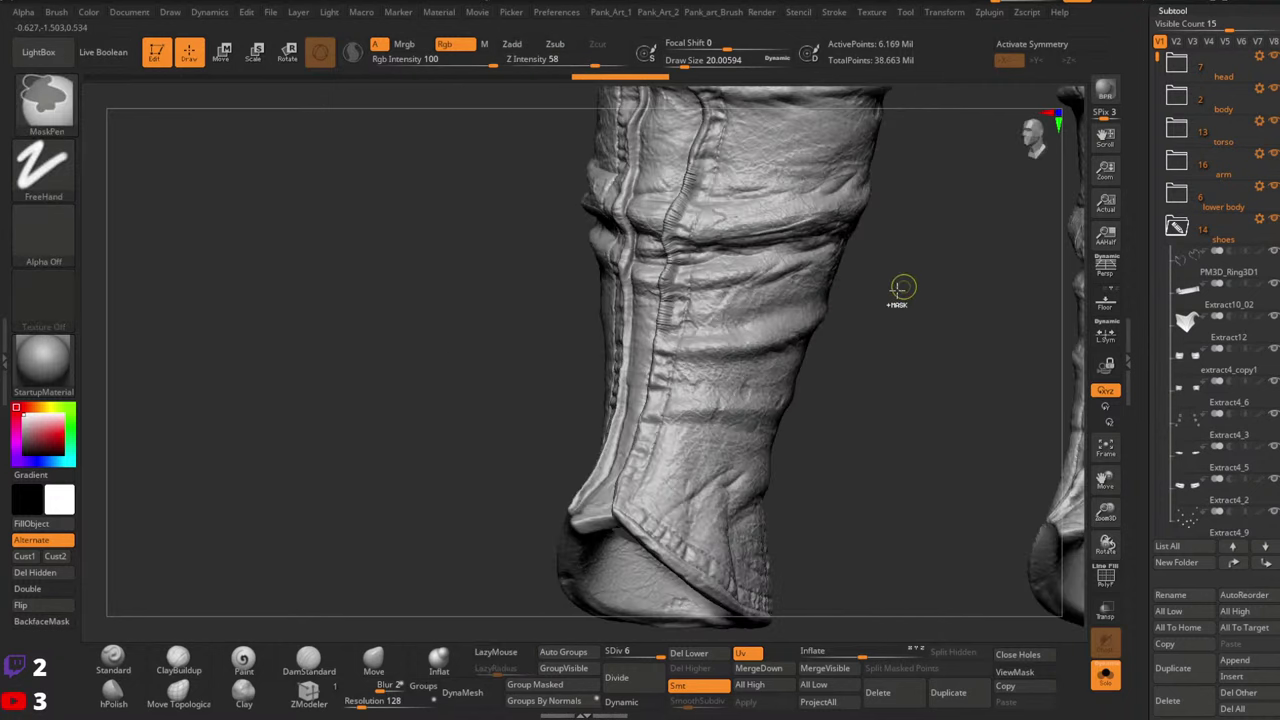
{"action": "right_click_drag", "start_coordinate": [677, 300], "coordinate": [672, 338]}
{"action": "left_click_drag", "start_coordinate": [672, 338], "coordinate": [640, 530]}
{"action": "mouse_move", "coordinate": [743, 367]}
{"action": "right_mouse_down"}
{"action": "mouse_move", "coordinate": [800, 346]}
{"action": "mouse_move", "coordinate": [766, 429]}
{"action": "mouse_move", "coordinate": [717, 413]}
{"action": "mouse_move", "coordinate": [692, 466]}
{"action": "right_mouse_up"}
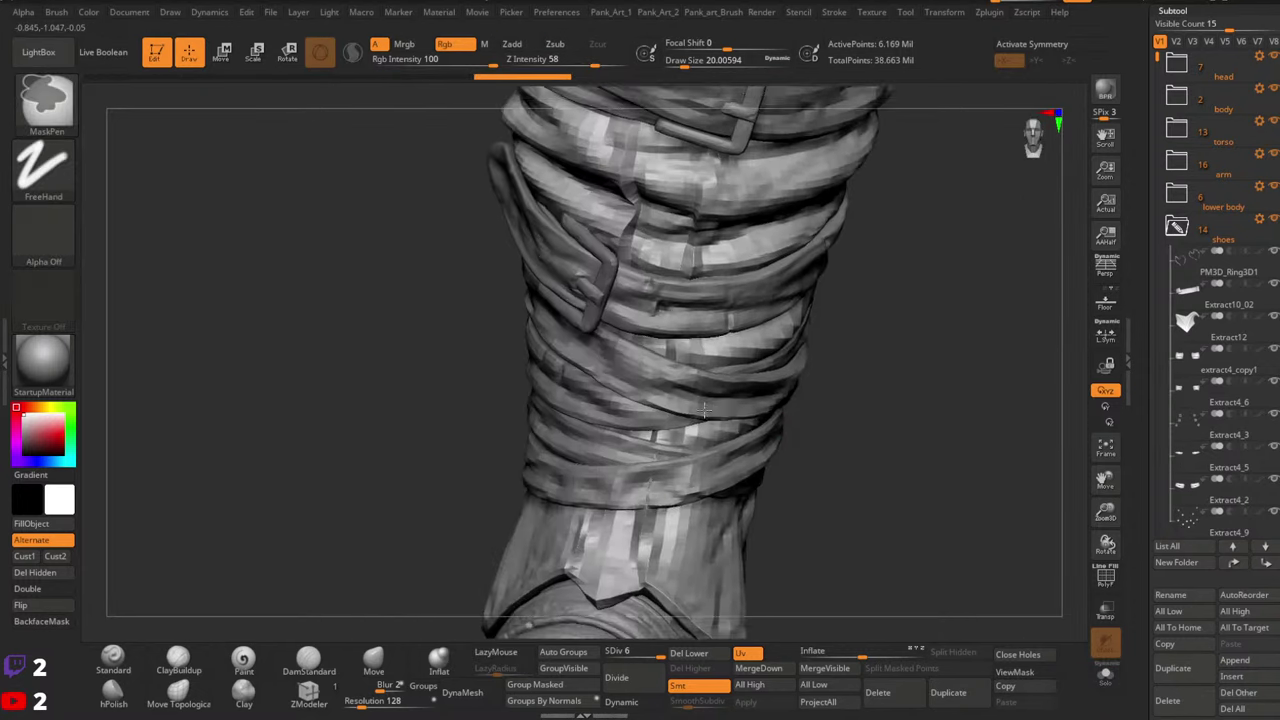
{"action": "key", "text": "ctrl+z"}
Try an embroidery stroke up the right seam of the boot's ankle panel and undo it
{"action": "left_click_drag", "start_coordinate": [650, 586], "coordinate": [642, 531]}
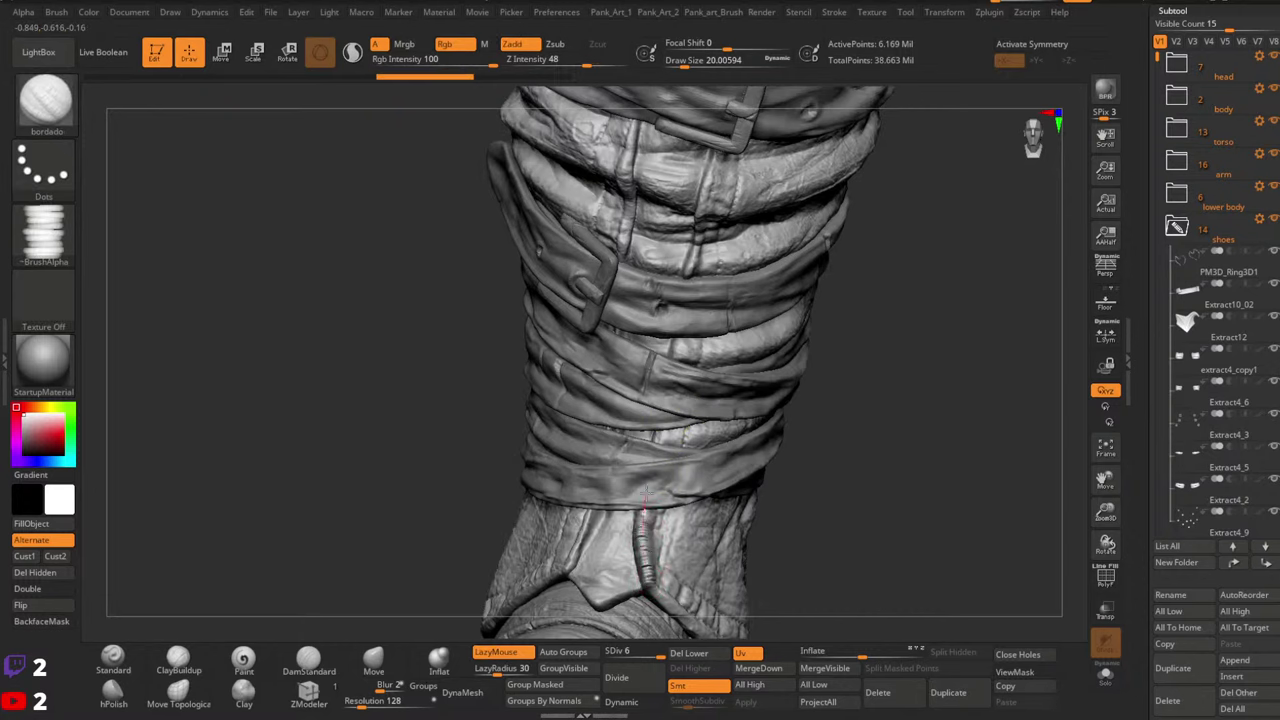
{"action": "right_click_drag", "start_coordinate": [735, 417], "coordinate": [737, 374]}
{"action": "key", "text": "ctrl"}
{"action": "key", "text": "ctrl+z"}
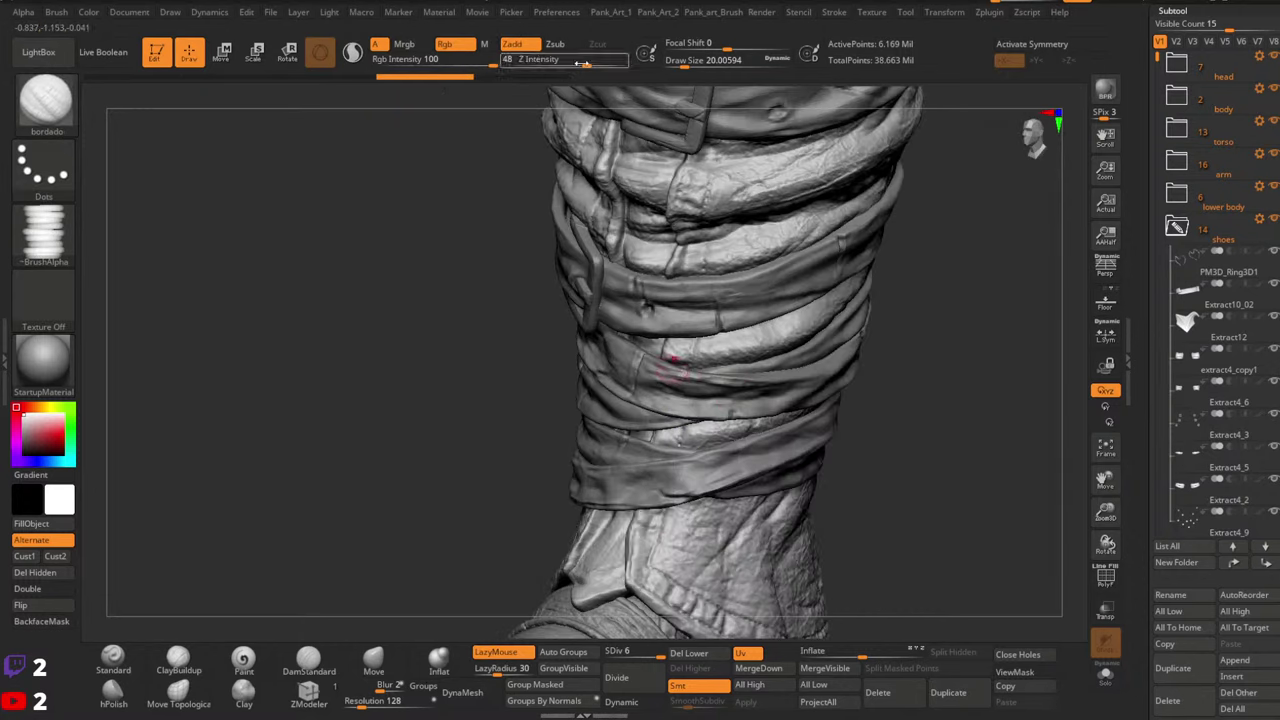
Set the Z Intensity to 38, retry the stroke on the ankle panel's seam and undo it
{"action": "left_click", "coordinate": [578, 61]}
{"action": "mouse_move", "coordinate": [635, 532]}
{"action": "left_mouse_down"}
{"action": "mouse_move", "coordinate": [630, 577]}
{"action": "mouse_move", "coordinate": [640, 512]}
{"action": "left_mouse_up"}
{"action": "right_click_drag", "start_coordinate": [678, 475], "coordinate": [718, 473]}
{"action": "key", "text": "ctrl+z"}
Embroider the seams of the boot's ankle panel with bordado strokes
{"action": "right_click_drag", "start_coordinate": [645, 541], "coordinate": [644, 566]}
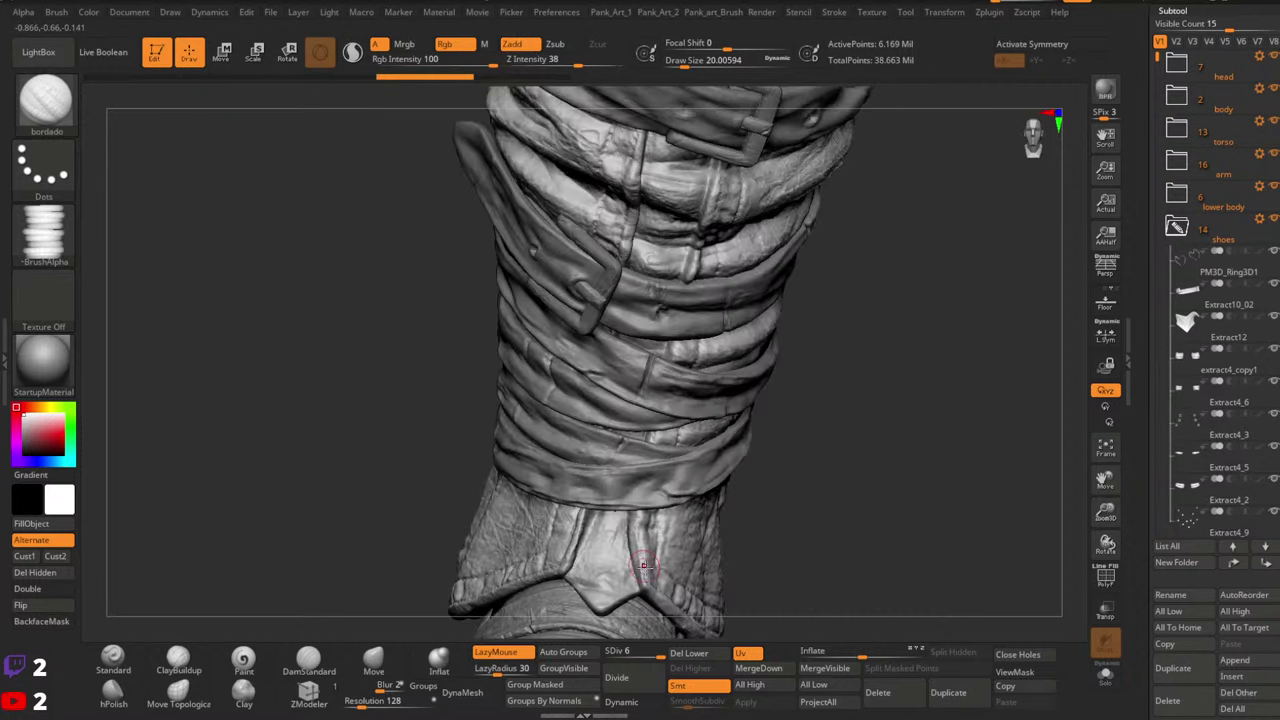
{"action": "left_click_drag", "start_coordinate": [637, 485], "coordinate": [636, 478]}
{"action": "mouse_move", "coordinate": [757, 404]}
{"action": "right_mouse_down", "text": "ctrl"}
{"action": "mouse_move", "coordinate": [772, 330]}
{"action": "mouse_move", "coordinate": [724, 398]}
{"action": "right_mouse_up", "text": "ctrl"}
{"action": "mouse_move", "coordinate": [732, 448]}
{"action": "right_mouse_down"}
{"action": "mouse_move", "coordinate": [697, 508]}
{"action": "mouse_move", "coordinate": [649, 517]}
{"action": "mouse_move", "coordinate": [697, 509]}
{"action": "mouse_move", "coordinate": [705, 480]}
{"action": "mouse_move", "coordinate": [615, 477]}
{"action": "mouse_move", "coordinate": [643, 462]}
{"action": "right_mouse_up"}
{"action": "left_click_drag", "start_coordinate": [610, 510], "coordinate": [638, 438]}
{"action": "right_click_drag", "start_coordinate": [640, 456], "coordinate": [647, 463]}
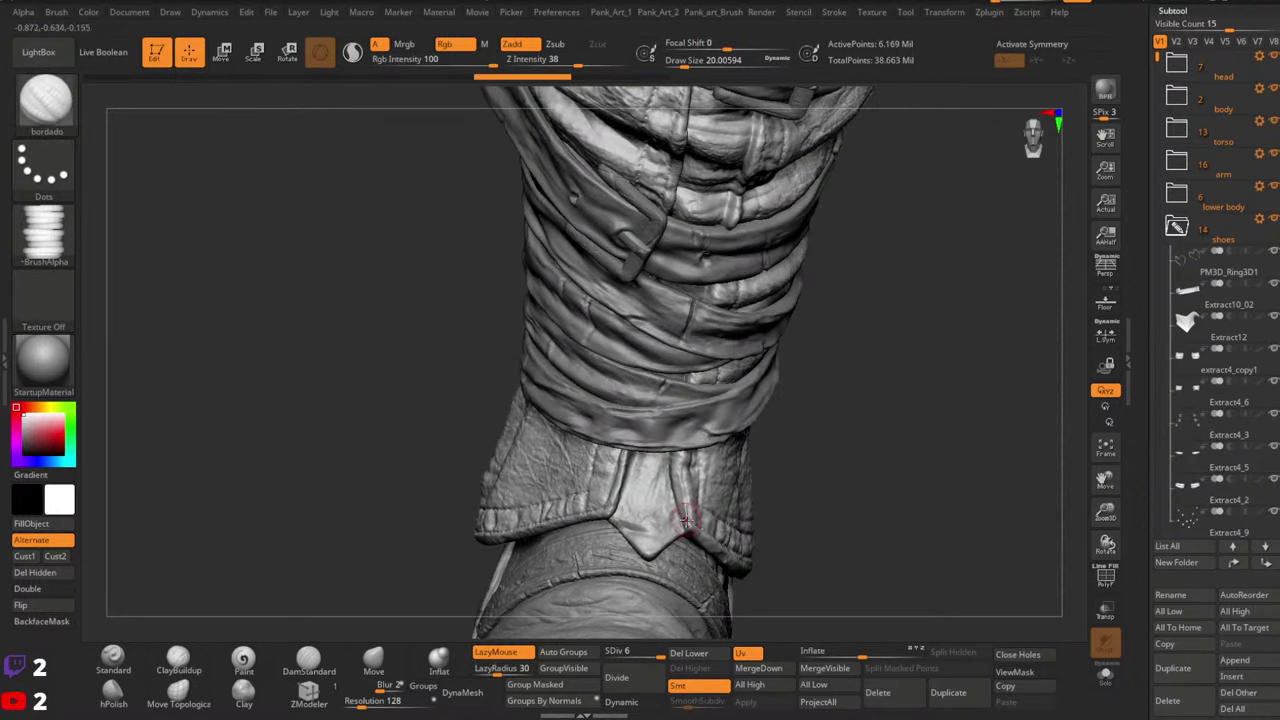
{"action": "left_click_drag", "start_coordinate": [688, 522], "coordinate": [672, 430]}
{"action": "right_click_drag", "start_coordinate": [712, 415], "coordinate": [741, 341], "text": "ctrl"}
Step through the boots' undo history to review the ankle embroidery strokes
{"action": "key", "text": "ctrl+shift+z"}
{"action": "key", "text": "ctrl+shift+z"}
{"action": "key", "text": "ctrl+shift+z"}
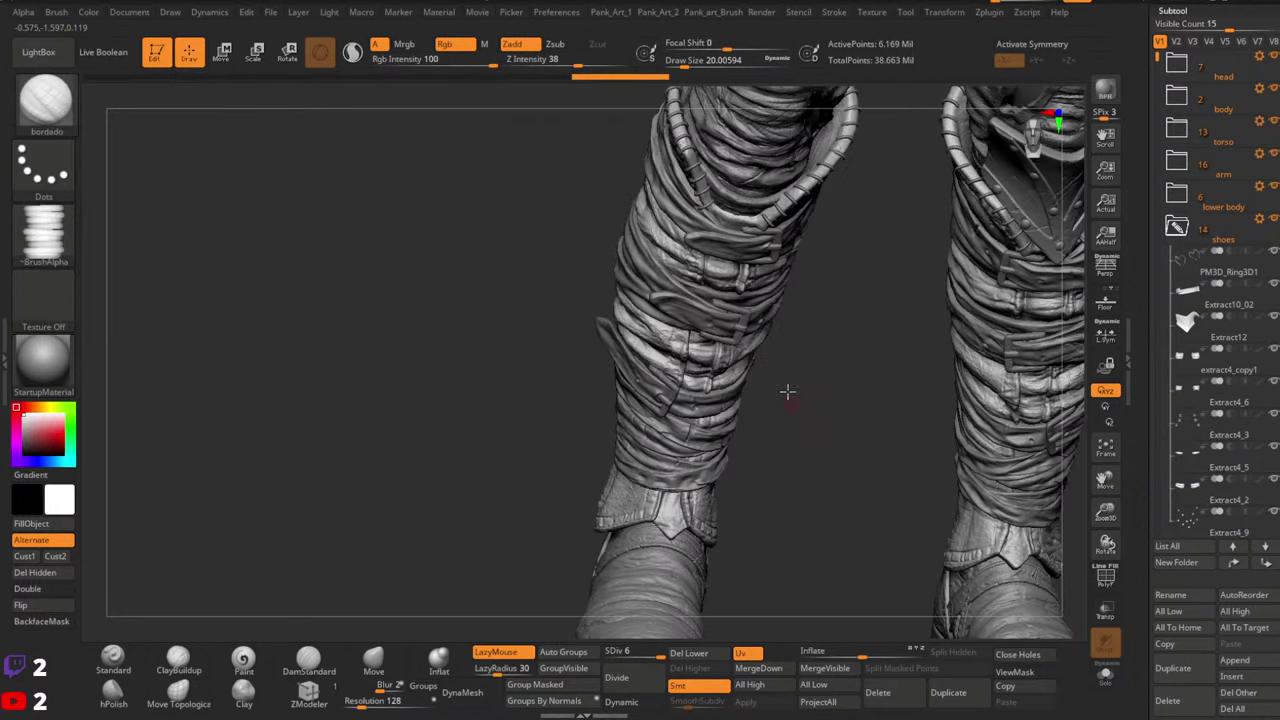
{"action": "key", "text": "ctrl+shift+z"}
{"action": "key", "text": "ctrl+shift+z"}
{"action": "key", "text": "ctrl+shift+z"}
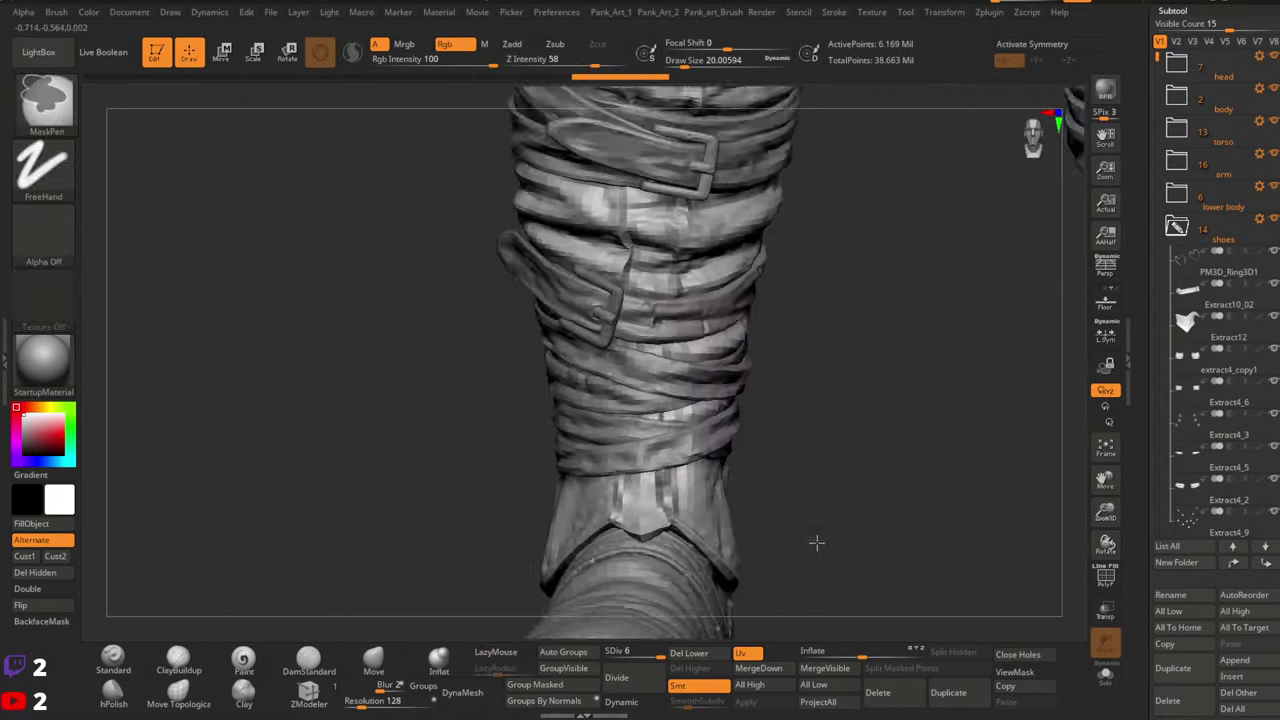
{"action": "key", "text": "ctrl+shift+z"}
{"action": "key", "text": "ctrl+shift+z"}
{"action": "key", "text": "ctrl+shift+z"}
{"action": "key", "text": "ctrl+shift+z"}
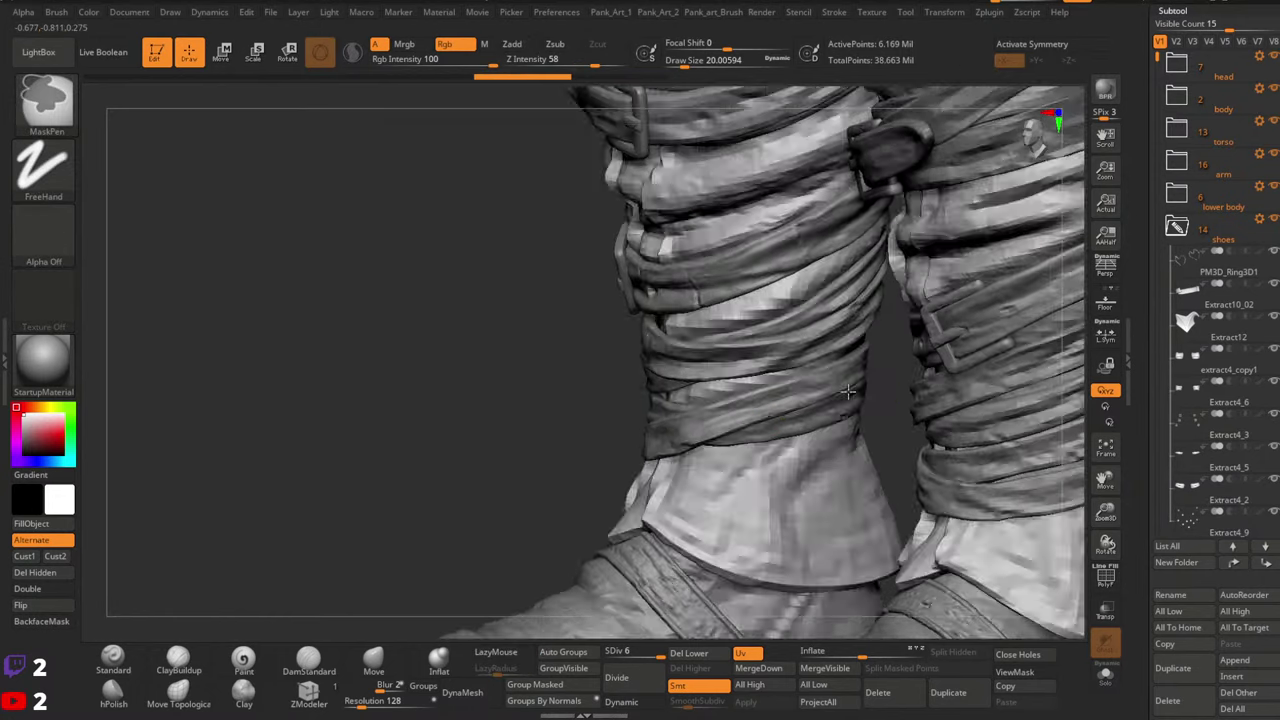
Bring up the insert sets of Rope_Brush and ZBGs_Simple_rope_brush, and inspect the character's hip straps and belt
{"action": "left_click", "coordinate": [43, 105]}
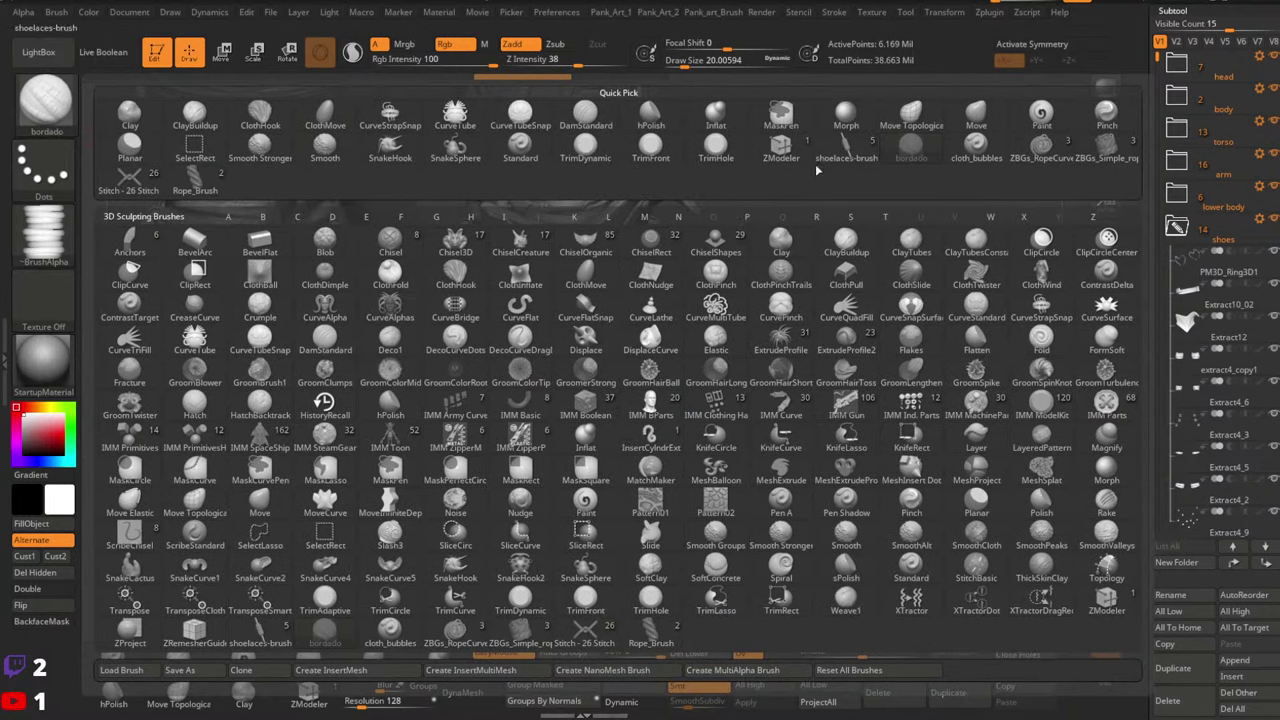
{"action": "left_click", "coordinate": [193, 177]}
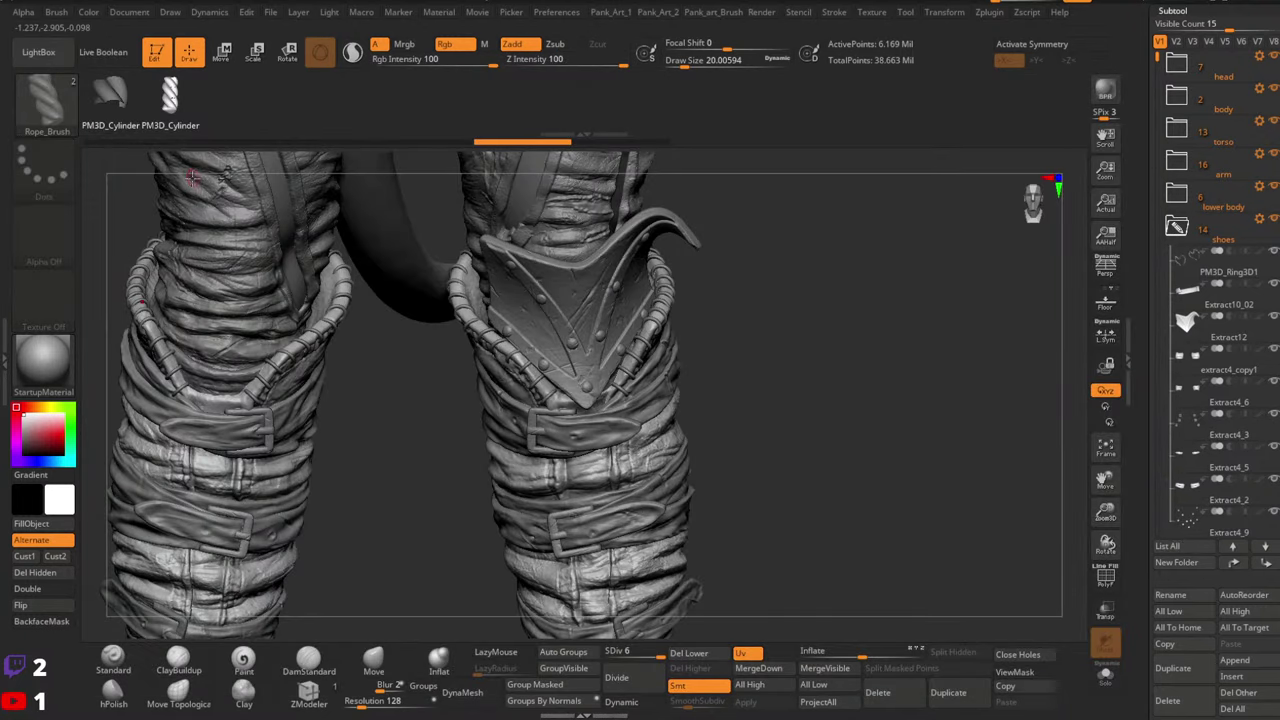
{"action": "left_click", "coordinate": [43, 103]}
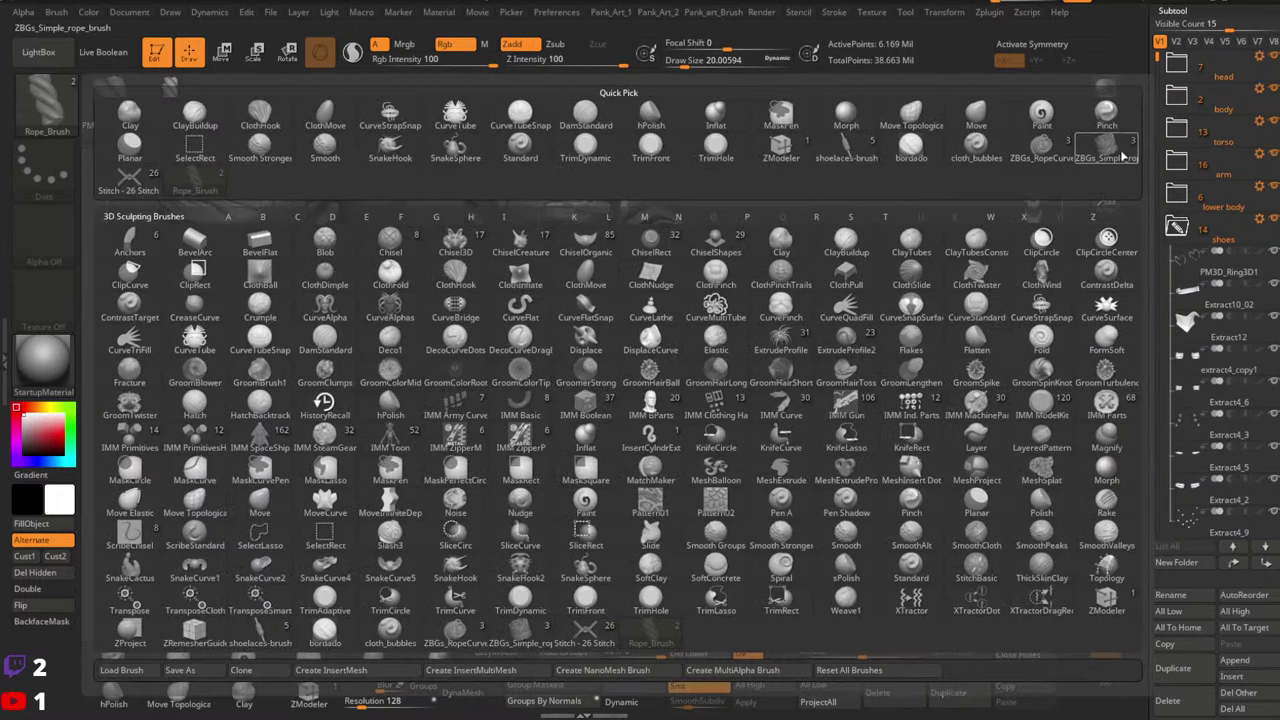
{"action": "left_click", "coordinate": [1117, 152]}
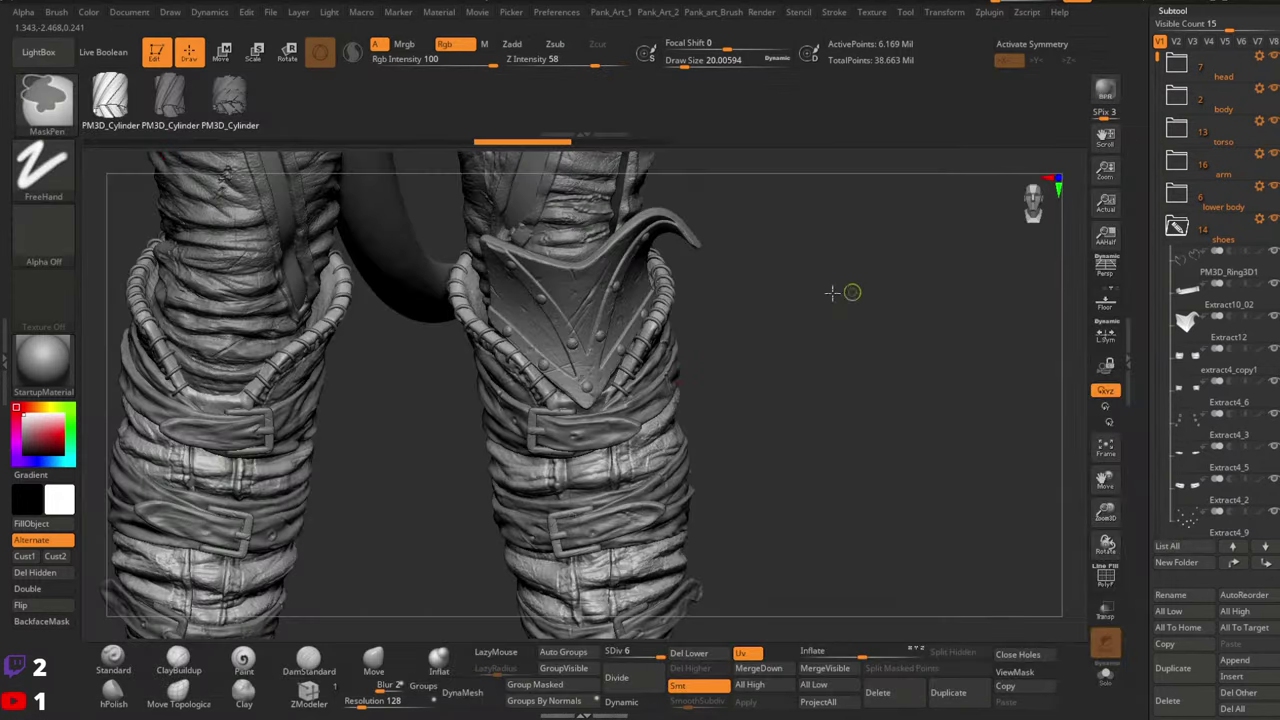
{"action": "mouse_move", "coordinate": [843, 291]}
{"action": "left_mouse_down"}
{"action": "mouse_move", "coordinate": [690, 268]}
{"action": "mouse_move", "coordinate": [703, 434]}
{"action": "mouse_move", "coordinate": [686, 370]}
{"action": "left_mouse_up"}
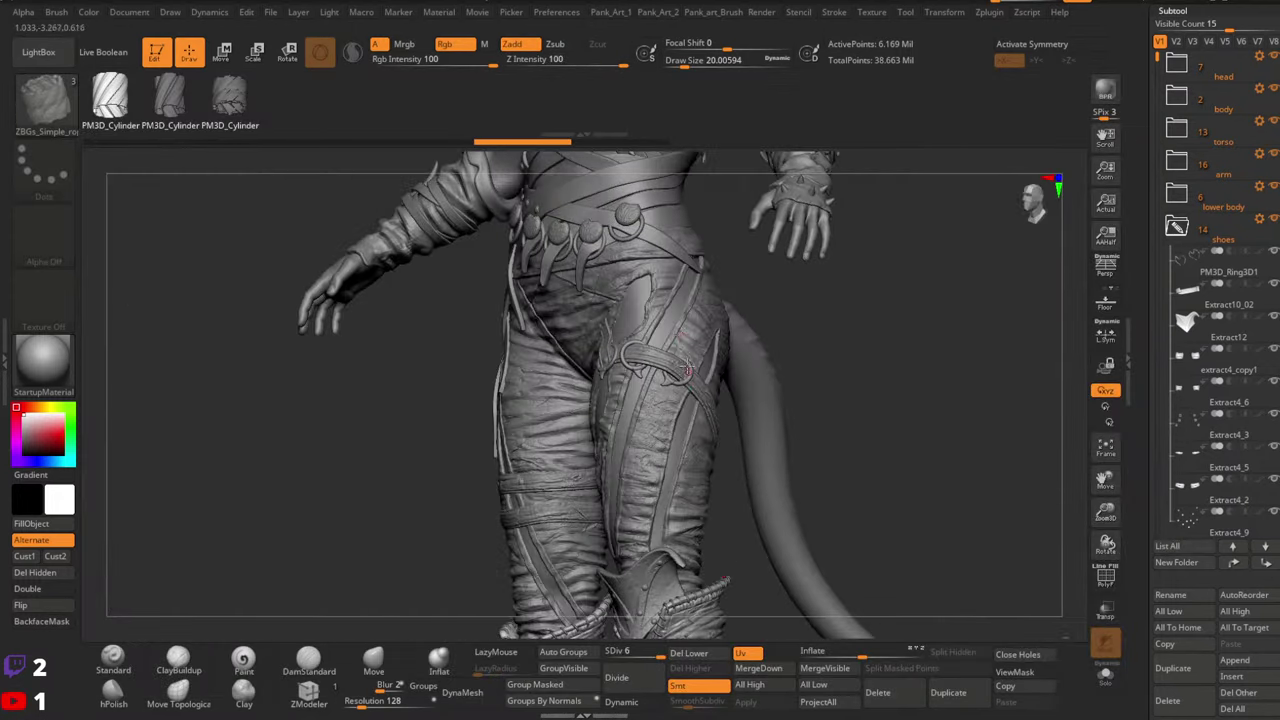
{"action": "right_click_drag", "start_coordinate": [681, 311], "coordinate": [638, 314]}
{"action": "left_click_drag", "start_coordinate": [638, 313], "coordinate": [643, 408]}
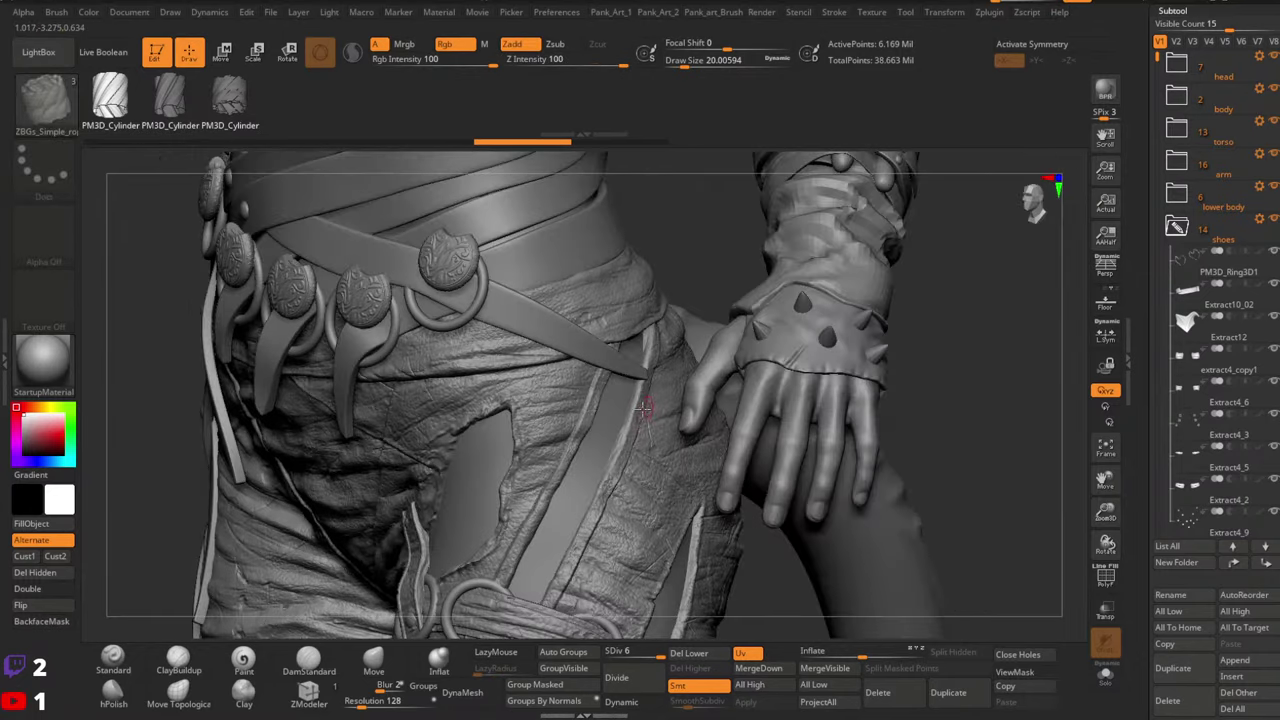
Switch to the Standard brush and make the belt medallions active, followed by the glove's spikes
{"action": "left_click", "coordinate": [113, 660]}
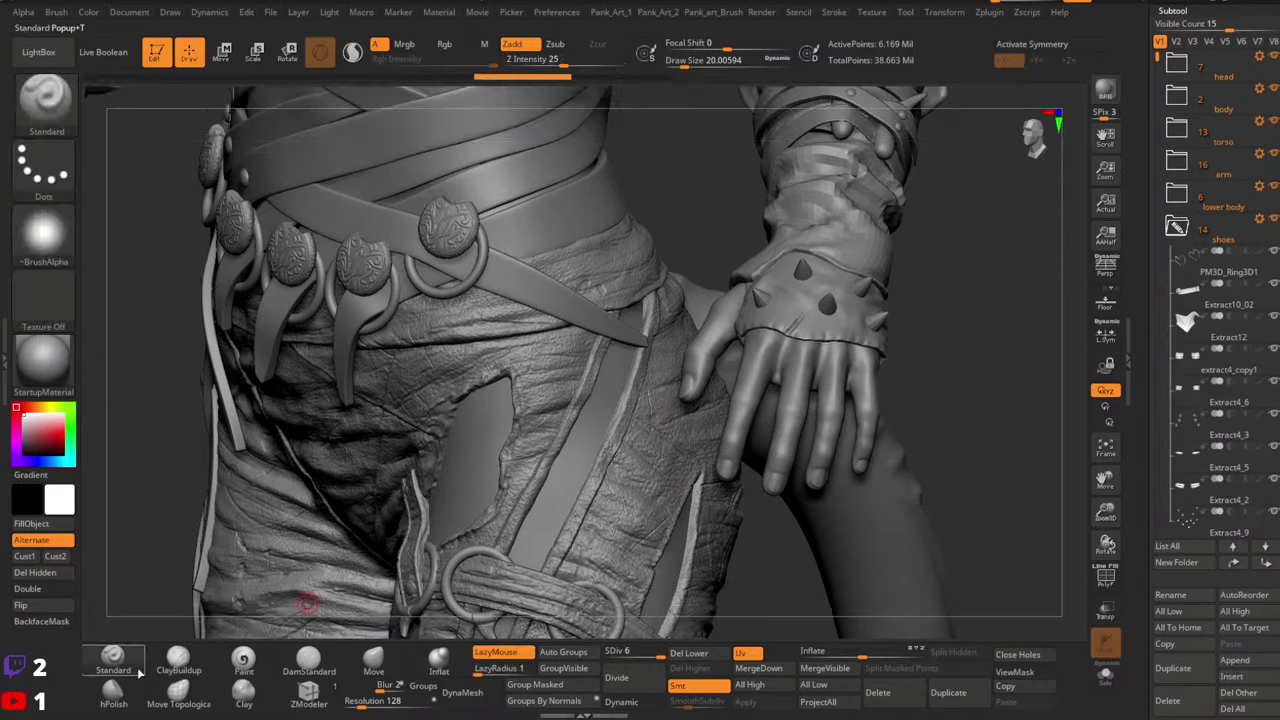
{"action": "left_click", "coordinate": [460, 237], "text": "alt"}
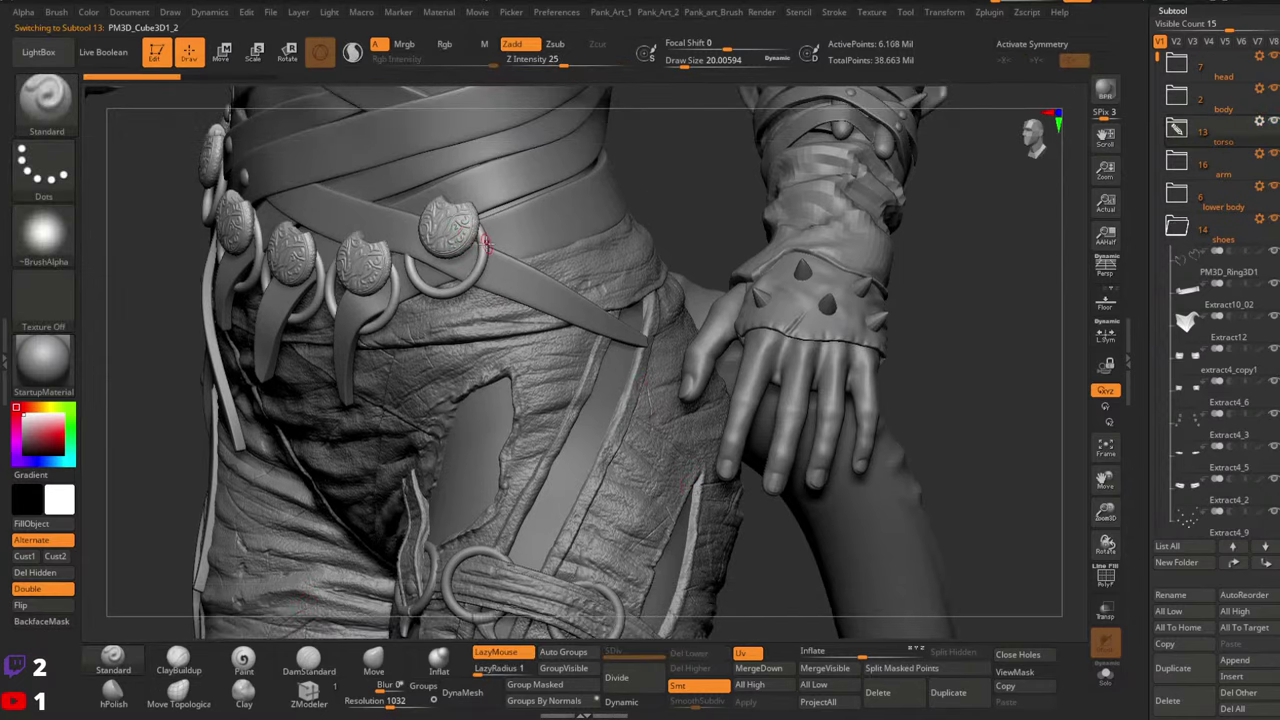
{"action": "left_click_drag", "start_coordinate": [711, 191], "coordinate": [848, 268]}
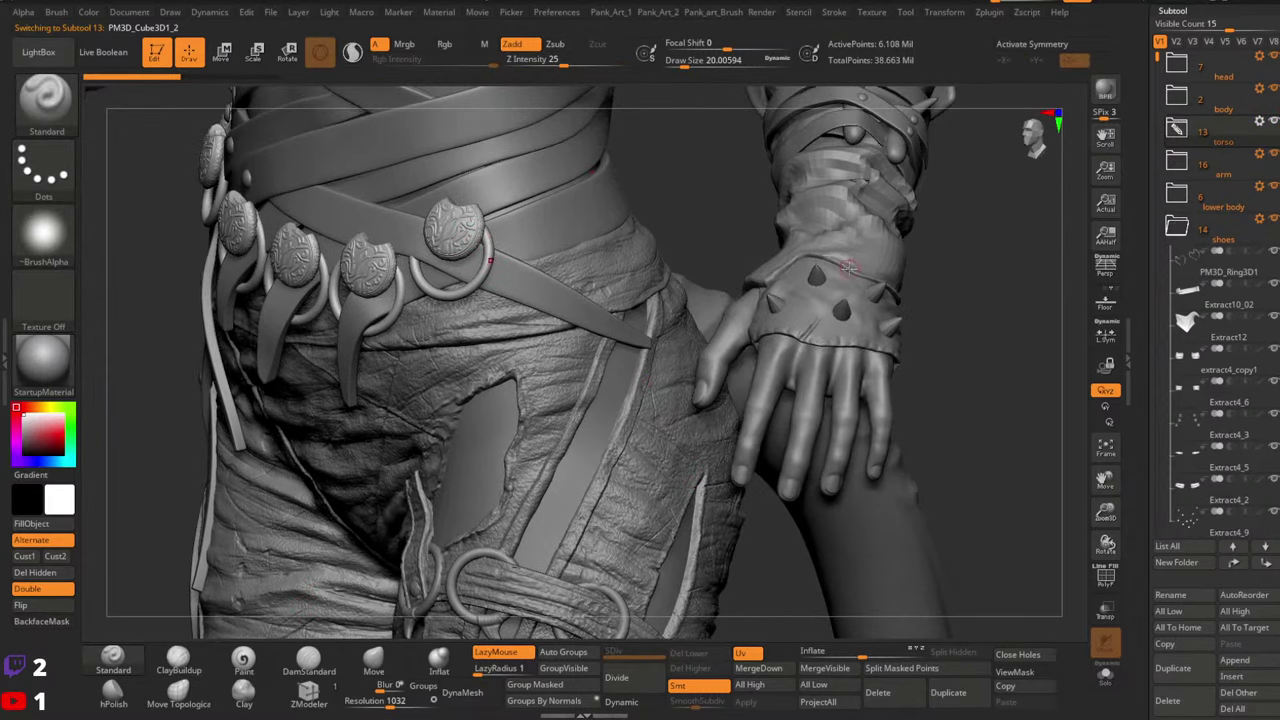
{"action": "left_click", "coordinate": [845, 310], "text": "alt"}
{"action": "left_click_drag", "start_coordinate": [961, 428], "coordinate": [946, 386], "text": "alt"}
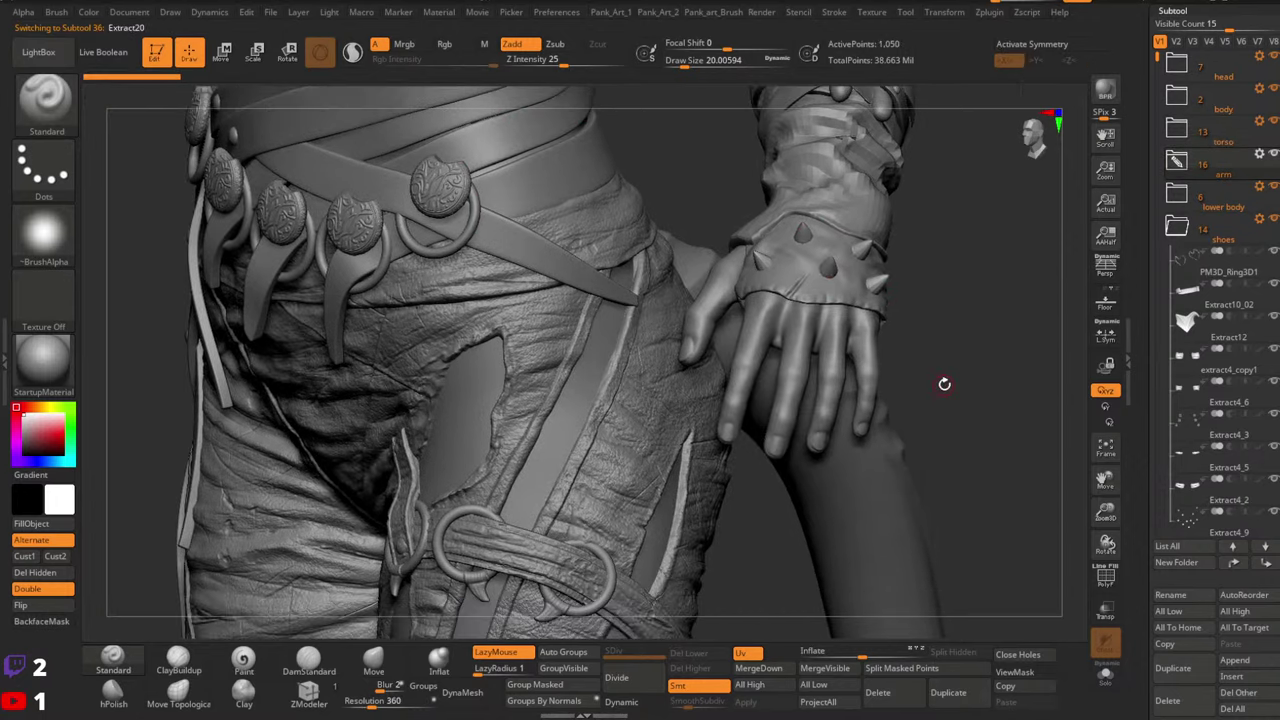
Choose ZBGs_Simple_rope_brush and draw a rope diagonally across the trouser slit at the hip
{"action": "left_click", "coordinate": [66, 105]}
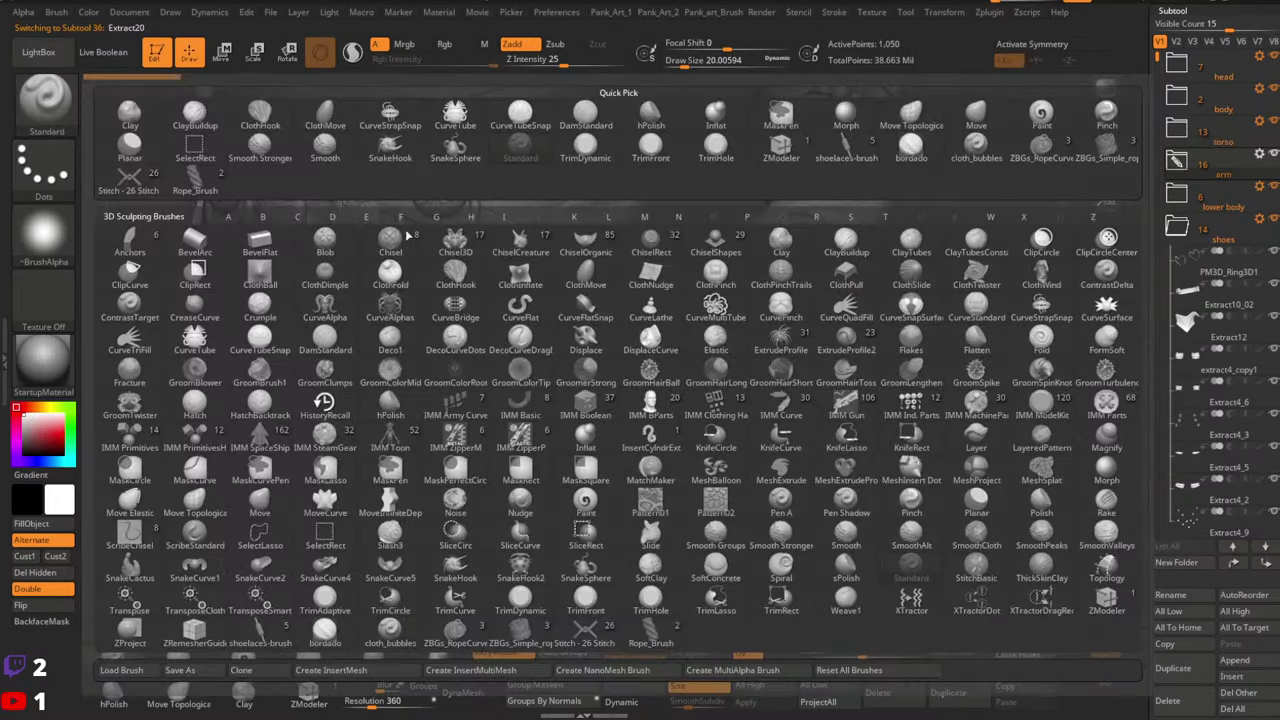
{"action": "left_click", "coordinate": [1107, 148]}
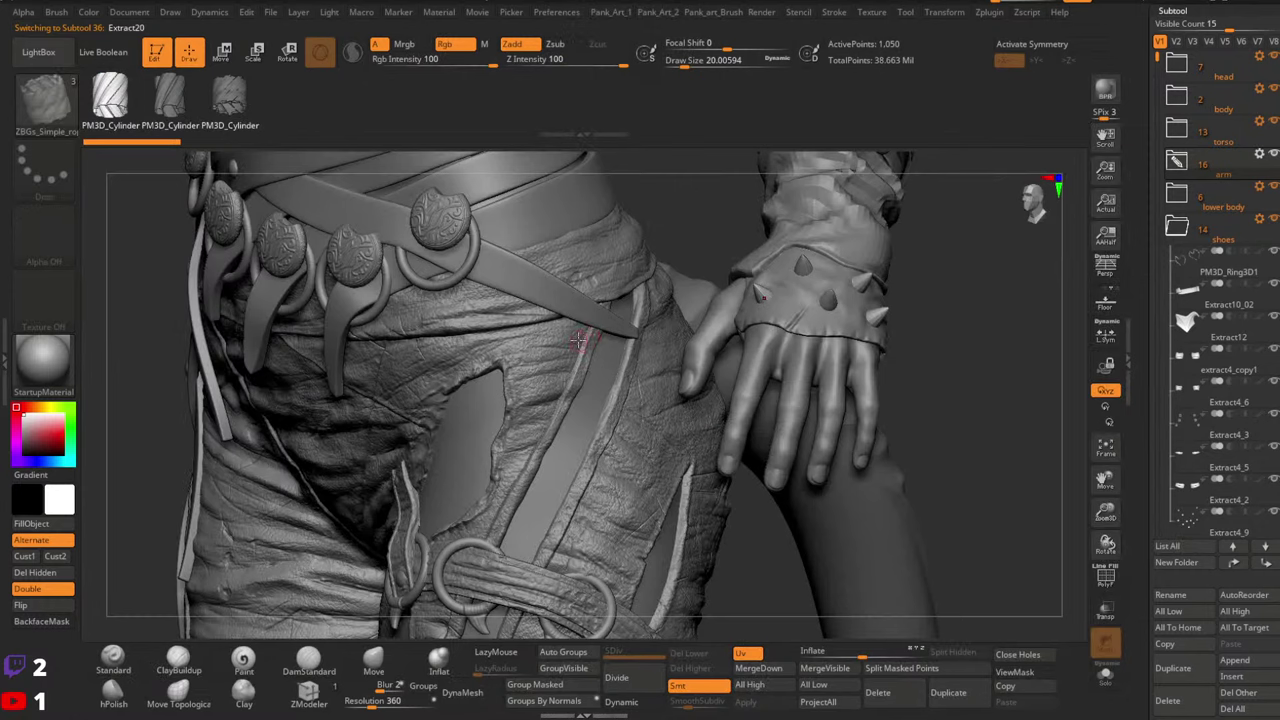
{"action": "left_click_drag", "start_coordinate": [618, 400], "coordinate": [628, 412]}
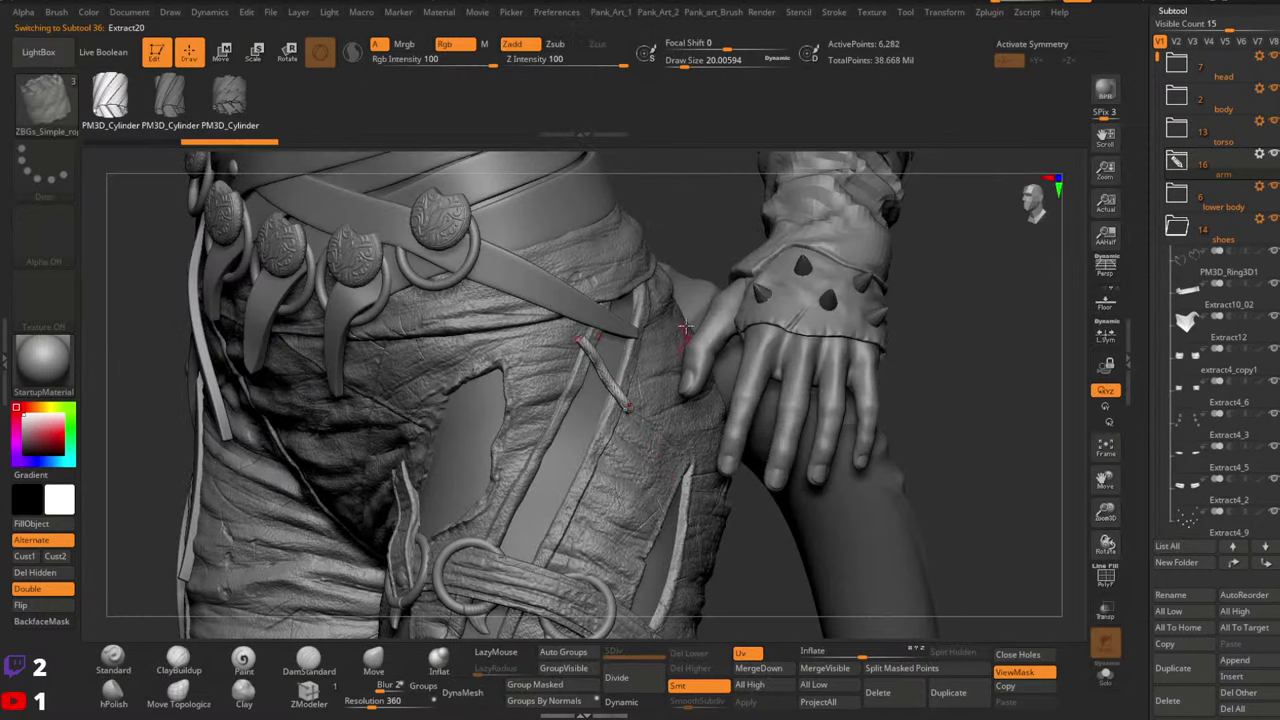
{"action": "mouse_move", "coordinate": [652, 349]}
{"action": "right_mouse_down", "text": "ctrl"}
{"action": "mouse_move", "coordinate": [680, 358]}
{"action": "mouse_move", "coordinate": [560, 354]}
{"action": "right_mouse_up", "text": "ctrl"}
{"action": "mouse_move", "coordinate": [775, 333]}
{"action": "right_mouse_down", "text": "ctrl"}
{"action": "mouse_move", "coordinate": [708, 380]}
{"action": "mouse_move", "coordinate": [906, 314]}
{"action": "mouse_move", "coordinate": [766, 308]}
{"action": "mouse_move", "coordinate": [690, 417]}
{"action": "mouse_move", "coordinate": [521, 408]}
{"action": "right_mouse_up", "text": "ctrl"}
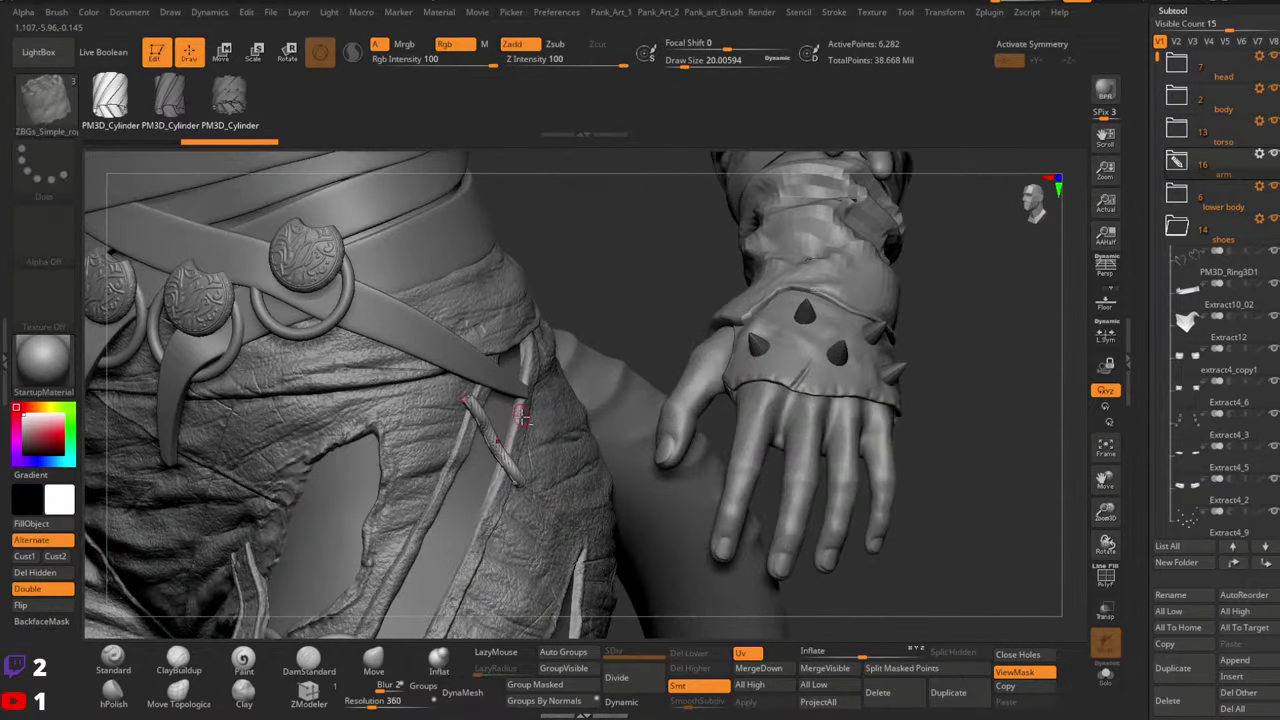
Try a second rope crossing the first over the hip slit, and undo both ropes
{"action": "left_click", "coordinate": [571, 481], "text": "alt"}
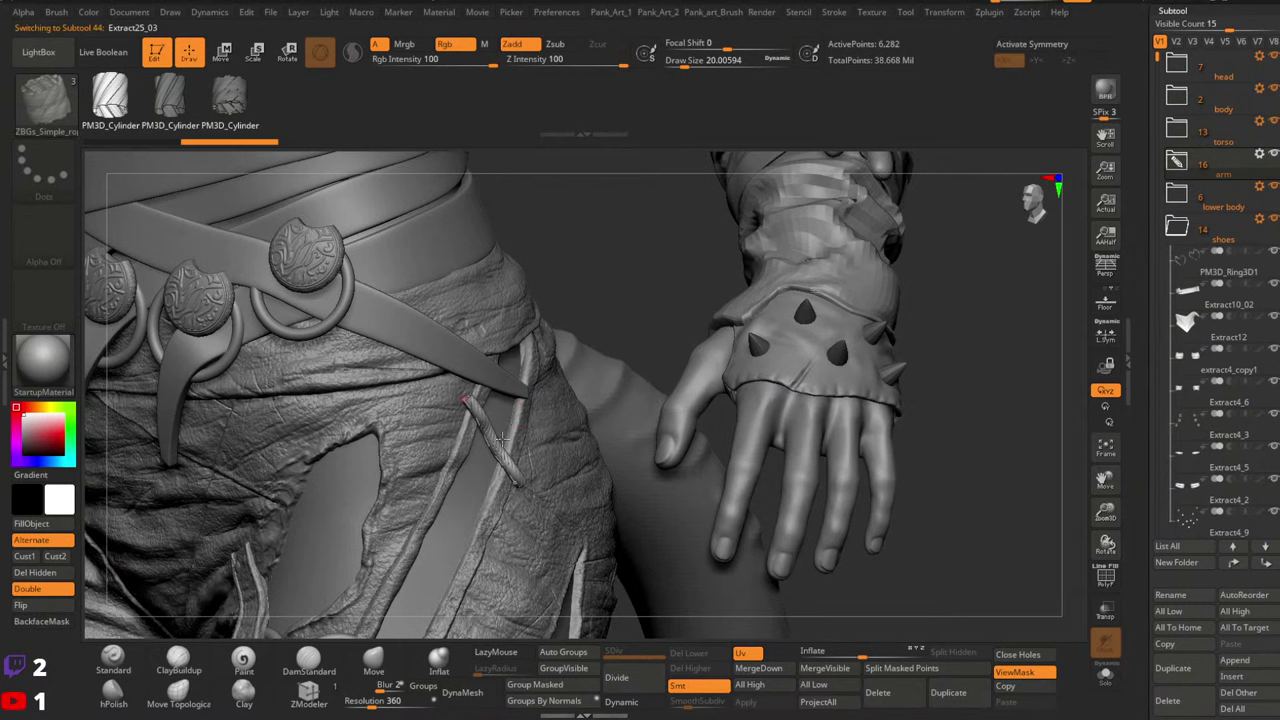
{"action": "left_click", "coordinate": [838, 350], "text": "alt"}
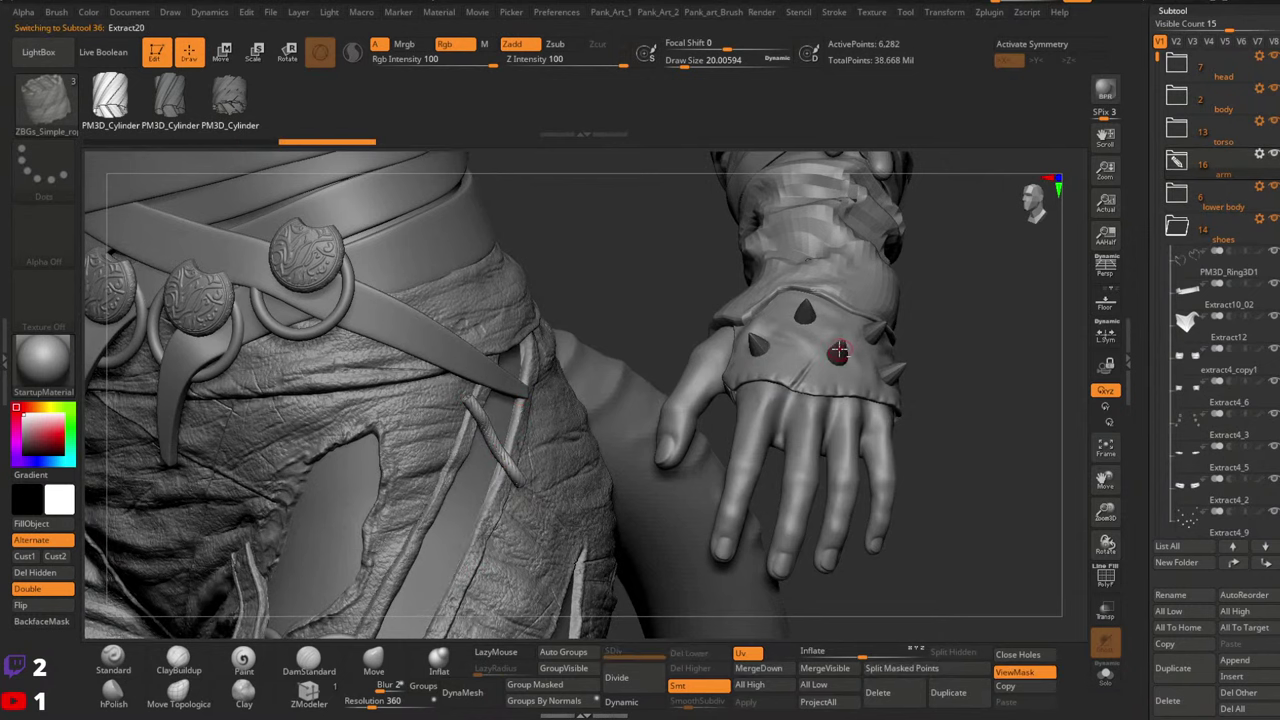
{"action": "left_click_drag", "start_coordinate": [460, 463], "coordinate": [519, 437]}
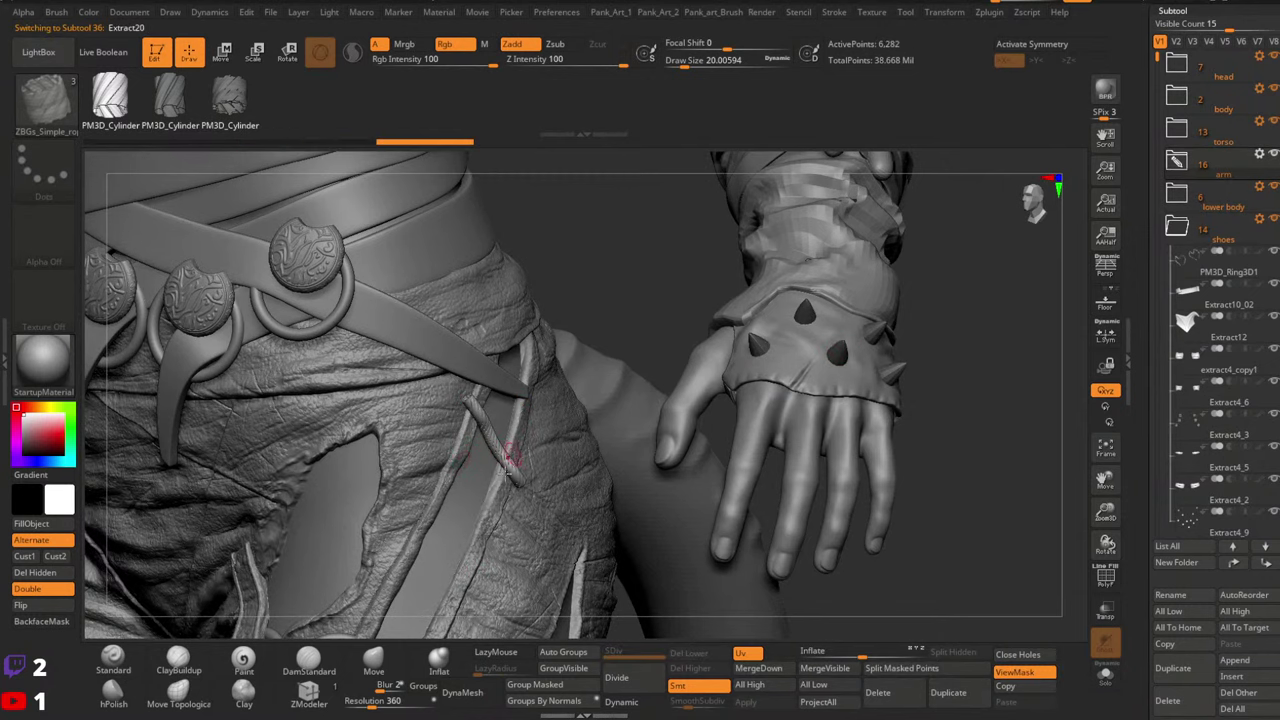
{"action": "right_click_drag", "start_coordinate": [508, 471], "coordinate": [453, 471]}
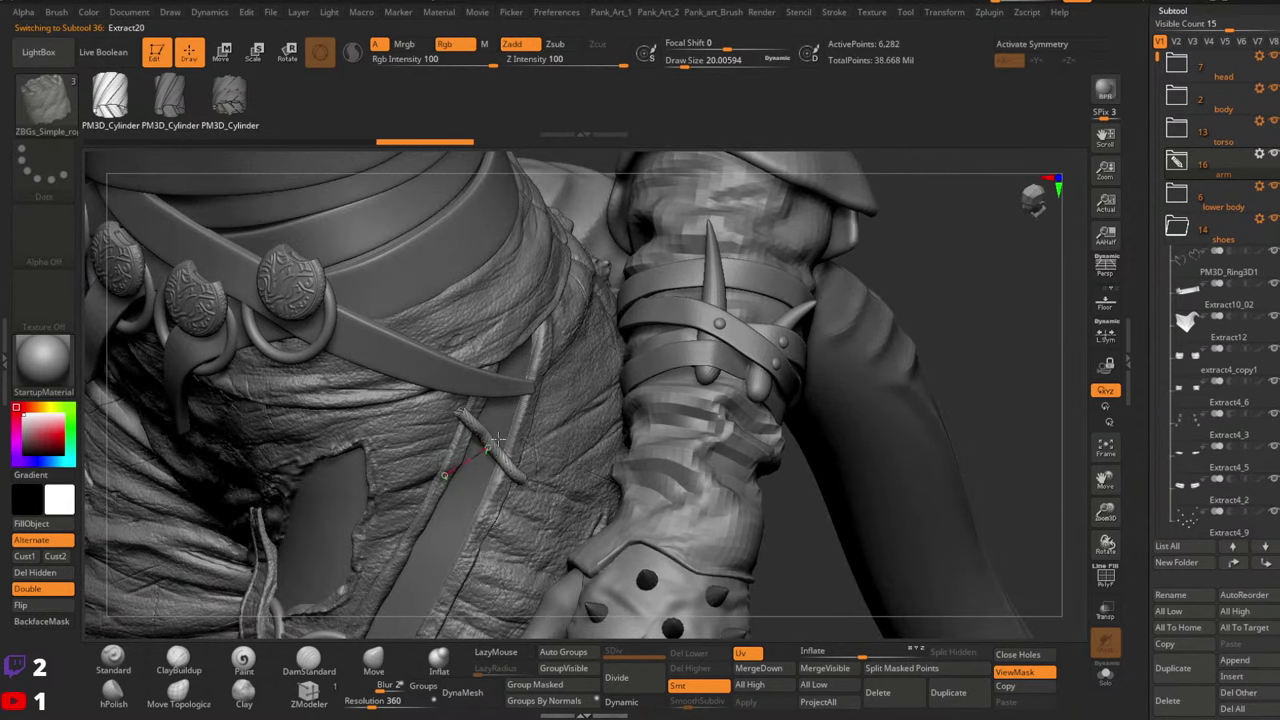
{"action": "left_click_drag", "start_coordinate": [540, 414], "coordinate": [541, 408]}
{"action": "right_click_drag", "start_coordinate": [786, 357], "coordinate": [770, 320], "text": "ctrl"}
{"action": "right_click_drag", "start_coordinate": [770, 400], "coordinate": [820, 350]}
{"action": "key", "text": "ctrl+z"}
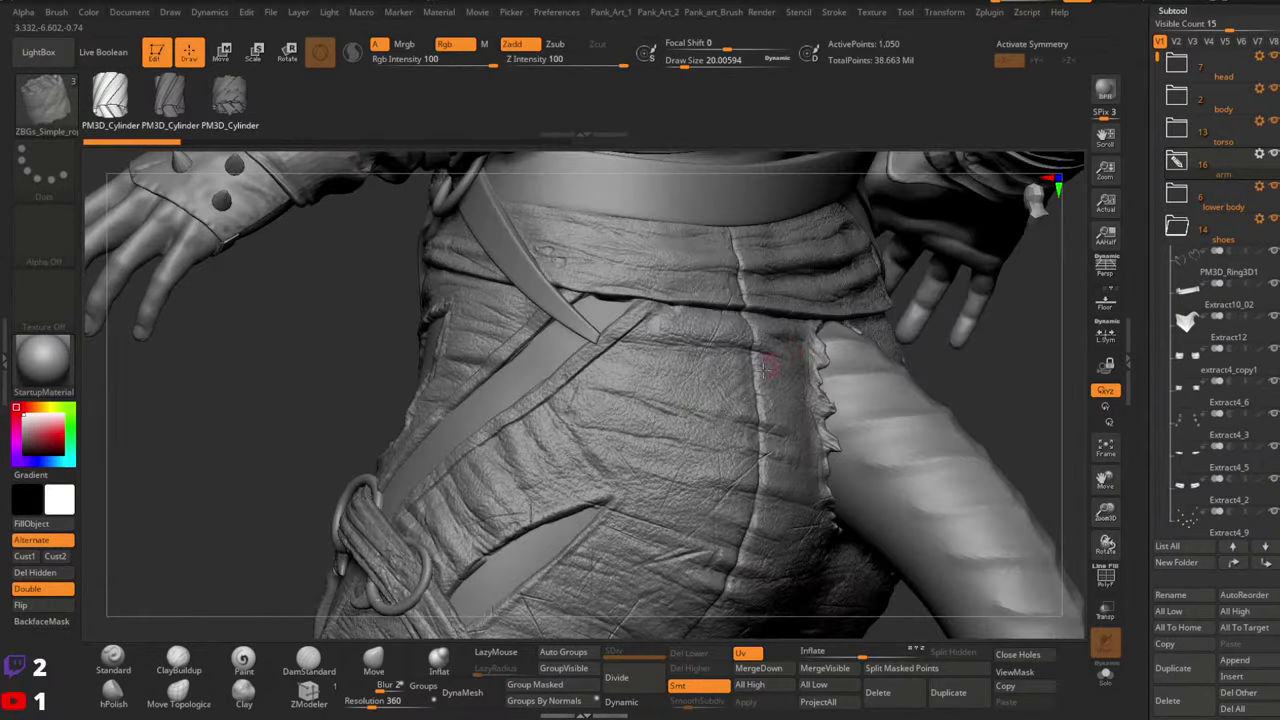
Try two crossing ropes on the trousers' buttock, repeating and undoing the second stroke
{"action": "left_click", "coordinate": [653, 415]}
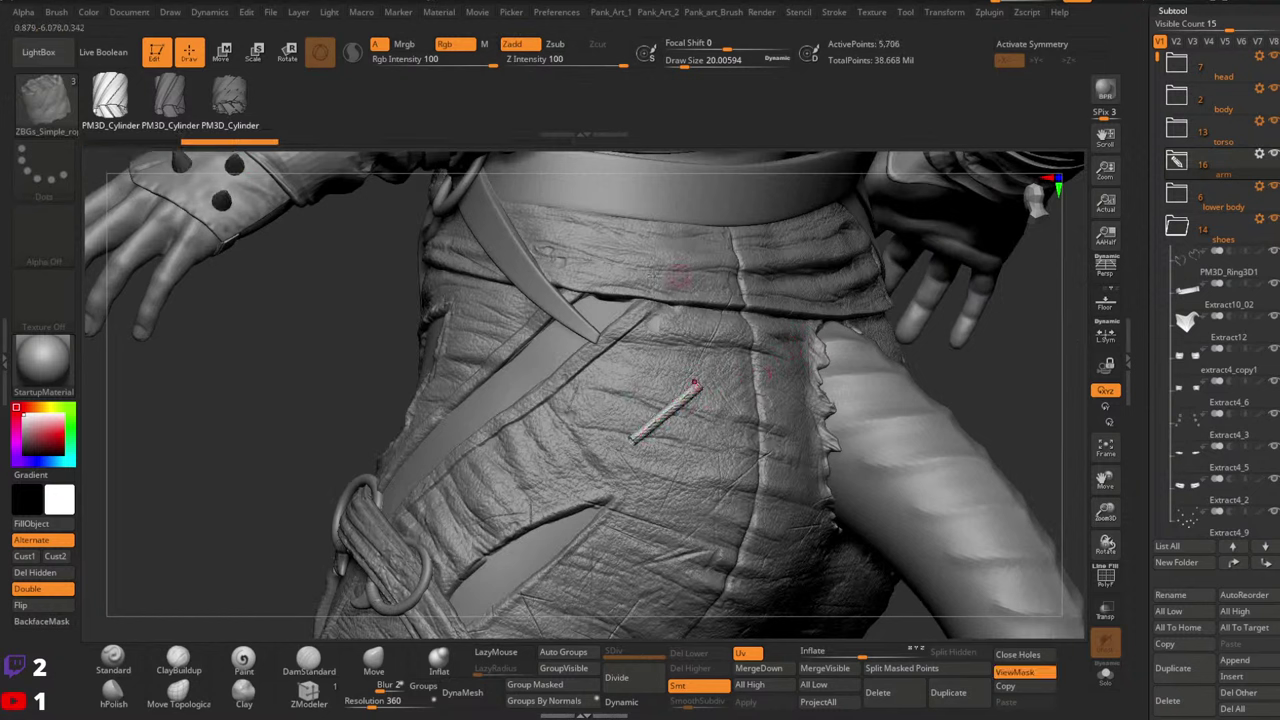
{"action": "left_click", "coordinate": [240, 203]}
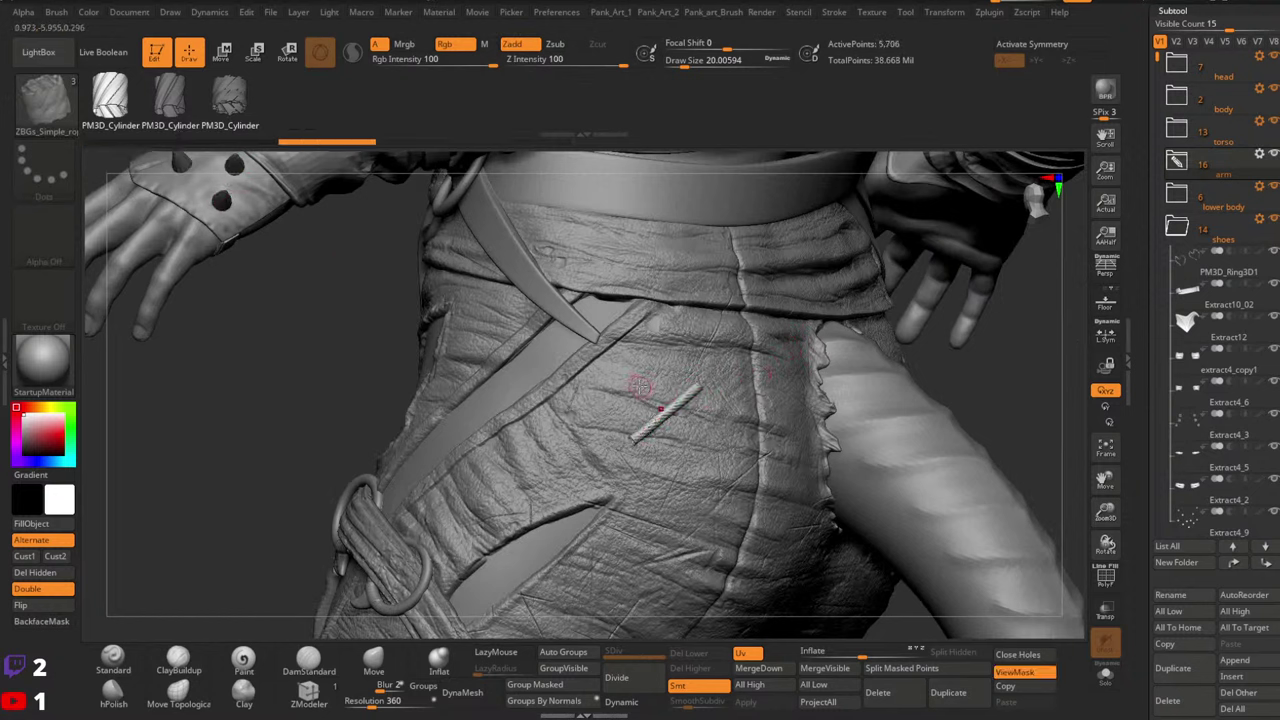
{"action": "left_click_drag", "start_coordinate": [690, 454], "coordinate": [692, 456]}
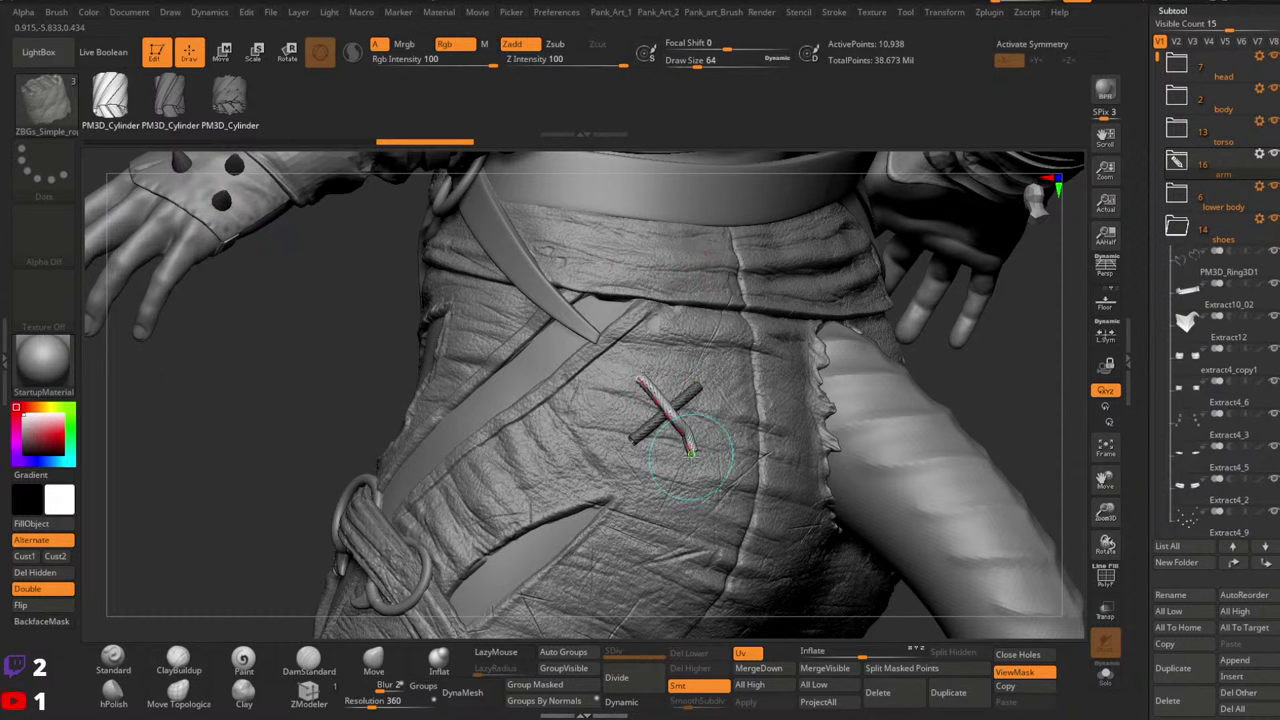
{"action": "right_click_drag", "start_coordinate": [757, 381], "coordinate": [764, 374]}
{"action": "key", "text": "ctrl+z"}
{"action": "key", "text": "ctrl+z"}
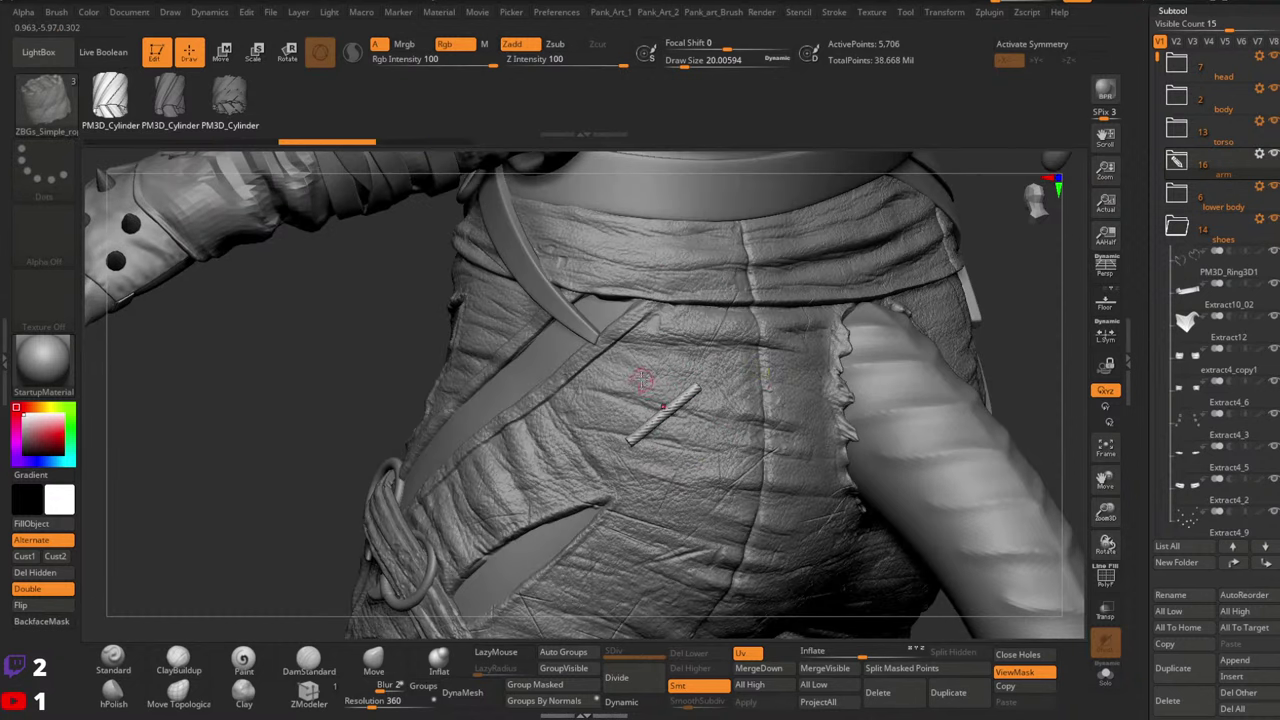
{"action": "left_click_drag", "start_coordinate": [680, 446], "coordinate": [685, 455]}
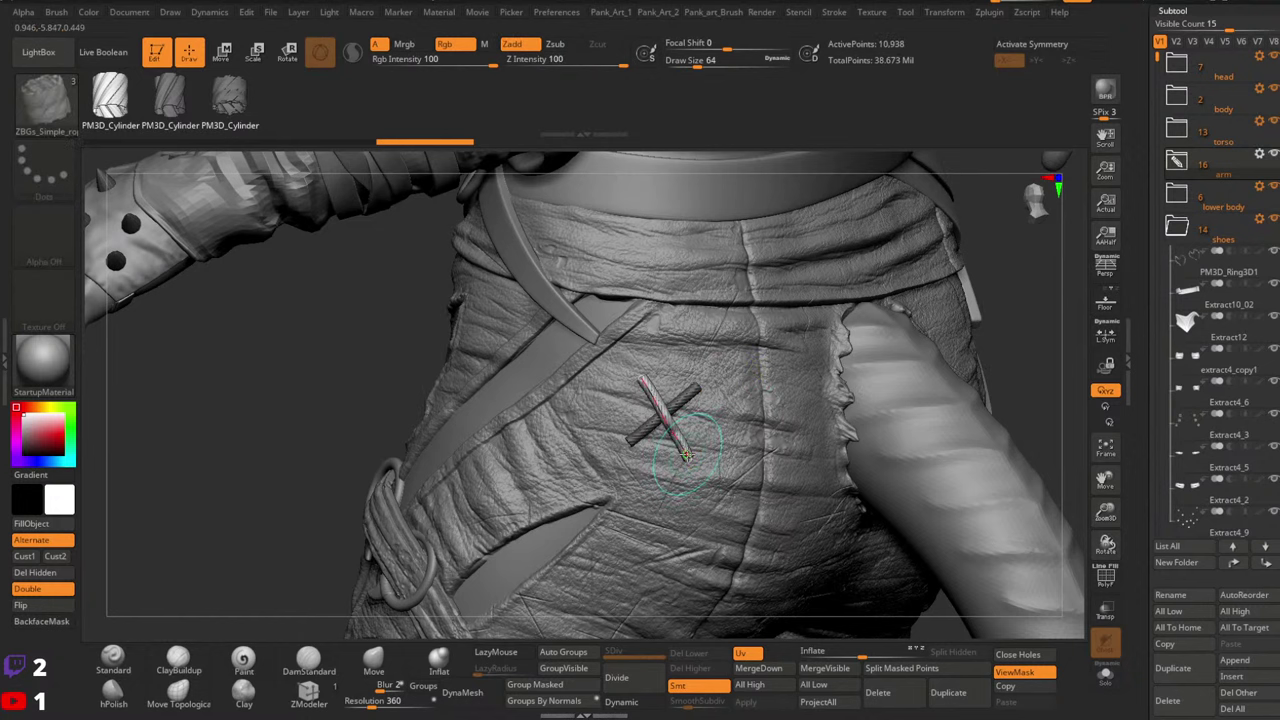
{"action": "key", "text": "ctrl+z"}
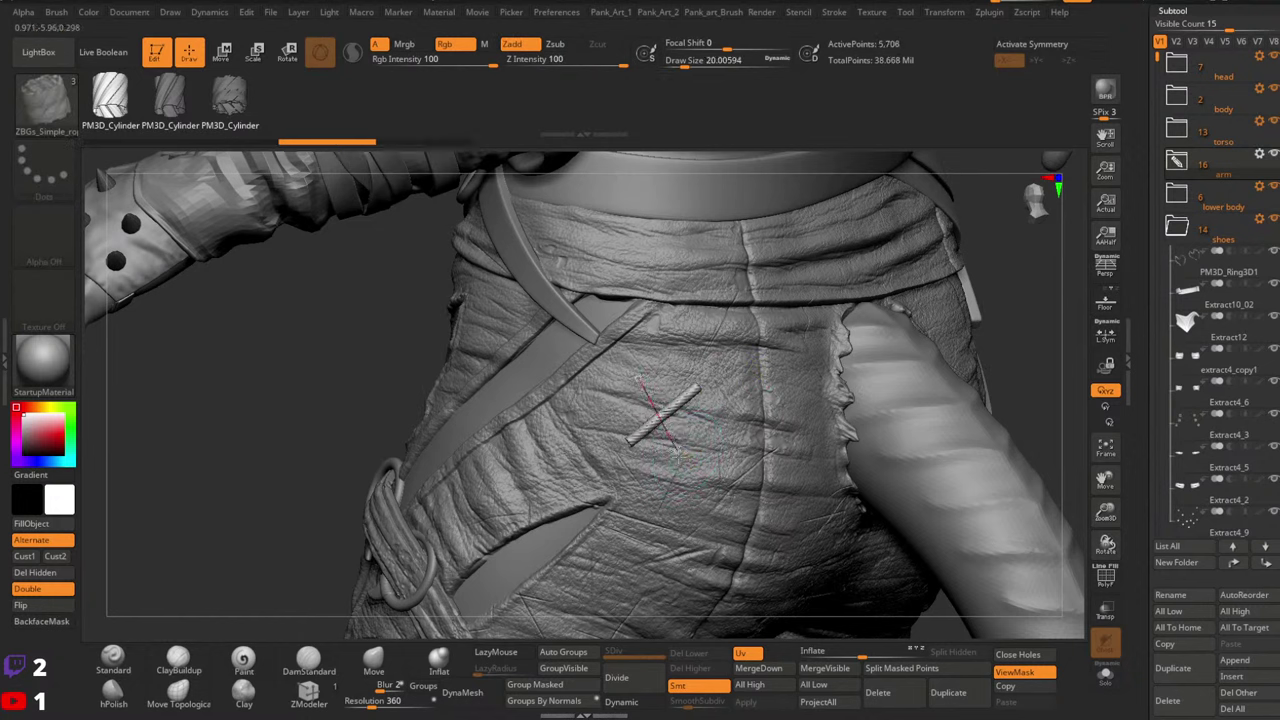
Try the second buttock rope once more across the first, and undo both rope strokes
{"action": "left_click", "coordinate": [677, 452]}
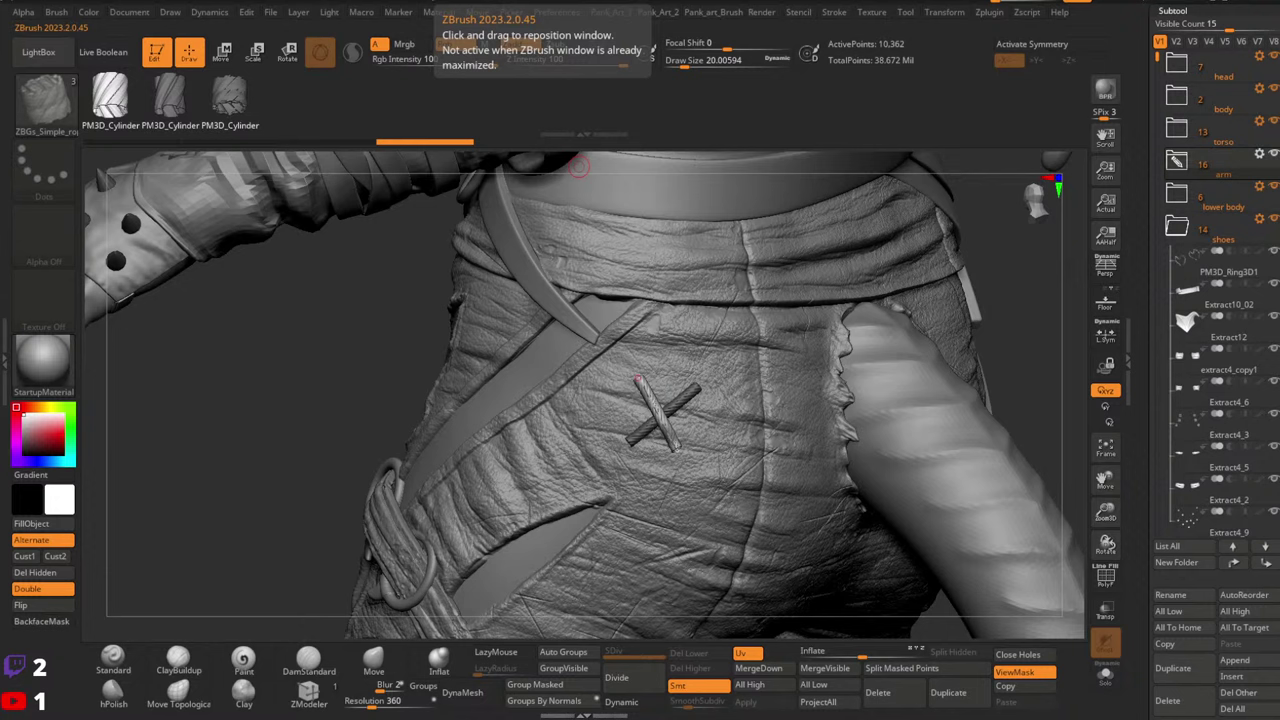
{"action": "left_click", "coordinate": [735, 415]}
{"action": "key", "text": "ctrl+z"}
{"action": "key", "text": "ctrl+z"}
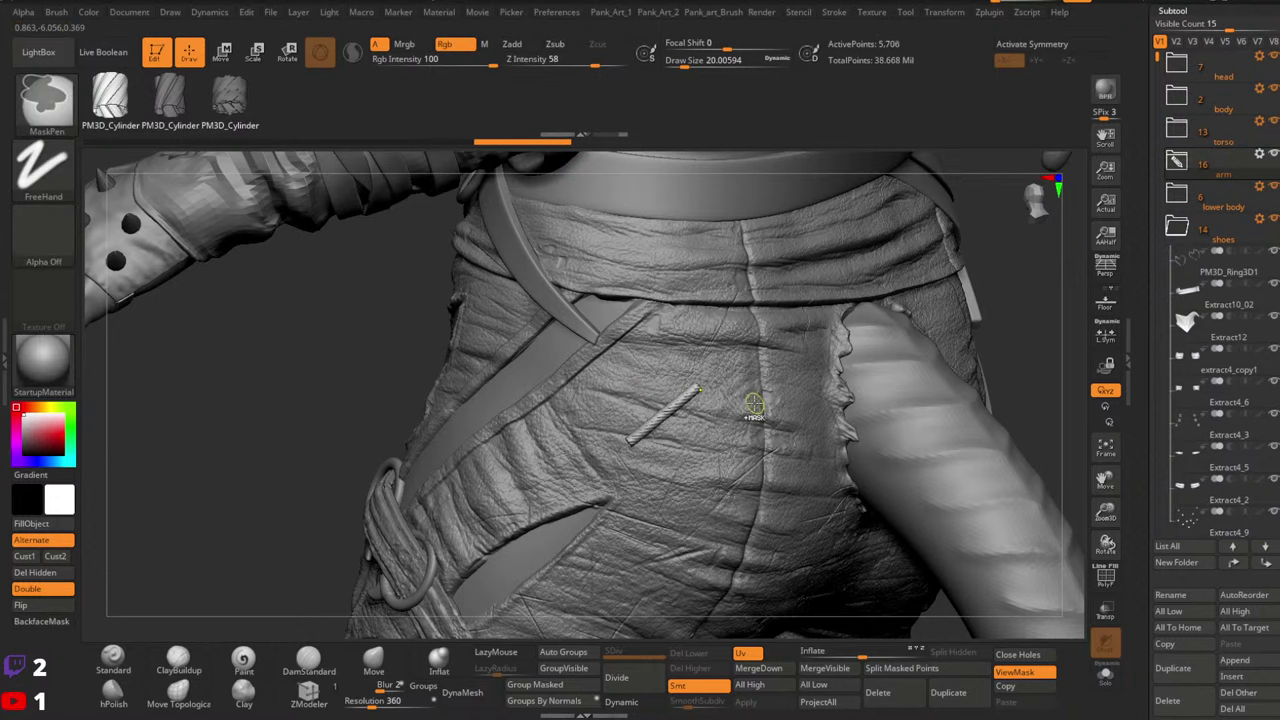
{"action": "key", "text": "ctrl+z"}
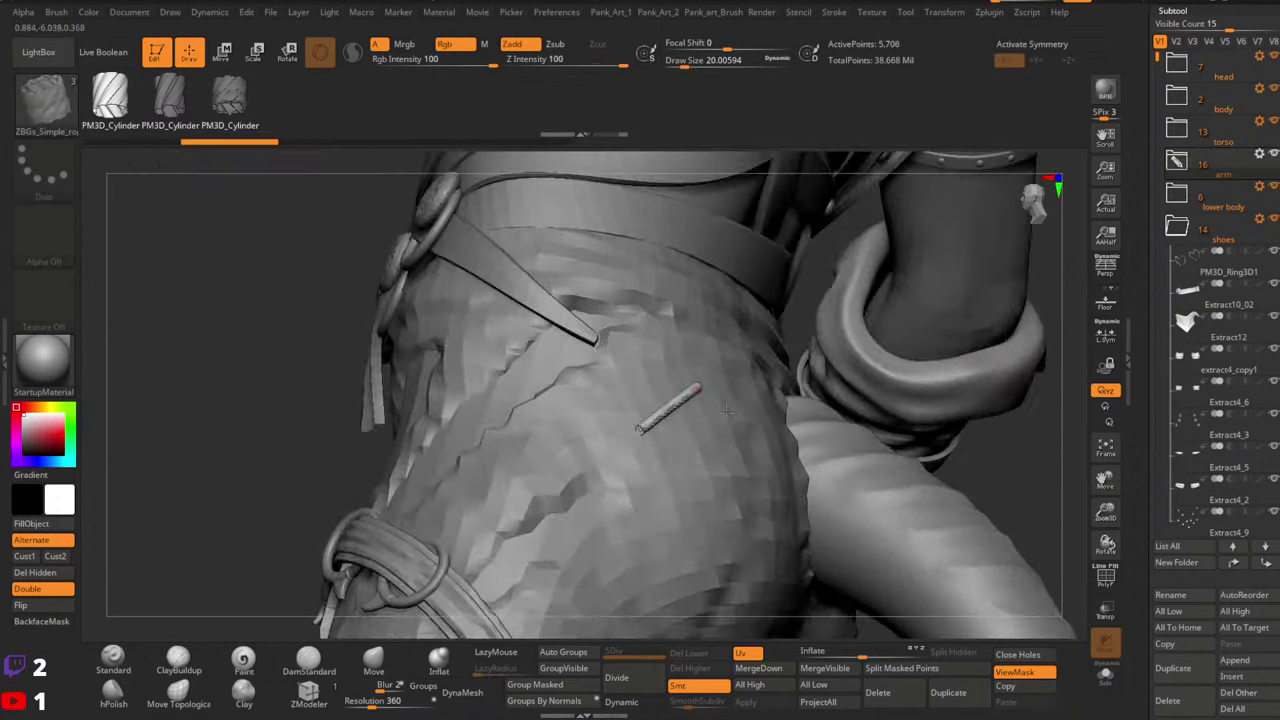
{"action": "key", "text": "ctrl+z"}
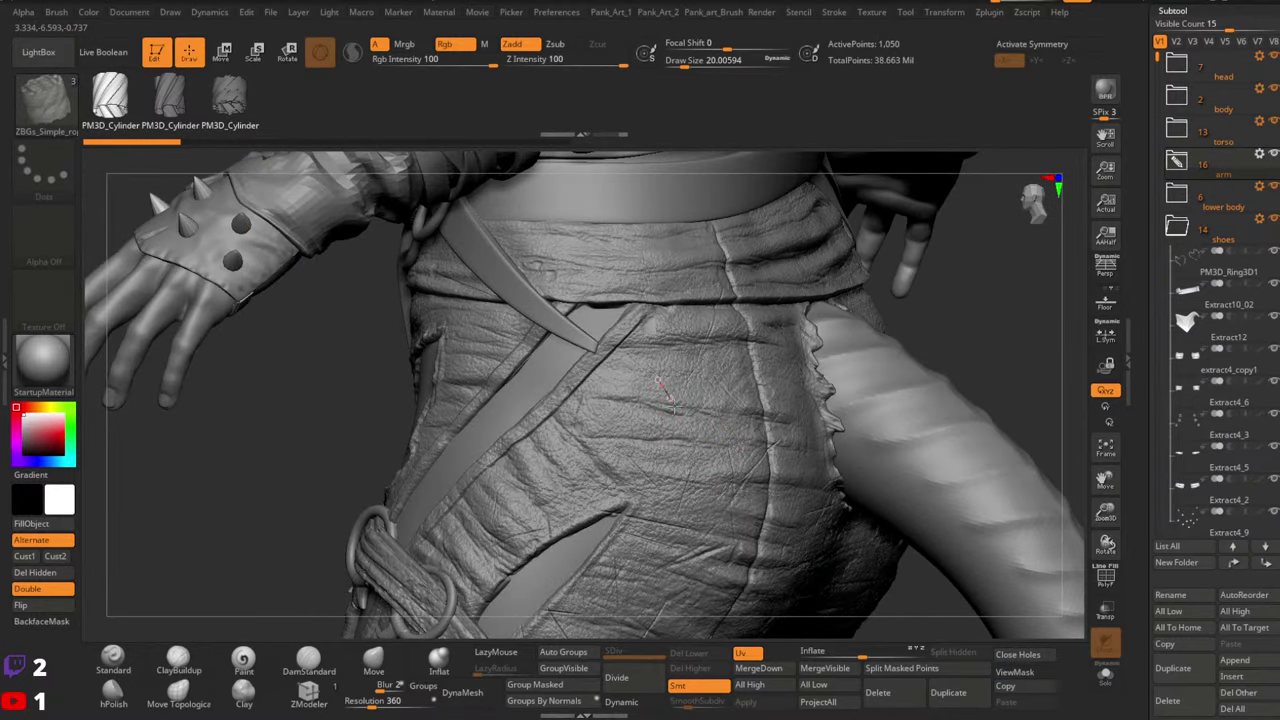
Draw two crossed ropes forming an X on the trousers' buttock, beside the vertical seam
{"action": "left_click_drag", "start_coordinate": [710, 462], "coordinate": [710, 463]}
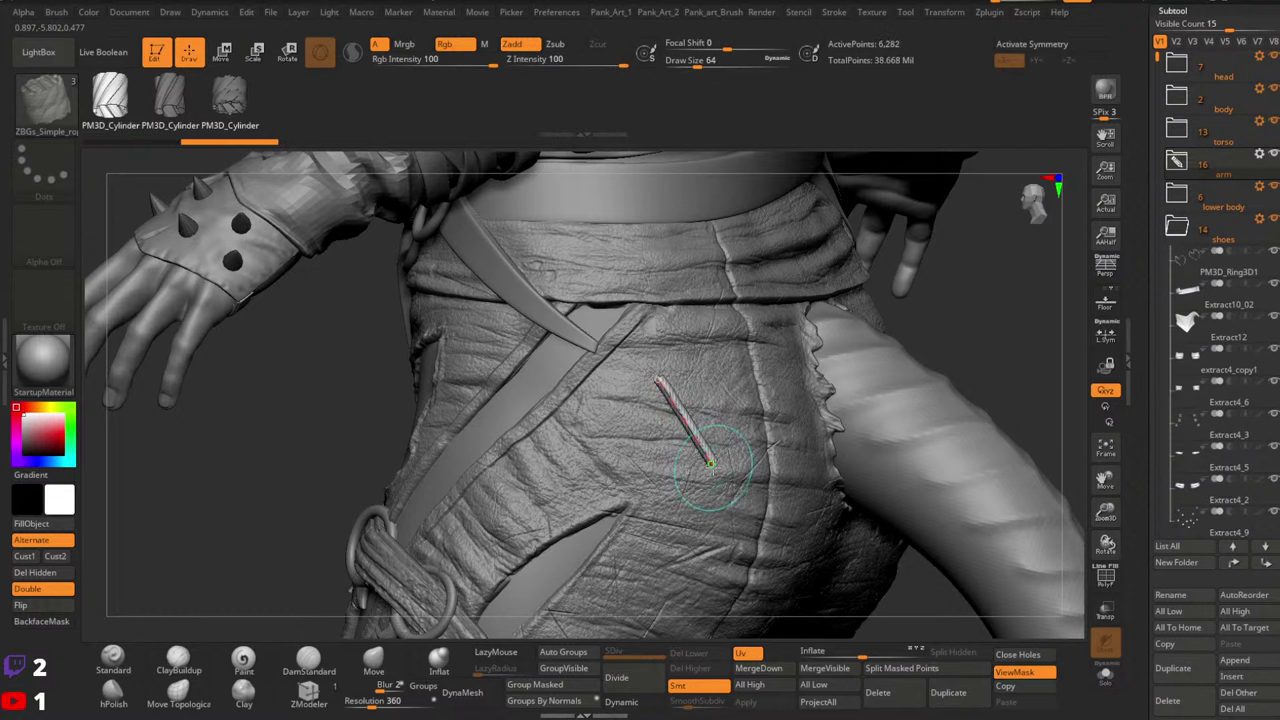
{"action": "key", "text": "bracketleft"}
{"action": "left_click", "coordinate": [248, 233]}
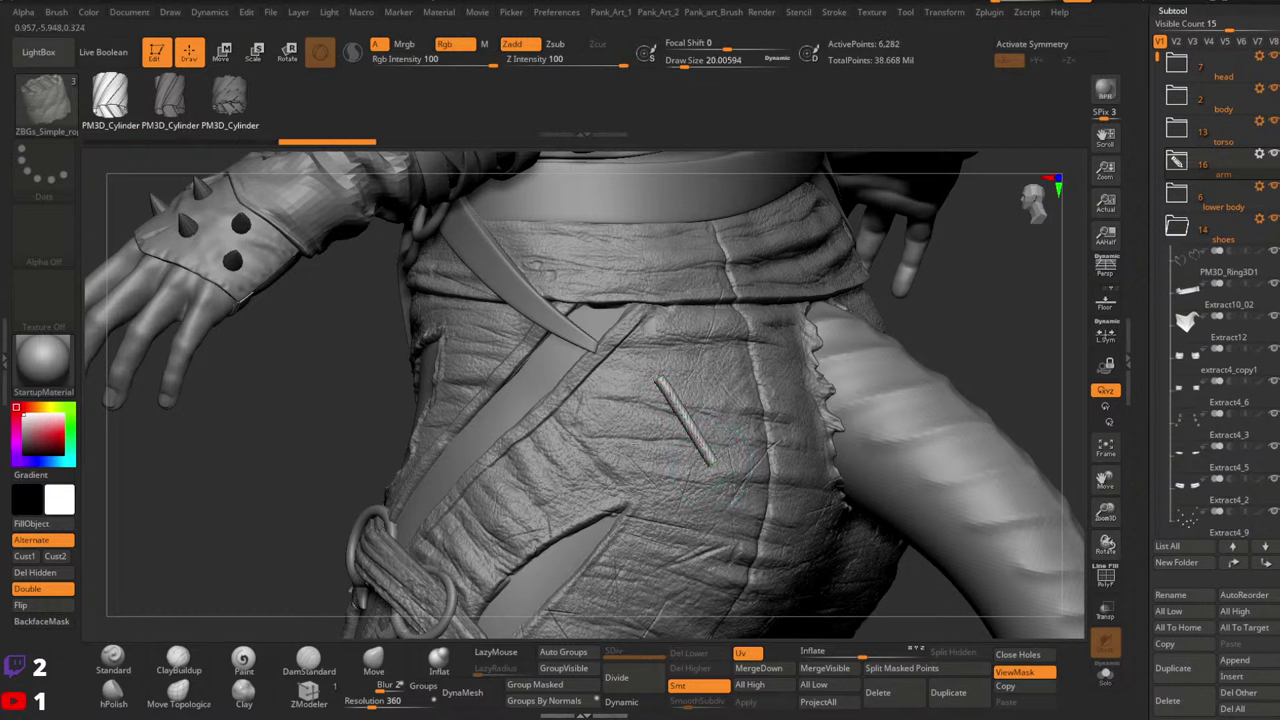
{"action": "left_click_drag", "start_coordinate": [751, 404], "coordinate": [749, 403]}
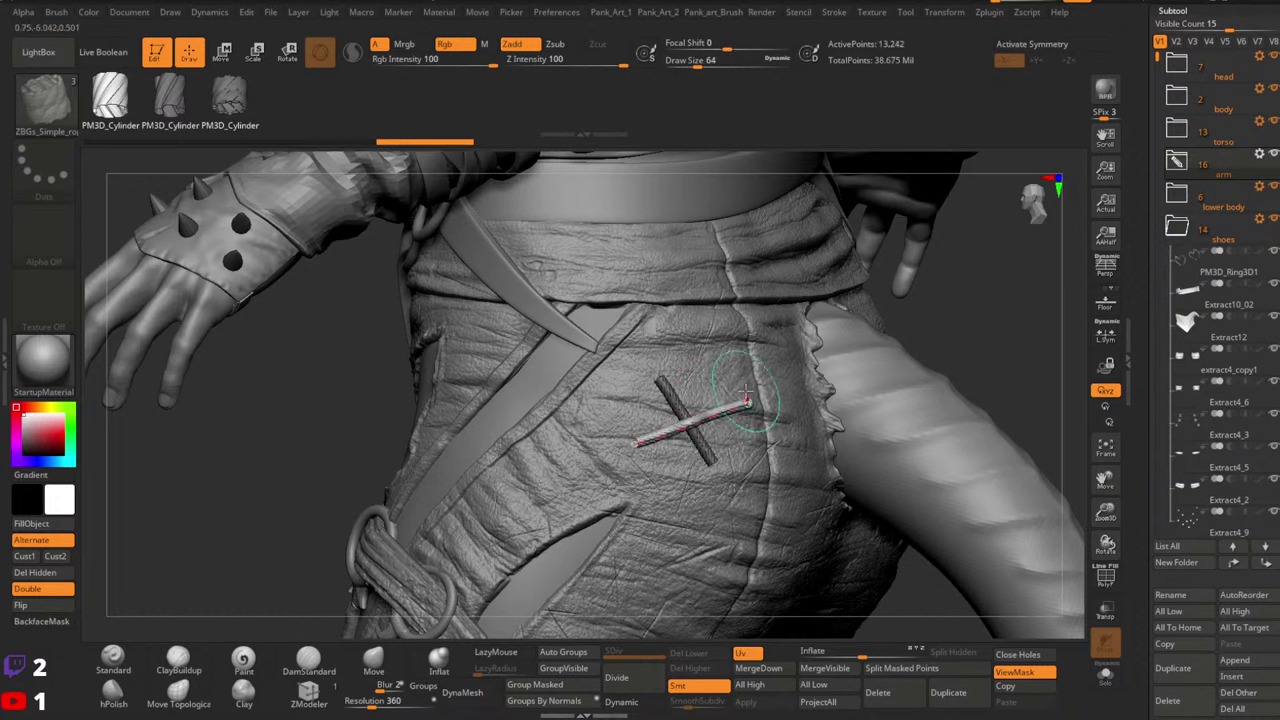
{"action": "key", "text": "ctrl+z"}
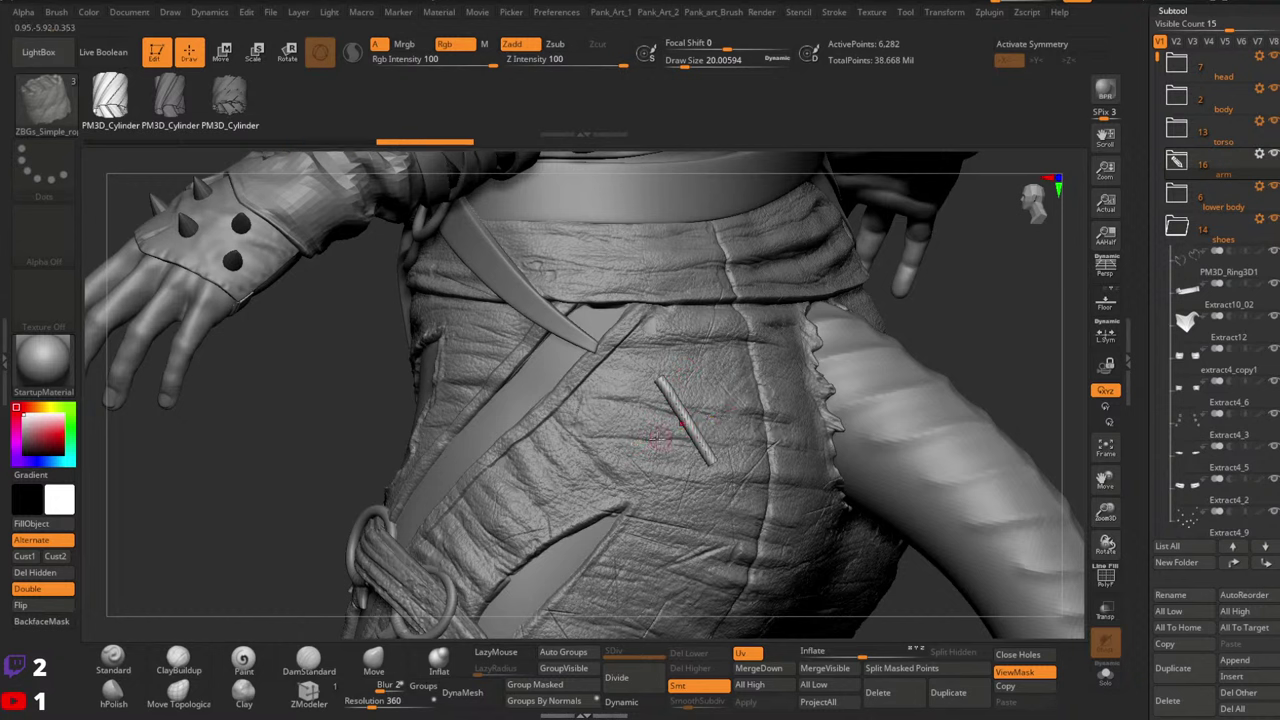
{"action": "key", "text": "ctrl+shift+z"}
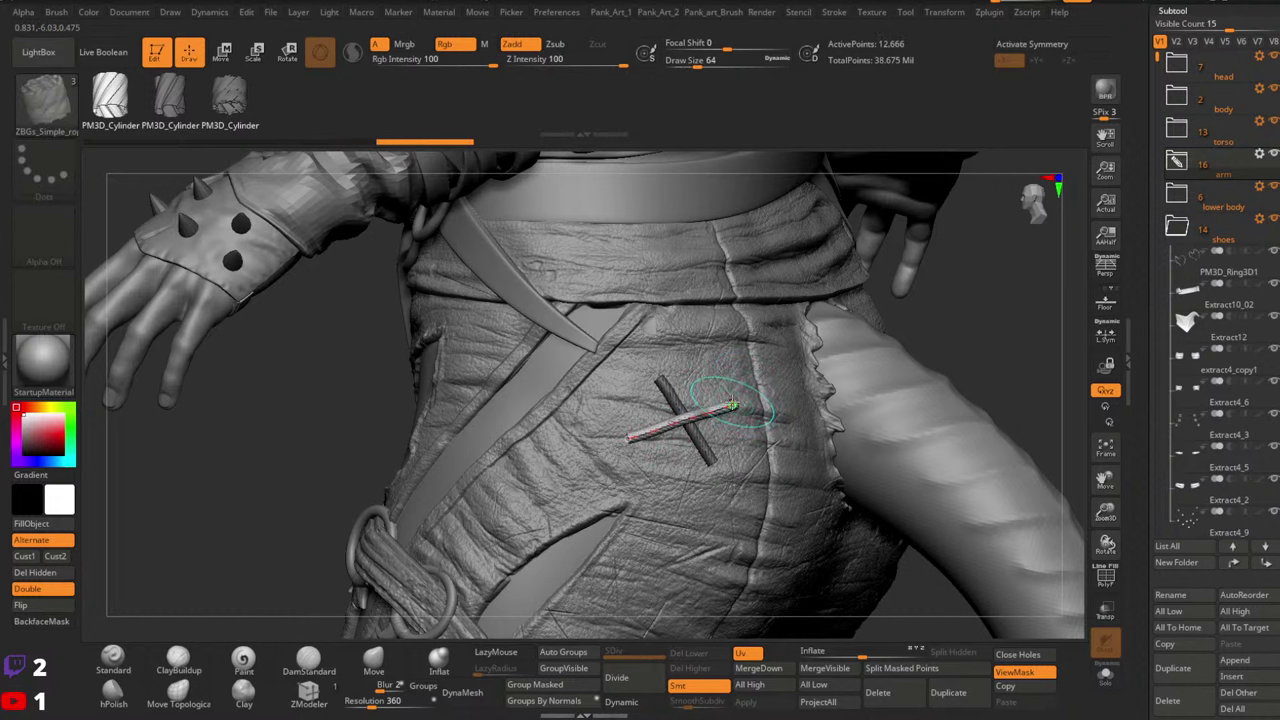
{"action": "key", "text": "ctrl+z"}
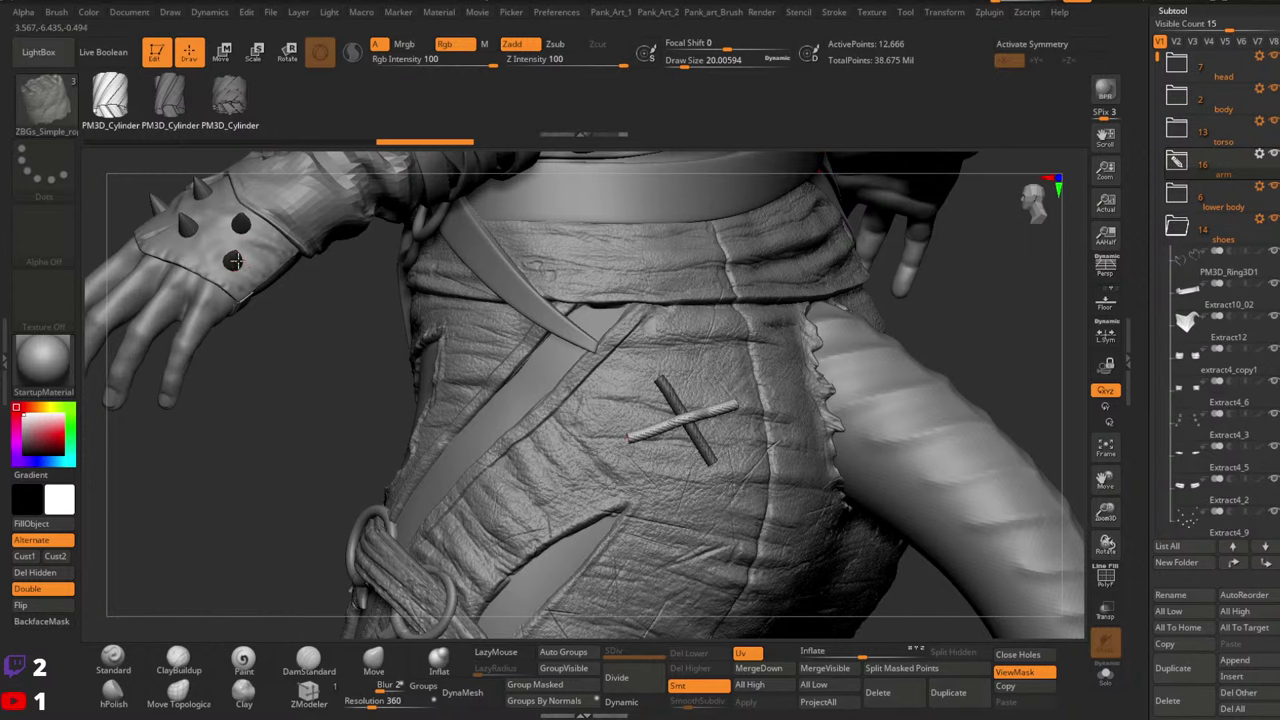
Isolate the glove spikes' subtool, split the crossed ropes into their own subtool, and make the ropes active in the full model view
{"action": "key", "text": "ctrl"}
{"action": "key", "text": "f"}
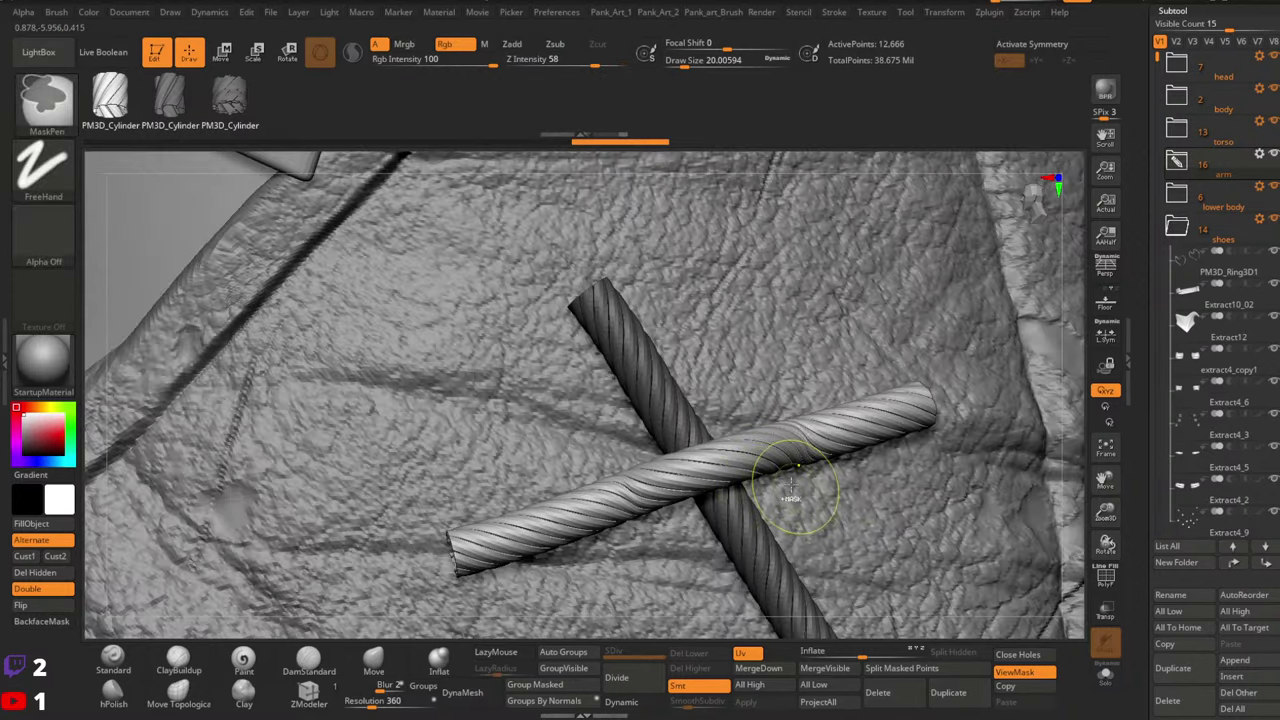
{"action": "mouse_move", "coordinate": [682, 464]}
{"action": "right_mouse_down", "text": "ctrl"}
{"action": "mouse_move", "coordinate": [640, 392]}
{"action": "mouse_move", "coordinate": [667, 398]}
{"action": "mouse_move", "coordinate": [806, 596]}
{"action": "right_mouse_up", "text": "ctrl"}
{"action": "left_click", "coordinate": [811, 526], "text": "ctrl+shift"}
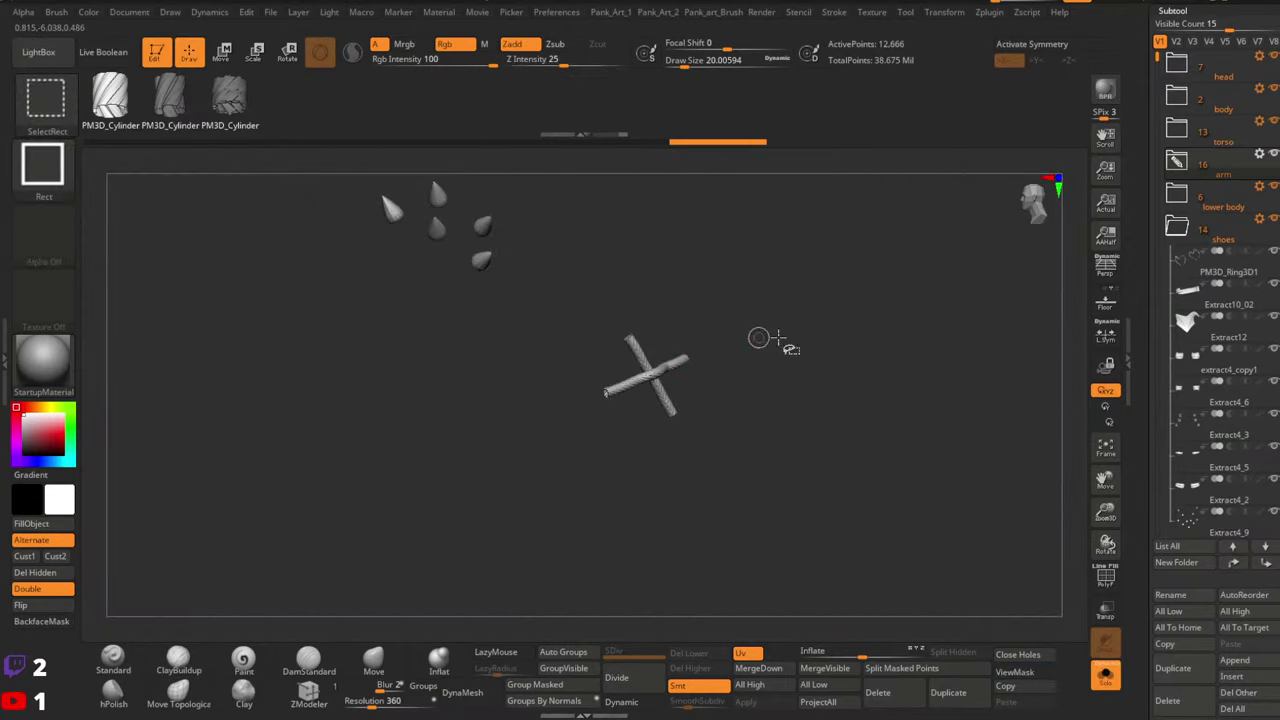
{"action": "left_click_drag", "start_coordinate": [880, 316], "coordinate": [462, 478], "text": "ctrl+alt+shift"}
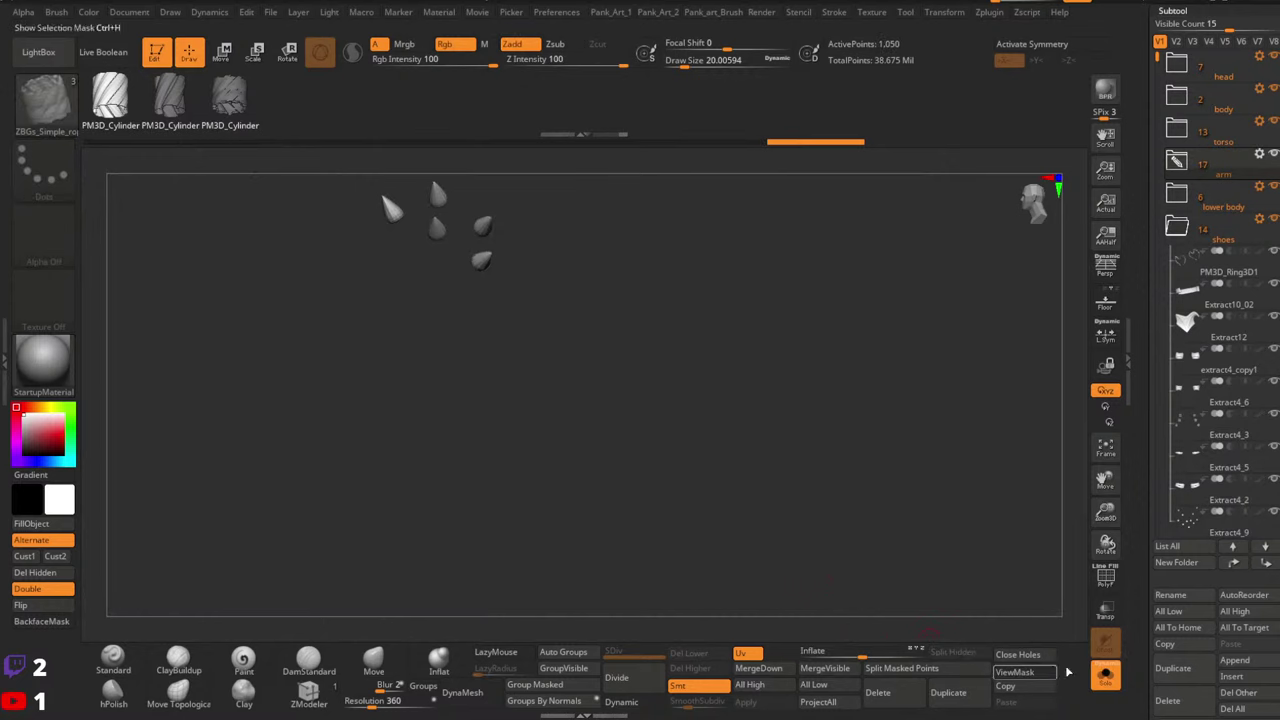
{"action": "left_click", "coordinate": [1105, 672]}
{"action": "right_click_drag", "start_coordinate": [597, 443], "coordinate": [671, 343]}
{"action": "left_click", "coordinate": [643, 203], "text": "alt"}
{"action": "right_click_drag", "start_coordinate": [646, 277], "coordinate": [644, 425], "text": "alt"}
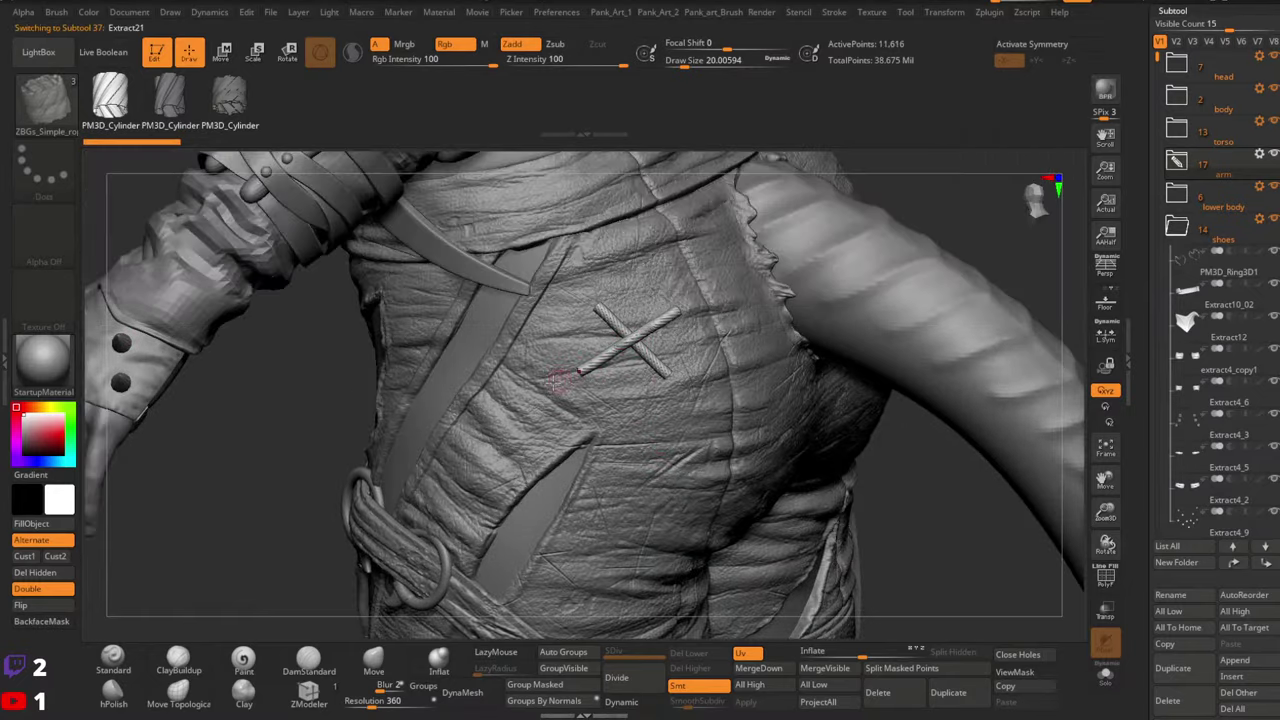
Examine the crossed ropes, the trouser slits and the strapped boots around the character's legs
{"action": "mouse_move", "coordinate": [560, 380]}
{"action": "right_mouse_down"}
{"action": "mouse_move", "coordinate": [430, 306]}
{"action": "mouse_move", "coordinate": [520, 335]}
{"action": "mouse_move", "coordinate": [476, 300]}
{"action": "mouse_move", "coordinate": [500, 302]}
{"action": "mouse_move", "coordinate": [520, 345]}
{"action": "mouse_move", "coordinate": [543, 308]}
{"action": "mouse_move", "coordinate": [481, 303]}
{"action": "mouse_move", "coordinate": [545, 340]}
{"action": "right_mouse_up"}
{"action": "key", "text": "ctrl"}
{"action": "right_click_drag", "start_coordinate": [637, 343], "coordinate": [600, 295], "text": "ctrl"}
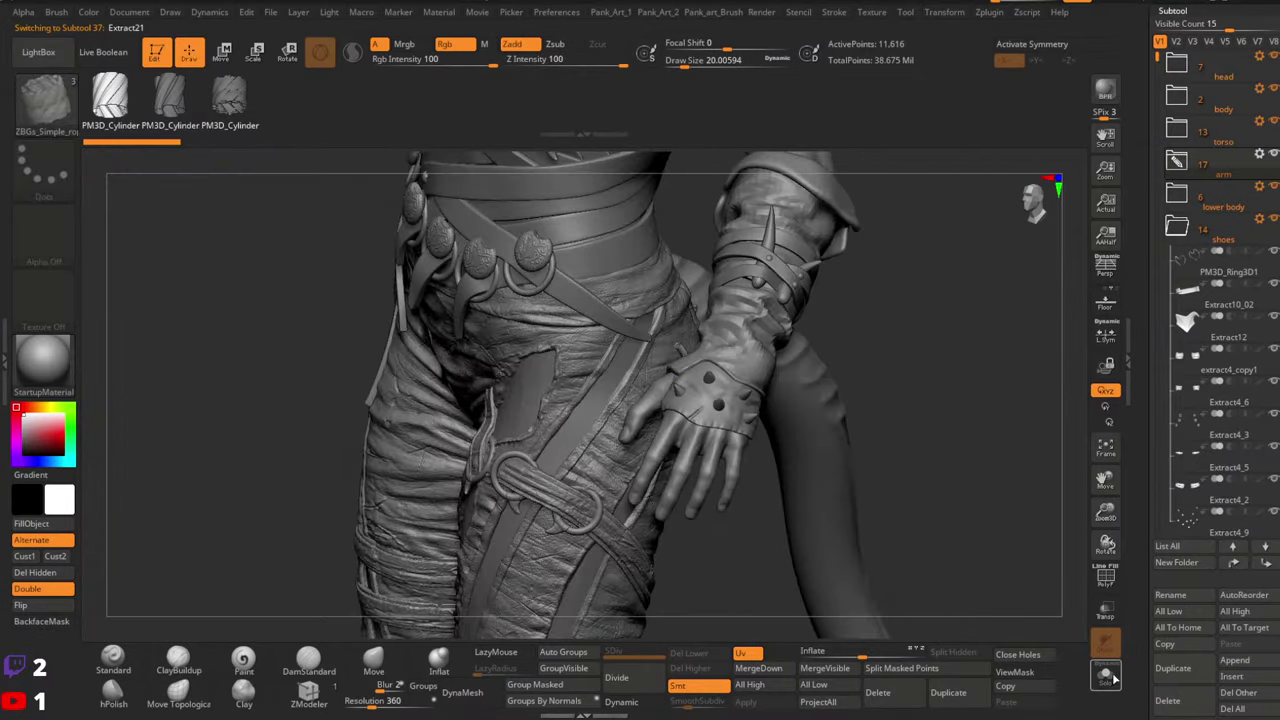
{"action": "right_click_drag", "start_coordinate": [979, 631], "coordinate": [752, 222]}
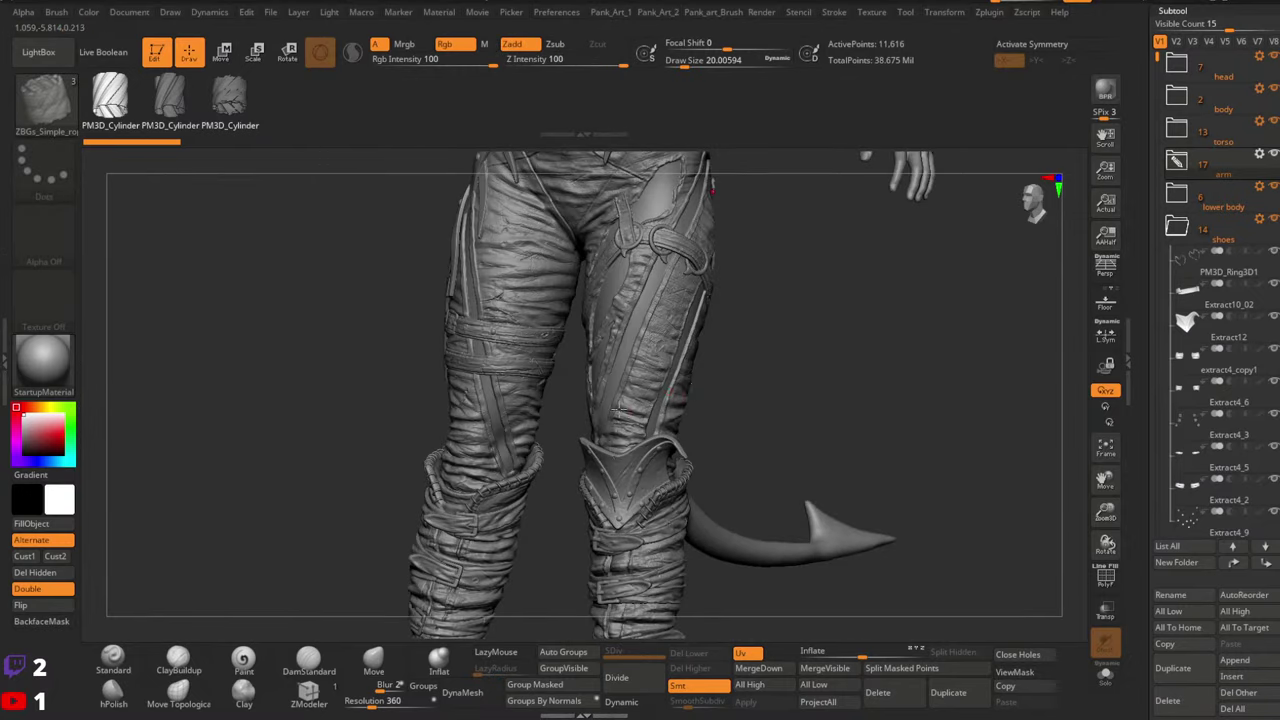
{"action": "right_click_drag", "start_coordinate": [618, 409], "coordinate": [590, 346], "text": "alt"}
{"action": "right_click_drag", "start_coordinate": [680, 300], "coordinate": [846, 180], "text": "ctrl"}
{"action": "right_click_drag", "start_coordinate": [700, 480], "coordinate": [660, 385], "text": "ctrl"}
{"action": "right_click_drag", "start_coordinate": [660, 500], "coordinate": [640, 220], "text": "alt"}
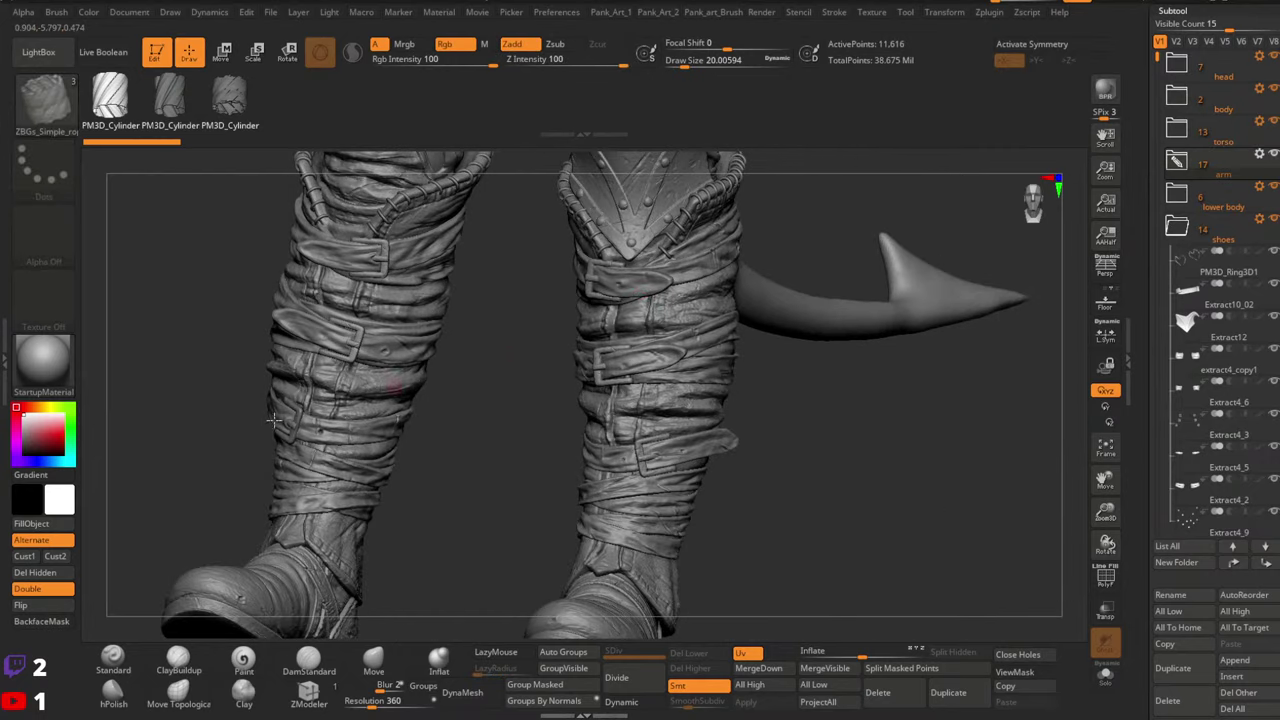
Try drawing two crossed ropes over the trouser slit on the front of the thigh, and undo both strokes
{"action": "right_click_drag", "start_coordinate": [525, 231], "coordinate": [623, 371]}
{"action": "right_click_drag", "start_coordinate": [638, 274], "coordinate": [619, 375]}
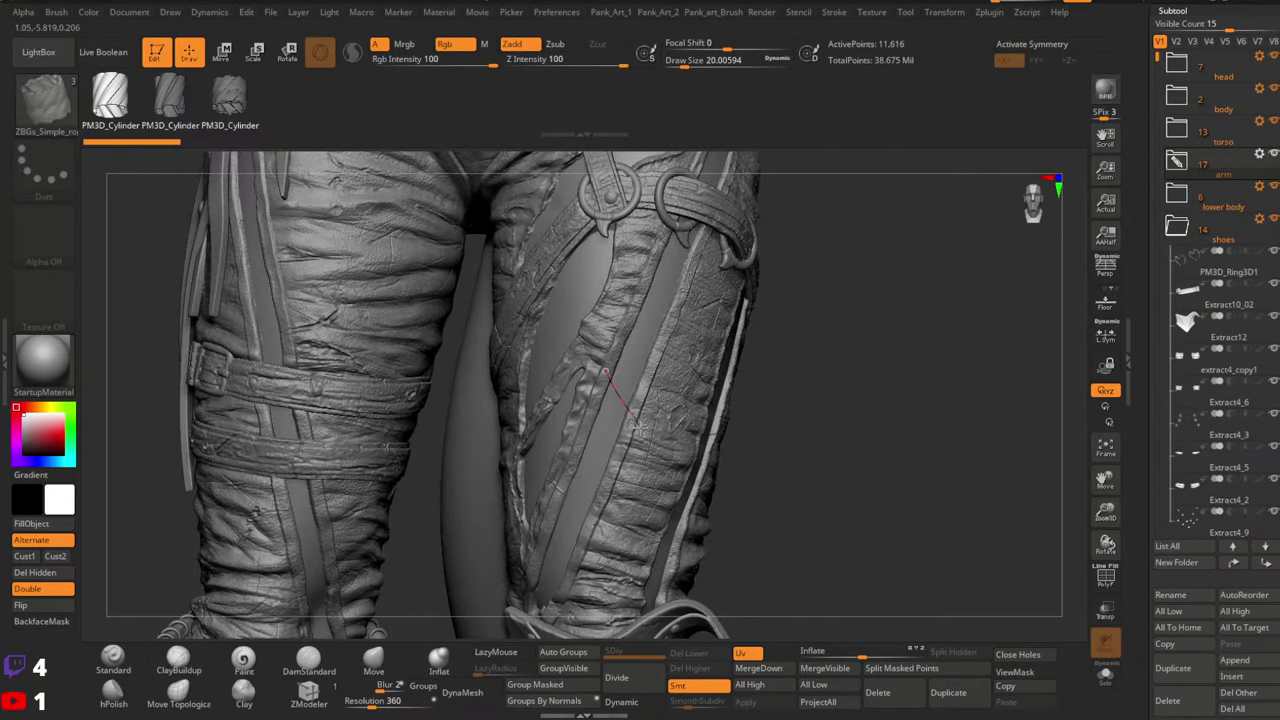
{"action": "key", "text": "Right"}
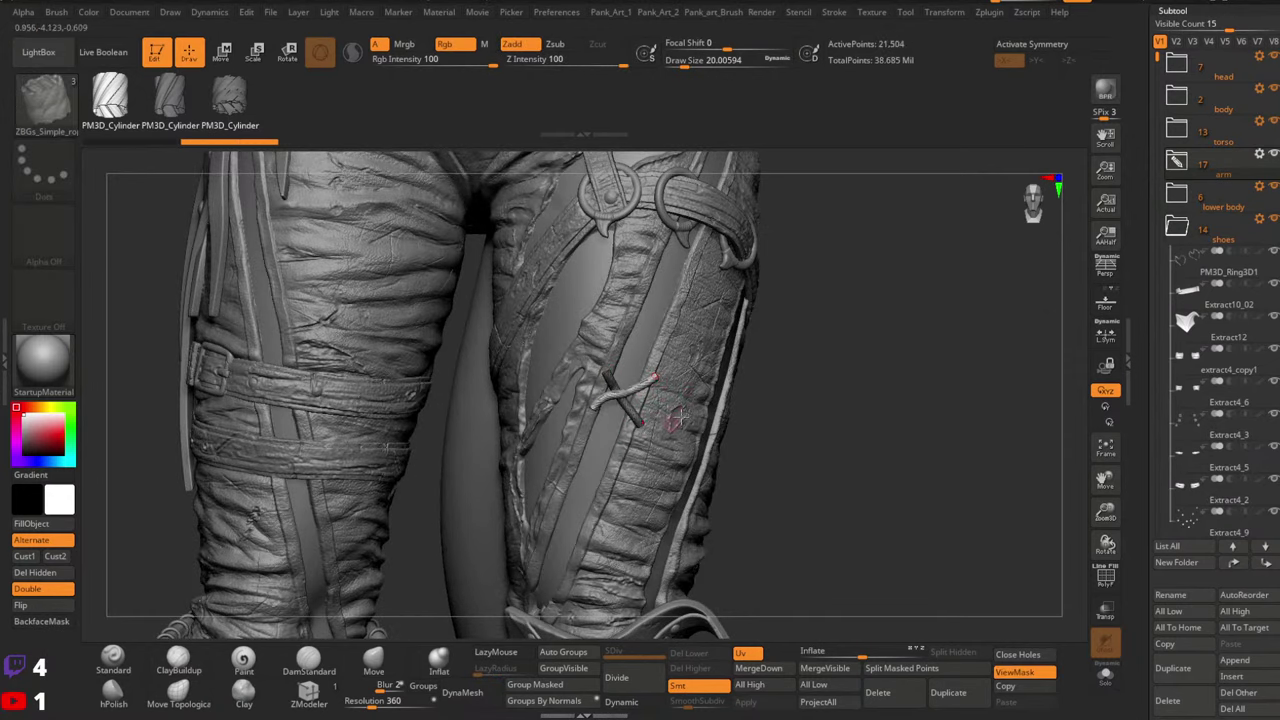
{"action": "key", "text": "ctrl+z"}
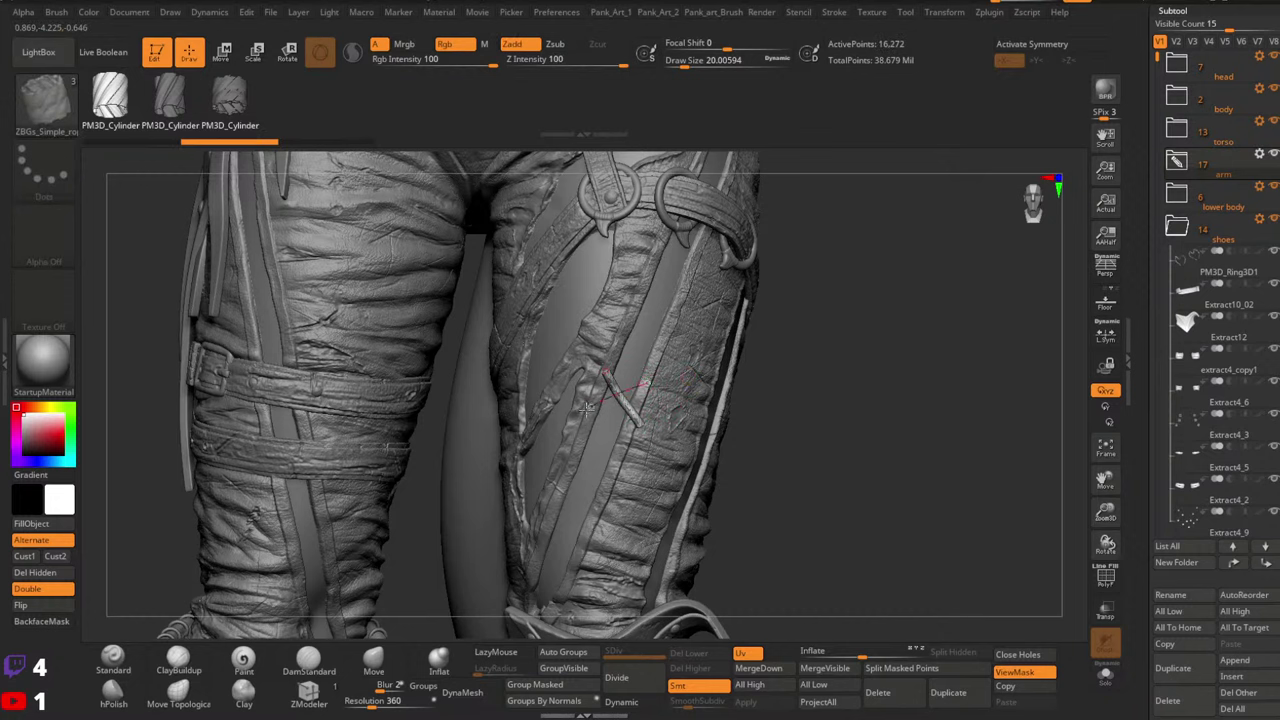
{"action": "key", "text": "Right"}
{"action": "key", "text": "Left"}
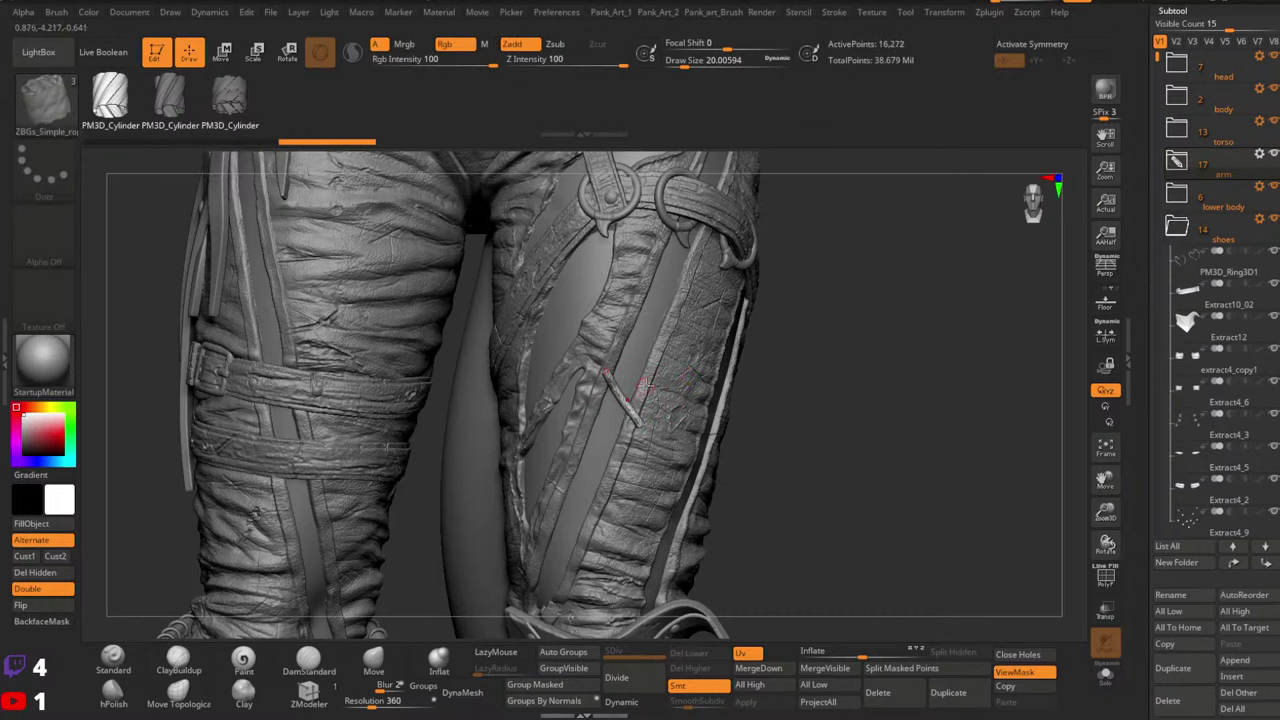
{"action": "key", "text": "Left"}
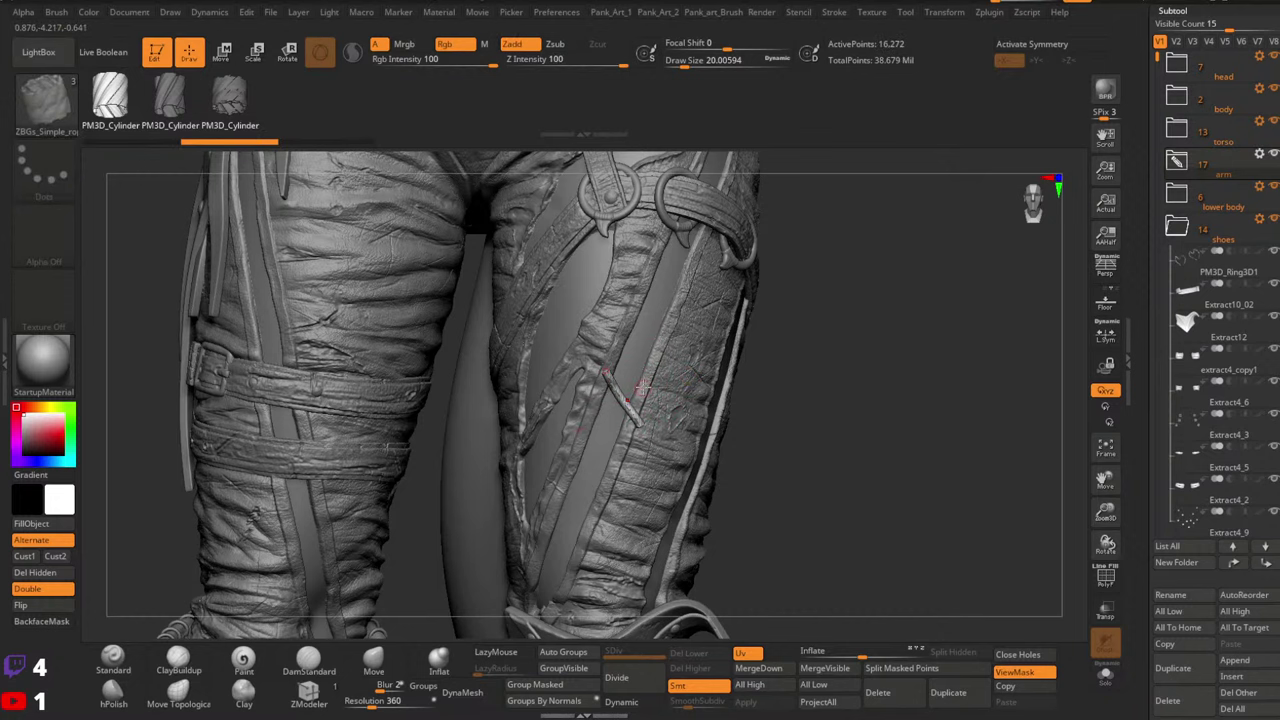
{"action": "key", "text": "Right"}
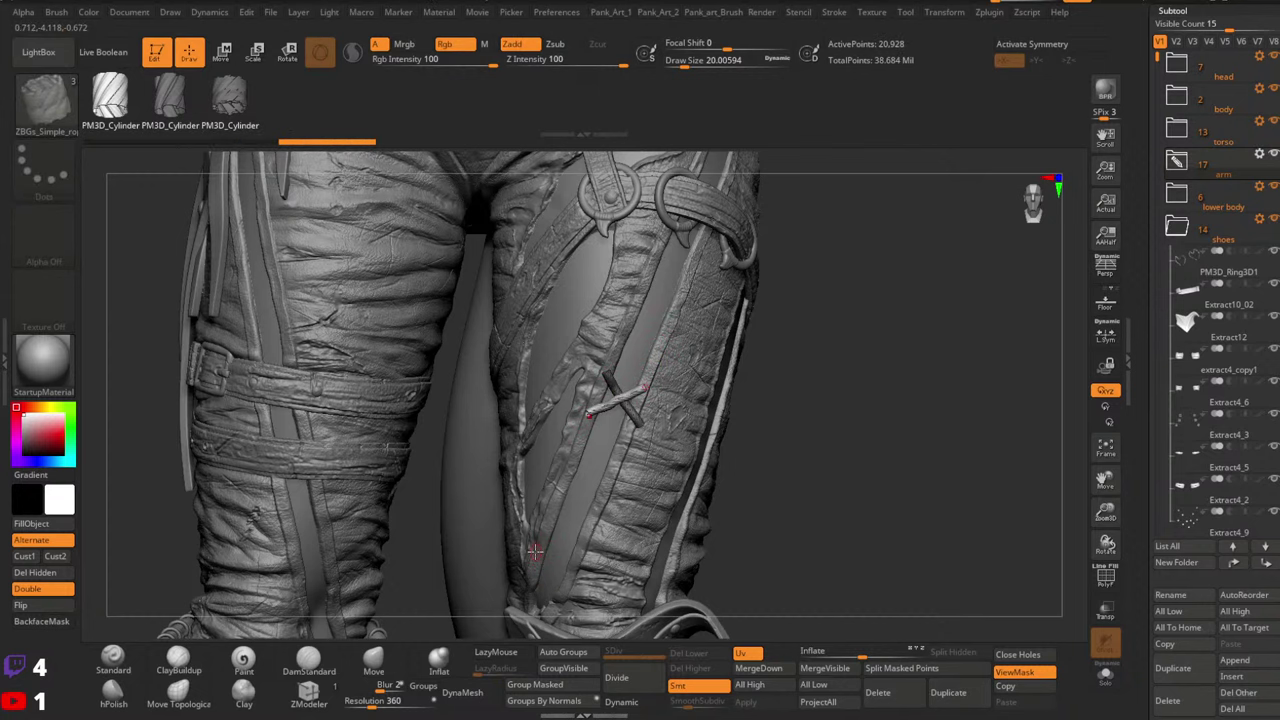
{"action": "key", "text": "Left"}
{"action": "key", "text": "Left"}
{"action": "key", "text": "space"}
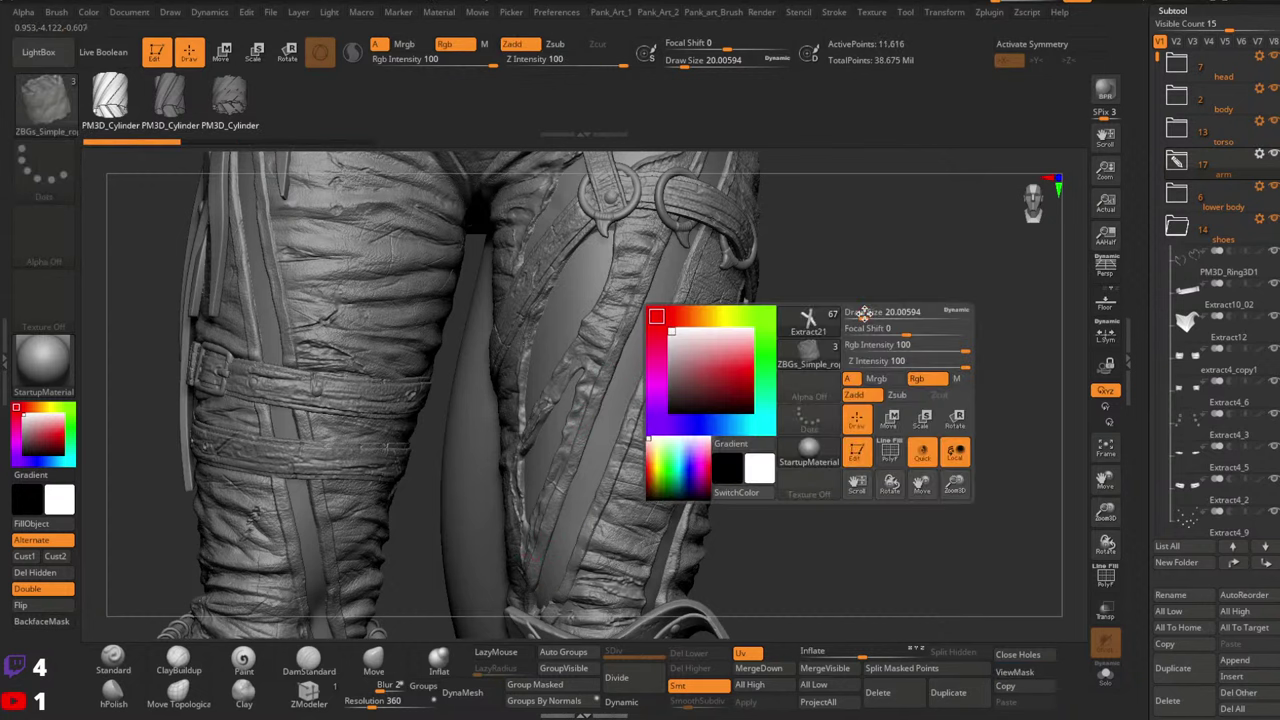
Return to the crossed ropes on the buttock and isolate their subtool with Solo mode
{"action": "right_click_drag", "start_coordinate": [826, 357], "coordinate": [751, 317], "text": "ctrl"}
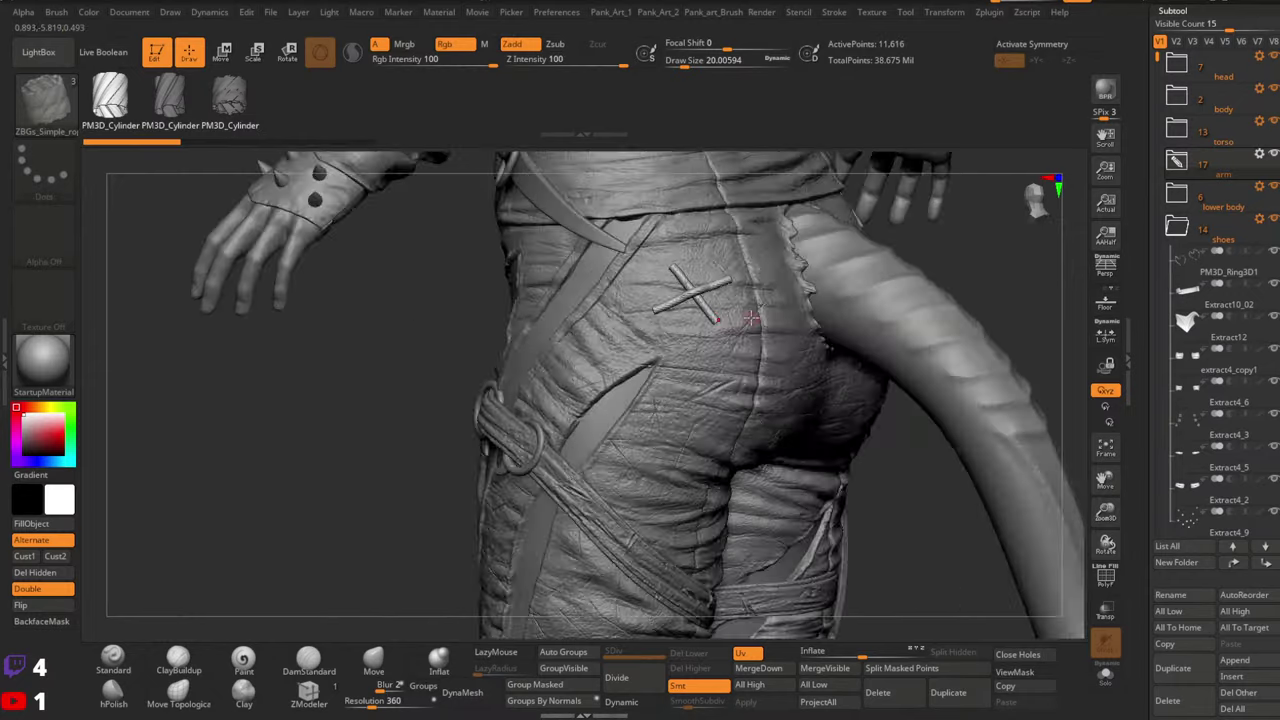
{"action": "key", "text": "w"}
{"action": "right_click_drag", "start_coordinate": [742, 236], "coordinate": [685, 319], "text": "alt"}
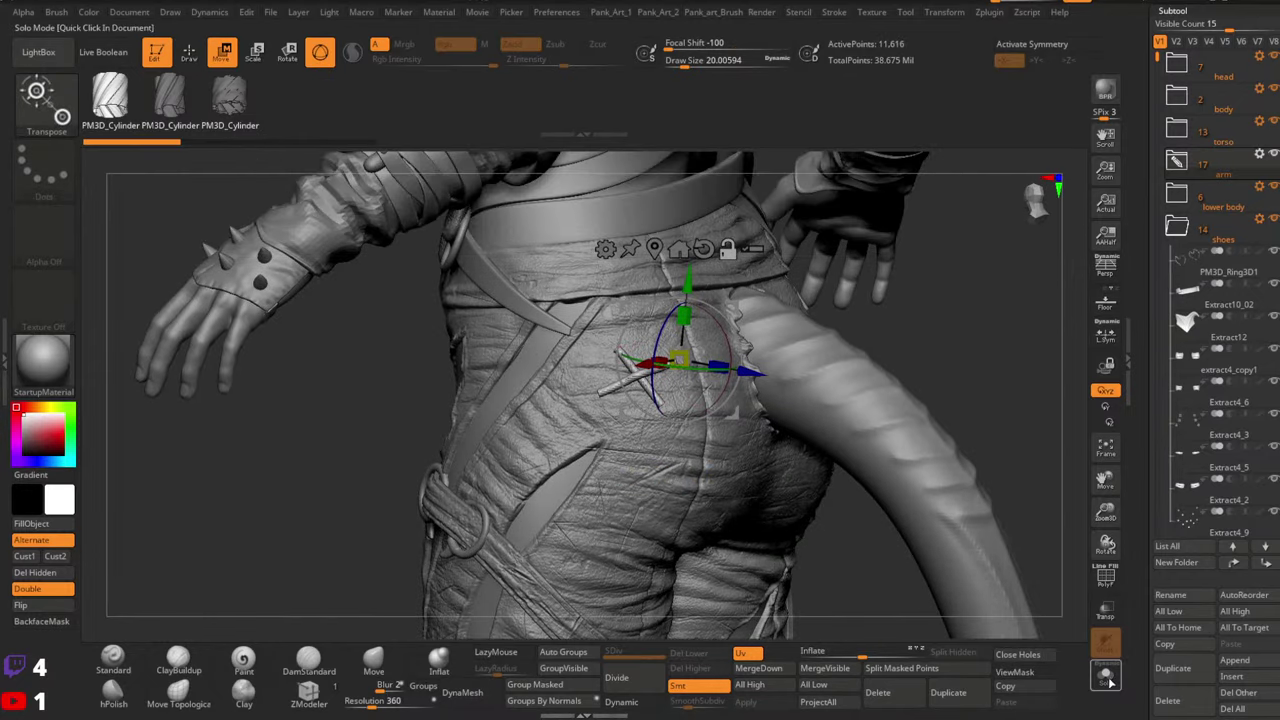
{"action": "left_click", "coordinate": [1107, 680]}
{"action": "right_click_drag", "start_coordinate": [700, 480], "coordinate": [710, 520], "text": "ctrl"}
{"action": "left_click", "coordinate": [520, 417], "text": "alt"}
{"action": "mouse_move", "coordinate": [523, 417]}
{"action": "right_mouse_down"}
{"action": "mouse_move", "coordinate": [583, 422]}
{"action": "mouse_move", "coordinate": [554, 325]}
{"action": "right_mouse_up"}
{"action": "right_click_drag", "start_coordinate": [637, 340], "coordinate": [477, 346], "text": "ctrl"}
{"action": "mouse_move", "coordinate": [635, 379]}
{"action": "right_mouse_down"}
{"action": "mouse_move", "coordinate": [617, 397]}
{"action": "mouse_move", "coordinate": [653, 429]}
{"action": "right_mouse_up"}
{"action": "key", "text": "q"}
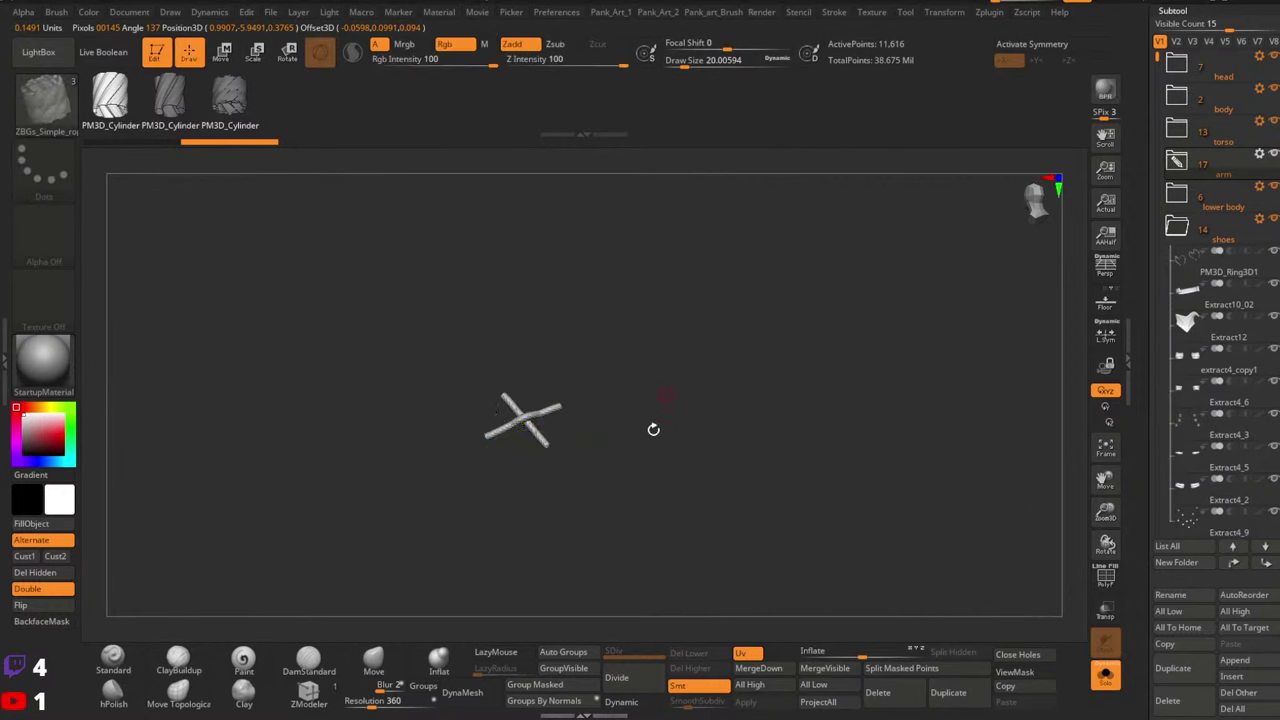
Try a freehand mask on one end of the upper rope, and switch the MaskPen stroke to Lasso
{"action": "right_click_drag", "start_coordinate": [430, 400], "coordinate": [752, 391], "text": "ctrl"}
{"action": "left_click_drag", "start_coordinate": [562, 394], "coordinate": [554, 470], "text": "ctrl"}
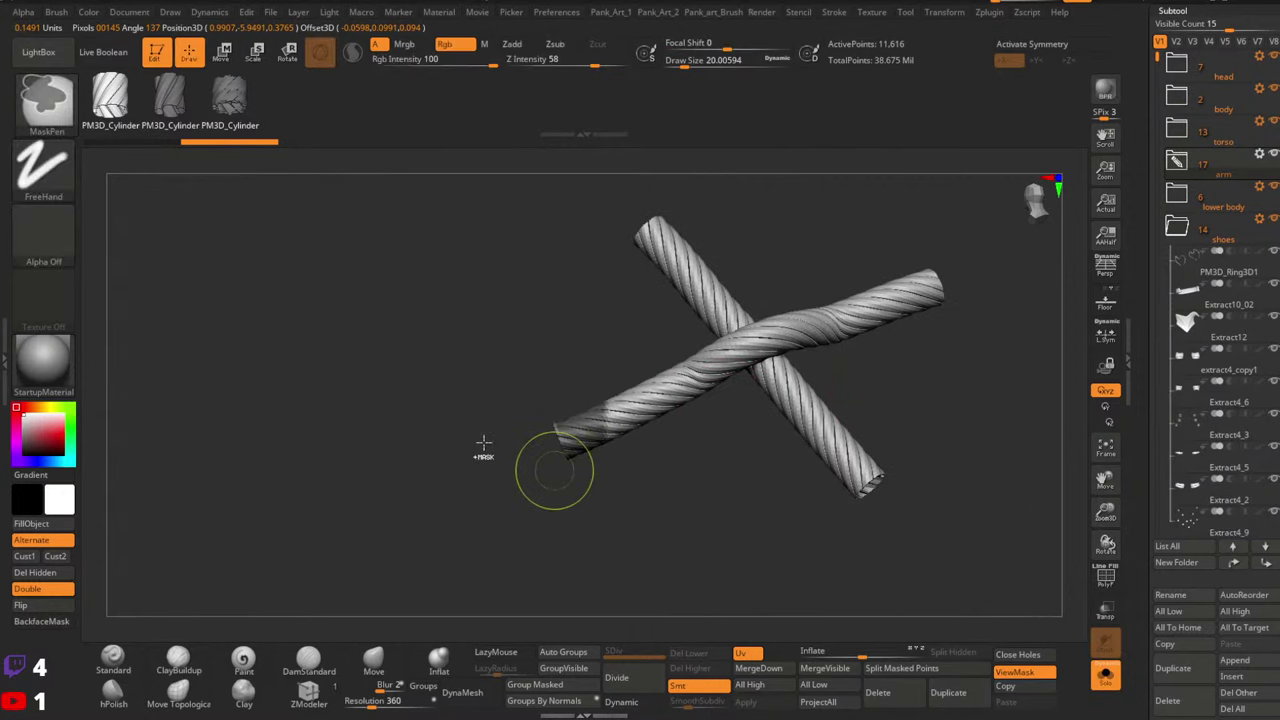
{"action": "left_click", "coordinate": [113, 659]}
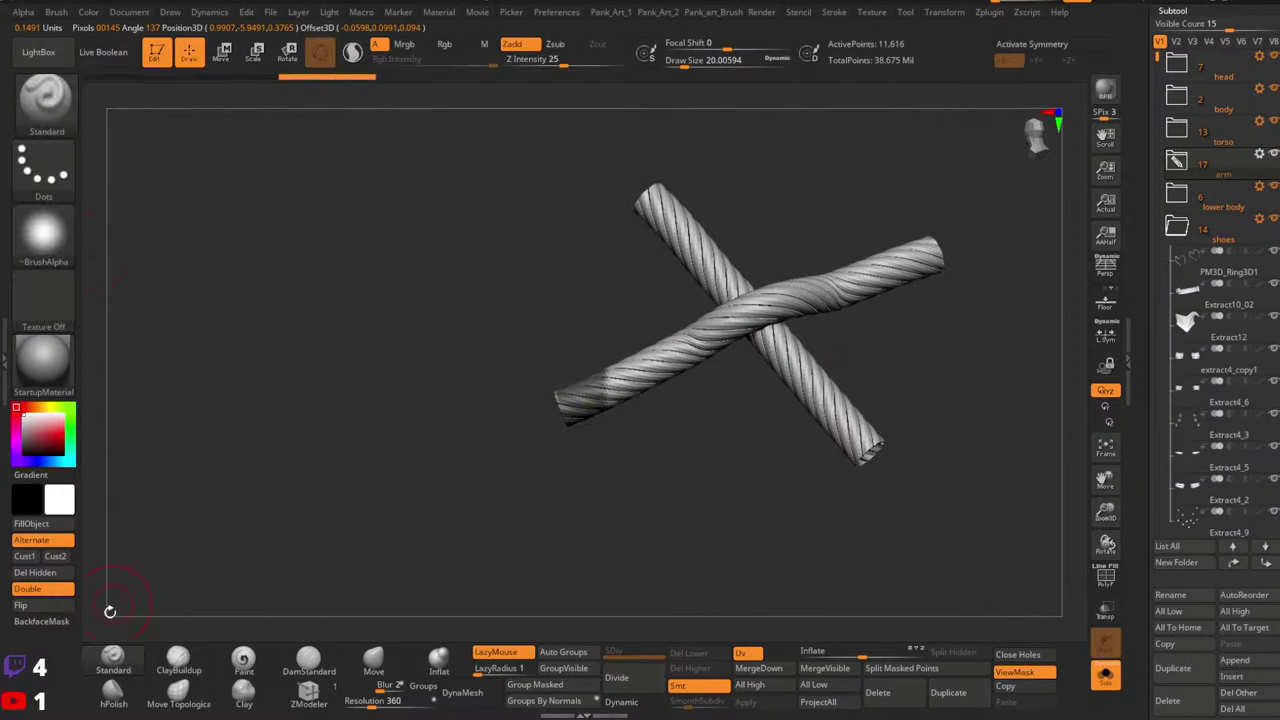
{"action": "left_click", "coordinate": [60, 195], "text": "ctrl"}
{"action": "left_click", "coordinate": [255, 210], "text": "ctrl"}
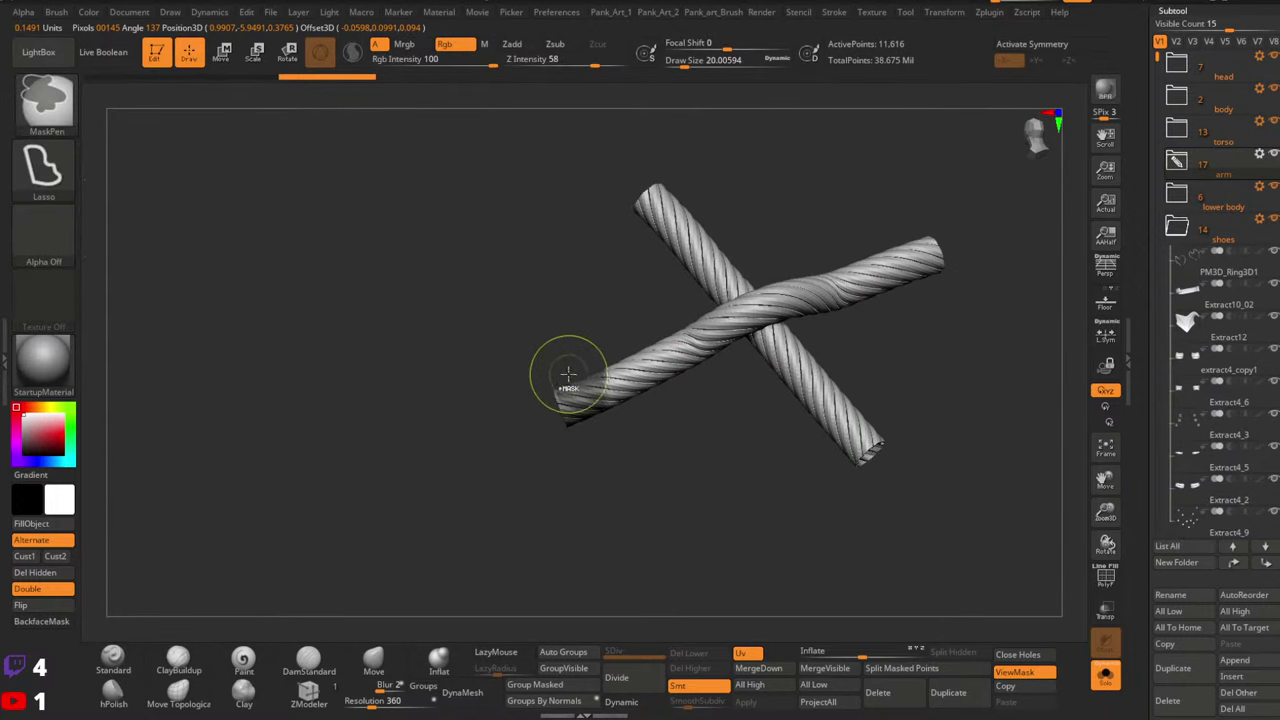
Lasso-mask one end of the upper rope, invert the mask so only that end is free, and blur the mask's edge
{"action": "mouse_move", "coordinate": [571, 349]}
{"action": "left_mouse_down", "text": "ctrl"}
{"action": "mouse_move", "coordinate": [349, 483]}
{"action": "mouse_move", "coordinate": [380, 470]}
{"action": "left_mouse_up", "text": "ctrl"}
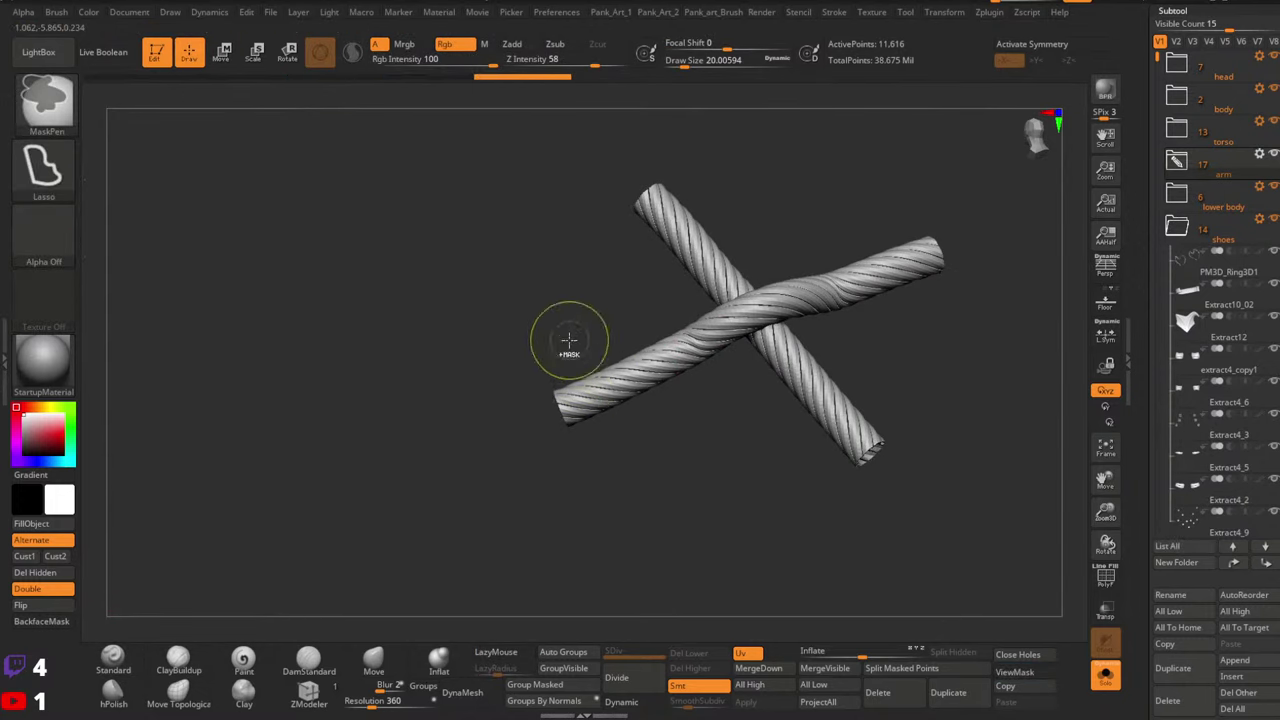
{"action": "left_click_drag", "start_coordinate": [573, 345], "coordinate": [515, 437], "text": "ctrl"}
{"action": "left_click", "coordinate": [509, 331], "text": "ctrl"}
{"action": "left_click", "coordinate": [596, 398], "text": "ctrl"}
{"action": "left_click", "coordinate": [602, 402], "text": "ctrl"}
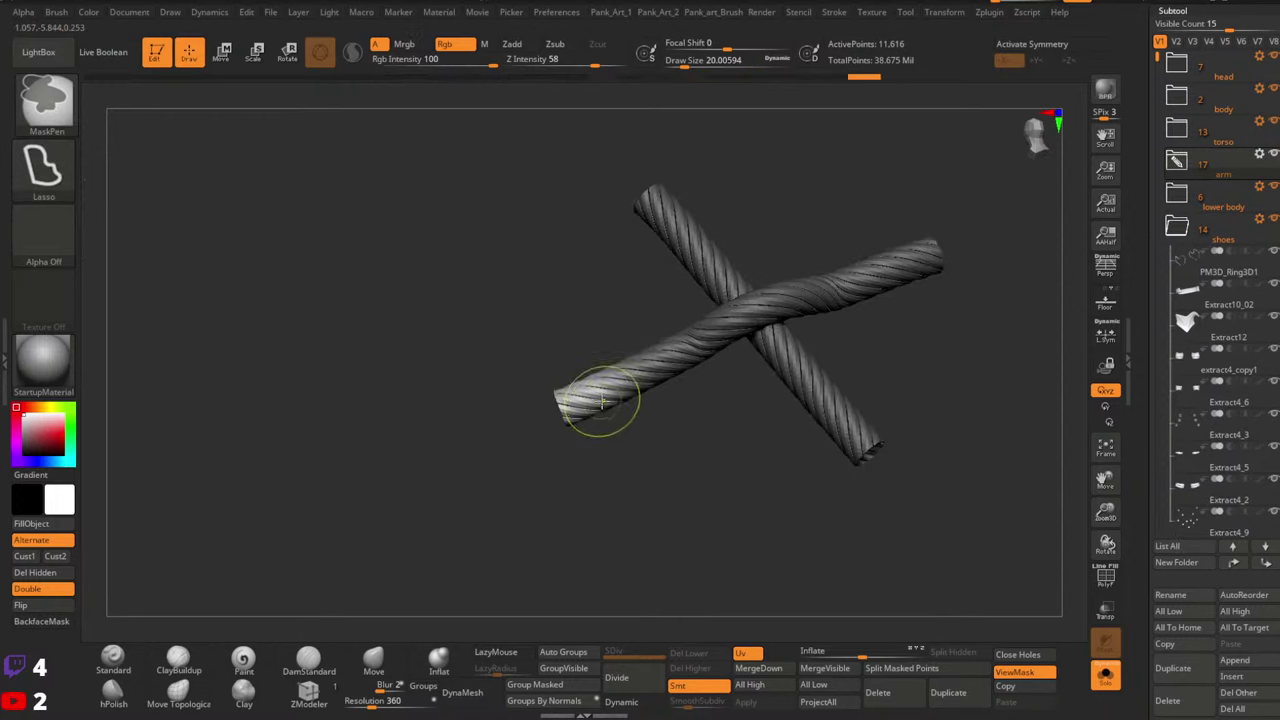
Place the transform gizmo on the unmasked rope end, and move and rotate that end to bend it inward
{"action": "key", "text": "w"}
{"action": "right_click_drag", "start_coordinate": [619, 408], "coordinate": [573, 398]}
{"action": "key", "text": "y"}
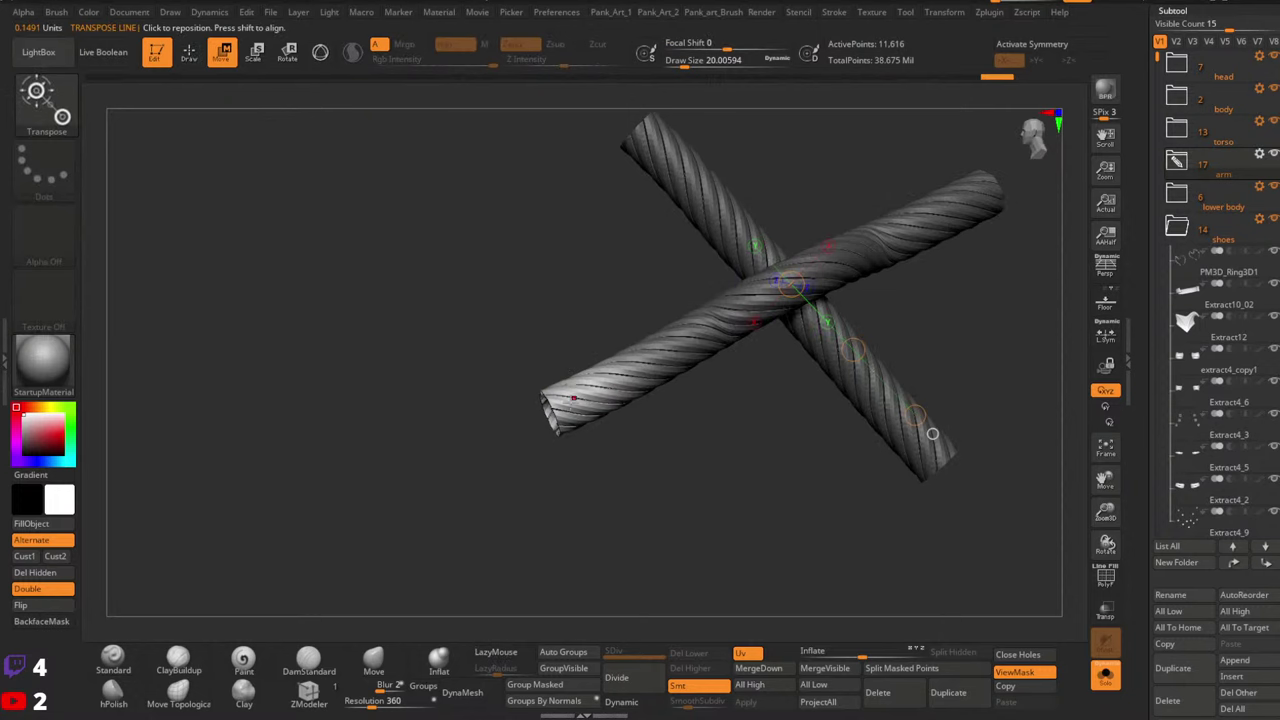
{"action": "left_click", "coordinate": [556, 410]}
{"action": "left_click", "coordinate": [320, 52]}
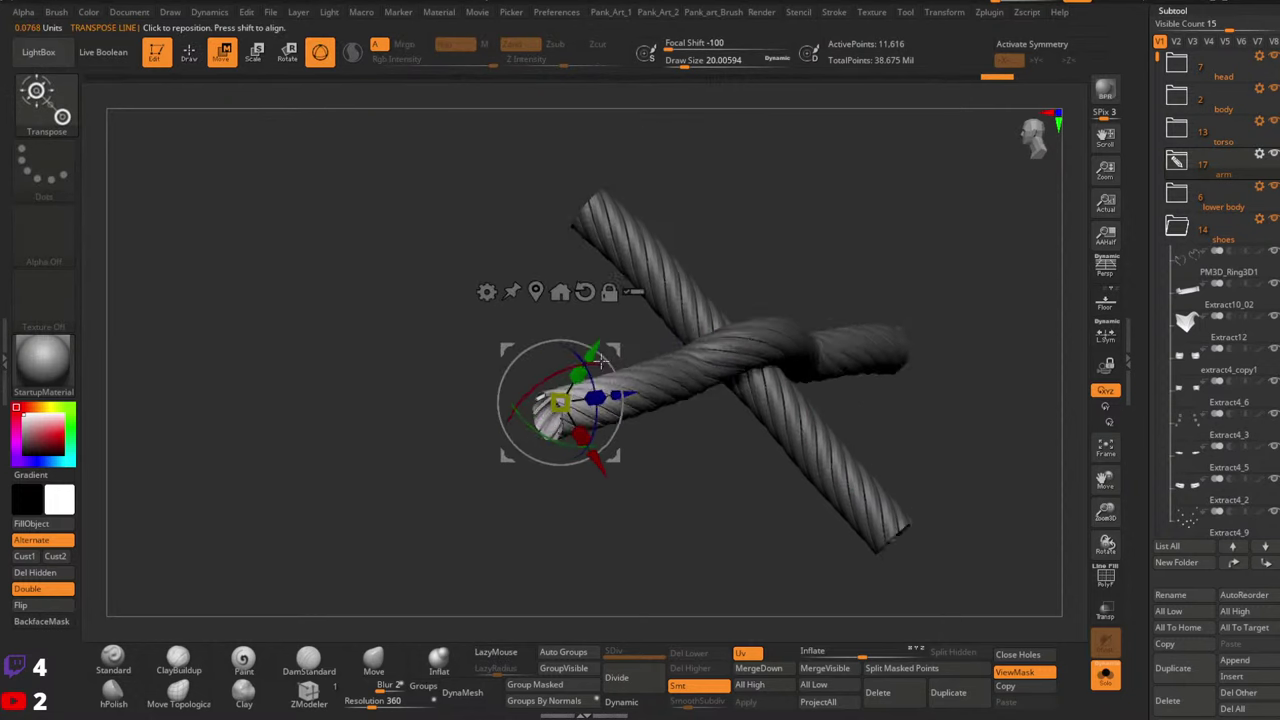
{"action": "right_click_drag", "start_coordinate": [511, 403], "coordinate": [400, 400]}
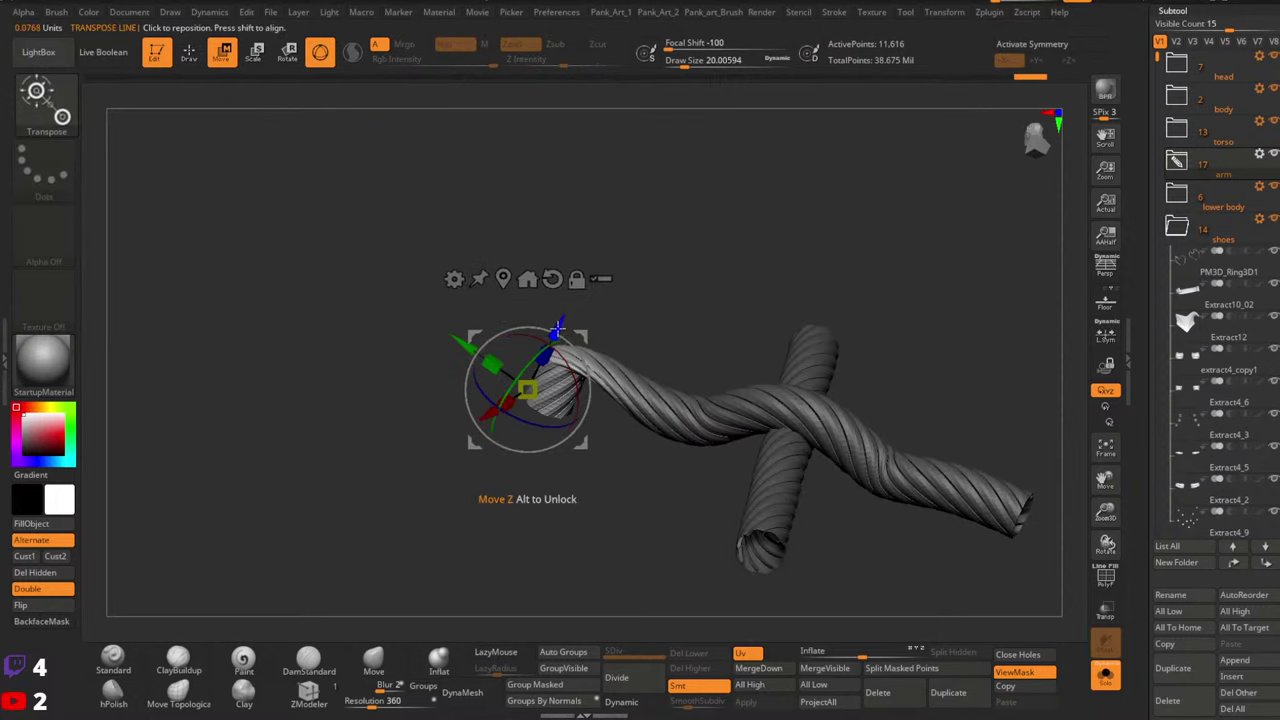
{"action": "left_click_drag", "start_coordinate": [567, 328], "coordinate": [547, 380]}
{"action": "left_click_drag", "start_coordinate": [565, 425], "coordinate": [566, 424]}
{"action": "right_click_drag", "start_coordinate": [566, 424], "coordinate": [602, 422]}
{"action": "left_click_drag", "start_coordinate": [548, 382], "coordinate": [555, 408]}
Clear the mask, lasso-mask the opposite end of the upper rope, invert the mask and blur its edge
{"action": "key", "text": "q"}
{"action": "mouse_move", "coordinate": [557, 412]}
{"action": "right_mouse_down"}
{"action": "mouse_move", "coordinate": [600, 460]}
{"action": "mouse_move", "coordinate": [583, 420]}
{"action": "mouse_move", "coordinate": [514, 414]}
{"action": "mouse_move", "coordinate": [601, 441]}
{"action": "right_mouse_up"}
{"action": "left_click_drag", "start_coordinate": [640, 462], "coordinate": [730, 446], "text": "ctrl"}
{"action": "right_click_drag", "start_coordinate": [745, 434], "coordinate": [671, 471], "text": "alt"}
{"action": "left_click_drag", "start_coordinate": [752, 366], "coordinate": [856, 420], "text": "ctrl"}
{"action": "left_click", "coordinate": [918, 356], "text": "ctrl"}
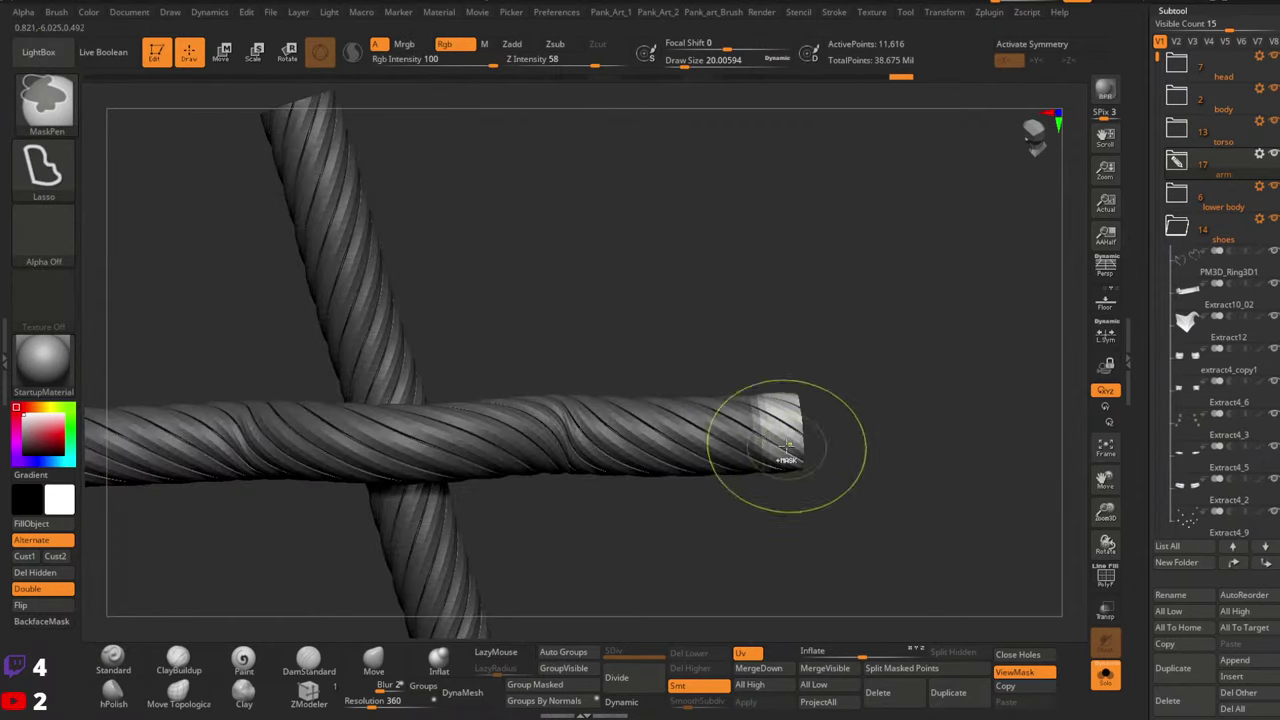
{"action": "left_click", "coordinate": [784, 446], "text": "ctrl"}
{"action": "right_click_drag", "start_coordinate": [882, 428], "coordinate": [702, 438], "text": "alt"}
Rotate and move the upper rope's opposite end with the gizmo so that it also bends inward
{"action": "key", "text": "w"}
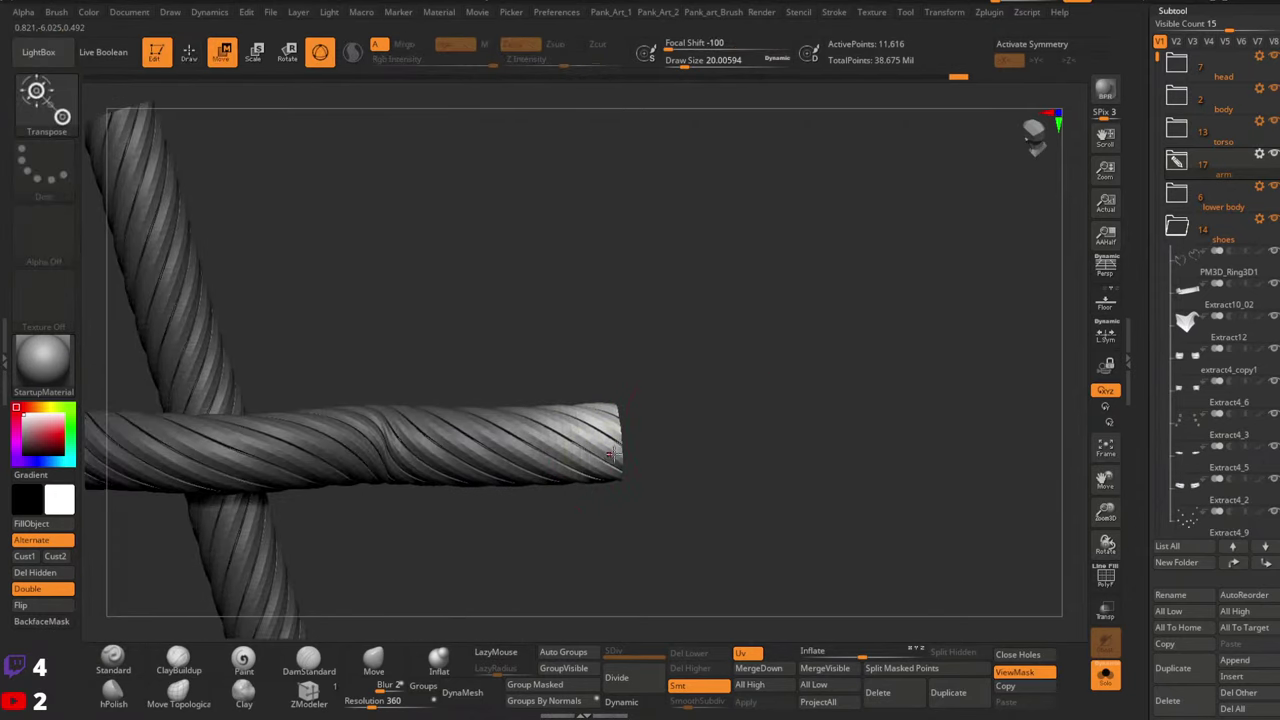
{"action": "right_click_drag", "start_coordinate": [622, 438], "coordinate": [672, 376]}
{"action": "right_click_drag", "start_coordinate": [672, 376], "coordinate": [607, 353], "text": "alt"}
{"action": "left_click_drag", "start_coordinate": [605, 354], "coordinate": [614, 402]}
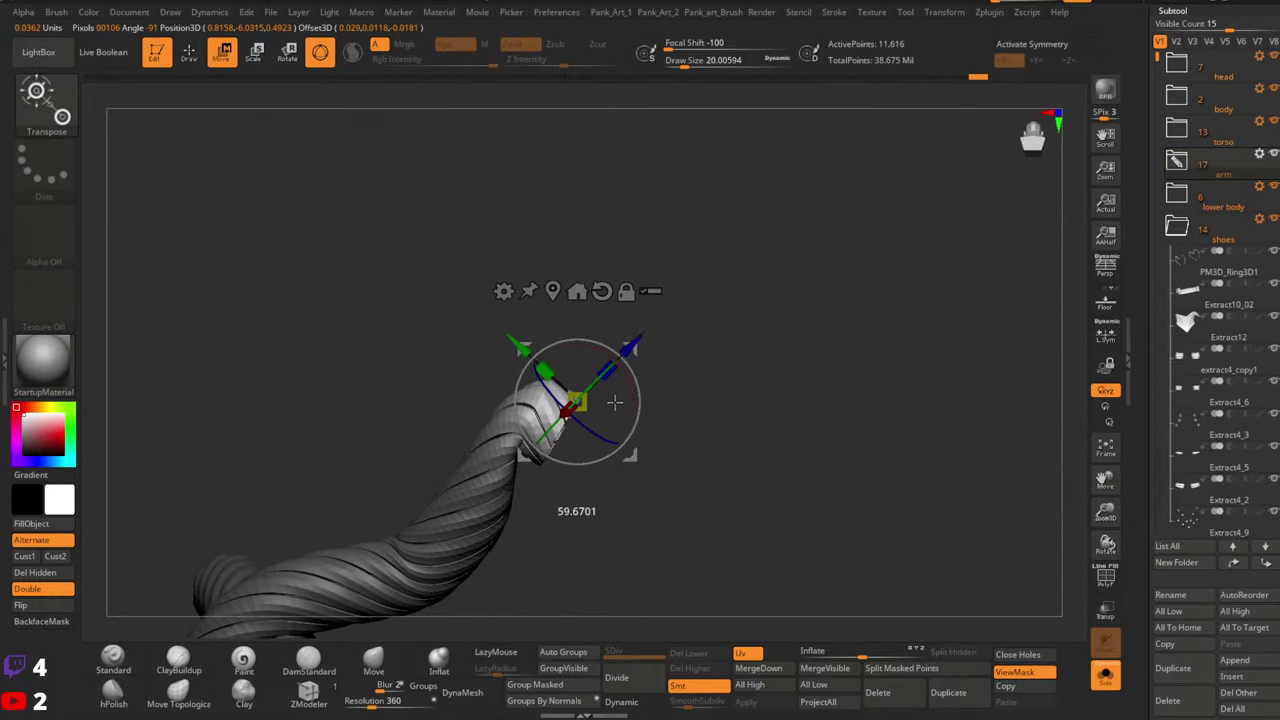
{"action": "left_click_drag", "start_coordinate": [637, 352], "coordinate": [671, 420]}
{"action": "right_click_drag", "start_coordinate": [671, 420], "coordinate": [660, 466]}
{"action": "right_click_drag", "start_coordinate": [660, 466], "coordinate": [706, 384], "text": "ctrl"}
{"action": "right_click_drag", "start_coordinate": [706, 384], "coordinate": [700, 425]}
{"action": "left_click_drag", "start_coordinate": [698, 440], "coordinate": [677, 488]}
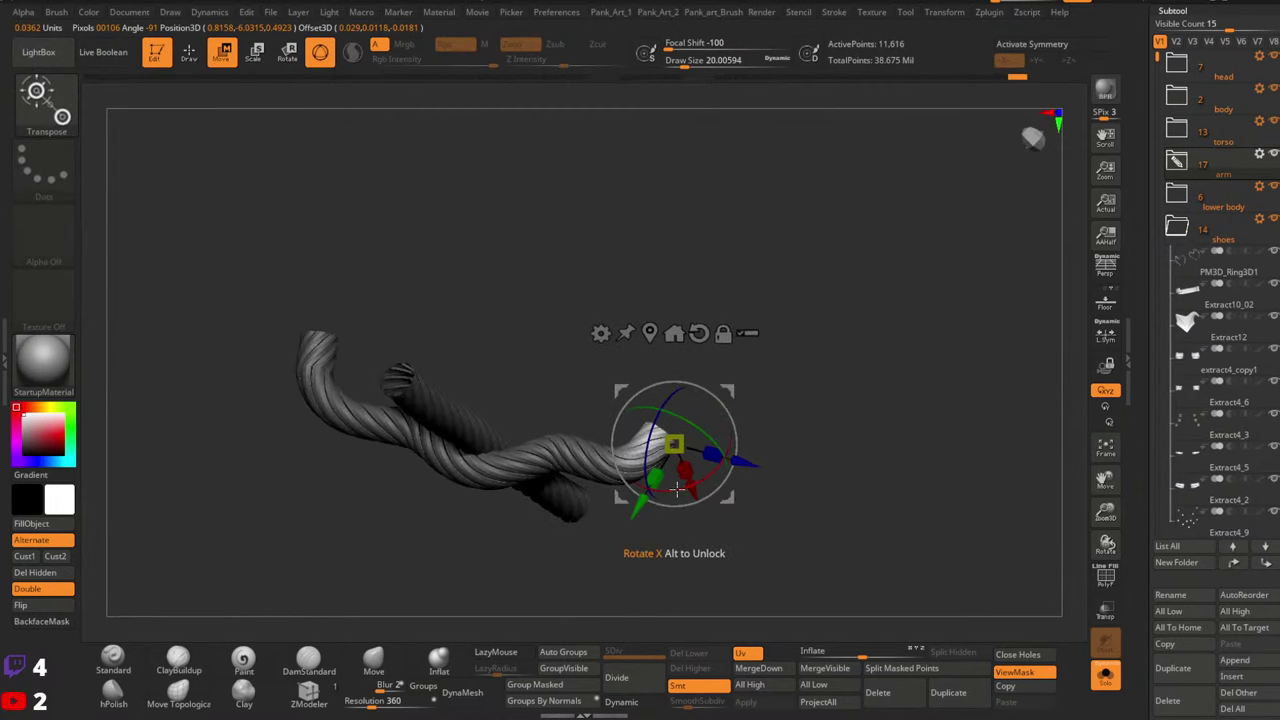
{"action": "right_click_drag", "start_coordinate": [683, 457], "coordinate": [743, 497], "text": "alt"}
{"action": "right_click_drag", "start_coordinate": [623, 366], "coordinate": [640, 358]}
Clear the mask, hide the straight rope so only the bent rope shows, and set the draw size to 36.93
{"action": "key", "text": "q"}
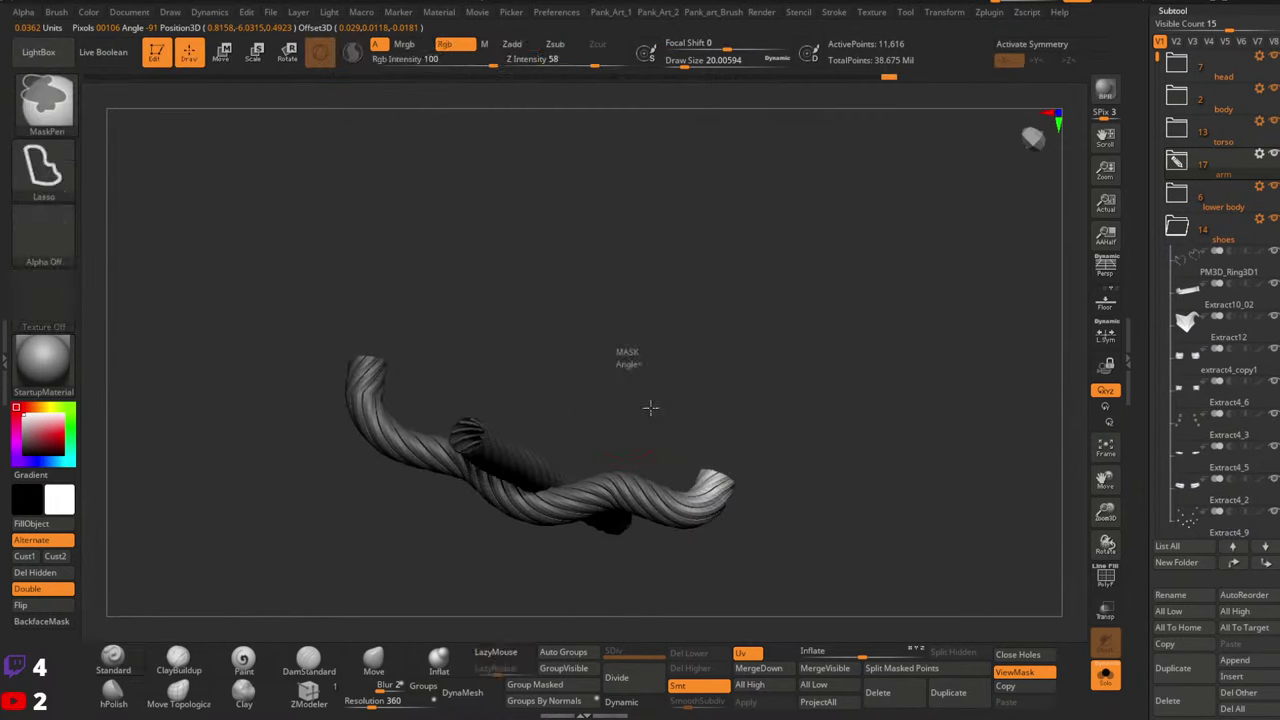
{"action": "left_click_drag", "start_coordinate": [649, 406], "coordinate": [660, 430], "text": "ctrl"}
{"action": "right_click_drag", "start_coordinate": [622, 470], "coordinate": [597, 371], "text": "alt"}
{"action": "left_click", "coordinate": [598, 380], "text": "ctrl+shift"}
{"action": "key", "text": "space"}
{"action": "left_click_drag", "start_coordinate": [600, 356], "coordinate": [613, 356]}
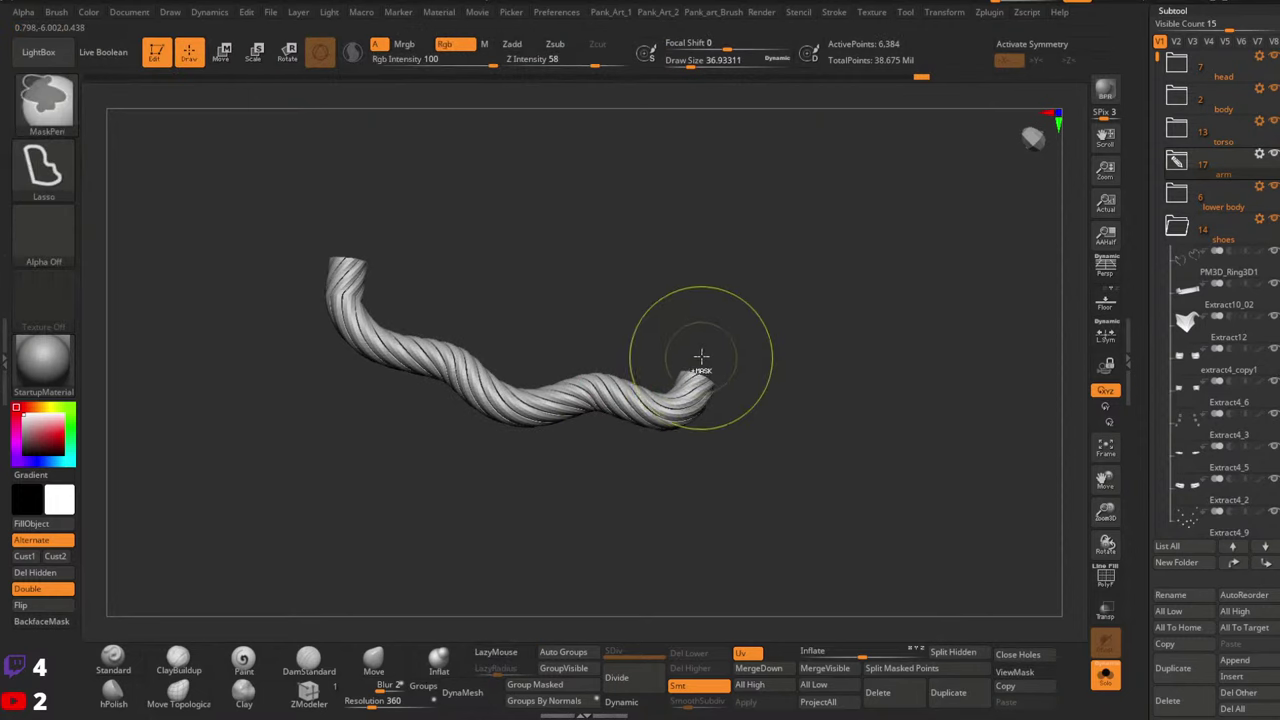
Show both ropes with only the straight one masked, and select the Move brush
{"action": "left_click", "coordinate": [702, 338], "text": "ctrl"}
{"action": "left_click", "coordinate": [782, 335], "text": "ctrl"}
{"action": "left_click", "coordinate": [829, 321], "text": "ctrl+shift"}
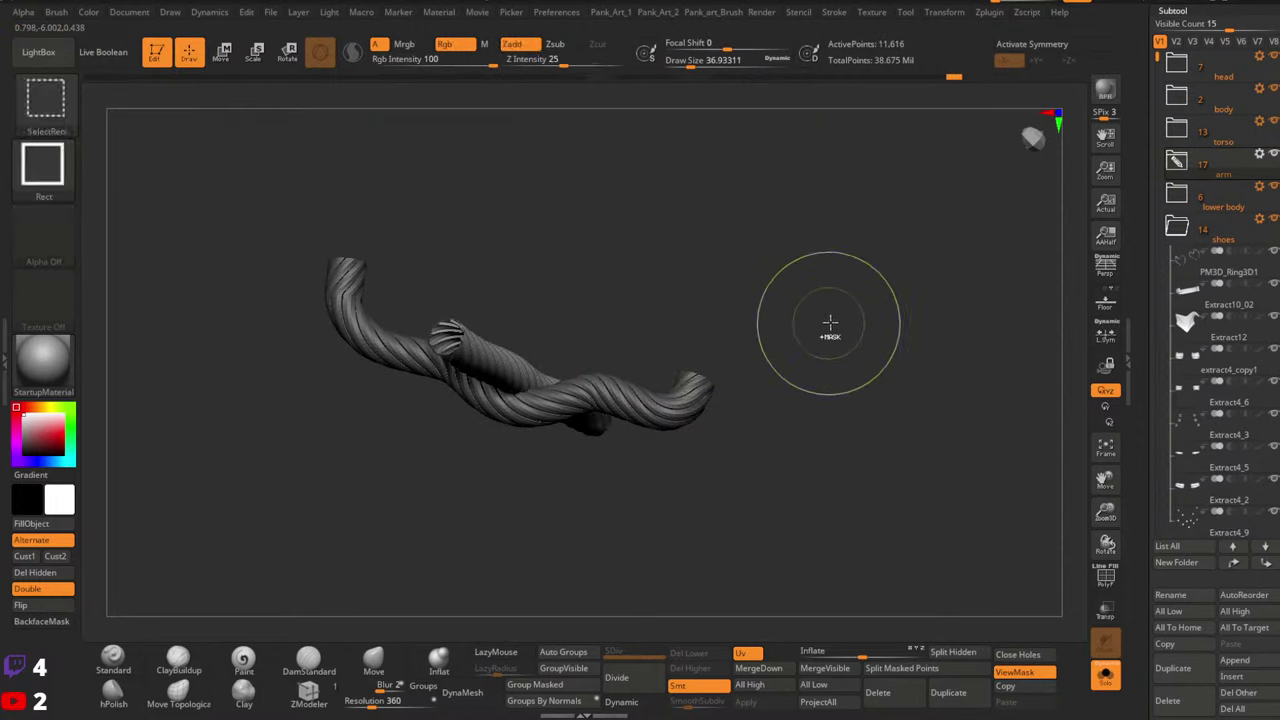
{"action": "left_click", "coordinate": [838, 319], "text": "ctrl"}
{"action": "left_click", "coordinate": [840, 319], "text": "ctrl"}
{"action": "left_click", "coordinate": [373, 658]}
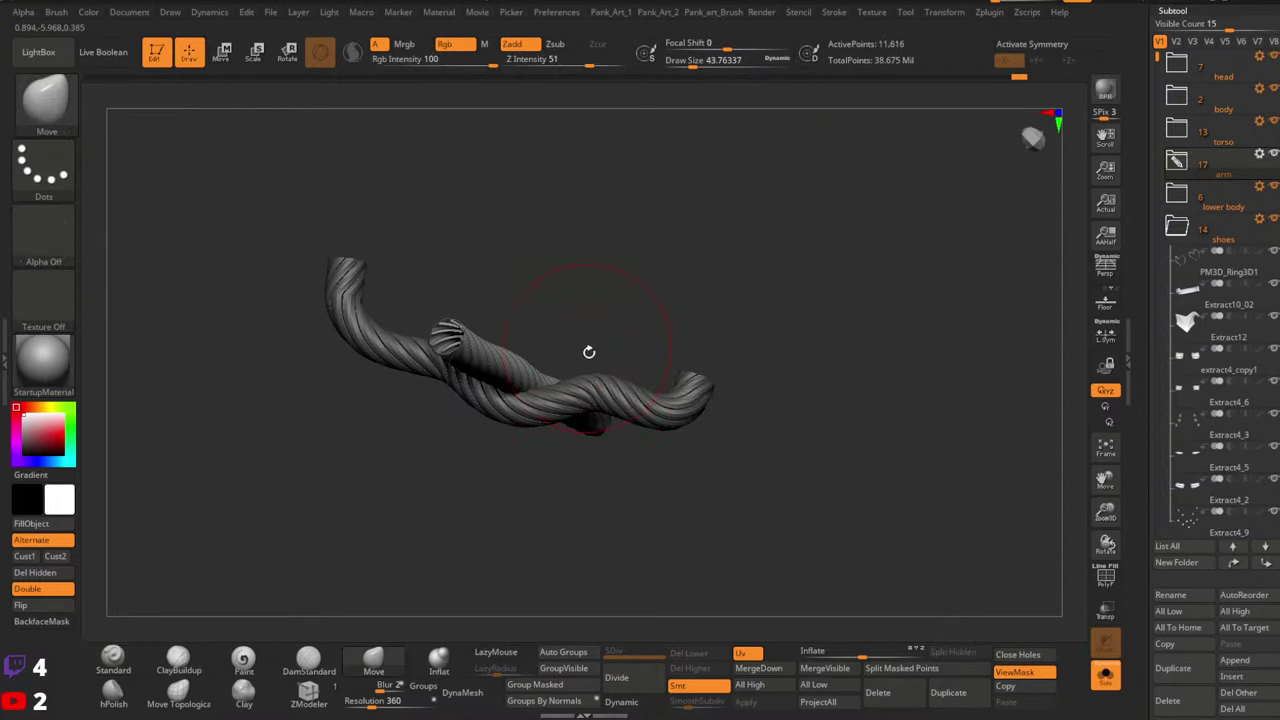
{"action": "left_click", "coordinate": [606, 320], "text": "ctrl"}
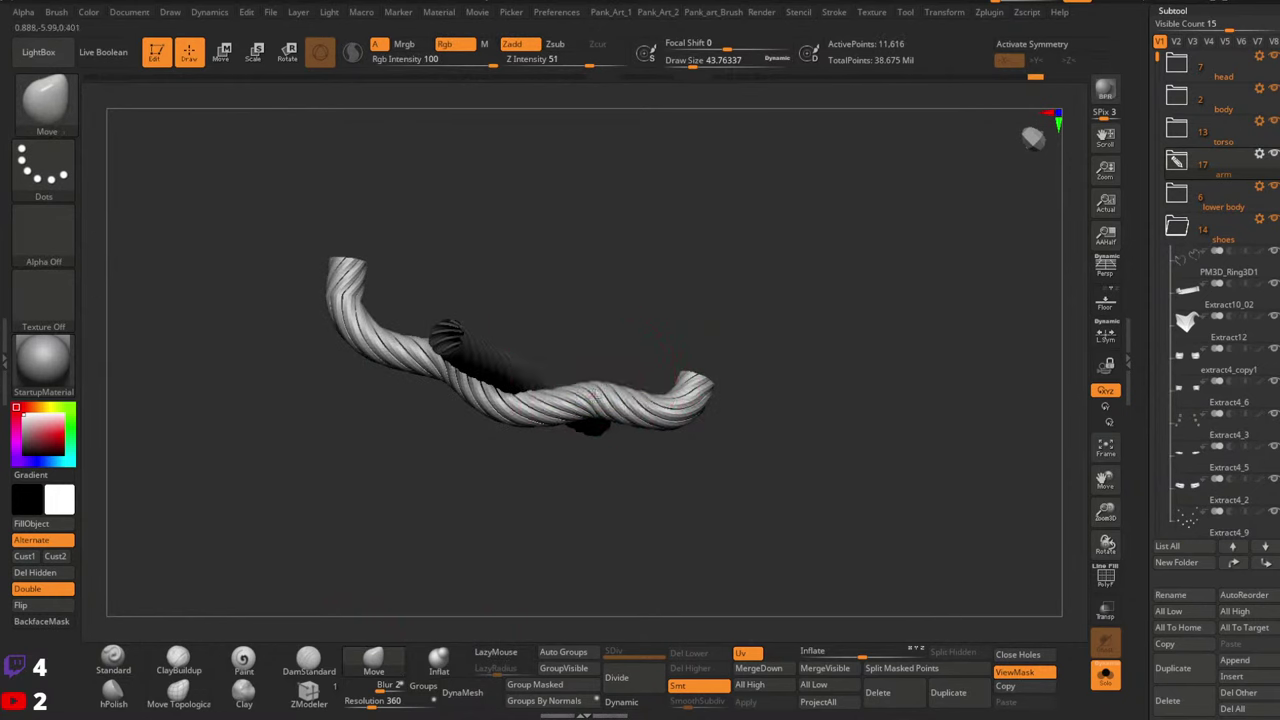
Even out the bent rope's wavy middle with the Move brush at a draw size of 56.467
{"action": "left_click_drag", "start_coordinate": [540, 465], "coordinate": [584, 487], "text": "alt"}
{"action": "key", "text": "space"}
{"action": "left_click_drag", "start_coordinate": [471, 390], "coordinate": [481, 390]}
{"action": "left_click_drag", "start_coordinate": [478, 392], "coordinate": [474, 420]}
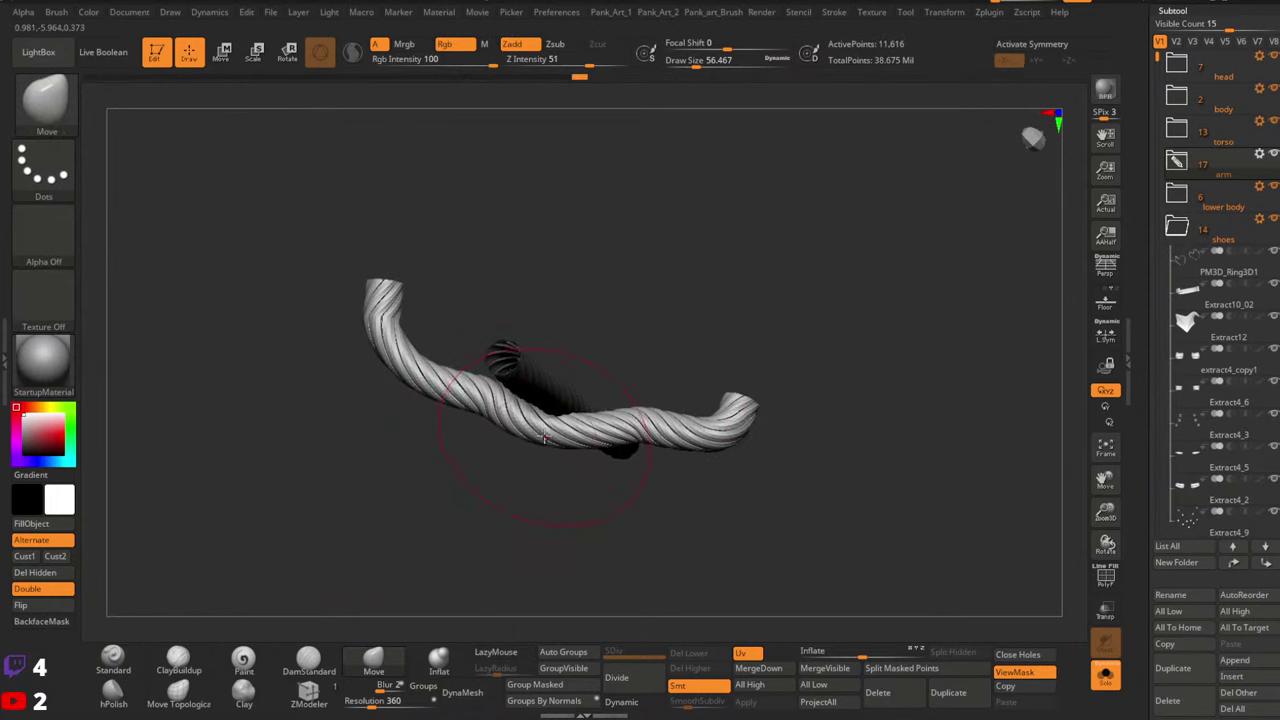
{"action": "mouse_move", "coordinate": [575, 410]}
{"action": "left_mouse_down"}
{"action": "mouse_move", "coordinate": [617, 374]}
{"action": "mouse_move", "coordinate": [606, 434]}
{"action": "mouse_move", "coordinate": [590, 393]}
{"action": "mouse_move", "coordinate": [587, 412]}
{"action": "left_mouse_up"}
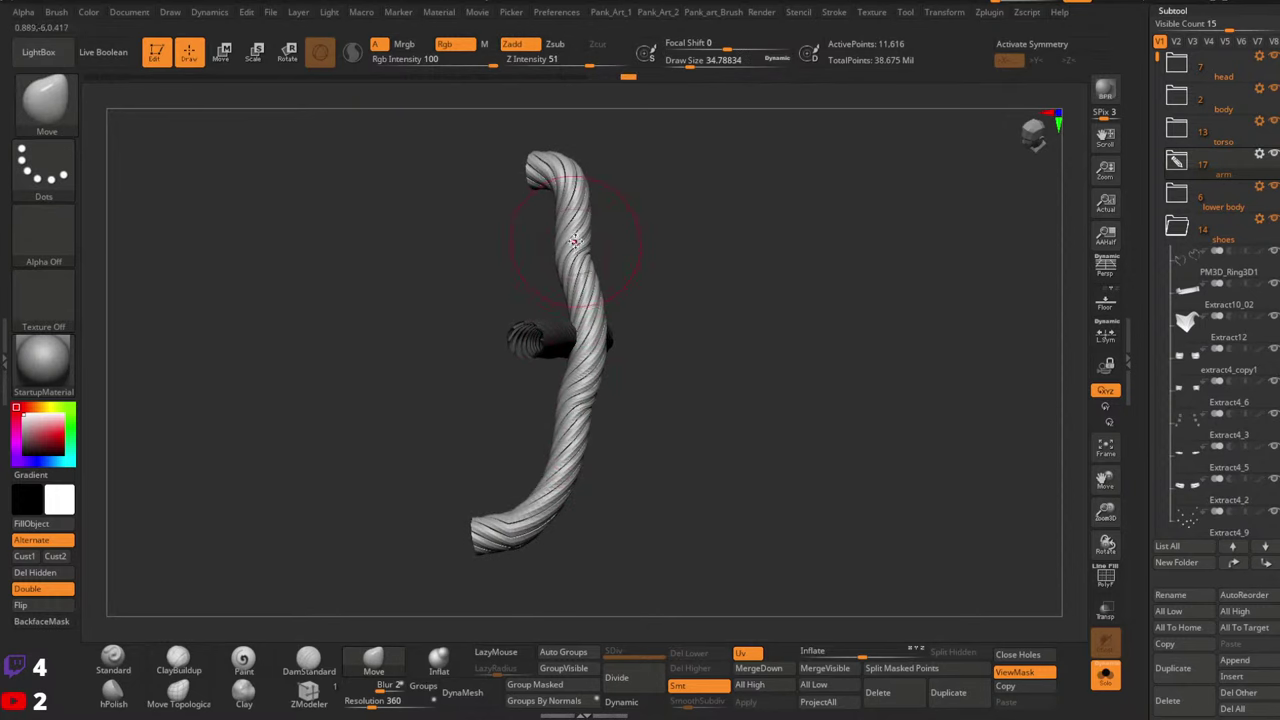
Push the bent rope's section between the crossing and its shorter hooked end into a smooth arc at draw size 34.79
{"action": "left_click_drag", "start_coordinate": [575, 241], "coordinate": [583, 269]}
{"action": "key", "text": "space"}
{"action": "left_click_drag", "start_coordinate": [587, 270], "coordinate": [593, 263]}
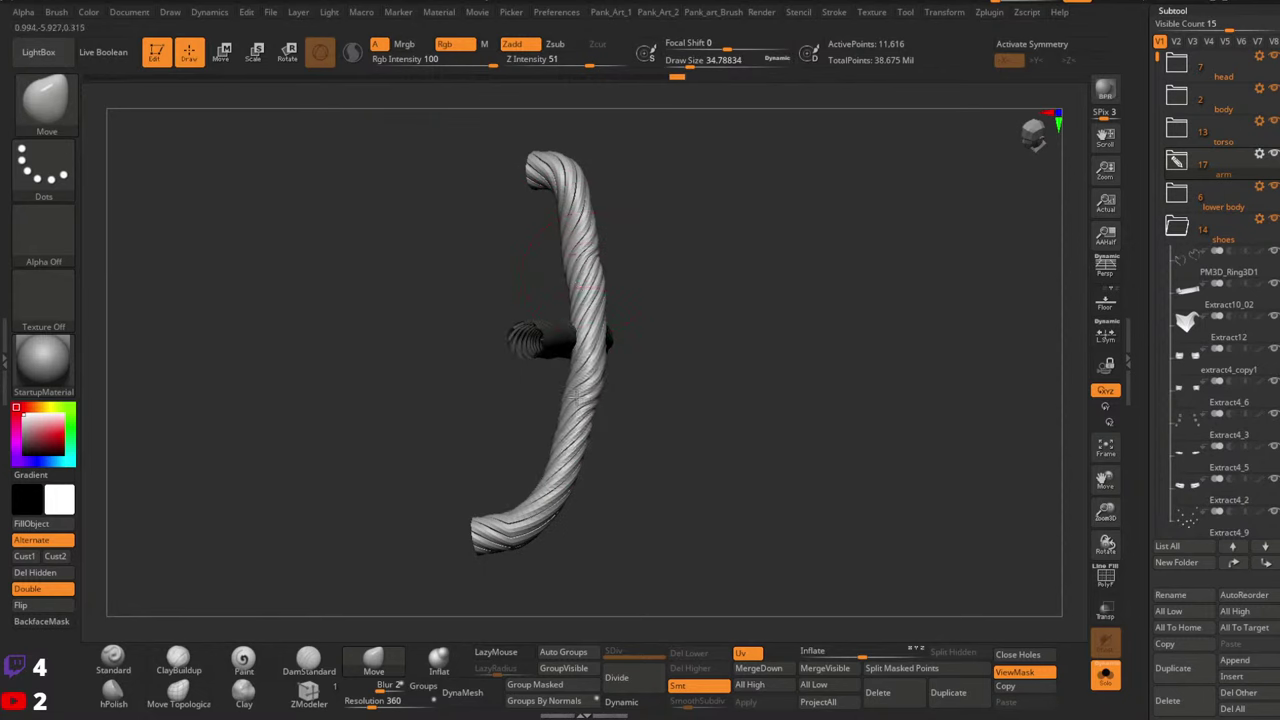
{"action": "left_click_drag", "start_coordinate": [665, 490], "coordinate": [537, 366]}
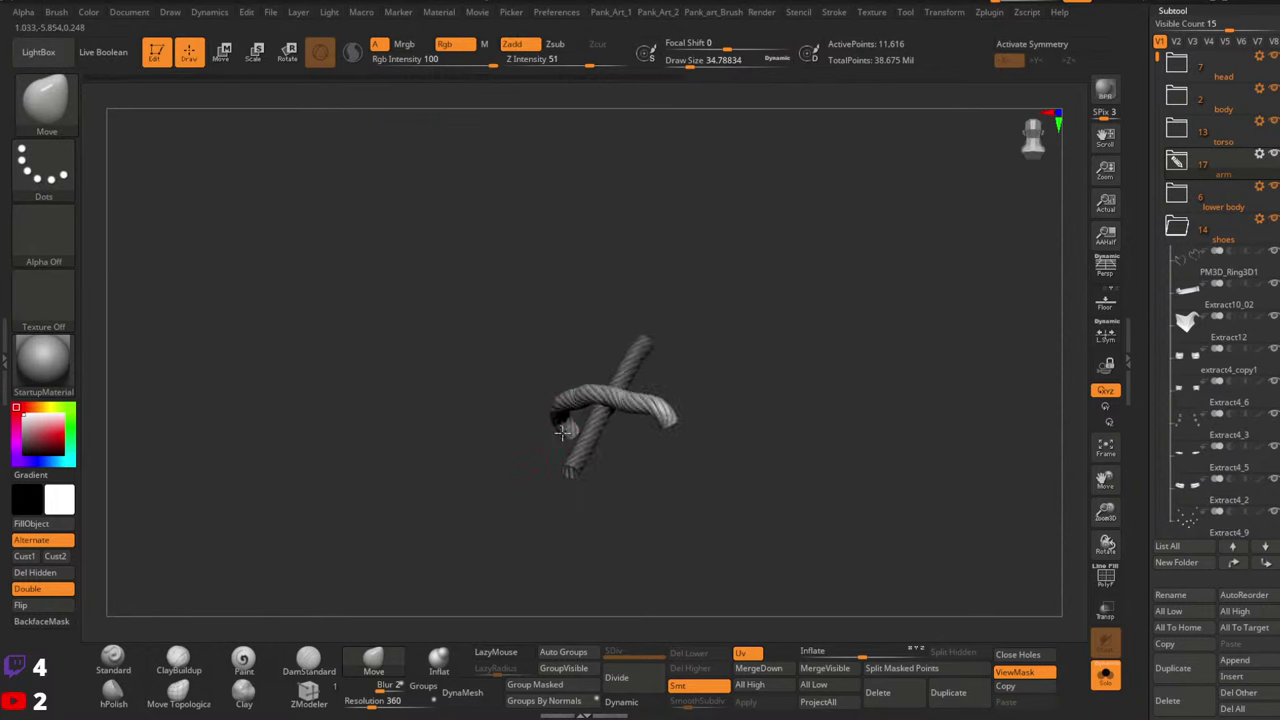
Refine the bent rope's arc where it passes over the straight rope, using Move brush draw sizes of 25.05 and 34.79
{"action": "mouse_move", "coordinate": [562, 433]}
{"action": "right_mouse_down", "text": "ctrl"}
{"action": "mouse_move", "coordinate": [686, 475]}
{"action": "mouse_move", "coordinate": [657, 440]}
{"action": "right_mouse_up", "text": "ctrl"}
{"action": "key", "text": "space"}
{"action": "key", "text": "space"}
{"action": "left_click_drag", "start_coordinate": [655, 446], "coordinate": [648, 443]}
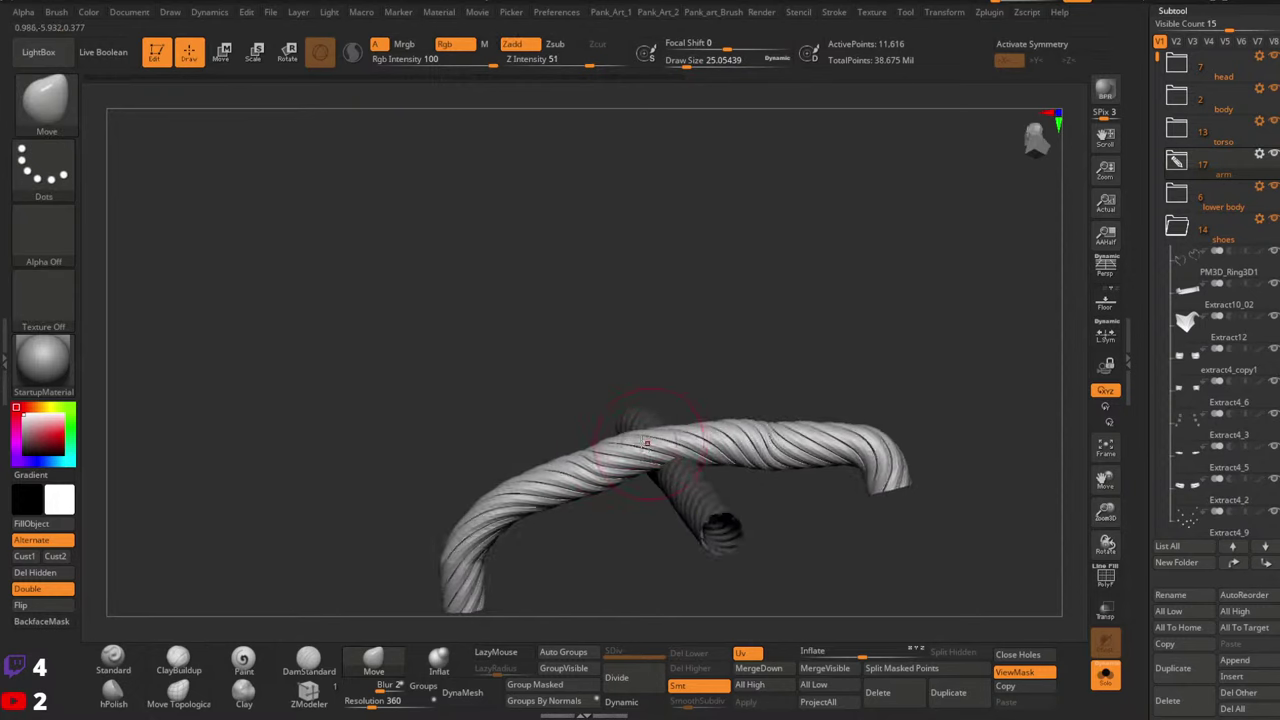
{"action": "right_click_drag", "start_coordinate": [647, 443], "coordinate": [561, 428], "text": "ctrl"}
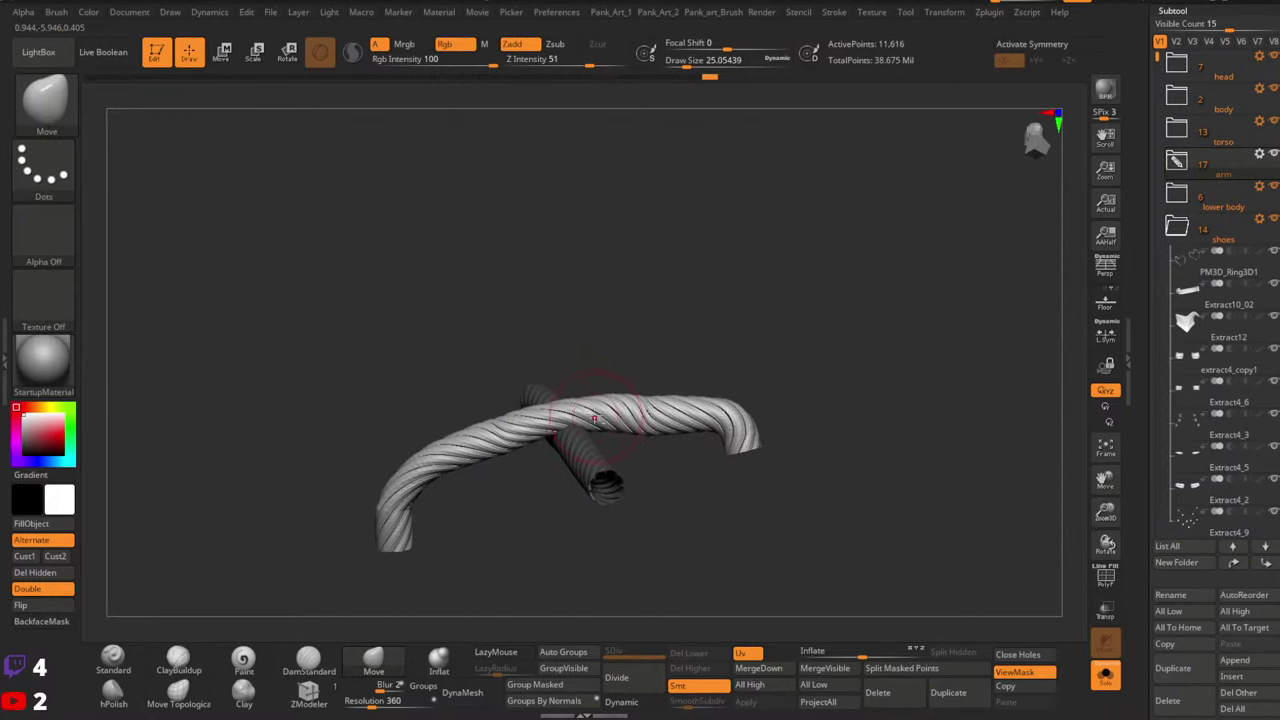
{"action": "key", "text": "space"}
{"action": "left_click_drag", "start_coordinate": [561, 428], "coordinate": [569, 427]}
{"action": "key", "text": "space"}
{"action": "left_click_drag", "start_coordinate": [634, 403], "coordinate": [653, 403]}
{"action": "key", "text": "space"}
{"action": "right_click_drag", "start_coordinate": [670, 410], "coordinate": [629, 437], "text": "ctrl"}
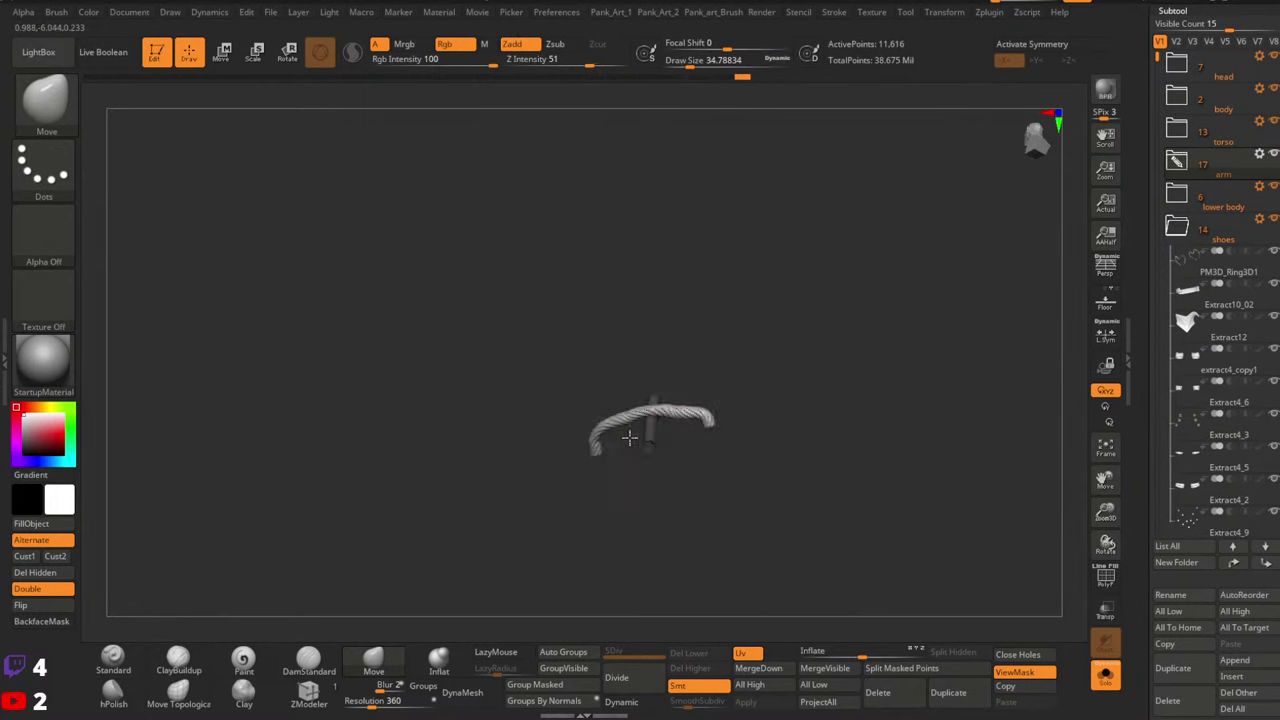
Clear the mask from the straight rope
{"action": "right_click_drag", "start_coordinate": [708, 541], "coordinate": [700, 522]}
{"action": "left_click_drag", "start_coordinate": [700, 522], "coordinate": [680, 500], "text": "ctrl"}
{"action": "mouse_move", "coordinate": [666, 480]}
{"action": "right_mouse_down", "text": "ctrl"}
{"action": "mouse_move", "coordinate": [723, 520]}
{"action": "mouse_move", "coordinate": [740, 466]}
{"action": "mouse_move", "coordinate": [669, 470]}
{"action": "mouse_move", "coordinate": [640, 445]}
{"action": "mouse_move", "coordinate": [589, 437]}
{"action": "mouse_move", "coordinate": [609, 466]}
{"action": "mouse_move", "coordinate": [634, 465]}
{"action": "right_mouse_up", "text": "ctrl"}
{"action": "mouse_move", "coordinate": [692, 416]}
{"action": "right_mouse_down", "text": "alt"}
{"action": "mouse_move", "coordinate": [617, 411]}
{"action": "mouse_move", "coordinate": [668, 448]}
{"action": "right_mouse_up", "text": "alt"}
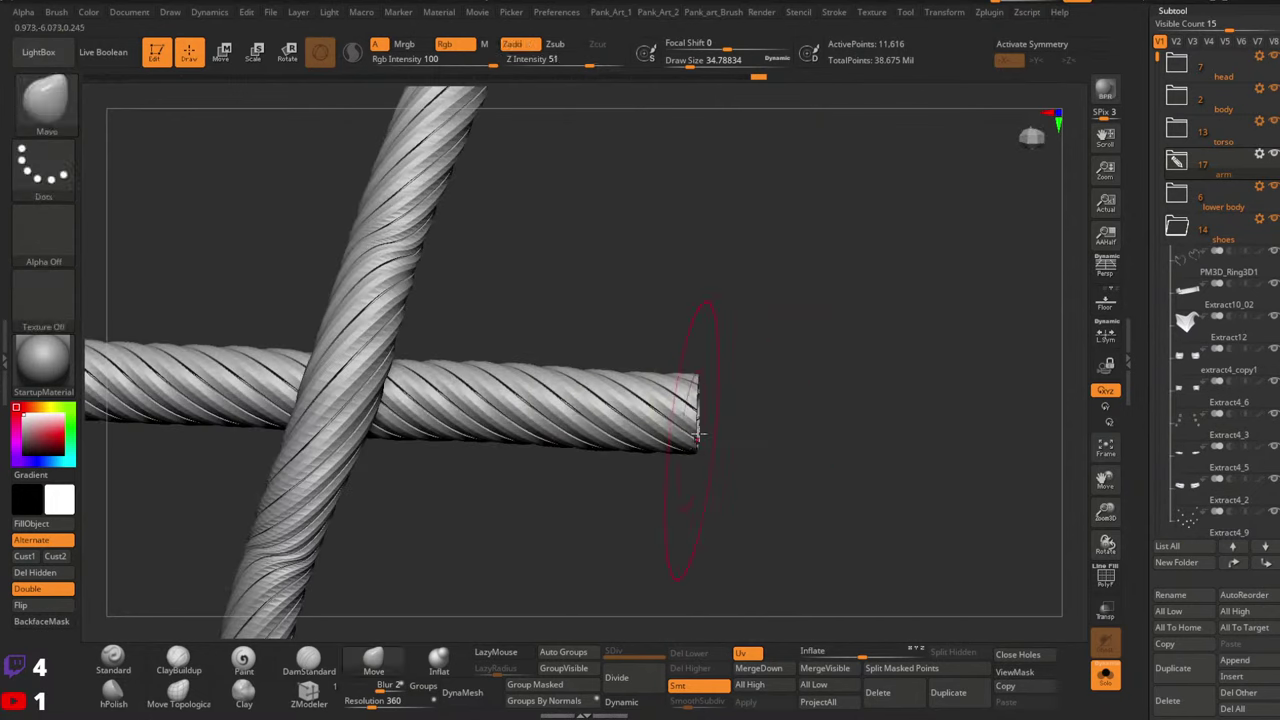
Mask the straight rope except for one end with a soft falloff, and place the transform gizmo on that end
{"action": "mouse_move", "coordinate": [716, 365]}
{"action": "left_mouse_down", "text": "ctrl"}
{"action": "mouse_move", "coordinate": [652, 371]}
{"action": "mouse_move", "coordinate": [750, 466]}
{"action": "left_mouse_up", "text": "ctrl"}
{"action": "left_click", "coordinate": [806, 438], "text": "ctrl"}
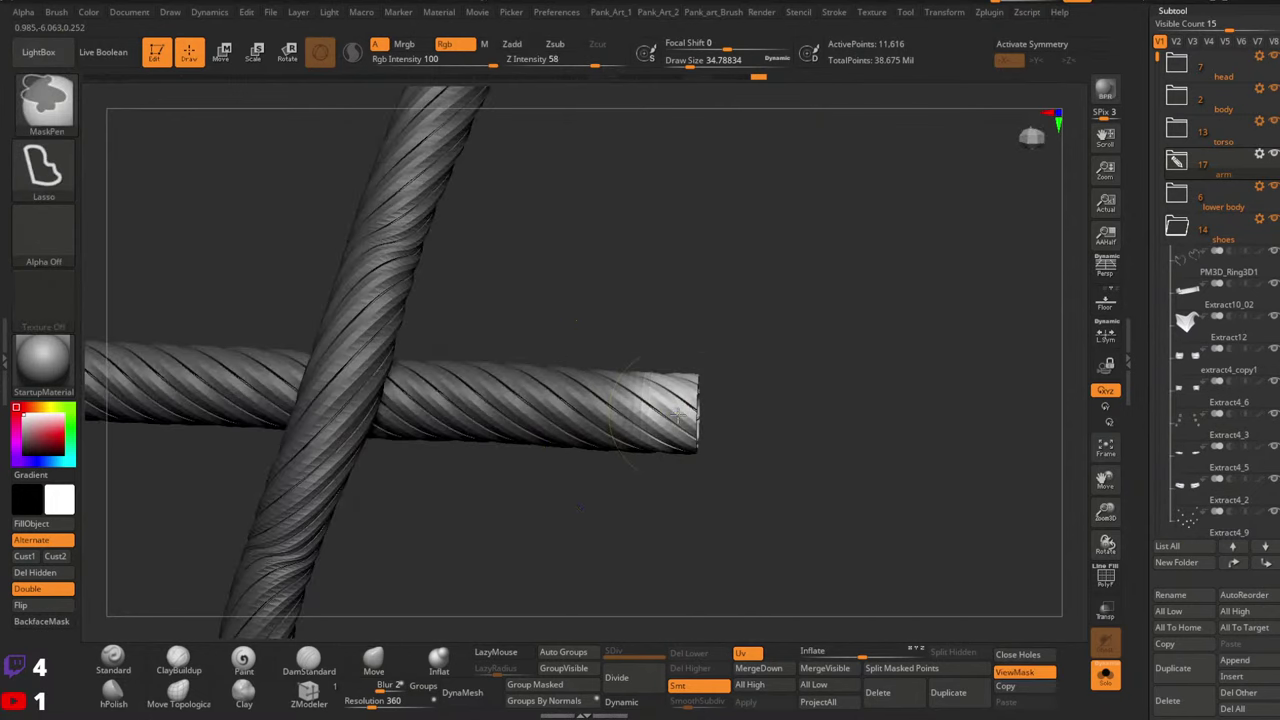
{"action": "key", "text": "w"}
{"action": "left_click", "coordinate": [697, 413], "text": "alt"}
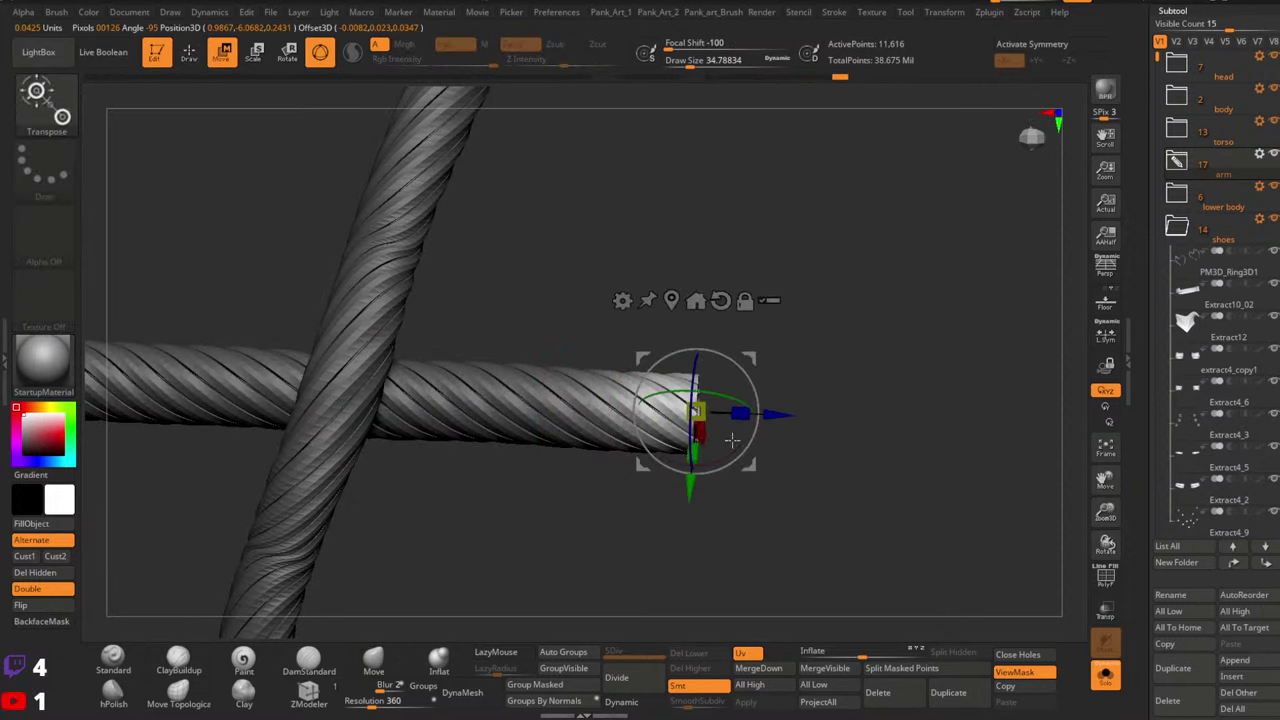
Rotate and move the unmasked end of the straight rope with the gizmo so it bends down into a hook
{"action": "right_click_drag", "start_coordinate": [733, 438], "coordinate": [736, 347]}
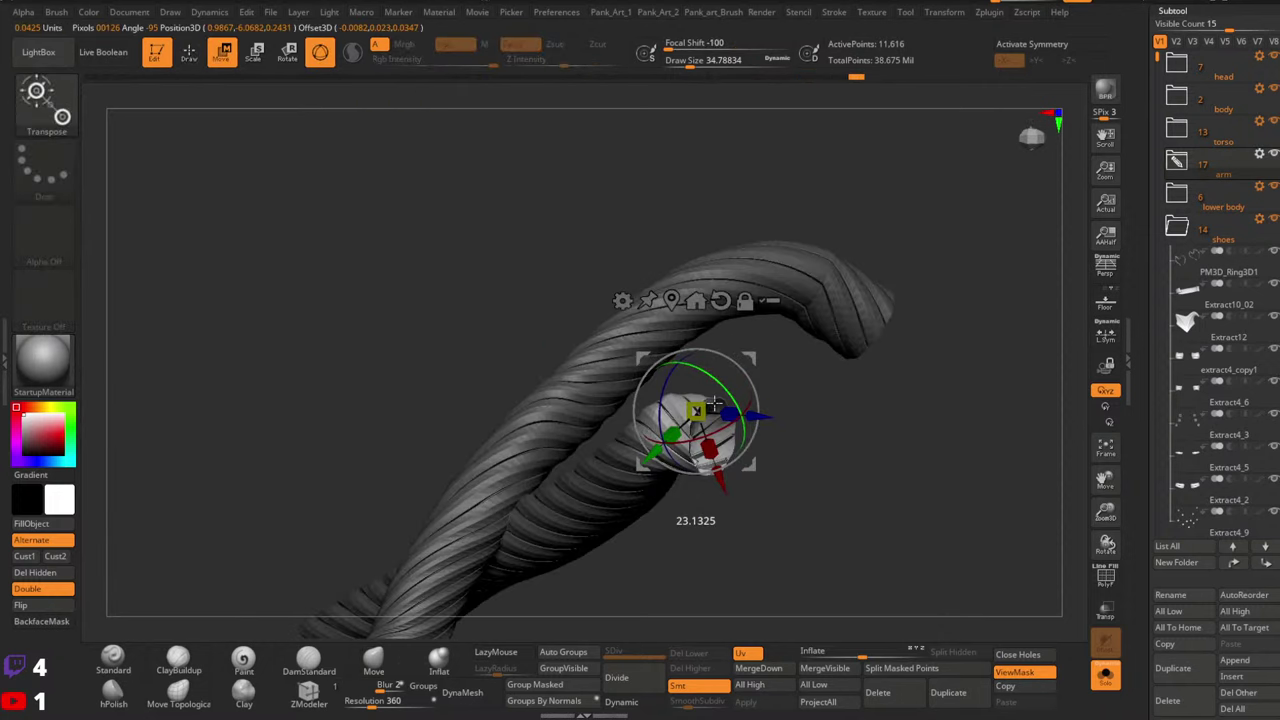
{"action": "right_click_drag", "start_coordinate": [714, 403], "coordinate": [773, 392]}
{"action": "left_click_drag", "start_coordinate": [755, 358], "coordinate": [776, 419]}
{"action": "right_click_drag", "start_coordinate": [772, 418], "coordinate": [725, 412]}
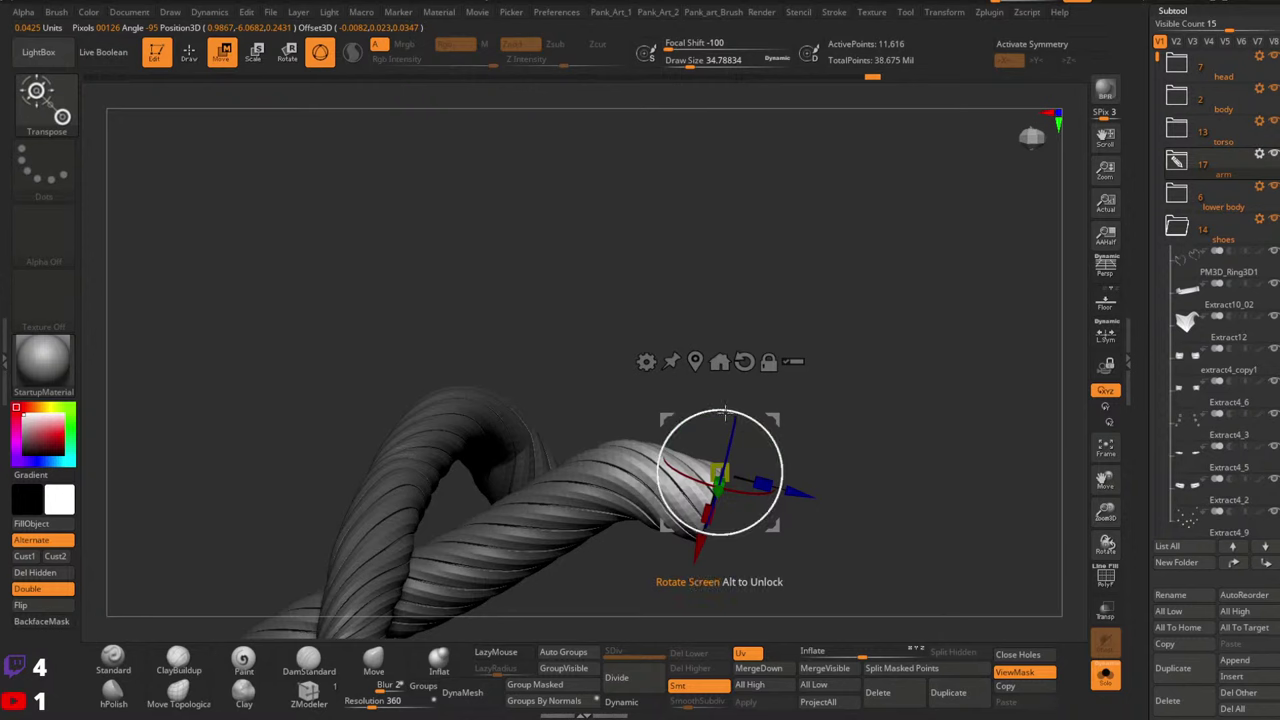
{"action": "left_click_drag", "start_coordinate": [724, 413], "coordinate": [780, 460]}
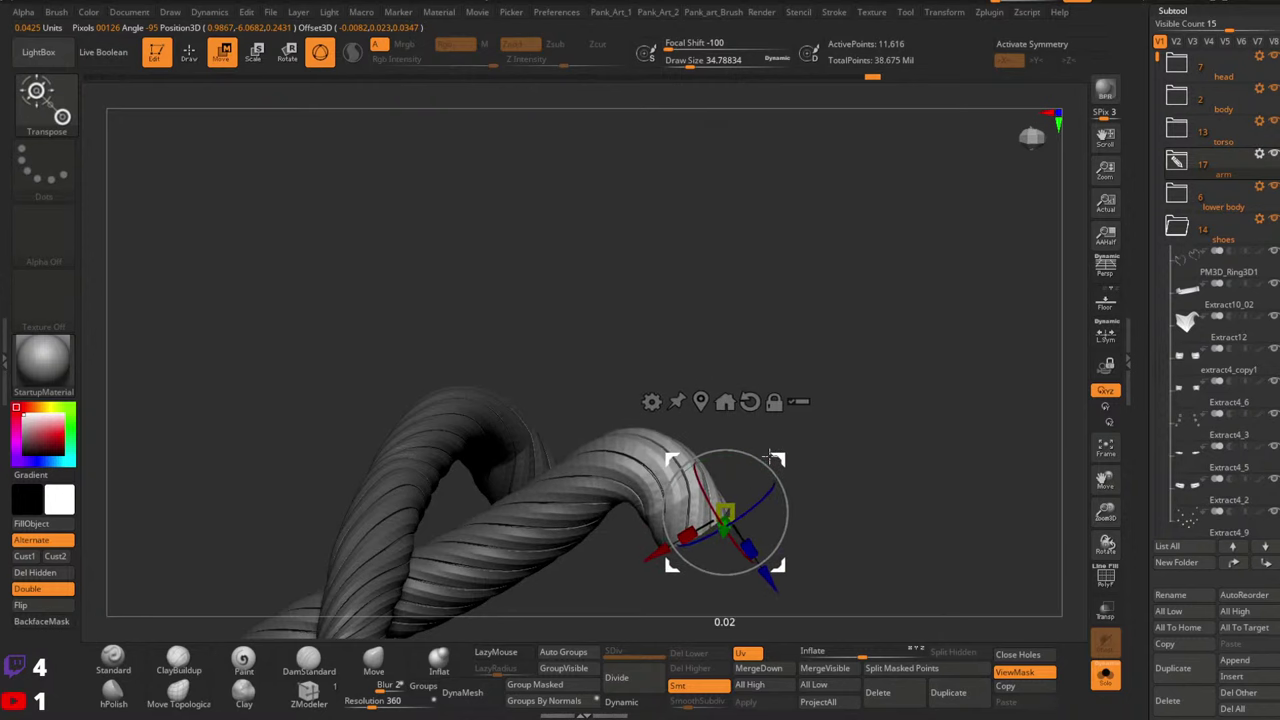
{"action": "right_click_drag", "start_coordinate": [768, 470], "coordinate": [726, 464], "text": "ctrl"}
{"action": "left_click_drag", "start_coordinate": [733, 464], "coordinate": [752, 471]}
{"action": "right_click_drag", "start_coordinate": [757, 470], "coordinate": [755, 411], "text": "alt"}
{"action": "mouse_move", "coordinate": [756, 413]}
{"action": "left_mouse_down"}
{"action": "mouse_move", "coordinate": [760, 374]}
{"action": "mouse_move", "coordinate": [806, 428]}
{"action": "left_mouse_up"}
{"action": "key", "text": "q"}
Mask the straight rope again, leaving only its opposite, still unbent end free
{"action": "right_click_drag", "start_coordinate": [463, 449], "coordinate": [757, 416], "text": "alt"}
{"action": "right_click_drag", "start_coordinate": [757, 416], "coordinate": [785, 470], "text": "ctrl"}
{"action": "mouse_move", "coordinate": [570, 358]}
{"action": "left_mouse_down", "text": "ctrl"}
{"action": "mouse_move", "coordinate": [409, 446]}
{"action": "mouse_move", "coordinate": [440, 416]}
{"action": "left_mouse_up", "text": "ctrl"}
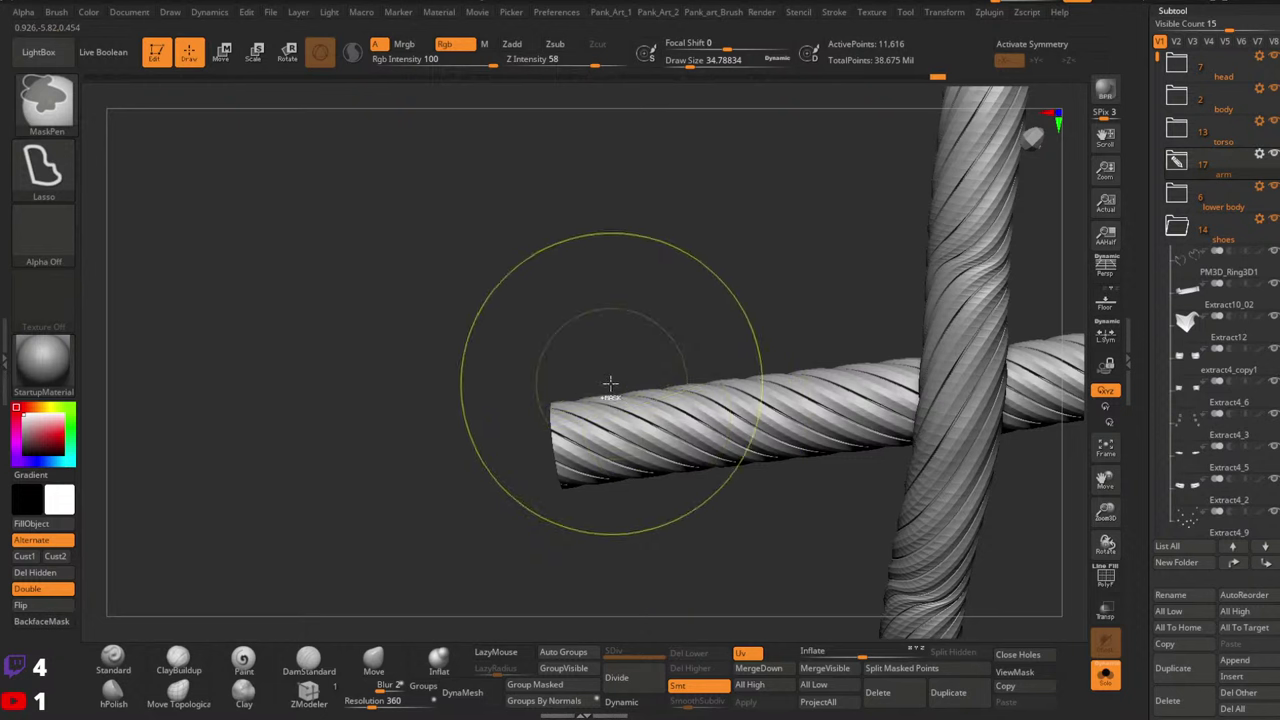
{"action": "left_click", "coordinate": [586, 558], "text": "ctrl"}
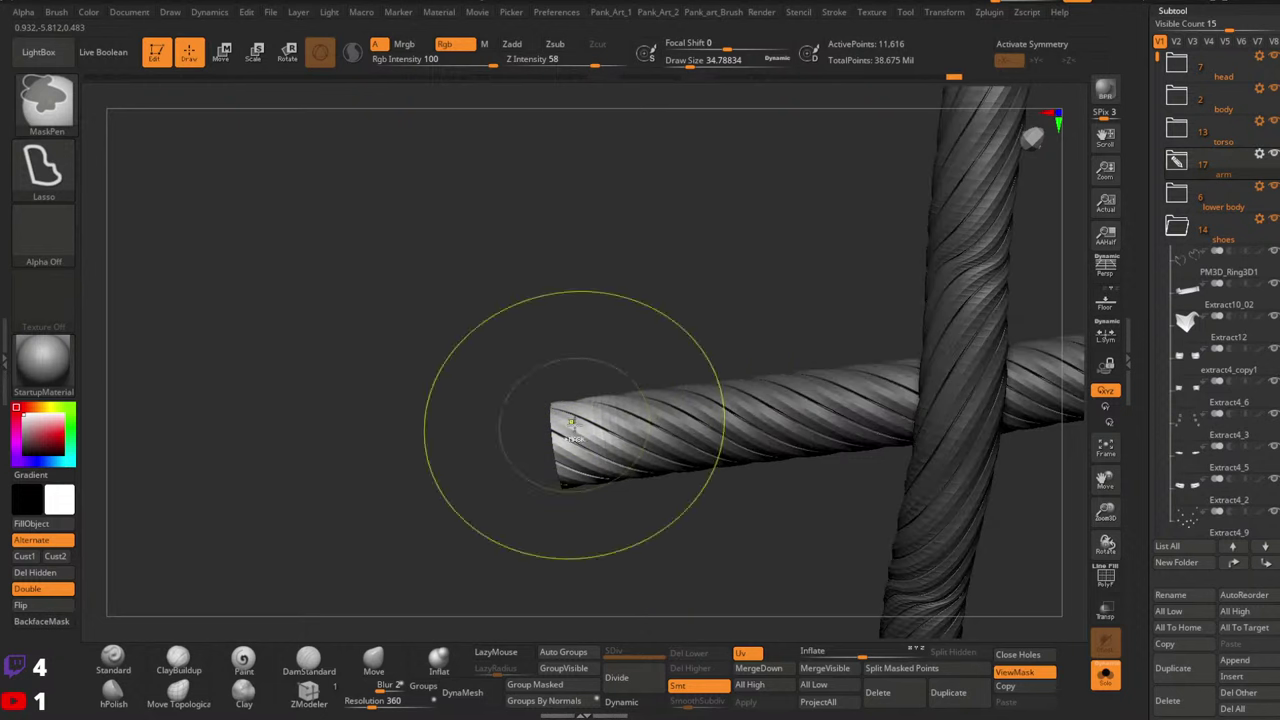
{"action": "mouse_move", "coordinate": [646, 418]}
{"action": "right_mouse_down"}
{"action": "mouse_move", "coordinate": [646, 366]}
{"action": "mouse_move", "coordinate": [669, 384]}
{"action": "mouse_move", "coordinate": [601, 415]}
{"action": "right_mouse_up"}
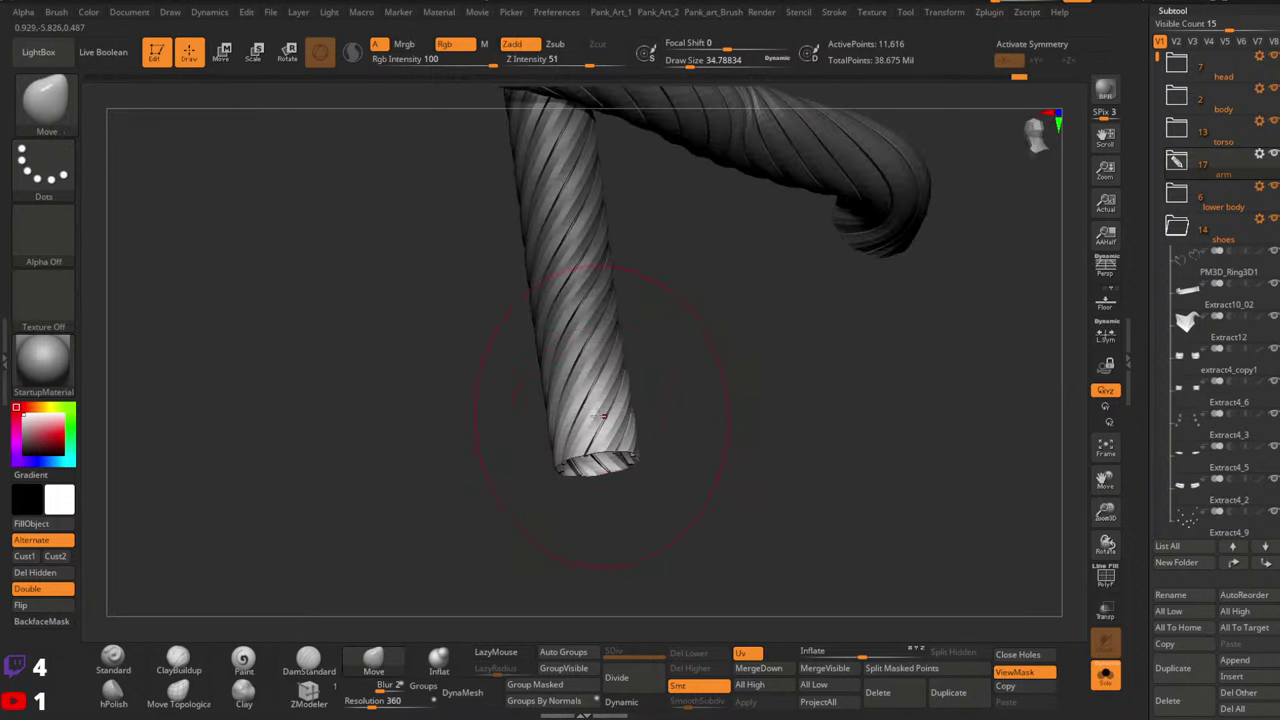
{"action": "left_click_drag", "start_coordinate": [600, 415], "coordinate": [576, 370]}
Place the transform gizmo on the free opposite end and bend it down into a matching hook
{"action": "key", "text": "w"}
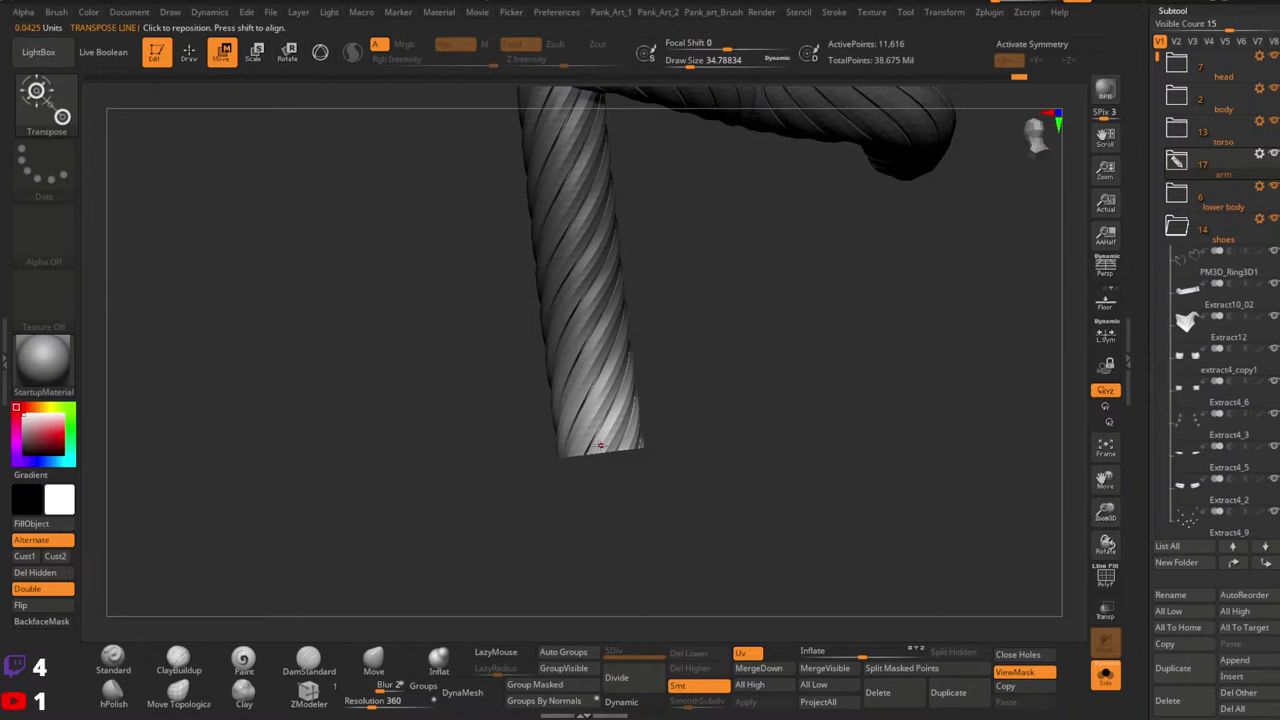
{"action": "left_click_drag", "start_coordinate": [600, 445], "coordinate": [594, 388]}
{"action": "key", "text": "ctrl+z"}
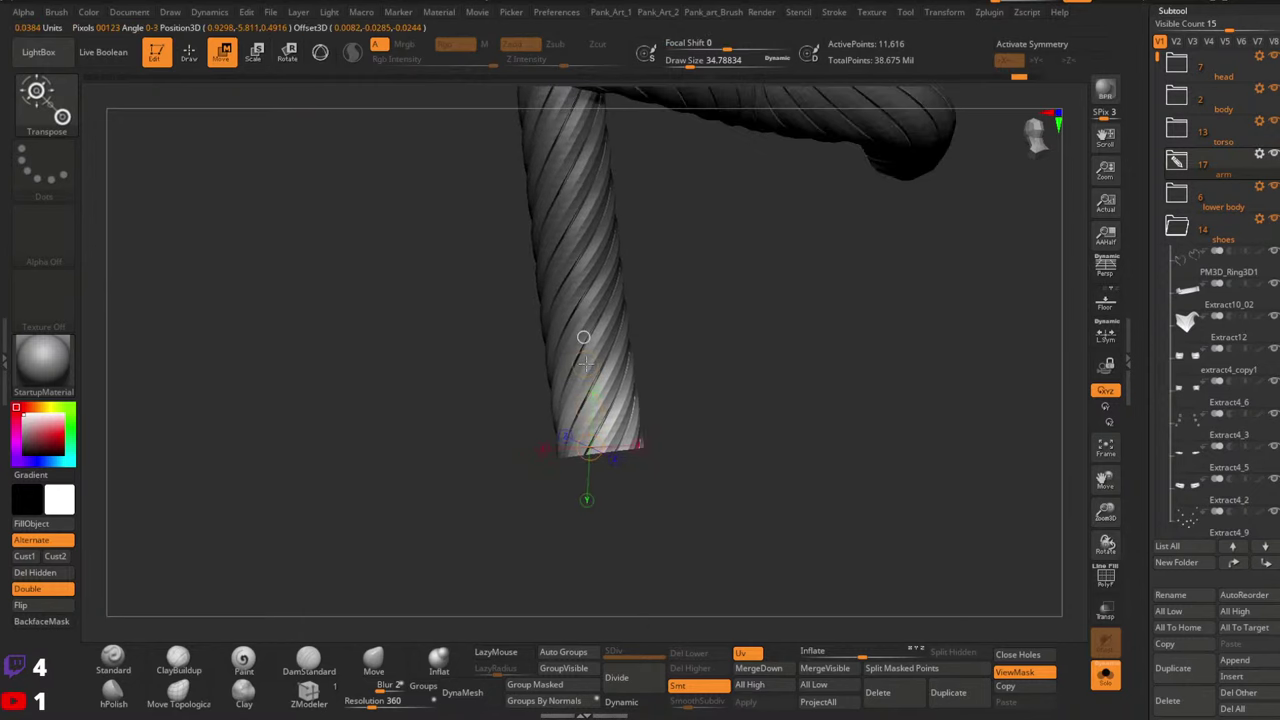
{"action": "left_click_drag", "start_coordinate": [658, 398], "coordinate": [632, 366]}
{"action": "left_click_drag", "start_coordinate": [637, 425], "coordinate": [662, 410]}
{"action": "right_click_drag", "start_coordinate": [652, 368], "coordinate": [880, 400]}
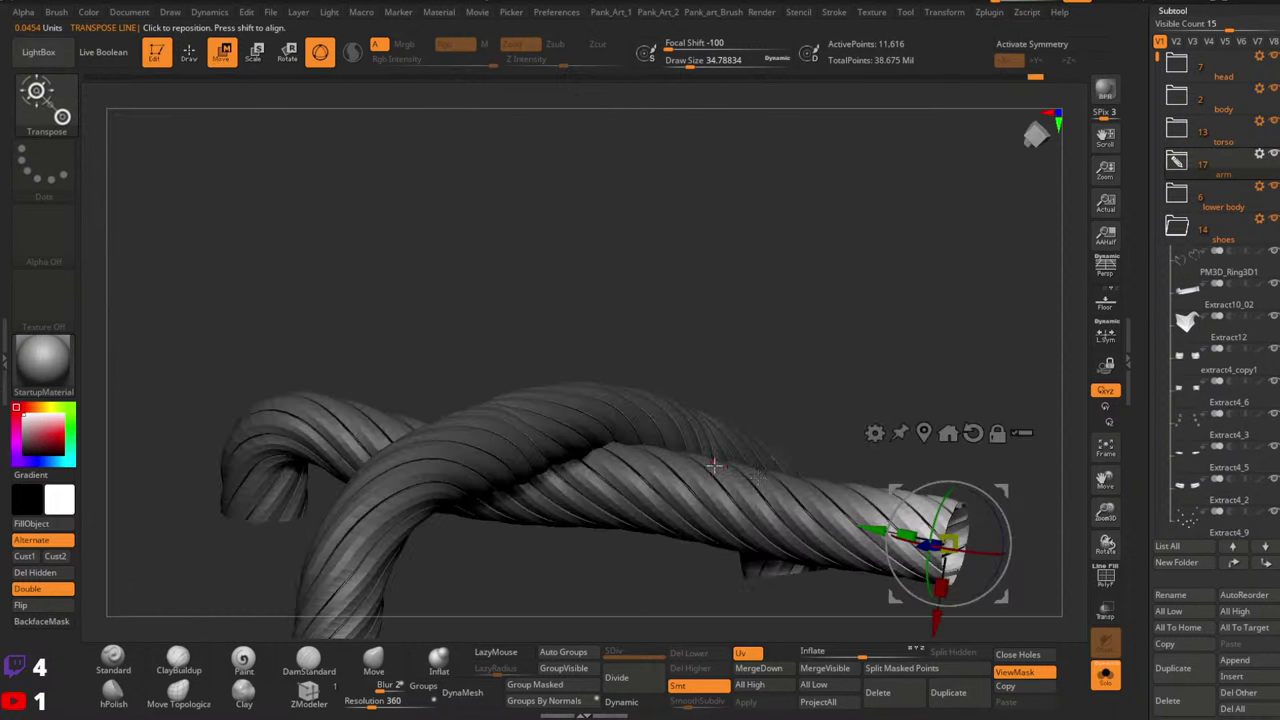
{"action": "right_click_drag", "start_coordinate": [959, 491], "coordinate": [678, 381], "text": "alt"}
{"action": "mouse_move", "coordinate": [704, 396]}
{"action": "left_mouse_down"}
{"action": "mouse_move", "coordinate": [684, 462]}
{"action": "mouse_move", "coordinate": [668, 451]}
{"action": "left_mouse_up"}
{"action": "key", "text": "q"}
Isolate the underlying rope to separate it by masking, and show both ropes with only the overlying rope masked
{"action": "mouse_move", "coordinate": [691, 440]}
{"action": "right_mouse_down", "text": "ctrl"}
{"action": "mouse_move", "coordinate": [611, 409]}
{"action": "mouse_move", "coordinate": [623, 511]}
{"action": "mouse_move", "coordinate": [597, 402]}
{"action": "mouse_move", "coordinate": [629, 428]}
{"action": "mouse_move", "coordinate": [600, 480]}
{"action": "right_mouse_up", "text": "ctrl"}
{"action": "key", "text": "s"}
{"action": "left_click", "coordinate": [608, 456]}
{"action": "key", "text": "space"}
{"action": "left_click_drag", "start_coordinate": [546, 380], "coordinate": [560, 380]}
{"action": "left_click", "coordinate": [464, 361], "text": "ctrl+shift"}
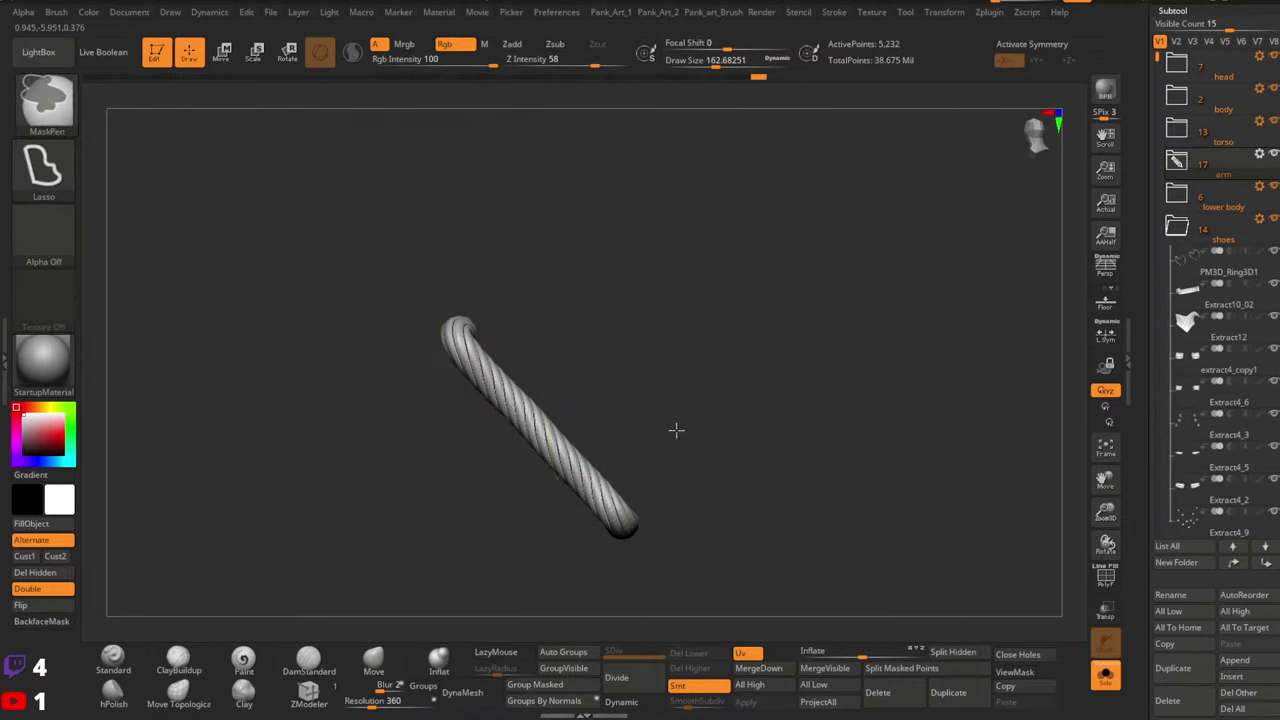
{"action": "left_click", "coordinate": [677, 431], "text": "ctrl"}
{"action": "left_click", "coordinate": [757, 431], "text": "ctrl+shift"}
{"action": "left_click", "coordinate": [788, 425], "text": "ctrl"}
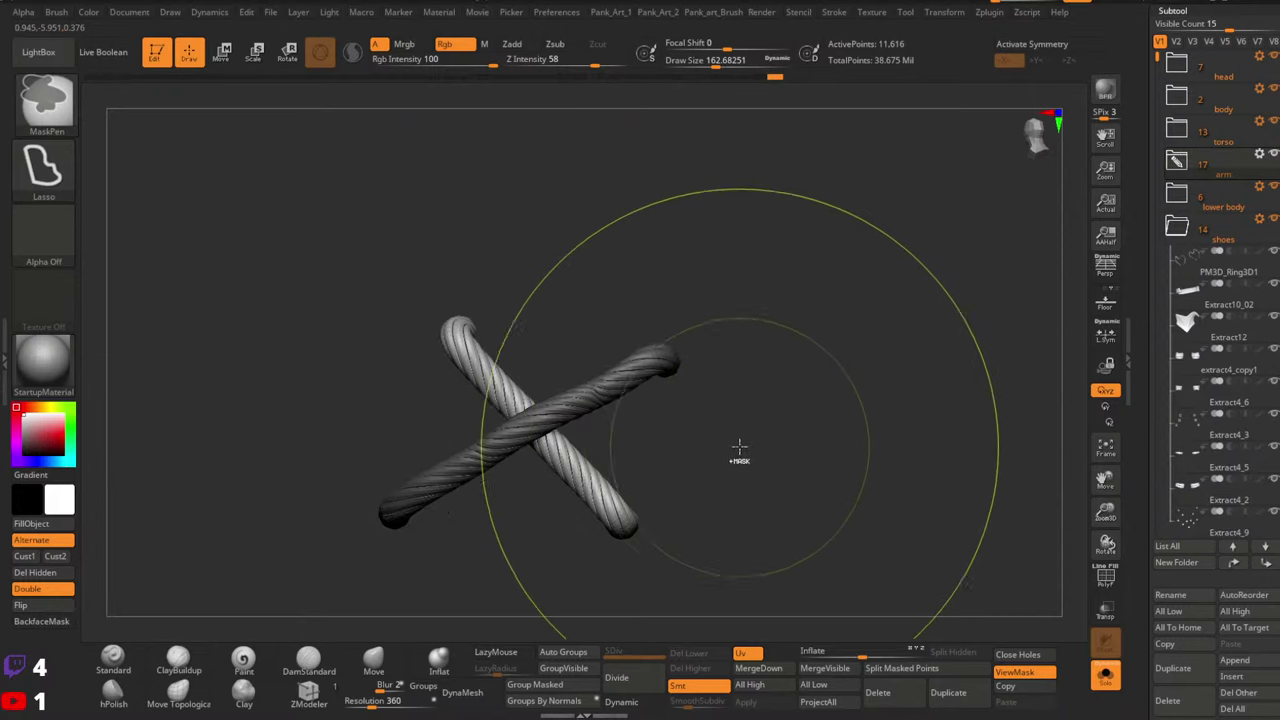
Unmask the overlying rope instead and adjust its ends with the Move brush, finishing at draw size 90.22
{"action": "key", "text": "space"}
{"action": "left_click_drag", "start_coordinate": [411, 496], "coordinate": [391, 488]}
{"action": "mouse_move", "coordinate": [475, 500]}
{"action": "left_mouse_down"}
{"action": "mouse_move", "coordinate": [526, 514]}
{"action": "mouse_move", "coordinate": [474, 449]}
{"action": "mouse_move", "coordinate": [513, 363]}
{"action": "mouse_move", "coordinate": [445, 447]}
{"action": "left_mouse_up"}
{"action": "key", "text": "space"}
{"action": "key", "text": "space"}
{"action": "key", "text": "space"}
{"action": "left_click_drag", "start_coordinate": [386, 514], "coordinate": [392, 506]}
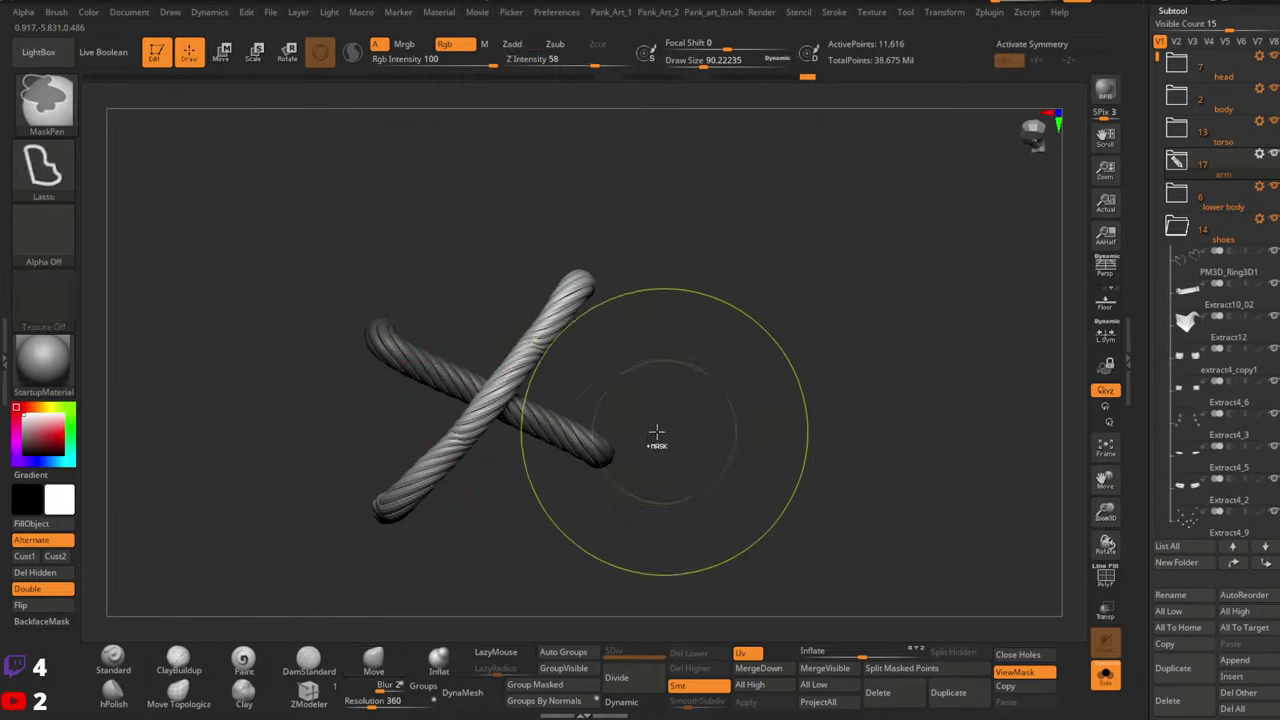
{"action": "right_click_drag", "start_coordinate": [657, 440], "coordinate": [600, 420], "text": "ctrl"}
Switch the mask to the overlying rope and shift the underlying rope's ends with the Move brush, using draw sizes up to 239.4
{"action": "right_click_drag", "start_coordinate": [560, 430], "coordinate": [513, 416]}
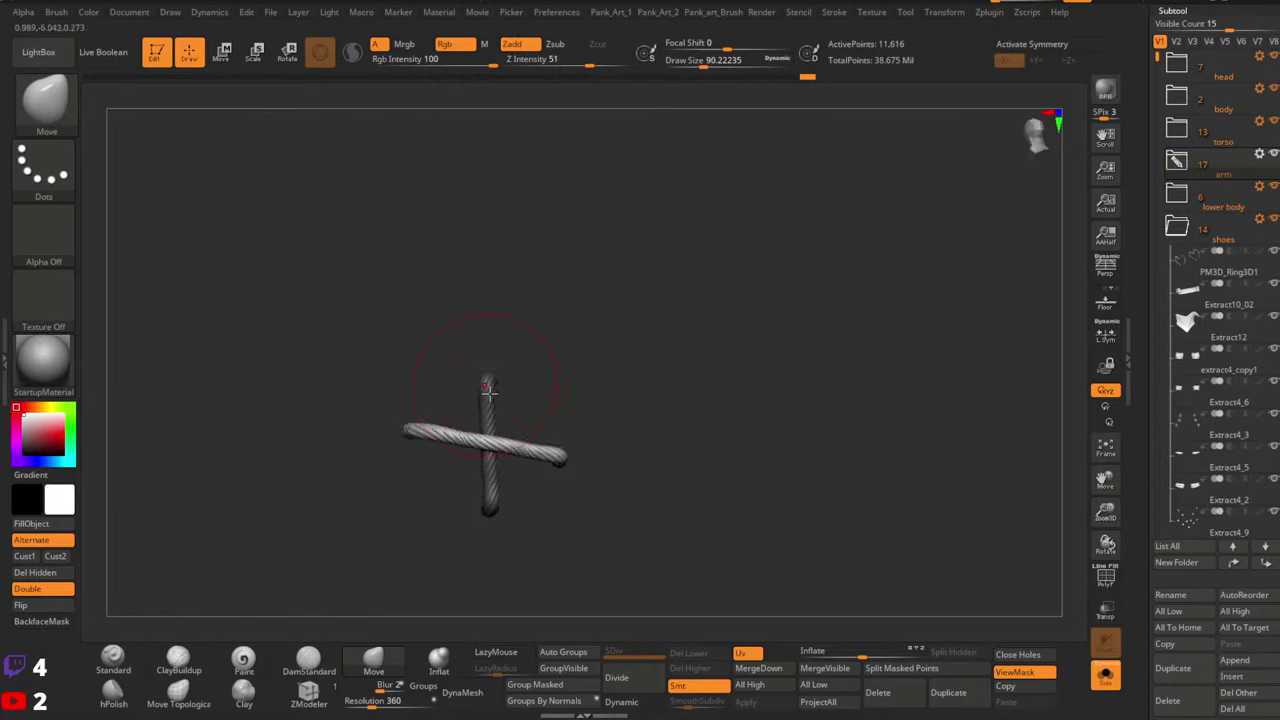
{"action": "left_click", "coordinate": [488, 398], "text": "alt"}
{"action": "key", "text": "space"}
{"action": "left_click_drag", "start_coordinate": [446, 428], "coordinate": [490, 426]}
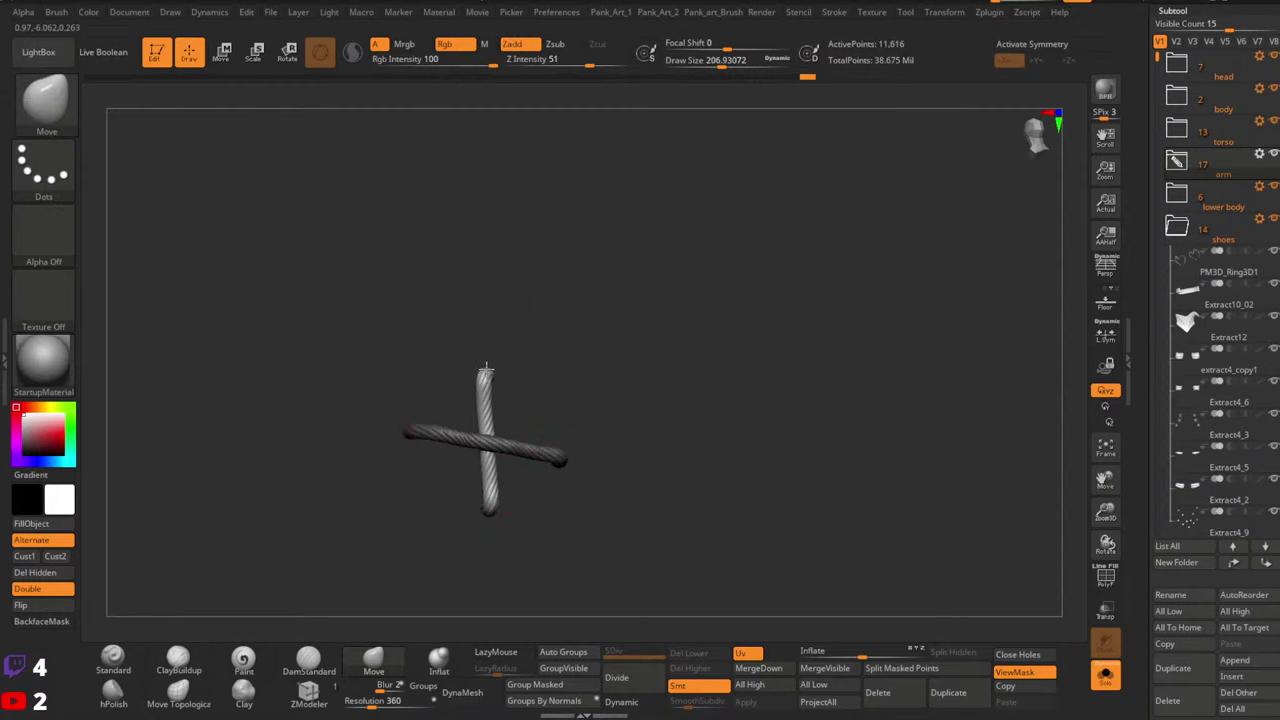
{"action": "key", "text": "space"}
{"action": "left_click_drag", "start_coordinate": [486, 360], "coordinate": [492, 513]}
{"action": "key", "text": "space"}
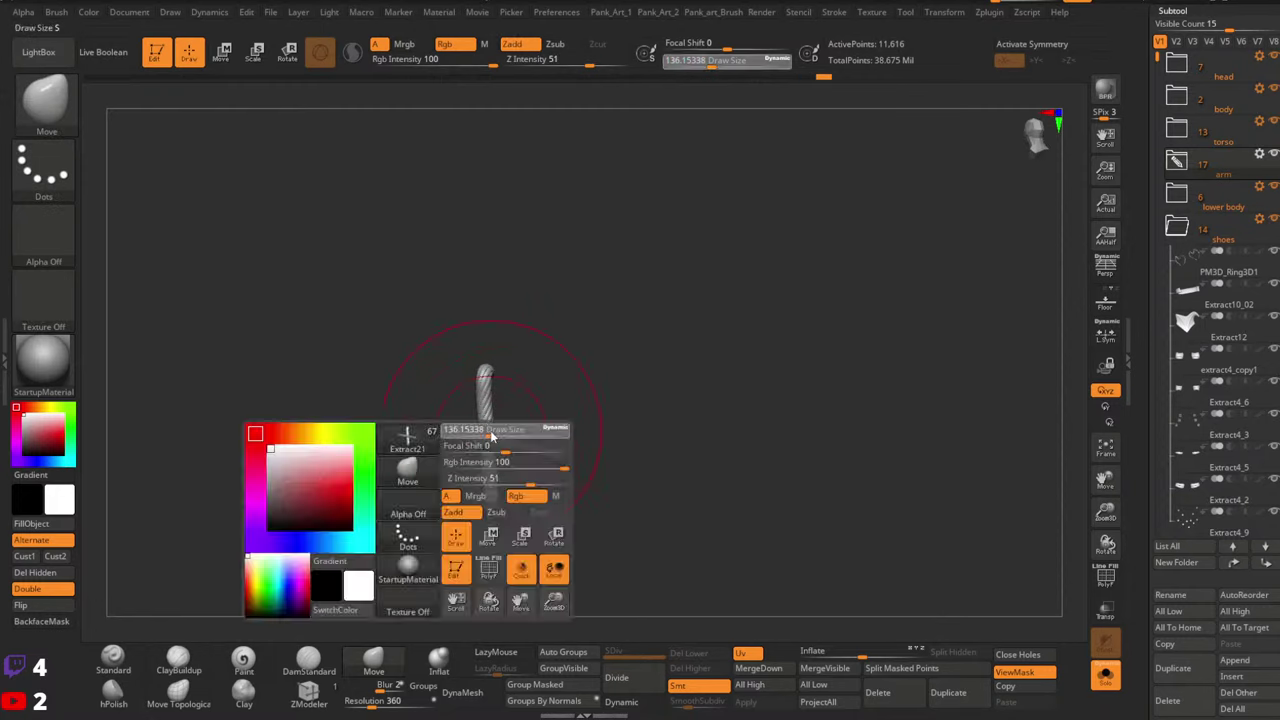
{"action": "key", "text": "space"}
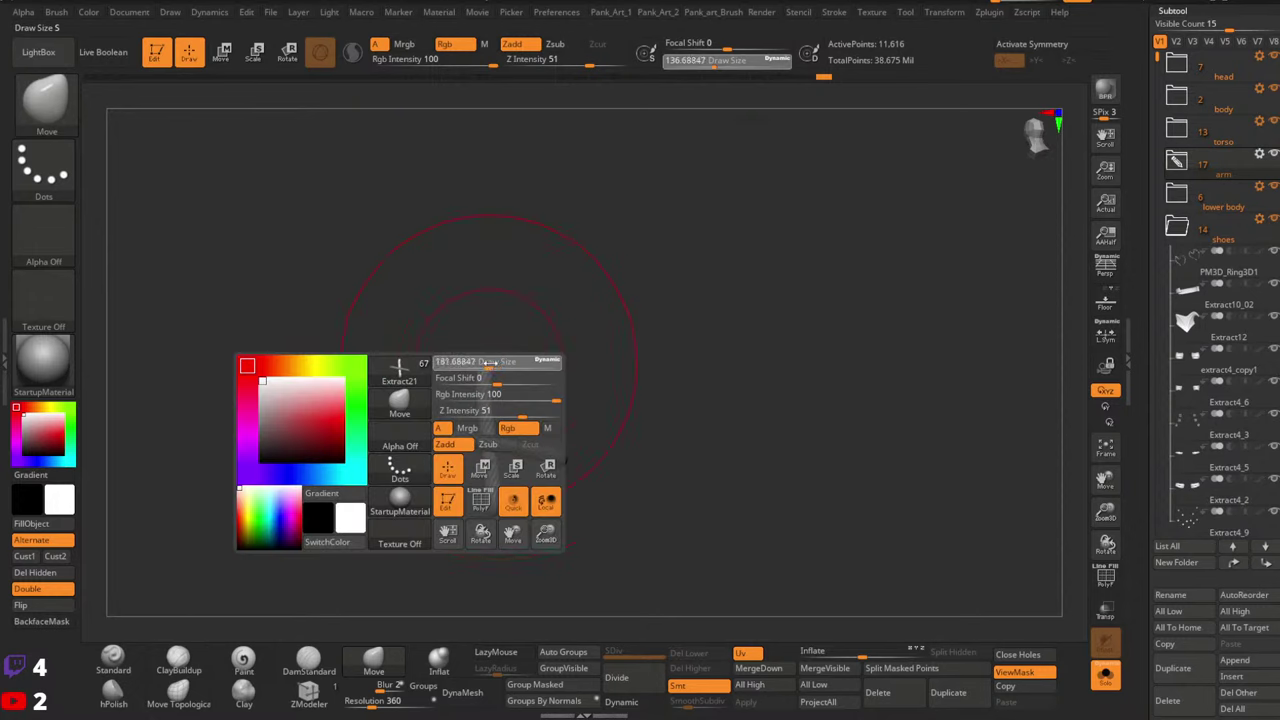
{"action": "left_click_drag", "start_coordinate": [492, 368], "coordinate": [479, 364]}
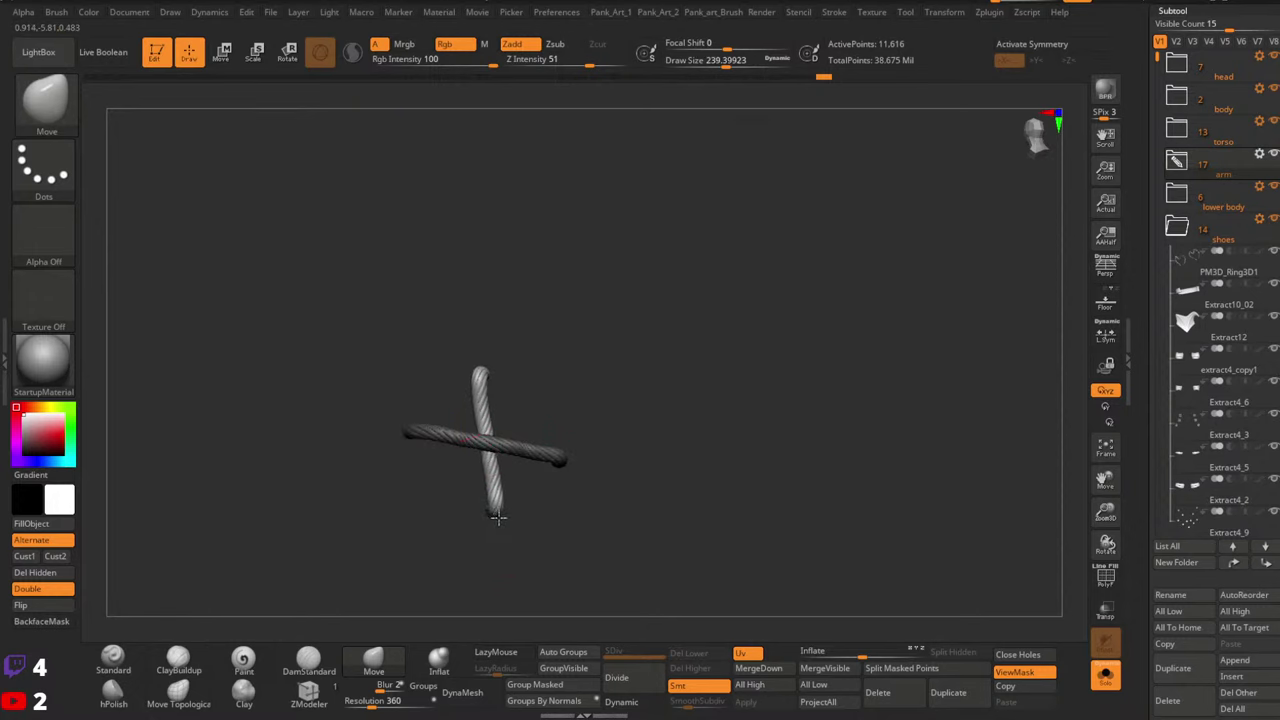
Place the transform gizmo near the underlying rope's end and fine-tune how that rope lies across the masked one
{"action": "right_click_drag", "start_coordinate": [623, 434], "coordinate": [603, 353], "text": "ctrl"}
{"action": "key", "text": "w"}
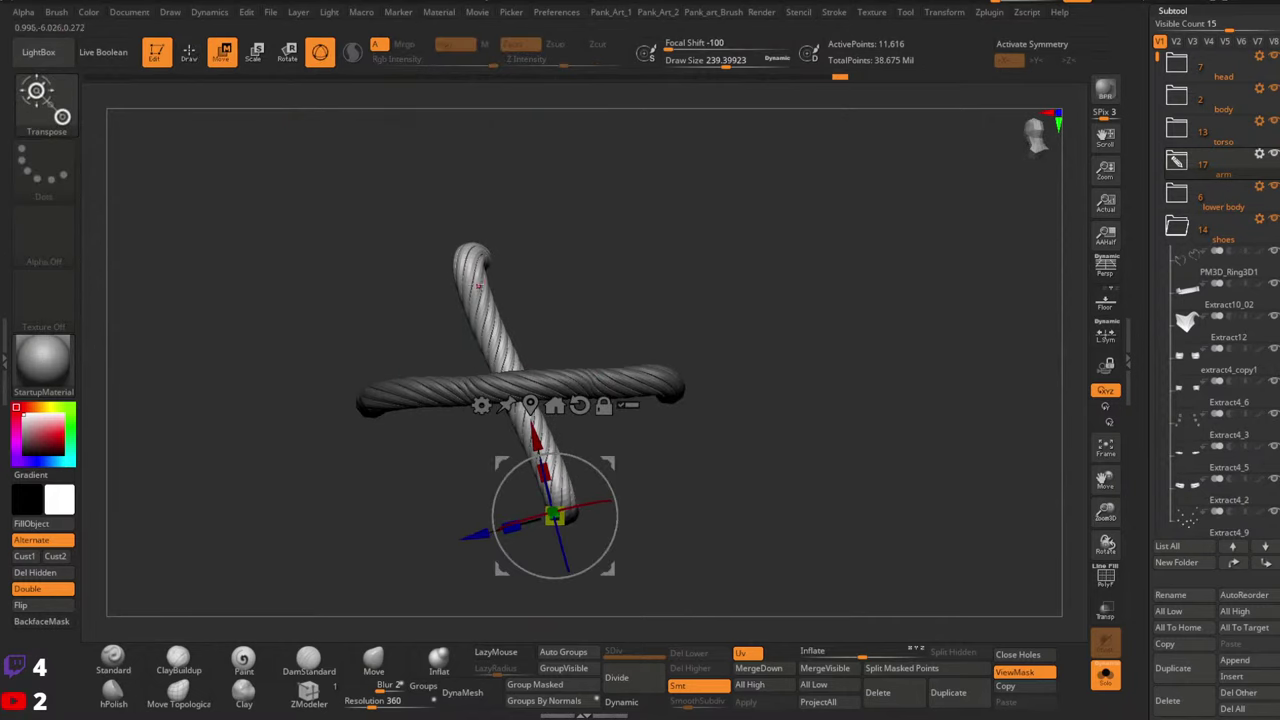
{"action": "left_click", "coordinate": [466, 260]}
{"action": "left_click", "coordinate": [557, 495], "text": "alt"}
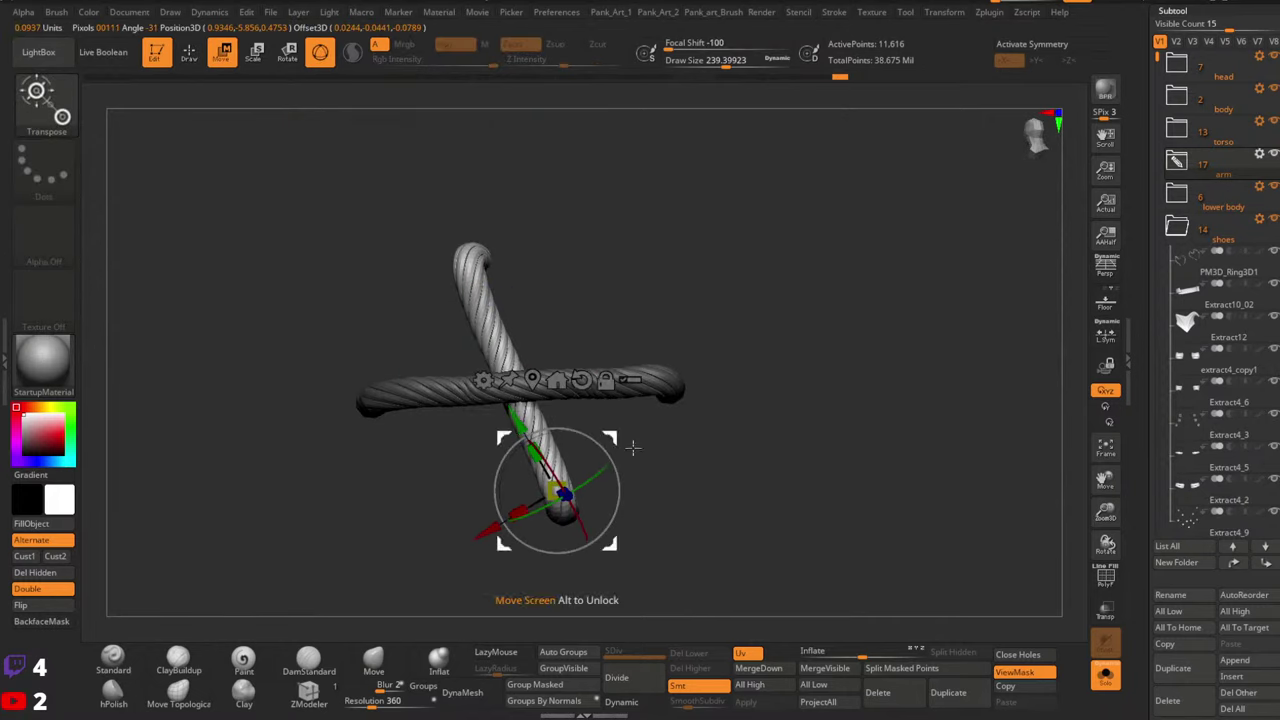
{"action": "right_click_drag", "start_coordinate": [632, 446], "coordinate": [603, 473], "text": "ctrl"}
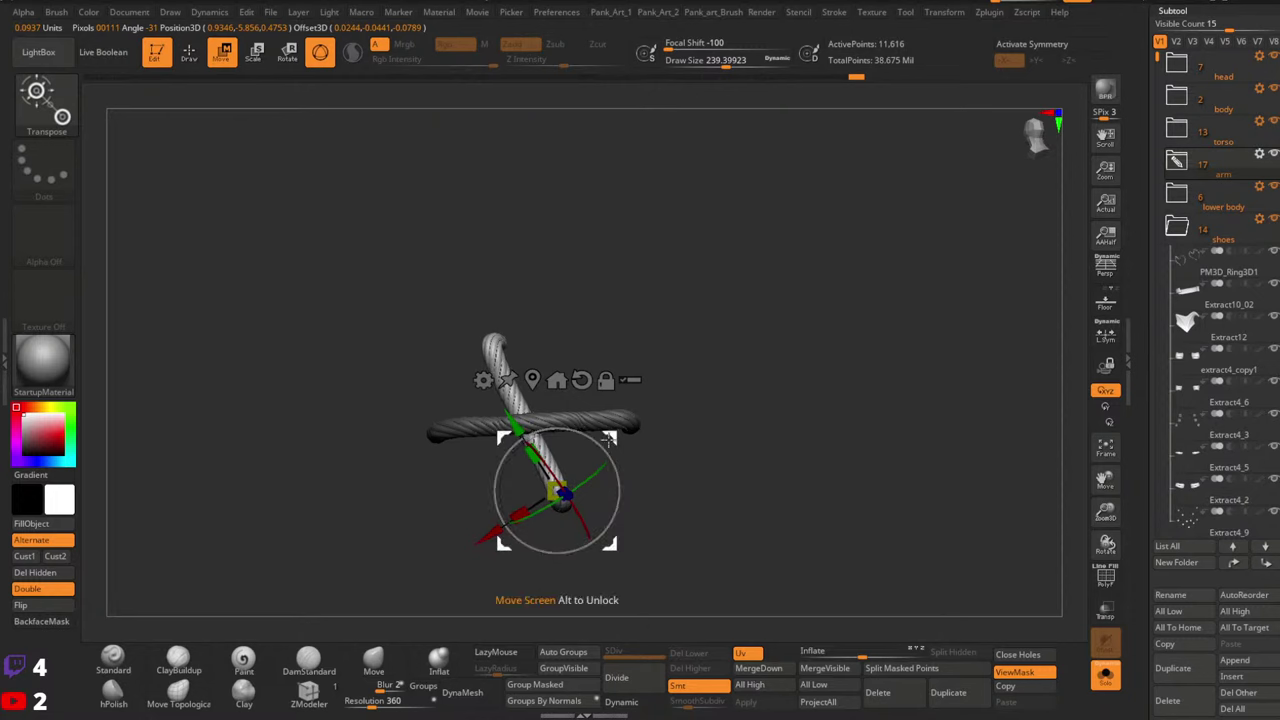
{"action": "key", "text": "q"}
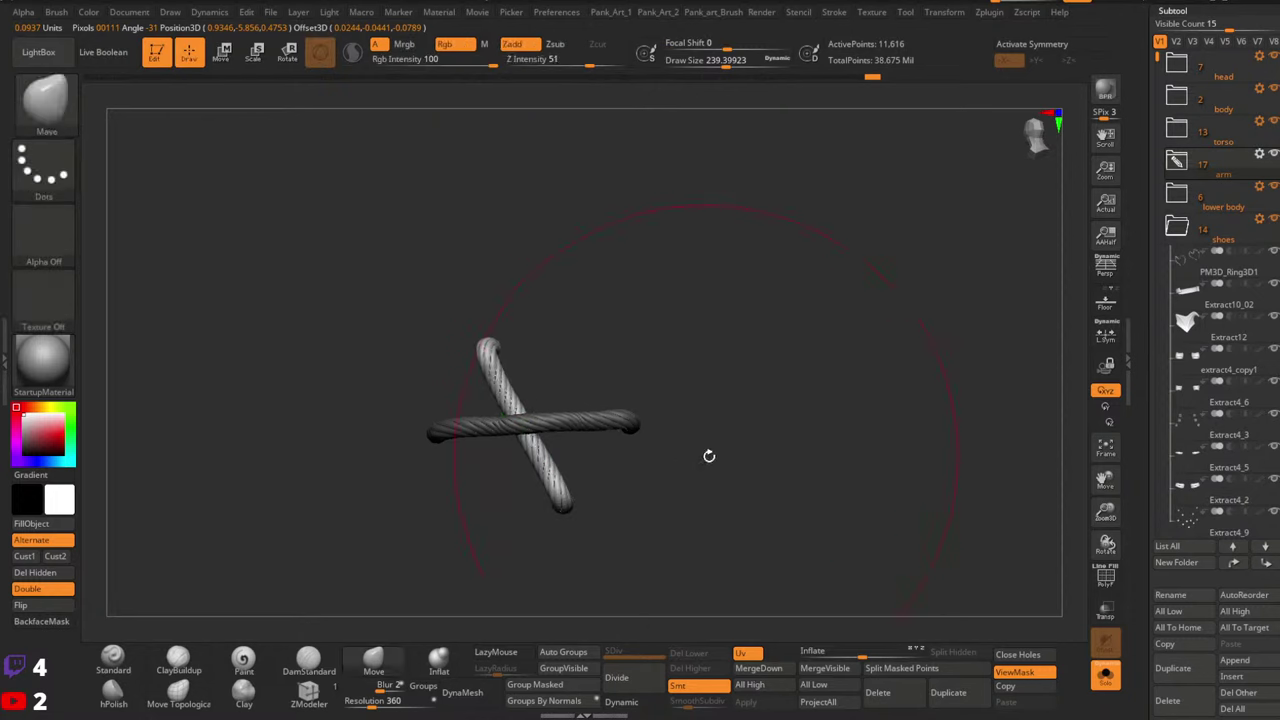
Show the whole character, clear the mask and move the crossed ropes to the lacing gap on the trousers' hip
{"action": "mouse_move", "coordinate": [708, 454]}
{"action": "right_mouse_down", "text": "ctrl"}
{"action": "mouse_move", "coordinate": [569, 403]}
{"action": "mouse_move", "coordinate": [549, 489]}
{"action": "mouse_move", "coordinate": [831, 540]}
{"action": "mouse_move", "coordinate": [814, 489]}
{"action": "mouse_move", "coordinate": [652, 474]}
{"action": "right_mouse_up", "text": "ctrl"}
{"action": "left_click", "coordinate": [1108, 677]}
{"action": "key", "text": "w"}
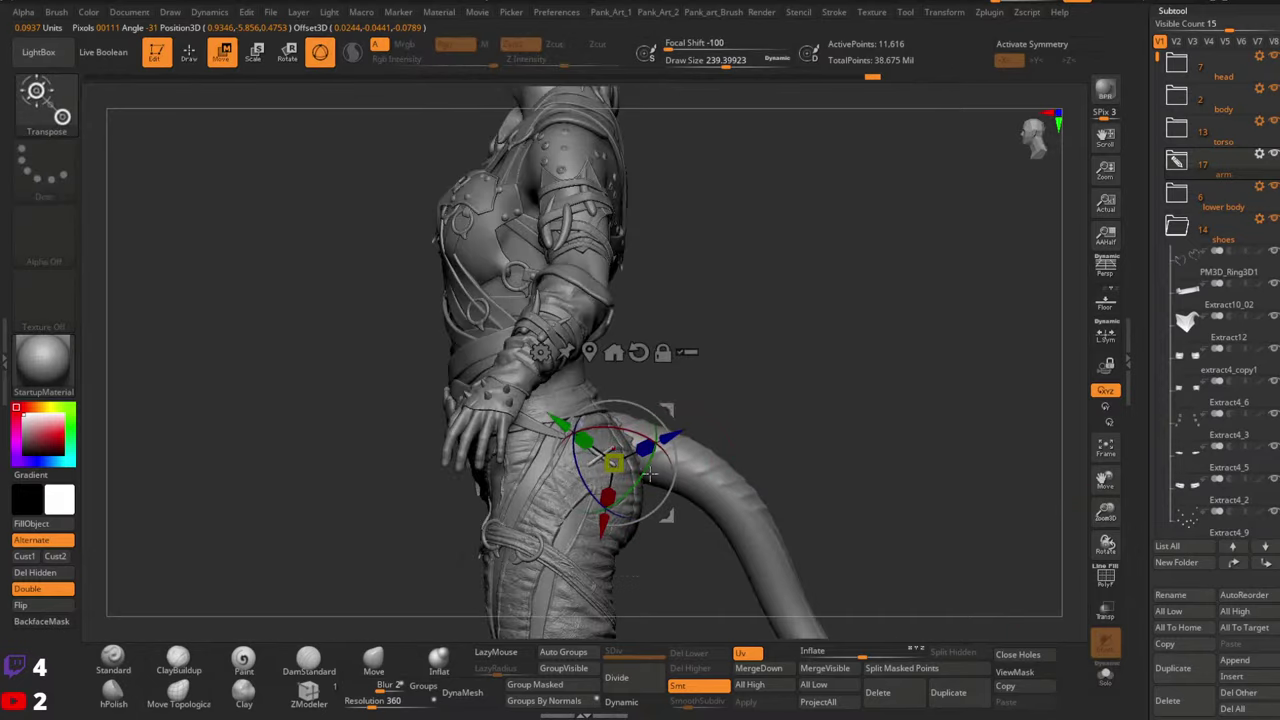
{"action": "right_click_drag", "start_coordinate": [689, 415], "coordinate": [740, 530], "text": "ctrl"}
{"action": "left_click", "coordinate": [520, 515], "text": "alt"}
{"action": "right_click_drag", "start_coordinate": [520, 512], "coordinate": [185, 422], "text": "ctrl"}
{"action": "left_click_drag", "start_coordinate": [732, 402], "coordinate": [654, 419]}
Rotate and move the crossed ropes into the upper part of the trousers' side gap, just under the belt strap
{"action": "right_click_drag", "start_coordinate": [430, 440], "coordinate": [617, 513]}
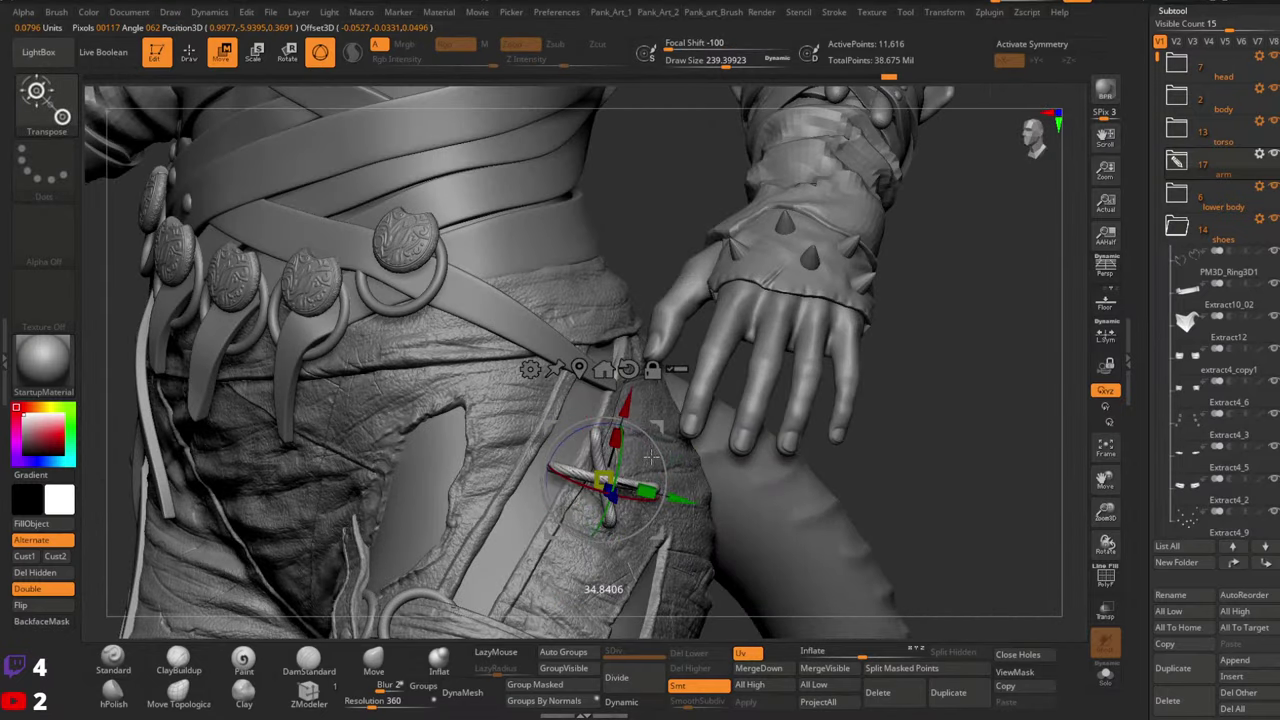
{"action": "right_click_drag", "start_coordinate": [651, 457], "coordinate": [655, 422]}
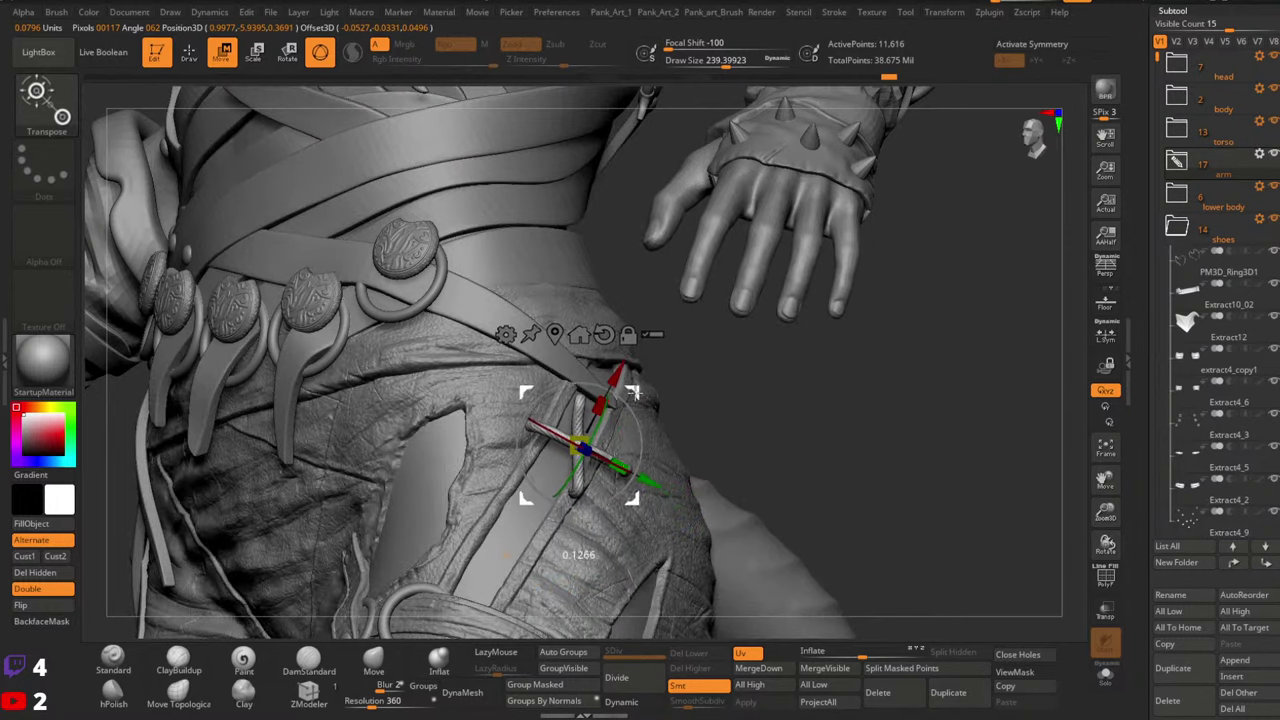
{"action": "left_click_drag", "start_coordinate": [634, 393], "coordinate": [630, 387]}
{"action": "right_click_drag", "start_coordinate": [630, 387], "coordinate": [546, 432], "text": "ctrl"}
{"action": "left_click_drag", "start_coordinate": [545, 432], "coordinate": [605, 375]}
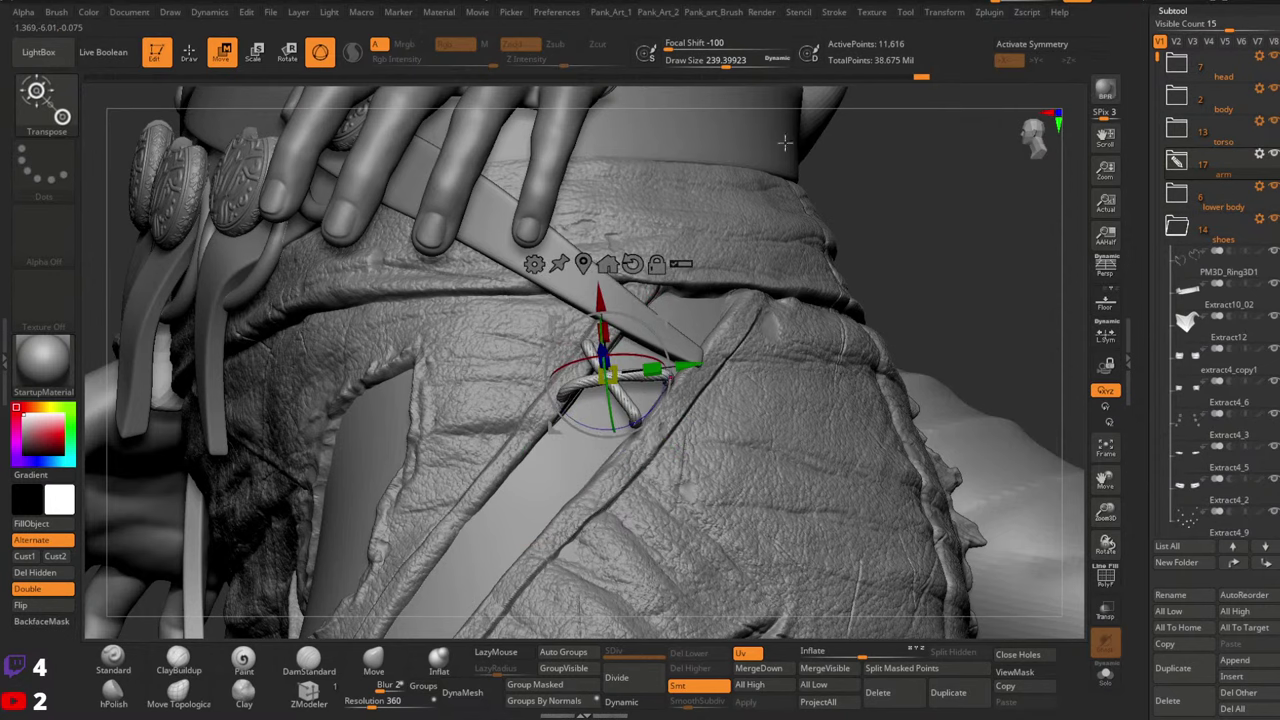
Refine the crossed ropes' angle and depth so they follow the hip and span both edges of the gap
{"action": "right_click_drag", "start_coordinate": [668, 420], "coordinate": [592, 466]}
{"action": "right_click_drag", "start_coordinate": [654, 378], "coordinate": [641, 361]}
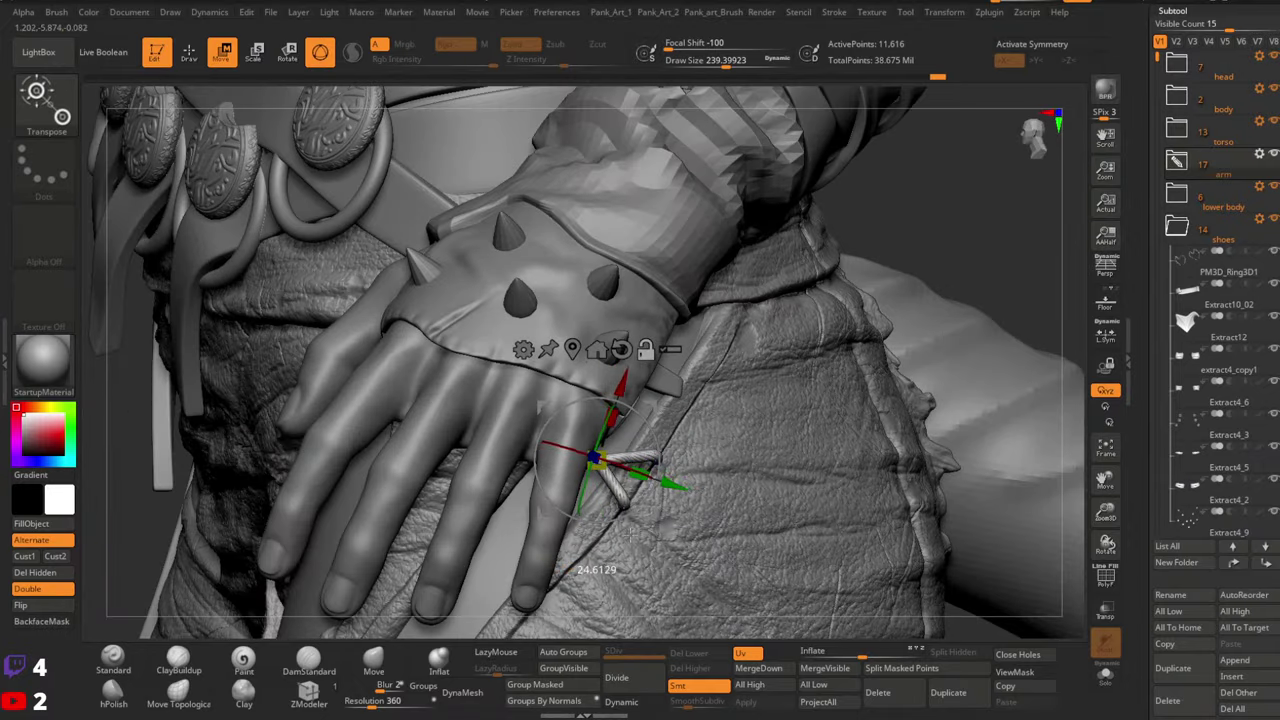
{"action": "right_click_drag", "start_coordinate": [630, 534], "coordinate": [662, 429]}
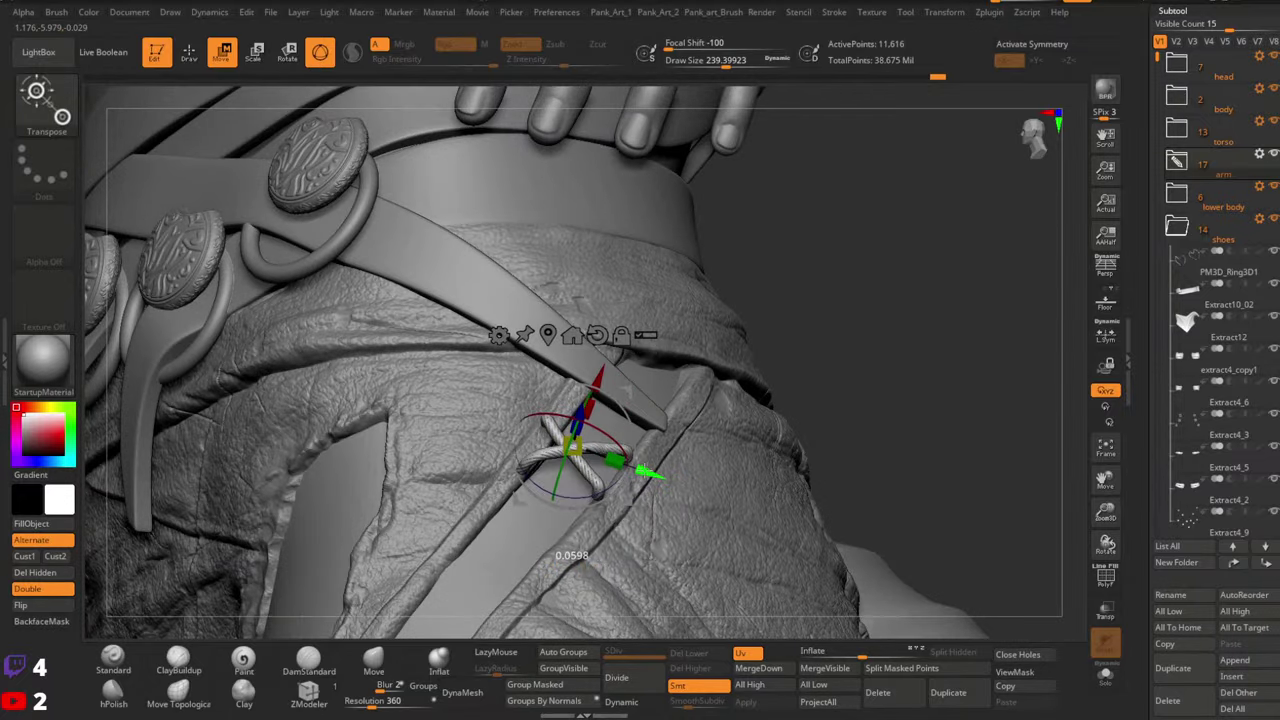
{"action": "left_click_drag", "start_coordinate": [611, 457], "coordinate": [612, 457]}
{"action": "right_click_drag", "start_coordinate": [618, 452], "coordinate": [612, 524]}
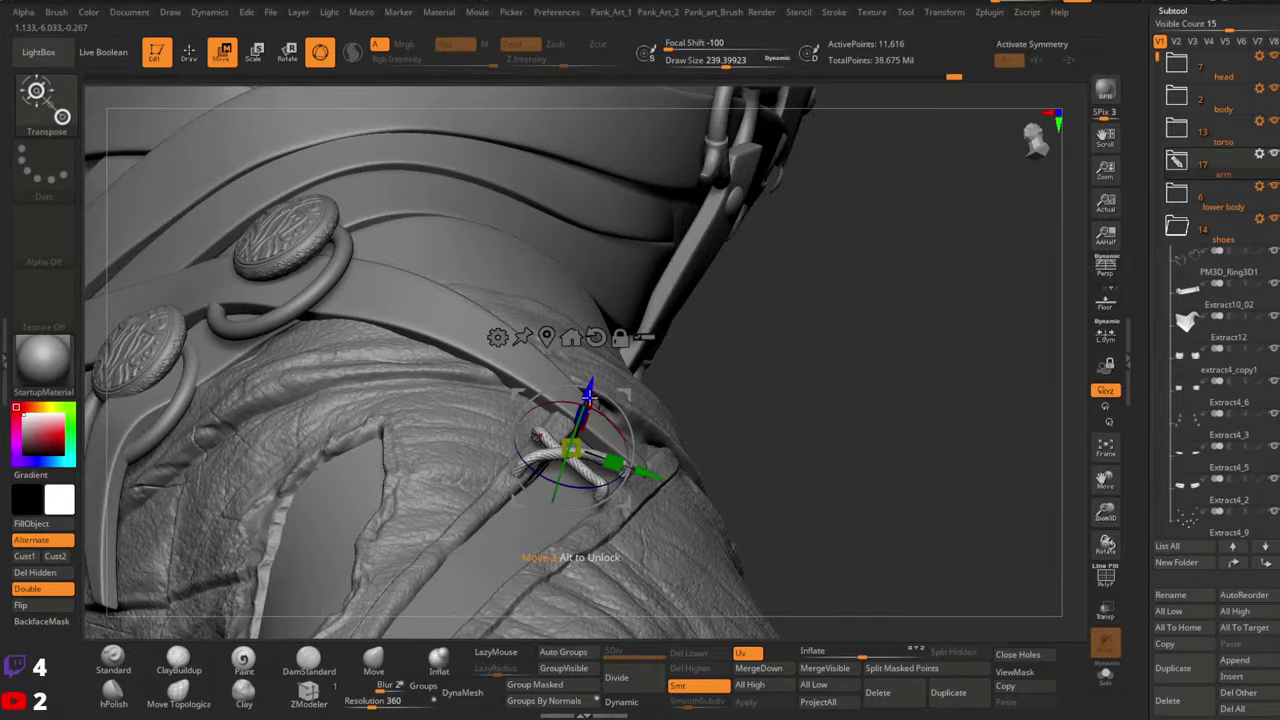
{"action": "right_click_drag", "start_coordinate": [577, 442], "coordinate": [645, 432]}
{"action": "mouse_move", "coordinate": [700, 393]}
{"action": "right_mouse_down"}
{"action": "mouse_move", "coordinate": [690, 405]}
{"action": "mouse_move", "coordinate": [694, 393]}
{"action": "mouse_move", "coordinate": [733, 398]}
{"action": "mouse_move", "coordinate": [690, 435]}
{"action": "mouse_move", "coordinate": [610, 380]}
{"action": "mouse_move", "coordinate": [562, 408]}
{"action": "mouse_move", "coordinate": [570, 382]}
{"action": "mouse_move", "coordinate": [568, 412]}
{"action": "right_mouse_up"}
Fit the rope ends to the trouser edges using the Move brush at draw size 67.82
{"action": "key", "text": "q"}
{"action": "key", "text": "space"}
{"action": "left_click_drag", "start_coordinate": [551, 414], "coordinate": [549, 414]}
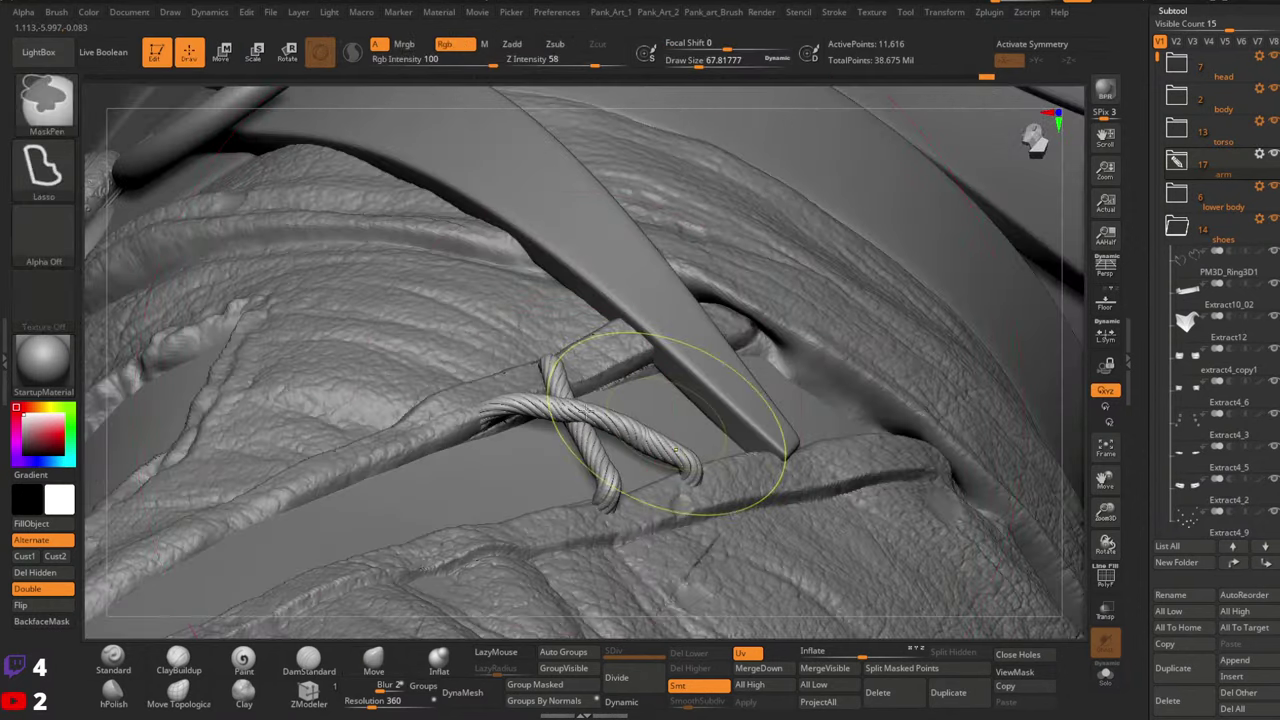
{"action": "right_click_drag", "start_coordinate": [668, 427], "coordinate": [450, 400], "text": "ctrl"}
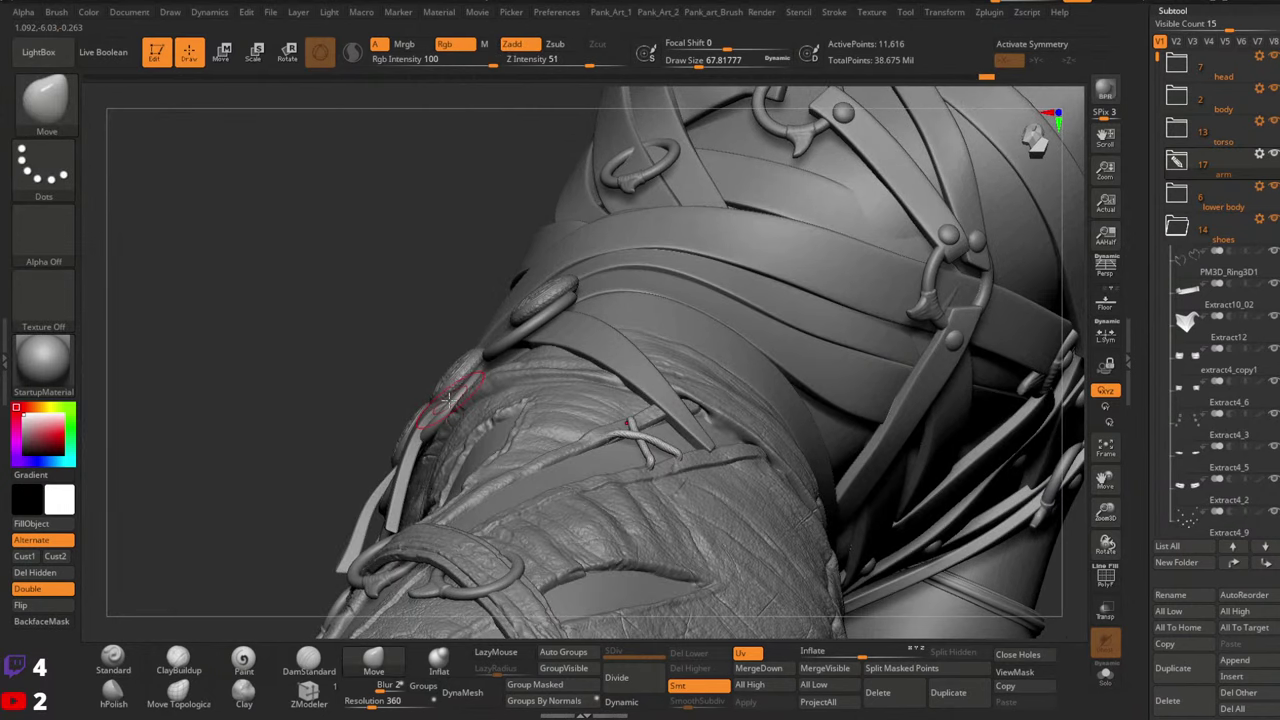
{"action": "right_click_drag", "start_coordinate": [532, 390], "coordinate": [952, 423], "text": "ctrl"}
Rotate and shift the crossed ropes as a whole so they lie across the trousers' side gap
{"action": "key", "text": "w"}
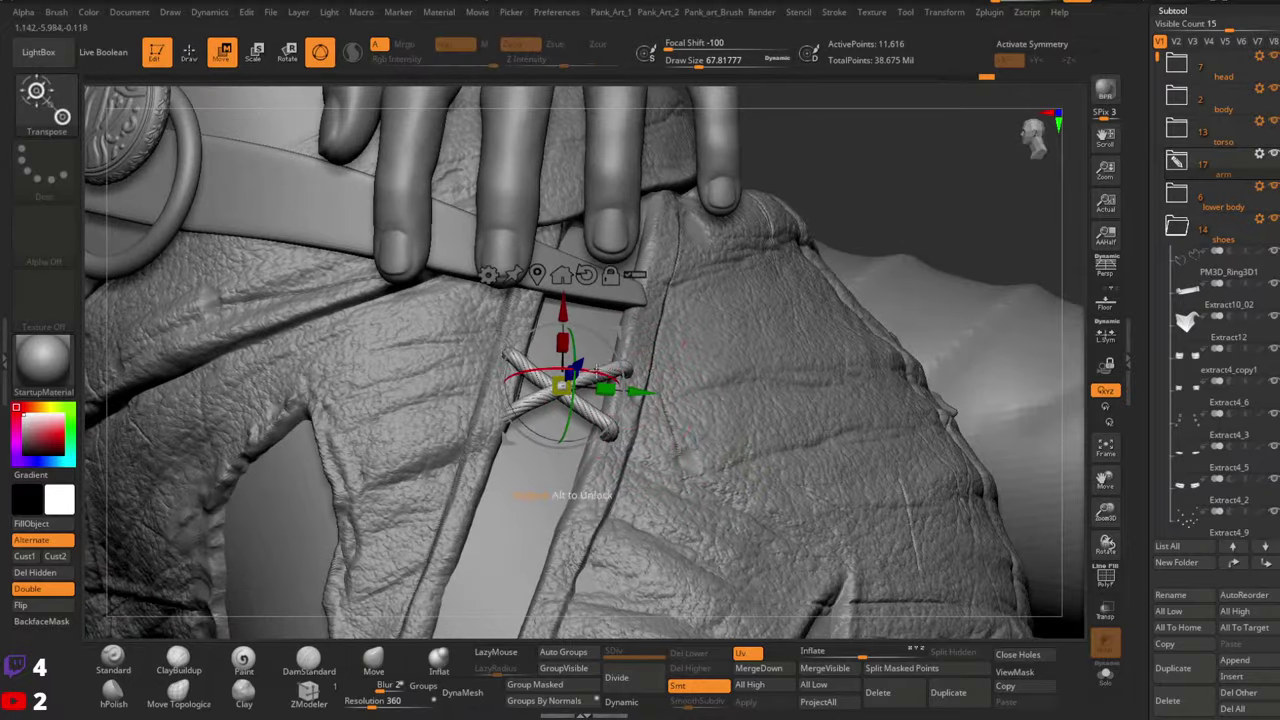
{"action": "key", "text": "q"}
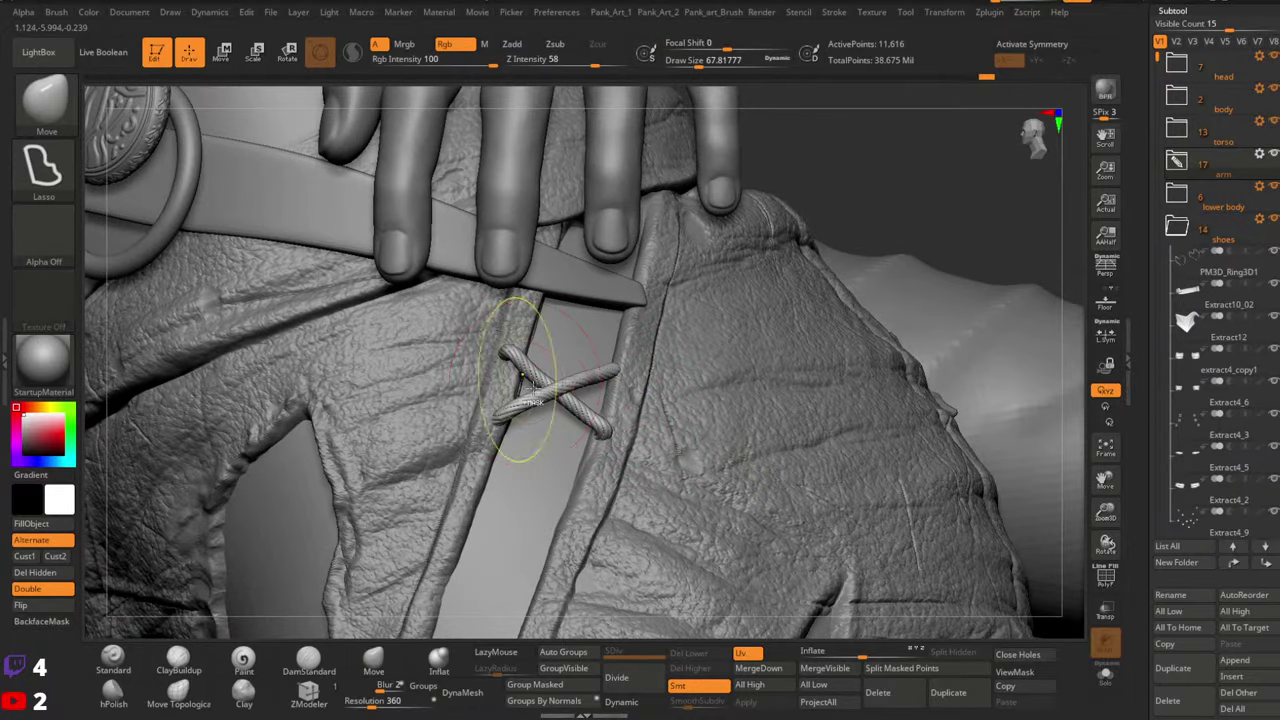
{"action": "right_click_drag", "start_coordinate": [525, 380], "coordinate": [600, 400], "text": "ctrl"}
{"action": "right_click_drag", "start_coordinate": [600, 400], "coordinate": [545, 440]}
{"action": "key", "text": "w"}
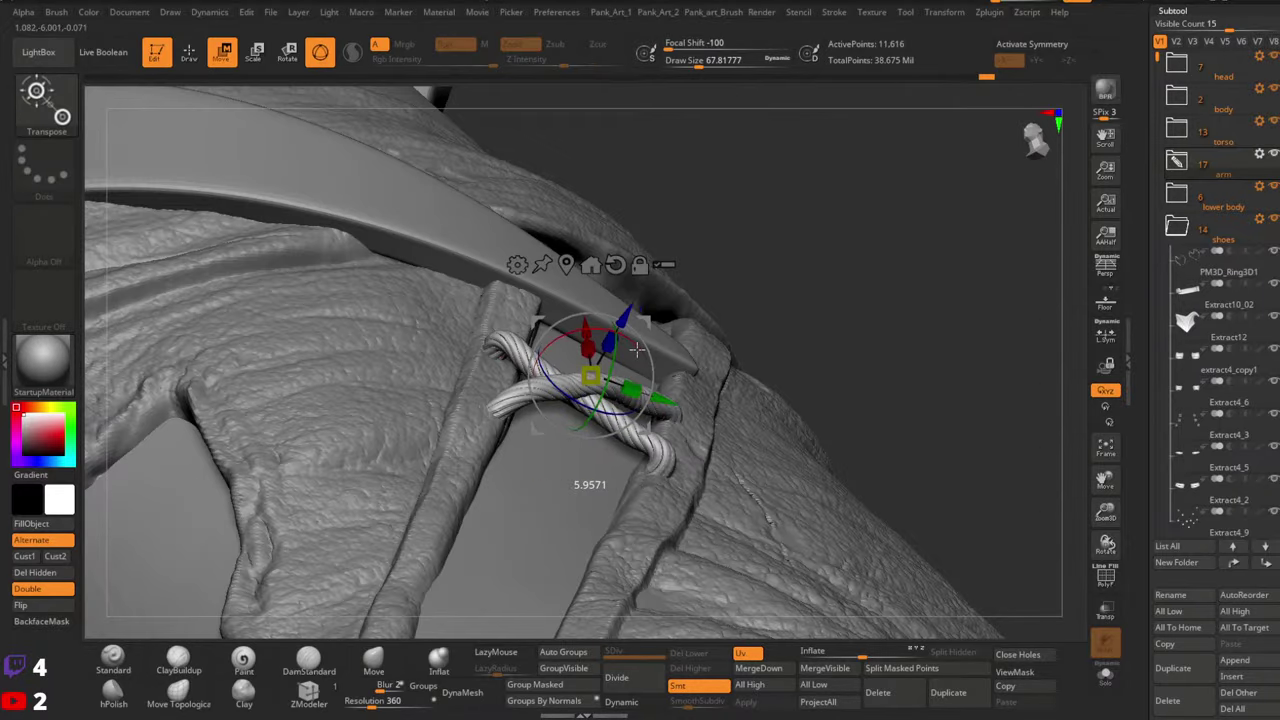
{"action": "key", "text": "q"}
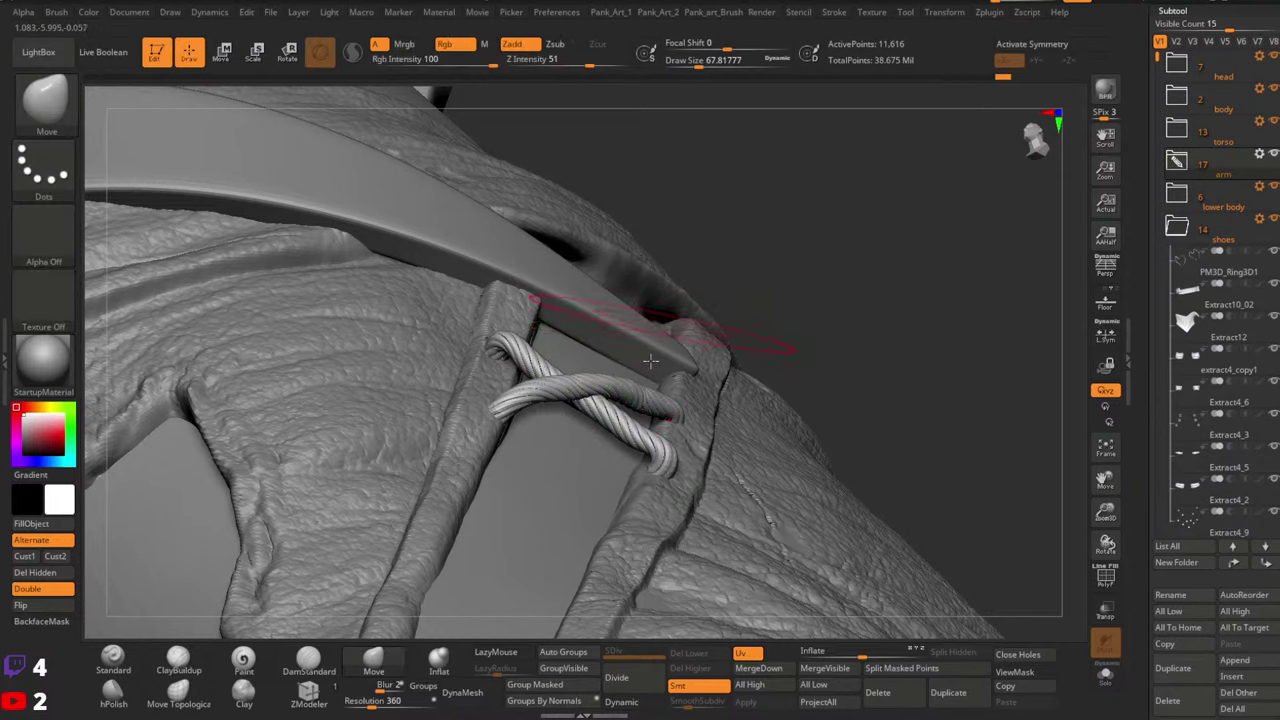
Bend the crossed ropes around the hip with the Move brush, using draw sizes 136.15 and 90.22
{"action": "mouse_move", "coordinate": [652, 355]}
{"action": "right_mouse_down"}
{"action": "mouse_move", "coordinate": [735, 470]}
{"action": "mouse_move", "coordinate": [635, 430]}
{"action": "mouse_move", "coordinate": [585, 316]}
{"action": "right_mouse_up"}
{"action": "key", "text": "space"}
{"action": "left_click_drag", "start_coordinate": [586, 311], "coordinate": [600, 309]}
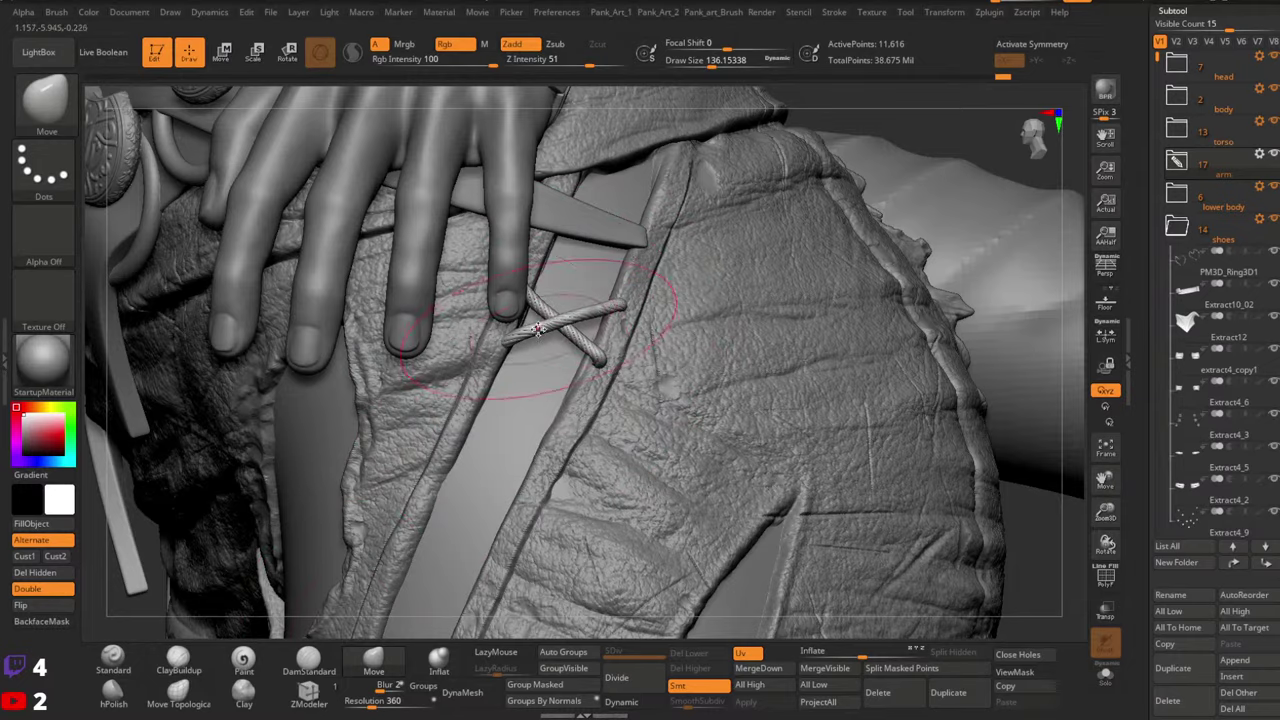
{"action": "right_click_drag", "start_coordinate": [537, 330], "coordinate": [503, 350]}
{"action": "key", "text": "space"}
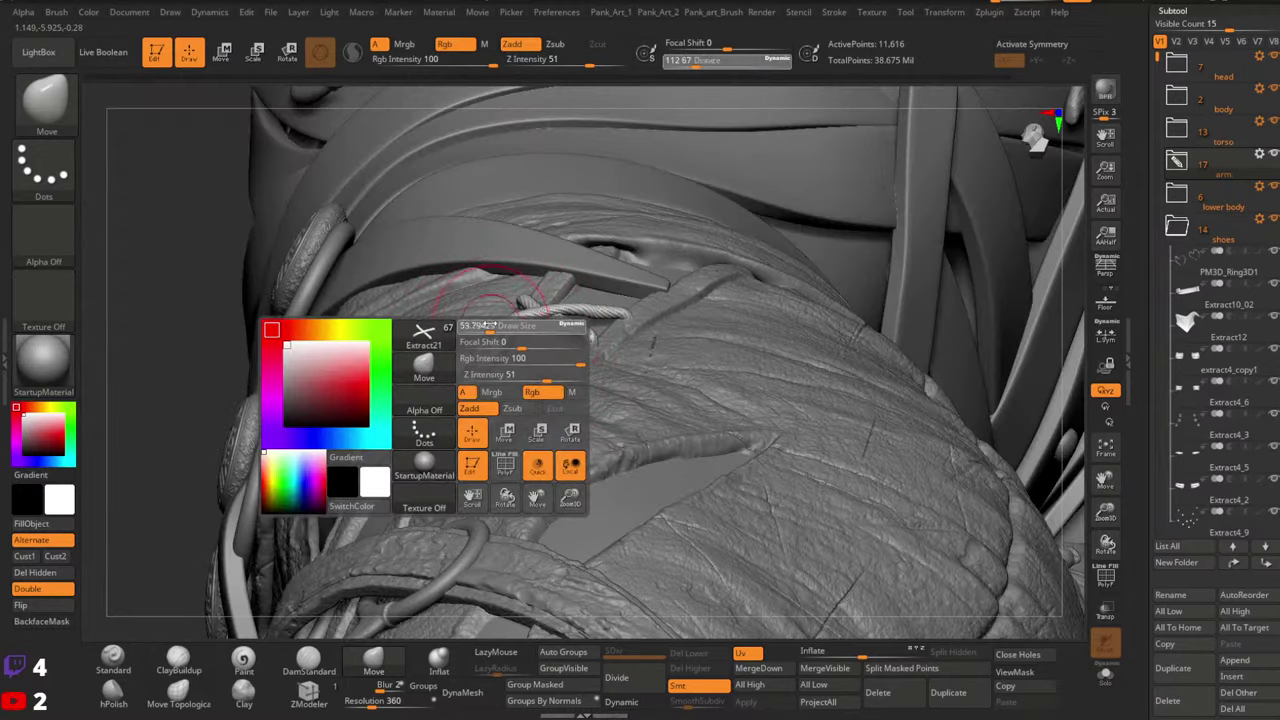
{"action": "left_click_drag", "start_coordinate": [507, 327], "coordinate": [492, 327]}
{"action": "right_click_drag", "start_coordinate": [555, 312], "coordinate": [567, 310]}
{"action": "left_click_drag", "start_coordinate": [525, 305], "coordinate": [523, 303]}
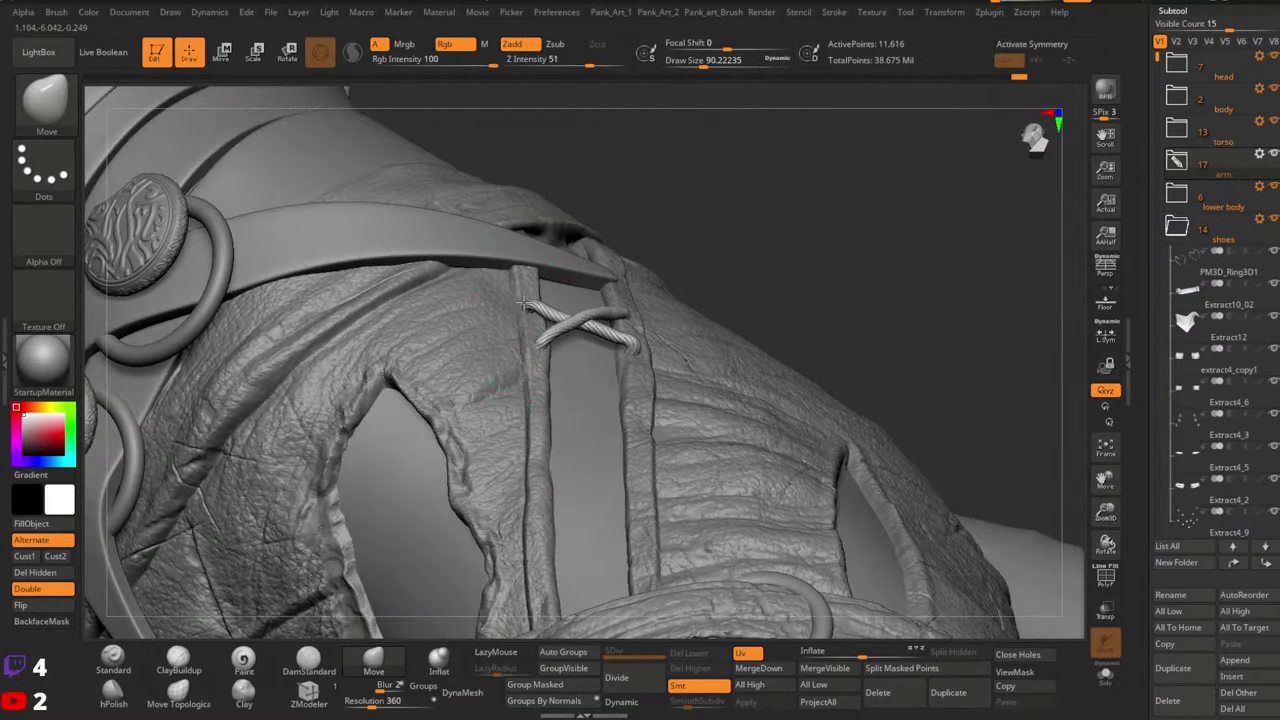
Fit the upper front rope end against the trouser seam using the Move brush at draw size 48.65
{"action": "right_click_drag", "start_coordinate": [557, 316], "coordinate": [539, 309]}
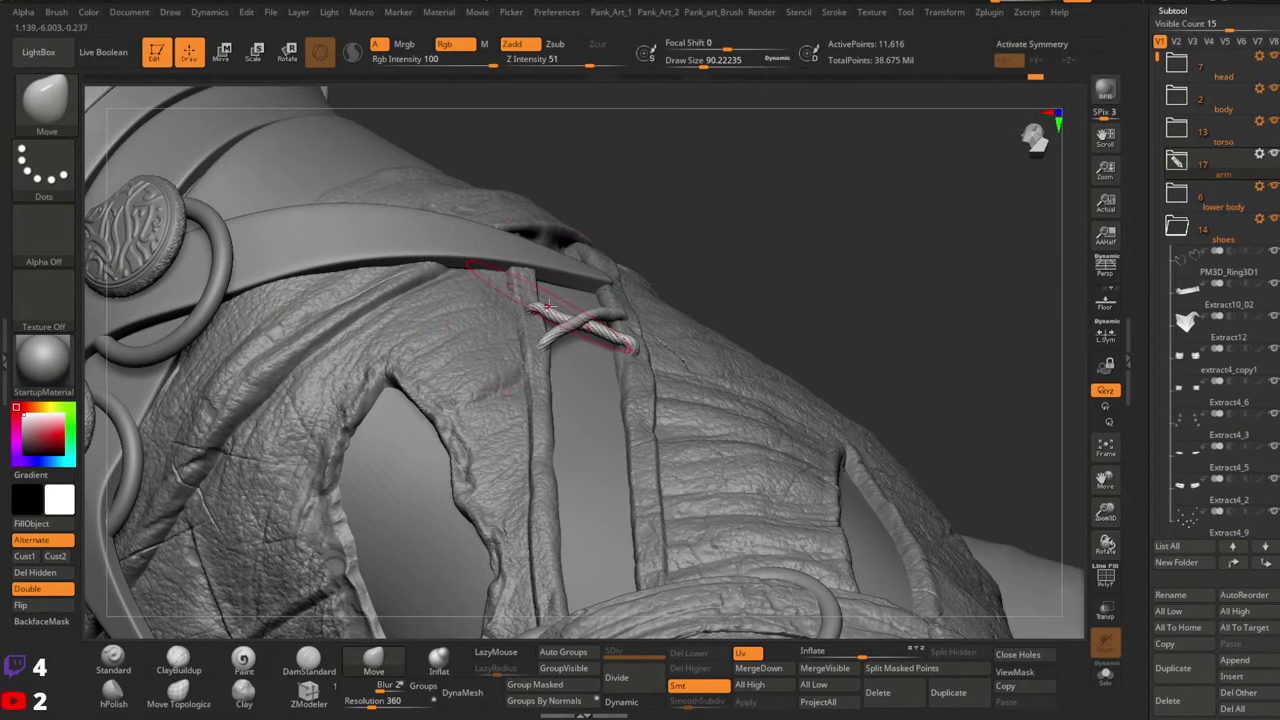
{"action": "key", "text": "space"}
{"action": "left_click_drag", "start_coordinate": [548, 306], "coordinate": [542, 306]}
{"action": "right_click_drag", "start_coordinate": [545, 308], "coordinate": [650, 348]}
{"action": "key", "text": "space"}
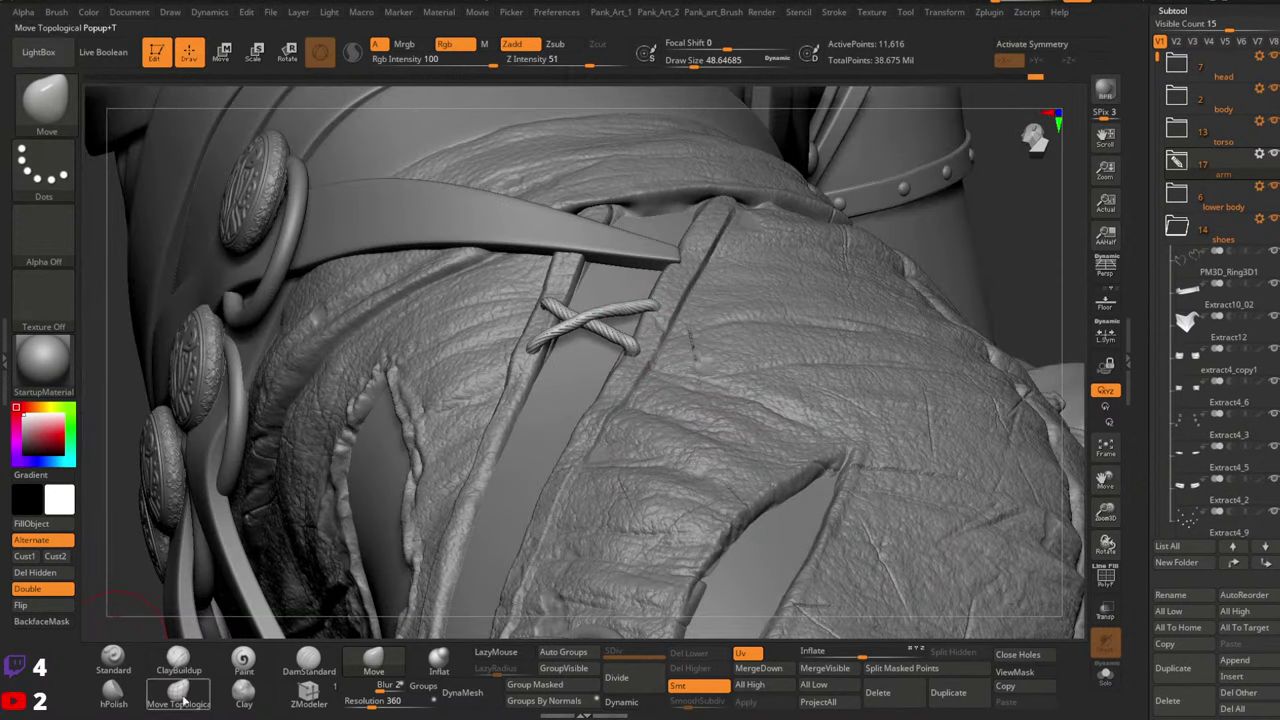
Switch to the Move Topological brush and pull the upper rear rope end onto the trouser edge at draw size 59.21
{"action": "left_click", "coordinate": [180, 700]}
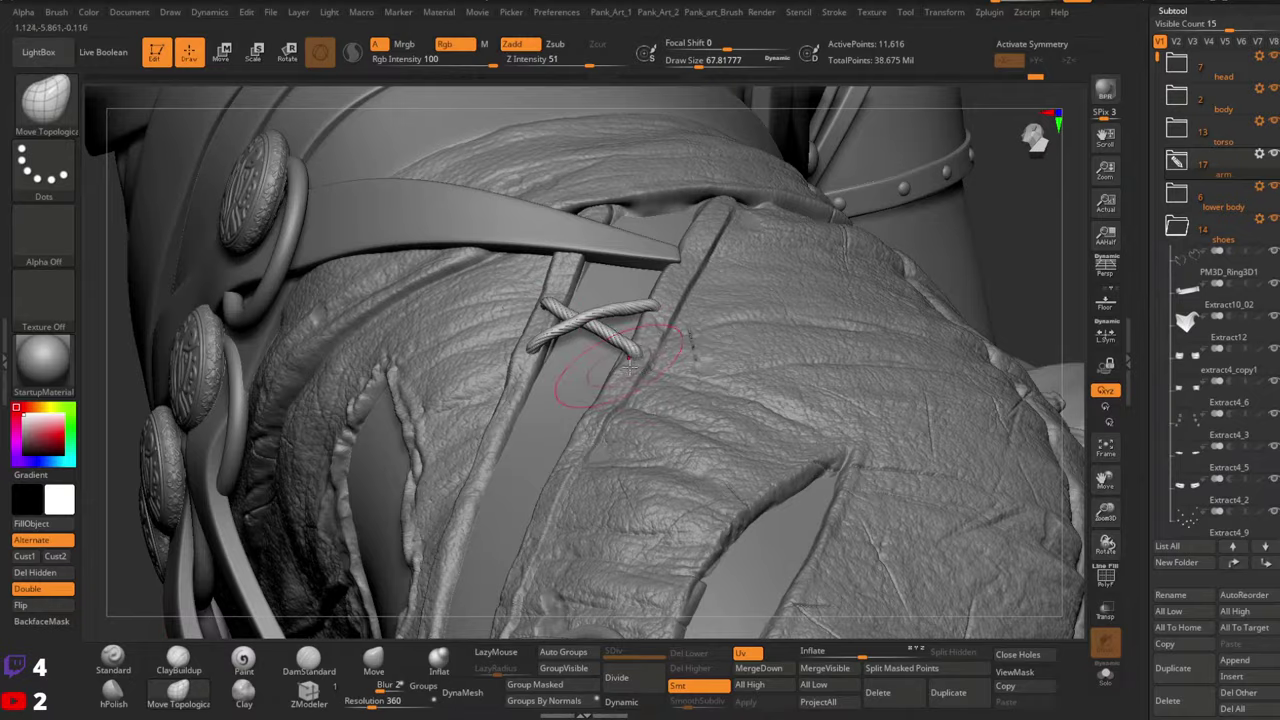
{"action": "mouse_move", "coordinate": [629, 367]}
{"action": "right_mouse_down"}
{"action": "mouse_move", "coordinate": [606, 324]}
{"action": "mouse_move", "coordinate": [655, 318]}
{"action": "right_mouse_up"}
{"action": "key", "text": "space"}
{"action": "left_click_drag", "start_coordinate": [606, 314], "coordinate": [640, 308]}
{"action": "key", "text": "space"}
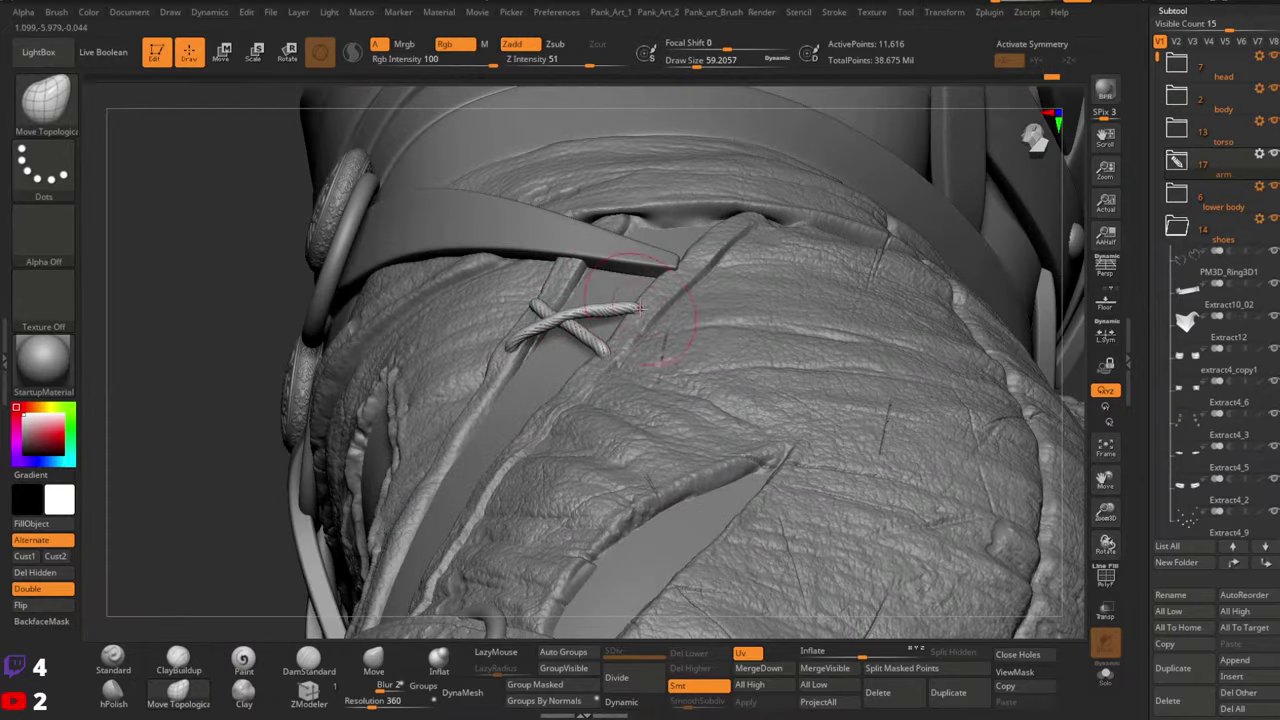
Adjust the two front rope ends and the crossing with Move Topological, raising the draw size to 83.49
{"action": "right_click_drag", "start_coordinate": [549, 324], "coordinate": [571, 320]}
{"action": "key", "text": "space"}
{"action": "left_click_drag", "start_coordinate": [571, 319], "coordinate": [573, 316]}
{"action": "key", "text": "space"}
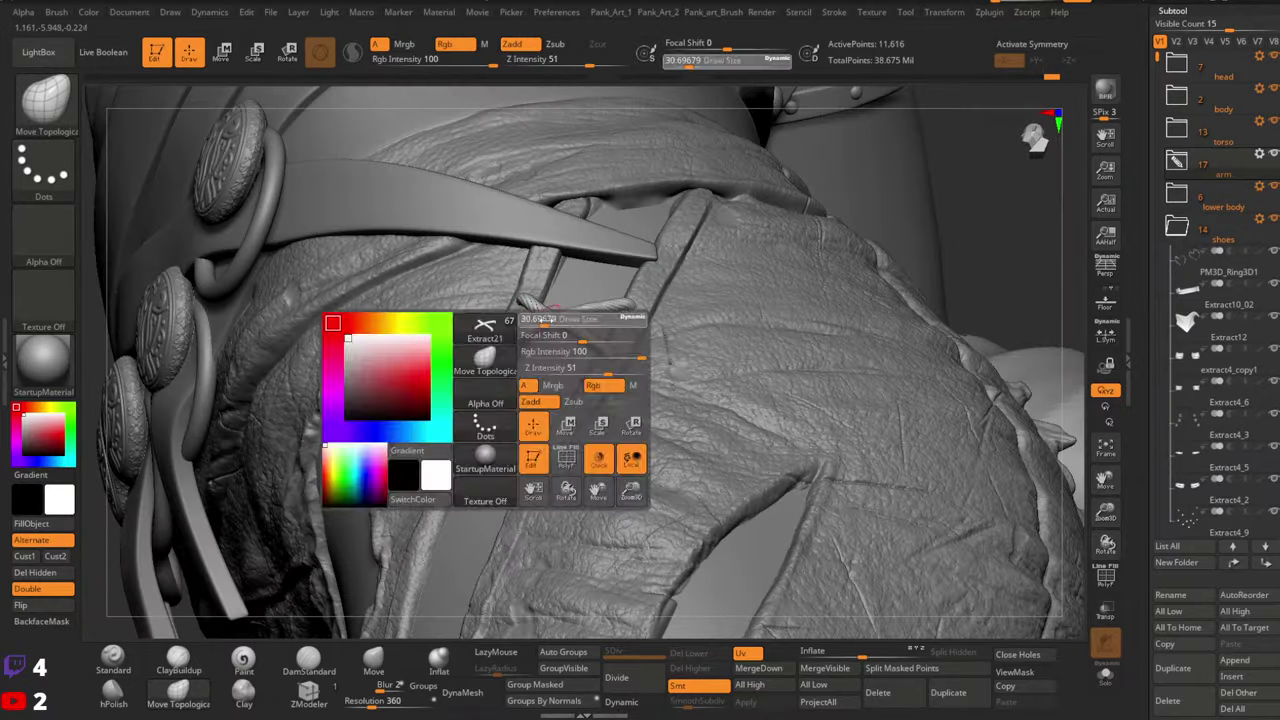
{"action": "right_click_drag", "start_coordinate": [570, 335], "coordinate": [529, 311]}
{"action": "key", "text": "space"}
{"action": "left_click_drag", "start_coordinate": [538, 328], "coordinate": [547, 328]}
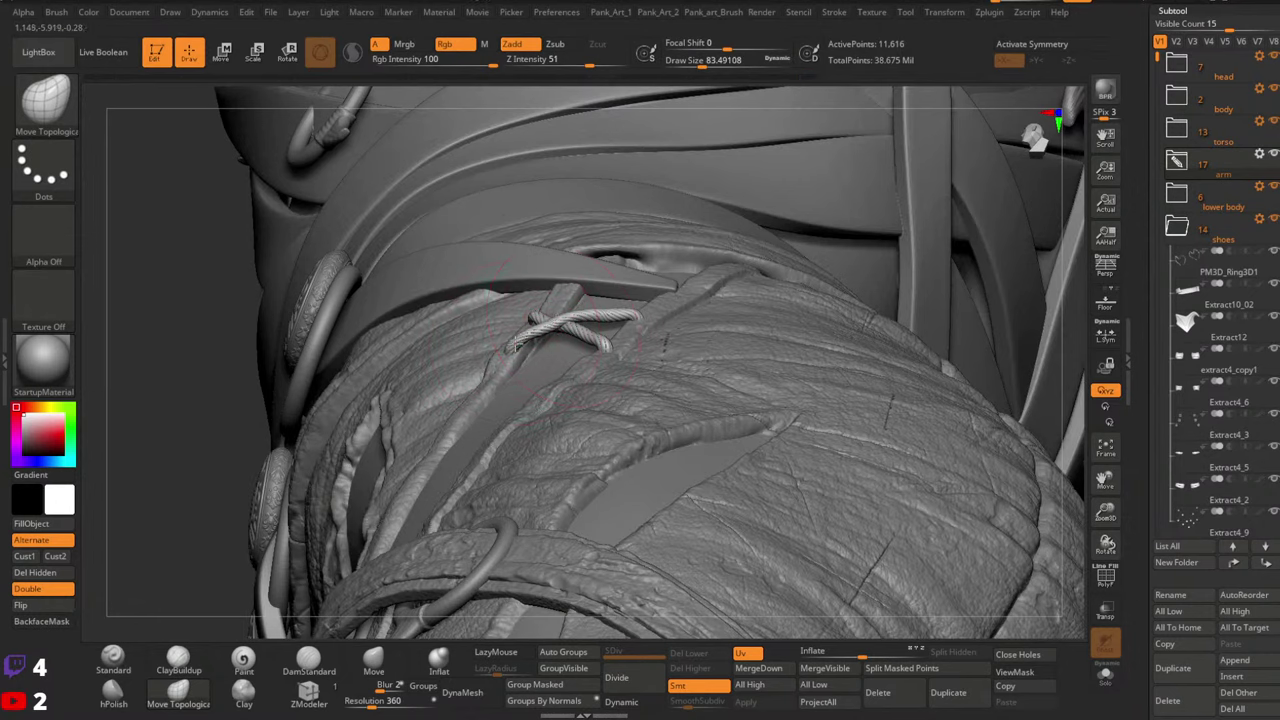
Push the underlying rope's upper front end up along the trouser seam with Move Topological at draw size 56.47
{"action": "right_click_drag", "start_coordinate": [537, 327], "coordinate": [566, 328]}
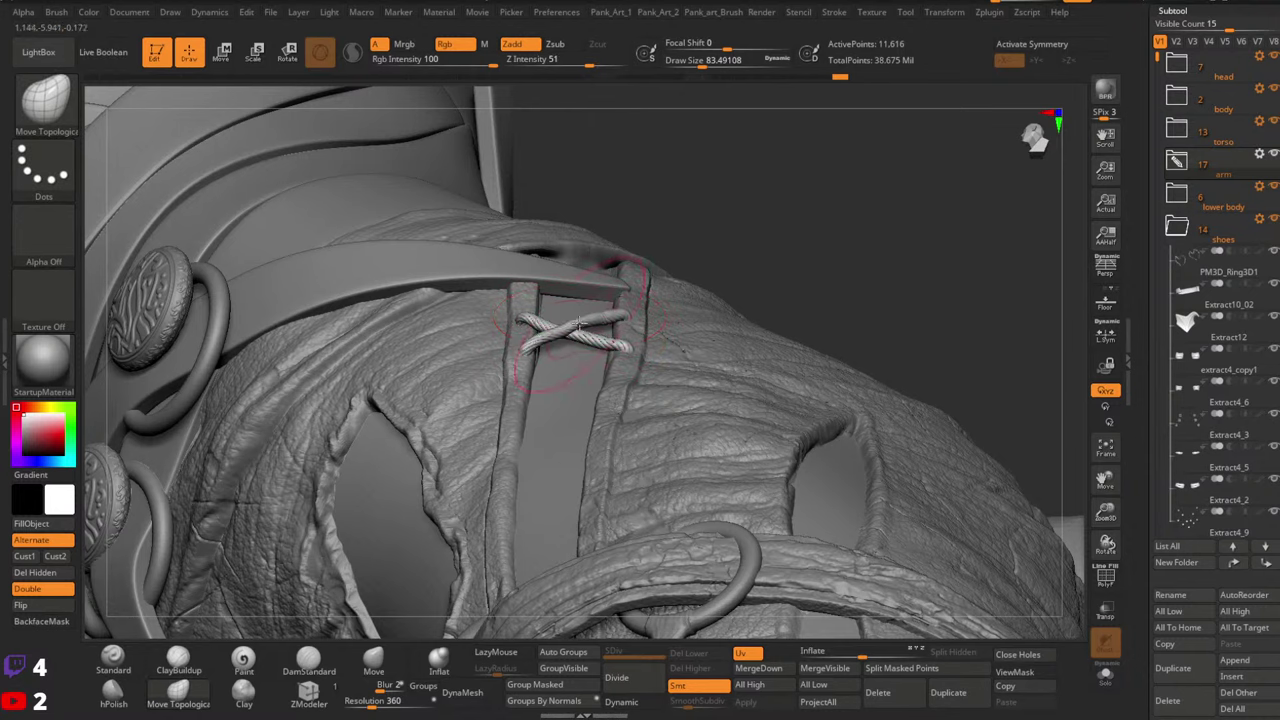
{"action": "key", "text": "space"}
{"action": "left_click_drag", "start_coordinate": [578, 328], "coordinate": [563, 328]}
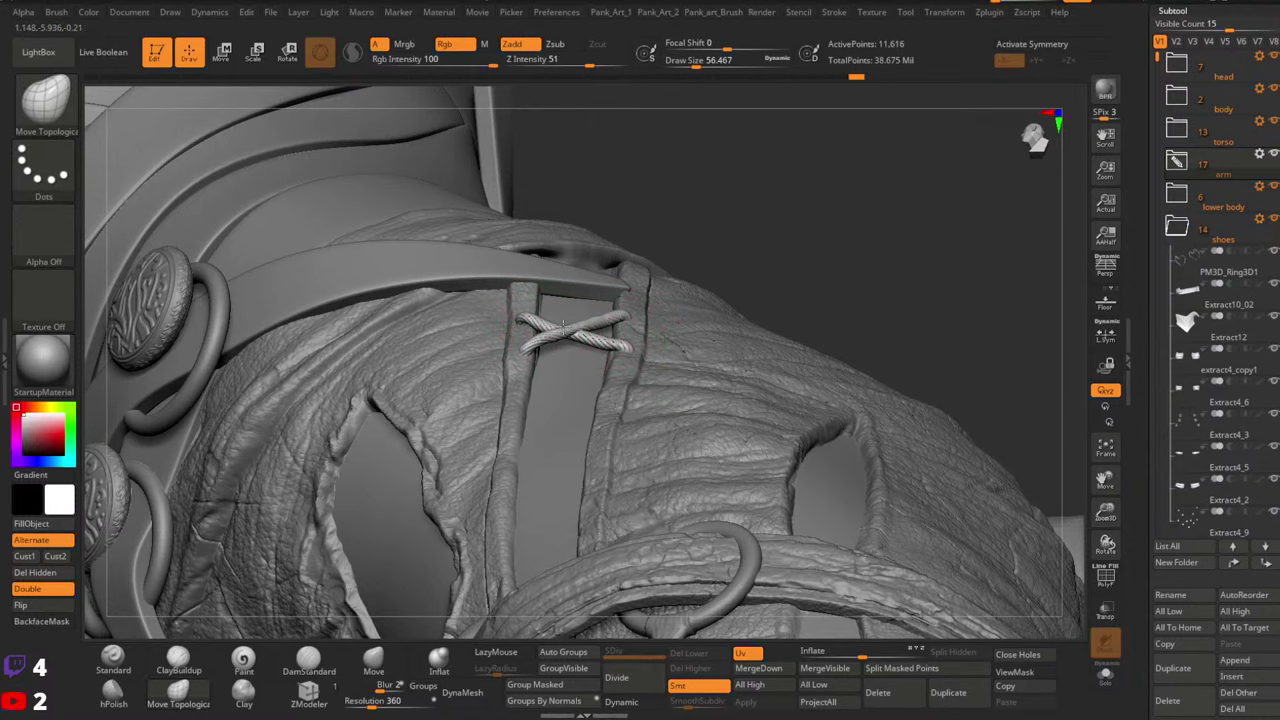
{"action": "right_click_drag", "start_coordinate": [563, 328], "coordinate": [594, 343], "text": "ctrl"}
{"action": "mouse_move", "coordinate": [501, 325]}
{"action": "right_mouse_down"}
{"action": "mouse_move", "coordinate": [576, 358]}
{"action": "mouse_move", "coordinate": [554, 292]}
{"action": "right_mouse_up"}
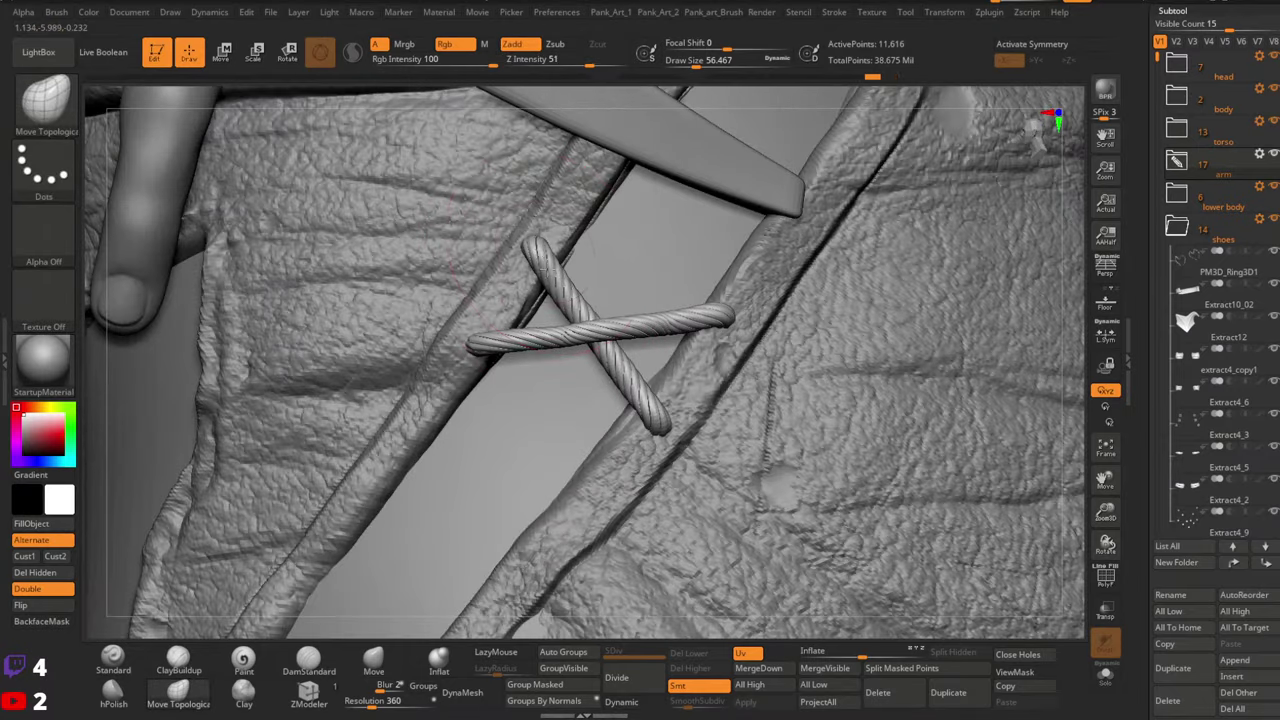
{"action": "left_click_drag", "start_coordinate": [545, 268], "coordinate": [543, 256]}
Reshape the underlying rope near the crossing and its rear end with Move Topological at draw size 70.82
{"action": "mouse_move", "coordinate": [585, 310]}
{"action": "right_mouse_down", "text": "ctrl"}
{"action": "mouse_move", "coordinate": [606, 345]}
{"action": "mouse_move", "coordinate": [590, 338]}
{"action": "mouse_move", "coordinate": [610, 309]}
{"action": "right_mouse_up", "text": "ctrl"}
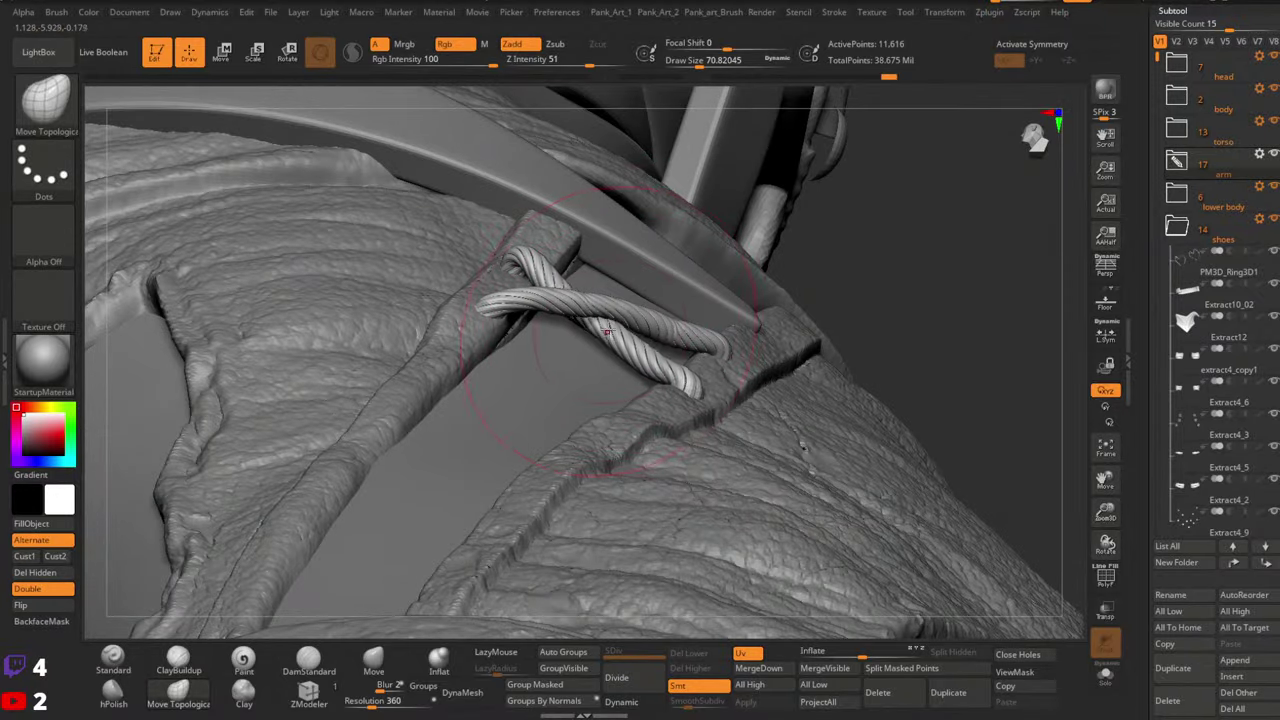
{"action": "left_click_drag", "start_coordinate": [607, 331], "coordinate": [617, 337]}
{"action": "mouse_move", "coordinate": [684, 350]}
{"action": "right_mouse_down", "text": "ctrl"}
{"action": "mouse_move", "coordinate": [672, 394]}
{"action": "mouse_move", "coordinate": [625, 448]}
{"action": "right_mouse_up", "text": "ctrl"}
{"action": "key", "text": "space"}
{"action": "left_click_drag", "start_coordinate": [701, 359], "coordinate": [700, 359]}
Refine how one rope passes over the other at the crossing, using Move Topological at draw size 59.21
{"action": "mouse_move", "coordinate": [702, 372]}
{"action": "right_mouse_down", "text": "ctrl"}
{"action": "mouse_move", "coordinate": [711, 380]}
{"action": "mouse_move", "coordinate": [634, 408]}
{"action": "mouse_move", "coordinate": [663, 351]}
{"action": "mouse_move", "coordinate": [711, 351]}
{"action": "mouse_move", "coordinate": [593, 306]}
{"action": "mouse_move", "coordinate": [700, 371]}
{"action": "mouse_move", "coordinate": [643, 357]}
{"action": "mouse_move", "coordinate": [608, 320]}
{"action": "mouse_move", "coordinate": [617, 340]}
{"action": "mouse_move", "coordinate": [583, 349]}
{"action": "right_mouse_up", "text": "ctrl"}
{"action": "key", "text": "space"}
{"action": "left_click_drag", "start_coordinate": [583, 349], "coordinate": [591, 349]}
{"action": "mouse_move", "coordinate": [591, 349]}
{"action": "right_mouse_down"}
{"action": "mouse_move", "coordinate": [579, 350]}
{"action": "mouse_move", "coordinate": [640, 354]}
{"action": "right_mouse_up"}
{"action": "key", "text": "space"}
{"action": "left_click_drag", "start_coordinate": [640, 354], "coordinate": [633, 354]}
{"action": "right_click_drag", "start_coordinate": [633, 354], "coordinate": [632, 366], "text": "ctrl"}
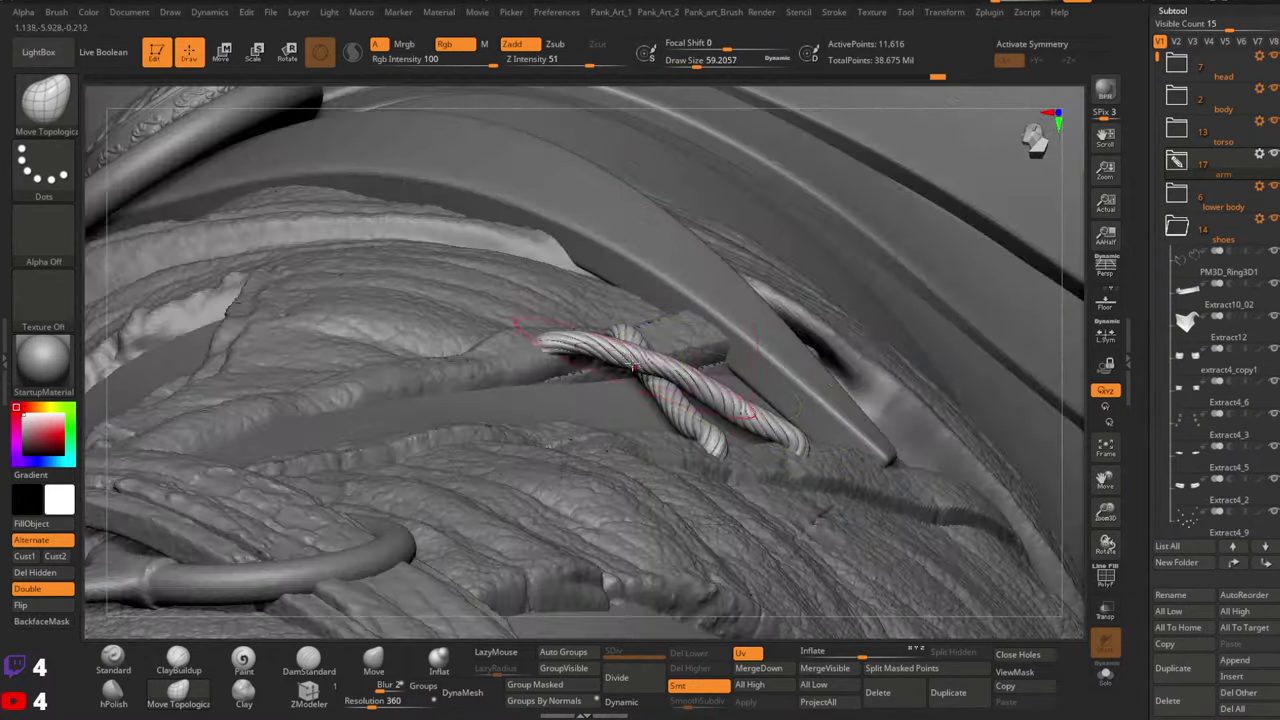
Adjust the overlying rope's arch across the gap with Move Topological at draw sizes 73.89 and 36.93
{"action": "key", "text": "space"}
{"action": "left_click_drag", "start_coordinate": [612, 354], "coordinate": [672, 370]}
{"action": "key", "text": "space"}
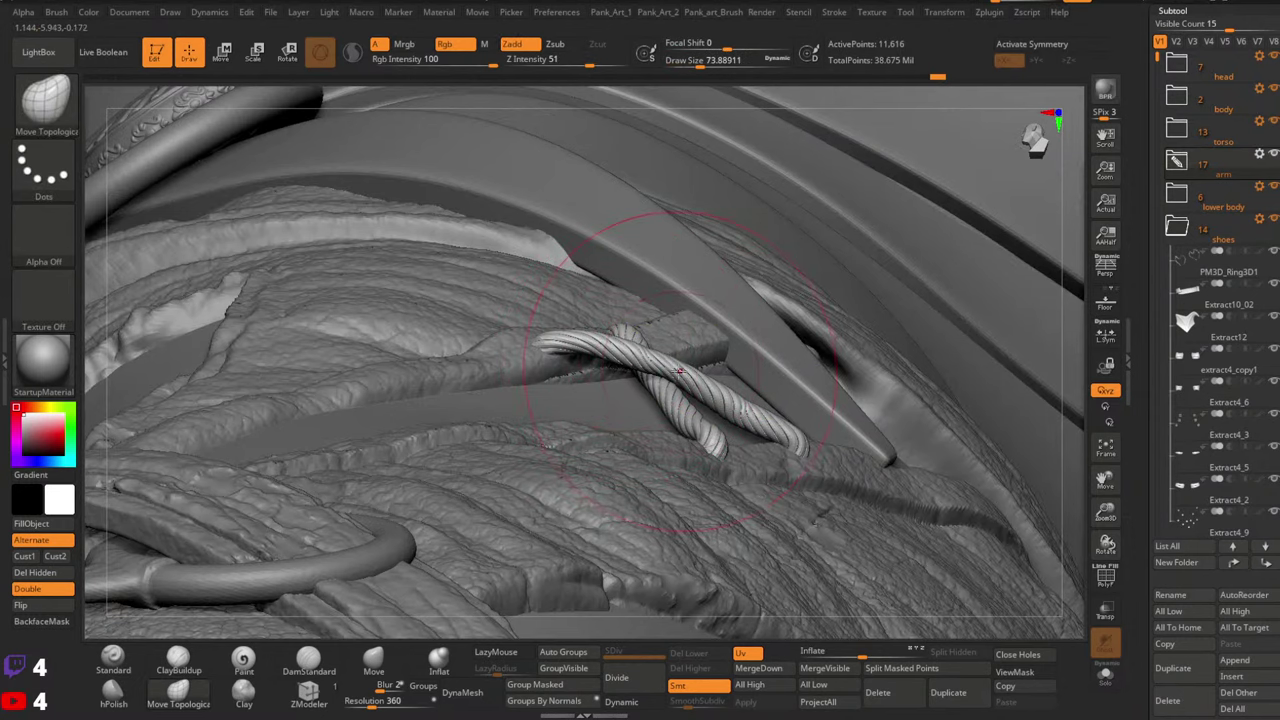
{"action": "right_click_drag", "start_coordinate": [672, 370], "coordinate": [675, 370]}
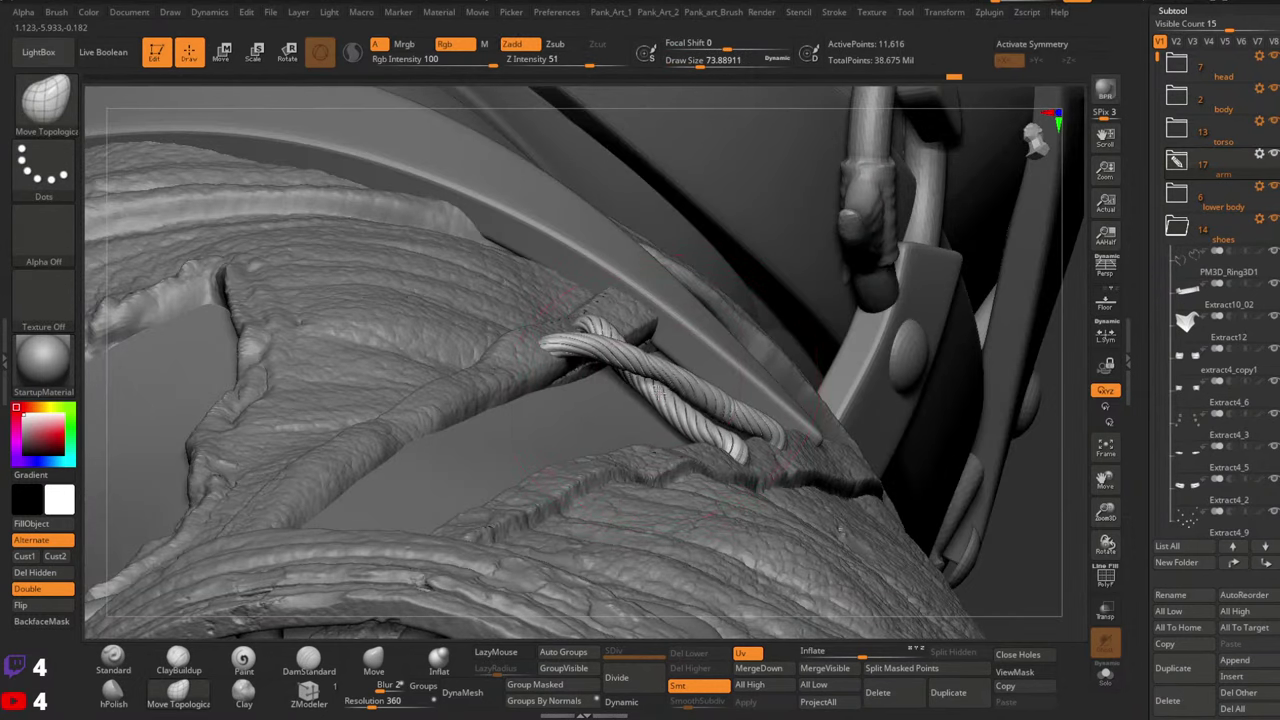
{"action": "right_click_drag", "start_coordinate": [668, 378], "coordinate": [545, 345]}
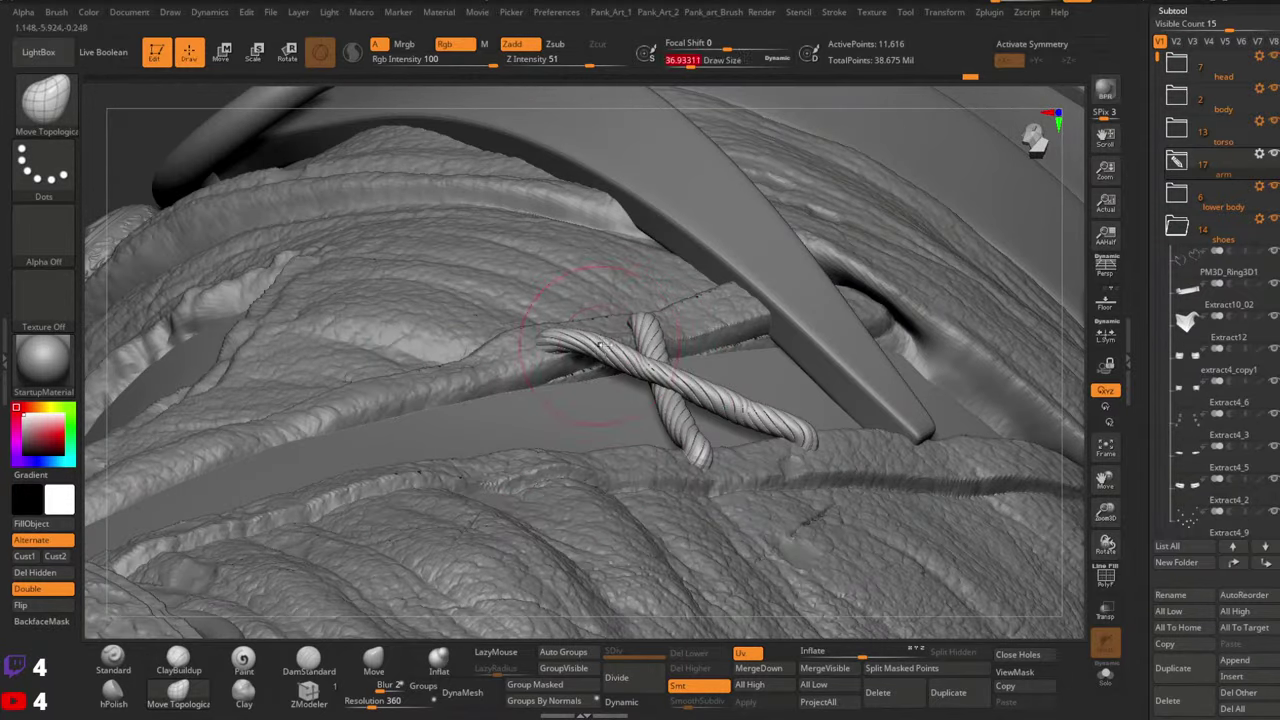
Seat the overlying rope's rear end on the trouser edge with Move Topological at draw size 56.47
{"action": "mouse_move", "coordinate": [756, 408]}
{"action": "right_mouse_down"}
{"action": "mouse_move", "coordinate": [786, 415]}
{"action": "mouse_move", "coordinate": [664, 380]}
{"action": "right_mouse_up"}
{"action": "key", "text": "space"}
{"action": "left_click_drag", "start_coordinate": [664, 374], "coordinate": [671, 374]}
{"action": "mouse_move", "coordinate": [650, 378]}
{"action": "right_mouse_down"}
{"action": "mouse_move", "coordinate": [674, 386]}
{"action": "mouse_move", "coordinate": [660, 378]}
{"action": "mouse_move", "coordinate": [675, 370]}
{"action": "mouse_move", "coordinate": [660, 378]}
{"action": "right_mouse_up"}
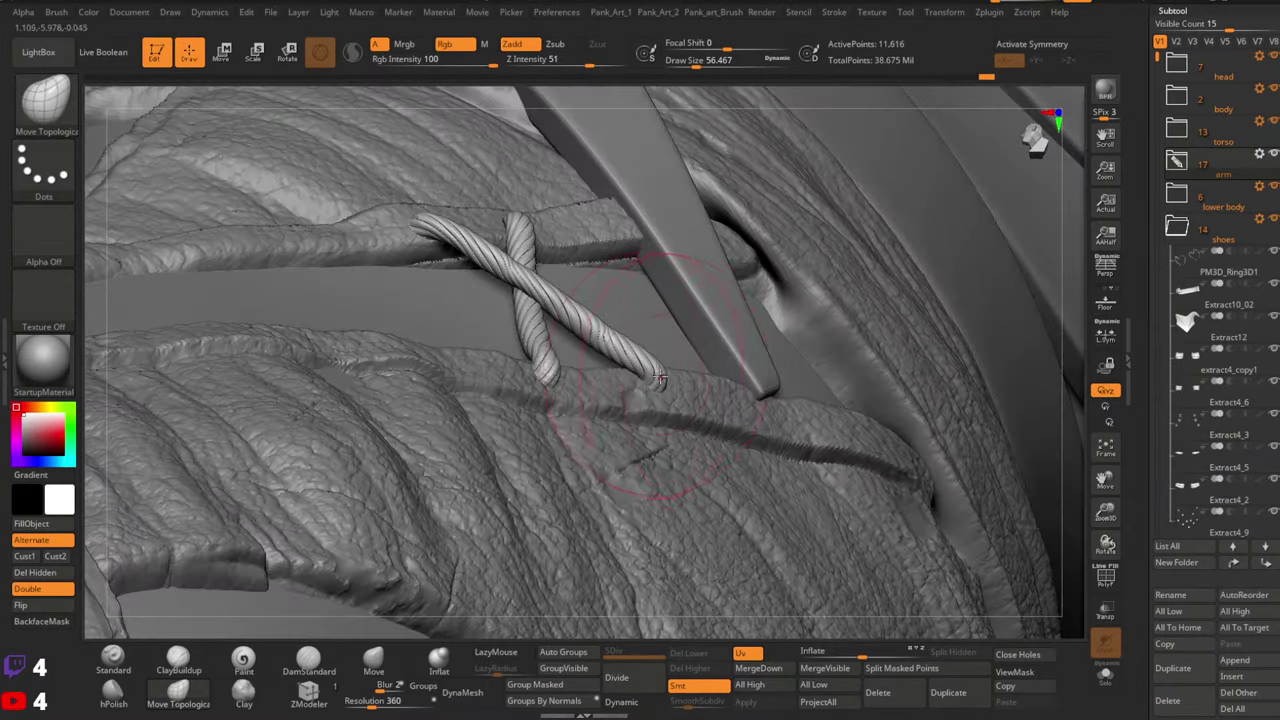
Tuck the underlying rope closer beneath the overlying one near the front seam at draw size 28.75
{"action": "key", "text": "space"}
{"action": "left_click_drag", "start_coordinate": [587, 328], "coordinate": [581, 328]}
{"action": "right_click_drag", "start_coordinate": [585, 345], "coordinate": [507, 255]}
{"action": "key", "text": "space"}
{"action": "left_click_drag", "start_coordinate": [505, 253], "coordinate": [499, 253]}
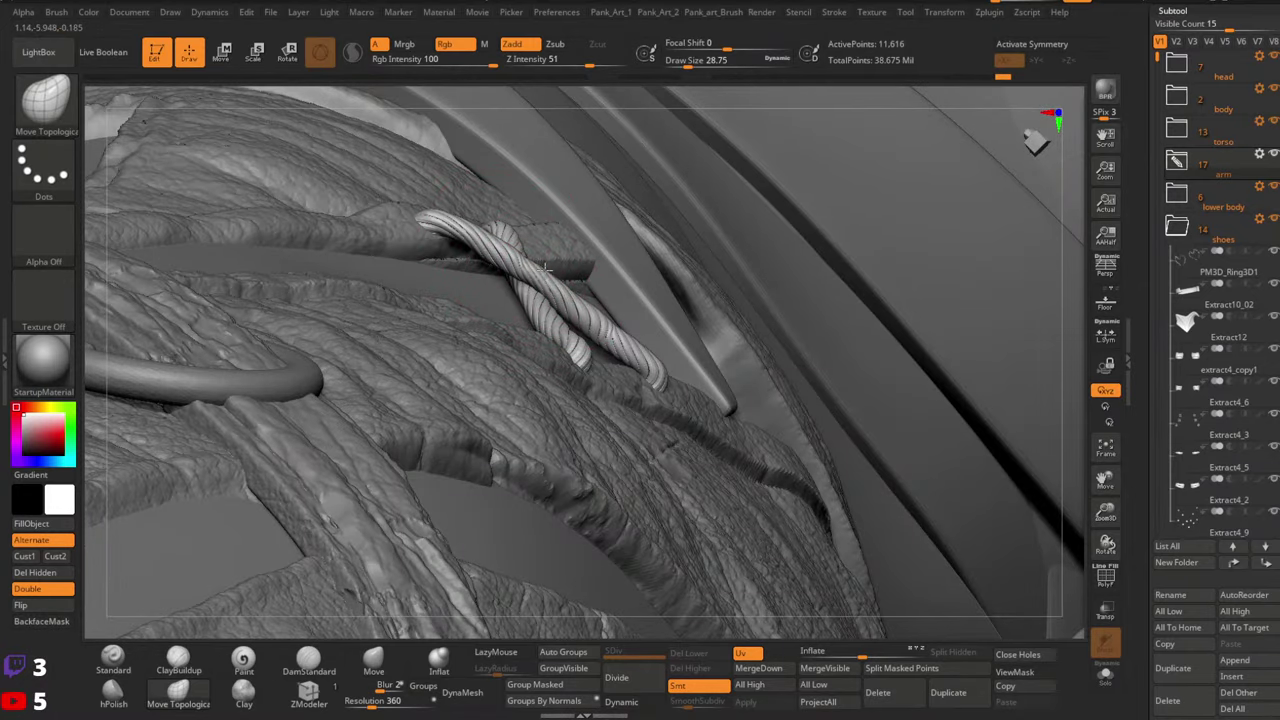
Save the whole character tool to disk with Save As
{"action": "key", "text": "ctrl"}
{"action": "mouse_move", "coordinate": [659, 300]}
{"action": "right_mouse_down", "text": "ctrl"}
{"action": "mouse_move", "coordinate": [640, 190]}
{"action": "mouse_move", "coordinate": [740, 340]}
{"action": "mouse_move", "coordinate": [693, 366]}
{"action": "mouse_move", "coordinate": [603, 369]}
{"action": "right_mouse_up", "text": "ctrl"}
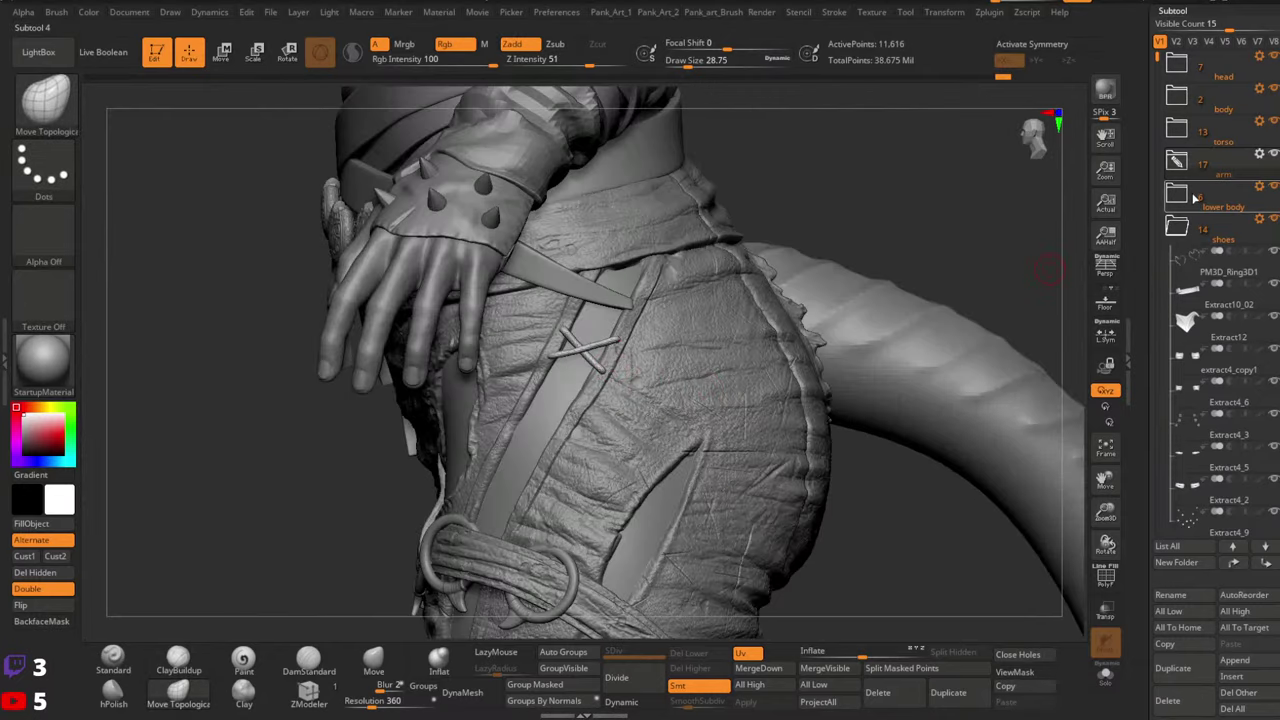
{"action": "left_click", "coordinate": [1146, 240]}
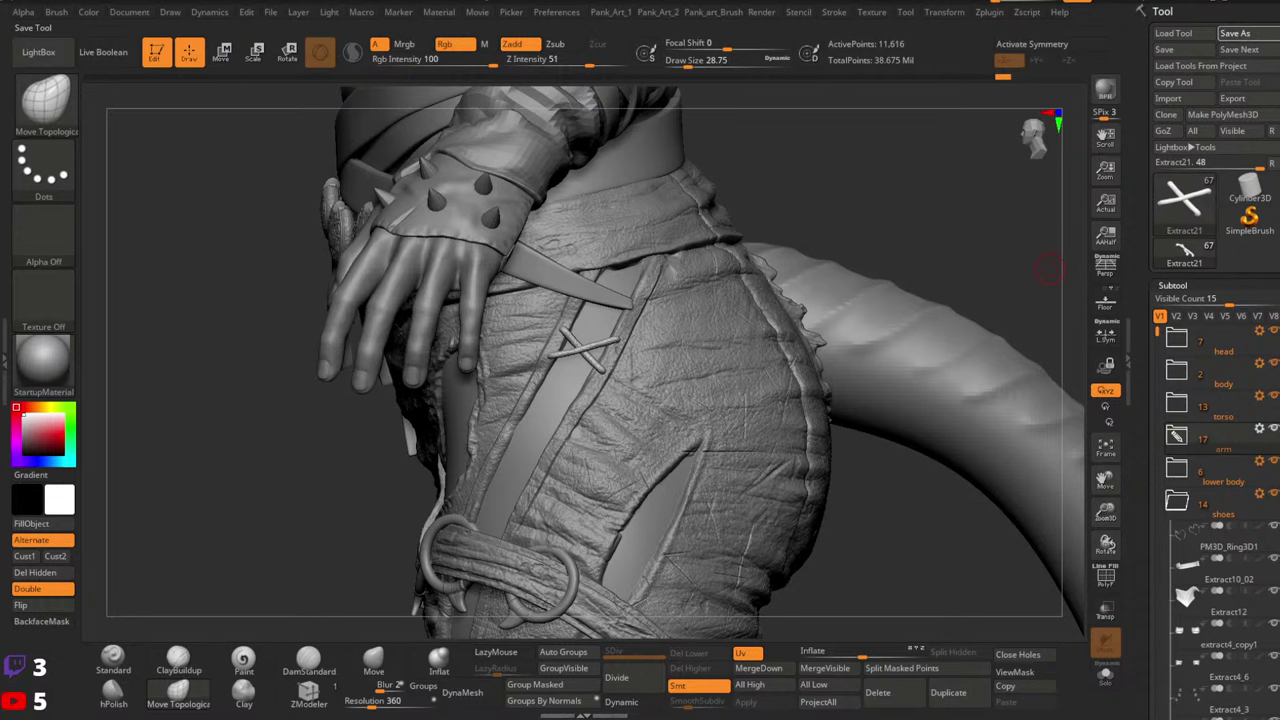
{"action": "left_click", "coordinate": [1236, 34]}
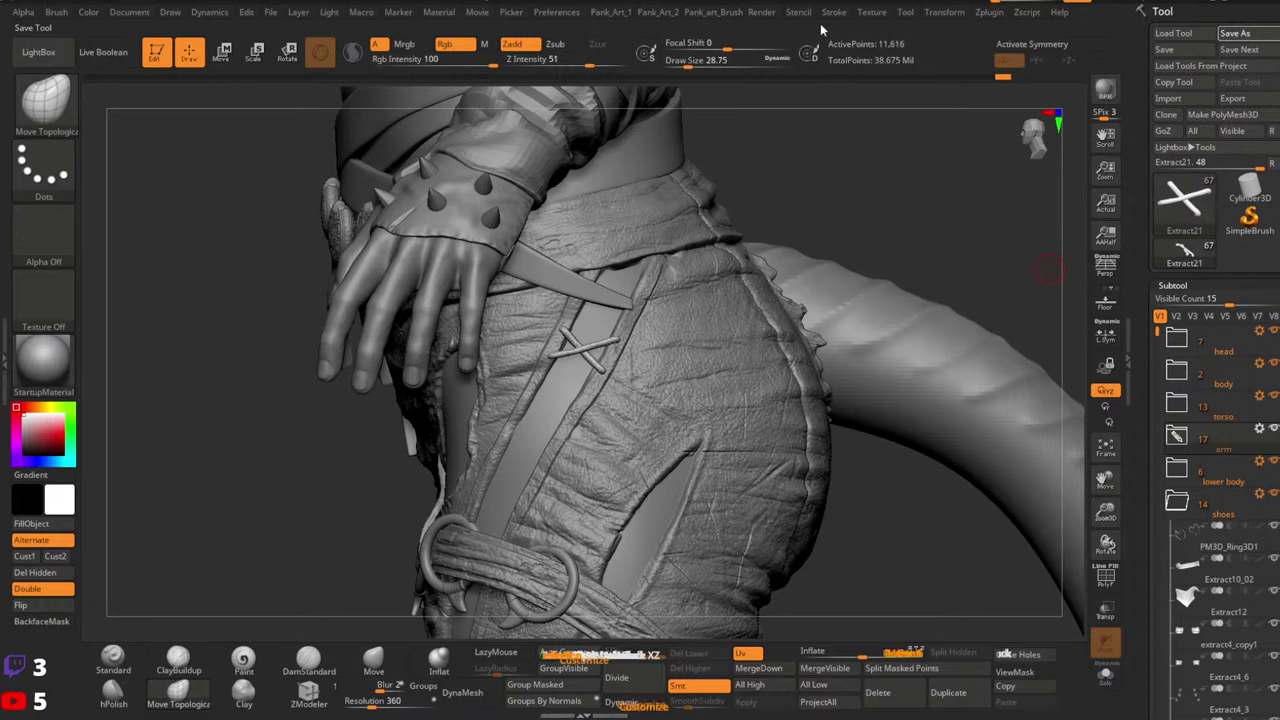
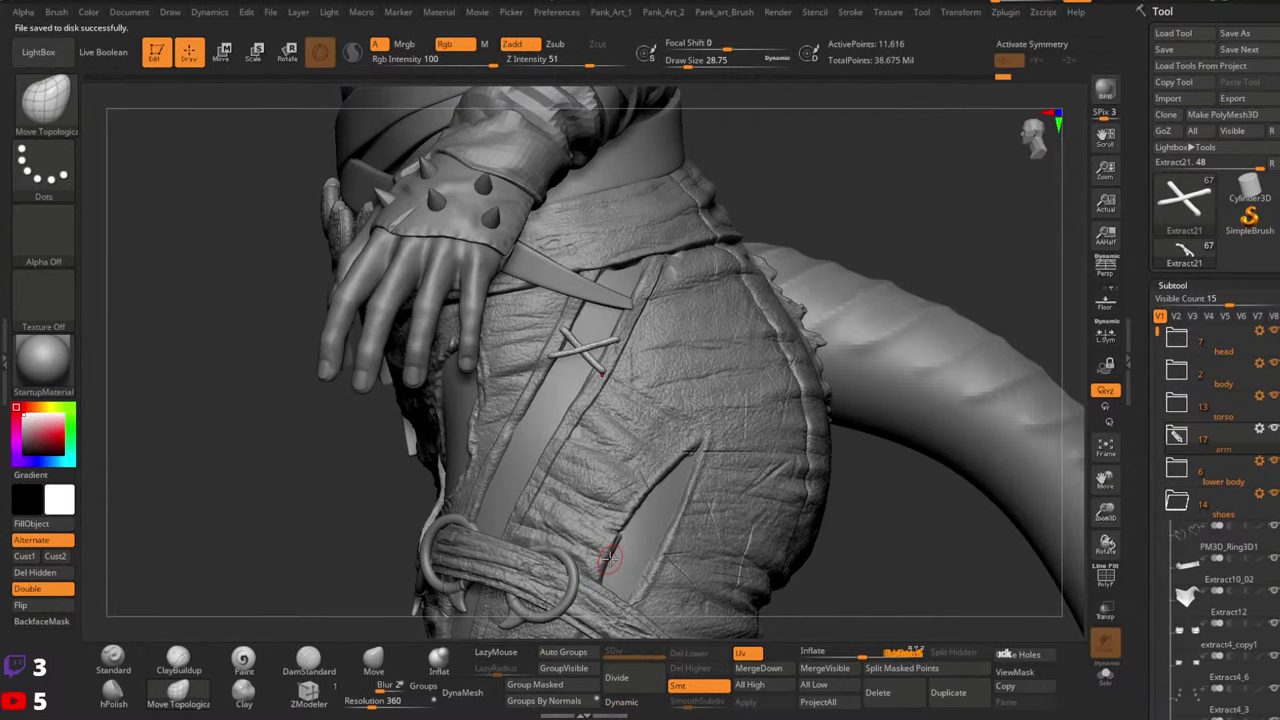
Adjust the crossed ropes on the hip with Move Topological at draw size 112
{"action": "mouse_move", "coordinate": [754, 392]}
{"action": "right_mouse_down", "text": "ctrl"}
{"action": "mouse_move", "coordinate": [750, 340]}
{"action": "mouse_move", "coordinate": [690, 345]}
{"action": "mouse_move", "coordinate": [665, 365]}
{"action": "mouse_move", "coordinate": [722, 383]}
{"action": "right_mouse_up", "text": "ctrl"}
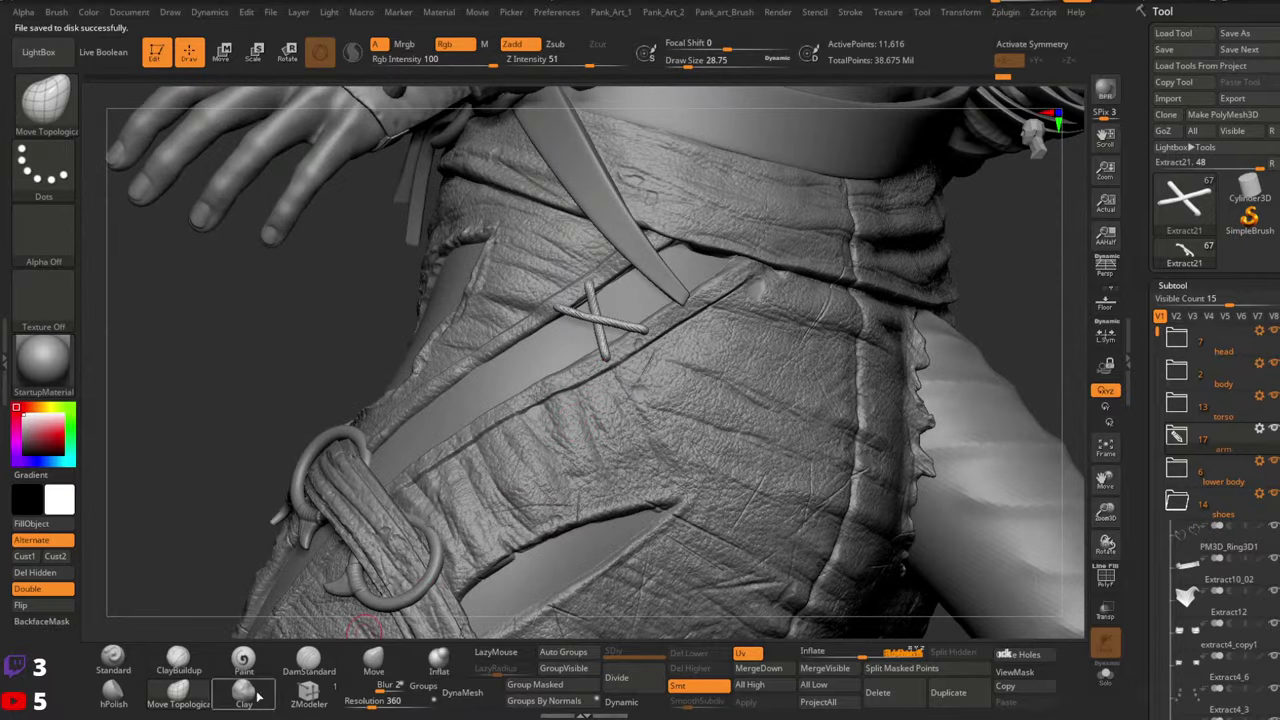
{"action": "key", "text": "space"}
{"action": "left_click_drag", "start_coordinate": [595, 293], "coordinate": [608, 292]}
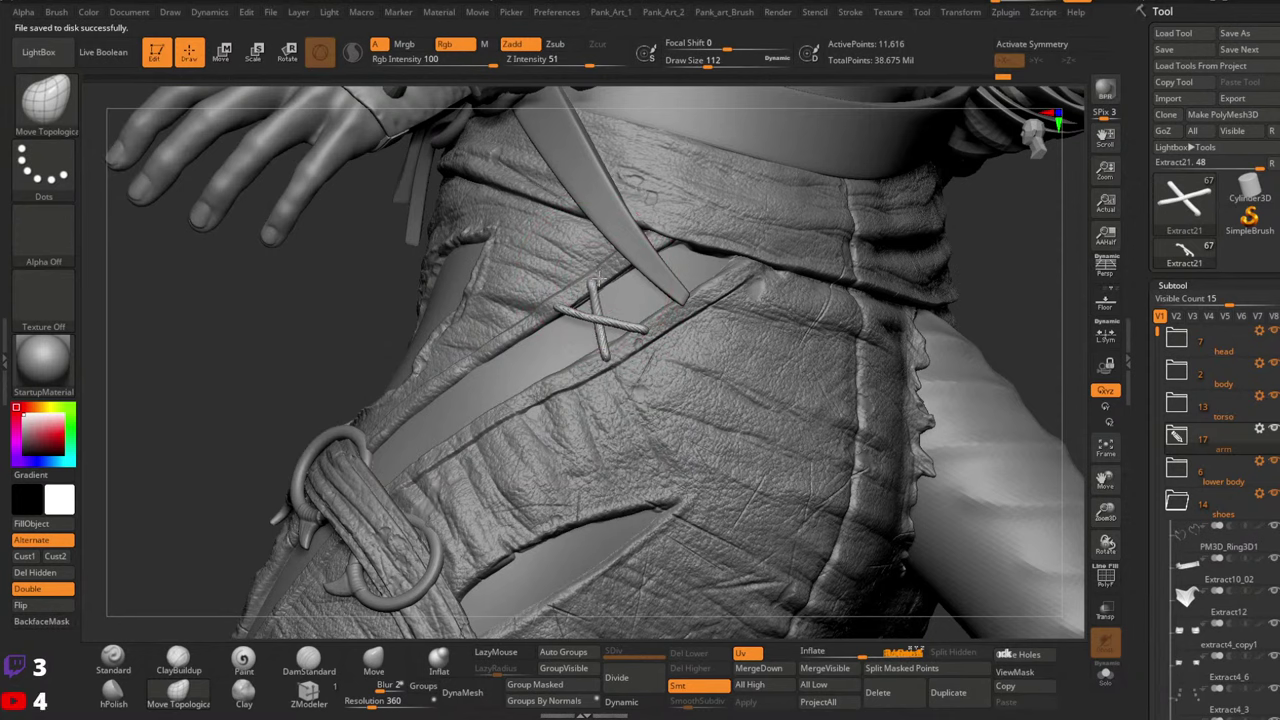
{"action": "mouse_move", "coordinate": [598, 279]}
{"action": "right_mouse_down"}
{"action": "mouse_move", "coordinate": [650, 332]}
{"action": "mouse_move", "coordinate": [630, 322]}
{"action": "mouse_move", "coordinate": [568, 358]}
{"action": "mouse_move", "coordinate": [583, 335]}
{"action": "mouse_move", "coordinate": [612, 368]}
{"action": "mouse_move", "coordinate": [602, 405]}
{"action": "right_mouse_up"}
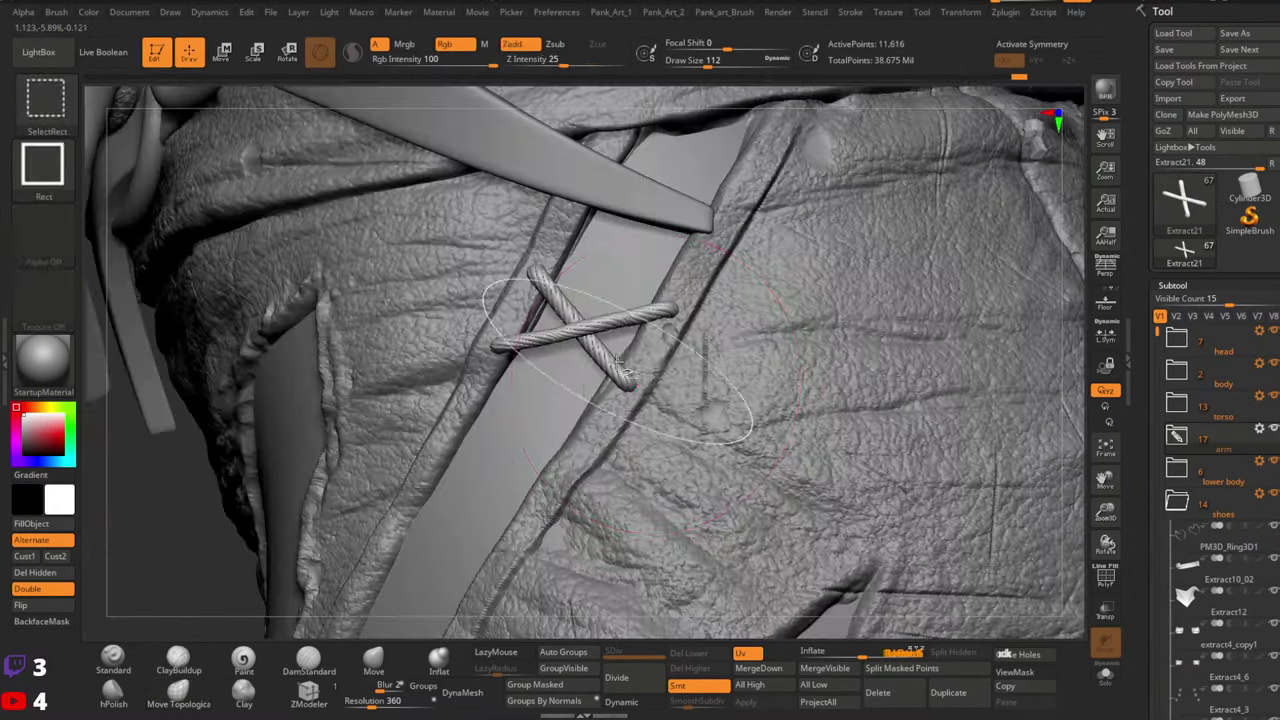
Isolate the underlying diagonal rope and show both ropes again, setting the draw size to 53.79
{"action": "left_click", "coordinate": [615, 373], "text": "ctrl+shift"}
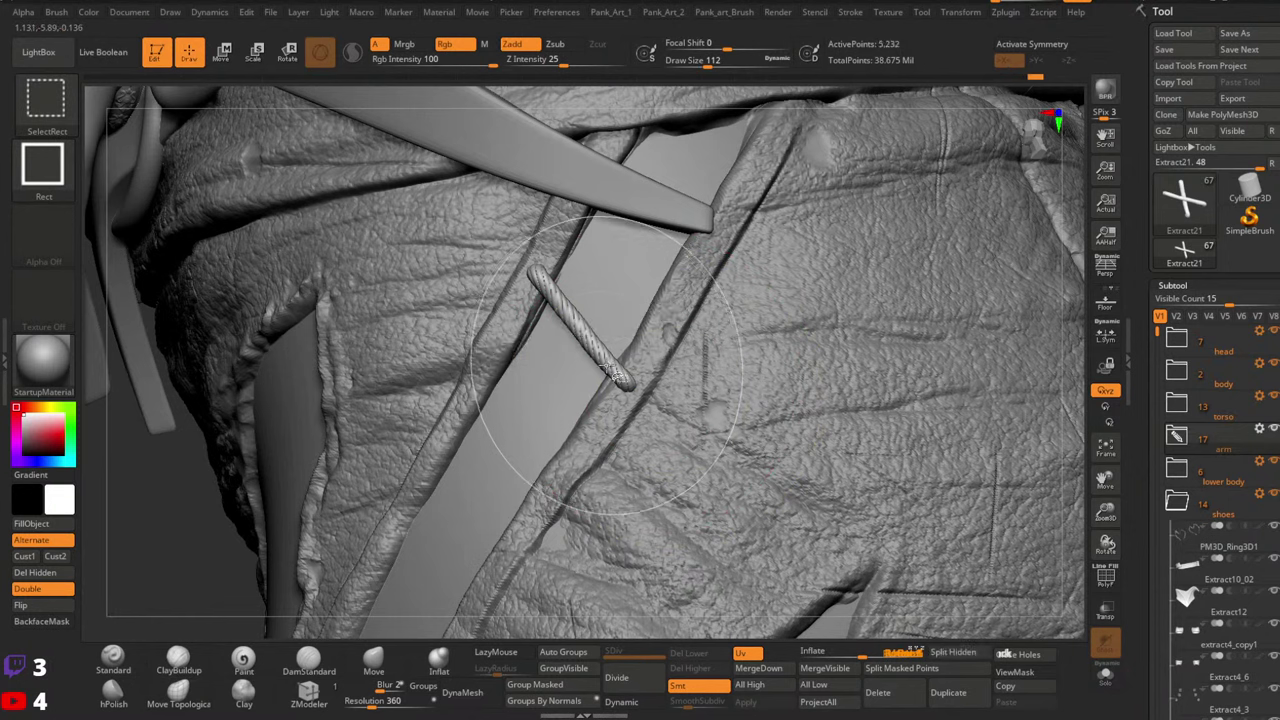
{"action": "left_click_drag", "start_coordinate": [206, 526], "coordinate": [236, 476], "text": "ctrl"}
{"action": "key", "text": "space"}
{"action": "left_click_drag", "start_coordinate": [552, 293], "coordinate": [574, 302]}
{"action": "key", "text": "bracketleft"}
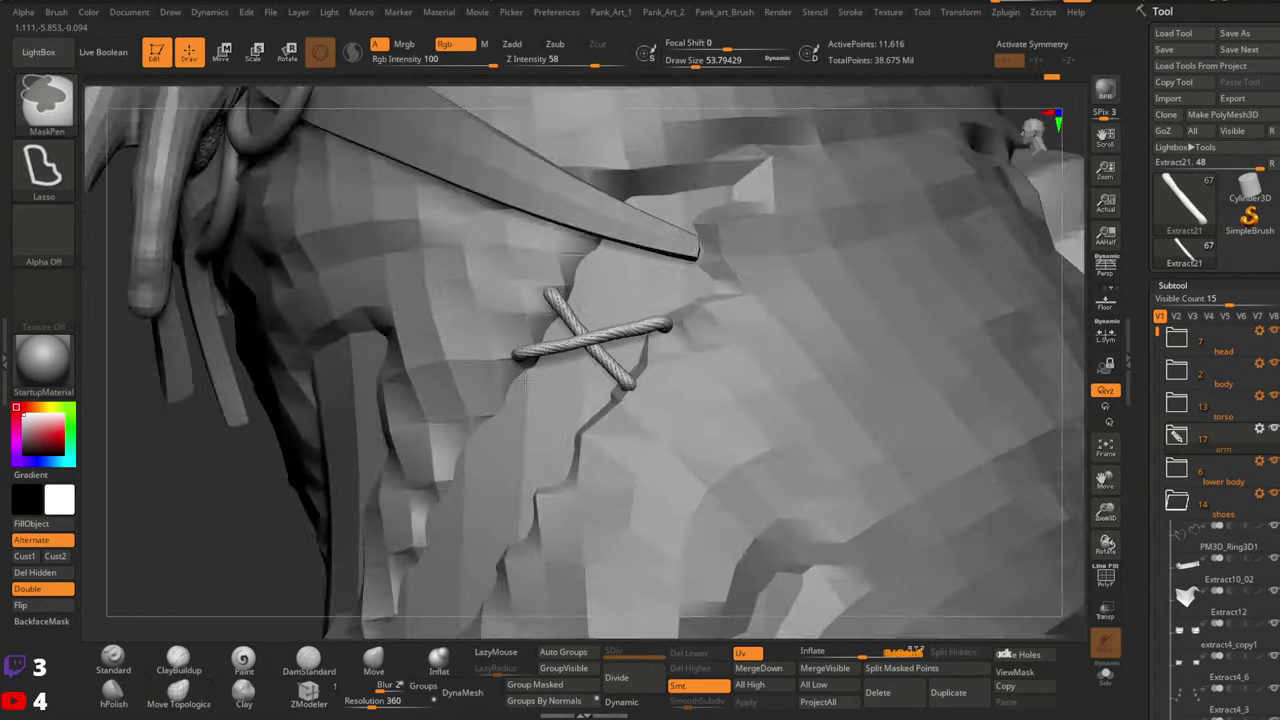
Adjust the crossed ropes' ends against the trousers' side seams with Move Topological at draw sizes 86.82 and 119.79
{"action": "mouse_move", "coordinate": [526, 378]}
{"action": "right_mouse_down", "text": "ctrl"}
{"action": "mouse_move", "coordinate": [655, 378]}
{"action": "mouse_move", "coordinate": [590, 368]}
{"action": "mouse_move", "coordinate": [680, 362]}
{"action": "mouse_move", "coordinate": [632, 396]}
{"action": "mouse_move", "coordinate": [612, 383]}
{"action": "right_mouse_up", "text": "ctrl"}
{"action": "key", "text": "w"}
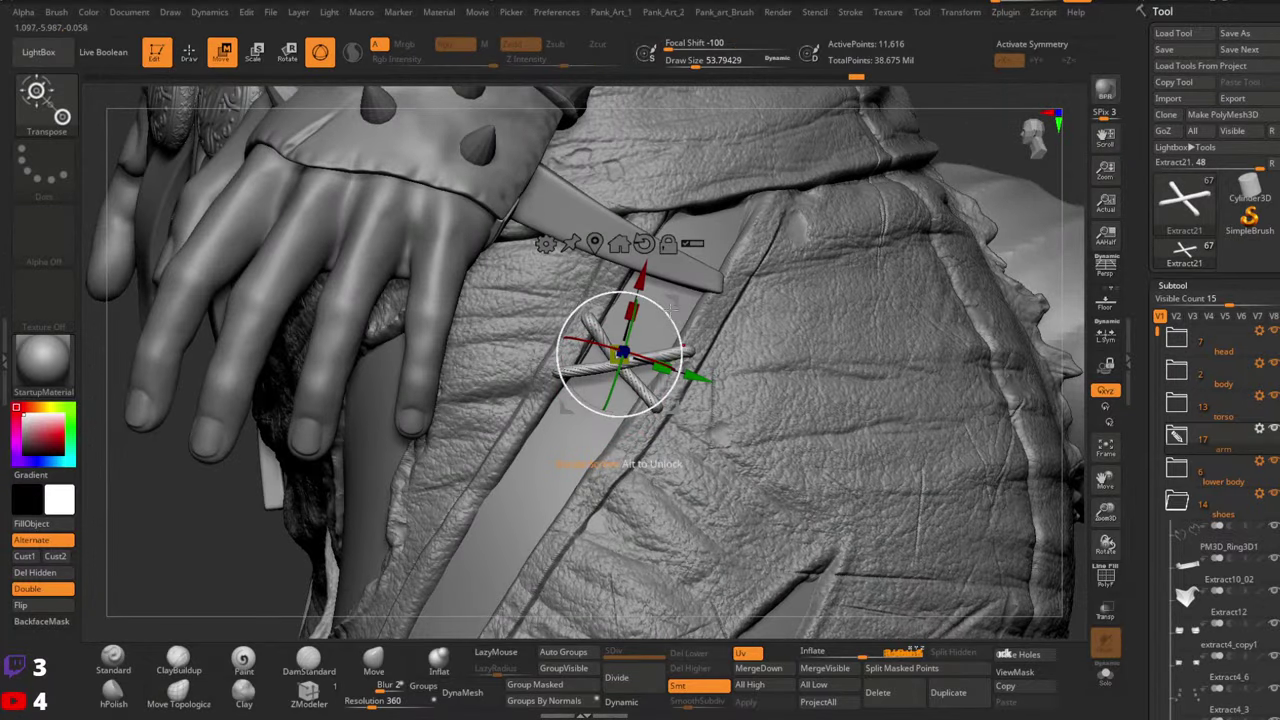
{"action": "key", "text": "q"}
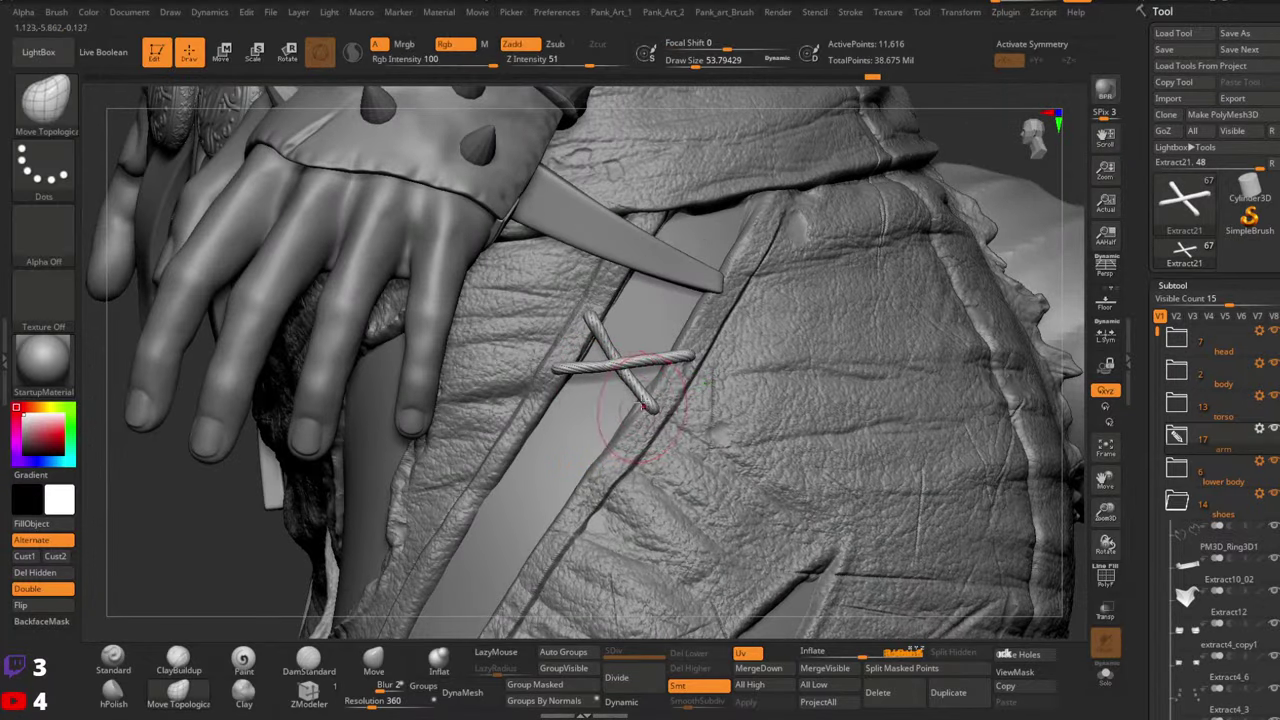
{"action": "key", "text": "space"}
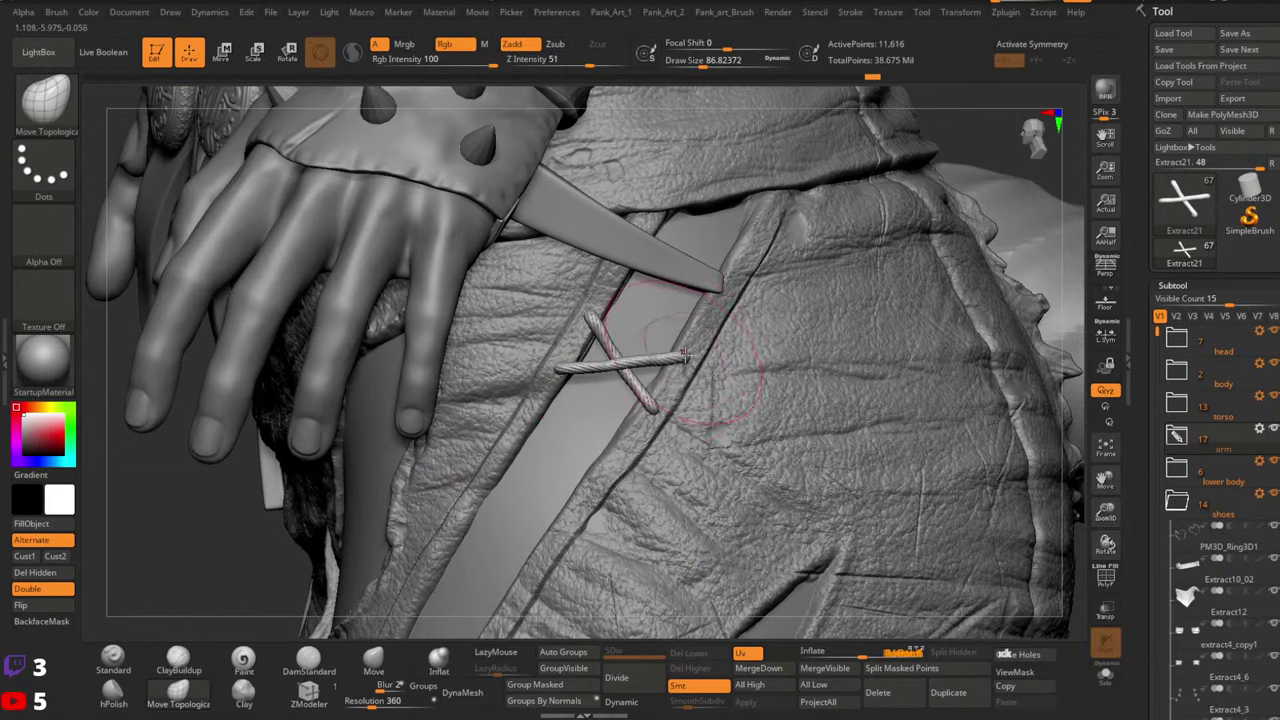
{"action": "key", "text": "bracketright"}
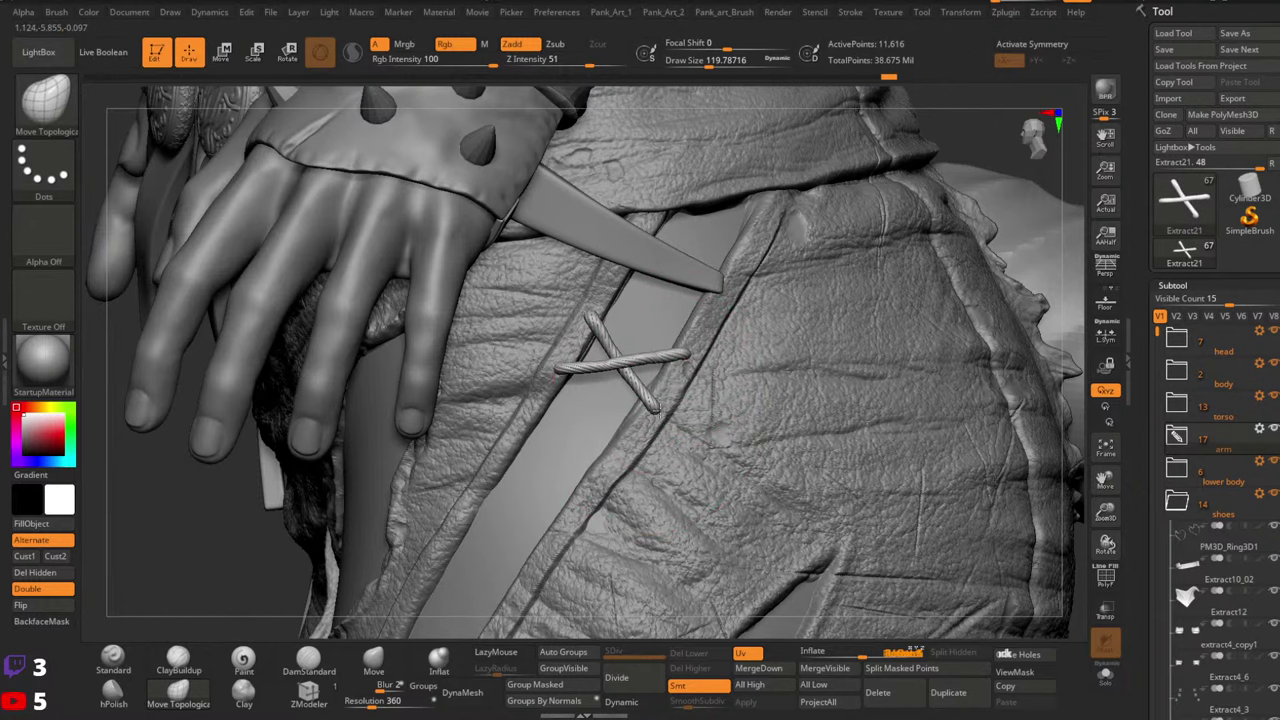
Duplicate the crossed ropes up the trousers' side gap towards the waist strap
{"action": "right_click_drag", "start_coordinate": [687, 362], "coordinate": [767, 335], "text": "ctrl"}
{"action": "key", "text": "w"}
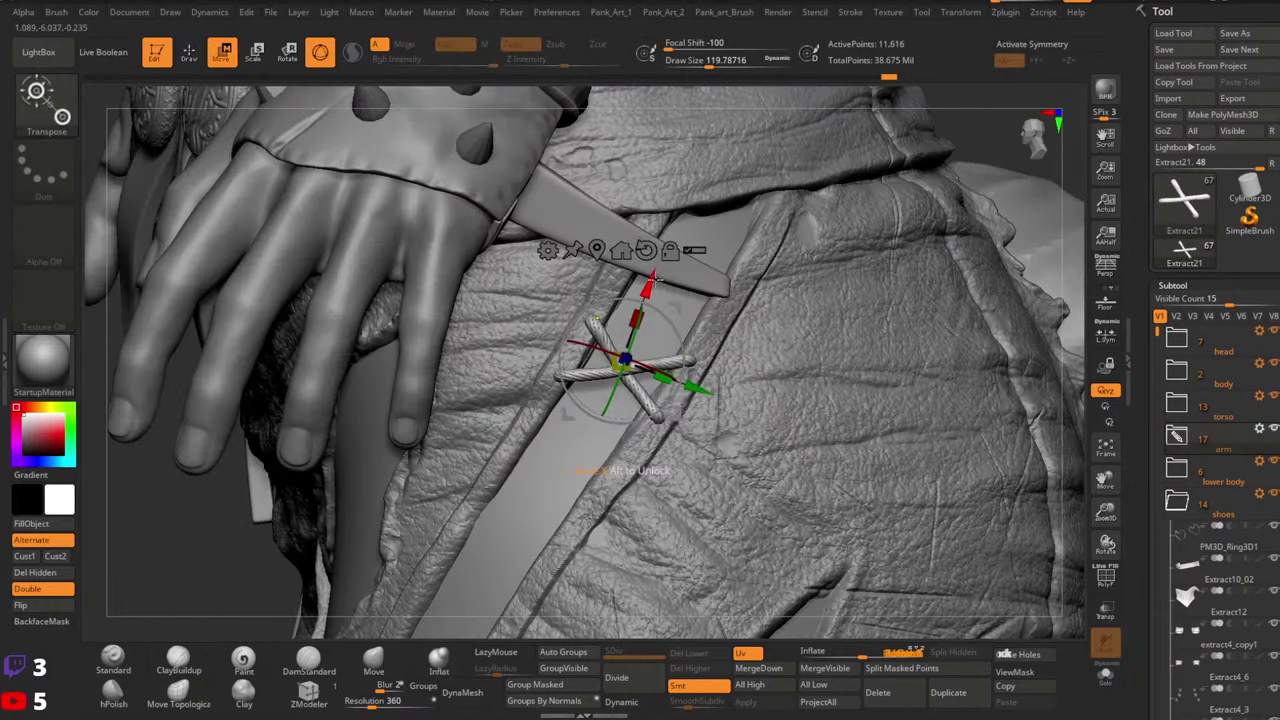
{"action": "left_click_drag", "start_coordinate": [648, 286], "coordinate": [677, 199], "text": "ctrl"}
{"action": "right_click_drag", "start_coordinate": [700, 210], "coordinate": [616, 222]}
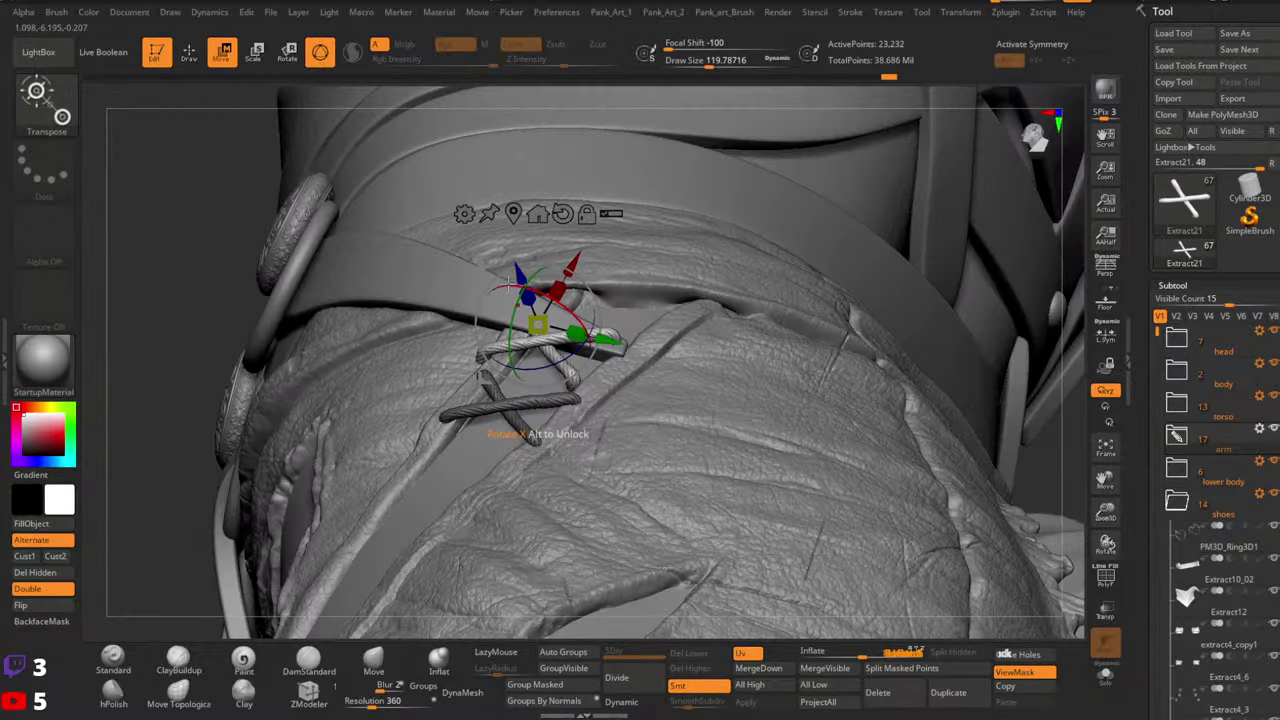
Rotate and shift the upper rope cross so it follows the hip's curvature
{"action": "left_click_drag", "start_coordinate": [531, 286], "coordinate": [534, 294]}
{"action": "right_click_drag", "start_coordinate": [602, 338], "coordinate": [628, 326]}
{"action": "mouse_move", "coordinate": [624, 288]}
{"action": "left_mouse_down"}
{"action": "mouse_move", "coordinate": [642, 298]}
{"action": "mouse_move", "coordinate": [632, 289]}
{"action": "left_mouse_up"}
{"action": "right_click_drag", "start_coordinate": [636, 318], "coordinate": [592, 282]}
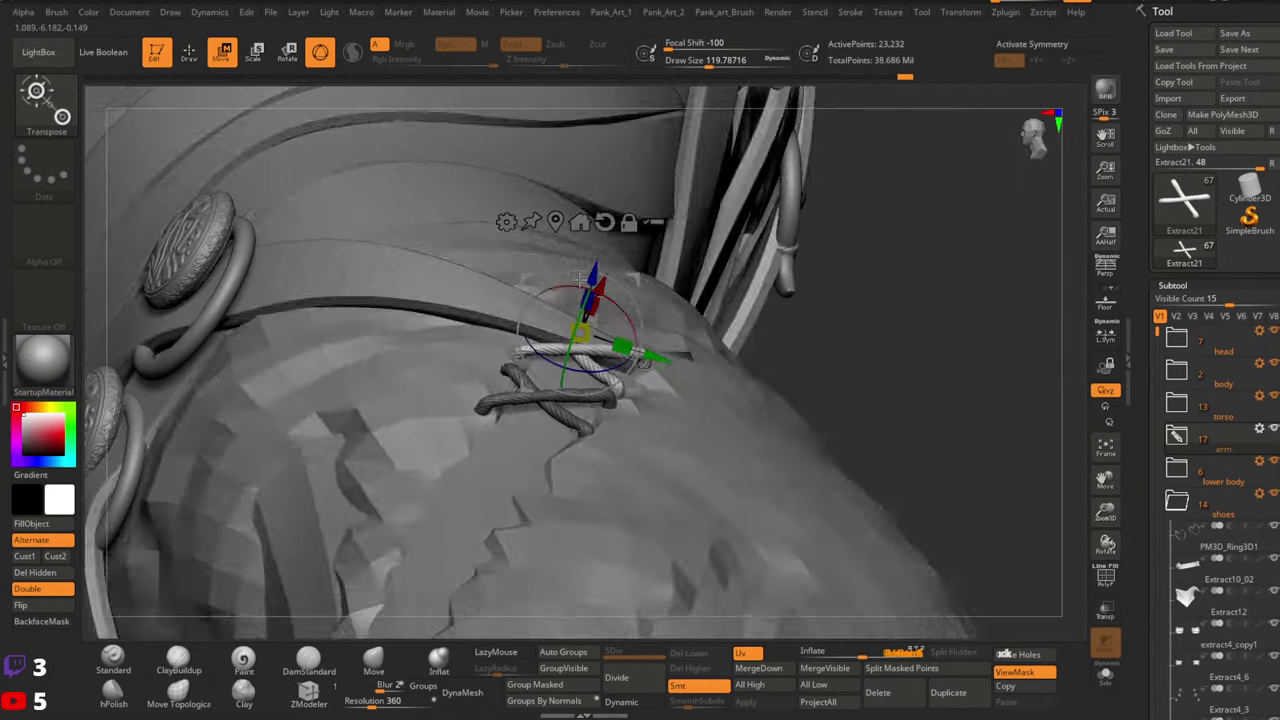
{"action": "left_click_drag", "start_coordinate": [594, 277], "coordinate": [594, 275]}
{"action": "right_click_drag", "start_coordinate": [714, 328], "coordinate": [709, 265], "text": "ctrl"}
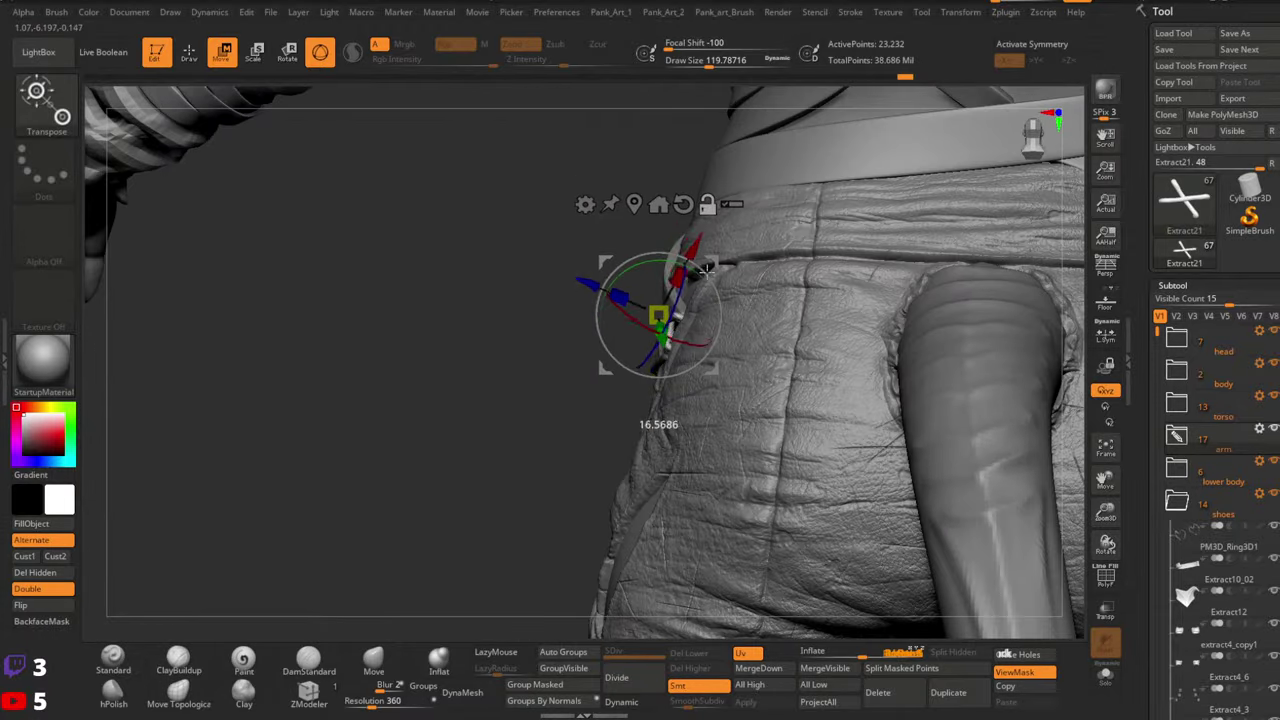
{"action": "left_click_drag", "start_coordinate": [703, 220], "coordinate": [729, 258]}
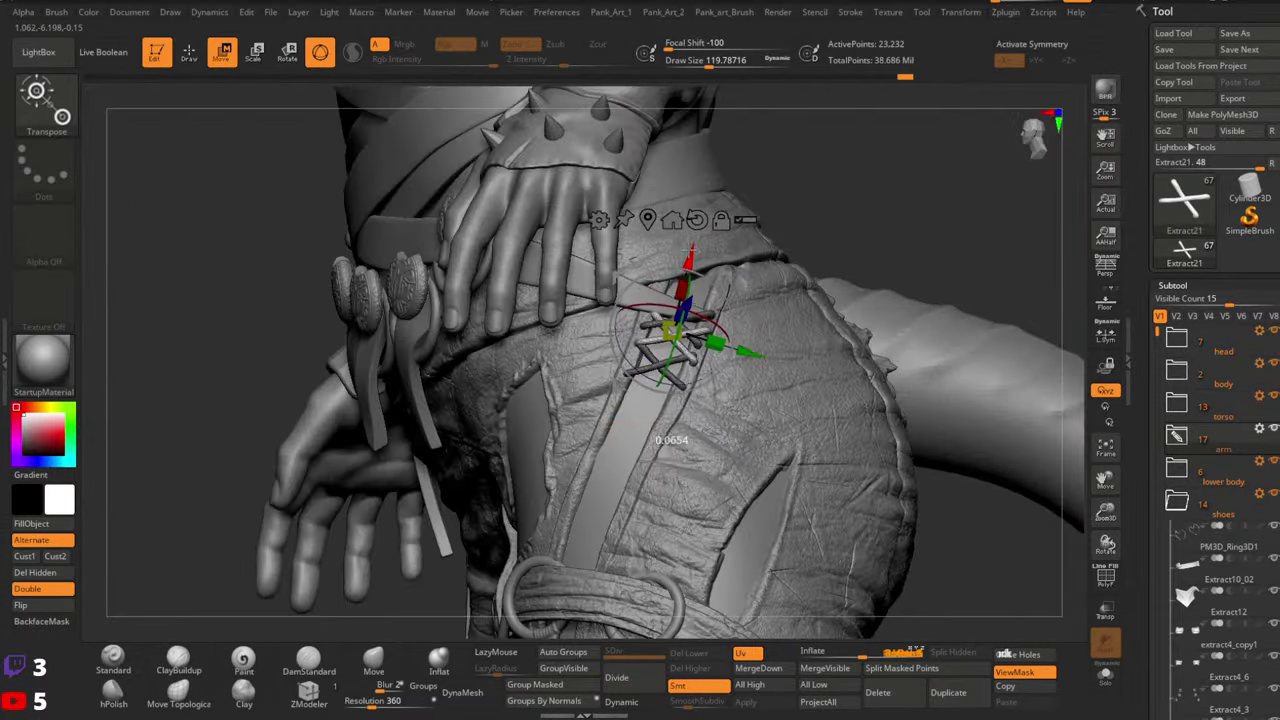
Add a third rope cross lower in the side gap, rotate it about 7.6 degrees, and fit it onto the thigh's surface
{"action": "left_click_drag", "start_coordinate": [671, 340], "coordinate": [668, 350]}
{"action": "left_click_drag", "start_coordinate": [651, 421], "coordinate": [634, 407]}
{"action": "right_click_drag", "start_coordinate": [634, 407], "coordinate": [704, 416], "text": "ctrl"}
{"action": "left_click_drag", "start_coordinate": [703, 415], "coordinate": [691, 343]}
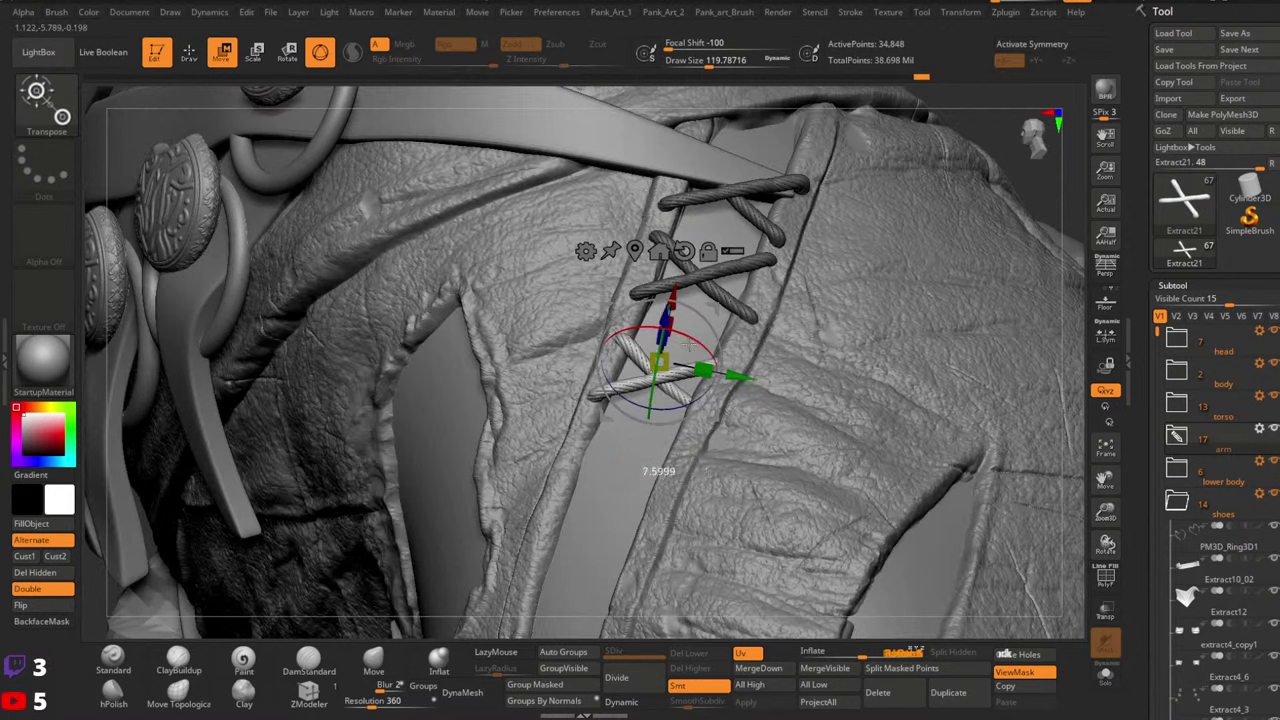
{"action": "right_click_drag", "start_coordinate": [665, 320], "coordinate": [665, 288]}
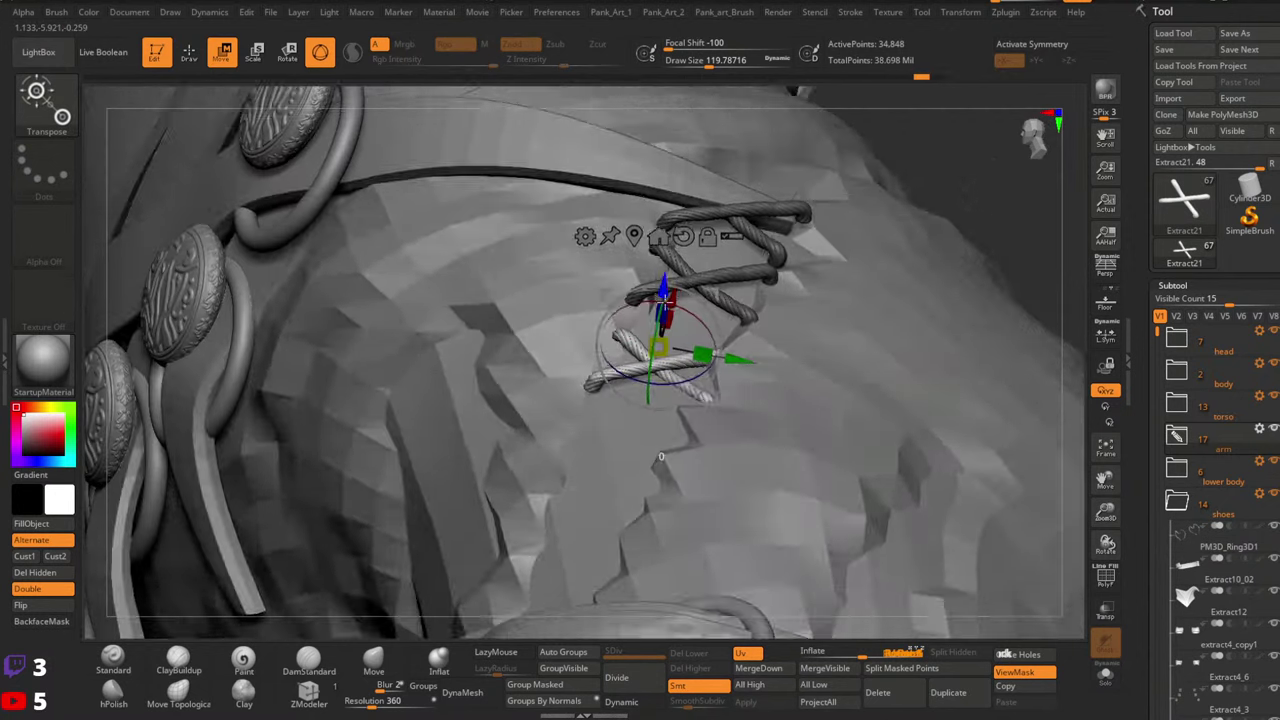
{"action": "mouse_move", "coordinate": [665, 299]}
{"action": "left_mouse_down"}
{"action": "mouse_move", "coordinate": [668, 273]}
{"action": "mouse_move", "coordinate": [671, 285]}
{"action": "mouse_move", "coordinate": [654, 286]}
{"action": "left_mouse_up"}
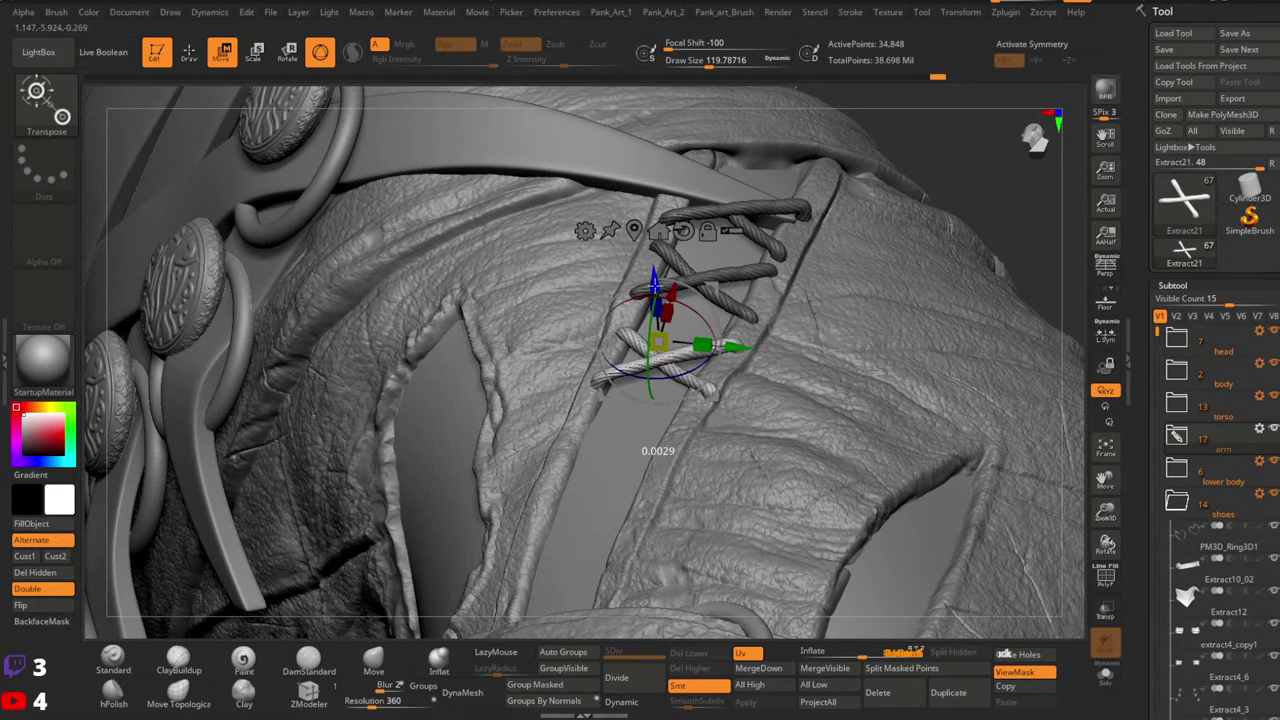
Try to add a fourth rope cross farther down the side gap, rotated to follow the thigh
{"action": "key", "text": "q"}
{"action": "mouse_move", "coordinate": [690, 325]}
{"action": "right_mouse_down"}
{"action": "mouse_move", "coordinate": [660, 335]}
{"action": "mouse_move", "coordinate": [662, 260]}
{"action": "mouse_move", "coordinate": [736, 335]}
{"action": "mouse_move", "coordinate": [706, 330]}
{"action": "mouse_move", "coordinate": [736, 334]}
{"action": "right_mouse_up"}
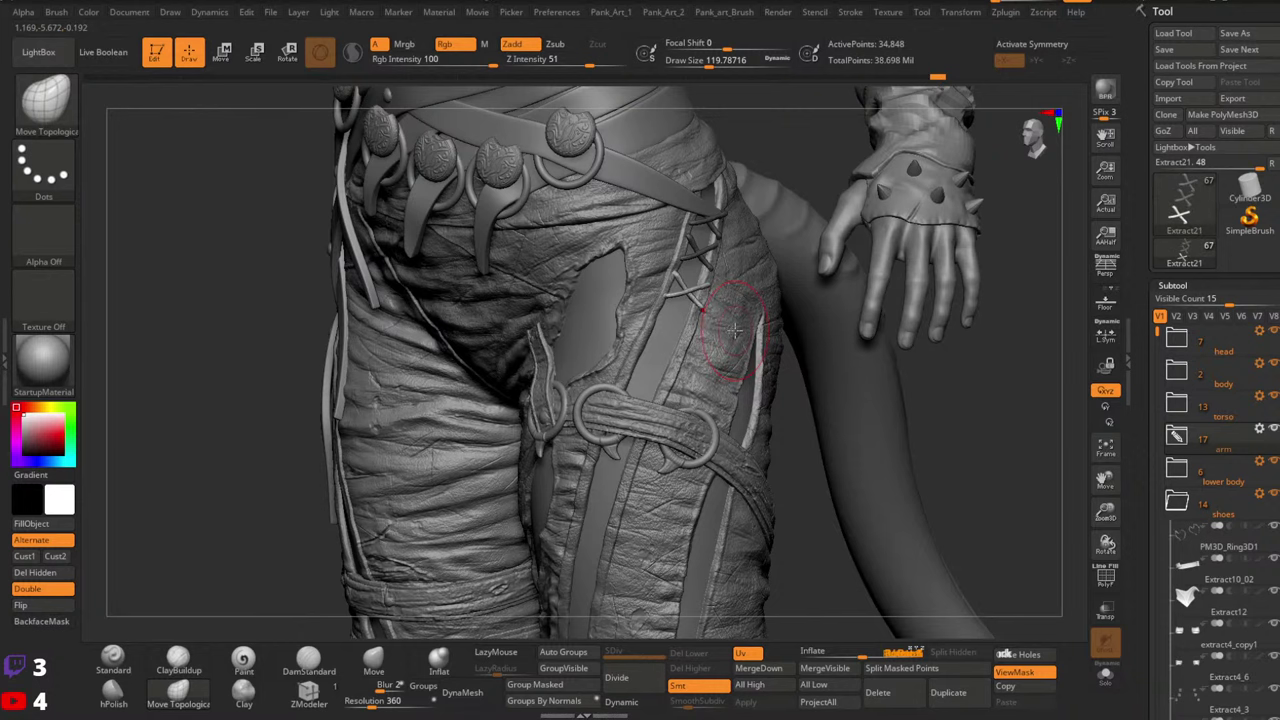
{"action": "right_click_drag", "start_coordinate": [690, 295], "coordinate": [690, 285]}
{"action": "key", "text": "w"}
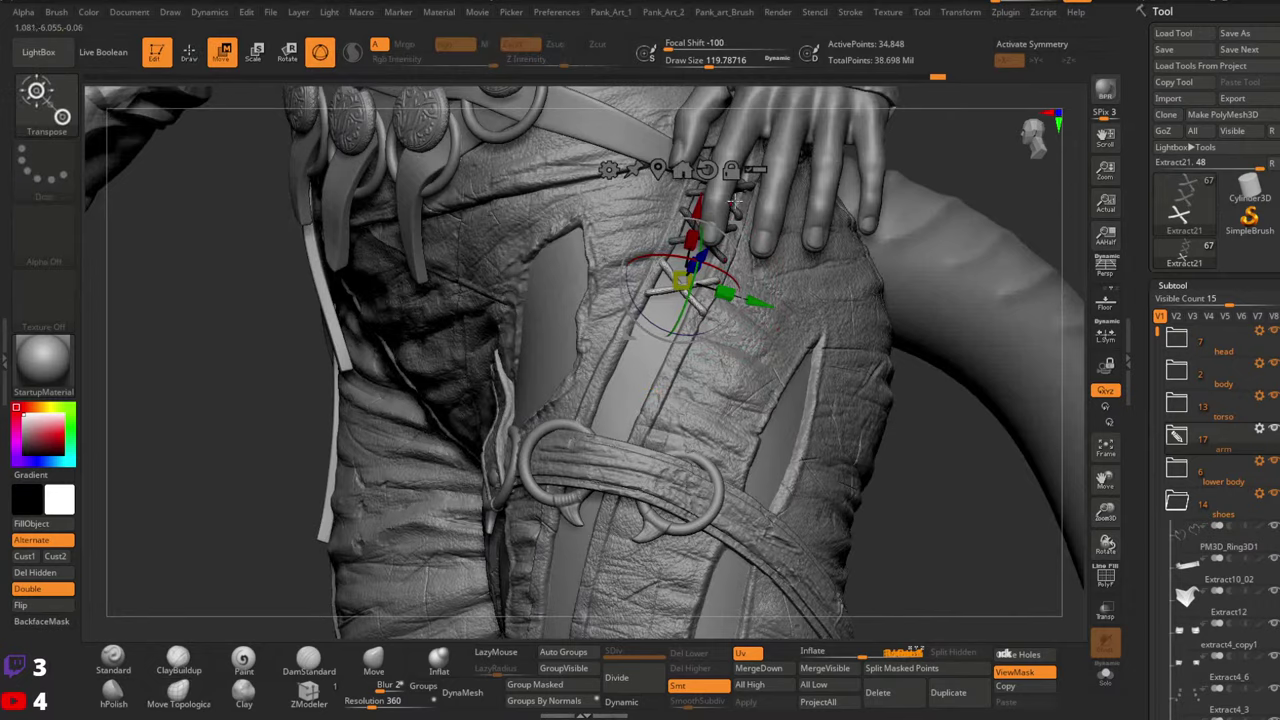
{"action": "right_click_drag", "start_coordinate": [751, 203], "coordinate": [688, 210]}
{"action": "left_click_drag", "start_coordinate": [684, 212], "coordinate": [692, 197]}
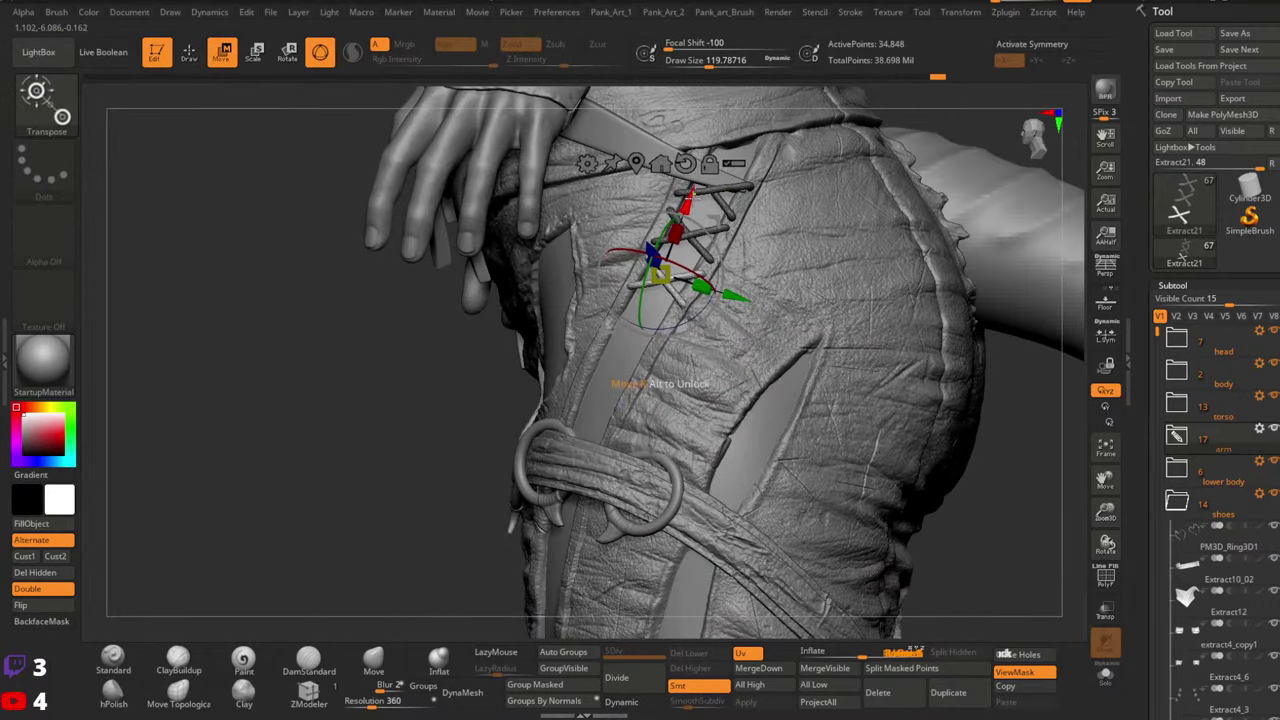
{"action": "left_click_drag", "start_coordinate": [660, 383], "coordinate": [638, 421]}
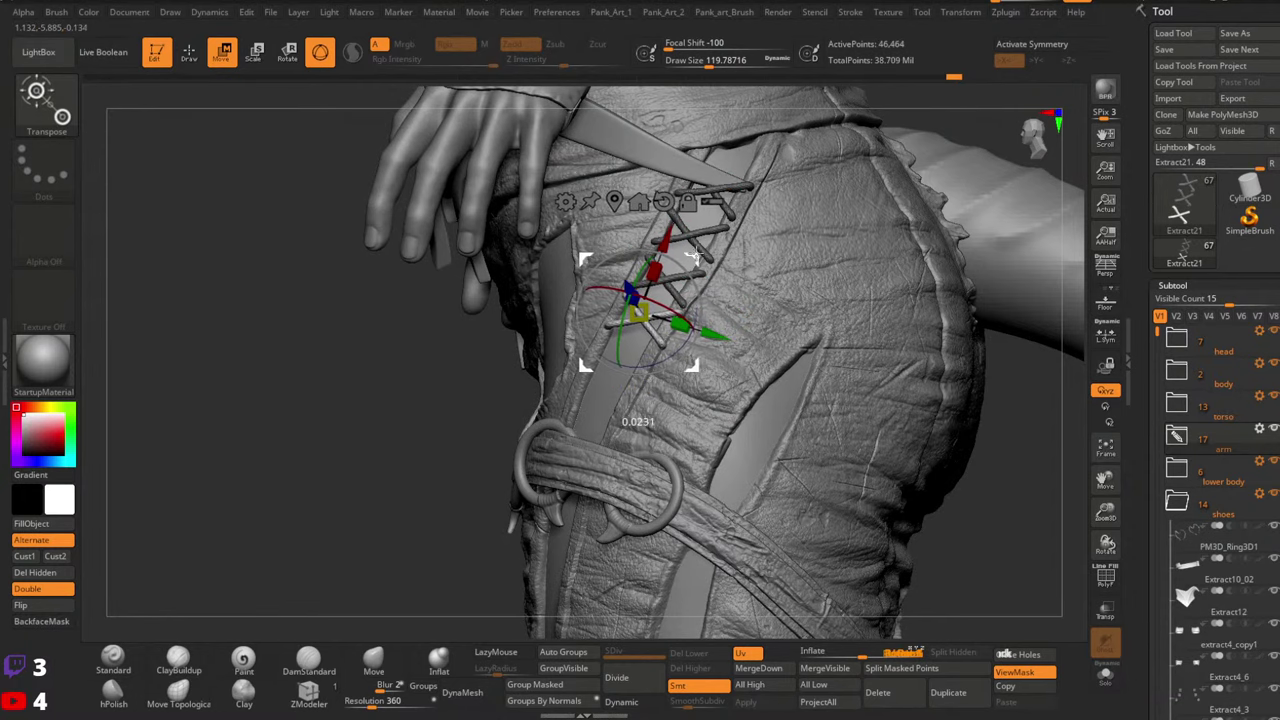
{"action": "right_click_drag", "start_coordinate": [697, 254], "coordinate": [825, 268]}
{"action": "left_click_drag", "start_coordinate": [737, 271], "coordinate": [737, 279]}
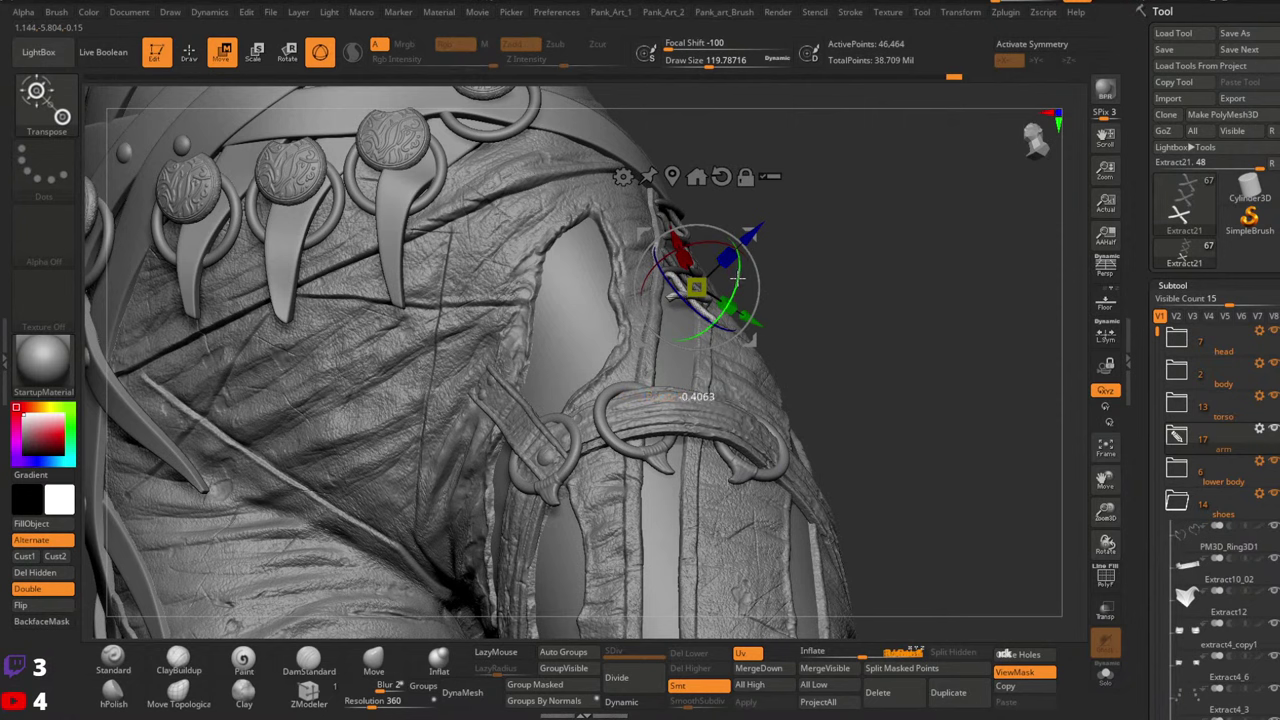
Try to reposition another rope cross copy below the lacing, and undo the last two copies
{"action": "key", "text": "ctrl"}
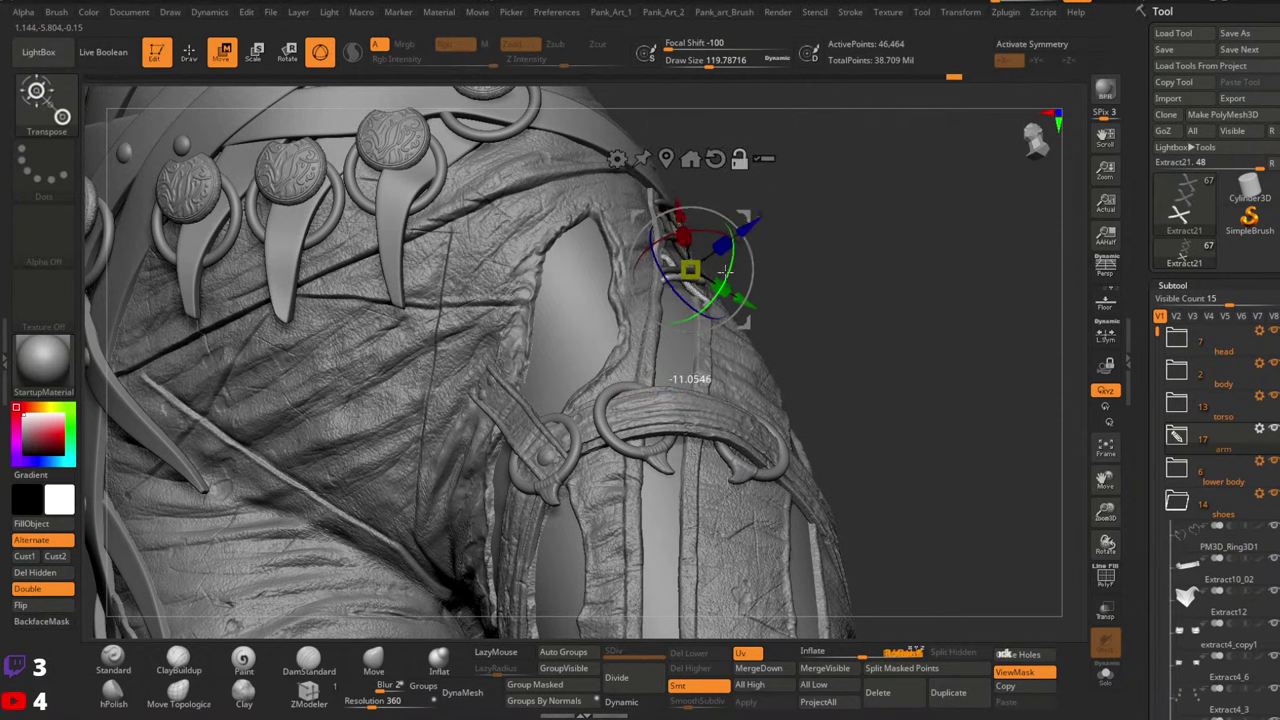
{"action": "right_click_drag", "start_coordinate": [850, 185], "coordinate": [737, 193]}
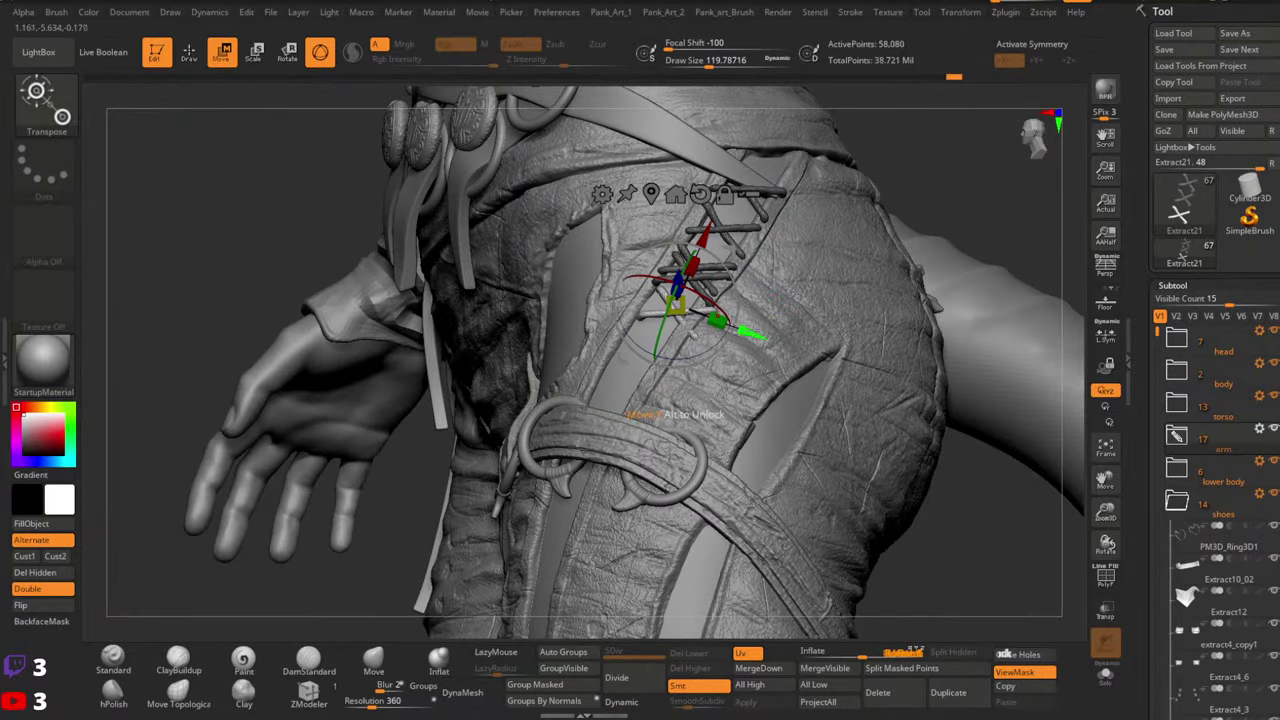
{"action": "left_click_drag", "start_coordinate": [751, 335], "coordinate": [740, 332]}
{"action": "right_click_drag", "start_coordinate": [666, 300], "coordinate": [792, 227]}
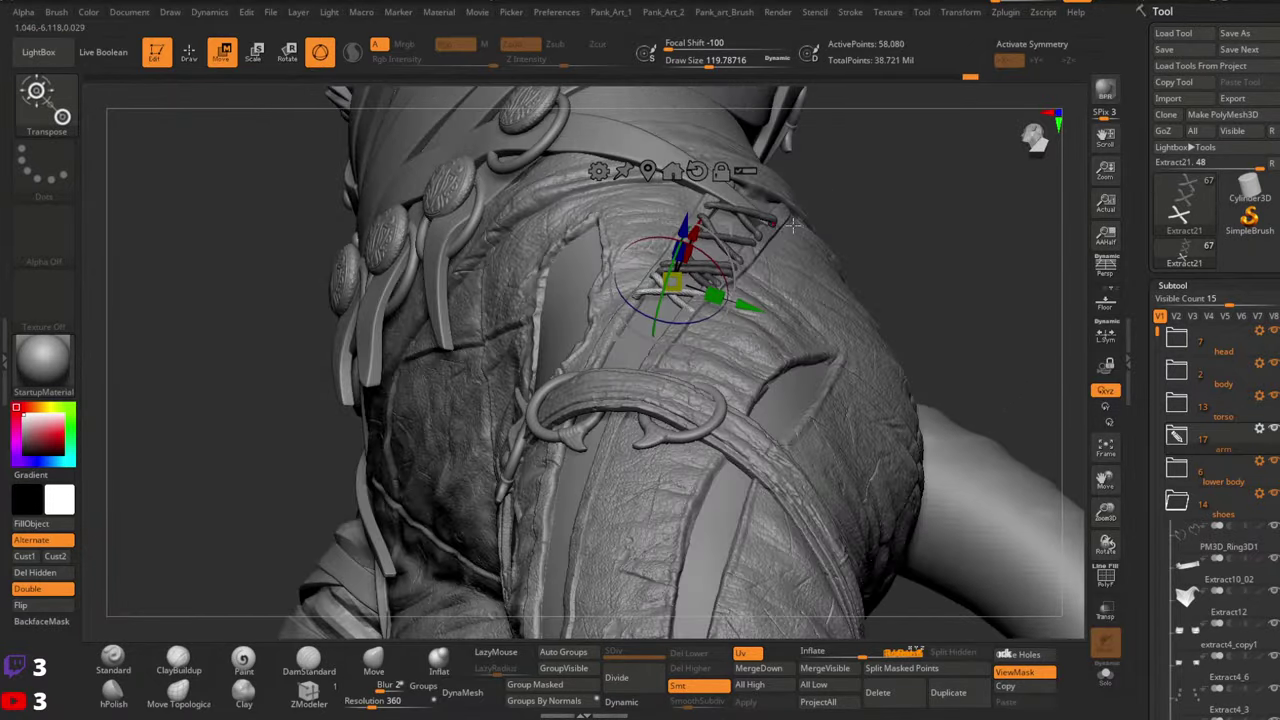
{"action": "key", "text": "q"}
{"action": "key", "text": "w"}
{"action": "key", "text": "q"}
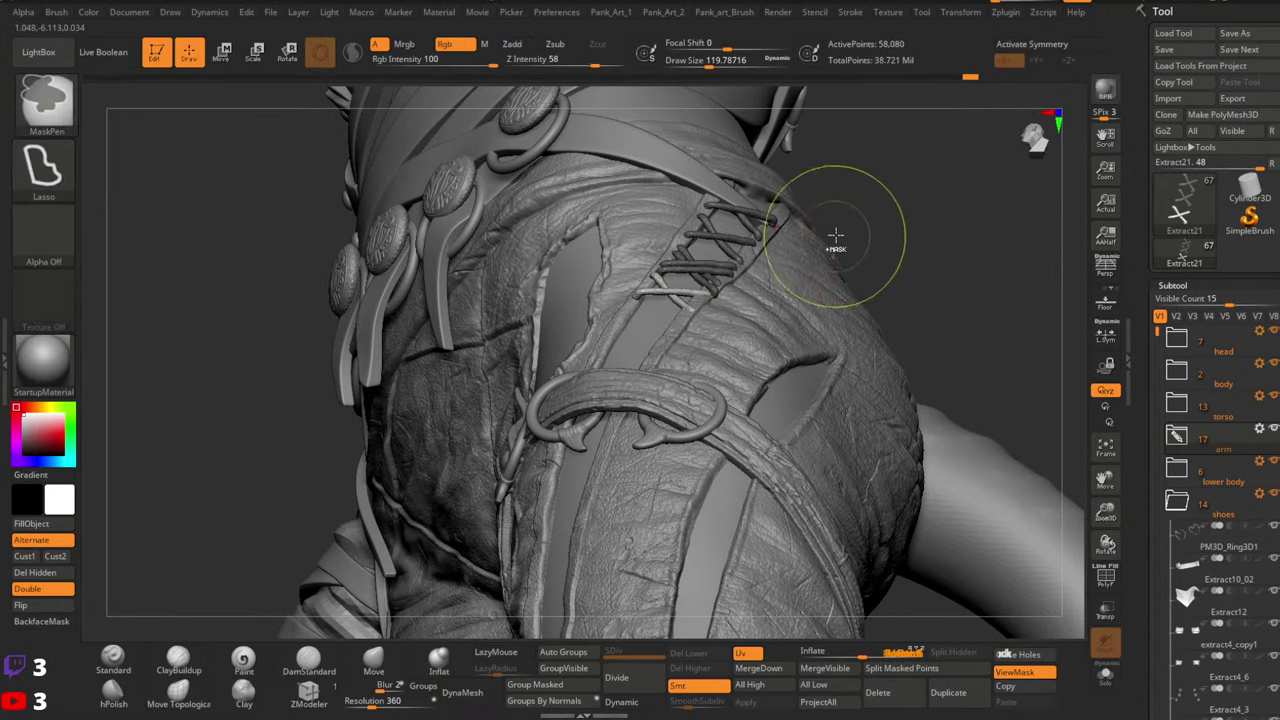
{"action": "right_click_drag", "start_coordinate": [875, 205], "coordinate": [800, 358]}
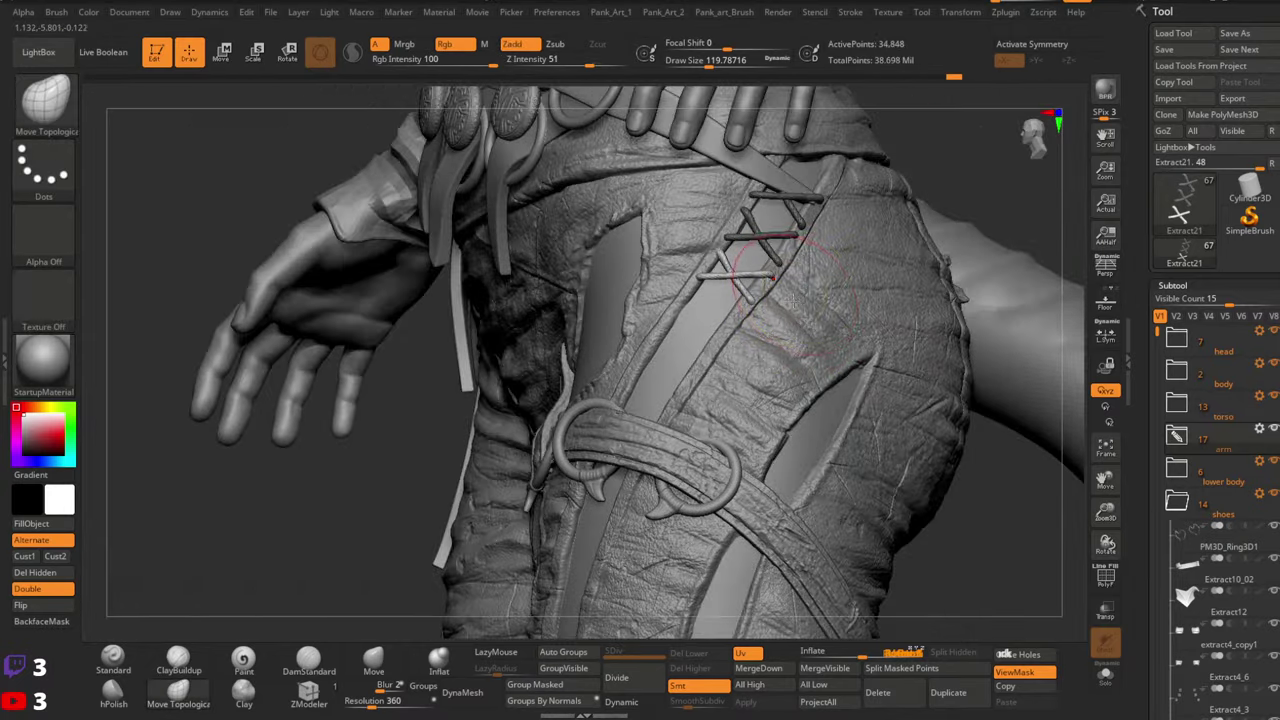
Duplicate the lowest rope cross about 0.042 down the side gap and rotate it to align with both seams
{"action": "key", "text": "w"}
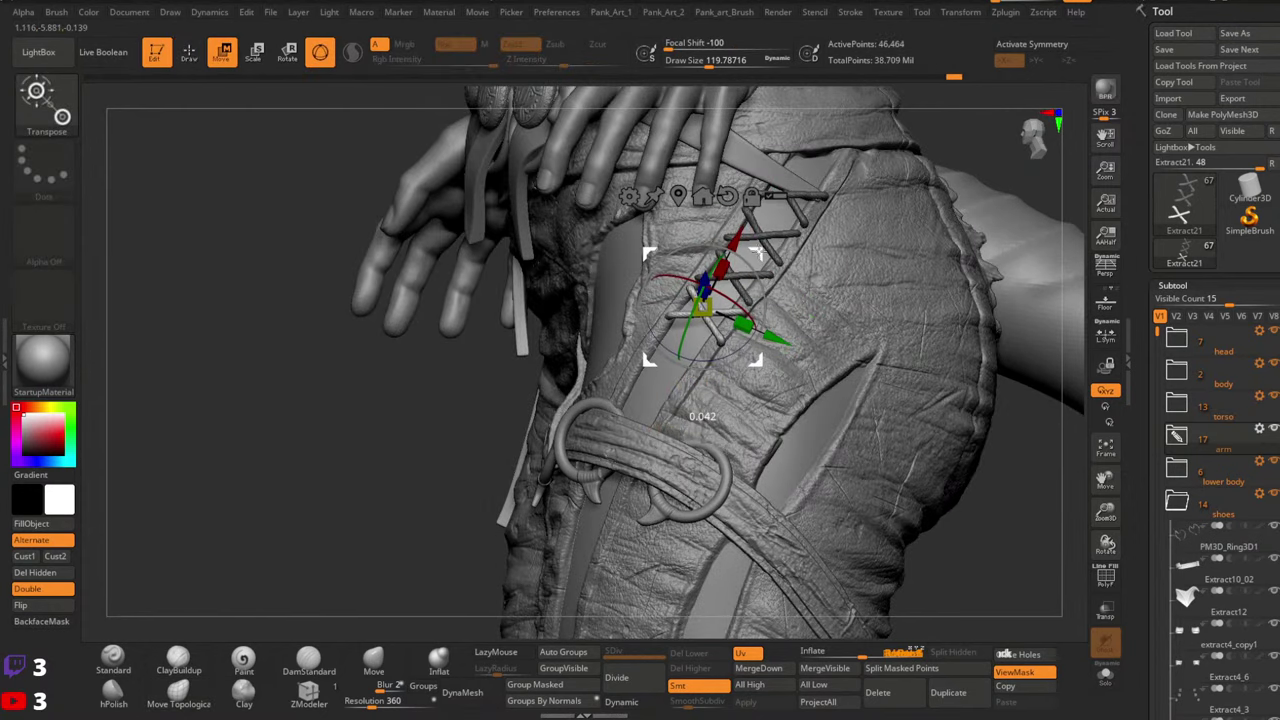
{"action": "right_click_drag", "start_coordinate": [755, 270], "coordinate": [762, 243], "text": "ctrl"}
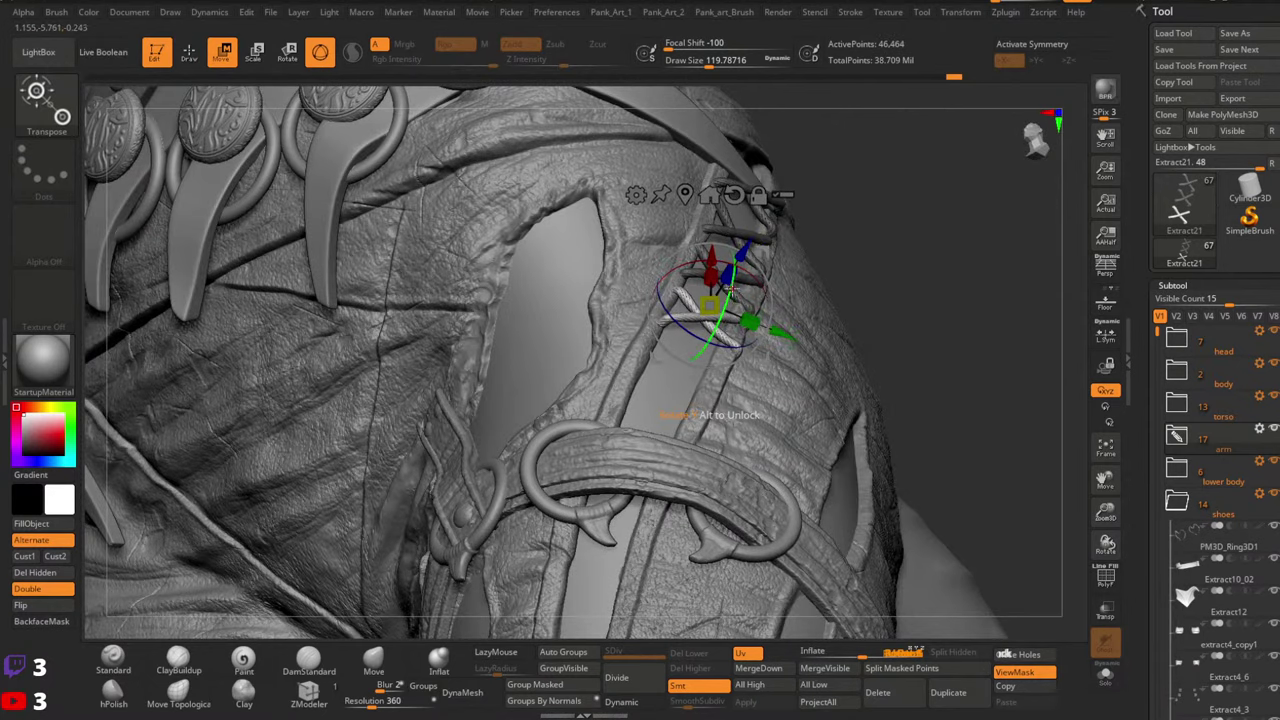
{"action": "right_click_drag", "start_coordinate": [777, 279], "coordinate": [644, 236]}
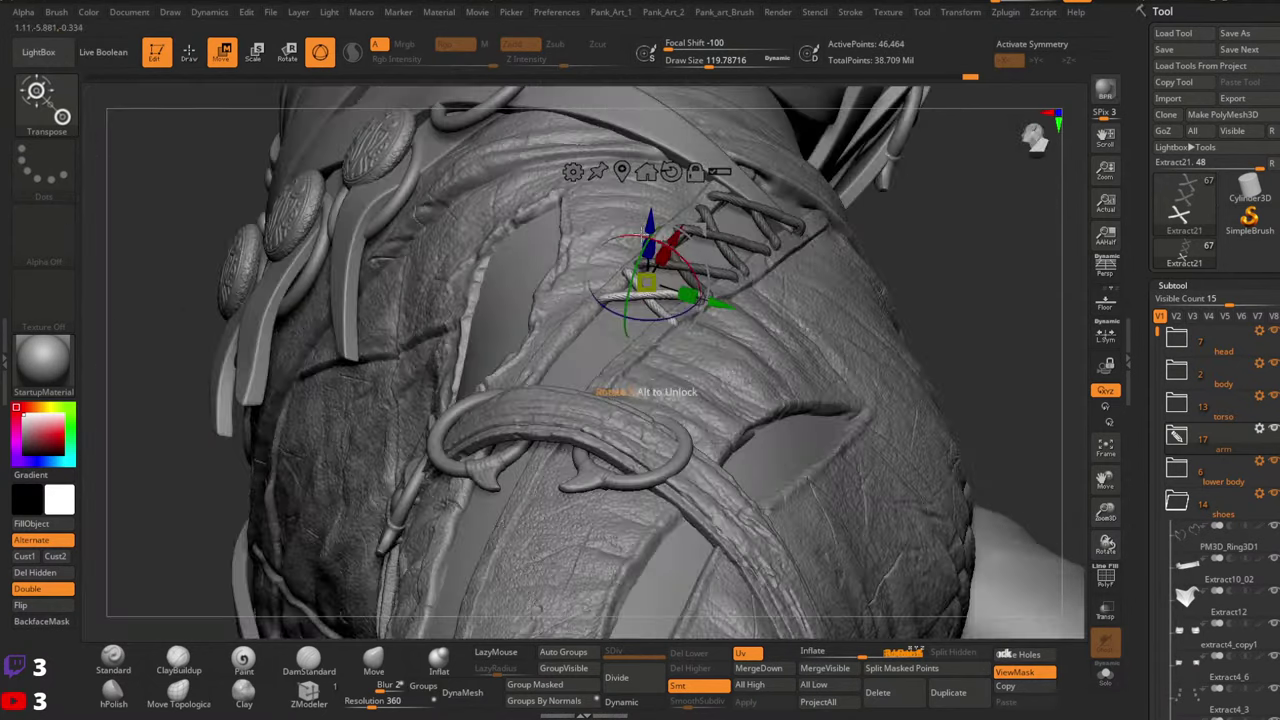
{"action": "right_click_drag", "start_coordinate": [610, 385], "coordinate": [690, 318]}
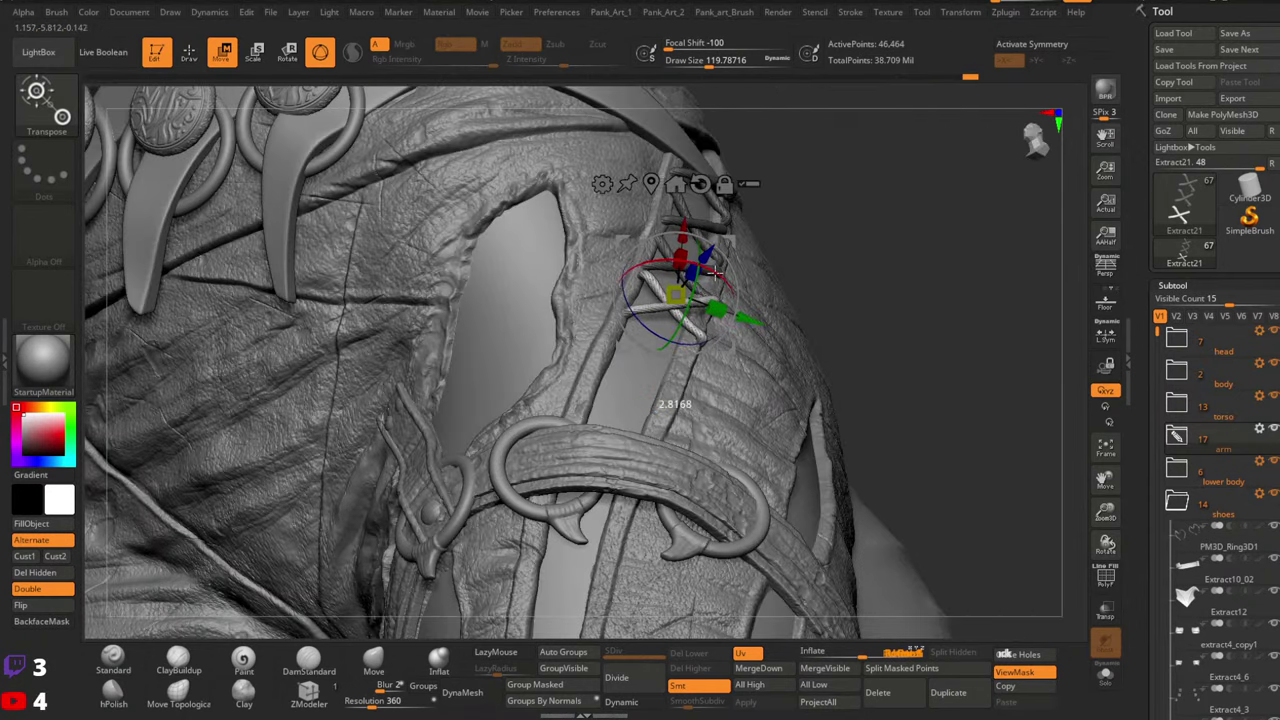
{"action": "left_click_drag", "start_coordinate": [736, 264], "coordinate": [728, 244]}
{"action": "right_click_drag", "start_coordinate": [731, 248], "coordinate": [666, 288]}
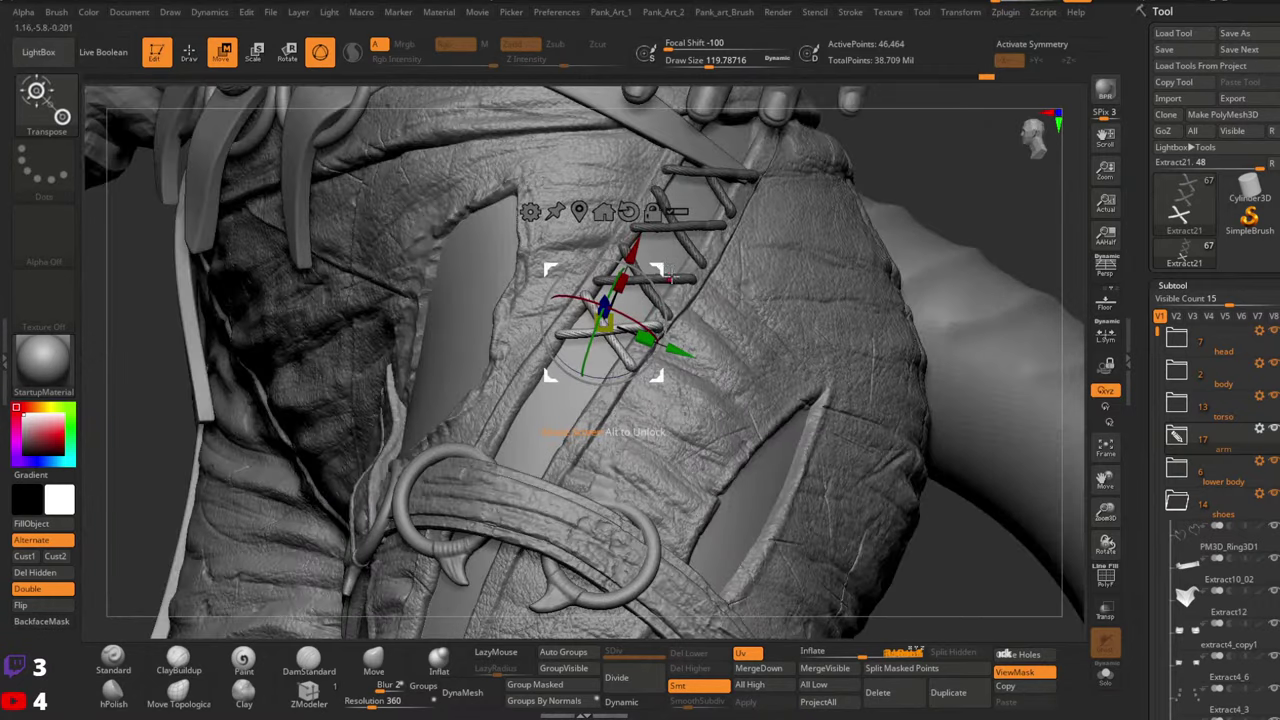
{"action": "left_click_drag", "start_coordinate": [665, 264], "coordinate": [663, 265]}
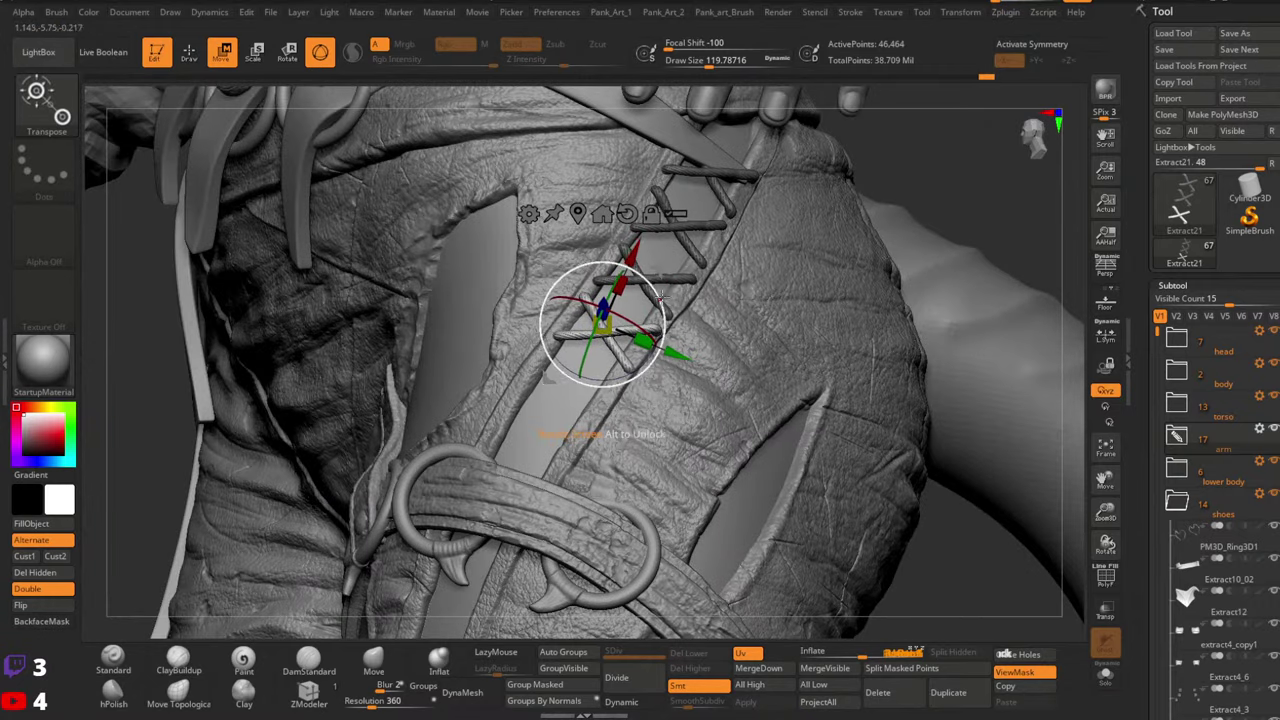
Fit the lowest cross's ropes to the seams with Move Topological at draw sizes 172.05 and 48.65, and set the draw size to 100.81
{"action": "key", "text": "q"}
{"action": "mouse_move", "coordinate": [661, 270]}
{"action": "right_mouse_down"}
{"action": "mouse_move", "coordinate": [672, 276]}
{"action": "mouse_move", "coordinate": [656, 280]}
{"action": "right_mouse_up"}
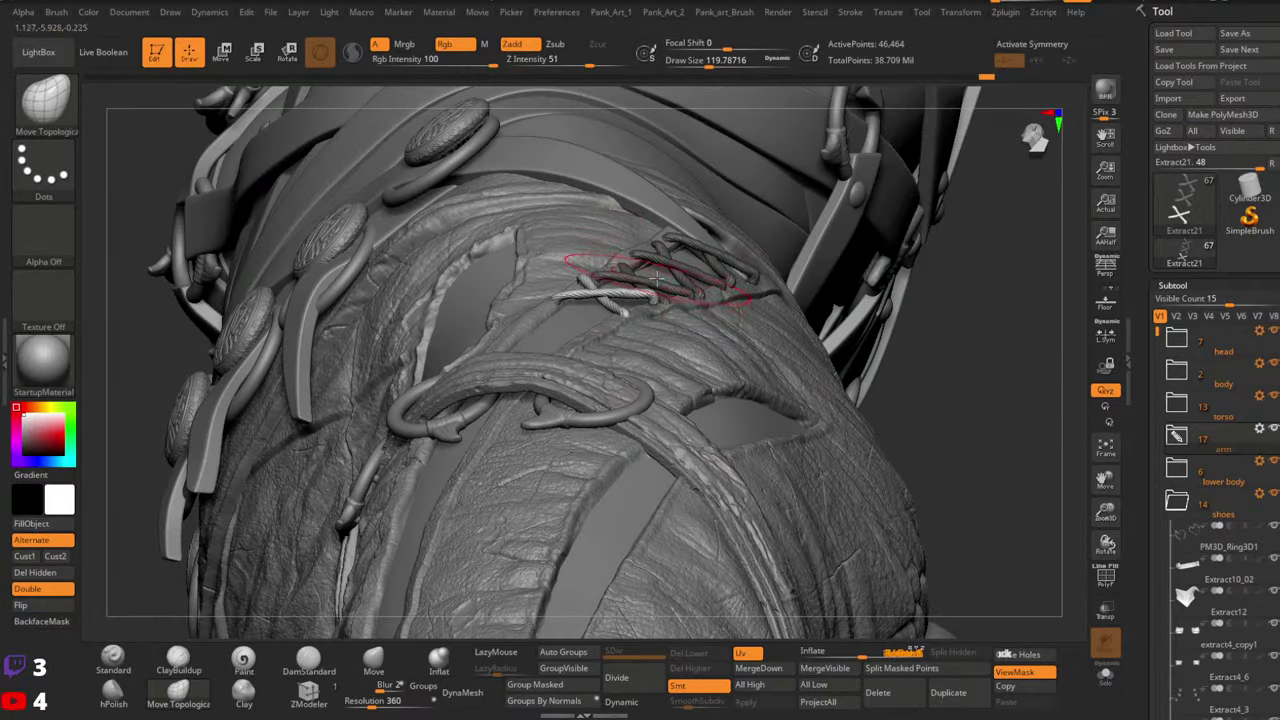
{"action": "key", "text": "space"}
{"action": "left_click", "coordinate": [658, 279]}
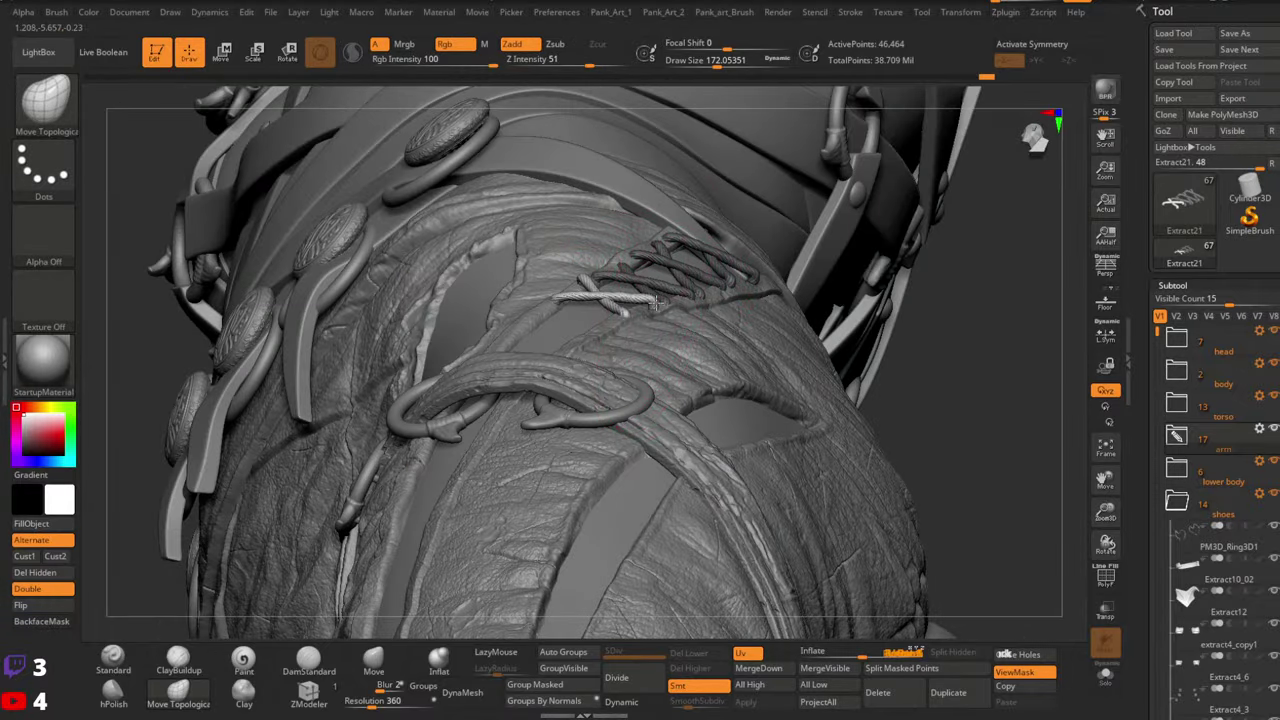
{"action": "key", "text": "space"}
{"action": "left_click_drag", "start_coordinate": [646, 290], "coordinate": [603, 290]}
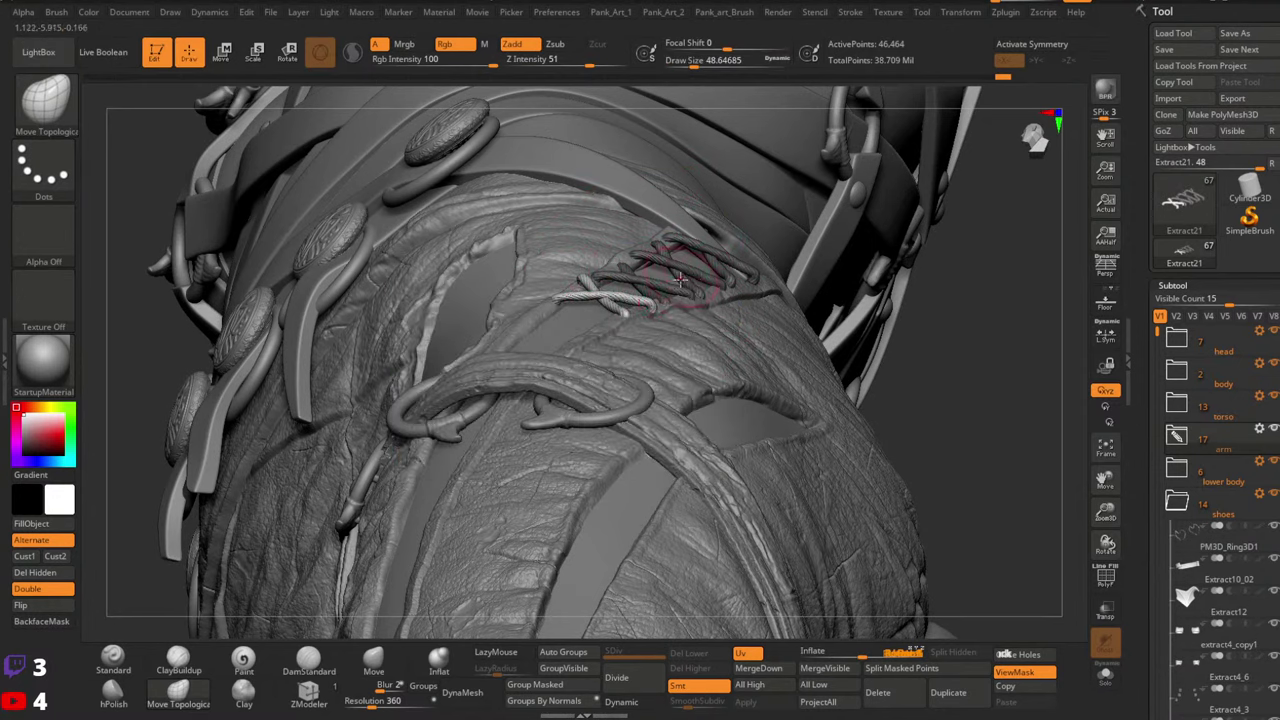
{"action": "mouse_move", "coordinate": [680, 280]}
{"action": "right_mouse_down"}
{"action": "mouse_move", "coordinate": [668, 252]}
{"action": "mouse_move", "coordinate": [671, 280]}
{"action": "right_mouse_up"}
{"action": "key", "text": "space"}
{"action": "left_click_drag", "start_coordinate": [671, 284], "coordinate": [678, 285]}
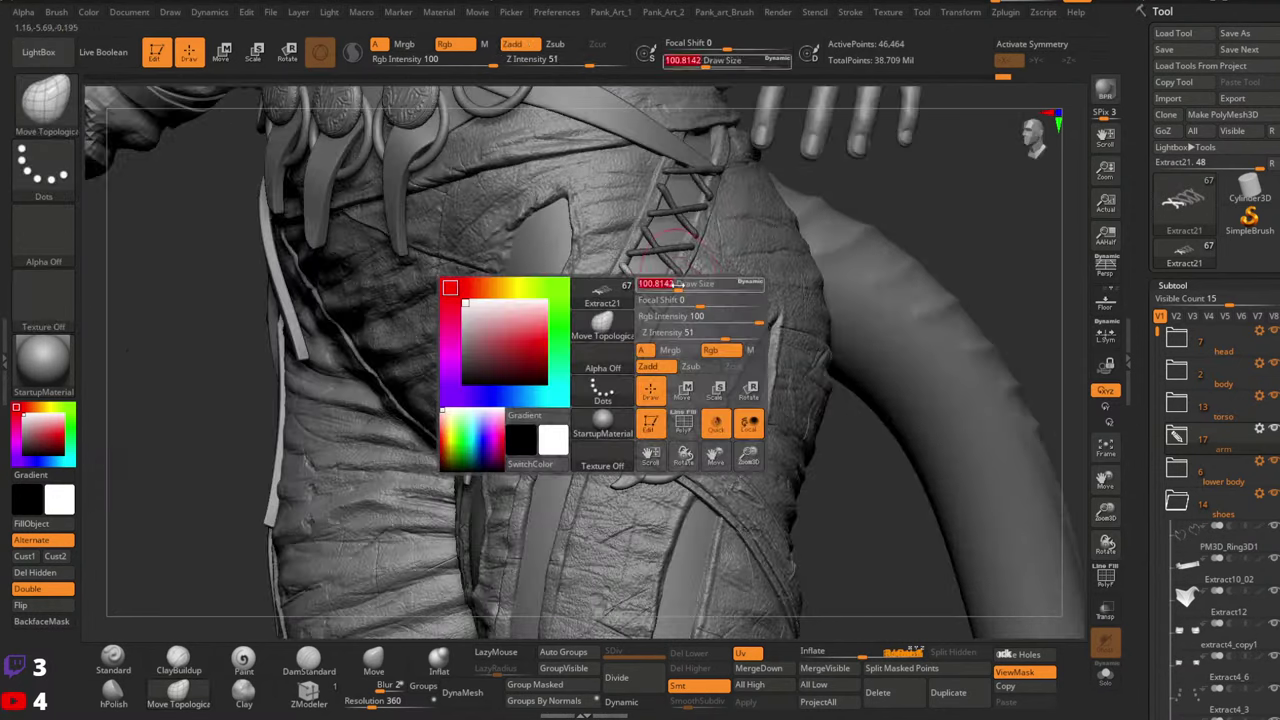
Clear the lacing's mask and duplicate the lowest rope cross farther down the side gap, shifting its depth about 0.012
{"action": "right_click_drag", "start_coordinate": [726, 264], "coordinate": [800, 400], "text": "ctrl"}
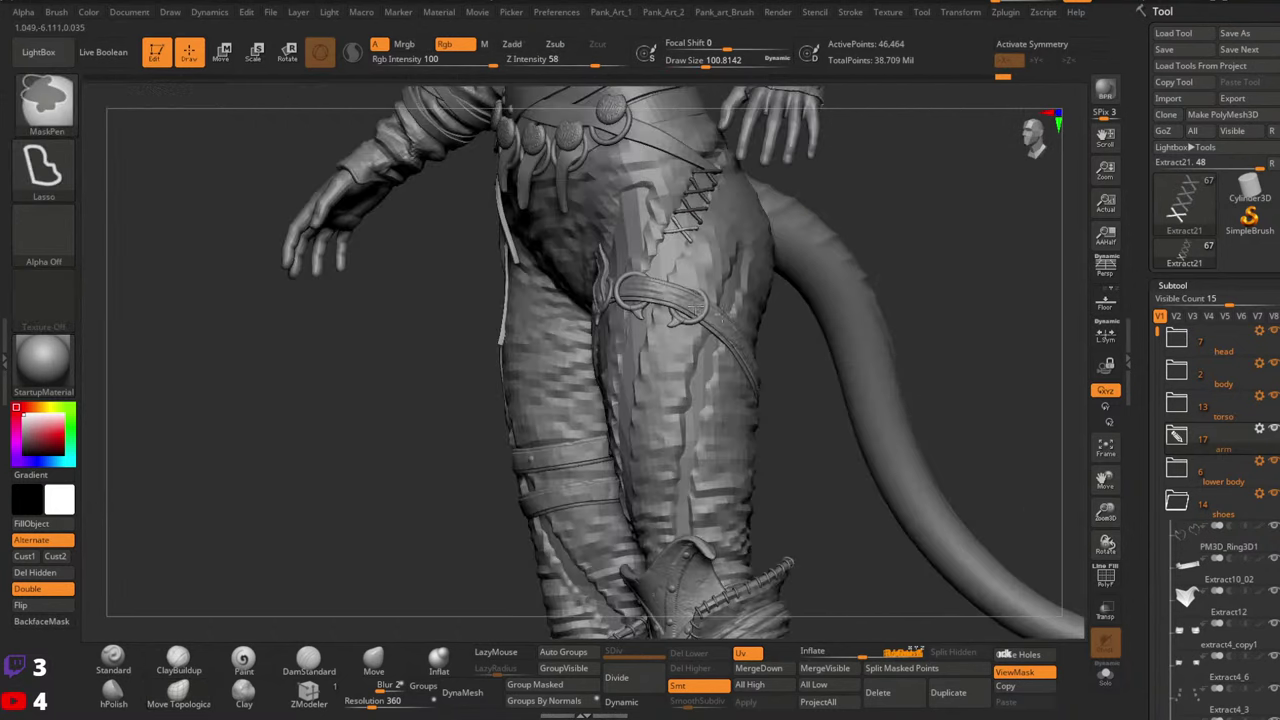
{"action": "left_click_drag", "start_coordinate": [820, 424], "coordinate": [834, 440], "text": "ctrl"}
{"action": "right_click_drag", "start_coordinate": [938, 400], "coordinate": [850, 458], "text": "ctrl"}
{"action": "mouse_move", "coordinate": [850, 458]}
{"action": "right_mouse_down"}
{"action": "mouse_move", "coordinate": [770, 453]}
{"action": "mouse_move", "coordinate": [786, 357]}
{"action": "mouse_move", "coordinate": [851, 203]}
{"action": "mouse_move", "coordinate": [756, 320]}
{"action": "mouse_move", "coordinate": [820, 346]}
{"action": "mouse_move", "coordinate": [680, 370]}
{"action": "mouse_move", "coordinate": [741, 392]}
{"action": "mouse_move", "coordinate": [760, 383]}
{"action": "mouse_move", "coordinate": [731, 286]}
{"action": "mouse_move", "coordinate": [793, 285]}
{"action": "mouse_move", "coordinate": [765, 265]}
{"action": "right_mouse_up"}
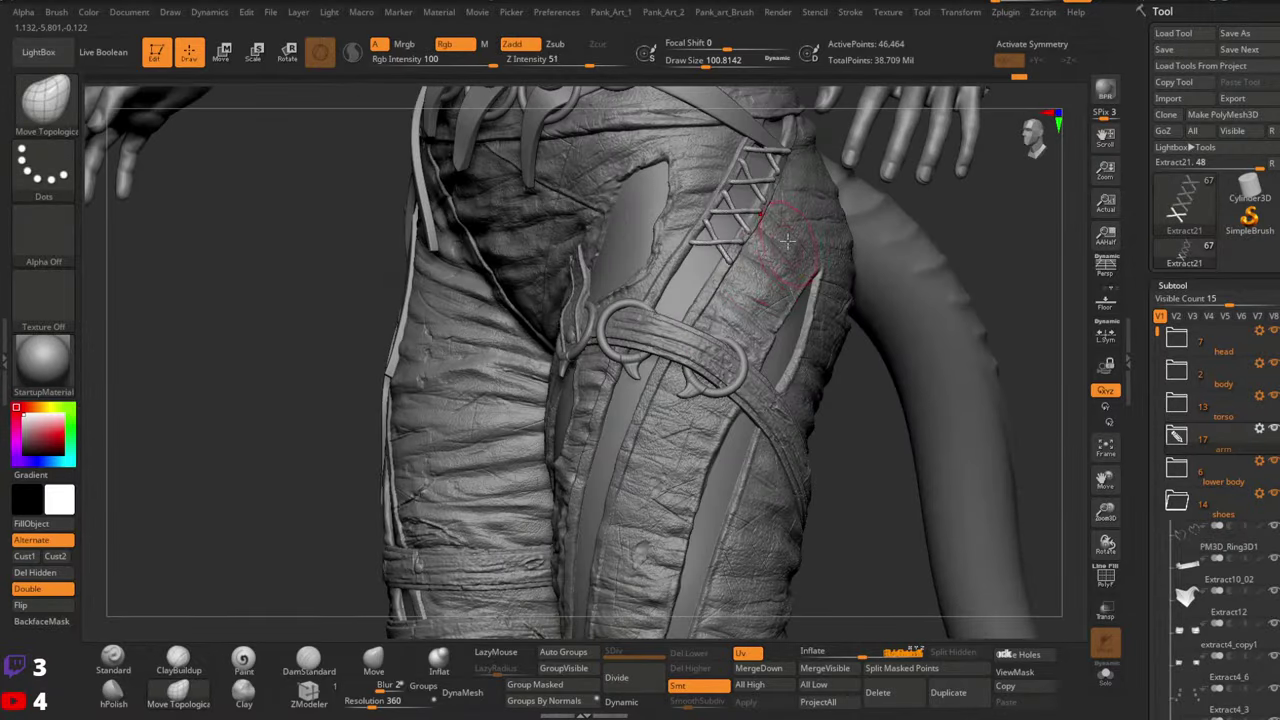
{"action": "key", "text": "w"}
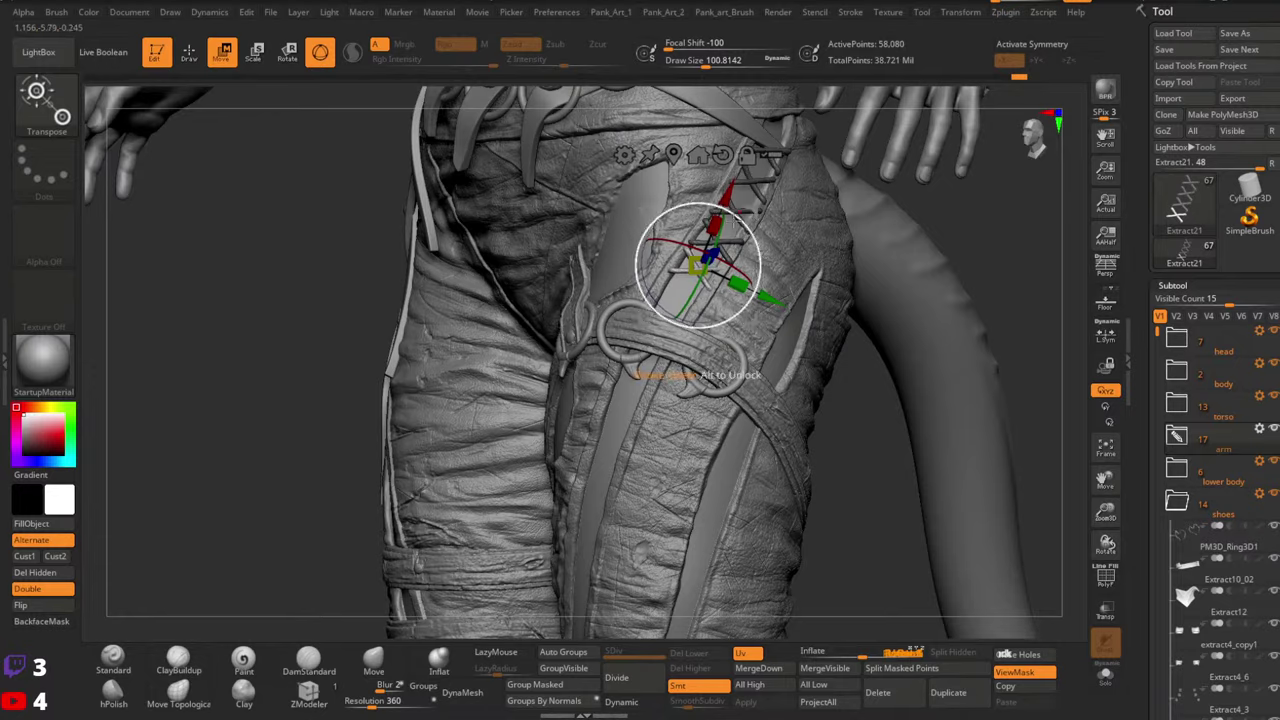
{"action": "mouse_move", "coordinate": [738, 219]}
{"action": "right_mouse_down"}
{"action": "mouse_move", "coordinate": [778, 216]}
{"action": "mouse_move", "coordinate": [756, 203]}
{"action": "right_mouse_up"}
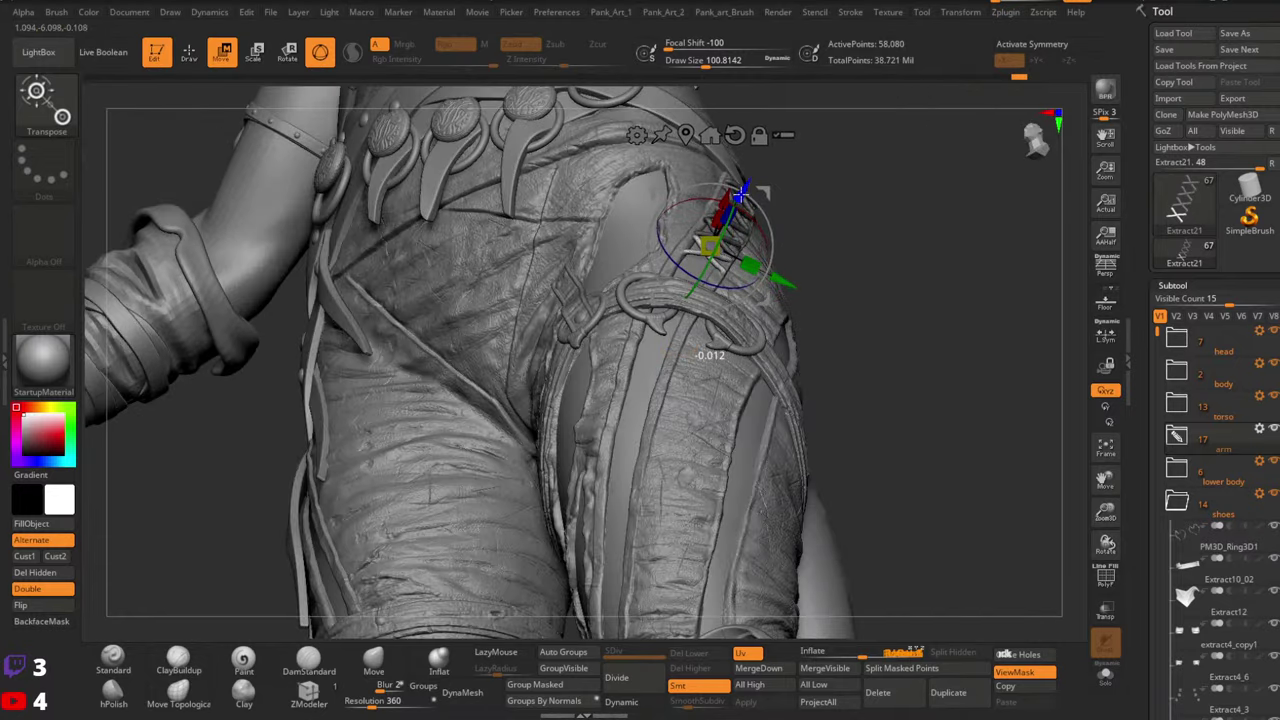
{"action": "right_click_drag", "start_coordinate": [767, 197], "coordinate": [747, 197]}
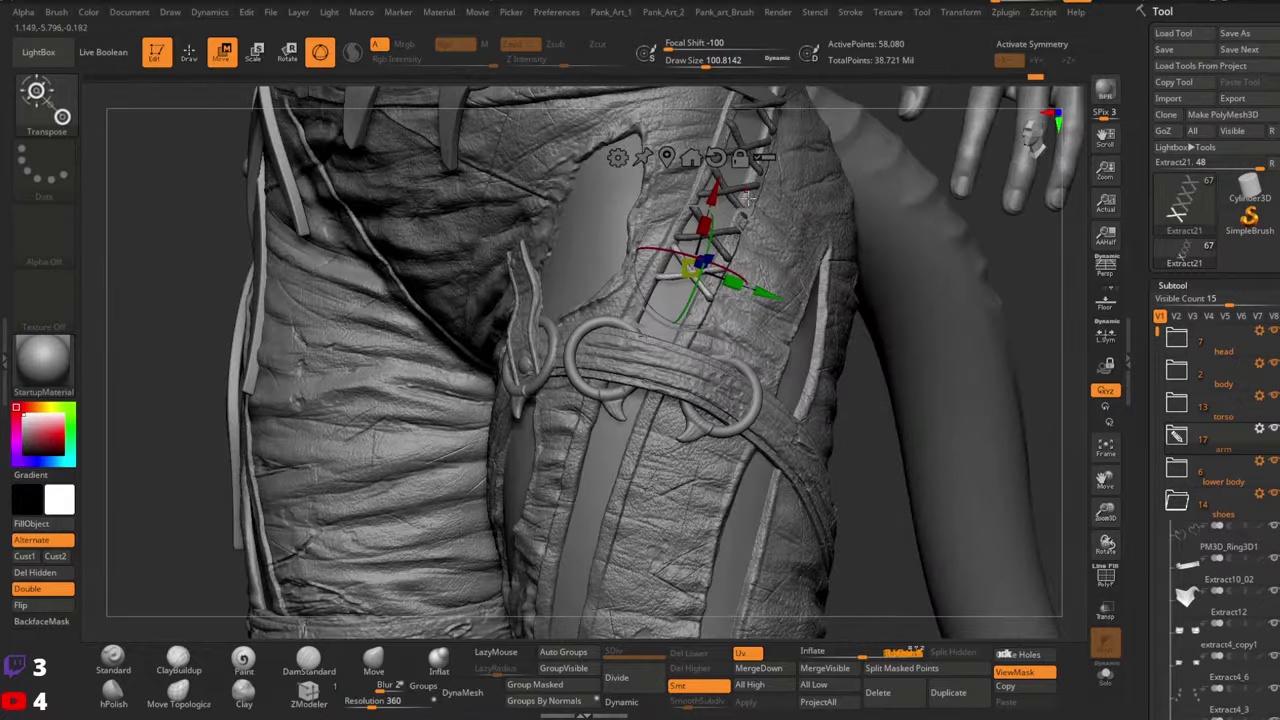
Adjust the new lowest cross to follow the thigh and clear the mask on the lacing
{"action": "left_click_drag", "start_coordinate": [744, 216], "coordinate": [742, 214]}
{"action": "right_click_drag", "start_coordinate": [738, 215], "coordinate": [733, 210]}
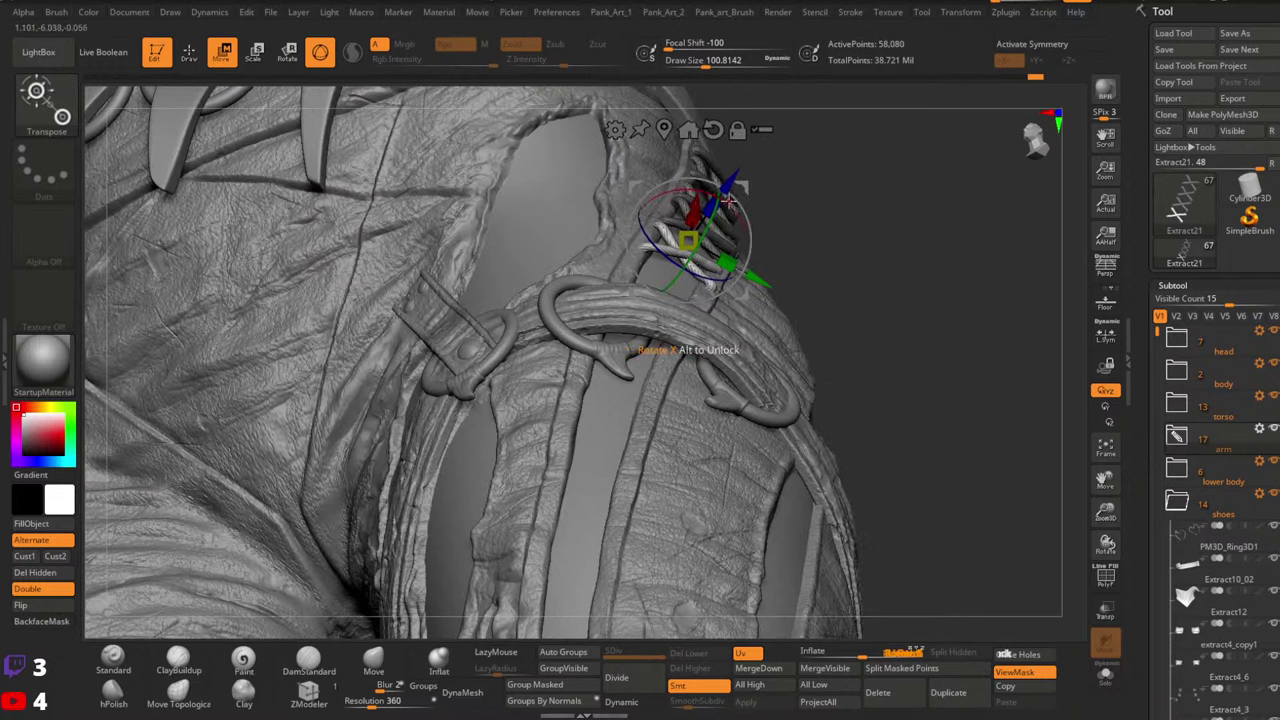
{"action": "key", "text": "q"}
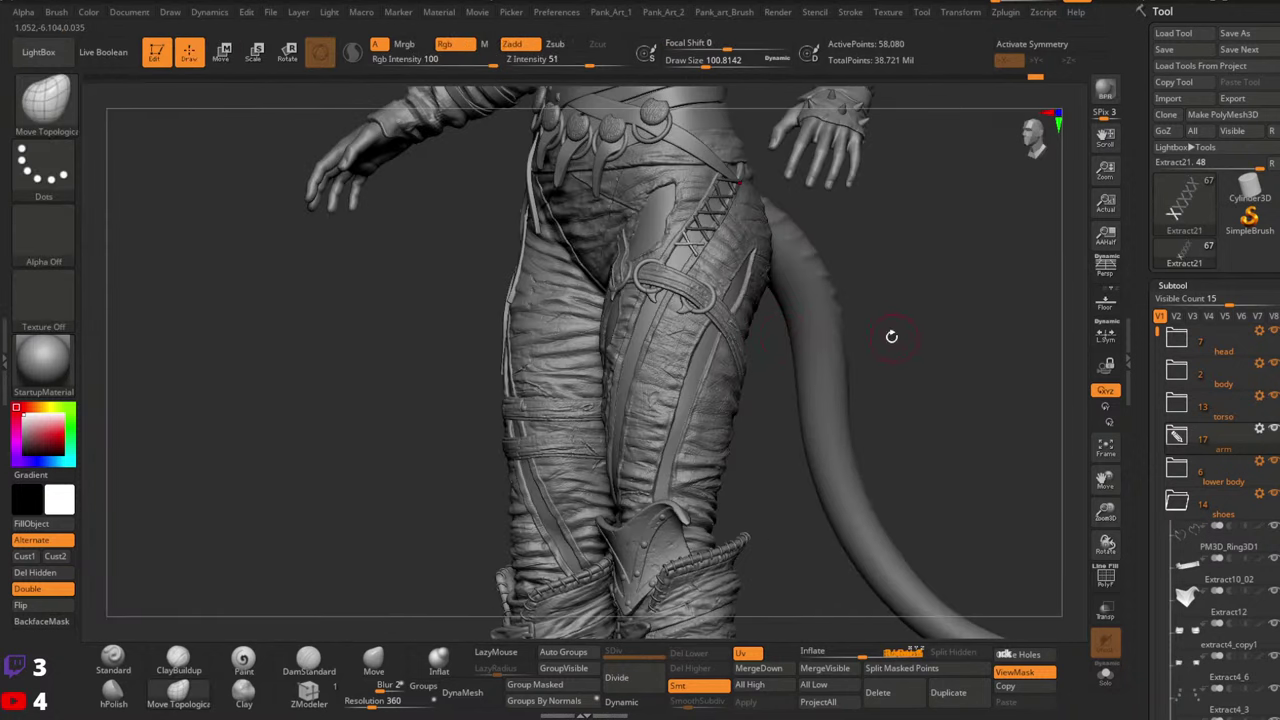
{"action": "right_click_drag", "start_coordinate": [750, 323], "coordinate": [955, 312], "text": "ctrl"}
{"action": "left_click_drag", "start_coordinate": [974, 229], "coordinate": [1006, 310], "text": "ctrl"}
{"action": "right_click_drag", "start_coordinate": [1006, 310], "coordinate": [926, 358], "text": "alt"}
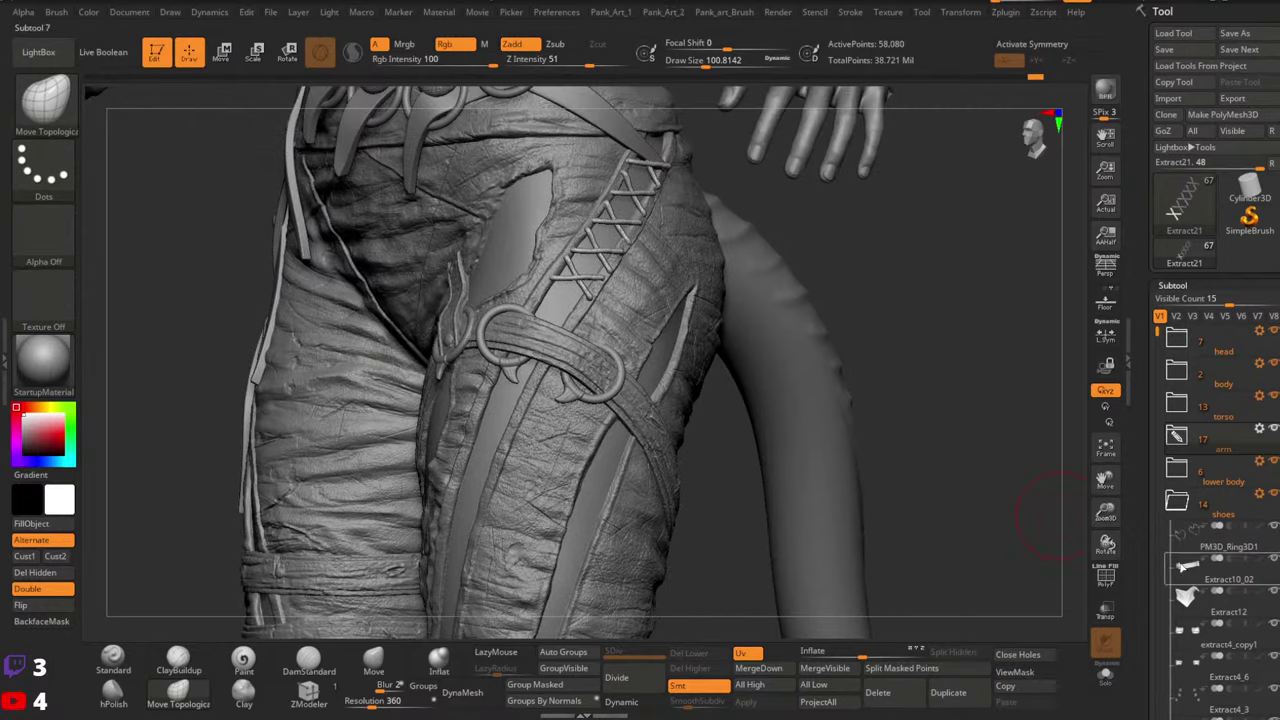
Clone the Extract21 lacing subtool as a separate tool
{"action": "left_click_drag", "start_coordinate": [1149, 574], "coordinate": [1135, 393]}
{"action": "left_click", "coordinate": [1177, 386]}
{"action": "left_click", "coordinate": [1178, 333]}
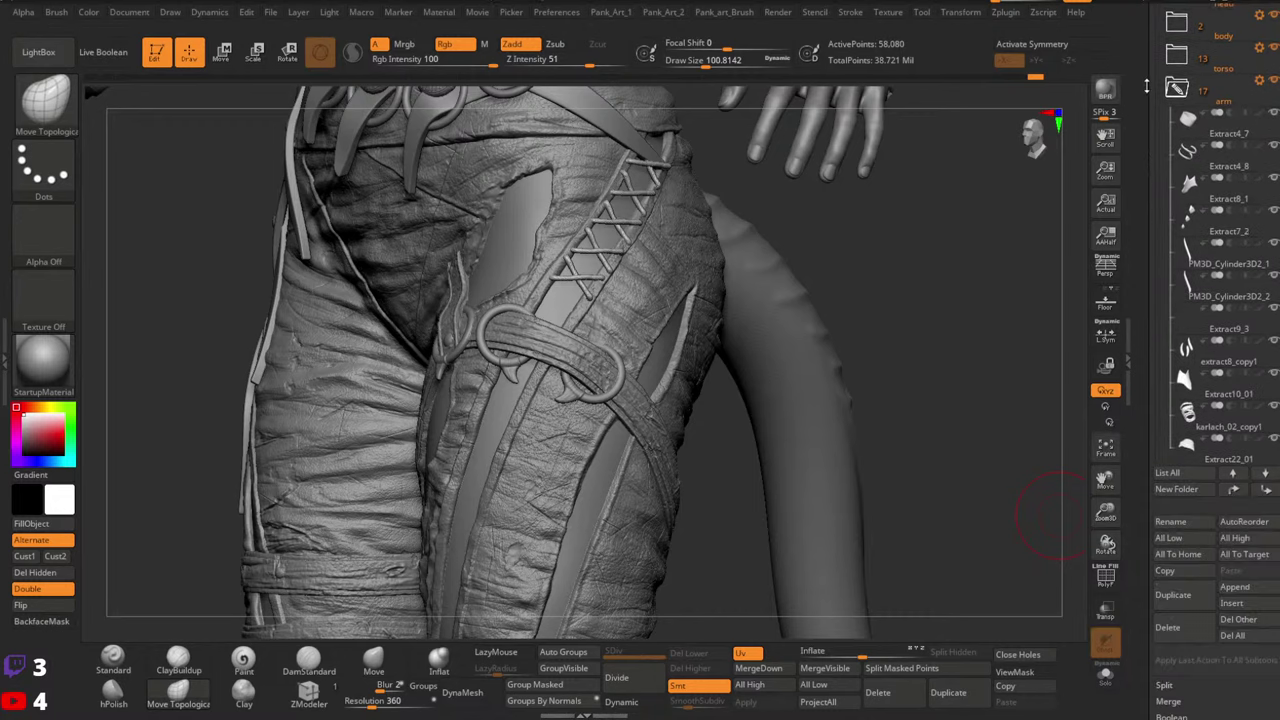
{"action": "left_click_drag", "start_coordinate": [1147, 86], "coordinate": [1155, 398]}
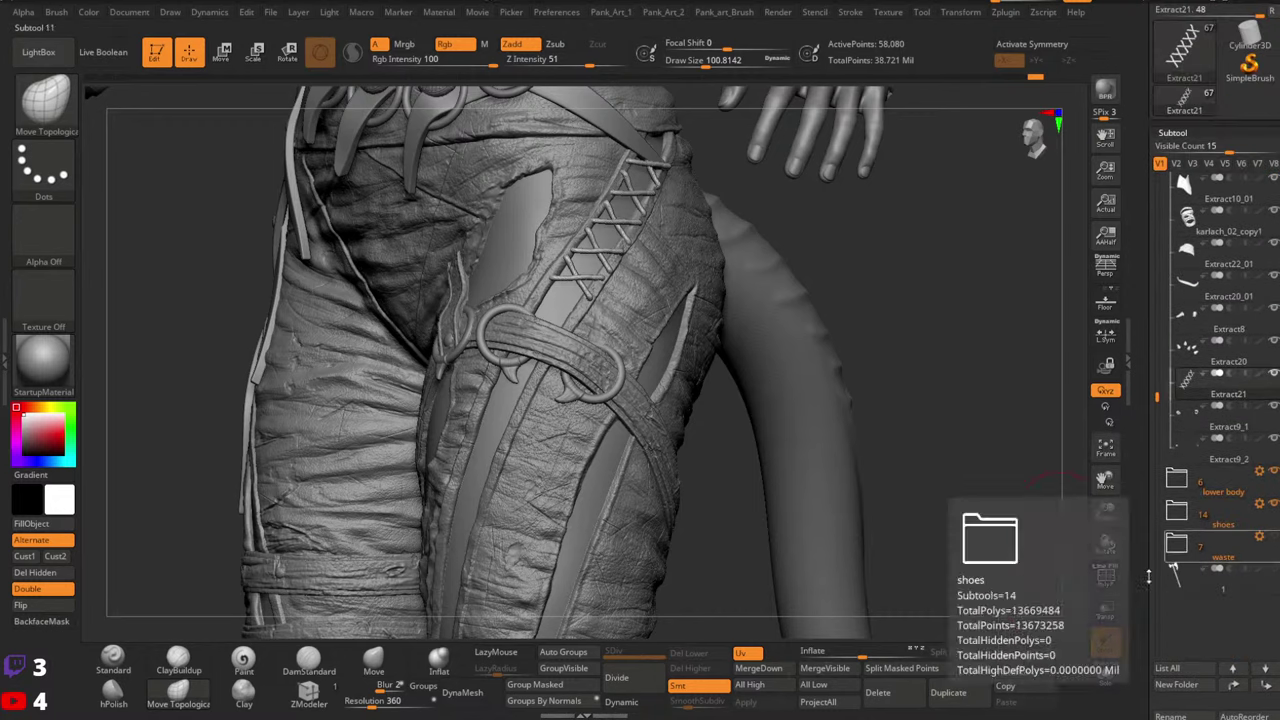
{"action": "left_click_drag", "start_coordinate": [1143, 280], "coordinate": [1145, 350]}
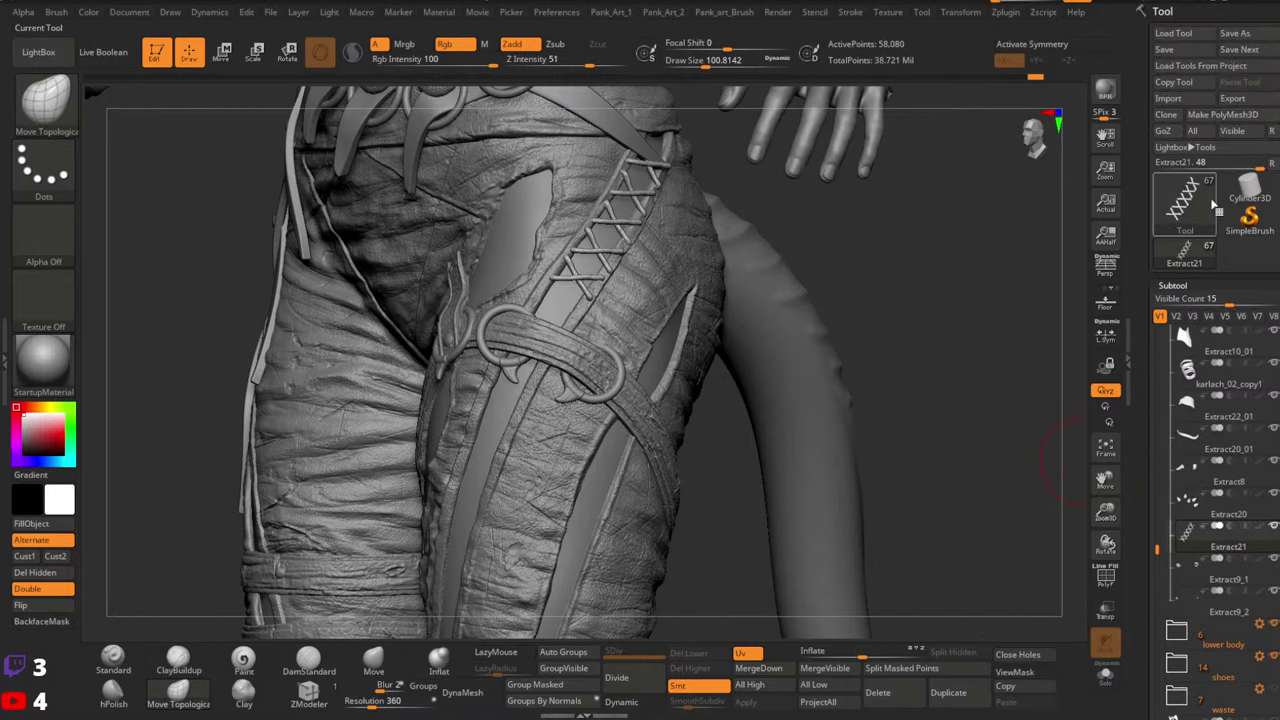
{"action": "left_click", "coordinate": [1166, 114]}
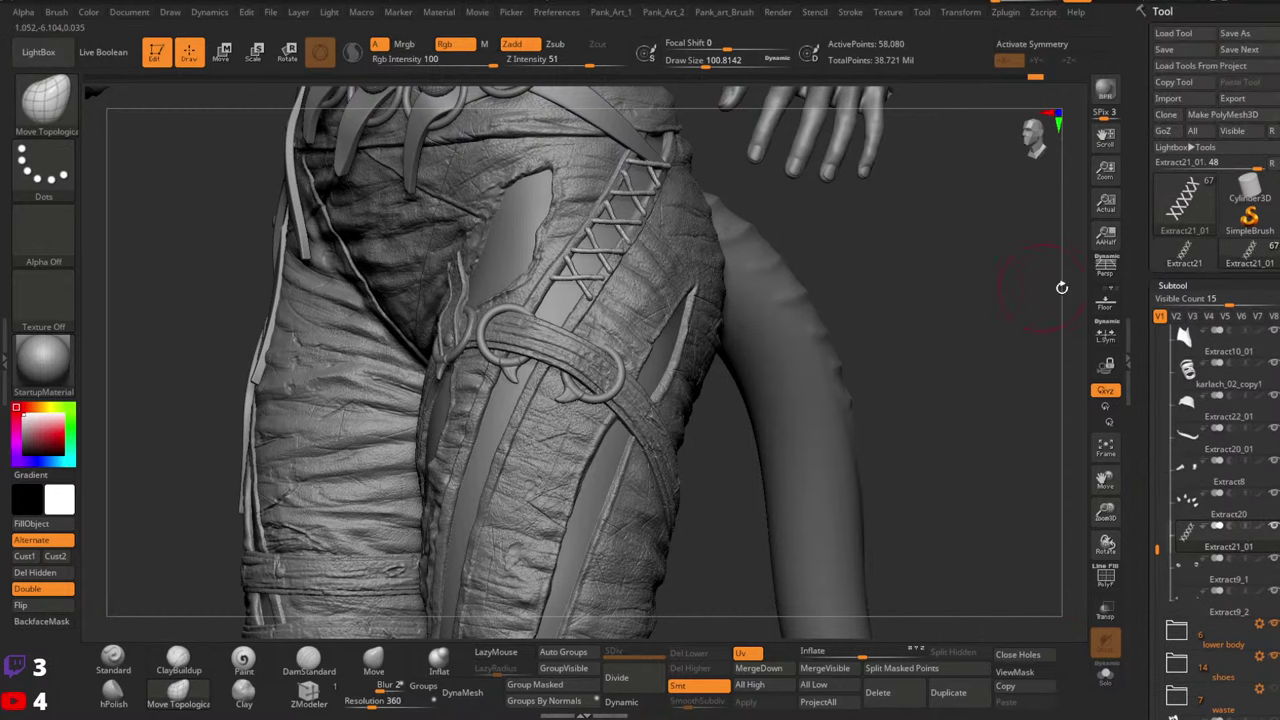
Open the cloned lacing, isolate its lowest rope cross with a lasso selection, and delete the hidden crosses
{"action": "left_click", "coordinate": [1184, 255]}
{"action": "right_click_drag", "start_coordinate": [633, 254], "coordinate": [606, 368], "text": "ctrl"}
{"action": "left_click", "coordinate": [44, 183]}
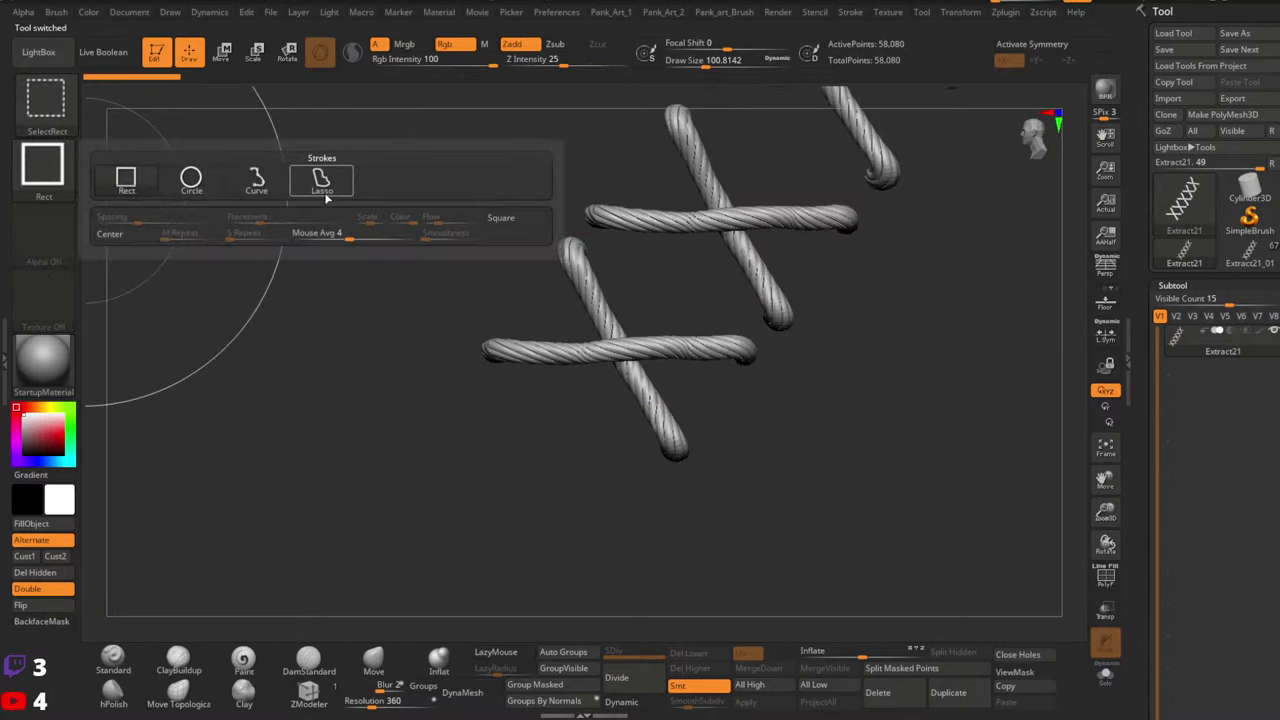
{"action": "left_click", "coordinate": [320, 177]}
{"action": "mouse_move", "coordinate": [430, 312]}
{"action": "left_mouse_down", "text": "ctrl+shift"}
{"action": "mouse_move", "coordinate": [557, 214]}
{"action": "mouse_move", "coordinate": [786, 363]}
{"action": "mouse_move", "coordinate": [542, 562]}
{"action": "left_mouse_up", "text": "ctrl+shift"}
{"action": "right_click_drag", "start_coordinate": [552, 440], "coordinate": [538, 385], "text": "ctrl"}
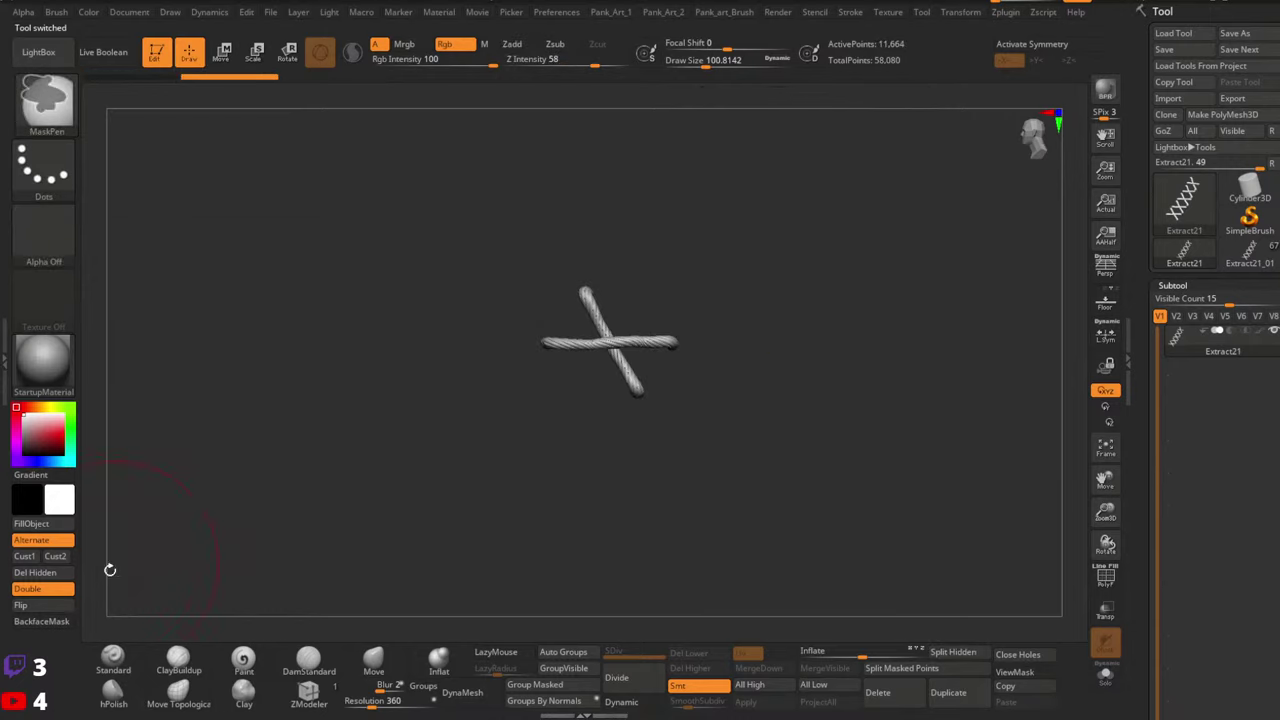
{"action": "left_click", "coordinate": [35, 573]}
Center the gizmo on the single rope cross, move the cross to the world origin, and show the floor grid
{"action": "right_click_drag", "start_coordinate": [622, 415], "coordinate": [620, 377], "text": "ctrl"}
{"action": "key", "text": "w"}
{"action": "right_click_drag", "start_coordinate": [617, 314], "coordinate": [622, 362], "text": "ctrl"}
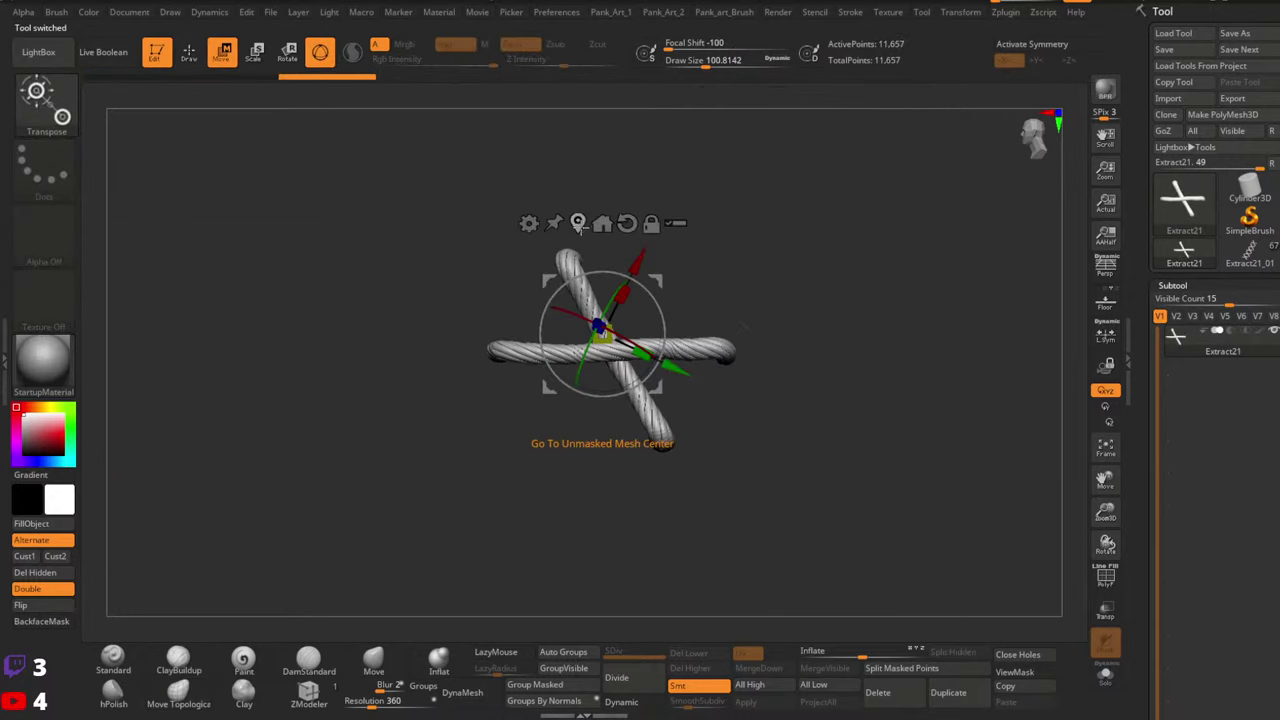
{"action": "left_click", "coordinate": [581, 226]}
{"action": "right_click_drag", "start_coordinate": [816, 334], "coordinate": [711, 311], "text": "ctrl"}
{"action": "left_click", "coordinate": [621, 246]}
{"action": "key", "text": "f"}
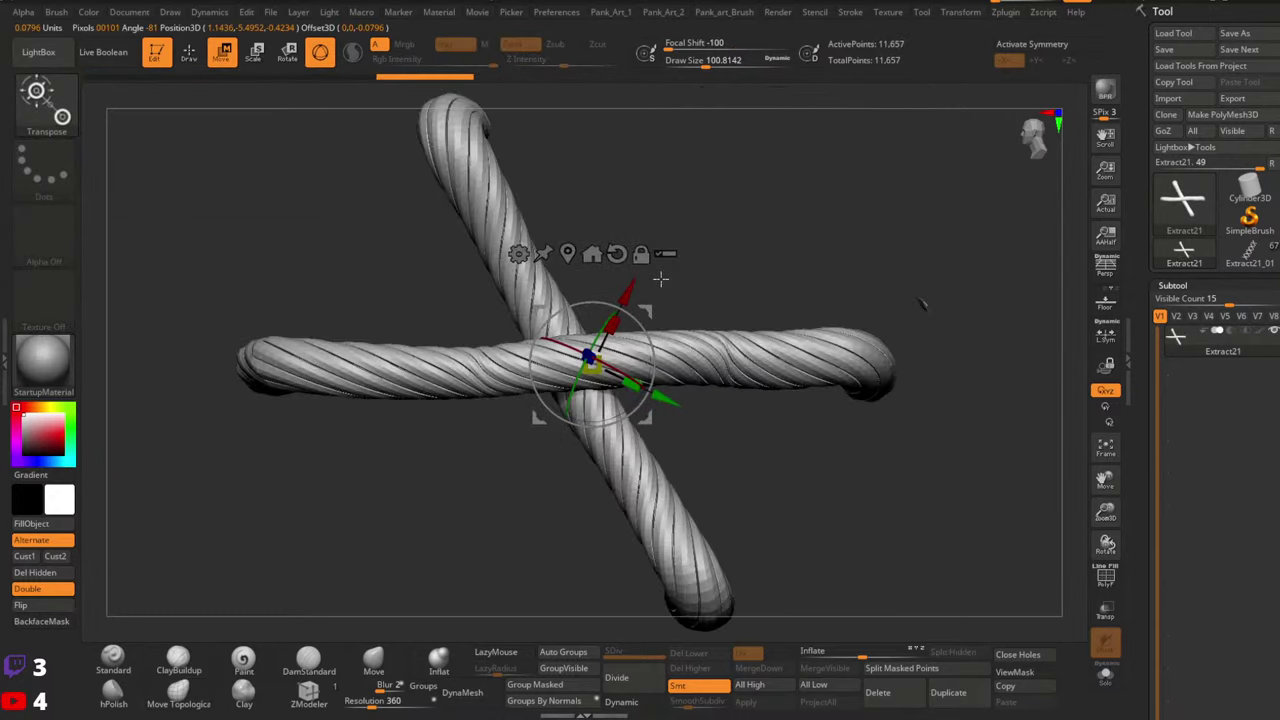
{"action": "right_click_drag", "start_coordinate": [751, 386], "coordinate": [750, 316], "text": "alt"}
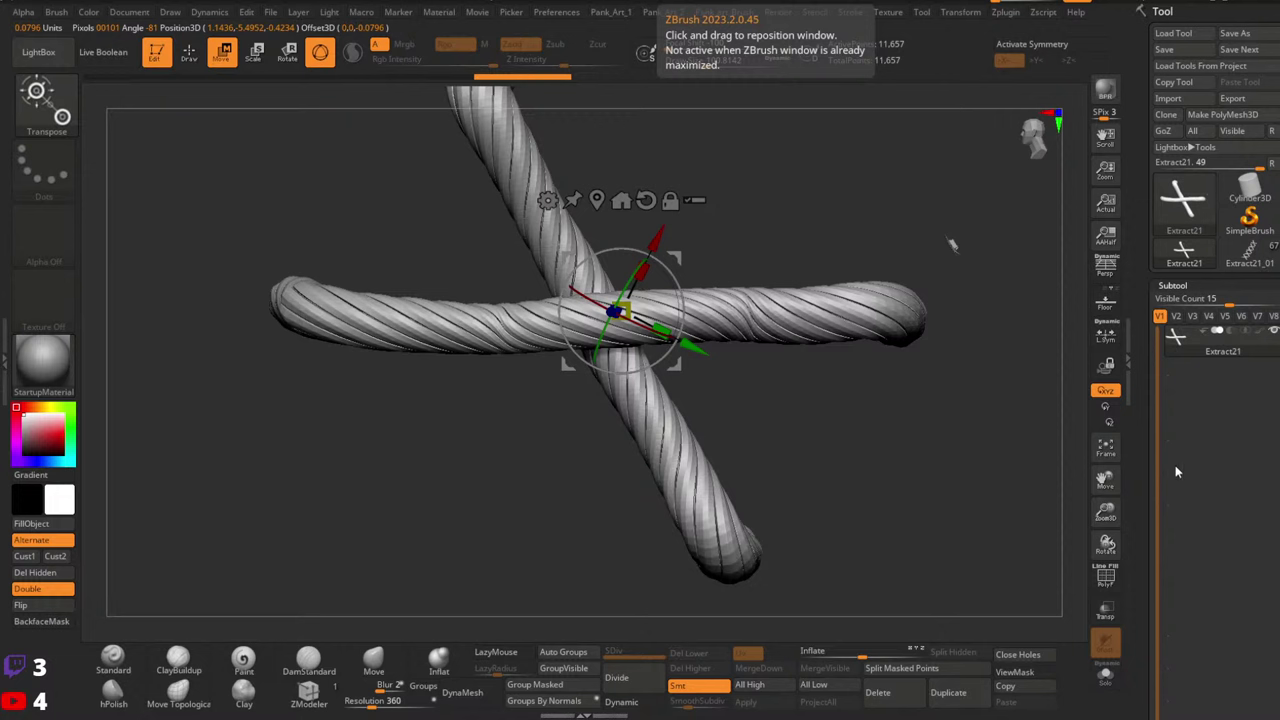
{"action": "left_click_drag", "start_coordinate": [914, 597], "coordinate": [681, 406]}
{"action": "left_click", "coordinate": [1107, 311]}
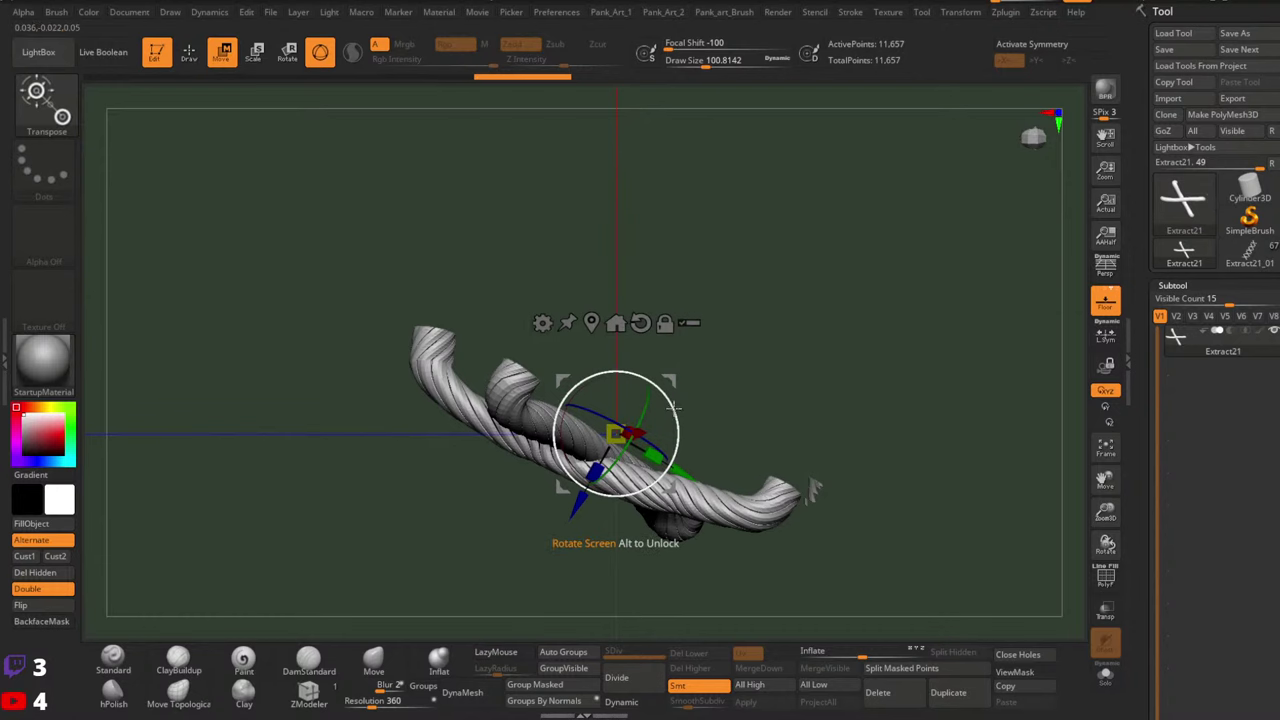
Reset the gizmo orientation and rotate the rope cross by -67.5 degrees and about a second axis to face the front view
{"action": "left_click", "coordinate": [640, 322]}
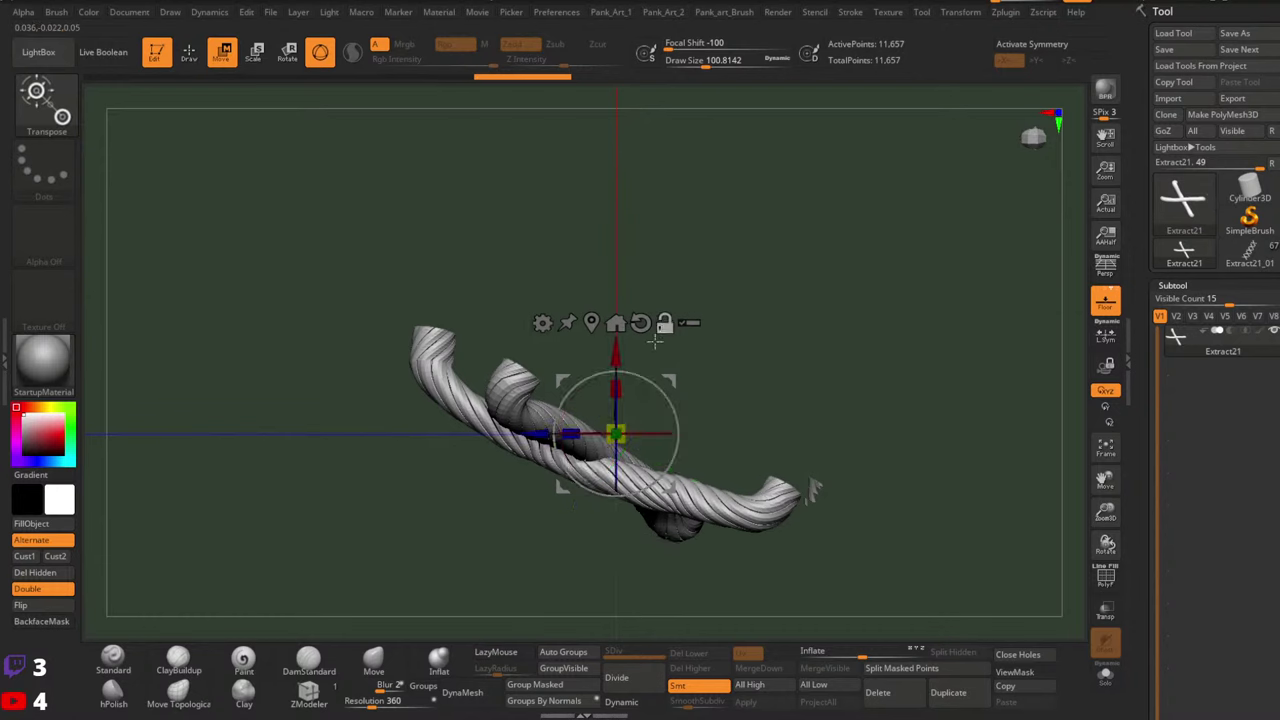
{"action": "left_click_drag", "start_coordinate": [676, 418], "coordinate": [654, 465]}
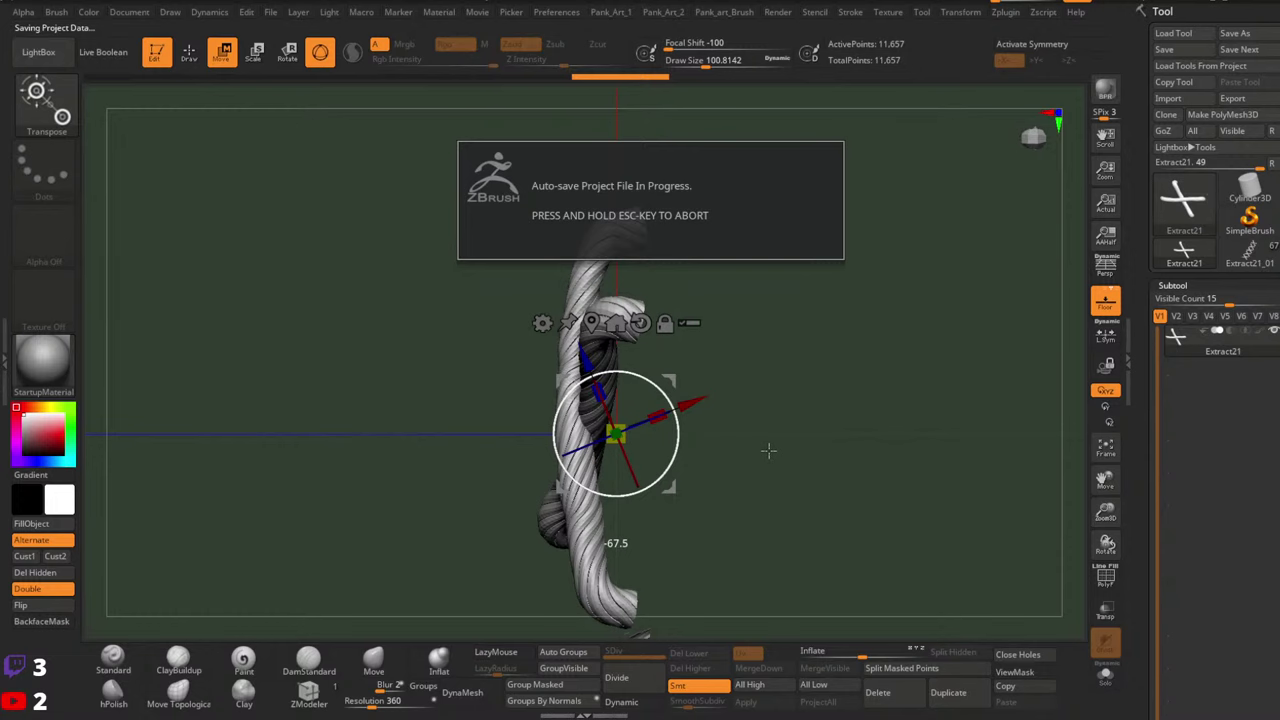
{"action": "left_click_drag", "start_coordinate": [640, 631], "coordinate": [520, 627]}
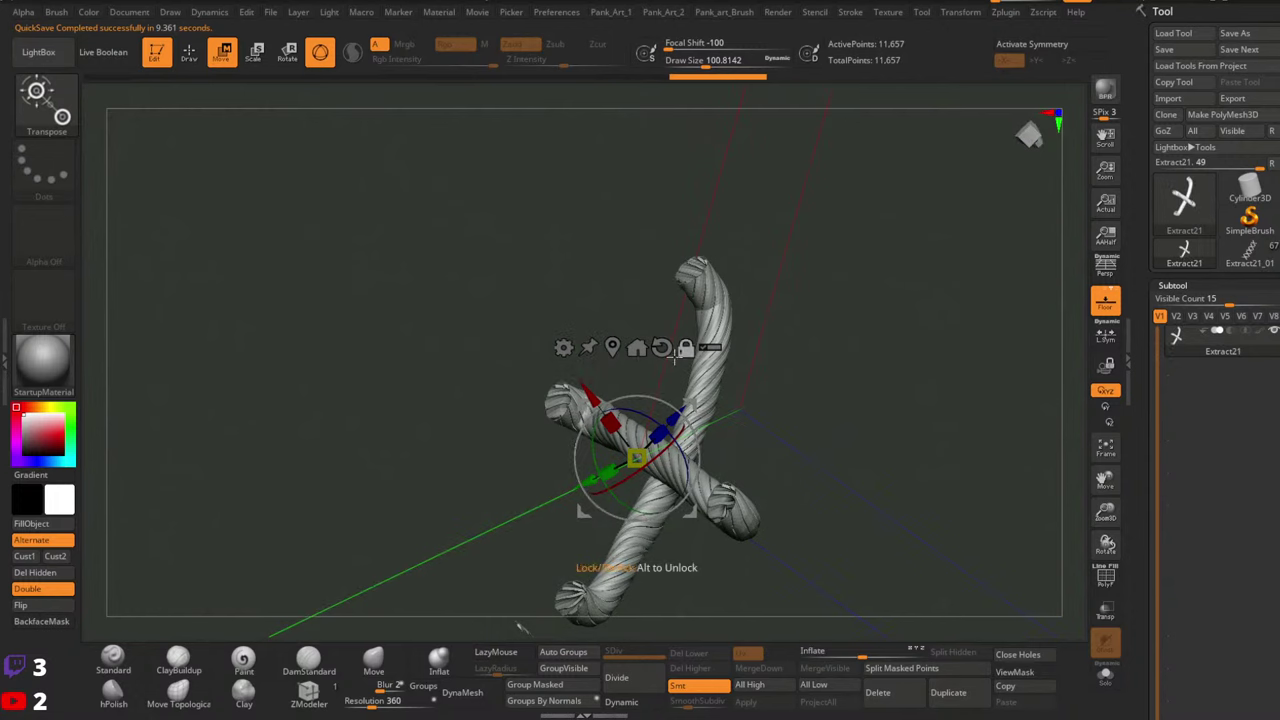
{"action": "mouse_move", "coordinate": [674, 357]}
{"action": "right_mouse_down"}
{"action": "mouse_move", "coordinate": [563, 220]}
{"action": "mouse_move", "coordinate": [626, 251]}
{"action": "mouse_move", "coordinate": [595, 261]}
{"action": "mouse_move", "coordinate": [711, 251]}
{"action": "mouse_move", "coordinate": [613, 343]}
{"action": "mouse_move", "coordinate": [588, 348]}
{"action": "mouse_move", "coordinate": [787, 434]}
{"action": "right_mouse_up"}
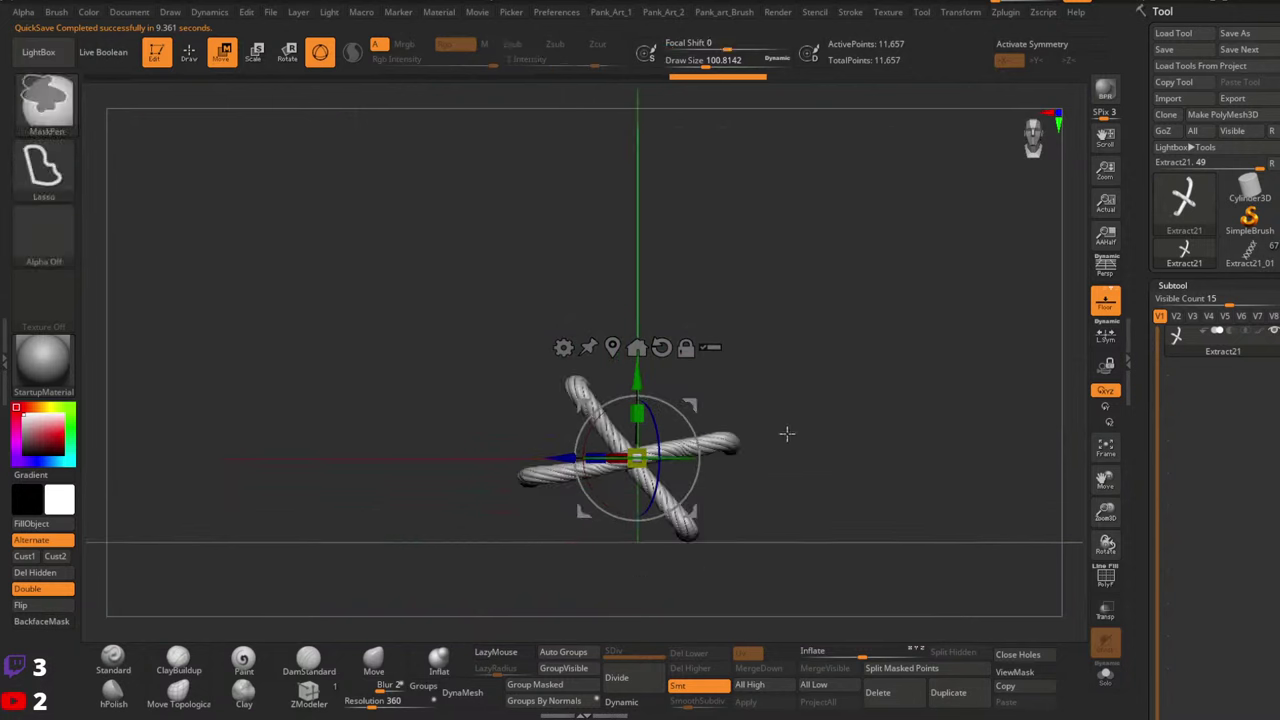
{"action": "mouse_move", "coordinate": [697, 443]}
{"action": "left_mouse_down"}
{"action": "mouse_move", "coordinate": [715, 405]}
{"action": "mouse_move", "coordinate": [740, 403]}
{"action": "left_mouse_up"}
Isolate the rope cross from the stray mesh fragment beside it with a lasso selection and delete the fragment
{"action": "key", "text": "q"}
{"action": "mouse_move", "coordinate": [740, 403]}
{"action": "right_mouse_down", "text": "ctrl"}
{"action": "mouse_move", "coordinate": [886, 349]}
{"action": "mouse_move", "coordinate": [758, 458]}
{"action": "mouse_move", "coordinate": [790, 420]}
{"action": "right_mouse_up", "text": "ctrl"}
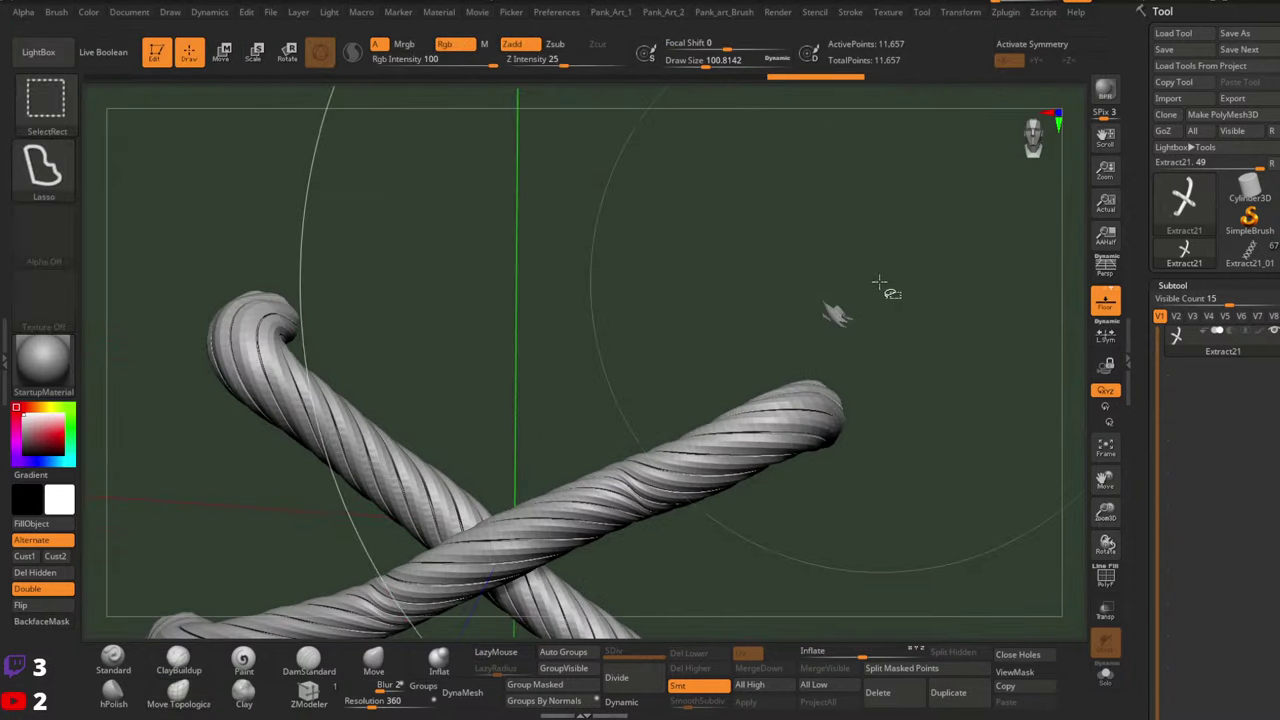
{"action": "mouse_move", "coordinate": [922, 277]}
{"action": "left_mouse_down", "text": "ctrl+alt+shift"}
{"action": "mouse_move", "coordinate": [814, 357]}
{"action": "mouse_move", "coordinate": [796, 292]}
{"action": "left_mouse_up", "text": "ctrl+alt+shift"}
{"action": "left_click", "coordinate": [28, 575]}
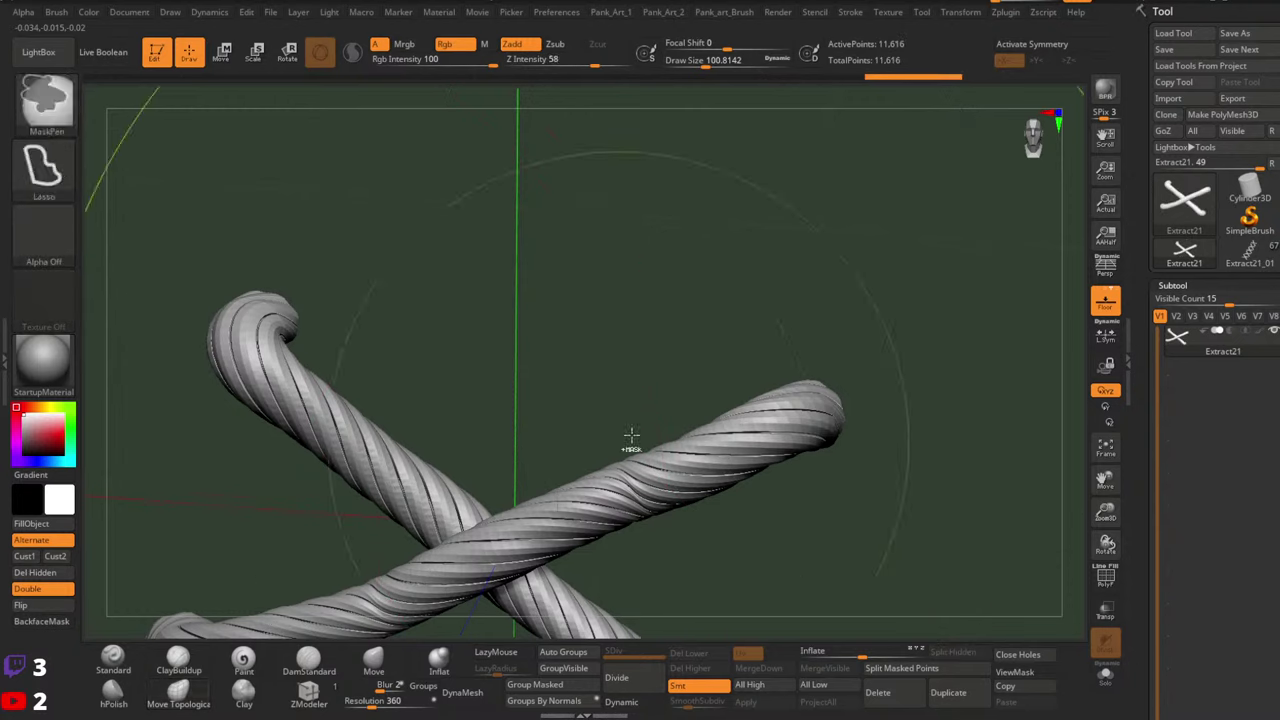
Reset the gizmo orientation and rotate the rope cross slightly to sit level in the front view
{"action": "key", "text": "f"}
{"action": "key", "text": "w"}
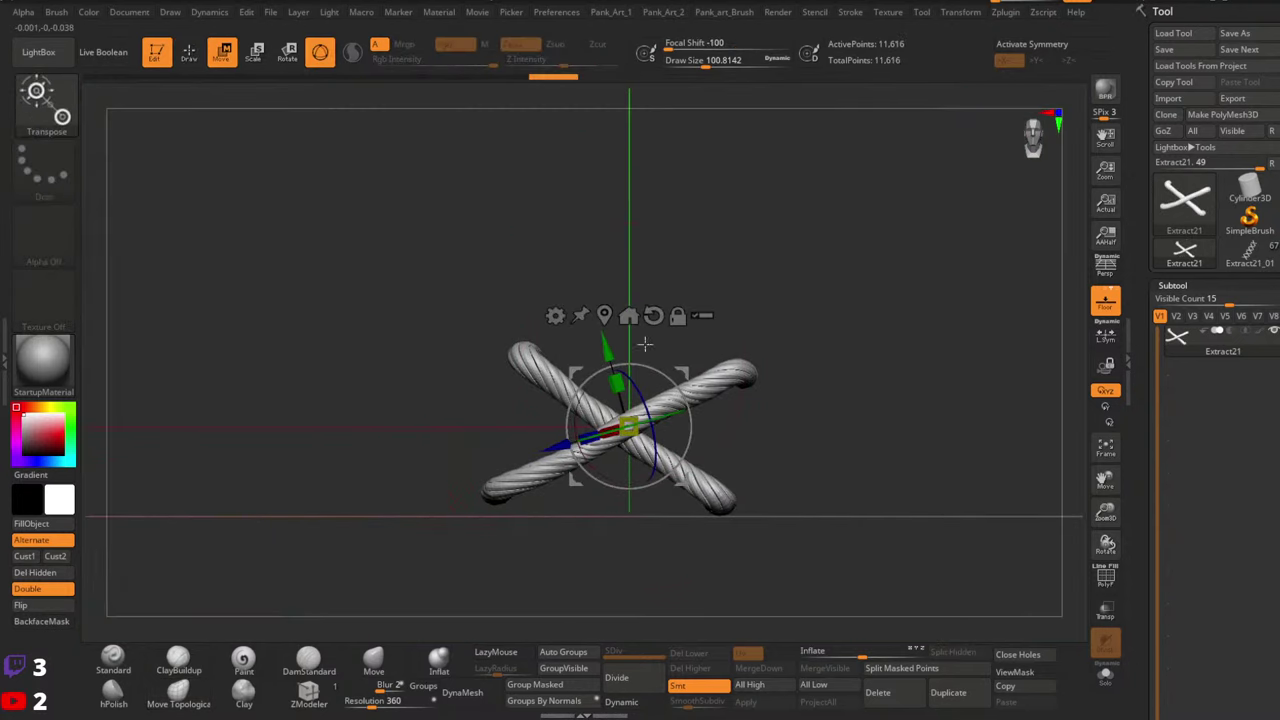
{"action": "left_click", "coordinate": [653, 316]}
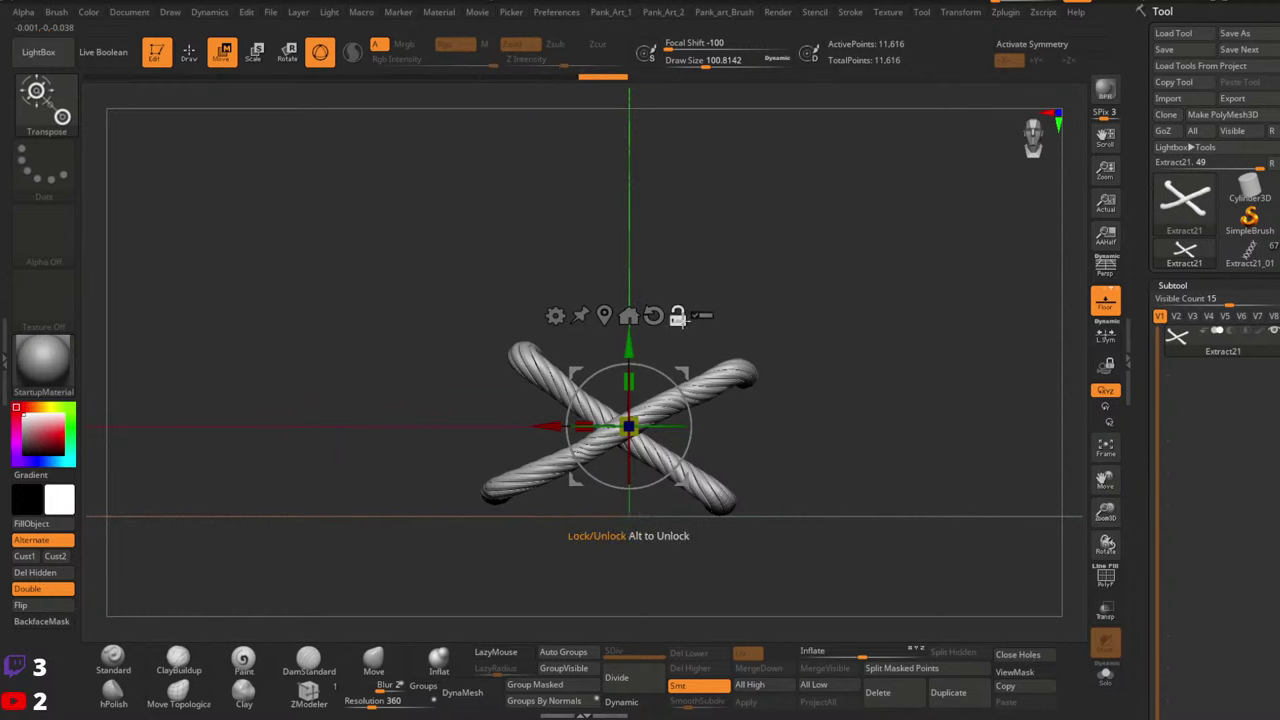
{"action": "left_click_drag", "start_coordinate": [623, 353], "coordinate": [670, 389]}
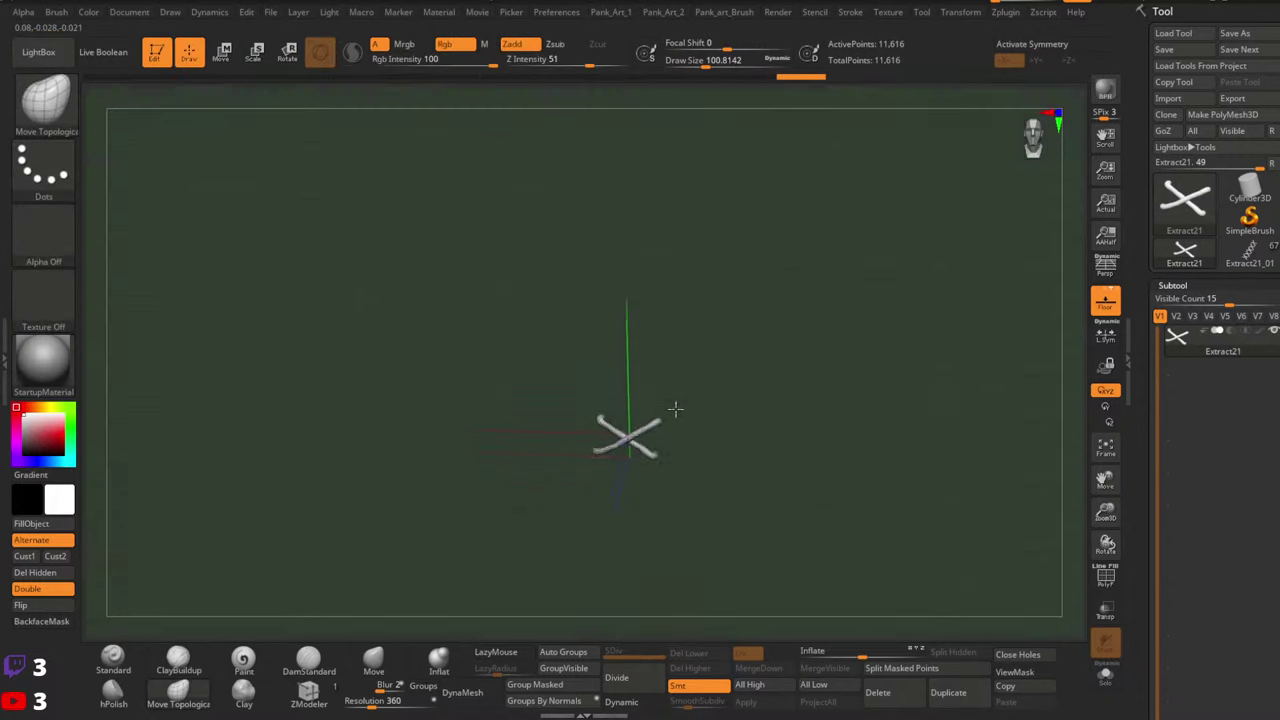
Even out the rope cross's arms from the front with Move Topological at draw size 80.22
{"action": "right_click_drag", "start_coordinate": [676, 409], "coordinate": [746, 394], "text": "shift"}
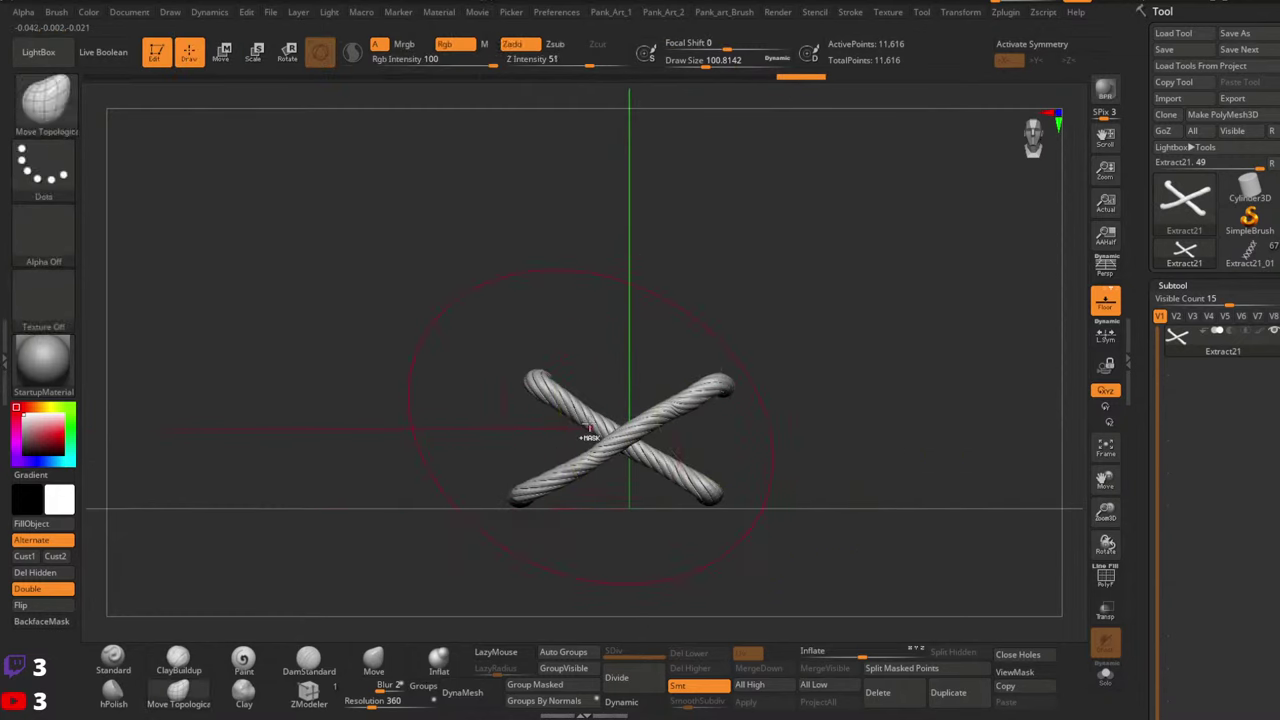
{"action": "right_click_drag", "start_coordinate": [588, 431], "coordinate": [557, 489], "text": "ctrl"}
{"action": "mouse_move", "coordinate": [557, 489]}
{"action": "right_mouse_down", "text": "alt"}
{"action": "mouse_move", "coordinate": [541, 416]}
{"action": "mouse_move", "coordinate": [531, 424]}
{"action": "right_mouse_up", "text": "alt"}
{"action": "key", "text": "space"}
{"action": "mouse_move", "coordinate": [560, 362]}
{"action": "left_mouse_down"}
{"action": "mouse_move", "coordinate": [541, 365]}
{"action": "mouse_move", "coordinate": [573, 366]}
{"action": "left_mouse_up"}
{"action": "key", "text": "space"}
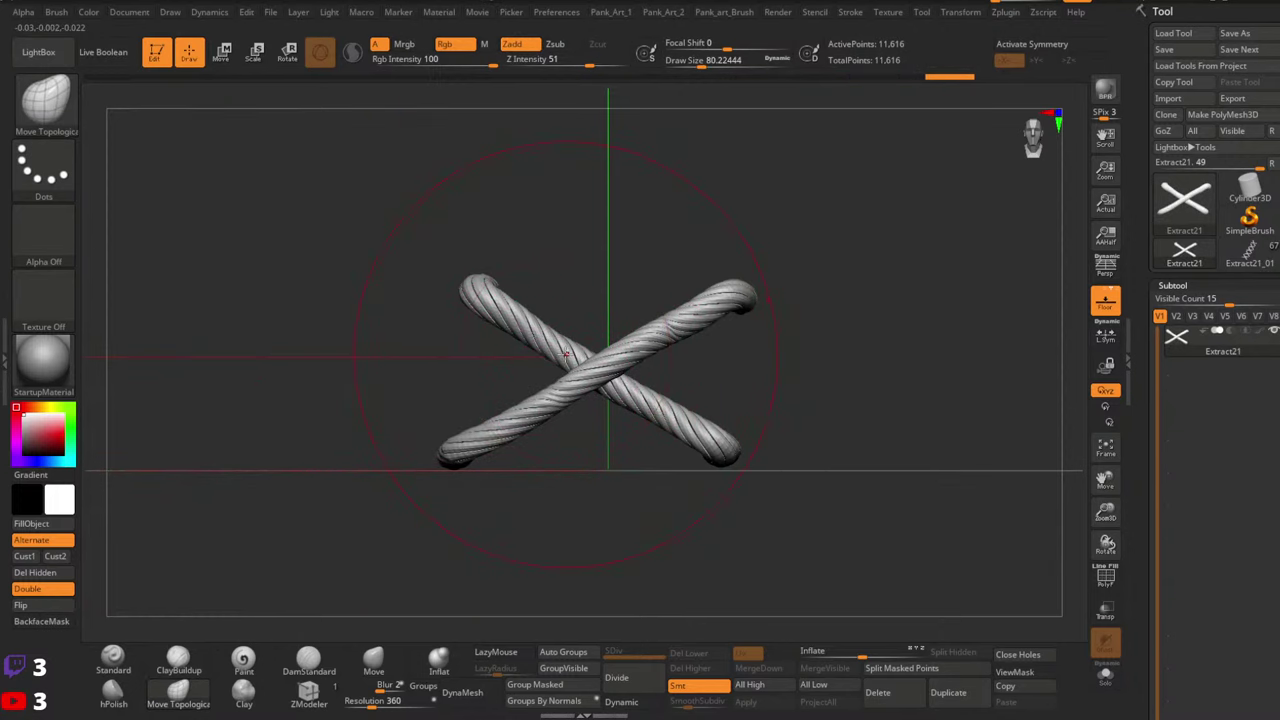
{"action": "right_click_drag", "start_coordinate": [562, 358], "coordinate": [606, 366]}
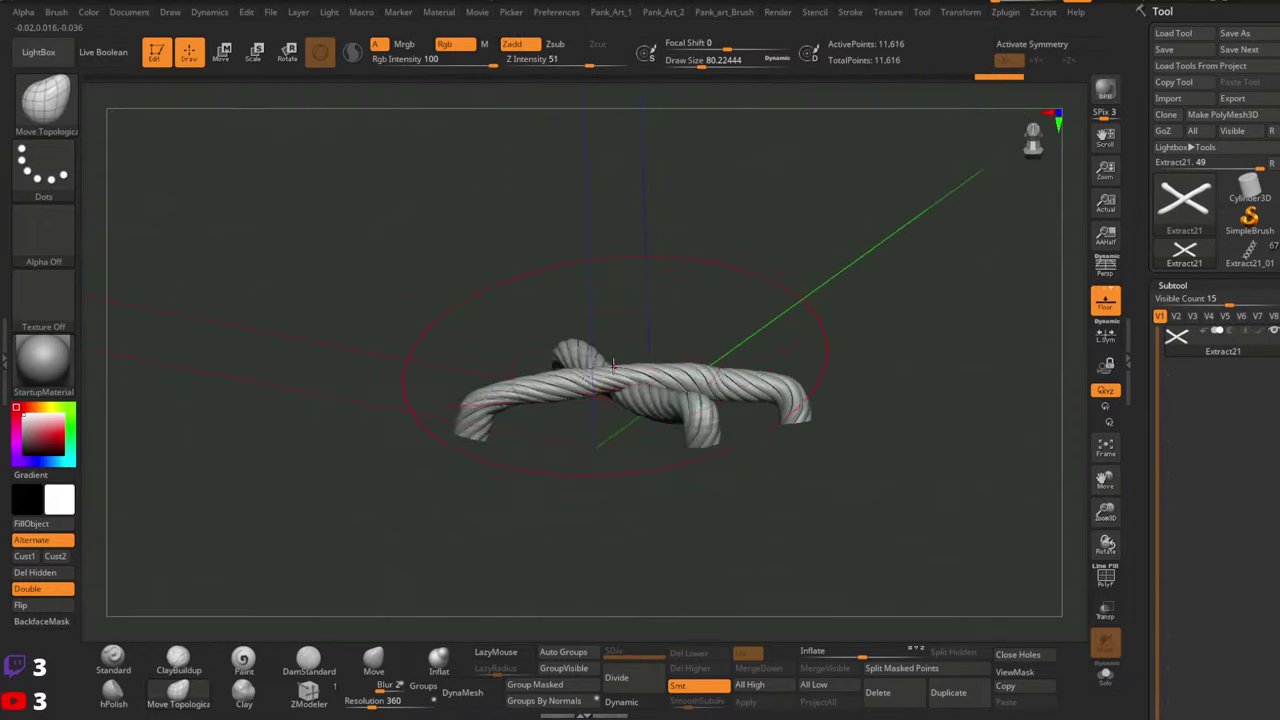
Refine the crossing point of the two ropes with Move Topological at draw sizes 26.87 and 21.62
{"action": "key", "text": "space"}
{"action": "left_click_drag", "start_coordinate": [606, 366], "coordinate": [666, 368]}
{"action": "key", "text": "space"}
{"action": "right_click_drag", "start_coordinate": [666, 368], "coordinate": [671, 378], "text": "ctrl"}
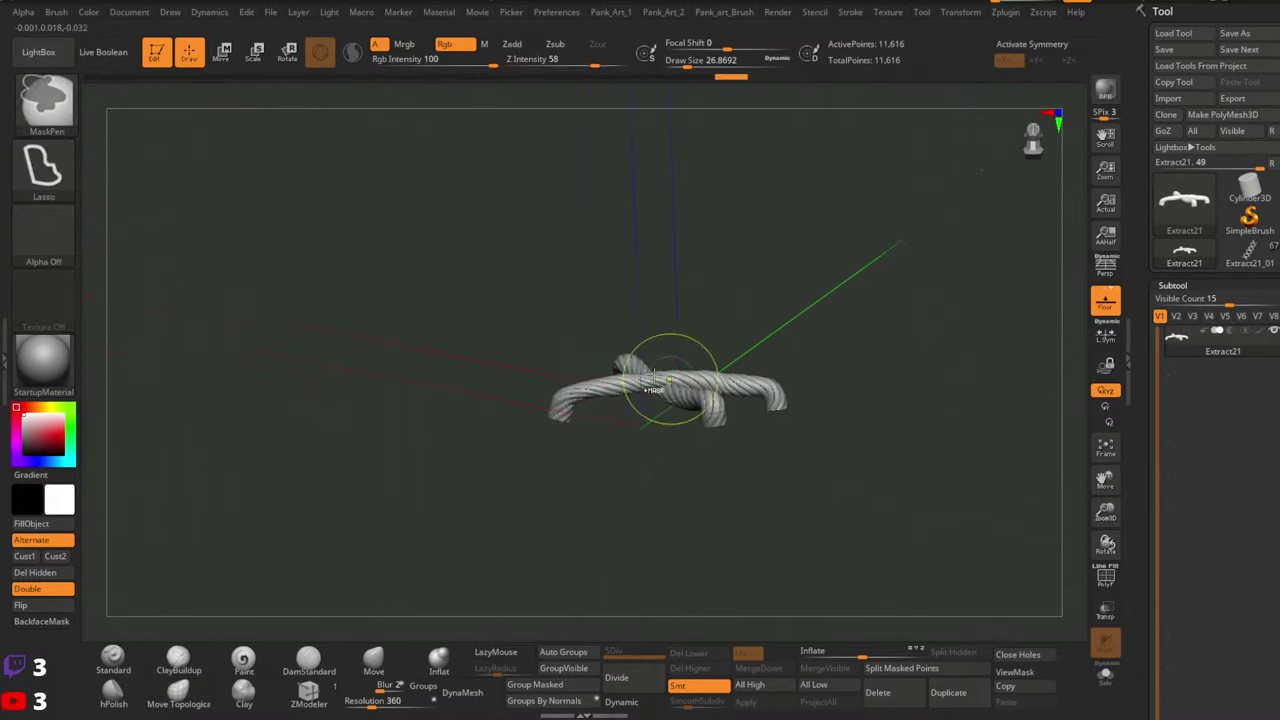
{"action": "key", "text": "space"}
{"action": "left_click_drag", "start_coordinate": [643, 370], "coordinate": [661, 371]}
{"action": "right_click_drag", "start_coordinate": [686, 378], "coordinate": [690, 396], "text": "ctrl"}
{"action": "right_click_drag", "start_coordinate": [690, 396], "coordinate": [682, 400]}
{"action": "key", "text": "space"}
{"action": "left_click_drag", "start_coordinate": [680, 400], "coordinate": [655, 383]}
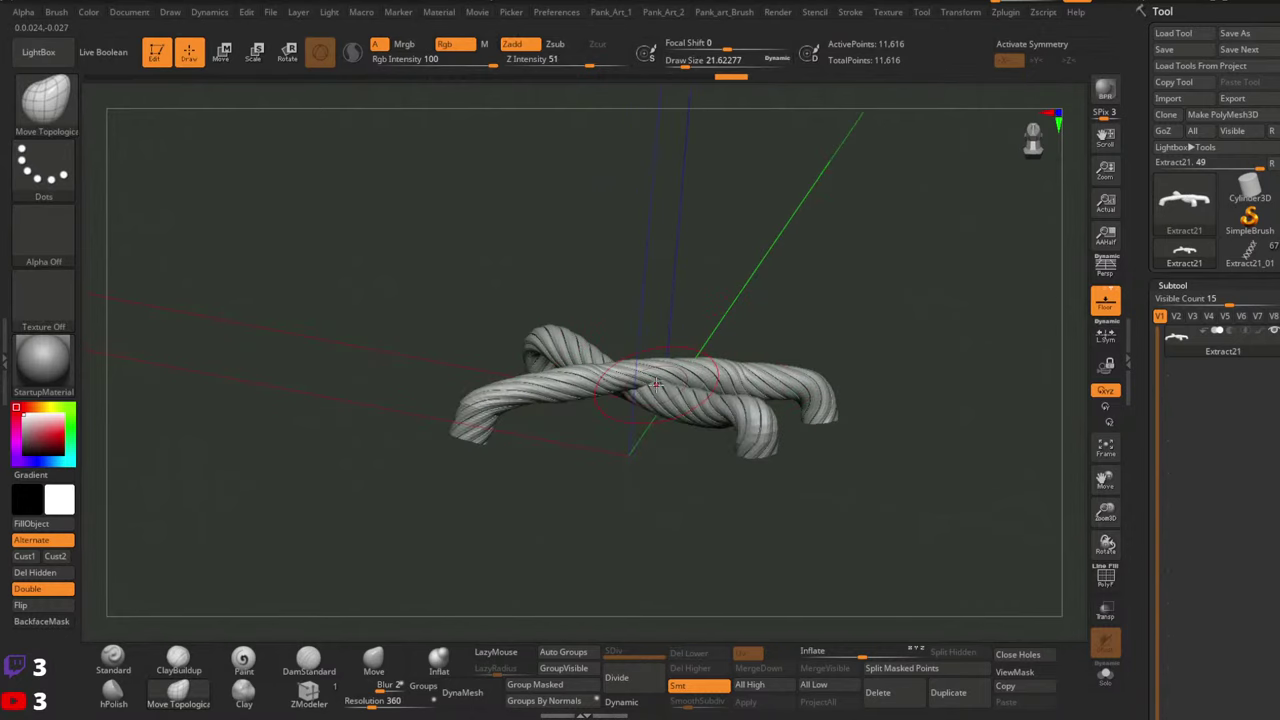
{"action": "mouse_move", "coordinate": [710, 370]}
{"action": "right_mouse_down"}
{"action": "mouse_move", "coordinate": [545, 425]}
{"action": "mouse_move", "coordinate": [509, 343]}
{"action": "mouse_move", "coordinate": [572, 366]}
{"action": "mouse_move", "coordinate": [643, 366]}
{"action": "mouse_move", "coordinate": [543, 366]}
{"action": "mouse_move", "coordinate": [505, 385]}
{"action": "right_mouse_up"}
Reshape the bent end of one rope with Move Topological at draw size 26.87
{"action": "key", "text": "space"}
{"action": "left_click_drag", "start_coordinate": [477, 375], "coordinate": [493, 376]}
{"action": "left_click_drag", "start_coordinate": [466, 455], "coordinate": [488, 422]}
{"action": "key", "text": "space"}
{"action": "right_click_drag", "start_coordinate": [513, 410], "coordinate": [585, 381], "text": "alt"}
{"action": "right_click_drag", "start_coordinate": [700, 420], "coordinate": [728, 429], "text": "alt"}
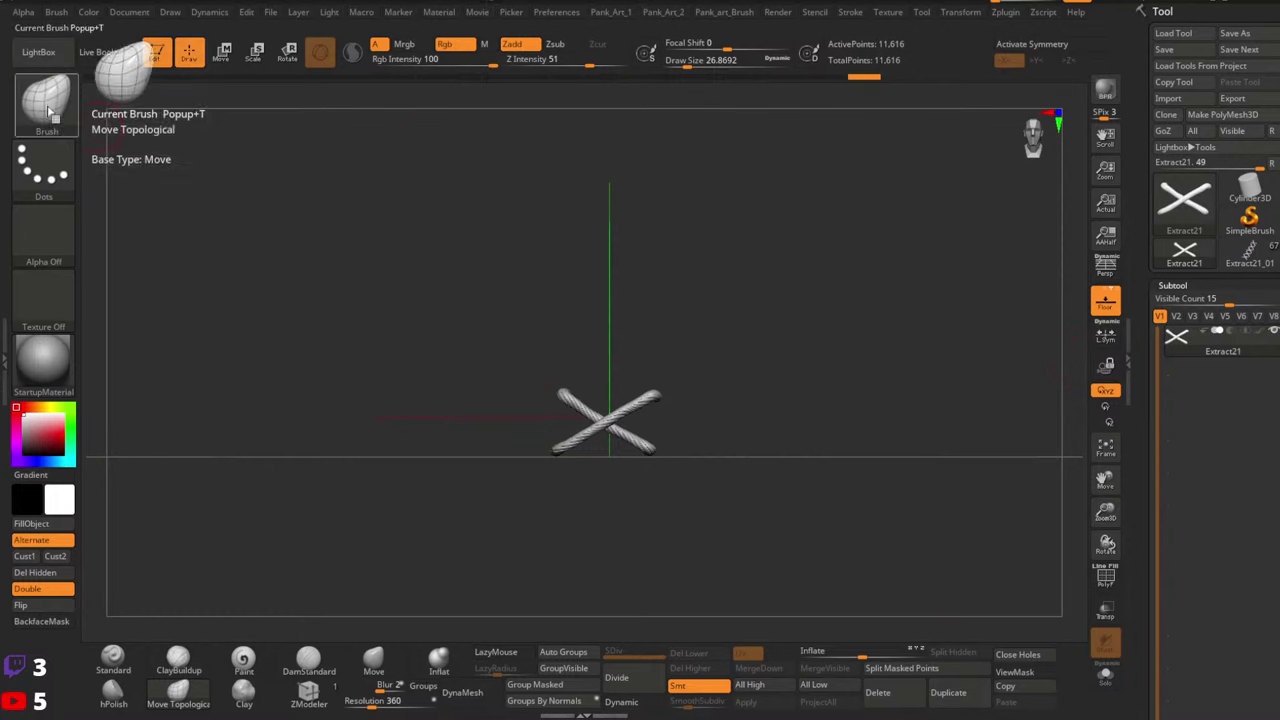
Create a new InsertMesh brush from the rope cross
{"action": "left_click", "coordinate": [113, 660]}
{"action": "left_click", "coordinate": [48, 106]}
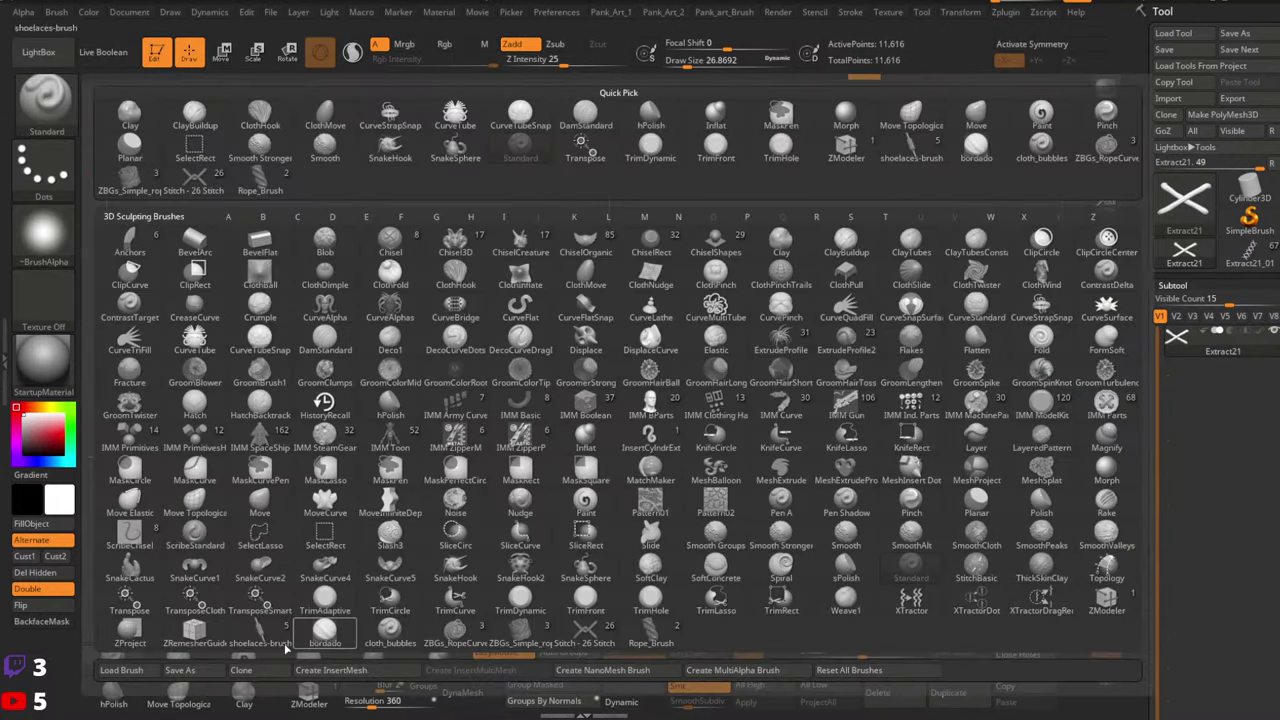
{"action": "left_click", "coordinate": [331, 670]}
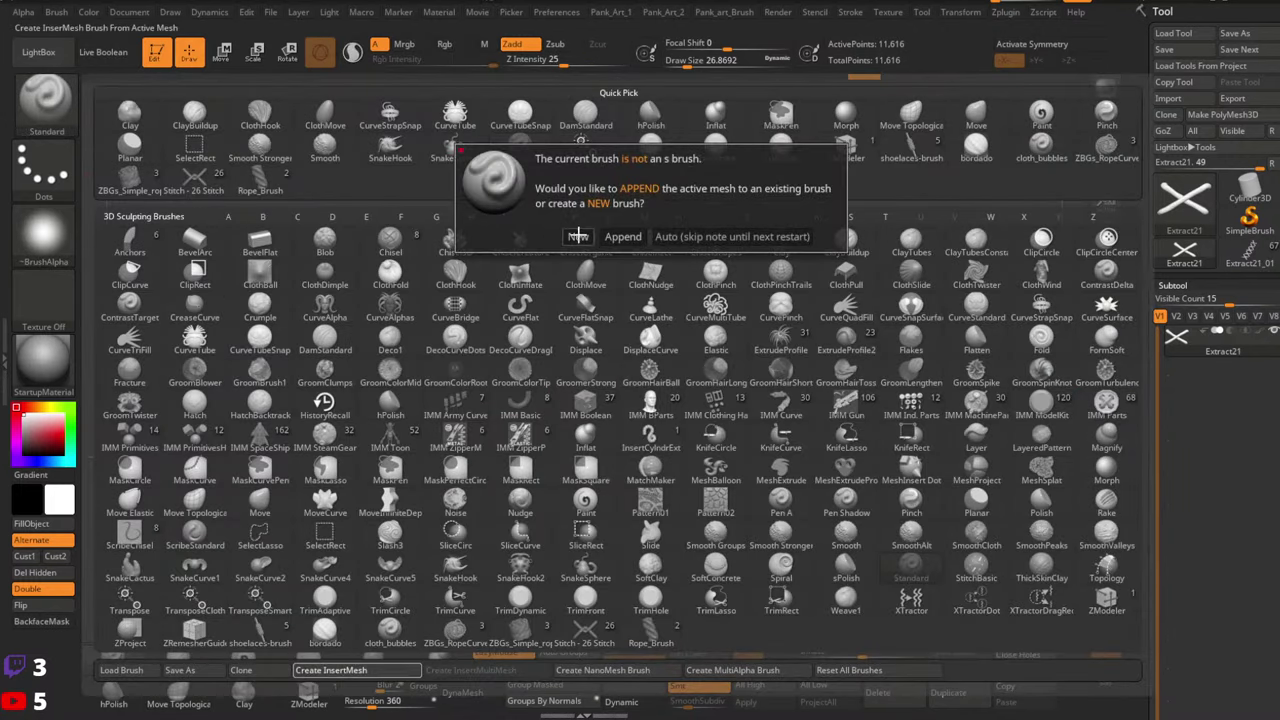
{"action": "left_click", "coordinate": [577, 236]}
Append a sphere as a new subtool and make it the active one
{"action": "scroll", "coordinate": [1238, 568], "scroll_direction": "down", "scroll_amount": 5}
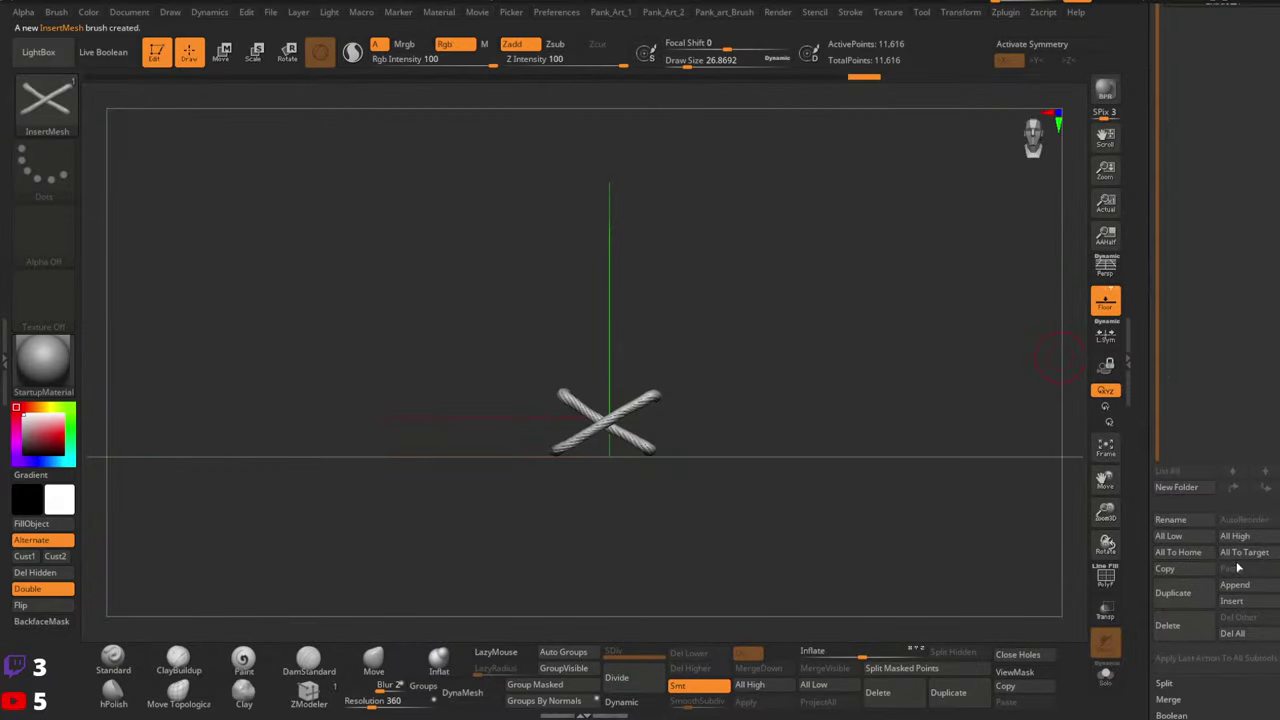
{"action": "left_click", "coordinate": [1235, 585]}
{"action": "left_click", "coordinate": [652, 496]}
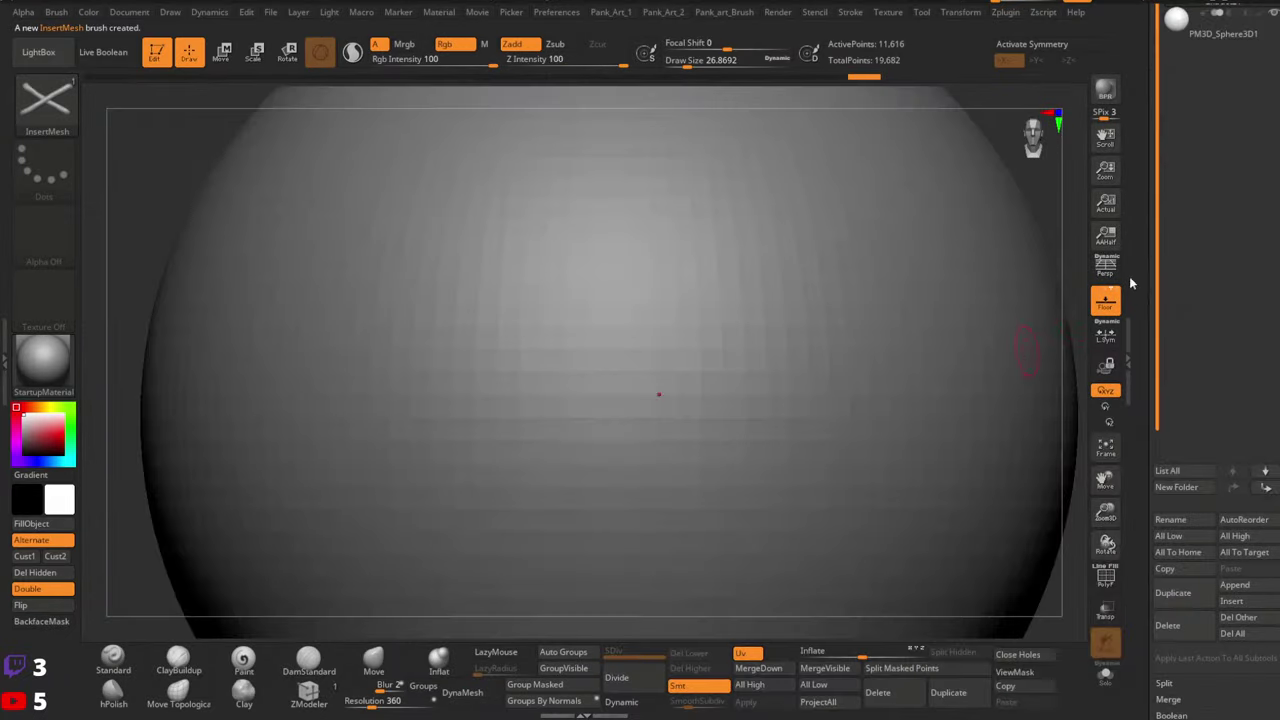
{"action": "left_click", "coordinate": [1193, 38]}
{"action": "right_click_drag", "start_coordinate": [517, 397], "coordinate": [637, 314], "text": "ctrl"}
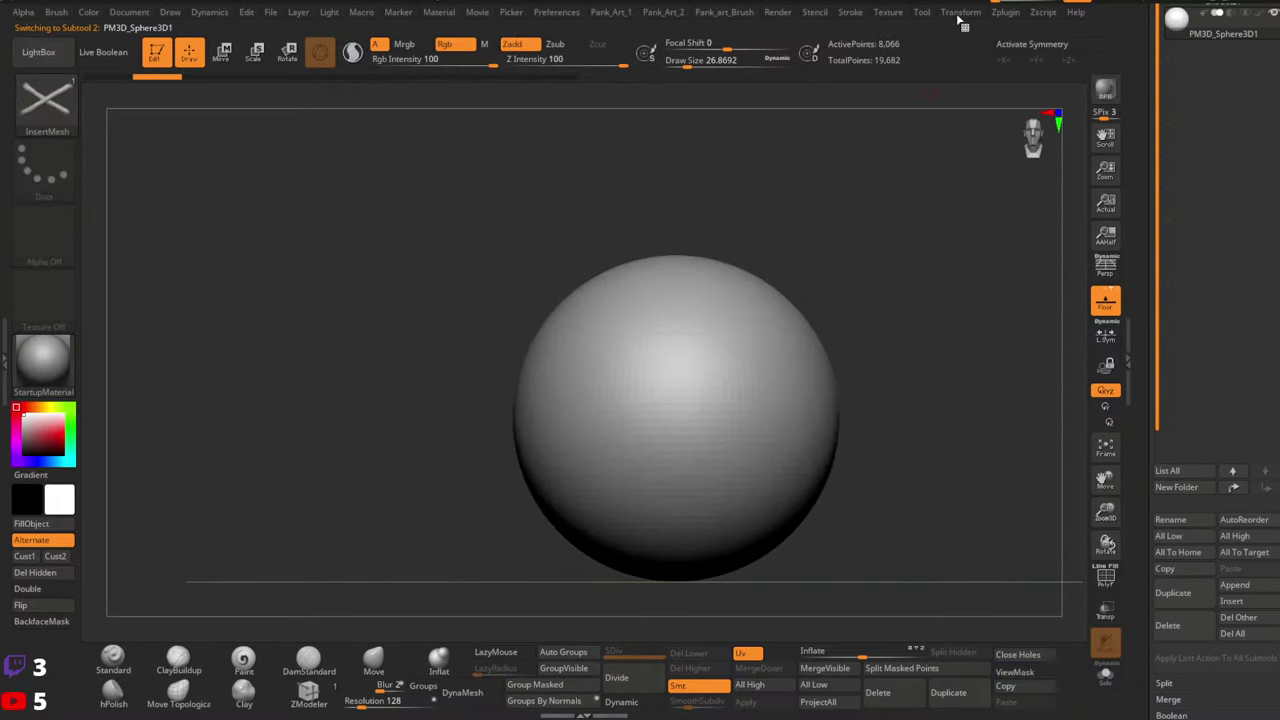
Dock the Stroke palette beside the canvas and enable Curve Mode for the InsertMesh brush
{"action": "left_click", "coordinate": [850, 12]}
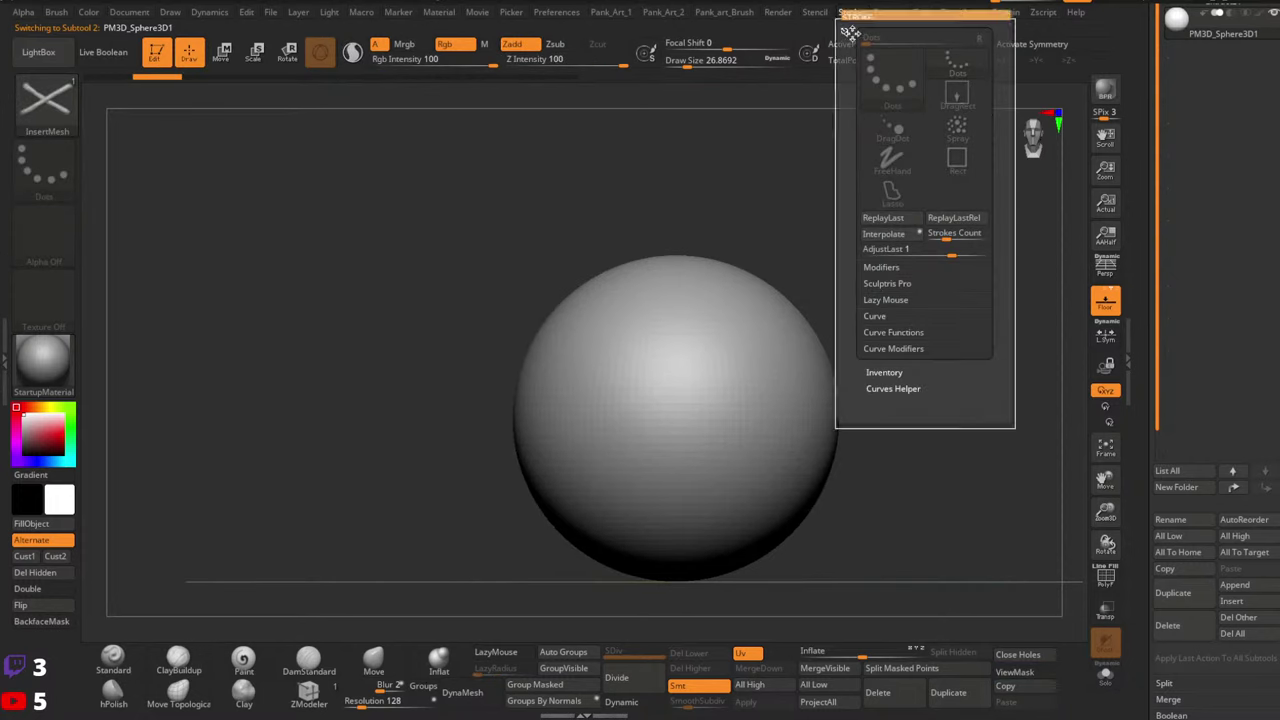
{"action": "left_click", "coordinate": [848, 29]}
{"action": "left_click", "coordinate": [1167, 311]}
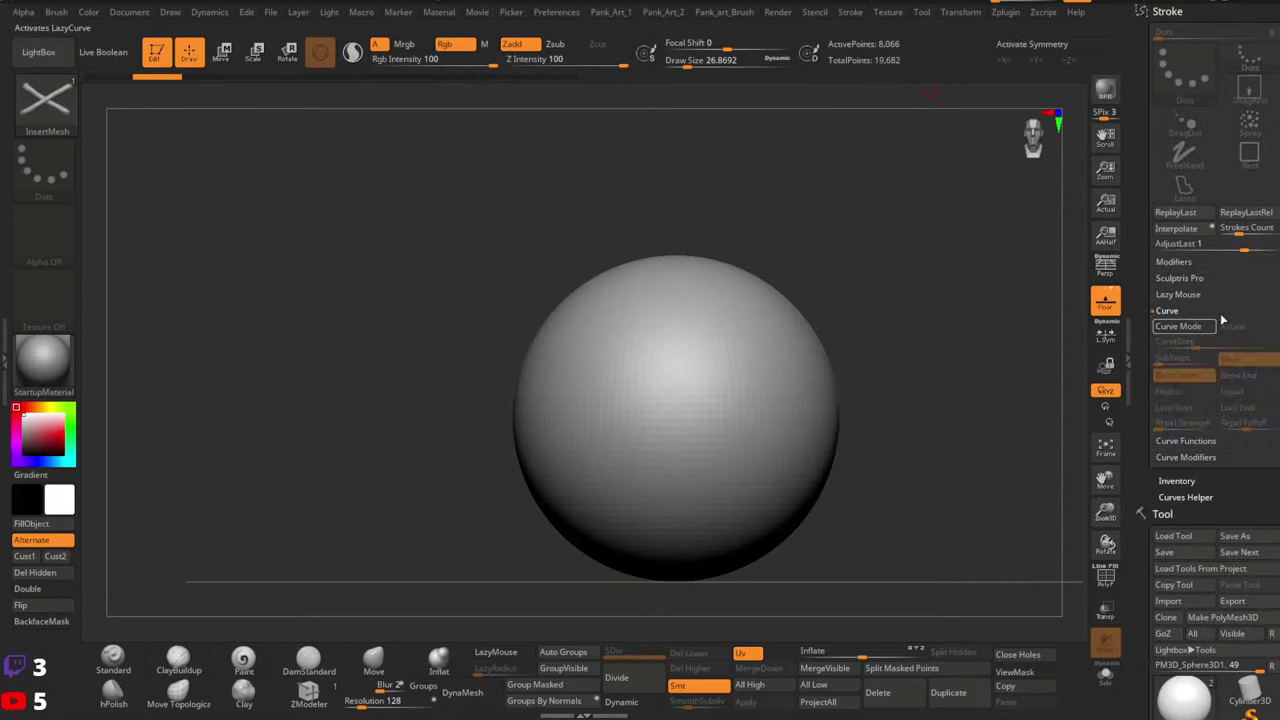
{"action": "left_click", "coordinate": [1182, 327]}
Draw two vertical test curves of rope crosses down the sphere, undoing each one
{"action": "left_click_drag", "start_coordinate": [666, 480], "coordinate": [666, 508]}
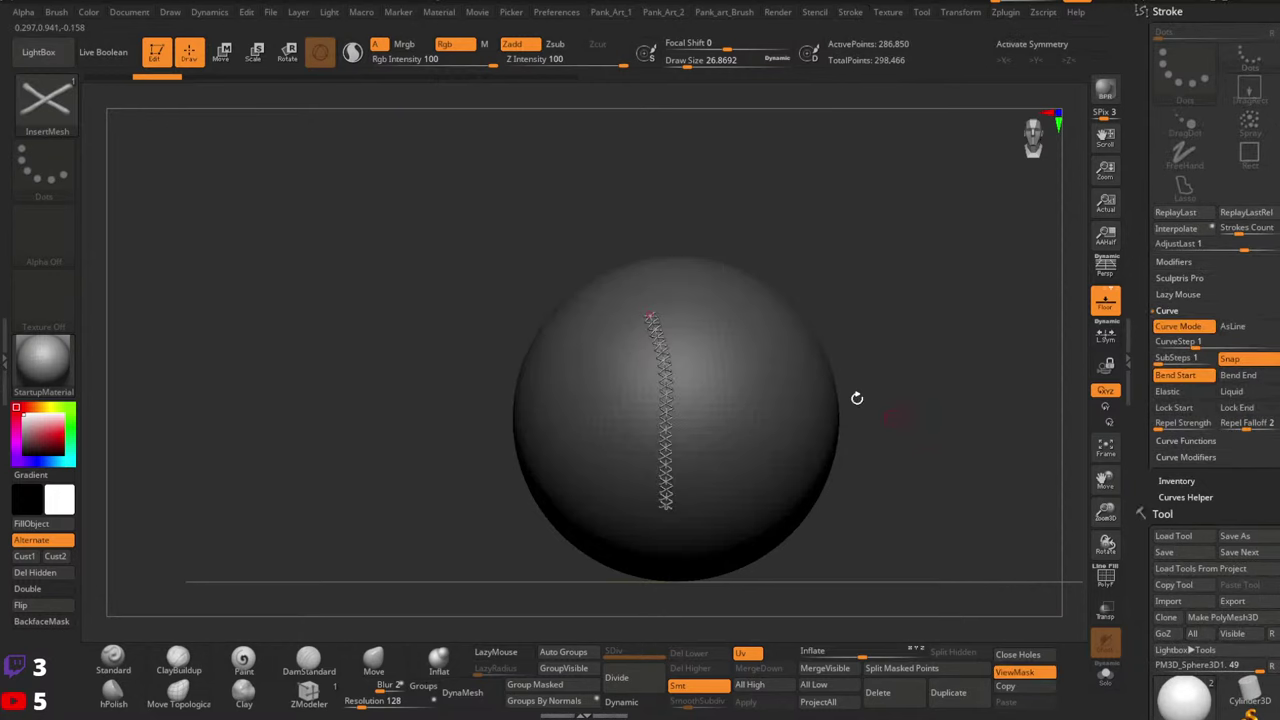
{"action": "right_click_drag", "start_coordinate": [855, 398], "coordinate": [760, 403], "text": "ctrl"}
{"action": "right_click", "coordinate": [634, 300]}
{"action": "right_click_drag", "start_coordinate": [634, 300], "coordinate": [695, 266], "text": "ctrl"}
{"action": "key", "text": "ctrl+z"}
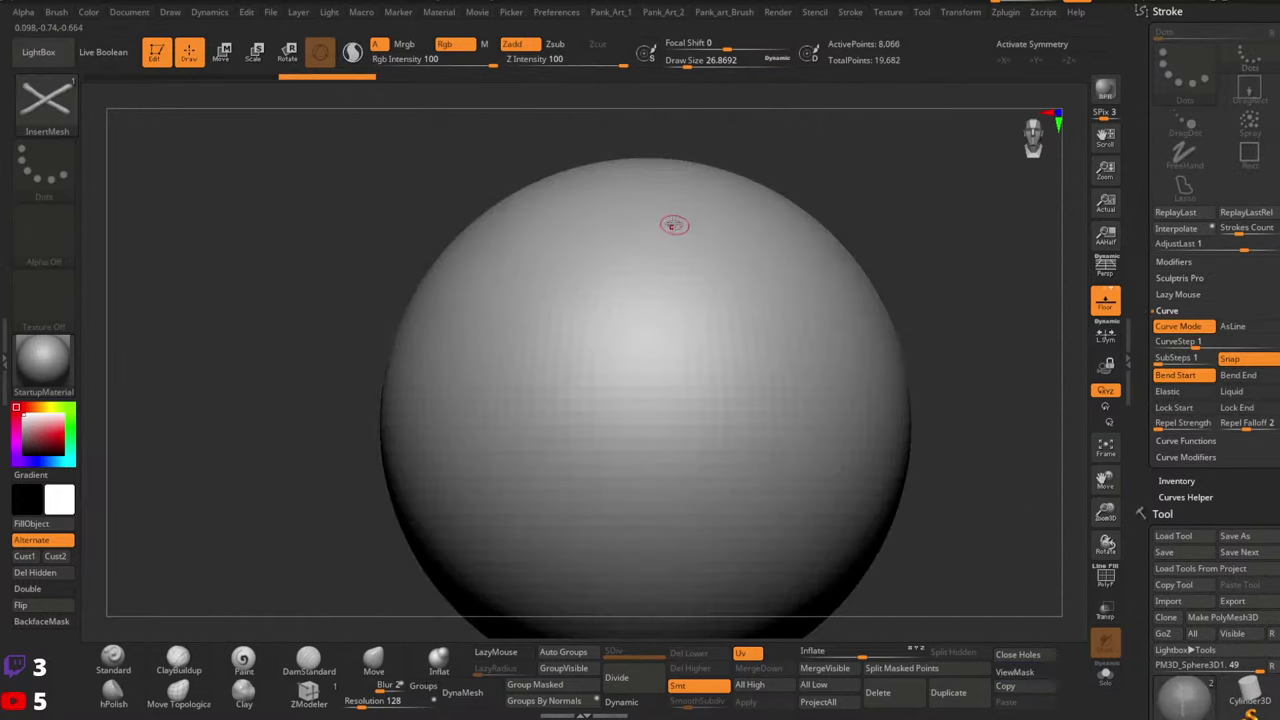
{"action": "left_click_drag", "start_coordinate": [674, 226], "coordinate": [676, 534]}
{"action": "right_click_drag", "start_coordinate": [750, 300], "coordinate": [1043, 434], "text": "ctrl"}
{"action": "mouse_move", "coordinate": [653, 323]}
{"action": "right_mouse_down"}
{"action": "mouse_move", "coordinate": [663, 346]}
{"action": "mouse_move", "coordinate": [703, 357]}
{"action": "mouse_move", "coordinate": [730, 332]}
{"action": "right_mouse_up"}
{"action": "key", "text": "ctrl+z"}
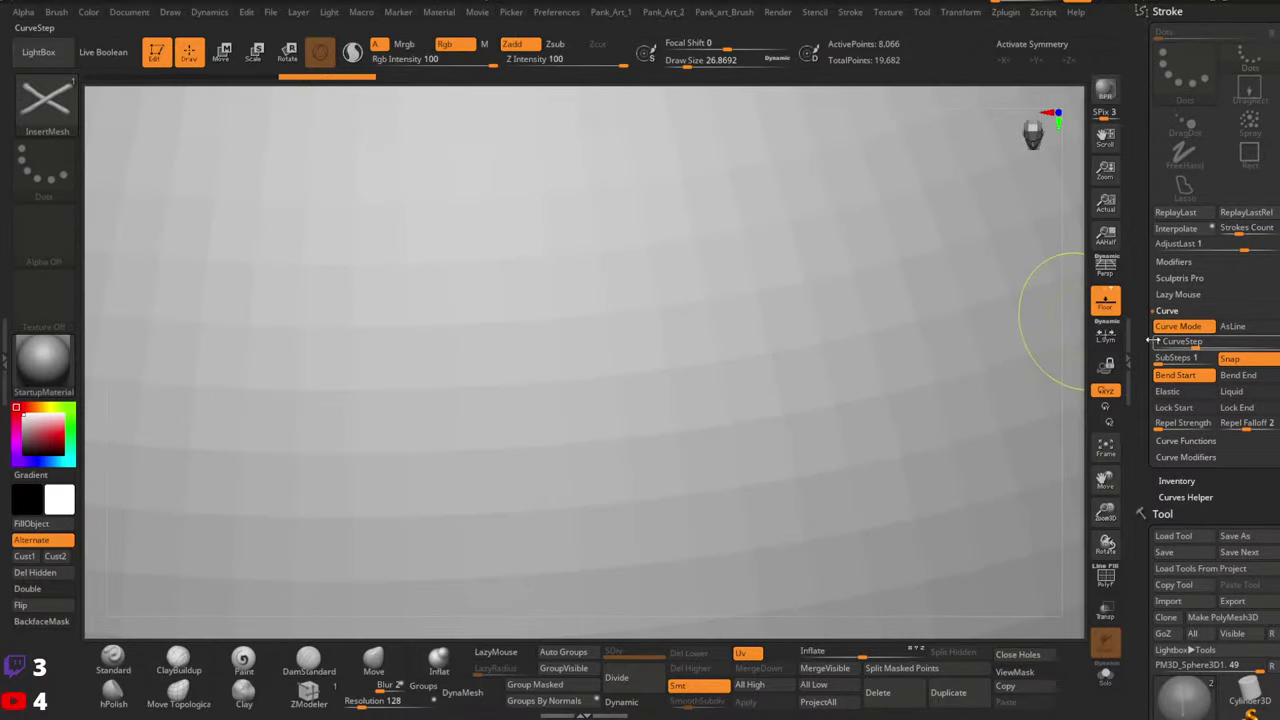
Try lacing curves on the sphere, first with SubSteps at 2, then with CurveStep at 0.96313
{"action": "left_click_drag", "start_coordinate": [1163, 360], "coordinate": [1165, 360]}
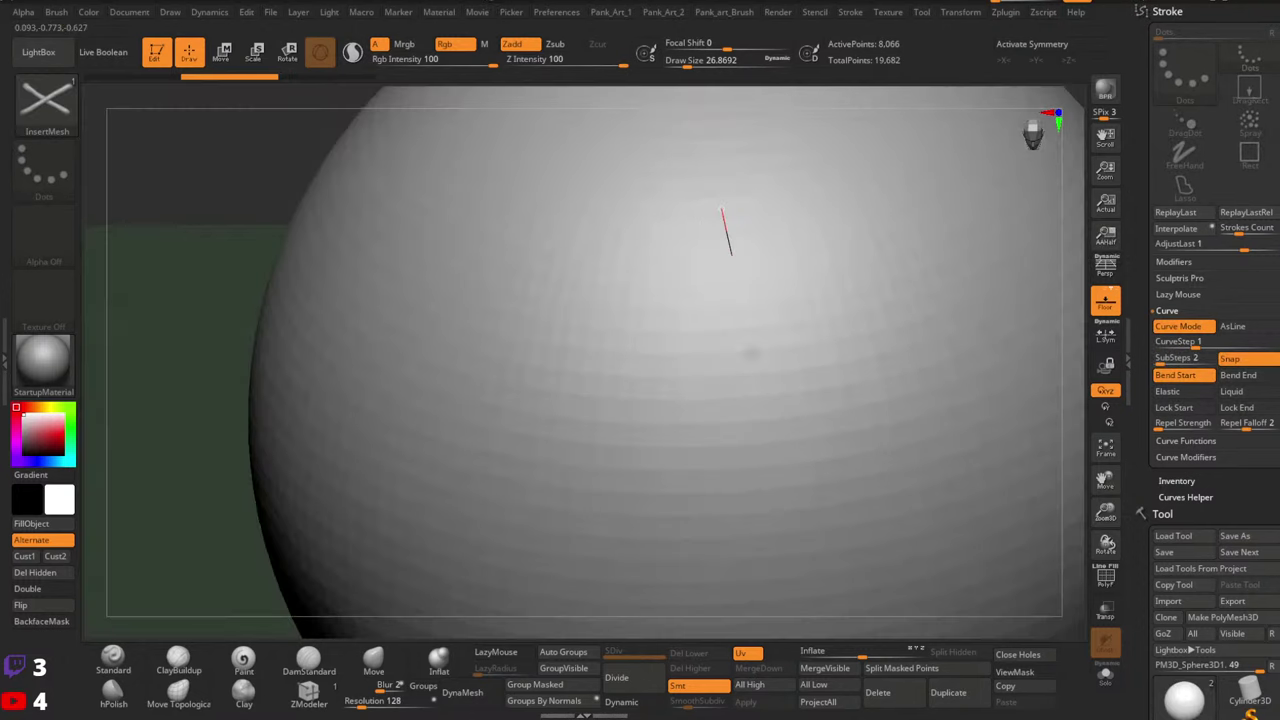
{"action": "left_click_drag", "start_coordinate": [731, 257], "coordinate": [766, 471]}
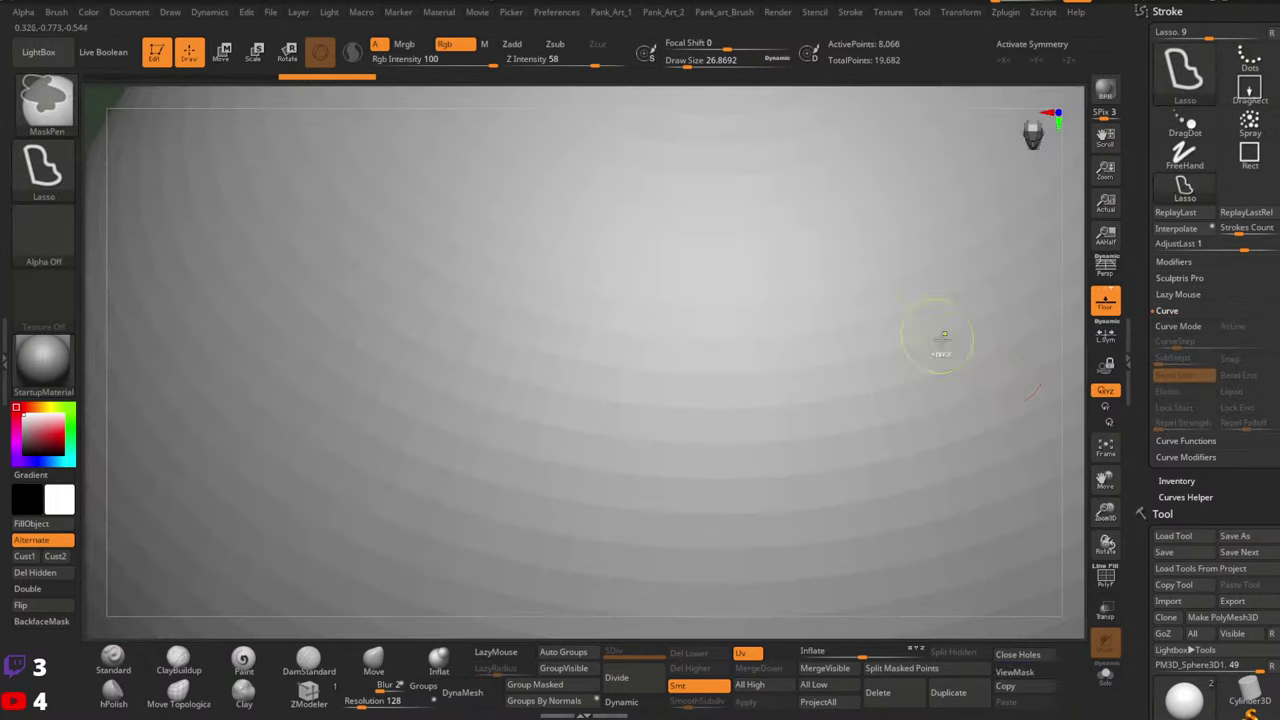
{"action": "left_click", "coordinate": [1176, 374]}
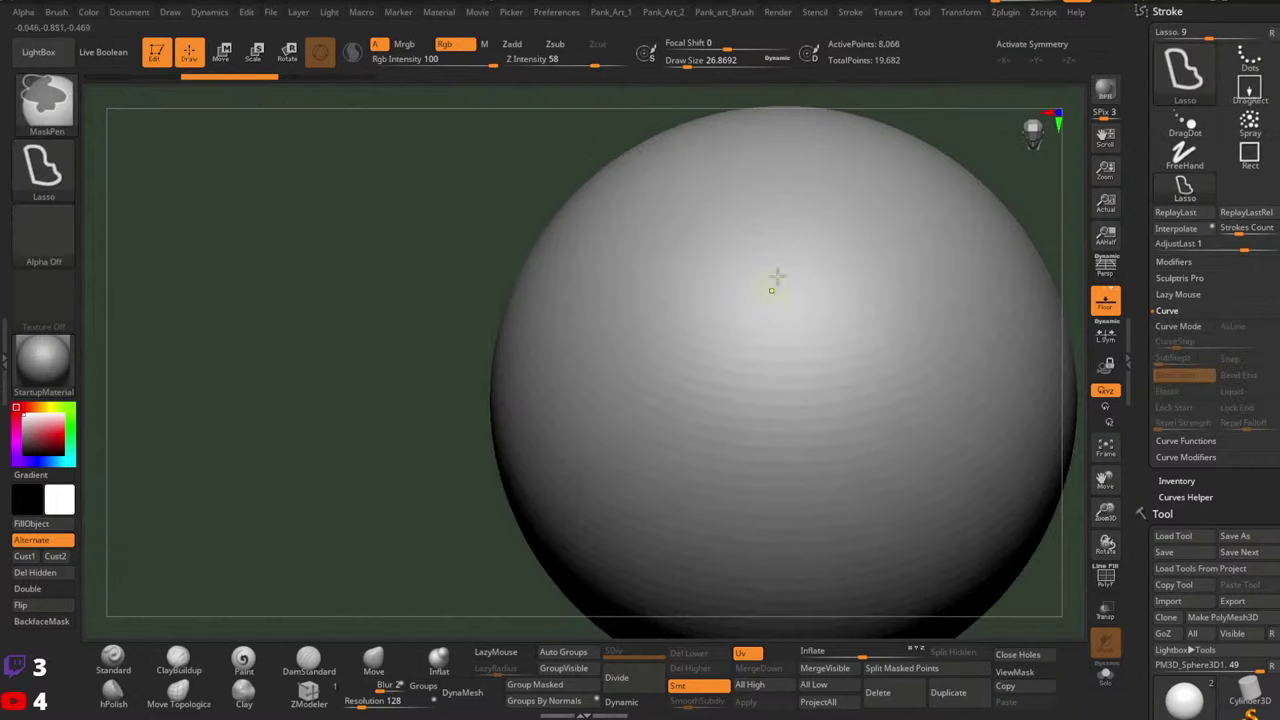
{"action": "left_click_drag", "start_coordinate": [789, 240], "coordinate": [822, 503]}
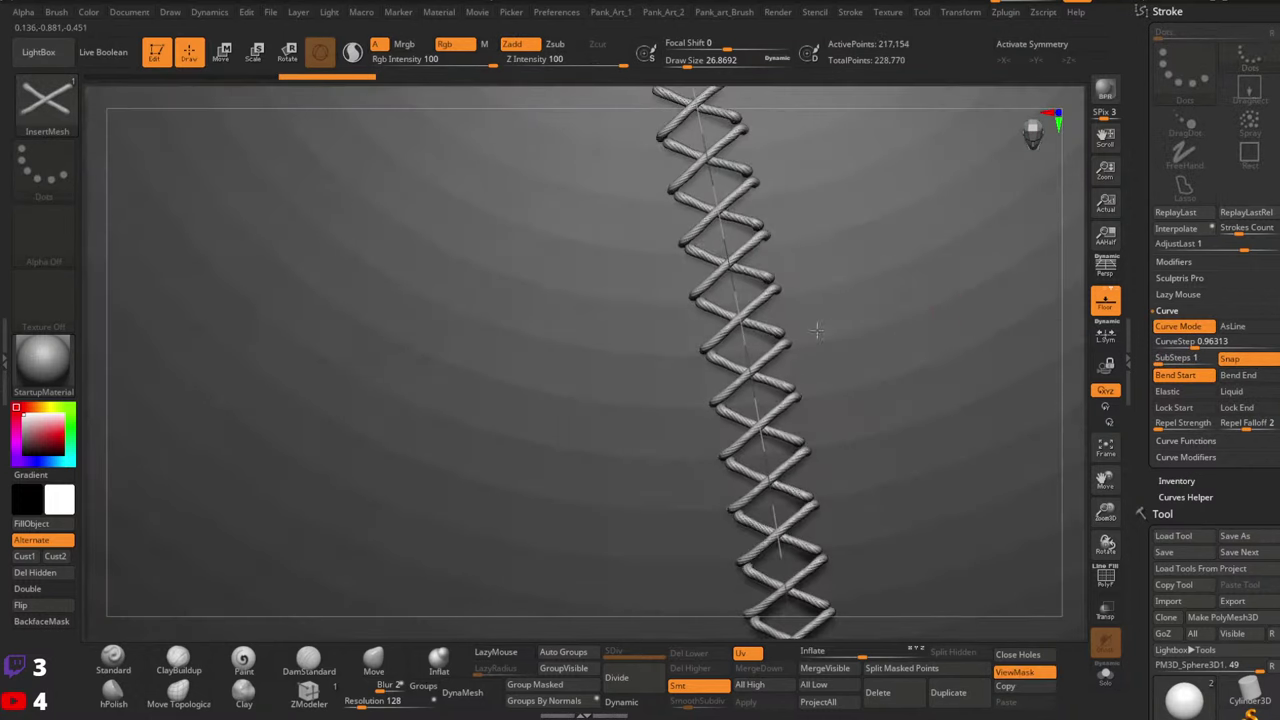
Try wider spacing between the rope crosses on the sphere with CurveStep at about 1.35
{"action": "left_click", "coordinate": [1190, 341]}
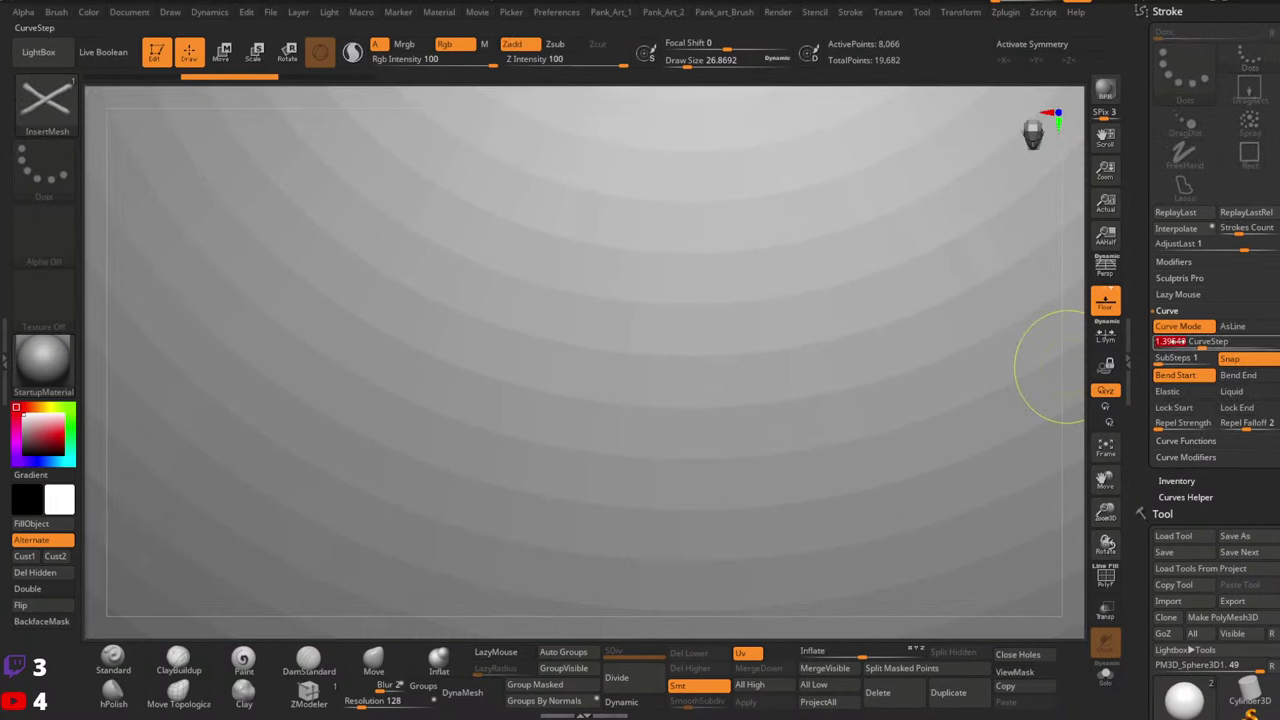
{"action": "key", "text": "Return"}
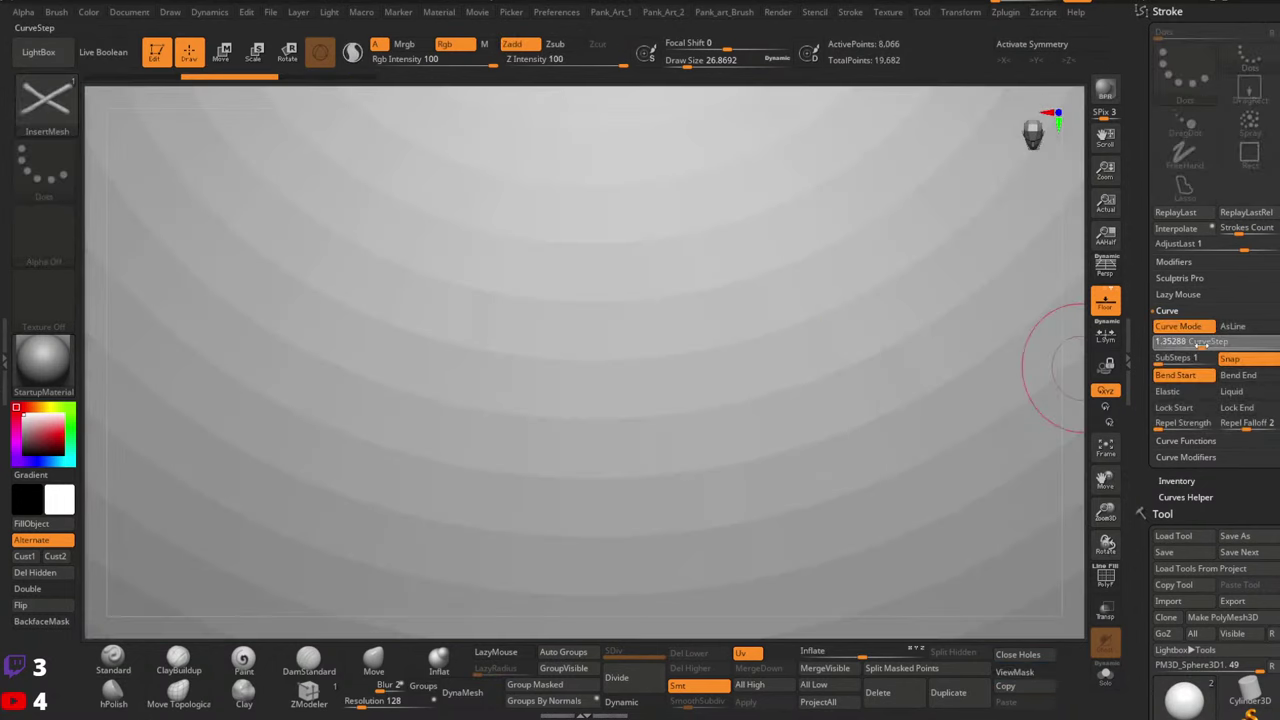
{"action": "key", "text": "Return"}
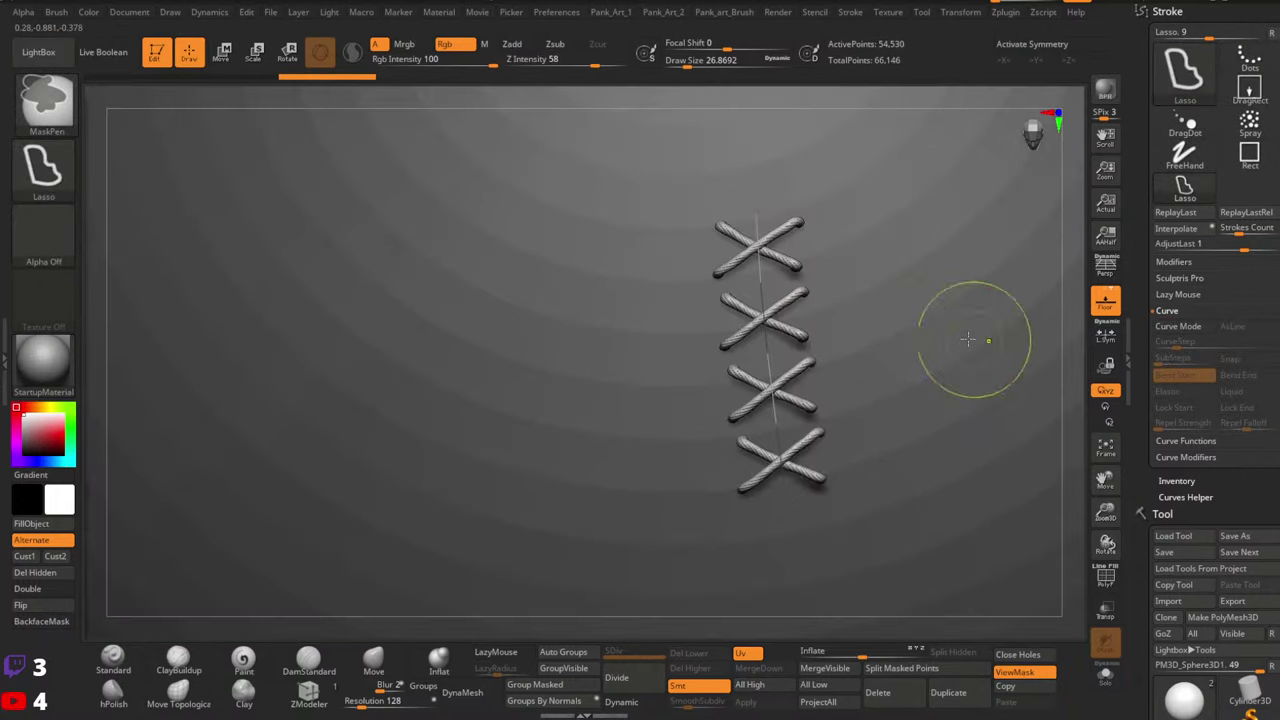
Set CurveStep to 1.18906 and draw a lacing curve down the sphere at draw size 46.17
{"action": "key", "text": "ctrl"}
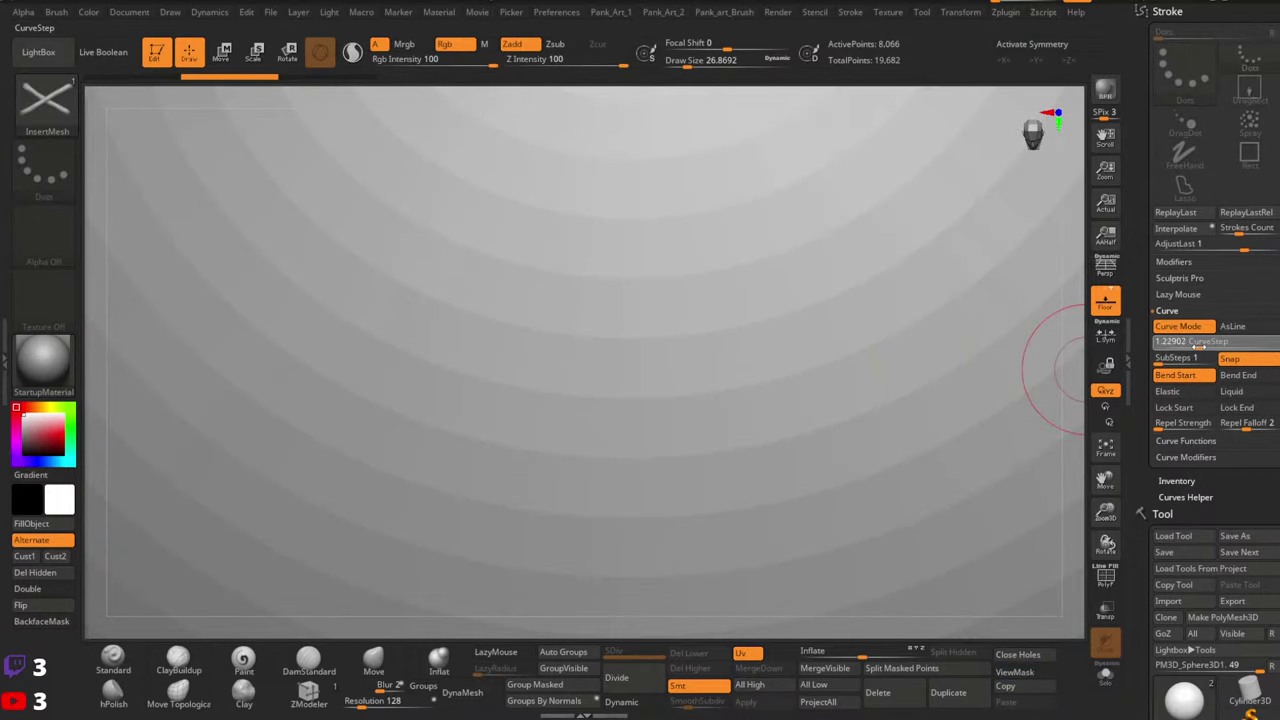
{"action": "left_click_drag", "start_coordinate": [648, 199], "coordinate": [671, 512]}
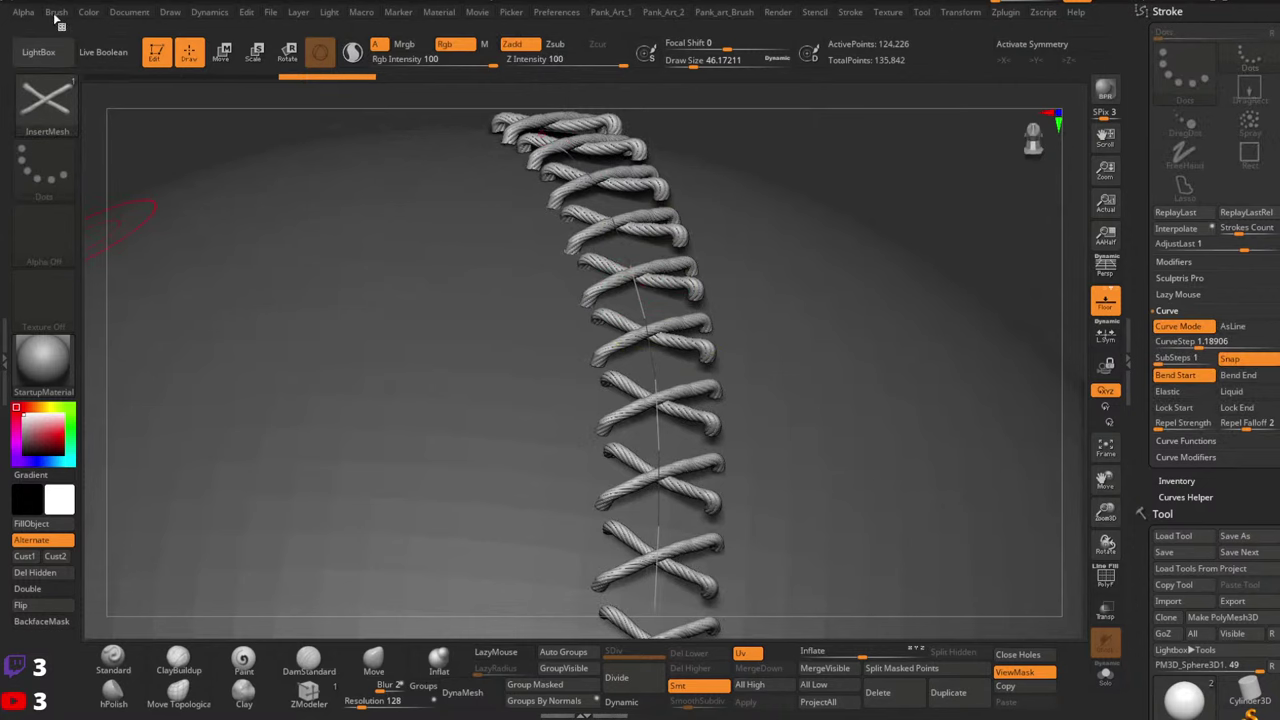
{"action": "left_click", "coordinate": [56, 12]}
{"action": "left_click_drag", "start_coordinate": [210, 472], "coordinate": [194, 328]}
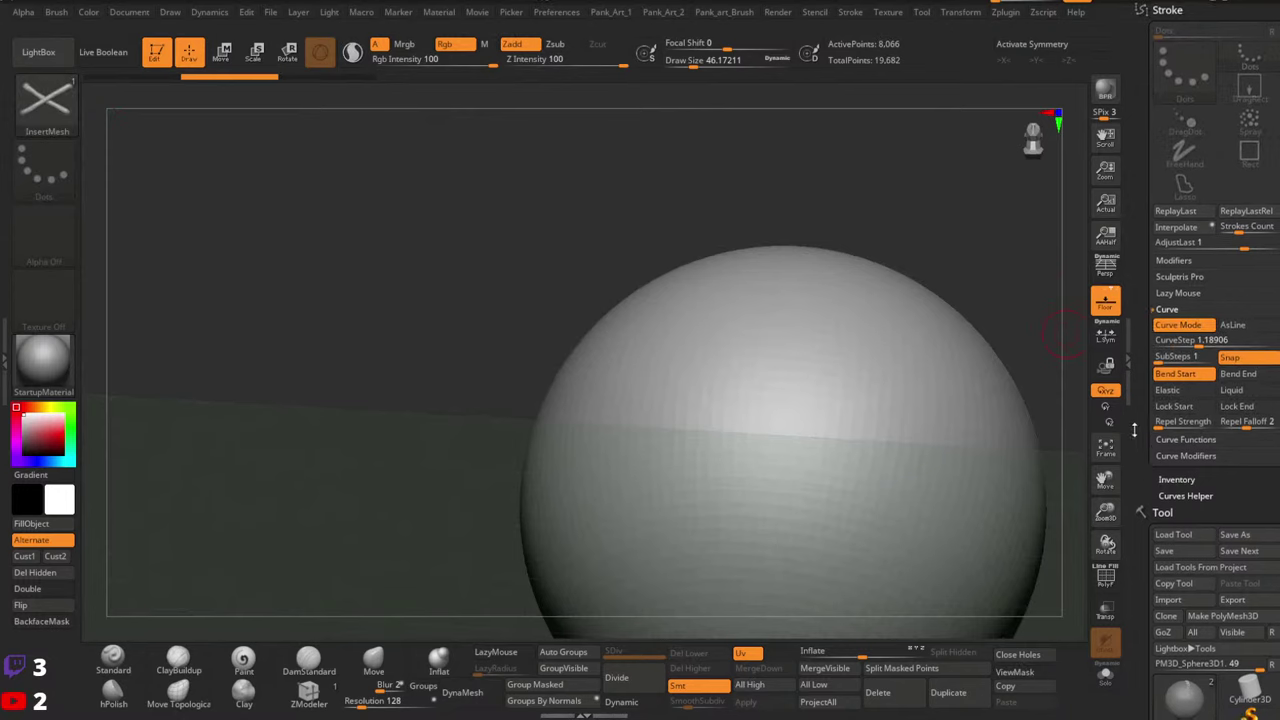
Make the Extract21 rope cross the active subtool and shift it slightly along the Z axis with the gizmo
{"action": "left_click_drag", "start_coordinate": [1116, 322], "coordinate": [1120, 352]}
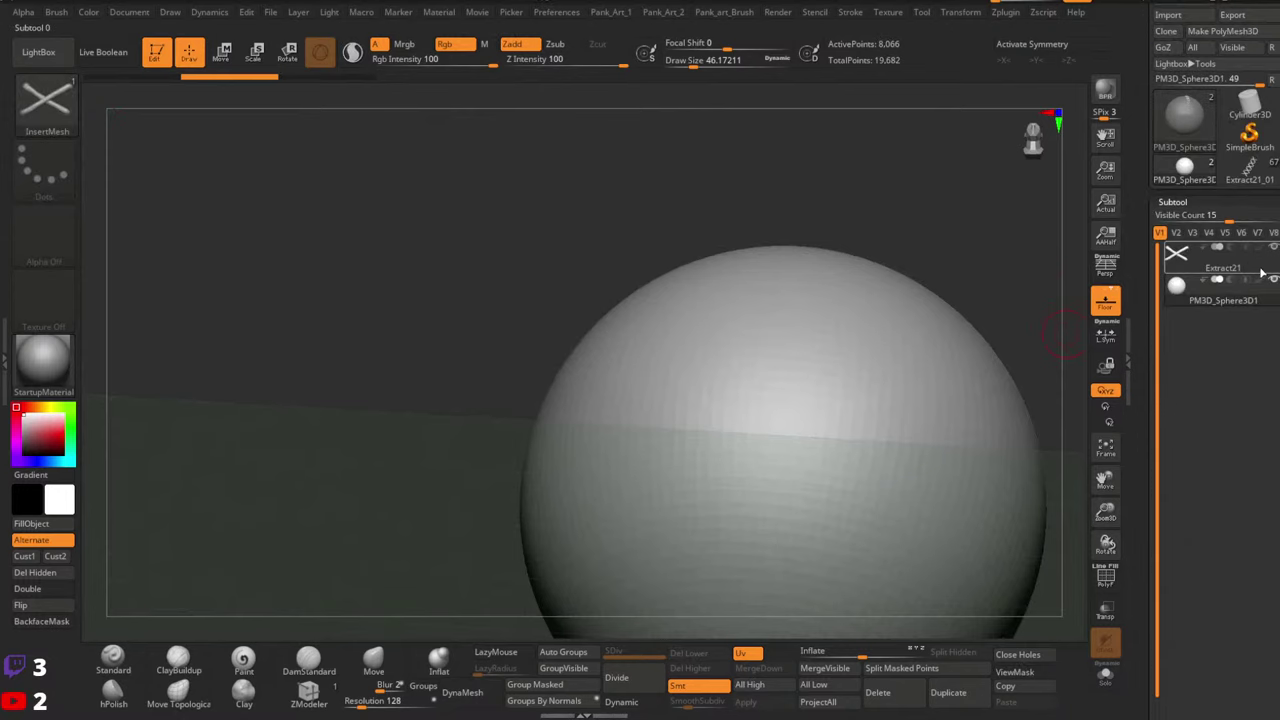
{"action": "left_click", "coordinate": [1204, 266]}
{"action": "right_click_drag", "start_coordinate": [762, 259], "coordinate": [811, 297]}
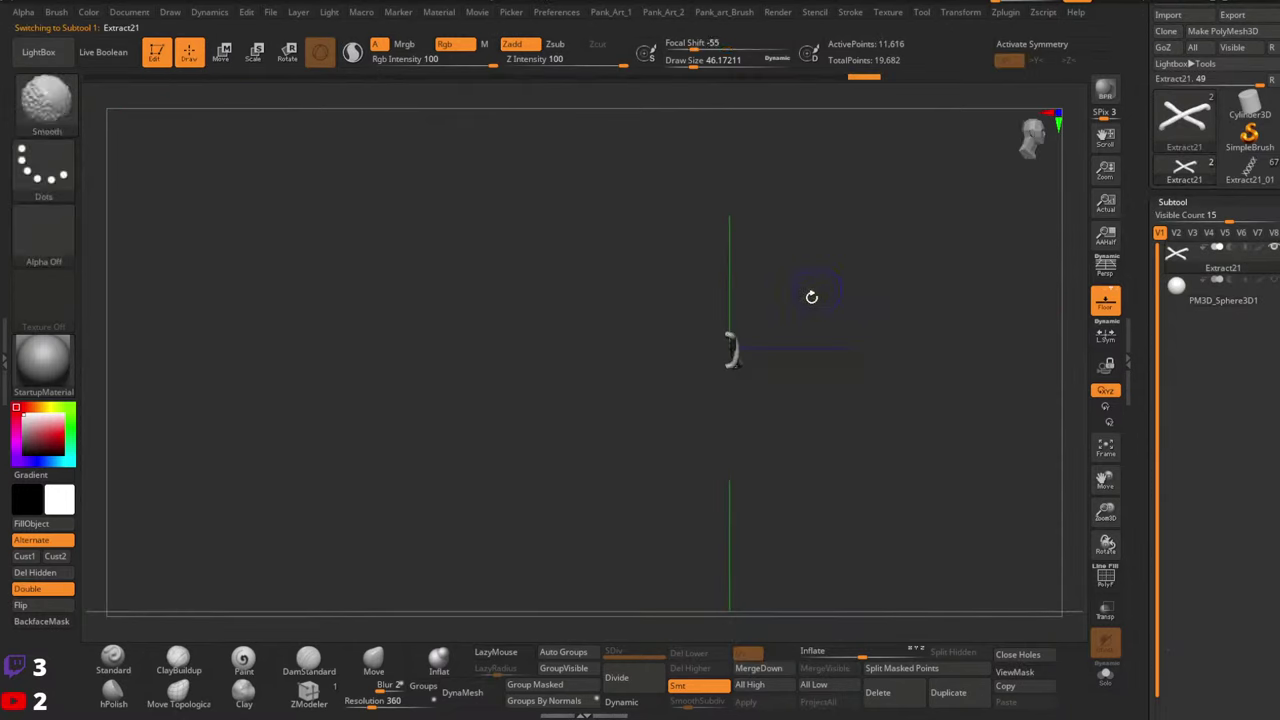
{"action": "right_click_drag", "start_coordinate": [905, 165], "coordinate": [980, 352], "text": "ctrl"}
{"action": "right_click_drag", "start_coordinate": [397, 568], "coordinate": [710, 115], "text": "alt"}
{"action": "right_click_drag", "start_coordinate": [723, 456], "coordinate": [675, 459]}
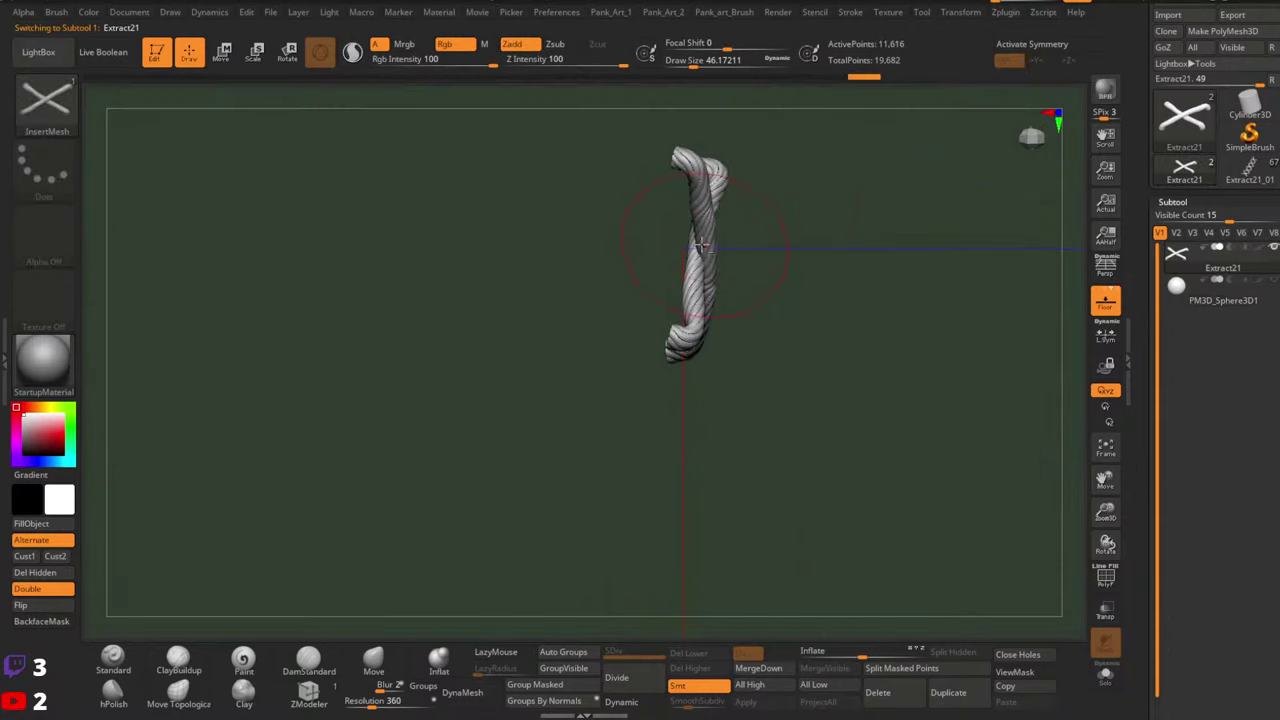
{"action": "right_click_drag", "start_coordinate": [702, 244], "coordinate": [662, 357], "text": "alt"}
{"action": "right_click_drag", "start_coordinate": [662, 357], "coordinate": [640, 395], "text": "ctrl"}
{"action": "left_click", "coordinate": [374, 661]}
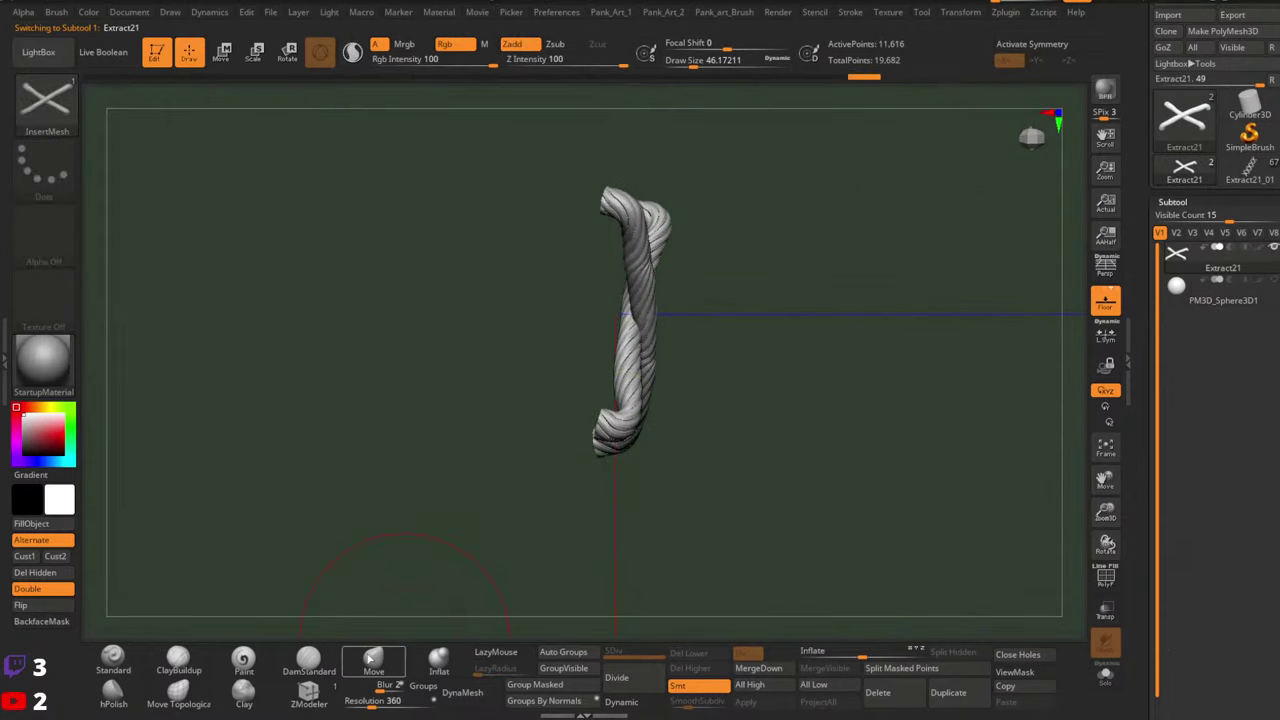
{"action": "key", "text": "space"}
{"action": "left_click", "coordinate": [618, 195]}
{"action": "key", "text": "w"}
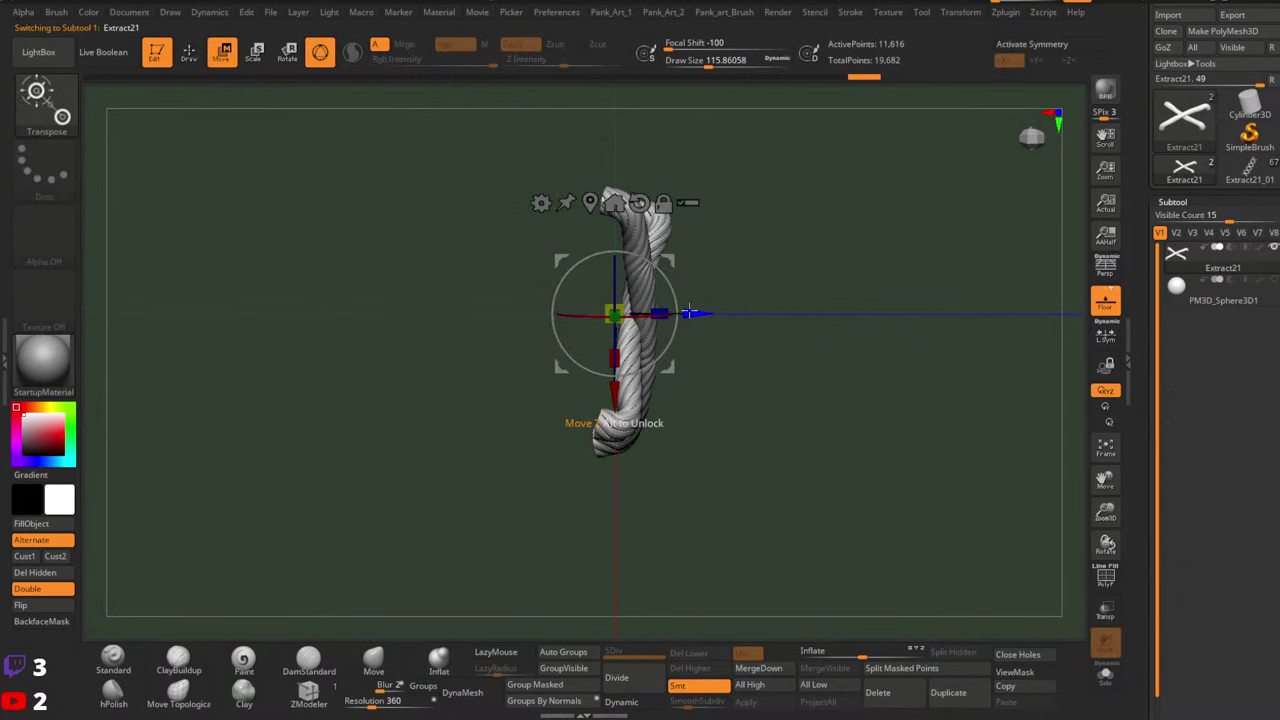
{"action": "left_click_drag", "start_coordinate": [690, 313], "coordinate": [710, 315]}
Pull the bent rope ends toward the centre axis in side view with Move Topological, finishing at draw size 20
{"action": "key", "text": "q"}
{"action": "right_click_drag", "start_coordinate": [637, 195], "coordinate": [632, 235], "text": "ctrl"}
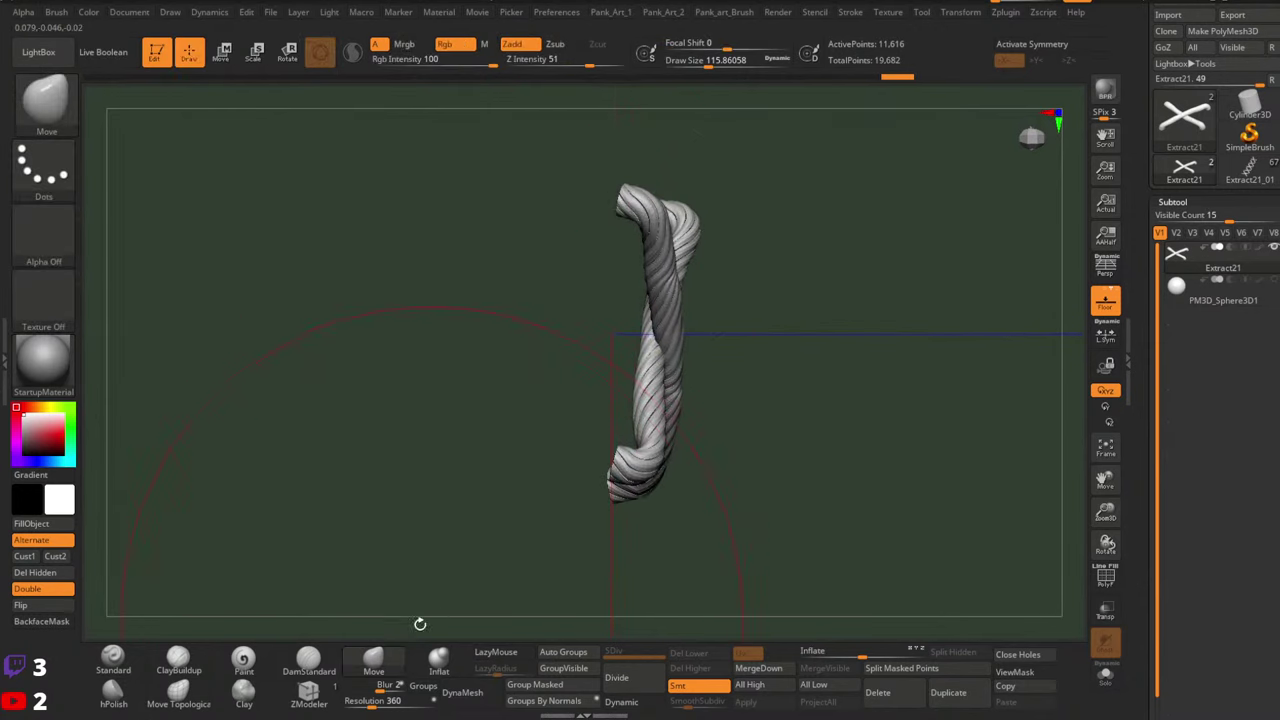
{"action": "left_click", "coordinate": [184, 694]}
{"action": "key", "text": "space"}
{"action": "left_click_drag", "start_coordinate": [625, 189], "coordinate": [616, 188]}
{"action": "mouse_move", "coordinate": [616, 188]}
{"action": "right_mouse_down"}
{"action": "mouse_move", "coordinate": [592, 204]}
{"action": "mouse_move", "coordinate": [634, 149]}
{"action": "mouse_move", "coordinate": [630, 208]}
{"action": "right_mouse_up"}
{"action": "key", "text": "space"}
{"action": "left_click_drag", "start_coordinate": [628, 208], "coordinate": [617, 210]}
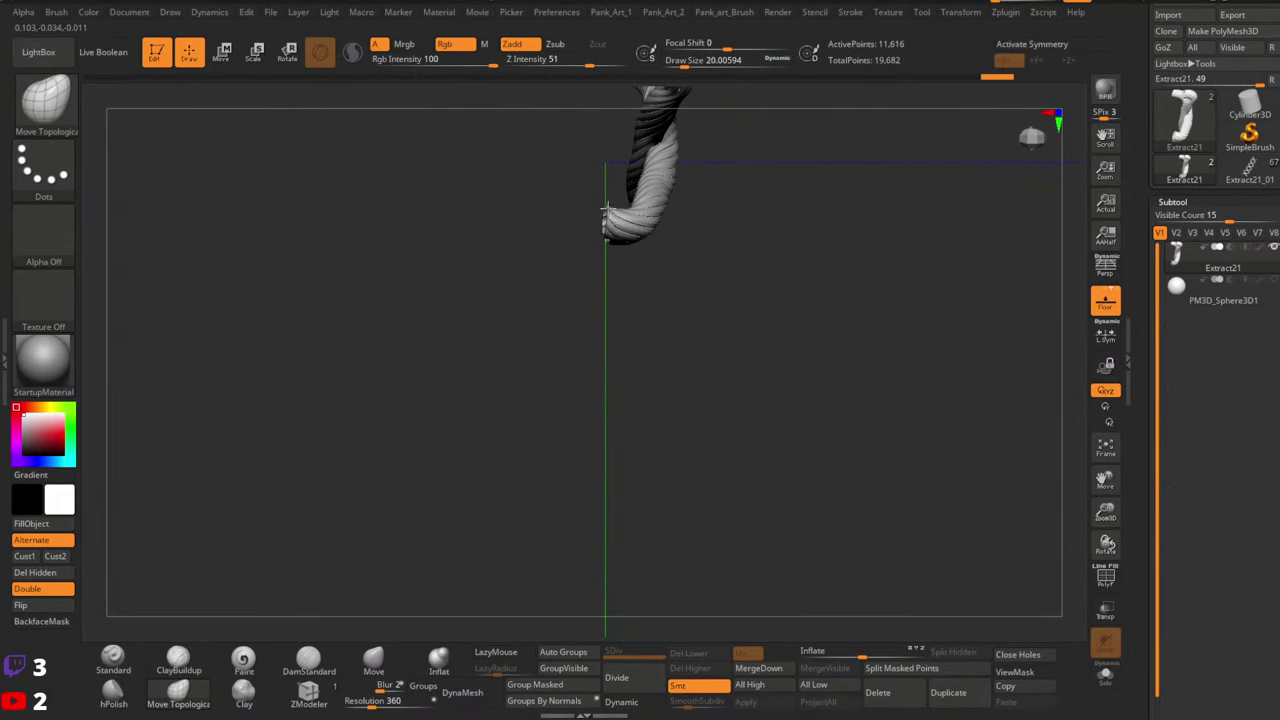
Turn off the floor grid and face the rope cross from the front
{"action": "right_click_drag", "start_coordinate": [637, 137], "coordinate": [625, 240], "text": "alt"}
{"action": "mouse_move", "coordinate": [622, 325]}
{"action": "right_mouse_down"}
{"action": "mouse_move", "coordinate": [592, 251]}
{"action": "mouse_move", "coordinate": [600, 127]}
{"action": "mouse_move", "coordinate": [694, 206]}
{"action": "mouse_move", "coordinate": [596, 189]}
{"action": "right_mouse_up"}
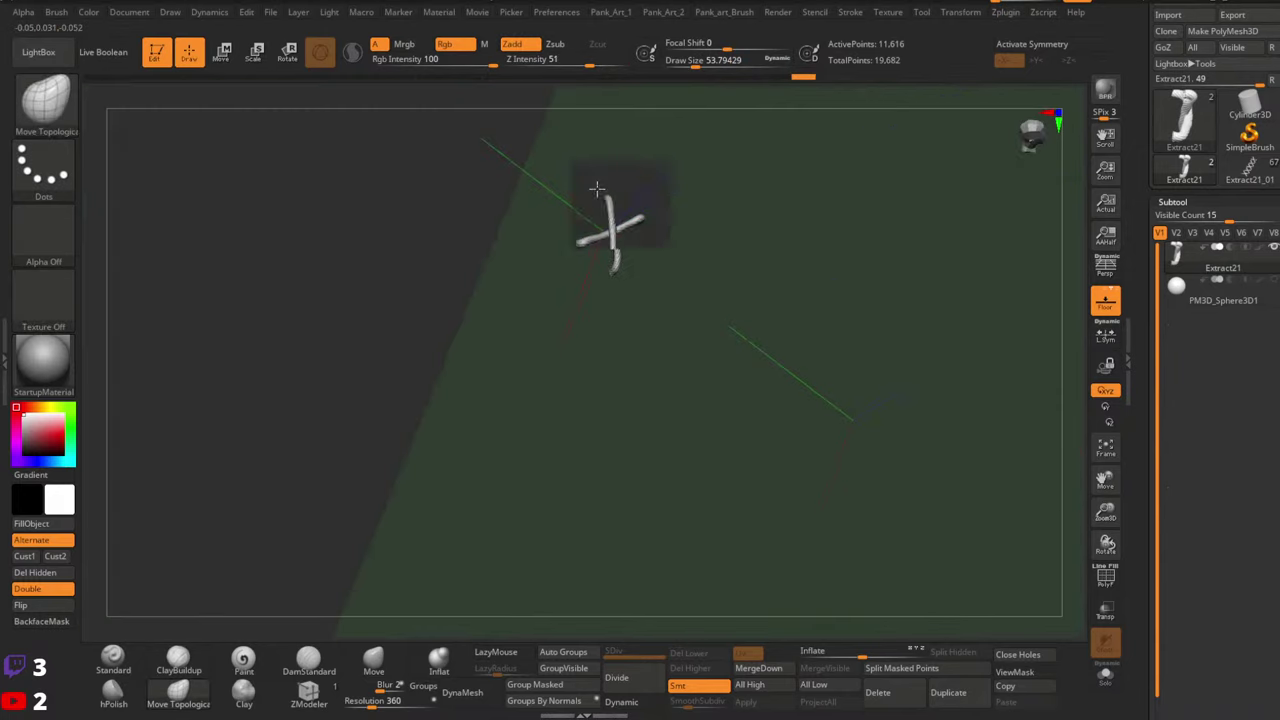
{"action": "right_click_drag", "start_coordinate": [592, 276], "coordinate": [606, 270]}
{"action": "left_click", "coordinate": [1106, 302]}
{"action": "right_click_drag", "start_coordinate": [700, 279], "coordinate": [744, 358], "text": "shift"}
Append a cube as a new subtool and make it the active one
{"action": "left_click_drag", "start_coordinate": [1142, 474], "coordinate": [1142, 284]}
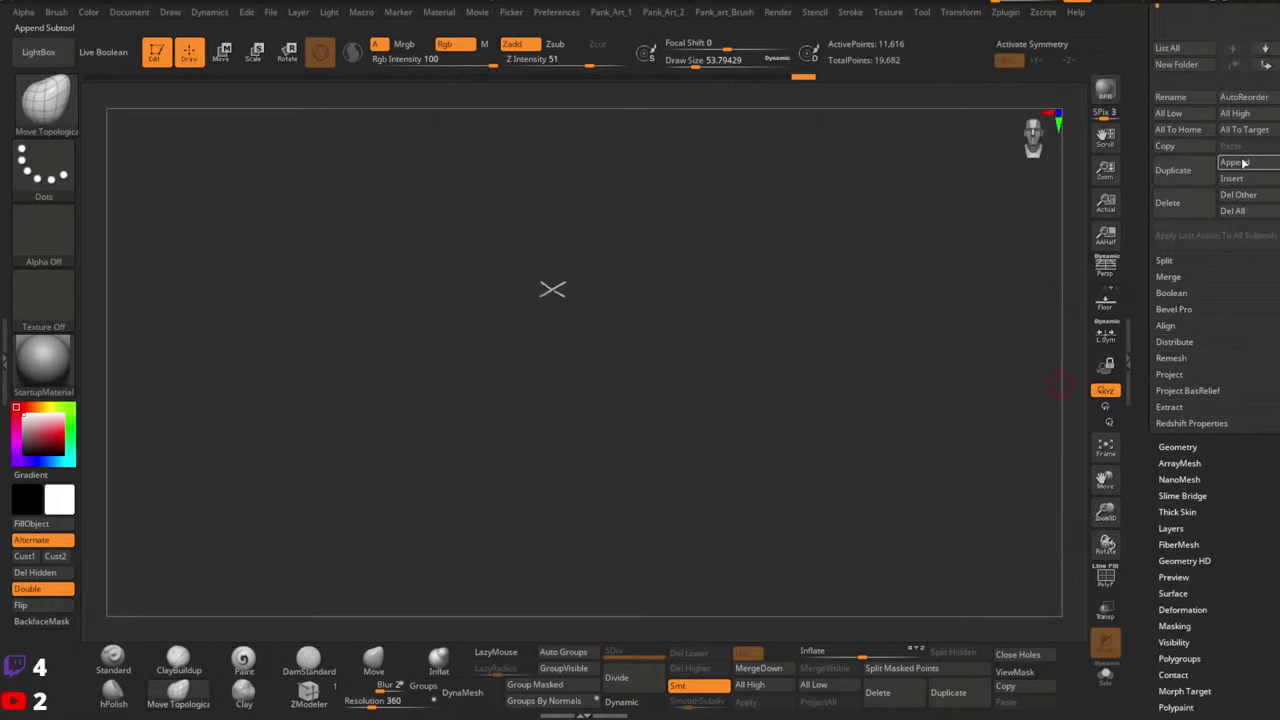
{"action": "left_click", "coordinate": [1240, 163]}
{"action": "left_click", "coordinate": [713, 248]}
{"action": "scroll", "coordinate": [1155, 203], "scroll_direction": "up", "scroll_amount": 5}
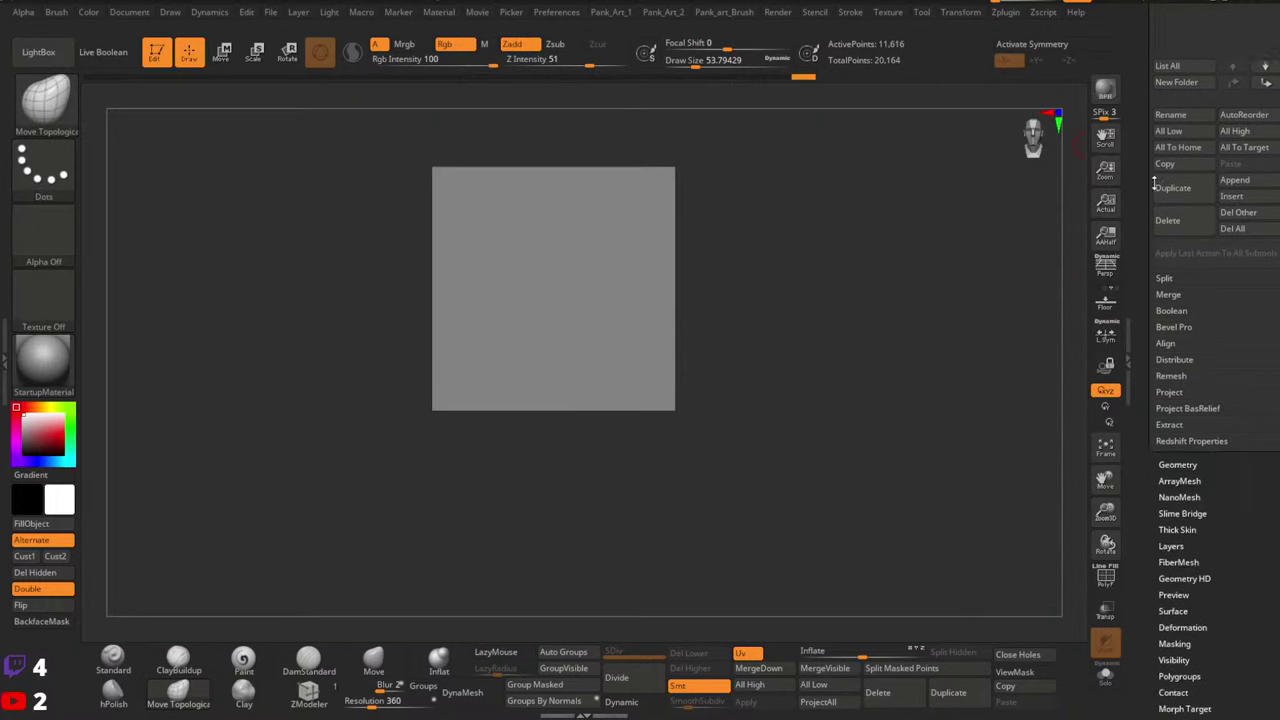
{"action": "left_click_drag", "start_coordinate": [1155, 203], "coordinate": [1155, 198]}
{"action": "left_click", "coordinate": [1221, 90]}
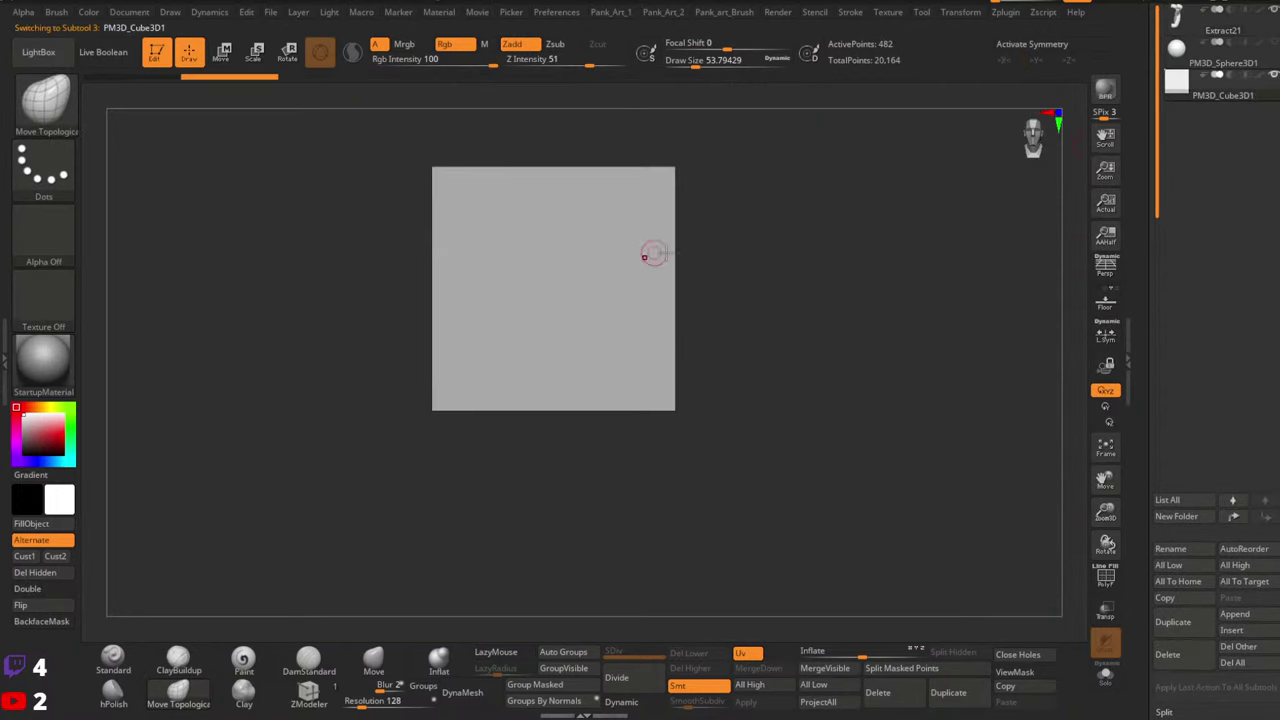
Move the cube back along the Z axis behind the rope cross and scale it down uniformly as a backing
{"action": "right_click_drag", "start_coordinate": [648, 233], "coordinate": [520, 362], "text": "alt"}
{"action": "key", "text": "w"}
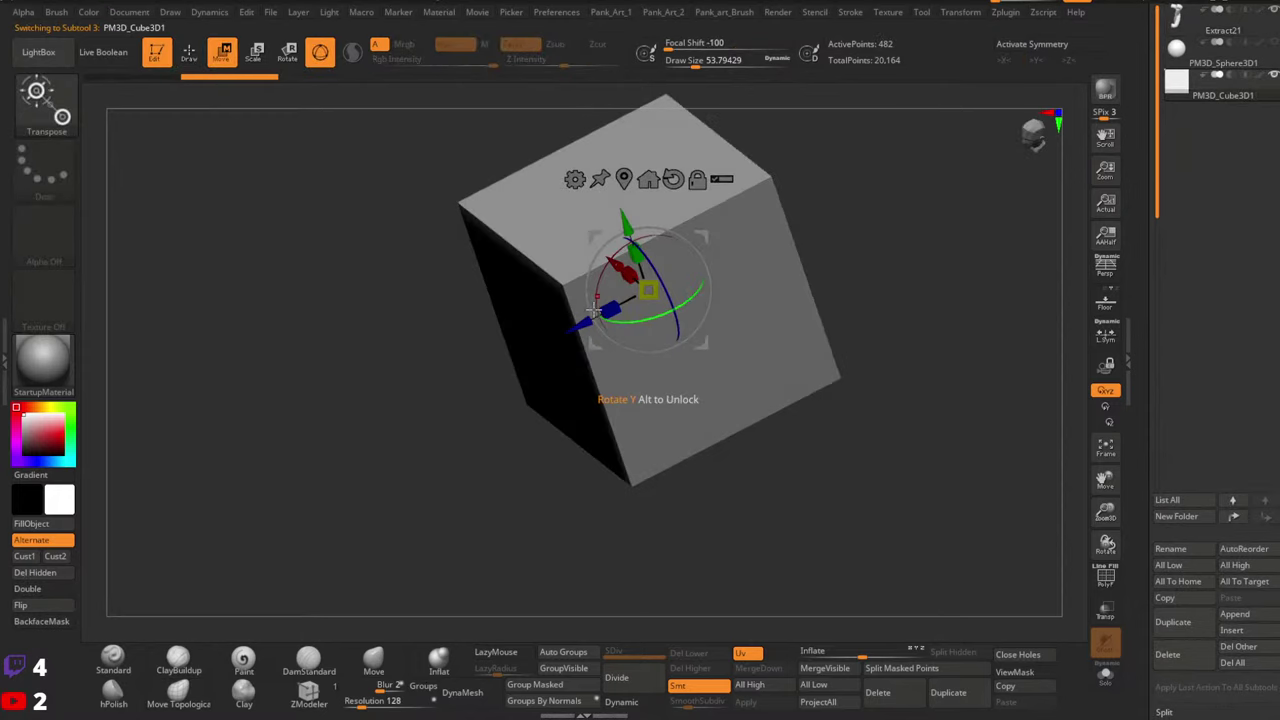
{"action": "left_click_drag", "start_coordinate": [580, 325], "coordinate": [666, 297]}
{"action": "right_click_drag", "start_coordinate": [666, 297], "coordinate": [728, 233]}
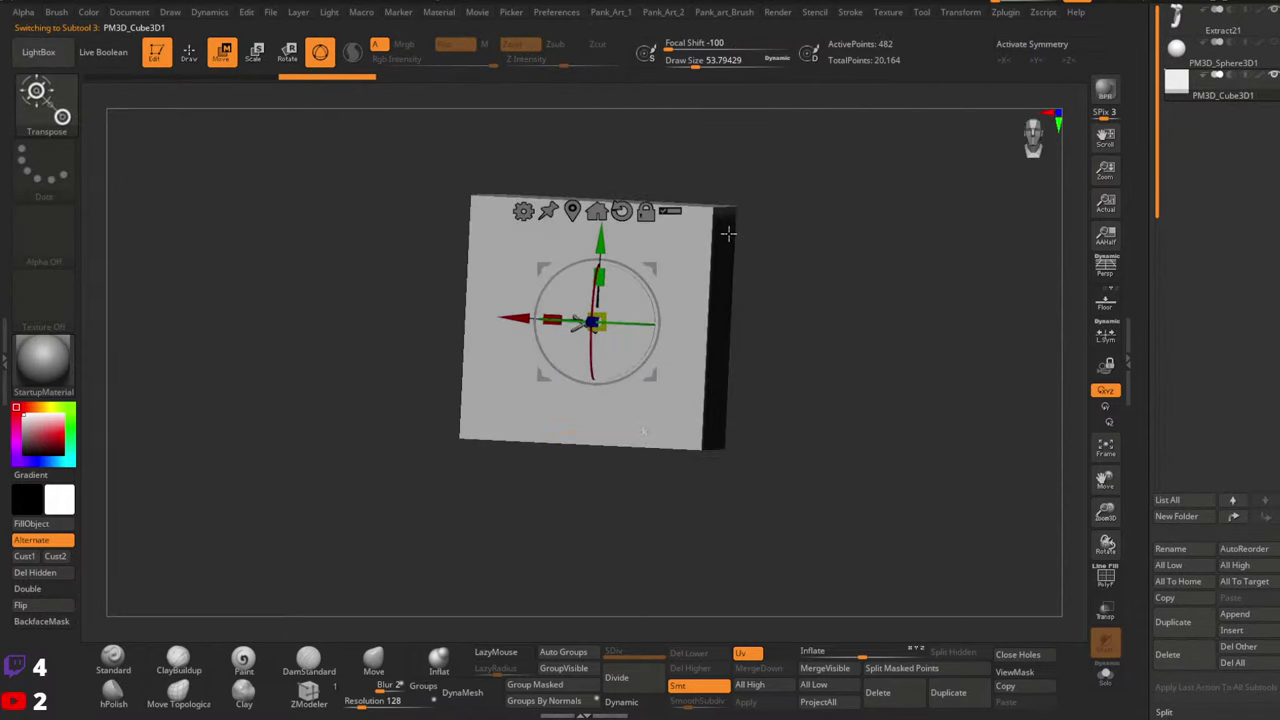
{"action": "left_click_drag", "start_coordinate": [605, 310], "coordinate": [418, 311]}
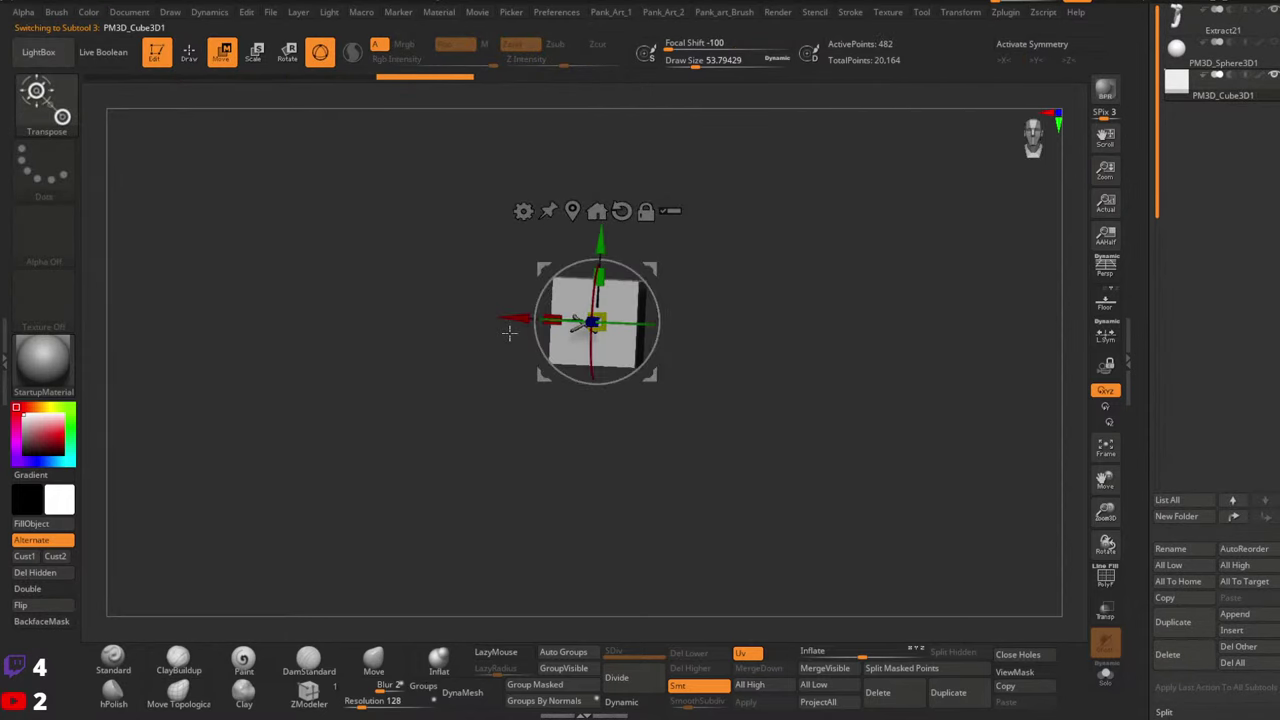
{"action": "right_click_drag", "start_coordinate": [511, 334], "coordinate": [642, 312], "text": "ctrl"}
{"action": "right_click_drag", "start_coordinate": [642, 312], "coordinate": [821, 294], "text": "alt"}
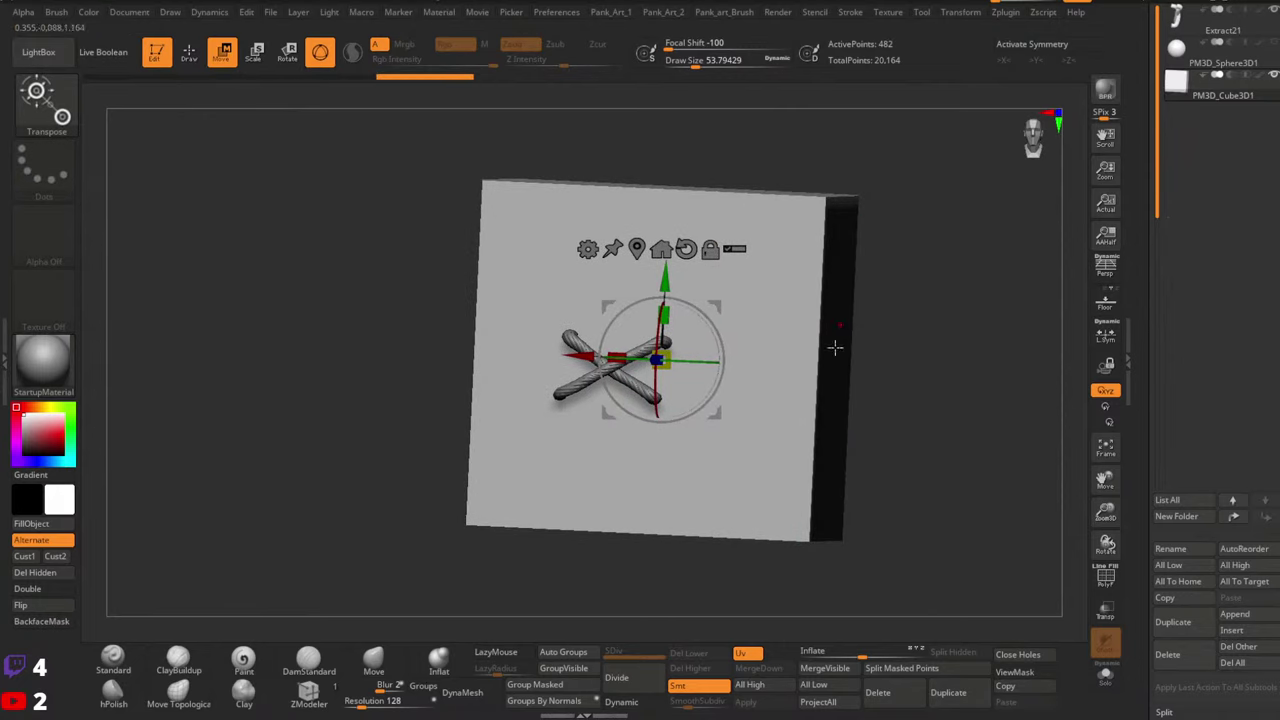
Move the backing cube forward along its Z axis until it sits directly behind the rope cross, then return to Draw mode
{"action": "mouse_move", "coordinate": [702, 412]}
{"action": "right_mouse_down"}
{"action": "mouse_move", "coordinate": [743, 371]}
{"action": "mouse_move", "coordinate": [823, 394]}
{"action": "mouse_move", "coordinate": [757, 308]}
{"action": "right_mouse_up"}
{"action": "right_click_drag", "start_coordinate": [589, 305], "coordinate": [682, 311]}
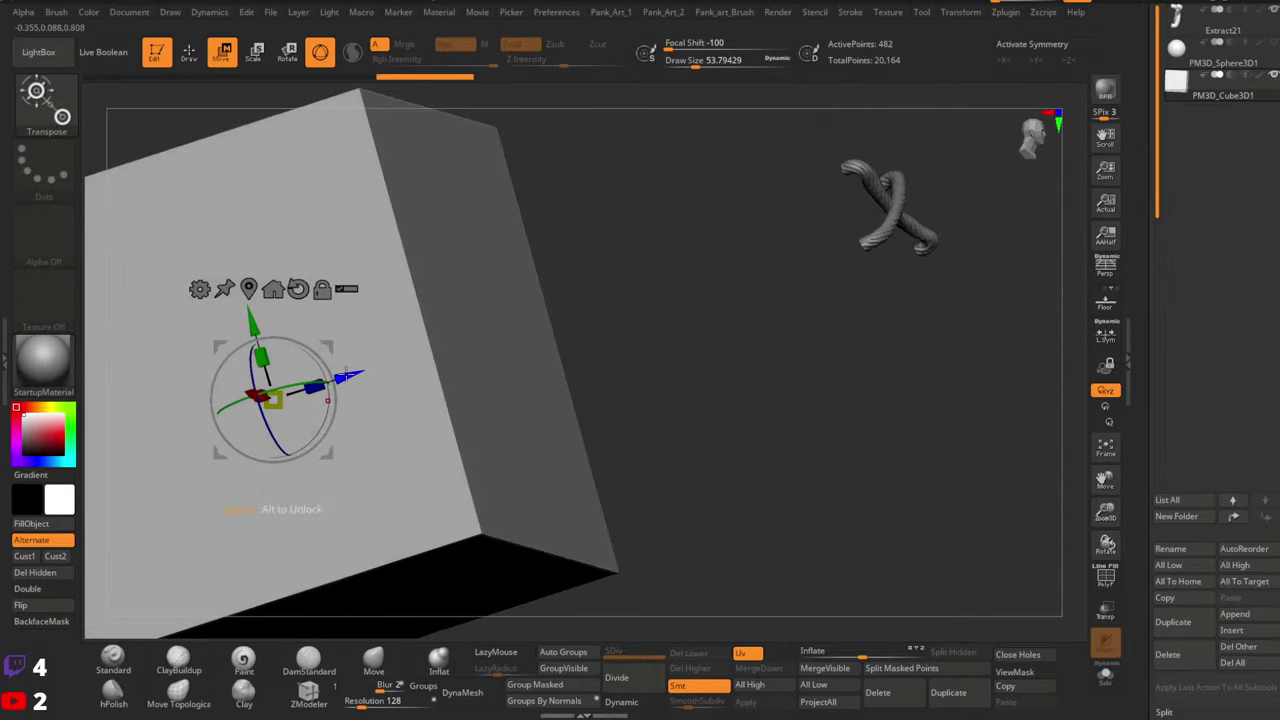
{"action": "mouse_move", "coordinate": [345, 373]}
{"action": "left_mouse_down"}
{"action": "mouse_move", "coordinate": [756, 231]}
{"action": "mouse_move", "coordinate": [725, 240]}
{"action": "left_mouse_up"}
{"action": "key", "text": "q"}
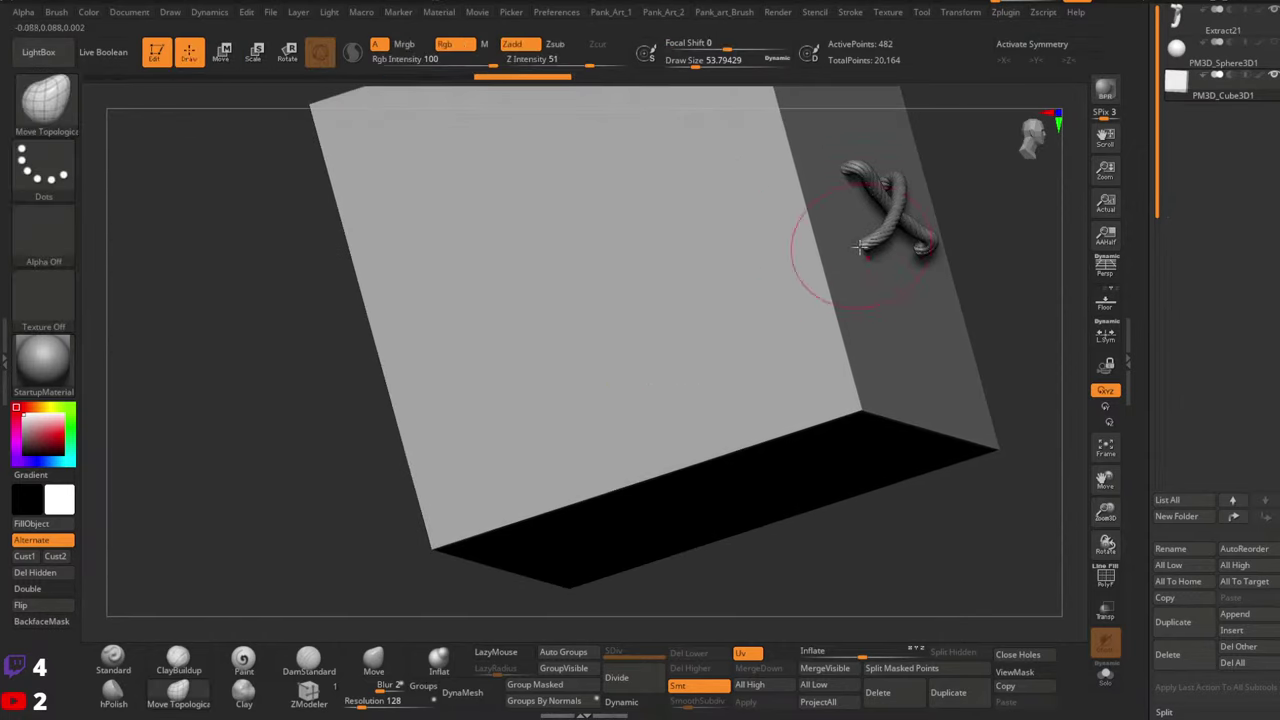
{"action": "mouse_move", "coordinate": [860, 257]}
{"action": "right_mouse_down"}
{"action": "mouse_move", "coordinate": [651, 246]}
{"action": "mouse_move", "coordinate": [690, 262]}
{"action": "right_mouse_up"}
{"action": "mouse_move", "coordinate": [690, 262]}
{"action": "right_mouse_down"}
{"action": "mouse_move", "coordinate": [693, 285]}
{"action": "mouse_move", "coordinate": [636, 314]}
{"action": "right_mouse_up"}
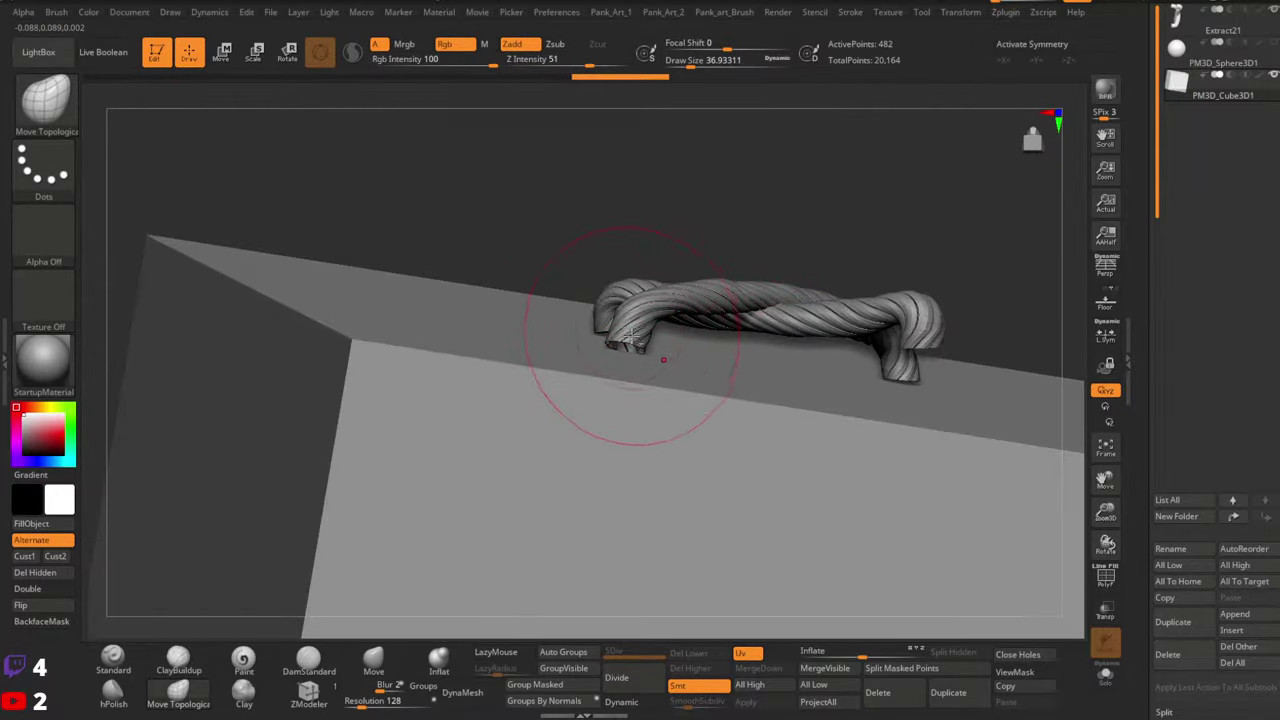
Make the rope cross the active subtool and adjust its bent ends against the cube with Move Topological at draw size about 94
{"action": "left_click", "coordinate": [631, 334], "text": "alt"}
{"action": "right_click_drag", "start_coordinate": [624, 344], "coordinate": [613, 340]}
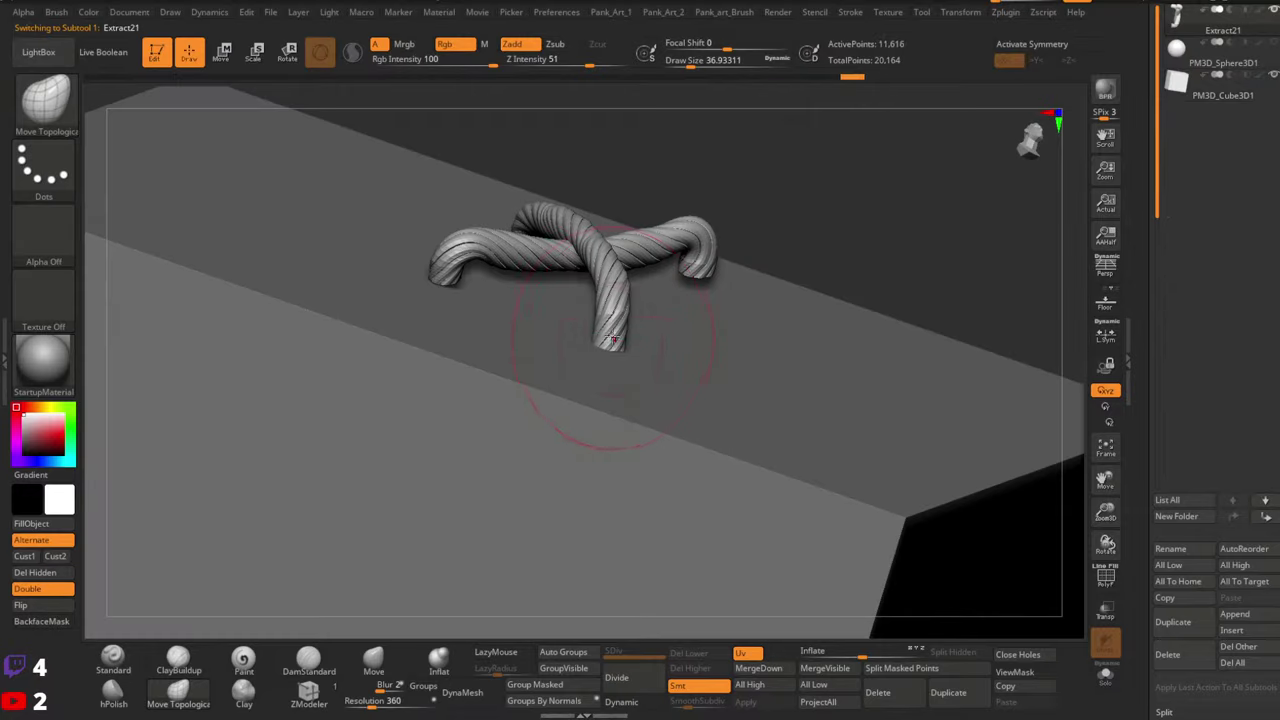
{"action": "right_click_drag", "start_coordinate": [710, 272], "coordinate": [646, 330]}
{"action": "key", "text": "space"}
{"action": "left_click_drag", "start_coordinate": [702, 243], "coordinate": [714, 243]}
{"action": "right_click_drag", "start_coordinate": [714, 243], "coordinate": [716, 225]}
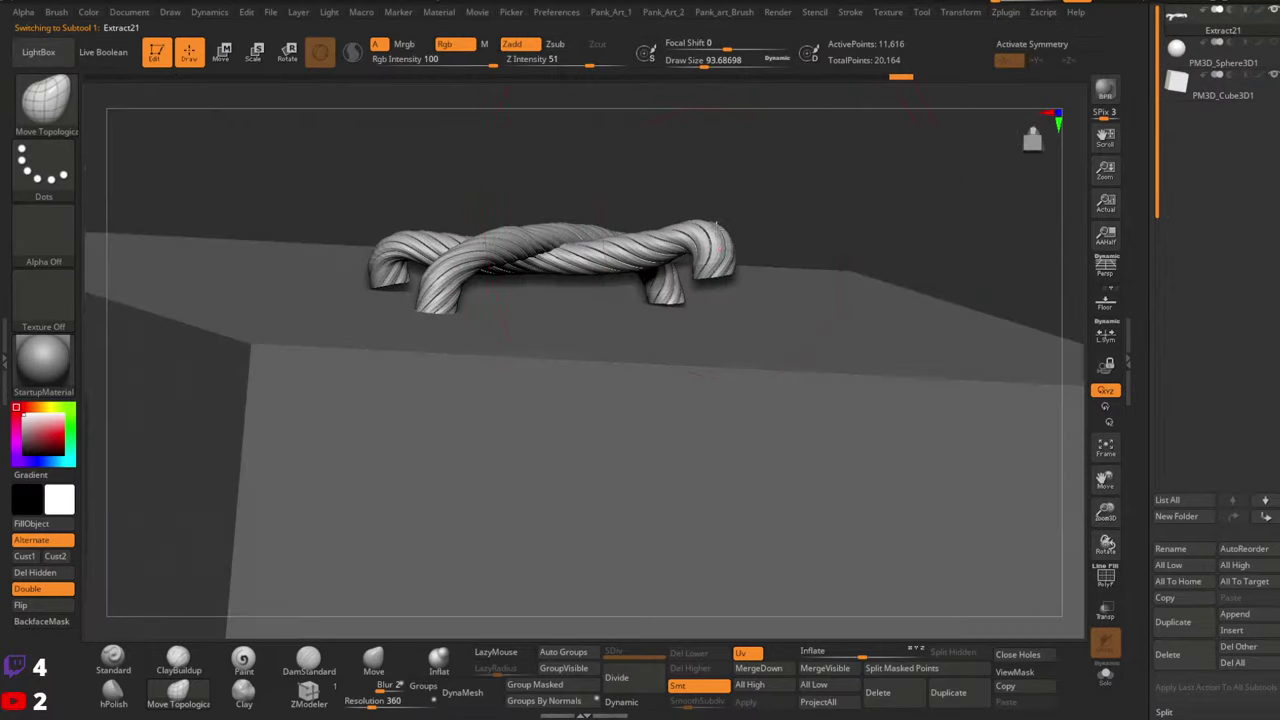
Bow the rope strands into a raised arch over the cube with Move Topological, reducing the draw size to about 25
{"action": "key", "text": "space"}
{"action": "left_click_drag", "start_coordinate": [722, 284], "coordinate": [721, 299]}
{"action": "right_click_drag", "start_coordinate": [765, 290], "coordinate": [691, 302]}
{"action": "key", "text": "space"}
{"action": "left_click_drag", "start_coordinate": [747, 293], "coordinate": [735, 293]}
{"action": "right_click_drag", "start_coordinate": [731, 298], "coordinate": [711, 279]}
{"action": "key", "text": "space"}
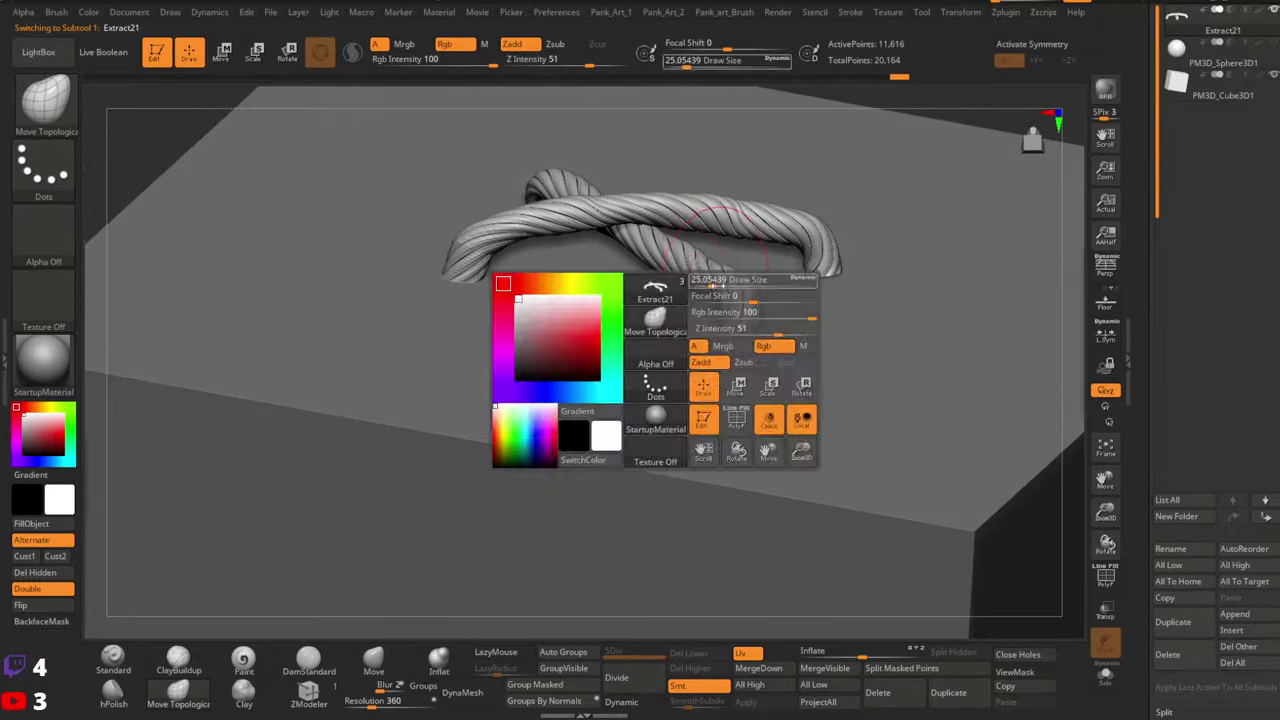
{"action": "left_click_drag", "start_coordinate": [711, 279], "coordinate": [706, 279]}
{"action": "right_click_drag", "start_coordinate": [711, 311], "coordinate": [752, 267]}
Refine the curled rope ends from several angles with Move Topological at draw size about 31
{"action": "key", "text": "space"}
{"action": "left_click_drag", "start_coordinate": [752, 267], "coordinate": [748, 267]}
{"action": "mouse_move", "coordinate": [748, 267]}
{"action": "right_mouse_down"}
{"action": "mouse_move", "coordinate": [738, 236]}
{"action": "mouse_move", "coordinate": [768, 288]}
{"action": "right_mouse_up"}
{"action": "key", "text": "space"}
{"action": "left_click_drag", "start_coordinate": [768, 290], "coordinate": [772, 290]}
{"action": "right_click_drag", "start_coordinate": [740, 290], "coordinate": [640, 276]}
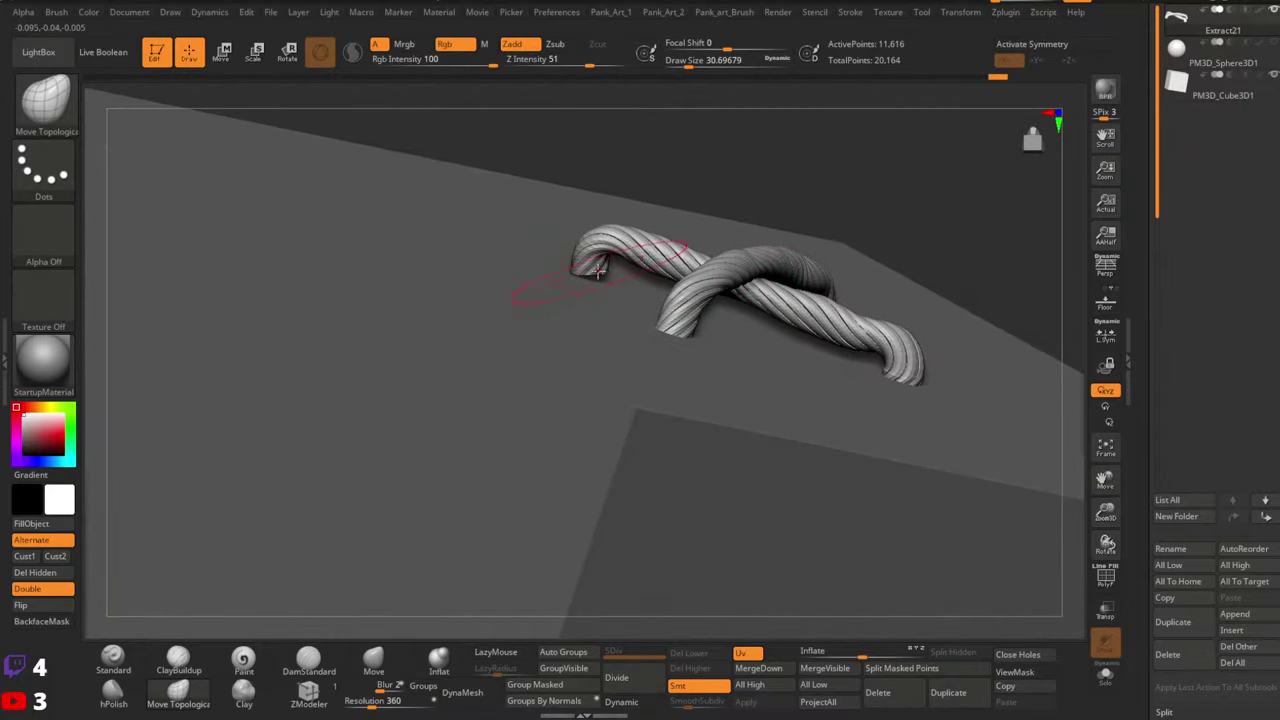
{"action": "key", "text": "space"}
{"action": "left_click_drag", "start_coordinate": [594, 272], "coordinate": [587, 272]}
{"action": "mouse_move", "coordinate": [587, 275]}
{"action": "right_mouse_down"}
{"action": "mouse_move", "coordinate": [617, 260]}
{"action": "mouse_move", "coordinate": [570, 265]}
{"action": "mouse_move", "coordinate": [514, 223]}
{"action": "mouse_move", "coordinate": [540, 270]}
{"action": "mouse_move", "coordinate": [609, 229]}
{"action": "mouse_move", "coordinate": [629, 237]}
{"action": "mouse_move", "coordinate": [554, 211]}
{"action": "mouse_move", "coordinate": [590, 215]}
{"action": "mouse_move", "coordinate": [577, 206]}
{"action": "mouse_move", "coordinate": [603, 251]}
{"action": "mouse_move", "coordinate": [672, 134]}
{"action": "mouse_move", "coordinate": [660, 175]}
{"action": "mouse_move", "coordinate": [677, 194]}
{"action": "mouse_move", "coordinate": [630, 200]}
{"action": "mouse_move", "coordinate": [652, 208]}
{"action": "mouse_move", "coordinate": [625, 188]}
{"action": "mouse_move", "coordinate": [615, 253]}
{"action": "right_mouse_up"}
Enlarge the brush to about 71 and adjust the overall curvature of the two strands around their crossing
{"action": "key", "text": "bracketright"}
{"action": "key", "text": "bracketright"}
{"action": "key", "text": "bracketright"}
{"action": "key", "text": "bracketright"}
{"action": "key", "text": "bracketright"}
{"action": "key", "text": "space"}
{"action": "left_click_drag", "start_coordinate": [615, 240], "coordinate": [610, 236]}
{"action": "key", "text": "space"}
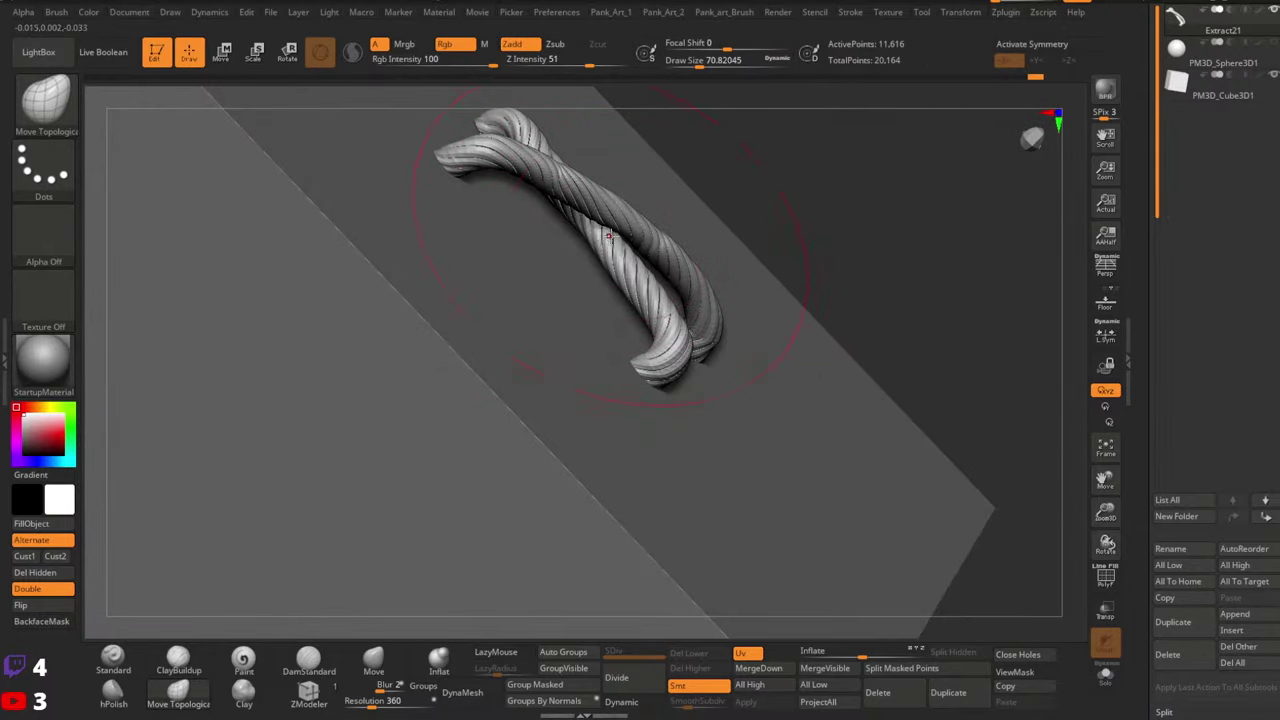
Shape the strands around the crossing with Move Topological, stepping the draw size down to about 31
{"action": "mouse_move", "coordinate": [598, 240]}
{"action": "right_mouse_down"}
{"action": "mouse_move", "coordinate": [551, 253]}
{"action": "mouse_move", "coordinate": [548, 276]}
{"action": "mouse_move", "coordinate": [550, 262]}
{"action": "right_mouse_up"}
{"action": "key", "text": "space"}
{"action": "left_click_drag", "start_coordinate": [548, 261], "coordinate": [526, 258]}
{"action": "mouse_move", "coordinate": [526, 256]}
{"action": "right_mouse_down"}
{"action": "mouse_move", "coordinate": [528, 278]}
{"action": "mouse_move", "coordinate": [602, 277]}
{"action": "right_mouse_up"}
{"action": "key", "text": "space"}
{"action": "left_click_drag", "start_coordinate": [602, 277], "coordinate": [575, 274]}
{"action": "mouse_move", "coordinate": [575, 274]}
{"action": "right_mouse_down"}
{"action": "mouse_move", "coordinate": [560, 250]}
{"action": "mouse_move", "coordinate": [555, 271]}
{"action": "right_mouse_up"}
{"action": "key", "text": "space"}
{"action": "left_click_drag", "start_coordinate": [555, 271], "coordinate": [533, 270]}
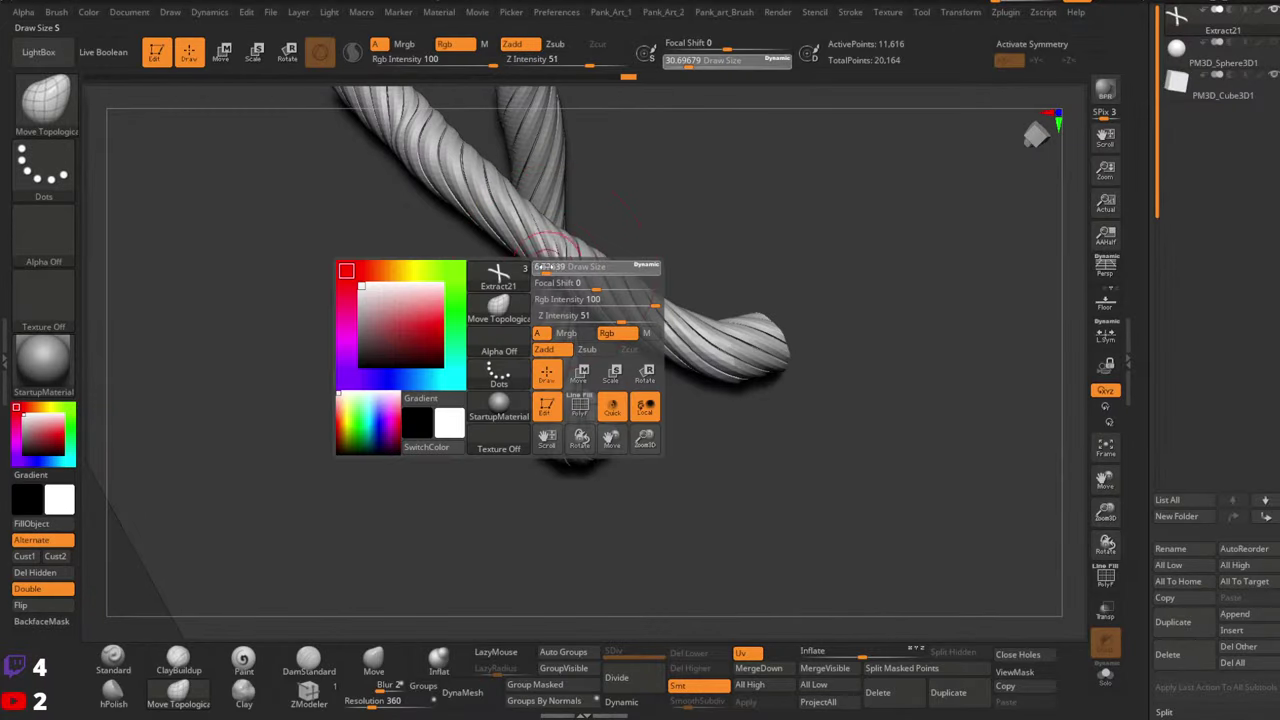
Fine-tune the contact between the two strands at the crossing with Move Topological at draw size about 7
{"action": "right_click_drag", "start_coordinate": [546, 244], "coordinate": [546, 268], "text": "ctrl"}
{"action": "key", "text": "space"}
{"action": "left_click_drag", "start_coordinate": [546, 268], "coordinate": [555, 269]}
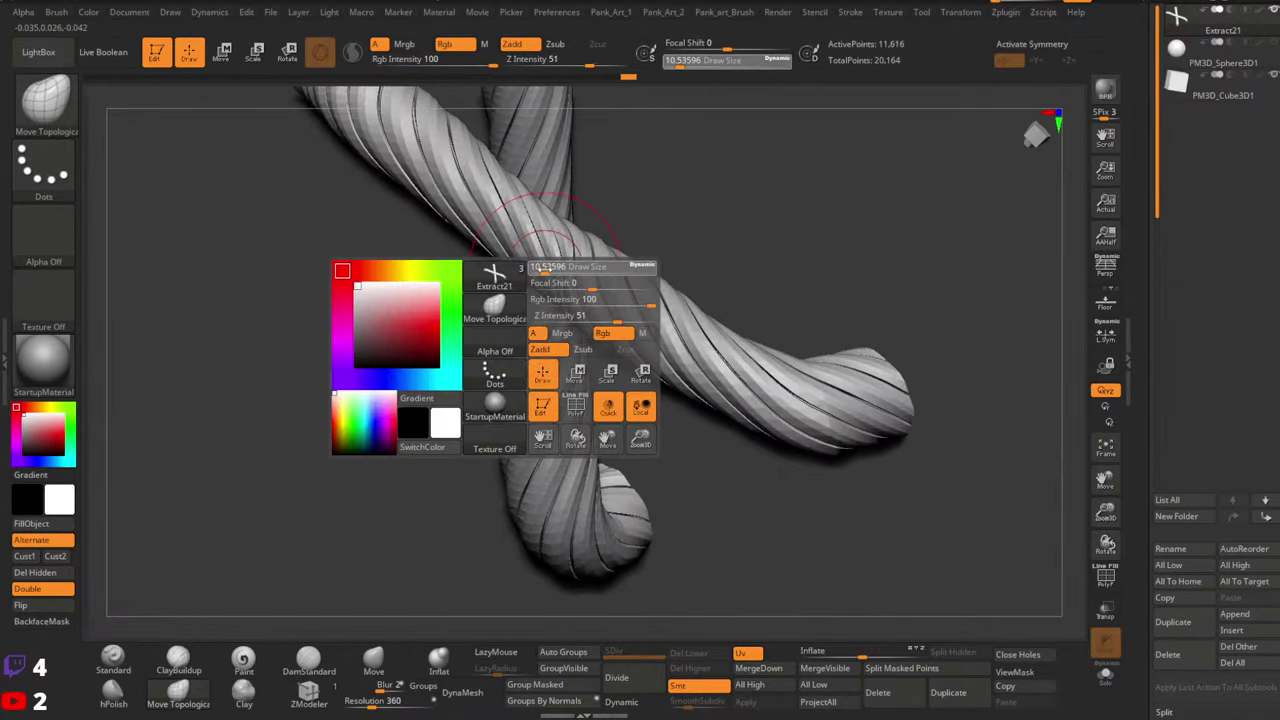
{"action": "right_click_drag", "start_coordinate": [550, 262], "coordinate": [561, 259]}
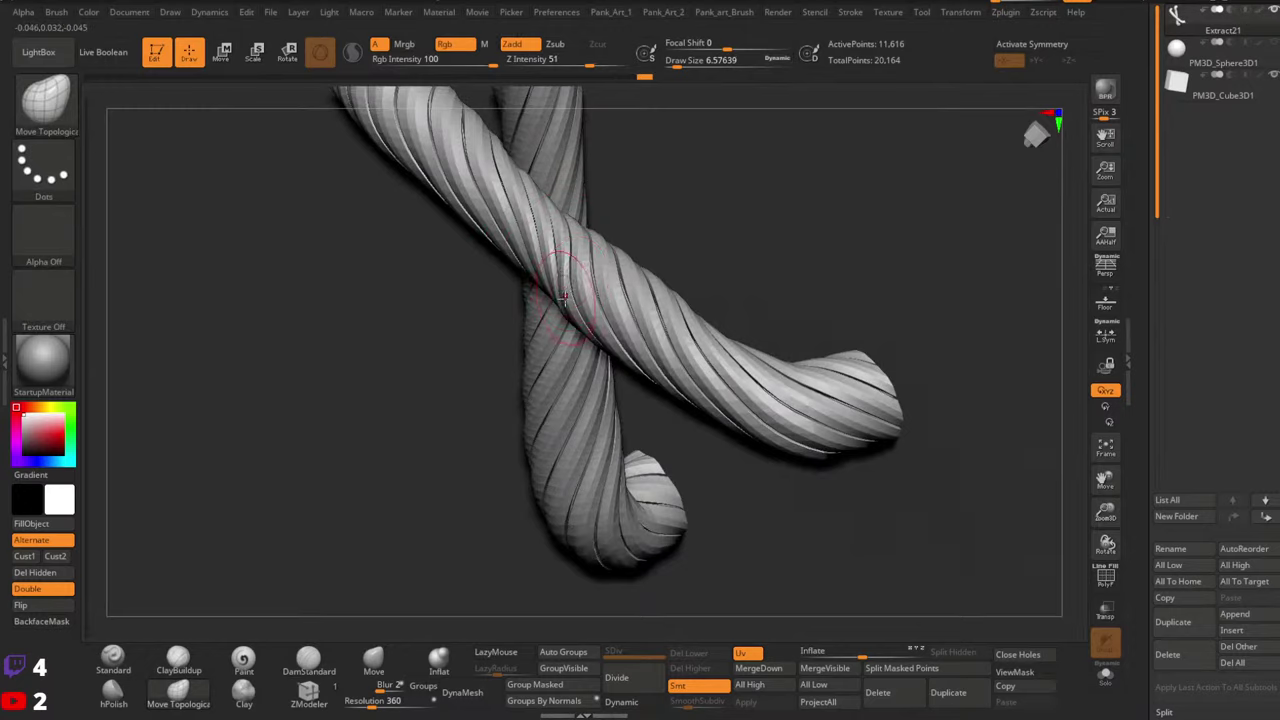
{"action": "right_click_drag", "start_coordinate": [574, 302], "coordinate": [549, 309]}
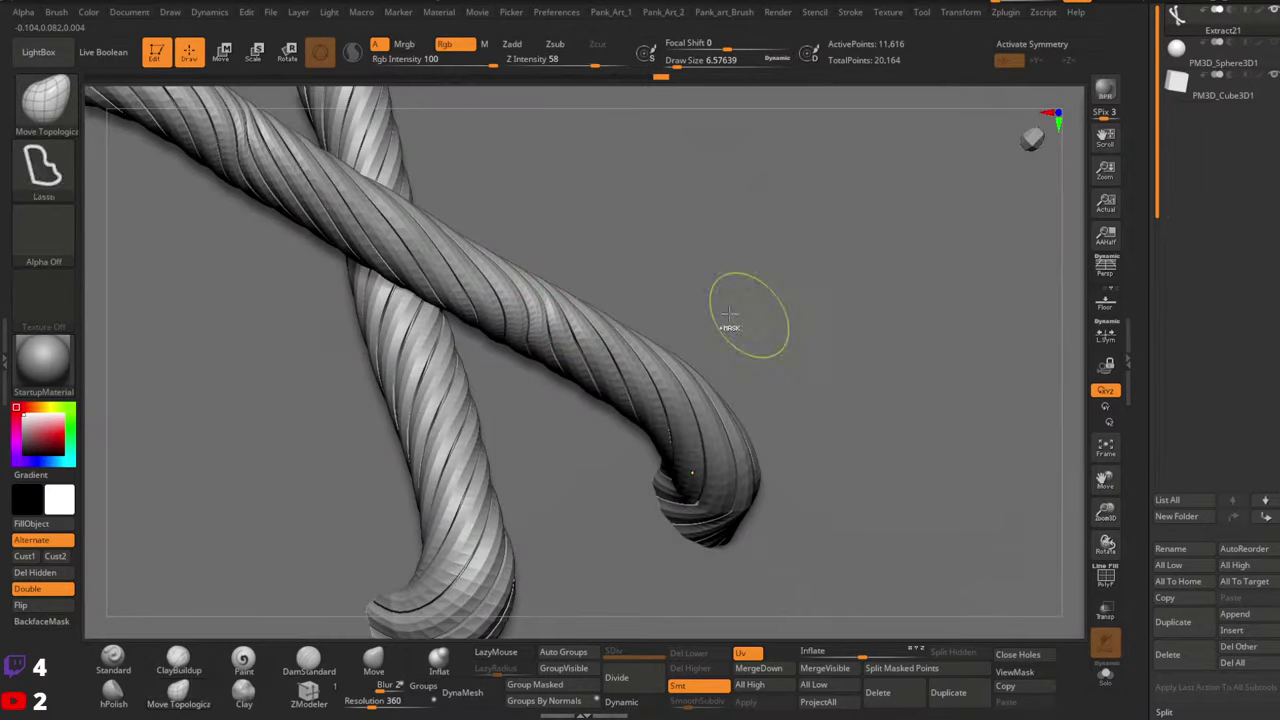
Raise the draw size to about 51 and broadly adjust the lower strand beneath the crossing
{"action": "mouse_move", "coordinate": [729, 323]}
{"action": "right_mouse_down", "text": "ctrl"}
{"action": "mouse_move", "coordinate": [718, 296]}
{"action": "mouse_move", "coordinate": [690, 302]}
{"action": "mouse_move", "coordinate": [714, 300]}
{"action": "mouse_move", "coordinate": [710, 318]}
{"action": "right_mouse_up", "text": "ctrl"}
{"action": "key", "text": "bracketright"}
{"action": "key", "text": "bracketright"}
{"action": "key", "text": "bracketright"}
{"action": "right_click_drag", "start_coordinate": [598, 236], "coordinate": [565, 248]}
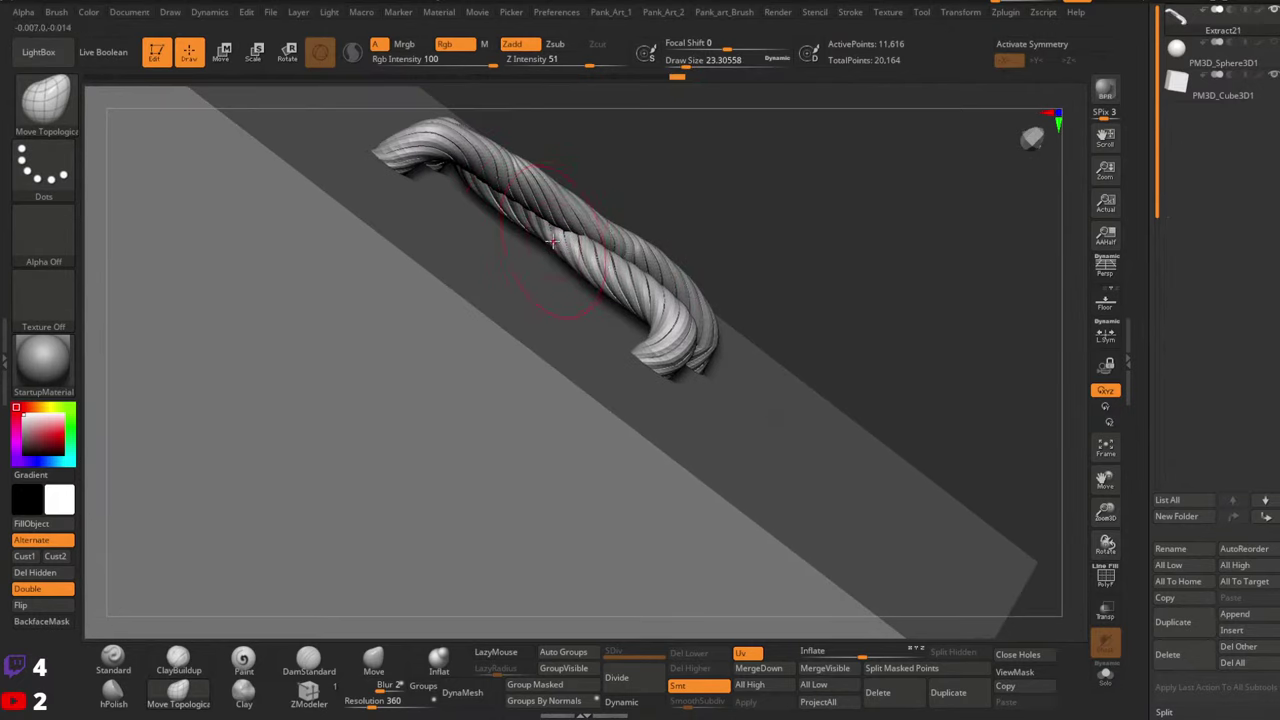
{"action": "key", "text": "bracketright"}
{"action": "key", "text": "bracketright"}
{"action": "key", "text": "bracketright"}
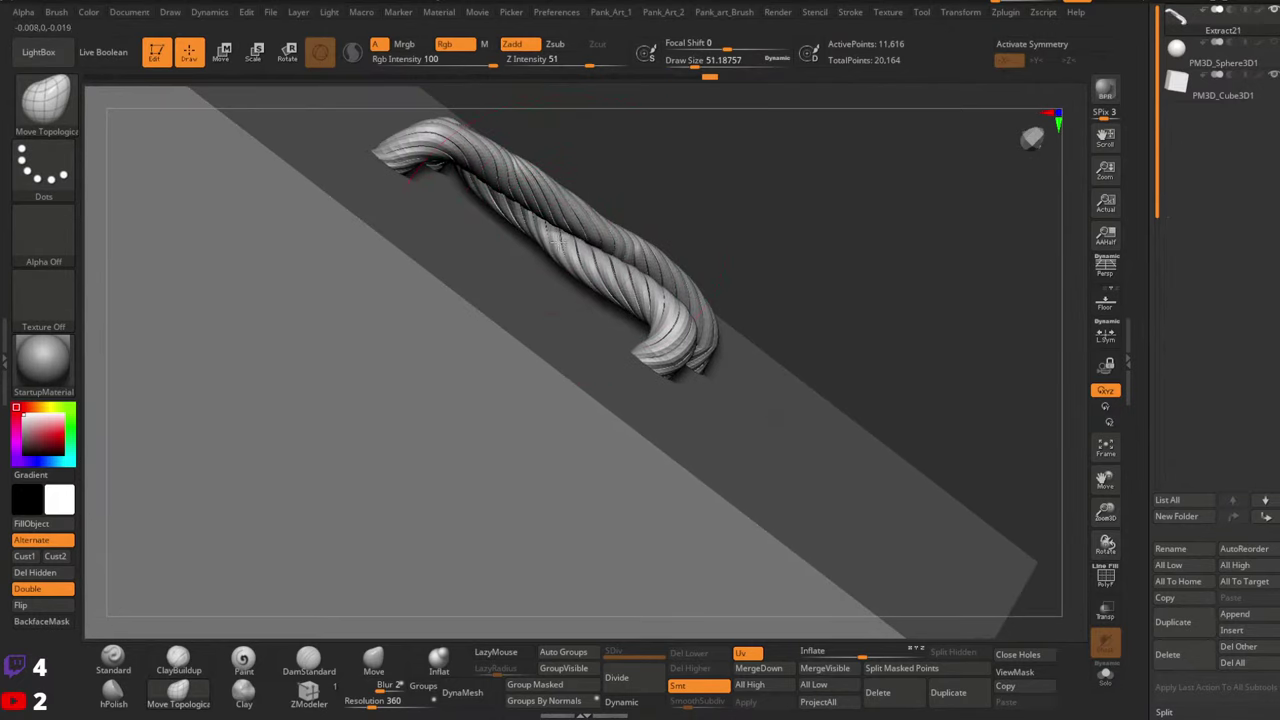
{"action": "right_click_drag", "start_coordinate": [558, 238], "coordinate": [634, 196]}
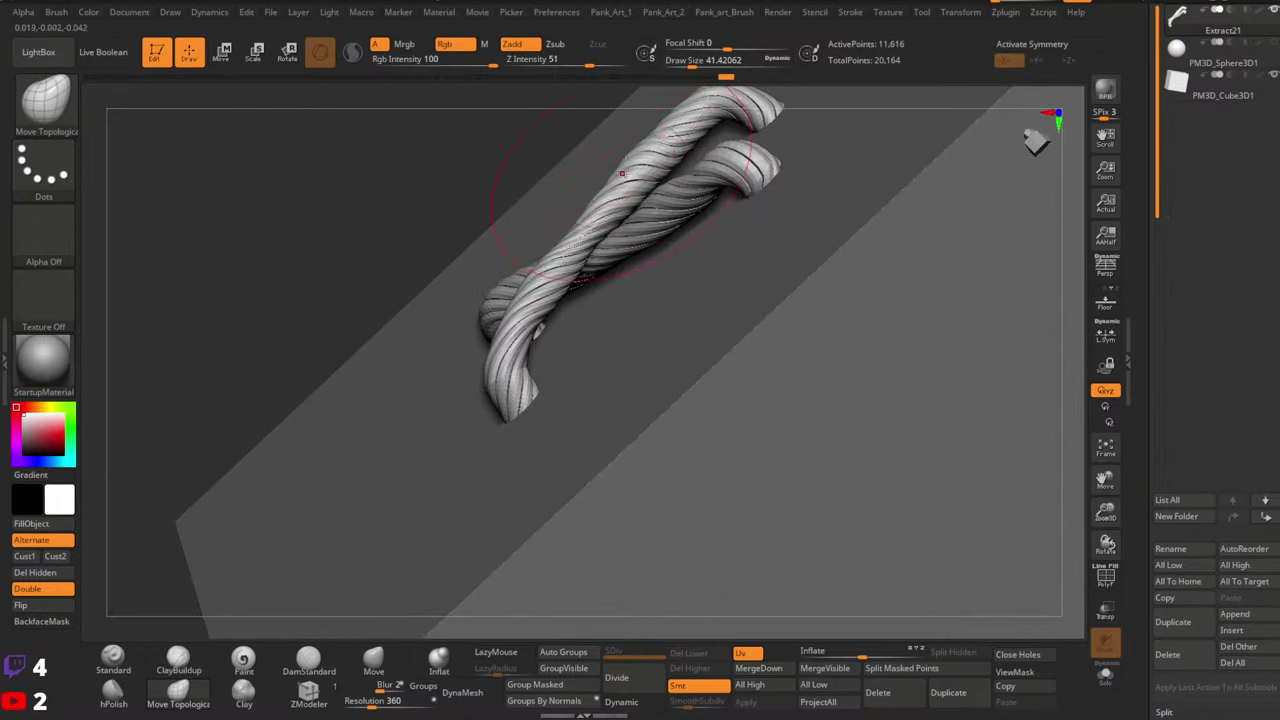
Reduce the draw size to about 18 and separate the overlapping strands in side view
{"action": "key", "text": "space"}
{"action": "left_click_drag", "start_coordinate": [629, 164], "coordinate": [640, 162]}
{"action": "key", "text": "space"}
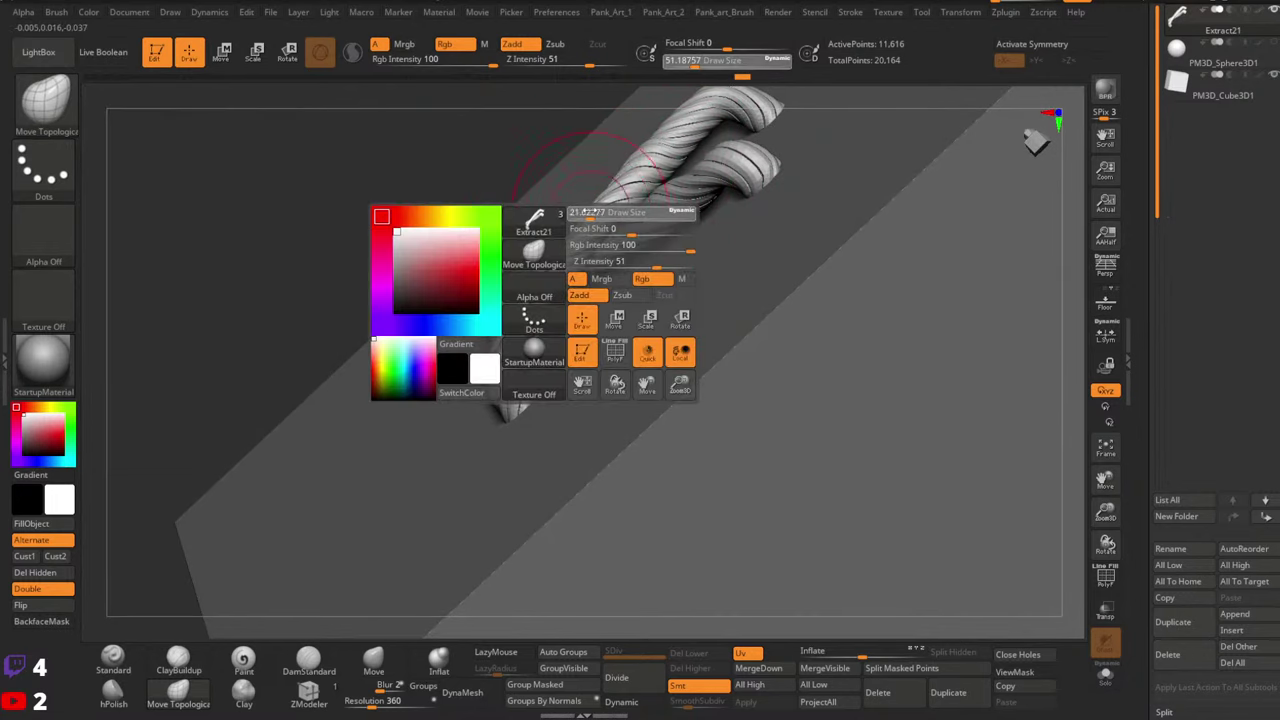
{"action": "left_click_drag", "start_coordinate": [600, 207], "coordinate": [576, 217]}
{"action": "right_click_drag", "start_coordinate": [565, 228], "coordinate": [598, 232]}
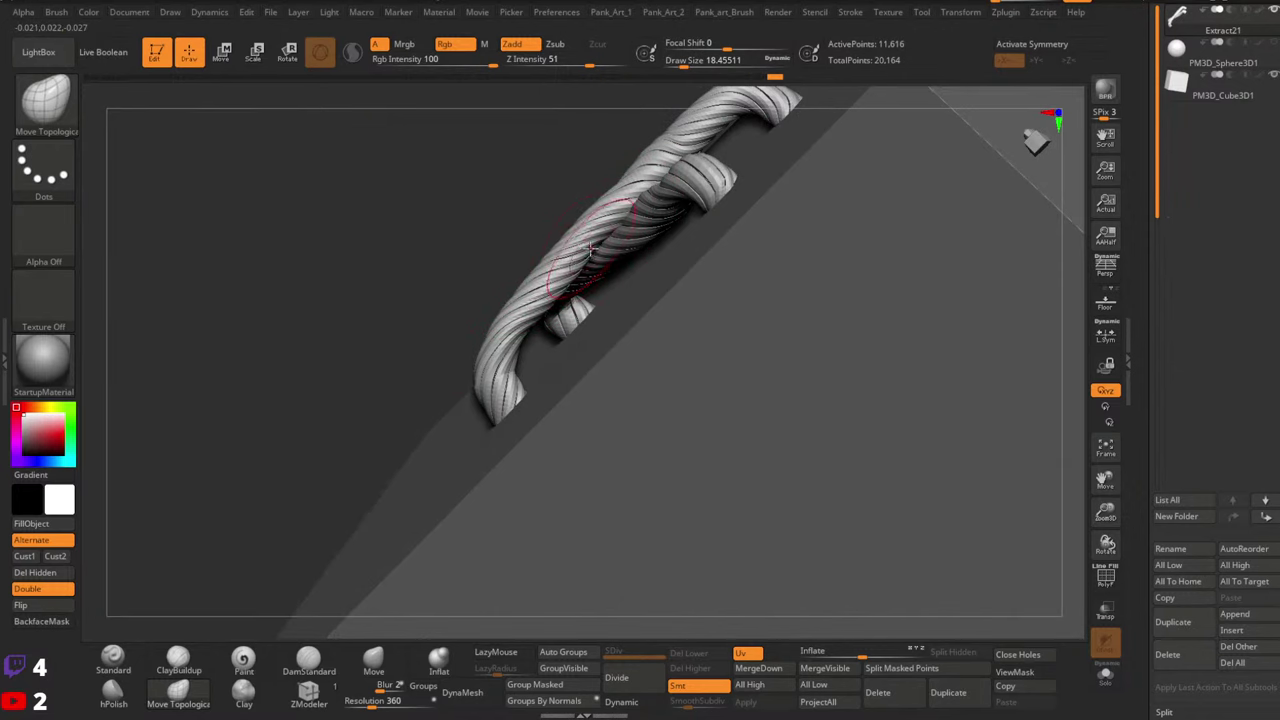
{"action": "mouse_move", "coordinate": [594, 254]}
{"action": "right_mouse_down"}
{"action": "mouse_move", "coordinate": [594, 206]}
{"action": "mouse_move", "coordinate": [561, 257]}
{"action": "right_mouse_up"}
Check the cross from the front and adjust the upper strand segments with Move Topological, undoing one change
{"action": "right_click_drag", "start_coordinate": [561, 257], "coordinate": [562, 348], "text": "ctrl"}
{"action": "right_click_drag", "start_coordinate": [480, 152], "coordinate": [486, 222], "text": "ctrl"}
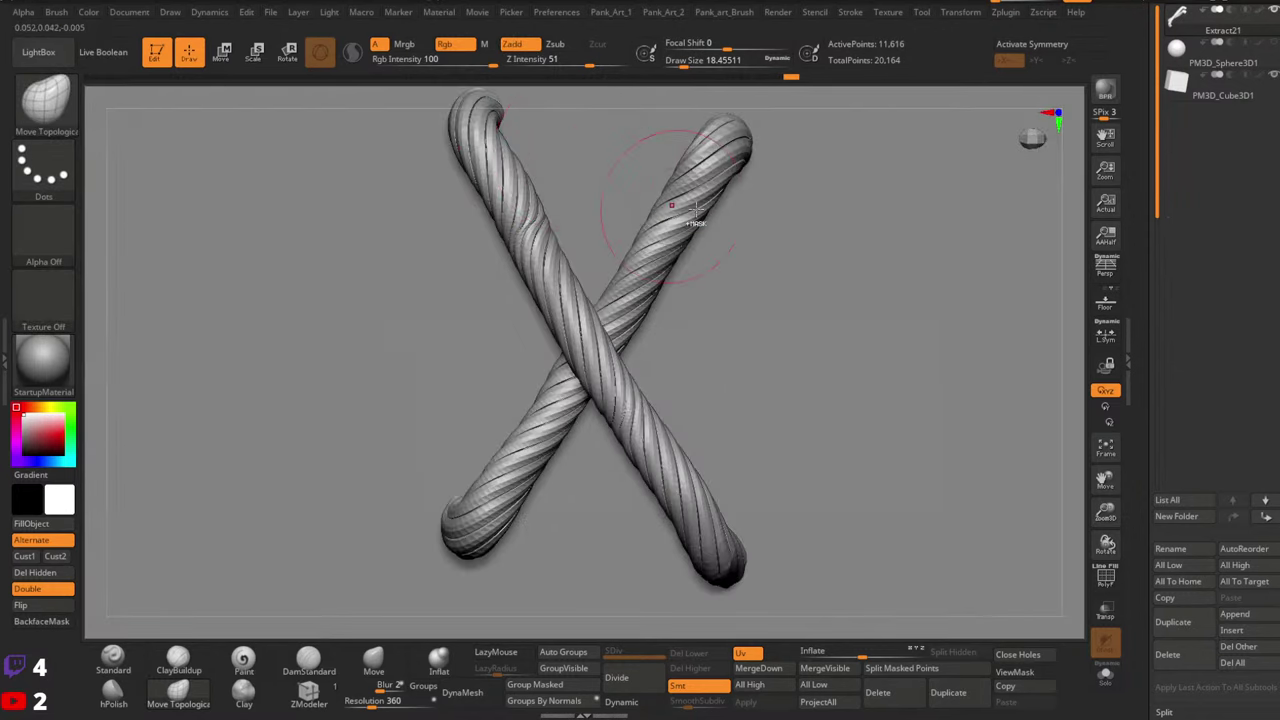
{"action": "right_click_drag", "start_coordinate": [686, 222], "coordinate": [700, 130], "text": "ctrl"}
{"action": "right_click_drag", "start_coordinate": [600, 208], "coordinate": [606, 270], "text": "ctrl"}
{"action": "key", "text": "space"}
{"action": "left_click_drag", "start_coordinate": [634, 206], "coordinate": [622, 214]}
{"action": "key", "text": "ctrl+z"}
{"action": "key", "text": "space"}
{"action": "mouse_move", "coordinate": [630, 217]}
{"action": "left_mouse_down"}
{"action": "mouse_move", "coordinate": [623, 252]}
{"action": "mouse_move", "coordinate": [616, 235]}
{"action": "left_mouse_up"}
{"action": "key", "text": "space"}
{"action": "mouse_move", "coordinate": [618, 233]}
{"action": "left_mouse_down"}
{"action": "mouse_move", "coordinate": [604, 232]}
{"action": "mouse_move", "coordinate": [612, 258]}
{"action": "left_mouse_up"}
{"action": "right_click_drag", "start_coordinate": [614, 262], "coordinate": [650, 190], "text": "ctrl"}
Pull the upper bent rope ends into shape from the side with Move Topological, finishing at draw size about 16
{"action": "mouse_move", "coordinate": [715, 311]}
{"action": "right_mouse_down", "text": "alt"}
{"action": "mouse_move", "coordinate": [598, 284]}
{"action": "mouse_move", "coordinate": [610, 243]}
{"action": "mouse_move", "coordinate": [602, 294]}
{"action": "mouse_move", "coordinate": [643, 230]}
{"action": "mouse_move", "coordinate": [640, 383]}
{"action": "mouse_move", "coordinate": [634, 100]}
{"action": "mouse_move", "coordinate": [695, 204]}
{"action": "mouse_move", "coordinate": [643, 377]}
{"action": "mouse_move", "coordinate": [731, 277]}
{"action": "mouse_move", "coordinate": [590, 206]}
{"action": "mouse_move", "coordinate": [597, 272]}
{"action": "right_mouse_up", "text": "alt"}
{"action": "key", "text": "space"}
{"action": "left_click_drag", "start_coordinate": [592, 274], "coordinate": [597, 273]}
{"action": "key", "text": "space"}
{"action": "key", "text": "space"}
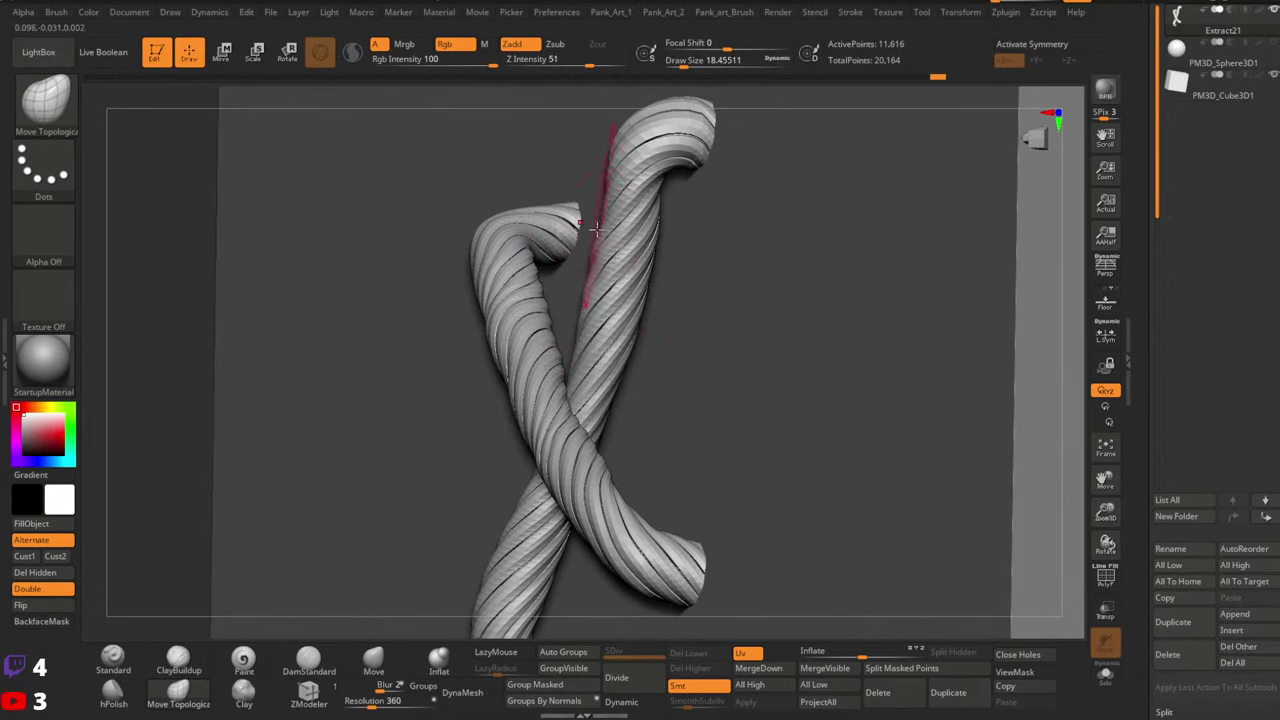
{"action": "mouse_move", "coordinate": [595, 230]}
{"action": "right_mouse_down"}
{"action": "mouse_move", "coordinate": [651, 303]}
{"action": "mouse_move", "coordinate": [560, 250]}
{"action": "mouse_move", "coordinate": [588, 248]}
{"action": "mouse_move", "coordinate": [606, 366]}
{"action": "mouse_move", "coordinate": [589, 236]}
{"action": "right_mouse_up"}
{"action": "key", "text": "space"}
{"action": "left_click_drag", "start_coordinate": [588, 235], "coordinate": [561, 206]}
{"action": "key", "text": "space"}
{"action": "left_click_drag", "start_coordinate": [558, 207], "coordinate": [556, 197]}
{"action": "key", "text": "space"}
{"action": "left_click_drag", "start_coordinate": [556, 196], "coordinate": [545, 196]}
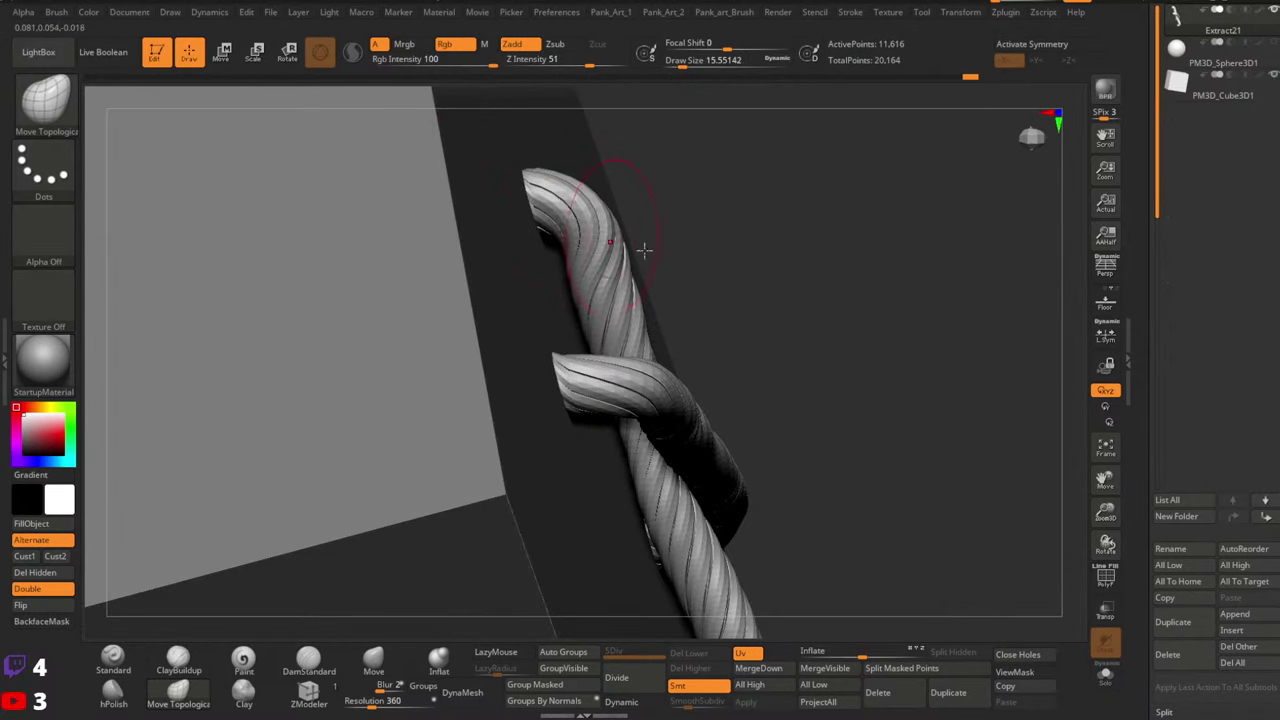
Smooth out the long arch of the top strand with Move Topological at draw sizes about 59 and 39
{"action": "right_click_drag", "start_coordinate": [655, 560], "coordinate": [645, 290], "text": "alt"}
{"action": "key", "text": "space"}
{"action": "left_click_drag", "start_coordinate": [650, 314], "coordinate": [664, 314]}
{"action": "mouse_move", "coordinate": [664, 316]}
{"action": "right_mouse_down"}
{"action": "mouse_move", "coordinate": [690, 394]}
{"action": "mouse_move", "coordinate": [586, 271]}
{"action": "mouse_move", "coordinate": [400, 271]}
{"action": "mouse_move", "coordinate": [329, 286]}
{"action": "mouse_move", "coordinate": [325, 228]}
{"action": "mouse_move", "coordinate": [622, 252]}
{"action": "right_mouse_up"}
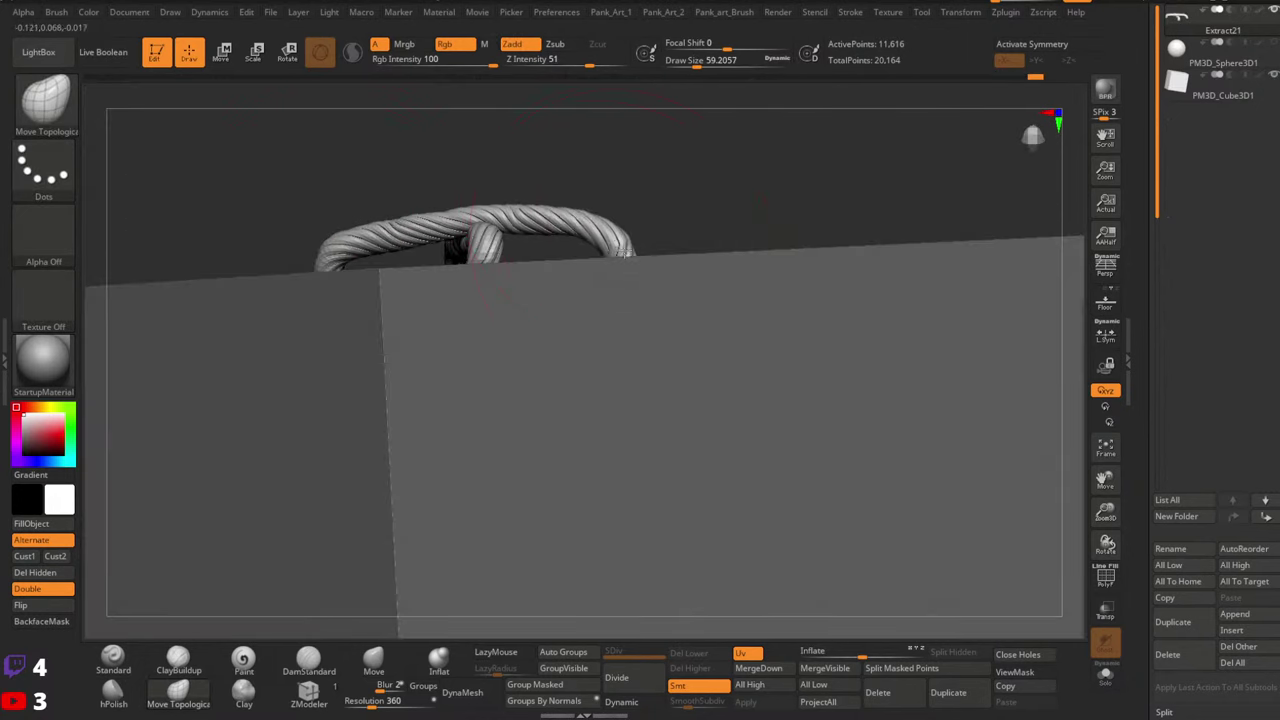
{"action": "right_click_drag", "start_coordinate": [541, 229], "coordinate": [443, 217]}
{"action": "key", "text": "space"}
{"action": "left_click_drag", "start_coordinate": [443, 217], "coordinate": [433, 216]}
{"action": "left_click_drag", "start_coordinate": [418, 208], "coordinate": [421, 212]}
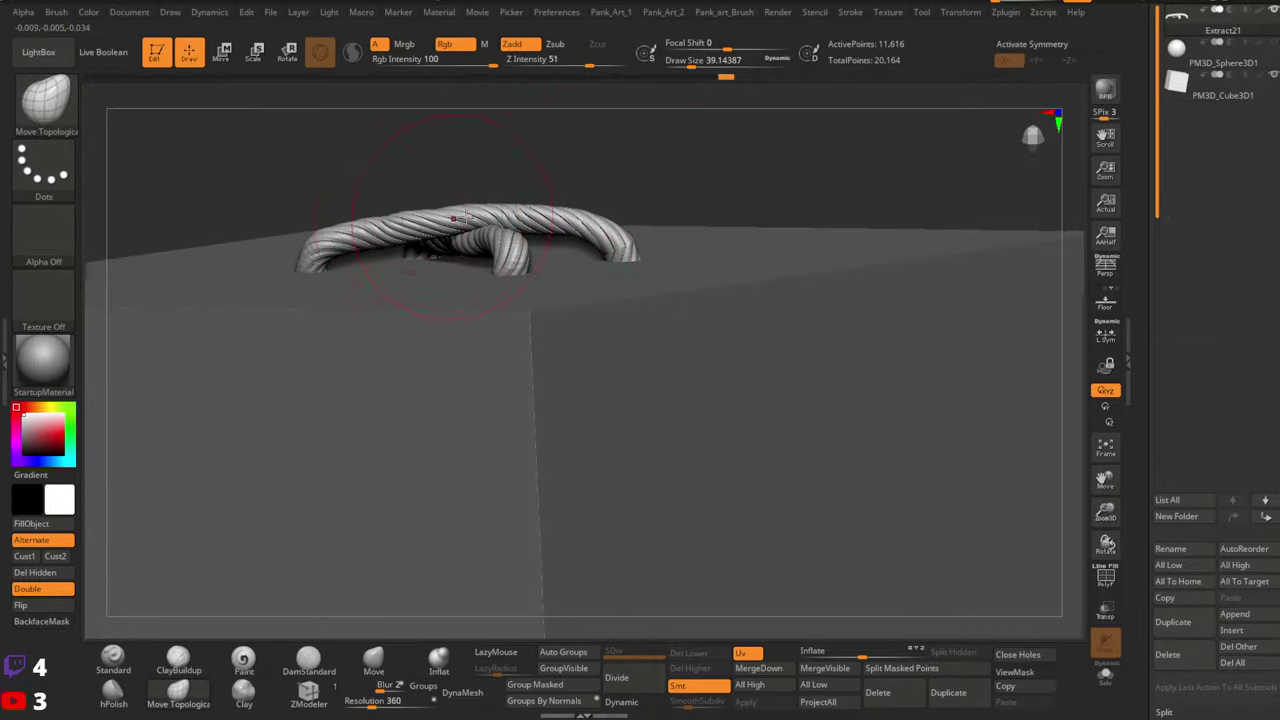
{"action": "right_click_drag", "start_coordinate": [421, 212], "coordinate": [423, 232], "text": "ctrl"}
Refine the rope ends where they meet the cube and the top strand's curve, finishing at draw size about 20
{"action": "key", "text": "b"}
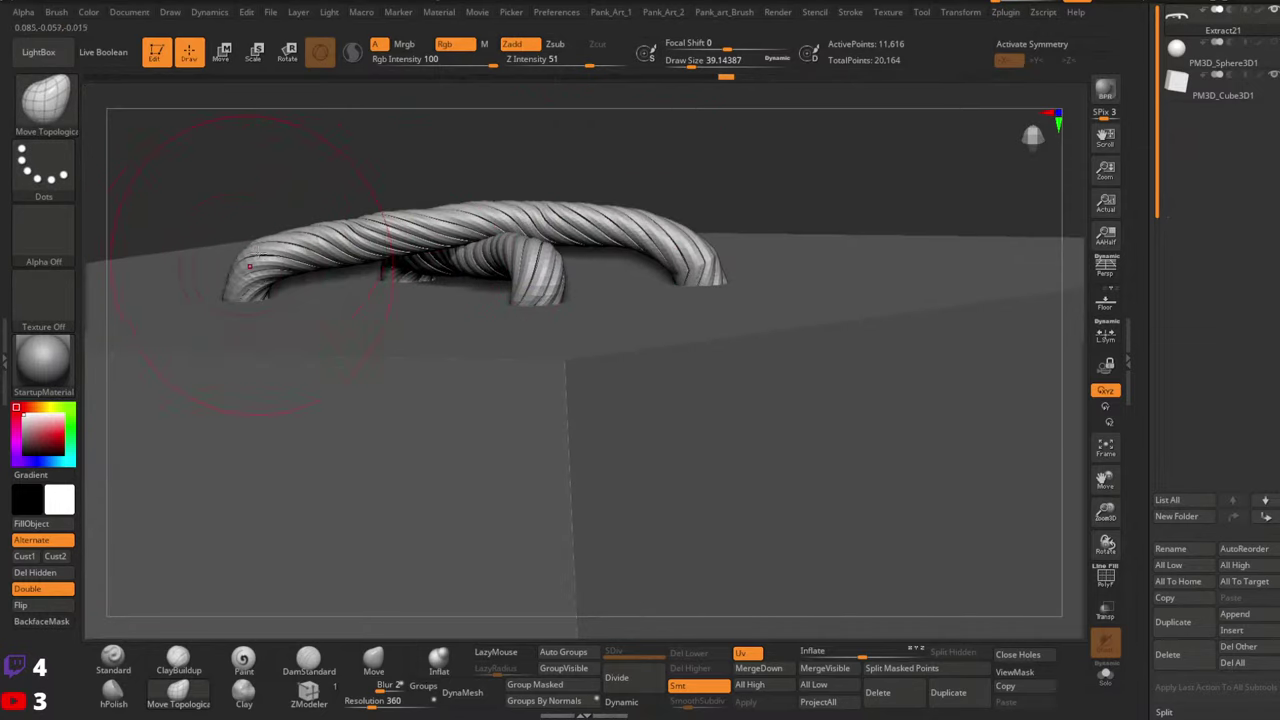
{"action": "key", "text": "space"}
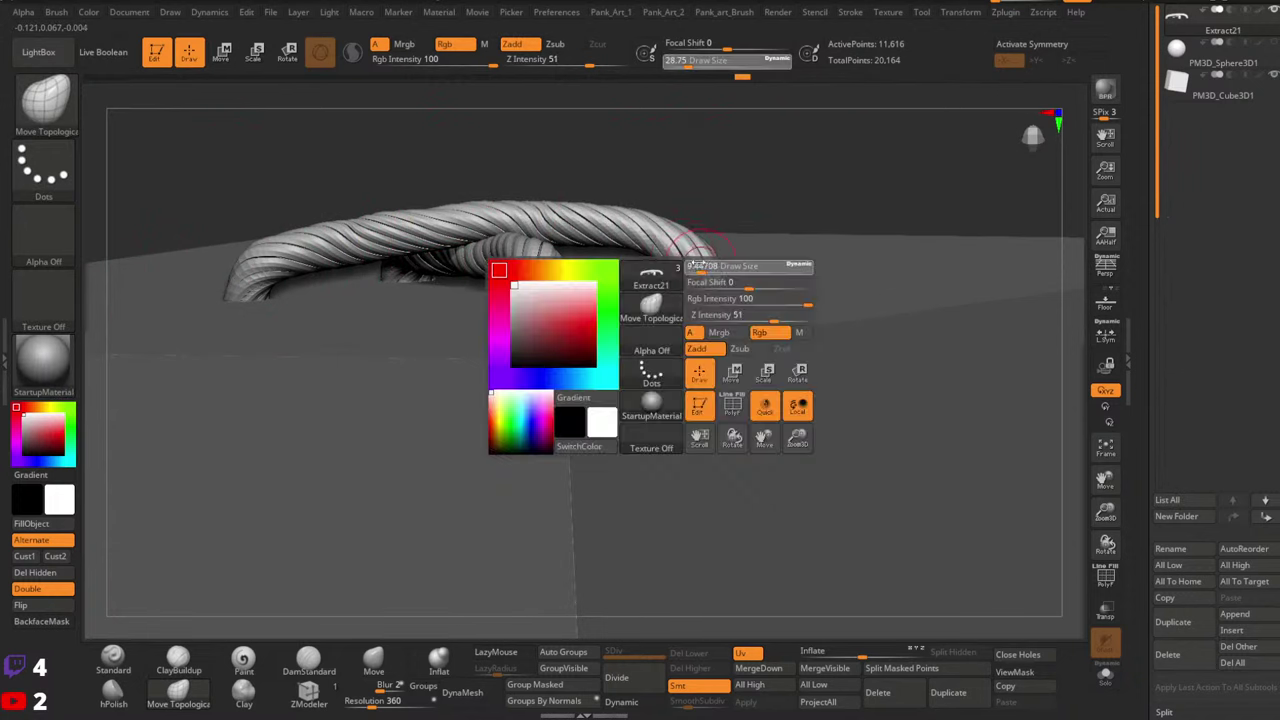
{"action": "left_click_drag", "start_coordinate": [716, 268], "coordinate": [692, 250]}
{"action": "mouse_move", "coordinate": [692, 248]}
{"action": "right_mouse_down"}
{"action": "mouse_move", "coordinate": [699, 230]}
{"action": "mouse_move", "coordinate": [600, 309]}
{"action": "mouse_move", "coordinate": [640, 268]}
{"action": "mouse_move", "coordinate": [566, 304]}
{"action": "mouse_move", "coordinate": [563, 291]}
{"action": "mouse_move", "coordinate": [508, 337]}
{"action": "mouse_move", "coordinate": [557, 351]}
{"action": "mouse_move", "coordinate": [526, 209]}
{"action": "mouse_move", "coordinate": [494, 225]}
{"action": "right_mouse_up"}
{"action": "key", "text": "ctrl"}
{"action": "mouse_move", "coordinate": [583, 208]}
{"action": "right_mouse_down"}
{"action": "mouse_move", "coordinate": [545, 262]}
{"action": "mouse_move", "coordinate": [580, 240]}
{"action": "right_mouse_up"}
{"action": "key", "text": "bracketleft"}
{"action": "left_click_drag", "start_coordinate": [612, 196], "coordinate": [606, 202]}
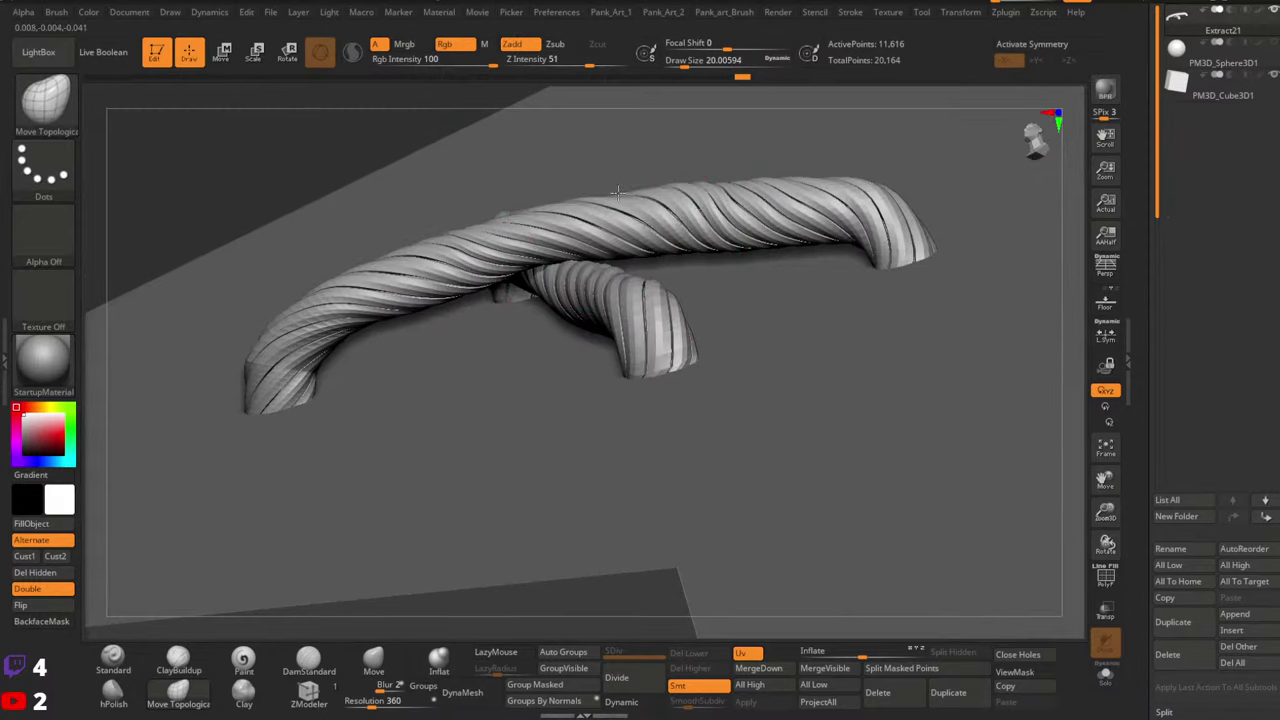
{"action": "mouse_move", "coordinate": [606, 202]}
{"action": "right_mouse_down", "text": "ctrl"}
{"action": "mouse_move", "coordinate": [559, 244]}
{"action": "mouse_move", "coordinate": [612, 336]}
{"action": "mouse_move", "coordinate": [680, 325]}
{"action": "right_mouse_up", "text": "ctrl"}
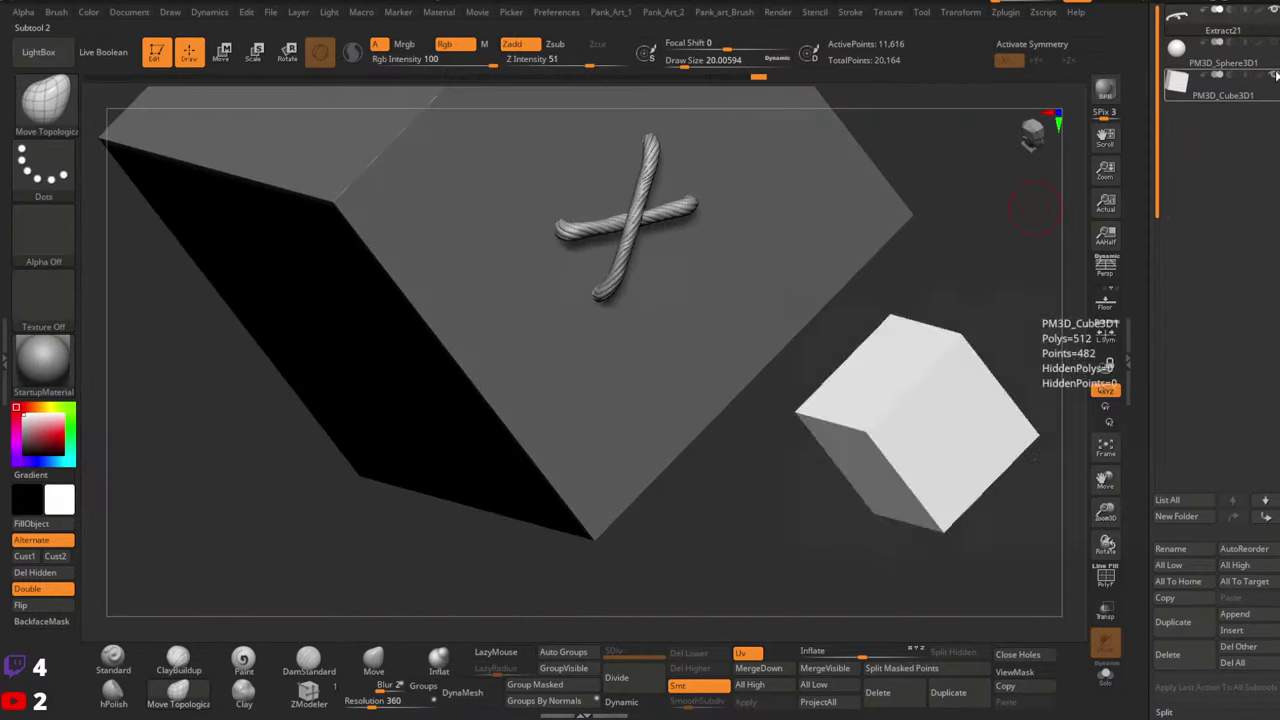
Hide the backing cube, face the rope cross from the front, and centre the gizmo on the unmasked mesh
{"action": "left_click", "coordinate": [1273, 76]}
{"action": "right_click_drag", "start_coordinate": [714, 244], "coordinate": [695, 345], "text": "alt"}
{"action": "right_click_drag", "start_coordinate": [695, 345], "coordinate": [657, 257], "text": "shift"}
{"action": "right_click_drag", "start_coordinate": [693, 350], "coordinate": [792, 313], "text": "ctrl"}
{"action": "key", "text": "w"}
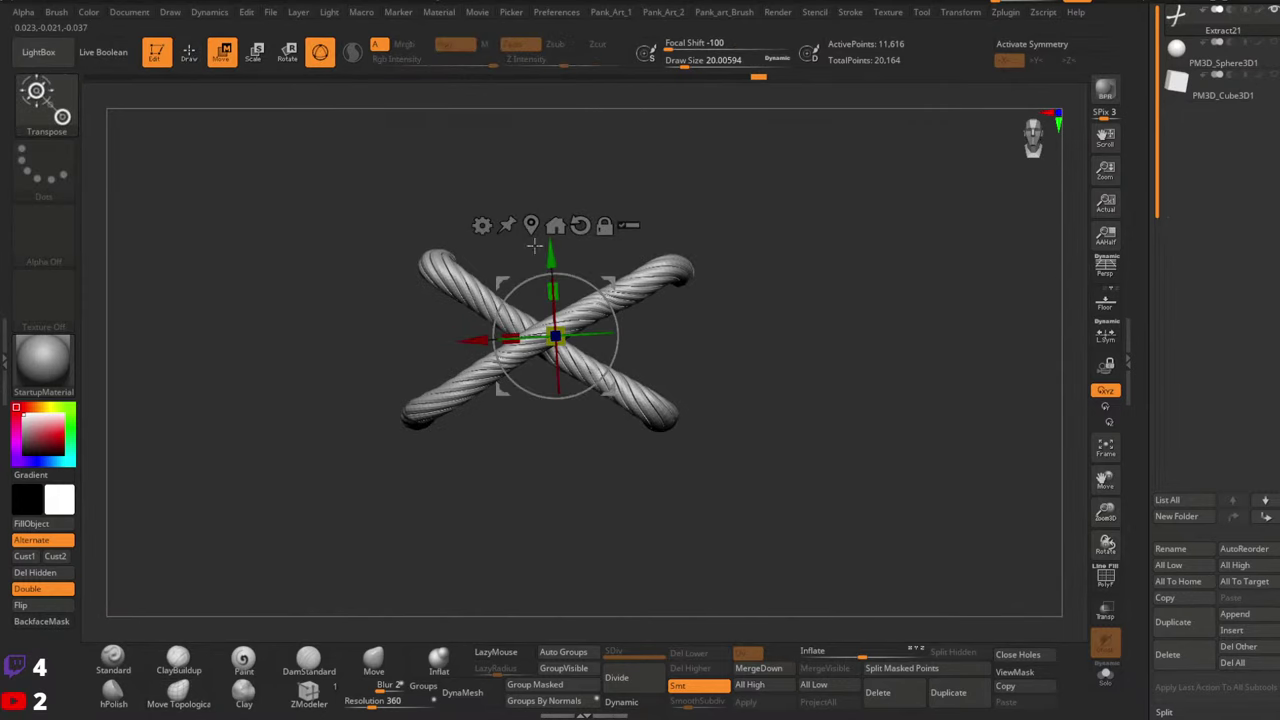
{"action": "left_click", "coordinate": [532, 227]}
{"action": "key", "text": "q"}
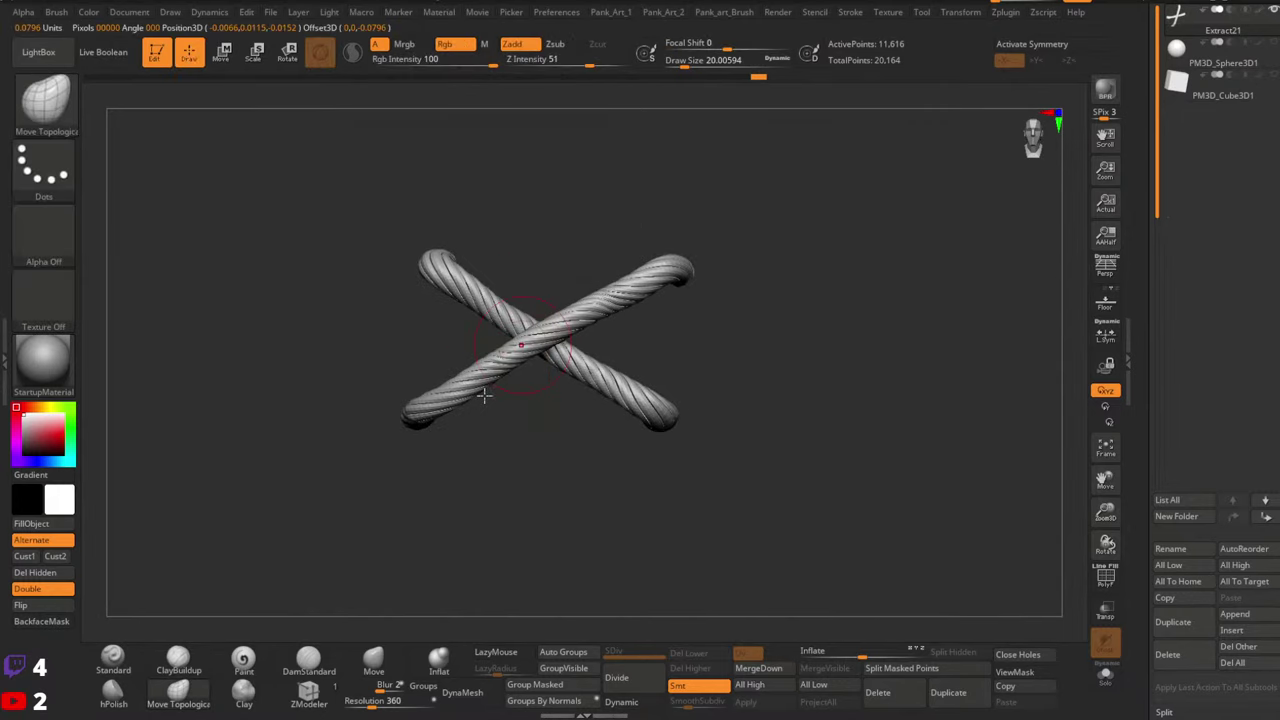
Create a new InsertMesh brush from the rope cross
{"action": "left_click", "coordinate": [45, 100]}
{"action": "left_click", "coordinate": [58, 108]}
{"action": "left_click", "coordinate": [64, 118]}
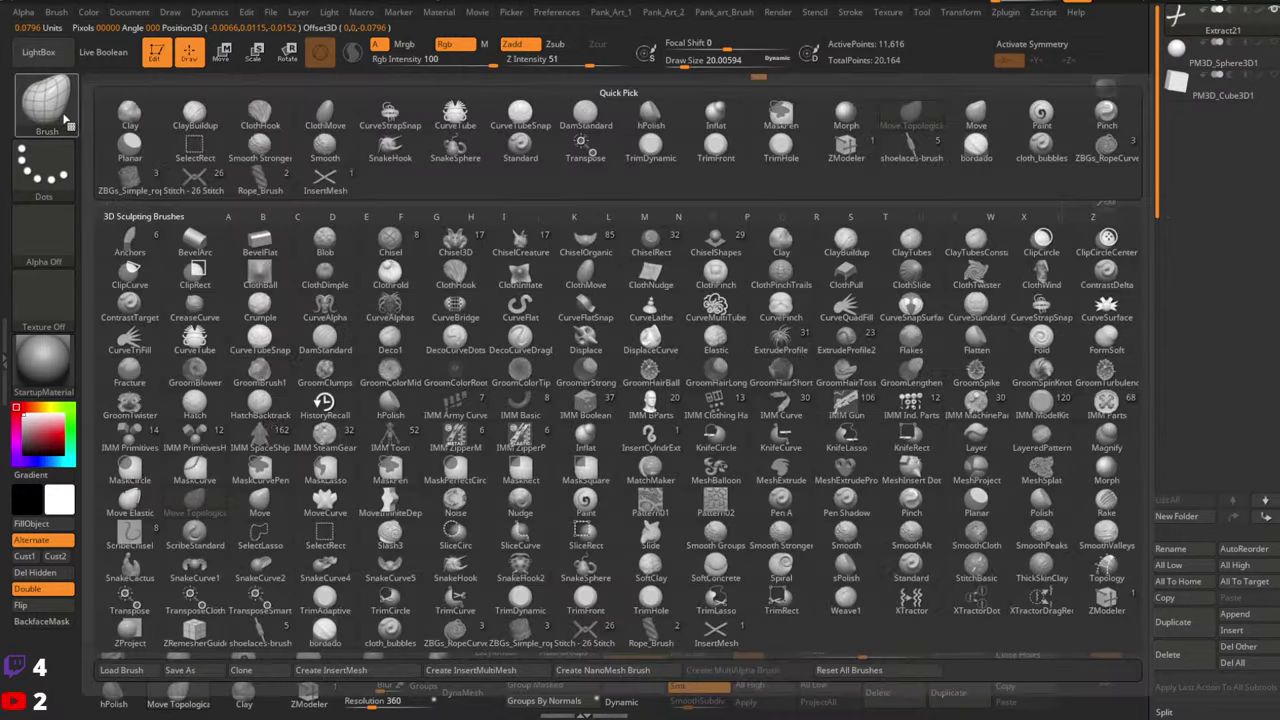
{"action": "left_click", "coordinate": [340, 674]}
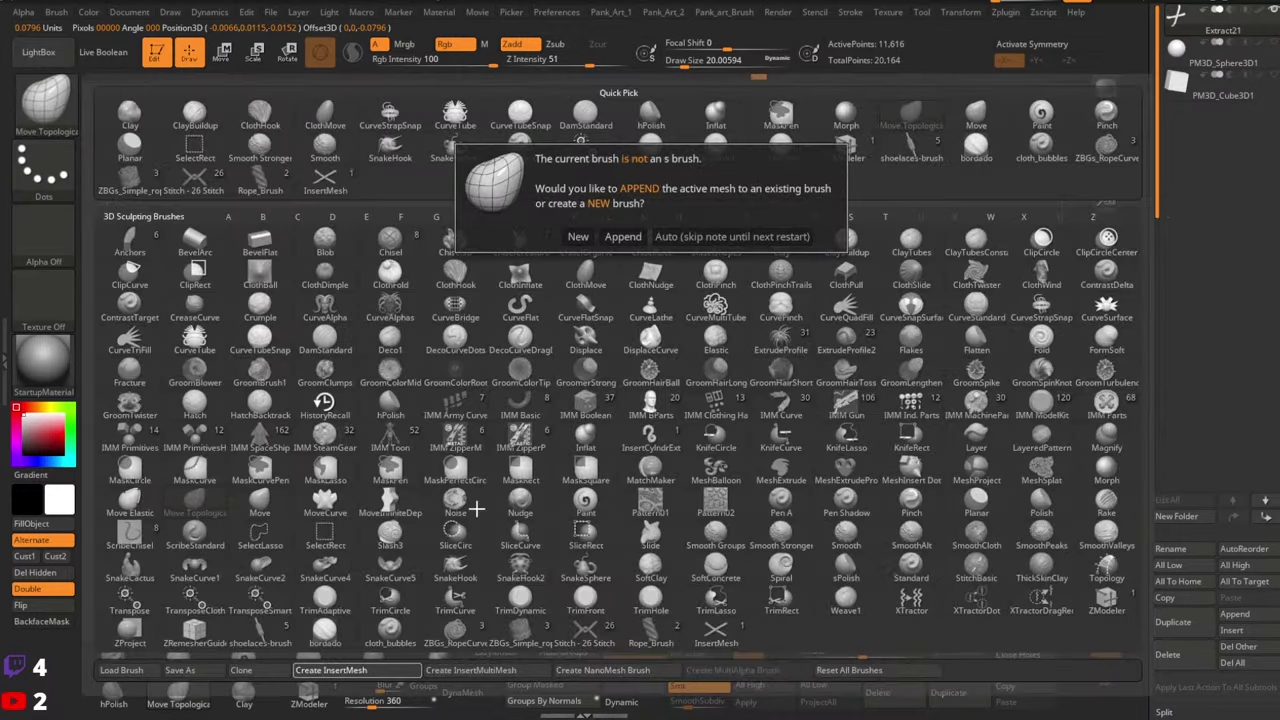
{"action": "left_click", "coordinate": [578, 237]}
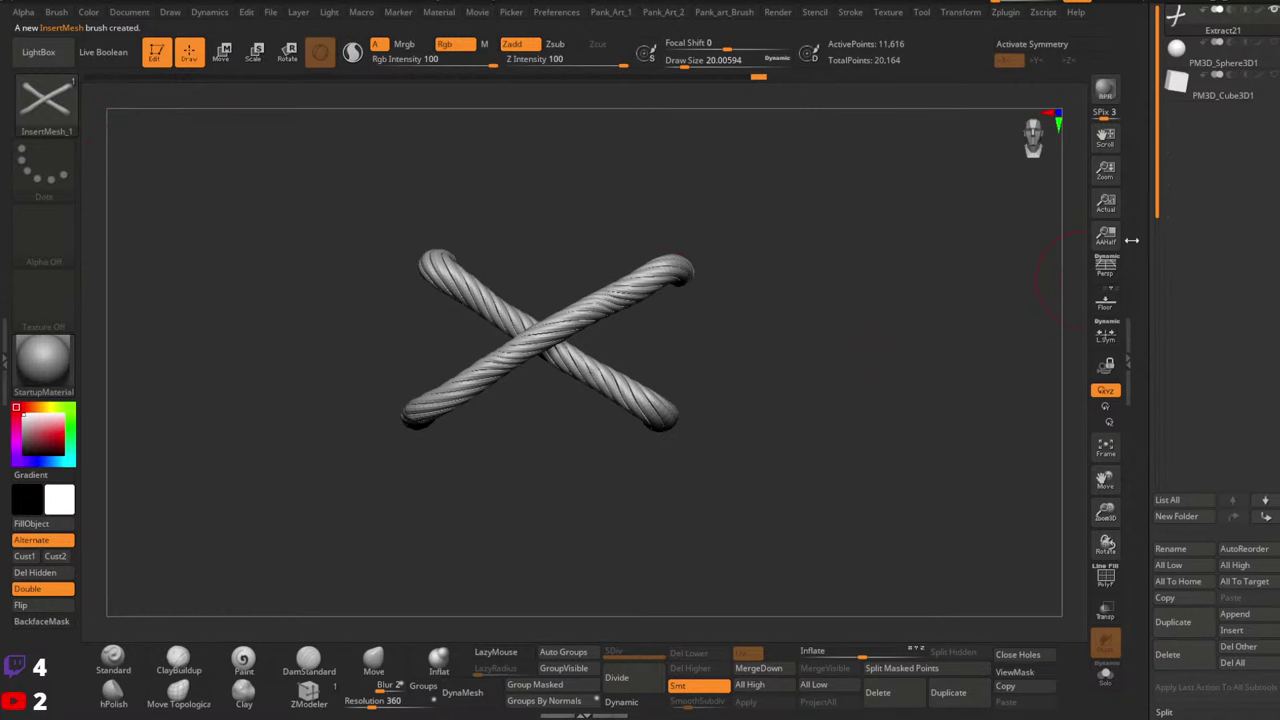
Enable Curve Mode for the new InsertMesh brush and set its CurveStep to about 1.19
{"action": "left_click_drag", "start_coordinate": [1144, 182], "coordinate": [1158, 295]}
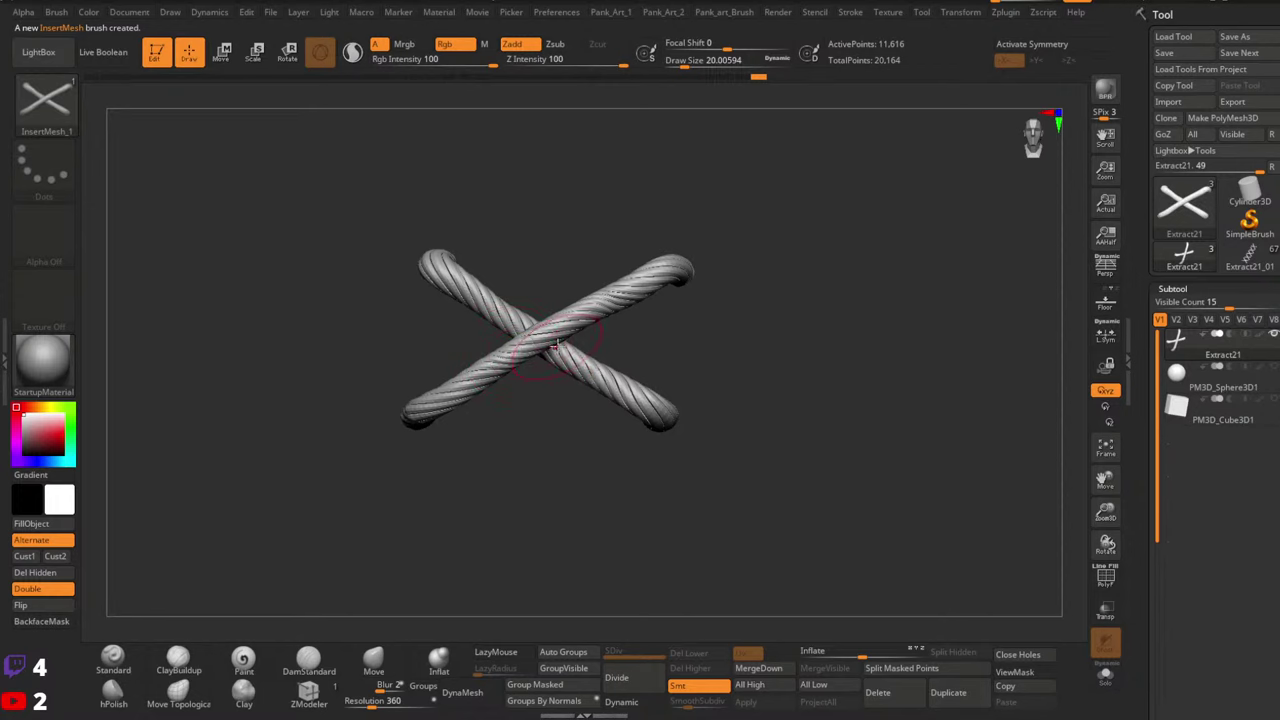
{"action": "mouse_move", "coordinate": [789, 299]}
{"action": "right_mouse_down", "text": "ctrl"}
{"action": "mouse_move", "coordinate": [720, 326]}
{"action": "mouse_move", "coordinate": [716, 344]}
{"action": "right_mouse_up", "text": "ctrl"}
{"action": "left_click_drag", "start_coordinate": [1140, 190], "coordinate": [1134, 338]}
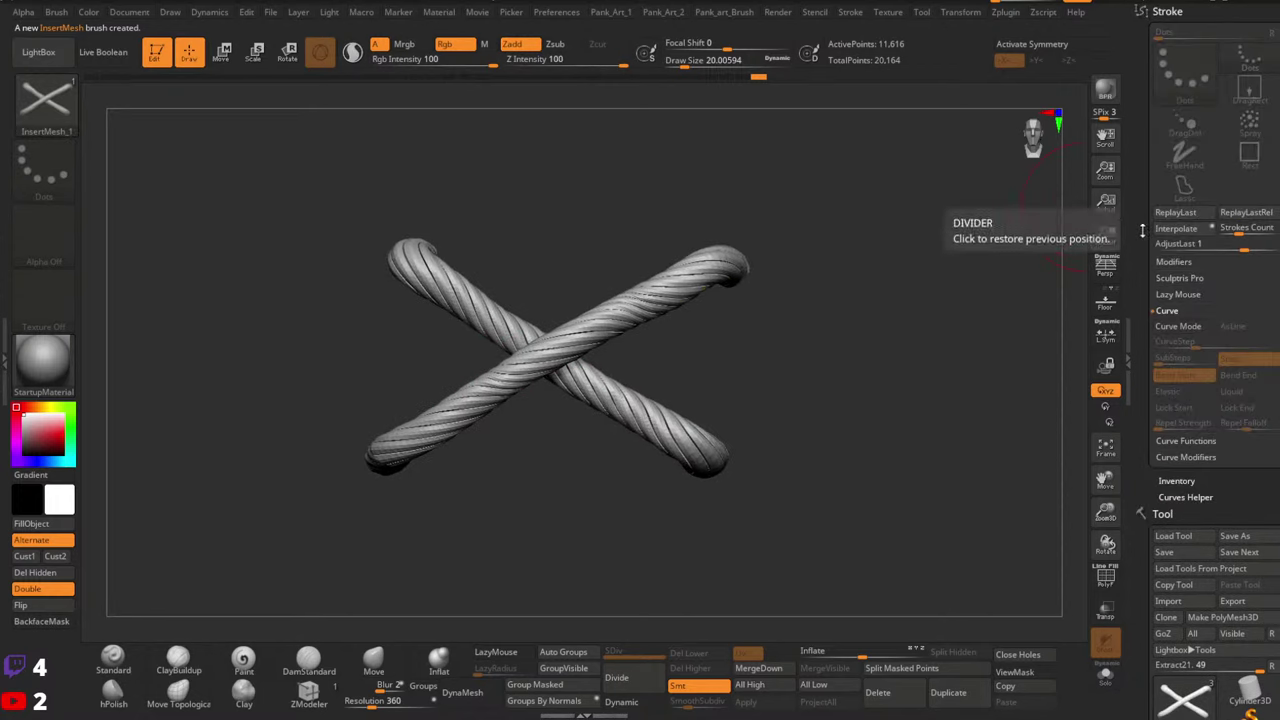
{"action": "left_click", "coordinate": [1178, 326]}
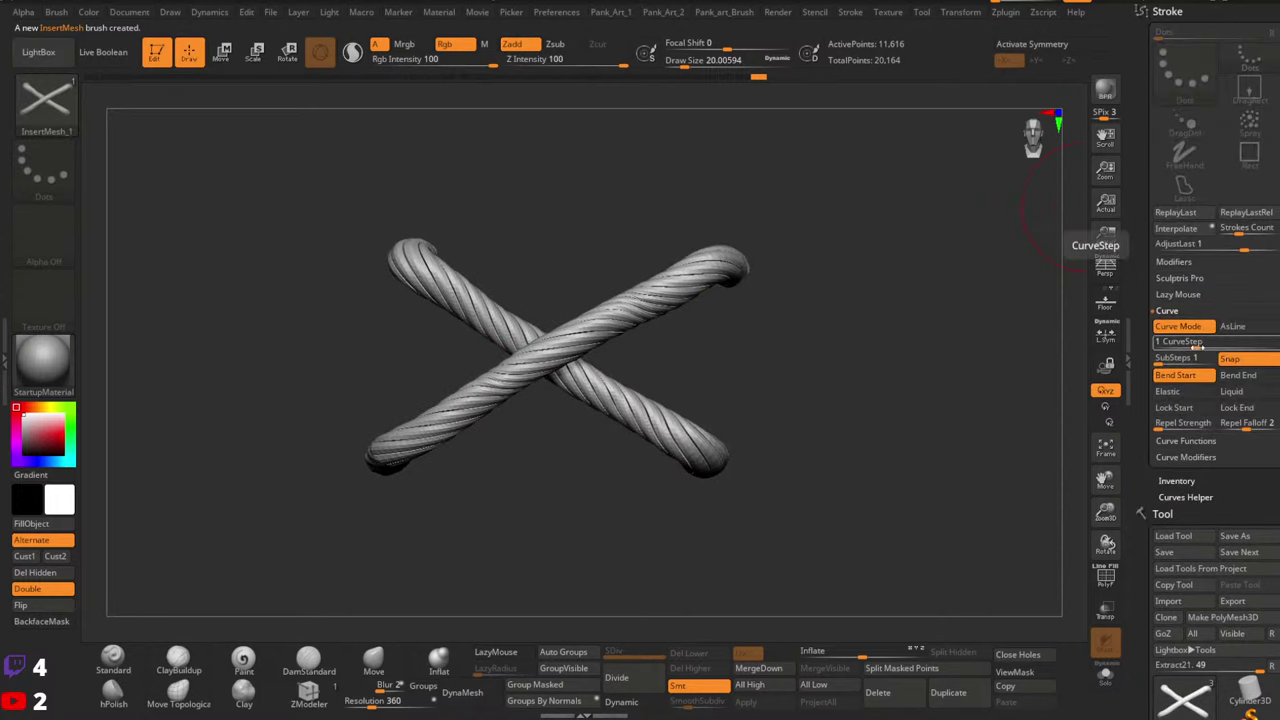
{"action": "left_click_drag", "start_coordinate": [1200, 346], "coordinate": [1199, 344]}
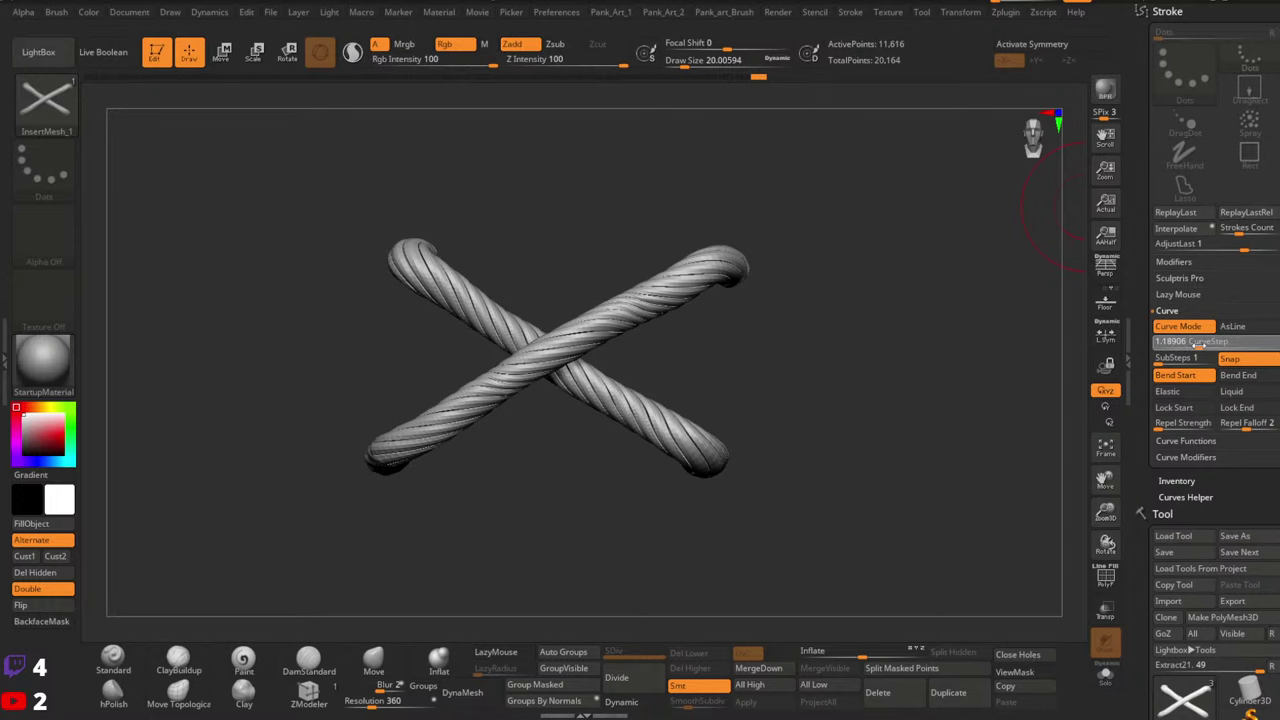
Show the backing cube and lay a vertical test curve of rope crosses down its face, checking their depth from the side
{"action": "right_click_drag", "start_coordinate": [854, 397], "coordinate": [929, 437], "text": "ctrl"}
{"action": "left_click_drag", "start_coordinate": [1140, 585], "coordinate": [1138, 344]}
{"action": "left_click", "coordinate": [1275, 277]}
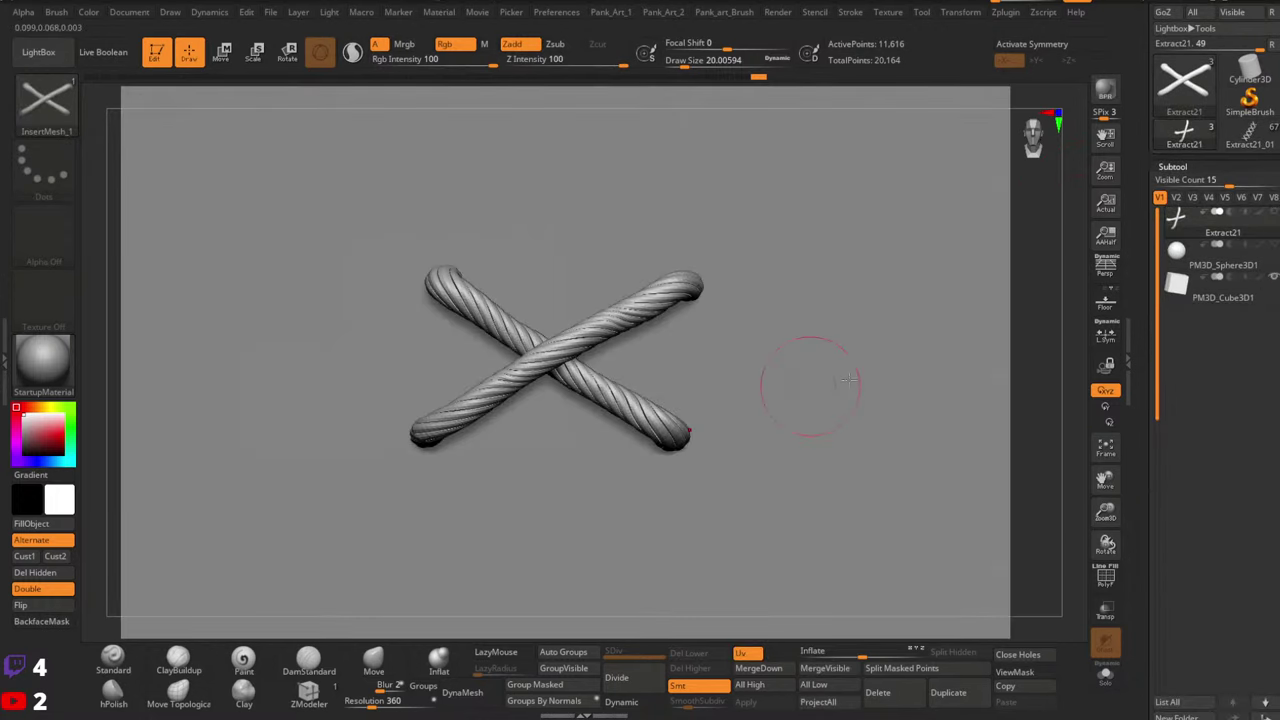
{"action": "mouse_move", "coordinate": [812, 387]}
{"action": "right_mouse_down", "text": "ctrl"}
{"action": "mouse_move", "coordinate": [686, 296]}
{"action": "mouse_move", "coordinate": [656, 214]}
{"action": "mouse_move", "coordinate": [640, 270]}
{"action": "right_mouse_up", "text": "ctrl"}
{"action": "left_click_drag", "start_coordinate": [612, 210], "coordinate": [596, 500]}
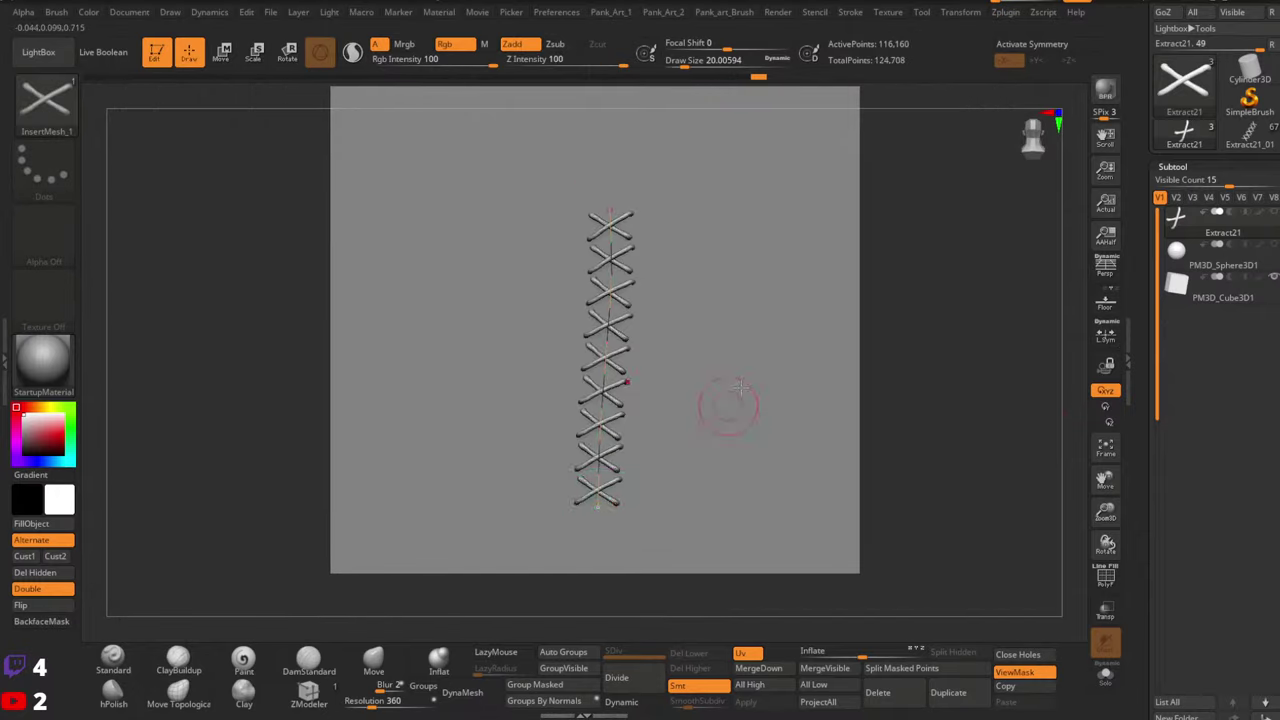
{"action": "mouse_move", "coordinate": [729, 405]}
{"action": "right_mouse_down"}
{"action": "mouse_move", "coordinate": [717, 317]}
{"action": "mouse_move", "coordinate": [615, 335]}
{"action": "mouse_move", "coordinate": [624, 274]}
{"action": "mouse_move", "coordinate": [566, 268]}
{"action": "mouse_move", "coordinate": [603, 300]}
{"action": "mouse_move", "coordinate": [616, 262]}
{"action": "right_mouse_up"}
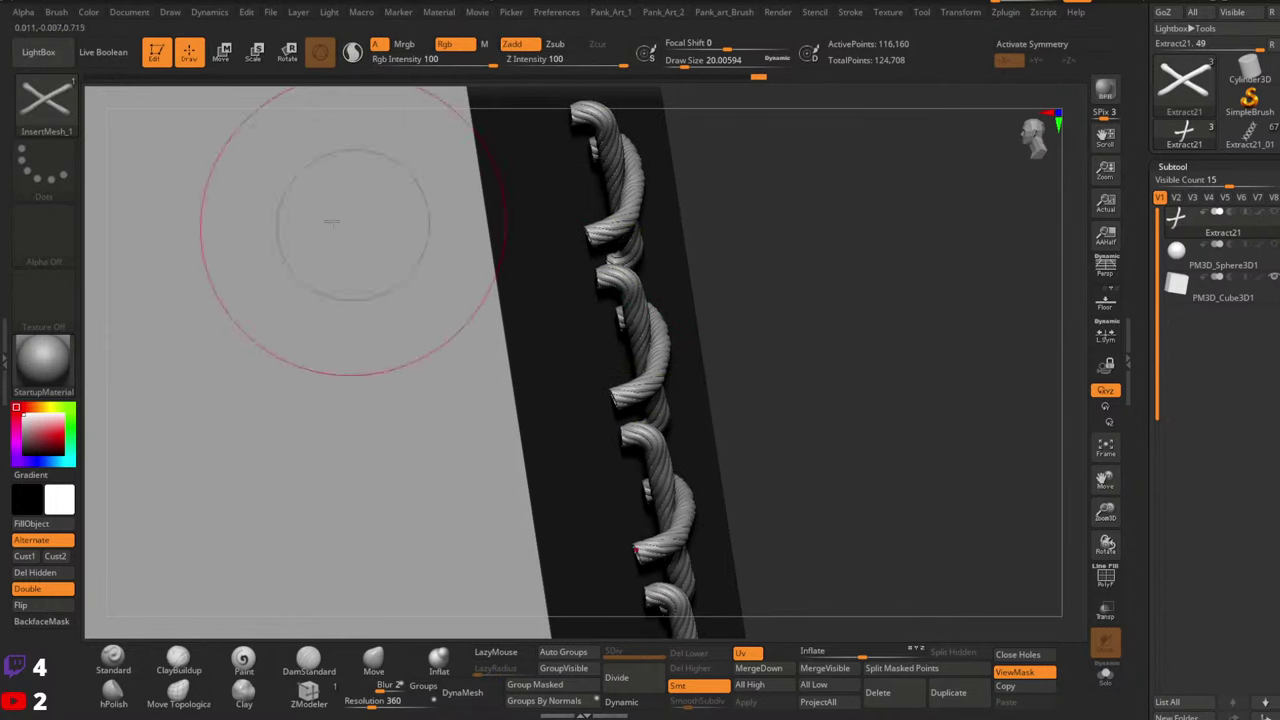
Lower the InsertMesh brush's Imbed depth to 6 and undo the test lacing
{"action": "left_click", "coordinate": [56, 12]}
{"action": "scroll", "coordinate": [218, 380], "scroll_direction": "down", "scroll_amount": 10}
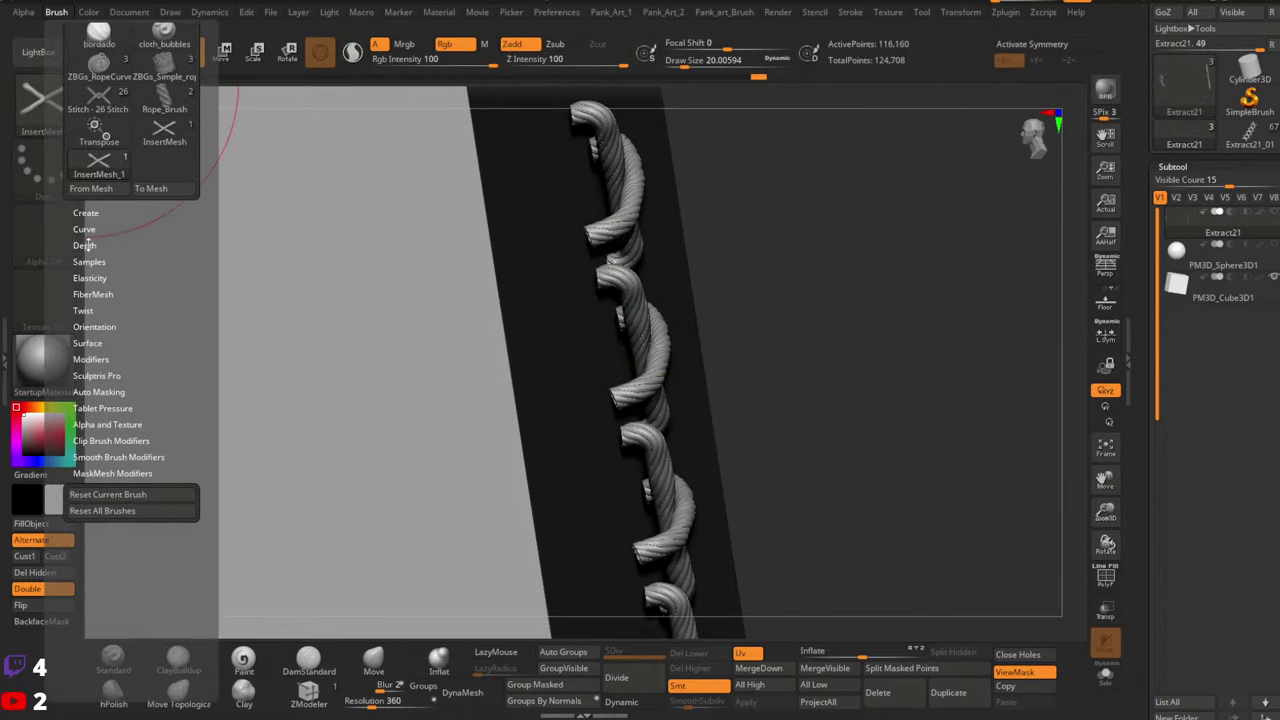
{"action": "left_click", "coordinate": [86, 244]}
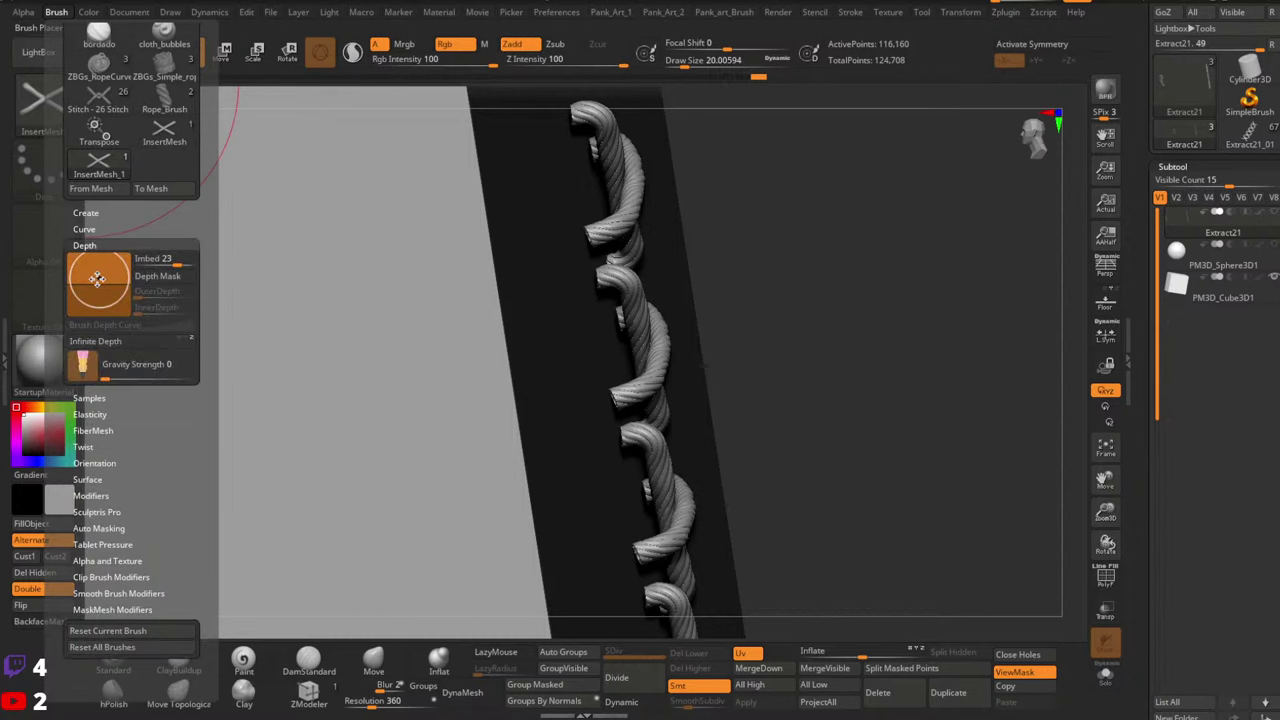
{"action": "left_click_drag", "start_coordinate": [96, 276], "coordinate": [97, 282]}
{"action": "key", "text": "ctrl+z"}
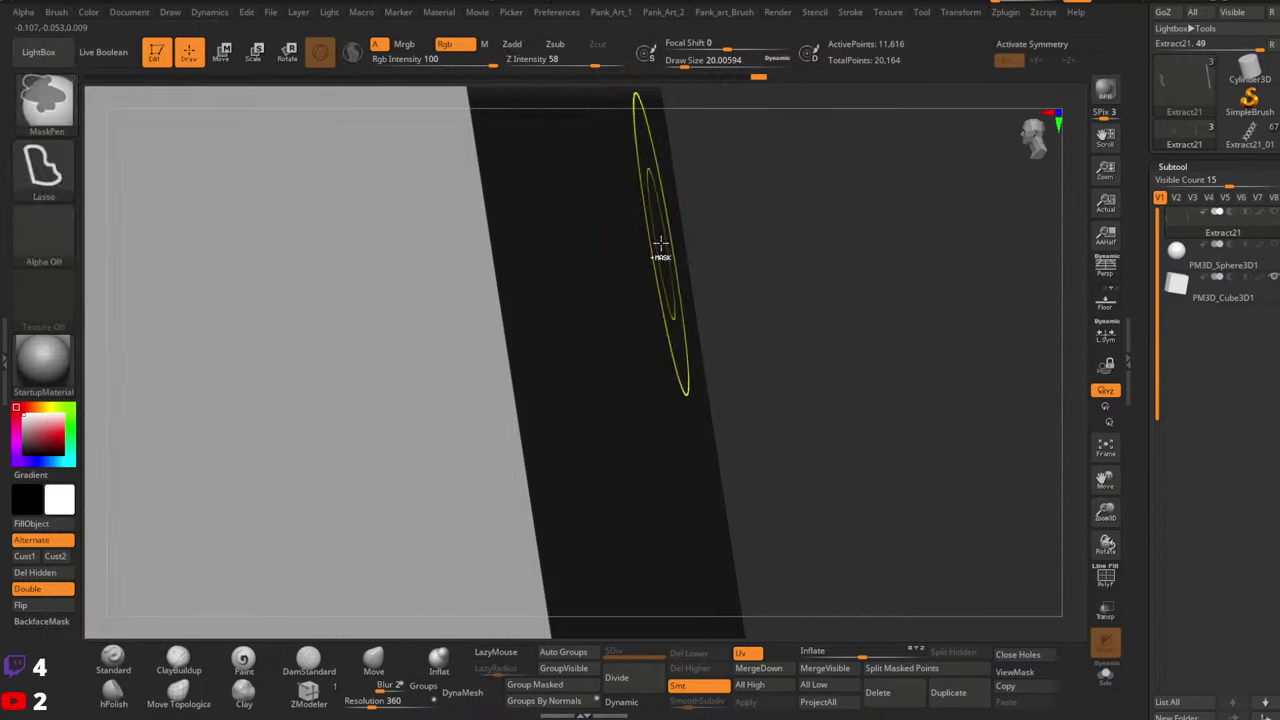
Test the adjusted brush depth with new lacing curves down the cube, inspect them at an angle, and undo them
{"action": "right_click_drag", "start_coordinate": [660, 243], "coordinate": [563, 221]}
{"action": "left_click_drag", "start_coordinate": [556, 210], "coordinate": [579, 468]}
{"action": "key", "text": "ctrl+z"}
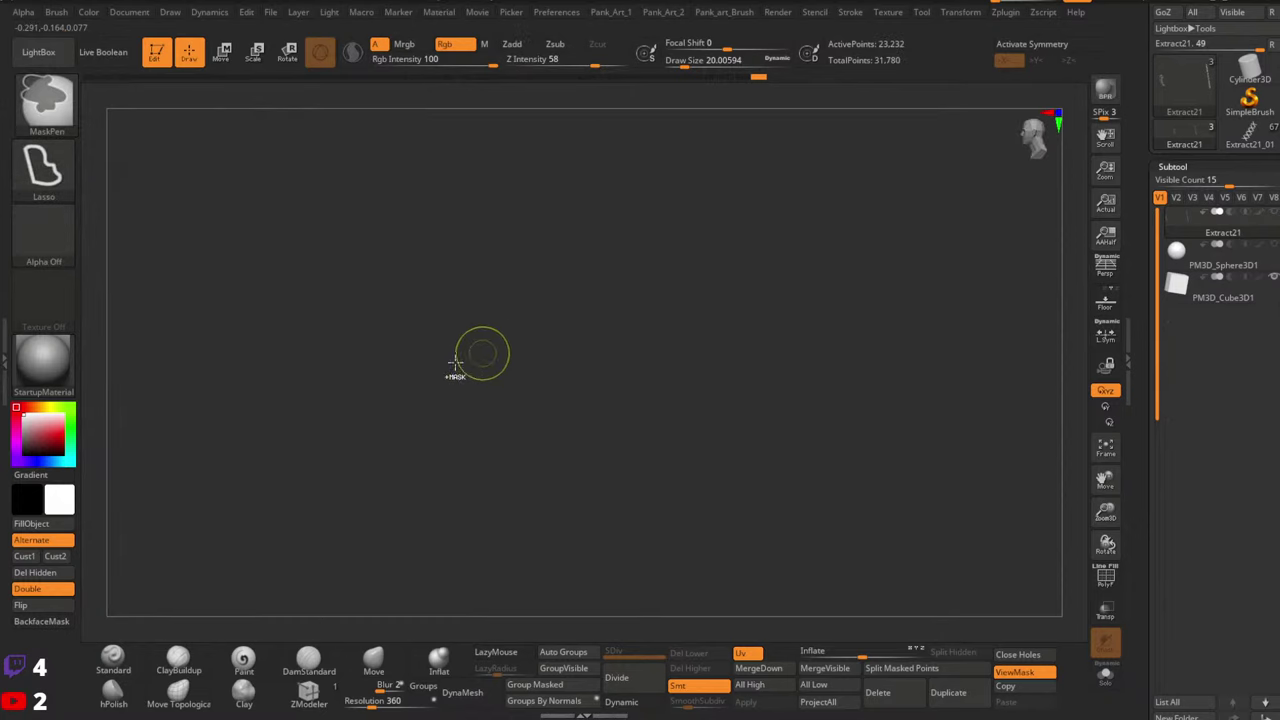
{"action": "key", "text": "ctrl+z"}
{"action": "right_click_drag", "start_coordinate": [767, 294], "coordinate": [460, 225]}
{"action": "left_click_drag", "start_coordinate": [501, 405], "coordinate": [502, 413]}
{"action": "mouse_move", "coordinate": [555, 330]}
{"action": "right_mouse_down"}
{"action": "mouse_move", "coordinate": [597, 317]}
{"action": "mouse_move", "coordinate": [651, 334]}
{"action": "mouse_move", "coordinate": [690, 328]}
{"action": "right_mouse_up"}
{"action": "right_click_drag", "start_coordinate": [525, 298], "coordinate": [694, 297], "text": "alt"}
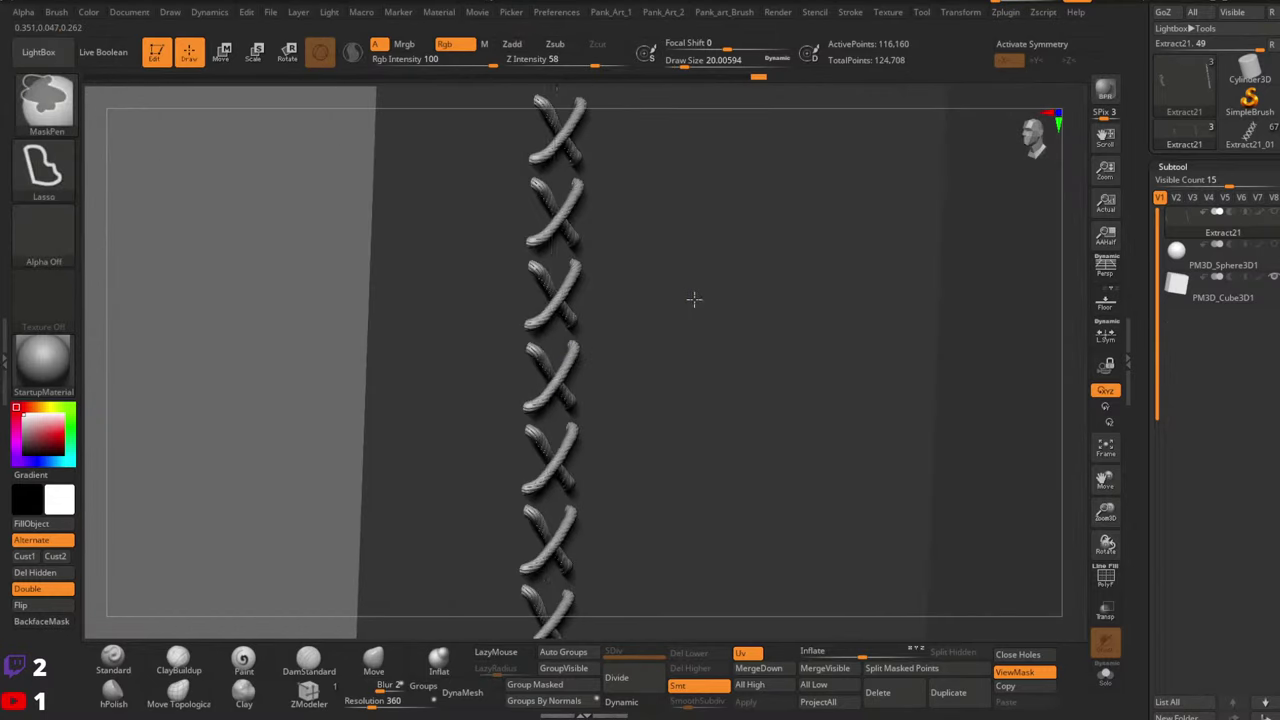
{"action": "key", "text": "ctrl+z"}
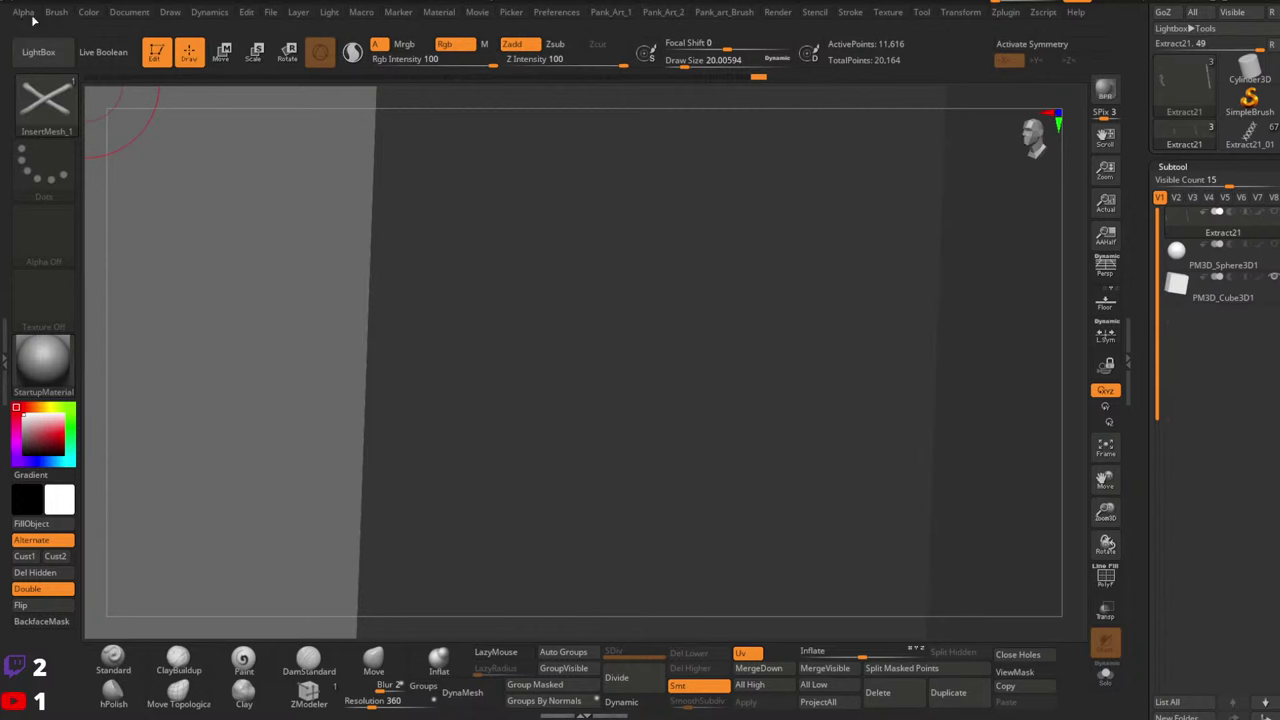
Recheck the InsertMesh brush's depth settings and enter an Imbed value of 6
{"action": "left_click", "coordinate": [56, 12]}
{"action": "scroll", "coordinate": [209, 457], "scroll_direction": "down", "scroll_amount": 5}
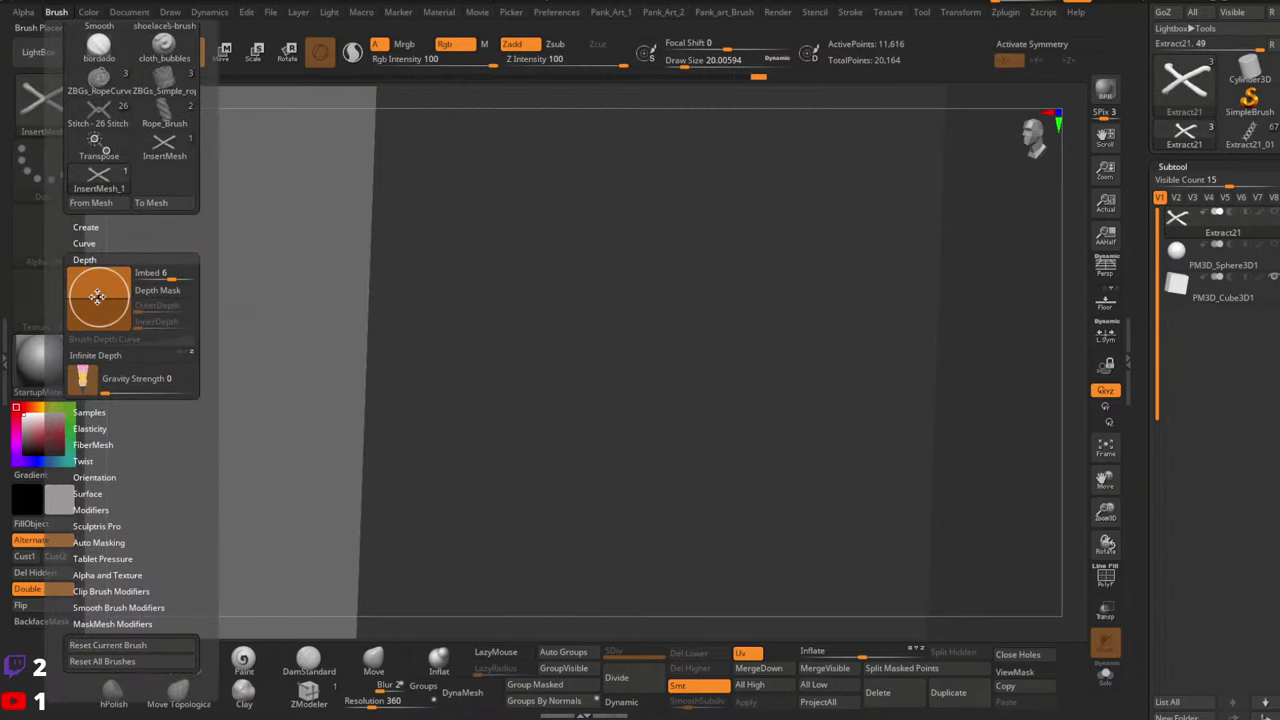
{"action": "left_click_drag", "start_coordinate": [97, 295], "coordinate": [96, 297]}
{"action": "left_click", "coordinate": [155, 273]}
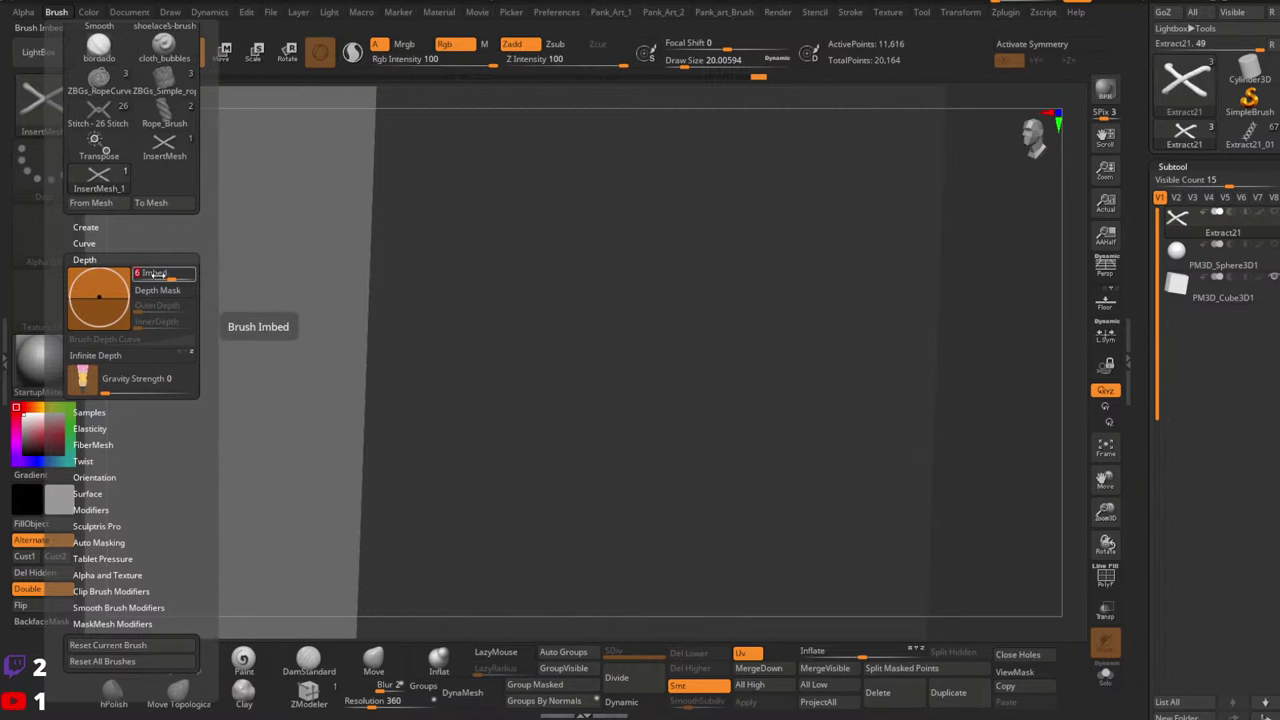
{"action": "key", "text": "Return"}
{"action": "right_click_drag", "start_coordinate": [565, 270], "coordinate": [543, 228]}
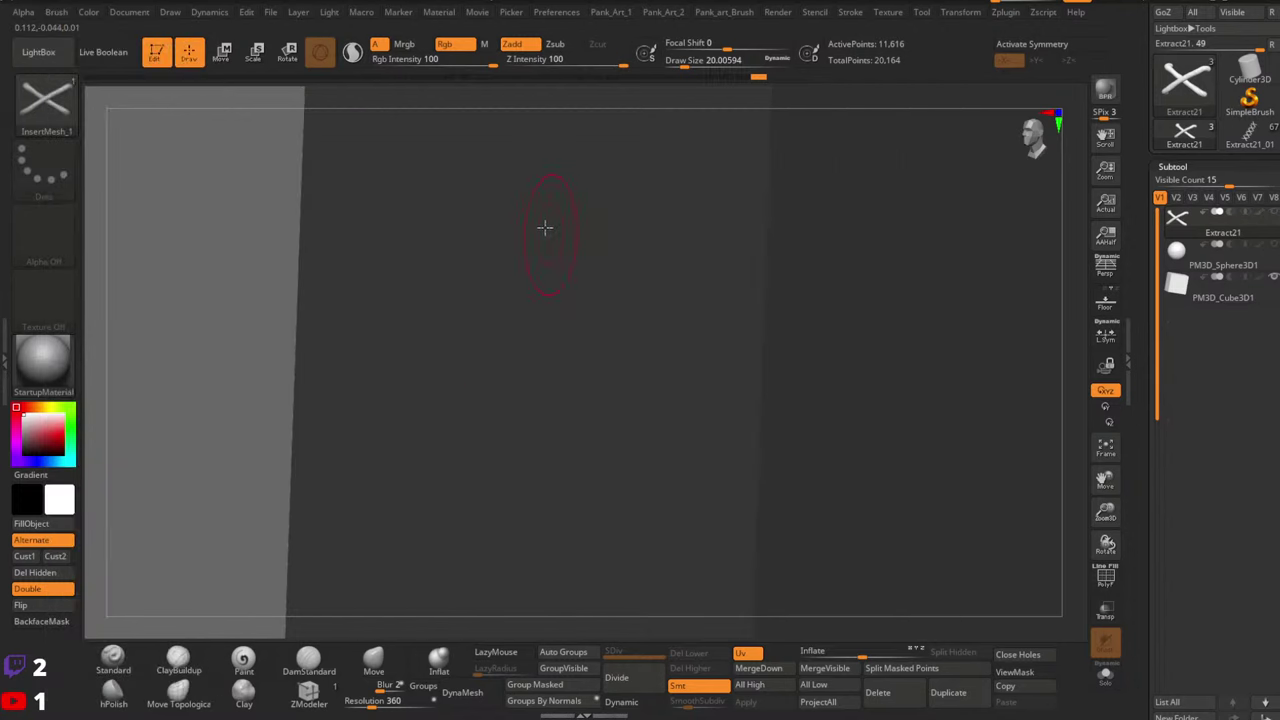
Switch to the reopened ZBrush window on the desktop and maximise it
{"action": "key", "text": "alt+Tab"}
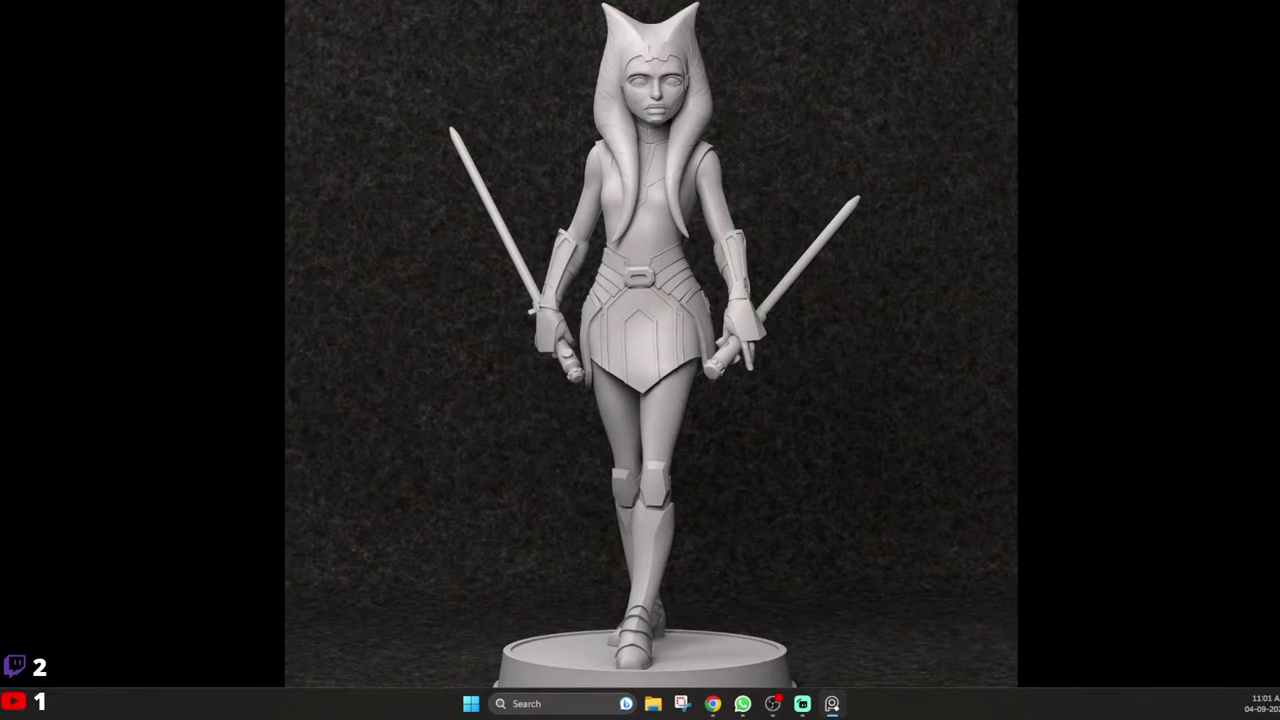
{"action": "key", "text": "alt+Tab"}
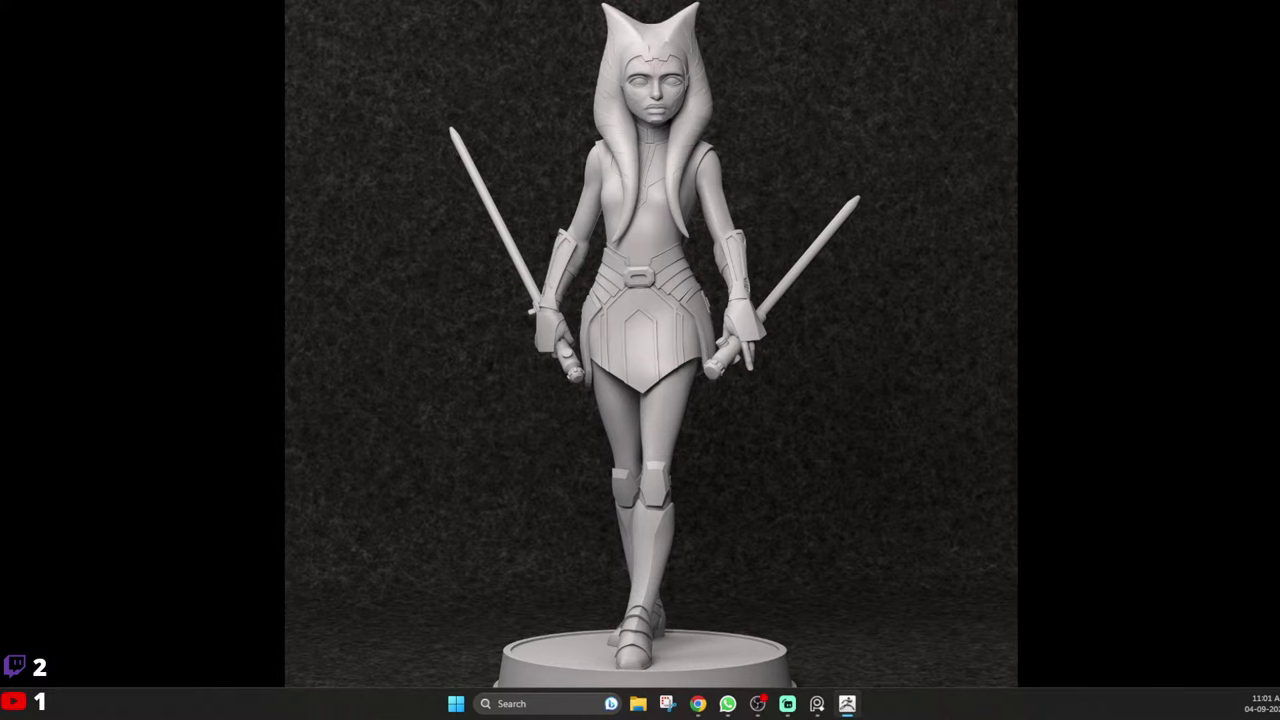
{"action": "left_click_drag", "start_coordinate": [548, 0], "coordinate": [563, 108]}
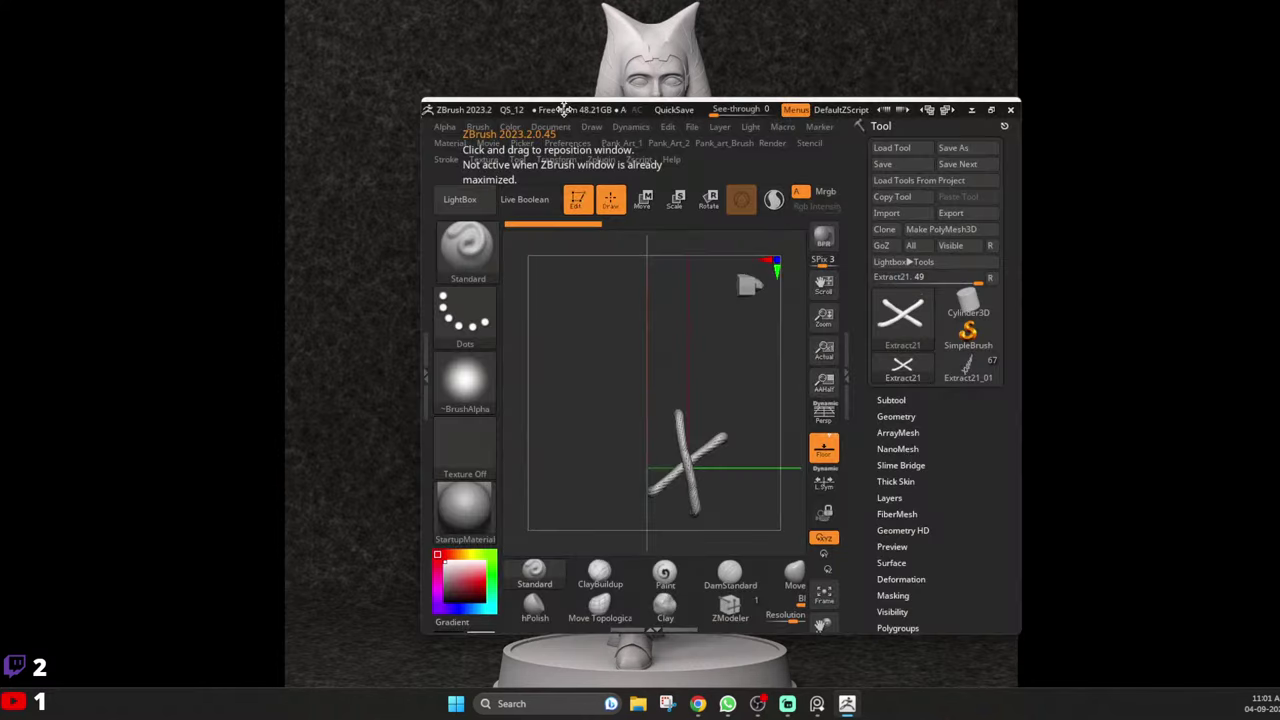
{"action": "left_click", "coordinate": [989, 110]}
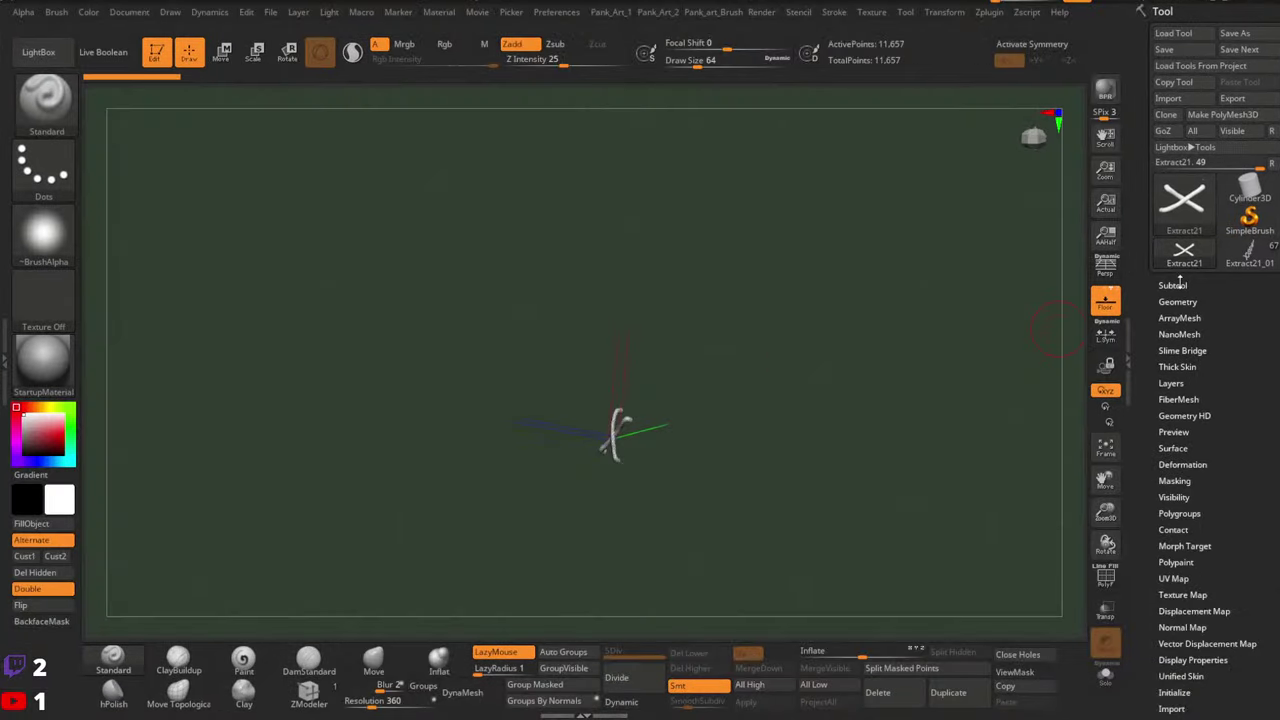
Expand the rope cross's subtool list, switch to the other Extract21 tool, and turn off the floor grid
{"action": "left_click", "coordinate": [1174, 285]}
{"action": "left_click_drag", "start_coordinate": [1145, 140], "coordinate": [1147, 289]}
{"action": "left_click", "coordinate": [1232, 143]}
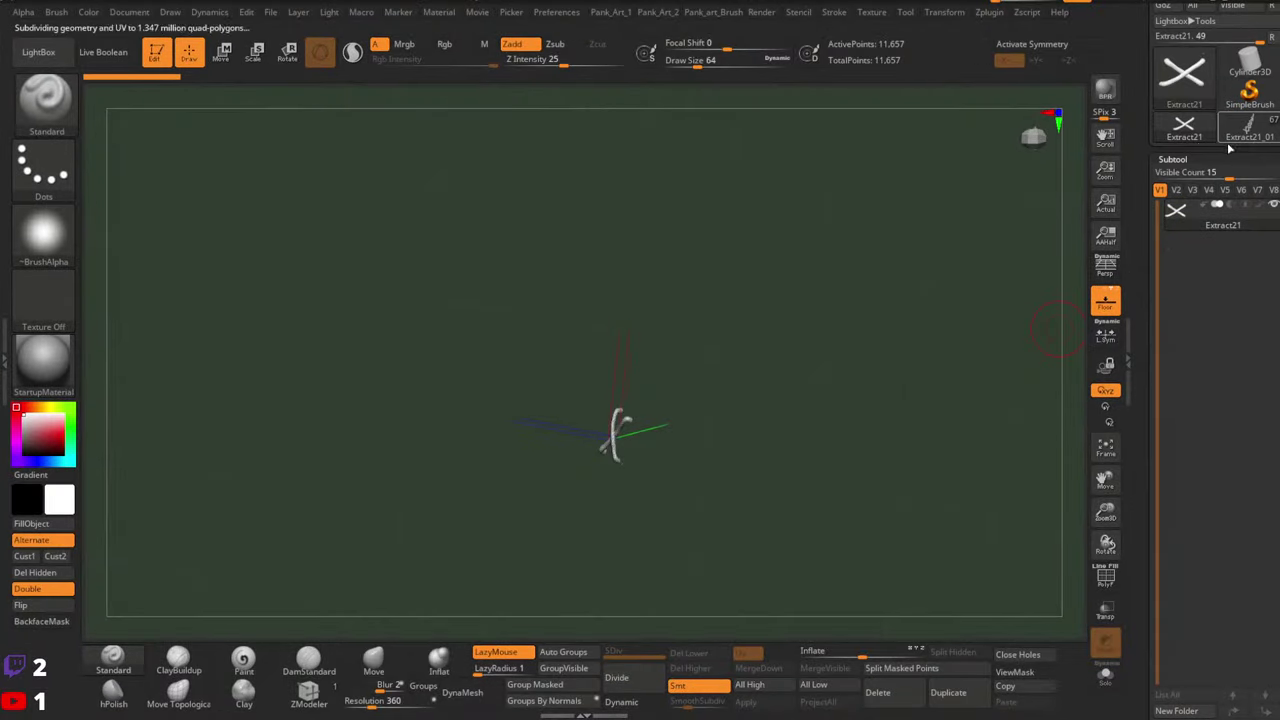
{"action": "left_click", "coordinate": [1184, 129]}
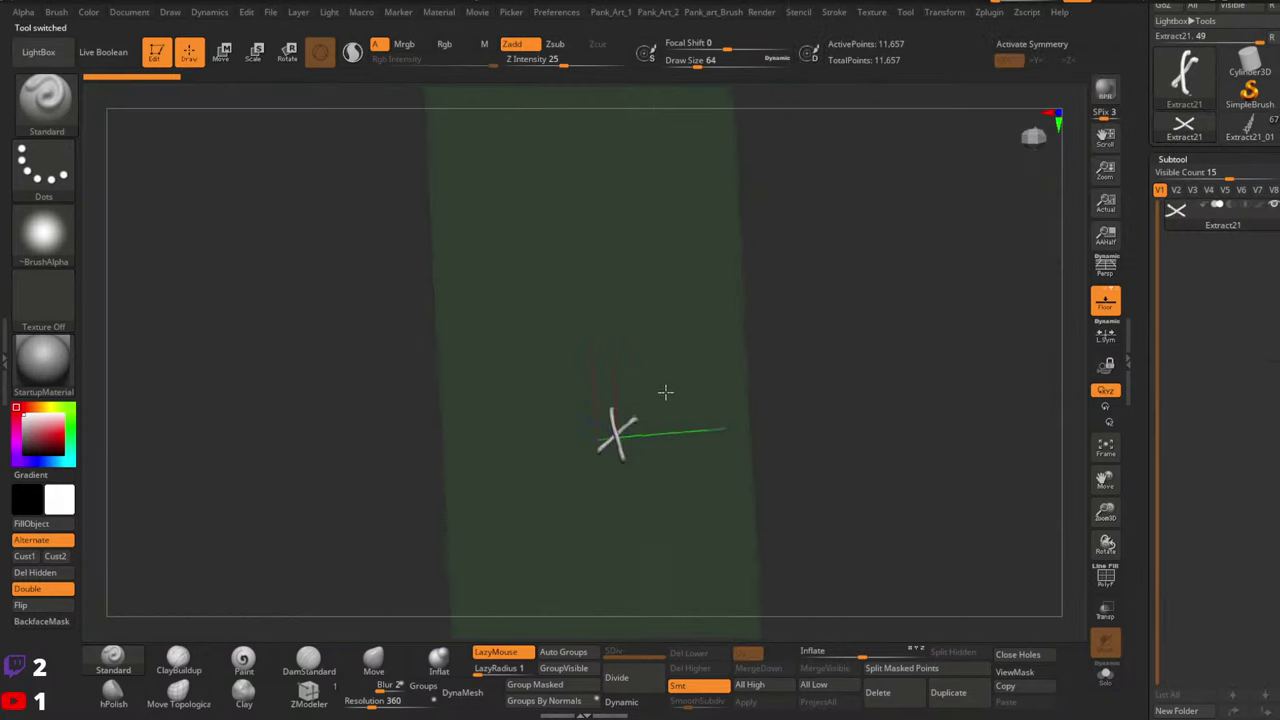
{"action": "key", "text": "shift+p"}
{"action": "left_click_drag", "start_coordinate": [1135, 471], "coordinate": [1131, 346]}
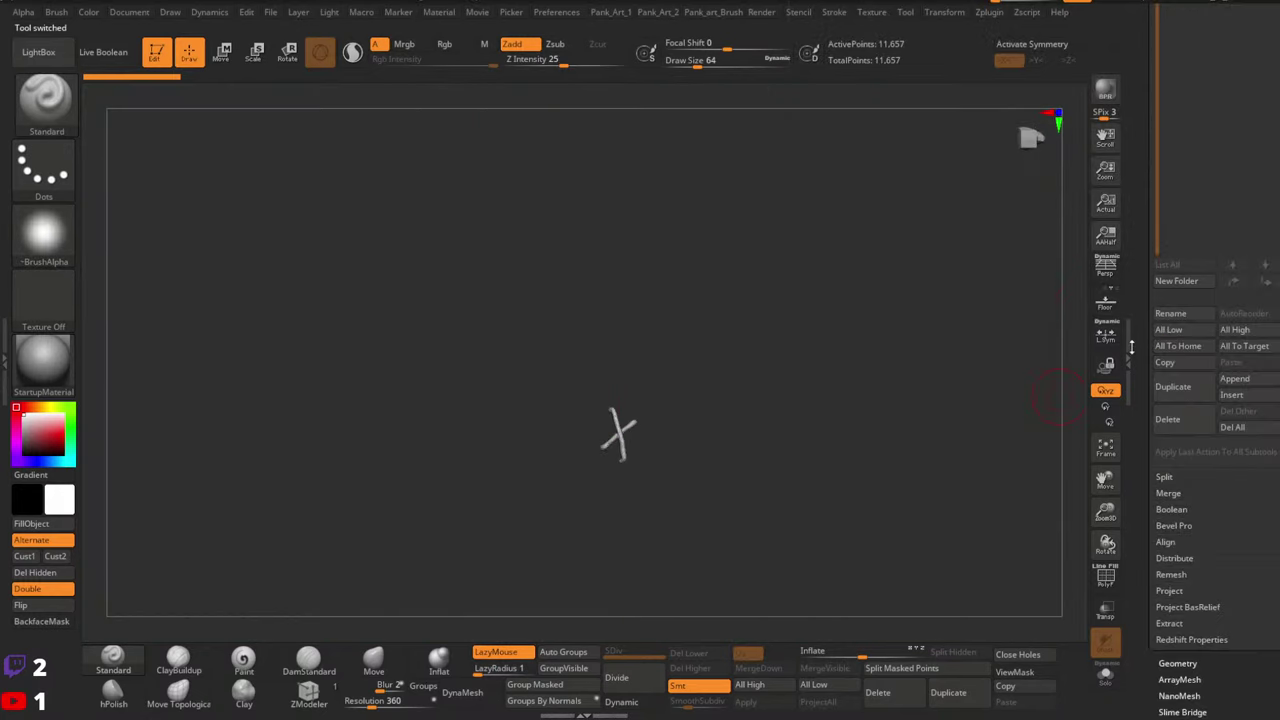
Append a cube as a new subtool alongside the crossed ropes
{"action": "left_click", "coordinate": [1245, 384]}
{"action": "left_click", "coordinate": [715, 463]}
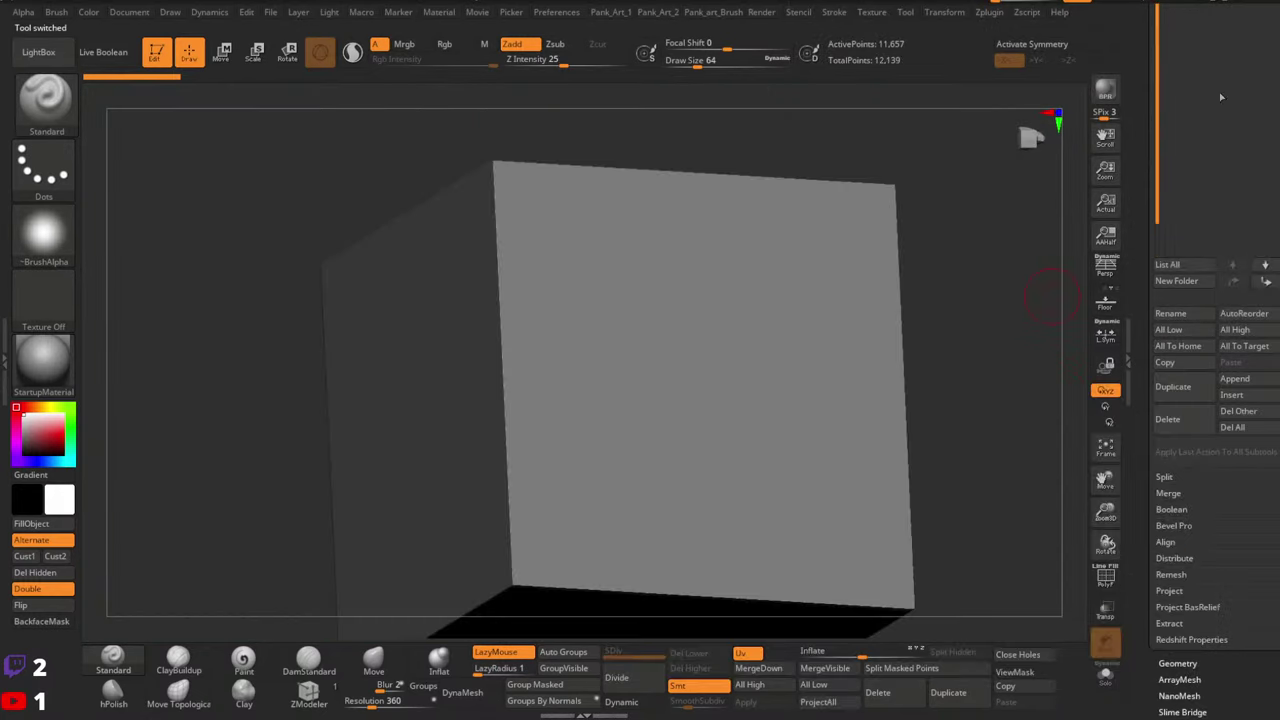
{"action": "left_click_drag", "start_coordinate": [1139, 189], "coordinate": [1138, 220]}
{"action": "left_click_drag", "start_coordinate": [1137, 106], "coordinate": [1135, 204]}
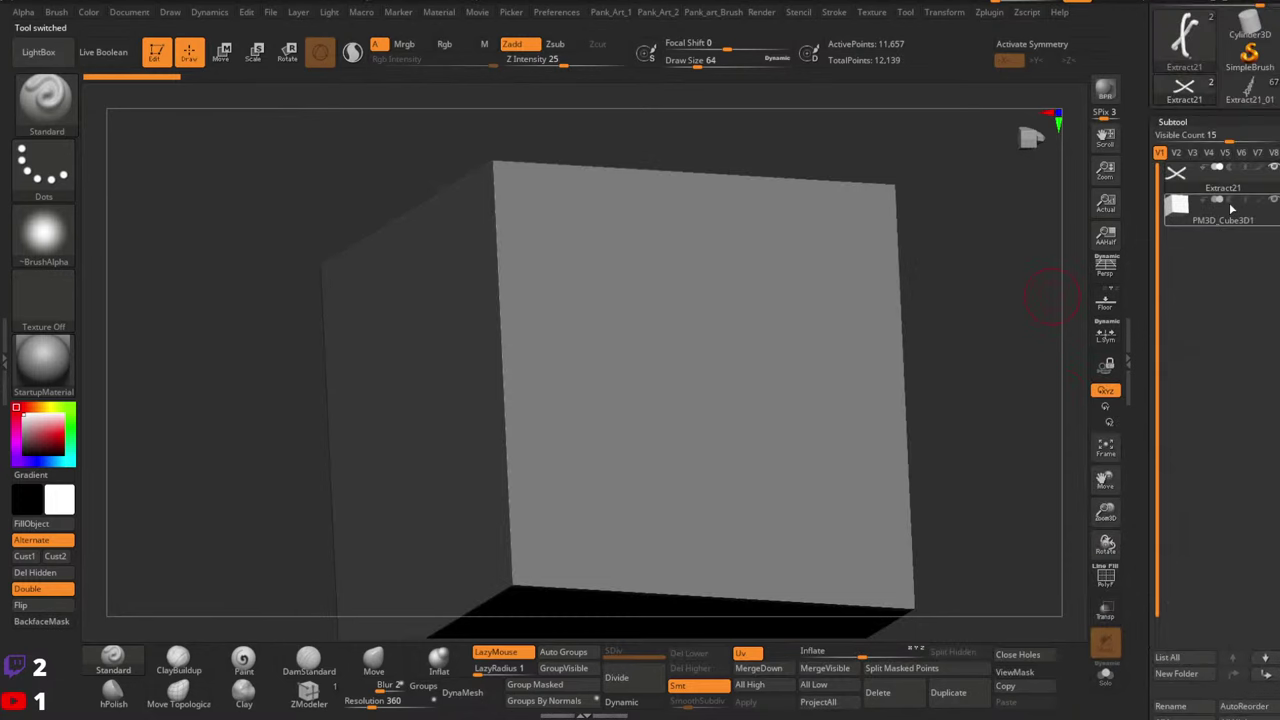
Select the cube subtool PM3D_Cube3D1 and shift it away from the crossed ropes with the Move gizmo
{"action": "right_click_drag", "start_coordinate": [777, 325], "coordinate": [770, 290], "text": "ctrl"}
{"action": "right_click_drag", "start_coordinate": [770, 290], "coordinate": [774, 354]}
{"action": "left_click", "coordinate": [1221, 221]}
{"action": "key", "text": "w"}
{"action": "left_click_drag", "start_coordinate": [688, 403], "coordinate": [828, 382]}
{"action": "right_click_drag", "start_coordinate": [765, 375], "coordinate": [814, 423]}
{"action": "left_click_drag", "start_coordinate": [736, 334], "coordinate": [652, 365]}
{"action": "right_click_drag", "start_coordinate": [743, 386], "coordinate": [750, 412]}
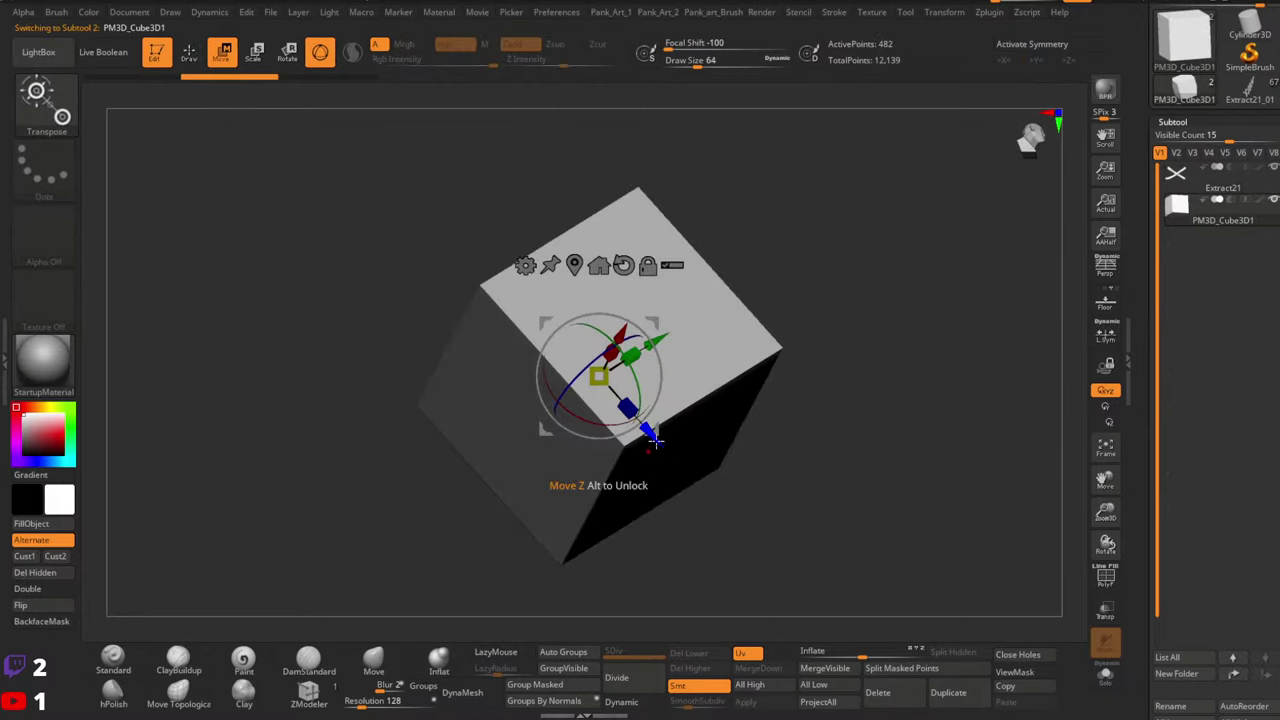
{"action": "left_click_drag", "start_coordinate": [654, 437], "coordinate": [580, 361]}
Slide the cube along its Z axis until the crossed ropes are outside it
{"action": "right_click_drag", "start_coordinate": [643, 391], "coordinate": [600, 305]}
{"action": "right_click_drag", "start_coordinate": [600, 305], "coordinate": [690, 381], "text": "ctrl"}
{"action": "right_click_drag", "start_coordinate": [690, 381], "coordinate": [712, 415], "text": "ctrl"}
{"action": "left_click_drag", "start_coordinate": [649, 422], "coordinate": [356, 390]}
{"action": "right_click_drag", "start_coordinate": [705, 400], "coordinate": [597, 478], "text": "ctrl"}
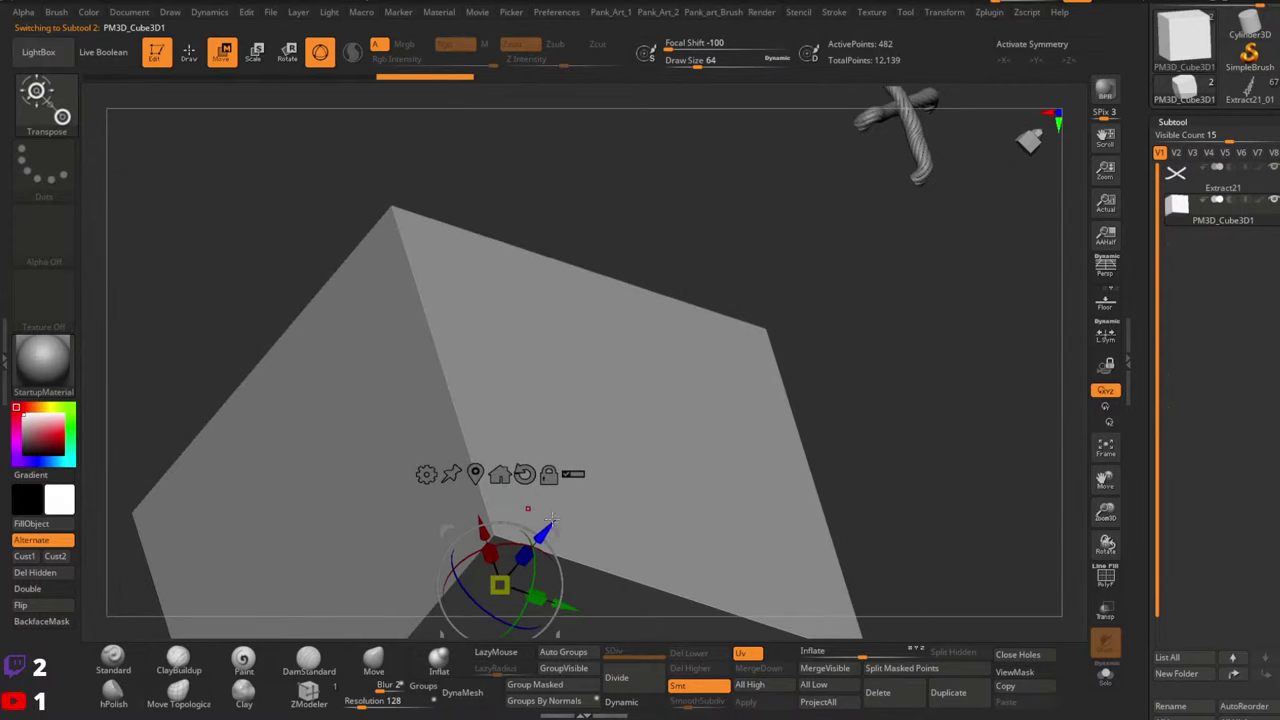
{"action": "right_click_drag", "start_coordinate": [549, 525], "coordinate": [696, 387]}
Fine-position the cube so its flat face sits just behind the rope ends, and return to Draw mode
{"action": "left_click_drag", "start_coordinate": [604, 371], "coordinate": [590, 387]}
{"action": "key", "text": "q"}
{"action": "mouse_move", "coordinate": [600, 375]}
{"action": "right_mouse_down"}
{"action": "mouse_move", "coordinate": [723, 290]}
{"action": "mouse_move", "coordinate": [693, 322]}
{"action": "right_mouse_up"}
{"action": "key", "text": "w"}
{"action": "left_click_drag", "start_coordinate": [461, 345], "coordinate": [456, 345]}
{"action": "mouse_move", "coordinate": [567, 289]}
{"action": "right_mouse_down", "text": "shift"}
{"action": "mouse_move", "coordinate": [563, 354]}
{"action": "mouse_move", "coordinate": [611, 297]}
{"action": "mouse_move", "coordinate": [642, 288]}
{"action": "right_mouse_up", "text": "shift"}
{"action": "key", "text": "q"}
{"action": "right_click_drag", "start_coordinate": [642, 288], "coordinate": [647, 312], "text": "ctrl"}
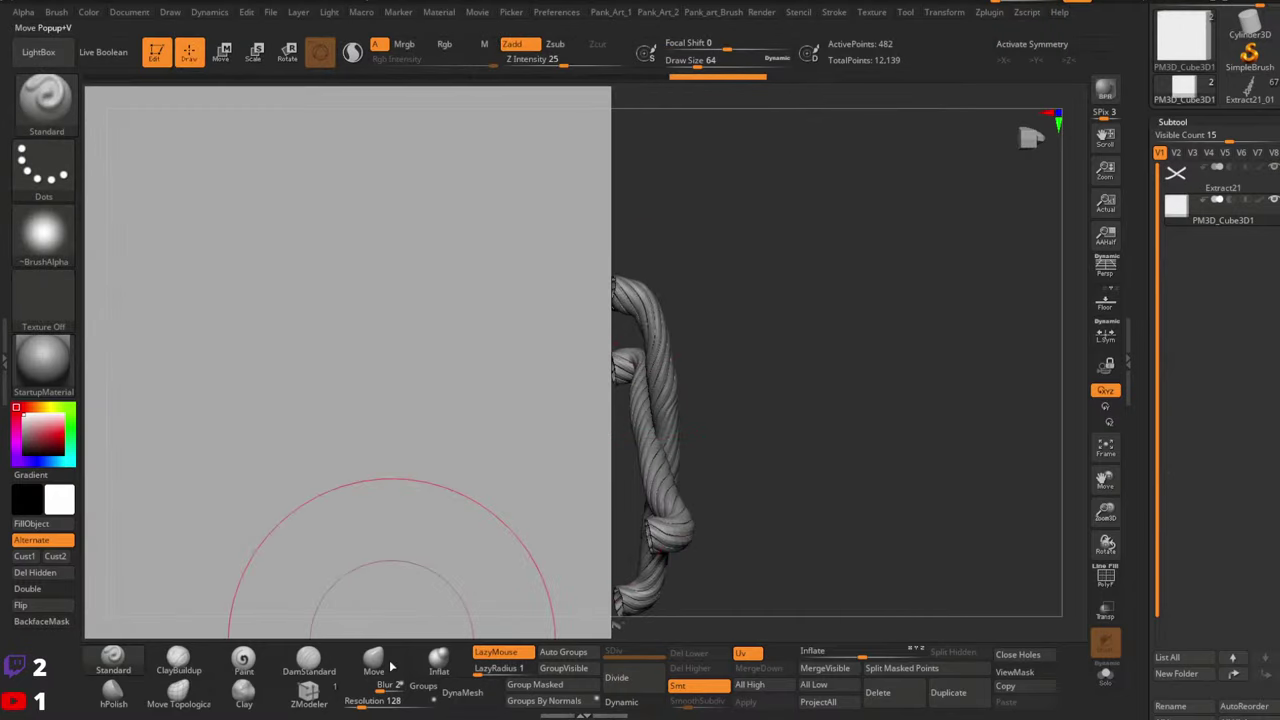
Make the rope subtool Extract21 active and choose the Move Topological brush with a draw size of about 59
{"action": "left_click", "coordinate": [621, 297], "text": "alt"}
{"action": "key", "text": "["}
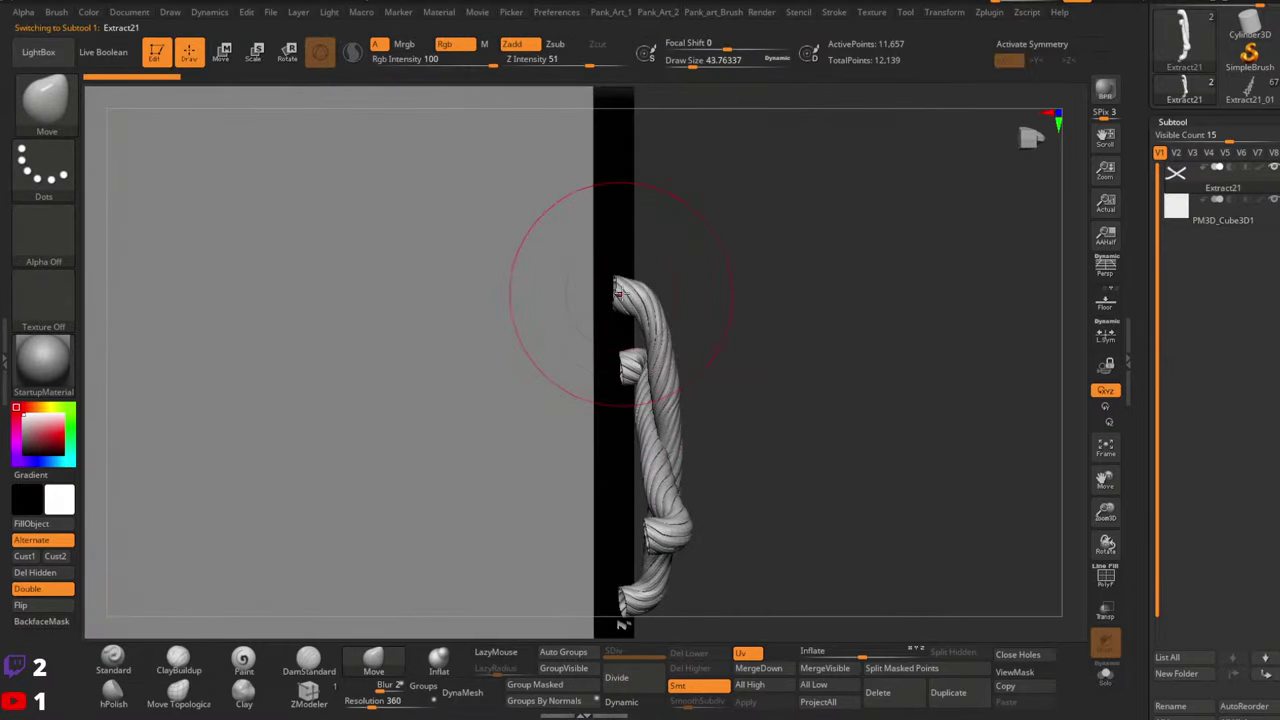
{"action": "left_click", "coordinate": [178, 692]}
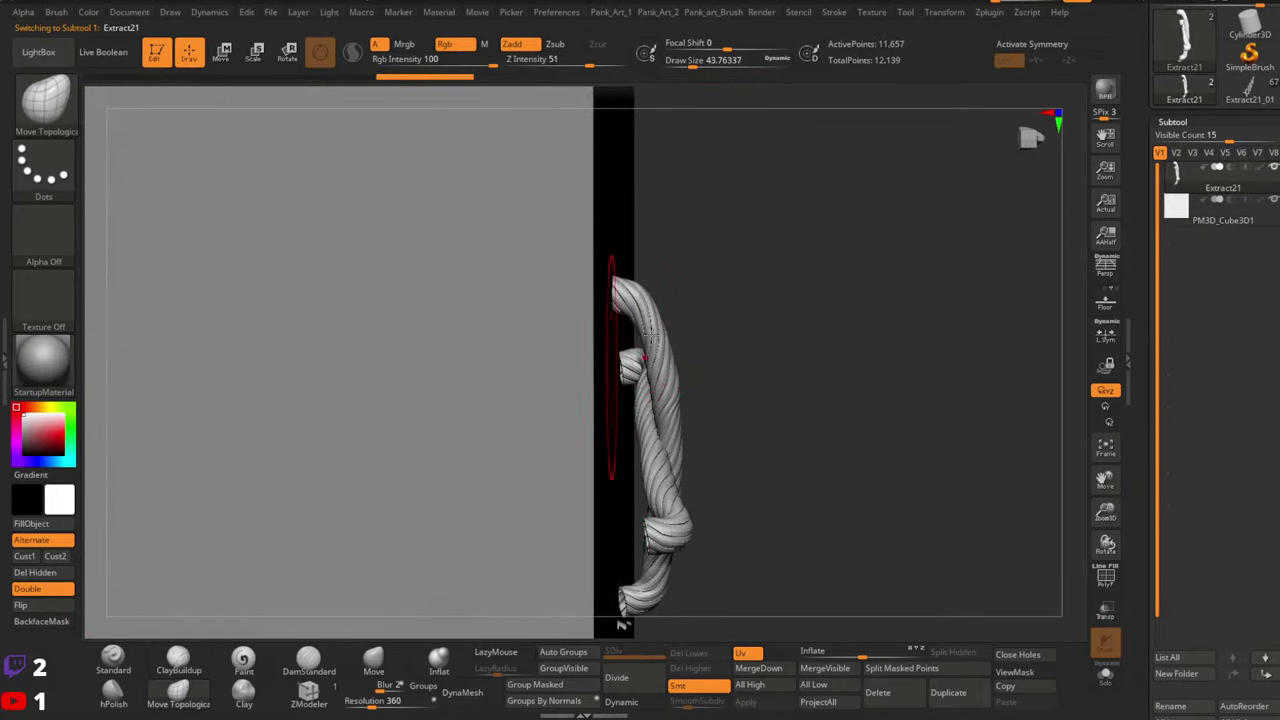
{"action": "key", "text": "space"}
{"action": "left_click_drag", "start_coordinate": [656, 321], "coordinate": [661, 321]}
{"action": "left_click_drag", "start_coordinate": [682, 411], "coordinate": [693, 237], "text": "alt"}
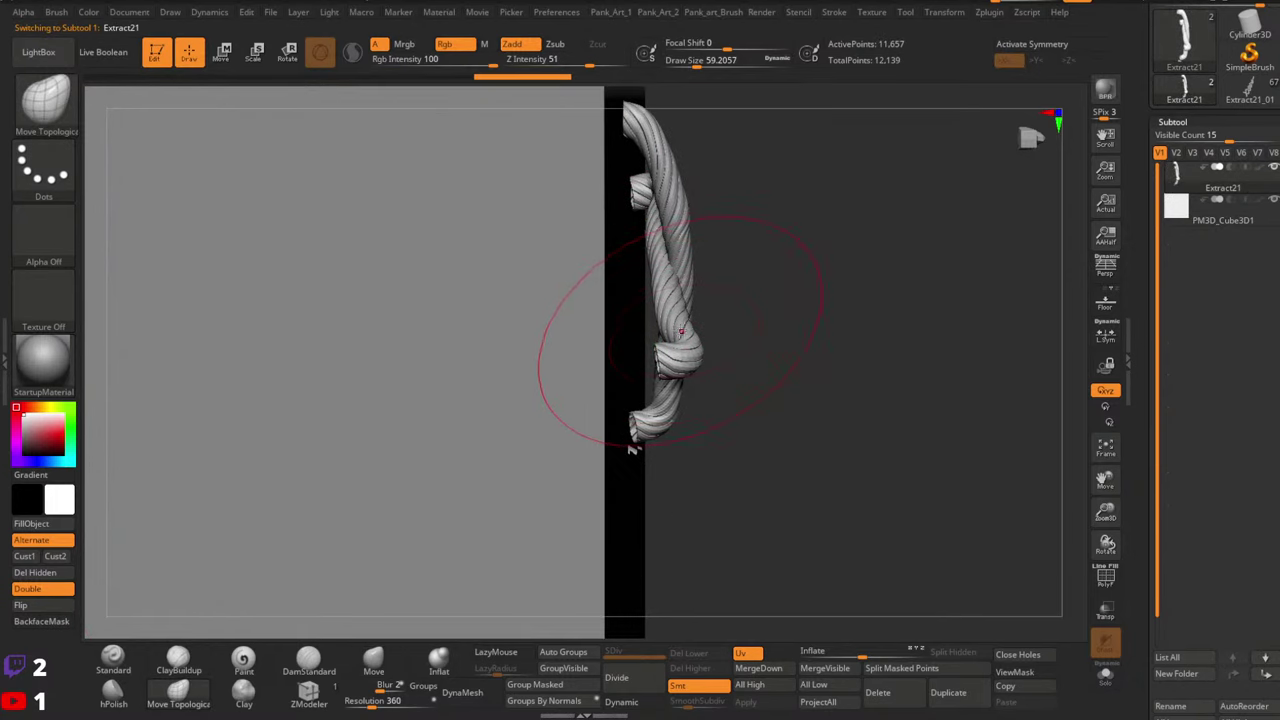
Try to pull the crossing rope's lower end toward the cube face with a draw size of about 71
{"action": "key", "text": "space"}
{"action": "left_click_drag", "start_coordinate": [676, 354], "coordinate": [596, 373]}
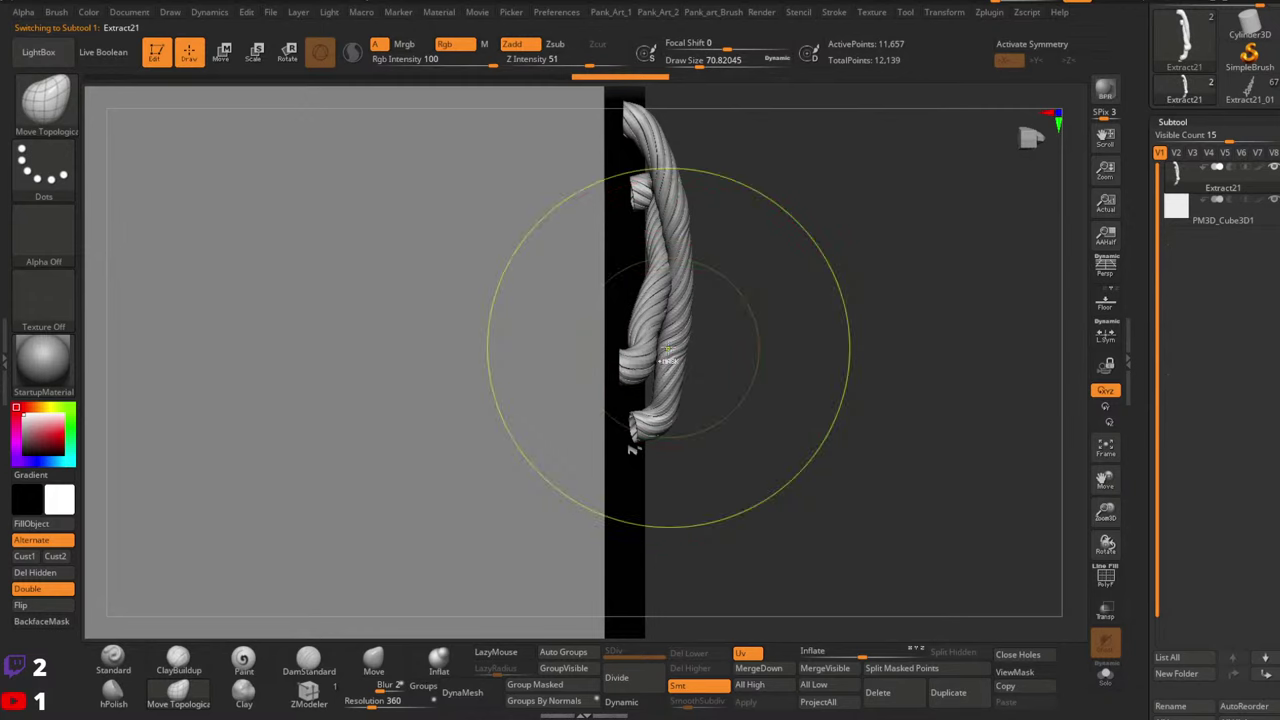
{"action": "key", "text": "ctrl+z"}
Pull the crossing rope's lower end toward the cube face using a larger draw size of about 101
{"action": "key", "text": "space"}
{"action": "left_click_drag", "start_coordinate": [698, 358], "coordinate": [606, 375]}
{"action": "mouse_move", "coordinate": [676, 385]}
{"action": "right_mouse_down", "text": "ctrl"}
{"action": "mouse_move", "coordinate": [682, 352]}
{"action": "mouse_move", "coordinate": [711, 420]}
{"action": "mouse_move", "coordinate": [692, 340]}
{"action": "mouse_move", "coordinate": [707, 311]}
{"action": "right_mouse_up", "text": "ctrl"}
Lower the arched middle of the vertical rope onto the crossing rope using a draw size of about 39
{"action": "key", "text": "space"}
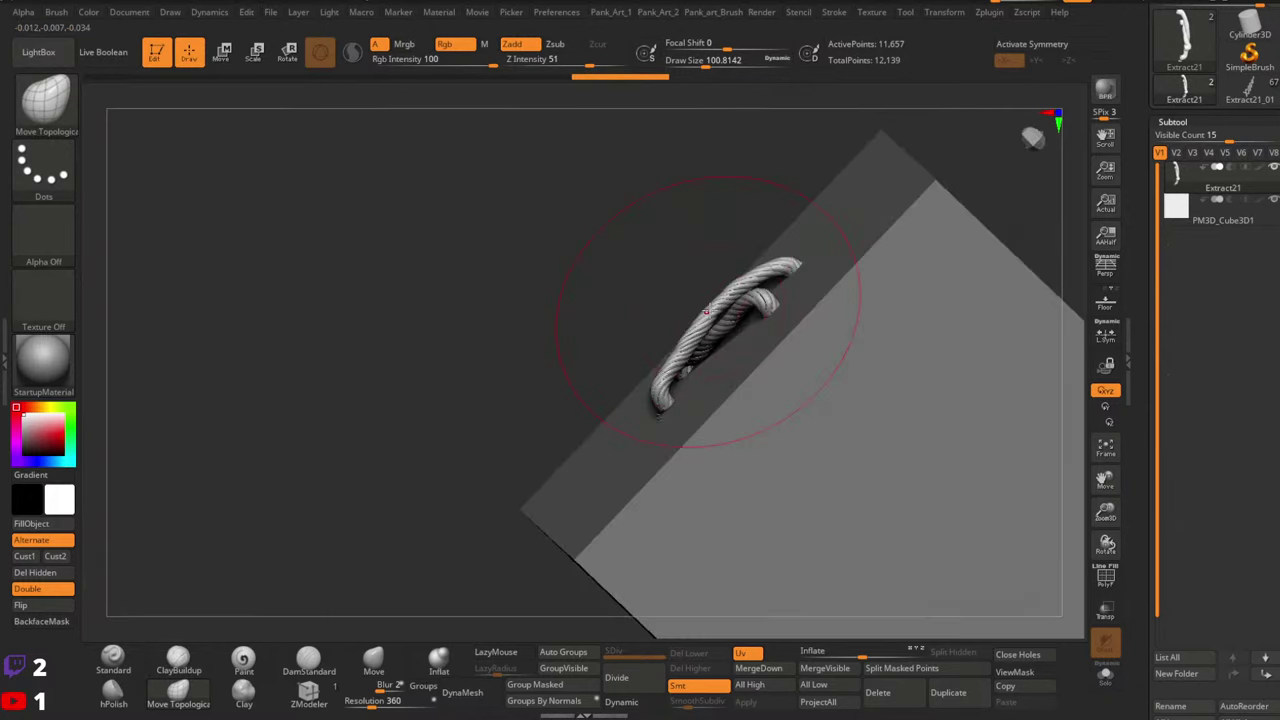
{"action": "key", "text": "space"}
{"action": "left_click_drag", "start_coordinate": [770, 303], "coordinate": [717, 300]}
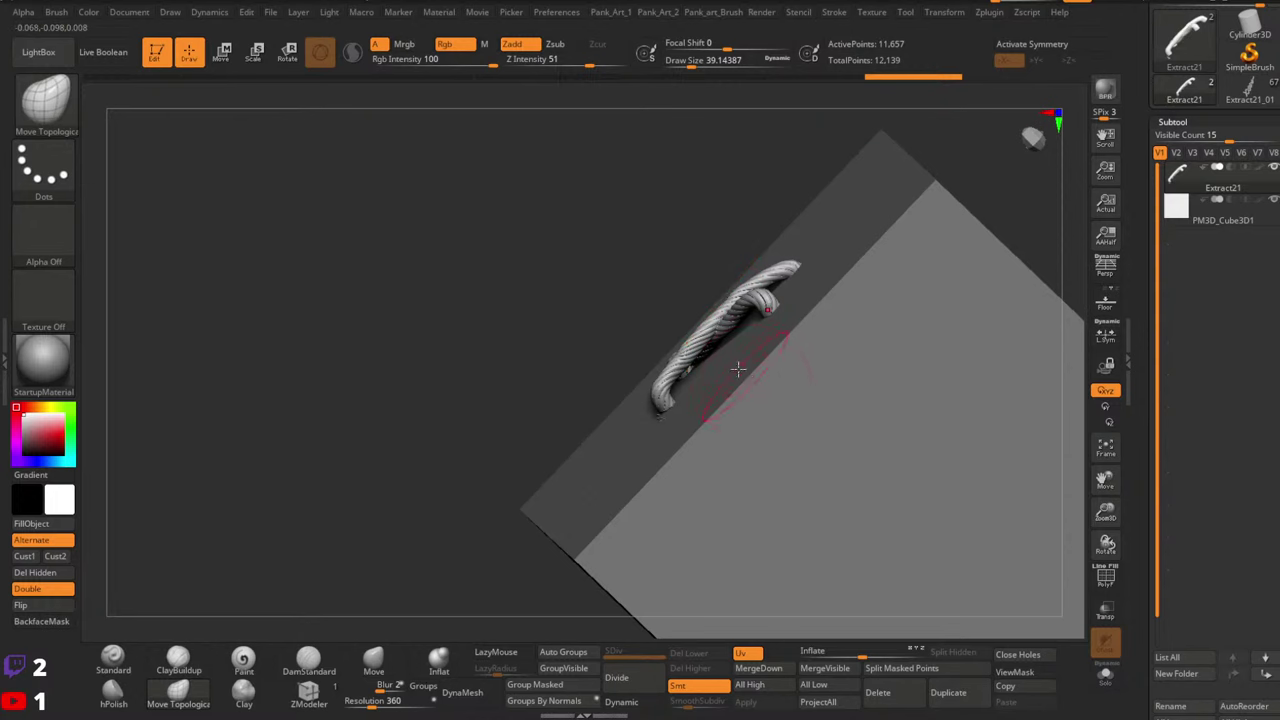
{"action": "mouse_move", "coordinate": [729, 363]}
{"action": "right_mouse_down"}
{"action": "mouse_move", "coordinate": [742, 388]}
{"action": "mouse_move", "coordinate": [752, 360]}
{"action": "mouse_move", "coordinate": [725, 362]}
{"action": "right_mouse_up"}
{"action": "right_click_drag", "start_coordinate": [725, 362], "coordinate": [694, 289], "text": "ctrl"}
Nudge the vertical rope around the crossing point using a draw size of about 22
{"action": "left_click_drag", "start_coordinate": [694, 288], "coordinate": [690, 287]}
{"action": "key", "text": "space"}
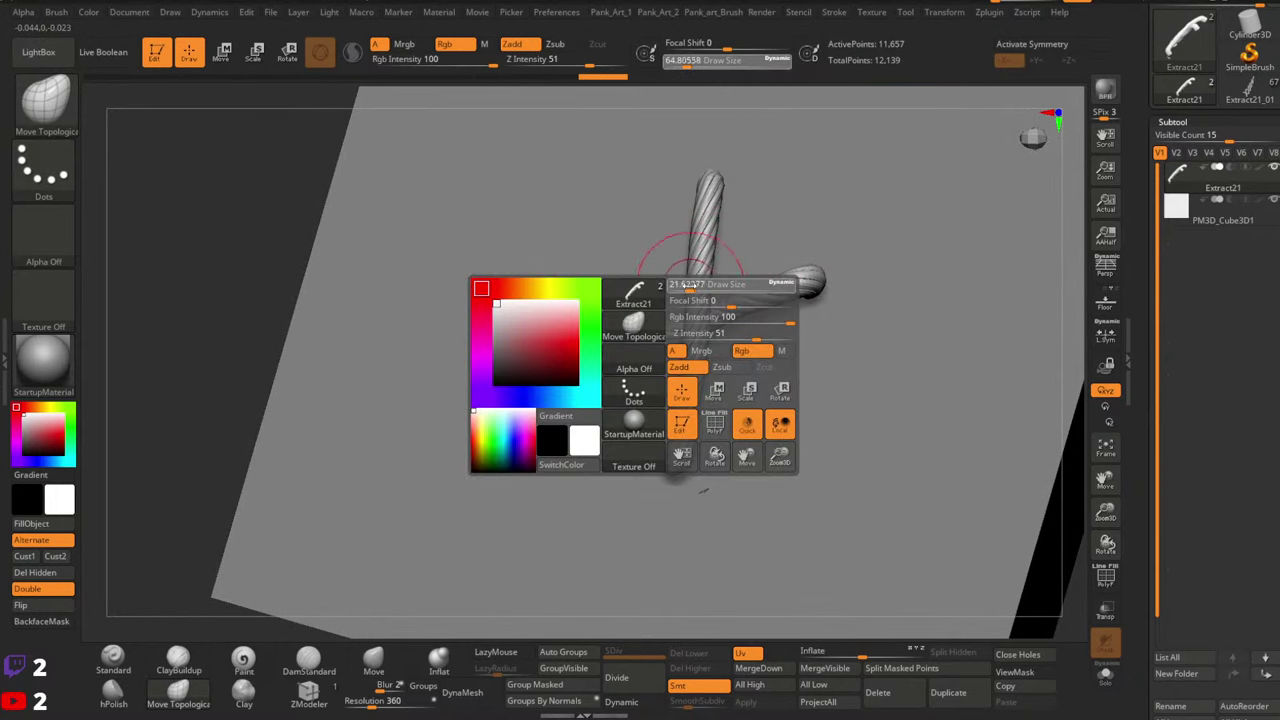
{"action": "key", "text": "space"}
{"action": "key", "text": "space"}
{"action": "left_click_drag", "start_coordinate": [692, 331], "coordinate": [692, 337]}
{"action": "key", "text": "space"}
{"action": "left_click_drag", "start_coordinate": [679, 391], "coordinate": [671, 392]}
Even out the pinched strands on the vertical rope above the crossing with a draw size of about 12
{"action": "right_click_drag", "start_coordinate": [703, 335], "coordinate": [743, 277], "text": "ctrl"}
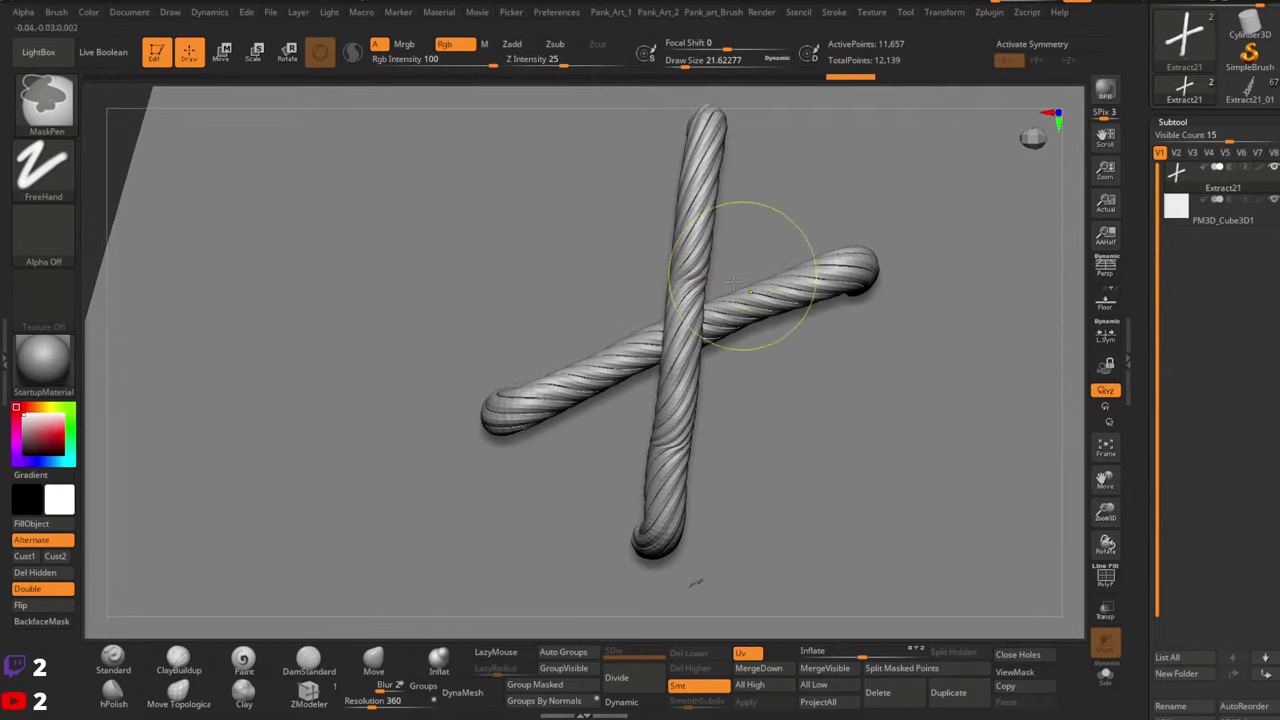
{"action": "key", "text": "space"}
{"action": "left_click_drag", "start_coordinate": [702, 304], "coordinate": [691, 297]}
{"action": "key", "text": "space"}
{"action": "left_click_drag", "start_coordinate": [704, 292], "coordinate": [700, 270]}
{"action": "key", "text": "space"}
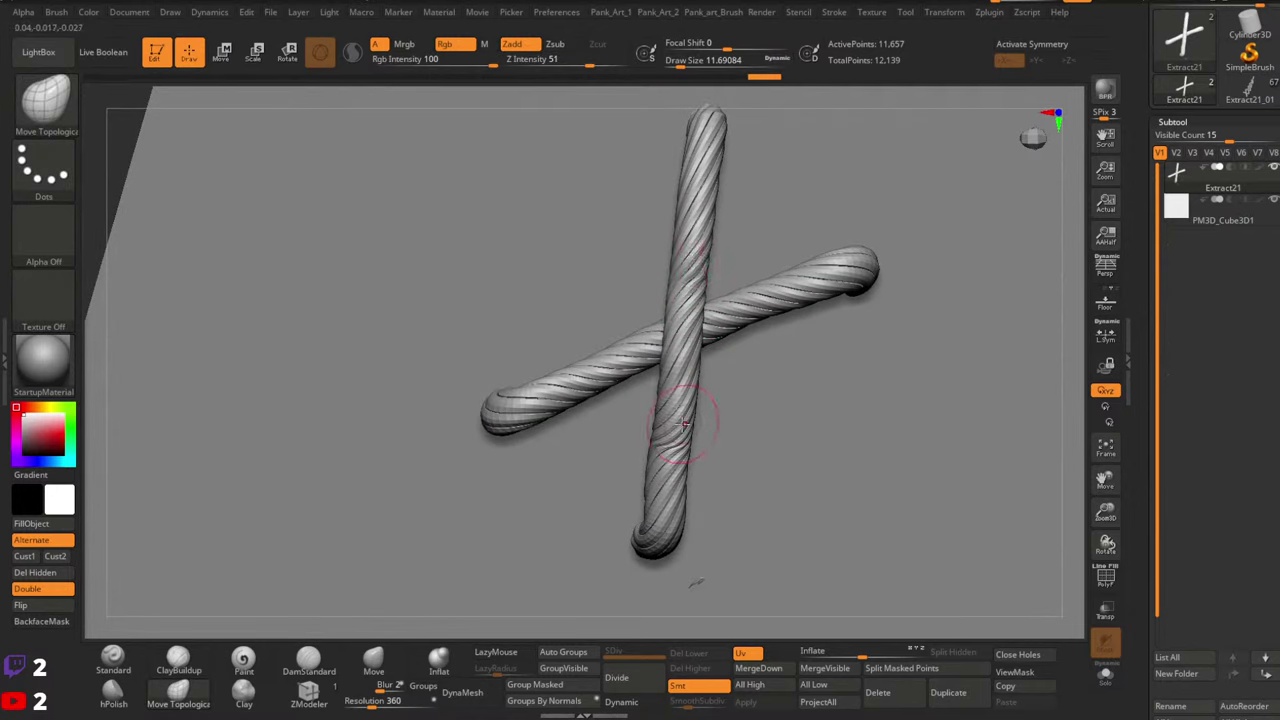
Even out the pinched strands on the vertical rope below the crossing with a draw size of about 7
{"action": "key", "text": "space"}
{"action": "left_click_drag", "start_coordinate": [677, 438], "coordinate": [676, 427]}
{"action": "key", "text": "space"}
{"action": "key", "text": "space"}
{"action": "key", "text": "space"}
{"action": "key", "text": "space"}
{"action": "key", "text": "space"}
{"action": "left_click_drag", "start_coordinate": [676, 424], "coordinate": [679, 425]}
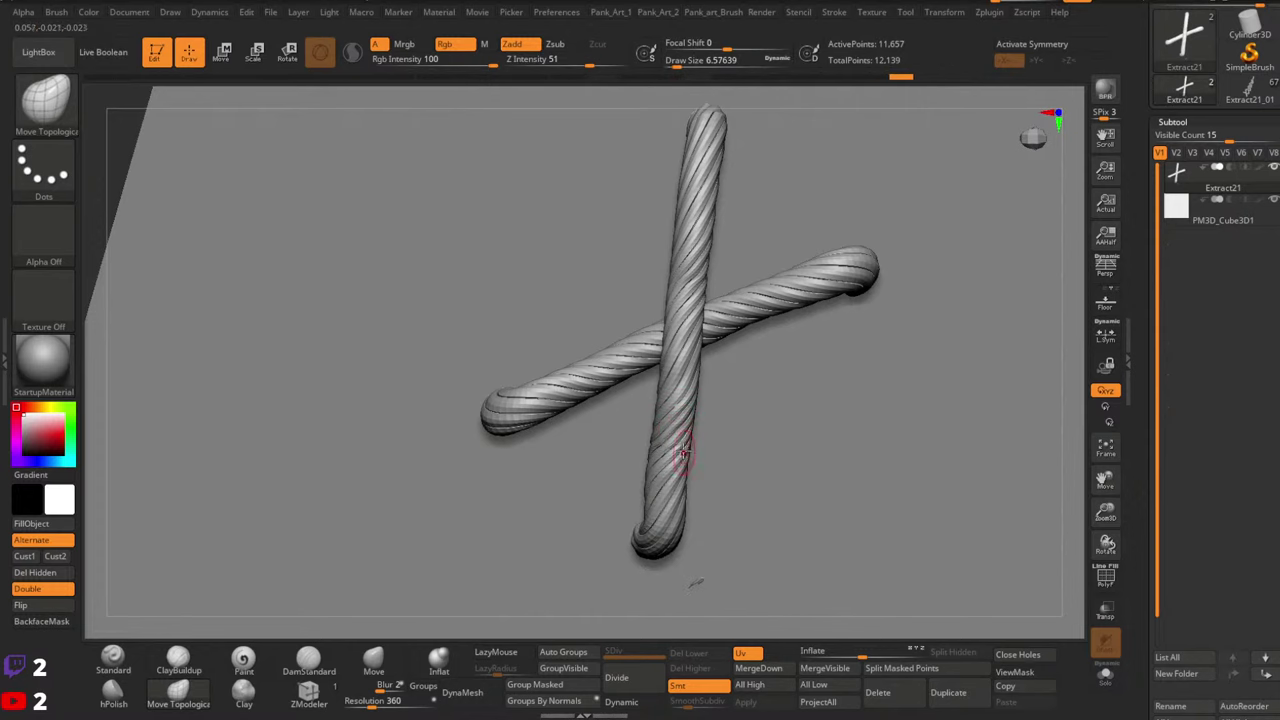
Set the draw size to about 68 and isolate the rope subtool in Solo mode
{"action": "left_click_drag", "start_coordinate": [920, 309], "coordinate": [790, 347]}
{"action": "right_click_drag", "start_coordinate": [792, 360], "coordinate": [830, 356]}
{"action": "key", "text": "space"}
{"action": "left_click_drag", "start_coordinate": [787, 391], "coordinate": [798, 391]}
{"action": "mouse_move", "coordinate": [806, 408]}
{"action": "right_mouse_down"}
{"action": "mouse_move", "coordinate": [817, 426]}
{"action": "mouse_move", "coordinate": [781, 424]}
{"action": "right_mouse_up"}
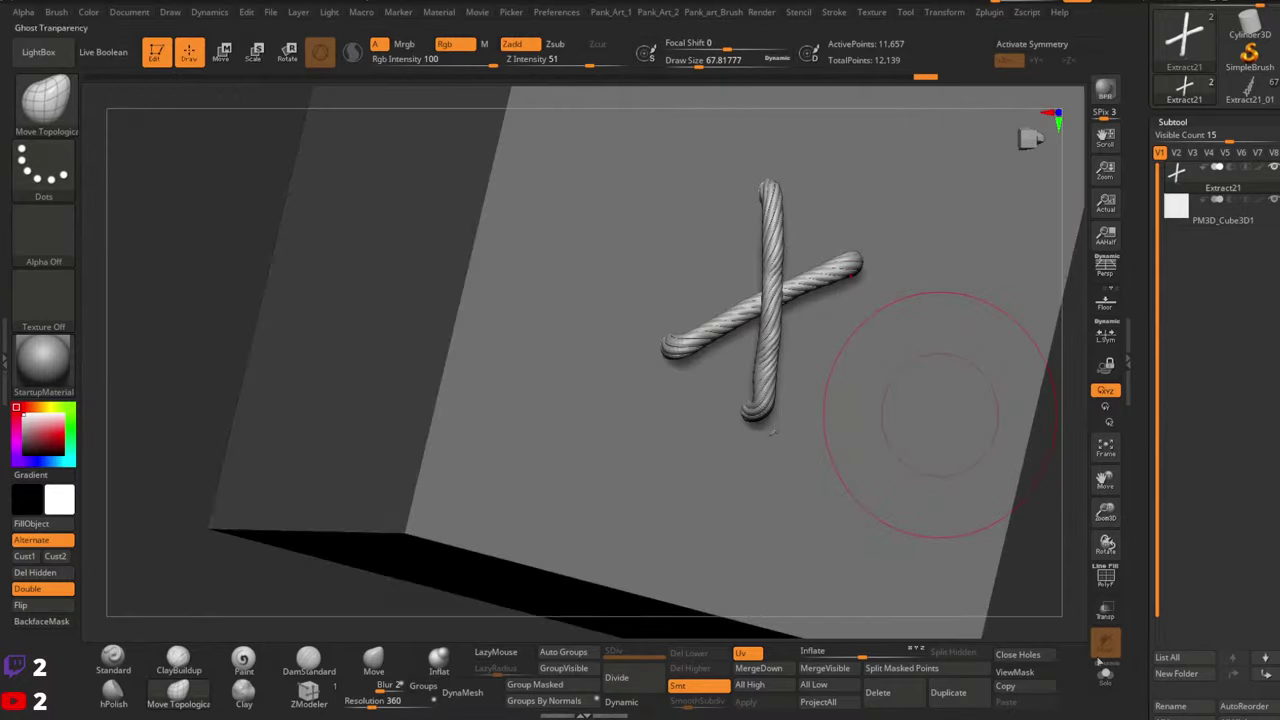
{"action": "left_click", "coordinate": [1105, 674]}
{"action": "mouse_move", "coordinate": [909, 477]}
{"action": "right_mouse_down"}
{"action": "mouse_move", "coordinate": [840, 437]}
{"action": "mouse_move", "coordinate": [822, 460]}
{"action": "right_mouse_up"}
Hide the stray mesh fragment below the vertical rope with a lasso selection and delete the hidden geometry
{"action": "left_click", "coordinate": [43, 168], "text": "ctrl+shift"}
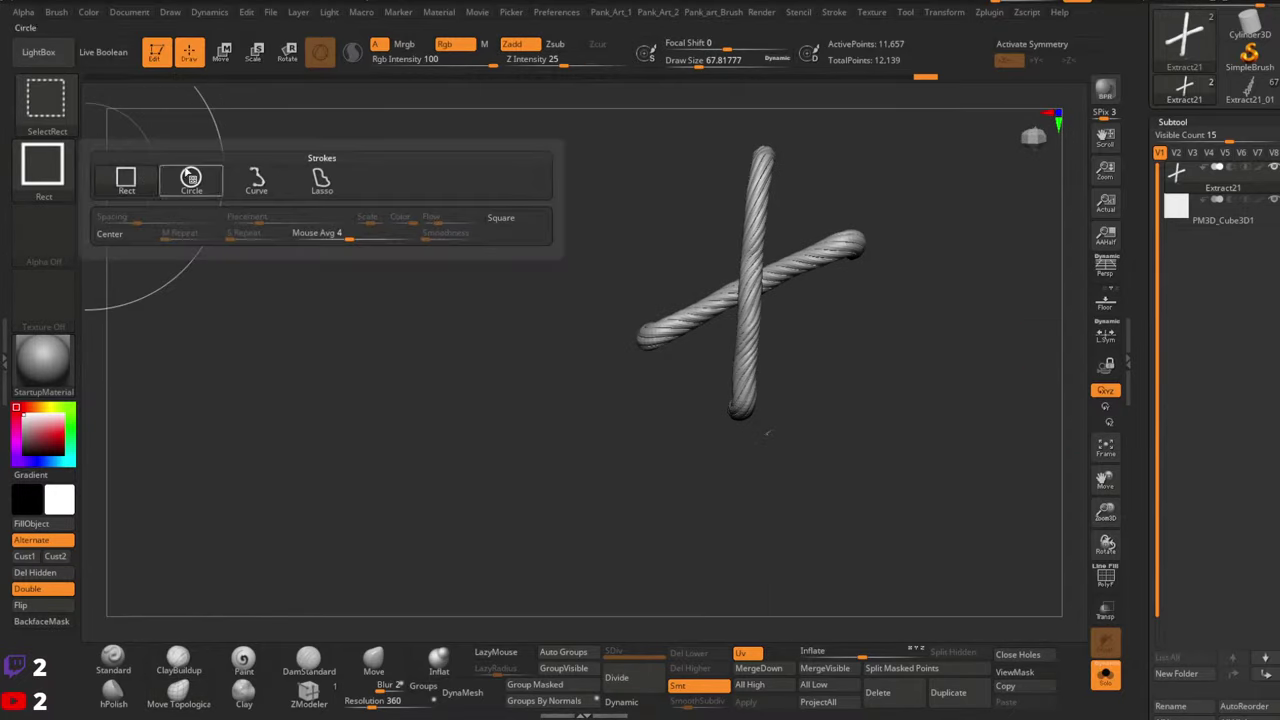
{"action": "left_click", "coordinate": [320, 178], "text": "ctrl+shift"}
{"action": "right_click_drag", "start_coordinate": [922, 340], "coordinate": [851, 429], "text": "ctrl"}
{"action": "left_click_drag", "start_coordinate": [812, 416], "coordinate": [712, 482], "text": "ctrl+alt+shift"}
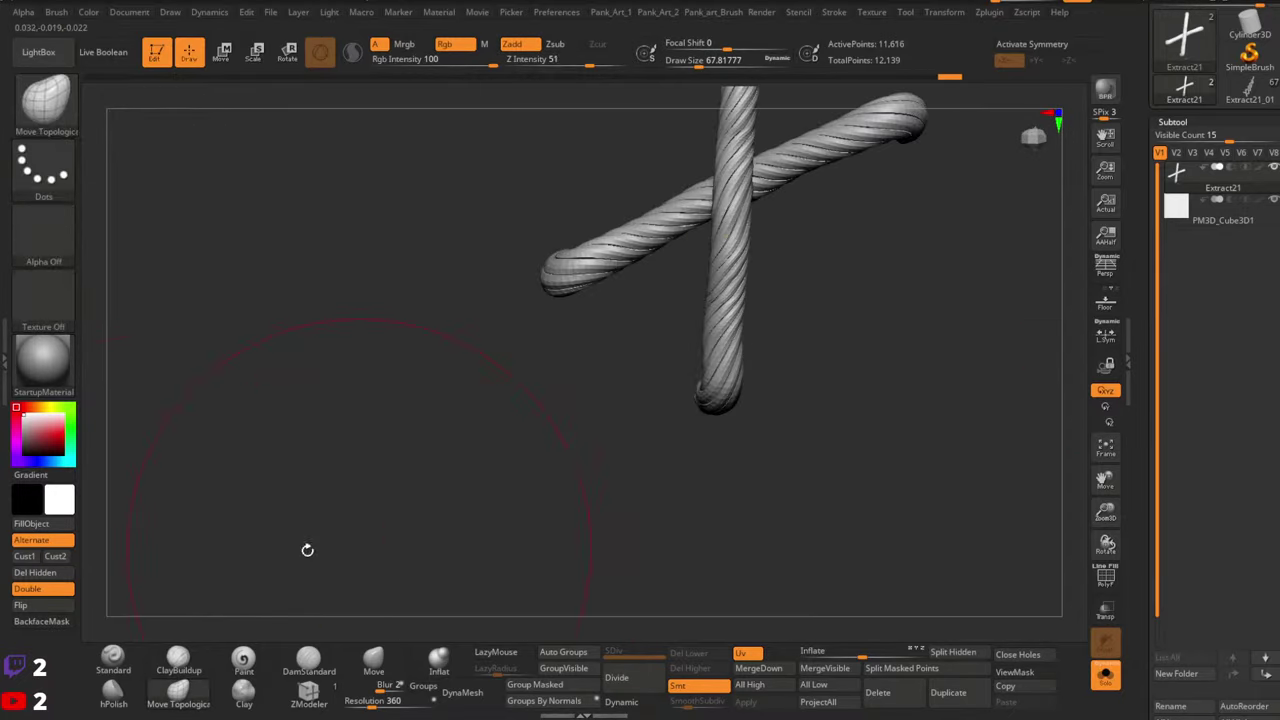
{"action": "left_click", "coordinate": [58, 578]}
Adjust the isolated ropes where they cross, using draw sizes of about 12 and 35
{"action": "right_click_drag", "start_coordinate": [765, 408], "coordinate": [760, 299], "text": "ctrl"}
{"action": "mouse_move", "coordinate": [800, 340]}
{"action": "right_mouse_down"}
{"action": "mouse_move", "coordinate": [737, 322]}
{"action": "mouse_move", "coordinate": [776, 328]}
{"action": "right_mouse_up"}
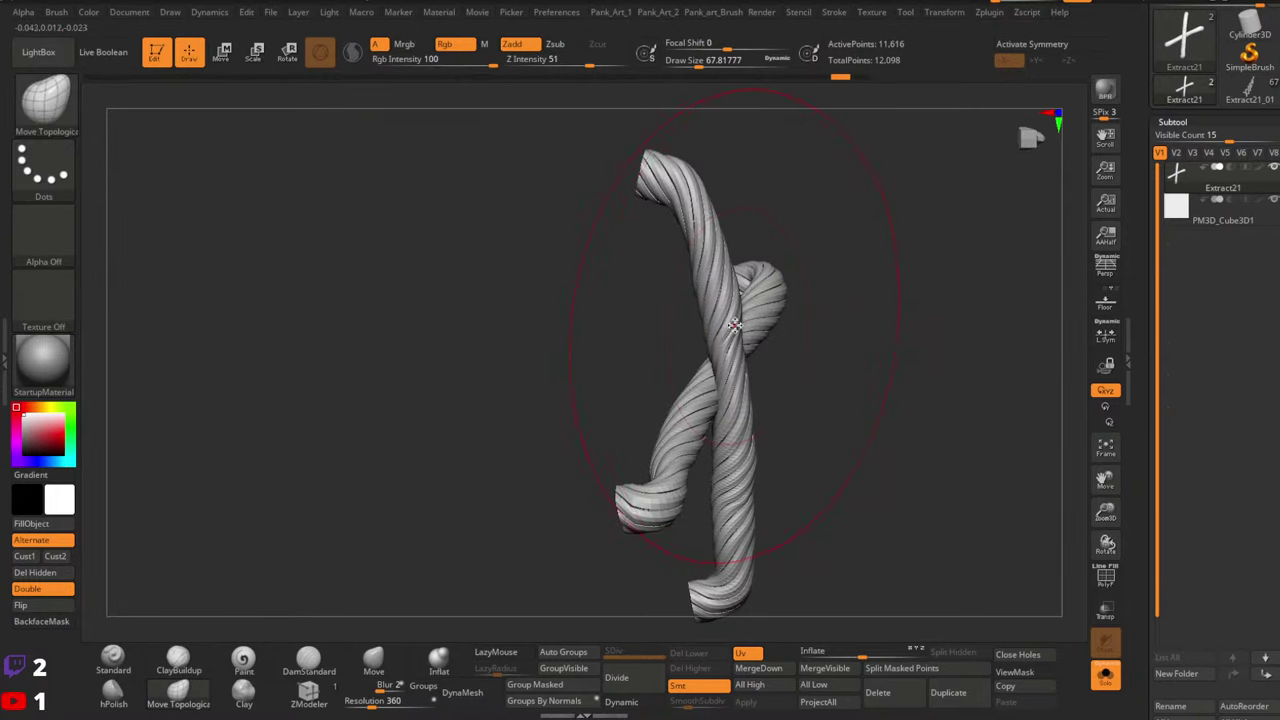
{"action": "key", "text": "s"}
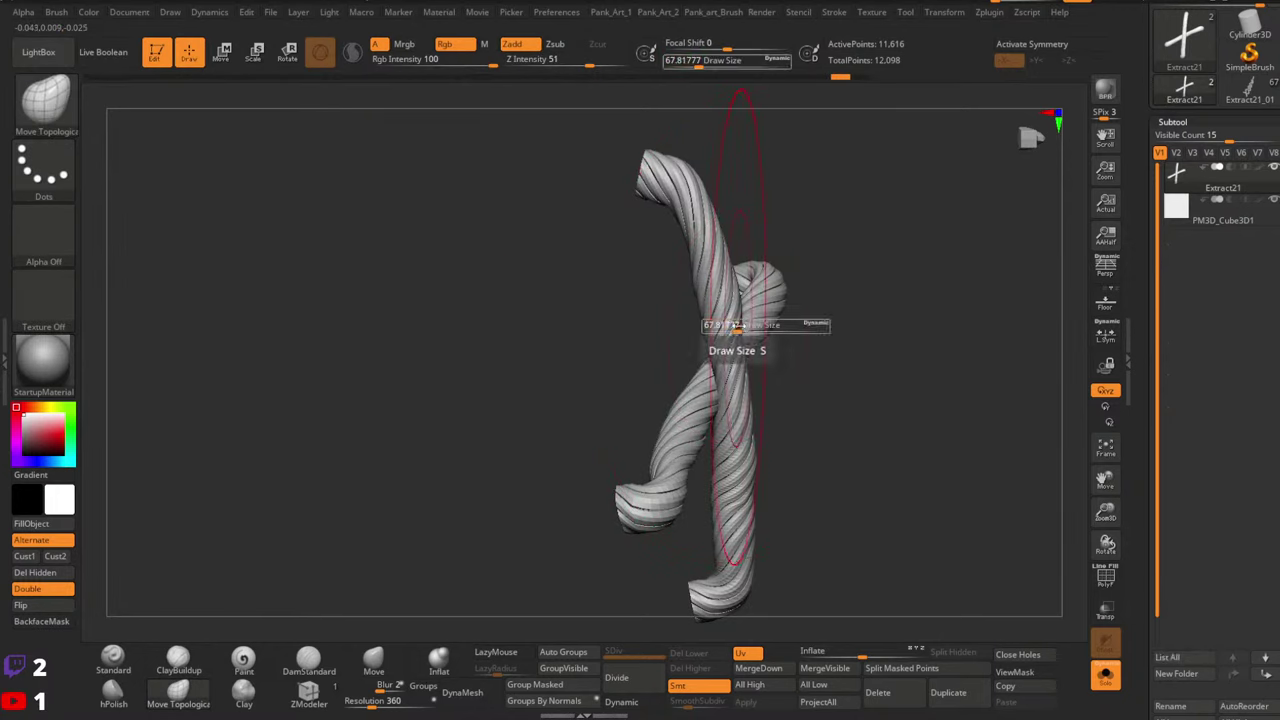
{"action": "key", "text": "space"}
{"action": "left_click_drag", "start_coordinate": [738, 326], "coordinate": [718, 327]}
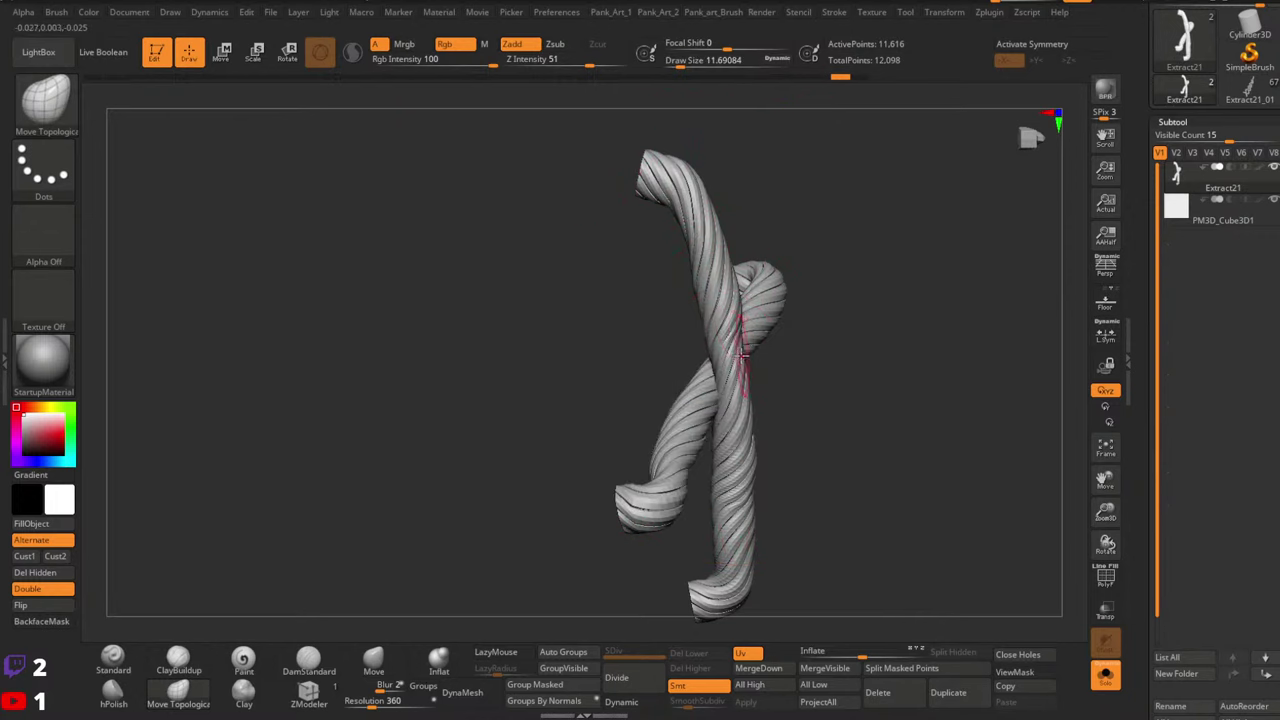
{"action": "key", "text": "space"}
{"action": "mouse_move", "coordinate": [744, 370]}
{"action": "left_mouse_down"}
{"action": "mouse_move", "coordinate": [794, 336]}
{"action": "mouse_move", "coordinate": [752, 363]}
{"action": "mouse_move", "coordinate": [738, 329]}
{"action": "mouse_move", "coordinate": [700, 314]}
{"action": "mouse_move", "coordinate": [784, 263]}
{"action": "left_mouse_up"}
{"action": "key", "text": "space"}
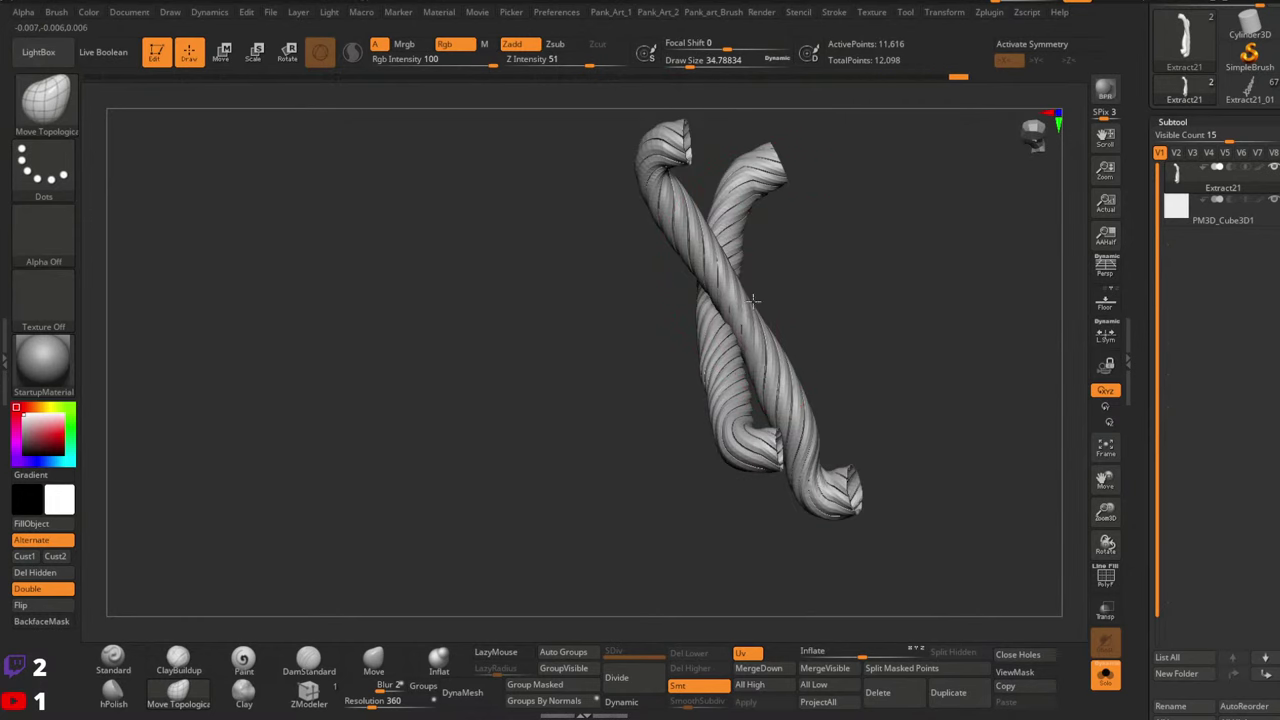
Refine how the two ropes overlap as seen from the other side, using a draw size of about 27
{"action": "mouse_move", "coordinate": [788, 330]}
{"action": "left_mouse_down"}
{"action": "mouse_move", "coordinate": [809, 377]}
{"action": "mouse_move", "coordinate": [803, 404]}
{"action": "mouse_move", "coordinate": [805, 389]}
{"action": "left_mouse_up"}
{"action": "key", "text": "space"}
{"action": "key", "text": "space"}
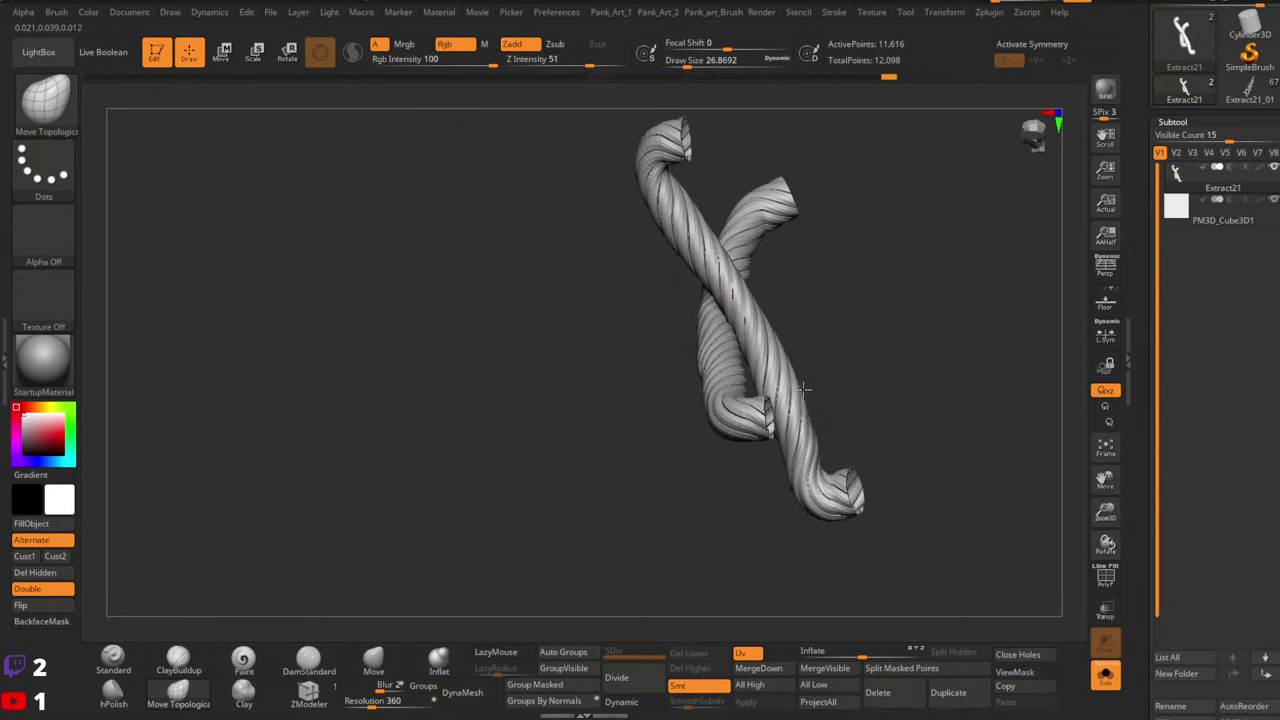
{"action": "key", "text": "space"}
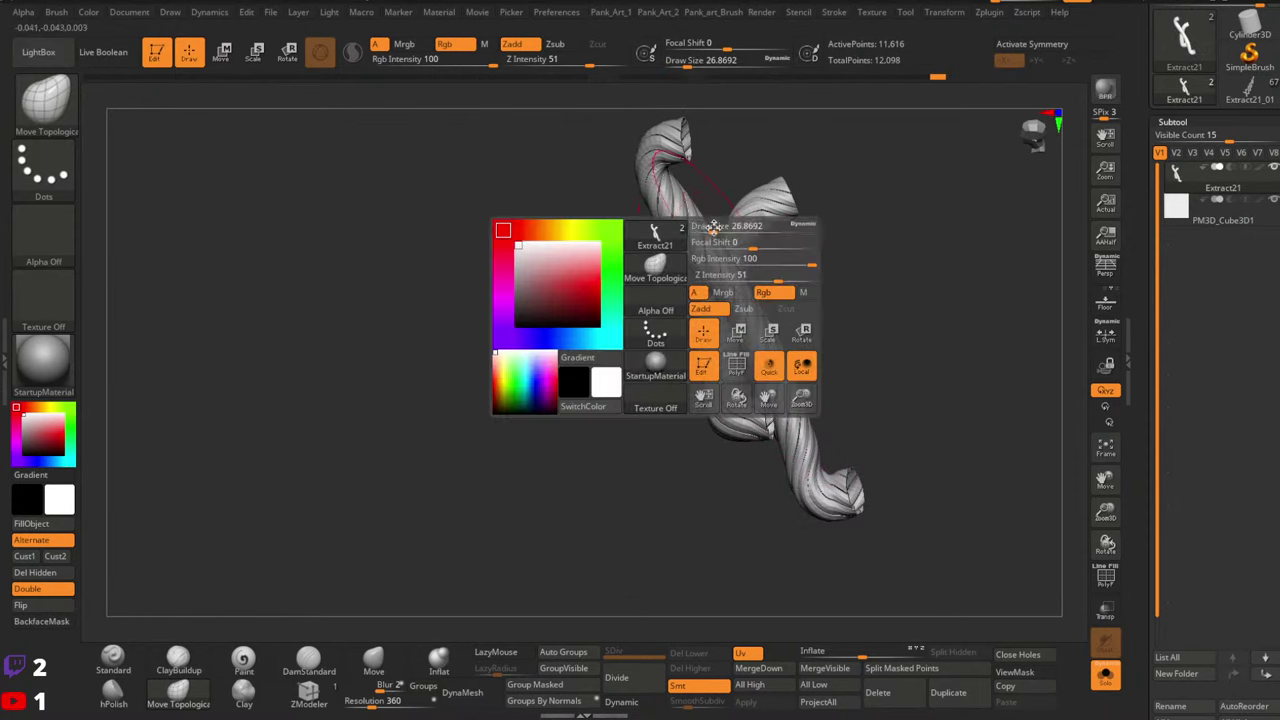
{"action": "left_click_drag", "start_coordinate": [713, 228], "coordinate": [707, 228]}
{"action": "mouse_move", "coordinate": [750, 290]}
{"action": "right_mouse_down", "text": "shift"}
{"action": "mouse_move", "coordinate": [771, 291]}
{"action": "mouse_move", "coordinate": [768, 350]}
{"action": "right_mouse_up", "text": "shift"}
{"action": "mouse_move", "coordinate": [726, 377]}
{"action": "left_mouse_down"}
{"action": "mouse_move", "coordinate": [750, 300]}
{"action": "mouse_move", "coordinate": [714, 206]}
{"action": "mouse_move", "coordinate": [730, 215]}
{"action": "left_mouse_up"}
{"action": "mouse_move", "coordinate": [829, 289]}
{"action": "left_mouse_down"}
{"action": "mouse_move", "coordinate": [809, 380]}
{"action": "mouse_move", "coordinate": [894, 357]}
{"action": "mouse_move", "coordinate": [929, 390]}
{"action": "left_mouse_up"}
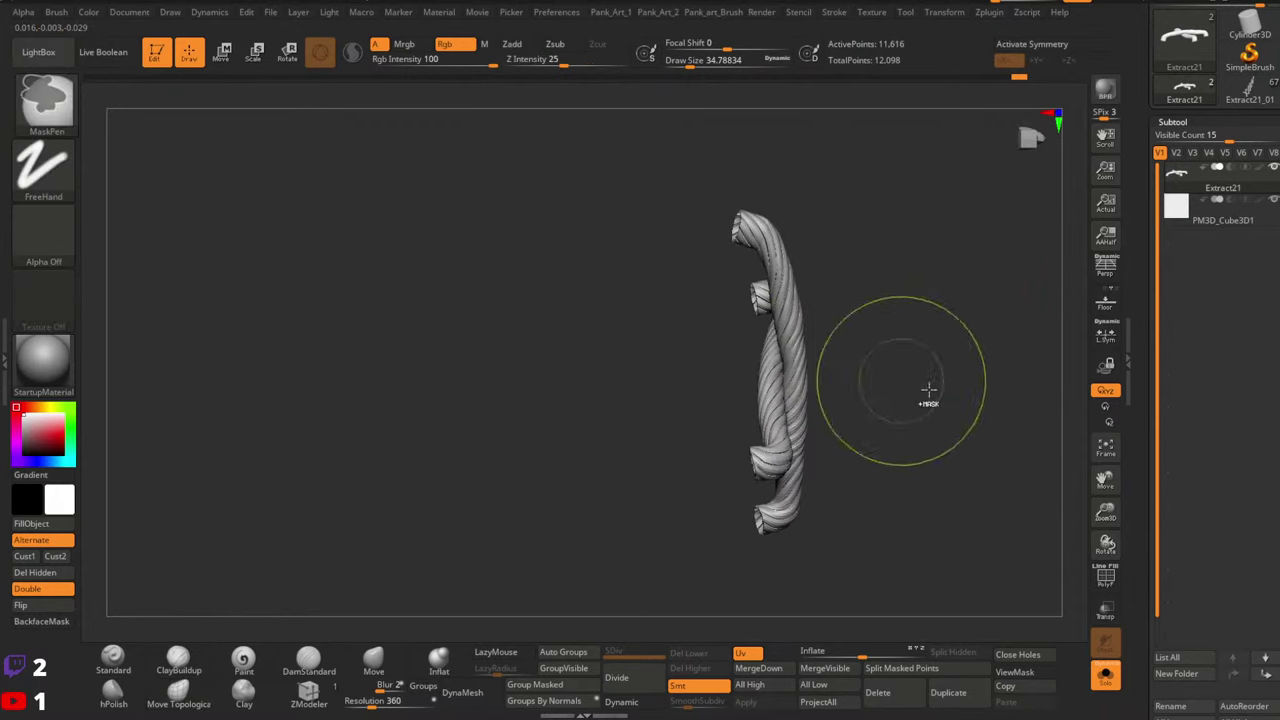
Turn off Solo mode to show the cube and fit the ropes against its face with a draw size of about 54
{"action": "left_click", "coordinate": [1105, 674]}
{"action": "right_click_drag", "start_coordinate": [765, 464], "coordinate": [781, 388], "text": "alt"}
{"action": "key", "text": "space"}
{"action": "left_click_drag", "start_coordinate": [773, 391], "coordinate": [780, 391]}
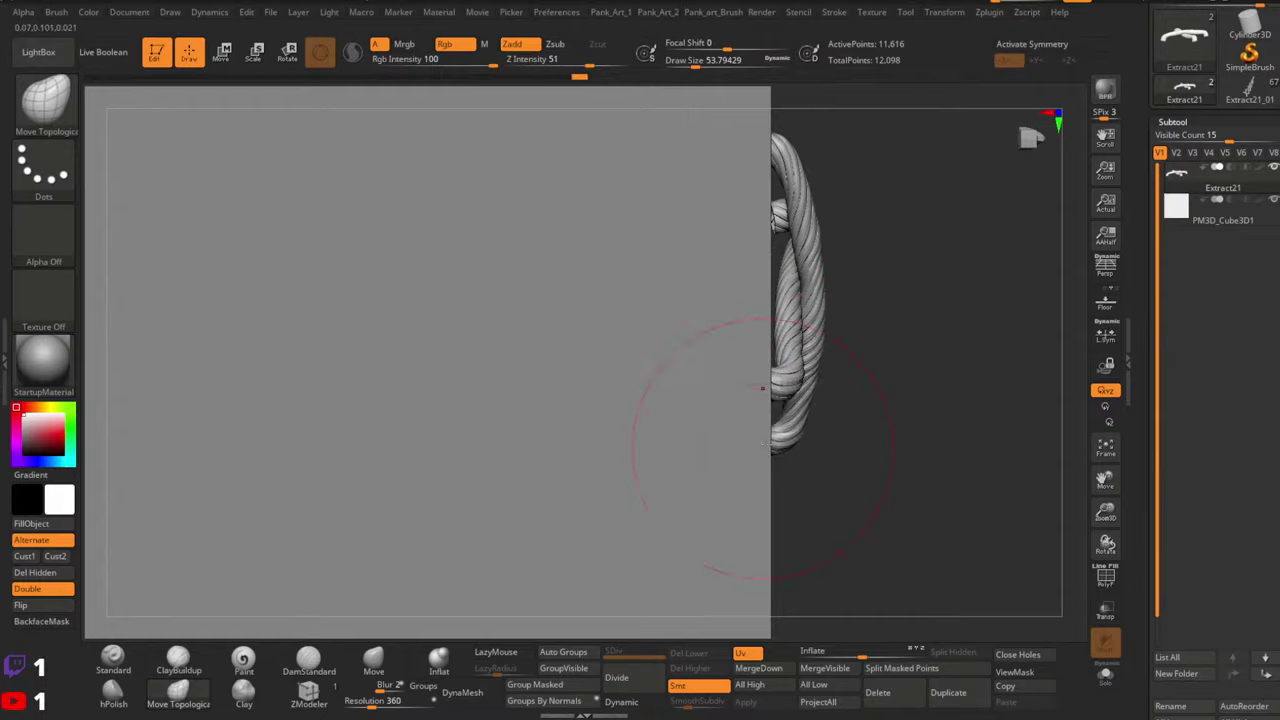
{"action": "mouse_move", "coordinate": [767, 443]}
{"action": "right_mouse_down"}
{"action": "mouse_move", "coordinate": [850, 380]}
{"action": "mouse_move", "coordinate": [832, 368]}
{"action": "right_mouse_up"}
{"action": "key", "text": "space"}
{"action": "mouse_move", "coordinate": [833, 389]}
{"action": "left_mouse_down"}
{"action": "mouse_move", "coordinate": [793, 386]}
{"action": "mouse_move", "coordinate": [816, 292]}
{"action": "left_mouse_up"}
Shape the upper bend of the long rope relative to the cube face, using draw sizes of about 35 and 74
{"action": "key", "text": "space"}
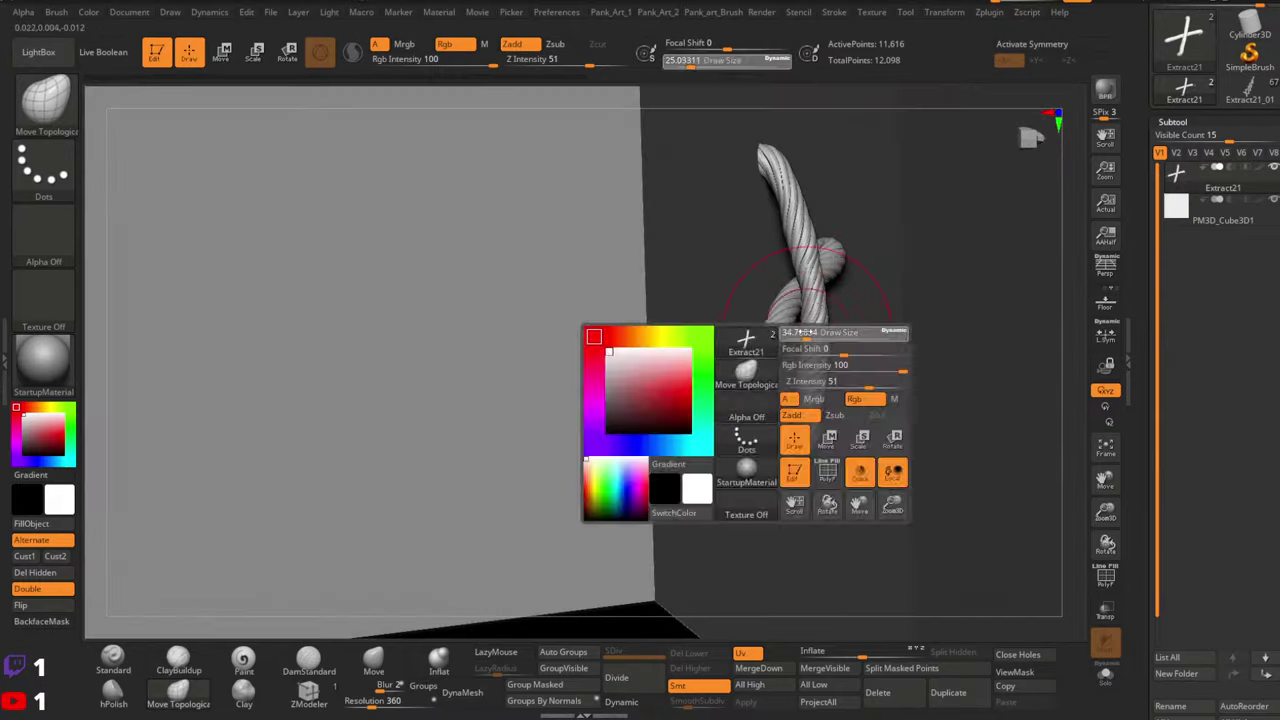
{"action": "key", "text": "space"}
{"action": "left_click_drag", "start_coordinate": [792, 245], "coordinate": [798, 245]}
{"action": "left_click_drag", "start_coordinate": [776, 186], "coordinate": [794, 215]}
{"action": "key", "text": "space"}
{"action": "right_click_drag", "start_coordinate": [809, 157], "coordinate": [790, 241]}
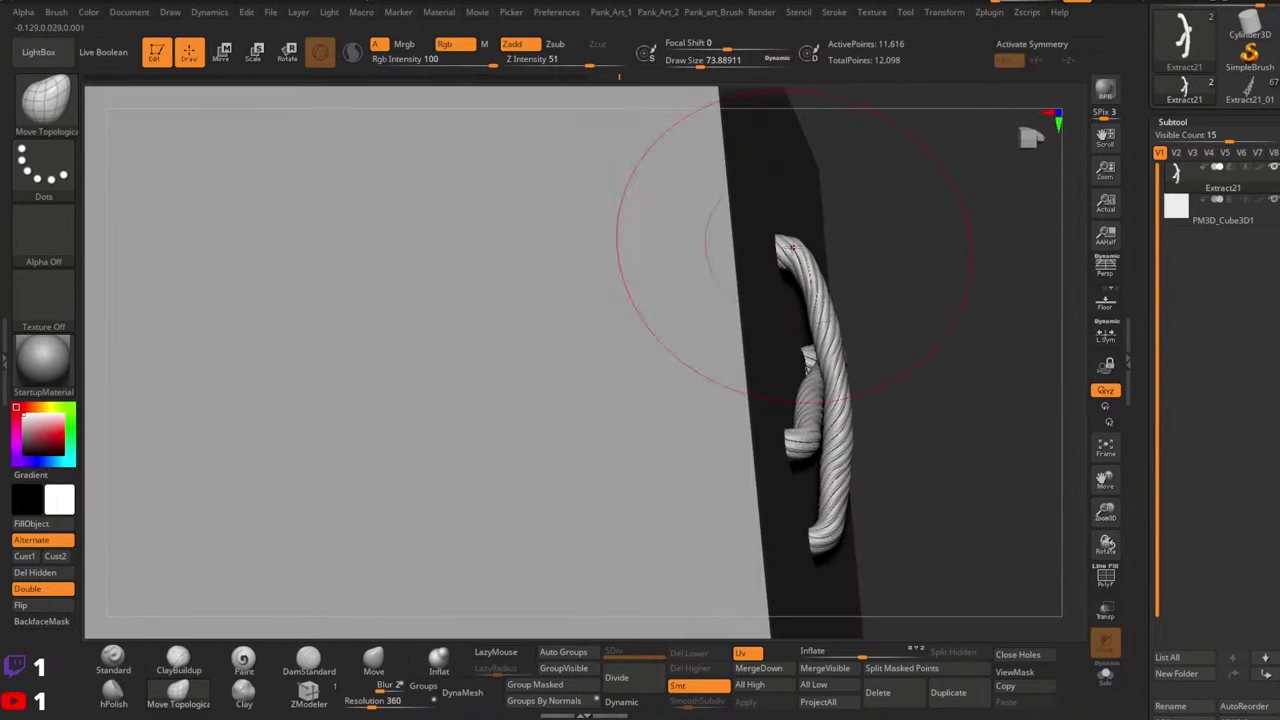
{"action": "mouse_move", "coordinate": [810, 291]}
{"action": "left_mouse_down"}
{"action": "mouse_move", "coordinate": [846, 300]}
{"action": "mouse_move", "coordinate": [803, 318]}
{"action": "left_mouse_up"}
Tighten the long rope against the crossing rope at their overlap with a draw size of about 17
{"action": "key", "text": "space"}
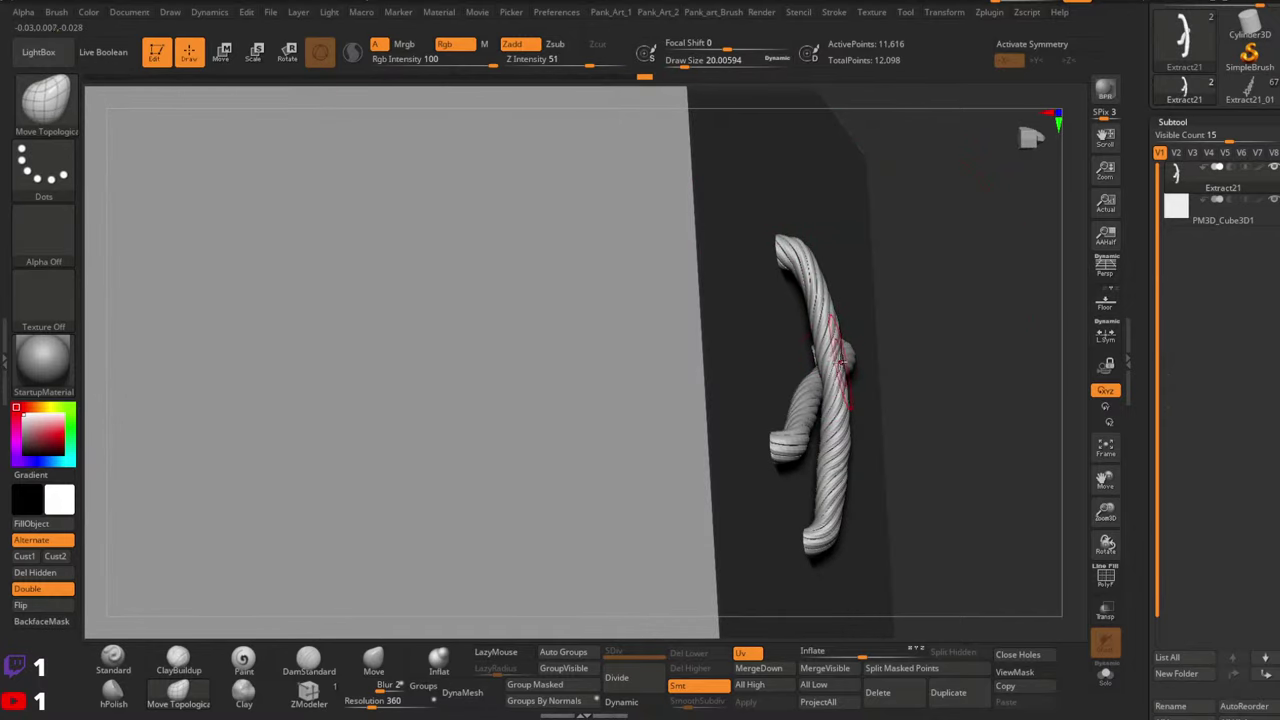
{"action": "key", "text": "space"}
{"action": "left_click_drag", "start_coordinate": [841, 360], "coordinate": [838, 360]}
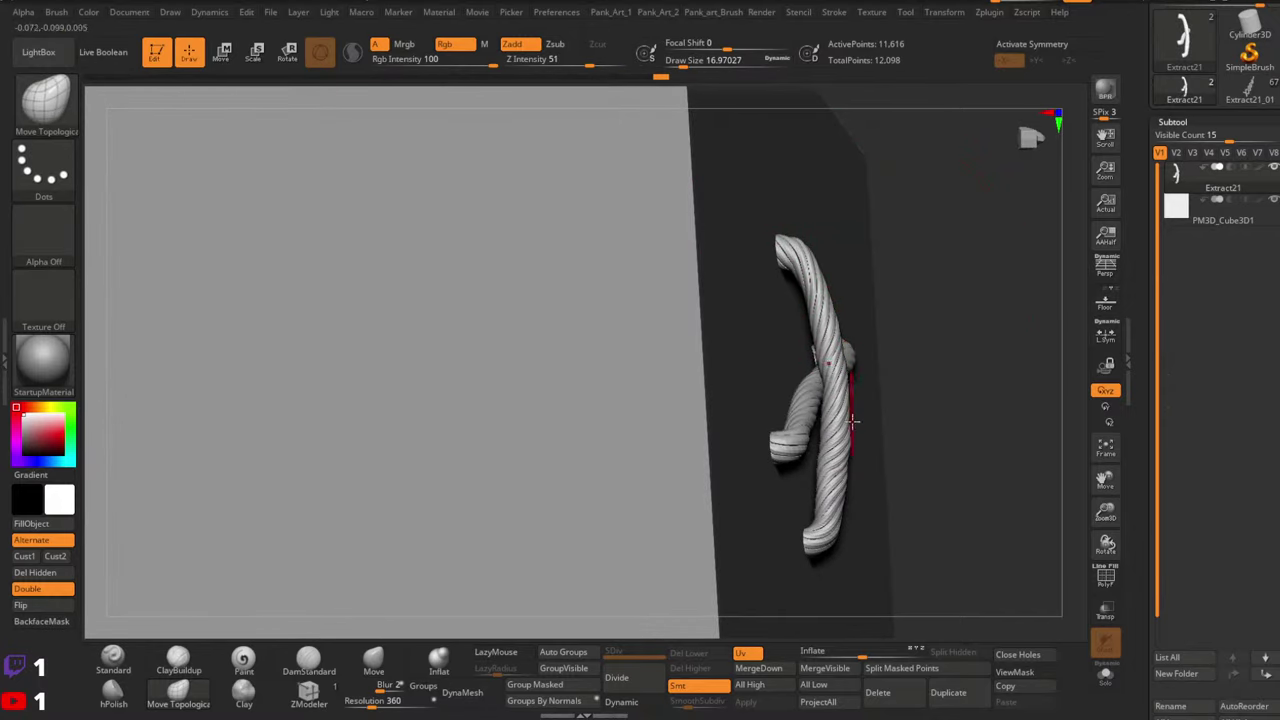
{"action": "mouse_move", "coordinate": [871, 393]}
{"action": "left_mouse_down"}
{"action": "mouse_move", "coordinate": [686, 371]}
{"action": "mouse_move", "coordinate": [755, 377]}
{"action": "left_mouse_up"}
{"action": "key", "text": "space"}
{"action": "left_click_drag", "start_coordinate": [686, 402], "coordinate": [690, 408]}
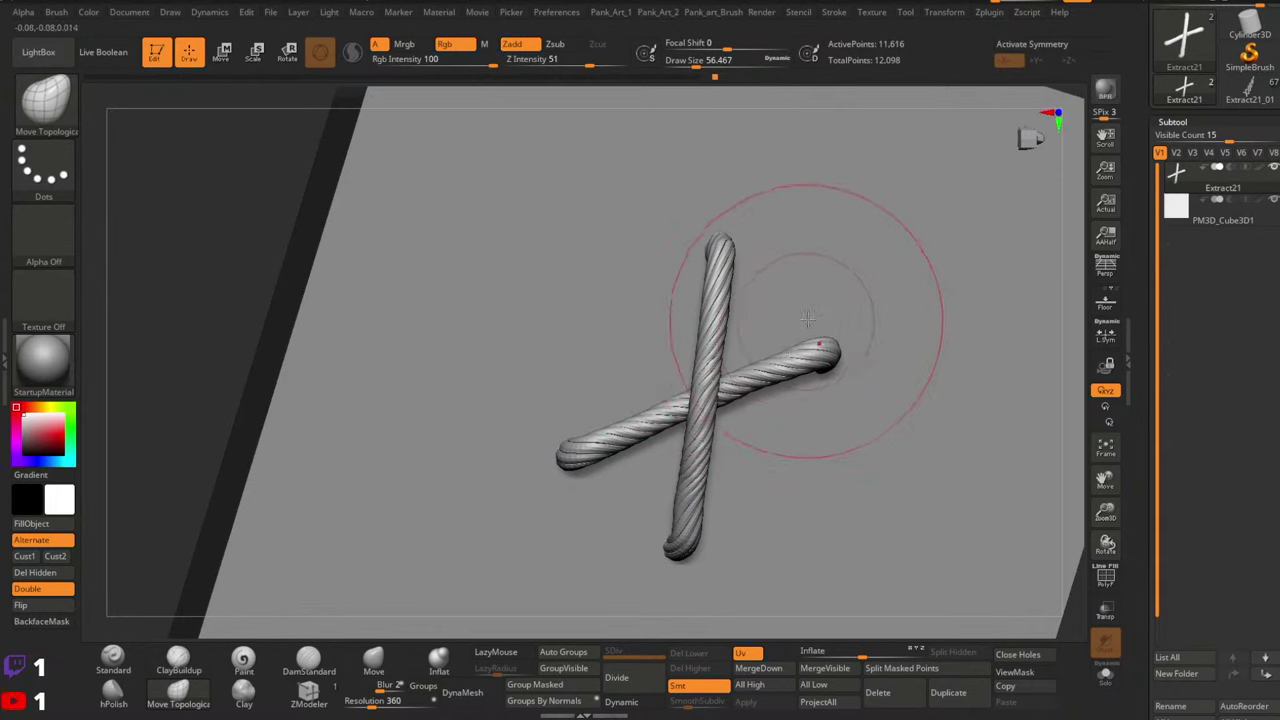
Adjust the outer end of the crossing rope using a draw size of about 51
{"action": "key", "text": "space"}
{"action": "left_click_drag", "start_coordinate": [806, 319], "coordinate": [798, 319]}
{"action": "left_click_drag", "start_coordinate": [773, 371], "coordinate": [824, 348]}
{"action": "key", "text": "space"}
{"action": "mouse_move", "coordinate": [824, 353]}
{"action": "left_mouse_down"}
{"action": "mouse_move", "coordinate": [840, 351]}
{"action": "mouse_move", "coordinate": [780, 300]}
{"action": "mouse_move", "coordinate": [765, 360]}
{"action": "mouse_move", "coordinate": [745, 376]}
{"action": "mouse_move", "coordinate": [762, 371]}
{"action": "mouse_move", "coordinate": [737, 394]}
{"action": "mouse_move", "coordinate": [700, 290]}
{"action": "mouse_move", "coordinate": [726, 200]}
{"action": "mouse_move", "coordinate": [710, 244]}
{"action": "mouse_move", "coordinate": [647, 222]}
{"action": "left_mouse_up"}
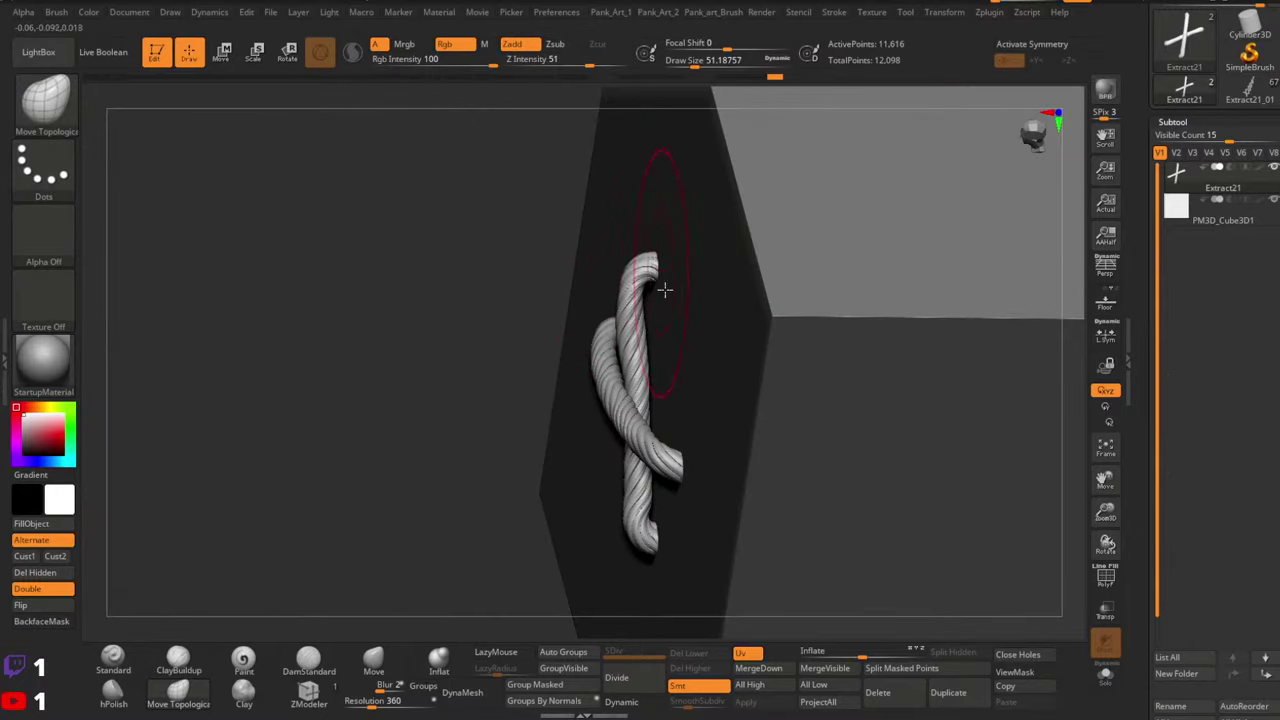
{"action": "left_click_drag", "start_coordinate": [664, 289], "coordinate": [677, 457]}
Nudge the long rope just below the crossing using a small draw size of about 12
{"action": "key", "text": "space"}
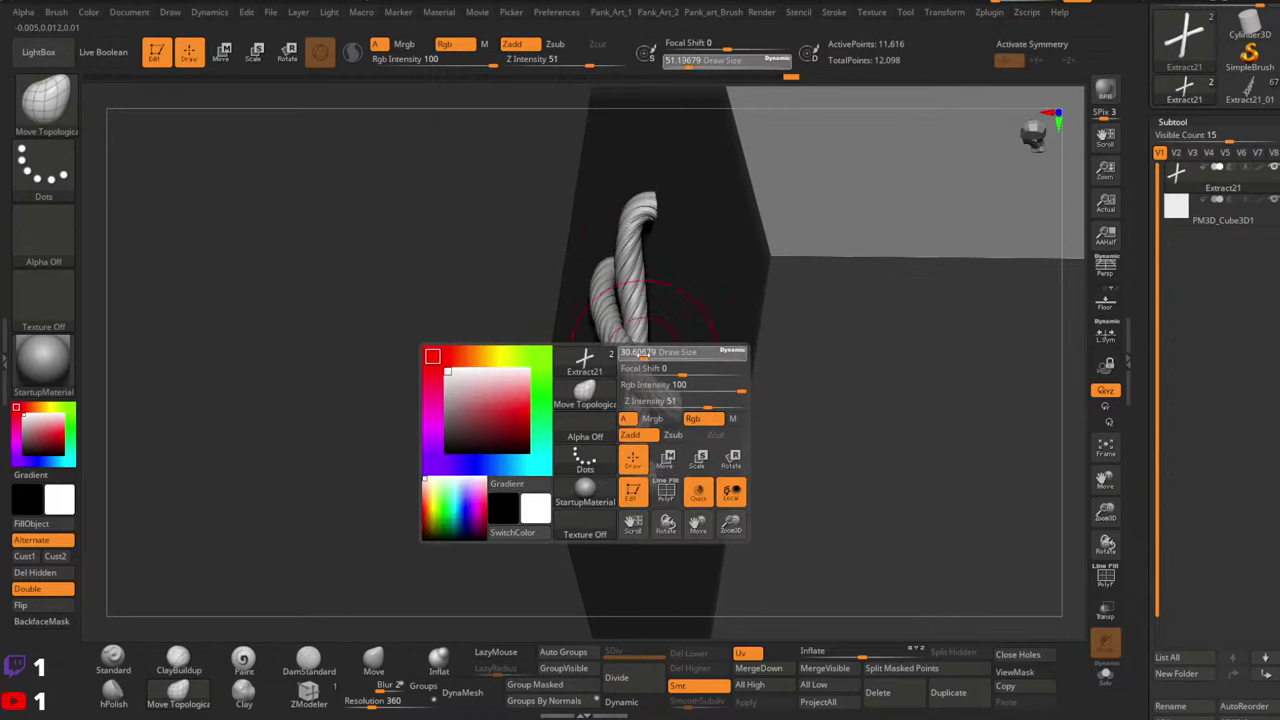
{"action": "left_click_drag", "start_coordinate": [651, 357], "coordinate": [637, 357]}
{"action": "key", "text": "space"}
{"action": "left_click_drag", "start_coordinate": [650, 436], "coordinate": [646, 436]}
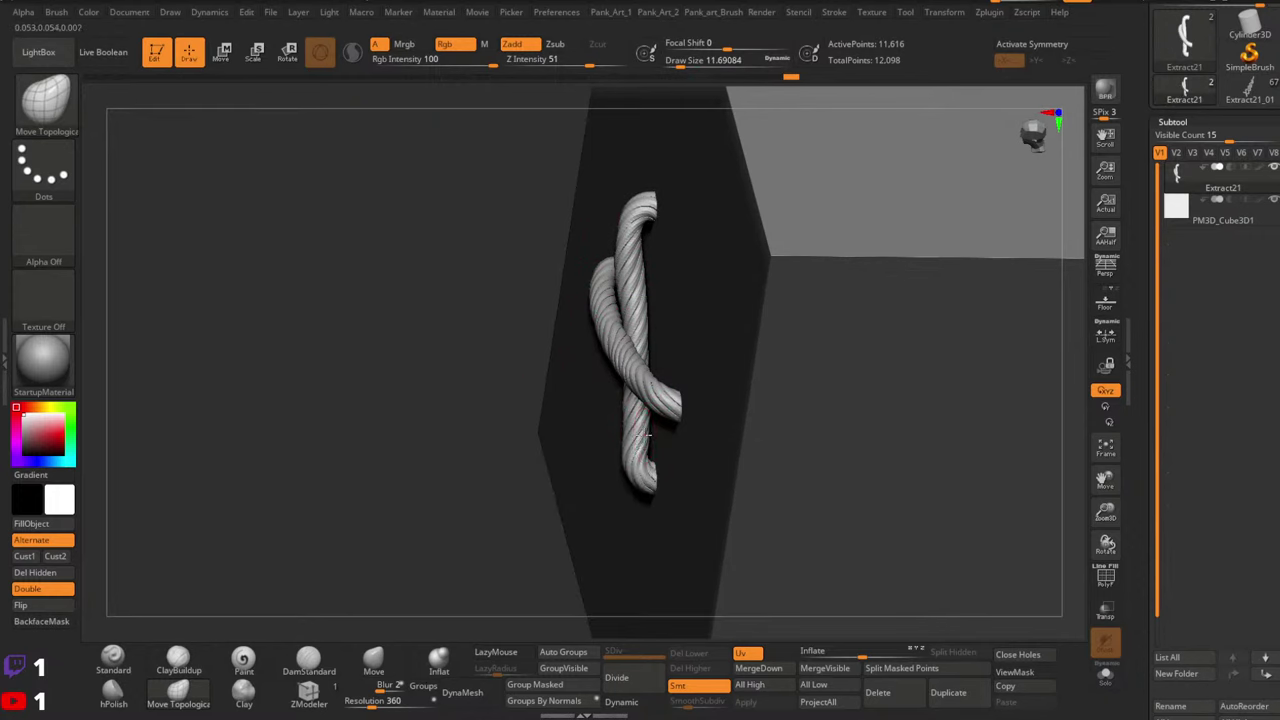
Adjust the bent end of the upper rope against the cube face with a draw size of about 62
{"action": "key", "text": "space"}
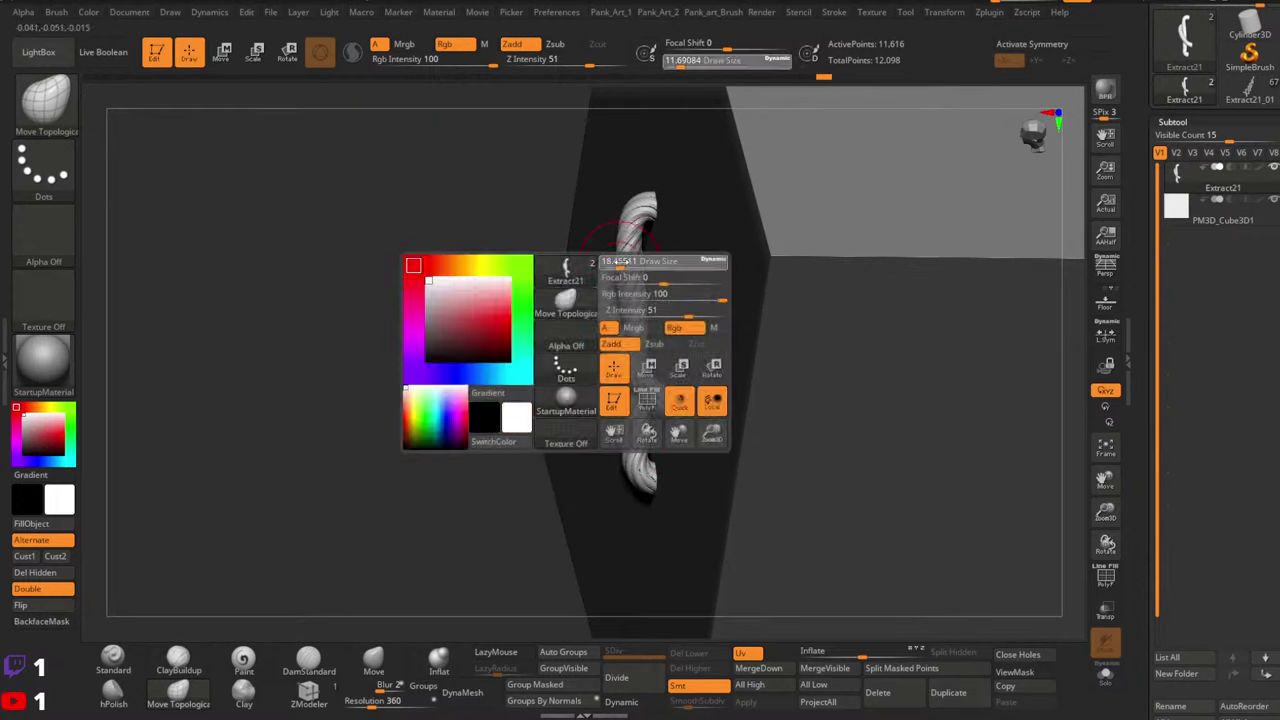
{"action": "left_click_drag", "start_coordinate": [622, 261], "coordinate": [629, 262]}
{"action": "mouse_move", "coordinate": [620, 275]}
{"action": "right_mouse_down"}
{"action": "mouse_move", "coordinate": [615, 307]}
{"action": "mouse_move", "coordinate": [643, 301]}
{"action": "mouse_move", "coordinate": [614, 180]}
{"action": "mouse_move", "coordinate": [629, 286]}
{"action": "mouse_move", "coordinate": [657, 349]}
{"action": "right_mouse_up"}
{"action": "key", "text": "space"}
{"action": "left_click_drag", "start_coordinate": [690, 311], "coordinate": [703, 310]}
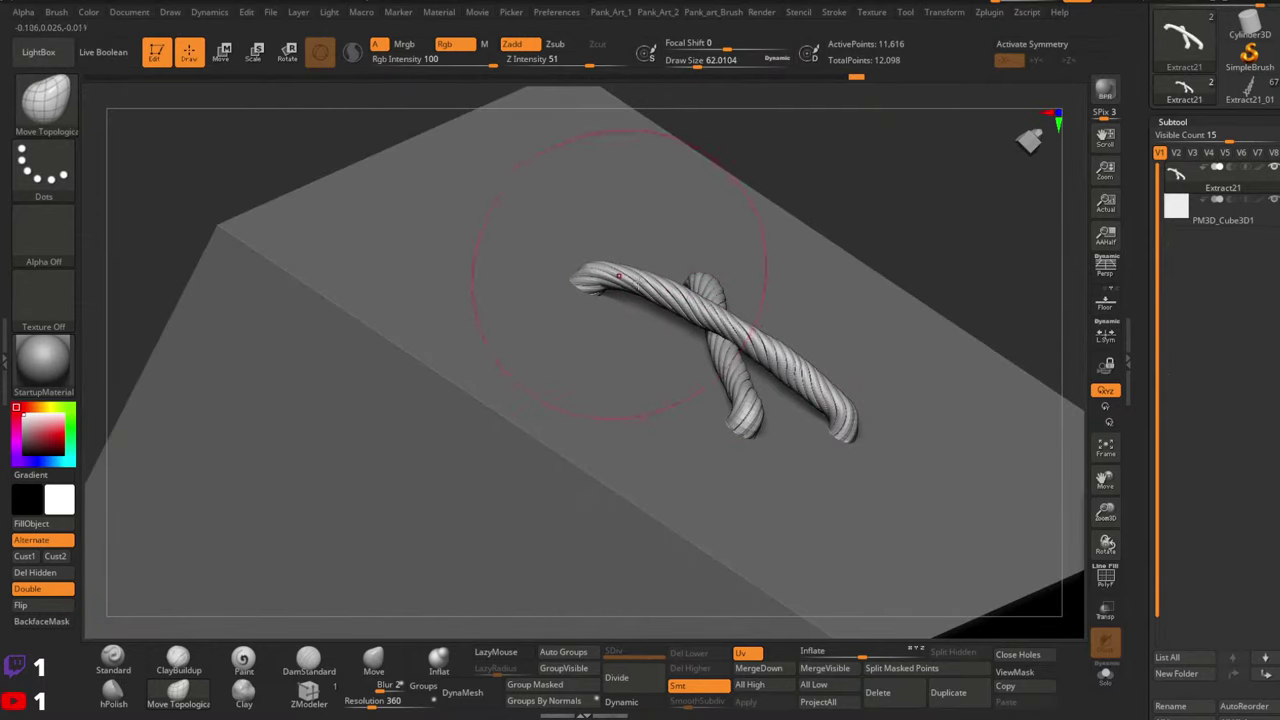
{"action": "left_click_drag", "start_coordinate": [850, 417], "coordinate": [853, 409]}
Reselect the ropes and rotate them in the front view into an evenly oriented X on the cube face
{"action": "mouse_move", "coordinate": [946, 314]}
{"action": "right_mouse_down", "text": "ctrl"}
{"action": "mouse_move", "coordinate": [938, 240]}
{"action": "mouse_move", "coordinate": [880, 360]}
{"action": "mouse_move", "coordinate": [836, 408]}
{"action": "mouse_move", "coordinate": [800, 423]}
{"action": "mouse_move", "coordinate": [831, 355]}
{"action": "mouse_move", "coordinate": [800, 451]}
{"action": "mouse_move", "coordinate": [836, 418]}
{"action": "mouse_move", "coordinate": [803, 349]}
{"action": "right_mouse_up", "text": "ctrl"}
{"action": "left_click", "coordinate": [835, 409], "text": "alt"}
{"action": "right_click_drag", "start_coordinate": [830, 408], "coordinate": [808, 347], "text": "alt"}
{"action": "right_click_drag", "start_coordinate": [808, 347], "coordinate": [857, 384], "text": "ctrl"}
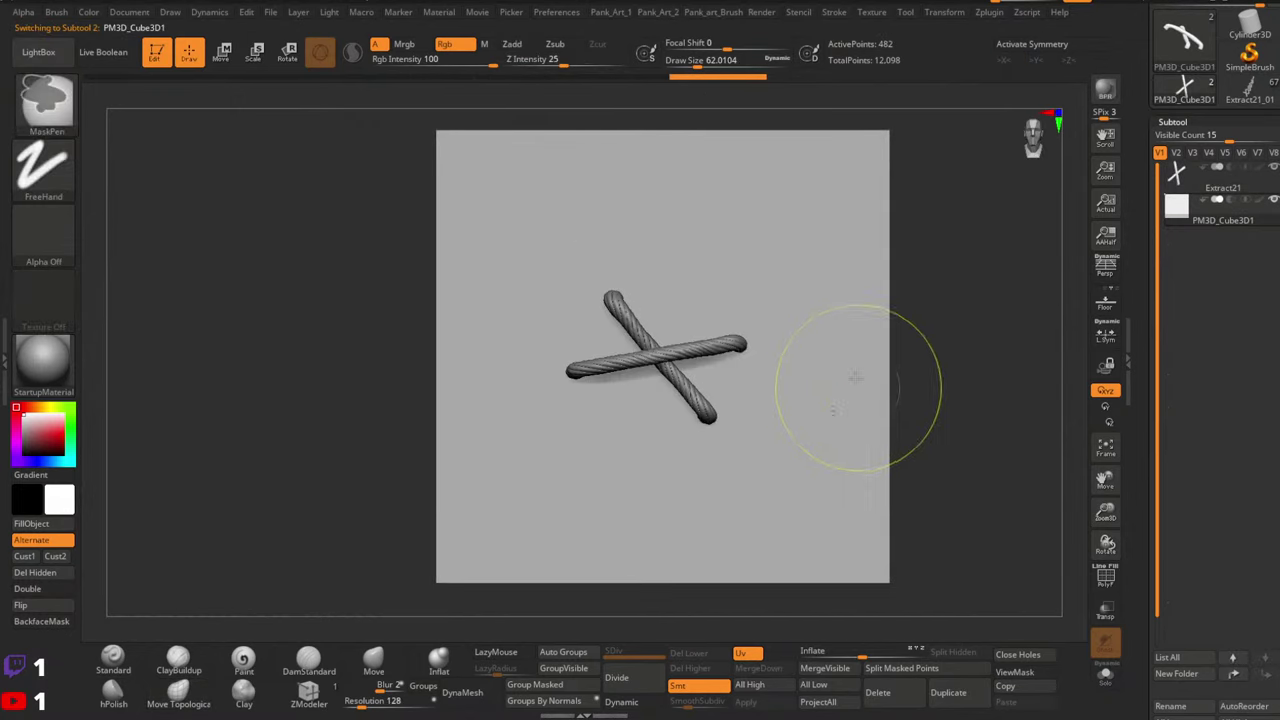
{"action": "key", "text": "w"}
{"action": "key", "text": "q"}
{"action": "left_click", "coordinate": [734, 345], "text": "alt"}
{"action": "key", "text": "w"}
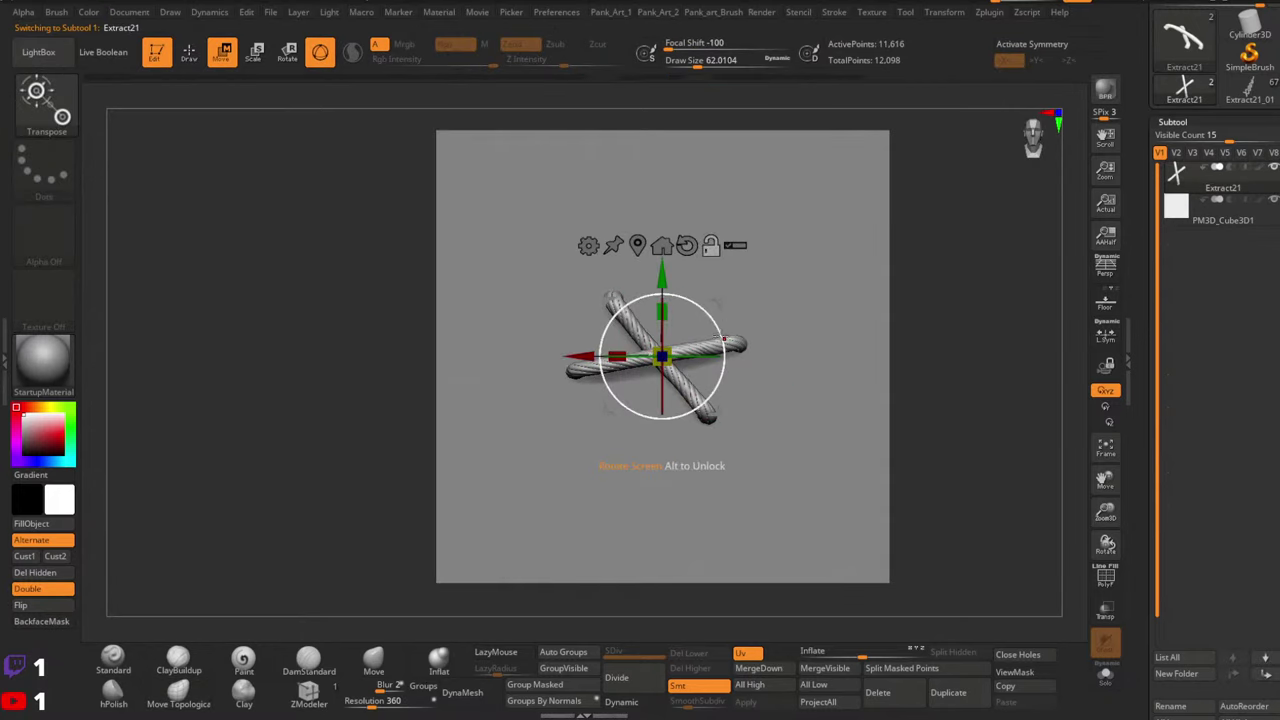
{"action": "left_click_drag", "start_coordinate": [723, 338], "coordinate": [718, 319]}
{"action": "left_click_drag", "start_coordinate": [779, 200], "coordinate": [776, 377], "text": "alt"}
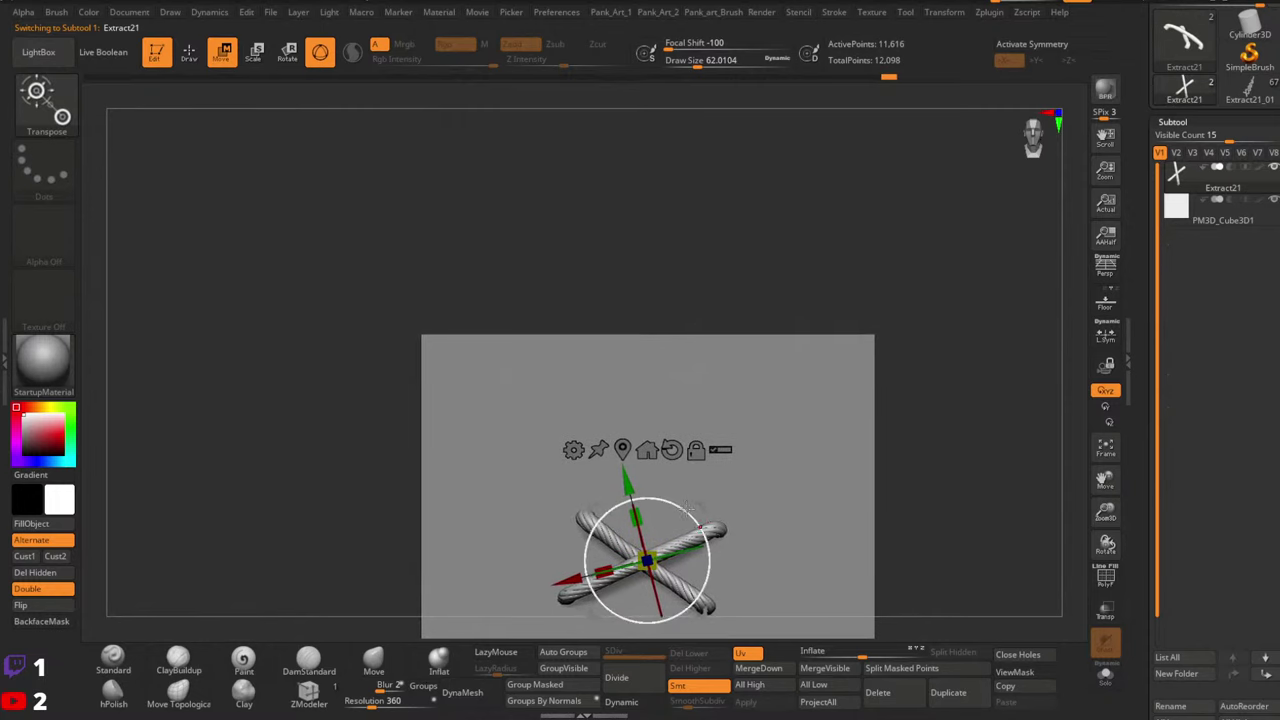
{"action": "left_click_drag", "start_coordinate": [686, 508], "coordinate": [683, 504]}
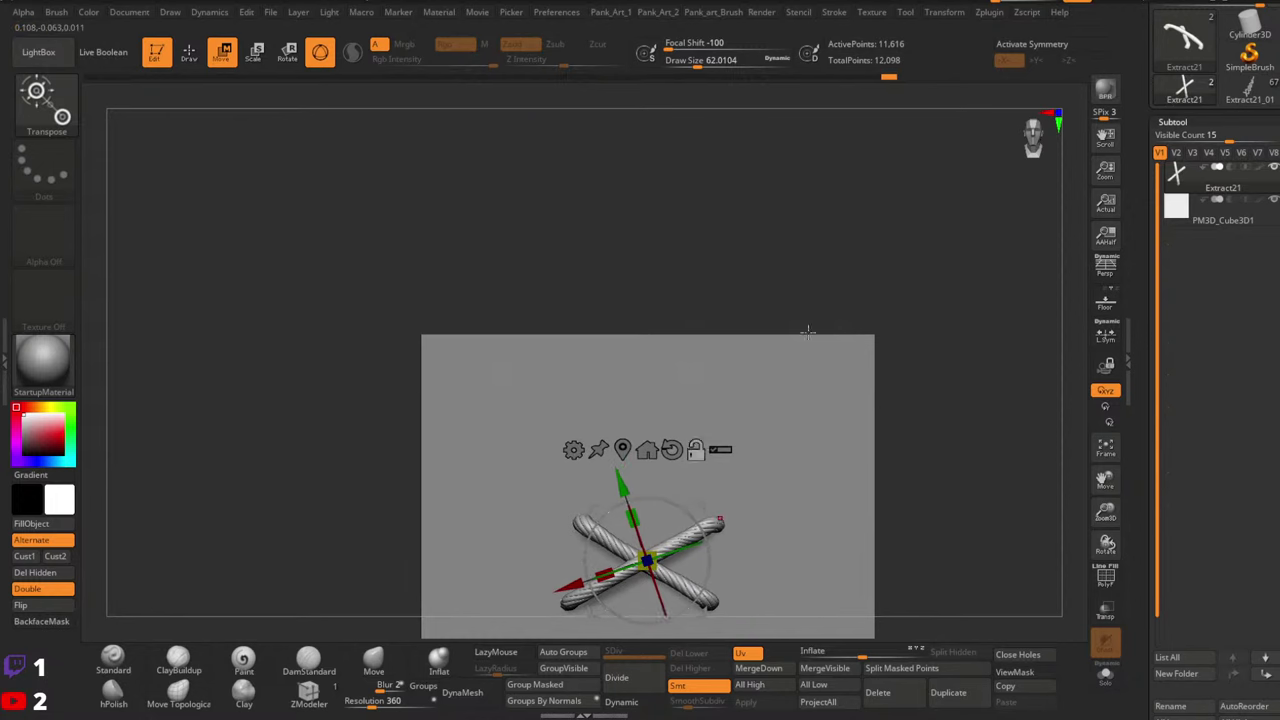
{"action": "left_click_drag", "start_coordinate": [804, 342], "coordinate": [806, 347], "text": "alt"}
{"action": "key", "text": "q"}
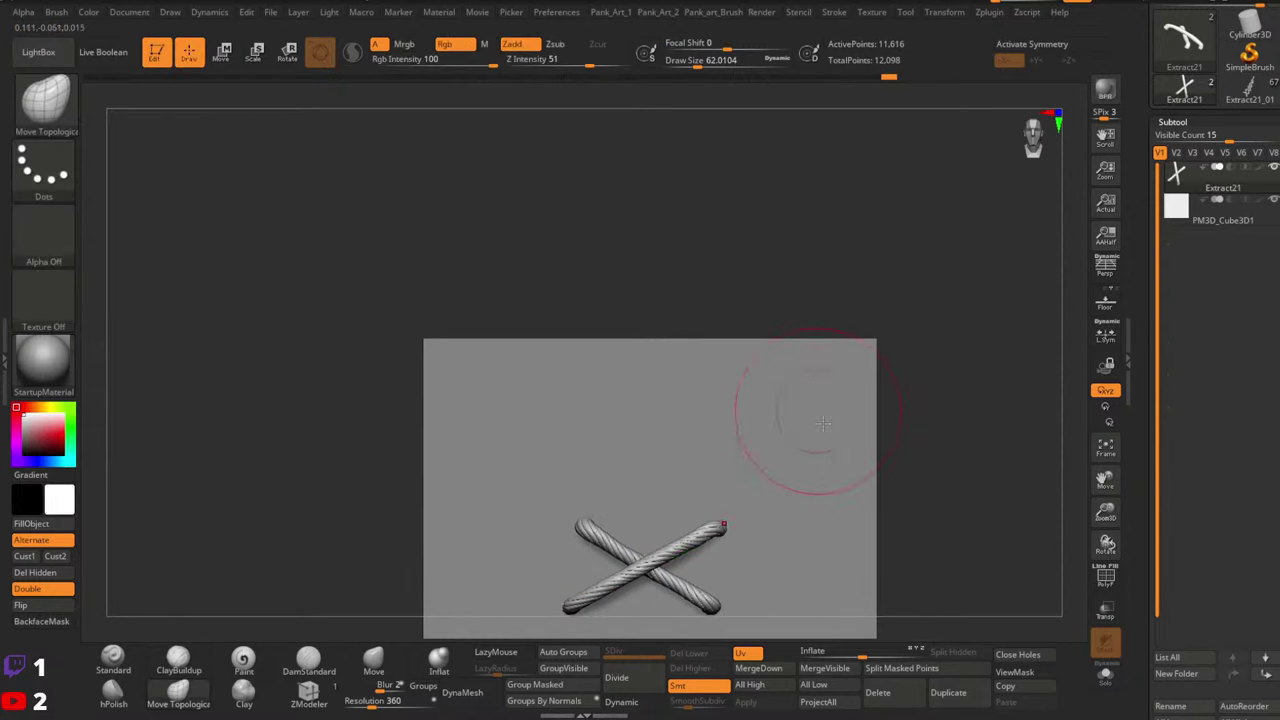
{"action": "mouse_move", "coordinate": [900, 480]}
{"action": "left_mouse_down"}
{"action": "mouse_move", "coordinate": [530, 408]}
{"action": "mouse_move", "coordinate": [449, 422]}
{"action": "mouse_move", "coordinate": [463, 417]}
{"action": "left_mouse_up"}
{"action": "key", "text": "space"}
{"action": "left_click", "coordinate": [127, 407]}
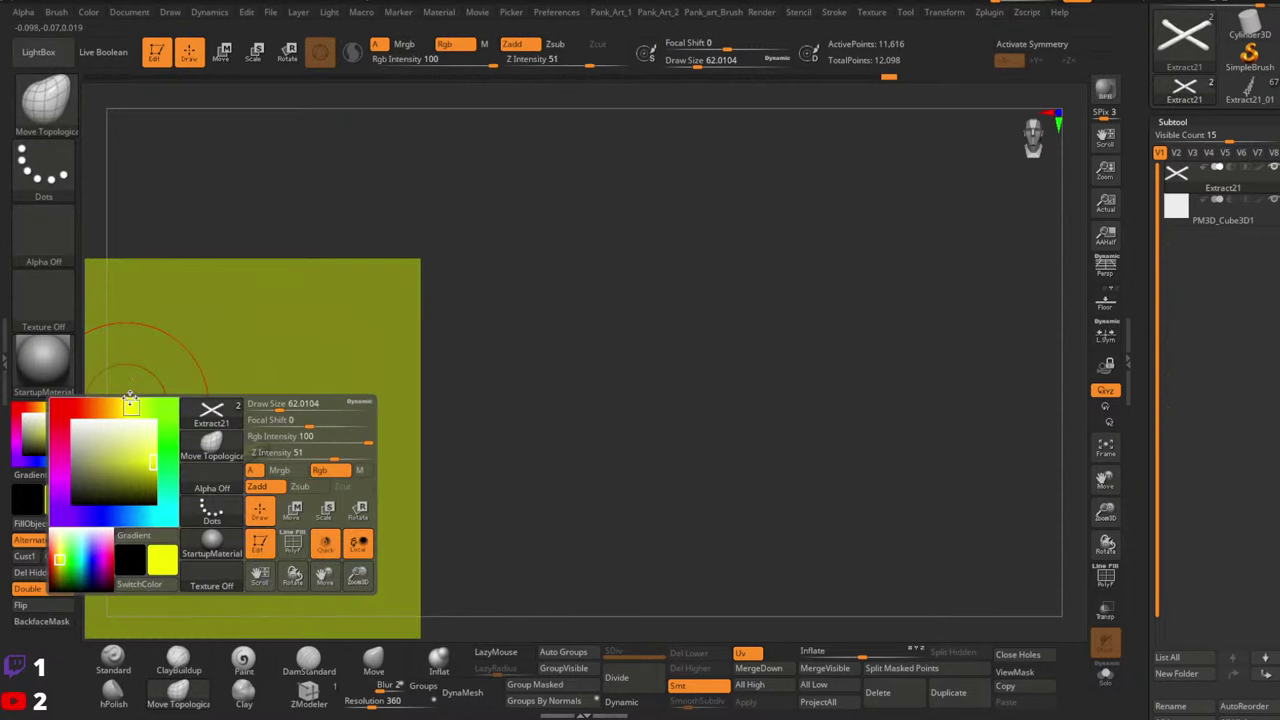
{"action": "left_click", "coordinate": [32, 416]}
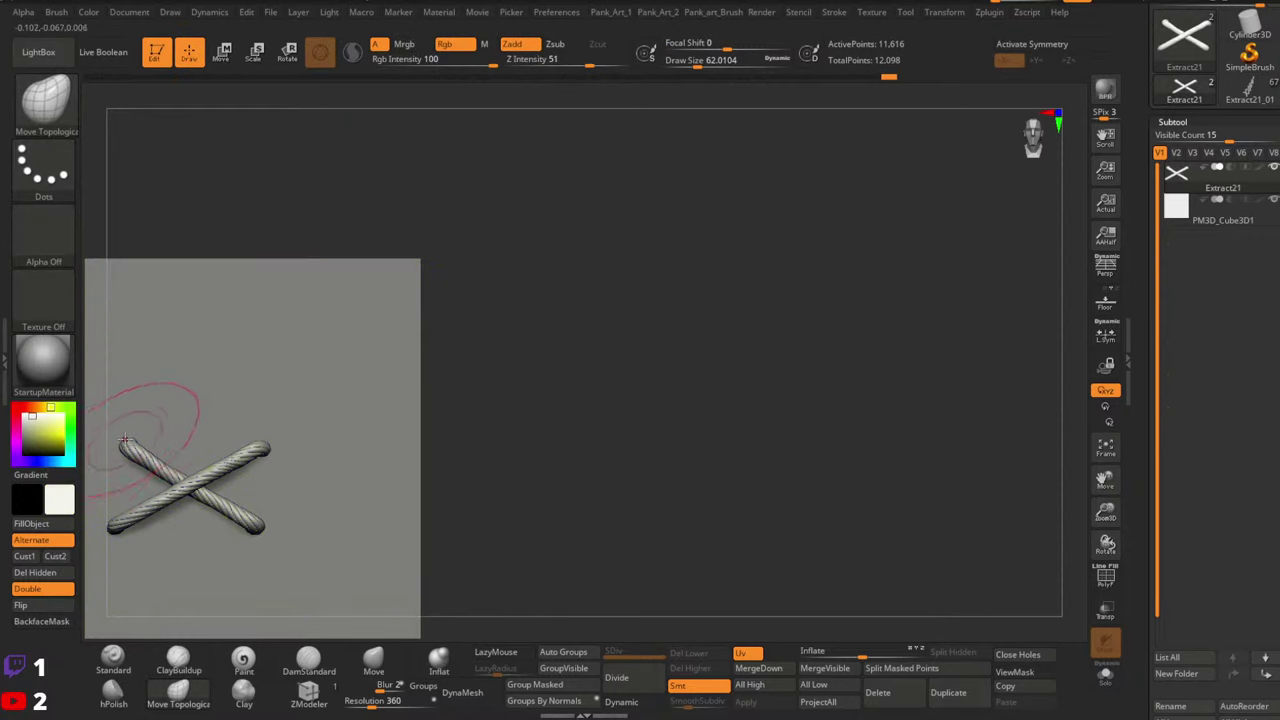
Push the upper end of the underlying rope outward to even out the X, using a draw size of about 80
{"action": "key", "text": "space"}
{"action": "key", "text": "space"}
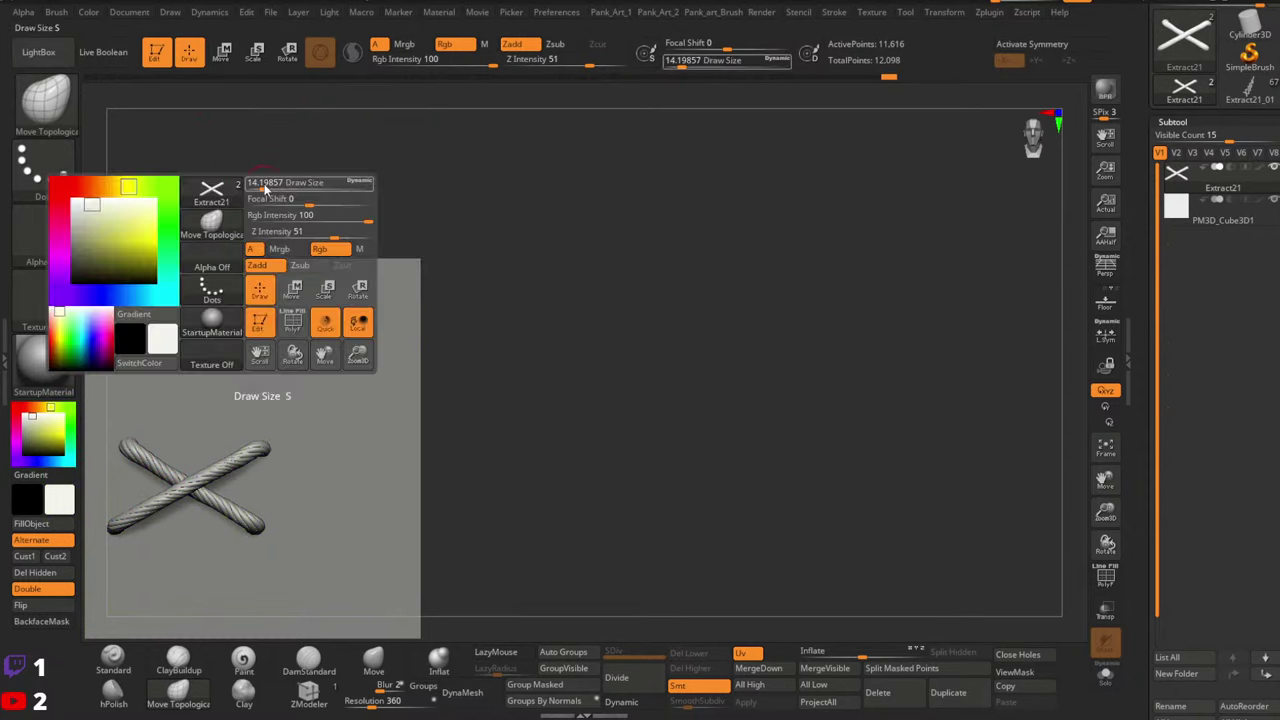
{"action": "left_click_drag", "start_coordinate": [258, 186], "coordinate": [282, 183]}
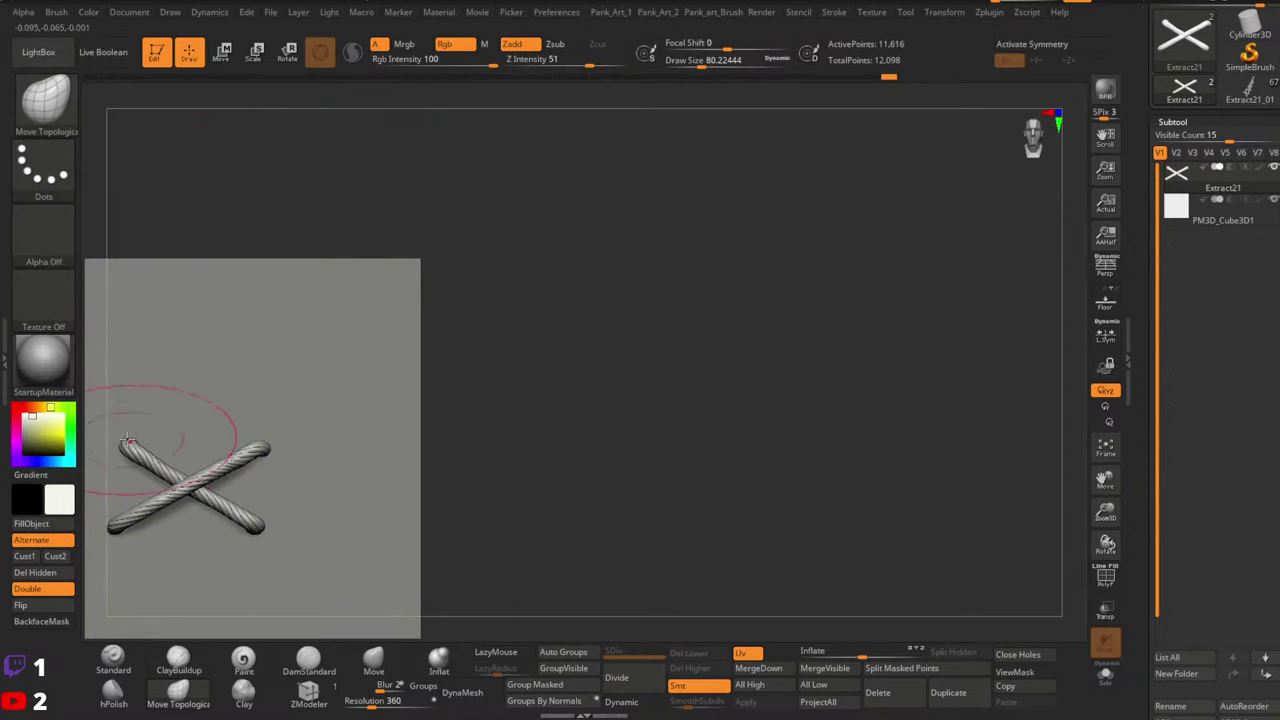
{"action": "mouse_move", "coordinate": [124, 441]}
{"action": "left_mouse_down"}
{"action": "mouse_move", "coordinate": [112, 436]}
{"action": "mouse_move", "coordinate": [126, 427]}
{"action": "left_mouse_up"}
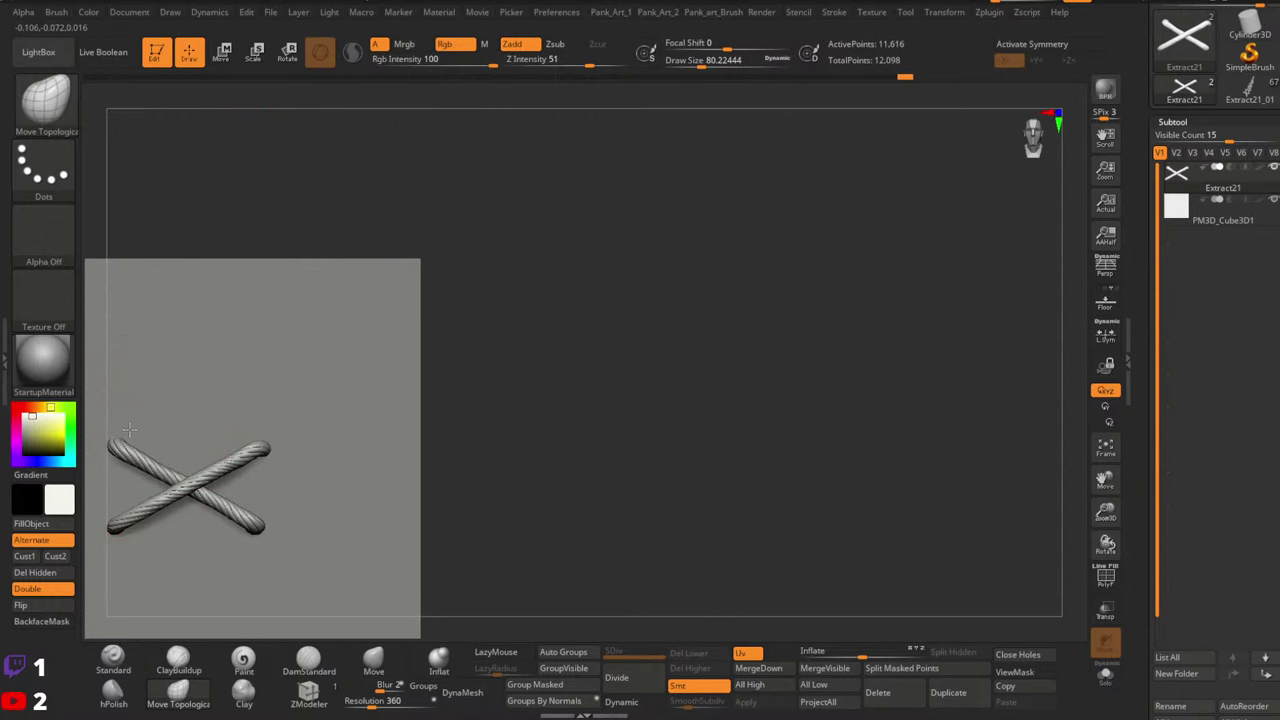
{"action": "left_click_drag", "start_coordinate": [437, 430], "coordinate": [1116, 366], "text": "alt"}
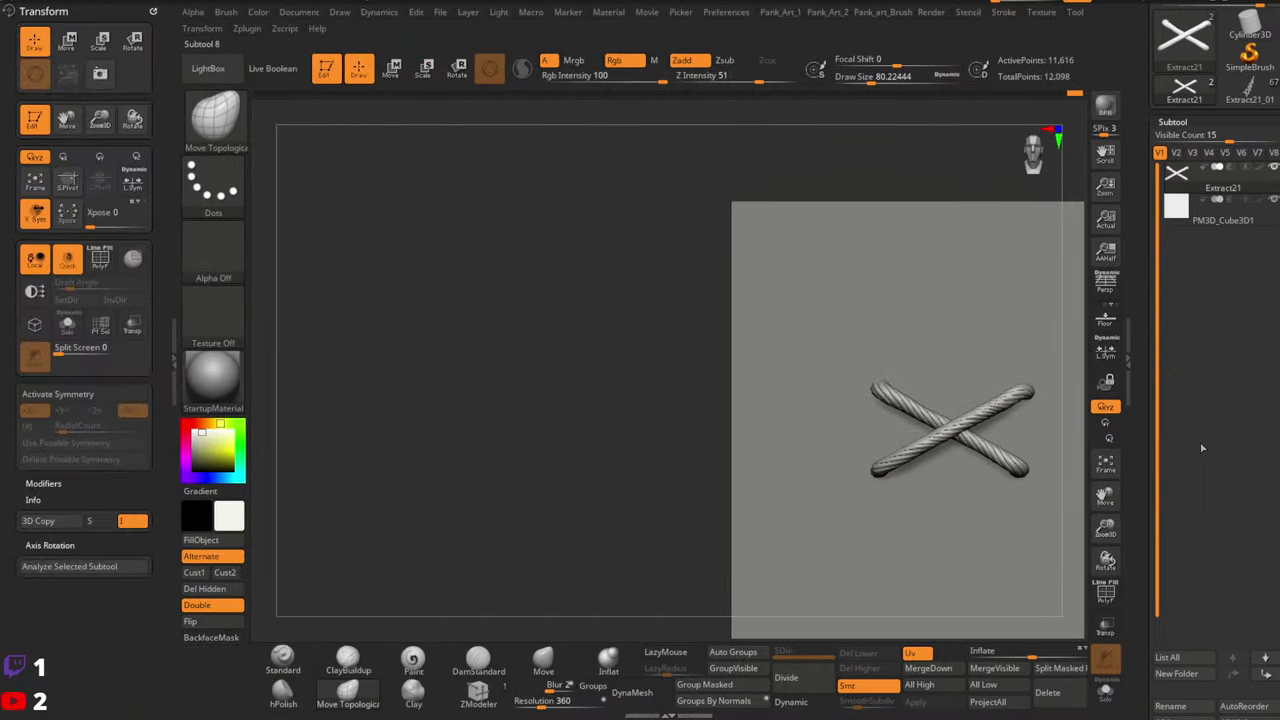
{"action": "left_click", "coordinate": [152, 13]}
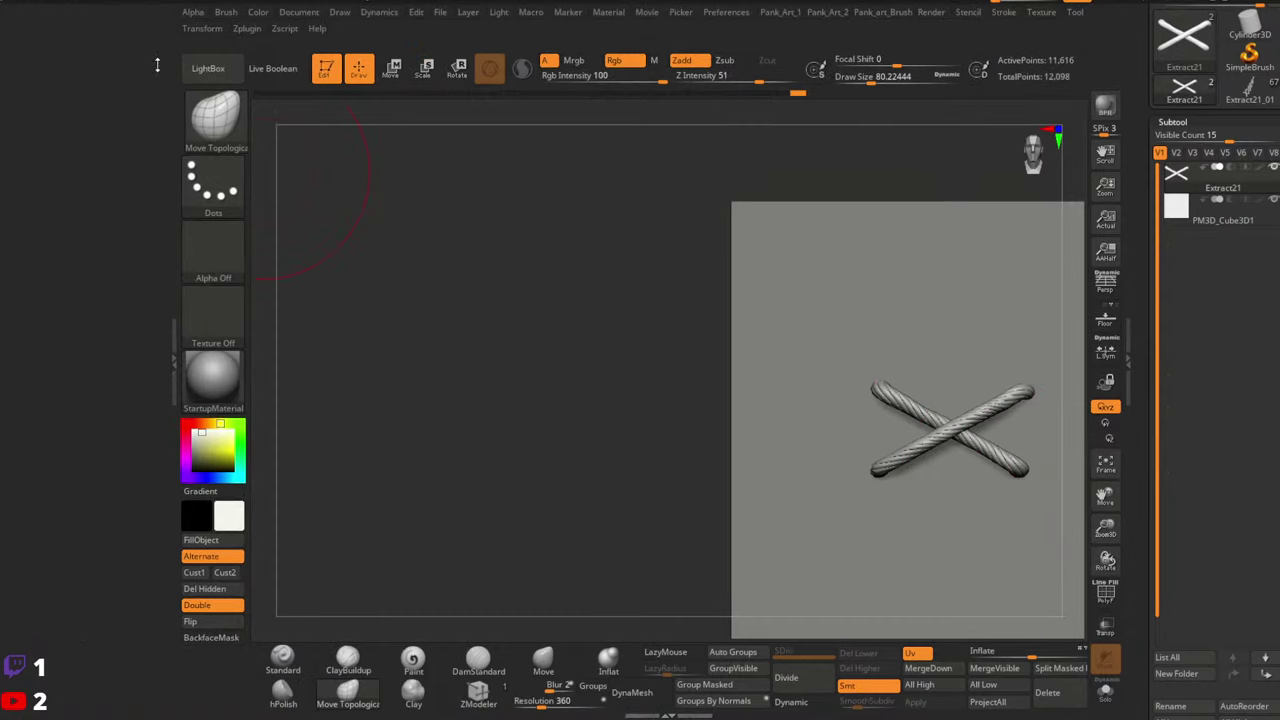
{"action": "left_click", "coordinate": [169, 357]}
Frame the crossed ropes and cube from the front and quick-save the project
{"action": "left_click_drag", "start_coordinate": [907, 534], "coordinate": [1018, 523], "text": "alt"}
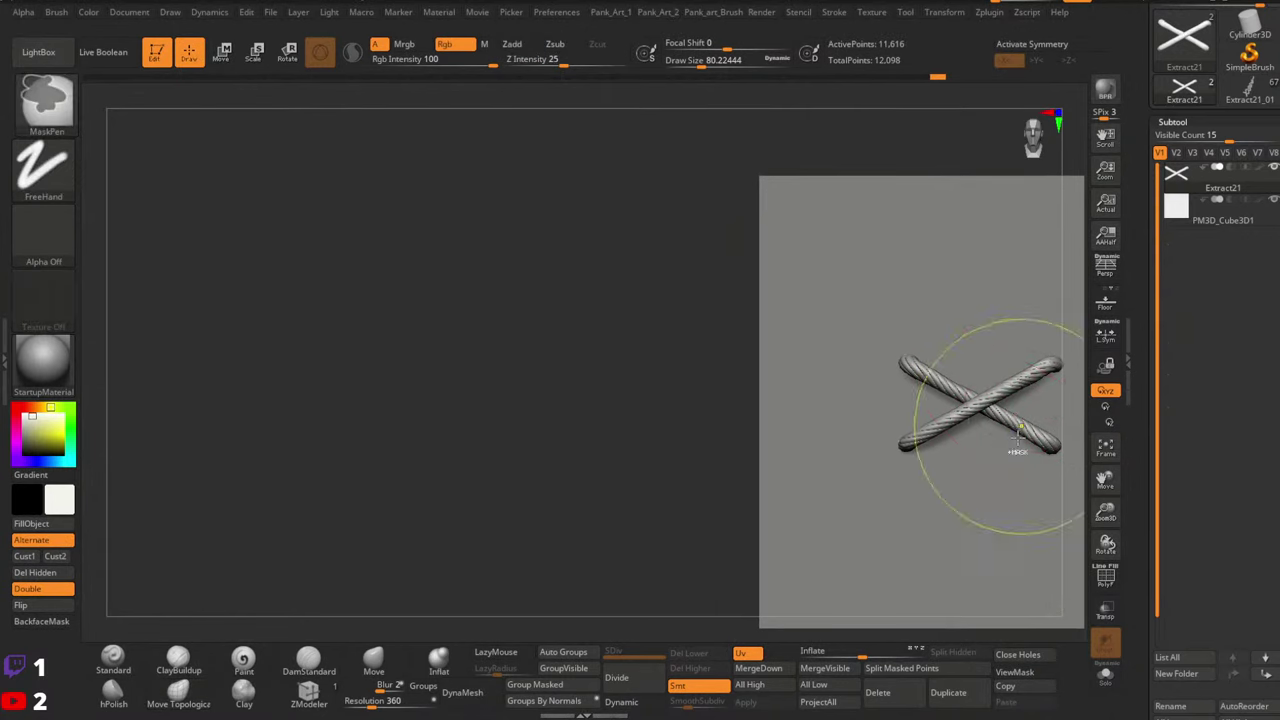
{"action": "right_click_drag", "start_coordinate": [1014, 436], "coordinate": [1008, 380], "text": "ctrl"}
{"action": "right_click_drag", "start_coordinate": [1008, 380], "coordinate": [740, 390], "text": "alt"}
{"action": "right_click_drag", "start_coordinate": [740, 390], "coordinate": [800, 428], "text": "ctrl"}
{"action": "right_click_drag", "start_coordinate": [943, 457], "coordinate": [868, 426], "text": "alt"}
{"action": "right_click_drag", "start_coordinate": [868, 426], "coordinate": [859, 358], "text": "ctrl"}
{"action": "key", "text": "ctrl+s"}
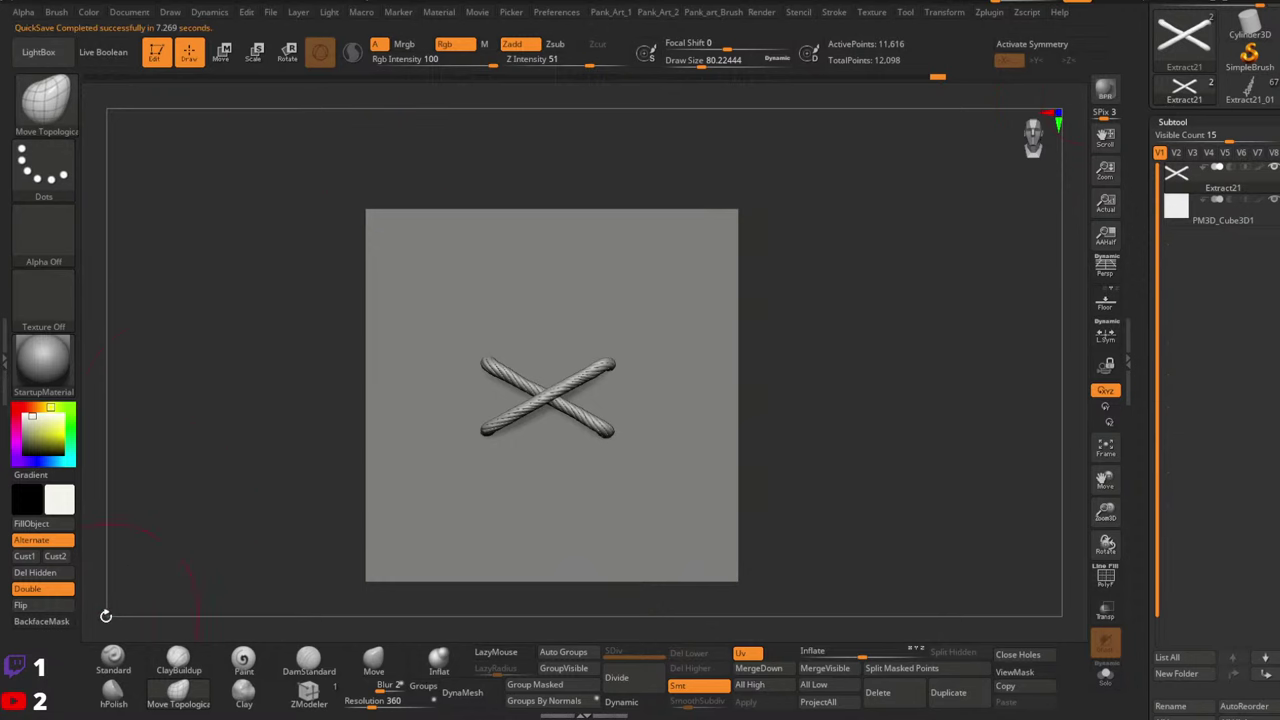
Create a new InsertMesh brush from the crossed rope stitch
{"action": "left_click", "coordinate": [244, 657]}
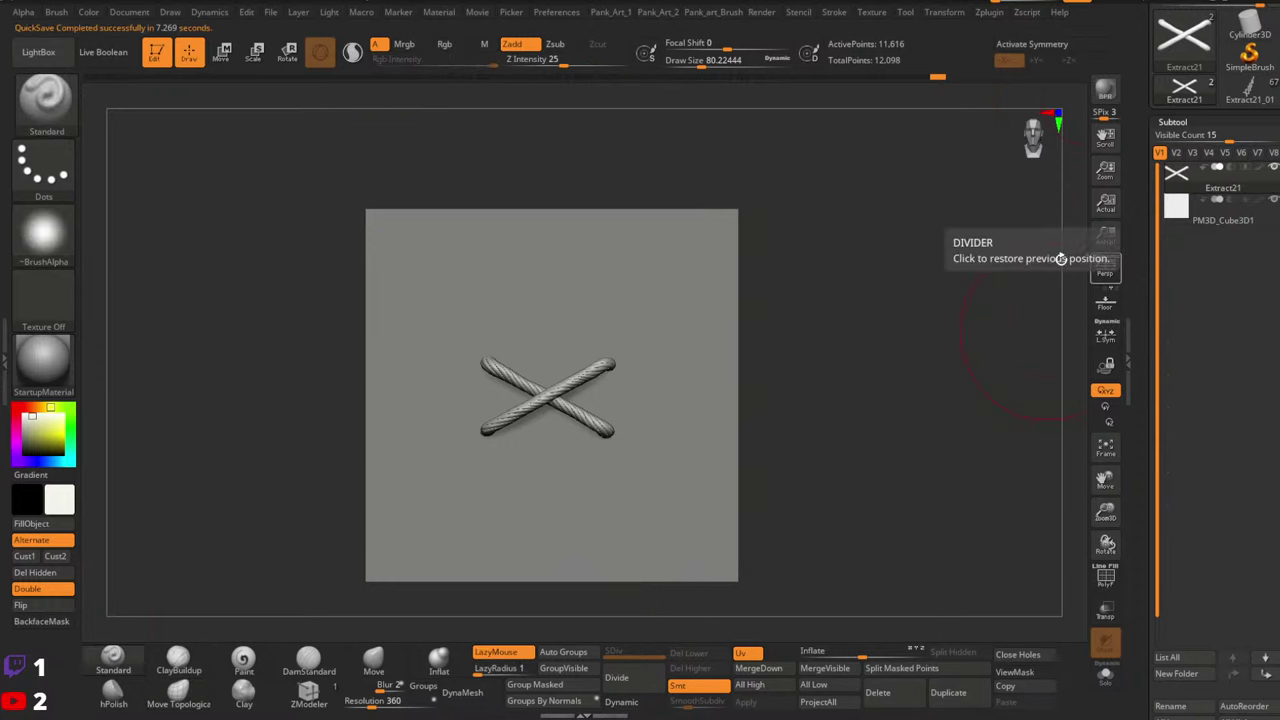
{"action": "left_click_drag", "start_coordinate": [814, 317], "coordinate": [420, 275]}
{"action": "left_click", "coordinate": [45, 97]}
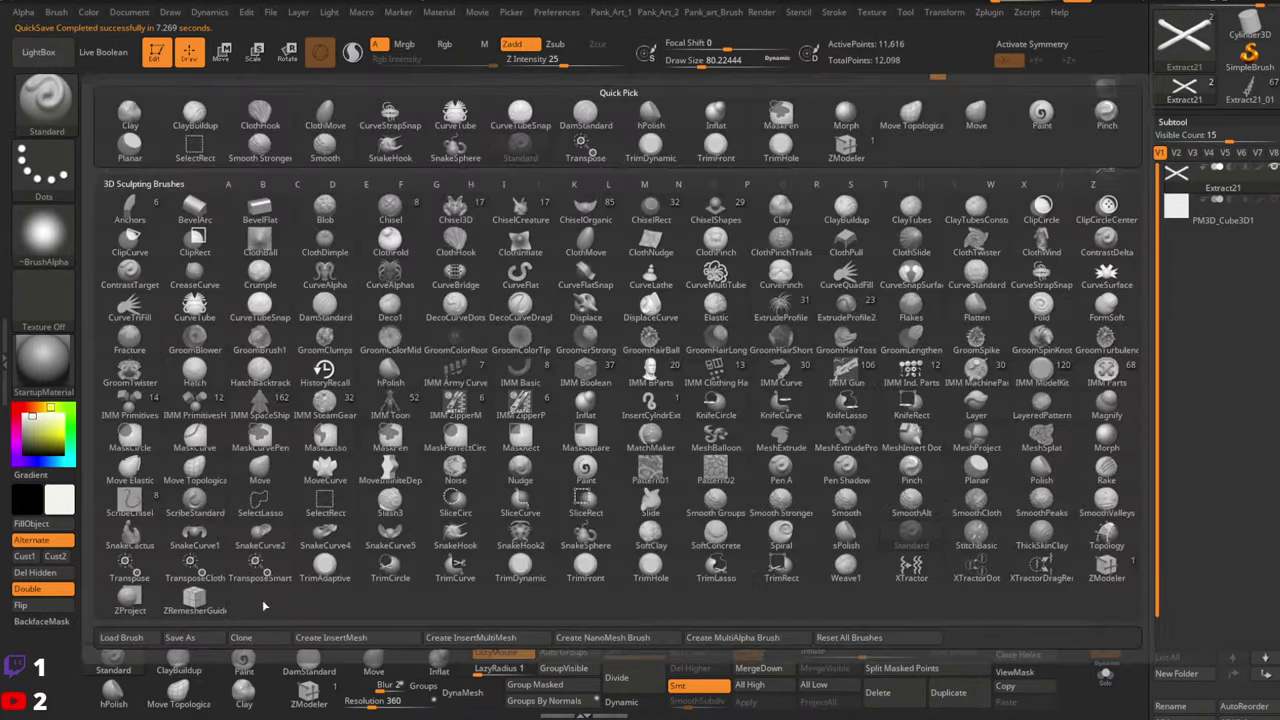
{"action": "left_click", "coordinate": [320, 638]}
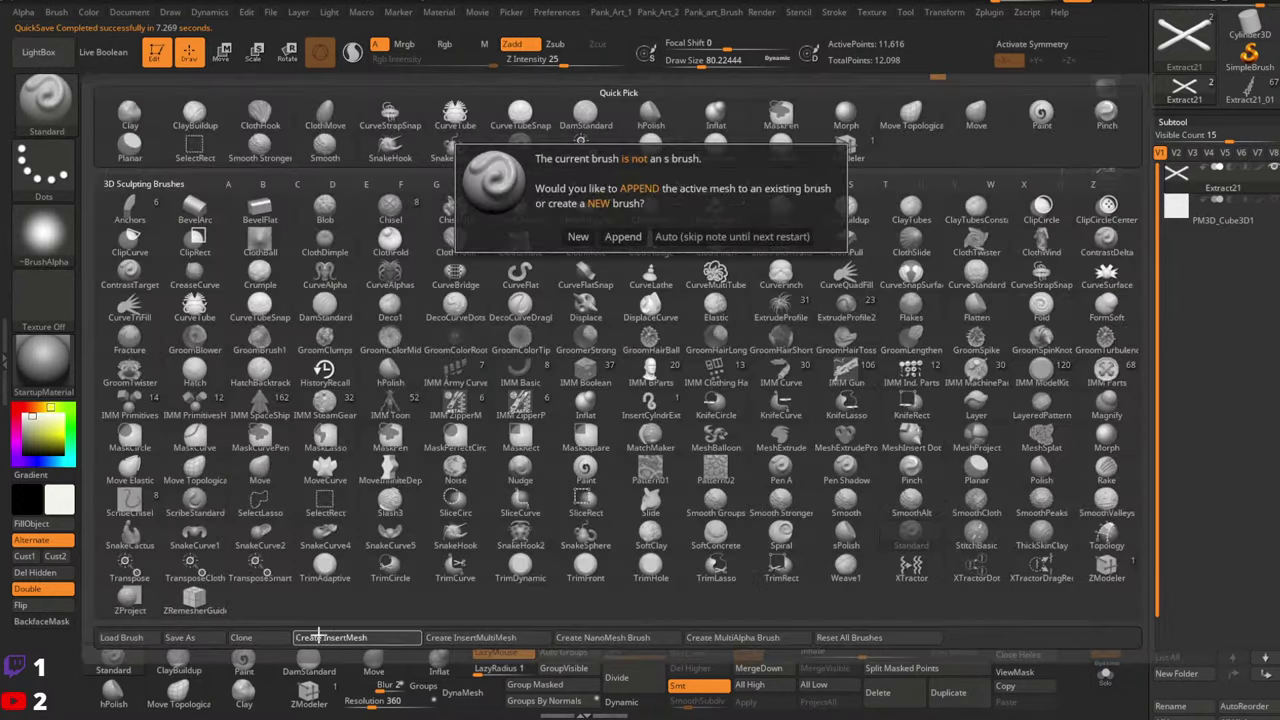
{"action": "left_click", "coordinate": [578, 236]}
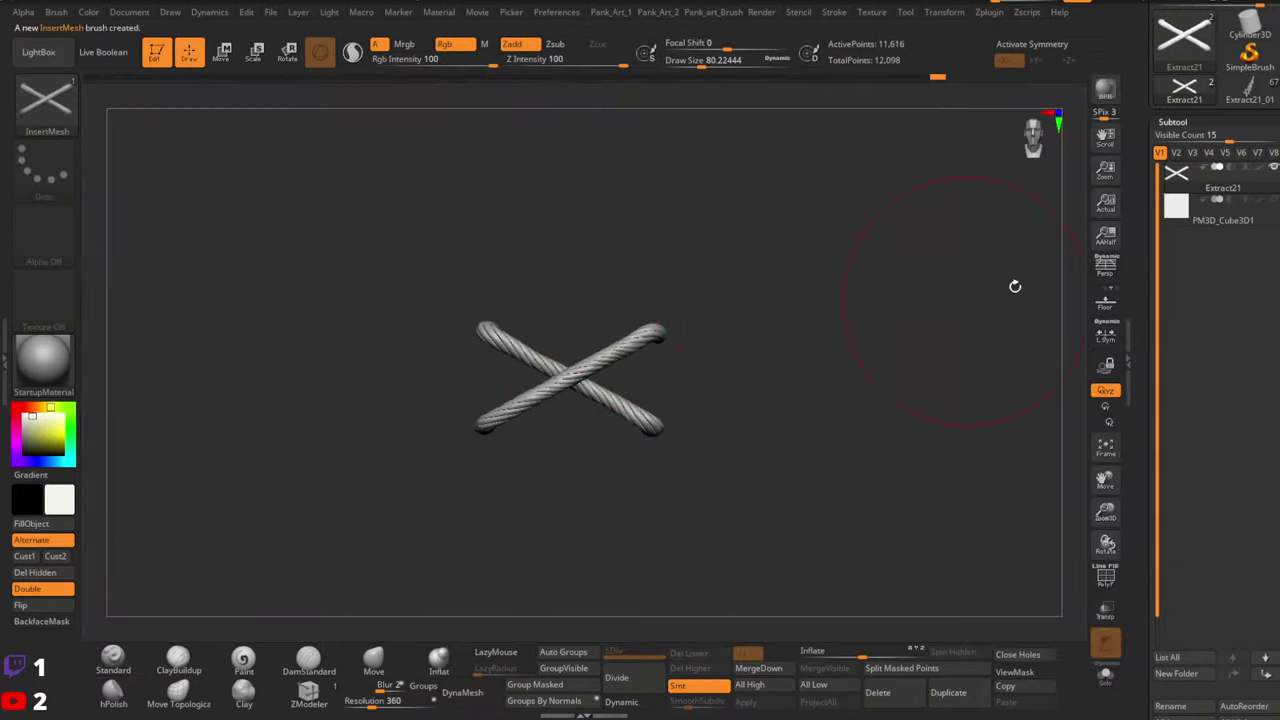
Show the cube, make it the active subtool with the ropes hidden, and set the draw size to about 46
{"action": "left_click", "coordinate": [1274, 200]}
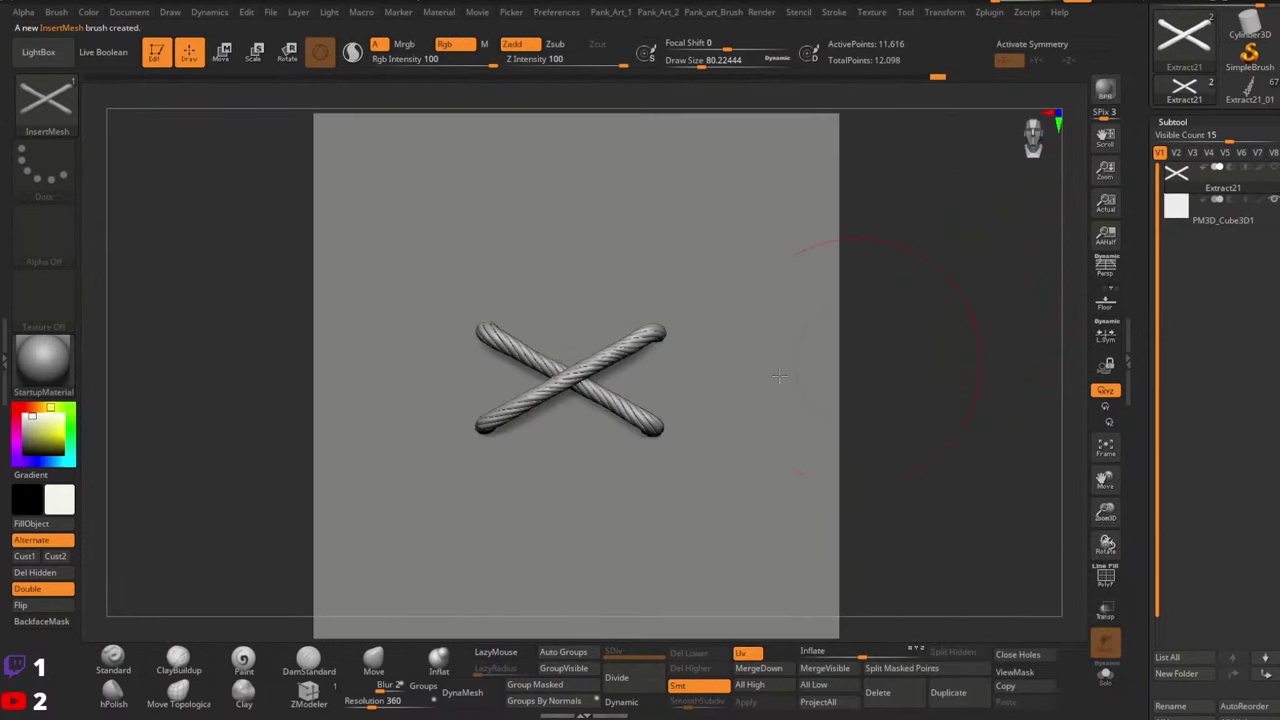
{"action": "mouse_move", "coordinate": [812, 340]}
{"action": "left_mouse_down"}
{"action": "mouse_move", "coordinate": [840, 320]}
{"action": "mouse_move", "coordinate": [700, 303]}
{"action": "mouse_move", "coordinate": [722, 285]}
{"action": "mouse_move", "coordinate": [709, 286]}
{"action": "left_mouse_up"}
{"action": "key", "text": "space"}
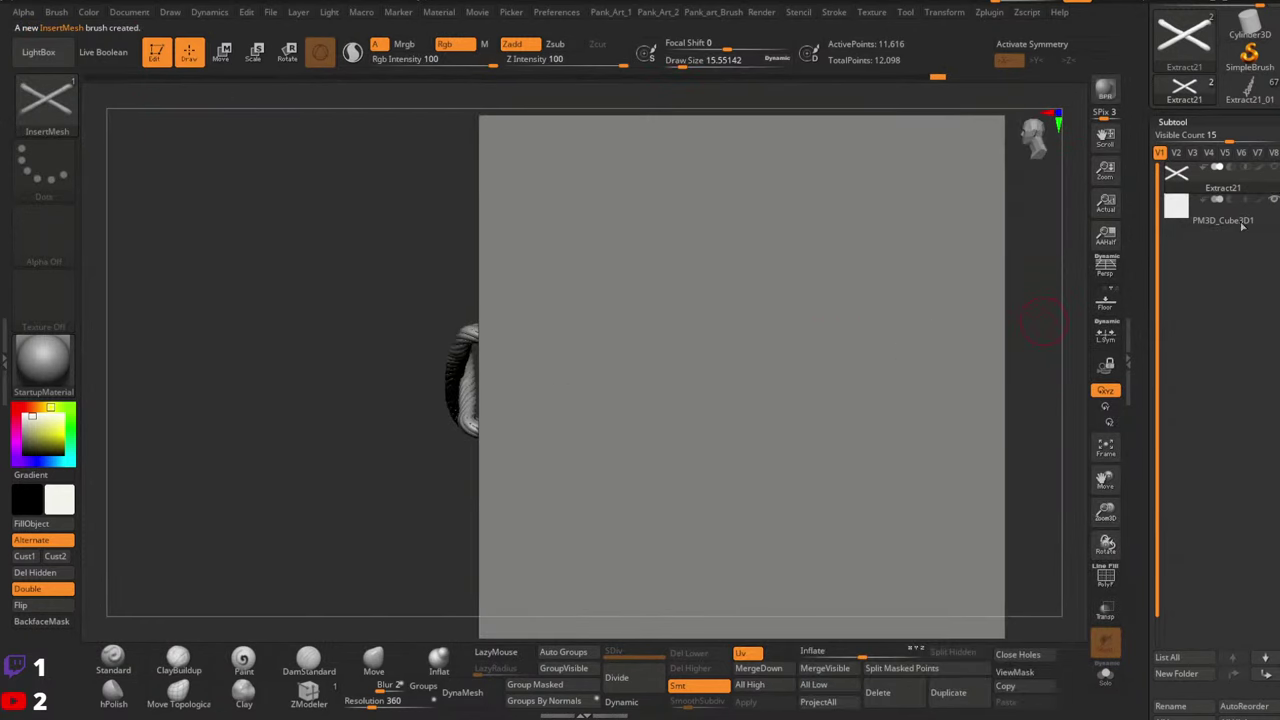
{"action": "left_click", "coordinate": [1241, 224]}
{"action": "mouse_move", "coordinate": [883, 334]}
{"action": "right_mouse_down", "text": "shift"}
{"action": "mouse_move", "coordinate": [669, 343]}
{"action": "mouse_move", "coordinate": [968, 293]}
{"action": "right_mouse_up", "text": "shift"}
{"action": "key", "text": "space"}
{"action": "left_click_drag", "start_coordinate": [675, 223], "coordinate": [685, 222]}
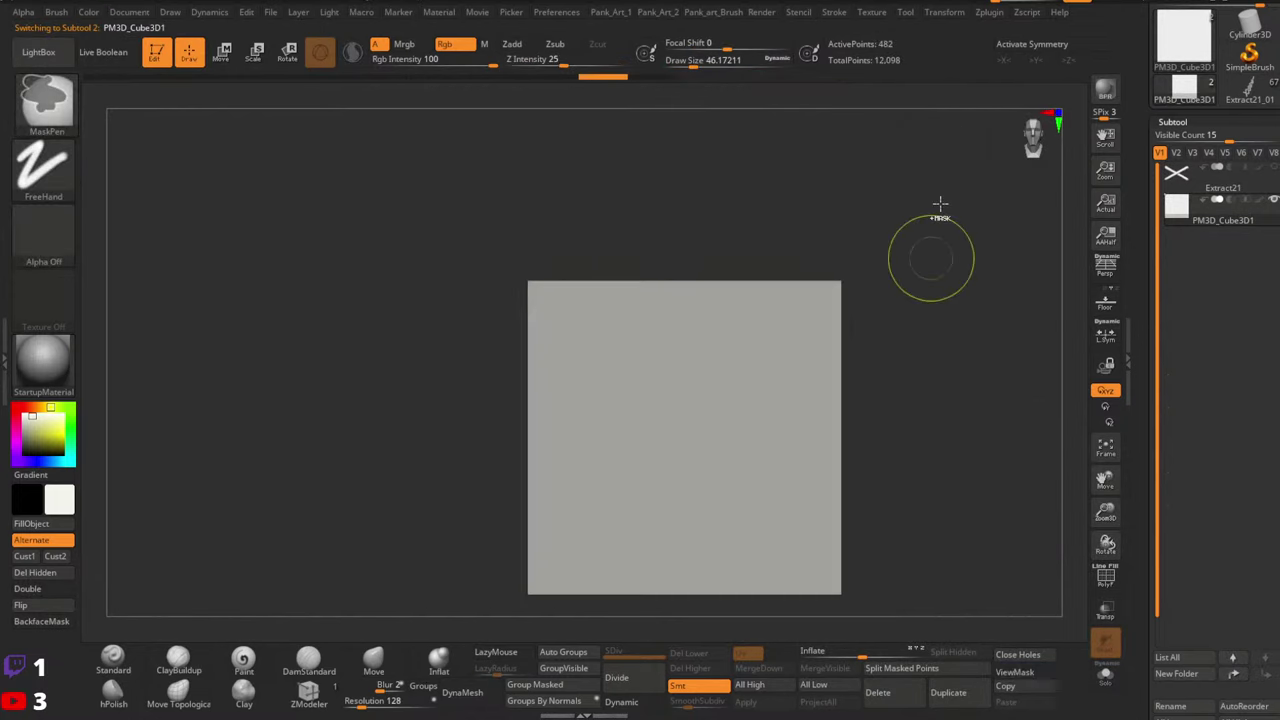
Dock the Stroke palette and enable Curve Mode for the InsertMesh brush with a CurveStep of about 1.19
{"action": "left_click", "coordinate": [841, 13]}
{"action": "mouse_move", "coordinate": [845, 32]}
{"action": "left_mouse_down"}
{"action": "mouse_move", "coordinate": [888, 46]}
{"action": "mouse_move", "coordinate": [1247, 290]}
{"action": "left_mouse_up"}
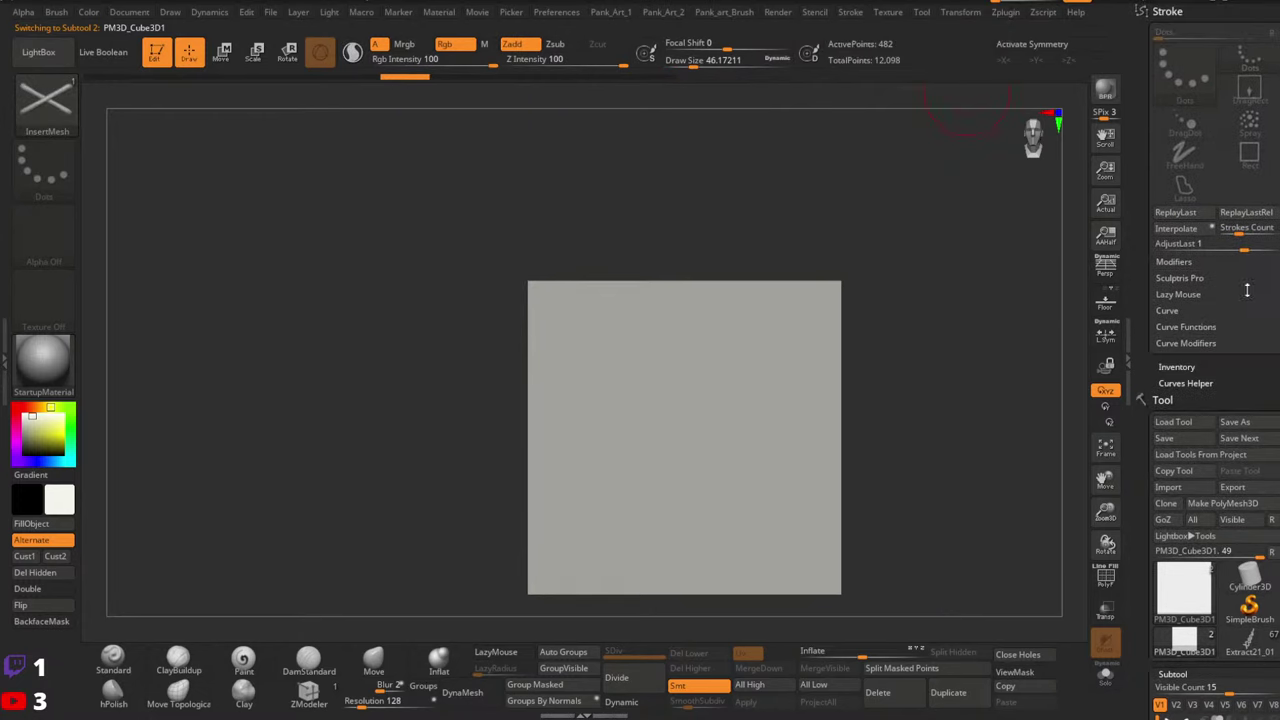
{"action": "left_click", "coordinate": [1168, 311]}
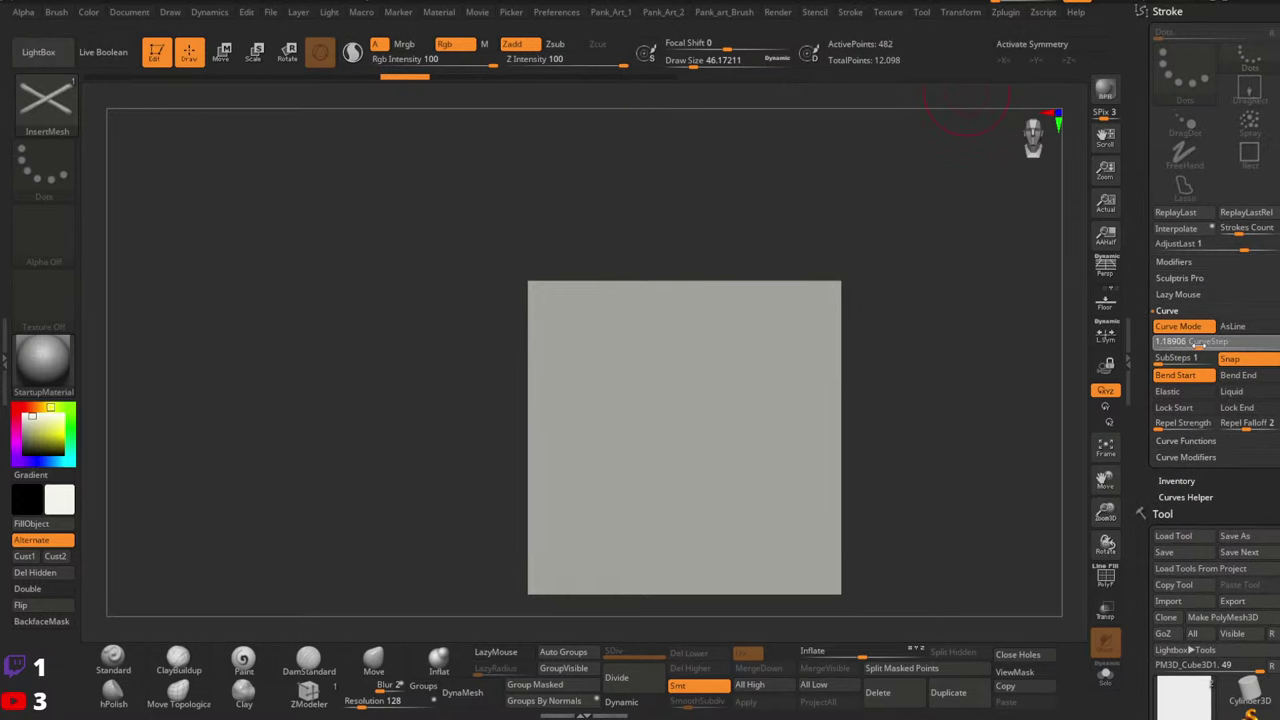
{"action": "left_click_drag", "start_coordinate": [669, 357], "coordinate": [686, 545]}
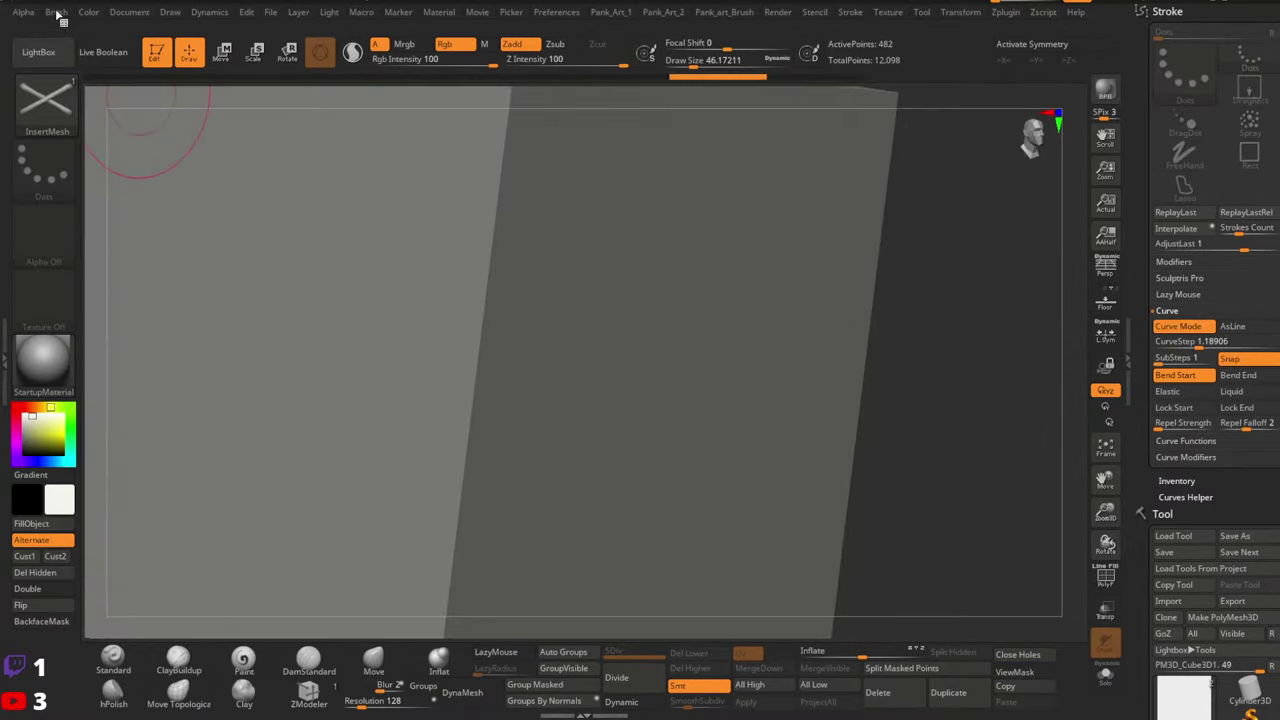
Examine the InsertMesh brush's own settings
{"action": "left_click", "coordinate": [55, 12]}
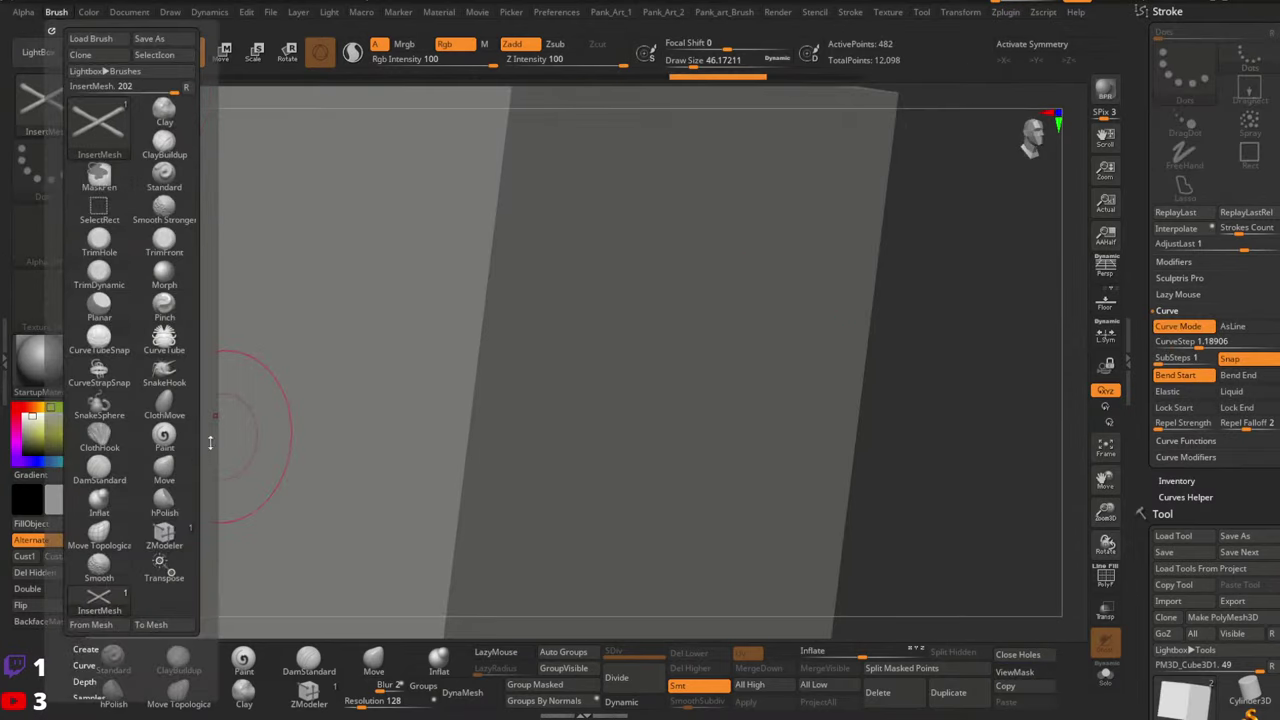
{"action": "scroll", "coordinate": [186, 305], "scroll_direction": "down", "scroll_amount": 5}
{"action": "left_click", "coordinate": [88, 216]}
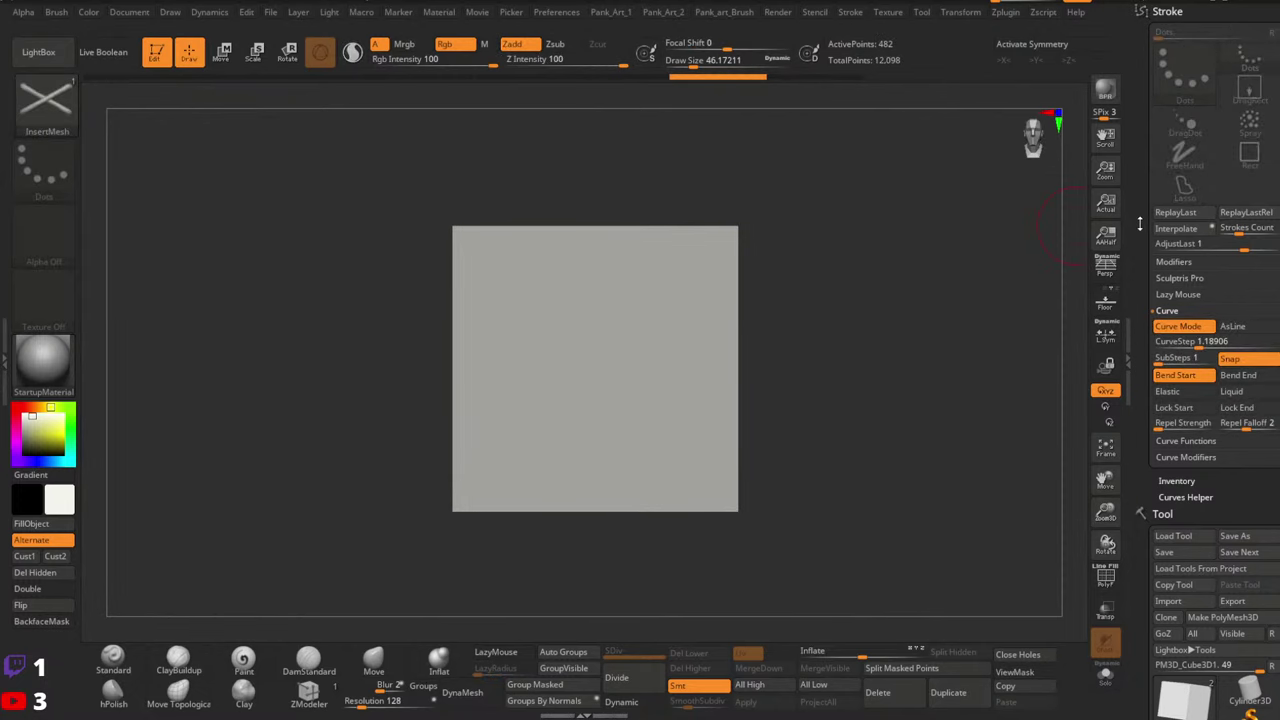
Save the InsertMesh brush as a preset named "stitch rope" in the StartupResources folder
{"action": "scroll", "coordinate": [1135, 340], "scroll_direction": "down", "scroll_amount": 3}
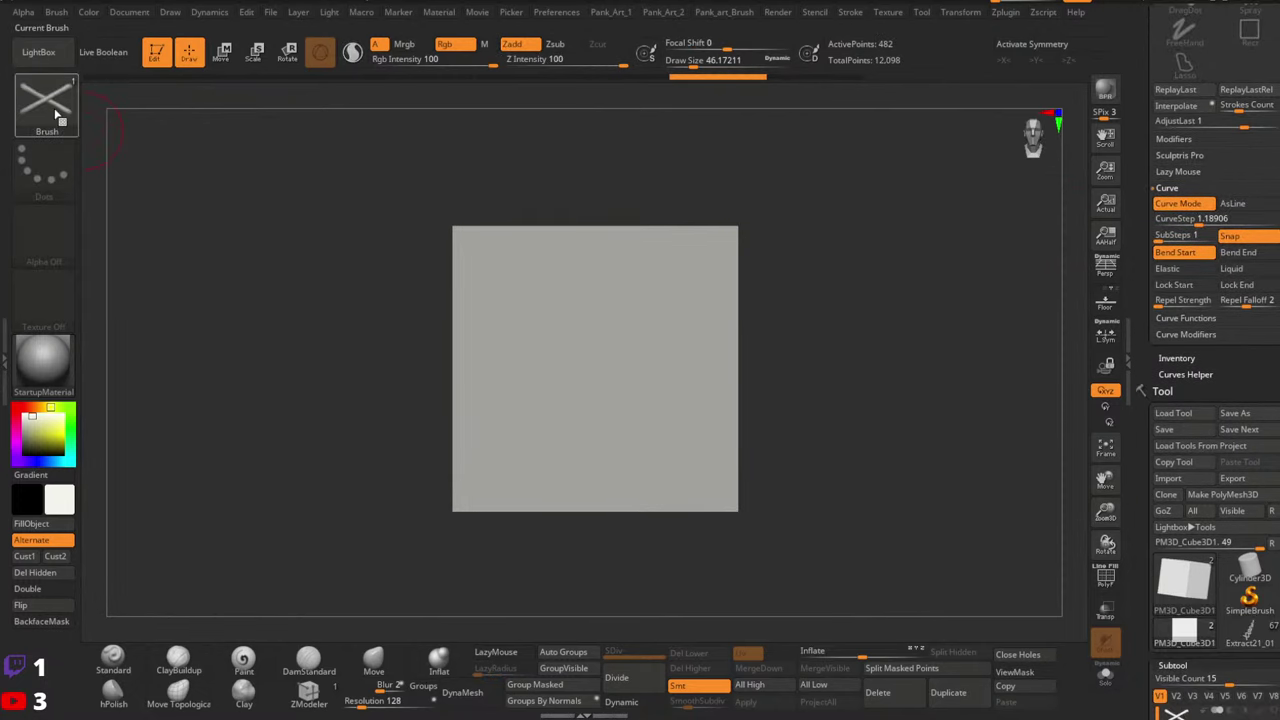
{"action": "key", "text": "b"}
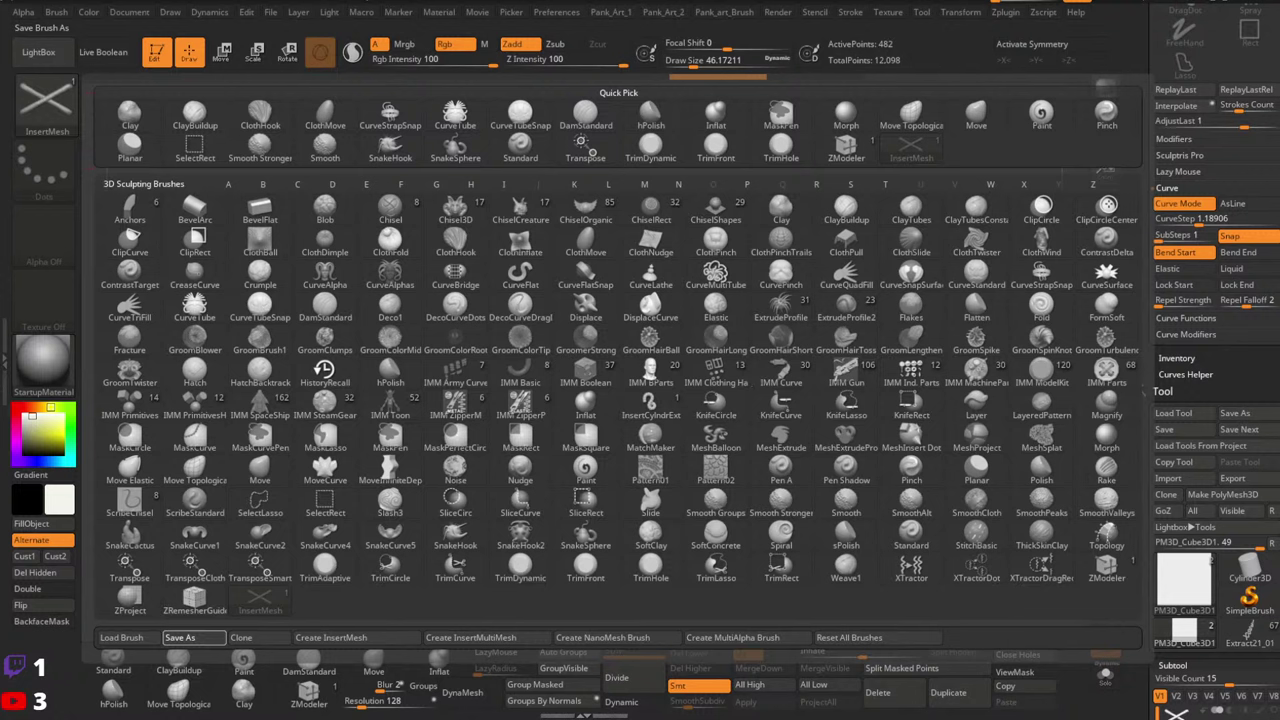
{"action": "left_click", "coordinate": [180, 638]}
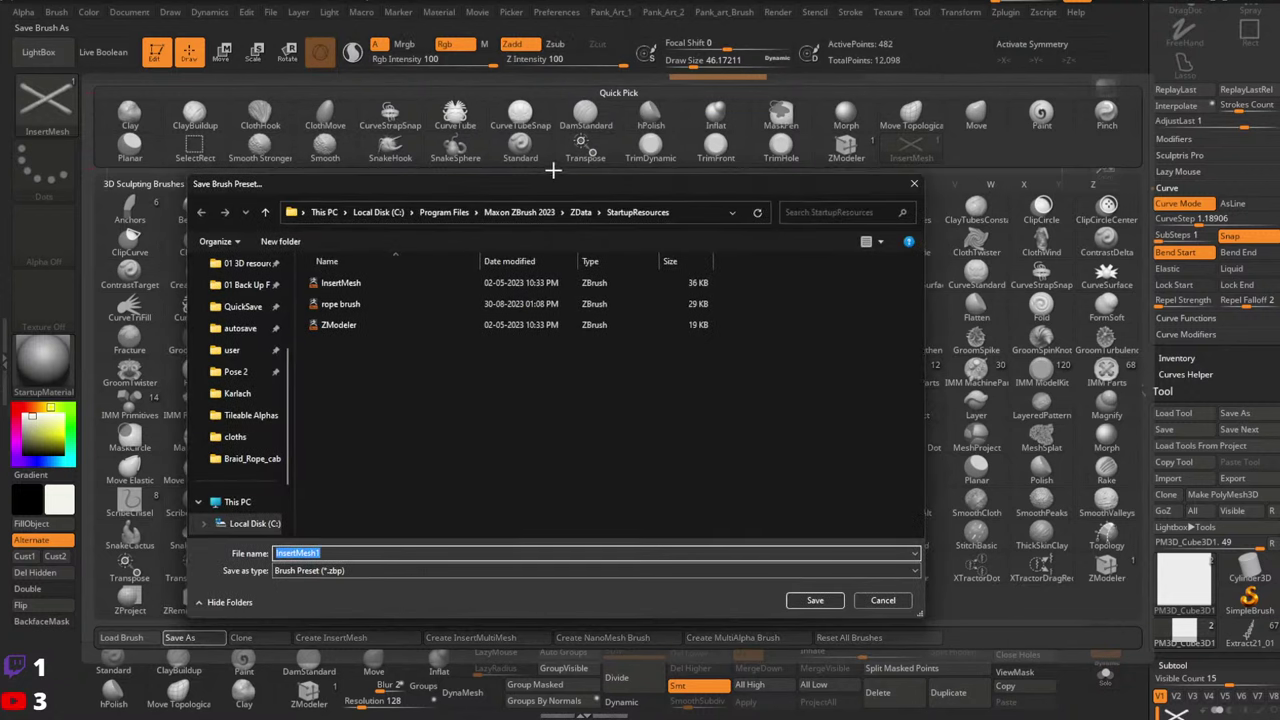
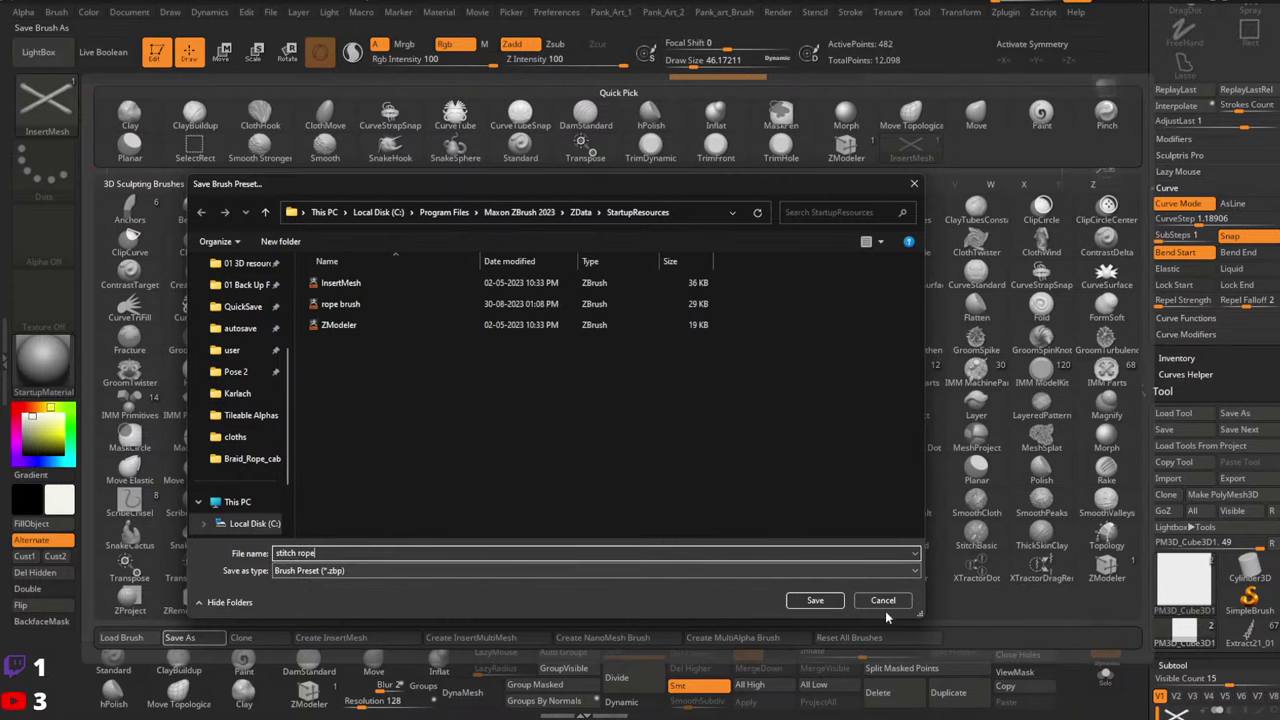
{"action": "left_click", "coordinate": [814, 601]}
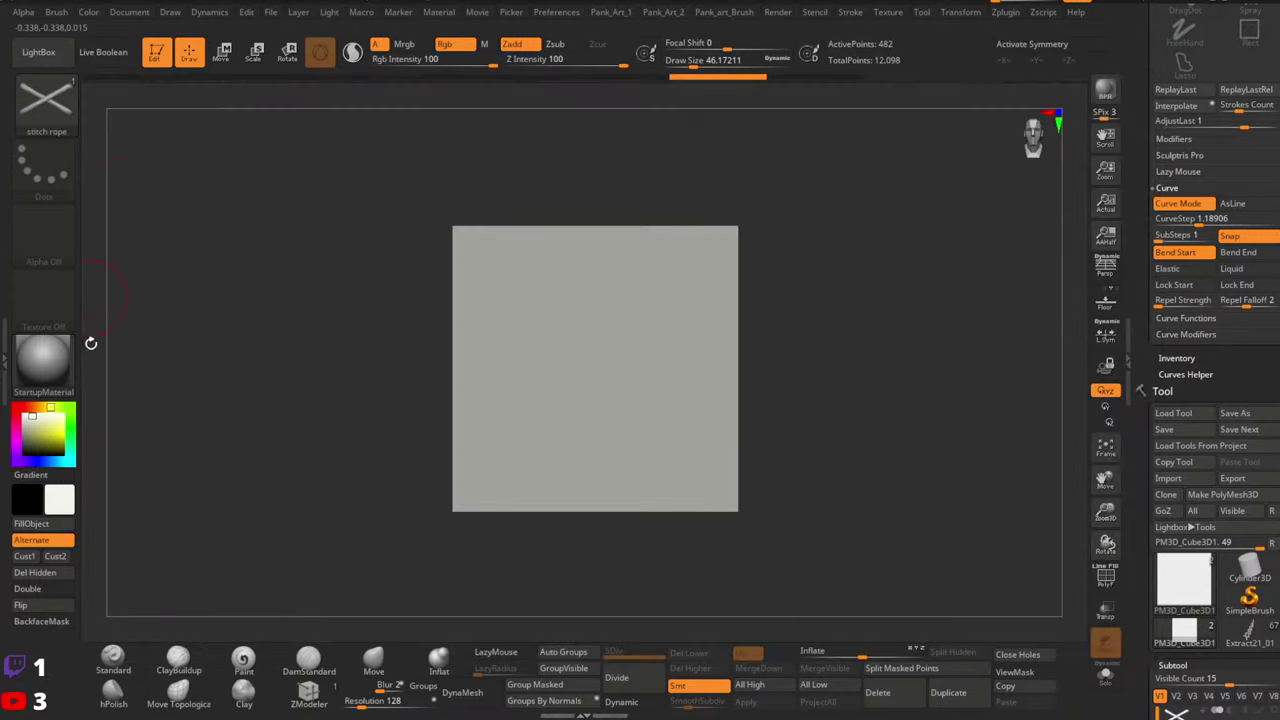
Switch to the character tool with the Extract21_01 lacing active and select the Standard brush
{"action": "left_click_drag", "start_coordinate": [1138, 530], "coordinate": [1138, 34]}
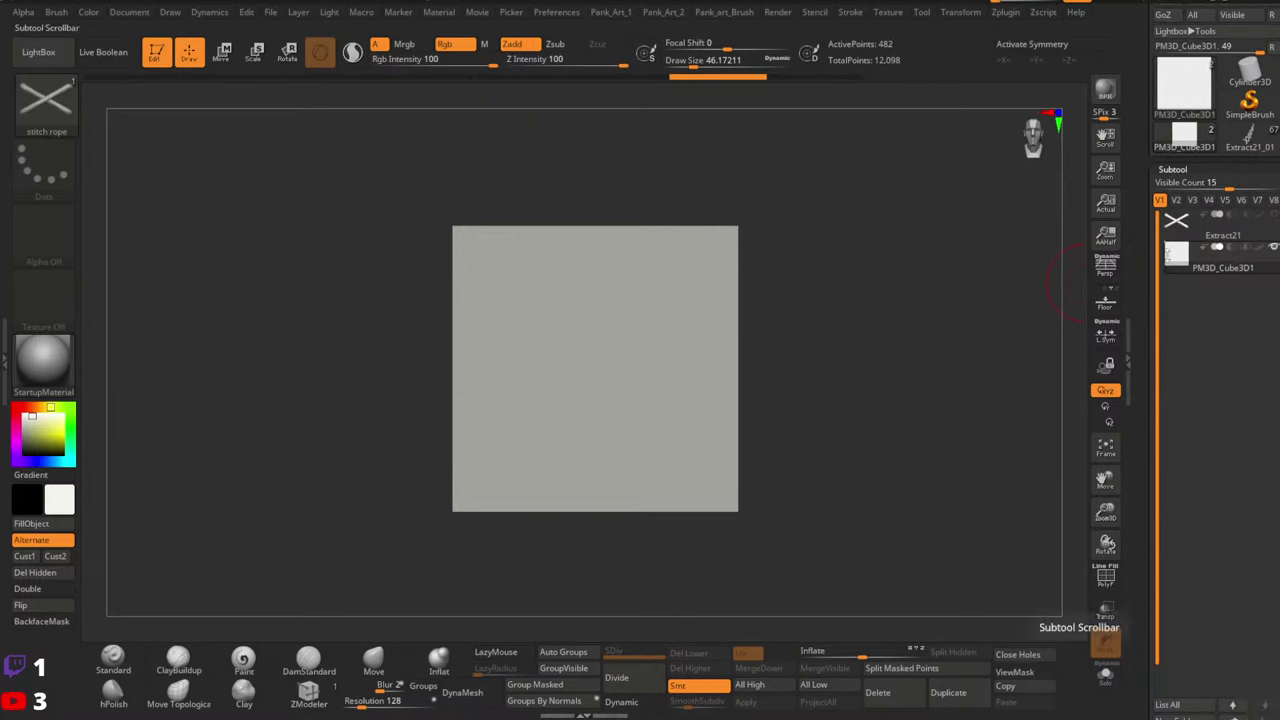
{"action": "left_click", "coordinate": [1243, 141]}
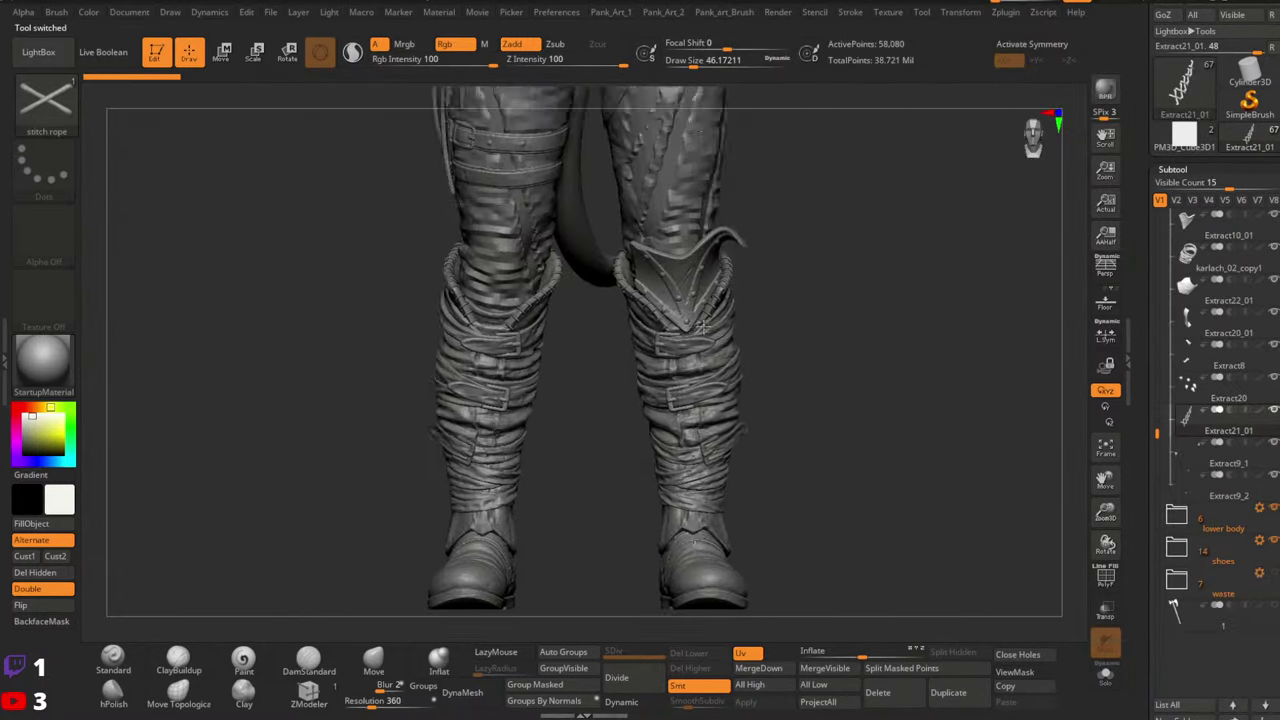
{"action": "right_click_drag", "start_coordinate": [633, 321], "coordinate": [747, 303], "text": "alt"}
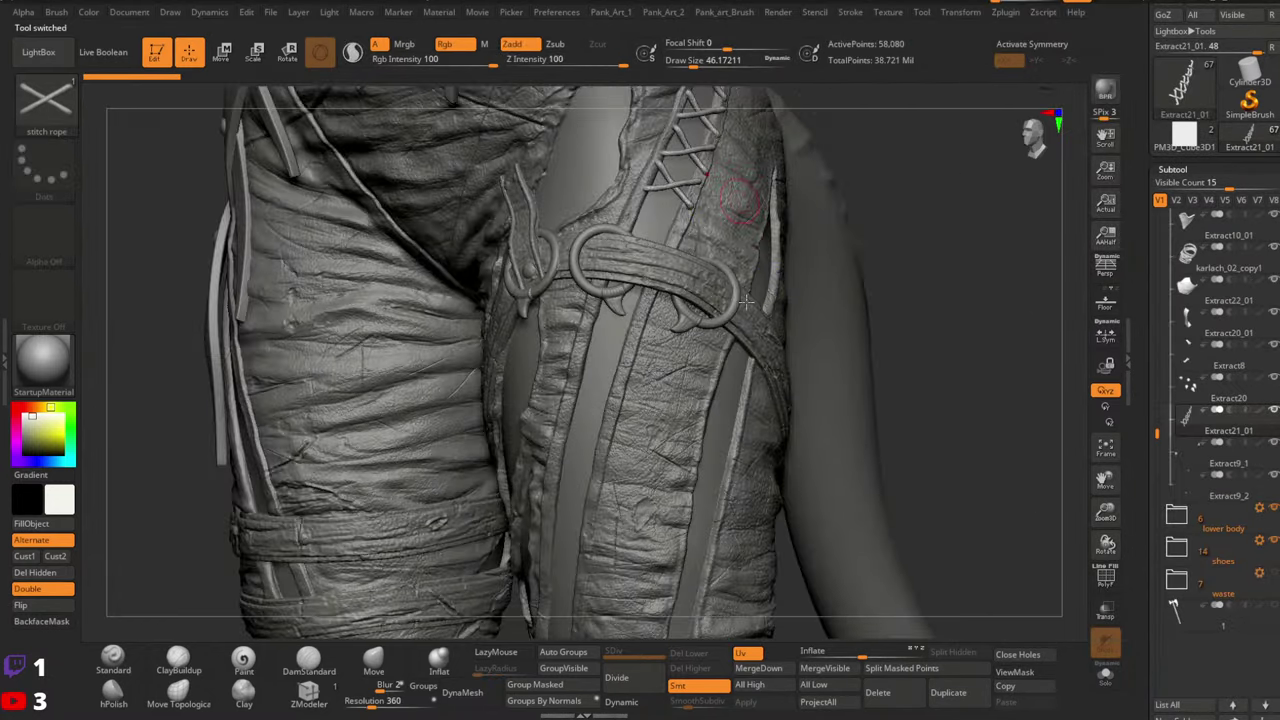
{"action": "right_click_drag", "start_coordinate": [765, 140], "coordinate": [650, 328], "text": "alt"}
{"action": "right_click_drag", "start_coordinate": [954, 362], "coordinate": [915, 330]}
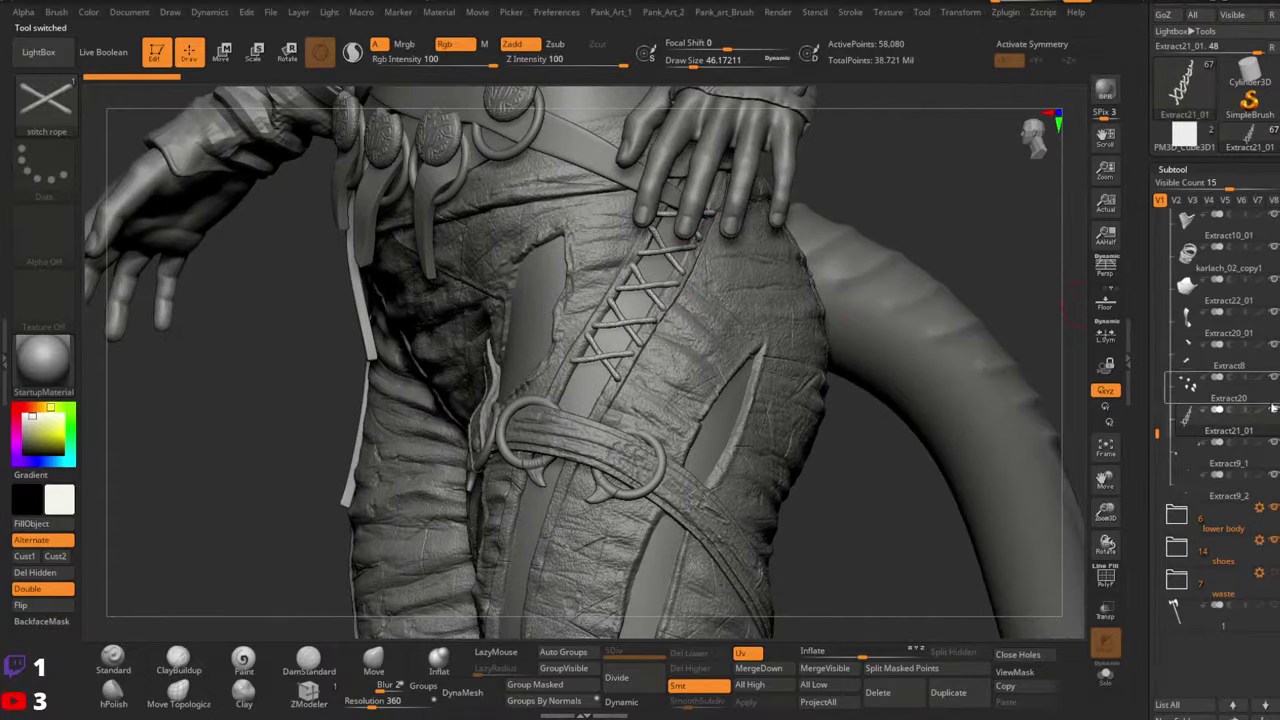
{"action": "left_click", "coordinate": [116, 658]}
{"action": "key", "text": "ctrl+d"}
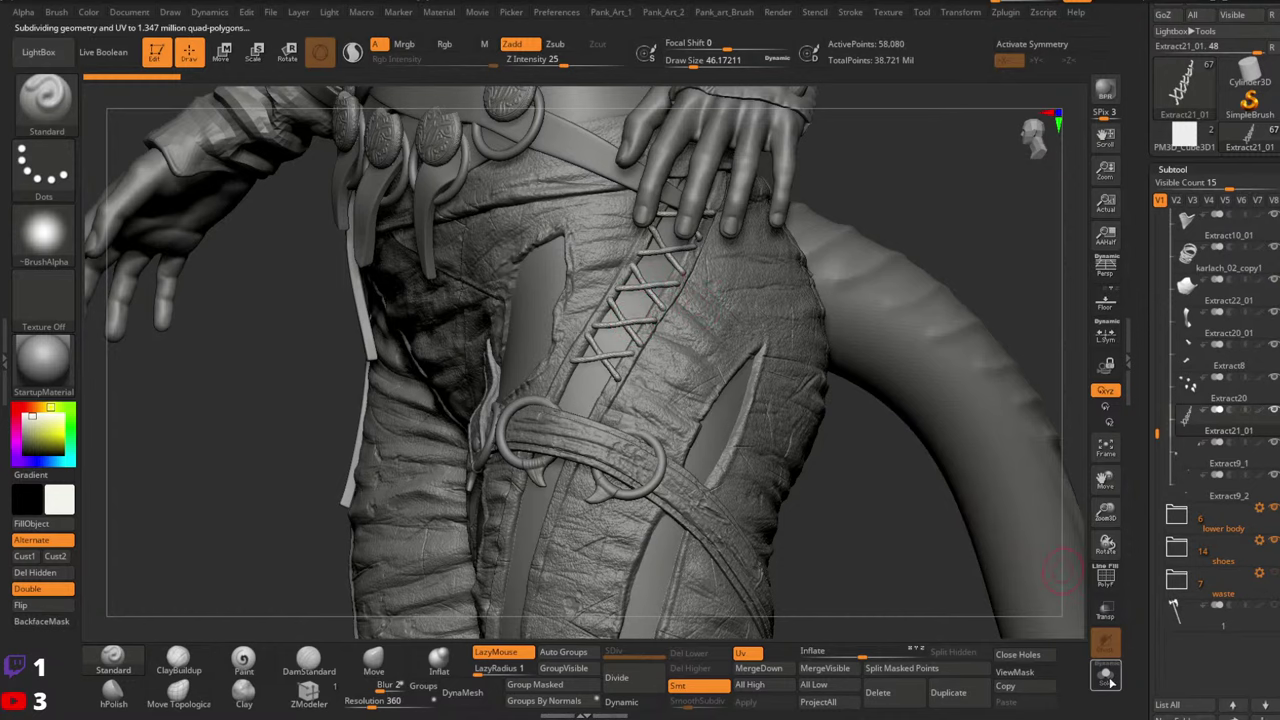
Isolate the trouser lacing in Solo mode with Polyframe on and examine its crossed rope pieces, then restore the full view
{"action": "left_click", "coordinate": [1110, 682]}
{"action": "key", "text": "shift+f"}
{"action": "right_click_drag", "start_coordinate": [743, 320], "coordinate": [716, 382], "text": "ctrl"}
{"action": "right_click_drag", "start_coordinate": [657, 294], "coordinate": [690, 292], "text": "ctrl"}
{"action": "right_click_drag", "start_coordinate": [848, 274], "coordinate": [795, 242], "text": "ctrl"}
{"action": "mouse_move", "coordinate": [795, 242]}
{"action": "right_mouse_down"}
{"action": "mouse_move", "coordinate": [766, 263]}
{"action": "mouse_move", "coordinate": [800, 266]}
{"action": "mouse_move", "coordinate": [691, 259]}
{"action": "right_mouse_up"}
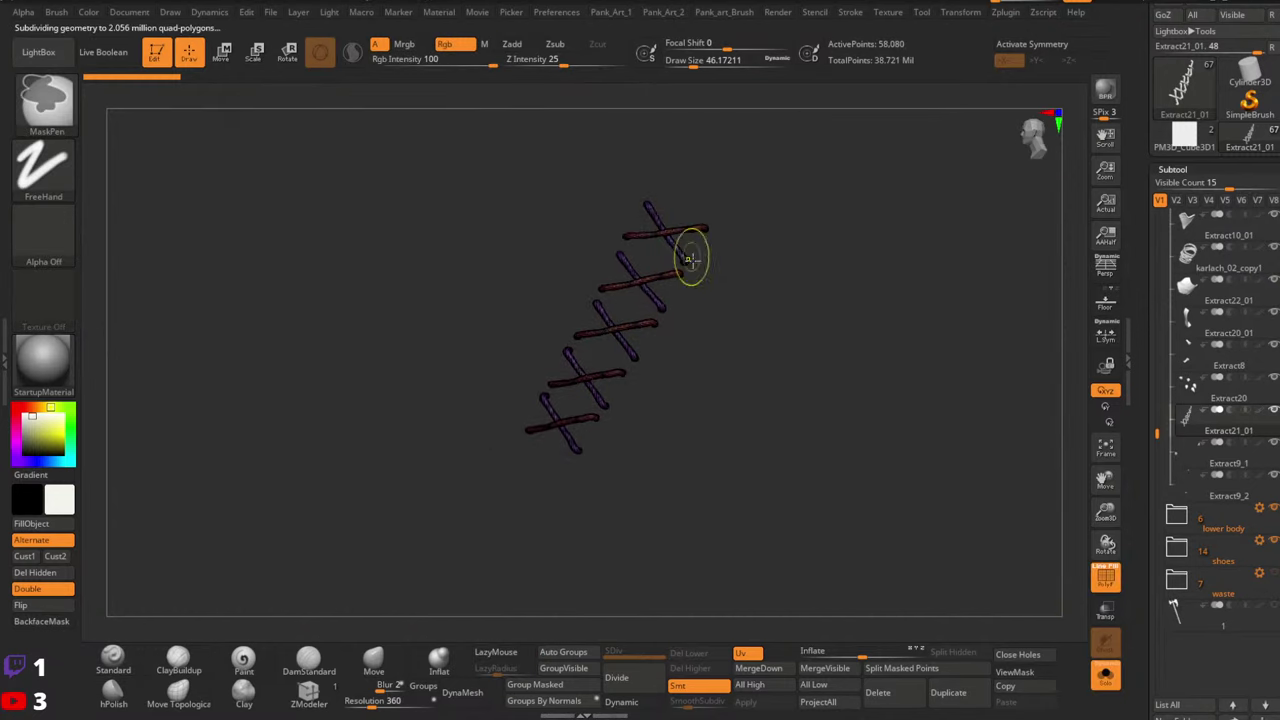
{"action": "scroll", "coordinate": [688, 258], "scroll_direction": "up", "scroll_amount": 3}
{"action": "right_click_drag", "start_coordinate": [578, 255], "coordinate": [588, 257], "text": "ctrl"}
{"action": "right_click_drag", "start_coordinate": [770, 320], "coordinate": [653, 278], "text": "ctrl"}
{"action": "scroll", "coordinate": [651, 277], "scroll_direction": "down", "scroll_amount": 3}
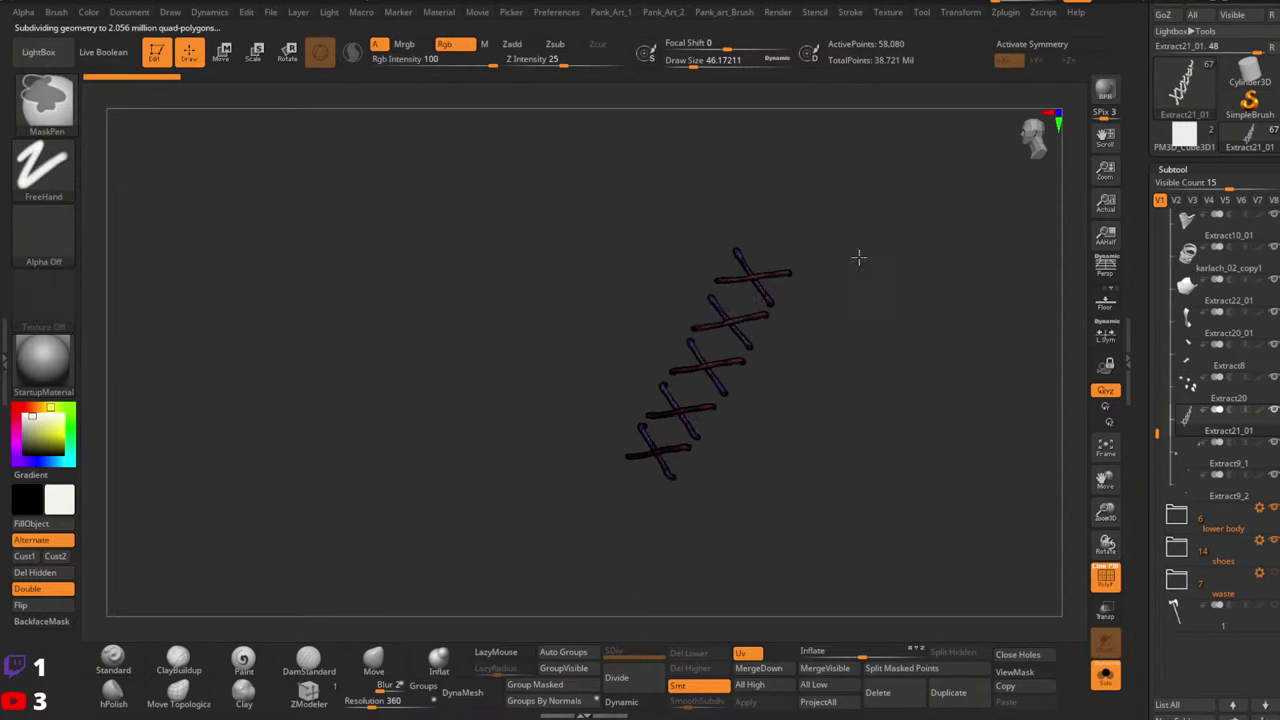
{"action": "left_click", "coordinate": [1105, 675]}
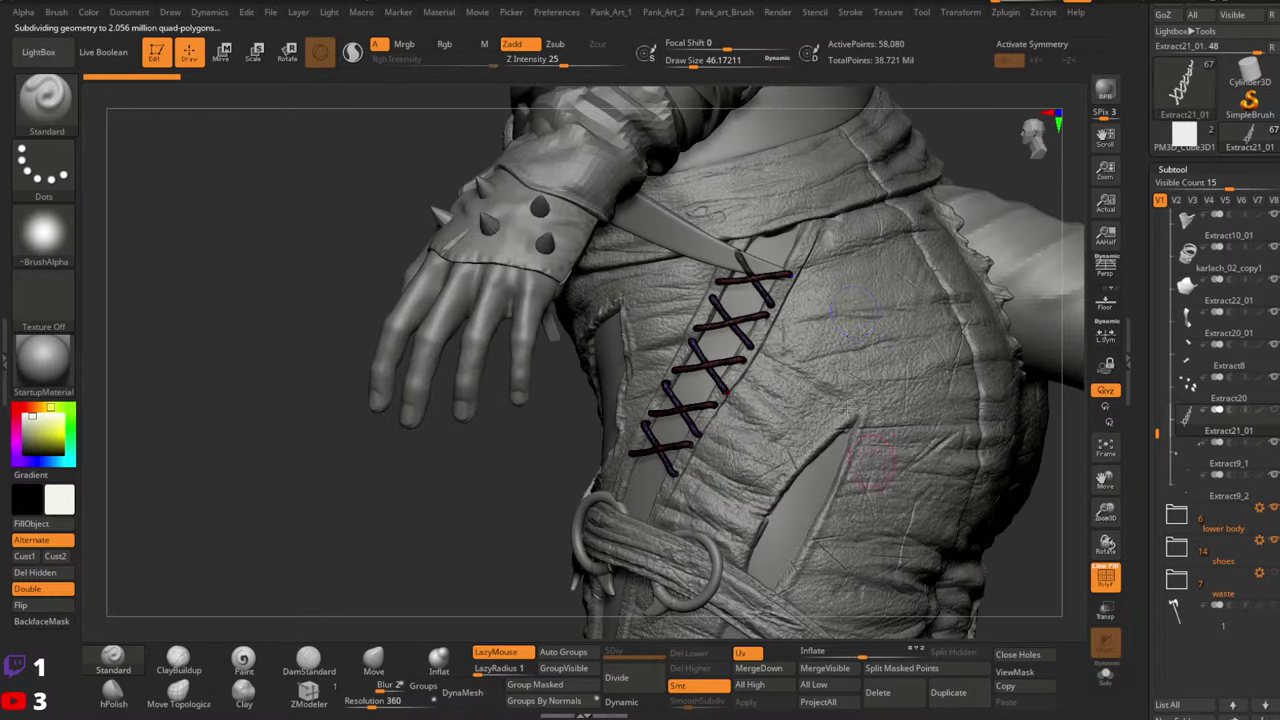
{"action": "key", "text": "shift+f"}
{"action": "key", "text": "p"}
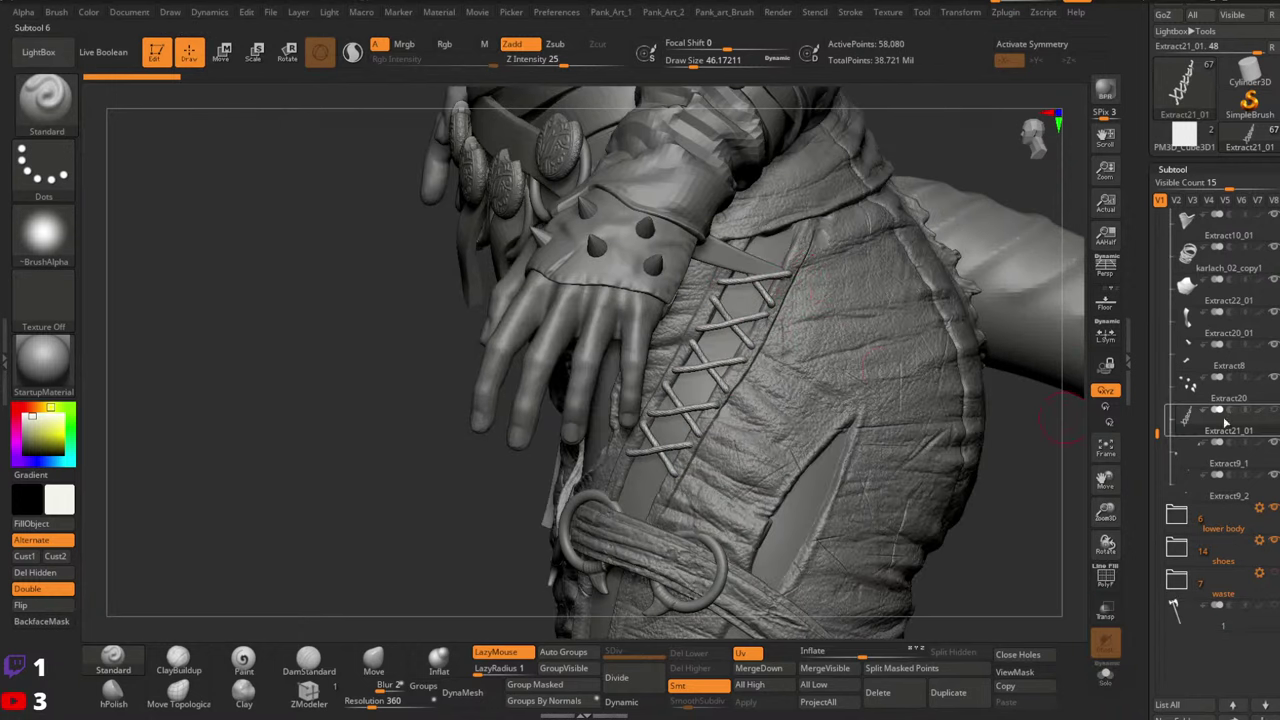
Hide the existing lacing and make the Extract20 spikes the active subtool with a draw size of about 97
{"action": "left_click", "coordinate": [1205, 396]}
{"action": "right_click_drag", "start_coordinate": [738, 262], "coordinate": [753, 204]}
{"action": "key", "text": "space"}
{"action": "left_click_drag", "start_coordinate": [754, 205], "coordinate": [766, 206]}
{"action": "right_click_drag", "start_coordinate": [768, 207], "coordinate": [665, 140], "text": "alt"}
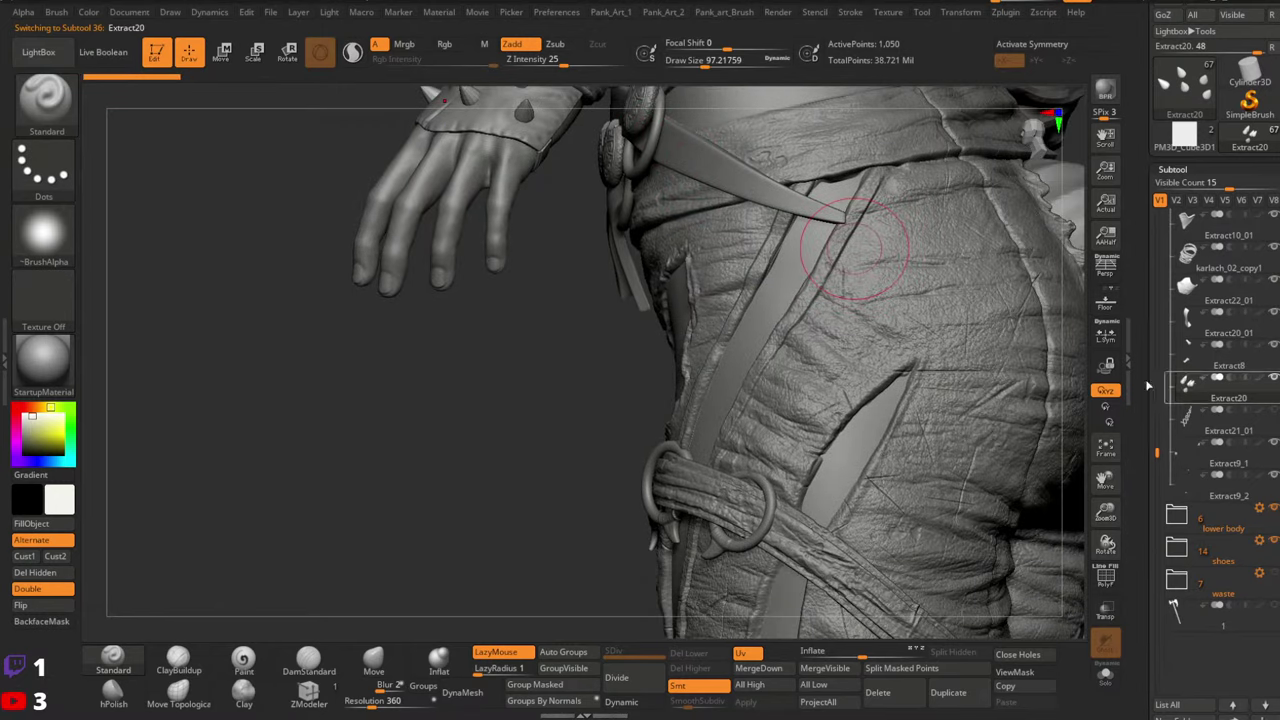
Collapse the arm folder and hide the torso and body folders
{"action": "left_click_drag", "start_coordinate": [1155, 458], "coordinate": [1158, 212]}
{"action": "left_click", "coordinate": [1178, 320]}
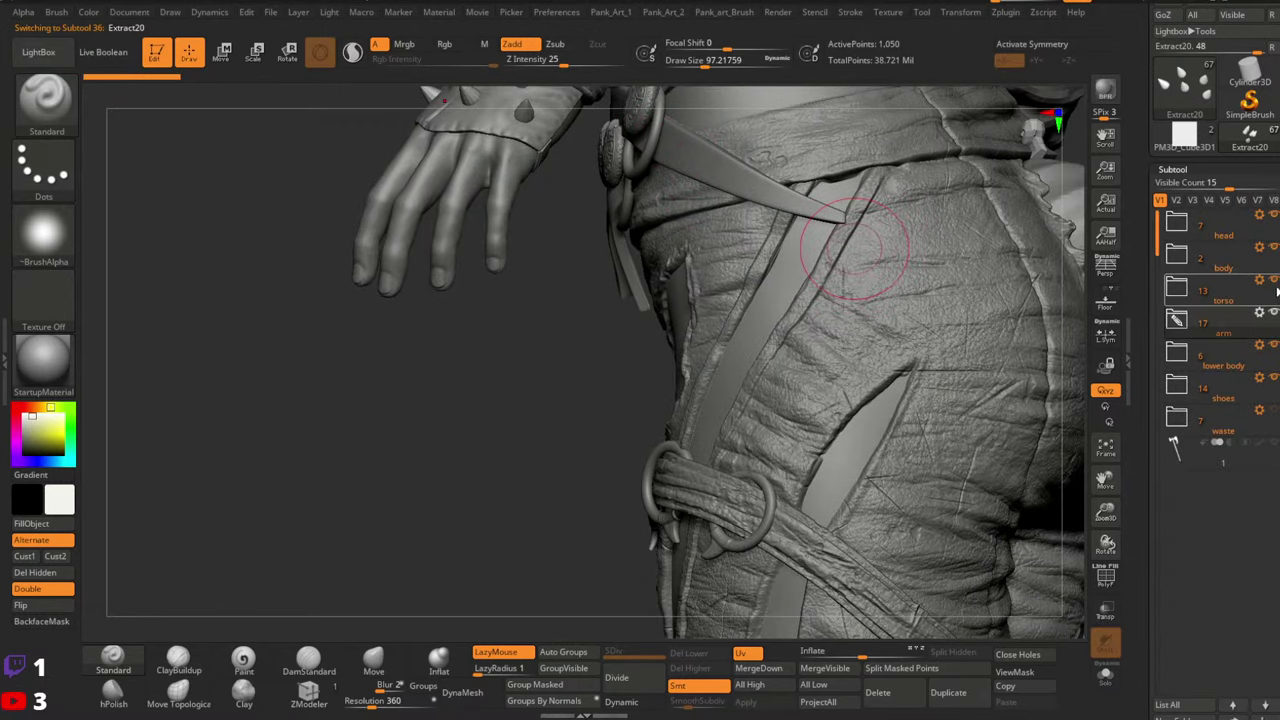
{"action": "left_click", "coordinate": [1274, 281]}
{"action": "right_click_drag", "start_coordinate": [700, 256], "coordinate": [789, 268]}
{"action": "right_click_drag", "start_coordinate": [665, 280], "coordinate": [960, 333], "text": "ctrl"}
{"action": "left_click", "coordinate": [1274, 249]}
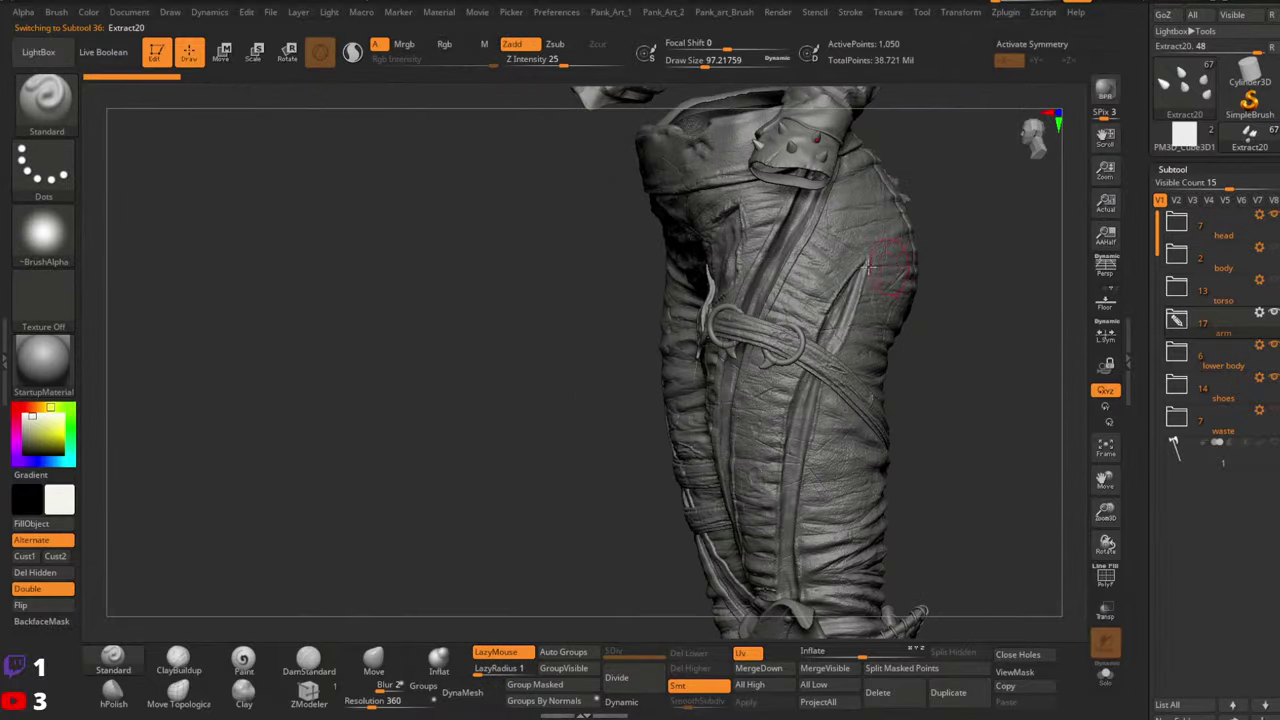
Hide the head and arm folders and show the body folder again
{"action": "right_click_drag", "start_coordinate": [893, 270], "coordinate": [1081, 266]}
{"action": "right_click_drag", "start_coordinate": [698, 325], "coordinate": [966, 294]}
{"action": "left_click", "coordinate": [1274, 313]}
{"action": "right_click_drag", "start_coordinate": [771, 323], "coordinate": [583, 248], "text": "alt"}
{"action": "right_click_drag", "start_coordinate": [742, 272], "coordinate": [666, 284]}
{"action": "right_click_drag", "start_coordinate": [845, 270], "coordinate": [777, 265]}
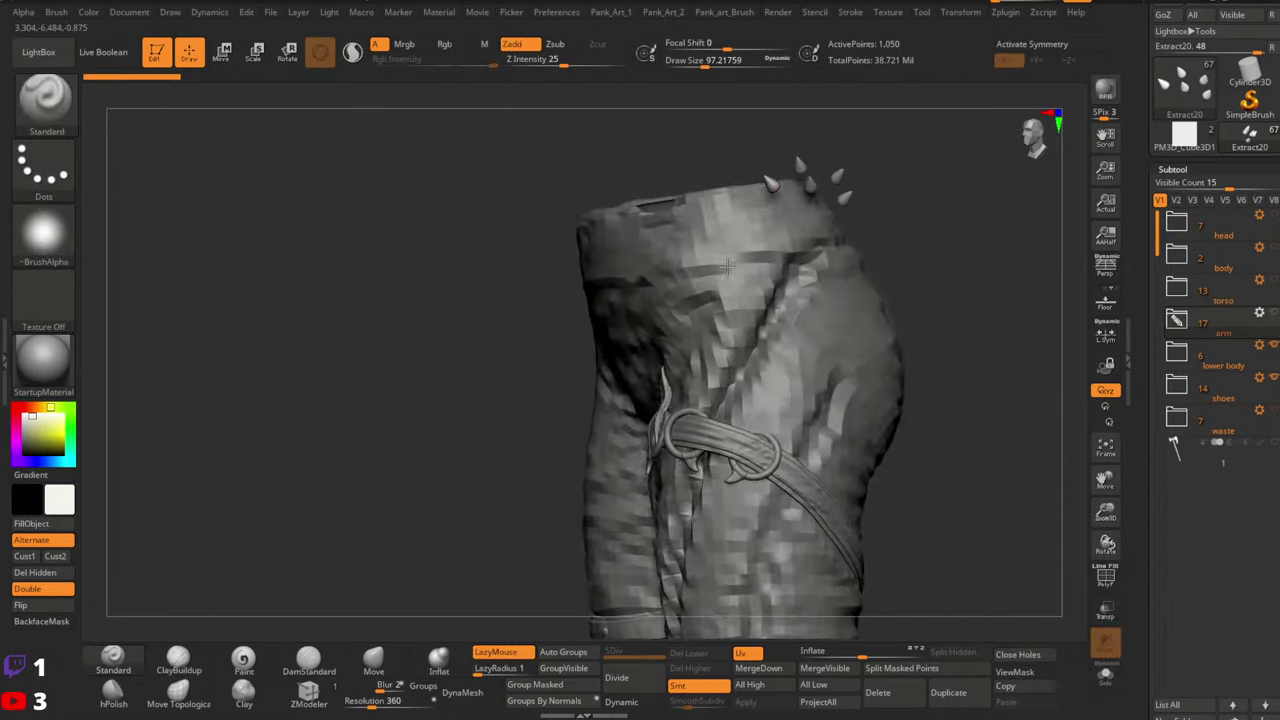
{"action": "left_click", "coordinate": [1274, 250]}
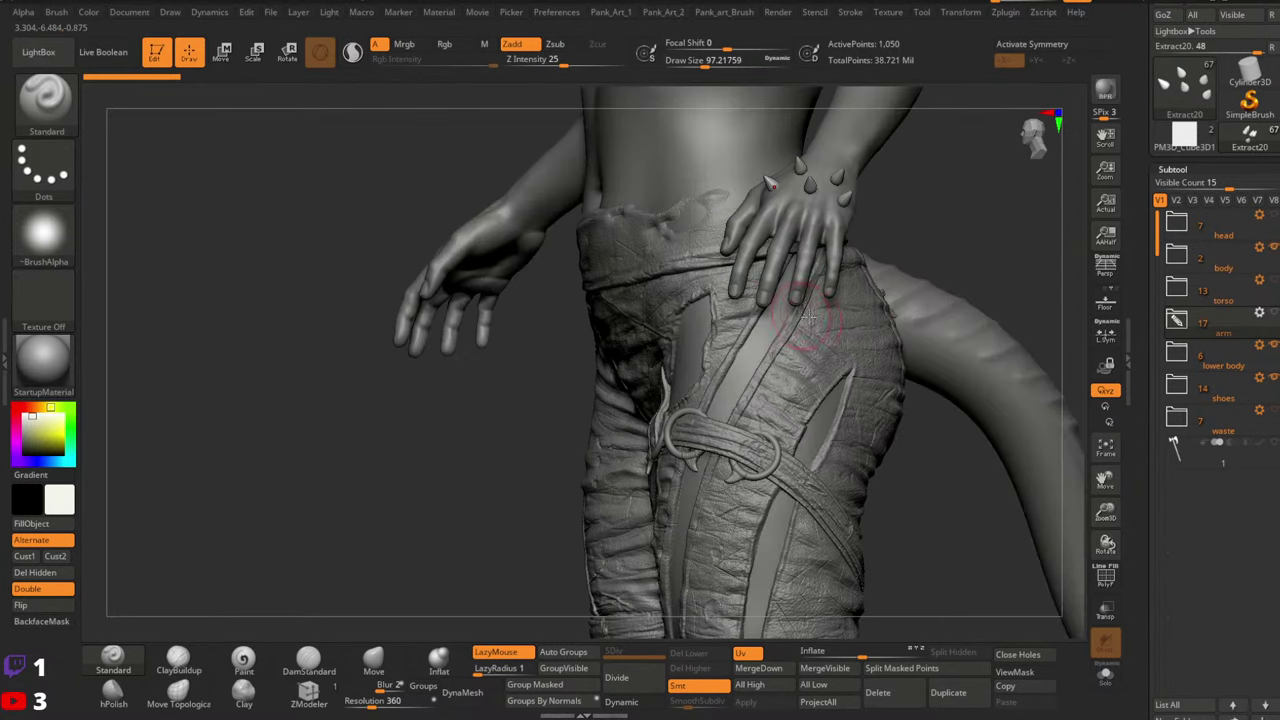
Choose the saved stitch rope brush and set the draw size to about 90
{"action": "right_click_drag", "start_coordinate": [814, 308], "coordinate": [813, 230], "text": "alt"}
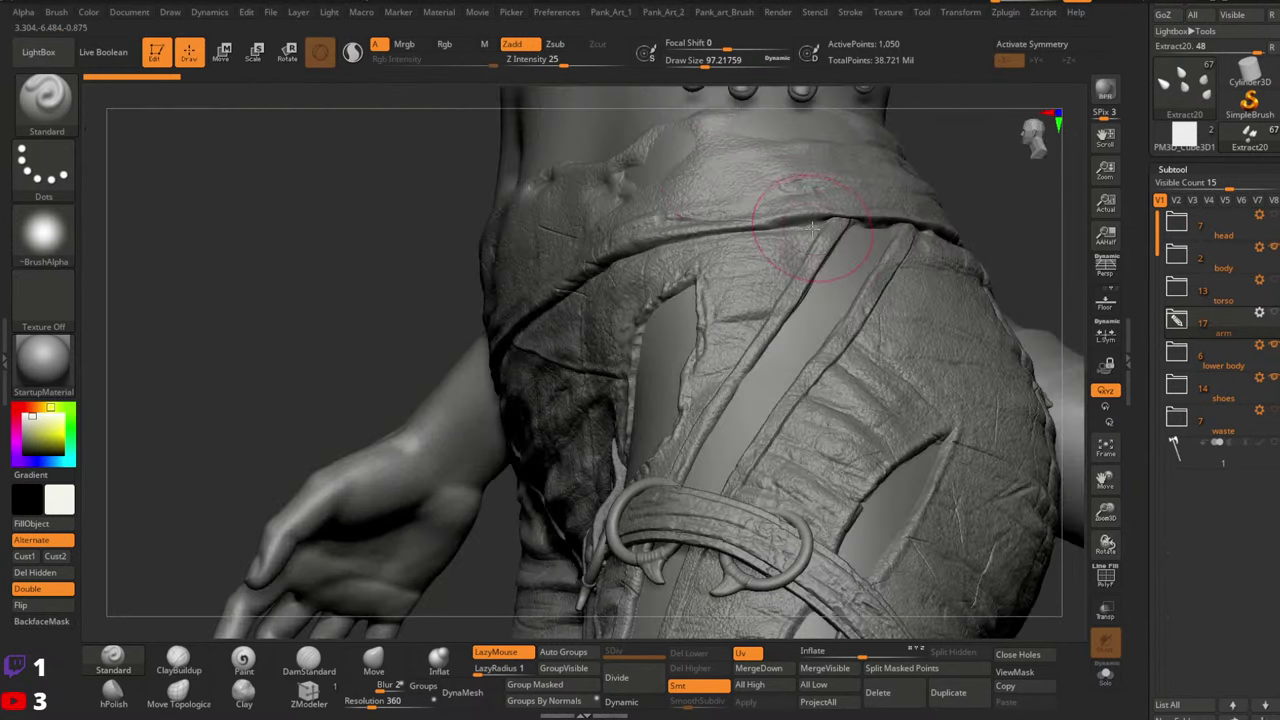
{"action": "left_click", "coordinate": [44, 97]}
{"action": "left_click", "coordinate": [912, 149]}
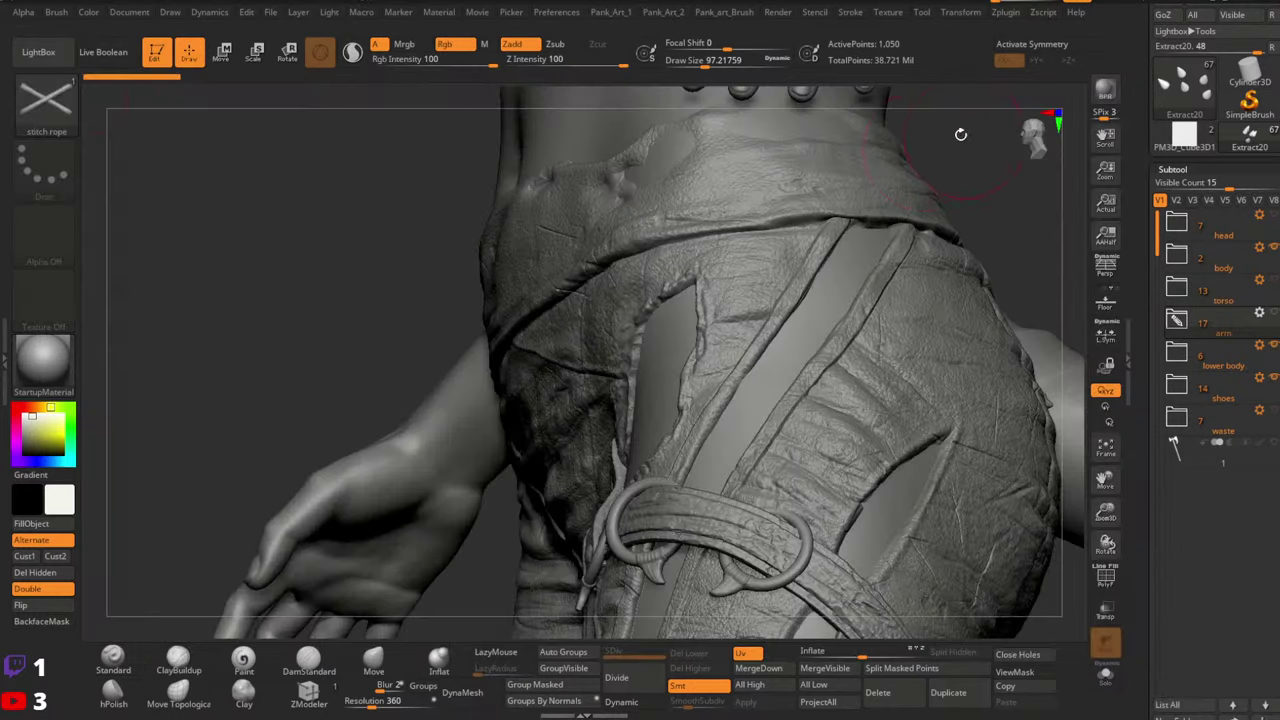
{"action": "right_click", "coordinate": [710, 258]}
{"action": "left_click", "coordinate": [714, 259]}
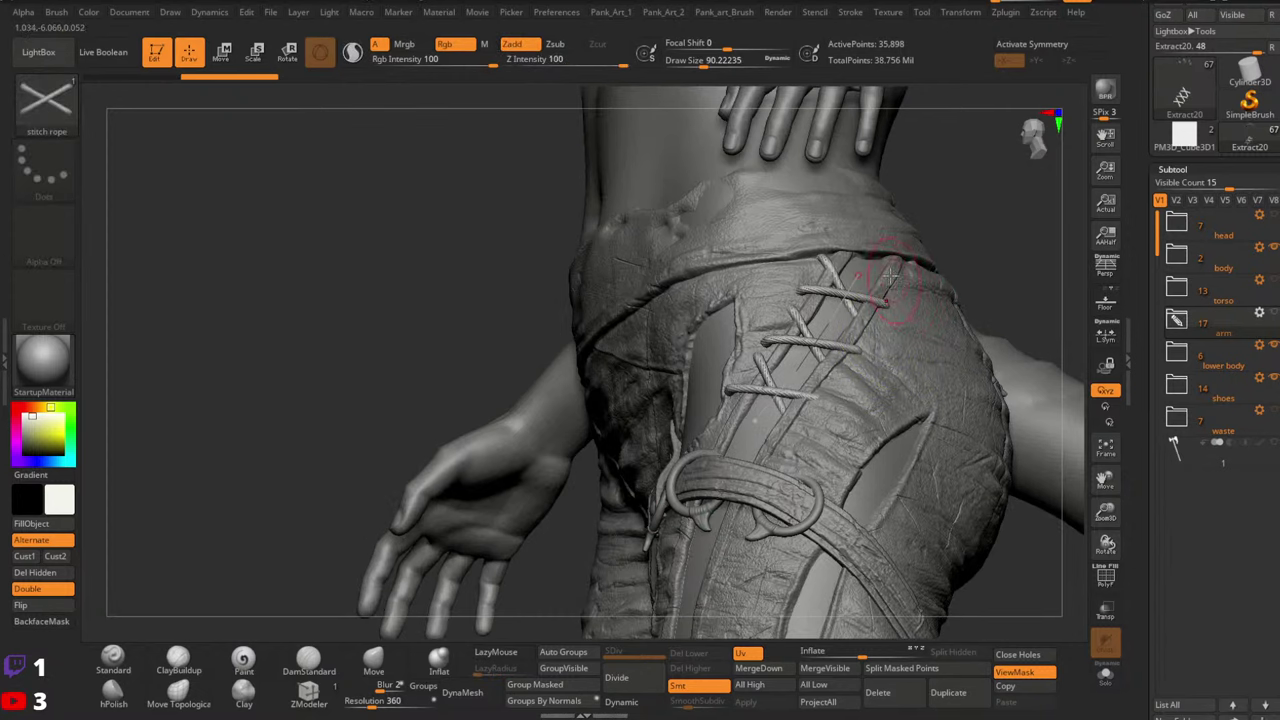
Undo the first test stitches and try redrawing the cross-stitch row along the hip slit of the trousers
{"action": "key", "text": "ctrl+z"}
{"action": "key", "text": "ctrl+z"}
{"action": "key", "text": "ctrl+z"}
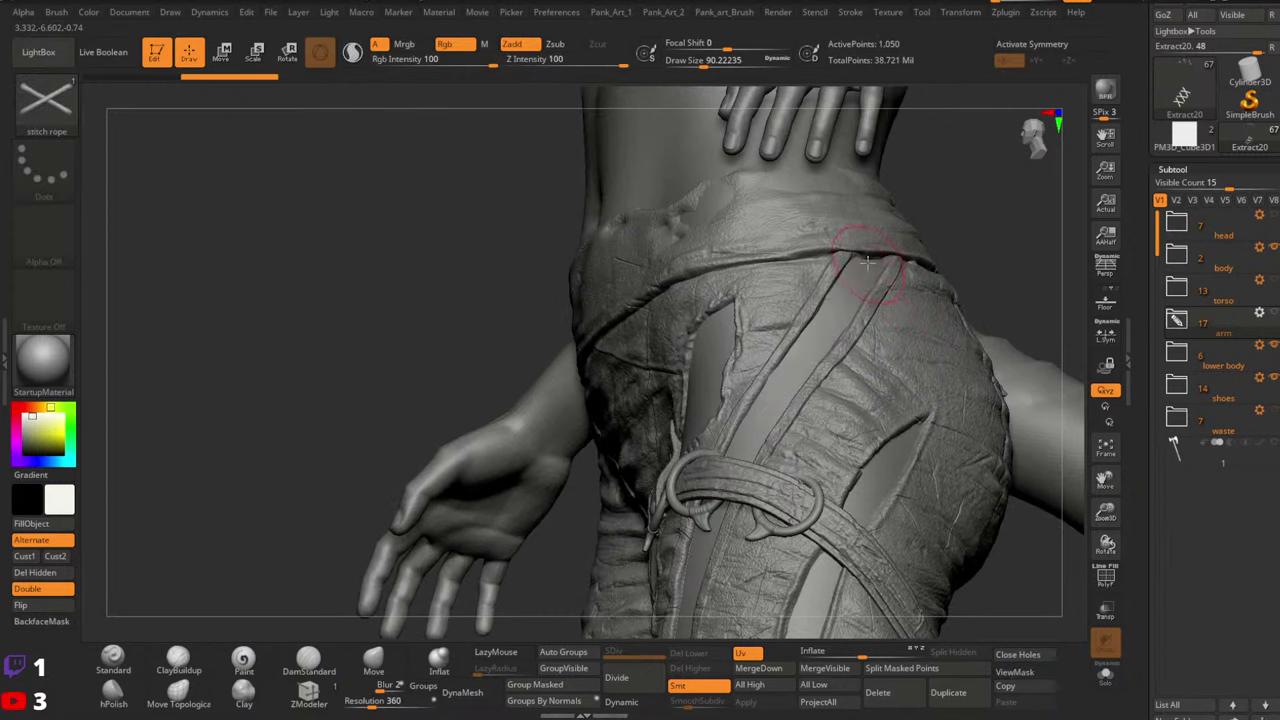
{"action": "left_click_drag", "start_coordinate": [795, 360], "coordinate": [671, 548]}
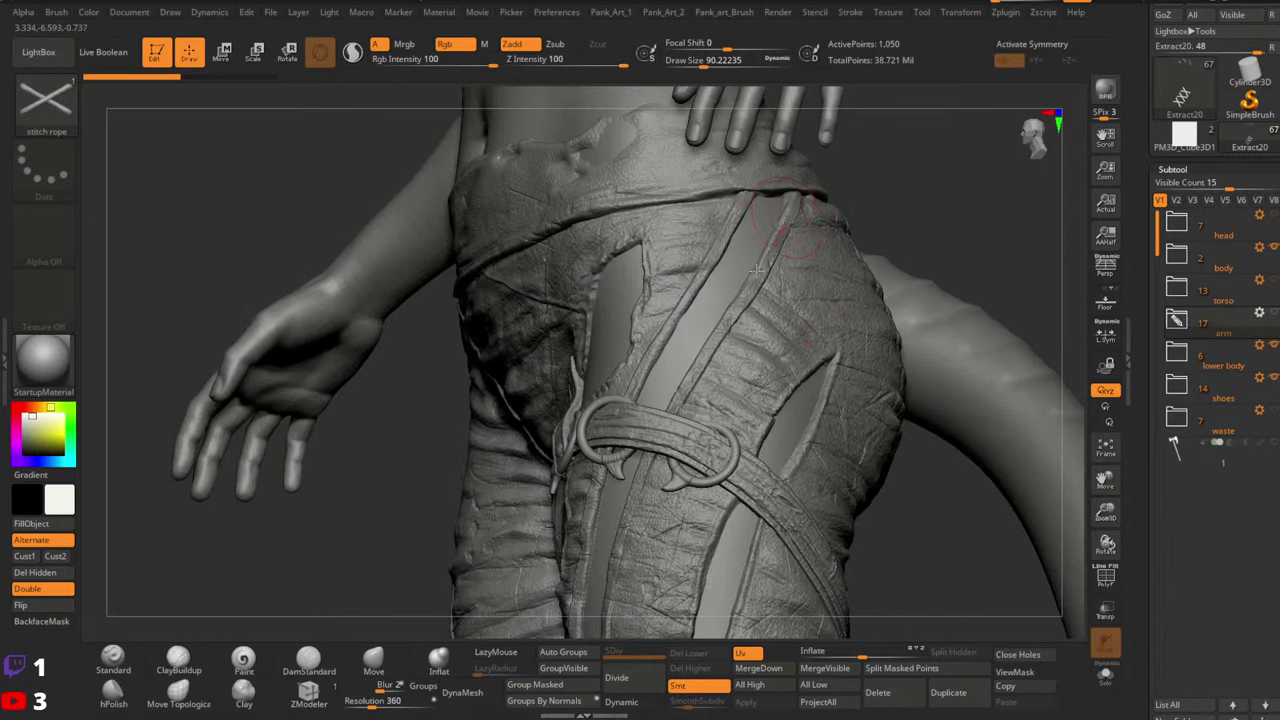
{"action": "left_click_drag", "start_coordinate": [757, 268], "coordinate": [650, 478]}
{"action": "key", "text": "ctrl+z"}
Try a longer cross-stitch row from the waistband down the slit past the thigh strap, inspect it and undo it
{"action": "left_click_drag", "start_coordinate": [599, 548], "coordinate": [599, 550]}
{"action": "right_click_drag", "start_coordinate": [602, 545], "coordinate": [683, 412]}
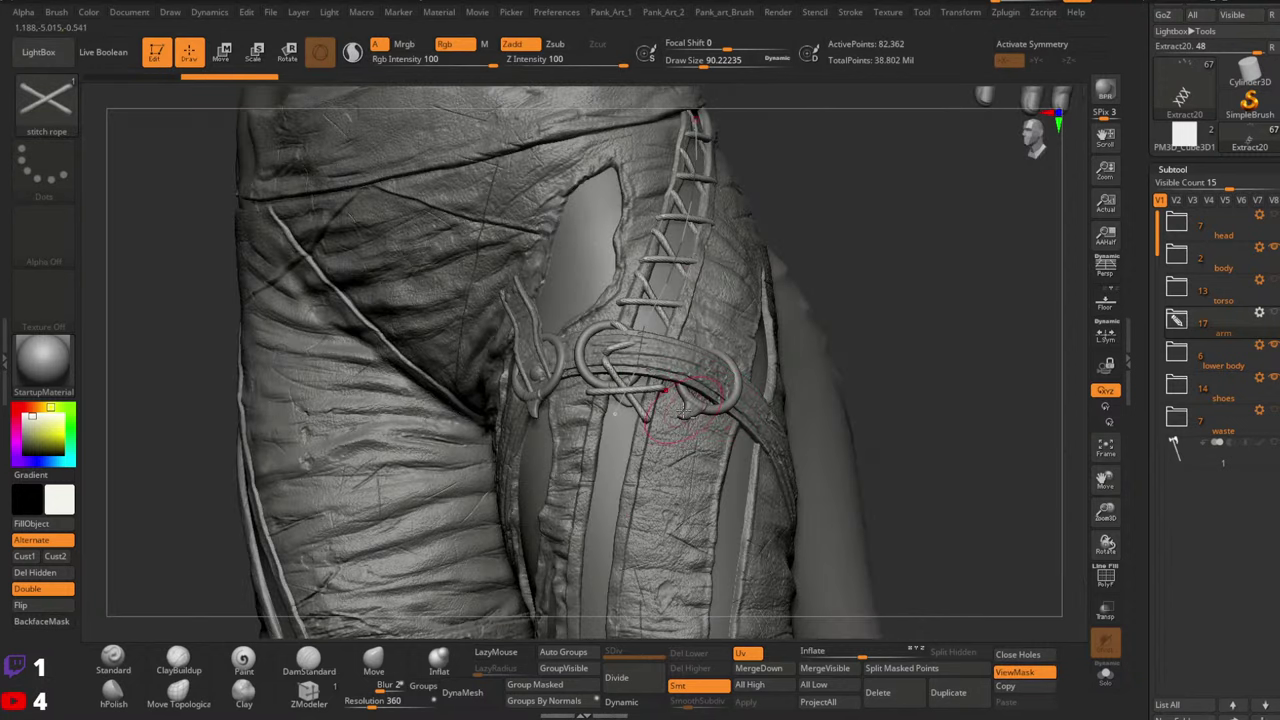
{"action": "right_click_drag", "start_coordinate": [722, 232], "coordinate": [735, 345], "text": "ctrl"}
{"action": "mouse_move", "coordinate": [735, 345]}
{"action": "right_mouse_down"}
{"action": "mouse_move", "coordinate": [718, 330]}
{"action": "mouse_move", "coordinate": [735, 190]}
{"action": "right_mouse_up"}
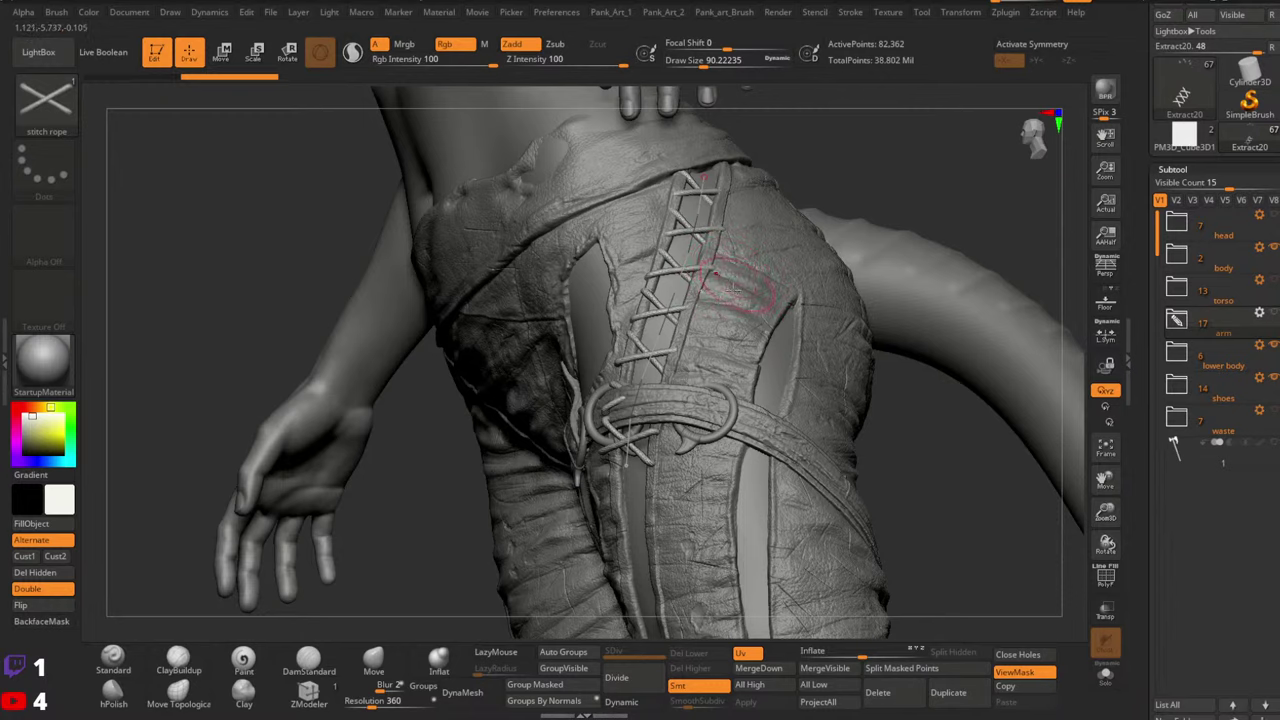
{"action": "right_click_drag", "start_coordinate": [735, 289], "coordinate": [681, 349]}
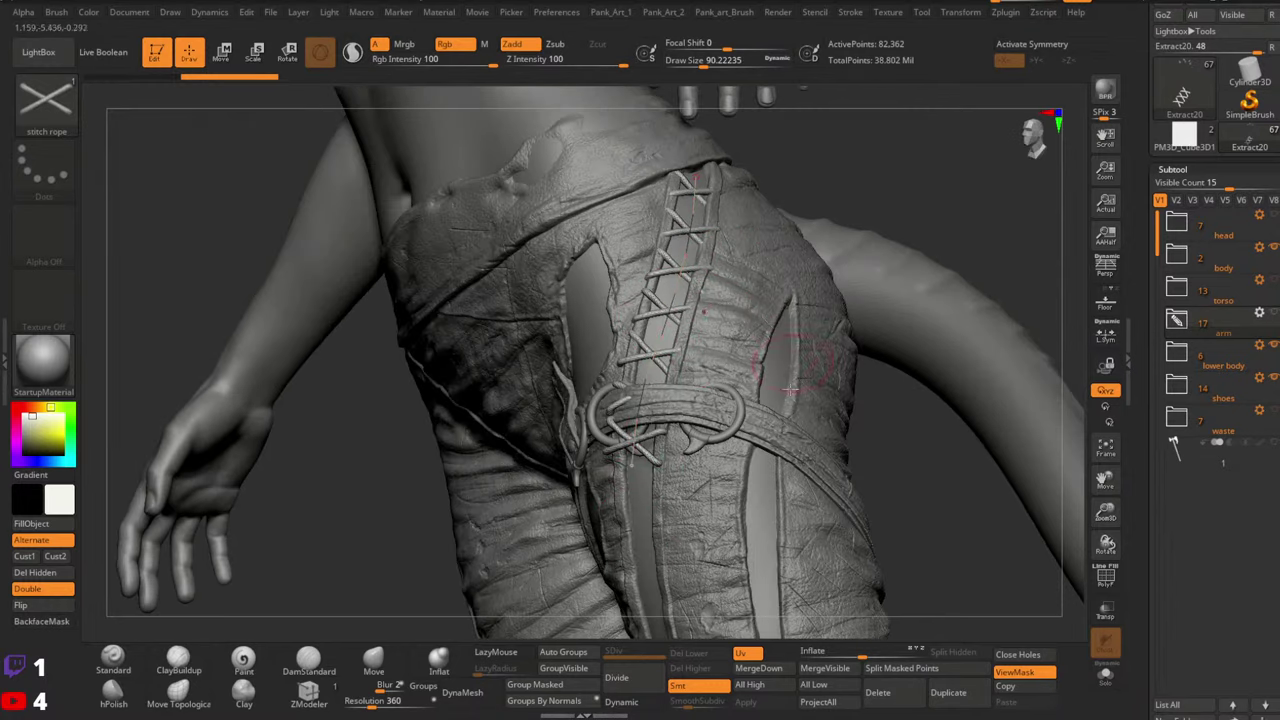
{"action": "mouse_move", "coordinate": [690, 540]}
{"action": "right_mouse_down"}
{"action": "mouse_move", "coordinate": [758, 280]}
{"action": "mouse_move", "coordinate": [737, 143]}
{"action": "mouse_move", "coordinate": [716, 248]}
{"action": "mouse_move", "coordinate": [732, 222]}
{"action": "mouse_move", "coordinate": [715, 195]}
{"action": "right_mouse_up"}
{"action": "key", "text": "ctrl+z"}
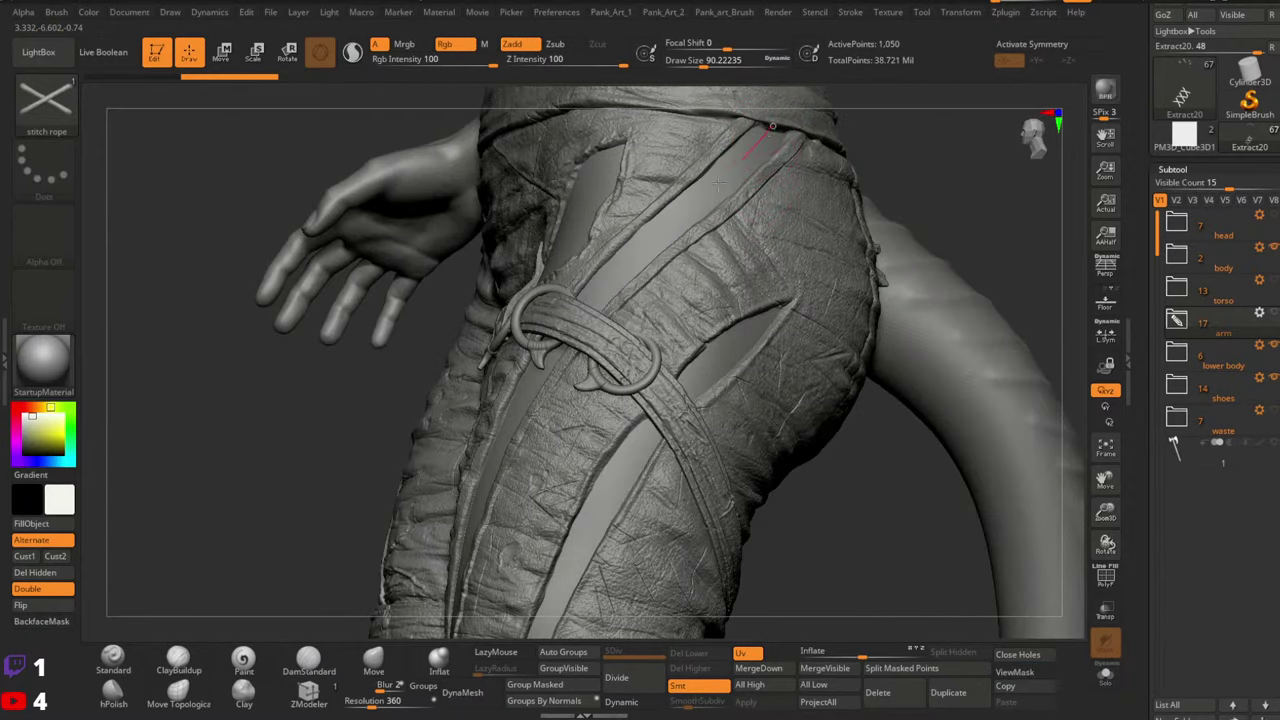
Try cross-stitch curves along the hip slit, including one at draw size 64, and undo them
{"action": "mouse_move", "coordinate": [777, 334]}
{"action": "right_mouse_down"}
{"action": "mouse_move", "coordinate": [757, 271]}
{"action": "mouse_move", "coordinate": [757, 129]}
{"action": "right_mouse_up"}
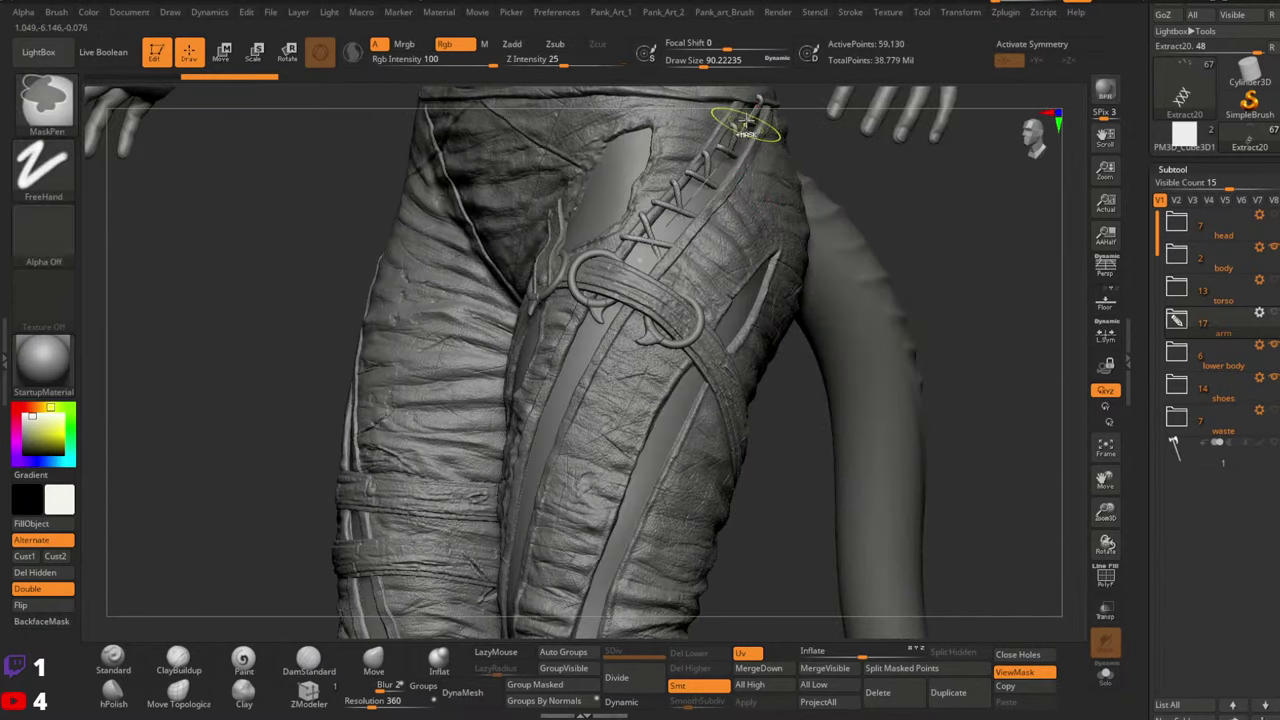
{"action": "left_click_drag", "start_coordinate": [678, 246], "coordinate": [650, 270]}
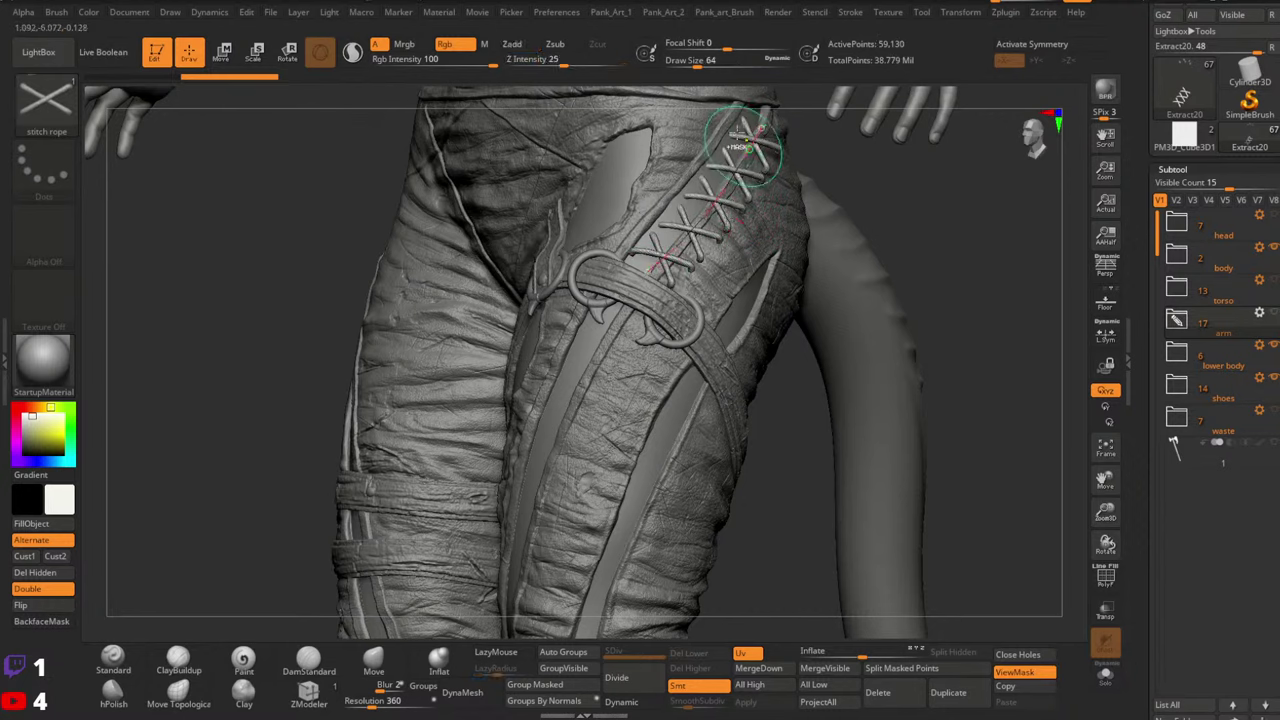
{"action": "key", "text": "ctrl+z"}
{"action": "left_click_drag", "start_coordinate": [733, 114], "coordinate": [612, 260]}
{"action": "key", "text": "ctrl+z"}
Try a shorter cross-stitch row above the thigh strap and undo it
{"action": "right_click_drag", "start_coordinate": [683, 272], "coordinate": [751, 128]}
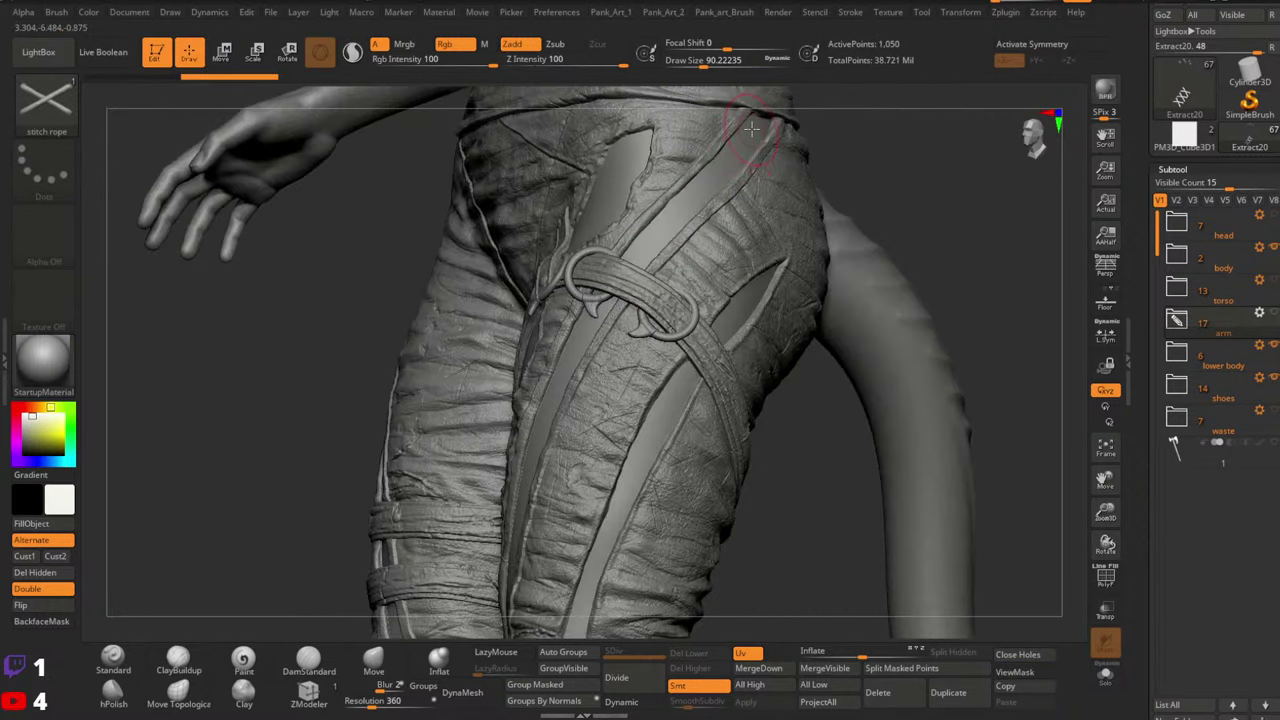
{"action": "left_click_drag", "start_coordinate": [640, 257], "coordinate": [642, 256]}
{"action": "key", "text": "ctrl+z"}
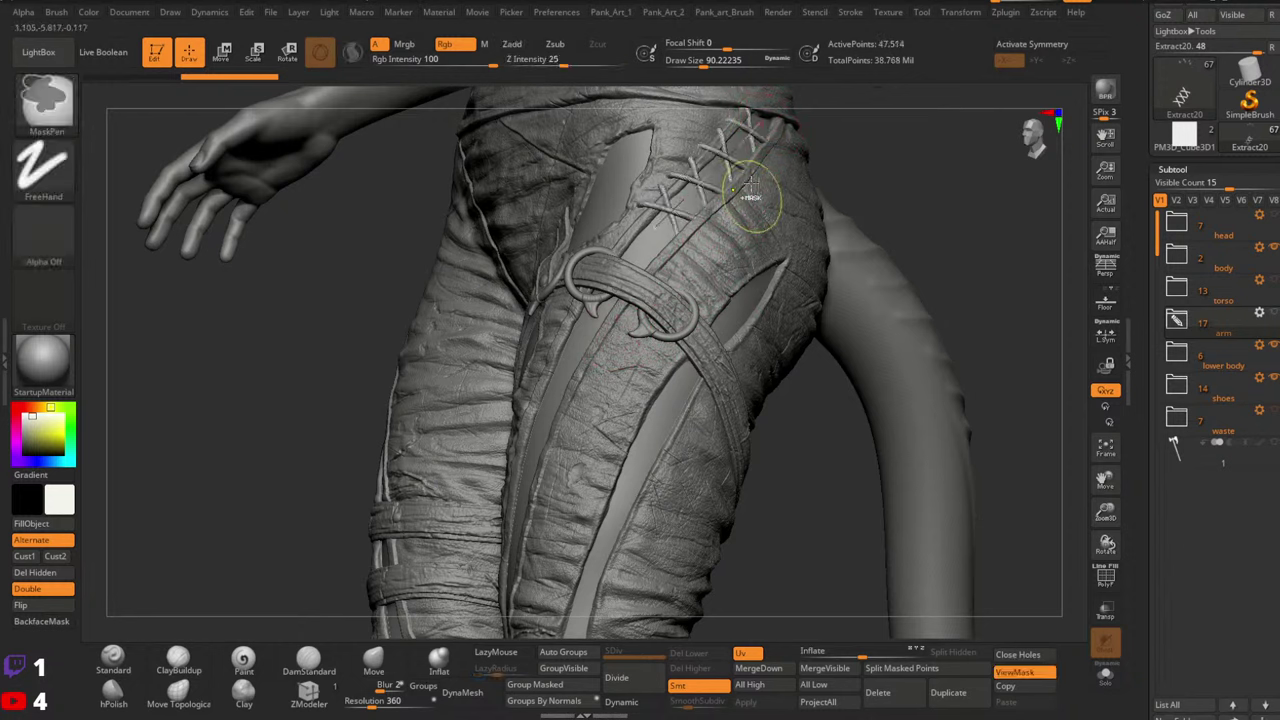
{"action": "key", "text": "ctrl+z"}
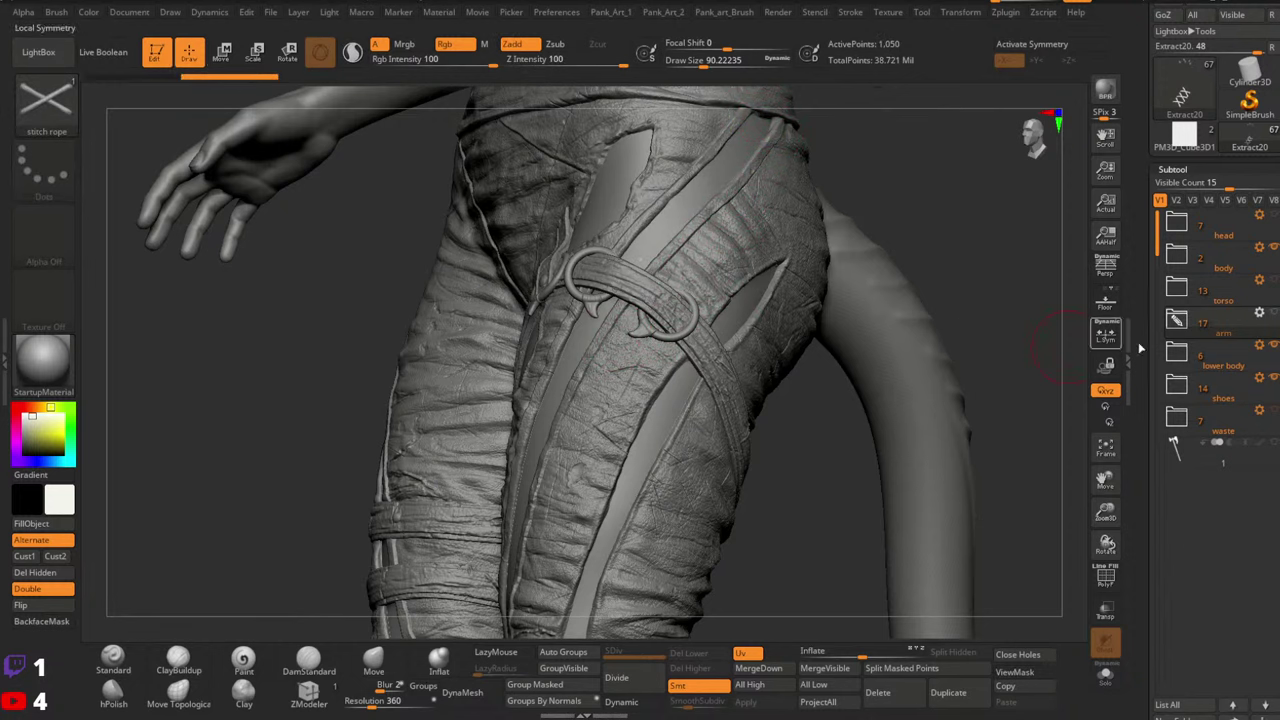
Switch to the Standard brush, make the thigh strap the active subtool and collapse the arm folder
{"action": "left_click", "coordinate": [1176, 318]}
{"action": "scroll", "coordinate": [1149, 470], "scroll_direction": "down", "scroll_amount": 3}
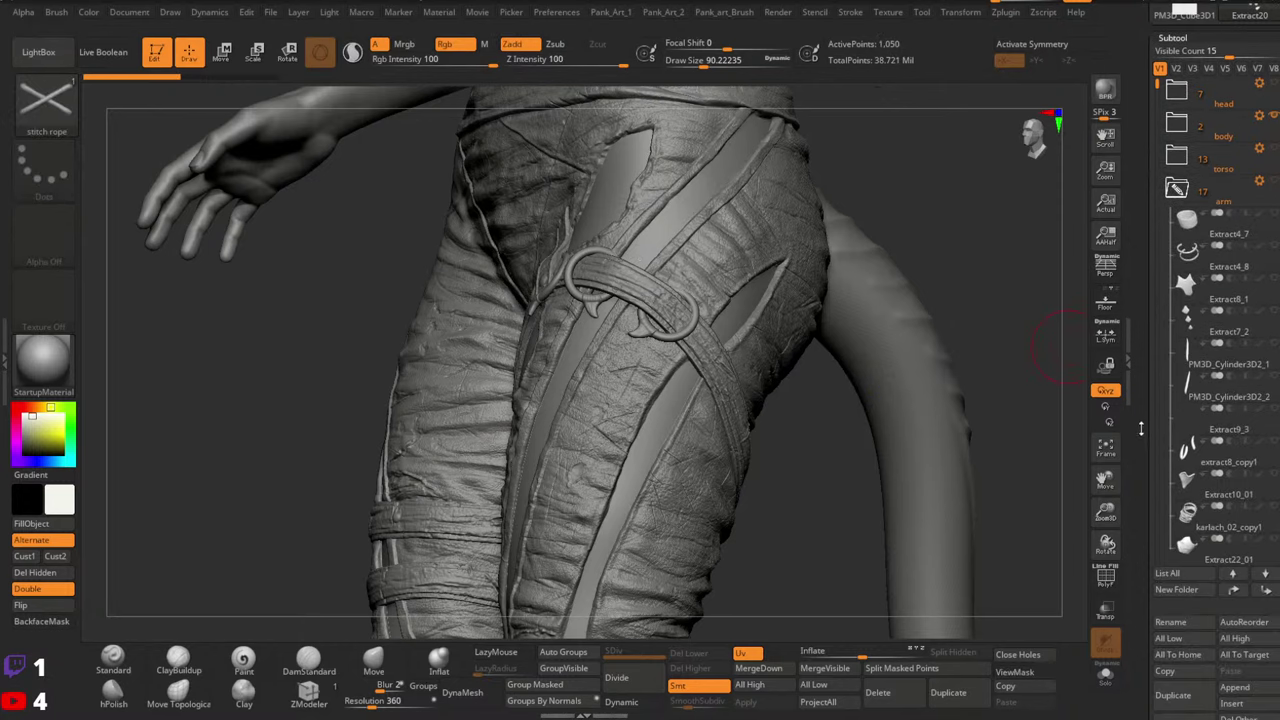
{"action": "left_click", "coordinate": [113, 660]}
{"action": "left_click", "coordinate": [647, 308], "text": "alt"}
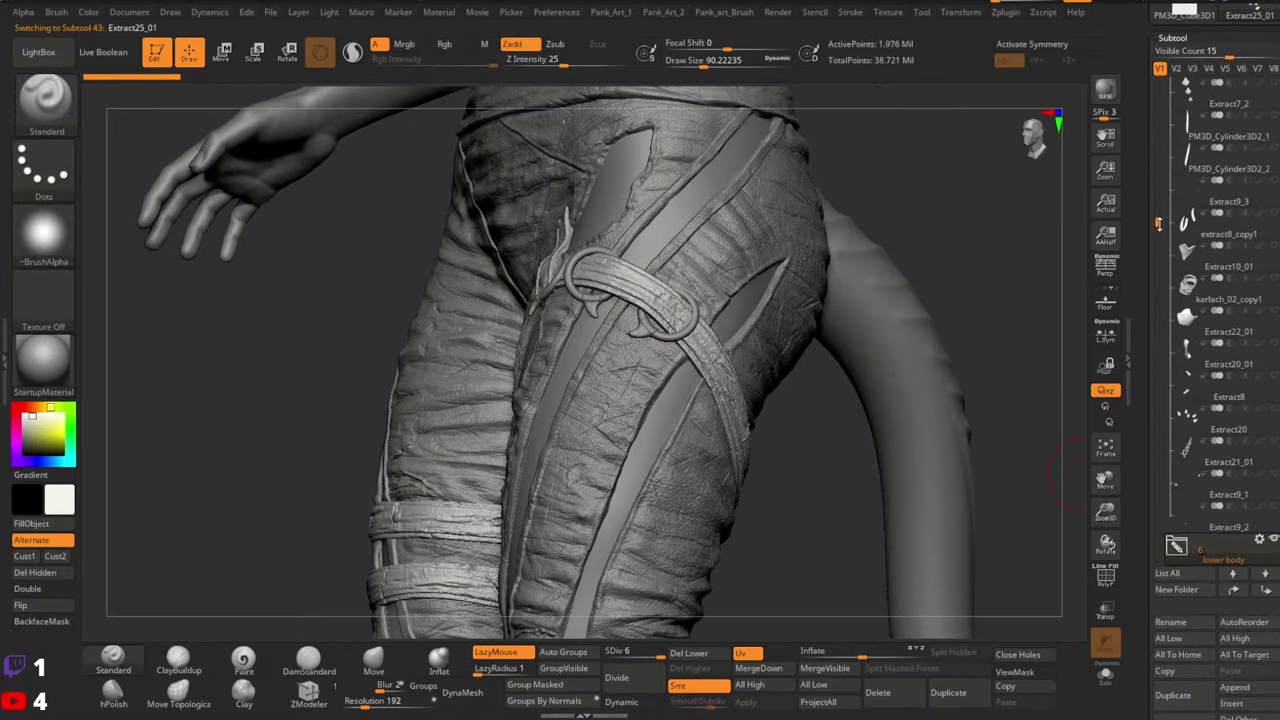
{"action": "left_click_drag", "start_coordinate": [1158, 224], "coordinate": [1148, 82]}
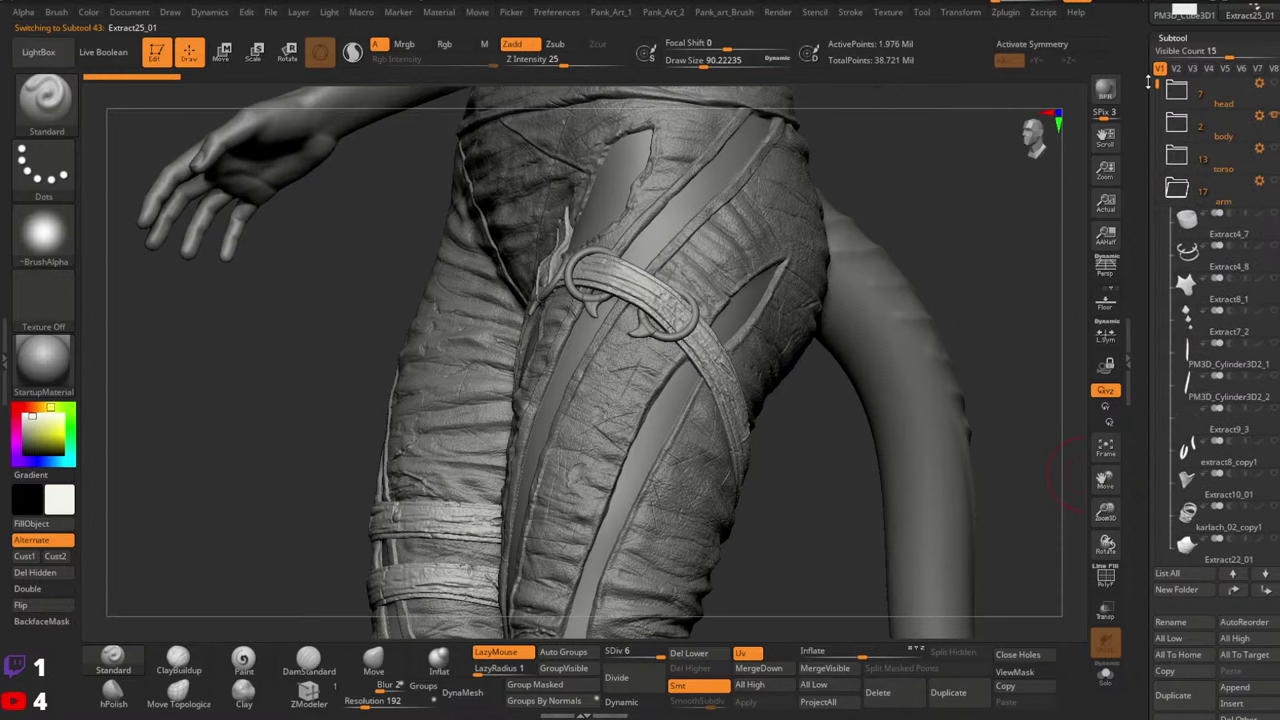
{"action": "left_click", "coordinate": [1177, 188]}
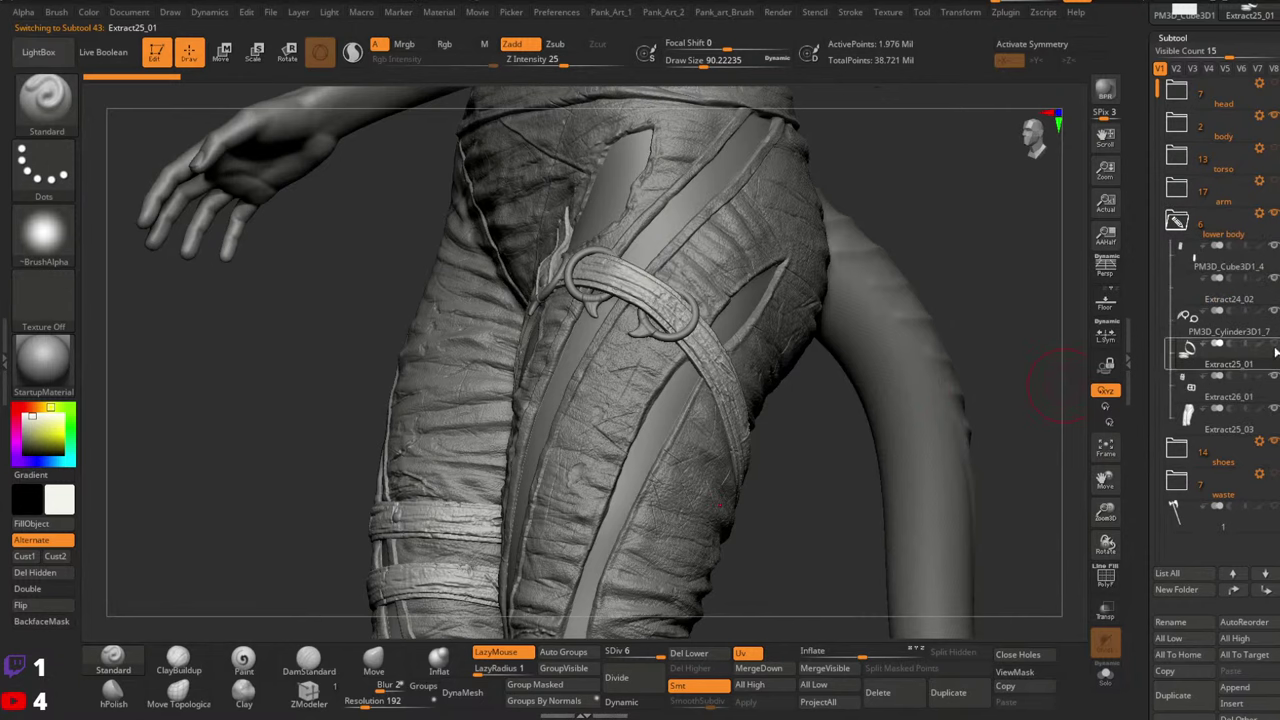
Hide the strap and buckle subtools in the lower body folder and make the Extract25_03 trousers active
{"action": "mouse_move", "coordinate": [1277, 348]}
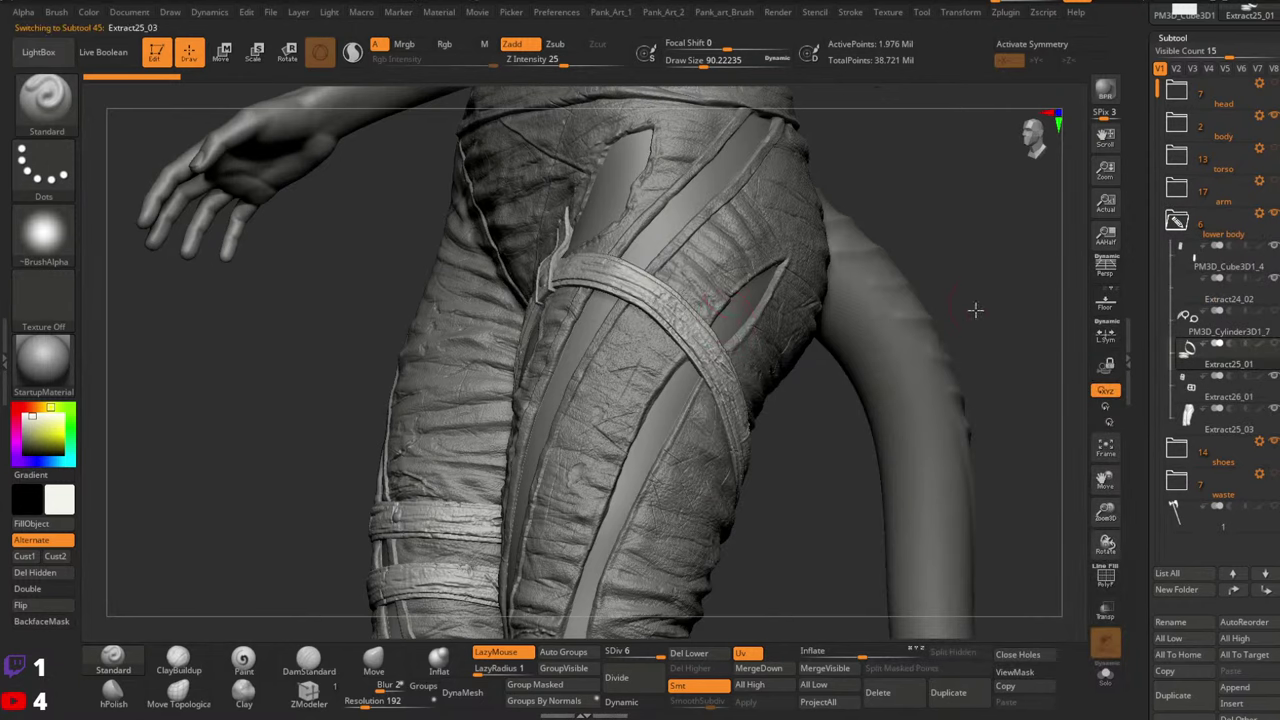
{"action": "mouse_move", "coordinate": [946, 290]}
{"action": "right_mouse_down"}
{"action": "mouse_move", "coordinate": [835, 309]}
{"action": "mouse_move", "coordinate": [829, 331]}
{"action": "right_mouse_up"}
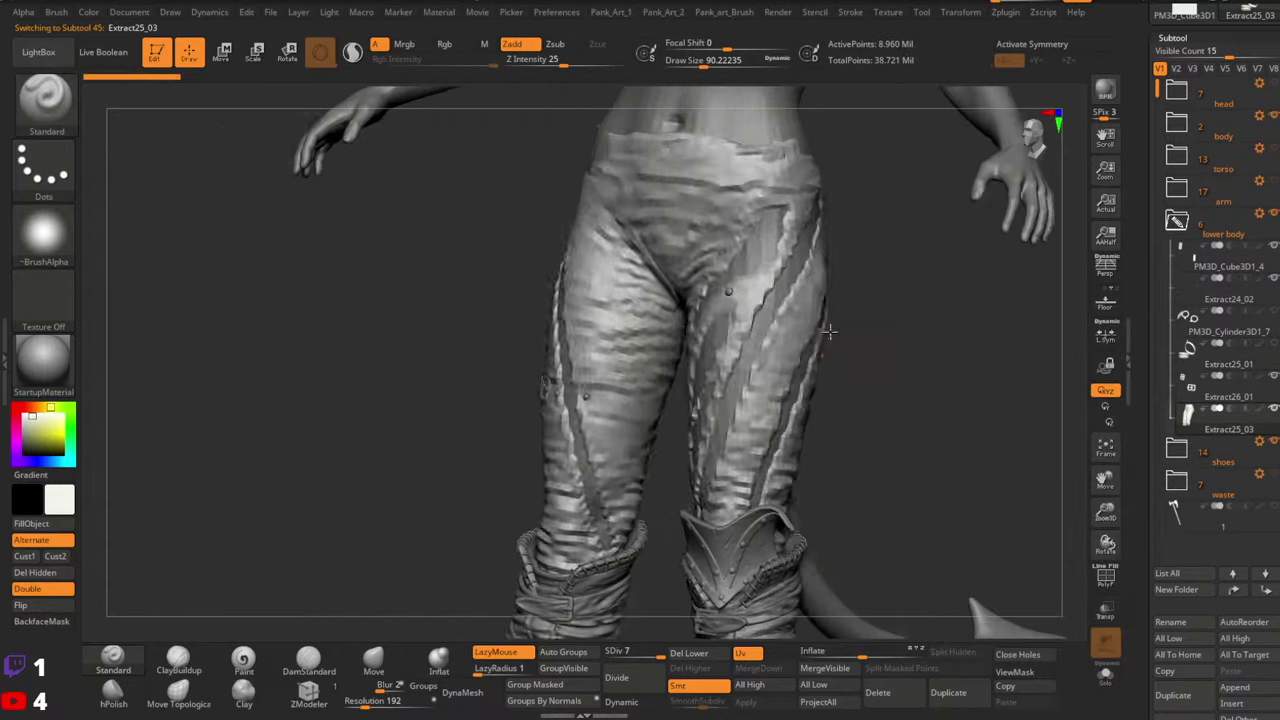
{"action": "mouse_move", "coordinate": [829, 332]}
{"action": "left_mouse_down"}
{"action": "mouse_move", "coordinate": [807, 250]}
{"action": "mouse_move", "coordinate": [777, 457]}
{"action": "mouse_move", "coordinate": [709, 318]}
{"action": "mouse_move", "coordinate": [706, 274]}
{"action": "mouse_move", "coordinate": [820, 291]}
{"action": "mouse_move", "coordinate": [768, 310]}
{"action": "mouse_move", "coordinate": [729, 277]}
{"action": "mouse_move", "coordinate": [770, 299]}
{"action": "left_mouse_up"}
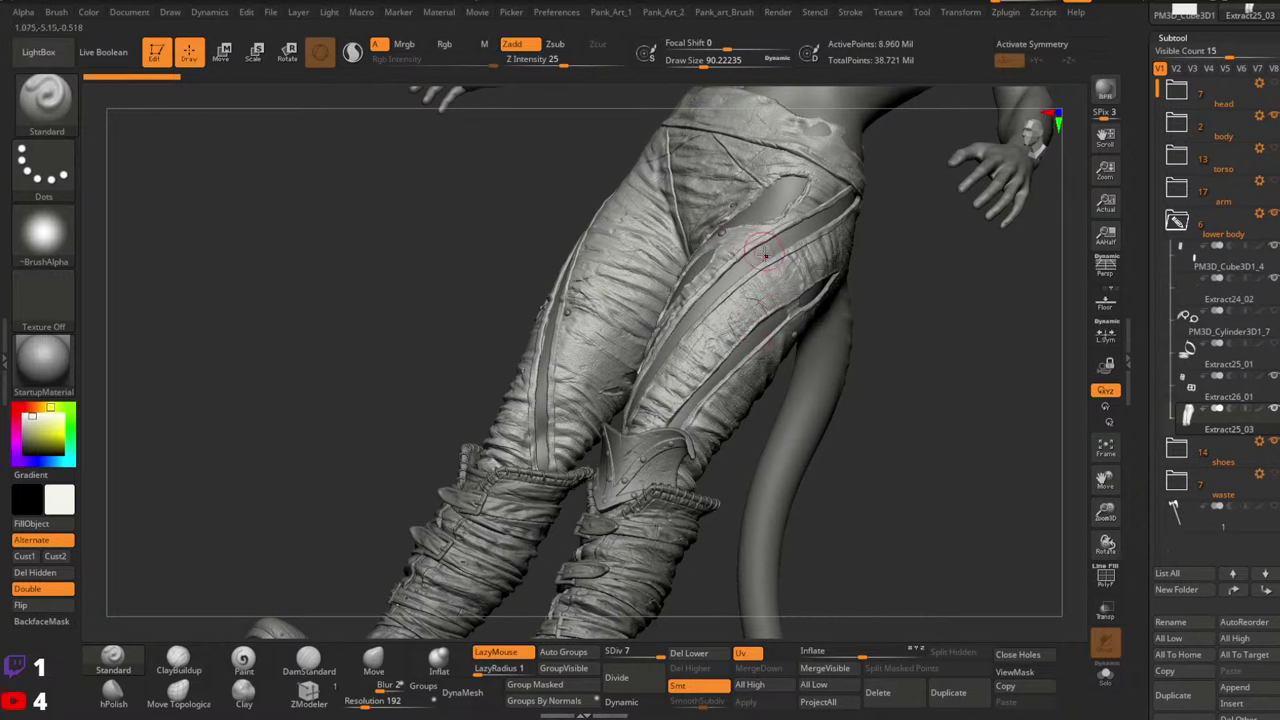
Switch to the stitch rope brush and try a curve along the long thigh slit of the trousers
{"action": "mouse_move", "coordinate": [809, 200]}
{"action": "right_mouse_down", "text": "ctrl"}
{"action": "mouse_move", "coordinate": [790, 325]}
{"action": "mouse_move", "coordinate": [740, 310]}
{"action": "right_mouse_up", "text": "ctrl"}
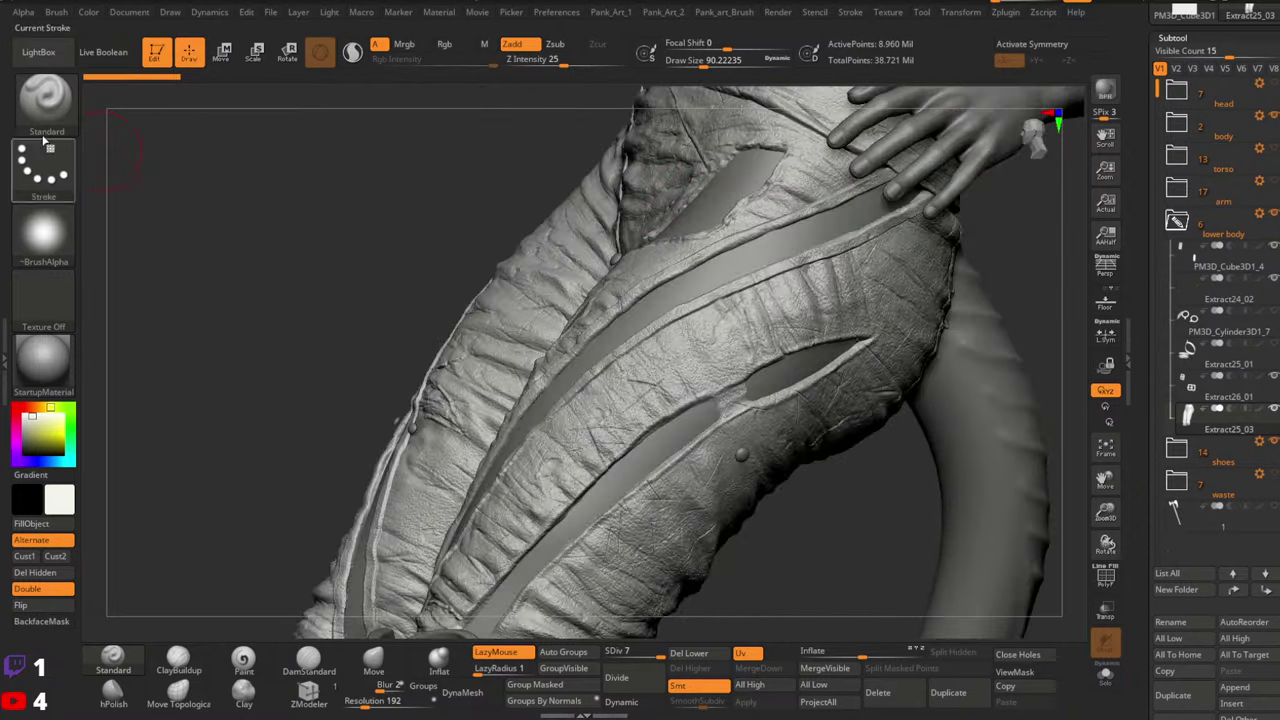
{"action": "left_click", "coordinate": [45, 100]}
{"action": "left_click", "coordinate": [911, 148]}
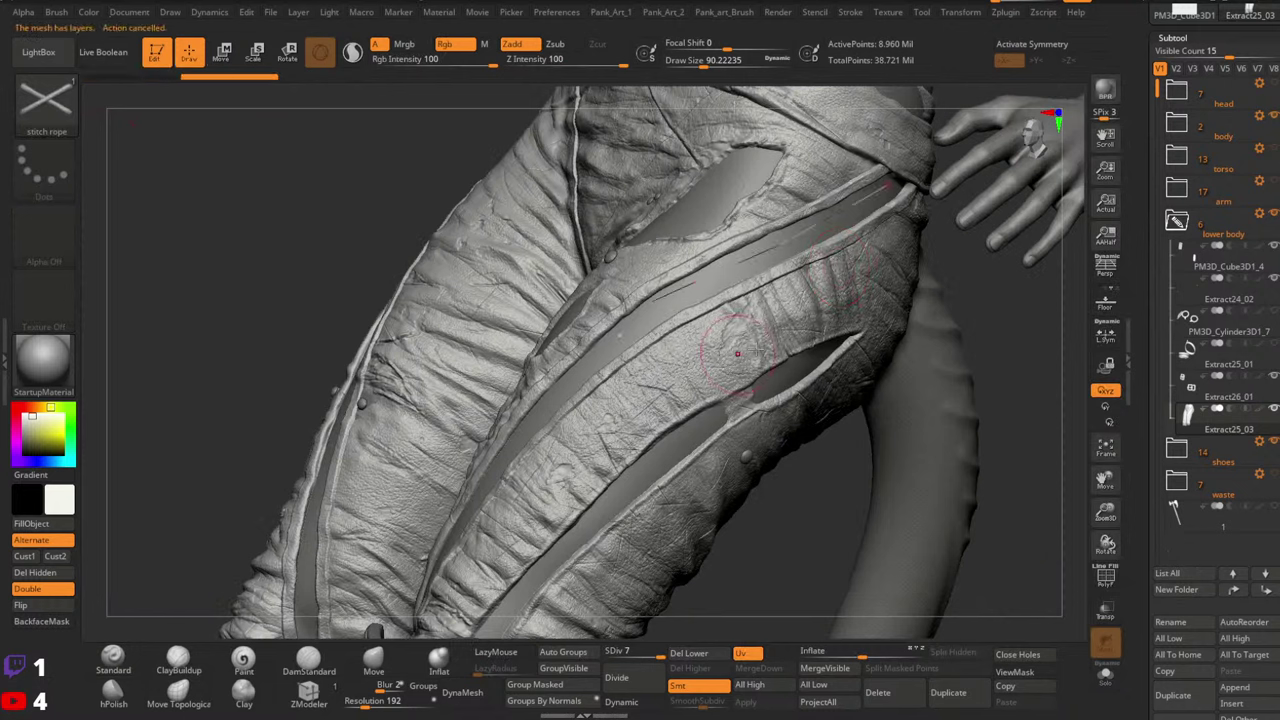
Make Extract26_01 the active subtool and append a Cylinder3D subtool
{"action": "left_click", "coordinate": [1210, 270]}
{"action": "left_click", "coordinate": [1210, 268]}
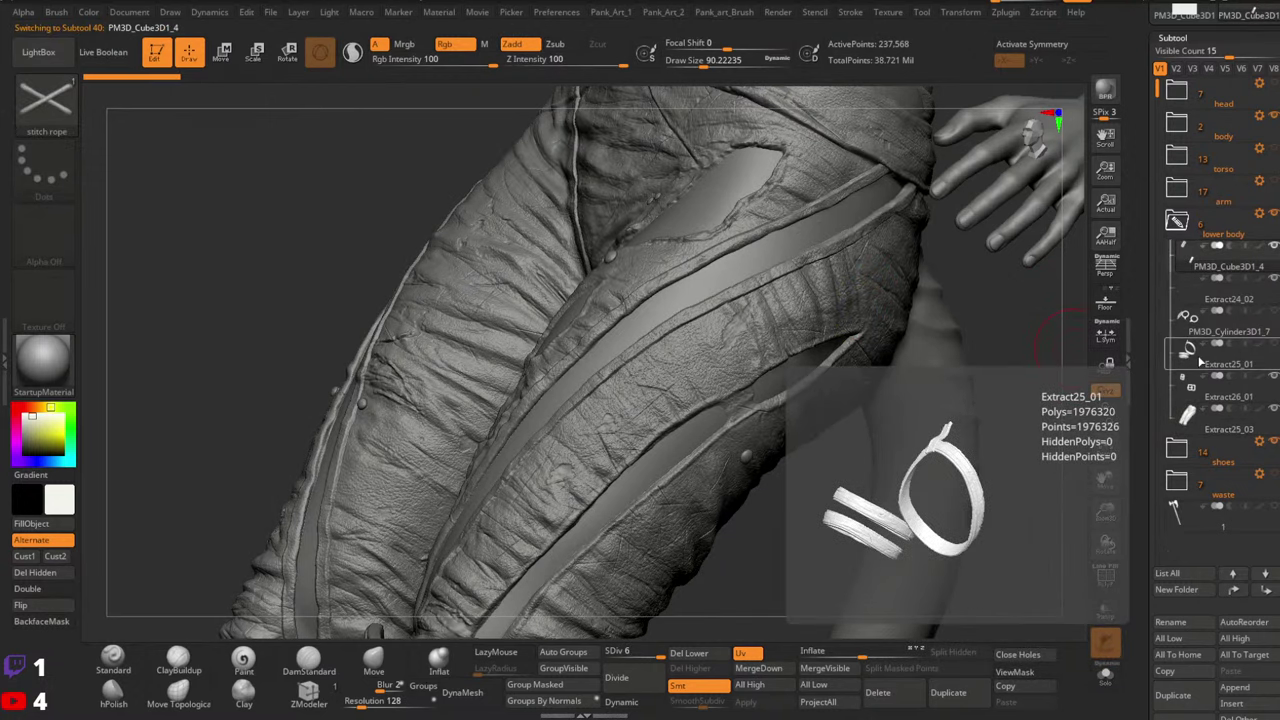
{"action": "left_click", "coordinate": [1210, 397]}
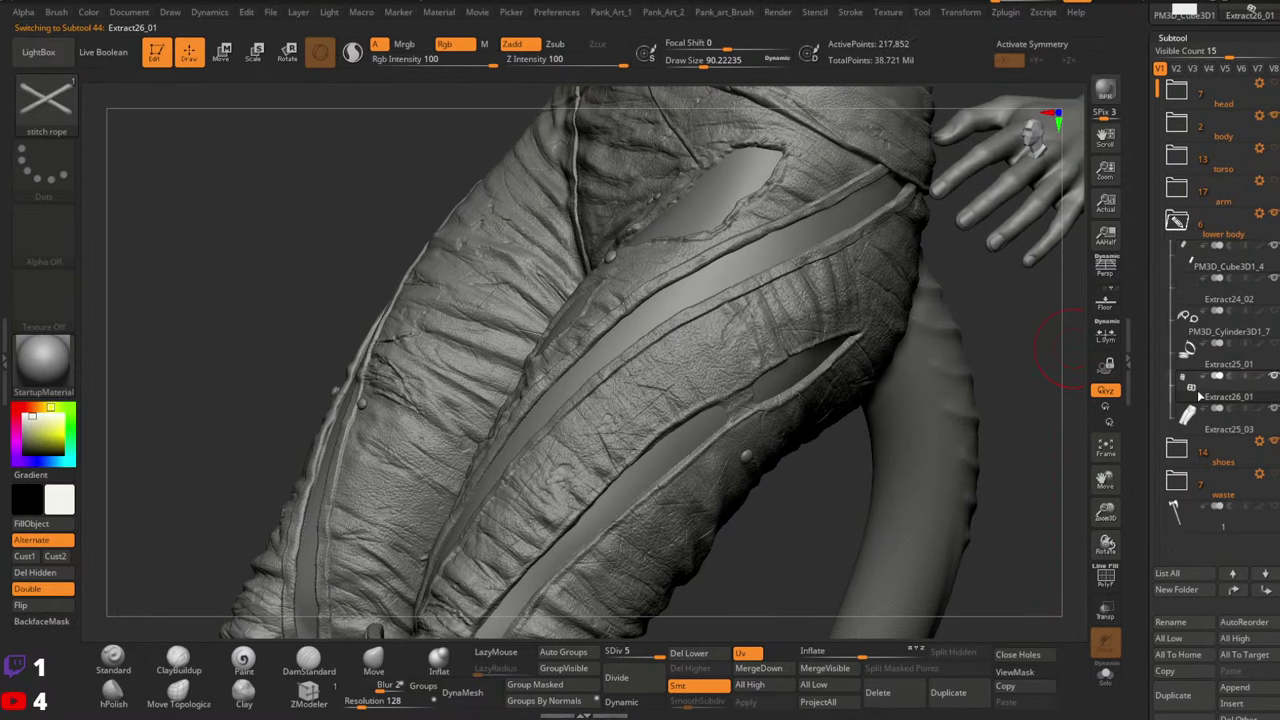
{"action": "left_click_drag", "start_coordinate": [1147, 336], "coordinate": [1139, 266]}
{"action": "left_click", "coordinate": [1240, 379]}
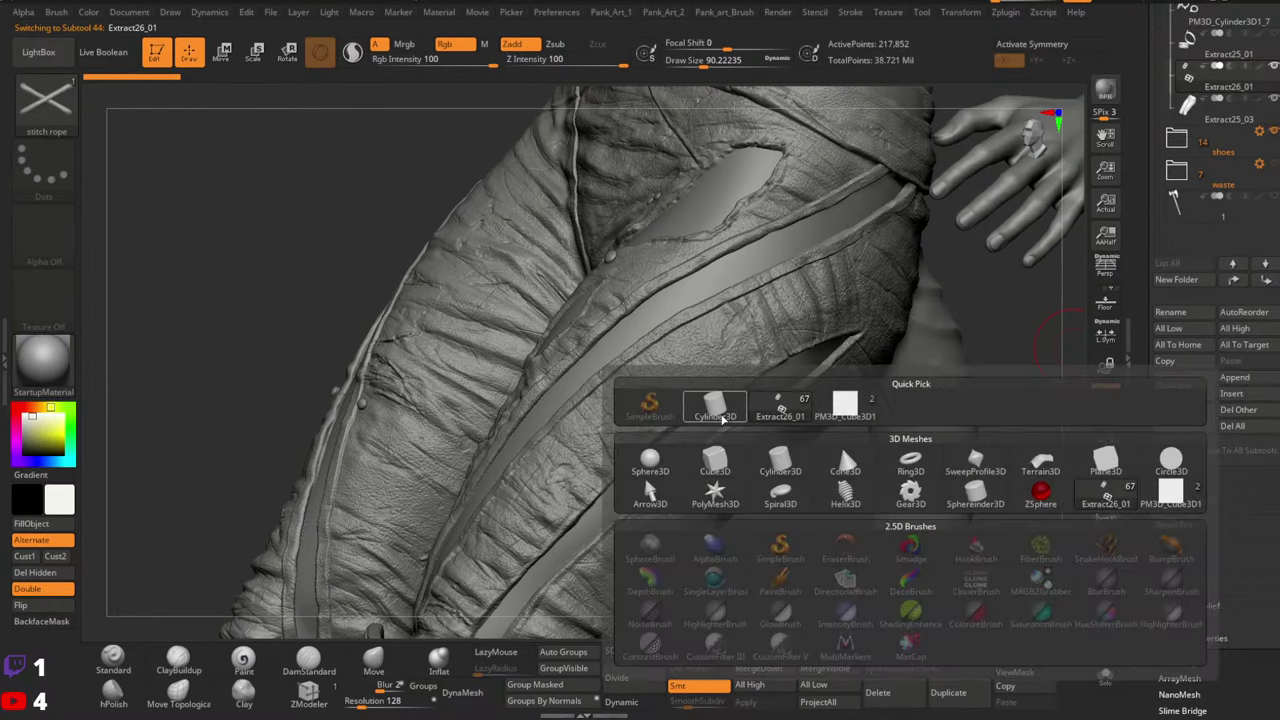
{"action": "left_click", "coordinate": [718, 410]}
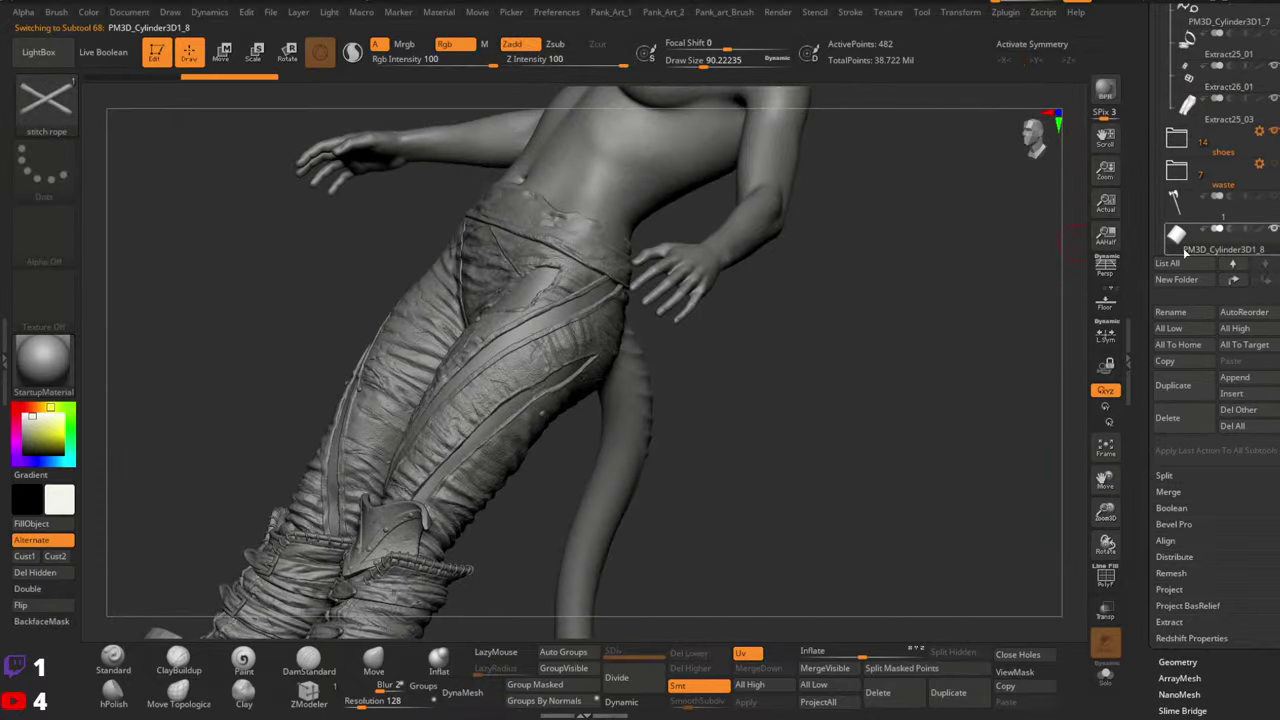
Reorder the appended cylinder to sit directly below Extract25_03 and raise it from the feet to the hips inside the body
{"action": "left_click_drag", "start_coordinate": [1185, 250], "coordinate": [1200, 122]}
{"action": "left_click_drag", "start_coordinate": [960, 220], "coordinate": [877, 277]}
{"action": "right_click_drag", "start_coordinate": [877, 277], "coordinate": [831, 403], "text": "ctrl"}
{"action": "left_click_drag", "start_coordinate": [831, 403], "coordinate": [774, 213], "text": "alt"}
{"action": "key", "text": "w"}
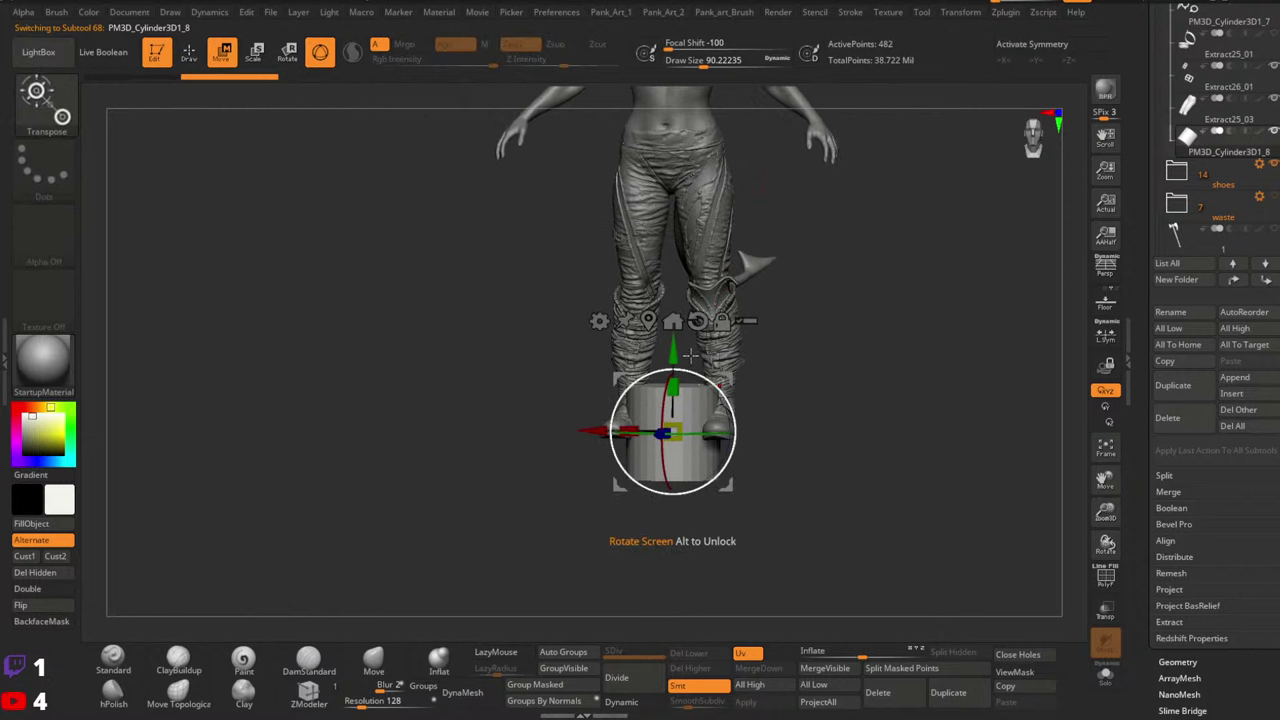
{"action": "left_click_drag", "start_coordinate": [690, 355], "coordinate": [643, 143]}
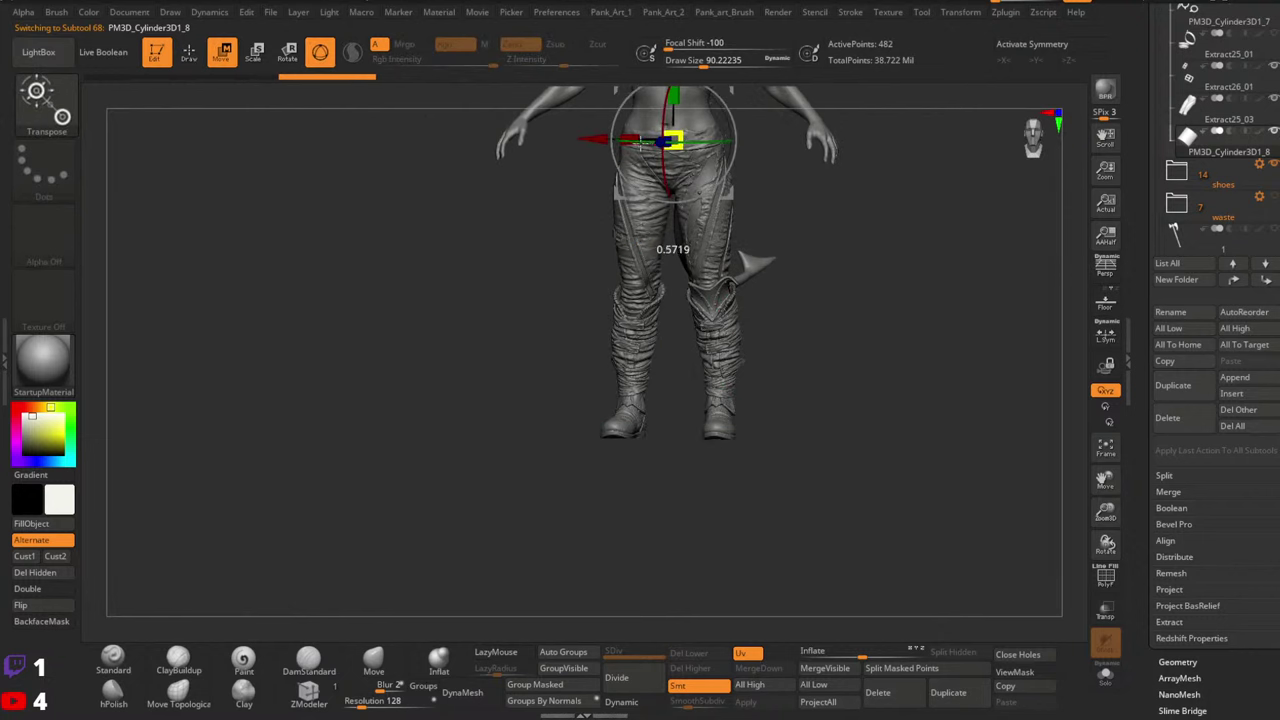
Lace the upper part of the long hip slit with a stitch rope curve starting at the waistband
{"action": "key", "text": "q"}
{"action": "right_click_drag", "start_coordinate": [771, 171], "coordinate": [806, 262], "text": "ctrl"}
{"action": "left_click_drag", "start_coordinate": [806, 262], "coordinate": [737, 155]}
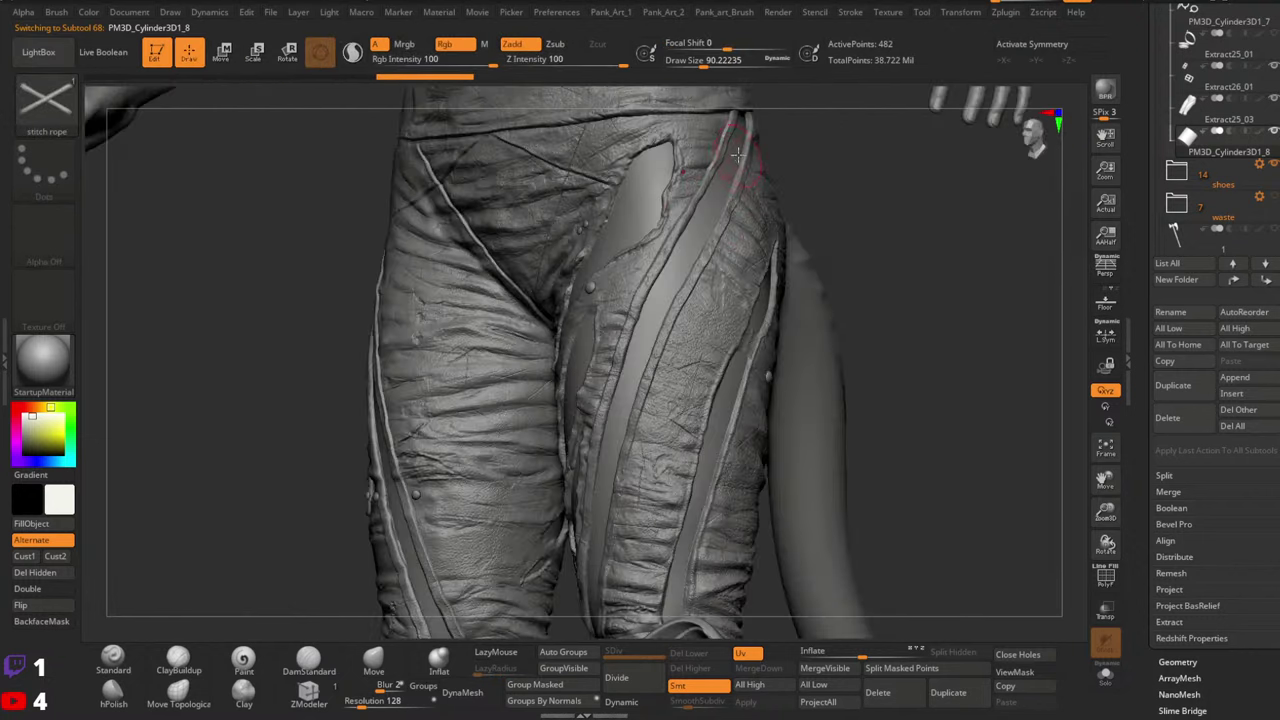
{"action": "right_click_drag", "start_coordinate": [737, 155], "coordinate": [734, 135]}
{"action": "left_click_drag", "start_coordinate": [643, 283], "coordinate": [616, 330]}
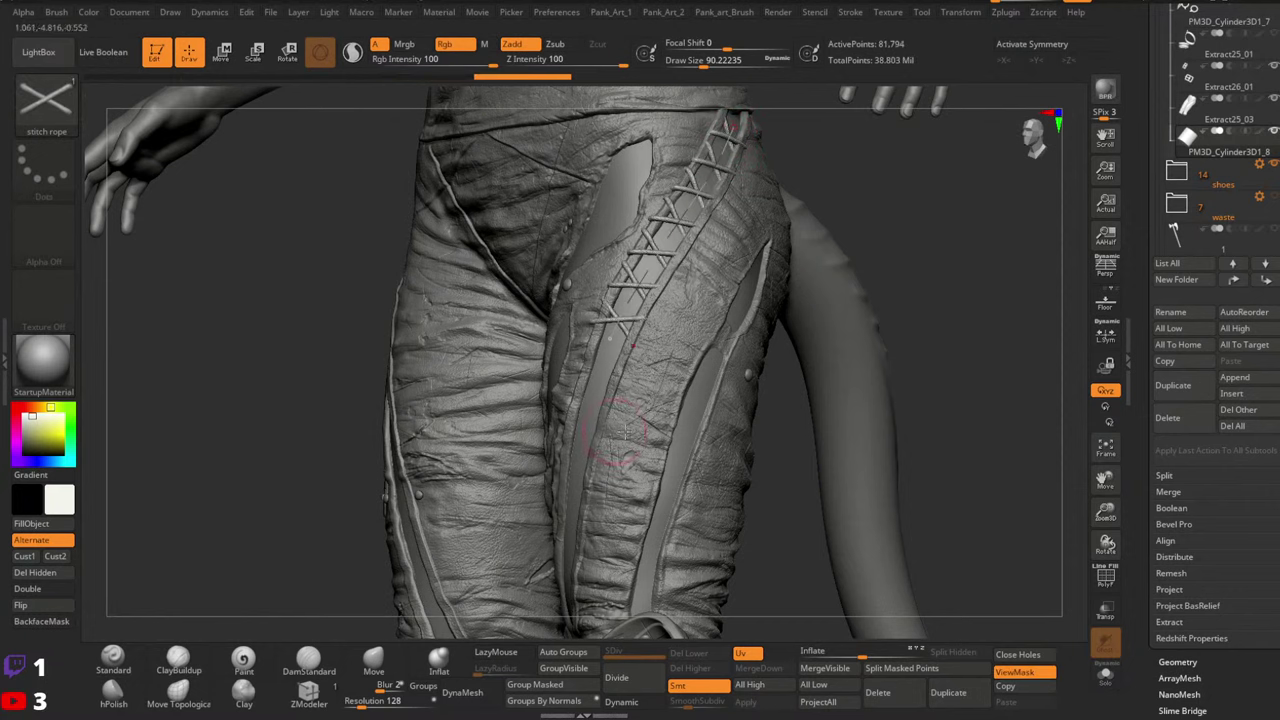
Try a second cross-stitch row continuing down the same slit toward the knee guard, and undo it
{"action": "mouse_move", "coordinate": [623, 443]}
{"action": "right_mouse_down", "text": "alt"}
{"action": "mouse_move", "coordinate": [672, 330]}
{"action": "mouse_move", "coordinate": [625, 310]}
{"action": "right_mouse_up", "text": "alt"}
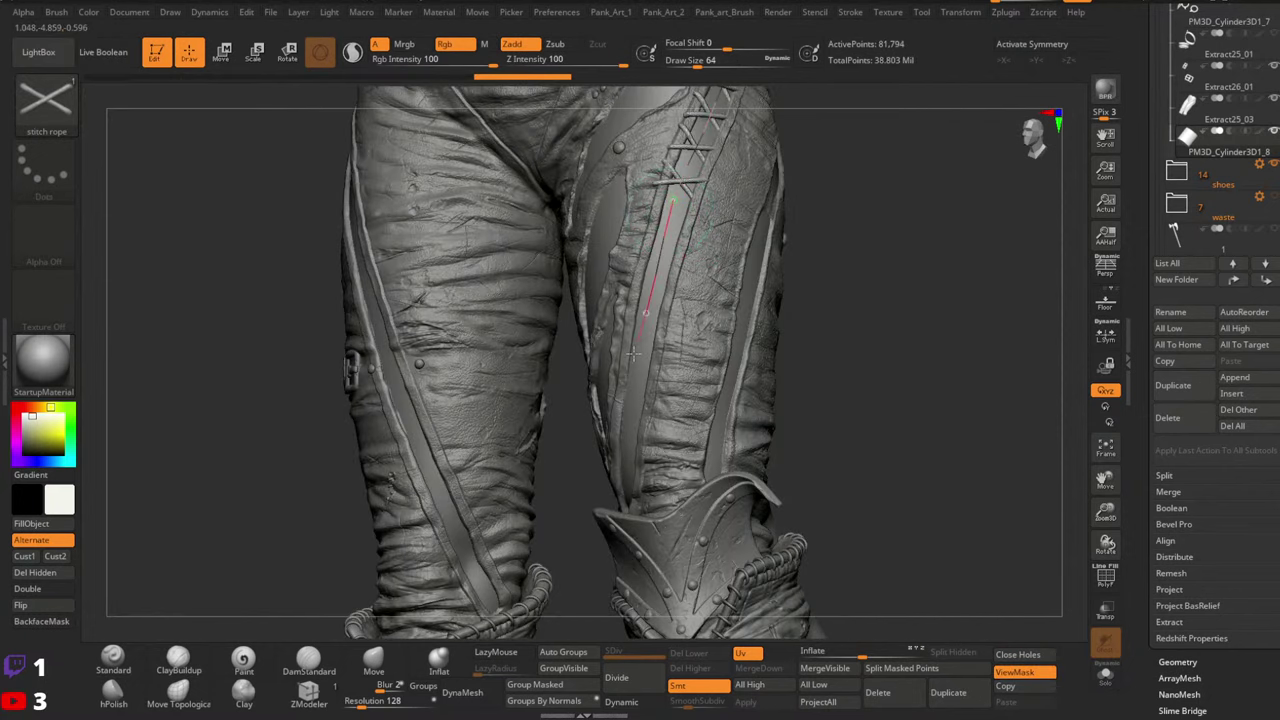
{"action": "left_click_drag", "start_coordinate": [625, 438], "coordinate": [624, 444]}
{"action": "right_click_drag", "start_coordinate": [706, 394], "coordinate": [676, 314]}
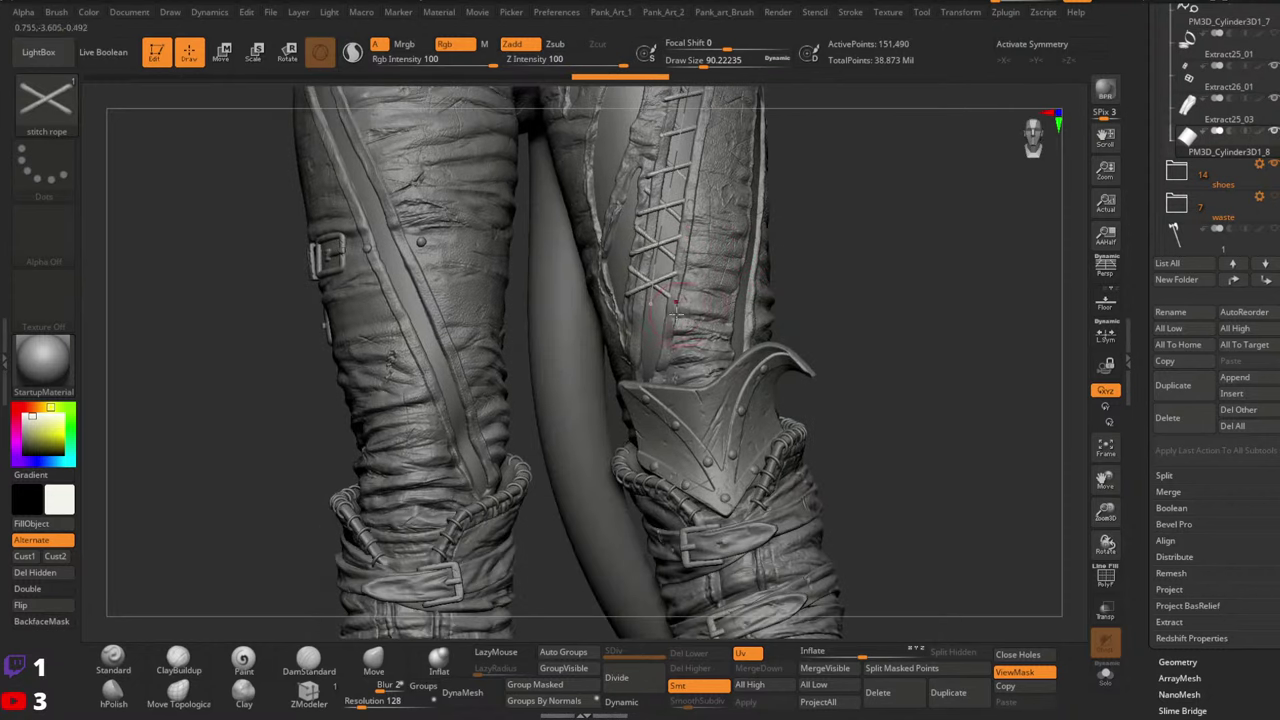
{"action": "mouse_move", "coordinate": [729, 187]}
{"action": "right_mouse_down", "text": "ctrl"}
{"action": "mouse_move", "coordinate": [717, 331]}
{"action": "mouse_move", "coordinate": [677, 306]}
{"action": "mouse_move", "coordinate": [674, 270]}
{"action": "mouse_move", "coordinate": [688, 258]}
{"action": "mouse_move", "coordinate": [651, 216]}
{"action": "mouse_move", "coordinate": [653, 303]}
{"action": "right_mouse_up", "text": "ctrl"}
{"action": "key", "text": "ctrl+z"}
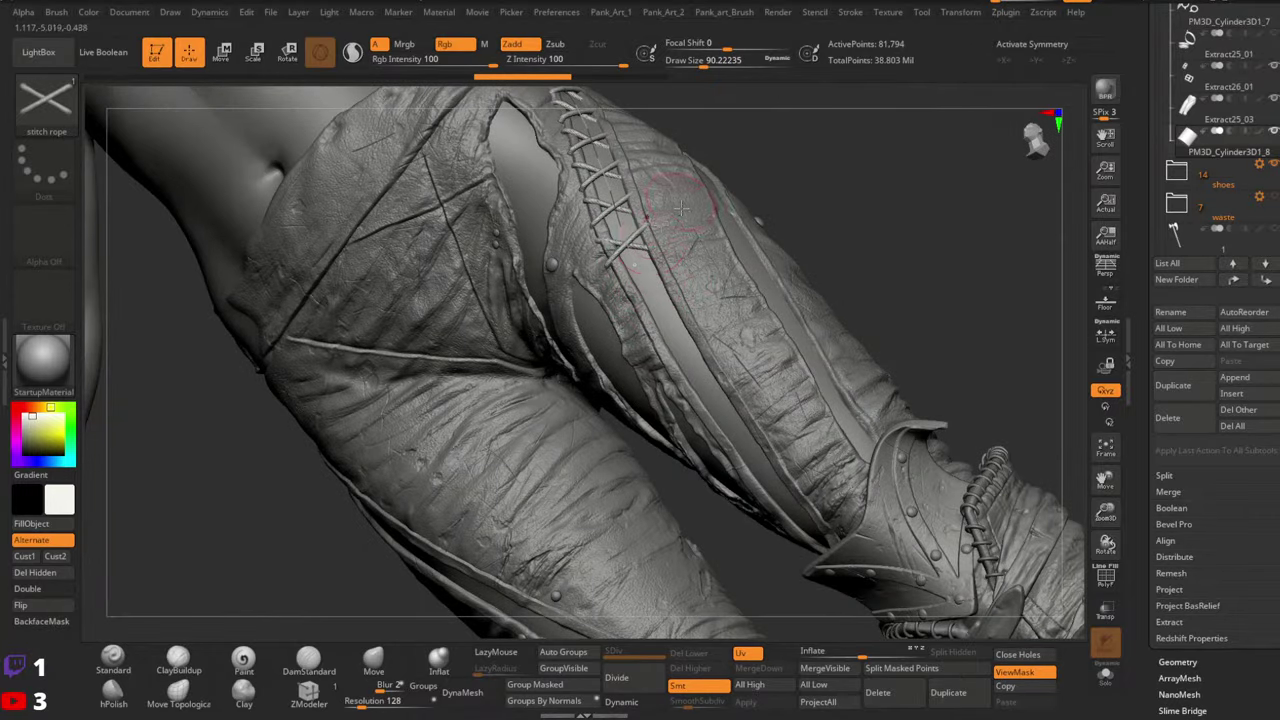
{"action": "key", "text": "ctrl+z"}
{"action": "key", "text": "ctrl+z"}
{"action": "key", "text": "ctrl+z"}
{"action": "key", "text": "ctrl+z"}
{"action": "key", "text": "ctrl+z"}
{"action": "key", "text": "ctrl+z"}
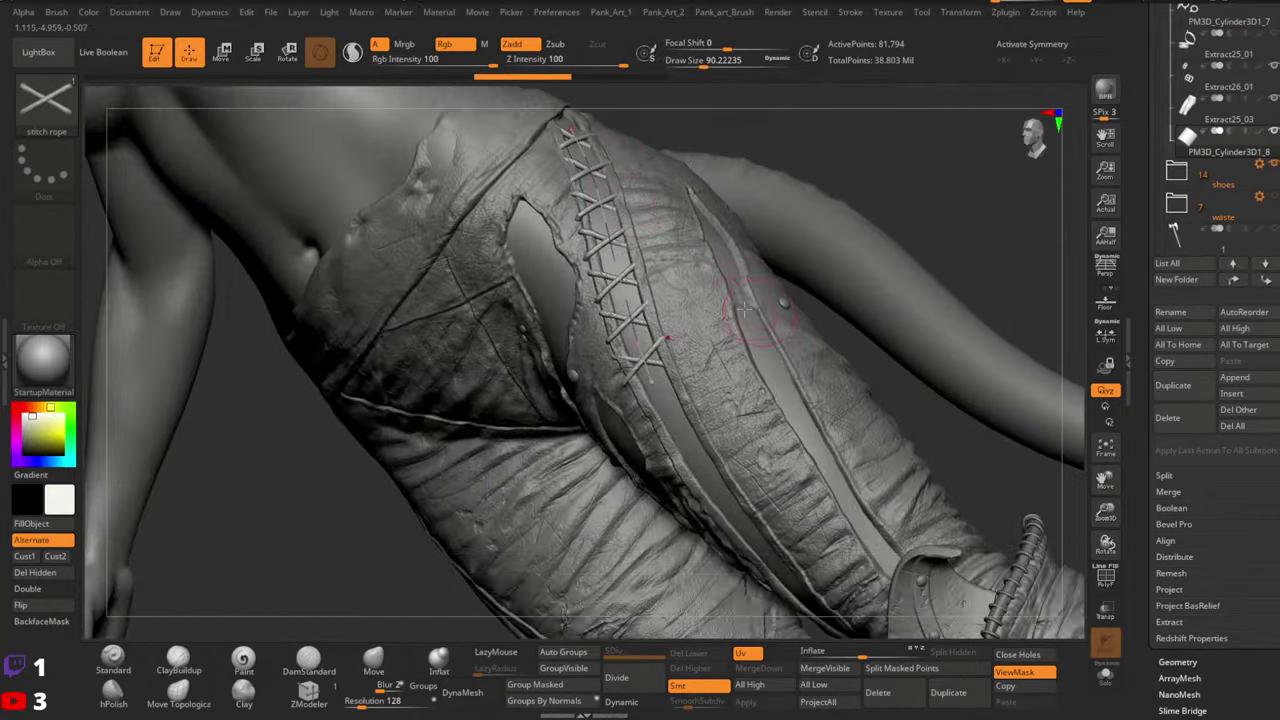
{"action": "key", "text": "ctrl+z"}
{"action": "key", "text": "ctrl+z"}
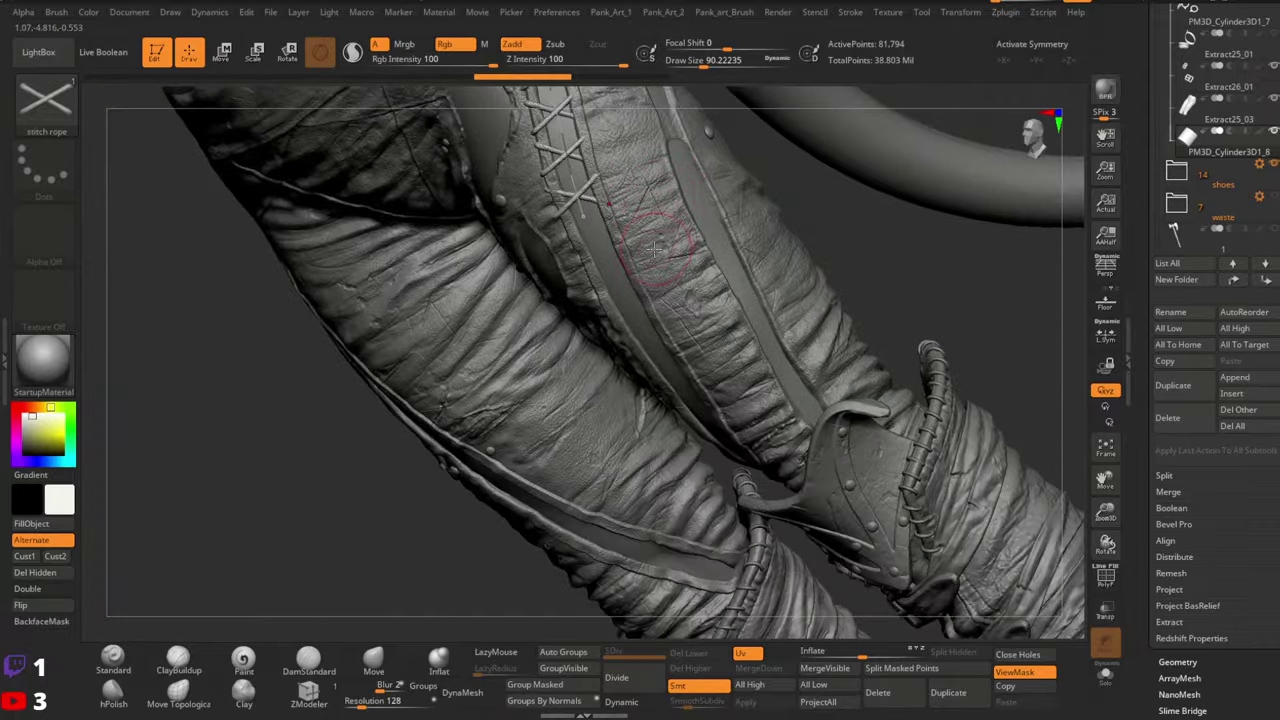
Isolate the stitch subtool to inspect the row of crosses, and bring the rest of the character back
{"action": "right_click_drag", "start_coordinate": [868, 431], "coordinate": [876, 486], "text": "alt"}
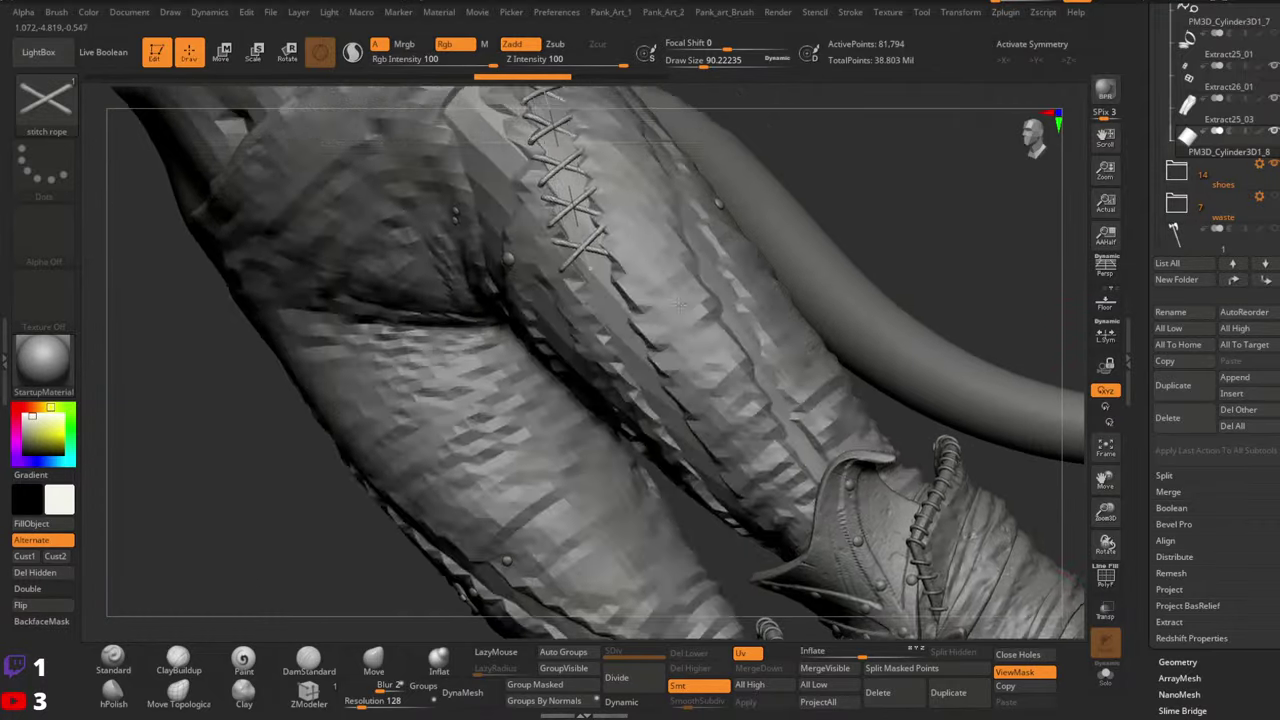
{"action": "left_click", "coordinate": [1100, 682]}
{"action": "key", "text": "ctrl+z"}
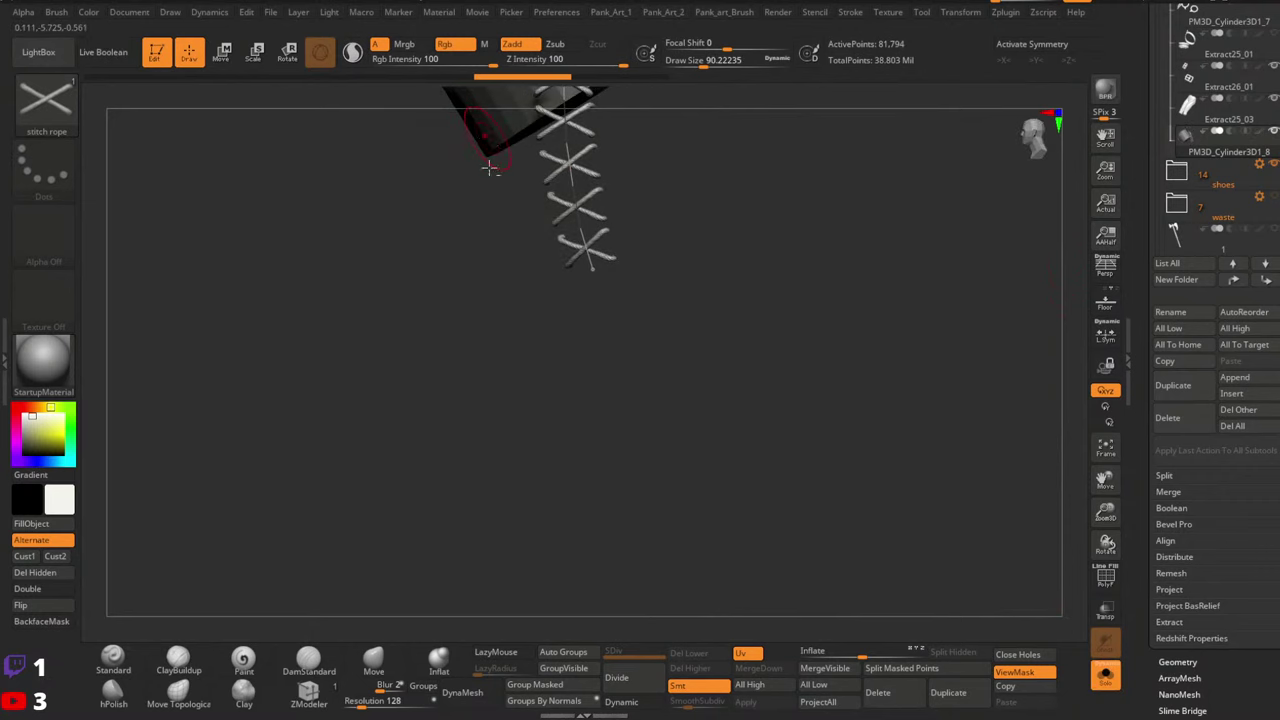
{"action": "left_click", "coordinate": [1106, 675]}
Try another cross-stitch row from the end of the hip lacing down to the knee guard, and undo it
{"action": "right_click_drag", "start_coordinate": [812, 364], "coordinate": [915, 350]}
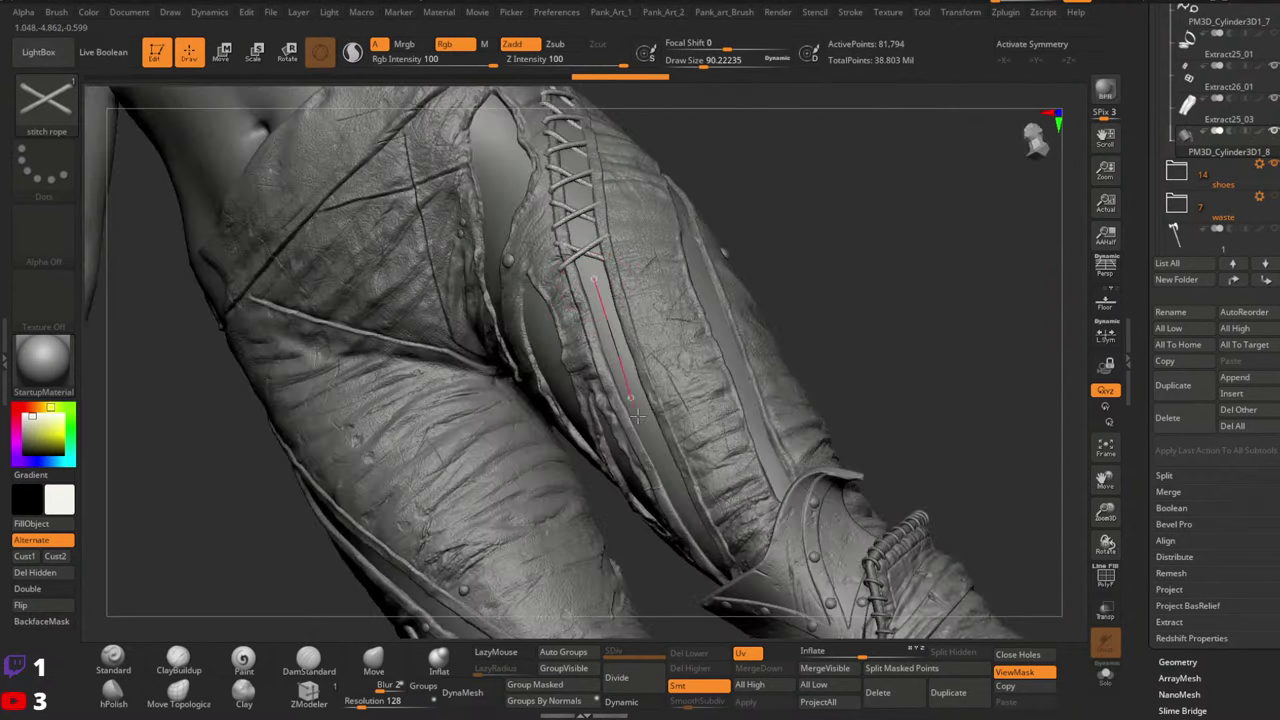
{"action": "right_click_drag", "start_coordinate": [748, 390], "coordinate": [729, 280]}
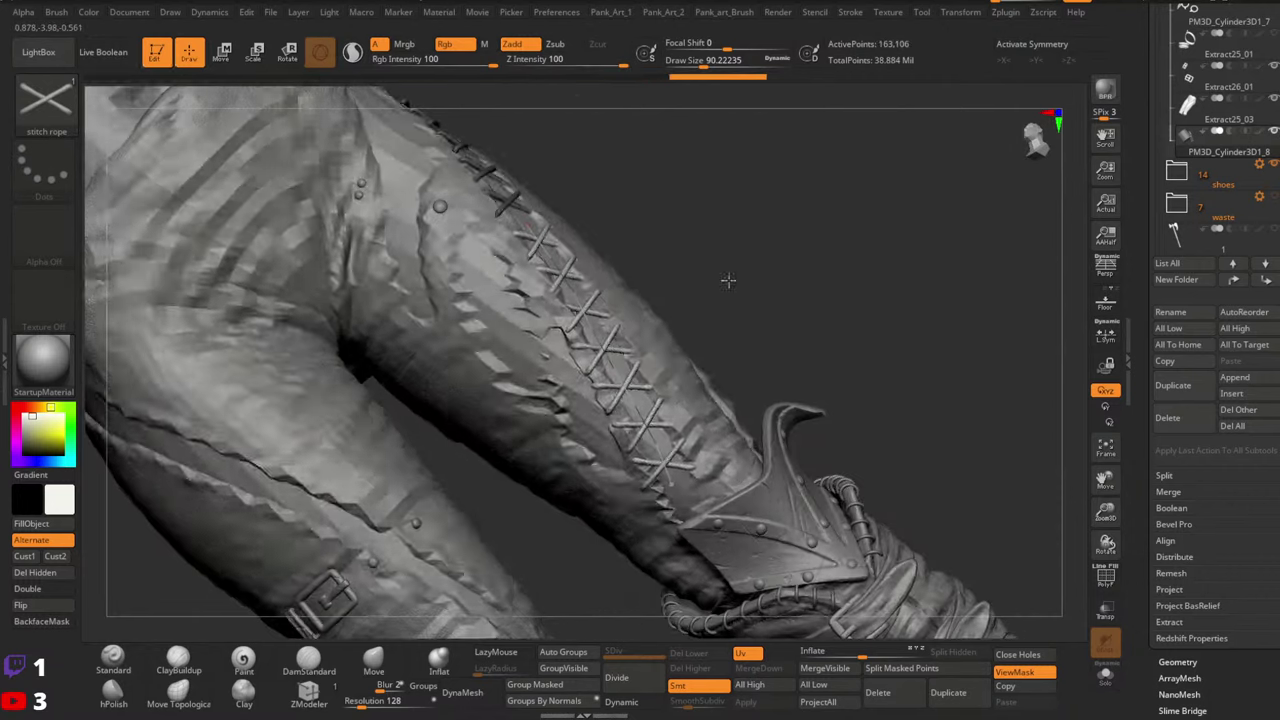
{"action": "right_click_drag", "start_coordinate": [780, 354], "coordinate": [631, 279], "text": "alt"}
{"action": "mouse_move", "coordinate": [624, 343]}
{"action": "right_mouse_down", "text": "ctrl"}
{"action": "mouse_move", "coordinate": [694, 303]}
{"action": "mouse_move", "coordinate": [683, 274]}
{"action": "mouse_move", "coordinate": [646, 263]}
{"action": "mouse_move", "coordinate": [643, 218]}
{"action": "mouse_move", "coordinate": [691, 250]}
{"action": "mouse_move", "coordinate": [674, 251]}
{"action": "mouse_move", "coordinate": [771, 211]}
{"action": "right_mouse_up", "text": "ctrl"}
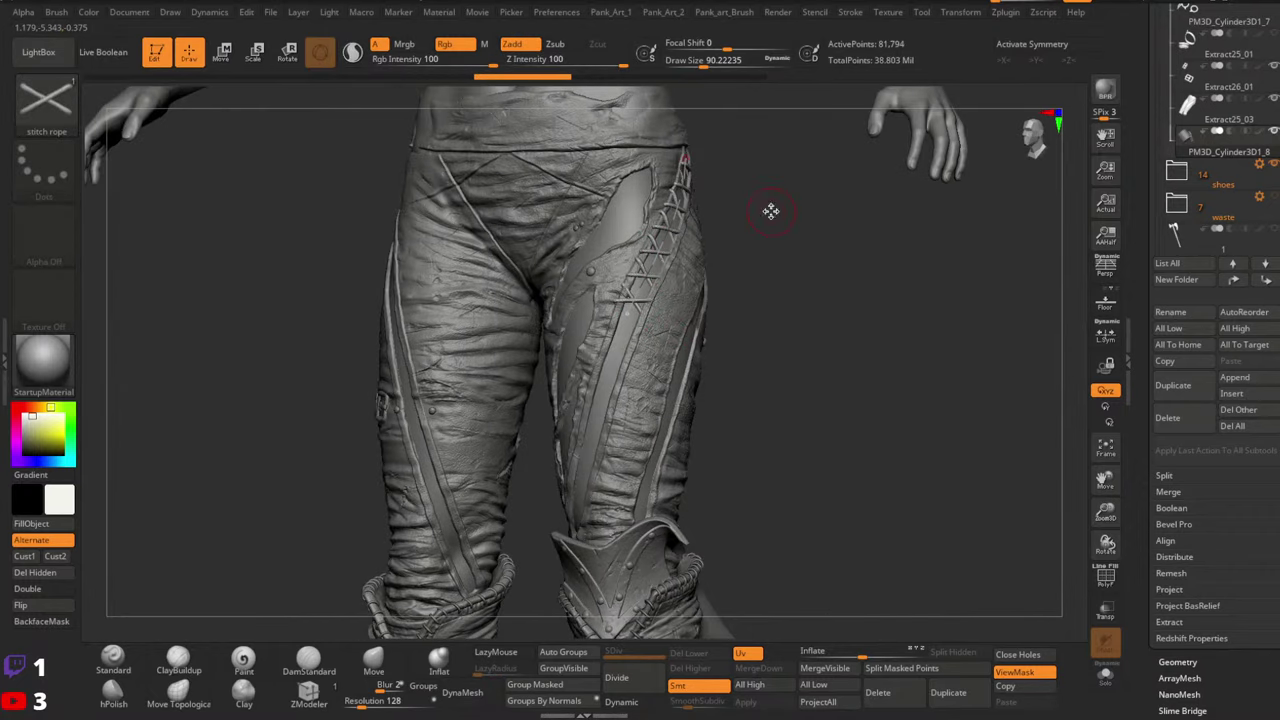
Set the draw size to about 77 and regenerate the hip row of cross-stitches from its curve
{"action": "key", "text": "space"}
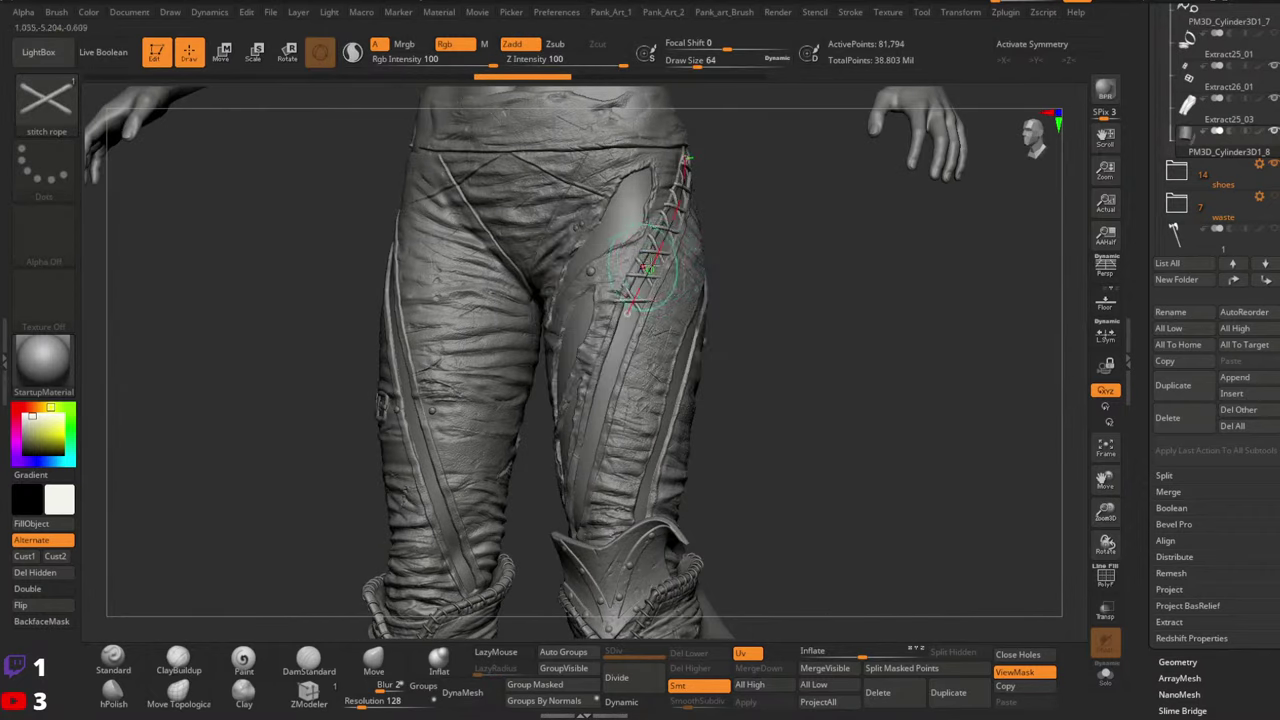
{"action": "left_click", "coordinate": [656, 264]}
{"action": "mouse_move", "coordinate": [749, 307]}
{"action": "right_mouse_down", "text": "ctrl"}
{"action": "mouse_move", "coordinate": [703, 287]}
{"action": "mouse_move", "coordinate": [983, 306]}
{"action": "right_mouse_up", "text": "ctrl"}
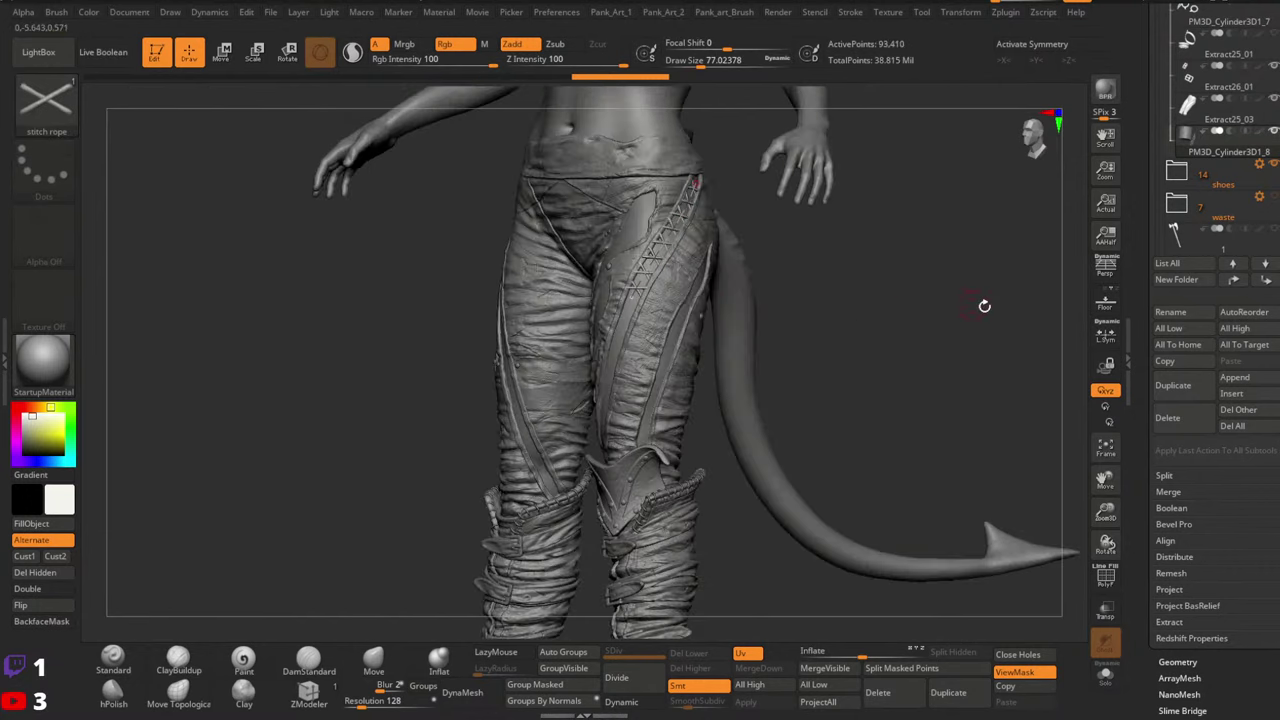
{"action": "right_click_drag", "start_coordinate": [760, 240], "coordinate": [760, 283], "text": "ctrl"}
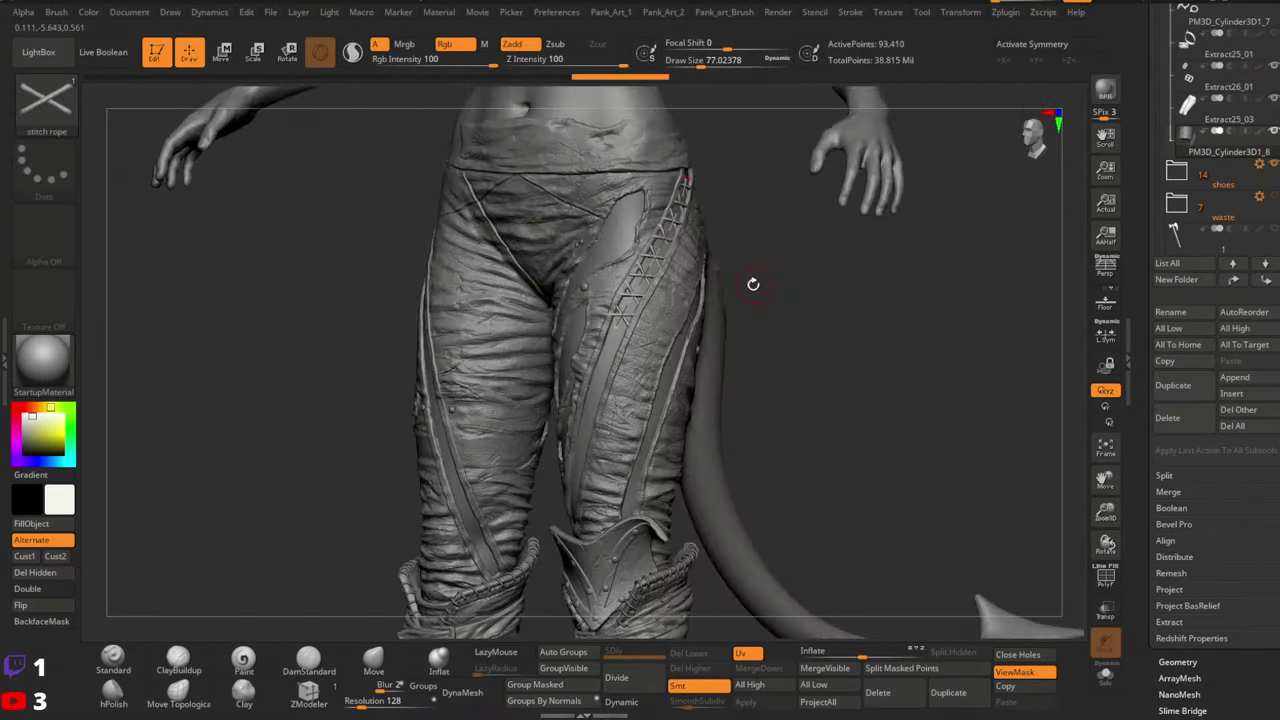
{"action": "right_click_drag", "start_coordinate": [753, 284], "coordinate": [780, 290]}
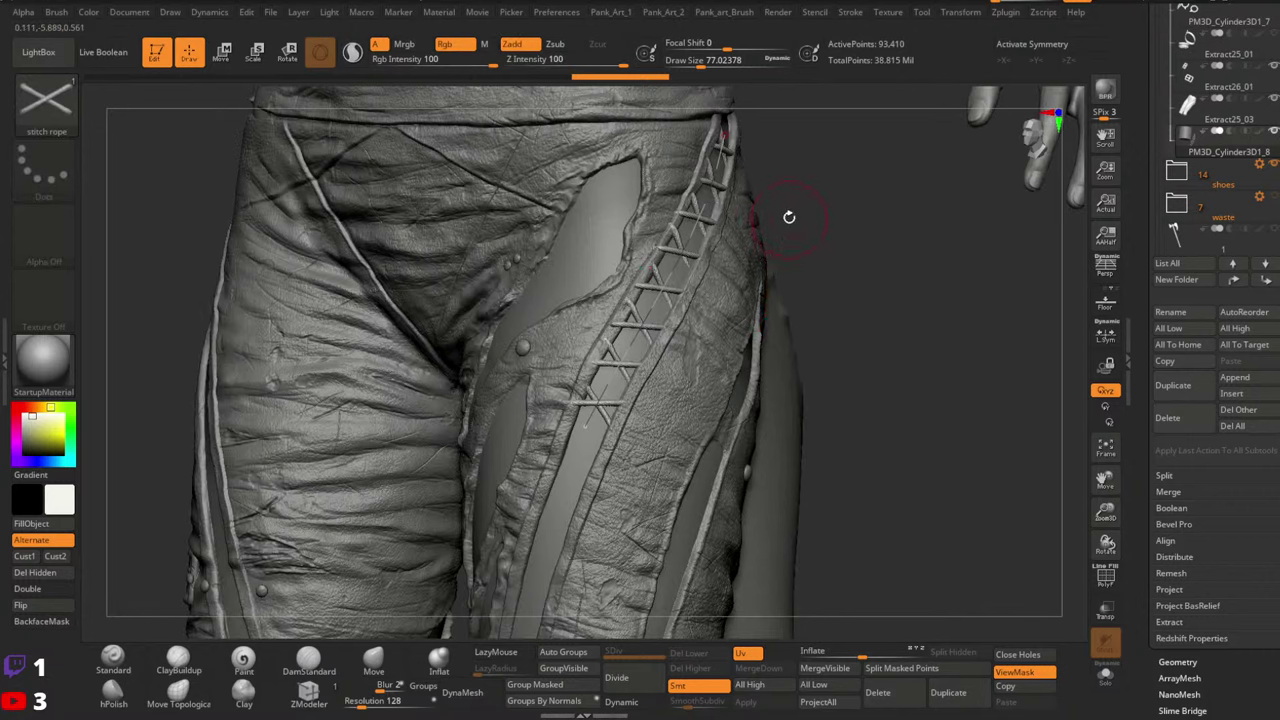
{"action": "key", "text": "space"}
{"action": "left_click", "coordinate": [78, 118]}
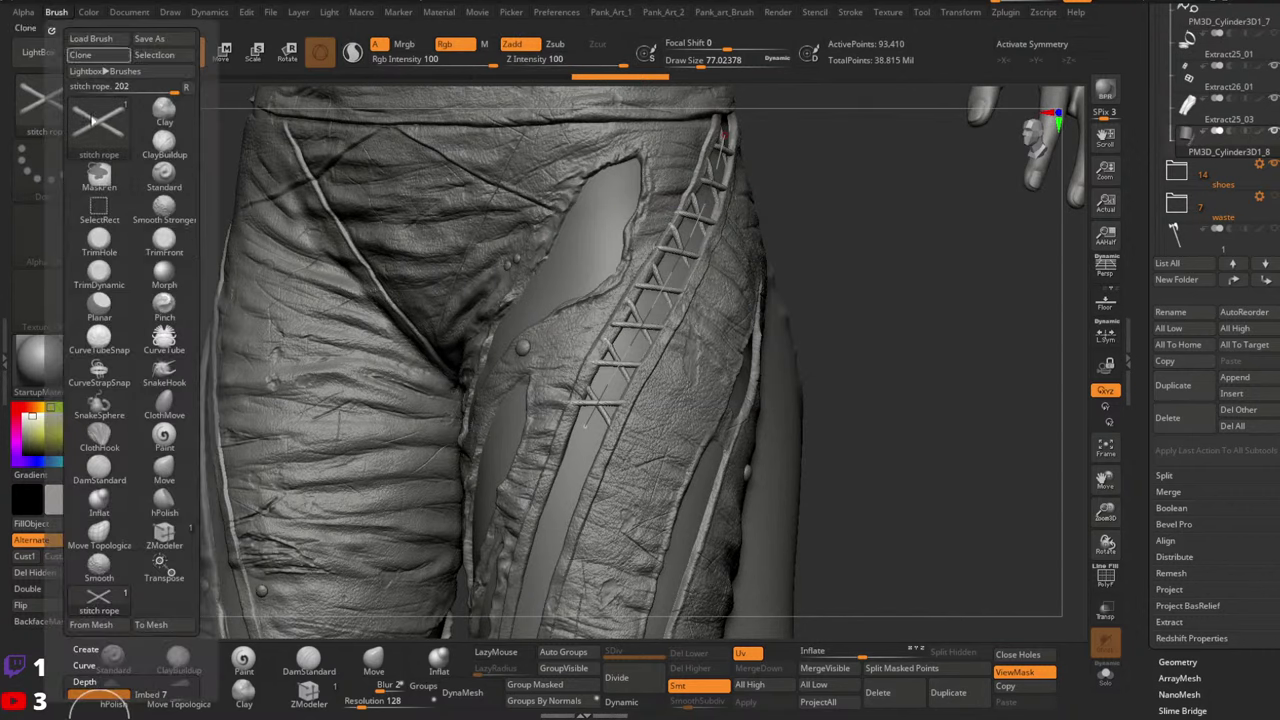
{"action": "left_click", "coordinate": [92, 120]}
{"action": "left_click", "coordinate": [190, 412]}
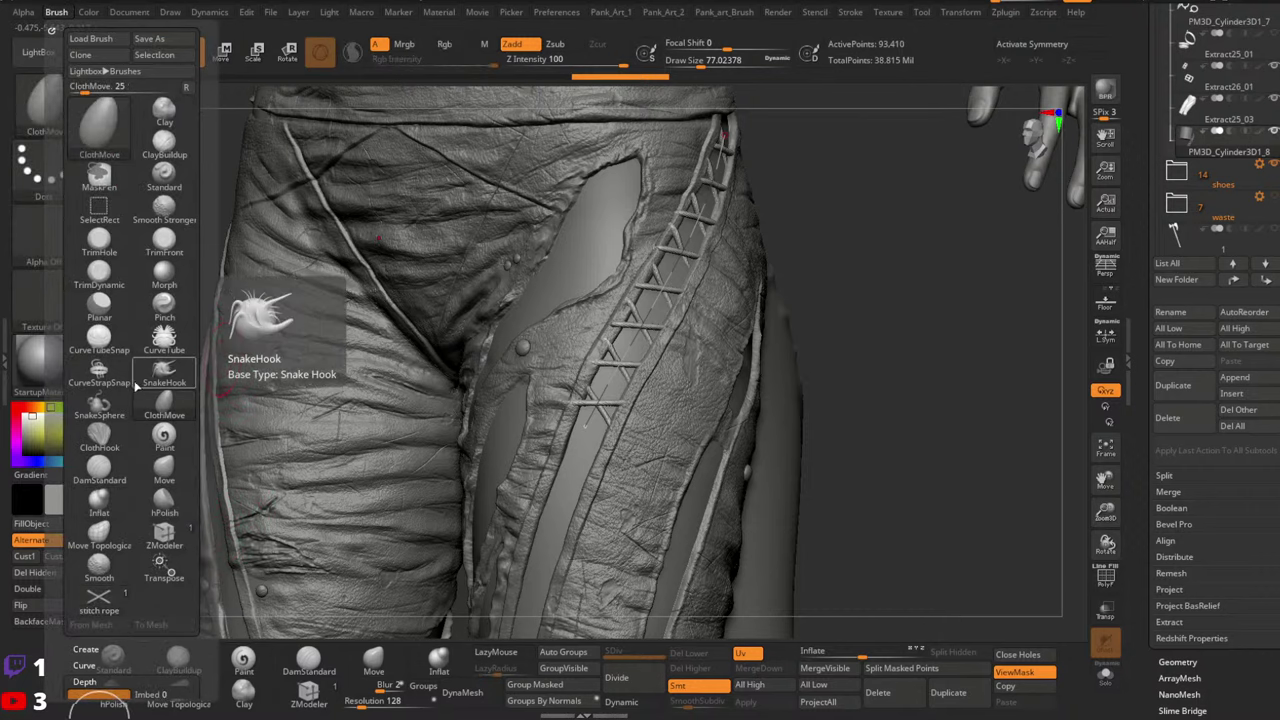
{"action": "left_click", "coordinate": [46, 106]}
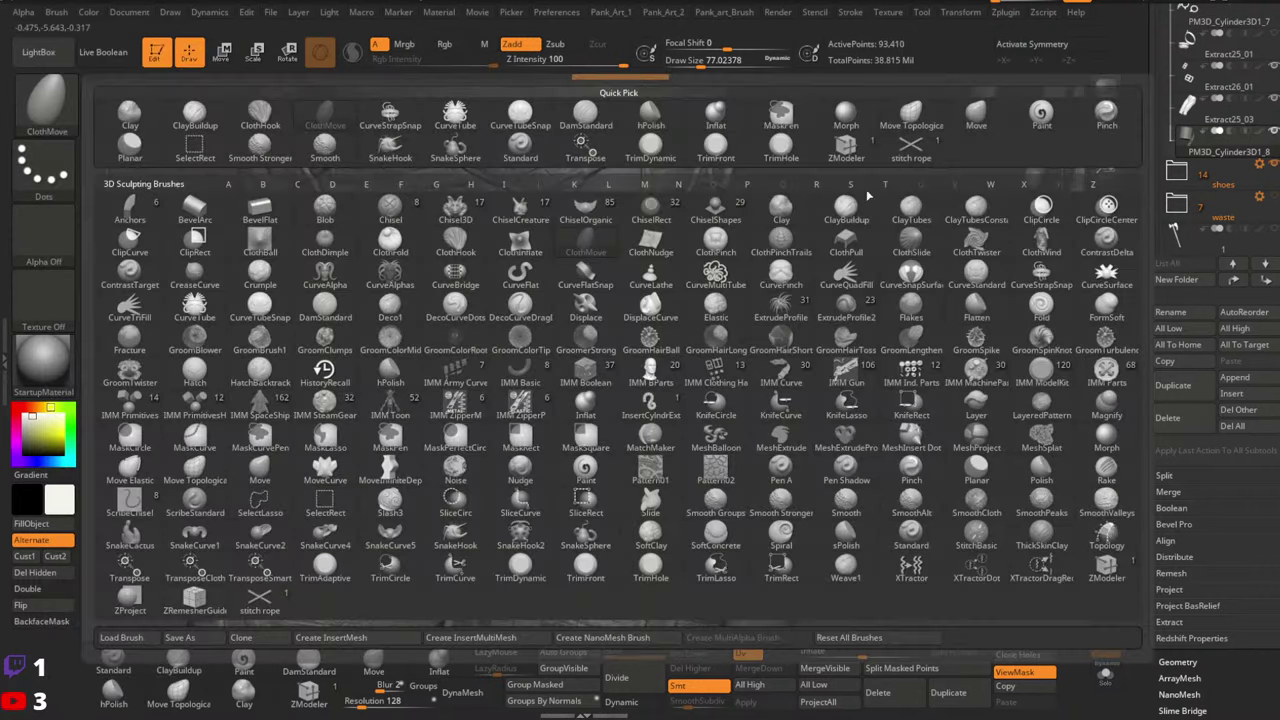
{"action": "left_click", "coordinate": [912, 148]}
Set the stitch rope brush's depth Imbed to about 16
{"action": "left_click", "coordinate": [57, 12]}
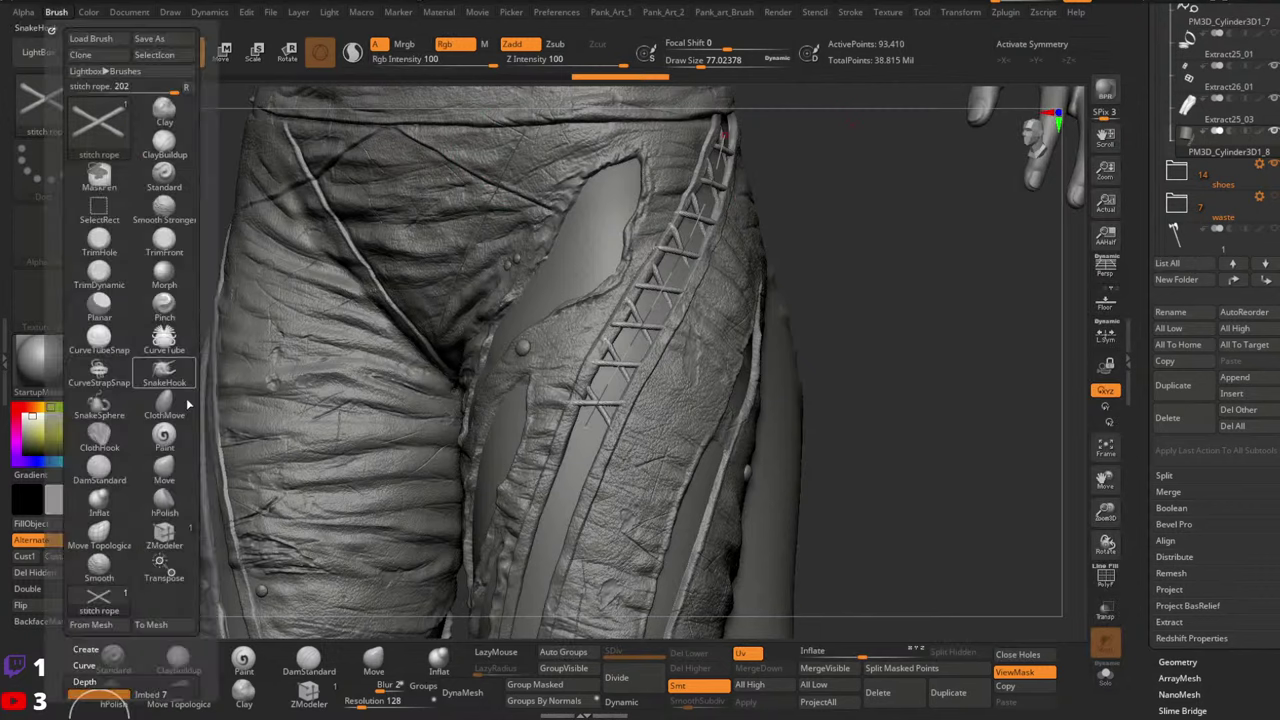
{"action": "mouse_move", "coordinate": [207, 653]}
{"action": "left_mouse_down"}
{"action": "mouse_move", "coordinate": [205, 372]}
{"action": "mouse_move", "coordinate": [202, 552]}
{"action": "left_mouse_up"}
{"action": "left_click", "coordinate": [96, 376]}
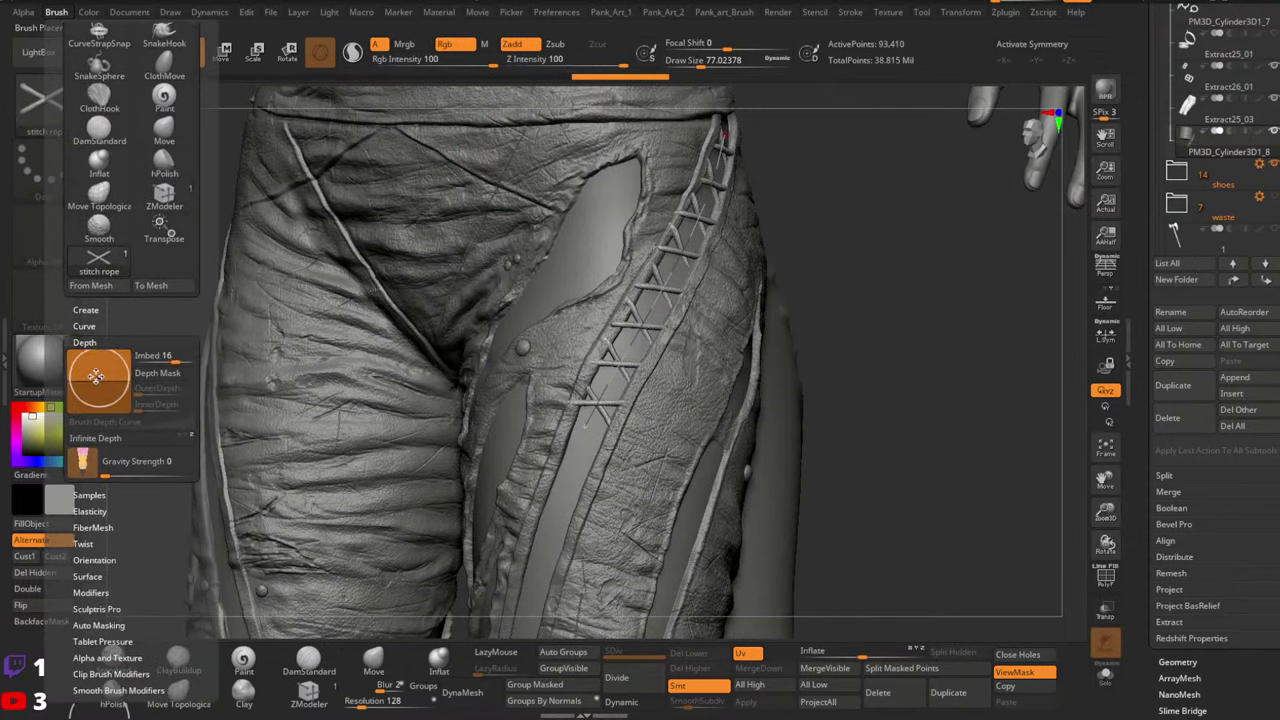
{"action": "left_click", "coordinate": [96, 377]}
Regenerate the hip stitches with the new depth, redraw the row at draw size 77, and undo both attempts
{"action": "left_click_drag", "start_coordinate": [886, 221], "coordinate": [835, 218]}
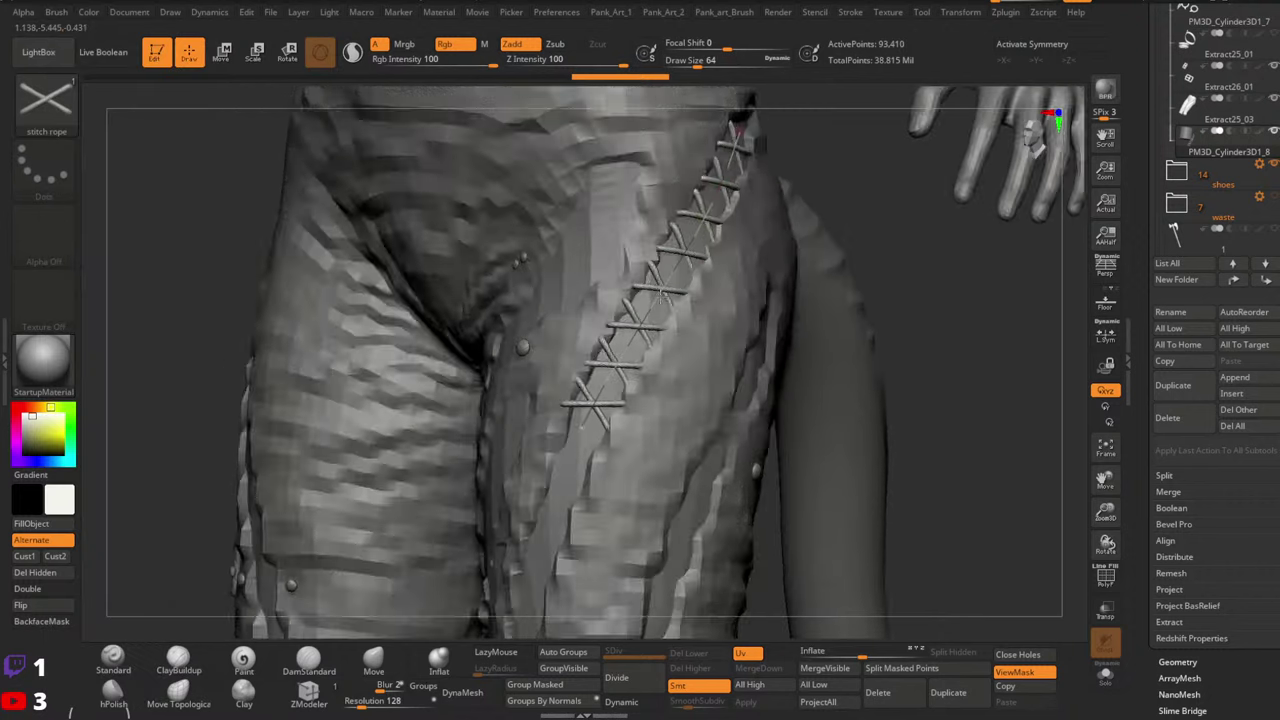
{"action": "left_click", "coordinate": [720, 145]}
{"action": "left_click_drag", "start_coordinate": [860, 165], "coordinate": [800, 163]}
{"action": "key", "text": "ctrl+z"}
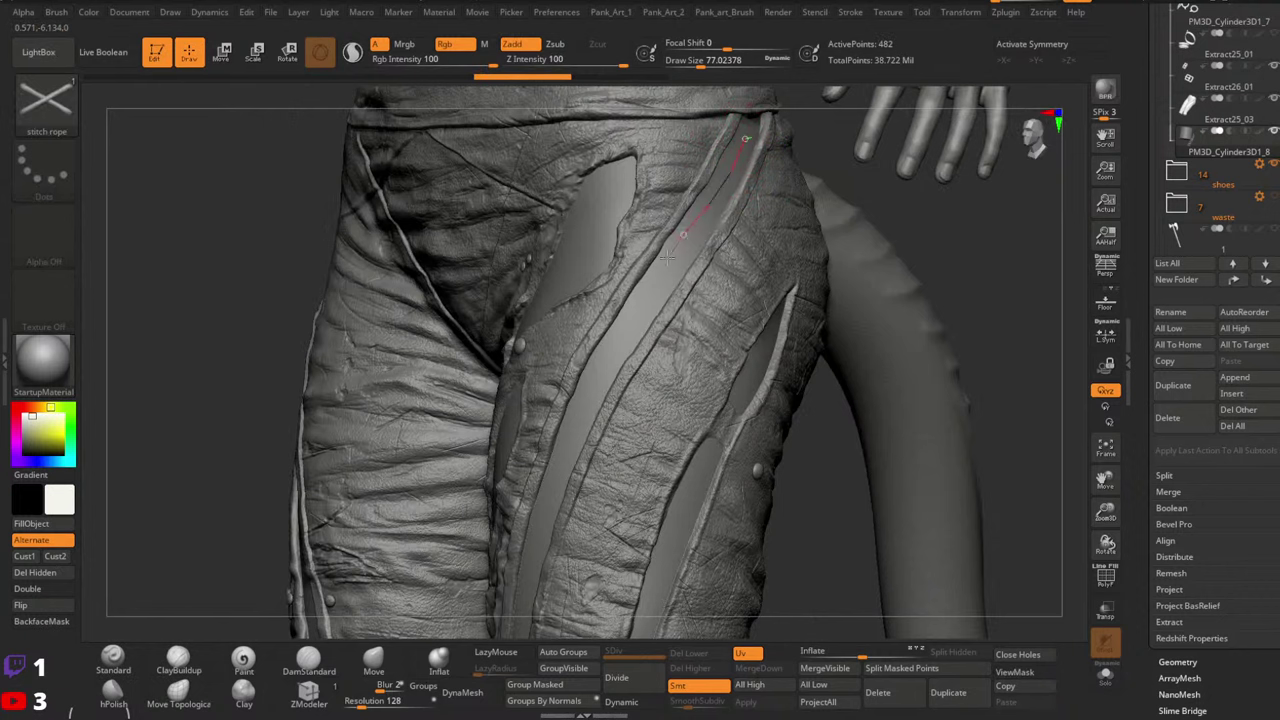
{"action": "left_click_drag", "start_coordinate": [667, 256], "coordinate": [618, 390]}
{"action": "key", "text": "ctrl+z"}
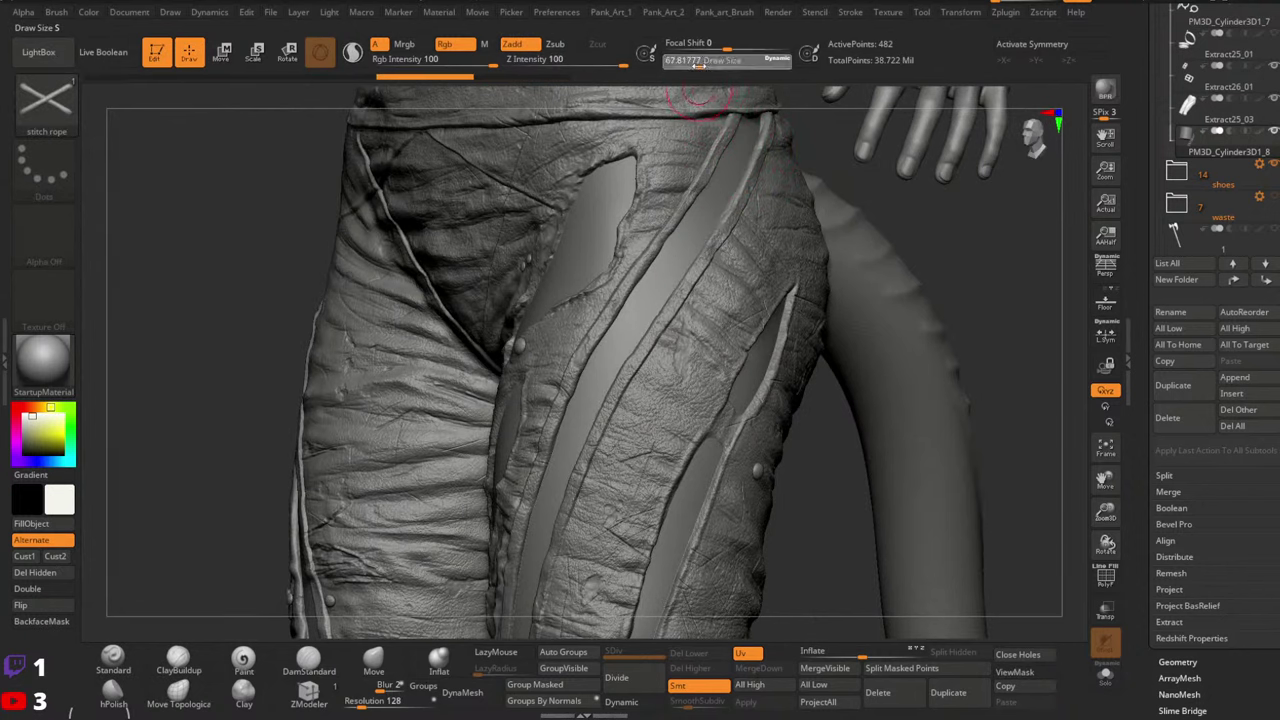
Set the draw size to about 67.8, try a row of cross-stitches down the hip slit, and undo the row
{"action": "left_click_drag", "start_coordinate": [671, 270], "coordinate": [590, 402]}
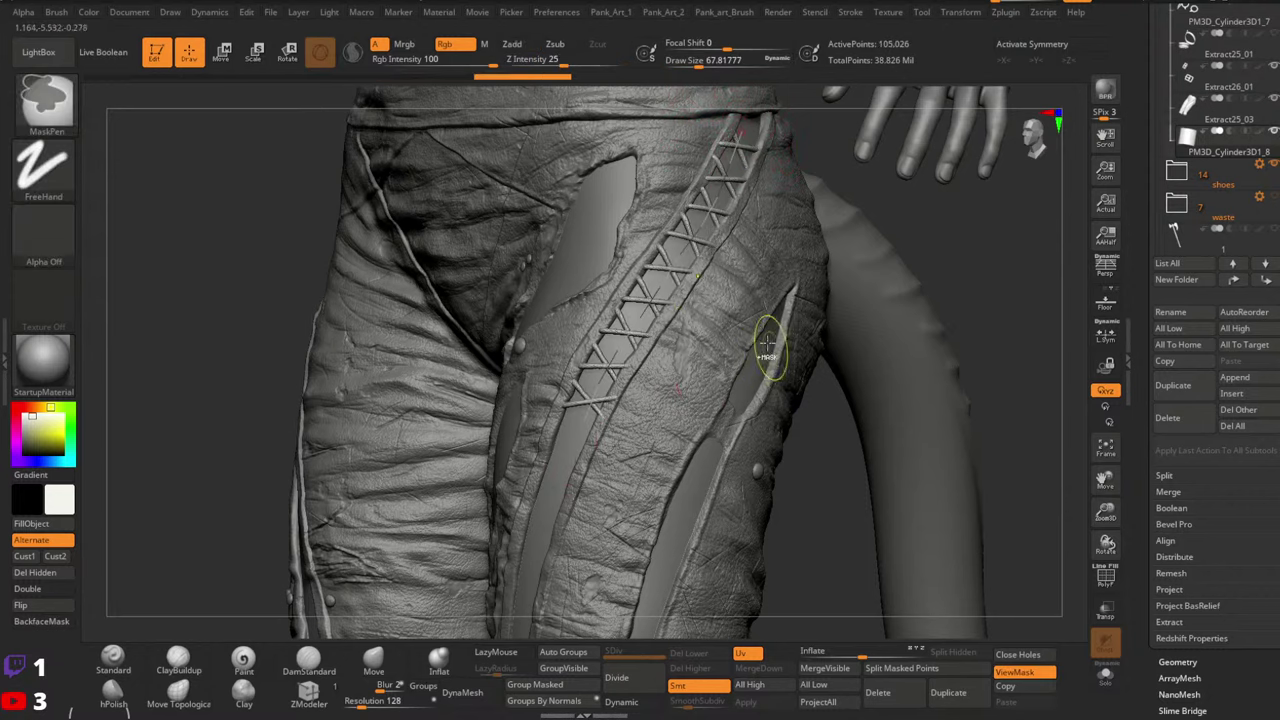
{"action": "mouse_move", "coordinate": [766, 337]}
{"action": "right_mouse_down", "text": "ctrl"}
{"action": "mouse_move", "coordinate": [726, 363]}
{"action": "mouse_move", "coordinate": [809, 390]}
{"action": "right_mouse_up", "text": "ctrl"}
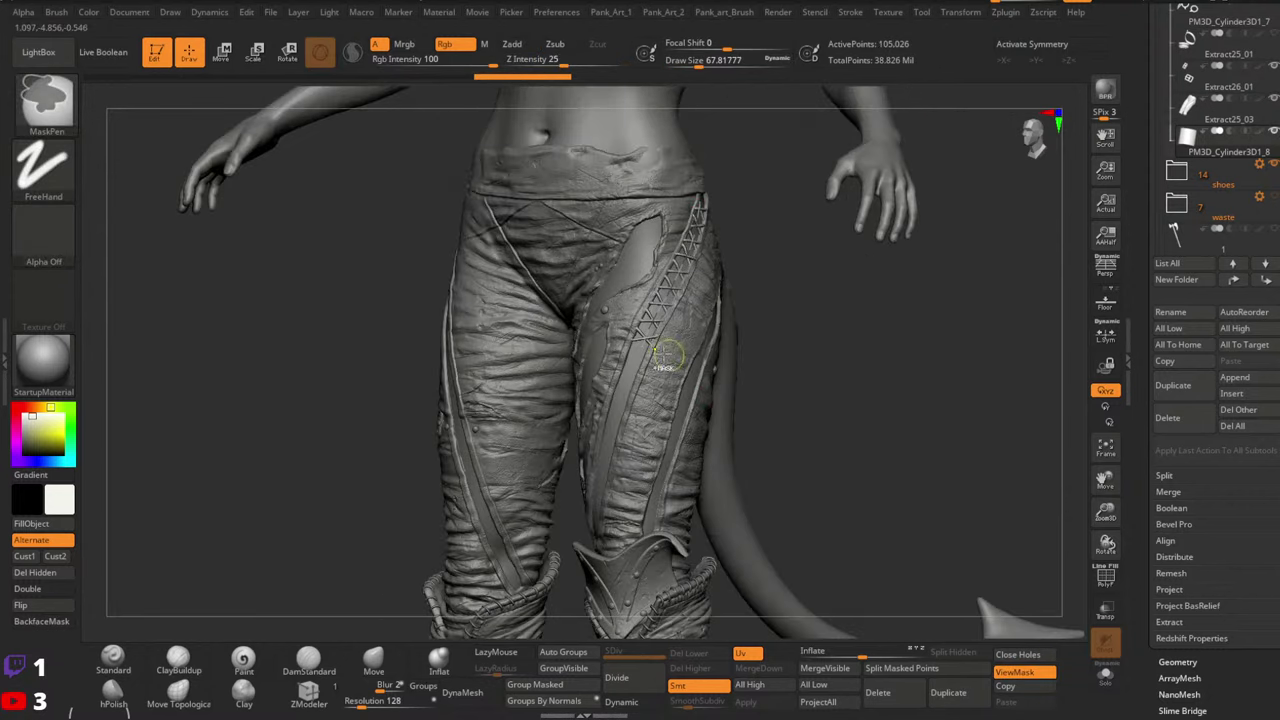
{"action": "right_click_drag", "start_coordinate": [669, 355], "coordinate": [793, 251], "text": "ctrl"}
{"action": "key", "text": "ctrl+z"}
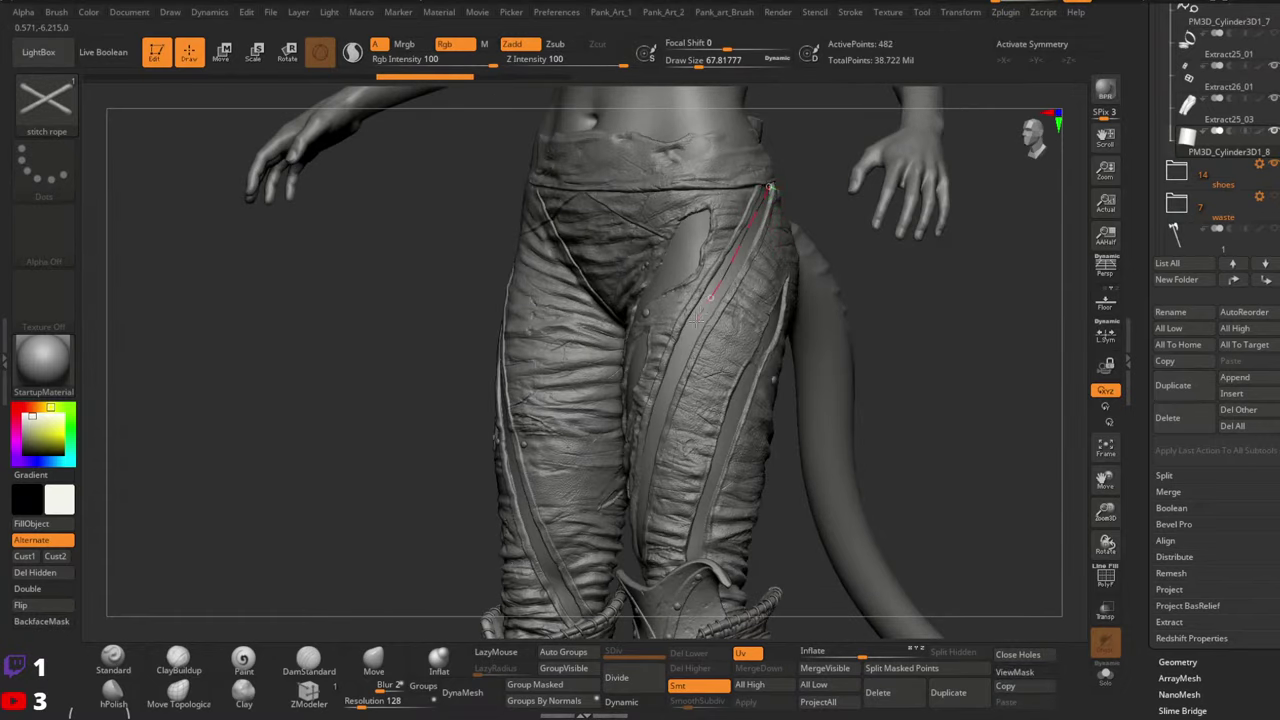
Try rows of cross-stitches from the waistband down the hip slit and undo both attempts
{"action": "left_click_drag", "start_coordinate": [669, 376], "coordinate": [658, 412]}
{"action": "mouse_move", "coordinate": [738, 420]}
{"action": "right_mouse_down"}
{"action": "mouse_move", "coordinate": [757, 309]}
{"action": "mouse_move", "coordinate": [738, 264]}
{"action": "mouse_move", "coordinate": [672, 332]}
{"action": "mouse_move", "coordinate": [710, 300]}
{"action": "right_mouse_up"}
{"action": "key", "text": "ctrl+z"}
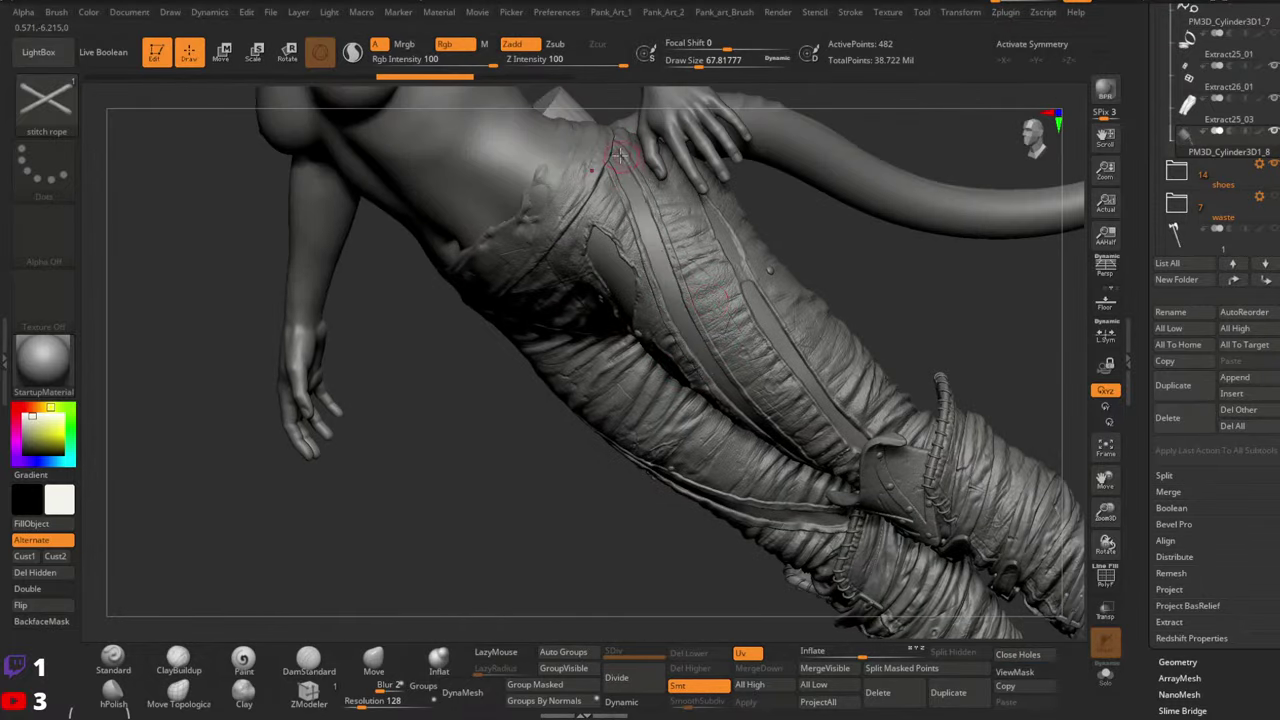
{"action": "left_click_drag", "start_coordinate": [741, 391], "coordinate": [744, 394]}
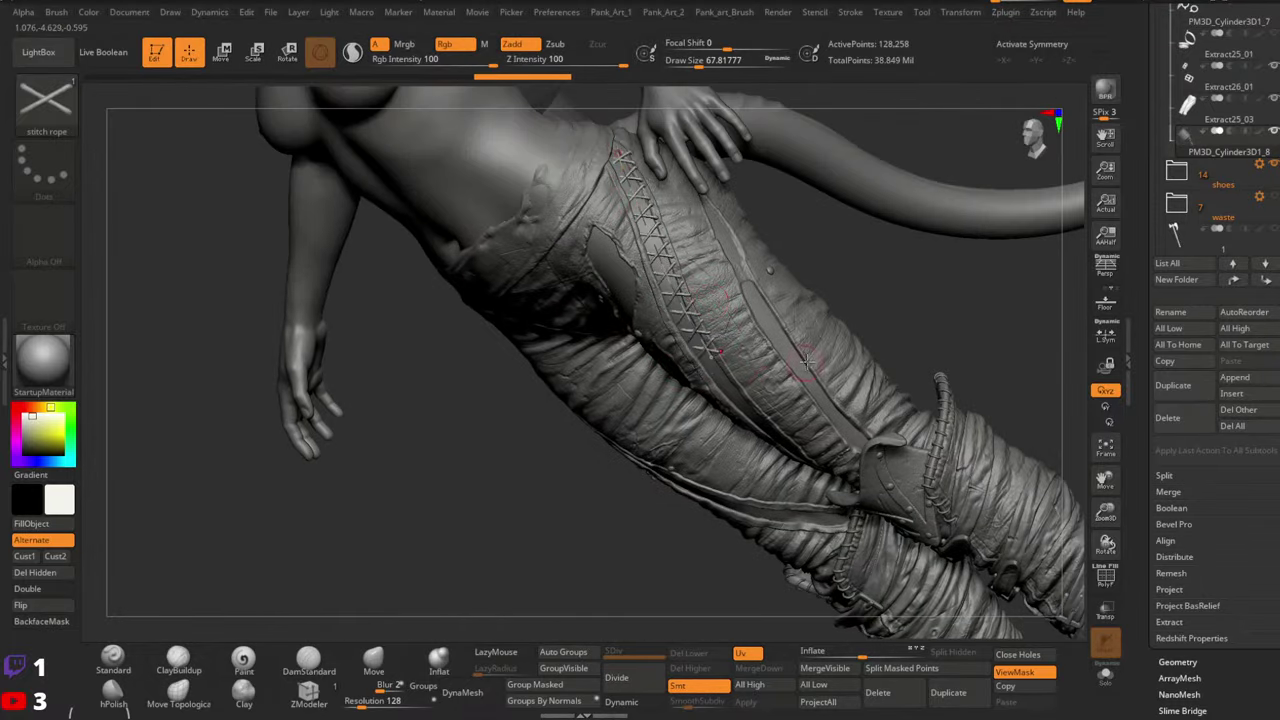
{"action": "right_click_drag", "start_coordinate": [802, 365], "coordinate": [815, 245]}
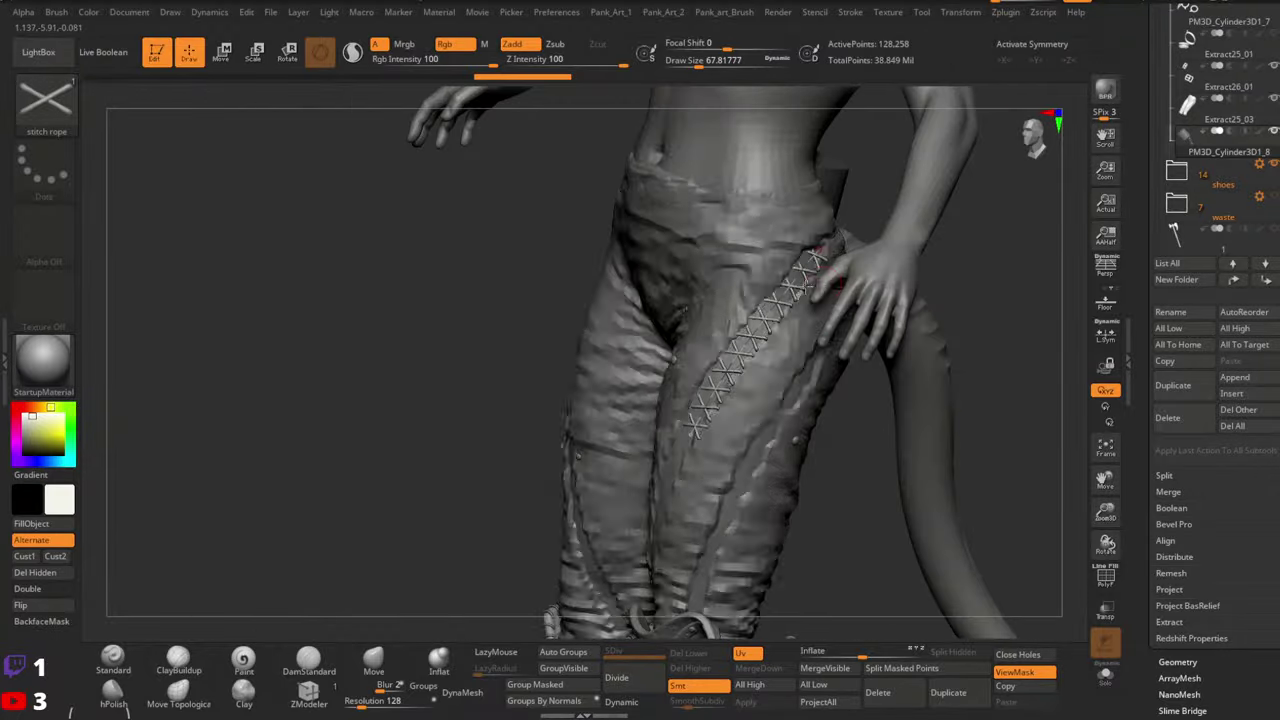
{"action": "key", "text": "ctrl+z"}
Lace the long thigh slit with three connected rows of cross-stitches, from the waistband to just above the knee guard
{"action": "left_click", "coordinate": [735, 350]}
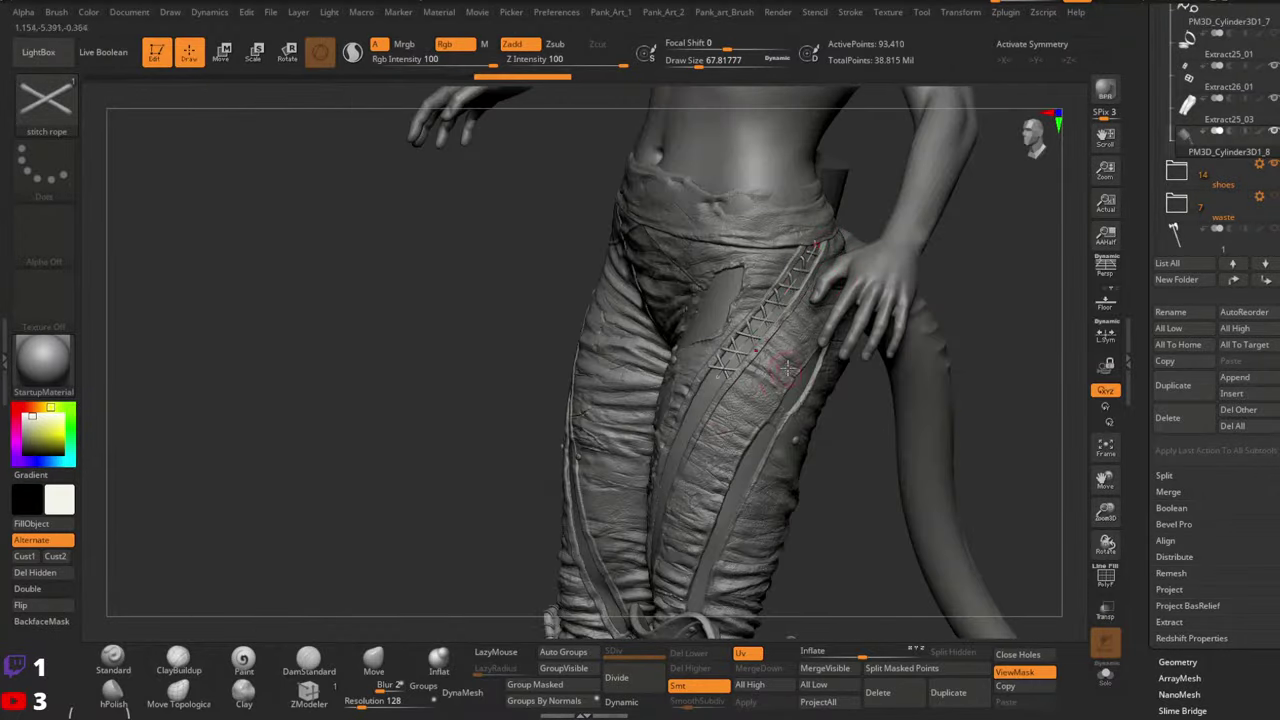
{"action": "right_click_drag", "start_coordinate": [735, 350], "coordinate": [780, 315]}
{"action": "left_click", "coordinate": [778, 312]}
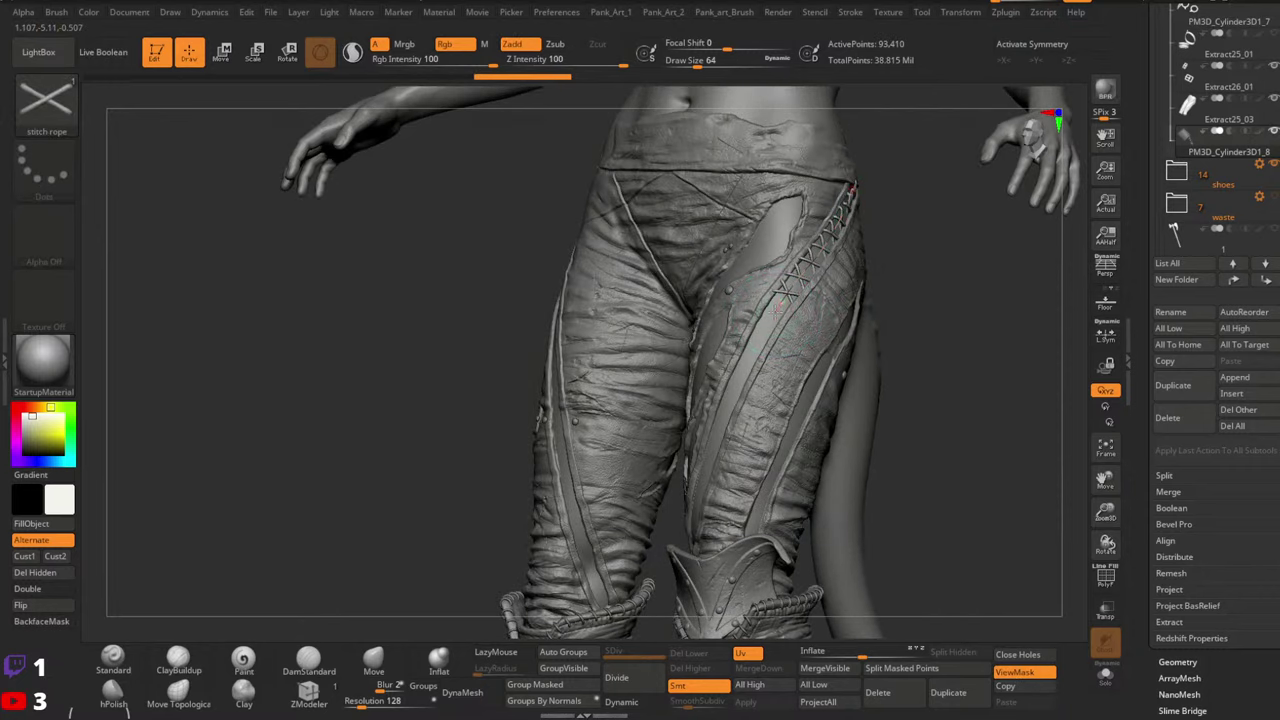
{"action": "left_click_drag", "start_coordinate": [722, 421], "coordinate": [720, 425]}
{"action": "right_click_drag", "start_coordinate": [766, 391], "coordinate": [795, 328], "text": "alt"}
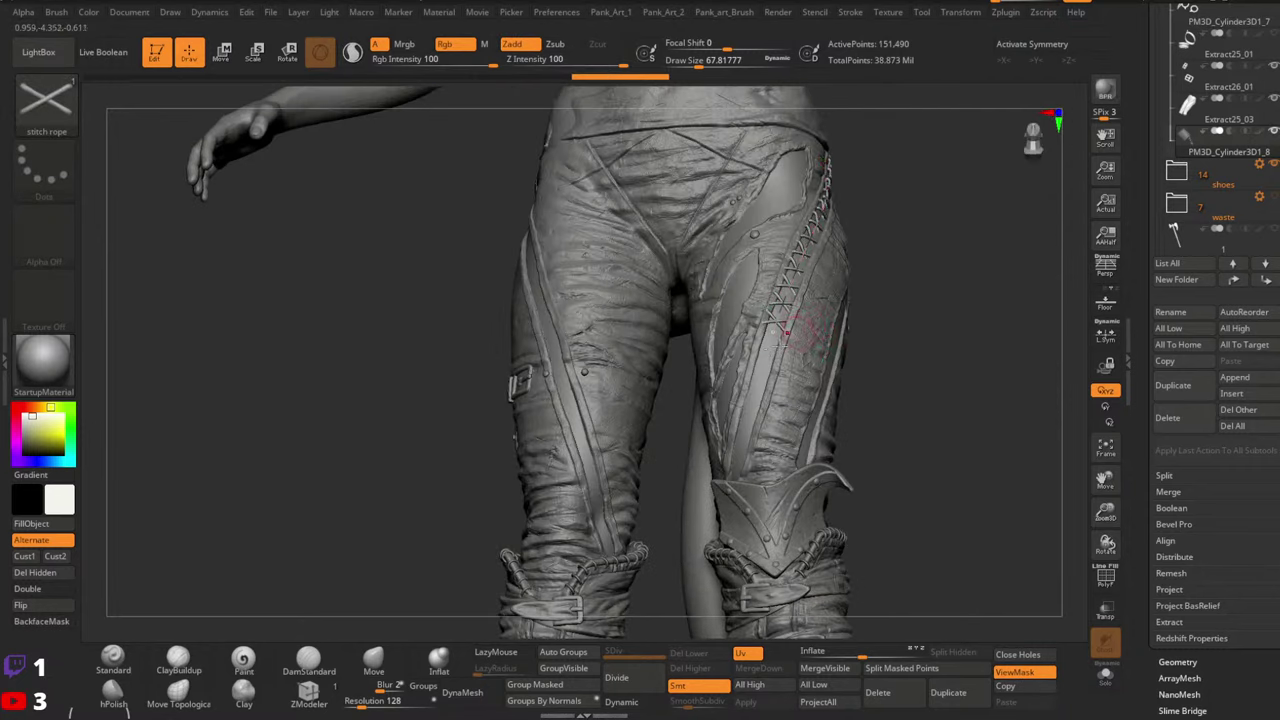
{"action": "left_click_drag", "start_coordinate": [770, 342], "coordinate": [740, 438]}
{"action": "right_click_drag", "start_coordinate": [793, 400], "coordinate": [752, 420]}
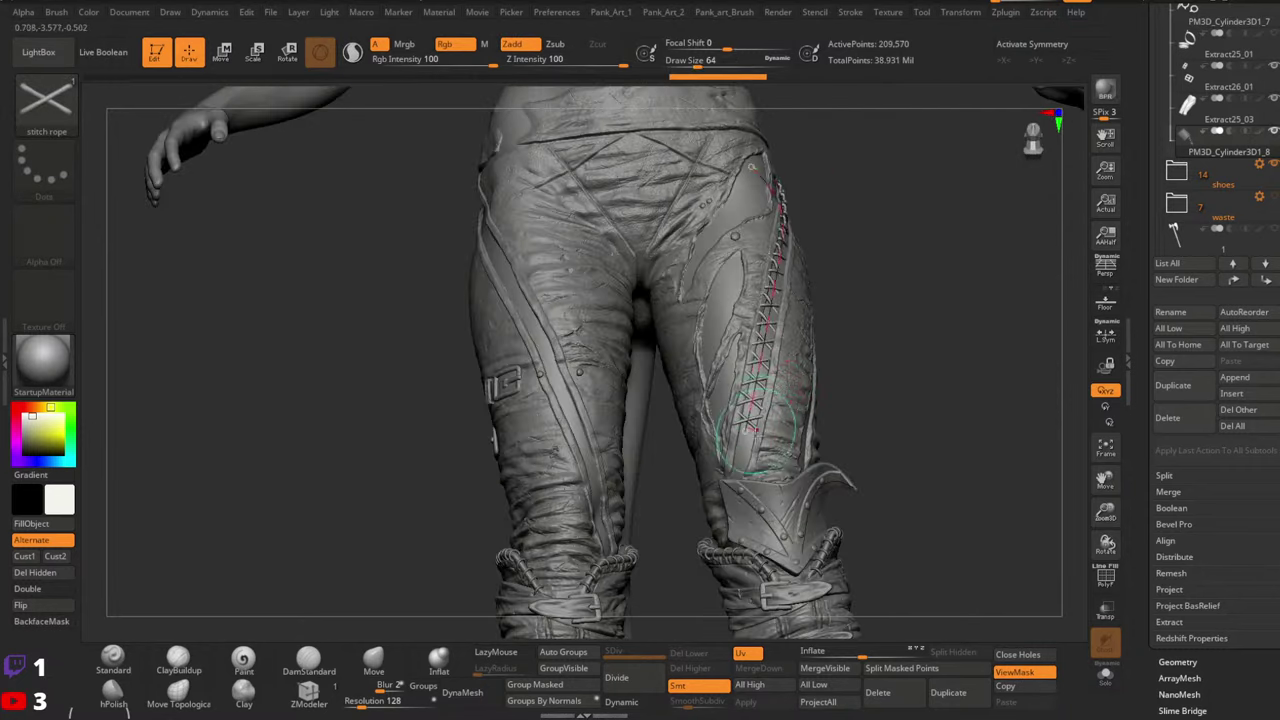
Try to extend the thigh lacing down to the knee guard, and undo the added row
{"action": "left_click_drag", "start_coordinate": [746, 438], "coordinate": [743, 447]}
{"action": "left_click_drag", "start_coordinate": [740, 495], "coordinate": [740, 497]}
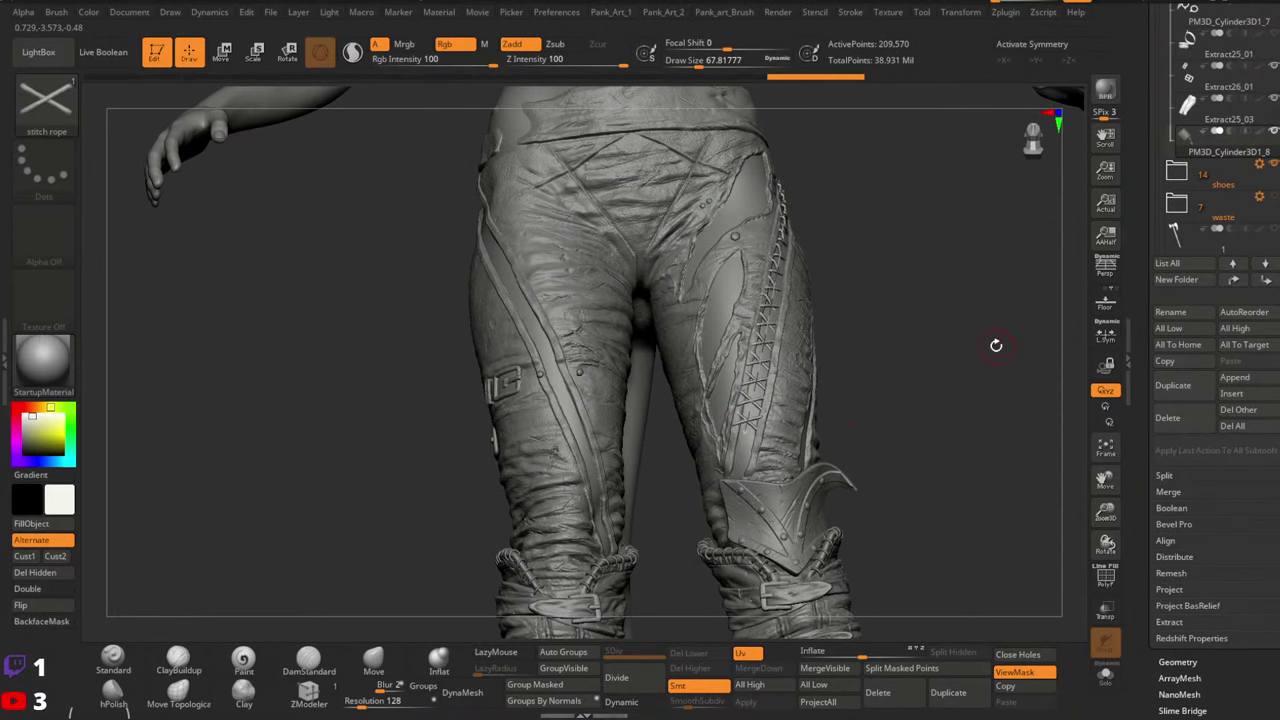
{"action": "key", "text": "ctrl+z"}
{"action": "left_click_drag", "start_coordinate": [745, 446], "coordinate": [737, 488]}
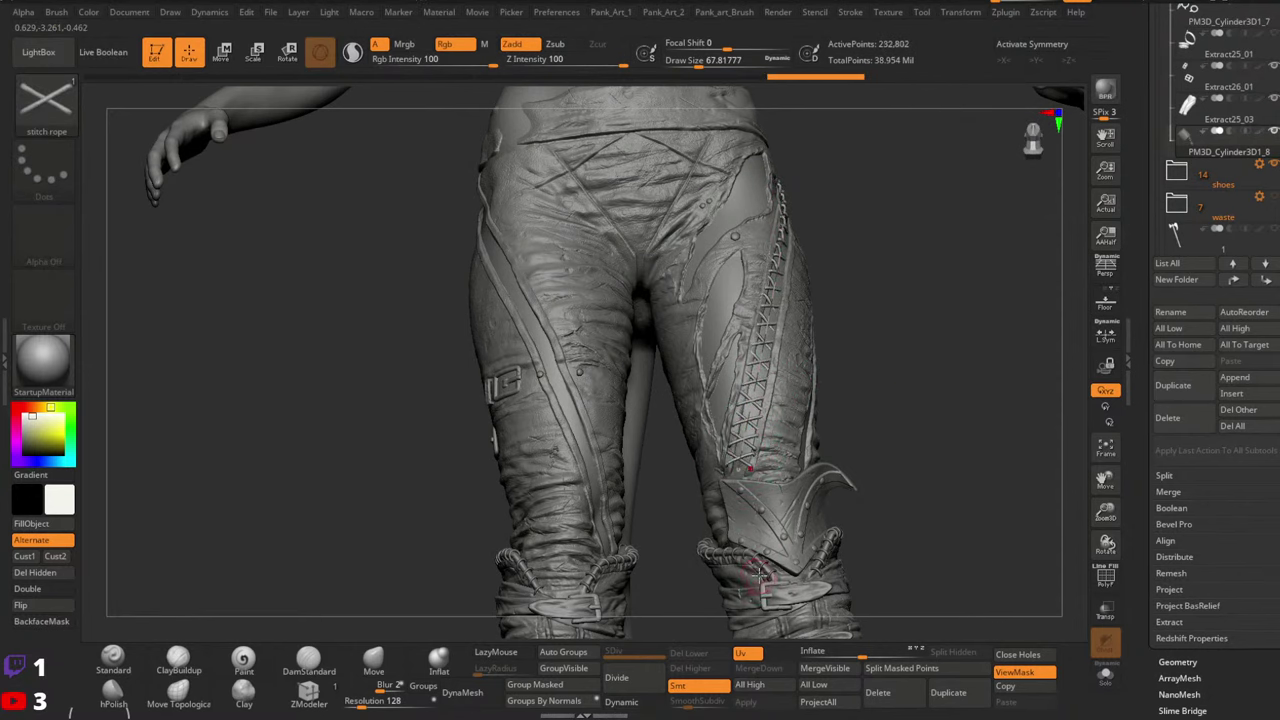
{"action": "right_click_drag", "start_coordinate": [852, 450], "coordinate": [828, 397], "text": "ctrl"}
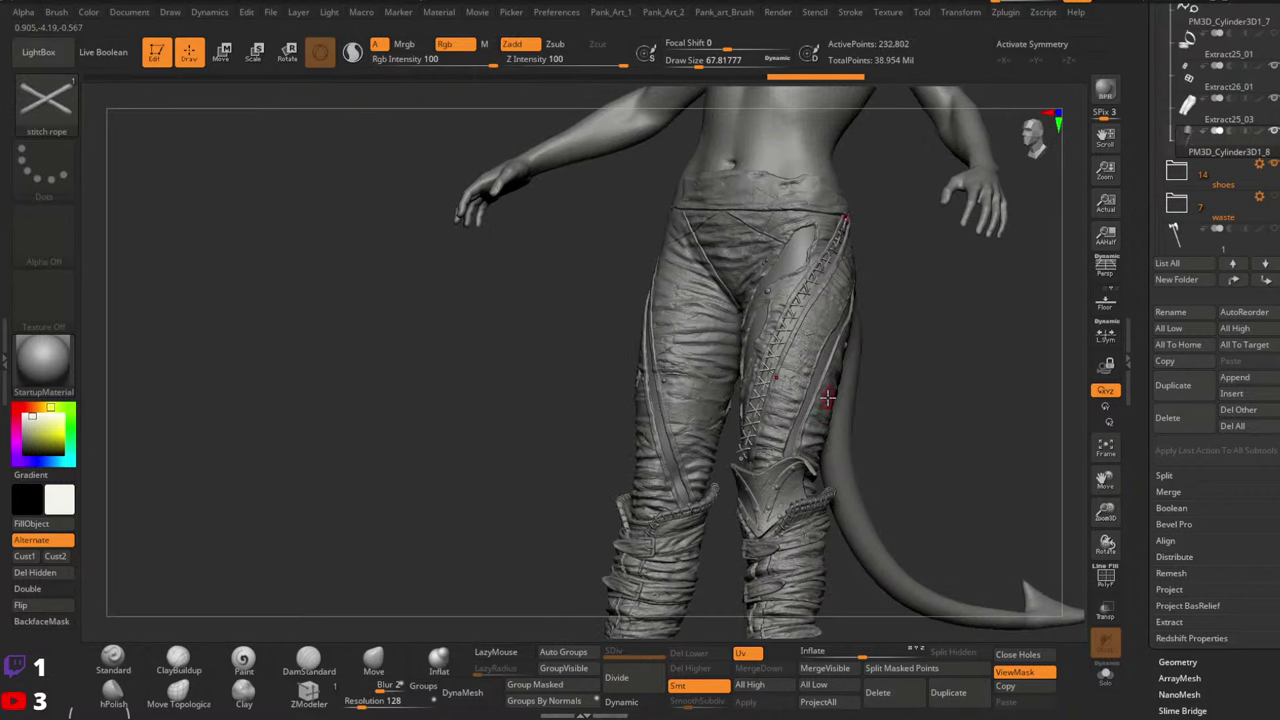
{"action": "right_click_drag", "start_coordinate": [844, 452], "coordinate": [1052, 335]}
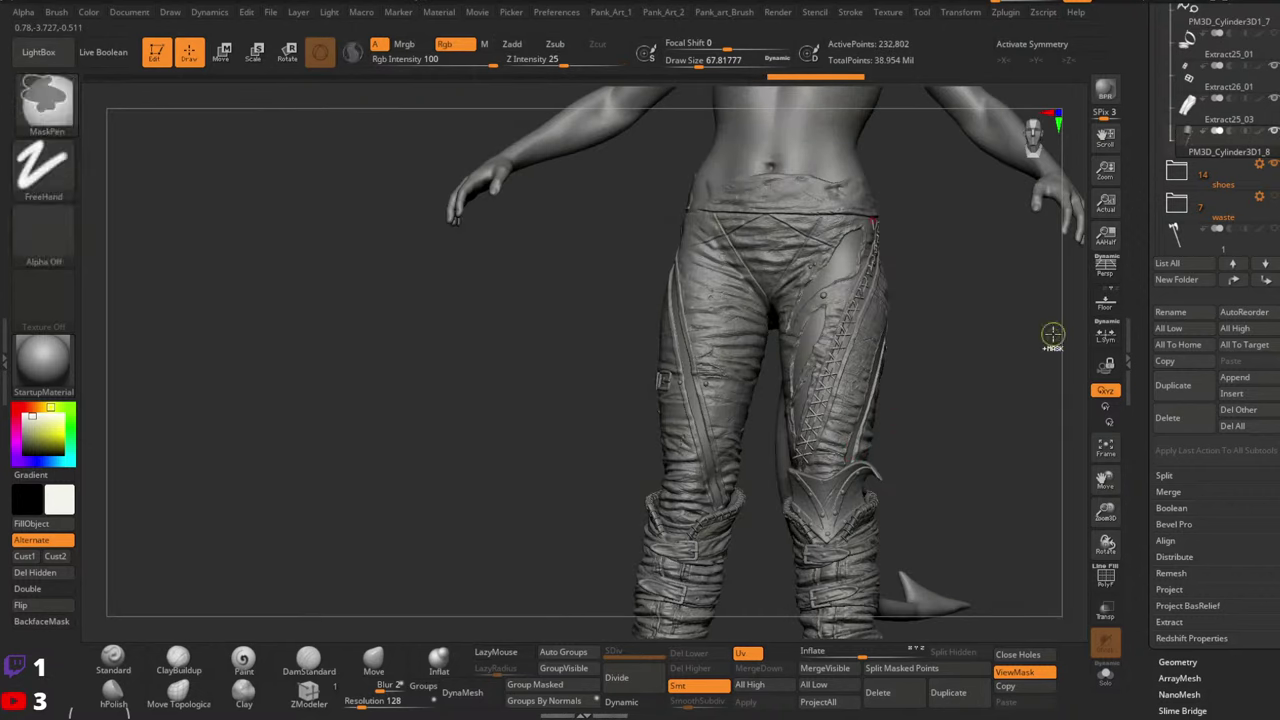
{"action": "key", "text": "ctrl+z"}
Hide the shoes folder to expose the lower trouser legs
{"action": "left_click", "coordinate": [1184, 182]}
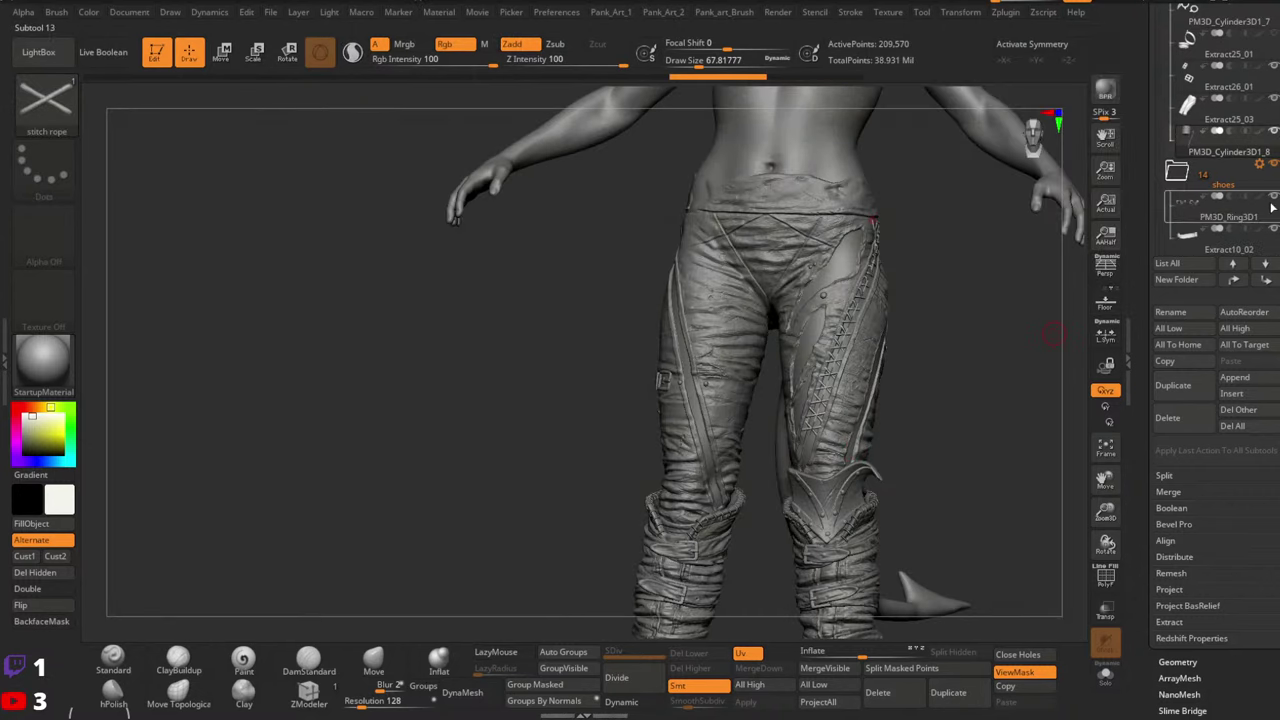
{"action": "left_click", "coordinate": [1180, 173]}
{"action": "left_click", "coordinate": [1272, 167]}
{"action": "right_click_drag", "start_coordinate": [890, 404], "coordinate": [898, 462], "text": "ctrl"}
{"action": "right_click_drag", "start_coordinate": [898, 462], "coordinate": [858, 385]}
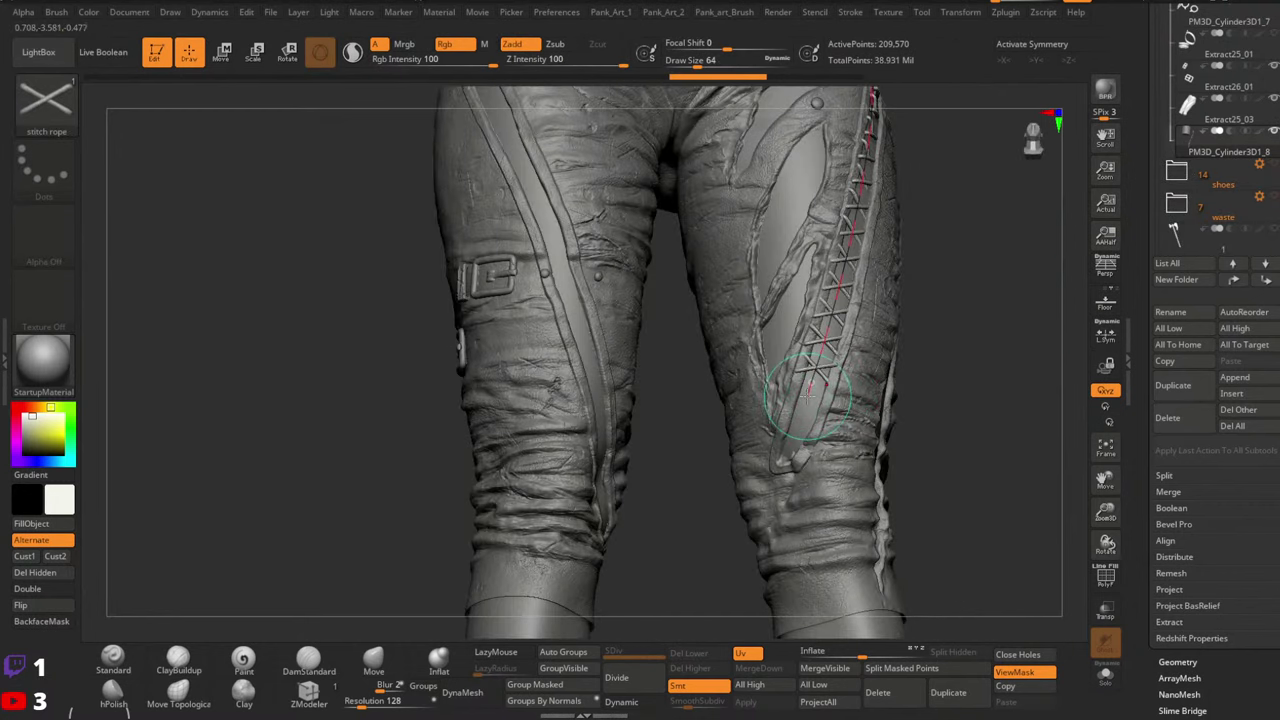
Continue the cross-stitches to the slit's lower end below the knee, redrawing the row once, and inspect the whole lacing
{"action": "left_click_drag", "start_coordinate": [808, 396], "coordinate": [784, 468]}
{"action": "key", "text": "ctrl+z"}
{"action": "left_click_drag", "start_coordinate": [810, 395], "coordinate": [779, 480]}
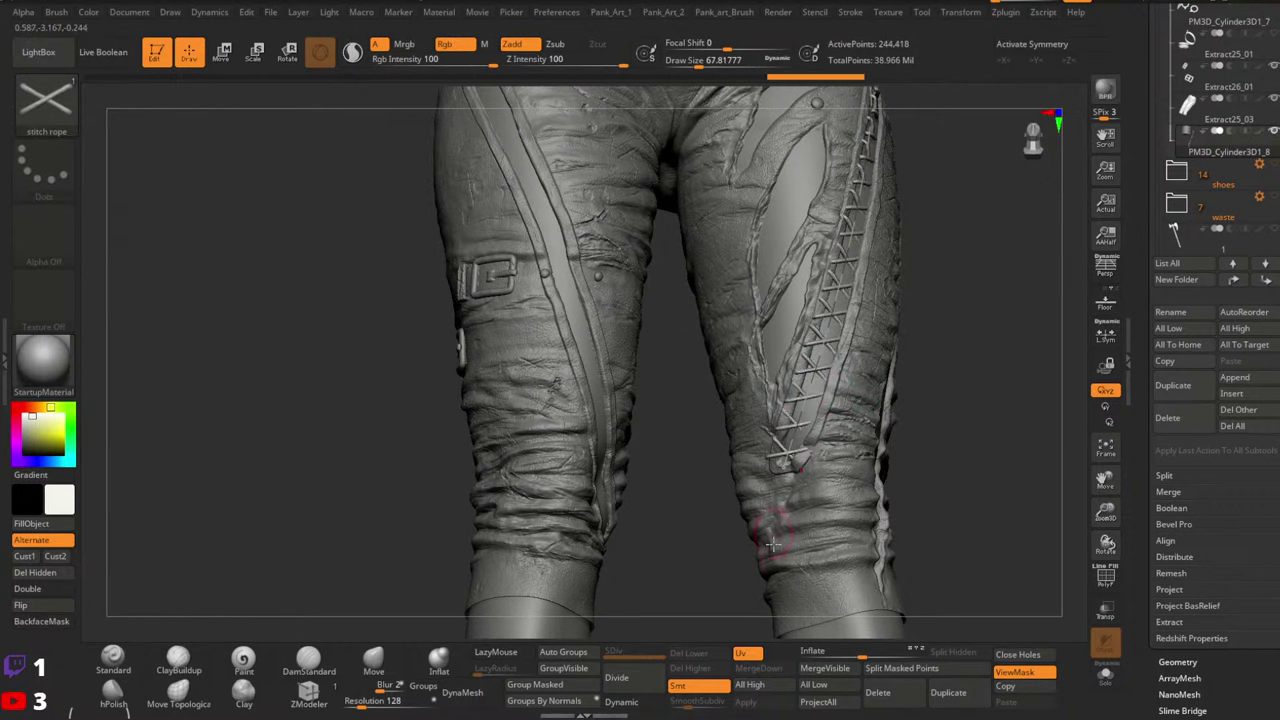
{"action": "right_click_drag", "start_coordinate": [936, 350], "coordinate": [834, 420], "text": "ctrl"}
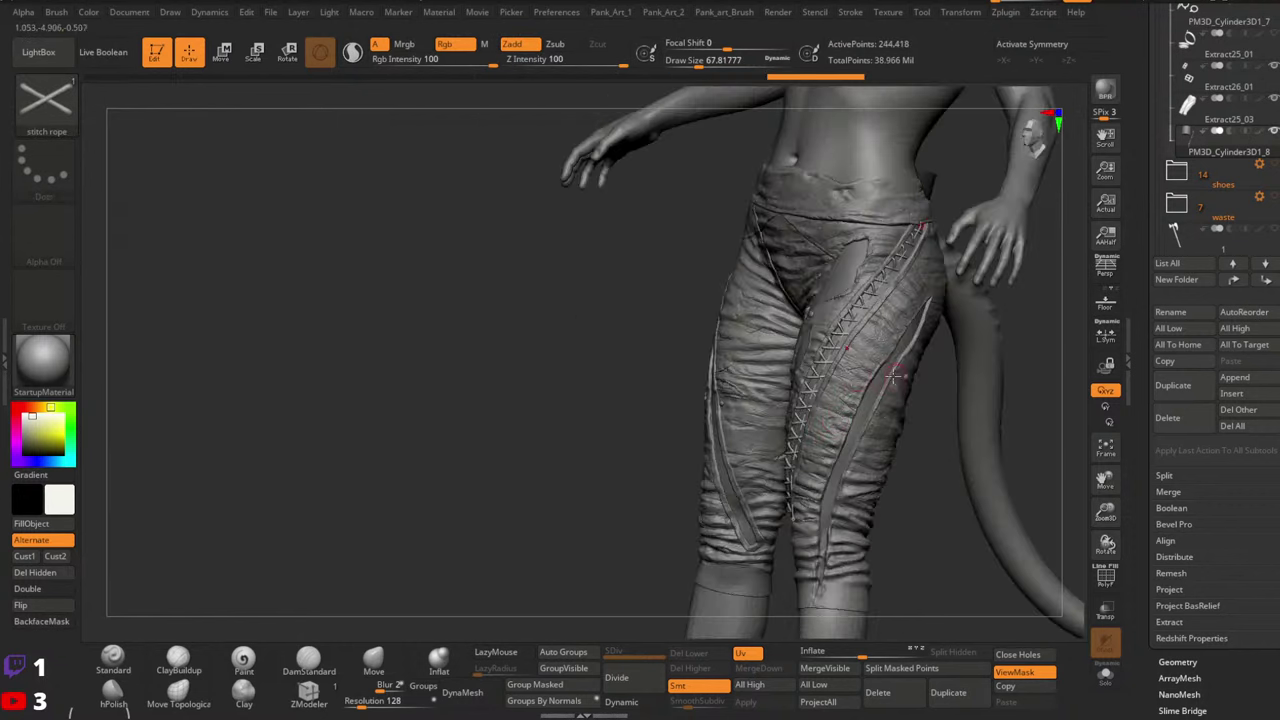
{"action": "right_click_drag", "start_coordinate": [893, 377], "coordinate": [825, 350]}
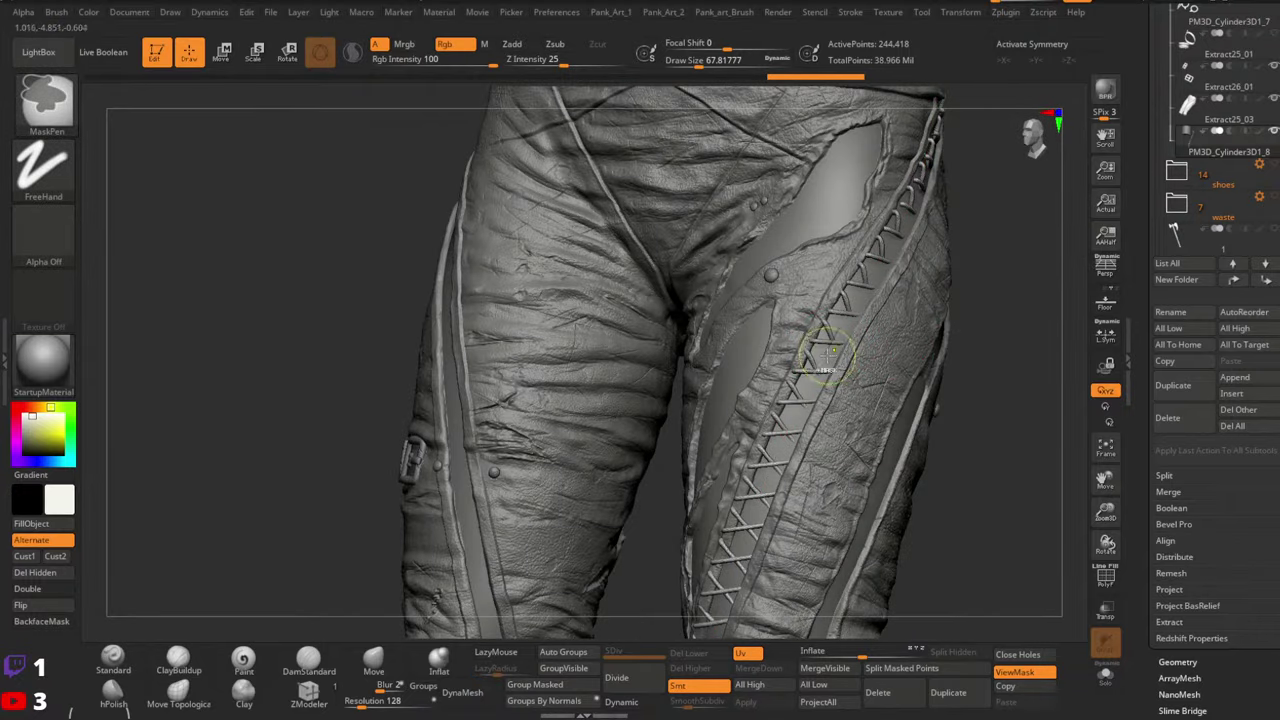
{"action": "right_click_drag", "start_coordinate": [994, 331], "coordinate": [855, 411], "text": "ctrl"}
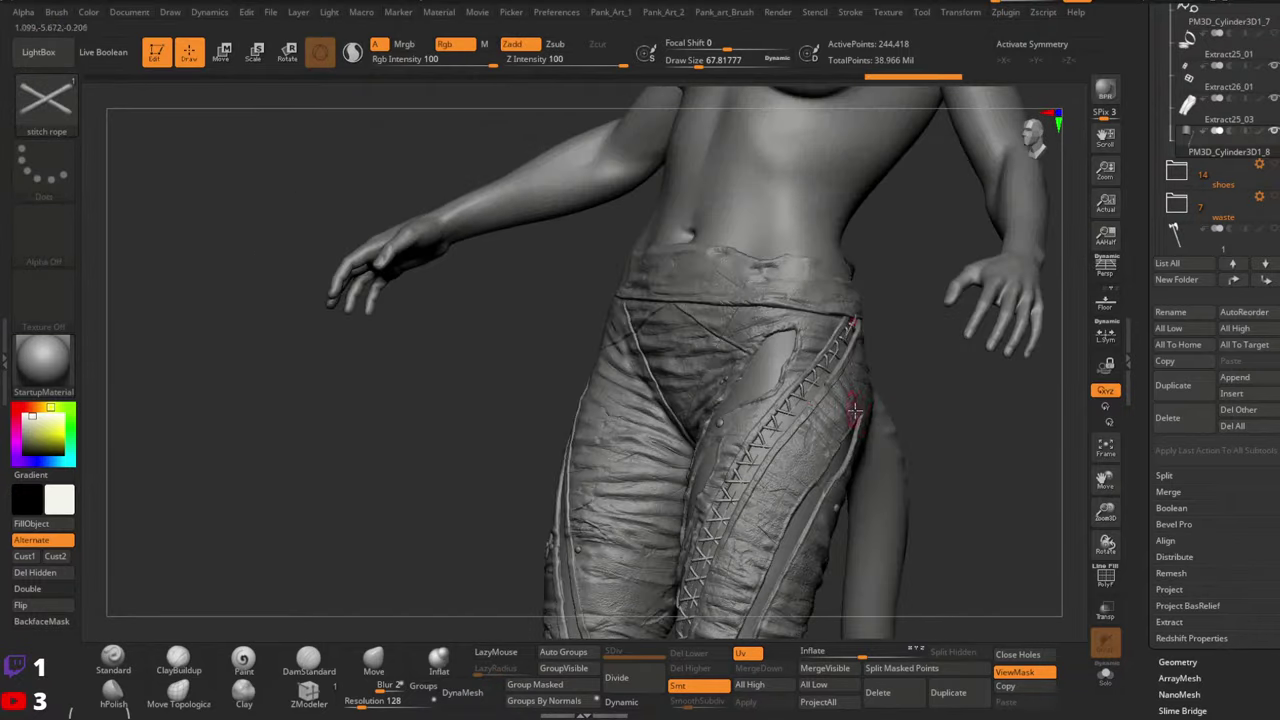
Undo all cross-stitch rows along the thigh slit, including the one at the hip
{"action": "key", "text": "ctrl+z"}
{"action": "key", "text": "ctrl+z"}
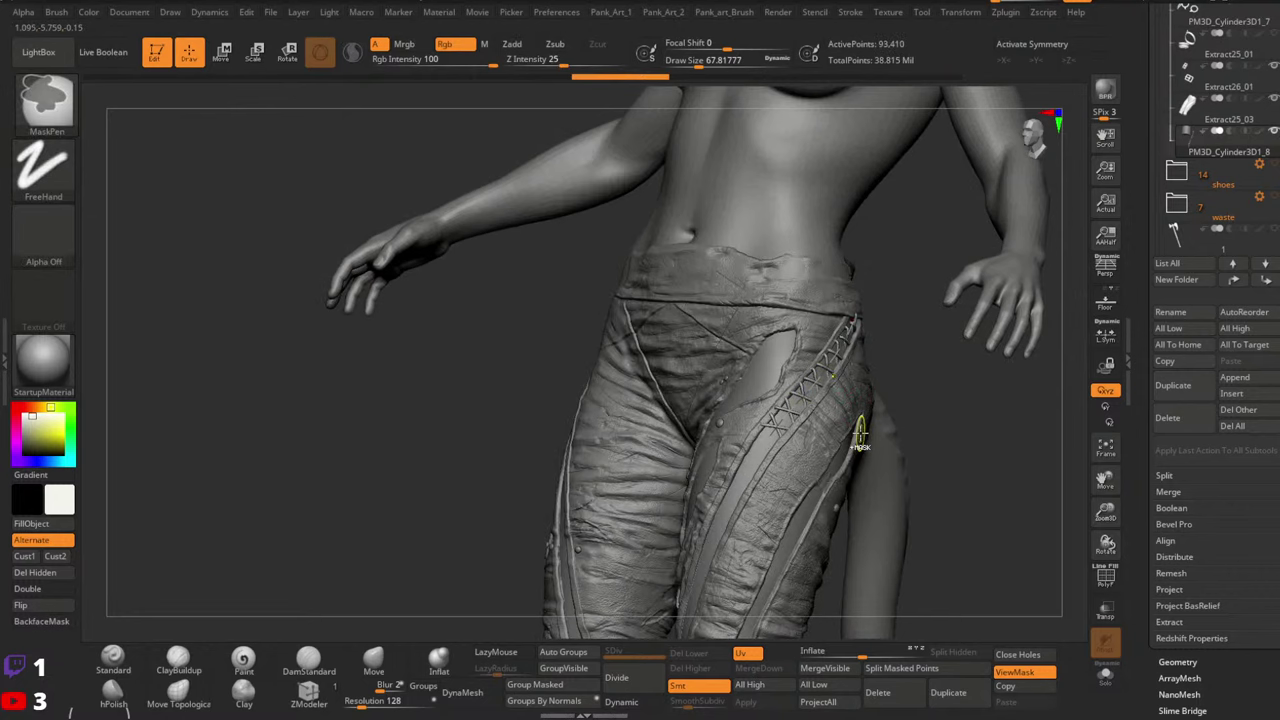
{"action": "key", "text": "ctrl+z"}
{"action": "key", "text": "ctrl+z"}
{"action": "mouse_move", "coordinate": [860, 430]}
{"action": "right_mouse_down"}
{"action": "mouse_move", "coordinate": [872, 413]}
{"action": "mouse_move", "coordinate": [886, 431]}
{"action": "mouse_move", "coordinate": [805, 395]}
{"action": "mouse_move", "coordinate": [955, 345]}
{"action": "right_mouse_up"}
{"action": "key", "text": "ctrl+shift+z"}
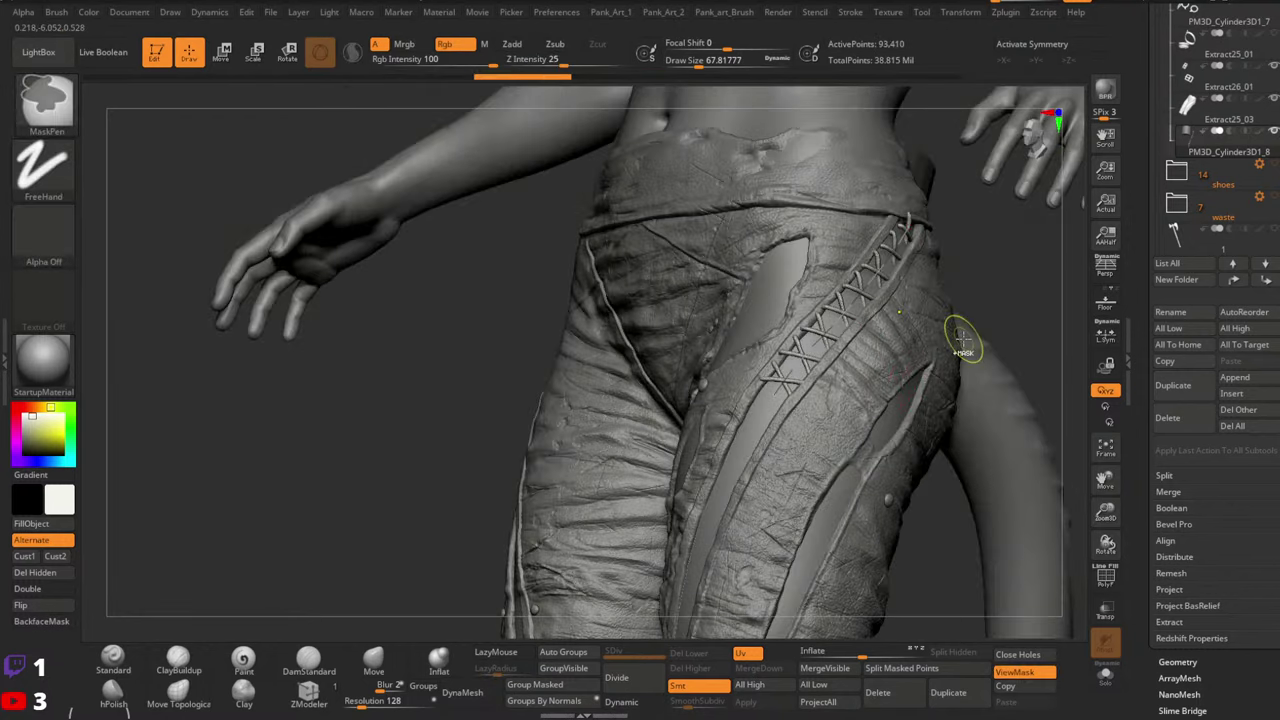
{"action": "key", "text": "ctrl"}
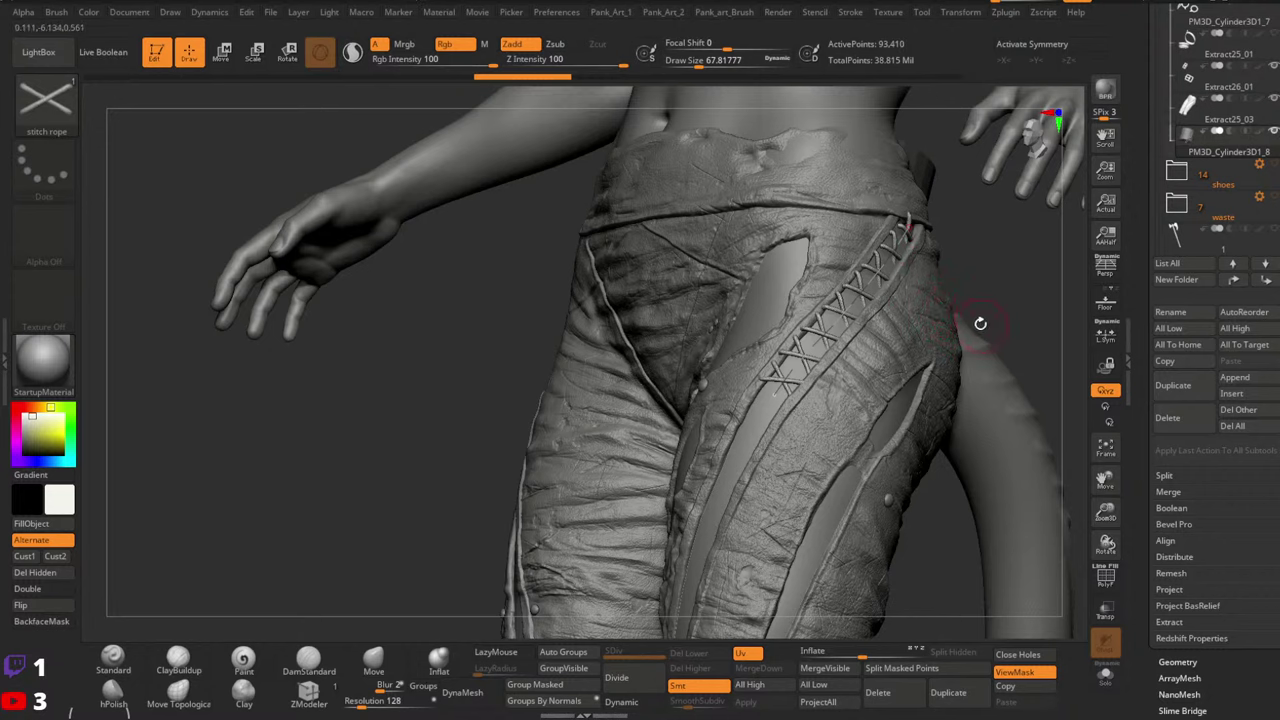
{"action": "key", "text": "ctrl+z"}
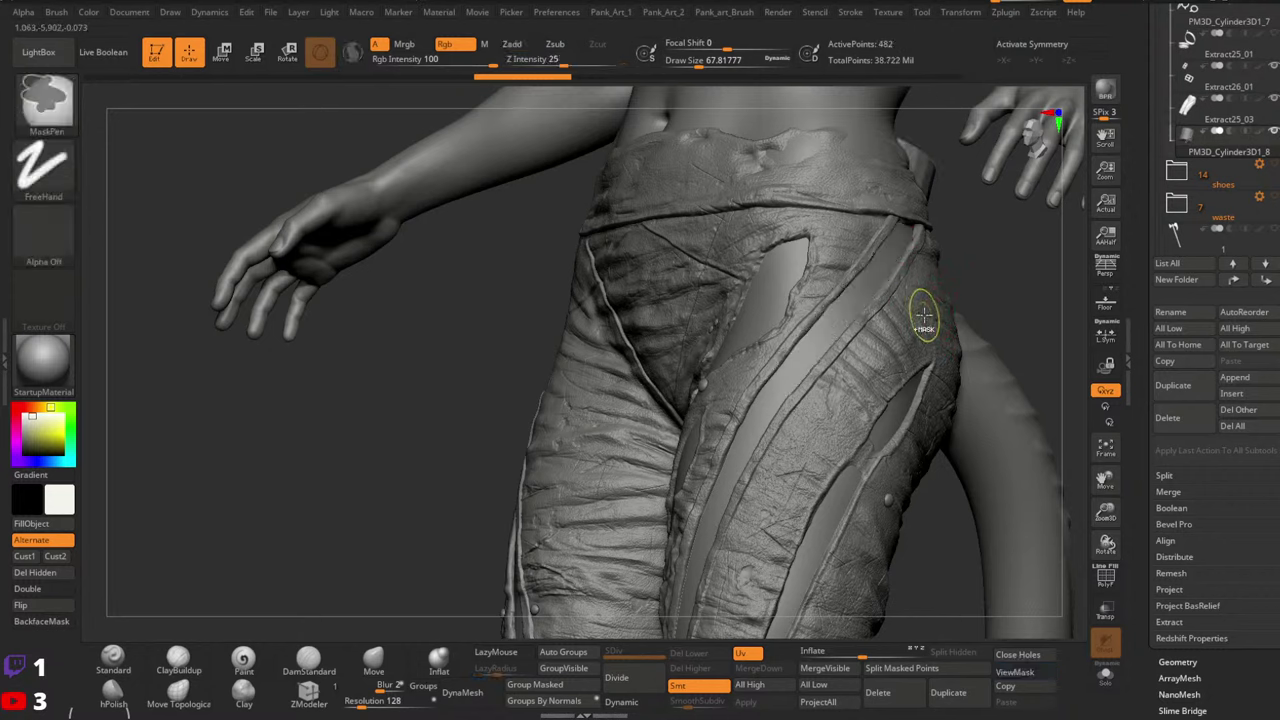
Draw a row of cross-stitches from the waistband down the hip slit, undoing the first attempt and redrawing it
{"action": "mouse_move", "coordinate": [908, 253]}
{"action": "right_mouse_down"}
{"action": "mouse_move", "coordinate": [885, 242]}
{"action": "mouse_move", "coordinate": [896, 237]}
{"action": "right_mouse_up"}
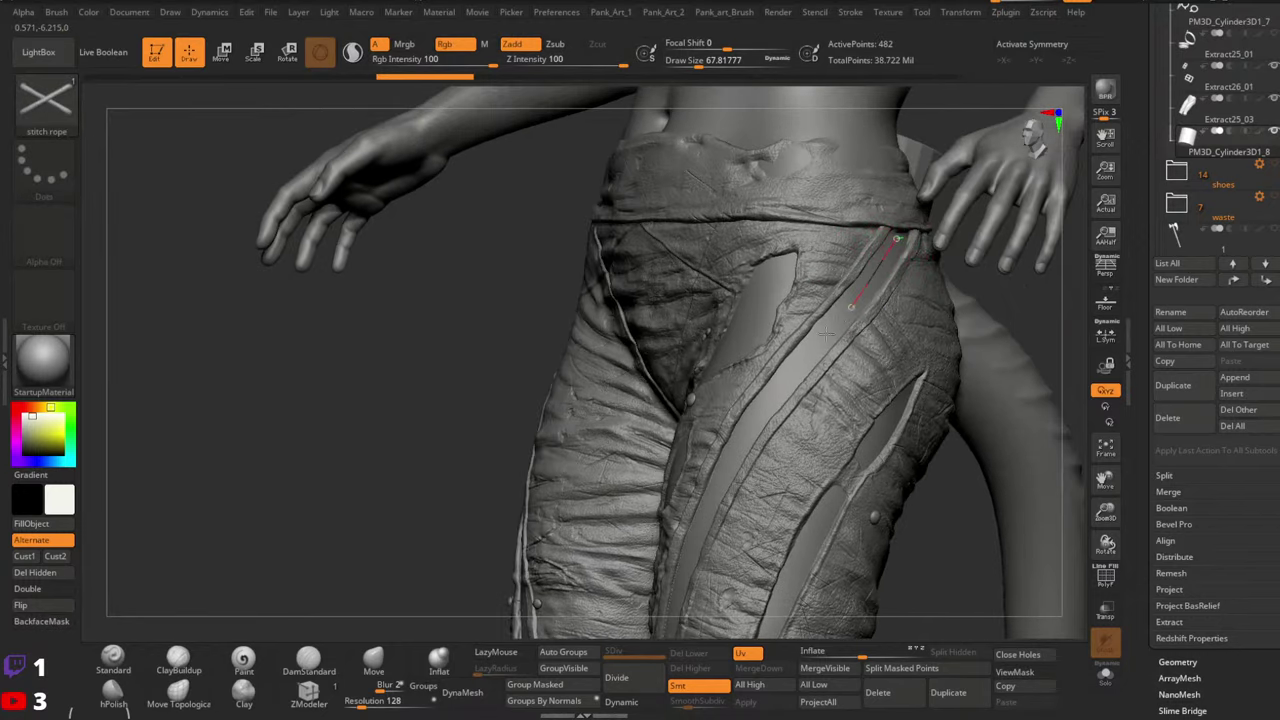
{"action": "left_click_drag", "start_coordinate": [827, 335], "coordinate": [757, 400]}
{"action": "mouse_move", "coordinate": [859, 446]}
{"action": "right_mouse_down"}
{"action": "mouse_move", "coordinate": [812, 296]}
{"action": "mouse_move", "coordinate": [870, 197]}
{"action": "right_mouse_up"}
{"action": "key", "text": "ctrl+z"}
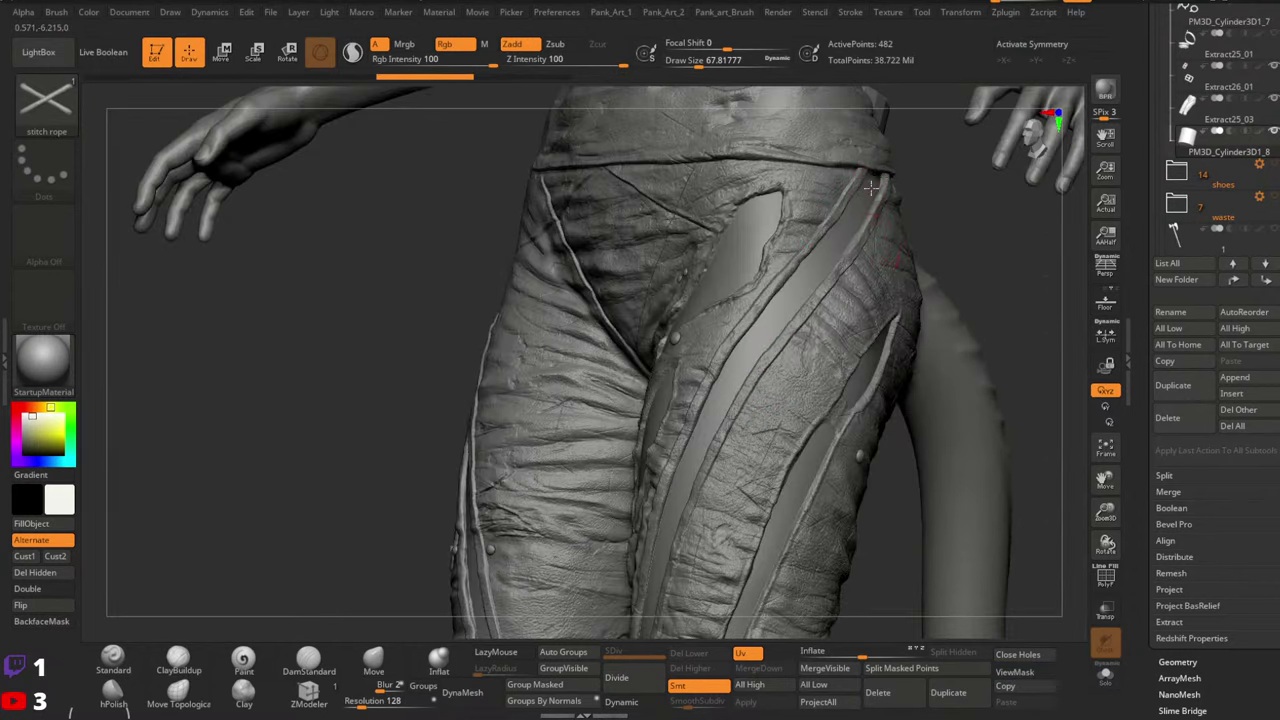
{"action": "left_click", "coordinate": [760, 330]}
{"action": "right_click_drag", "start_coordinate": [760, 330], "coordinate": [841, 268]}
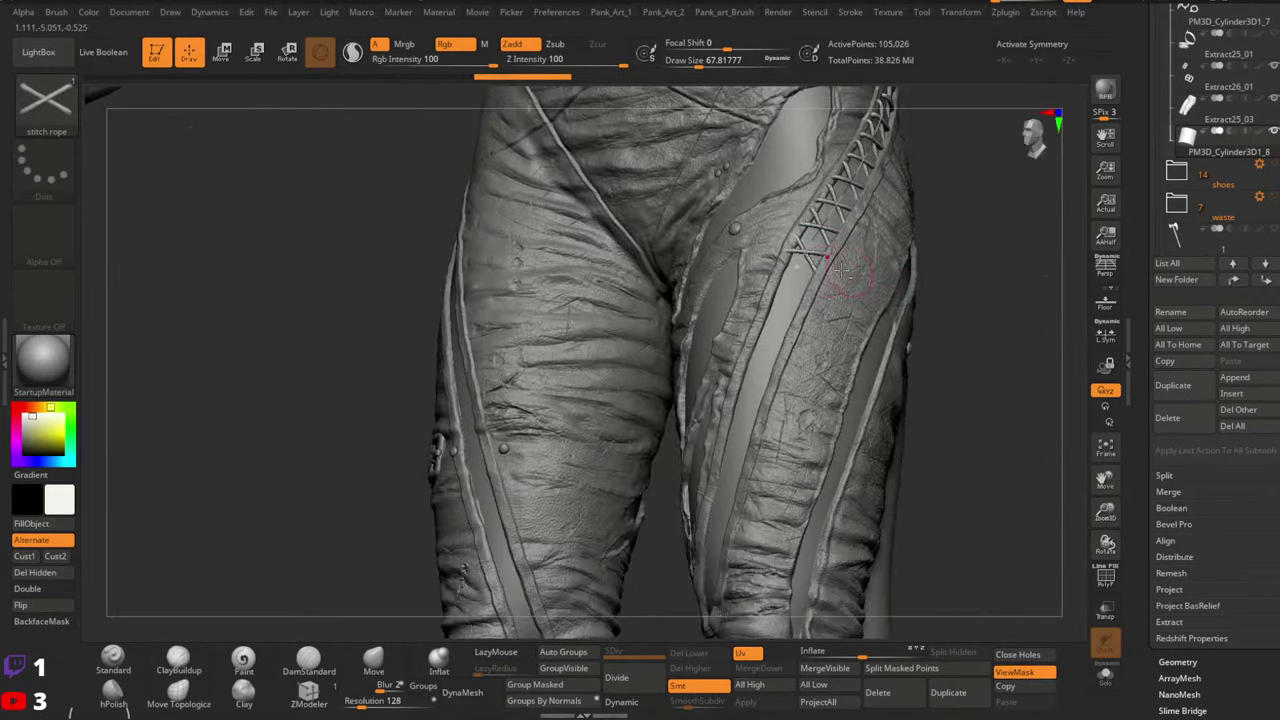
Switch to the trousers subtool Extract25_03 and back to the stitch subtool PM3D_Cylinder3D1_8
{"action": "left_click", "coordinate": [798, 285], "text": "alt"}
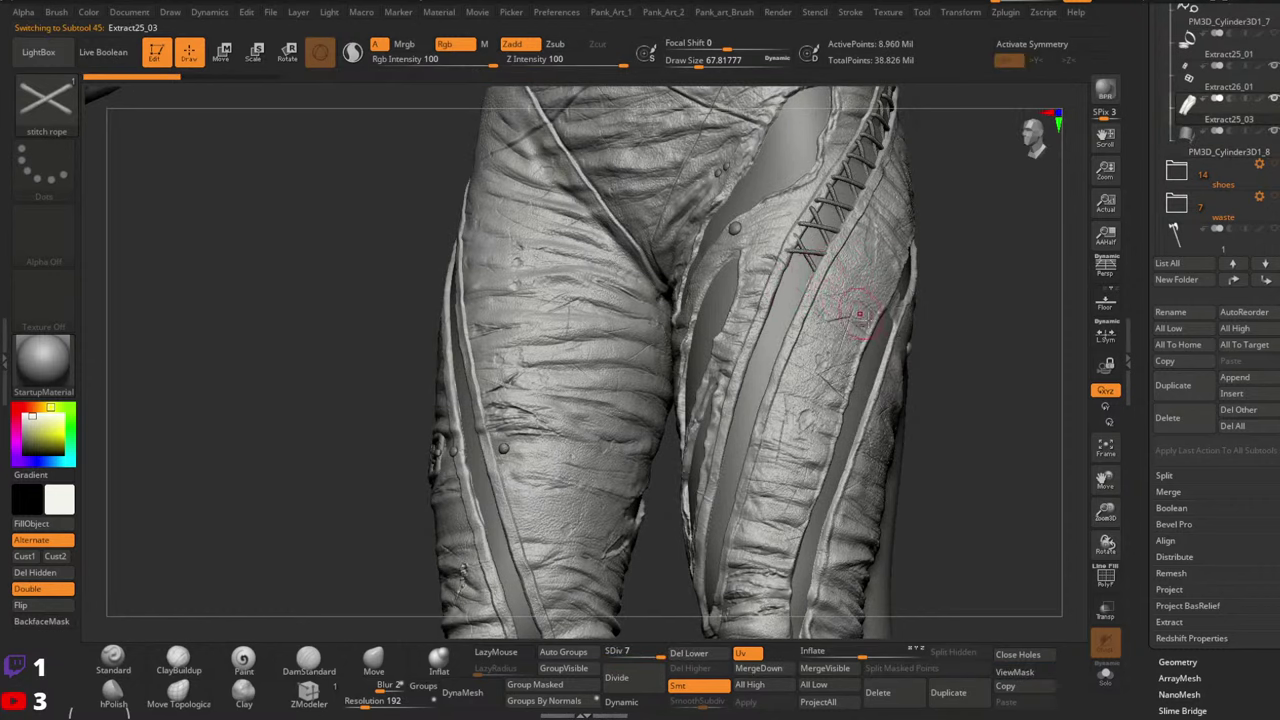
{"action": "left_click", "coordinate": [824, 236], "text": "alt"}
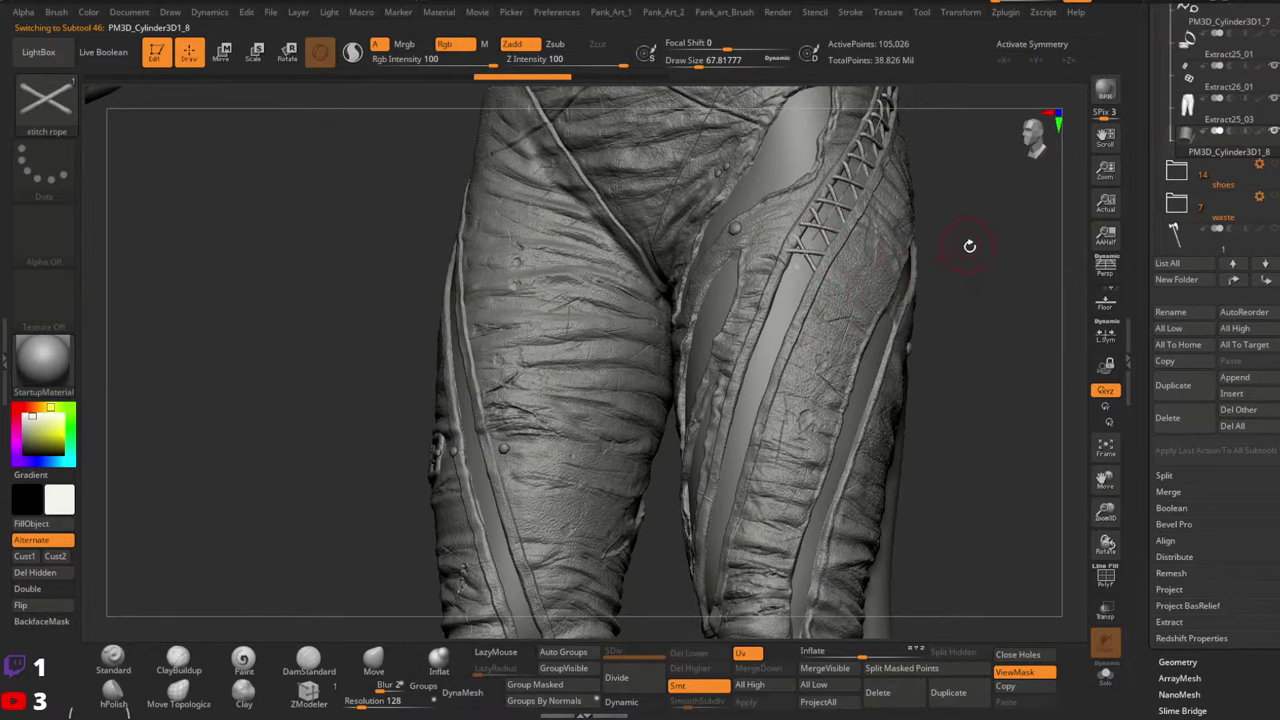
{"action": "mouse_move", "coordinate": [978, 283]}
{"action": "left_mouse_down", "text": "alt"}
{"action": "mouse_move", "coordinate": [829, 394]}
{"action": "mouse_move", "coordinate": [858, 320]}
{"action": "mouse_move", "coordinate": [961, 300]}
{"action": "left_mouse_up", "text": "alt"}
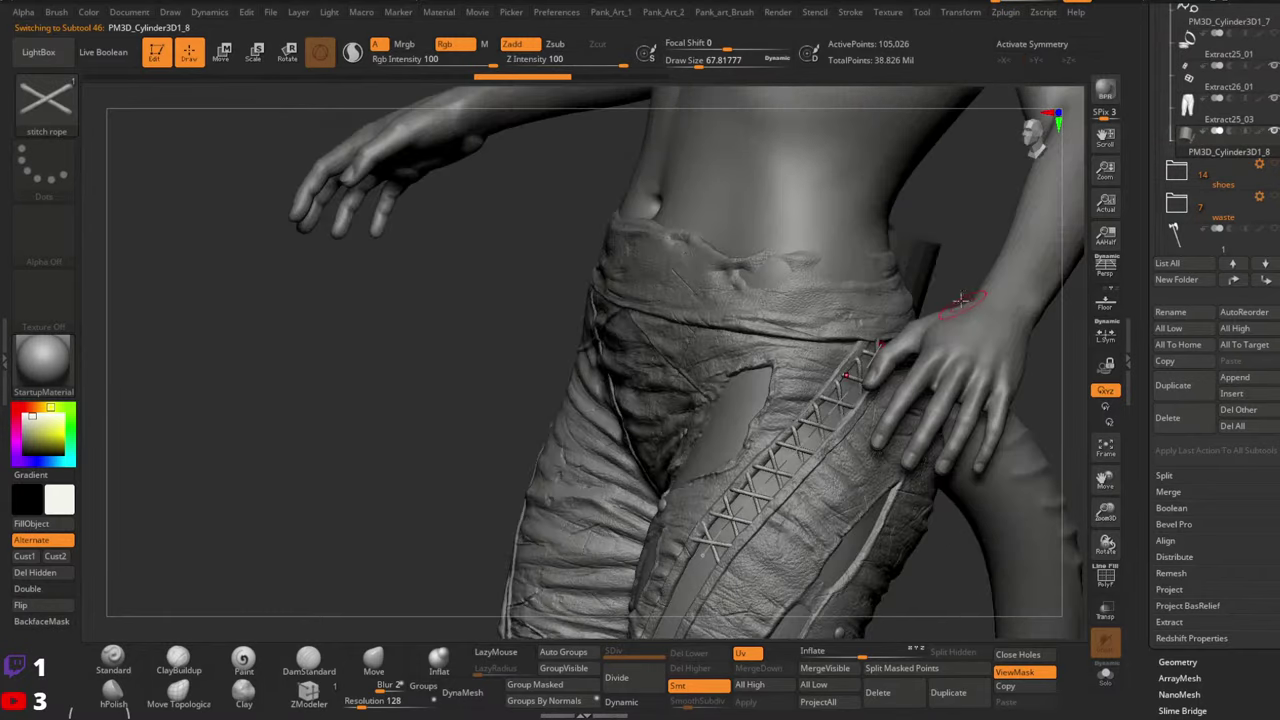
Try twice to continue the cross-stitches from the end of the hip row down the thigh slit, undoing each row
{"action": "left_click_drag", "start_coordinate": [836, 487], "coordinate": [826, 297]}
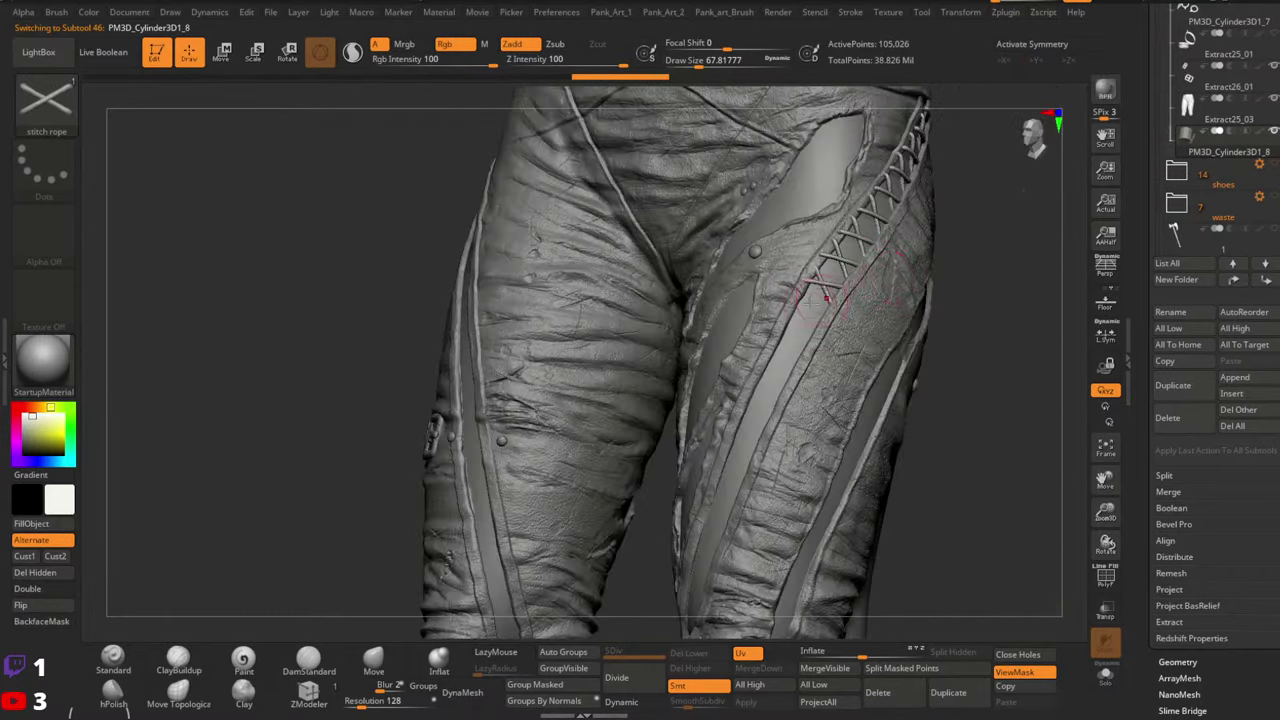
{"action": "right_click_drag", "start_coordinate": [815, 300], "coordinate": [872, 302]}
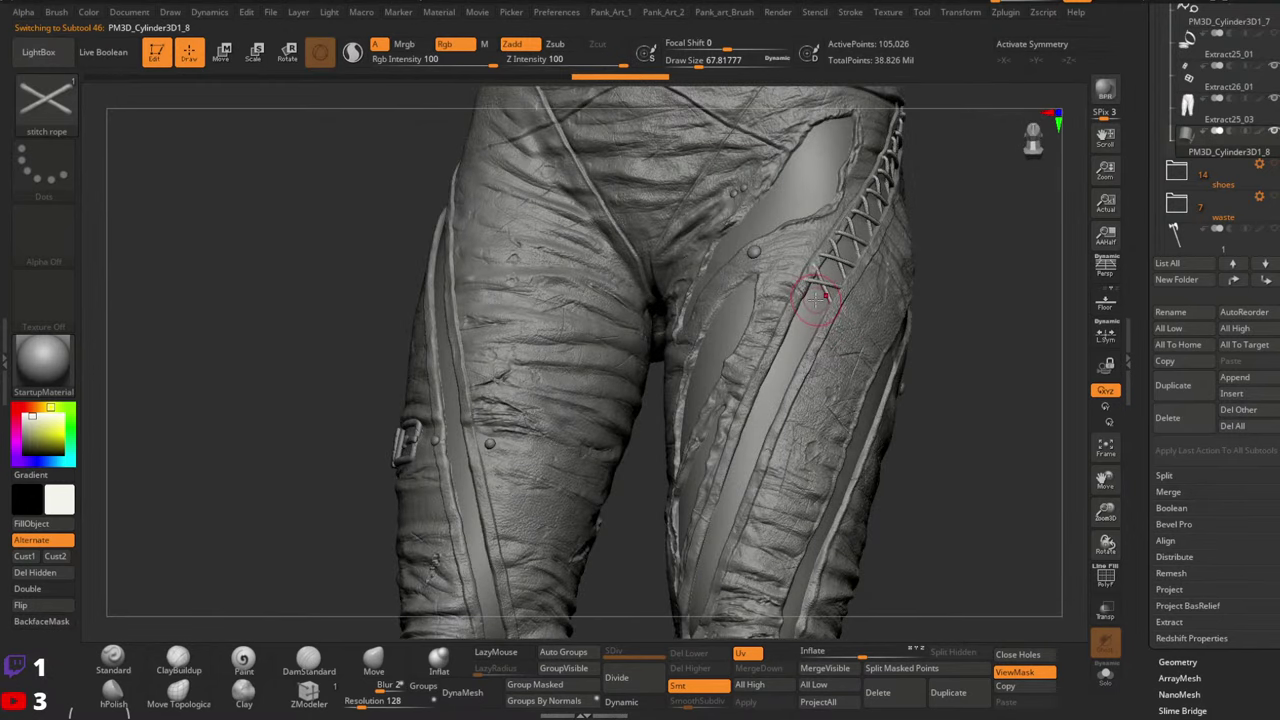
{"action": "left_click_drag", "start_coordinate": [760, 413], "coordinate": [738, 470]}
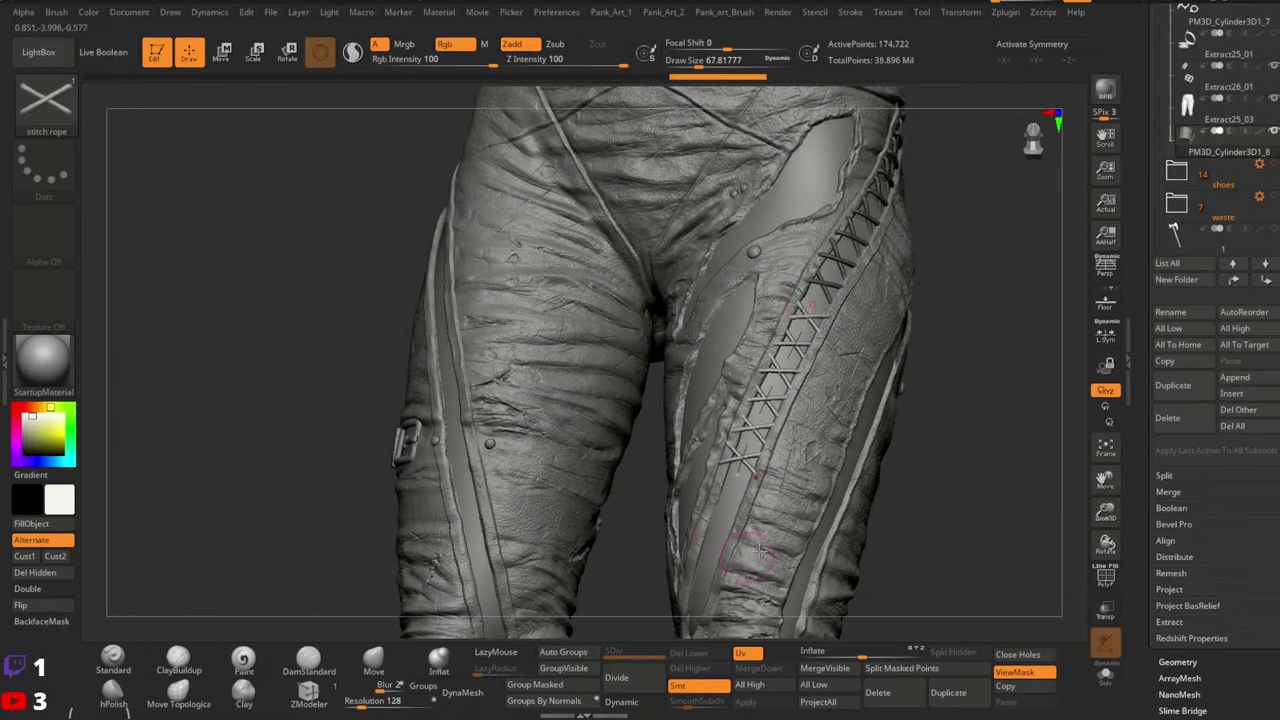
{"action": "key", "text": "ctrl+z"}
{"action": "left_click_drag", "start_coordinate": [770, 392], "coordinate": [740, 490]}
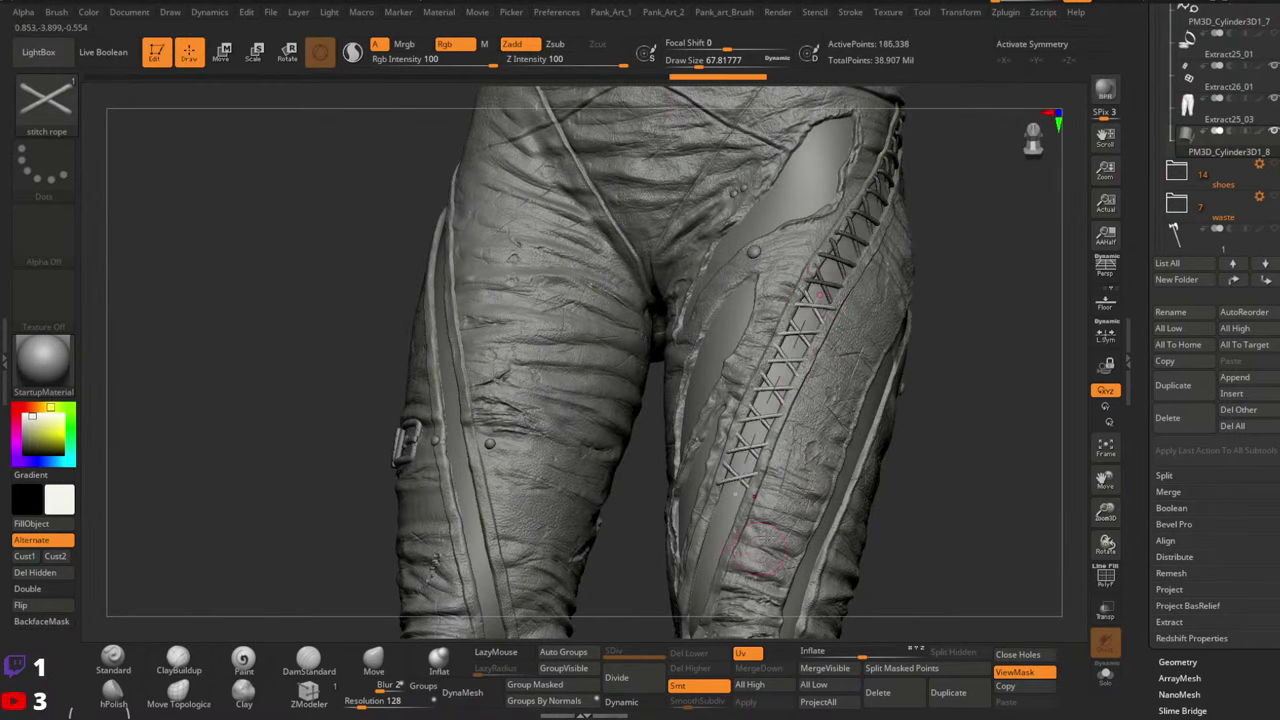
{"action": "right_click_drag", "start_coordinate": [827, 459], "coordinate": [869, 388], "text": "alt"}
{"action": "key", "text": "ctrl+z"}
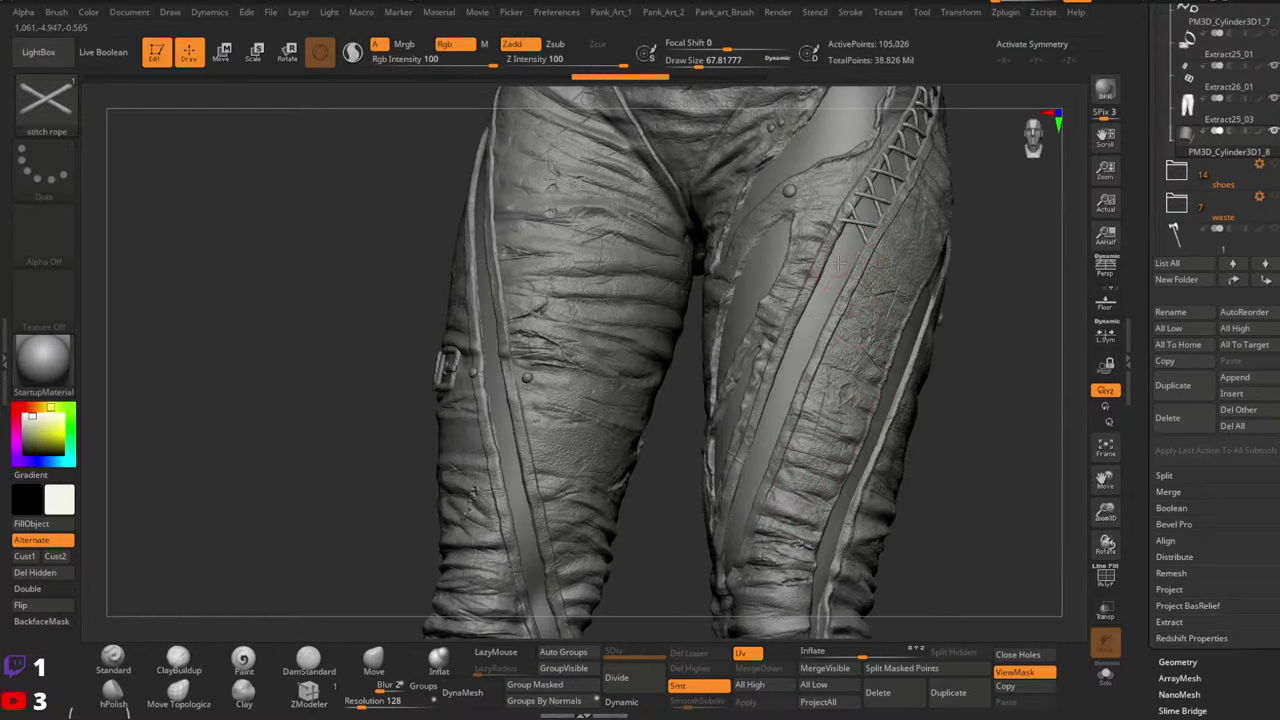
Make three more attempts at a cross-stitch row below the hip lacing and undo each one
{"action": "left_click_drag", "start_coordinate": [767, 431], "coordinate": [740, 547]}
{"action": "key", "text": "ctrl+z"}
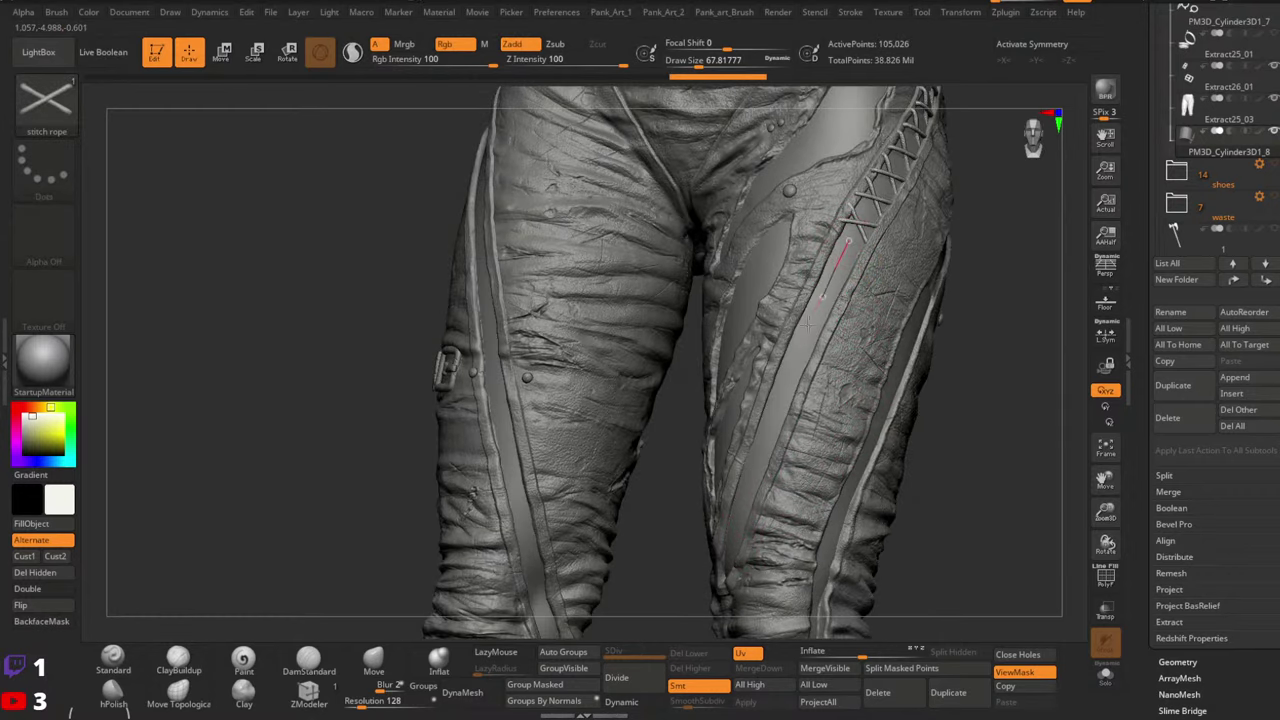
{"action": "left_click_drag", "start_coordinate": [748, 476], "coordinate": [748, 488]}
{"action": "key", "text": "ctrl+z"}
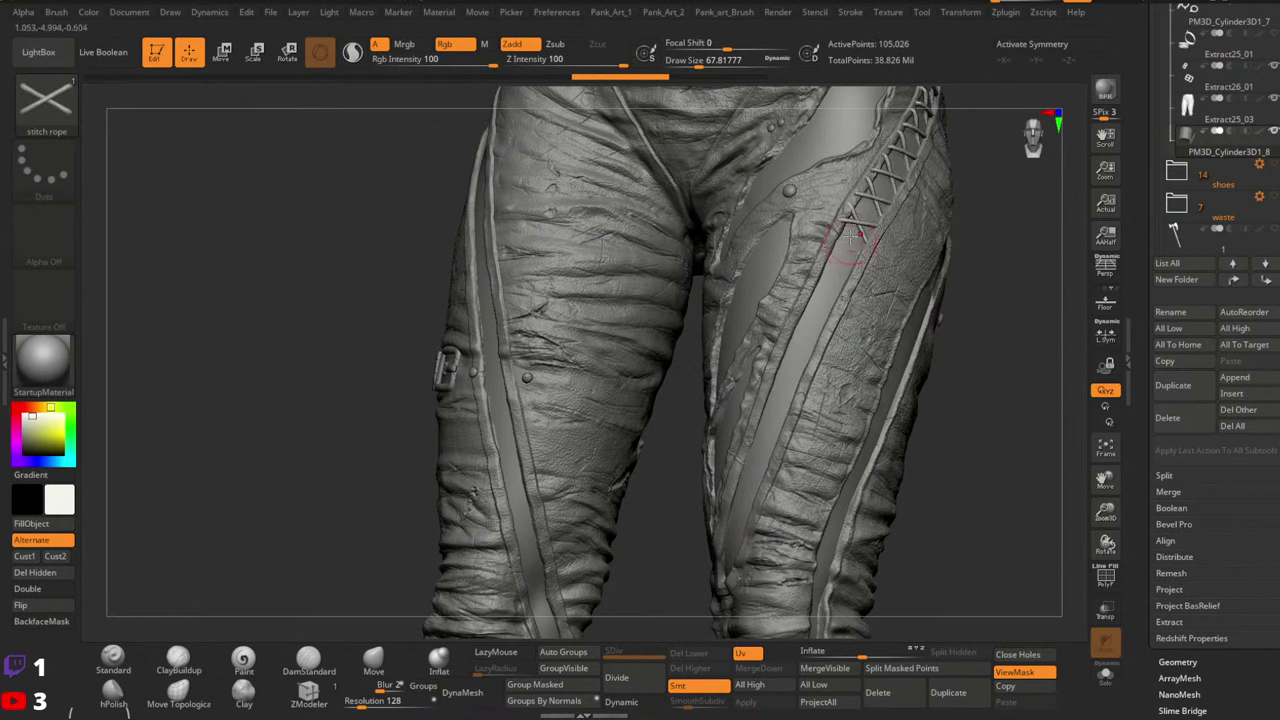
{"action": "left_click_drag", "start_coordinate": [805, 333], "coordinate": [775, 500]}
{"action": "right_click_drag", "start_coordinate": [829, 412], "coordinate": [871, 337], "text": "alt"}
{"action": "key", "text": "ctrl+z"}
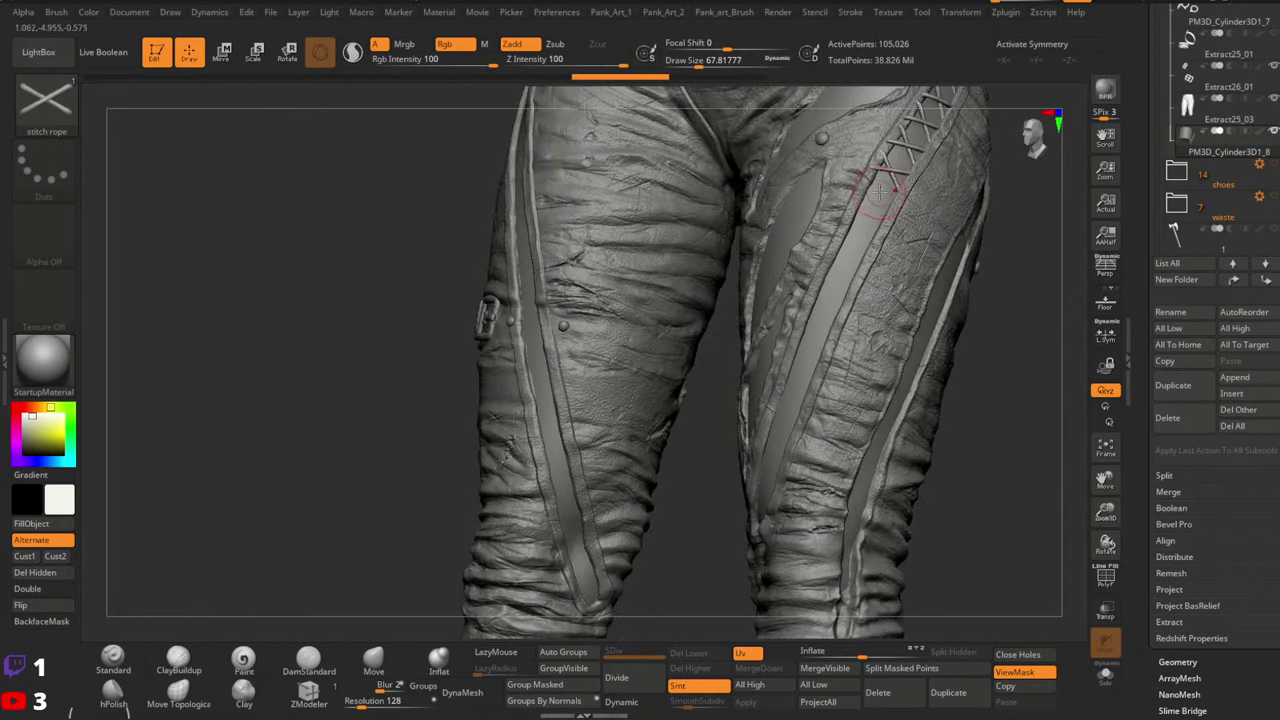
Draw cross-stitch rows from the end of the hip lacing down the thigh slit to its lower end, undoing and redrawing the lower row
{"action": "left_click_drag", "start_coordinate": [795, 388], "coordinate": [803, 440]}
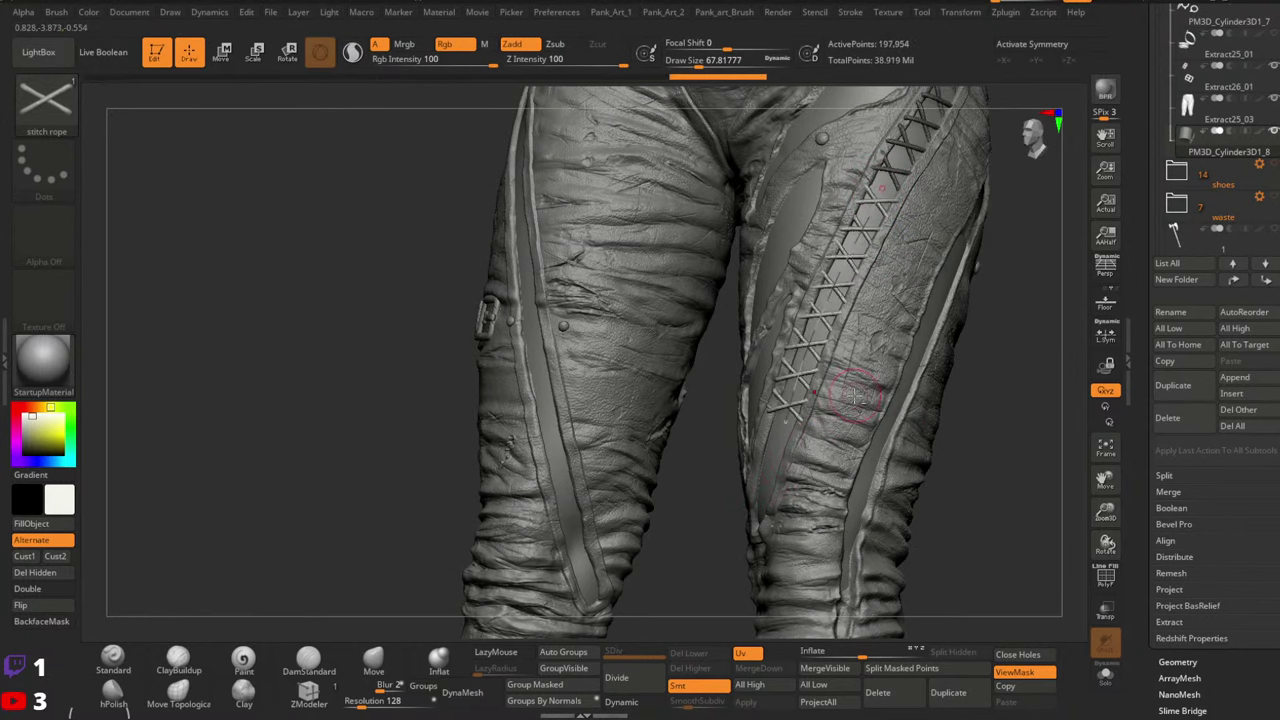
{"action": "right_click_drag", "start_coordinate": [857, 397], "coordinate": [848, 375]}
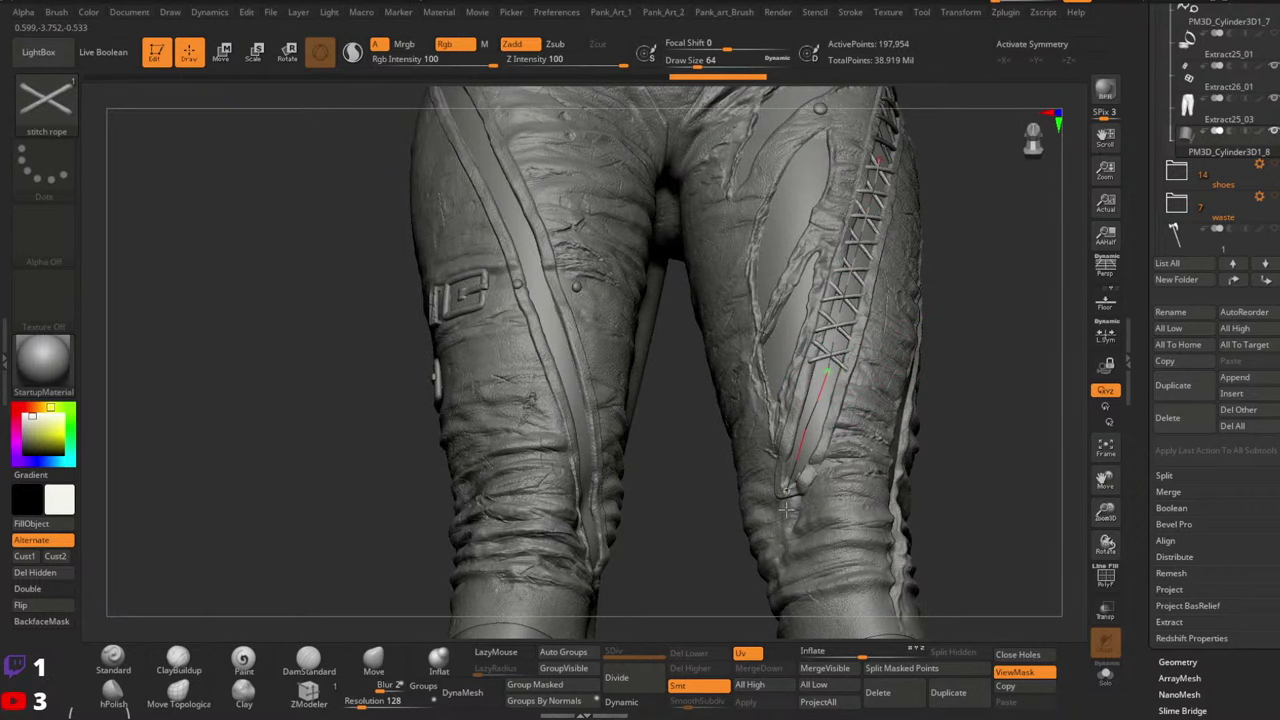
{"action": "left_click_drag", "start_coordinate": [786, 509], "coordinate": [792, 532]}
{"action": "key", "text": "ctrl+z"}
{"action": "mouse_move", "coordinate": [1010, 323]}
{"action": "right_mouse_down", "text": "ctrl"}
{"action": "mouse_move", "coordinate": [846, 480]}
{"action": "mouse_move", "coordinate": [863, 260]}
{"action": "mouse_move", "coordinate": [871, 354]}
{"action": "mouse_move", "coordinate": [903, 245]}
{"action": "mouse_move", "coordinate": [923, 409]}
{"action": "mouse_move", "coordinate": [823, 352]}
{"action": "right_mouse_up", "text": "ctrl"}
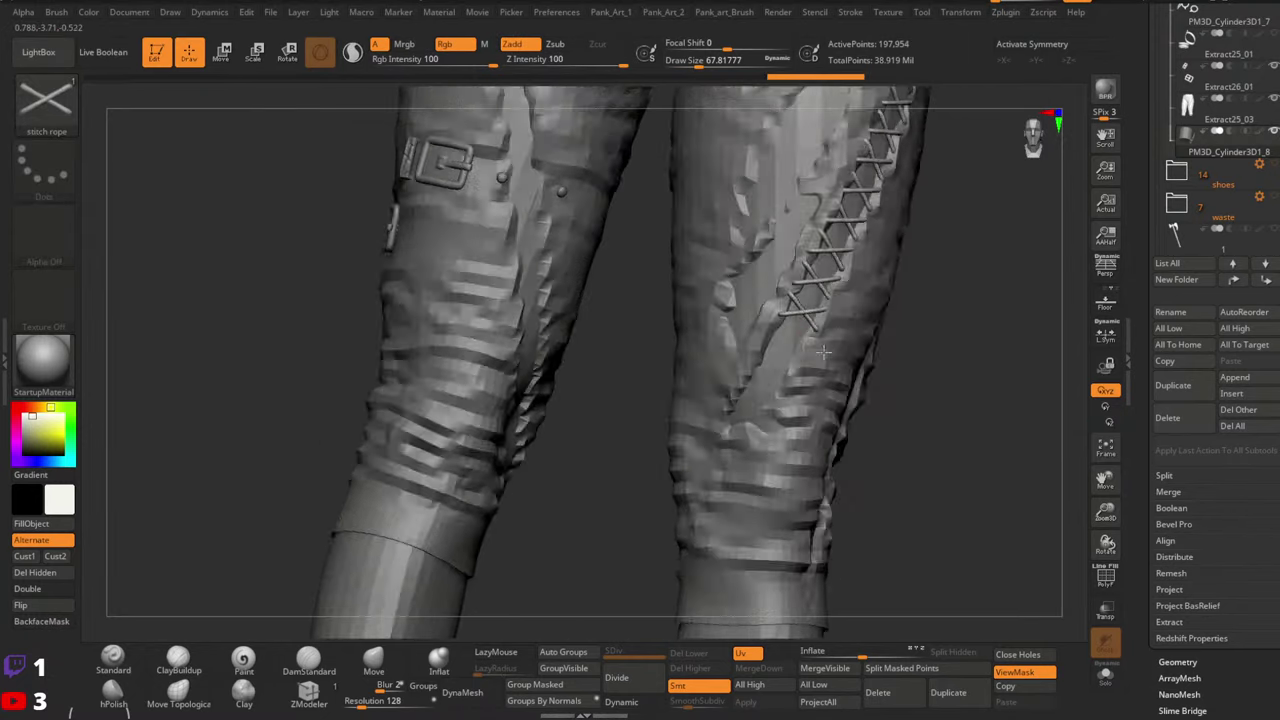
{"action": "left_click_drag", "start_coordinate": [740, 420], "coordinate": [736, 428]}
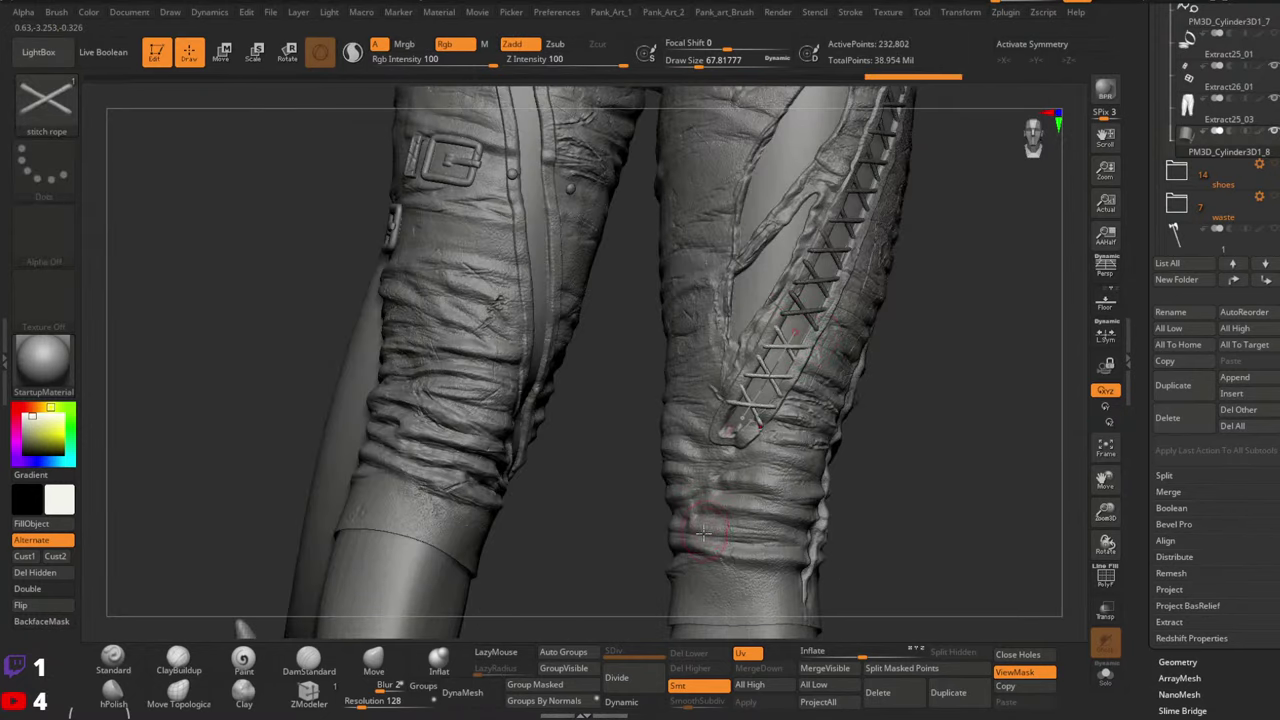
{"action": "key", "text": "ctrl+z"}
{"action": "left_click", "coordinate": [727, 433]}
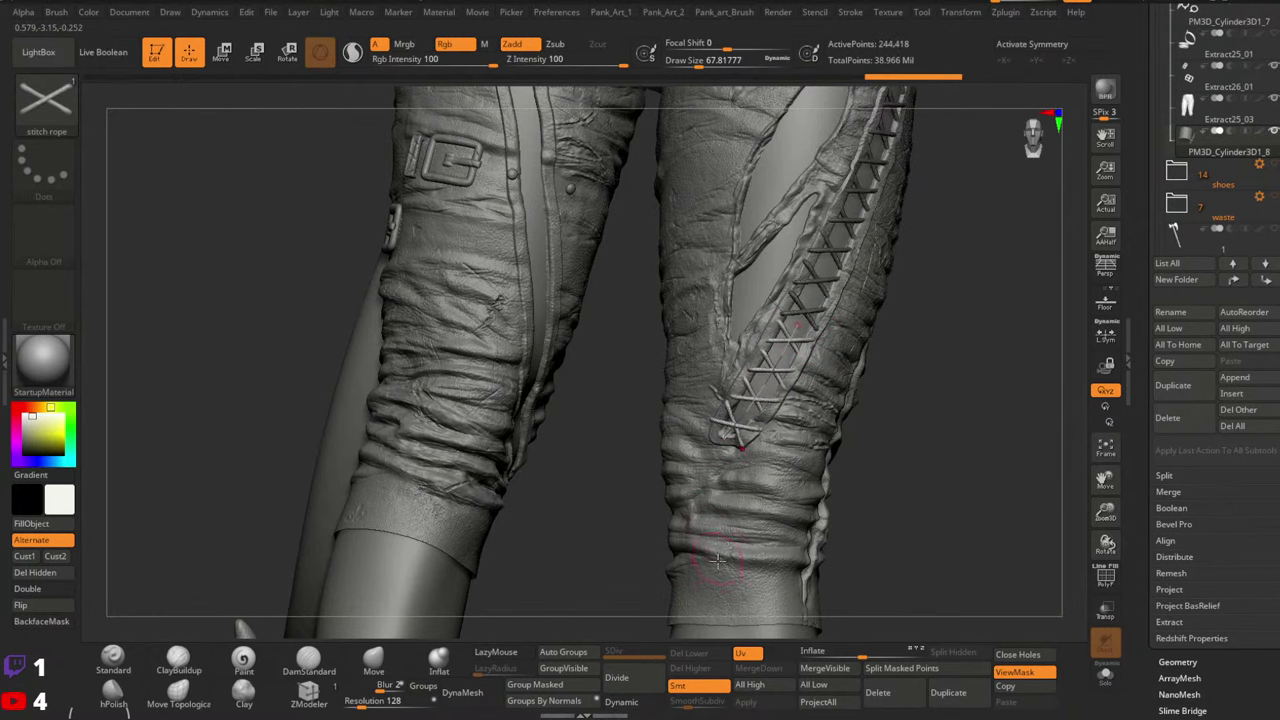
Select the Move brush and adjust the lowest cross-stitches at the bottom of the thigh slit
{"action": "mouse_move", "coordinate": [862, 400]}
{"action": "right_mouse_down", "text": "ctrl"}
{"action": "mouse_move", "coordinate": [869, 337]}
{"action": "mouse_move", "coordinate": [877, 366]}
{"action": "mouse_move", "coordinate": [823, 457]}
{"action": "mouse_move", "coordinate": [876, 326]}
{"action": "right_mouse_up", "text": "ctrl"}
{"action": "left_click_drag", "start_coordinate": [876, 326], "coordinate": [922, 274]}
{"action": "mouse_move", "coordinate": [885, 500]}
{"action": "right_mouse_down", "text": "alt"}
{"action": "mouse_move", "coordinate": [871, 337]}
{"action": "mouse_move", "coordinate": [831, 414]}
{"action": "mouse_move", "coordinate": [866, 322]}
{"action": "right_mouse_up", "text": "alt"}
{"action": "left_click", "coordinate": [376, 662]}
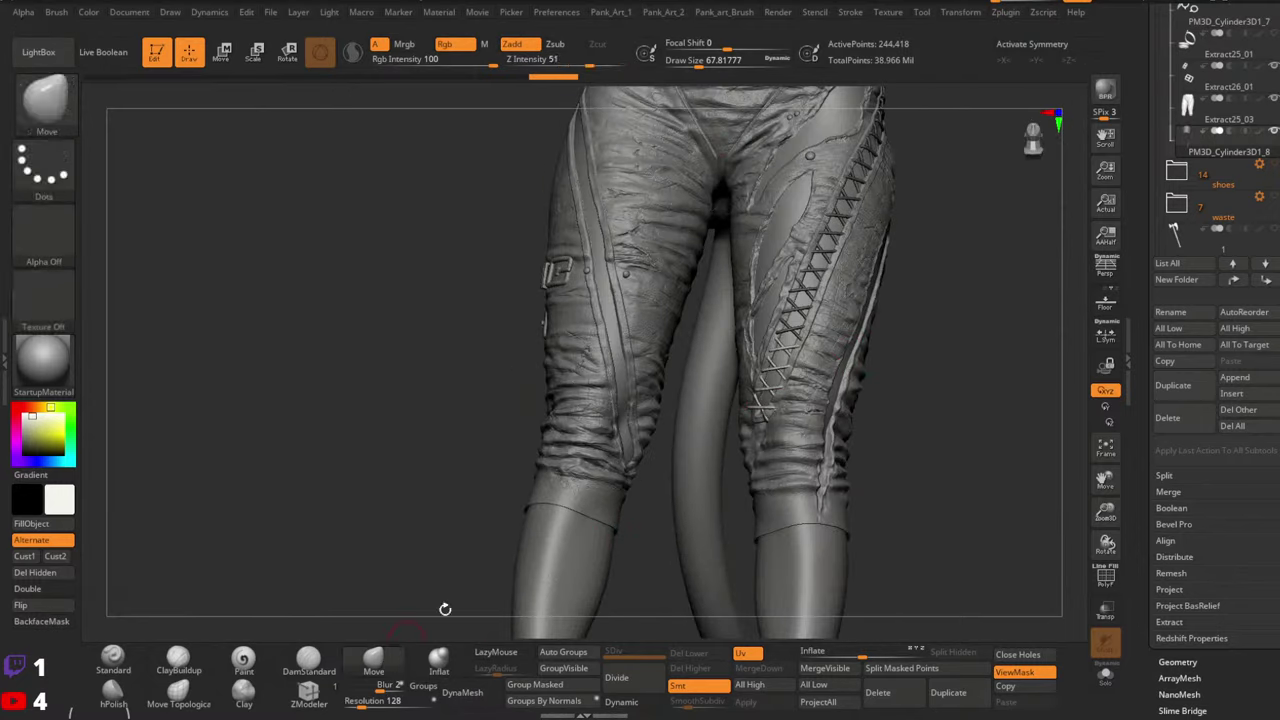
{"action": "mouse_move", "coordinate": [640, 430]}
{"action": "right_mouse_down", "text": "ctrl"}
{"action": "mouse_move", "coordinate": [655, 520]}
{"action": "mouse_move", "coordinate": [740, 450]}
{"action": "right_mouse_up", "text": "ctrl"}
{"action": "key", "text": "space"}
{"action": "left_click_drag", "start_coordinate": [766, 377], "coordinate": [779, 376]}
{"action": "right_click_drag", "start_coordinate": [779, 378], "coordinate": [800, 424]}
Switch to the trousers subtool Extract25_03, use X symmetry, and nudge the slit's lower end into shape with the Move brush
{"action": "left_click", "coordinate": [788, 423], "text": "alt"}
{"action": "key", "text": "space"}
{"action": "mouse_move", "coordinate": [766, 413]}
{"action": "left_mouse_down"}
{"action": "mouse_move", "coordinate": [764, 427]}
{"action": "mouse_move", "coordinate": [755, 416]}
{"action": "left_mouse_up"}
{"action": "key", "text": "x"}
{"action": "key", "text": "space"}
{"action": "key", "text": "space"}
{"action": "mouse_move", "coordinate": [741, 422]}
{"action": "left_mouse_down"}
{"action": "mouse_move", "coordinate": [709, 411]}
{"action": "mouse_move", "coordinate": [766, 426]}
{"action": "mouse_move", "coordinate": [780, 407]}
{"action": "left_mouse_up"}
{"action": "key", "text": "space"}
{"action": "key", "text": "space"}
Touch up the slit's bottom edge using the Standard brush at Z Intensity 41 and Draw Size about 23, reduced to about 16
{"action": "left_click_drag", "start_coordinate": [185, 600], "coordinate": [246, 638]}
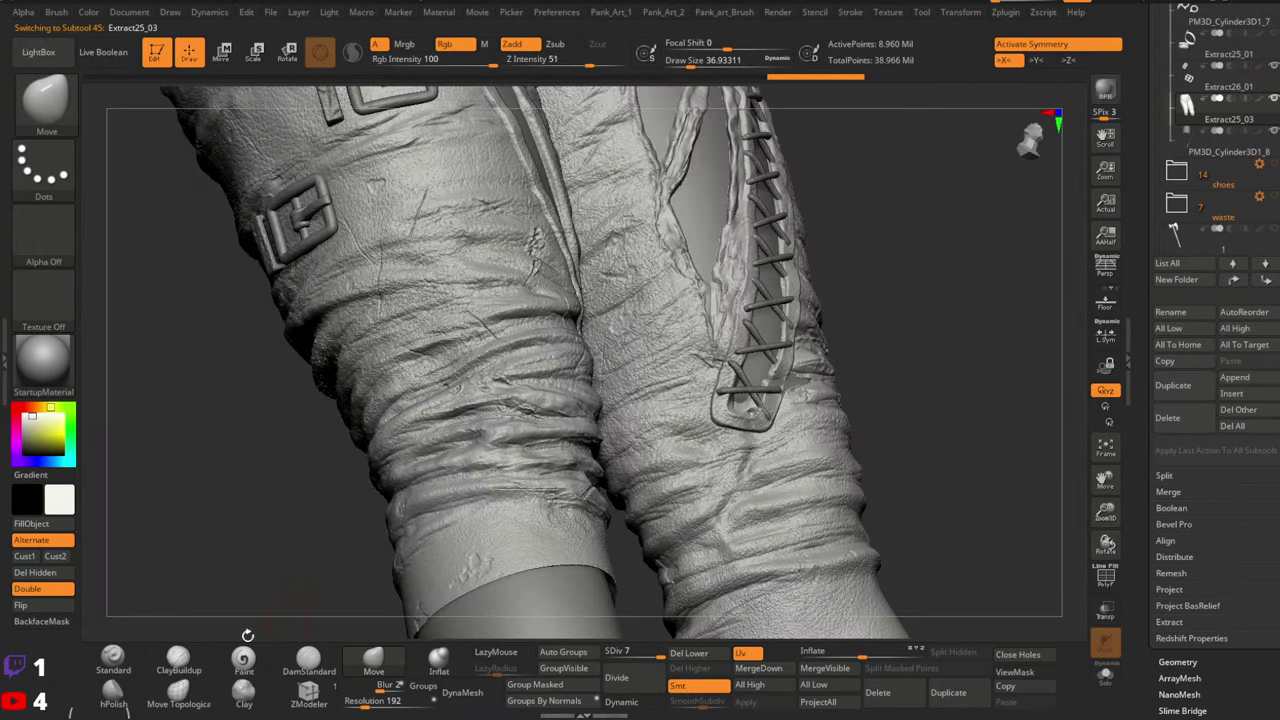
{"action": "left_click", "coordinate": [113, 660]}
{"action": "left_click_drag", "start_coordinate": [575, 60], "coordinate": [582, 59]}
{"action": "right_click_drag", "start_coordinate": [645, 151], "coordinate": [735, 350], "text": "ctrl"}
{"action": "key", "text": "space"}
{"action": "left_click_drag", "start_coordinate": [768, 428], "coordinate": [764, 428]}
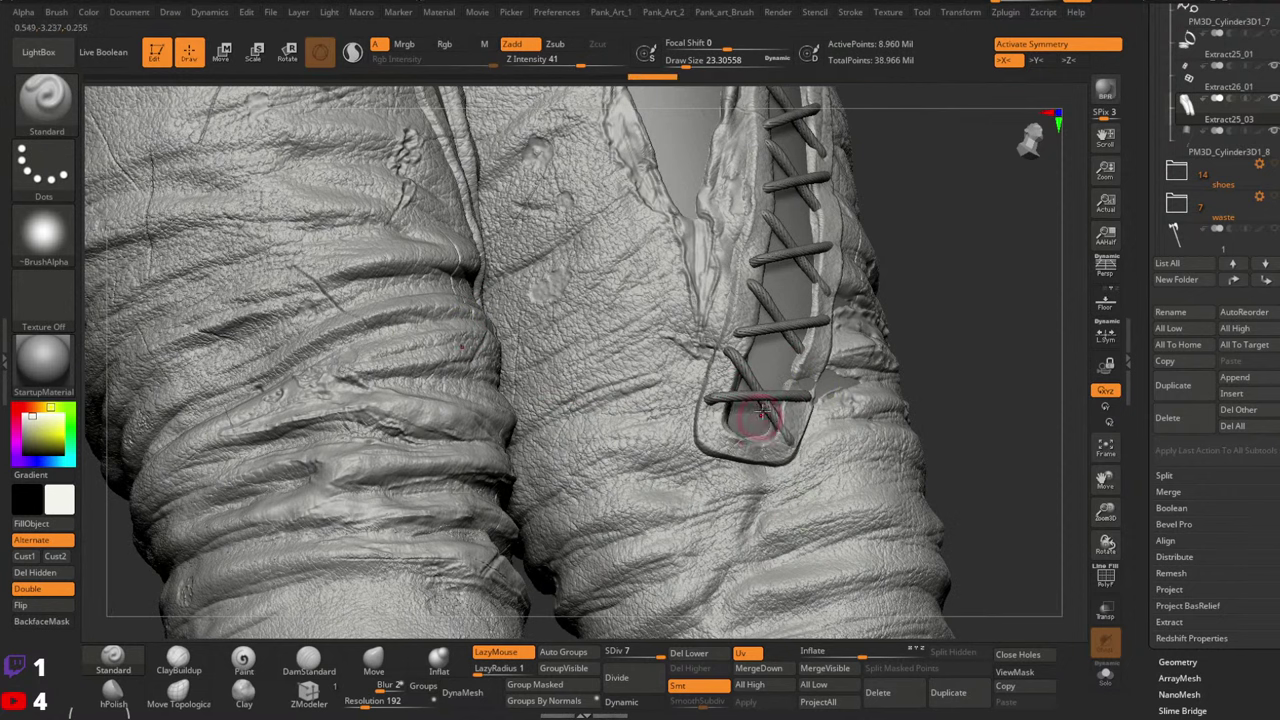
{"action": "key", "text": "bracketleft"}
{"action": "mouse_move", "coordinate": [855, 340]}
{"action": "right_mouse_down"}
{"action": "mouse_move", "coordinate": [814, 380]}
{"action": "mouse_move", "coordinate": [826, 357]}
{"action": "mouse_move", "coordinate": [879, 354]}
{"action": "right_mouse_up"}
Return to the stitch subtool PM3D_Cylinder3D1_8 and pull the lowest cross-stitches onto the slit edges with a large Move brush
{"action": "left_click", "coordinate": [706, 460], "text": "alt"}
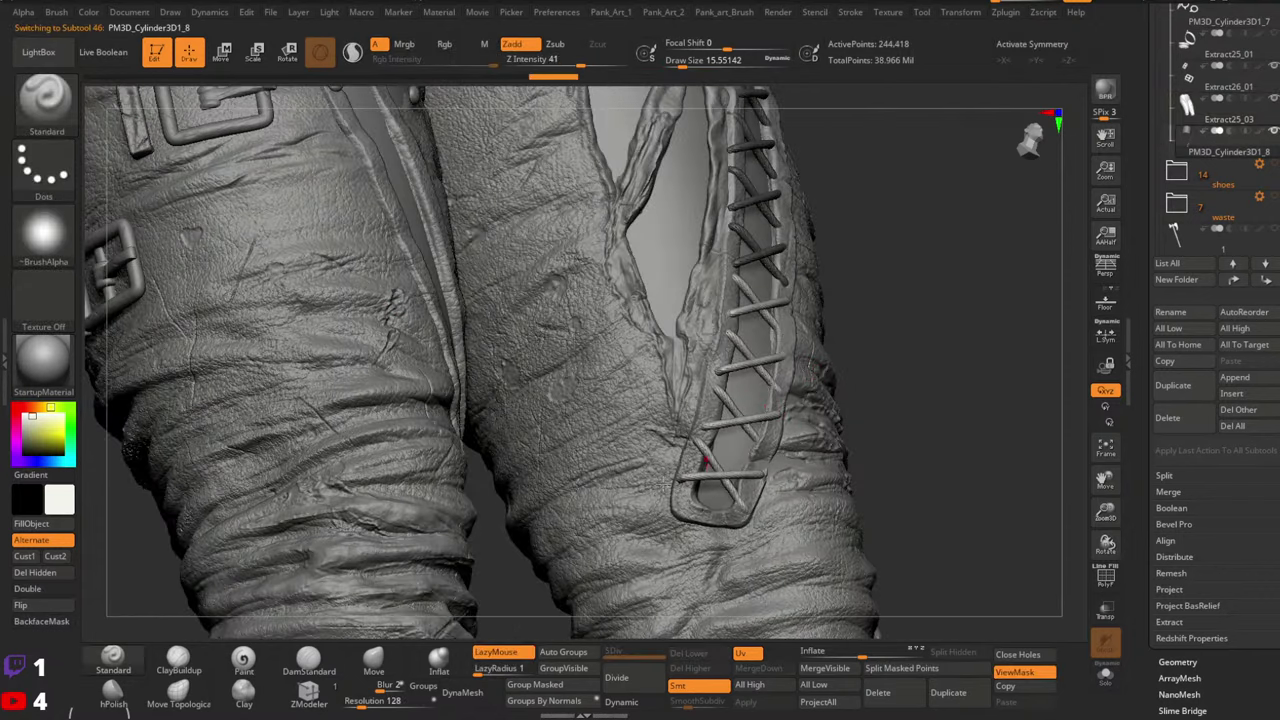
{"action": "left_click", "coordinate": [374, 660]}
{"action": "right_click_drag", "start_coordinate": [716, 398], "coordinate": [772, 376]}
{"action": "key", "text": "space"}
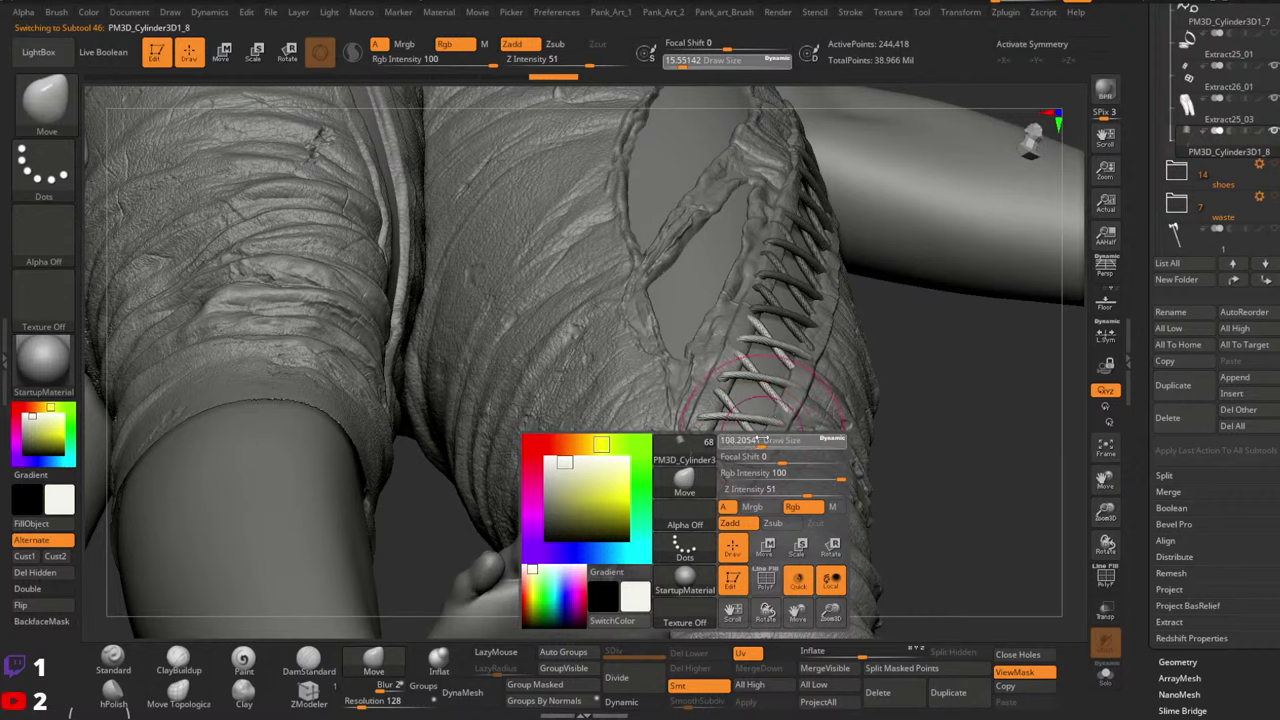
{"action": "left_click_drag", "start_coordinate": [762, 440], "coordinate": [777, 440]}
{"action": "right_click_drag", "start_coordinate": [768, 434], "coordinate": [699, 459]}
{"action": "key", "text": "space"}
{"action": "left_click_drag", "start_coordinate": [700, 442], "coordinate": [690, 442]}
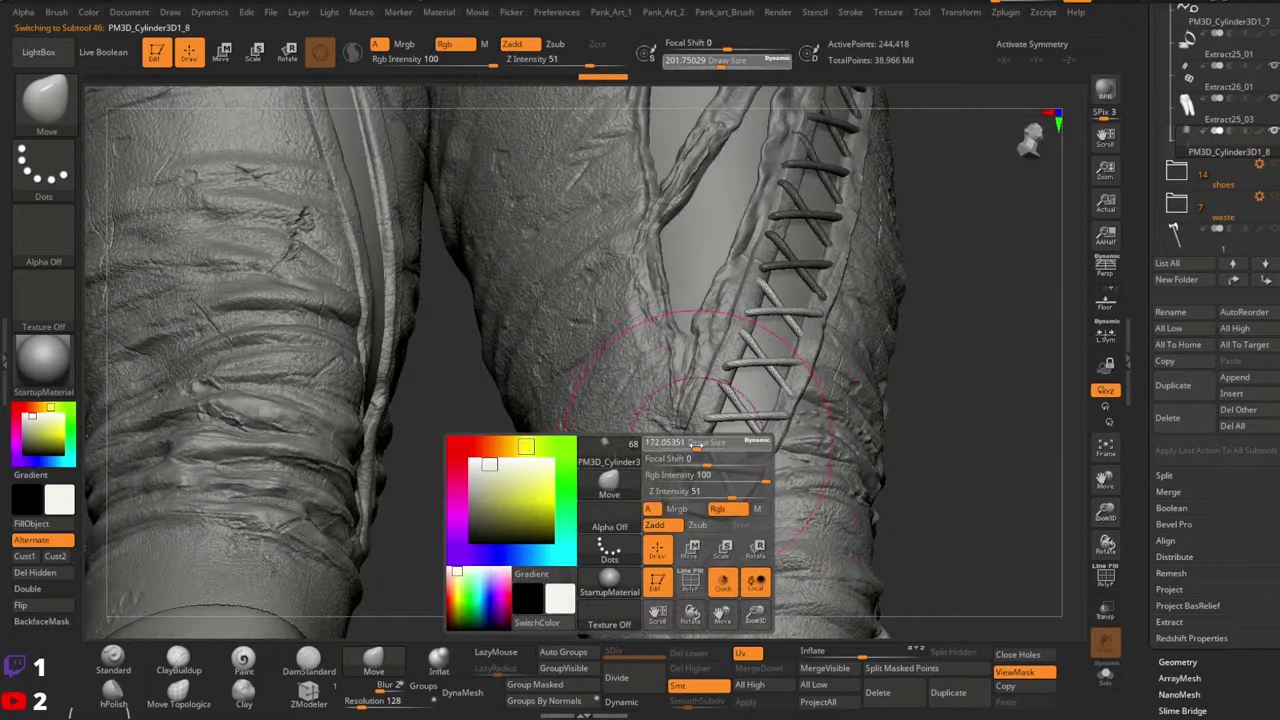
{"action": "mouse_move", "coordinate": [700, 441]}
{"action": "right_mouse_down"}
{"action": "mouse_move", "coordinate": [871, 334]}
{"action": "mouse_move", "coordinate": [747, 429]}
{"action": "right_mouse_up"}
{"action": "key", "text": "space"}
{"action": "left_click_drag", "start_coordinate": [712, 446], "coordinate": [704, 446]}
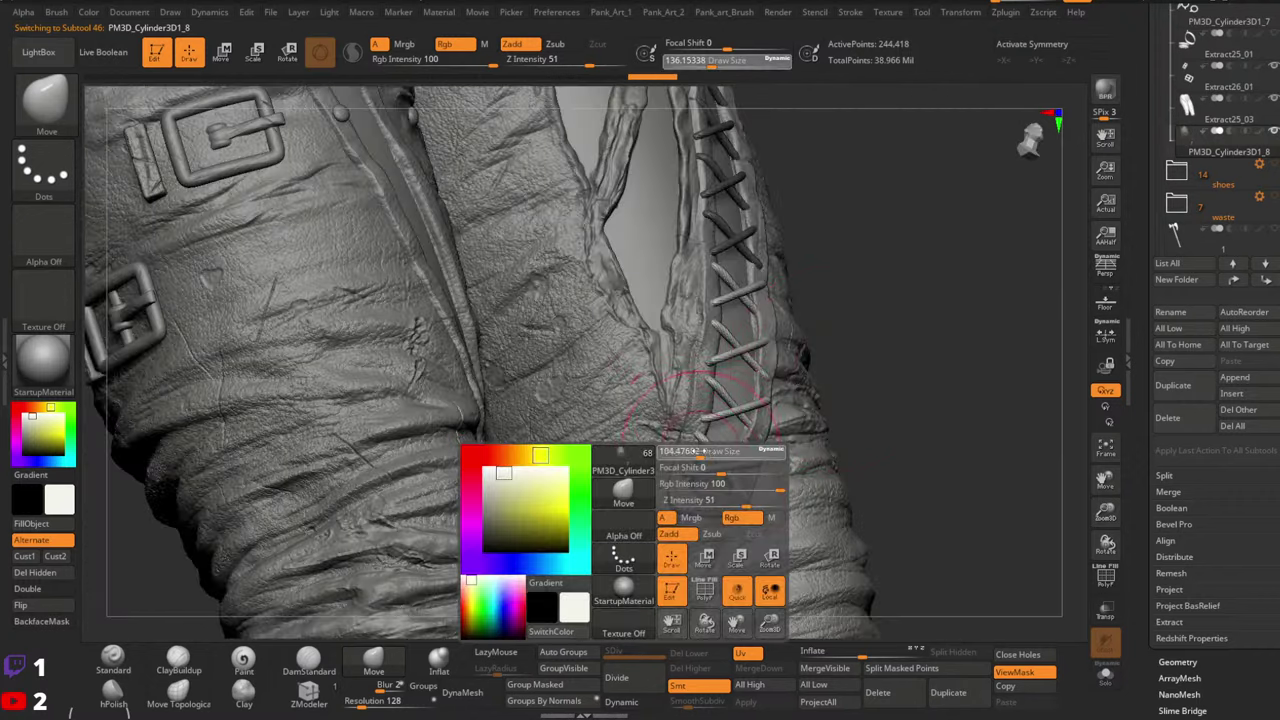
Fit both ends of the bottom cross-stitch to the trouser surface with the Move brush at Draw Size about 68 and 104
{"action": "right_click_drag", "start_coordinate": [704, 446], "coordinate": [618, 464]}
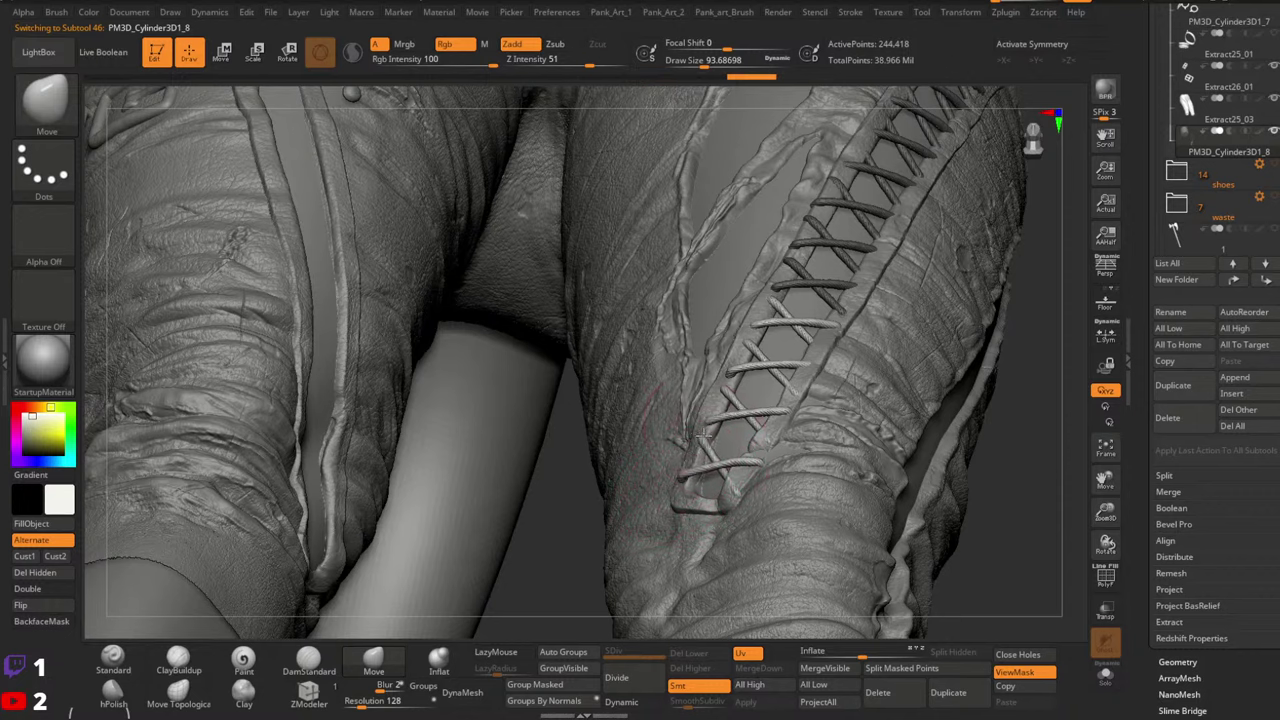
{"action": "right_click_drag", "start_coordinate": [705, 445], "coordinate": [690, 470]}
{"action": "key", "text": "space"}
{"action": "left_click_drag", "start_coordinate": [705, 487], "coordinate": [676, 487]}
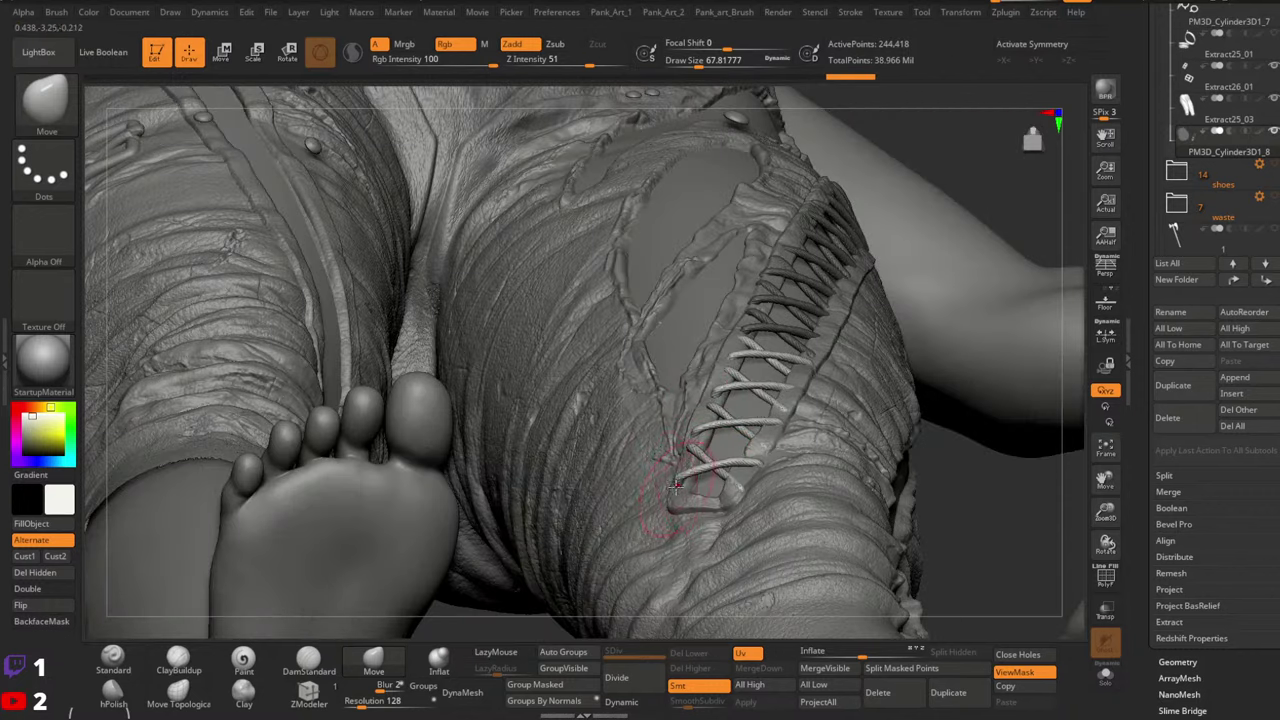
{"action": "key", "text": "space"}
{"action": "left_click_drag", "start_coordinate": [758, 461], "coordinate": [770, 461]}
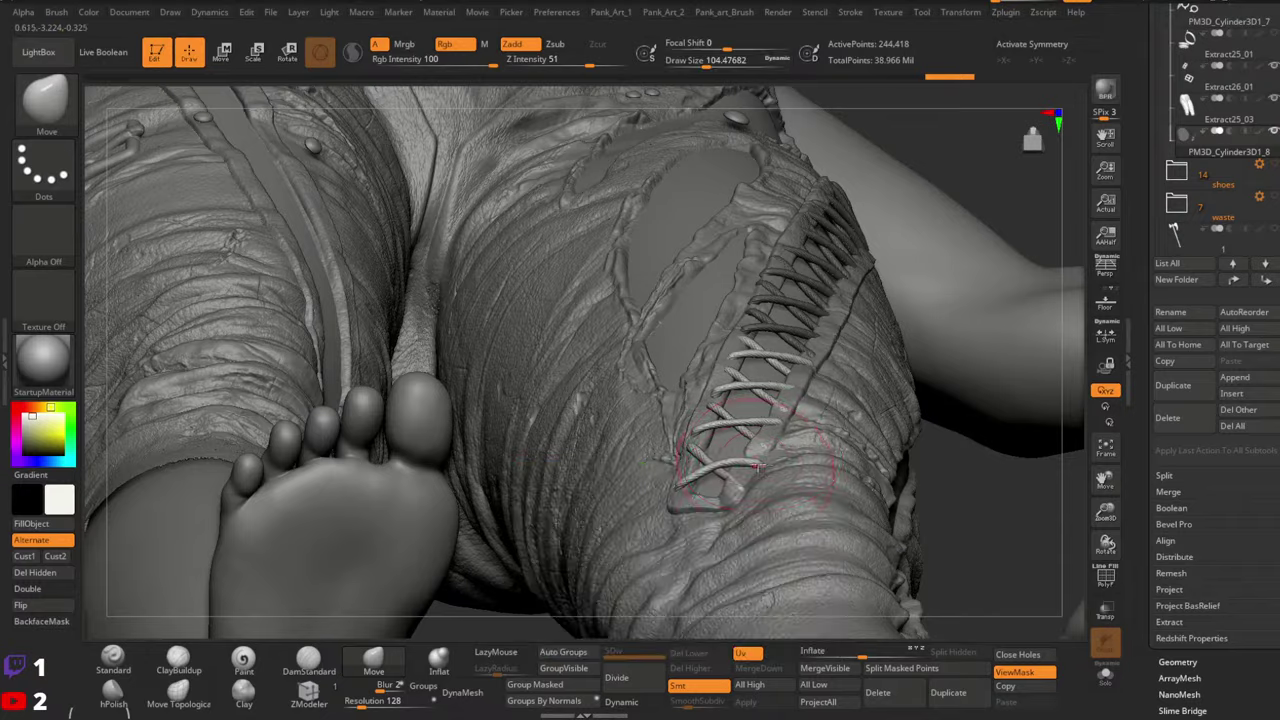
Shape the newly drawn lower stitches around the leg's curvature with the Move brush at Draw Size about 140 and 132
{"action": "right_click_drag", "start_coordinate": [715, 462], "coordinate": [757, 474]}
{"action": "key", "text": "space"}
{"action": "left_click_drag", "start_coordinate": [796, 420], "coordinate": [806, 419]}
{"action": "mouse_move", "coordinate": [810, 413]}
{"action": "right_mouse_down"}
{"action": "mouse_move", "coordinate": [722, 495]}
{"action": "mouse_move", "coordinate": [742, 440]}
{"action": "right_mouse_up"}
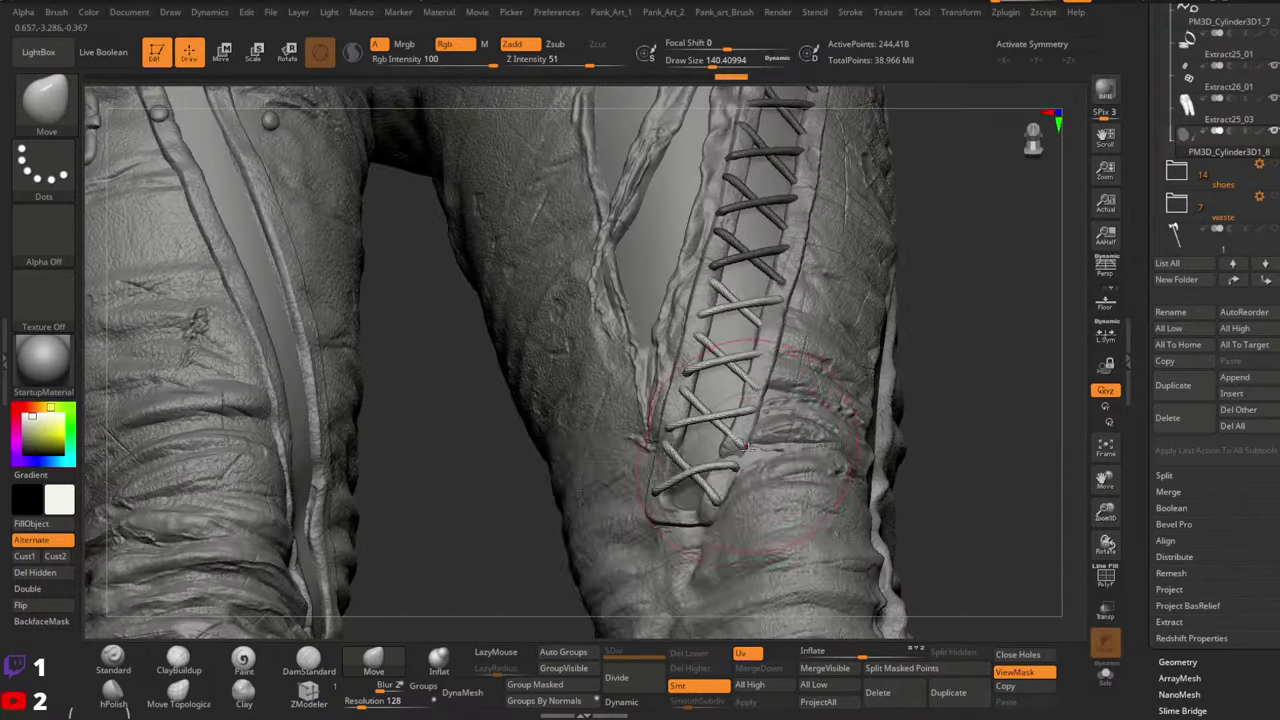
{"action": "right_click_drag", "start_coordinate": [765, 397], "coordinate": [705, 385]}
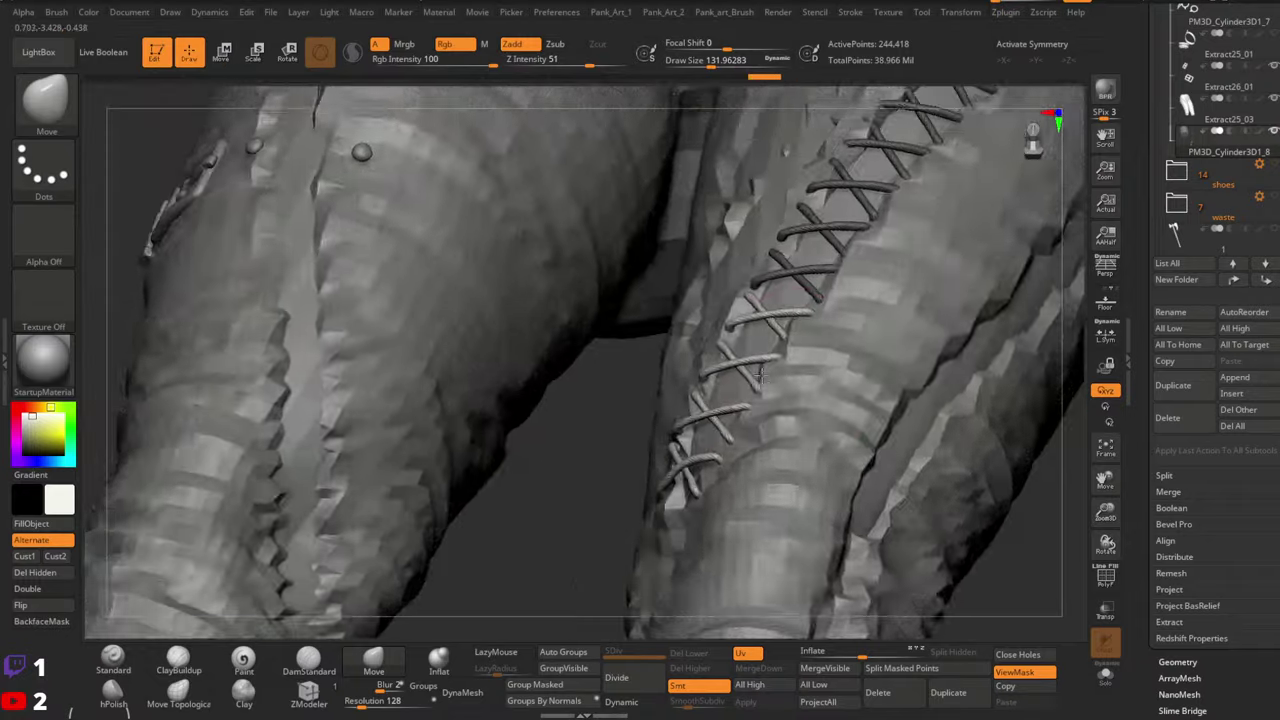
{"action": "mouse_move", "coordinate": [784, 363]}
{"action": "right_mouse_down"}
{"action": "mouse_move", "coordinate": [668, 448]}
{"action": "mouse_move", "coordinate": [757, 402]}
{"action": "right_mouse_up"}
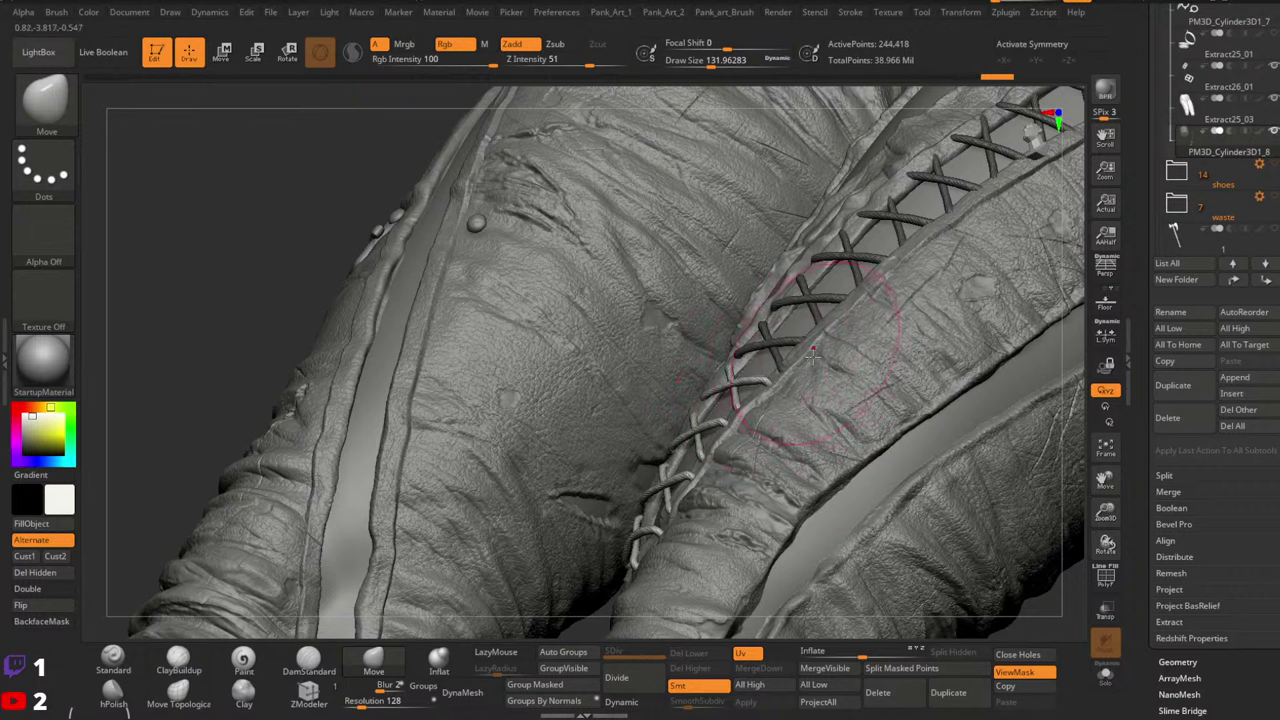
{"action": "right_click_drag", "start_coordinate": [812, 355], "coordinate": [810, 366]}
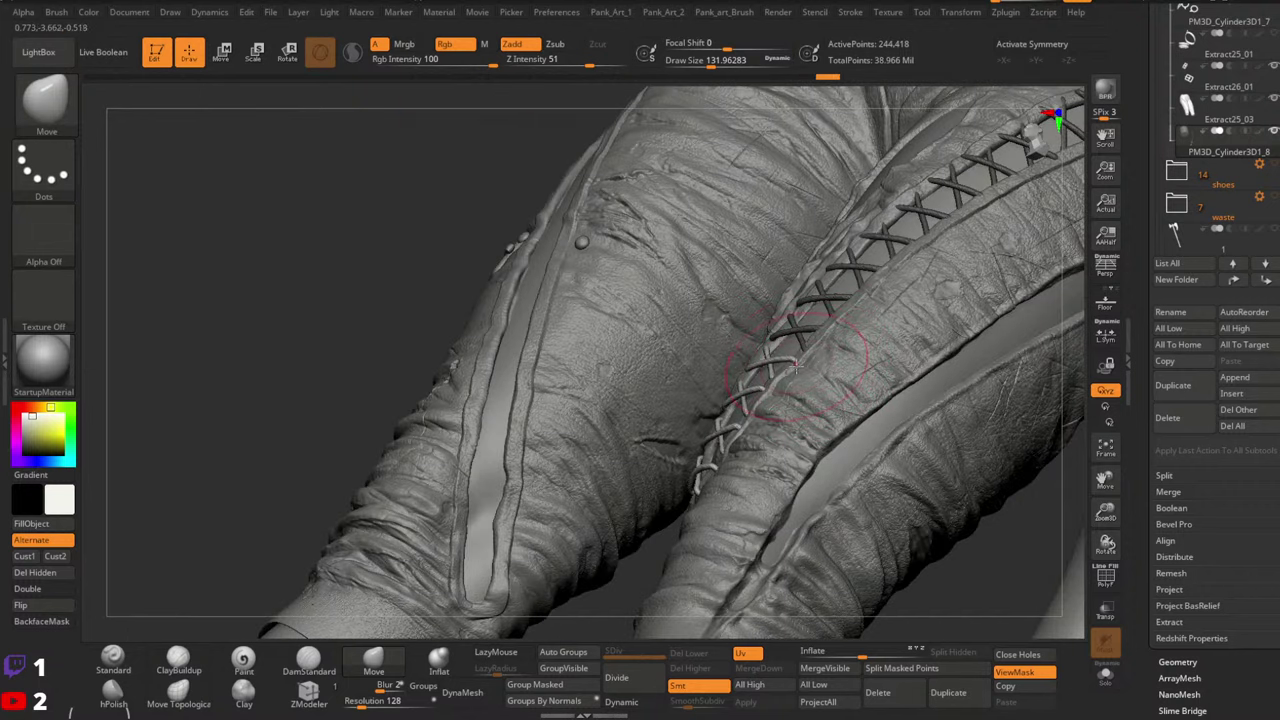
Clear the mask on the stitch subtool and settle the mid-thigh stitches onto the leg with Draw Size about 167
{"action": "left_click_drag", "start_coordinate": [323, 345], "coordinate": [334, 356], "text": "ctrl"}
{"action": "mouse_move", "coordinate": [760, 350]}
{"action": "right_mouse_down", "text": "shift"}
{"action": "mouse_move", "coordinate": [823, 385]}
{"action": "mouse_move", "coordinate": [838, 376]}
{"action": "right_mouse_up", "text": "shift"}
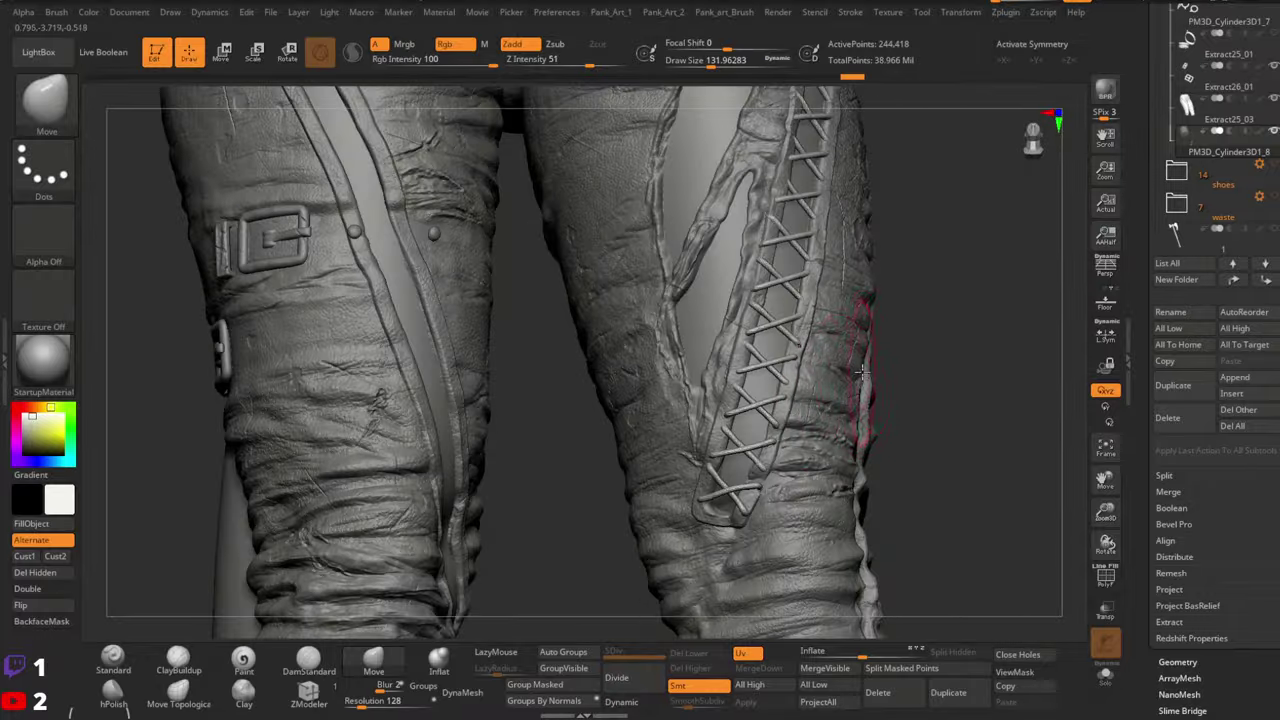
{"action": "right_click_drag", "start_coordinate": [865, 328], "coordinate": [812, 301]}
{"action": "key", "text": "space"}
{"action": "left_click_drag", "start_coordinate": [789, 311], "coordinate": [801, 309]}
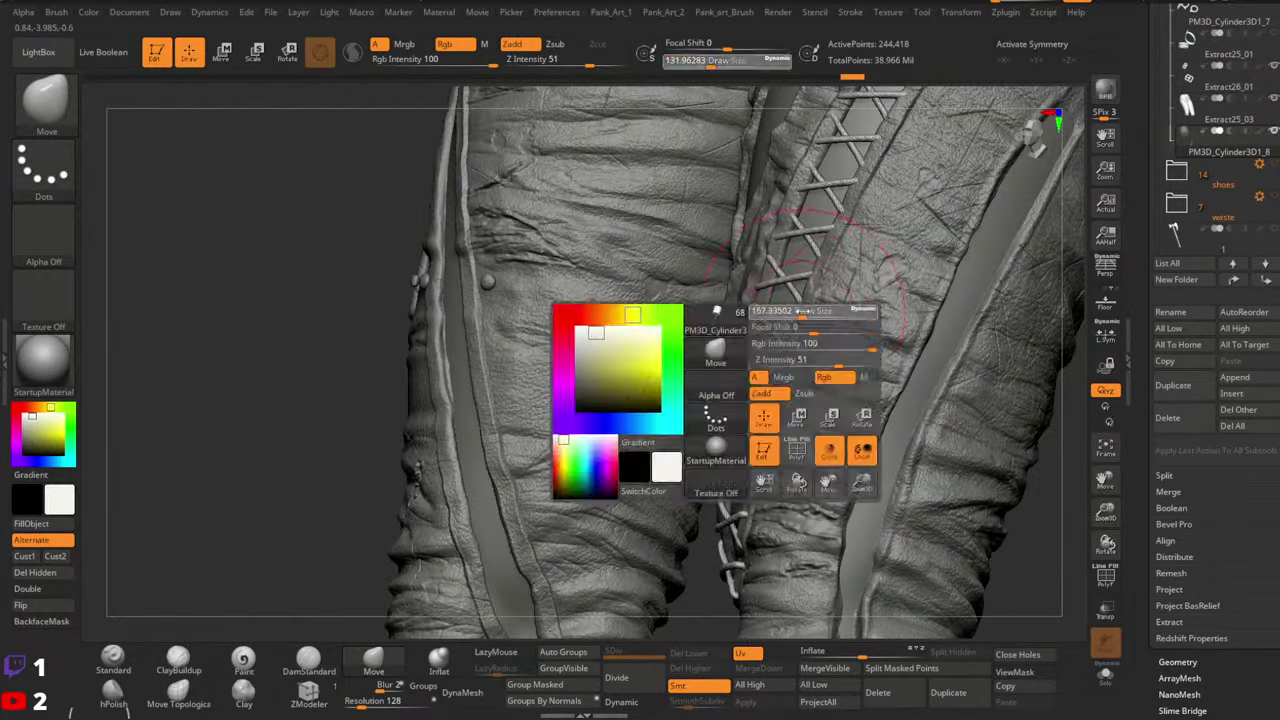
{"action": "mouse_move", "coordinate": [797, 272]}
{"action": "right_mouse_down"}
{"action": "mouse_move", "coordinate": [806, 338]}
{"action": "mouse_move", "coordinate": [837, 286]}
{"action": "mouse_move", "coordinate": [742, 335]}
{"action": "mouse_move", "coordinate": [778, 387]}
{"action": "mouse_move", "coordinate": [808, 393]}
{"action": "mouse_move", "coordinate": [793, 345]}
{"action": "mouse_move", "coordinate": [707, 355]}
{"action": "right_mouse_up"}
{"action": "left_click_drag", "start_coordinate": [708, 360], "coordinate": [710, 359]}
Align the stitches beside the upper-thigh opening with the slit edges, using the Move brush at Draw Size about 87 and 120
{"action": "mouse_move", "coordinate": [710, 359]}
{"action": "right_mouse_down"}
{"action": "mouse_move", "coordinate": [755, 364]}
{"action": "mouse_move", "coordinate": [736, 355]}
{"action": "right_mouse_up"}
{"action": "key", "text": "space"}
{"action": "left_click_drag", "start_coordinate": [734, 356], "coordinate": [720, 357]}
{"action": "mouse_move", "coordinate": [720, 358]}
{"action": "right_mouse_down"}
{"action": "mouse_move", "coordinate": [735, 355]}
{"action": "mouse_move", "coordinate": [716, 360]}
{"action": "mouse_move", "coordinate": [708, 343]}
{"action": "right_mouse_up"}
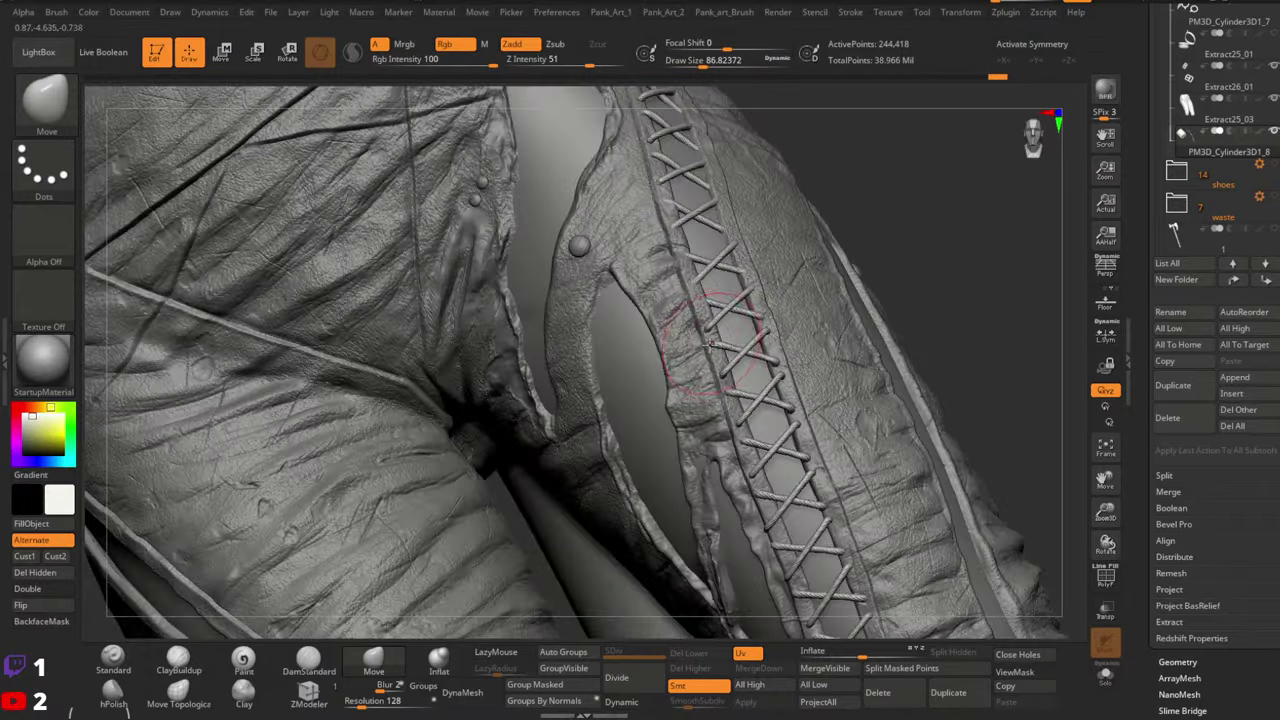
{"action": "left_click_drag", "start_coordinate": [708, 332], "coordinate": [718, 324]}
{"action": "right_click_drag", "start_coordinate": [755, 295], "coordinate": [800, 330]}
{"action": "key", "text": "space"}
{"action": "left_click_drag", "start_coordinate": [795, 336], "coordinate": [807, 336]}
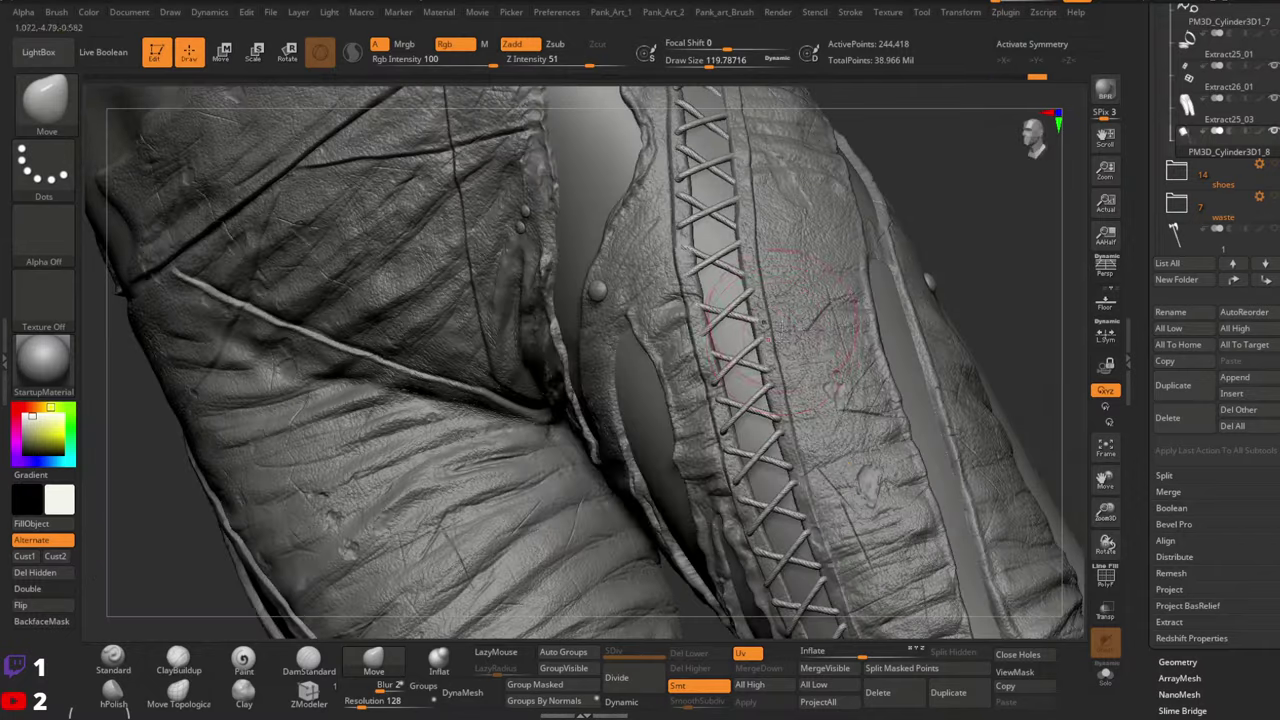
Reduce Draw Size to about 74 and reposition individual upper-thigh stitches with the Move Topological brush
{"action": "right_click_drag", "start_coordinate": [790, 330], "coordinate": [742, 285]}
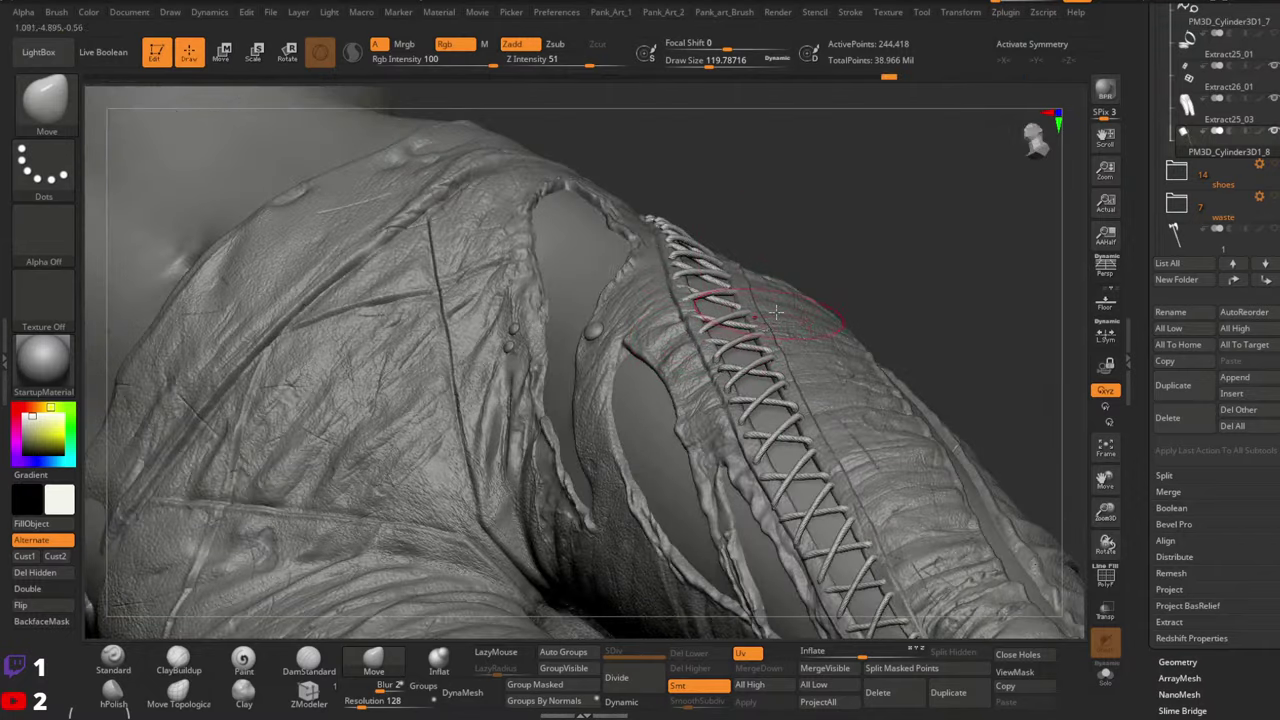
{"action": "right_click_drag", "start_coordinate": [800, 292], "coordinate": [750, 365]}
{"action": "key", "text": "space"}
{"action": "left_click_drag", "start_coordinate": [749, 366], "coordinate": [737, 366]}
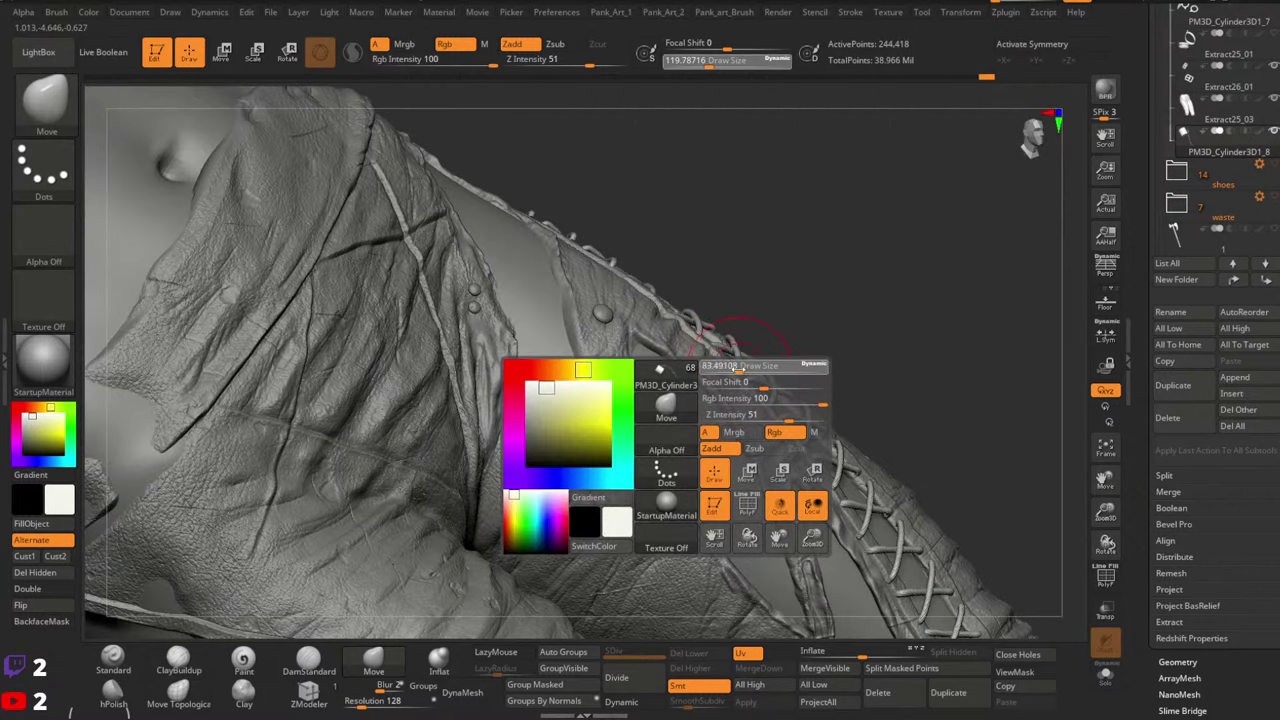
{"action": "left_click", "coordinate": [178, 692]}
{"action": "right_click_drag", "start_coordinate": [519, 447], "coordinate": [740, 365]}
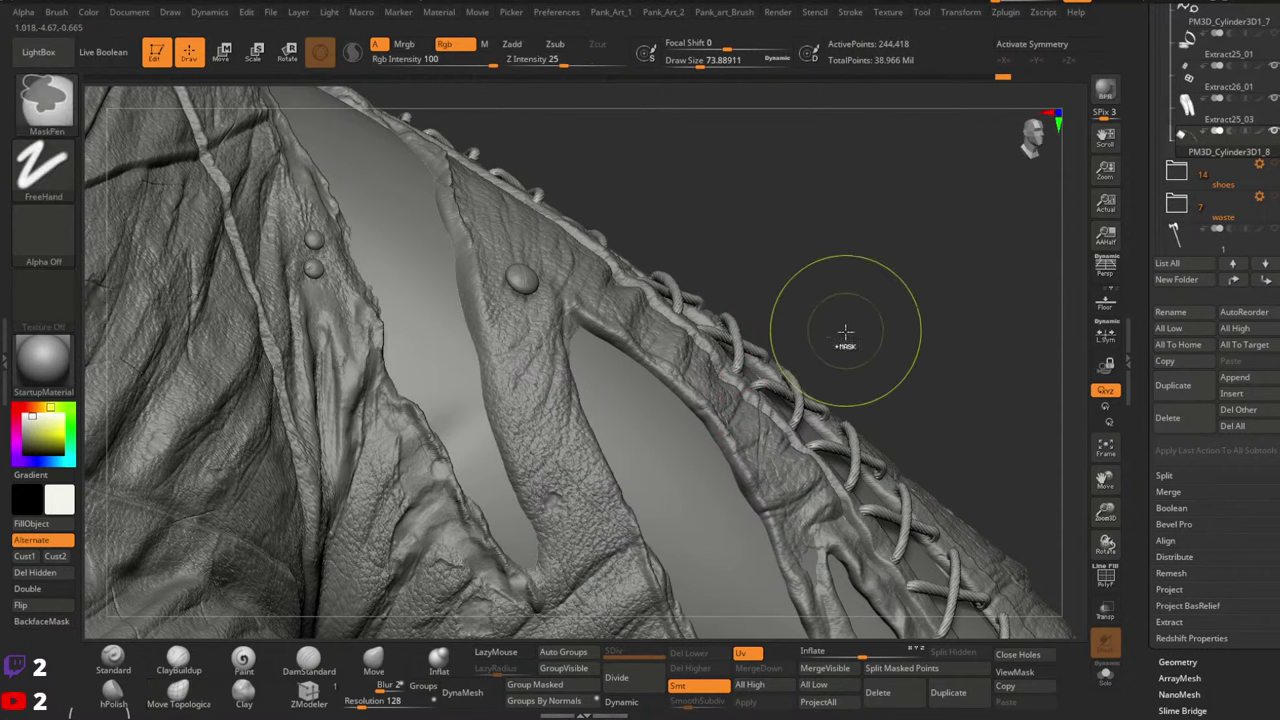
{"action": "right_click_drag", "start_coordinate": [846, 346], "coordinate": [778, 374]}
{"action": "left_click_drag", "start_coordinate": [756, 388], "coordinate": [774, 386]}
{"action": "mouse_move", "coordinate": [836, 386]}
{"action": "right_mouse_down"}
{"action": "mouse_move", "coordinate": [785, 420]}
{"action": "mouse_move", "coordinate": [790, 410]}
{"action": "right_mouse_up"}
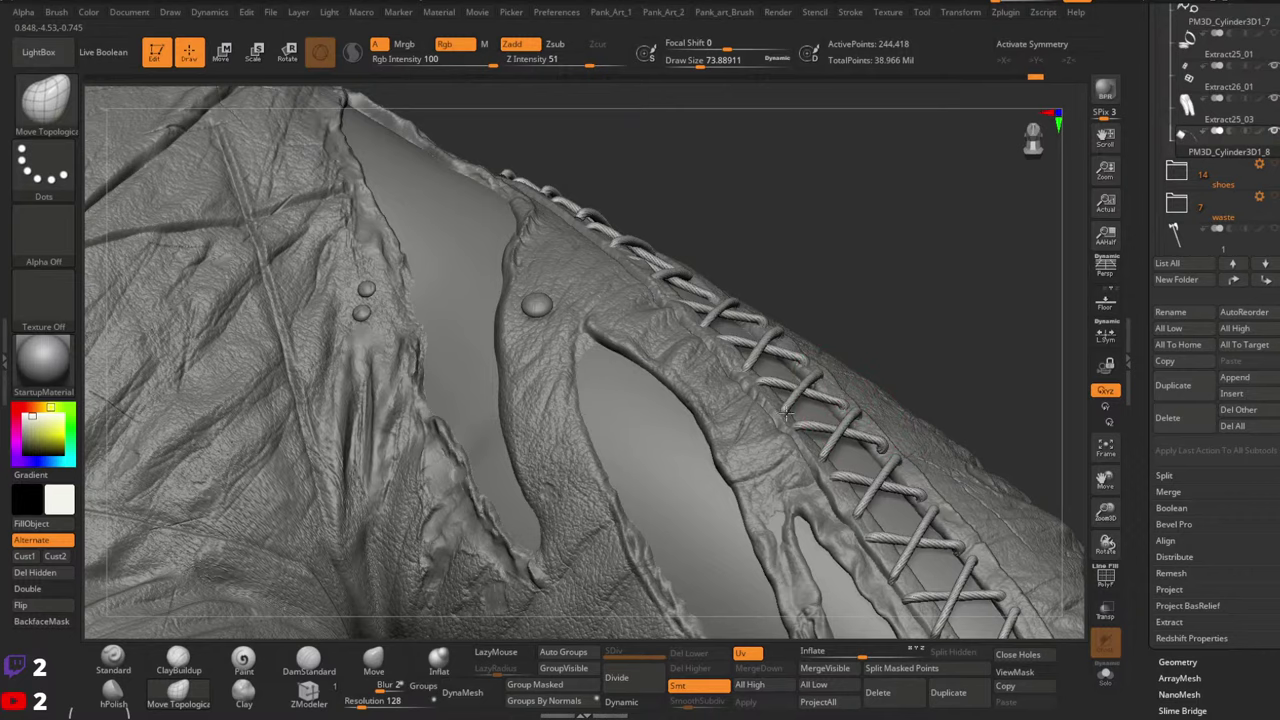
Adjust the hip stitches above the upper-thigh opening with the Move Topological brush at Draw Size about 94
{"action": "mouse_move", "coordinate": [871, 314]}
{"action": "right_mouse_down"}
{"action": "mouse_move", "coordinate": [820, 349]}
{"action": "mouse_move", "coordinate": [800, 428]}
{"action": "mouse_move", "coordinate": [811, 430]}
{"action": "right_mouse_up"}
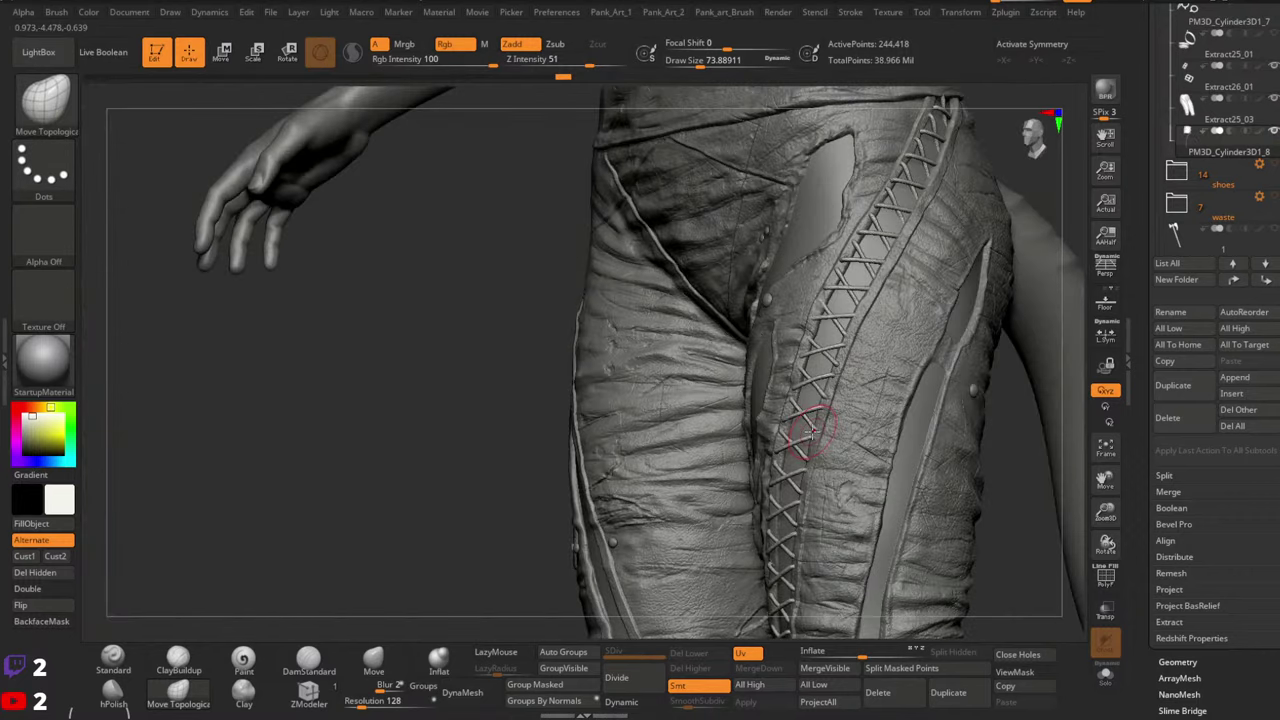
{"action": "right_click_drag", "start_coordinate": [850, 318], "coordinate": [832, 266]}
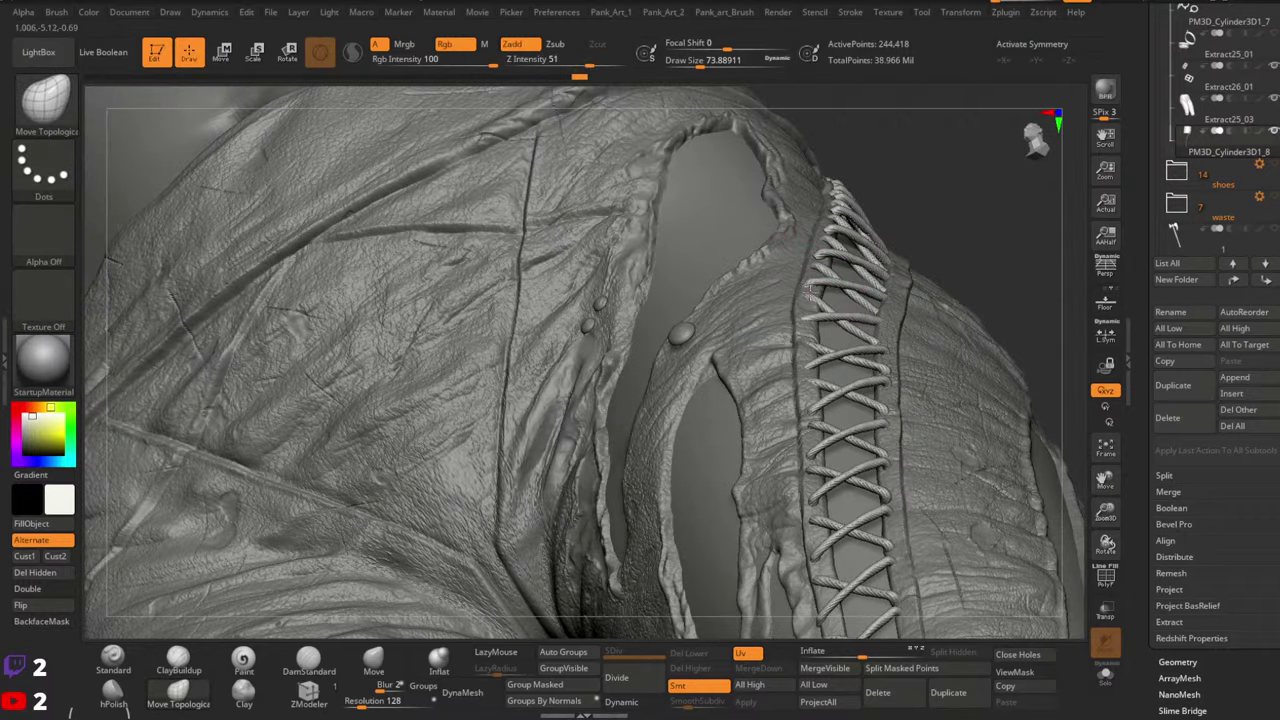
{"action": "key", "text": "space"}
{"action": "left_click_drag", "start_coordinate": [805, 307], "coordinate": [858, 283]}
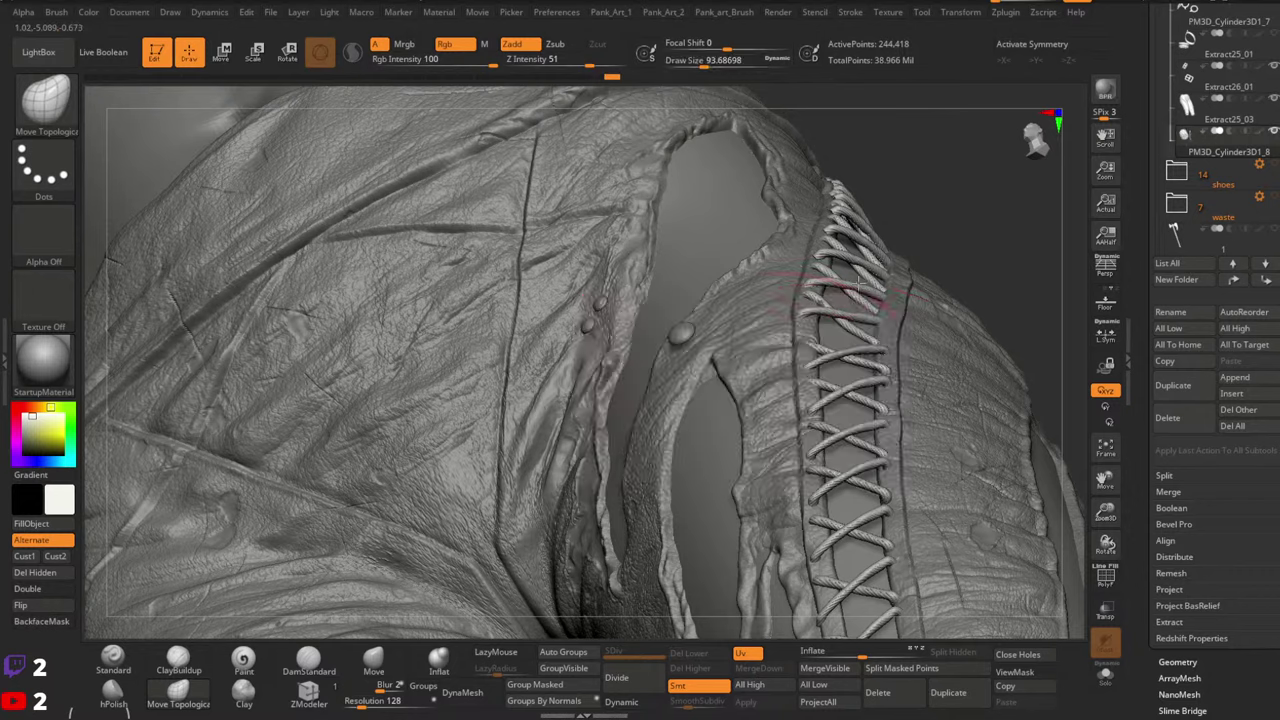
Reposition the stitches beside the upper-thigh opening with the Move Topological brush at Draw Size about 128
{"action": "key", "text": "bracketright"}
{"action": "mouse_move", "coordinate": [881, 318]}
{"action": "right_mouse_down"}
{"action": "mouse_move", "coordinate": [893, 340]}
{"action": "mouse_move", "coordinate": [848, 229]}
{"action": "right_mouse_up"}
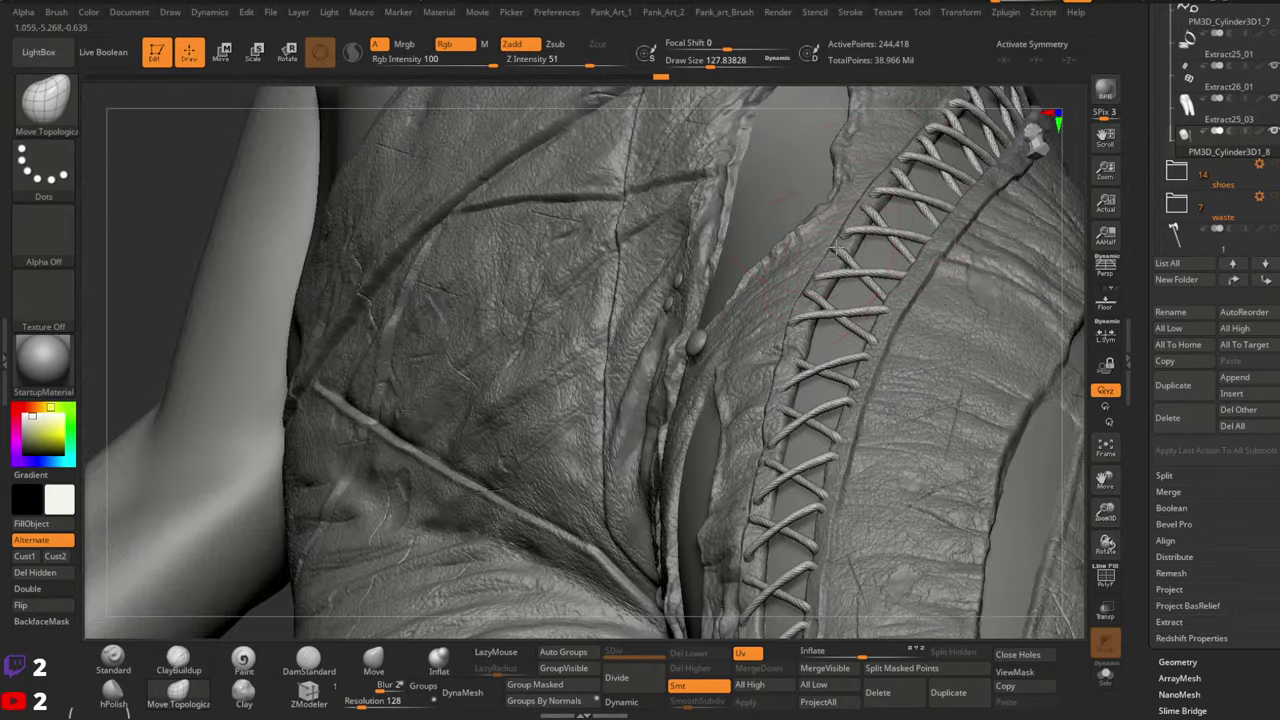
{"action": "right_click_drag", "start_coordinate": [848, 240], "coordinate": [830, 270]}
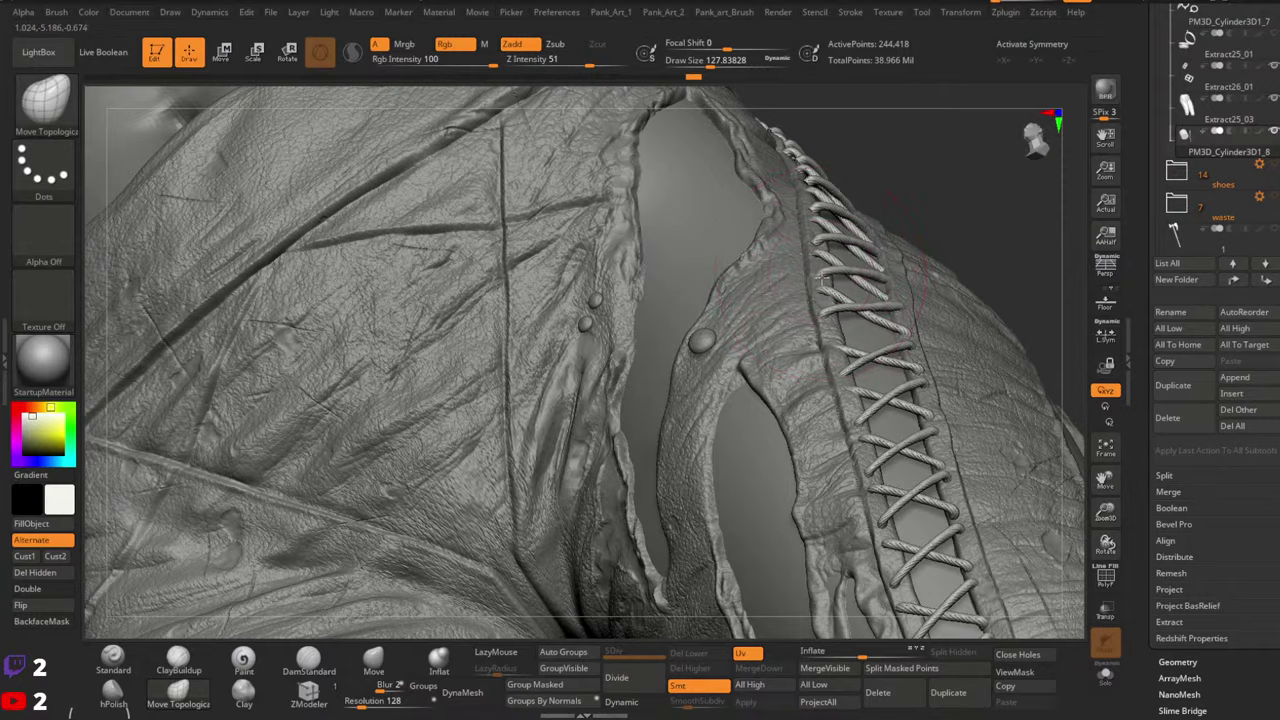
{"action": "right_click_drag", "start_coordinate": [895, 222], "coordinate": [868, 300]}
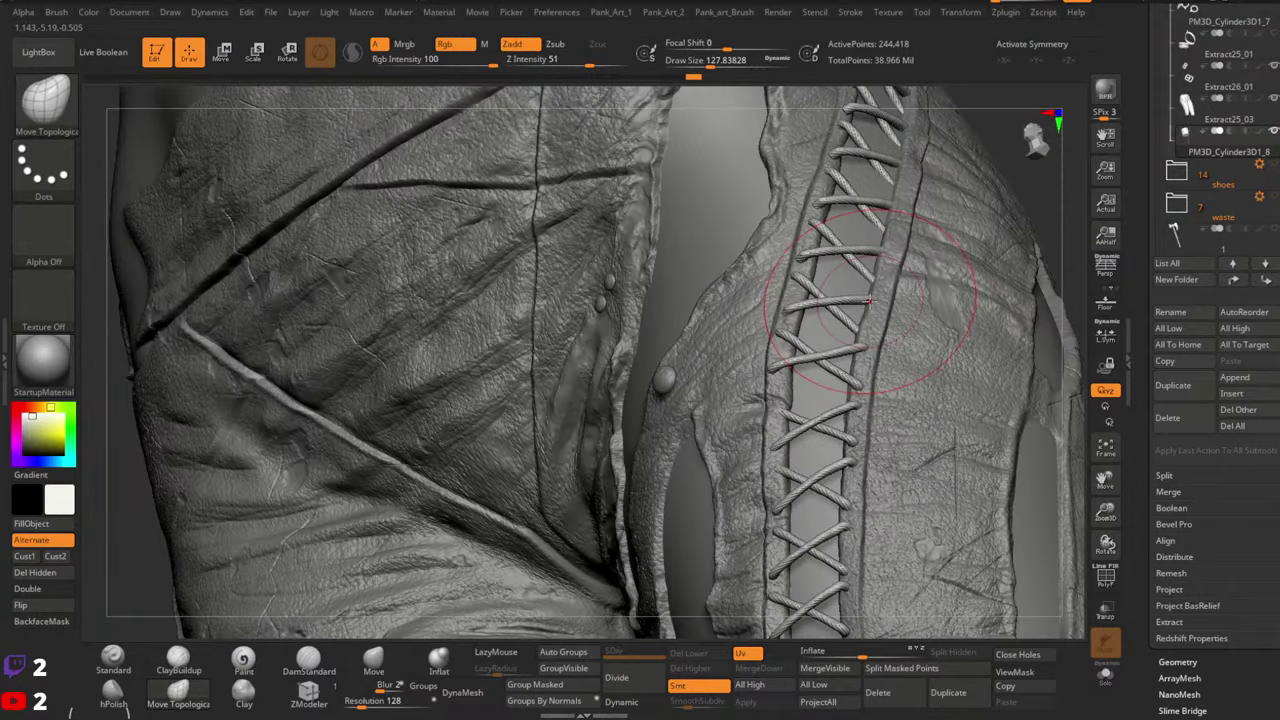
{"action": "right_click_drag", "start_coordinate": [868, 300], "coordinate": [790, 249]}
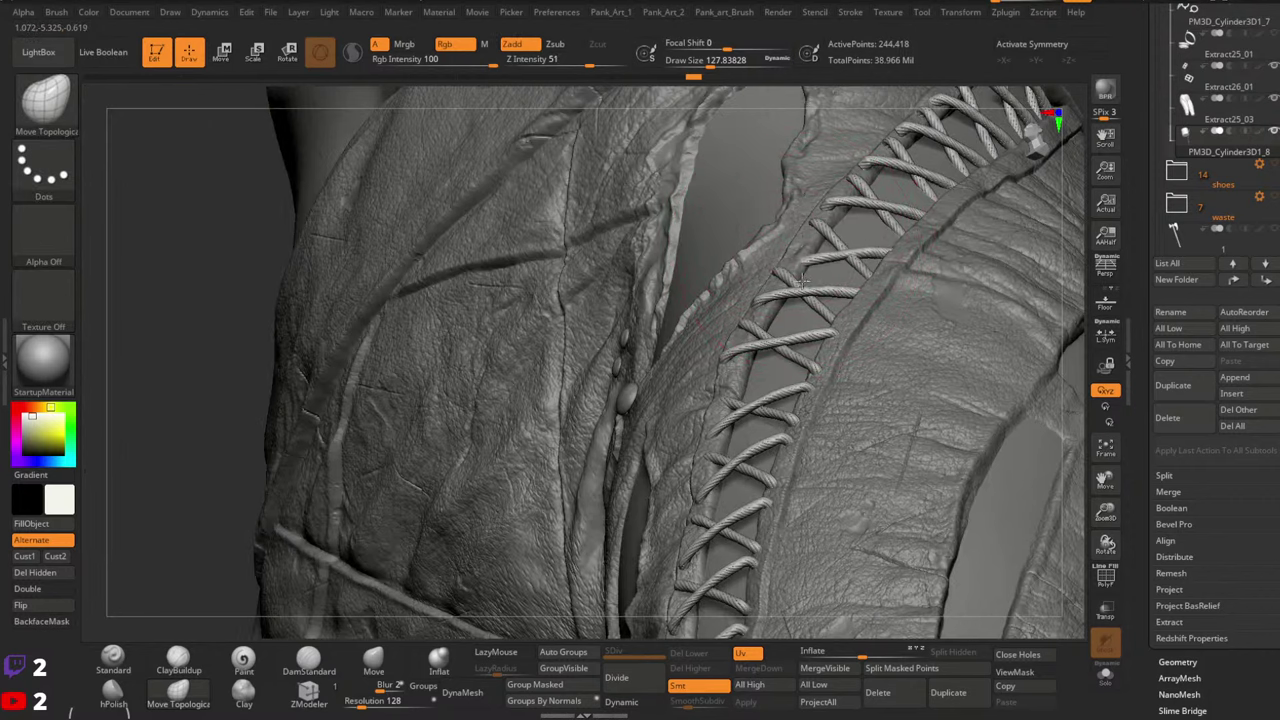
{"action": "mouse_move", "coordinate": [806, 294]}
{"action": "right_mouse_down"}
{"action": "mouse_move", "coordinate": [792, 330]}
{"action": "mouse_move", "coordinate": [768, 344]}
{"action": "right_mouse_up"}
Fine-tune single stitches along the upper-thigh slit, reducing the Move Topological Draw Size to about 83 and 44
{"action": "key", "text": "space"}
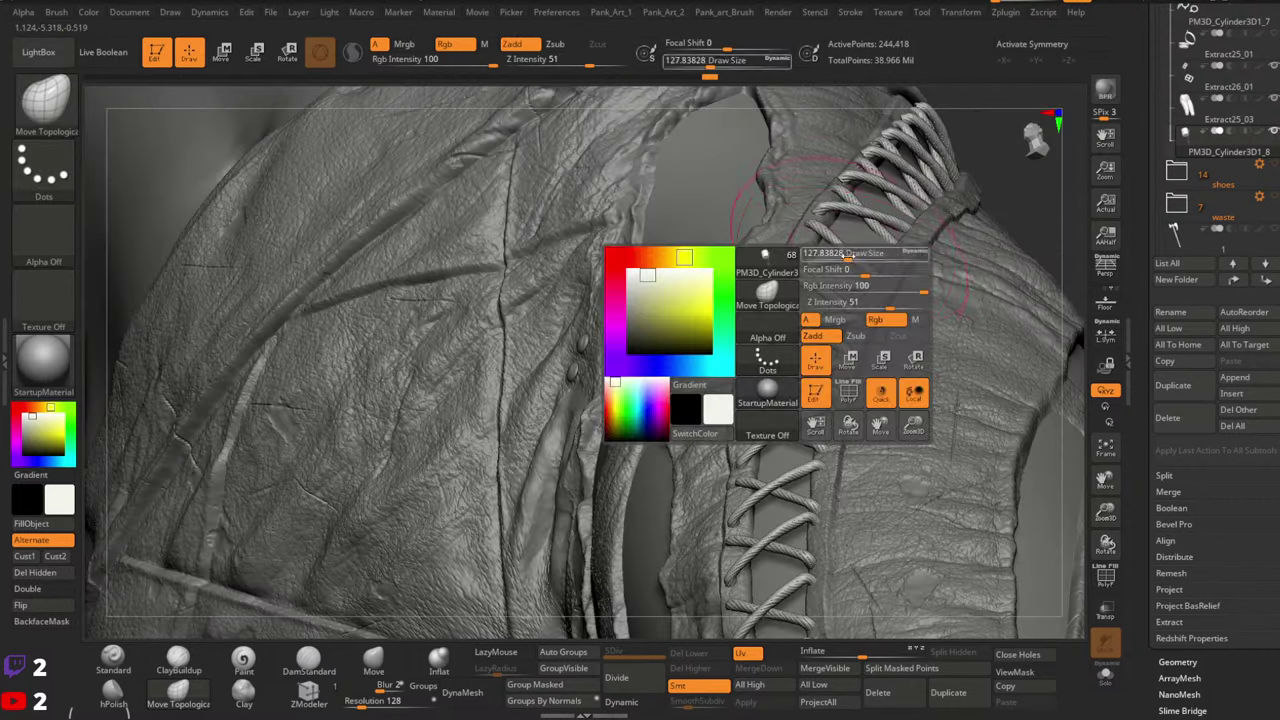
{"action": "left_click_drag", "start_coordinate": [846, 257], "coordinate": [833, 256]}
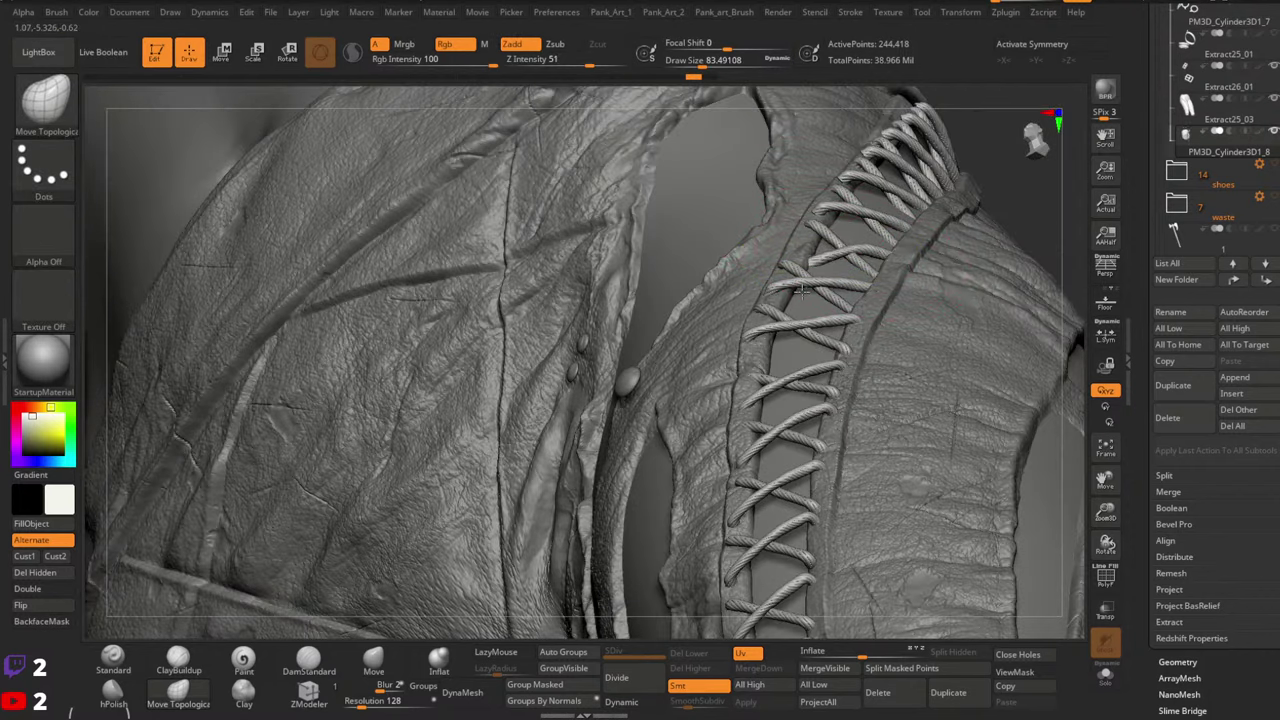
{"action": "right_click_drag", "start_coordinate": [802, 290], "coordinate": [873, 222]}
{"action": "right_click_drag", "start_coordinate": [980, 211], "coordinate": [845, 290]}
{"action": "key", "text": "space"}
{"action": "left_click_drag", "start_coordinate": [840, 284], "coordinate": [818, 263]}
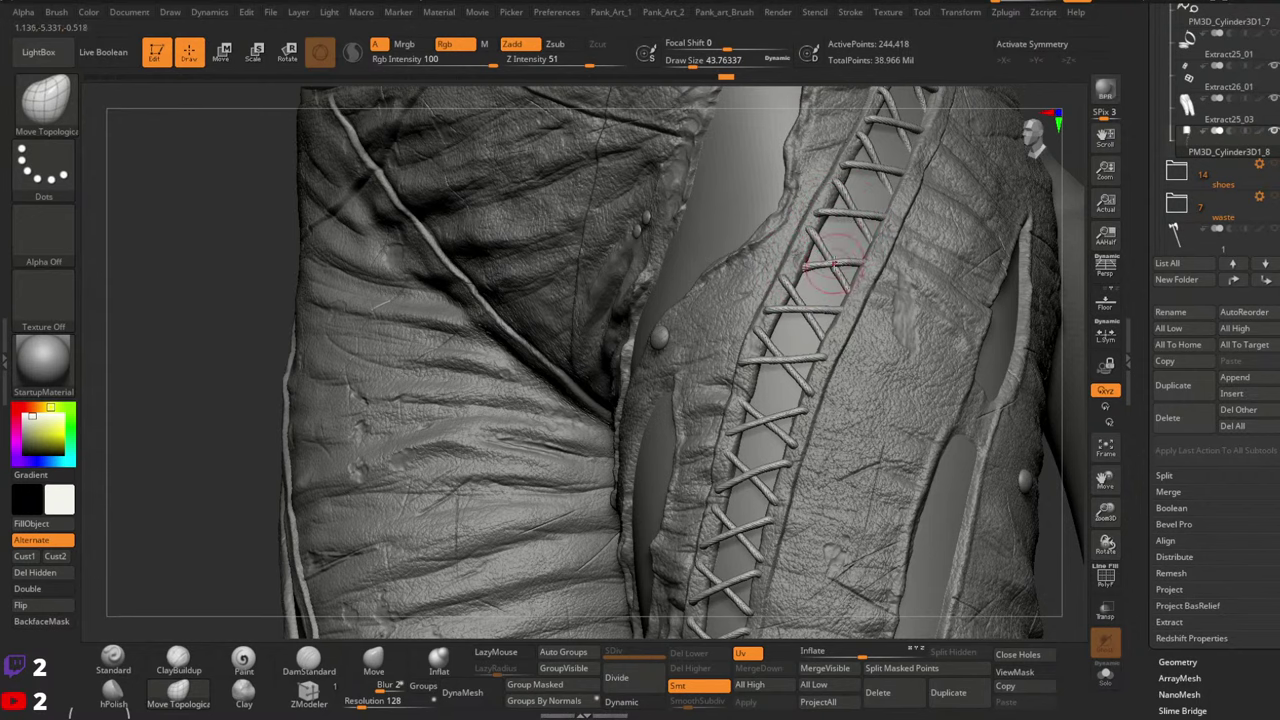
Set Draw Size to about 80 and seat the upper-thigh stitch ends on the slit edges
{"action": "key", "text": "space"}
{"action": "left_click_drag", "start_coordinate": [845, 245], "coordinate": [815, 256]}
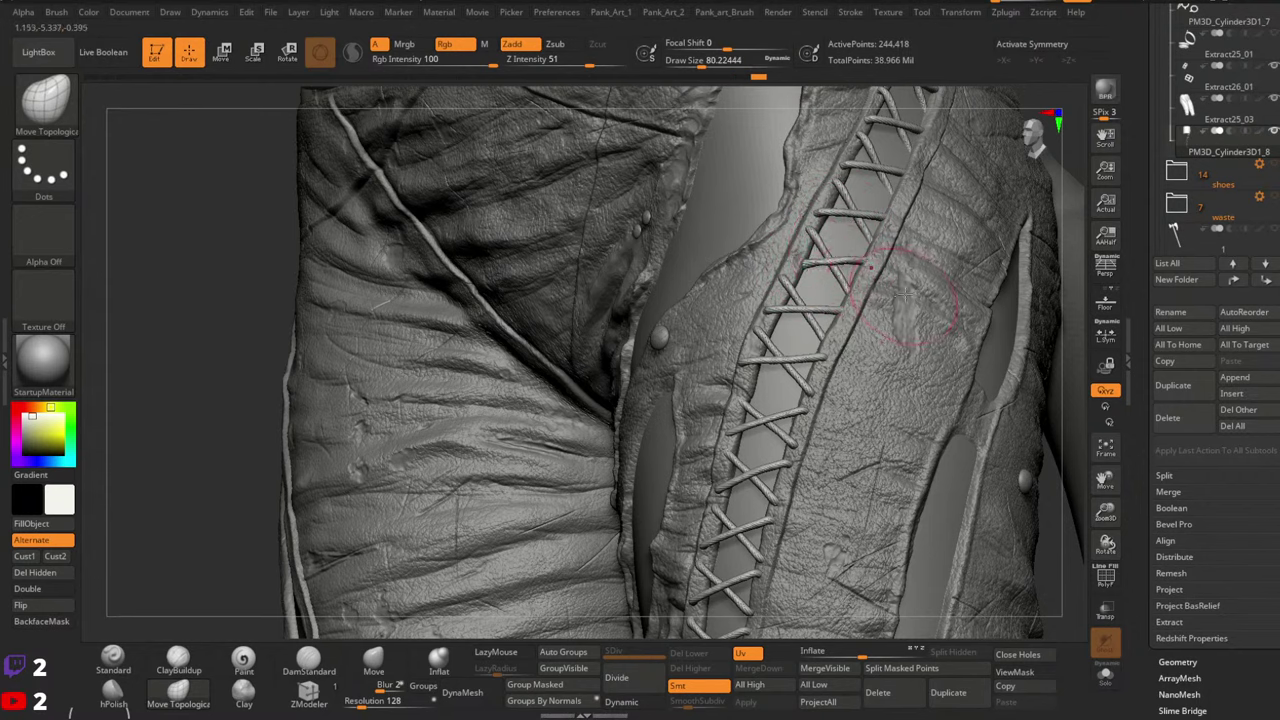
{"action": "right_click_drag", "start_coordinate": [904, 293], "coordinate": [690, 392], "text": "ctrl"}
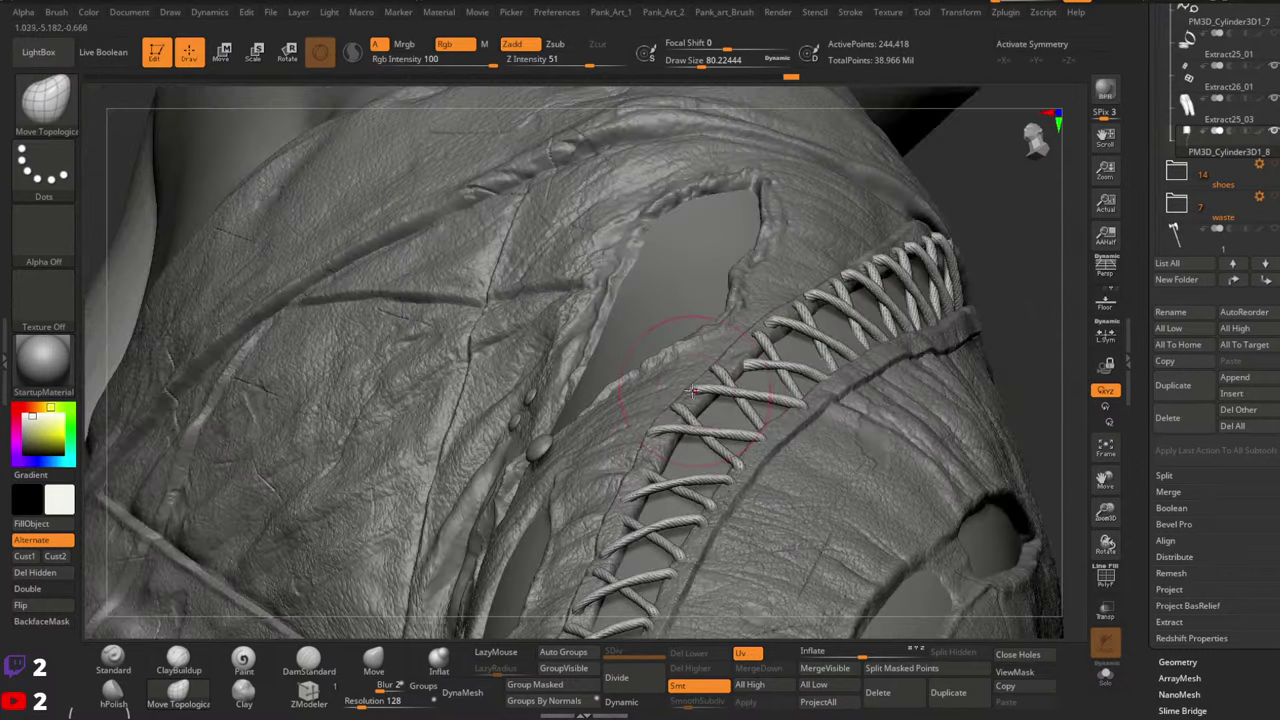
{"action": "right_click_drag", "start_coordinate": [926, 285], "coordinate": [860, 398]}
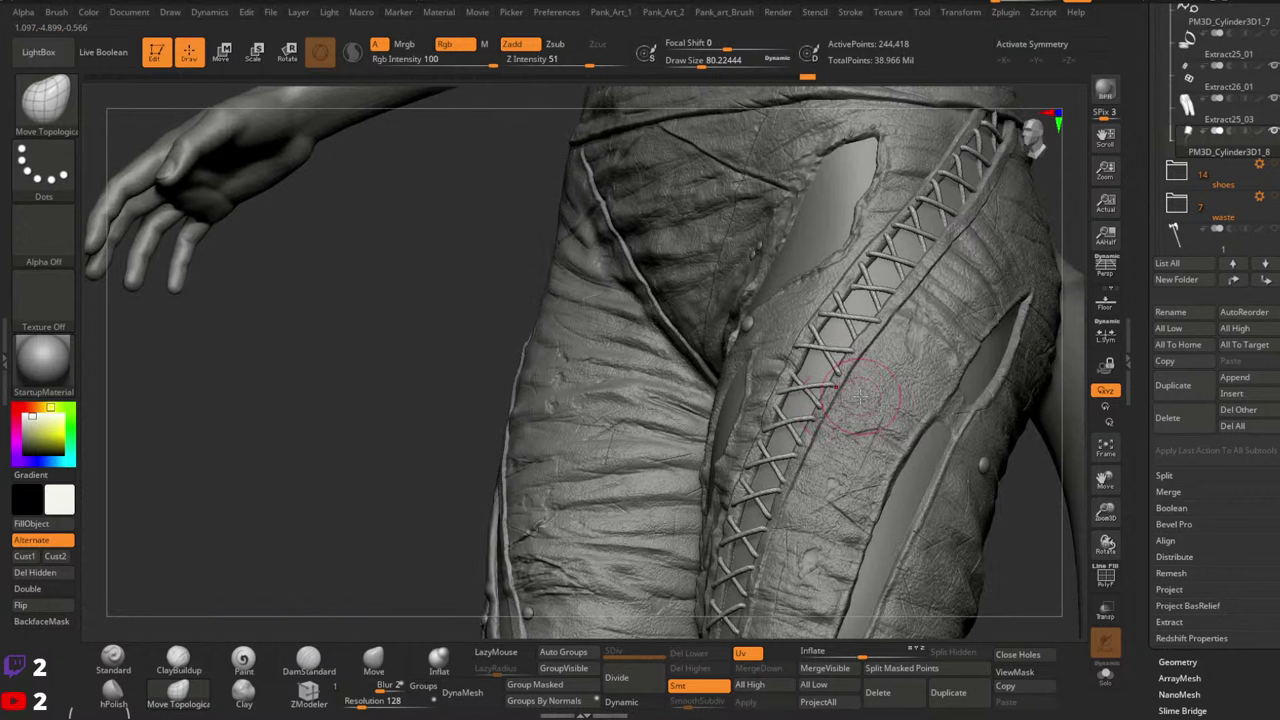
Raise Draw Size to about 140 and fit the upper-thigh stitches to the curve of the leg
{"action": "mouse_move", "coordinate": [875, 325]}
{"action": "right_mouse_down"}
{"action": "mouse_move", "coordinate": [891, 329]}
{"action": "mouse_move", "coordinate": [865, 250]}
{"action": "mouse_move", "coordinate": [870, 390]}
{"action": "mouse_move", "coordinate": [853, 350]}
{"action": "mouse_move", "coordinate": [832, 405]}
{"action": "right_mouse_up"}
{"action": "key", "text": "space"}
{"action": "left_click_drag", "start_coordinate": [823, 384], "coordinate": [829, 384]}
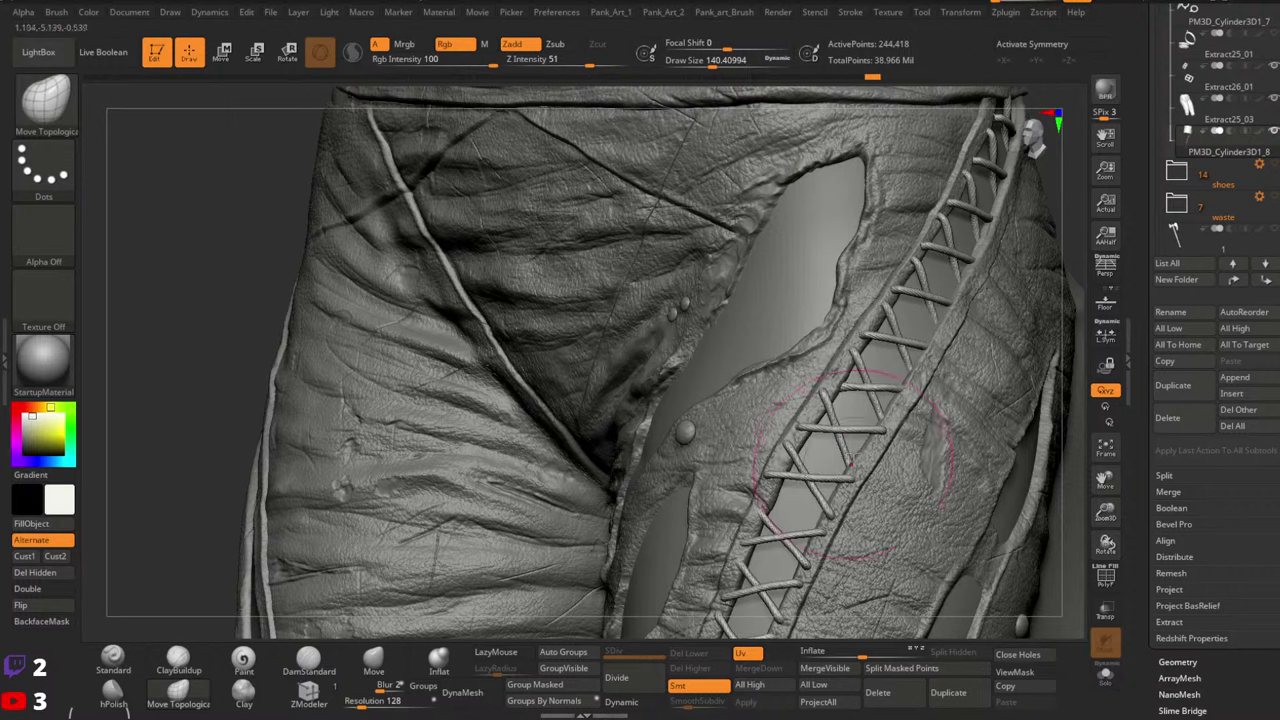
{"action": "right_click_drag", "start_coordinate": [855, 465], "coordinate": [885, 378]}
{"action": "mouse_move", "coordinate": [816, 426]}
{"action": "right_mouse_down"}
{"action": "mouse_move", "coordinate": [840, 440]}
{"action": "mouse_move", "coordinate": [842, 487]}
{"action": "right_mouse_up"}
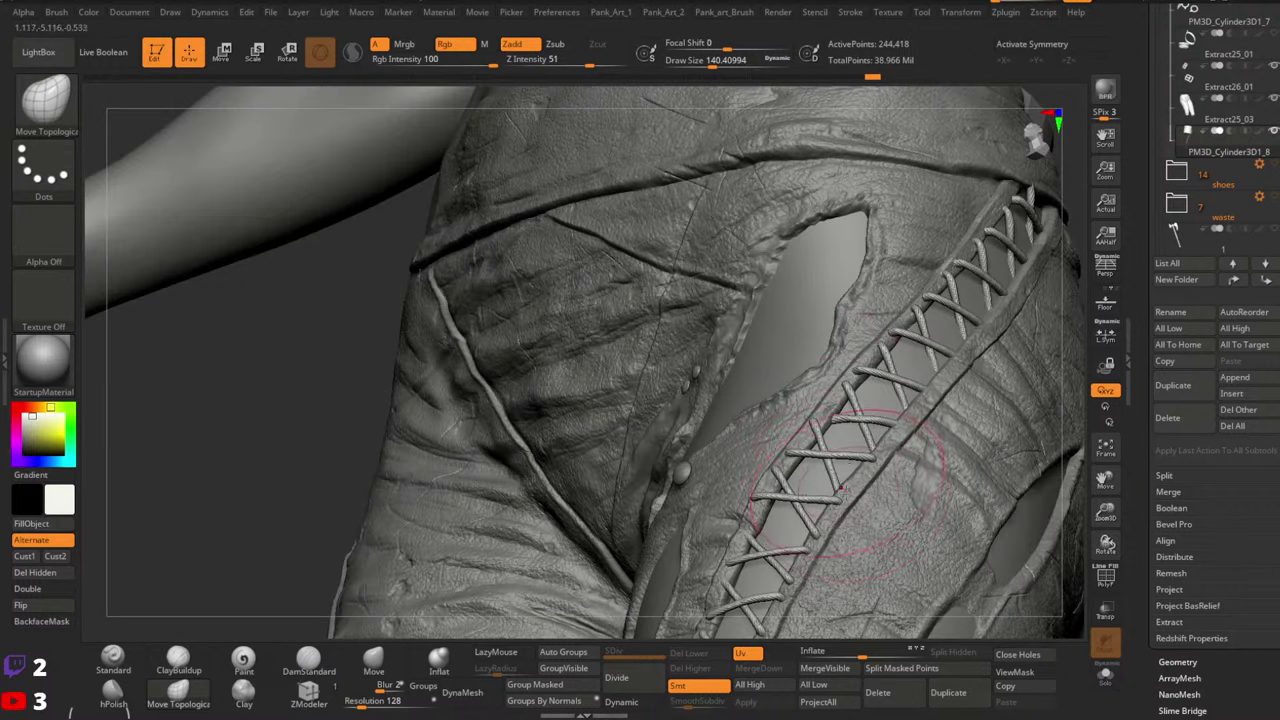
{"action": "mouse_move", "coordinate": [895, 362]}
{"action": "right_mouse_down"}
{"action": "mouse_move", "coordinate": [840, 355]}
{"action": "mouse_move", "coordinate": [858, 322]}
{"action": "mouse_move", "coordinate": [868, 340]}
{"action": "right_mouse_up"}
Shape the hip stitches to the body surface using the Move brush at Draw Size about 128 and 136
{"action": "key", "text": "space"}
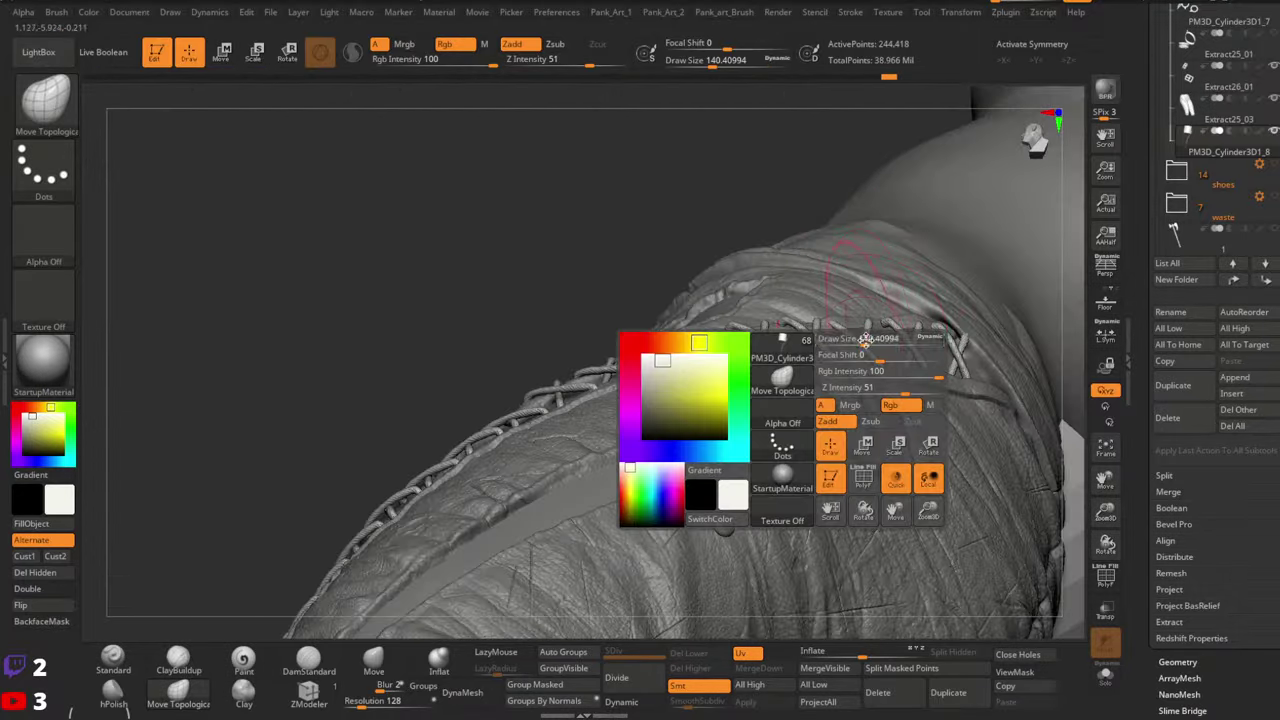
{"action": "left_click_drag", "start_coordinate": [868, 340], "coordinate": [865, 340]}
{"action": "mouse_move", "coordinate": [868, 338]}
{"action": "right_mouse_down"}
{"action": "mouse_move", "coordinate": [843, 322]}
{"action": "mouse_move", "coordinate": [843, 271]}
{"action": "mouse_move", "coordinate": [870, 398]}
{"action": "mouse_move", "coordinate": [903, 411]}
{"action": "right_mouse_up"}
{"action": "left_click", "coordinate": [383, 661]}
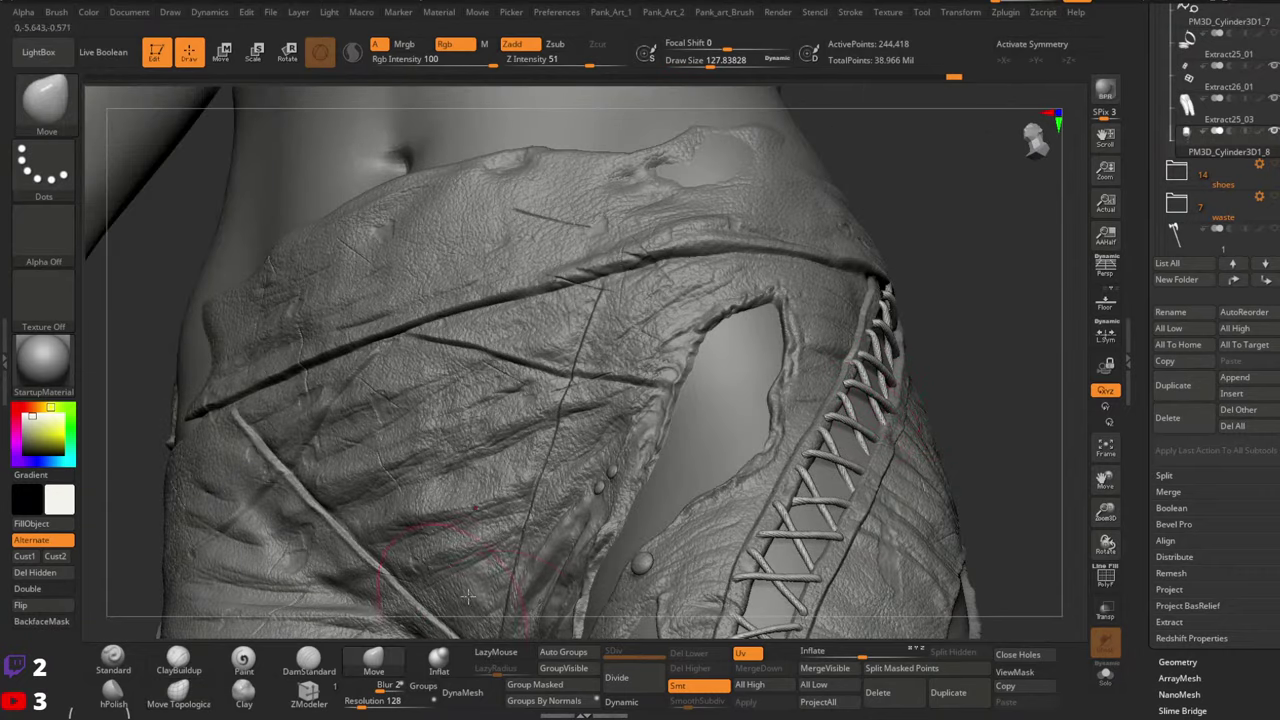
{"action": "mouse_move", "coordinate": [800, 462]}
{"action": "right_mouse_down"}
{"action": "mouse_move", "coordinate": [848, 345]}
{"action": "mouse_move", "coordinate": [880, 357]}
{"action": "right_mouse_up"}
{"action": "key", "text": "space"}
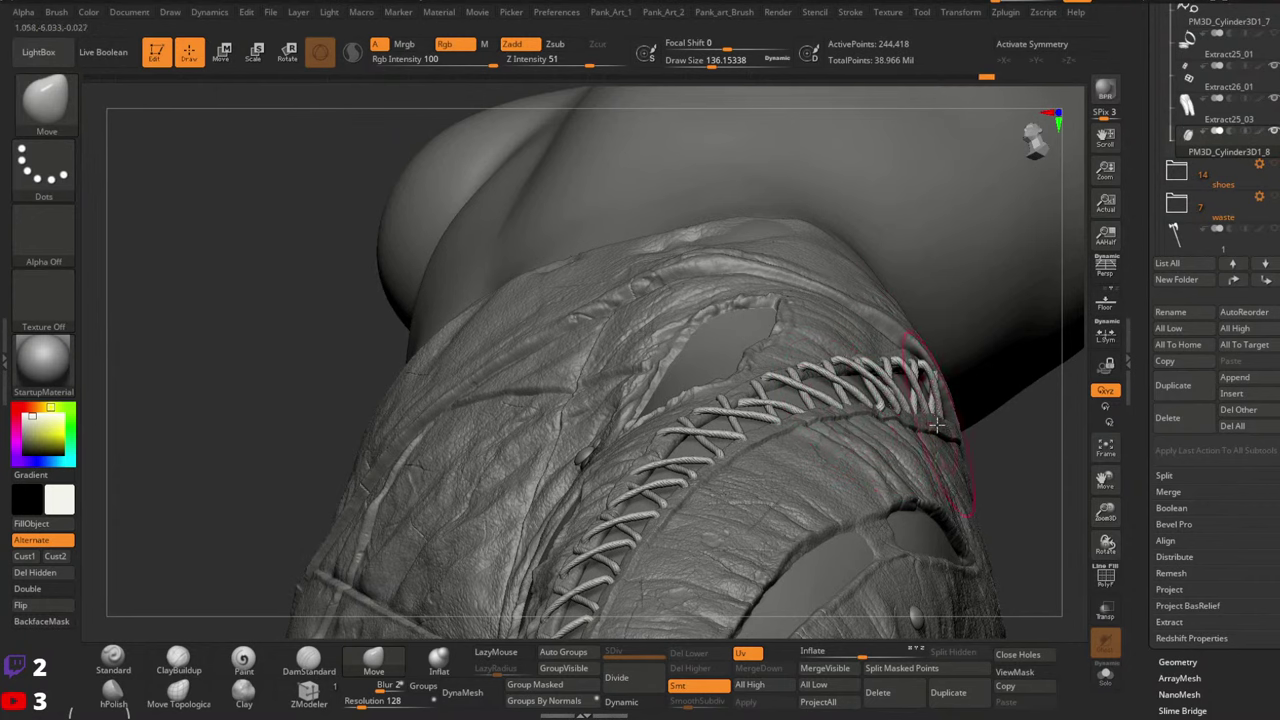
{"action": "right_click_drag", "start_coordinate": [940, 395], "coordinate": [924, 296]}
Adjust the topmost stitches below the waistband with the Move brush, reducing Draw Size to about 108, 80 and 59
{"action": "key", "text": "space"}
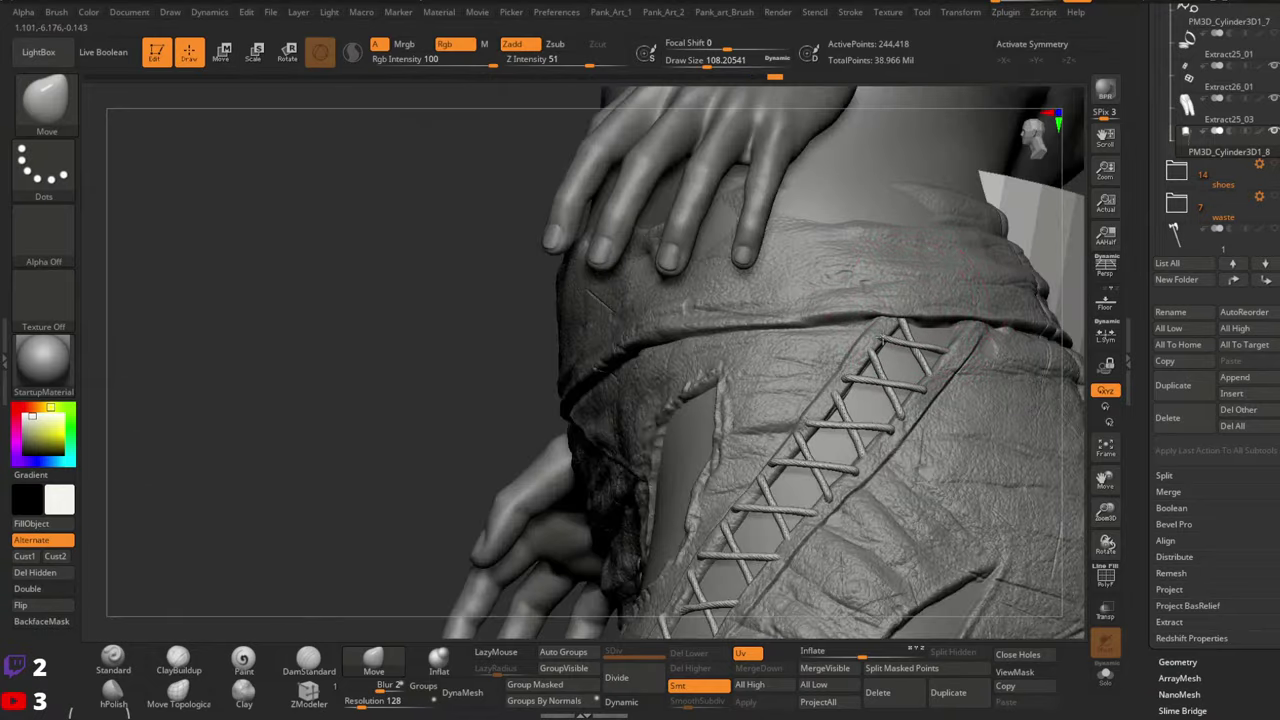
{"action": "key", "text": "space"}
{"action": "left_click", "coordinate": [888, 339]}
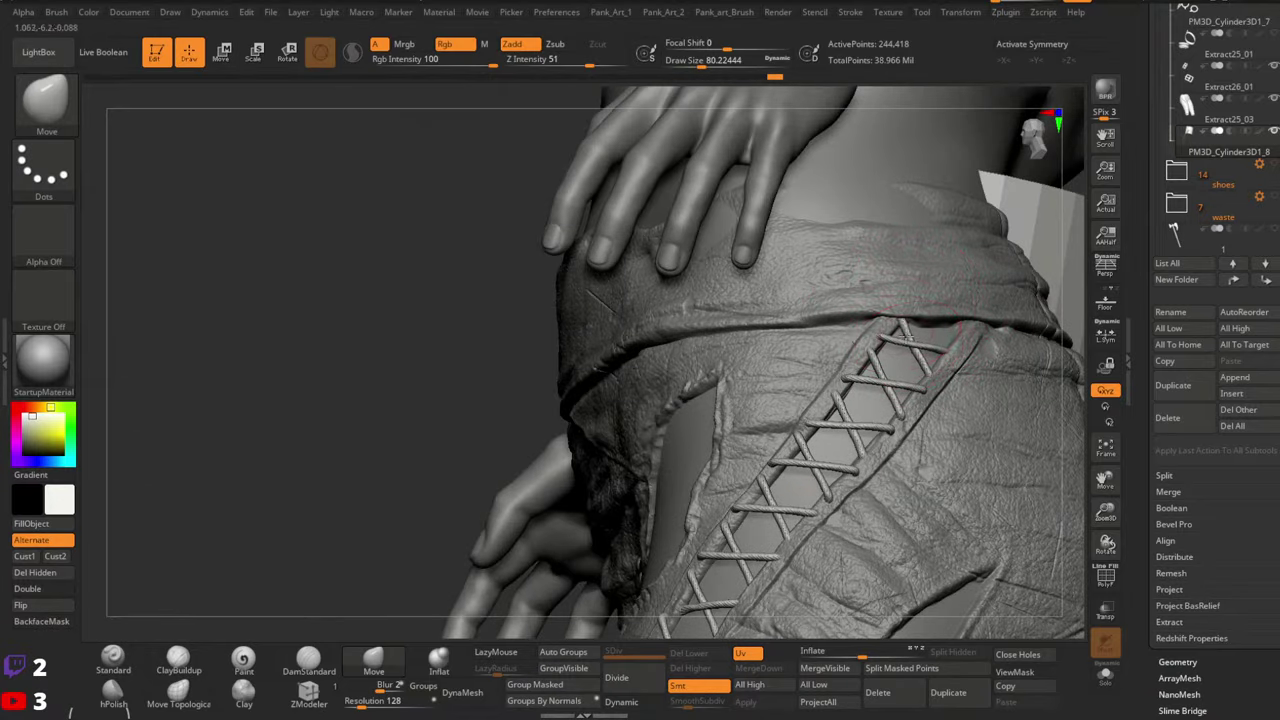
{"action": "mouse_move", "coordinate": [941, 343]}
{"action": "right_mouse_down"}
{"action": "mouse_move", "coordinate": [930, 362]}
{"action": "mouse_move", "coordinate": [928, 325]}
{"action": "right_mouse_up"}
{"action": "key", "text": "space"}
{"action": "left_click", "coordinate": [888, 346]}
Refine the topmost stitch under the waistband with the Move Topological brush at Draw Size about 37
{"action": "left_click", "coordinate": [180, 690]}
{"action": "key", "text": "space"}
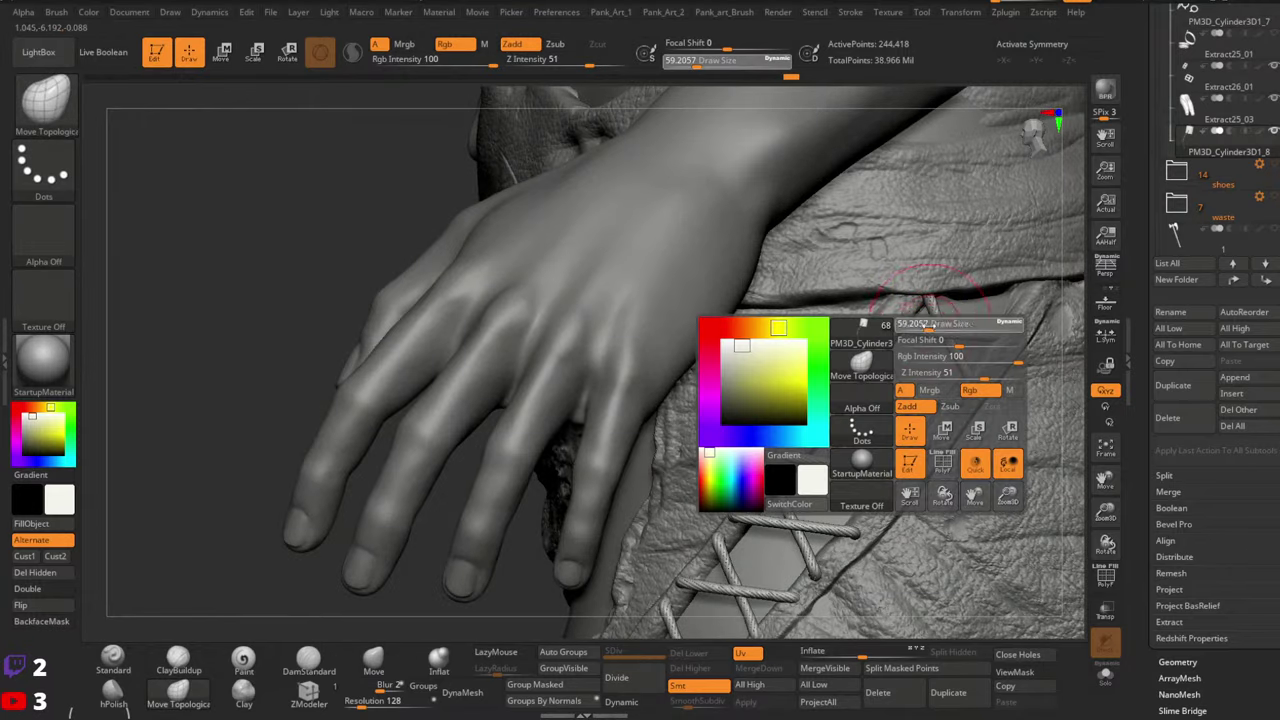
{"action": "left_click", "coordinate": [922, 326]}
Thicken parts of the stitches below the waistband with the Inflat brush at Draw Size about 56 and Z Intensity 10
{"action": "left_click", "coordinate": [442, 661]}
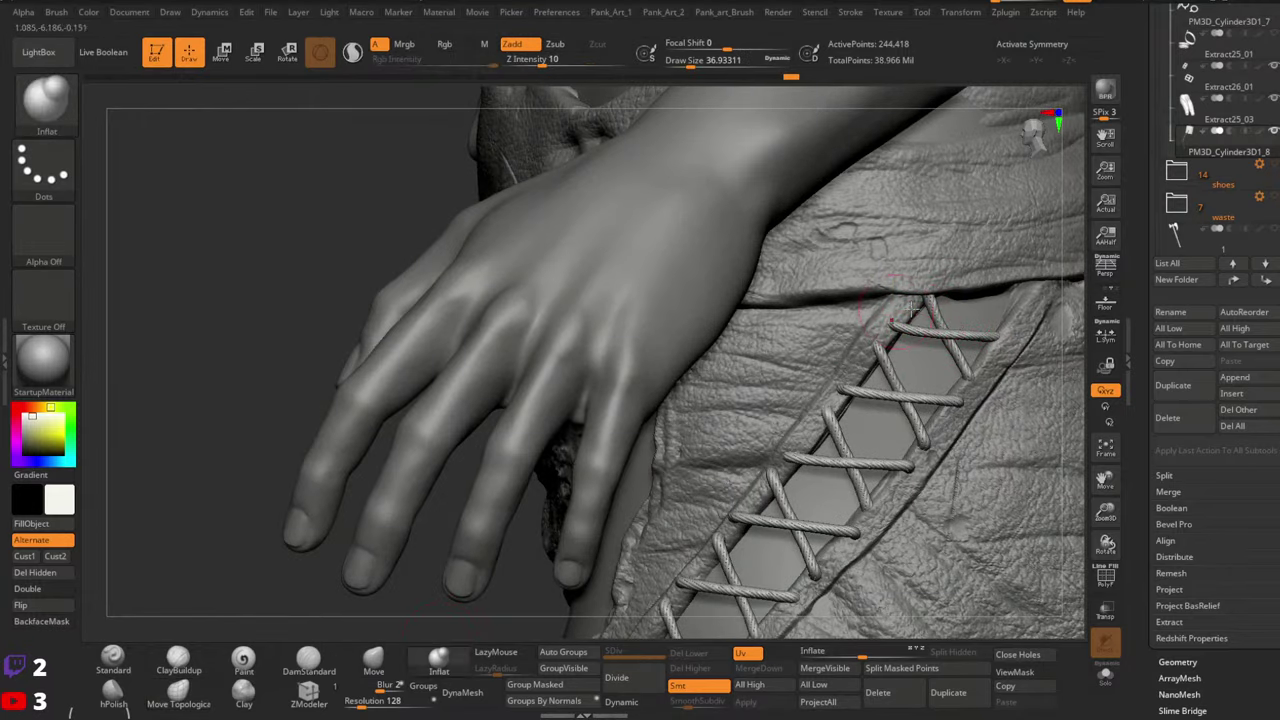
{"action": "key", "text": "space"}
{"action": "left_click", "coordinate": [914, 325]}
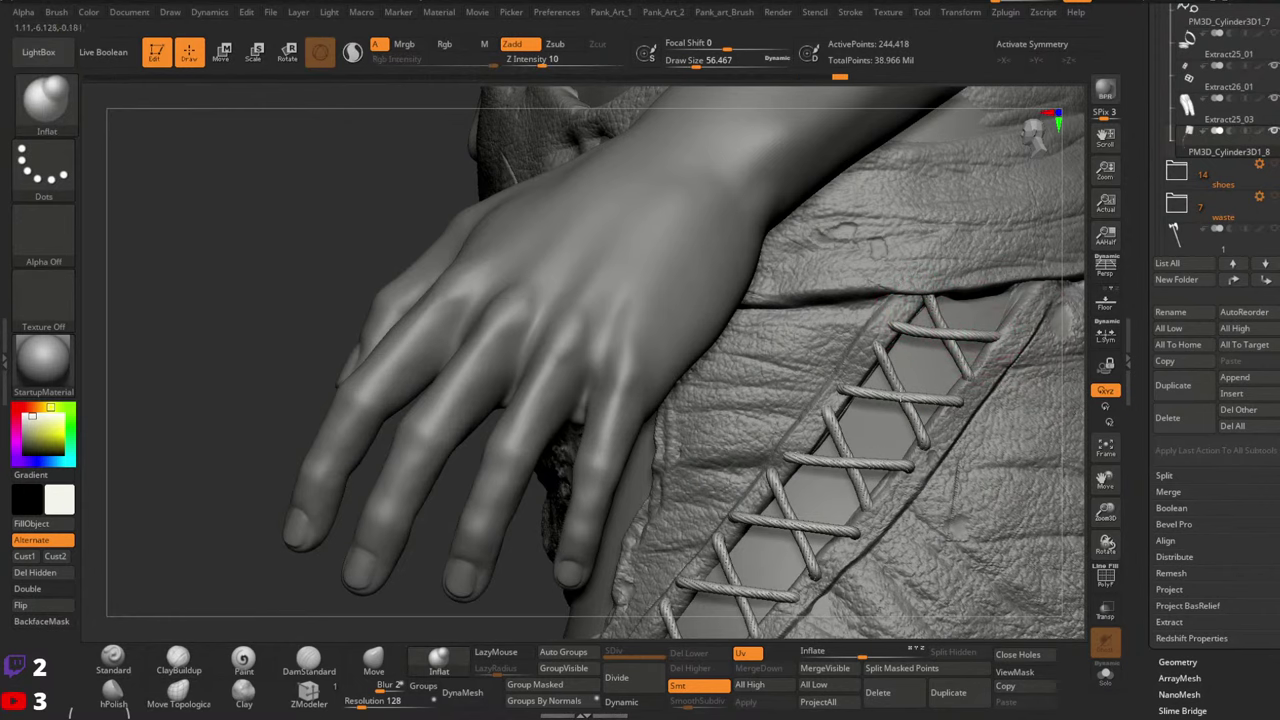
{"action": "right_click_drag", "start_coordinate": [1012, 325], "coordinate": [928, 236], "text": "ctrl"}
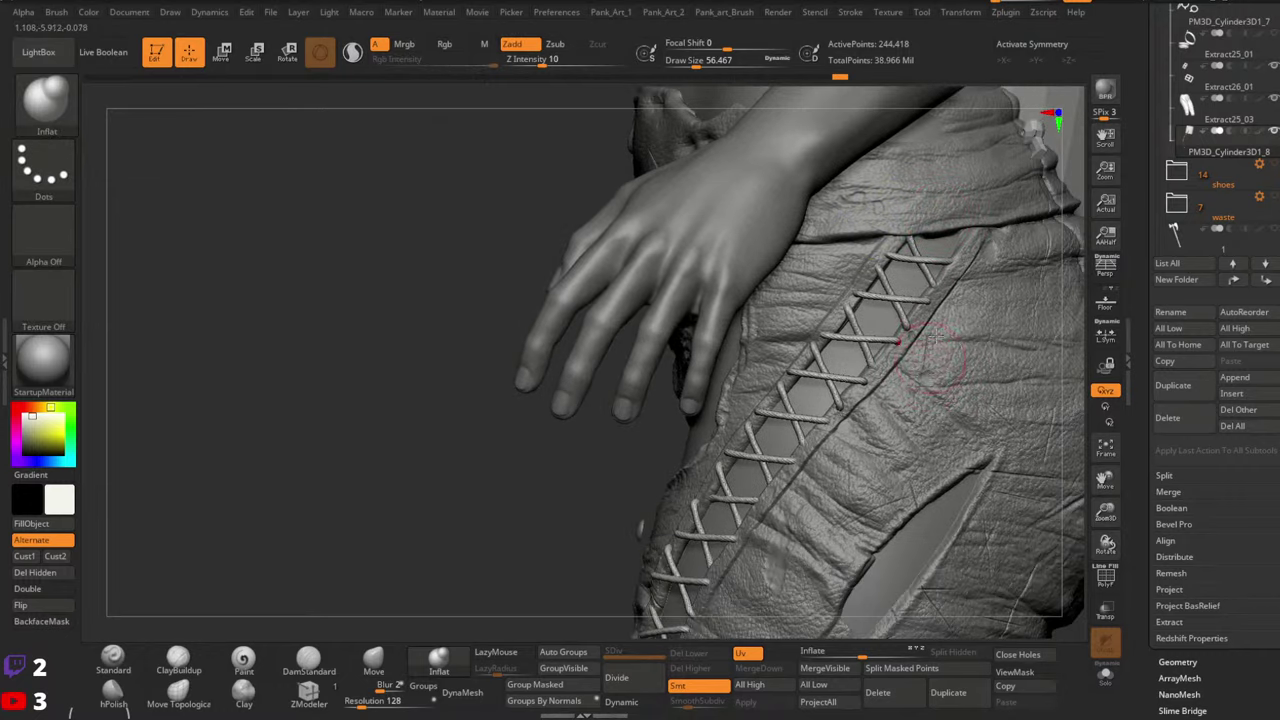
{"action": "mouse_move", "coordinate": [945, 358]}
{"action": "right_mouse_down", "text": "ctrl"}
{"action": "mouse_move", "coordinate": [943, 434]}
{"action": "mouse_move", "coordinate": [893, 400]}
{"action": "right_mouse_up", "text": "ctrl"}
{"action": "mouse_move", "coordinate": [850, 496]}
{"action": "right_mouse_down"}
{"action": "mouse_move", "coordinate": [914, 446]}
{"action": "mouse_move", "coordinate": [905, 420]}
{"action": "mouse_move", "coordinate": [910, 432]}
{"action": "right_mouse_up"}
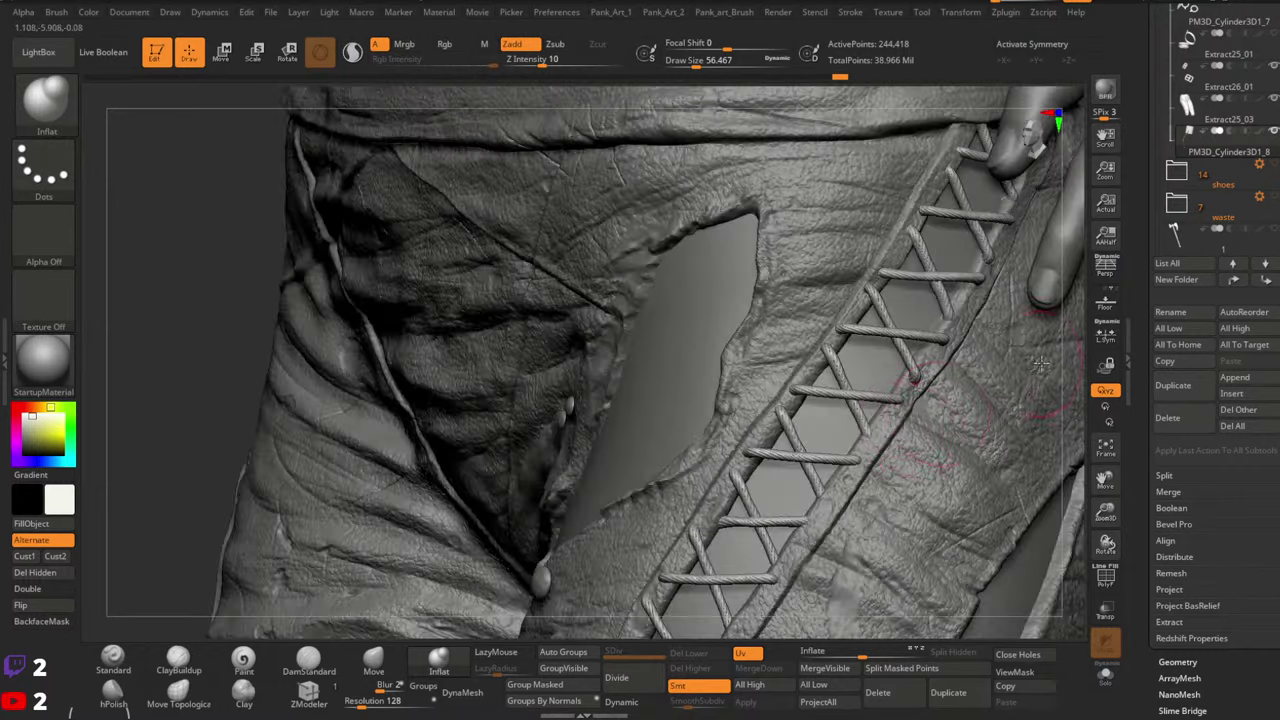
Reselect the stitch subtool and shift the hip stitches toward the slit edges using the Move brush at Draw Size about 116
{"action": "right_click_drag", "start_coordinate": [1036, 358], "coordinate": [984, 312], "text": "ctrl"}
{"action": "right_click_drag", "start_coordinate": [908, 423], "coordinate": [950, 430]}
{"action": "key", "text": "space"}
{"action": "left_click_drag", "start_coordinate": [877, 442], "coordinate": [894, 443]}
{"action": "right_click_drag", "start_coordinate": [918, 440], "coordinate": [885, 428]}
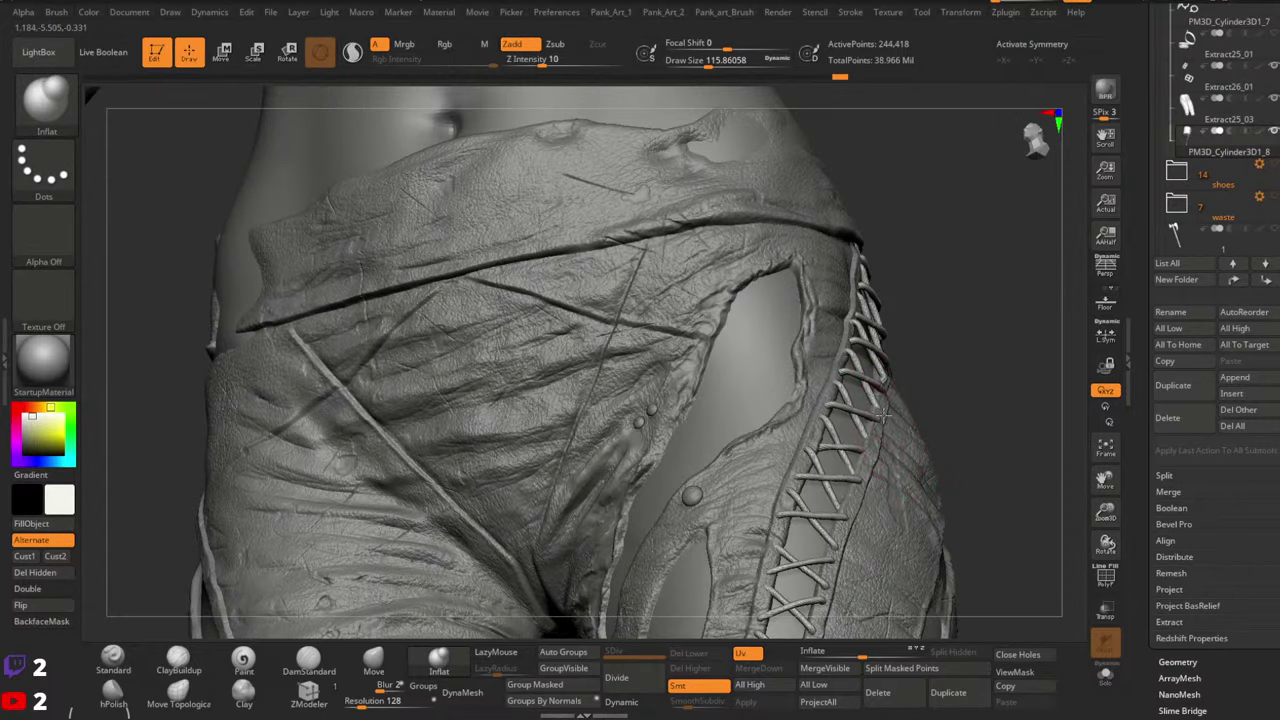
{"action": "left_click", "coordinate": [881, 422], "text": "alt"}
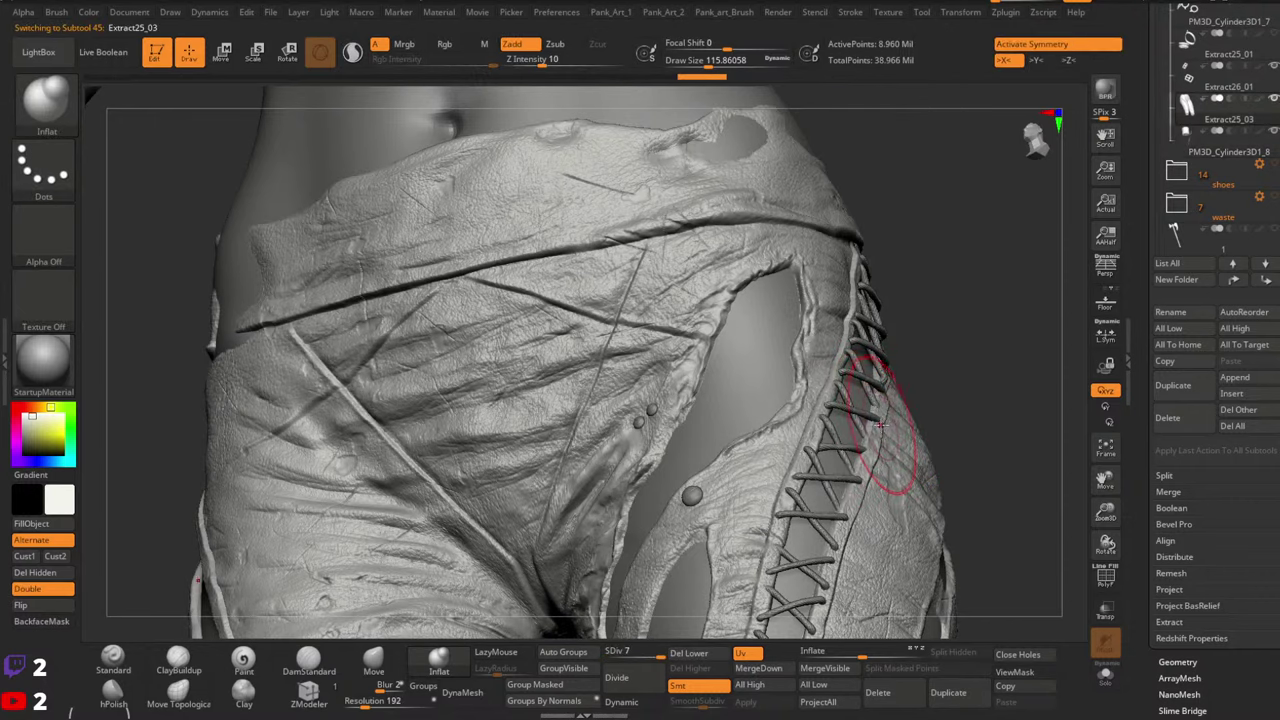
{"action": "left_click", "coordinate": [843, 514], "text": "alt"}
{"action": "left_click", "coordinate": [378, 660]}
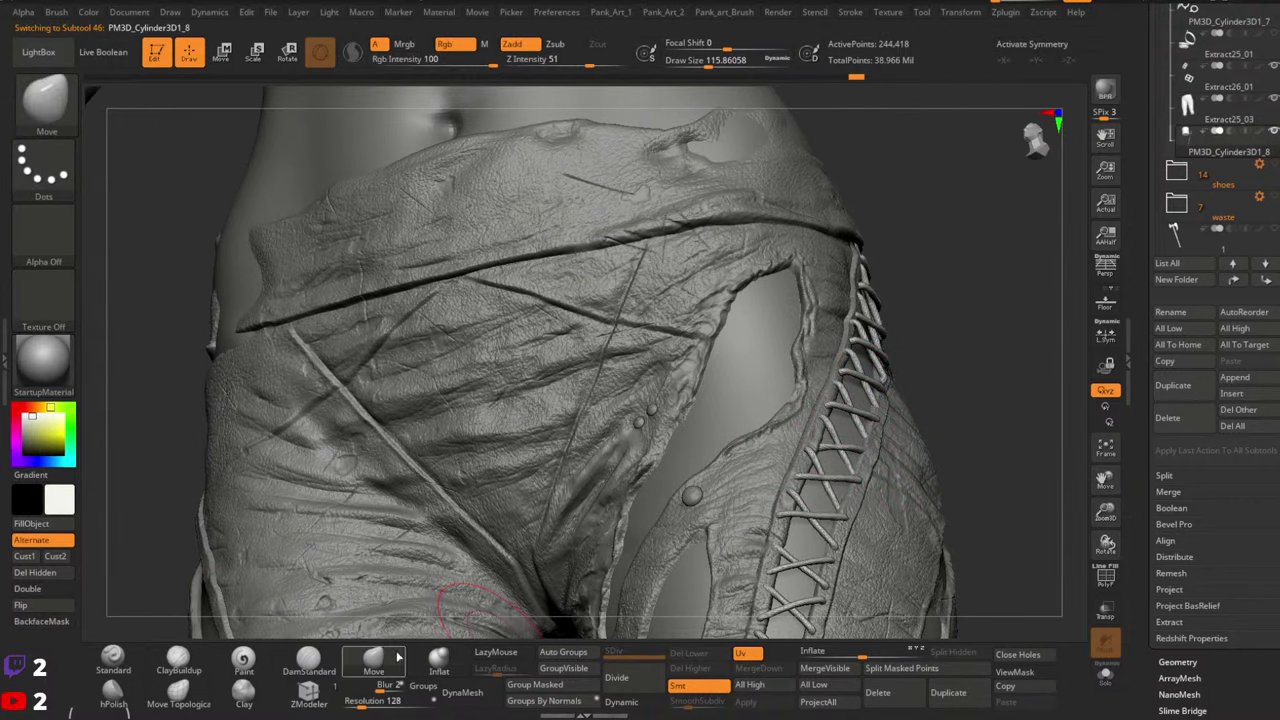
{"action": "right_click_drag", "start_coordinate": [892, 421], "coordinate": [878, 417], "text": "ctrl"}
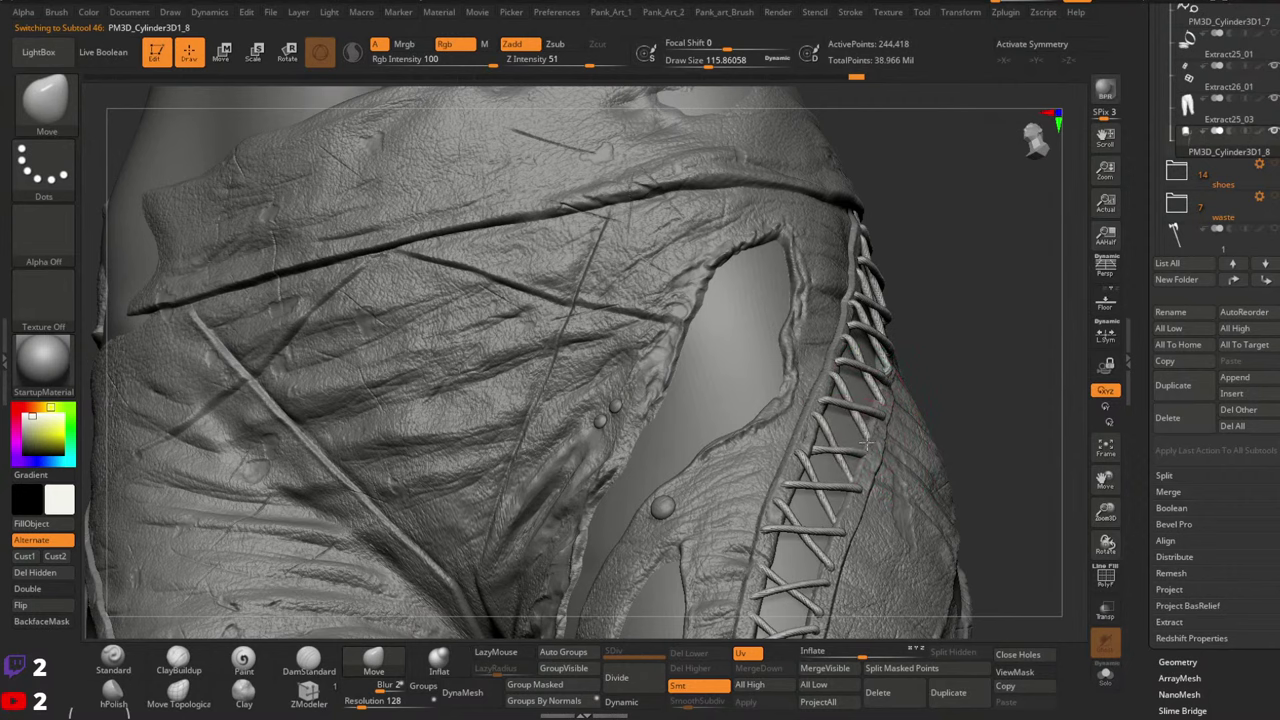
{"action": "mouse_move", "coordinate": [943, 403]}
{"action": "right_mouse_down", "text": "ctrl"}
{"action": "mouse_move", "coordinate": [945, 436]}
{"action": "mouse_move", "coordinate": [832, 490]}
{"action": "mouse_move", "coordinate": [882, 487]}
{"action": "mouse_move", "coordinate": [868, 442]}
{"action": "mouse_move", "coordinate": [890, 430]}
{"action": "mouse_move", "coordinate": [860, 470]}
{"action": "mouse_move", "coordinate": [920, 355]}
{"action": "mouse_move", "coordinate": [940, 455]}
{"action": "mouse_move", "coordinate": [800, 455]}
{"action": "right_mouse_up", "text": "ctrl"}
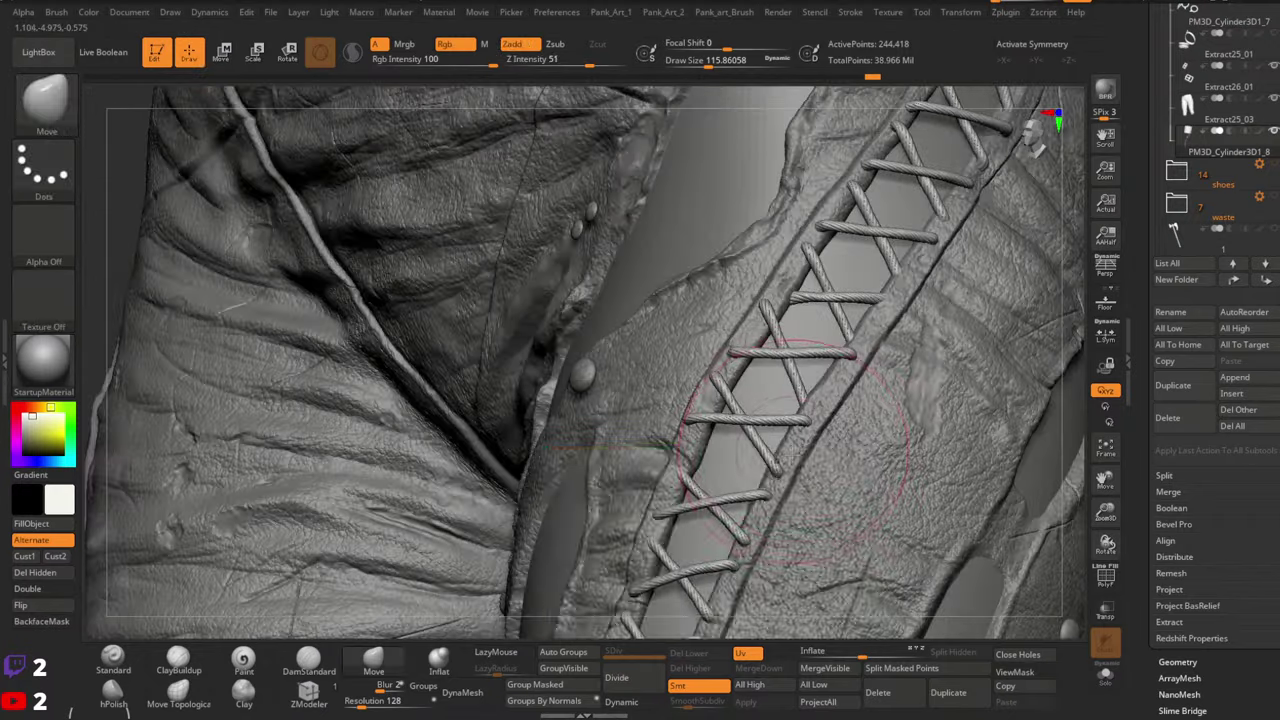
Reposition single stitches beside the thigh button with the Move Topological brush at Draw Size about 74 and 77
{"action": "key", "text": "space"}
{"action": "left_click_drag", "start_coordinate": [793, 455], "coordinate": [782, 455]}
{"action": "left_click", "coordinate": [183, 690]}
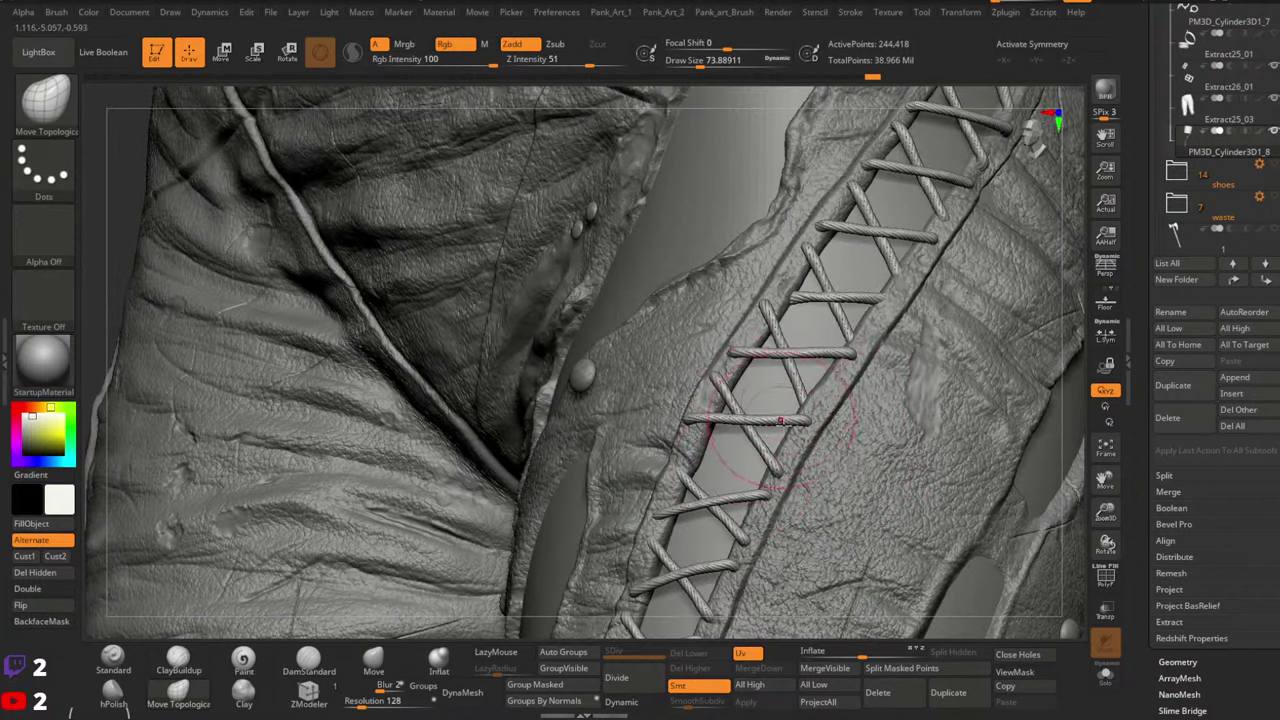
{"action": "right_click_drag", "start_coordinate": [775, 450], "coordinate": [699, 427]}
{"action": "key", "text": "space"}
{"action": "left_click_drag", "start_coordinate": [699, 427], "coordinate": [700, 427]}
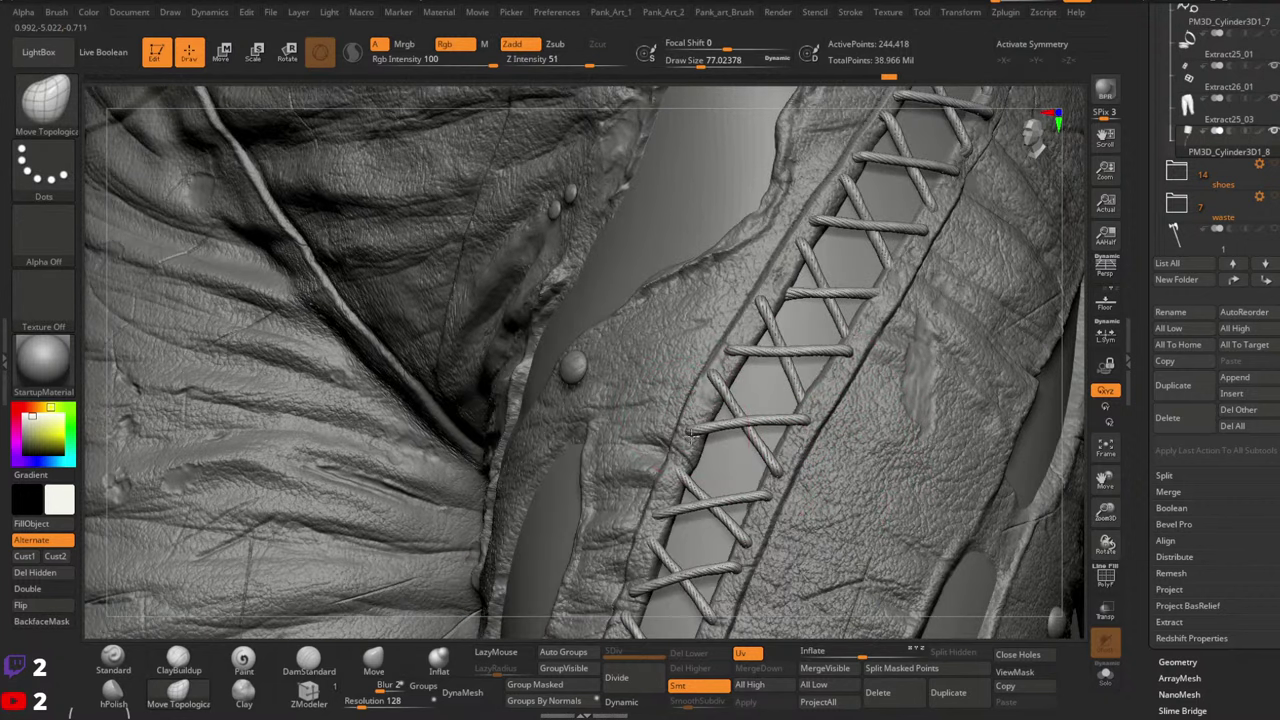
Pull the ends of the cross-stitch below the thigh button slightly upward so it crosses the slit evenly
{"action": "left_click_drag", "start_coordinate": [678, 473], "coordinate": [681, 460]}
{"action": "left_click_drag", "start_coordinate": [747, 545], "coordinate": [754, 537]}
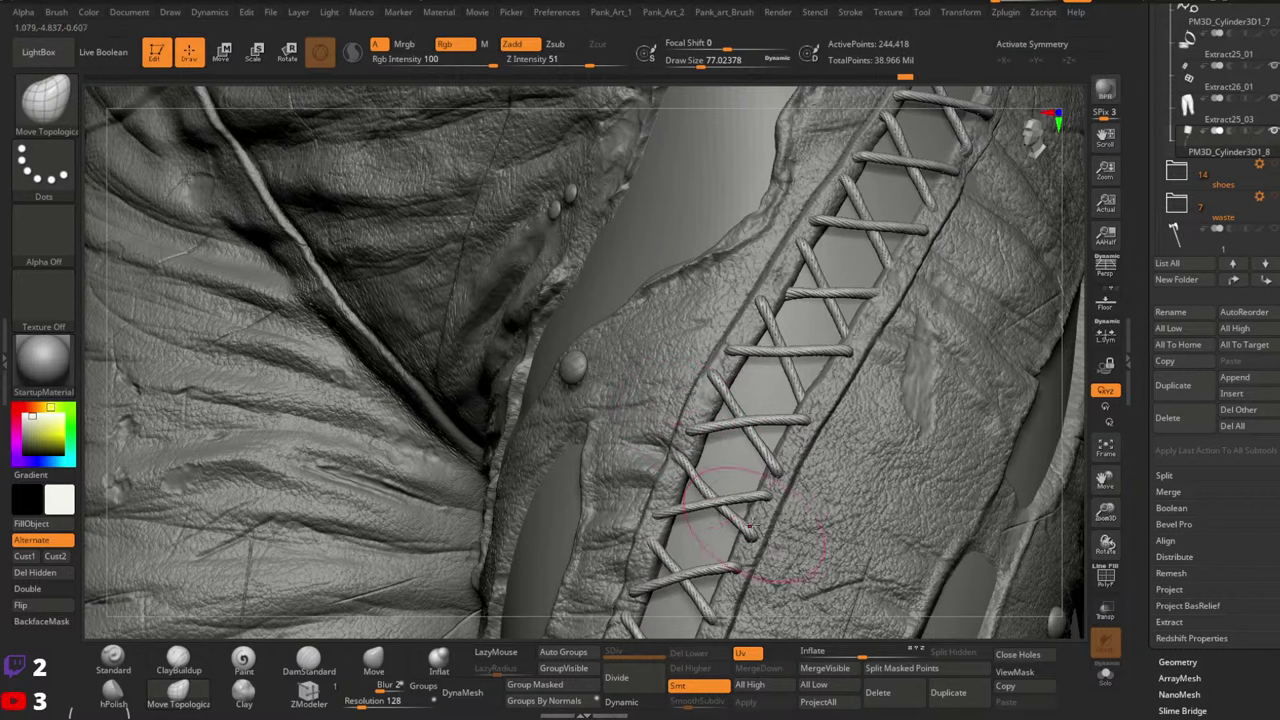
{"action": "left_click_drag", "start_coordinate": [681, 460], "coordinate": [682, 453]}
{"action": "left_click_drag", "start_coordinate": [737, 512], "coordinate": [742, 501]}
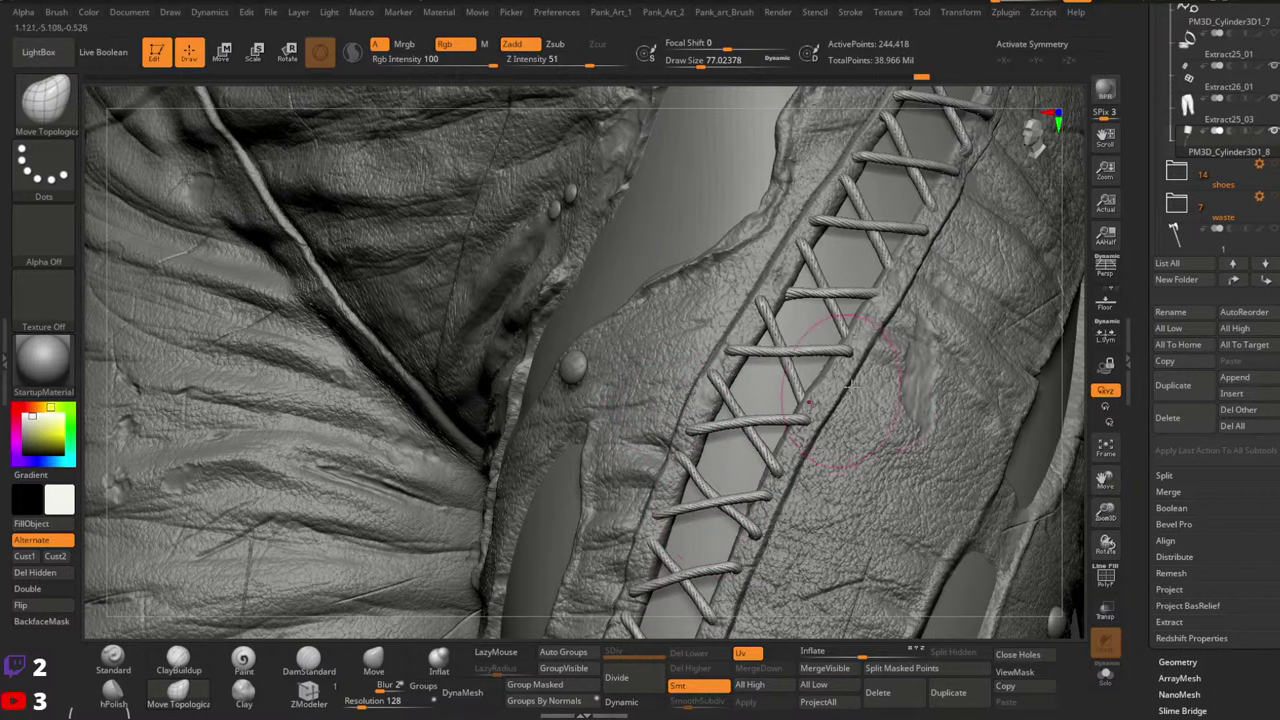
Even out the remaining stitches along the upper-thigh slit with the Move Topological brush at Draw Size about 77
{"action": "right_click_drag", "start_coordinate": [851, 352], "coordinate": [828, 405], "text": "ctrl"}
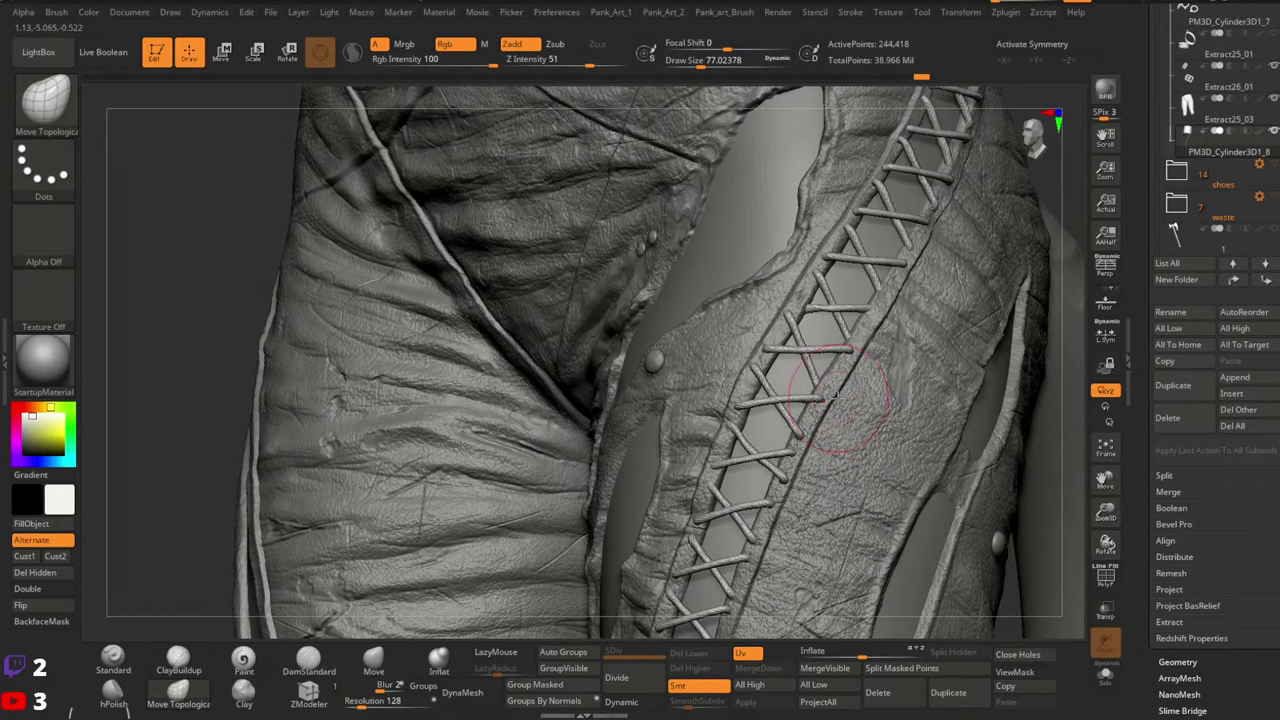
{"action": "key", "text": "ctrl"}
{"action": "right_click_drag", "start_coordinate": [857, 360], "coordinate": [872, 415], "text": "ctrl"}
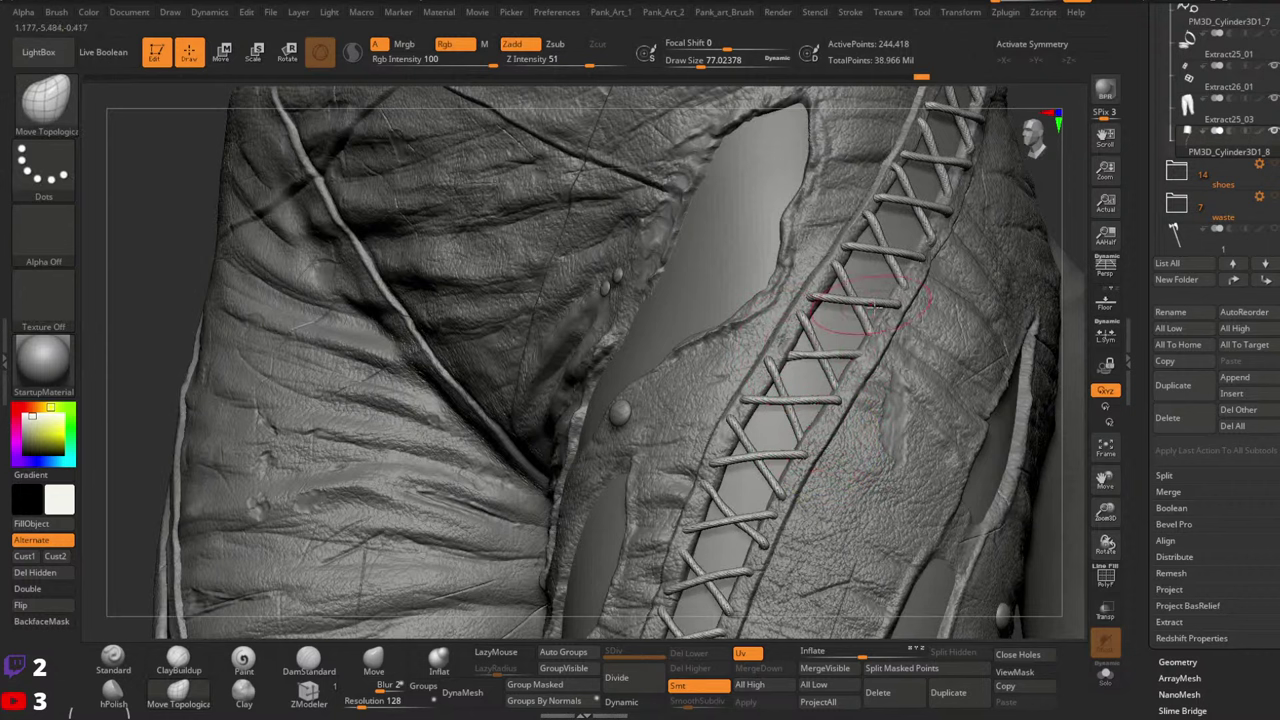
{"action": "right_click_drag", "start_coordinate": [875, 336], "coordinate": [890, 331]}
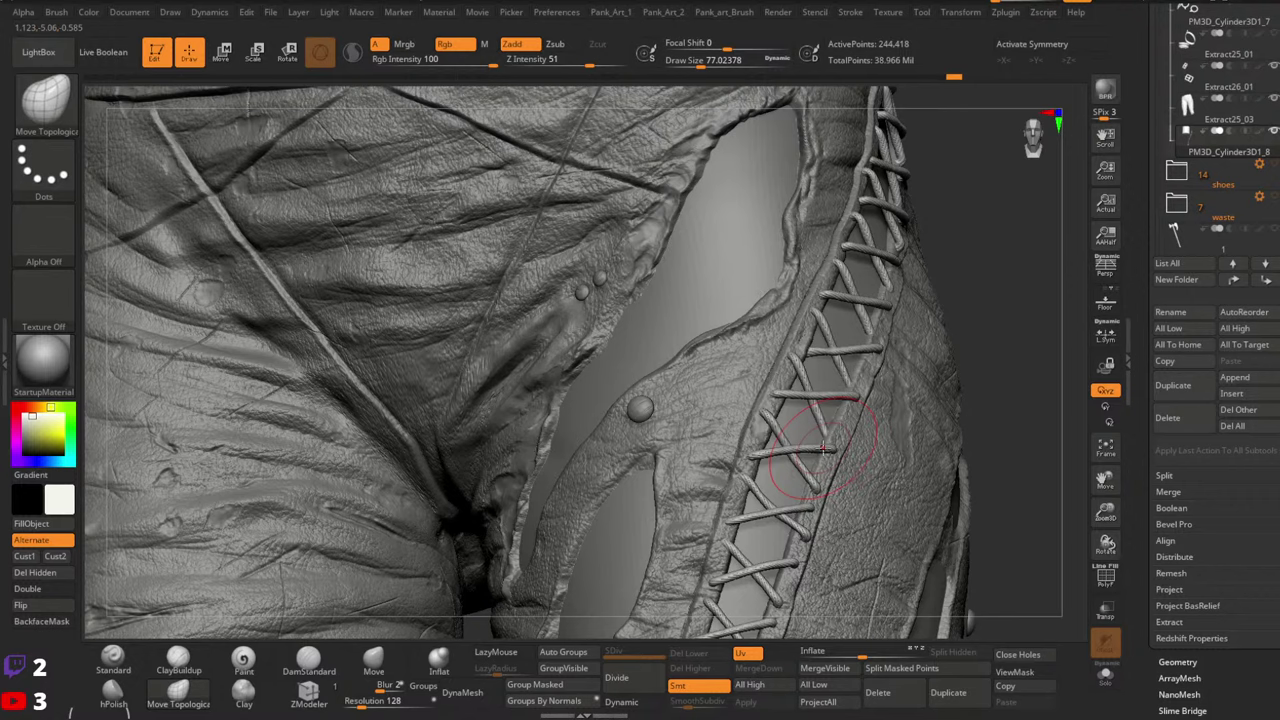
Refine the uppermost hip stitches under the waistband, setting the Move Topological Draw Size to about 44
{"action": "mouse_move", "coordinate": [925, 330]}
{"action": "right_mouse_down"}
{"action": "mouse_move", "coordinate": [985, 250]}
{"action": "mouse_move", "coordinate": [885, 340]}
{"action": "mouse_move", "coordinate": [892, 364]}
{"action": "mouse_move", "coordinate": [908, 288]}
{"action": "mouse_move", "coordinate": [916, 338]}
{"action": "mouse_move", "coordinate": [908, 323]}
{"action": "mouse_move", "coordinate": [897, 345]}
{"action": "right_mouse_up"}
{"action": "key", "text": "s"}
{"action": "mouse_move", "coordinate": [828, 242]}
{"action": "right_mouse_down"}
{"action": "mouse_move", "coordinate": [785, 252]}
{"action": "mouse_move", "coordinate": [800, 278]}
{"action": "mouse_move", "coordinate": [842, 275]}
{"action": "right_mouse_up"}
{"action": "key", "text": "space"}
{"action": "left_click_drag", "start_coordinate": [840, 296], "coordinate": [830, 296]}
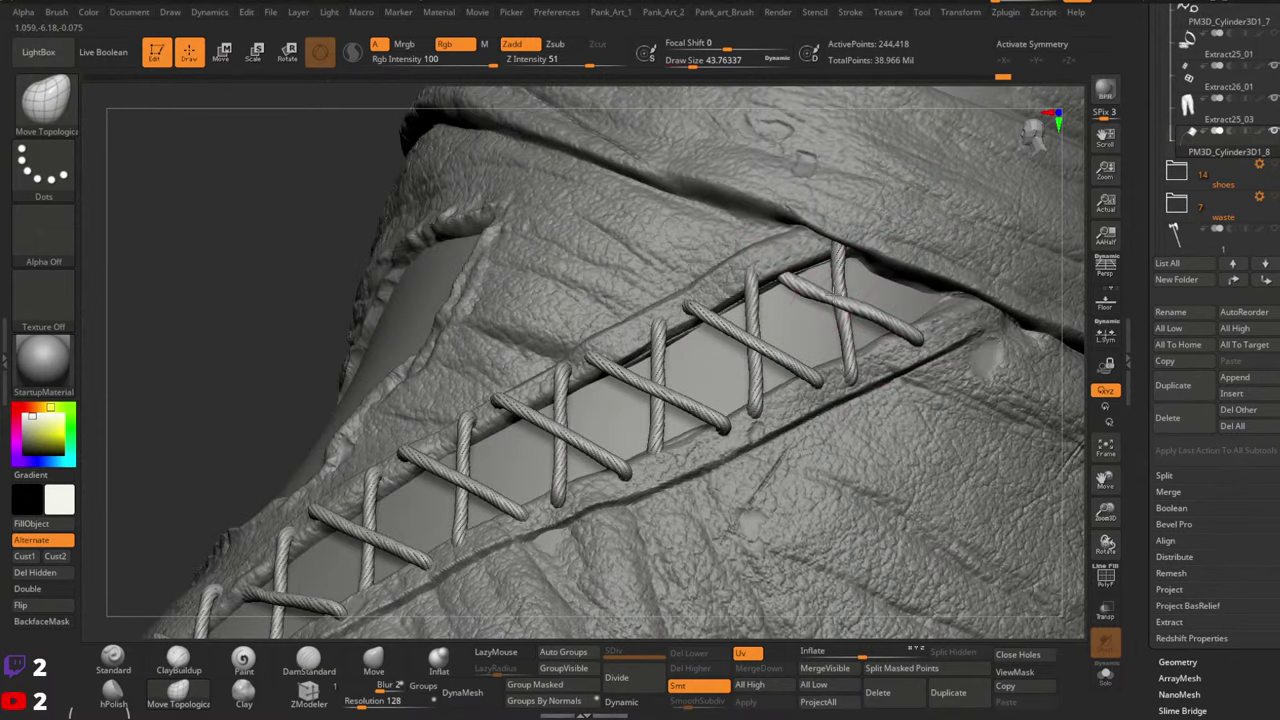
Nudge the upper ends of the top hip stitches with the Move brush at Draw Size about 39
{"action": "left_click", "coordinate": [438, 660]}
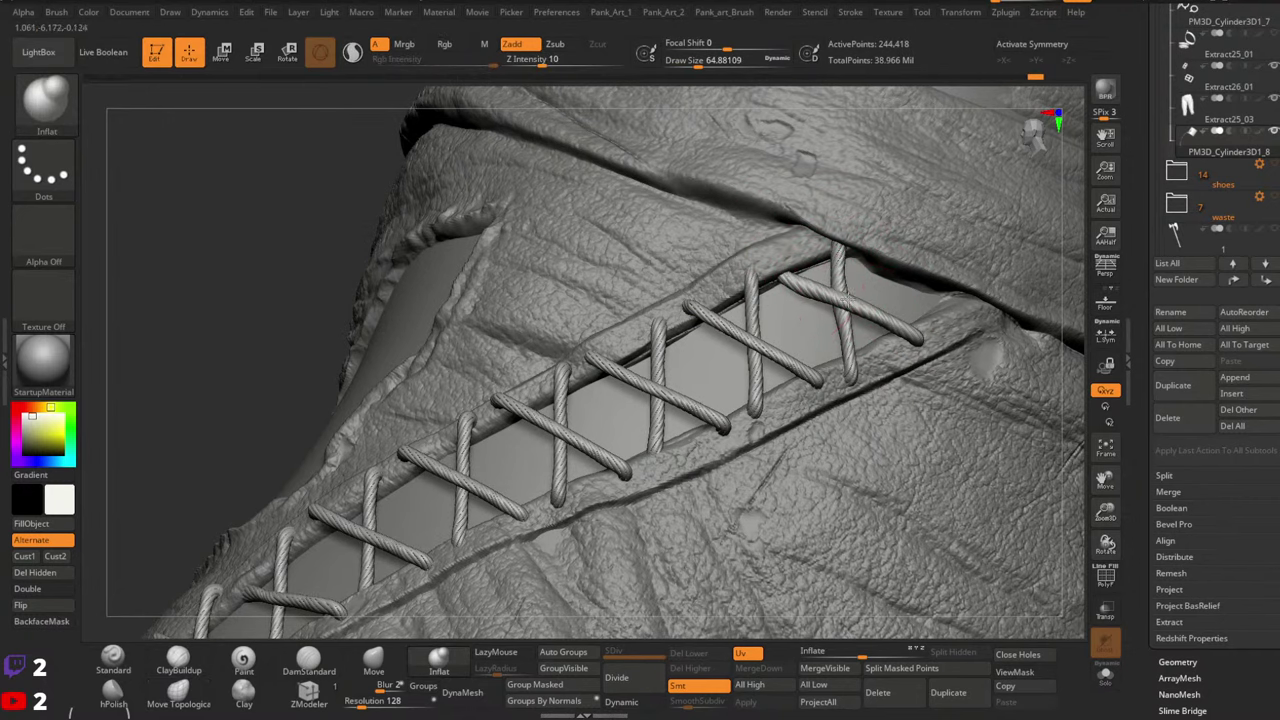
{"action": "key", "text": "space"}
{"action": "left_click", "coordinate": [374, 661]}
{"action": "key", "text": "space"}
{"action": "left_click_drag", "start_coordinate": [785, 276], "coordinate": [780, 275]}
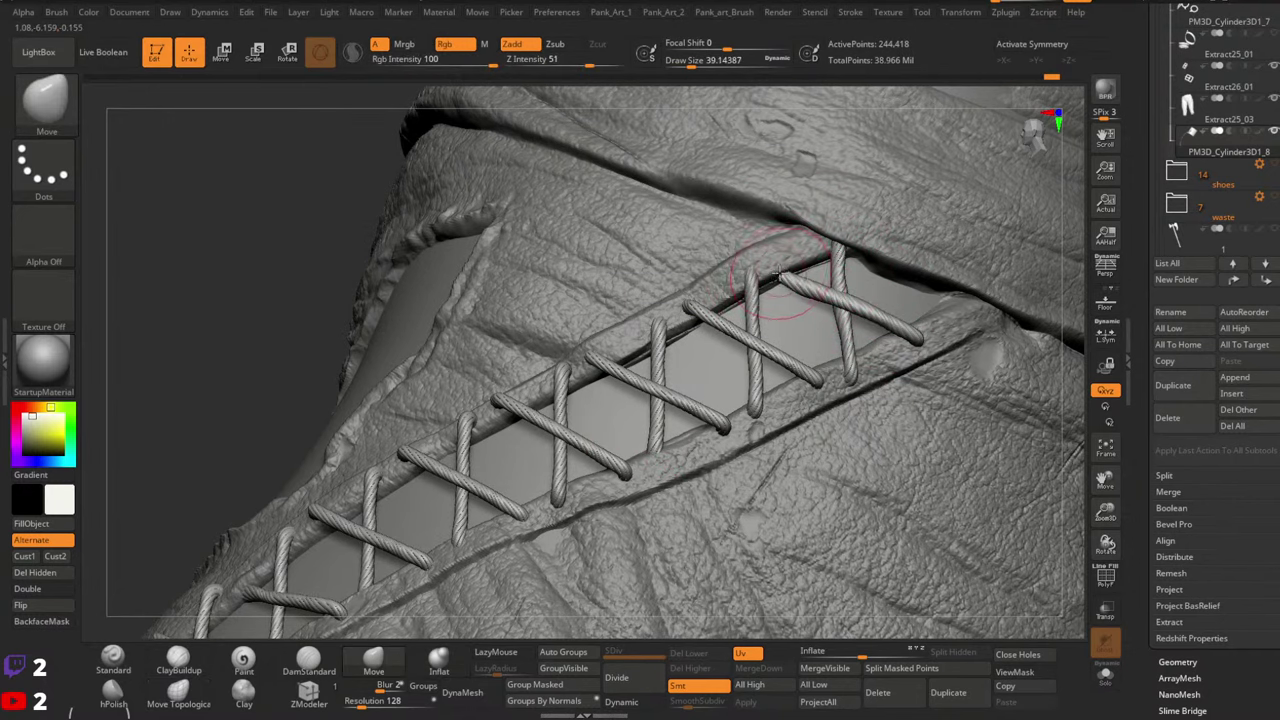
{"action": "key", "text": "bracketleft"}
{"action": "key", "text": "bracketright"}
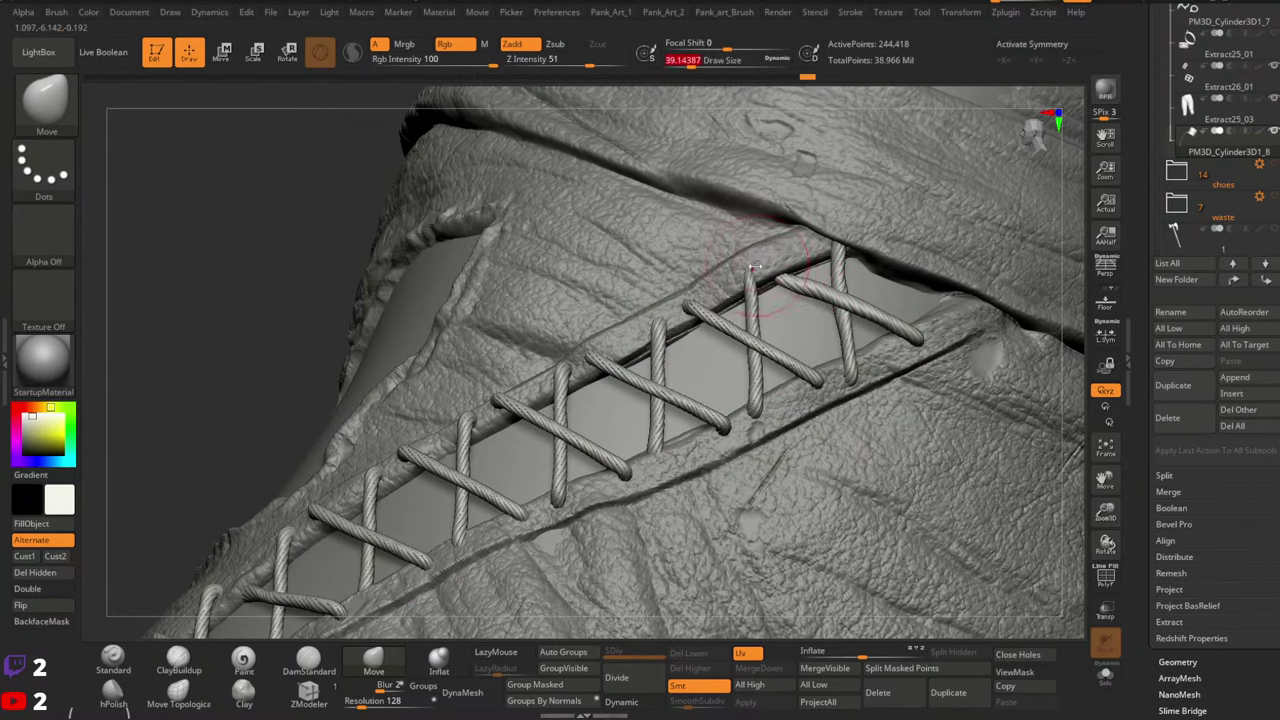
Adjust the upper end of the second cross-stitch below the waistband with Move Topological at Draw Size about 62 and 39
{"action": "left_click", "coordinate": [178, 690]}
{"action": "key", "text": "bracketright"}
{"action": "key", "text": "bracketright"}
{"action": "key", "text": "bracketright"}
{"action": "key", "text": "bracketright"}
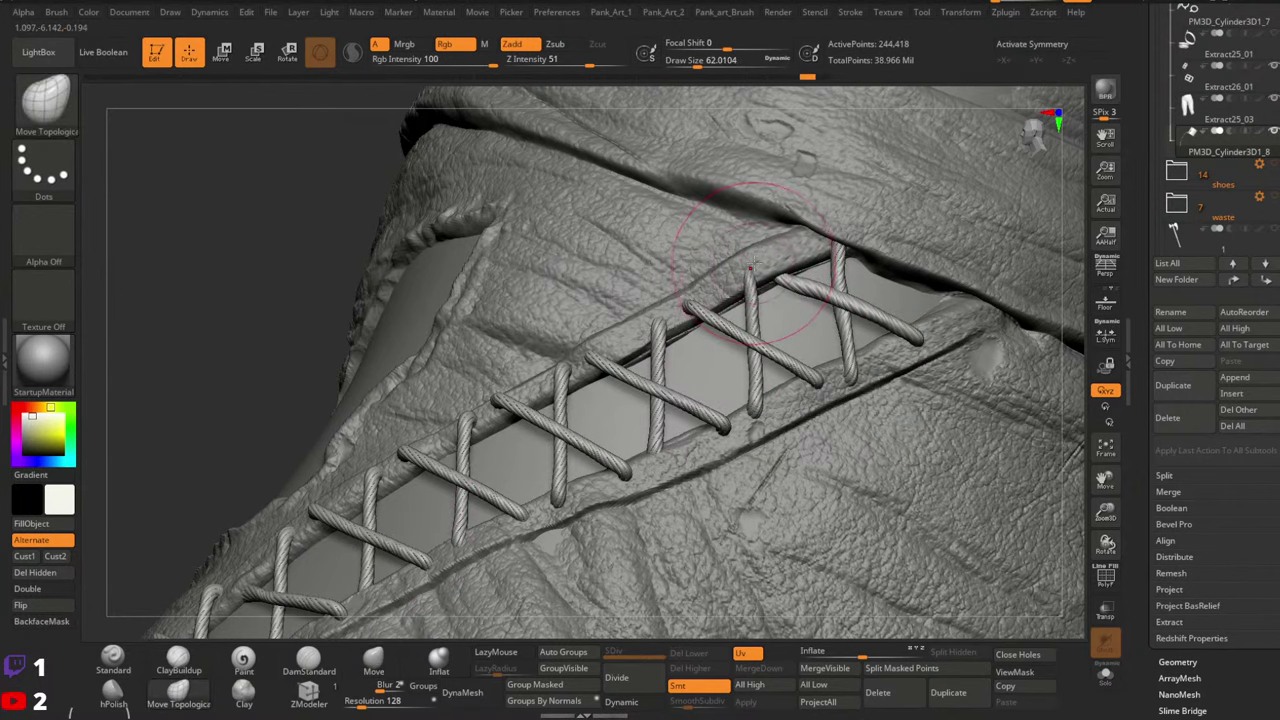
{"action": "key", "text": "space"}
{"action": "left_click_drag", "start_coordinate": [757, 264], "coordinate": [743, 280]}
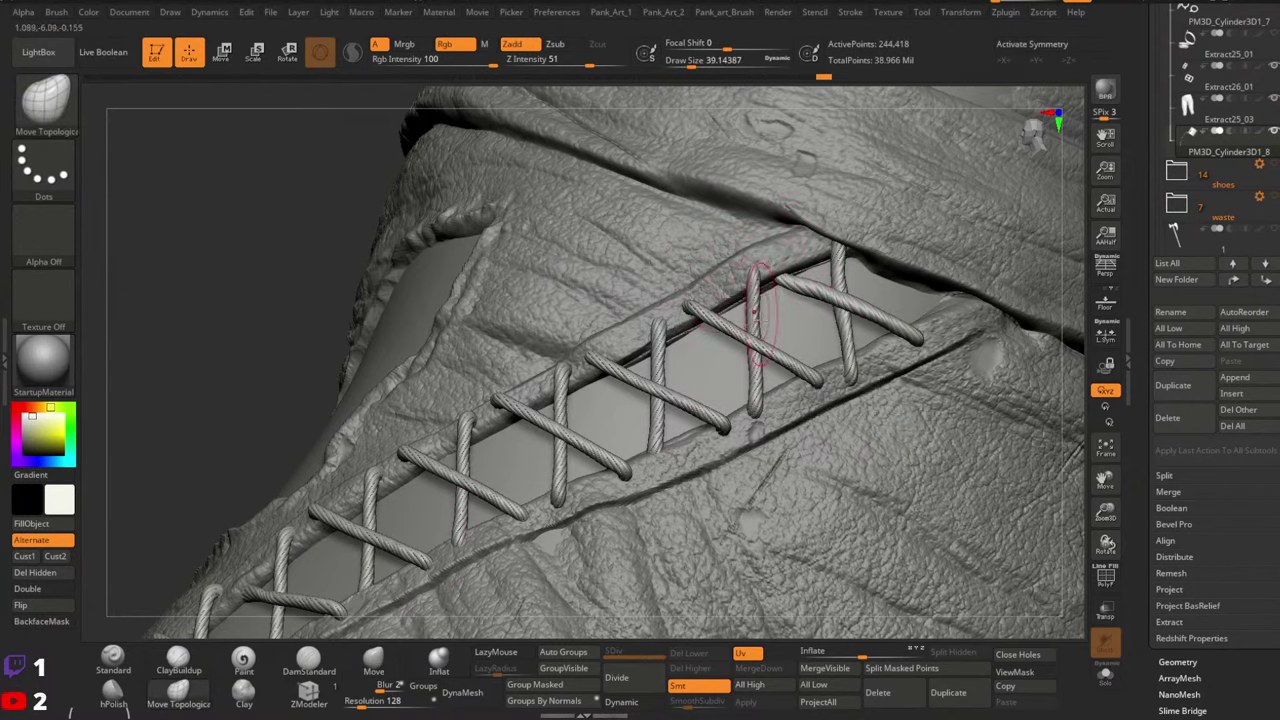
Fit the topmost cross-stitch to the leather under the waistband with Move Topological, starting at Draw Size about 49
{"action": "mouse_move", "coordinate": [815, 258]}
{"action": "right_mouse_down"}
{"action": "mouse_move", "coordinate": [835, 262]}
{"action": "mouse_move", "coordinate": [818, 250]}
{"action": "right_mouse_up"}
{"action": "key", "text": "bracketright"}
{"action": "left_click_drag", "start_coordinate": [826, 250], "coordinate": [822, 244]}
{"action": "right_click_drag", "start_coordinate": [814, 250], "coordinate": [930, 260]}
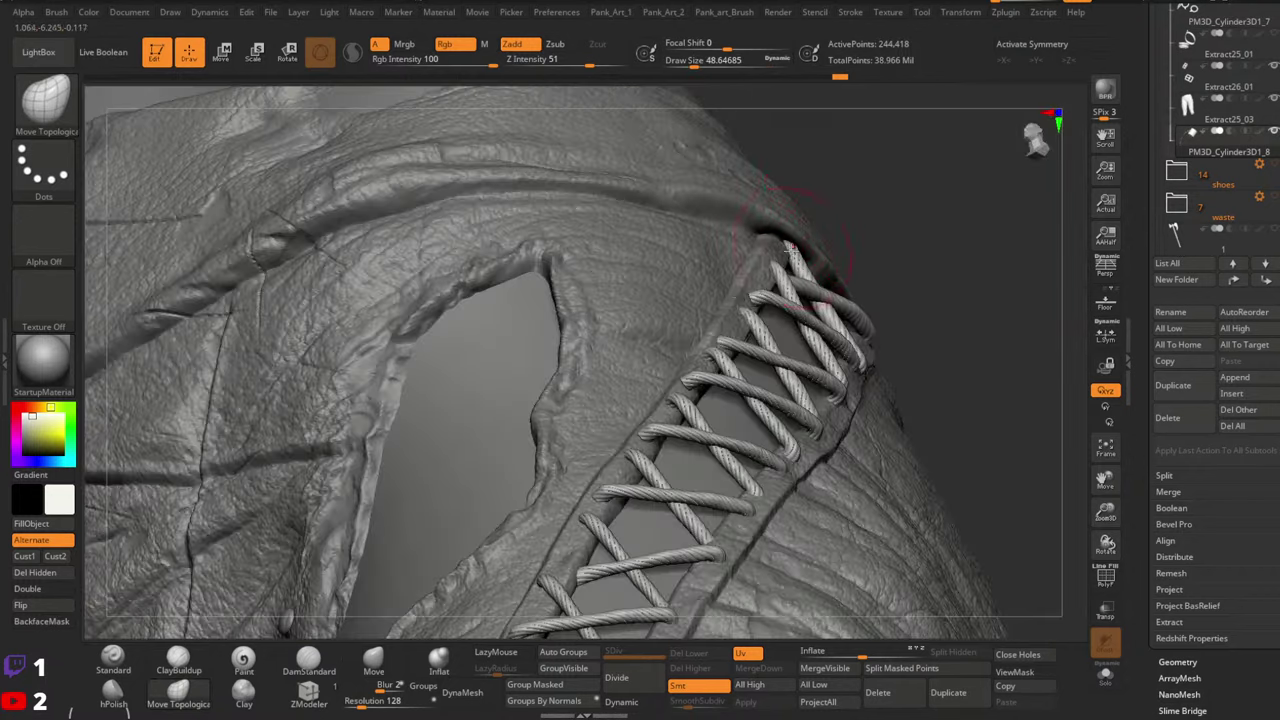
{"action": "mouse_move", "coordinate": [773, 258]}
{"action": "right_mouse_down"}
{"action": "mouse_move", "coordinate": [708, 266]}
{"action": "mouse_move", "coordinate": [705, 205]}
{"action": "right_mouse_up"}
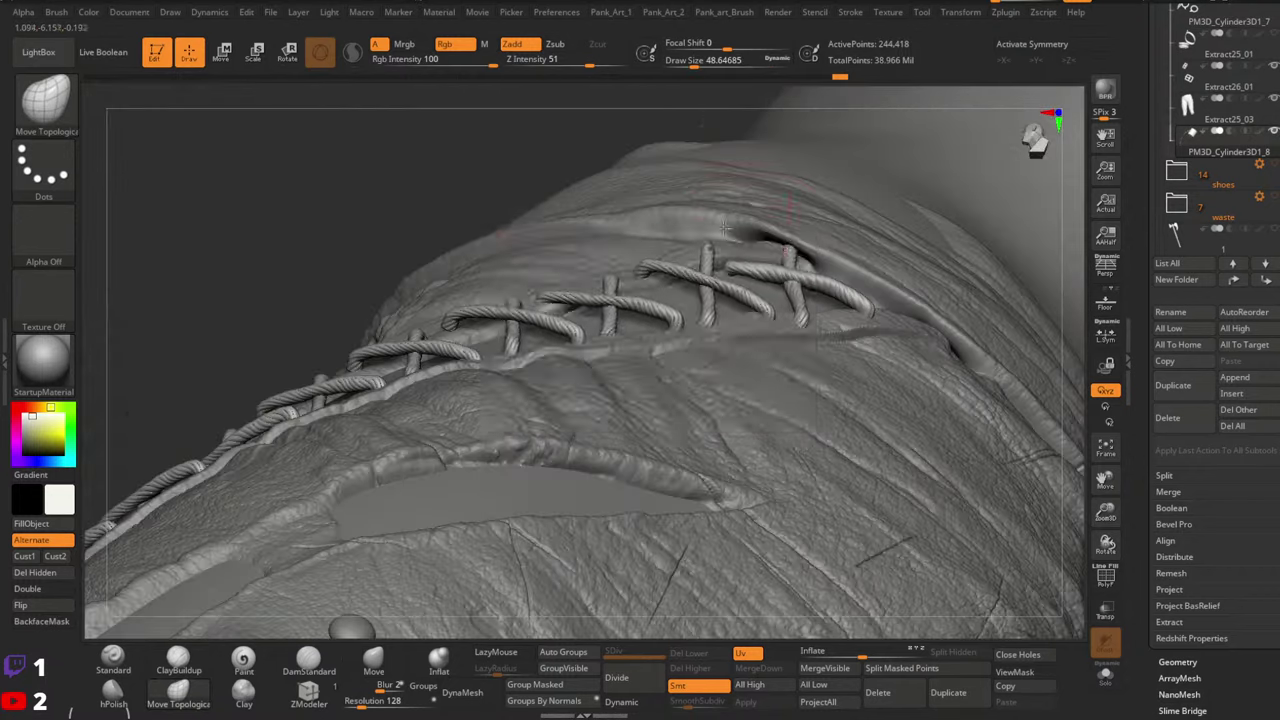
{"action": "key", "text": "bracketright"}
{"action": "mouse_move", "coordinate": [722, 258]}
{"action": "right_mouse_down"}
{"action": "mouse_move", "coordinate": [755, 308]}
{"action": "mouse_move", "coordinate": [712, 262]}
{"action": "right_mouse_up"}
{"action": "mouse_move", "coordinate": [700, 246]}
{"action": "left_mouse_down"}
{"action": "mouse_move", "coordinate": [712, 264]}
{"action": "mouse_move", "coordinate": [688, 263]}
{"action": "mouse_move", "coordinate": [728, 274]}
{"action": "left_mouse_up"}
Switch to the Move brush at Draw Size about 39 and refine the lower ends of the upper hip stitches
{"action": "key", "text": "space"}
{"action": "key", "text": "b"}
{"action": "key", "text": "m"}
{"action": "key", "text": "v"}
{"action": "key", "text": "space"}
{"action": "right_click_drag", "start_coordinate": [815, 266], "coordinate": [803, 350]}
{"action": "key", "text": "space"}
{"action": "left_click_drag", "start_coordinate": [800, 350], "coordinate": [804, 348]}
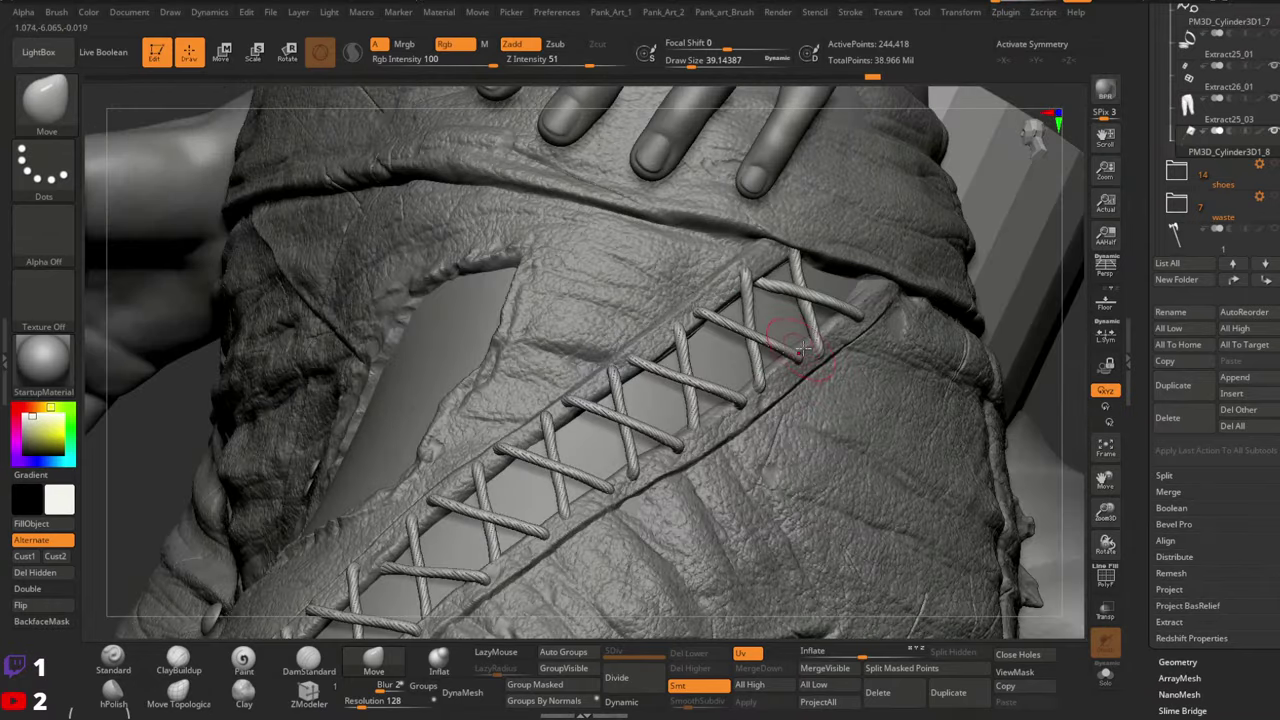
Enlarge the Move brush to Draw Size about 71 and 104 for the lower end of the second hip stitch
{"action": "right_click_drag", "start_coordinate": [842, 312], "coordinate": [775, 395]}
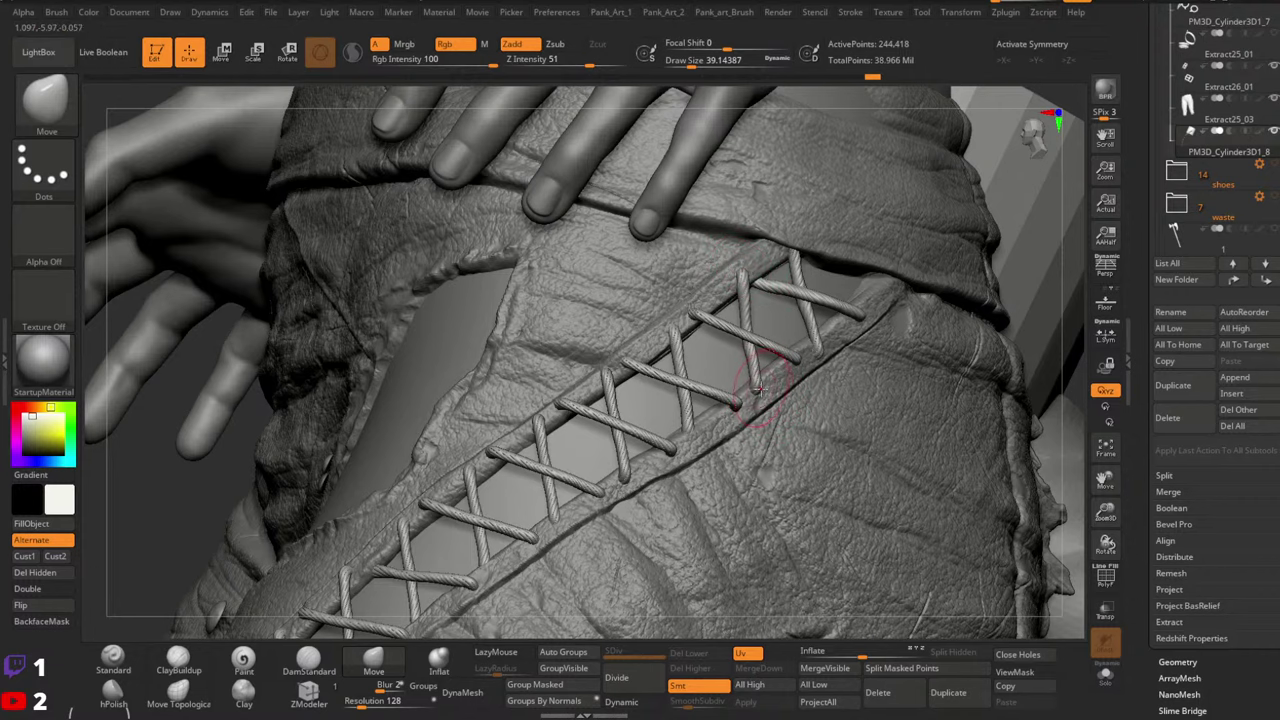
{"action": "mouse_move", "coordinate": [763, 384]}
{"action": "right_mouse_down"}
{"action": "mouse_move", "coordinate": [845, 396]}
{"action": "mouse_move", "coordinate": [762, 382]}
{"action": "right_mouse_up"}
{"action": "key", "text": "space"}
{"action": "left_click_drag", "start_coordinate": [745, 388], "coordinate": [756, 388]}
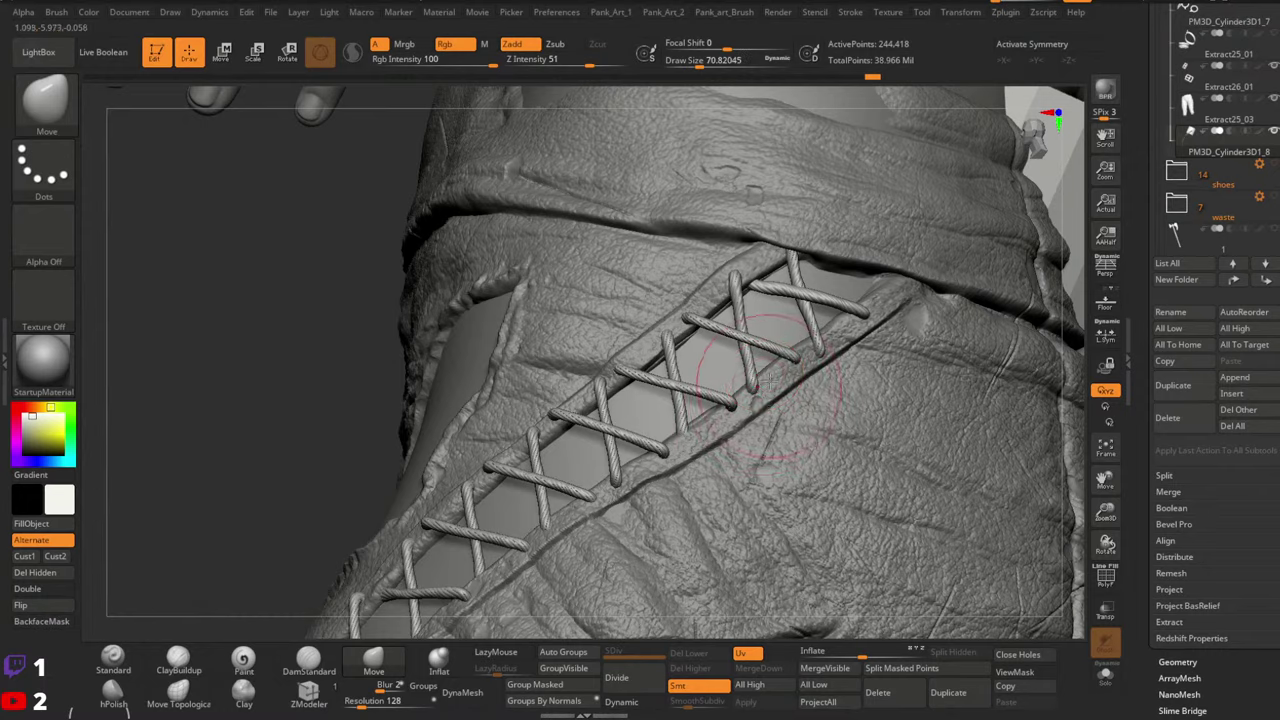
{"action": "right_click_drag", "start_coordinate": [752, 390], "coordinate": [775, 375]}
{"action": "key", "text": "space"}
{"action": "left_click_drag", "start_coordinate": [751, 399], "coordinate": [761, 400]}
Return to Move Topological at Draw Size about 80 and adjust the upper stitches along the hip slit
{"action": "left_click", "coordinate": [193, 693]}
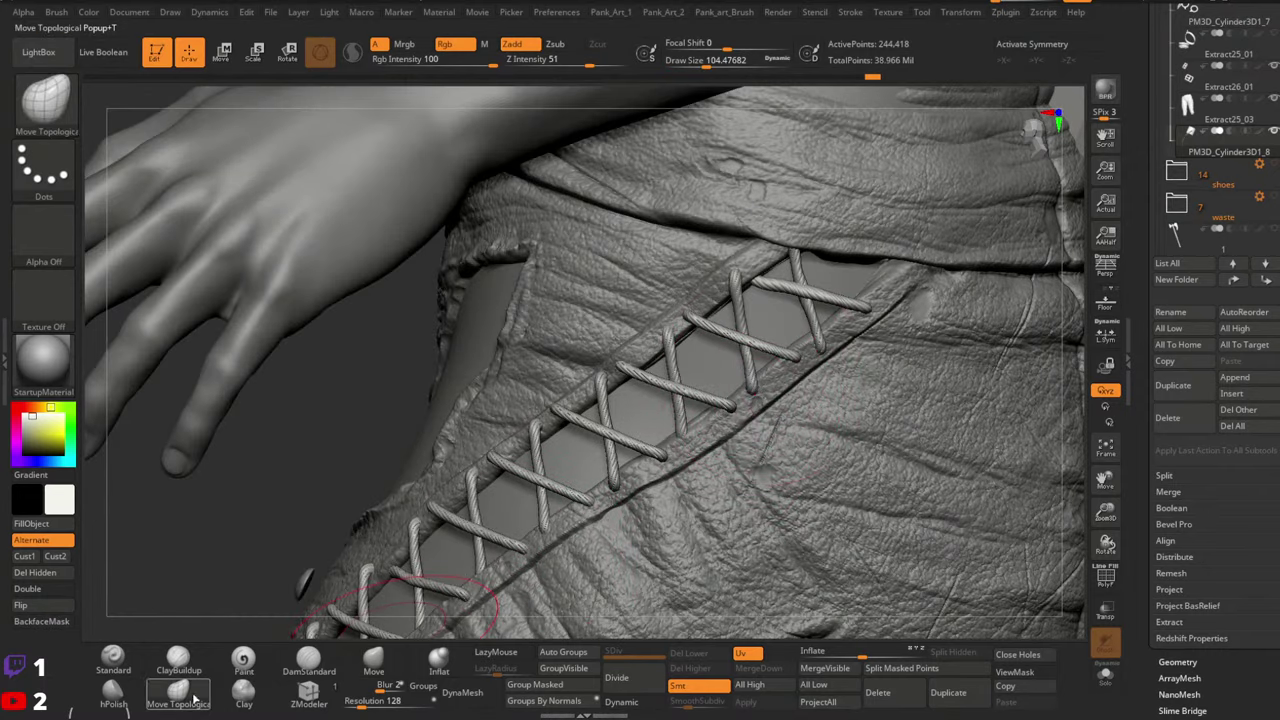
{"action": "right_click_drag", "start_coordinate": [750, 407], "coordinate": [797, 333]}
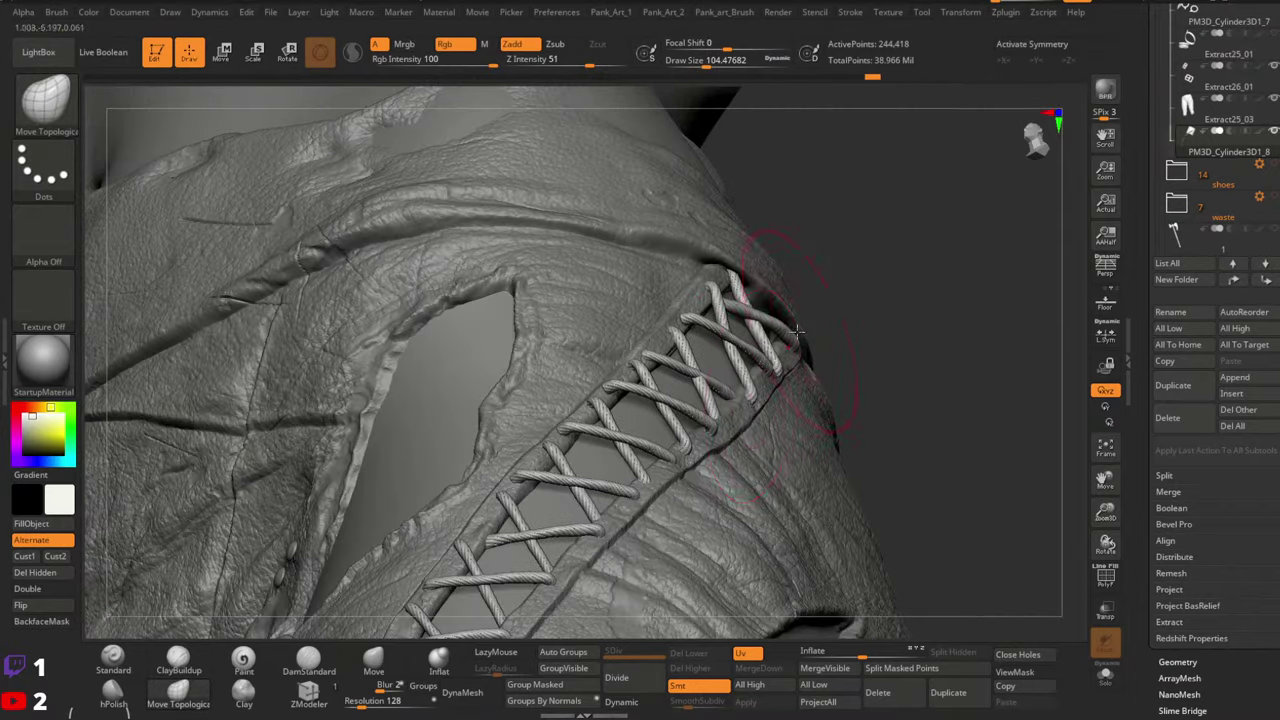
{"action": "key", "text": "space"}
{"action": "left_click_drag", "start_coordinate": [690, 377], "coordinate": [685, 377]}
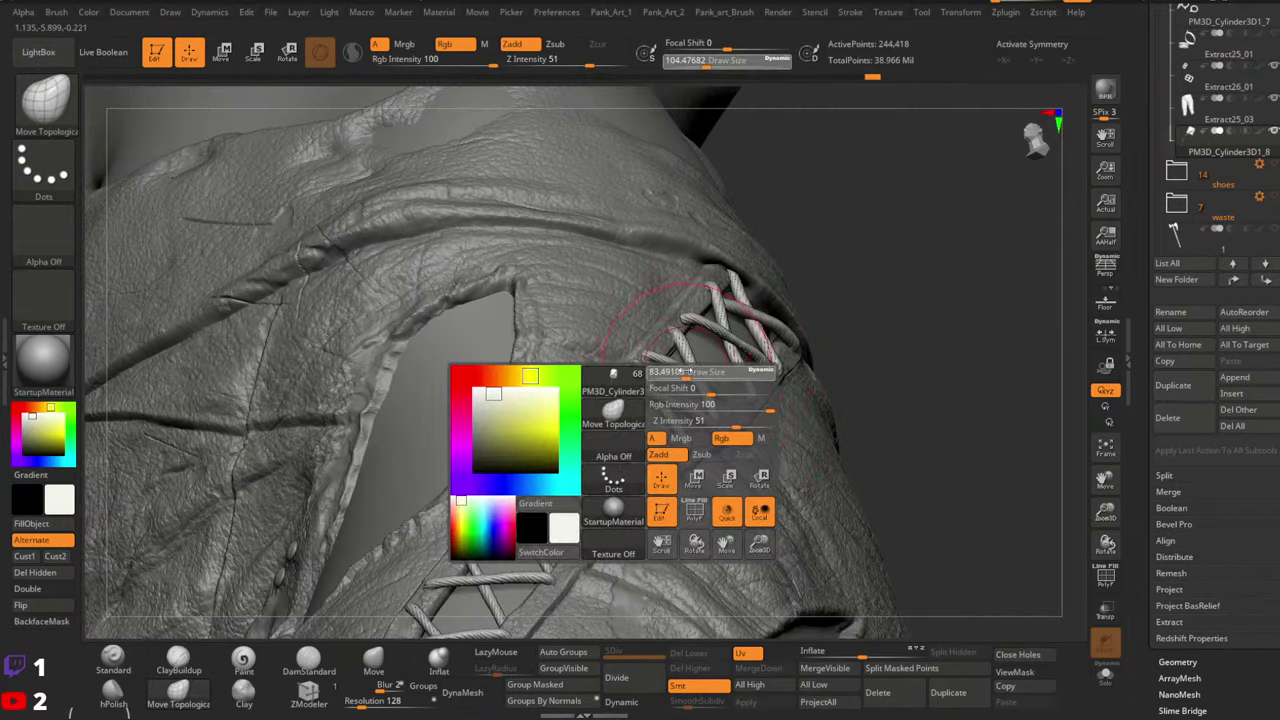
{"action": "mouse_move", "coordinate": [686, 377]}
{"action": "right_mouse_down"}
{"action": "mouse_move", "coordinate": [814, 326]}
{"action": "mouse_move", "coordinate": [829, 366]}
{"action": "mouse_move", "coordinate": [811, 374]}
{"action": "right_mouse_up"}
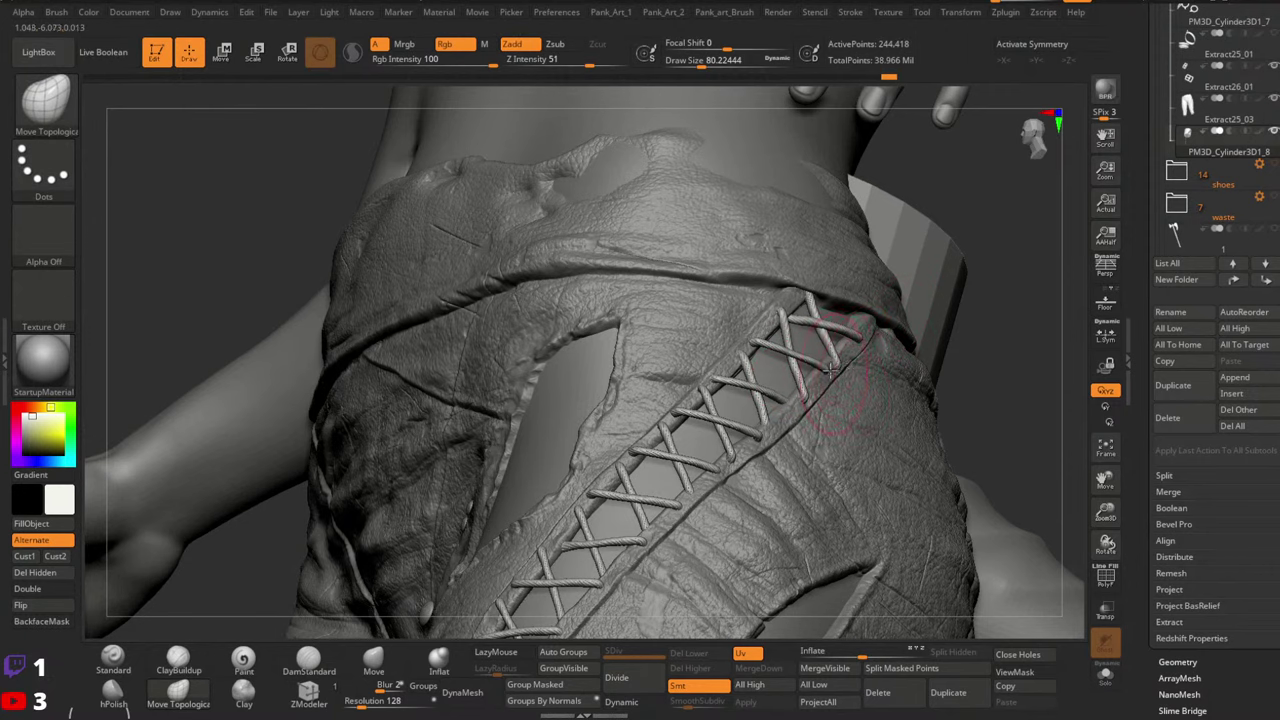
{"action": "mouse_move", "coordinate": [830, 371]}
{"action": "right_mouse_down"}
{"action": "mouse_move", "coordinate": [863, 389]}
{"action": "mouse_move", "coordinate": [825, 385]}
{"action": "mouse_move", "coordinate": [843, 337]}
{"action": "right_mouse_up"}
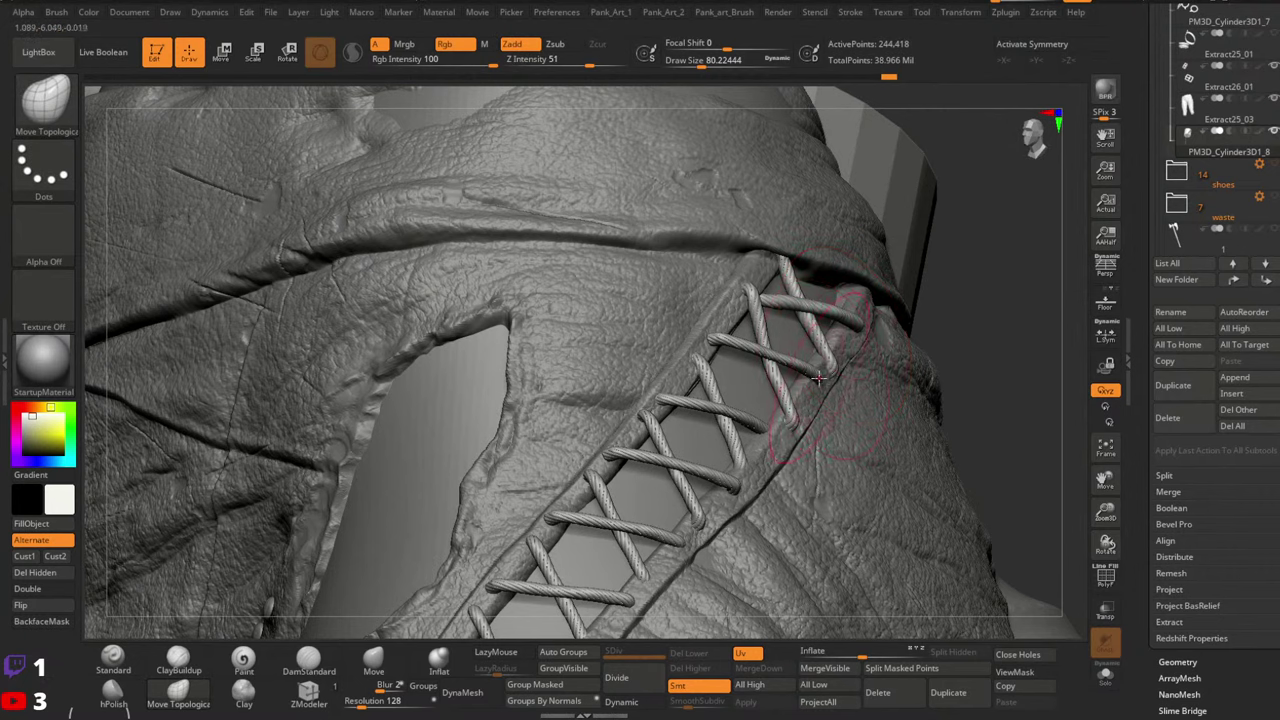
Shift the ends of the second and third hip stitches with Move Topological at Draw Size about 97 and 136
{"action": "key", "text": "space"}
{"action": "left_click_drag", "start_coordinate": [819, 374], "coordinate": [805, 387]}
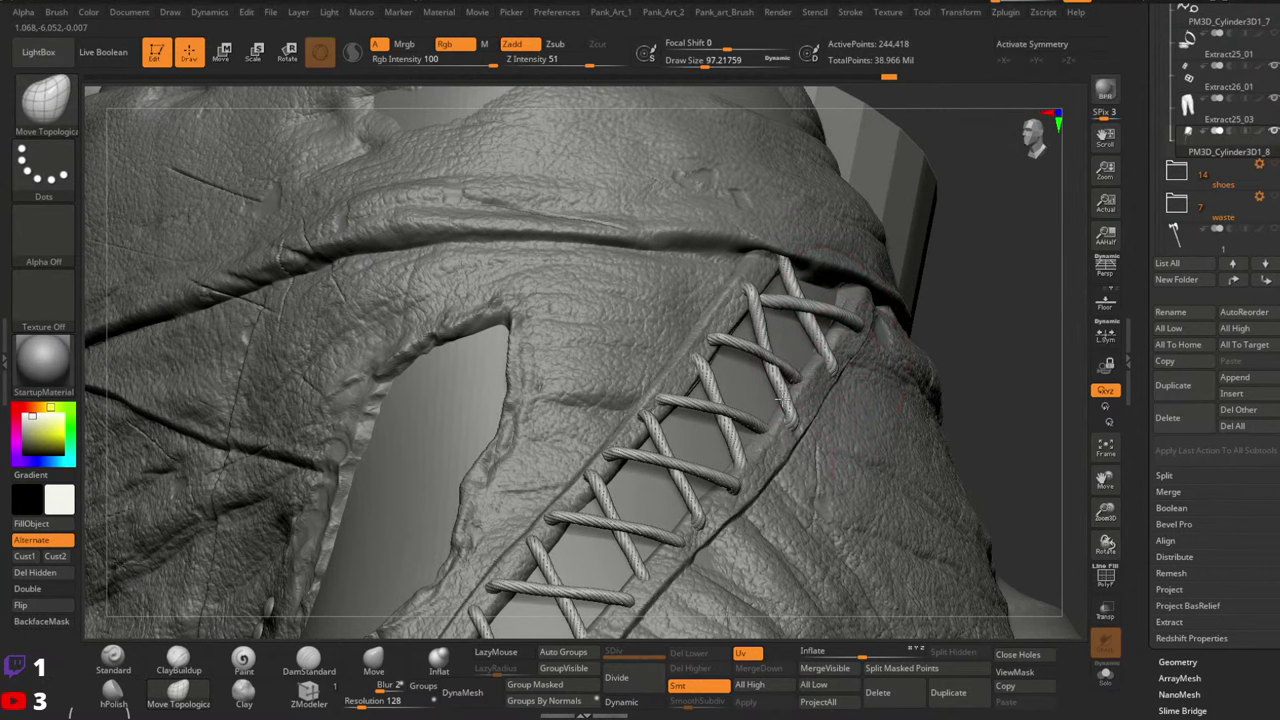
{"action": "mouse_move", "coordinate": [835, 372]}
{"action": "right_mouse_down"}
{"action": "mouse_move", "coordinate": [805, 380]}
{"action": "mouse_move", "coordinate": [828, 375]}
{"action": "mouse_move", "coordinate": [845, 313]}
{"action": "right_mouse_up"}
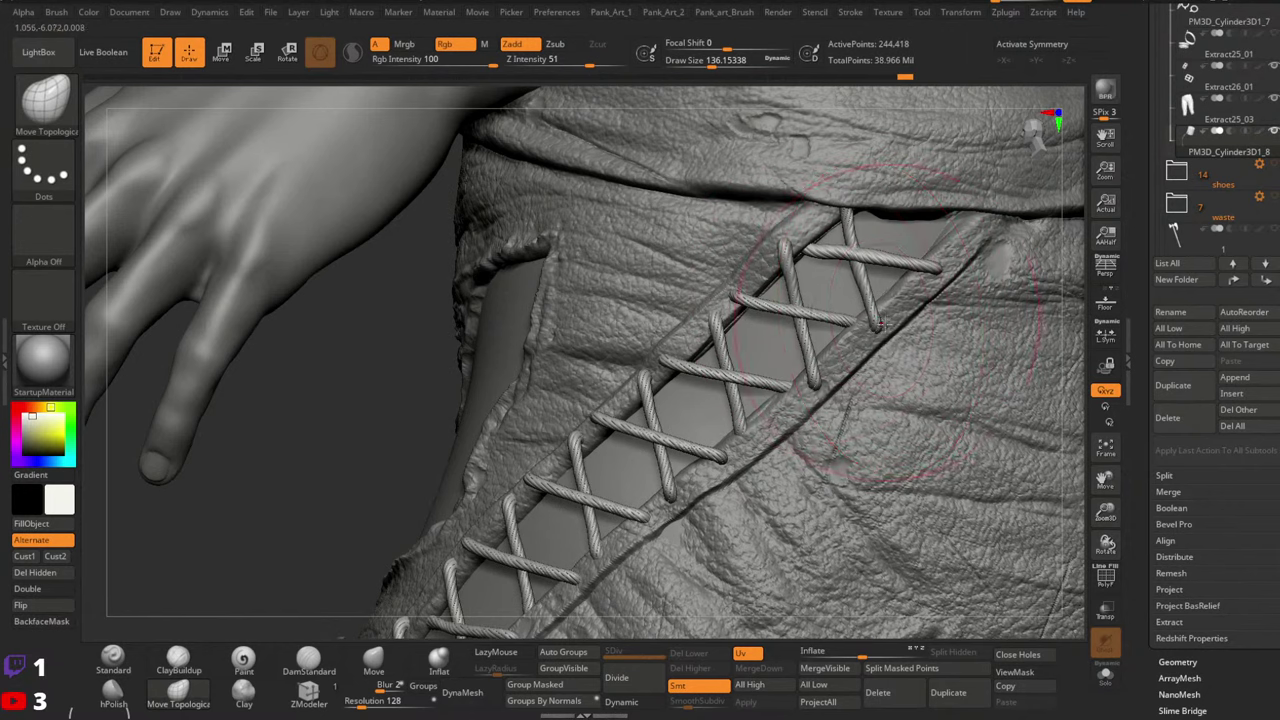
{"action": "right_click_drag", "start_coordinate": [715, 318], "coordinate": [735, 281]}
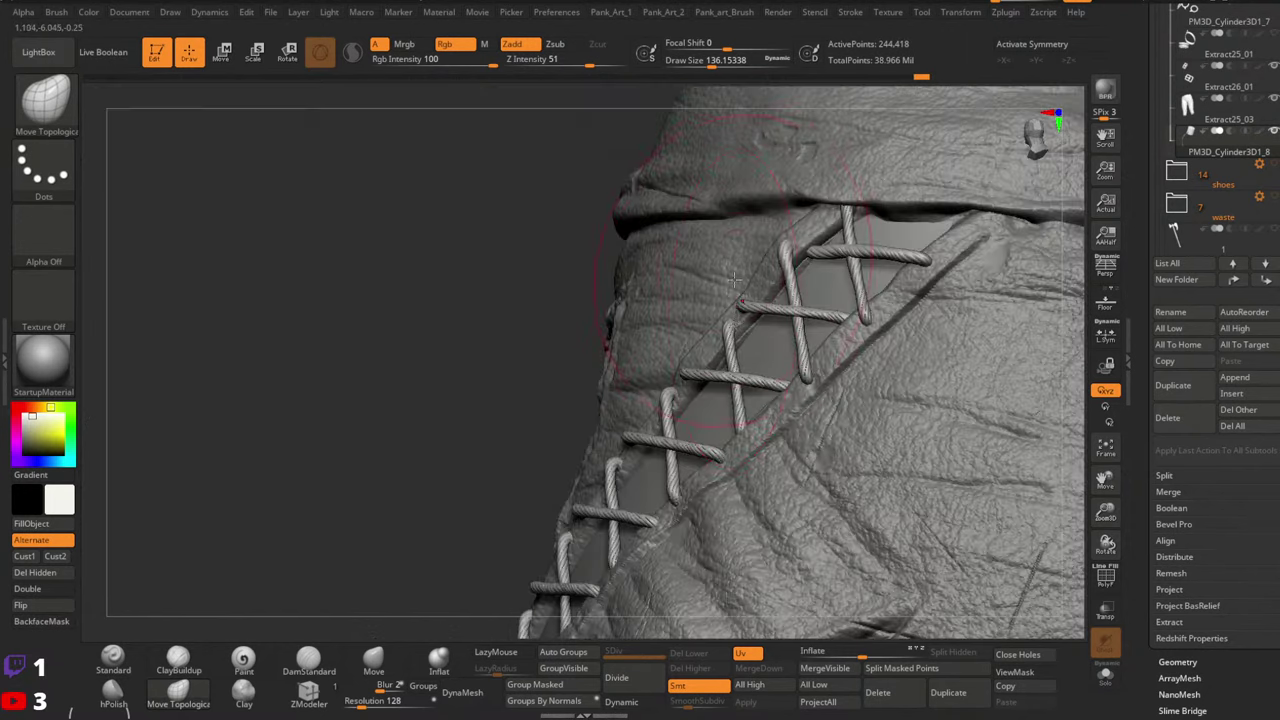
{"action": "mouse_move", "coordinate": [750, 333]}
{"action": "right_mouse_down"}
{"action": "mouse_move", "coordinate": [747, 302]}
{"action": "mouse_move", "coordinate": [742, 313]}
{"action": "mouse_move", "coordinate": [758, 310]}
{"action": "mouse_move", "coordinate": [721, 270]}
{"action": "mouse_move", "coordinate": [732, 345]}
{"action": "right_mouse_up"}
Reduce the Move Topological Draw Size to about 54 and refine the upright strand of the second hip stitch
{"action": "key", "text": "space"}
{"action": "key", "text": "space"}
{"action": "left_click", "coordinate": [699, 301]}
{"action": "key", "text": "space"}
{"action": "left_click", "coordinate": [748, 342]}
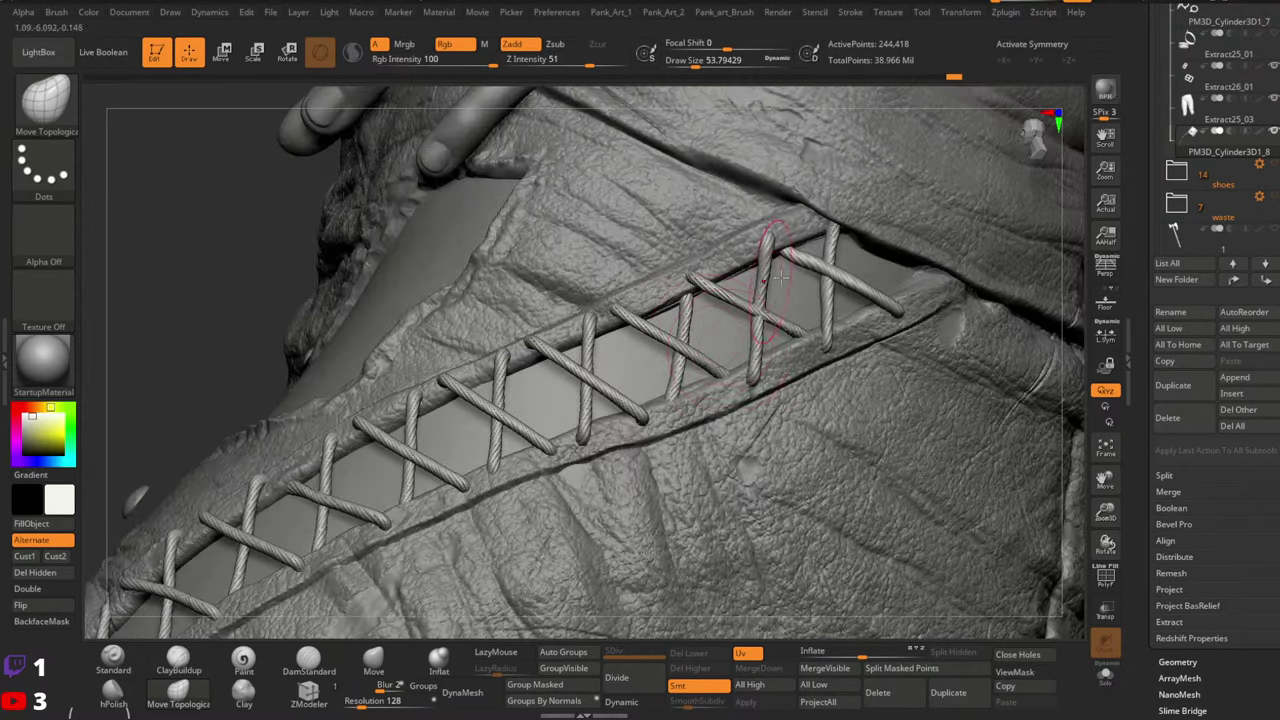
Raise the Move Topological Draw Size to about 101 and reposition a stitch further down the hip slit
{"action": "mouse_move", "coordinate": [777, 280]}
{"action": "right_mouse_down"}
{"action": "mouse_move", "coordinate": [745, 330]}
{"action": "mouse_move", "coordinate": [732, 412]}
{"action": "mouse_move", "coordinate": [745, 375]}
{"action": "mouse_move", "coordinate": [733, 347]}
{"action": "mouse_move", "coordinate": [812, 324]}
{"action": "mouse_move", "coordinate": [795, 265]}
{"action": "mouse_move", "coordinate": [853, 222]}
{"action": "right_mouse_up"}
{"action": "key", "text": "space"}
{"action": "left_click", "coordinate": [742, 383]}
{"action": "key", "text": "space"}
{"action": "left_click", "coordinate": [725, 387]}
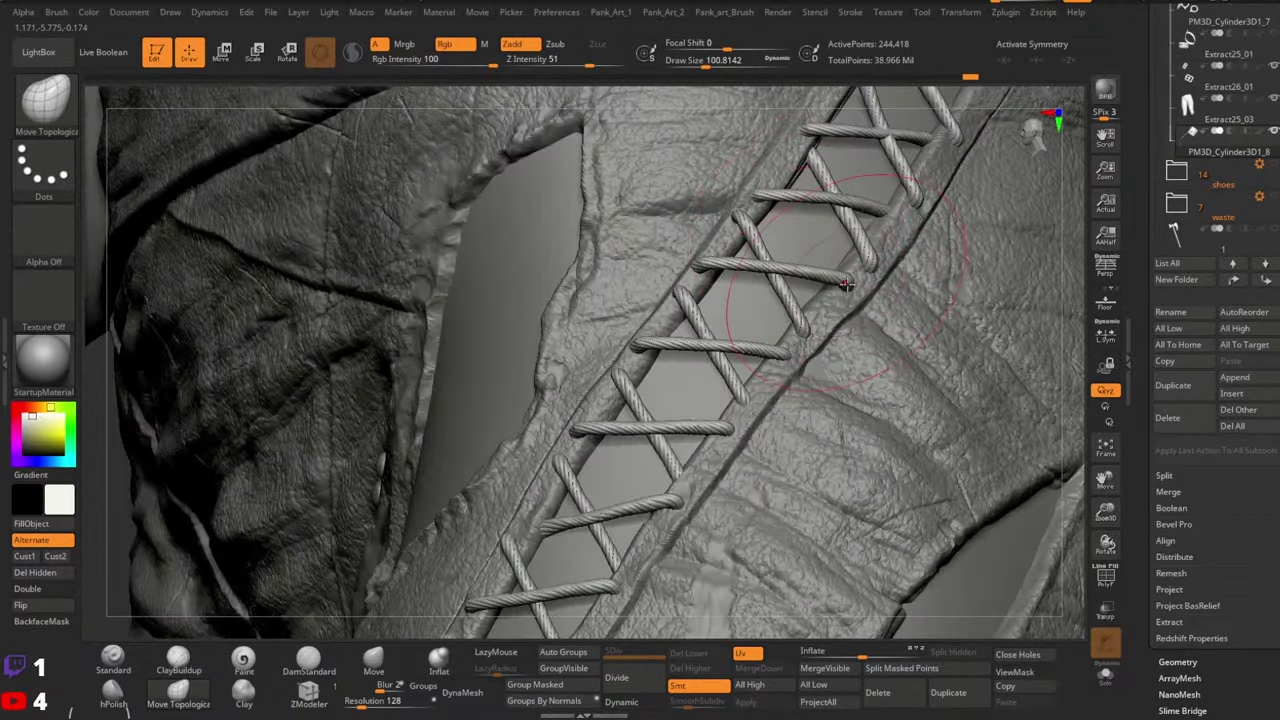
Even out the mid-hip cross-stitches from several angles with Move Topological at Draw Size about 124, 39 and 80
{"action": "mouse_move", "coordinate": [845, 285]}
{"action": "right_mouse_down"}
{"action": "mouse_move", "coordinate": [878, 281]}
{"action": "mouse_move", "coordinate": [715, 255]}
{"action": "right_mouse_up"}
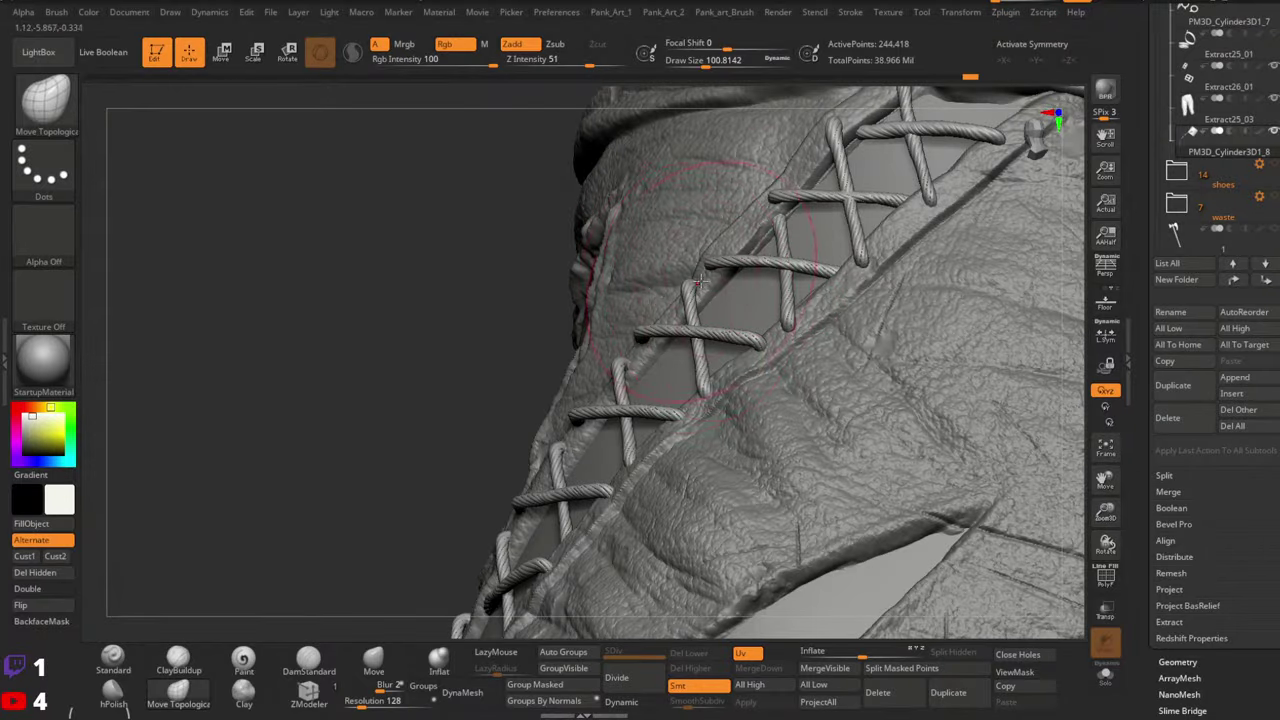
{"action": "key", "text": "bracketright"}
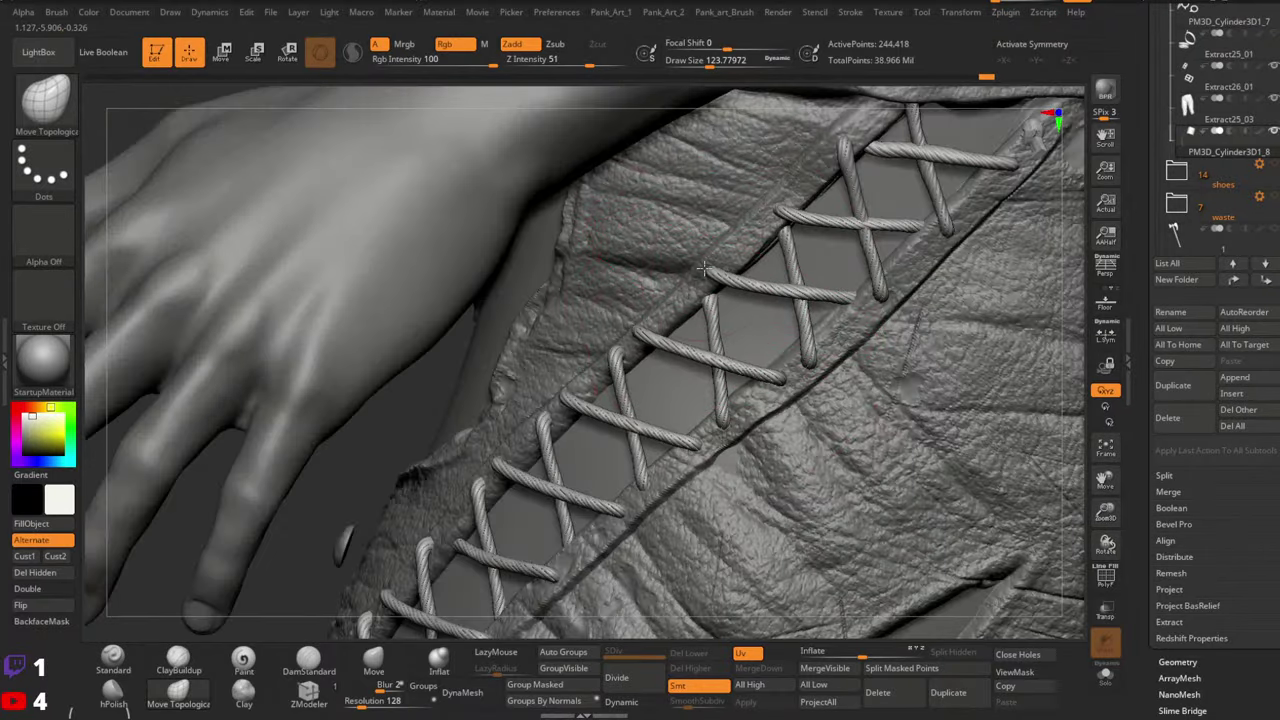
{"action": "key", "text": "space"}
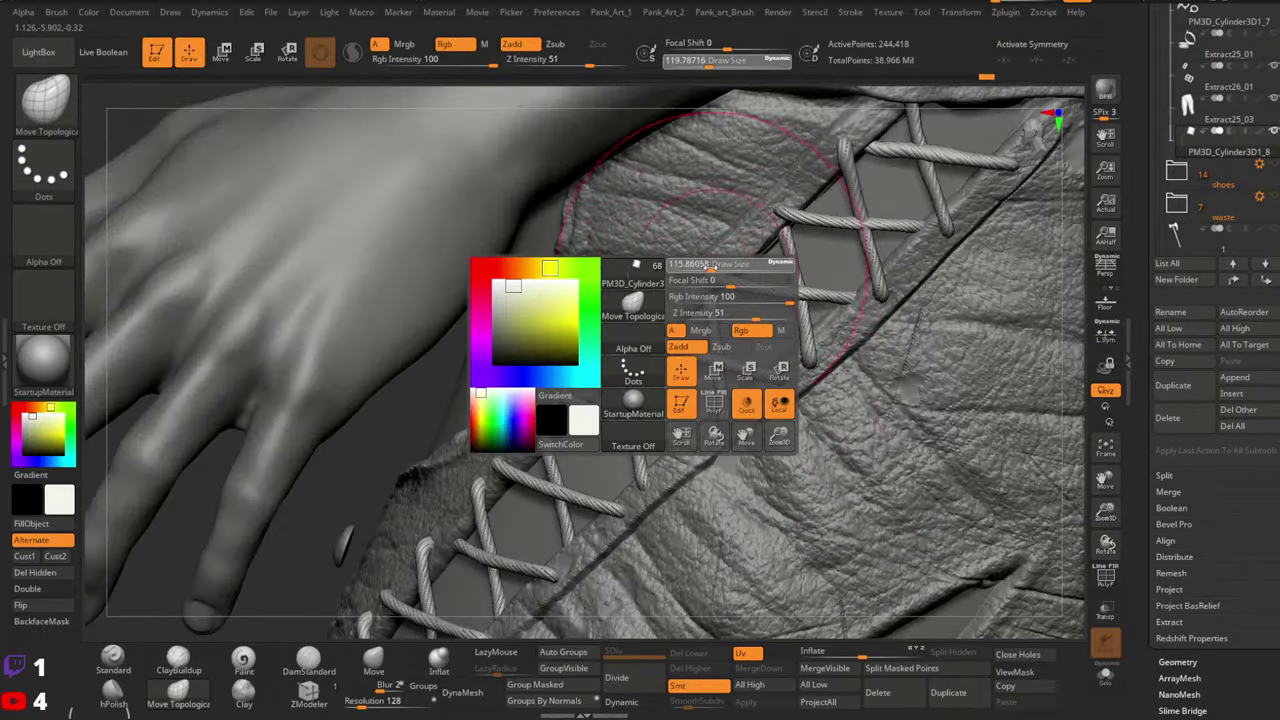
{"action": "left_click_drag", "start_coordinate": [708, 268], "coordinate": [695, 270]}
{"action": "key", "text": "space"}
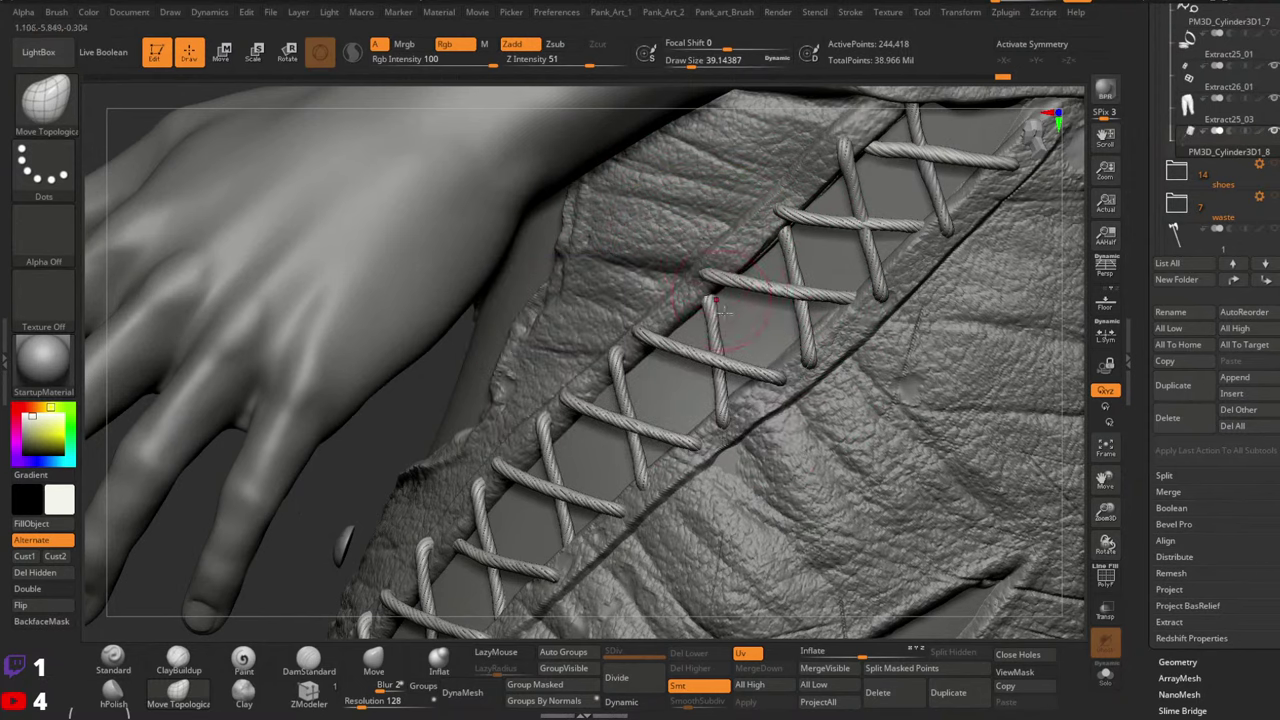
{"action": "key", "text": "space"}
{"action": "left_click_drag", "start_coordinate": [709, 280], "coordinate": [719, 280]}
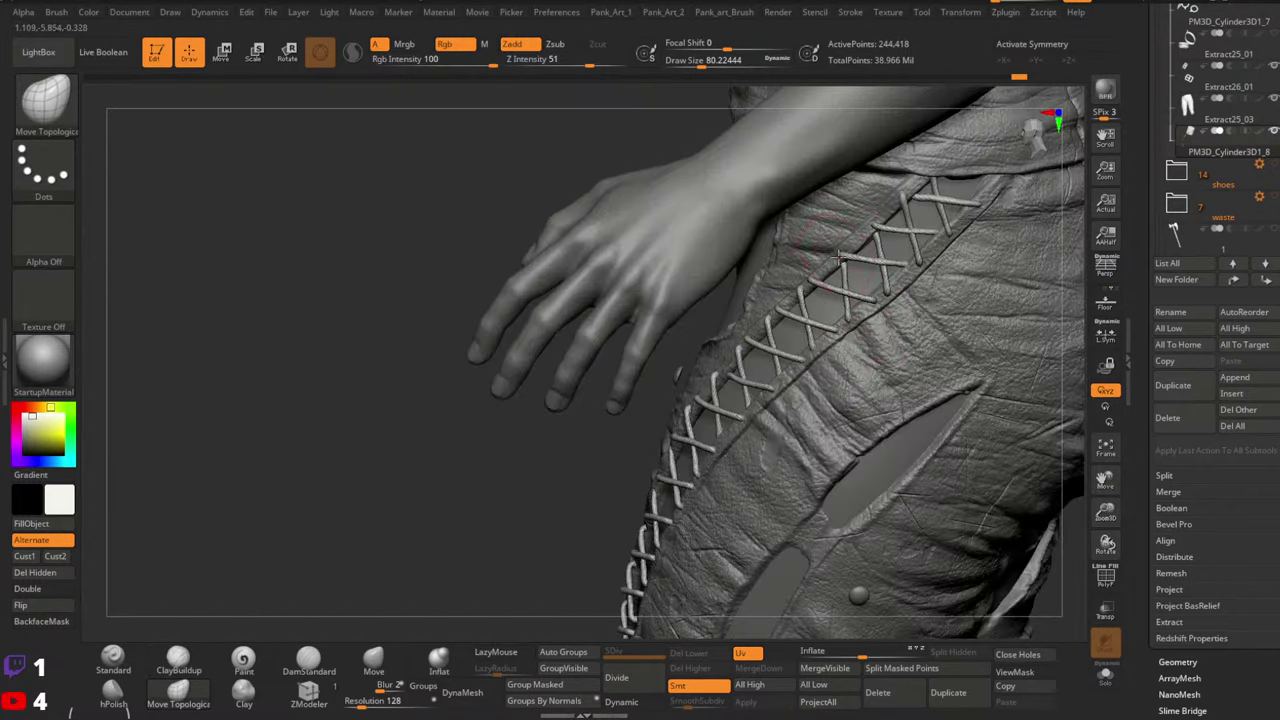
Correct the third cross-stitch below the waistband with Move Topological at Draw Size about 71 and 90
{"action": "key", "text": "space"}
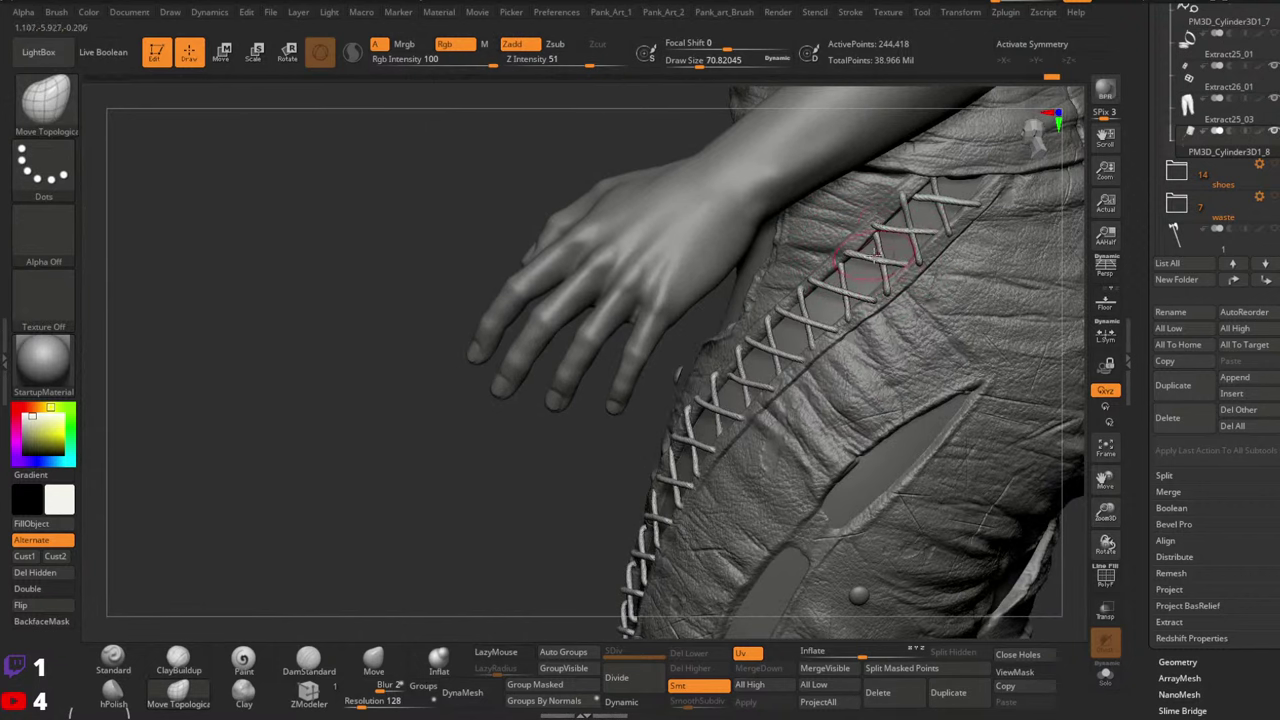
{"action": "key", "text": "ctrl"}
{"action": "key", "text": "space"}
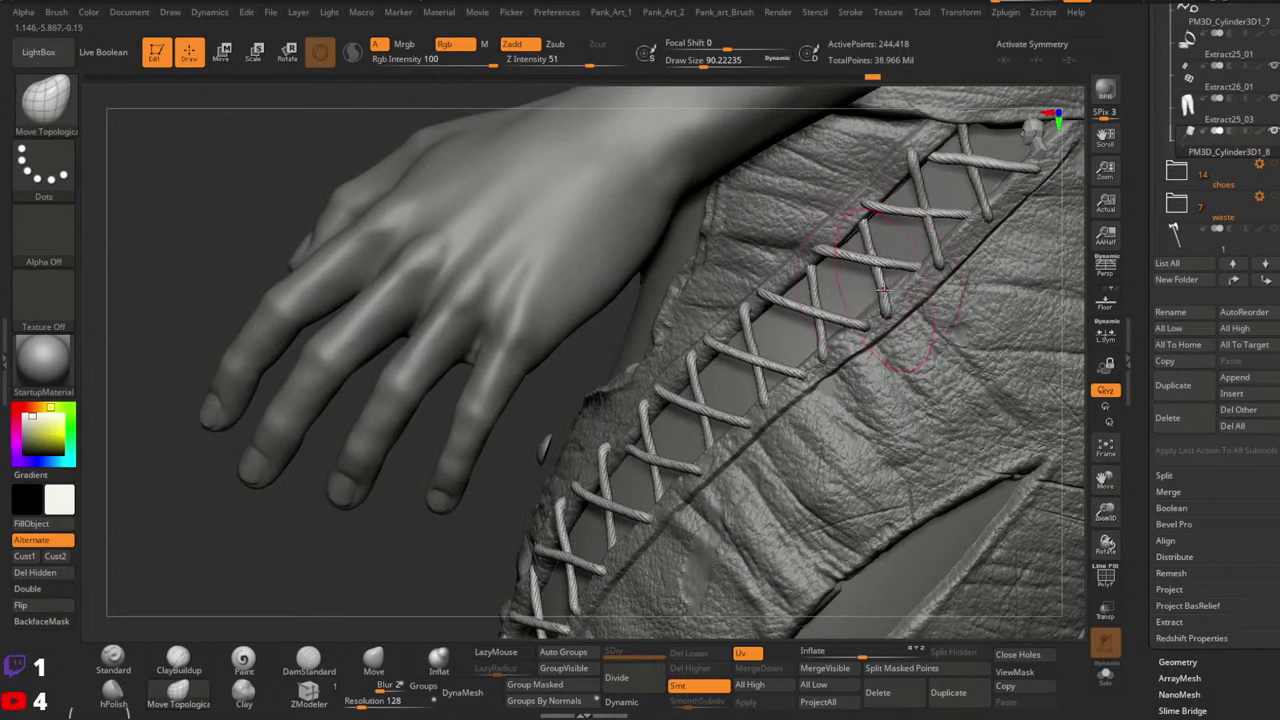
{"action": "mouse_move", "coordinate": [890, 306]}
{"action": "right_mouse_down", "text": "ctrl"}
{"action": "mouse_move", "coordinate": [749, 366]}
{"action": "mouse_move", "coordinate": [850, 370]}
{"action": "mouse_move", "coordinate": [912, 337]}
{"action": "mouse_move", "coordinate": [874, 340]}
{"action": "right_mouse_up", "text": "ctrl"}
Reselect the stitch subtool PM3D_Cylinder3D1_8 and adjust the hip stitches with Move Topological at Draw Size about 83
{"action": "left_click", "coordinate": [903, 371], "text": "alt"}
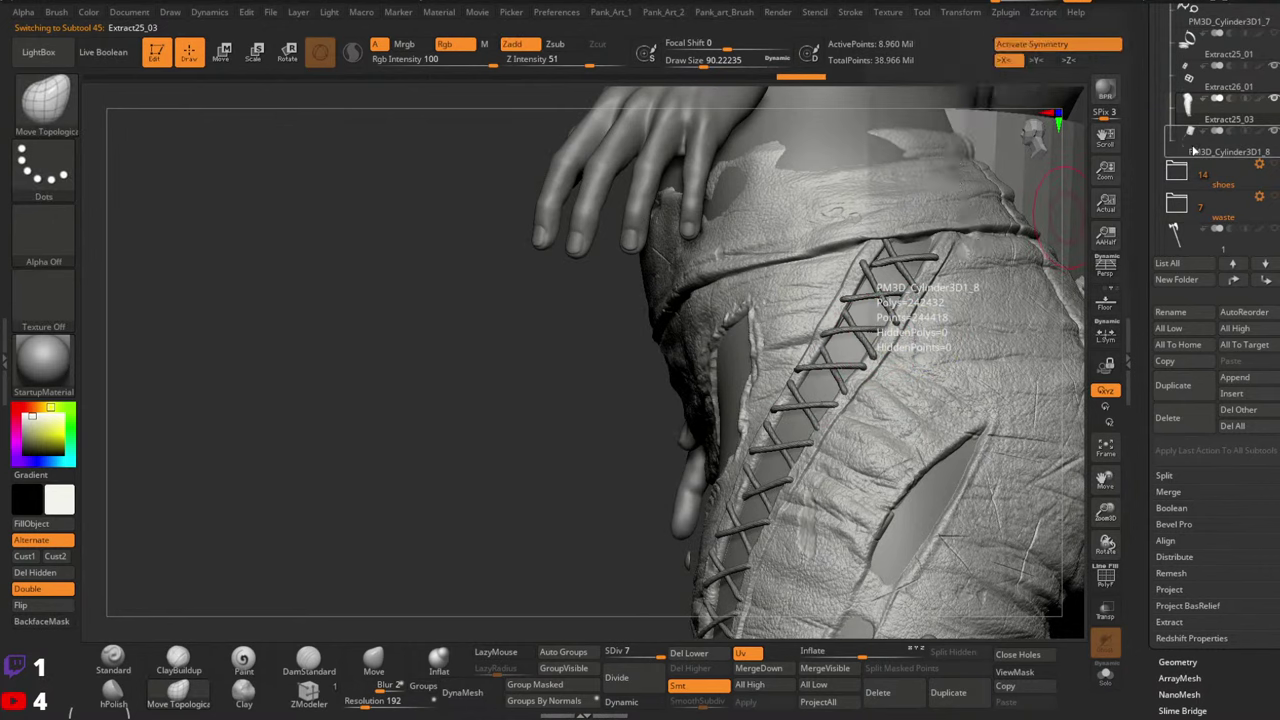
{"action": "left_click", "coordinate": [1193, 150]}
{"action": "right_click_drag", "start_coordinate": [848, 371], "coordinate": [886, 335]}
{"action": "key", "text": "space"}
{"action": "left_click_drag", "start_coordinate": [839, 348], "coordinate": [835, 348]}
{"action": "mouse_move", "coordinate": [882, 342]}
{"action": "right_mouse_down"}
{"action": "mouse_move", "coordinate": [845, 330]}
{"action": "mouse_move", "coordinate": [886, 366]}
{"action": "mouse_move", "coordinate": [827, 357]}
{"action": "mouse_move", "coordinate": [826, 335]}
{"action": "right_mouse_up"}
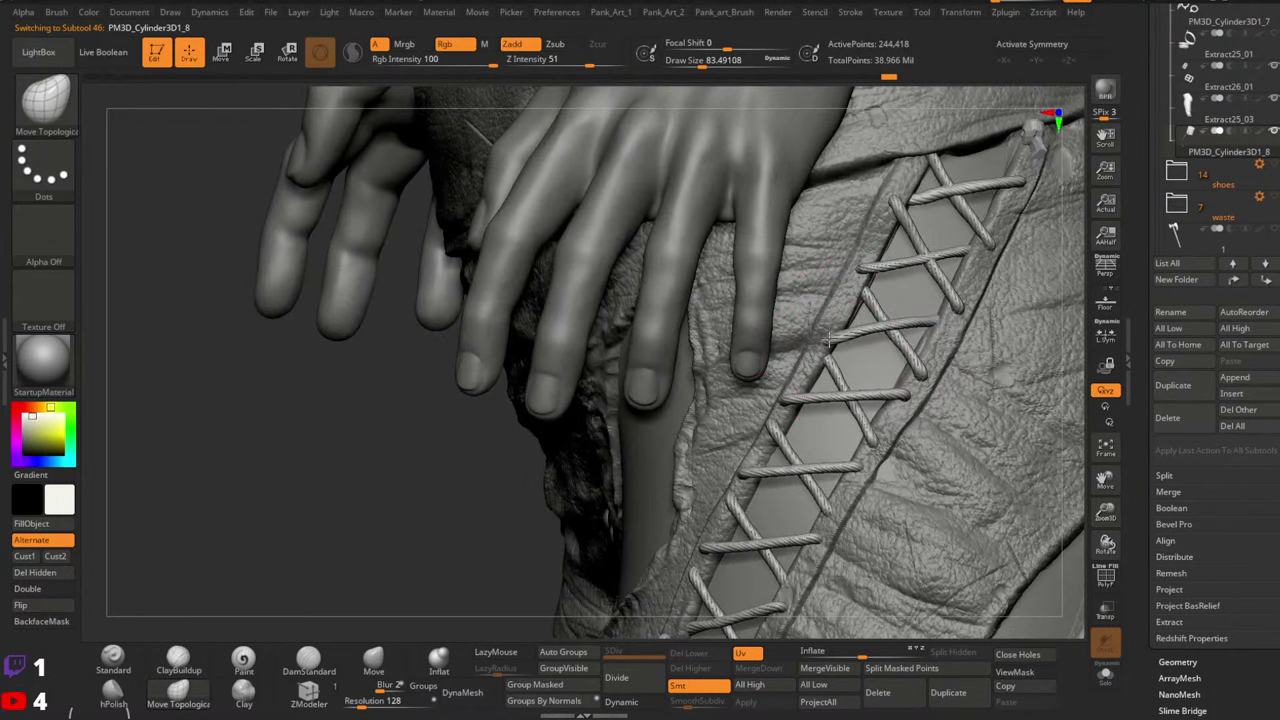
Check the lacing from the front and side, refining the mid-hip stitch ends with Move Topological at Draw Size about 83
{"action": "right_click_drag", "start_coordinate": [966, 344], "coordinate": [975, 305], "text": "ctrl"}
{"action": "mouse_move", "coordinate": [975, 305]}
{"action": "right_mouse_down"}
{"action": "mouse_move", "coordinate": [860, 349]}
{"action": "mouse_move", "coordinate": [900, 352]}
{"action": "mouse_move", "coordinate": [838, 393]}
{"action": "mouse_move", "coordinate": [880, 412]}
{"action": "mouse_move", "coordinate": [855, 432]}
{"action": "right_mouse_up"}
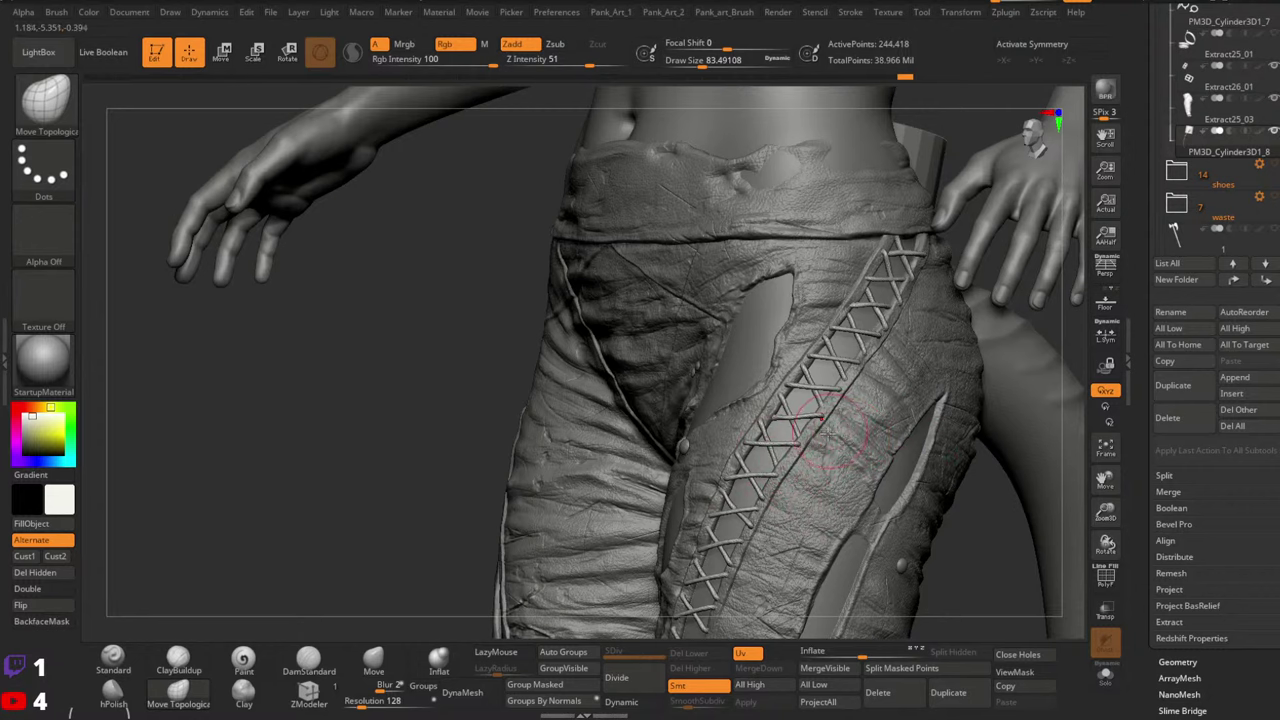
{"action": "right_click_drag", "start_coordinate": [828, 434], "coordinate": [896, 415]}
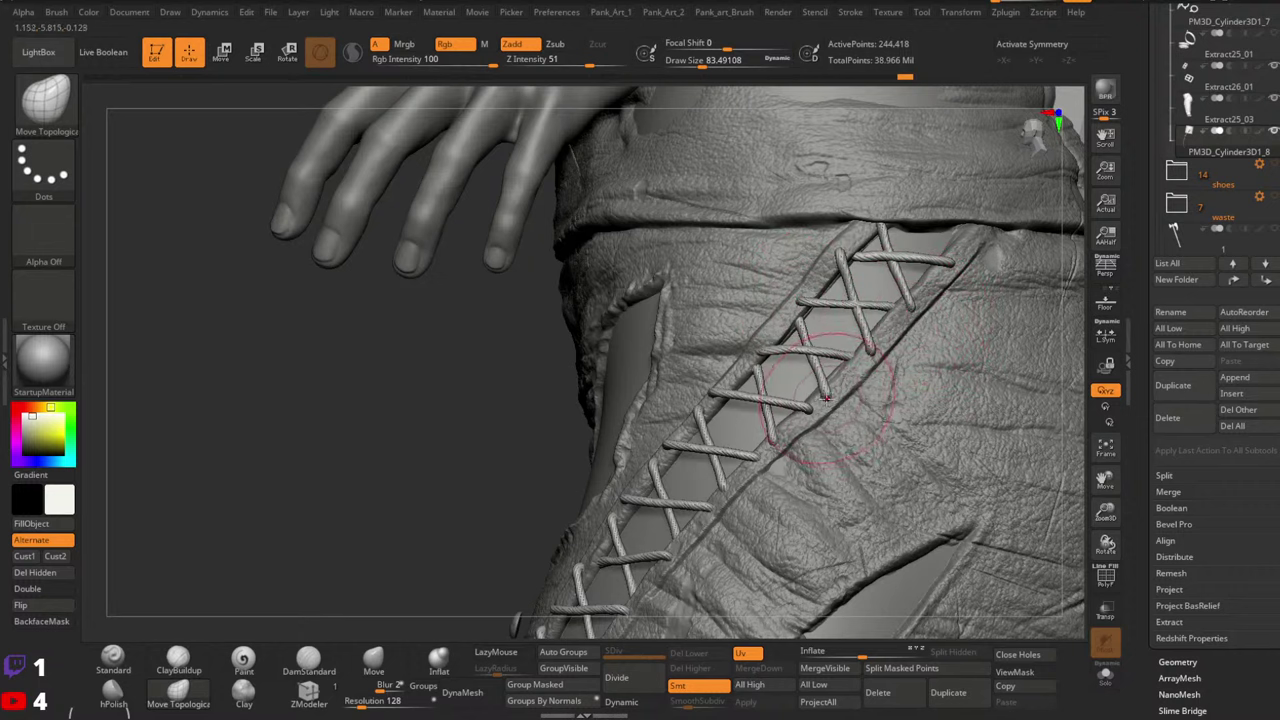
{"action": "mouse_move", "coordinate": [834, 386]}
{"action": "right_mouse_down"}
{"action": "mouse_move", "coordinate": [801, 366]}
{"action": "mouse_move", "coordinate": [825, 380]}
{"action": "right_mouse_up"}
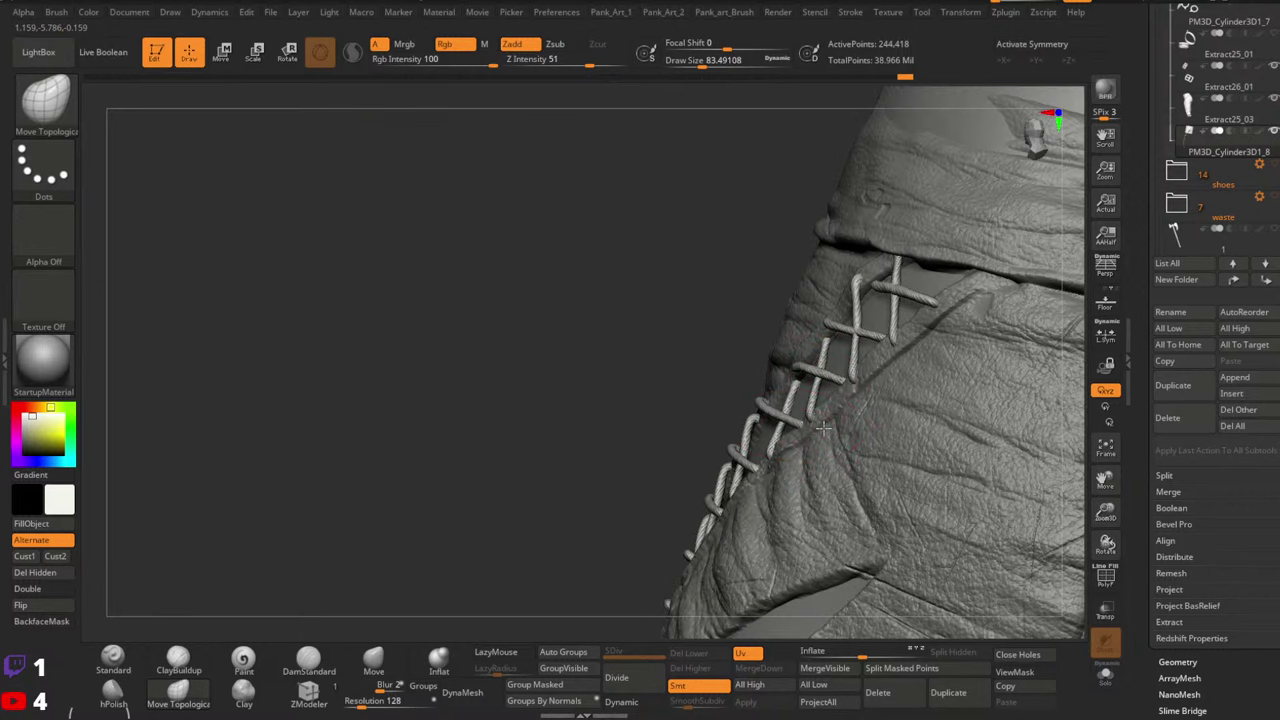
{"action": "right_click_drag", "start_coordinate": [828, 433], "coordinate": [752, 395]}
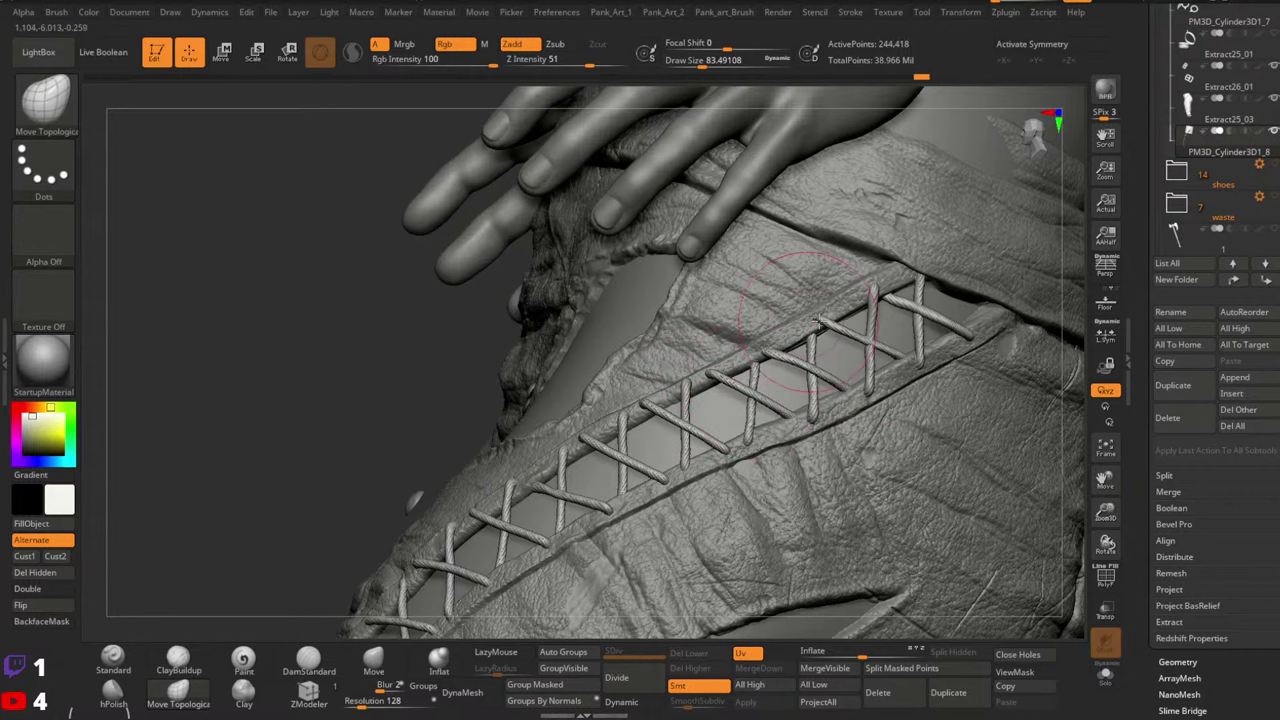
{"action": "mouse_move", "coordinate": [818, 372]}
{"action": "right_mouse_down"}
{"action": "mouse_move", "coordinate": [812, 352]}
{"action": "mouse_move", "coordinate": [798, 370]}
{"action": "right_mouse_up"}
{"action": "right_click_drag", "start_coordinate": [787, 371], "coordinate": [770, 338]}
Reposition the stitches midway along the slit with Move Topological at Draw Size about 104
{"action": "left_click", "coordinate": [441, 660]}
{"action": "mouse_move", "coordinate": [655, 430]}
{"action": "right_mouse_down"}
{"action": "mouse_move", "coordinate": [730, 380]}
{"action": "mouse_move", "coordinate": [690, 370]}
{"action": "mouse_move", "coordinate": [725, 375]}
{"action": "mouse_move", "coordinate": [672, 374]}
{"action": "mouse_move", "coordinate": [665, 389]}
{"action": "right_mouse_up"}
{"action": "left_click", "coordinate": [178, 690]}
{"action": "key", "text": "space"}
{"action": "left_click", "coordinate": [722, 375]}
{"action": "key", "text": "space"}
{"action": "left_click", "coordinate": [676, 383]}
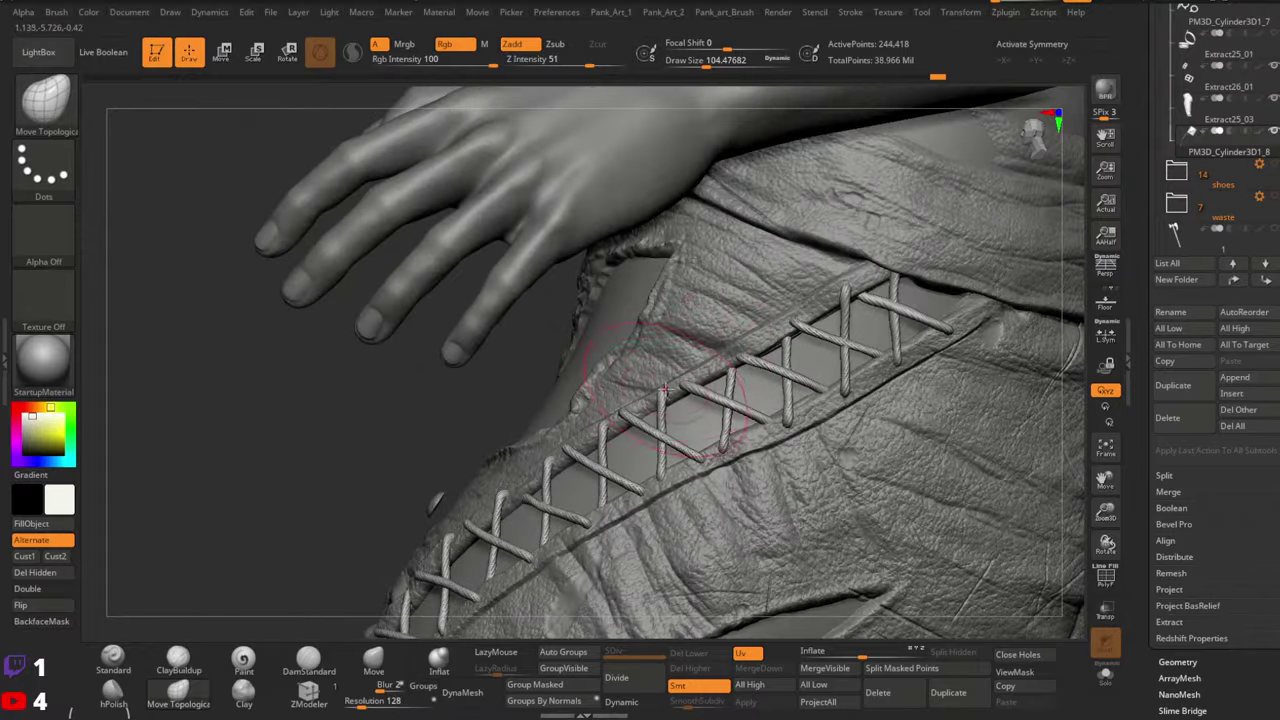
{"action": "right_click_drag", "start_coordinate": [718, 357], "coordinate": [724, 383]}
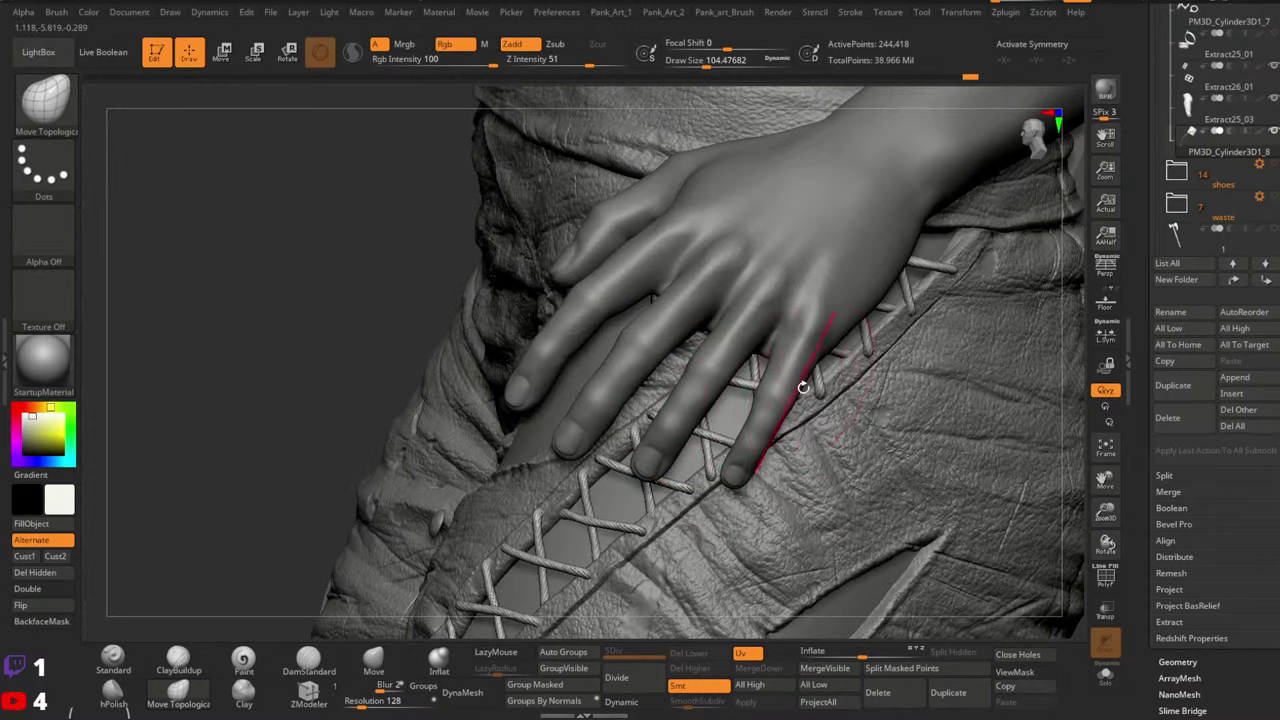
Adjust the hip stitches along the slit with Move Topological at Draw Size 112, fitting them to the surface
{"action": "right_click_drag", "start_coordinate": [803, 387], "coordinate": [818, 398]}
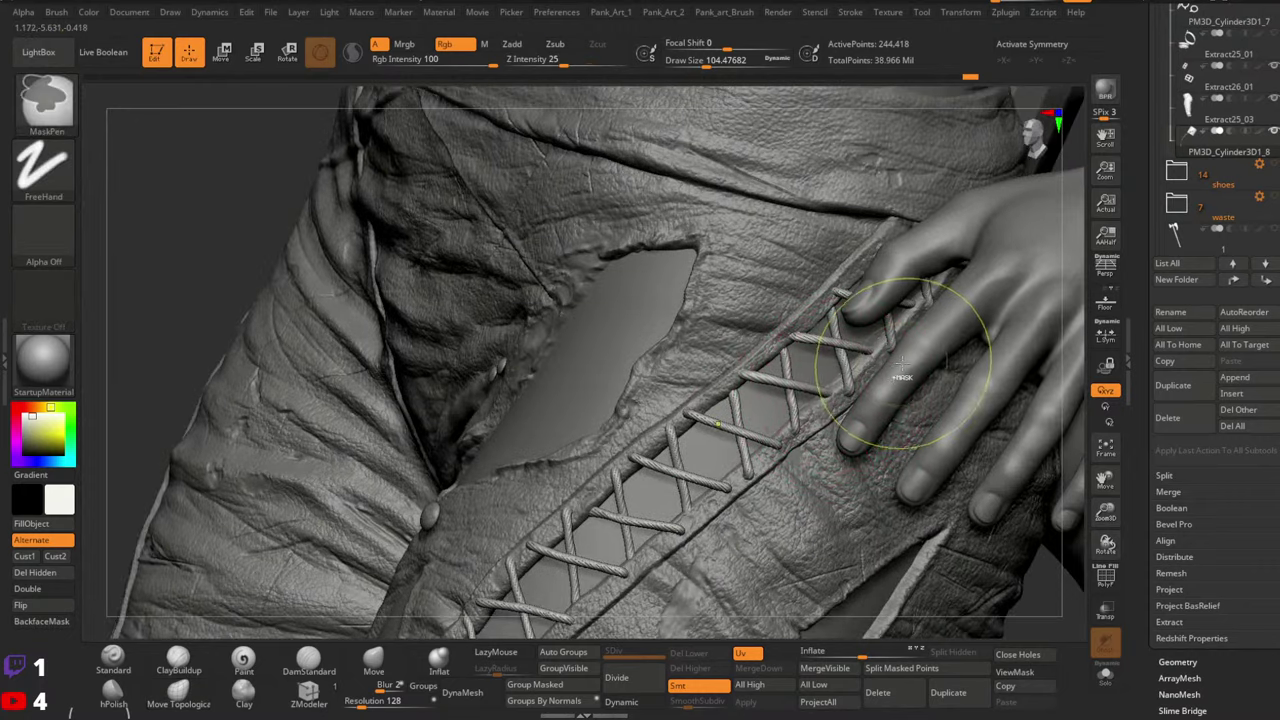
{"action": "mouse_move", "coordinate": [883, 374]}
{"action": "right_mouse_down", "text": "ctrl"}
{"action": "mouse_move", "coordinate": [825, 373]}
{"action": "mouse_move", "coordinate": [800, 403]}
{"action": "mouse_move", "coordinate": [752, 367]}
{"action": "right_mouse_up", "text": "ctrl"}
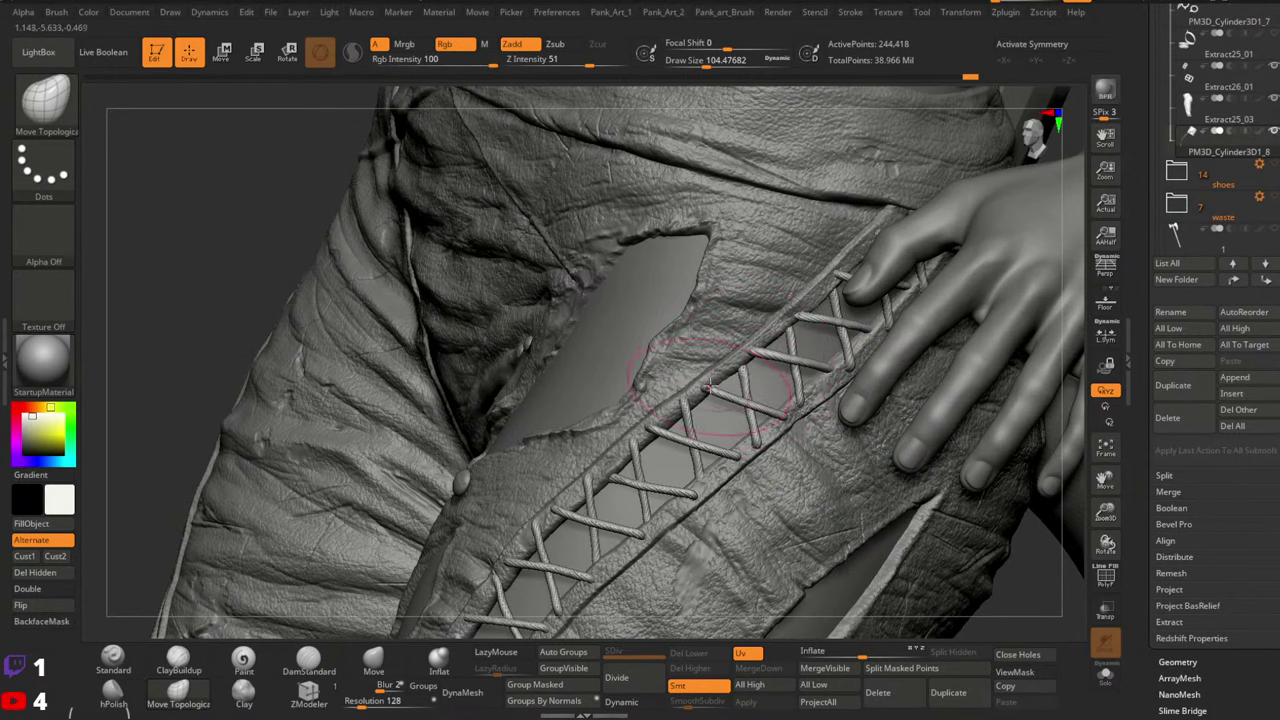
{"action": "right_click_drag", "start_coordinate": [775, 346], "coordinate": [866, 381]}
{"action": "key", "text": "space"}
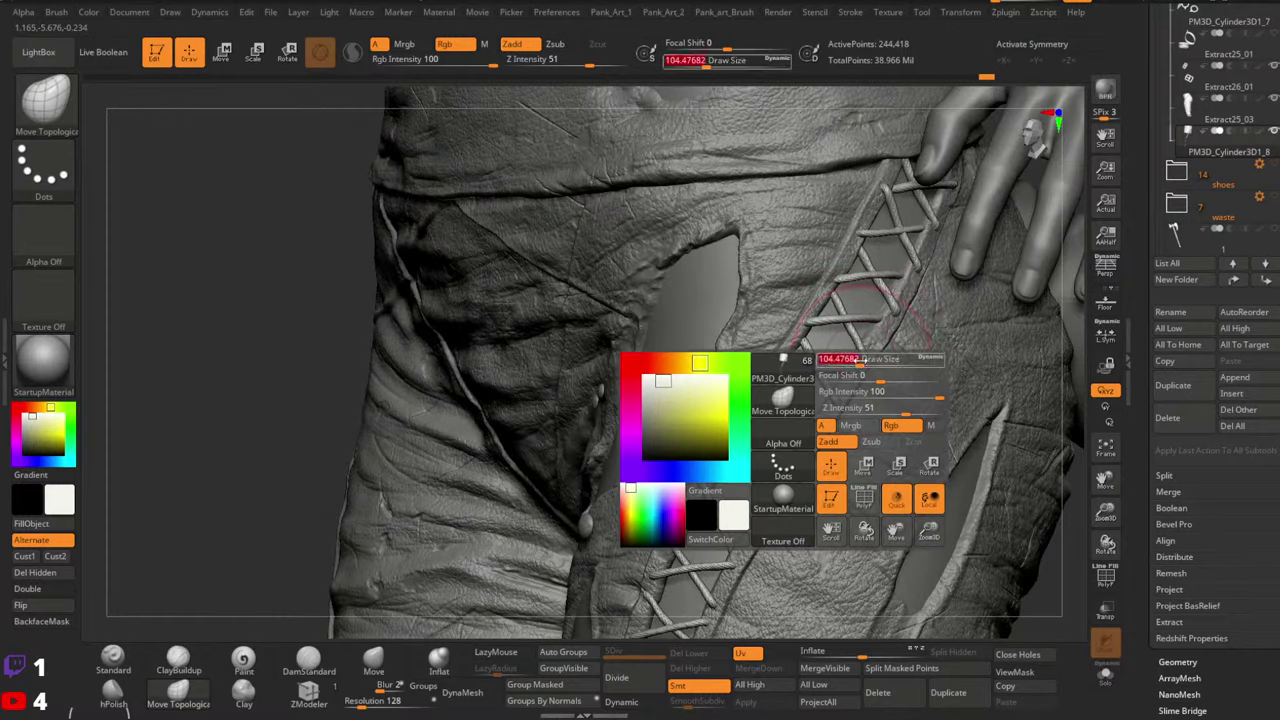
{"action": "left_click_drag", "start_coordinate": [866, 357], "coordinate": [864, 347]}
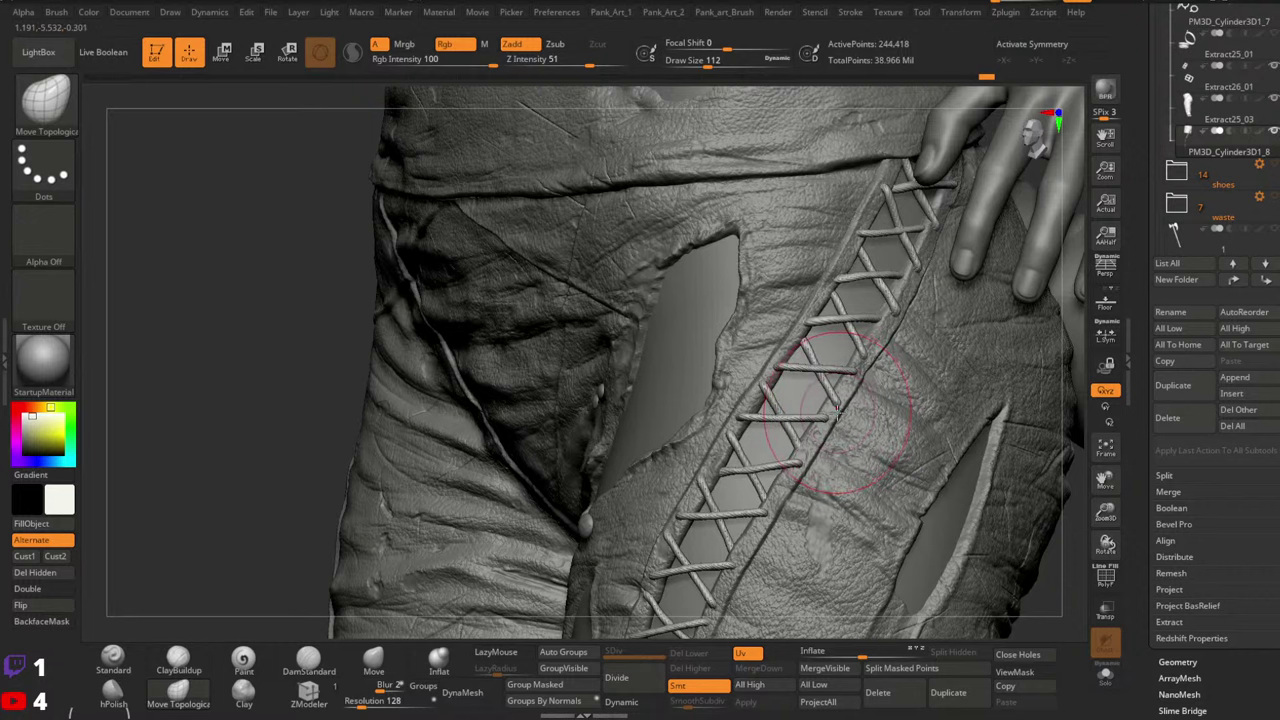
{"action": "right_click_drag", "start_coordinate": [902, 333], "coordinate": [897, 362]}
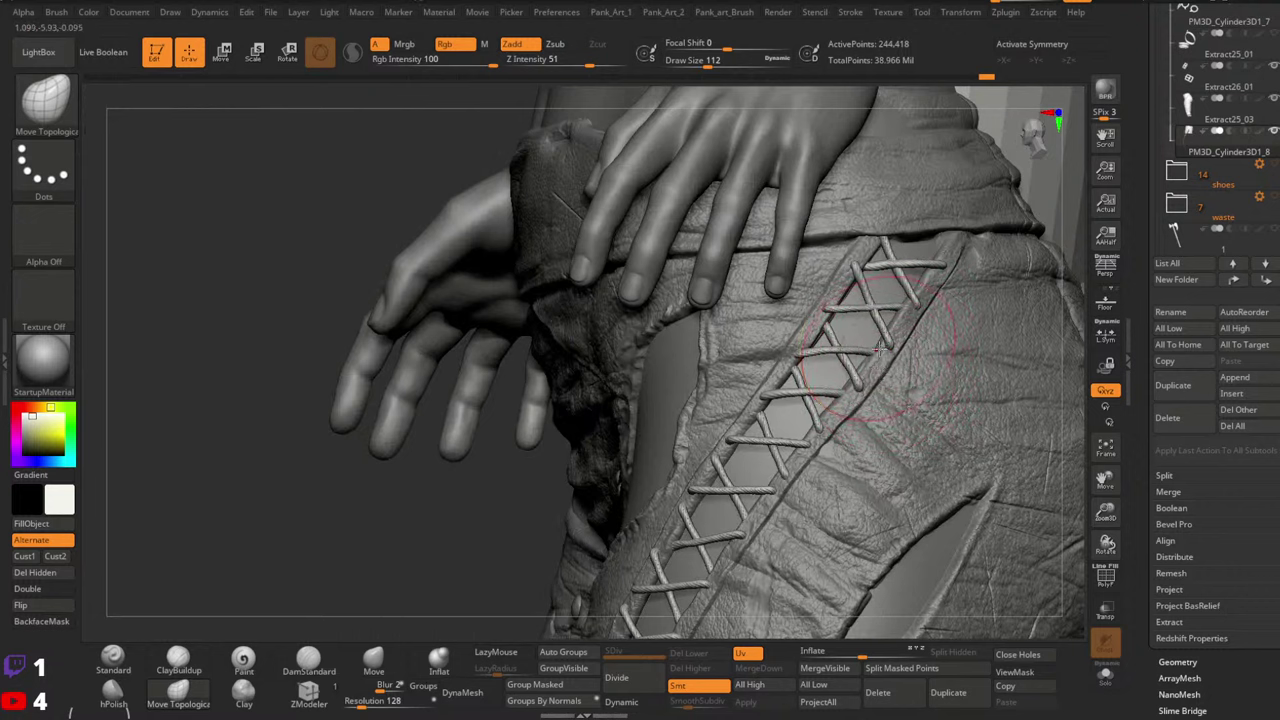
{"action": "right_click_drag", "start_coordinate": [878, 345], "coordinate": [873, 383]}
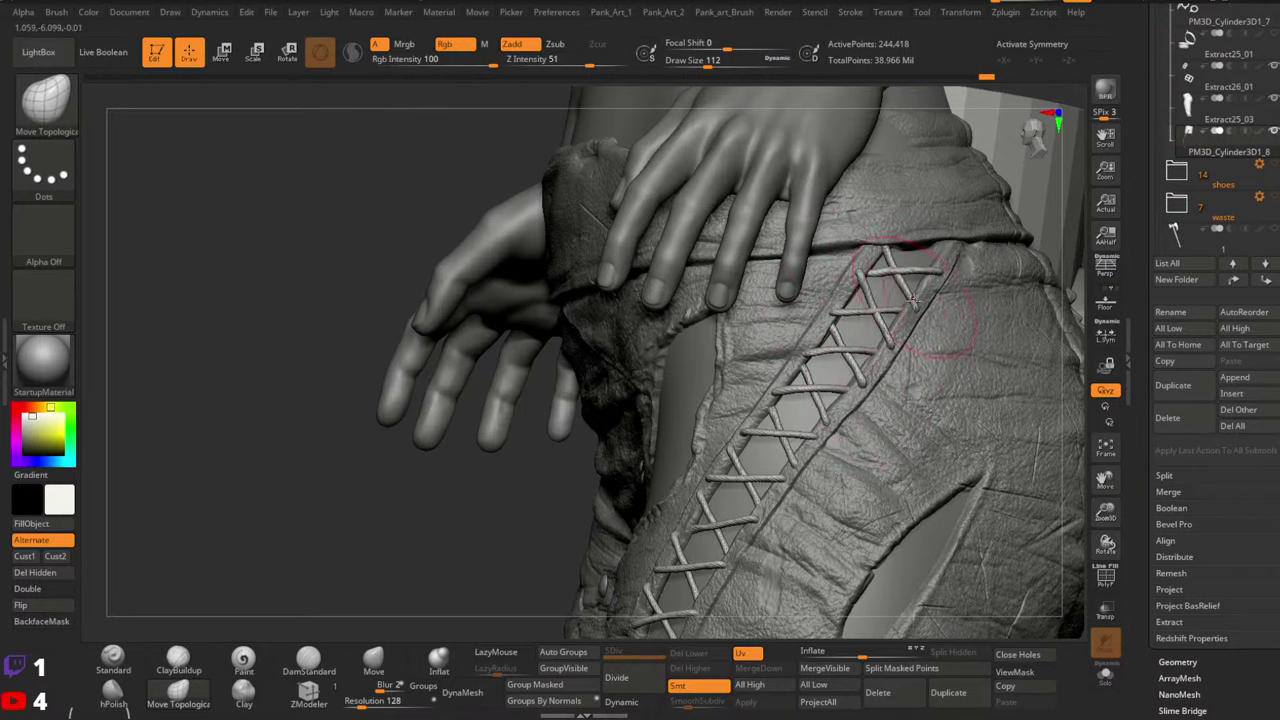
{"action": "mouse_move", "coordinate": [906, 317]}
{"action": "right_mouse_down"}
{"action": "mouse_move", "coordinate": [952, 312]}
{"action": "mouse_move", "coordinate": [915, 330]}
{"action": "mouse_move", "coordinate": [880, 310]}
{"action": "right_mouse_up"}
Refine the uppermost stitches below the waistband with Move Topological at Draw Size about 90
{"action": "key", "text": "space"}
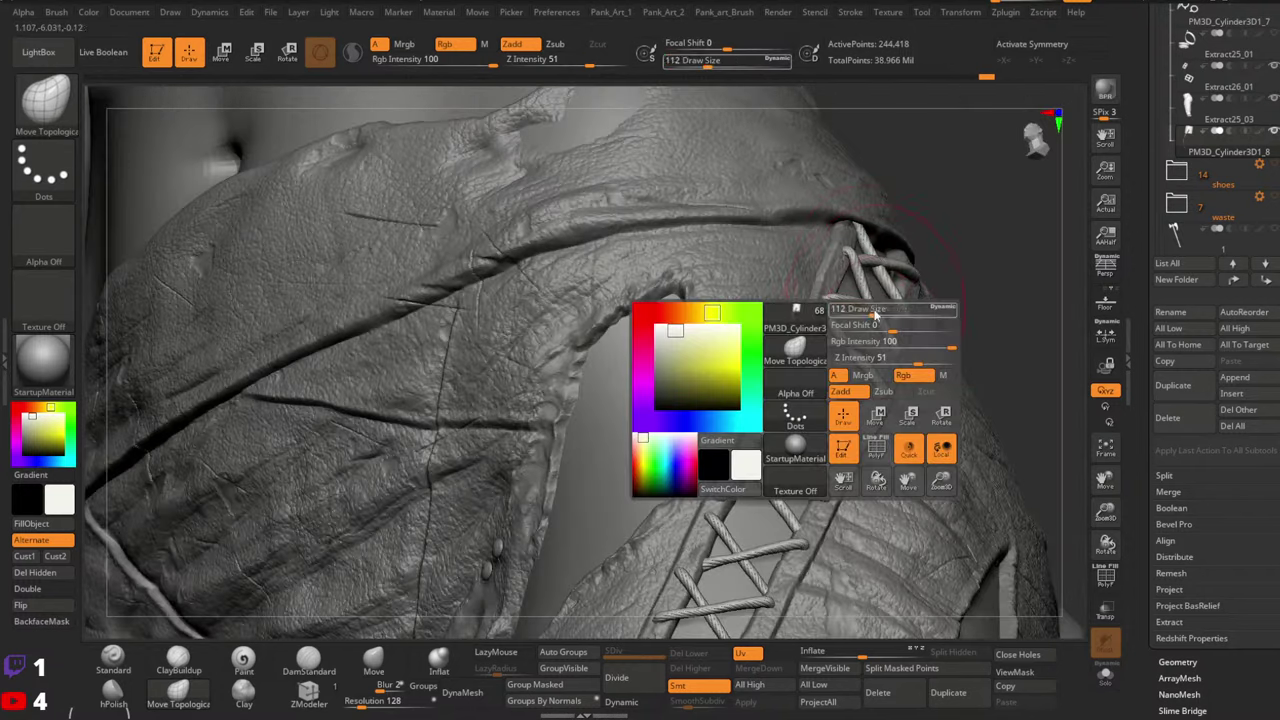
{"action": "left_click_drag", "start_coordinate": [878, 305], "coordinate": [868, 305]}
{"action": "mouse_move", "coordinate": [877, 299]}
{"action": "right_mouse_down", "text": "ctrl"}
{"action": "mouse_move", "coordinate": [868, 245]}
{"action": "mouse_move", "coordinate": [905, 300]}
{"action": "mouse_move", "coordinate": [848, 415]}
{"action": "mouse_move", "coordinate": [1001, 347]}
{"action": "mouse_move", "coordinate": [895, 390]}
{"action": "right_mouse_up", "text": "ctrl"}
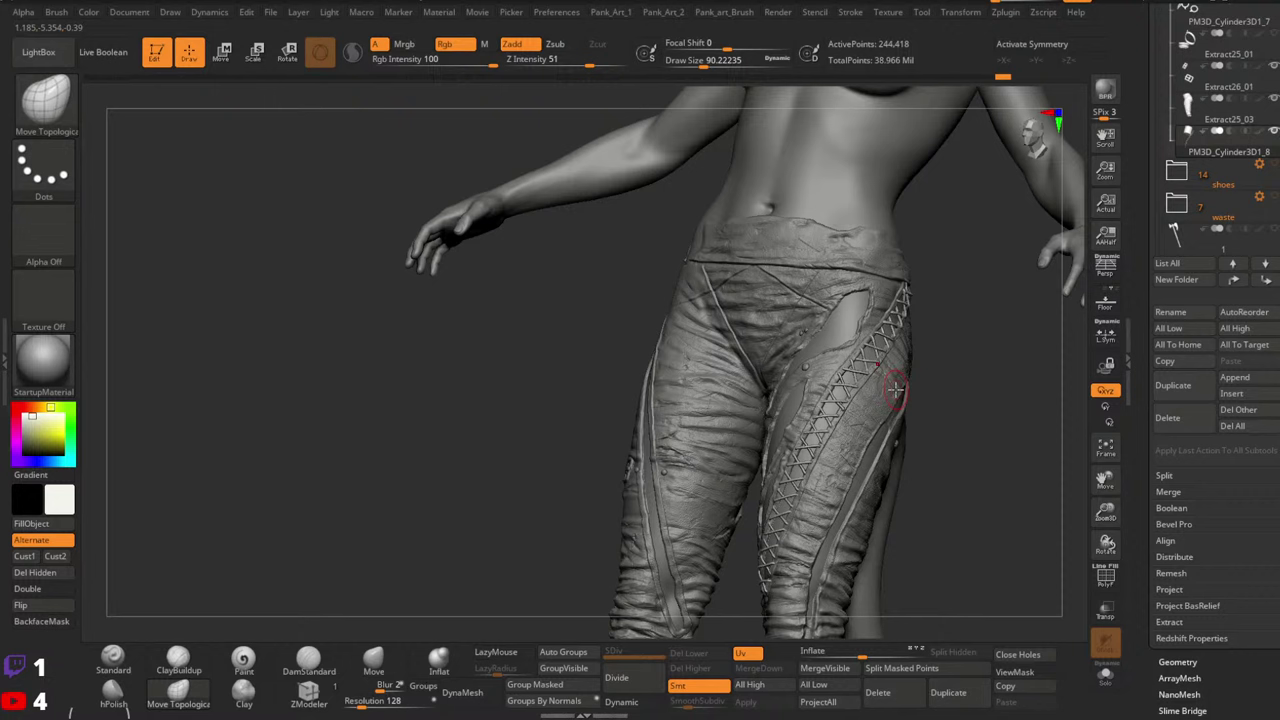
Isolate the set of strands crossing the slit horizontally and choose the Inflat brush at Draw Size about 77
{"action": "mouse_move", "coordinate": [886, 340]}
{"action": "right_mouse_down"}
{"action": "mouse_move", "coordinate": [861, 401]}
{"action": "mouse_move", "coordinate": [886, 400]}
{"action": "mouse_move", "coordinate": [876, 407]}
{"action": "mouse_move", "coordinate": [890, 318]}
{"action": "right_mouse_up"}
{"action": "key", "text": "space"}
{"action": "left_click_drag", "start_coordinate": [892, 322], "coordinate": [887, 321]}
{"action": "left_click", "coordinate": [887, 321], "text": "ctrl+shift"}
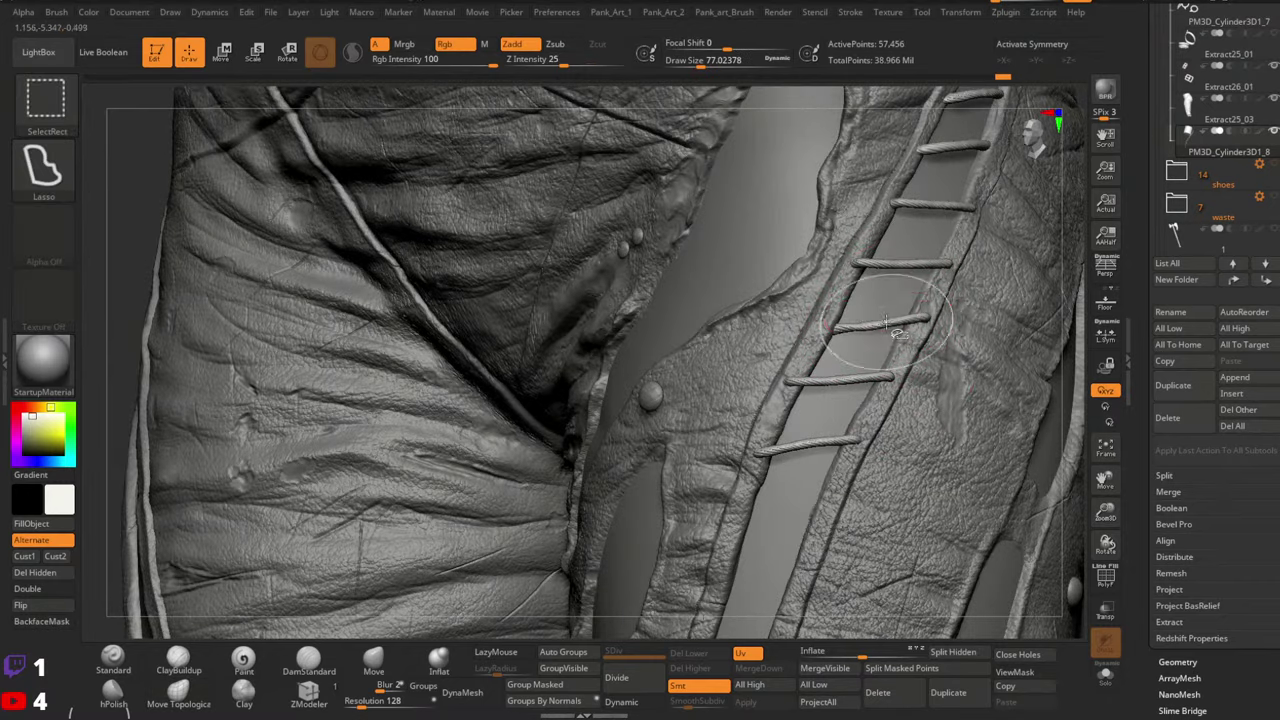
{"action": "left_click", "coordinate": [439, 660]}
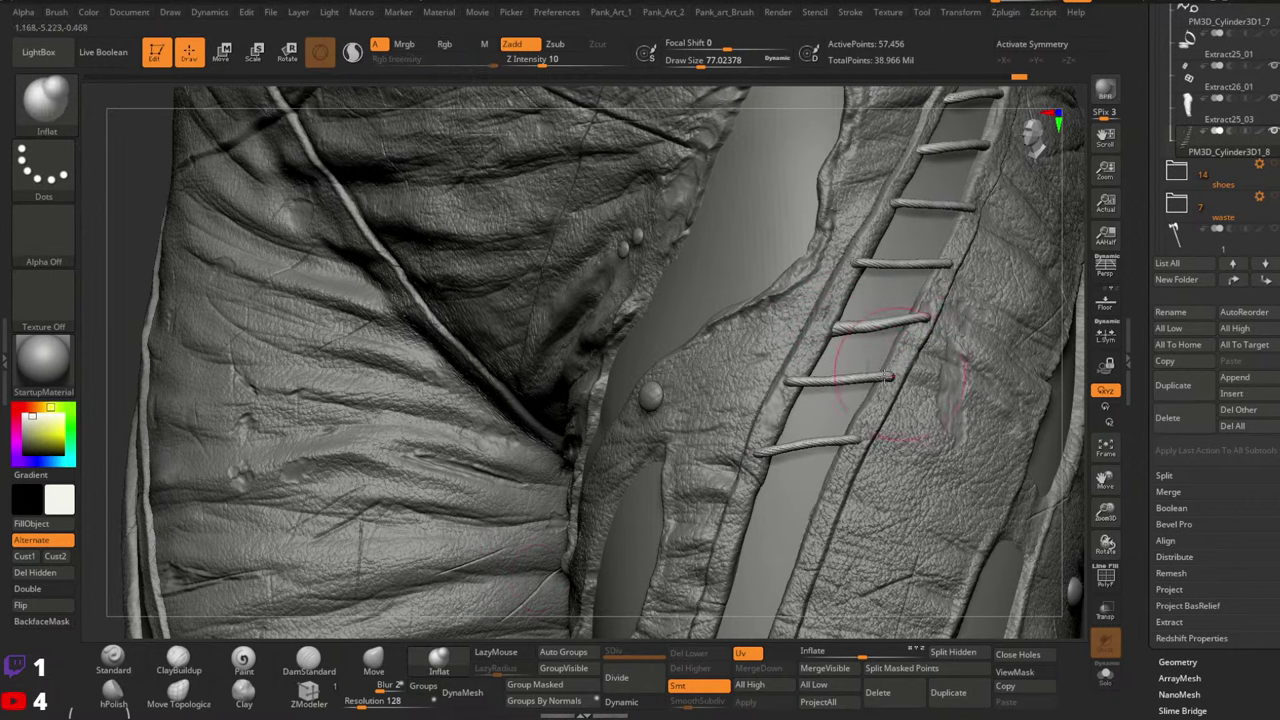
{"action": "right_click_drag", "start_coordinate": [998, 370], "coordinate": [919, 395], "text": "ctrl"}
{"action": "left_click", "coordinate": [491, 528], "text": "ctrl+shift"}
{"action": "mouse_move", "coordinate": [922, 318]}
{"action": "right_mouse_down", "text": "alt"}
{"action": "mouse_move", "coordinate": [913, 392]}
{"action": "mouse_move", "coordinate": [893, 377]}
{"action": "right_mouse_up", "text": "alt"}
{"action": "left_click", "coordinate": [879, 363], "text": "ctrl+shift"}
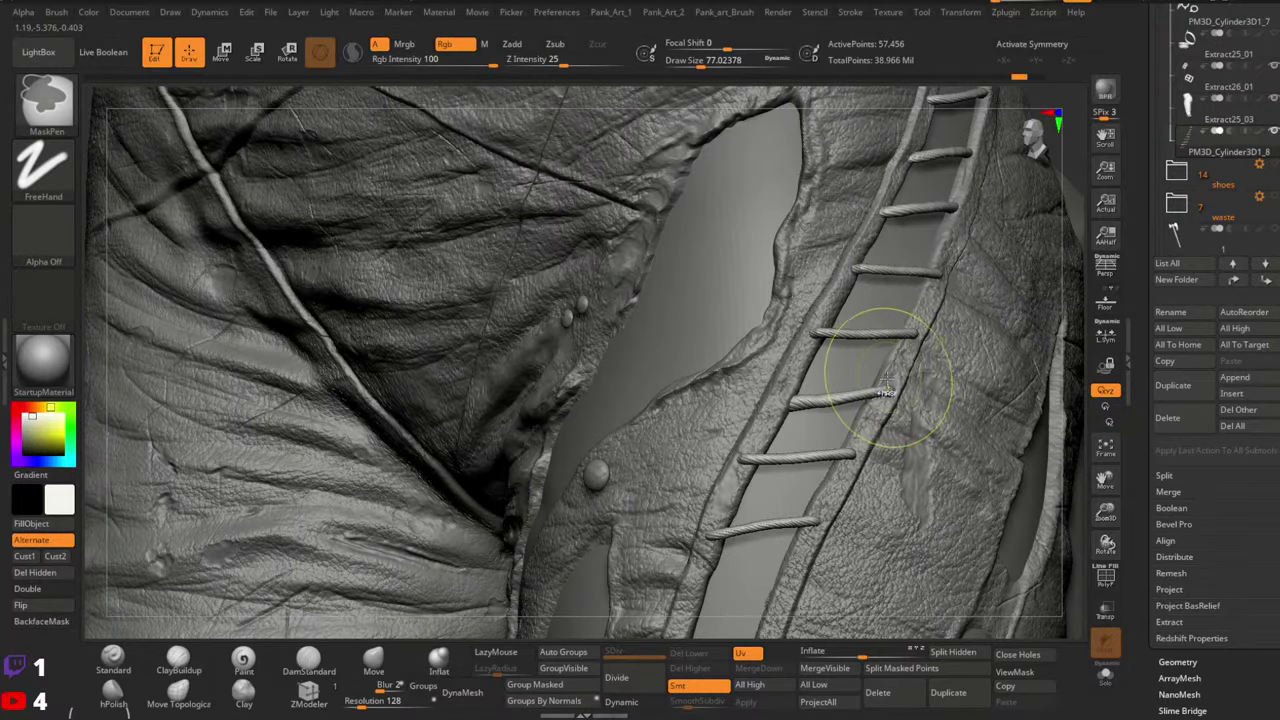
Edit the isolated strands with the Move brush at Draw Size about 29 and 20, then show the whole lacing again
{"action": "key", "text": "space"}
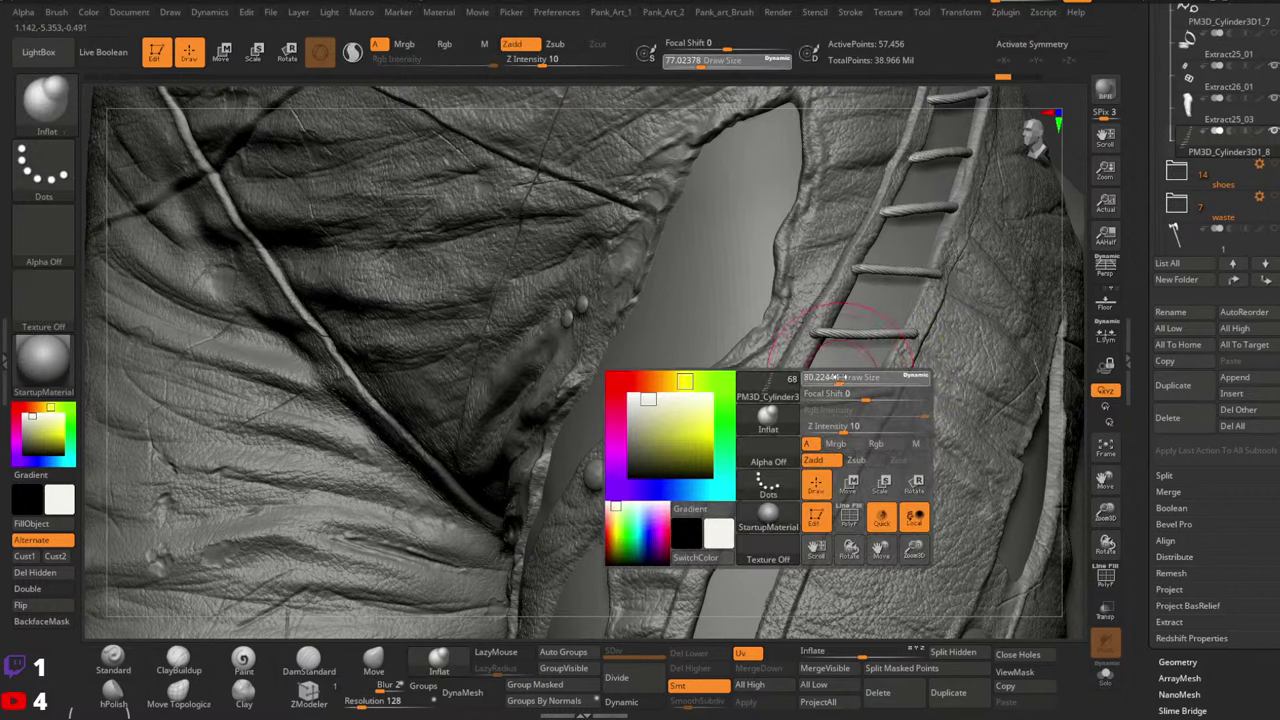
{"action": "left_click_drag", "start_coordinate": [846, 378], "coordinate": [829, 379]}
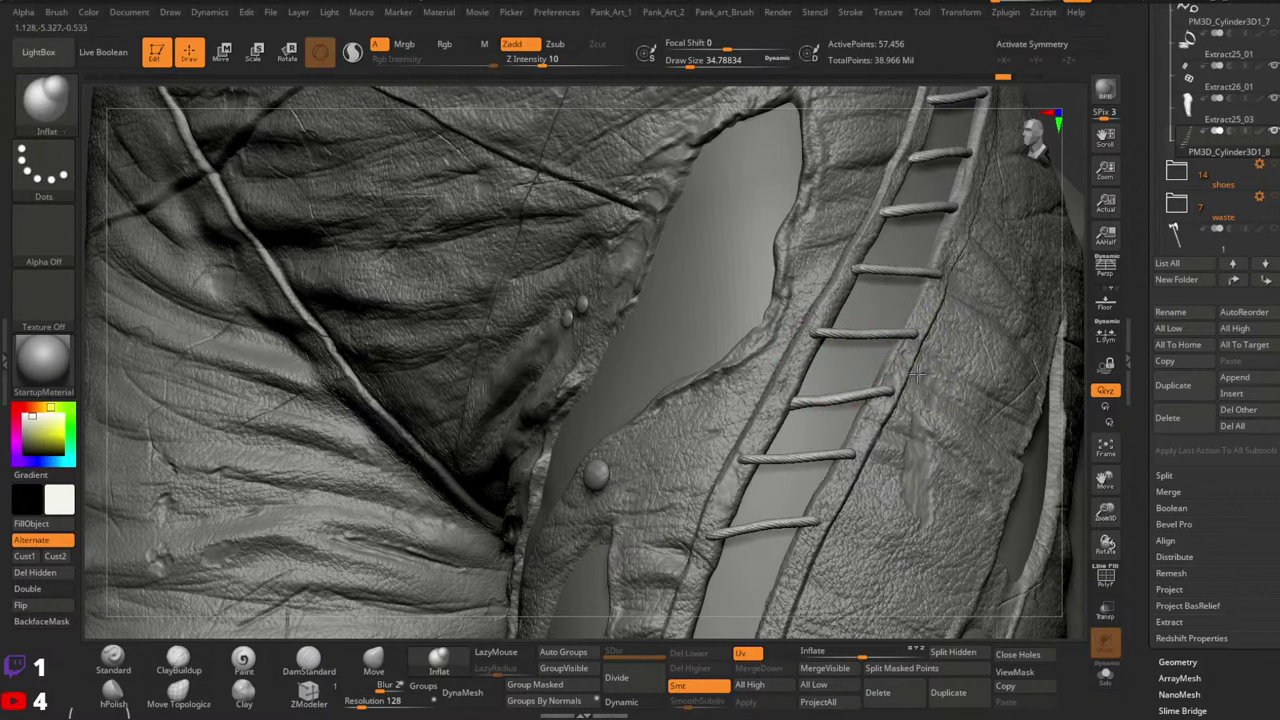
{"action": "left_click", "coordinate": [373, 660]}
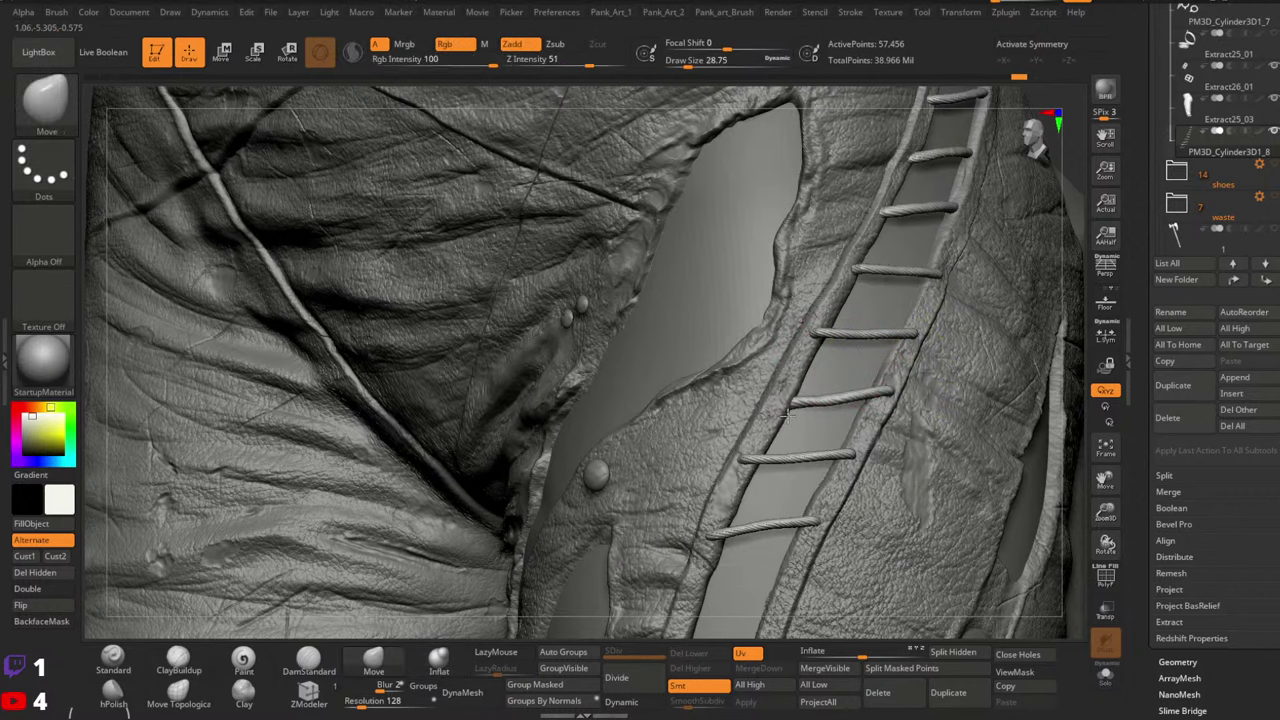
{"action": "key", "text": "space"}
{"action": "left_click_drag", "start_coordinate": [829, 405], "coordinate": [820, 403]}
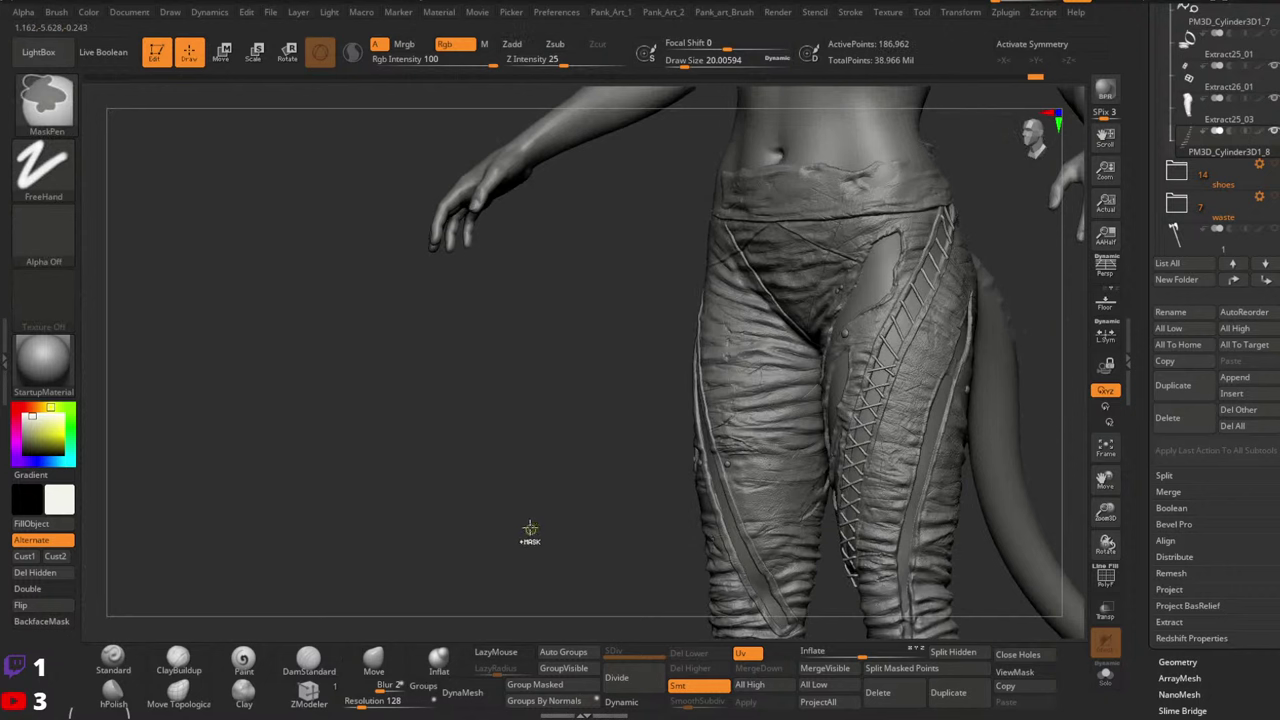
{"action": "key", "text": "ctrl+shift"}
Reposition the cross-stitches from the hip up to the waistband with the Move brush at Draw Size about 77
{"action": "right_click_drag", "start_coordinate": [900, 345], "coordinate": [877, 424], "text": "alt"}
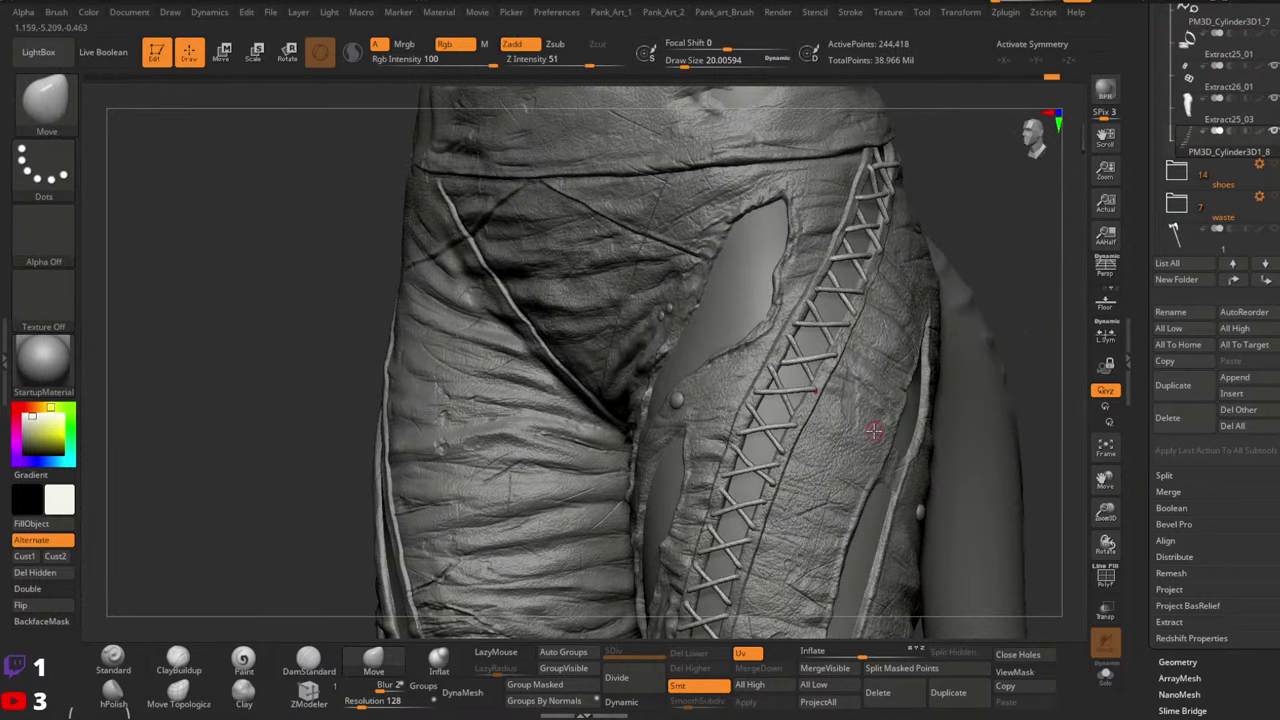
{"action": "right_click_drag", "start_coordinate": [837, 375], "coordinate": [831, 352]}
{"action": "key", "text": "s"}
{"action": "left_click_drag", "start_coordinate": [831, 352], "coordinate": [847, 352]}
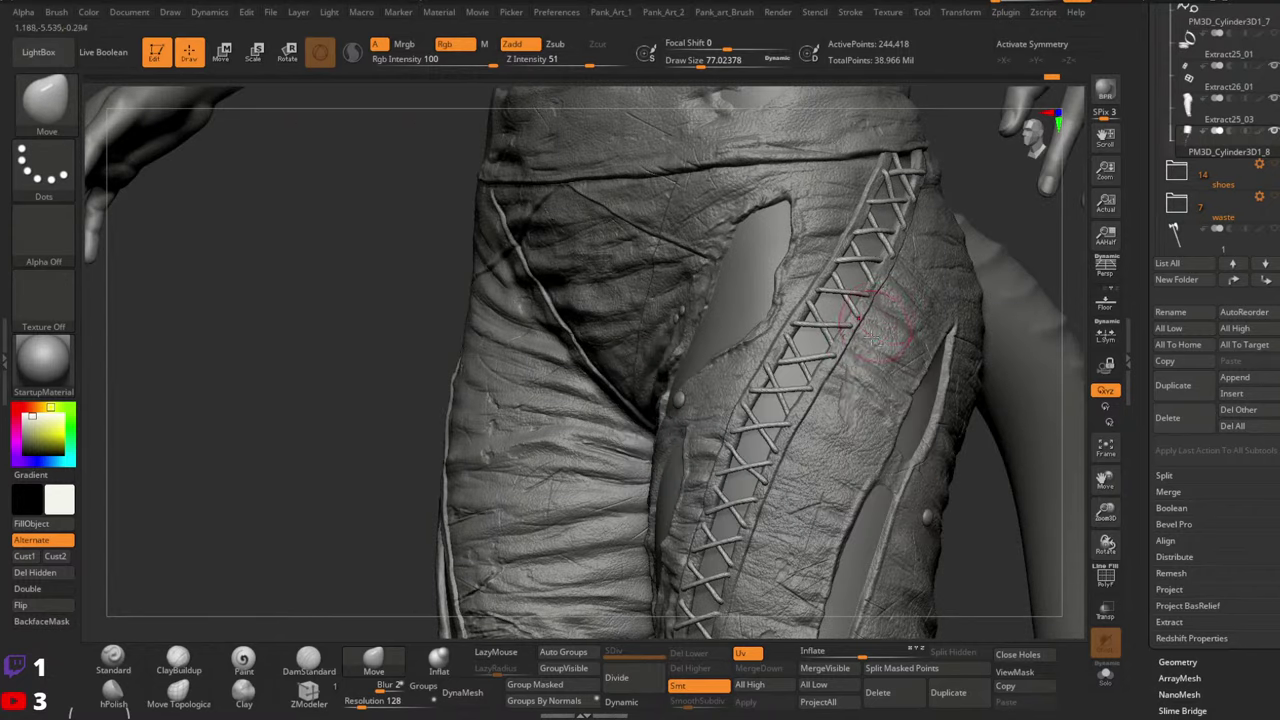
{"action": "mouse_move", "coordinate": [873, 338]}
{"action": "right_mouse_down"}
{"action": "mouse_move", "coordinate": [822, 386]}
{"action": "mouse_move", "coordinate": [858, 376]}
{"action": "right_mouse_up"}
{"action": "right_click_drag", "start_coordinate": [858, 376], "coordinate": [870, 415], "text": "ctrl"}
{"action": "mouse_move", "coordinate": [956, 255]}
{"action": "right_mouse_down", "text": "alt"}
{"action": "mouse_move", "coordinate": [1000, 298]}
{"action": "mouse_move", "coordinate": [943, 268]}
{"action": "mouse_move", "coordinate": [928, 300]}
{"action": "right_mouse_up", "text": "alt"}
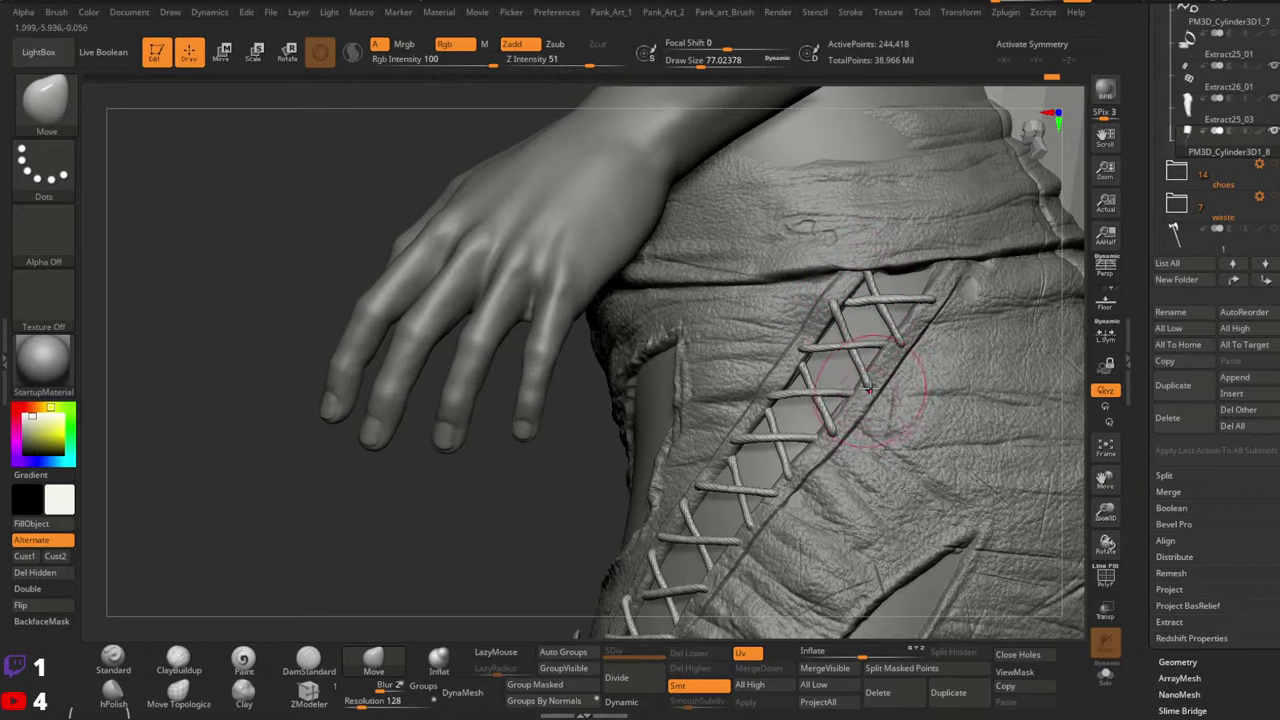
{"action": "right_click_drag", "start_coordinate": [799, 348], "coordinate": [881, 319], "text": "alt"}
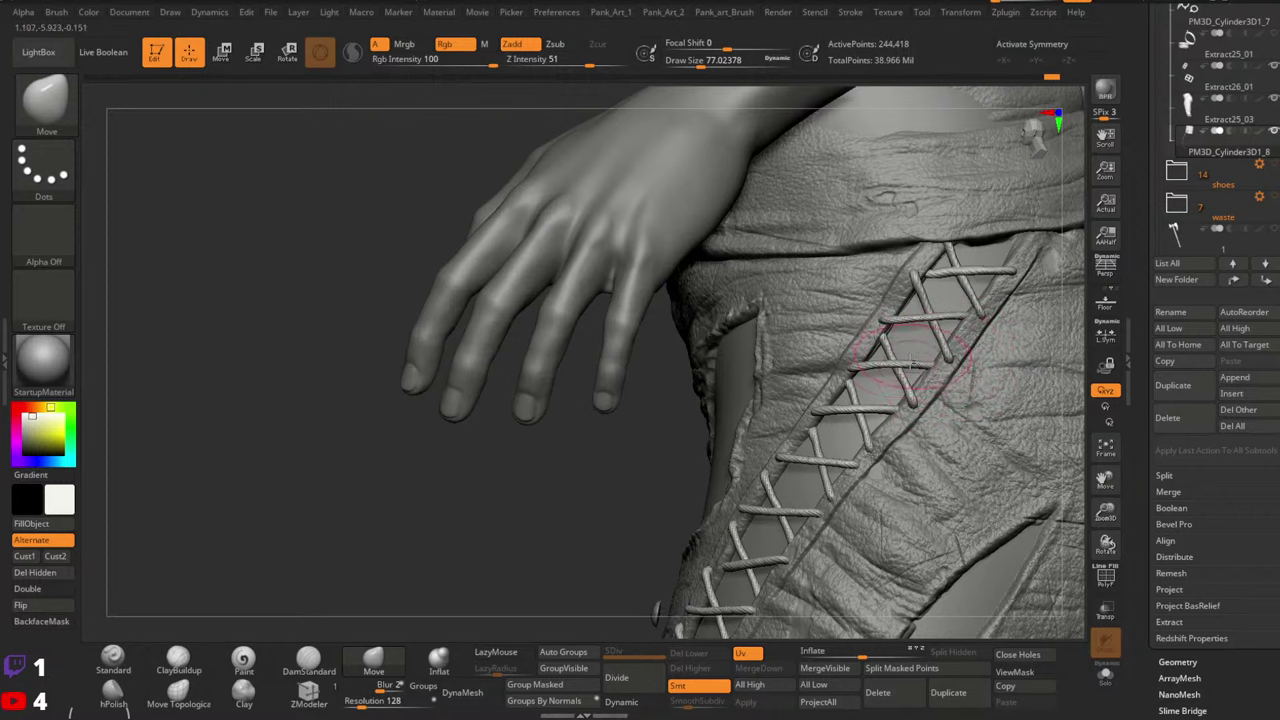
{"action": "right_click_drag", "start_coordinate": [912, 365], "coordinate": [858, 377]}
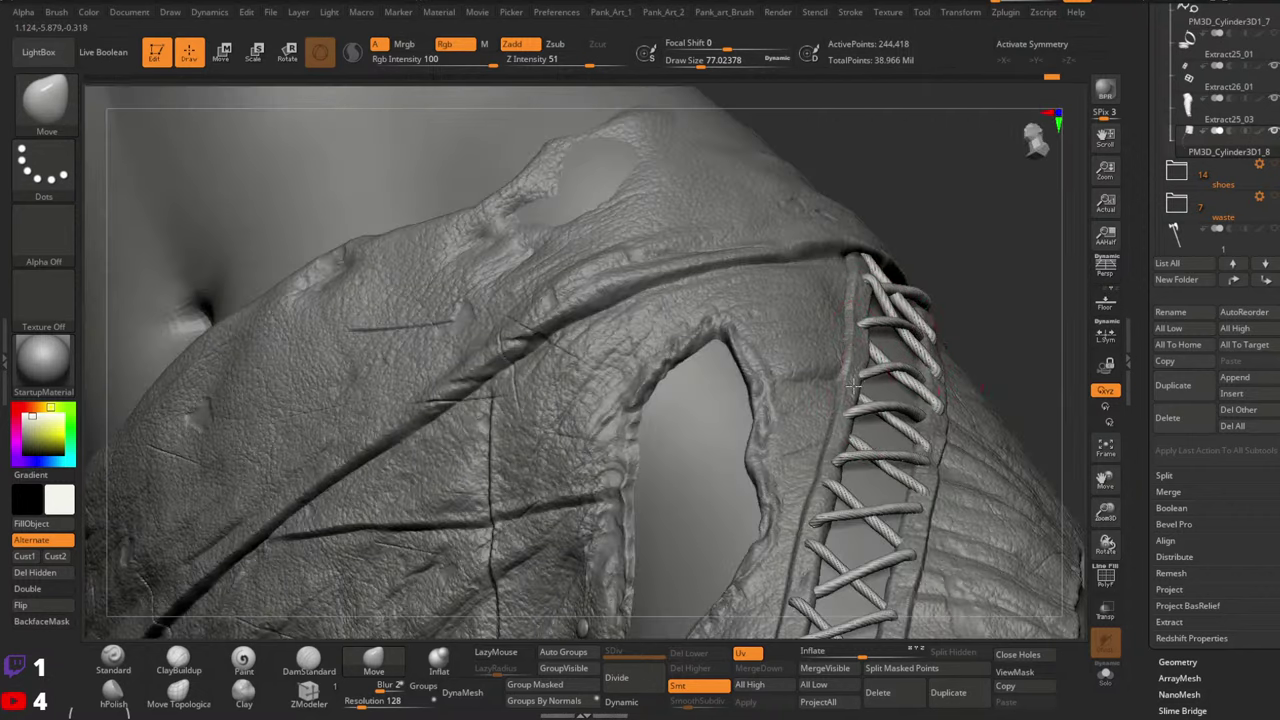
Switch to Move Topological at Draw Size about 101 and correct the upper stitches' ends at the slit's inner edge
{"action": "key", "text": "b"}
{"action": "key", "text": "m"}
{"action": "key", "text": "t"}
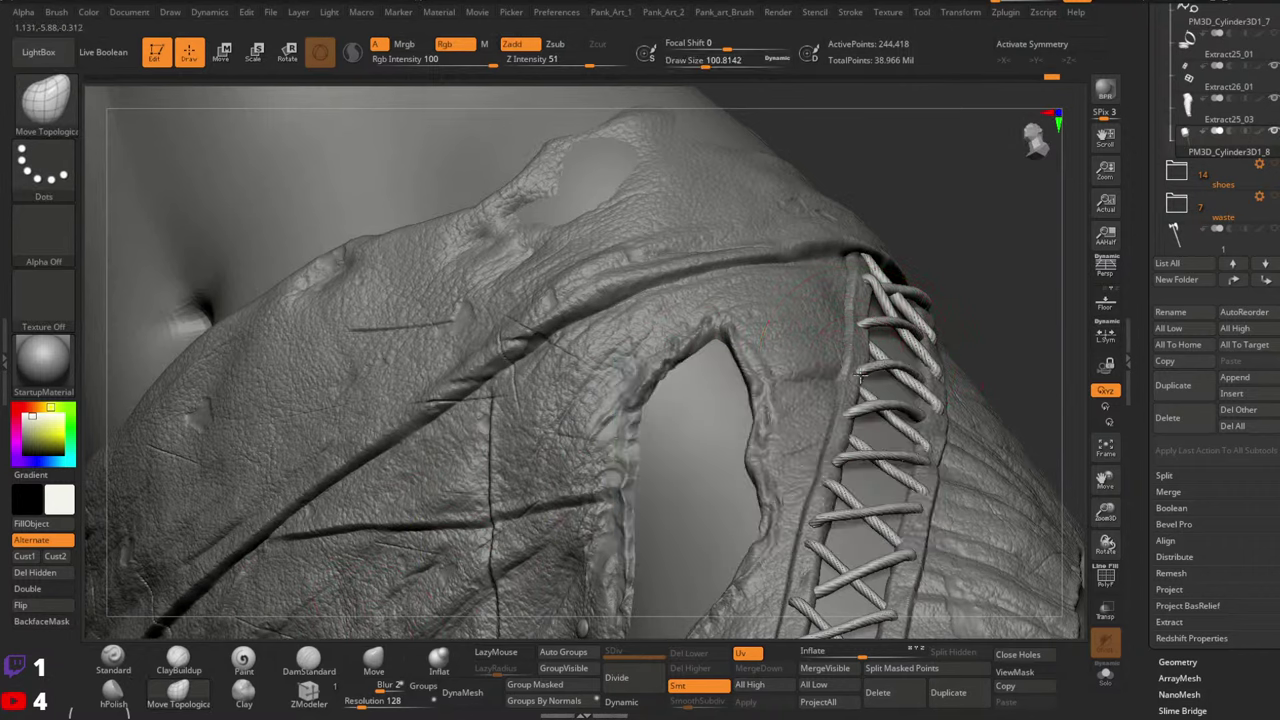
{"action": "right_click_drag", "start_coordinate": [852, 386], "coordinate": [930, 386]}
{"action": "left_click", "coordinate": [906, 371], "text": "alt"}
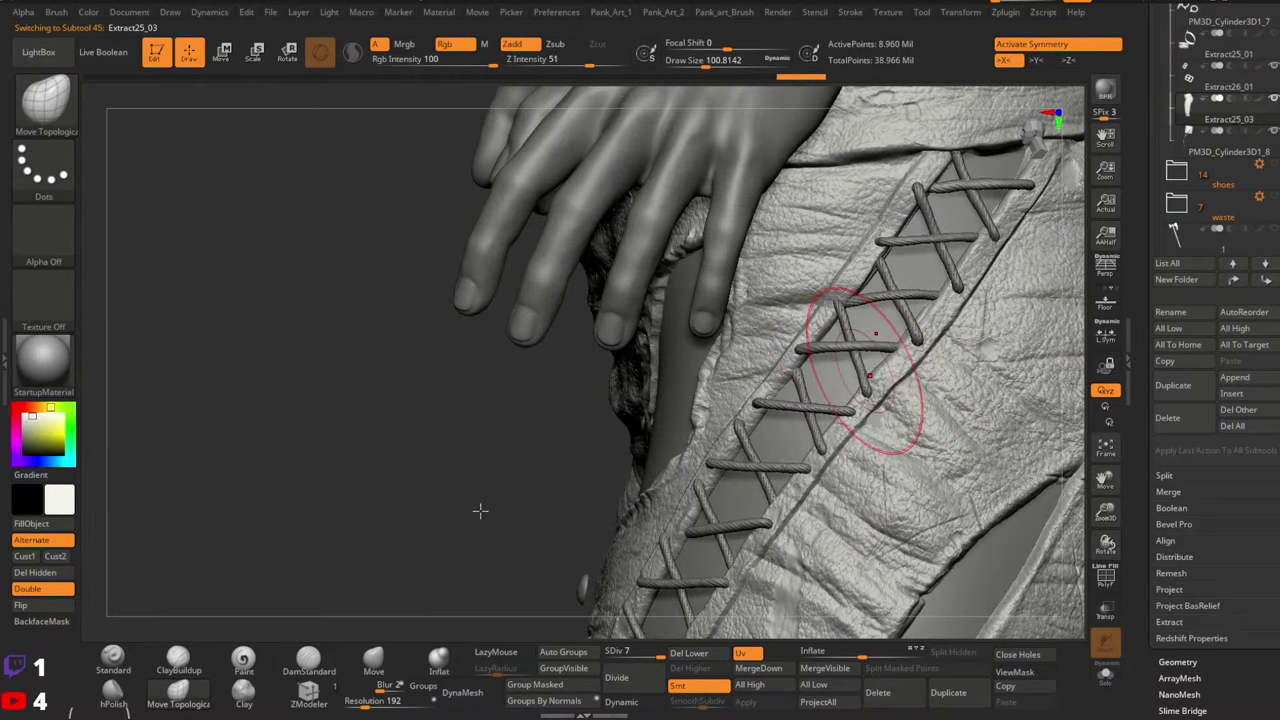
{"action": "key", "text": "b"}
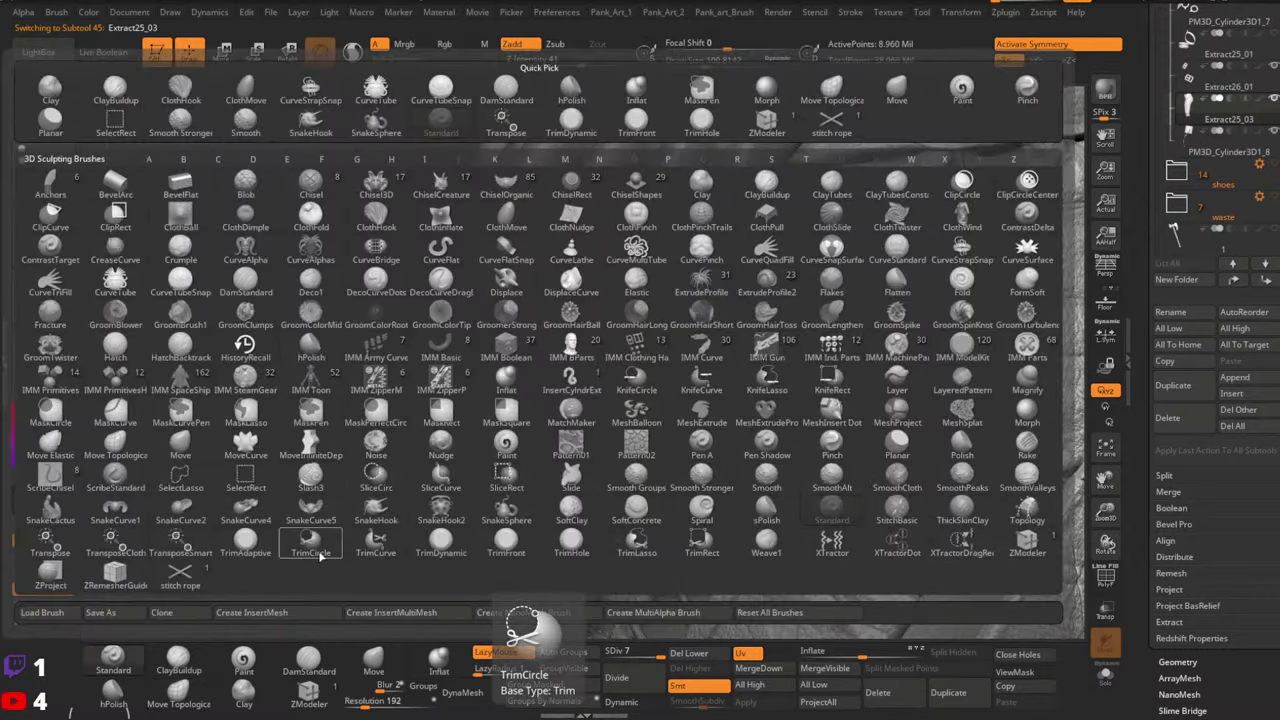
{"action": "left_click", "coordinate": [532, 628]}
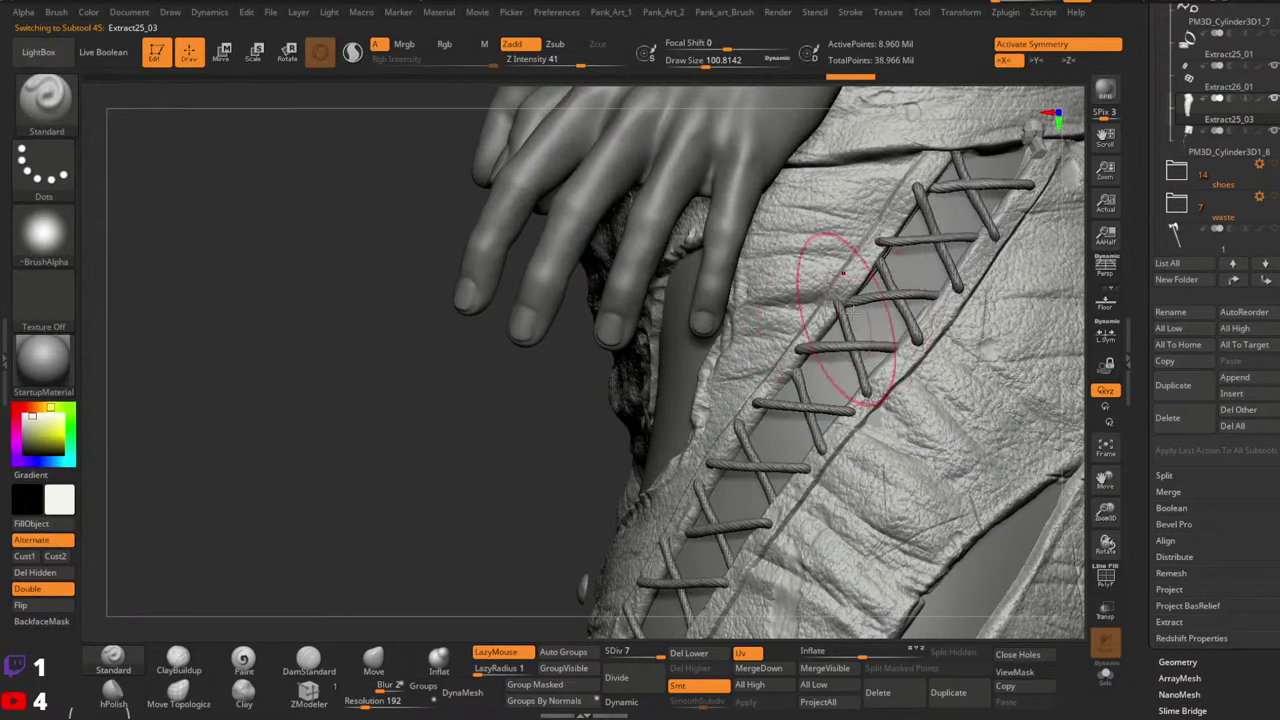
{"action": "left_click", "coordinate": [855, 300], "text": "alt"}
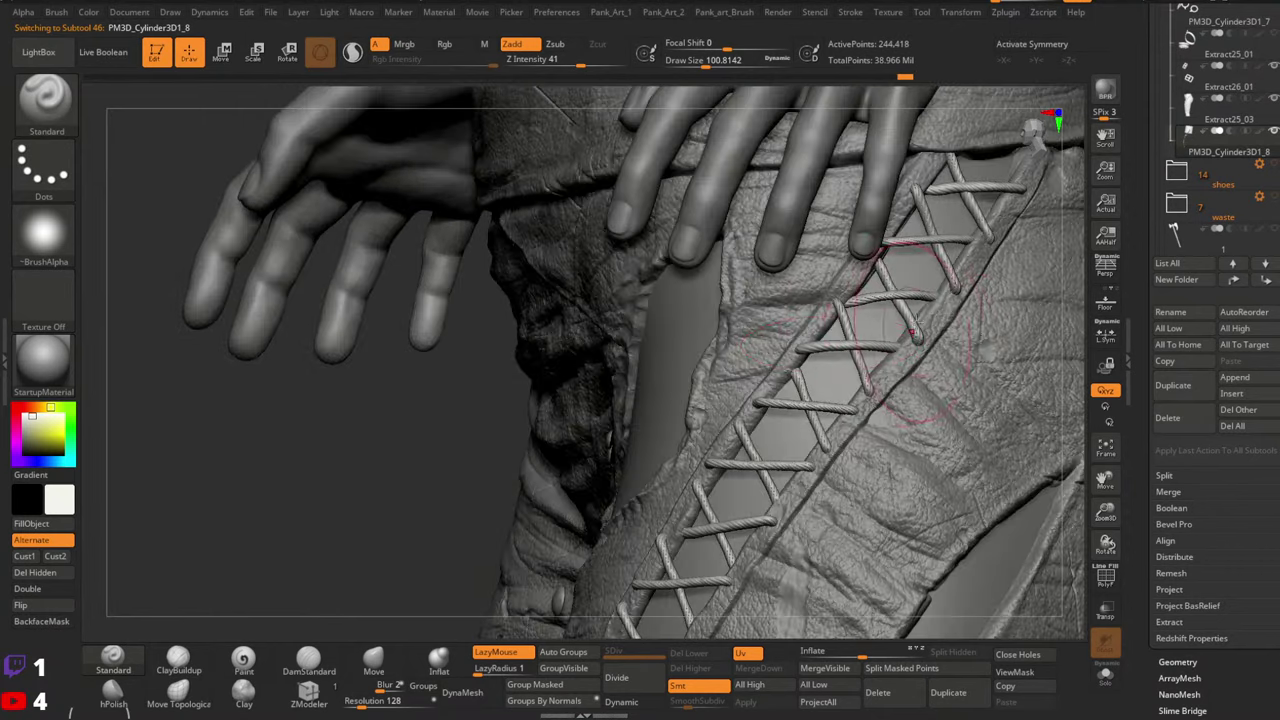
{"action": "left_click", "coordinate": [182, 697]}
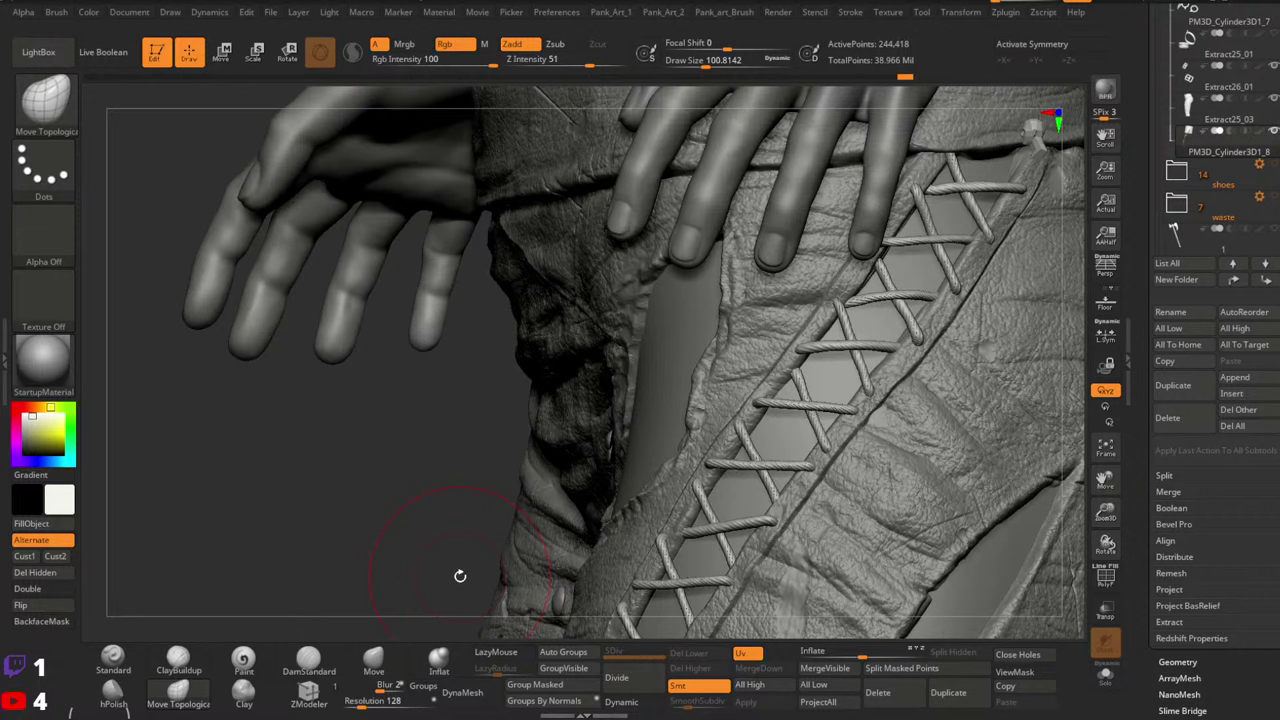
Pull the upper stitches' outer ends onto the slit's edge with Move Topological at Draw Size about 101
{"action": "right_click_drag", "start_coordinate": [957, 325], "coordinate": [900, 400]}
{"action": "right_click_drag", "start_coordinate": [990, 272], "coordinate": [968, 318]}
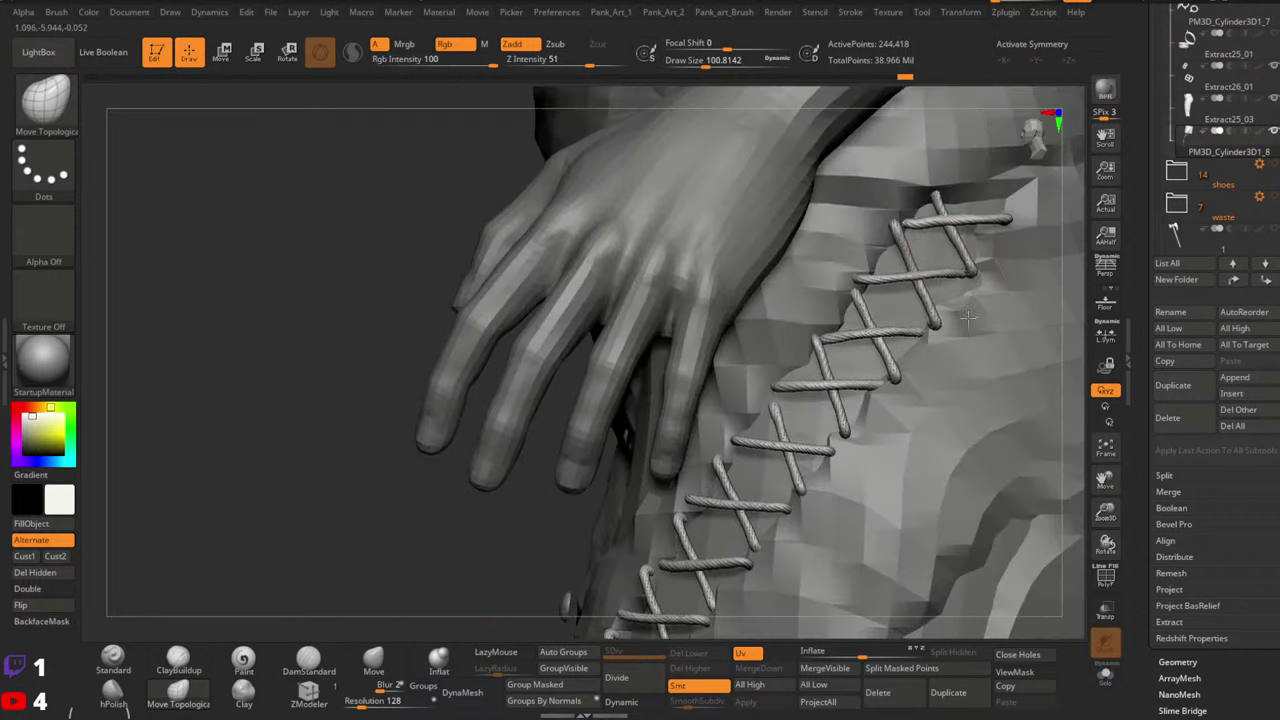
{"action": "left_click_drag", "start_coordinate": [968, 318], "coordinate": [943, 318]}
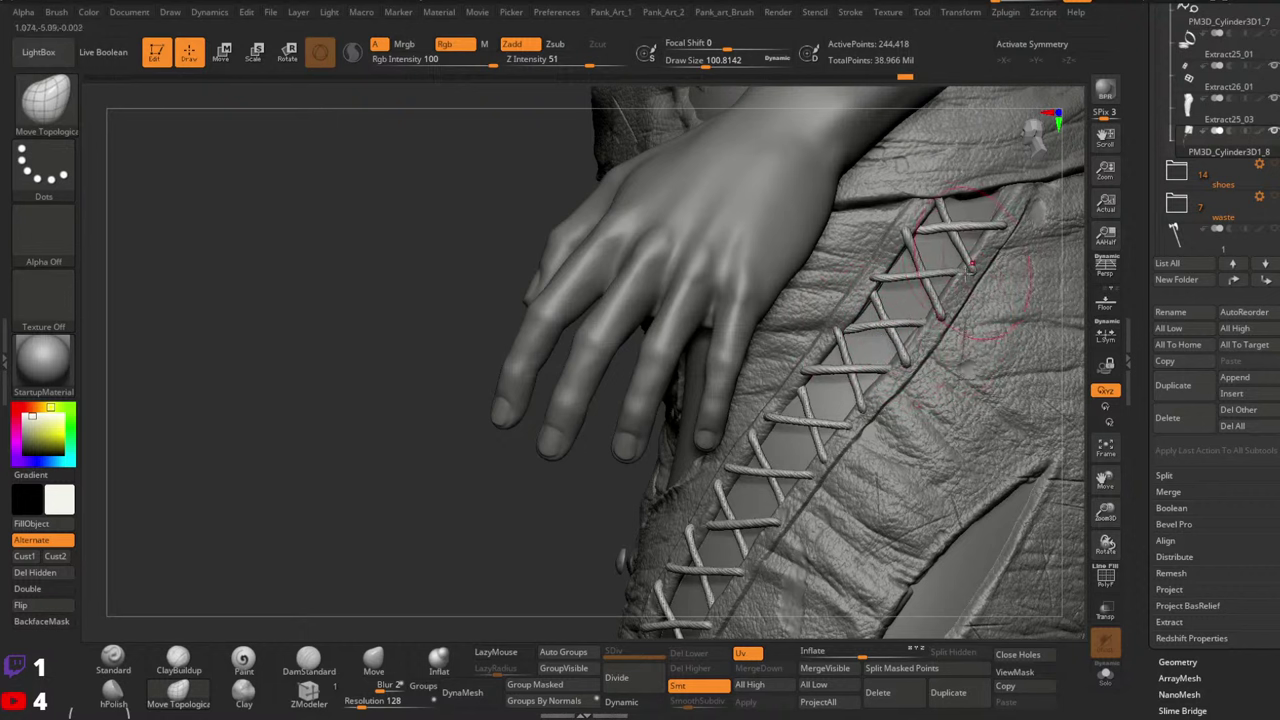
{"action": "key", "text": "ctrl"}
{"action": "right_click_drag", "start_coordinate": [930, 320], "coordinate": [916, 379], "text": "ctrl"}
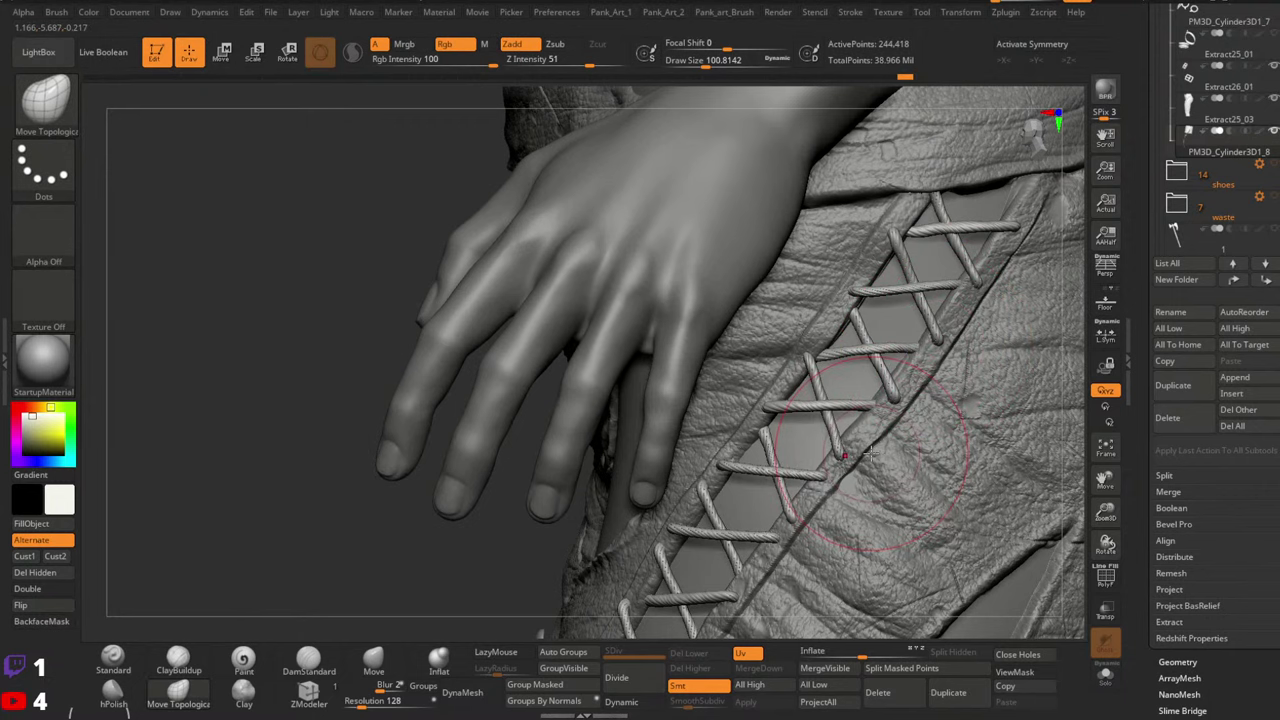
Fine-tune the first few cross-stitches below the waistband with Move Topological at Draw Size about 71
{"action": "key", "text": "ctrl"}
{"action": "right_click_drag", "start_coordinate": [950, 357], "coordinate": [970, 363], "text": "alt"}
{"action": "key", "text": "space"}
{"action": "left_click_drag", "start_coordinate": [966, 314], "coordinate": [952, 314]}
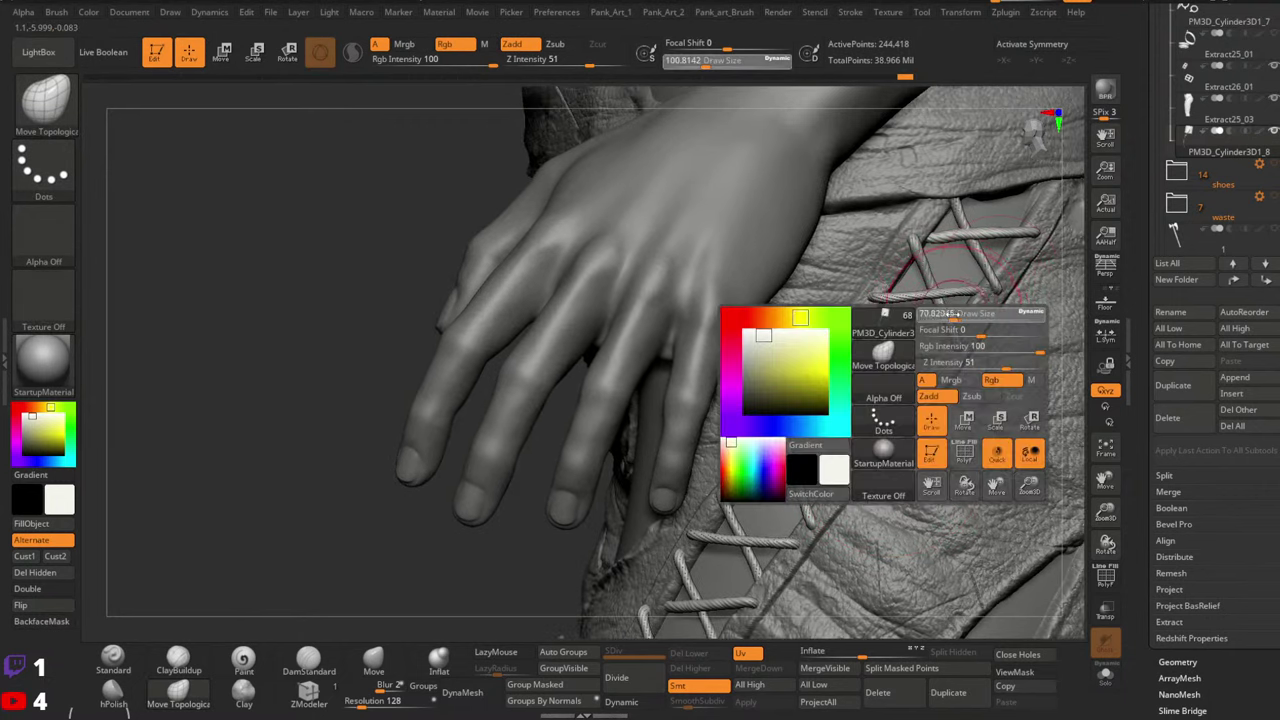
{"action": "key", "text": "ctrl"}
{"action": "mouse_move", "coordinate": [1013, 268]}
{"action": "right_mouse_down"}
{"action": "mouse_move", "coordinate": [998, 250]}
{"action": "mouse_move", "coordinate": [988, 313]}
{"action": "right_mouse_up"}
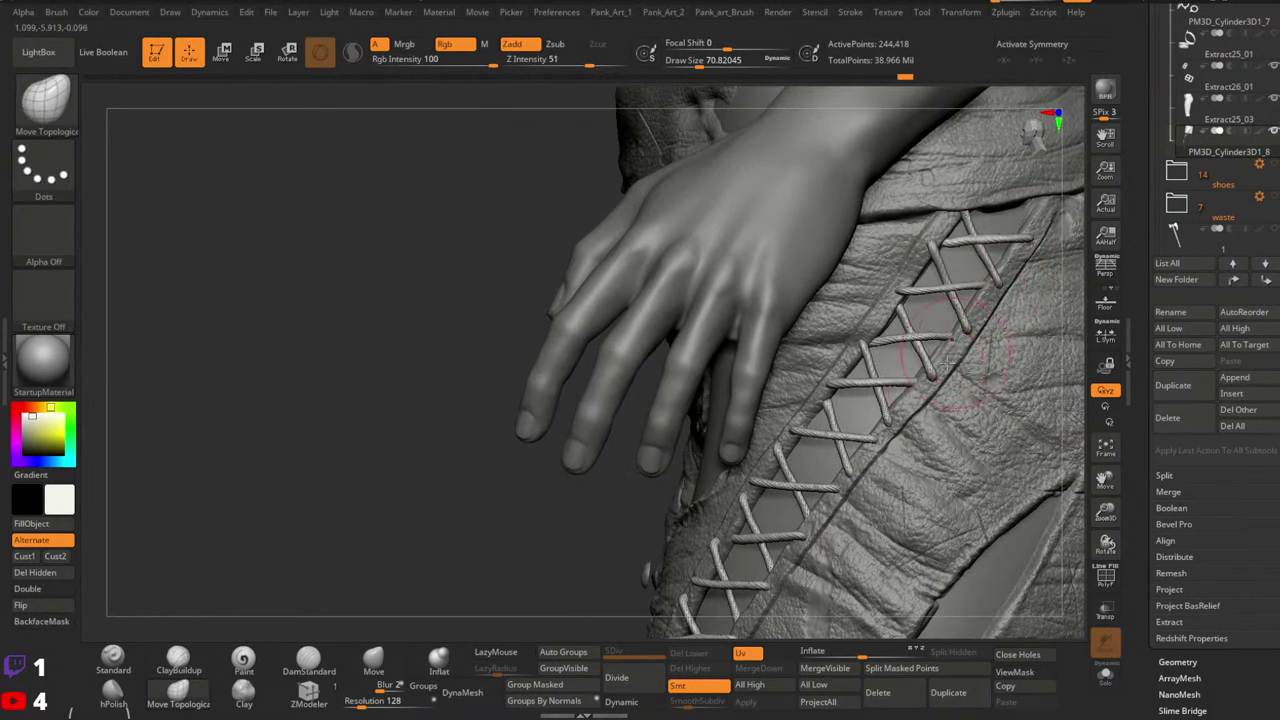
{"action": "mouse_move", "coordinate": [928, 428]}
{"action": "right_mouse_down"}
{"action": "mouse_move", "coordinate": [878, 412]}
{"action": "mouse_move", "coordinate": [930, 385]}
{"action": "mouse_move", "coordinate": [1008, 285]}
{"action": "right_mouse_up"}
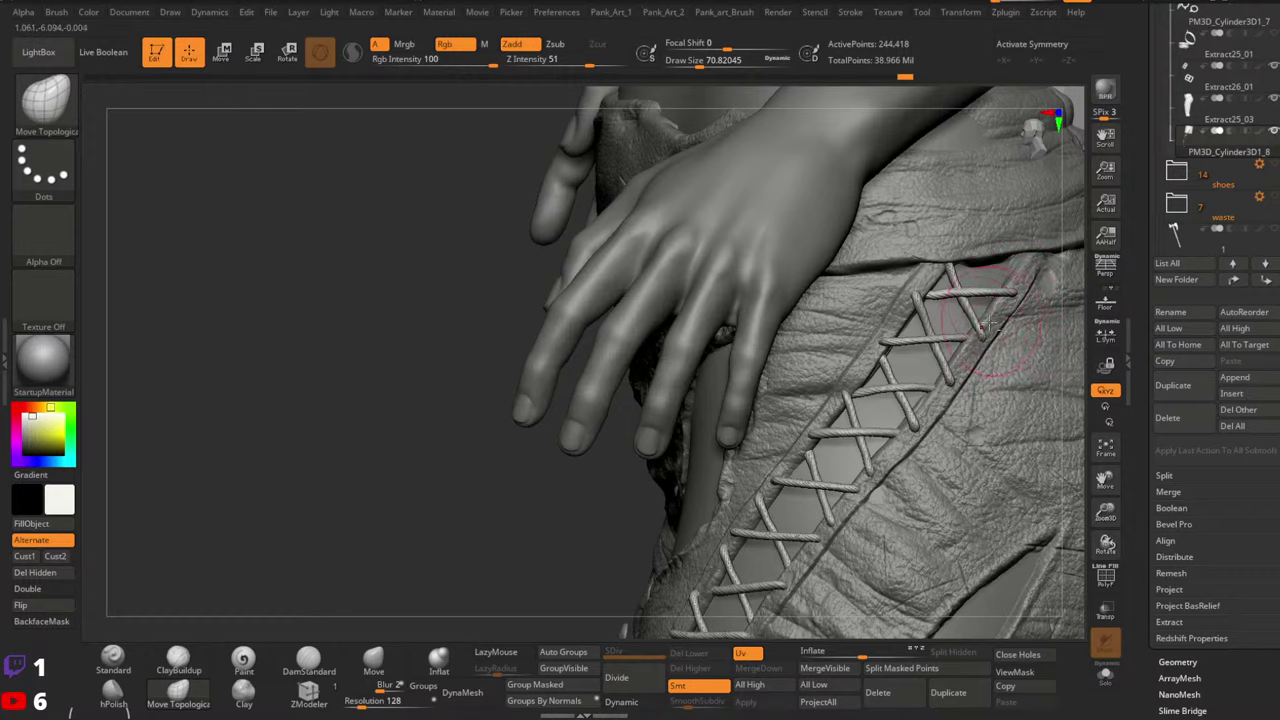
Nudge the topmost cross-stitch just below the waistband into place with Move Topological at Draw Size about 83
{"action": "right_click_drag", "start_coordinate": [987, 325], "coordinate": [975, 288]}
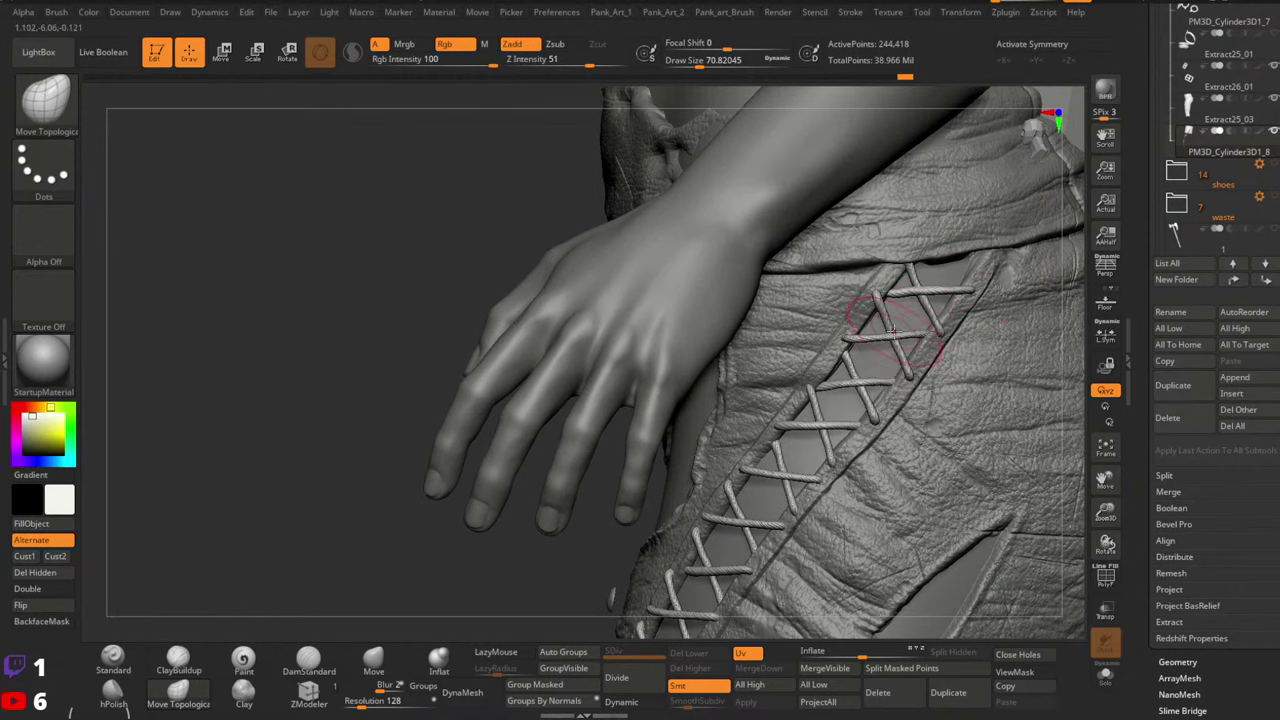
{"action": "key", "text": "bracketright"}
{"action": "left_click_drag", "start_coordinate": [919, 289], "coordinate": [917, 281]}
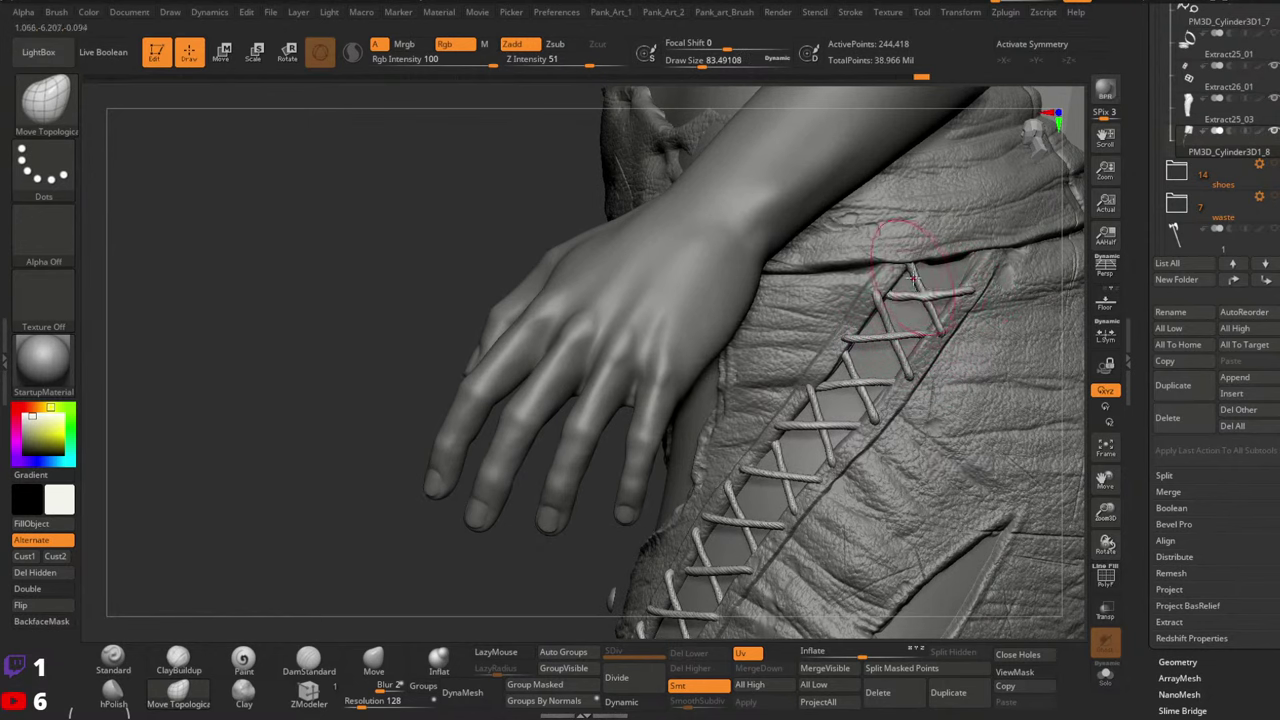
Reduce the Draw Size to about 29 and examine how the upper cross-stitches sit on the slit from several angles
{"action": "key", "text": "space"}
{"action": "left_click", "coordinate": [920, 291]}
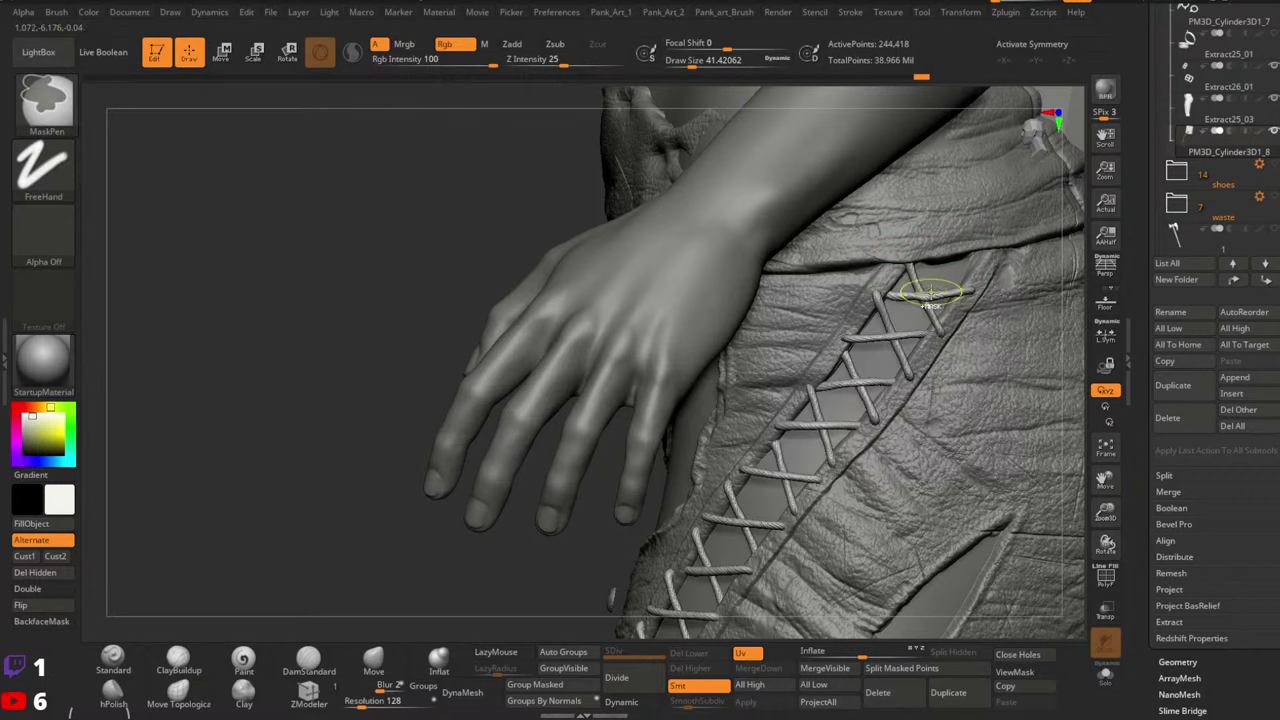
{"action": "key", "text": "space"}
{"action": "left_click", "coordinate": [915, 297]}
{"action": "left_click_drag", "start_coordinate": [916, 299], "coordinate": [914, 294]}
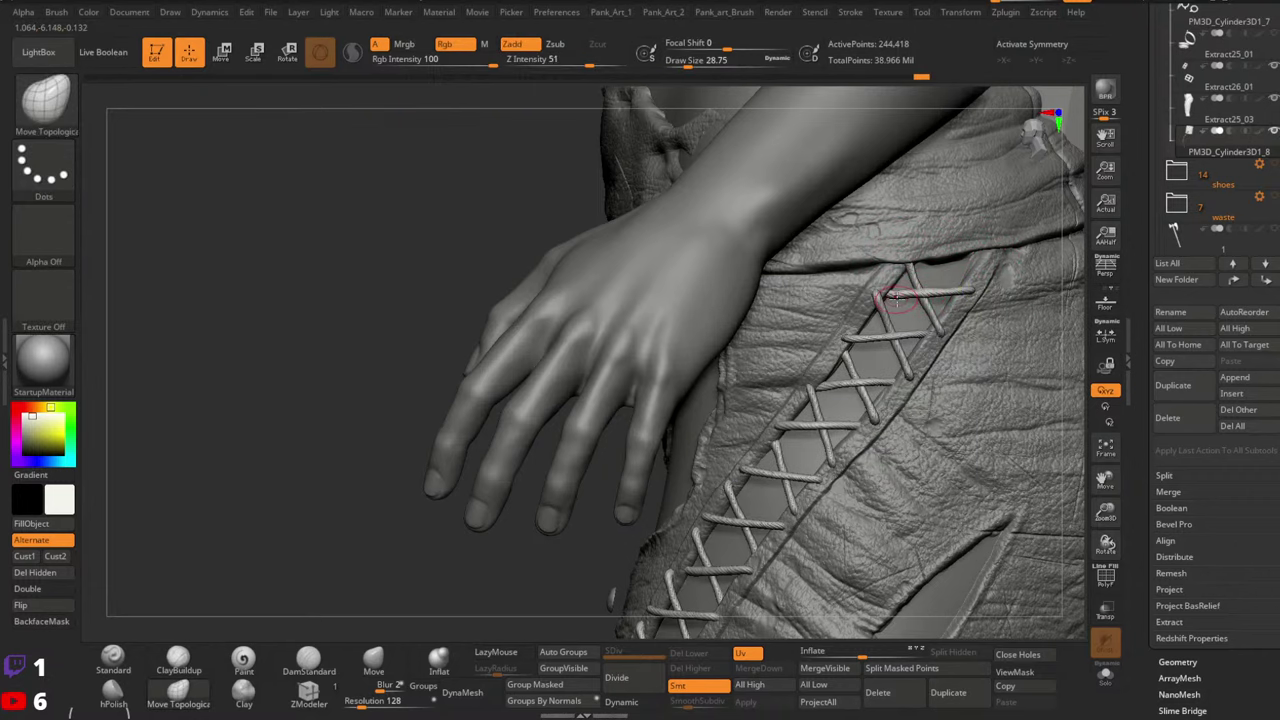
{"action": "mouse_move", "coordinate": [972, 293]}
{"action": "right_mouse_down", "text": "ctrl"}
{"action": "mouse_move", "coordinate": [978, 304]}
{"action": "mouse_move", "coordinate": [930, 312]}
{"action": "right_mouse_up", "text": "ctrl"}
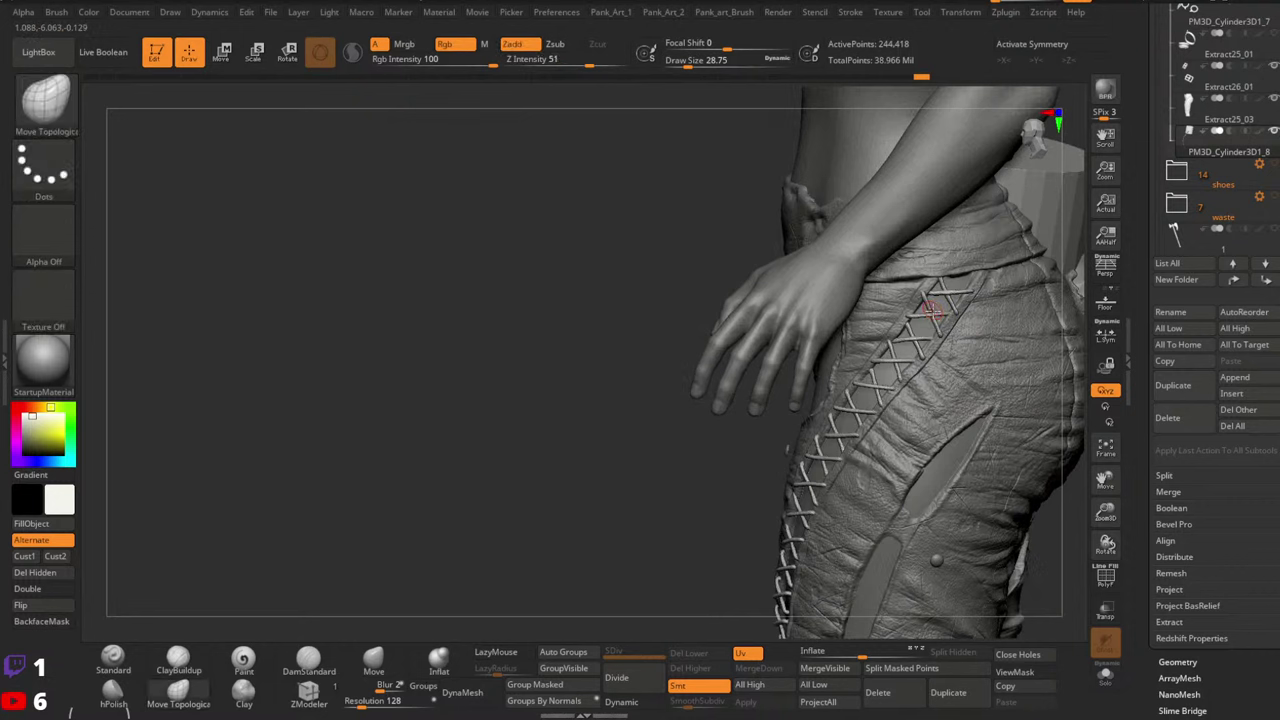
{"action": "right_click_drag", "start_coordinate": [966, 352], "coordinate": [924, 375], "text": "alt"}
{"action": "right_click_drag", "start_coordinate": [897, 313], "coordinate": [912, 345], "text": "ctrl"}
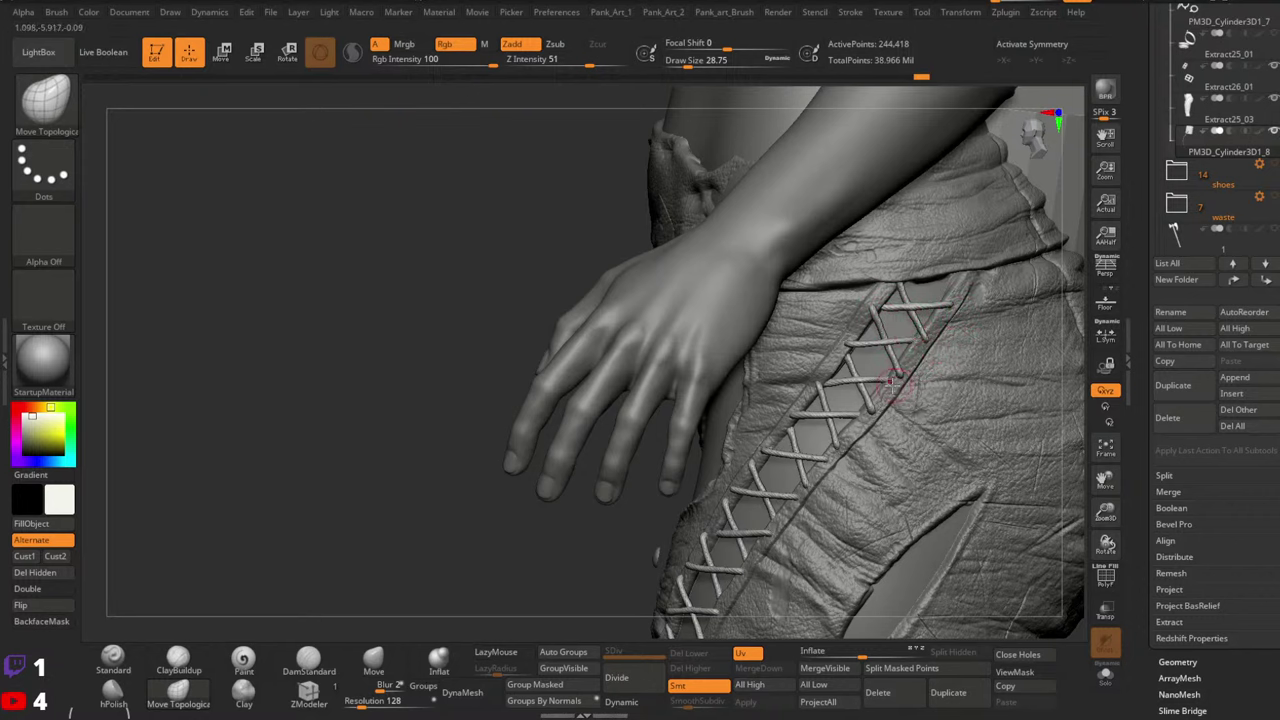
{"action": "mouse_move", "coordinate": [855, 382]}
{"action": "right_mouse_down"}
{"action": "mouse_move", "coordinate": [945, 380]}
{"action": "mouse_move", "coordinate": [925, 380]}
{"action": "right_mouse_up"}
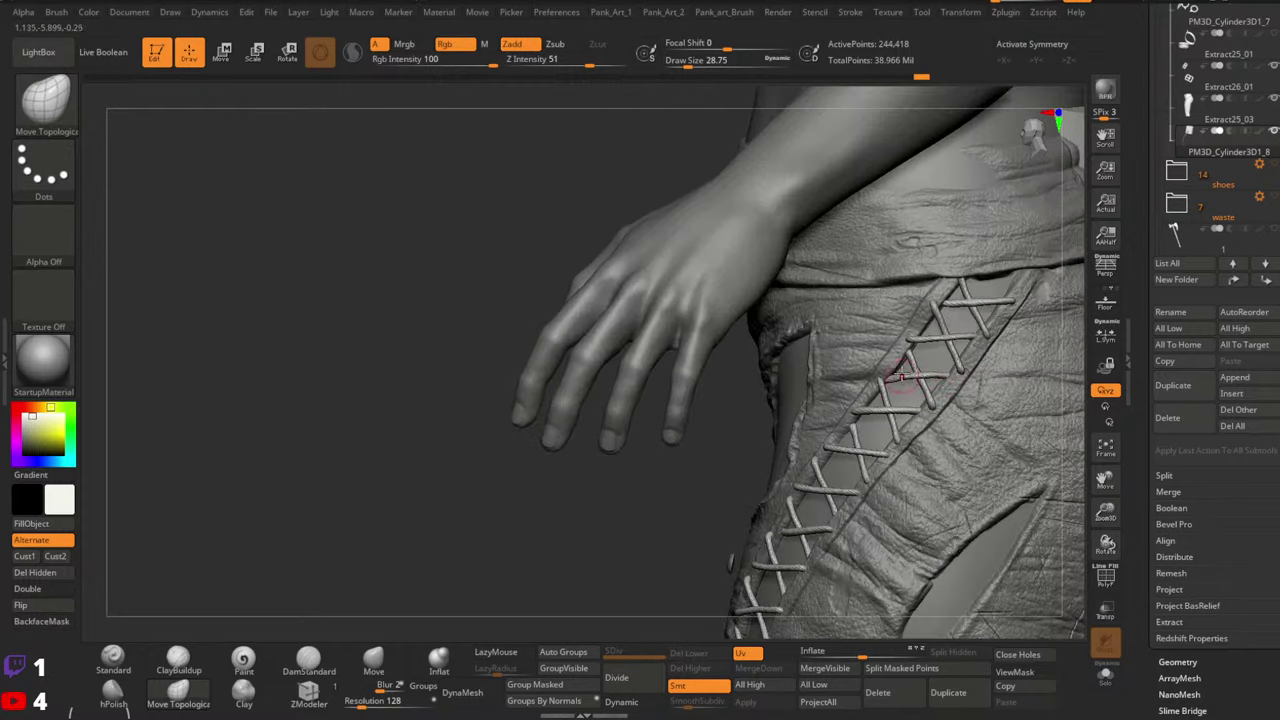
{"action": "right_click_drag", "start_coordinate": [905, 441], "coordinate": [1010, 447]}
Pull the hip cross-stitches' outer ends onto the slit's edge with Move Topological at Draw Size about 158
{"action": "key", "text": "space"}
{"action": "left_click", "coordinate": [900, 438]}
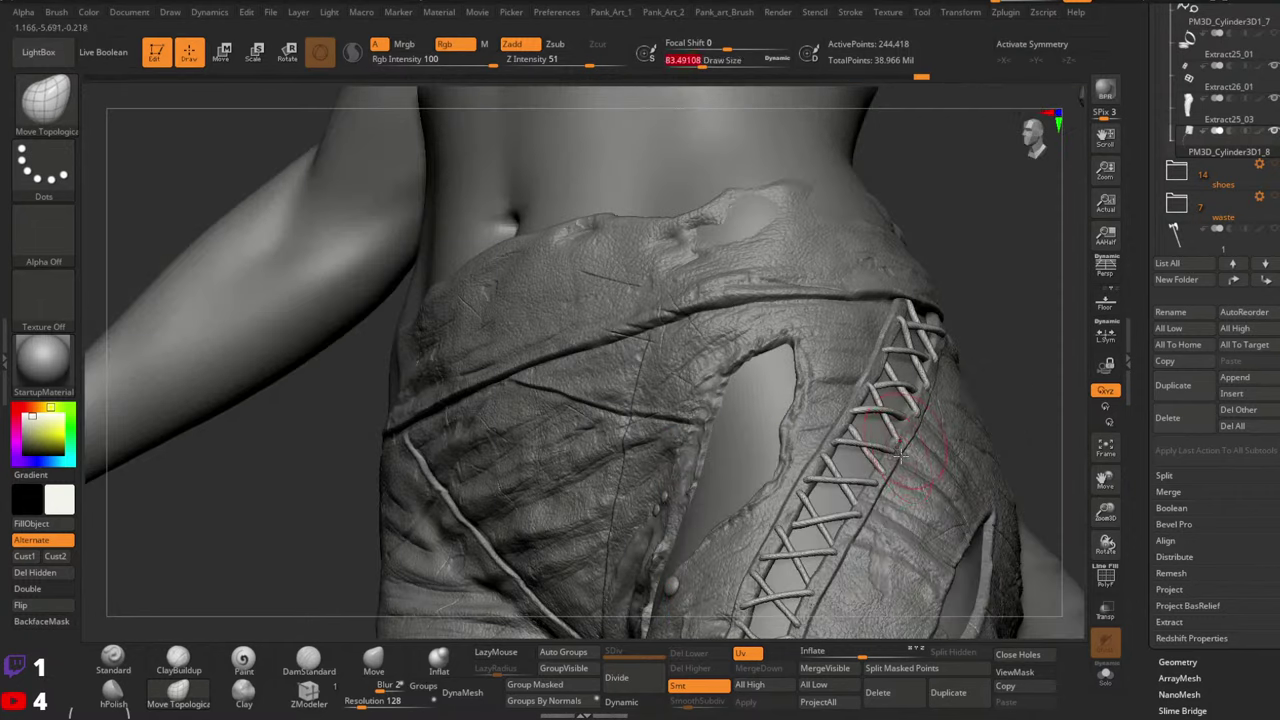
{"action": "mouse_move", "coordinate": [920, 420]}
{"action": "right_mouse_down"}
{"action": "mouse_move", "coordinate": [866, 432]}
{"action": "mouse_move", "coordinate": [922, 430]}
{"action": "right_mouse_up"}
{"action": "key", "text": "space"}
{"action": "left_click", "coordinate": [889, 448]}
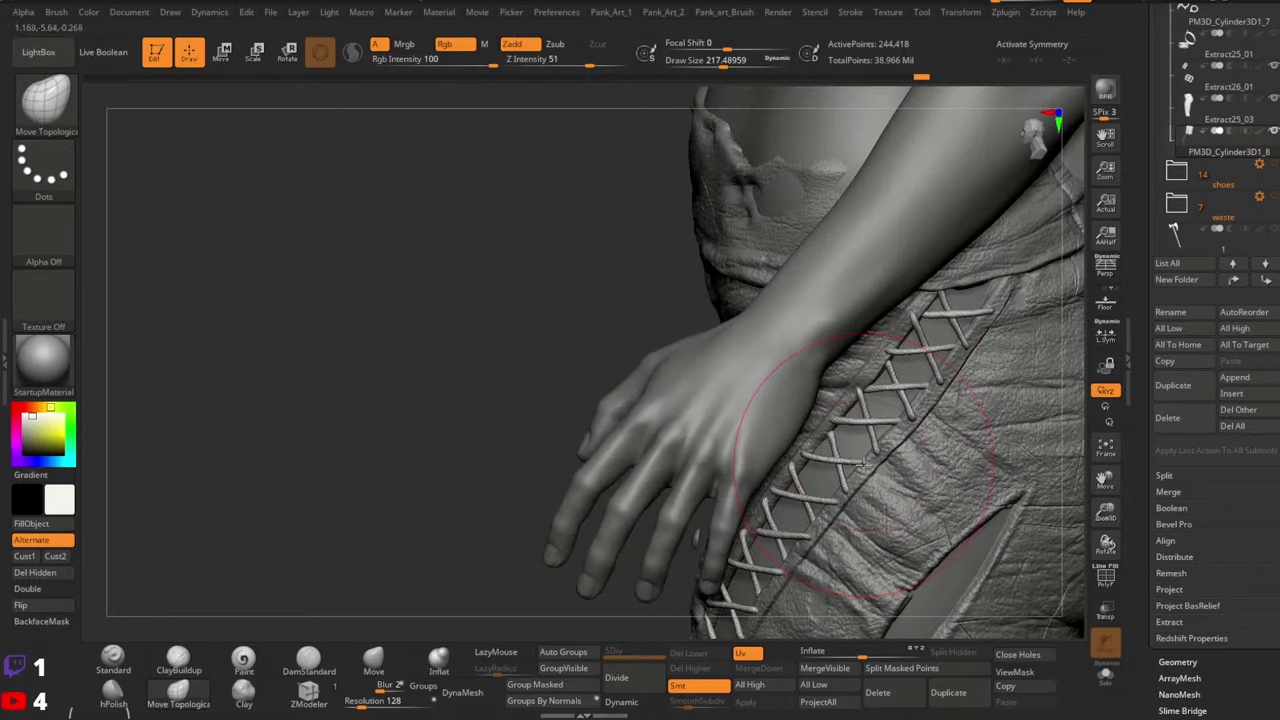
{"action": "key", "text": "space"}
{"action": "left_click_drag", "start_coordinate": [880, 448], "coordinate": [880, 449]}
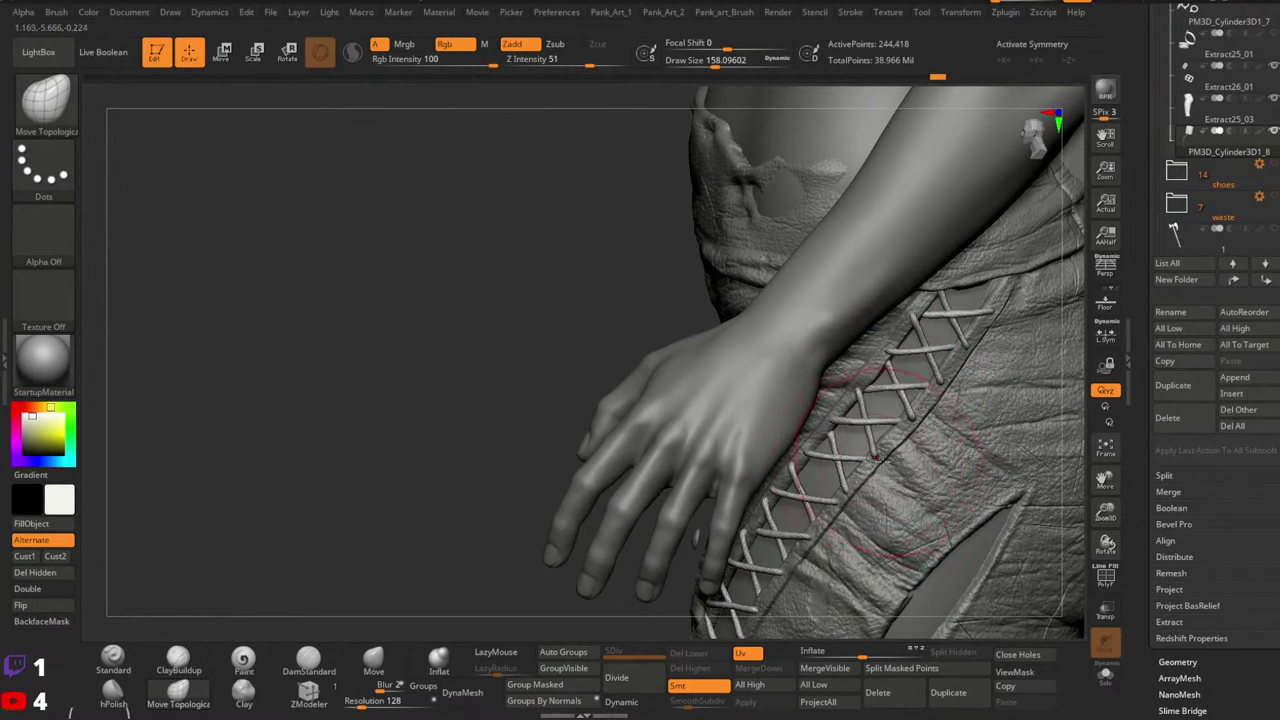
{"action": "mouse_move", "coordinate": [882, 435]}
{"action": "right_mouse_down"}
{"action": "mouse_move", "coordinate": [869, 459]}
{"action": "mouse_move", "coordinate": [868, 446]}
{"action": "mouse_move", "coordinate": [828, 465]}
{"action": "mouse_move", "coordinate": [843, 437]}
{"action": "mouse_move", "coordinate": [877, 440]}
{"action": "mouse_move", "coordinate": [895, 425]}
{"action": "mouse_move", "coordinate": [869, 452]}
{"action": "mouse_move", "coordinate": [890, 455]}
{"action": "mouse_move", "coordinate": [884, 414]}
{"action": "right_mouse_up"}
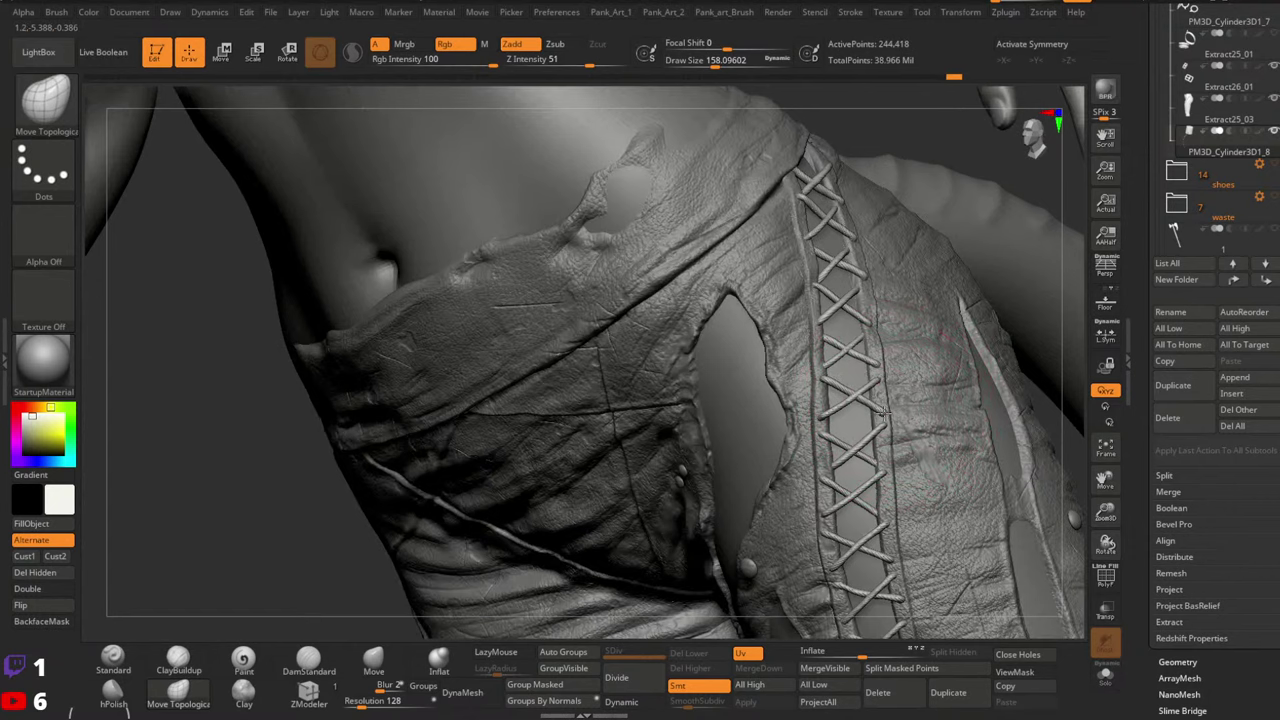
Adjust the lower hip cross-stitches with Move Topological, reducing the Draw Size to between about 101 and 112
{"action": "right_click_drag", "start_coordinate": [893, 420], "coordinate": [852, 438]}
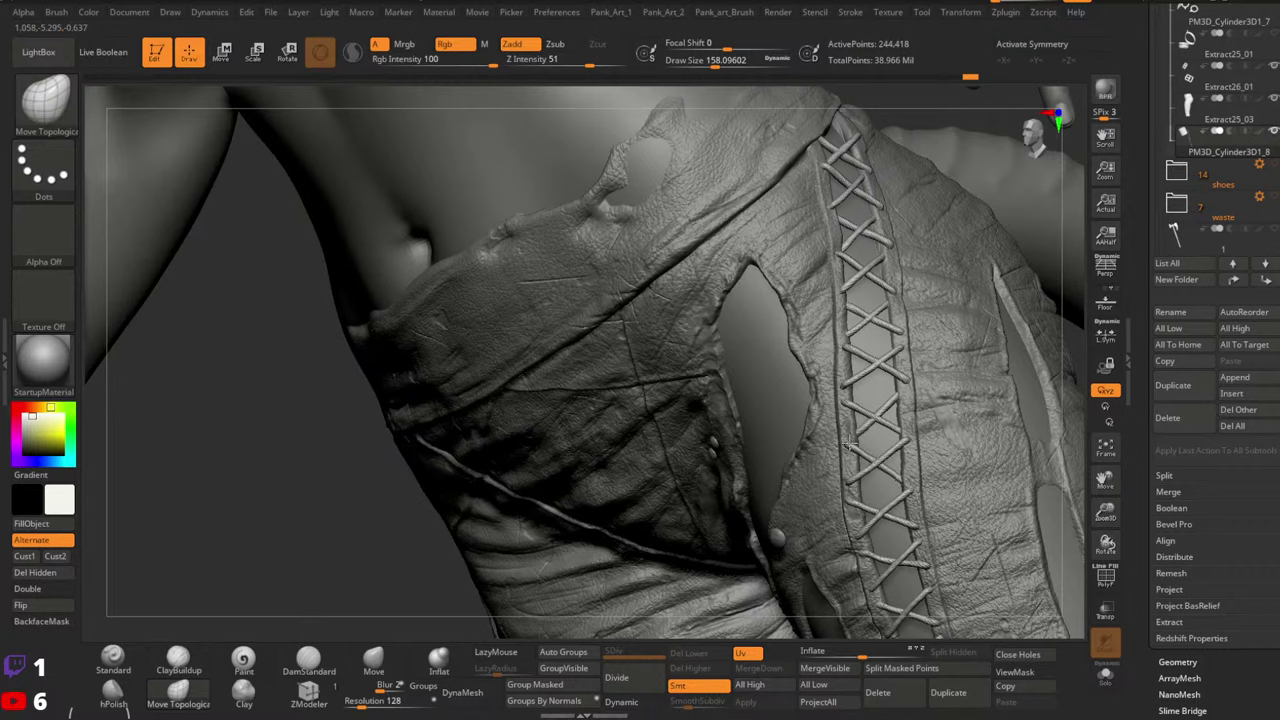
{"action": "mouse_move", "coordinate": [905, 394]}
{"action": "right_mouse_down"}
{"action": "mouse_move", "coordinate": [897, 405]}
{"action": "mouse_move", "coordinate": [1051, 394]}
{"action": "mouse_move", "coordinate": [898, 437]}
{"action": "mouse_move", "coordinate": [932, 402]}
{"action": "mouse_move", "coordinate": [905, 440]}
{"action": "mouse_move", "coordinate": [930, 410]}
{"action": "mouse_move", "coordinate": [918, 425]}
{"action": "right_mouse_up"}
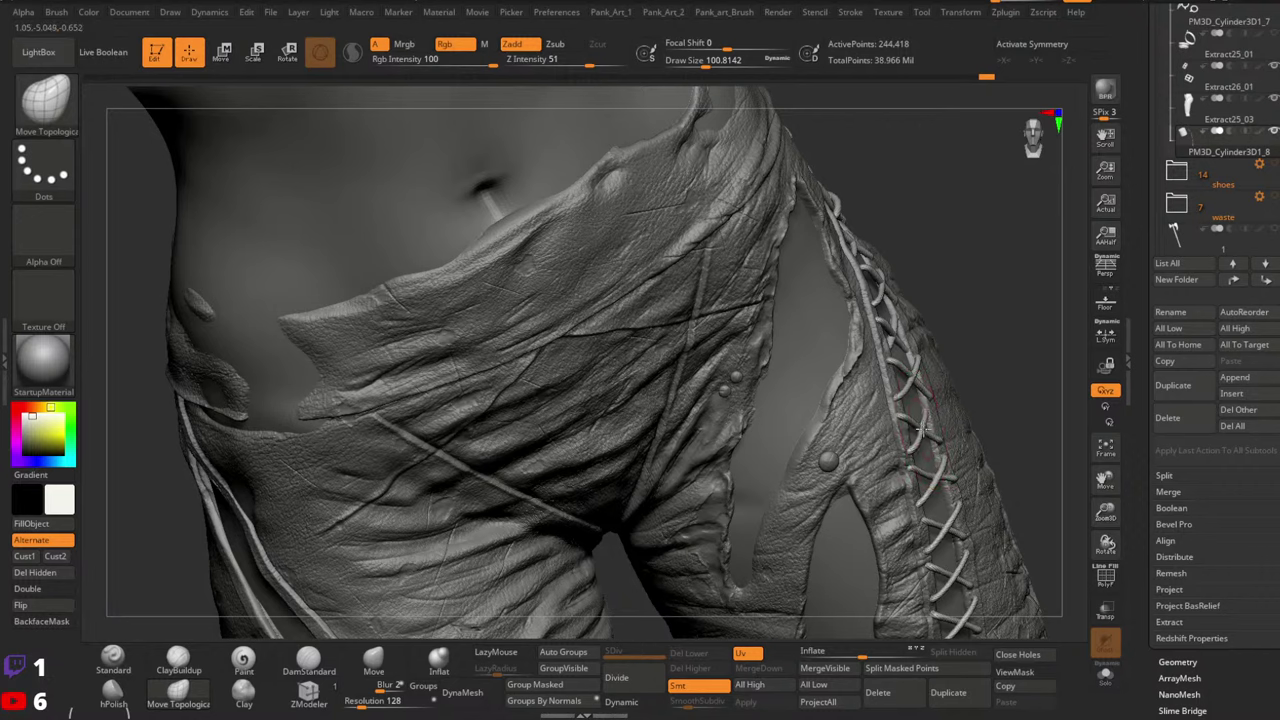
{"action": "key", "text": "space"}
{"action": "left_click_drag", "start_coordinate": [932, 416], "coordinate": [927, 415]}
{"action": "mouse_move", "coordinate": [953, 403]}
{"action": "right_mouse_down"}
{"action": "mouse_move", "coordinate": [907, 428]}
{"action": "mouse_move", "coordinate": [947, 390]}
{"action": "mouse_move", "coordinate": [929, 456]}
{"action": "mouse_move", "coordinate": [928, 428]}
{"action": "mouse_move", "coordinate": [951, 449]}
{"action": "mouse_move", "coordinate": [885, 424]}
{"action": "mouse_move", "coordinate": [914, 314]}
{"action": "mouse_move", "coordinate": [873, 397]}
{"action": "mouse_move", "coordinate": [928, 366]}
{"action": "mouse_move", "coordinate": [965, 424]}
{"action": "mouse_move", "coordinate": [943, 428]}
{"action": "right_mouse_up"}
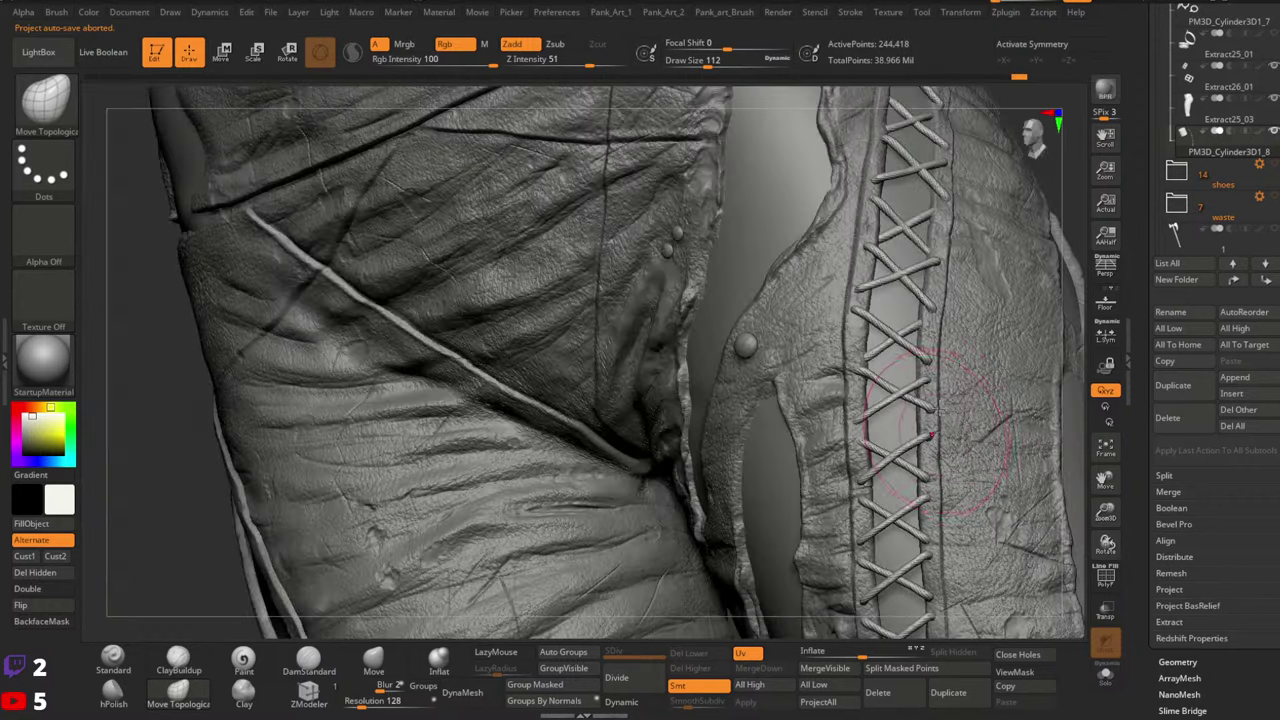
Even out the cross-stitches beside the upper thigh cutout with Move Topological at Draw Size about 140
{"action": "key", "text": "space"}
{"action": "left_click_drag", "start_coordinate": [933, 434], "coordinate": [935, 430]}
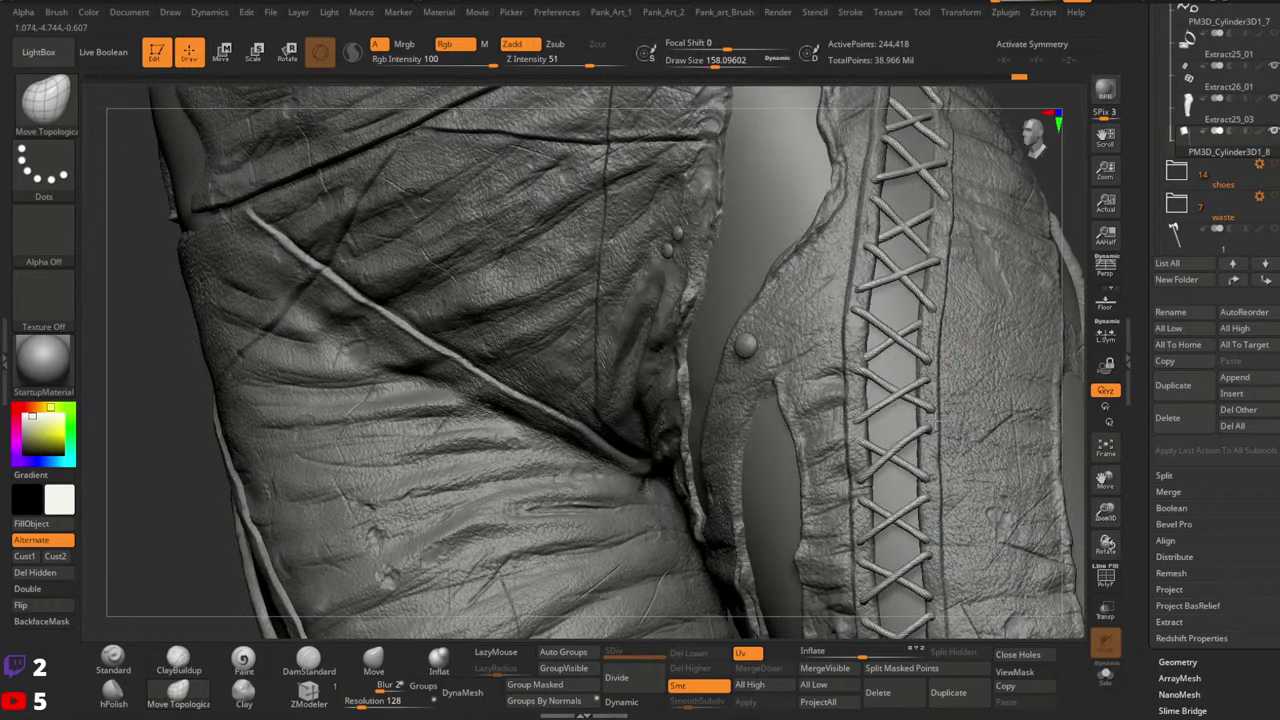
{"action": "right_click_drag", "start_coordinate": [938, 421], "coordinate": [967, 402]}
{"action": "key", "text": "space"}
{"action": "left_click_drag", "start_coordinate": [946, 422], "coordinate": [944, 422]}
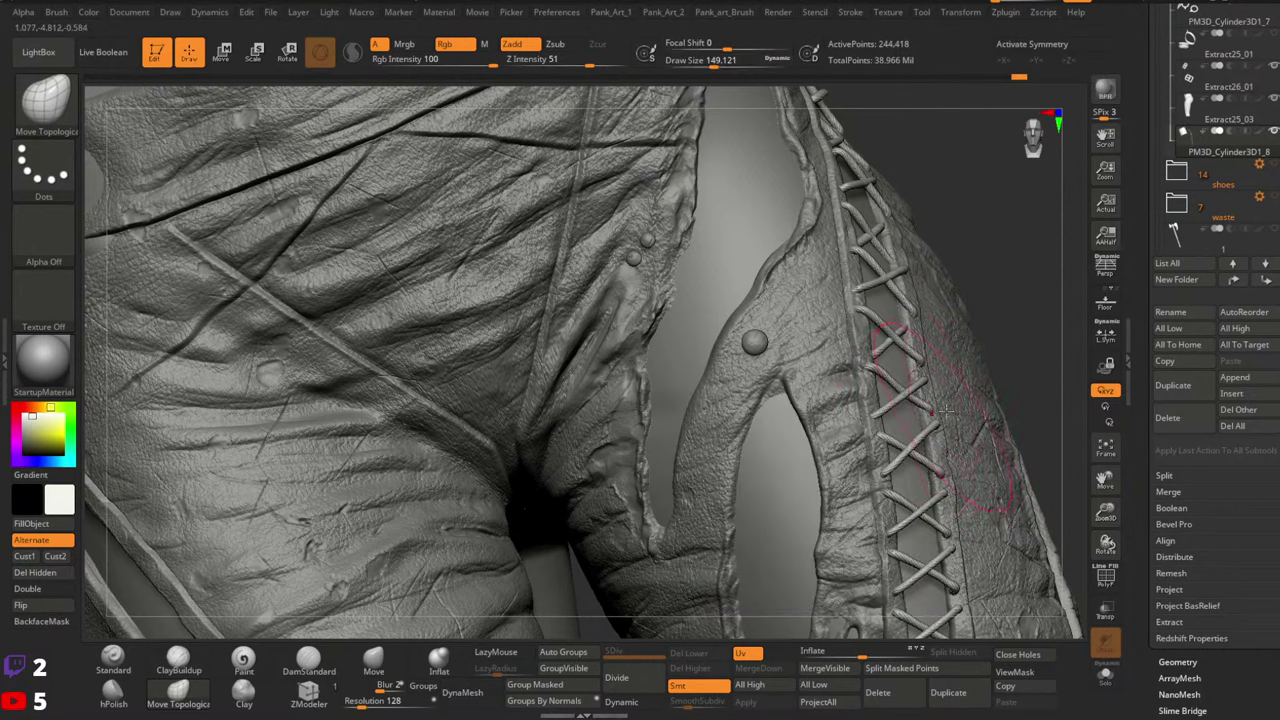
{"action": "mouse_move", "coordinate": [944, 410]}
{"action": "right_mouse_down"}
{"action": "mouse_move", "coordinate": [922, 430]}
{"action": "mouse_move", "coordinate": [951, 415]}
{"action": "right_mouse_up"}
{"action": "key", "text": "space"}
{"action": "left_click_drag", "start_coordinate": [925, 395], "coordinate": [941, 371]}
{"action": "key", "text": "space"}
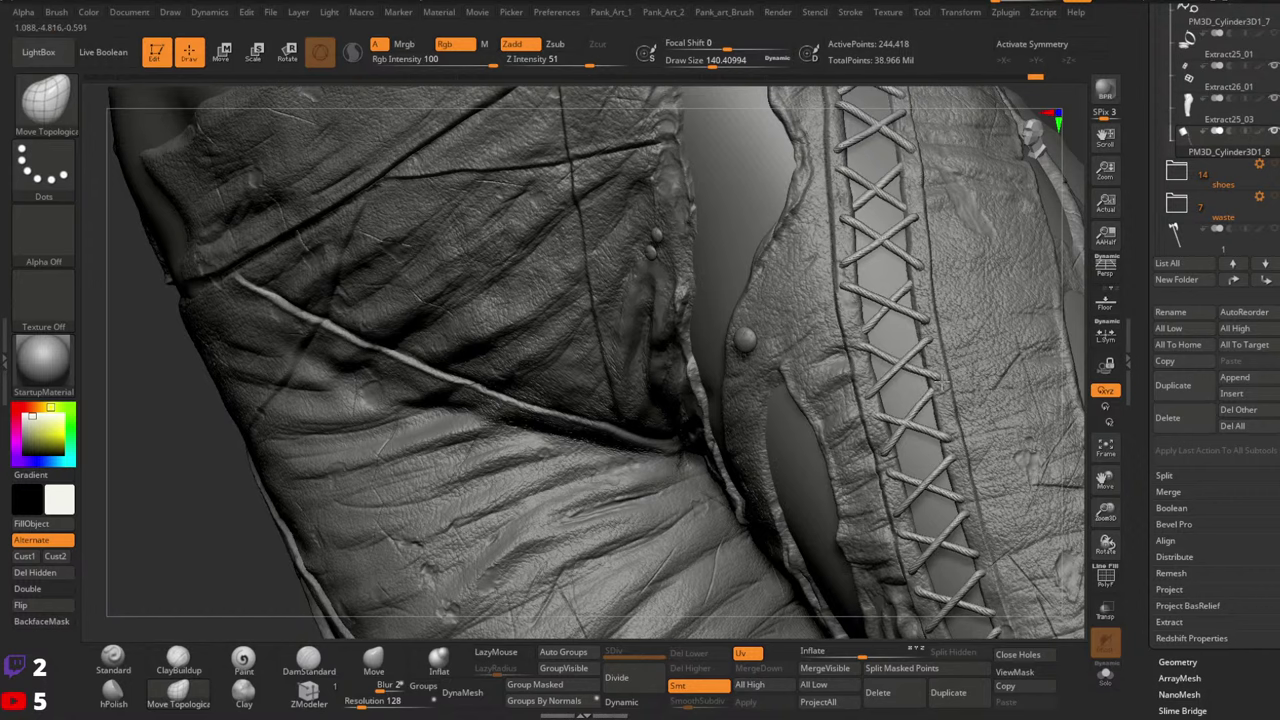
Set the Draw Size to about 80 and fit the upper thigh cross-stitches between the slit's two edges
{"action": "right_click_drag", "start_coordinate": [880, 318], "coordinate": [872, 356]}
{"action": "key", "text": "space"}
{"action": "left_click_drag", "start_coordinate": [872, 357], "coordinate": [862, 357]}
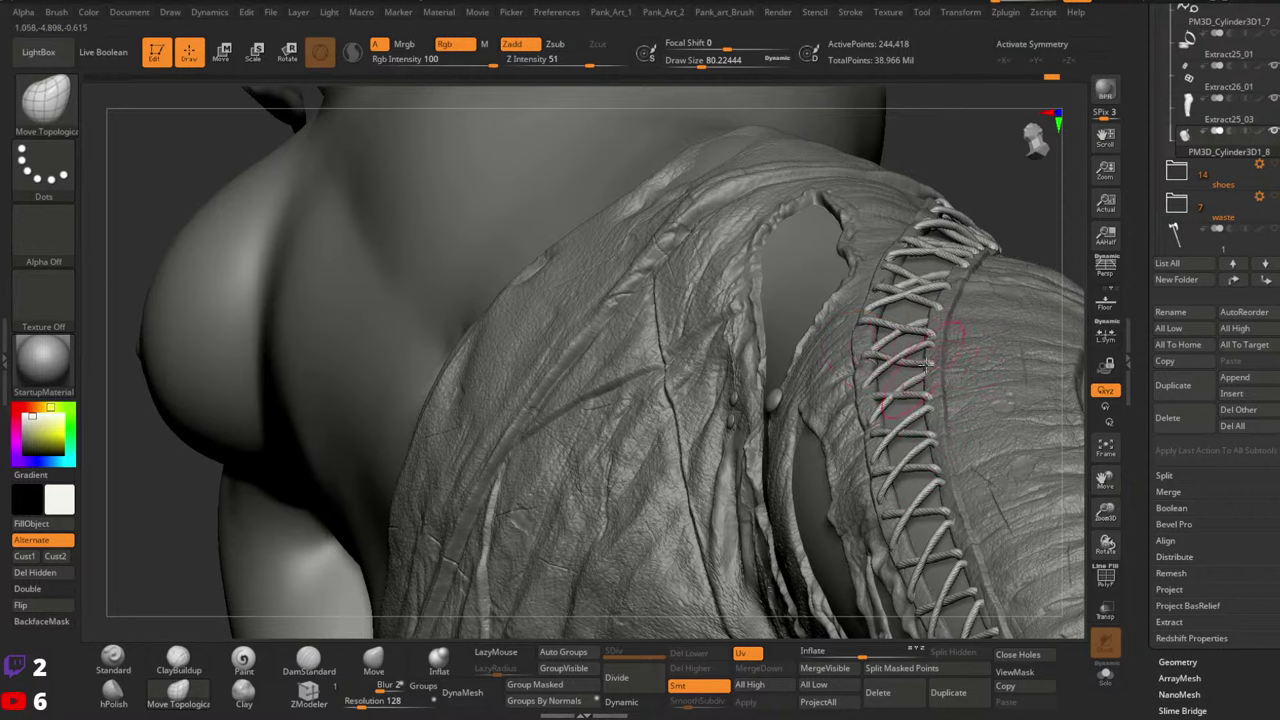
{"action": "mouse_move", "coordinate": [930, 364]}
{"action": "right_mouse_down"}
{"action": "mouse_move", "coordinate": [946, 290]}
{"action": "mouse_move", "coordinate": [906, 393]}
{"action": "mouse_move", "coordinate": [930, 416]}
{"action": "mouse_move", "coordinate": [917, 311]}
{"action": "mouse_move", "coordinate": [908, 318]}
{"action": "right_mouse_up"}
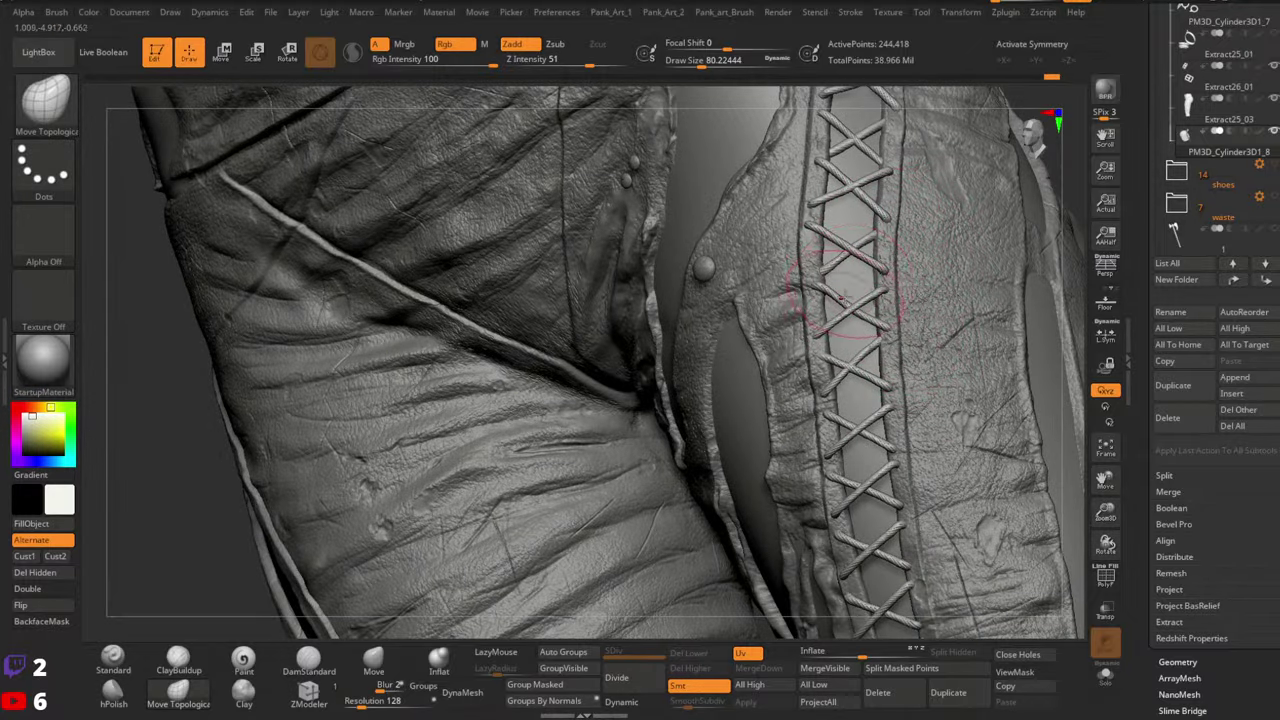
{"action": "right_click_drag", "start_coordinate": [845, 290], "coordinate": [903, 320]}
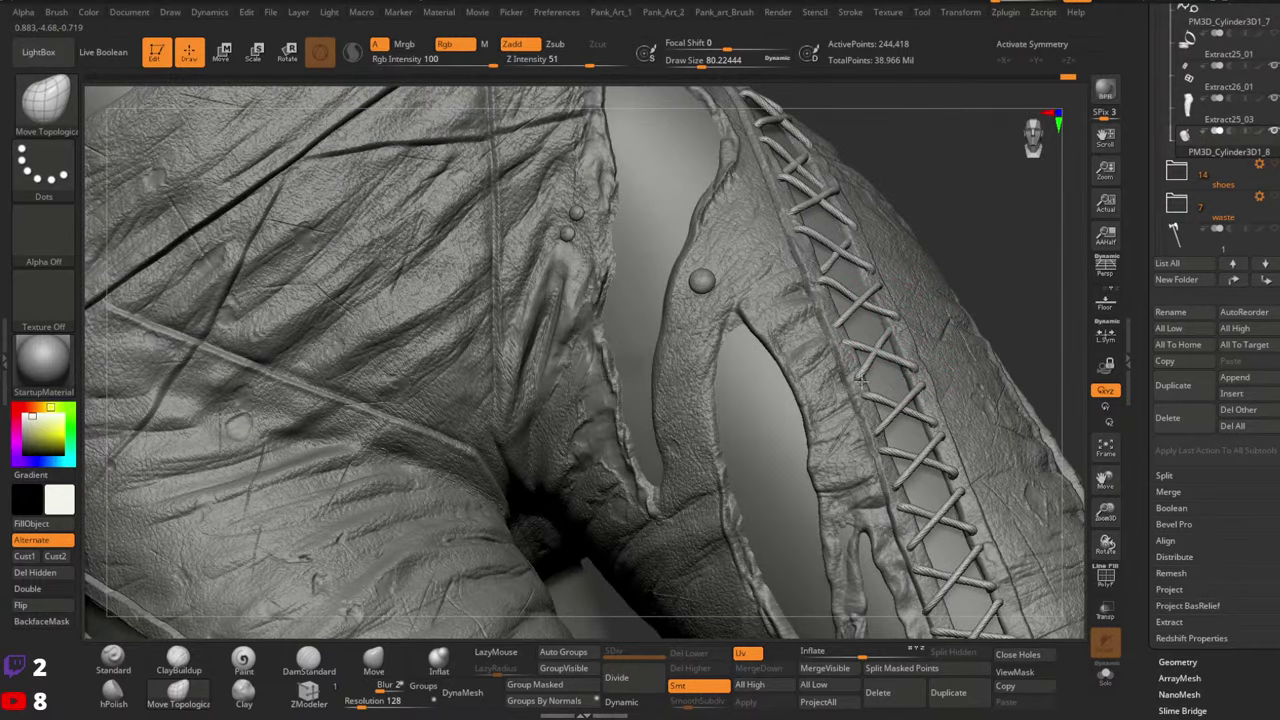
{"action": "right_click_drag", "start_coordinate": [860, 378], "coordinate": [828, 372]}
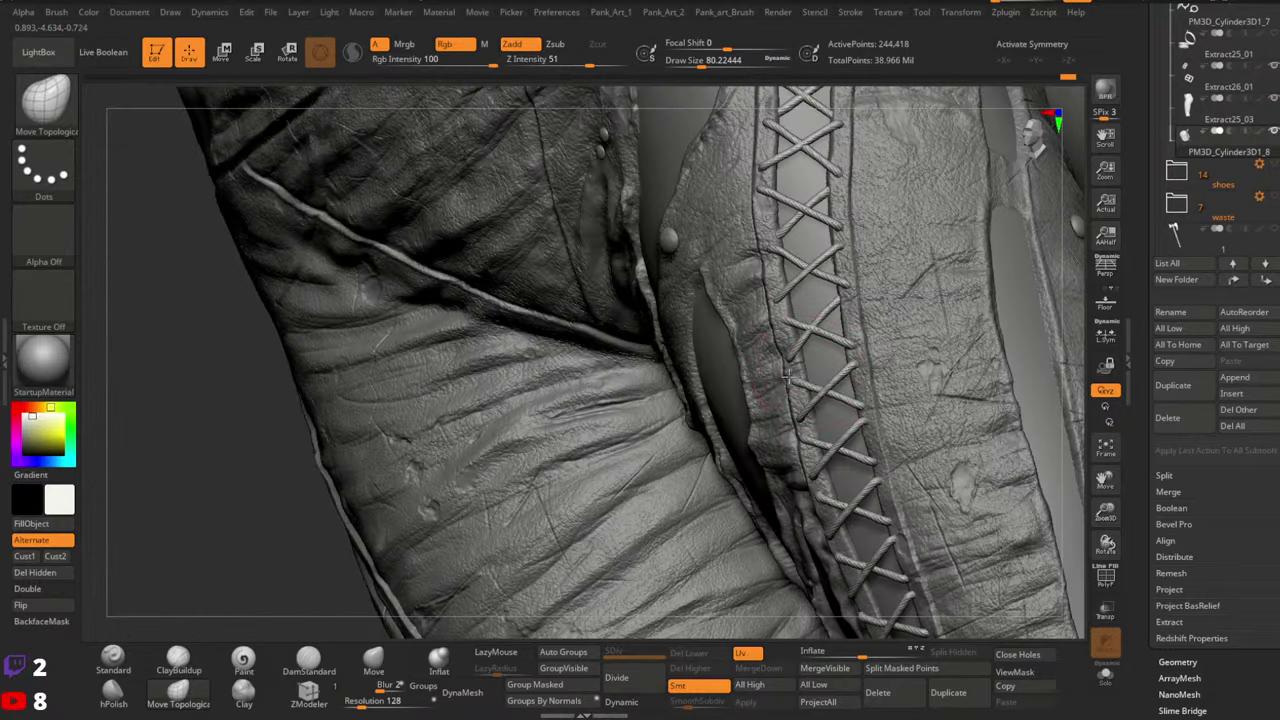
Fine-tune the outer ends of the cross-stitches beside the thigh cutout with Move Topological at Draw Size about 80
{"action": "right_click_drag", "start_coordinate": [826, 386], "coordinate": [812, 362]}
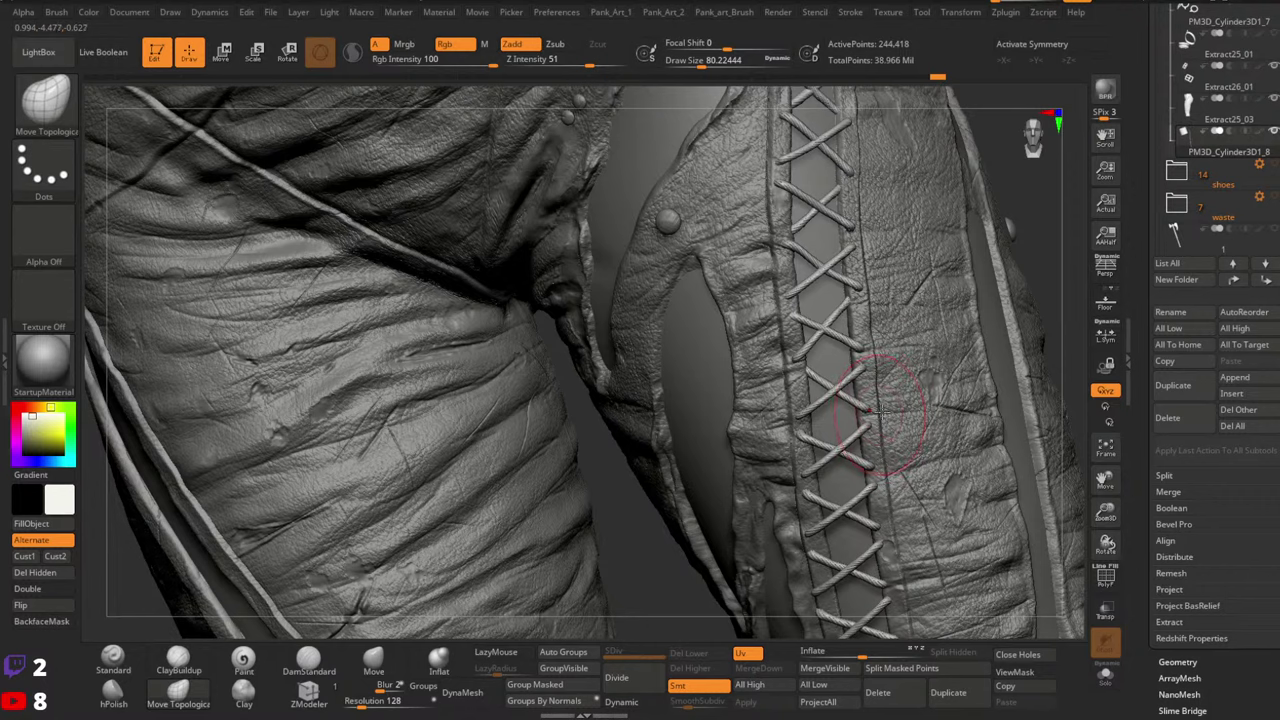
{"action": "right_click_drag", "start_coordinate": [885, 415], "coordinate": [905, 400]}
{"action": "right_click_drag", "start_coordinate": [905, 400], "coordinate": [890, 348], "text": "ctrl"}
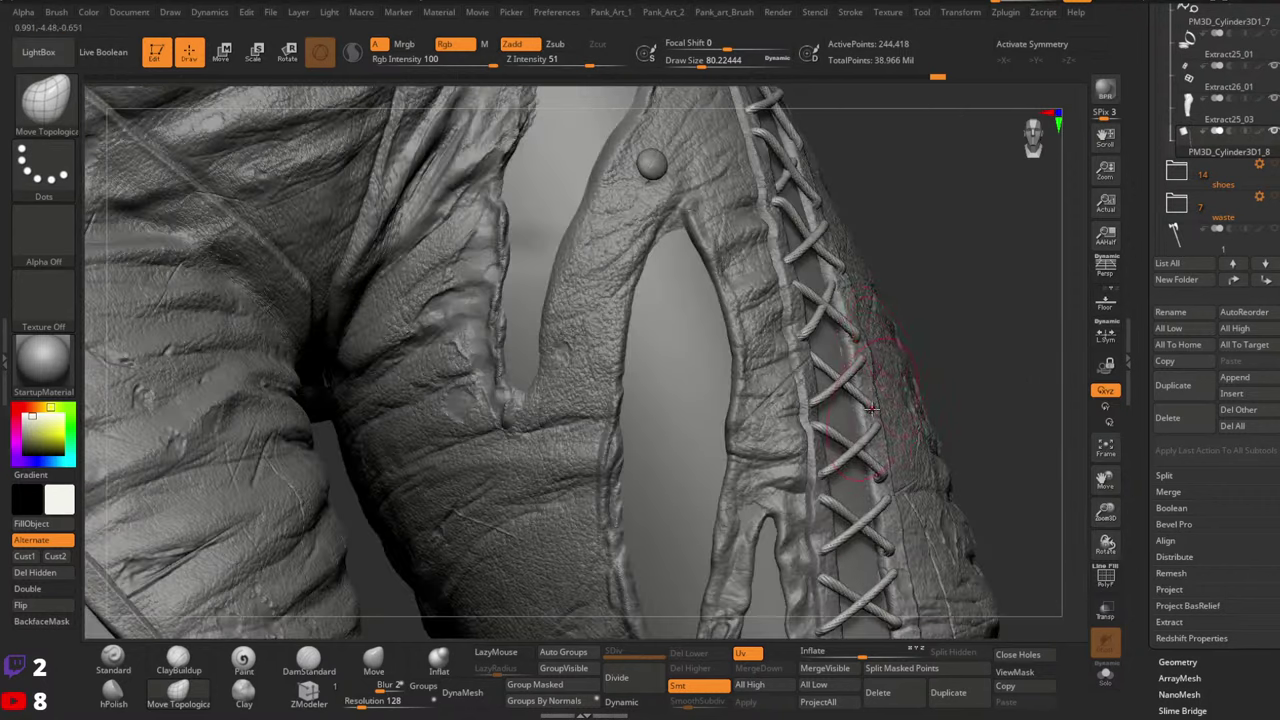
{"action": "right_click_drag", "start_coordinate": [872, 408], "coordinate": [870, 360]}
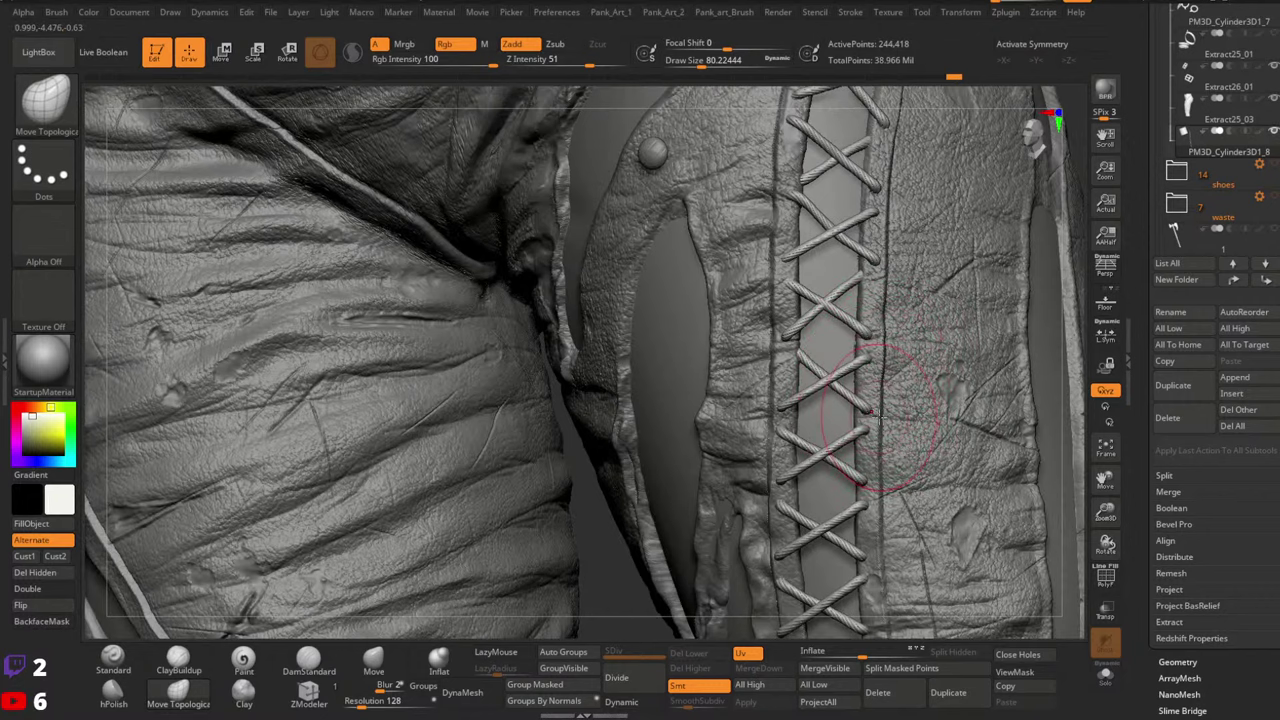
{"action": "mouse_move", "coordinate": [918, 388]}
{"action": "right_mouse_down", "text": "ctrl"}
{"action": "mouse_move", "coordinate": [908, 362]}
{"action": "mouse_move", "coordinate": [895, 365]}
{"action": "mouse_move", "coordinate": [862, 425]}
{"action": "mouse_move", "coordinate": [912, 375]}
{"action": "right_mouse_up", "text": "ctrl"}
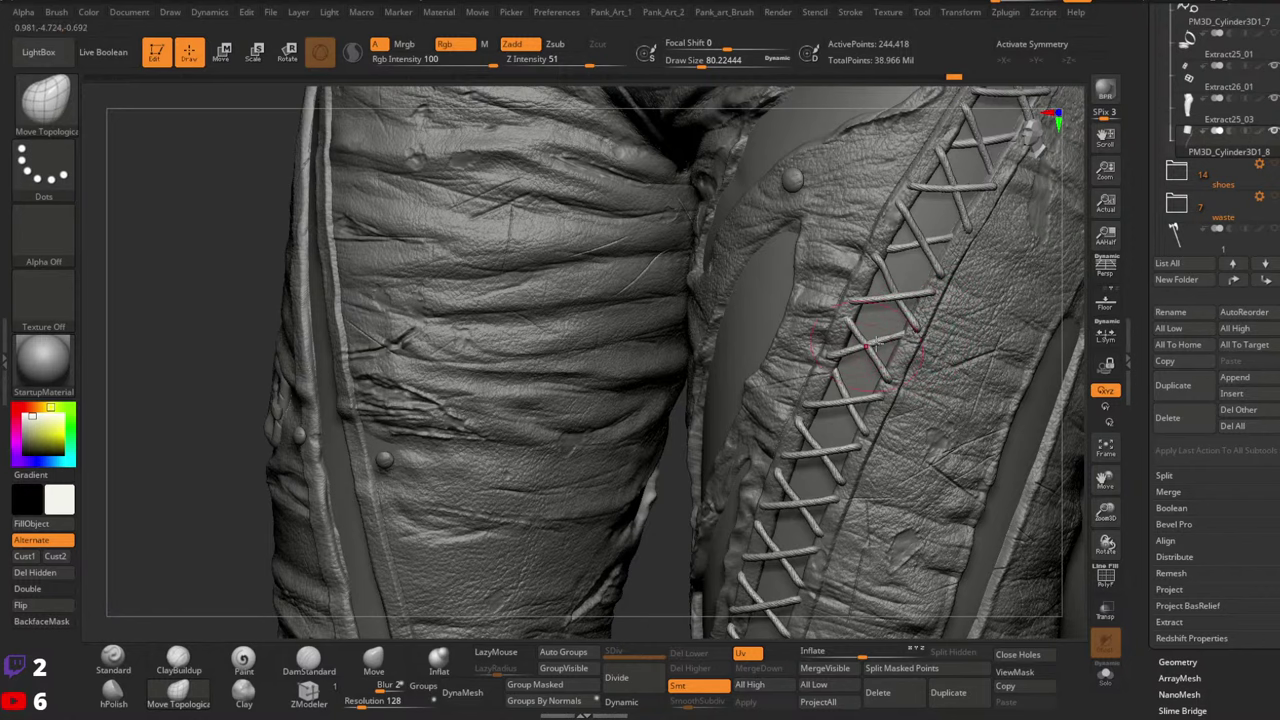
{"action": "mouse_move", "coordinate": [890, 346]}
{"action": "right_mouse_down"}
{"action": "mouse_move", "coordinate": [891, 335]}
{"action": "mouse_move", "coordinate": [872, 344]}
{"action": "mouse_move", "coordinate": [882, 362]}
{"action": "mouse_move", "coordinate": [955, 318]}
{"action": "right_mouse_up"}
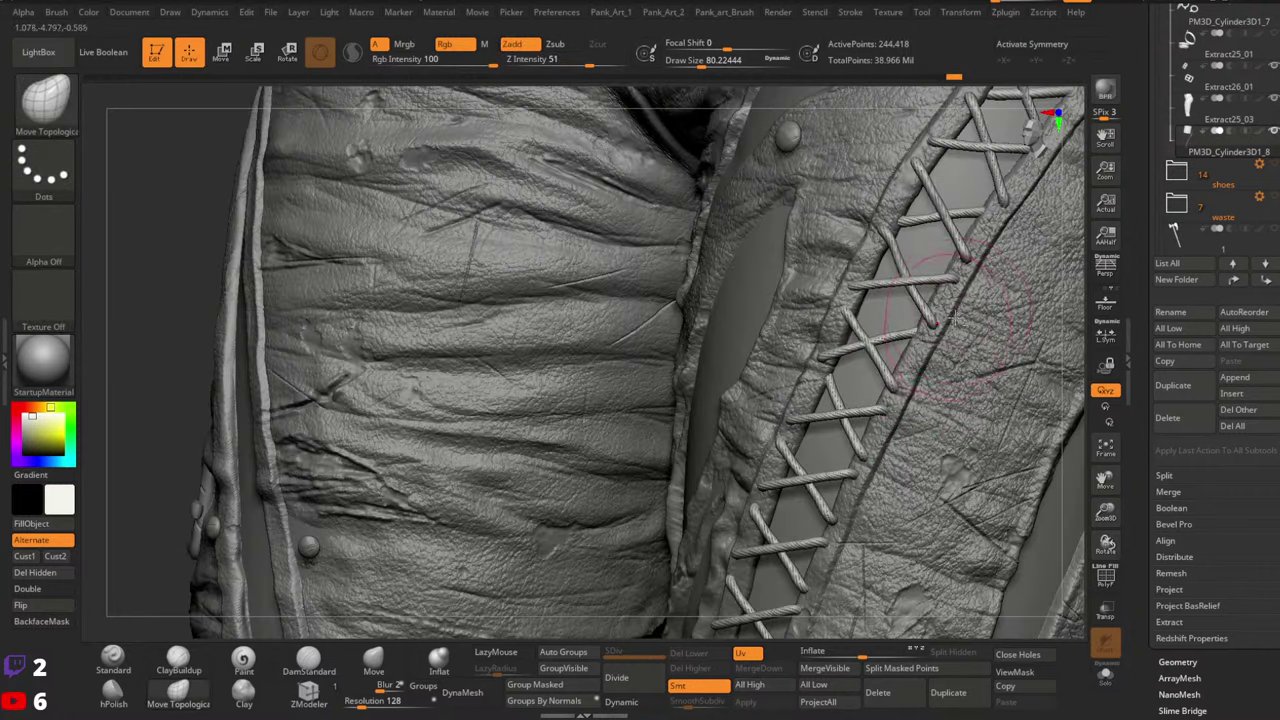
{"action": "right_click_drag", "start_coordinate": [893, 368], "coordinate": [872, 352]}
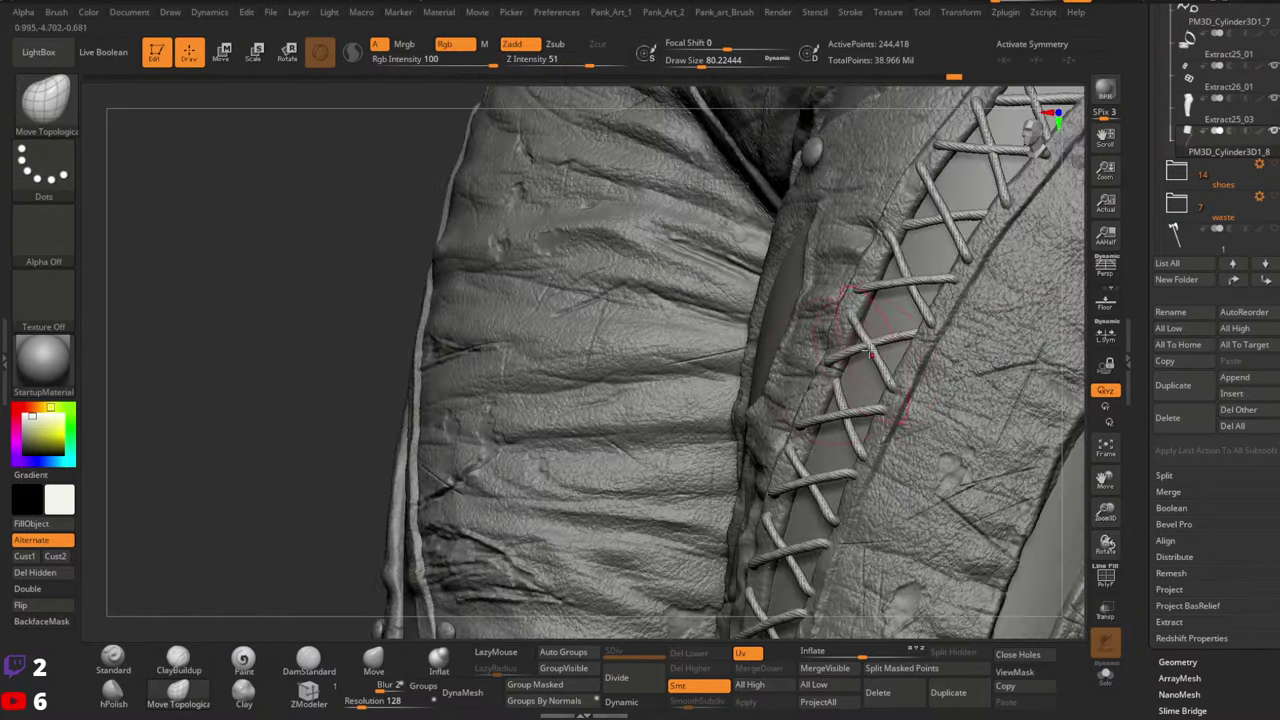
Vary the Draw Size and move the thigh cross-stitches' inner ends onto the slit's inner edge
{"action": "key", "text": "bracketright"}
{"action": "right_click_drag", "start_coordinate": [845, 352], "coordinate": [828, 342]}
{"action": "key", "text": "["}
{"action": "key", "text": "["}
{"action": "left_click_drag", "start_coordinate": [826, 325], "coordinate": [816, 305]}
{"action": "key", "text": "space"}
{"action": "left_click_drag", "start_coordinate": [837, 363], "coordinate": [849, 363]}
Resize the Move Topological brush and correct the thigh cross-stitches near the slit's outer edge
{"action": "mouse_move", "coordinate": [855, 350]}
{"action": "right_mouse_down"}
{"action": "mouse_move", "coordinate": [864, 328]}
{"action": "mouse_move", "coordinate": [885, 342]}
{"action": "mouse_move", "coordinate": [862, 384]}
{"action": "mouse_move", "coordinate": [871, 342]}
{"action": "mouse_move", "coordinate": [900, 346]}
{"action": "mouse_move", "coordinate": [897, 322]}
{"action": "right_mouse_up"}
{"action": "key", "text": "space"}
{"action": "mouse_move", "coordinate": [871, 270]}
{"action": "left_mouse_down"}
{"action": "mouse_move", "coordinate": [860, 282]}
{"action": "mouse_move", "coordinate": [896, 270]}
{"action": "left_mouse_up"}
{"action": "key", "text": "space"}
{"action": "key", "text": "space"}
{"action": "key", "text": "space"}
{"action": "key", "text": "space"}
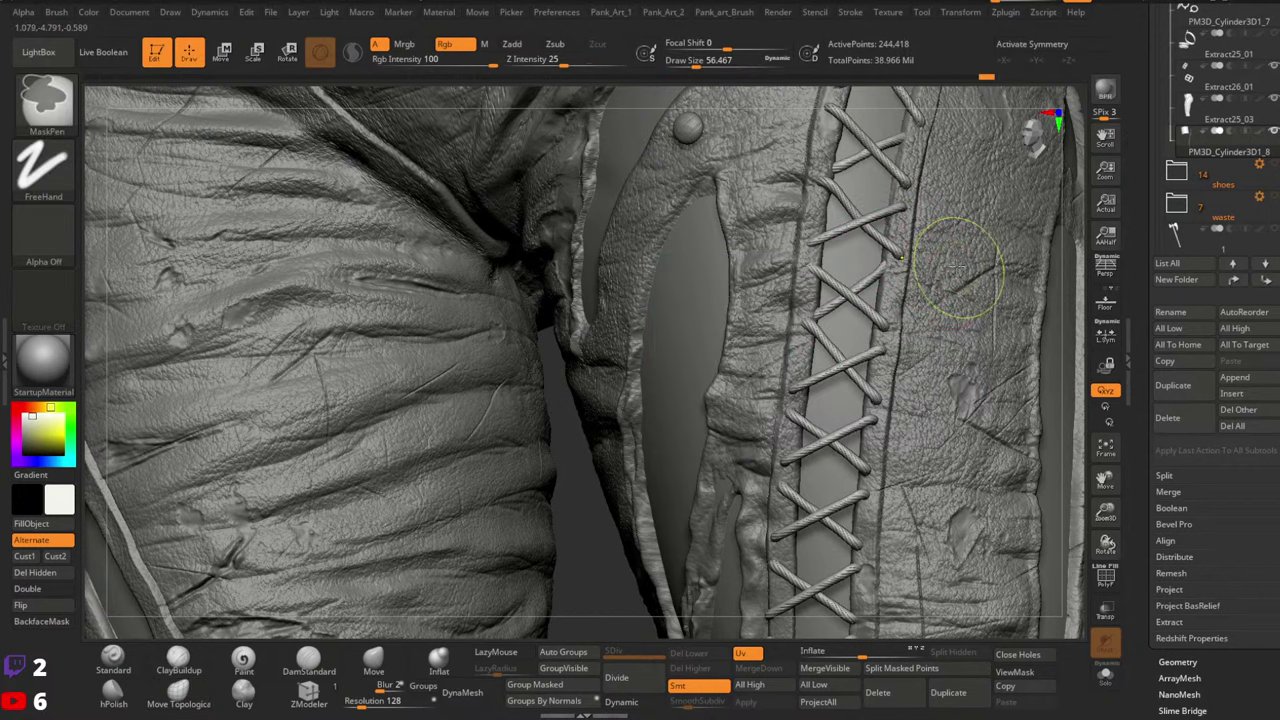
Set the Draw Size to about 68 and refine individual cross-stitch ends along the thigh slit's outer edge
{"action": "right_click_drag", "start_coordinate": [902, 324], "coordinate": [896, 300], "text": "ctrl"}
{"action": "mouse_move", "coordinate": [885, 390]}
{"action": "right_mouse_down"}
{"action": "mouse_move", "coordinate": [878, 366]}
{"action": "mouse_move", "coordinate": [869, 384]}
{"action": "right_mouse_up"}
{"action": "key", "text": "space"}
{"action": "left_click_drag", "start_coordinate": [869, 384], "coordinate": [874, 384]}
{"action": "right_click_drag", "start_coordinate": [852, 382], "coordinate": [874, 384]}
{"action": "left_click_drag", "start_coordinate": [873, 384], "coordinate": [877, 389]}
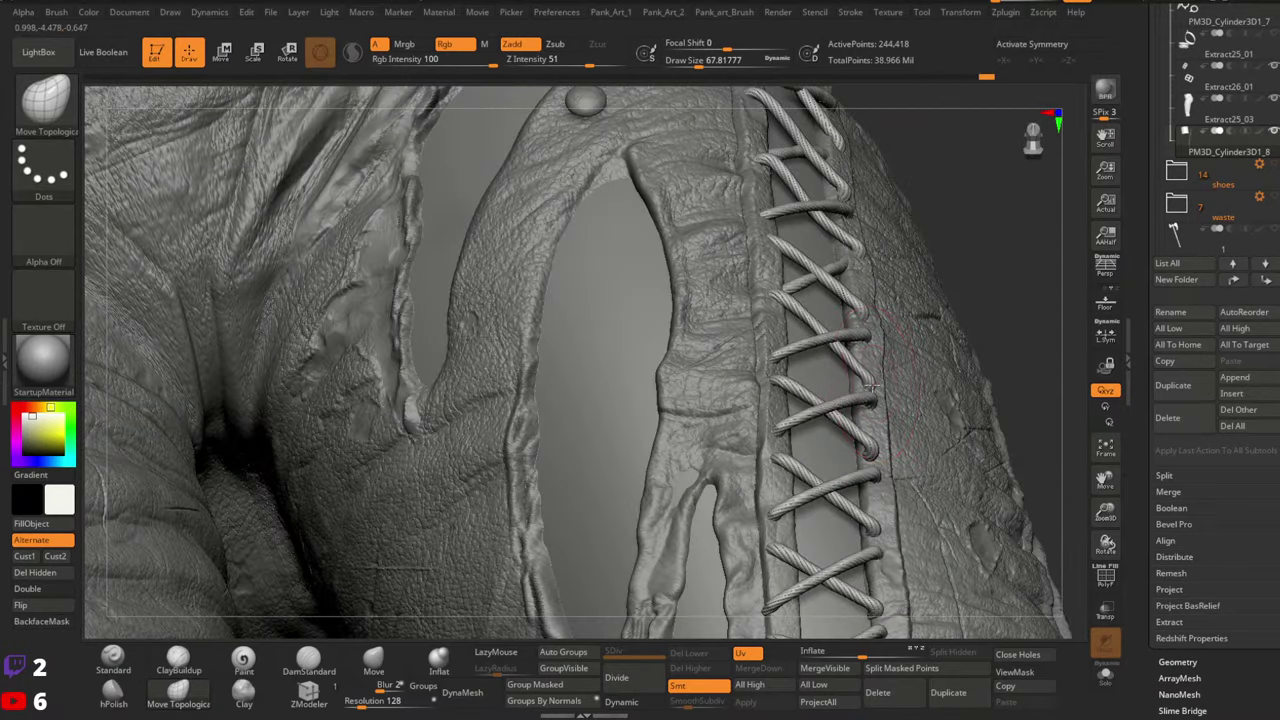
Settle the thigh cross-stitches' outer ends onto the leather with Move Topological at Draw Sizes of about 83 and 108
{"action": "right_click_drag", "start_coordinate": [877, 391], "coordinate": [883, 378]}
{"action": "key", "text": "space"}
{"action": "left_click_drag", "start_coordinate": [883, 378], "coordinate": [871, 408]}
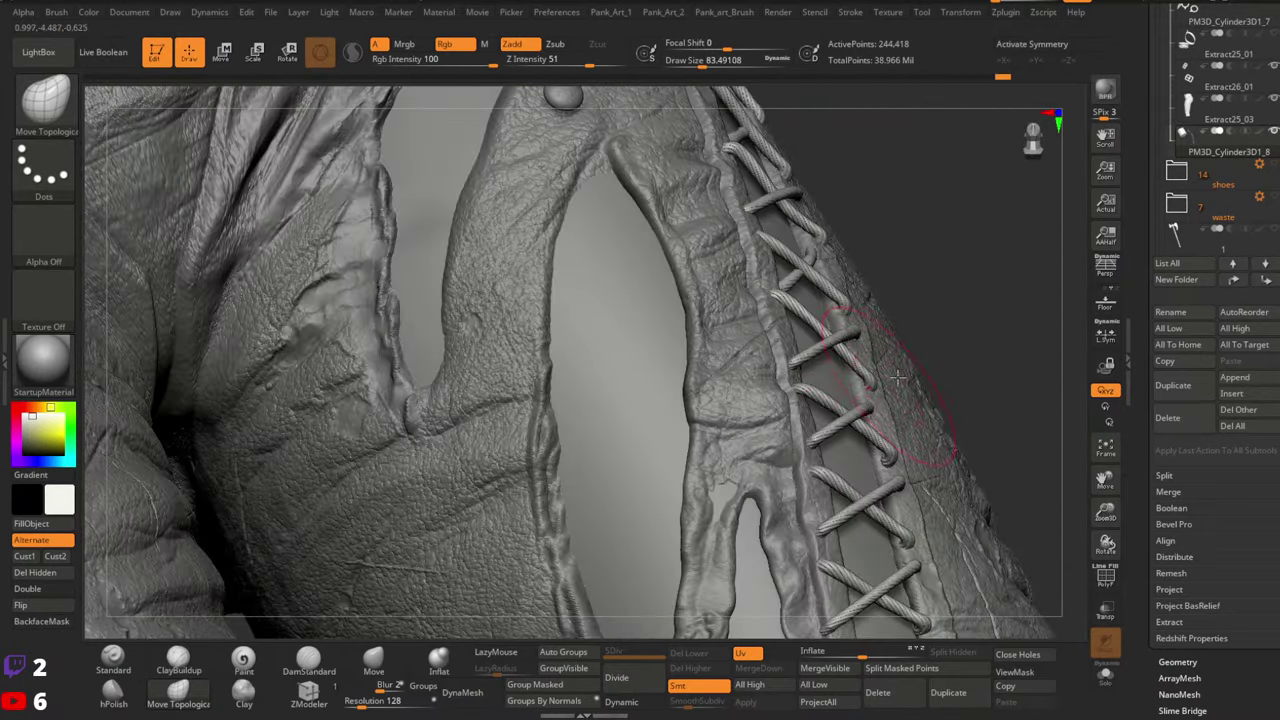
{"action": "mouse_move", "coordinate": [898, 378]}
{"action": "right_mouse_down"}
{"action": "mouse_move", "coordinate": [880, 418]}
{"action": "mouse_move", "coordinate": [897, 443]}
{"action": "mouse_move", "coordinate": [888, 430]}
{"action": "right_mouse_up"}
{"action": "key", "text": "]"}
{"action": "left_click_drag", "start_coordinate": [882, 414], "coordinate": [871, 418]}
{"action": "mouse_move", "coordinate": [889, 393]}
{"action": "right_mouse_down"}
{"action": "mouse_move", "coordinate": [862, 406]}
{"action": "mouse_move", "coordinate": [886, 404]}
{"action": "mouse_move", "coordinate": [878, 421]}
{"action": "mouse_move", "coordinate": [830, 360]}
{"action": "right_mouse_up"}
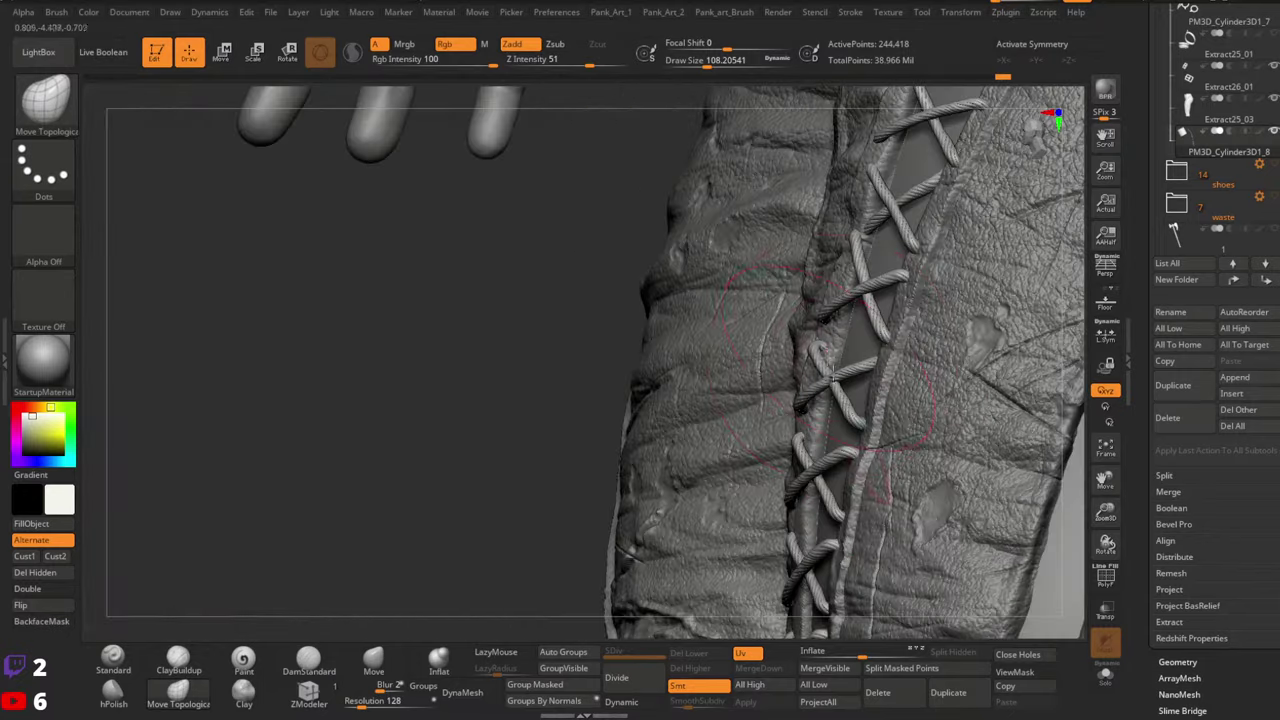
Adjust the cross-stitches beside the lower end of the thigh cutout with Move Topological at Draw Size about 87
{"action": "key", "text": "space"}
{"action": "left_click_drag", "start_coordinate": [829, 354], "coordinate": [832, 354]}
{"action": "mouse_move", "coordinate": [872, 337]}
{"action": "right_mouse_down"}
{"action": "mouse_move", "coordinate": [868, 355]}
{"action": "mouse_move", "coordinate": [914, 323]}
{"action": "right_mouse_up"}
{"action": "key", "text": "space"}
{"action": "left_click_drag", "start_coordinate": [911, 346], "coordinate": [901, 346]}
{"action": "right_click_drag", "start_coordinate": [893, 346], "coordinate": [913, 330]}
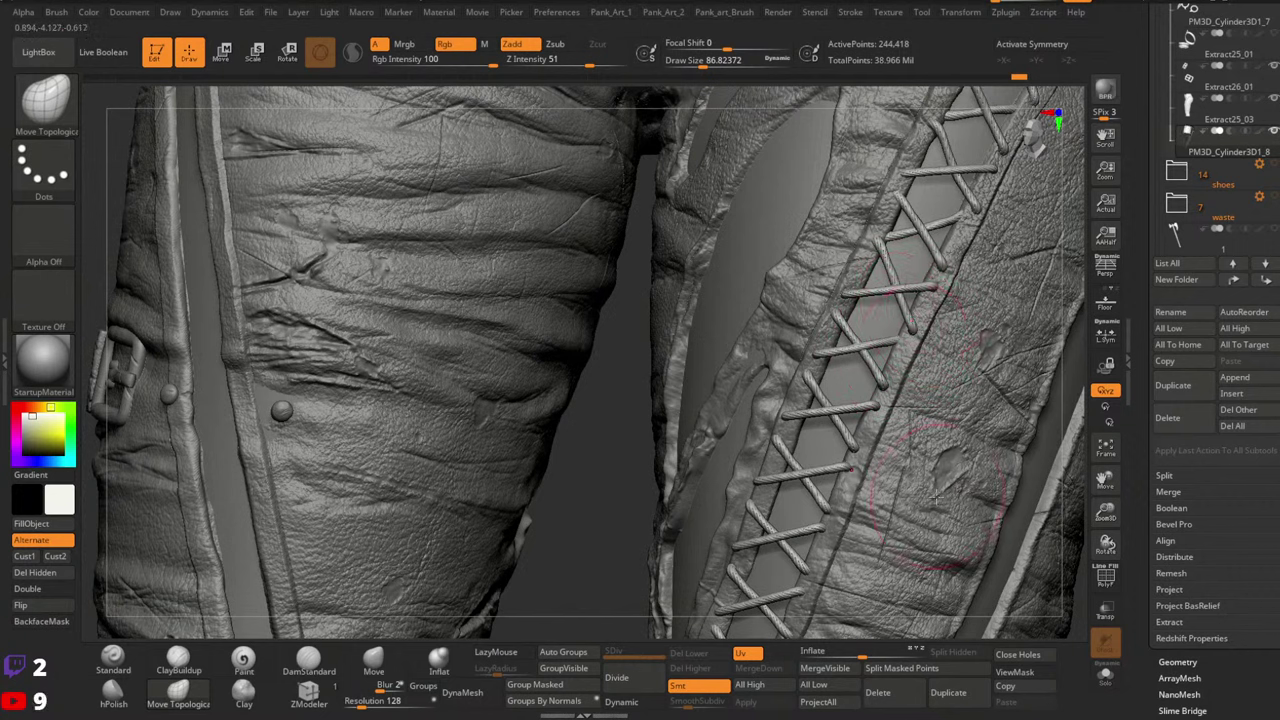
Adjust the cross-stitches beside the thigh cutout with Move Topological at Draw Sizes of about 128 and 149
{"action": "right_click_drag", "start_coordinate": [848, 371], "coordinate": [826, 368]}
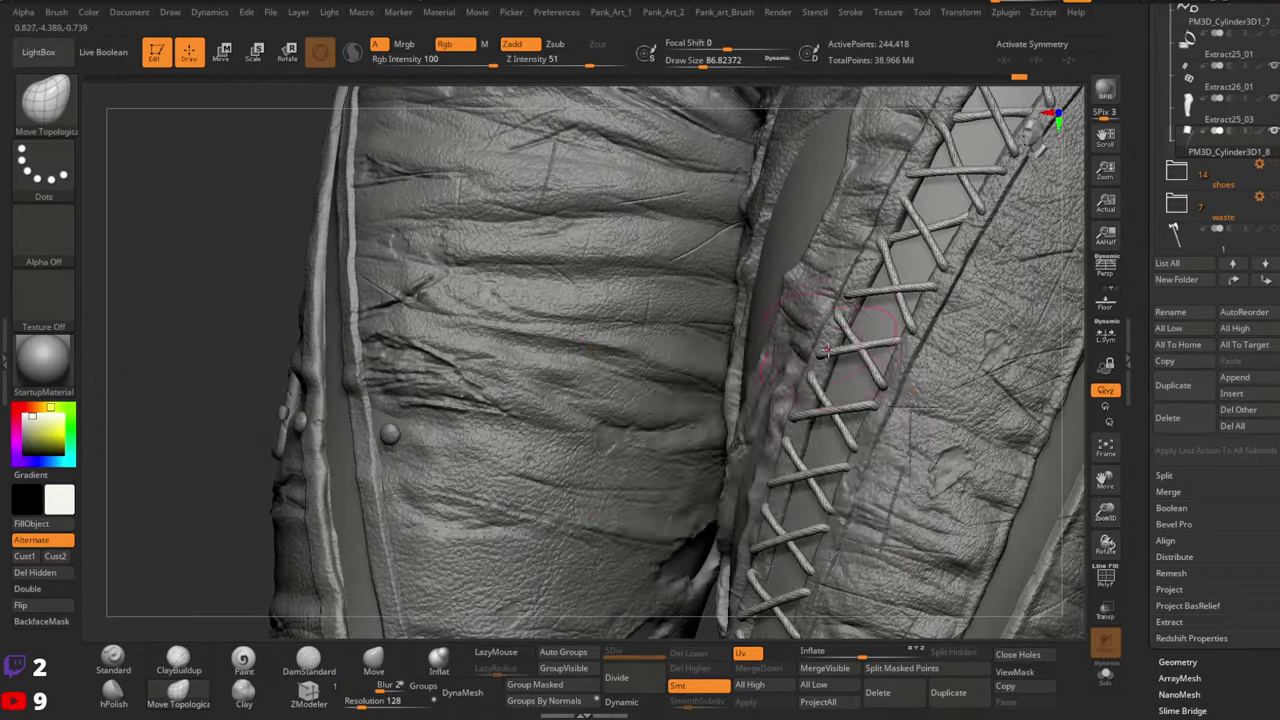
{"action": "key", "text": "s"}
{"action": "left_click_drag", "start_coordinate": [838, 368], "coordinate": [850, 368]}
{"action": "mouse_move", "coordinate": [850, 376]}
{"action": "right_mouse_down"}
{"action": "mouse_move", "coordinate": [820, 366]}
{"action": "mouse_move", "coordinate": [844, 370]}
{"action": "mouse_move", "coordinate": [842, 397]}
{"action": "mouse_move", "coordinate": [812, 360]}
{"action": "mouse_move", "coordinate": [803, 368]}
{"action": "right_mouse_up"}
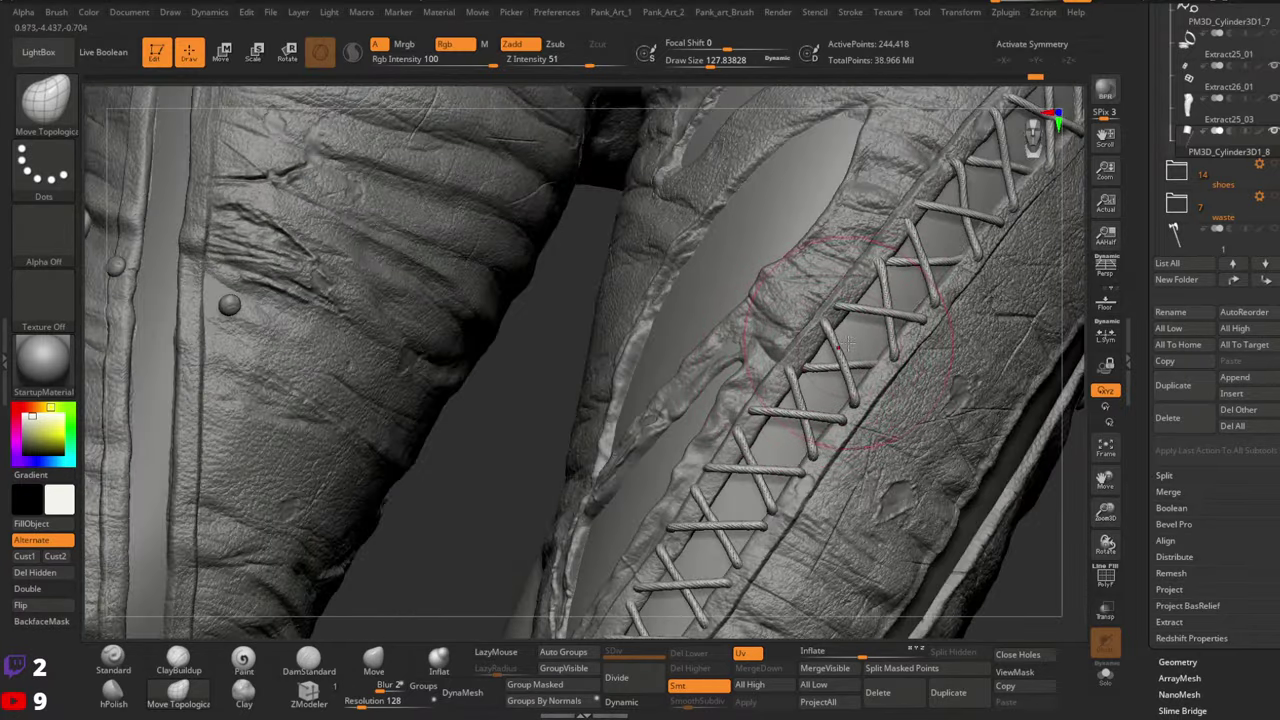
{"action": "mouse_move", "coordinate": [803, 372]}
{"action": "right_mouse_down"}
{"action": "mouse_move", "coordinate": [849, 420]}
{"action": "mouse_move", "coordinate": [822, 452]}
{"action": "right_mouse_up"}
{"action": "key", "text": "space"}
{"action": "left_click_drag", "start_coordinate": [822, 456], "coordinate": [823, 456]}
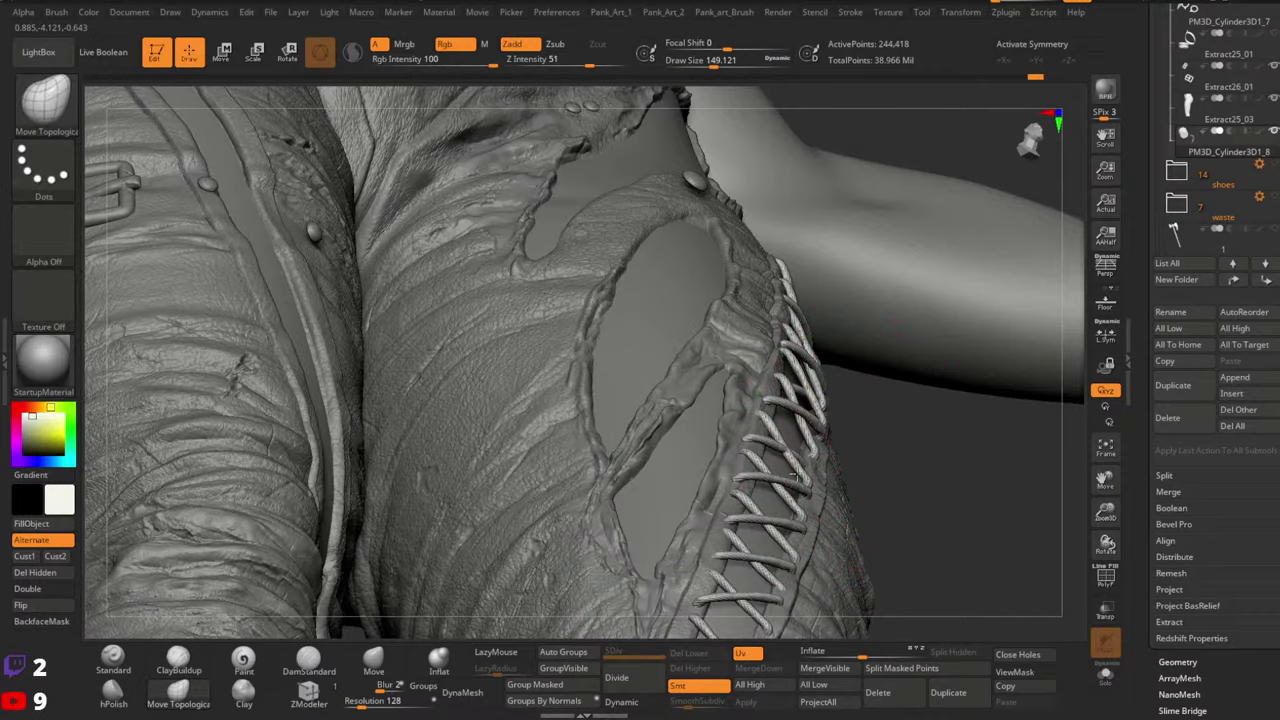
Set the Draw Size to about 104 and fit the mid-thigh cross-stitches more closely to the slit's edges
{"action": "right_click_drag", "start_coordinate": [796, 476], "coordinate": [784, 476]}
{"action": "key", "text": "space"}
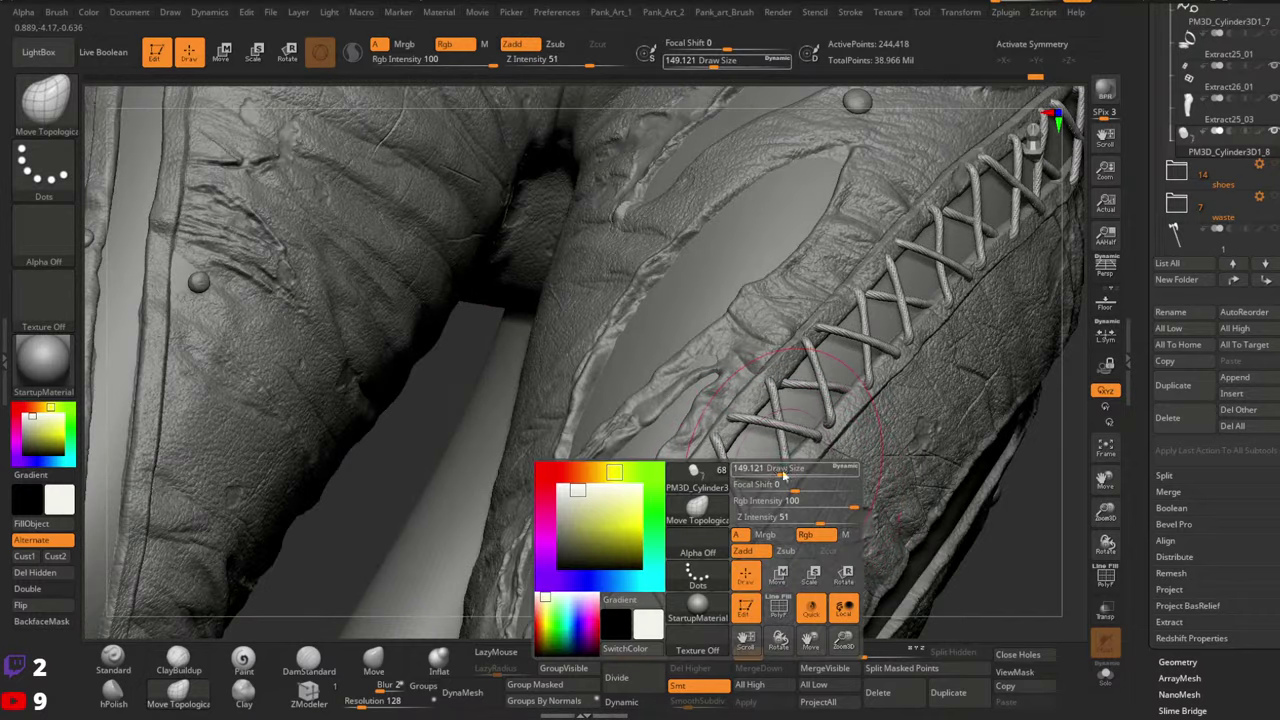
{"action": "left_click_drag", "start_coordinate": [783, 474], "coordinate": [776, 474]}
{"action": "mouse_move", "coordinate": [776, 474]}
{"action": "right_mouse_down"}
{"action": "mouse_move", "coordinate": [800, 482]}
{"action": "mouse_move", "coordinate": [816, 518]}
{"action": "right_mouse_up"}
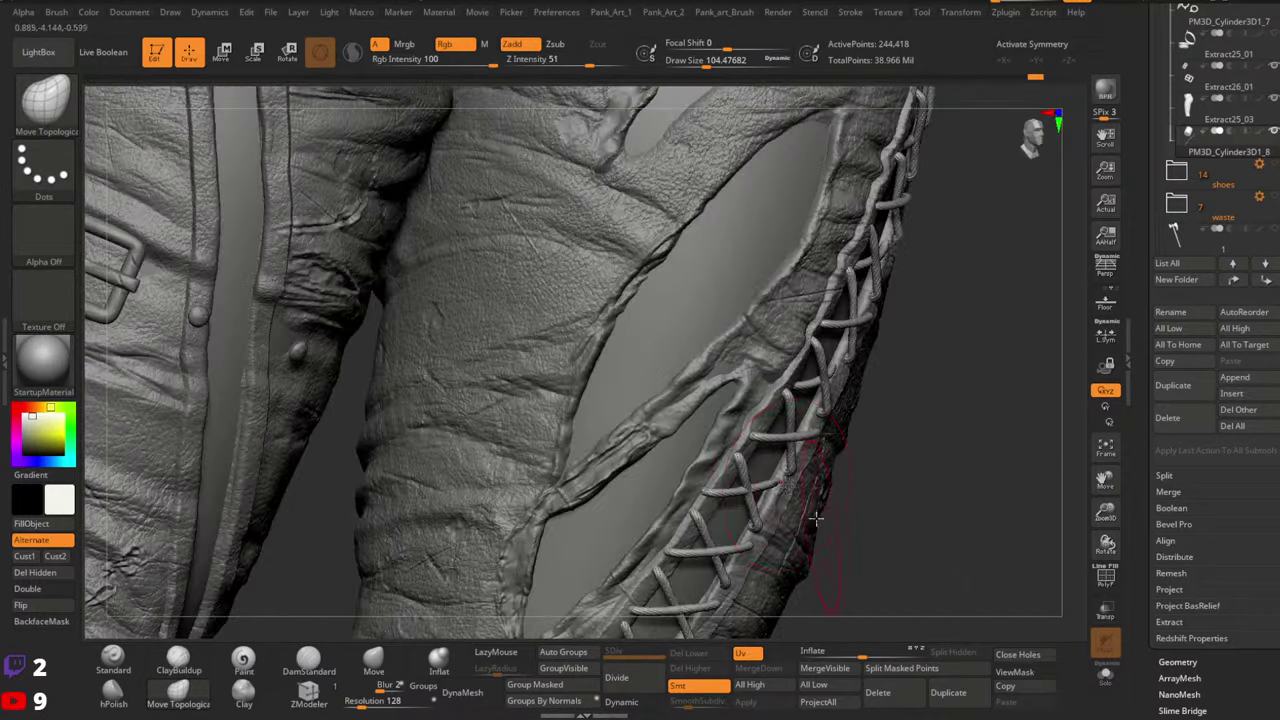
{"action": "right_click_drag", "start_coordinate": [800, 453], "coordinate": [690, 450]}
{"action": "left_click_drag", "start_coordinate": [692, 456], "coordinate": [706, 455]}
{"action": "right_click_drag", "start_coordinate": [712, 445], "coordinate": [750, 450]}
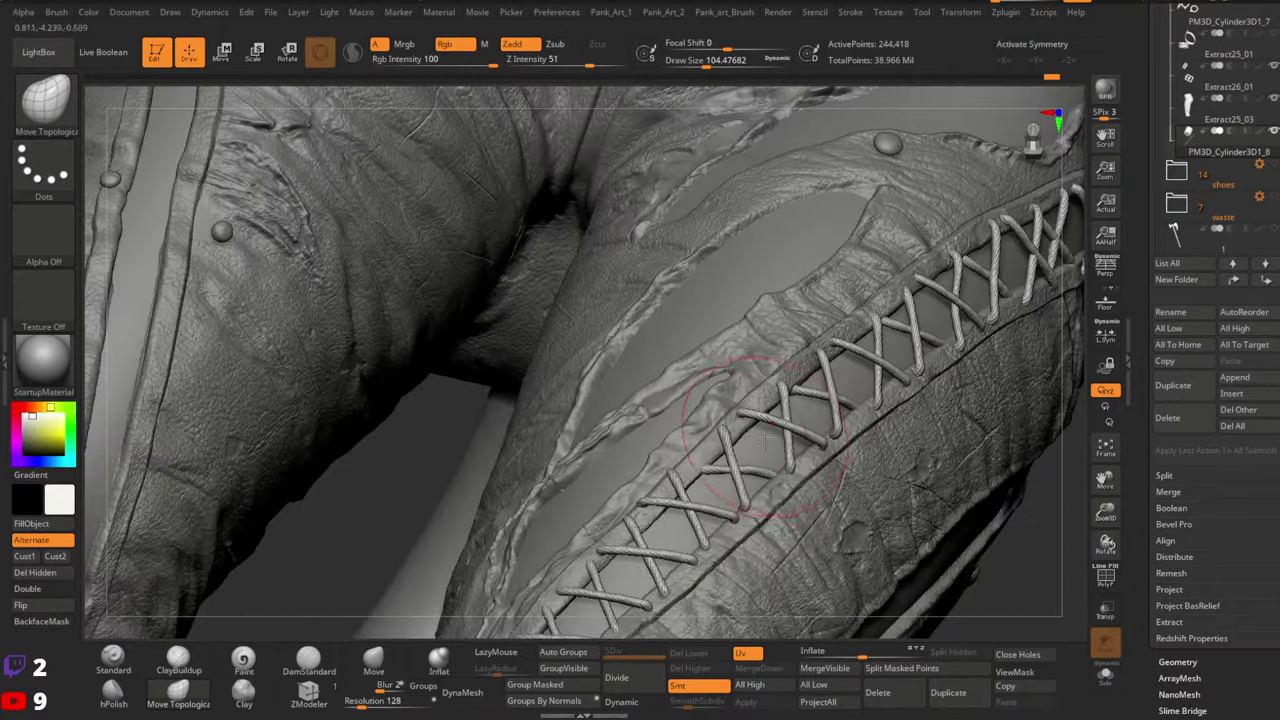
{"action": "left_click_drag", "start_coordinate": [758, 454], "coordinate": [735, 456]}
Raise the Draw Size to about 128 and reposition the cross-stitches beside the narrow lower thigh cutout
{"action": "key", "text": "space"}
{"action": "mouse_move", "coordinate": [724, 428]}
{"action": "right_mouse_down"}
{"action": "mouse_move", "coordinate": [750, 434]}
{"action": "mouse_move", "coordinate": [791, 400]}
{"action": "right_mouse_up"}
{"action": "key", "text": "space"}
{"action": "left_click_drag", "start_coordinate": [788, 433], "coordinate": [791, 433]}
{"action": "key", "text": "space"}
{"action": "left_click_drag", "start_coordinate": [690, 445], "coordinate": [704, 445]}
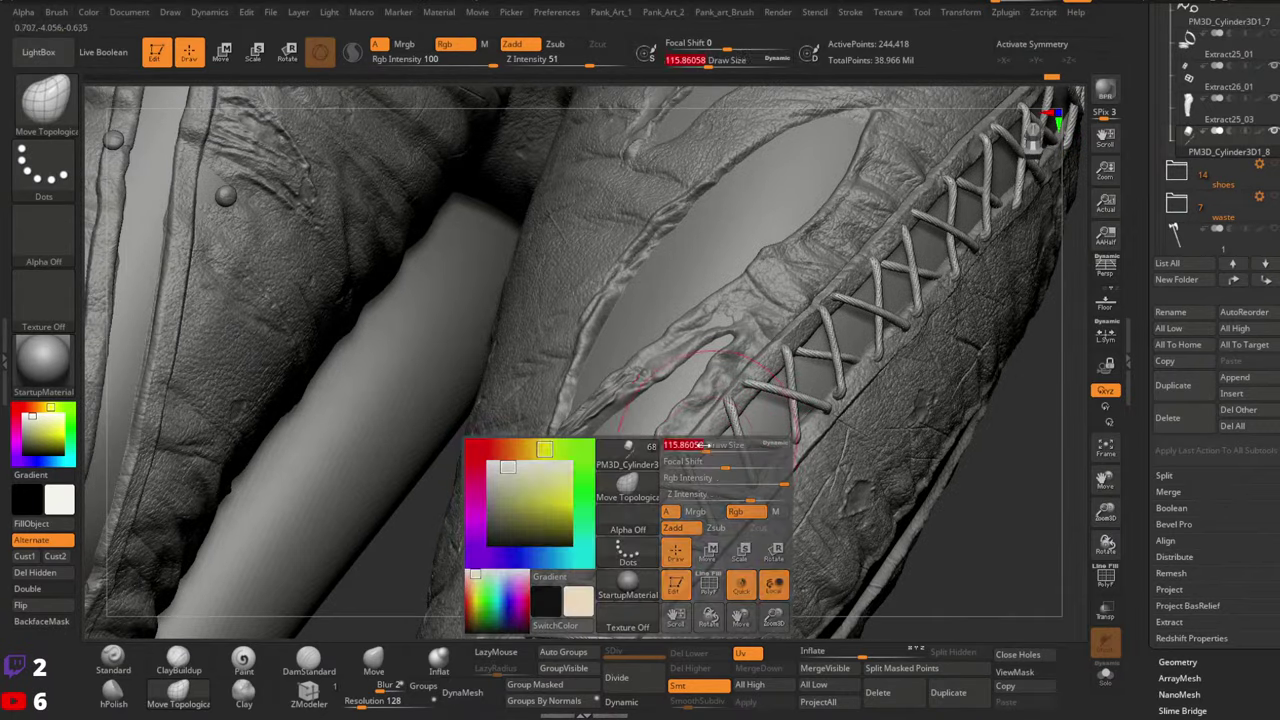
{"action": "mouse_move", "coordinate": [707, 442]}
{"action": "right_mouse_down"}
{"action": "mouse_move", "coordinate": [740, 440]}
{"action": "mouse_move", "coordinate": [709, 497]}
{"action": "mouse_move", "coordinate": [720, 448]}
{"action": "mouse_move", "coordinate": [682, 390]}
{"action": "right_mouse_up"}
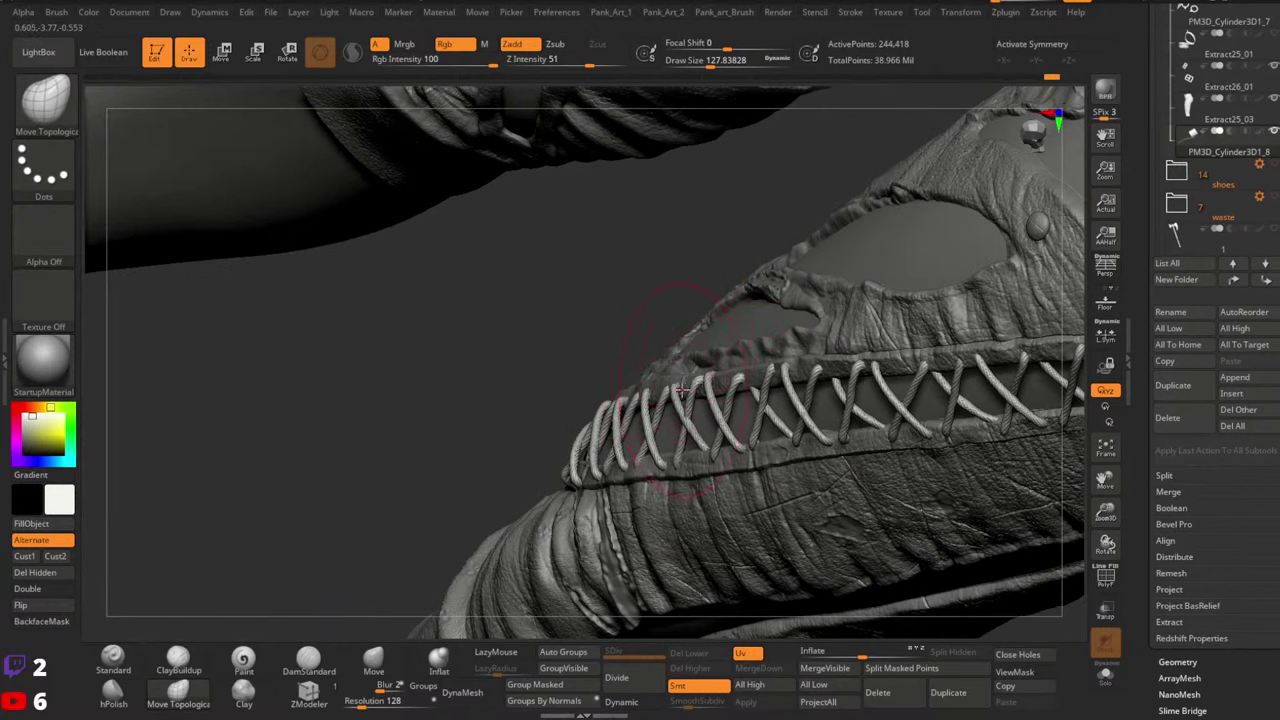
Refine the stitch ends along the slit's inner edge on the lower thigh at Draw Sizes of about 90 and 108
{"action": "key", "text": "space"}
{"action": "left_click", "coordinate": [686, 385]}
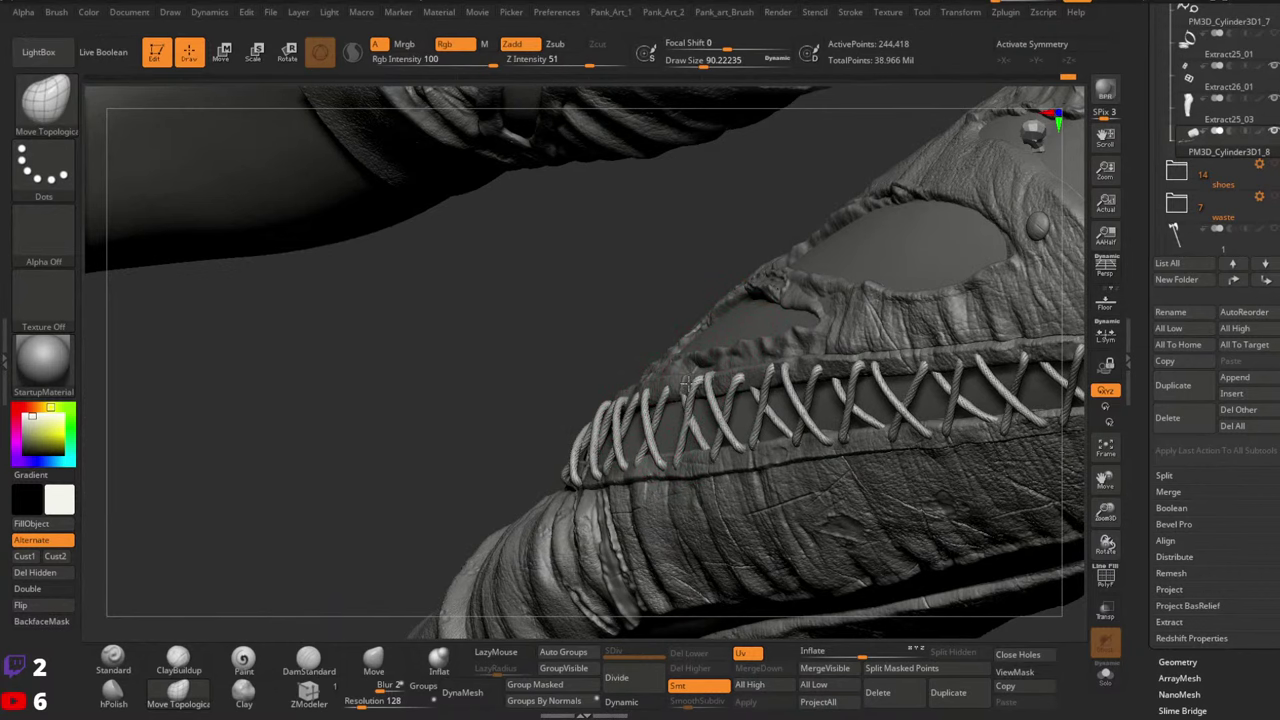
{"action": "right_click_drag", "start_coordinate": [701, 380], "coordinate": [618, 400]}
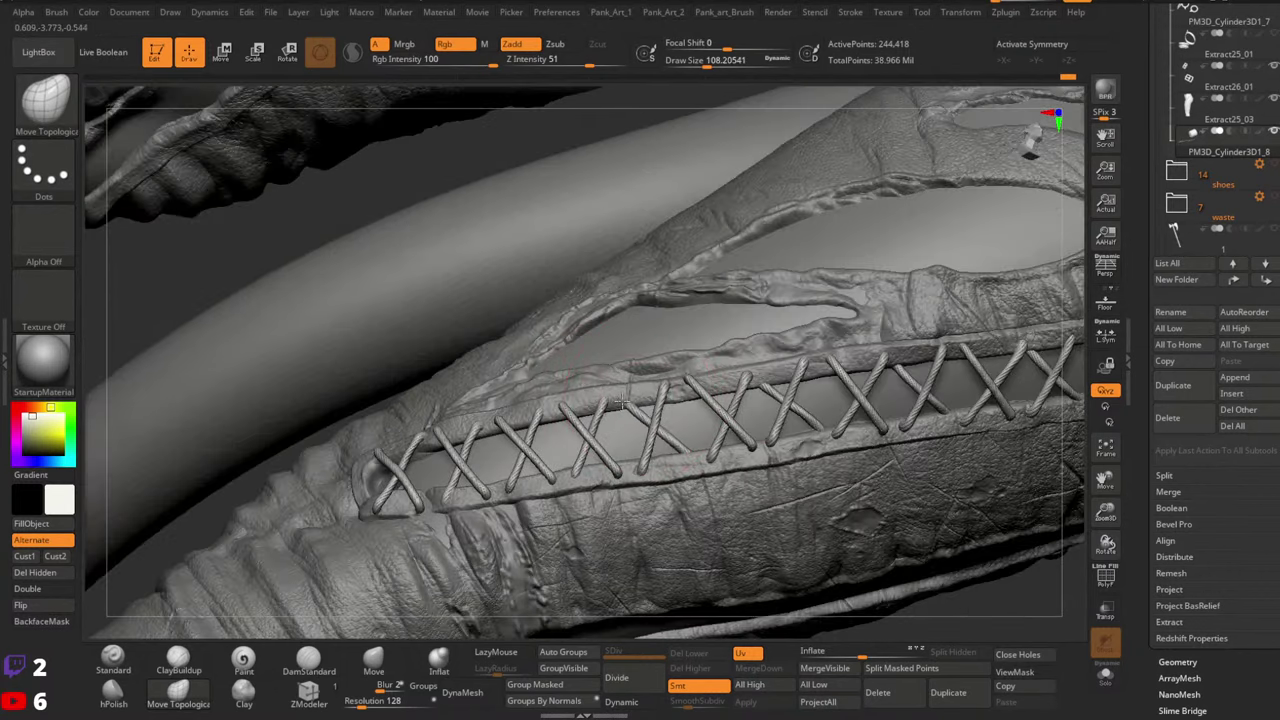
{"action": "left_click_drag", "start_coordinate": [618, 400], "coordinate": [628, 391]}
{"action": "mouse_move", "coordinate": [640, 394]}
{"action": "right_mouse_down", "text": "ctrl"}
{"action": "mouse_move", "coordinate": [855, 438]}
{"action": "mouse_move", "coordinate": [800, 440]}
{"action": "mouse_move", "coordinate": [822, 408]}
{"action": "mouse_move", "coordinate": [837, 425]}
{"action": "mouse_move", "coordinate": [813, 402]}
{"action": "right_mouse_up", "text": "ctrl"}
Fit the cross-stitches toward the lower end of the thigh slit at Draw Sizes of about 128 and 116
{"action": "key", "text": "space"}
{"action": "left_click_drag", "start_coordinate": [813, 402], "coordinate": [828, 391]}
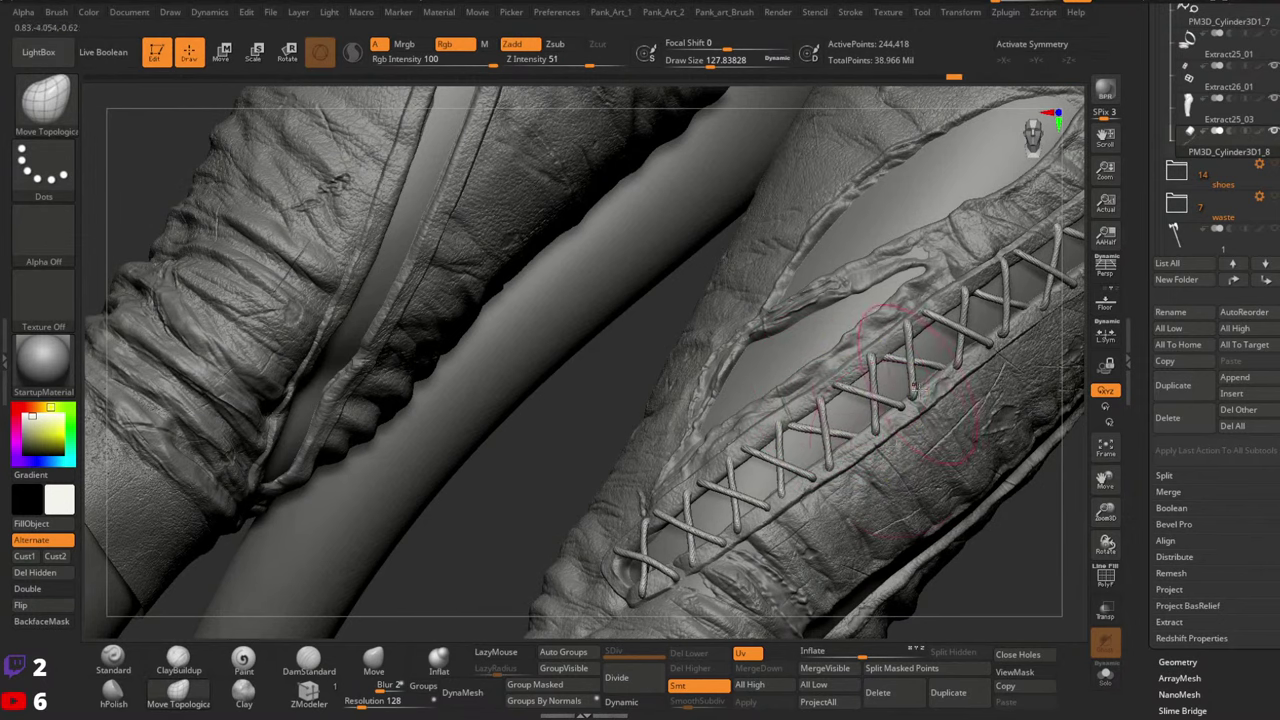
{"action": "mouse_move", "coordinate": [868, 440]}
{"action": "right_mouse_down", "text": "alt"}
{"action": "mouse_move", "coordinate": [896, 411]}
{"action": "mouse_move", "coordinate": [845, 421]}
{"action": "mouse_move", "coordinate": [779, 493]}
{"action": "right_mouse_up", "text": "alt"}
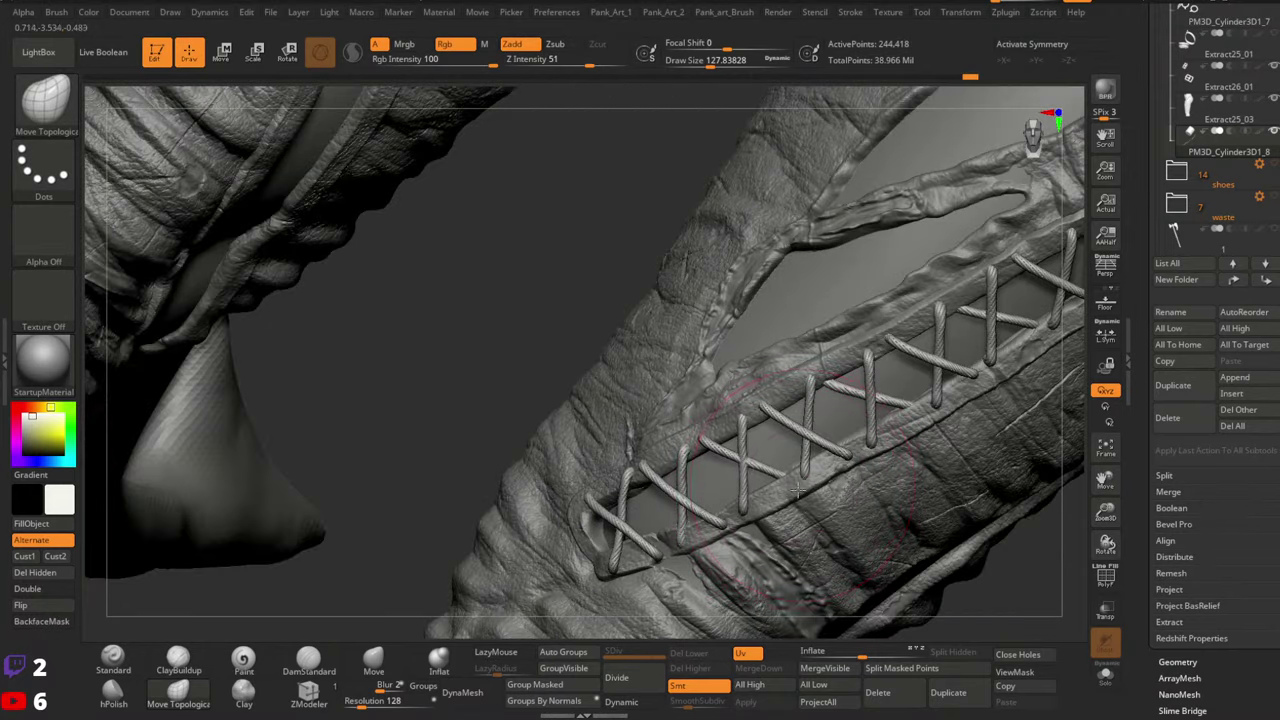
{"action": "mouse_move", "coordinate": [771, 455]}
{"action": "right_mouse_down"}
{"action": "mouse_move", "coordinate": [722, 436]}
{"action": "mouse_move", "coordinate": [752, 436]}
{"action": "mouse_move", "coordinate": [762, 454]}
{"action": "mouse_move", "coordinate": [728, 480]}
{"action": "mouse_move", "coordinate": [693, 459]}
{"action": "mouse_move", "coordinate": [866, 405]}
{"action": "mouse_move", "coordinate": [757, 549]}
{"action": "mouse_move", "coordinate": [777, 509]}
{"action": "mouse_move", "coordinate": [733, 403]}
{"action": "mouse_move", "coordinate": [766, 432]}
{"action": "mouse_move", "coordinate": [770, 490]}
{"action": "mouse_move", "coordinate": [788, 430]}
{"action": "mouse_move", "coordinate": [770, 424]}
{"action": "mouse_move", "coordinate": [785, 420]}
{"action": "right_mouse_up"}
{"action": "key", "text": "space"}
{"action": "left_click", "coordinate": [724, 436]}
{"action": "key", "text": "space"}
{"action": "left_click", "coordinate": [760, 458]}
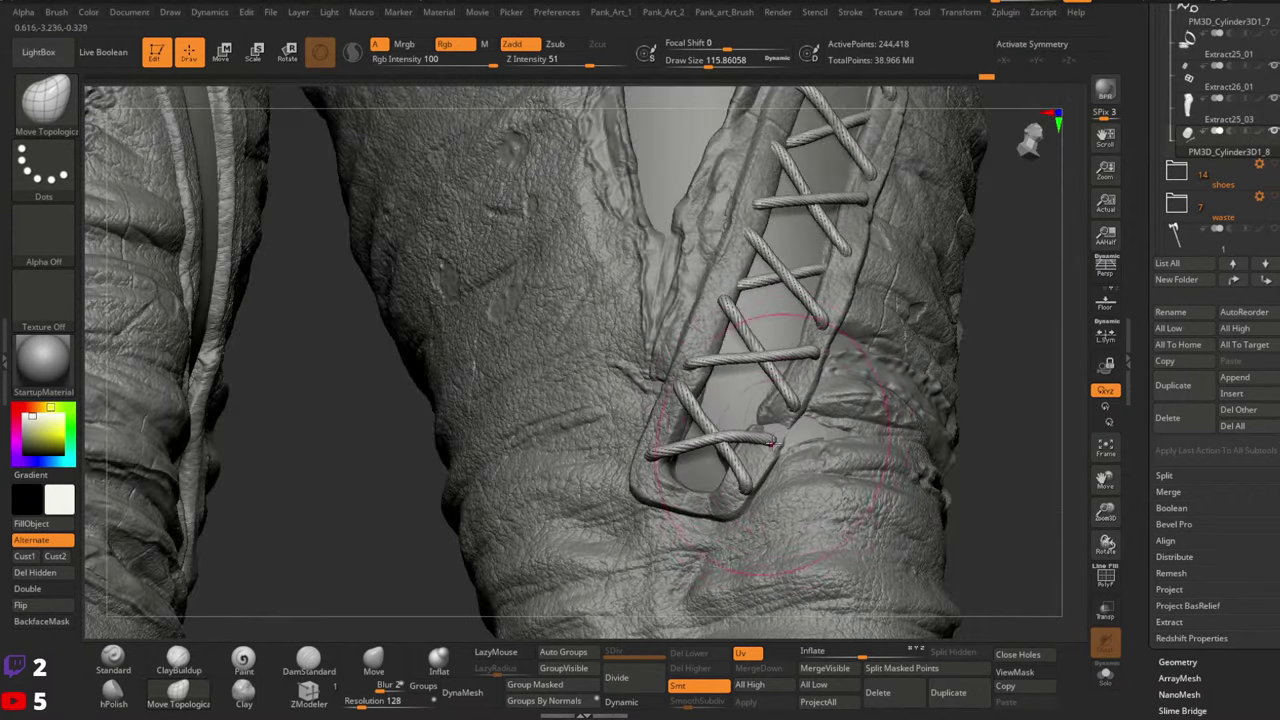
Select the Extract25_03 trousers and nudge the leather beside the lowest cross-stitch with the Move brush at Draw Size about 18
{"action": "left_click", "coordinate": [791, 410], "text": "alt"}
{"action": "key", "text": "space"}
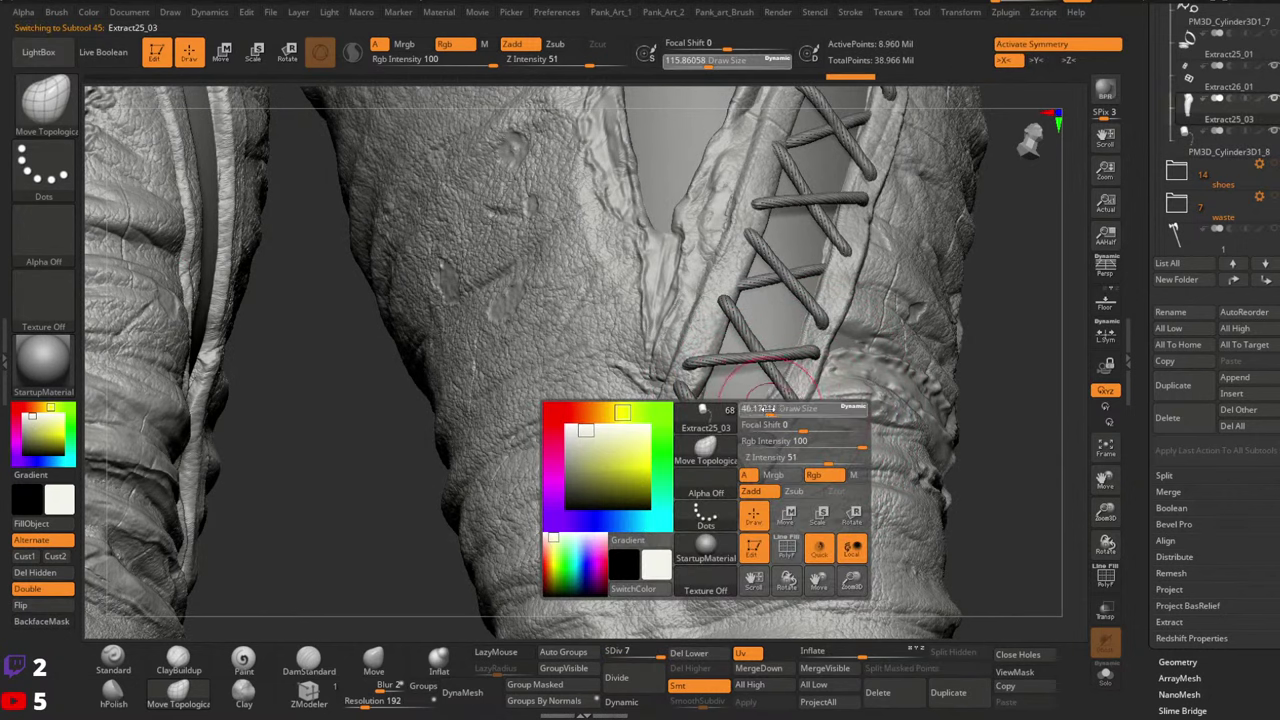
{"action": "left_click", "coordinate": [374, 660]}
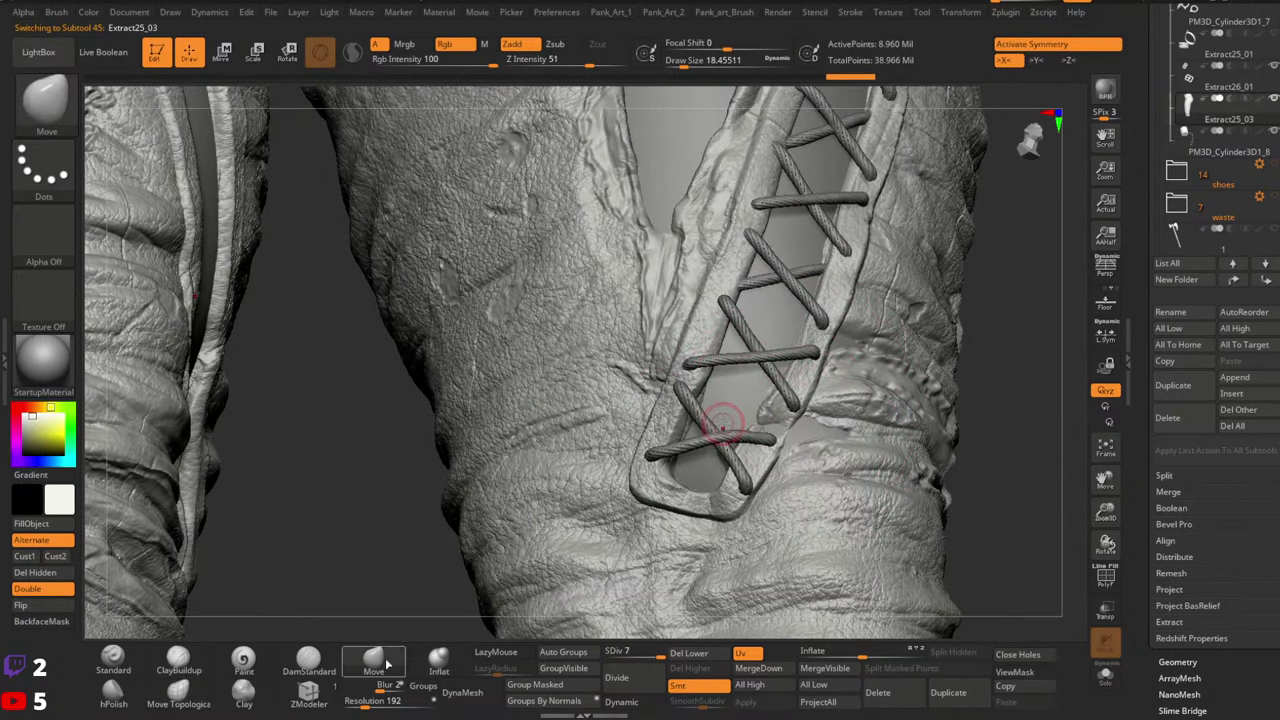
Select the PM3D_Cylinder3D1_8 stitches and settle the lowest ones with Move Topological at Draw Sizes of about 71 and 83
{"action": "left_click", "coordinate": [778, 421], "text": "alt"}
{"action": "key", "text": "space"}
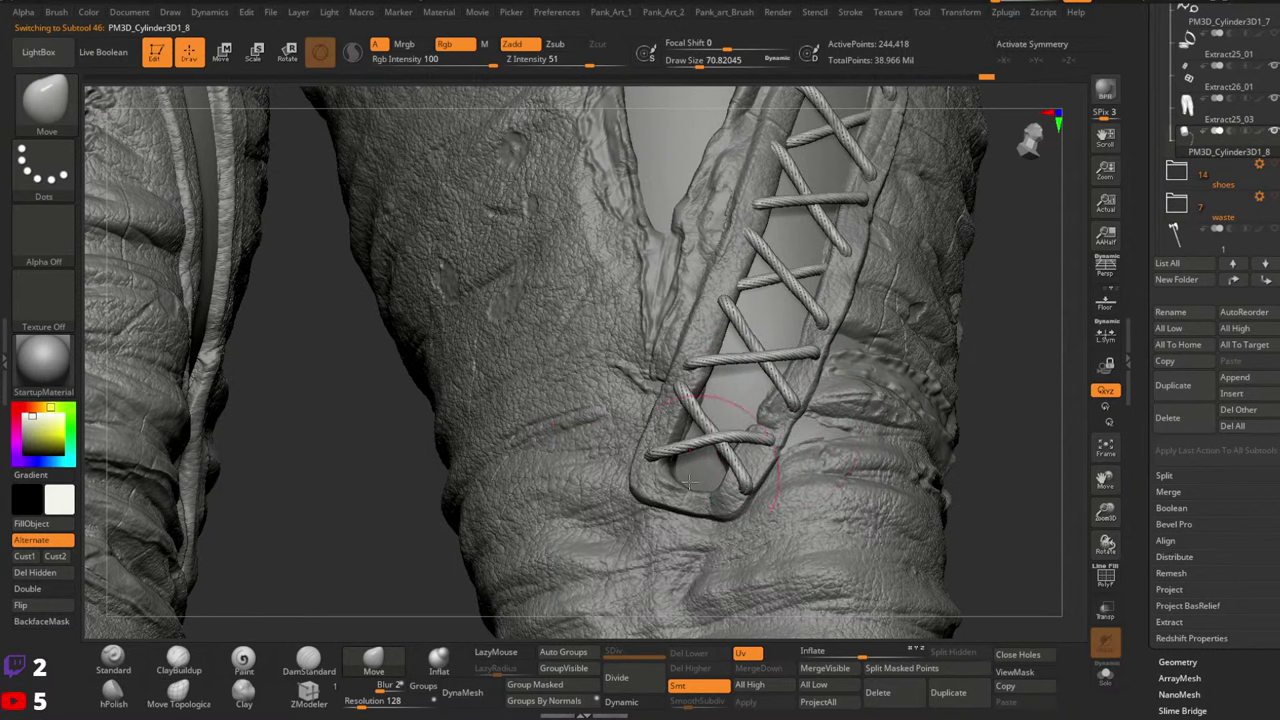
{"action": "left_click", "coordinate": [178, 690]}
{"action": "left_click_drag", "start_coordinate": [410, 570], "coordinate": [325, 555]}
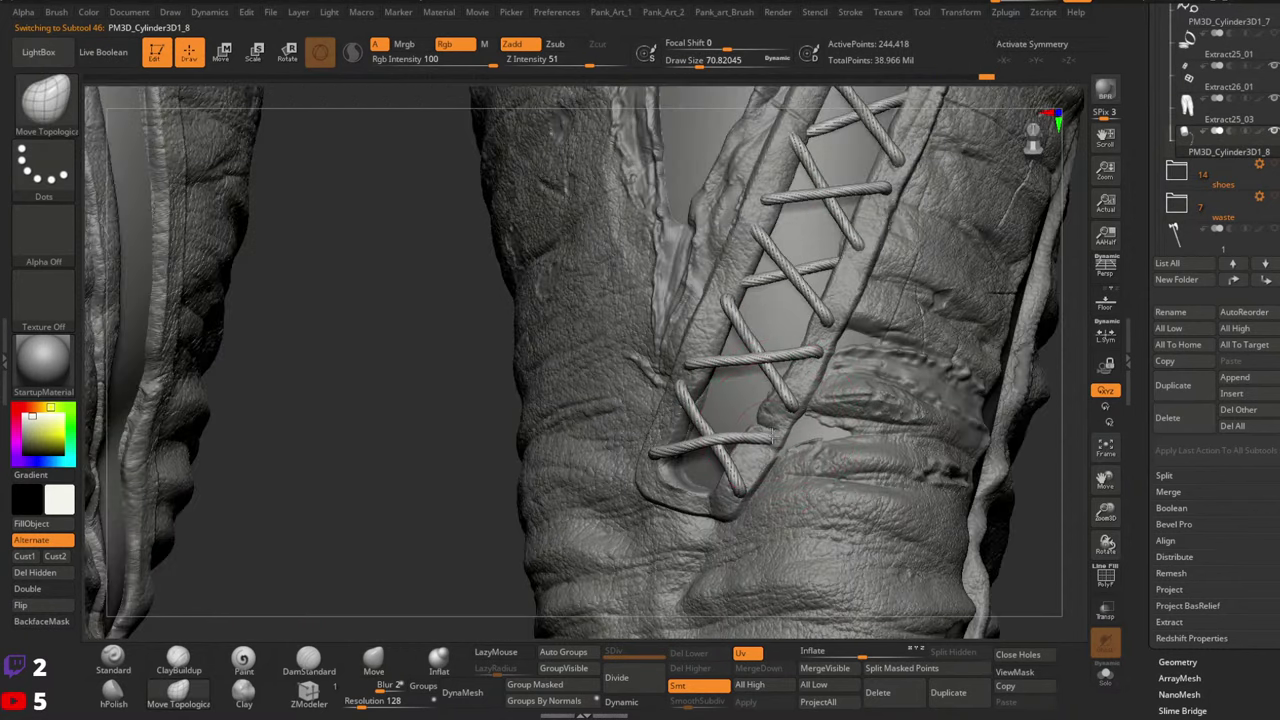
{"action": "key", "text": "space"}
{"action": "left_click_drag", "start_coordinate": [791, 395], "coordinate": [801, 395]}
{"action": "mouse_move", "coordinate": [795, 404]}
{"action": "left_mouse_down"}
{"action": "mouse_move", "coordinate": [790, 420]}
{"action": "mouse_move", "coordinate": [821, 422]}
{"action": "left_mouse_up"}
{"action": "key", "text": "d"}
{"action": "right_click_drag", "start_coordinate": [760, 438], "coordinate": [792, 458]}
{"action": "key", "text": "space"}
{"action": "left_click_drag", "start_coordinate": [762, 426], "coordinate": [755, 426]}
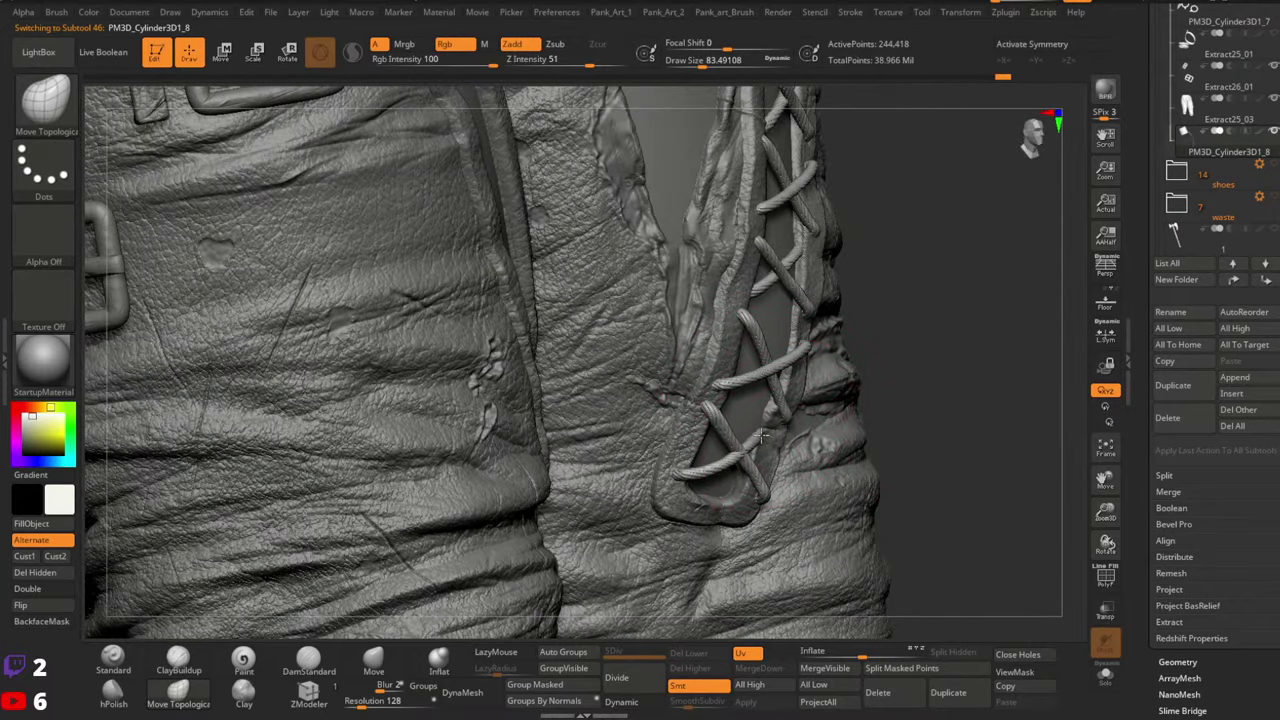
Select the Extract25_03 trousers, turn off symmetry and switch to the Move brush
{"action": "left_click", "coordinate": [765, 436], "text": "alt"}
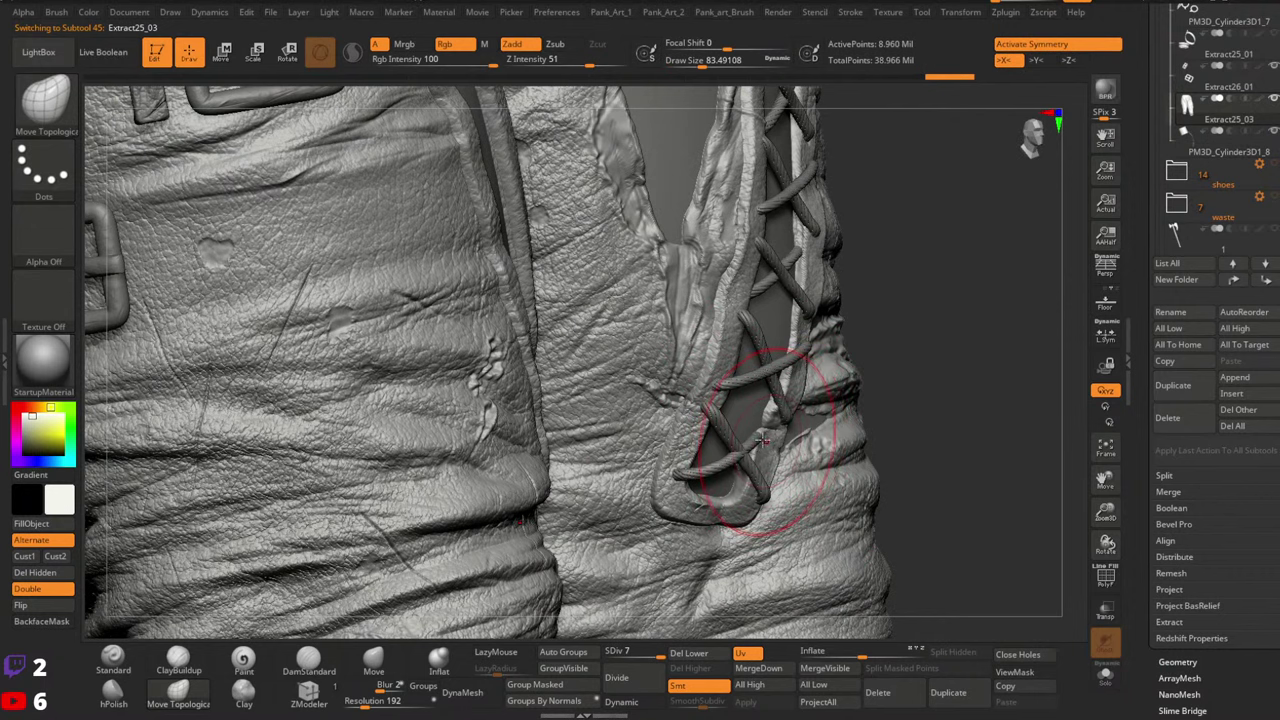
{"action": "key", "text": "x"}
{"action": "key", "text": "b"}
{"action": "key", "text": "m"}
{"action": "key", "text": "v"}
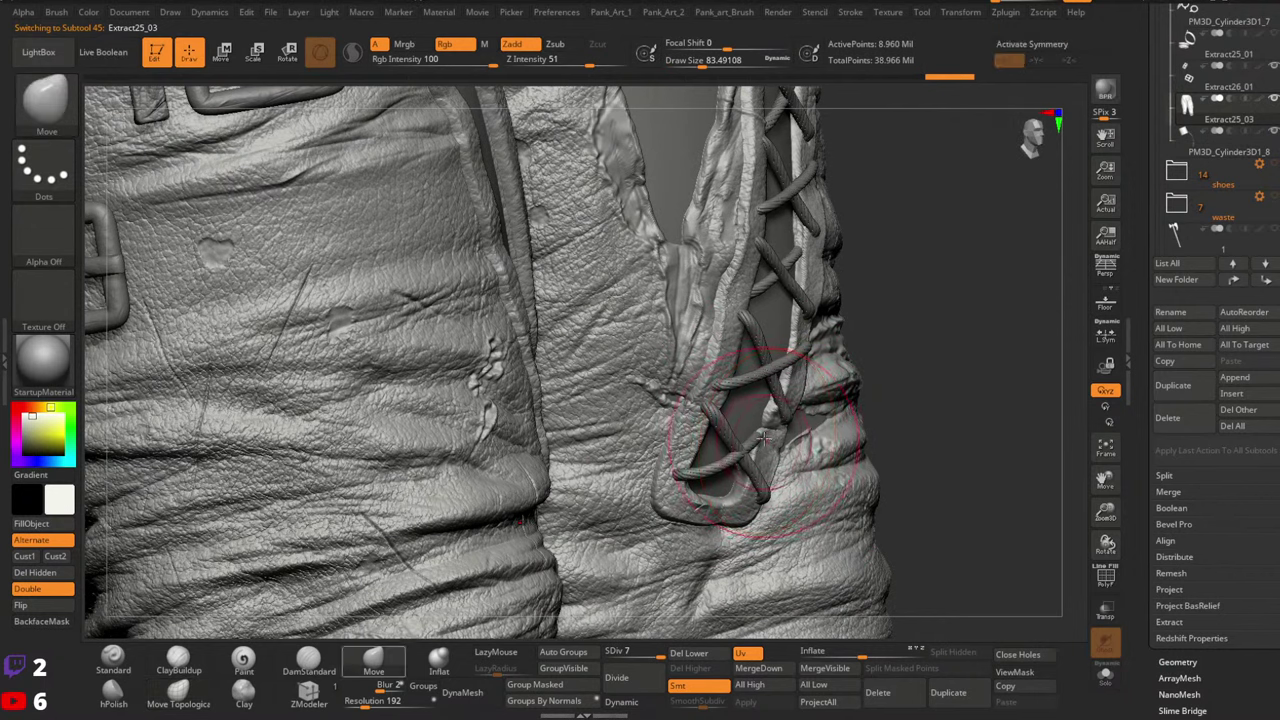
Reshape the leather edge under the lowest cross-stitch with Move at Draw Size about 25, and undo the last stroke
{"action": "right_click_drag", "start_coordinate": [757, 430], "coordinate": [785, 432]}
{"action": "key", "text": "space"}
{"action": "left_click_drag", "start_coordinate": [768, 435], "coordinate": [780, 416]}
{"action": "right_click_drag", "start_coordinate": [800, 414], "coordinate": [774, 400]}
{"action": "key", "text": "space"}
{"action": "left_click_drag", "start_coordinate": [774, 399], "coordinate": [763, 399]}
{"action": "right_click_drag", "start_coordinate": [780, 399], "coordinate": [746, 421]}
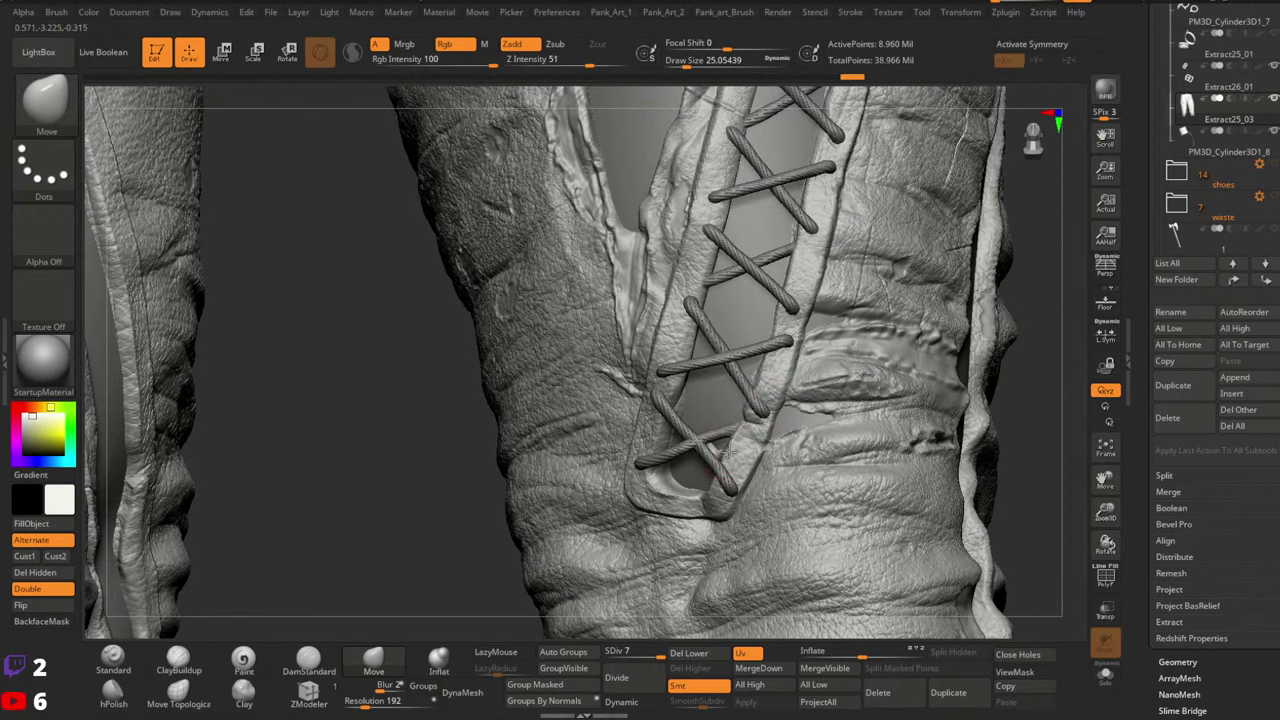
{"action": "left_click_drag", "start_coordinate": [744, 435], "coordinate": [736, 446]}
{"action": "right_click_drag", "start_coordinate": [758, 438], "coordinate": [738, 435]}
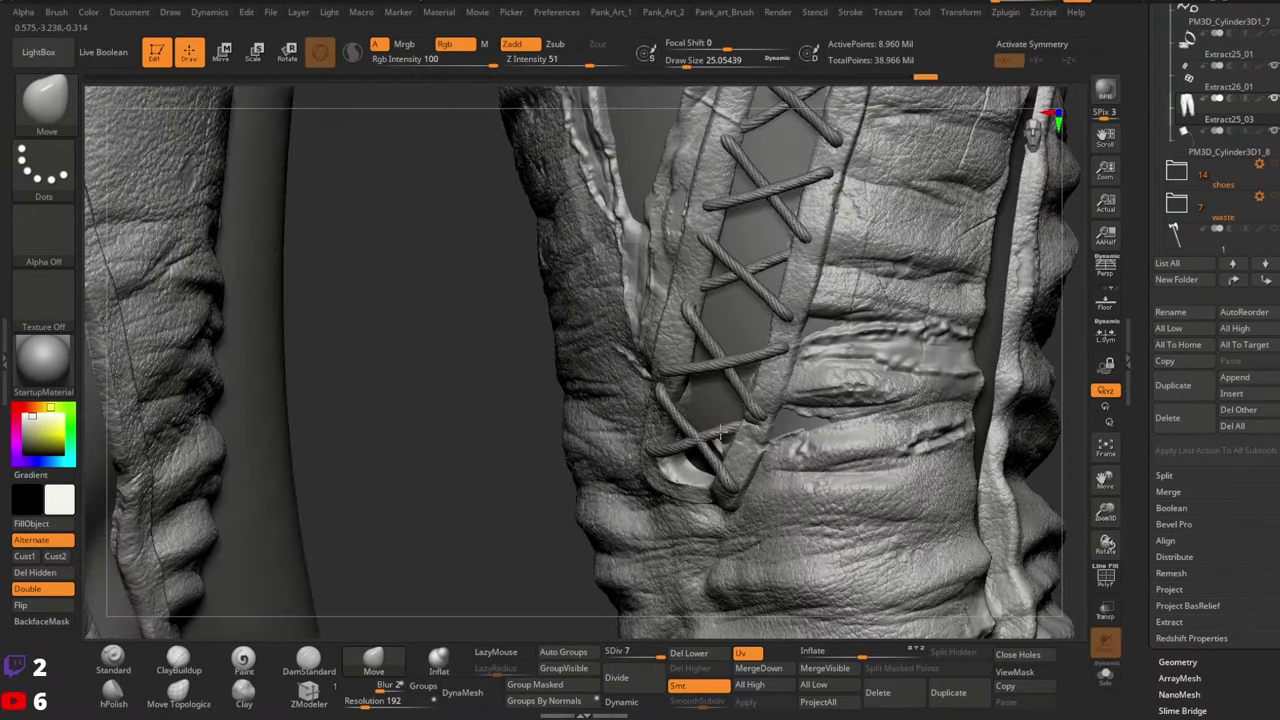
{"action": "key", "text": "ctrl+z"}
Select the PM3D_Cylinder3D1_8 stitches and adjust the lowest one's outer end with Move Topological at Draw Size about 41
{"action": "right_click_drag", "start_coordinate": [764, 428], "coordinate": [757, 402]}
{"action": "left_click", "coordinate": [752, 402], "text": "alt"}
{"action": "key", "text": "space"}
{"action": "mouse_move", "coordinate": [737, 428]}
{"action": "left_mouse_down"}
{"action": "mouse_move", "coordinate": [747, 438]}
{"action": "mouse_move", "coordinate": [762, 411]}
{"action": "mouse_move", "coordinate": [754, 419]}
{"action": "left_mouse_up"}
{"action": "key", "text": "space"}
{"action": "key", "text": "b"}
{"action": "key", "text": "m"}
{"action": "key", "text": "t"}
{"action": "key", "text": "]"}
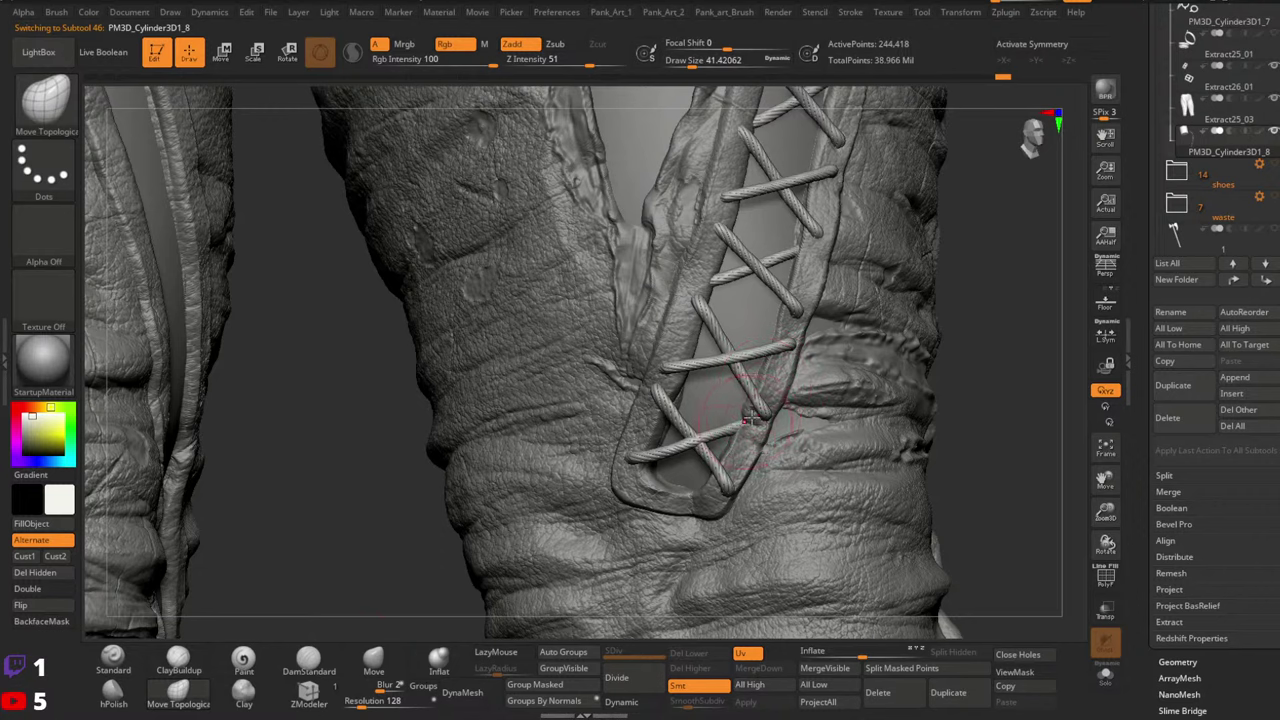
Move the lowest cross-stitches' inner ends onto the leather at Draw Size about 68, and undo the last stroke
{"action": "right_click_drag", "start_coordinate": [688, 456], "coordinate": [643, 472]}
{"action": "key", "text": "space"}
{"action": "left_click_drag", "start_coordinate": [636, 480], "coordinate": [643, 481]}
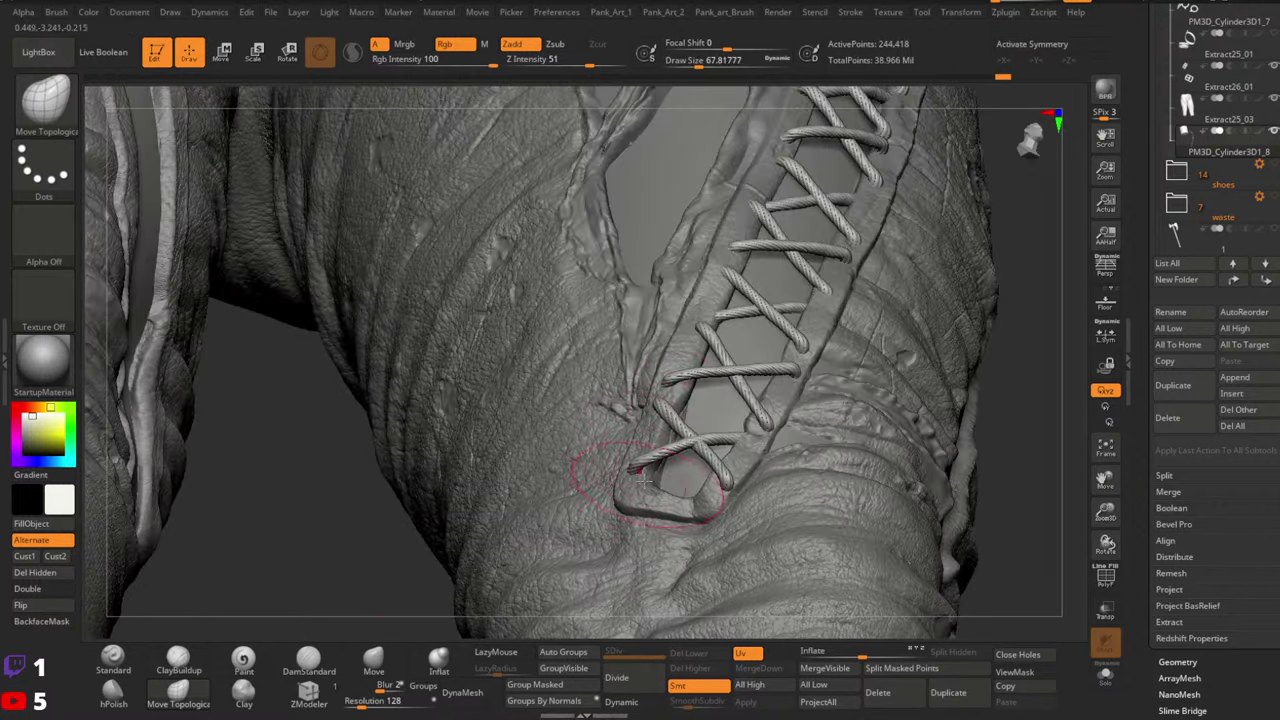
{"action": "right_click_drag", "start_coordinate": [640, 485], "coordinate": [668, 415]}
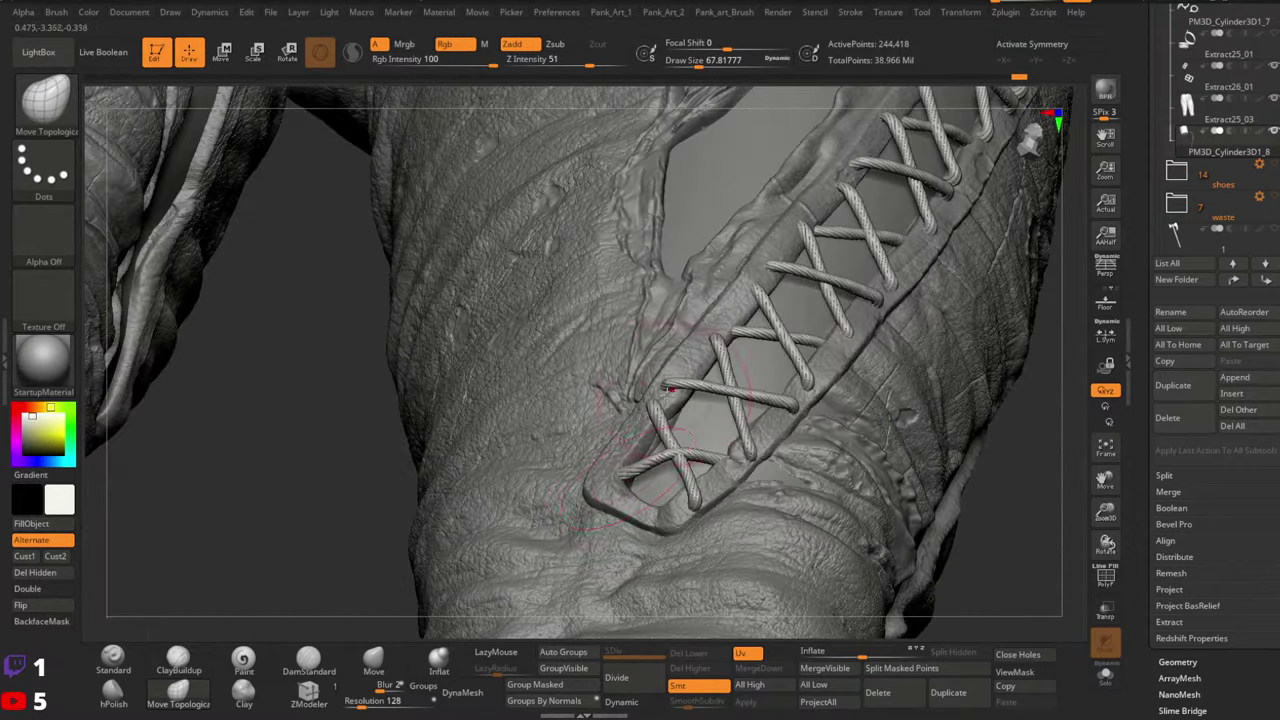
{"action": "right_click_drag", "start_coordinate": [612, 459], "coordinate": [624, 441]}
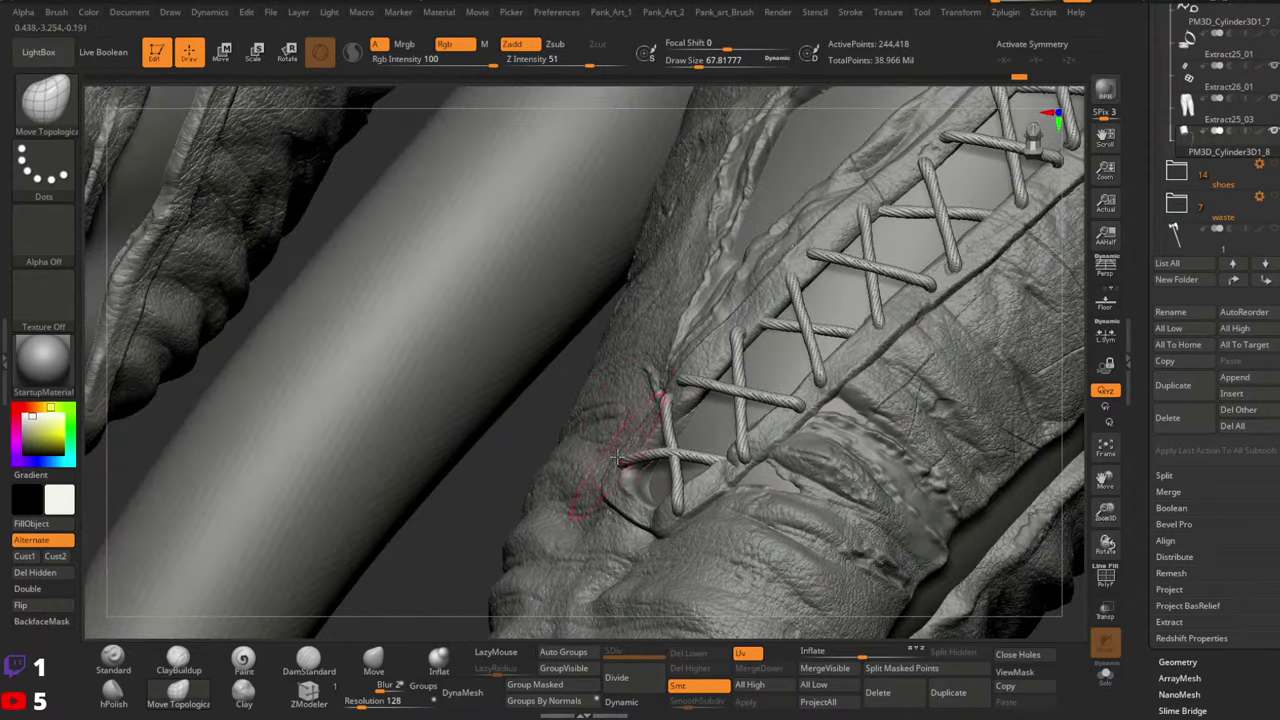
{"action": "key", "text": "ctrl+z"}
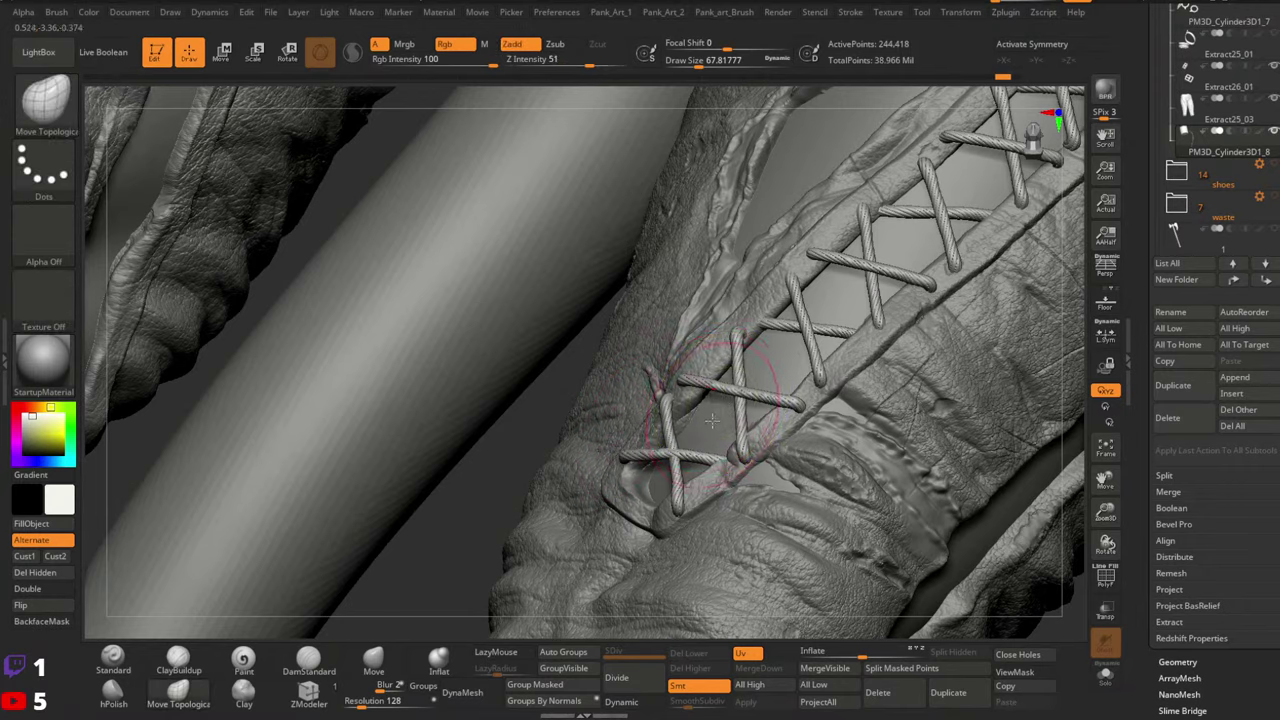
Refine the lowest cross-stitches at the slit's end with Move Topological at Draw Sizes of about 54 and 80
{"action": "right_click_drag", "start_coordinate": [711, 421], "coordinate": [713, 452]}
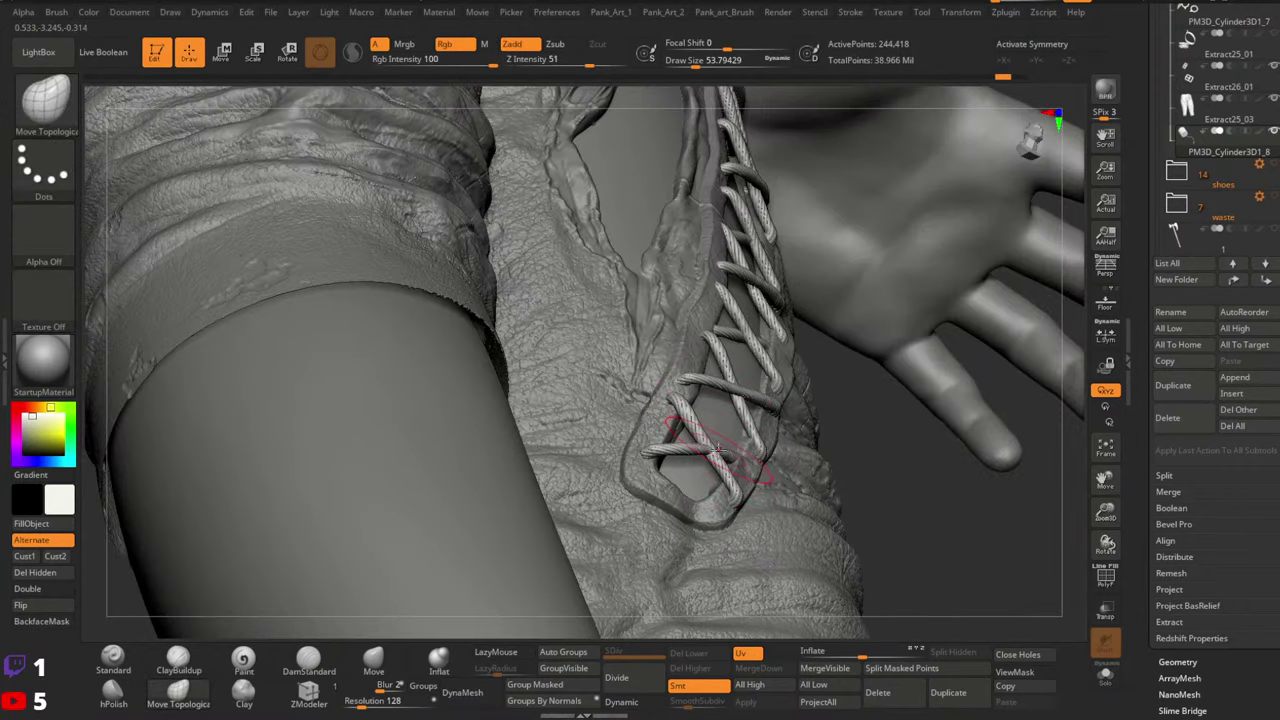
{"action": "left_click_drag", "start_coordinate": [713, 457], "coordinate": [719, 457]}
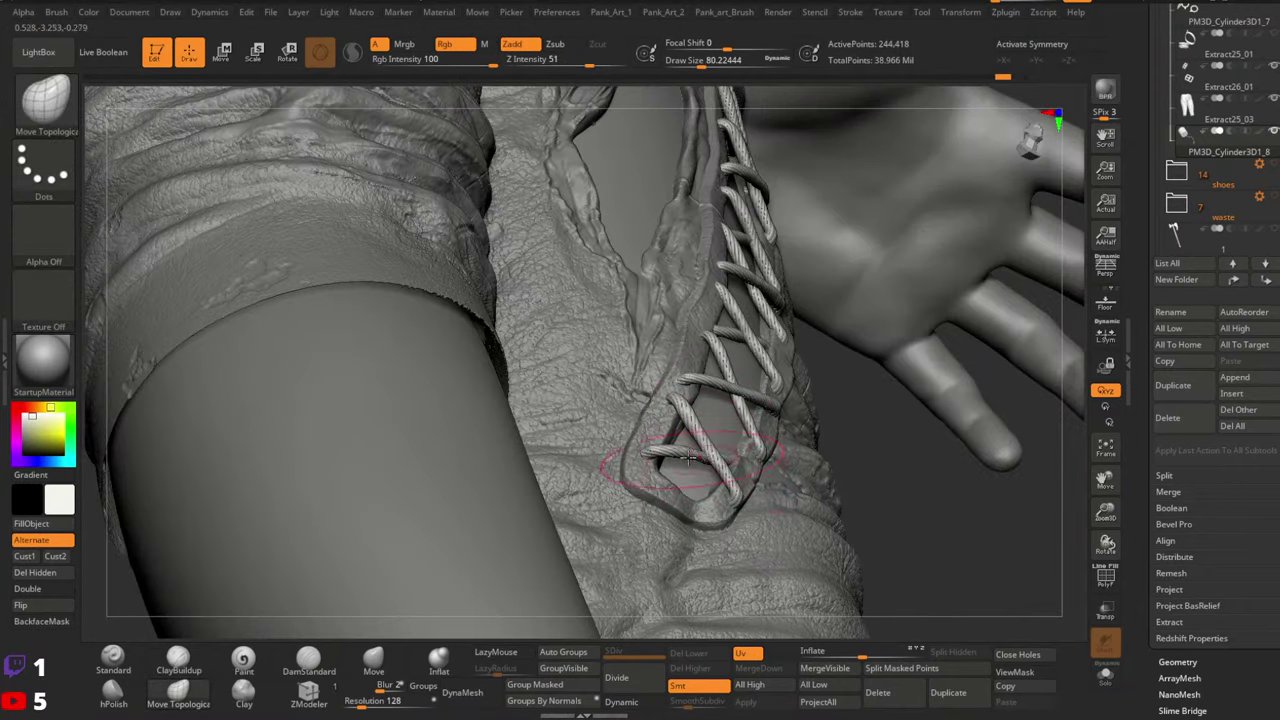
{"action": "right_click_drag", "start_coordinate": [688, 457], "coordinate": [720, 452]}
{"action": "mouse_move", "coordinate": [697, 524]}
{"action": "right_mouse_down"}
{"action": "mouse_move", "coordinate": [716, 470]}
{"action": "mouse_move", "coordinate": [724, 500]}
{"action": "mouse_move", "coordinate": [686, 437]}
{"action": "mouse_move", "coordinate": [706, 442]}
{"action": "mouse_move", "coordinate": [664, 435]}
{"action": "right_mouse_up"}
{"action": "key", "text": "space"}
{"action": "left_click_drag", "start_coordinate": [690, 438], "coordinate": [692, 449]}
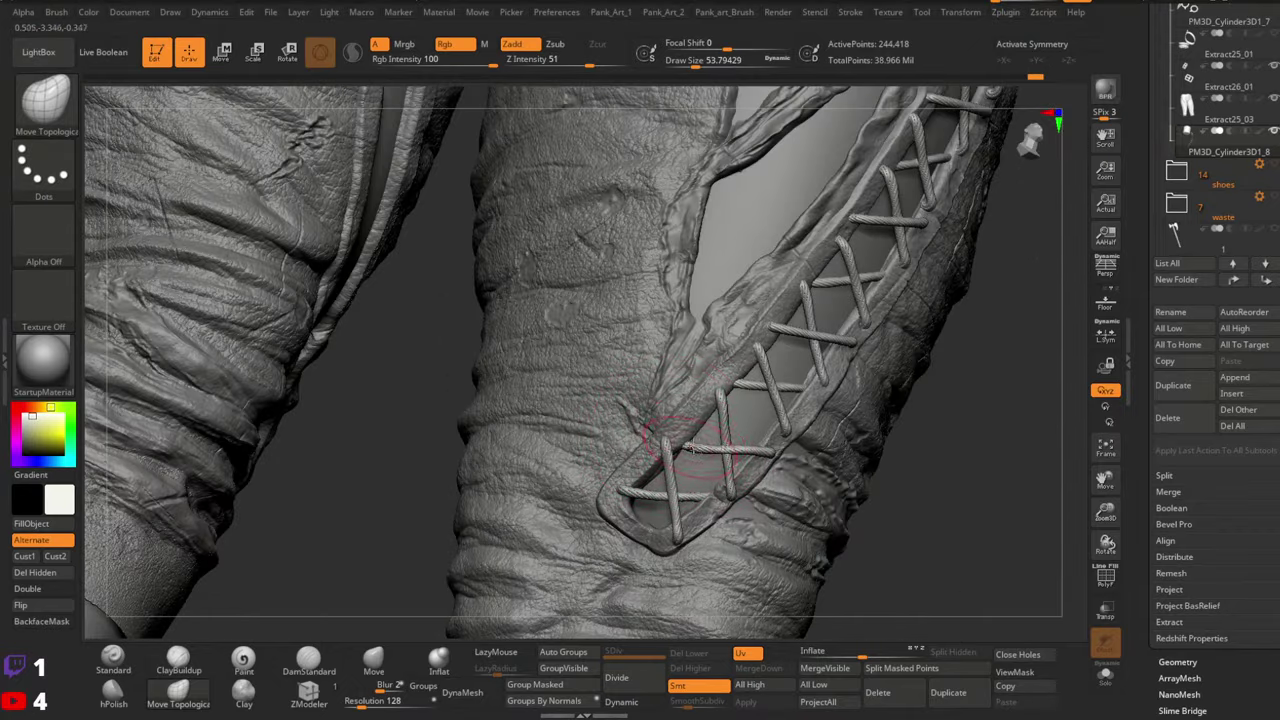
Thicken the thin cross-stitches along the lower thigh slit with the Inflat brush at Z Intensity 10 and Draw Size about 54
{"action": "left_click", "coordinate": [438, 660]}
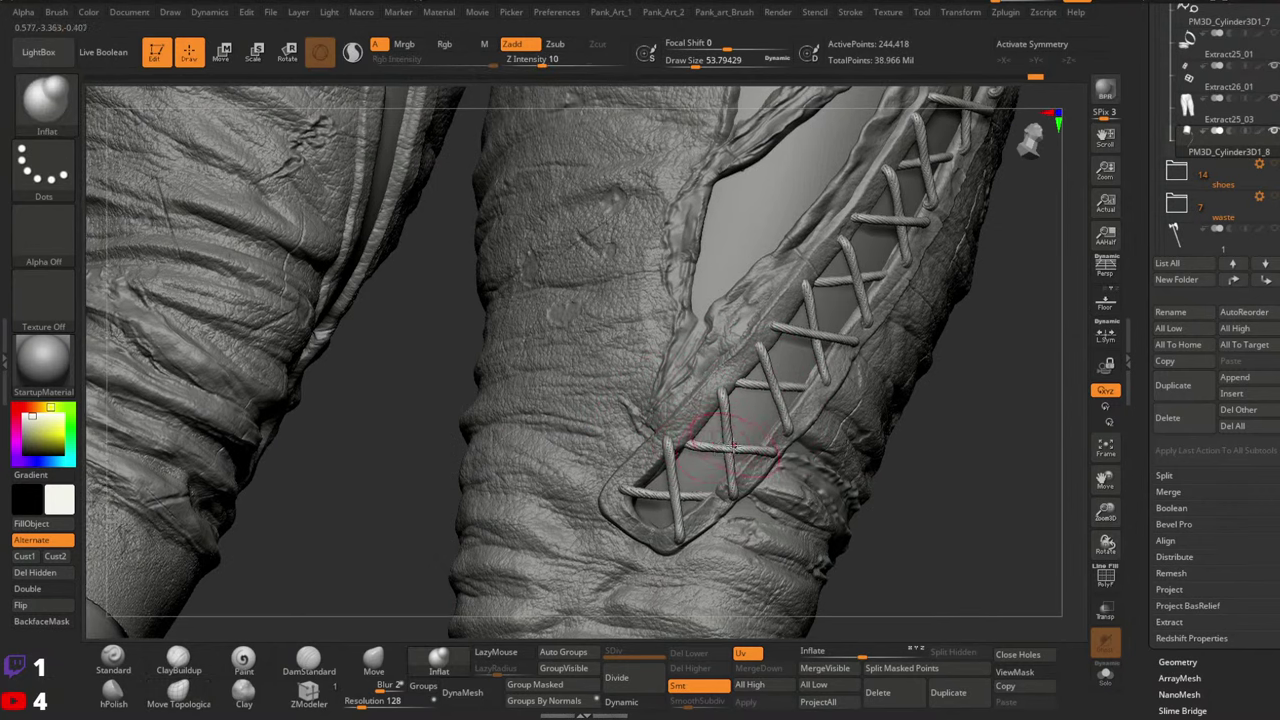
{"action": "right_click_drag", "start_coordinate": [708, 452], "coordinate": [779, 463]}
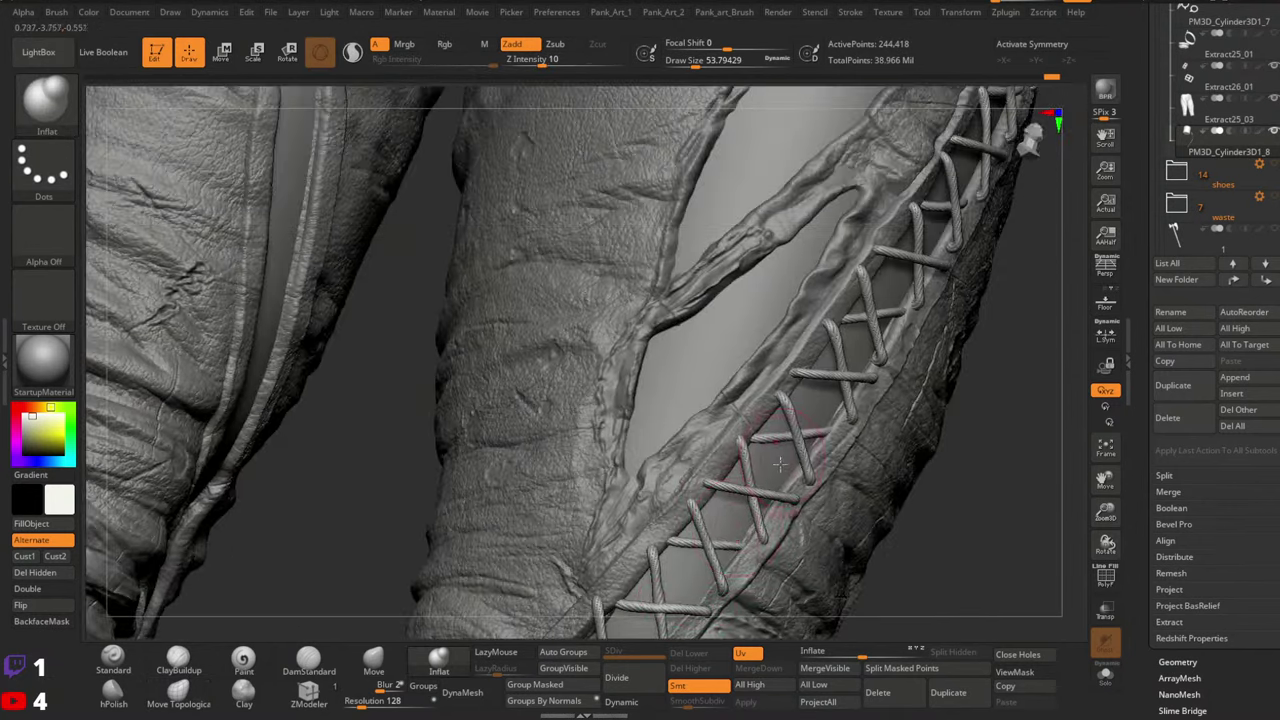
{"action": "mouse_move", "coordinate": [830, 398]}
{"action": "right_mouse_down"}
{"action": "mouse_move", "coordinate": [765, 468]}
{"action": "mouse_move", "coordinate": [610, 535]}
{"action": "right_mouse_up"}
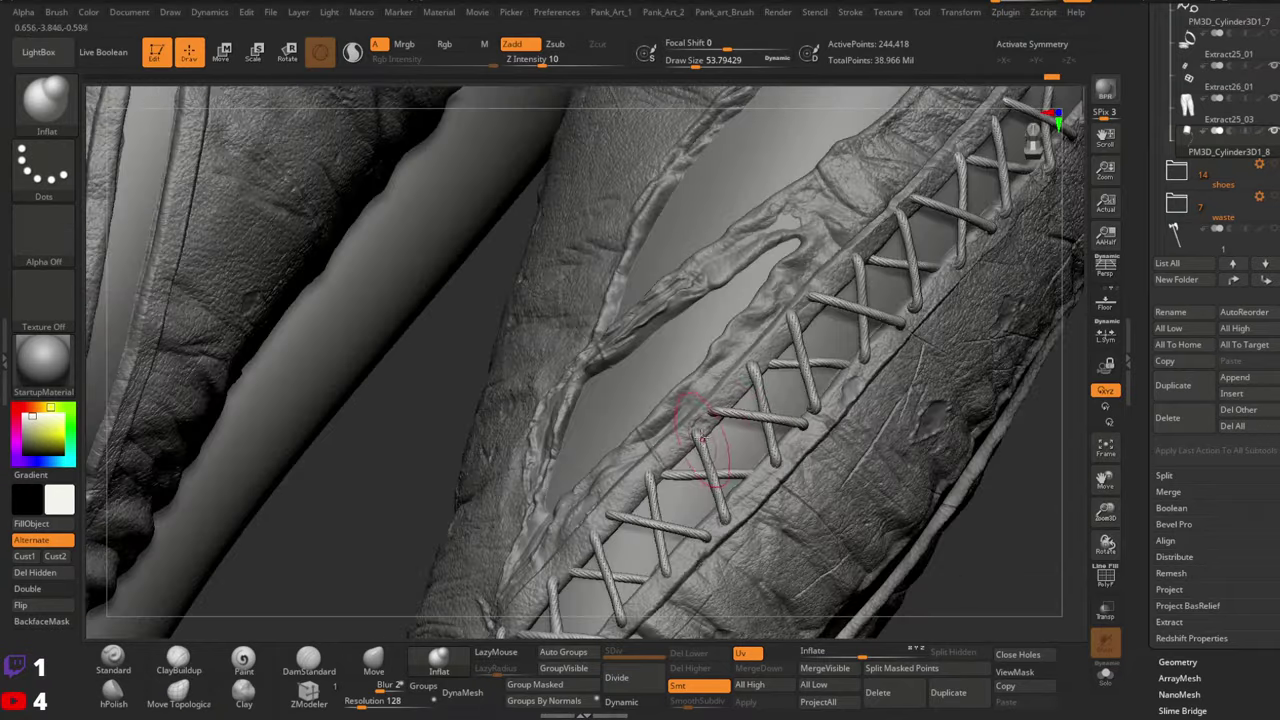
Return to Move Topological and adjust the lower thigh cross-stitches' inner ends against the leather edge at Draw Sizes of about 49 and 68
{"action": "left_click", "coordinate": [381, 663]}
{"action": "left_click", "coordinate": [188, 695]}
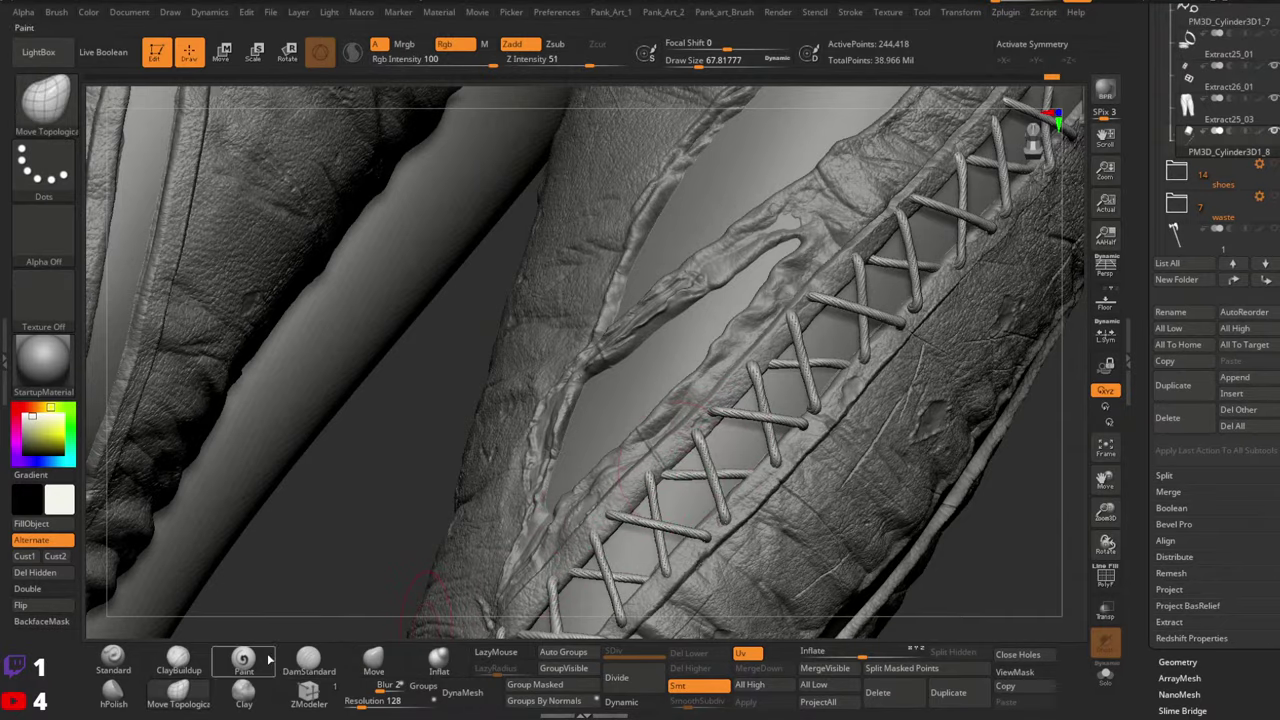
{"action": "mouse_move", "coordinate": [520, 490]}
{"action": "right_mouse_down"}
{"action": "mouse_move", "coordinate": [716, 428]}
{"action": "mouse_move", "coordinate": [688, 432]}
{"action": "mouse_move", "coordinate": [735, 482]}
{"action": "mouse_move", "coordinate": [815, 440]}
{"action": "right_mouse_up"}
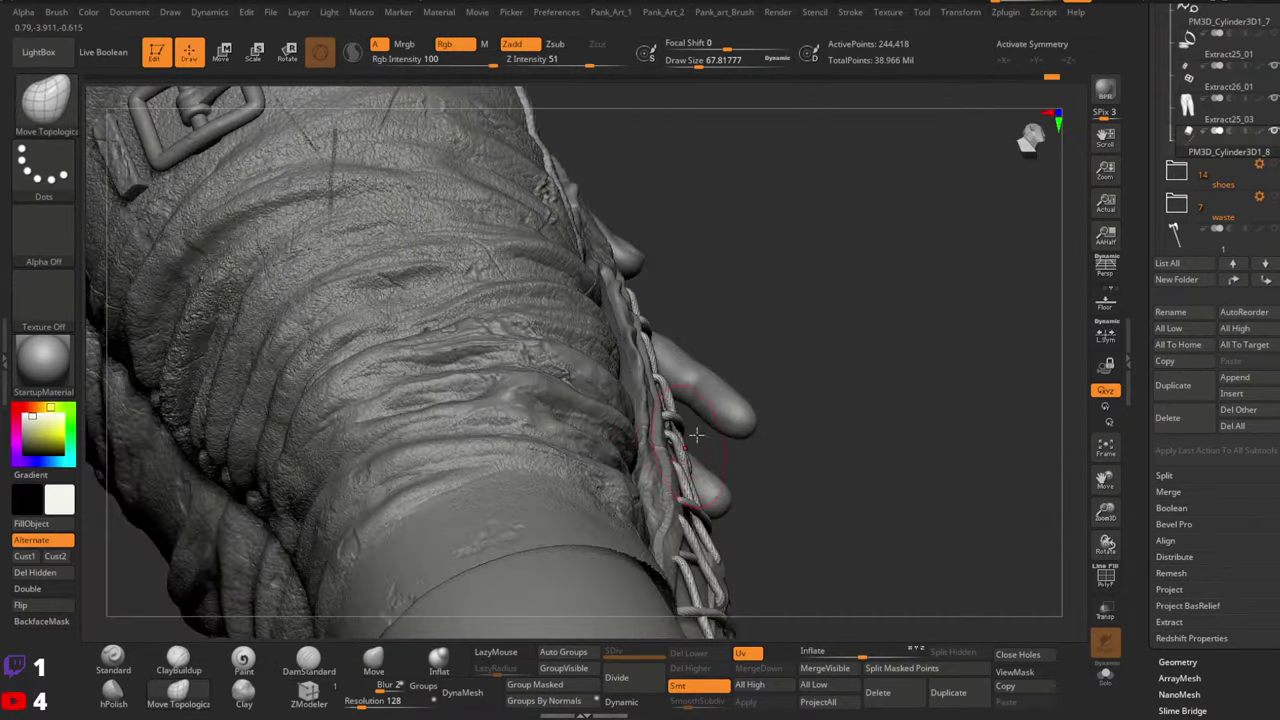
{"action": "mouse_move", "coordinate": [697, 435]}
{"action": "right_mouse_down"}
{"action": "mouse_move", "coordinate": [655, 425]}
{"action": "mouse_move", "coordinate": [672, 430]}
{"action": "right_mouse_up"}
{"action": "key", "text": "space"}
{"action": "left_click_drag", "start_coordinate": [674, 431], "coordinate": [666, 431]}
{"action": "mouse_move", "coordinate": [672, 428]}
{"action": "right_mouse_down"}
{"action": "mouse_move", "coordinate": [712, 421]}
{"action": "mouse_move", "coordinate": [672, 437]}
{"action": "right_mouse_up"}
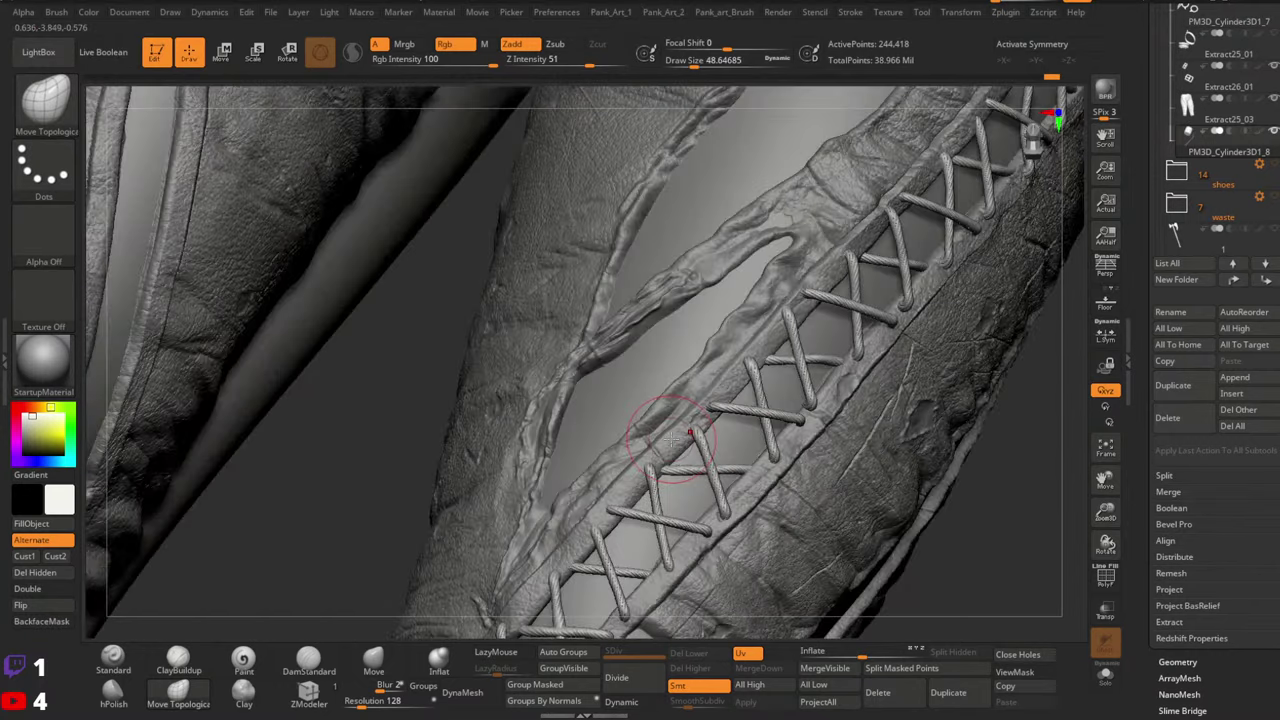
{"action": "key", "text": "space"}
{"action": "left_click_drag", "start_coordinate": [674, 456], "coordinate": [684, 457]}
{"action": "mouse_move", "coordinate": [686, 455]}
{"action": "right_mouse_down"}
{"action": "mouse_move", "coordinate": [742, 428]}
{"action": "mouse_move", "coordinate": [722, 448]}
{"action": "mouse_move", "coordinate": [730, 461]}
{"action": "right_mouse_up"}
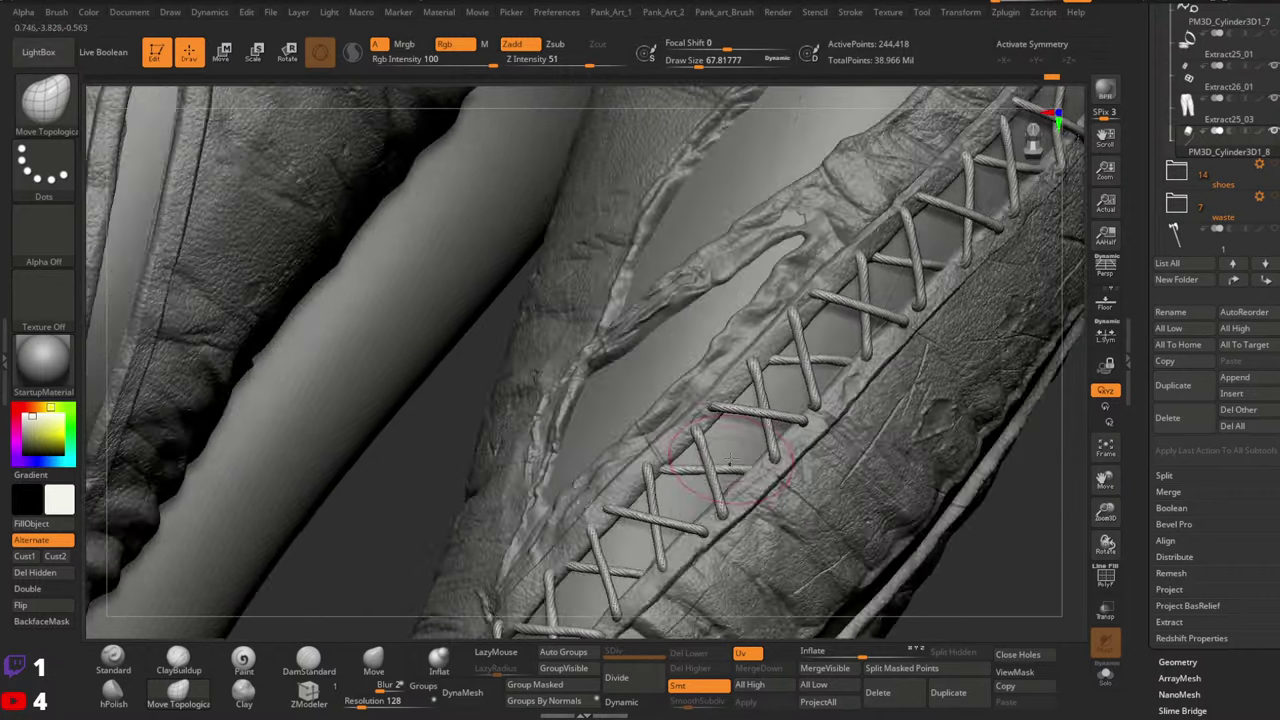
Bend the inner end of the near-horizontal stitch below the leather fork onto the slit's edge at Draw Size about 77
{"action": "right_click_drag", "start_coordinate": [735, 407], "coordinate": [718, 368]}
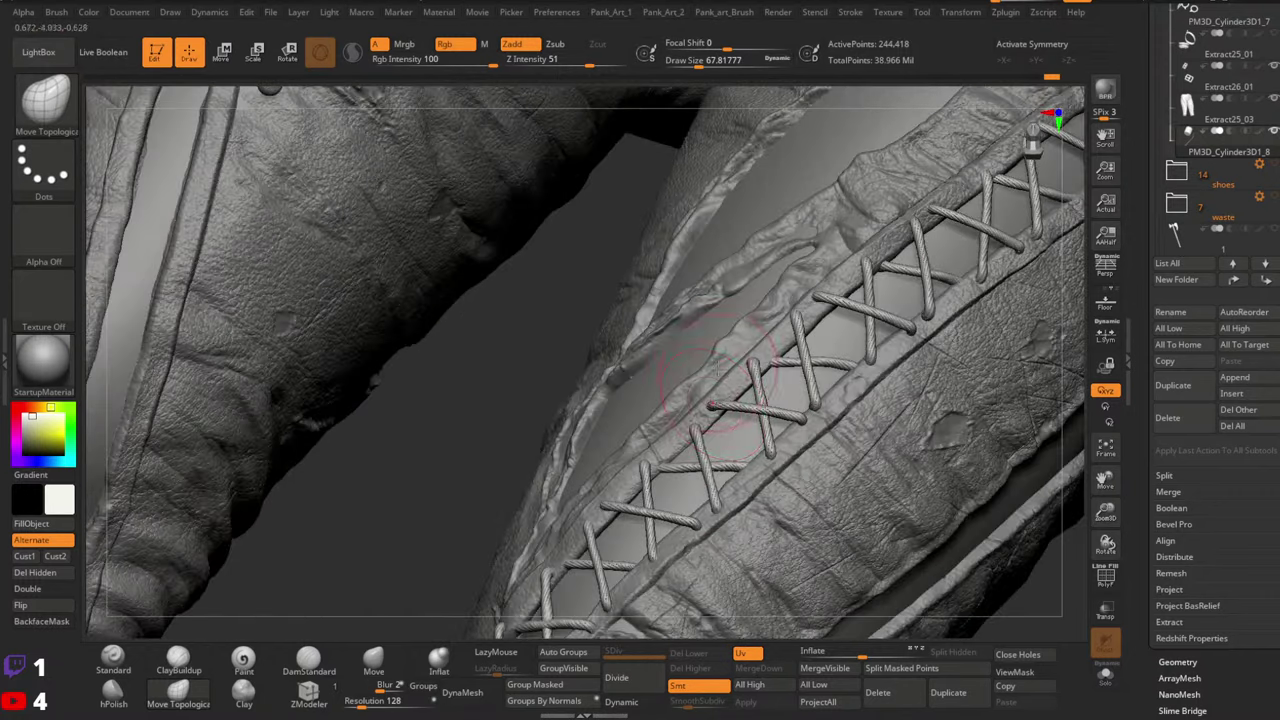
{"action": "key", "text": "space"}
{"action": "left_click_drag", "start_coordinate": [707, 407], "coordinate": [711, 408]}
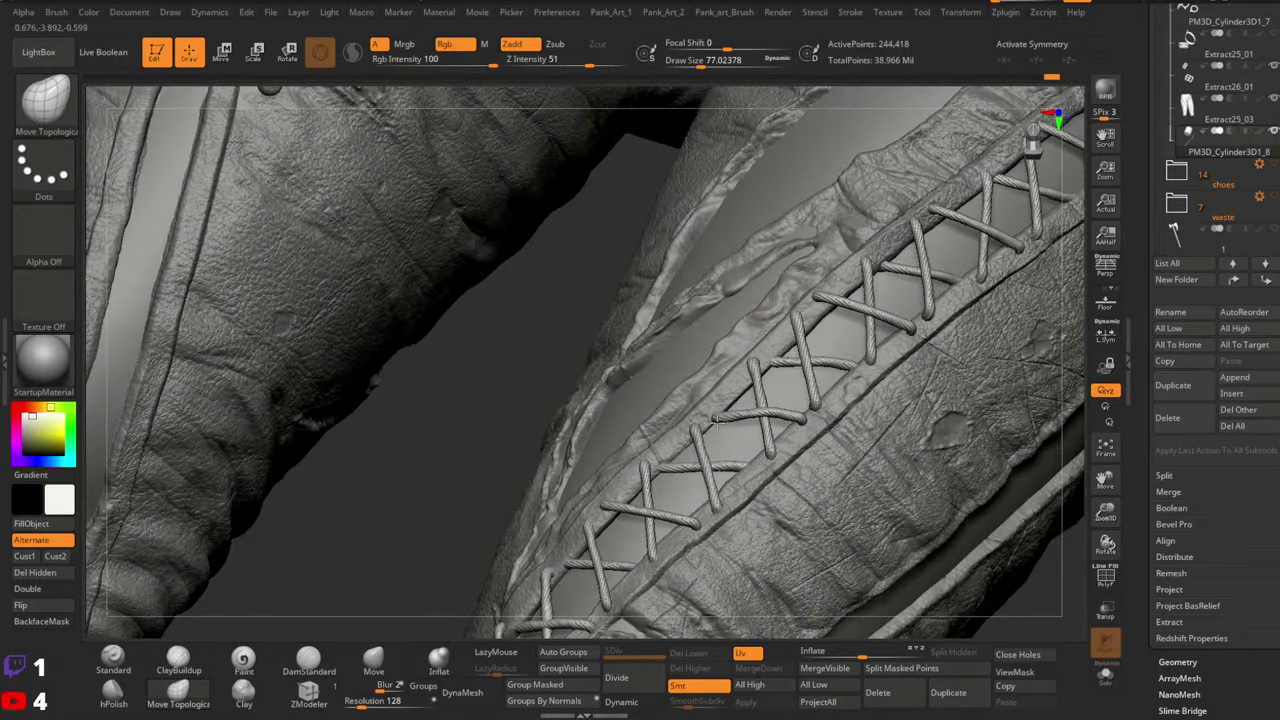
{"action": "right_click_drag", "start_coordinate": [739, 405], "coordinate": [708, 416]}
{"action": "left_click_drag", "start_coordinate": [708, 416], "coordinate": [714, 424]}
{"action": "right_click_drag", "start_coordinate": [714, 424], "coordinate": [722, 411]}
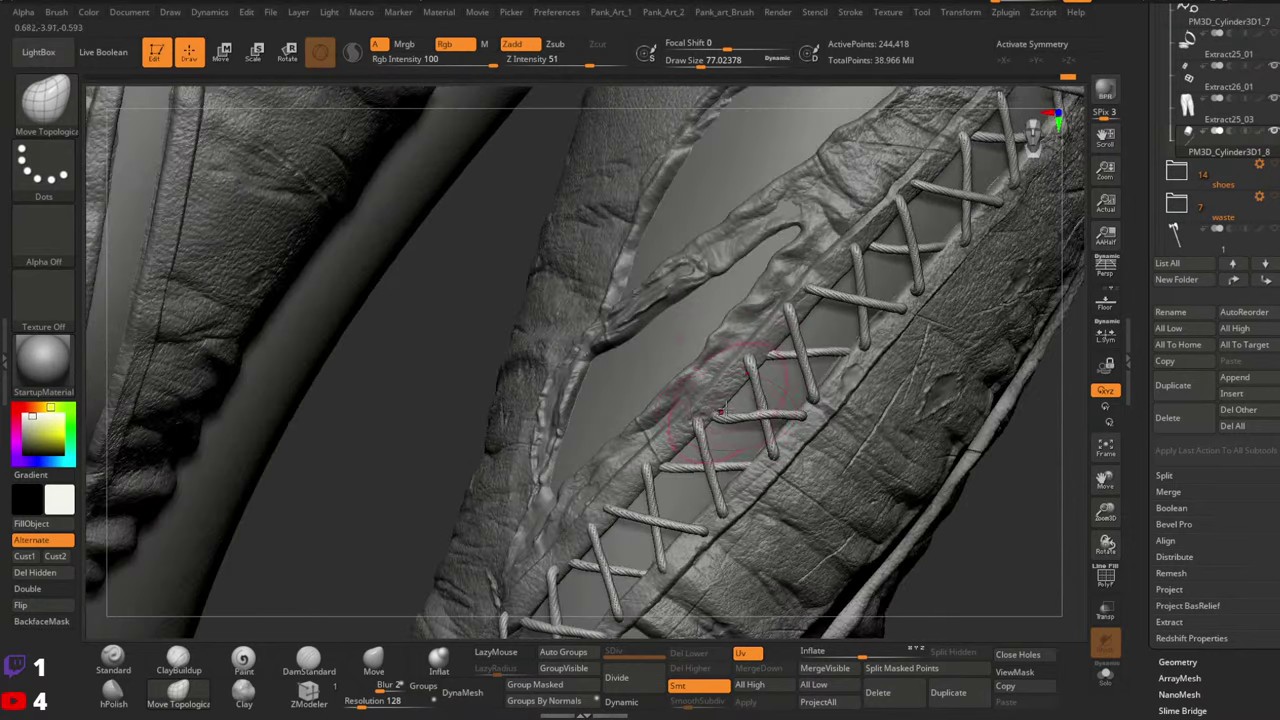
Refine the same bent stitch's inner end with Move Topological at smaller Draw Sizes of about 54 and 31
{"action": "key", "text": "space"}
{"action": "mouse_move", "coordinate": [737, 408]}
{"action": "left_mouse_down"}
{"action": "mouse_move", "coordinate": [766, 412]}
{"action": "mouse_move", "coordinate": [770, 389]}
{"action": "left_mouse_up"}
{"action": "key", "text": "space"}
{"action": "key", "text": "space"}
{"action": "right_click_drag", "start_coordinate": [779, 353], "coordinate": [762, 349]}
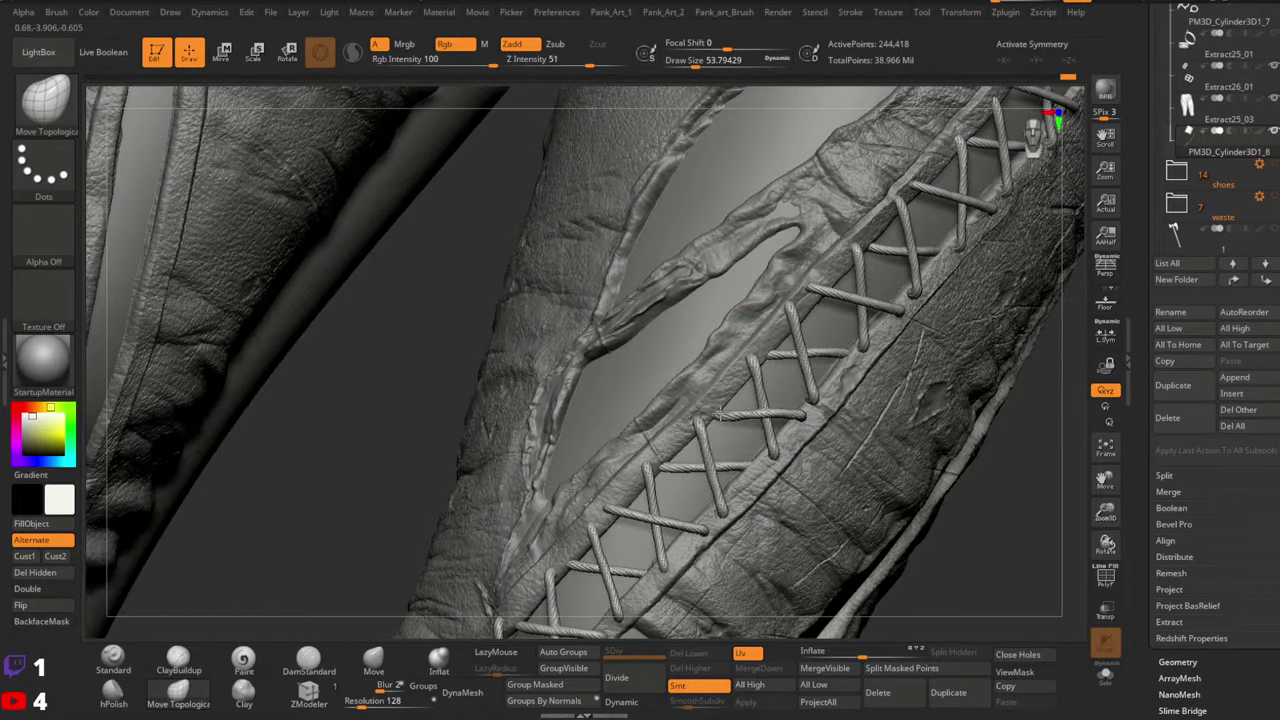
{"action": "key", "text": "space"}
{"action": "left_click_drag", "start_coordinate": [746, 410], "coordinate": [738, 410]}
Seat the inner ends of the cross-stitches beside the leather fork on the slit's edge at Draw Size about 56
{"action": "right_click_drag", "start_coordinate": [812, 315], "coordinate": [738, 436], "text": "alt"}
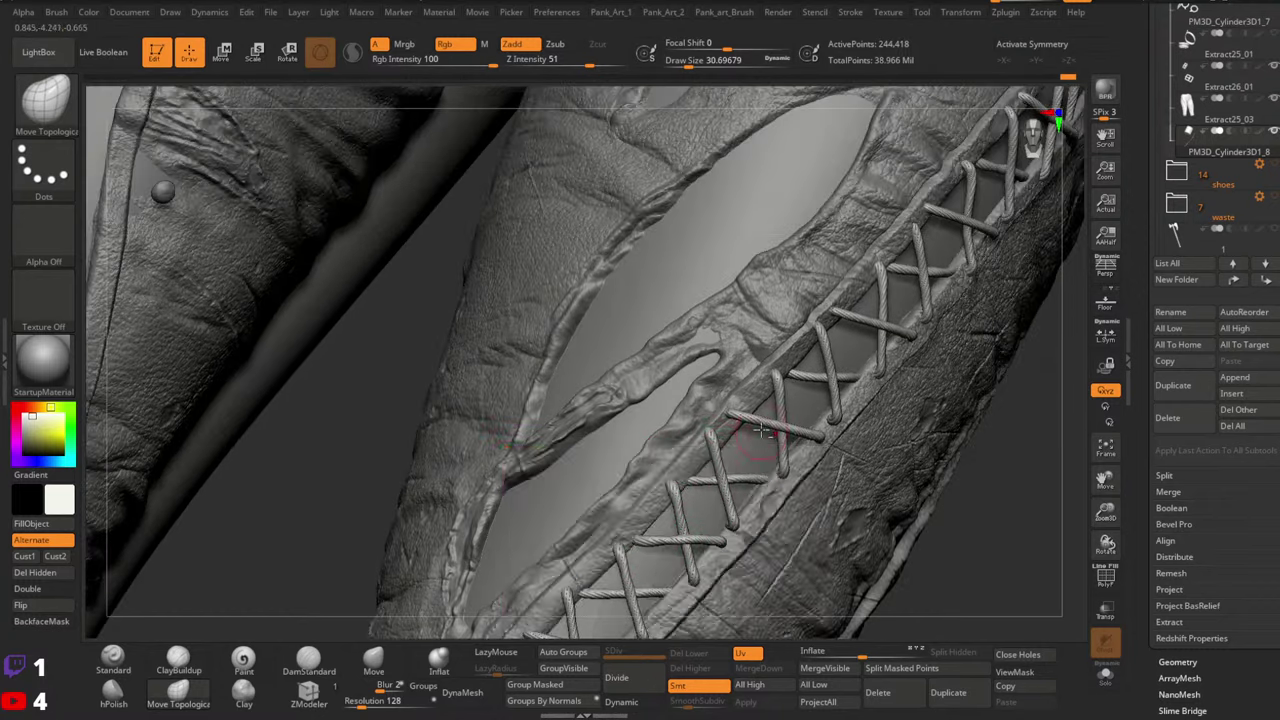
{"action": "key", "text": "space"}
{"action": "left_click_drag", "start_coordinate": [724, 452], "coordinate": [717, 440]}
{"action": "key", "text": "space"}
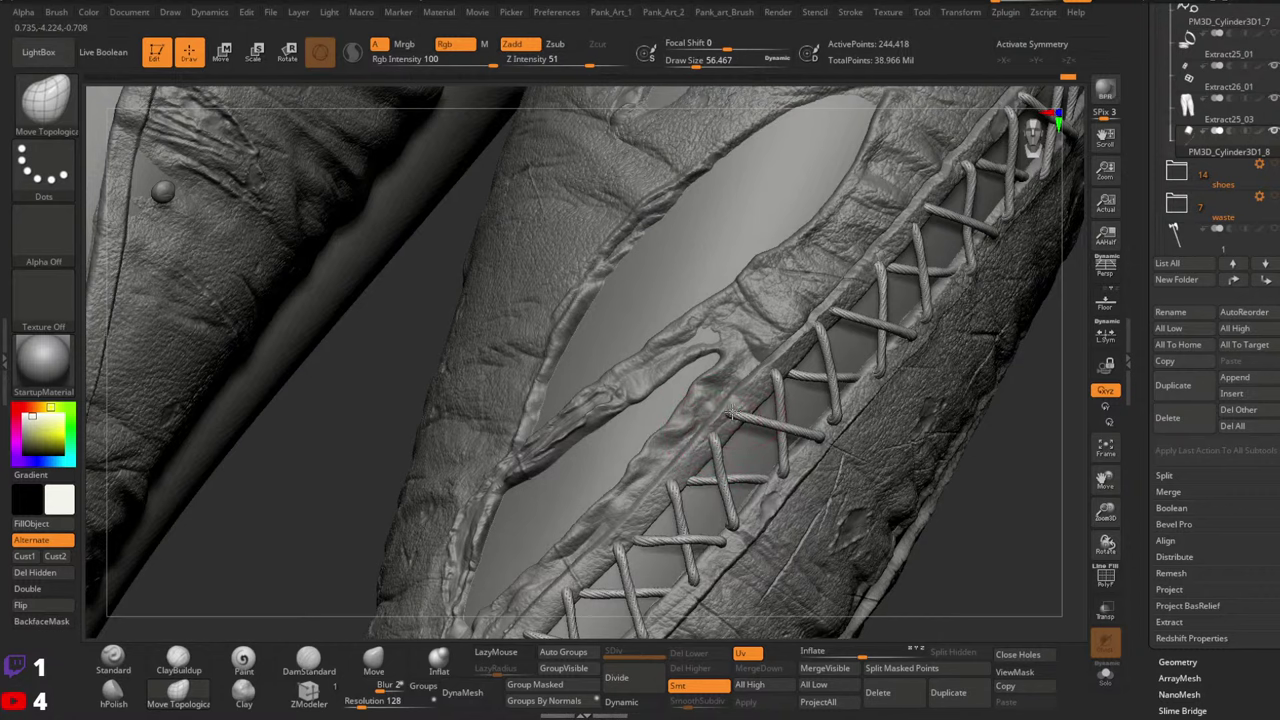
{"action": "left_click_drag", "start_coordinate": [776, 370], "coordinate": [779, 367]}
{"action": "mouse_move", "coordinate": [779, 367]}
{"action": "right_mouse_down"}
{"action": "mouse_move", "coordinate": [806, 360]}
{"action": "mouse_move", "coordinate": [804, 376]}
{"action": "right_mouse_up"}
{"action": "key", "text": "space"}
{"action": "left_click_drag", "start_coordinate": [797, 390], "coordinate": [804, 390]}
{"action": "mouse_move", "coordinate": [804, 390]}
{"action": "right_mouse_down"}
{"action": "mouse_move", "coordinate": [822, 395]}
{"action": "mouse_move", "coordinate": [797, 397]}
{"action": "right_mouse_up"}
Adjust the cross-stitches farther up the thigh slit with Move Topological, varying the Draw Size to suit each strand
{"action": "mouse_move", "coordinate": [855, 365]}
{"action": "right_mouse_down"}
{"action": "mouse_move", "coordinate": [893, 380]}
{"action": "mouse_move", "coordinate": [905, 408]}
{"action": "mouse_move", "coordinate": [915, 396]}
{"action": "right_mouse_up"}
{"action": "key", "text": "space"}
{"action": "left_click_drag", "start_coordinate": [915, 396], "coordinate": [918, 396]}
{"action": "key", "text": "space"}
{"action": "mouse_move", "coordinate": [915, 396]}
{"action": "right_mouse_down"}
{"action": "mouse_move", "coordinate": [889, 421]}
{"action": "mouse_move", "coordinate": [894, 443]}
{"action": "mouse_move", "coordinate": [884, 421]}
{"action": "mouse_move", "coordinate": [872, 436]}
{"action": "right_mouse_up"}
{"action": "key", "text": "space"}
{"action": "key", "text": "space"}
{"action": "left_click_drag", "start_coordinate": [872, 436], "coordinate": [862, 437]}
{"action": "right_click_drag", "start_coordinate": [862, 437], "coordinate": [874, 426]}
{"action": "key", "text": "space"}
{"action": "left_click_drag", "start_coordinate": [874, 428], "coordinate": [872, 428]}
Fit the cross-stitches beside the large leather opening to the slit's edges at Draw Sizes of about 97 and 56
{"action": "right_click_drag", "start_coordinate": [880, 393], "coordinate": [842, 440]}
{"action": "key", "text": "space"}
{"action": "left_click_drag", "start_coordinate": [842, 440], "coordinate": [847, 438]}
{"action": "right_click_drag", "start_coordinate": [846, 434], "coordinate": [828, 440]}
{"action": "key", "text": "space"}
{"action": "left_click_drag", "start_coordinate": [843, 421], "coordinate": [851, 419]}
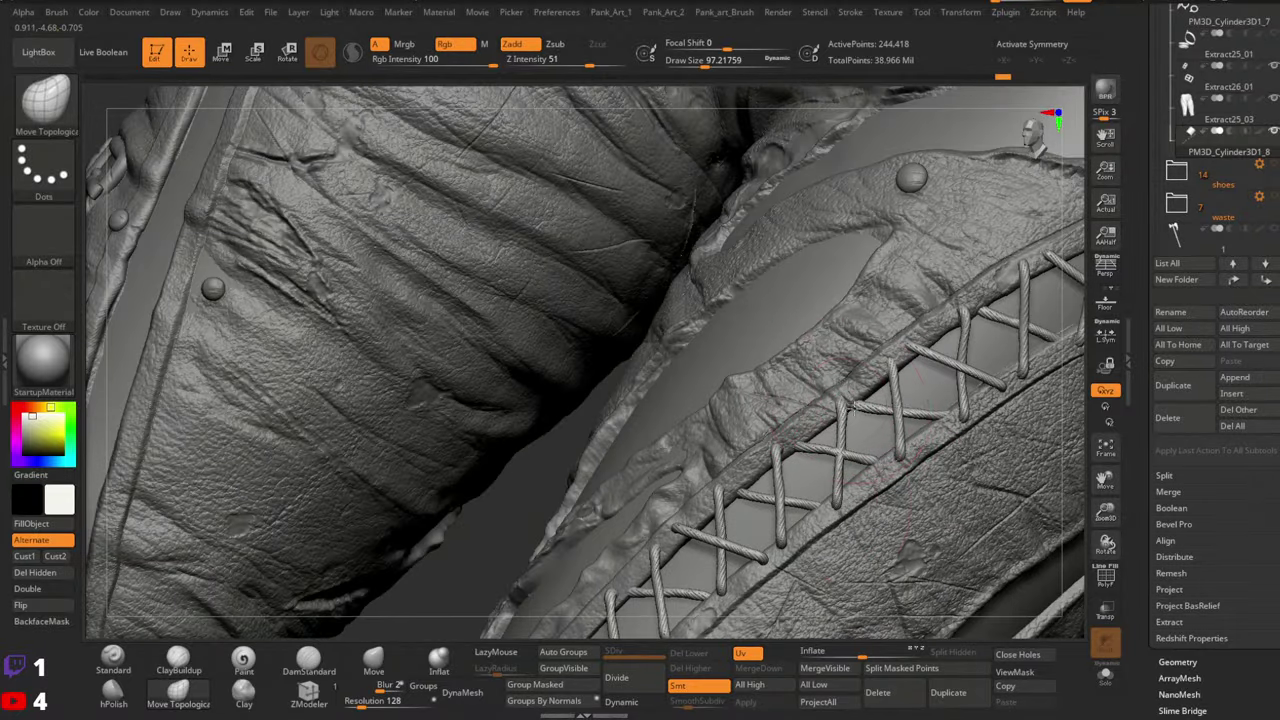
{"action": "right_click_drag", "start_coordinate": [843, 430], "coordinate": [872, 434]}
{"action": "key", "text": "space"}
{"action": "left_click_drag", "start_coordinate": [878, 430], "coordinate": [870, 429]}
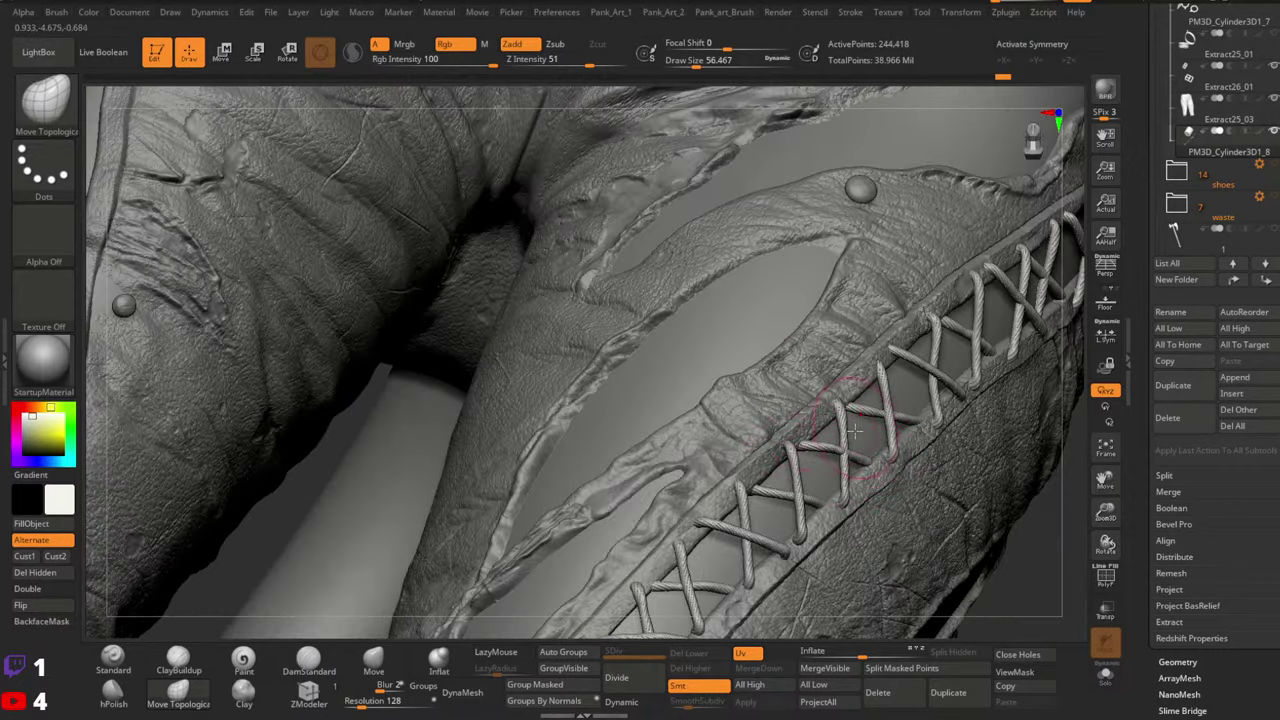
Pull the steep stitch's inner end beside the leather fork onto the slit's edge at Draw Sizes of about 94 and 97
{"action": "right_click_drag", "start_coordinate": [876, 426], "coordinate": [850, 465]}
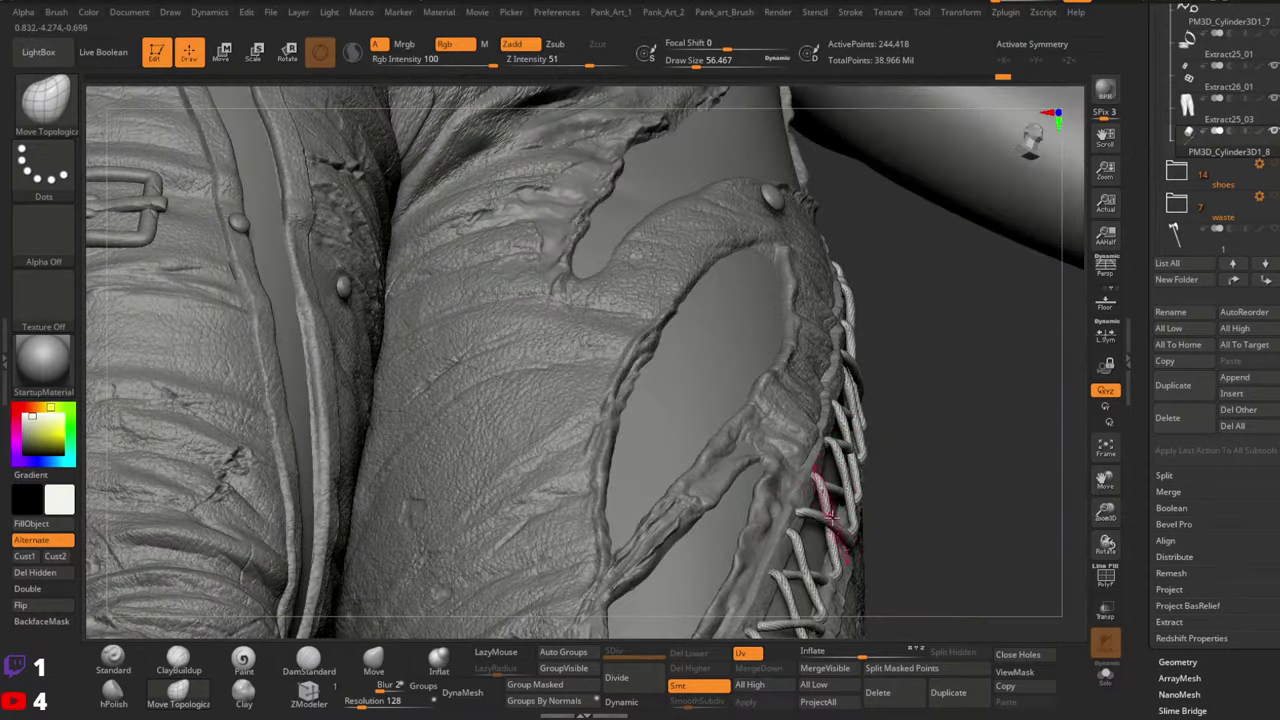
{"action": "right_click_drag", "start_coordinate": [829, 515], "coordinate": [862, 420]}
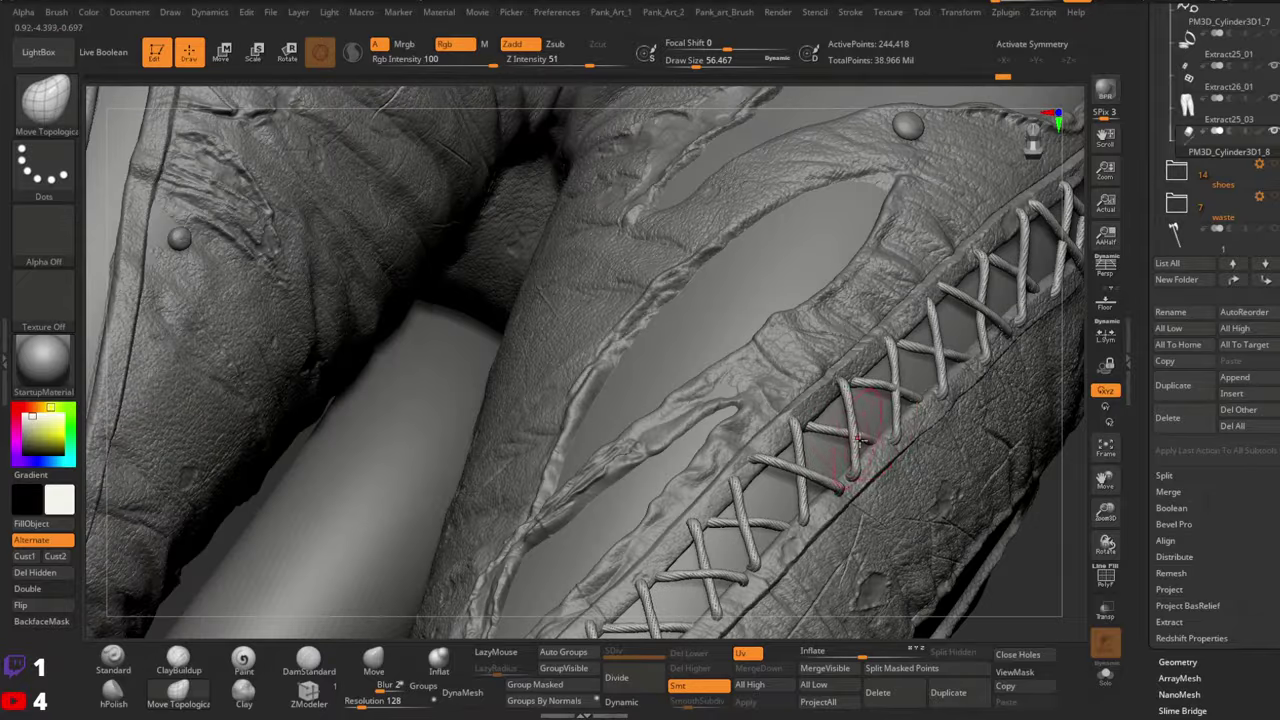
{"action": "mouse_move", "coordinate": [800, 468]}
{"action": "right_mouse_down"}
{"action": "mouse_move", "coordinate": [828, 453]}
{"action": "mouse_move", "coordinate": [829, 386]}
{"action": "mouse_move", "coordinate": [808, 474]}
{"action": "mouse_move", "coordinate": [872, 440]}
{"action": "mouse_move", "coordinate": [852, 428]}
{"action": "mouse_move", "coordinate": [828, 446]}
{"action": "mouse_move", "coordinate": [770, 355]}
{"action": "right_mouse_up"}
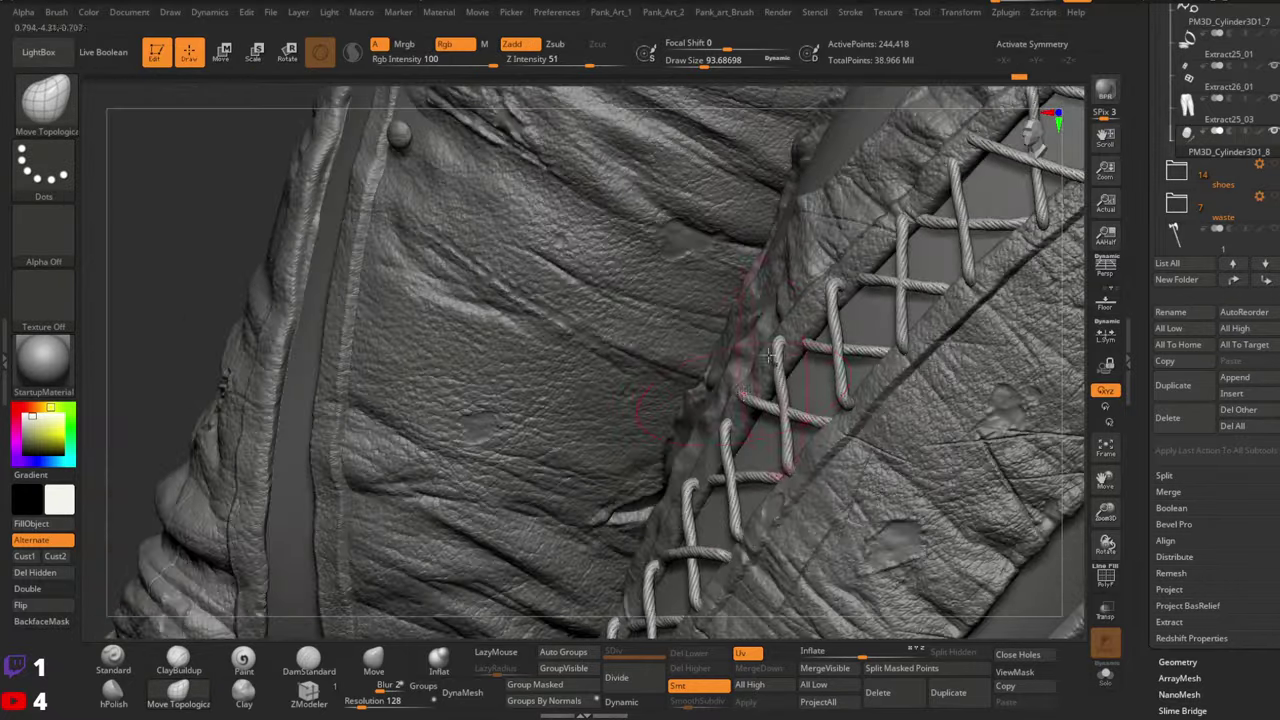
{"action": "mouse_move", "coordinate": [778, 403]}
{"action": "right_mouse_down"}
{"action": "mouse_move", "coordinate": [826, 380]}
{"action": "mouse_move", "coordinate": [775, 393]}
{"action": "mouse_move", "coordinate": [755, 418]}
{"action": "mouse_move", "coordinate": [789, 404]}
{"action": "right_mouse_up"}
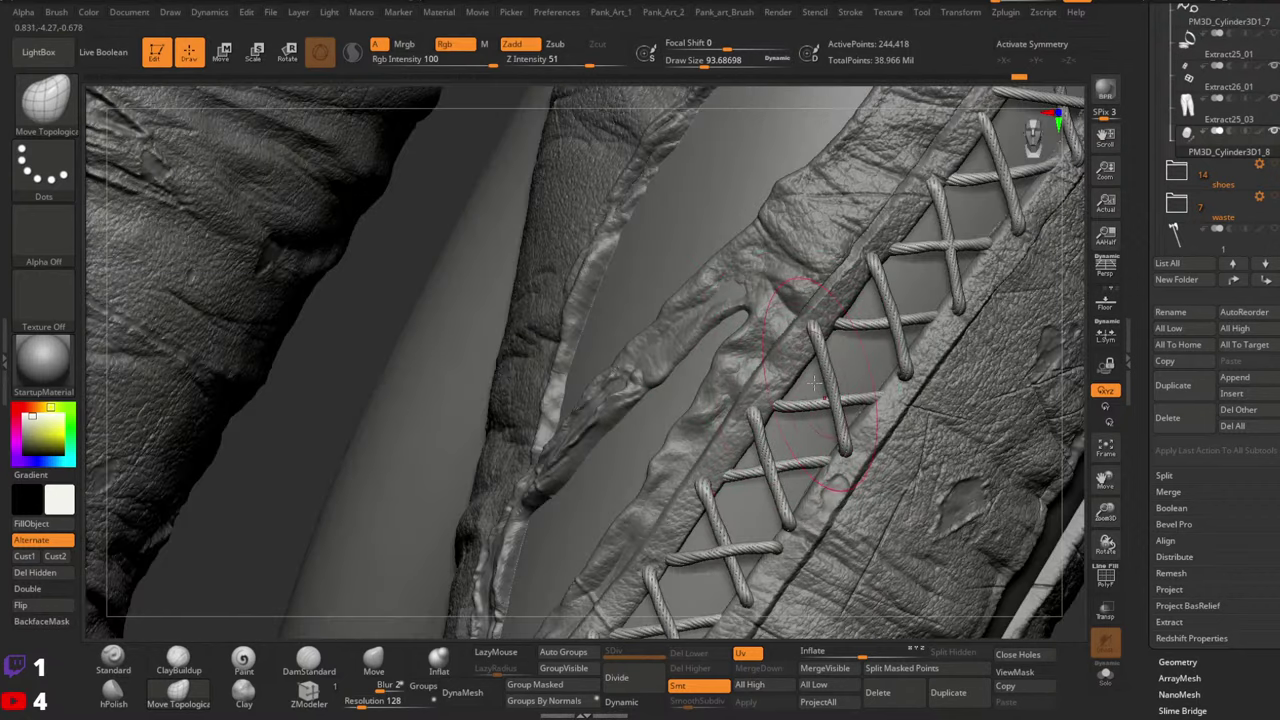
{"action": "key", "text": "space"}
{"action": "left_click_drag", "start_coordinate": [825, 391], "coordinate": [833, 391]}
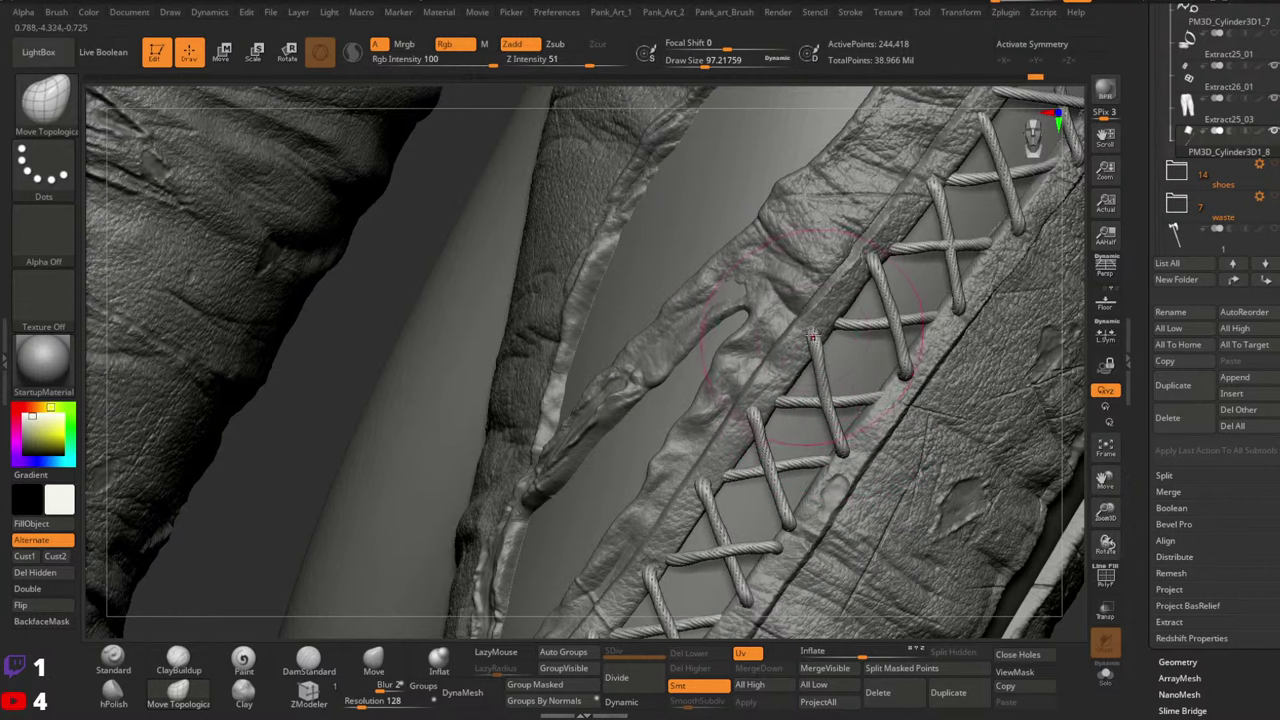
Adjust the next cross-stitches' inner ends above the leather fork at Draw Sizes of about 108 and 59
{"action": "key", "text": "bracketright"}
{"action": "mouse_move", "coordinate": [812, 335]}
{"action": "right_mouse_down"}
{"action": "mouse_move", "coordinate": [930, 302]}
{"action": "mouse_move", "coordinate": [872, 330]}
{"action": "right_mouse_up"}
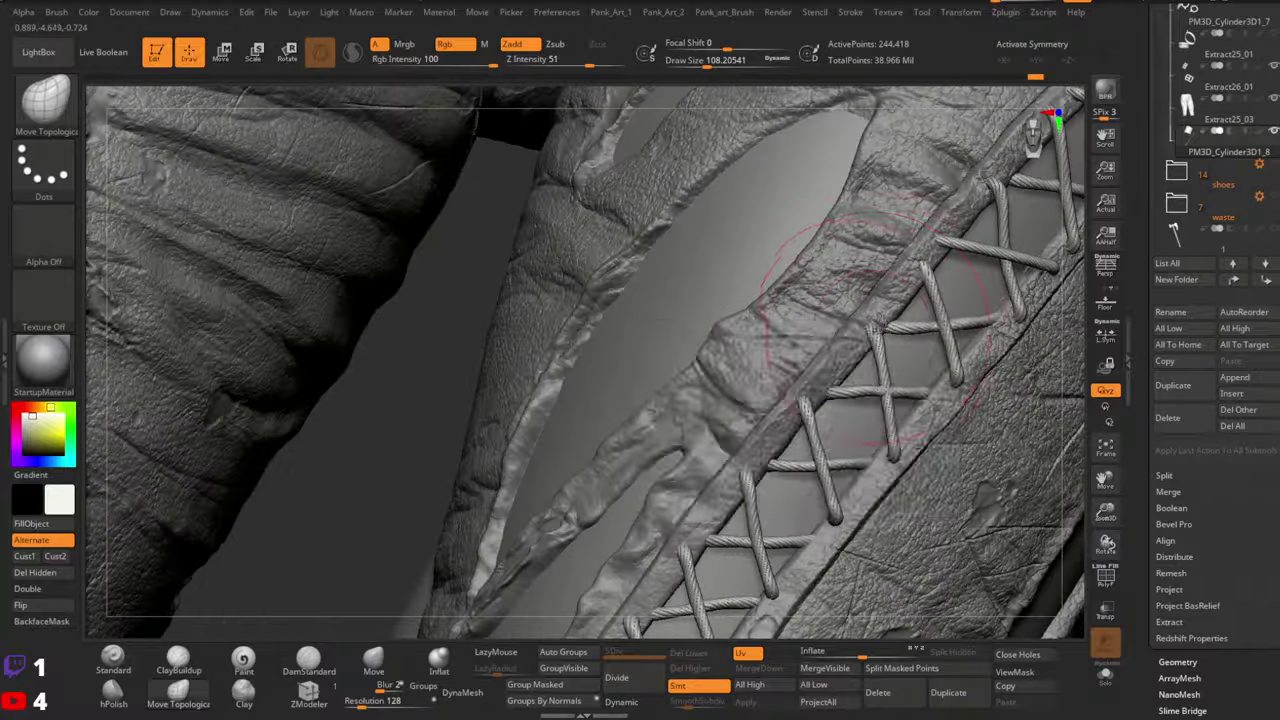
{"action": "key", "text": "space"}
{"action": "left_click_drag", "start_coordinate": [872, 330], "coordinate": [855, 330]}
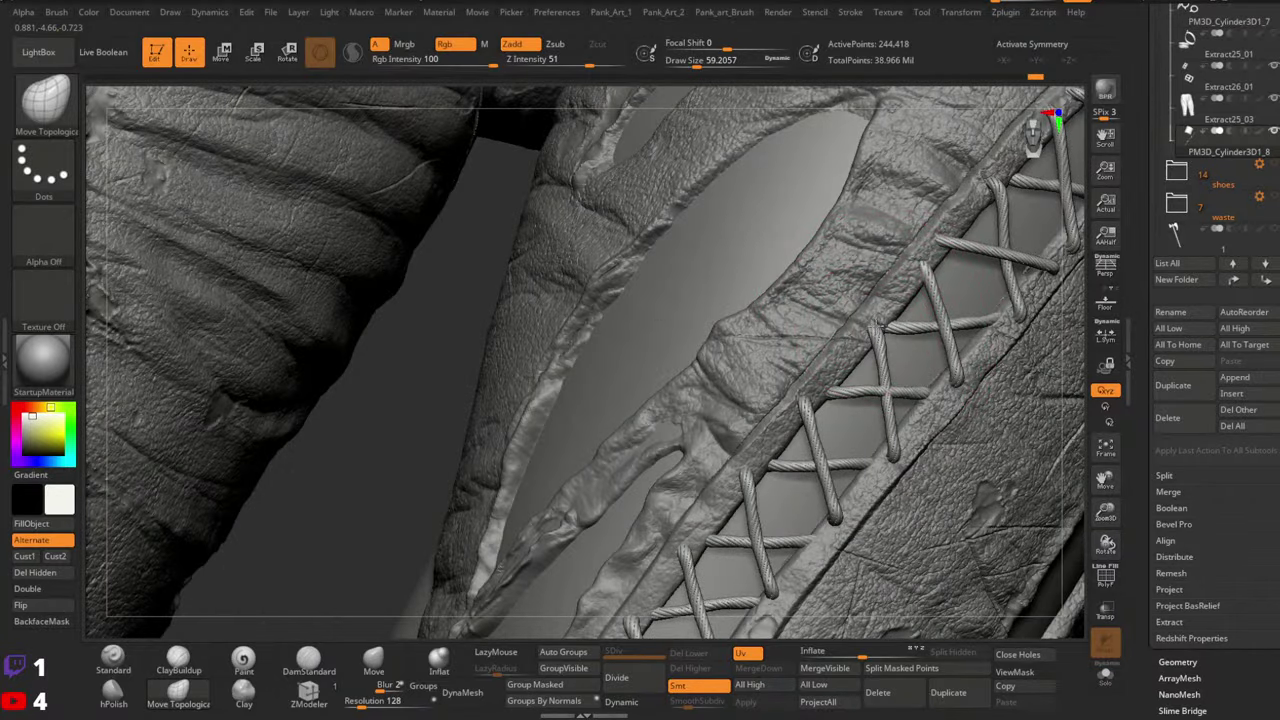
Nudge the lace ends along the lower thigh seam with the Move Topological brush at draw size about 59
{"action": "mouse_move", "coordinate": [907, 318]}
{"action": "right_mouse_down"}
{"action": "mouse_move", "coordinate": [893, 360]}
{"action": "mouse_move", "coordinate": [805, 478]}
{"action": "right_mouse_up"}
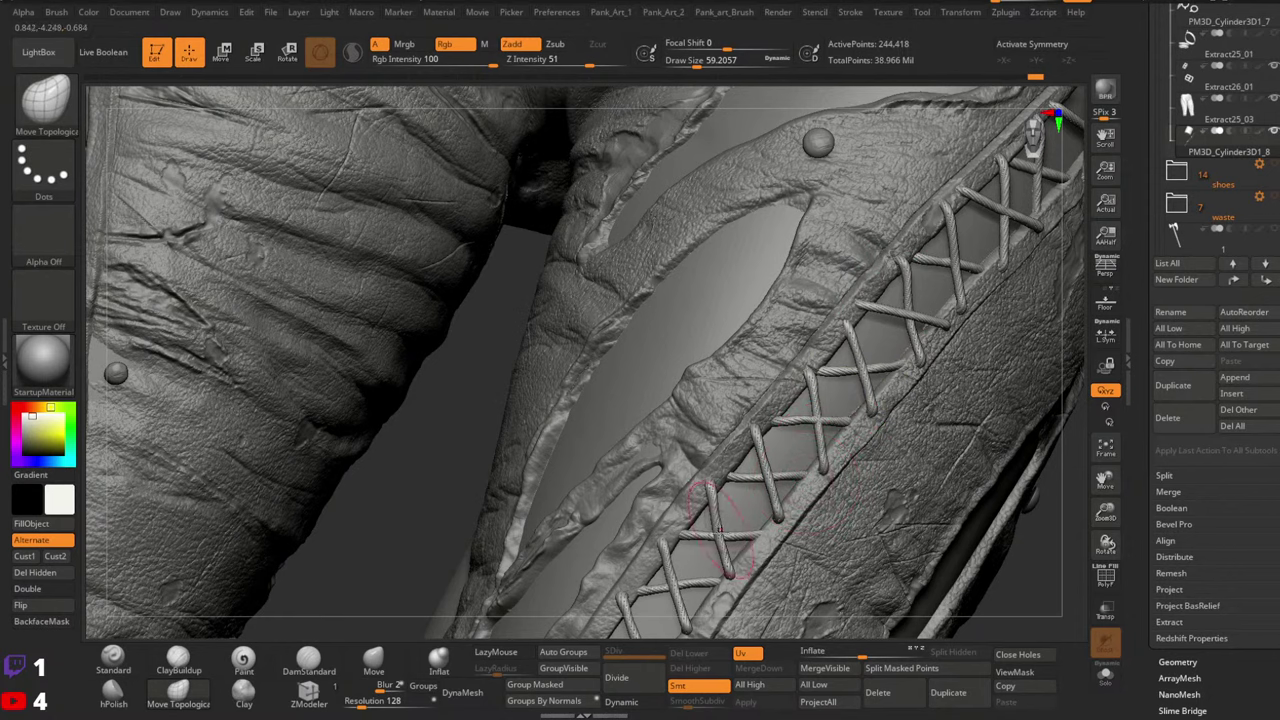
{"action": "left_click_drag", "start_coordinate": [734, 532], "coordinate": [729, 532]}
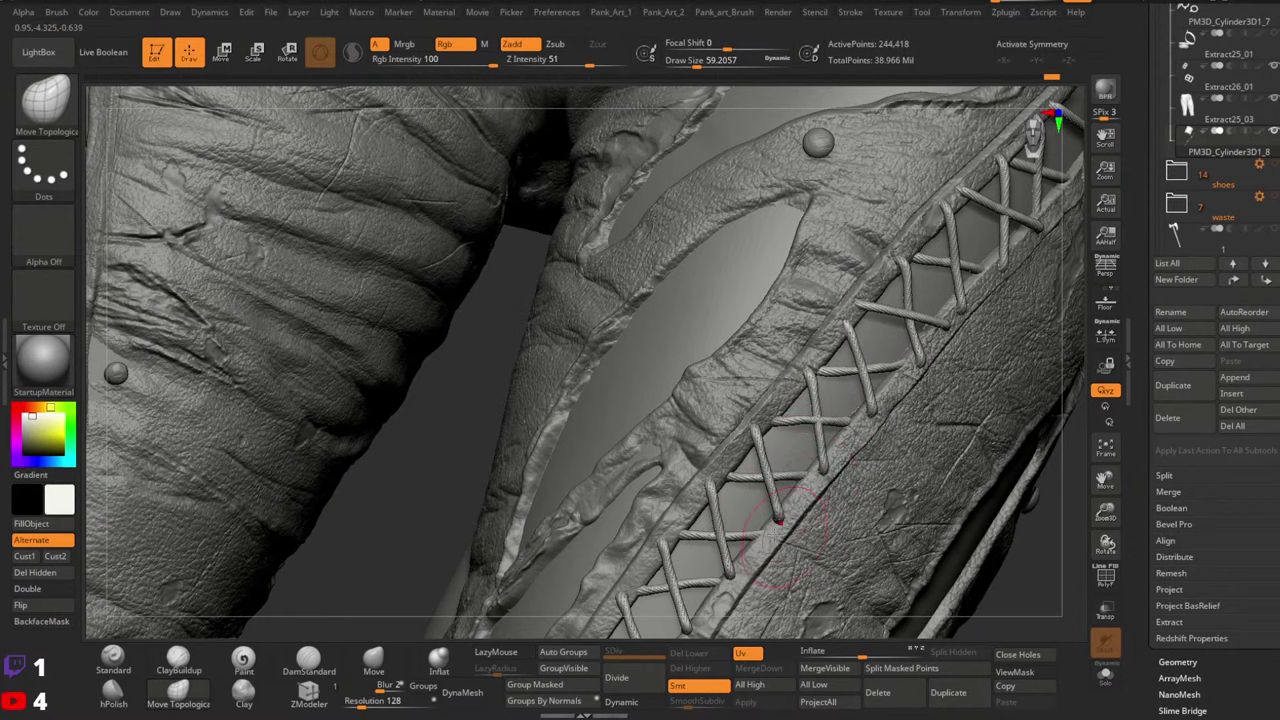
{"action": "right_click_drag", "start_coordinate": [758, 535], "coordinate": [773, 530]}
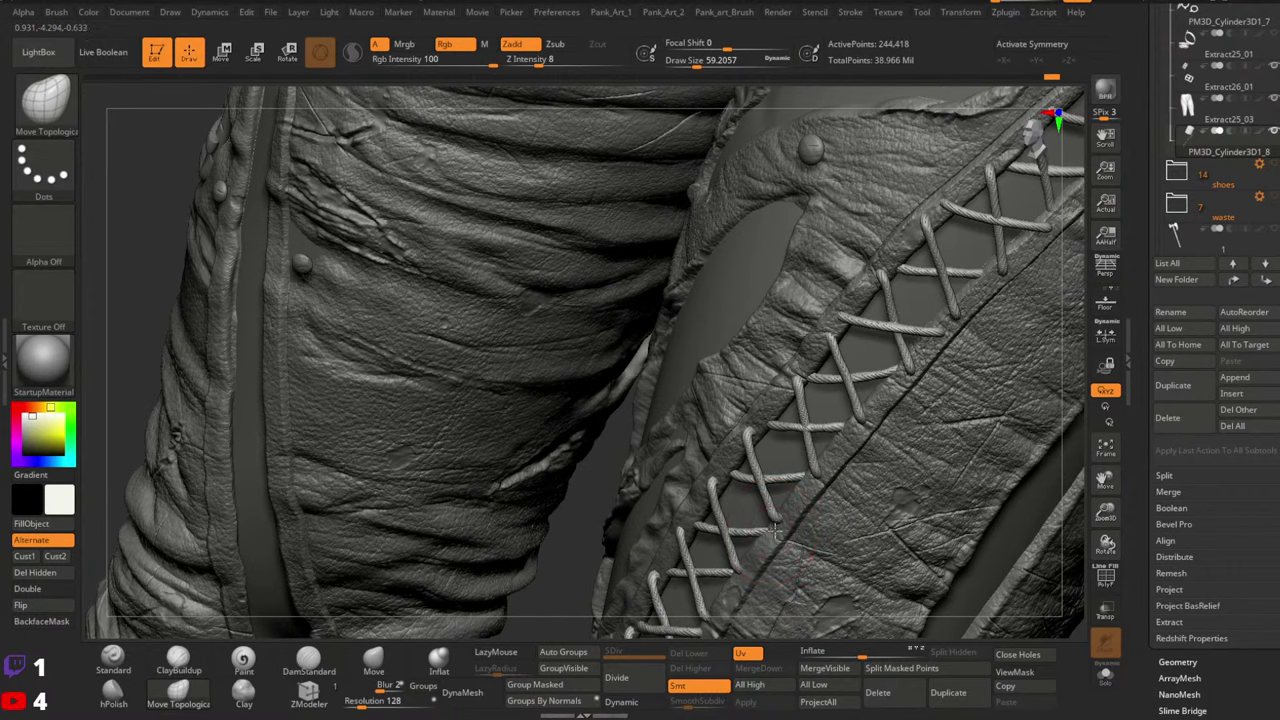
{"action": "mouse_move", "coordinate": [775, 532]}
{"action": "right_mouse_down"}
{"action": "mouse_move", "coordinate": [791, 560]}
{"action": "mouse_move", "coordinate": [778, 525]}
{"action": "right_mouse_up"}
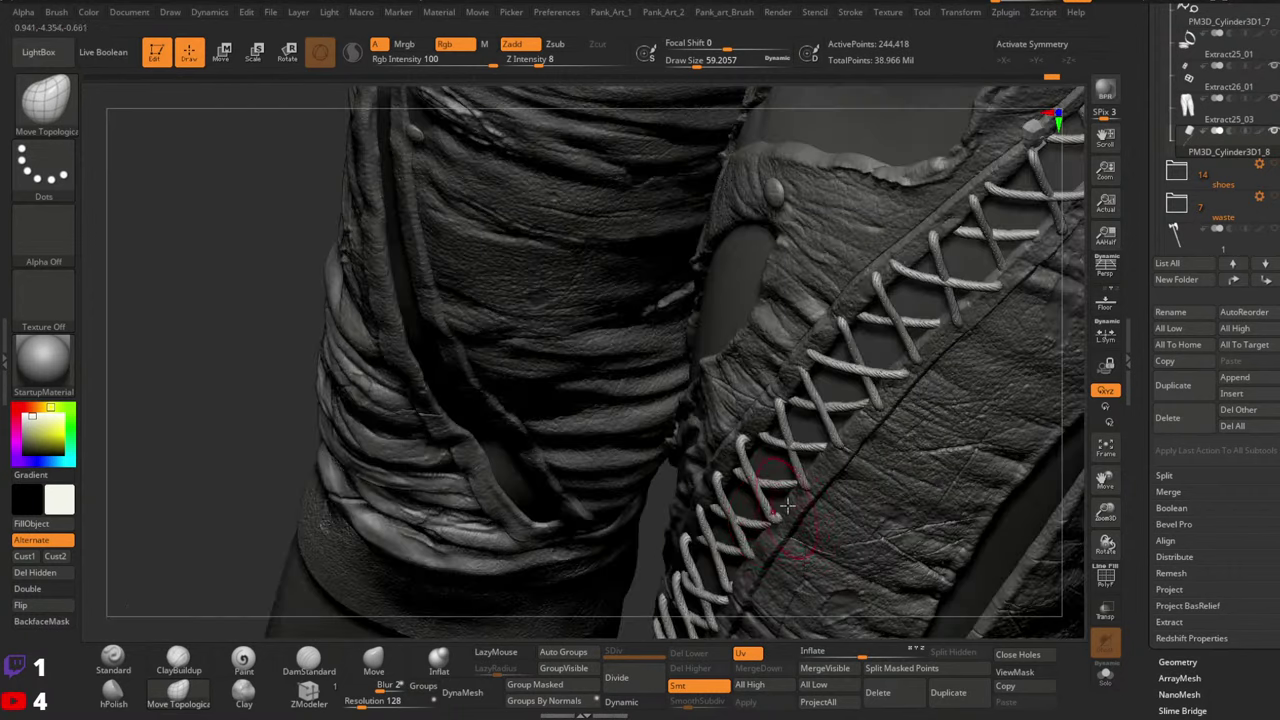
{"action": "left_click_drag", "start_coordinate": [787, 507], "coordinate": [780, 523]}
Set the draw size to about 80 and shift the lace end toward the outer edge of the lower thigh seam
{"action": "key", "text": "space"}
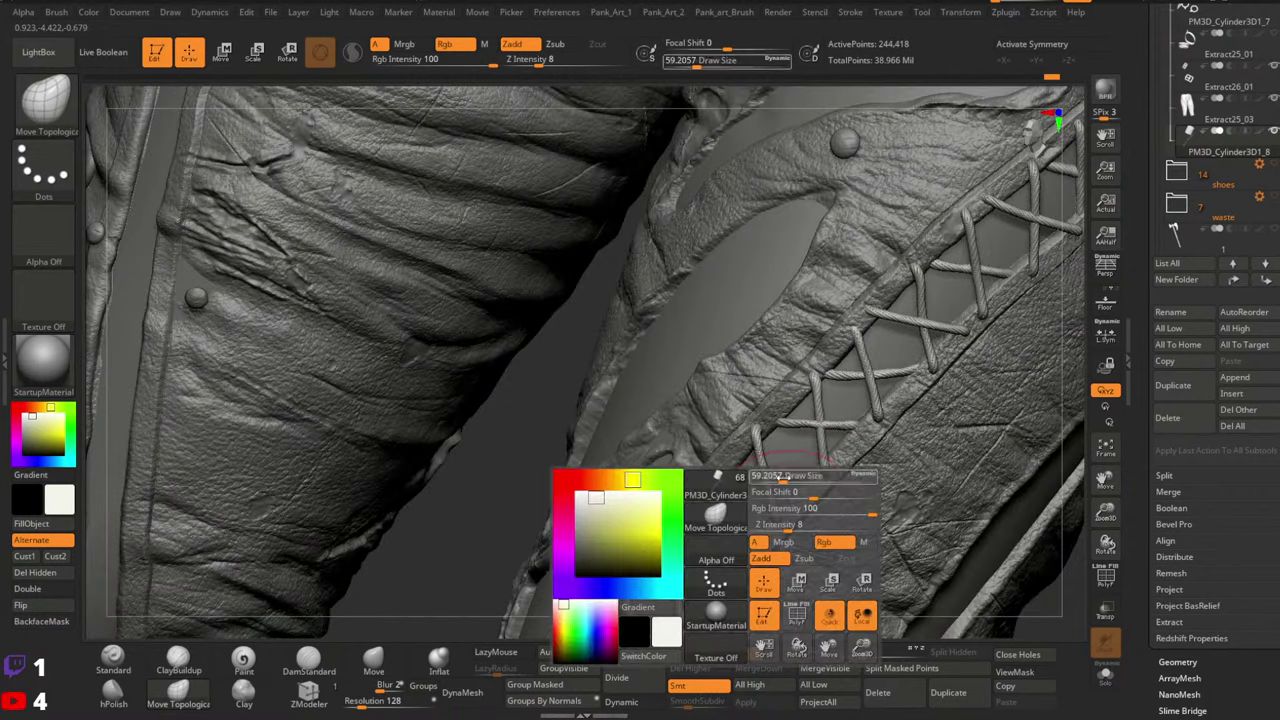
{"action": "left_click_drag", "start_coordinate": [783, 476], "coordinate": [789, 476]}
{"action": "key", "text": "space"}
{"action": "left_click_drag", "start_coordinate": [800, 527], "coordinate": [849, 528]}
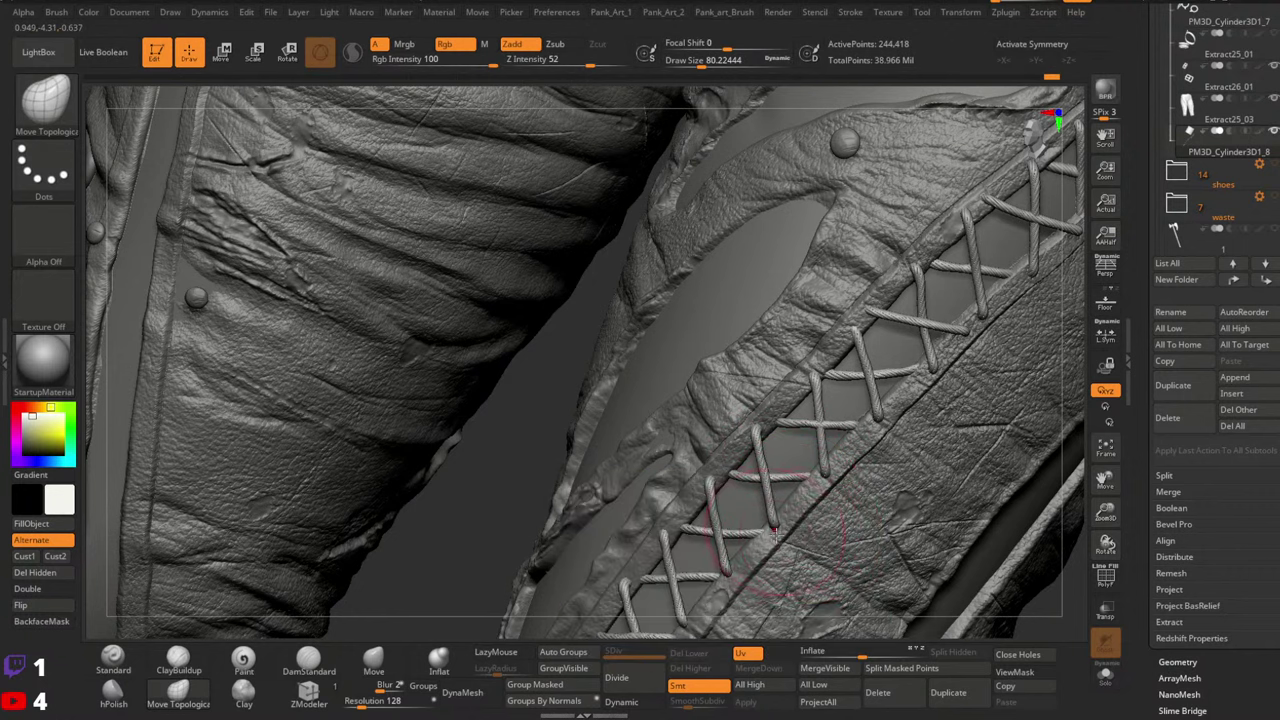
{"action": "right_click_drag", "start_coordinate": [775, 533], "coordinate": [766, 530]}
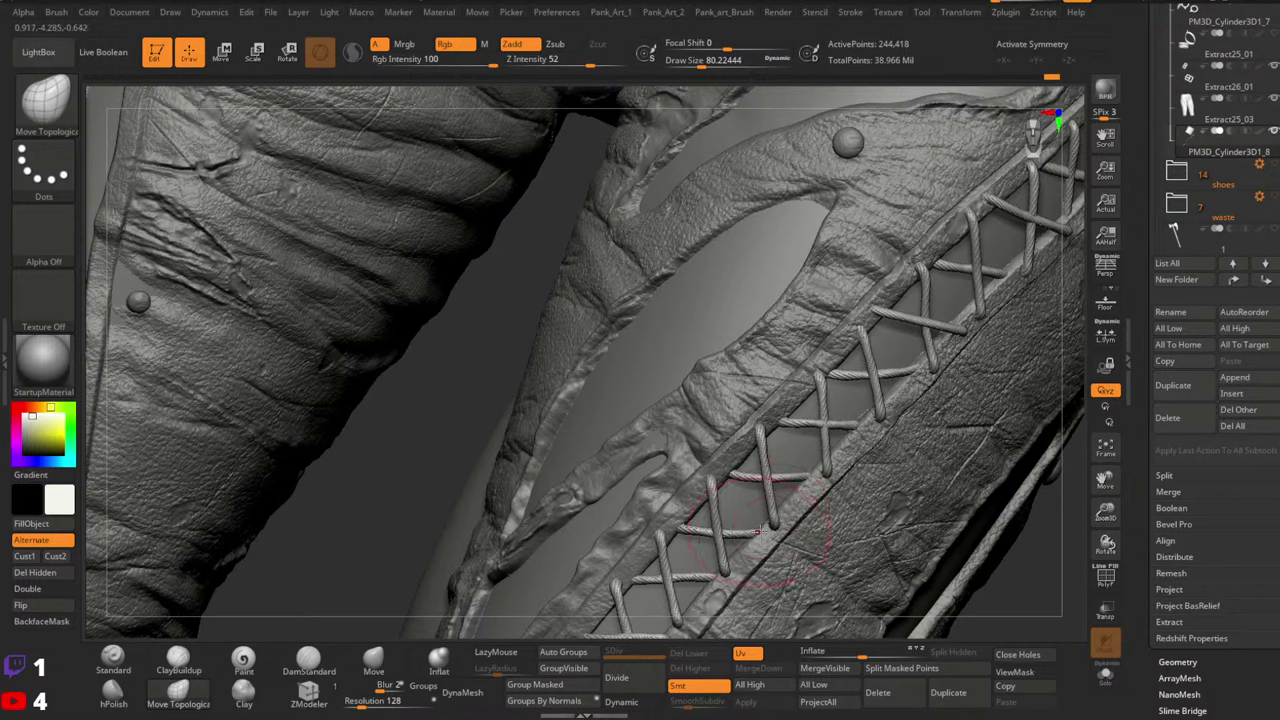
Examine how the laces sit on the seam from the mid thigh up to the hip, from several angles
{"action": "mouse_move", "coordinate": [770, 424]}
{"action": "right_mouse_down"}
{"action": "mouse_move", "coordinate": [836, 398]}
{"action": "mouse_move", "coordinate": [830, 420]}
{"action": "mouse_move", "coordinate": [872, 425]}
{"action": "mouse_move", "coordinate": [852, 436]}
{"action": "mouse_move", "coordinate": [848, 408]}
{"action": "mouse_move", "coordinate": [876, 384]}
{"action": "right_mouse_up"}
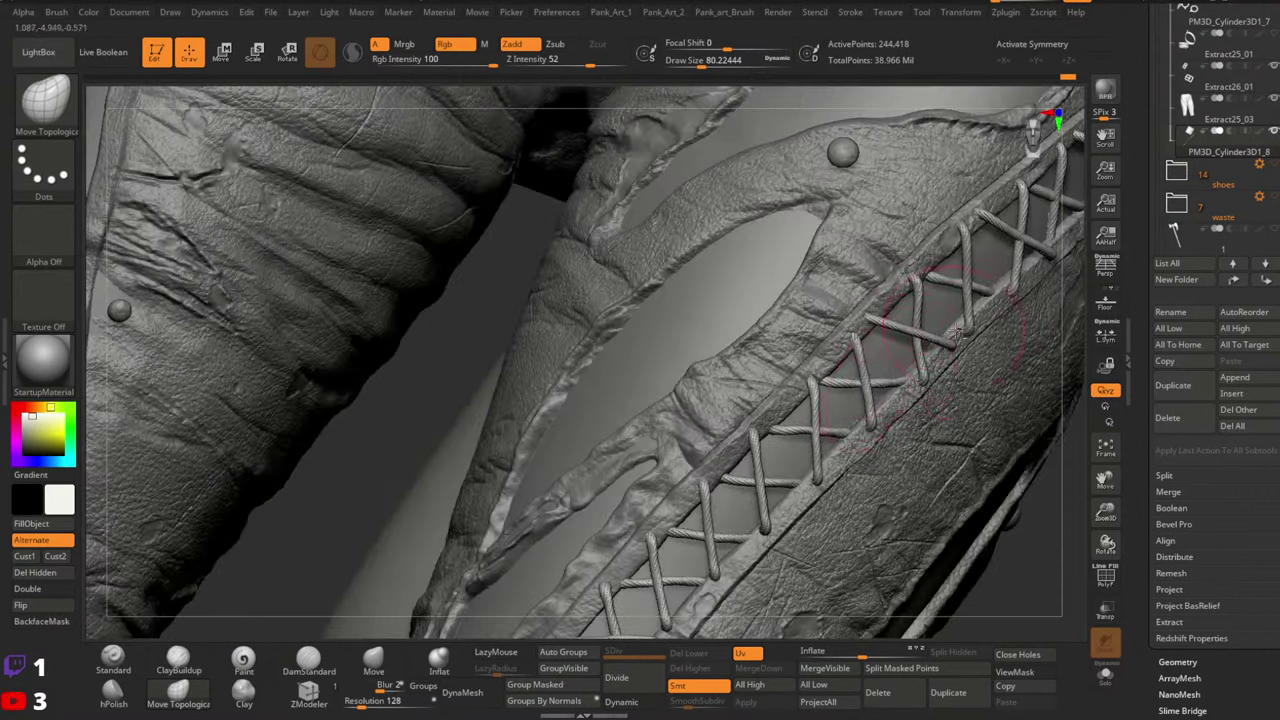
{"action": "right_click_drag", "start_coordinate": [958, 335], "coordinate": [862, 460]}
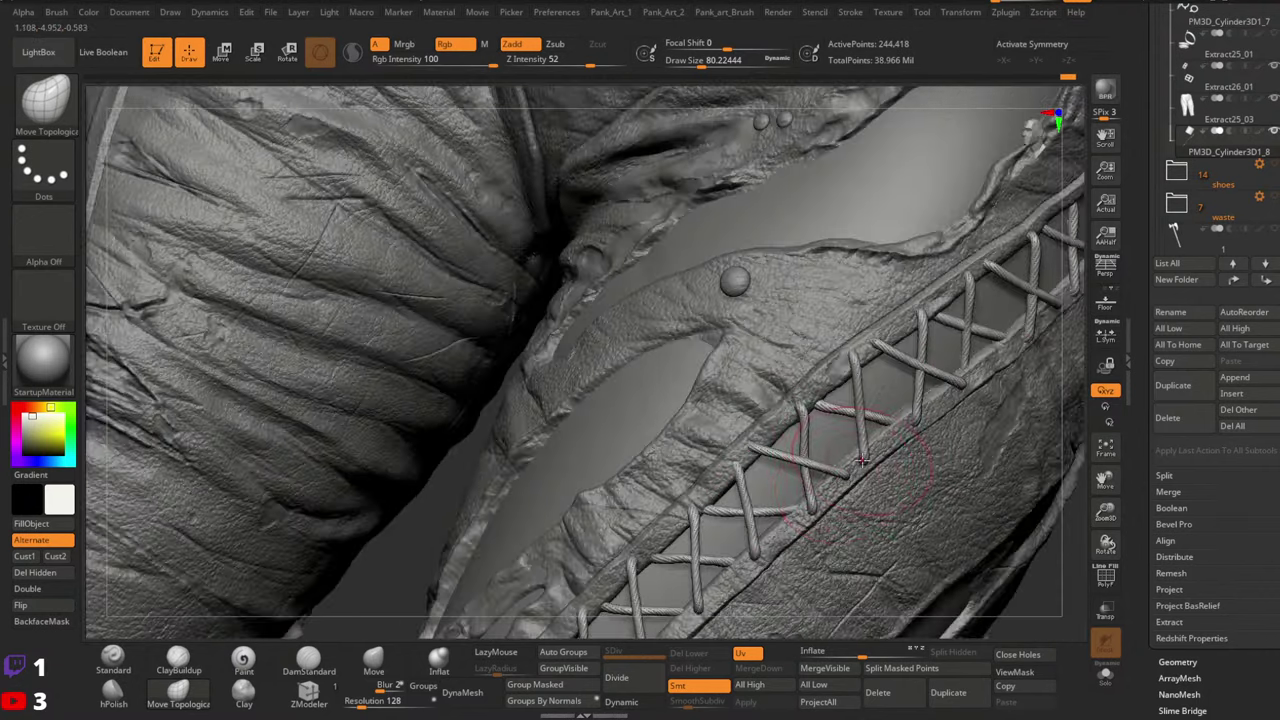
{"action": "key", "text": "ctrl"}
{"action": "right_click_drag", "start_coordinate": [948, 428], "coordinate": [890, 446], "text": "ctrl"}
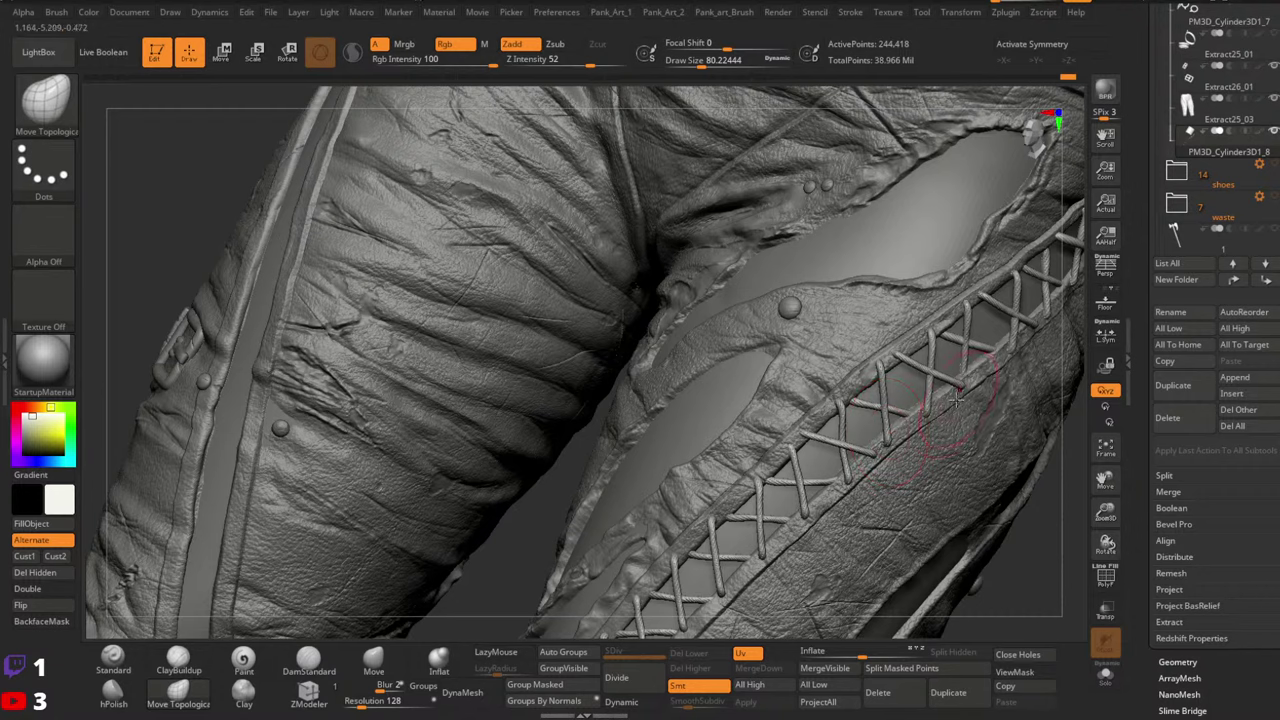
{"action": "mouse_move", "coordinate": [956, 400]}
{"action": "right_mouse_down"}
{"action": "mouse_move", "coordinate": [865, 430]}
{"action": "mouse_move", "coordinate": [890, 440]}
{"action": "mouse_move", "coordinate": [903, 342]}
{"action": "mouse_move", "coordinate": [905, 400]}
{"action": "right_mouse_up"}
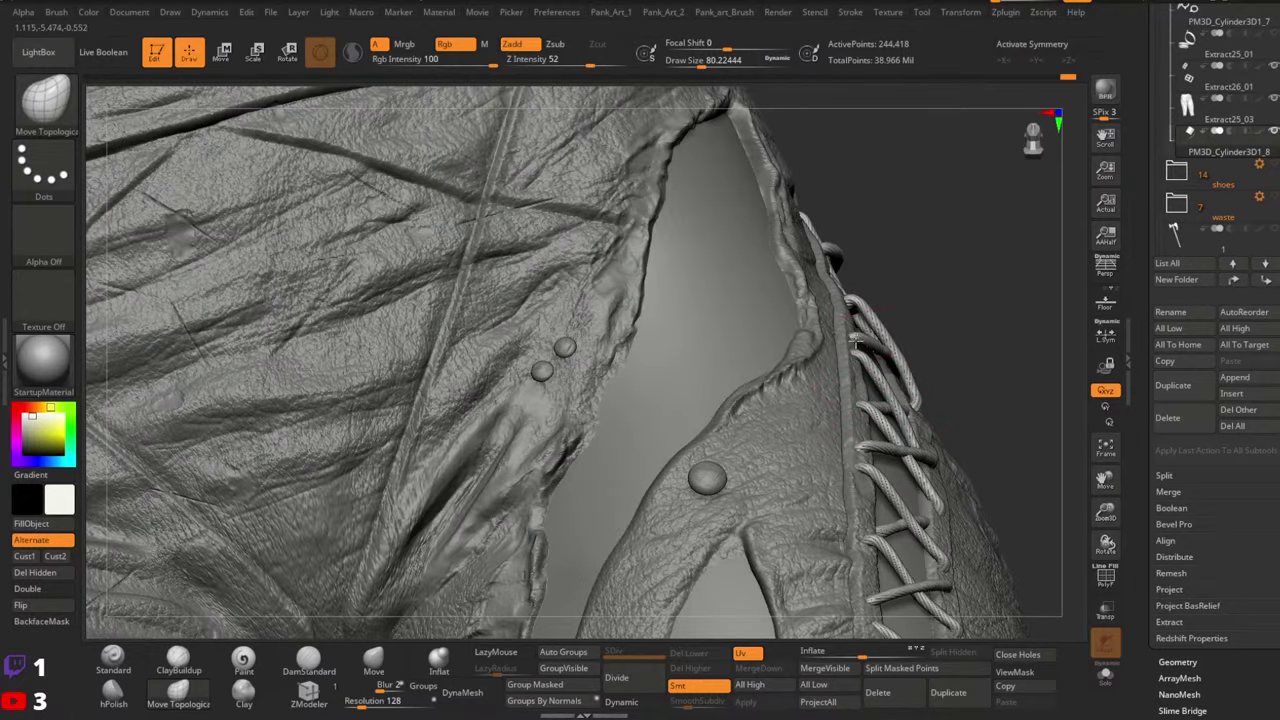
{"action": "right_click_drag", "start_coordinate": [856, 340], "coordinate": [905, 305]}
{"action": "right_click_drag", "start_coordinate": [1050, 335], "coordinate": [1035, 300], "text": "ctrl"}
{"action": "mouse_move", "coordinate": [1035, 300]}
{"action": "right_mouse_down"}
{"action": "mouse_move", "coordinate": [905, 372]}
{"action": "mouse_move", "coordinate": [832, 378]}
{"action": "mouse_move", "coordinate": [892, 385]}
{"action": "mouse_move", "coordinate": [885, 440]}
{"action": "mouse_move", "coordinate": [833, 357]}
{"action": "mouse_move", "coordinate": [820, 358]}
{"action": "mouse_move", "coordinate": [890, 345]}
{"action": "mouse_move", "coordinate": [797, 365]}
{"action": "mouse_move", "coordinate": [815, 372]}
{"action": "mouse_move", "coordinate": [787, 427]}
{"action": "mouse_move", "coordinate": [819, 404]}
{"action": "mouse_move", "coordinate": [814, 300]}
{"action": "right_mouse_up"}
Undo the last brush stroke, set the draw size to about 132 and adjust the lace strands along the upper thigh opening
{"action": "key", "text": "space"}
{"action": "left_click", "coordinate": [832, 370]}
{"action": "key", "text": "bracketleft"}
{"action": "key", "text": "ctrl+z"}
{"action": "key", "text": "]"}
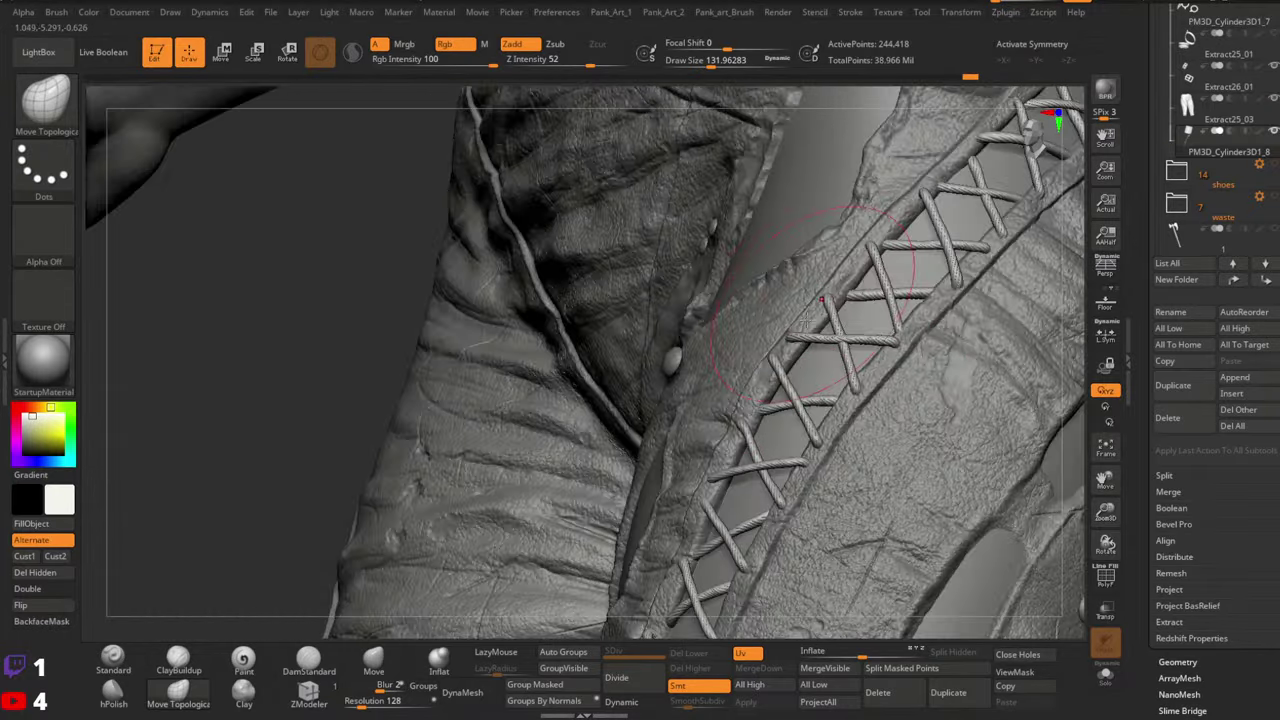
{"action": "right_click_drag", "start_coordinate": [797, 352], "coordinate": [778, 350]}
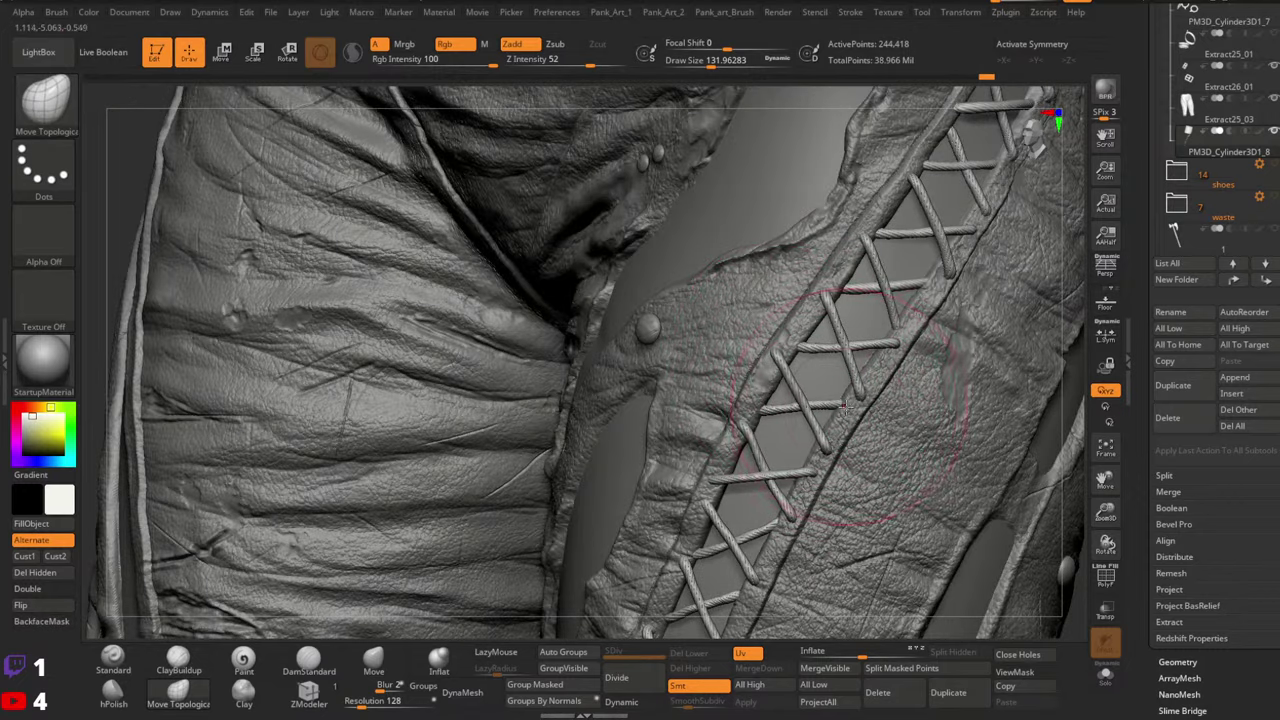
{"action": "mouse_move", "coordinate": [825, 445]}
{"action": "right_mouse_down"}
{"action": "mouse_move", "coordinate": [905, 358]}
{"action": "mouse_move", "coordinate": [808, 348]}
{"action": "right_mouse_up"}
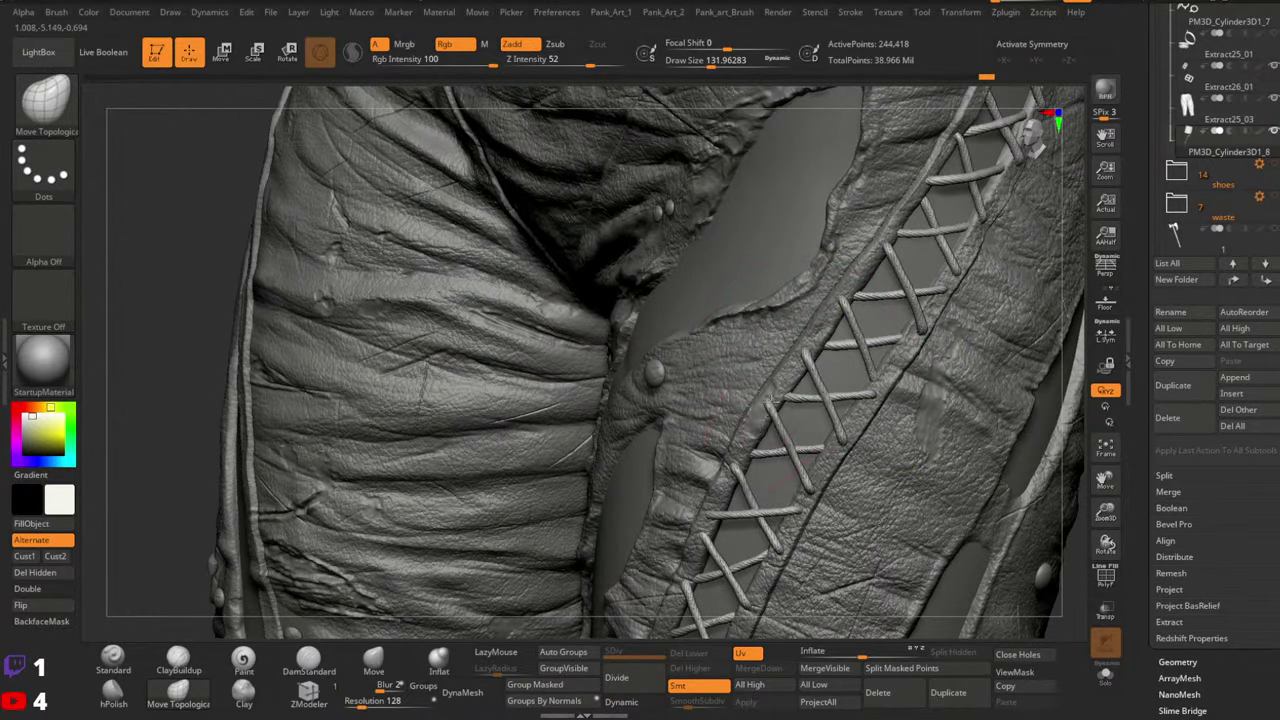
{"action": "right_click_drag", "start_coordinate": [880, 336], "coordinate": [822, 446]}
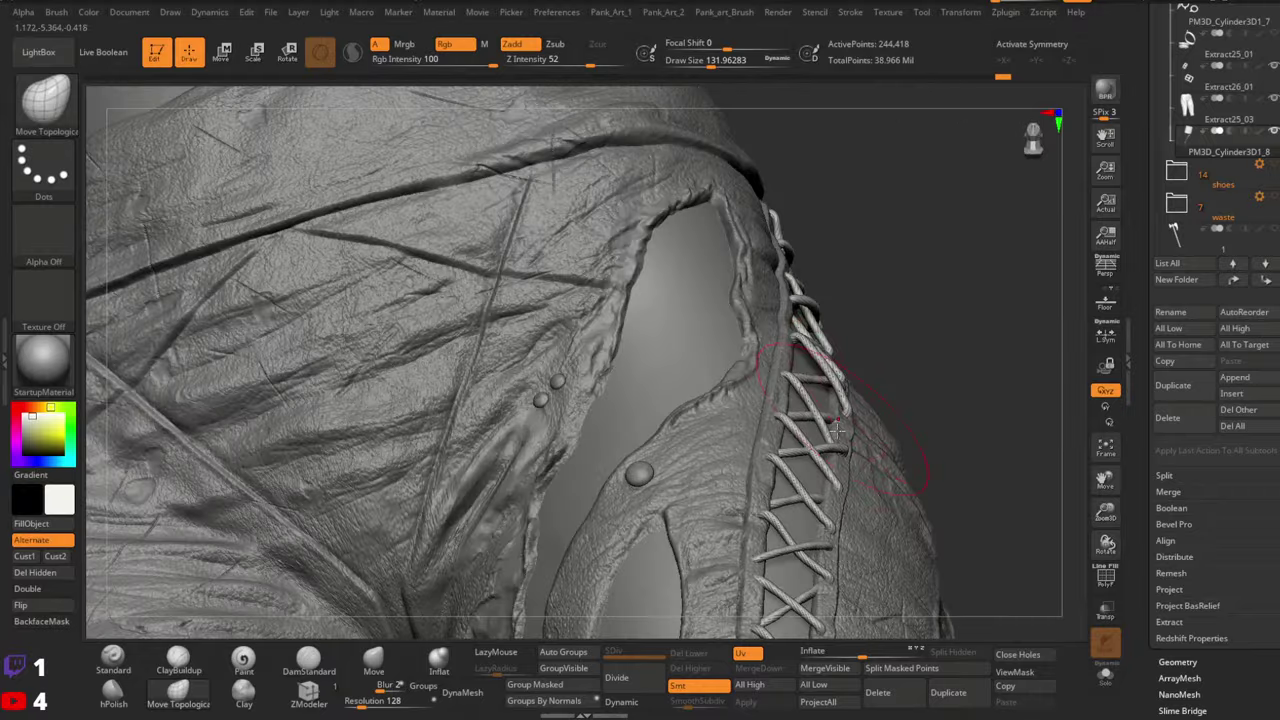
Enlarge the draw size to about 163 and shift the lace crossings beside the single rivet on the upper thigh
{"action": "key", "text": "space"}
{"action": "left_click_drag", "start_coordinate": [822, 449], "coordinate": [808, 454]}
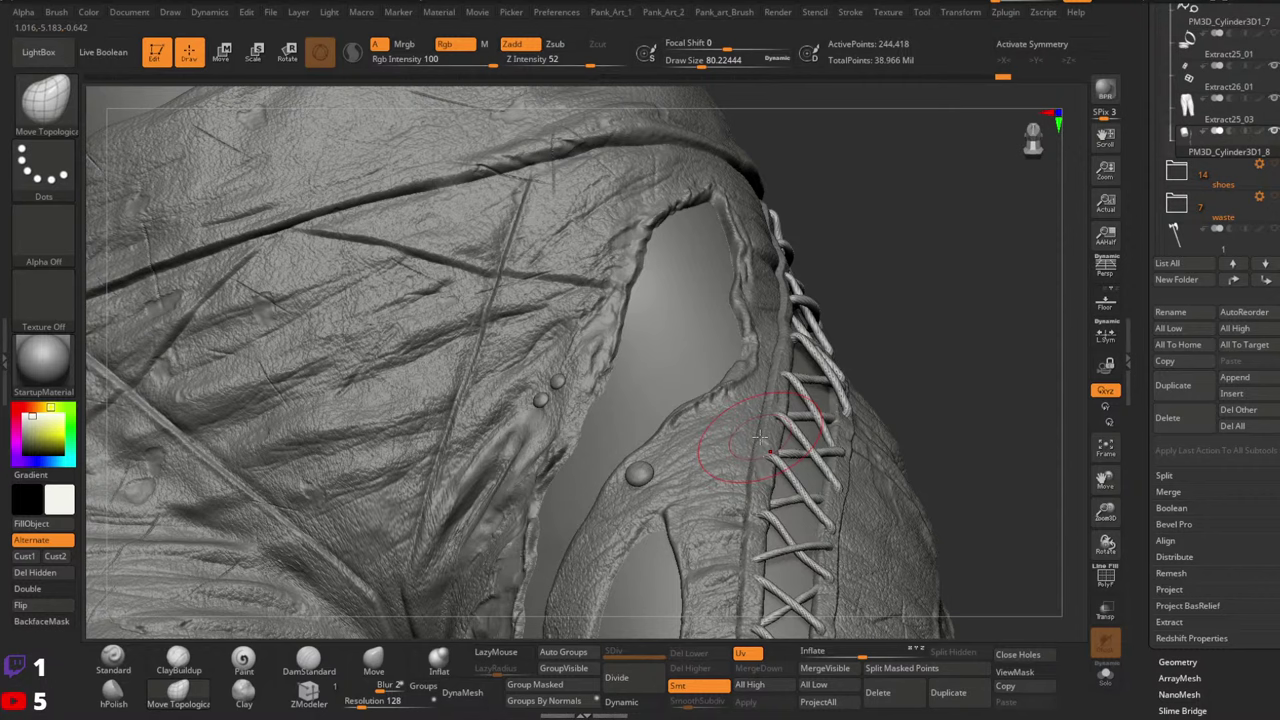
{"action": "mouse_move", "coordinate": [812, 440]}
{"action": "right_mouse_down"}
{"action": "mouse_move", "coordinate": [740, 400]}
{"action": "mouse_move", "coordinate": [776, 467]}
{"action": "mouse_move", "coordinate": [756, 430]}
{"action": "right_mouse_up"}
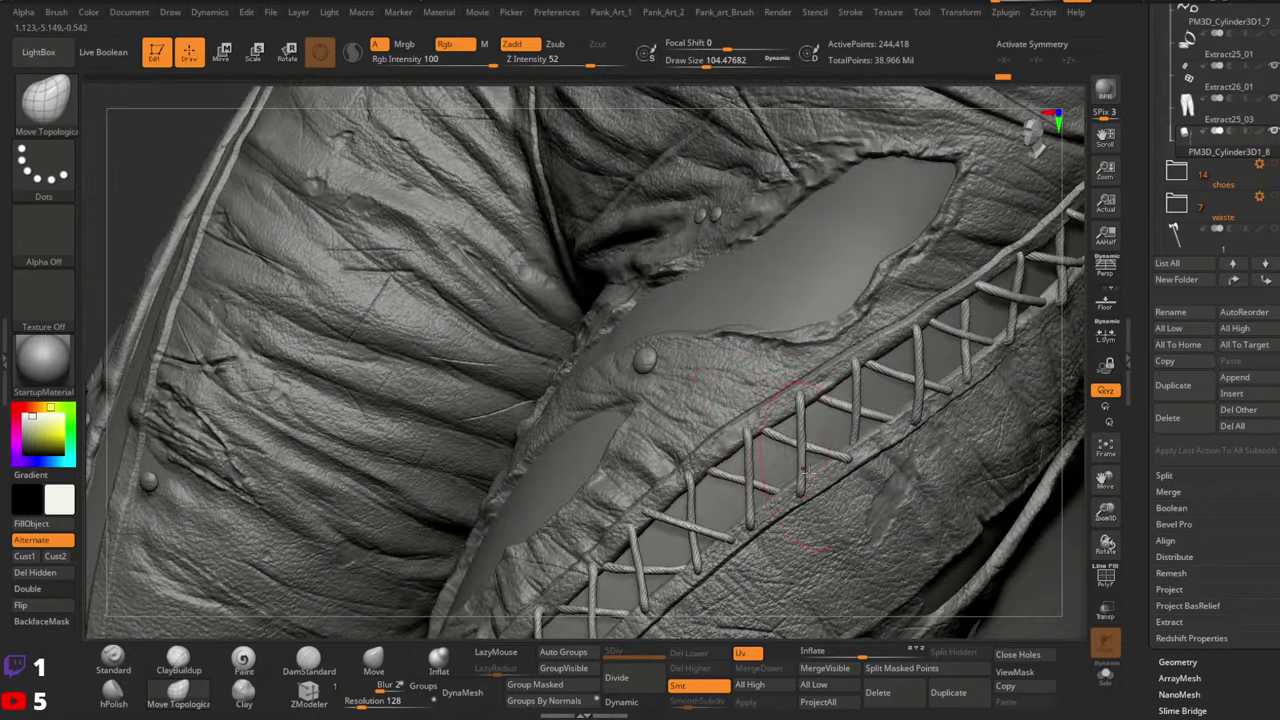
{"action": "key", "text": "s"}
{"action": "left_click", "coordinate": [788, 443]}
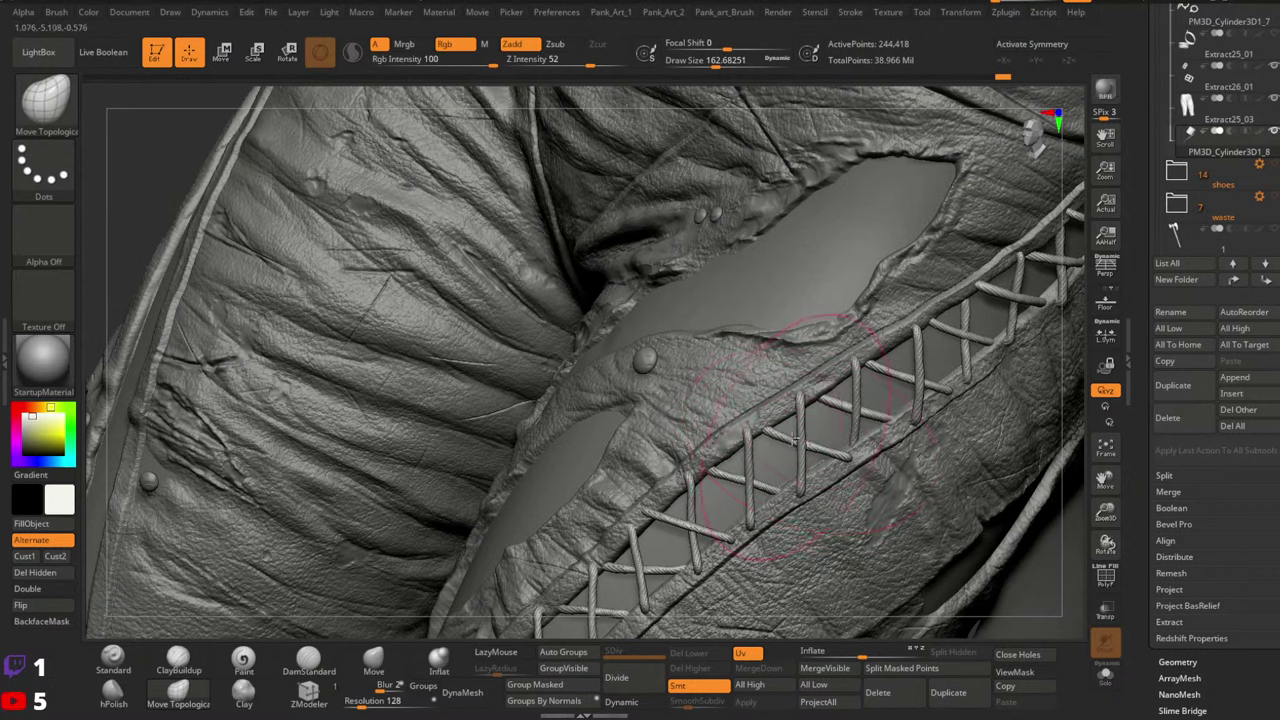
{"action": "left_click_drag", "start_coordinate": [797, 441], "coordinate": [781, 434]}
Reduce the draw size to about 65 and pull the end of the lace below the rivet onto the inner seam edge
{"action": "key", "text": "space"}
{"action": "left_click", "coordinate": [768, 427]}
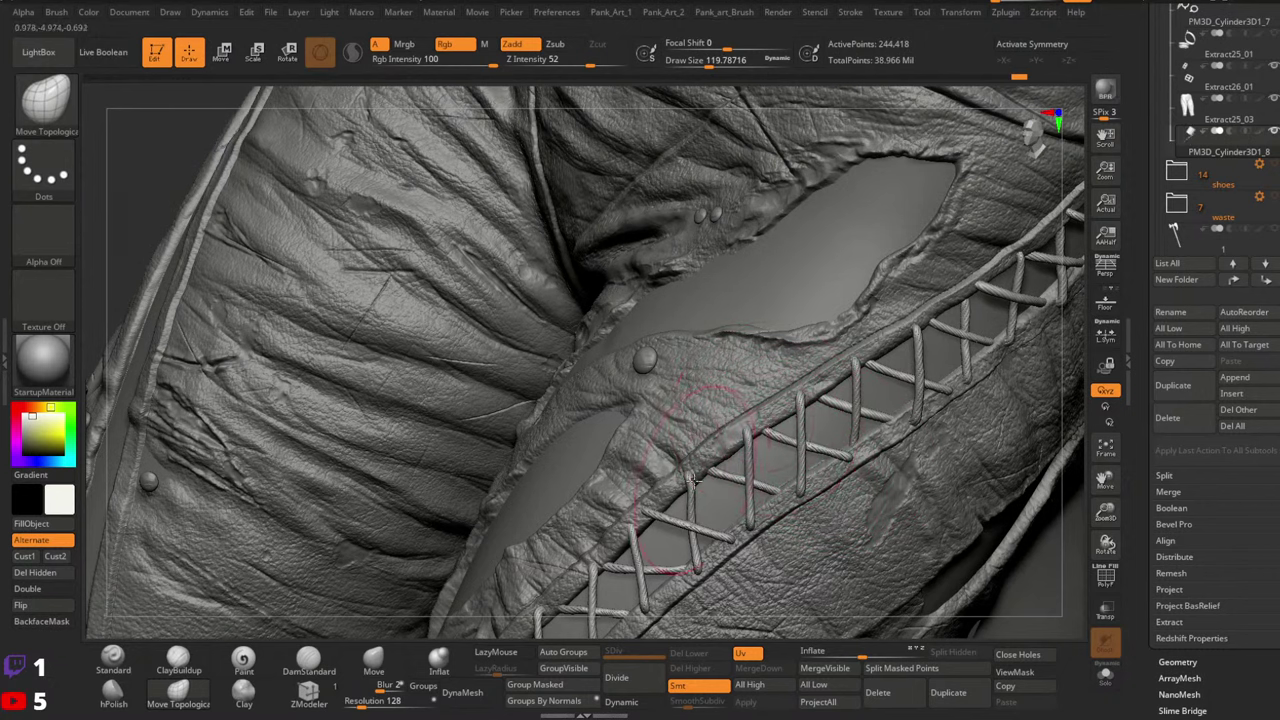
{"action": "key", "text": "space"}
{"action": "left_click", "coordinate": [682, 482]}
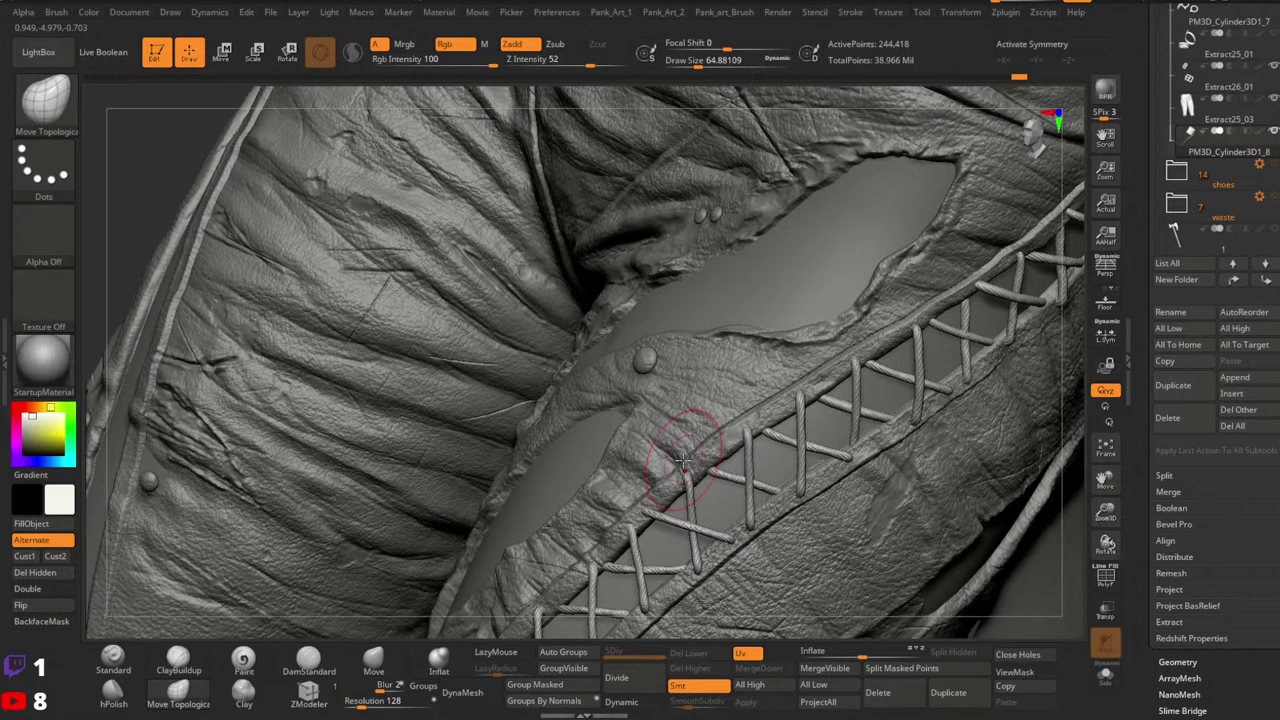
Set the draw size to about 94 and nudge the lower lace ends onto the outer seam edge
{"action": "key", "text": "space"}
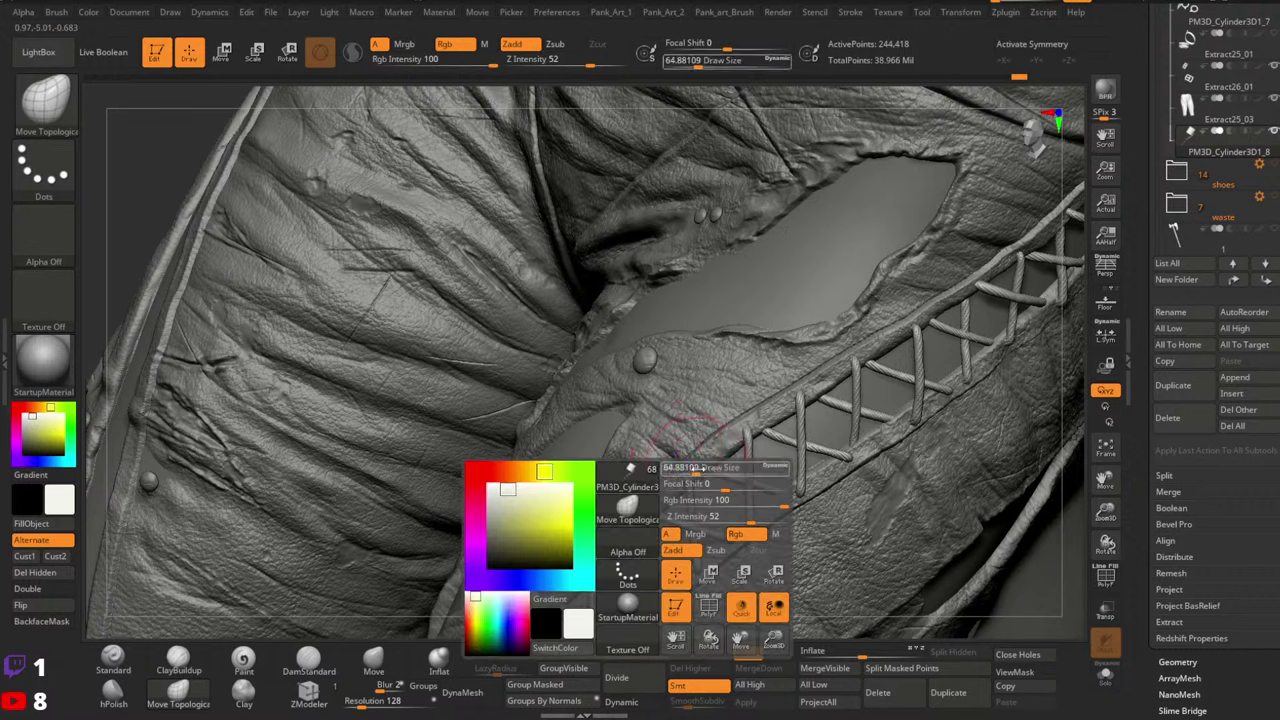
{"action": "left_click_drag", "start_coordinate": [694, 467], "coordinate": [704, 468]}
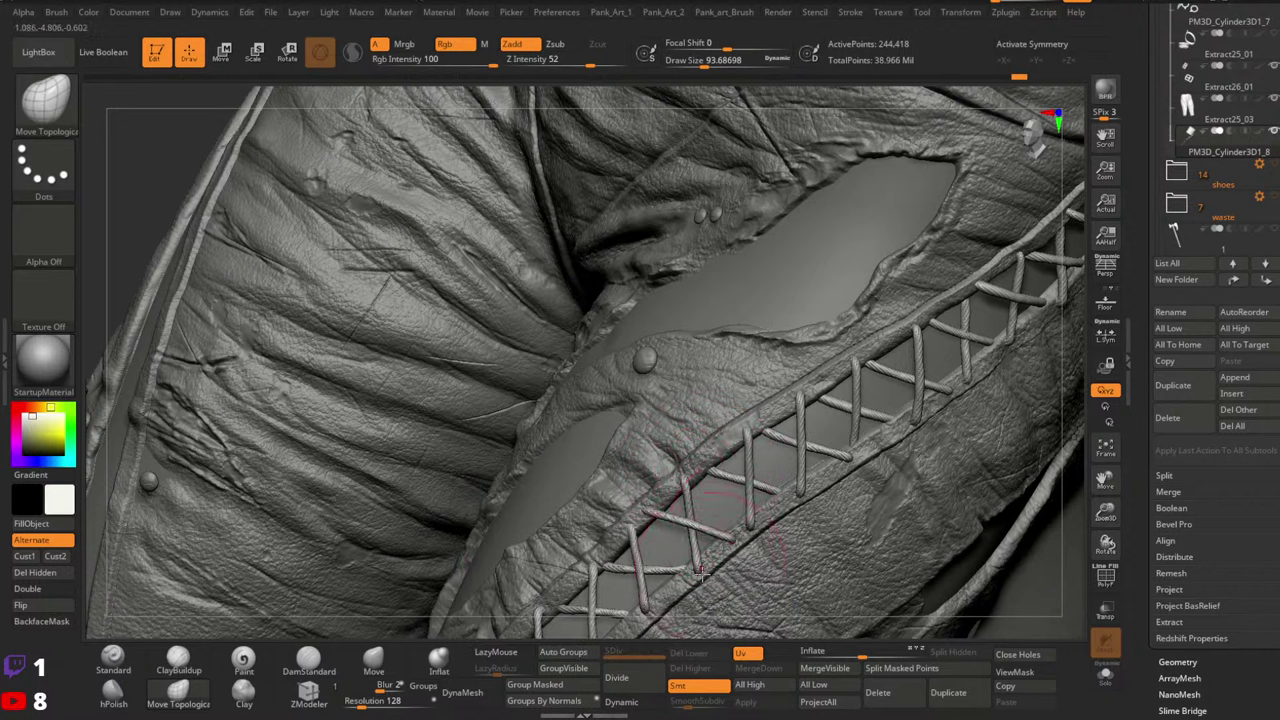
{"action": "left_click_drag", "start_coordinate": [738, 543], "coordinate": [734, 537]}
{"action": "right_click_drag", "start_coordinate": [776, 500], "coordinate": [804, 478], "text": "alt"}
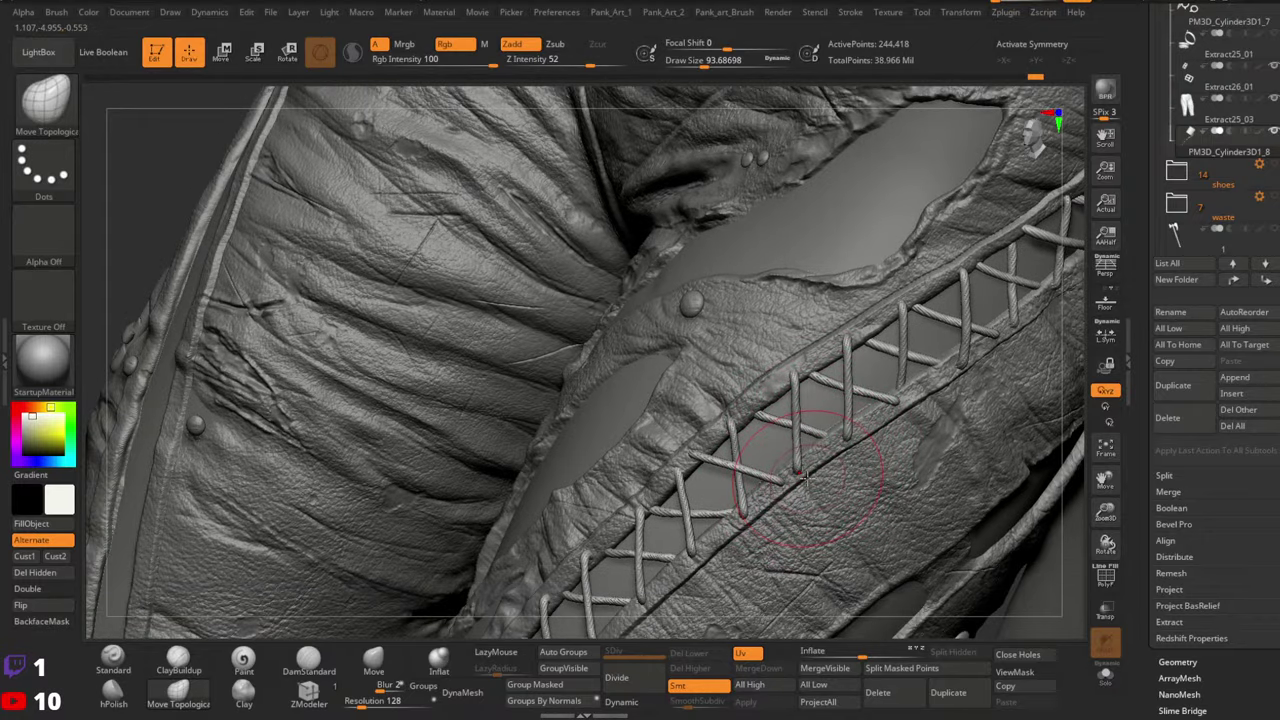
{"action": "right_click_drag", "start_coordinate": [805, 480], "coordinate": [785, 496]}
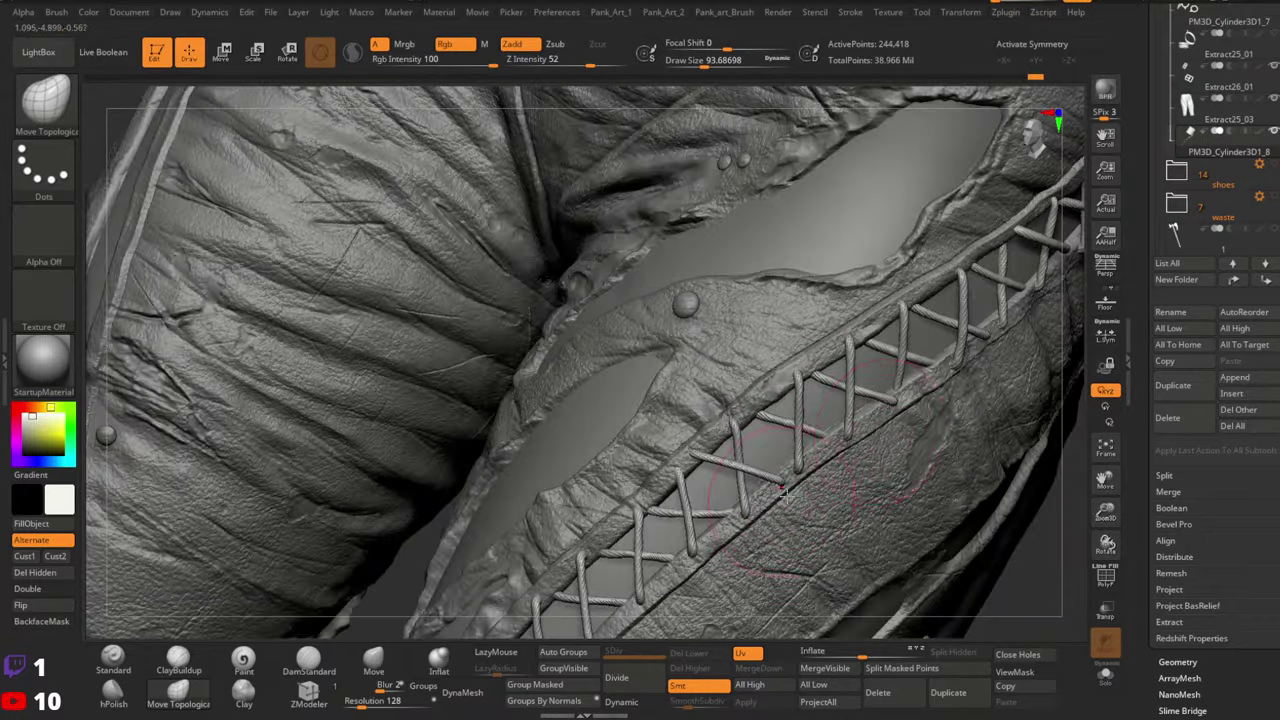
Set the draw size to about 56 and adjust the lace strands protruding from the outer thigh's silhouette
{"action": "mouse_move", "coordinate": [678, 558]}
{"action": "right_mouse_down"}
{"action": "mouse_move", "coordinate": [648, 465]}
{"action": "mouse_move", "coordinate": [700, 508]}
{"action": "mouse_move", "coordinate": [677, 495]}
{"action": "mouse_move", "coordinate": [748, 430]}
{"action": "mouse_move", "coordinate": [735, 416]}
{"action": "right_mouse_up"}
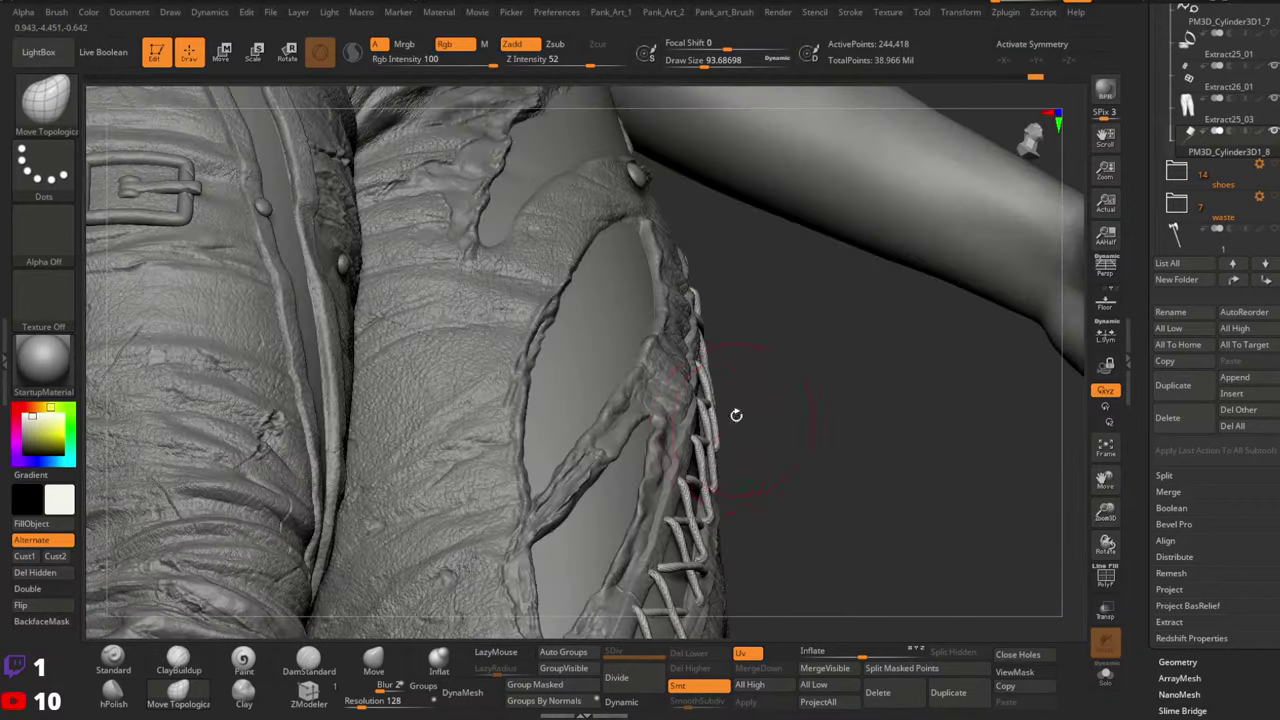
{"action": "key", "text": "space"}
{"action": "left_click_drag", "start_coordinate": [726, 447], "coordinate": [715, 449]}
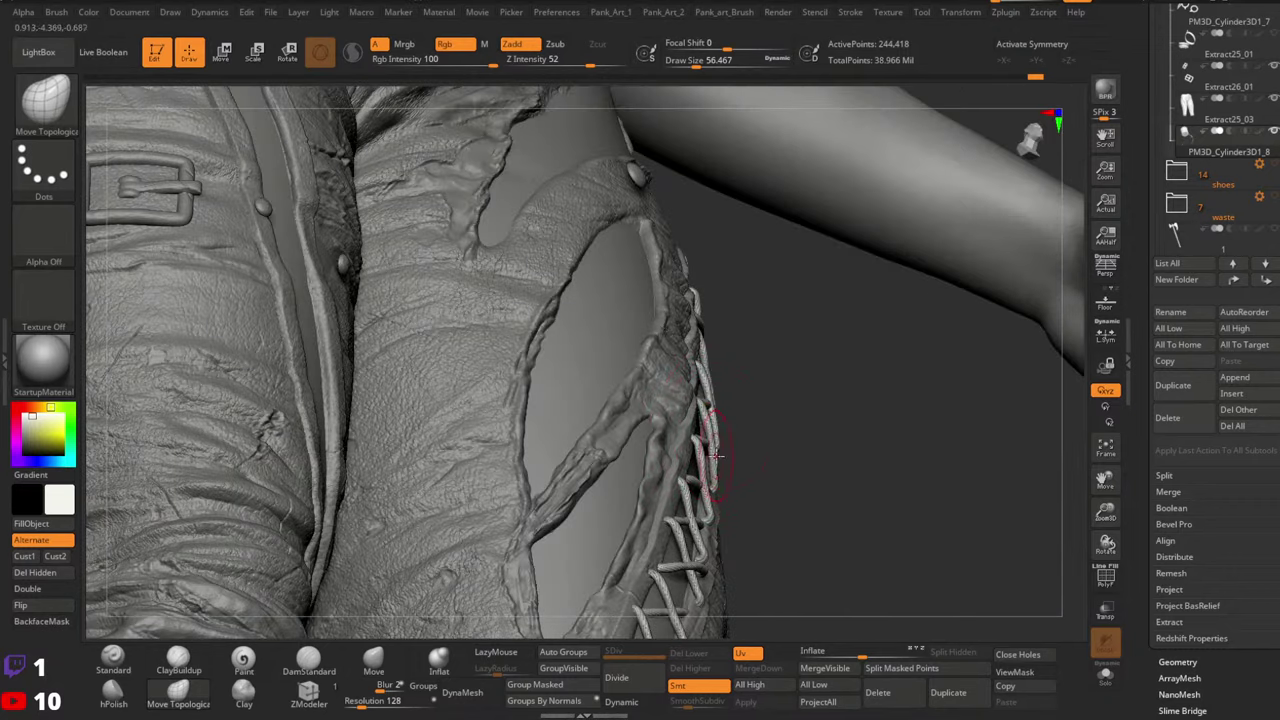
{"action": "mouse_move", "coordinate": [766, 400]}
{"action": "right_mouse_down"}
{"action": "mouse_move", "coordinate": [735, 405]}
{"action": "mouse_move", "coordinate": [743, 395]}
{"action": "mouse_move", "coordinate": [690, 450]}
{"action": "right_mouse_up"}
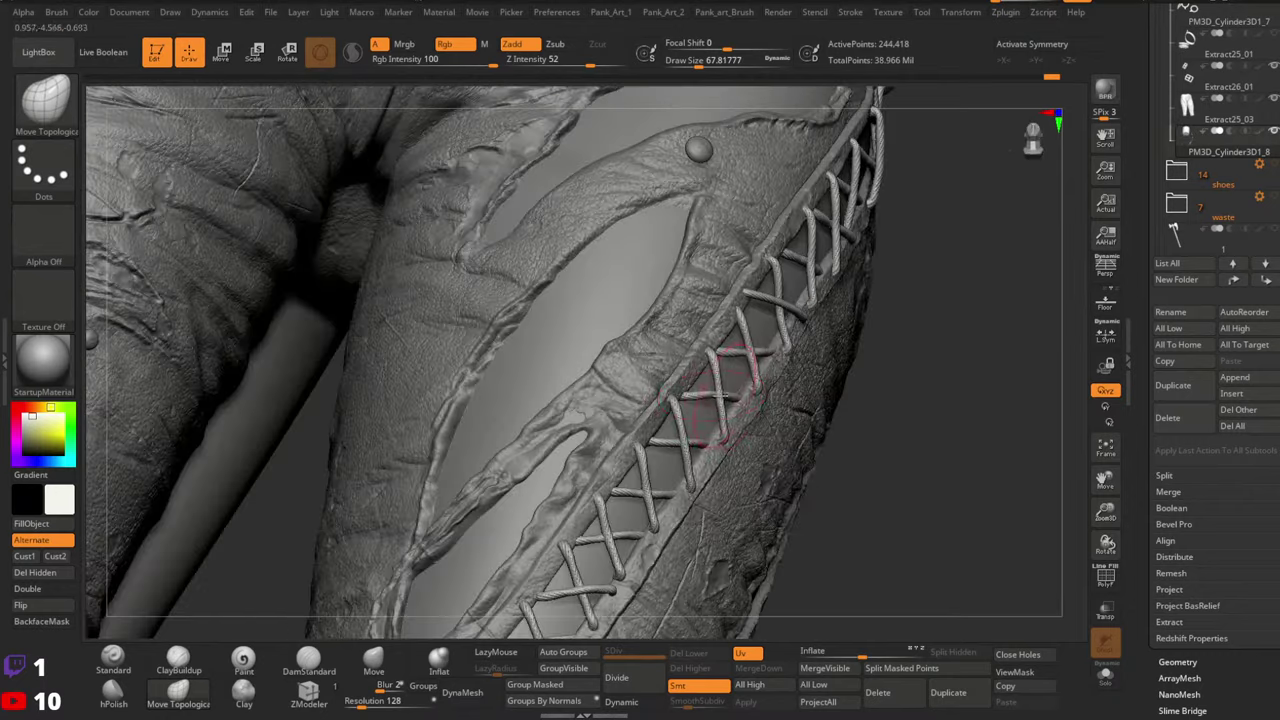
Refine the lace crossings along the middle of the thigh opening, using draw sizes of about 80 and 116
{"action": "key", "text": "space"}
{"action": "mouse_move", "coordinate": [697, 400]}
{"action": "right_mouse_down"}
{"action": "mouse_move", "coordinate": [718, 398]}
{"action": "mouse_move", "coordinate": [731, 445]}
{"action": "mouse_move", "coordinate": [625, 370]}
{"action": "right_mouse_up"}
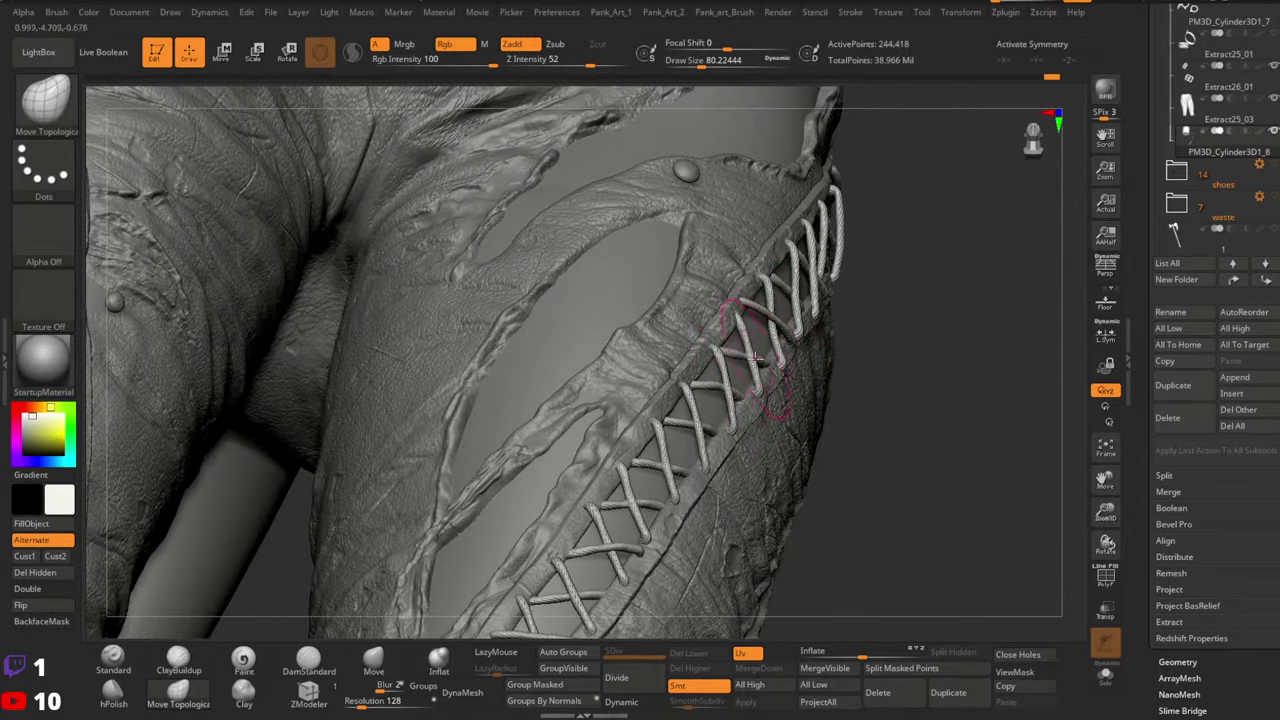
{"action": "right_click_drag", "start_coordinate": [757, 357], "coordinate": [735, 450]}
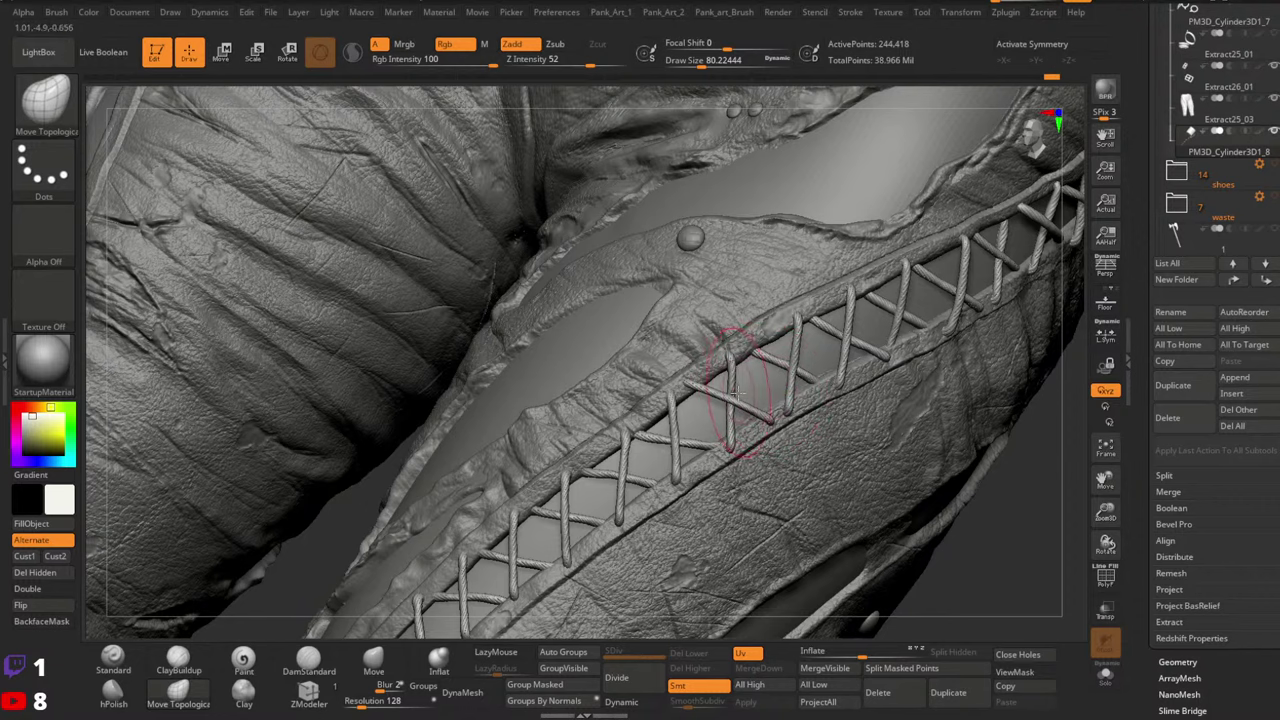
{"action": "mouse_move", "coordinate": [746, 391]}
{"action": "right_mouse_down"}
{"action": "mouse_move", "coordinate": [735, 383]}
{"action": "mouse_move", "coordinate": [668, 422]}
{"action": "mouse_move", "coordinate": [740, 341]}
{"action": "mouse_move", "coordinate": [690, 390]}
{"action": "mouse_move", "coordinate": [733, 405]}
{"action": "right_mouse_up"}
{"action": "key", "text": "["}
{"action": "left_click_drag", "start_coordinate": [735, 405], "coordinate": [737, 402]}
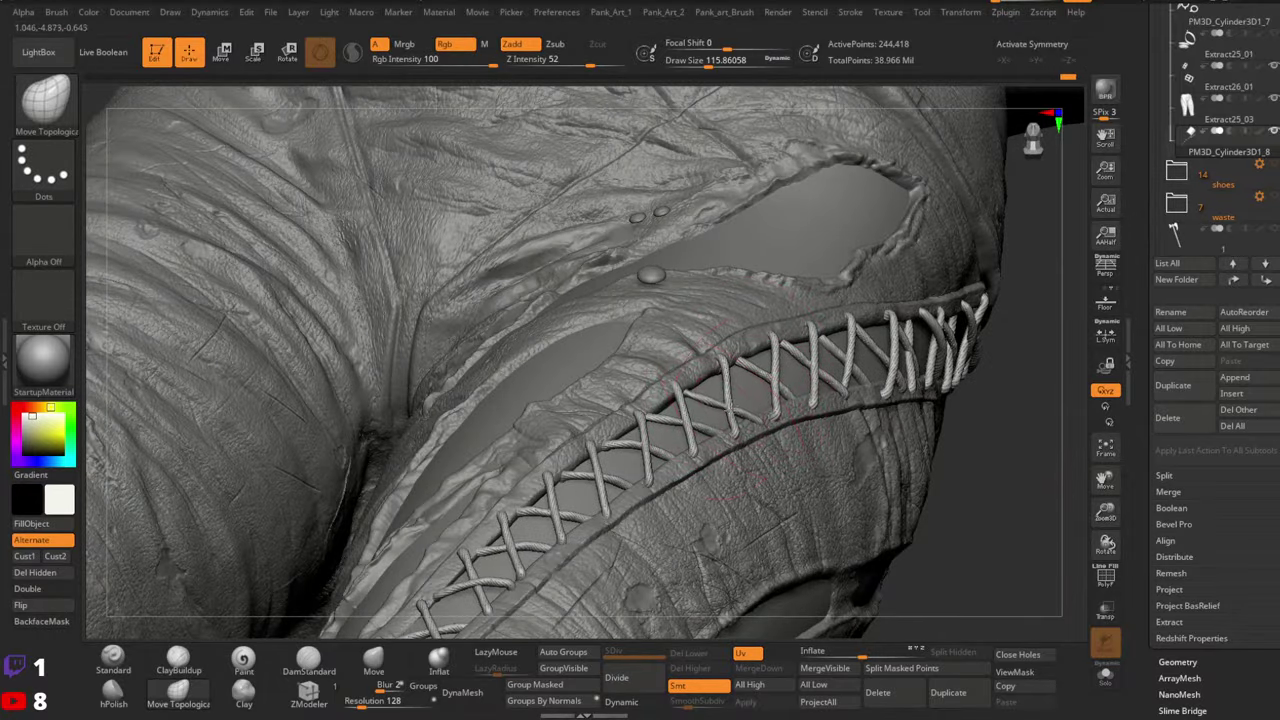
Set the draw size to about 74 and fit the lace strands where the opening curves around the outer hip
{"action": "key", "text": "["}
{"action": "key", "text": "["}
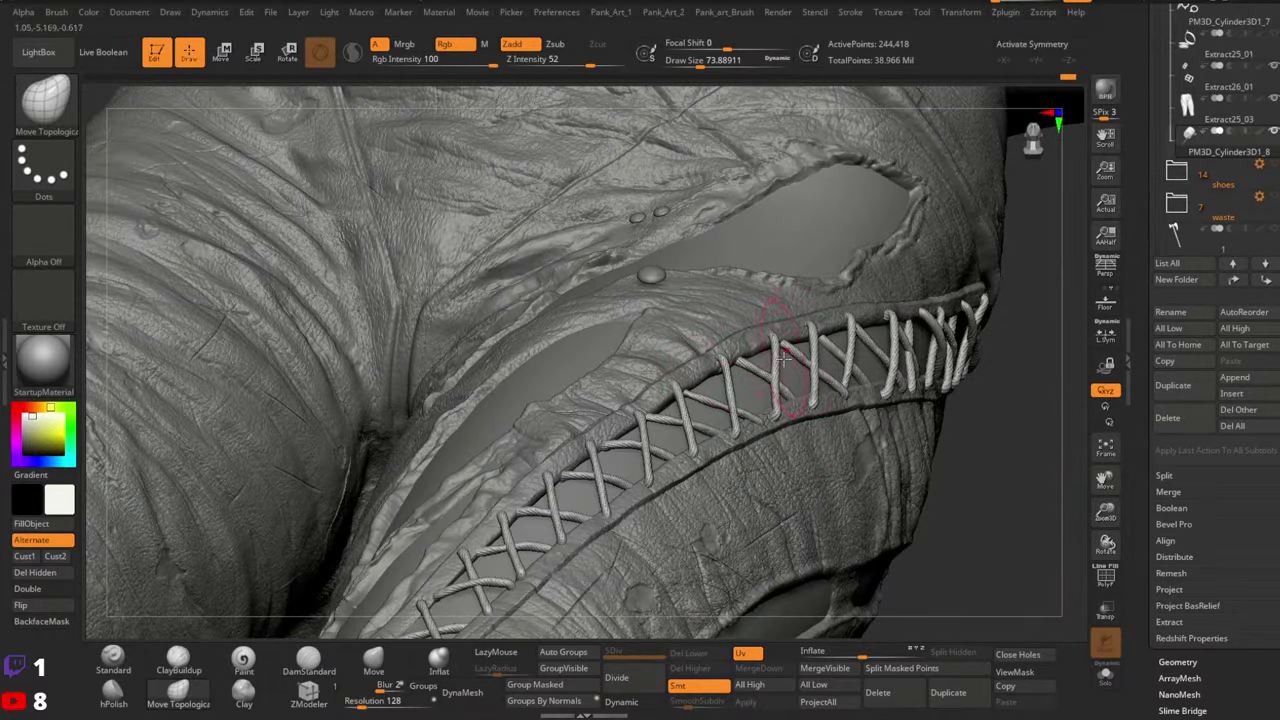
{"action": "mouse_move", "coordinate": [784, 359]}
{"action": "right_mouse_down"}
{"action": "mouse_move", "coordinate": [802, 386]}
{"action": "mouse_move", "coordinate": [825, 375]}
{"action": "right_mouse_up"}
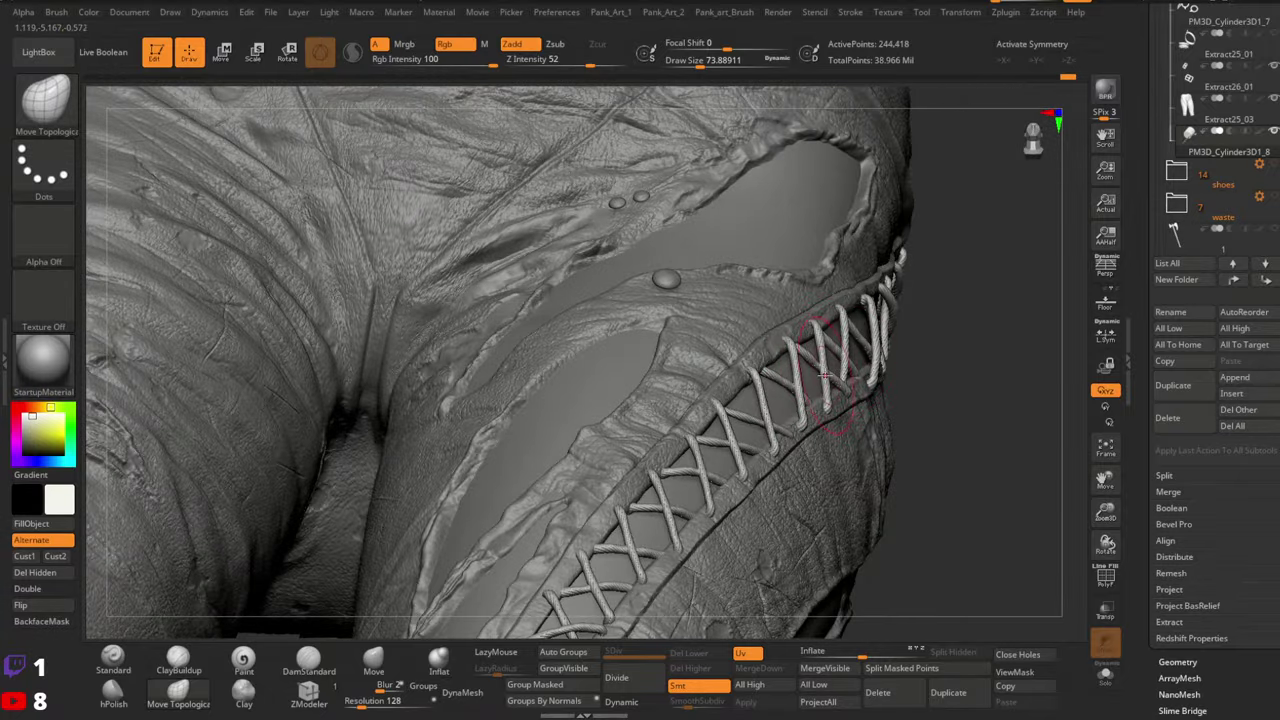
{"action": "right_click_drag", "start_coordinate": [880, 343], "coordinate": [728, 425]}
Adjust the laces beside the character's hand with draw sizes of about 120 and 101
{"action": "key", "text": "space"}
{"action": "left_click_drag", "start_coordinate": [724, 424], "coordinate": [733, 421]}
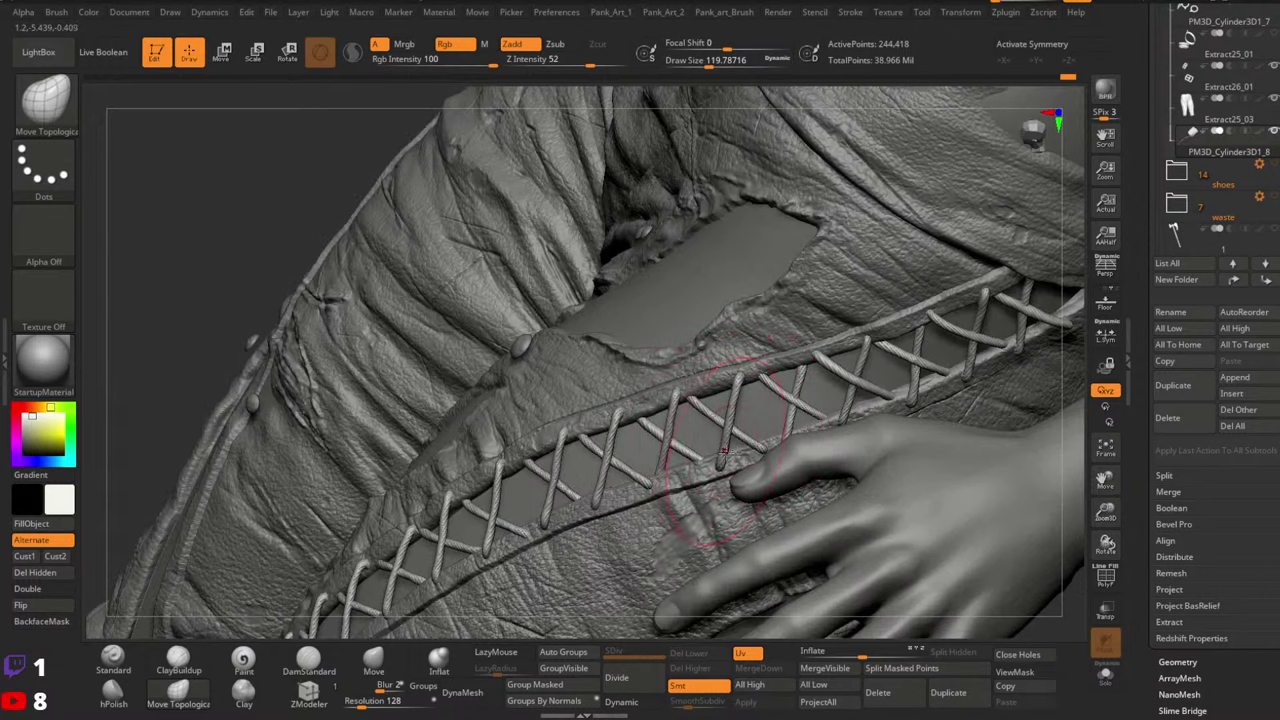
{"action": "mouse_move", "coordinate": [716, 466]}
{"action": "right_mouse_down"}
{"action": "mouse_move", "coordinate": [785, 440]}
{"action": "mouse_move", "coordinate": [806, 390]}
{"action": "mouse_move", "coordinate": [870, 375]}
{"action": "mouse_move", "coordinate": [818, 380]}
{"action": "right_mouse_up"}
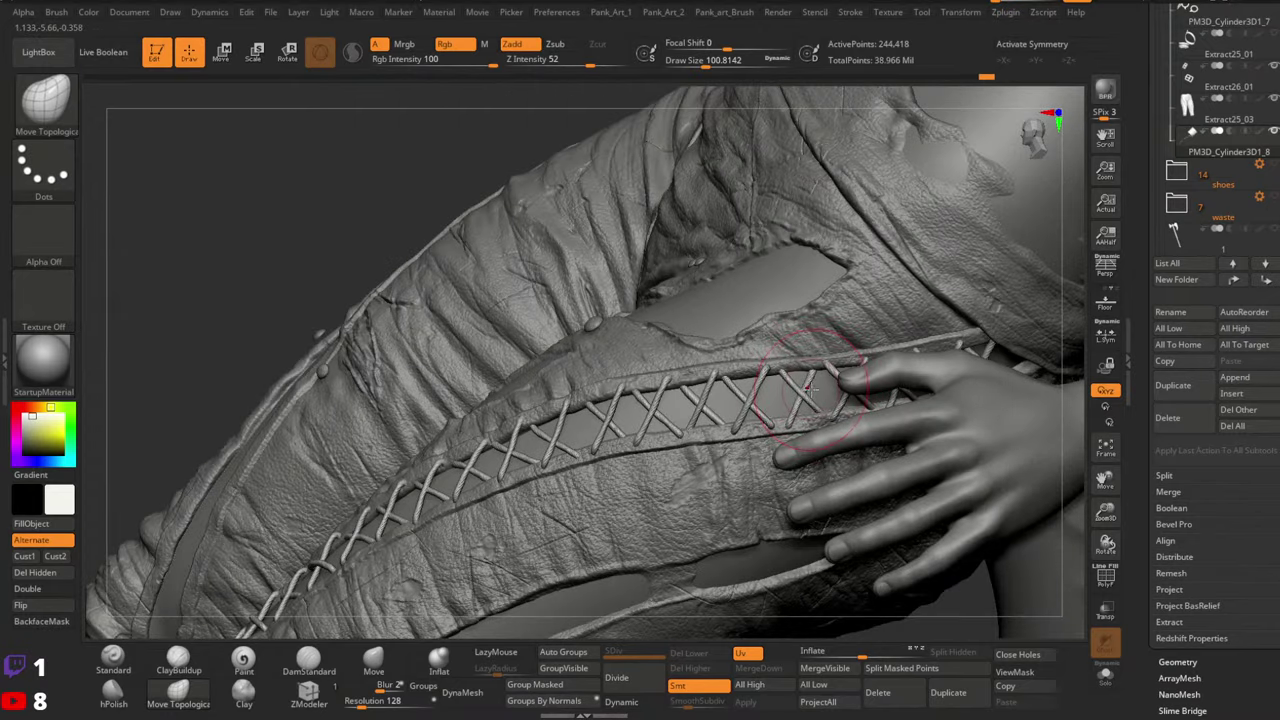
{"action": "right_click_drag", "start_coordinate": [812, 388], "coordinate": [780, 390]}
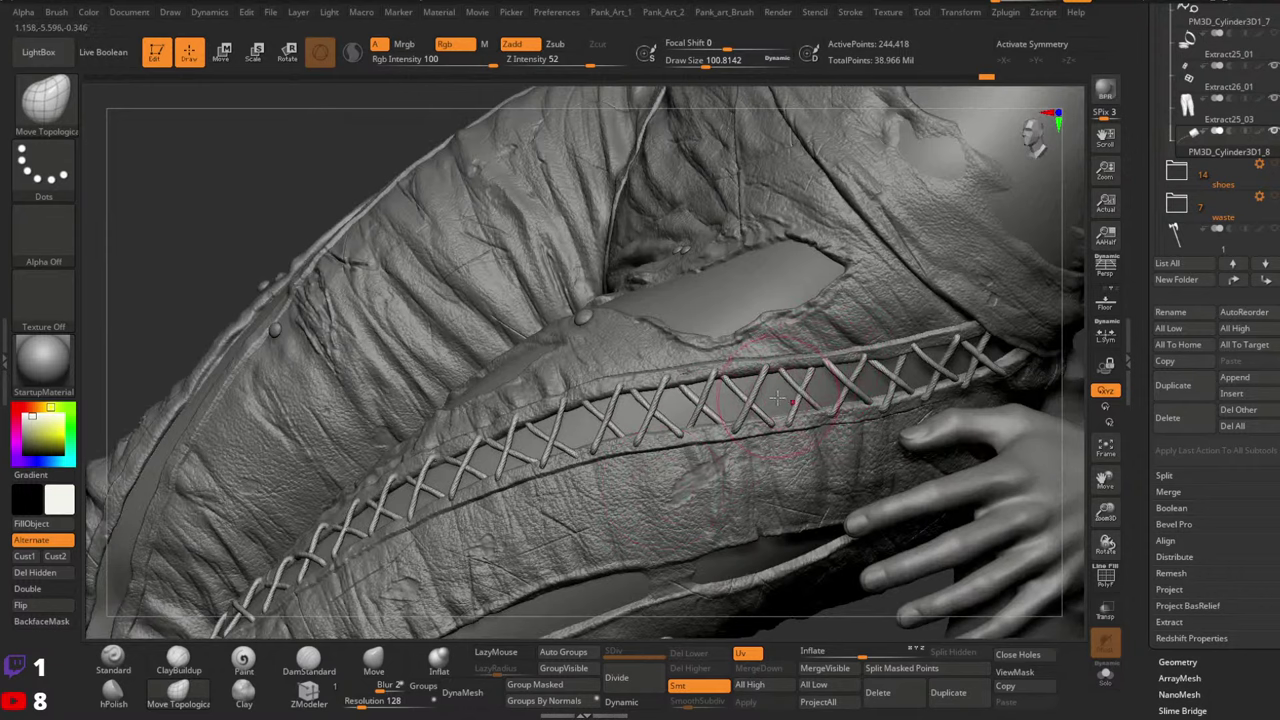
Adjust the lace strands just below the waistband on the outer hip, using a draw size of about 101
{"action": "right_click_drag", "start_coordinate": [876, 345], "coordinate": [820, 370], "text": "ctrl"}
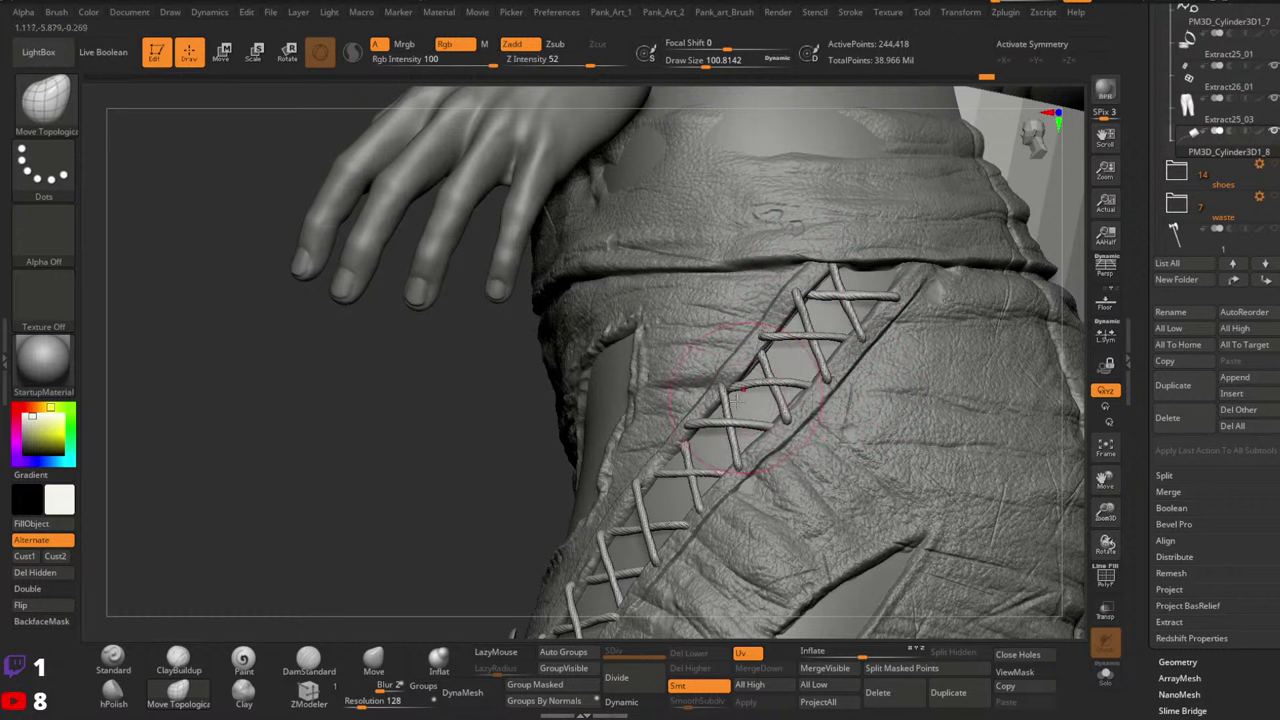
{"action": "right_click_drag", "start_coordinate": [750, 406], "coordinate": [772, 375]}
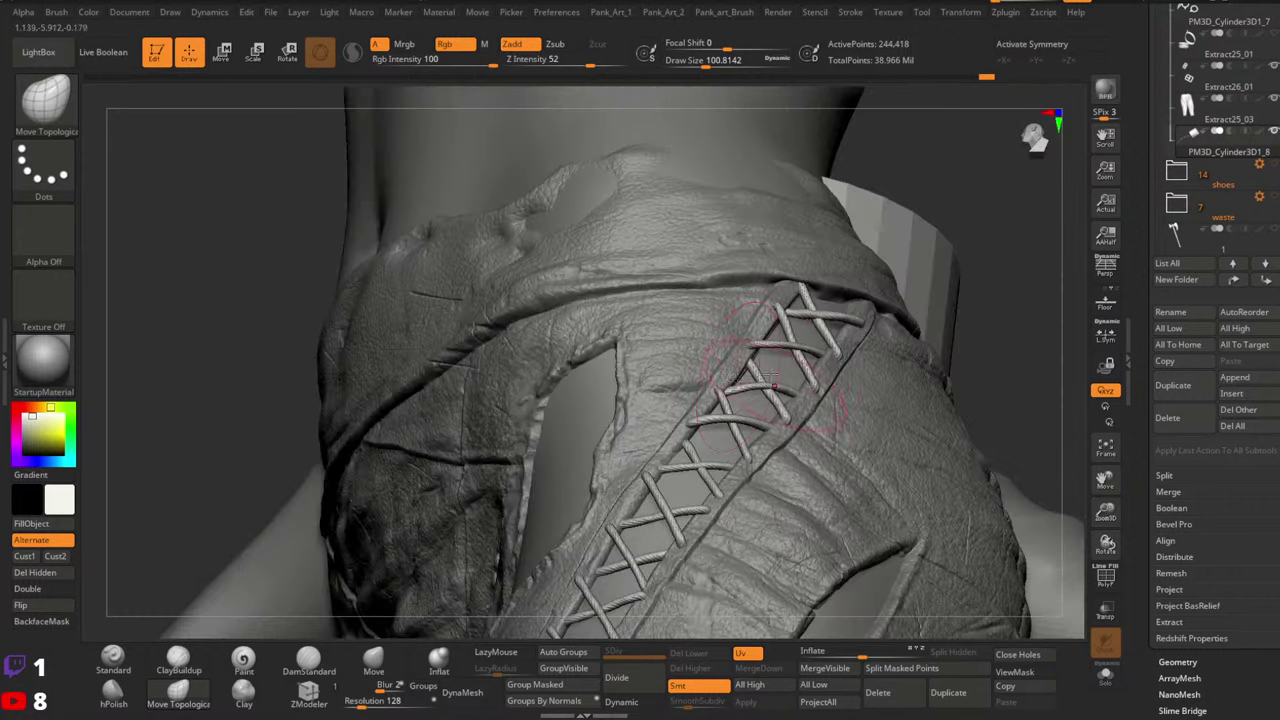
{"action": "right_click_drag", "start_coordinate": [826, 313], "coordinate": [895, 290]}
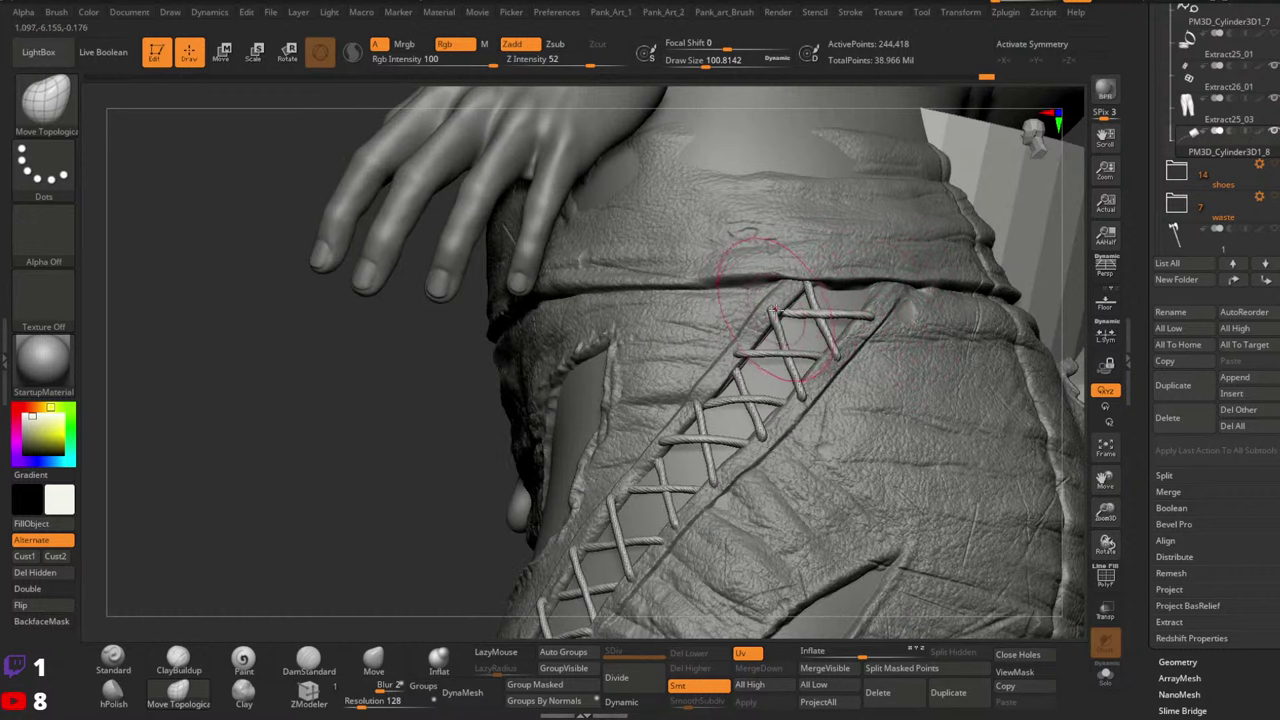
{"action": "left_click_drag", "start_coordinate": [774, 311], "coordinate": [768, 304]}
{"action": "right_click_drag", "start_coordinate": [858, 328], "coordinate": [886, 310], "text": "ctrl"}
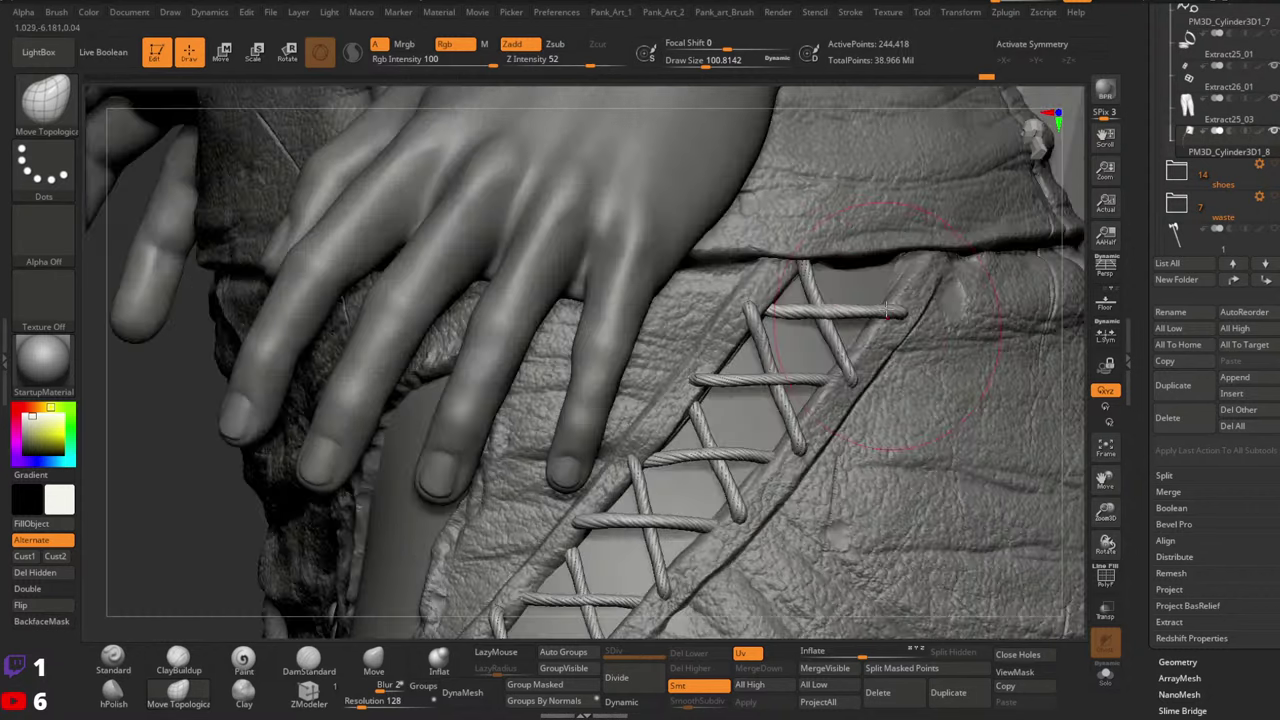
Set the draw size to about 71 and fit the topmost lace ends to the opening's edge beneath the waistband
{"action": "key", "text": "space"}
{"action": "mouse_move", "coordinate": [831, 319]}
{"action": "left_mouse_down"}
{"action": "mouse_move", "coordinate": [813, 319]}
{"action": "mouse_move", "coordinate": [857, 305]}
{"action": "left_mouse_up"}
{"action": "key", "text": "space"}
{"action": "mouse_move", "coordinate": [857, 305]}
{"action": "right_mouse_down"}
{"action": "mouse_move", "coordinate": [875, 297]}
{"action": "mouse_move", "coordinate": [856, 362]}
{"action": "mouse_move", "coordinate": [822, 343]}
{"action": "mouse_move", "coordinate": [833, 338]}
{"action": "right_mouse_up"}
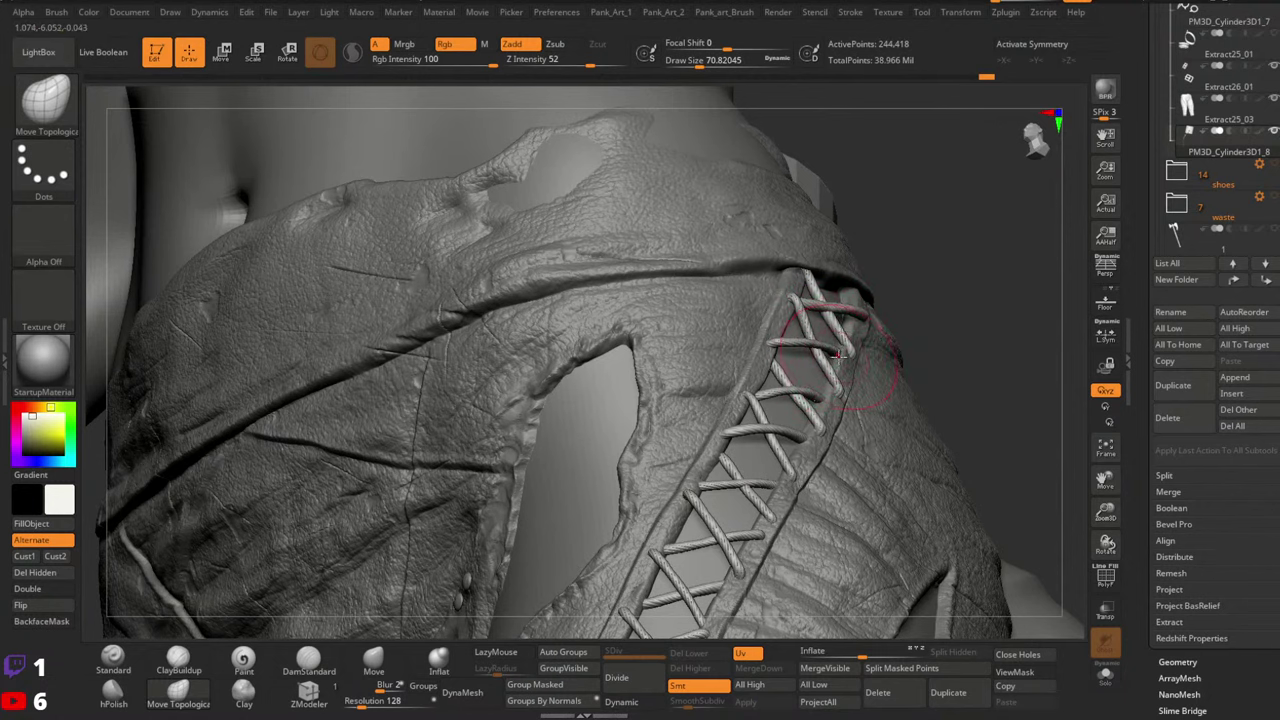
{"action": "right_click_drag", "start_coordinate": [845, 340], "coordinate": [829, 358]}
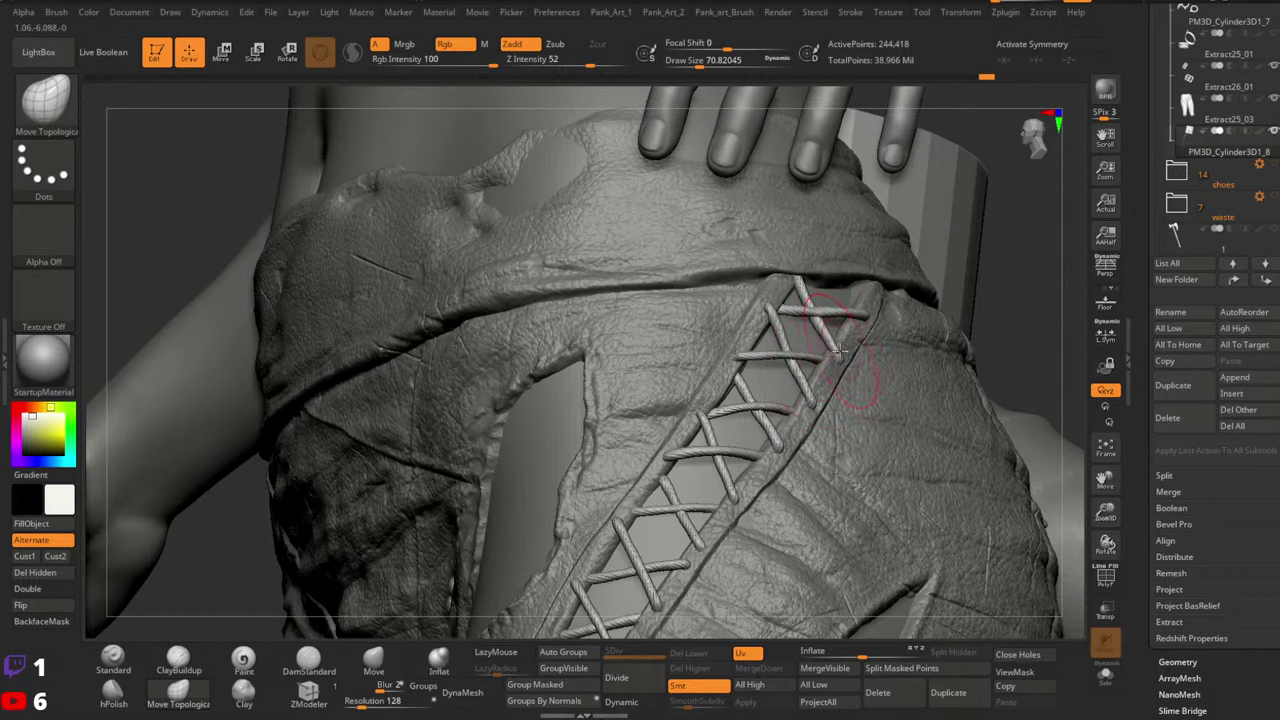
Set the draw size to about 51 and refine the top lace crossing where it meets the waistband
{"action": "key", "text": "space"}
{"action": "left_click", "coordinate": [826, 347]}
{"action": "mouse_move", "coordinate": [822, 334]}
{"action": "right_mouse_down"}
{"action": "mouse_move", "coordinate": [852, 327]}
{"action": "mouse_move", "coordinate": [855, 300]}
{"action": "mouse_move", "coordinate": [805, 300]}
{"action": "right_mouse_up"}
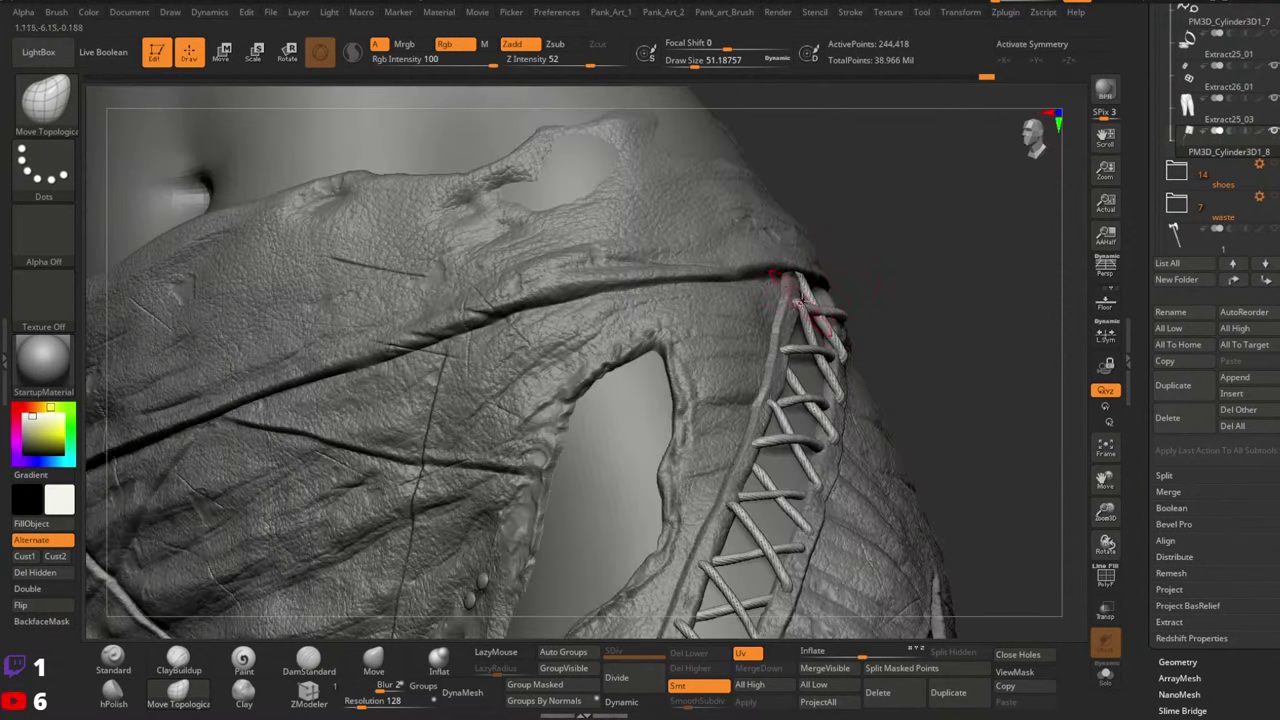
{"action": "right_click", "coordinate": [808, 300]}
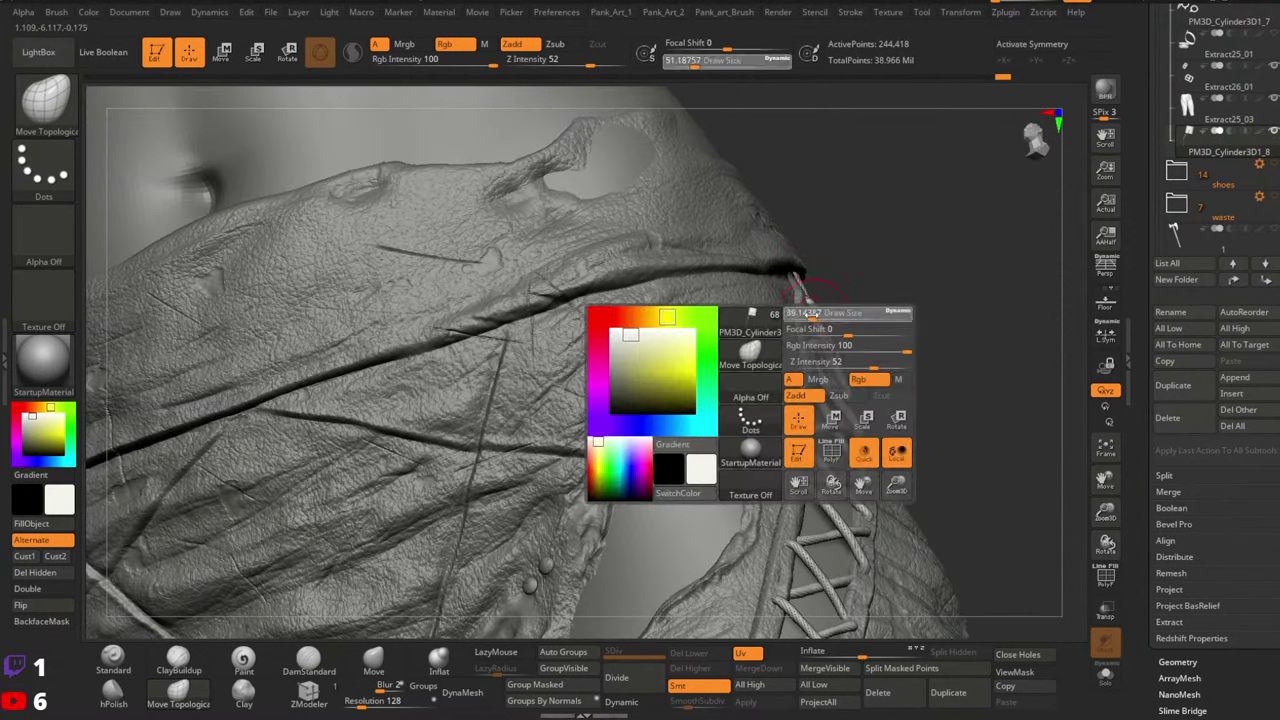
{"action": "right_click", "coordinate": [818, 318]}
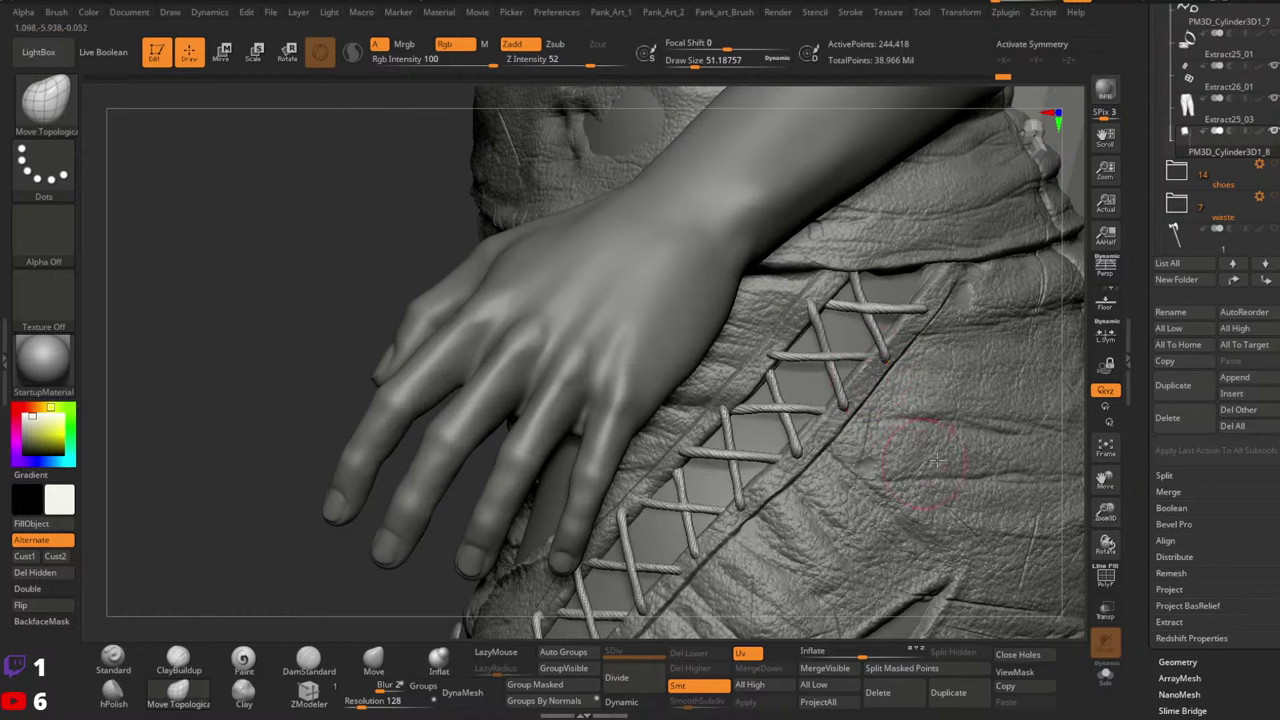
Set the draw size to about 68 and adjust the lace strands curving around the upper hip
{"action": "key", "text": "ctrl"}
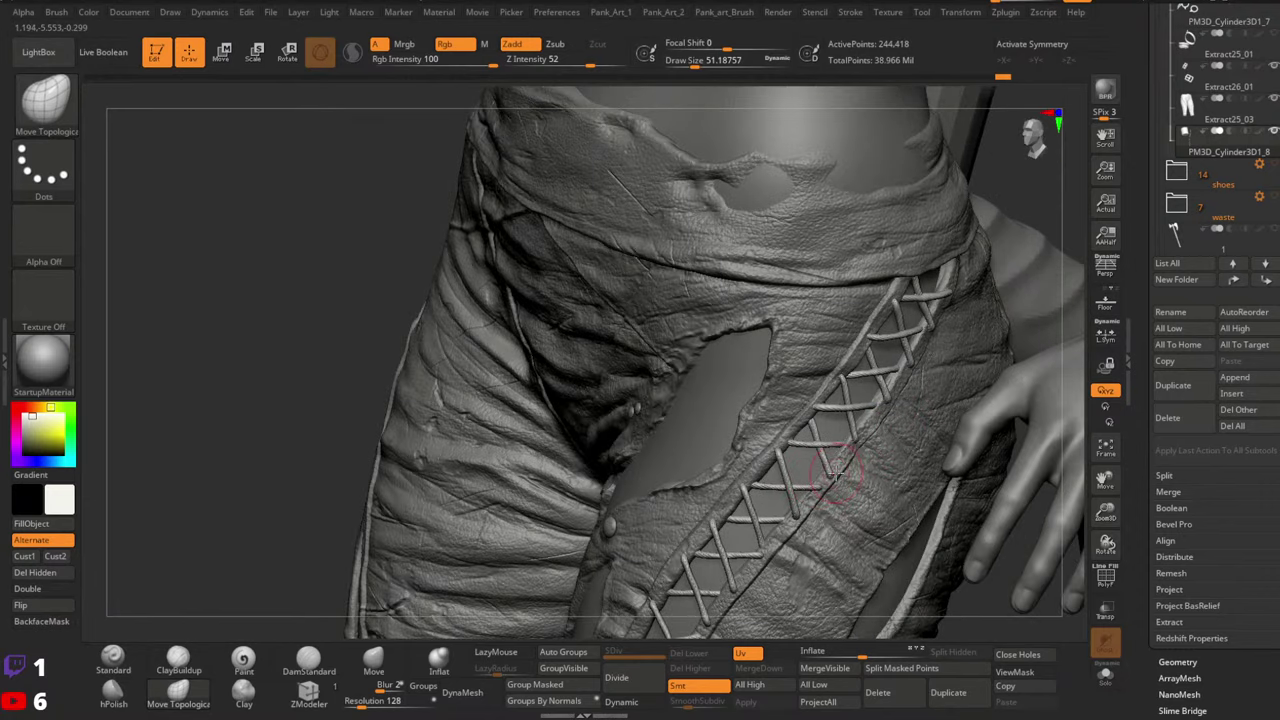
{"action": "mouse_move", "coordinate": [835, 473]}
{"action": "right_mouse_down"}
{"action": "mouse_move", "coordinate": [905, 372]}
{"action": "mouse_move", "coordinate": [901, 352]}
{"action": "mouse_move", "coordinate": [889, 362]}
{"action": "mouse_move", "coordinate": [876, 348]}
{"action": "mouse_move", "coordinate": [869, 376]}
{"action": "mouse_move", "coordinate": [866, 312]}
{"action": "right_mouse_up"}
{"action": "key", "text": "space"}
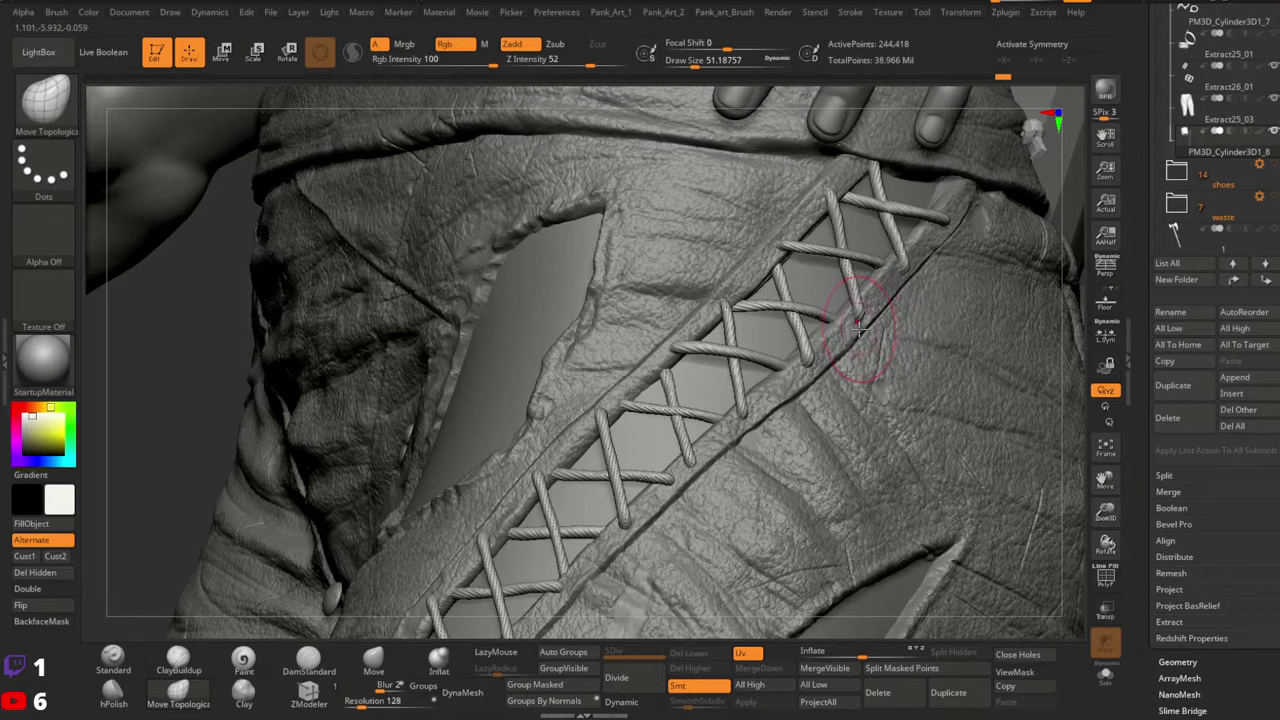
{"action": "mouse_move", "coordinate": [849, 324]}
{"action": "right_mouse_down"}
{"action": "mouse_move", "coordinate": [858, 297]}
{"action": "mouse_move", "coordinate": [880, 305]}
{"action": "mouse_move", "coordinate": [775, 362]}
{"action": "right_mouse_up"}
{"action": "key", "text": "space"}
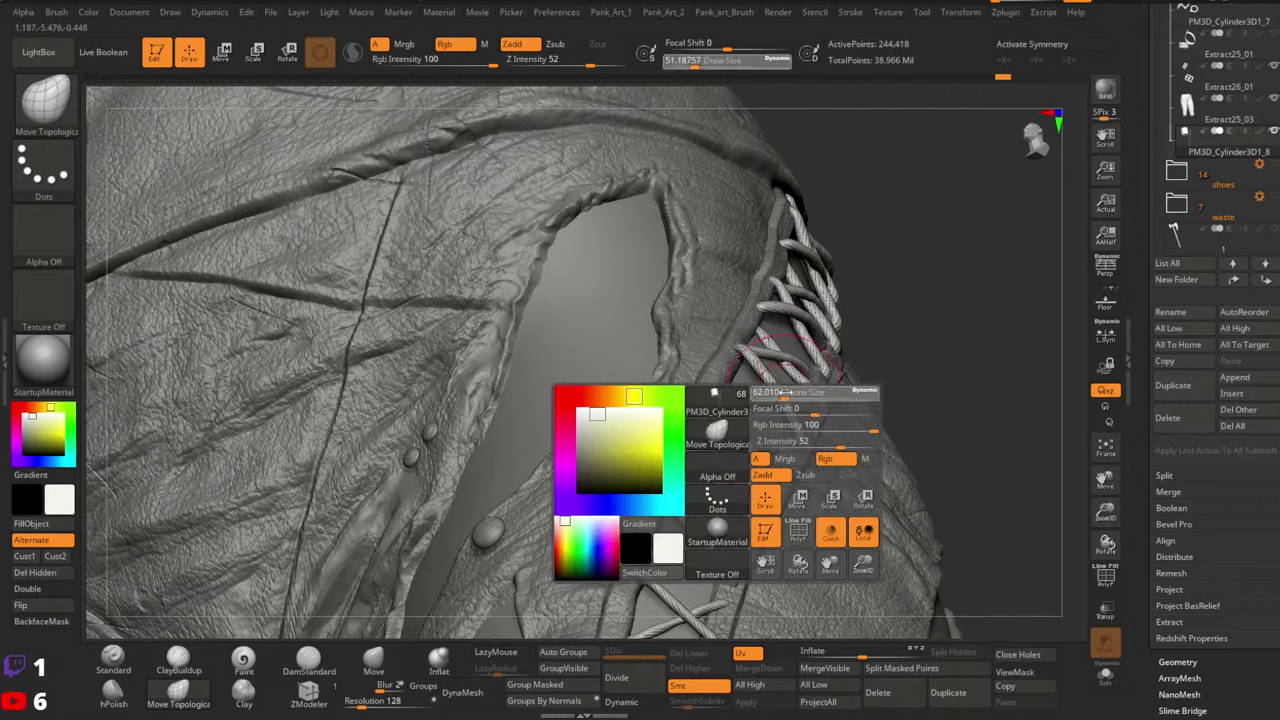
{"action": "left_click_drag", "start_coordinate": [778, 392], "coordinate": [785, 392]}
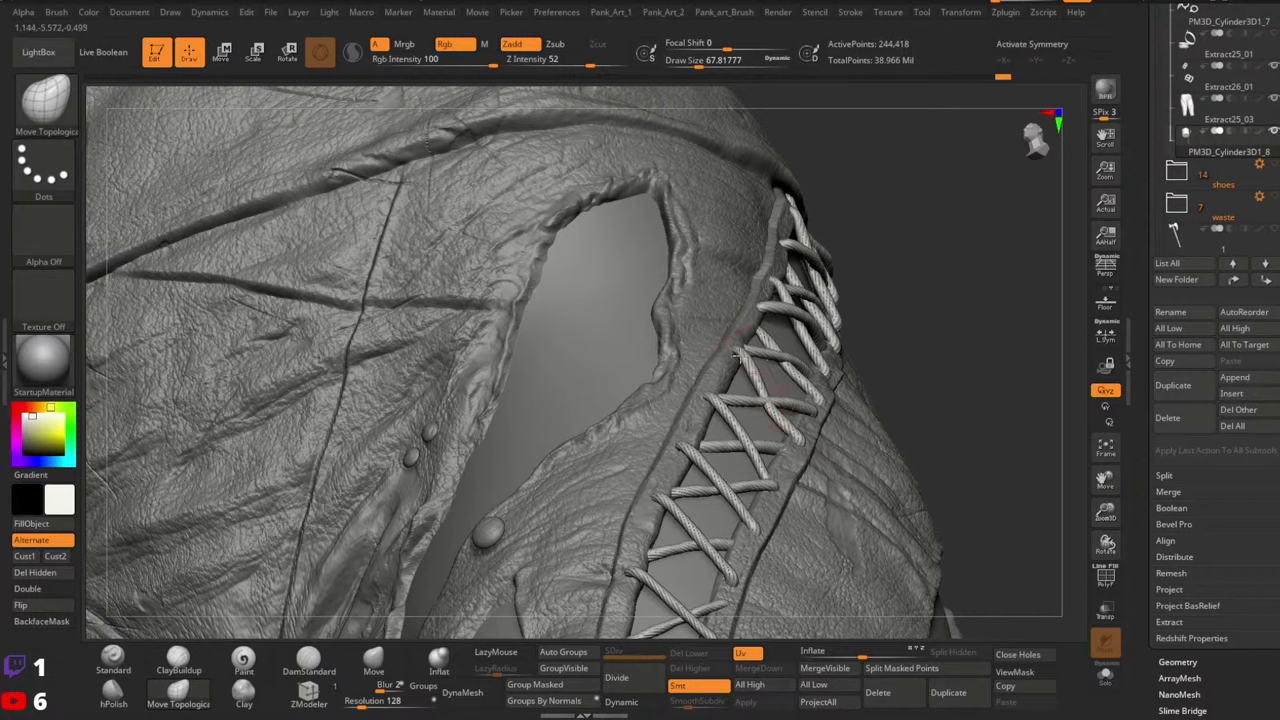
{"action": "right_click_drag", "start_coordinate": [736, 355], "coordinate": [788, 396]}
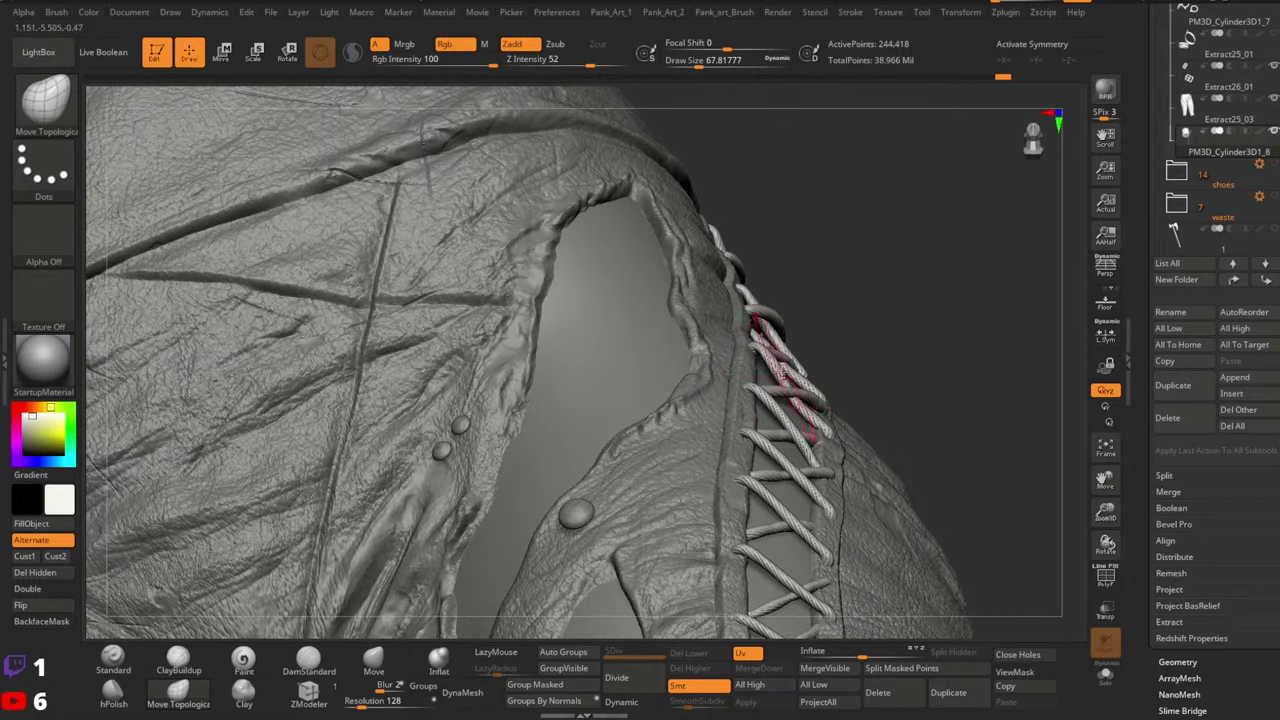
Set the draw size to about 124 and reshape the laces beside the upper thigh cutout
{"action": "mouse_move", "coordinate": [757, 345]}
{"action": "right_mouse_down"}
{"action": "mouse_move", "coordinate": [820, 338]}
{"action": "mouse_move", "coordinate": [826, 348]}
{"action": "mouse_move", "coordinate": [798, 371]}
{"action": "mouse_move", "coordinate": [843, 389]}
{"action": "mouse_move", "coordinate": [778, 404]}
{"action": "mouse_move", "coordinate": [775, 420]}
{"action": "mouse_move", "coordinate": [800, 404]}
{"action": "mouse_move", "coordinate": [748, 405]}
{"action": "right_mouse_up"}
{"action": "right_click", "coordinate": [798, 372]}
{"action": "right_click", "coordinate": [790, 422]}
{"action": "left_click", "coordinate": [790, 423]}
{"action": "right_click", "coordinate": [771, 427]}
{"action": "left_click", "coordinate": [771, 427]}
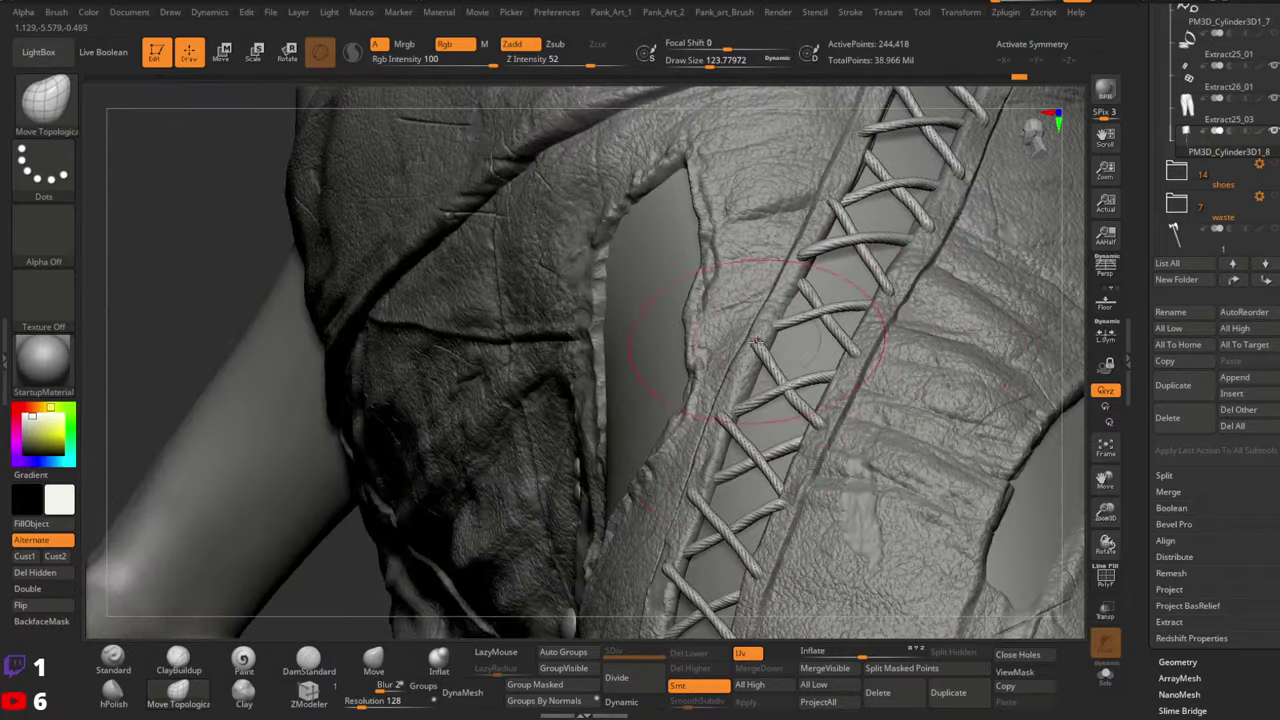
Reduce the draw size to about 68 and refine the individual lace crossings beside the upper thigh cutout
{"action": "right_click_drag", "start_coordinate": [797, 374], "coordinate": [788, 370]}
{"action": "key", "text": "space"}
{"action": "left_click_drag", "start_coordinate": [795, 380], "coordinate": [812, 373]}
{"action": "mouse_move", "coordinate": [815, 371]}
{"action": "right_mouse_down"}
{"action": "mouse_move", "coordinate": [832, 355]}
{"action": "mouse_move", "coordinate": [895, 372]}
{"action": "mouse_move", "coordinate": [780, 390]}
{"action": "right_mouse_up"}
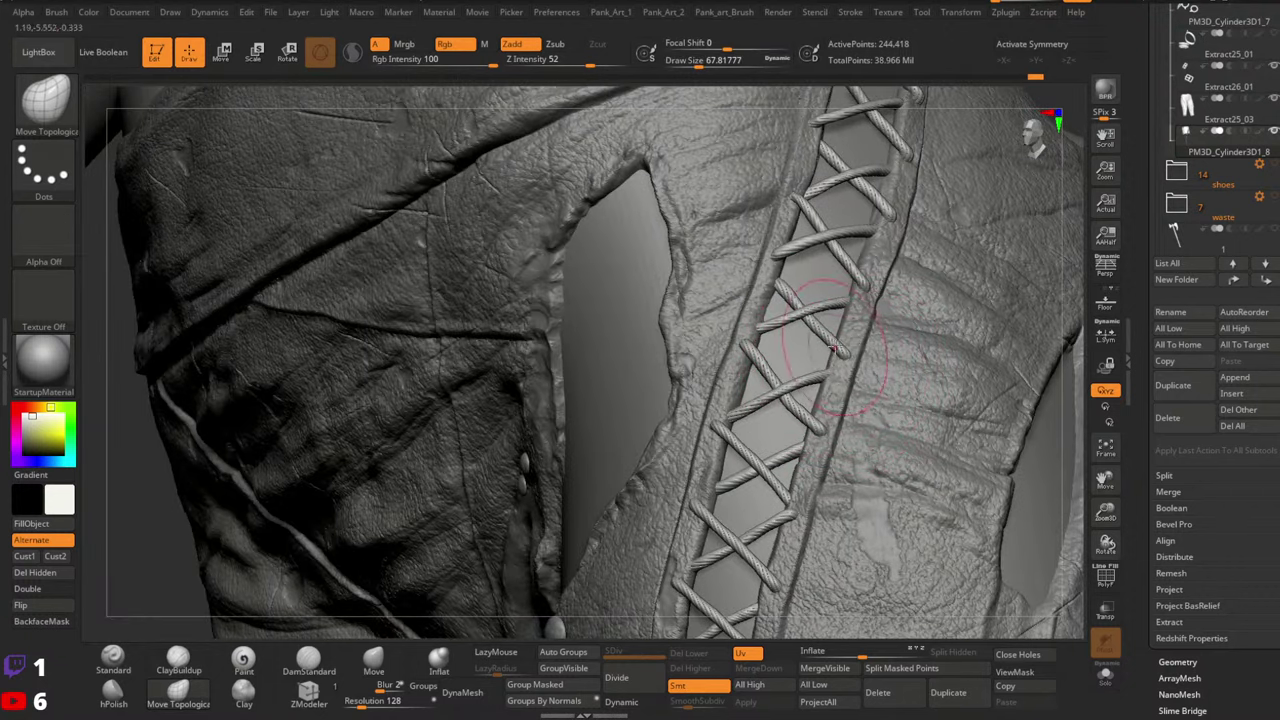
{"action": "mouse_move", "coordinate": [838, 349]}
{"action": "right_mouse_down"}
{"action": "mouse_move", "coordinate": [846, 371]}
{"action": "mouse_move", "coordinate": [731, 427]}
{"action": "right_mouse_up"}
Set the draw size to about 97 and align the lace crossings level with the cutout's lower end
{"action": "right_click_drag", "start_coordinate": [808, 386], "coordinate": [885, 400]}
{"action": "key", "text": "space"}
{"action": "left_click_drag", "start_coordinate": [805, 412], "coordinate": [810, 412]}
{"action": "right_click_drag", "start_coordinate": [810, 411], "coordinate": [782, 408]}
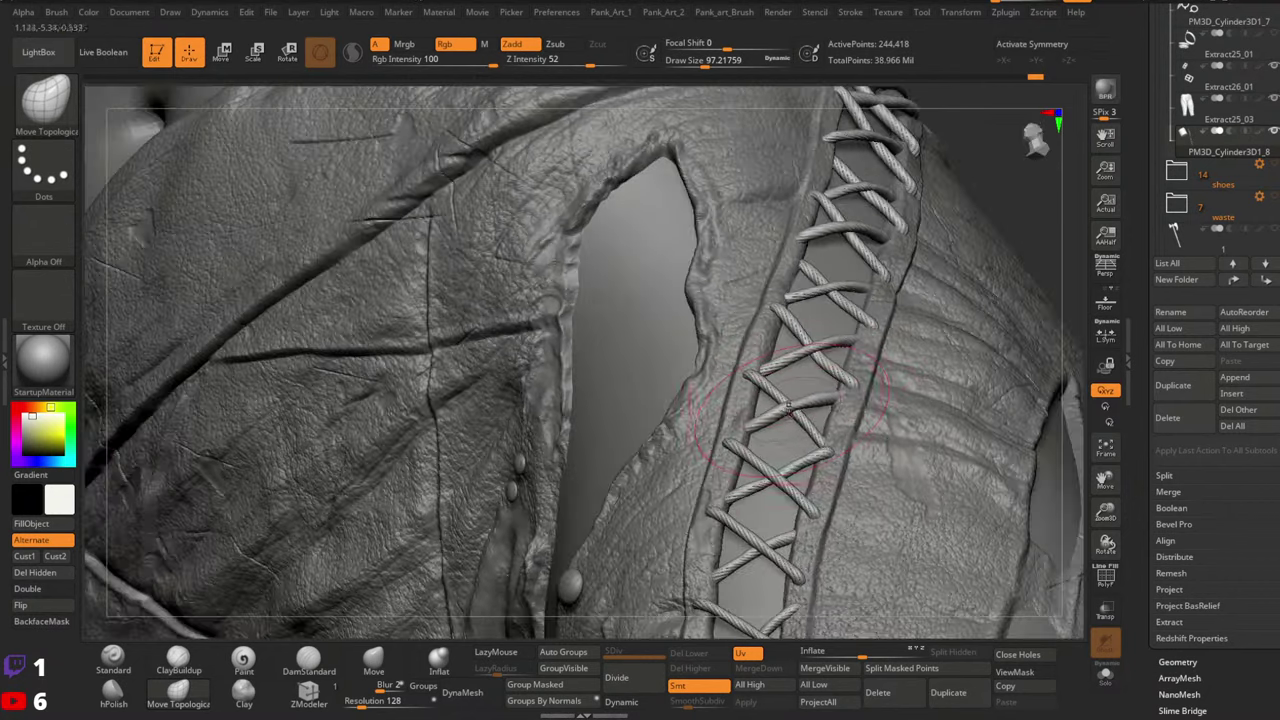
Fit the laces that stand out from the thigh's silhouette below the hip, ending with a draw size of about 80
{"action": "key", "text": "space"}
{"action": "left_click_drag", "start_coordinate": [780, 409], "coordinate": [773, 408]}
{"action": "right_click_drag", "start_coordinate": [791, 400], "coordinate": [812, 382]}
{"action": "left_click_drag", "start_coordinate": [814, 380], "coordinate": [769, 377]}
{"action": "key", "text": "space"}
{"action": "mouse_move", "coordinate": [857, 432]}
{"action": "right_mouse_down"}
{"action": "mouse_move", "coordinate": [815, 375]}
{"action": "mouse_move", "coordinate": [805, 385]}
{"action": "right_mouse_up"}
{"action": "key", "text": "space"}
{"action": "left_click_drag", "start_coordinate": [797, 403], "coordinate": [806, 403]}
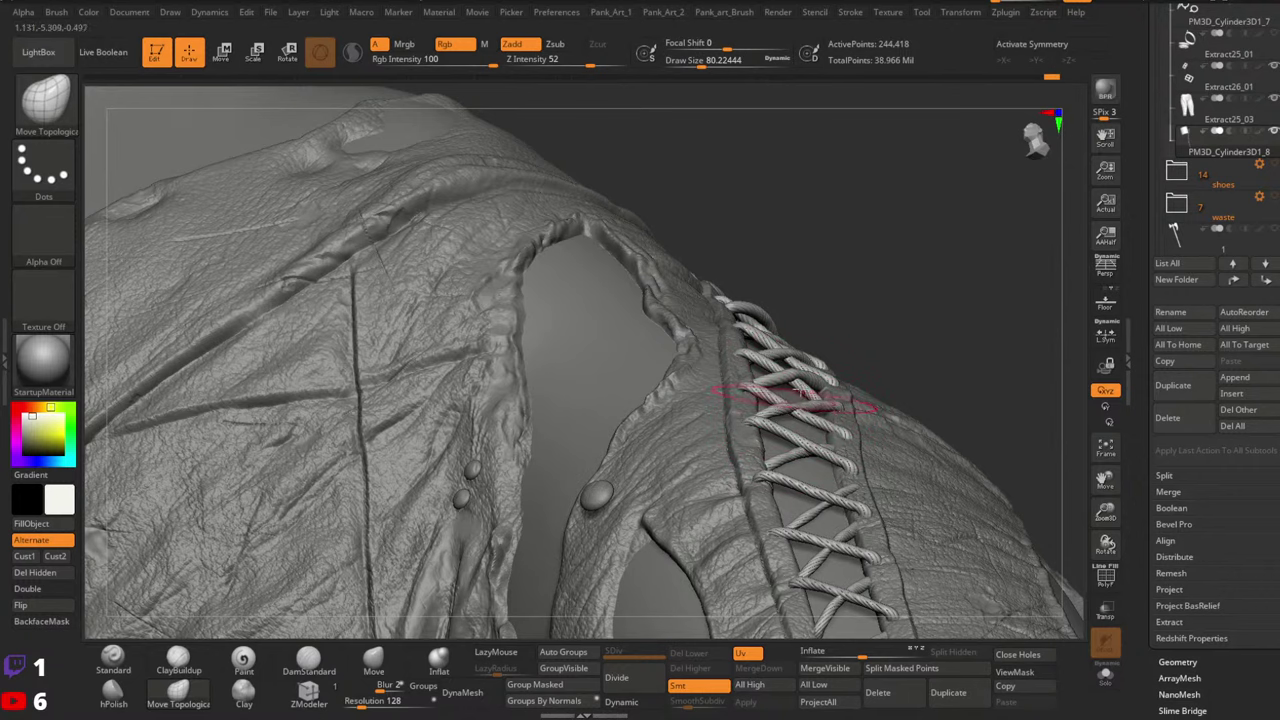
Seat the raised lace strands against the thigh opening with draw sizes of about 54 and 65
{"action": "right_click_drag", "start_coordinate": [808, 394], "coordinate": [762, 396]}
{"action": "key", "text": "space"}
{"action": "left_click_drag", "start_coordinate": [762, 397], "coordinate": [752, 396]}
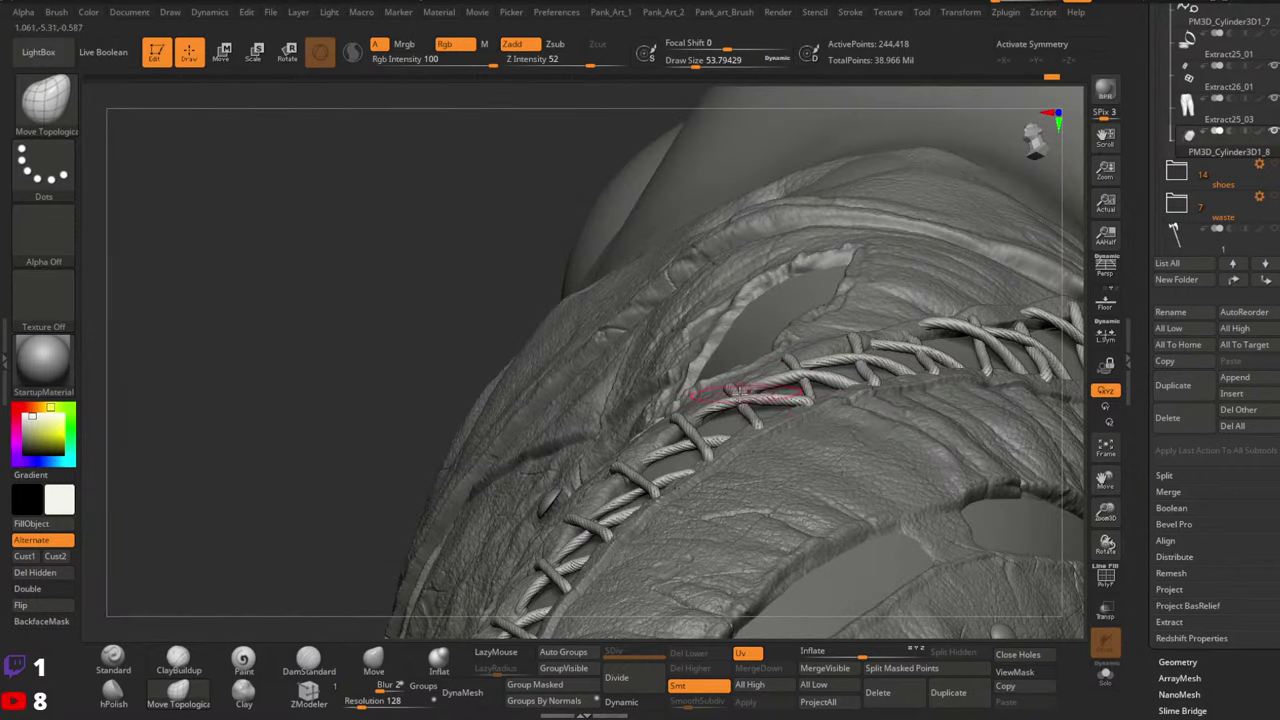
{"action": "mouse_move", "coordinate": [738, 402]}
{"action": "right_mouse_down"}
{"action": "mouse_move", "coordinate": [690, 440]}
{"action": "mouse_move", "coordinate": [748, 384]}
{"action": "right_mouse_up"}
{"action": "key", "text": "space"}
{"action": "left_click_drag", "start_coordinate": [702, 410], "coordinate": [708, 411]}
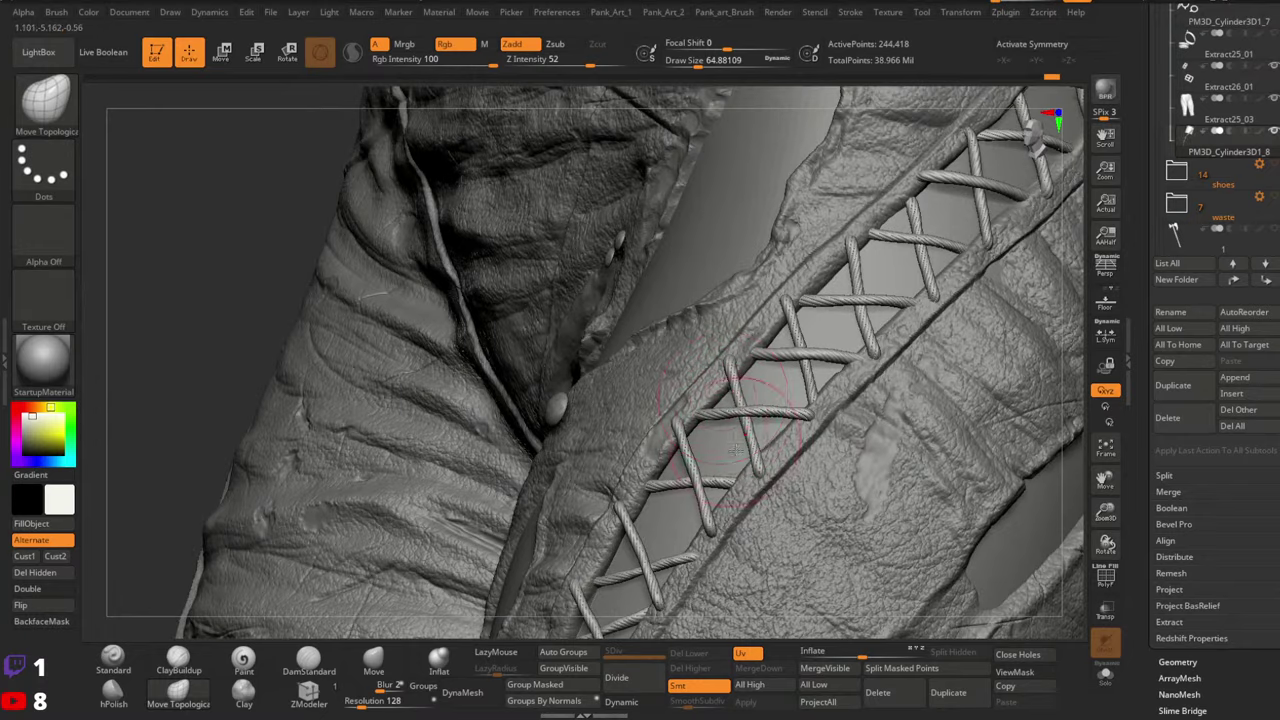
Set the draw size to about 37 and fine-tune the lace ends along the middle of the thigh opening
{"action": "right_click_drag", "start_coordinate": [707, 410], "coordinate": [864, 338]}
{"action": "key", "text": "space"}
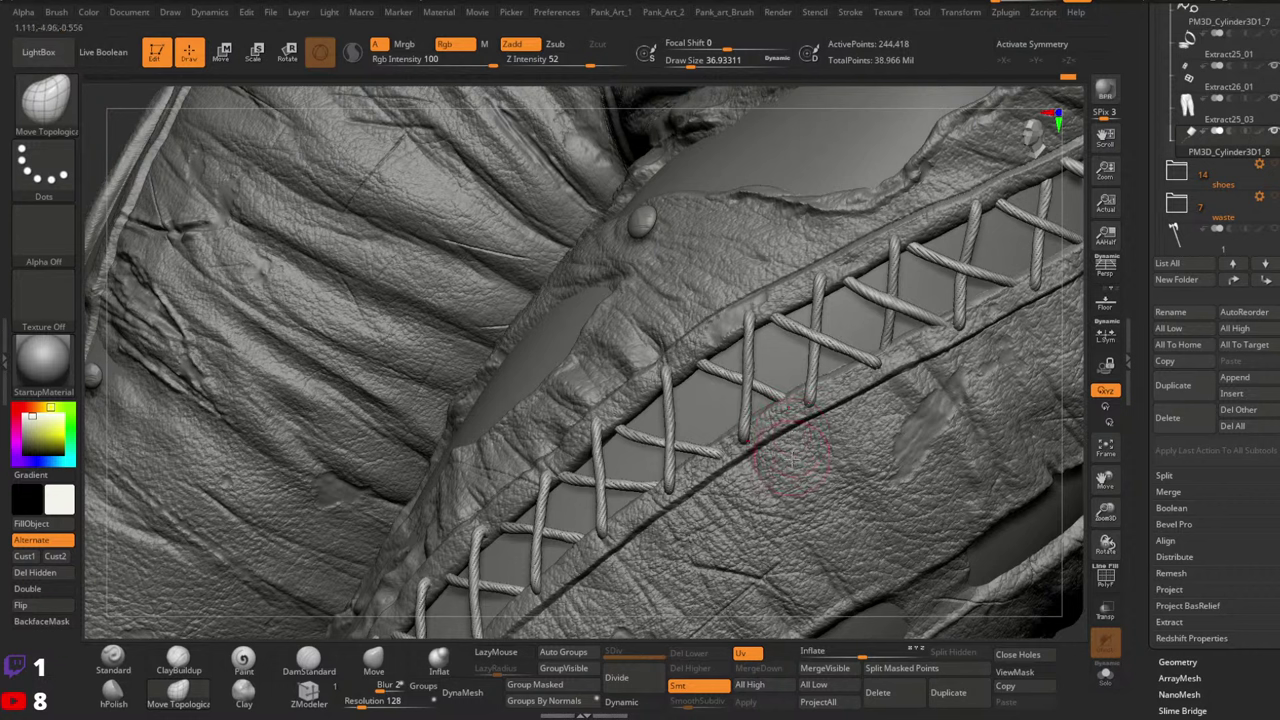
{"action": "right_click_drag", "start_coordinate": [846, 396], "coordinate": [293, 619], "text": "ctrl"}
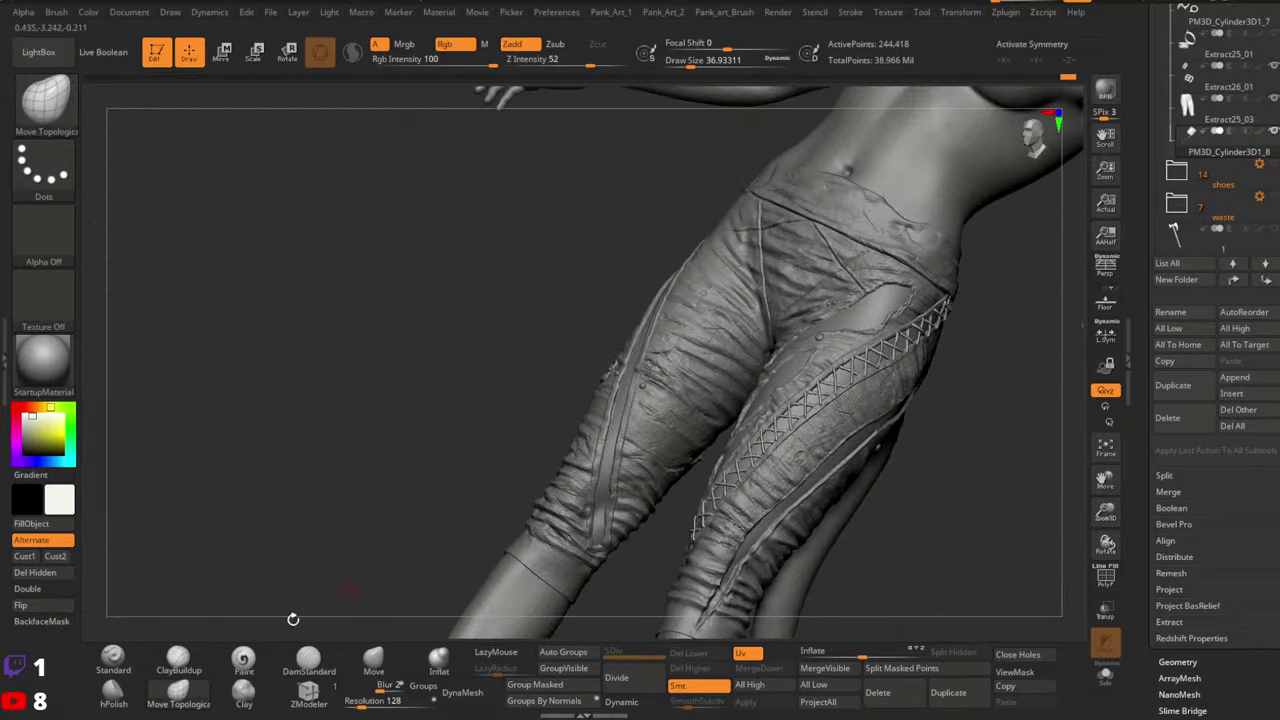
Select the pants subtool Extract25_03 with the Standard brush, inspect it in isolation, and review the laced thigh with all parts shown again
{"action": "left_click", "coordinate": [113, 660]}
{"action": "left_click", "coordinate": [840, 436], "text": "alt"}
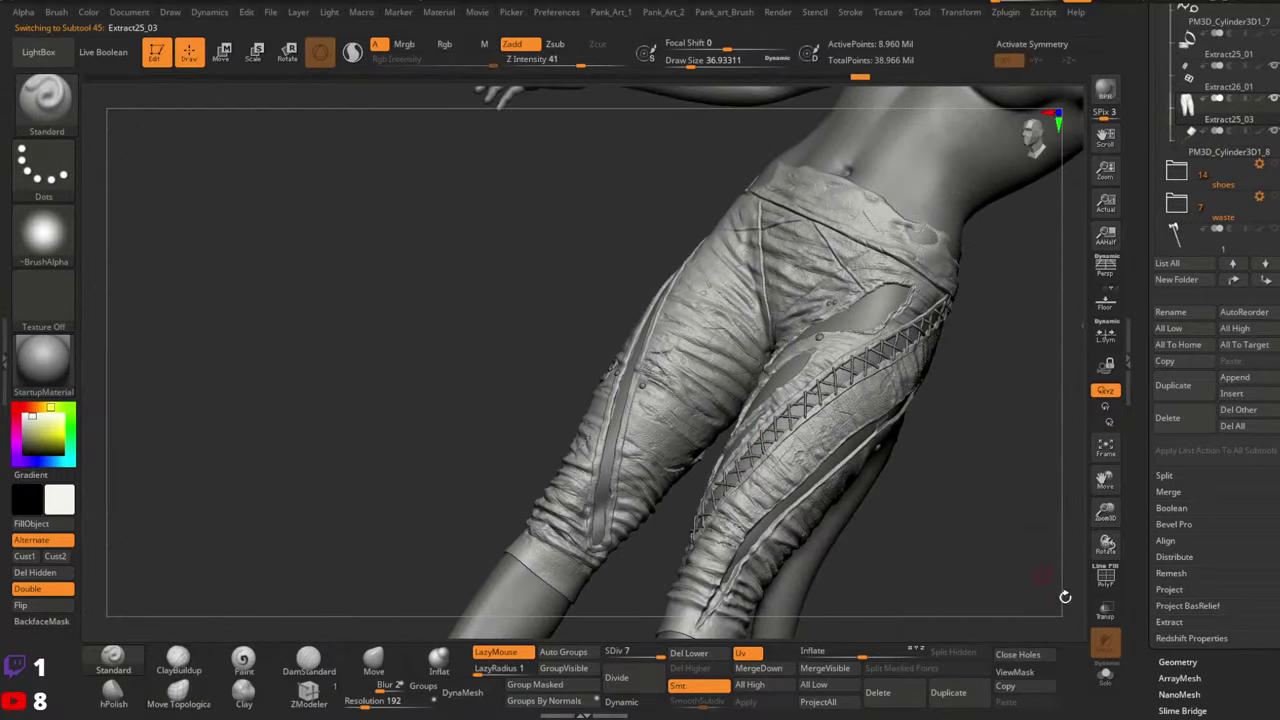
{"action": "left_click", "coordinate": [1107, 678]}
{"action": "mouse_move", "coordinate": [809, 466]}
{"action": "right_mouse_down"}
{"action": "mouse_move", "coordinate": [774, 491]}
{"action": "mouse_move", "coordinate": [820, 514]}
{"action": "mouse_move", "coordinate": [814, 420]}
{"action": "mouse_move", "coordinate": [783, 472]}
{"action": "mouse_move", "coordinate": [789, 443]}
{"action": "mouse_move", "coordinate": [757, 463]}
{"action": "mouse_move", "coordinate": [808, 477]}
{"action": "right_mouse_up"}
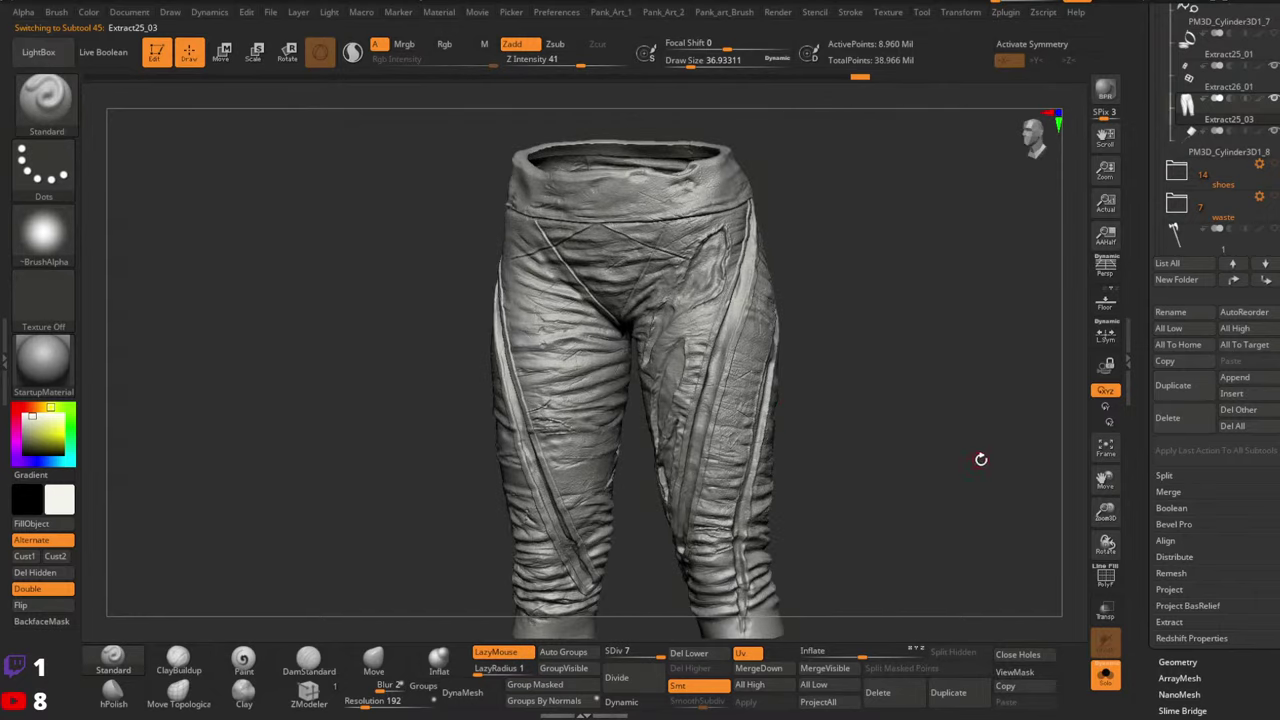
{"action": "left_click", "coordinate": [1107, 678]}
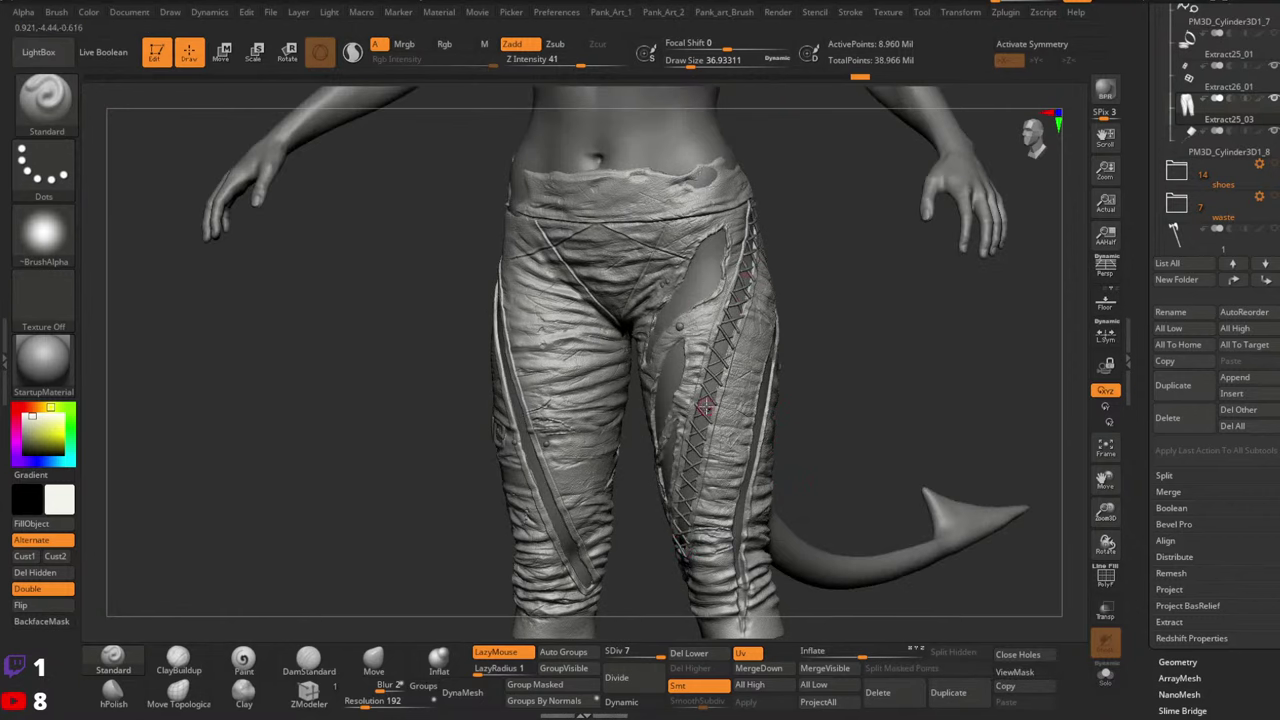
{"action": "right_click_drag", "start_coordinate": [731, 358], "coordinate": [839, 175], "text": "ctrl"}
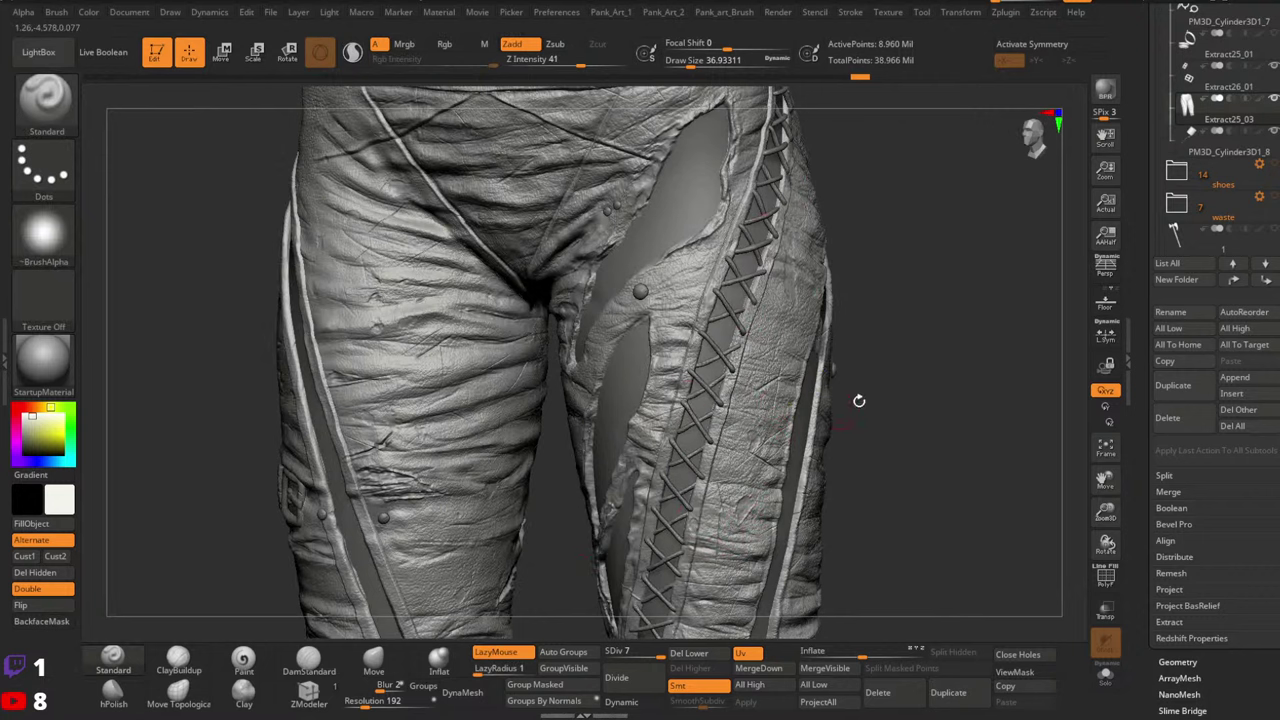
{"action": "right_click_drag", "start_coordinate": [896, 346], "coordinate": [785, 432], "text": "alt"}
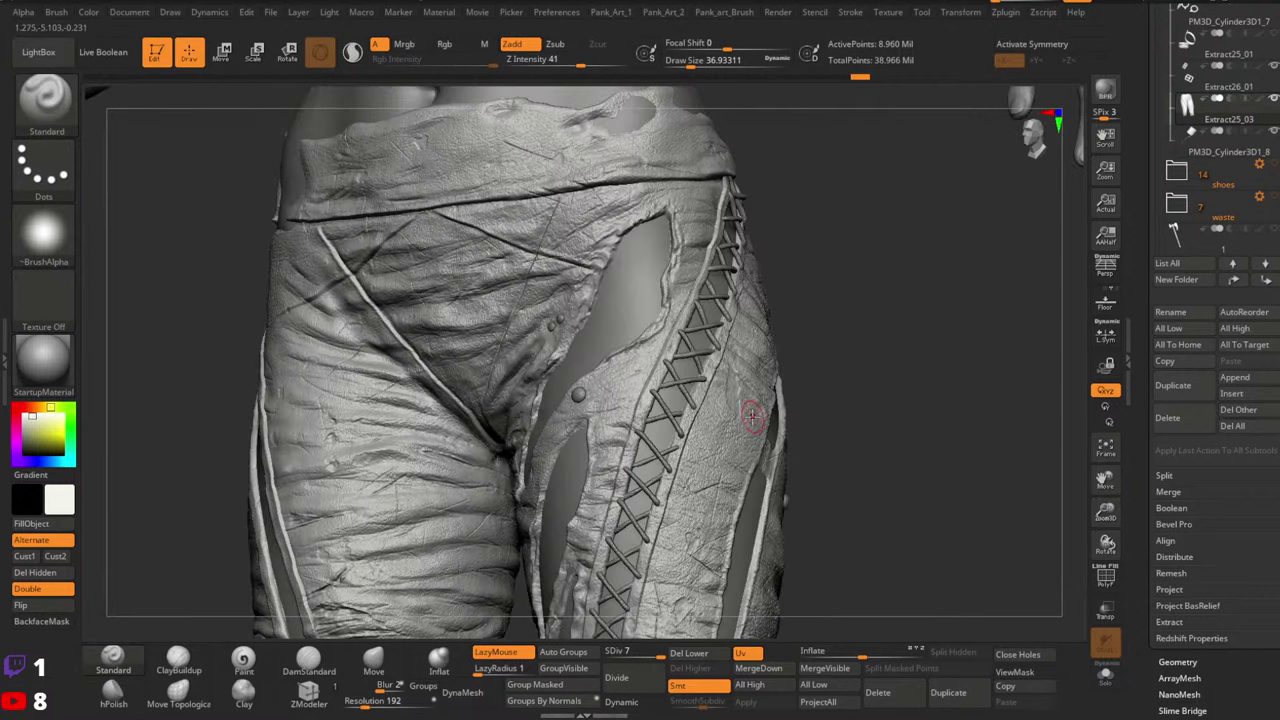
{"action": "right_click_drag", "start_coordinate": [837, 356], "coordinate": [786, 384]}
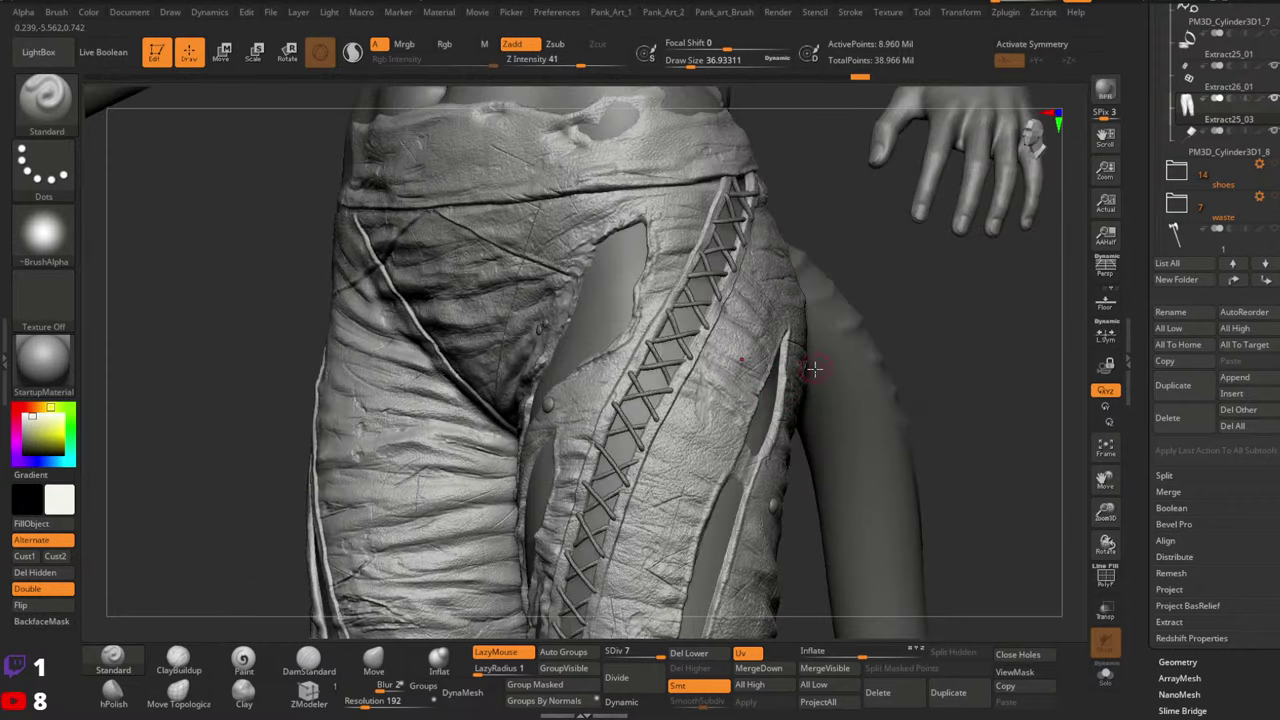
Reselect the lace subtool PM3D_Cylinder3D1_8 and adjust its crossings beside the cutout using Move Topological at a draw size of about 37
{"action": "mouse_move", "coordinate": [704, 316]}
{"action": "right_mouse_down", "text": "ctrl"}
{"action": "mouse_move", "coordinate": [748, 357]}
{"action": "mouse_move", "coordinate": [722, 332]}
{"action": "right_mouse_up", "text": "ctrl"}
{"action": "right_click", "coordinate": [718, 328]}
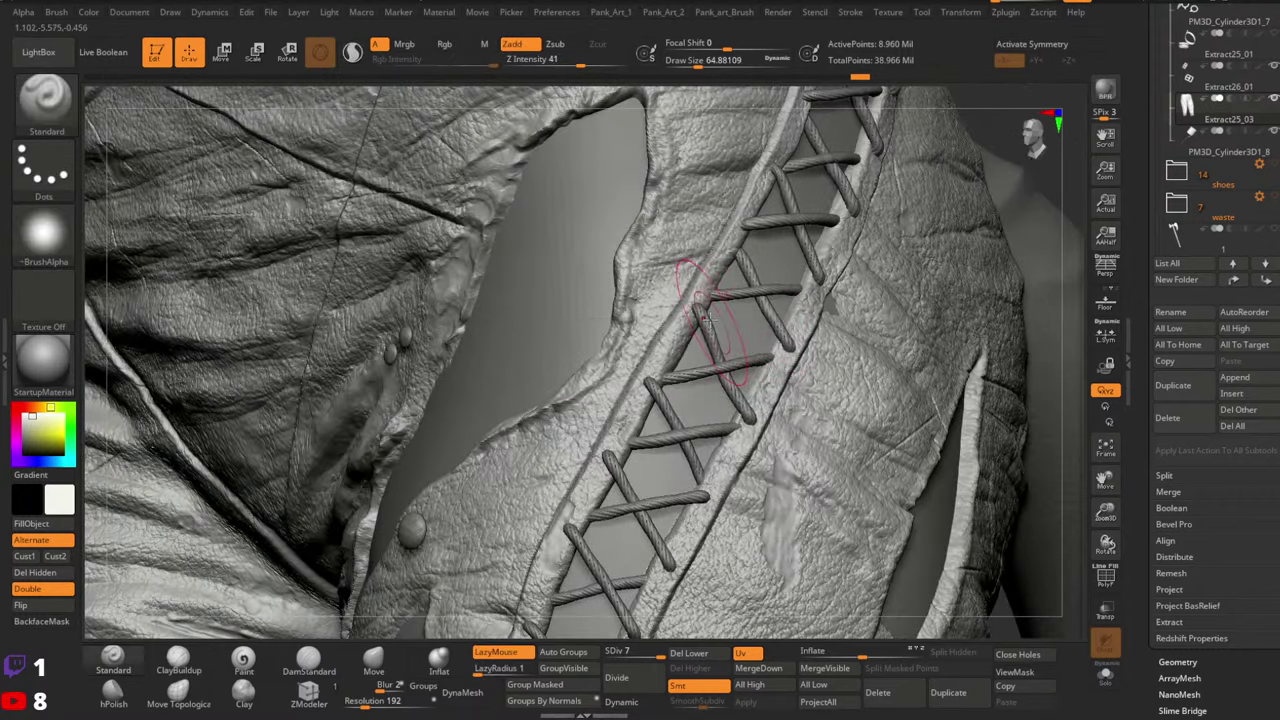
{"action": "left_click", "coordinate": [698, 307], "text": "alt"}
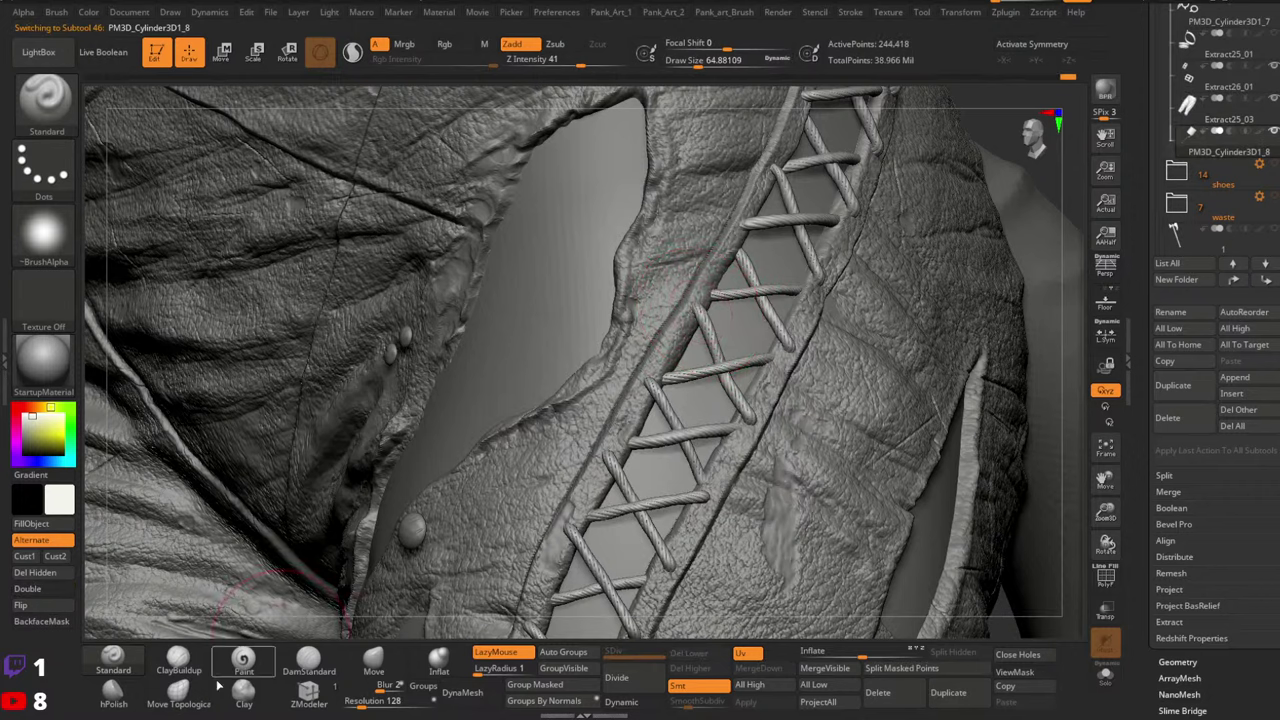
{"action": "key", "text": "b"}
{"action": "key", "text": "m"}
{"action": "key", "text": "t"}
{"action": "key", "text": "space"}
{"action": "left_click_drag", "start_coordinate": [692, 312], "coordinate": [714, 366]}
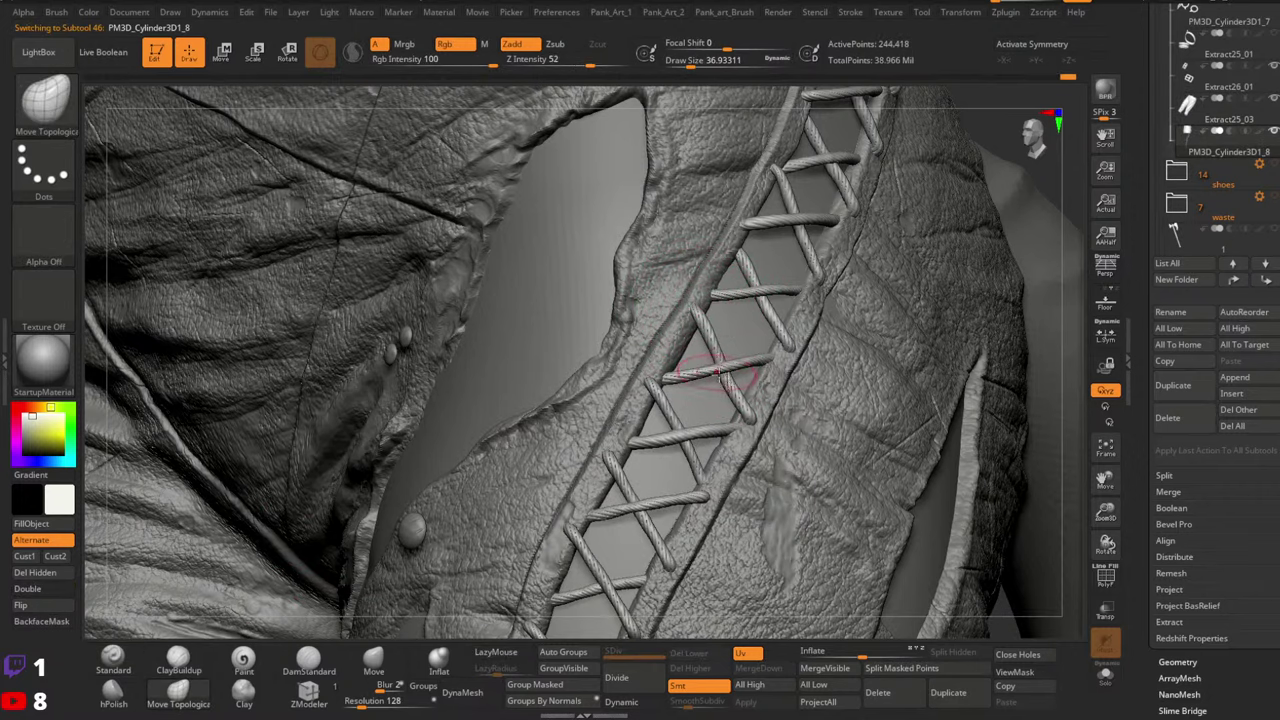
{"action": "right_click_drag", "start_coordinate": [738, 333], "coordinate": [712, 326]}
{"action": "right_click", "coordinate": [712, 326]}
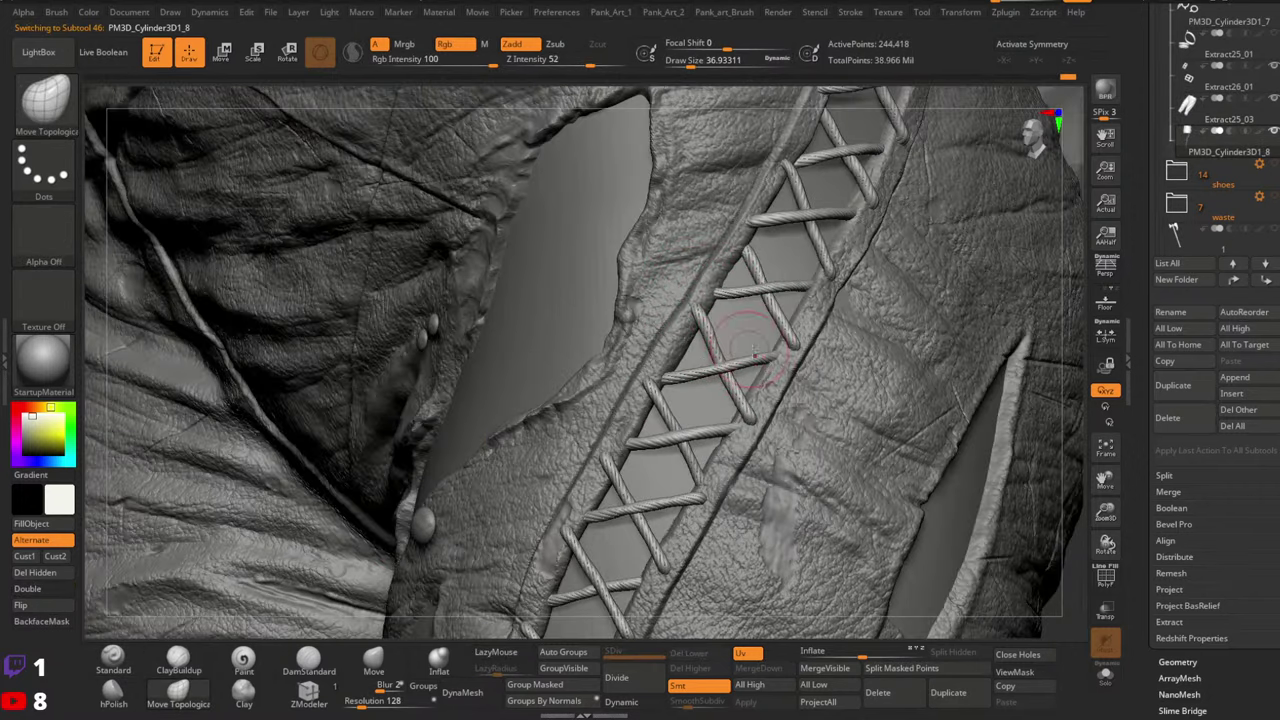
Switch to the Inflat brush and set its draw size to about 49 for working on the lace strands
{"action": "left_click", "coordinate": [438, 658]}
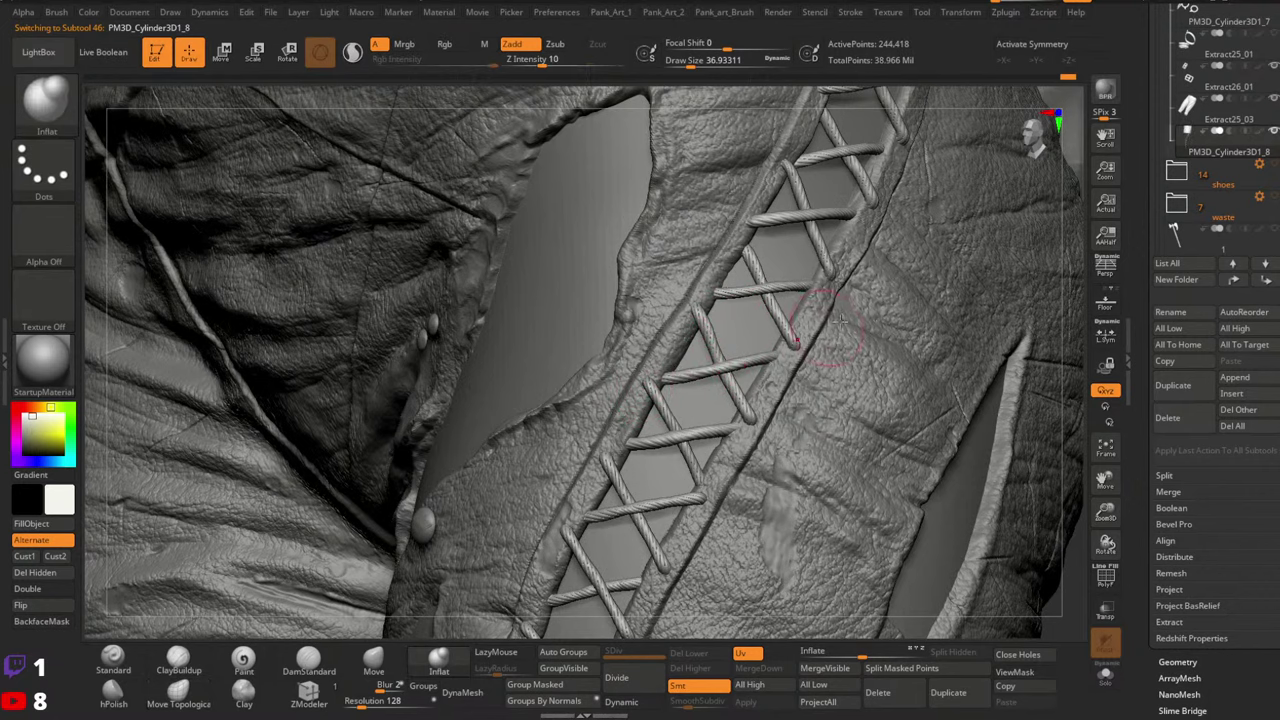
{"action": "mouse_move", "coordinate": [800, 342]}
{"action": "right_mouse_down", "text": "ctrl"}
{"action": "mouse_move", "coordinate": [722, 435]}
{"action": "mouse_move", "coordinate": [790, 425]}
{"action": "mouse_move", "coordinate": [815, 375]}
{"action": "mouse_move", "coordinate": [735, 405]}
{"action": "mouse_move", "coordinate": [765, 413]}
{"action": "right_mouse_up", "text": "ctrl"}
{"action": "key", "text": "space"}
{"action": "left_click_drag", "start_coordinate": [785, 377], "coordinate": [798, 377]}
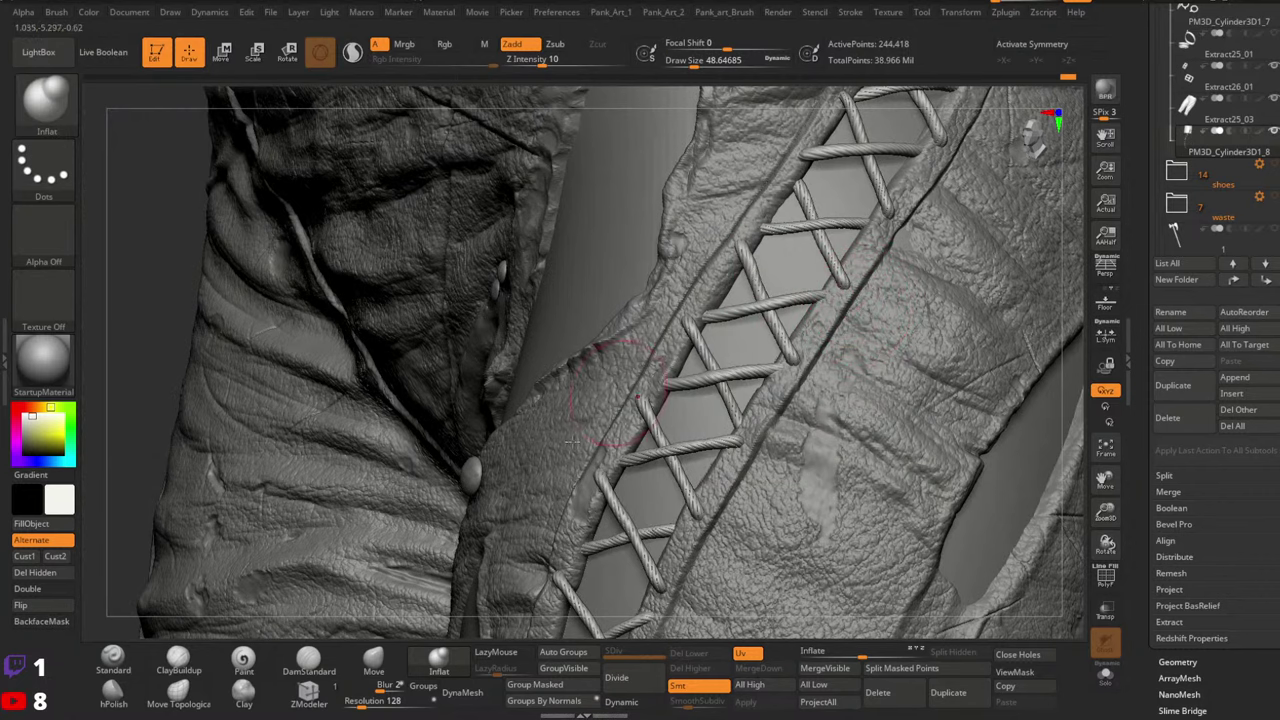
Switch to the Move Topological brush at a draw size of about 90 and reposition the lace crossings beside the upper thigh cutout
{"action": "left_click", "coordinate": [373, 665]}
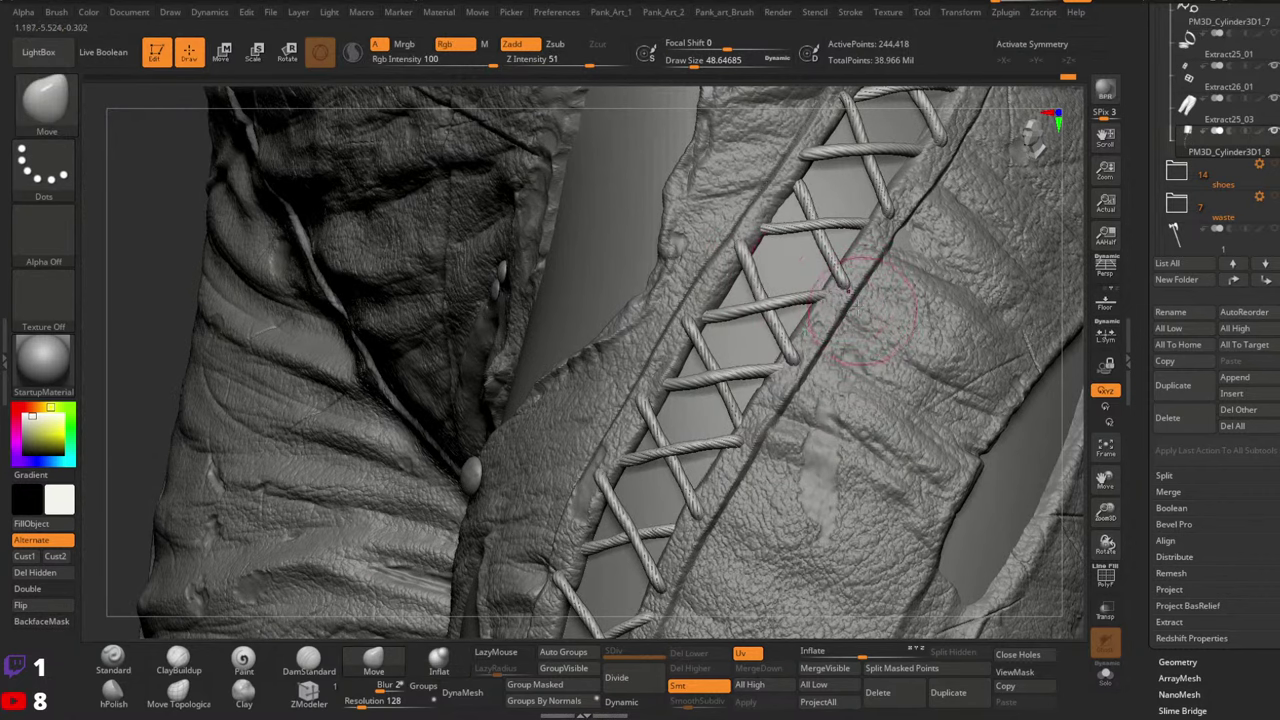
{"action": "right_click_drag", "start_coordinate": [848, 292], "coordinate": [847, 287]}
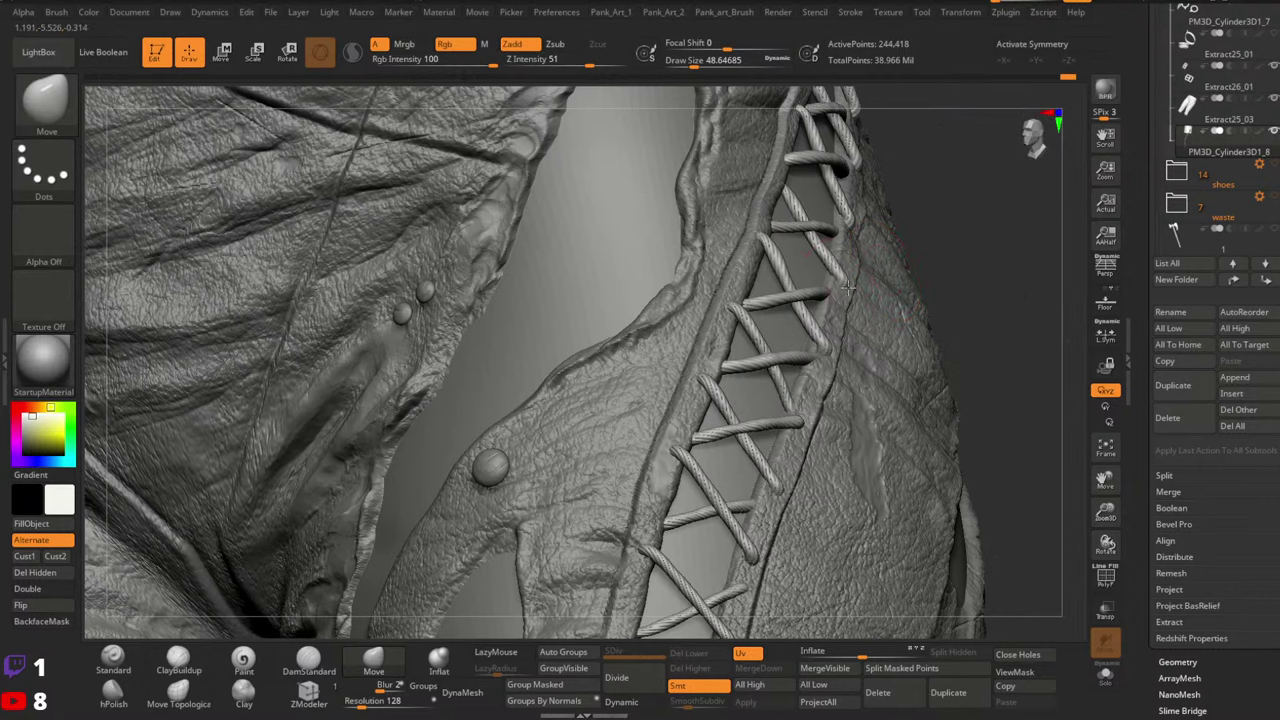
{"action": "left_click", "coordinate": [179, 692]}
{"action": "key", "text": "space"}
{"action": "left_click_drag", "start_coordinate": [827, 297], "coordinate": [837, 297]}
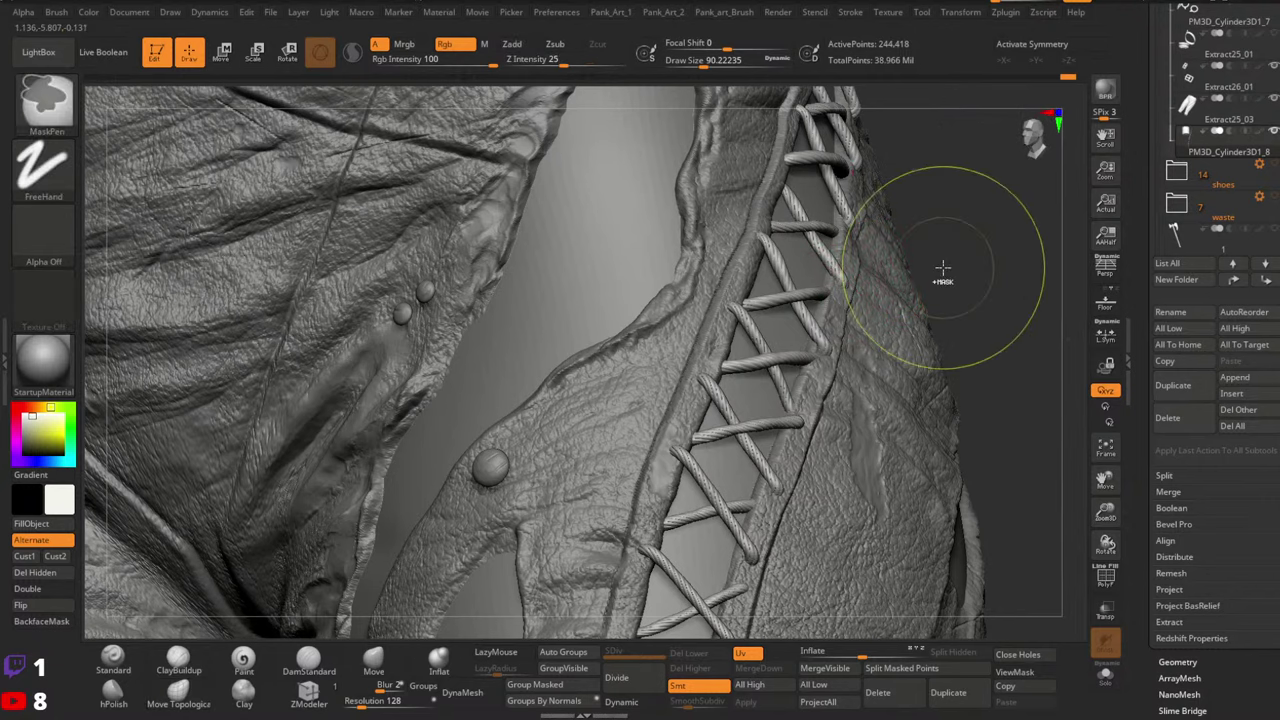
{"action": "mouse_move", "coordinate": [943, 267]}
{"action": "right_mouse_down", "text": "ctrl"}
{"action": "mouse_move", "coordinate": [925, 215]}
{"action": "mouse_move", "coordinate": [900, 300]}
{"action": "mouse_move", "coordinate": [777, 357]}
{"action": "right_mouse_up", "text": "ctrl"}
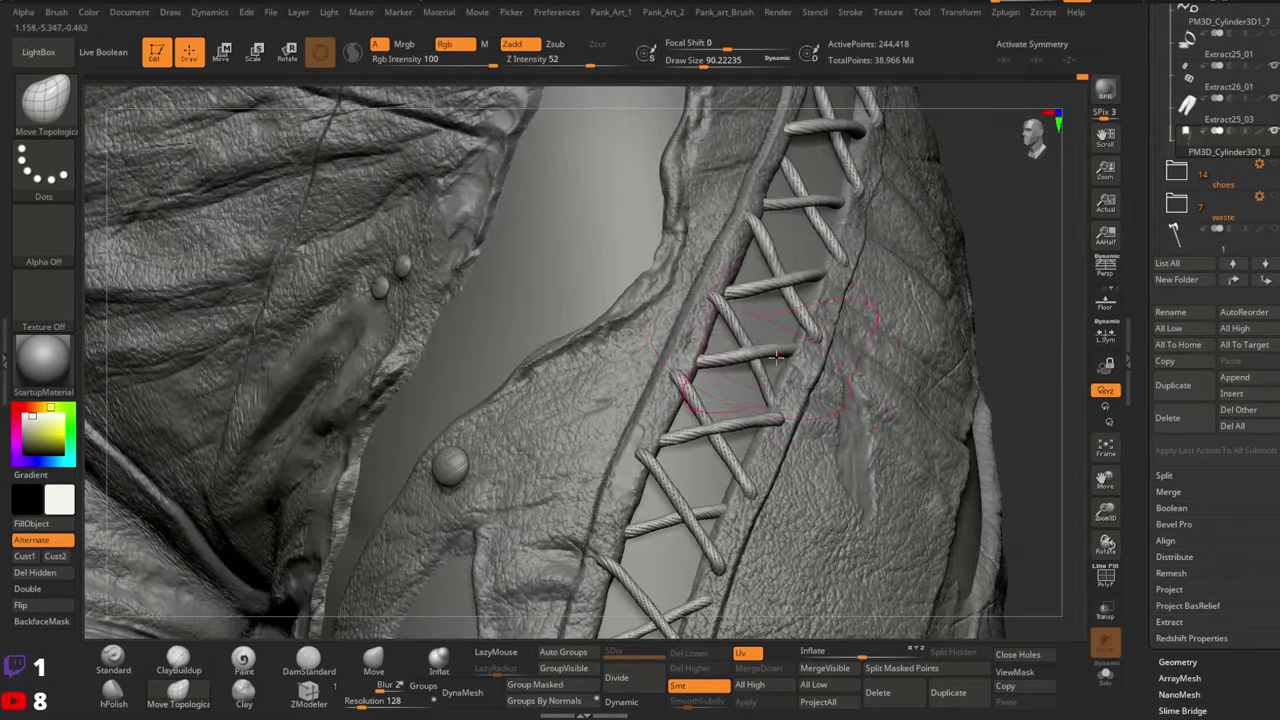
{"action": "mouse_move", "coordinate": [781, 411]}
{"action": "right_mouse_down"}
{"action": "mouse_move", "coordinate": [780, 396]}
{"action": "mouse_move", "coordinate": [805, 400]}
{"action": "right_mouse_up"}
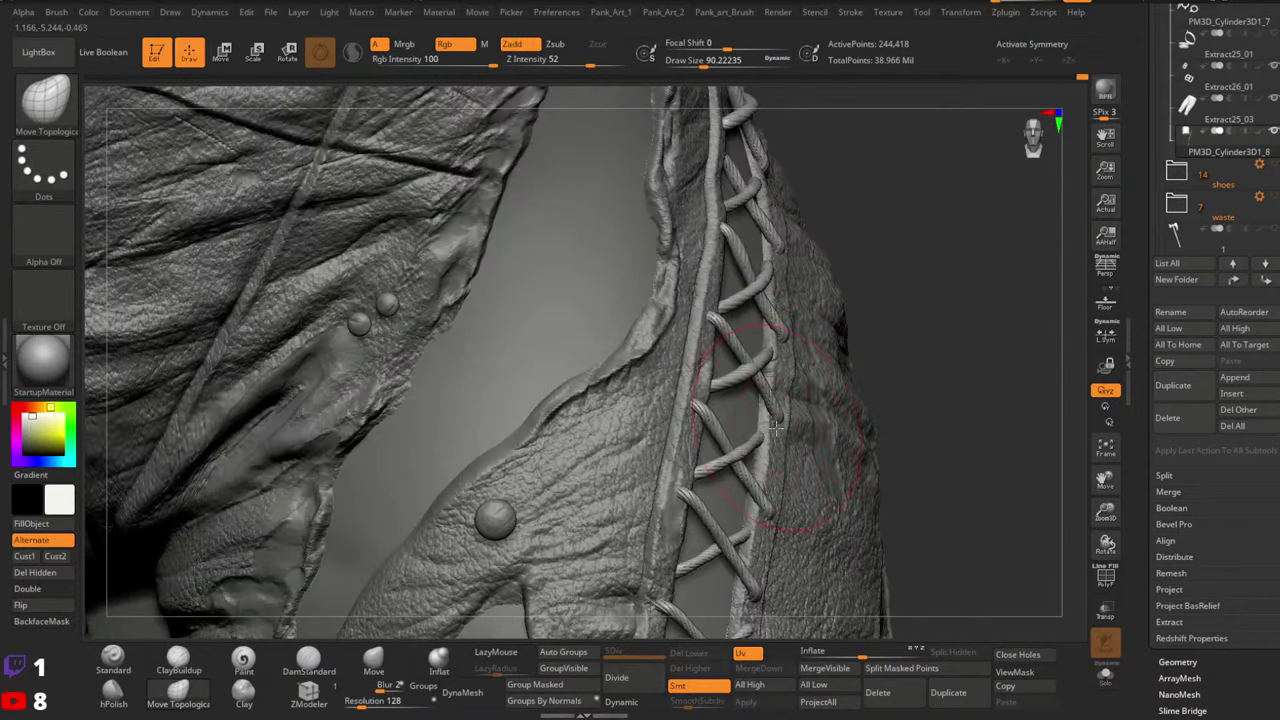
Set the draw size to about 49 and refine individual lace ends along the outer edge of the upper seam
{"action": "right_click_drag", "start_coordinate": [773, 427], "coordinate": [822, 386]}
{"action": "right_click_drag", "start_coordinate": [795, 292], "coordinate": [778, 302]}
{"action": "key", "text": "s"}
{"action": "left_click_drag", "start_coordinate": [778, 302], "coordinate": [766, 299]}
{"action": "key", "text": "s"}
{"action": "key", "text": "bracketright"}
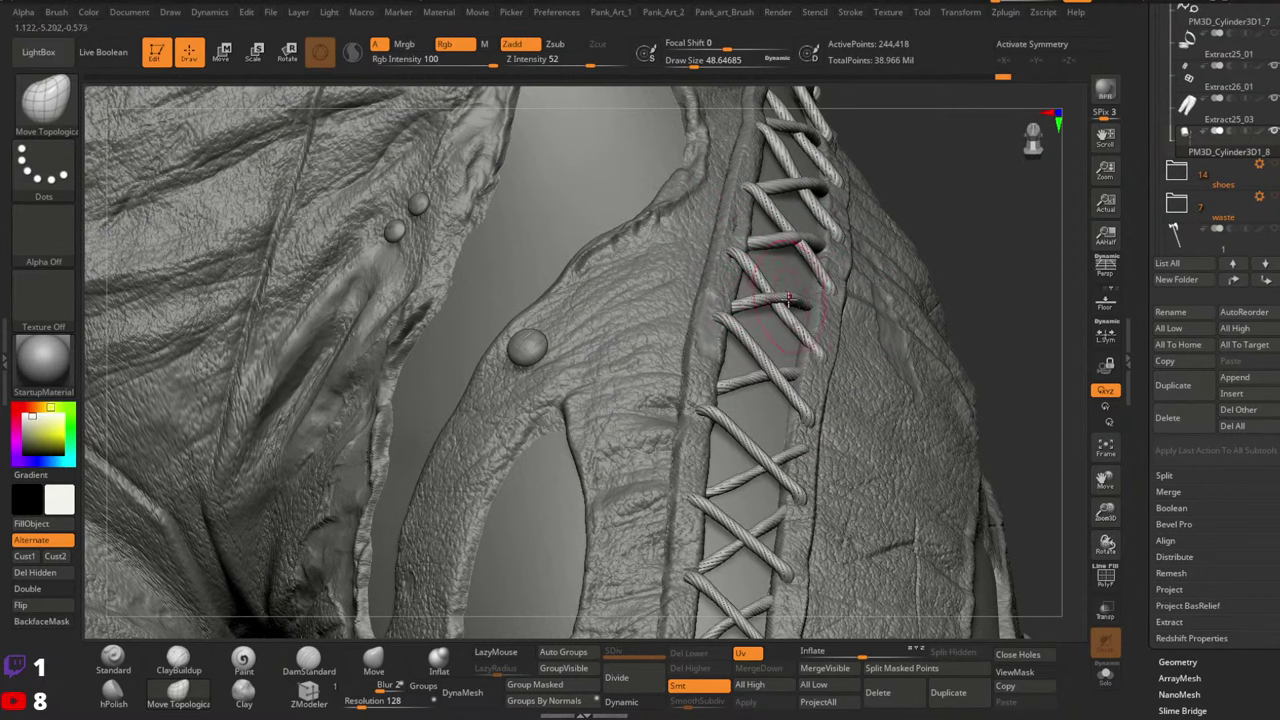
Set the draw size to about 65 and fit the lace crossings near the top of the narrow thigh cutout against the leather
{"action": "right_click_drag", "start_coordinate": [810, 374], "coordinate": [798, 404]}
{"action": "key", "text": "s"}
{"action": "left_click_drag", "start_coordinate": [798, 404], "coordinate": [808, 404]}
{"action": "mouse_move", "coordinate": [808, 408]}
{"action": "right_mouse_down"}
{"action": "mouse_move", "coordinate": [800, 430]}
{"action": "mouse_move", "coordinate": [823, 343]}
{"action": "mouse_move", "coordinate": [784, 373]}
{"action": "mouse_move", "coordinate": [805, 330]}
{"action": "mouse_move", "coordinate": [795, 358]}
{"action": "mouse_move", "coordinate": [832, 345]}
{"action": "right_mouse_up"}
{"action": "right_click_drag", "start_coordinate": [832, 393], "coordinate": [826, 400]}
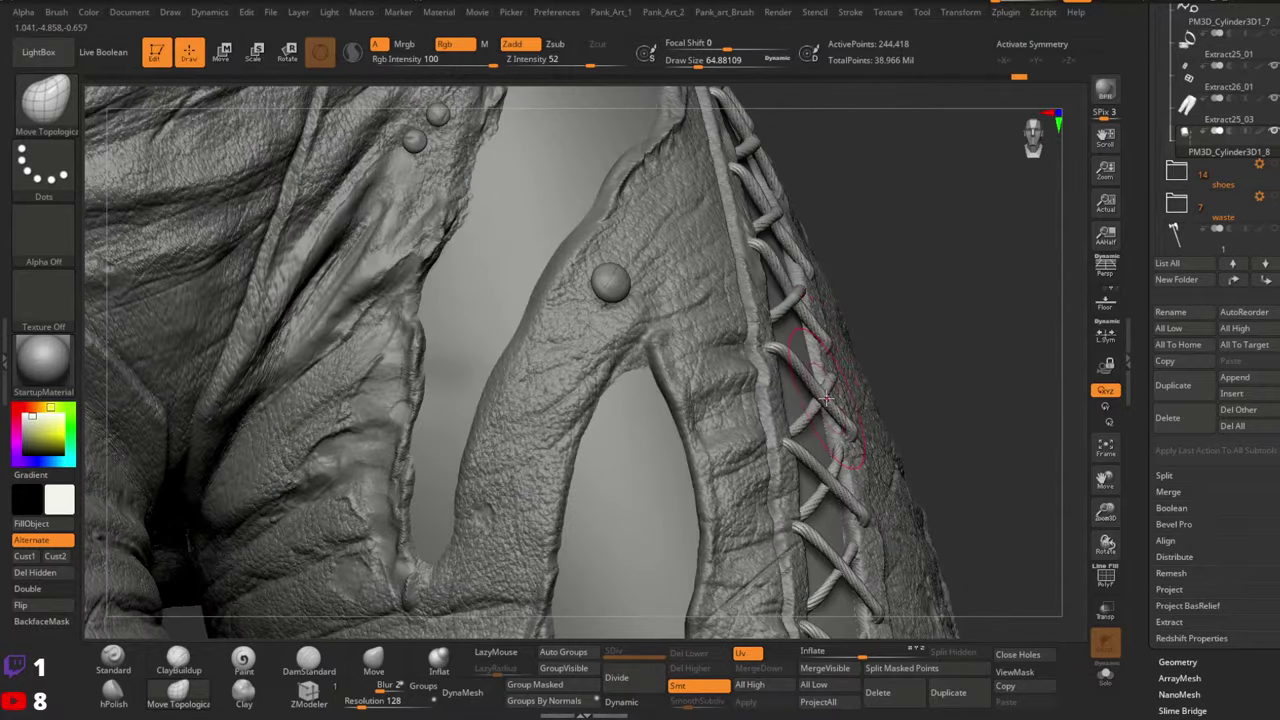
{"action": "mouse_move", "coordinate": [840, 352]}
{"action": "right_mouse_down"}
{"action": "mouse_move", "coordinate": [857, 357]}
{"action": "mouse_move", "coordinate": [772, 380]}
{"action": "mouse_move", "coordinate": [830, 352]}
{"action": "mouse_move", "coordinate": [826, 382]}
{"action": "mouse_move", "coordinate": [848, 357]}
{"action": "right_mouse_up"}
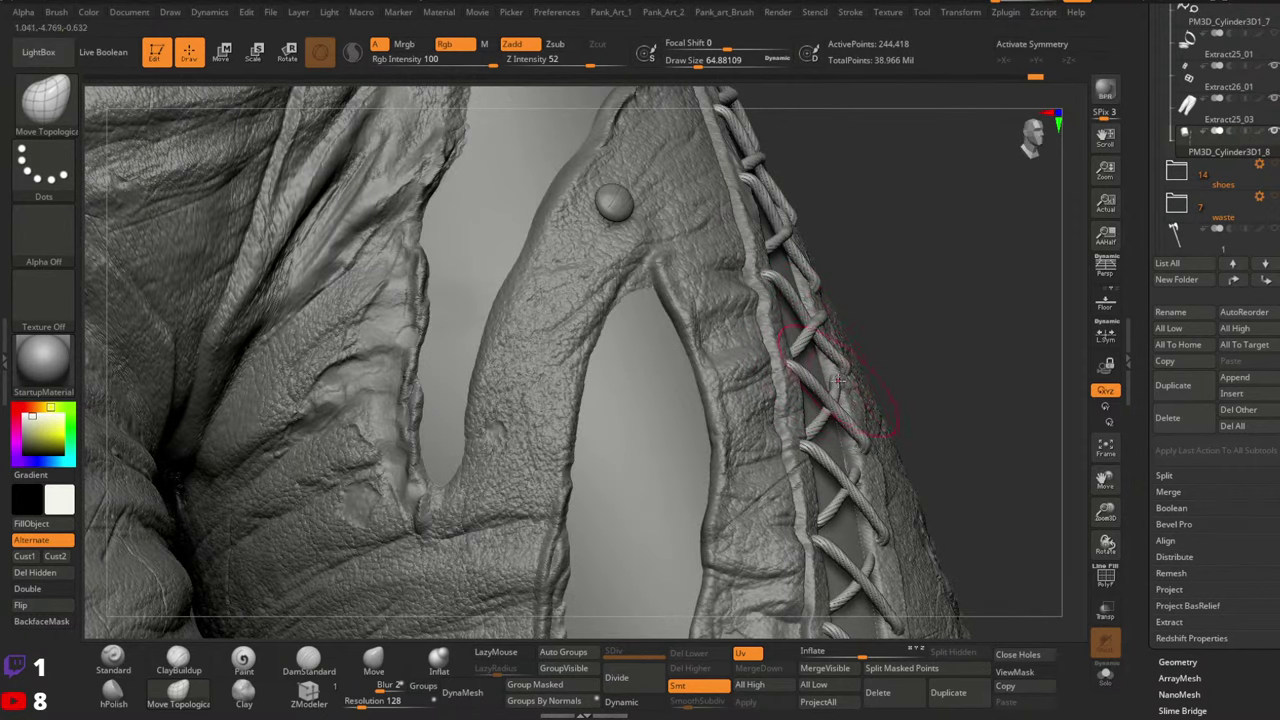
Adjust the lace crossings alongside the narrow cutout to the leg's curvature, using draw sizes of about 83 and 101
{"action": "mouse_move", "coordinate": [835, 397]}
{"action": "right_mouse_down"}
{"action": "mouse_move", "coordinate": [840, 337]}
{"action": "mouse_move", "coordinate": [825, 355]}
{"action": "mouse_move", "coordinate": [845, 372]}
{"action": "mouse_move", "coordinate": [810, 330]}
{"action": "mouse_move", "coordinate": [862, 378]}
{"action": "mouse_move", "coordinate": [840, 345]}
{"action": "mouse_move", "coordinate": [794, 363]}
{"action": "mouse_move", "coordinate": [858, 338]}
{"action": "right_mouse_up"}
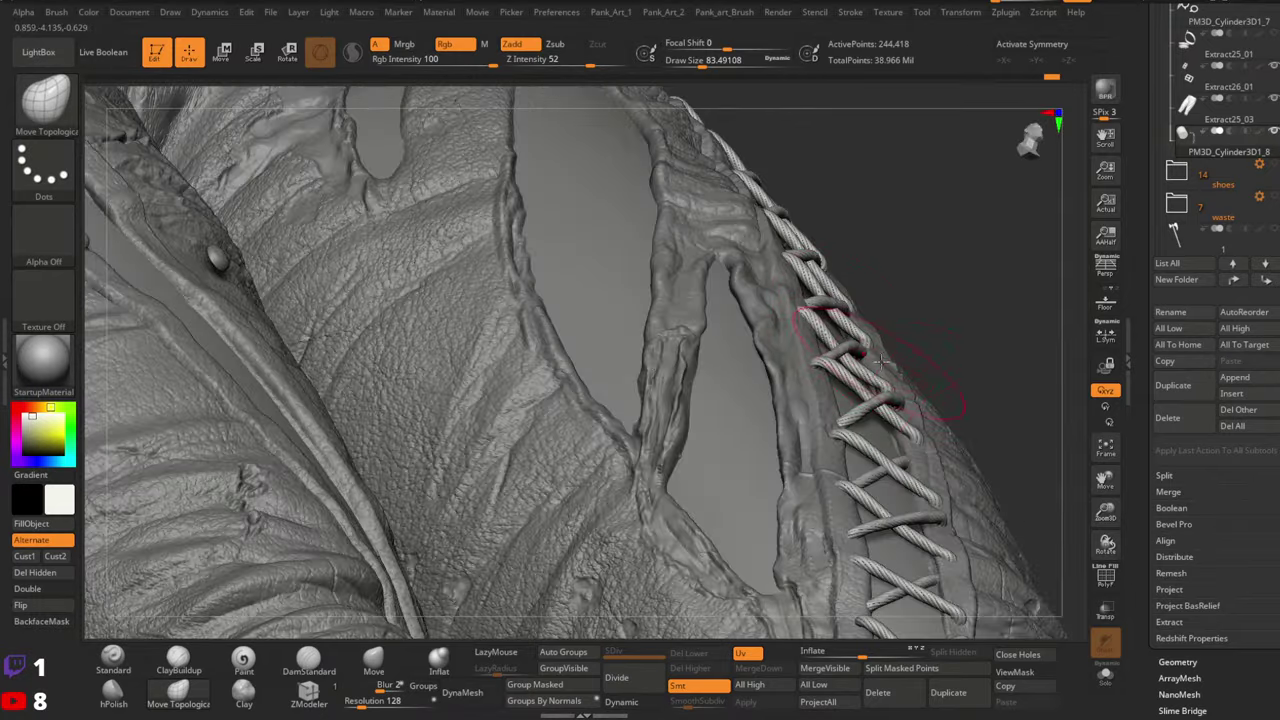
{"action": "mouse_move", "coordinate": [886, 401]}
{"action": "right_mouse_down"}
{"action": "mouse_move", "coordinate": [904, 336]}
{"action": "mouse_move", "coordinate": [902, 362]}
{"action": "right_mouse_up"}
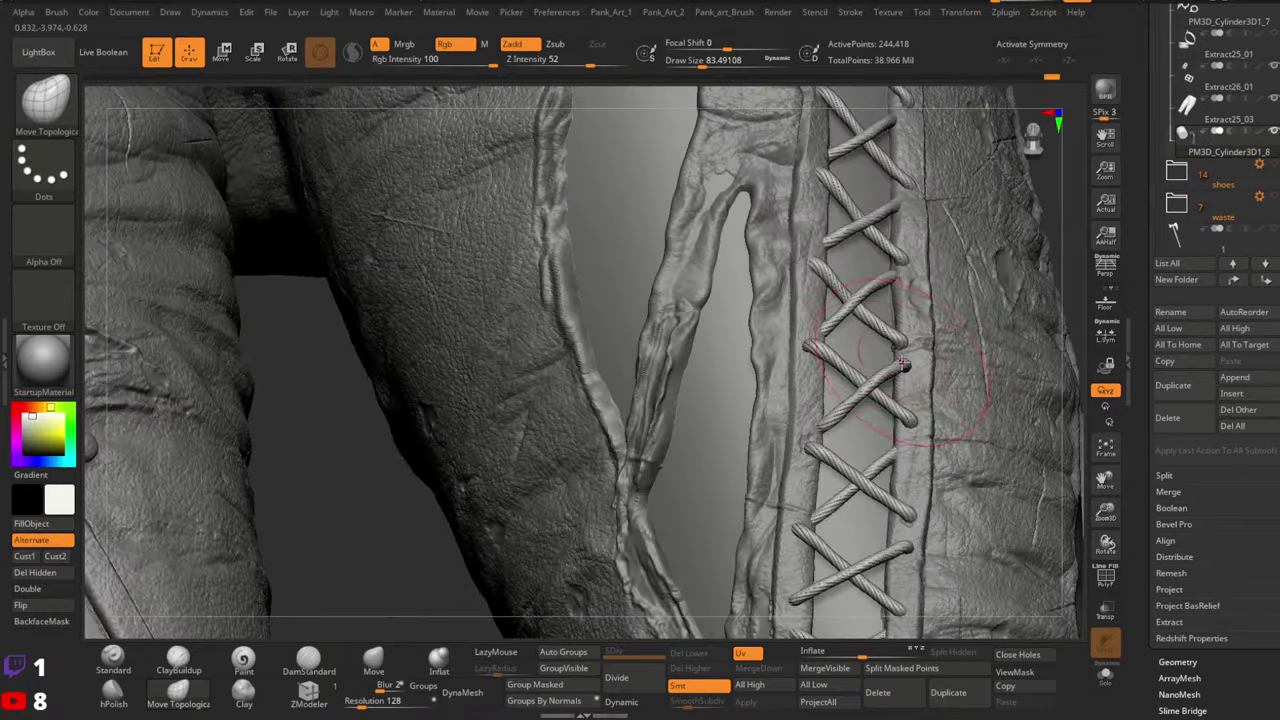
{"action": "mouse_move", "coordinate": [946, 308]}
{"action": "right_mouse_down"}
{"action": "mouse_move", "coordinate": [910, 365]}
{"action": "mouse_move", "coordinate": [877, 378]}
{"action": "mouse_move", "coordinate": [916, 340]}
{"action": "right_mouse_up"}
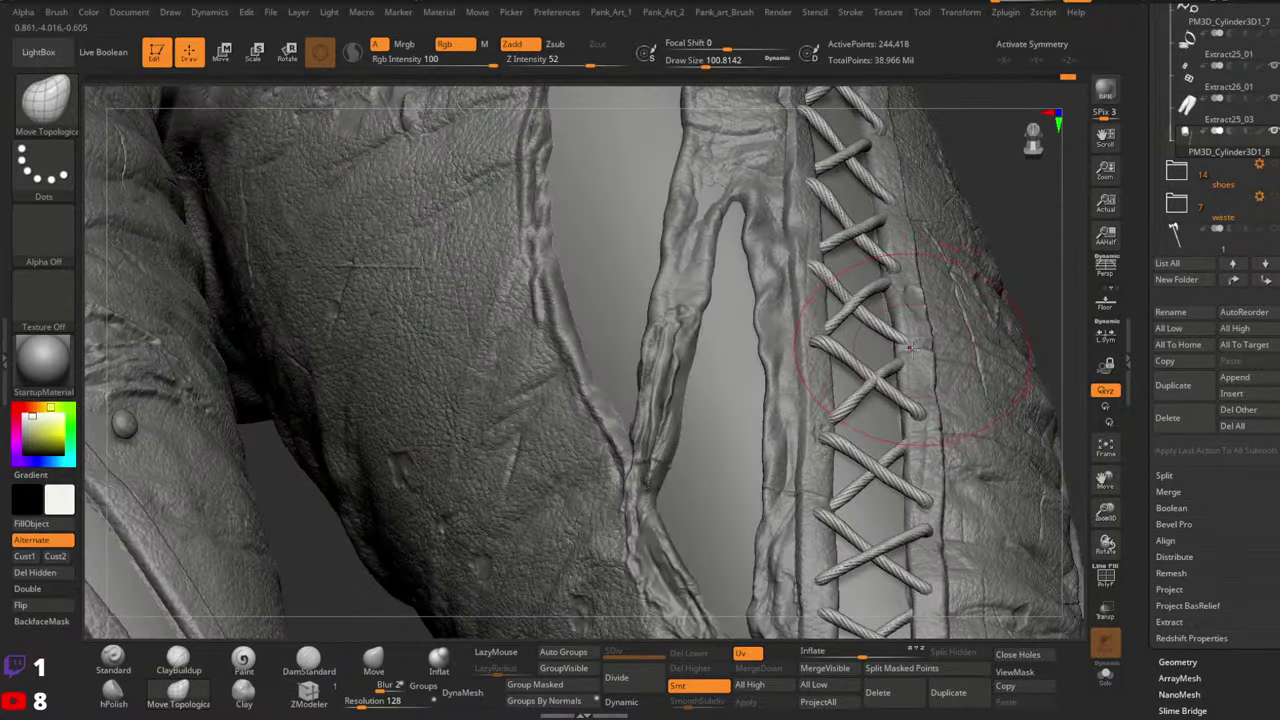
Reduce the draw size to about 80 and 74 and seat the raised laces beside the narrow cutout closer to the seam
{"action": "key", "text": "space"}
{"action": "left_click_drag", "start_coordinate": [950, 360], "coordinate": [936, 360]}
{"action": "mouse_move", "coordinate": [908, 345]}
{"action": "right_mouse_down"}
{"action": "mouse_move", "coordinate": [931, 288]}
{"action": "mouse_move", "coordinate": [912, 347]}
{"action": "mouse_move", "coordinate": [943, 289]}
{"action": "mouse_move", "coordinate": [873, 352]}
{"action": "right_mouse_up"}
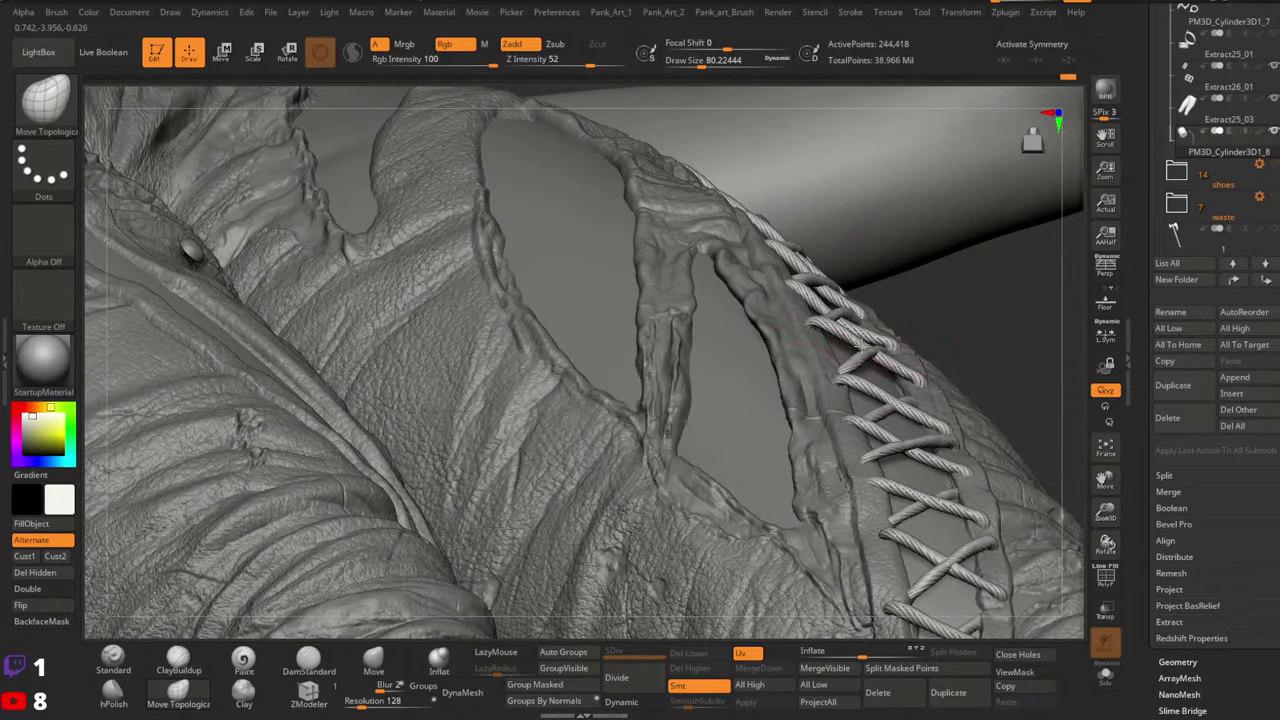
{"action": "key", "text": "space"}
{"action": "mouse_move", "coordinate": [856, 332]}
{"action": "left_mouse_down"}
{"action": "mouse_move", "coordinate": [830, 331]}
{"action": "mouse_move", "coordinate": [866, 354]}
{"action": "left_mouse_up"}
{"action": "key", "text": "space"}
{"action": "mouse_move", "coordinate": [880, 345]}
{"action": "right_mouse_down"}
{"action": "mouse_move", "coordinate": [872, 307]}
{"action": "mouse_move", "coordinate": [917, 322]}
{"action": "mouse_move", "coordinate": [893, 358]}
{"action": "mouse_move", "coordinate": [930, 333]}
{"action": "right_mouse_up"}
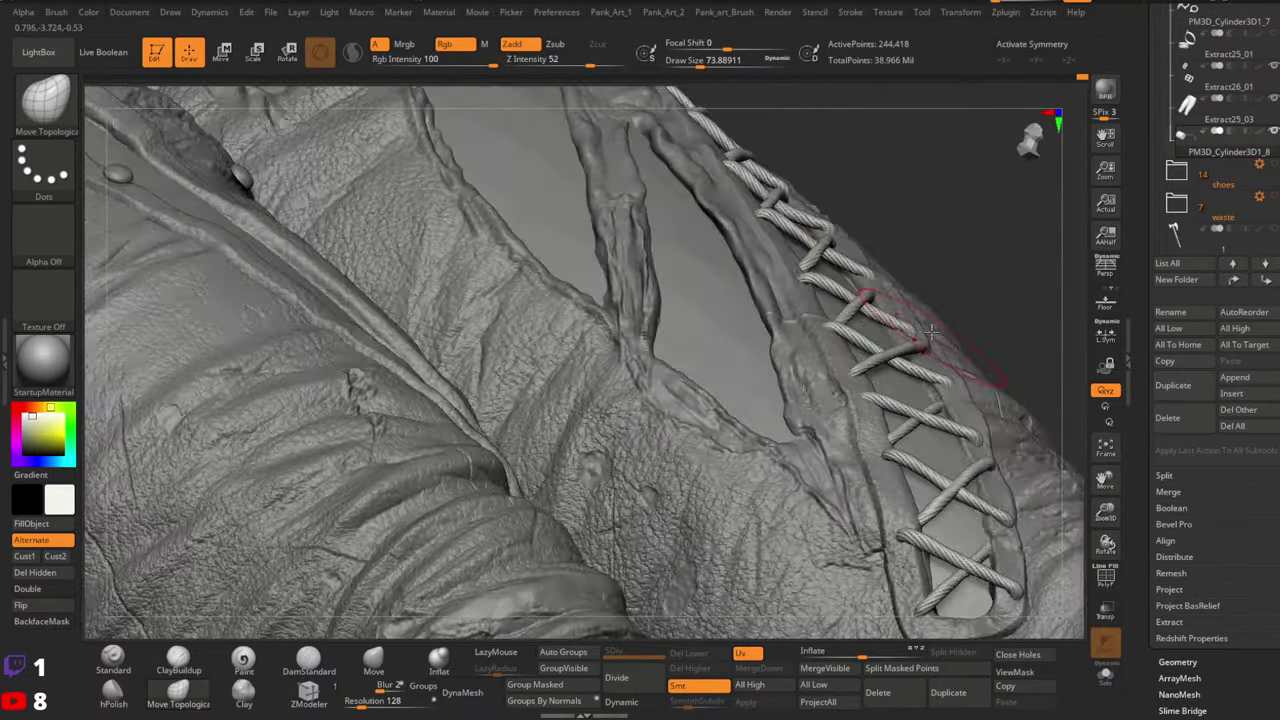
Set the draw size to about 80 and reposition the lace ends below the narrow cutout toward the seam's lower end
{"action": "key", "text": "space"}
{"action": "left_click_drag", "start_coordinate": [926, 345], "coordinate": [931, 347]}
{"action": "right_click_drag", "start_coordinate": [918, 350], "coordinate": [922, 306]}
{"action": "right_click_drag", "start_coordinate": [928, 388], "coordinate": [897, 350]}
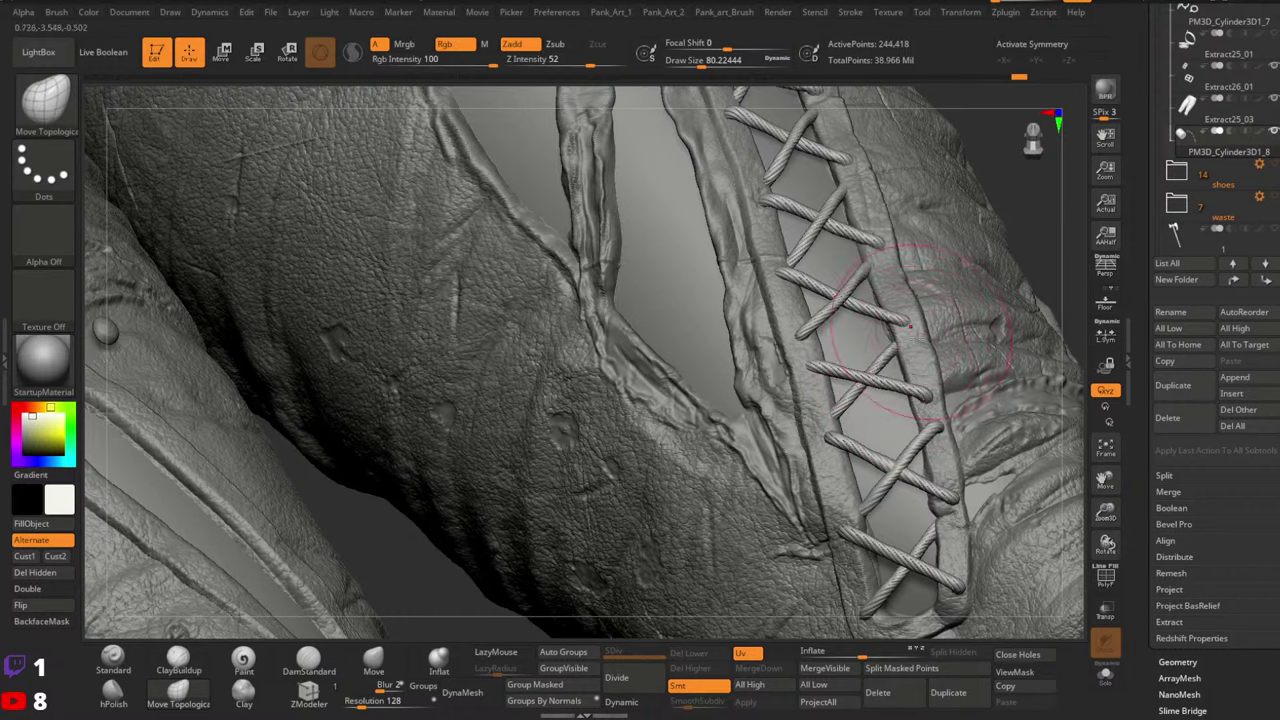
{"action": "right_click_drag", "start_coordinate": [918, 338], "coordinate": [871, 322]}
Reshape the lace crossings along the lower half of the opening with draw sizes of about 108 and 77
{"action": "key", "text": "s"}
{"action": "left_click_drag", "start_coordinate": [808, 324], "coordinate": [816, 324]}
{"action": "right_click_drag", "start_coordinate": [820, 262], "coordinate": [798, 320], "text": "alt"}
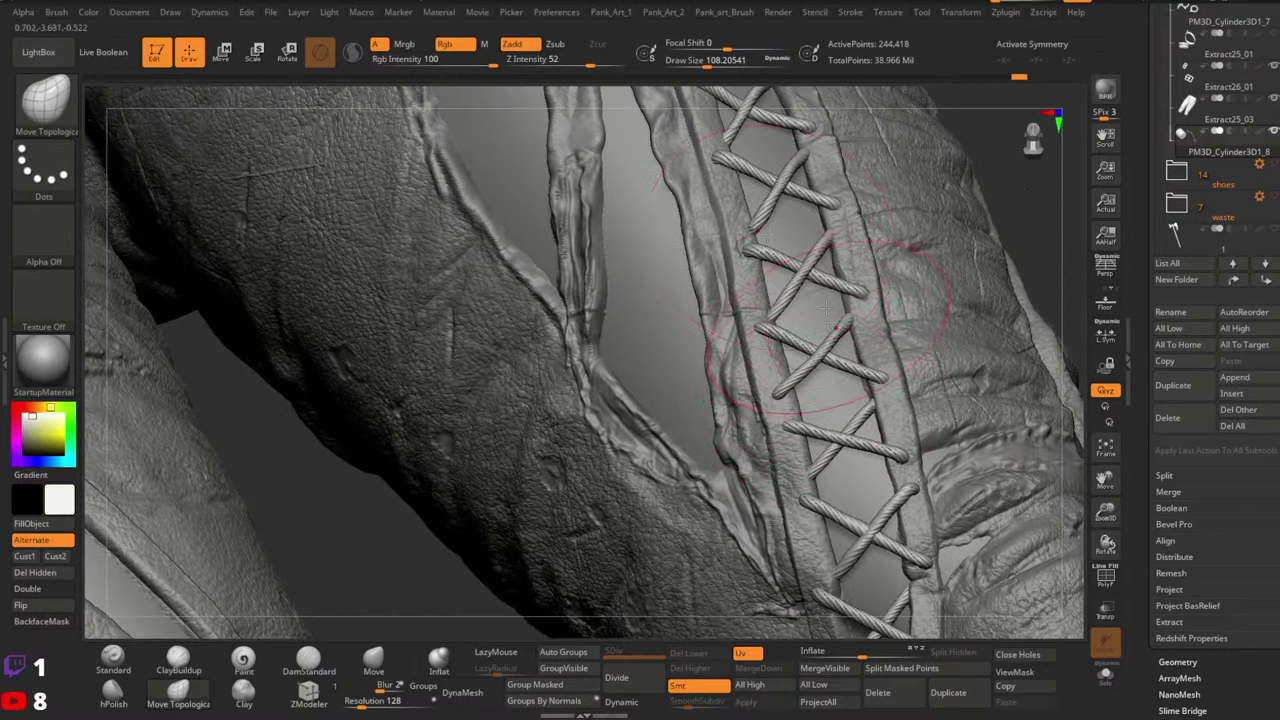
{"action": "key", "text": "space"}
{"action": "left_click_drag", "start_coordinate": [770, 225], "coordinate": [762, 225]}
{"action": "right_click_drag", "start_coordinate": [850, 228], "coordinate": [912, 168]}
{"action": "mouse_move", "coordinate": [812, 152]}
{"action": "right_mouse_down"}
{"action": "mouse_move", "coordinate": [820, 128]}
{"action": "mouse_move", "coordinate": [765, 258]}
{"action": "right_mouse_up"}
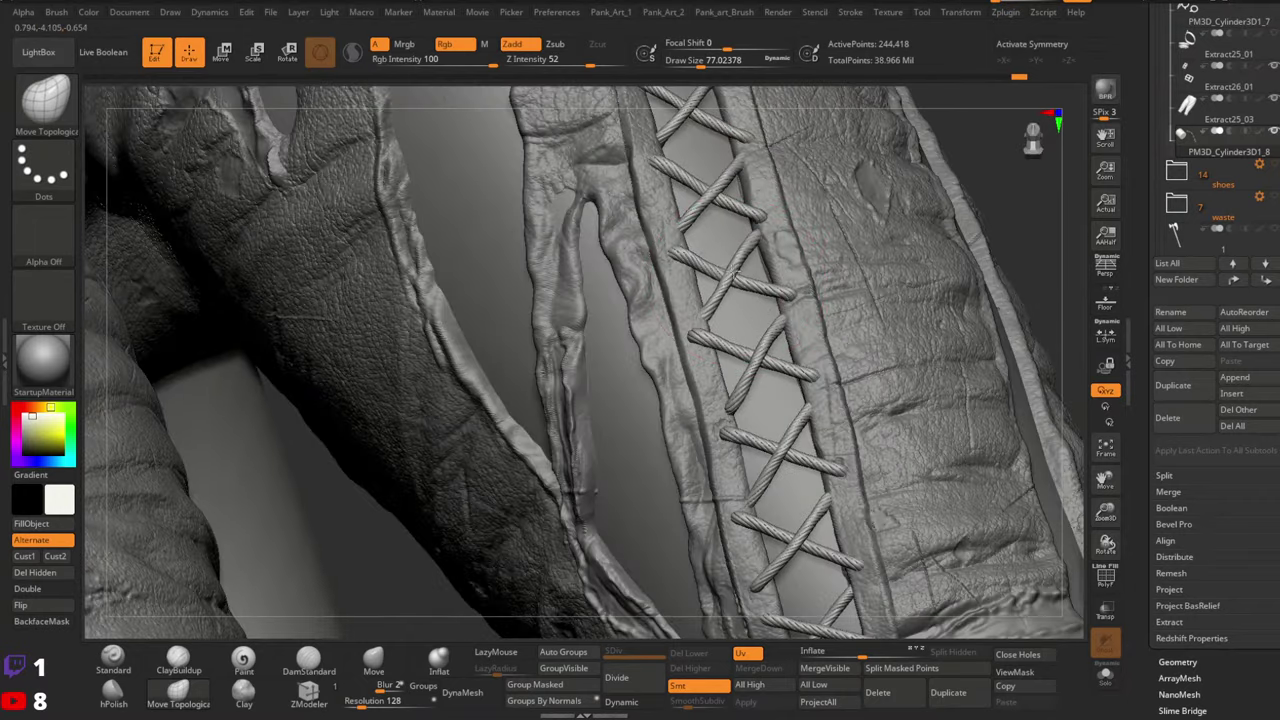
Fine-tune single lace ends beside the narrow cutout with Move Topological at draw sizes of about 65 and 39
{"action": "key", "text": "space"}
{"action": "left_click_drag", "start_coordinate": [752, 252], "coordinate": [748, 254]}
{"action": "key", "text": "space"}
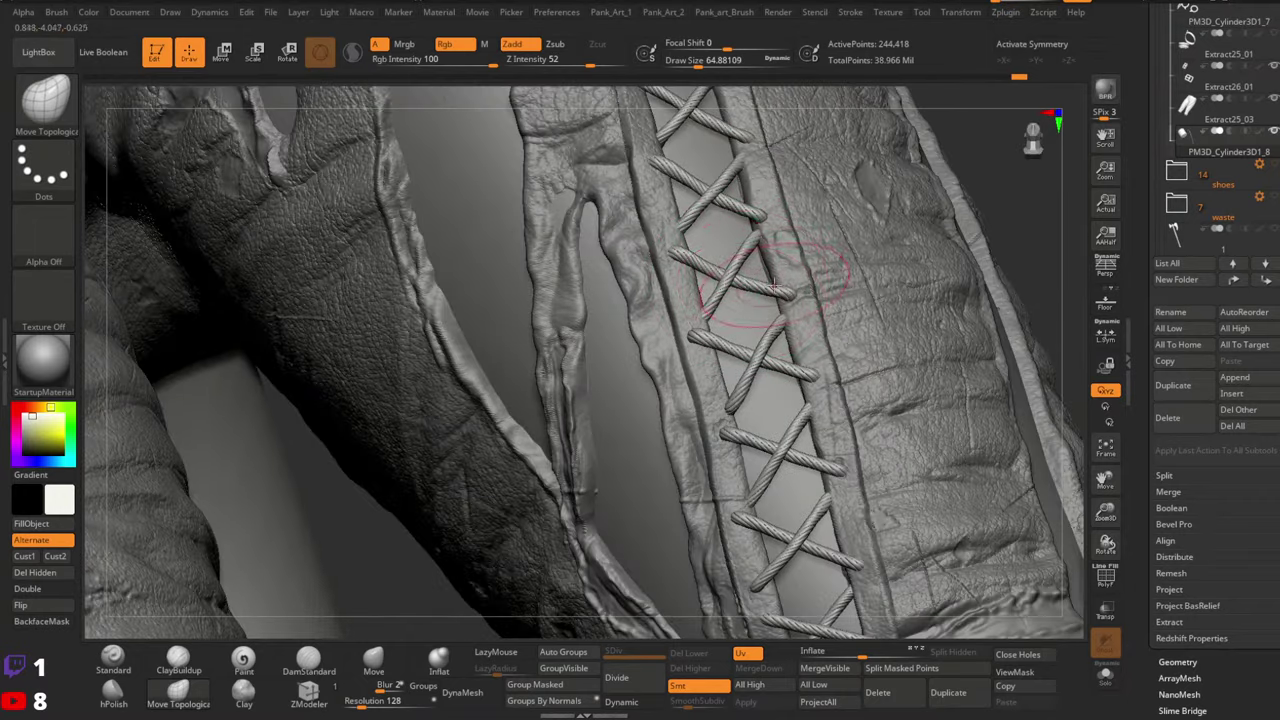
{"action": "mouse_move", "coordinate": [772, 282]}
{"action": "right_mouse_down"}
{"action": "mouse_move", "coordinate": [708, 318]}
{"action": "mouse_move", "coordinate": [762, 294]}
{"action": "right_mouse_up"}
{"action": "key", "text": "space"}
{"action": "left_click_drag", "start_coordinate": [762, 294], "coordinate": [748, 294]}
{"action": "mouse_move", "coordinate": [818, 262]}
{"action": "right_mouse_down"}
{"action": "mouse_move", "coordinate": [847, 324]}
{"action": "mouse_move", "coordinate": [831, 327]}
{"action": "right_mouse_up"}
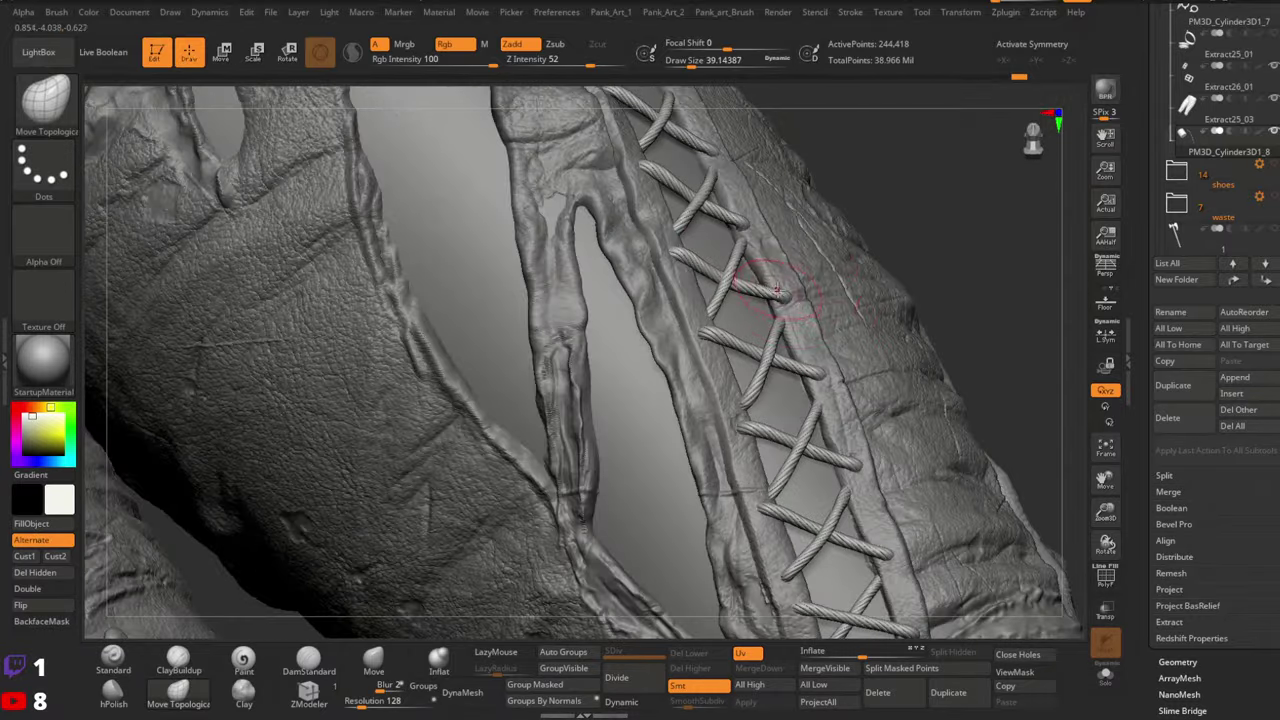
{"action": "right_click_drag", "start_coordinate": [753, 265], "coordinate": [801, 287]}
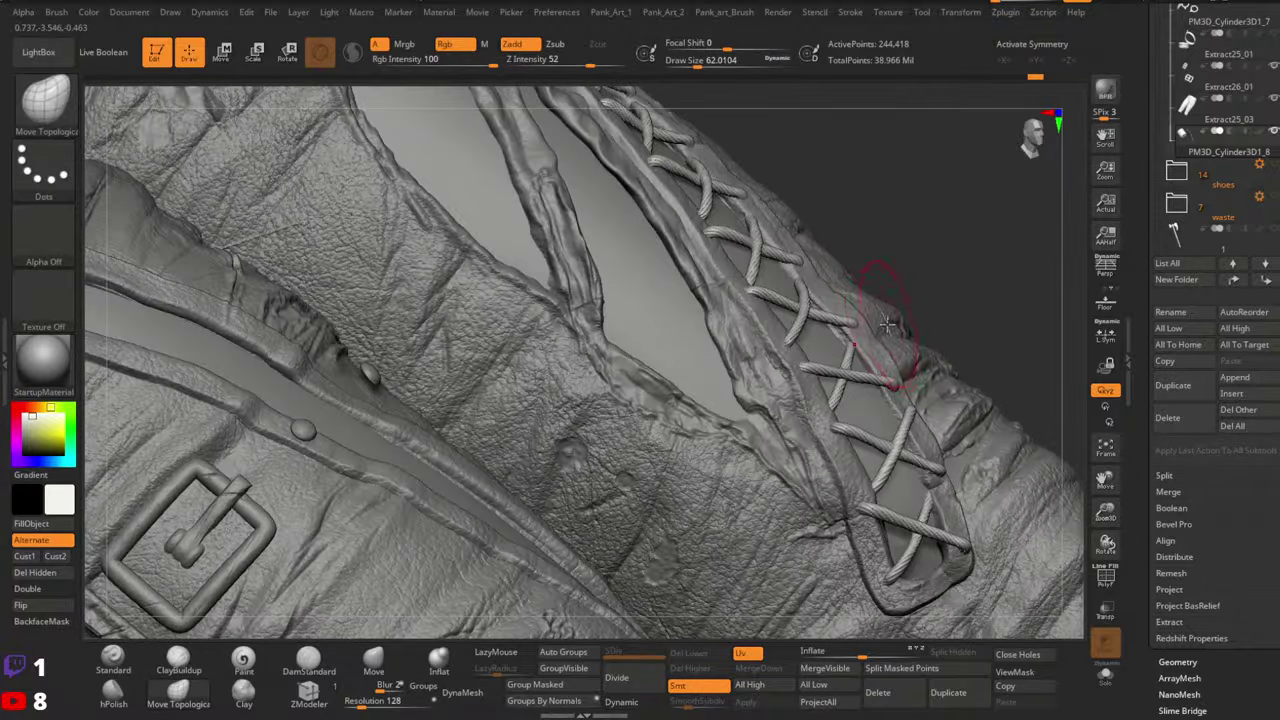
Set the draw size to about 90 and fit the last lace crossings at the bottom end of the opening near the knee
{"action": "right_click_drag", "start_coordinate": [887, 324], "coordinate": [870, 311]}
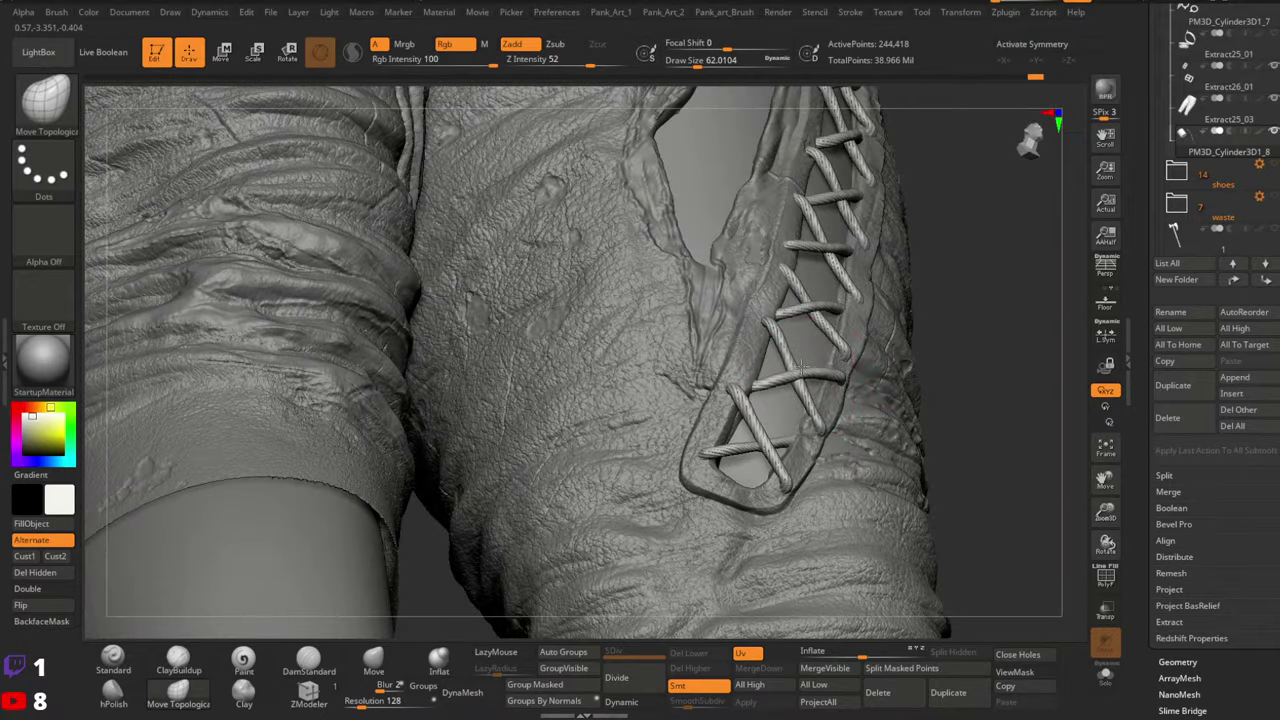
{"action": "right_click_drag", "start_coordinate": [853, 360], "coordinate": [855, 363]}
{"action": "key", "text": "space"}
{"action": "left_click_drag", "start_coordinate": [855, 363], "coordinate": [861, 364]}
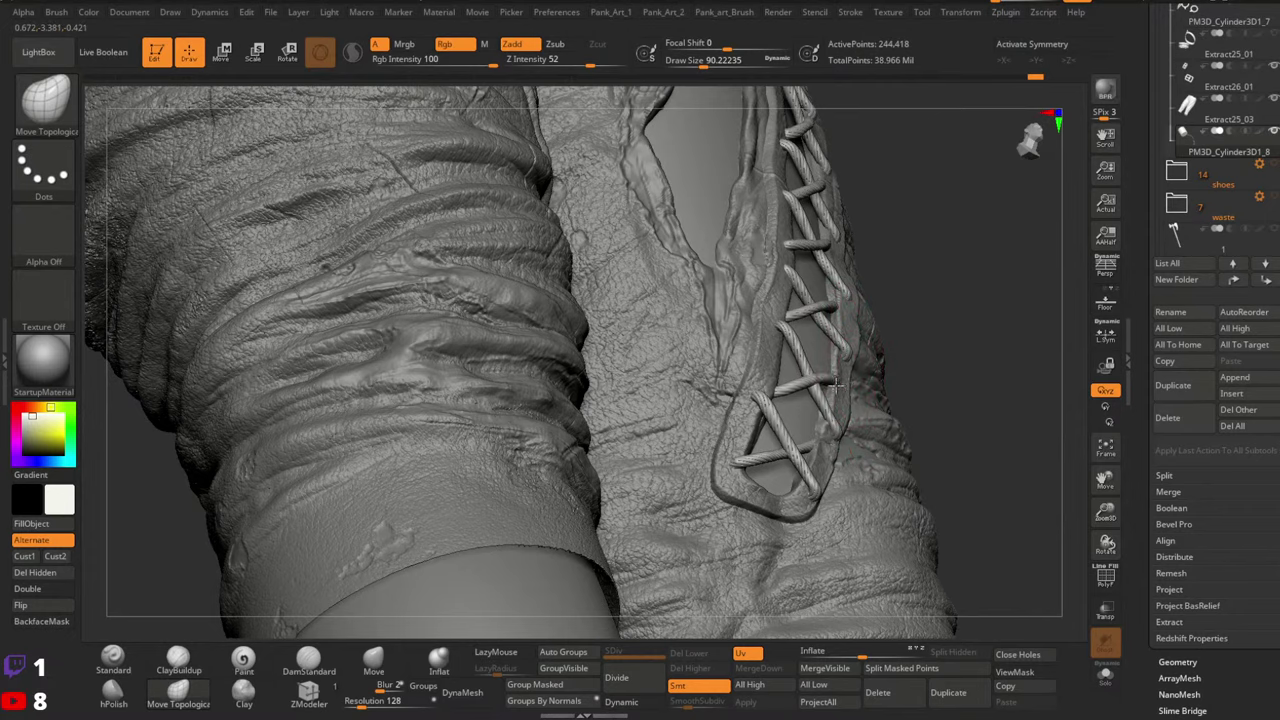
{"action": "right_click_drag", "start_coordinate": [862, 358], "coordinate": [862, 384]}
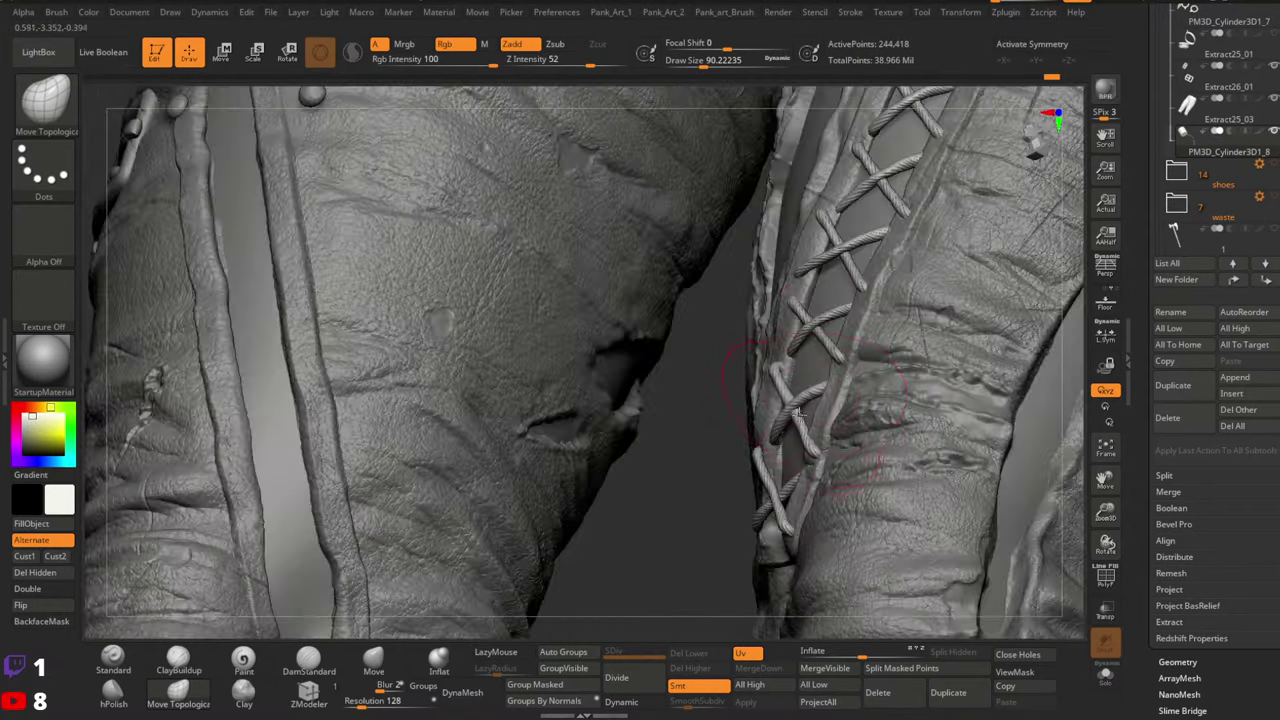
{"action": "mouse_move", "coordinate": [817, 397]}
{"action": "right_mouse_down"}
{"action": "mouse_move", "coordinate": [908, 322]}
{"action": "mouse_move", "coordinate": [884, 408]}
{"action": "mouse_move", "coordinate": [769, 374]}
{"action": "mouse_move", "coordinate": [940, 250]}
{"action": "right_mouse_up"}
Save the tool over the existing file Karlach_10
{"action": "scroll", "coordinate": [1220, 100], "scroll_direction": "up", "scroll_amount": 5}
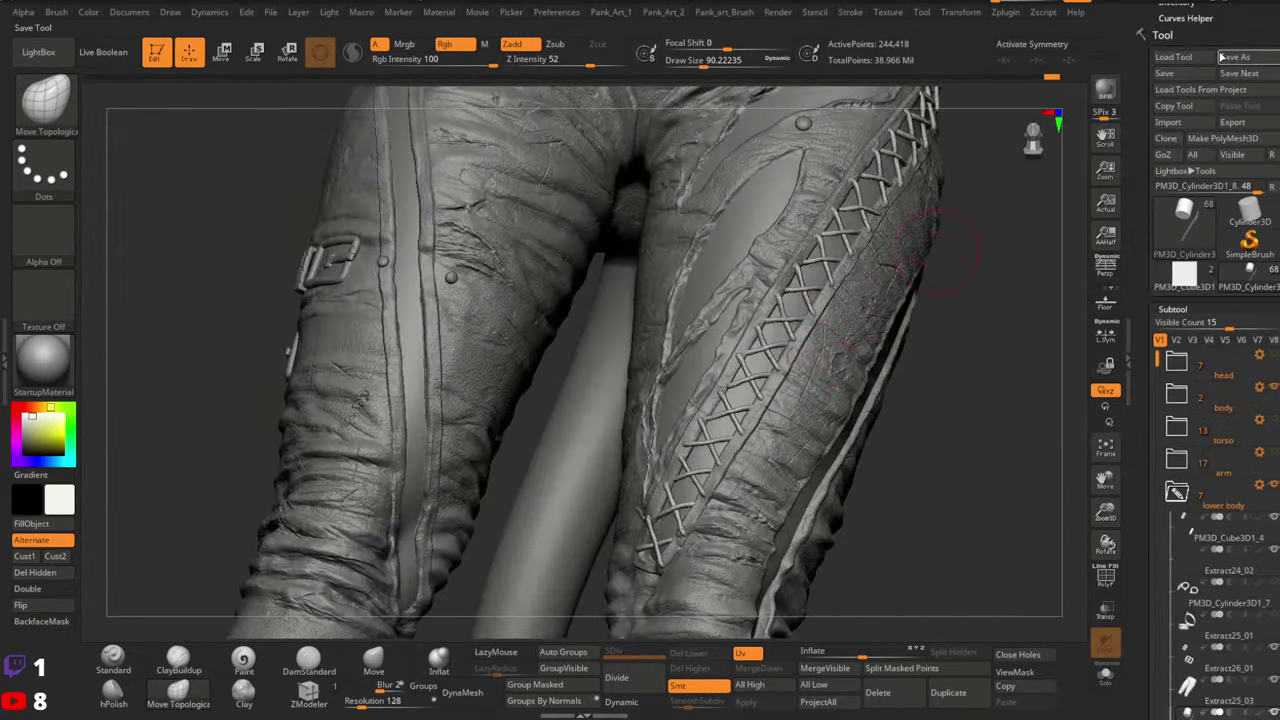
{"action": "left_click", "coordinate": [1214, 74]}
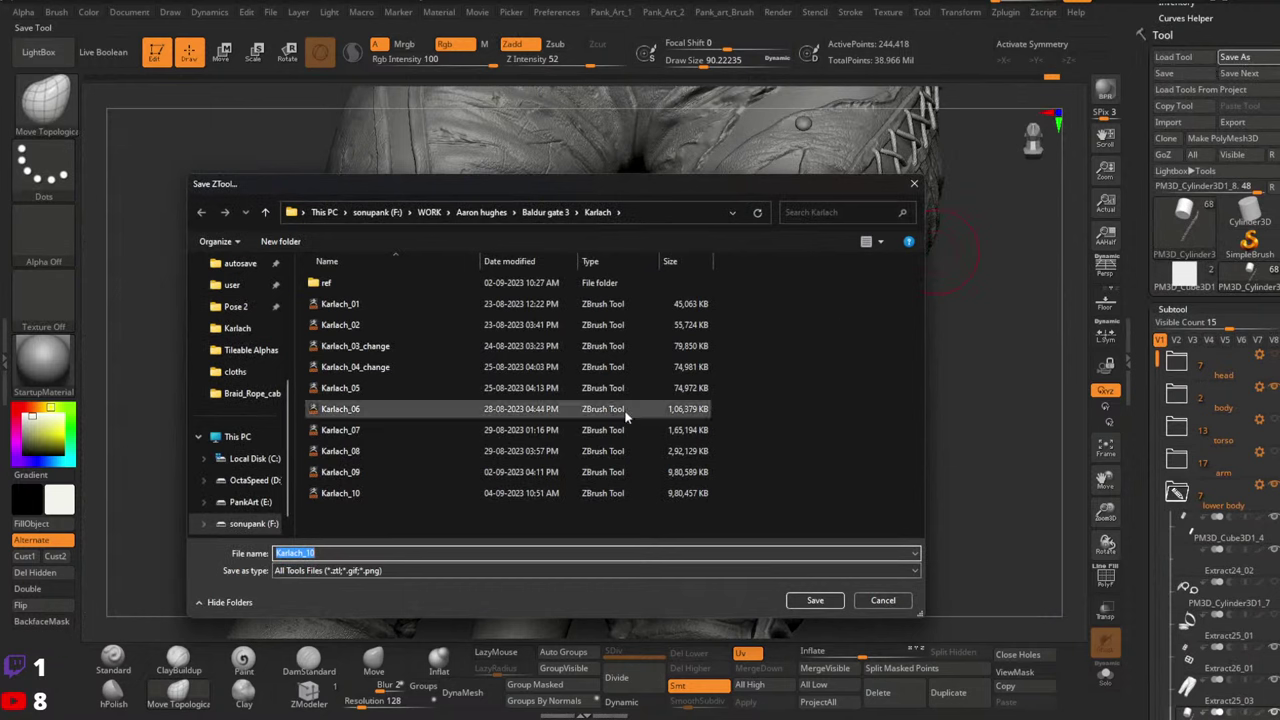
{"action": "left_click", "coordinate": [340, 493]}
{"action": "left_click", "coordinate": [815, 599]}
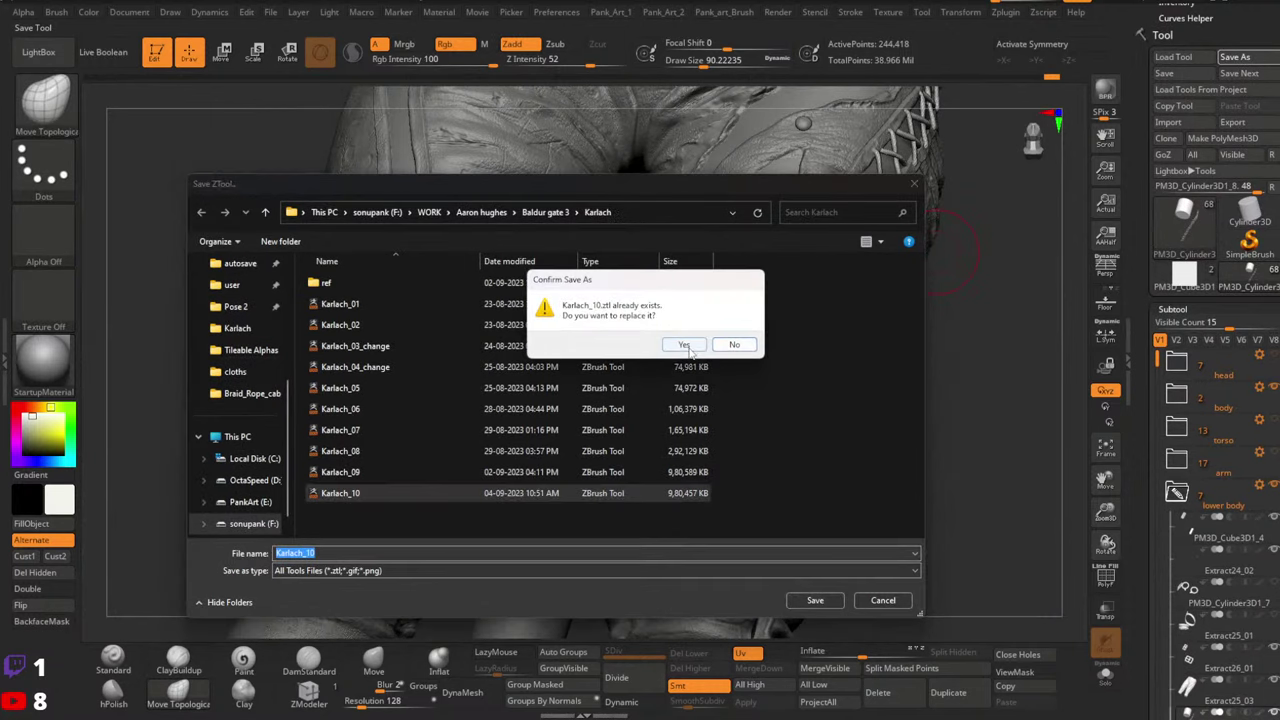
{"action": "left_click", "coordinate": [685, 345]}
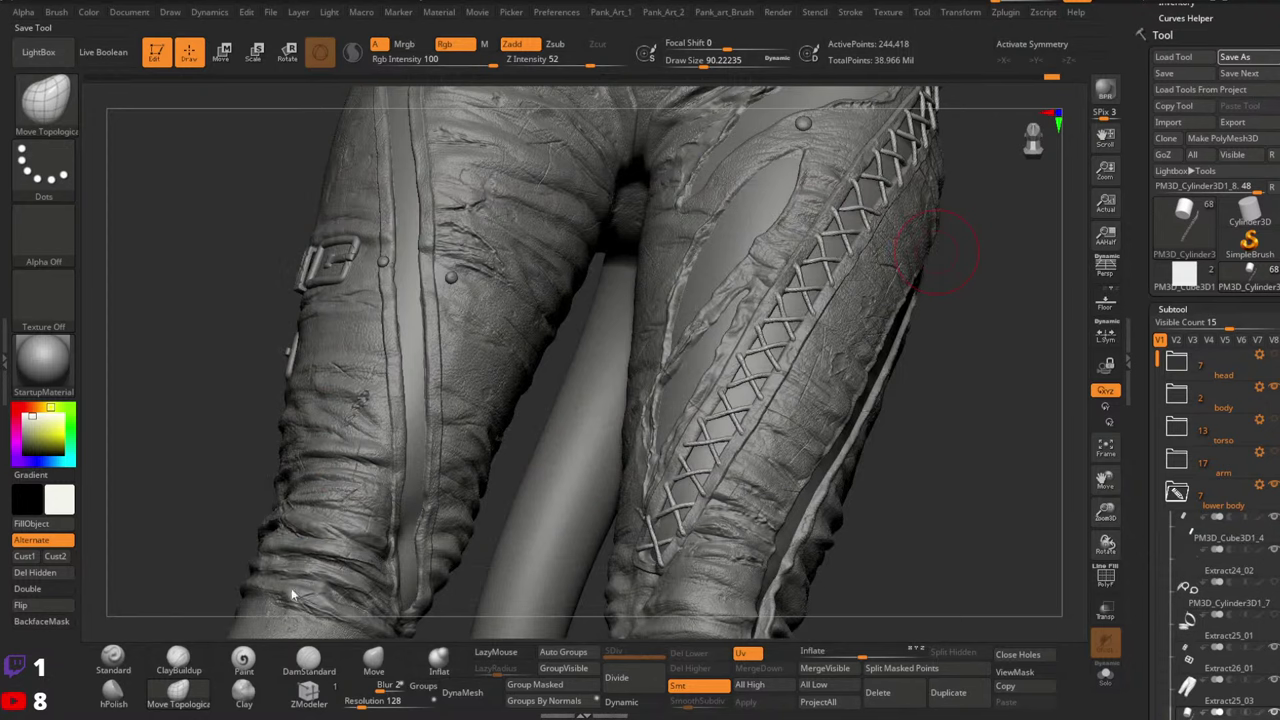
Select the pants subtool Extract25_03 with the Standard brush and set the draw size to about 33 for sculpting around the laces
{"action": "left_click", "coordinate": [115, 658]}
{"action": "key", "text": "shift+d"}
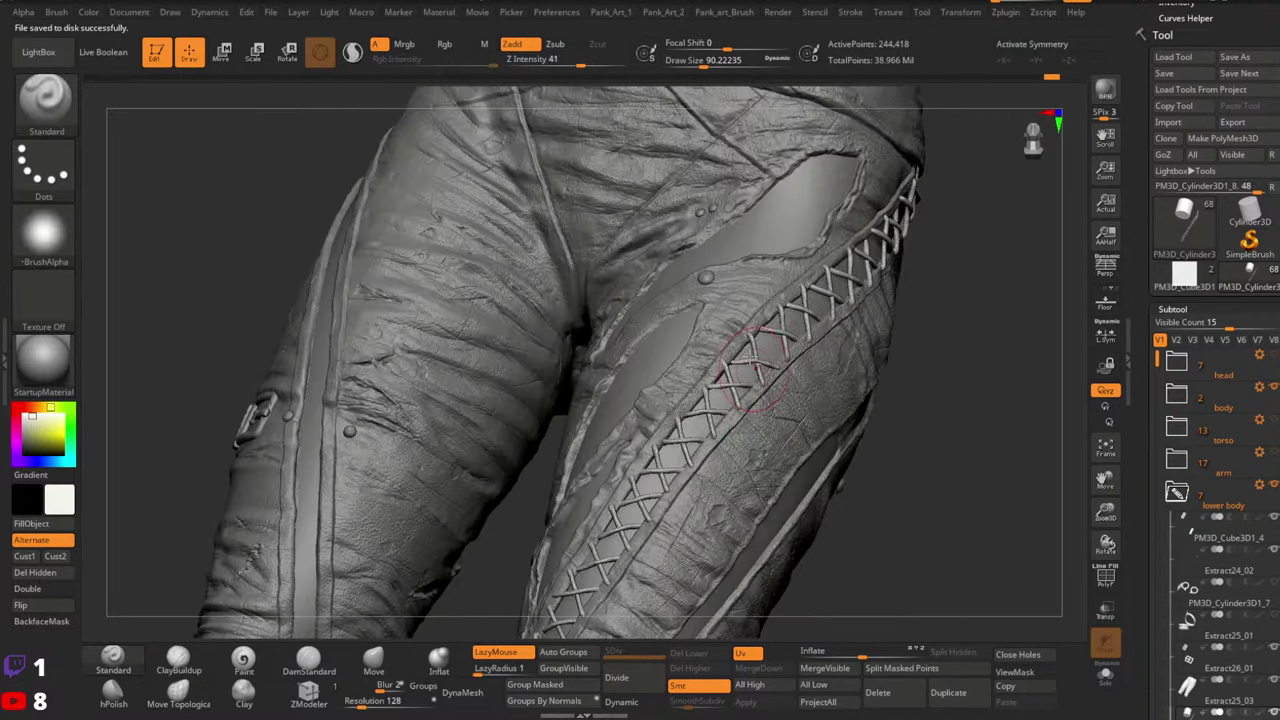
{"action": "left_click", "coordinate": [712, 356], "text": "alt"}
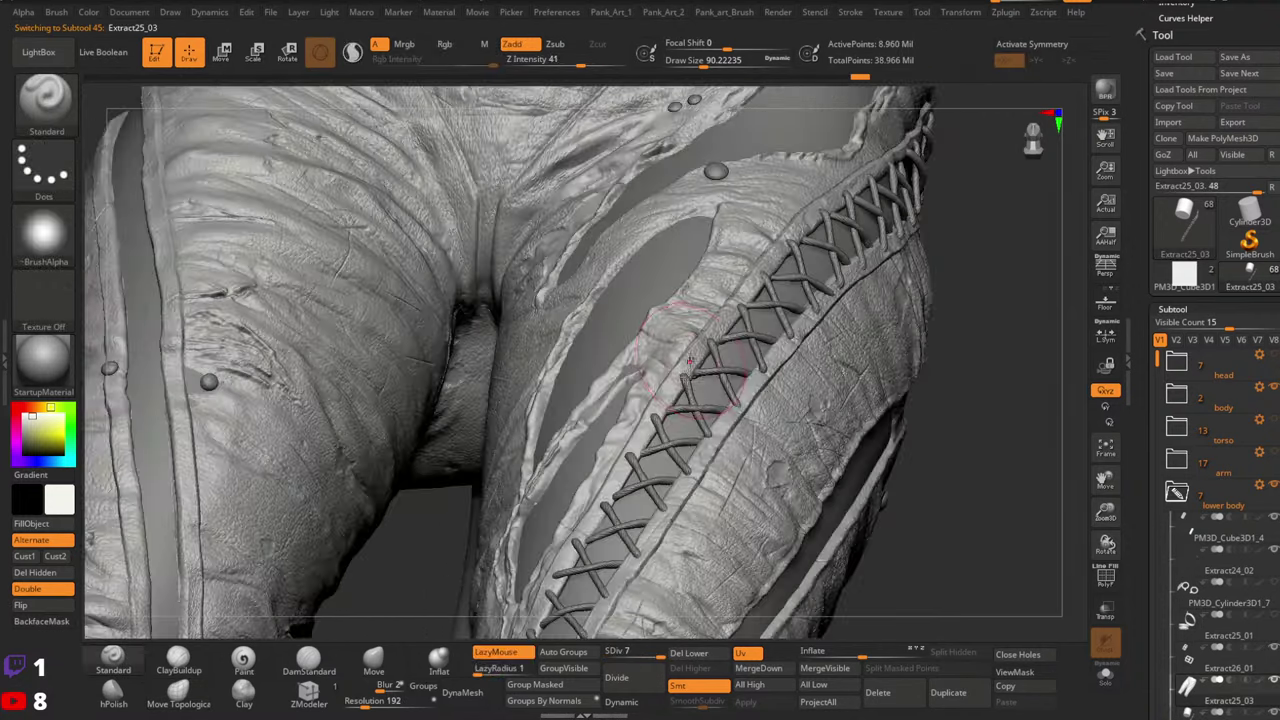
{"action": "key", "text": "space"}
{"action": "key", "text": "space"}
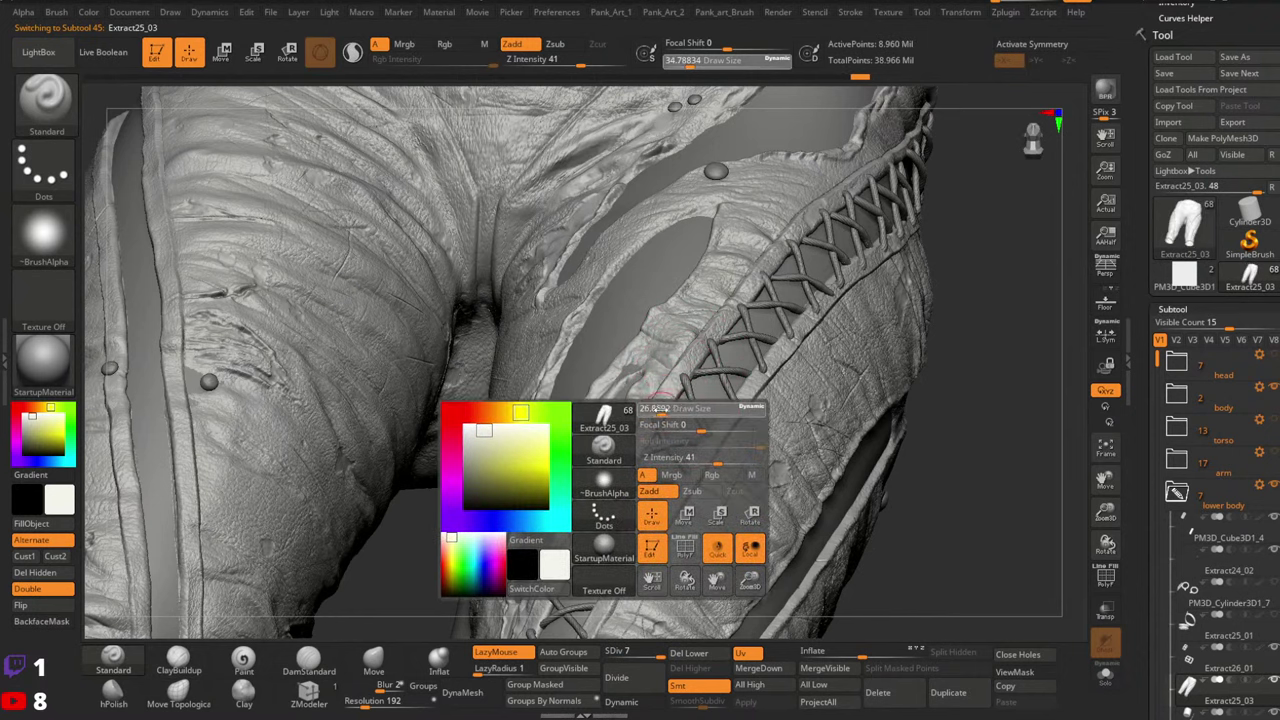
{"action": "left_click_drag", "start_coordinate": [660, 409], "coordinate": [685, 381]}
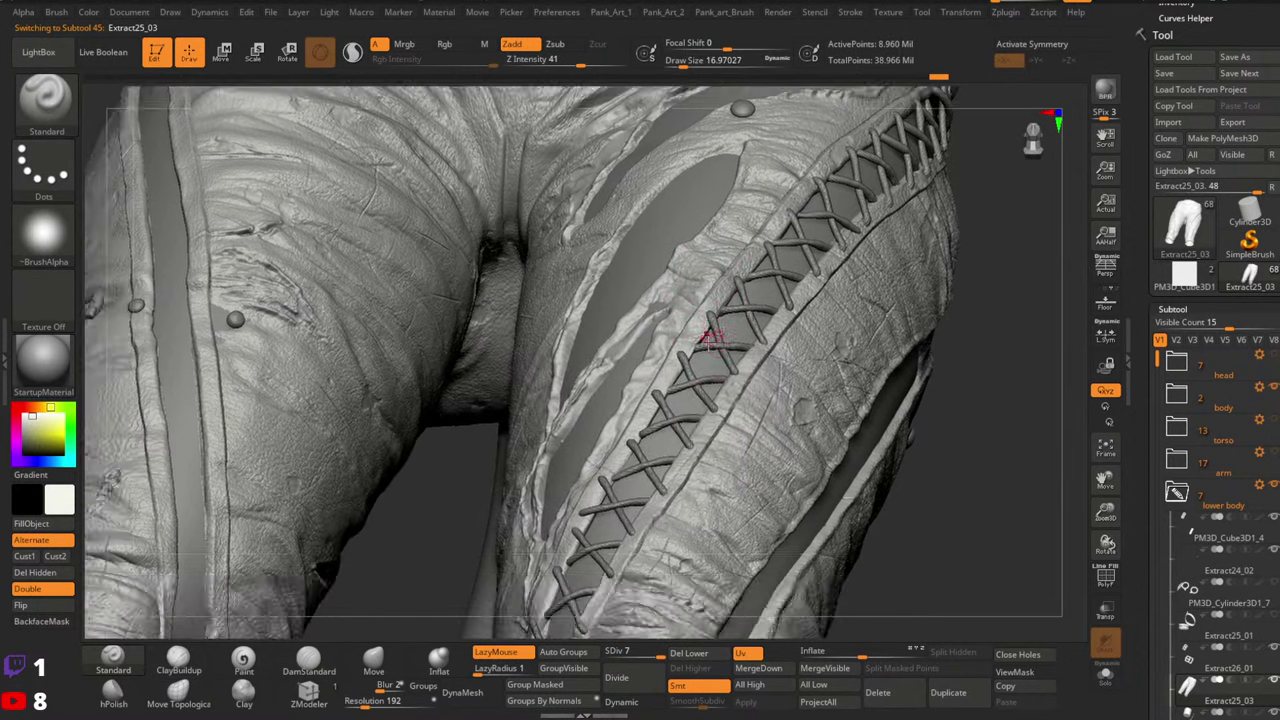
{"action": "key", "text": "space"}
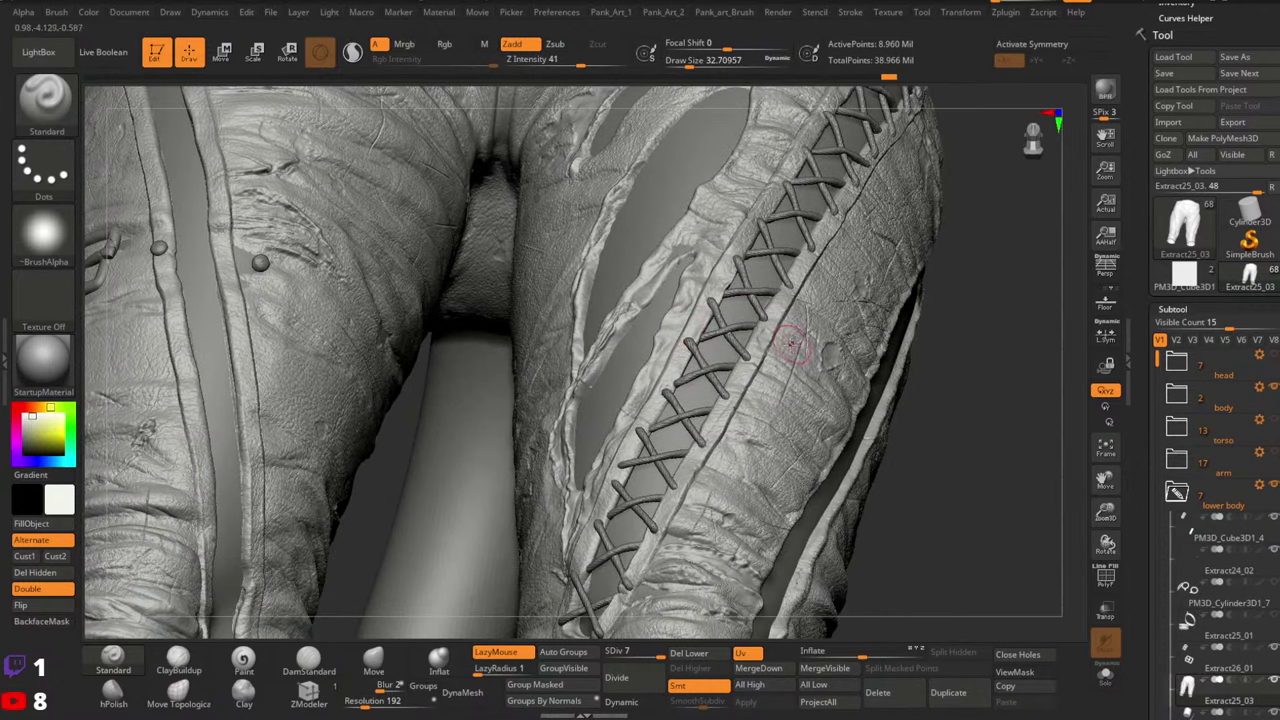
Sculpt the leather around the lace ends on the inner border of the opening, reducing the Standard brush's draw size to about 22
{"action": "mouse_move", "coordinate": [808, 345]}
{"action": "right_mouse_down"}
{"action": "mouse_move", "coordinate": [686, 337]}
{"action": "mouse_move", "coordinate": [687, 354]}
{"action": "mouse_move", "coordinate": [663, 354]}
{"action": "right_mouse_up"}
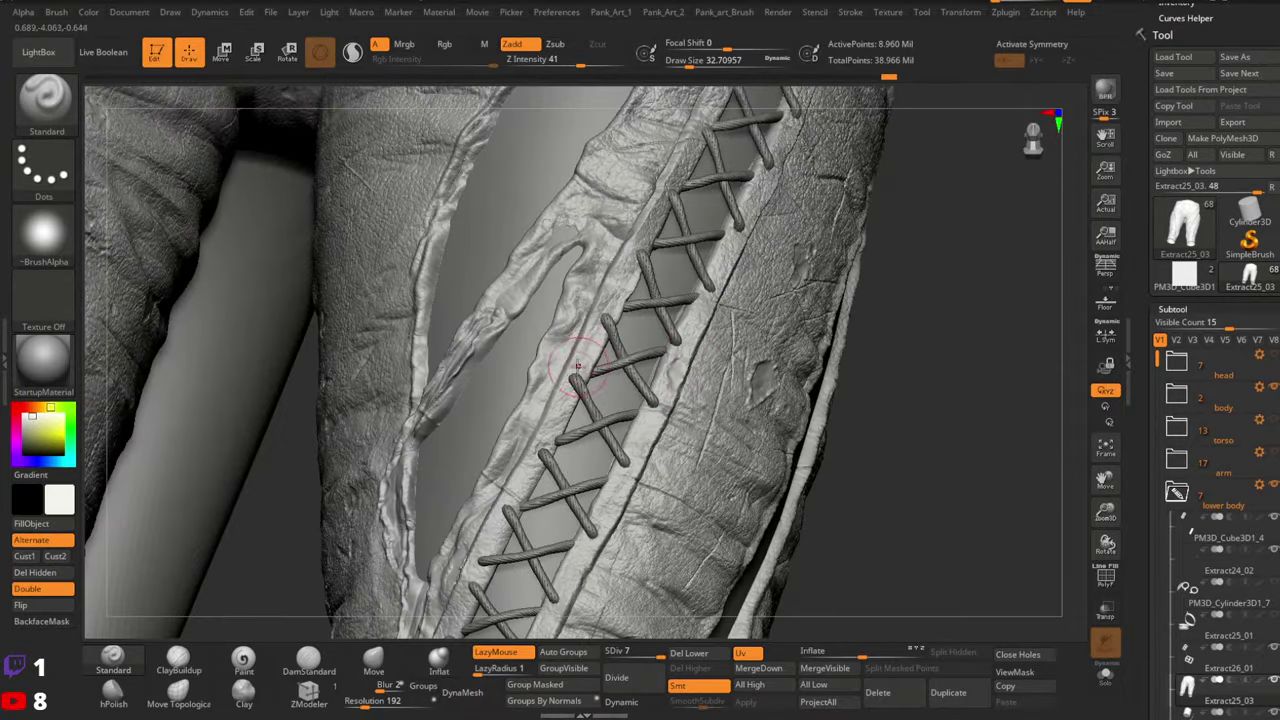
{"action": "right_click_drag", "start_coordinate": [580, 372], "coordinate": [572, 380]}
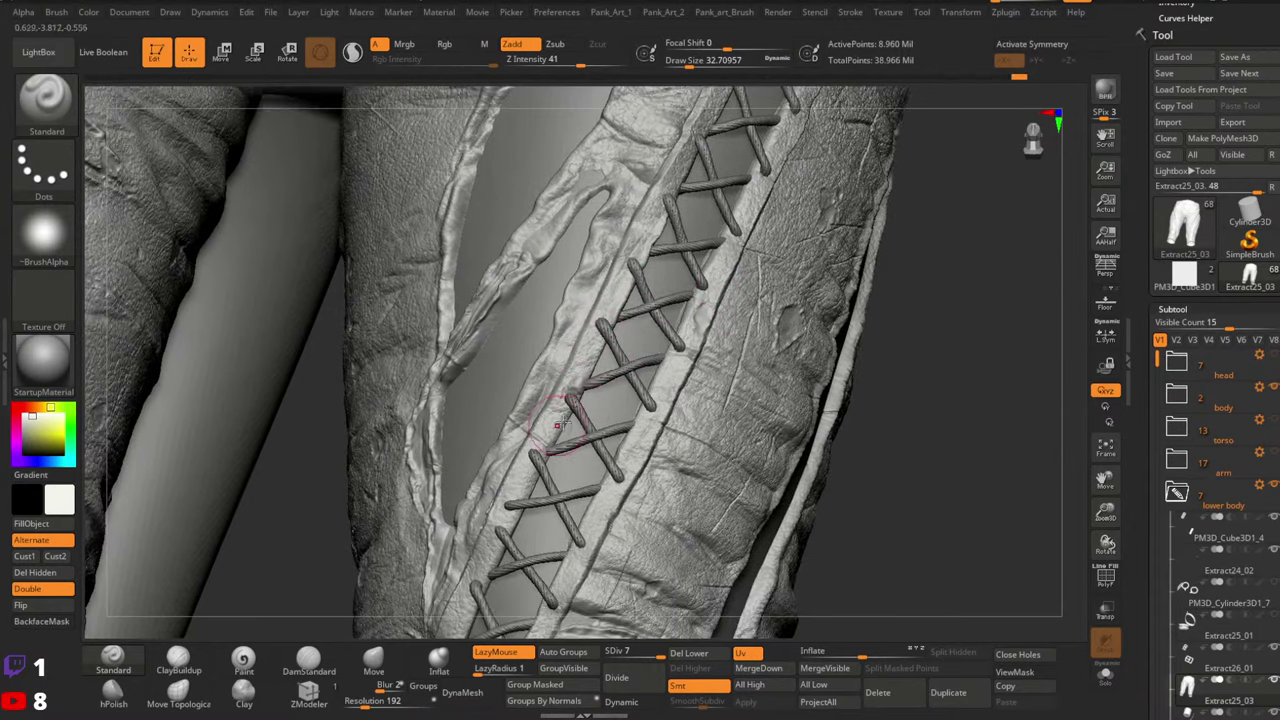
{"action": "right_click_drag", "start_coordinate": [660, 350], "coordinate": [604, 337]}
{"action": "left_click_drag", "start_coordinate": [604, 337], "coordinate": [576, 390]}
{"action": "key", "text": "space"}
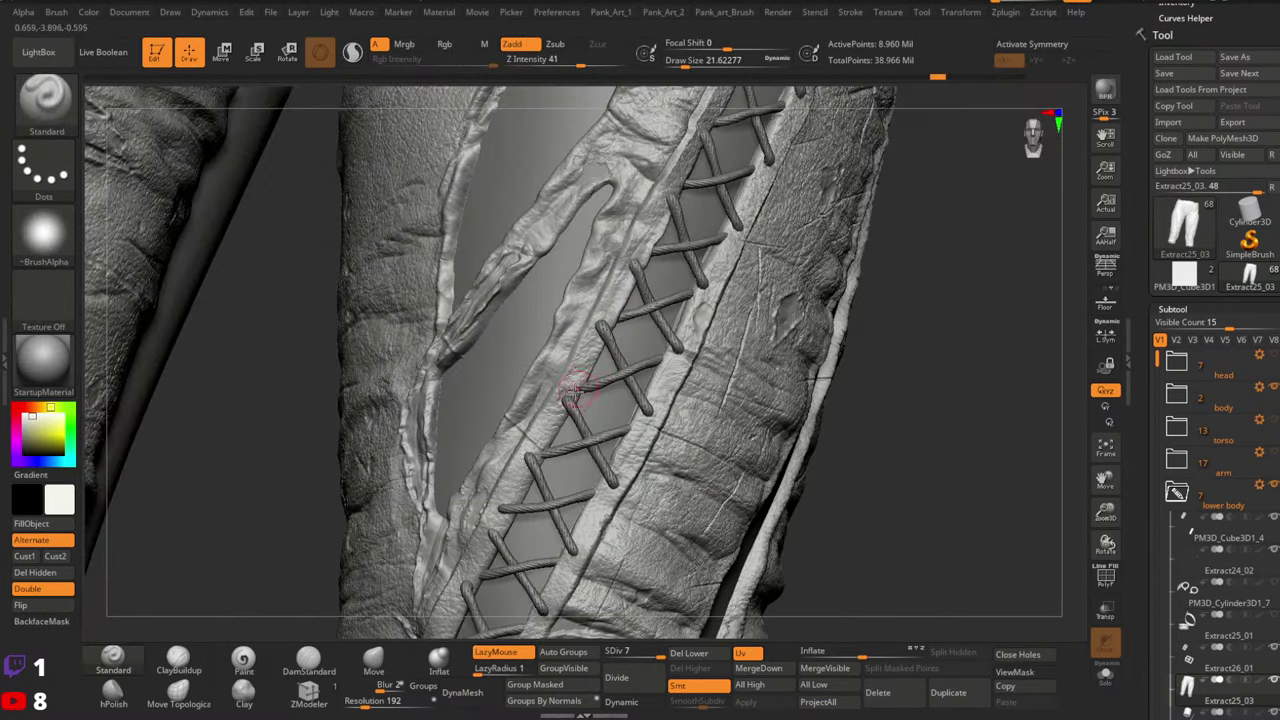
{"action": "right_click_drag", "start_coordinate": [557, 444], "coordinate": [645, 288]}
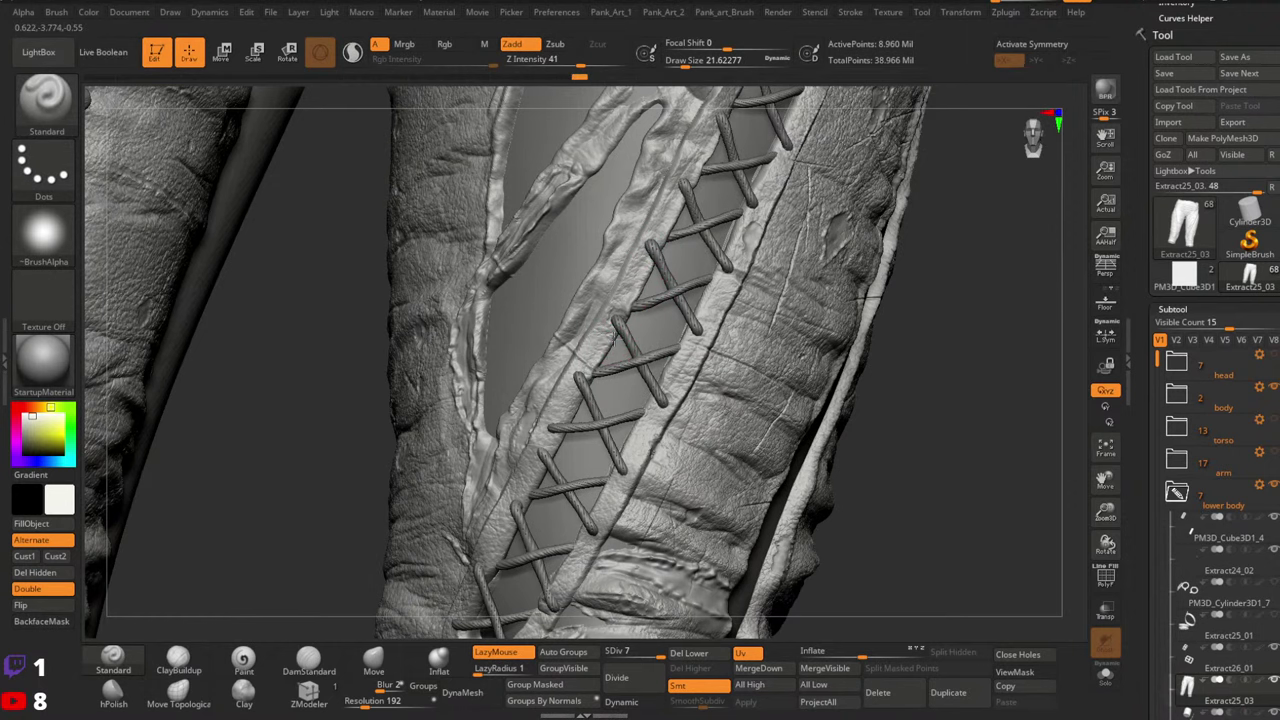
Select the lace subtool PM3D_Cylinder3D1_8 and adjust the lace crossings above the knee using Move Topological with a draw size of about 80
{"action": "right_click_drag", "start_coordinate": [572, 418], "coordinate": [640, 318]}
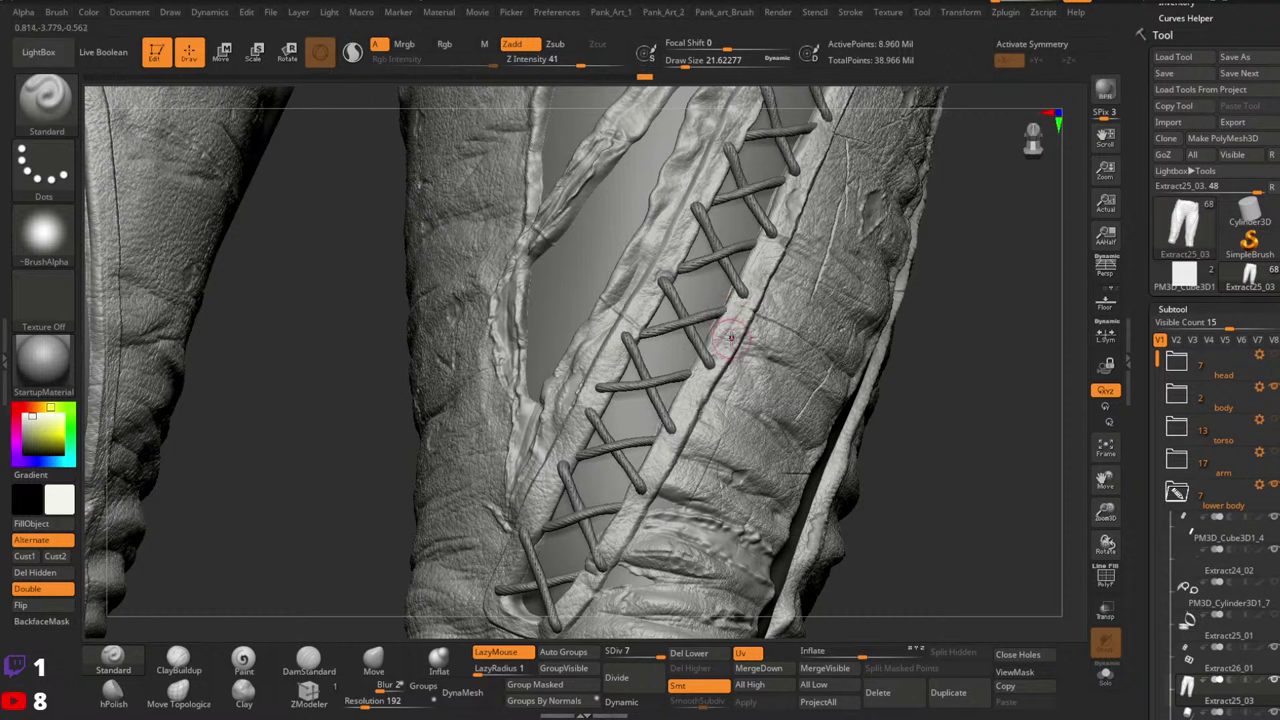
{"action": "left_click", "coordinate": [184, 692]}
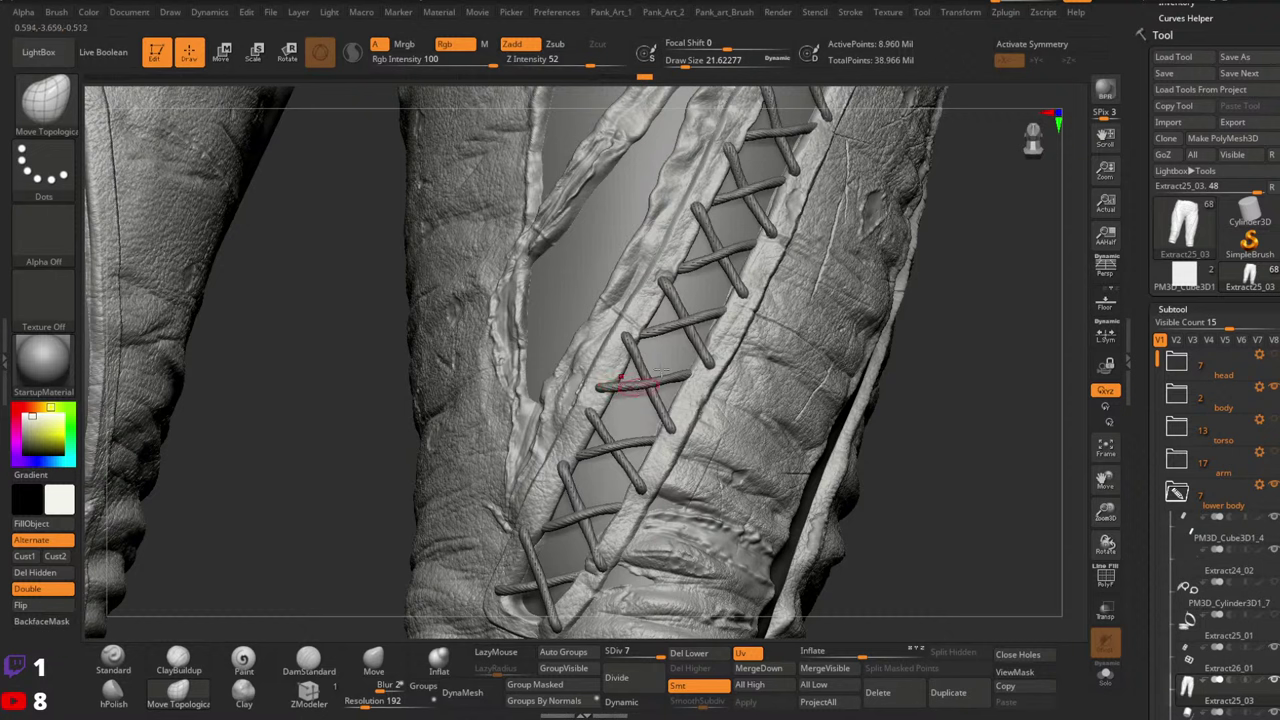
{"action": "key", "text": "b"}
{"action": "key", "text": "s"}
{"action": "key", "text": "t"}
{"action": "left_click", "coordinate": [643, 388], "text": "alt"}
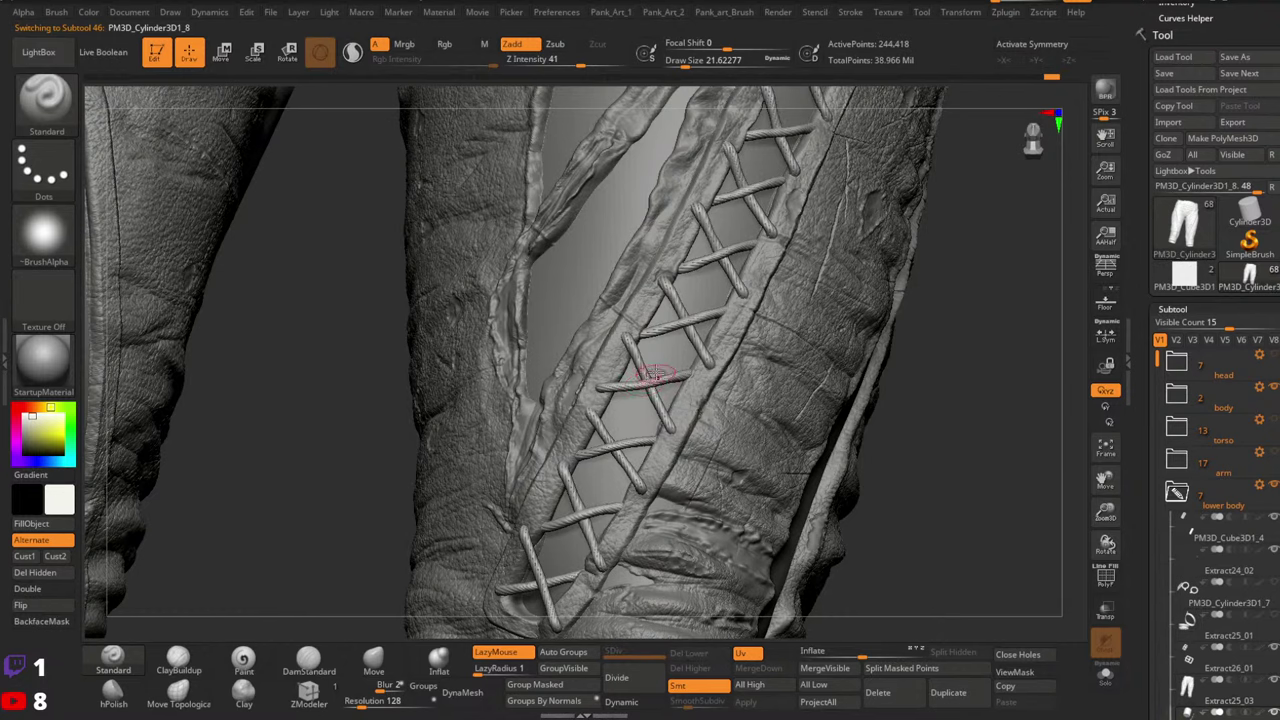
{"action": "left_click", "coordinate": [178, 690]}
{"action": "key", "text": "space"}
{"action": "left_click_drag", "start_coordinate": [603, 372], "coordinate": [624, 370]}
{"action": "mouse_move", "coordinate": [620, 330]}
{"action": "right_mouse_down"}
{"action": "mouse_move", "coordinate": [608, 391]}
{"action": "mouse_move", "coordinate": [640, 332]}
{"action": "mouse_move", "coordinate": [650, 378]}
{"action": "right_mouse_up"}
{"action": "key", "text": "space"}
{"action": "left_click_drag", "start_coordinate": [650, 378], "coordinate": [640, 378]}
{"action": "mouse_move", "coordinate": [640, 378]}
{"action": "right_mouse_down"}
{"action": "mouse_move", "coordinate": [706, 328]}
{"action": "mouse_move", "coordinate": [680, 360]}
{"action": "right_mouse_up"}
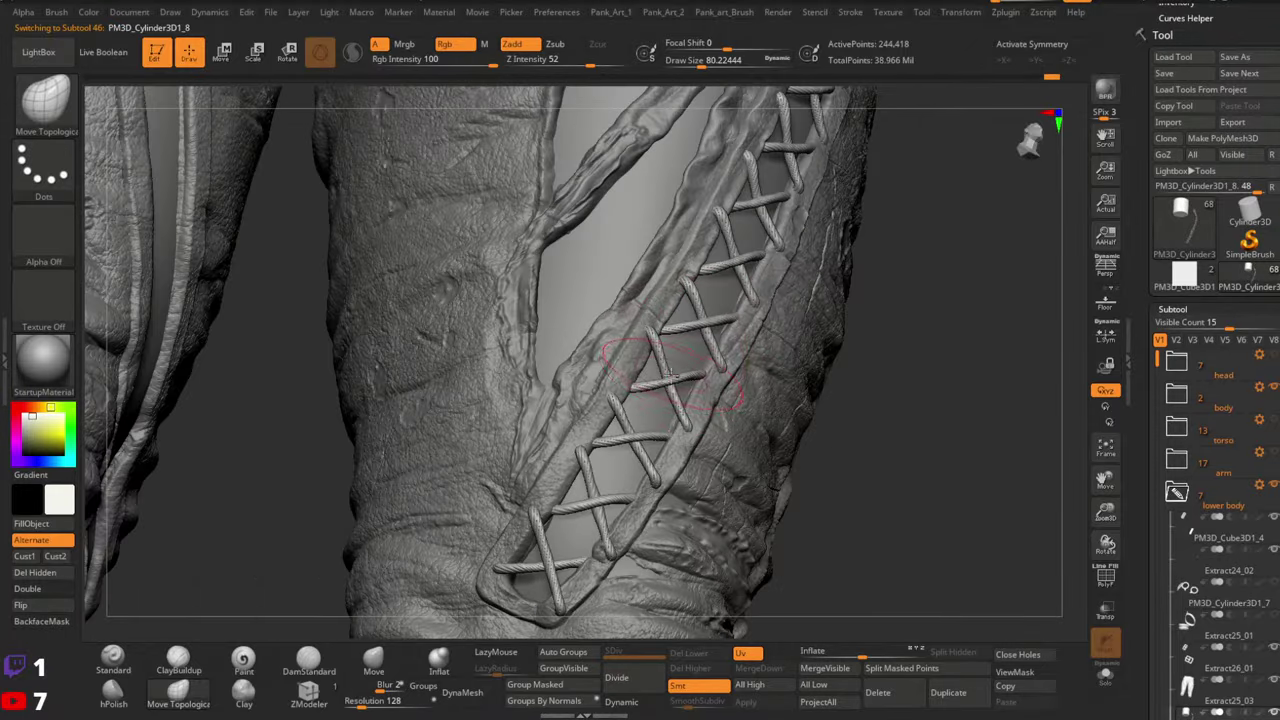
Choose the Inflat brush with a draw size of about 23 for the laces and change the selection stroke to Rect
{"action": "left_click", "coordinate": [439, 660]}
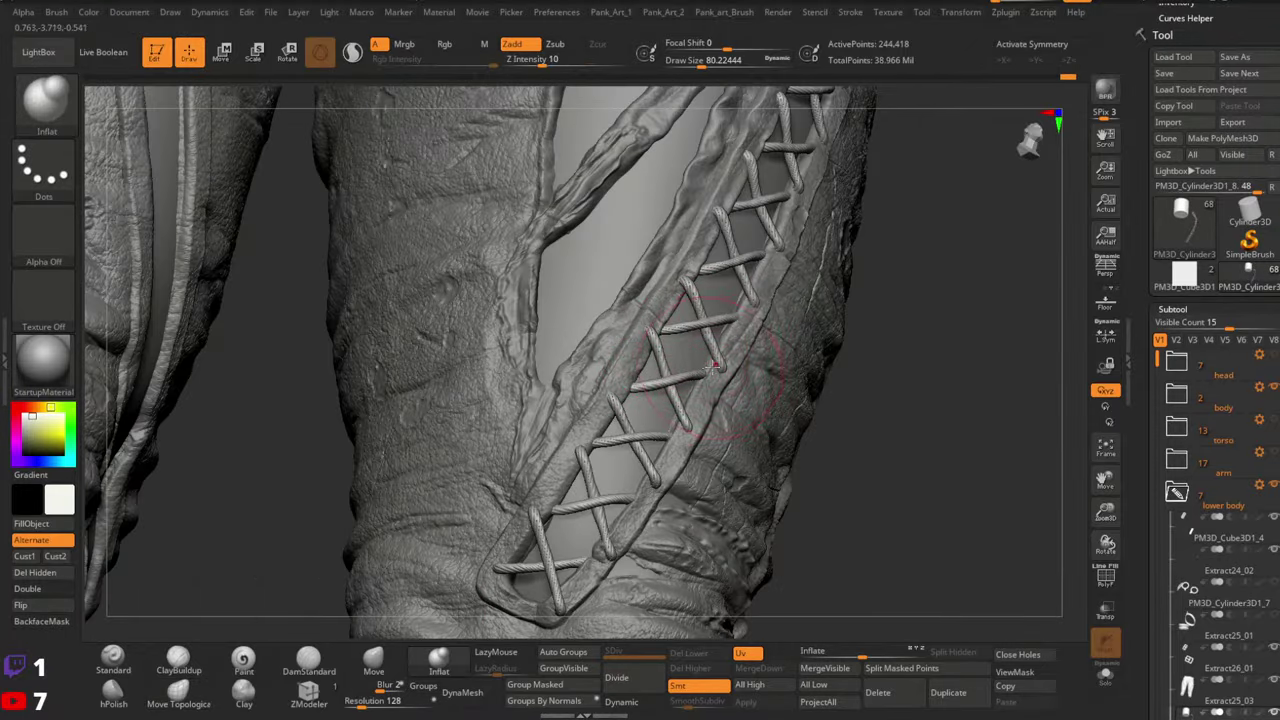
{"action": "mouse_move", "coordinate": [624, 440]}
{"action": "right_mouse_down"}
{"action": "mouse_move", "coordinate": [640, 448]}
{"action": "mouse_move", "coordinate": [595, 474]}
{"action": "right_mouse_up"}
{"action": "key", "text": "space"}
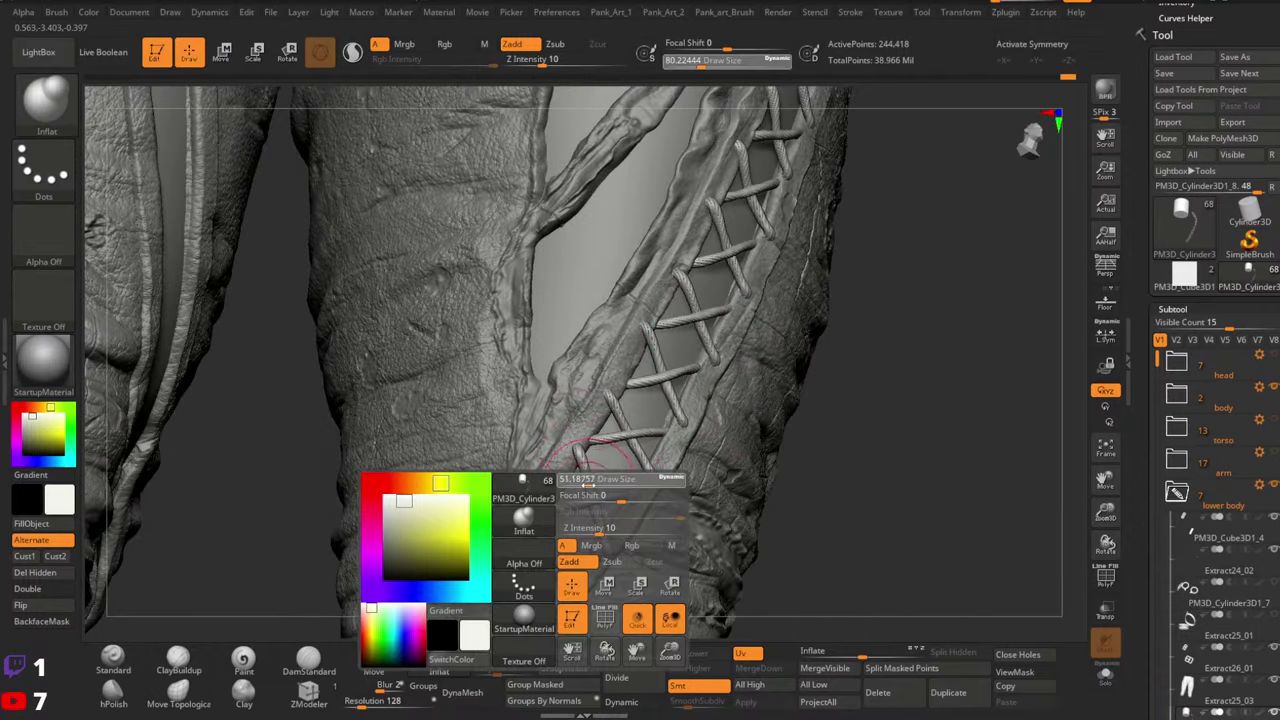
{"action": "left_click", "coordinate": [582, 486]}
{"action": "key", "text": "ctrl+shift"}
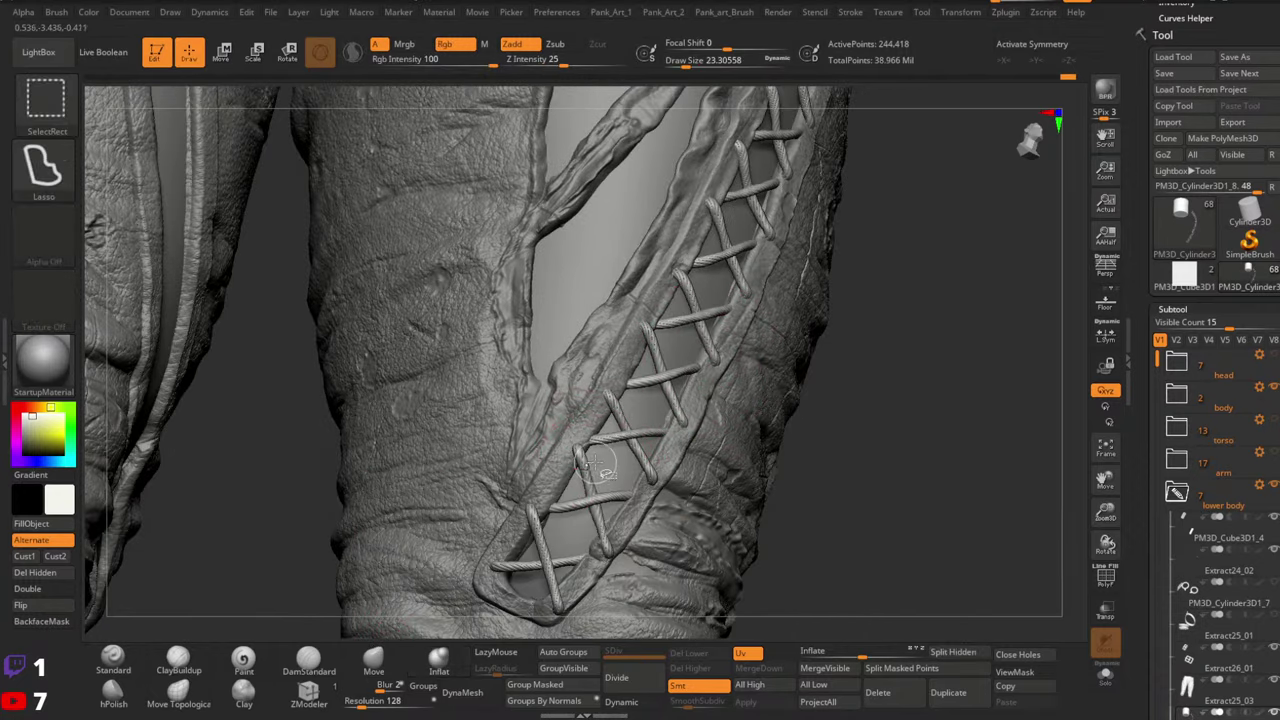
{"action": "left_click", "coordinate": [52, 172], "text": "ctrl+shift"}
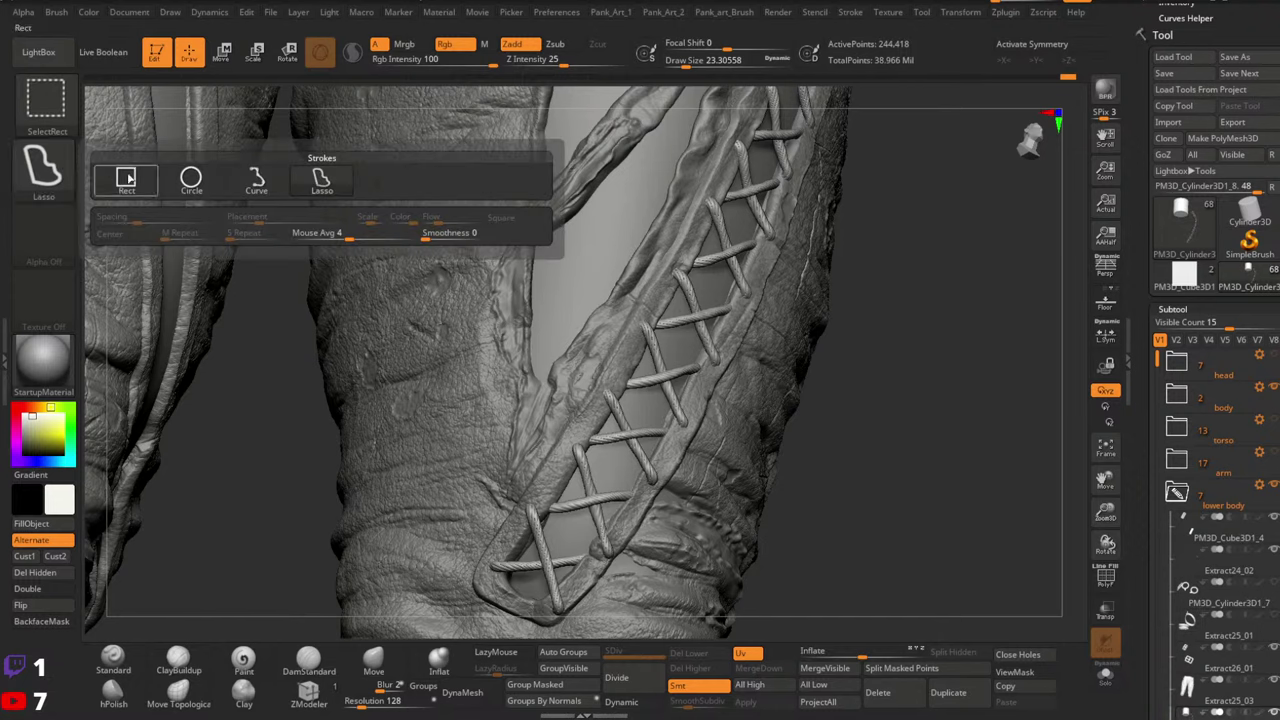
{"action": "left_click", "coordinate": [124, 178], "text": "ctrl+shift"}
{"action": "left_click", "coordinate": [596, 492], "text": "ctrl+shift"}
Adjust the lower lace crossings with the Move brush, setting its draw size to about 39 and then about 25
{"action": "key", "text": "space"}
{"action": "key", "text": "b"}
{"action": "key", "text": "m"}
{"action": "key", "text": "v"}
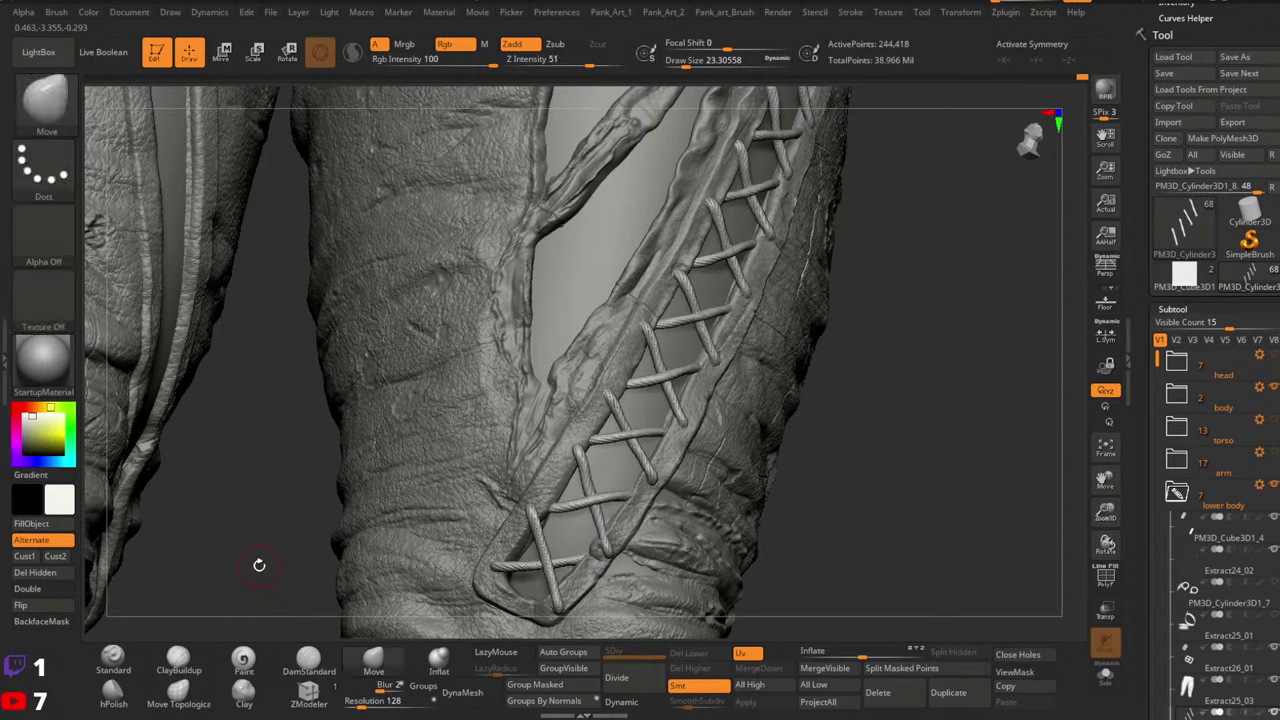
{"action": "key", "text": "space"}
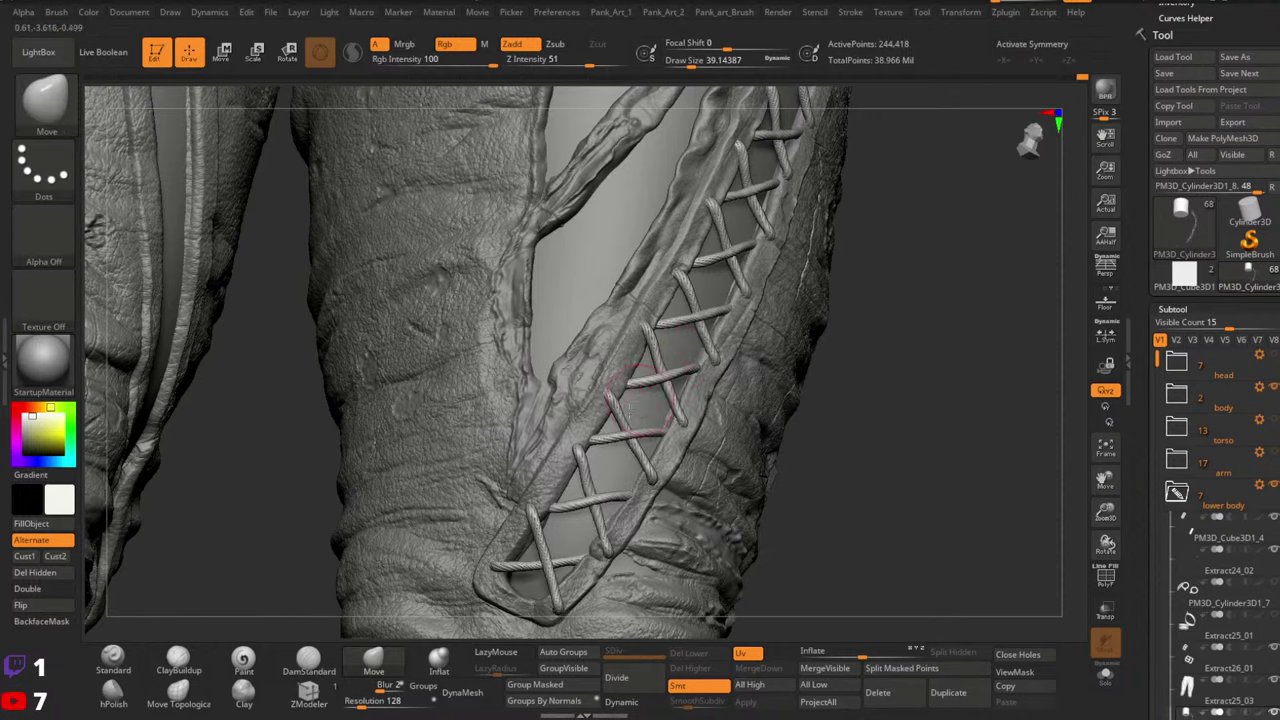
{"action": "key", "text": "space"}
{"action": "left_click_drag", "start_coordinate": [588, 480], "coordinate": [583, 488]}
{"action": "key", "text": "space"}
Select the pants subtool Extract25_03 and sculpt the inner border at the lower lace ends with the Standard brush at draw size about 16
{"action": "left_click", "coordinate": [114, 660]}
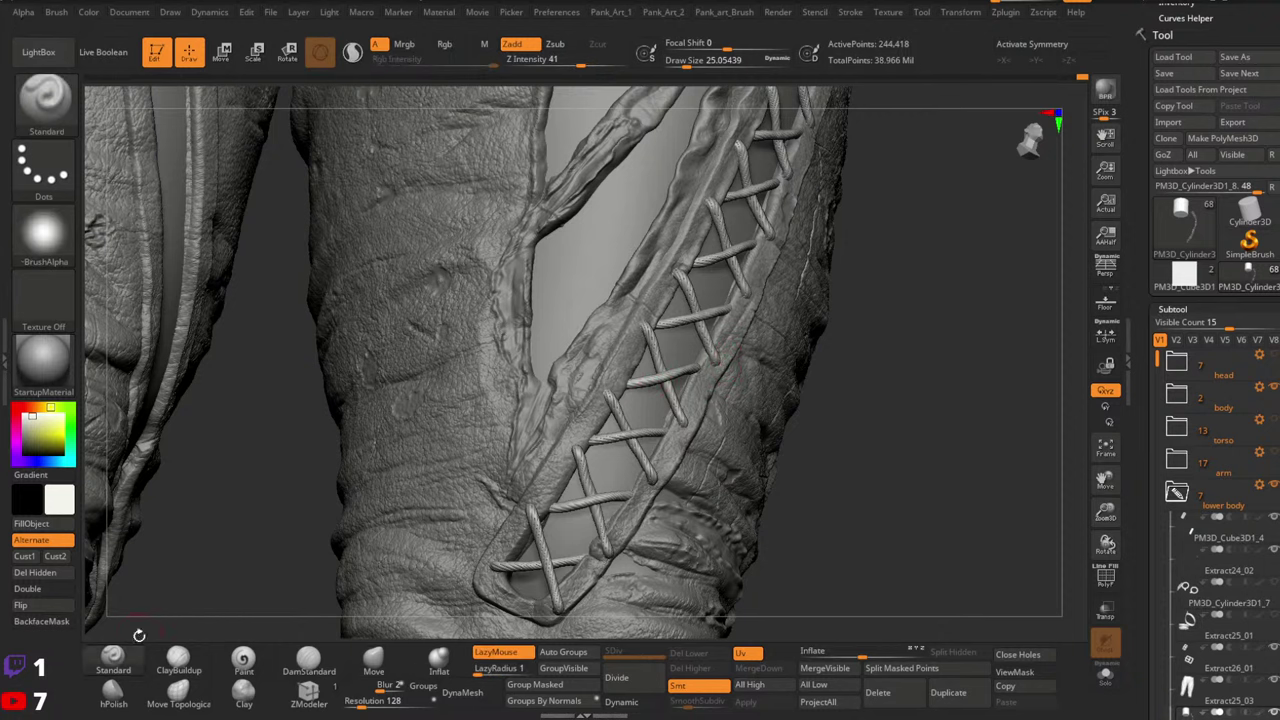
{"action": "right_click_drag", "start_coordinate": [618, 290], "coordinate": [680, 273]}
{"action": "left_click", "coordinate": [666, 292], "text": "alt"}
{"action": "key", "text": "space"}
{"action": "left_click_drag", "start_coordinate": [666, 293], "coordinate": [658, 293]}
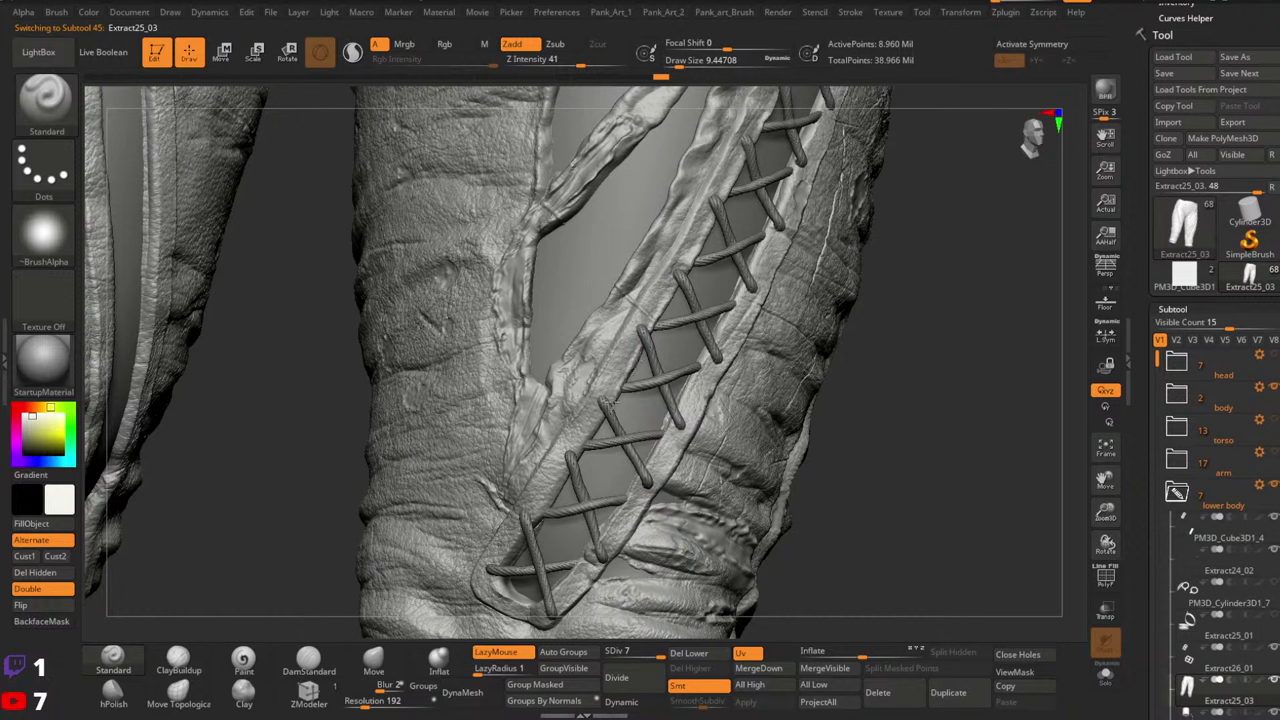
{"action": "left_click_drag", "start_coordinate": [636, 359], "coordinate": [645, 348]}
{"action": "key", "text": "space"}
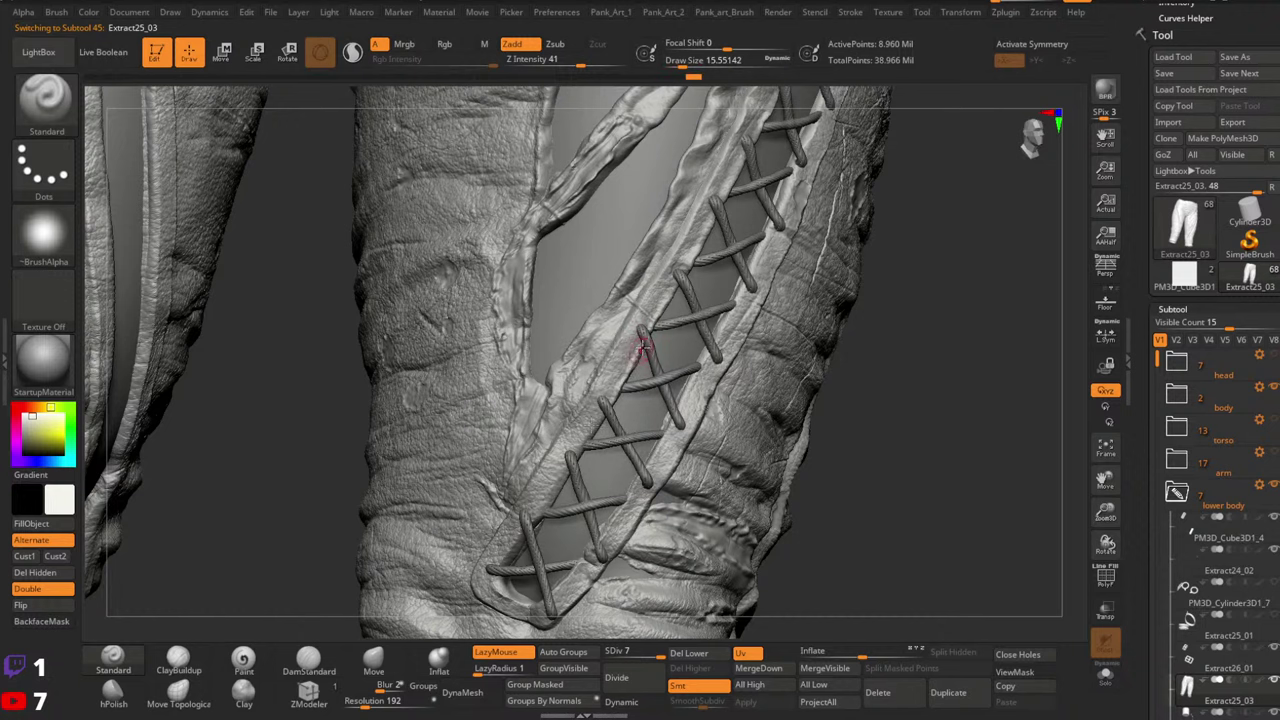
{"action": "mouse_move", "coordinate": [608, 400]}
{"action": "left_mouse_down"}
{"action": "mouse_move", "coordinate": [527, 533]}
{"action": "mouse_move", "coordinate": [559, 486]}
{"action": "left_mouse_up"}
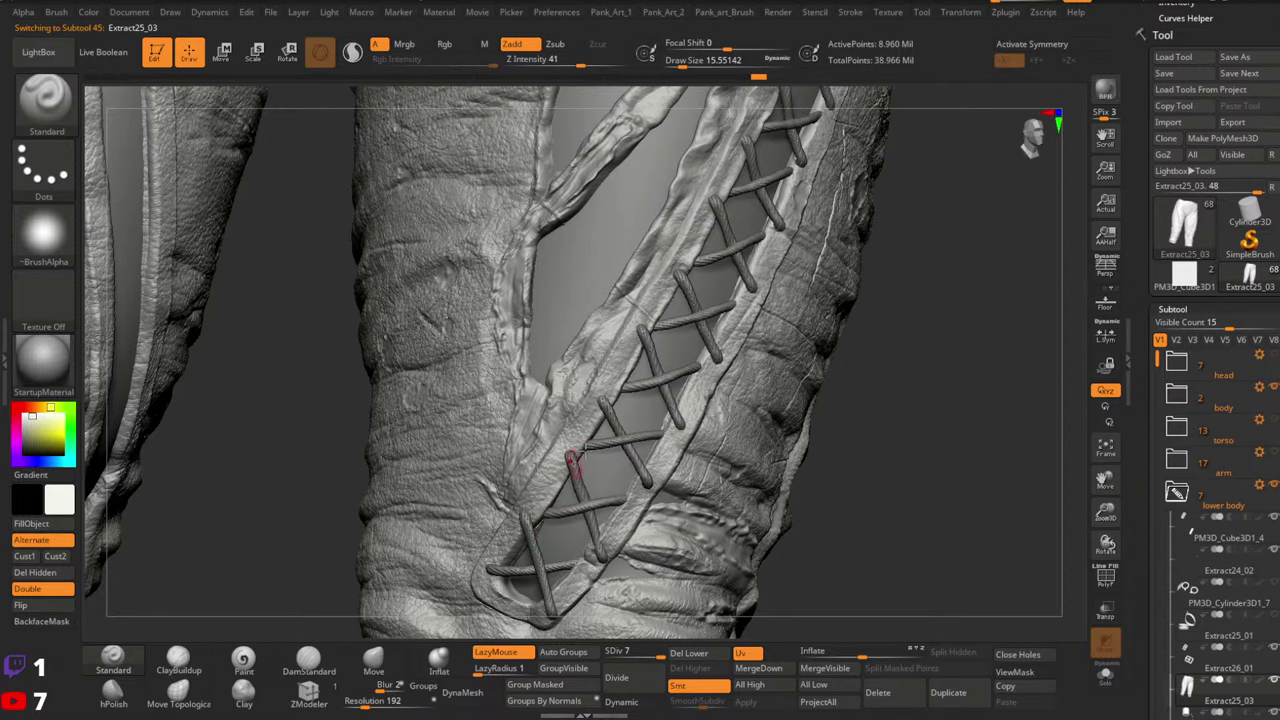
{"action": "mouse_move", "coordinate": [583, 450]}
{"action": "right_mouse_down"}
{"action": "mouse_move", "coordinate": [574, 475]}
{"action": "mouse_move", "coordinate": [558, 452]}
{"action": "right_mouse_up"}
{"action": "mouse_move", "coordinate": [552, 460]}
{"action": "left_mouse_down"}
{"action": "mouse_move", "coordinate": [528, 533]}
{"action": "mouse_move", "coordinate": [508, 510]}
{"action": "mouse_move", "coordinate": [525, 514]}
{"action": "left_mouse_up"}
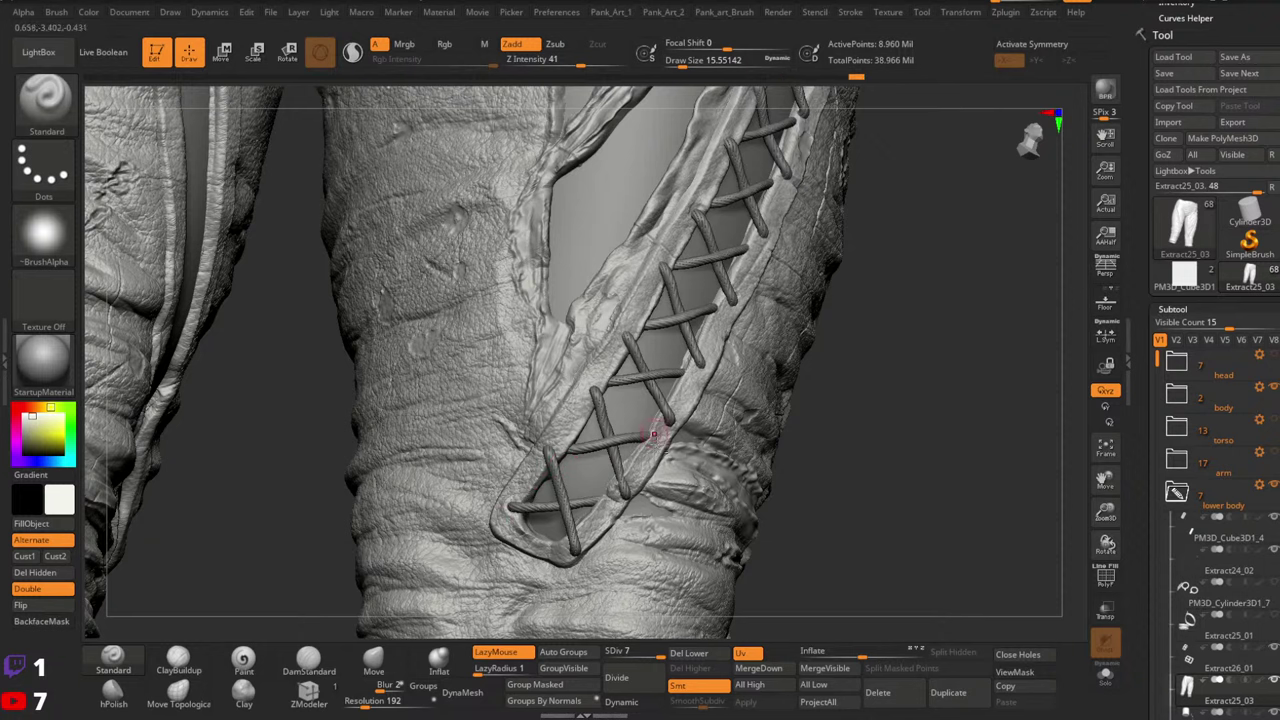
Sculpt the leather around the lace ends on the outer border, from the bottom of the opening up to above the knee
{"action": "right_click_drag", "start_coordinate": [656, 440], "coordinate": [636, 376], "text": "alt"}
{"action": "left_click_drag", "start_coordinate": [563, 478], "coordinate": [586, 446]}
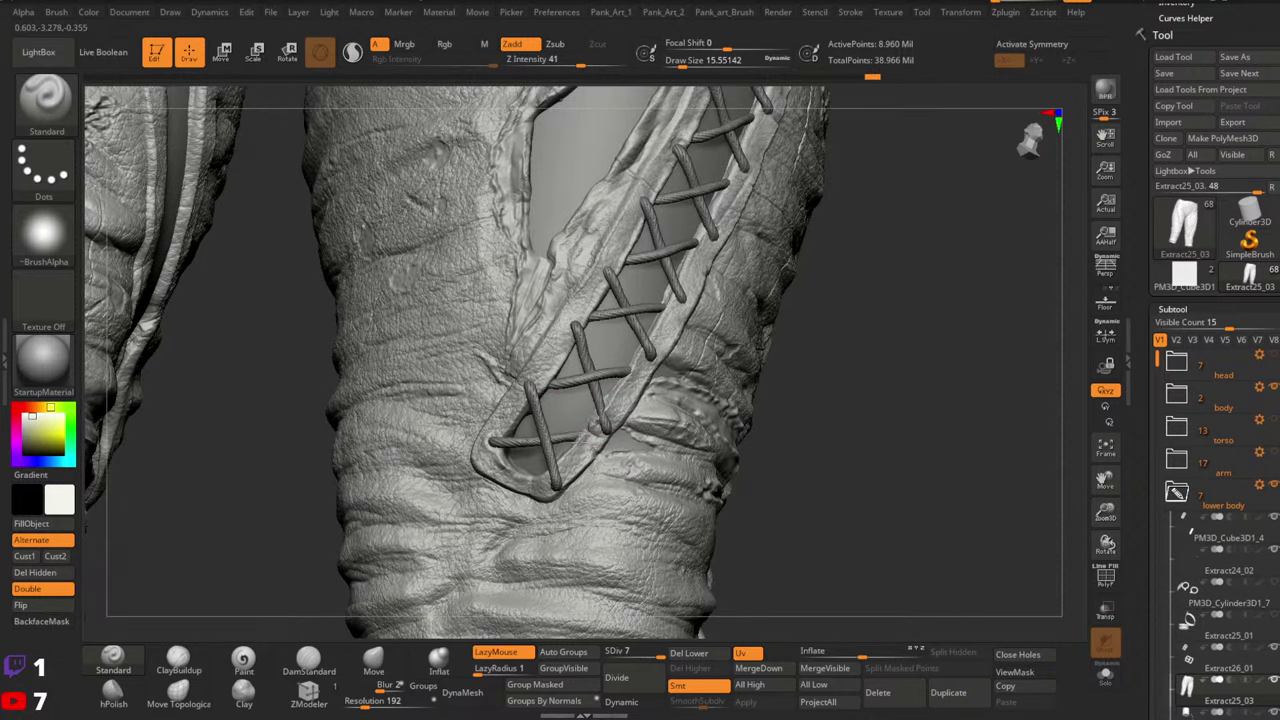
{"action": "right_click_drag", "start_coordinate": [608, 405], "coordinate": [592, 440]}
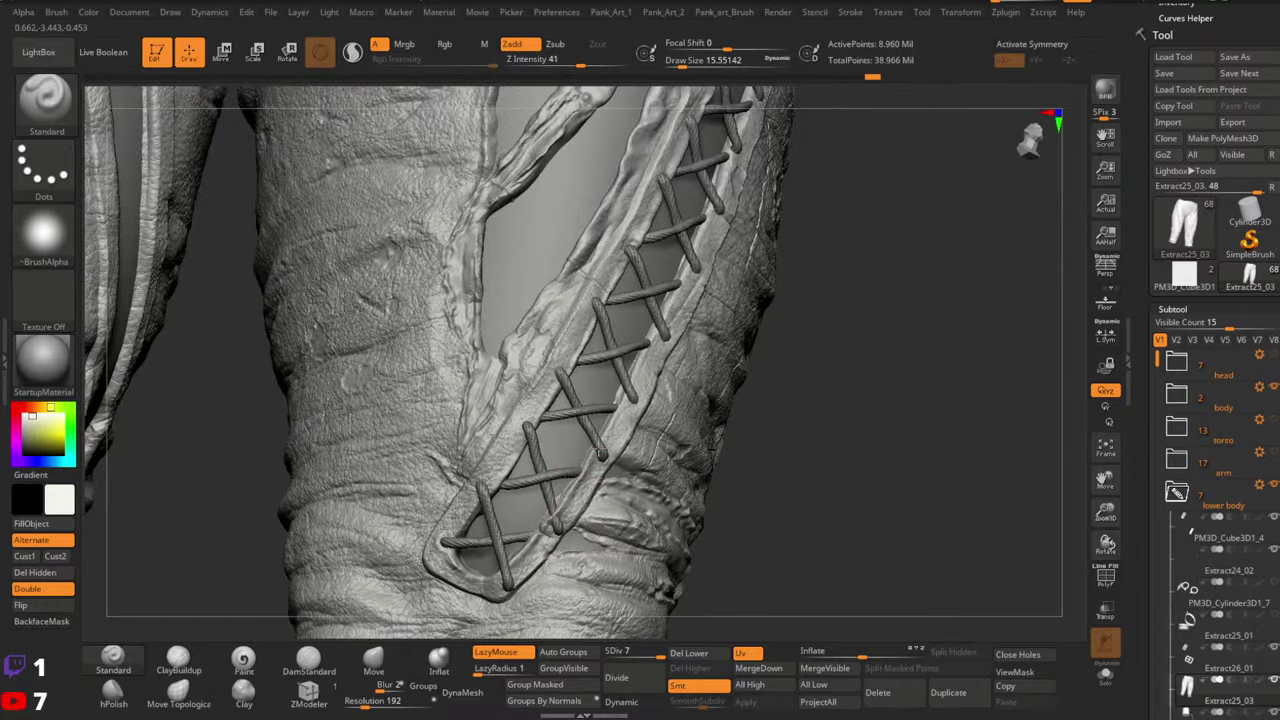
{"action": "left_click_drag", "start_coordinate": [560, 508], "coordinate": [592, 457]}
{"action": "right_click_drag", "start_coordinate": [616, 414], "coordinate": [606, 423]}
{"action": "left_click_drag", "start_coordinate": [606, 421], "coordinate": [652, 354]}
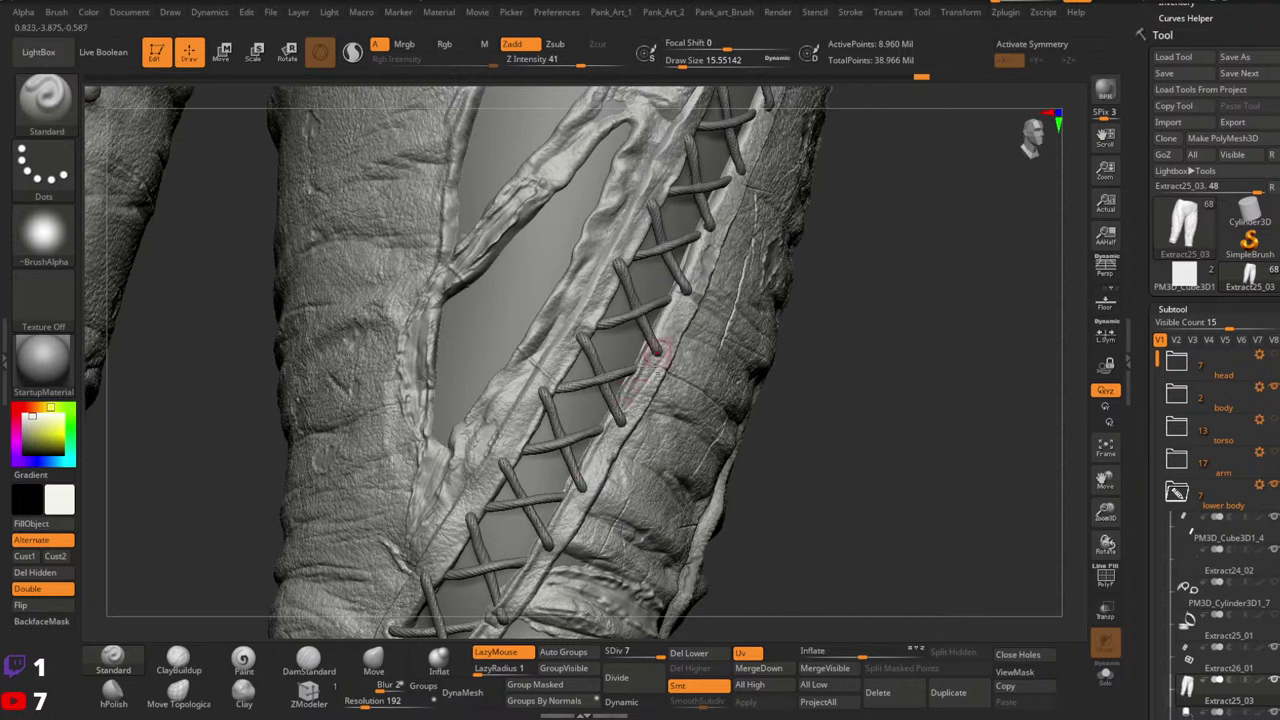
{"action": "right_click_drag", "start_coordinate": [652, 354], "coordinate": [631, 368]}
{"action": "mouse_move", "coordinate": [631, 370]}
{"action": "left_mouse_down"}
{"action": "mouse_move", "coordinate": [601, 422]}
{"action": "mouse_move", "coordinate": [636, 360]}
{"action": "left_mouse_up"}
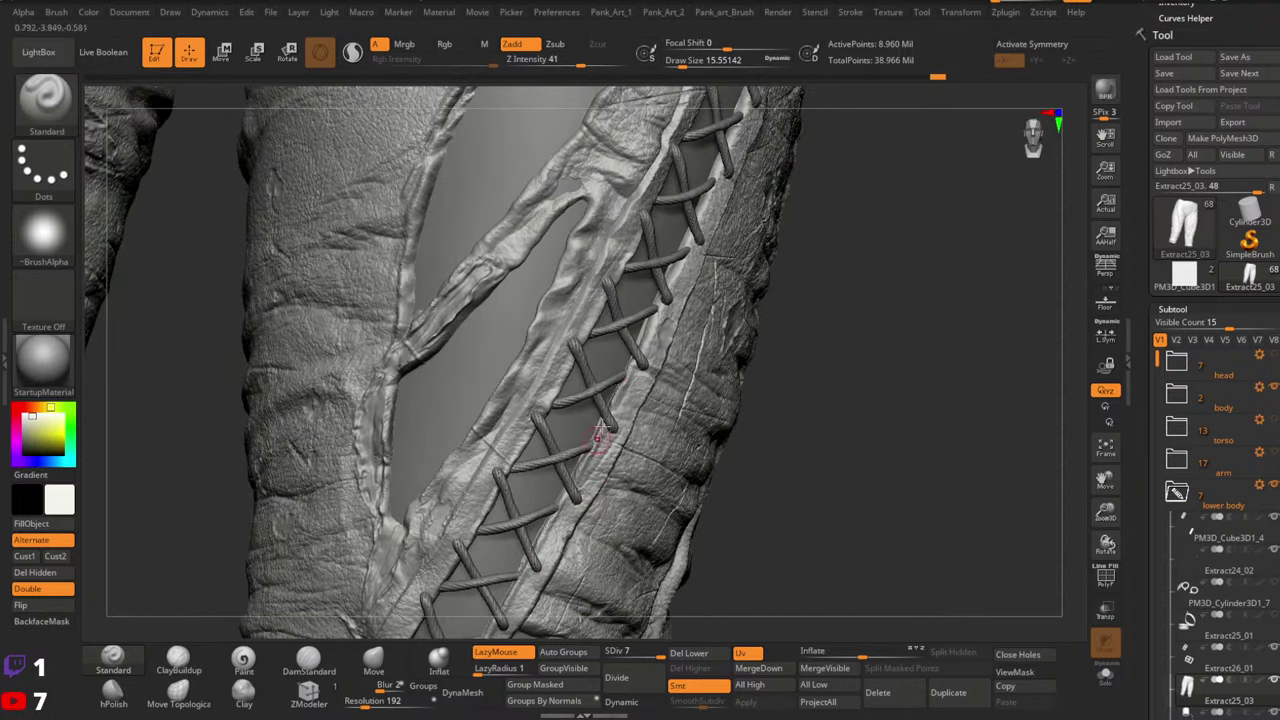
Sculpt the outer border's leather at the lace ends along the lower thigh
{"action": "right_click_drag", "start_coordinate": [600, 435], "coordinate": [619, 415]}
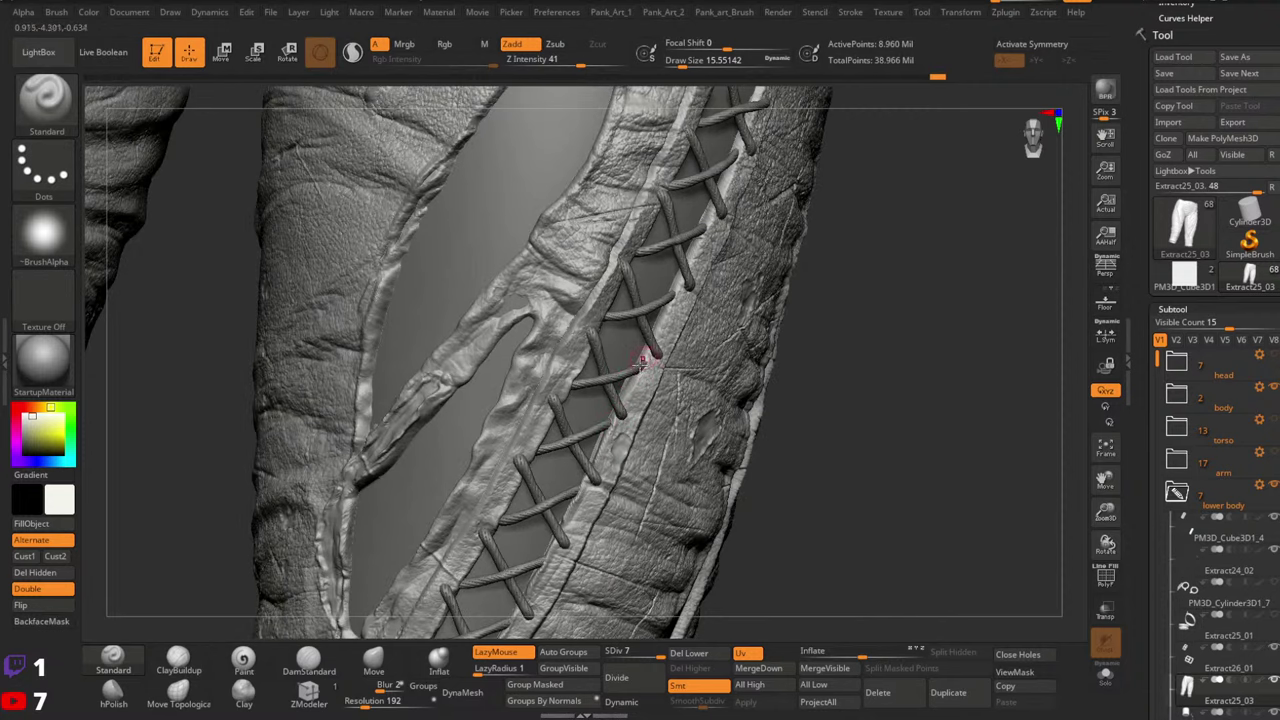
{"action": "mouse_move", "coordinate": [641, 364]}
{"action": "left_mouse_down"}
{"action": "mouse_move", "coordinate": [630, 396]}
{"action": "mouse_move", "coordinate": [636, 386]}
{"action": "left_mouse_up"}
{"action": "right_click_drag", "start_coordinate": [671, 366], "coordinate": [636, 372]}
{"action": "right_click_drag", "start_coordinate": [636, 372], "coordinate": [617, 391], "text": "ctrl"}
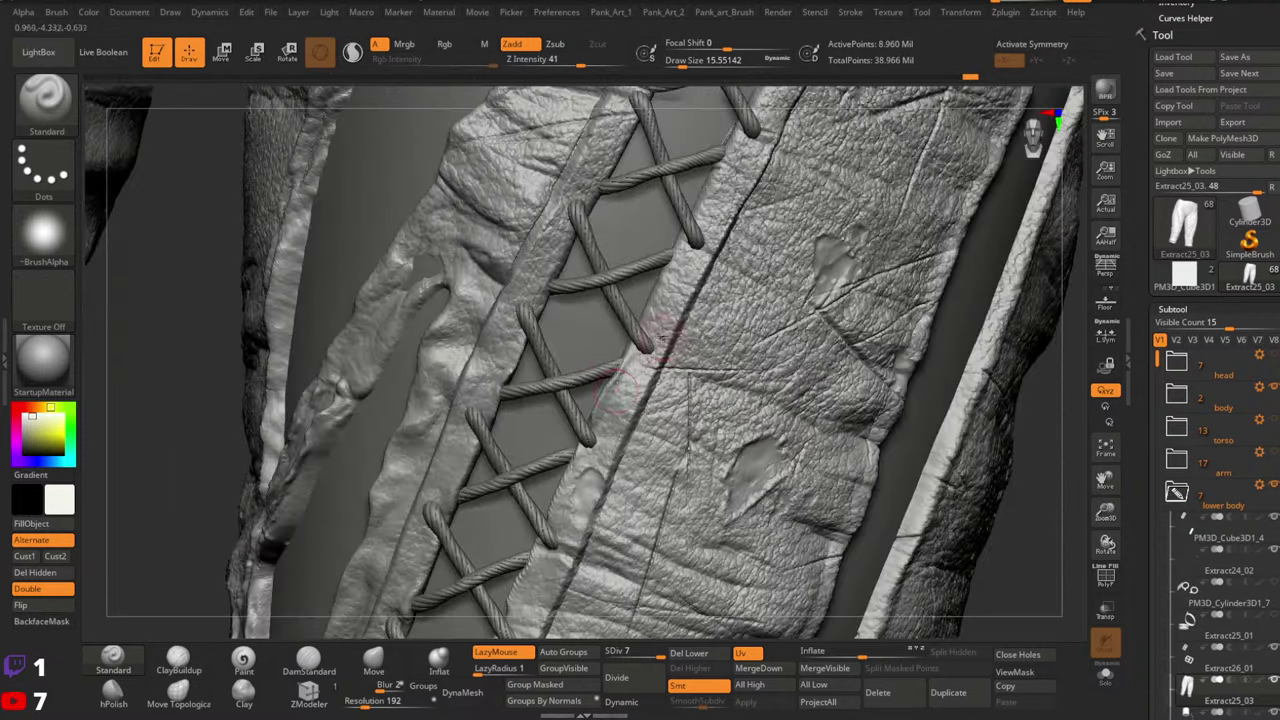
{"action": "left_click_drag", "start_coordinate": [628, 352], "coordinate": [576, 476]}
{"action": "mouse_move", "coordinate": [640, 400]}
{"action": "right_mouse_down", "text": "ctrl"}
{"action": "mouse_move", "coordinate": [720, 282]}
{"action": "mouse_move", "coordinate": [714, 388]}
{"action": "right_mouse_up", "text": "ctrl"}
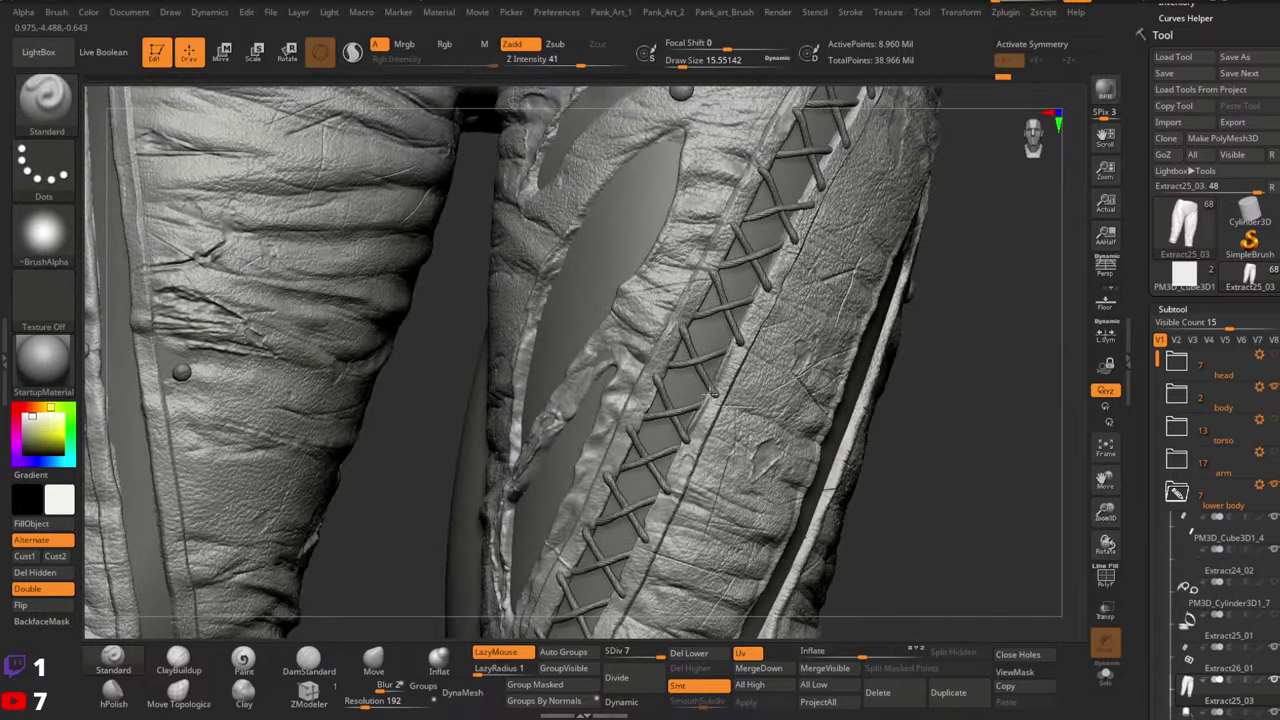
Continue sculpting the leather around the outer lace ends up the middle of the thigh
{"action": "left_click_drag", "start_coordinate": [702, 408], "coordinate": [768, 312]}
{"action": "right_click_drag", "start_coordinate": [768, 312], "coordinate": [735, 380]}
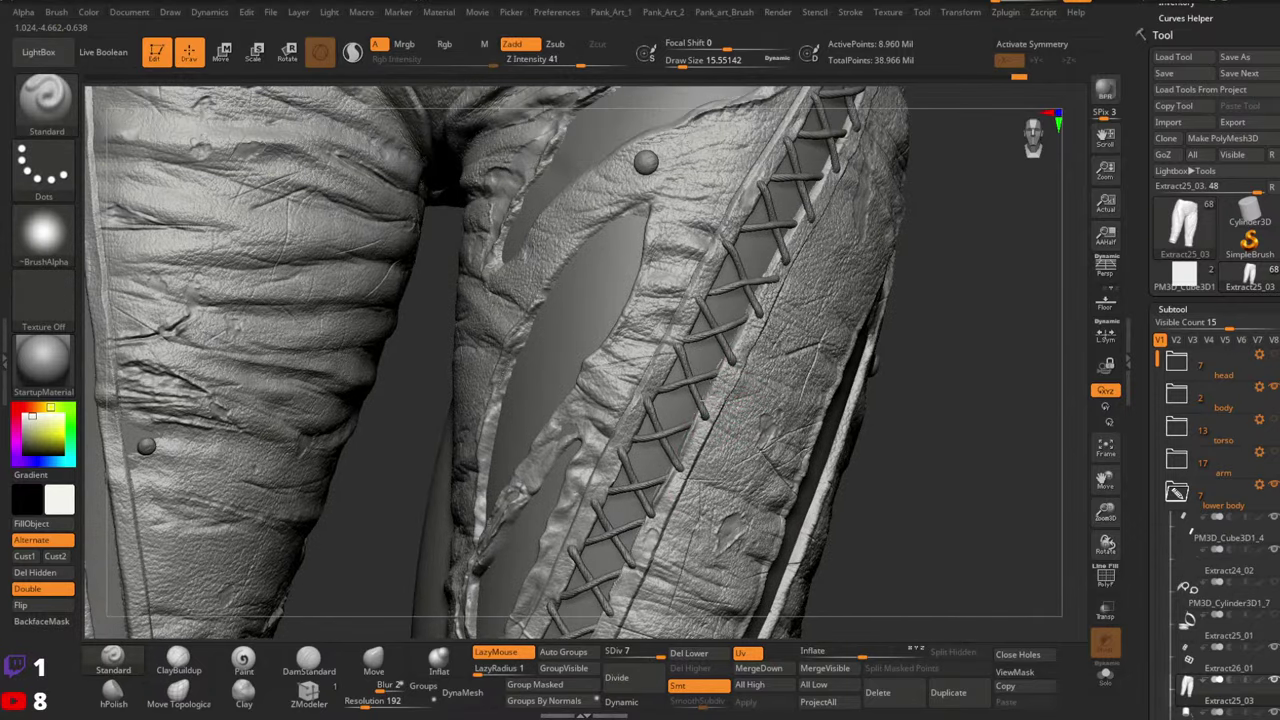
{"action": "left_click_drag", "start_coordinate": [724, 376], "coordinate": [737, 354]}
{"action": "right_click_drag", "start_coordinate": [699, 433], "coordinate": [659, 542], "text": "alt"}
{"action": "left_click_drag", "start_coordinate": [691, 467], "coordinate": [711, 414]}
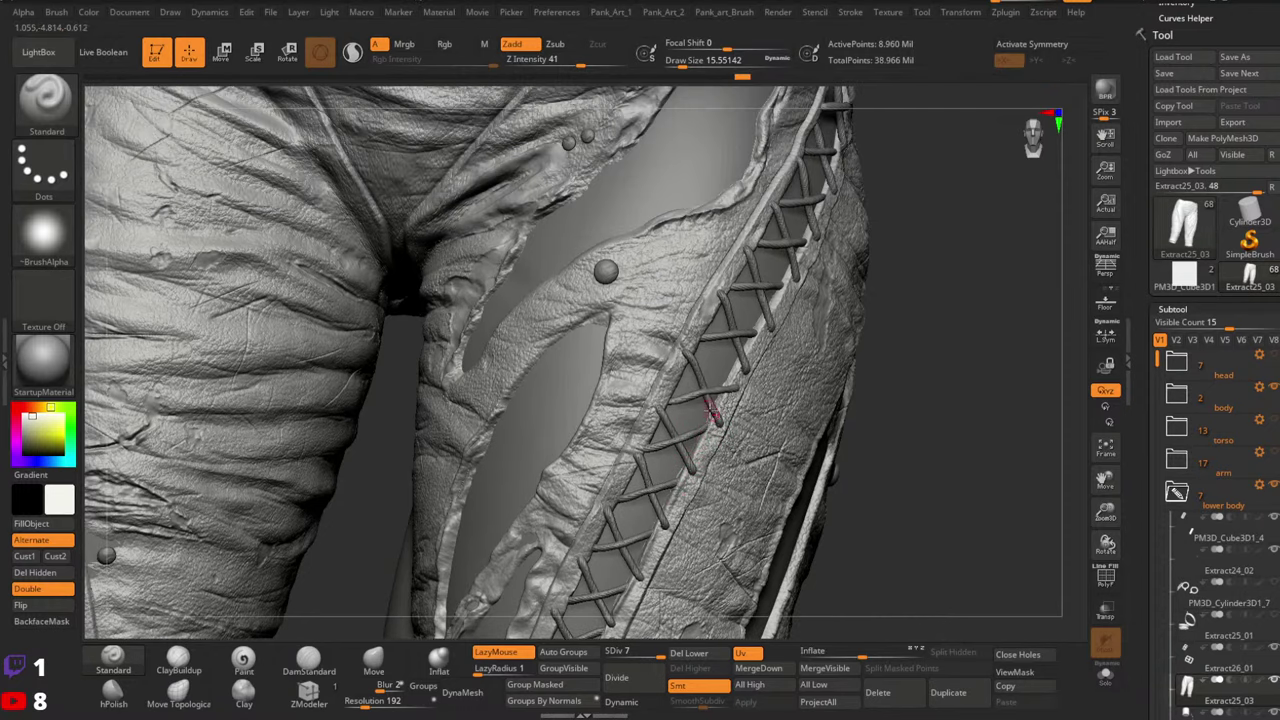
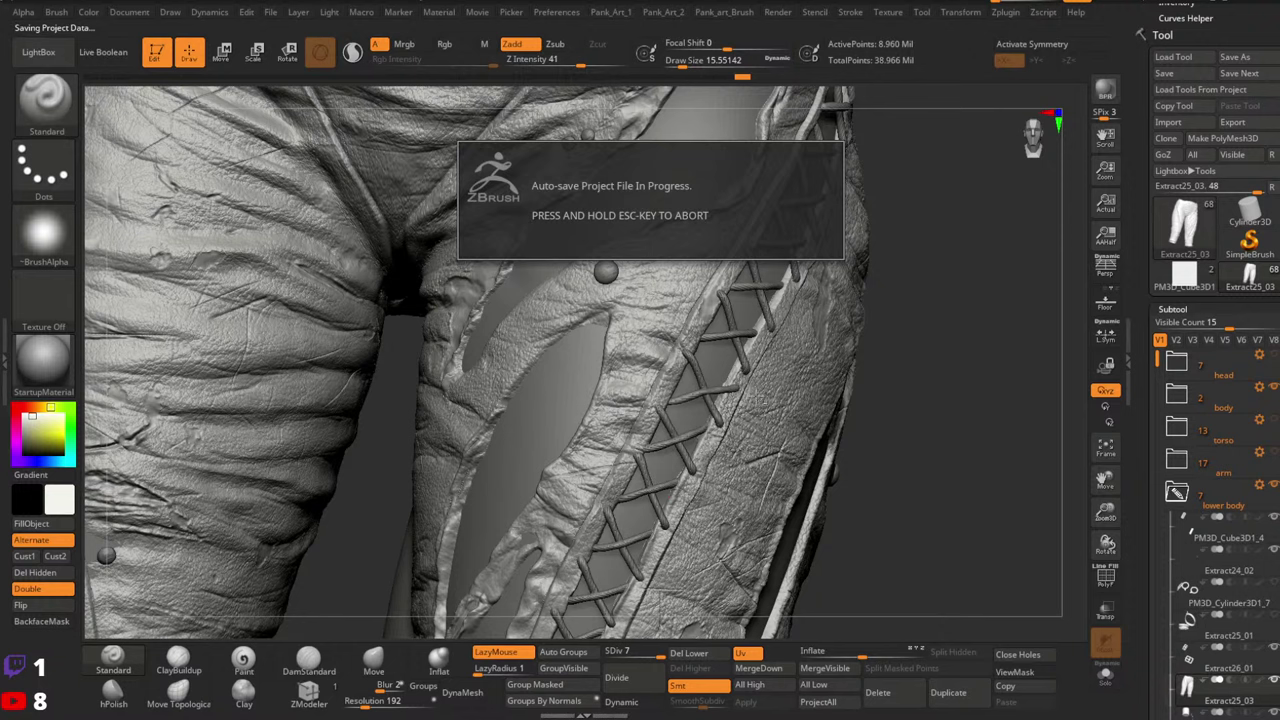
{"action": "left_click", "coordinate": [758, 399]}
{"action": "left_click_drag", "start_coordinate": [744, 358], "coordinate": [718, 422]}
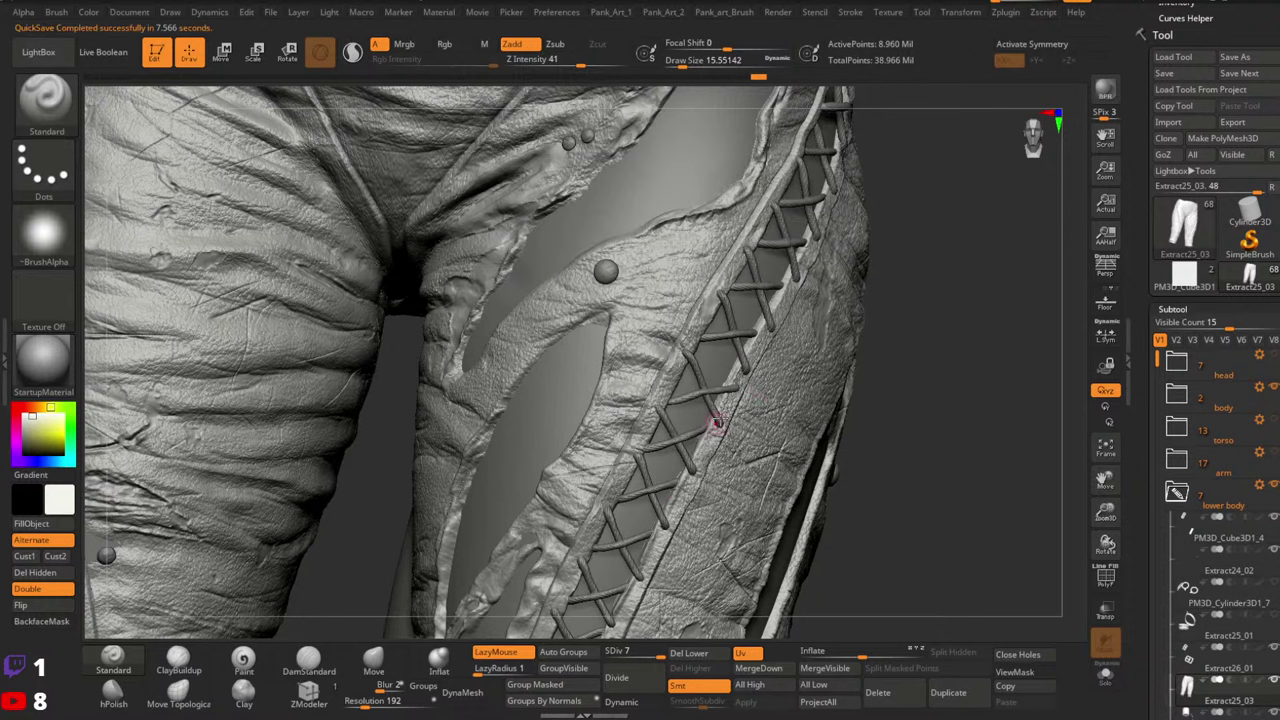
{"action": "right_click_drag", "start_coordinate": [718, 422], "coordinate": [764, 410]}
{"action": "left_click_drag", "start_coordinate": [754, 332], "coordinate": [703, 421]}
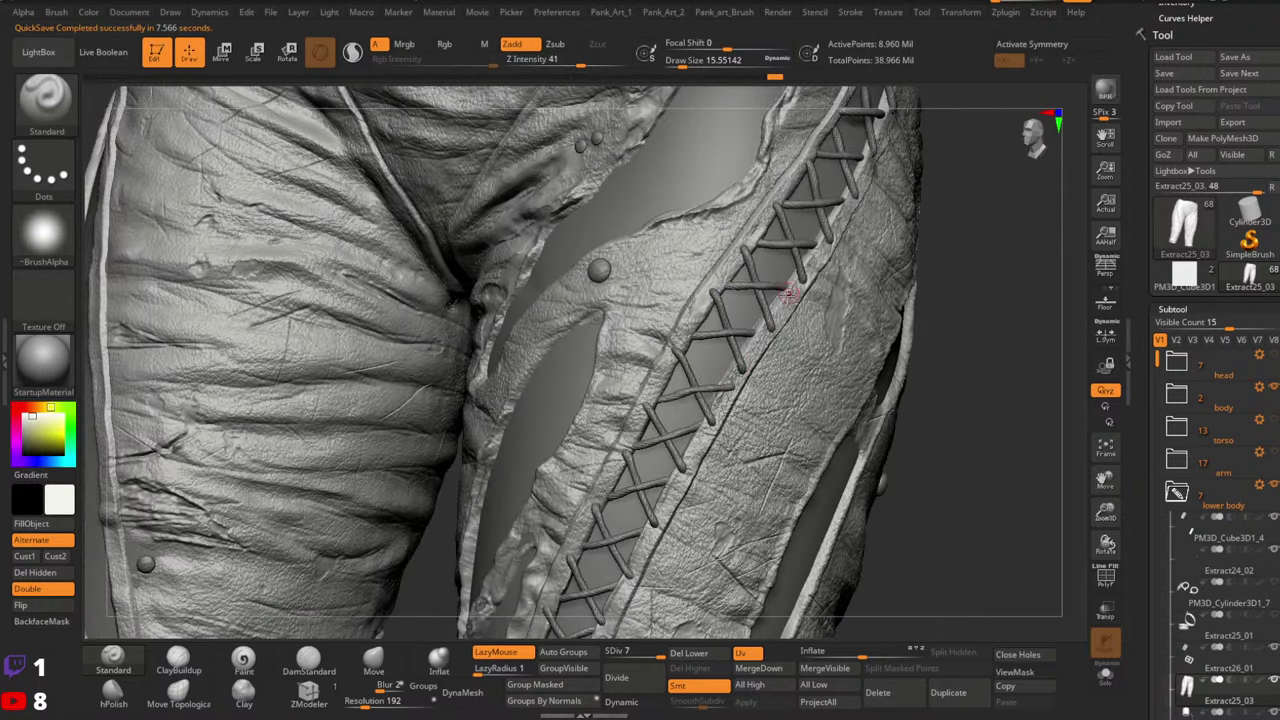
Refine the leather at the upper-thigh lace ends, setting the Standard brush's draw size to about 8 and then about 14
{"action": "right_click_drag", "start_coordinate": [790, 292], "coordinate": [760, 386]}
{"action": "mouse_move", "coordinate": [759, 387]}
{"action": "left_mouse_down"}
{"action": "mouse_move", "coordinate": [734, 418]}
{"action": "mouse_move", "coordinate": [760, 386]}
{"action": "left_mouse_up"}
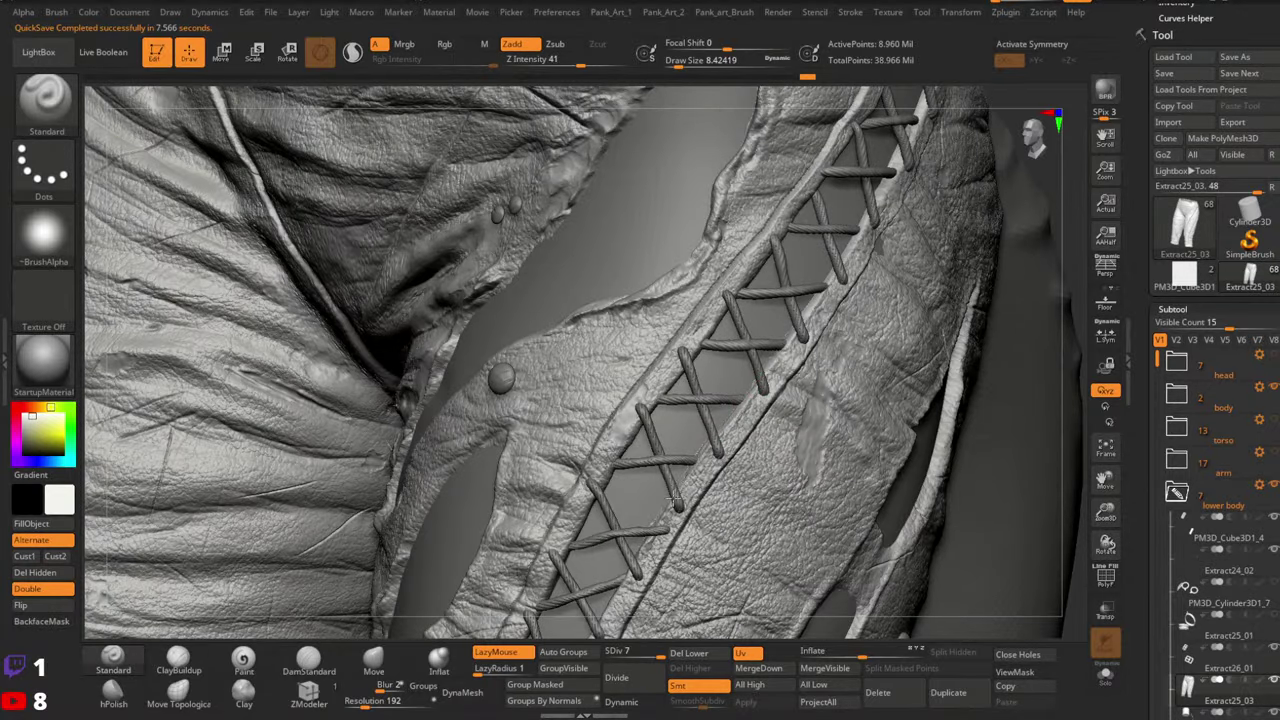
{"action": "left_click_drag", "start_coordinate": [693, 462], "coordinate": [701, 466]}
{"action": "right_click_drag", "start_coordinate": [646, 537], "coordinate": [627, 566], "text": "alt"}
{"action": "mouse_move", "coordinate": [783, 358]}
{"action": "left_mouse_down"}
{"action": "mouse_move", "coordinate": [777, 368]}
{"action": "mouse_move", "coordinate": [803, 344]}
{"action": "left_mouse_up"}
{"action": "key", "text": "space"}
{"action": "key", "text": "space"}
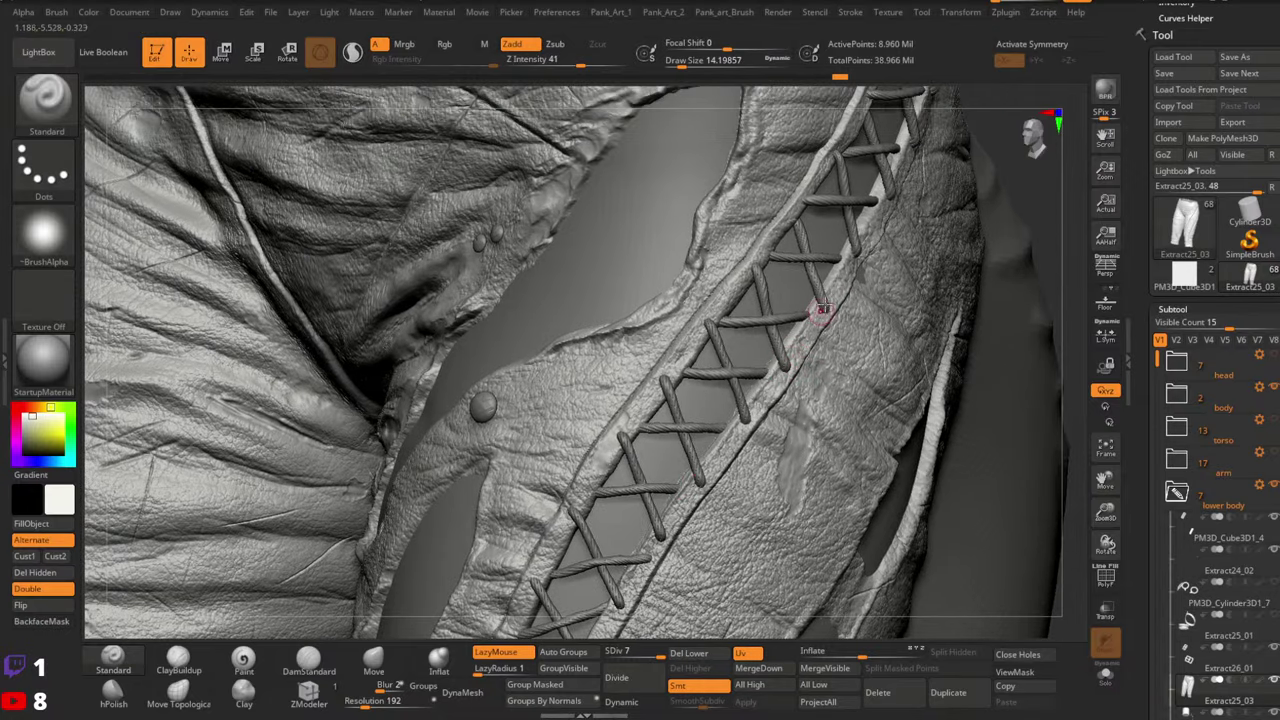
Sculpt the leather around the outer lace ends at the hip, just below the waistband
{"action": "right_click_drag", "start_coordinate": [829, 286], "coordinate": [766, 380]}
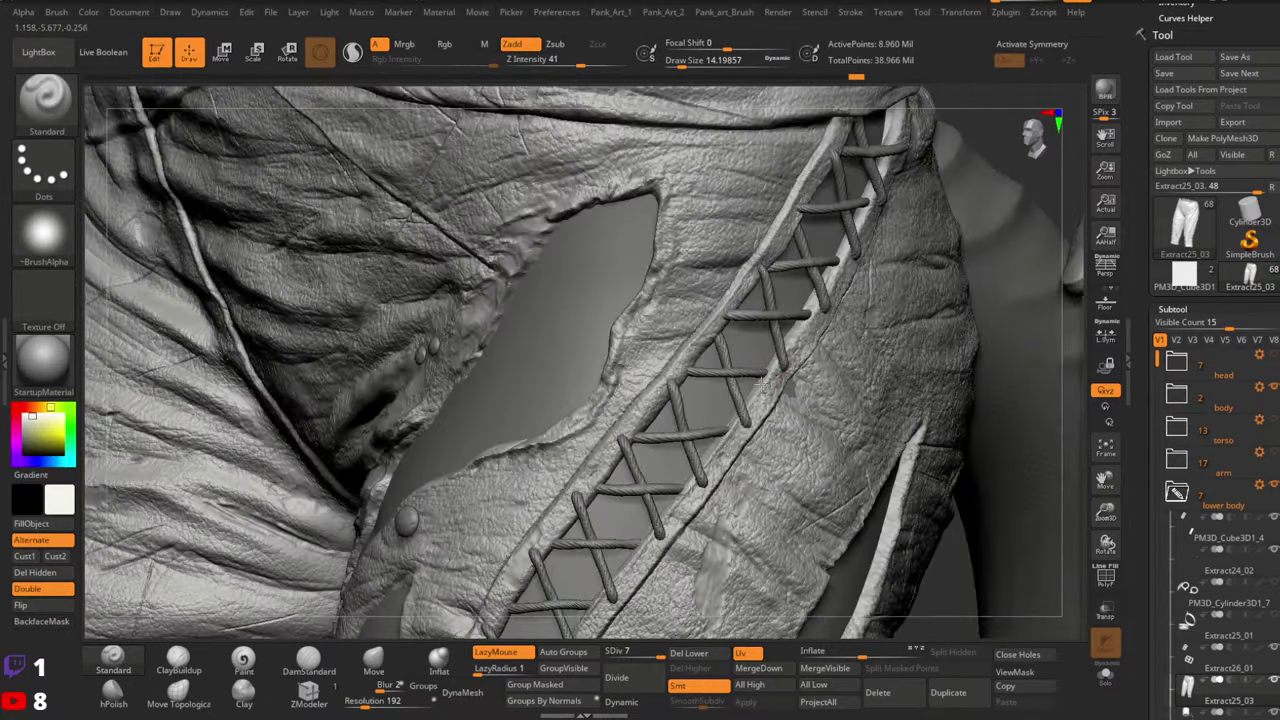
{"action": "left_click_drag", "start_coordinate": [786, 371], "coordinate": [772, 384]}
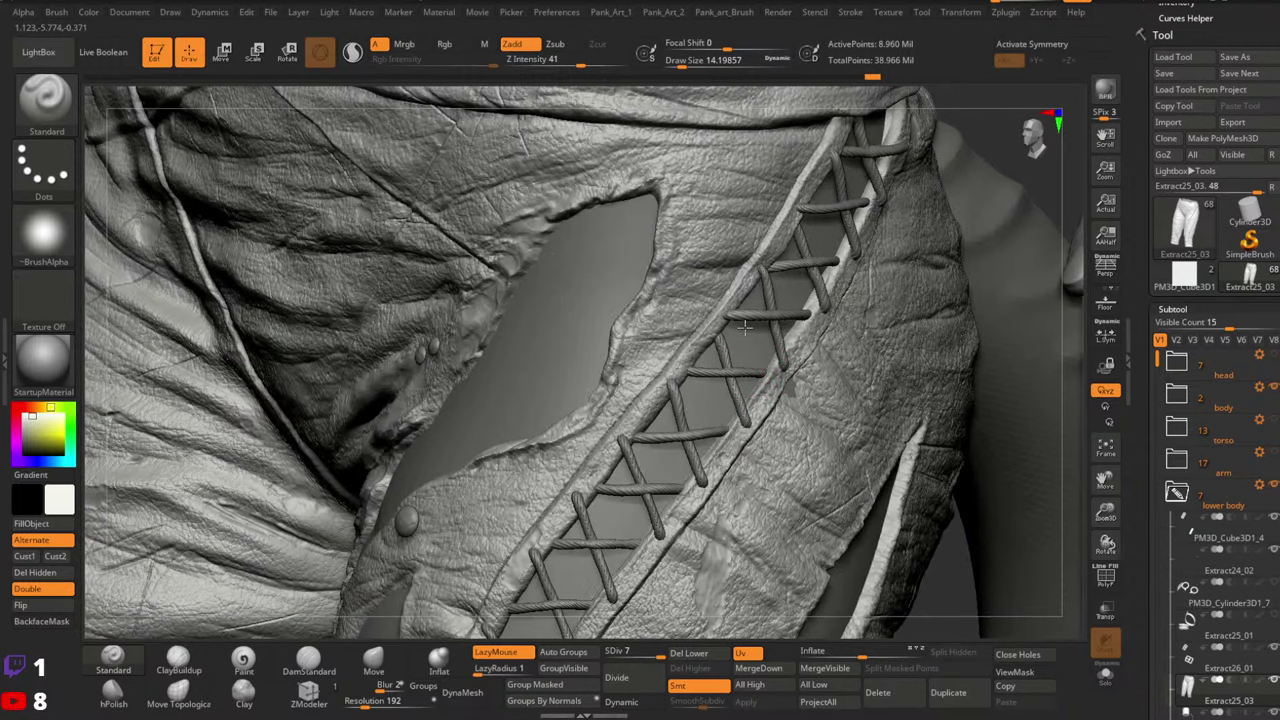
{"action": "mouse_move", "coordinate": [798, 336]}
{"action": "right_mouse_down"}
{"action": "mouse_move", "coordinate": [785, 335]}
{"action": "mouse_move", "coordinate": [797, 345]}
{"action": "right_mouse_up"}
{"action": "left_click", "coordinate": [735, 428]}
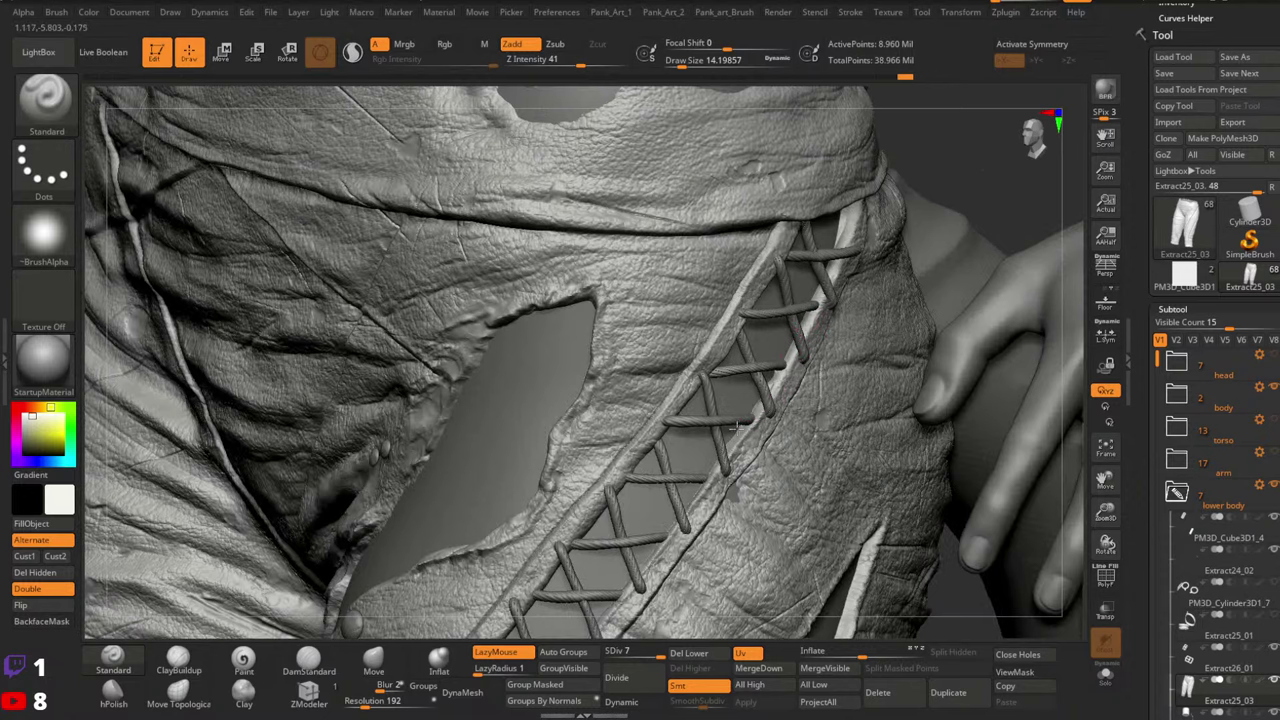
{"action": "left_click_drag", "start_coordinate": [803, 344], "coordinate": [774, 390]}
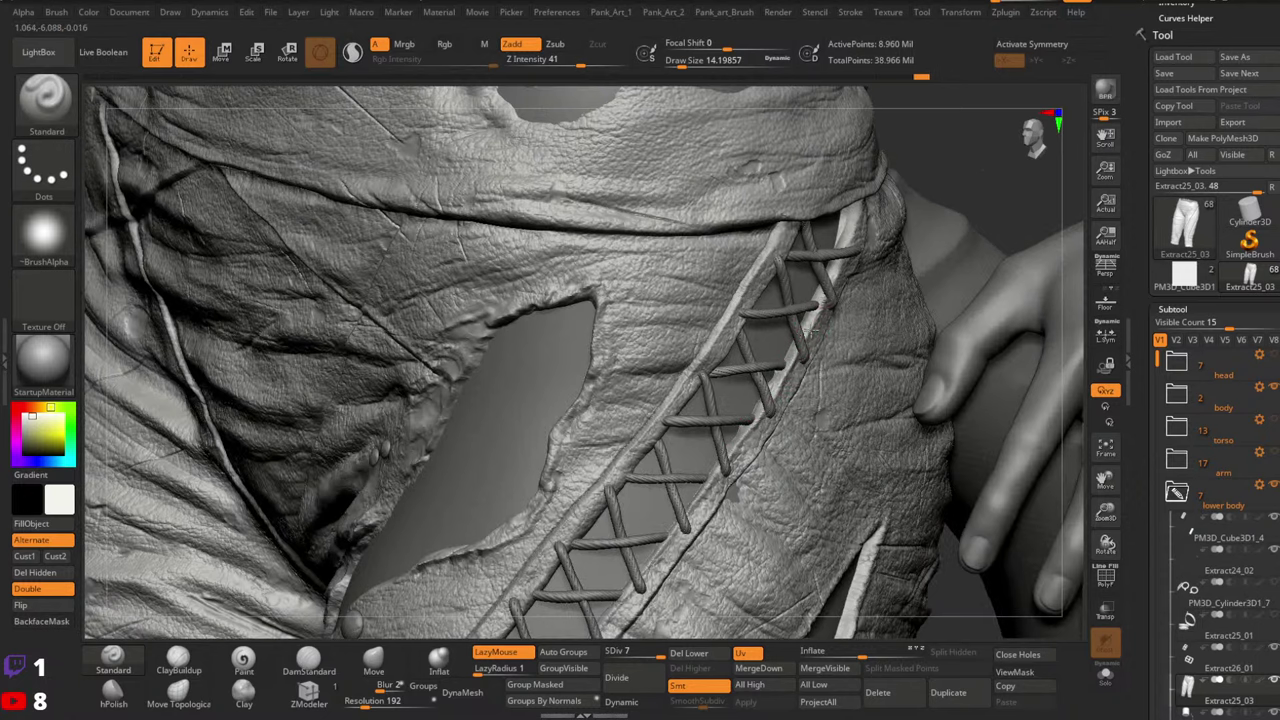
Set the Standard brush's draw size to about 33 and work on the leather around the topmost lace ends below the waistband
{"action": "right_click_drag", "start_coordinate": [826, 305], "coordinate": [845, 262]}
{"action": "mouse_move", "coordinate": [921, 247]}
{"action": "right_mouse_down"}
{"action": "mouse_move", "coordinate": [842, 240]}
{"action": "mouse_move", "coordinate": [852, 298]}
{"action": "mouse_move", "coordinate": [818, 342]}
{"action": "right_mouse_up"}
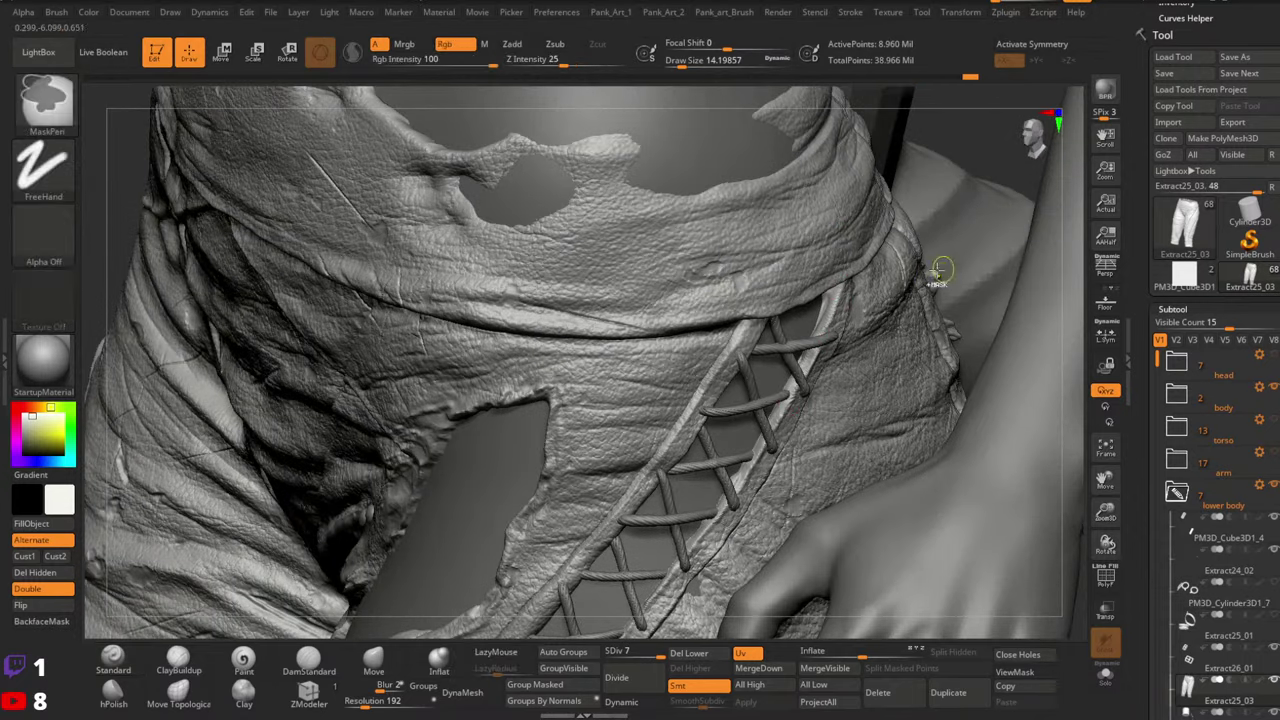
{"action": "mouse_move", "coordinate": [934, 277]}
{"action": "right_mouse_down"}
{"action": "mouse_move", "coordinate": [886, 334]}
{"action": "mouse_move", "coordinate": [862, 342]}
{"action": "mouse_move", "coordinate": [840, 311]}
{"action": "right_mouse_up"}
{"action": "key", "text": "space"}
{"action": "left_click_drag", "start_coordinate": [828, 334], "coordinate": [834, 340]}
{"action": "key", "text": "space"}
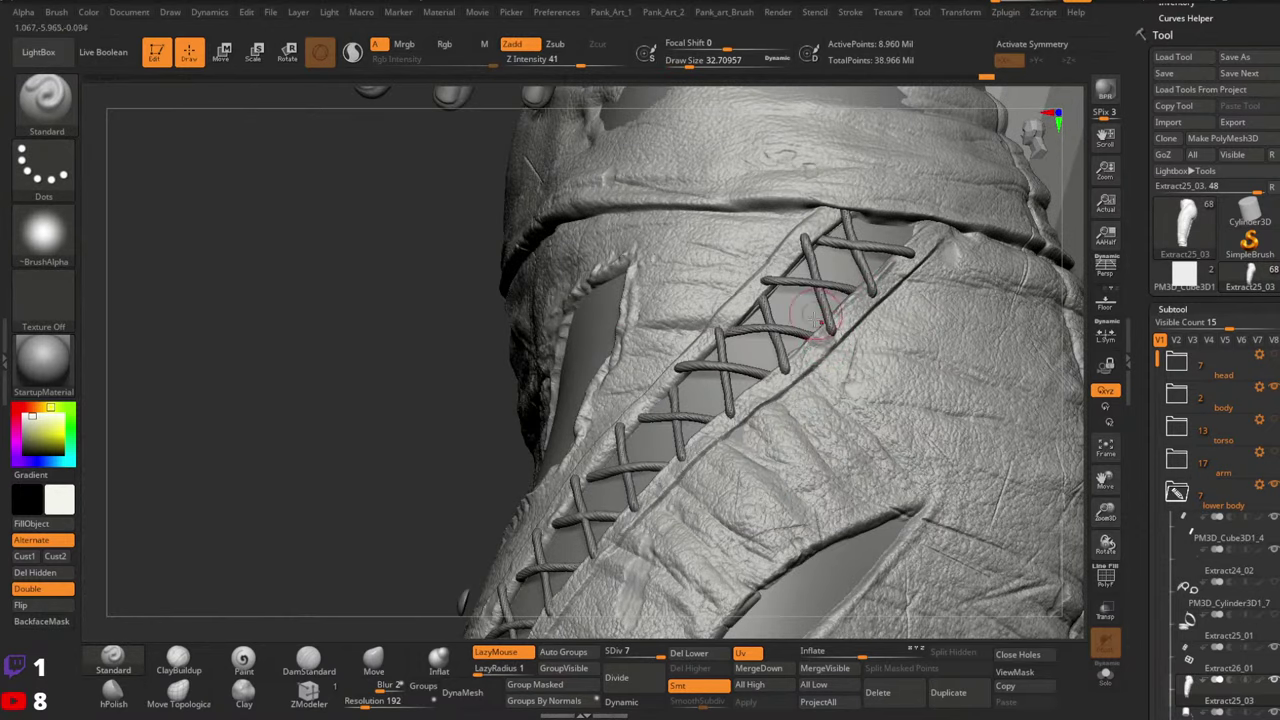
Switch to the Move Topological brush at a draw size of about 77 to adjust the leather edge beside the topmost laces
{"action": "right_click_drag", "start_coordinate": [828, 300], "coordinate": [820, 225]}
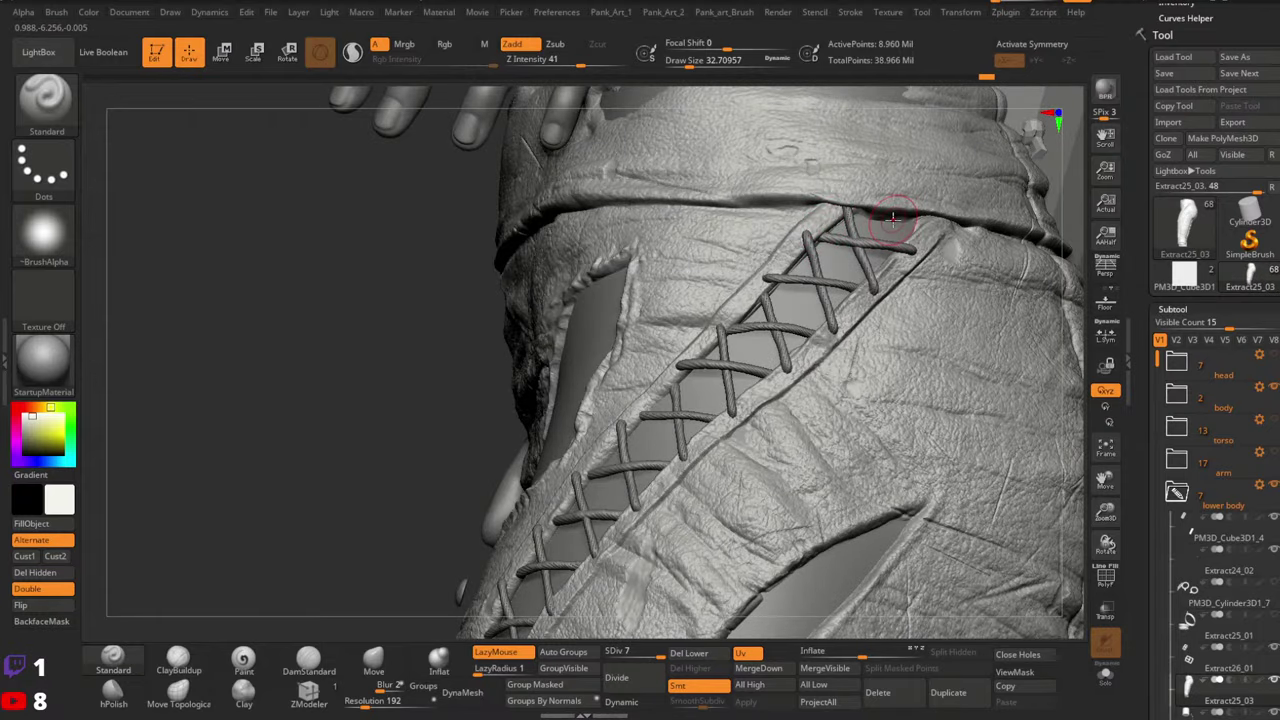
{"action": "right_click_drag", "start_coordinate": [800, 300], "coordinate": [795, 252]}
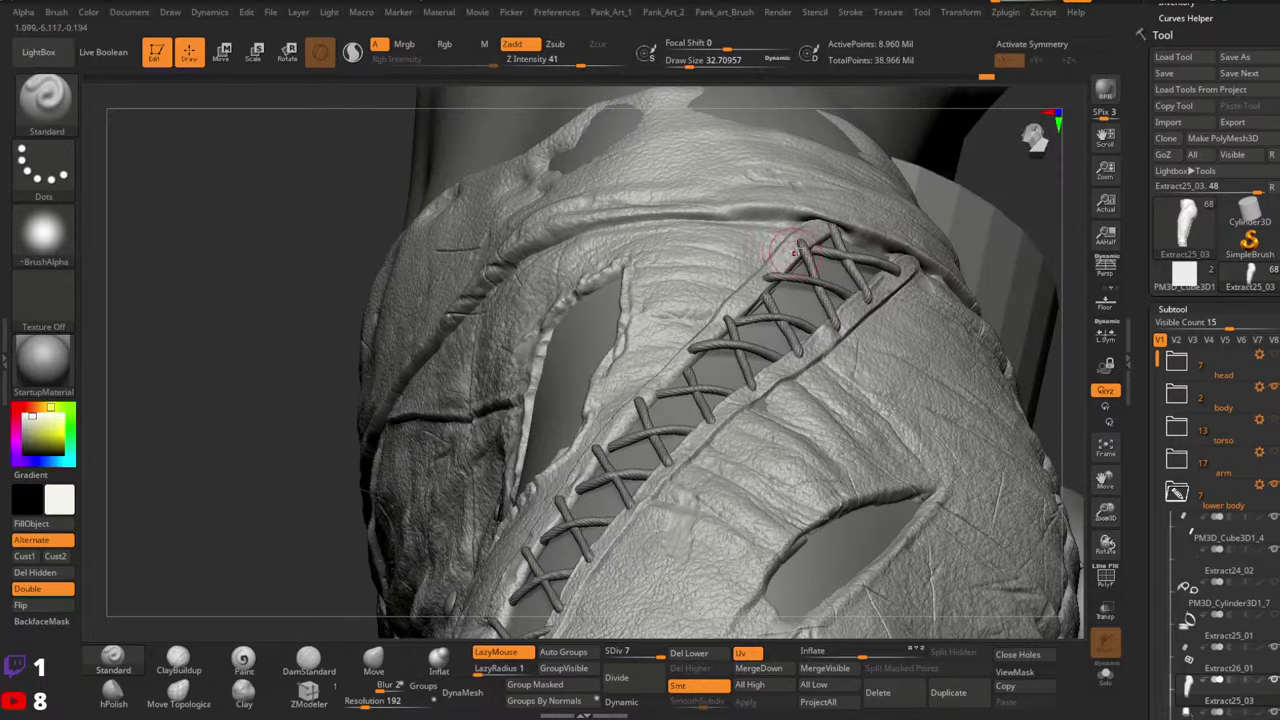
{"action": "left_click", "coordinate": [178, 695]}
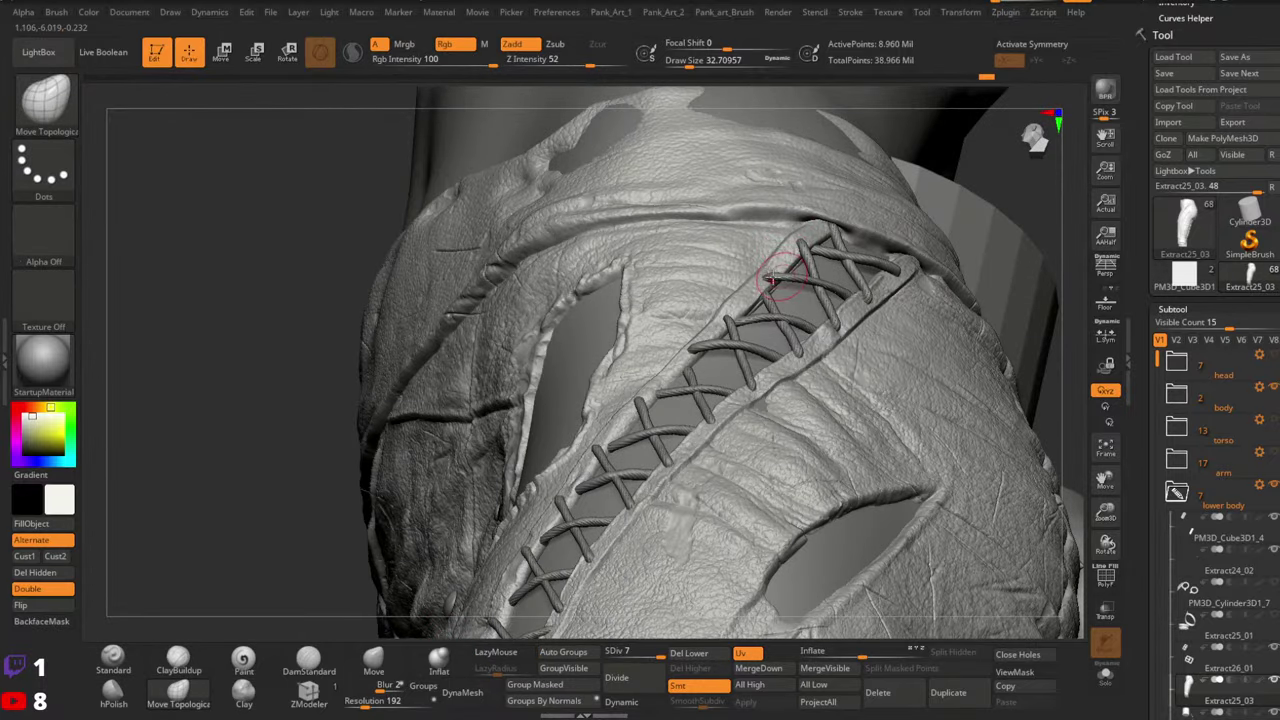
{"action": "key", "text": "space"}
{"action": "left_click_drag", "start_coordinate": [772, 279], "coordinate": [781, 279]}
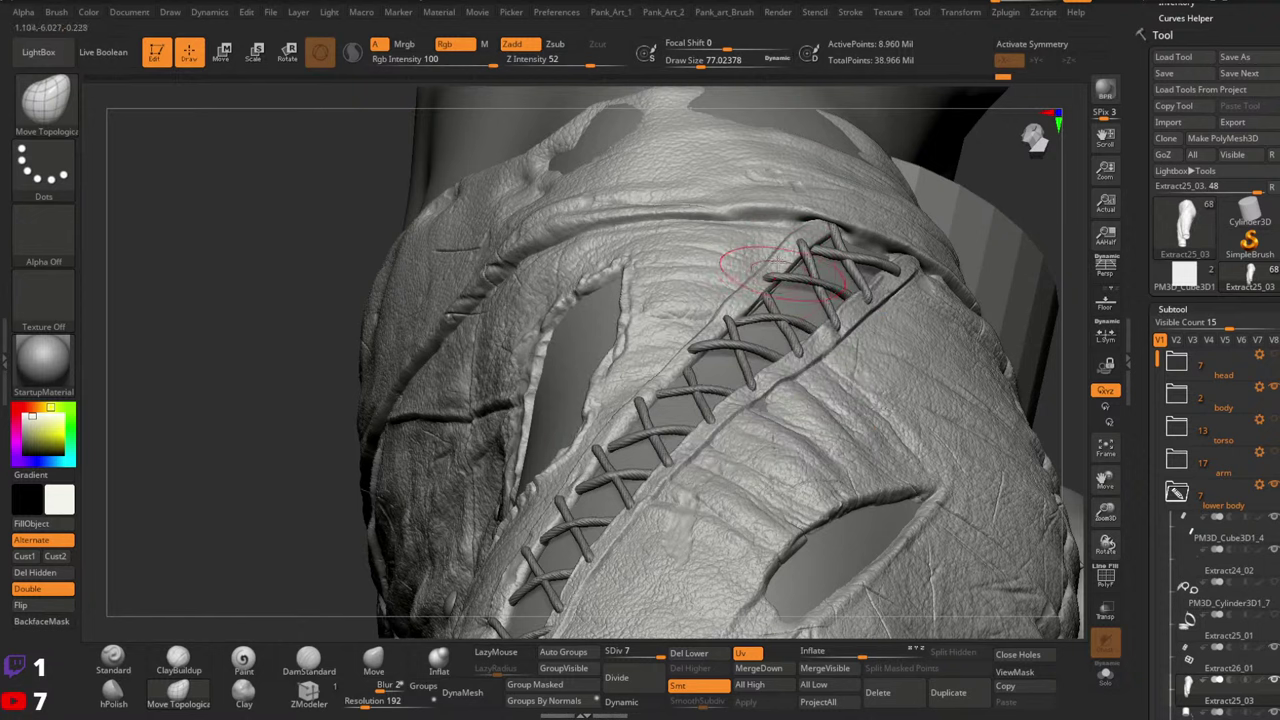
Select the side-seam laces and adjust the top criss-crosses with Move Topological, using draw sizes of about 104 and then about 65
{"action": "left_click", "coordinate": [113, 660]}
{"action": "left_click", "coordinate": [775, 278], "text": "alt"}
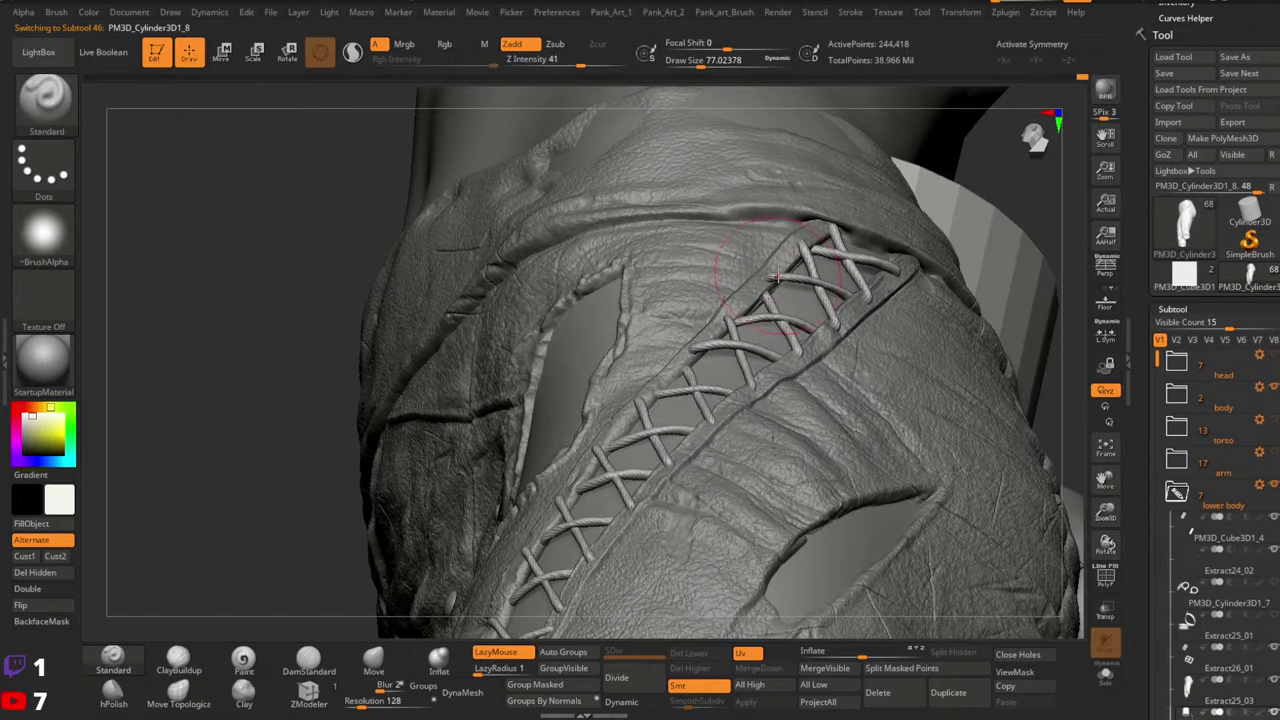
{"action": "key", "text": "space"}
{"action": "left_click_drag", "start_coordinate": [776, 279], "coordinate": [784, 279]}
{"action": "mouse_move", "coordinate": [804, 268]}
{"action": "right_mouse_down"}
{"action": "mouse_move", "coordinate": [756, 221]}
{"action": "mouse_move", "coordinate": [765, 270]}
{"action": "right_mouse_up"}
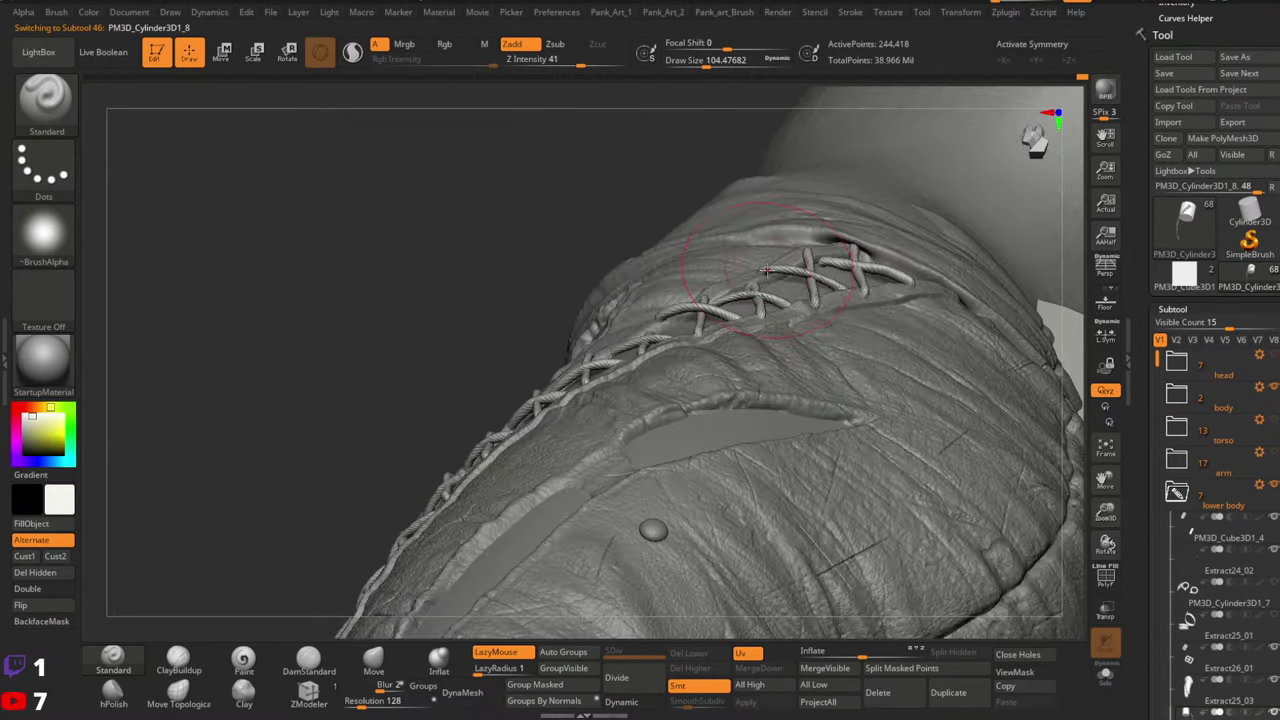
{"action": "left_click", "coordinate": [178, 692]}
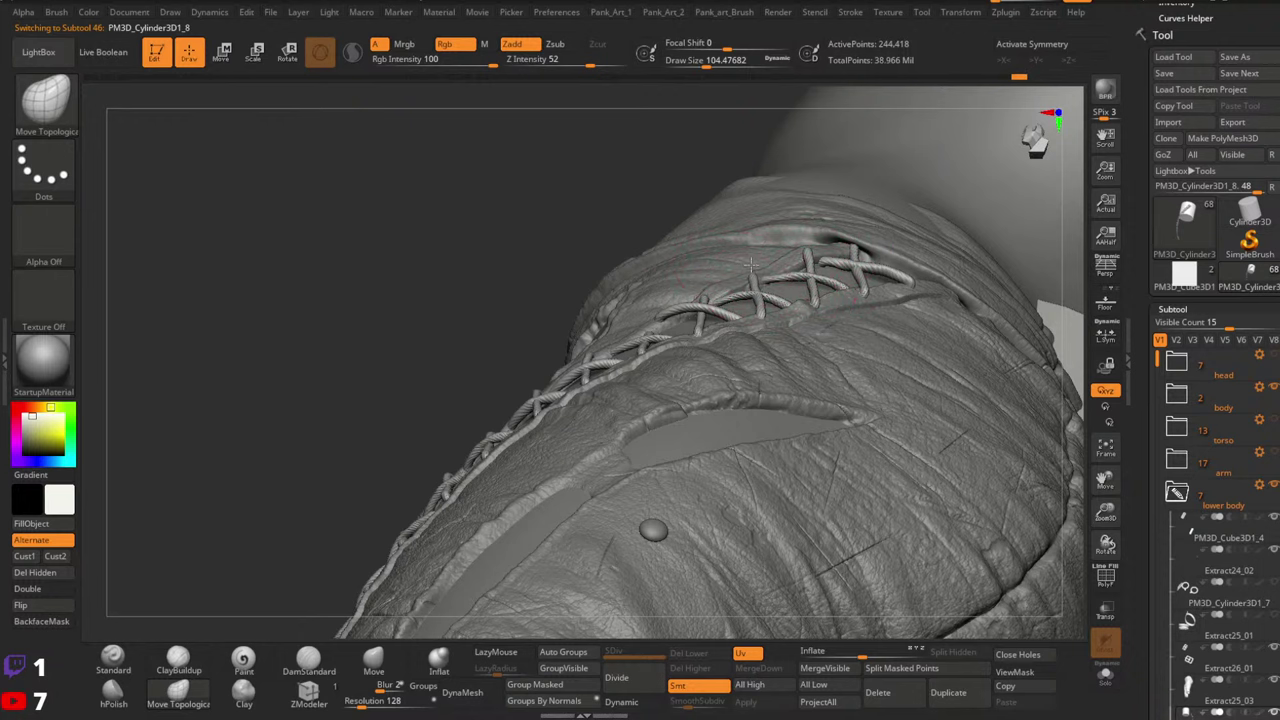
{"action": "mouse_move", "coordinate": [750, 263]}
{"action": "right_mouse_down"}
{"action": "mouse_move", "coordinate": [772, 291]}
{"action": "mouse_move", "coordinate": [800, 290]}
{"action": "right_mouse_up"}
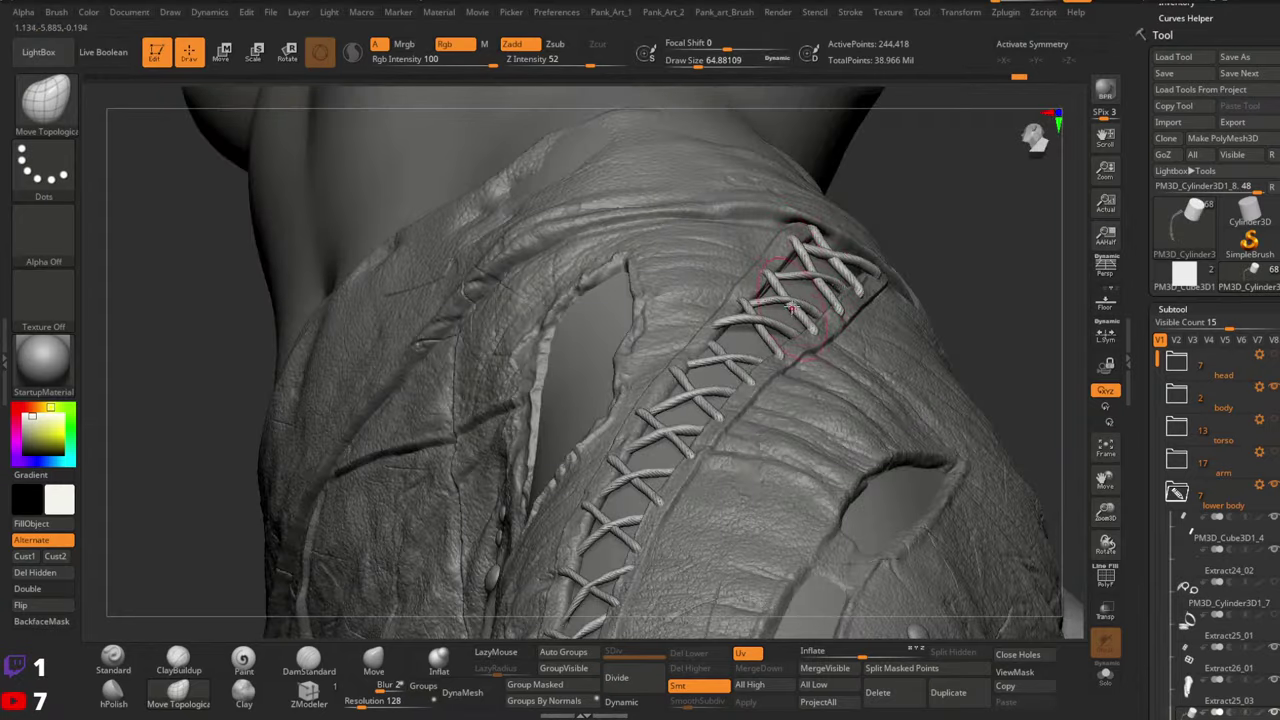
{"action": "right_click_drag", "start_coordinate": [903, 214], "coordinate": [800, 340]}
Return to the pants leather and sculpt around the lace ends at the hip with the Standard brush at a draw size of about 27
{"action": "left_click", "coordinate": [778, 340], "text": "alt"}
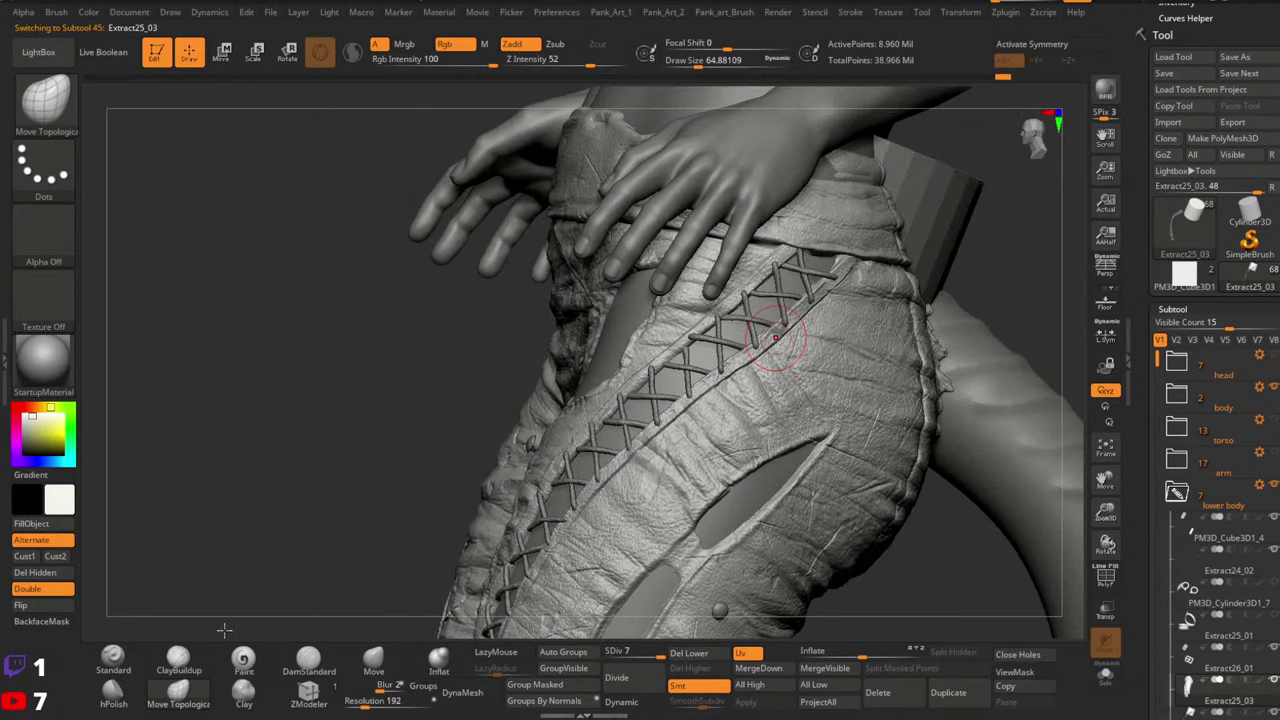
{"action": "left_click", "coordinate": [115, 660]}
{"action": "mouse_move", "coordinate": [850, 300]}
{"action": "right_mouse_down", "text": "ctrl"}
{"action": "mouse_move", "coordinate": [862, 346]}
{"action": "mouse_move", "coordinate": [790, 342]}
{"action": "right_mouse_up", "text": "ctrl"}
{"action": "key", "text": "space"}
{"action": "mouse_move", "coordinate": [766, 347]}
{"action": "left_mouse_down"}
{"action": "mouse_move", "coordinate": [754, 346]}
{"action": "mouse_move", "coordinate": [773, 310]}
{"action": "left_mouse_up"}
{"action": "key", "text": "space"}
{"action": "right_click_drag", "start_coordinate": [732, 356], "coordinate": [792, 311], "text": "alt"}
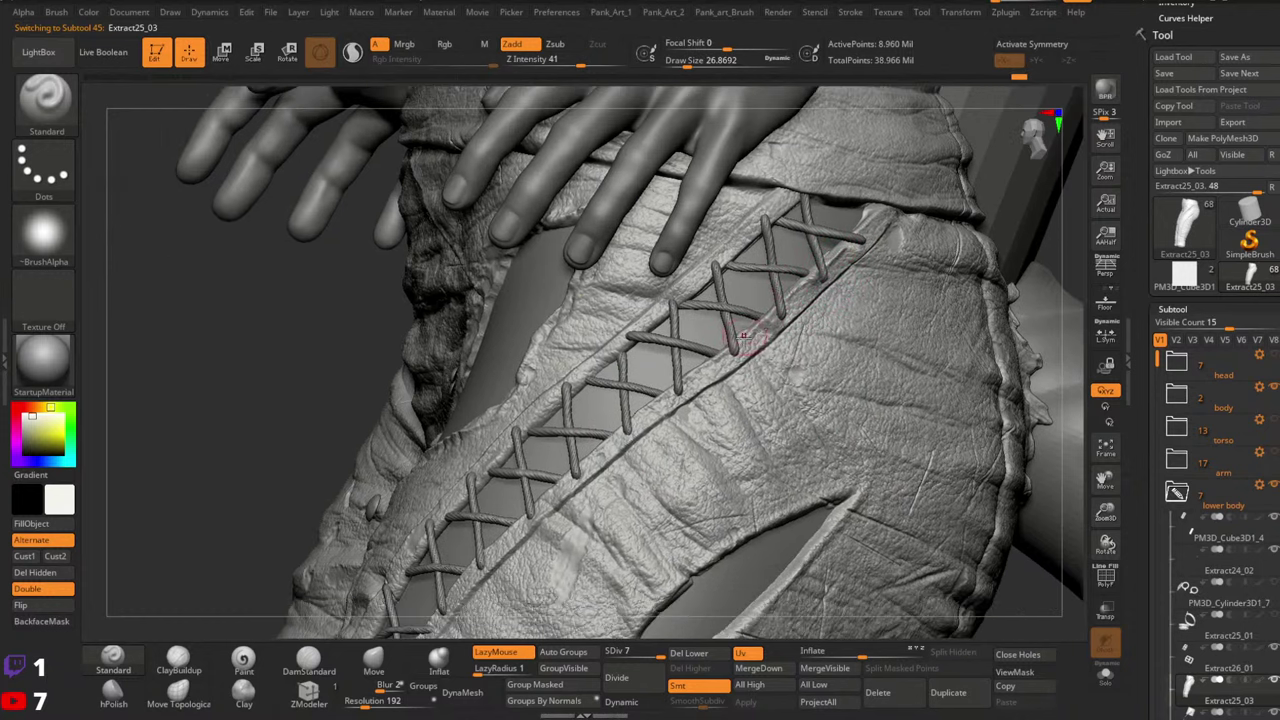
{"action": "mouse_move", "coordinate": [722, 355]}
{"action": "right_mouse_down"}
{"action": "mouse_move", "coordinate": [750, 365]}
{"action": "mouse_move", "coordinate": [745, 350]}
{"action": "right_mouse_up"}
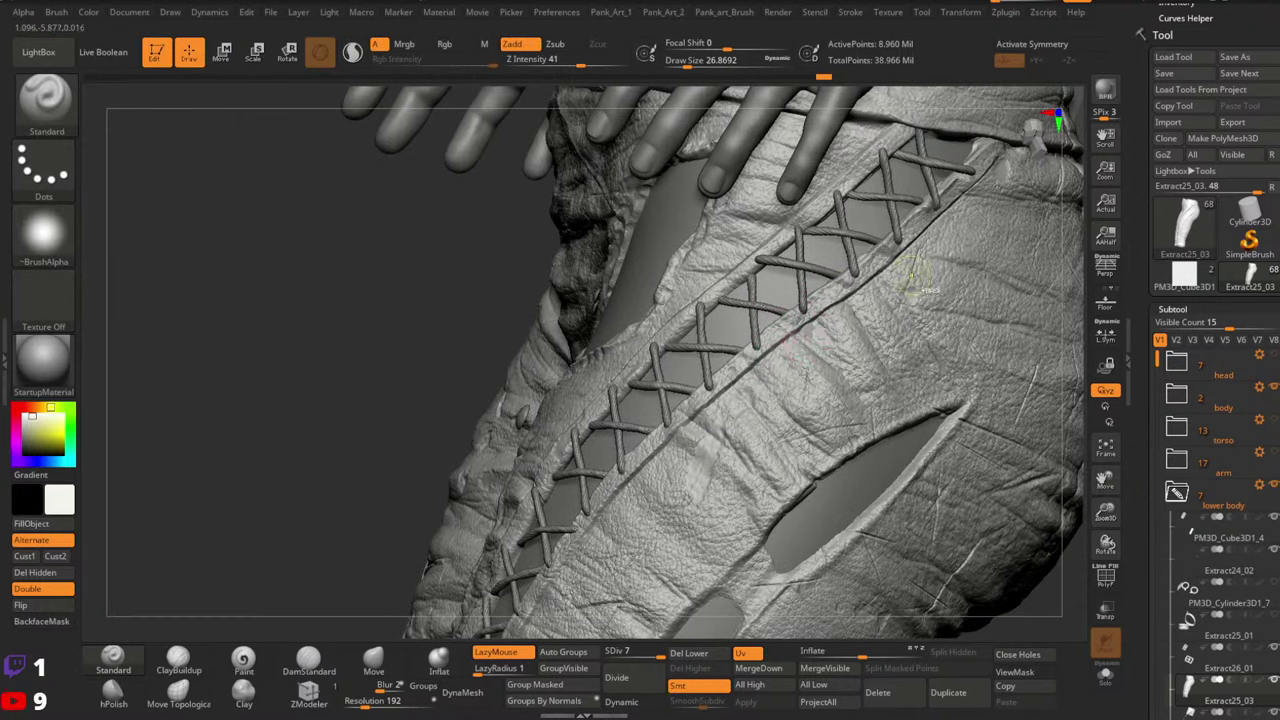
{"action": "right_click_drag", "start_coordinate": [930, 288], "coordinate": [900, 355]}
Show the character's hidden subtools again and look through the subtool list around the lower body folder
{"action": "left_click", "coordinate": [1271, 456], "text": "shift"}
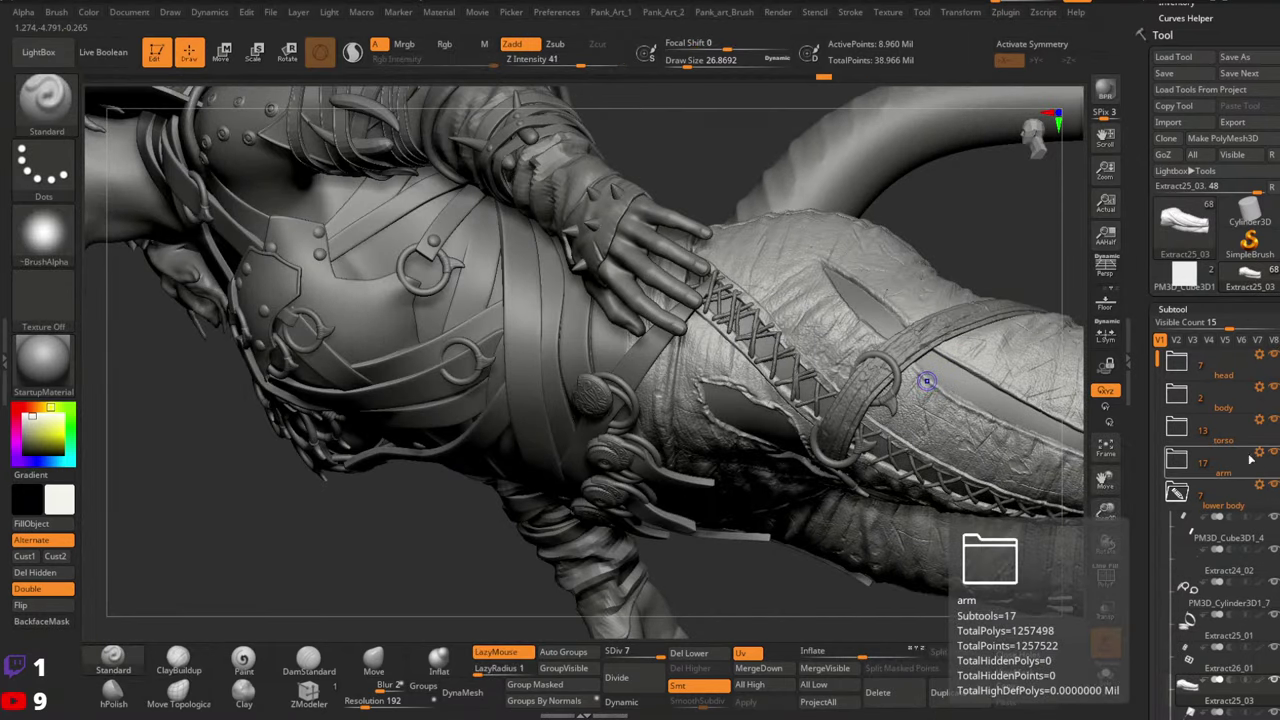
{"action": "left_click_drag", "start_coordinate": [1143, 437], "coordinate": [1134, 327]}
{"action": "left_click_drag", "start_coordinate": [1157, 106], "coordinate": [1157, 238]}
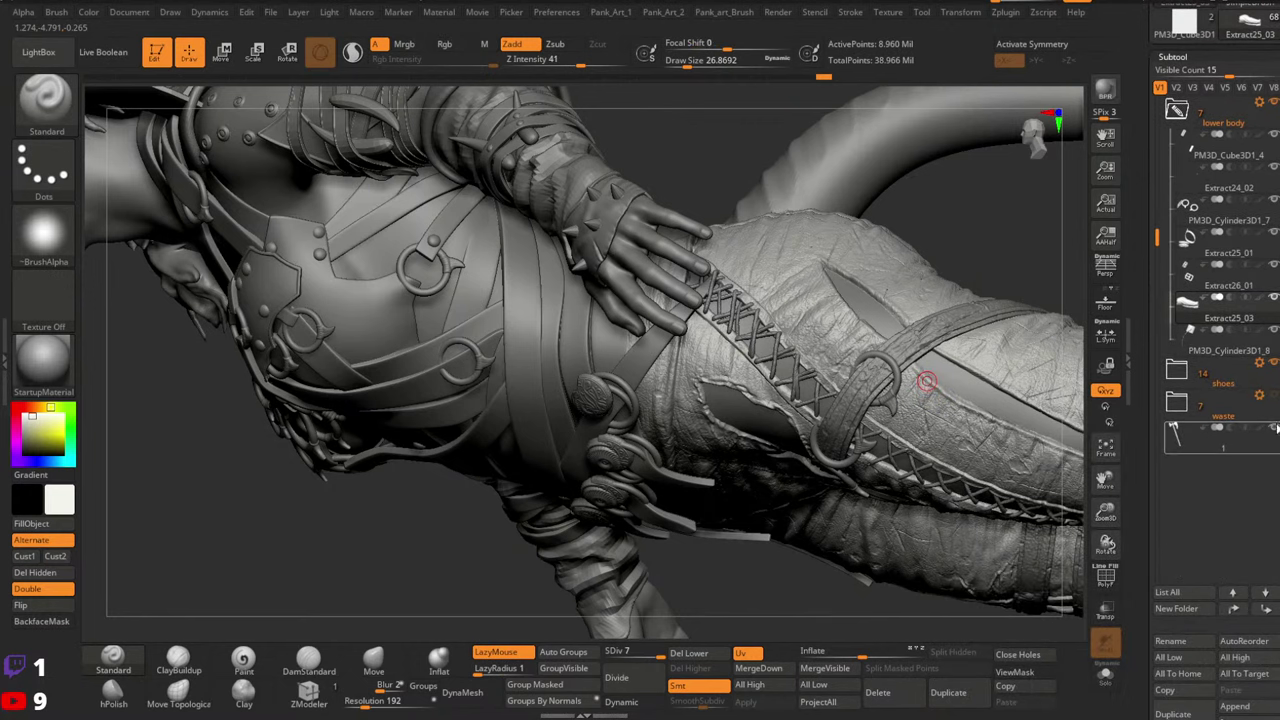
{"action": "left_click_drag", "start_coordinate": [1156, 237], "coordinate": [1156, 143]}
{"action": "mouse_move", "coordinate": [800, 362]}
{"action": "right_mouse_down"}
{"action": "mouse_move", "coordinate": [876, 368]}
{"action": "mouse_move", "coordinate": [851, 364]}
{"action": "right_mouse_up"}
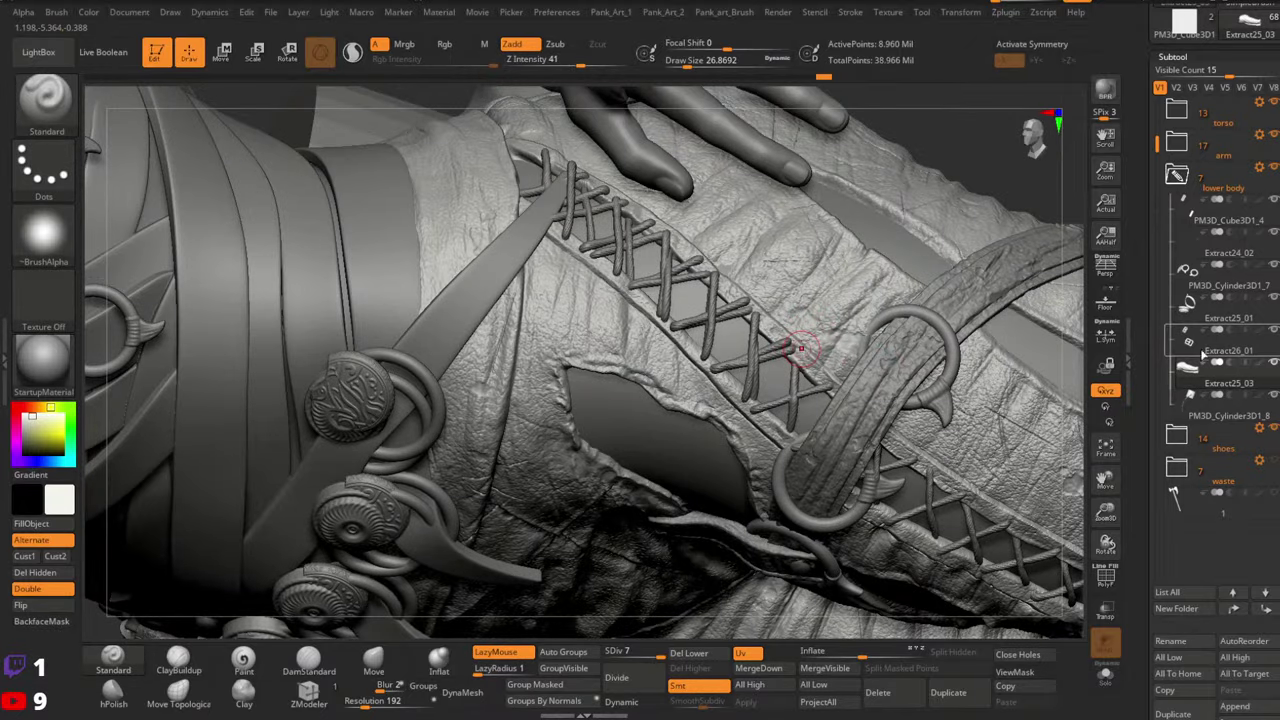
Isolate the duplicate lace set overlapping the hip laces, collapse the lower body and arm folders, and hide that set in the full model
{"action": "left_click", "coordinate": [752, 384], "text": "alt"}
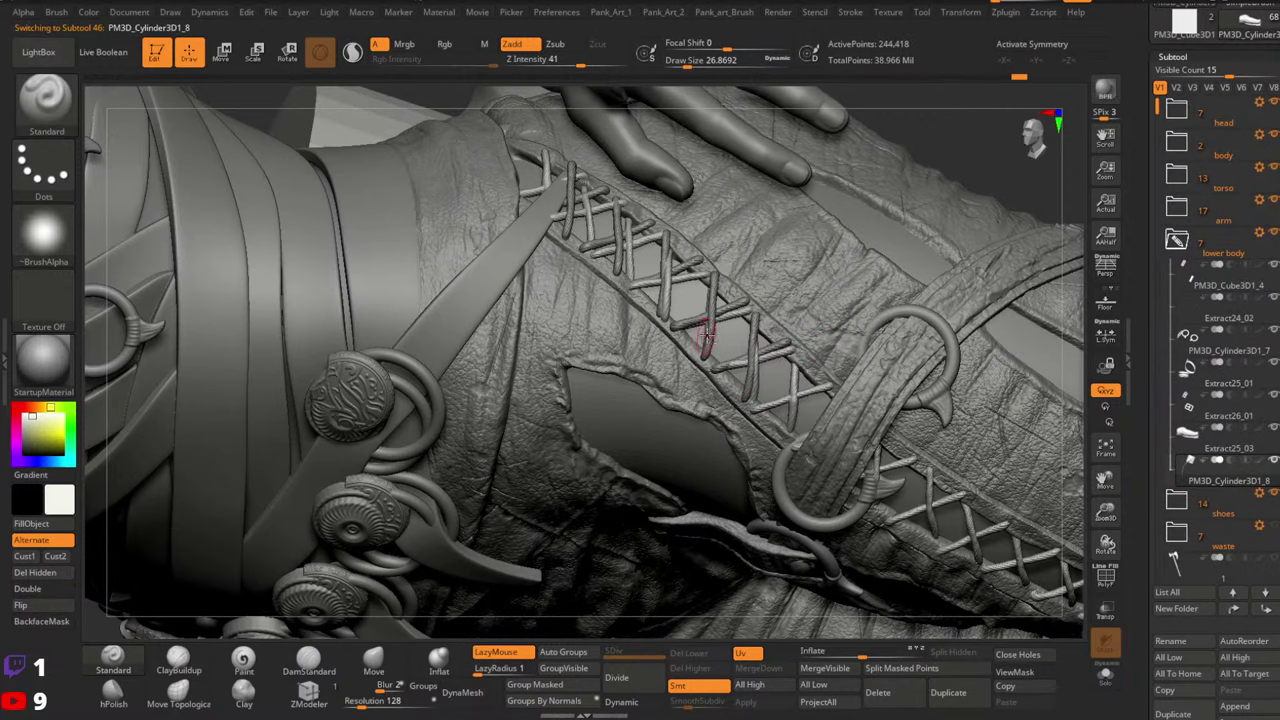
{"action": "left_click", "coordinate": [752, 388], "text": "alt"}
{"action": "left_click", "coordinate": [1105, 675]}
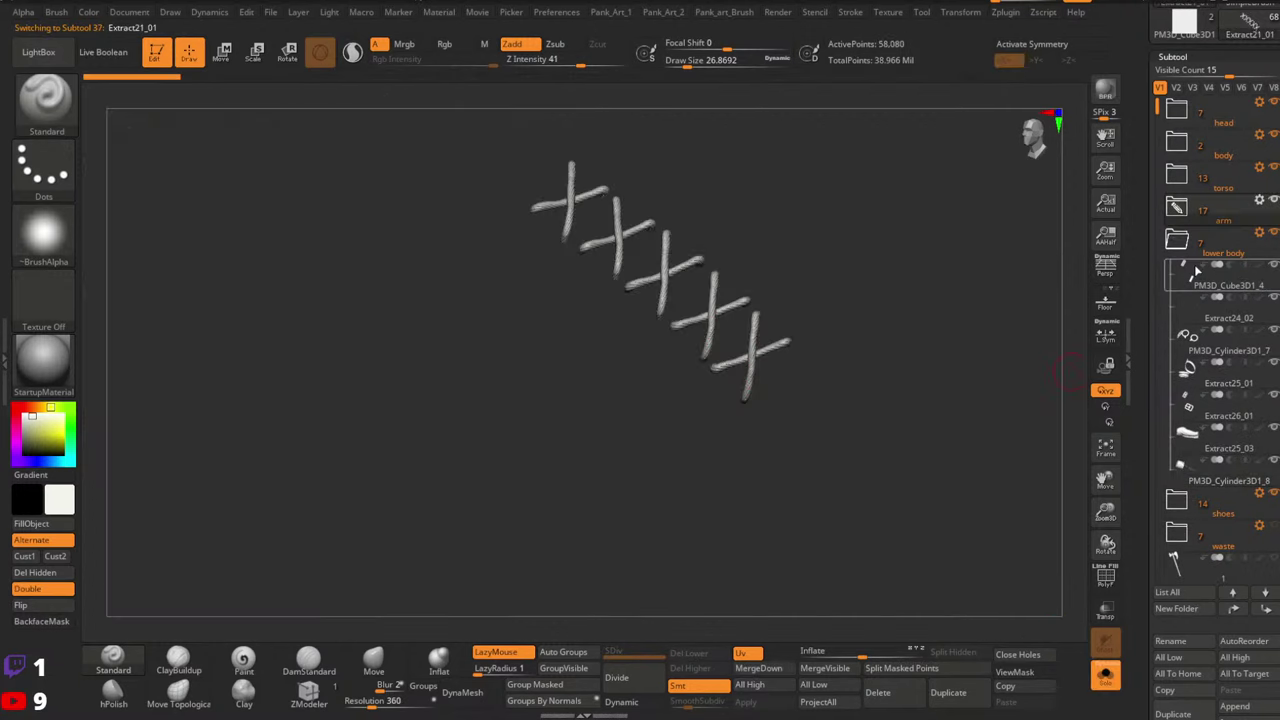
{"action": "left_click", "coordinate": [1176, 207]}
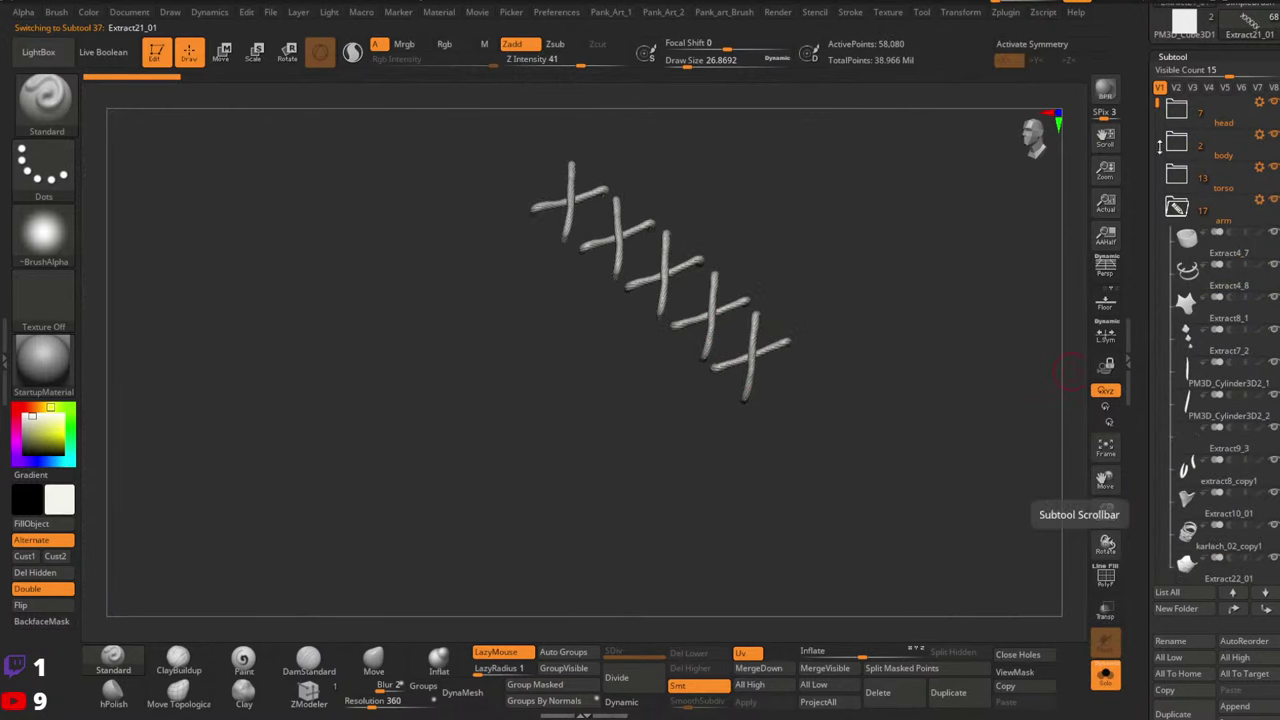
{"action": "mouse_move", "coordinate": [1155, 106]}
{"action": "left_mouse_down"}
{"action": "mouse_move", "coordinate": [1147, 278]}
{"action": "mouse_move", "coordinate": [1157, 112]}
{"action": "left_mouse_up"}
{"action": "left_click", "coordinate": [1177, 182]}
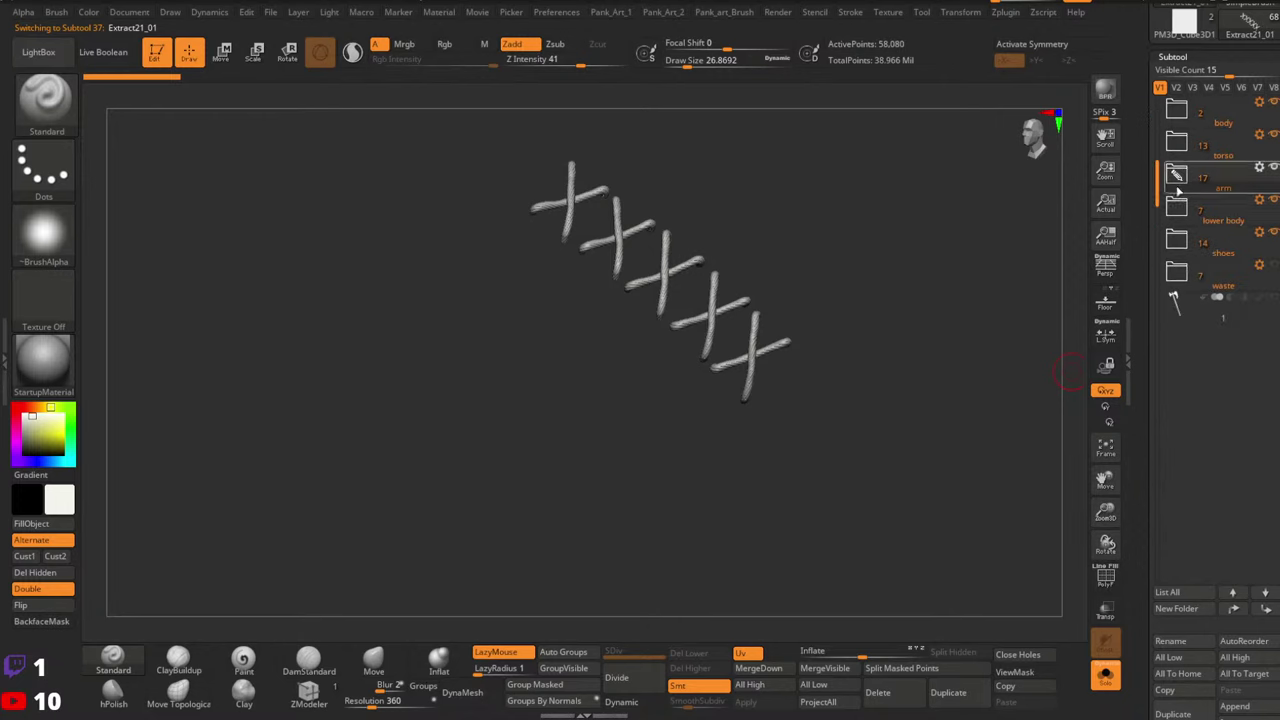
{"action": "left_click", "coordinate": [1105, 675]}
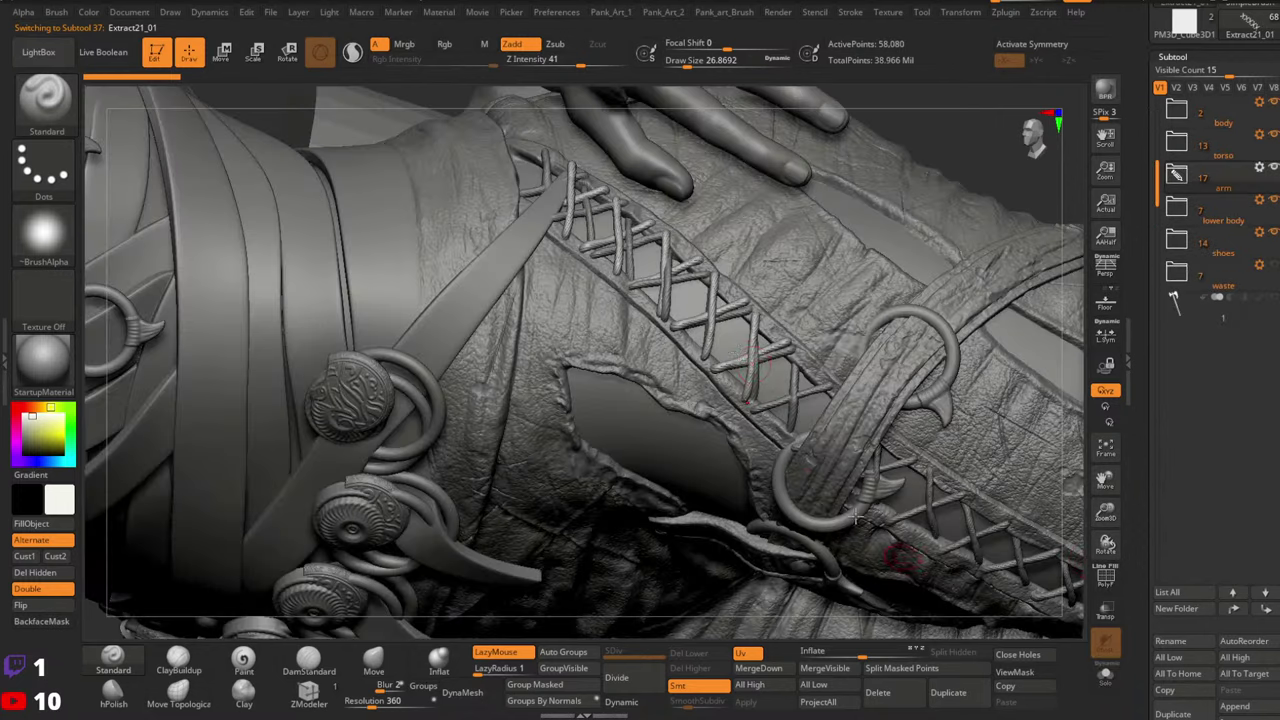
Select the pants leather below the thigh strap and work beside the laces with the brush enlarged to about 154
{"action": "left_click", "coordinate": [600, 286], "text": "alt"}
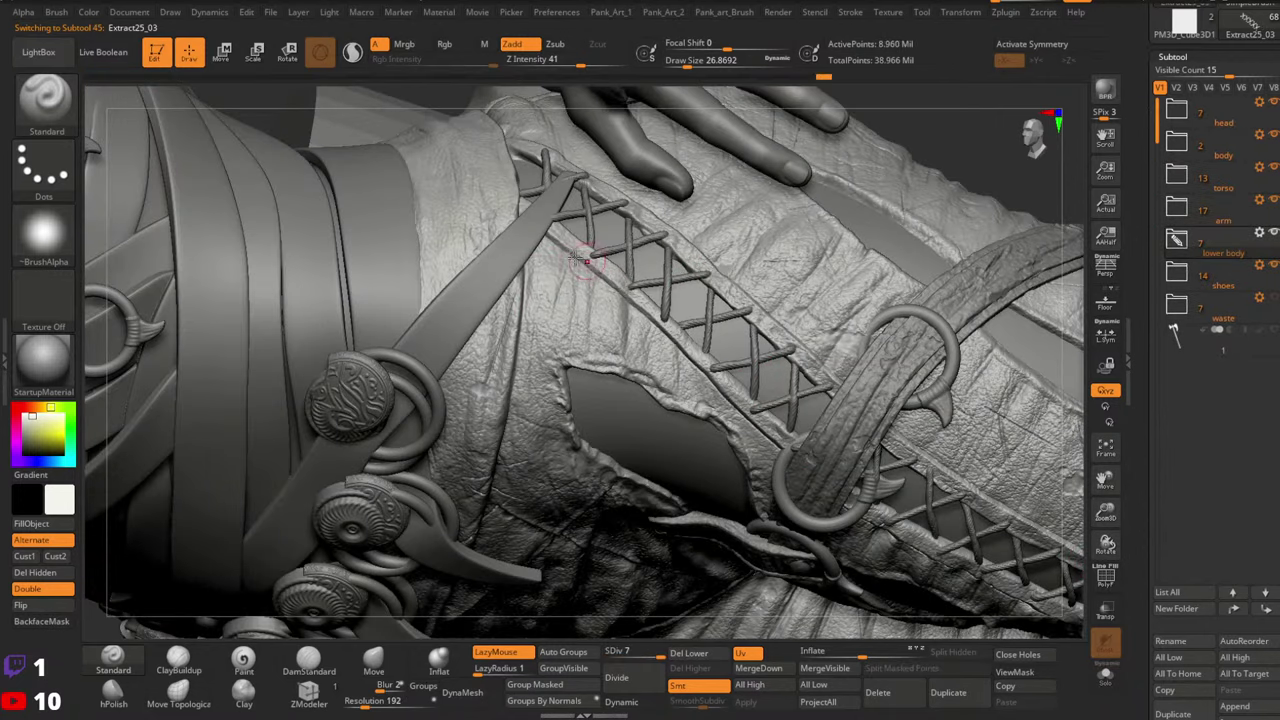
{"action": "right_click_drag", "start_coordinate": [543, 274], "coordinate": [682, 366], "text": "ctrl"}
{"action": "left_click", "coordinate": [665, 393], "text": "alt"}
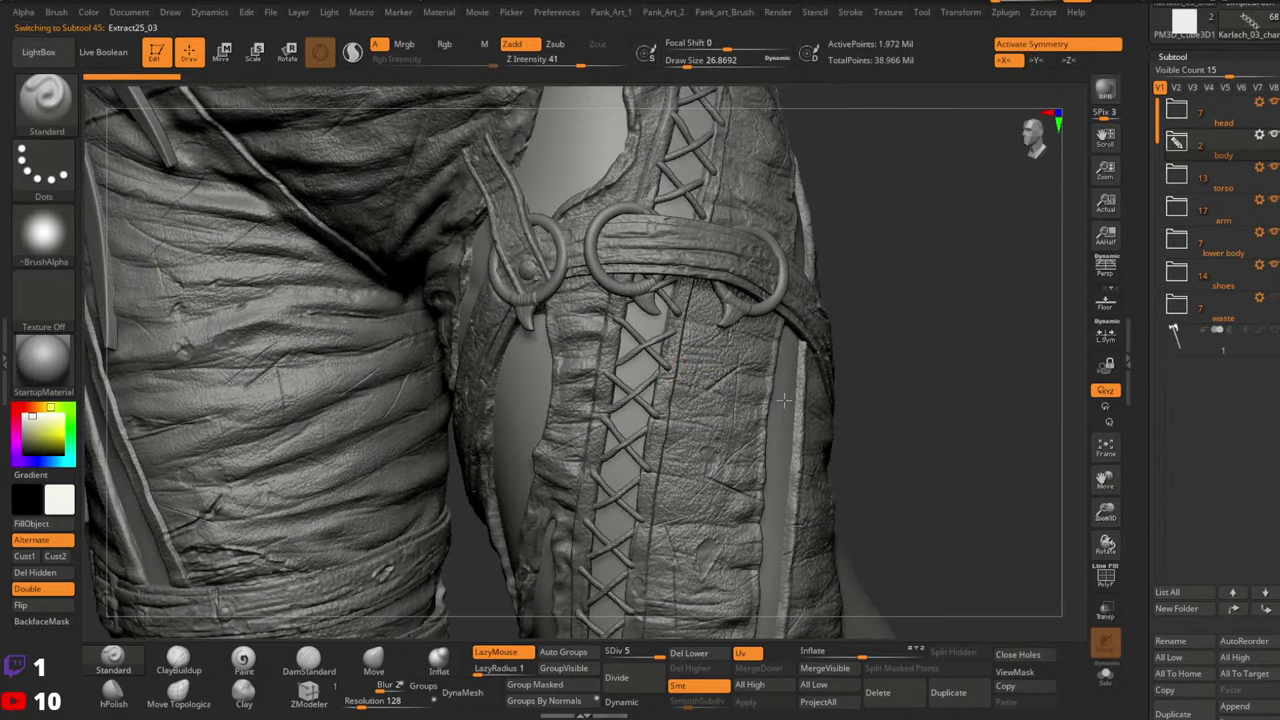
{"action": "left_click", "coordinate": [784, 400], "text": "alt"}
{"action": "mouse_move", "coordinate": [784, 400]}
{"action": "right_mouse_down"}
{"action": "mouse_move", "coordinate": [713, 321]}
{"action": "mouse_move", "coordinate": [671, 356]}
{"action": "right_mouse_up"}
{"action": "key", "text": "space"}
{"action": "left_click_drag", "start_coordinate": [669, 351], "coordinate": [695, 351]}
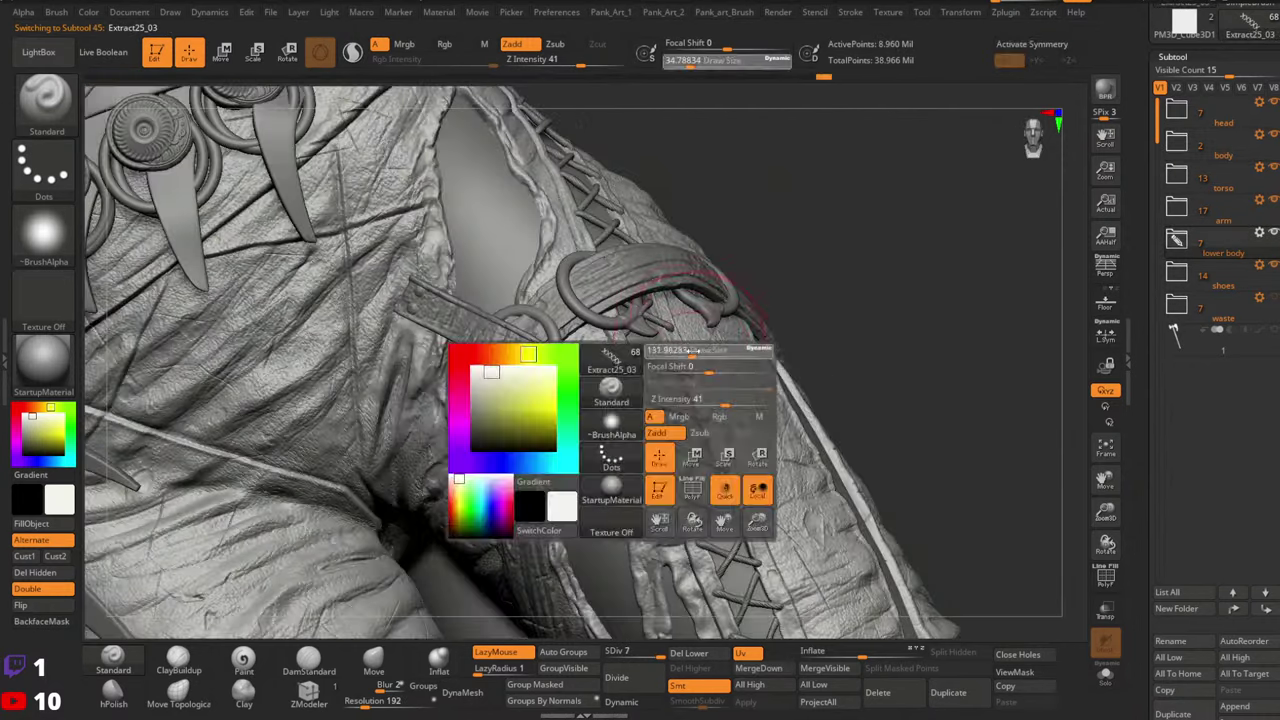
{"action": "right_click_drag", "start_coordinate": [693, 352], "coordinate": [699, 401], "text": "ctrl"}
{"action": "left_click", "coordinate": [178, 690]}
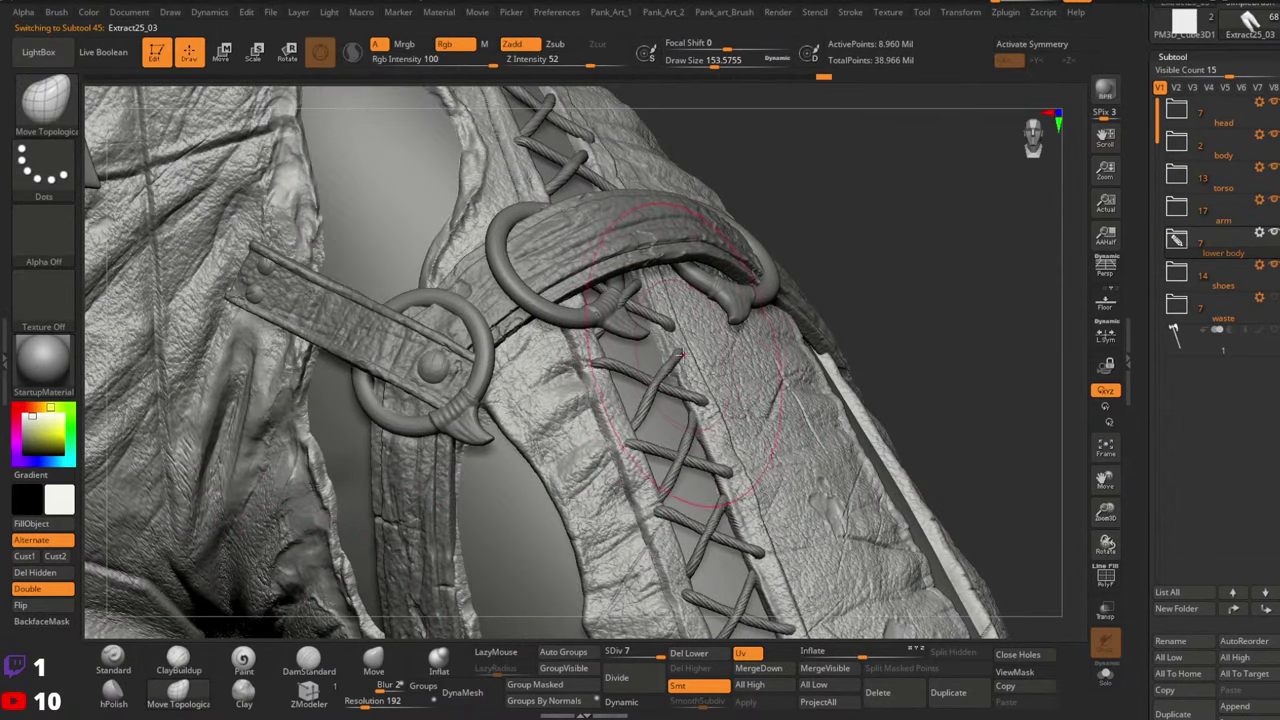
{"action": "left_click", "coordinate": [113, 660]}
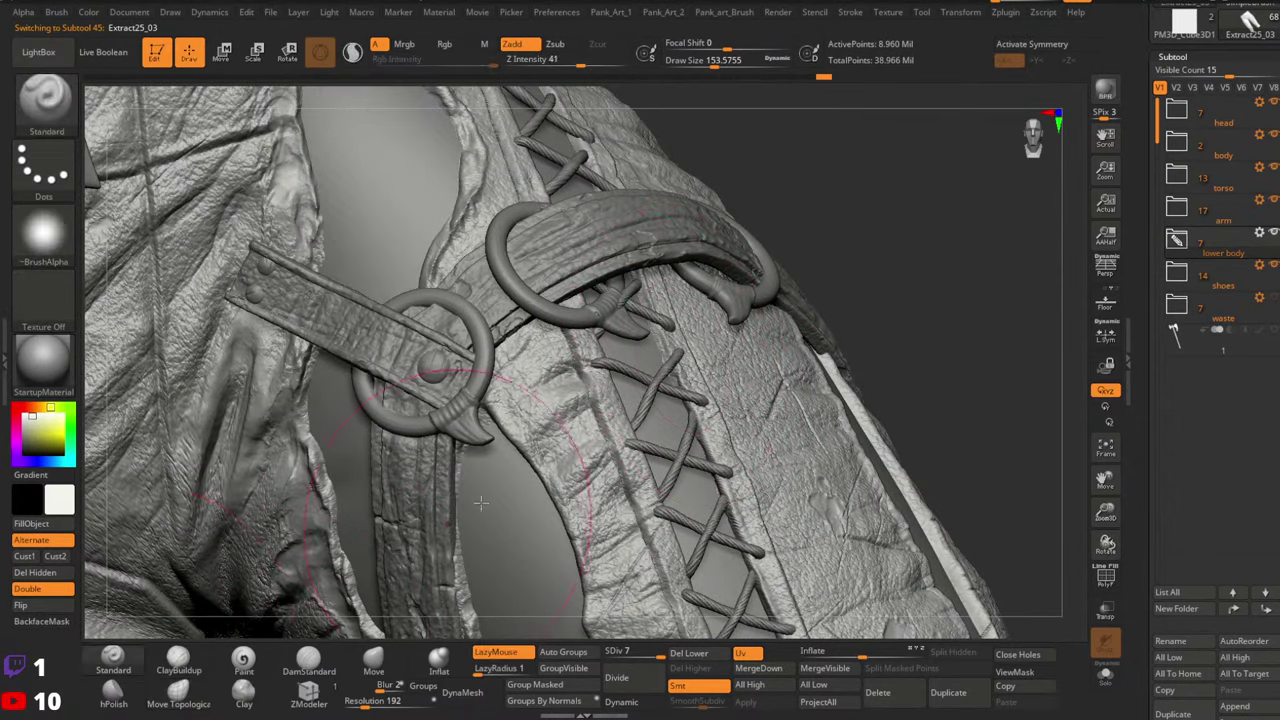
Adjust the laces just below the thigh strap with the Move Topological brush at a draw size of about 59
{"action": "left_click", "coordinate": [662, 376], "text": "alt"}
{"action": "left_click", "coordinate": [195, 690]}
{"action": "mouse_move", "coordinate": [690, 385]}
{"action": "right_mouse_down"}
{"action": "mouse_move", "coordinate": [656, 404]}
{"action": "mouse_move", "coordinate": [575, 385]}
{"action": "mouse_move", "coordinate": [674, 378]}
{"action": "right_mouse_up"}
{"action": "key", "text": "s"}
{"action": "left_click_drag", "start_coordinate": [674, 380], "coordinate": [642, 380]}
{"action": "mouse_move", "coordinate": [690, 372]}
{"action": "right_mouse_down"}
{"action": "mouse_move", "coordinate": [677, 380]}
{"action": "mouse_move", "coordinate": [800, 410]}
{"action": "mouse_move", "coordinate": [650, 290]}
{"action": "mouse_move", "coordinate": [692, 271]}
{"action": "mouse_move", "coordinate": [688, 308]}
{"action": "mouse_move", "coordinate": [748, 262]}
{"action": "right_mouse_up"}
Isolate the thigh strap's rings and lasso-mask them so that only the middle ring stays unmasked
{"action": "left_click", "coordinate": [688, 308], "text": "alt"}
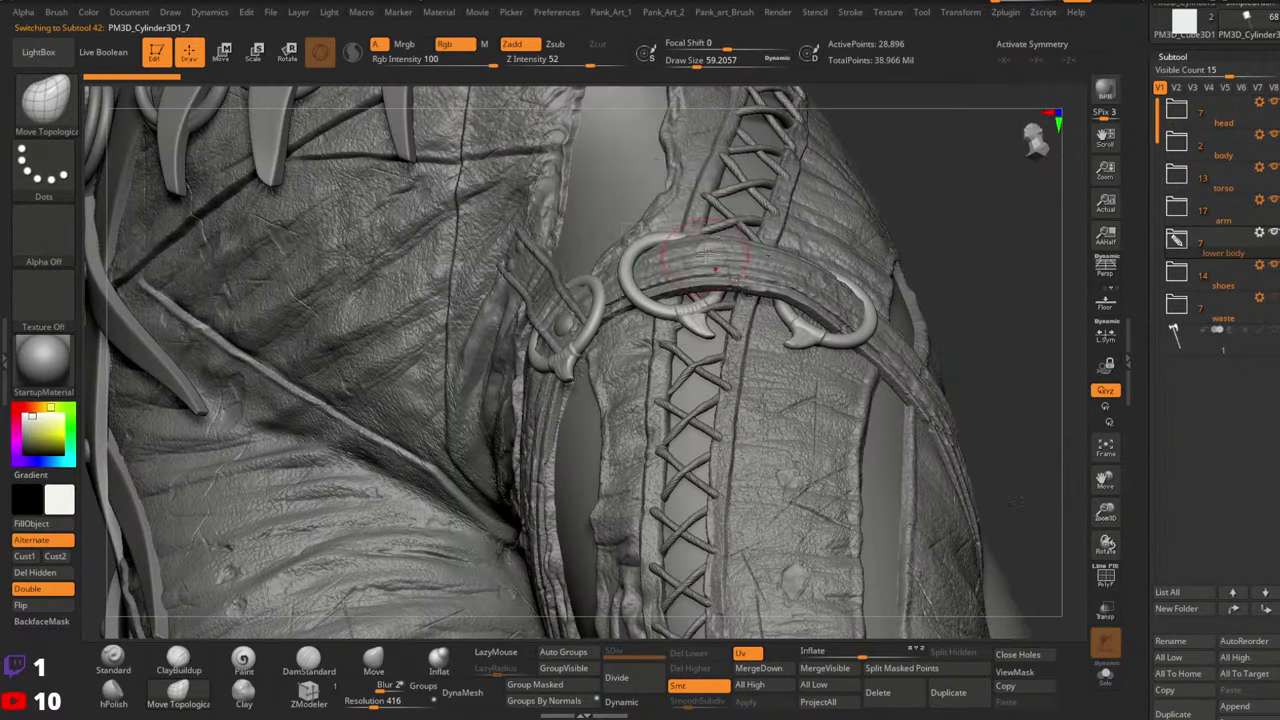
{"action": "key", "text": "w"}
{"action": "left_click", "coordinate": [1105, 676]}
{"action": "key", "text": "q"}
{"action": "right_click_drag", "start_coordinate": [943, 520], "coordinate": [925, 440]}
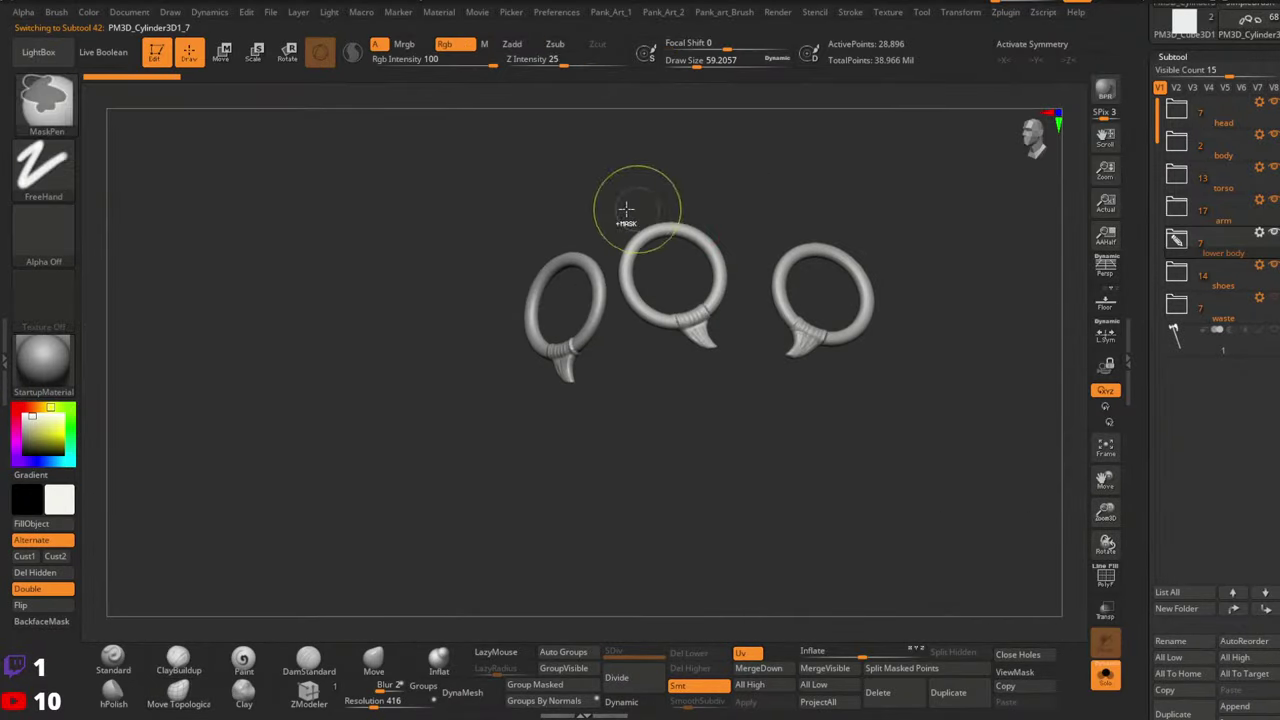
{"action": "left_click", "coordinate": [44, 168], "text": "ctrl"}
{"action": "left_click", "coordinate": [256, 212]}
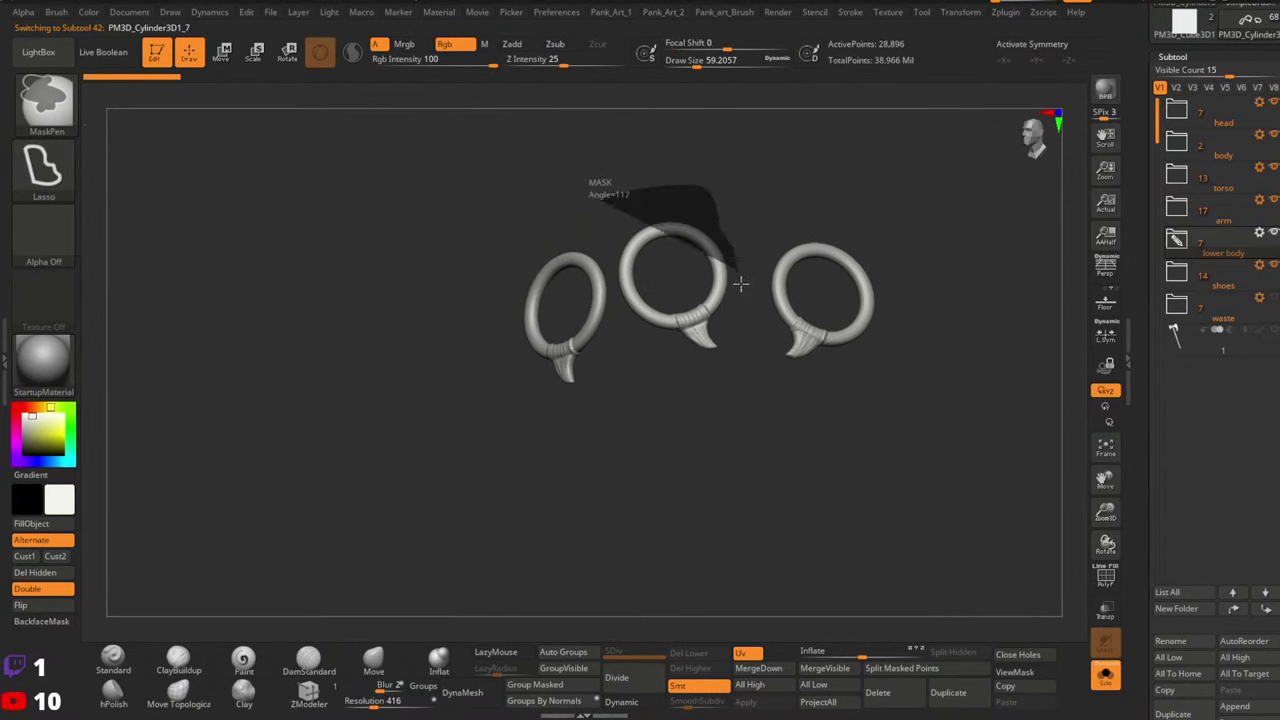
{"action": "left_click_drag", "start_coordinate": [624, 346], "coordinate": [616, 336], "text": "ctrl"}
{"action": "left_click", "coordinate": [718, 336], "text": "ctrl"}
{"action": "key", "text": "w"}
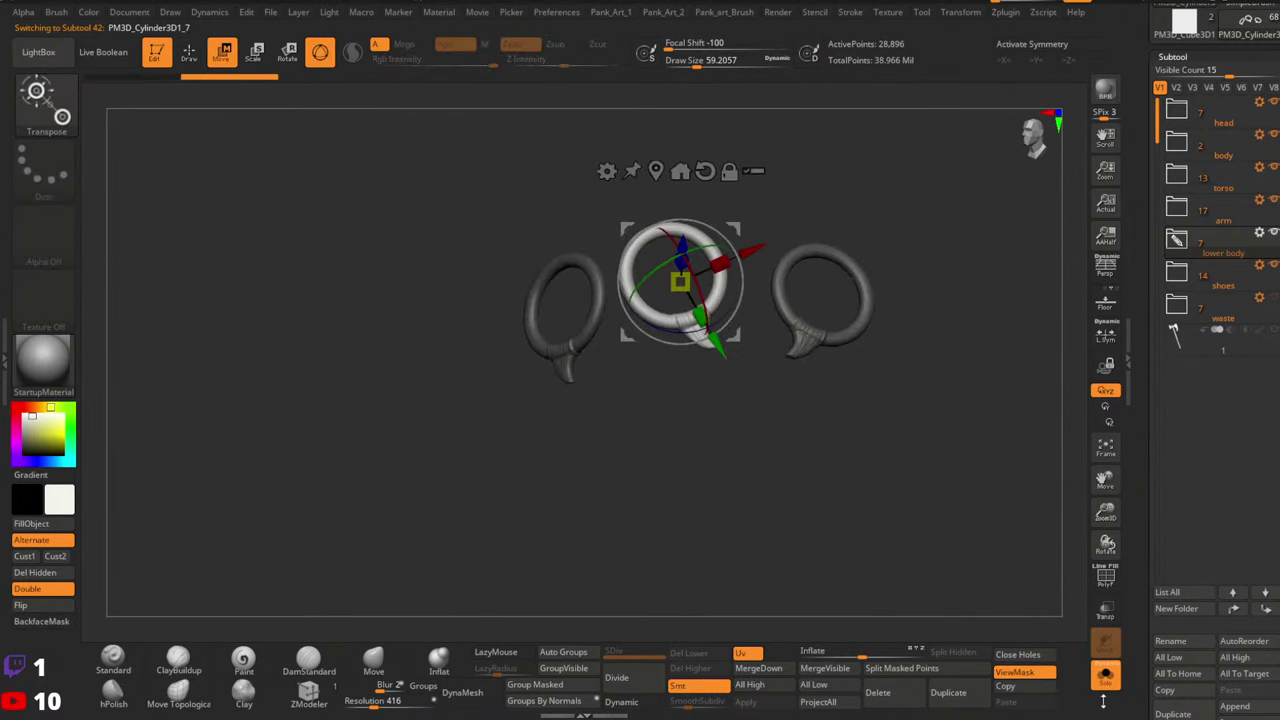
Show the full model, reposition the unmasked middle ring against the thigh strap, and turn off the mask display
{"action": "left_click", "coordinate": [1105, 678]}
{"action": "right_click_drag", "start_coordinate": [690, 394], "coordinate": [684, 394]}
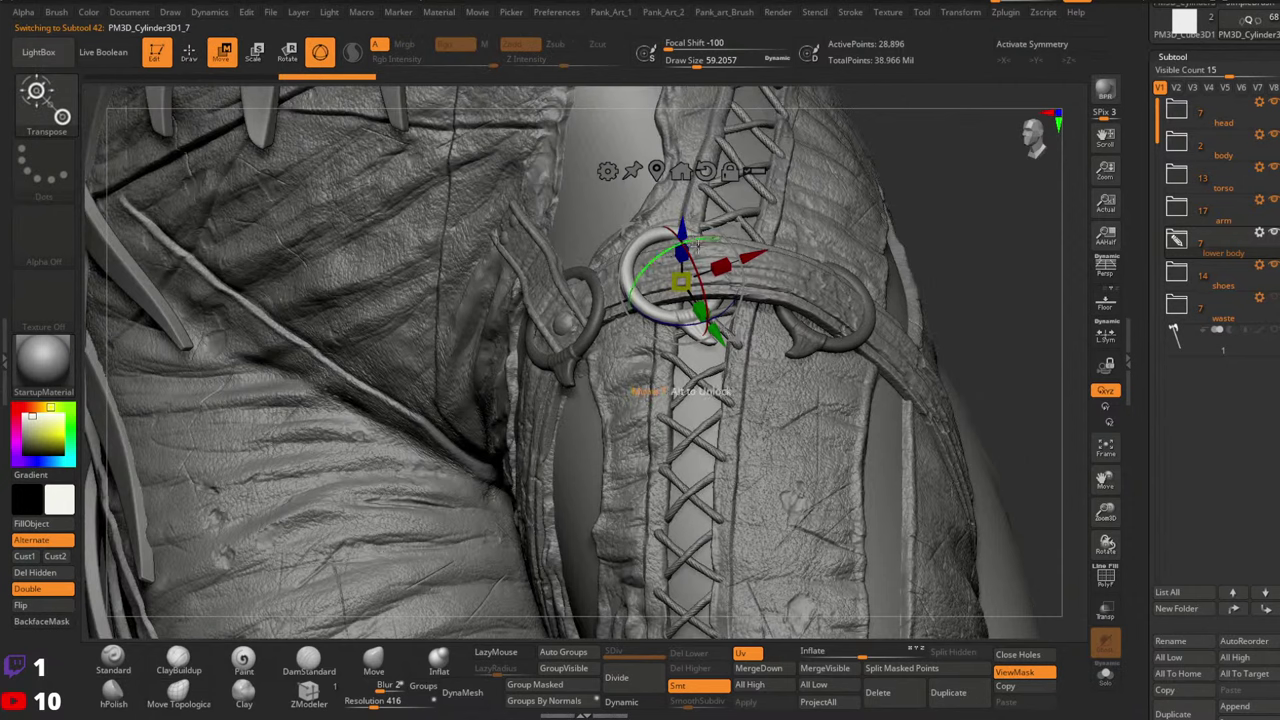
{"action": "right_click_drag", "start_coordinate": [716, 318], "coordinate": [710, 332]}
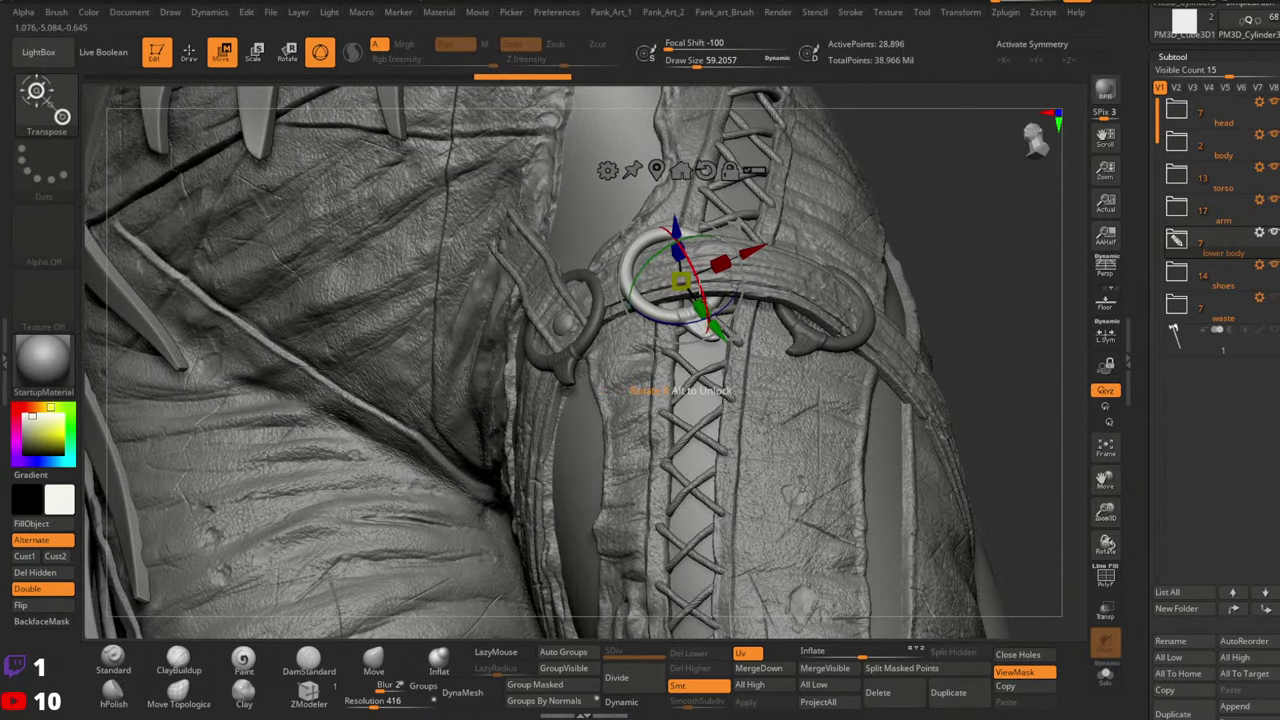
{"action": "key", "text": "q"}
{"action": "mouse_move", "coordinate": [694, 279]}
{"action": "right_mouse_down", "text": "ctrl"}
{"action": "mouse_move", "coordinate": [843, 296]}
{"action": "mouse_move", "coordinate": [681, 314]}
{"action": "mouse_move", "coordinate": [664, 362]}
{"action": "mouse_move", "coordinate": [738, 420]}
{"action": "mouse_move", "coordinate": [712, 337]}
{"action": "right_mouse_up", "text": "ctrl"}
{"action": "key", "text": "ctrl+h"}
Select the pants leather and sculpt around the lace ends above the thigh strap with the Standard brush at about 31, then about 27
{"action": "left_click", "coordinate": [714, 353], "text": "alt"}
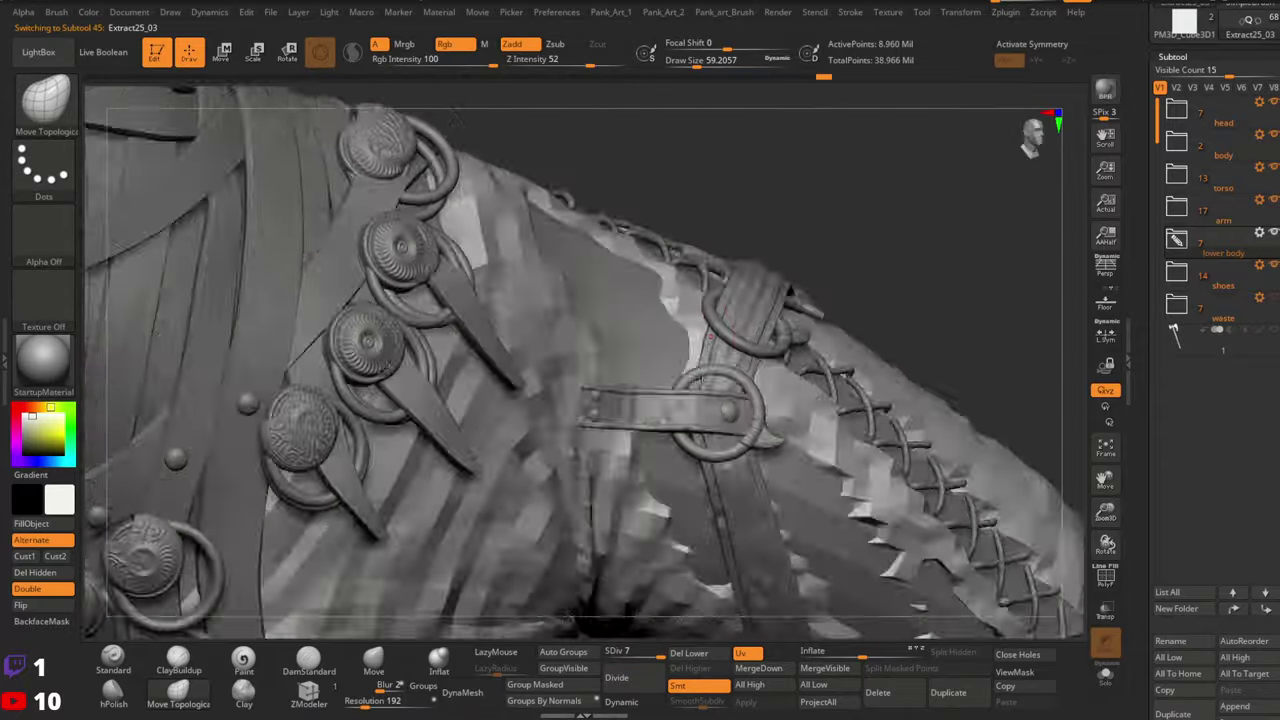
{"action": "left_click_drag", "start_coordinate": [708, 338], "coordinate": [845, 322]}
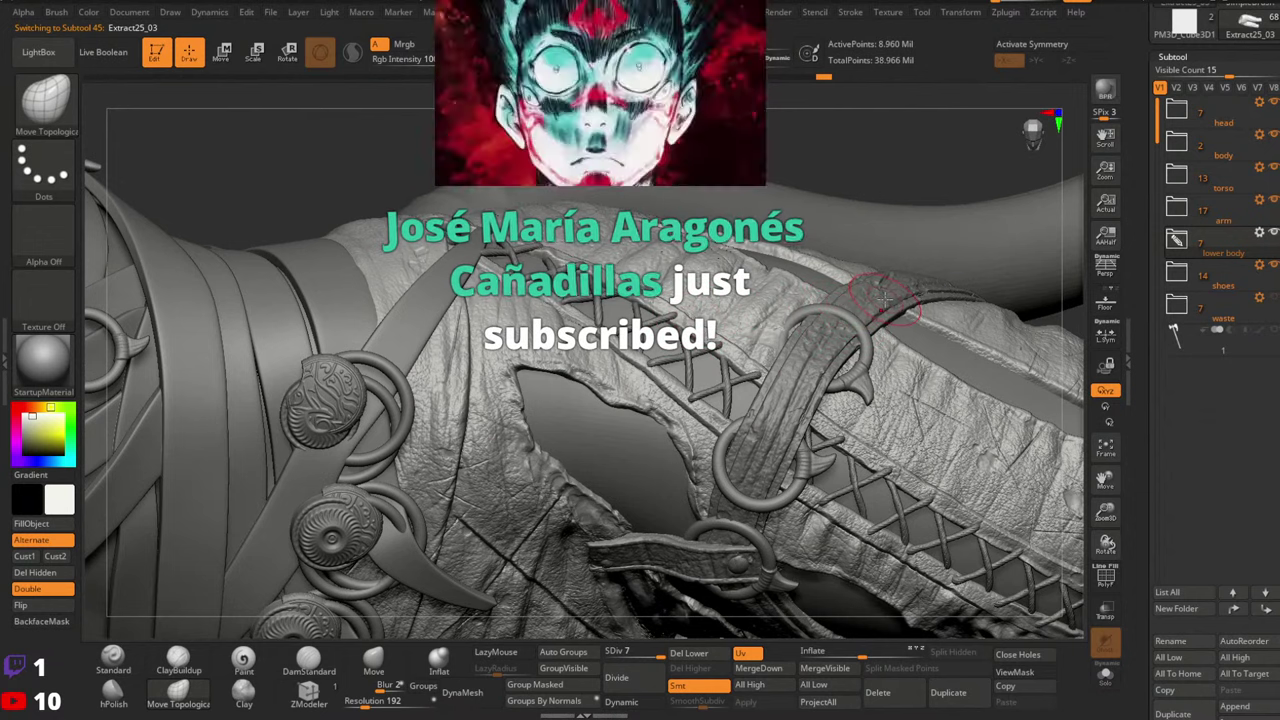
{"action": "left_click", "coordinate": [117, 675]}
{"action": "mouse_move", "coordinate": [610, 260]}
{"action": "right_mouse_down"}
{"action": "mouse_move", "coordinate": [776, 376]}
{"action": "mouse_move", "coordinate": [795, 405]}
{"action": "mouse_move", "coordinate": [745, 376]}
{"action": "right_mouse_up"}
{"action": "key", "text": "space"}
{"action": "left_click", "coordinate": [741, 376]}
{"action": "mouse_move", "coordinate": [834, 366]}
{"action": "right_mouse_down"}
{"action": "mouse_move", "coordinate": [780, 385]}
{"action": "mouse_move", "coordinate": [757, 352]}
{"action": "right_mouse_up"}
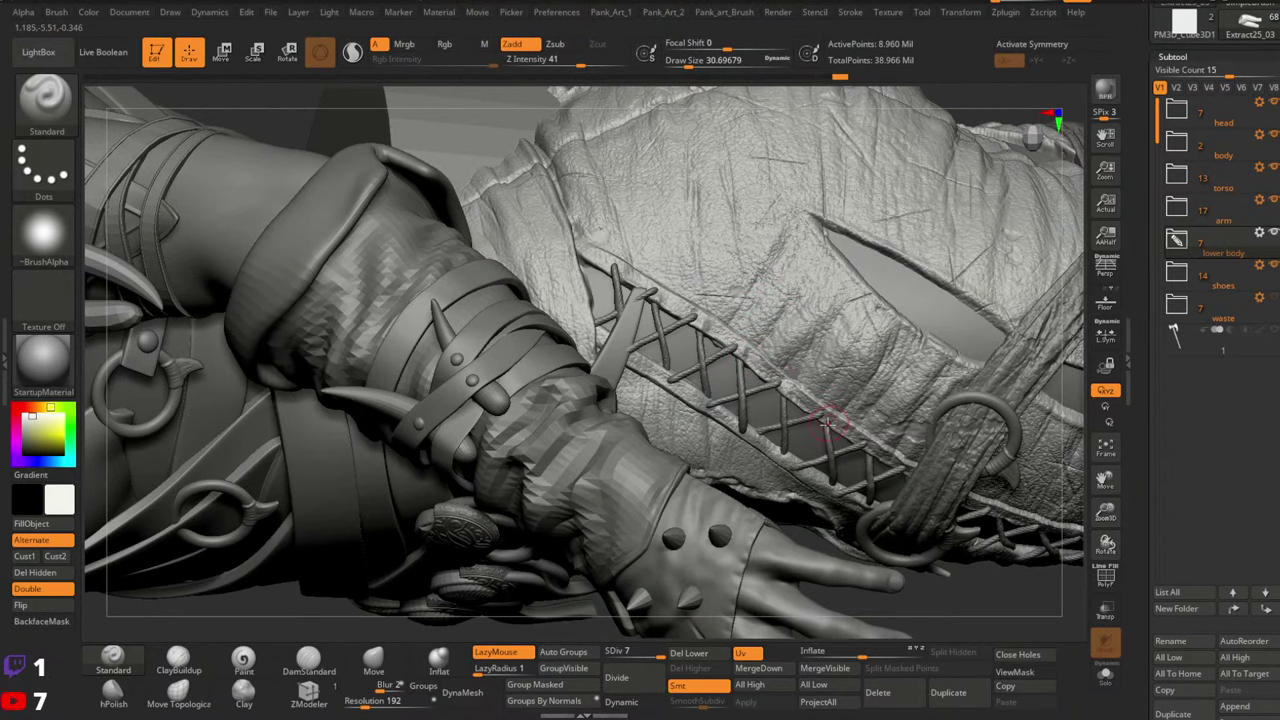
{"action": "right_click_drag", "start_coordinate": [825, 425], "coordinate": [788, 320]}
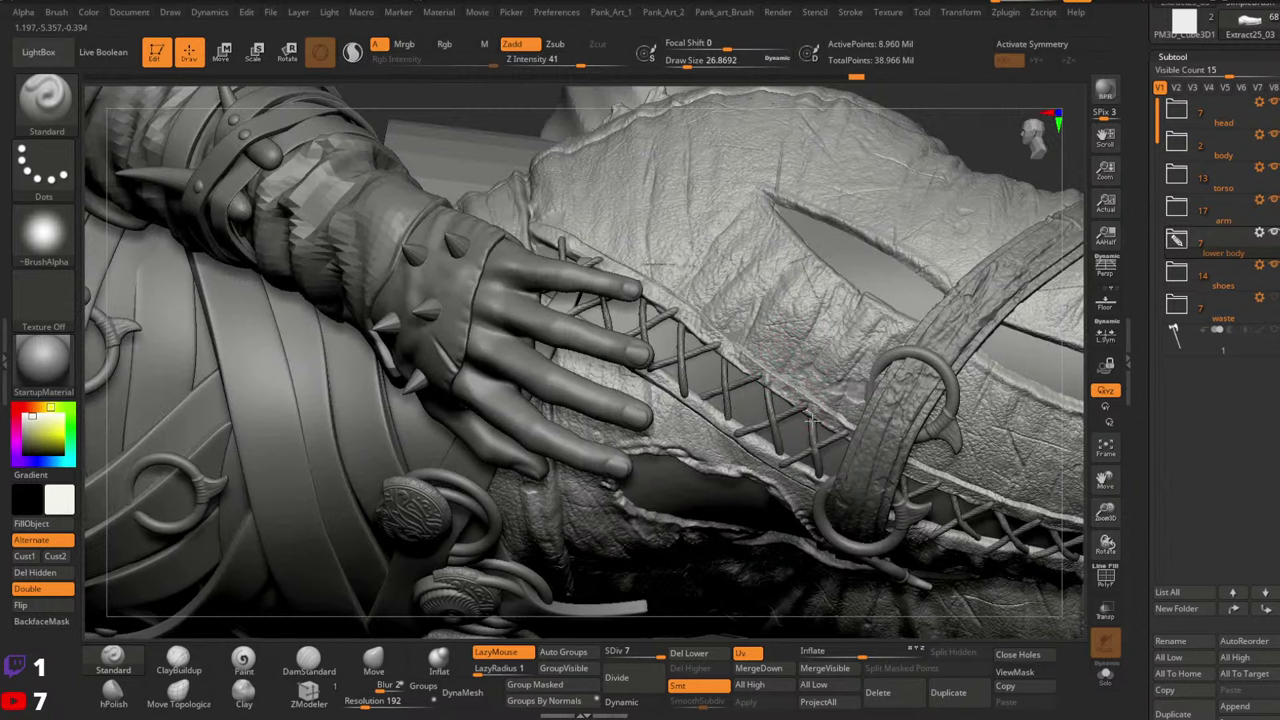
{"action": "mouse_move", "coordinate": [815, 462]}
{"action": "right_mouse_down"}
{"action": "mouse_move", "coordinate": [850, 330]}
{"action": "mouse_move", "coordinate": [835, 320]}
{"action": "mouse_move", "coordinate": [860, 365]}
{"action": "mouse_move", "coordinate": [836, 405]}
{"action": "right_mouse_up"}
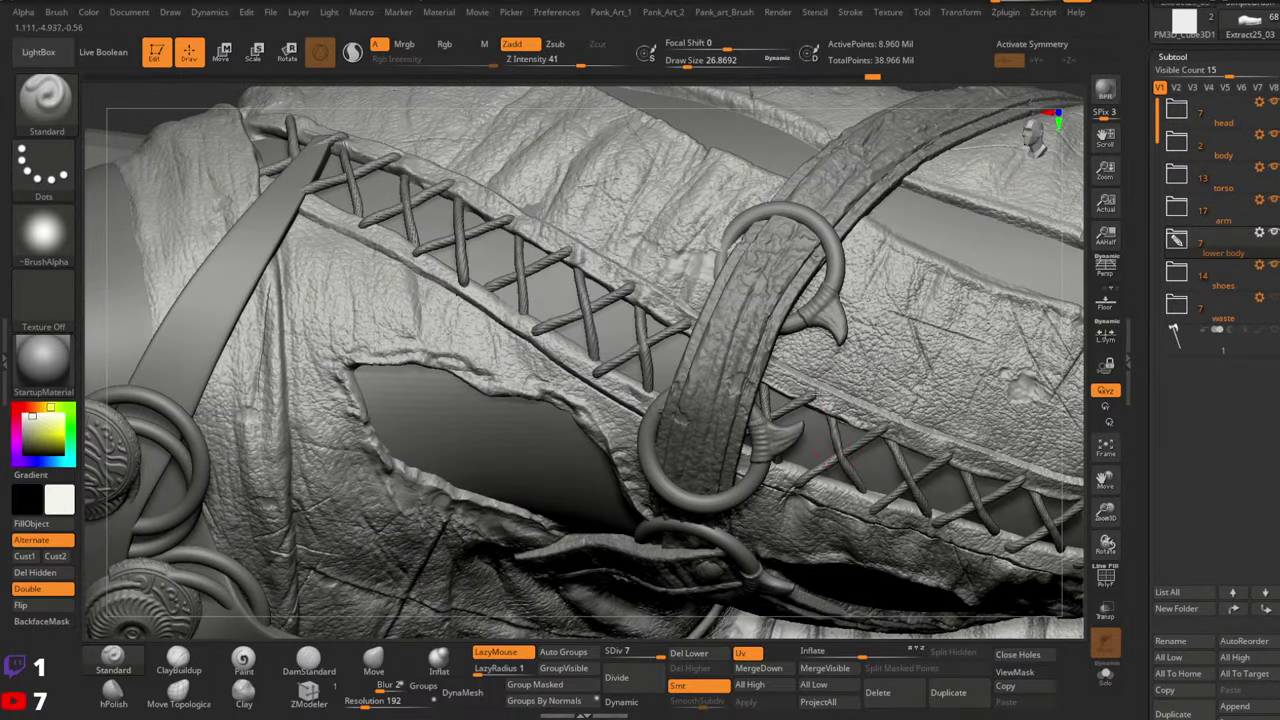
Sculpt the pants leather around the lace ends from the thigh strap down to the knee guard with the Standard brush at a draw size of about 22
{"action": "mouse_move", "coordinate": [826, 451]}
{"action": "right_mouse_down"}
{"action": "mouse_move", "coordinate": [838, 408]}
{"action": "mouse_move", "coordinate": [826, 368]}
{"action": "right_mouse_up"}
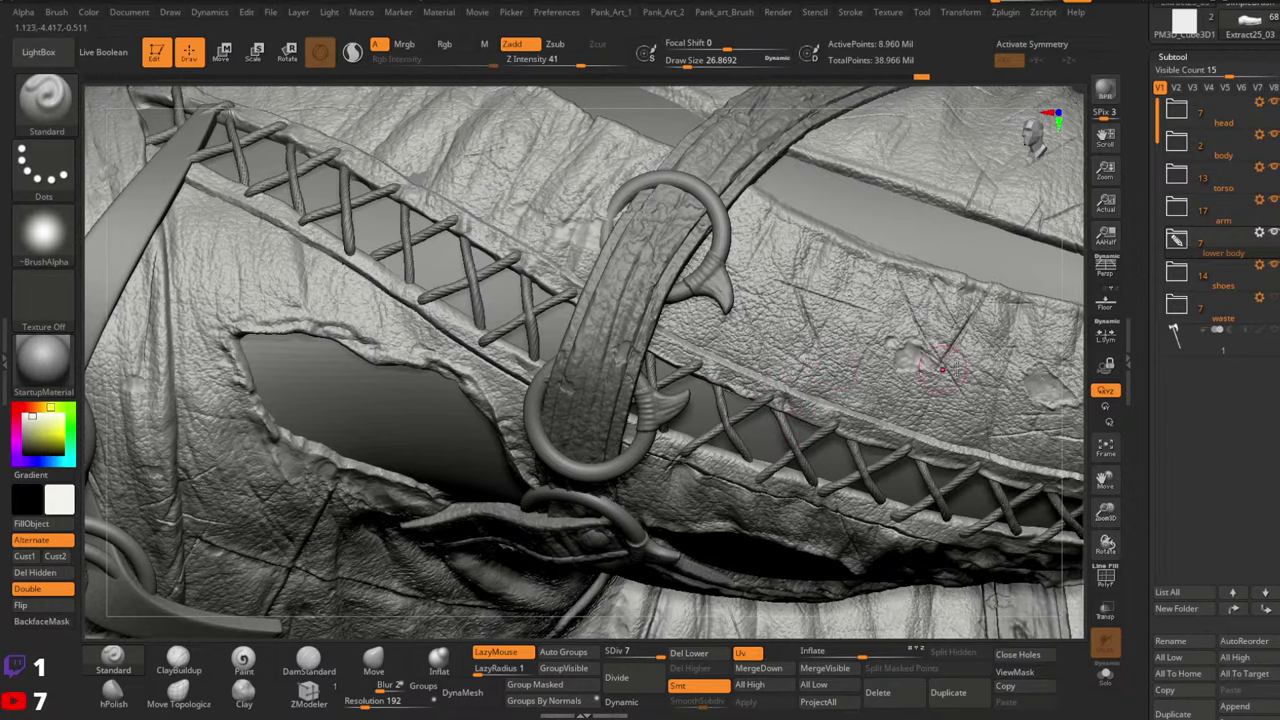
{"action": "right_click_drag", "start_coordinate": [941, 369], "coordinate": [829, 353]}
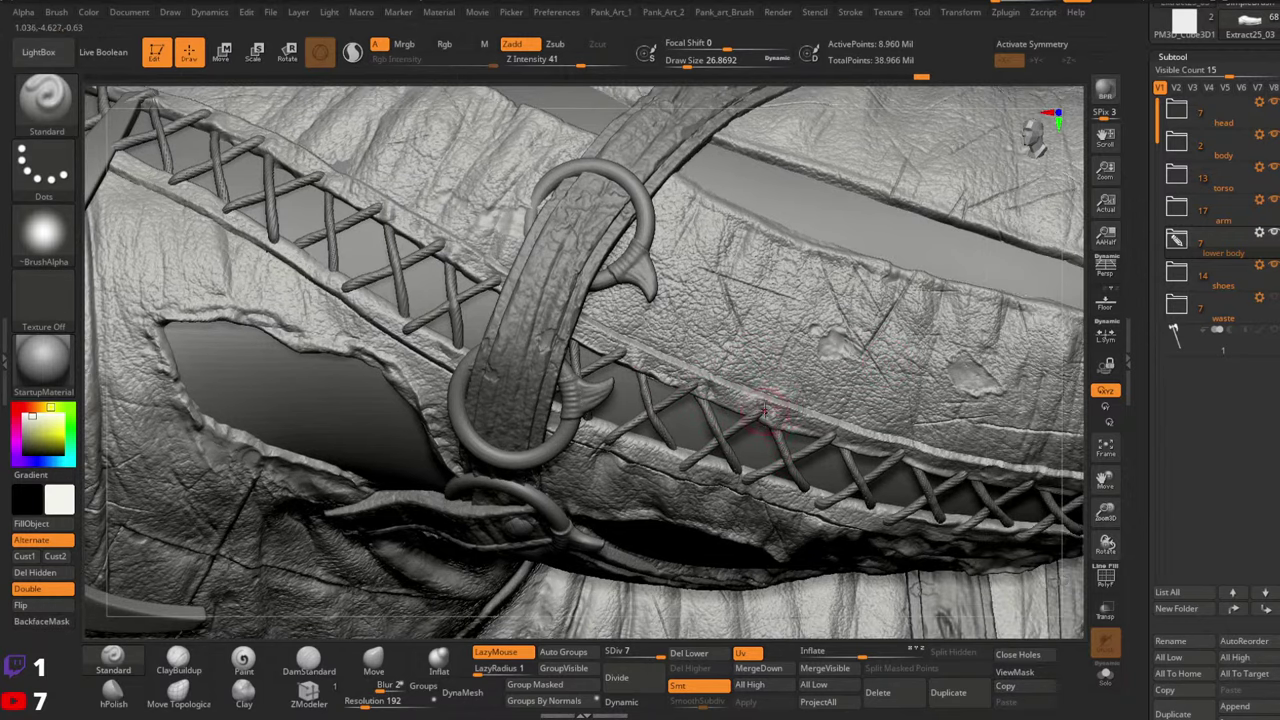
{"action": "mouse_move", "coordinate": [942, 320]}
{"action": "right_mouse_down", "text": "ctrl"}
{"action": "mouse_move", "coordinate": [850, 350]}
{"action": "mouse_move", "coordinate": [774, 409]}
{"action": "mouse_move", "coordinate": [758, 382]}
{"action": "right_mouse_up", "text": "ctrl"}
{"action": "key", "text": "bracketleft"}
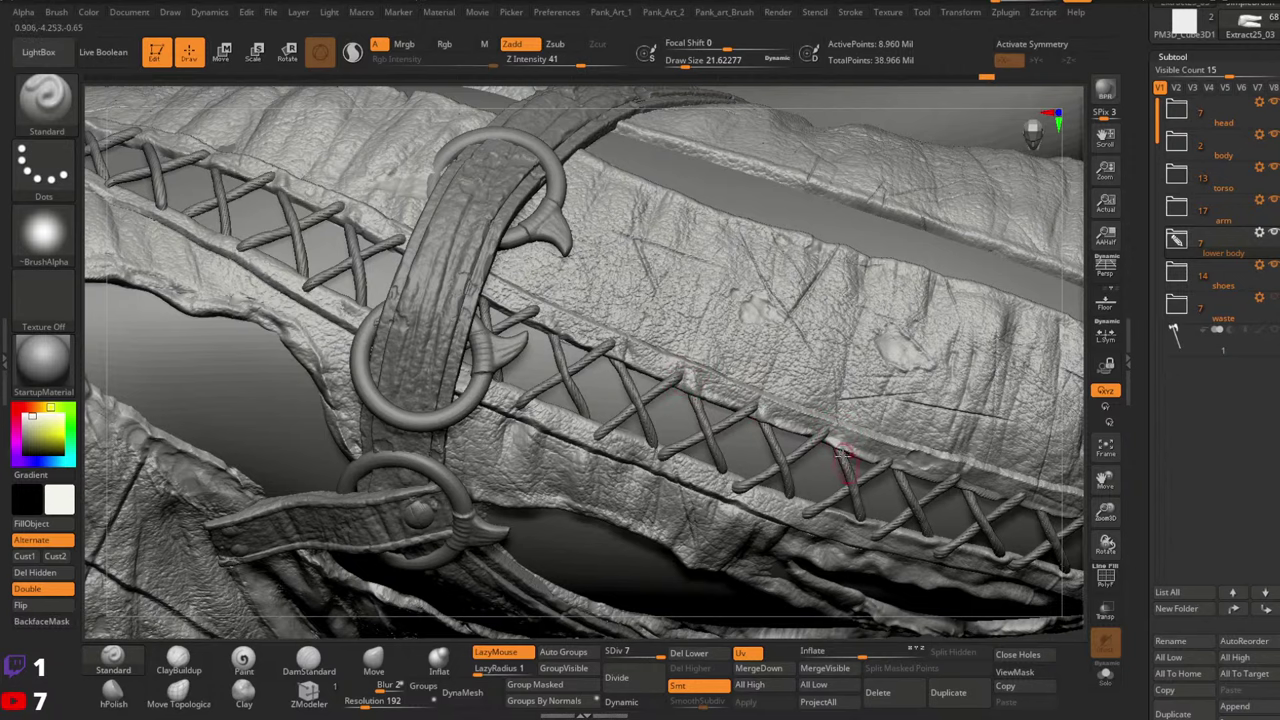
{"action": "right_click_drag", "start_coordinate": [938, 394], "coordinate": [852, 377], "text": "alt"}
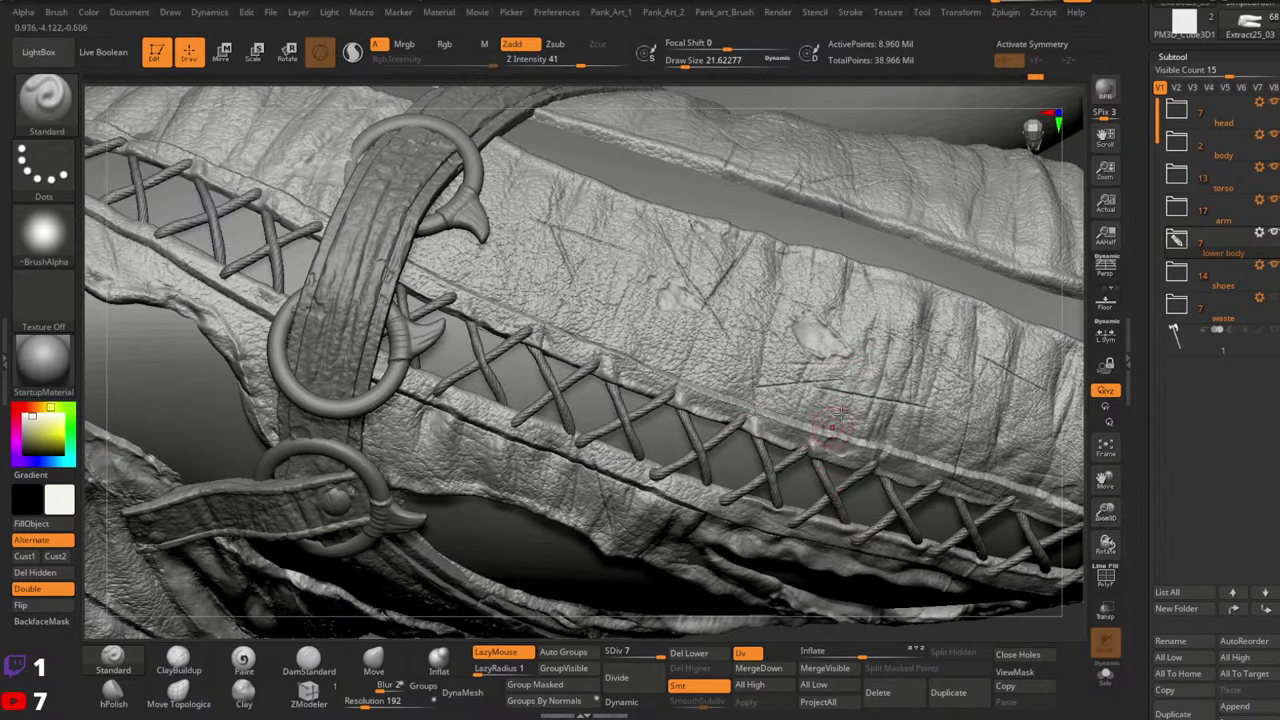
{"action": "right_click_drag", "start_coordinate": [889, 427], "coordinate": [829, 398], "text": "alt"}
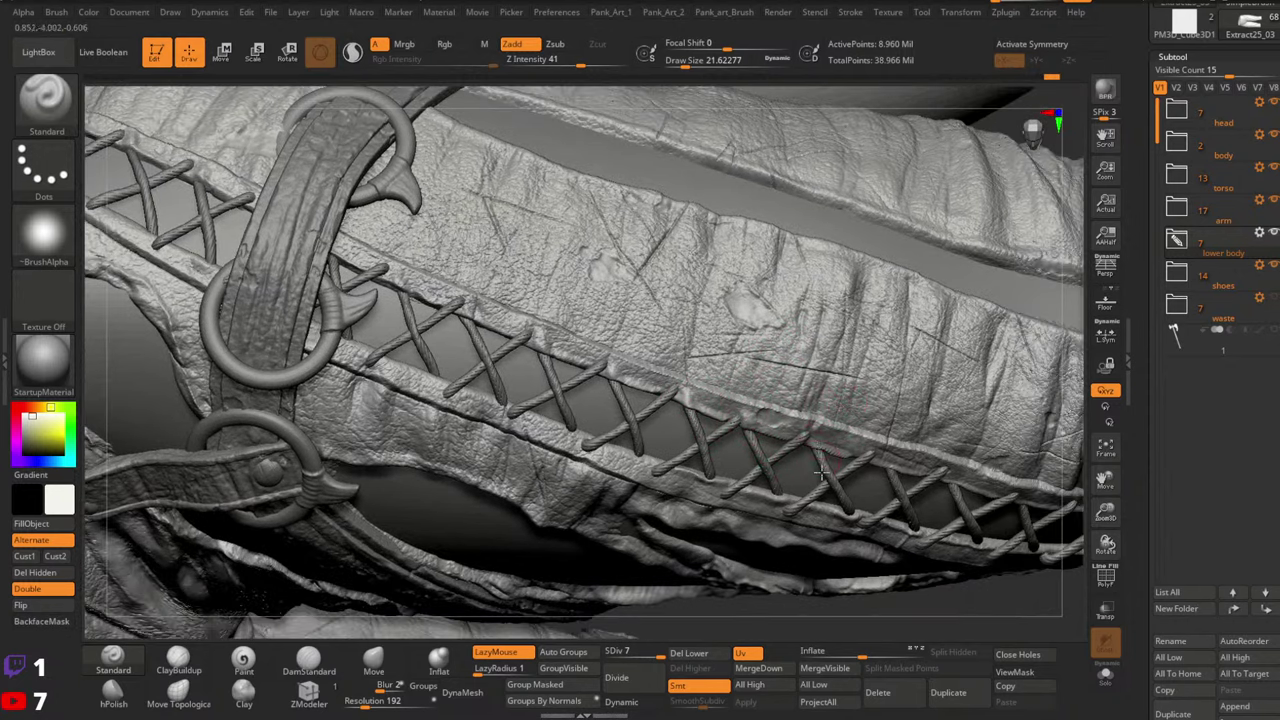
{"action": "right_click_drag", "start_coordinate": [843, 492], "coordinate": [814, 357]}
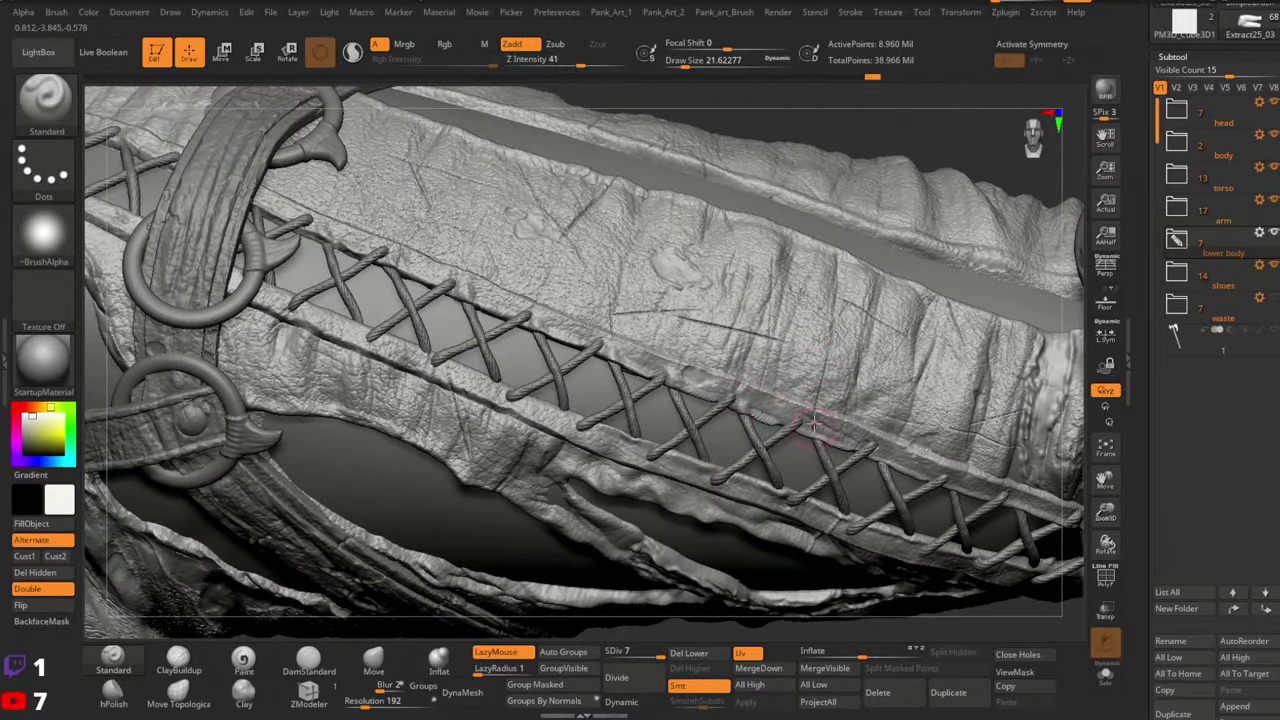
{"action": "right_click_drag", "start_coordinate": [814, 422], "coordinate": [780, 465]}
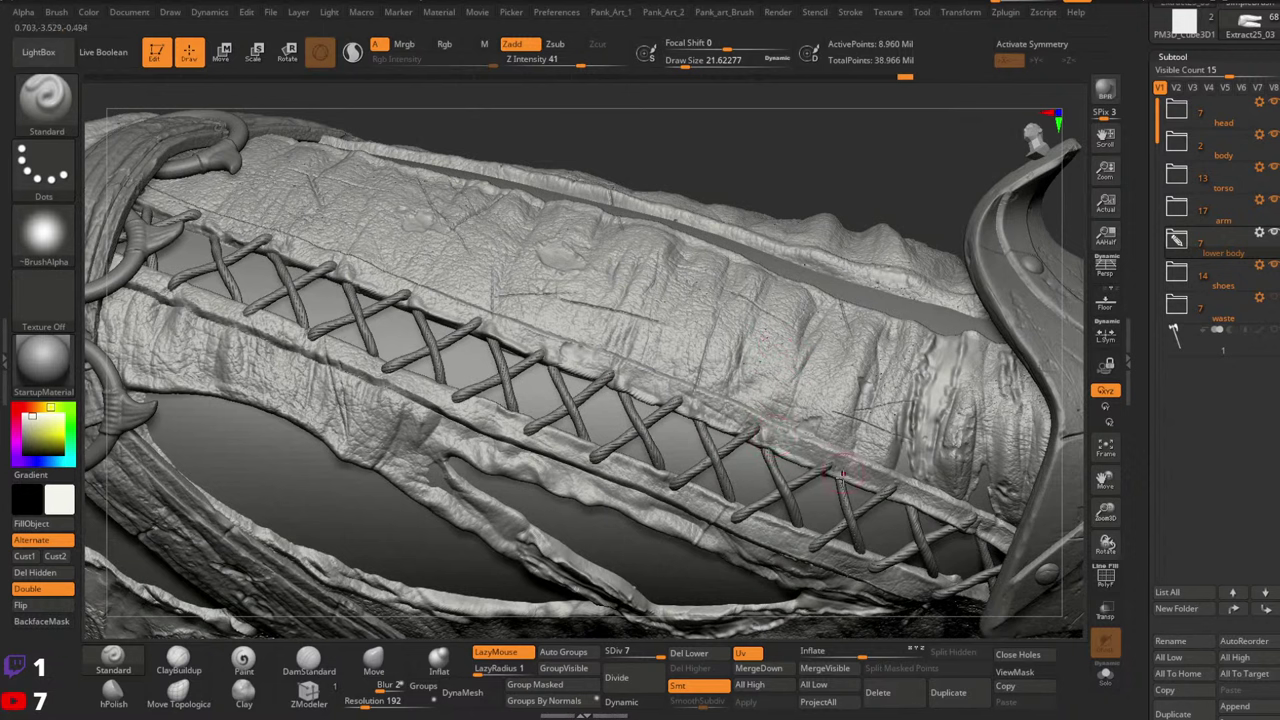
{"action": "right_click_drag", "start_coordinate": [873, 485], "coordinate": [790, 360]}
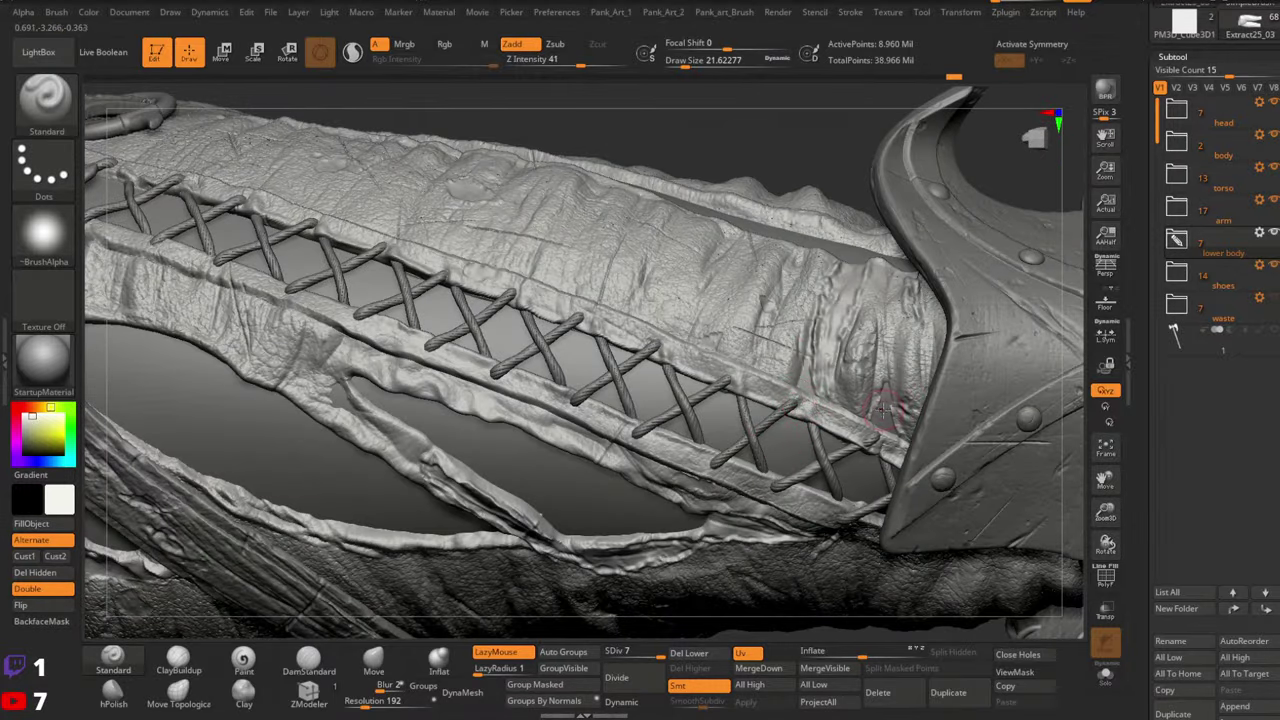
{"action": "mouse_move", "coordinate": [1013, 405]}
{"action": "right_mouse_down"}
{"action": "mouse_move", "coordinate": [686, 380]}
{"action": "mouse_move", "coordinate": [849, 443]}
{"action": "mouse_move", "coordinate": [848, 367]}
{"action": "right_mouse_up"}
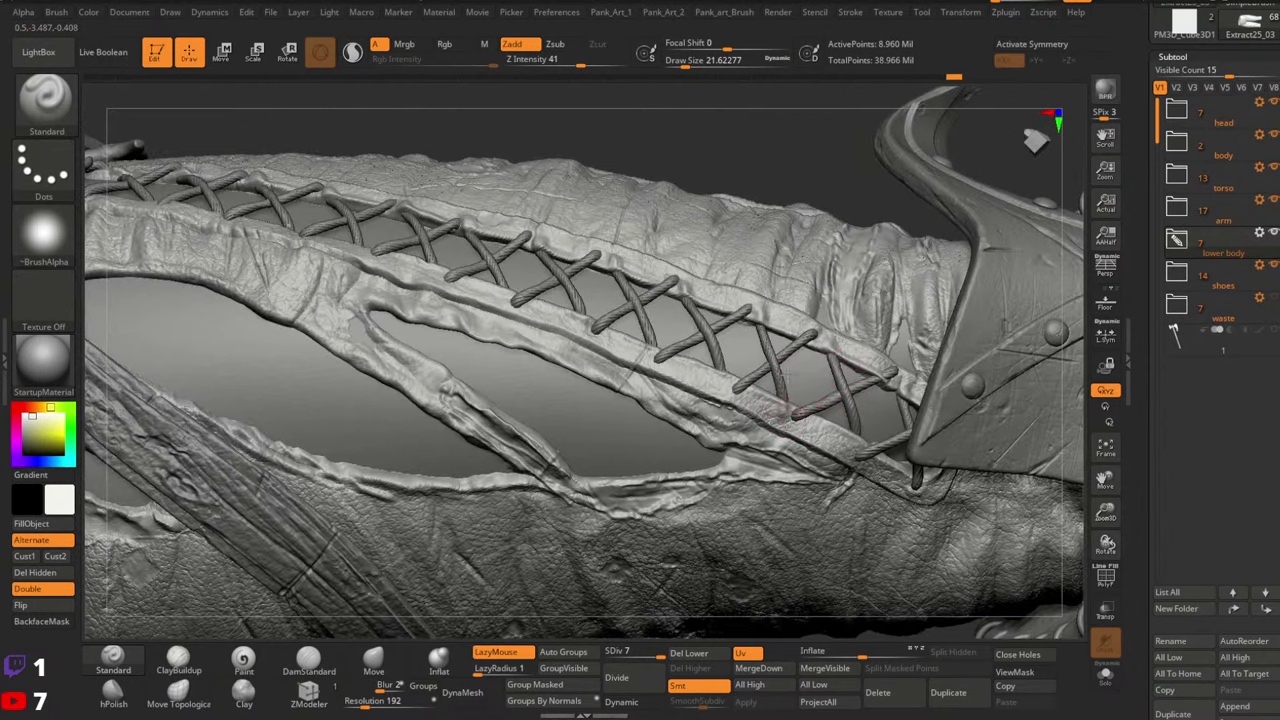
Set the Standard brush to Z Intensity 39 and a draw size of about 25, and sculpt the lower leather edge along the laces below the thigh strap
{"action": "key", "text": "ctrl"}
{"action": "key", "text": "ctrl"}
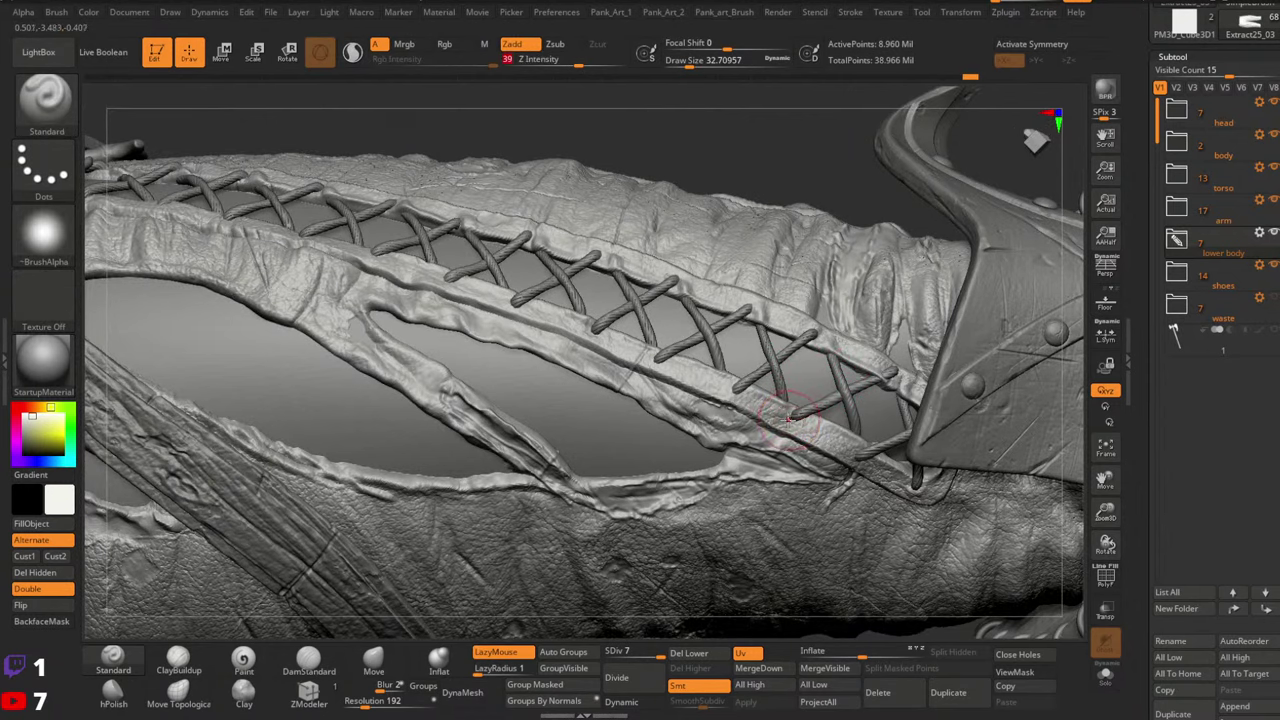
{"action": "key", "text": "space"}
{"action": "left_click_drag", "start_coordinate": [788, 403], "coordinate": [783, 402]}
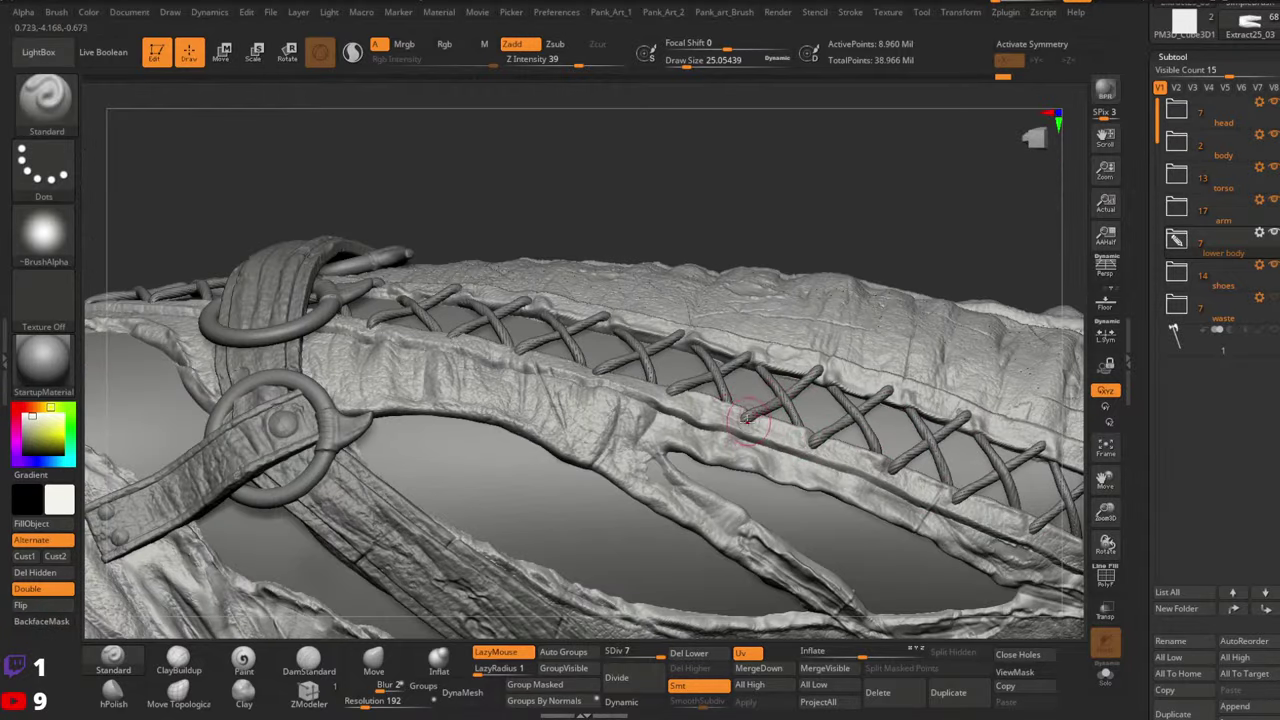
{"action": "right_click_drag", "start_coordinate": [729, 362], "coordinate": [742, 425]}
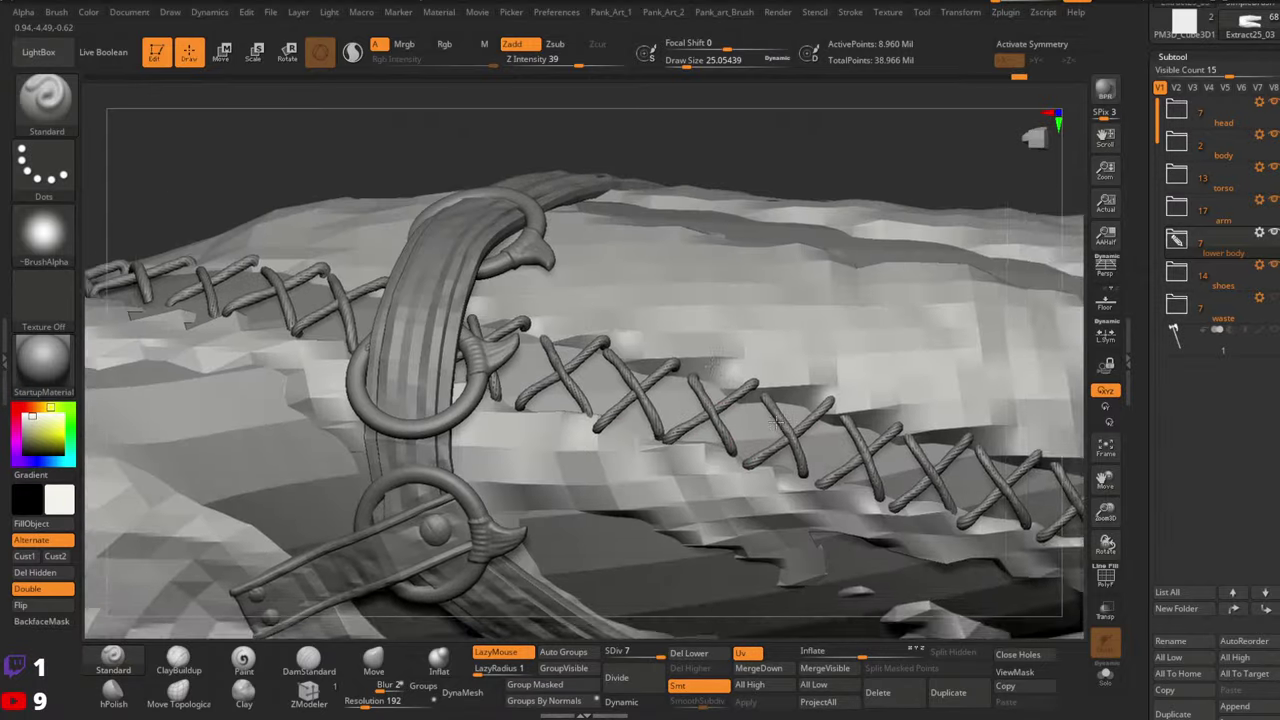
{"action": "right_click_drag", "start_coordinate": [777, 421], "coordinate": [834, 435], "text": "alt"}
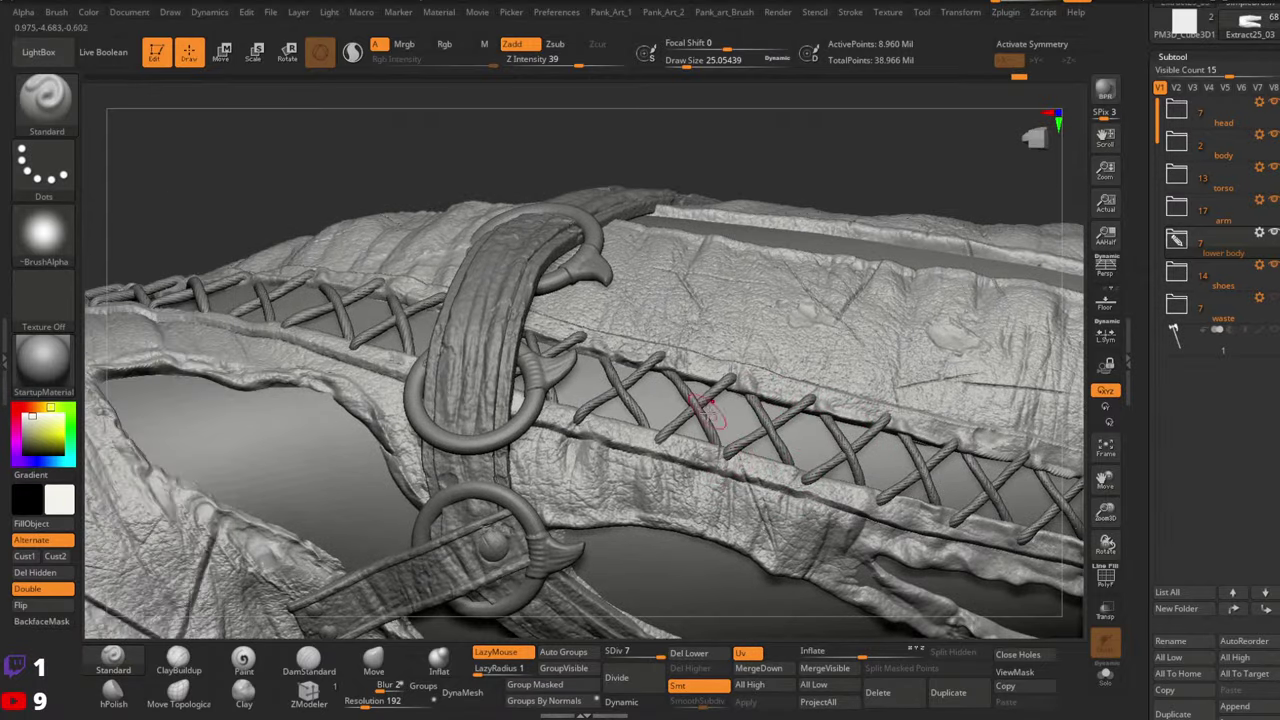
{"action": "right_click_drag", "start_coordinate": [712, 428], "coordinate": [790, 461], "text": "alt"}
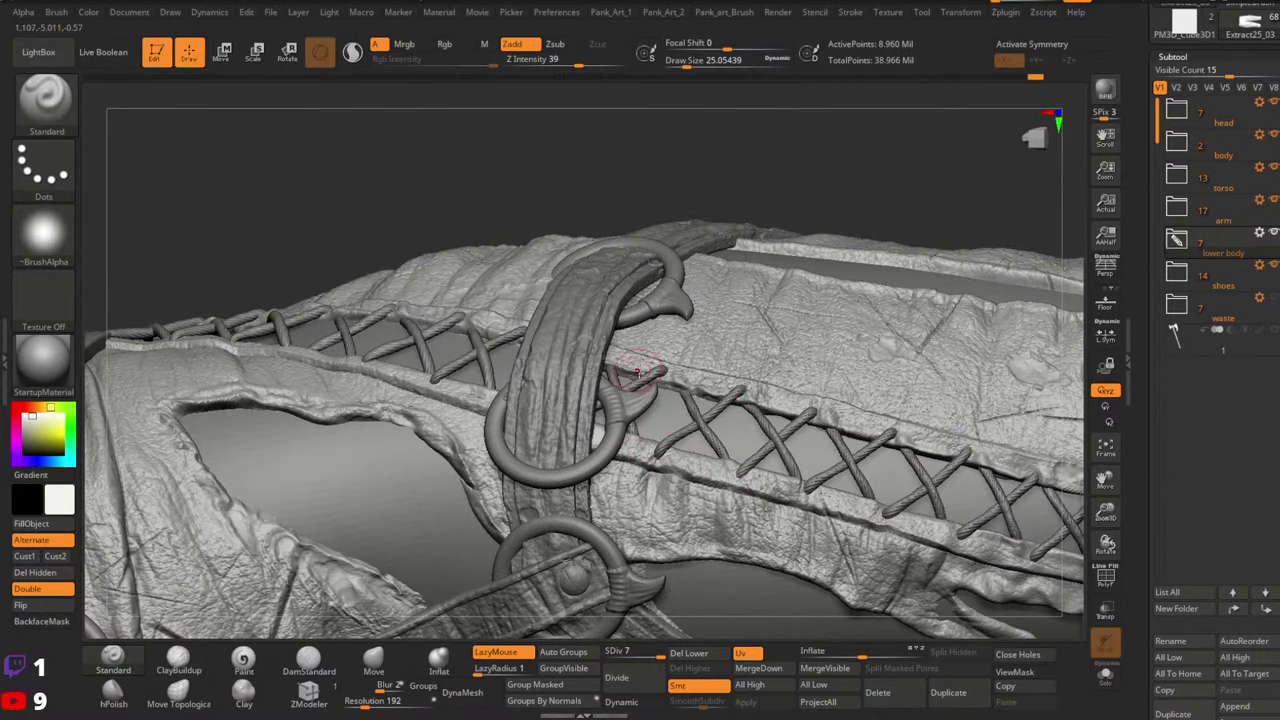
Sculpt the leather around the lace ends from the thigh strap up to the pointed belt strap with the same Standard brush
{"action": "right_click_drag", "start_coordinate": [640, 364], "coordinate": [720, 390]}
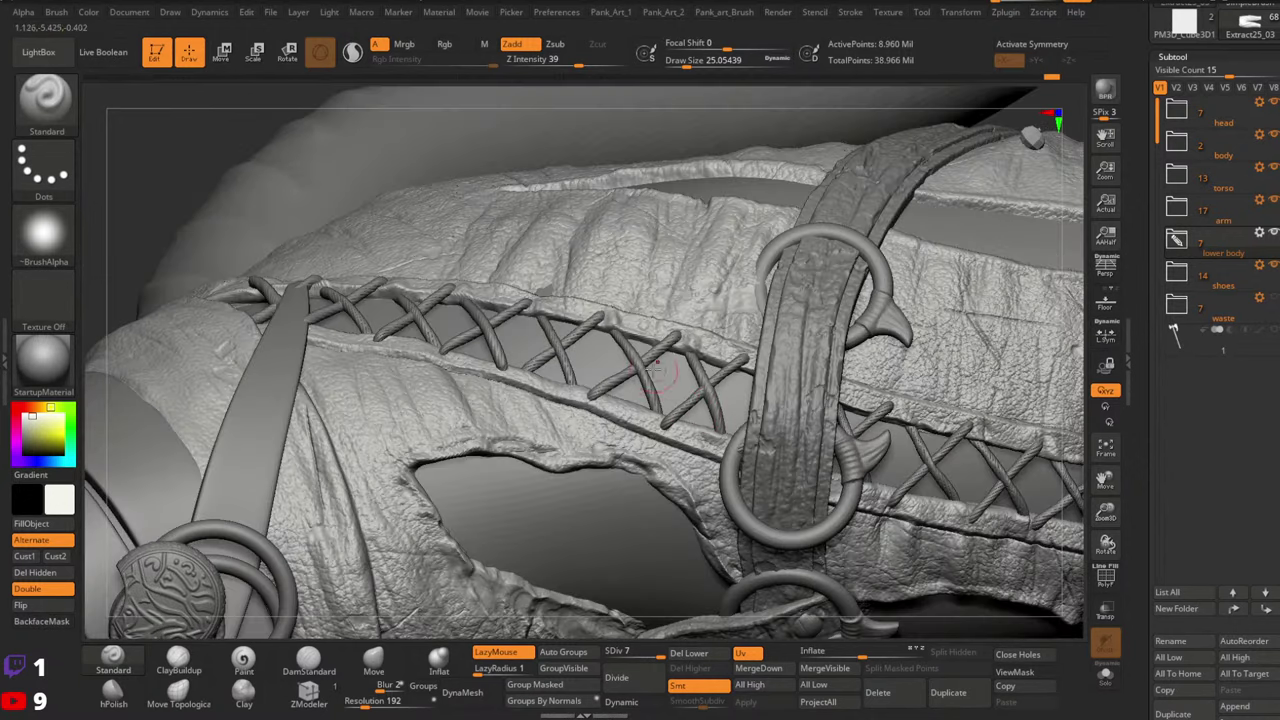
{"action": "right_click_drag", "start_coordinate": [660, 355], "coordinate": [660, 438]}
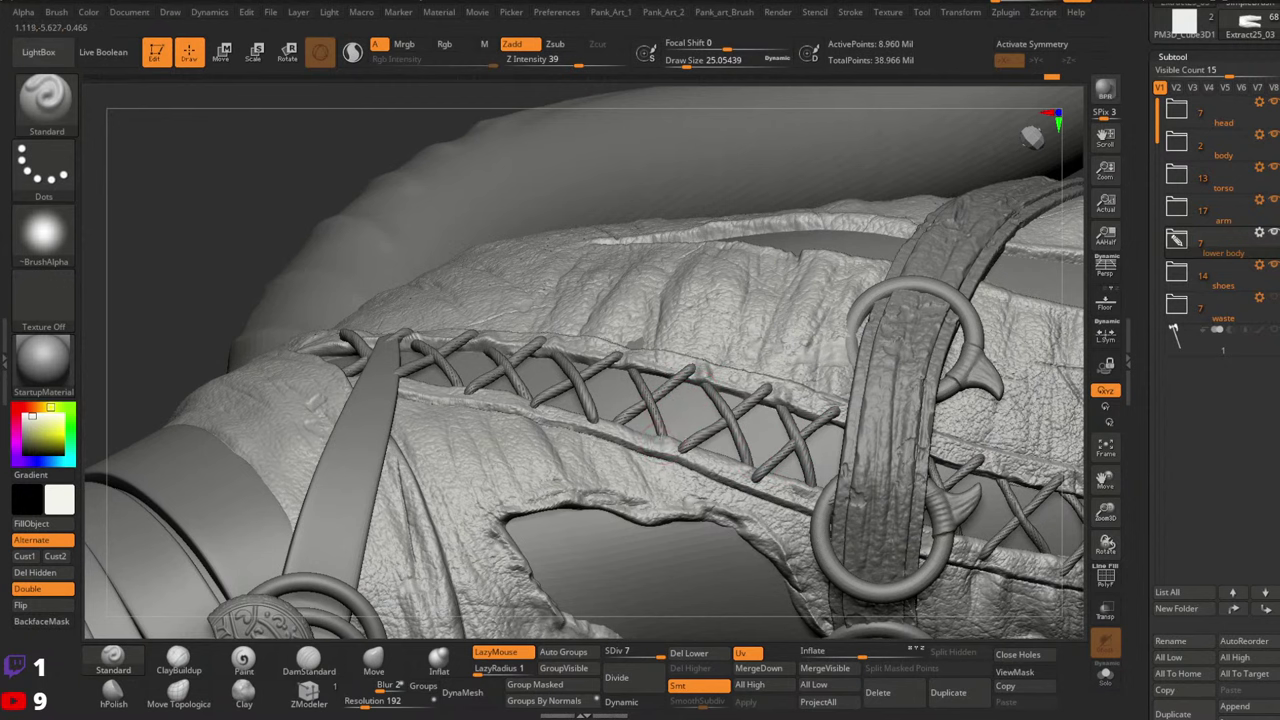
{"action": "right_click_drag", "start_coordinate": [658, 366], "coordinate": [714, 363]}
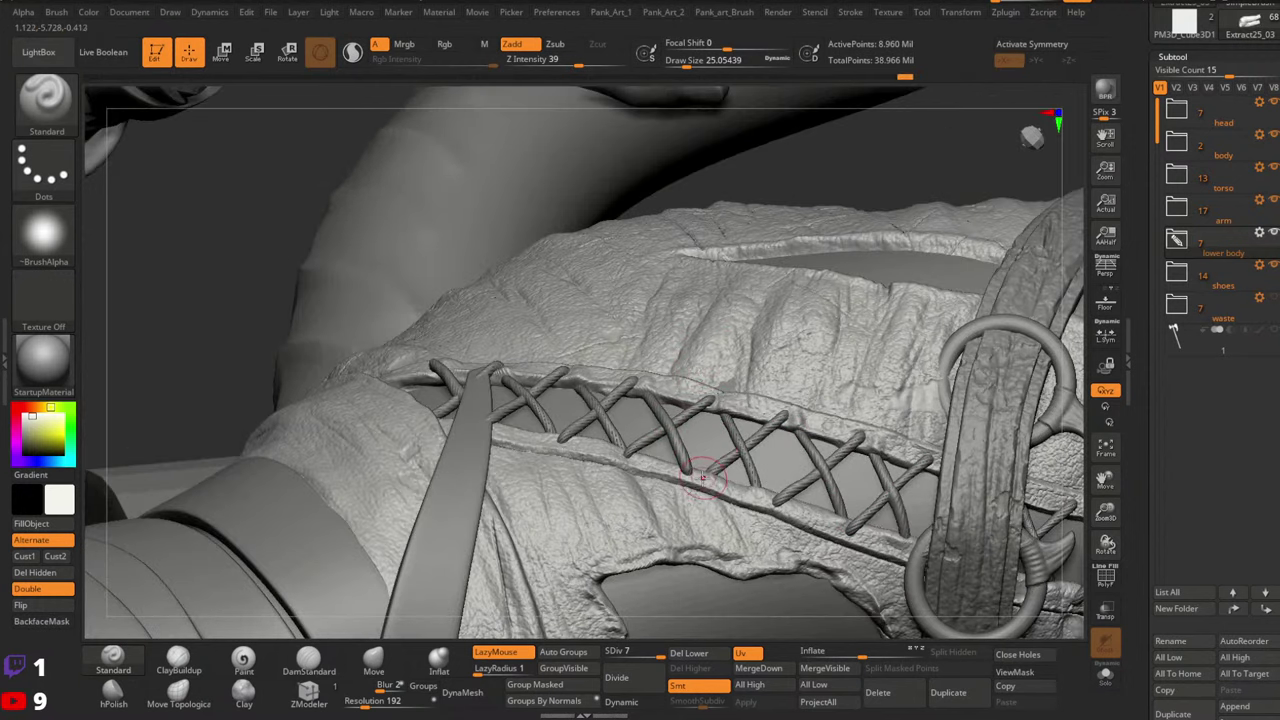
{"action": "right_click_drag", "start_coordinate": [766, 382], "coordinate": [752, 415]}
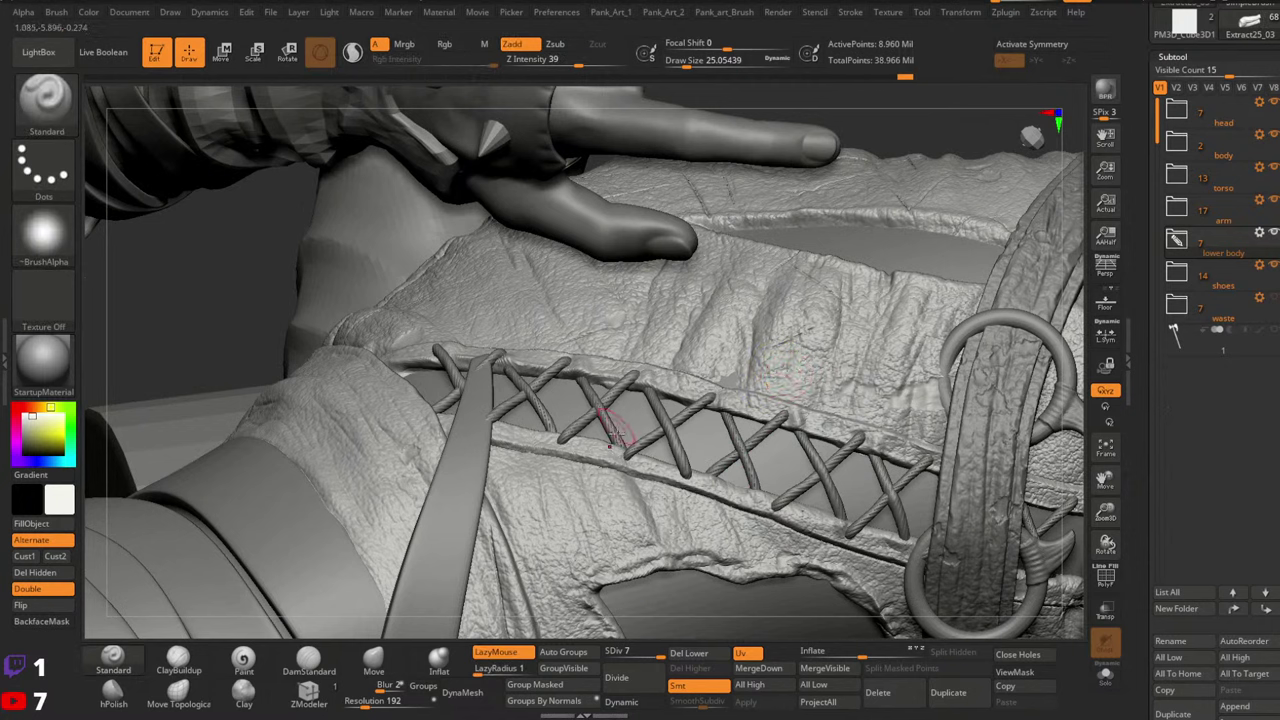
{"action": "right_click_drag", "start_coordinate": [634, 398], "coordinate": [764, 446], "text": "alt"}
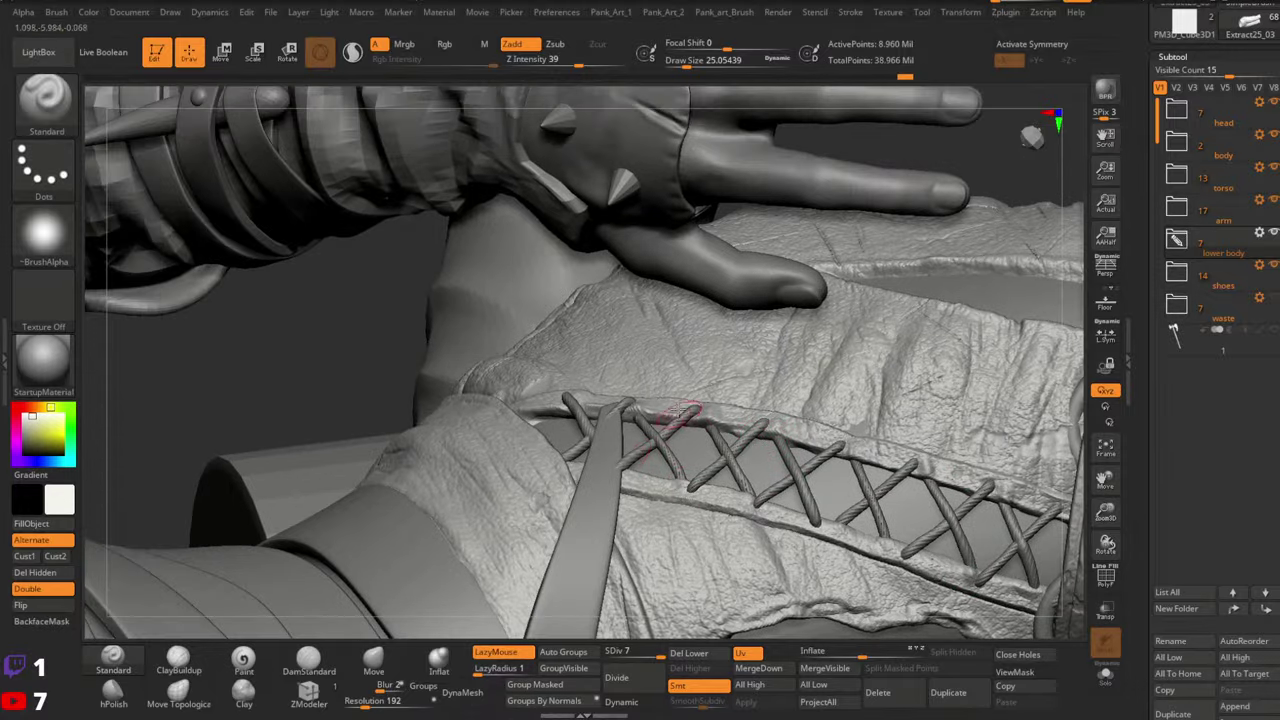
Select the pointed belt strap, reshape its tip over the laces with the Move brush at a draw size of about 124, and return to the Standard brush
{"action": "left_click", "coordinate": [615, 473], "text": "alt"}
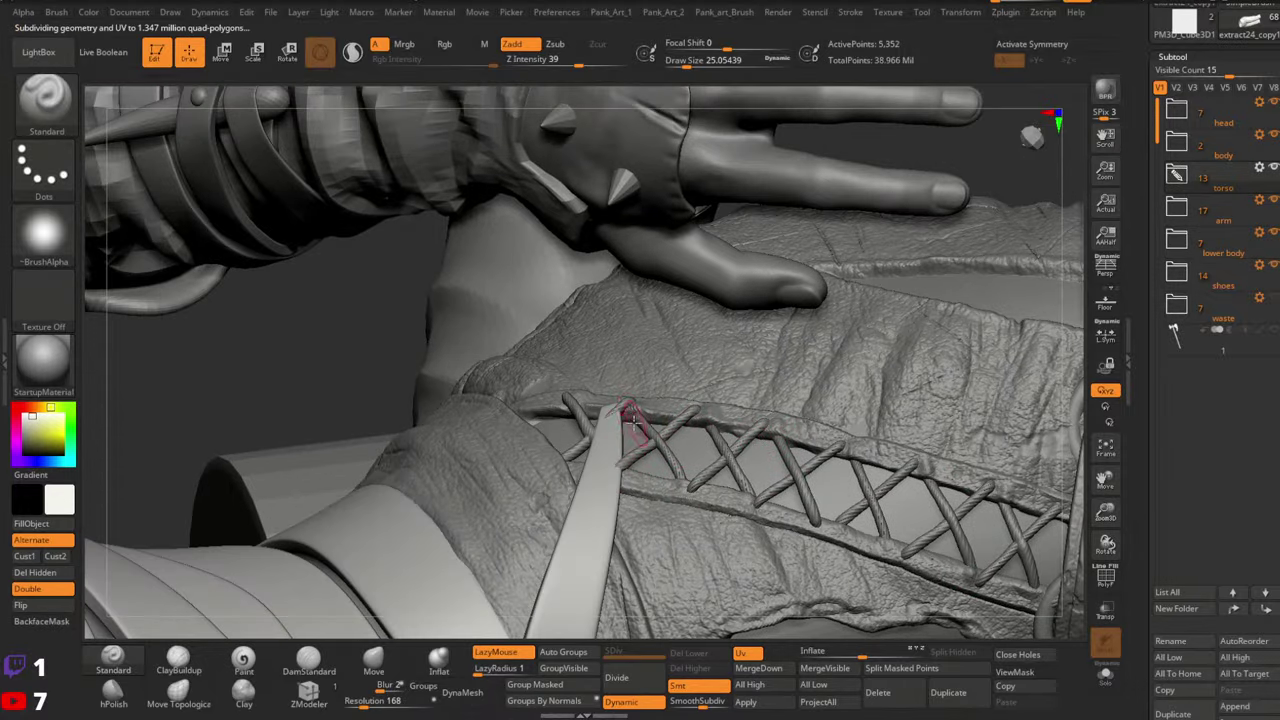
{"action": "right_click", "coordinate": [634, 424]}
{"action": "left_click", "coordinate": [376, 661]}
{"action": "mouse_move", "coordinate": [658, 380]}
{"action": "right_mouse_down"}
{"action": "mouse_move", "coordinate": [639, 366]}
{"action": "mouse_move", "coordinate": [637, 404]}
{"action": "right_mouse_up"}
{"action": "right_click", "coordinate": [637, 410]}
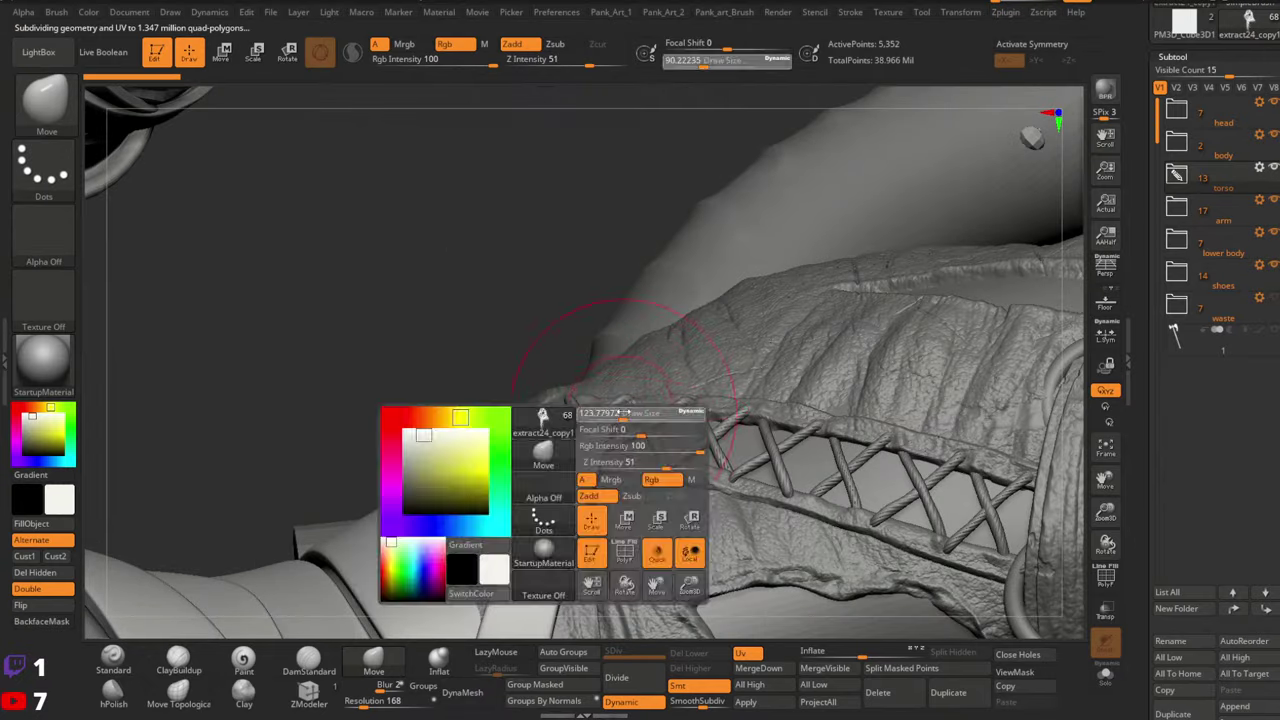
{"action": "left_click_drag", "start_coordinate": [637, 412], "coordinate": [643, 412]}
{"action": "right_click_drag", "start_coordinate": [643, 405], "coordinate": [618, 386]}
{"action": "left_click_drag", "start_coordinate": [610, 396], "coordinate": [606, 392]}
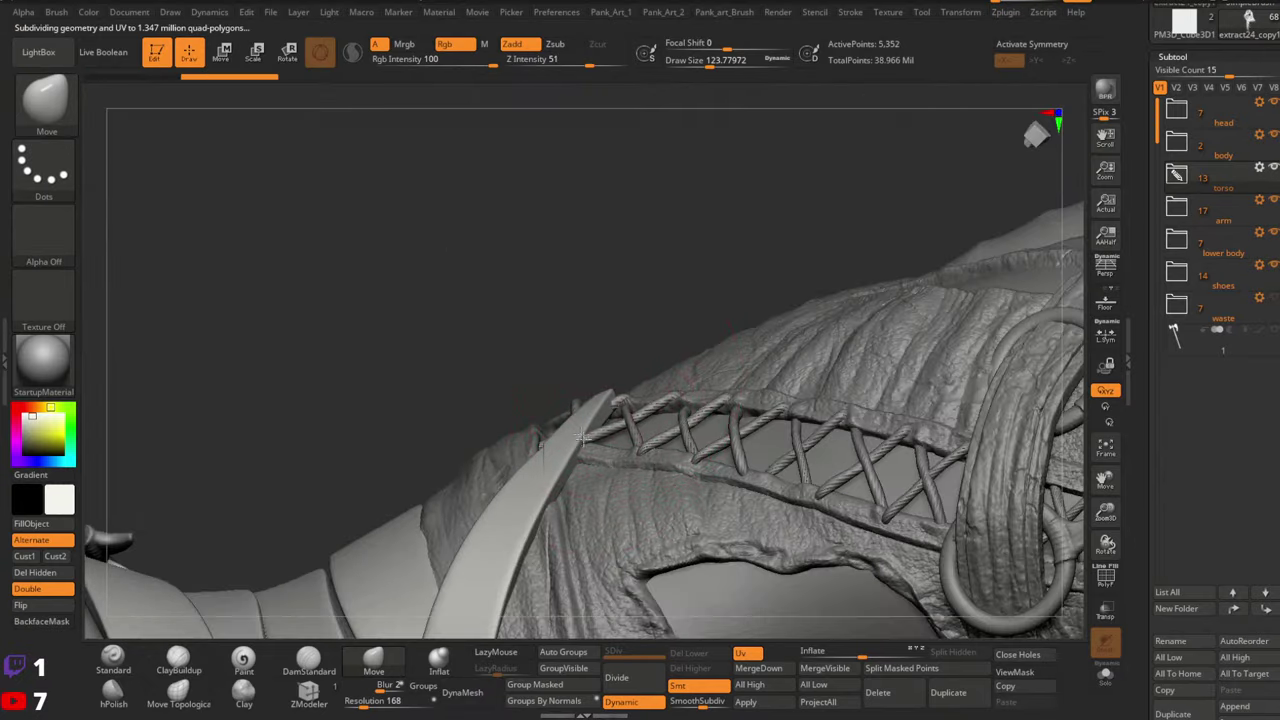
{"action": "left_click", "coordinate": [113, 660]}
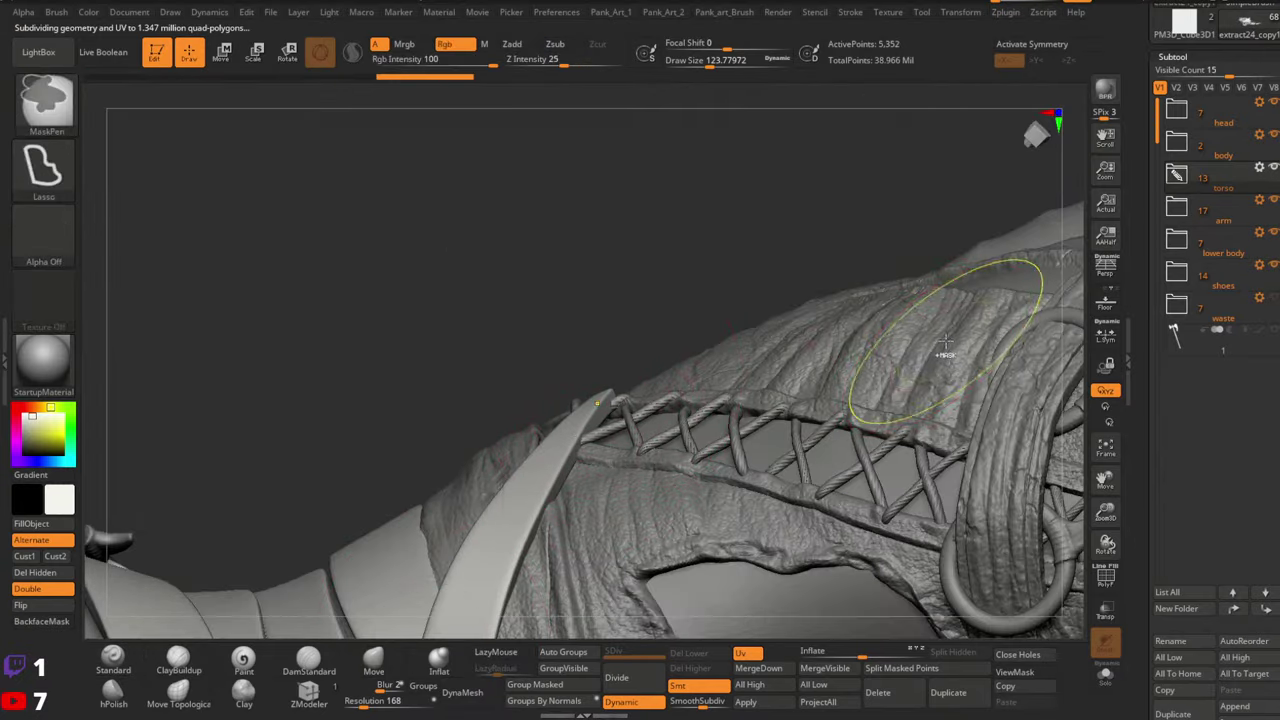
{"action": "right_click_drag", "start_coordinate": [940, 348], "coordinate": [830, 275], "text": "ctrl"}
{"action": "mouse_move", "coordinate": [830, 275]}
{"action": "right_mouse_down"}
{"action": "mouse_move", "coordinate": [786, 579]}
{"action": "mouse_move", "coordinate": [850, 430]}
{"action": "mouse_move", "coordinate": [683, 397]}
{"action": "mouse_move", "coordinate": [735, 542]}
{"action": "right_mouse_up"}
{"action": "right_click_drag", "start_coordinate": [735, 542], "coordinate": [690, 380], "text": "alt"}
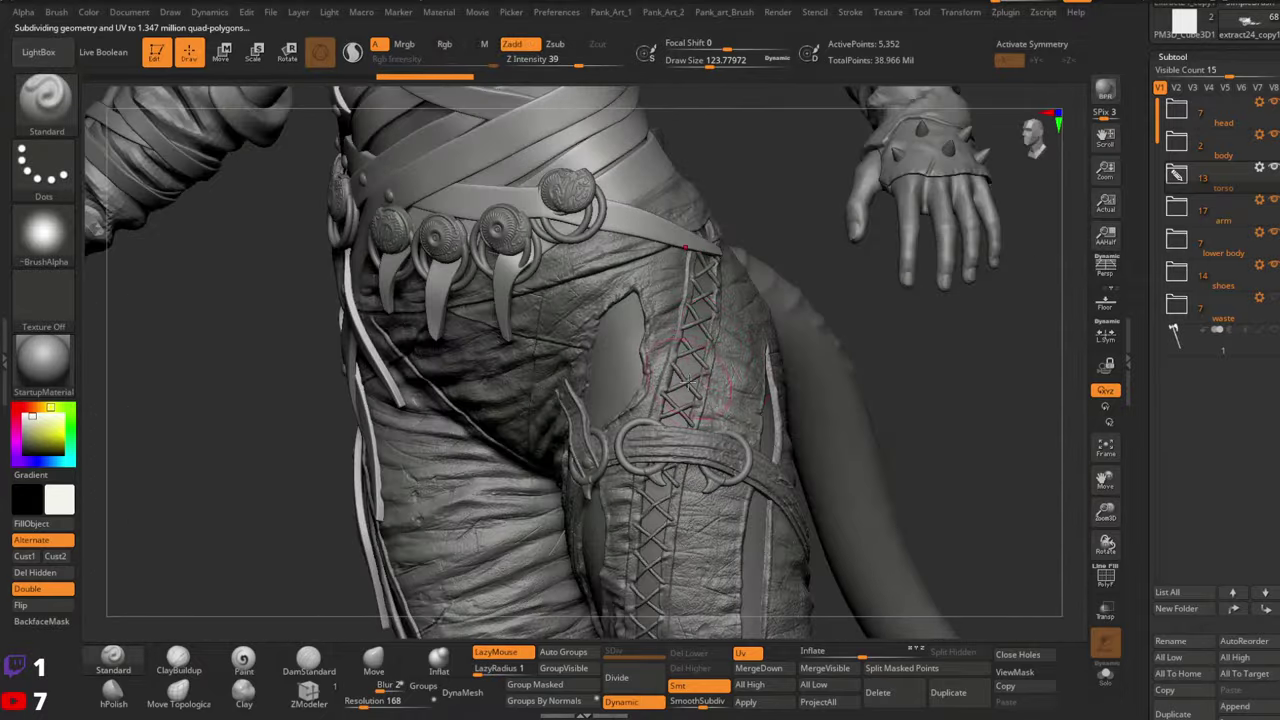
Select the laces above the thigh strap and adjust their ends with the Move brush at a draw size of about 23
{"action": "left_click", "coordinate": [688, 384], "text": "alt"}
{"action": "mouse_move", "coordinate": [692, 288]}
{"action": "right_mouse_down", "text": "ctrl"}
{"action": "mouse_move", "coordinate": [688, 411]}
{"action": "mouse_move", "coordinate": [659, 376]}
{"action": "mouse_move", "coordinate": [662, 405]}
{"action": "right_mouse_up", "text": "ctrl"}
{"action": "key", "text": "b"}
{"action": "key", "text": "m"}
{"action": "key", "text": "v"}
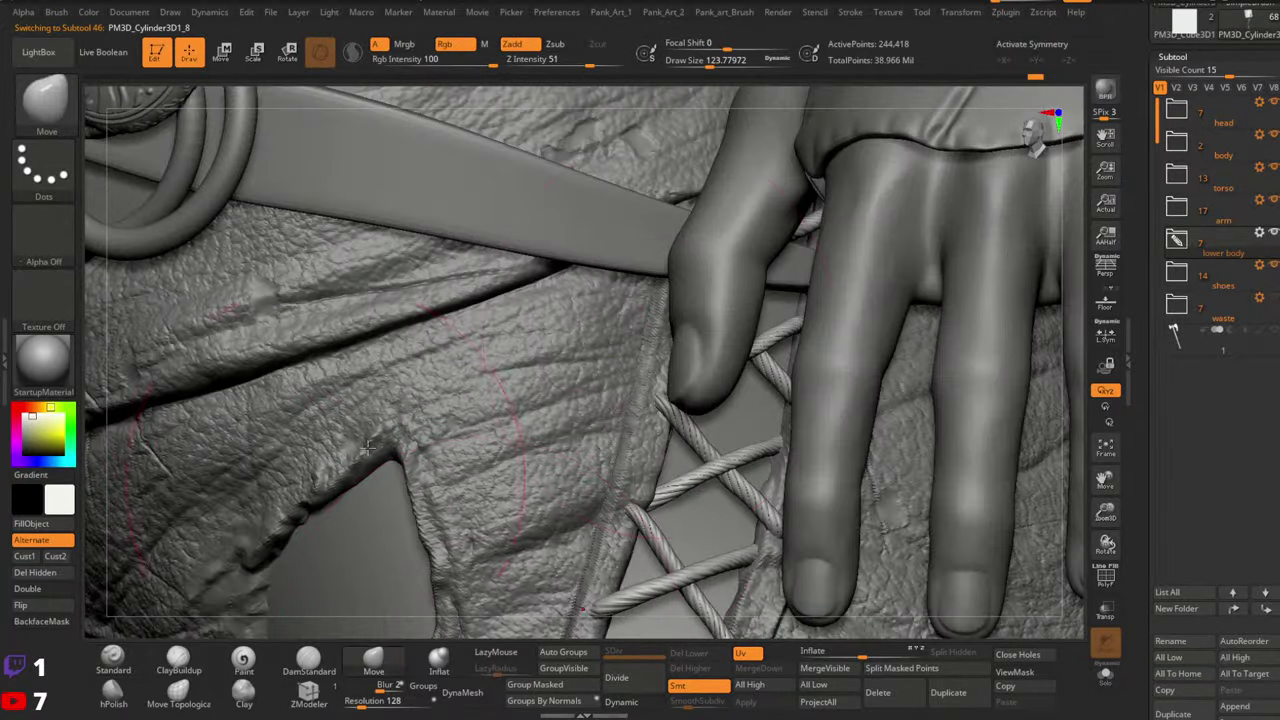
{"action": "key", "text": "space"}
{"action": "left_click_drag", "start_coordinate": [662, 405], "coordinate": [638, 405]}
{"action": "mouse_move", "coordinate": [857, 343]}
{"action": "right_mouse_down", "text": "ctrl"}
{"action": "mouse_move", "coordinate": [877, 351]}
{"action": "mouse_move", "coordinate": [668, 392]}
{"action": "mouse_move", "coordinate": [678, 412]}
{"action": "mouse_move", "coordinate": [670, 356]}
{"action": "right_mouse_up", "text": "ctrl"}
Select the pants leather and nudge its edge around the lace ends above the thigh strap with the Move brush at a draw size of about 9
{"action": "left_click", "coordinate": [669, 356], "text": "alt"}
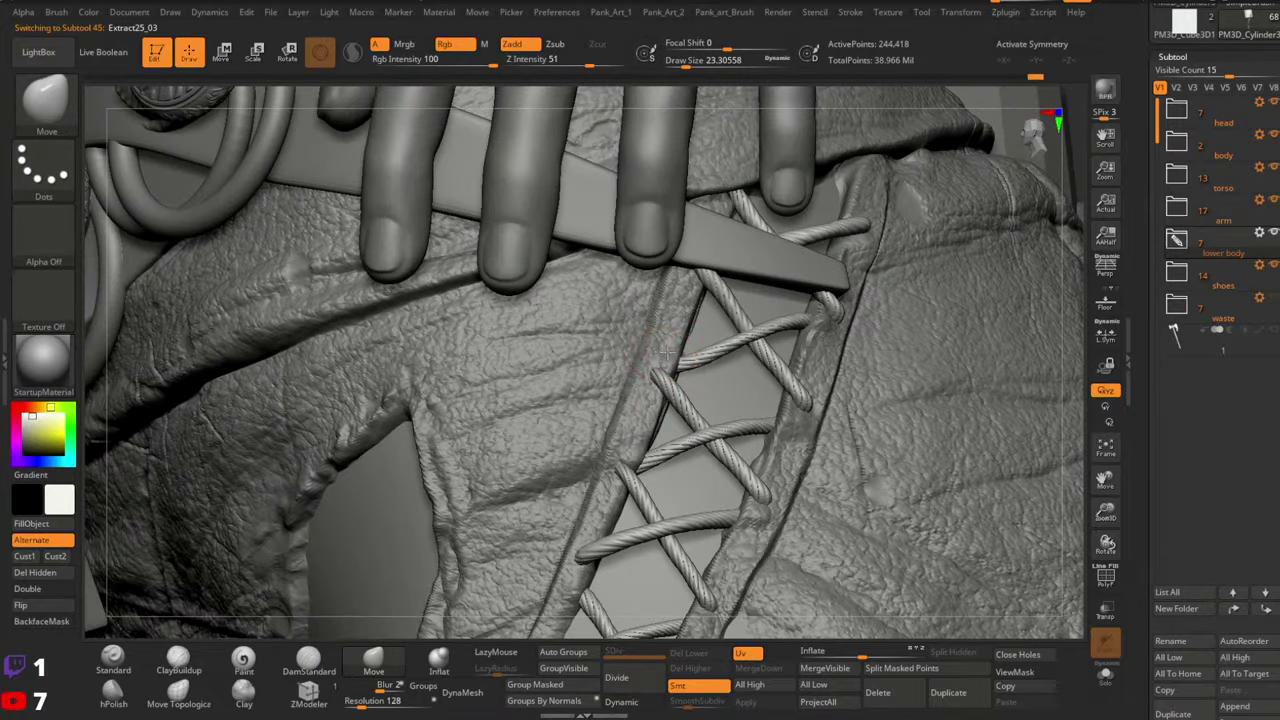
{"action": "key", "text": "space"}
{"action": "left_click_drag", "start_coordinate": [668, 356], "coordinate": [657, 363]}
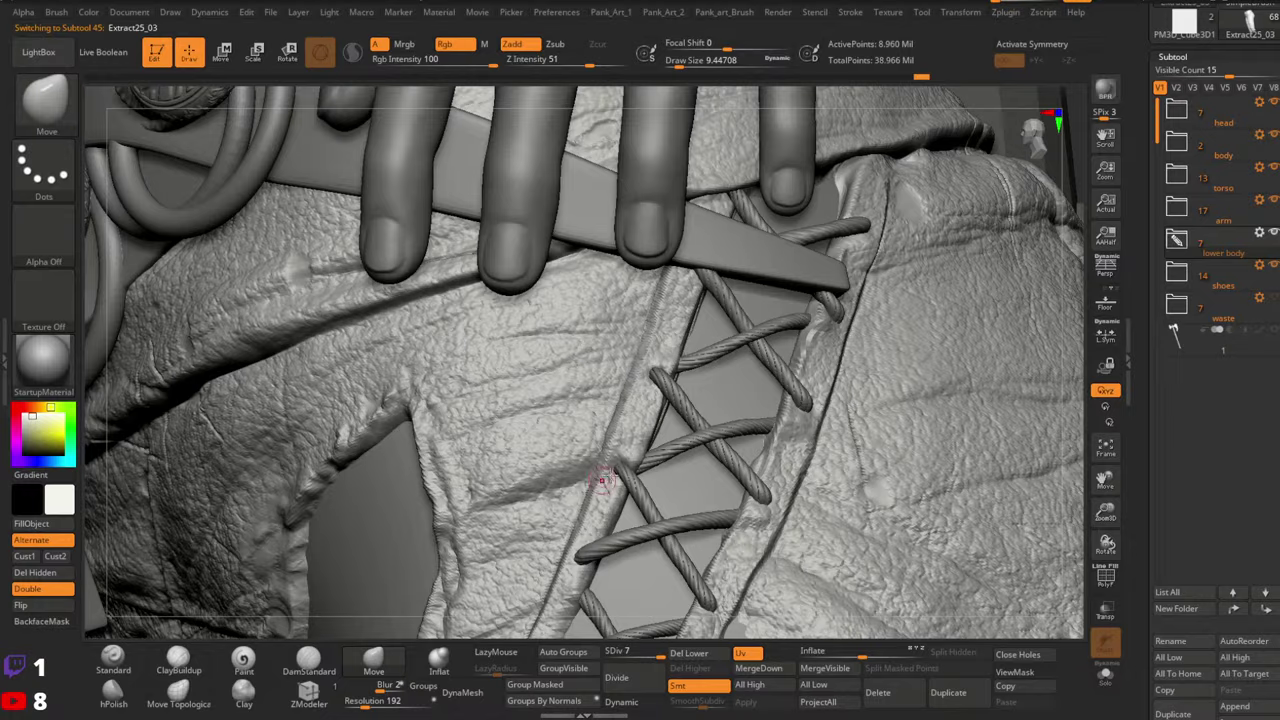
{"action": "right_click_drag", "start_coordinate": [606, 480], "coordinate": [740, 339], "text": "ctrl"}
{"action": "left_click_drag", "start_coordinate": [664, 418], "coordinate": [652, 429]}
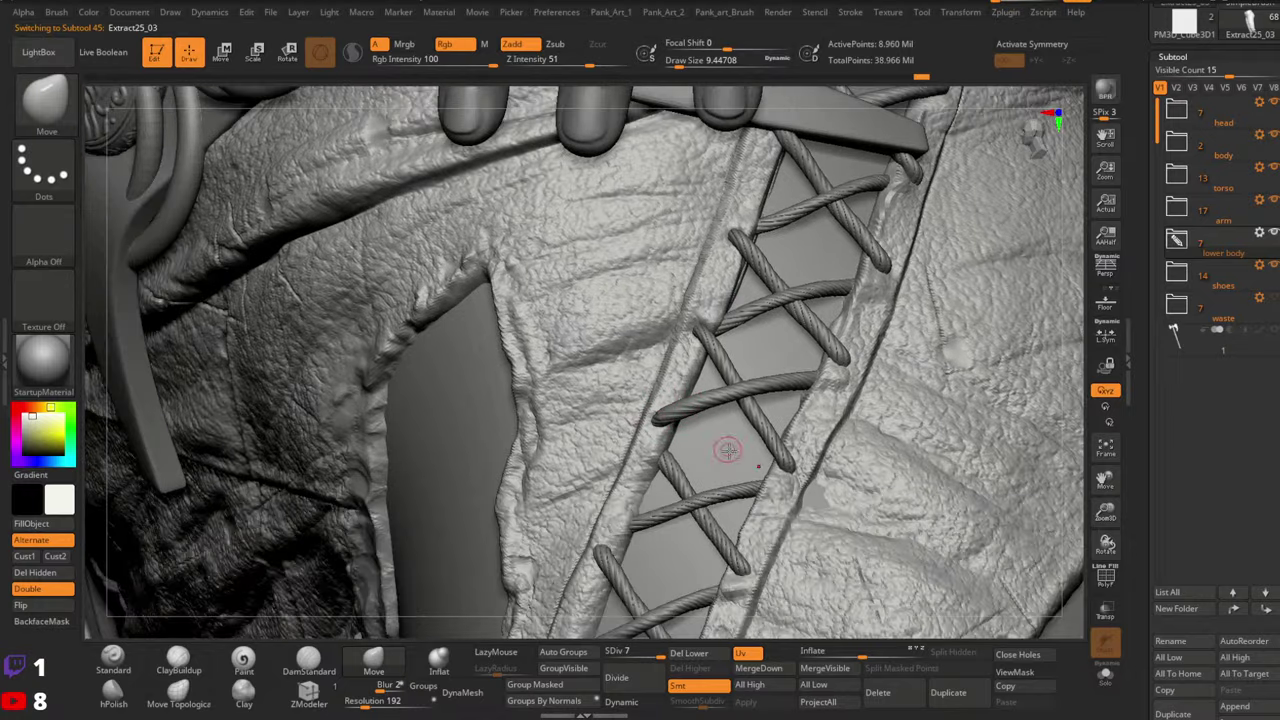
{"action": "right_click_drag", "start_coordinate": [664, 478], "coordinate": [724, 360], "text": "alt"}
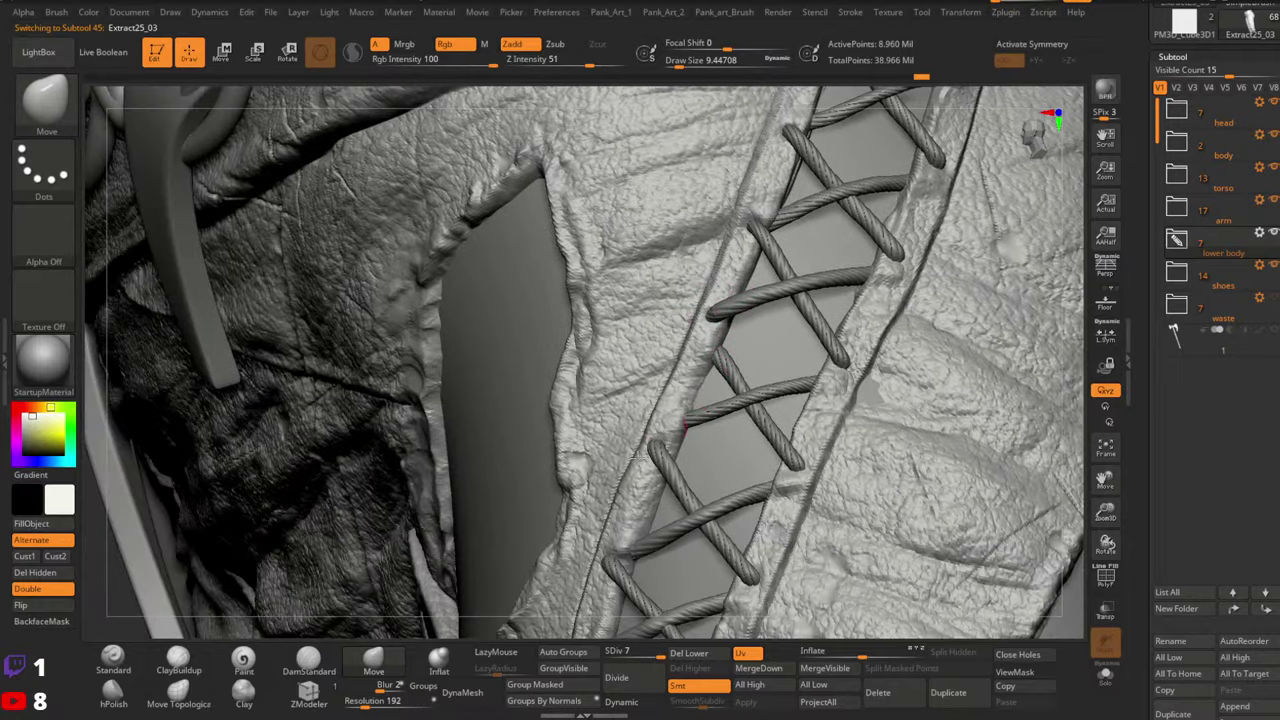
{"action": "right_click_drag", "start_coordinate": [931, 309], "coordinate": [836, 352], "text": "ctrl"}
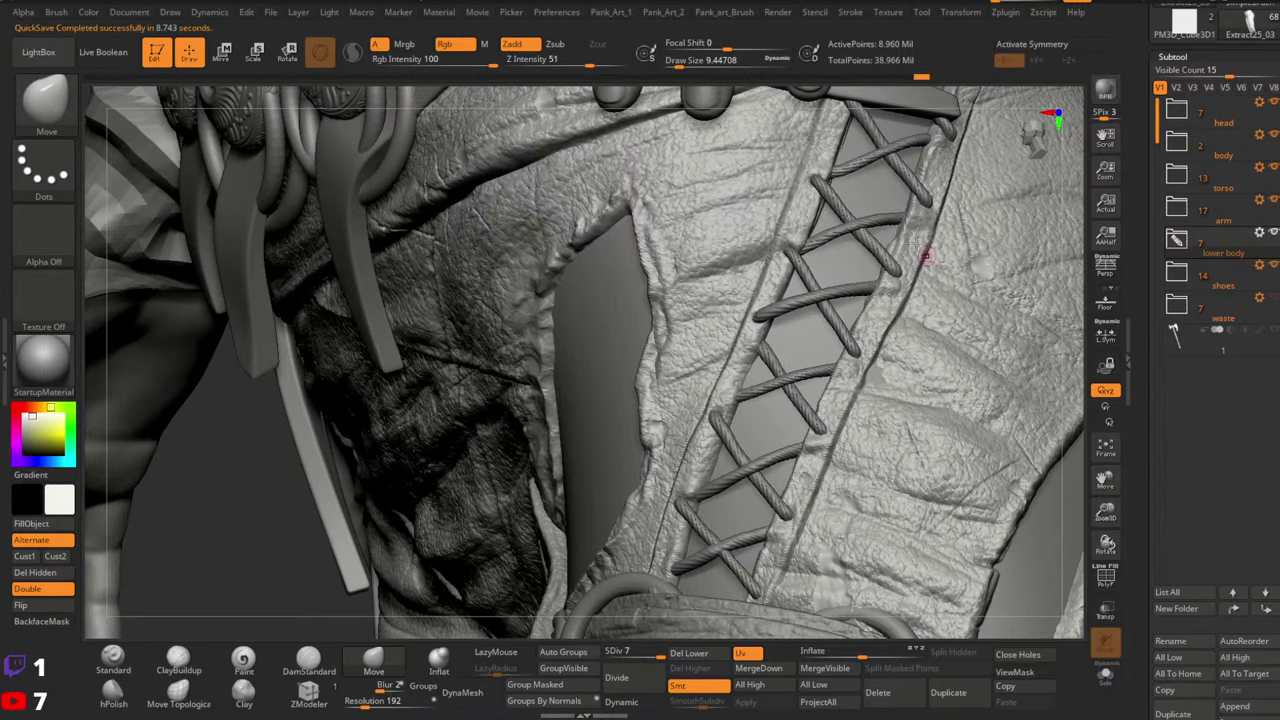
Save the tool as Karlach_10 in the Karlach folder, replacing the existing file
{"action": "key", "text": "ctrl"}
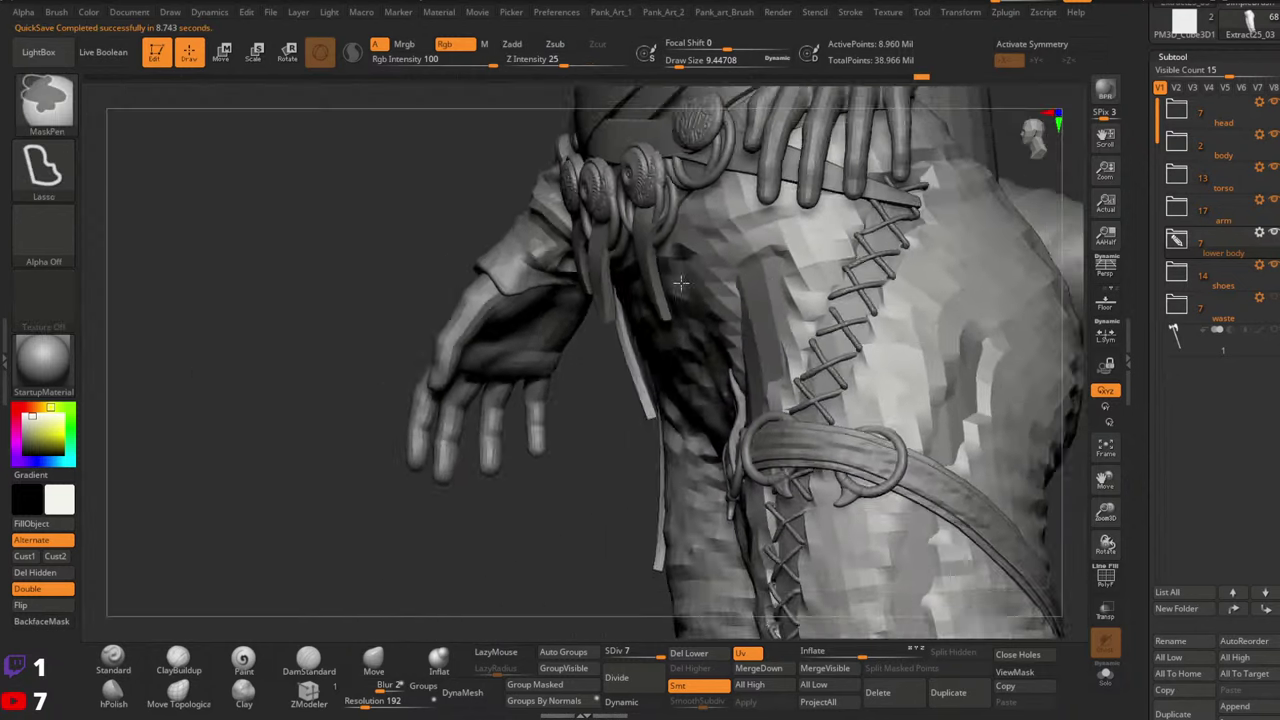
{"action": "mouse_move", "coordinate": [681, 283]}
{"action": "right_mouse_down", "text": "ctrl"}
{"action": "mouse_move", "coordinate": [700, 225]}
{"action": "mouse_move", "coordinate": [745, 180]}
{"action": "mouse_move", "coordinate": [1085, 169]}
{"action": "right_mouse_up", "text": "ctrl"}
{"action": "left_click", "coordinate": [1139, 166]}
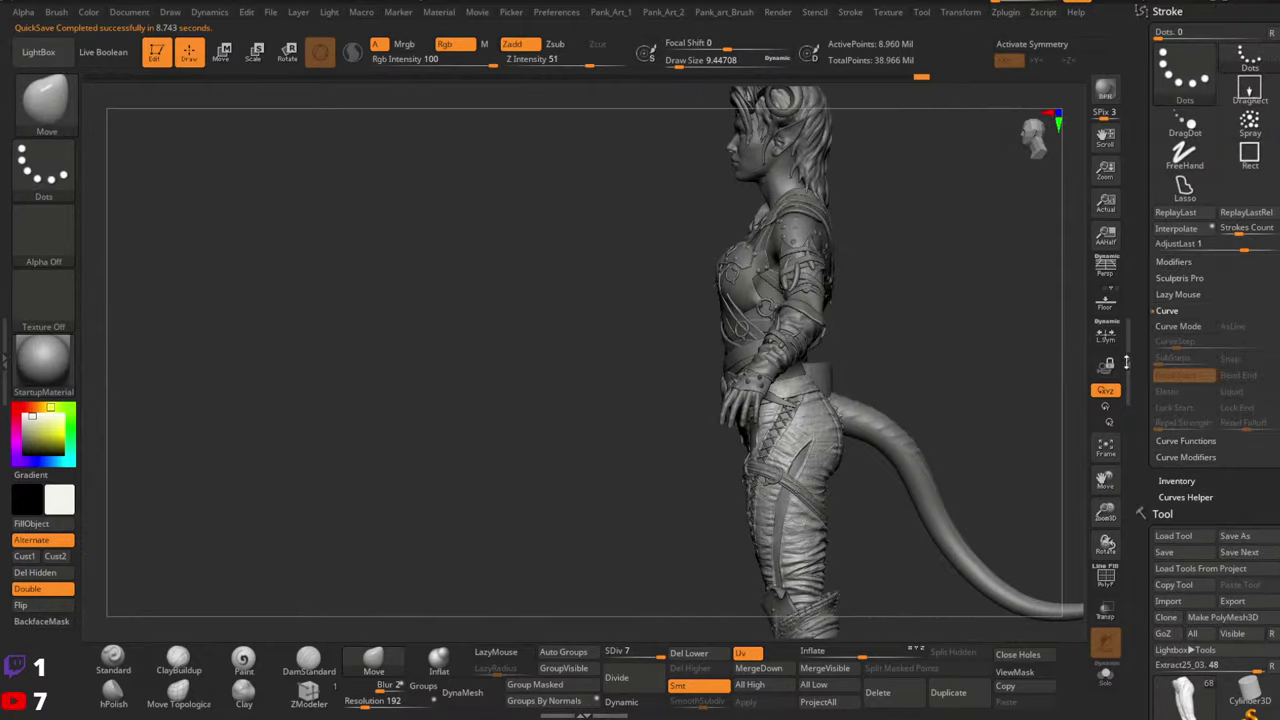
{"action": "left_click", "coordinate": [1236, 536]}
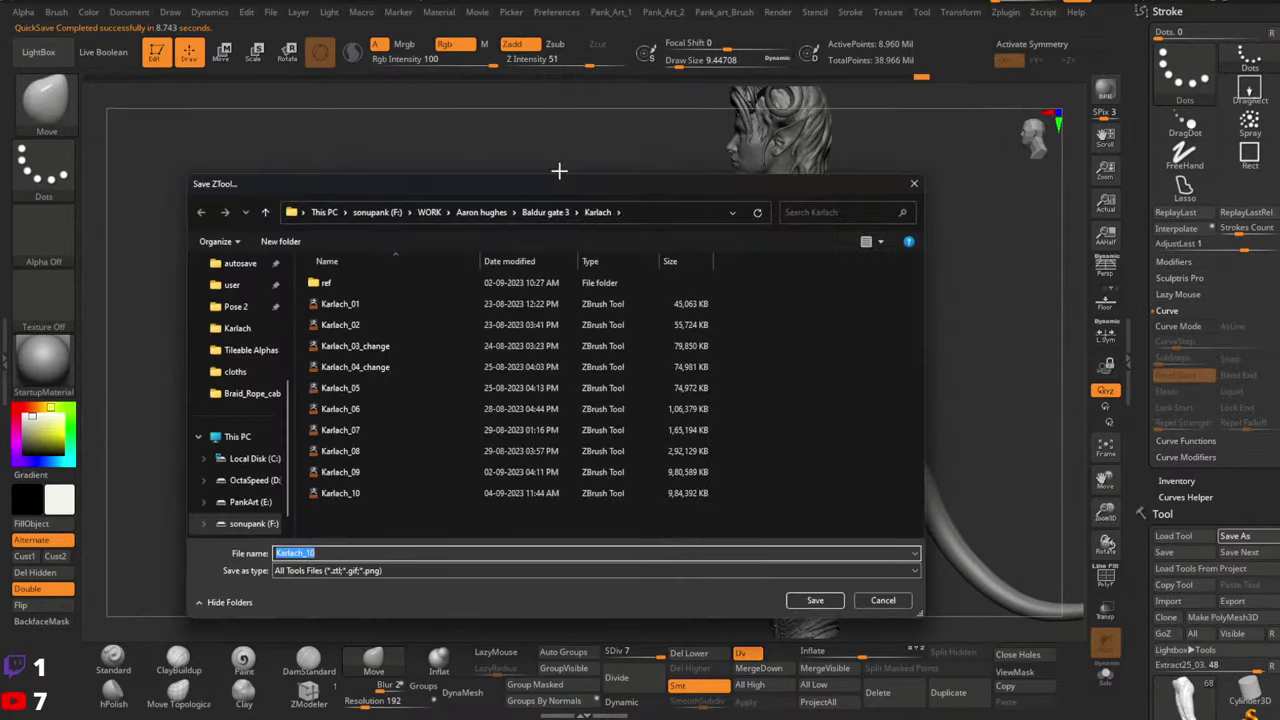
{"action": "left_click", "coordinate": [340, 493]}
{"action": "left_click", "coordinate": [815, 600]}
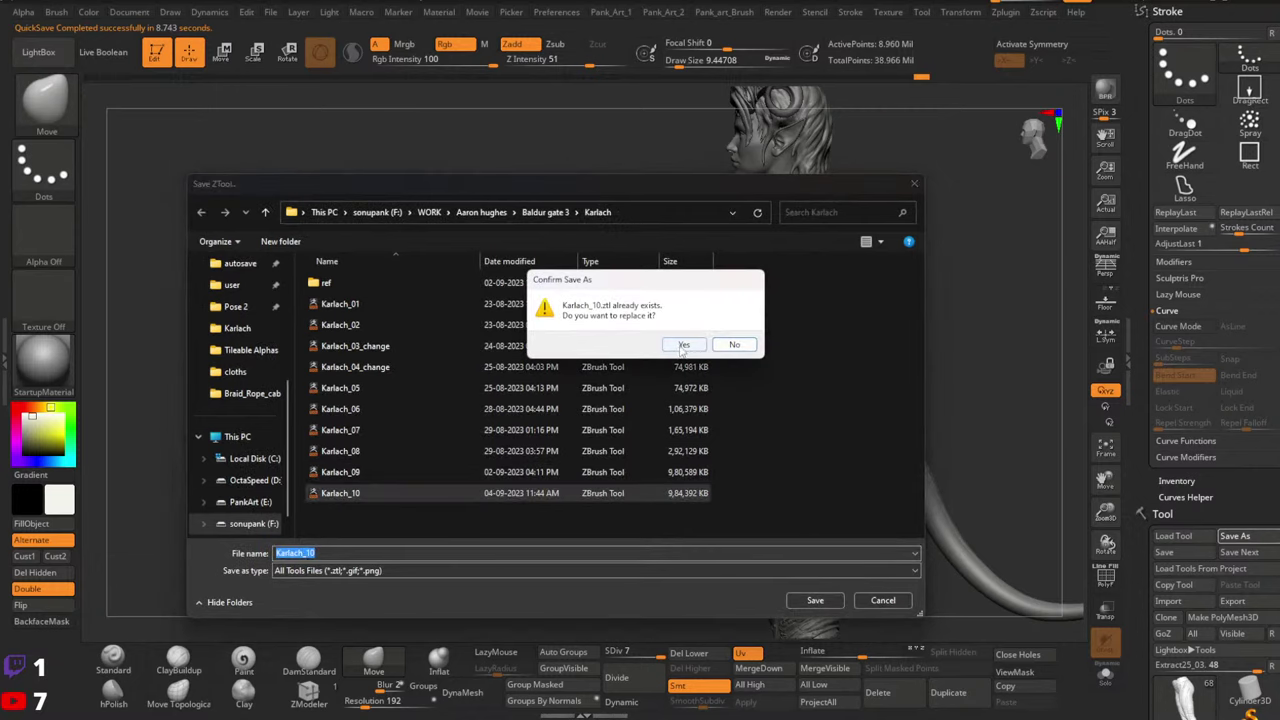
{"action": "left_click", "coordinate": [700, 340]}
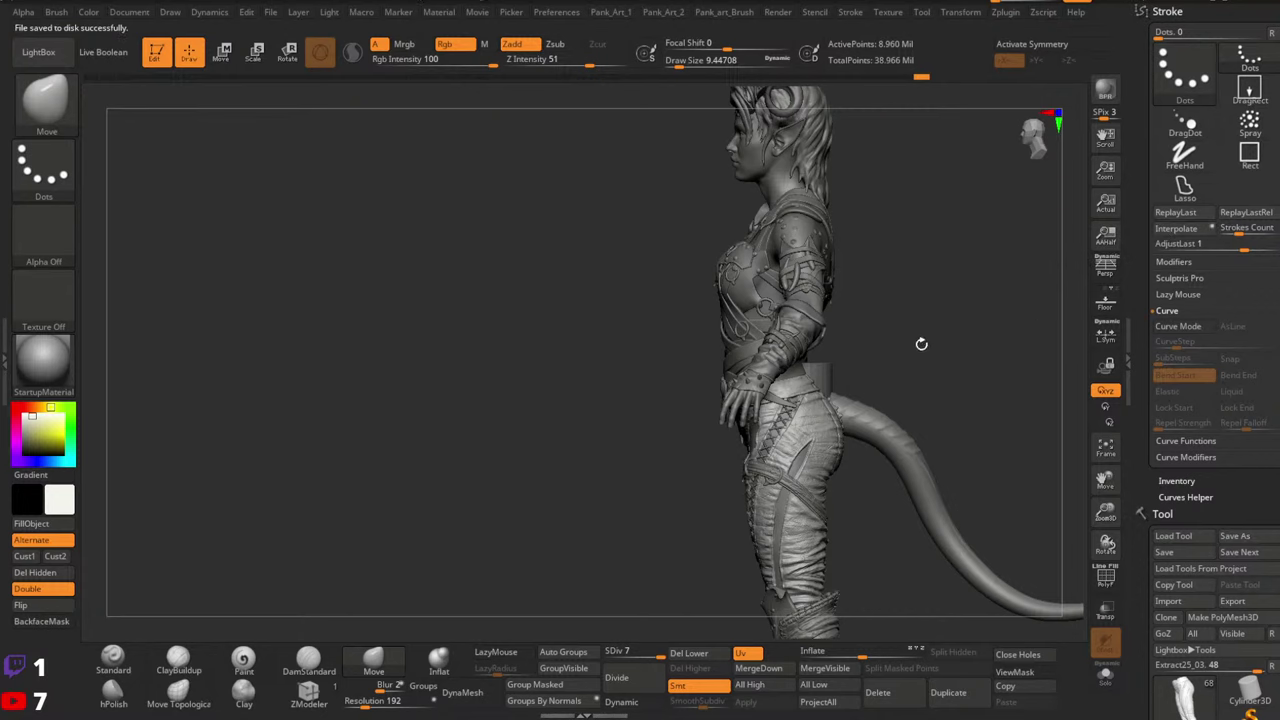
Build up the pants leather around the first lace ends below the thigh strap with the Standard brush at a draw size of about 10.5
{"action": "mouse_move", "coordinate": [788, 444]}
{"action": "right_mouse_down", "text": "ctrl"}
{"action": "mouse_move", "coordinate": [846, 486]}
{"action": "mouse_move", "coordinate": [879, 575]}
{"action": "right_mouse_up", "text": "ctrl"}
{"action": "right_click_drag", "start_coordinate": [879, 575], "coordinate": [880, 360], "text": "alt"}
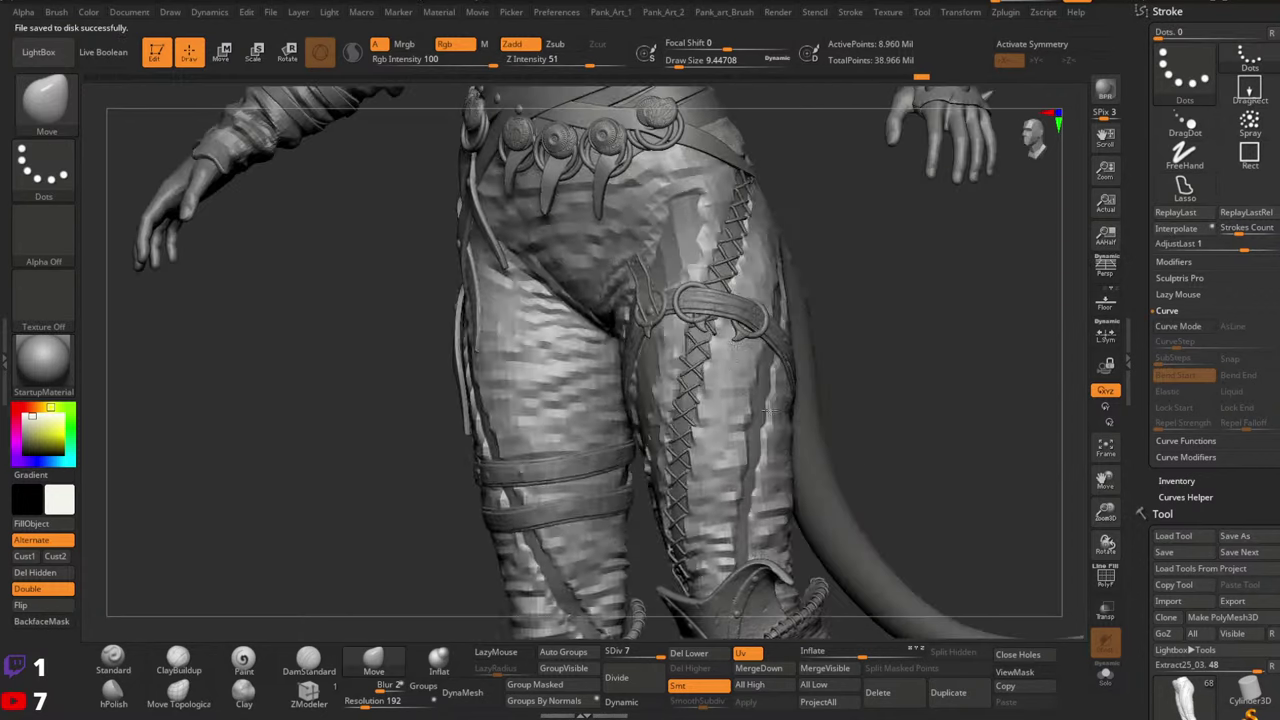
{"action": "right_click_drag", "start_coordinate": [682, 346], "coordinate": [701, 471], "text": "ctrl"}
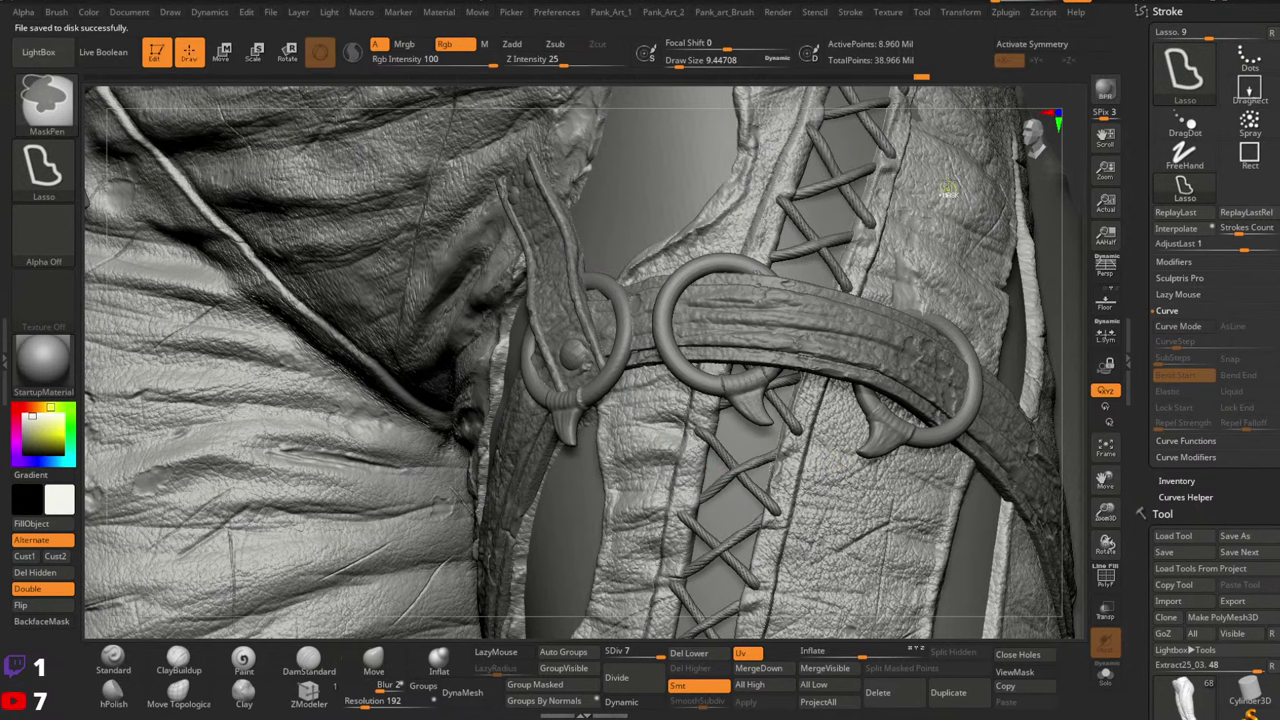
{"action": "right_click_drag", "start_coordinate": [776, 451], "coordinate": [849, 357], "text": "ctrl"}
{"action": "key", "text": "1"}
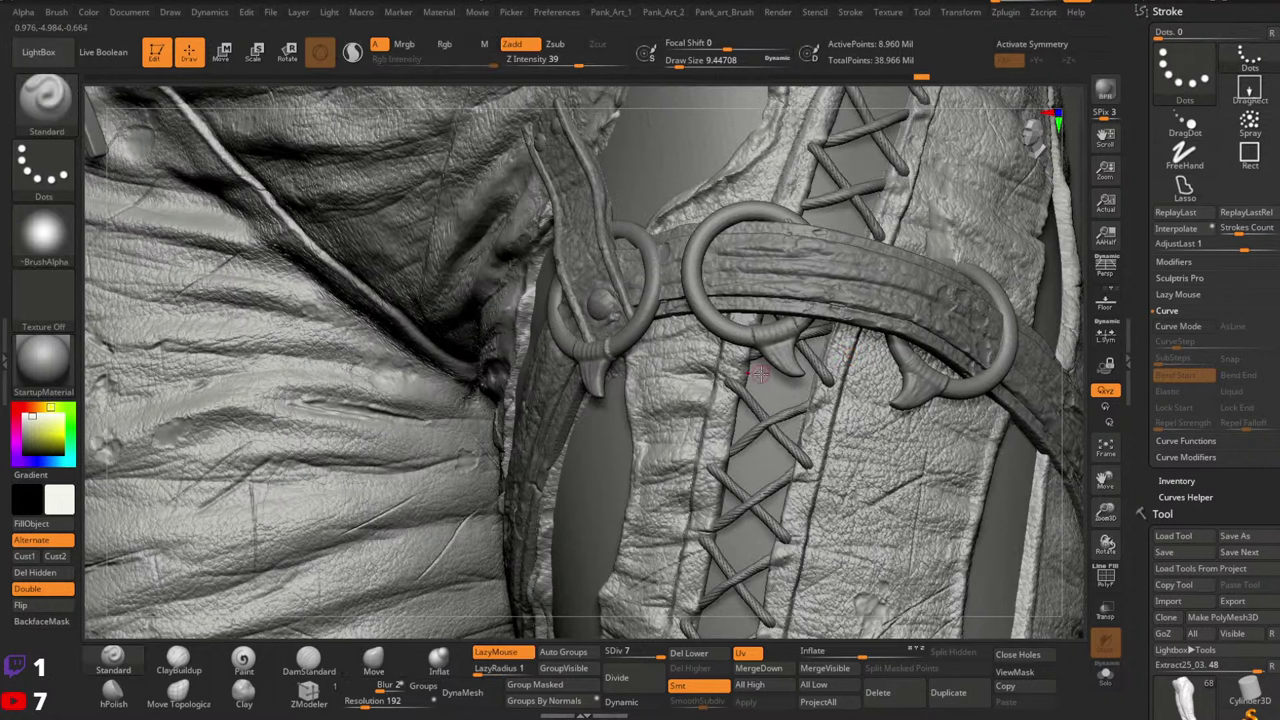
{"action": "key", "text": "s"}
{"action": "left_click_drag", "start_coordinate": [744, 370], "coordinate": [728, 386]}
{"action": "key", "text": "space"}
{"action": "left_click_drag", "start_coordinate": [734, 434], "coordinate": [735, 387]}
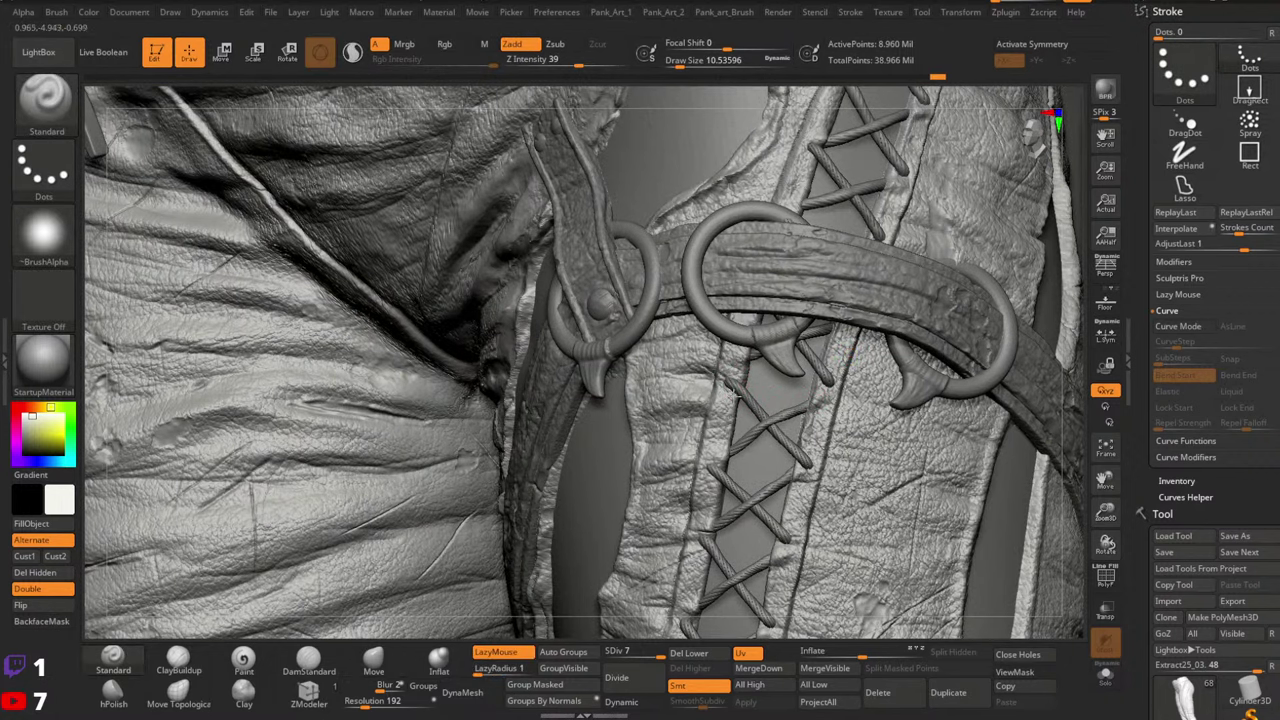
Continue raising the leather around the lace ends down the thigh to the knee guard with the Standard brush
{"action": "mouse_move", "coordinate": [708, 560]}
{"action": "left_mouse_down"}
{"action": "mouse_move", "coordinate": [719, 482]}
{"action": "mouse_move", "coordinate": [821, 320]}
{"action": "left_mouse_up"}
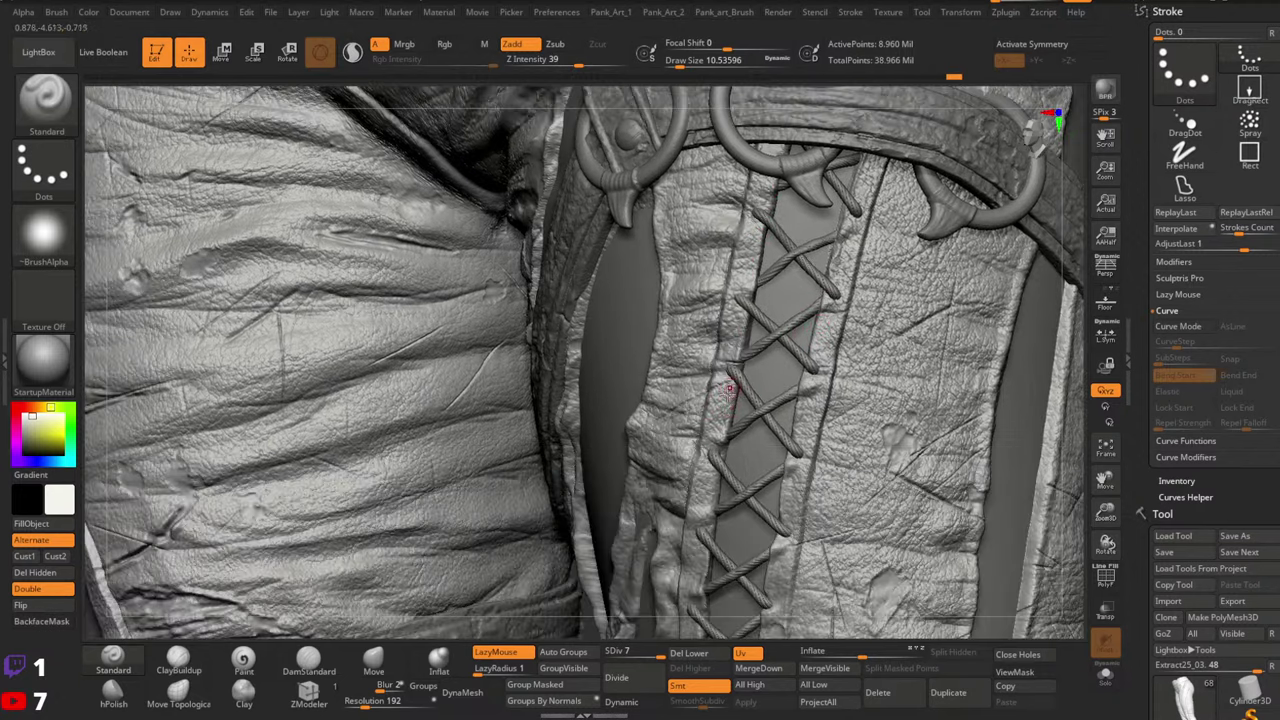
{"action": "mouse_move", "coordinate": [731, 382]}
{"action": "left_mouse_down"}
{"action": "mouse_move", "coordinate": [716, 461]}
{"action": "mouse_move", "coordinate": [732, 416]}
{"action": "left_mouse_up"}
{"action": "mouse_move", "coordinate": [721, 466]}
{"action": "left_mouse_down"}
{"action": "mouse_move", "coordinate": [719, 484]}
{"action": "mouse_move", "coordinate": [744, 484]}
{"action": "left_mouse_up"}
{"action": "right_click_drag", "start_coordinate": [744, 484], "coordinate": [742, 358], "text": "alt"}
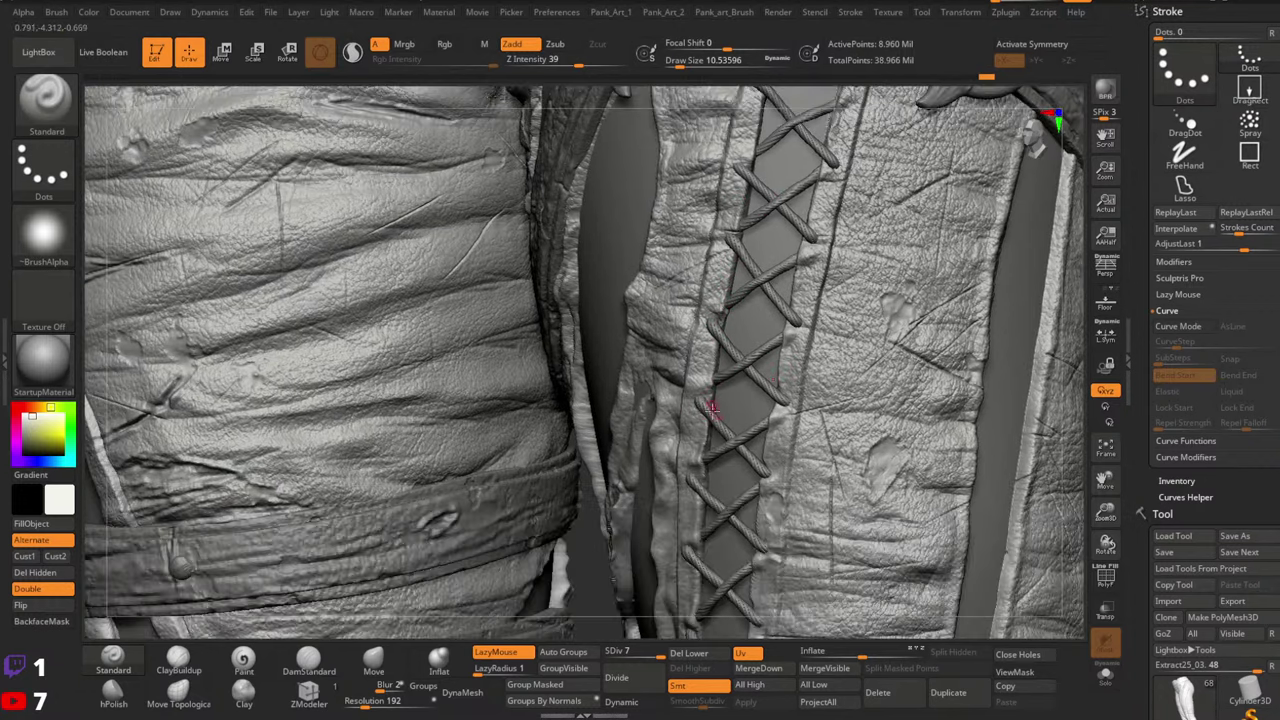
{"action": "left_click_drag", "start_coordinate": [702, 497], "coordinate": [705, 518]}
{"action": "right_click_drag", "start_coordinate": [702, 480], "coordinate": [712, 393]}
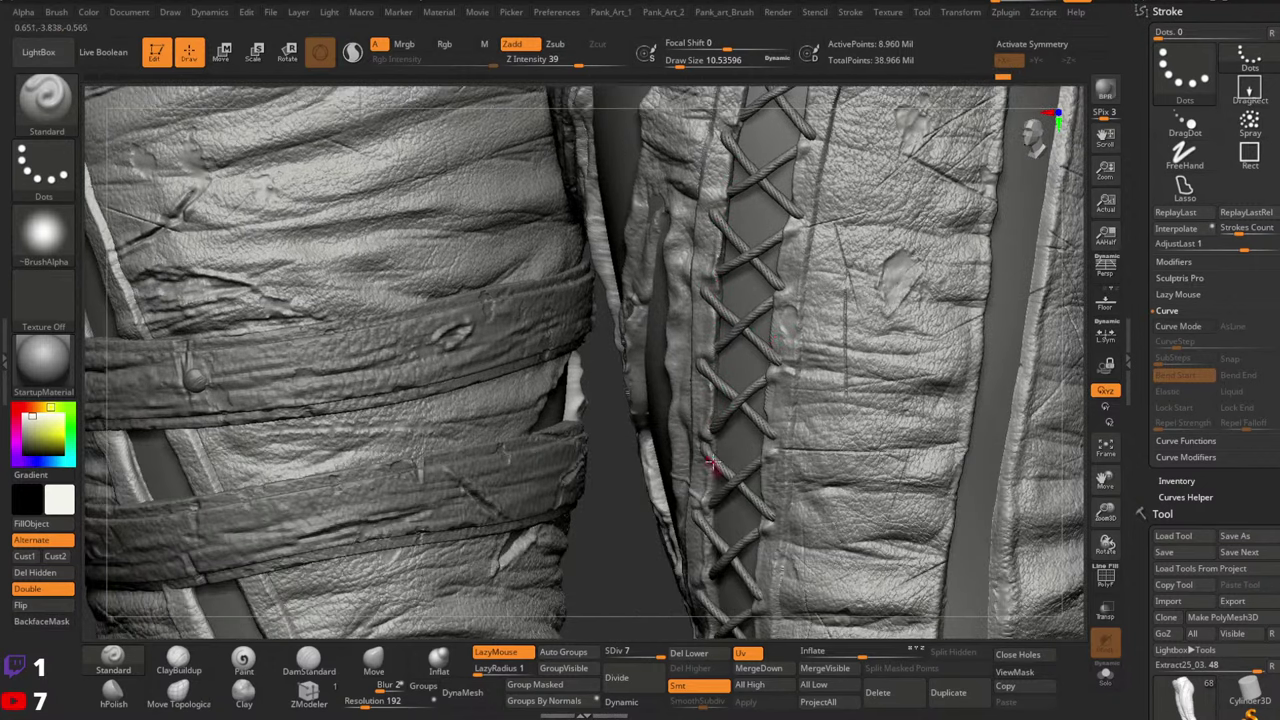
{"action": "right_click_drag", "start_coordinate": [712, 463], "coordinate": [717, 385]}
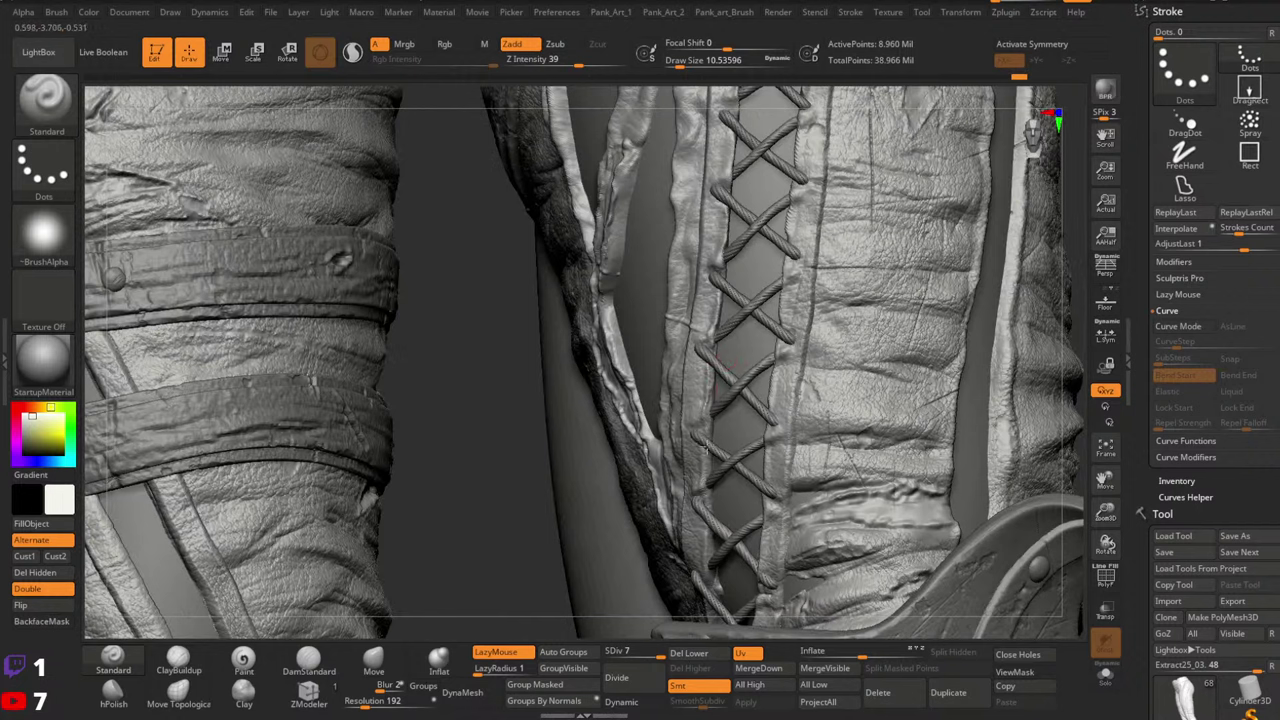
{"action": "right_click_drag", "start_coordinate": [752, 516], "coordinate": [761, 400], "text": "alt"}
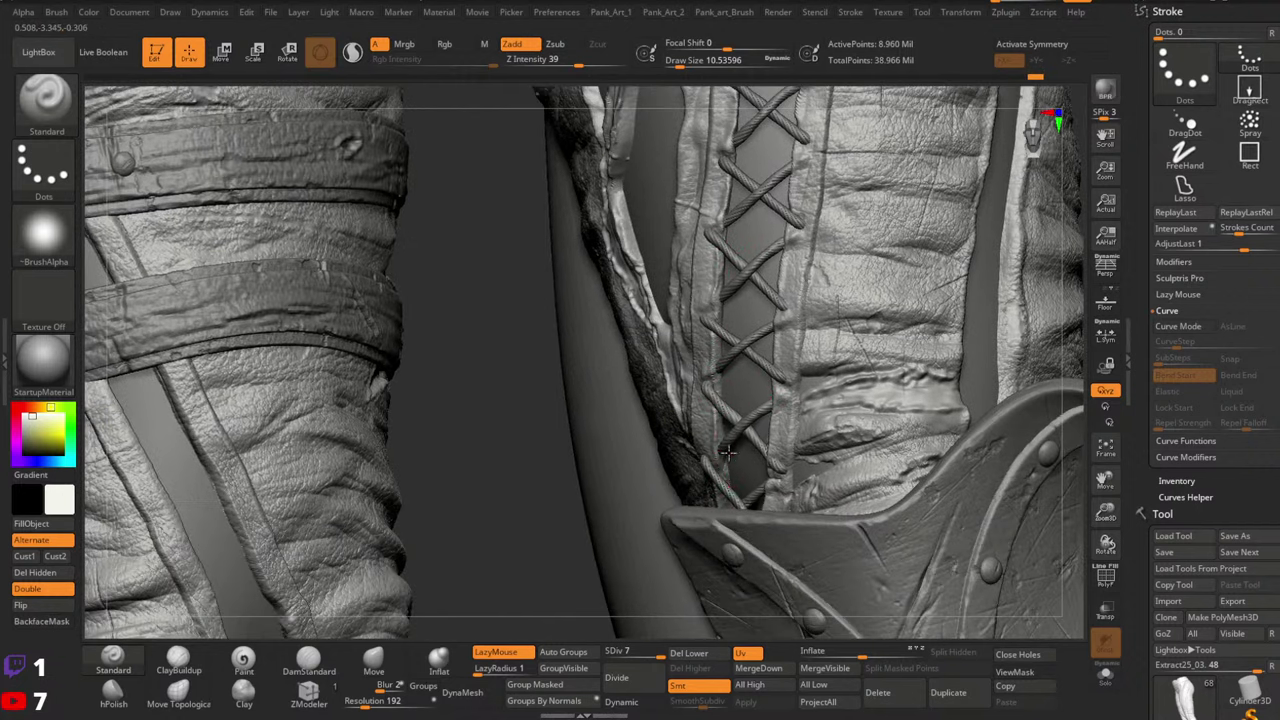
Sculpt the leather around the lace ends on the hip, between the pointed belt strap and the thigh strap, with the Standard brush
{"action": "mouse_move", "coordinate": [811, 341]}
{"action": "right_mouse_down"}
{"action": "mouse_move", "coordinate": [850, 372]}
{"action": "mouse_move", "coordinate": [863, 346]}
{"action": "right_mouse_up"}
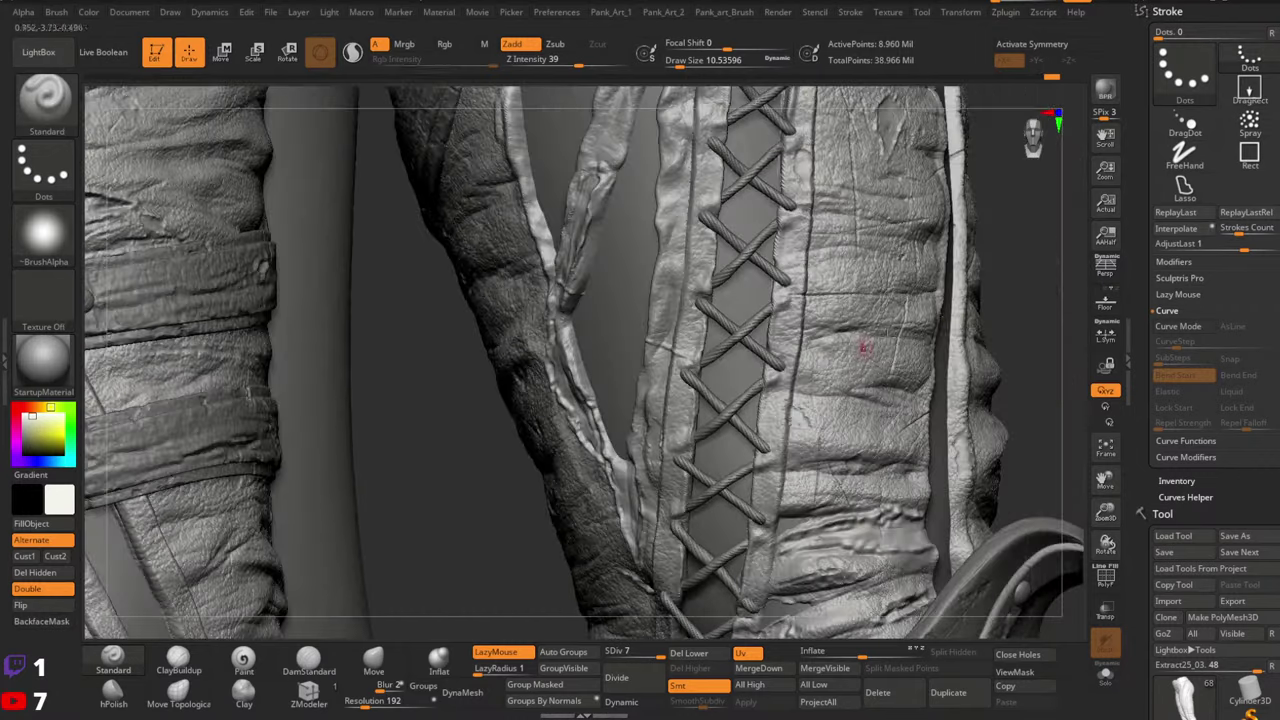
{"action": "right_click_drag", "start_coordinate": [928, 306], "coordinate": [930, 280], "text": "ctrl"}
{"action": "mouse_move", "coordinate": [833, 300]}
{"action": "right_mouse_down", "text": "ctrl"}
{"action": "mouse_move", "coordinate": [864, 257]}
{"action": "mouse_move", "coordinate": [792, 306]}
{"action": "mouse_move", "coordinate": [786, 366]}
{"action": "mouse_move", "coordinate": [729, 387]}
{"action": "mouse_move", "coordinate": [745, 294]}
{"action": "mouse_move", "coordinate": [690, 300]}
{"action": "mouse_move", "coordinate": [645, 245]}
{"action": "mouse_move", "coordinate": [739, 438]}
{"action": "mouse_move", "coordinate": [731, 483]}
{"action": "right_mouse_up", "text": "ctrl"}
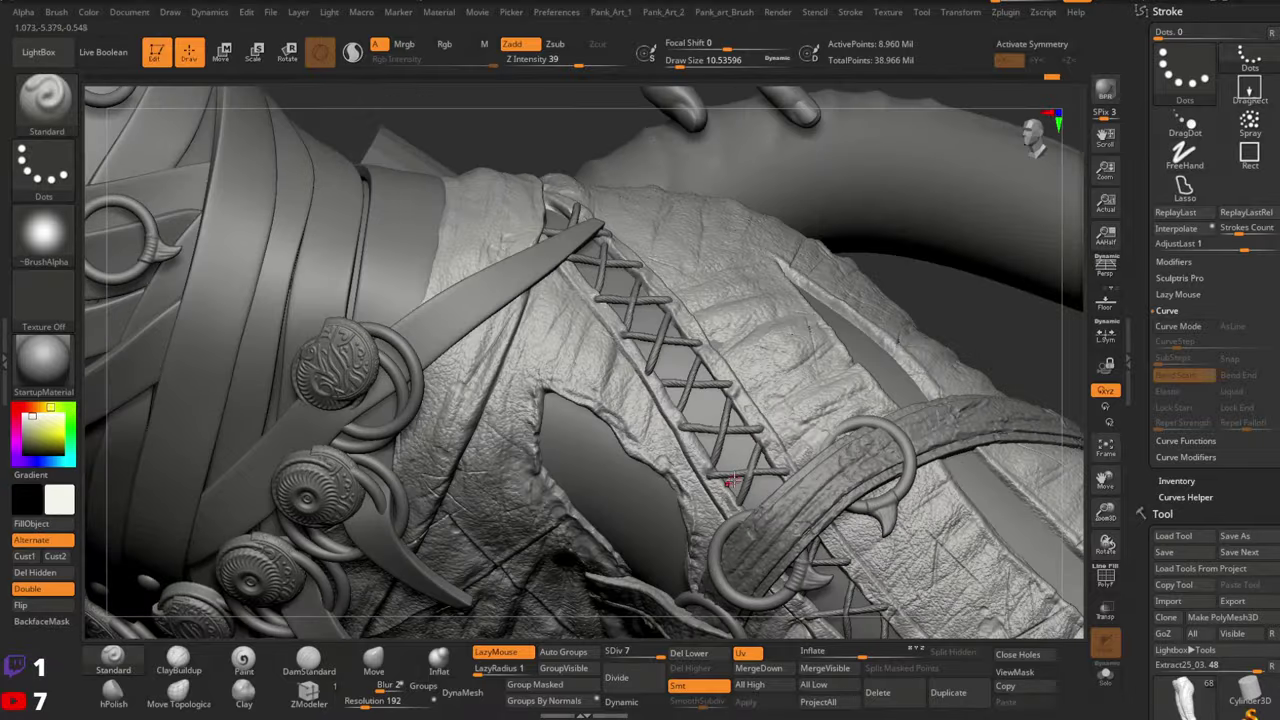
{"action": "right_click_drag", "start_coordinate": [665, 303], "coordinate": [651, 263]}
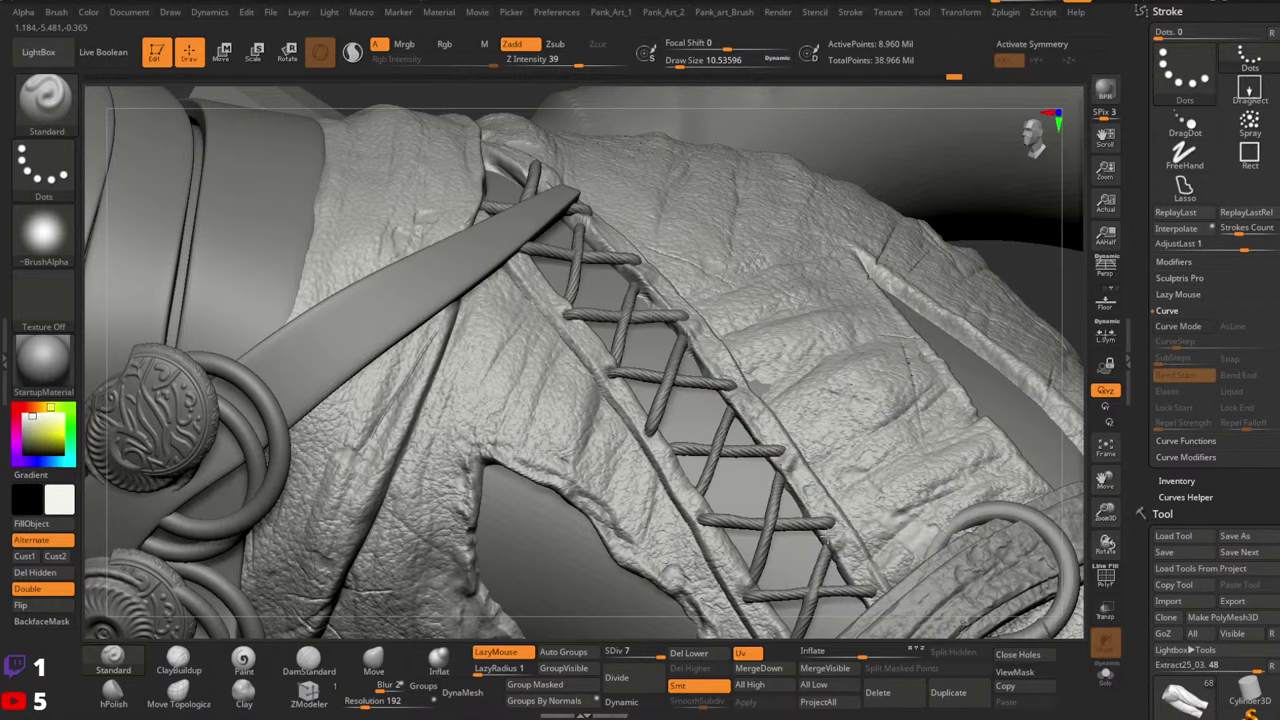
{"action": "right_click_drag", "start_coordinate": [971, 377], "coordinate": [940, 255], "text": "ctrl"}
{"action": "mouse_move", "coordinate": [940, 255]}
{"action": "right_mouse_down"}
{"action": "mouse_move", "coordinate": [855, 388]}
{"action": "mouse_move", "coordinate": [884, 418]}
{"action": "mouse_move", "coordinate": [937, 374]}
{"action": "mouse_move", "coordinate": [1012, 378]}
{"action": "mouse_move", "coordinate": [900, 388]}
{"action": "right_mouse_up"}
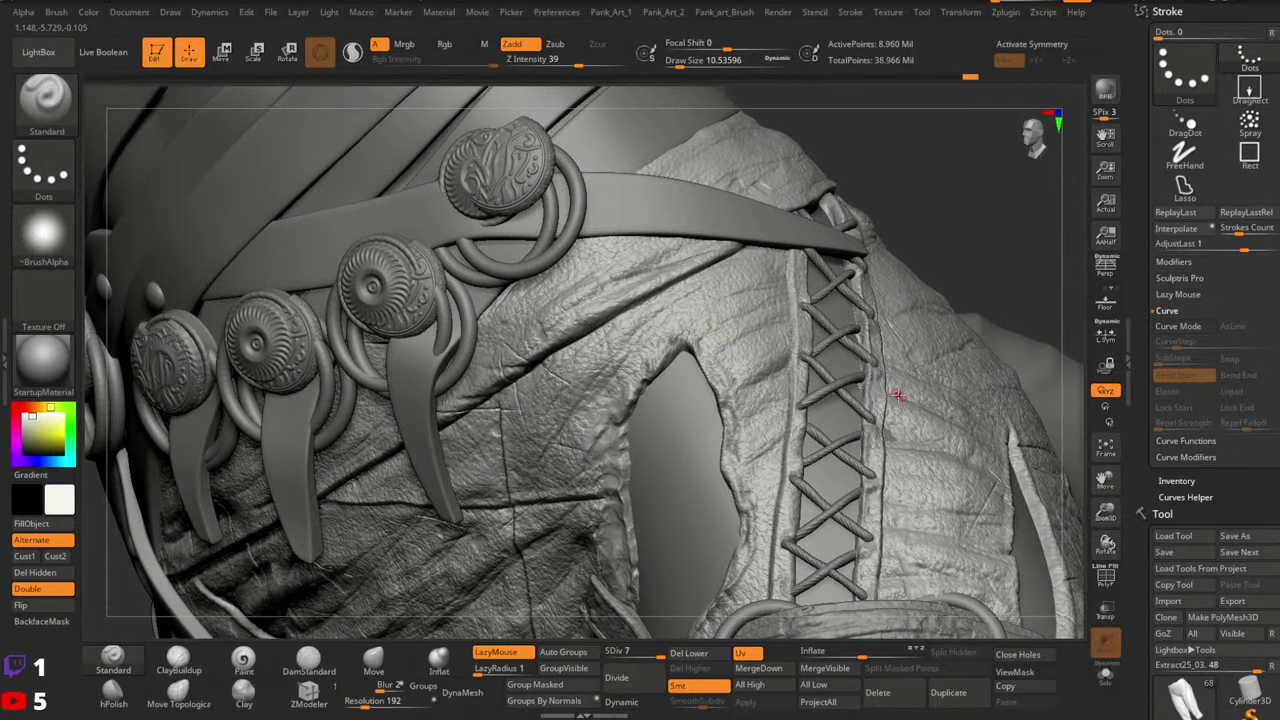
{"action": "right_click_drag", "start_coordinate": [863, 435], "coordinate": [728, 455]}
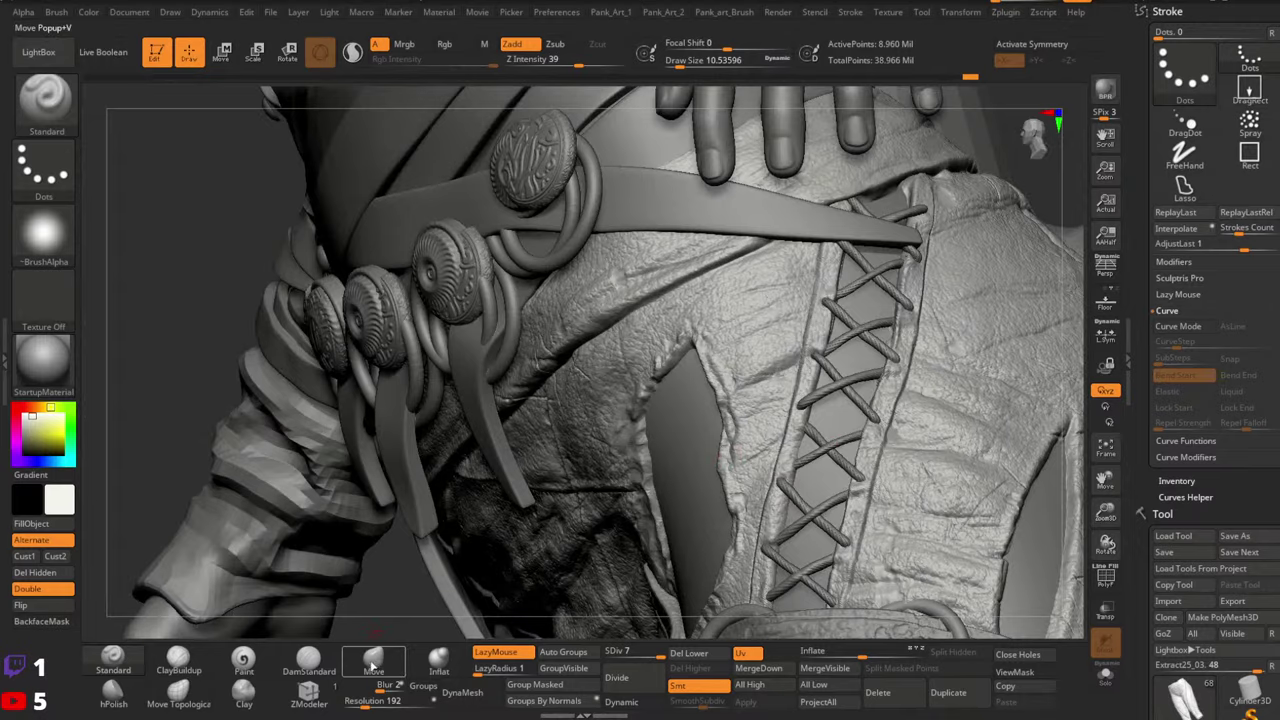
Nudge the front leather edge against the lace ends above the thigh strap with the Move brush at a draw size of about 14
{"action": "left_click", "coordinate": [373, 661]}
{"action": "right_click_drag", "start_coordinate": [820, 453], "coordinate": [842, 386]}
{"action": "mouse_move", "coordinate": [842, 386]}
{"action": "right_mouse_down", "text": "ctrl"}
{"action": "mouse_move", "coordinate": [808, 391]}
{"action": "mouse_move", "coordinate": [808, 366]}
{"action": "mouse_move", "coordinate": [820, 365]}
{"action": "right_mouse_up", "text": "ctrl"}
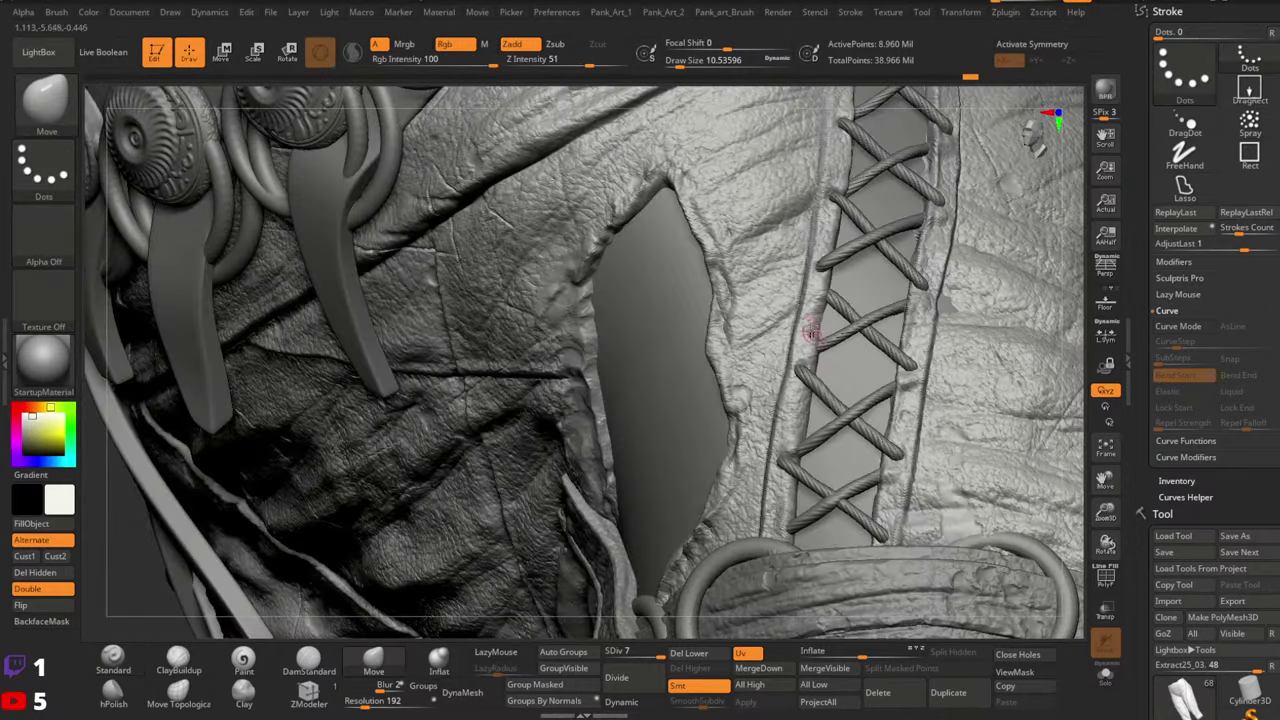
{"action": "key", "text": "space"}
{"action": "left_click_drag", "start_coordinate": [817, 283], "coordinate": [818, 308]}
{"action": "left_click", "coordinate": [787, 460], "text": "alt"}
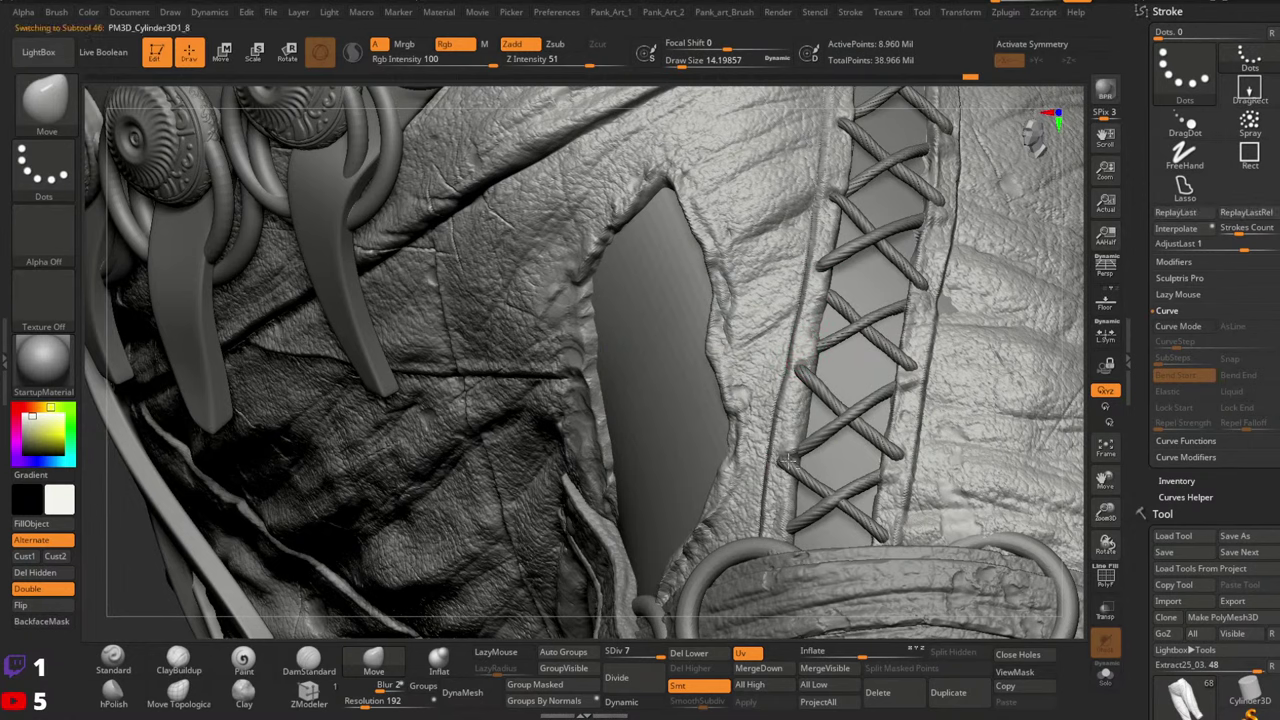
{"action": "left_click", "coordinate": [786, 436], "text": "alt"}
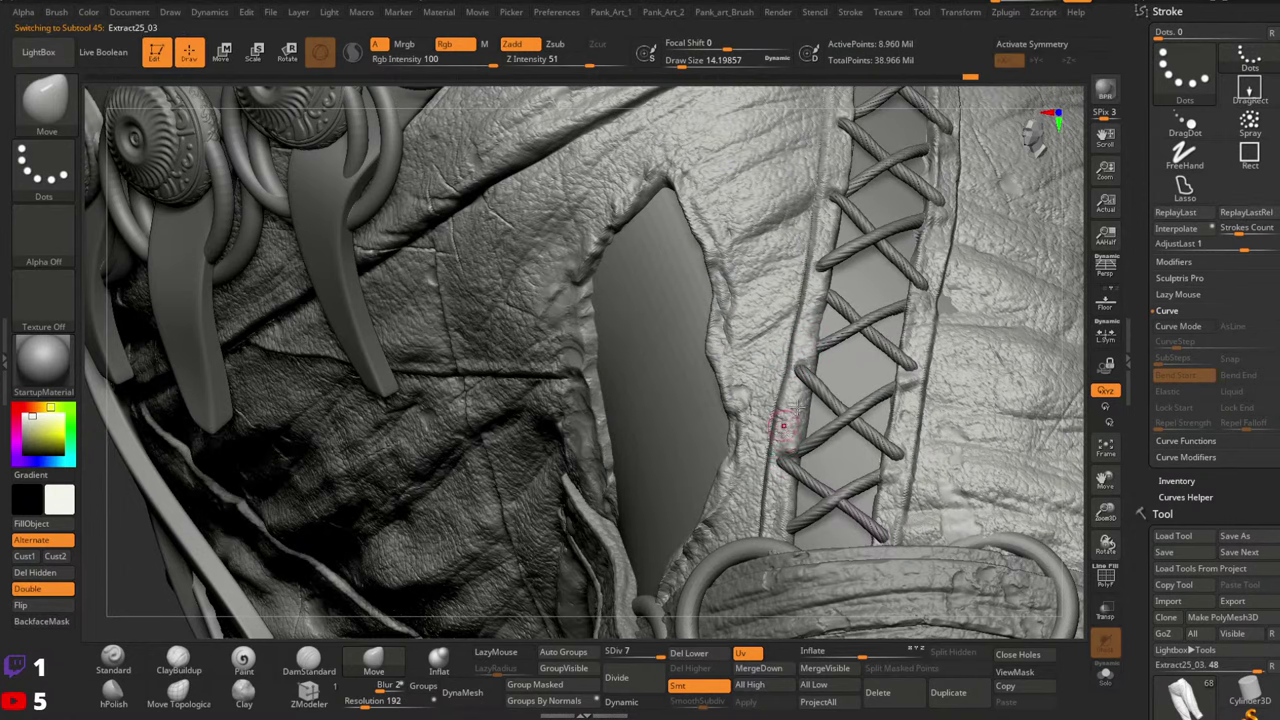
{"action": "left_click_drag", "start_coordinate": [777, 430], "coordinate": [786, 432]}
Fit the leather edges to the lace ends up to the pointed belt strap, varying the Move brush draw size between about 7 and 13
{"action": "right_click_drag", "start_coordinate": [788, 438], "coordinate": [803, 336], "text": "alt"}
{"action": "key", "text": "space"}
{"action": "left_click_drag", "start_coordinate": [816, 360], "coordinate": [808, 360]}
{"action": "right_click_drag", "start_coordinate": [947, 286], "coordinate": [904, 391], "text": "alt"}
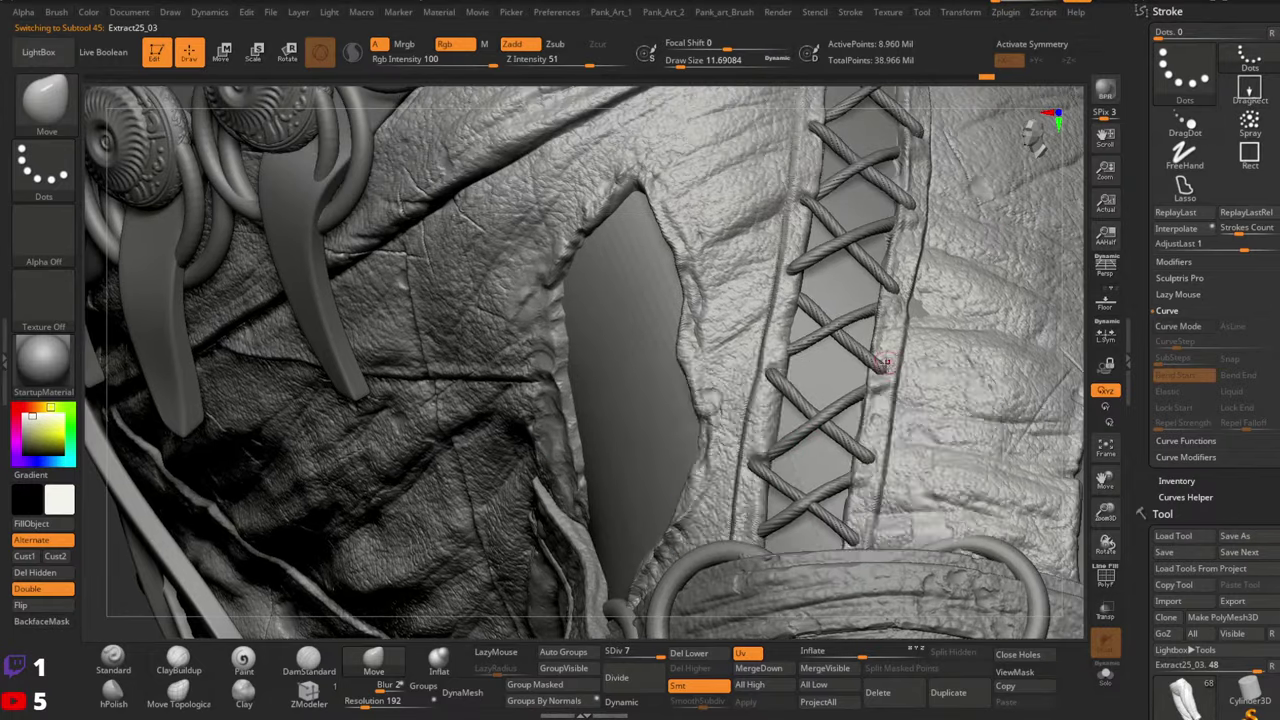
{"action": "key", "text": "space"}
{"action": "left_click_drag", "start_coordinate": [894, 368], "coordinate": [883, 367]}
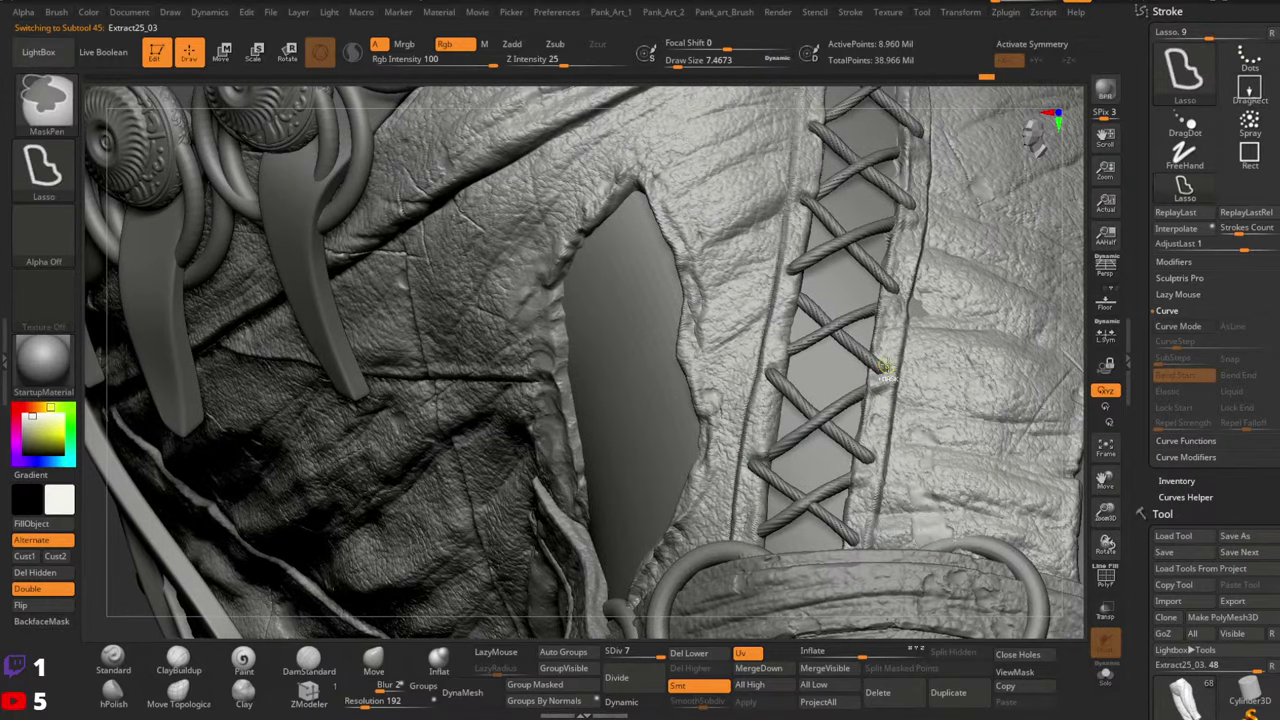
{"action": "mouse_move", "coordinate": [898, 300]}
{"action": "right_mouse_down"}
{"action": "mouse_move", "coordinate": [871, 404]}
{"action": "mouse_move", "coordinate": [878, 322]}
{"action": "right_mouse_up"}
{"action": "key", "text": "space"}
{"action": "left_click_drag", "start_coordinate": [872, 342], "coordinate": [886, 342]}
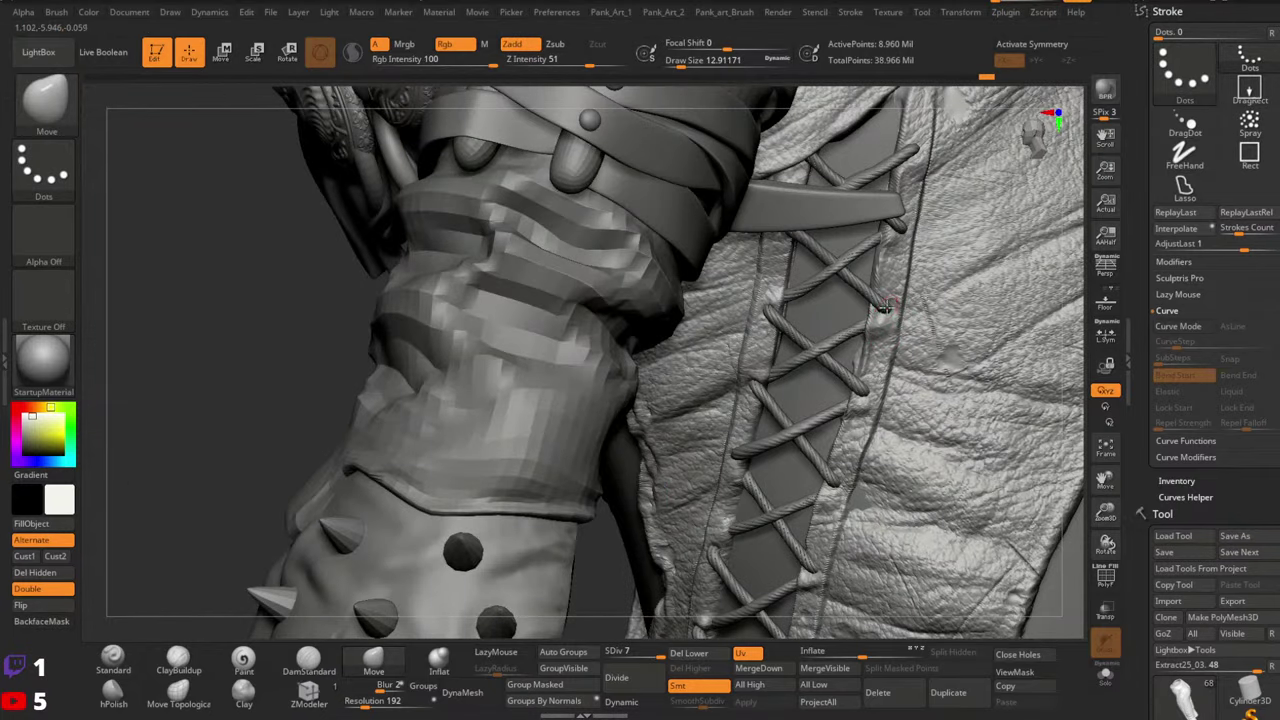
{"action": "right_click_drag", "start_coordinate": [902, 224], "coordinate": [880, 305]}
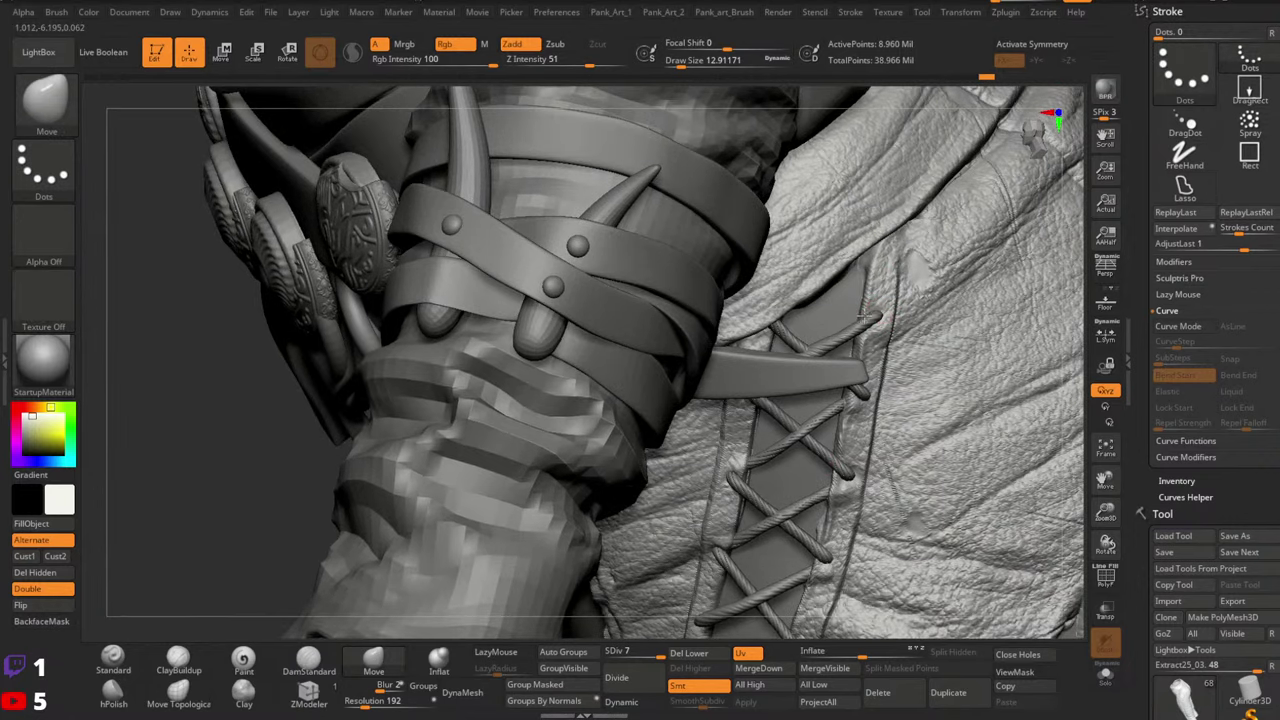
Adjust the leather edges around the lace ends just below the thigh strap with the Move brush at a draw size of about 13
{"action": "right_click_drag", "start_coordinate": [916, 470], "coordinate": [834, 268]}
{"action": "right_click_drag", "start_coordinate": [787, 423], "coordinate": [815, 312], "text": "alt"}
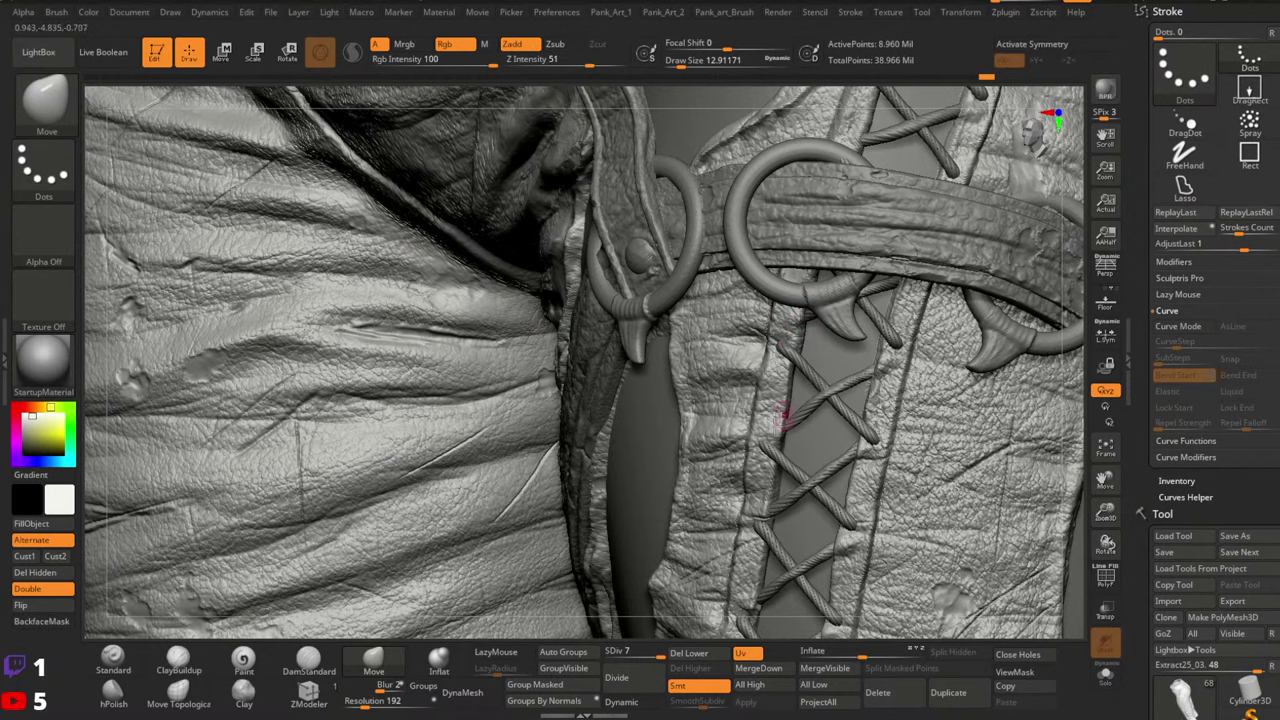
{"action": "right_click_drag", "start_coordinate": [850, 444], "coordinate": [881, 317], "text": "alt"}
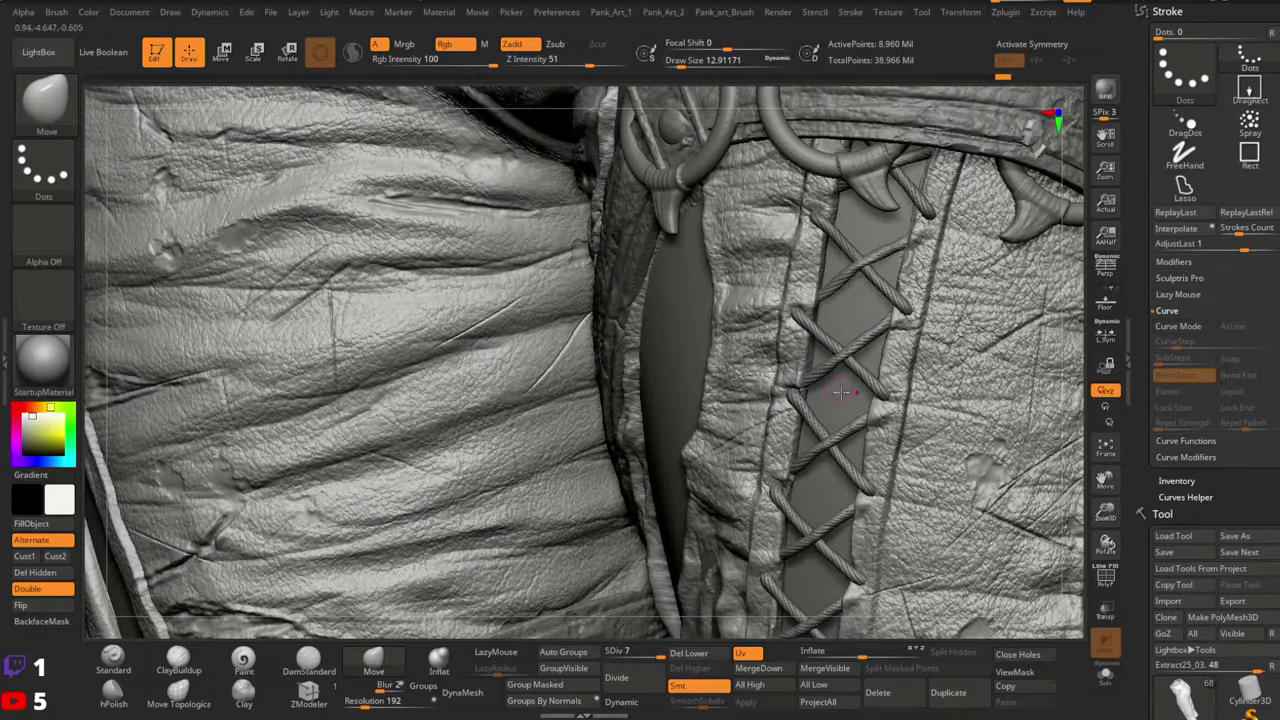
{"action": "right_click_drag", "start_coordinate": [841, 392], "coordinate": [805, 430]}
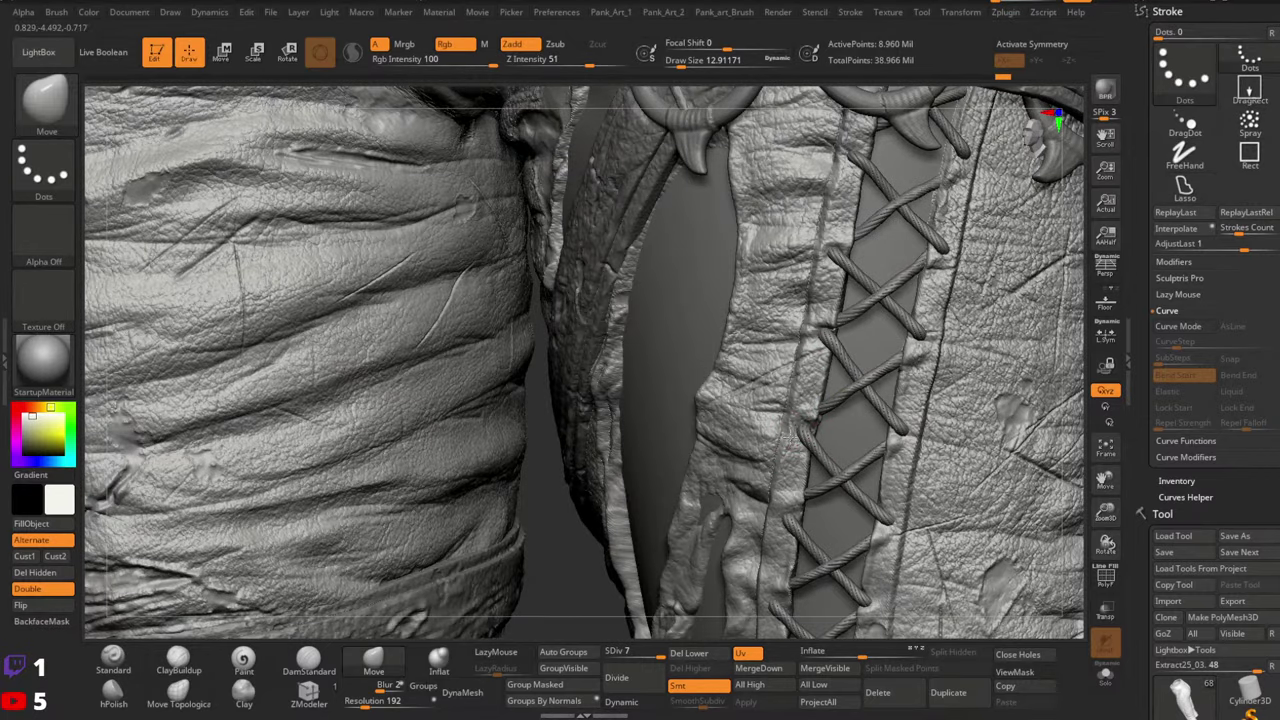
{"action": "right_click_drag", "start_coordinate": [885, 405], "coordinate": [830, 318]}
Shape the leather edges around the lower lace ends down to the knee guard with the Move brush at a draw size of about 10.5
{"action": "key", "text": "space"}
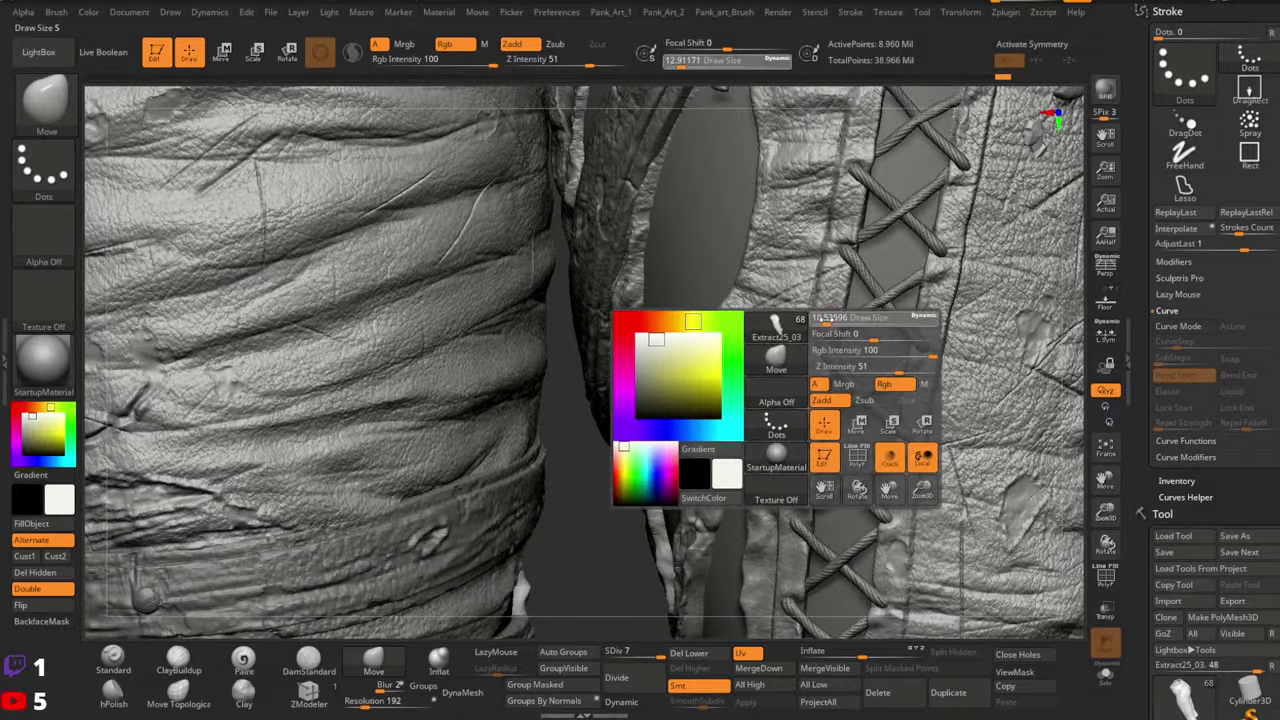
{"action": "mouse_move", "coordinate": [837, 366]}
{"action": "right_mouse_down"}
{"action": "mouse_move", "coordinate": [849, 371]}
{"action": "mouse_move", "coordinate": [836, 383]}
{"action": "right_mouse_up"}
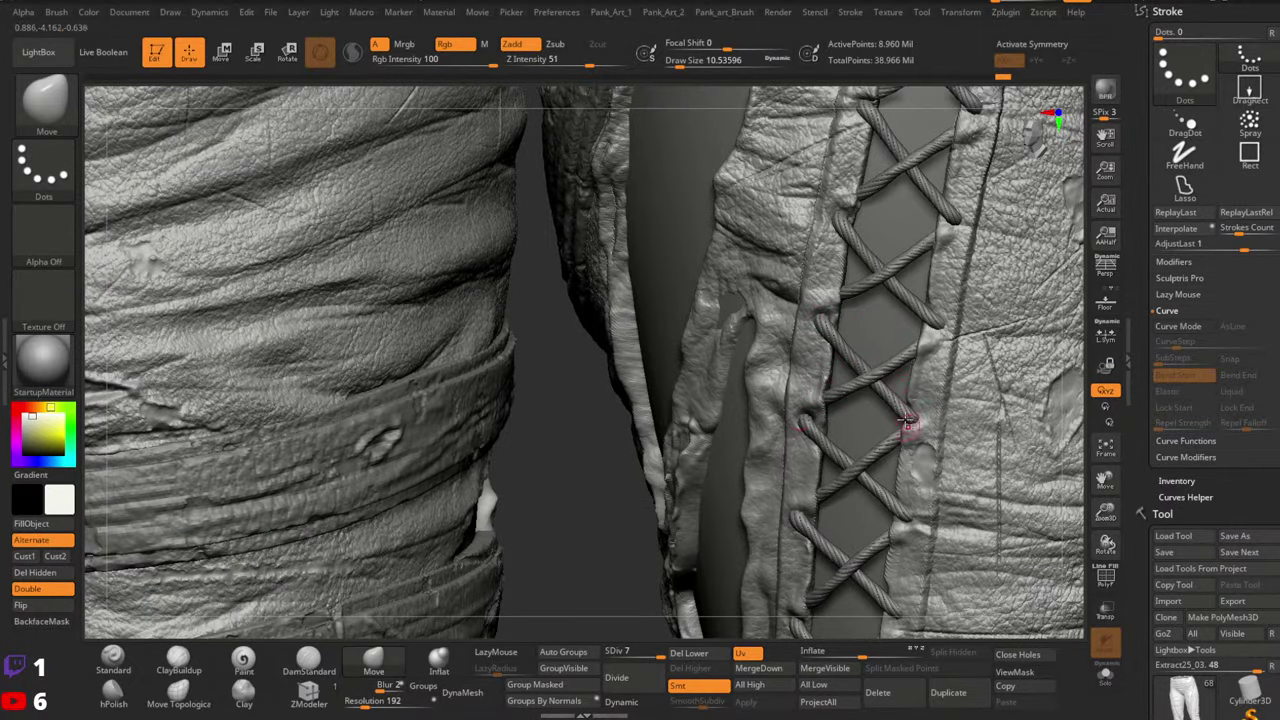
{"action": "mouse_move", "coordinate": [907, 420]}
{"action": "right_mouse_down"}
{"action": "mouse_move", "coordinate": [851, 371]}
{"action": "mouse_move", "coordinate": [820, 392]}
{"action": "right_mouse_up"}
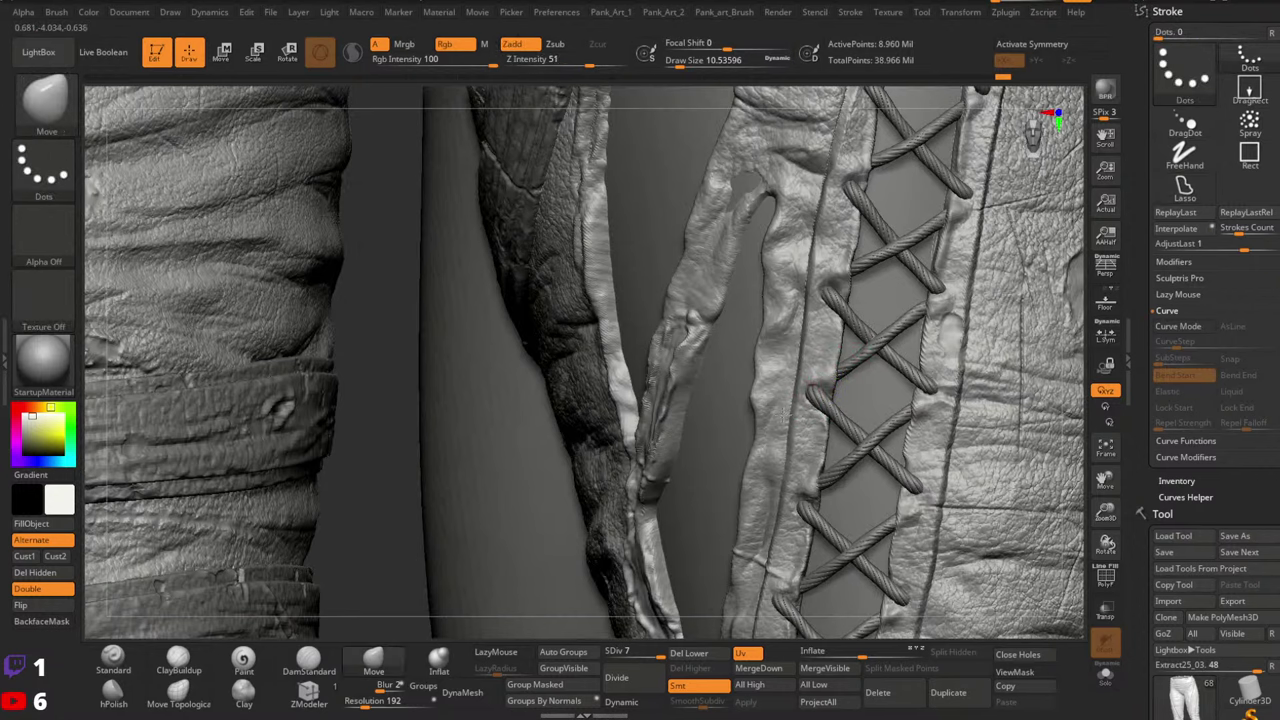
{"action": "mouse_move", "coordinate": [857, 425]}
{"action": "right_mouse_down"}
{"action": "mouse_move", "coordinate": [849, 371]}
{"action": "mouse_move", "coordinate": [838, 377]}
{"action": "mouse_move", "coordinate": [889, 335]}
{"action": "mouse_move", "coordinate": [855, 350]}
{"action": "mouse_move", "coordinate": [866, 338]}
{"action": "right_mouse_up"}
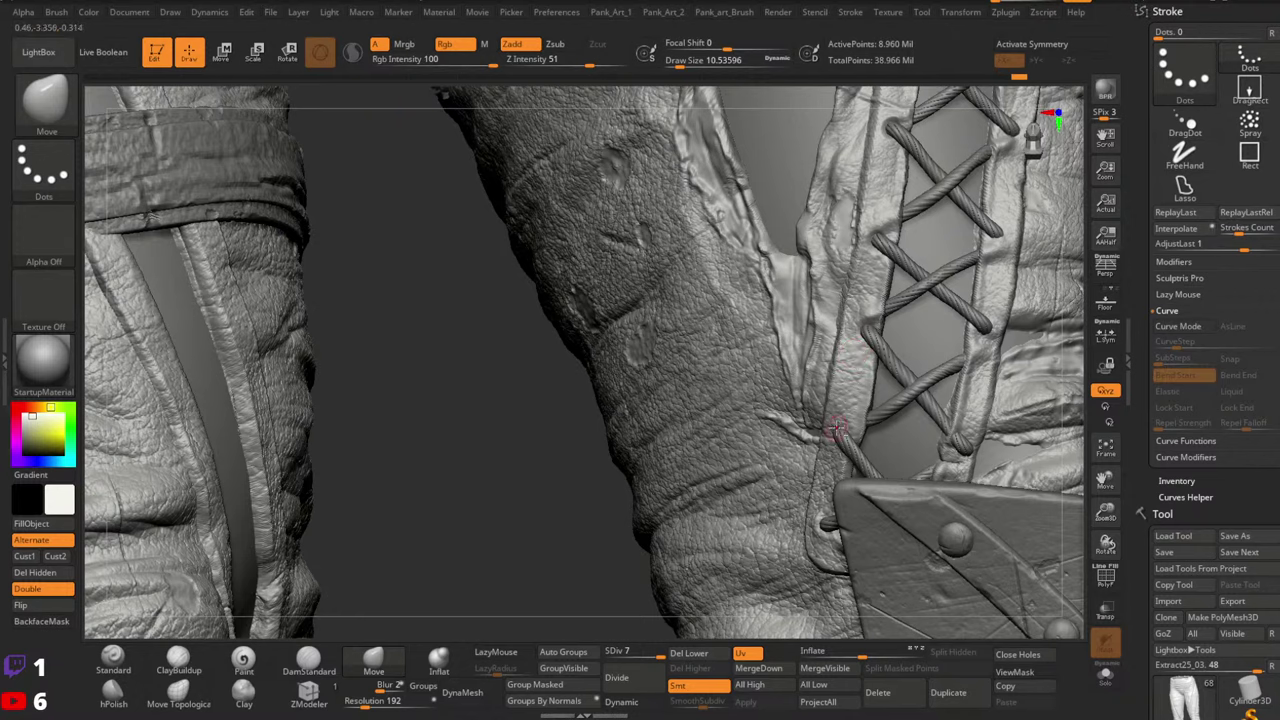
{"action": "right_click_drag", "start_coordinate": [872, 398], "coordinate": [900, 366]}
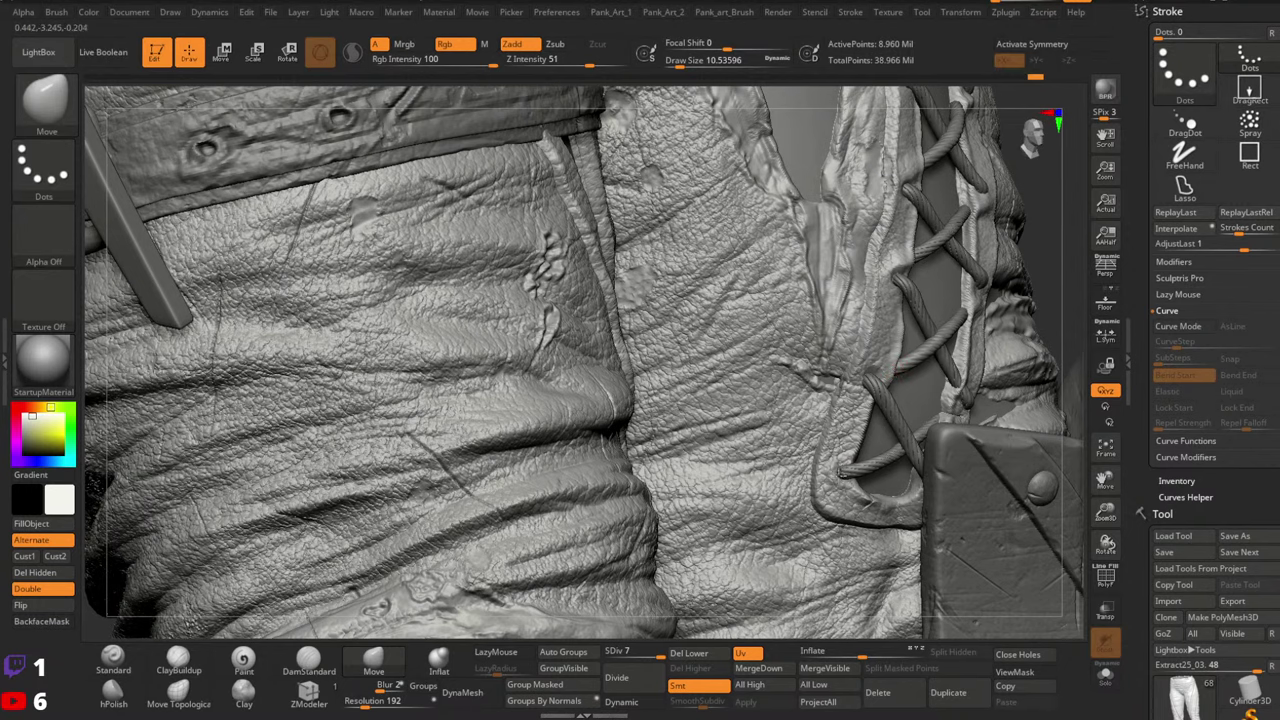
{"action": "left_click_drag", "start_coordinate": [842, 472], "coordinate": [827, 488]}
{"action": "right_click_drag", "start_coordinate": [885, 408], "coordinate": [838, 436]}
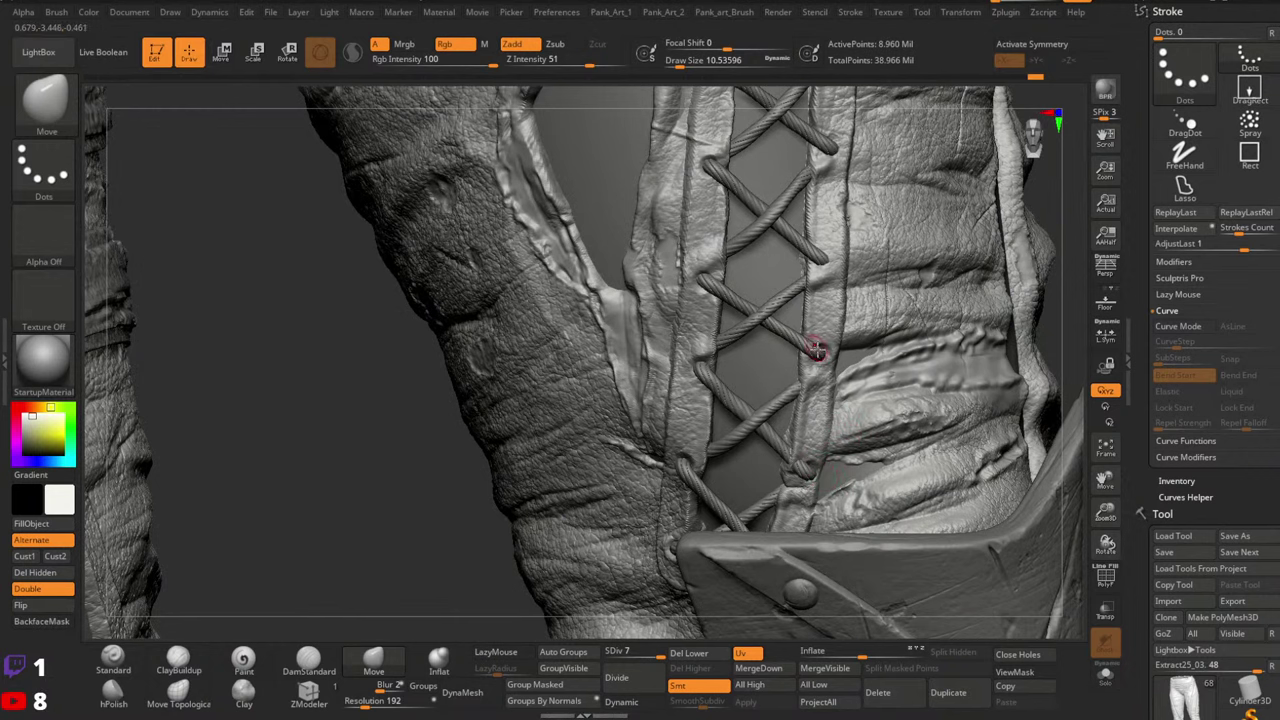
Refine the outer leather edge around the lace ends from the knee guard up to the thigh strap, using a Move brush size of about 9.4
{"action": "right_click_drag", "start_coordinate": [835, 240], "coordinate": [818, 380]}
{"action": "right_click_drag", "start_coordinate": [822, 309], "coordinate": [805, 360]}
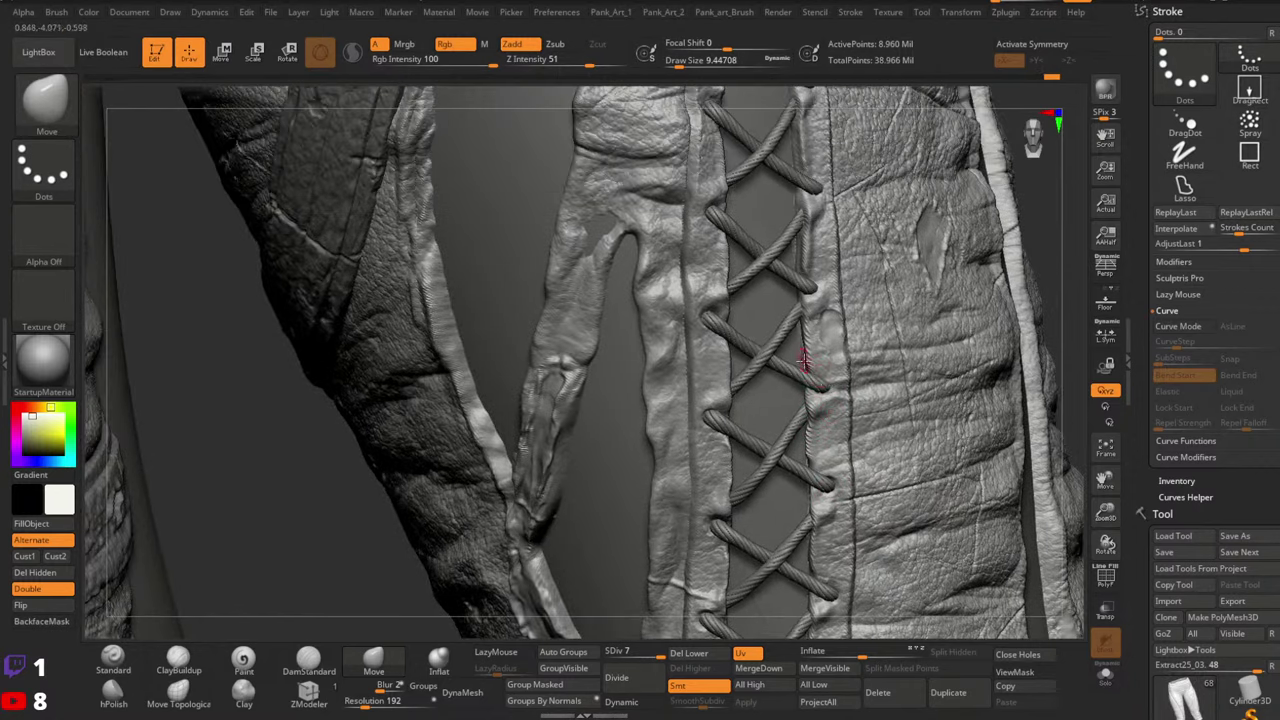
{"action": "right_click_drag", "start_coordinate": [815, 296], "coordinate": [813, 403]}
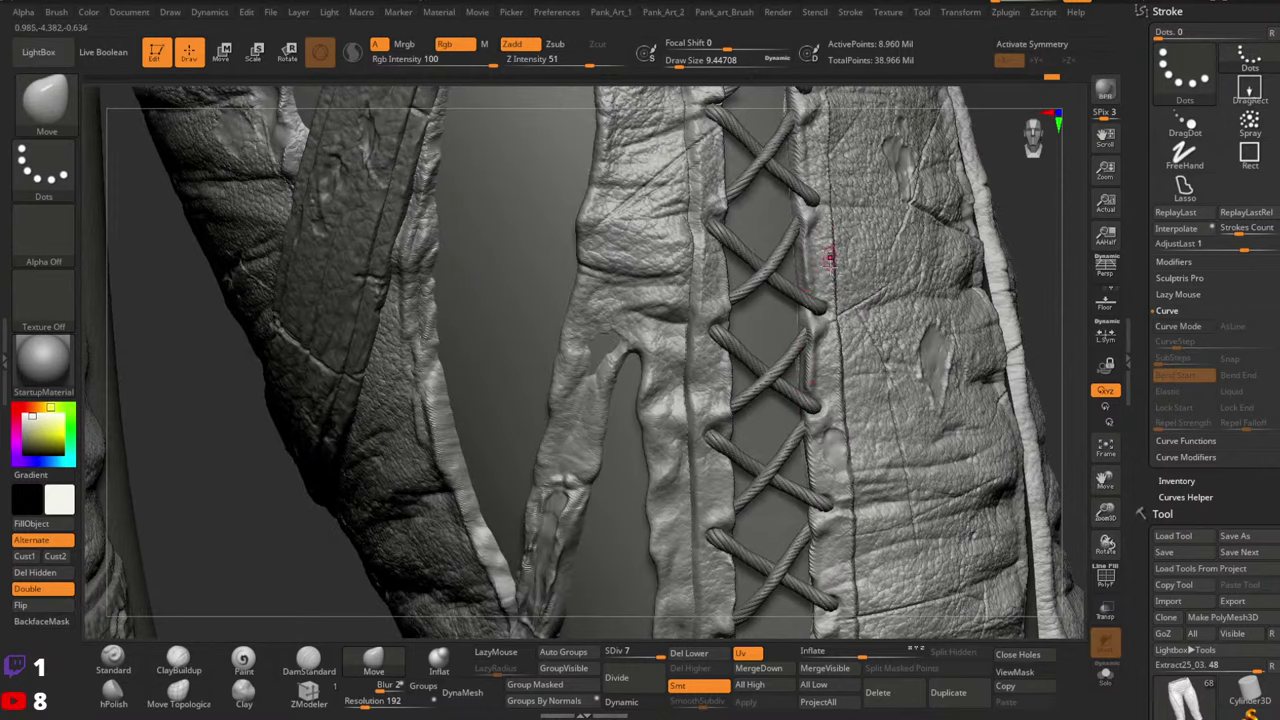
{"action": "right_click_drag", "start_coordinate": [830, 258], "coordinate": [796, 322]}
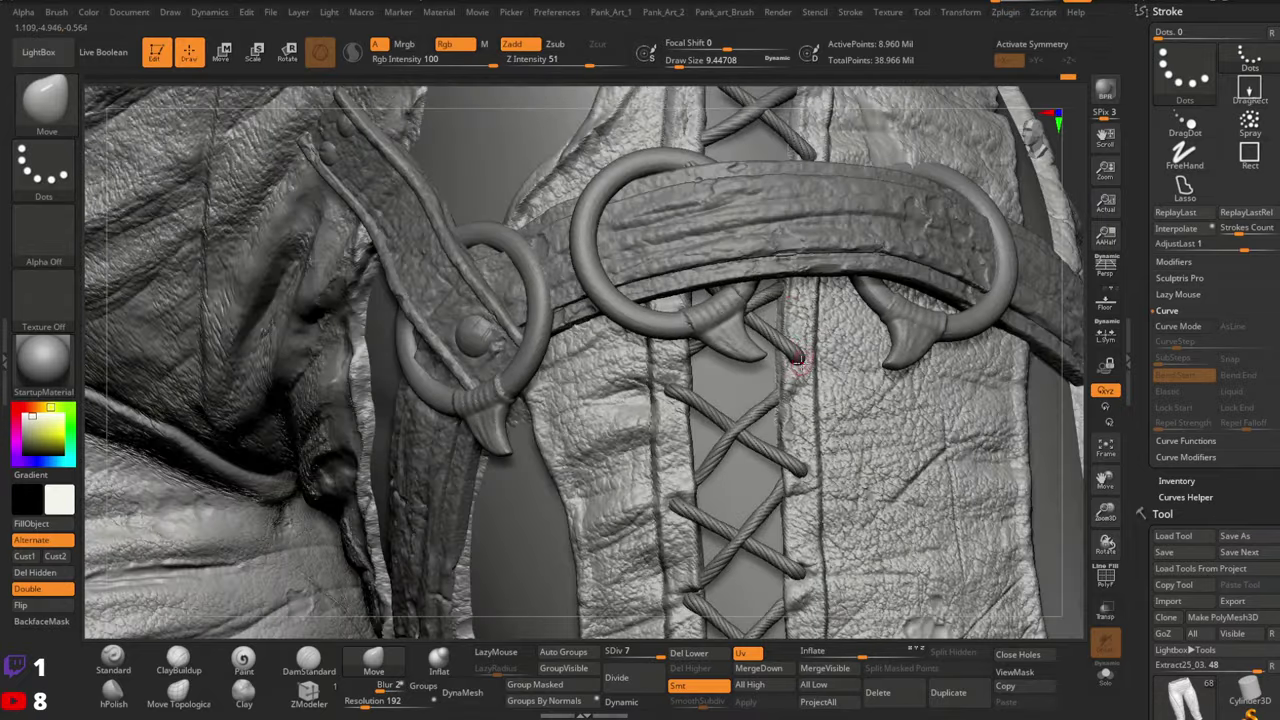
Refine the outer leather edge around the lace ends from the thigh strap up to the pointed belt strap with the Move brush
{"action": "right_click_drag", "start_coordinate": [826, 228], "coordinate": [770, 378]}
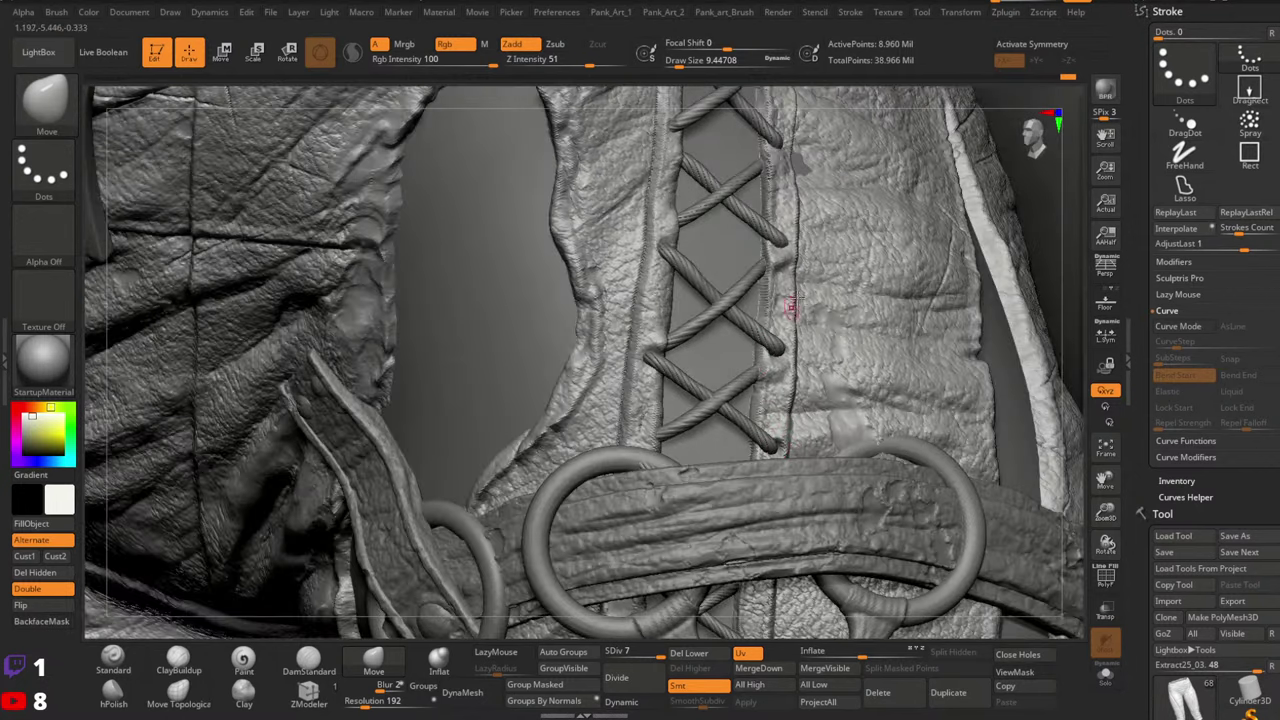
{"action": "right_click_drag", "start_coordinate": [777, 297], "coordinate": [778, 433]}
{"action": "right_click_drag", "start_coordinate": [768, 372], "coordinate": [790, 353]}
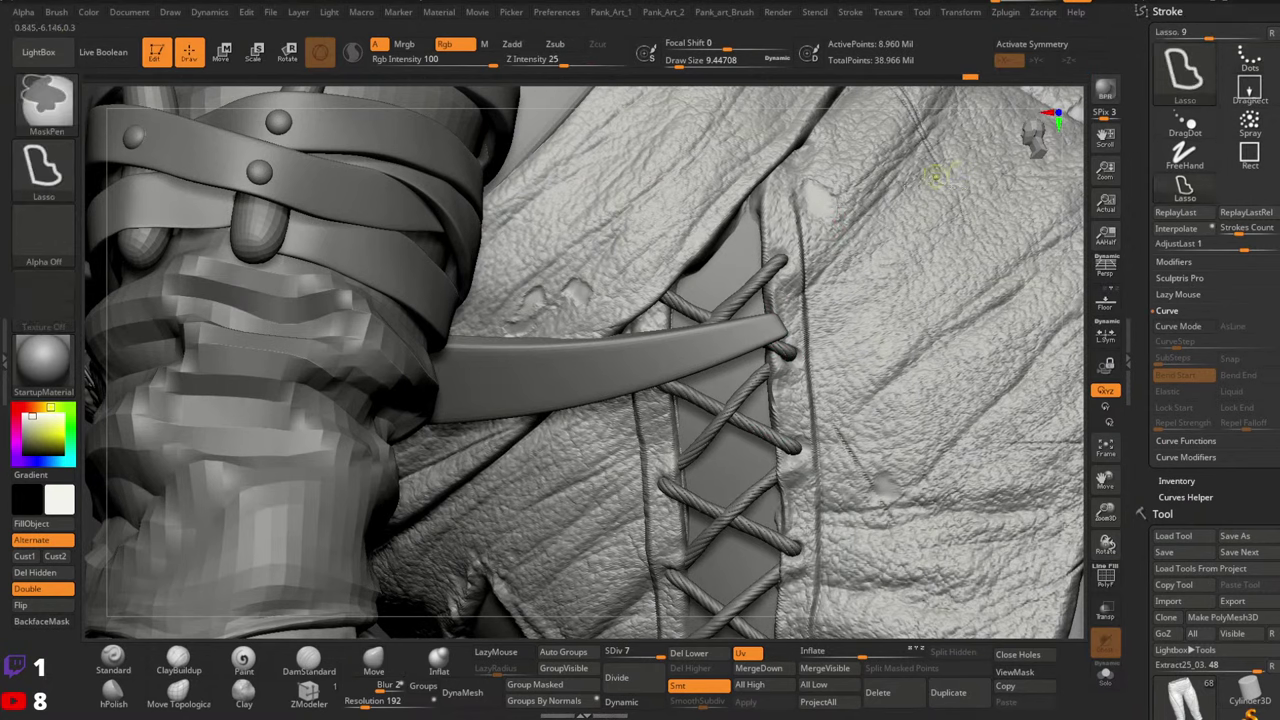
Sculpt the leather edge of the lacing opening above the pointed belt strap with the Standard brush at a draw size of about 15.5
{"action": "right_click_drag", "start_coordinate": [826, 228], "coordinate": [840, 197], "text": "ctrl"}
{"action": "left_click", "coordinate": [114, 659]}
{"action": "right_click_drag", "start_coordinate": [870, 136], "coordinate": [862, 204], "text": "ctrl"}
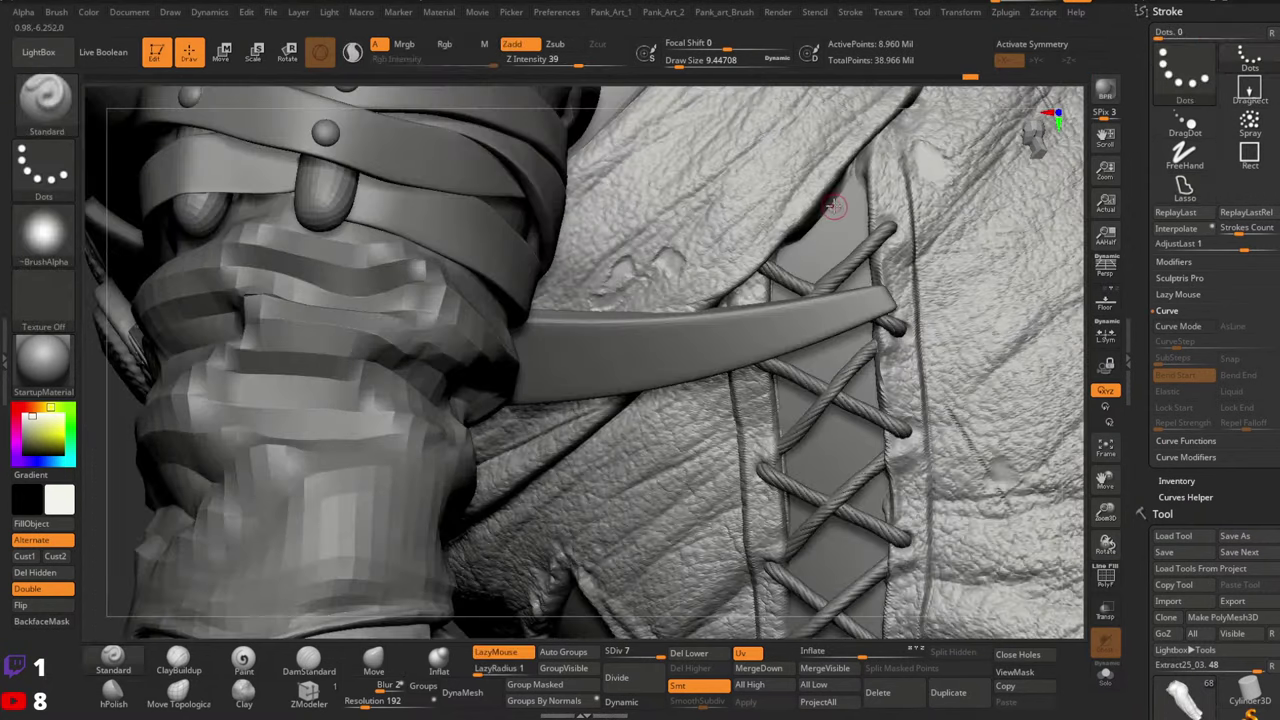
{"action": "left_click_drag", "start_coordinate": [842, 188], "coordinate": [781, 250]}
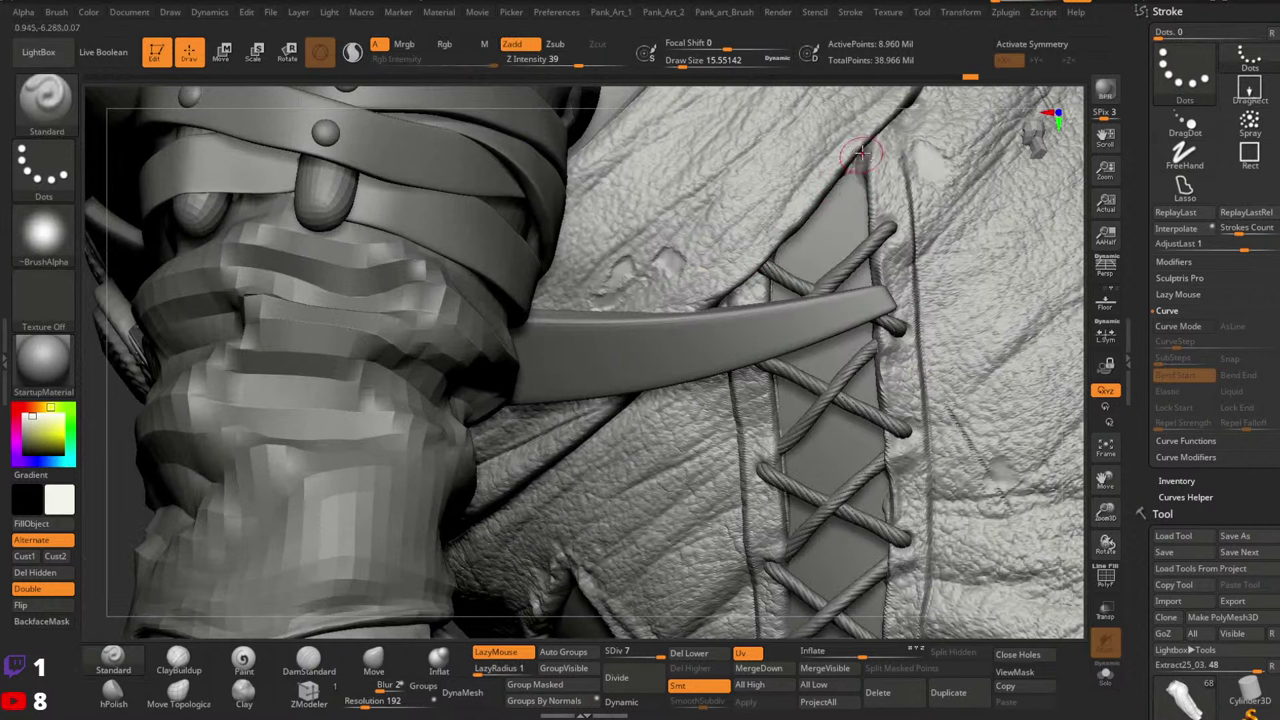
{"action": "left_click_drag", "start_coordinate": [866, 154], "coordinate": [870, 210]}
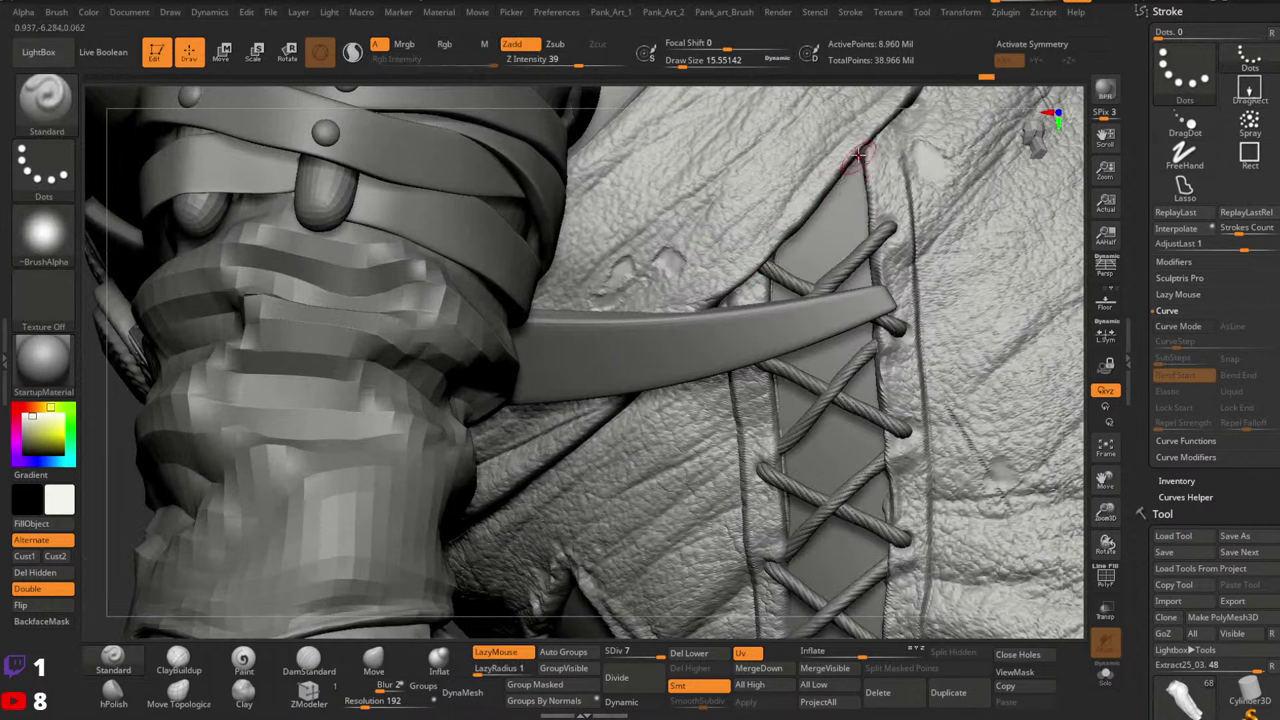
Sculpt the inner leather edge around the lace ends near and below the pointed belt strap, using a Standard brush size of about 10.5
{"action": "mouse_move", "coordinate": [776, 342]}
{"action": "right_mouse_down", "text": "ctrl"}
{"action": "mouse_move", "coordinate": [772, 318]}
{"action": "mouse_move", "coordinate": [833, 328]}
{"action": "mouse_move", "coordinate": [836, 312]}
{"action": "right_mouse_up", "text": "ctrl"}
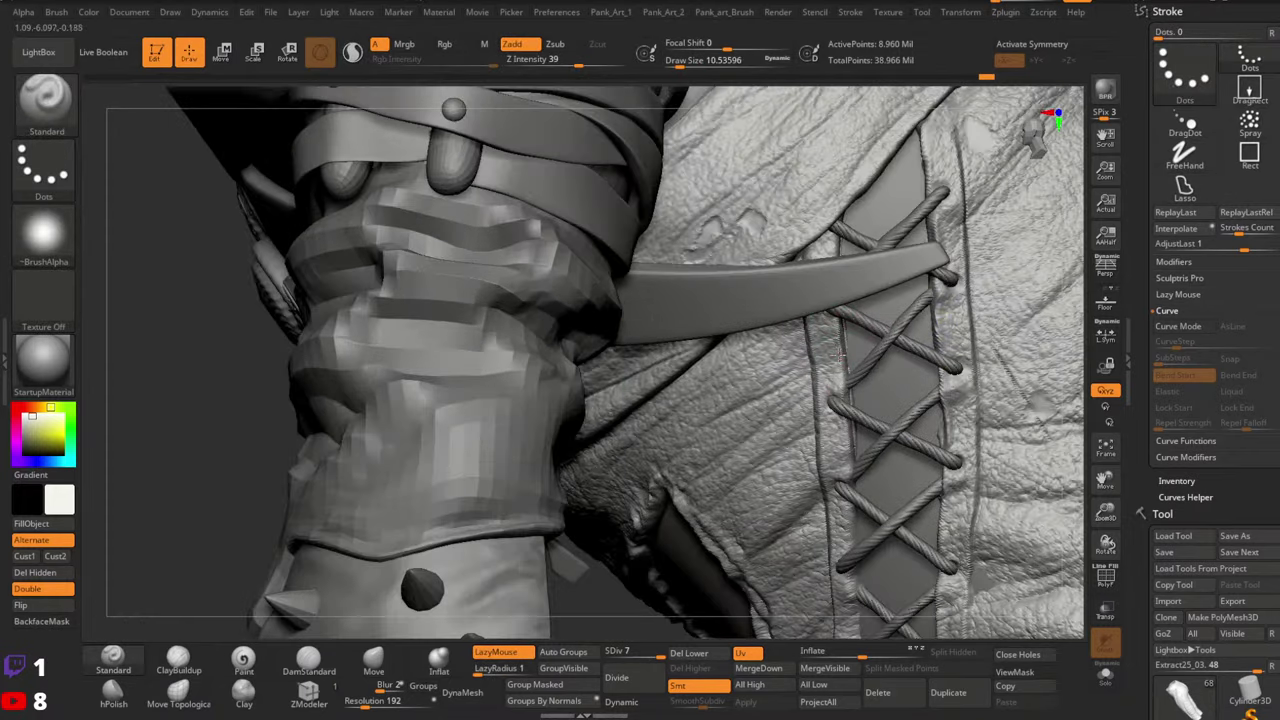
{"action": "left_click_drag", "start_coordinate": [840, 352], "coordinate": [832, 402]}
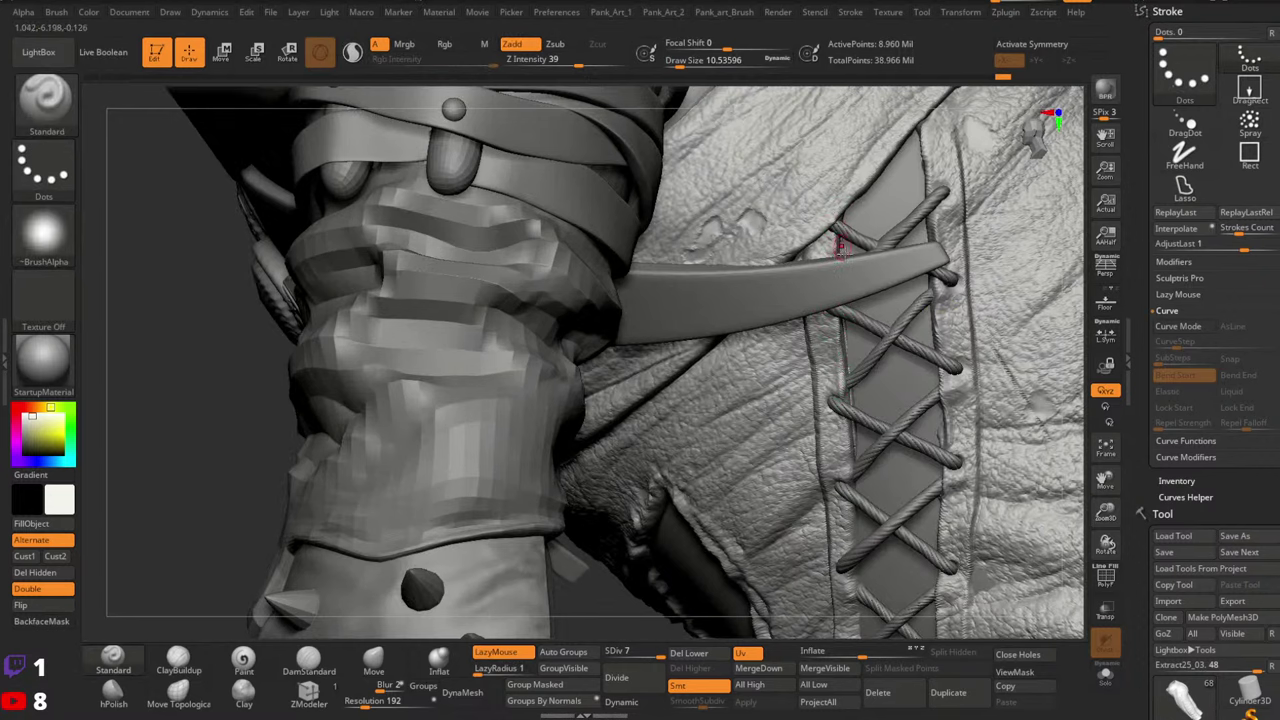
{"action": "right_click_drag", "start_coordinate": [855, 485], "coordinate": [870, 298]}
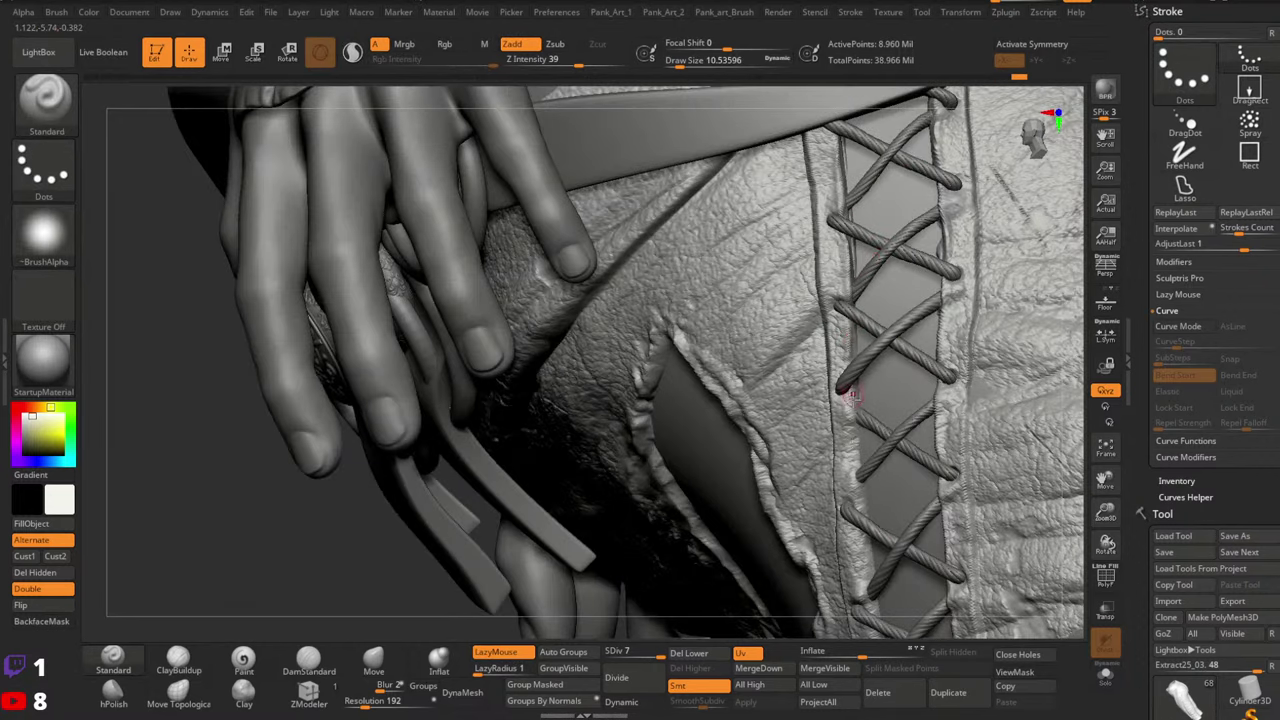
{"action": "right_click_drag", "start_coordinate": [936, 324], "coordinate": [930, 310]}
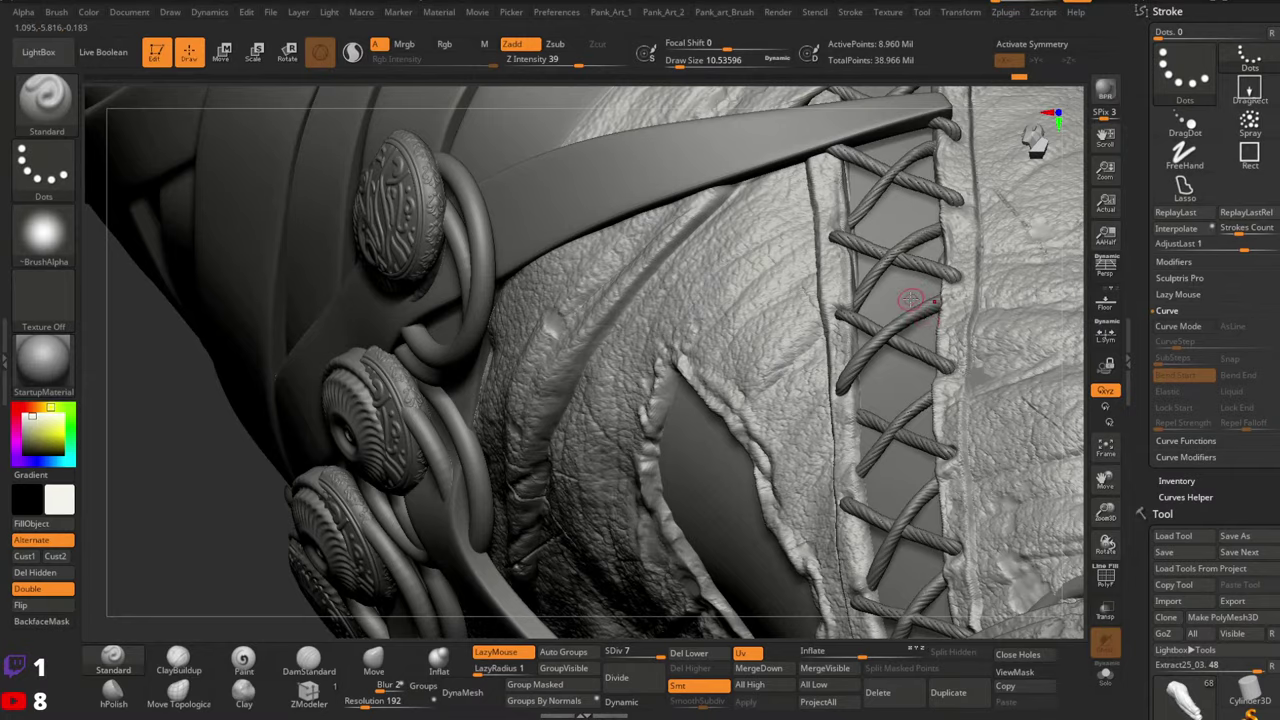
{"action": "right_click_drag", "start_coordinate": [910, 300], "coordinate": [931, 226]}
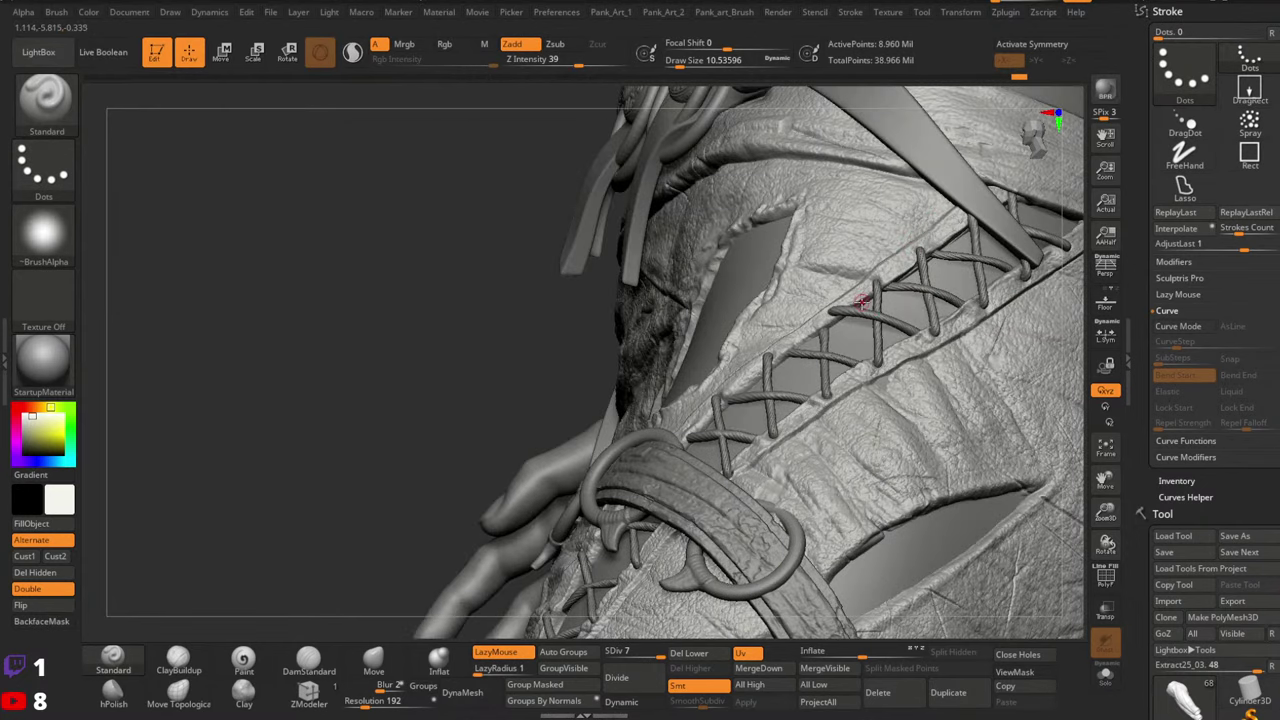
Adjust the laces between the belt strap and thigh strap with the Move Topological brush at a draw size of about 97
{"action": "left_click", "coordinate": [178, 695]}
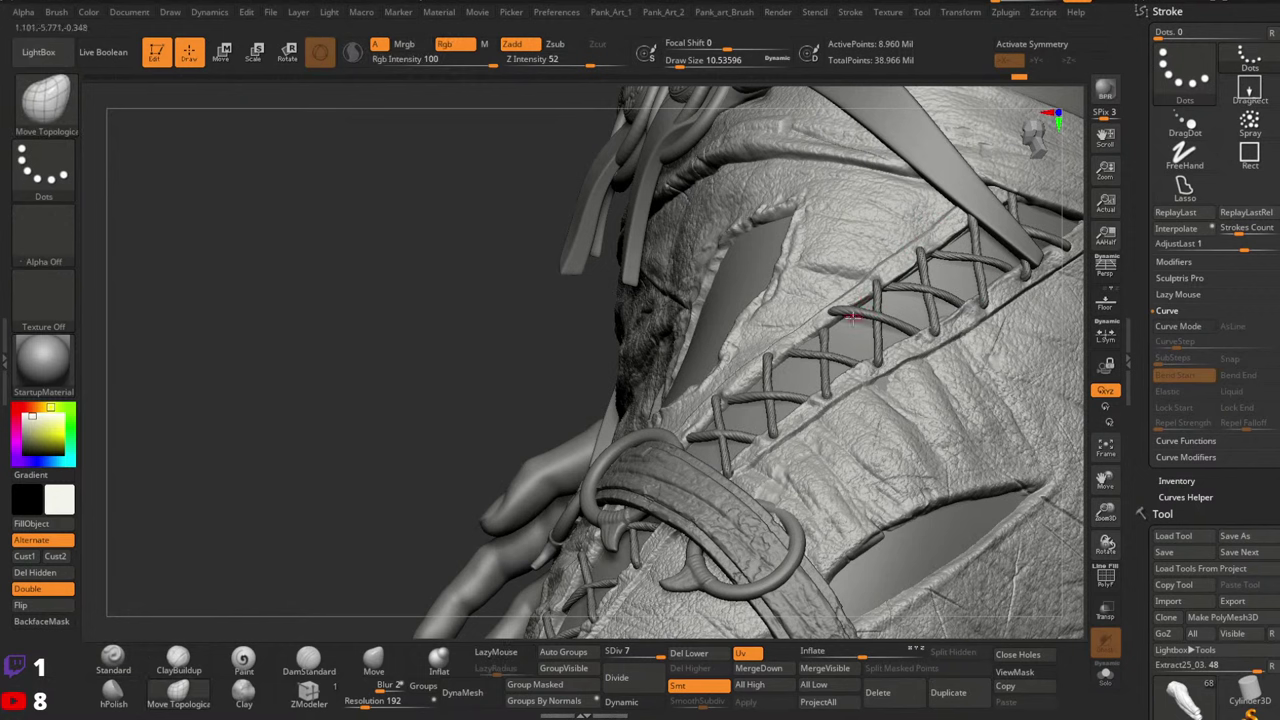
{"action": "left_click", "coordinate": [115, 658]}
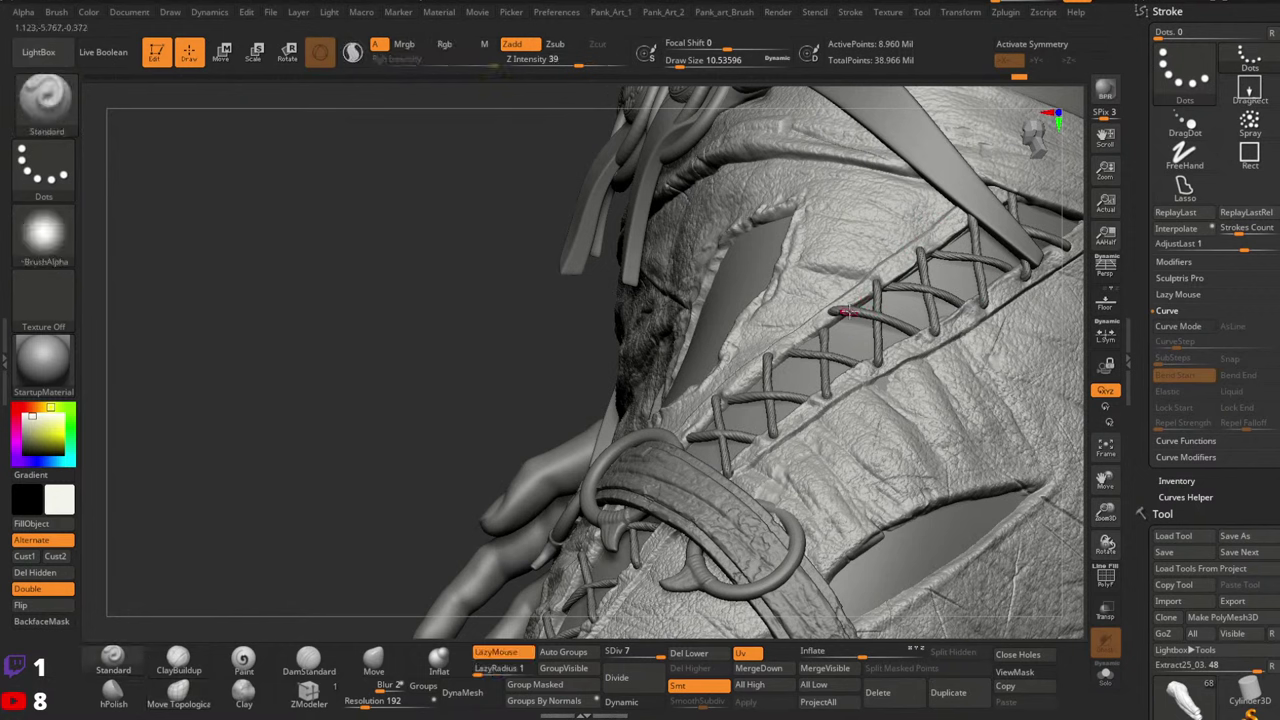
{"action": "left_click", "coordinate": [815, 350], "text": "alt"}
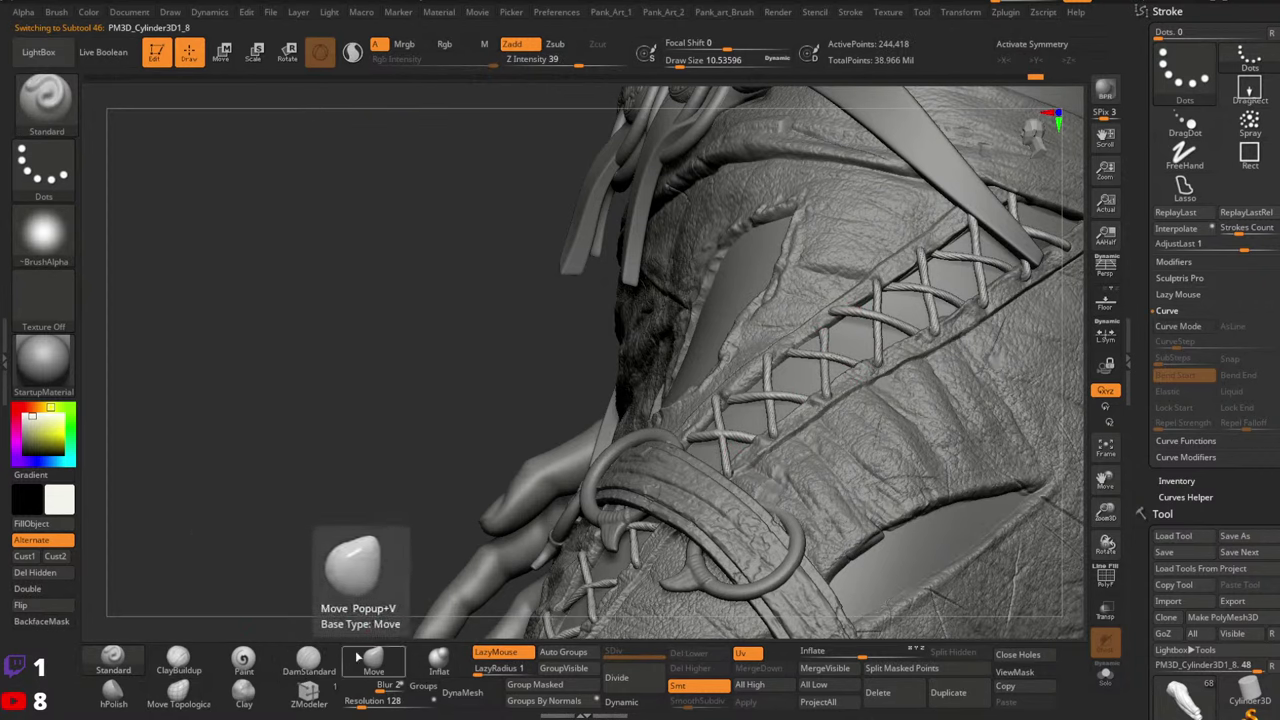
{"action": "left_click", "coordinate": [178, 695]}
{"action": "key", "text": "space"}
{"action": "left_click_drag", "start_coordinate": [837, 314], "coordinate": [861, 314]}
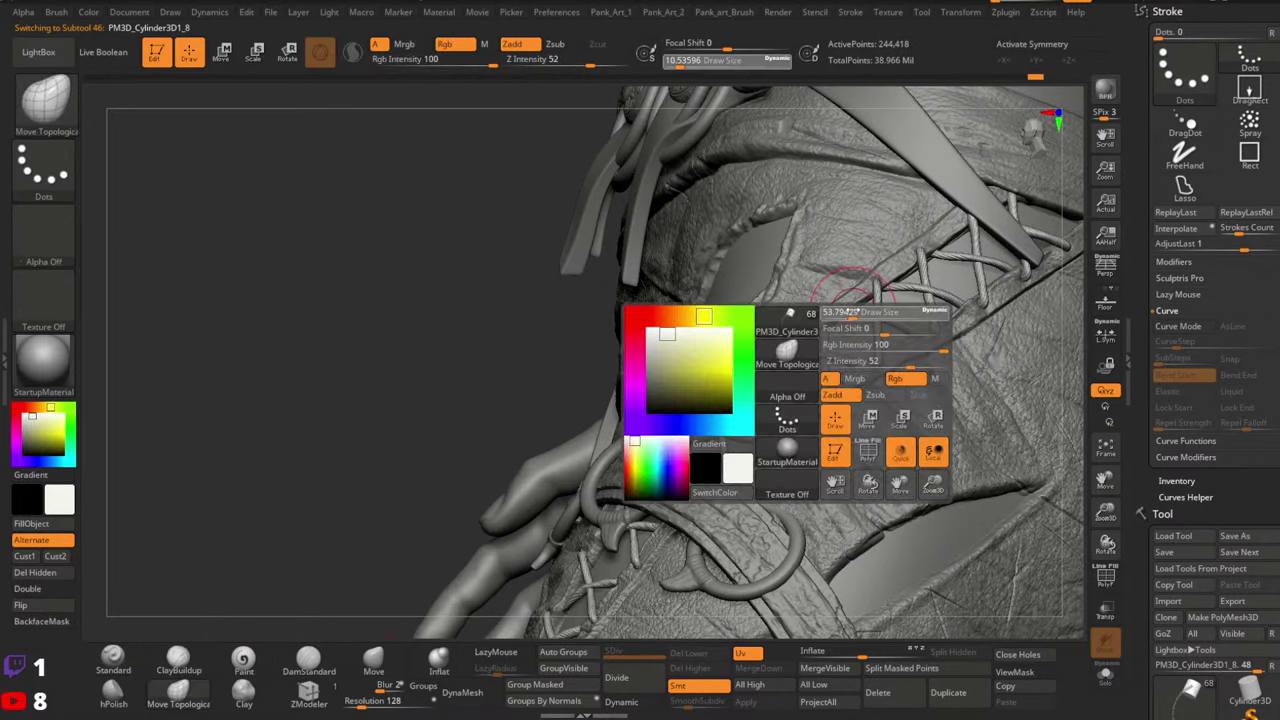
{"action": "right_click_drag", "start_coordinate": [858, 278], "coordinate": [844, 264]}
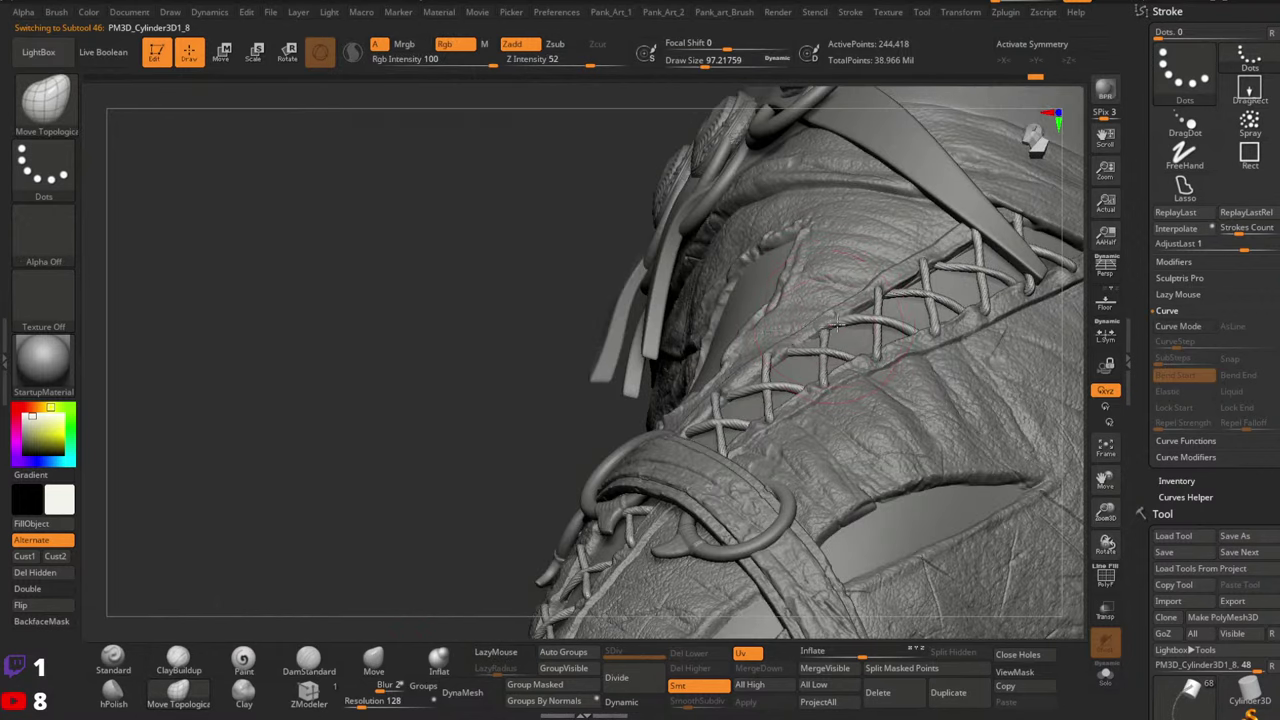
{"action": "mouse_move", "coordinate": [846, 305]}
{"action": "right_mouse_down"}
{"action": "mouse_move", "coordinate": [831, 302]}
{"action": "mouse_move", "coordinate": [884, 298]}
{"action": "right_mouse_up"}
{"action": "left_click_drag", "start_coordinate": [822, 310], "coordinate": [844, 311]}
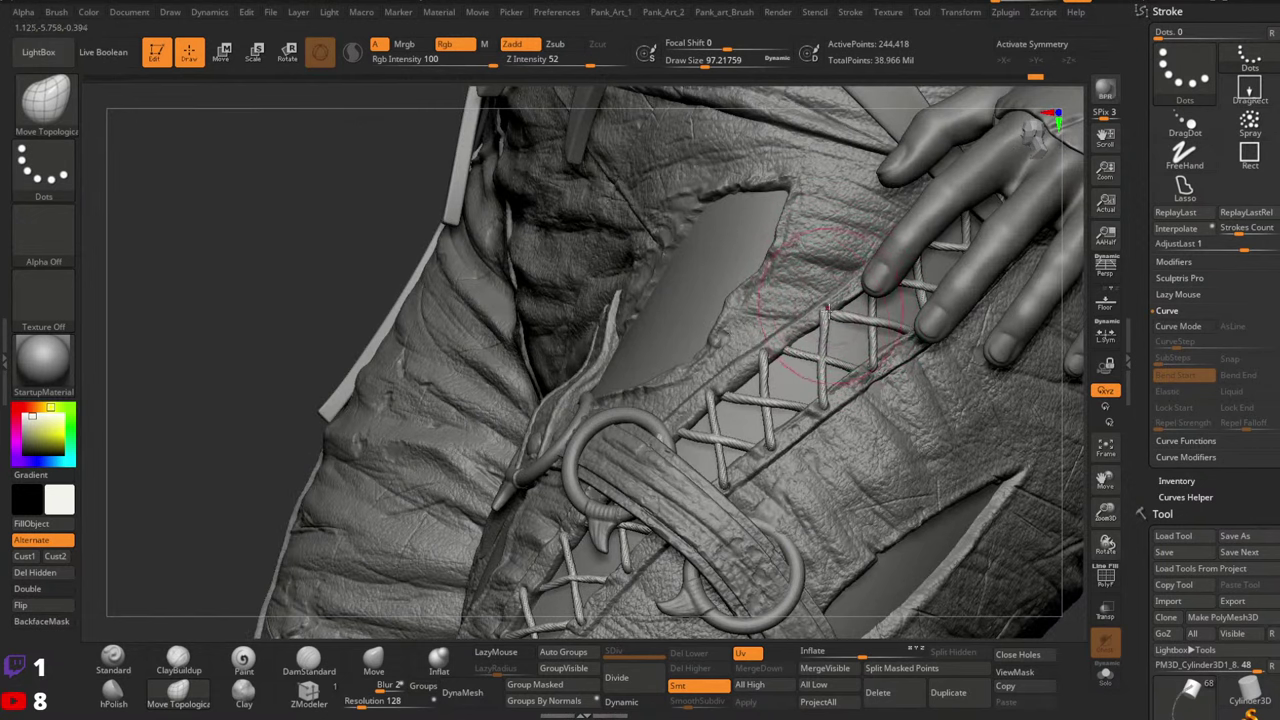
Refine the lace ends from the belt strap down to the thigh strap with the Move Topological brush at draw sizes of about 29 to 33
{"action": "right_click_drag", "start_coordinate": [859, 332], "coordinate": [905, 306], "text": "alt"}
{"action": "right_click_drag", "start_coordinate": [918, 367], "coordinate": [742, 425], "text": "alt"}
{"action": "key", "text": "space"}
{"action": "left_click_drag", "start_coordinate": [731, 357], "coordinate": [723, 356]}
{"action": "left_click_drag", "start_coordinate": [711, 359], "coordinate": [709, 359]}
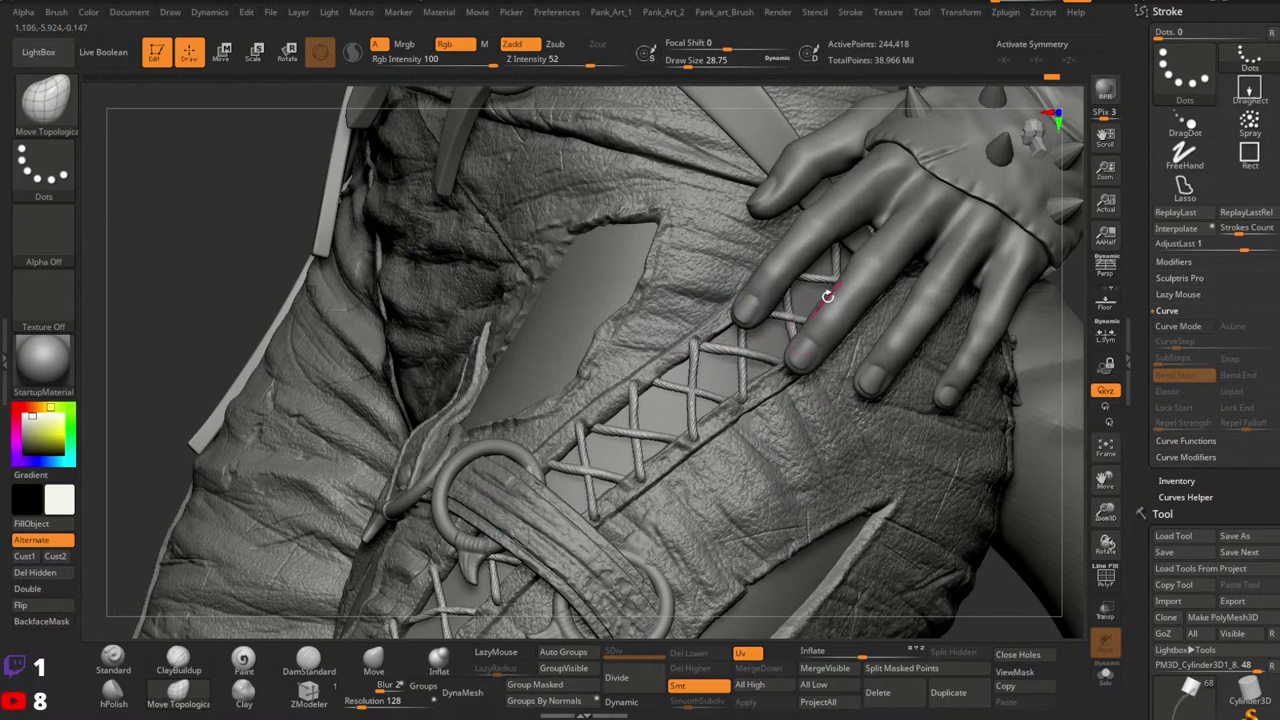
{"action": "right_click_drag", "start_coordinate": [810, 340], "coordinate": [745, 304]}
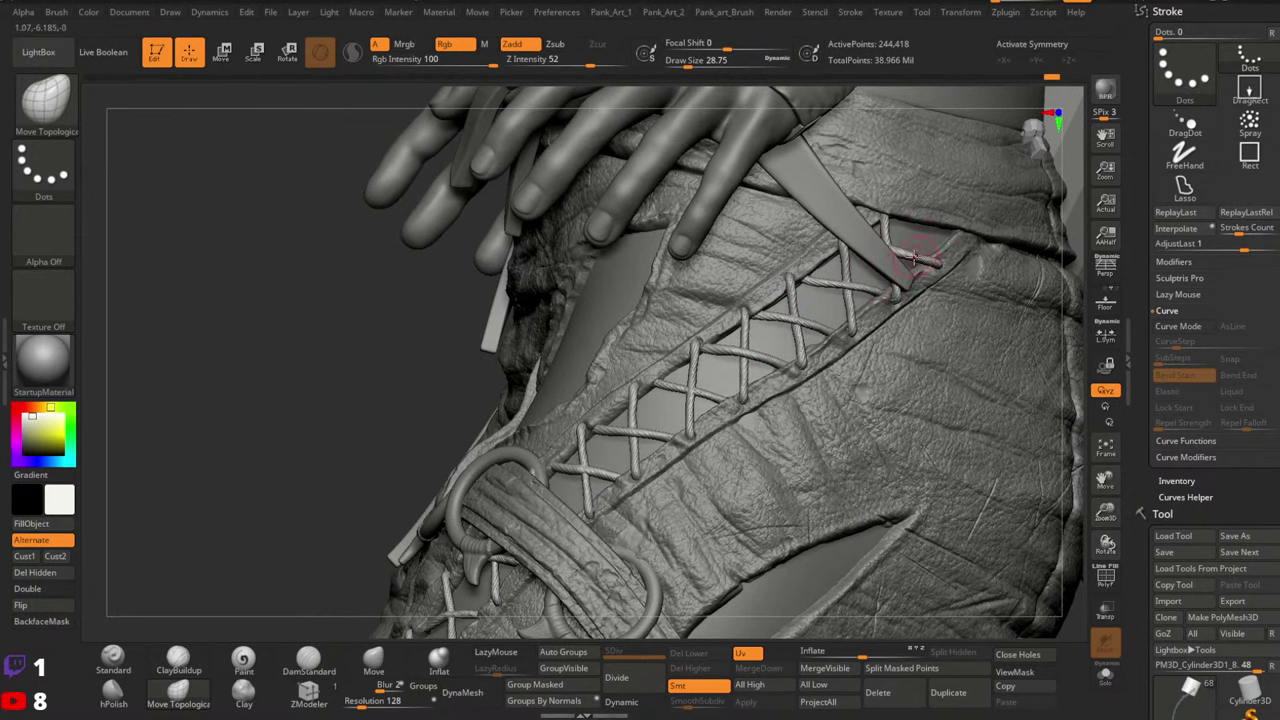
{"action": "right_click_drag", "start_coordinate": [900, 268], "coordinate": [916, 296]}
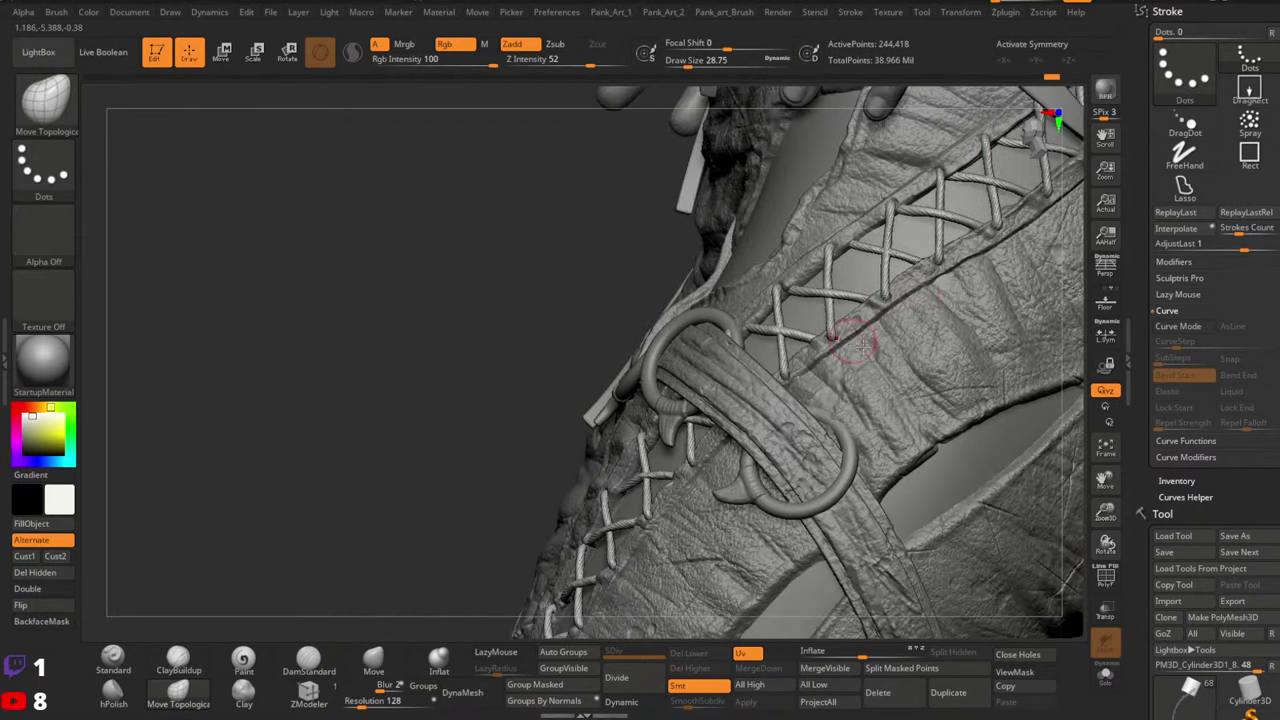
{"action": "right_click_drag", "start_coordinate": [860, 336], "coordinate": [872, 340]}
{"action": "mouse_move", "coordinate": [785, 322]}
{"action": "right_mouse_down"}
{"action": "mouse_move", "coordinate": [836, 290]}
{"action": "mouse_move", "coordinate": [781, 318]}
{"action": "mouse_move", "coordinate": [786, 300]}
{"action": "mouse_move", "coordinate": [783, 345]}
{"action": "right_mouse_up"}
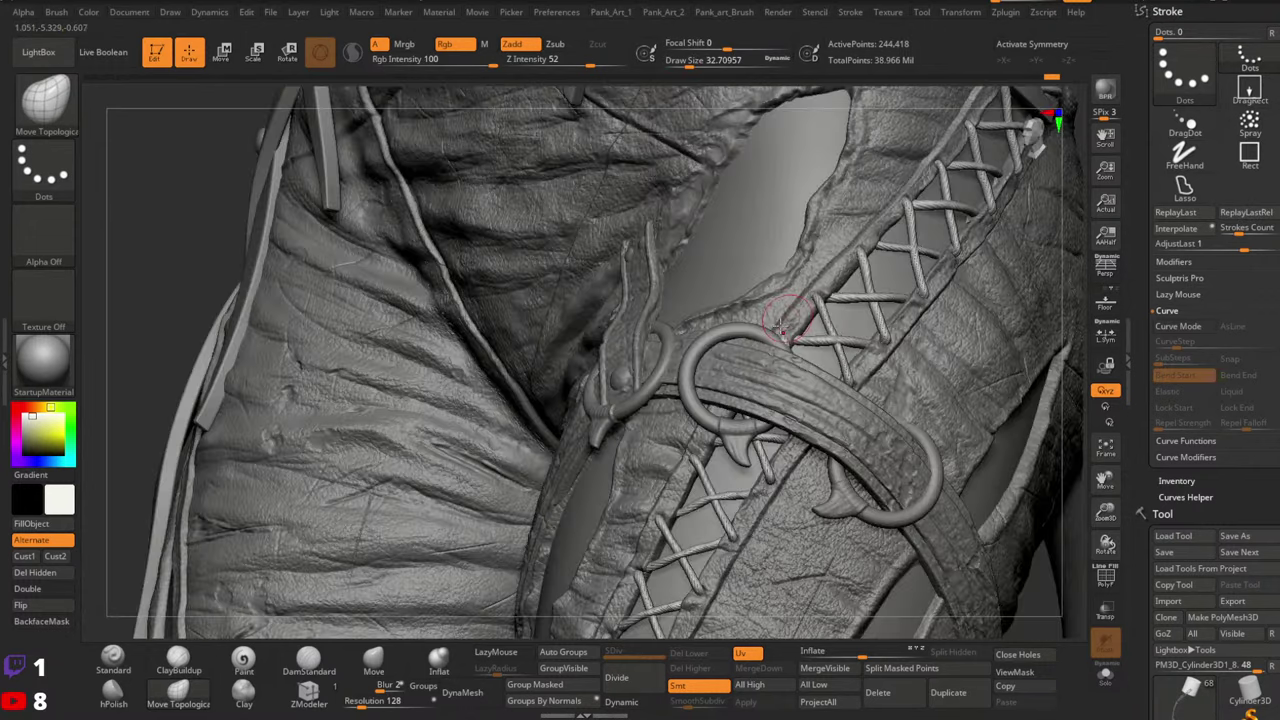
{"action": "left_click", "coordinate": [828, 323], "text": "alt"}
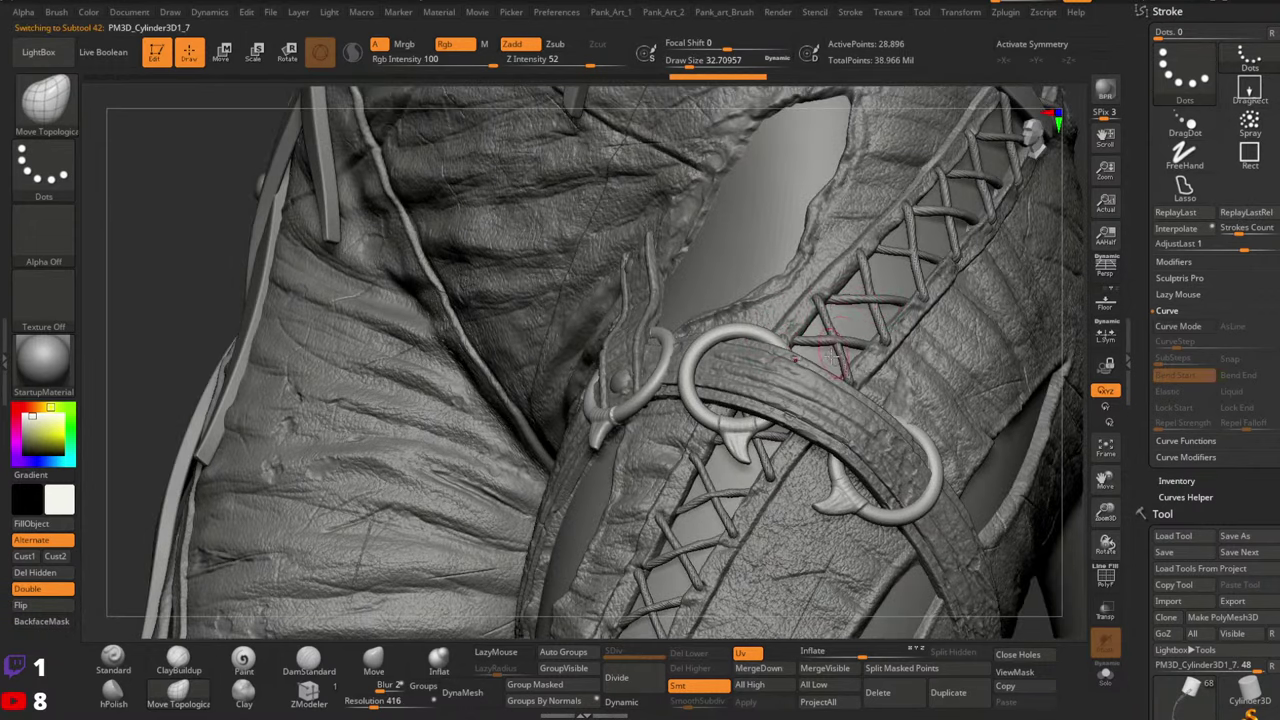
{"action": "right_click_drag", "start_coordinate": [842, 338], "coordinate": [848, 314]}
{"action": "key", "text": "s"}
{"action": "left_click_drag", "start_coordinate": [835, 341], "coordinate": [839, 341]}
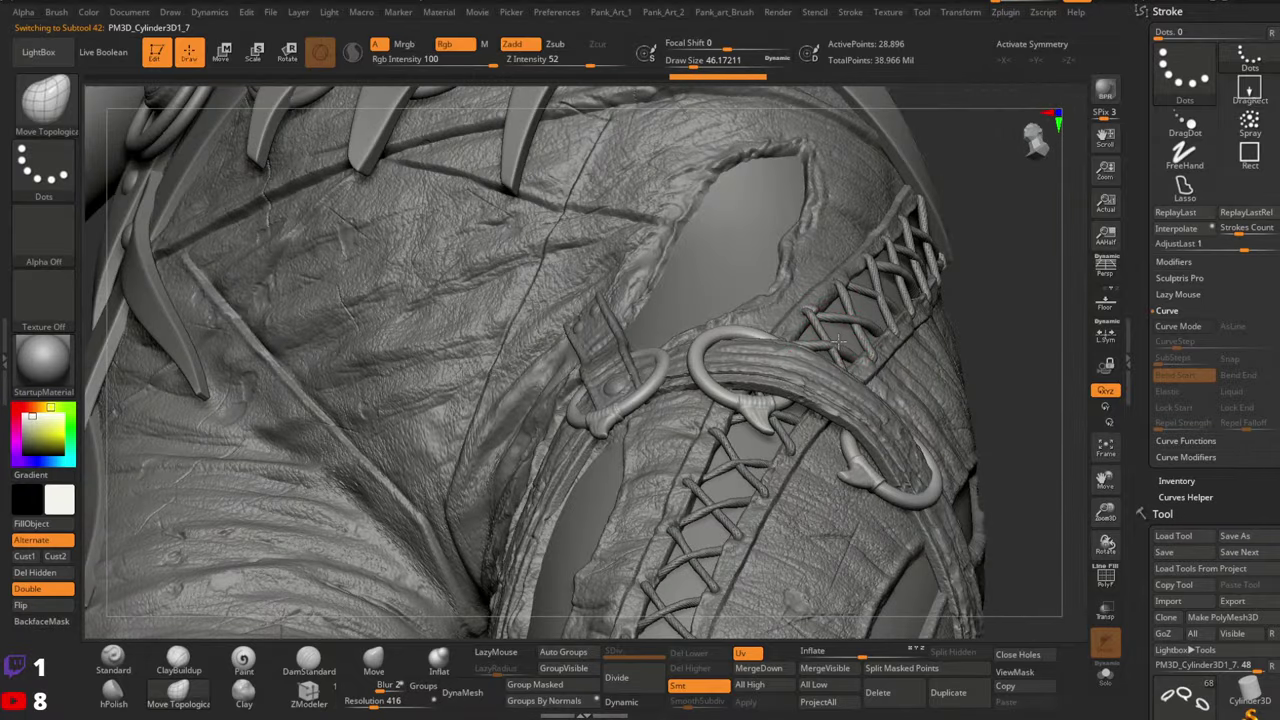
{"action": "left_click", "coordinate": [831, 342], "text": "alt"}
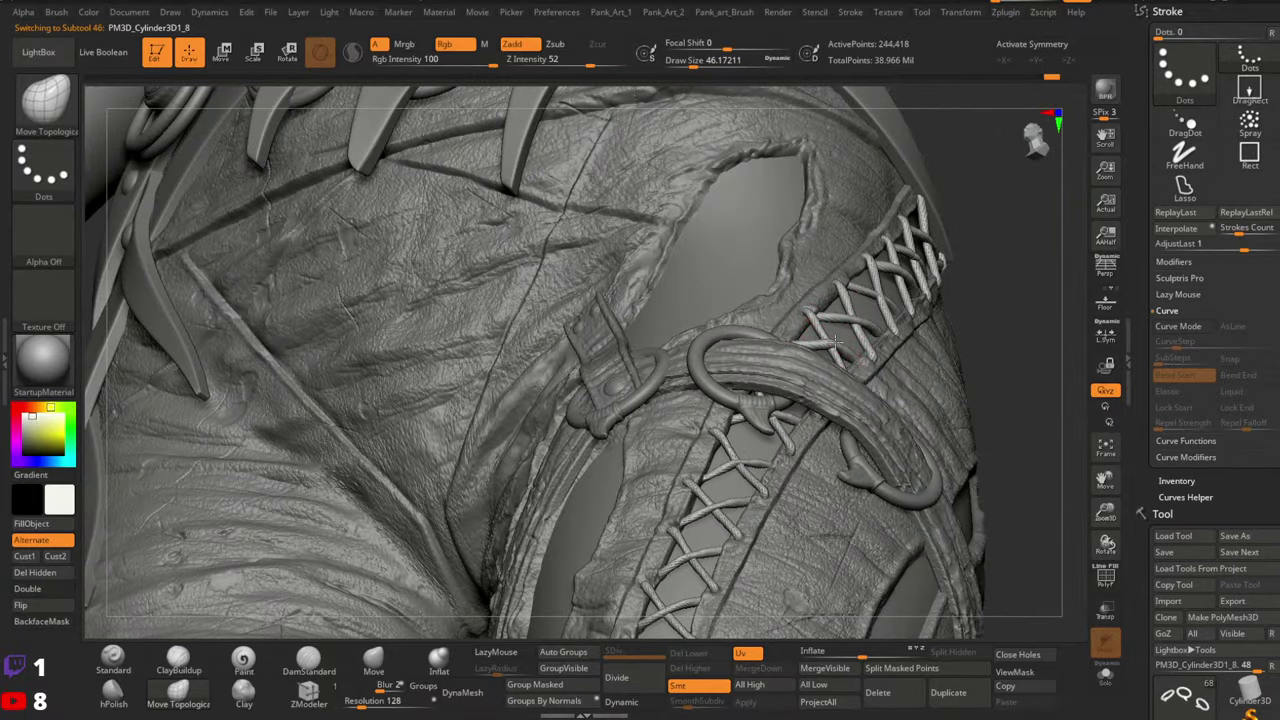
Fit the laces just below the thigh strap rings to the leather with the Move Topological brush, varying its draw size between about 71 and 29
{"action": "mouse_move", "coordinate": [870, 350]}
{"action": "right_mouse_down"}
{"action": "mouse_move", "coordinate": [857, 310]}
{"action": "mouse_move", "coordinate": [851, 371]}
{"action": "mouse_move", "coordinate": [838, 325]}
{"action": "mouse_move", "coordinate": [829, 333]}
{"action": "mouse_move", "coordinate": [857, 318]}
{"action": "mouse_move", "coordinate": [805, 348]}
{"action": "right_mouse_up"}
{"action": "key", "text": "s"}
{"action": "mouse_move", "coordinate": [804, 347]}
{"action": "left_mouse_down"}
{"action": "mouse_move", "coordinate": [793, 347]}
{"action": "mouse_move", "coordinate": [831, 347]}
{"action": "mouse_move", "coordinate": [775, 351]}
{"action": "left_mouse_up"}
{"action": "key", "text": "space"}
{"action": "key", "text": "space"}
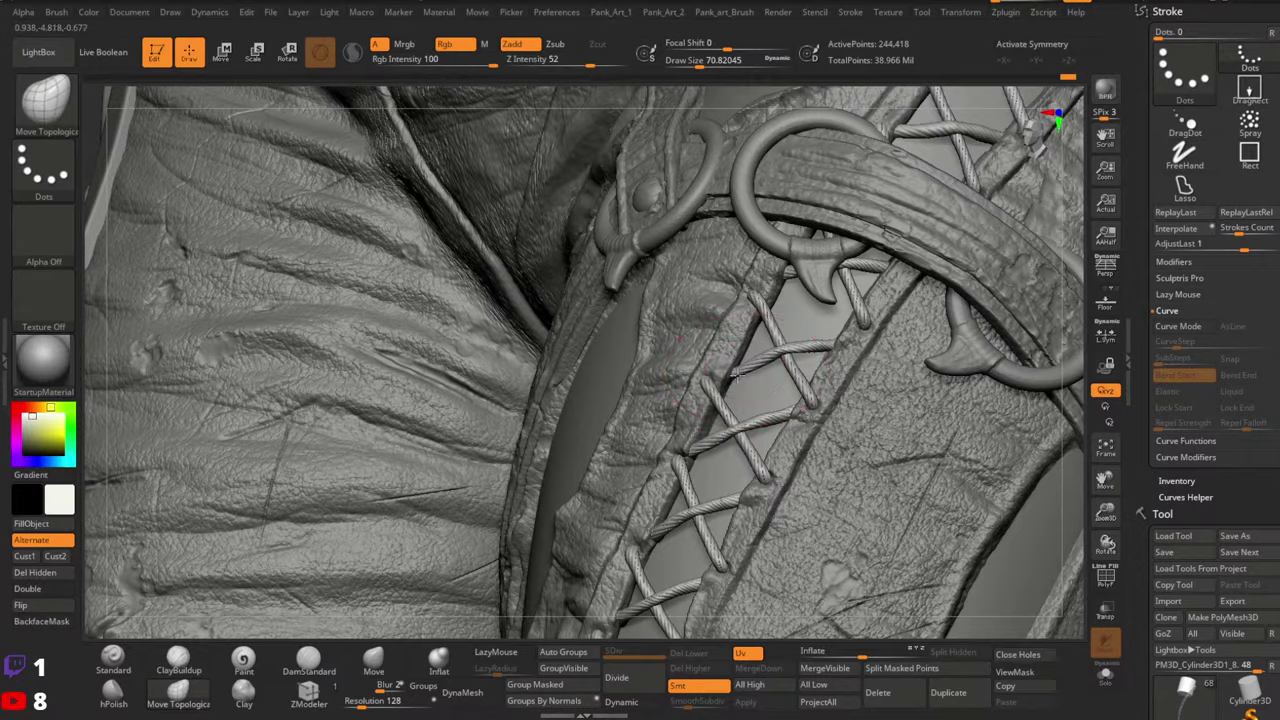
{"action": "right_click_drag", "start_coordinate": [736, 375], "coordinate": [794, 357]}
{"action": "key", "text": "space"}
{"action": "left_click_drag", "start_coordinate": [798, 352], "coordinate": [786, 356]}
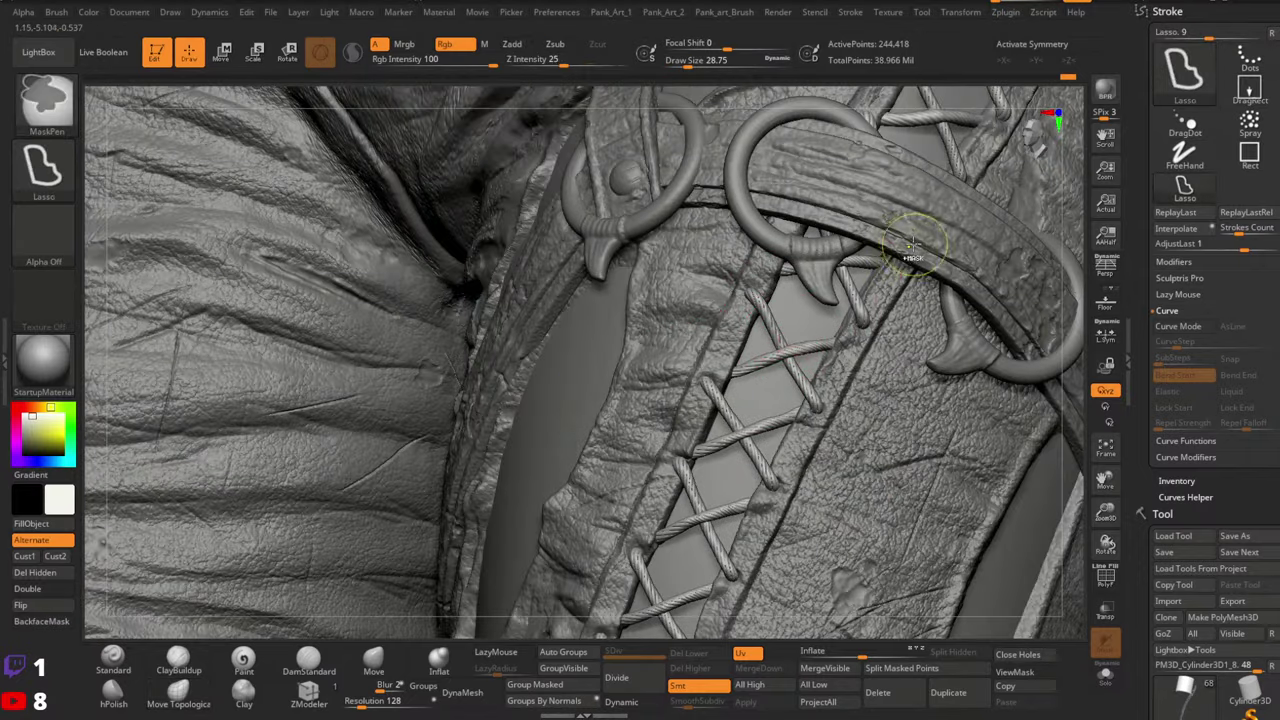
Fine-tune the individual lace ends below the thigh strap, reducing the Move Topological brush to a draw size of about 17
{"action": "mouse_move", "coordinate": [855, 285]}
{"action": "right_mouse_down"}
{"action": "mouse_move", "coordinate": [830, 315]}
{"action": "mouse_move", "coordinate": [845, 335]}
{"action": "mouse_move", "coordinate": [823, 308]}
{"action": "mouse_move", "coordinate": [812, 314]}
{"action": "right_mouse_up"}
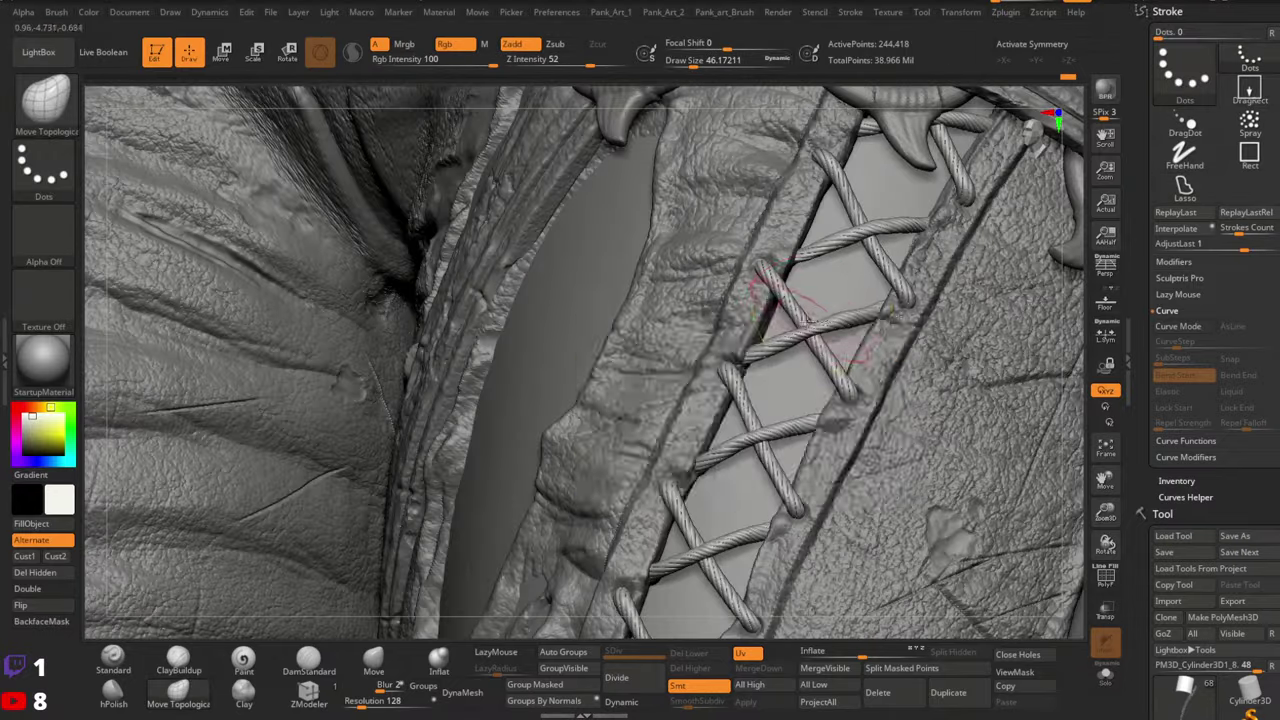
{"action": "key", "text": "space"}
{"action": "left_click_drag", "start_coordinate": [814, 319], "coordinate": [804, 323]}
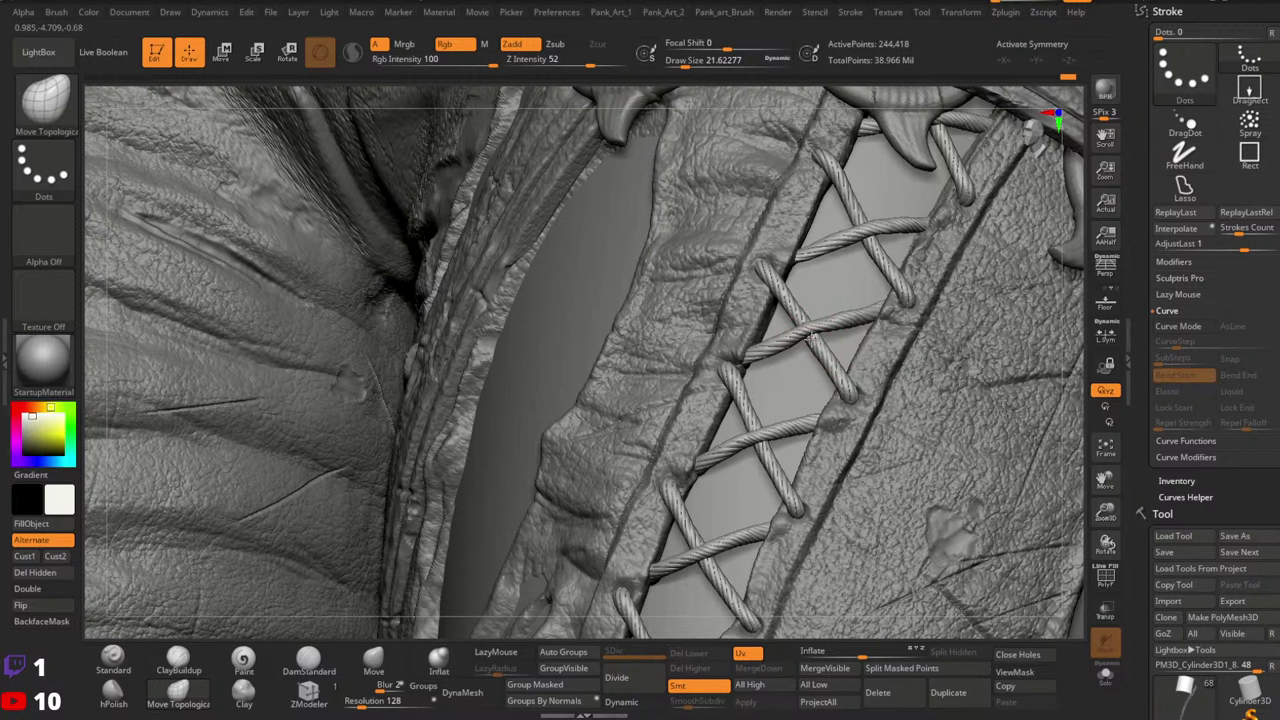
{"action": "key", "text": "bracketleft"}
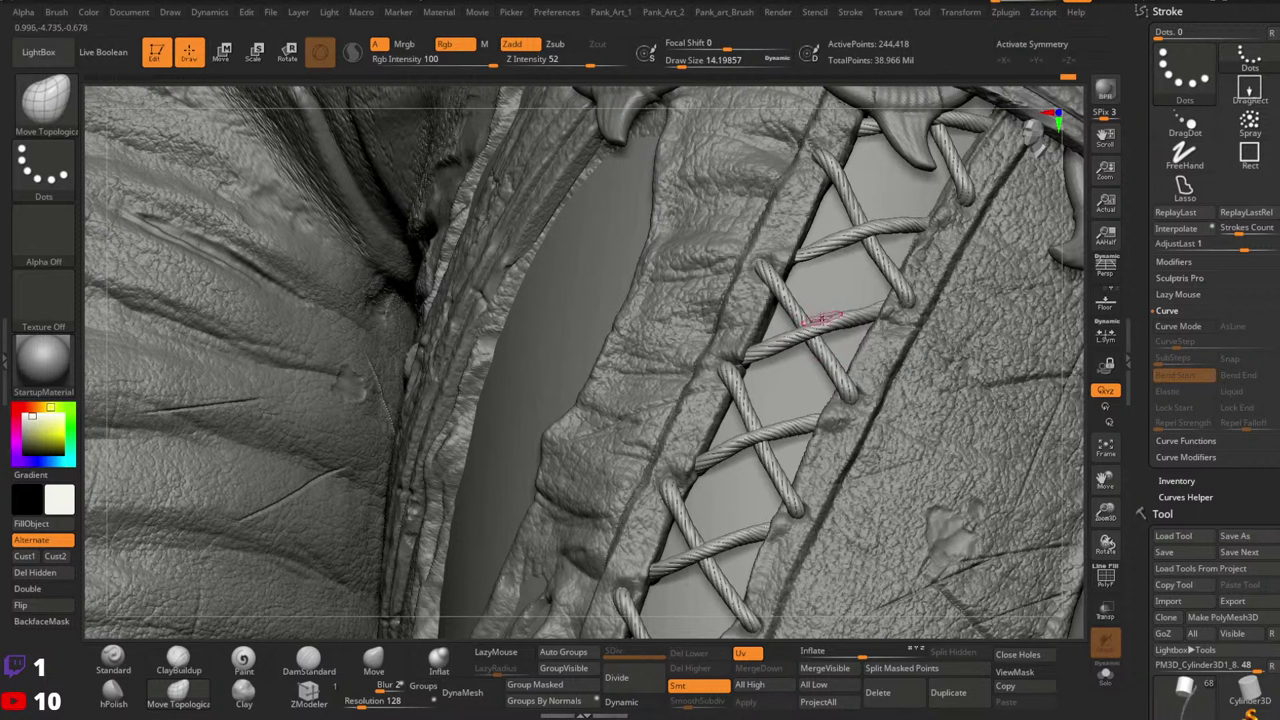
{"action": "key", "text": "space"}
{"action": "left_click_drag", "start_coordinate": [820, 318], "coordinate": [860, 318]}
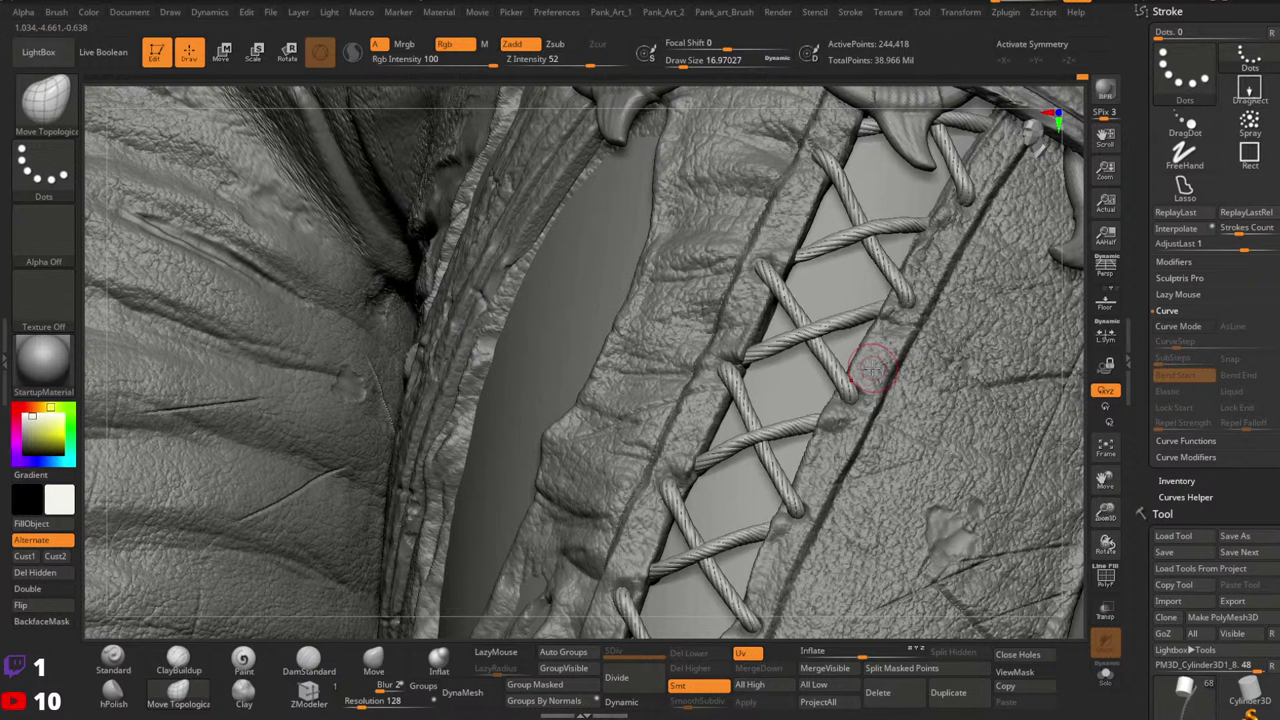
{"action": "mouse_move", "coordinate": [921, 337]}
{"action": "right_mouse_down", "text": "ctrl"}
{"action": "mouse_move", "coordinate": [888, 433]}
{"action": "mouse_move", "coordinate": [908, 314]}
{"action": "mouse_move", "coordinate": [849, 314]}
{"action": "right_mouse_up", "text": "ctrl"}
{"action": "left_click", "coordinate": [815, 350], "text": "alt"}
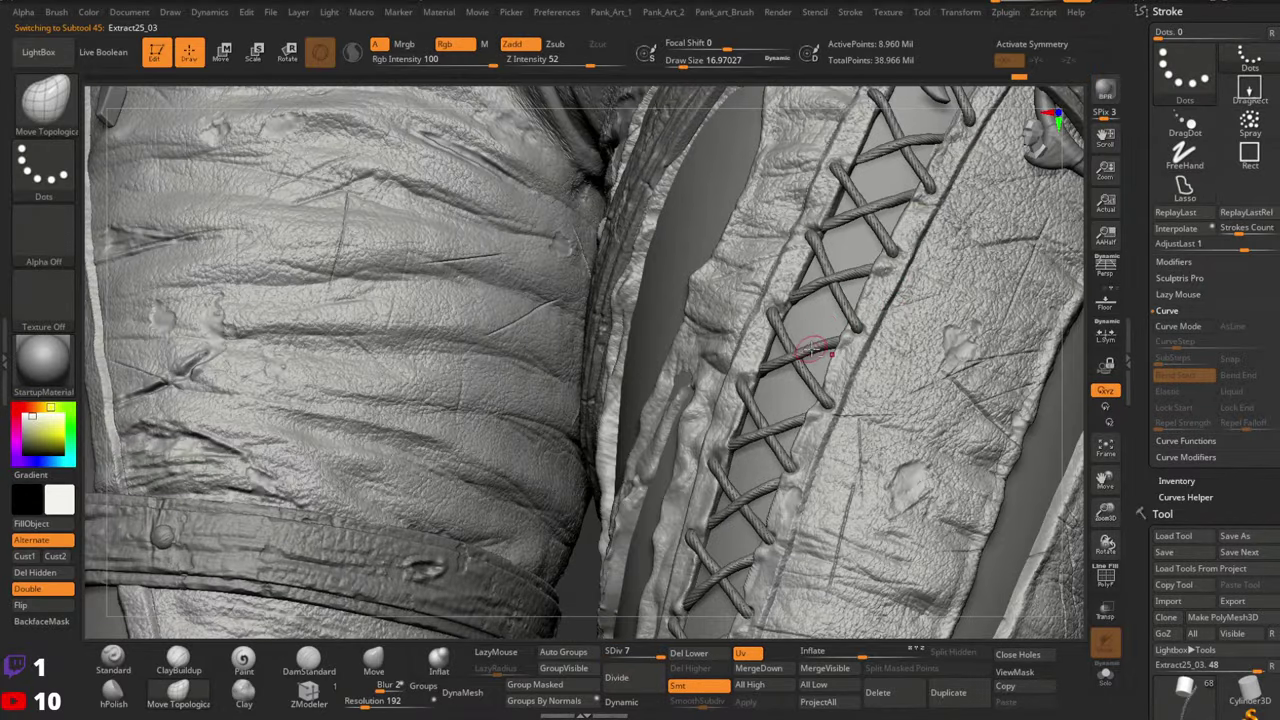
{"action": "left_click", "coordinate": [125, 658]}
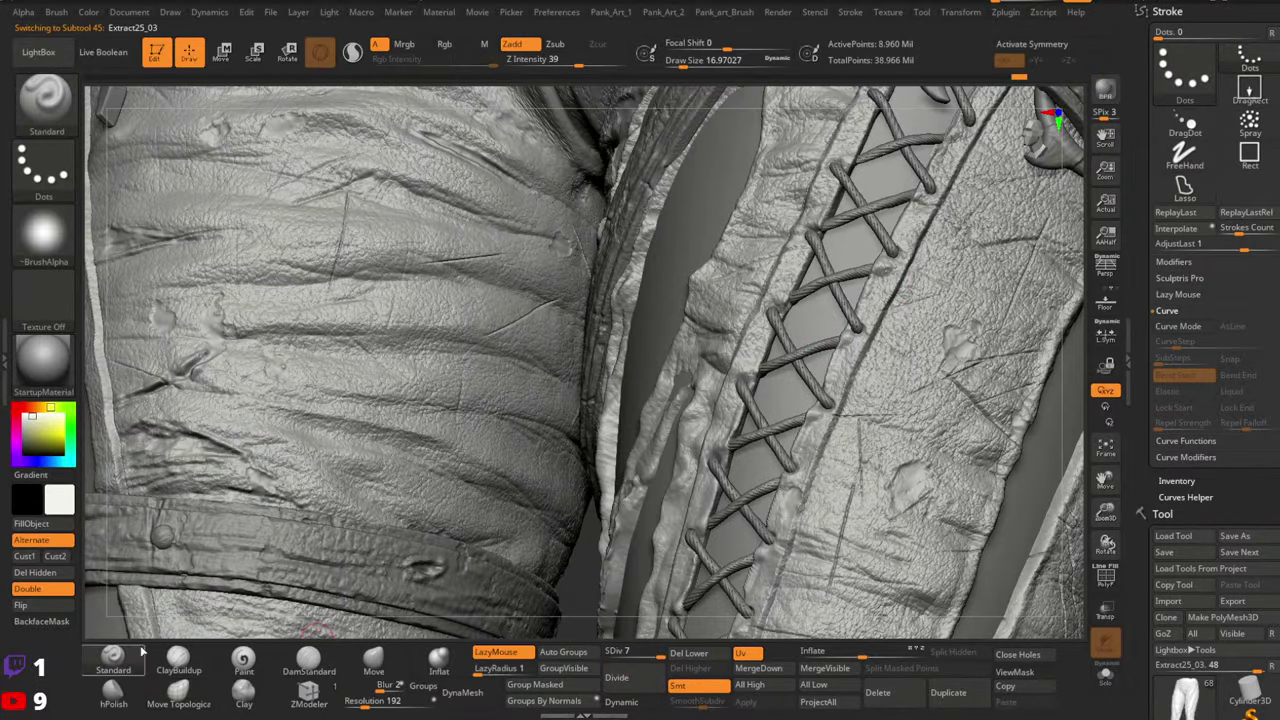
{"action": "left_click", "coordinate": [822, 393], "text": "alt"}
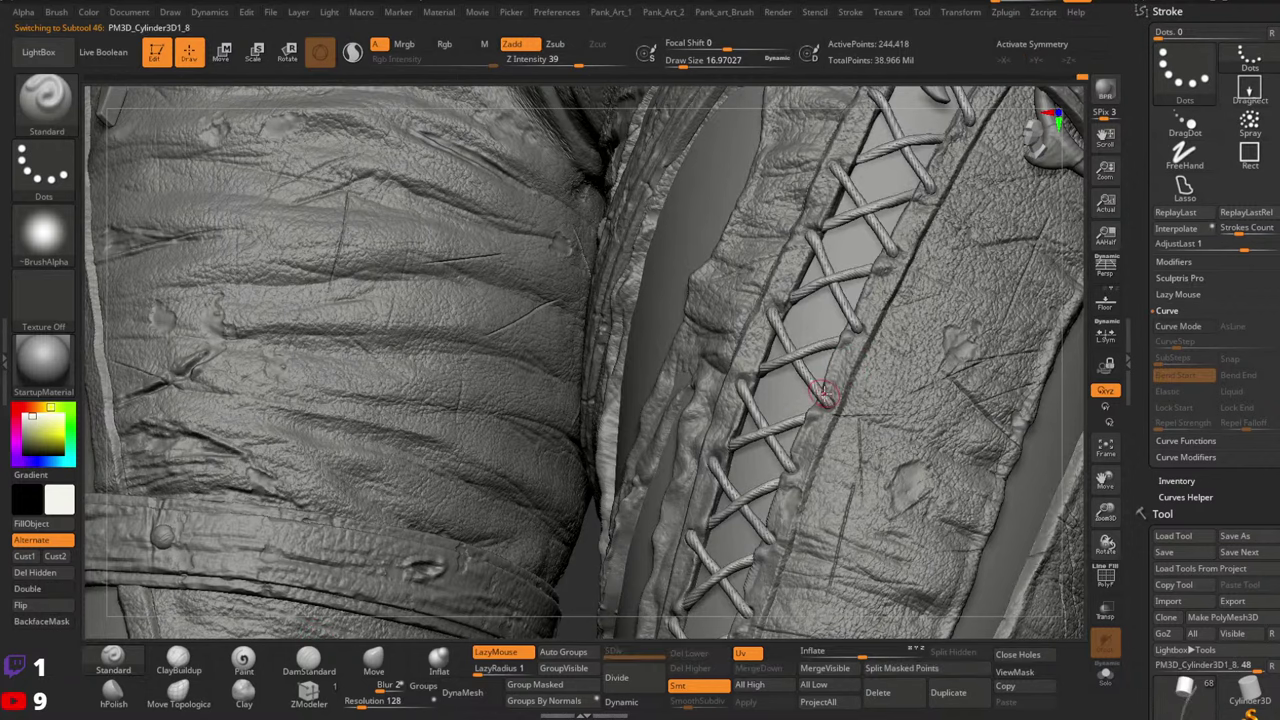
Sculpt the leather pants around the lowest lace ends above the knee guard with the Move brush at a draw size of about 17
{"action": "mouse_move", "coordinate": [820, 399]}
{"action": "right_mouse_down", "text": "ctrl"}
{"action": "mouse_move", "coordinate": [497, 337]}
{"action": "mouse_move", "coordinate": [787, 332]}
{"action": "mouse_move", "coordinate": [866, 369]}
{"action": "mouse_move", "coordinate": [945, 360]}
{"action": "right_mouse_up", "text": "ctrl"}
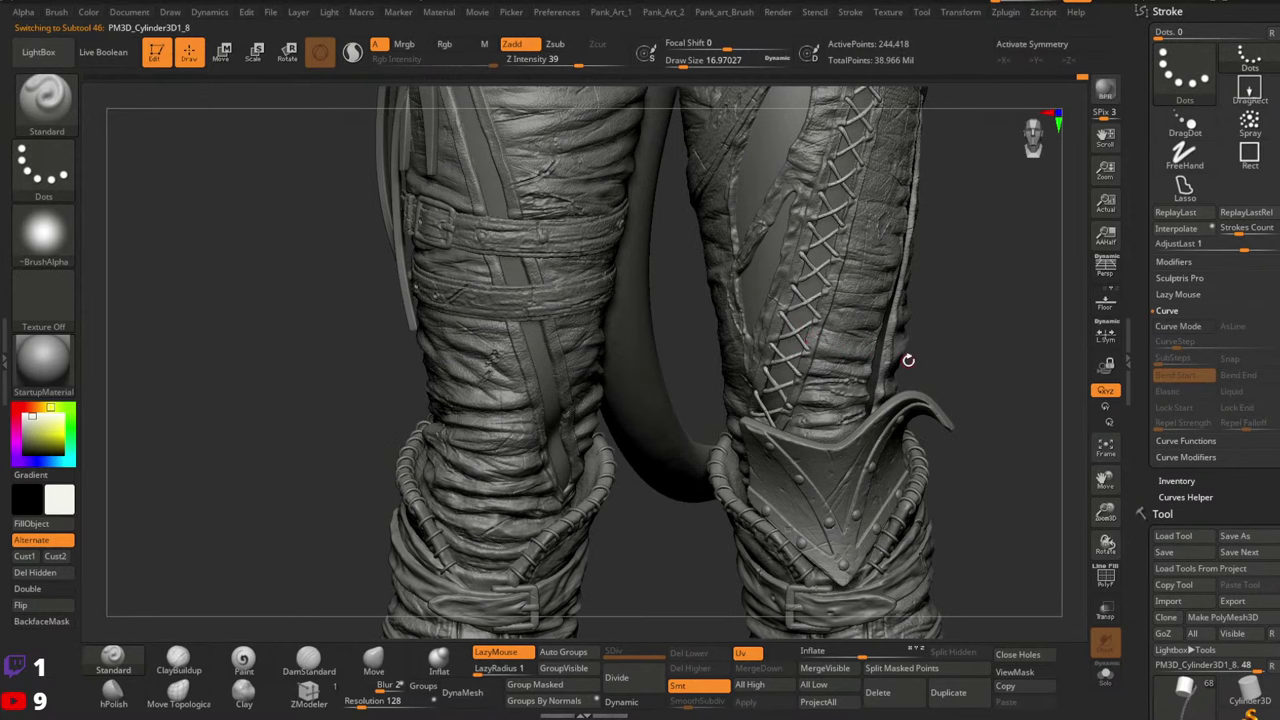
{"action": "key", "text": "2"}
{"action": "mouse_move", "coordinate": [811, 403]}
{"action": "right_mouse_down", "text": "ctrl"}
{"action": "mouse_move", "coordinate": [838, 468]}
{"action": "mouse_move", "coordinate": [796, 401]}
{"action": "right_mouse_up", "text": "ctrl"}
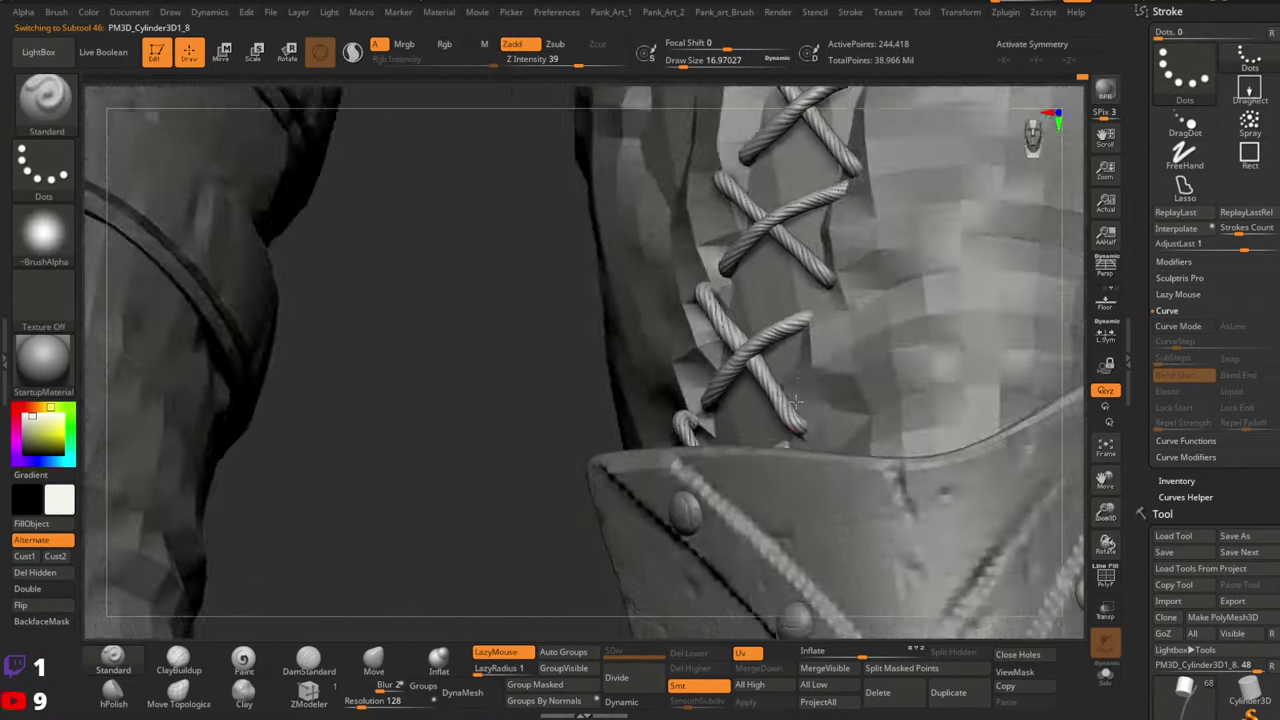
{"action": "left_click", "coordinate": [788, 403], "text": "alt"}
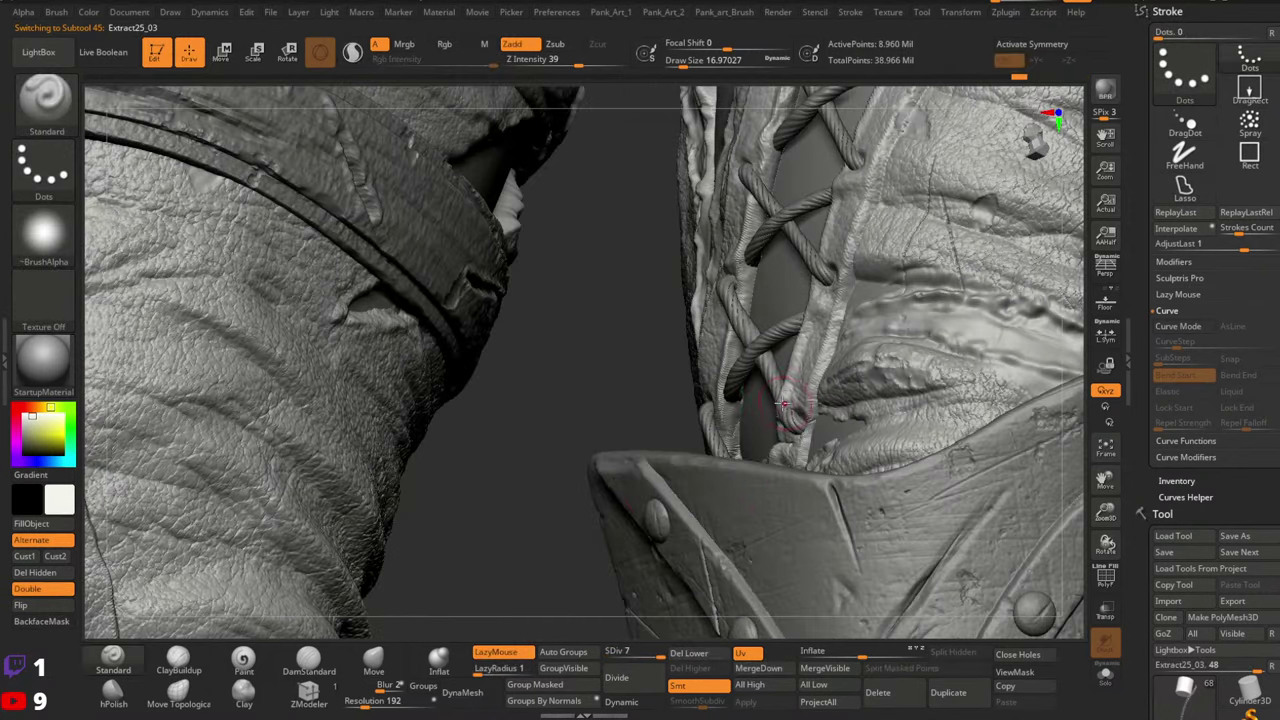
{"action": "left_click", "coordinate": [373, 662]}
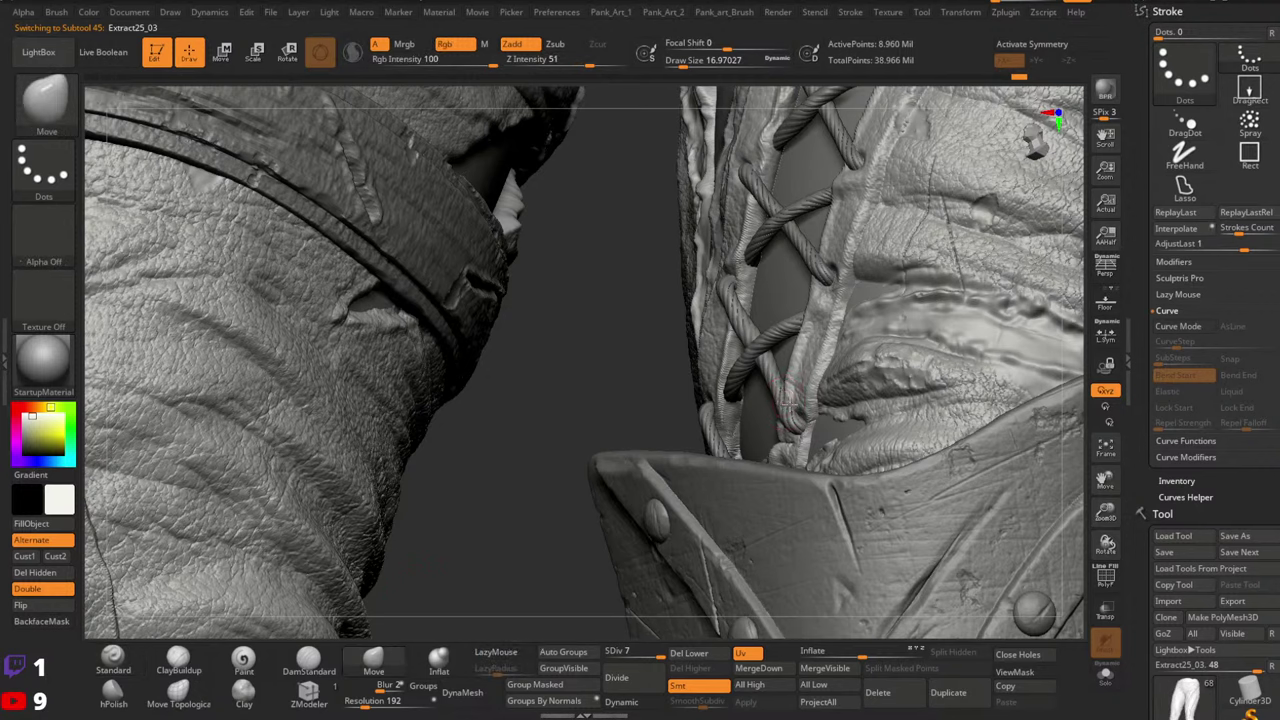
{"action": "right_click_drag", "start_coordinate": [786, 395], "coordinate": [868, 393]}
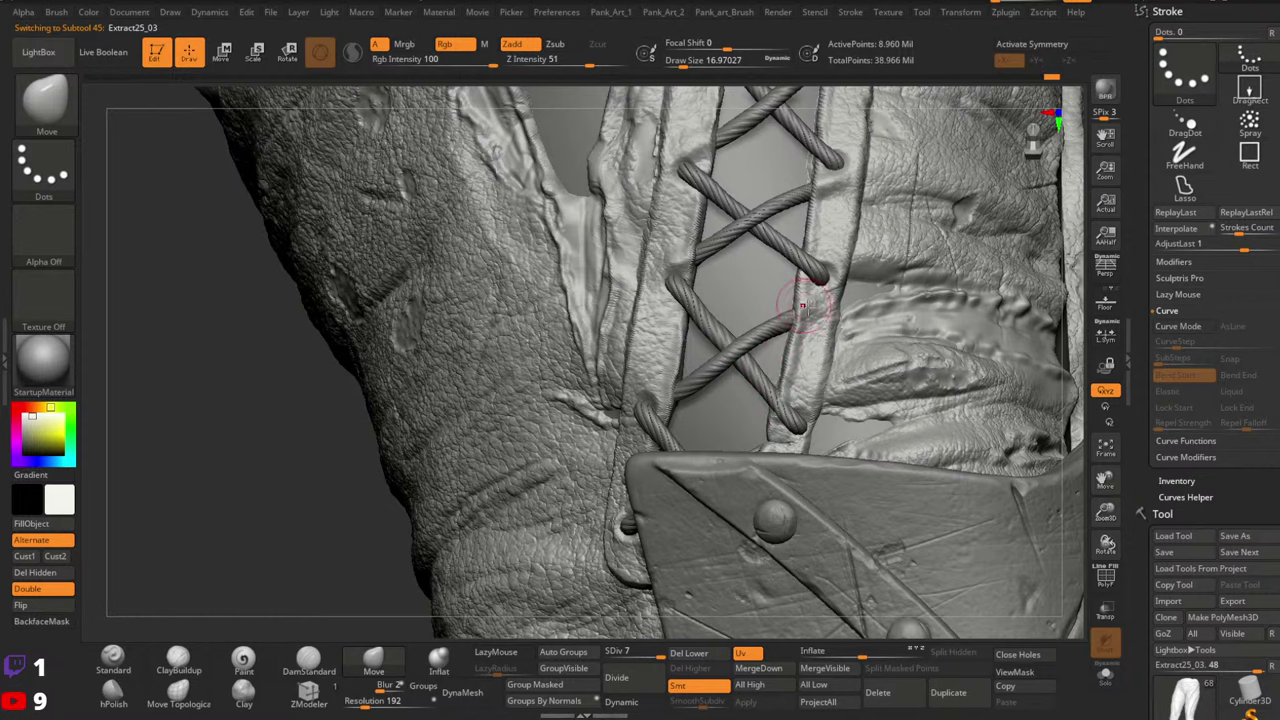
{"action": "mouse_move", "coordinate": [798, 411]}
{"action": "right_mouse_down"}
{"action": "mouse_move", "coordinate": [862, 396]}
{"action": "mouse_move", "coordinate": [793, 406]}
{"action": "right_mouse_up"}
Adjust the lowest laces above the knee guard, switching to the Move Topological brush at a draw size of about 22
{"action": "left_click", "coordinate": [782, 405], "text": "alt"}
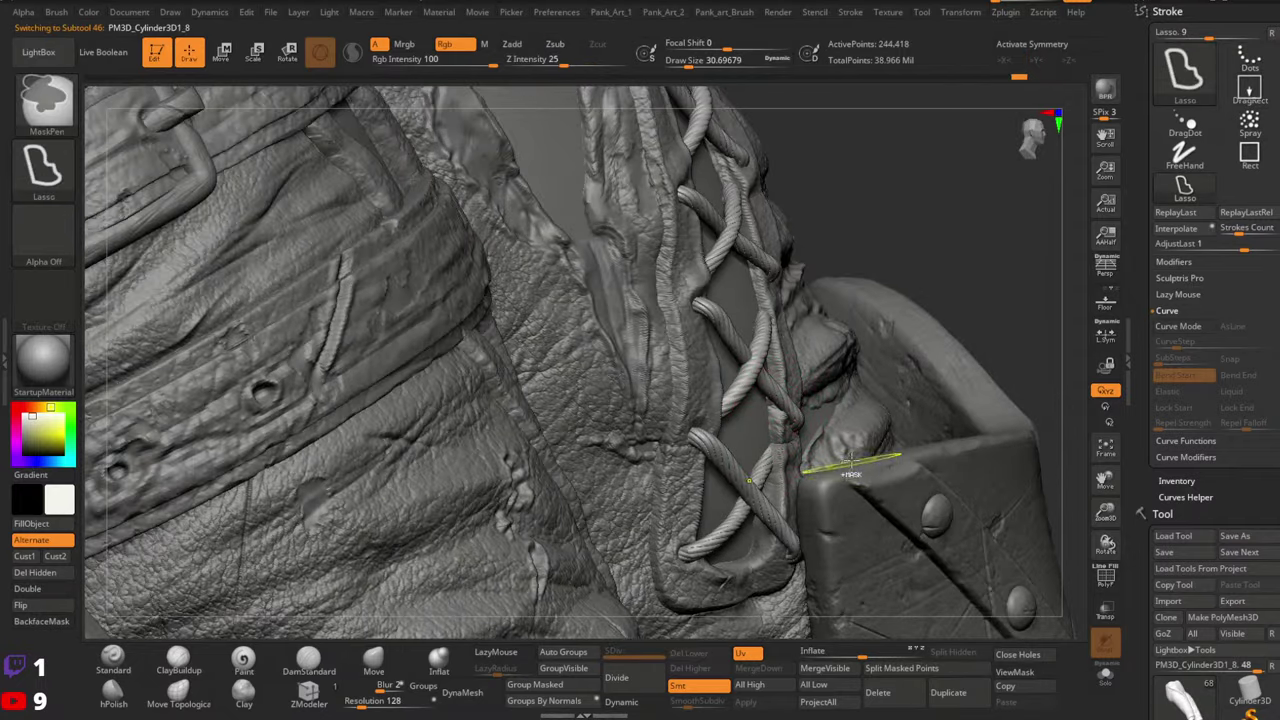
{"action": "mouse_move", "coordinate": [850, 458]}
{"action": "right_mouse_down", "text": "ctrl"}
{"action": "mouse_move", "coordinate": [838, 412]}
{"action": "mouse_move", "coordinate": [820, 422]}
{"action": "mouse_move", "coordinate": [785, 505]}
{"action": "right_mouse_up", "text": "ctrl"}
{"action": "key", "text": "space"}
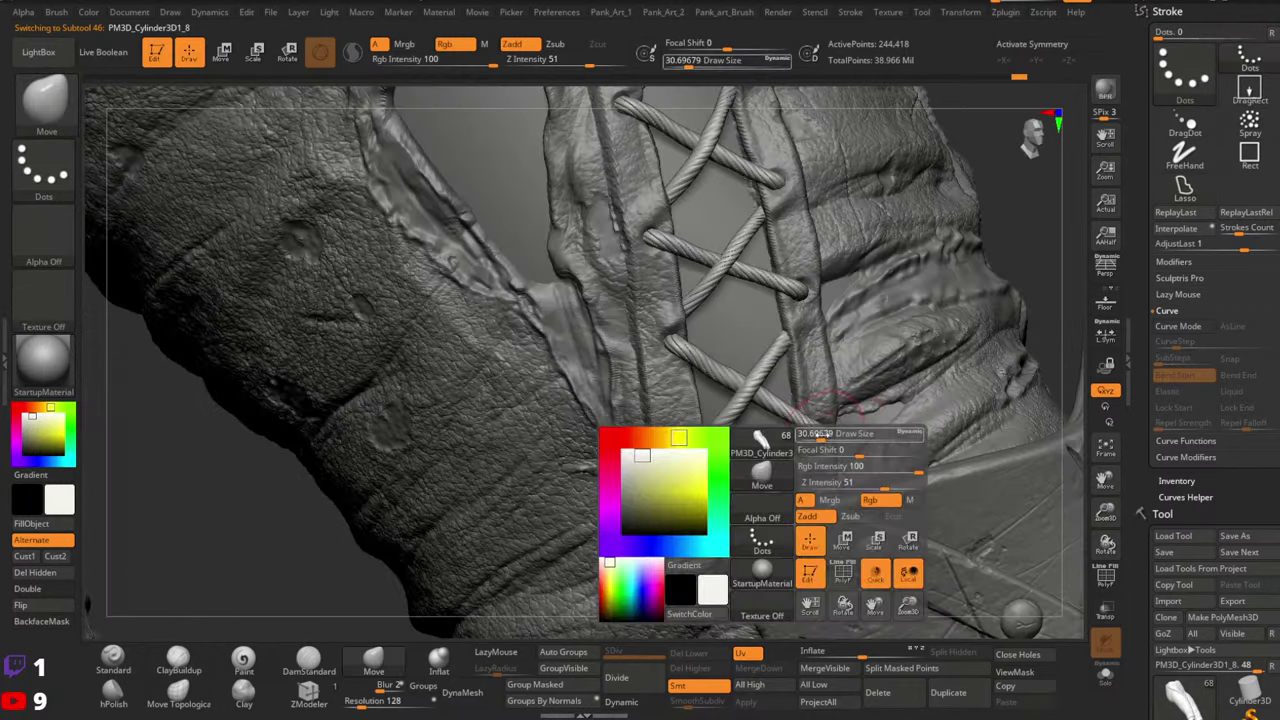
{"action": "left_click_drag", "start_coordinate": [815, 437], "coordinate": [821, 437]}
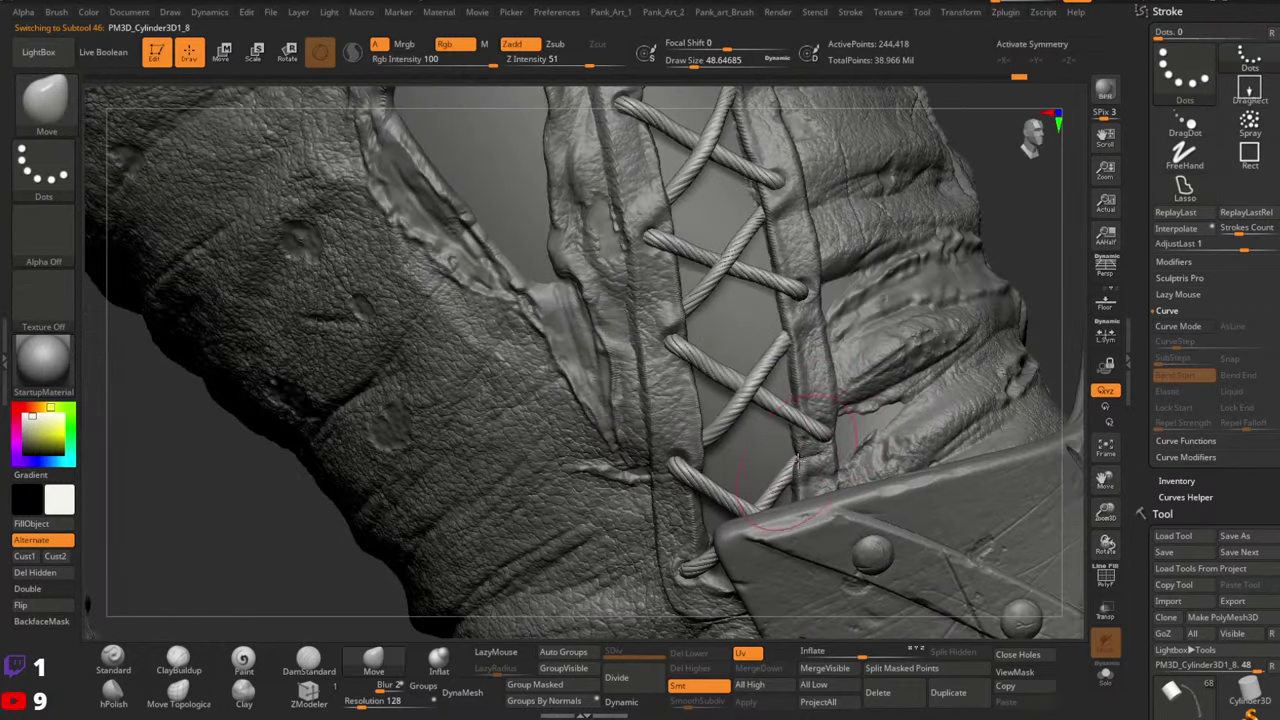
{"action": "left_click", "coordinate": [197, 693]}
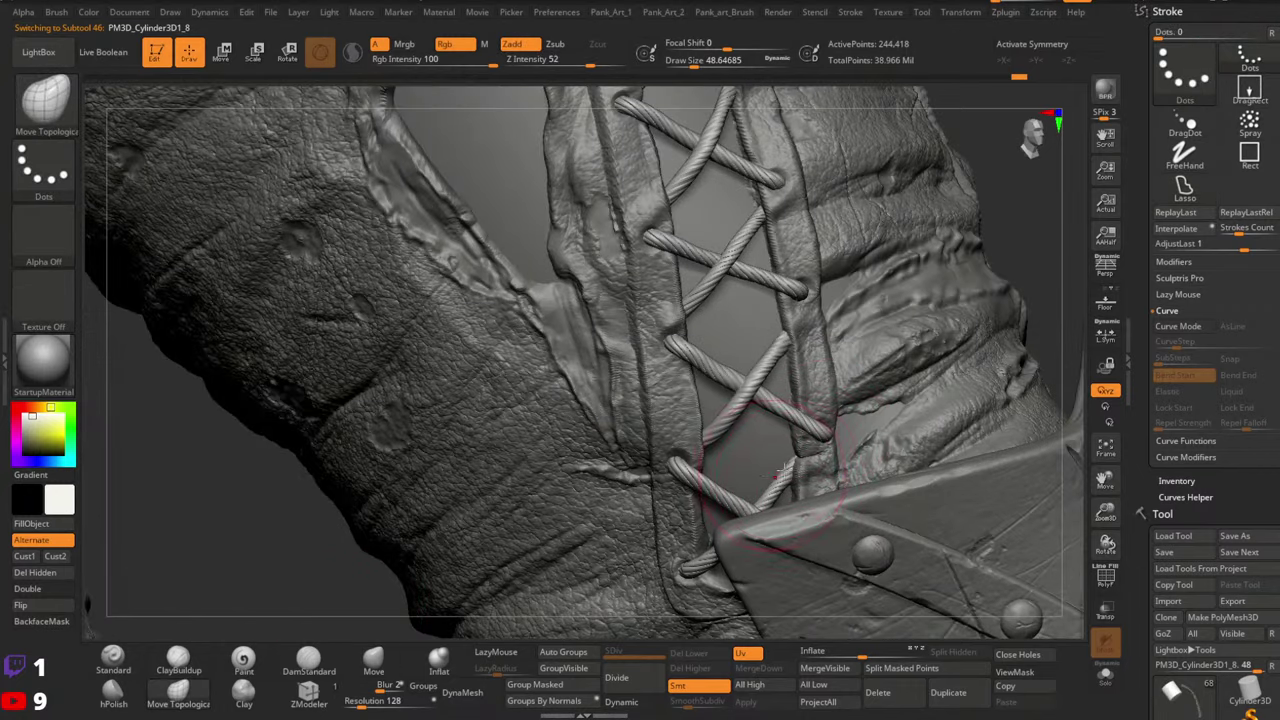
{"action": "key", "text": "space"}
{"action": "left_click_drag", "start_coordinate": [826, 423], "coordinate": [820, 423]}
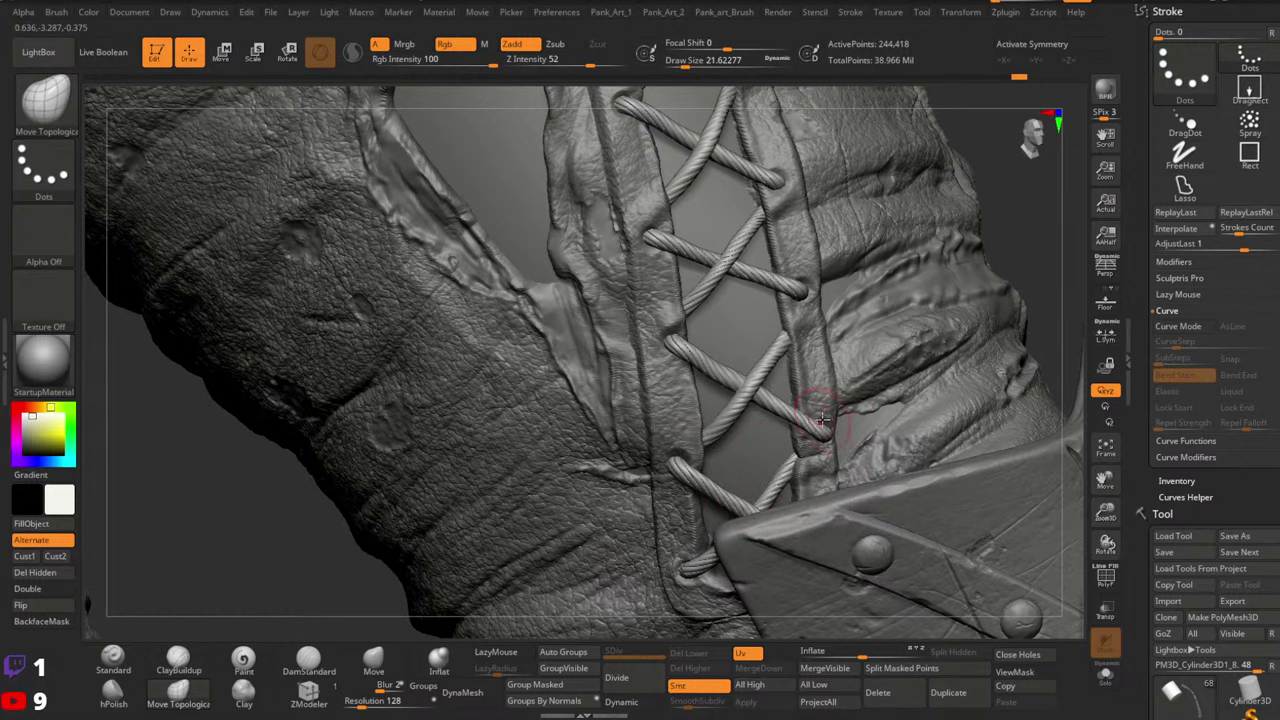
Fit the lowest lace ends into the leather with the Move Topological brush, varying its draw size between about 17 and 59
{"action": "key", "text": "space"}
{"action": "left_click_drag", "start_coordinate": [726, 361], "coordinate": [734, 370]}
{"action": "key", "text": "space"}
{"action": "key", "text": "space"}
{"action": "left_click_drag", "start_coordinate": [805, 410], "coordinate": [795, 402]}
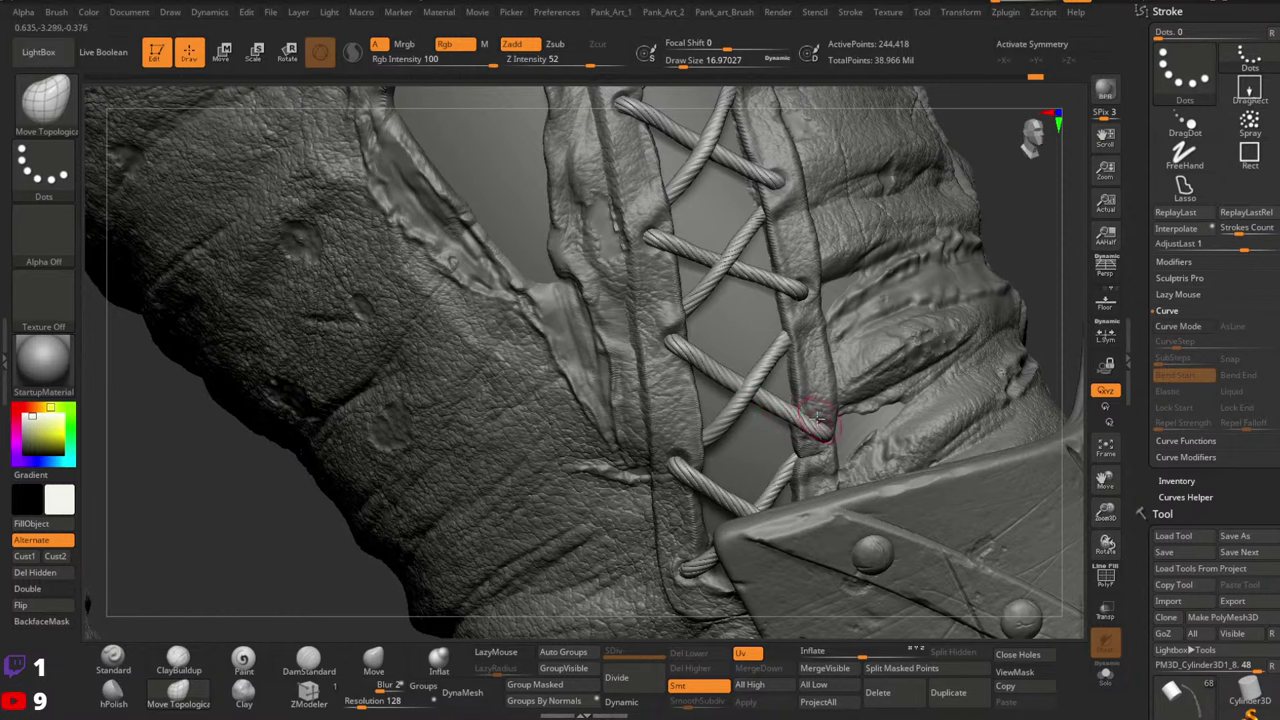
{"action": "key", "text": "space"}
{"action": "left_click_drag", "start_coordinate": [804, 408], "coordinate": [824, 407]}
{"action": "mouse_move", "coordinate": [822, 408]}
{"action": "right_mouse_down"}
{"action": "mouse_move", "coordinate": [771, 449]}
{"action": "mouse_move", "coordinate": [800, 403]}
{"action": "right_mouse_up"}
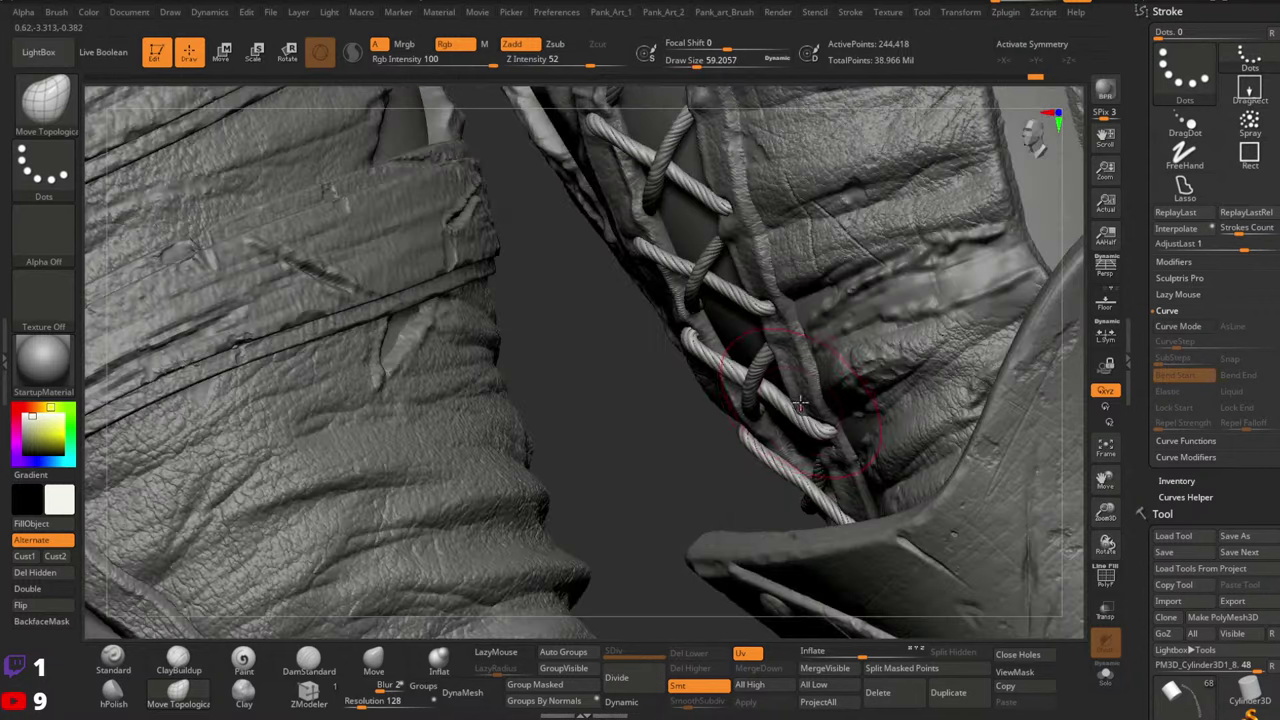
{"action": "key", "text": "space"}
Shape the leather pants around the lowest lace ends with the Move brush at a draw size of about 14
{"action": "left_click", "coordinate": [798, 405], "text": "alt"}
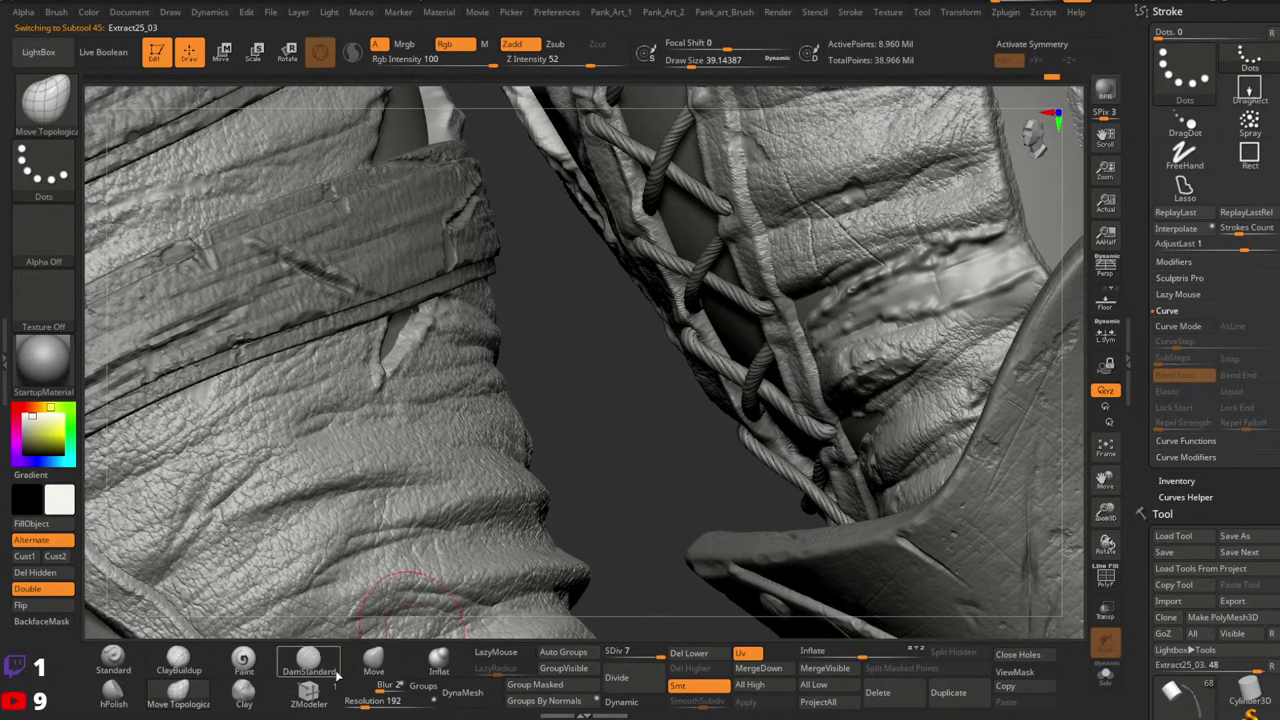
{"action": "left_click", "coordinate": [373, 662]}
{"action": "key", "text": "space"}
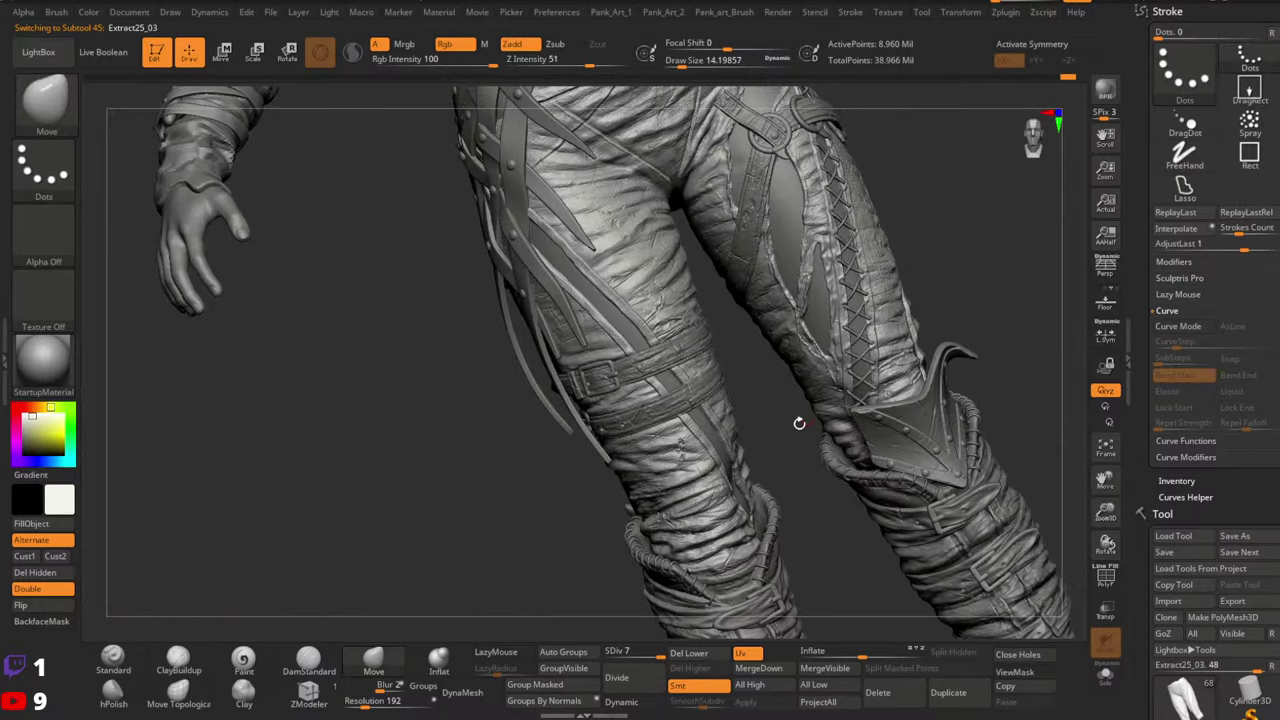
{"action": "left_click_drag", "start_coordinate": [799, 423], "coordinate": [809, 397], "text": "shift"}
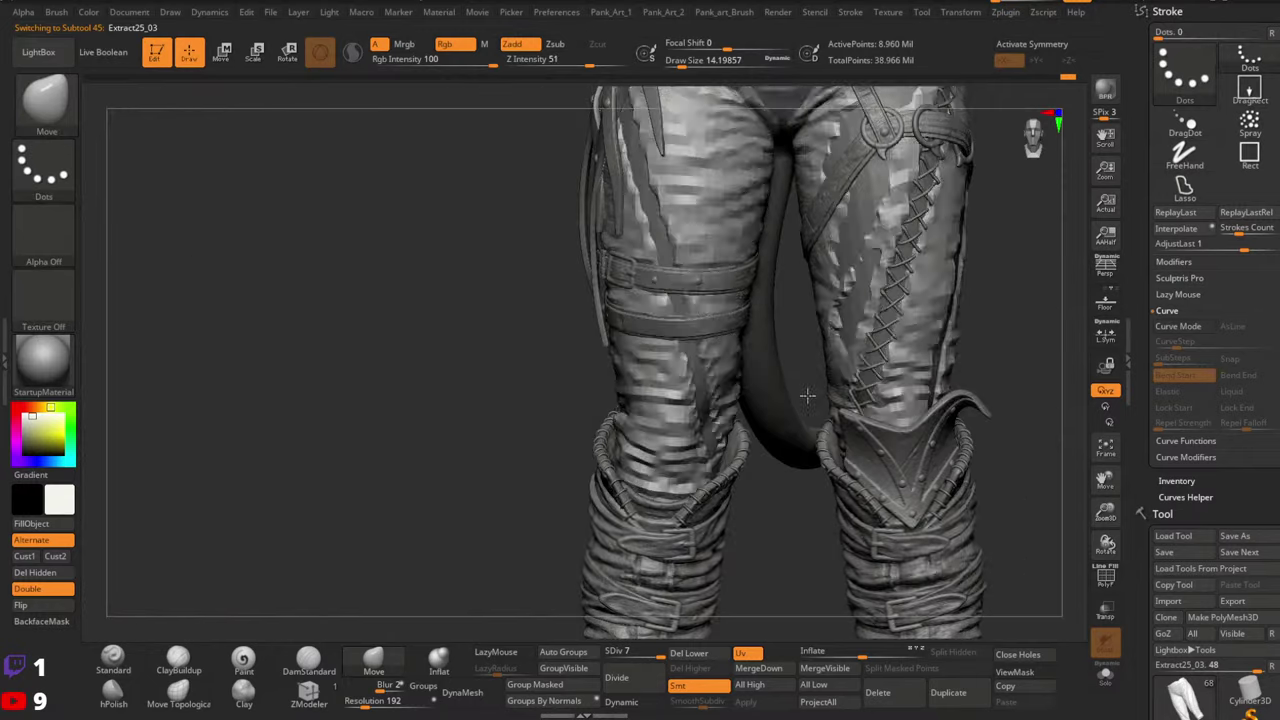
Isolate the laces, delete the stray cylinder from their subtool and show the whole character again
{"action": "left_click", "coordinate": [875, 368], "text": "alt"}
{"action": "key", "text": "2"}
{"action": "key", "text": "2"}
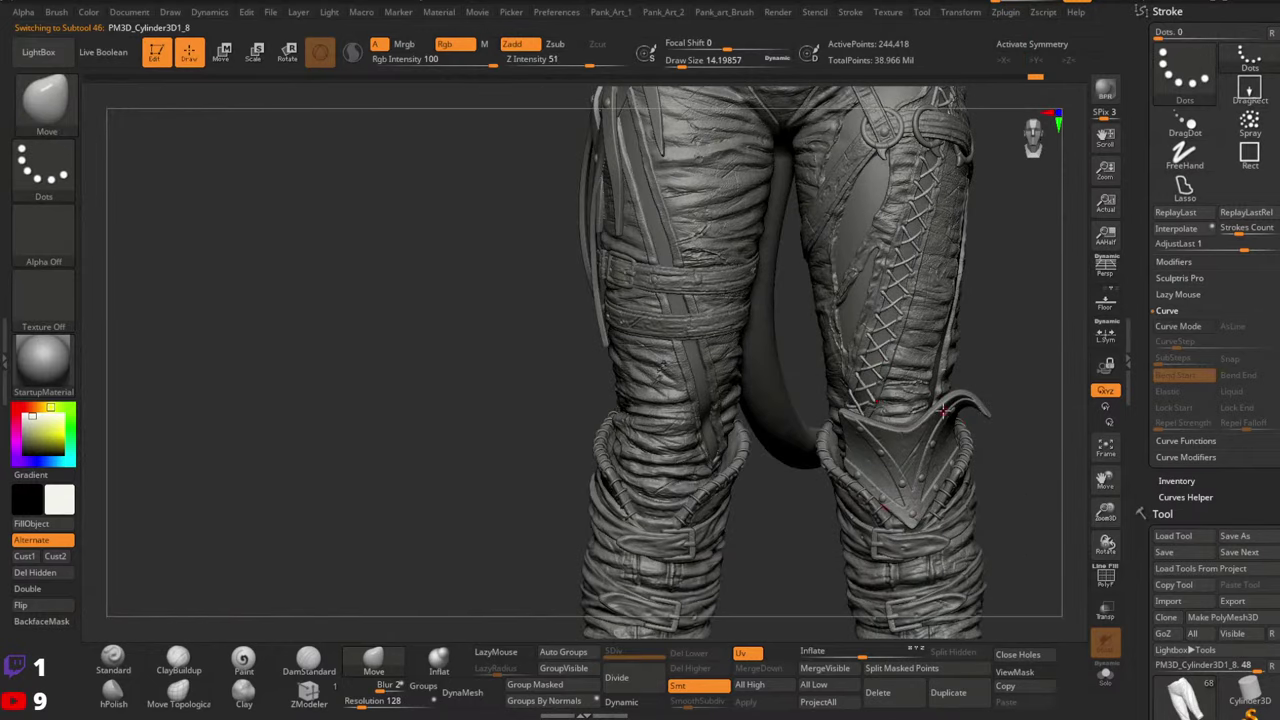
{"action": "key", "text": "2"}
{"action": "left_click", "coordinate": [927, 370]}
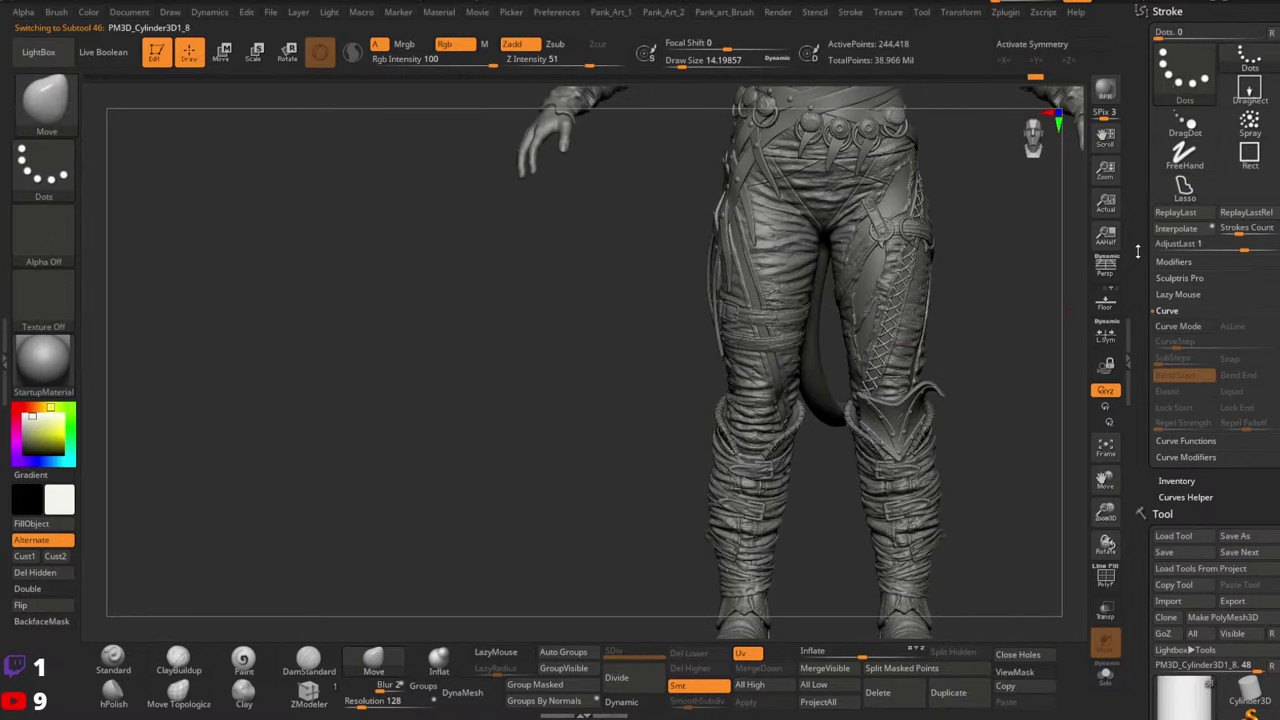
{"action": "left_click", "coordinate": [1103, 677]}
{"action": "left_click_drag", "start_coordinate": [934, 434], "coordinate": [861, 637], "text": "alt"}
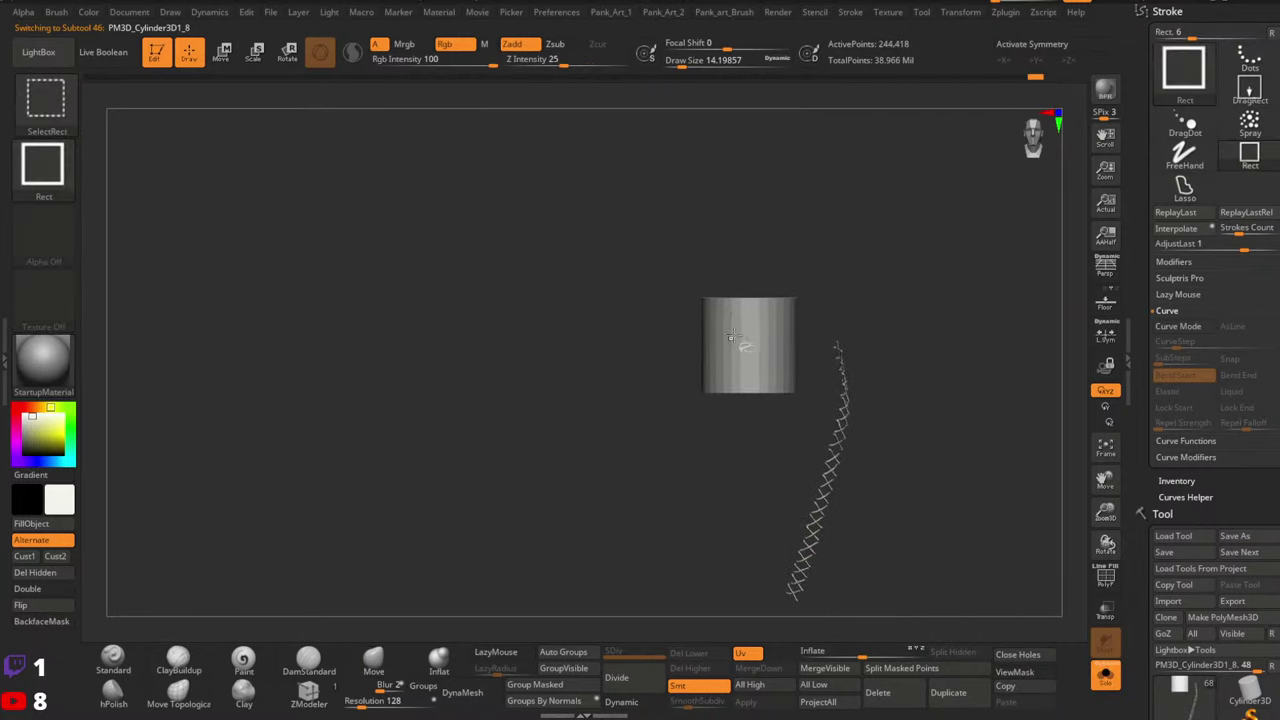
{"action": "left_click", "coordinate": [735, 335], "text": "ctrl+shift"}
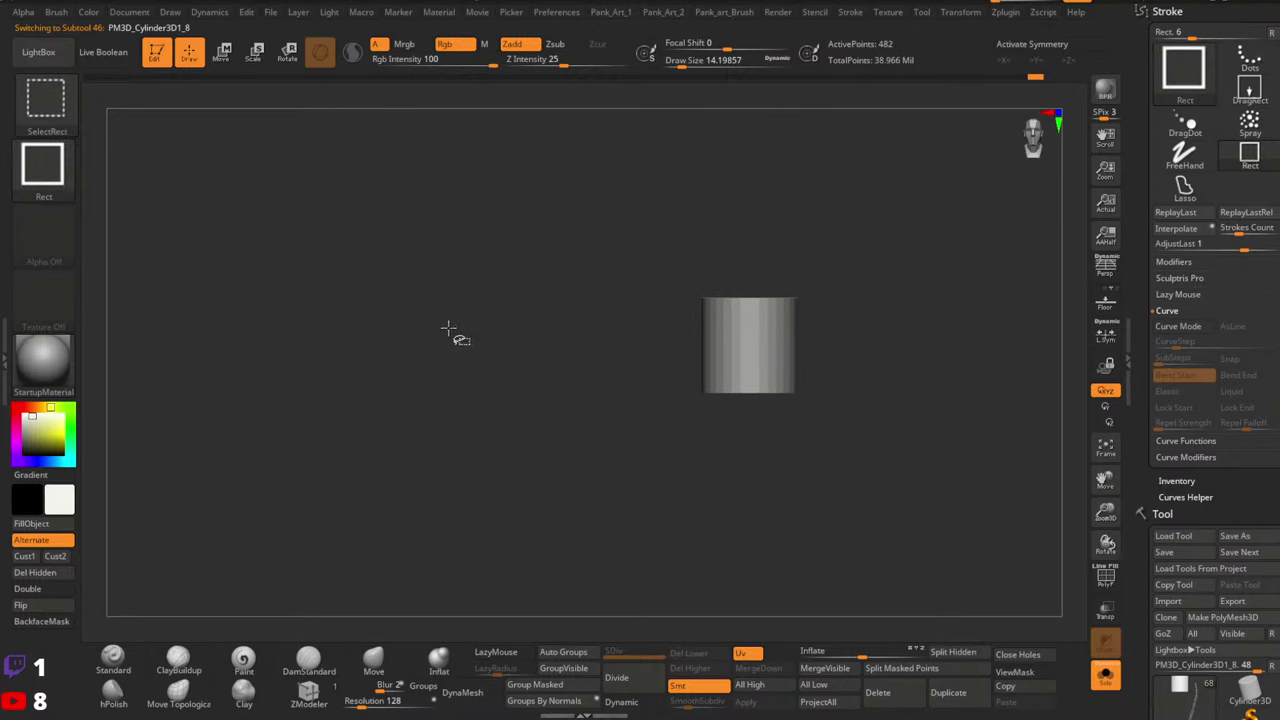
{"action": "left_click_drag", "start_coordinate": [449, 328], "coordinate": [390, 368], "text": "ctrl+shift"}
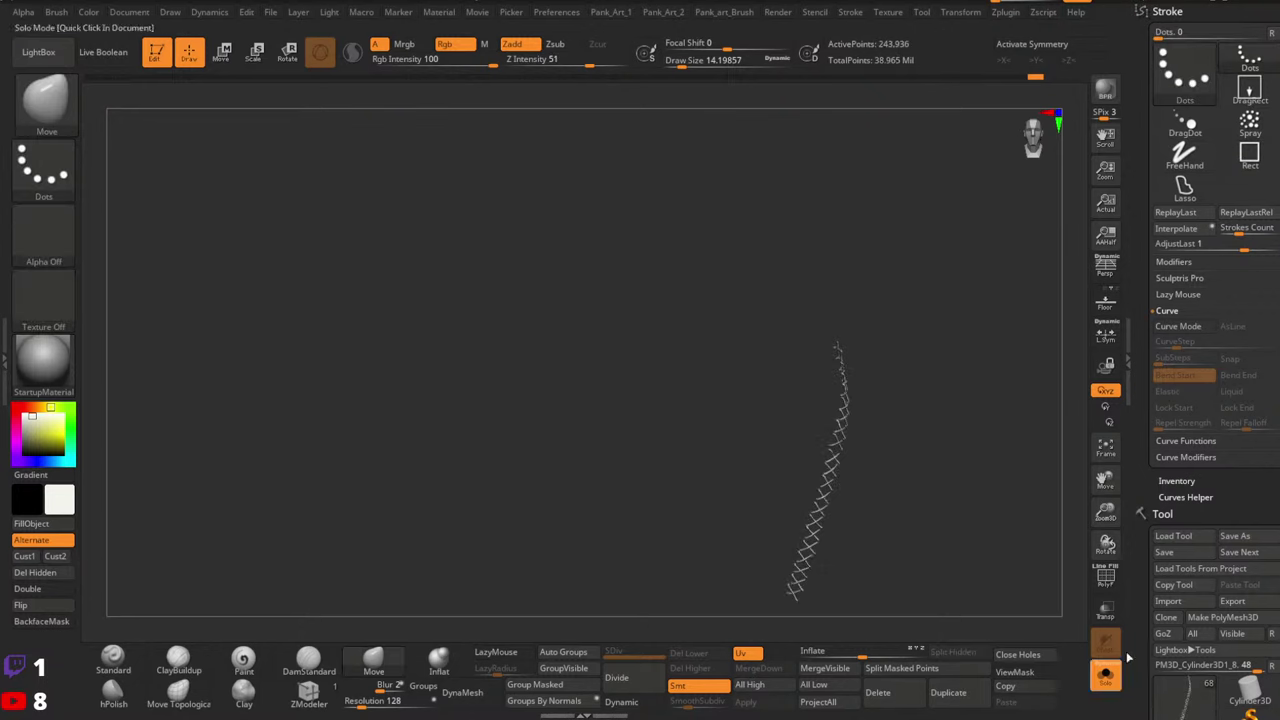
{"action": "left_click", "coordinate": [1105, 675]}
Save the tool under the file name Karlach_10
{"action": "left_click", "coordinate": [1234, 536]}
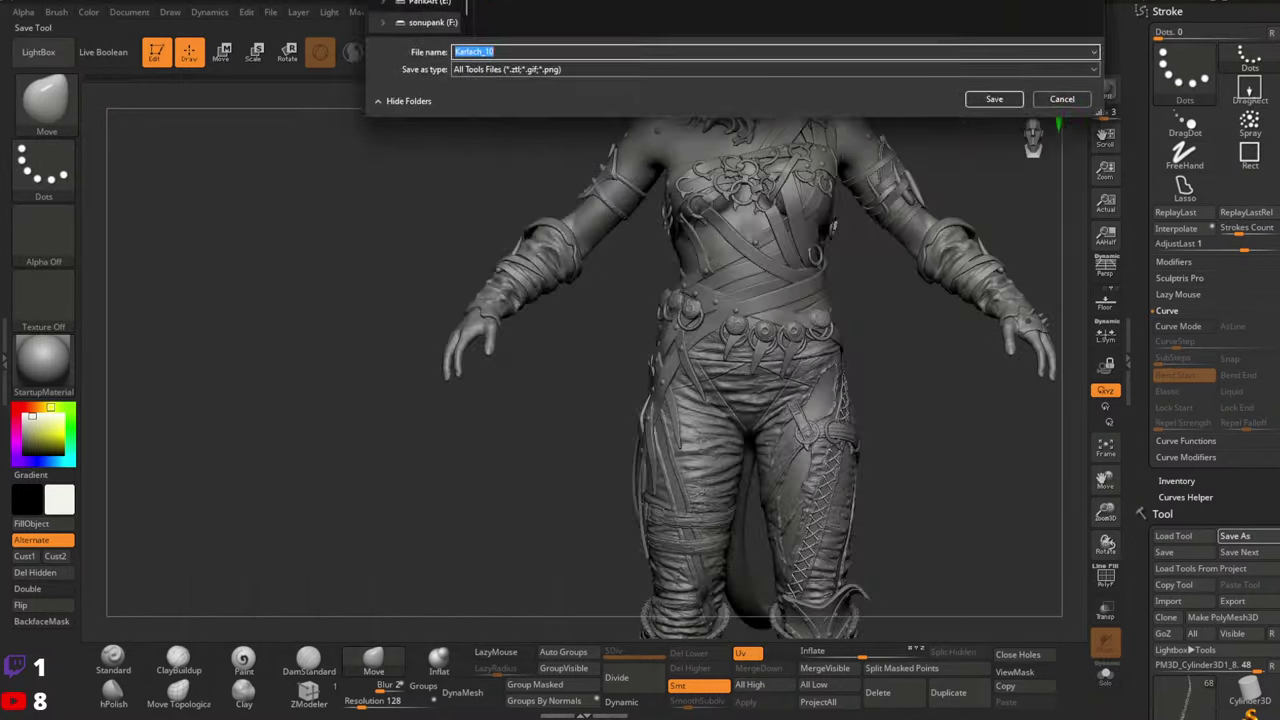
{"action": "key", "text": "Return"}
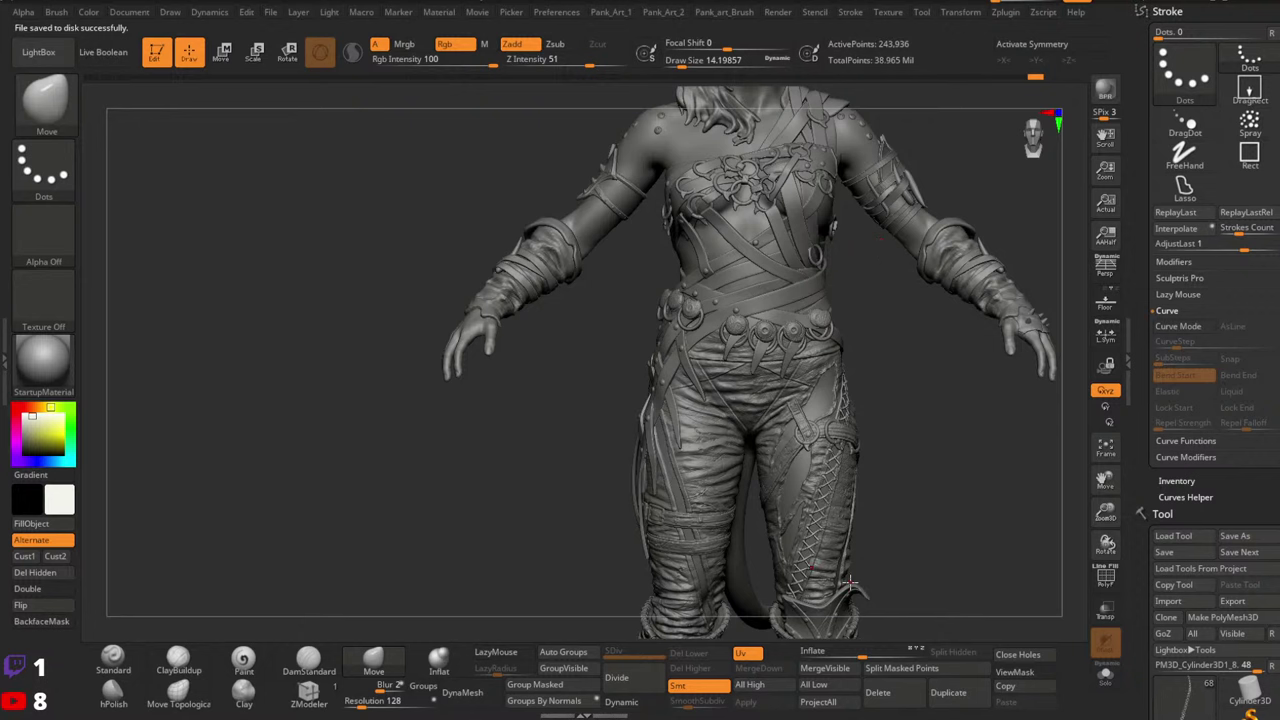
Try to mirror the laces onto the character's other leg
{"action": "scroll", "coordinate": [820, 518], "scroll_direction": "up", "scroll_amount": 3}
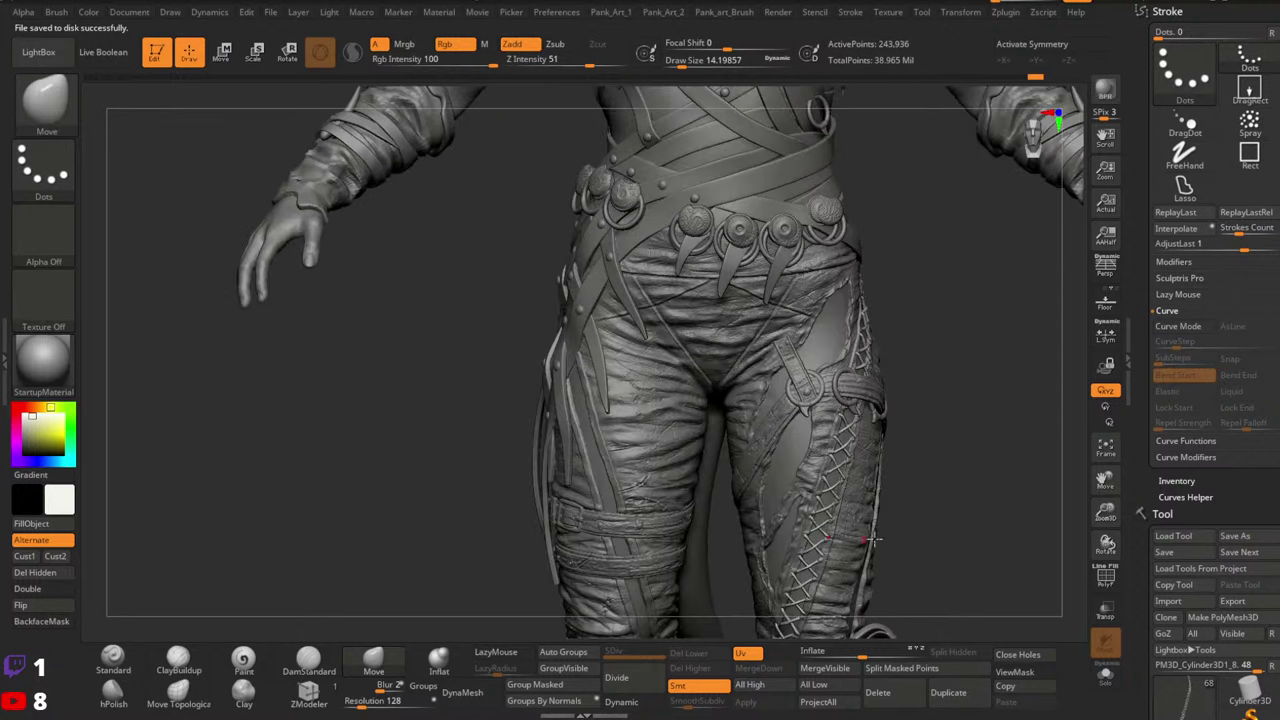
{"action": "left_click_drag", "start_coordinate": [915, 513], "coordinate": [928, 402], "text": "alt"}
{"action": "key", "text": "2"}
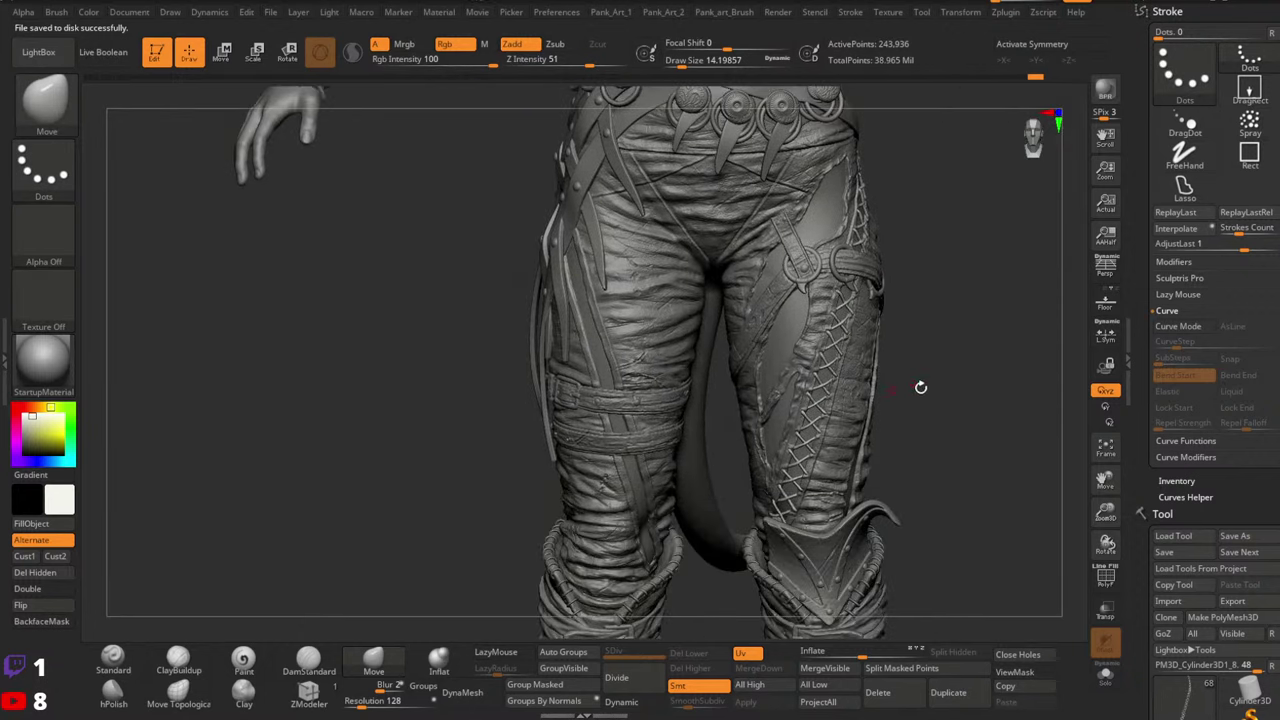
{"action": "key", "text": "2"}
{"action": "left_click", "coordinate": [856, 369]}
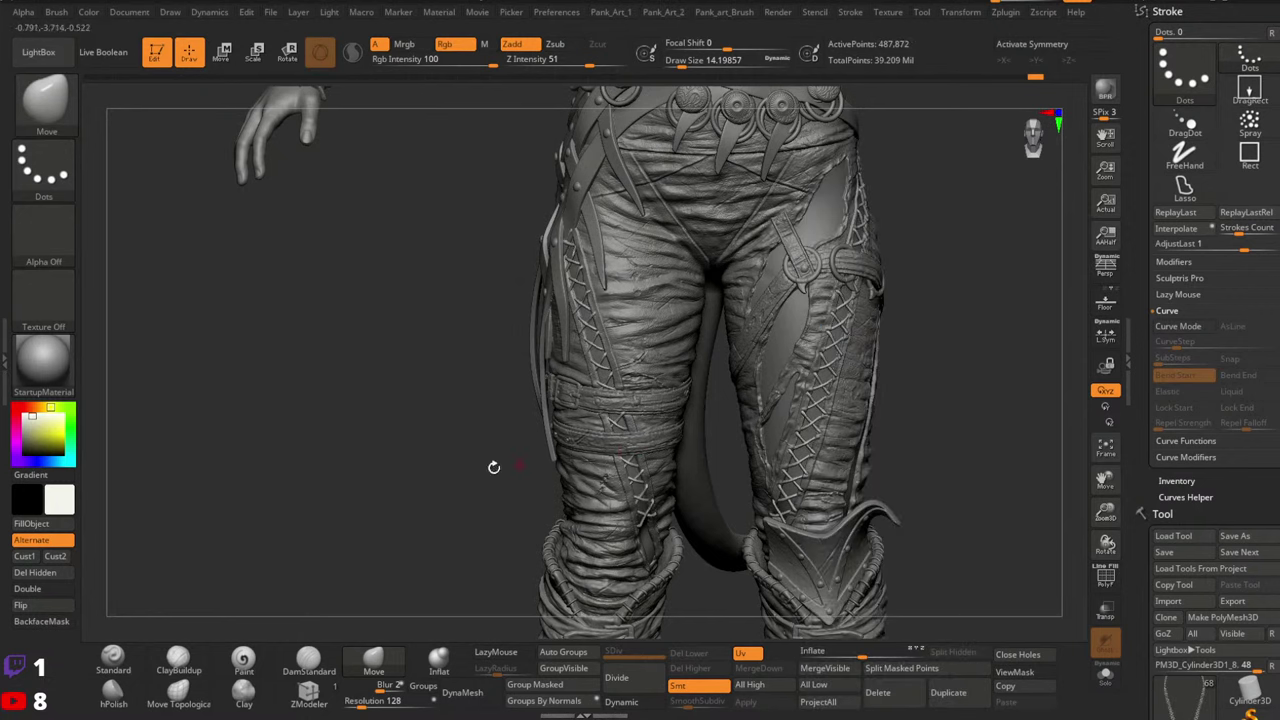
Check the mirrored laces on both legs from several angles and undo the mirroring
{"action": "right_click_drag", "start_coordinate": [621, 455], "coordinate": [697, 538], "text": "alt"}
{"action": "right_click_drag", "start_coordinate": [697, 538], "coordinate": [731, 424], "text": "ctrl"}
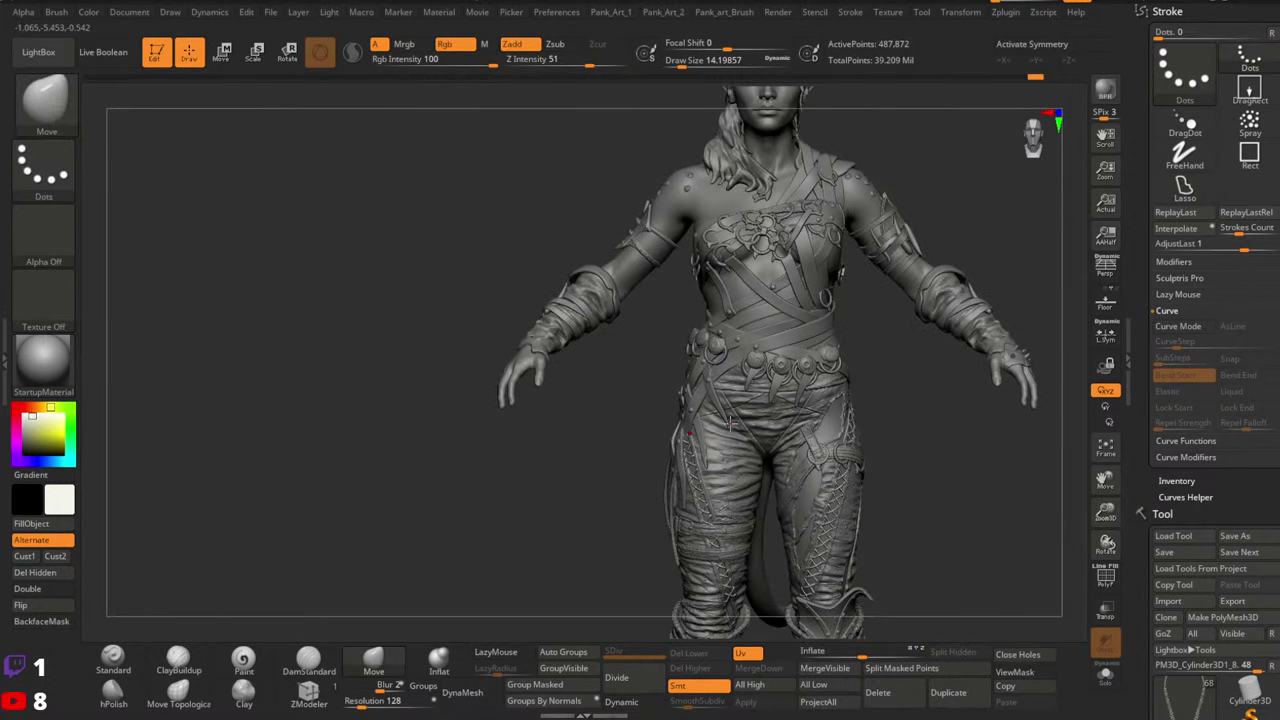
{"action": "right_click_drag", "start_coordinate": [695, 480], "coordinate": [694, 314], "text": "alt"}
{"action": "right_click_drag", "start_coordinate": [780, 330], "coordinate": [728, 380], "text": "ctrl"}
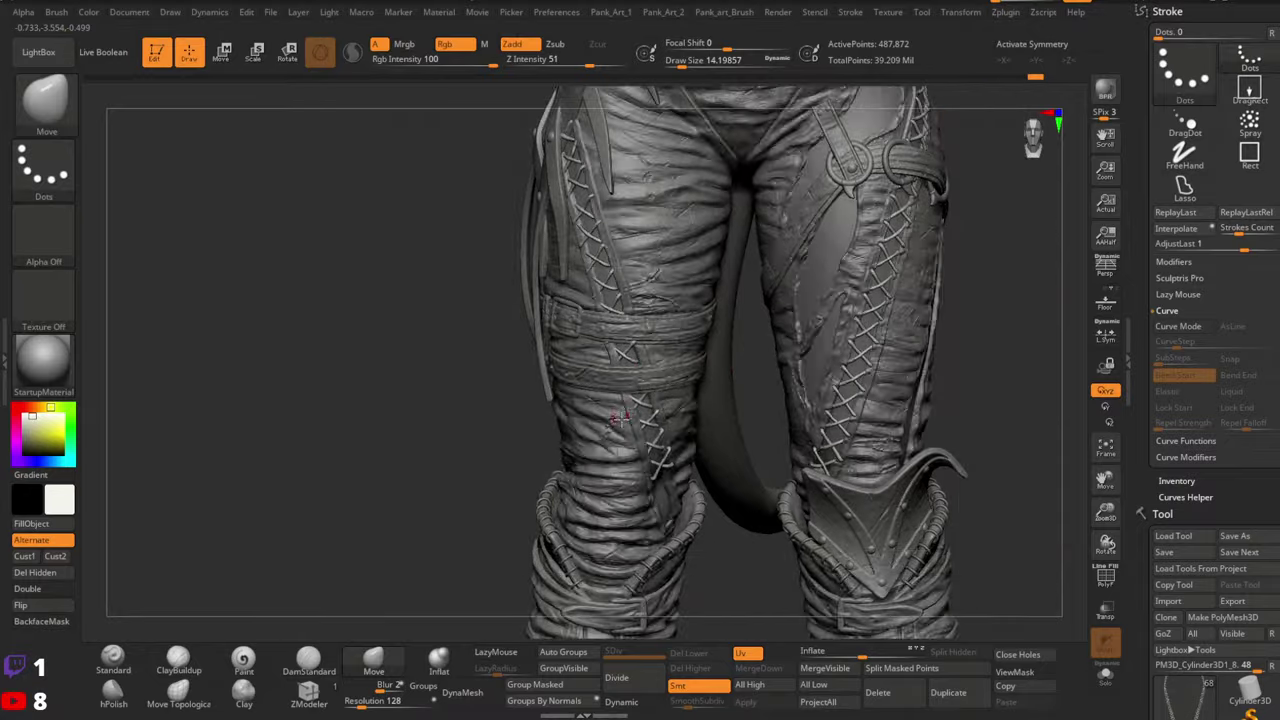
{"action": "right_click_drag", "start_coordinate": [617, 420], "coordinate": [645, 417]}
{"action": "left_click_drag", "start_coordinate": [644, 416], "coordinate": [520, 386]}
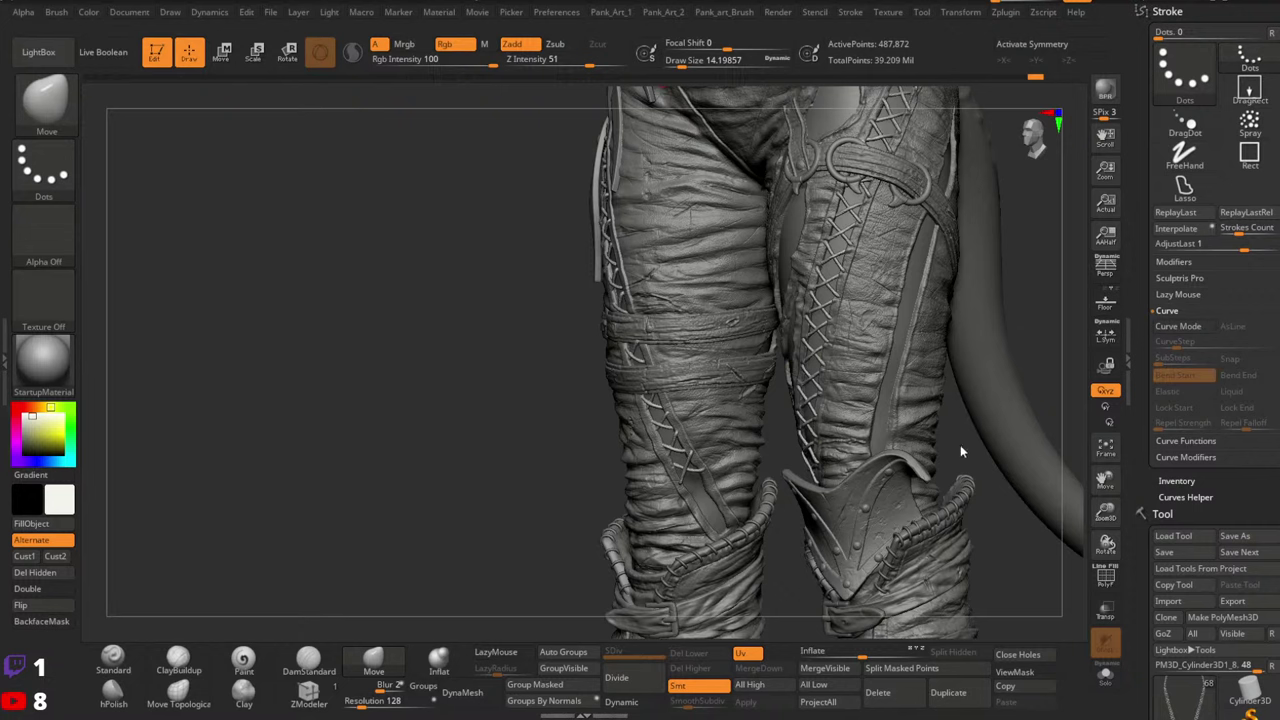
{"action": "right_click_drag", "start_coordinate": [980, 457], "coordinate": [848, 443]}
{"action": "key", "text": "ctrl+z"}
Reselect the laces subtool and isolate it from the rest of the character
{"action": "left_click", "coordinate": [796, 476], "text": "alt"}
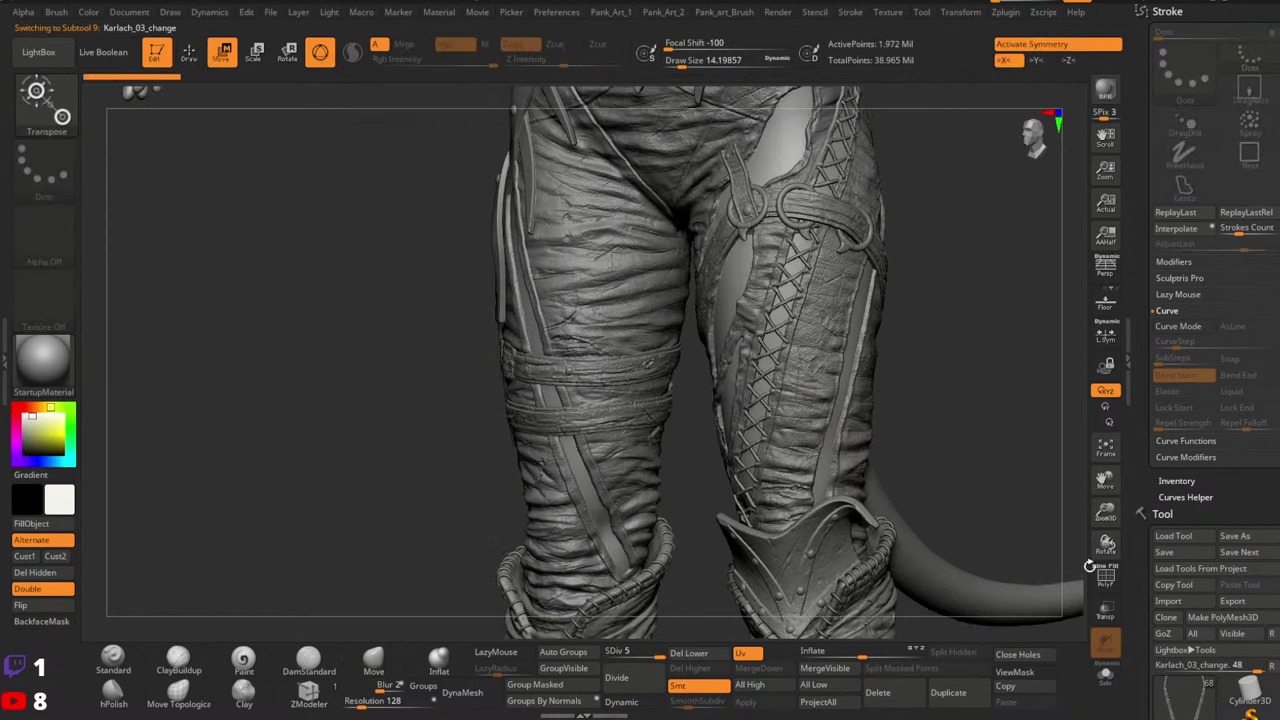
{"action": "key", "text": "q"}
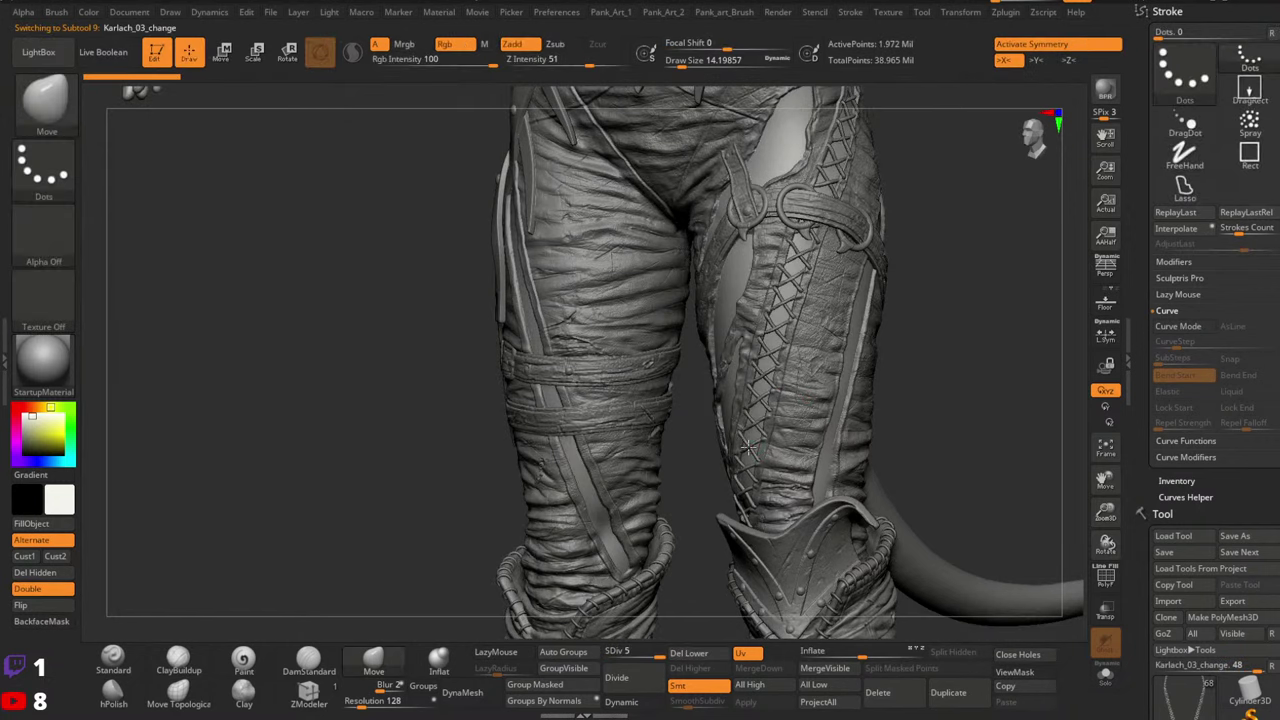
{"action": "left_click", "coordinate": [748, 447], "text": "alt"}
{"action": "left_click", "coordinate": [1105, 674]}
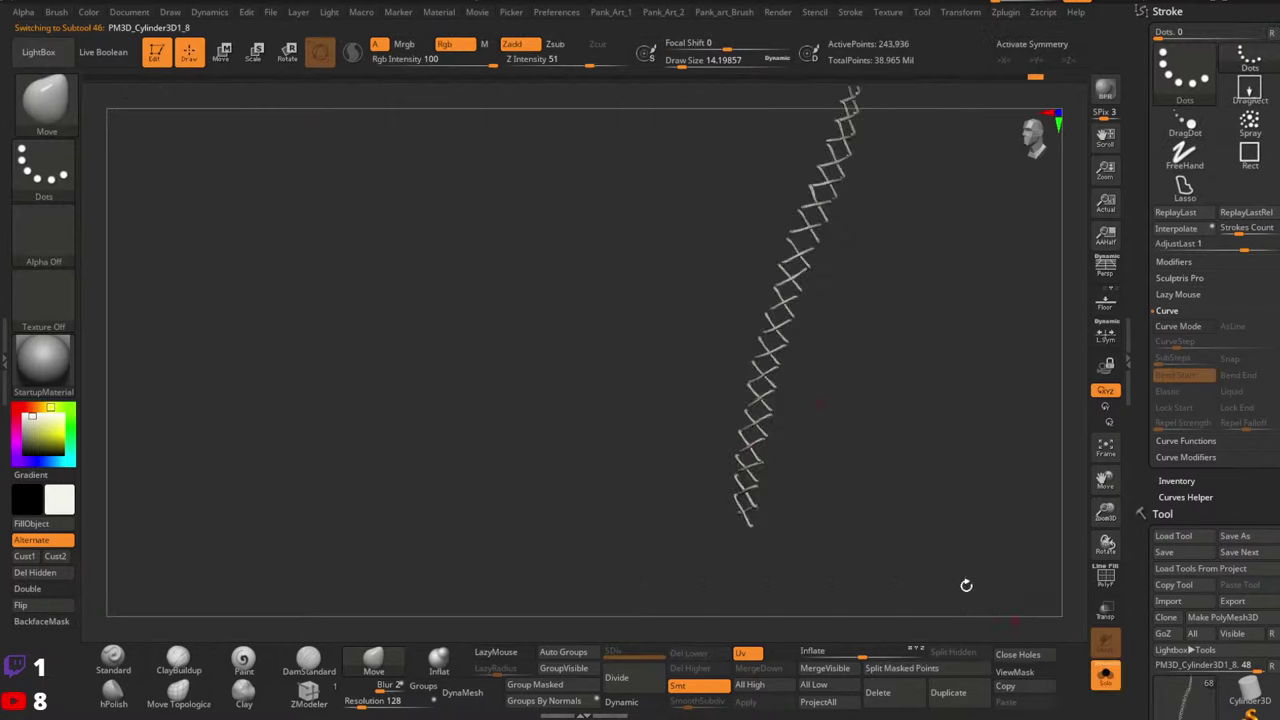
{"action": "right_click_drag", "start_coordinate": [842, 300], "coordinate": [773, 387], "text": "alt"}
{"action": "right_click_drag", "start_coordinate": [773, 387], "coordinate": [857, 429], "text": "ctrl"}
Try to duplicate the isolated laces, undoing the copy made with the Move gizmo and cancelling the folder duplication
{"action": "key", "text": "w"}
{"action": "right_click_drag", "start_coordinate": [795, 501], "coordinate": [823, 390], "text": "alt"}
{"action": "left_click_drag", "start_coordinate": [757, 432], "coordinate": [763, 432], "text": "ctrl"}
{"action": "key", "text": "ctrl+z"}
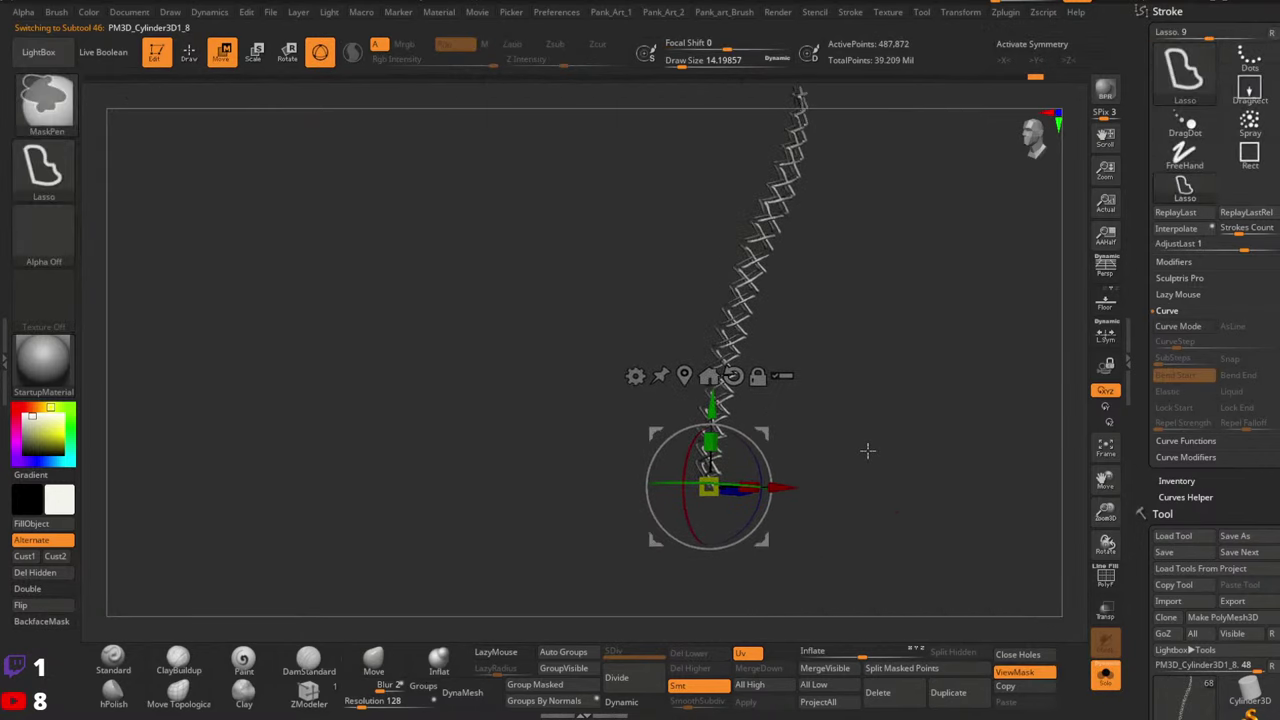
{"action": "left_click", "coordinate": [948, 692]}
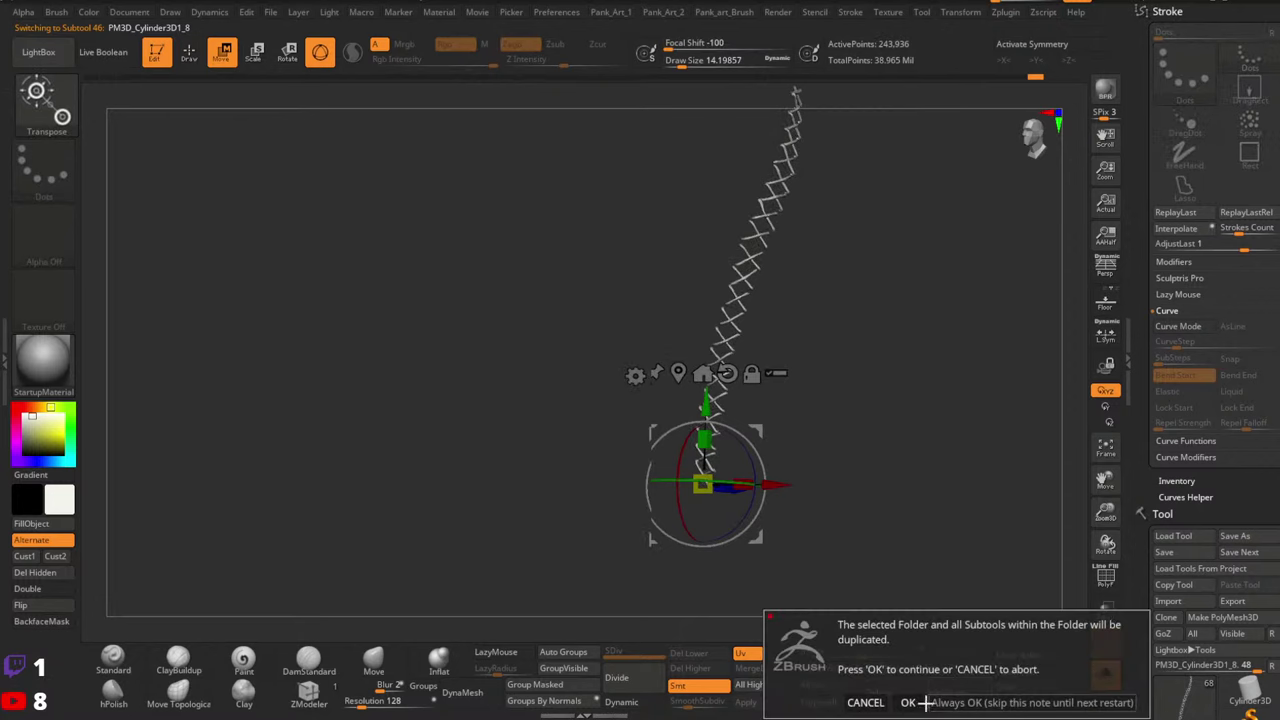
{"action": "left_click", "coordinate": [862, 703]}
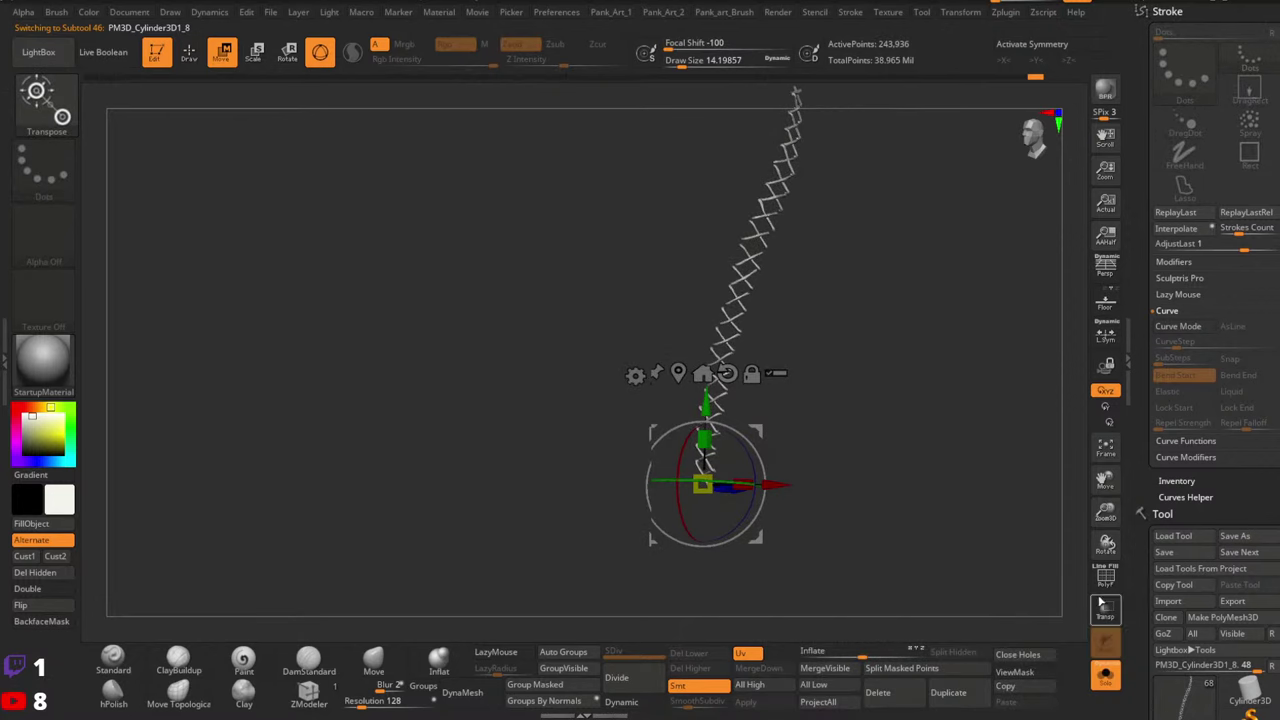
Duplicate the isolated laces subtool within the lower body folder and collapse the folder
{"action": "left_click_drag", "start_coordinate": [1142, 640], "coordinate": [1138, 476]}
{"action": "left_click", "coordinate": [1176, 316]}
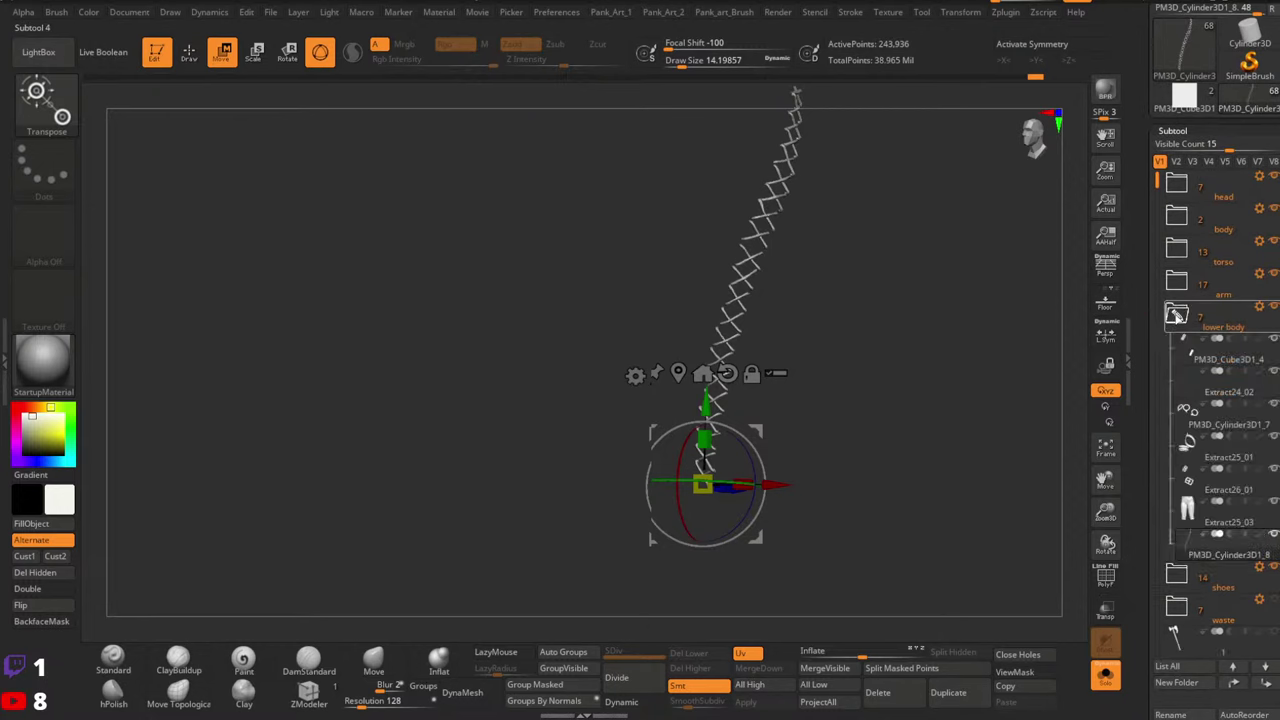
{"action": "left_click", "coordinate": [949, 693]}
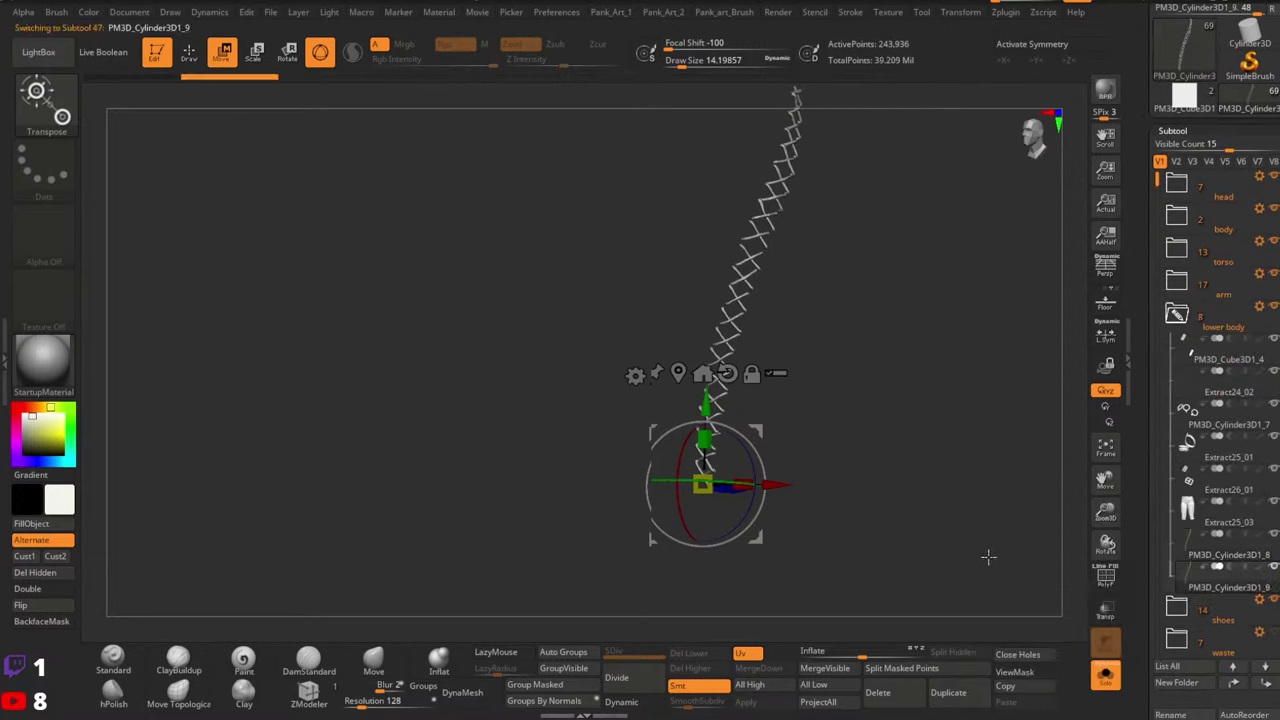
{"action": "left_click", "coordinate": [1178, 318]}
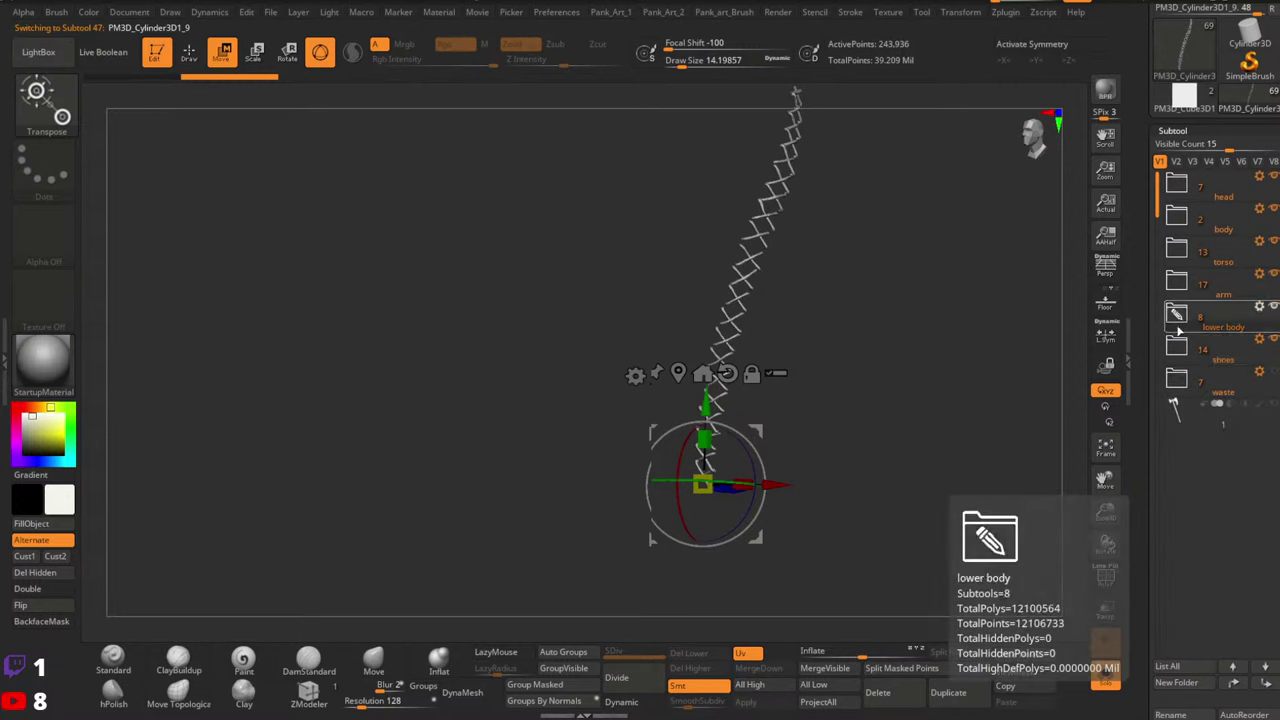
{"action": "left_click", "coordinate": [1177, 379]}
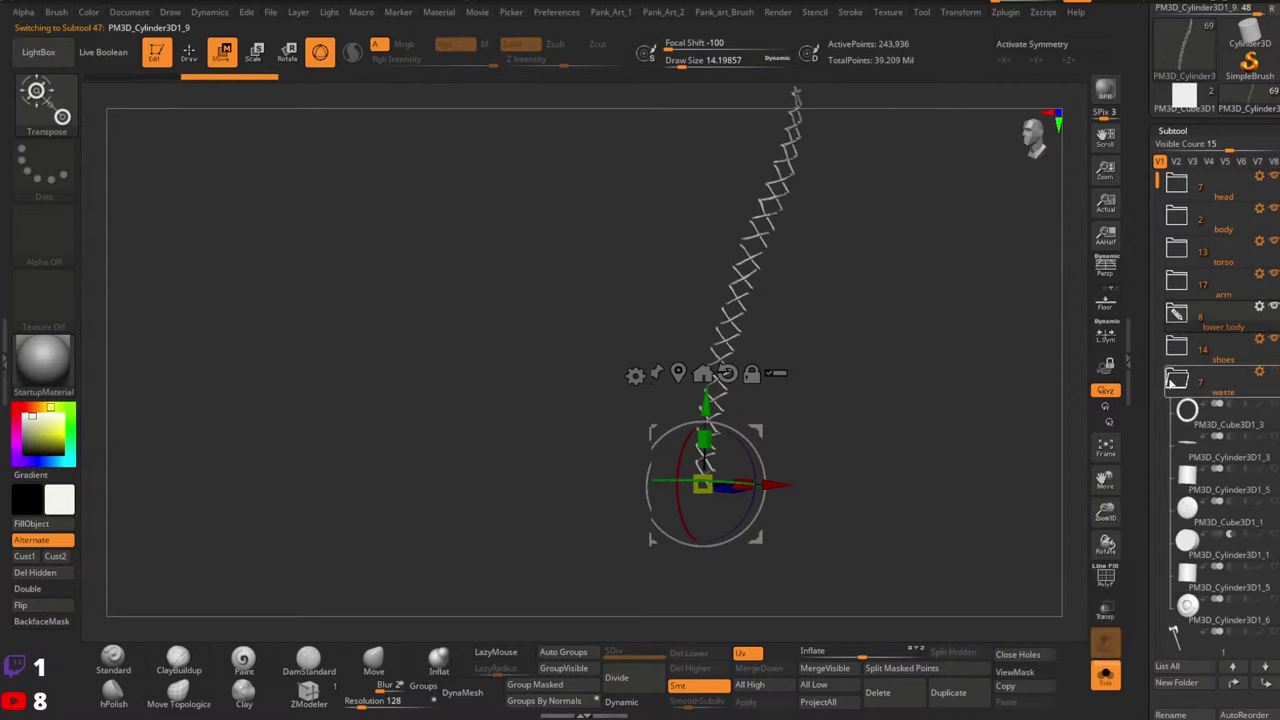
{"action": "left_click", "coordinate": [1173, 381]}
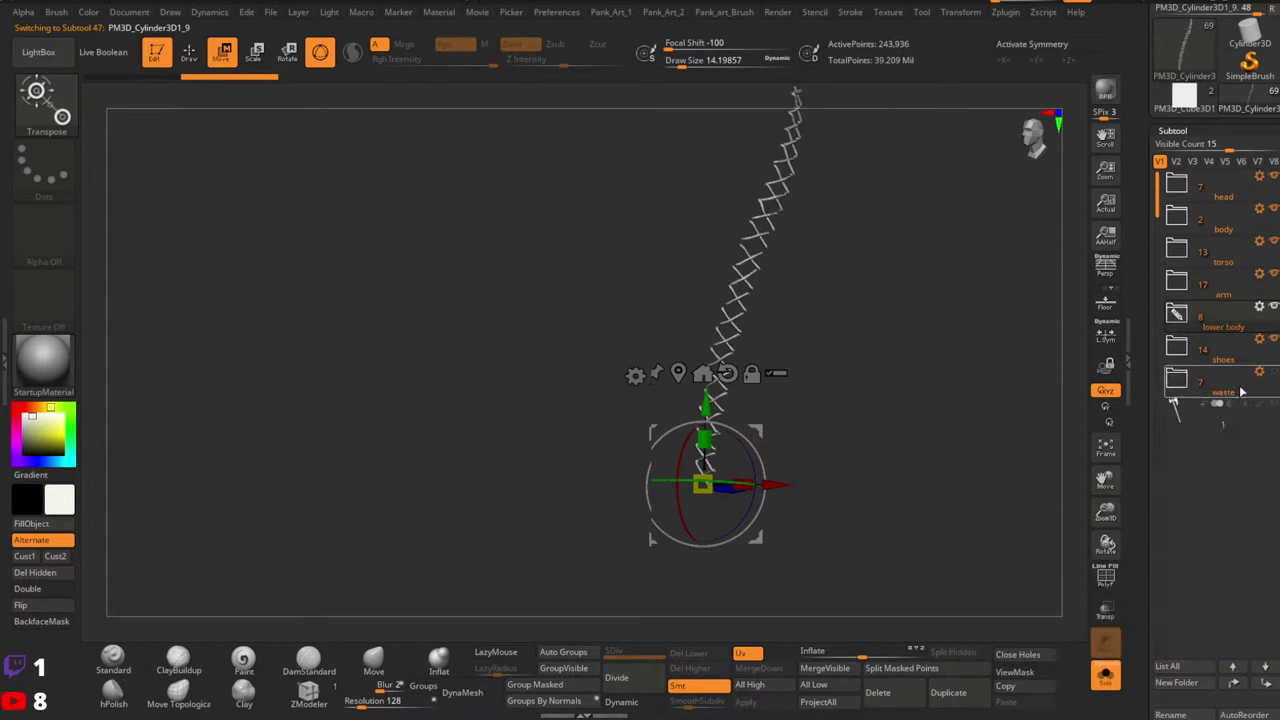
{"action": "left_click", "coordinate": [950, 693]}
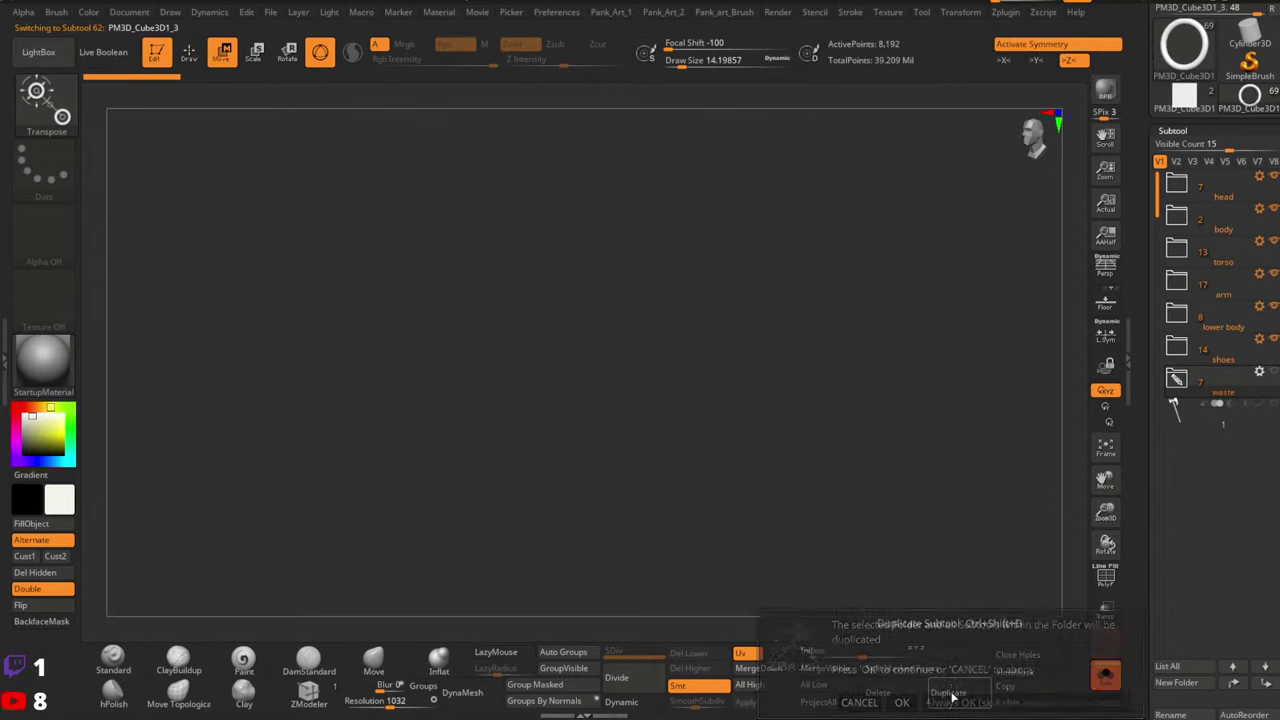
{"action": "left_click", "coordinate": [858, 702]}
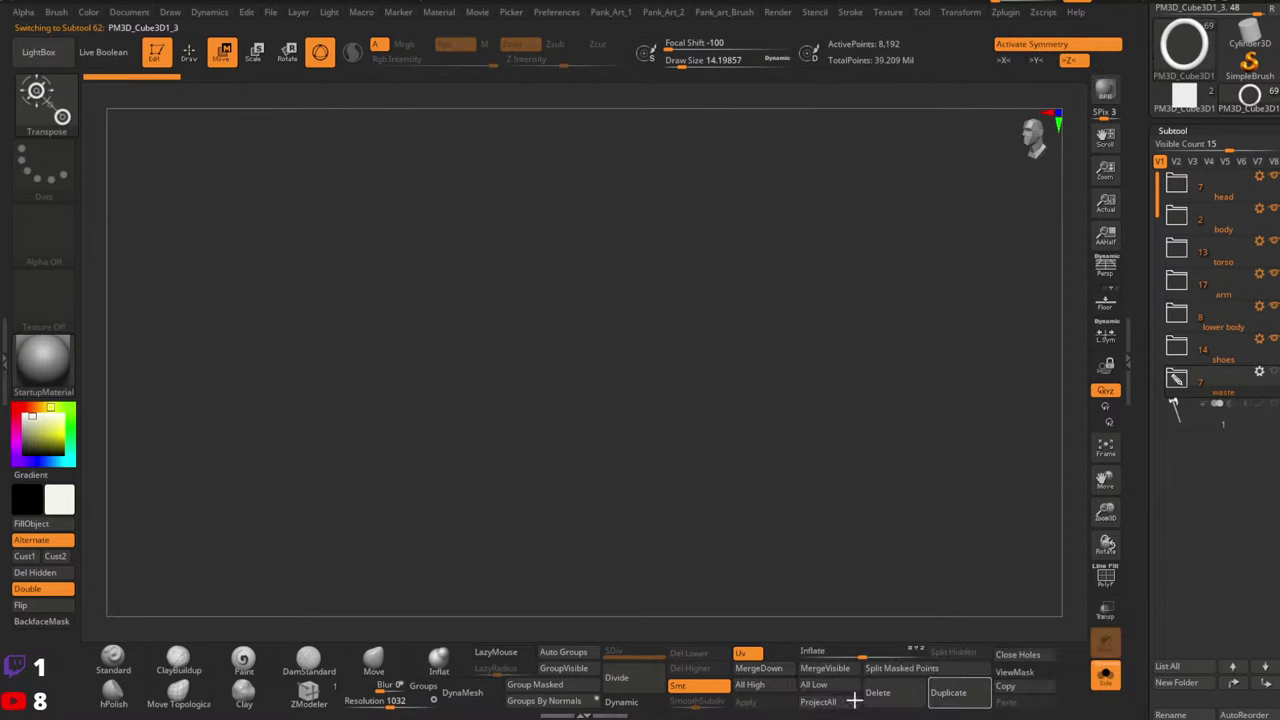
{"action": "left_click", "coordinate": [1176, 376]}
{"action": "left_click", "coordinate": [1179, 381]}
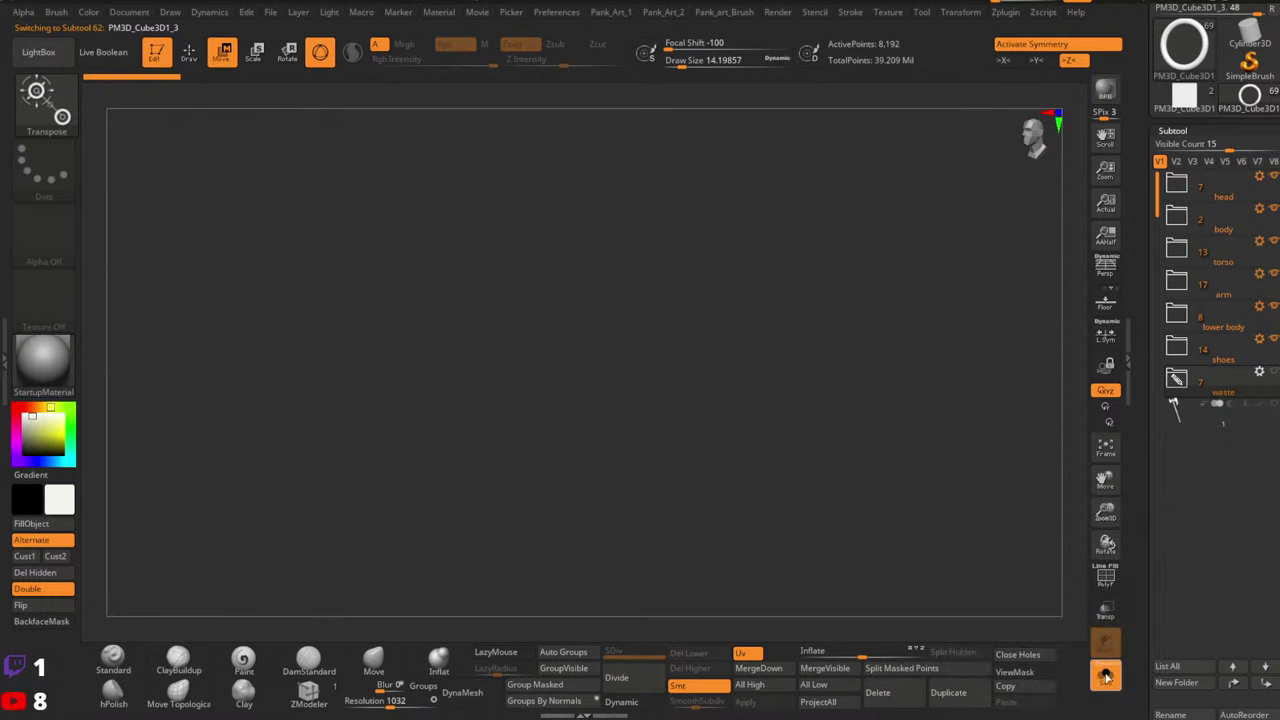
Show the whole character again and select the duplicated laces subtool in the lower body folder
{"action": "left_click", "coordinate": [1106, 677]}
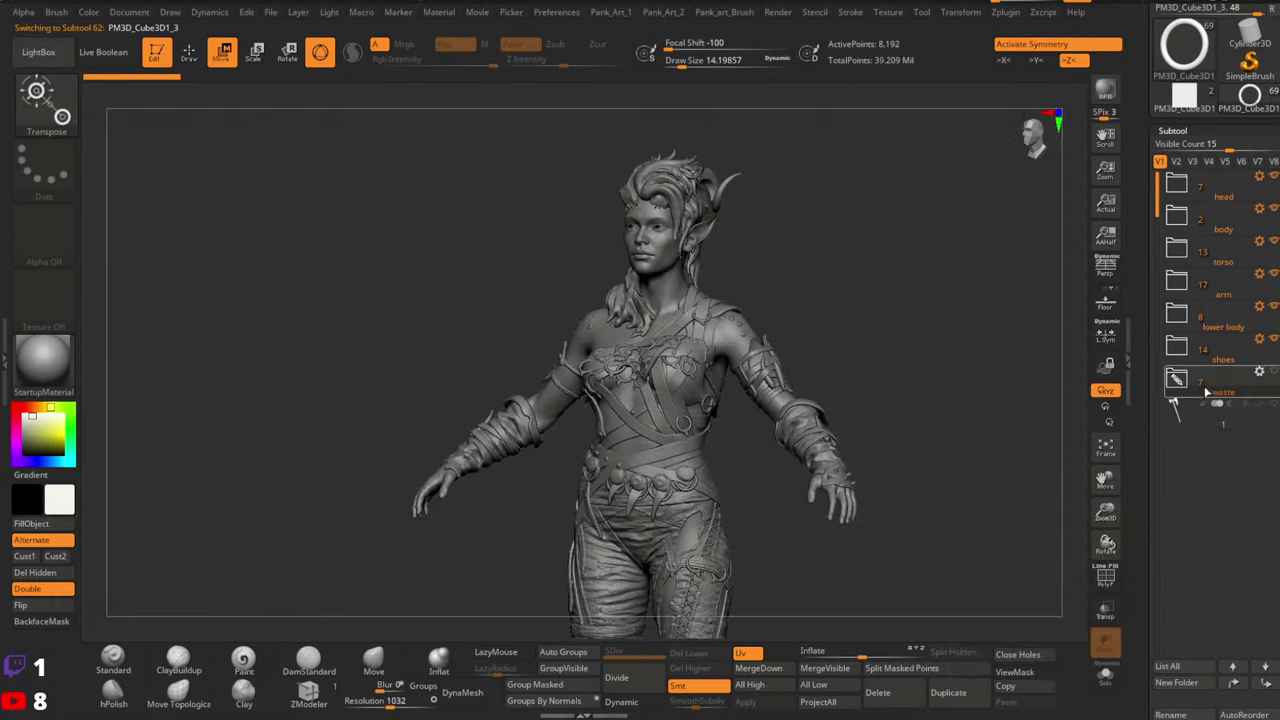
{"action": "left_click", "coordinate": [1176, 378]}
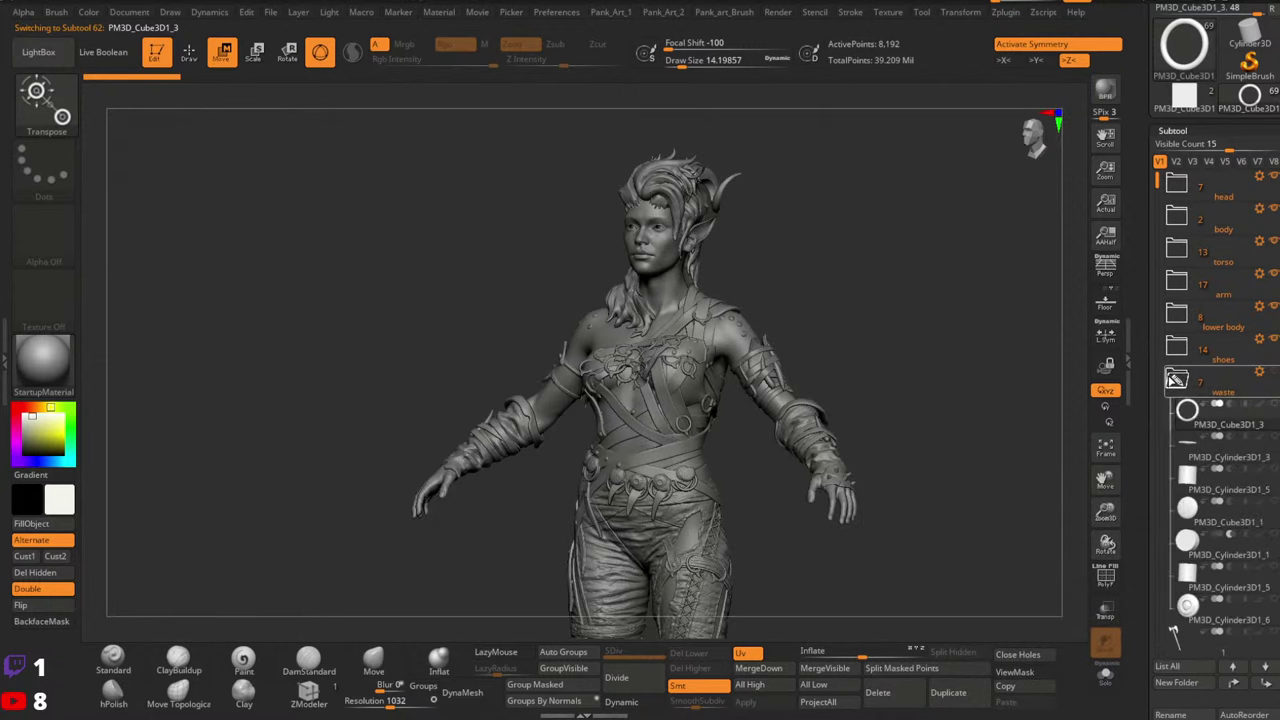
{"action": "left_click", "coordinate": [1176, 378]}
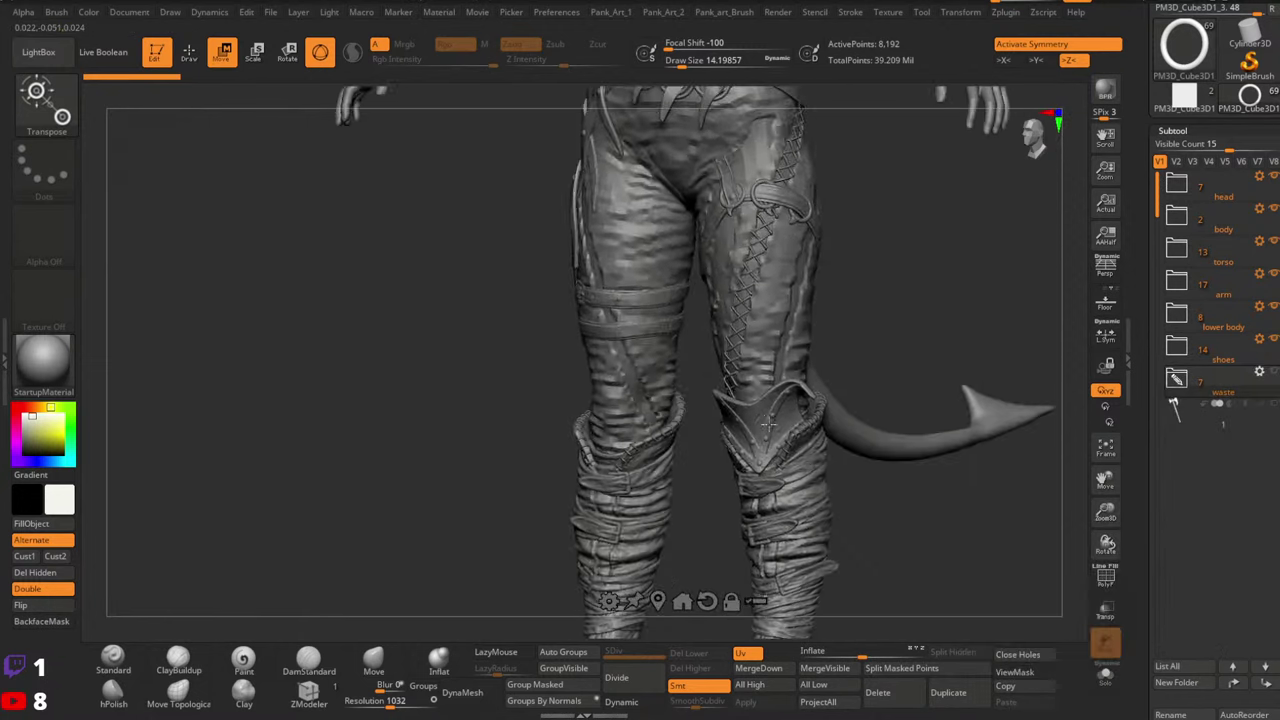
{"action": "key", "text": "q"}
{"action": "left_click_drag", "start_coordinate": [853, 399], "coordinate": [826, 592], "text": "alt"}
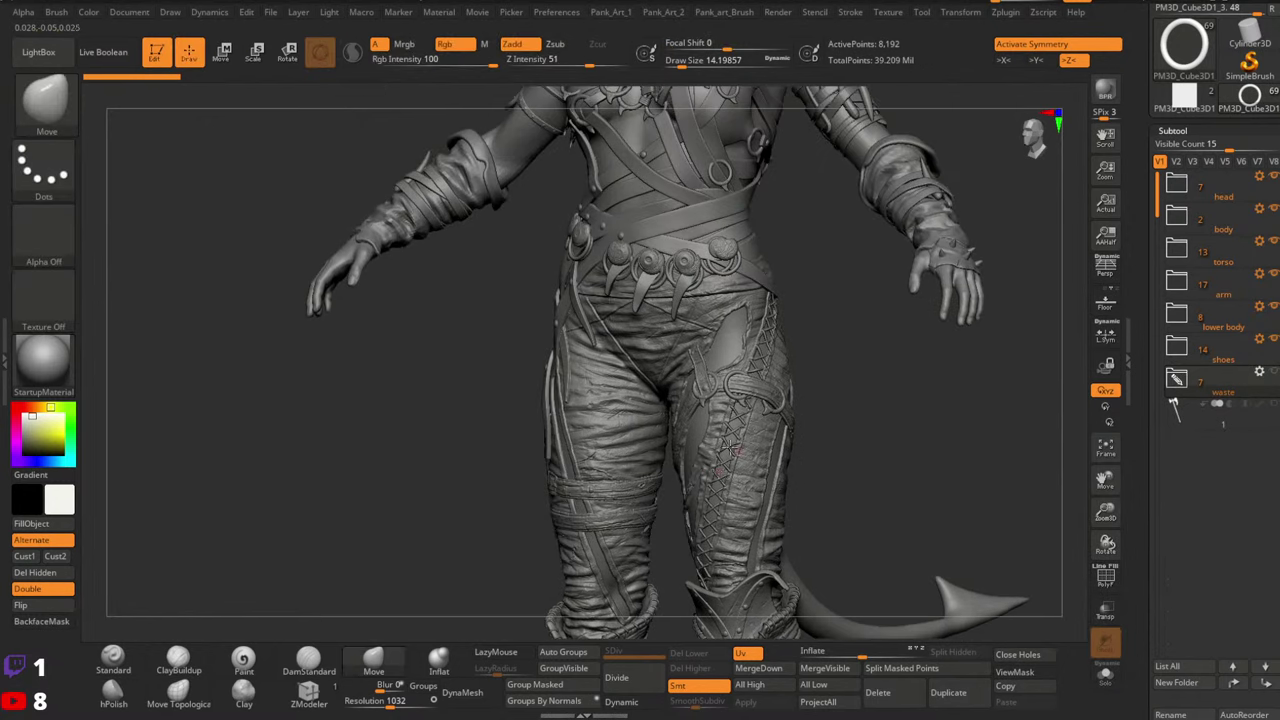
{"action": "left_click", "coordinate": [717, 471], "text": "alt"}
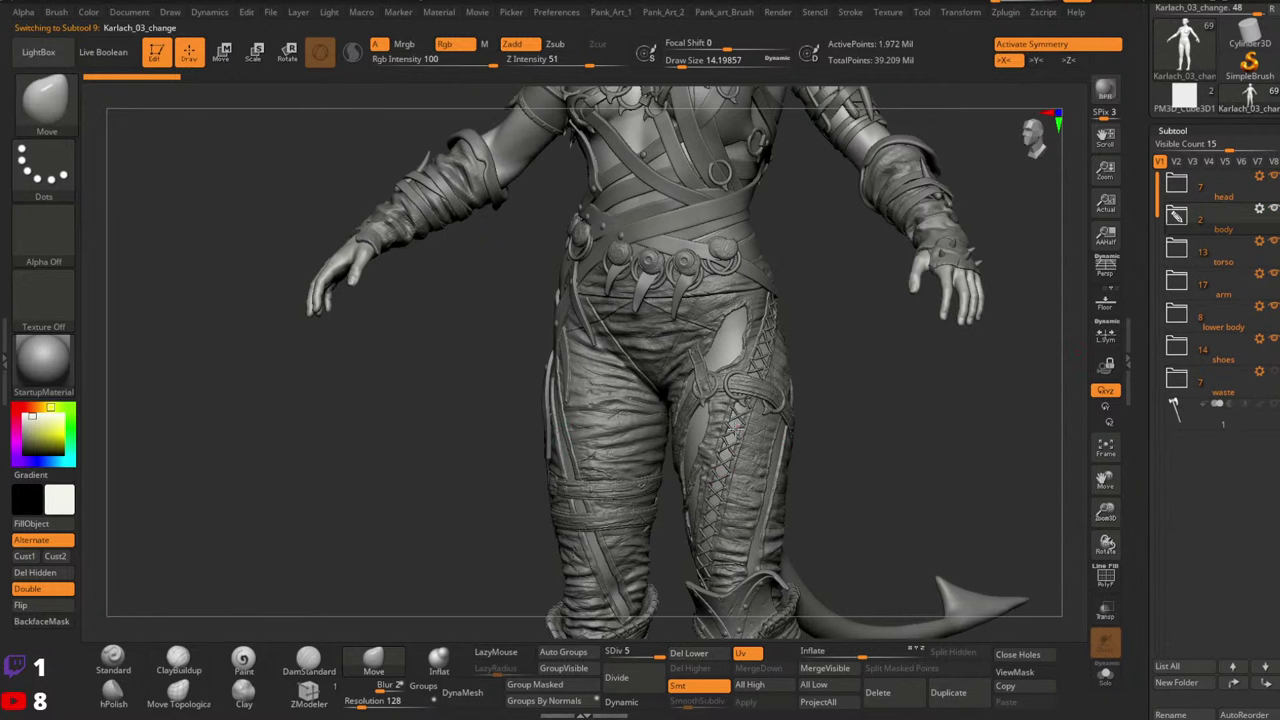
{"action": "left_click", "coordinate": [735, 428], "text": "alt"}
{"action": "left_click", "coordinate": [1181, 314]}
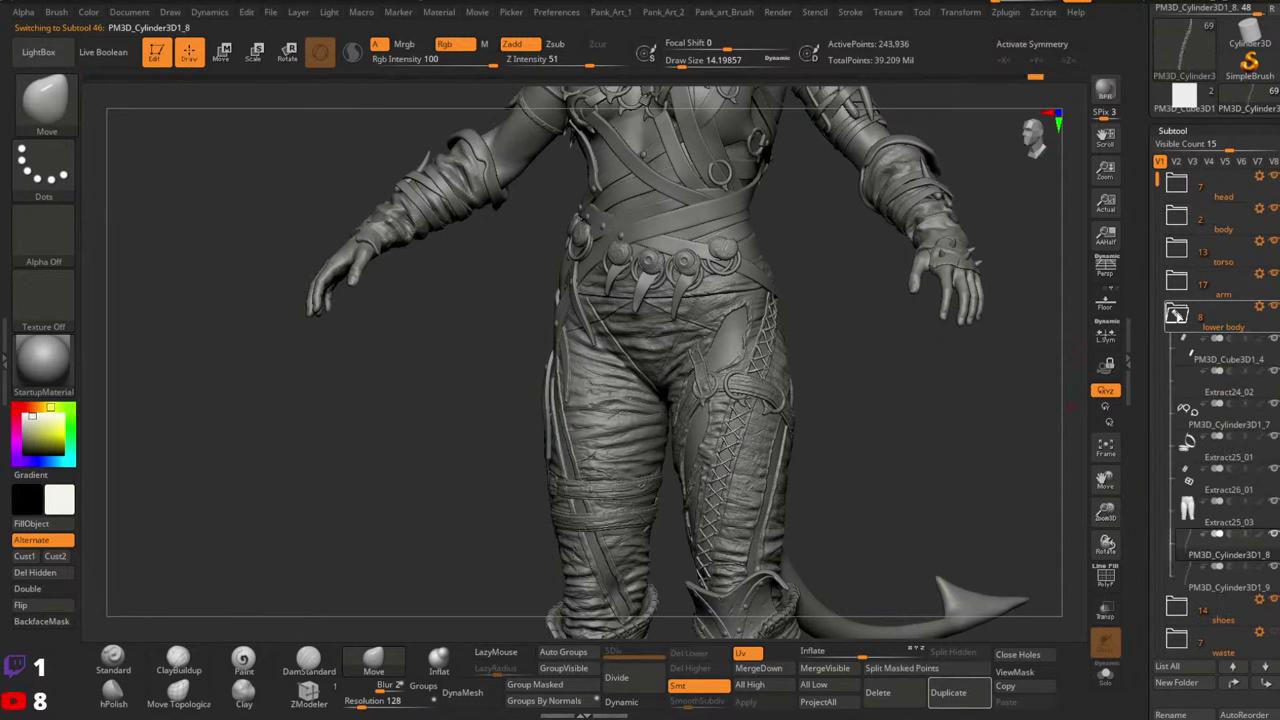
{"action": "left_click", "coordinate": [1206, 589]}
Isolate the duplicated laces, place the Move gizmo's pivot at their lower end, and bring the character back into view
{"action": "right_click_drag", "start_coordinate": [751, 502], "coordinate": [690, 440]}
{"action": "key", "text": "w"}
{"action": "right_click_drag", "start_coordinate": [806, 412], "coordinate": [760, 423]}
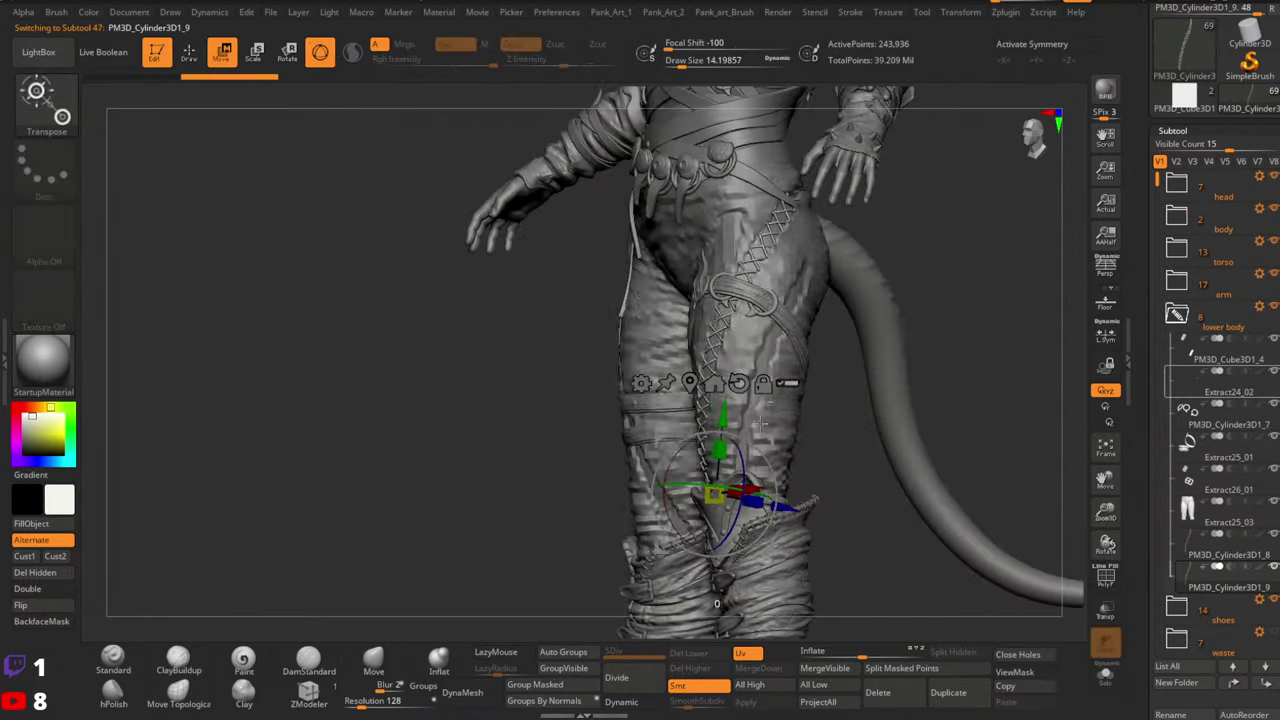
{"action": "left_click", "coordinate": [1105, 672]}
{"action": "mouse_move", "coordinate": [834, 491]}
{"action": "left_mouse_down"}
{"action": "mouse_move", "coordinate": [834, 523]}
{"action": "mouse_move", "coordinate": [828, 471]}
{"action": "left_mouse_up"}
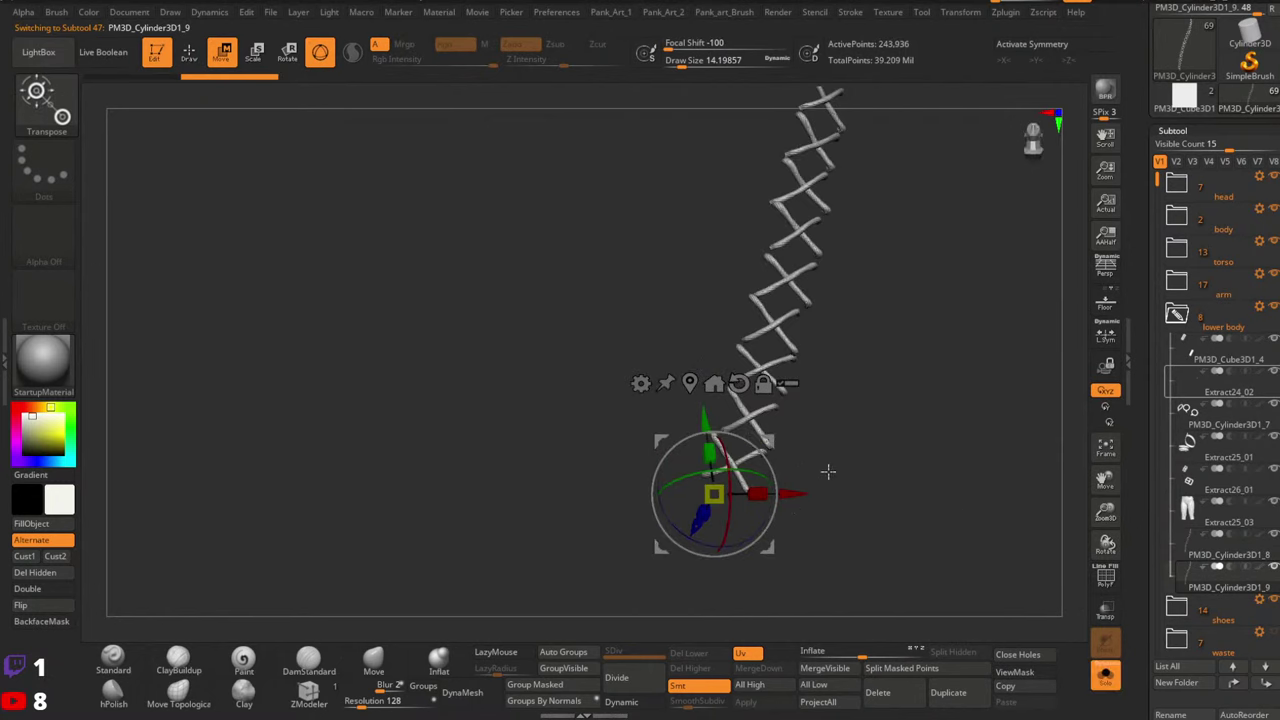
{"action": "right_click_drag", "start_coordinate": [828, 471], "coordinate": [751, 448], "text": "ctrl"}
{"action": "left_click", "coordinate": [701, 511], "text": "alt"}
{"action": "left_click", "coordinate": [705, 505], "text": "alt"}
{"action": "left_click_drag", "start_coordinate": [738, 408], "coordinate": [718, 468]}
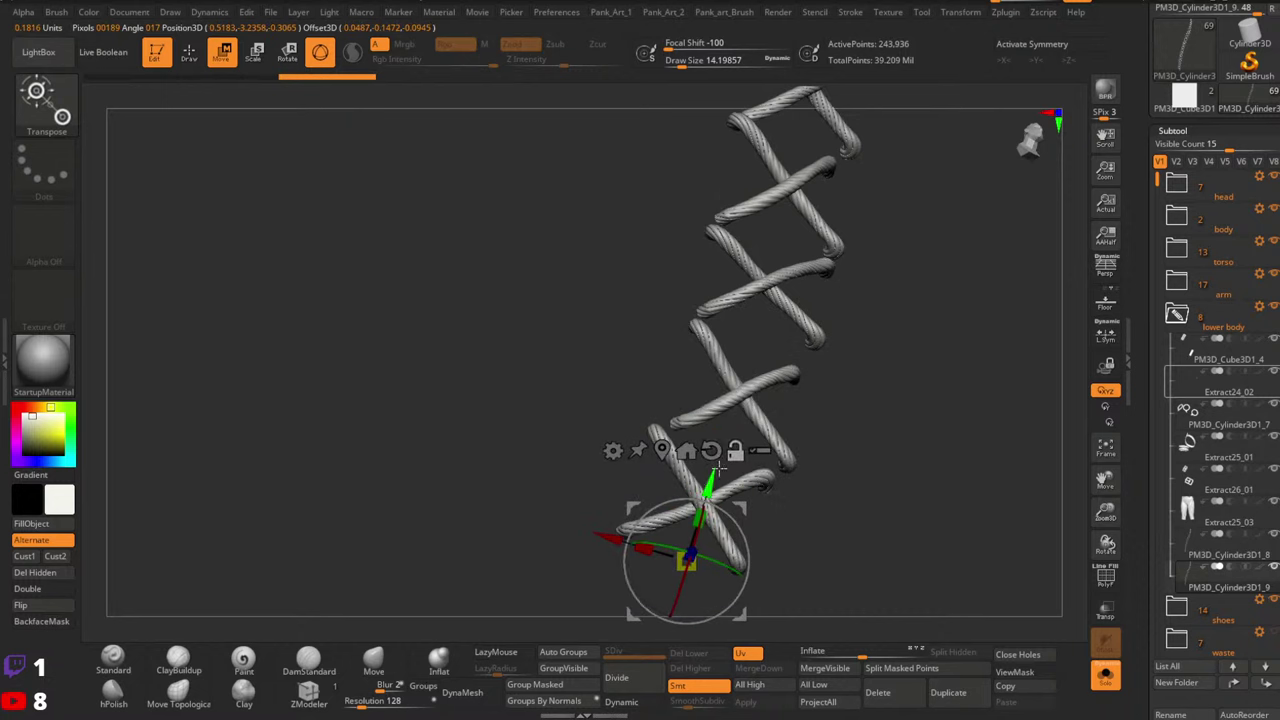
{"action": "right_click_drag", "start_coordinate": [736, 455], "coordinate": [796, 432], "text": "ctrl"}
{"action": "left_click", "coordinate": [1108, 682]}
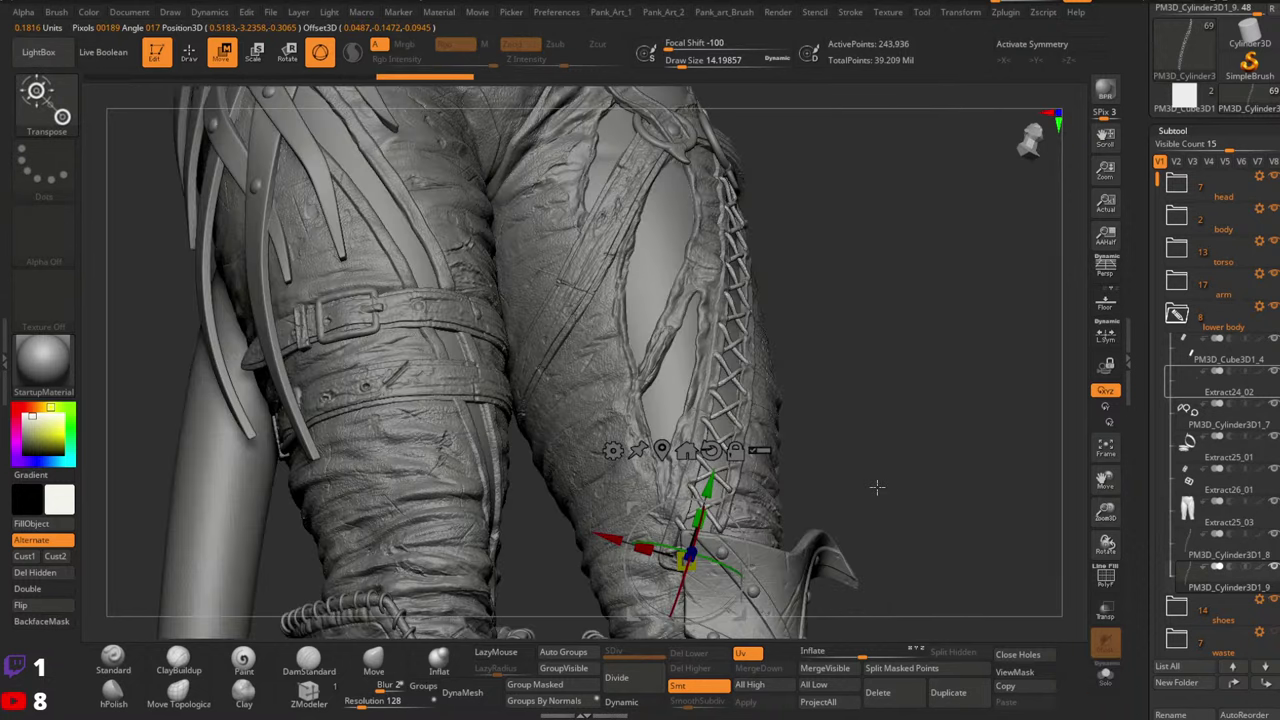
Copy the laces inside the subtool with the Move gizmo and shift the copy sideways toward the leg's outer side
{"action": "right_click_drag", "start_coordinate": [772, 515], "coordinate": [688, 426], "text": "alt"}
{"action": "left_click_drag", "start_coordinate": [592, 449], "coordinate": [702, 492], "text": "ctrl"}
{"action": "right_click_drag", "start_coordinate": [757, 482], "coordinate": [662, 494]}
{"action": "left_click_drag", "start_coordinate": [738, 529], "coordinate": [793, 532]}
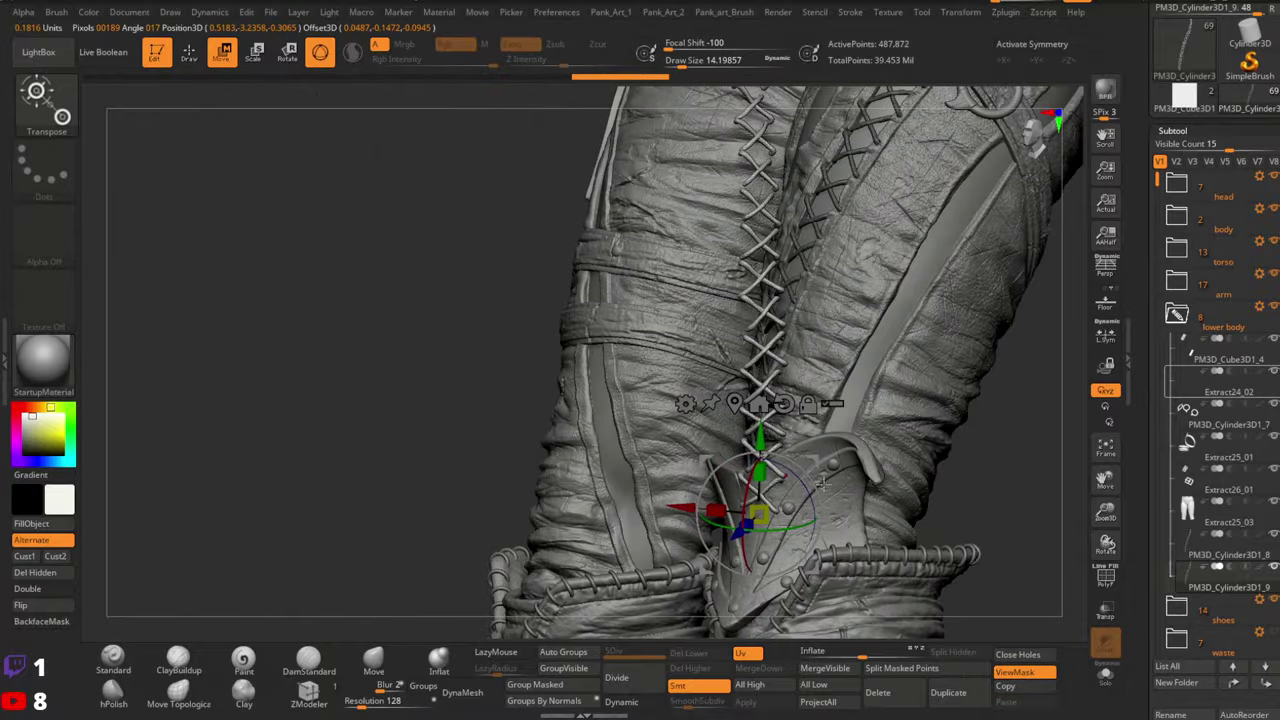
{"action": "left_click_drag", "start_coordinate": [820, 458], "coordinate": [908, 466]}
Move and rotate the copied laces to line up with the gap along the leg's outer side
{"action": "right_click_drag", "start_coordinate": [872, 452], "coordinate": [955, 444]}
{"action": "left_click_drag", "start_coordinate": [907, 473], "coordinate": [890, 465]}
{"action": "left_click_drag", "start_coordinate": [911, 408], "coordinate": [843, 418]}
{"action": "mouse_move", "coordinate": [908, 426]}
{"action": "right_mouse_down", "text": "ctrl"}
{"action": "mouse_move", "coordinate": [835, 396]}
{"action": "mouse_move", "coordinate": [923, 361]}
{"action": "mouse_move", "coordinate": [900, 385]}
{"action": "right_mouse_up", "text": "ctrl"}
{"action": "key", "text": "q"}
{"action": "key", "text": "w"}
{"action": "left_click_drag", "start_coordinate": [843, 439], "coordinate": [845, 442]}
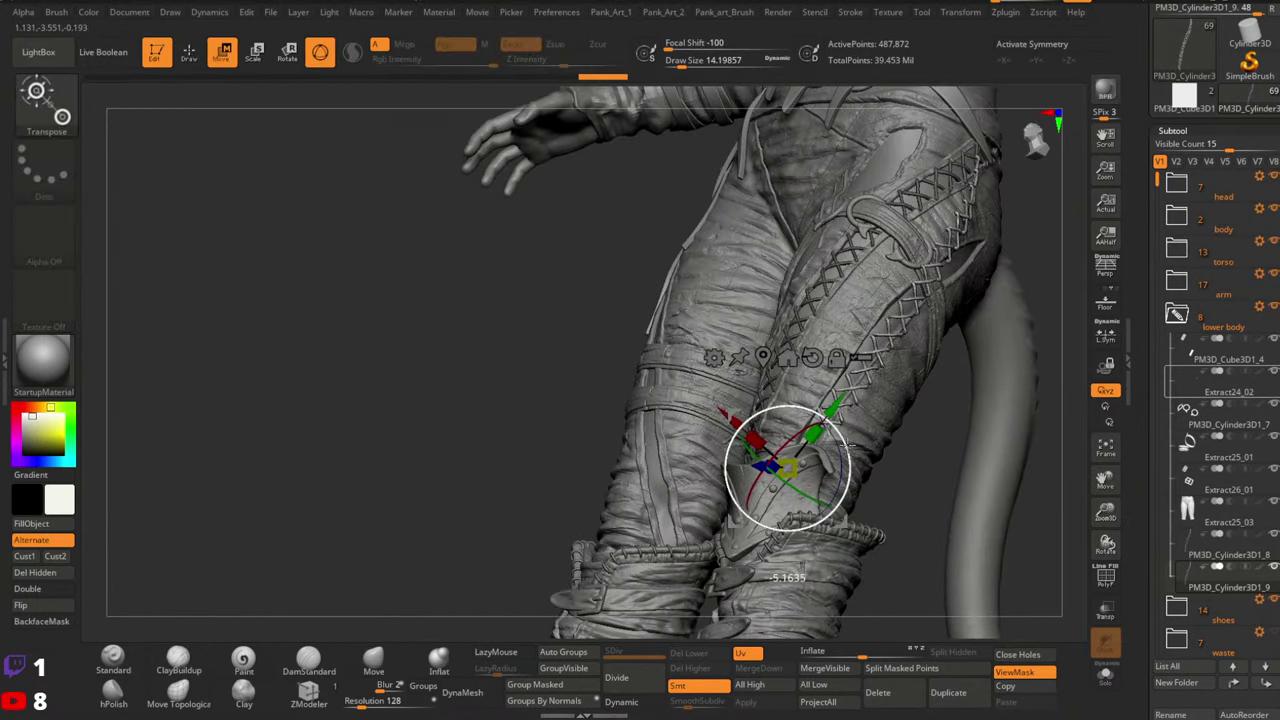
{"action": "mouse_move", "coordinate": [813, 488]}
{"action": "left_mouse_down"}
{"action": "mouse_move", "coordinate": [823, 495]}
{"action": "mouse_move", "coordinate": [839, 441]}
{"action": "left_mouse_up"}
Shape the copied laces with the Move brush at a draw size of about 223 and shift them closer to the leg
{"action": "key", "text": "q"}
{"action": "key", "text": "w"}
{"action": "mouse_move", "coordinate": [840, 440]}
{"action": "right_mouse_down", "text": "ctrl"}
{"action": "mouse_move", "coordinate": [855, 470]}
{"action": "mouse_move", "coordinate": [784, 447]}
{"action": "right_mouse_up", "text": "ctrl"}
{"action": "key", "text": "q"}
{"action": "key", "text": "space"}
{"action": "left_click_drag", "start_coordinate": [784, 447], "coordinate": [820, 445]}
{"action": "right_click_drag", "start_coordinate": [820, 432], "coordinate": [757, 500]}
{"action": "key", "text": "w"}
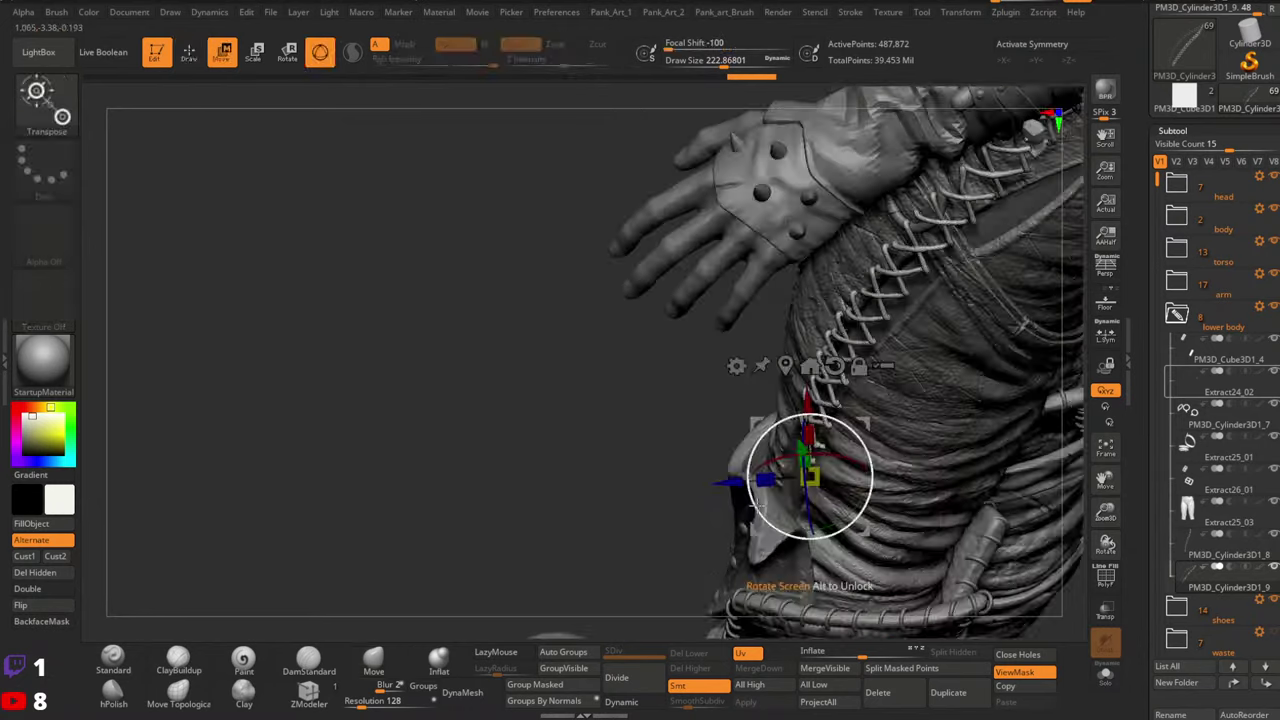
{"action": "left_click_drag", "start_coordinate": [727, 481], "coordinate": [709, 485]}
{"action": "key", "text": "q"}
{"action": "mouse_move", "coordinate": [800, 480]}
{"action": "right_mouse_down"}
{"action": "mouse_move", "coordinate": [900, 480]}
{"action": "mouse_move", "coordinate": [882, 435]}
{"action": "right_mouse_up"}
{"action": "mouse_move", "coordinate": [882, 435]}
{"action": "right_mouse_down"}
{"action": "mouse_move", "coordinate": [833, 422]}
{"action": "mouse_move", "coordinate": [868, 415]}
{"action": "right_mouse_up"}
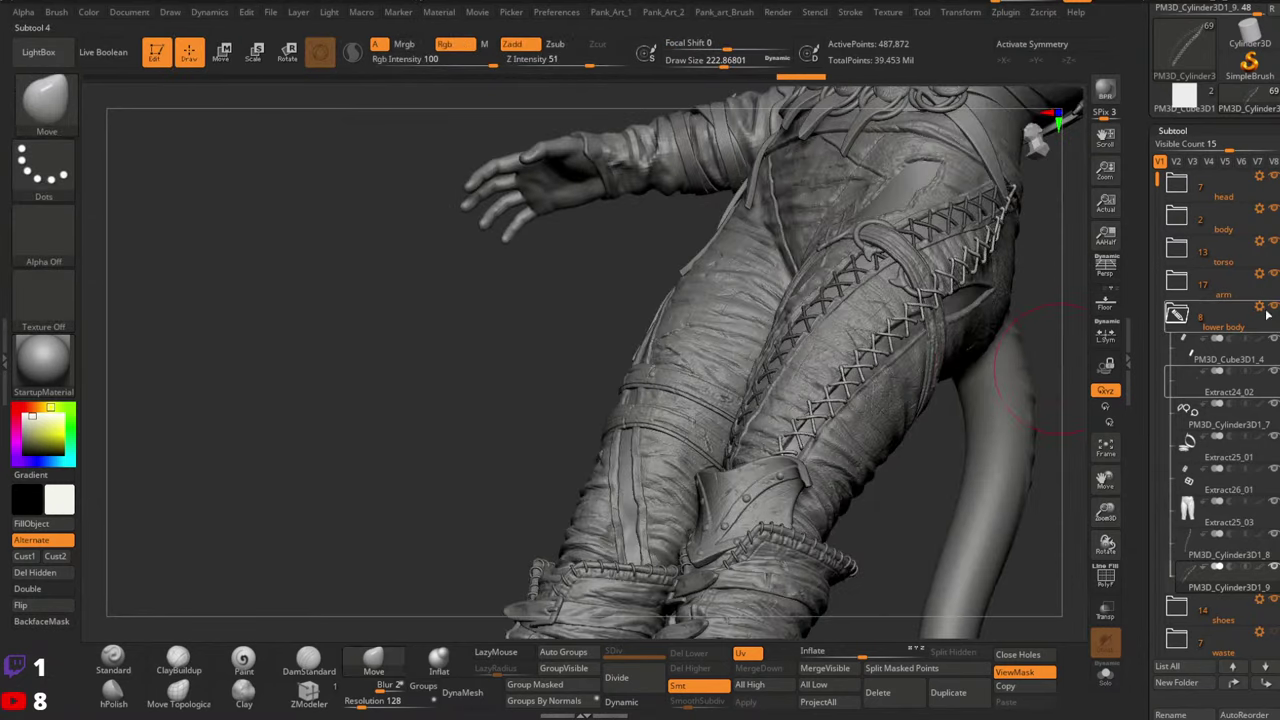
Hide the head, body, torso, arm and shoes folders, leaving only the lower body folder visible
{"action": "left_click", "coordinate": [1276, 275]}
{"action": "left_click", "coordinate": [1276, 243]}
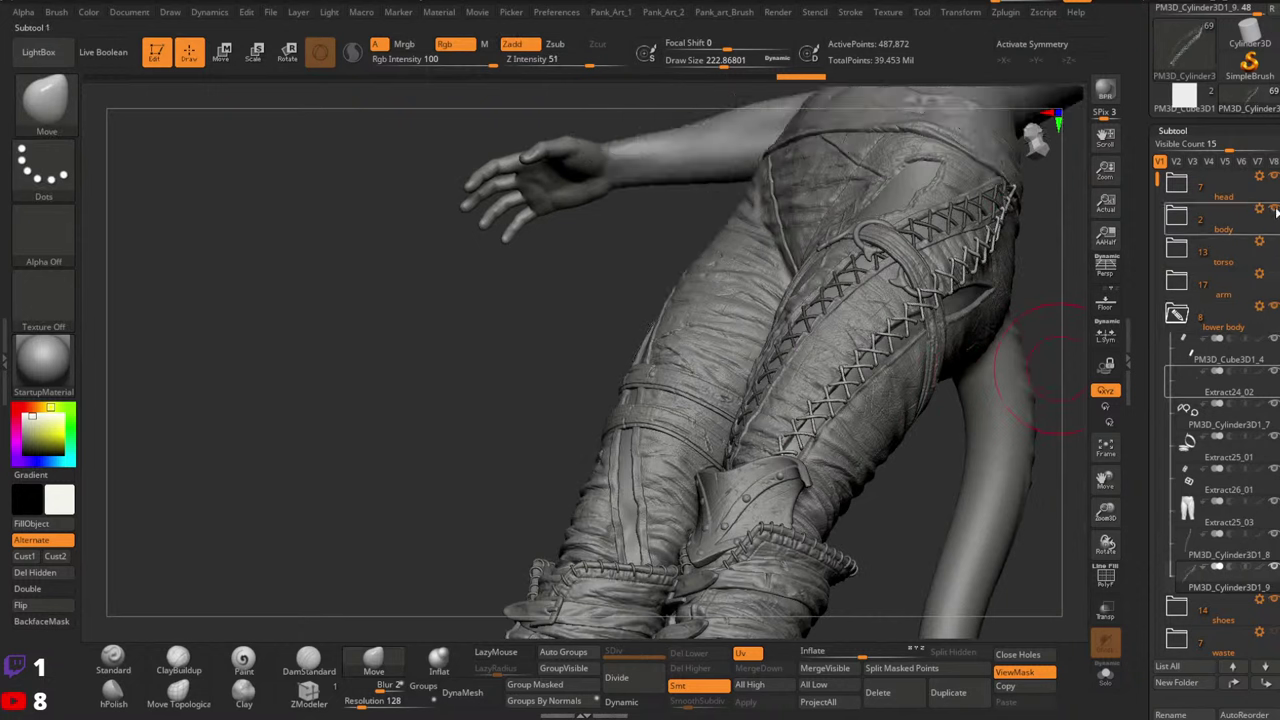
{"action": "left_click", "coordinate": [1276, 210]}
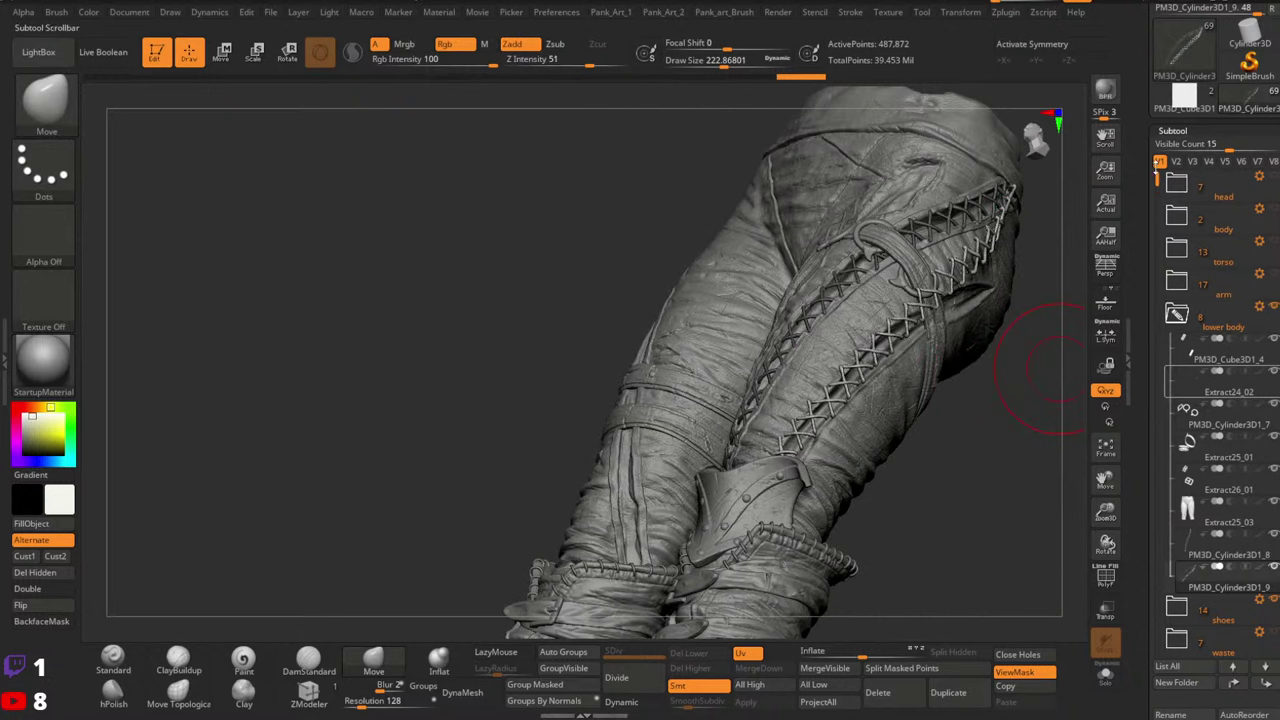
{"action": "right_click_drag", "start_coordinate": [922, 469], "coordinate": [928, 423], "text": "alt"}
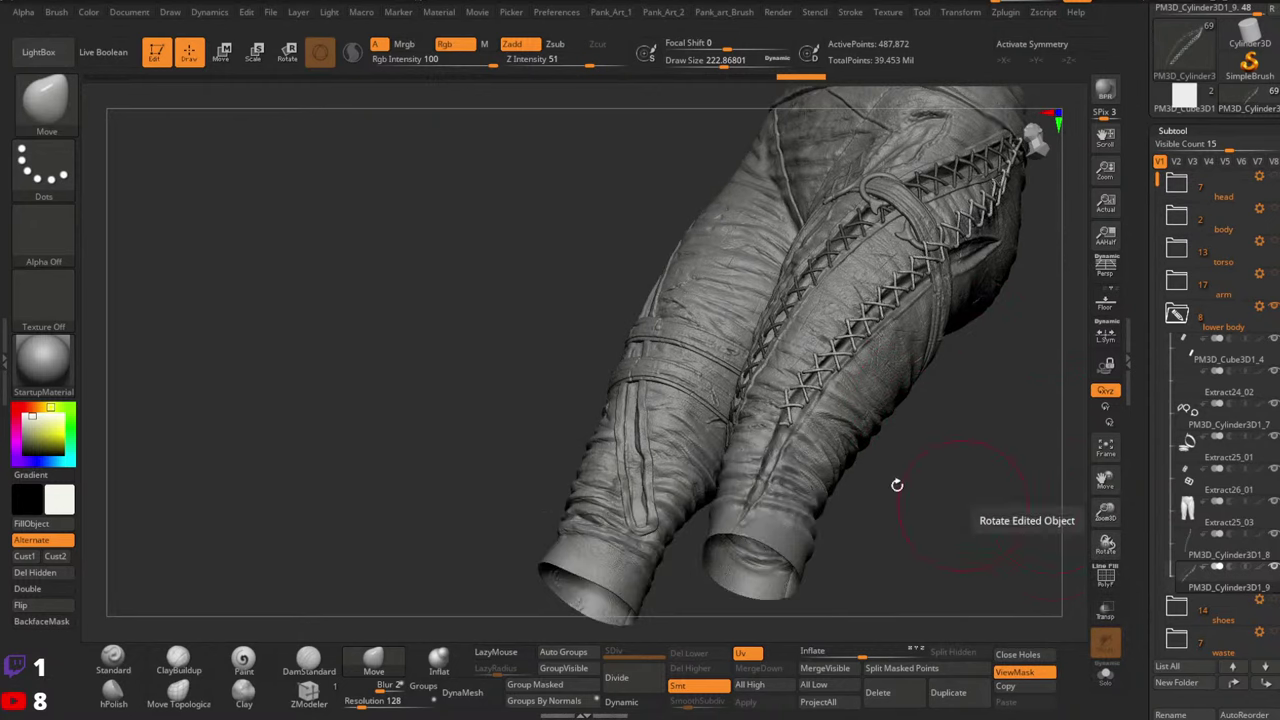
Rotate the copied laces along the outer gap and bend their lower part into it with the Move brush at about 408
{"action": "mouse_move", "coordinate": [894, 486]}
{"action": "left_mouse_down"}
{"action": "mouse_move", "coordinate": [825, 452]}
{"action": "mouse_move", "coordinate": [798, 408]}
{"action": "mouse_move", "coordinate": [882, 427]}
{"action": "mouse_move", "coordinate": [868, 467]}
{"action": "mouse_move", "coordinate": [862, 440]}
{"action": "mouse_move", "coordinate": [866, 458]}
{"action": "left_mouse_up"}
{"action": "key", "text": "w"}
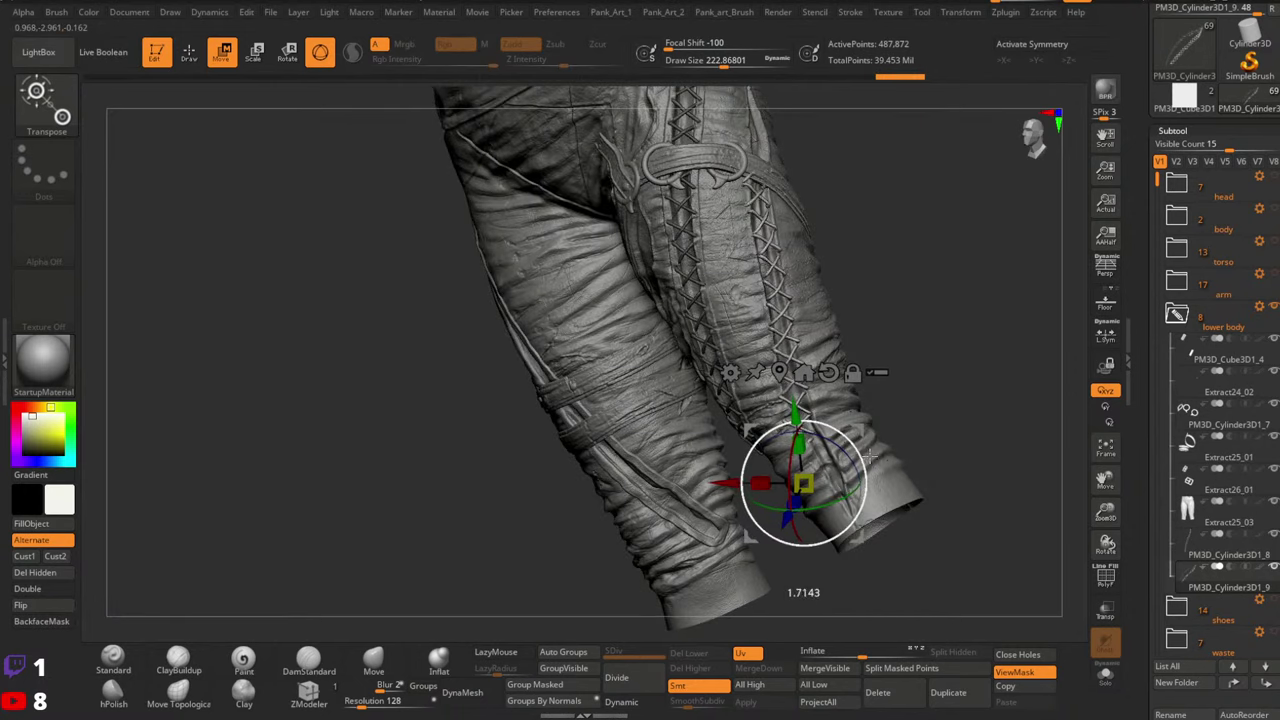
{"action": "key", "text": "q"}
{"action": "mouse_move", "coordinate": [890, 432]}
{"action": "right_mouse_down", "text": "ctrl"}
{"action": "mouse_move", "coordinate": [897, 423]}
{"action": "mouse_move", "coordinate": [843, 417]}
{"action": "mouse_move", "coordinate": [886, 463]}
{"action": "mouse_move", "coordinate": [808, 406]}
{"action": "right_mouse_up", "text": "ctrl"}
{"action": "key", "text": "s"}
{"action": "left_click_drag", "start_coordinate": [808, 406], "coordinate": [820, 408]}
{"action": "mouse_move", "coordinate": [812, 470]}
{"action": "right_mouse_down"}
{"action": "mouse_move", "coordinate": [806, 400]}
{"action": "mouse_move", "coordinate": [782, 450]}
{"action": "right_mouse_up"}
{"action": "key", "text": "space"}
{"action": "left_click_drag", "start_coordinate": [782, 448], "coordinate": [797, 450]}
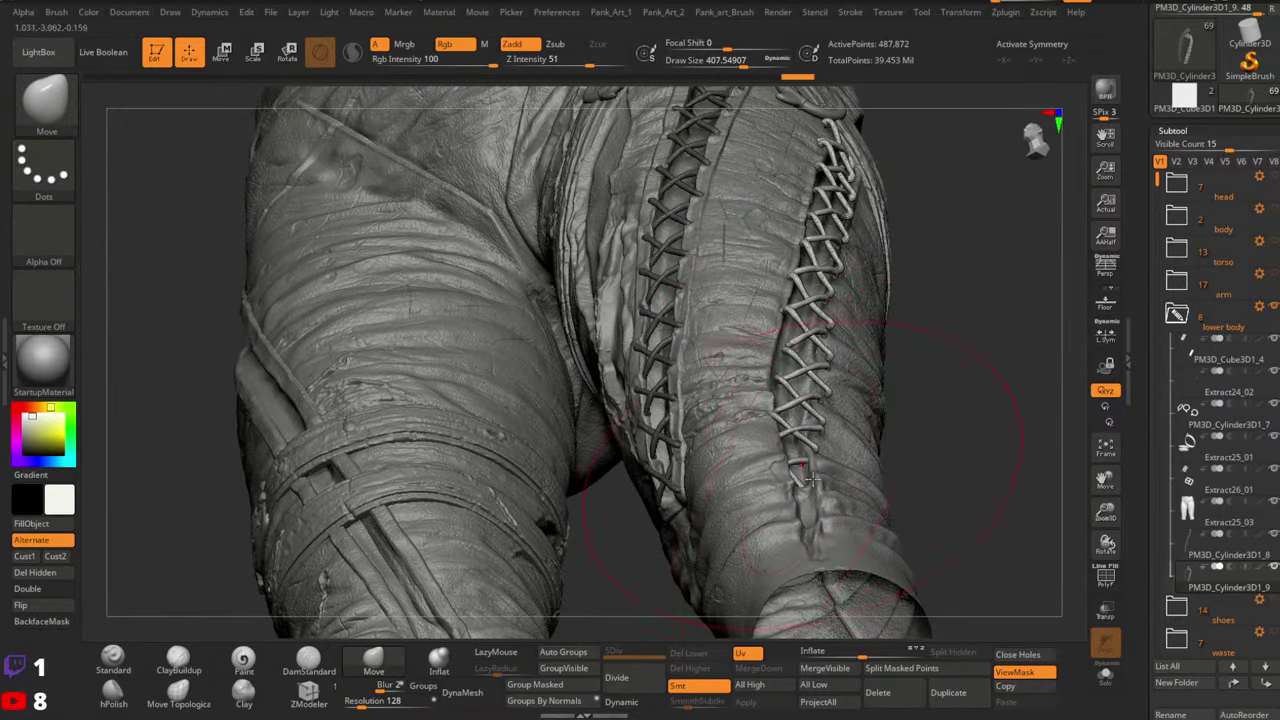
Readjust the copied laces with the gizmo and continue bending them along the outer gap using a draw size of about 422
{"action": "mouse_move", "coordinate": [808, 478]}
{"action": "right_mouse_down"}
{"action": "mouse_move", "coordinate": [850, 500]}
{"action": "mouse_move", "coordinate": [920, 506]}
{"action": "mouse_move", "coordinate": [866, 471]}
{"action": "mouse_move", "coordinate": [880, 488]}
{"action": "right_mouse_up"}
{"action": "key", "text": "w"}
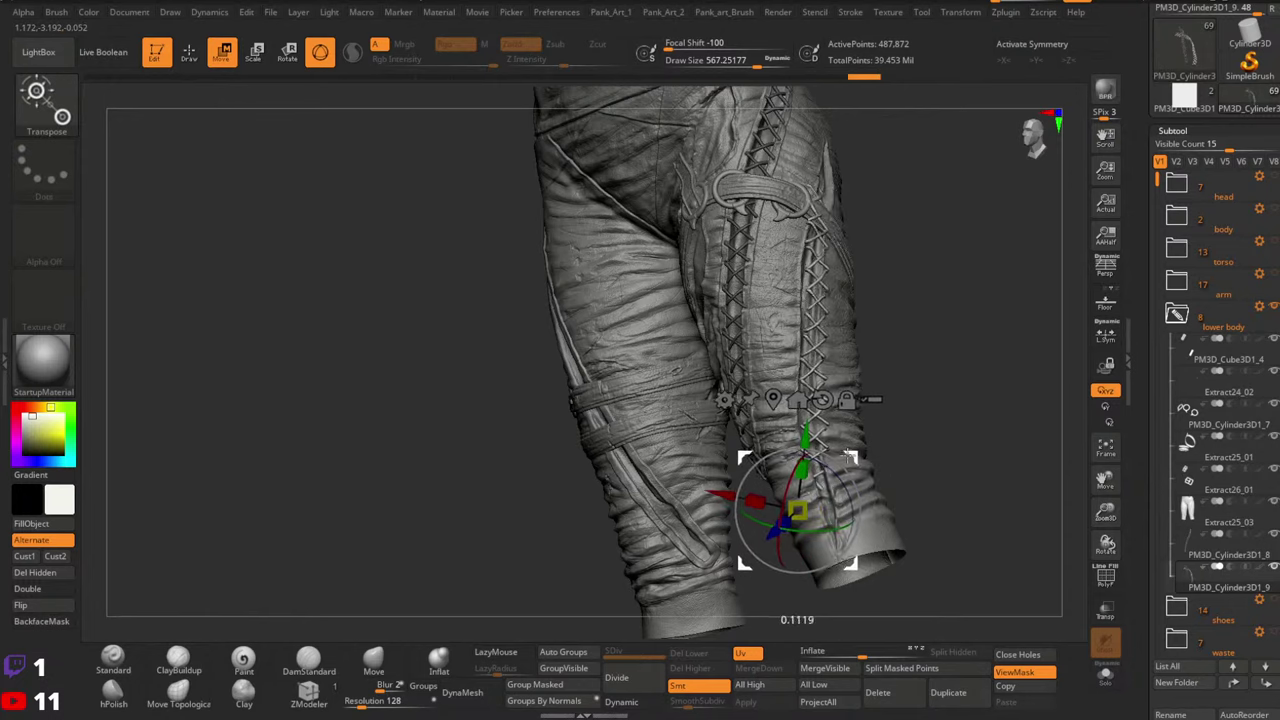
{"action": "key", "text": "q"}
{"action": "right_click_drag", "start_coordinate": [843, 453], "coordinate": [862, 490], "text": "ctrl"}
{"action": "mouse_move", "coordinate": [862, 490]}
{"action": "right_mouse_down"}
{"action": "mouse_move", "coordinate": [832, 400]}
{"action": "mouse_move", "coordinate": [826, 320]}
{"action": "mouse_move", "coordinate": [825, 350]}
{"action": "mouse_move", "coordinate": [752, 420]}
{"action": "right_mouse_up"}
{"action": "key", "text": "space"}
{"action": "left_click_drag", "start_coordinate": [803, 363], "coordinate": [794, 363]}
{"action": "right_click_drag", "start_coordinate": [794, 363], "coordinate": [805, 350]}
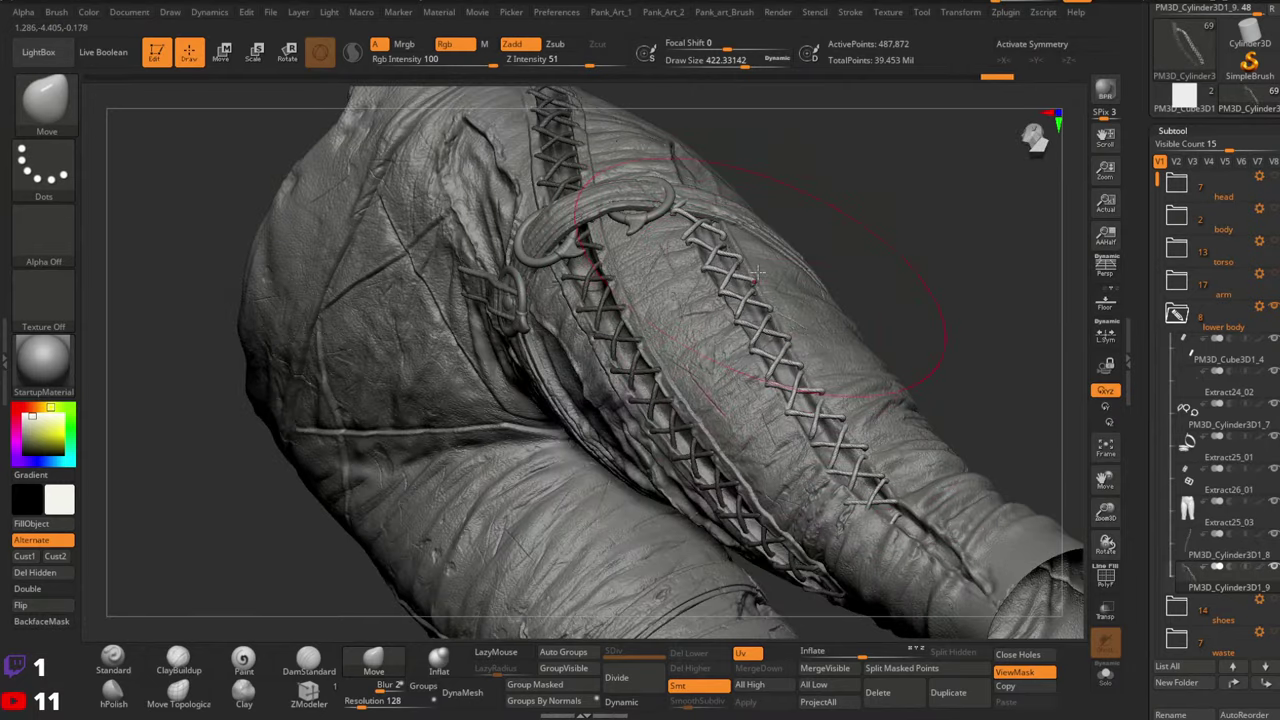
Fit the upper part of the copied laces below the thigh strap with the Move brush, using draw sizes of about 437 and 245
{"action": "mouse_move", "coordinate": [757, 272]}
{"action": "right_mouse_down"}
{"action": "mouse_move", "coordinate": [826, 368]}
{"action": "mouse_move", "coordinate": [715, 330]}
{"action": "mouse_move", "coordinate": [743, 313]}
{"action": "right_mouse_up"}
{"action": "key", "text": "space"}
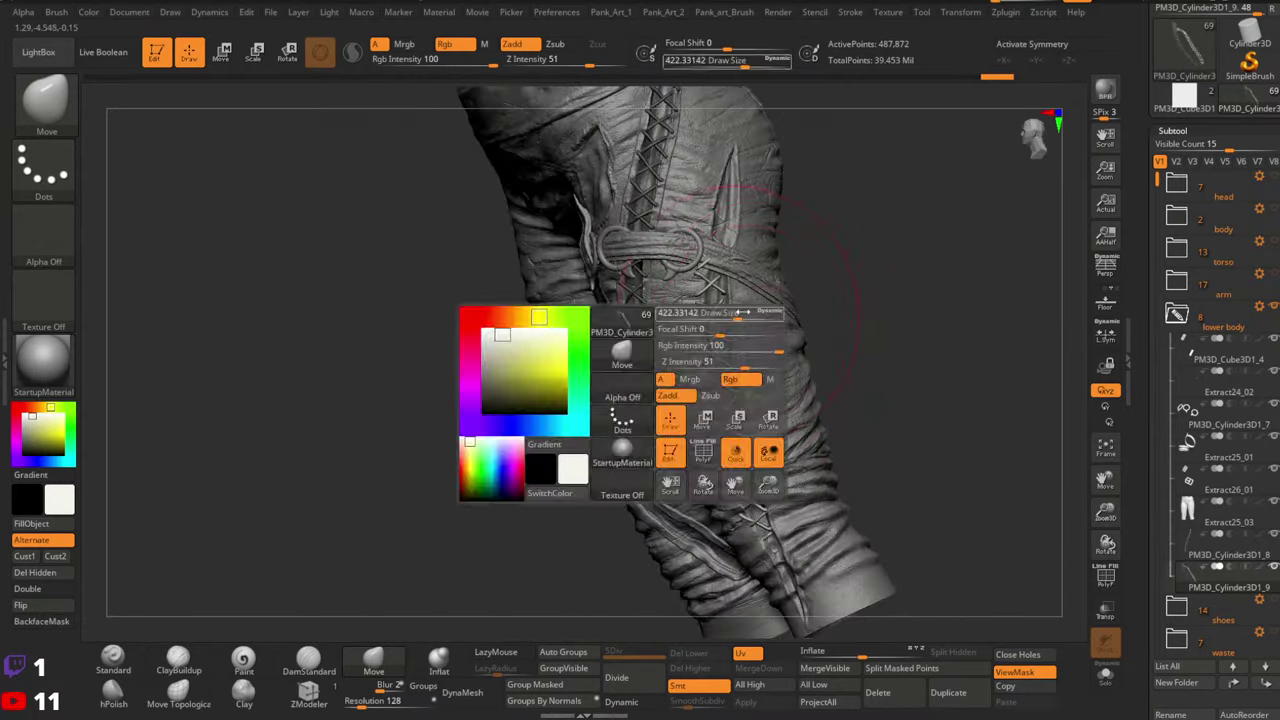
{"action": "left_click_drag", "start_coordinate": [743, 313], "coordinate": [721, 301]}
{"action": "key", "text": "space"}
{"action": "right_click_drag", "start_coordinate": [725, 340], "coordinate": [727, 322]}
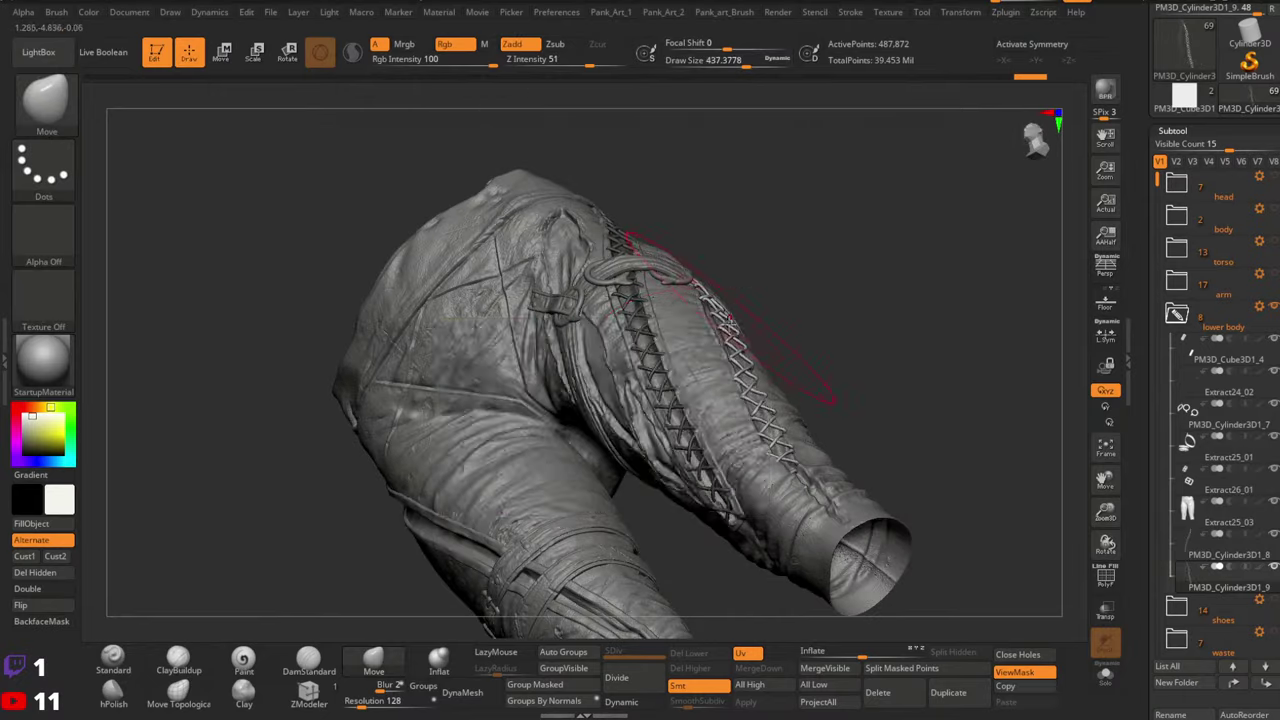
{"action": "key", "text": "space"}
{"action": "left_click_drag", "start_coordinate": [728, 322], "coordinate": [721, 319]}
{"action": "right_click_drag", "start_coordinate": [716, 326], "coordinate": [720, 344]}
{"action": "key", "text": "space"}
{"action": "left_click_drag", "start_coordinate": [720, 344], "coordinate": [711, 342]}
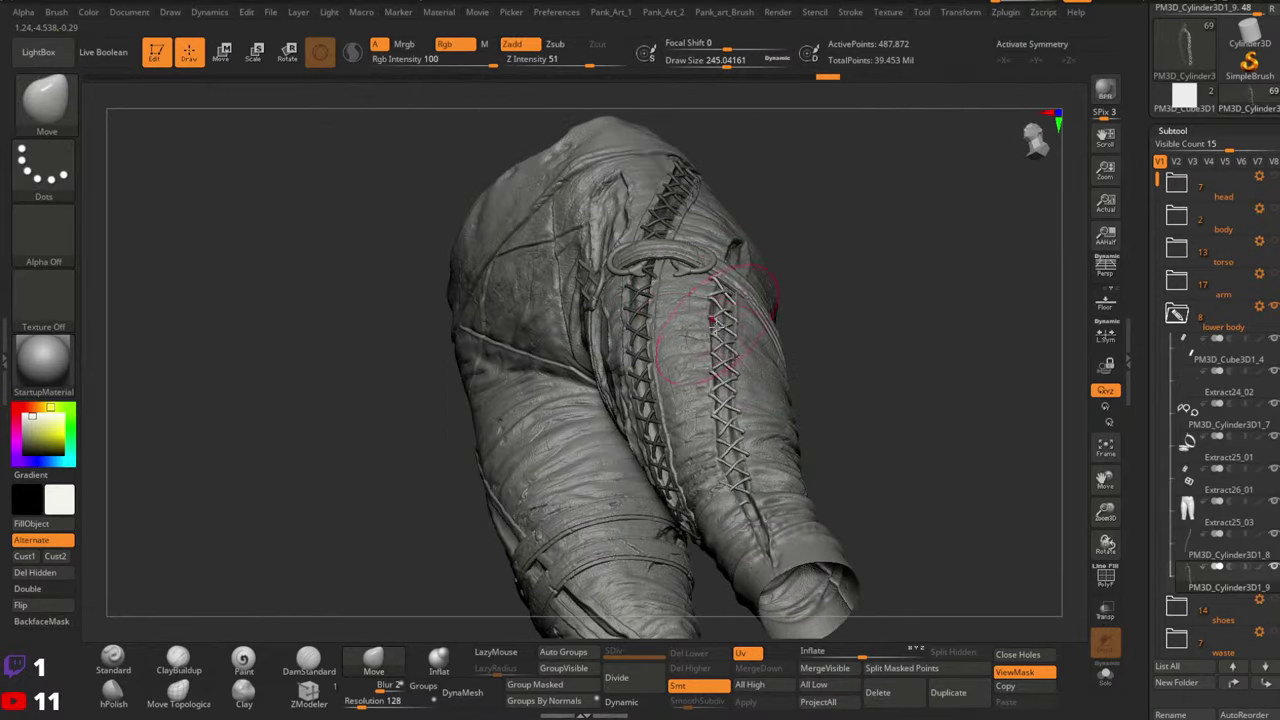
Pull the middle and lower crossings of the copied laces onto the pants with the Move brush at a draw size of about 492
{"action": "right_click_drag", "start_coordinate": [709, 338], "coordinate": [712, 386]}
{"action": "right_click_drag", "start_coordinate": [749, 428], "coordinate": [780, 412]}
{"action": "key", "text": "space"}
{"action": "left_click_drag", "start_coordinate": [780, 412], "coordinate": [791, 413]}
{"action": "key", "text": "space"}
{"action": "right_click_drag", "start_coordinate": [788, 420], "coordinate": [771, 418]}
{"action": "key", "text": "space"}
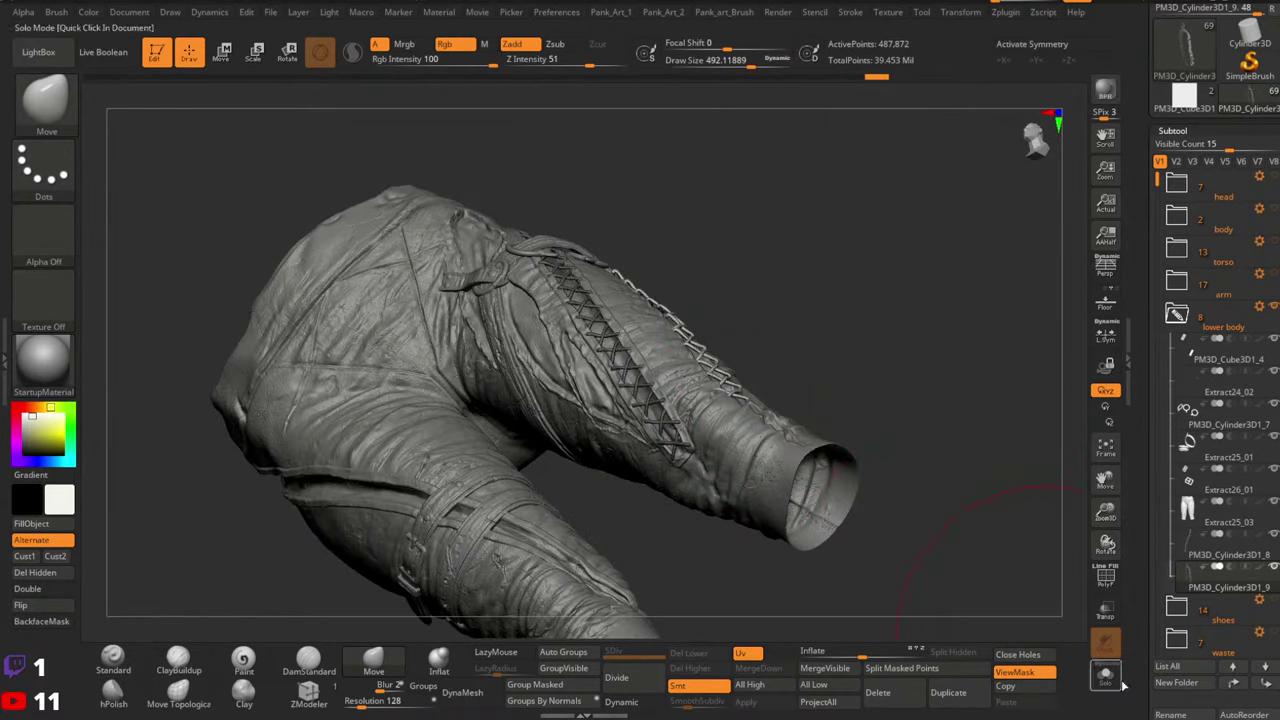
Examine the original and copied lace strips in isolation, and show the pants again
{"action": "left_click", "coordinate": [1105, 675]}
{"action": "right_click_drag", "start_coordinate": [852, 559], "coordinate": [957, 564]}
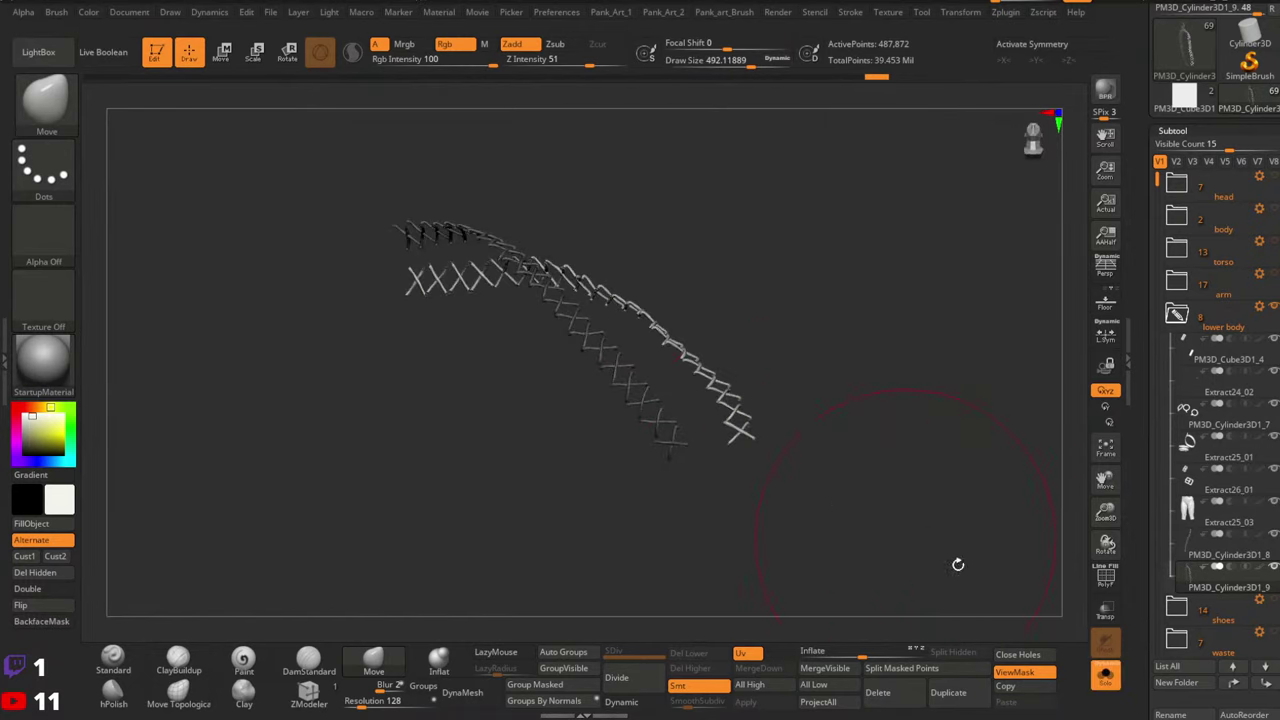
{"action": "left_click", "coordinate": [1105, 675]}
Set the draw size to about 430, show the pants again, and check the copied laces along the outer thigh
{"action": "mouse_move", "coordinate": [706, 400]}
{"action": "right_mouse_down"}
{"action": "mouse_move", "coordinate": [760, 455]}
{"action": "mouse_move", "coordinate": [782, 436]}
{"action": "mouse_move", "coordinate": [758, 348]}
{"action": "right_mouse_up"}
{"action": "key", "text": "space"}
{"action": "mouse_move", "coordinate": [757, 347]}
{"action": "left_mouse_down"}
{"action": "mouse_move", "coordinate": [738, 352]}
{"action": "mouse_move", "coordinate": [752, 354]}
{"action": "left_mouse_up"}
{"action": "right_click_drag", "start_coordinate": [832, 362], "coordinate": [768, 343], "text": "ctrl"}
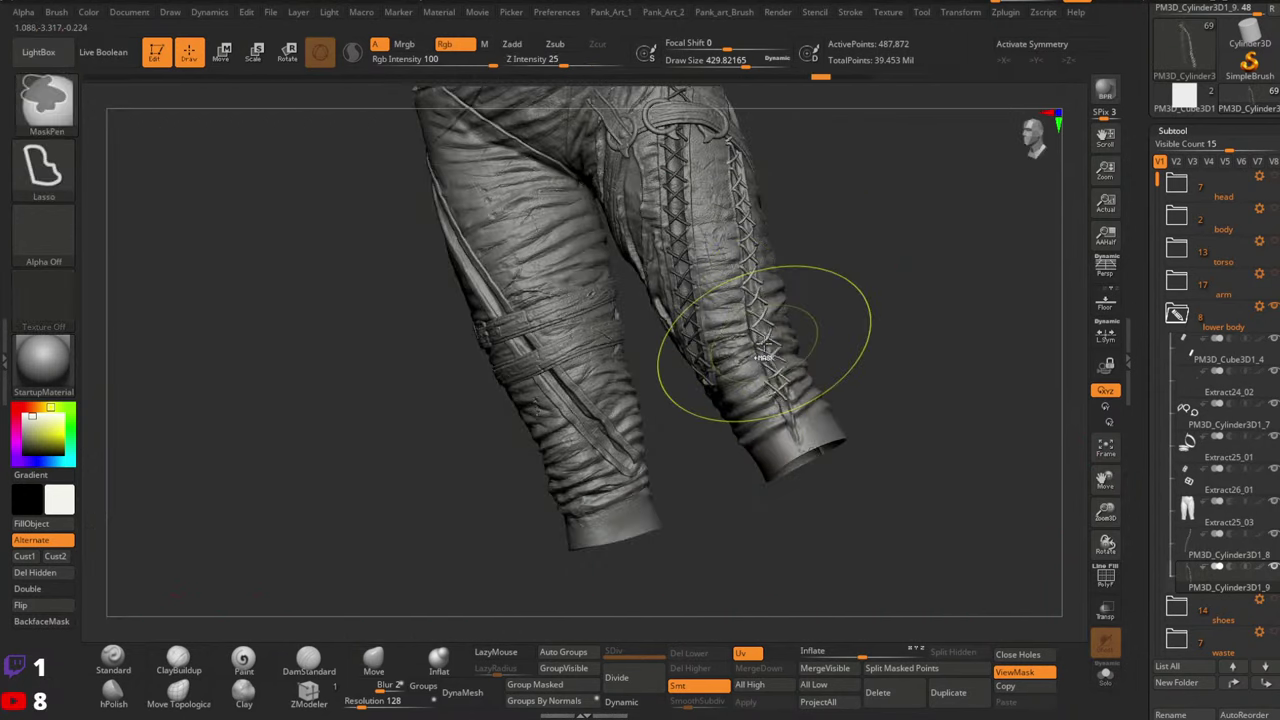
{"action": "mouse_move", "coordinate": [765, 288]}
{"action": "right_mouse_down", "text": "alt"}
{"action": "mouse_move", "coordinate": [754, 432]}
{"action": "mouse_move", "coordinate": [737, 397]}
{"action": "mouse_move", "coordinate": [850, 370]}
{"action": "mouse_move", "coordinate": [807, 362]}
{"action": "right_mouse_up", "text": "alt"}
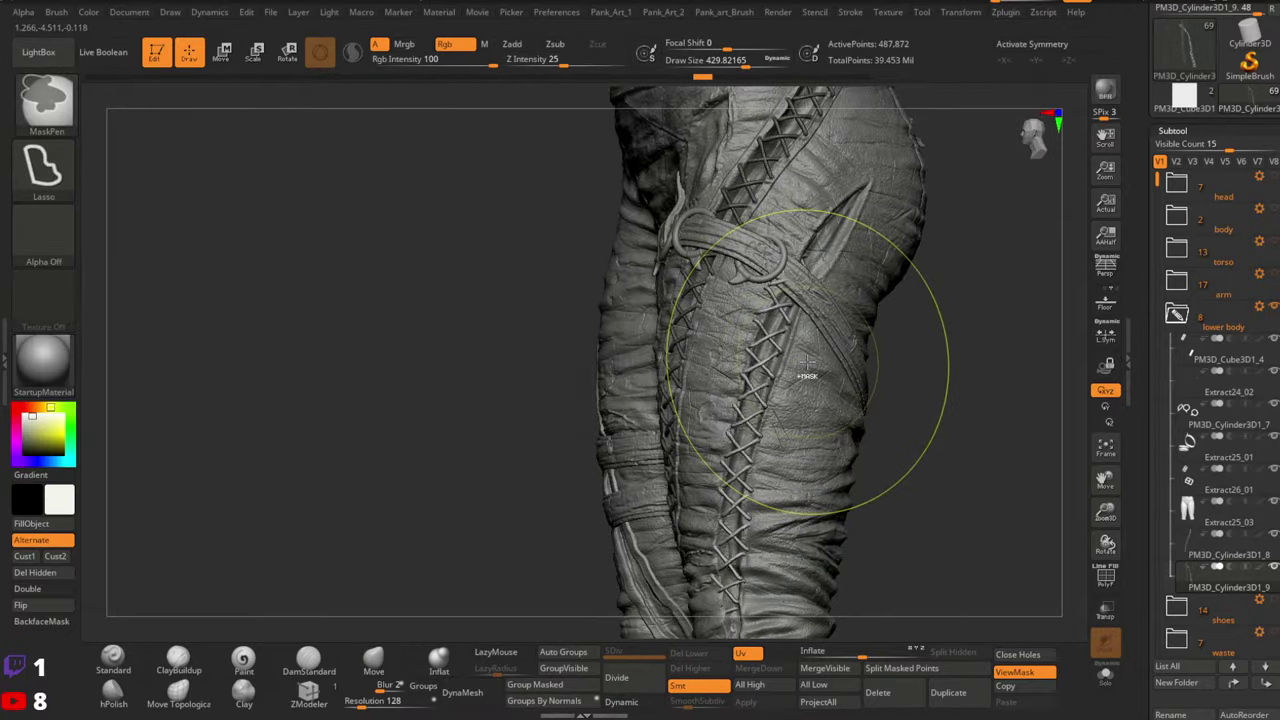
Step back through the copied laces' undo history to the state before they were bent along the outer gap
{"action": "key", "text": "ctrl+z"}
{"action": "key", "text": "ctrl+z"}
{"action": "key", "text": "ctrl+z"}
{"action": "key", "text": "ctrl+z"}
{"action": "mouse_move", "coordinate": [880, 402]}
{"action": "right_mouse_down", "text": "ctrl"}
{"action": "mouse_move", "coordinate": [773, 397]}
{"action": "mouse_move", "coordinate": [828, 357]}
{"action": "mouse_move", "coordinate": [806, 365]}
{"action": "mouse_move", "coordinate": [852, 380]}
{"action": "mouse_move", "coordinate": [815, 366]}
{"action": "right_mouse_up", "text": "ctrl"}
{"action": "key", "text": "ctrl+z"}
{"action": "key", "text": "ctrl+z"}
{"action": "key", "text": "ctrl+z"}
{"action": "key", "text": "ctrl+z"}
{"action": "key", "text": "ctrl+z"}
{"action": "key", "text": "ctrl+z"}
{"action": "right_click_drag", "start_coordinate": [815, 366], "coordinate": [793, 362]}
{"action": "mouse_move", "coordinate": [793, 362]}
{"action": "right_mouse_down", "text": "alt"}
{"action": "mouse_move", "coordinate": [795, 413]}
{"action": "mouse_move", "coordinate": [771, 400]}
{"action": "mouse_move", "coordinate": [800, 386]}
{"action": "right_mouse_up", "text": "alt"}
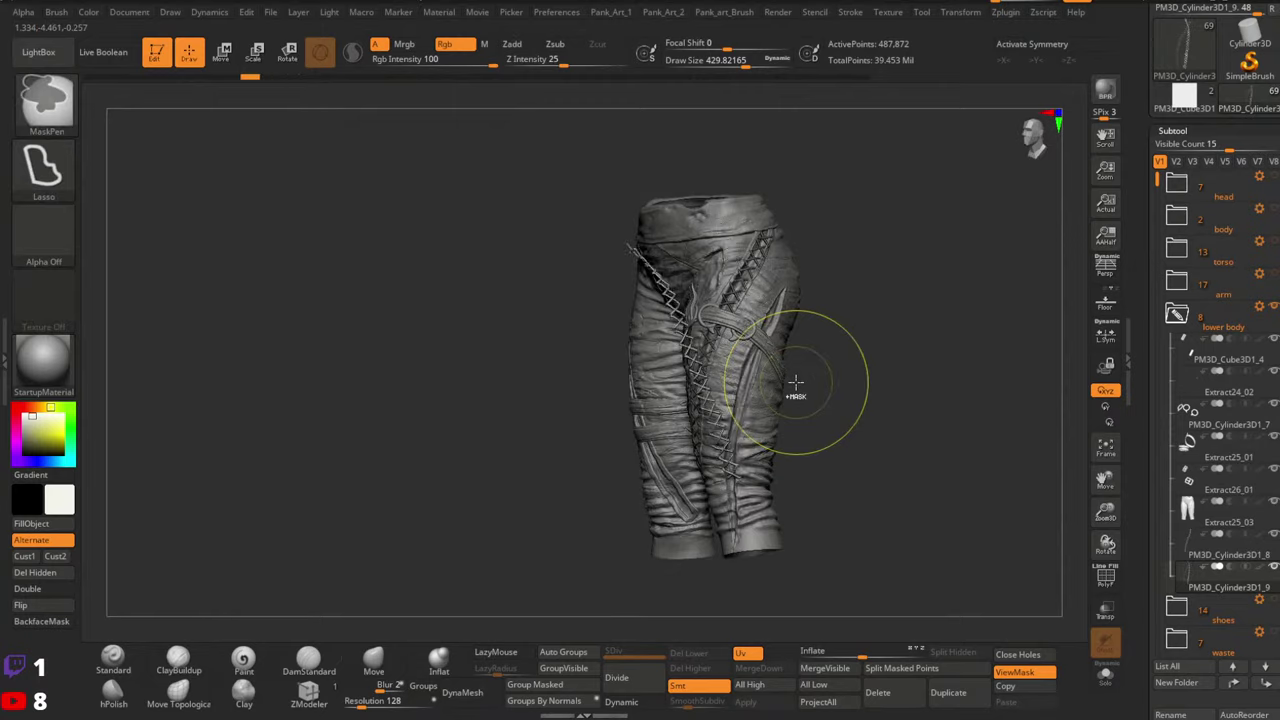
{"action": "key", "text": "ctrl+shift+z"}
{"action": "mouse_move", "coordinate": [796, 383]}
{"action": "right_mouse_down", "text": "ctrl"}
{"action": "mouse_move", "coordinate": [794, 440]}
{"action": "mouse_move", "coordinate": [780, 400]}
{"action": "right_mouse_up", "text": "ctrl"}
{"action": "mouse_move", "coordinate": [822, 350]}
{"action": "right_mouse_down"}
{"action": "mouse_move", "coordinate": [789, 334]}
{"action": "mouse_move", "coordinate": [806, 407]}
{"action": "mouse_move", "coordinate": [817, 390]}
{"action": "right_mouse_up"}
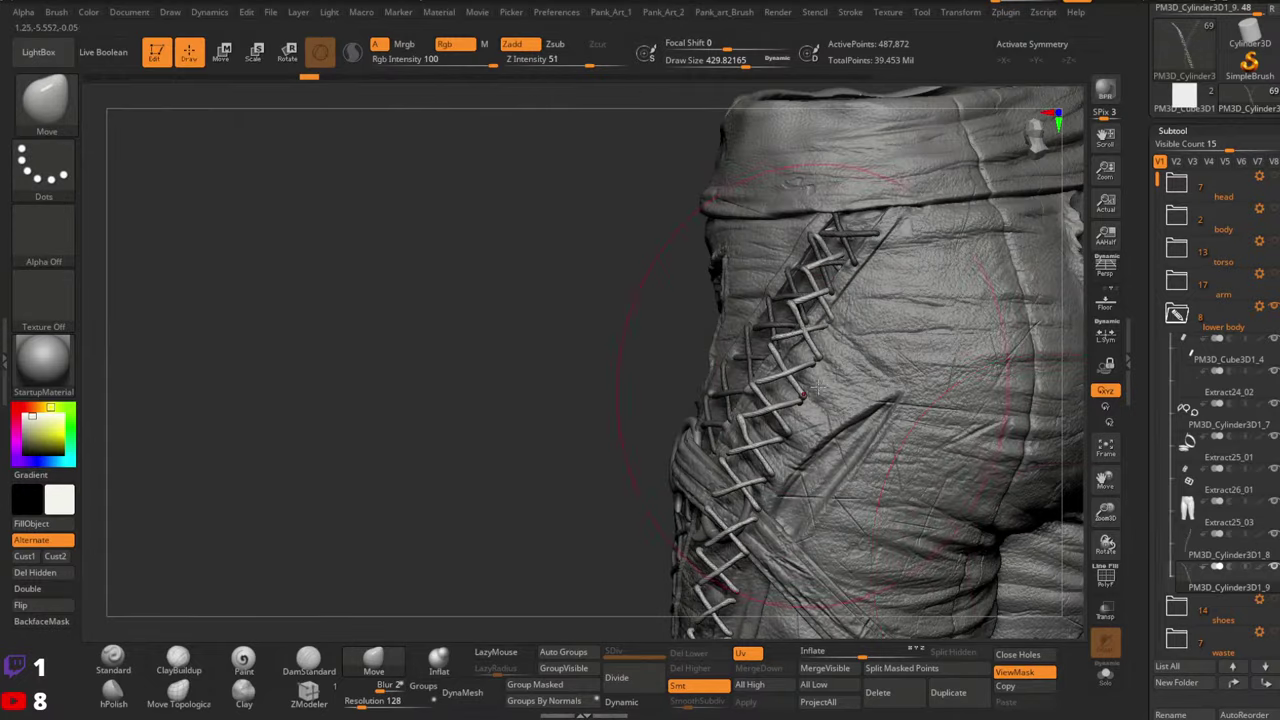
Isolate the laces and move the copied strip clear of the original, accepting the removal of the newer undo history
{"action": "left_click", "coordinate": [1109, 677]}
{"action": "right_click_drag", "start_coordinate": [871, 334], "coordinate": [795, 390], "text": "ctrl"}
{"action": "key", "text": "w"}
{"action": "left_click_drag", "start_coordinate": [754, 524], "coordinate": [919, 563]}
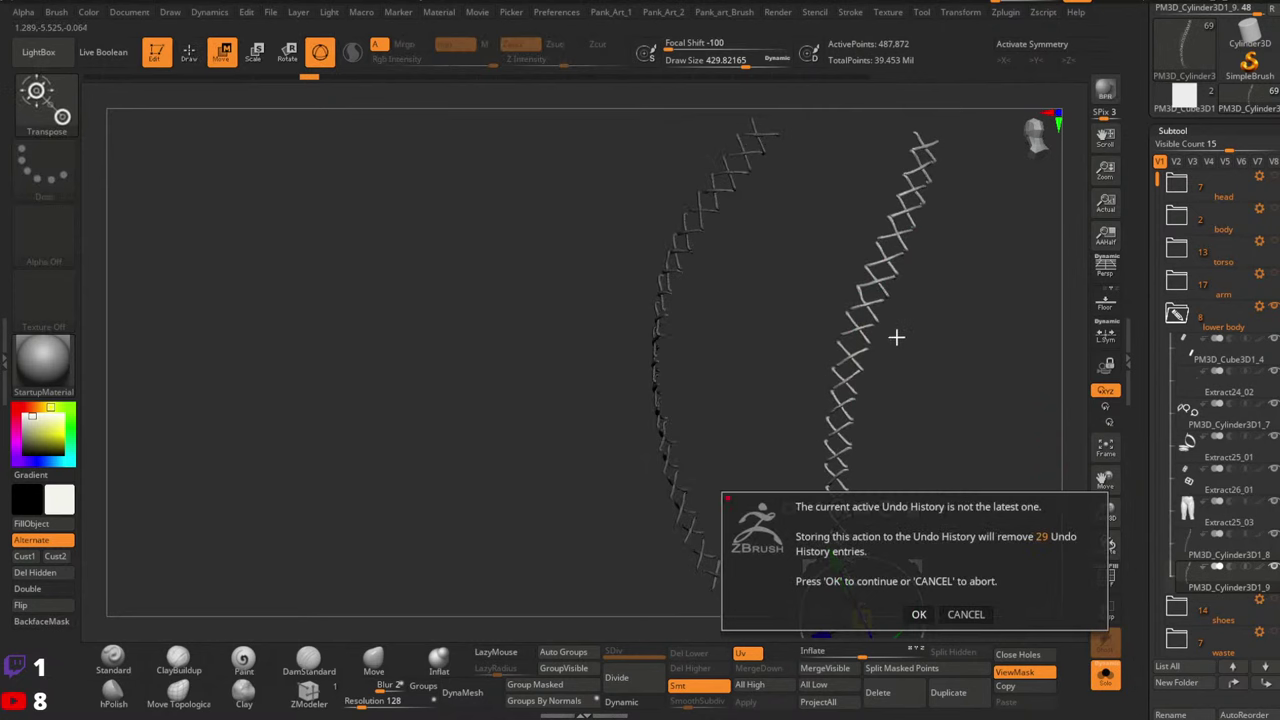
{"action": "left_click", "coordinate": [919, 613]}
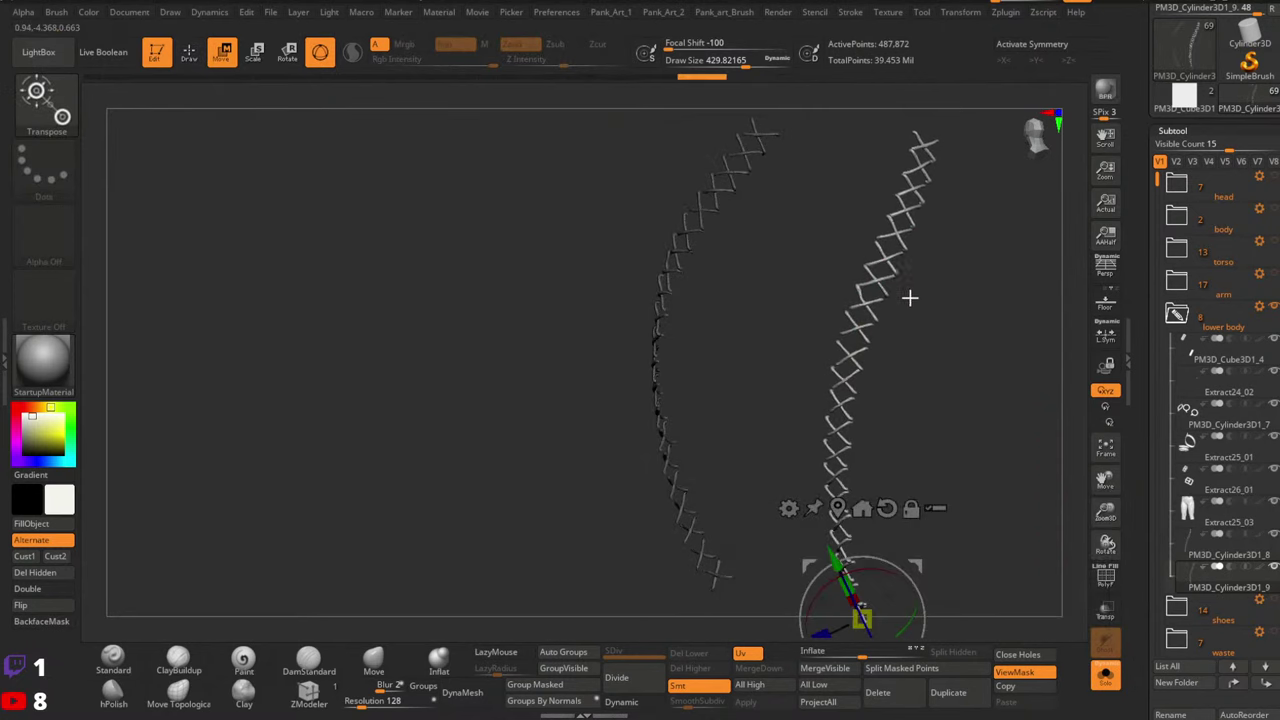
{"action": "mouse_move", "coordinate": [900, 155]}
{"action": "right_mouse_down", "text": "alt"}
{"action": "mouse_move", "coordinate": [803, 303]}
{"action": "mouse_move", "coordinate": [864, 472]}
{"action": "mouse_move", "coordinate": [766, 366]}
{"action": "right_mouse_up", "text": "alt"}
{"action": "key", "text": "q"}
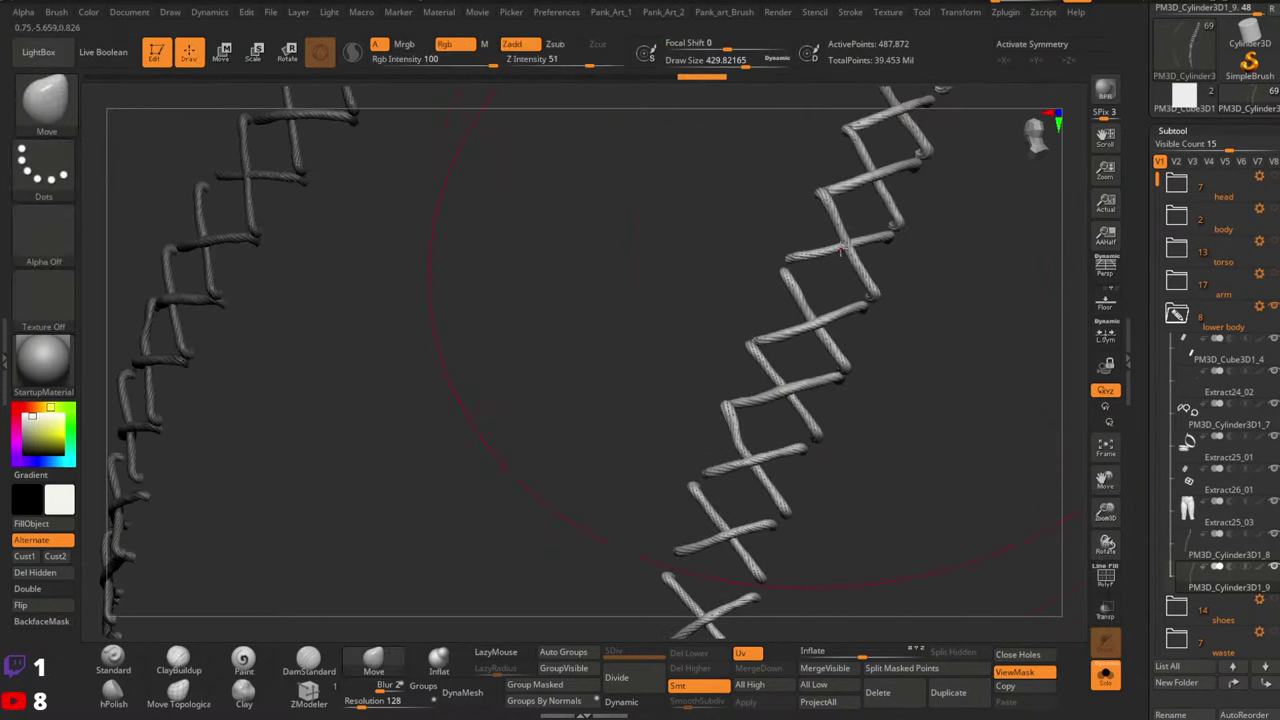
Set the draw size to about 116 and try to isolate one crossing of the copied laces
{"action": "mouse_move", "coordinate": [858, 240]}
{"action": "right_mouse_down"}
{"action": "mouse_move", "coordinate": [831, 300]}
{"action": "mouse_move", "coordinate": [835, 234]}
{"action": "mouse_move", "coordinate": [803, 345]}
{"action": "mouse_move", "coordinate": [795, 322]}
{"action": "right_mouse_up"}
{"action": "key", "text": "space"}
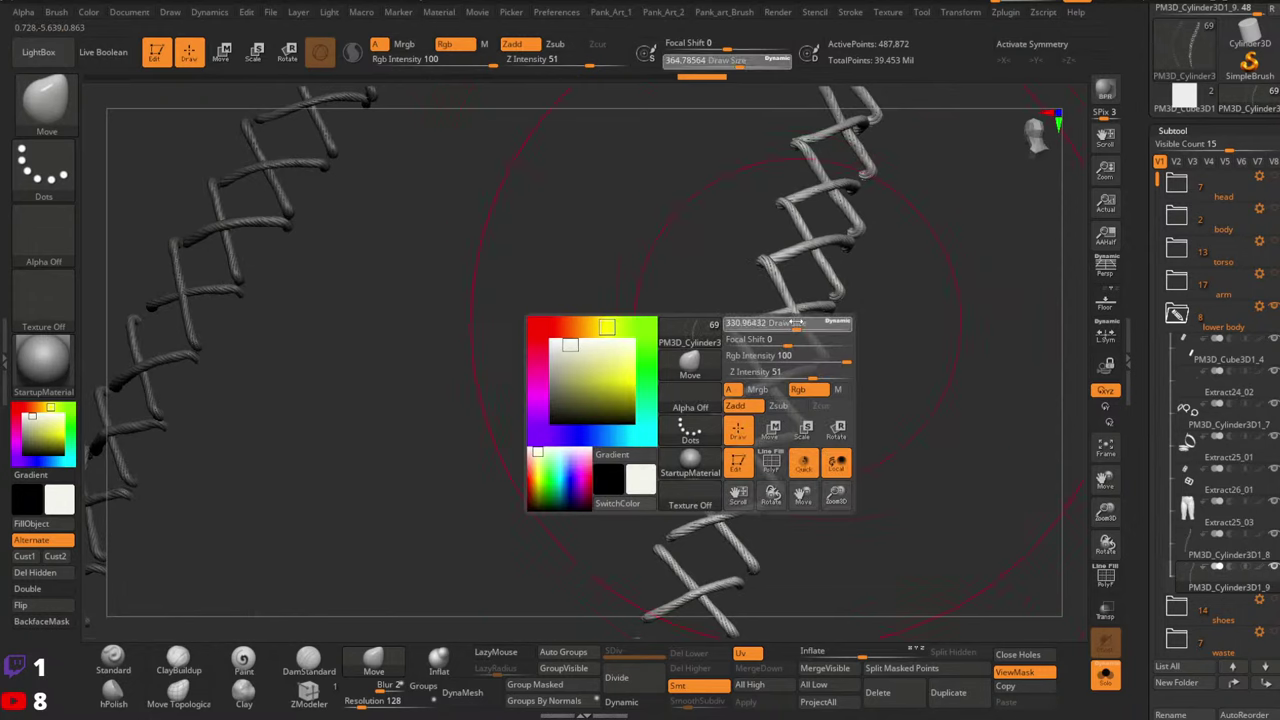
{"action": "left_click_drag", "start_coordinate": [779, 321], "coordinate": [771, 316]}
{"action": "mouse_move", "coordinate": [771, 316]}
{"action": "right_mouse_down"}
{"action": "mouse_move", "coordinate": [783, 377]}
{"action": "mouse_move", "coordinate": [767, 374]}
{"action": "mouse_move", "coordinate": [748, 329]}
{"action": "right_mouse_up"}
{"action": "key", "text": "ctrl+shift"}
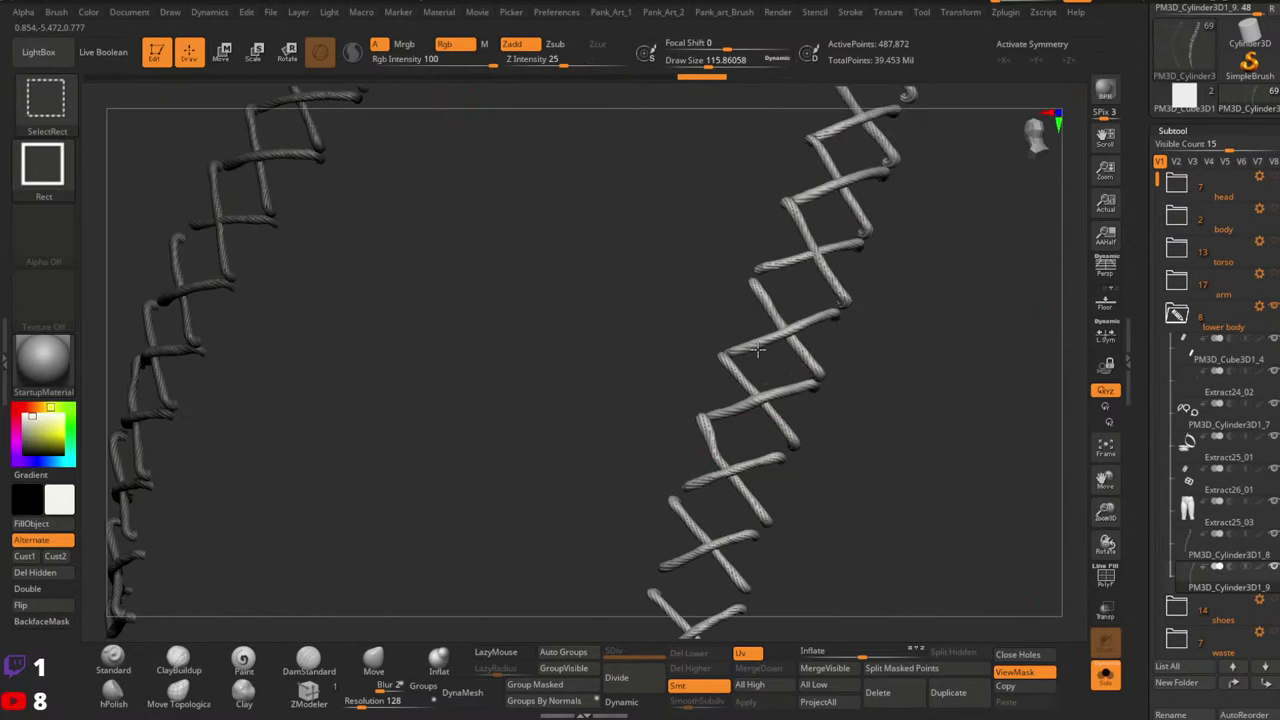
{"action": "left_click", "coordinate": [757, 349], "text": "ctrl+shift"}
{"action": "left_click", "coordinate": [757, 348], "text": "ctrl+shift"}
{"action": "left_click", "coordinate": [784, 331], "text": "ctrl+shift"}
{"action": "left_click", "coordinate": [900, 429], "text": "ctrl+shift"}
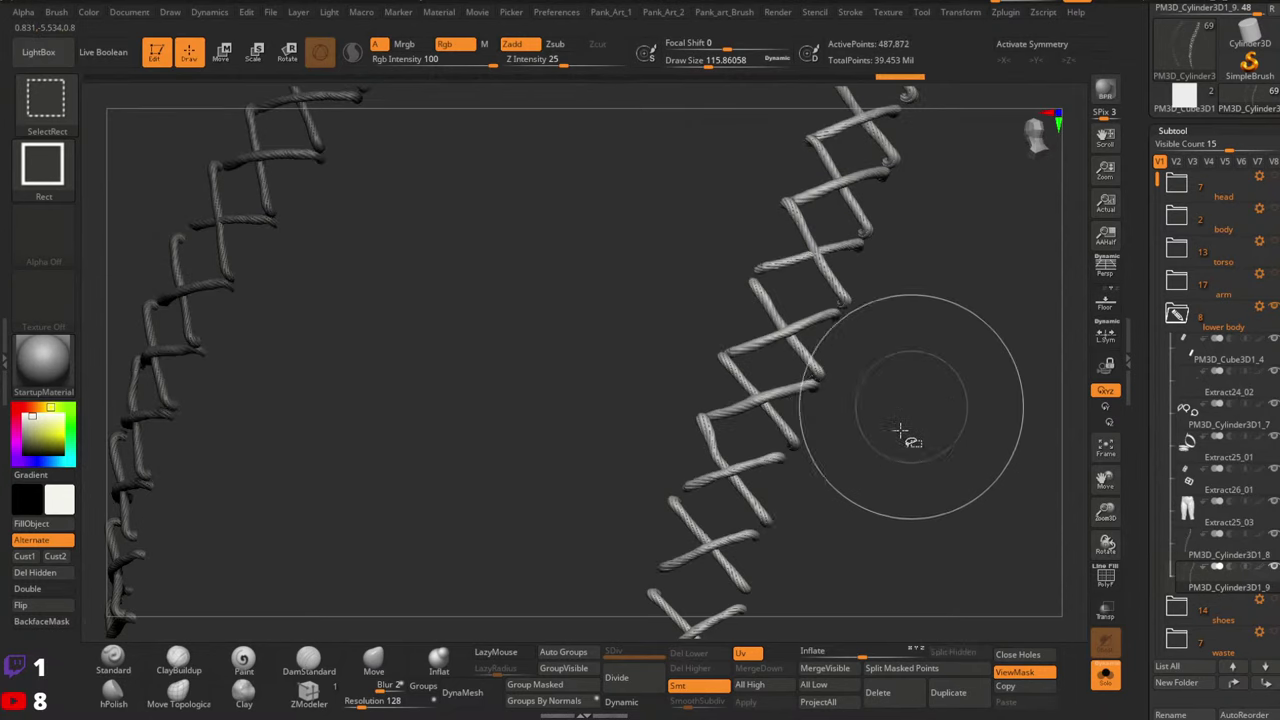
Clear the mask and assign automatic polygroups to the separate cords of the laces
{"action": "left_click_drag", "start_coordinate": [890, 446], "coordinate": [814, 554], "text": "ctrl"}
{"action": "mouse_move", "coordinate": [846, 508]}
{"action": "right_mouse_down", "text": "ctrl"}
{"action": "mouse_move", "coordinate": [814, 470]}
{"action": "mouse_move", "coordinate": [697, 624]}
{"action": "right_mouse_up", "text": "ctrl"}
{"action": "left_click", "coordinate": [582, 648]}
{"action": "mouse_move", "coordinate": [828, 270]}
{"action": "right_mouse_down", "text": "ctrl"}
{"action": "mouse_move", "coordinate": [783, 437]}
{"action": "mouse_move", "coordinate": [809, 386]}
{"action": "mouse_move", "coordinate": [762, 418]}
{"action": "mouse_move", "coordinate": [760, 455]}
{"action": "right_mouse_up", "text": "ctrl"}
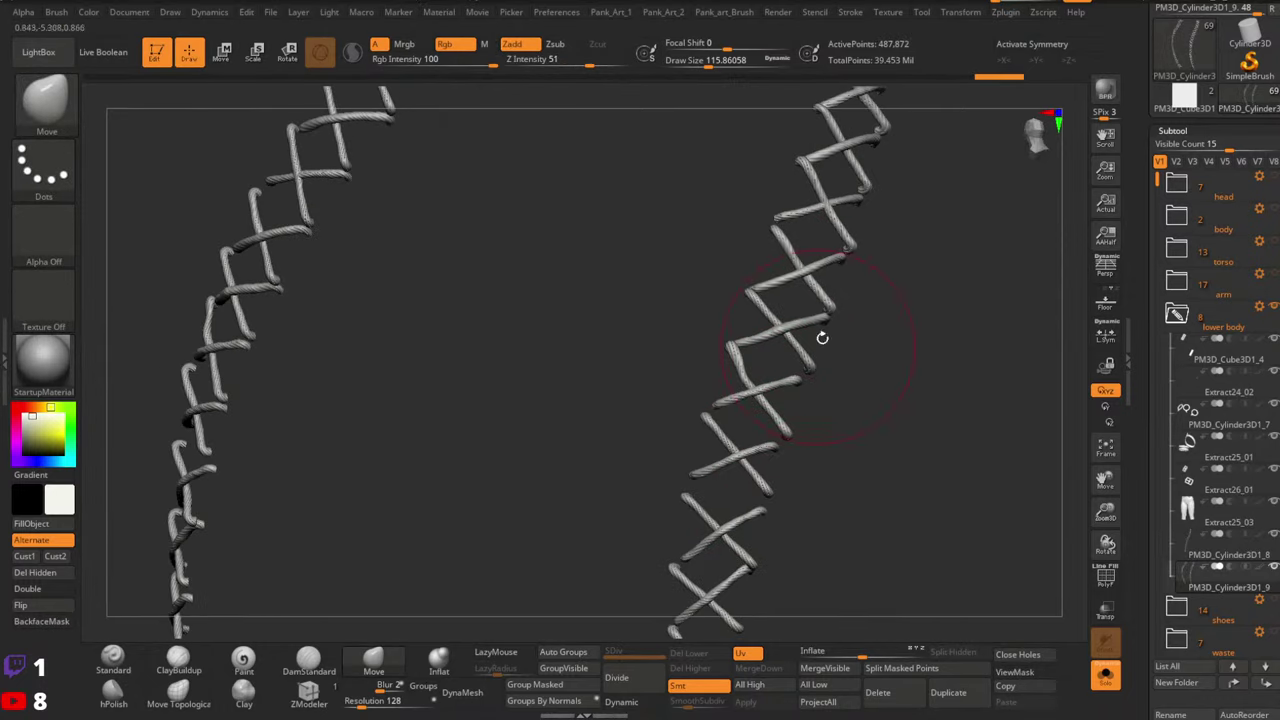
Isolate the two cords of a single crossing and delete all the hidden laces
{"action": "mouse_move", "coordinate": [822, 338]}
{"action": "right_mouse_down"}
{"action": "mouse_move", "coordinate": [757, 405]}
{"action": "mouse_move", "coordinate": [726, 413]}
{"action": "mouse_move", "coordinate": [694, 374]}
{"action": "mouse_move", "coordinate": [686, 334]}
{"action": "mouse_move", "coordinate": [727, 278]}
{"action": "right_mouse_up"}
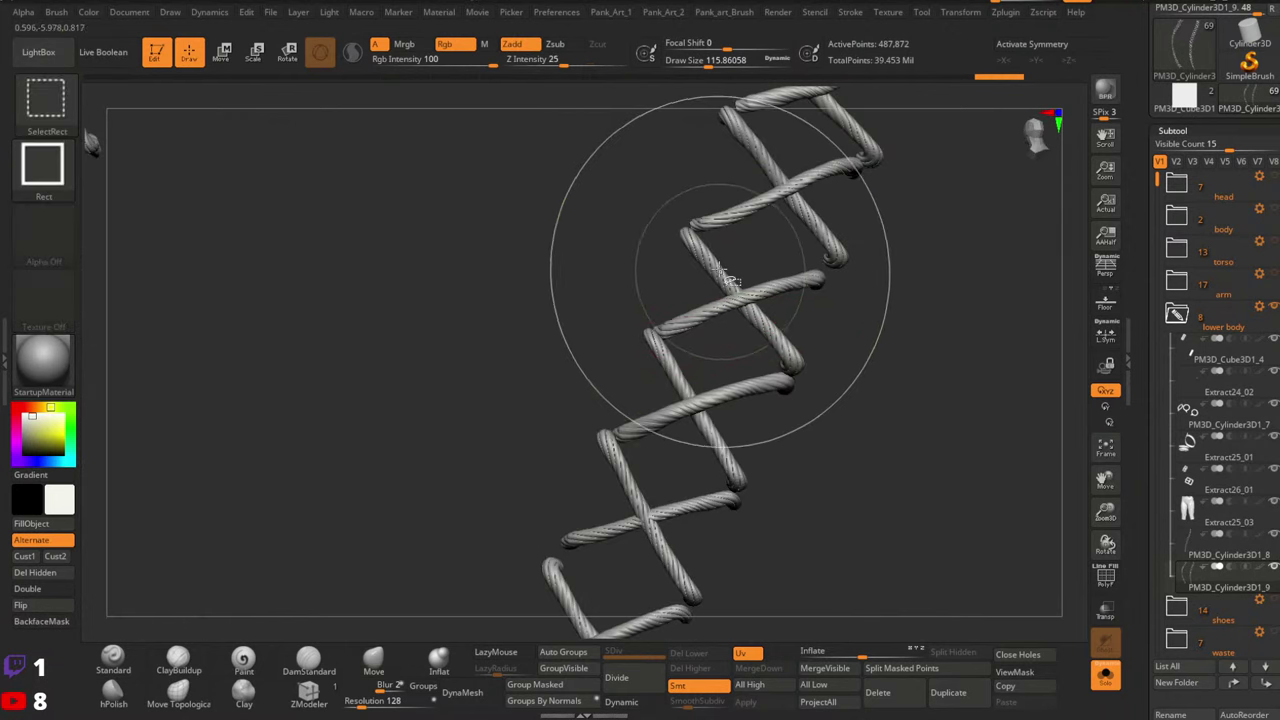
{"action": "left_click", "coordinate": [719, 270], "text": "ctrl+shift"}
{"action": "left_click", "coordinate": [719, 271], "text": "ctrl+shift"}
{"action": "left_click", "coordinate": [765, 290], "text": "ctrl+shift"}
{"action": "left_click_drag", "start_coordinate": [872, 355], "coordinate": [950, 492], "text": "ctrl+shift"}
{"action": "left_click", "coordinate": [35, 572]}
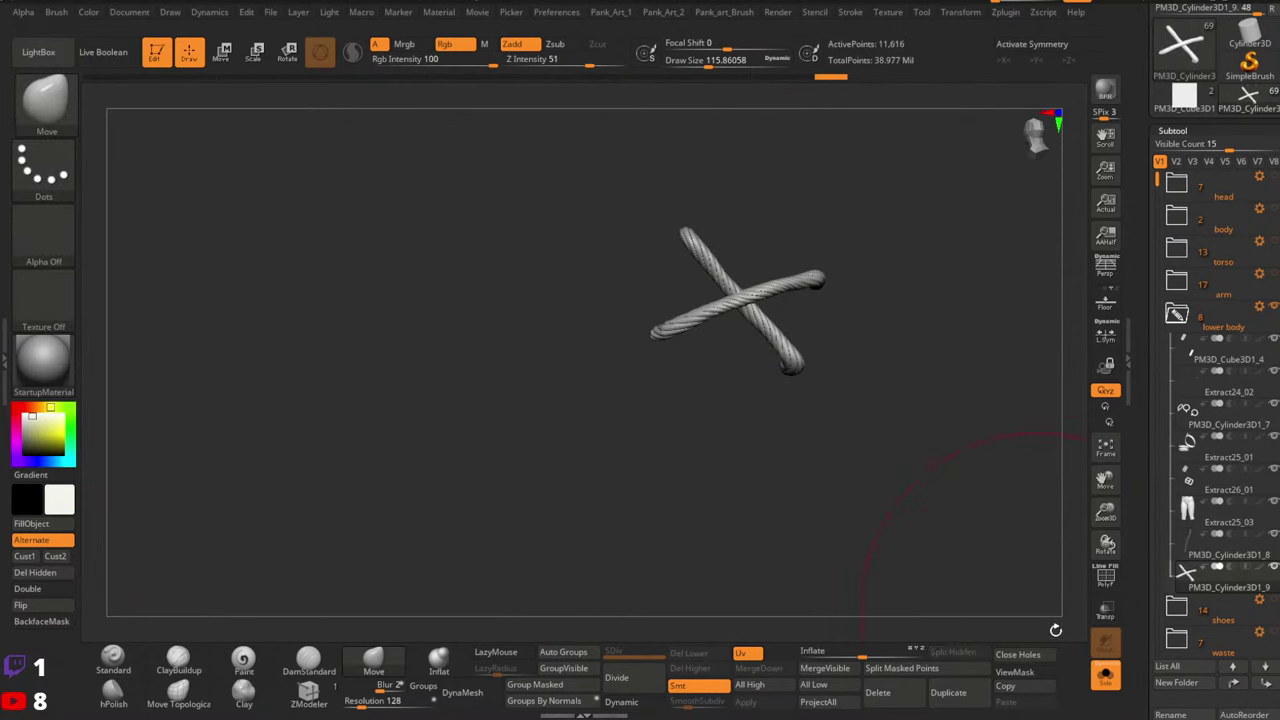
Show the pants again and center the gizmo on the remaining lace crossing
{"action": "left_click", "coordinate": [1105, 676]}
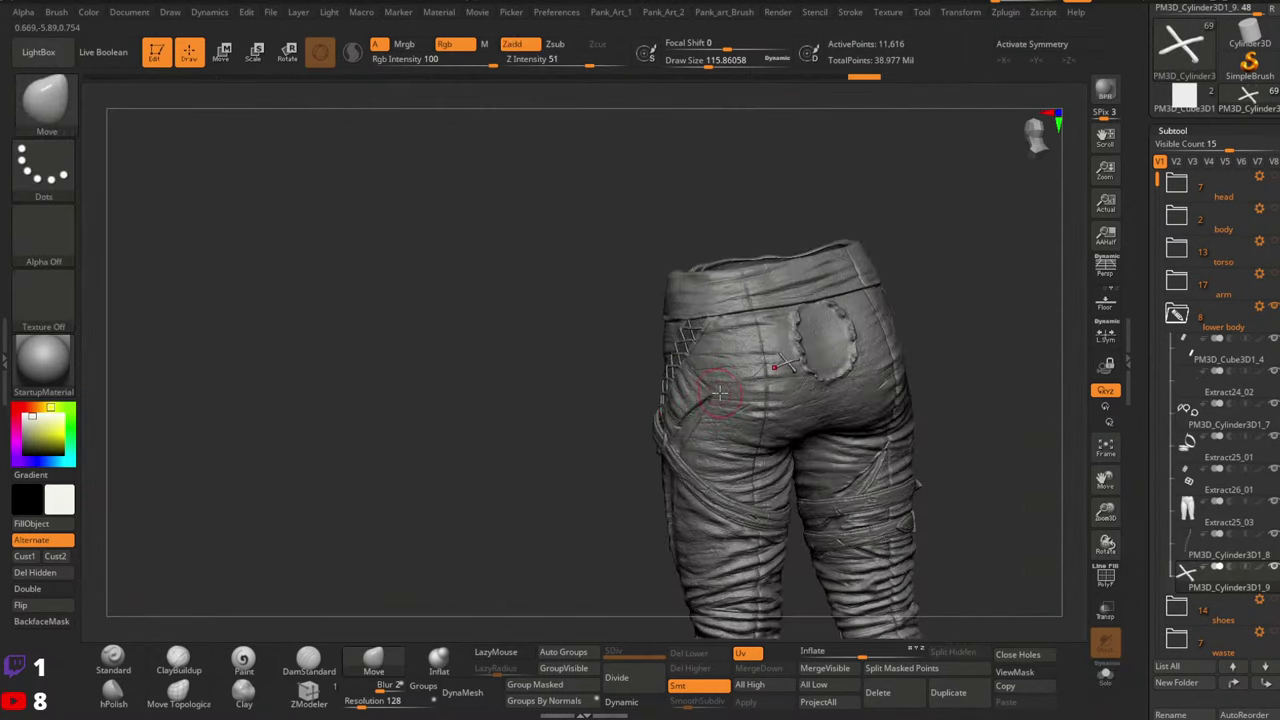
{"action": "right_click_drag", "start_coordinate": [750, 380], "coordinate": [905, 328]}
{"action": "key", "text": "w"}
{"action": "right_click_drag", "start_coordinate": [905, 328], "coordinate": [1030, 430], "text": "ctrl"}
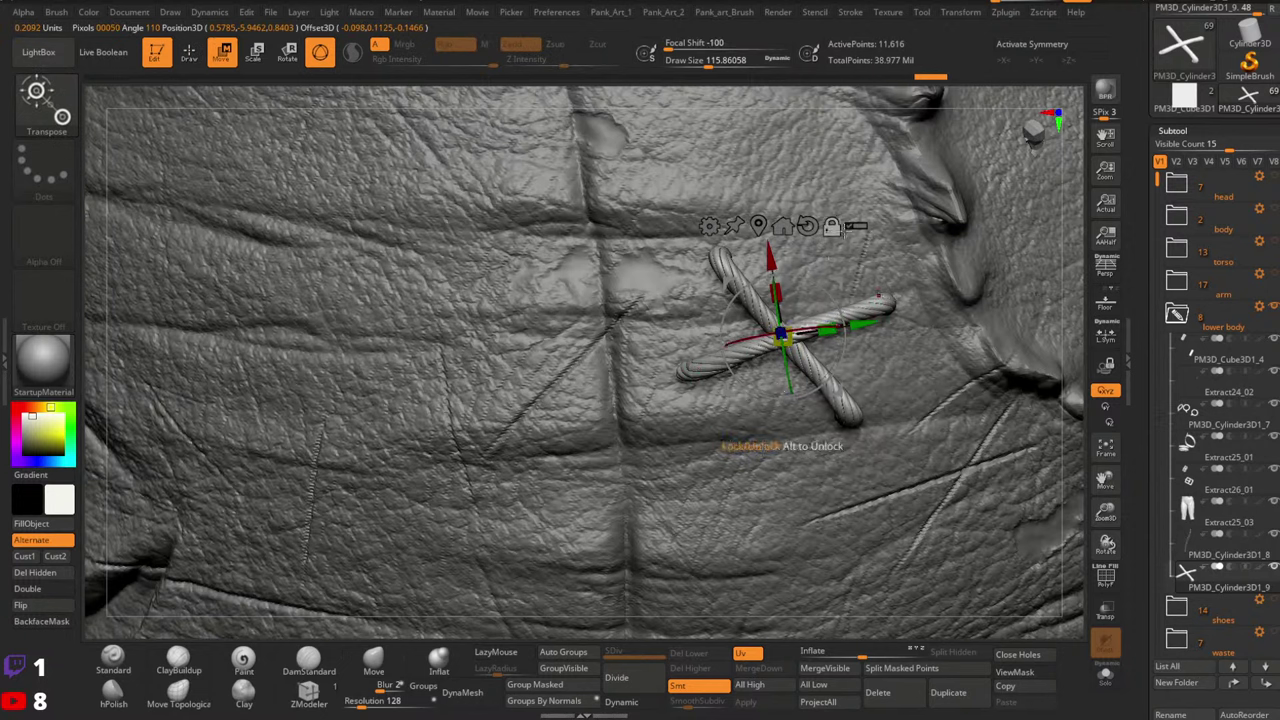
{"action": "key", "text": "q"}
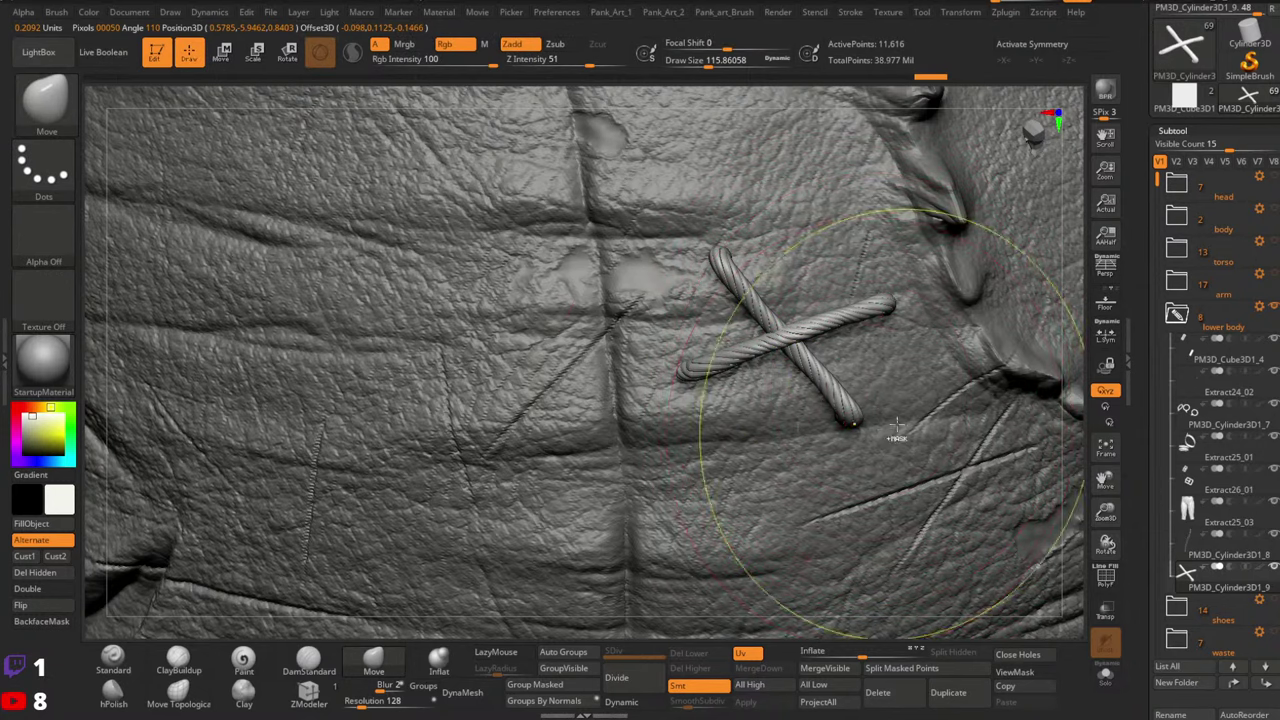
Move the single crossing to the slit above the thigh strap and rotate it to follow the leather surface
{"action": "right_click_drag", "start_coordinate": [901, 433], "coordinate": [728, 408], "text": "ctrl"}
{"action": "right_click_drag", "start_coordinate": [728, 408], "coordinate": [852, 372]}
{"action": "key", "text": "w"}
{"action": "left_click_drag", "start_coordinate": [892, 324], "coordinate": [739, 398]}
{"action": "right_click_drag", "start_coordinate": [739, 398], "coordinate": [762, 474], "text": "ctrl"}
{"action": "left_click_drag", "start_coordinate": [699, 480], "coordinate": [664, 489]}
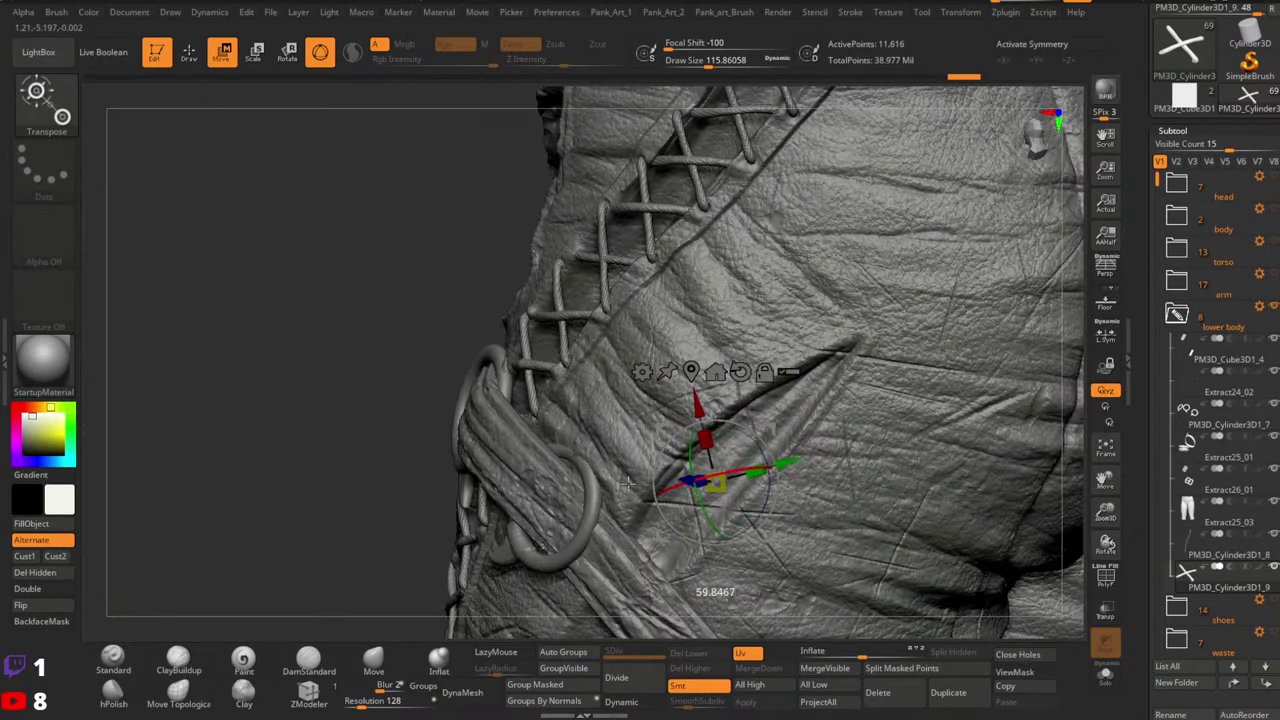
{"action": "right_click_drag", "start_coordinate": [662, 488], "coordinate": [696, 545]}
{"action": "left_click_drag", "start_coordinate": [681, 430], "coordinate": [653, 388]}
{"action": "right_click_drag", "start_coordinate": [655, 389], "coordinate": [743, 411]}
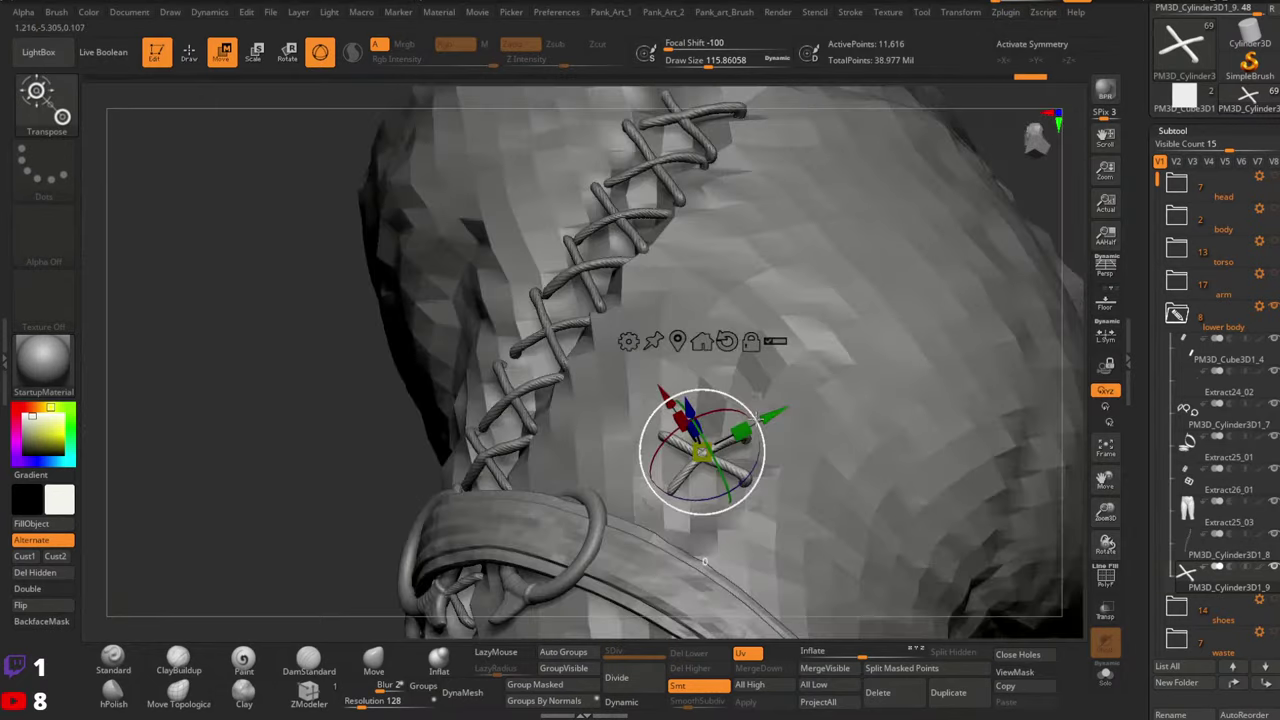
{"action": "left_click_drag", "start_coordinate": [688, 431], "coordinate": [700, 552]}
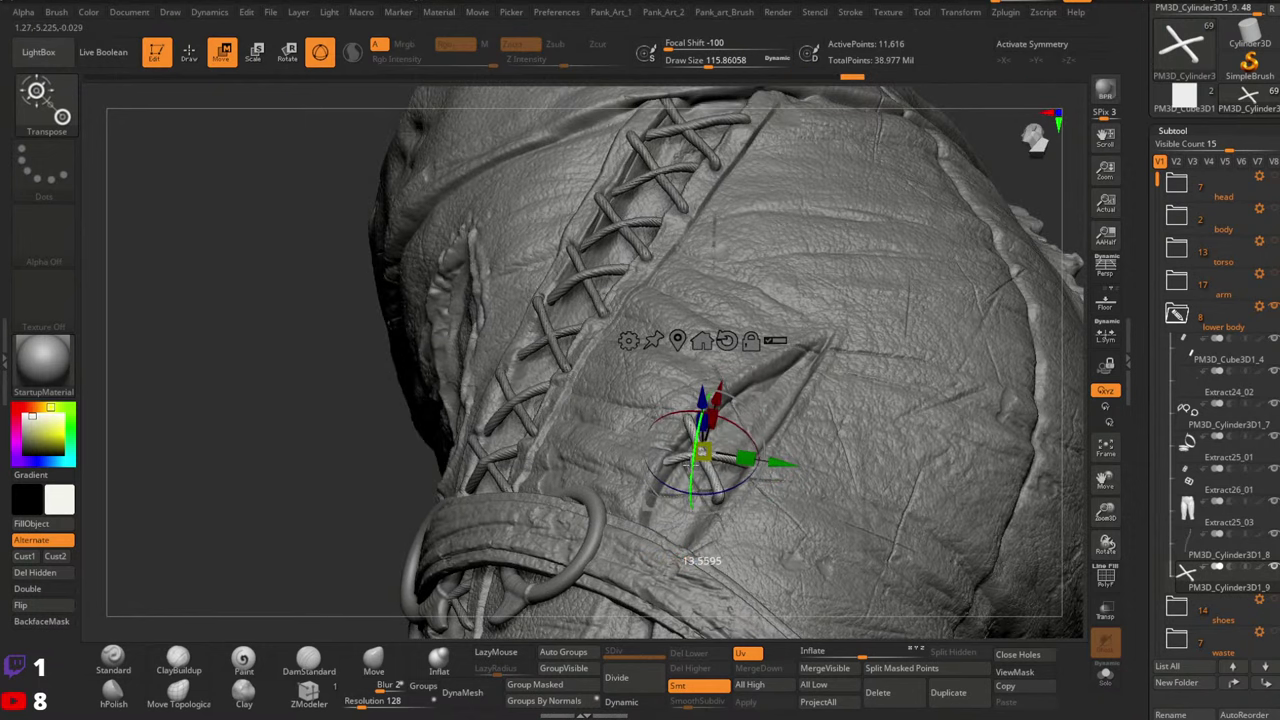
{"action": "right_click_drag", "start_coordinate": [719, 488], "coordinate": [768, 470]}
{"action": "mouse_move", "coordinate": [748, 386]}
{"action": "left_mouse_down"}
{"action": "mouse_move", "coordinate": [741, 398]}
{"action": "mouse_move", "coordinate": [750, 381]}
{"action": "left_mouse_up"}
{"action": "right_click_drag", "start_coordinate": [750, 383], "coordinate": [808, 314], "text": "ctrl"}
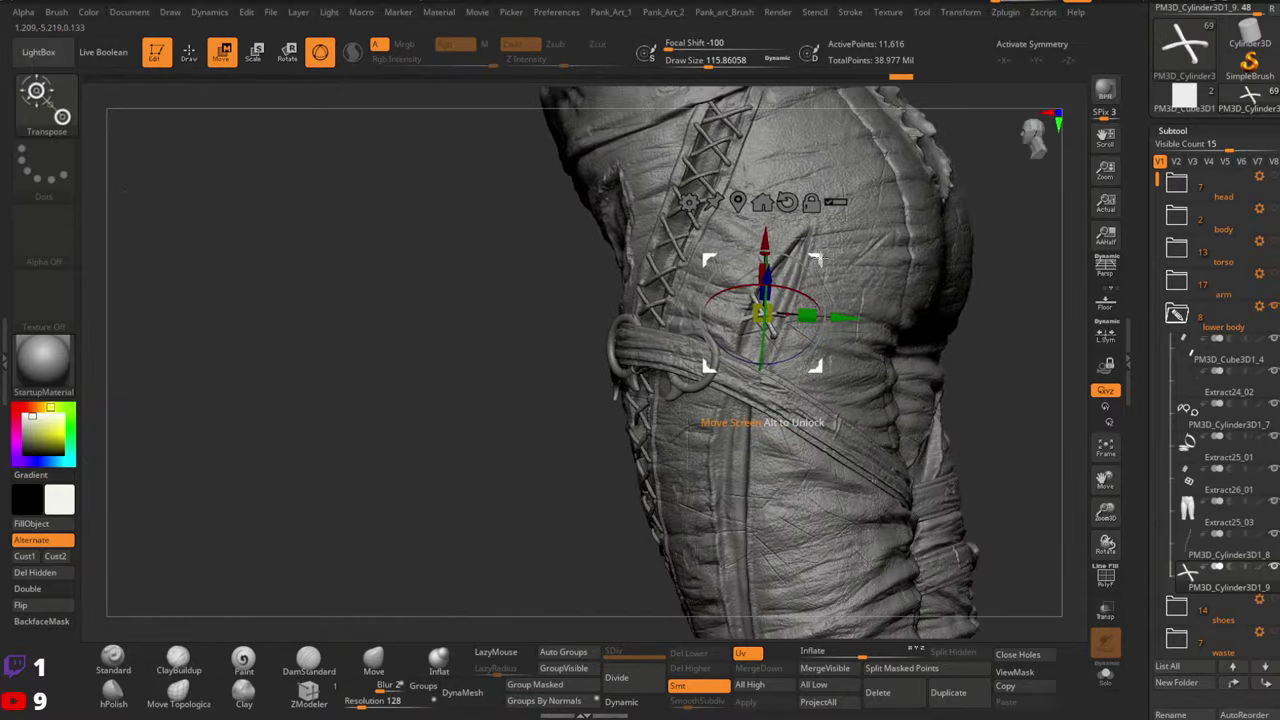
Move the crossing below the thigh strap and rotate it to span the top of the outer gap
{"action": "left_click_drag", "start_coordinate": [816, 258], "coordinate": [785, 354], "text": "alt"}
{"action": "right_click_drag", "start_coordinate": [756, 390], "coordinate": [735, 350], "text": "ctrl"}
{"action": "right_click_drag", "start_coordinate": [735, 350], "coordinate": [748, 370]}
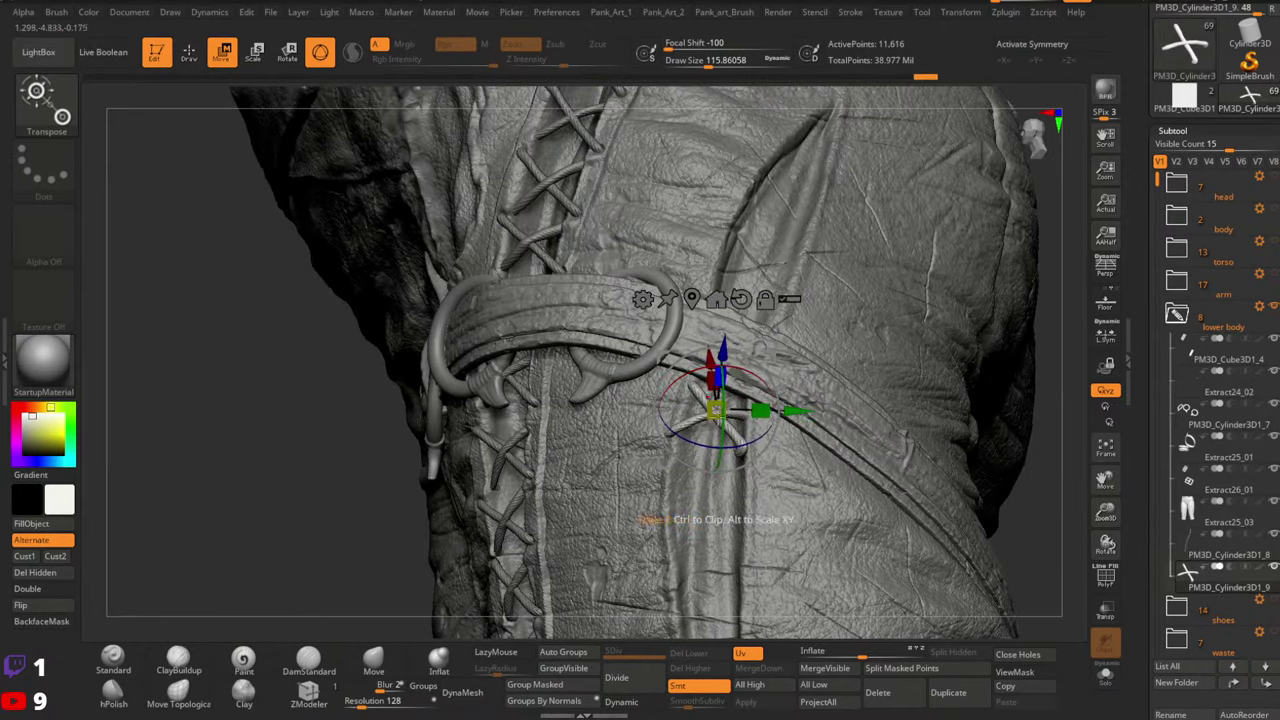
{"action": "mouse_move", "coordinate": [722, 436]}
{"action": "left_mouse_down"}
{"action": "mouse_move", "coordinate": [716, 461]}
{"action": "mouse_move", "coordinate": [772, 452]}
{"action": "left_mouse_up"}
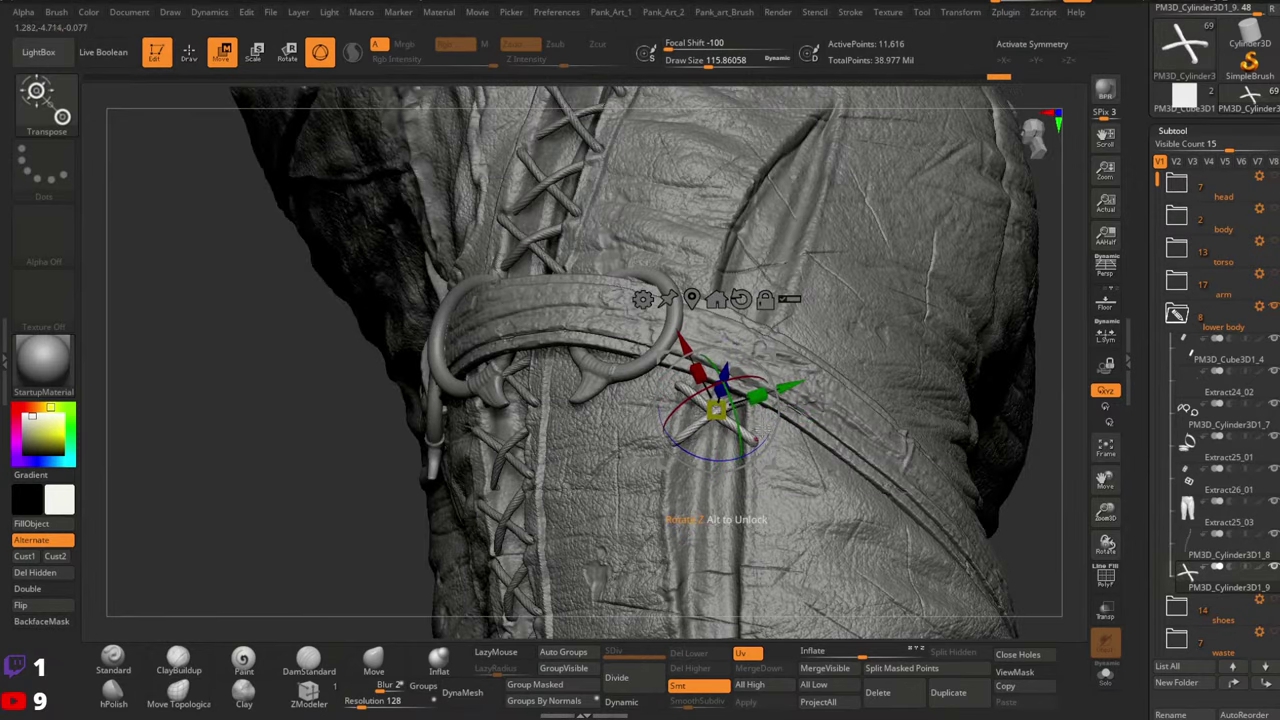
{"action": "mouse_move", "coordinate": [764, 300]}
{"action": "right_mouse_down"}
{"action": "mouse_move", "coordinate": [755, 282]}
{"action": "mouse_move", "coordinate": [765, 313]}
{"action": "right_mouse_up"}
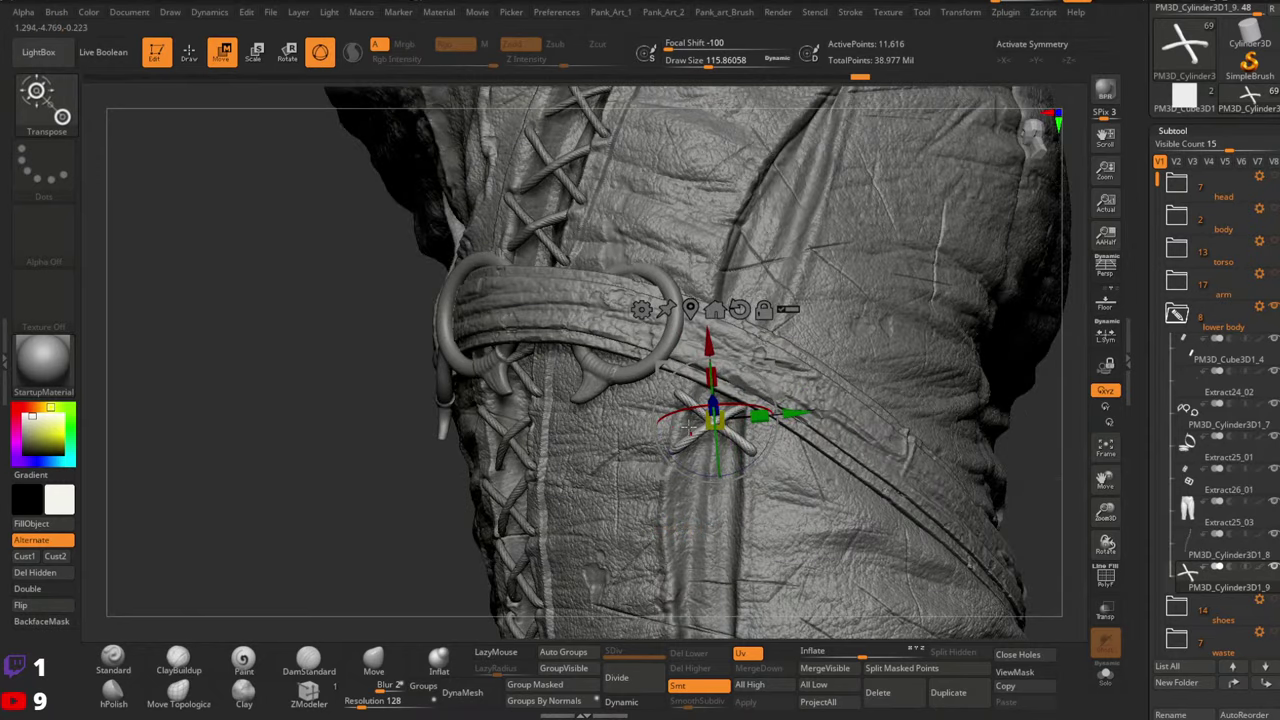
{"action": "left_click_drag", "start_coordinate": [682, 407], "coordinate": [682, 410]}
Shape the crossing's ends against the gap edges with the Move brush at a draw size of about 136
{"action": "key", "text": "q"}
{"action": "mouse_move", "coordinate": [715, 428]}
{"action": "right_mouse_down"}
{"action": "mouse_move", "coordinate": [790, 420]}
{"action": "mouse_move", "coordinate": [785, 430]}
{"action": "right_mouse_up"}
{"action": "key", "text": "space"}
{"action": "left_click_drag", "start_coordinate": [680, 417], "coordinate": [712, 418]}
{"action": "left_click_drag", "start_coordinate": [807, 429], "coordinate": [795, 430]}
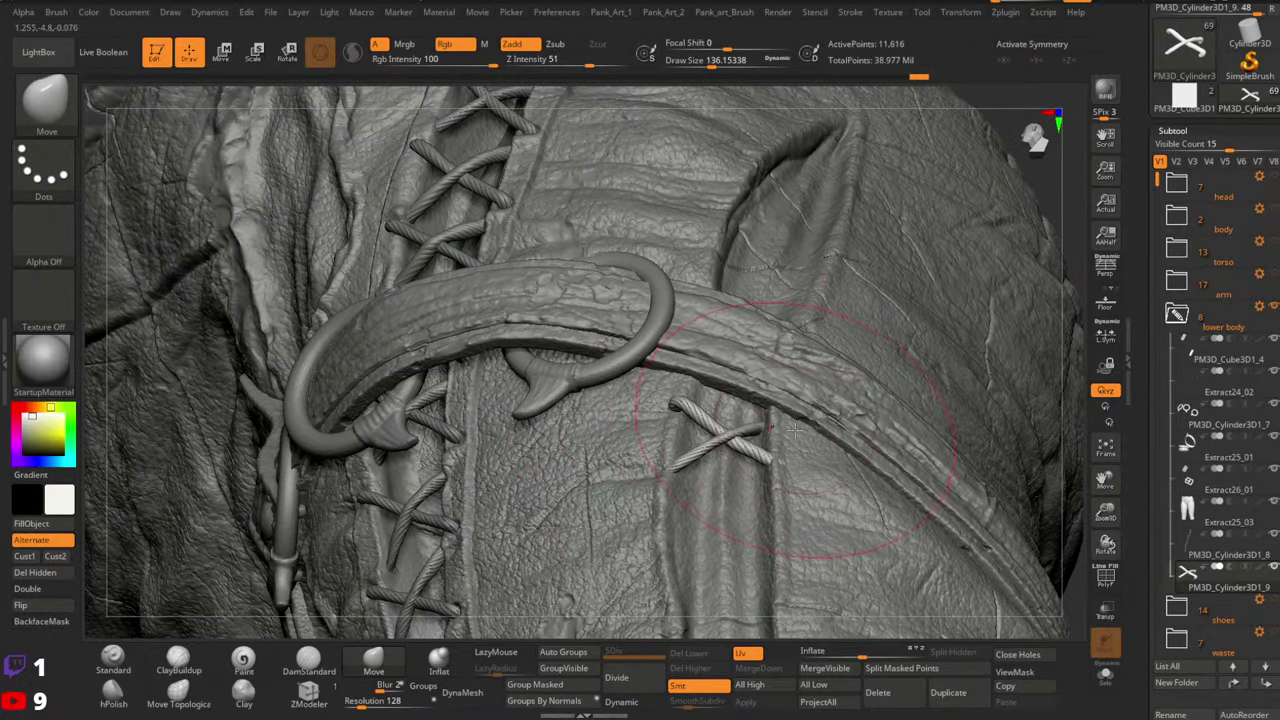
{"action": "right_click_drag", "start_coordinate": [809, 402], "coordinate": [797, 441]}
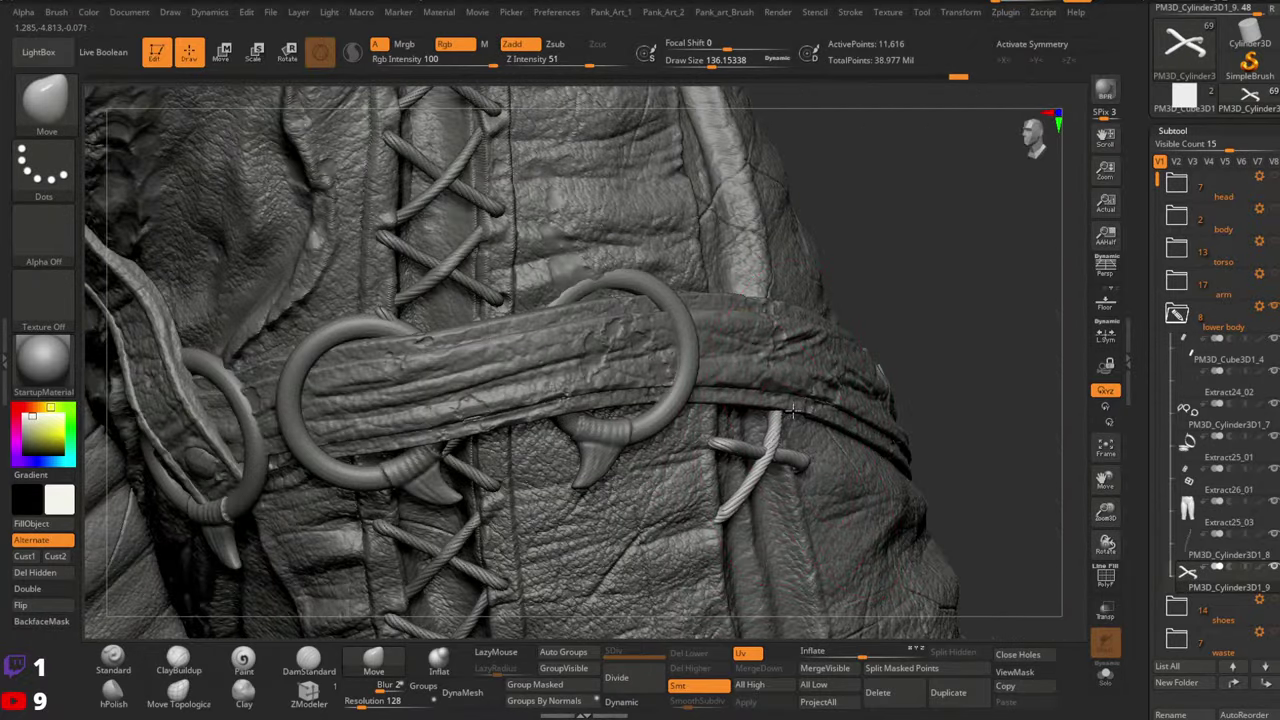
{"action": "left_click_drag", "start_coordinate": [789, 410], "coordinate": [787, 406]}
{"action": "right_click_drag", "start_coordinate": [800, 440], "coordinate": [780, 400], "text": "ctrl"}
Refine the crossing's fit below the strap with the Move brush, using draw sizes of about 71 and 108
{"action": "right_click_drag", "start_coordinate": [780, 460], "coordinate": [745, 440]}
{"action": "key", "text": "space"}
{"action": "left_click_drag", "start_coordinate": [748, 449], "coordinate": [738, 451]}
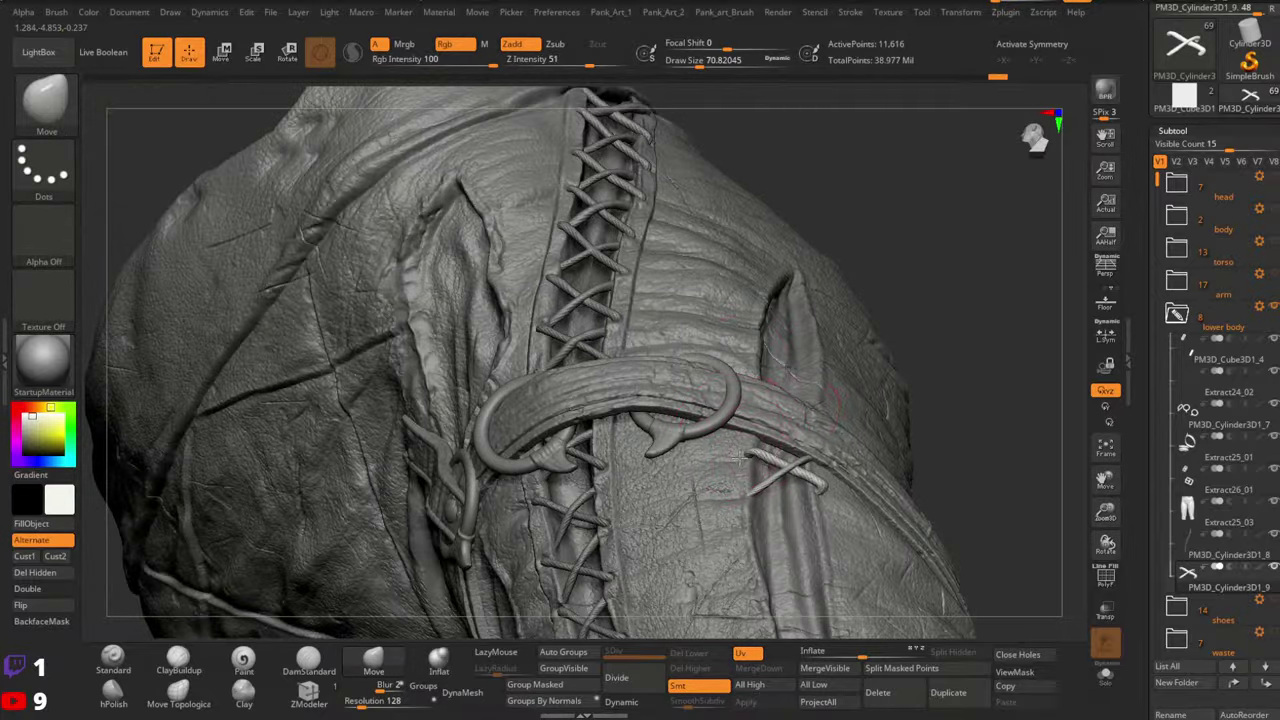
{"action": "key", "text": "space"}
{"action": "mouse_move", "coordinate": [800, 475]}
{"action": "right_mouse_down"}
{"action": "mouse_move", "coordinate": [718, 385]}
{"action": "mouse_move", "coordinate": [765, 445]}
{"action": "mouse_move", "coordinate": [690, 438]}
{"action": "right_mouse_up"}
{"action": "key", "text": "space"}
{"action": "left_click_drag", "start_coordinate": [688, 438], "coordinate": [674, 439]}
{"action": "mouse_move", "coordinate": [700, 450]}
{"action": "right_mouse_down", "text": "ctrl"}
{"action": "mouse_move", "coordinate": [708, 405]}
{"action": "mouse_move", "coordinate": [829, 443]}
{"action": "mouse_move", "coordinate": [790, 385]}
{"action": "mouse_move", "coordinate": [823, 423]}
{"action": "right_mouse_up", "text": "ctrl"}
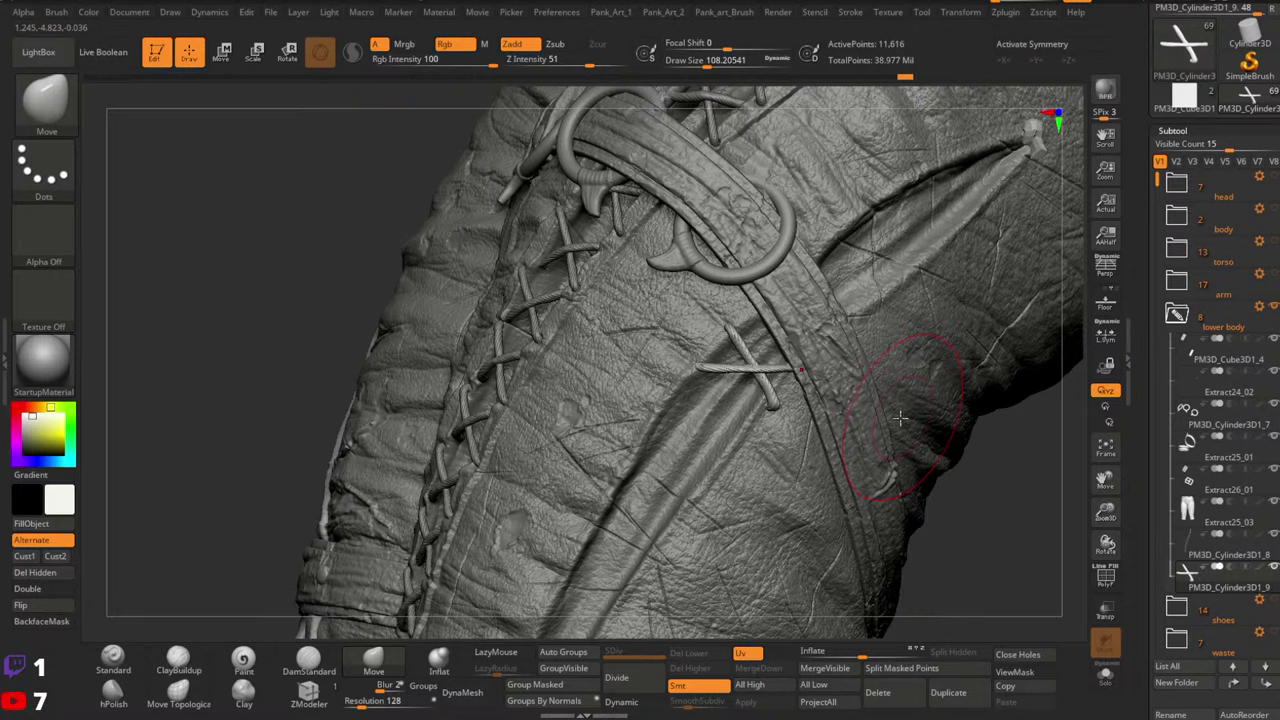
Examine the fitted crossing against the neighboring laces from several sides and in isolation
{"action": "mouse_move", "coordinate": [740, 420]}
{"action": "right_mouse_down", "text": "ctrl"}
{"action": "mouse_move", "coordinate": [752, 328]}
{"action": "mouse_move", "coordinate": [805, 310]}
{"action": "mouse_move", "coordinate": [834, 355]}
{"action": "mouse_move", "coordinate": [826, 312]}
{"action": "right_mouse_up", "text": "ctrl"}
{"action": "mouse_move", "coordinate": [826, 312]}
{"action": "right_mouse_down"}
{"action": "mouse_move", "coordinate": [840, 305]}
{"action": "mouse_move", "coordinate": [850, 360]}
{"action": "right_mouse_up"}
{"action": "right_click_drag", "start_coordinate": [850, 360], "coordinate": [812, 396], "text": "alt"}
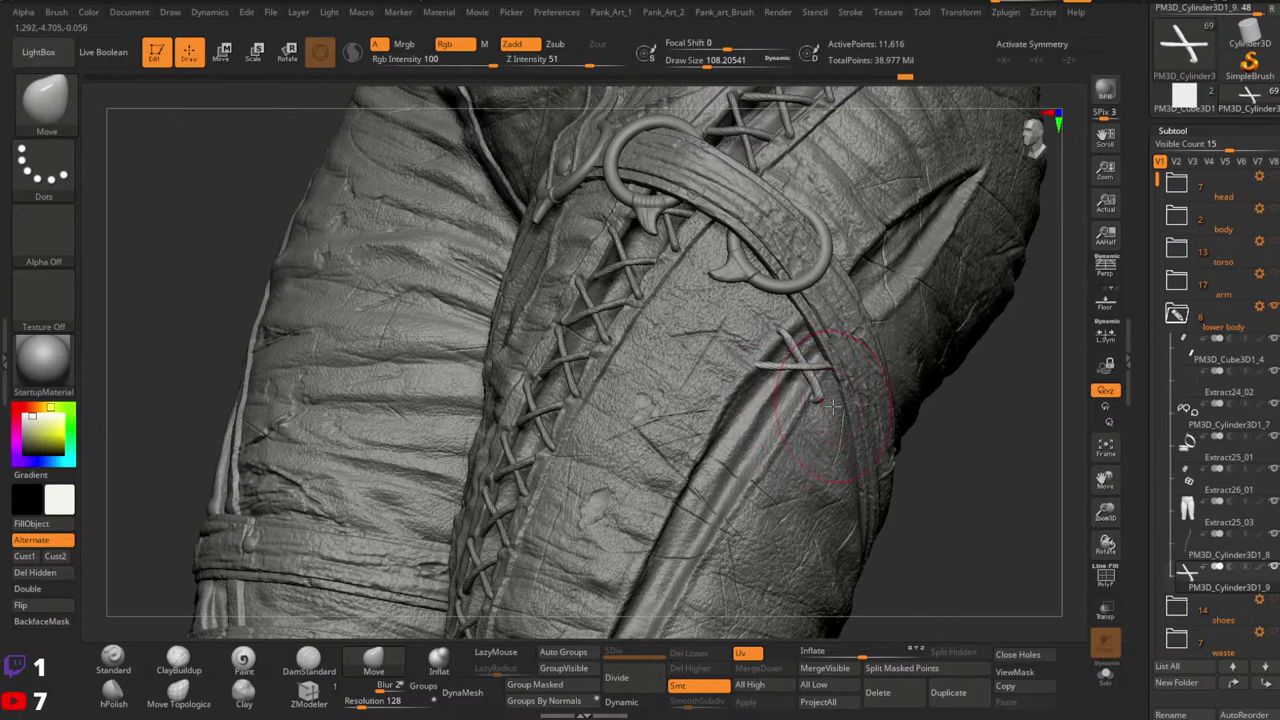
{"action": "mouse_move", "coordinate": [818, 397]}
{"action": "right_mouse_down", "text": "ctrl"}
{"action": "mouse_move", "coordinate": [710, 390]}
{"action": "mouse_move", "coordinate": [823, 371]}
{"action": "mouse_move", "coordinate": [837, 472]}
{"action": "mouse_move", "coordinate": [812, 400]}
{"action": "right_mouse_up", "text": "ctrl"}
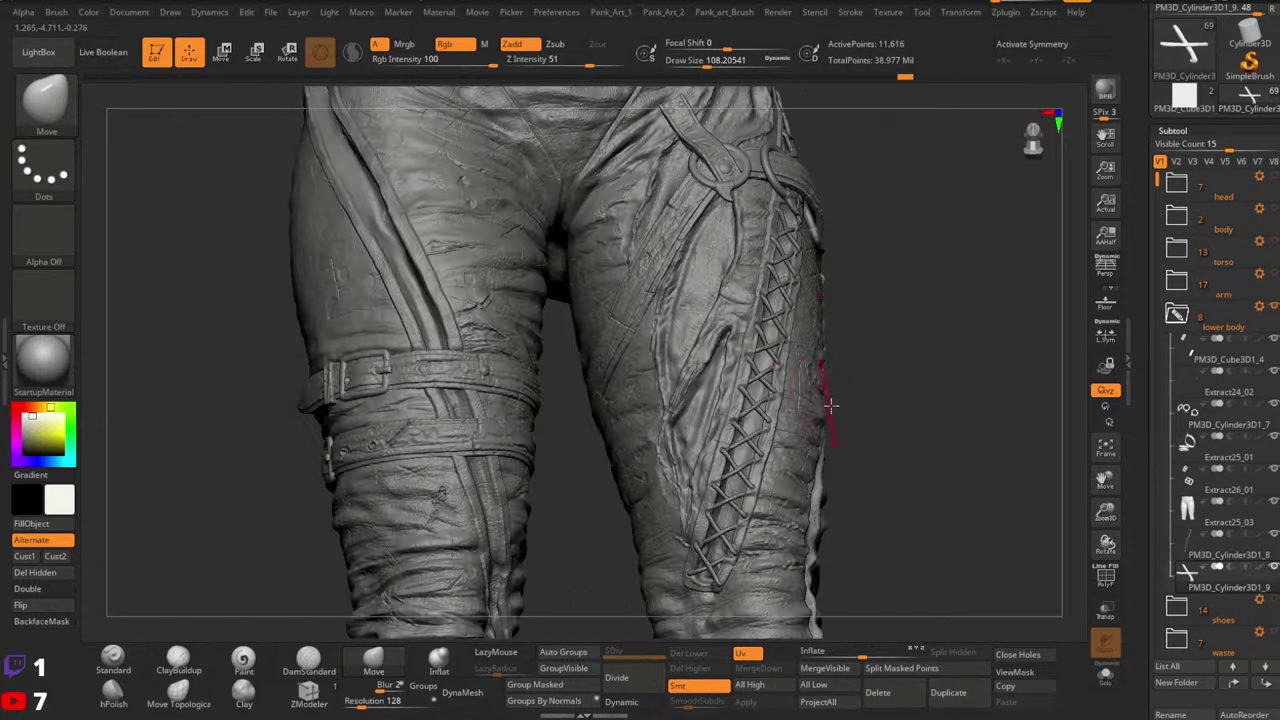
{"action": "mouse_move", "coordinate": [891, 424]}
{"action": "right_mouse_down", "text": "ctrl"}
{"action": "mouse_move", "coordinate": [857, 419]}
{"action": "mouse_move", "coordinate": [810, 438]}
{"action": "mouse_move", "coordinate": [971, 470]}
{"action": "mouse_move", "coordinate": [785, 440]}
{"action": "mouse_move", "coordinate": [815, 385]}
{"action": "right_mouse_up", "text": "ctrl"}
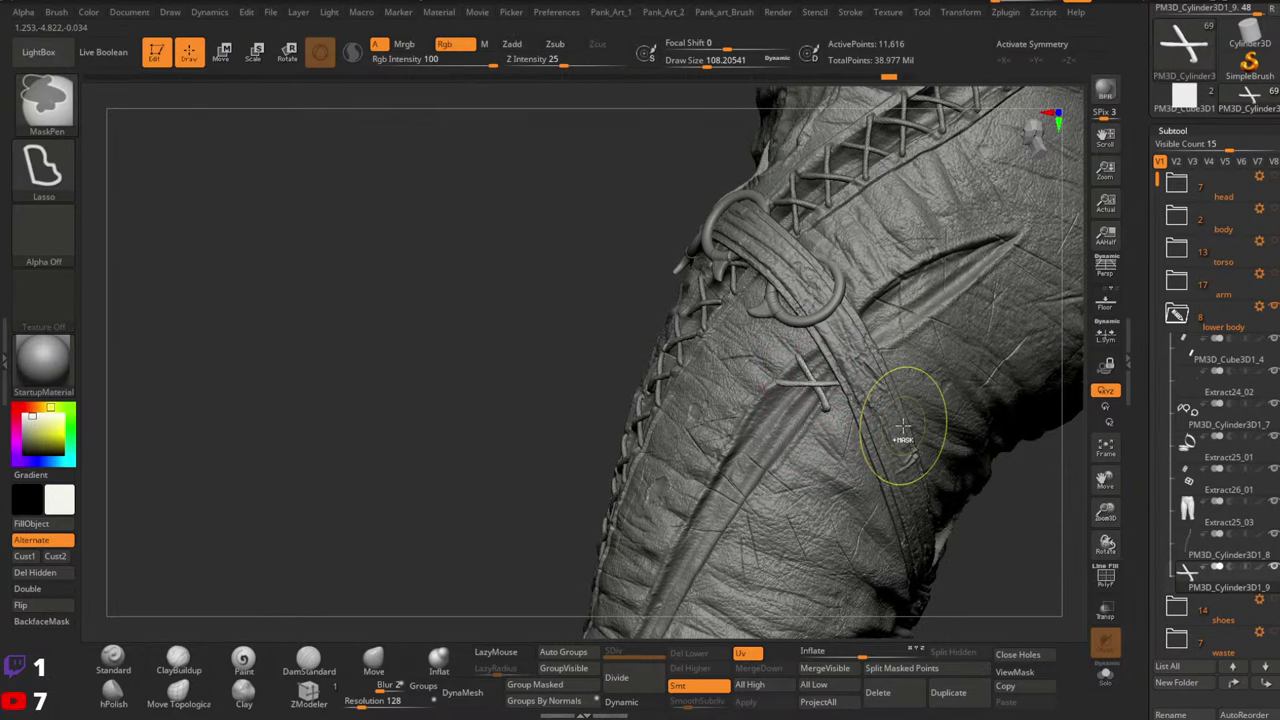
{"action": "left_click", "coordinate": [1105, 675]}
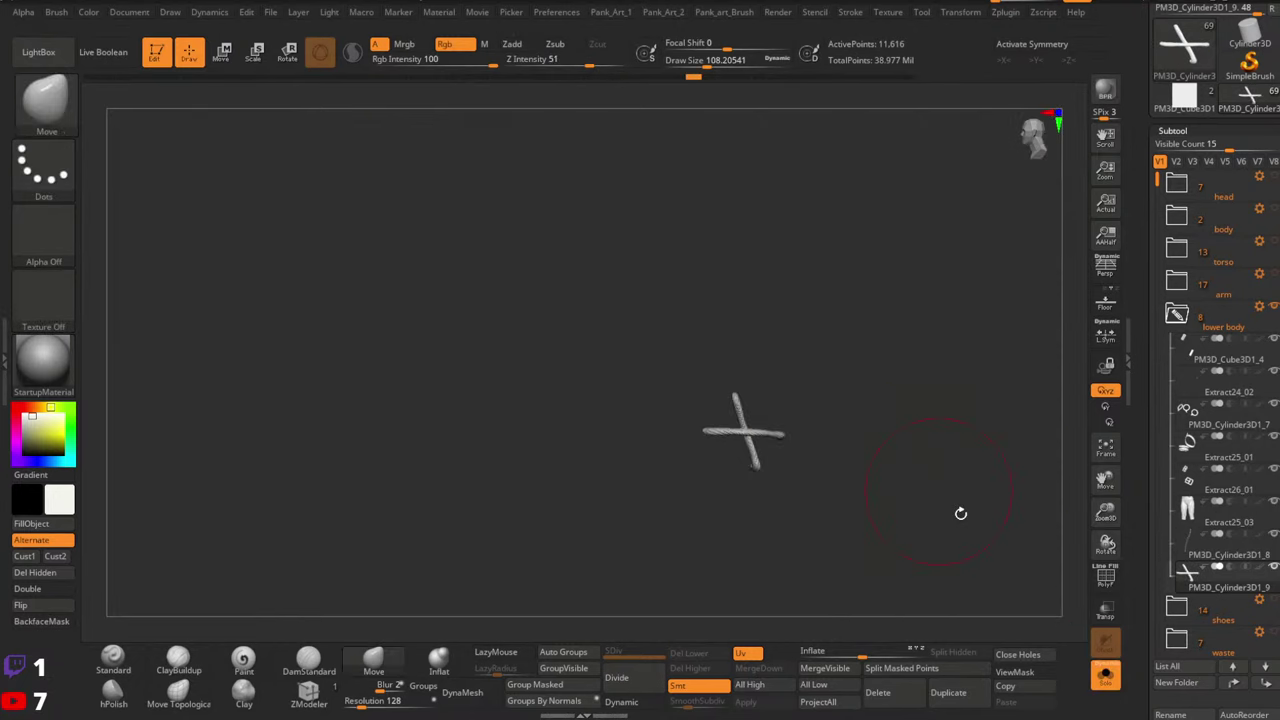
{"action": "left_click", "coordinate": [1105, 675]}
Realign the unlocked gizmo with the outer gap and rotate the crossing to sit squarely across it
{"action": "key", "text": "w"}
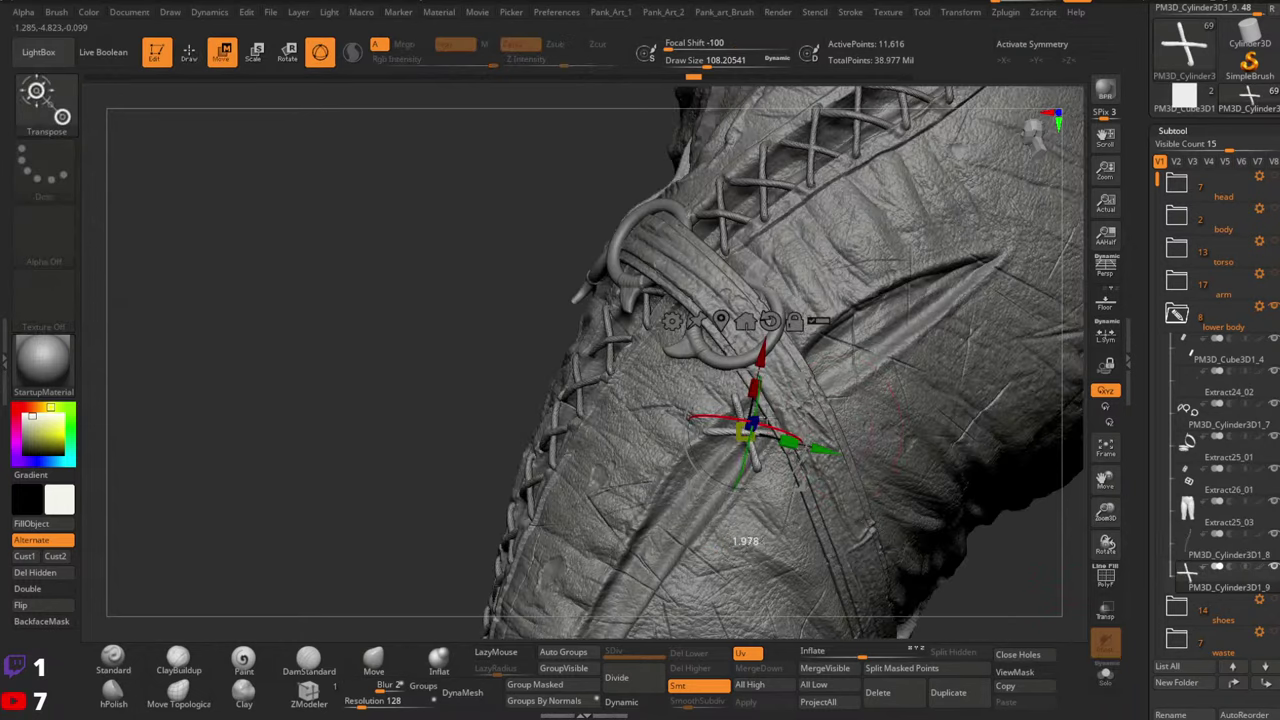
{"action": "left_click", "coordinate": [795, 322]}
{"action": "left_click_drag", "start_coordinate": [797, 400], "coordinate": [721, 432]}
{"action": "left_click_drag", "start_coordinate": [775, 467], "coordinate": [776, 468]}
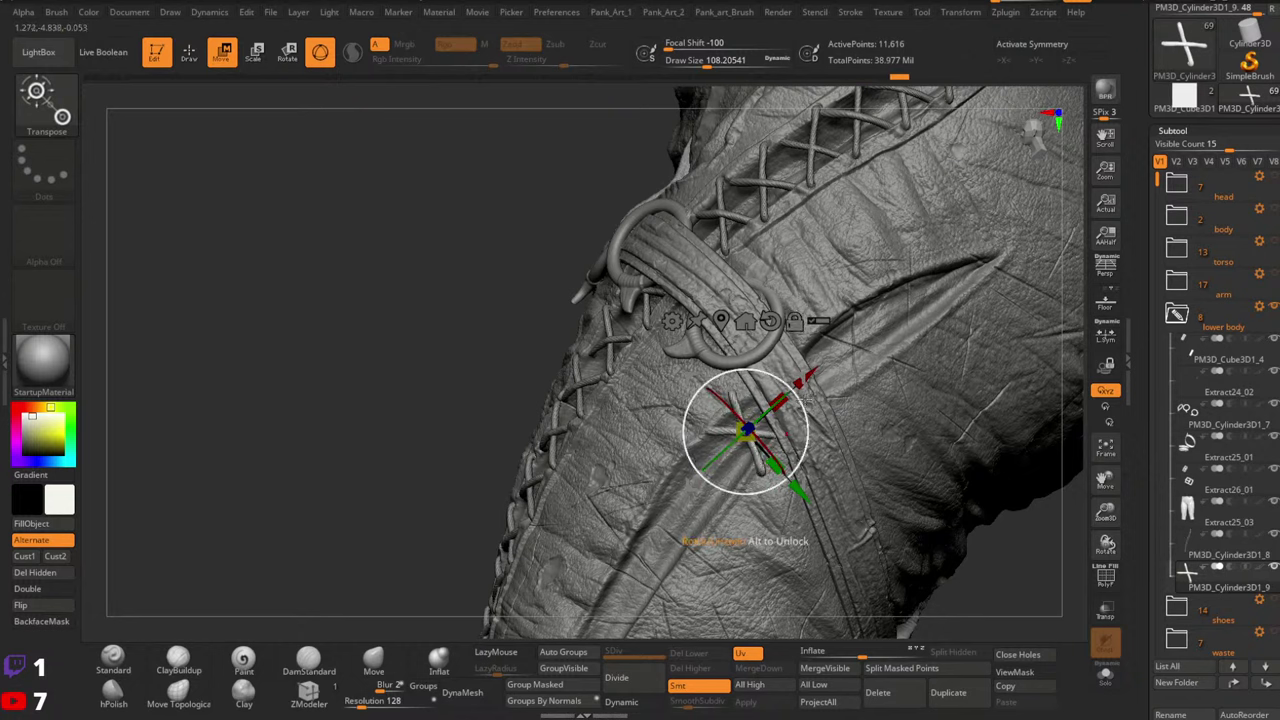
{"action": "left_click_drag", "start_coordinate": [800, 396], "coordinate": [808, 416]}
Reshape the crossing's end at the near gap edge with the Move Topological brush at a draw size of about 197
{"action": "key", "text": "q"}
{"action": "right_click_drag", "start_coordinate": [800, 425], "coordinate": [650, 530], "text": "ctrl"}
{"action": "key", "text": "space"}
{"action": "left_click_drag", "start_coordinate": [735, 438], "coordinate": [748, 438]}
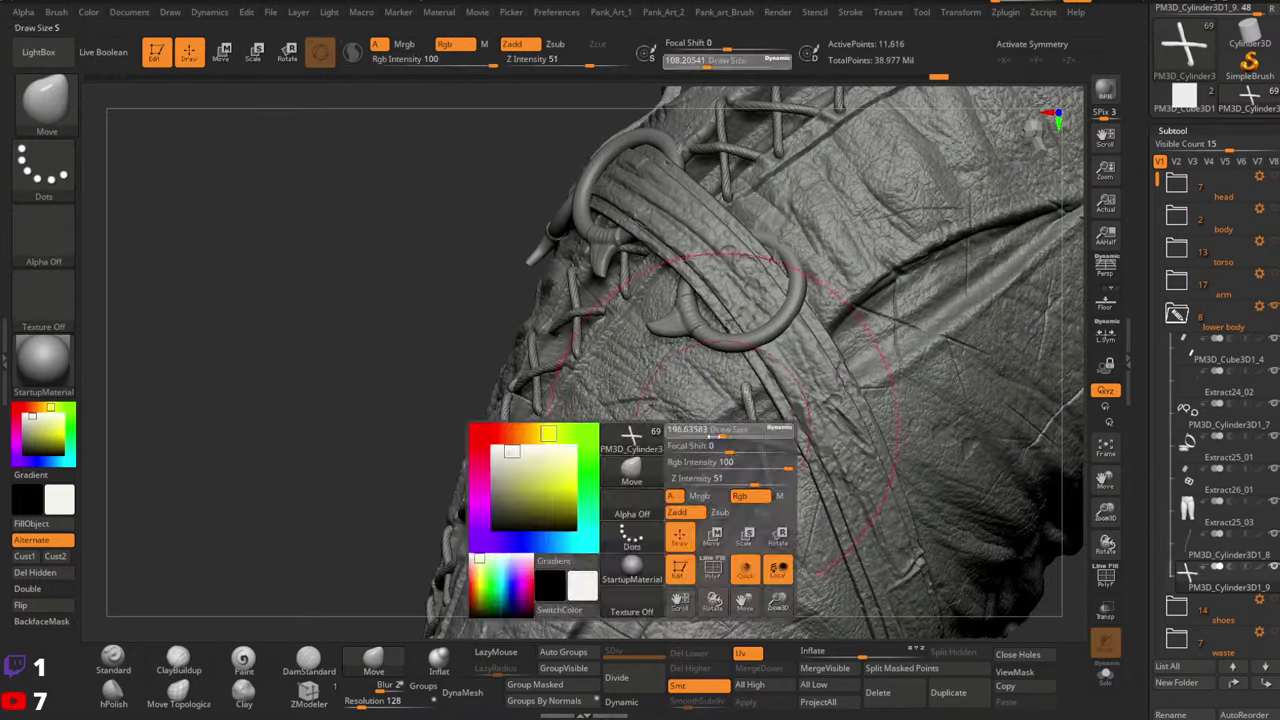
{"action": "left_click", "coordinate": [190, 695]}
{"action": "right_click_drag", "start_coordinate": [790, 500], "coordinate": [690, 440]}
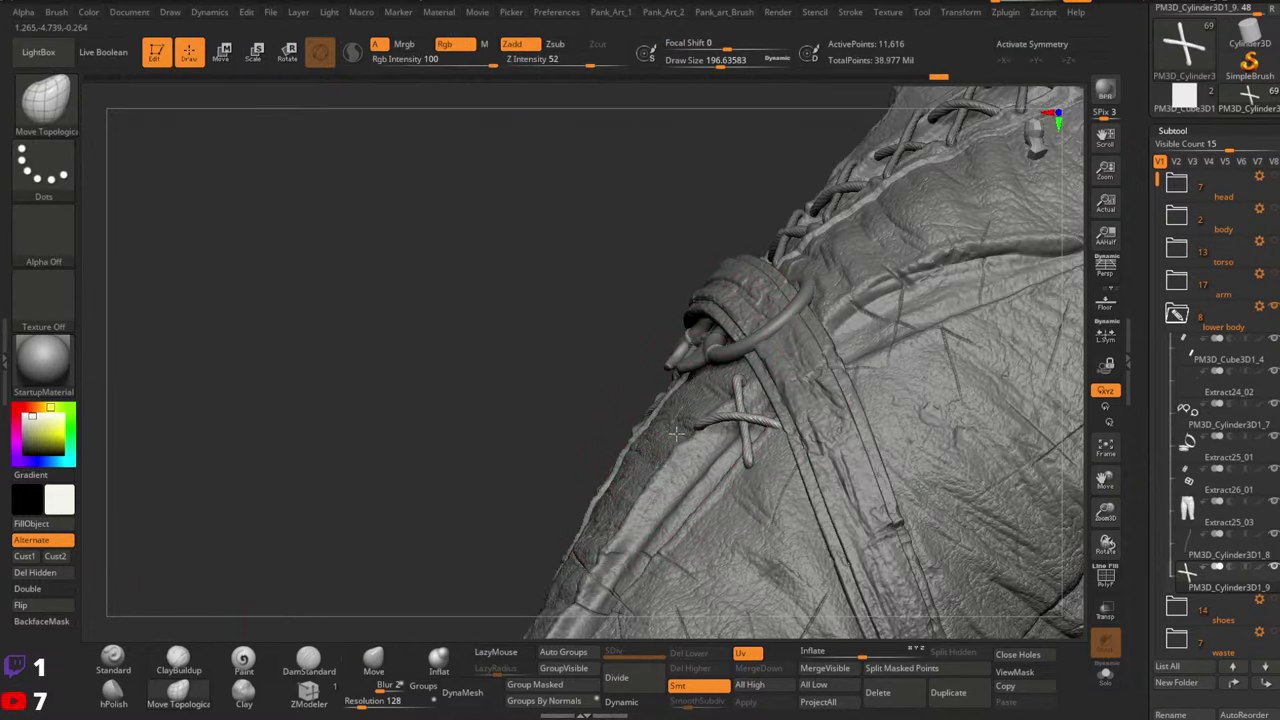
{"action": "left_click_drag", "start_coordinate": [676, 433], "coordinate": [673, 435]}
{"action": "right_click_drag", "start_coordinate": [720, 430], "coordinate": [825, 425]}
{"action": "left_click_drag", "start_coordinate": [703, 426], "coordinate": [688, 417]}
Fit the crossing's opposite ends to the gap edge with the Move Topological brush, using draw sizes of about 101 and 65
{"action": "key", "text": "space"}
{"action": "key", "text": "space"}
{"action": "right_click_drag", "start_coordinate": [735, 440], "coordinate": [660, 445]}
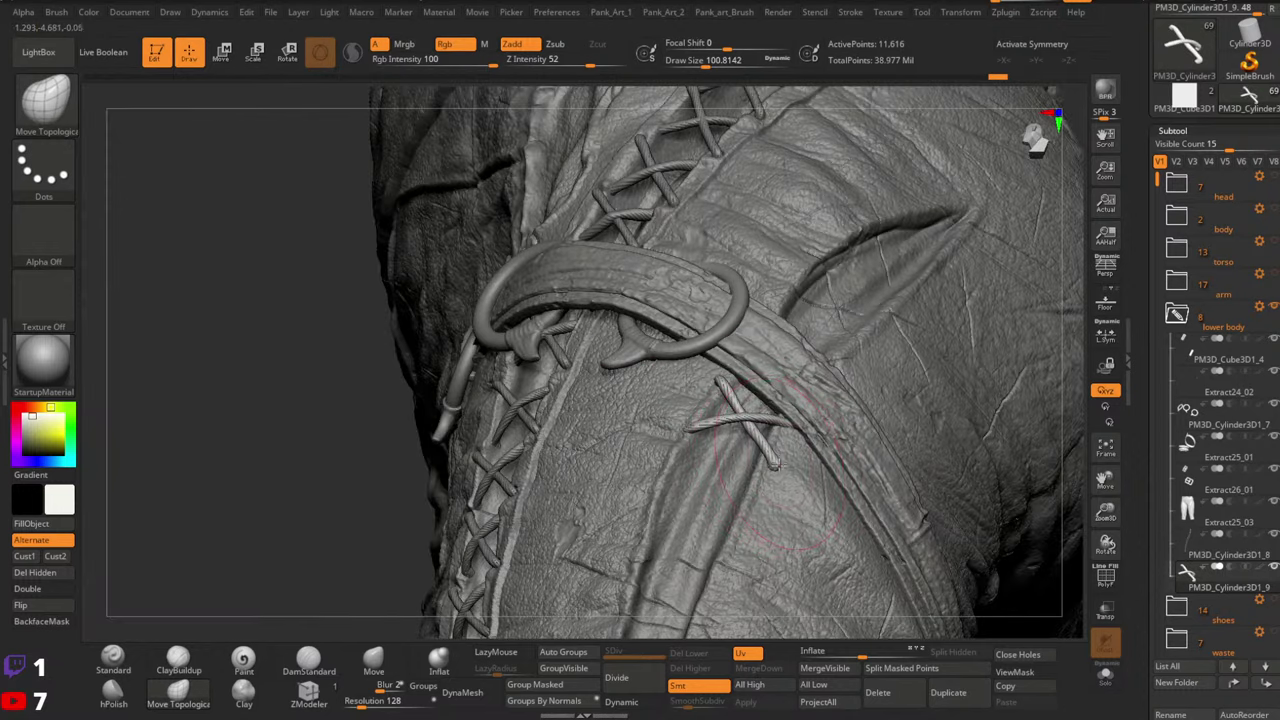
{"action": "mouse_move", "coordinate": [790, 485]}
{"action": "right_mouse_down"}
{"action": "mouse_move", "coordinate": [730, 470]}
{"action": "mouse_move", "coordinate": [818, 410]}
{"action": "right_mouse_up"}
{"action": "key", "text": "space"}
{"action": "left_click_drag", "start_coordinate": [822, 400], "coordinate": [764, 412]}
{"action": "key", "text": "space"}
{"action": "mouse_move", "coordinate": [775, 430]}
{"action": "right_mouse_down"}
{"action": "mouse_move", "coordinate": [765, 510]}
{"action": "mouse_move", "coordinate": [800, 500]}
{"action": "right_mouse_up"}
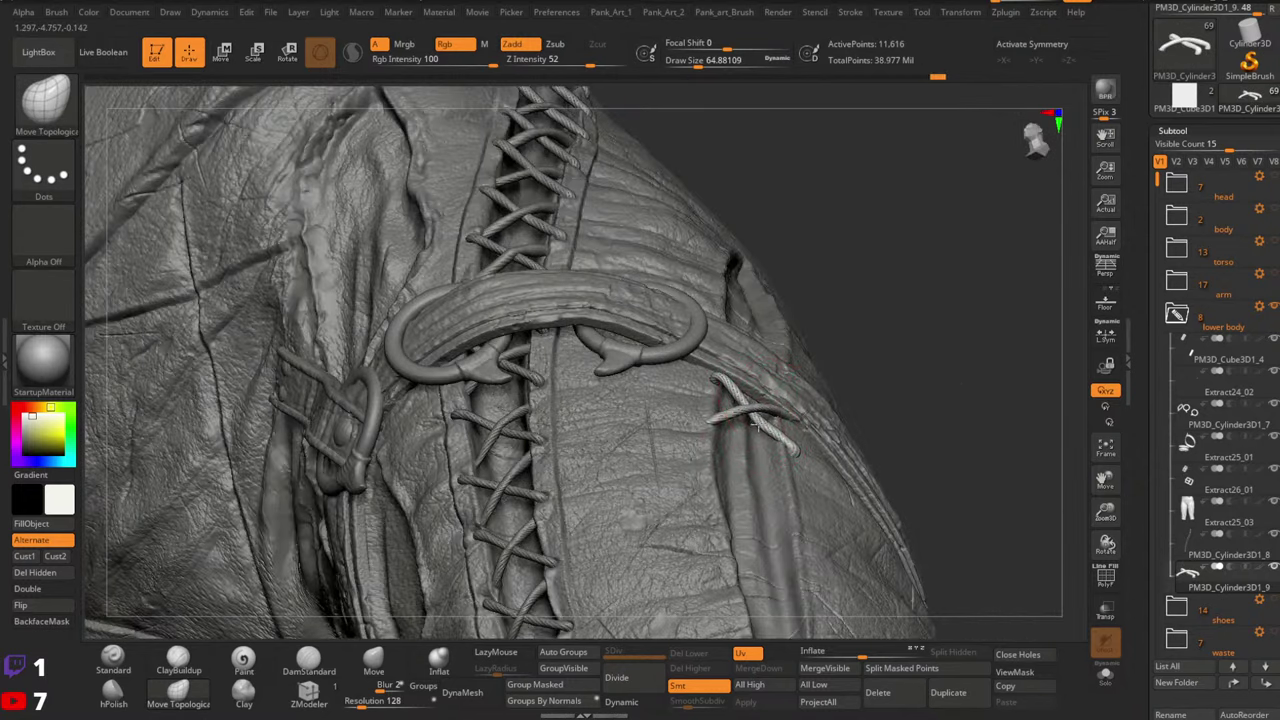
Pull the horizontal strand's outer end farther over the gap edge with Move Topological at a draw size of about 68
{"action": "right_click_drag", "start_coordinate": [775, 425], "coordinate": [695, 430]}
{"action": "left_click_drag", "start_coordinate": [694, 423], "coordinate": [690, 428]}
{"action": "key", "text": "space"}
{"action": "left_click_drag", "start_coordinate": [692, 427], "coordinate": [674, 427]}
{"action": "mouse_move", "coordinate": [680, 440]}
{"action": "right_mouse_down"}
{"action": "mouse_move", "coordinate": [740, 445]}
{"action": "mouse_move", "coordinate": [775, 465]}
{"action": "right_mouse_up"}
{"action": "left_click_drag", "start_coordinate": [718, 425], "coordinate": [677, 425]}
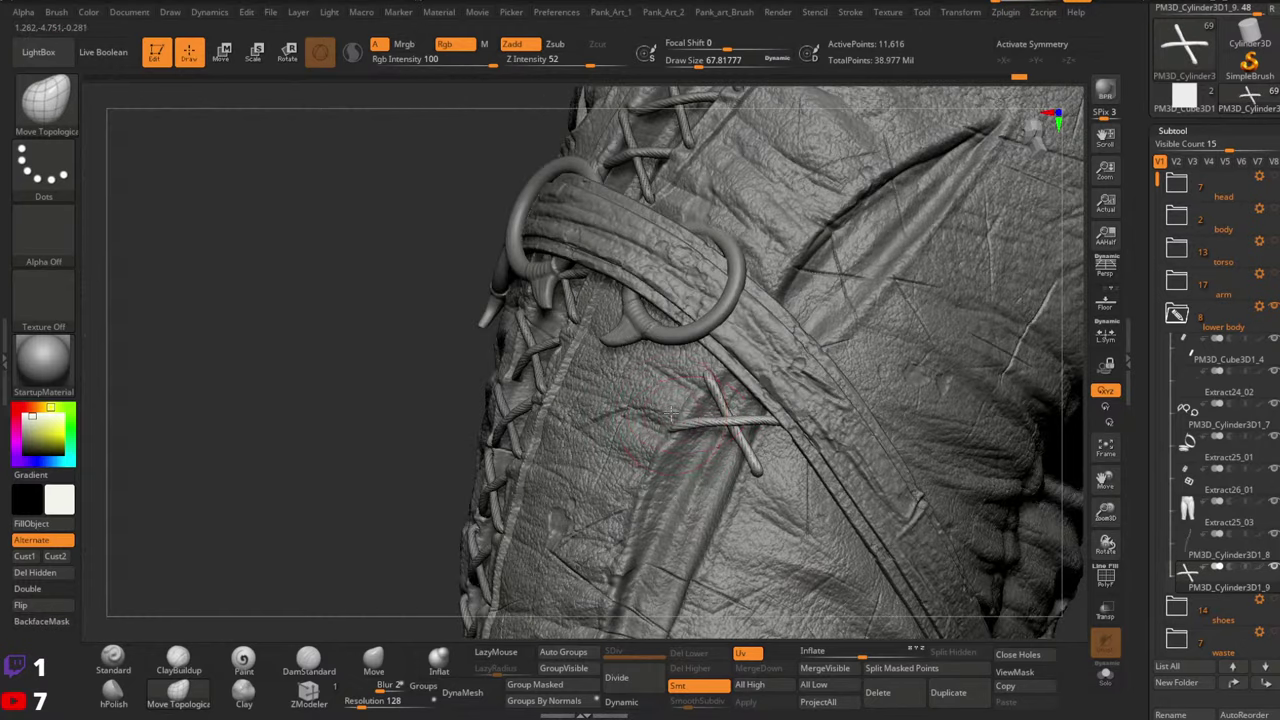
Fine-tune the horizontal strand near where the laces cross with Move Topological at a draw size of about 25
{"action": "right_click_drag", "start_coordinate": [671, 413], "coordinate": [684, 428], "text": "ctrl"}
{"action": "key", "text": "space"}
{"action": "left_click_drag", "start_coordinate": [684, 423], "coordinate": [730, 422]}
{"action": "key", "text": "space"}
{"action": "key", "text": "space"}
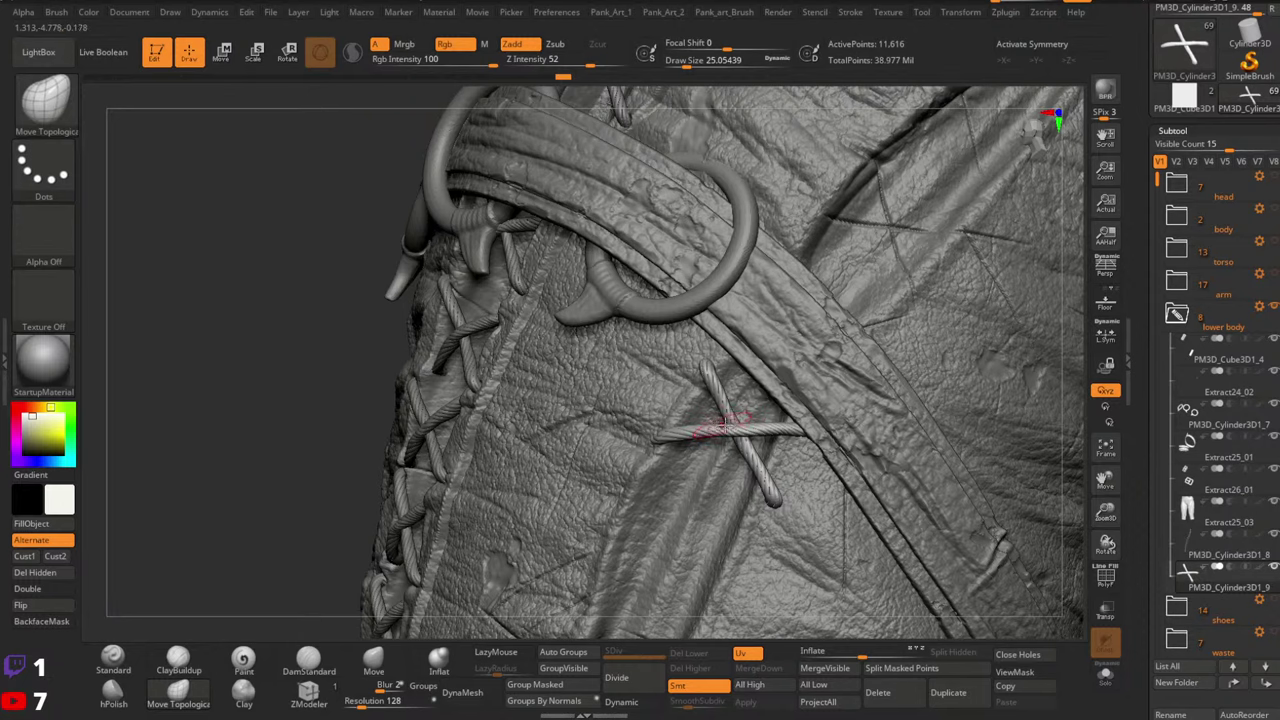
Duplicate the crossing within its subtool and place the copy about 0.11 units farther down the outer gap
{"action": "mouse_move", "coordinate": [851, 443]}
{"action": "right_mouse_down", "text": "ctrl"}
{"action": "mouse_move", "coordinate": [663, 408]}
{"action": "mouse_move", "coordinate": [588, 348]}
{"action": "right_mouse_up", "text": "ctrl"}
{"action": "right_click_drag", "start_coordinate": [588, 348], "coordinate": [735, 405], "text": "ctrl"}
{"action": "key", "text": "w"}
{"action": "mouse_move", "coordinate": [795, 432]}
{"action": "right_mouse_down"}
{"action": "mouse_move", "coordinate": [826, 426]}
{"action": "mouse_move", "coordinate": [798, 400]}
{"action": "right_mouse_up"}
{"action": "left_click_drag", "start_coordinate": [768, 286], "coordinate": [752, 335], "text": "ctrl"}
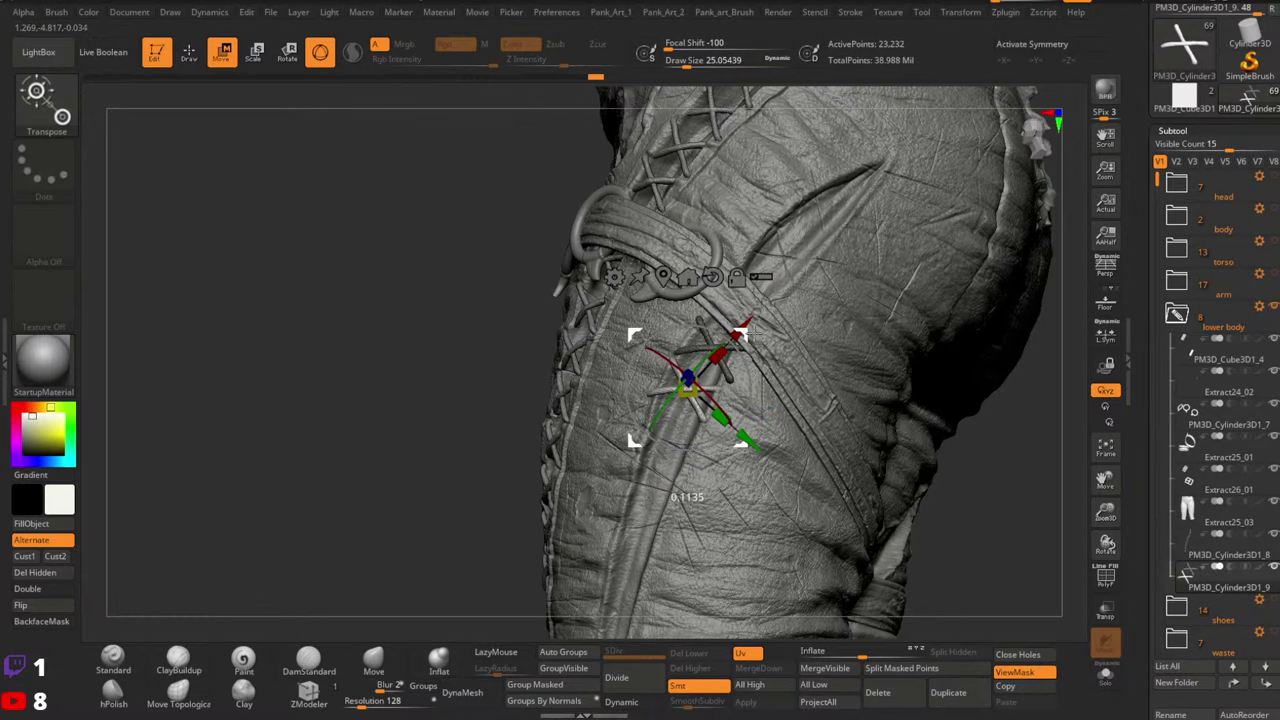
{"action": "right_click_drag", "start_coordinate": [723, 395], "coordinate": [725, 430], "text": "ctrl"}
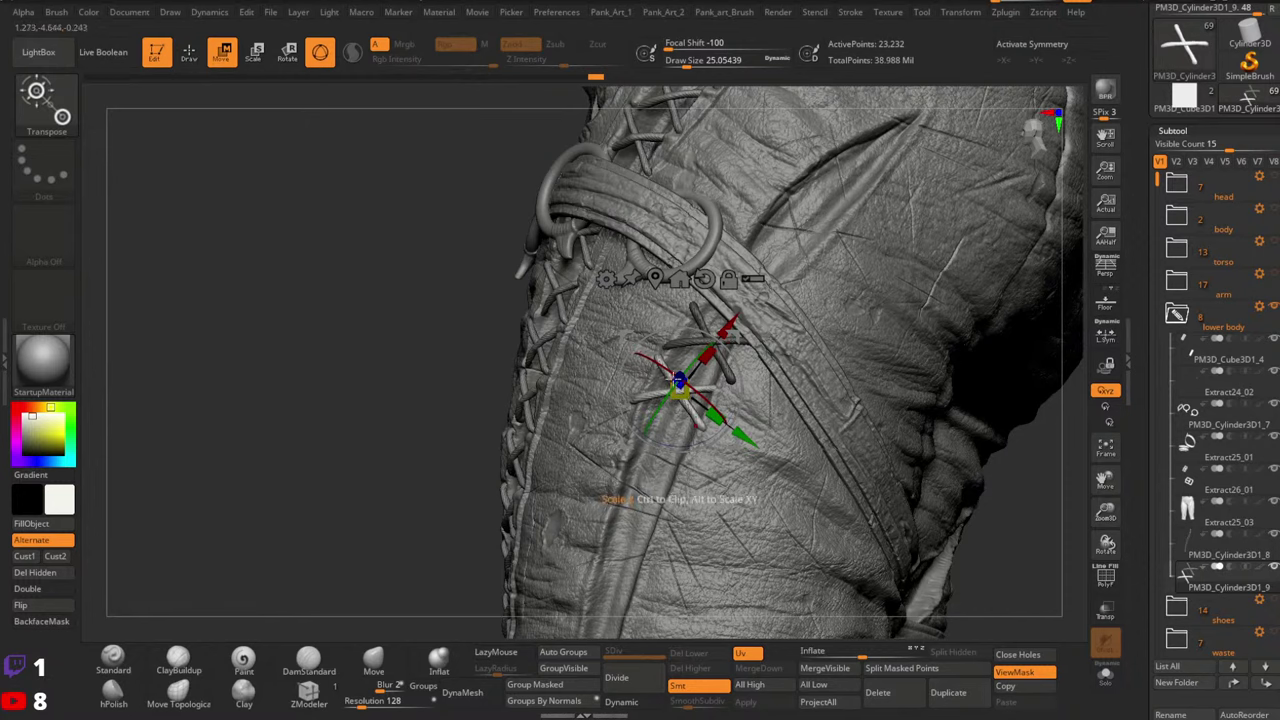
Adjust the copied crossing's ends to the gap edge with Move Topological, using draw sizes of about 87 and 149
{"action": "key", "text": "q"}
{"action": "key", "text": "space"}
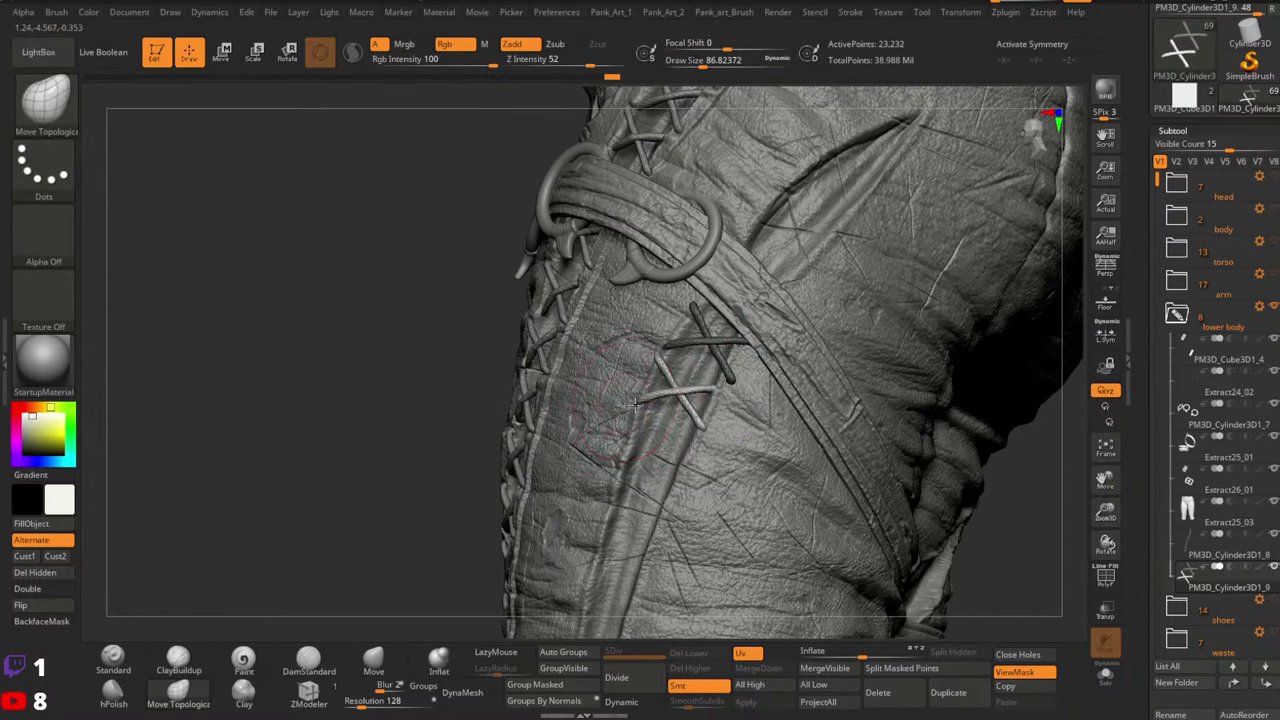
{"action": "key", "text": "space"}
{"action": "left_click_drag", "start_coordinate": [636, 403], "coordinate": [657, 380]}
{"action": "key", "text": "space"}
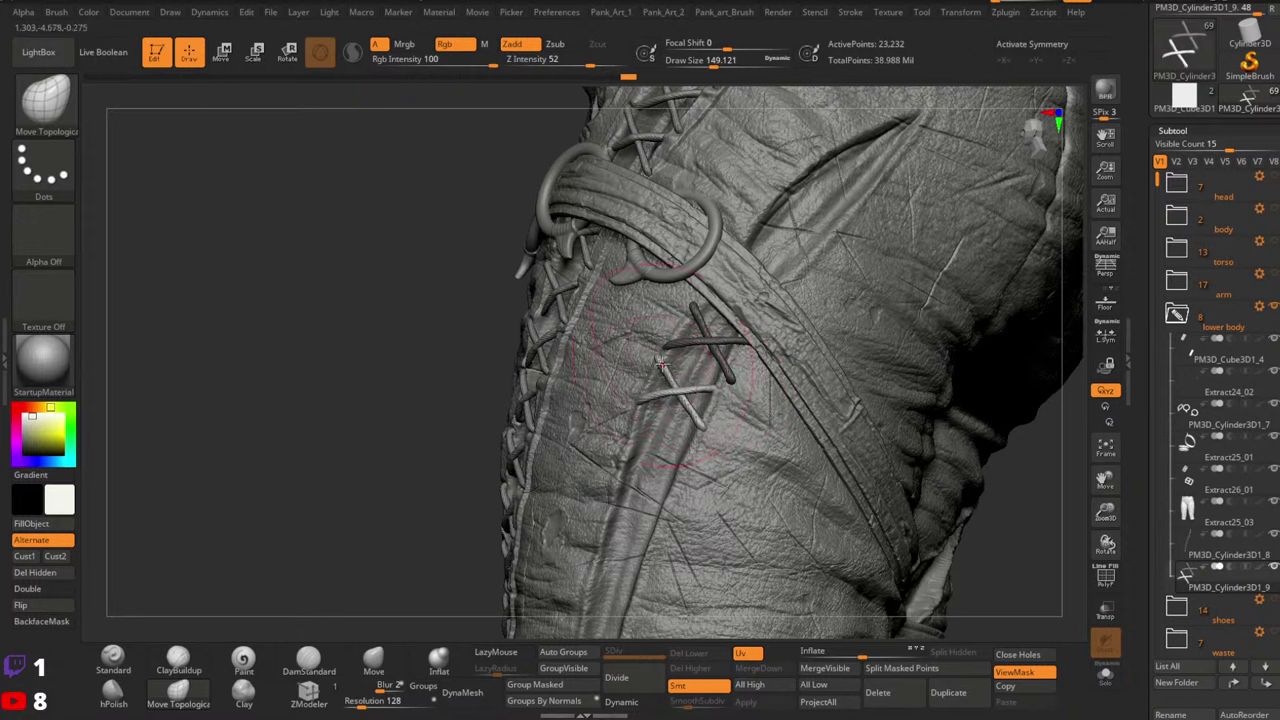
Duplicate the second crossing to make a third one about 0.14 units farther down the gap
{"action": "right_click_drag", "start_coordinate": [657, 358], "coordinate": [698, 372], "text": "ctrl"}
{"action": "right_click_drag", "start_coordinate": [698, 372], "coordinate": [755, 362]}
{"action": "key", "text": "w"}
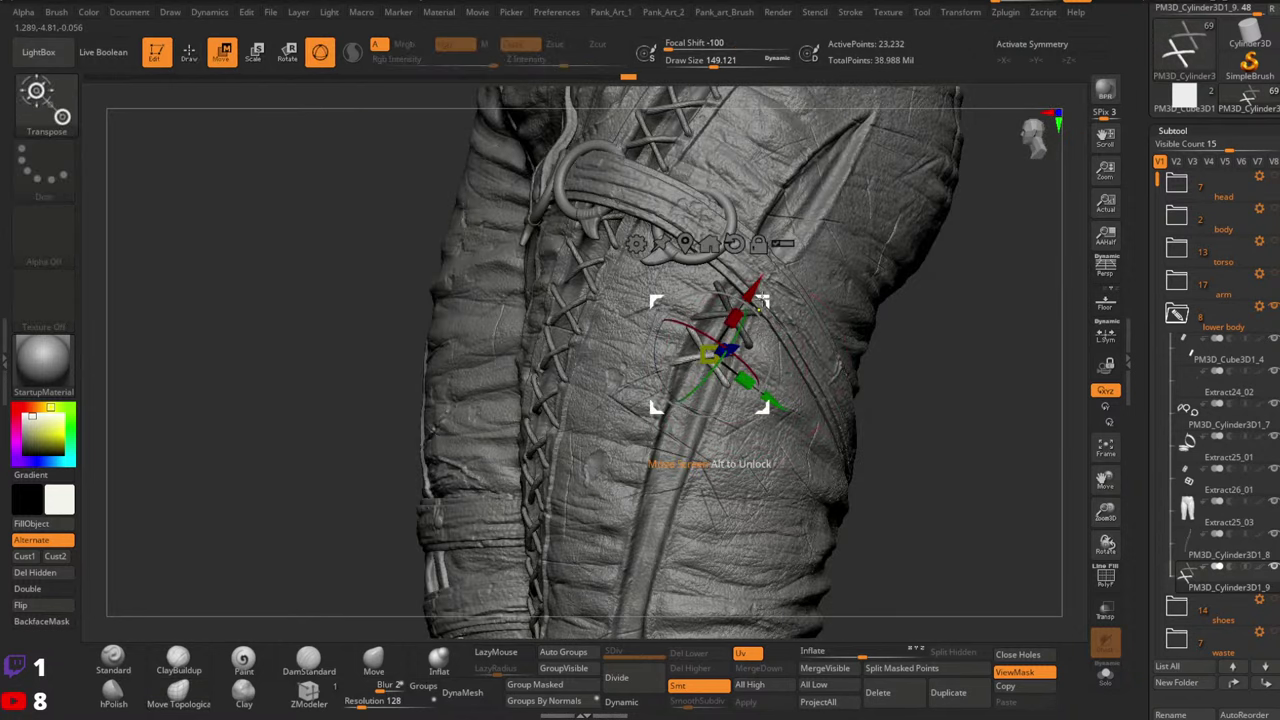
{"action": "left_click_drag", "start_coordinate": [762, 301], "coordinate": [759, 312], "text": "ctrl"}
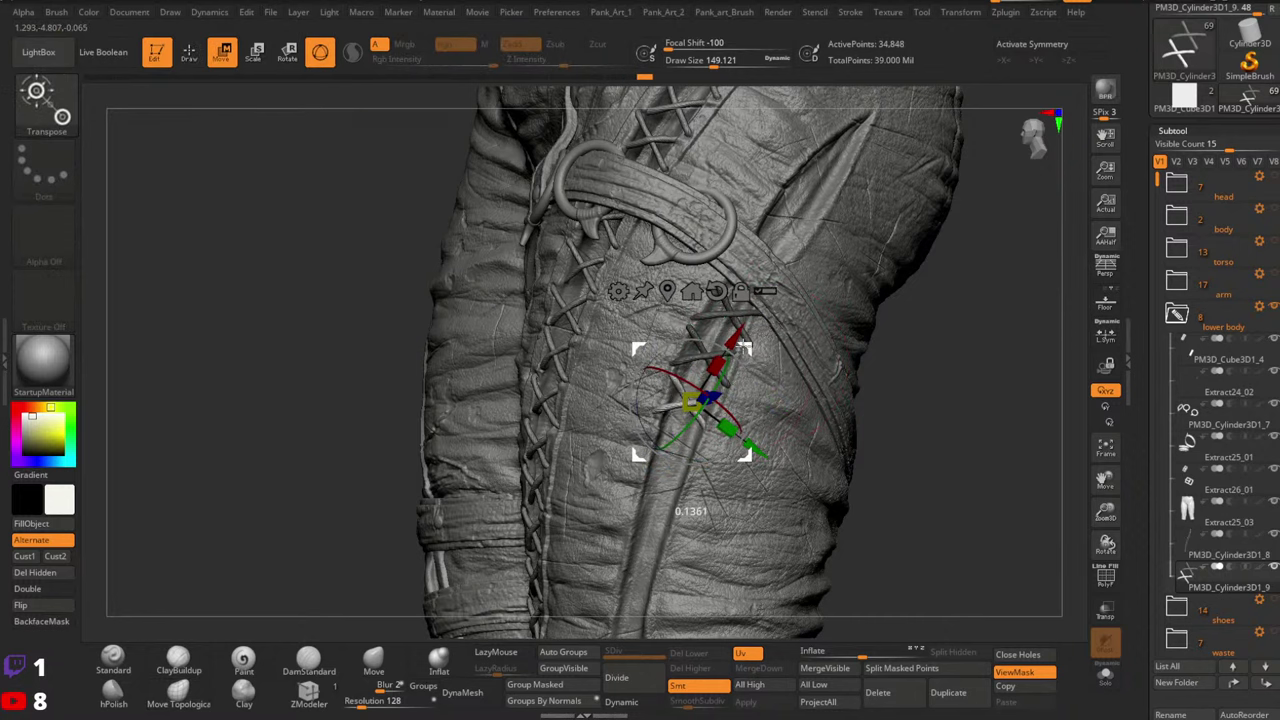
{"action": "mouse_move", "coordinate": [745, 347]}
{"action": "right_mouse_down", "text": "ctrl"}
{"action": "mouse_move", "coordinate": [763, 369]}
{"action": "mouse_move", "coordinate": [748, 350]}
{"action": "right_mouse_up", "text": "ctrl"}
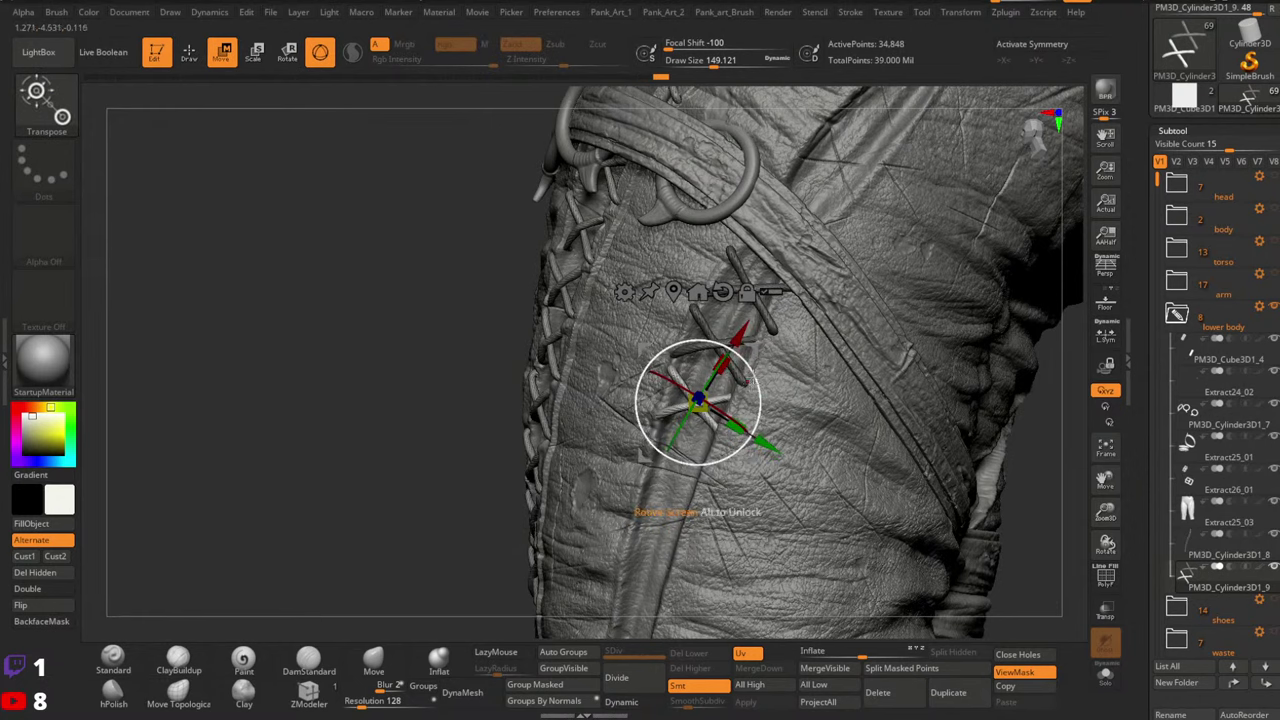
Add a fourth crossing by duplicating the third one about 0.10 units farther down the gap
{"action": "key", "text": "q"}
{"action": "mouse_move", "coordinate": [745, 368]}
{"action": "right_mouse_down"}
{"action": "mouse_move", "coordinate": [772, 352]}
{"action": "mouse_move", "coordinate": [703, 373]}
{"action": "mouse_move", "coordinate": [790, 336]}
{"action": "right_mouse_up"}
{"action": "key", "text": "w"}
{"action": "left_click_drag", "start_coordinate": [778, 290], "coordinate": [755, 337]}
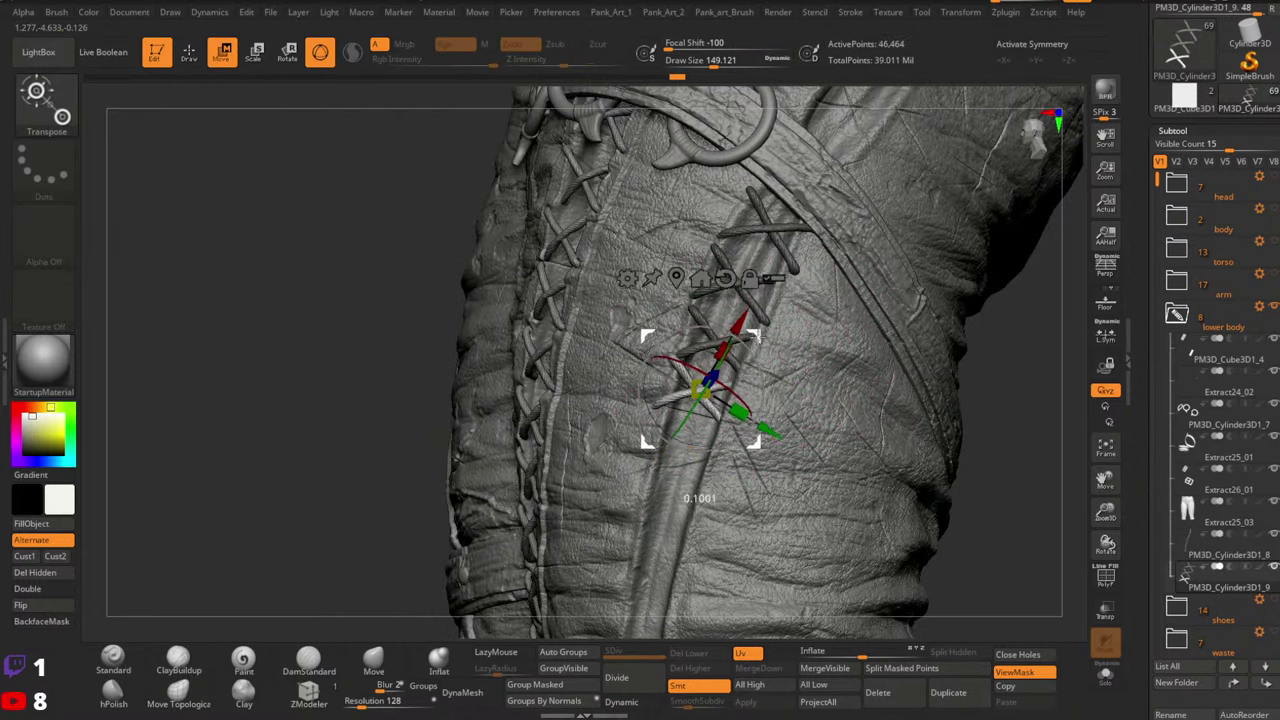
Rotate the lowest lace cross on the thigh seam so it follows the seam direction and the trouser surface
{"action": "mouse_move", "coordinate": [718, 383]}
{"action": "right_mouse_down"}
{"action": "mouse_move", "coordinate": [713, 341]}
{"action": "mouse_move", "coordinate": [739, 375]}
{"action": "right_mouse_up"}
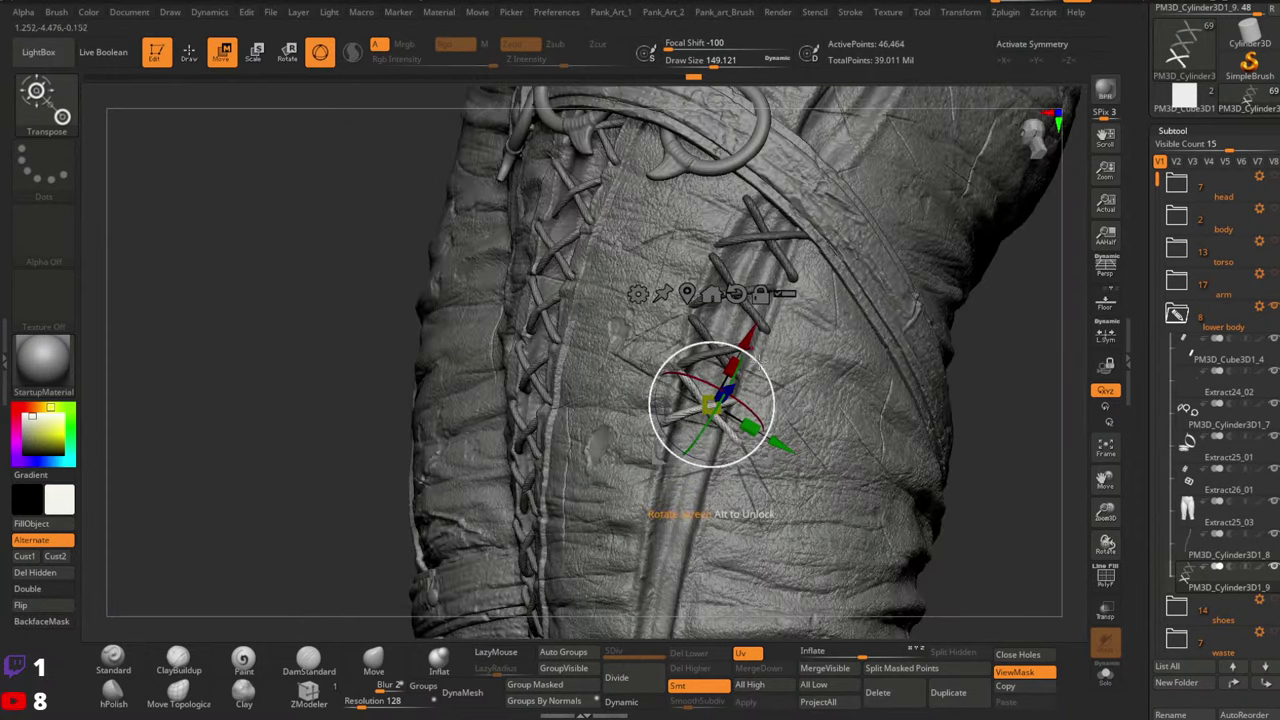
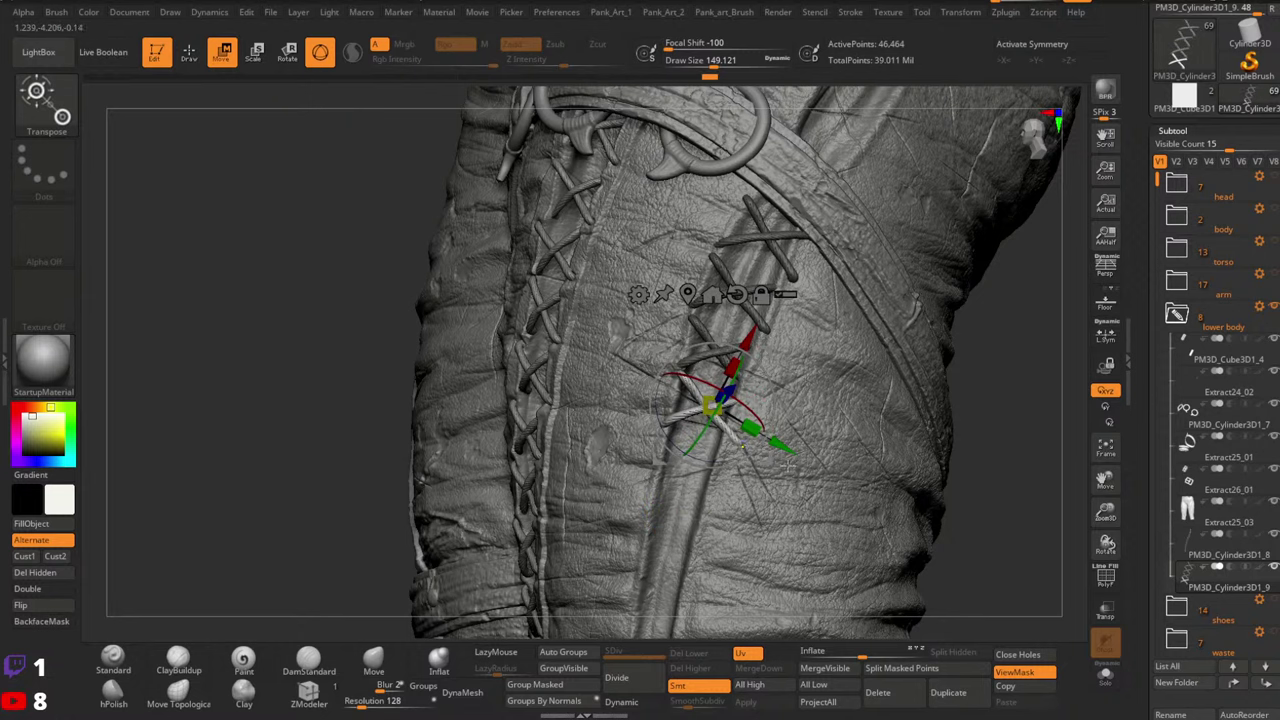
{"action": "right_click_drag", "start_coordinate": [790, 465], "coordinate": [784, 366], "text": "alt"}
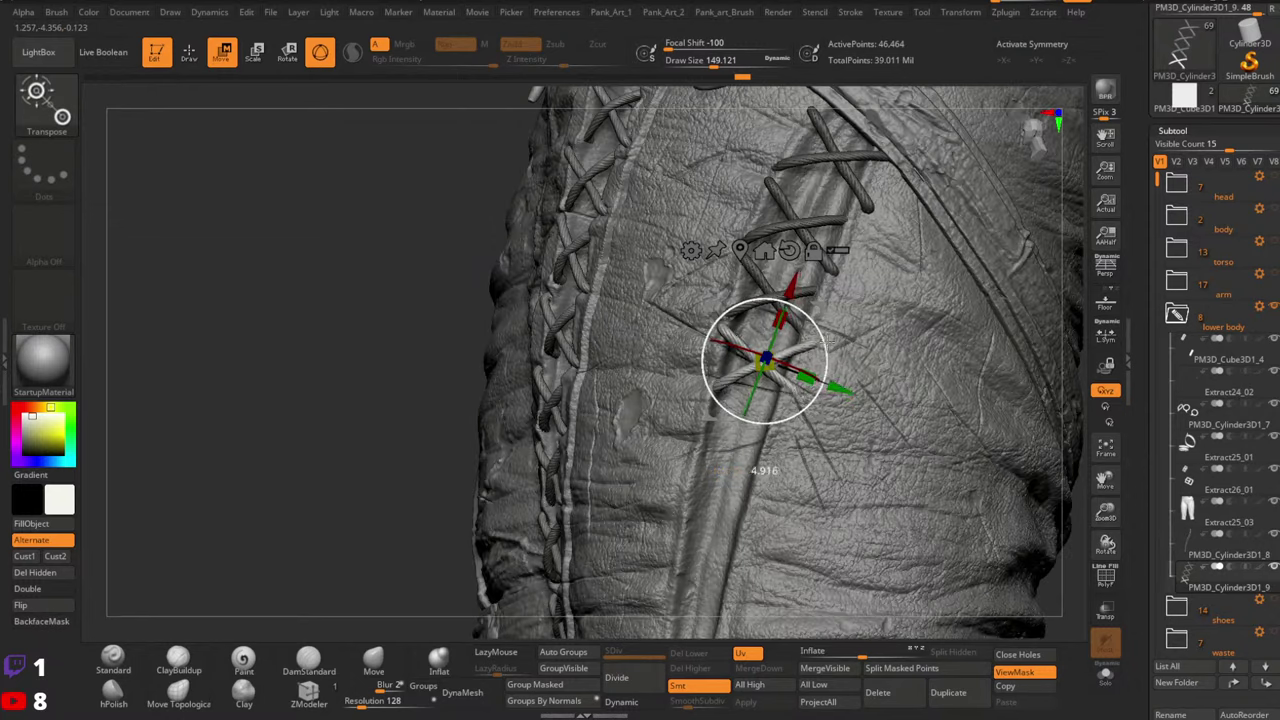
{"action": "left_click_drag", "start_coordinate": [828, 309], "coordinate": [825, 307]}
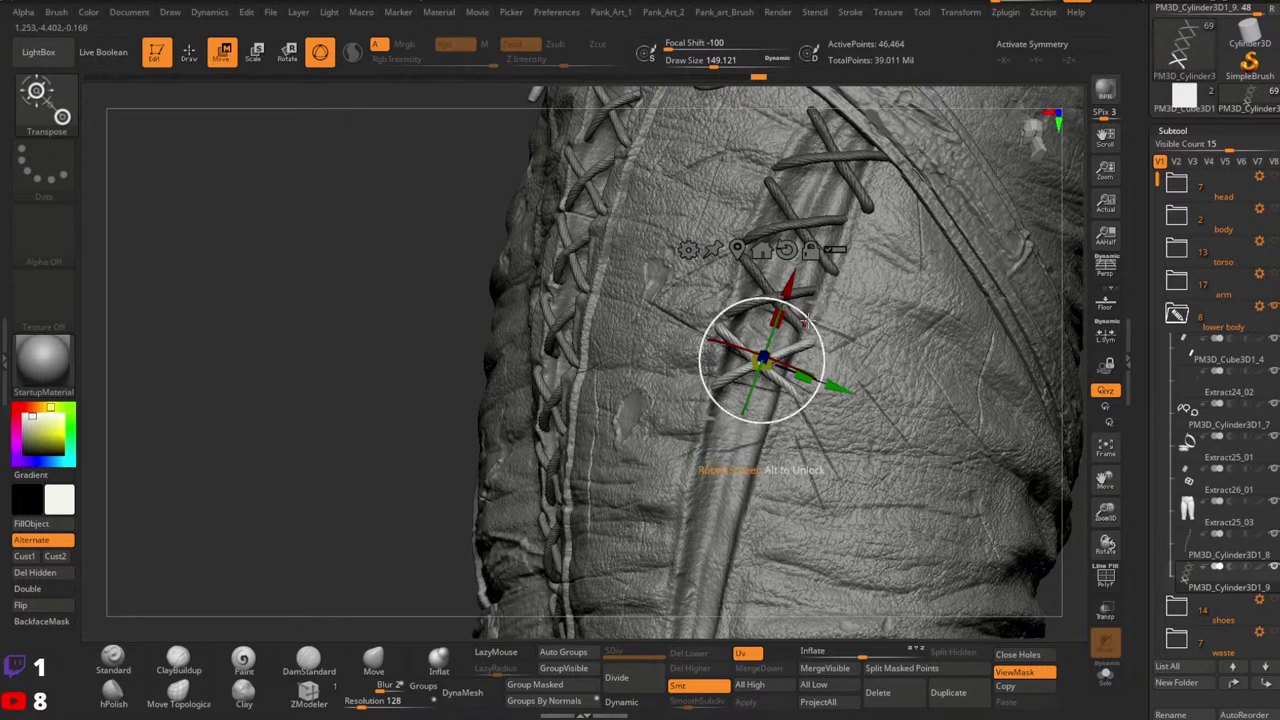
{"action": "left_click_drag", "start_coordinate": [820, 307], "coordinate": [817, 309]}
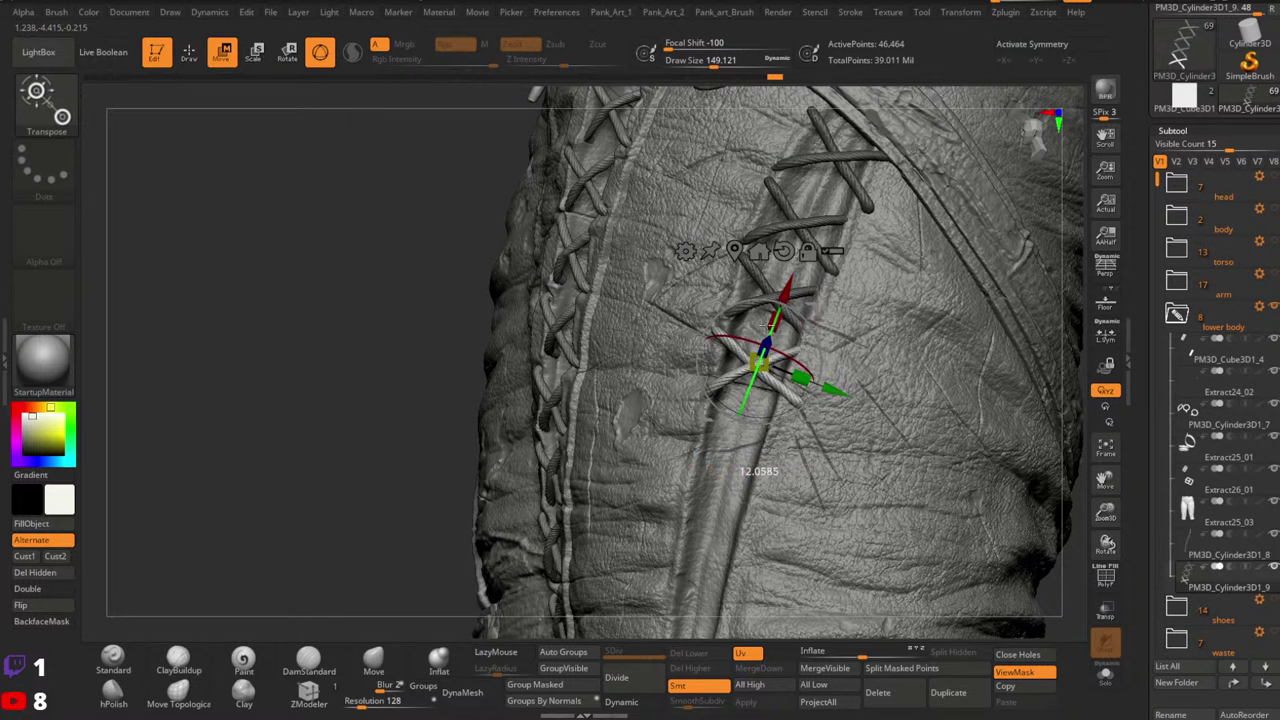
Duplicate the lace cross further down the thigh seam, then rotate the copy and adjust its depth against the trouser surface
{"action": "left_click_drag", "start_coordinate": [812, 311], "coordinate": [800, 385], "text": "ctrl"}
{"action": "mouse_move", "coordinate": [800, 385]}
{"action": "right_mouse_down"}
{"action": "mouse_move", "coordinate": [784, 376]}
{"action": "mouse_move", "coordinate": [788, 404]}
{"action": "right_mouse_up"}
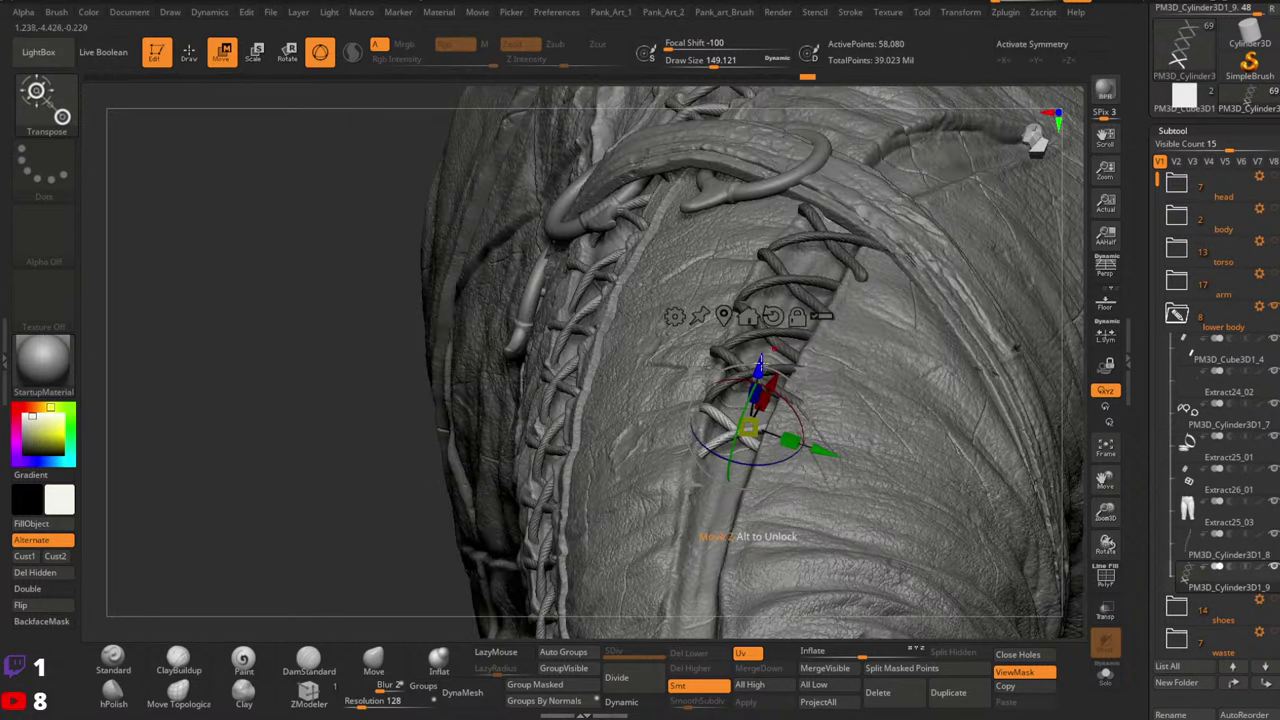
{"action": "left_click_drag", "start_coordinate": [790, 374], "coordinate": [750, 356]}
{"action": "right_click_drag", "start_coordinate": [750, 358], "coordinate": [792, 424]}
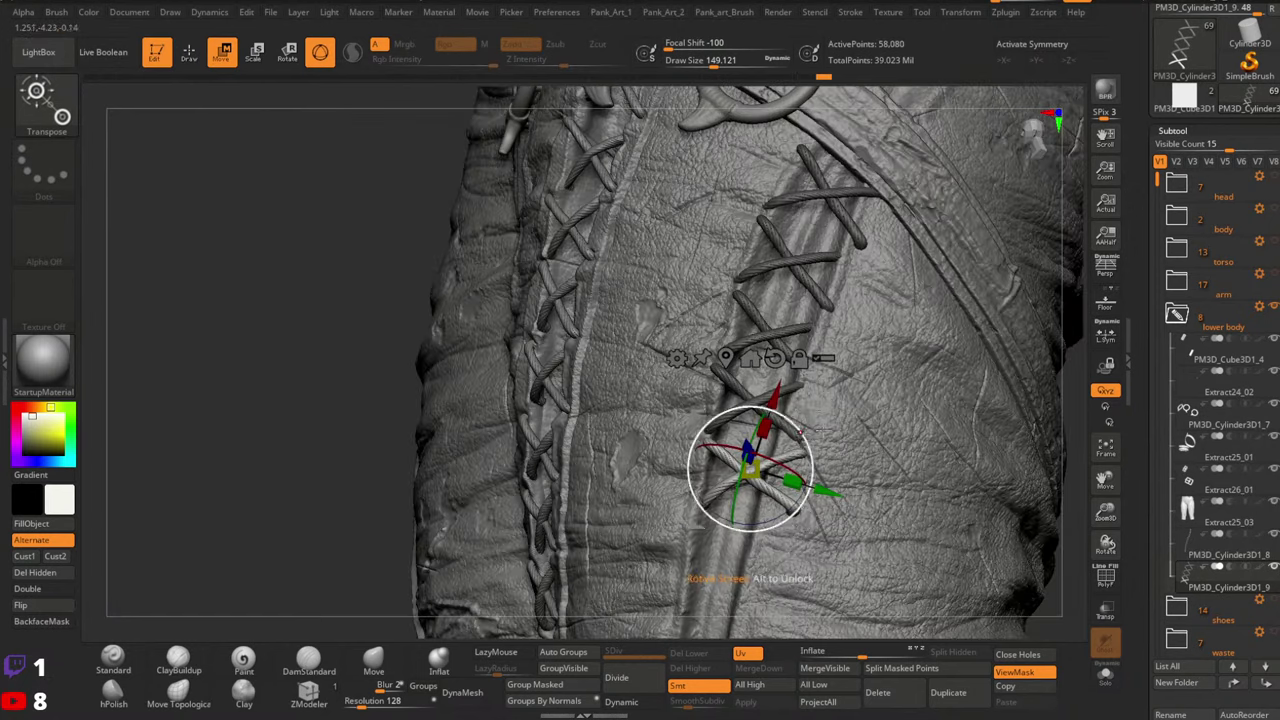
{"action": "left_click_drag", "start_coordinate": [806, 416], "coordinate": [796, 418]}
{"action": "right_click_drag", "start_coordinate": [795, 418], "coordinate": [760, 364]}
{"action": "left_click_drag", "start_coordinate": [760, 384], "coordinate": [759, 392]}
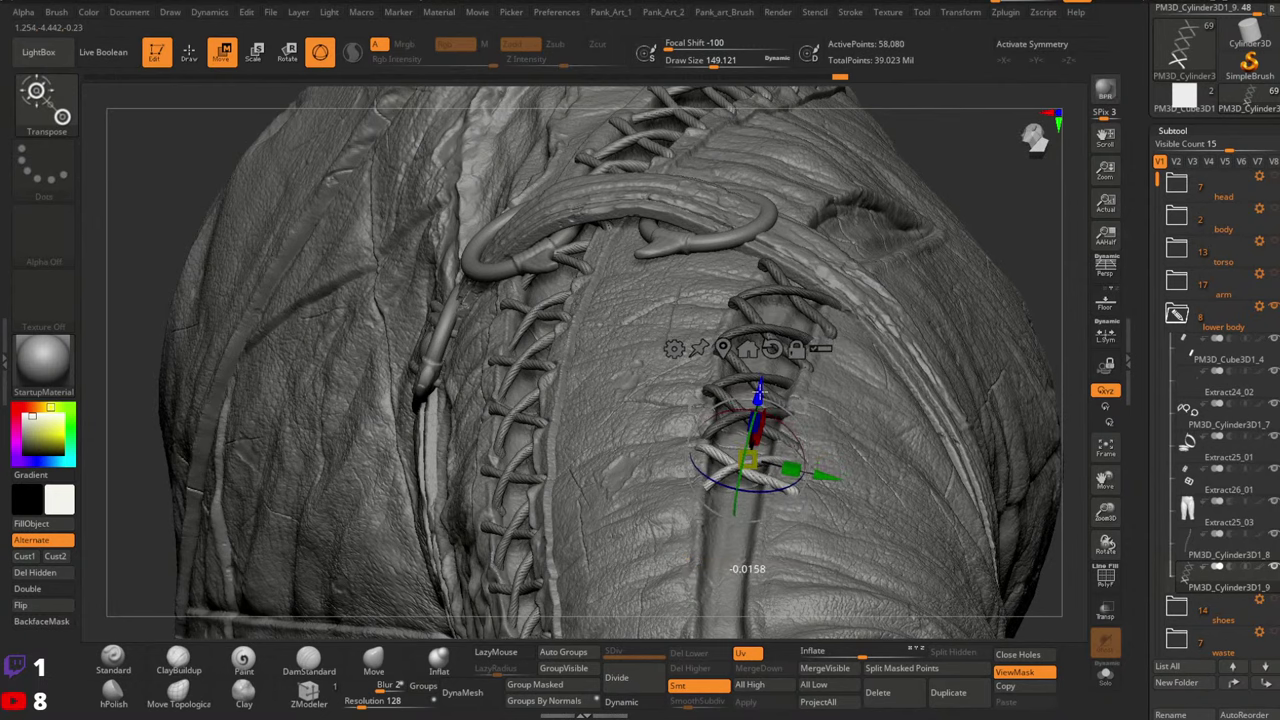
{"action": "right_click_drag", "start_coordinate": [759, 392], "coordinate": [780, 465]}
Fine-tune the rotation and position of the duplicated lace cross so it lines up with the crosses above
{"action": "key", "text": "q"}
{"action": "key", "text": "w"}
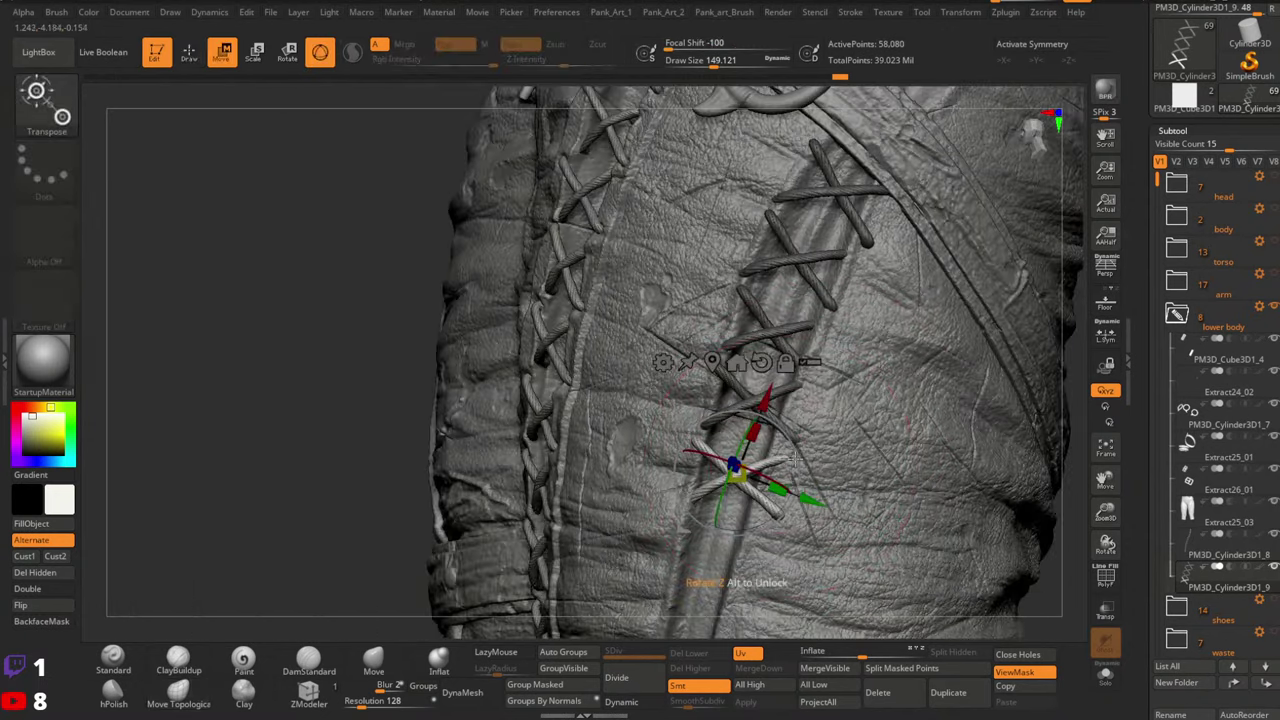
{"action": "left_click_drag", "start_coordinate": [797, 427], "coordinate": [795, 423]}
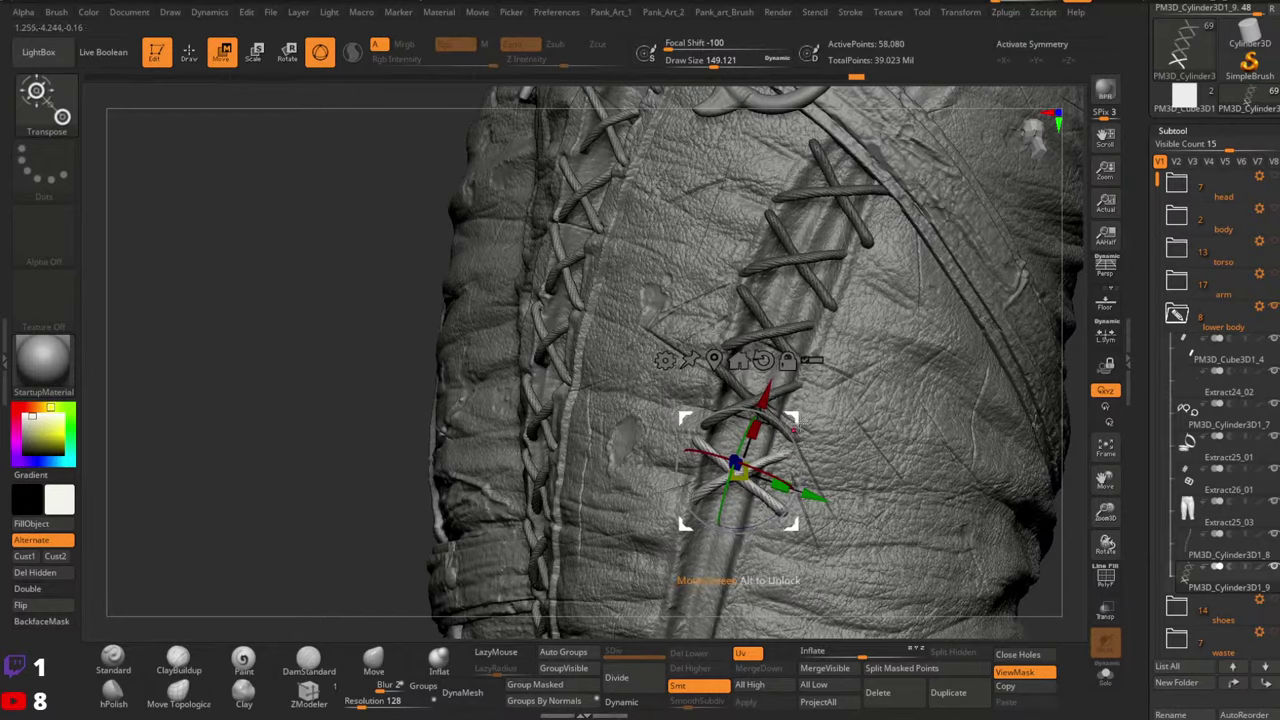
{"action": "mouse_move", "coordinate": [795, 423]}
{"action": "right_mouse_down"}
{"action": "mouse_move", "coordinate": [828, 360]}
{"action": "mouse_move", "coordinate": [835, 378]}
{"action": "mouse_move", "coordinate": [784, 364]}
{"action": "mouse_move", "coordinate": [838, 382]}
{"action": "right_mouse_up"}
{"action": "key", "text": "q"}
{"action": "key", "text": "w"}
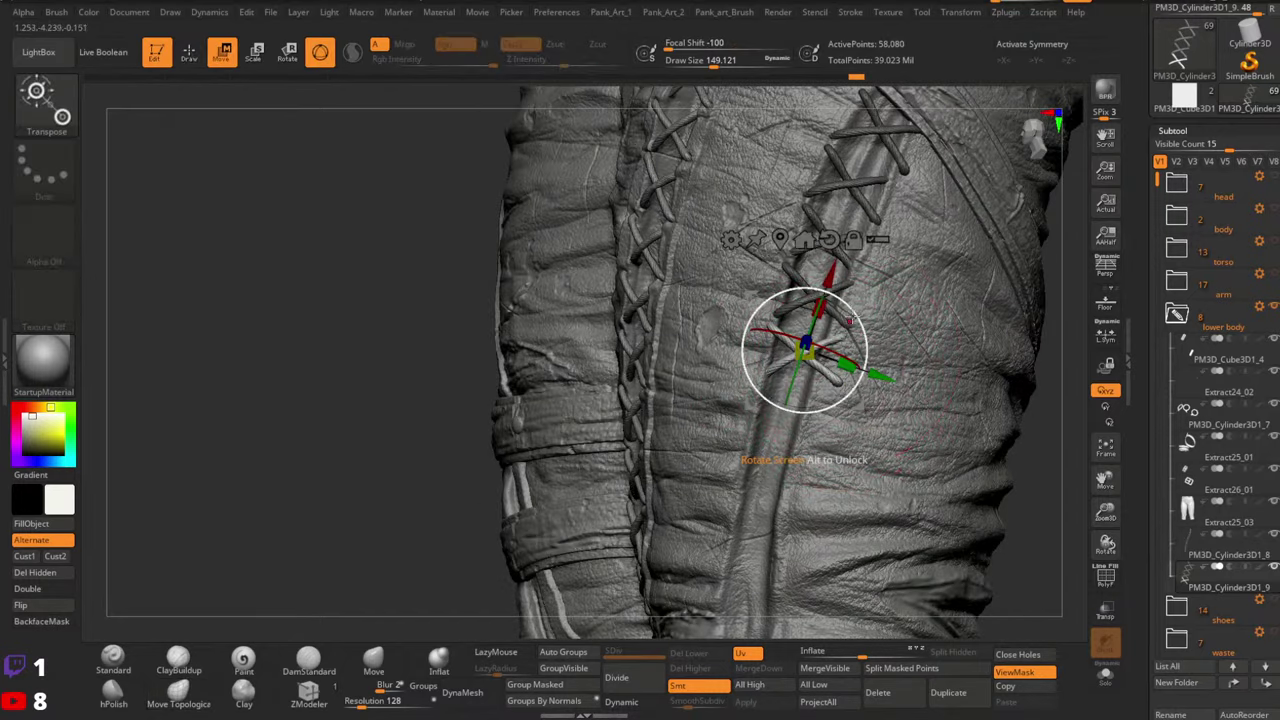
{"action": "left_click_drag", "start_coordinate": [863, 297], "coordinate": [861, 297]}
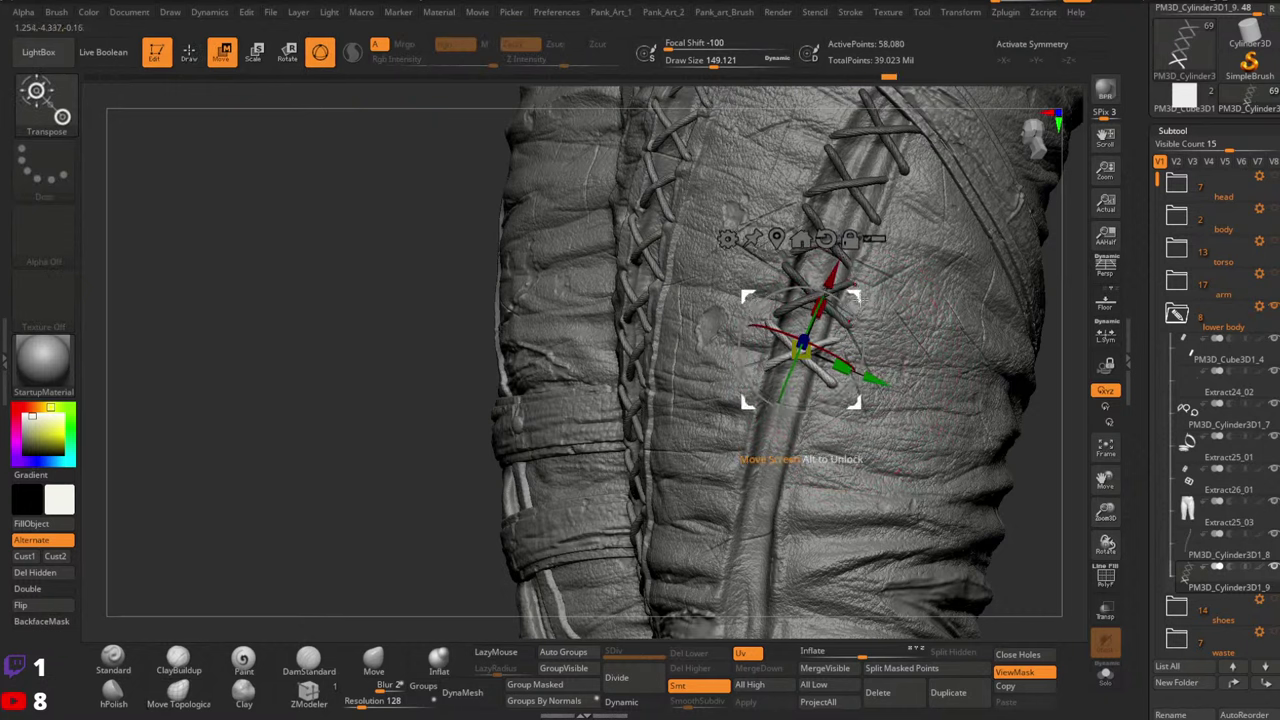
Duplicate another lace cross below the last one and set its depth on the thigh seam
{"action": "left_click_drag", "start_coordinate": [800, 348], "coordinate": [795, 378]}
{"action": "right_click_drag", "start_coordinate": [795, 408], "coordinate": [856, 215]}
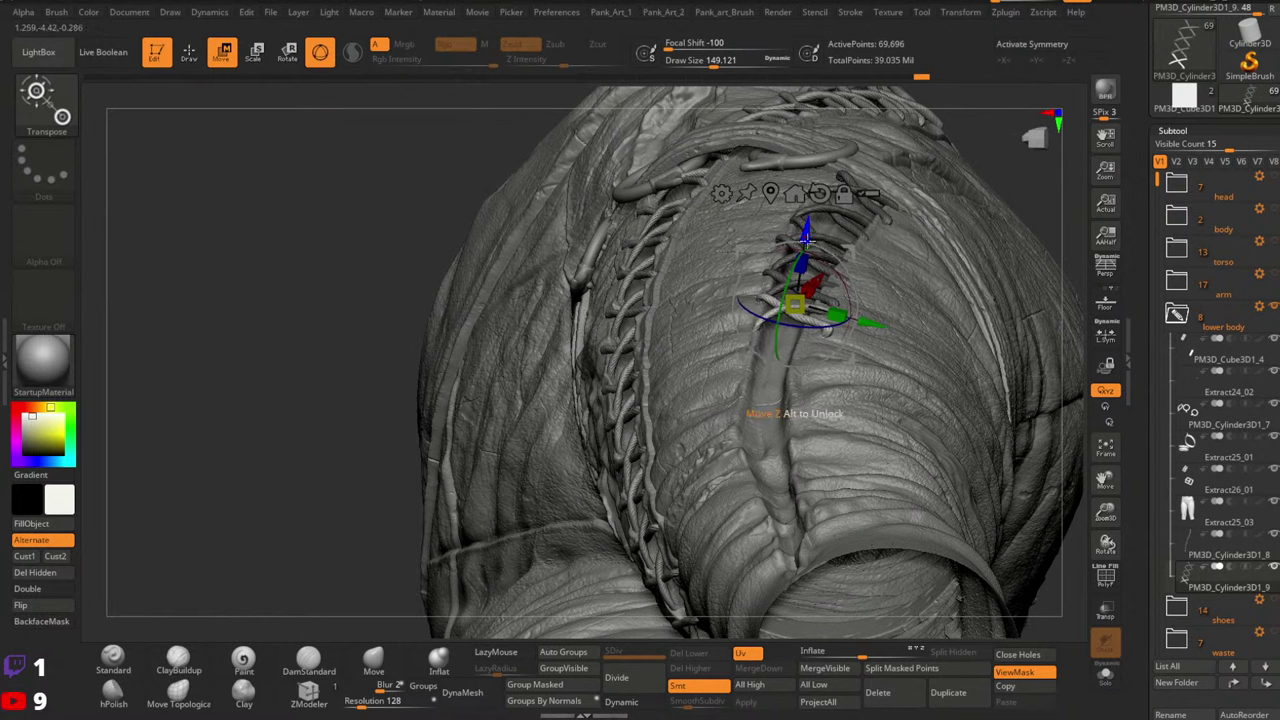
{"action": "left_click_drag", "start_coordinate": [798, 252], "coordinate": [785, 352]}
{"action": "mouse_move", "coordinate": [840, 322]}
{"action": "right_mouse_down", "text": "ctrl"}
{"action": "mouse_move", "coordinate": [846, 262]}
{"action": "mouse_move", "coordinate": [857, 357]}
{"action": "mouse_move", "coordinate": [880, 290]}
{"action": "mouse_move", "coordinate": [896, 398]}
{"action": "mouse_move", "coordinate": [906, 390]}
{"action": "mouse_move", "coordinate": [890, 350]}
{"action": "mouse_move", "coordinate": [850, 385]}
{"action": "right_mouse_up", "text": "ctrl"}
{"action": "key", "text": "q"}
{"action": "right_click_drag", "start_coordinate": [850, 385], "coordinate": [820, 343], "text": "ctrl"}
{"action": "left_click_drag", "start_coordinate": [820, 343], "coordinate": [800, 318]}
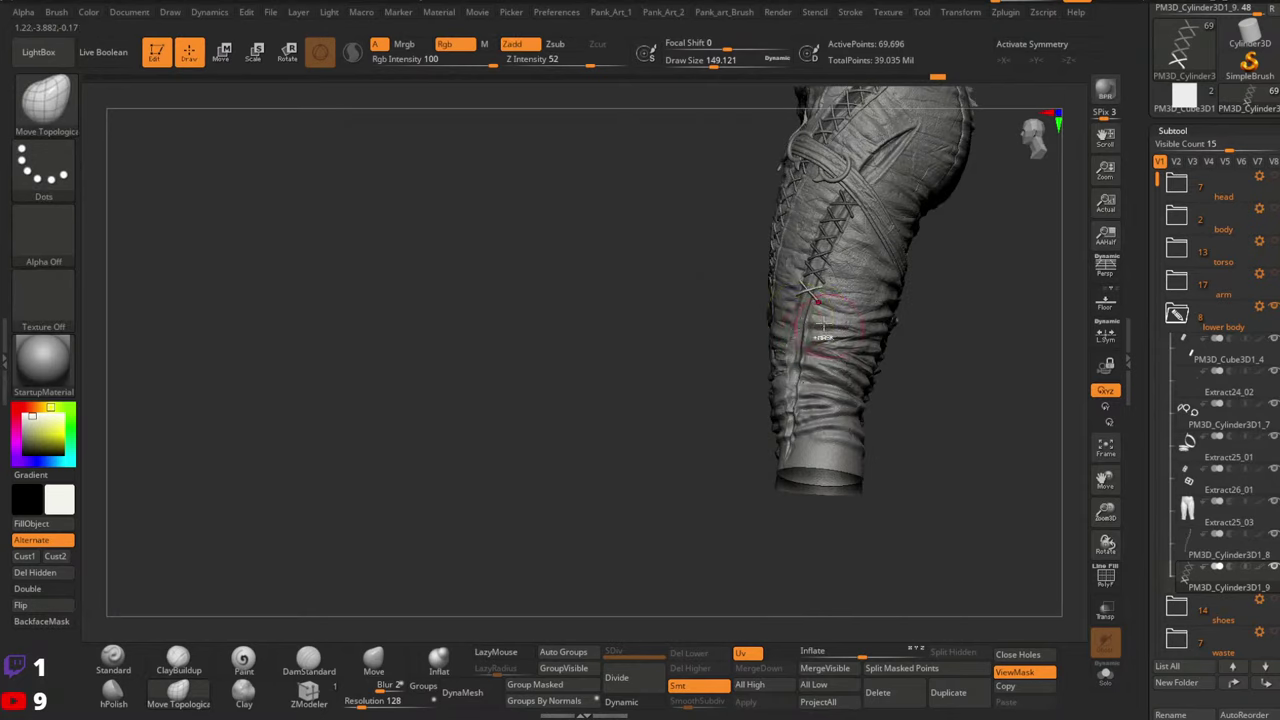
Show the head and body subtool folders to check the lacing against the whole leg
{"action": "mouse_move", "coordinate": [786, 334]}
{"action": "right_mouse_down", "text": "ctrl"}
{"action": "mouse_move", "coordinate": [790, 362]}
{"action": "mouse_move", "coordinate": [836, 331]}
{"action": "right_mouse_up", "text": "ctrl"}
{"action": "key", "text": "w"}
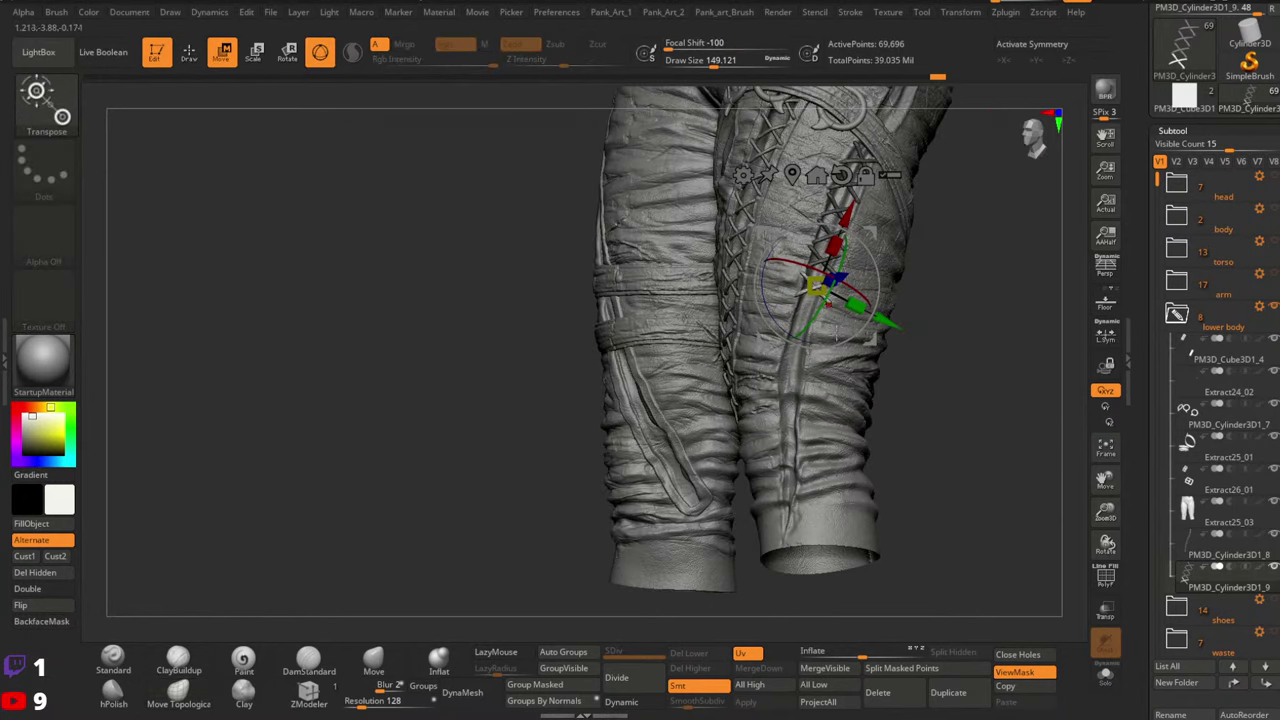
{"action": "key", "text": "q"}
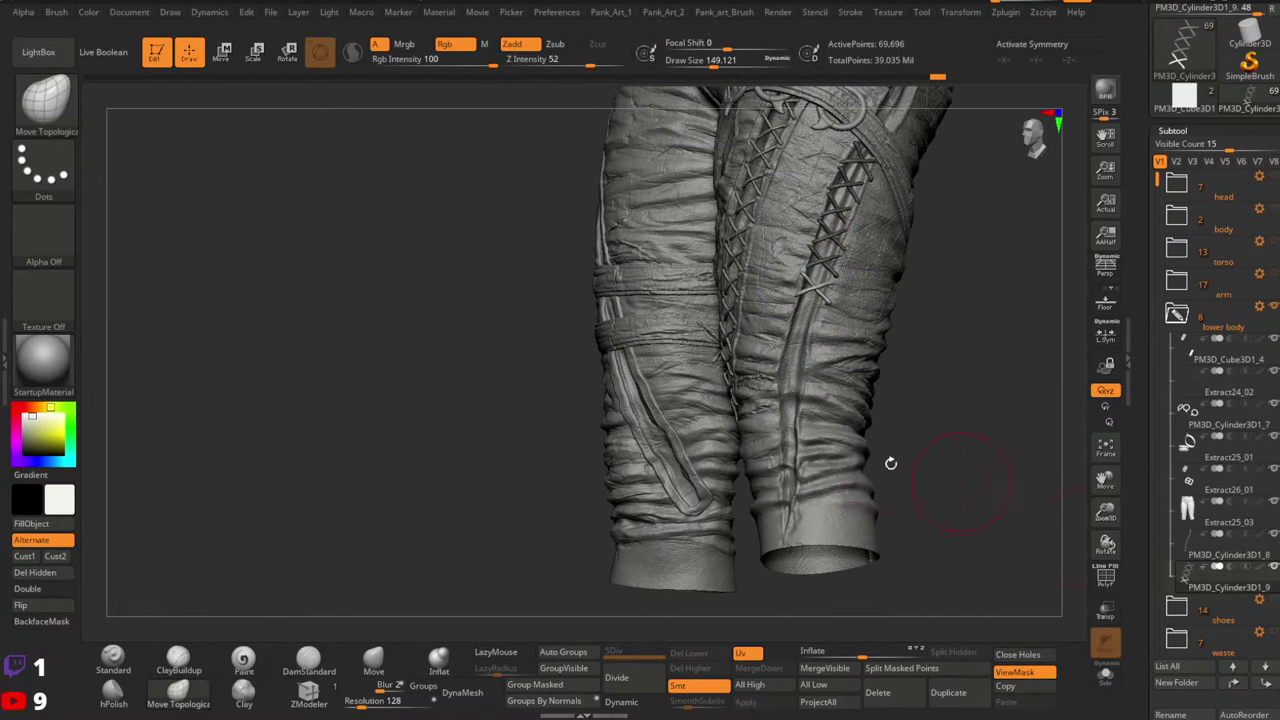
{"action": "right_click_drag", "start_coordinate": [891, 463], "coordinate": [890, 490]}
{"action": "left_click", "coordinate": [1273, 178]}
{"action": "left_click", "coordinate": [1273, 210]}
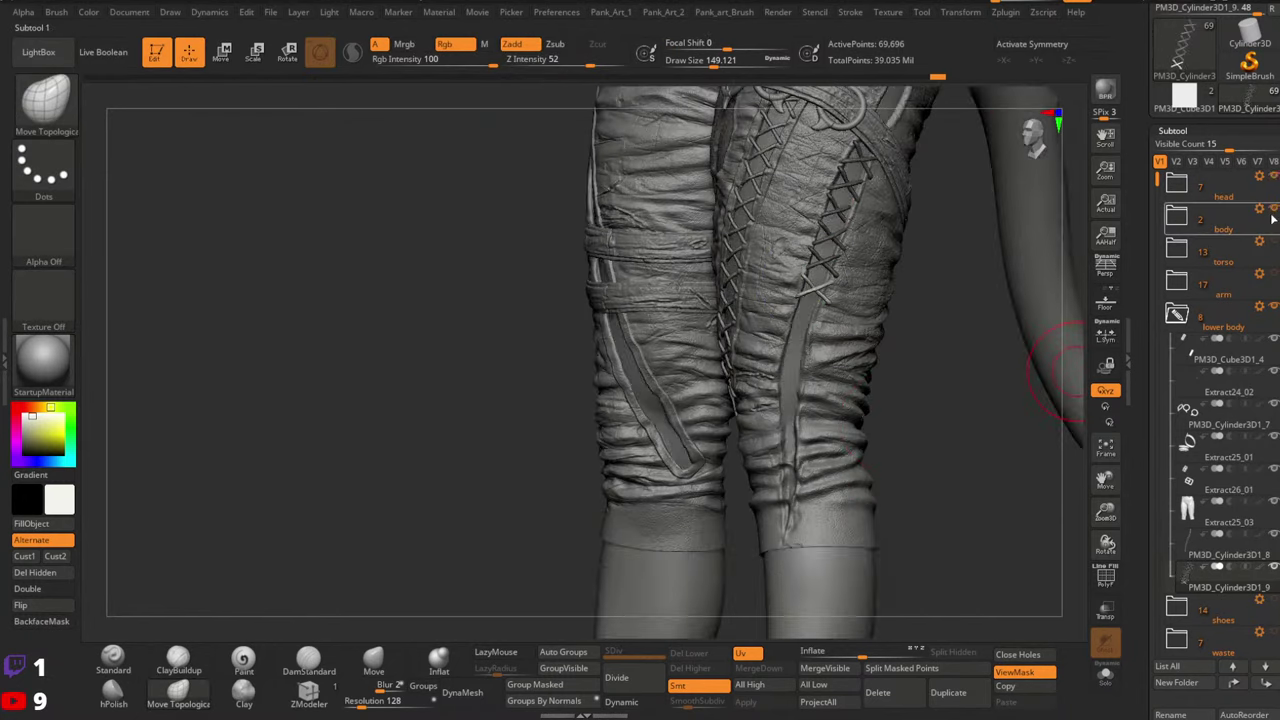
{"action": "mouse_move", "coordinate": [950, 365]}
{"action": "left_mouse_down"}
{"action": "mouse_move", "coordinate": [863, 418]}
{"action": "mouse_move", "coordinate": [820, 412]}
{"action": "mouse_move", "coordinate": [866, 364]}
{"action": "left_mouse_up"}
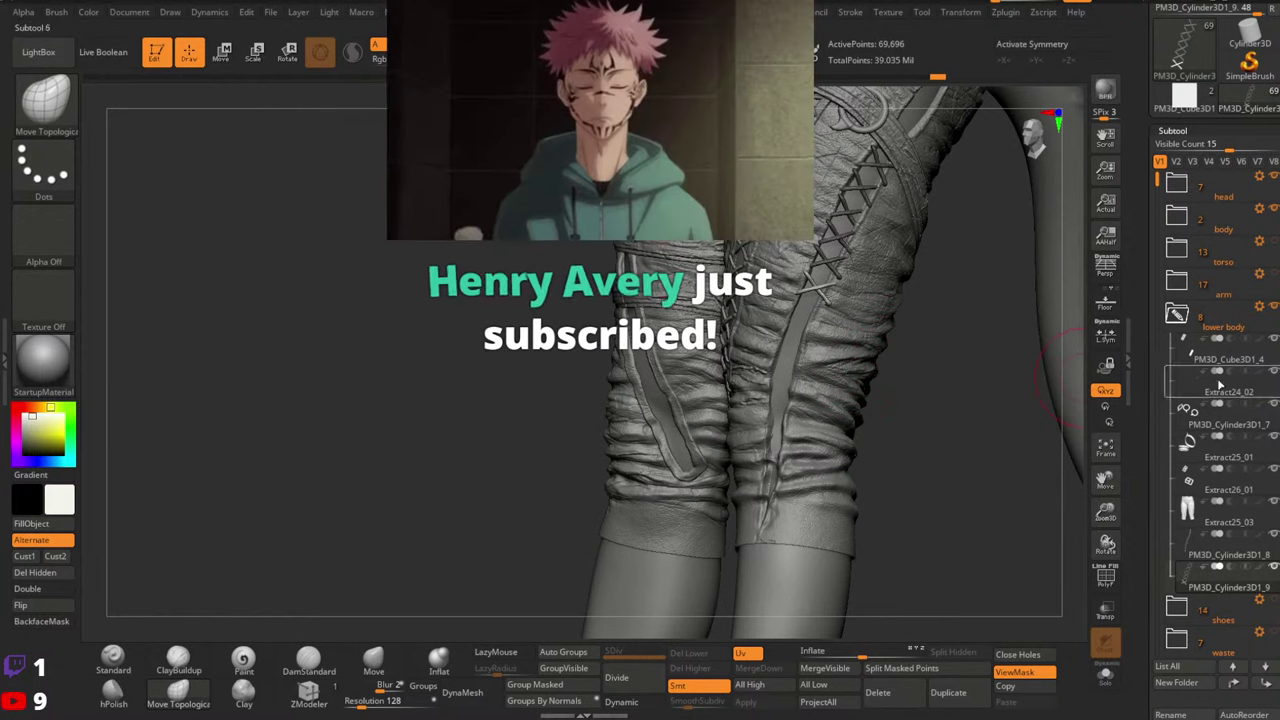
Select the trousers subtool Extract25_03 and isolate it with Solo
{"action": "right_click_drag", "start_coordinate": [820, 391], "coordinate": [812, 420], "text": "ctrl"}
{"action": "left_click", "coordinate": [814, 395], "text": "alt"}
{"action": "right_click_drag", "start_coordinate": [1015, 590], "coordinate": [1042, 609]}
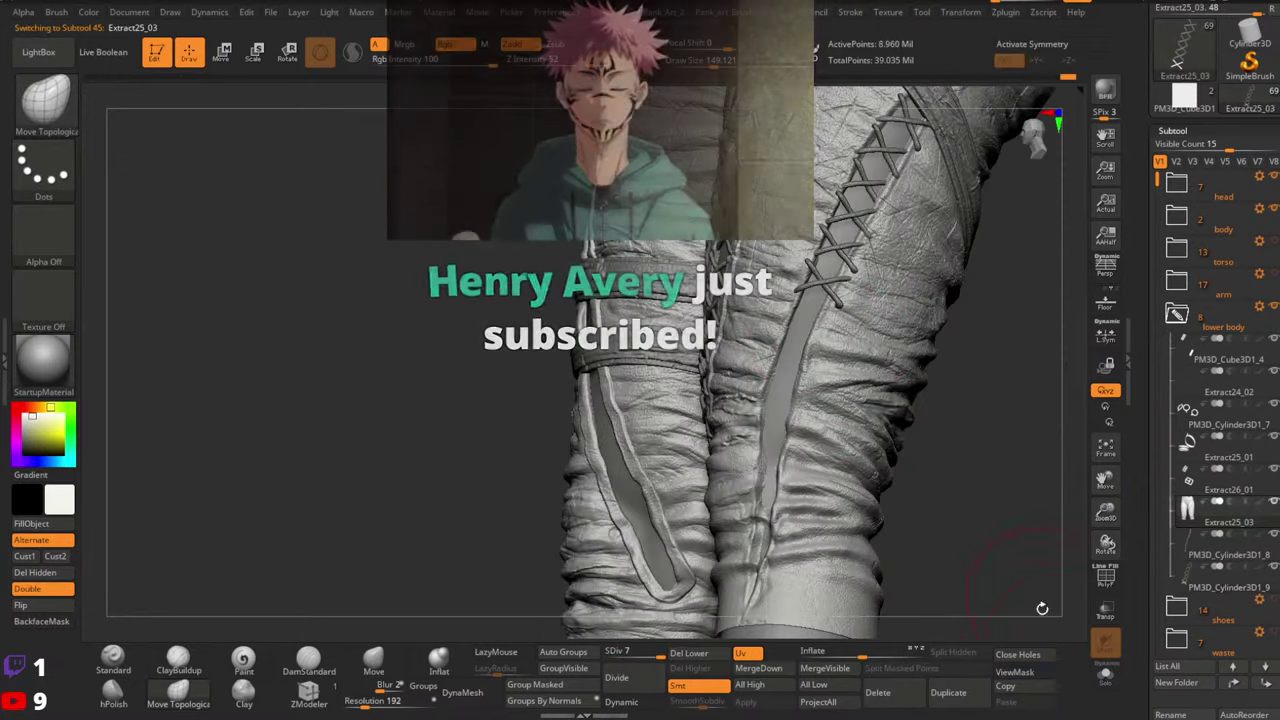
{"action": "left_click", "coordinate": [1105, 675]}
{"action": "right_click_drag", "start_coordinate": [1040, 520], "coordinate": [1000, 400]}
{"action": "right_click_drag", "start_coordinate": [928, 231], "coordinate": [260, 220], "text": "ctrl"}
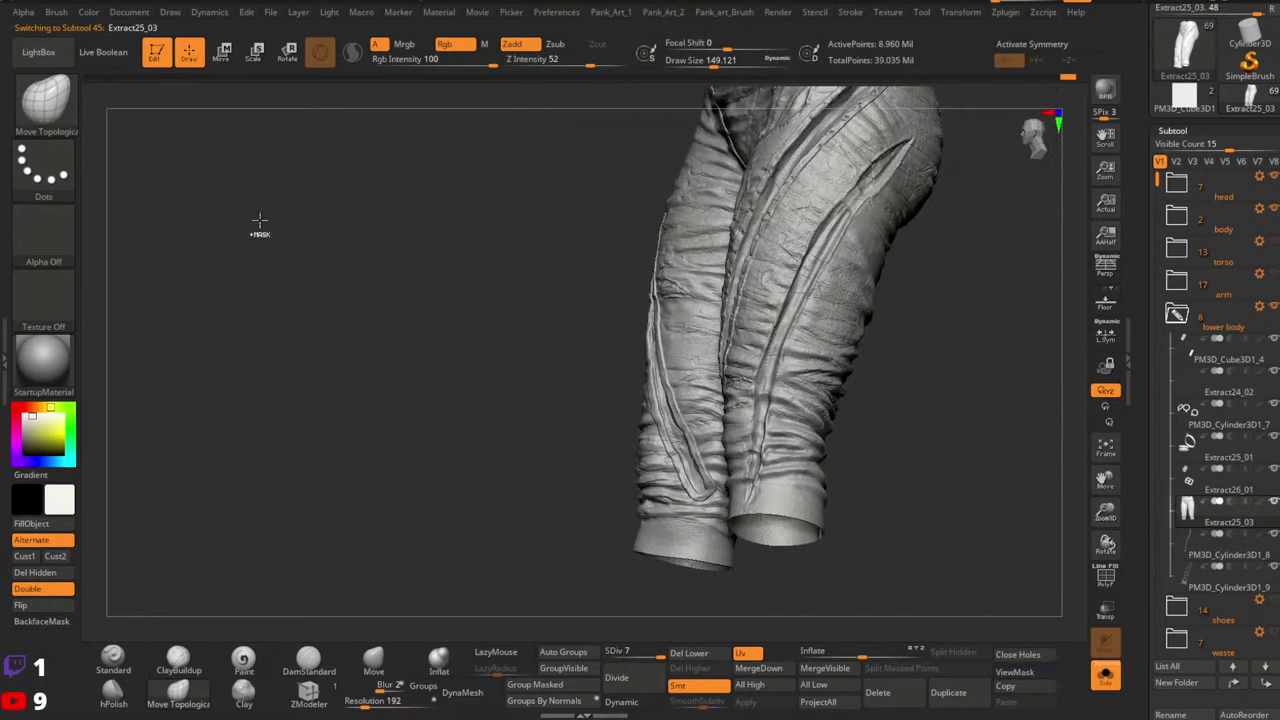
Lasso-mask the front panel of the trouser leg along the seam opening with the MaskPen
{"action": "left_click", "coordinate": [45, 178], "text": "ctrl"}
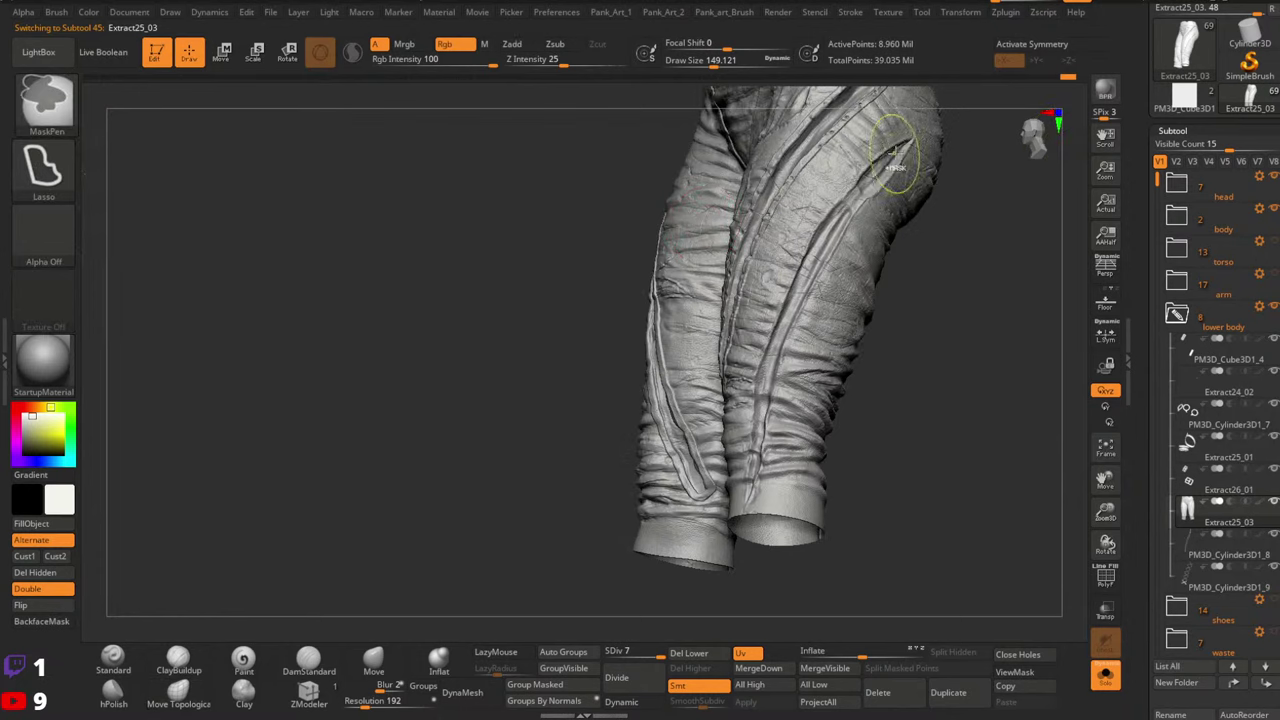
{"action": "mouse_move", "coordinate": [812, 263]}
{"action": "left_mouse_down", "text": "ctrl"}
{"action": "mouse_move", "coordinate": [778, 334]}
{"action": "mouse_move", "coordinate": [750, 468]}
{"action": "mouse_move", "coordinate": [696, 359]}
{"action": "mouse_move", "coordinate": [912, 132]}
{"action": "mouse_move", "coordinate": [860, 200]}
{"action": "left_mouse_up", "text": "ctrl"}
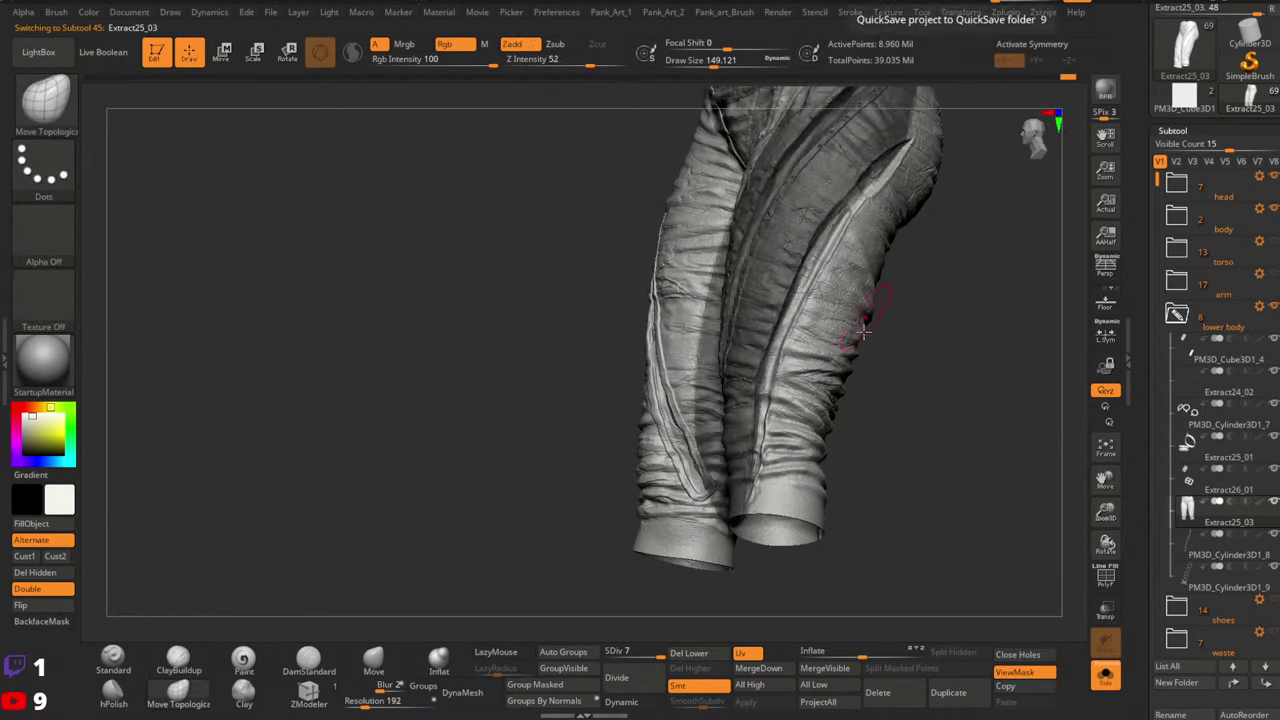
{"action": "left_click_drag", "start_coordinate": [868, 315], "coordinate": [893, 332]}
Turn off Solo and show the shoes folder alongside the trousers
{"action": "left_click", "coordinate": [1104, 676]}
{"action": "mouse_move", "coordinate": [805, 340]}
{"action": "right_mouse_down"}
{"action": "mouse_move", "coordinate": [790, 360]}
{"action": "mouse_move", "coordinate": [793, 396]}
{"action": "mouse_move", "coordinate": [856, 390]}
{"action": "mouse_move", "coordinate": [797, 351]}
{"action": "right_mouse_up"}
{"action": "key", "text": "s"}
{"action": "left_click", "coordinate": [1275, 603]}
Invert the mask and reshape the front panel's edge along the seam opening using the Move brush at draw size about 108
{"action": "key", "text": "space"}
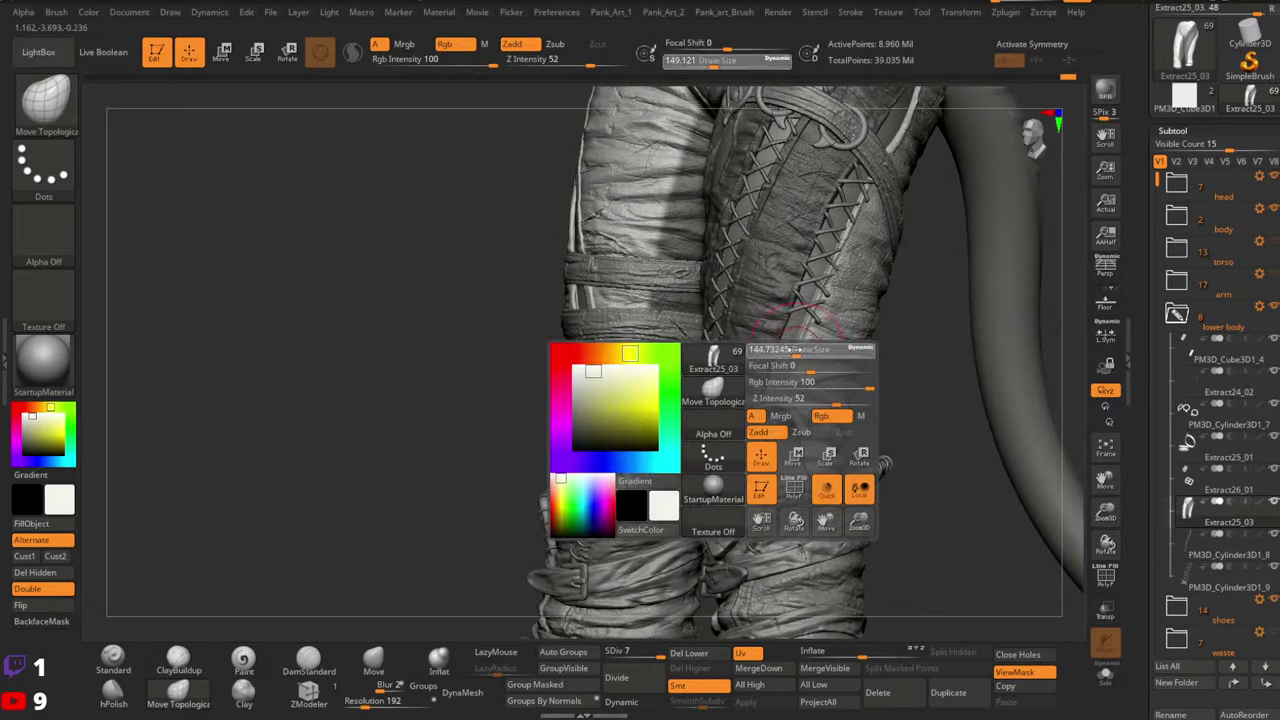
{"action": "left_click_drag", "start_coordinate": [795, 350], "coordinate": [791, 318]}
{"action": "left_click", "coordinate": [914, 354], "text": "ctrl"}
{"action": "key", "text": "space"}
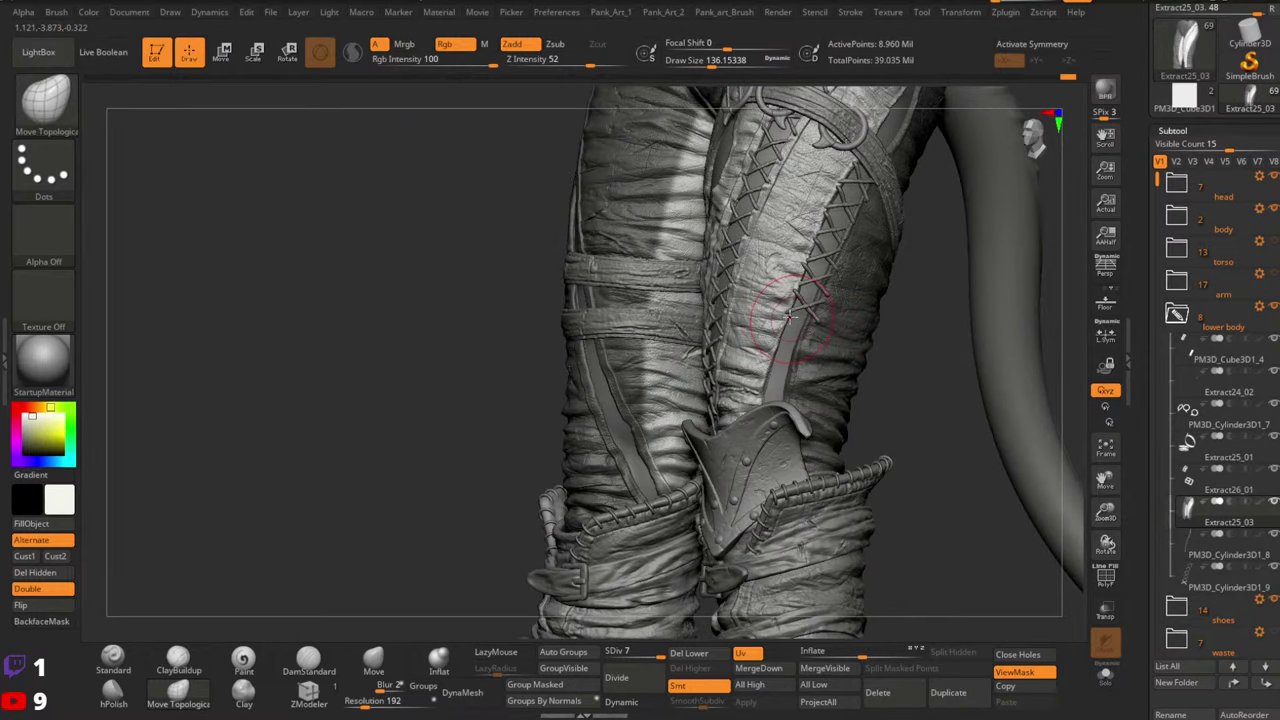
{"action": "left_click", "coordinate": [373, 662]}
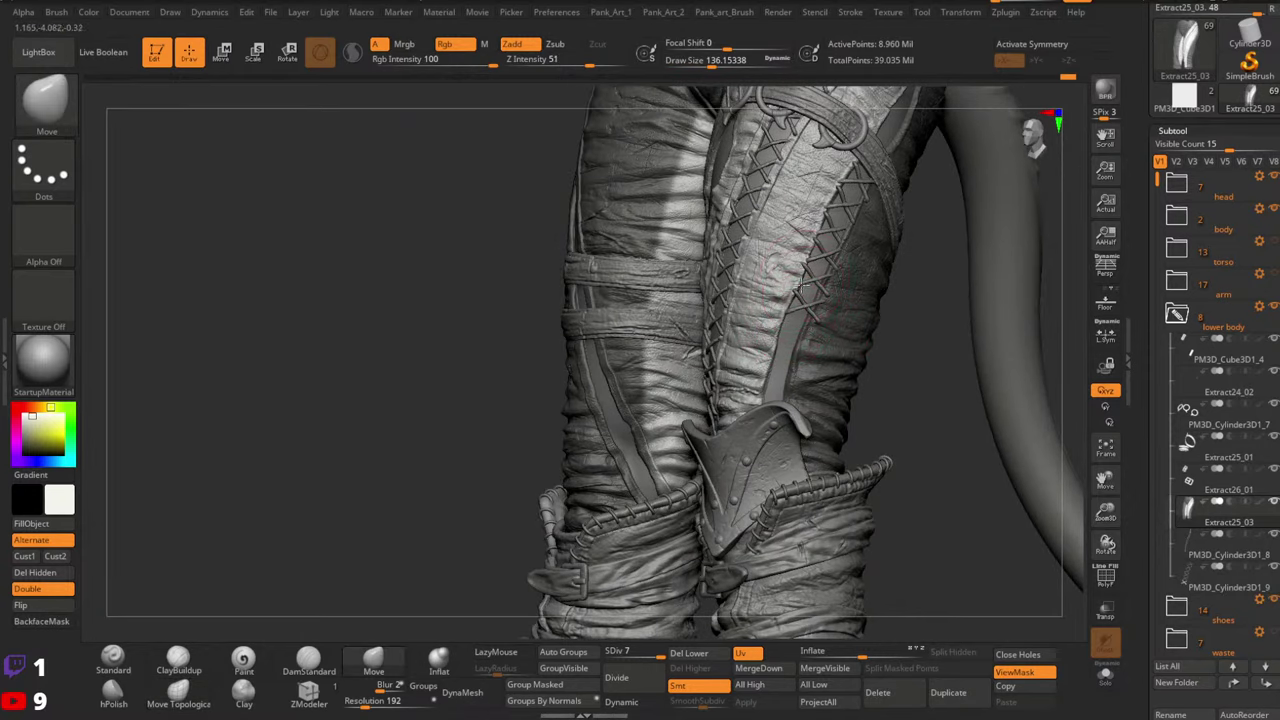
{"action": "key", "text": "space"}
{"action": "left_click_drag", "start_coordinate": [778, 351], "coordinate": [776, 352]}
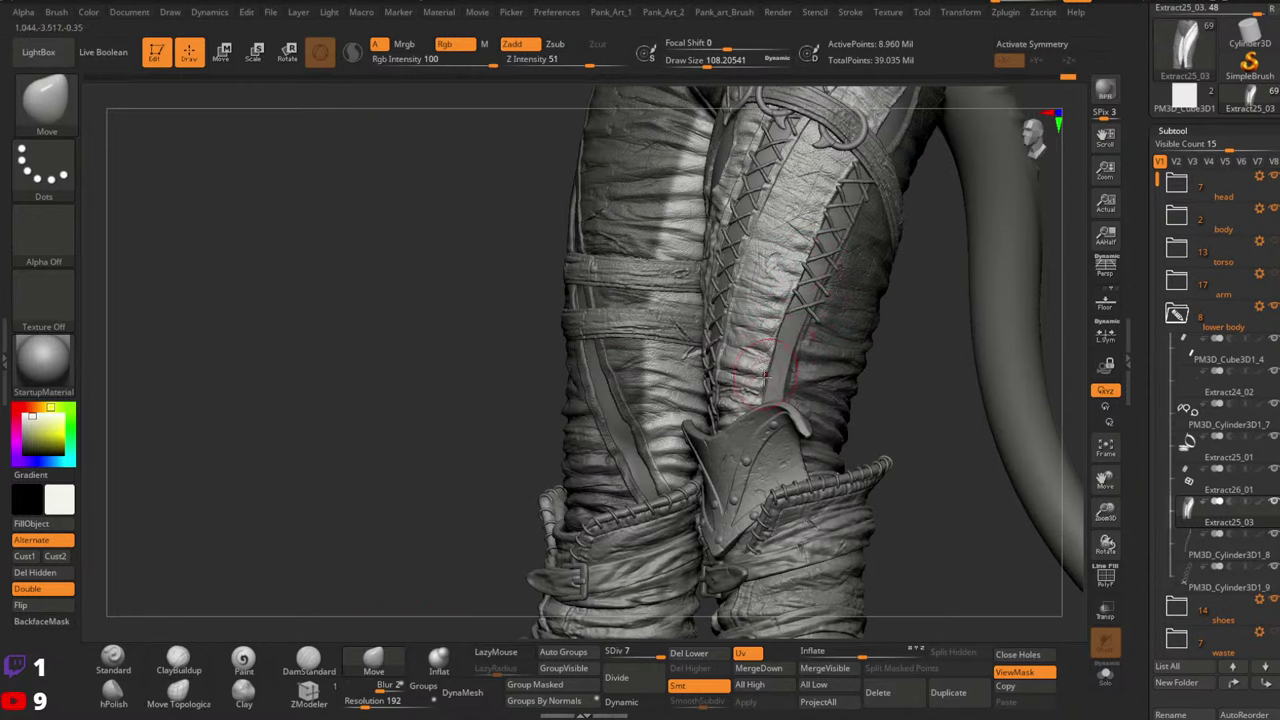
{"action": "left_click_drag", "start_coordinate": [761, 411], "coordinate": [757, 409]}
Invert the mask and adjust the outer panel's edge at the seam opening with a draw size of about 149
{"action": "left_click", "coordinate": [923, 409], "text": "ctrl"}
{"action": "key", "text": "space"}
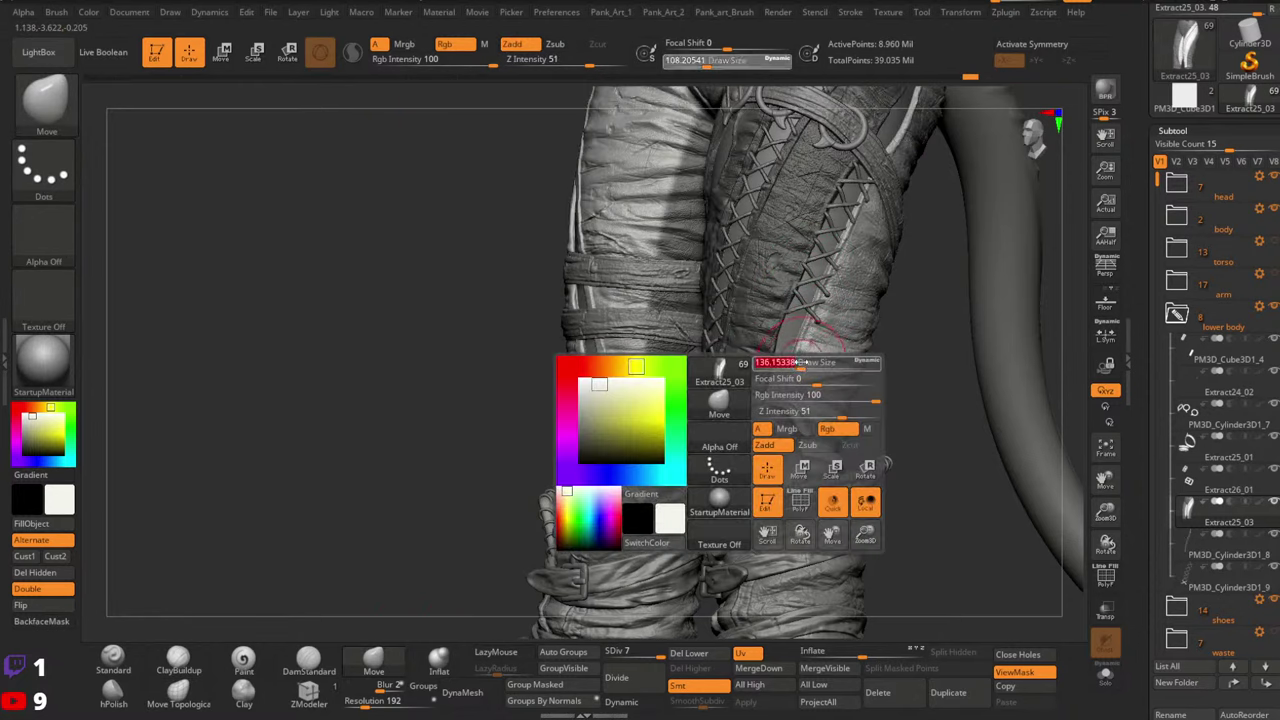
{"action": "left_click_drag", "start_coordinate": [793, 360], "coordinate": [797, 359]}
{"action": "key", "text": "space"}
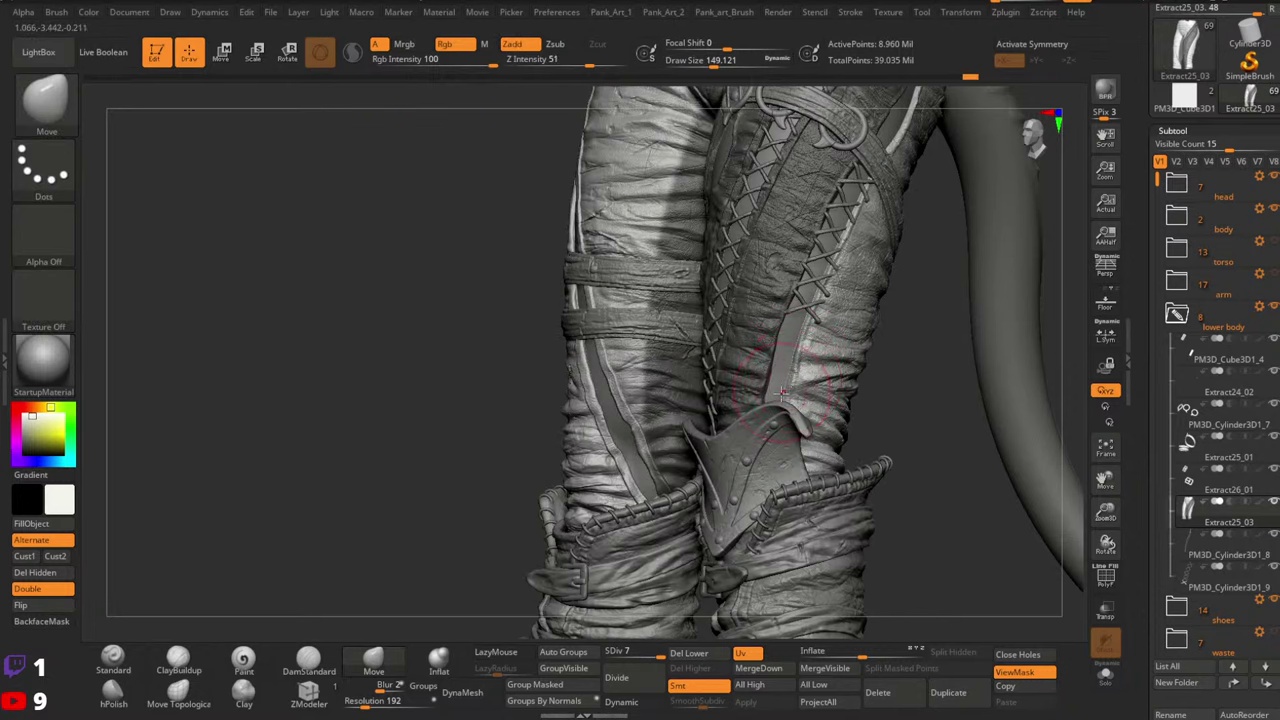
Switch the mask between the panels to refine both seam edges, then clear it and set the draw size to about 101
{"action": "left_click", "coordinate": [934, 397], "text": "ctrl"}
{"action": "key", "text": "space"}
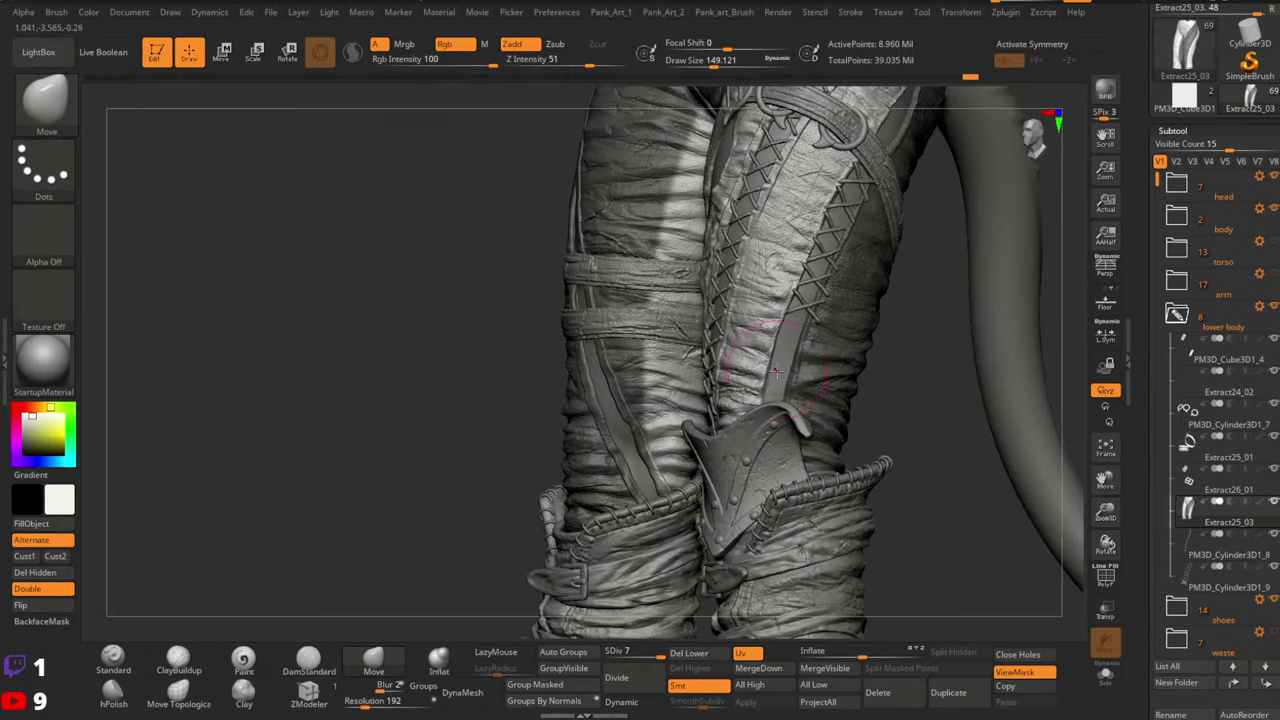
{"action": "right_click_drag", "start_coordinate": [850, 268], "coordinate": [833, 265]}
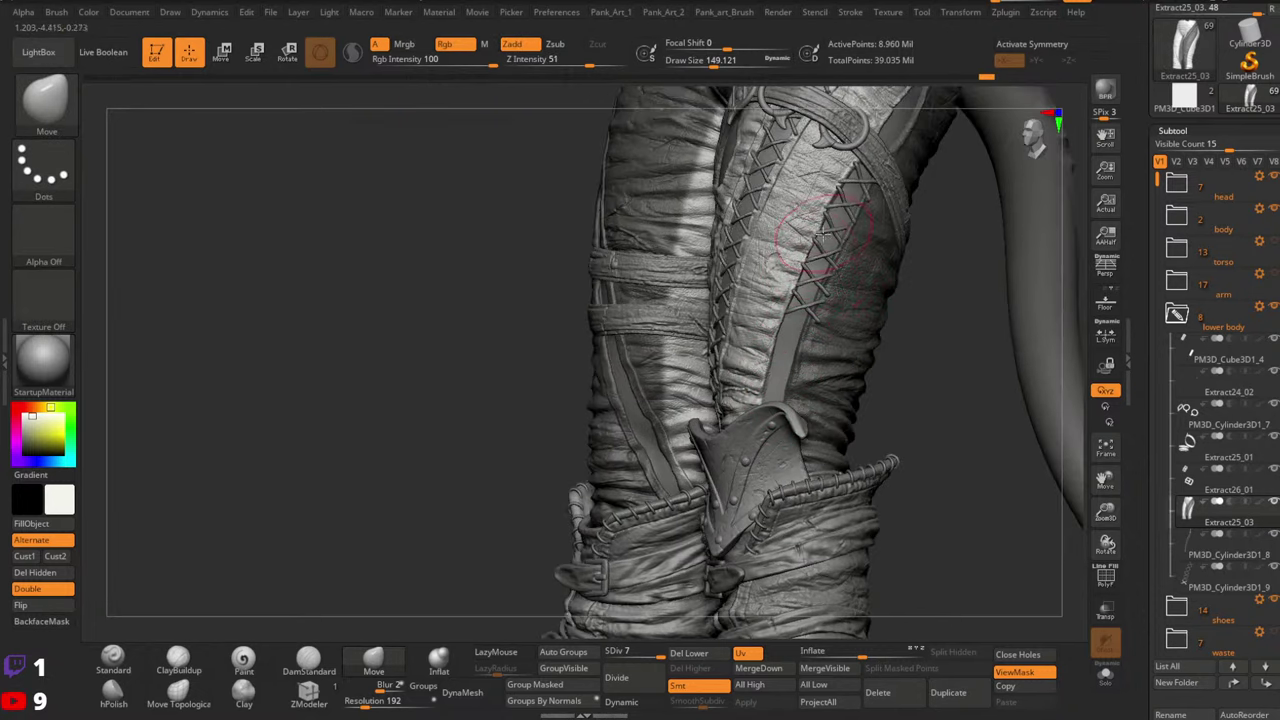
{"action": "mouse_move", "coordinate": [829, 198]}
{"action": "right_mouse_down"}
{"action": "mouse_move", "coordinate": [875, 345]}
{"action": "mouse_move", "coordinate": [820, 337]}
{"action": "mouse_move", "coordinate": [790, 362]}
{"action": "right_mouse_up"}
{"action": "left_click", "coordinate": [895, 366], "text": "ctrl"}
{"action": "mouse_move", "coordinate": [817, 420]}
{"action": "right_mouse_down"}
{"action": "mouse_move", "coordinate": [826, 383]}
{"action": "mouse_move", "coordinate": [737, 343]}
{"action": "mouse_move", "coordinate": [708, 403]}
{"action": "mouse_move", "coordinate": [779, 398]}
{"action": "mouse_move", "coordinate": [891, 351]}
{"action": "mouse_move", "coordinate": [931, 412]}
{"action": "right_mouse_up"}
{"action": "key", "text": "space"}
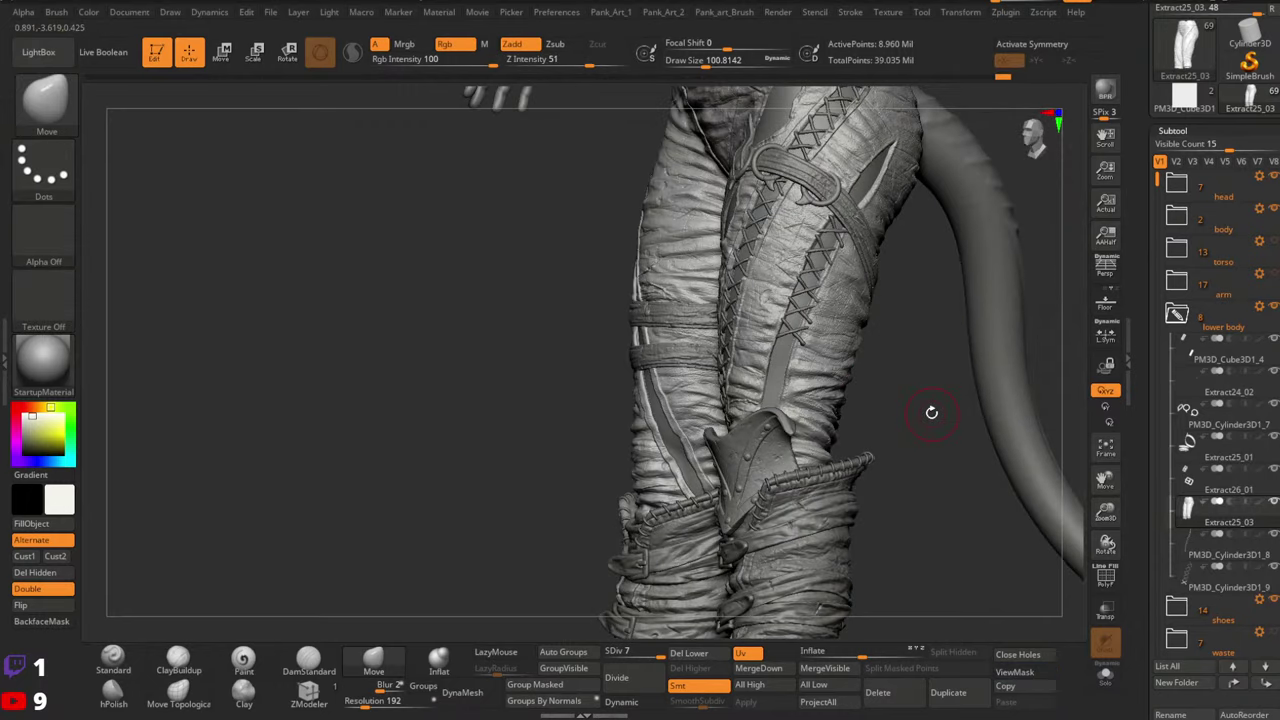
Select the lacing subtool PM3D_Cylinder3D1_9, clear its mask and duplicate the whole lacing strip down the leg
{"action": "right_click_drag", "start_coordinate": [843, 331], "coordinate": [785, 355], "text": "ctrl"}
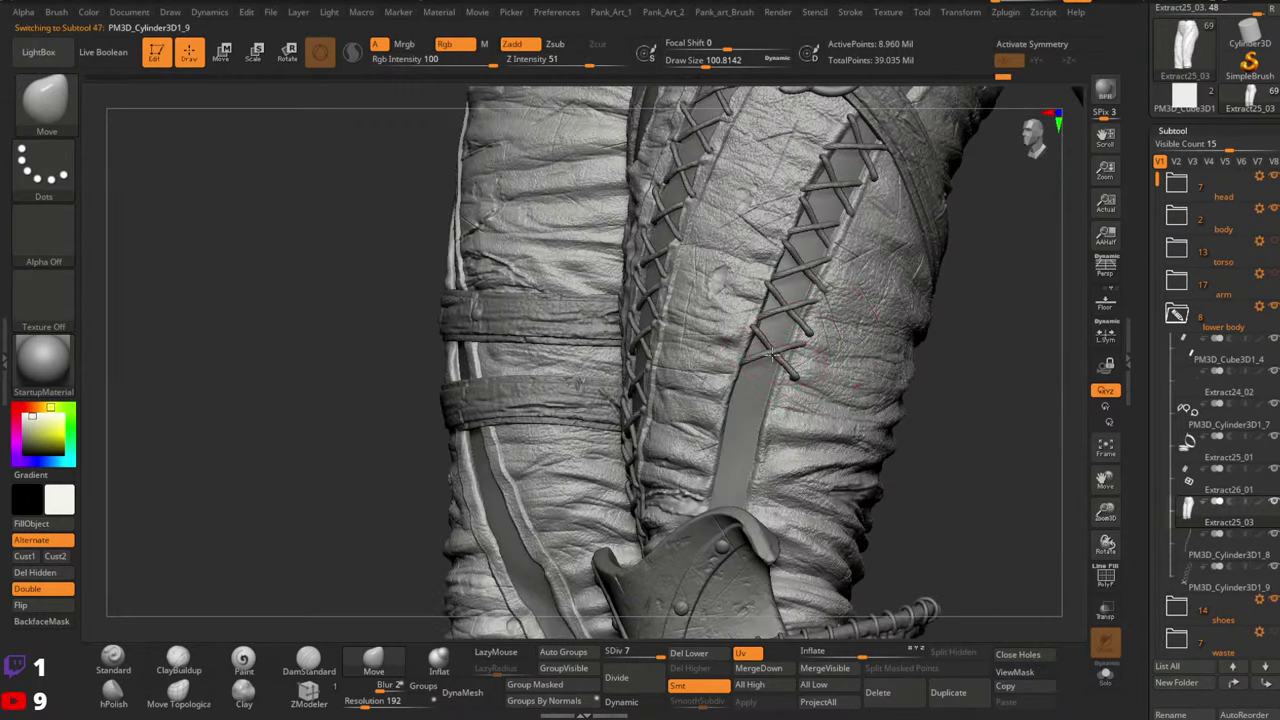
{"action": "key", "text": "w"}
{"action": "left_click_drag", "start_coordinate": [967, 356], "coordinate": [934, 414], "text": "ctrl"}
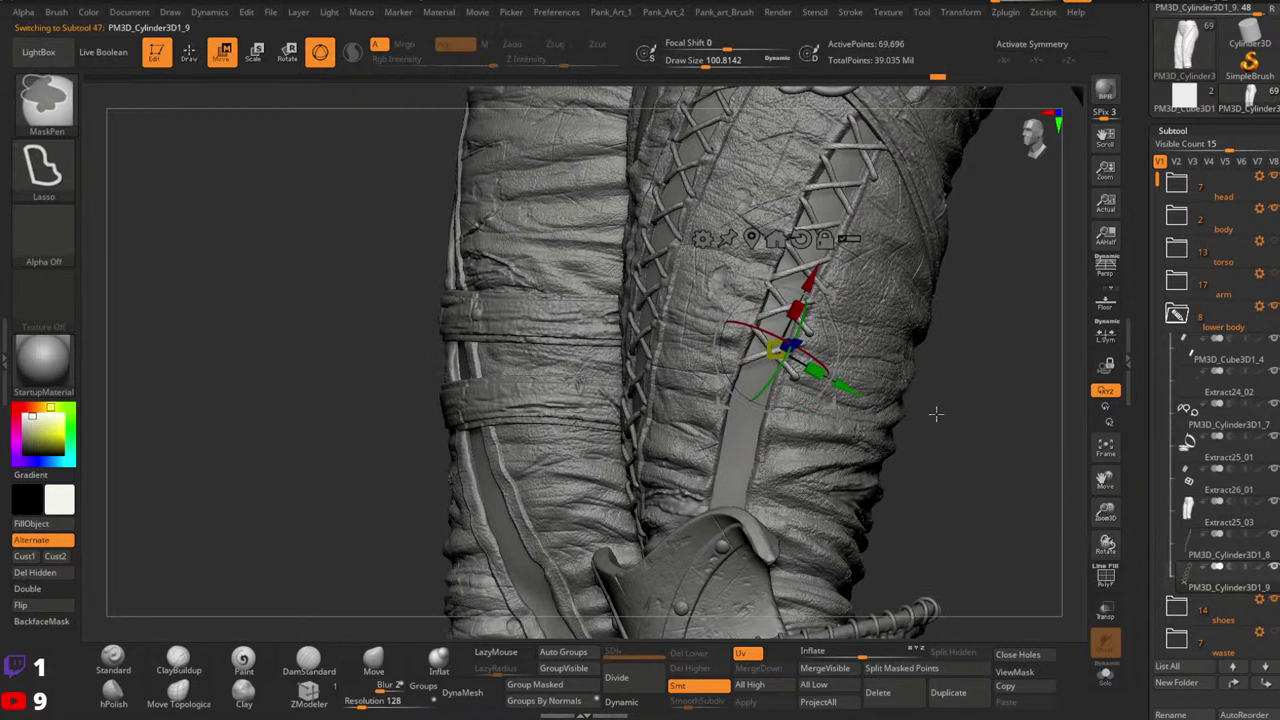
{"action": "left_click_drag", "start_coordinate": [814, 273], "coordinate": [753, 501], "text": "ctrl"}
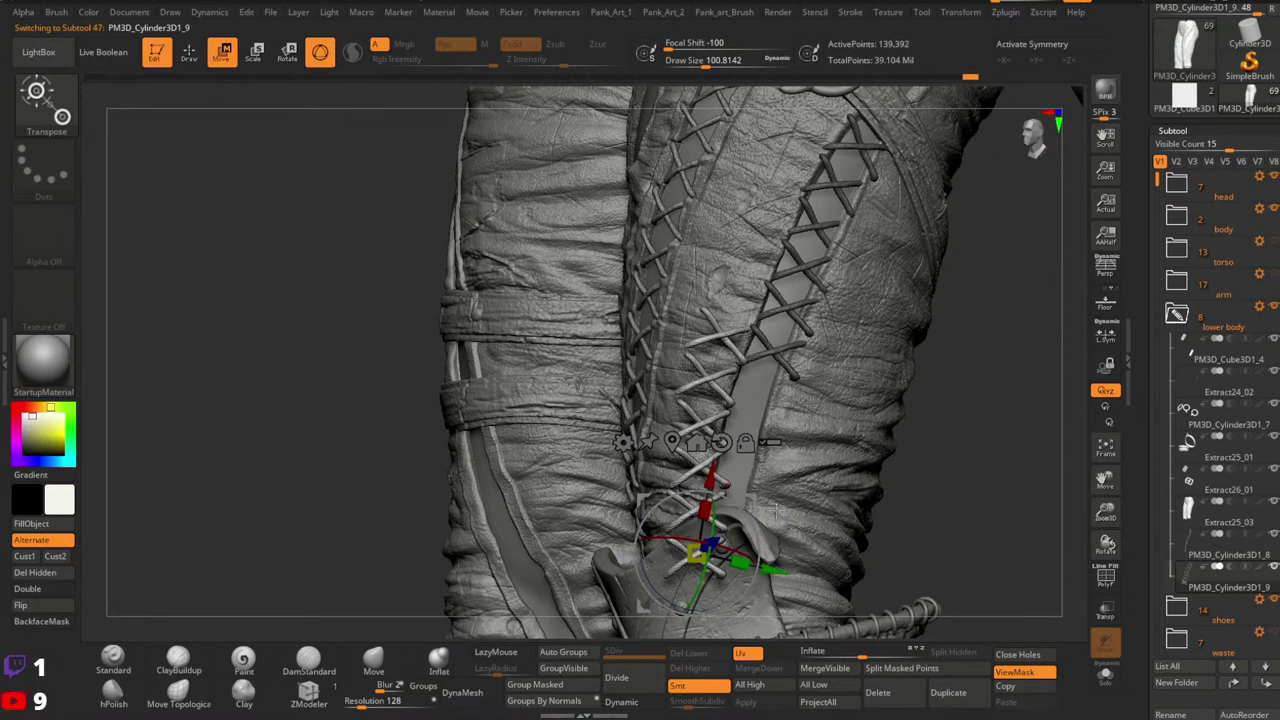
Move the duplicated lacing strip further down the thigh seam and hide the shoes folder to expose the trouser leg
{"action": "key", "text": "q"}
{"action": "key", "text": "ctrl"}
{"action": "key", "text": "w"}
{"action": "left_click_drag", "start_coordinate": [756, 500], "coordinate": [766, 527]}
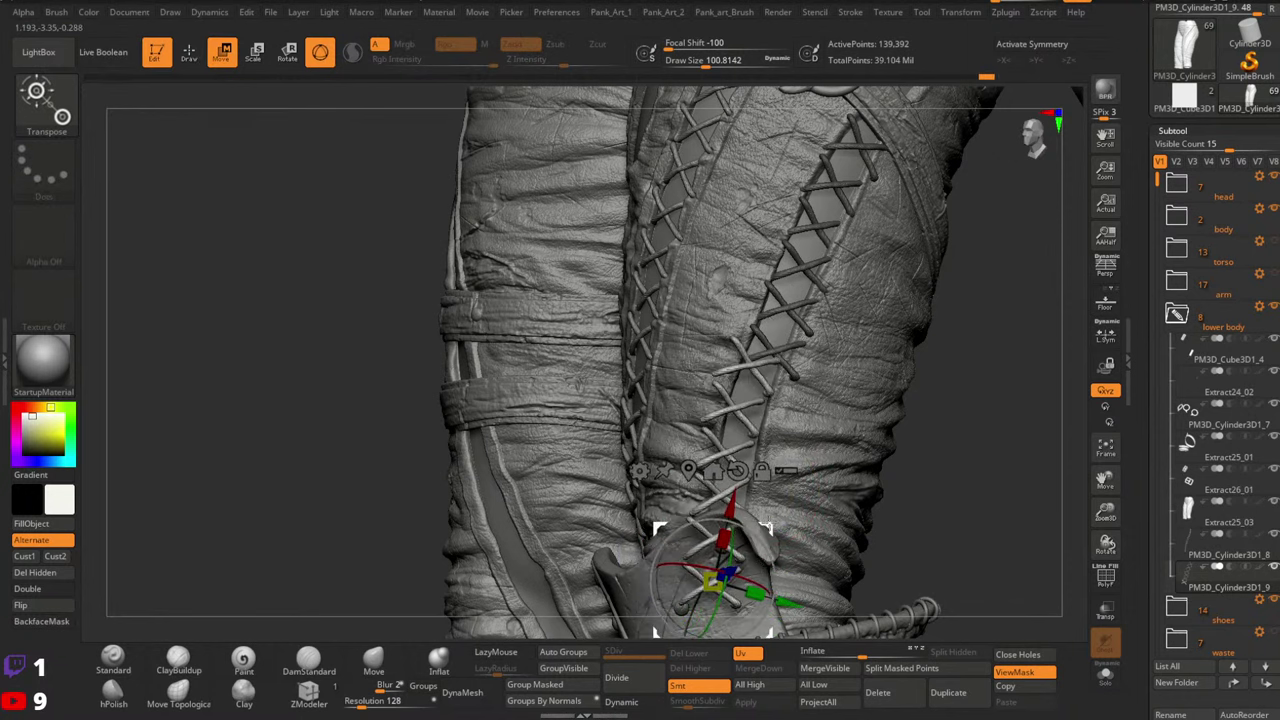
{"action": "left_click", "coordinate": [1274, 600]}
Rotate and reposition the lacing strip so it lies against the leg and follows the lower part of the seam opening
{"action": "left_click_drag", "start_coordinate": [867, 537], "coordinate": [1010, 425], "text": "alt"}
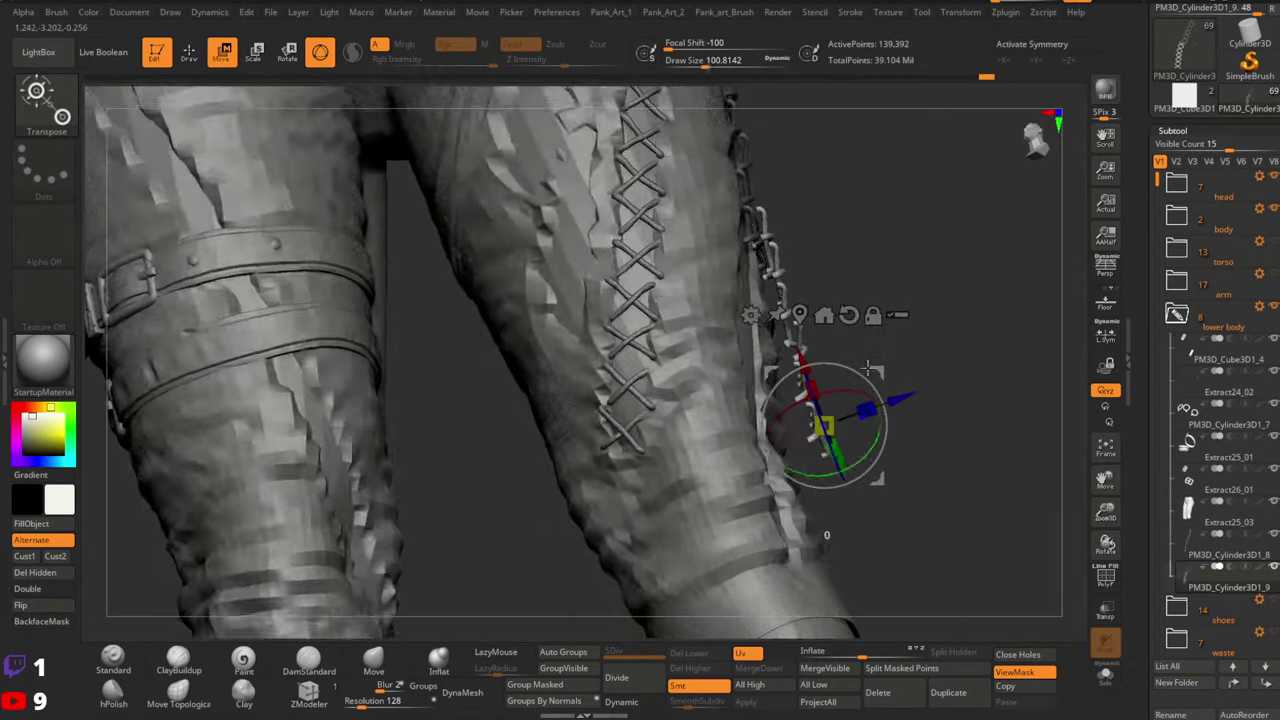
{"action": "left_click_drag", "start_coordinate": [886, 428], "coordinate": [828, 447]}
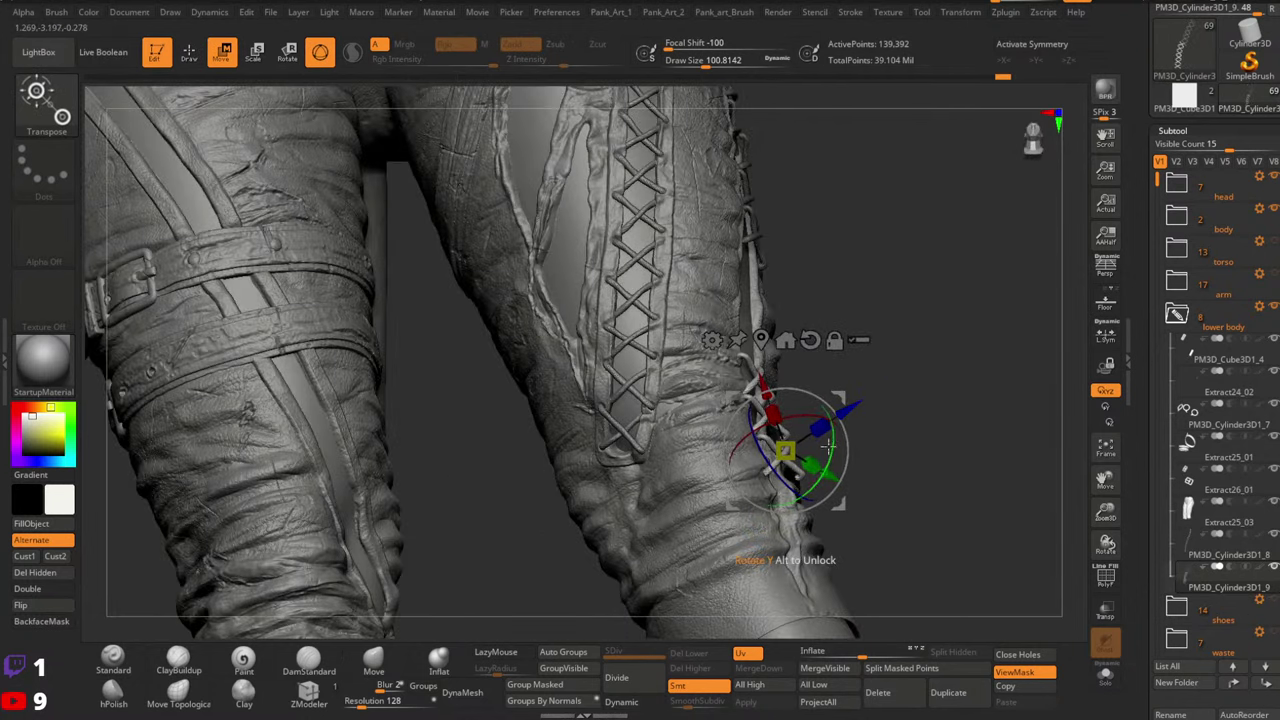
{"action": "left_click_drag", "start_coordinate": [838, 503], "coordinate": [838, 564]}
{"action": "left_click_drag", "start_coordinate": [985, 480], "coordinate": [786, 464]}
{"action": "right_click_drag", "start_coordinate": [760, 465], "coordinate": [856, 460]}
{"action": "left_click_drag", "start_coordinate": [855, 458], "coordinate": [870, 443]}
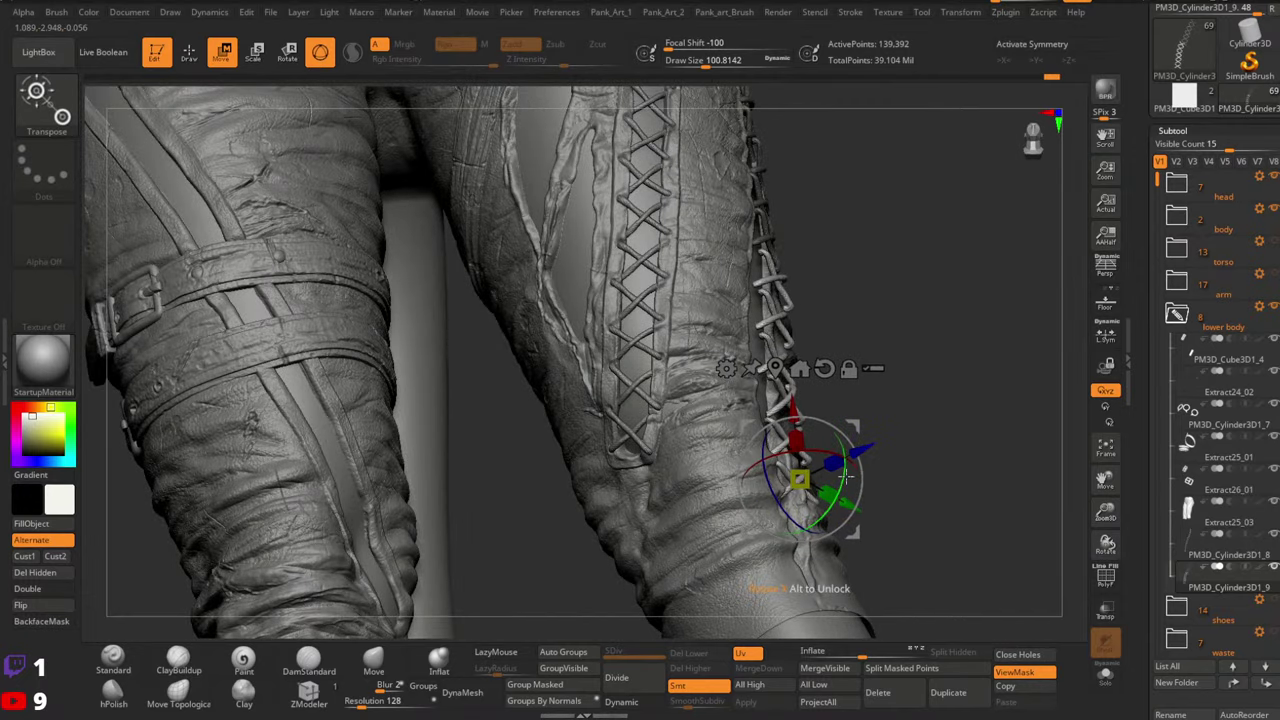
{"action": "right_click_drag", "start_coordinate": [852, 453], "coordinate": [760, 459]}
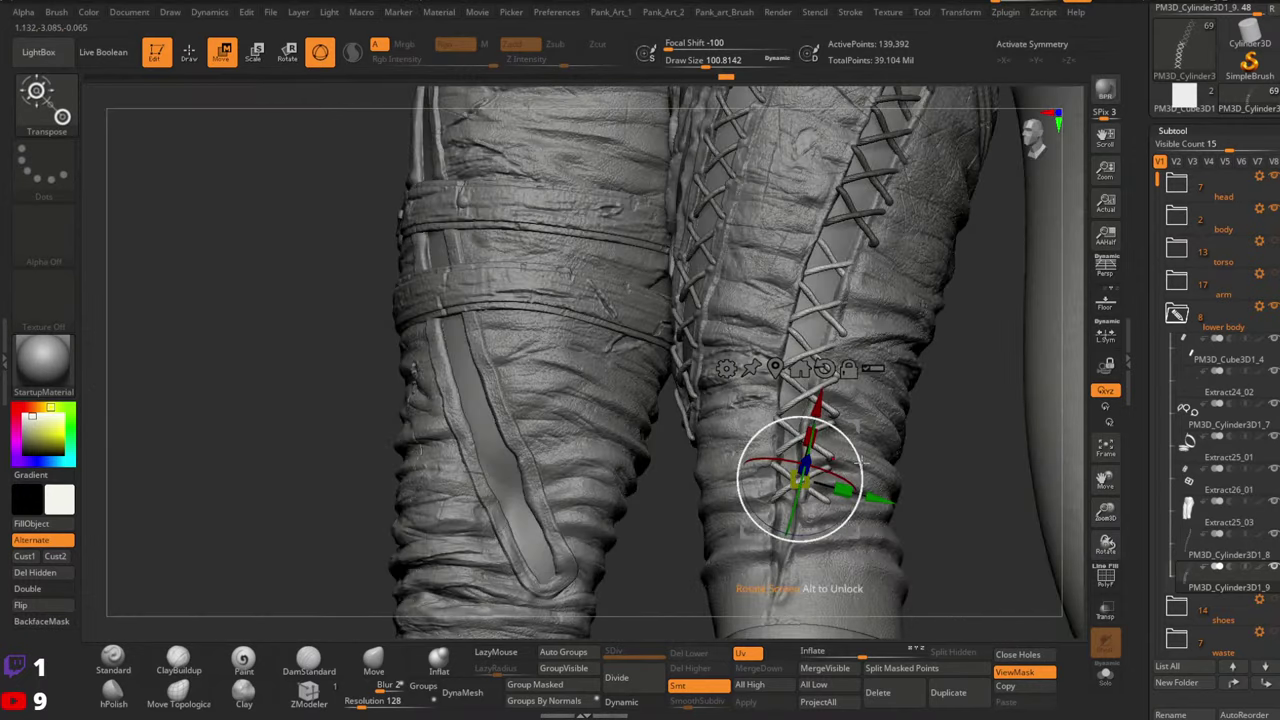
{"action": "right_click_drag", "start_coordinate": [862, 461], "coordinate": [823, 440]}
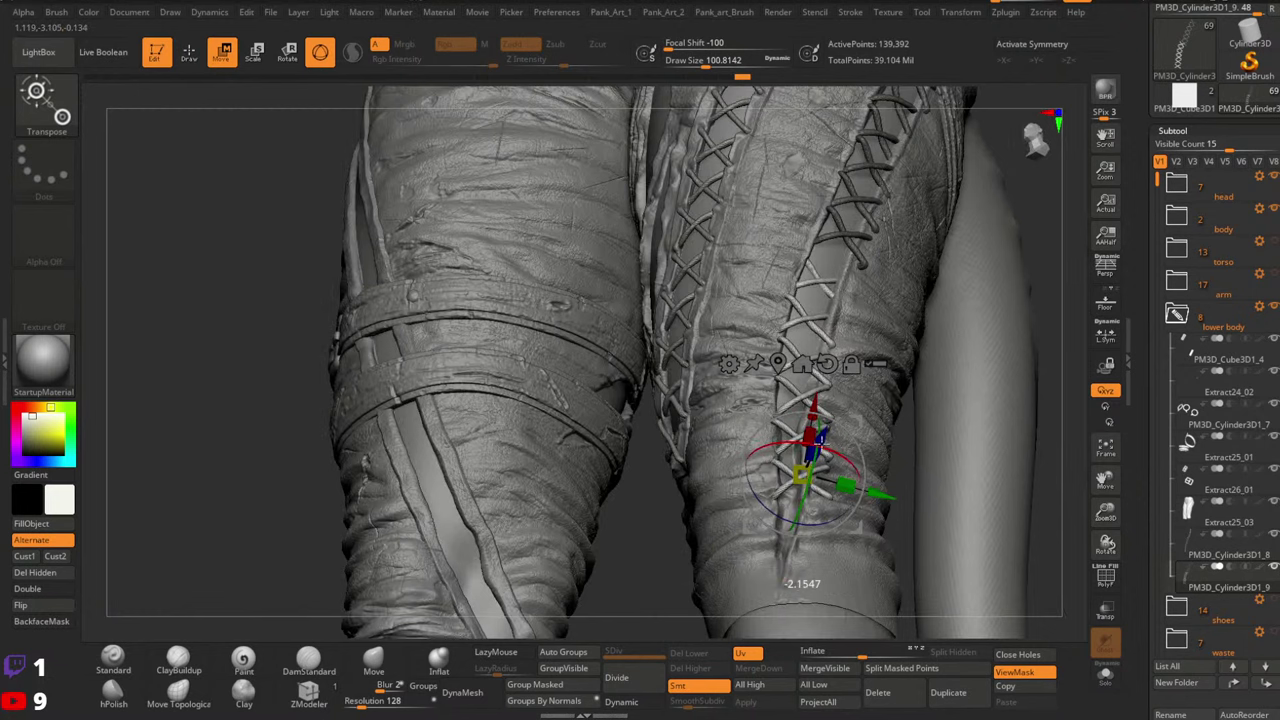
{"action": "left_click_drag", "start_coordinate": [800, 475], "coordinate": [798, 482]}
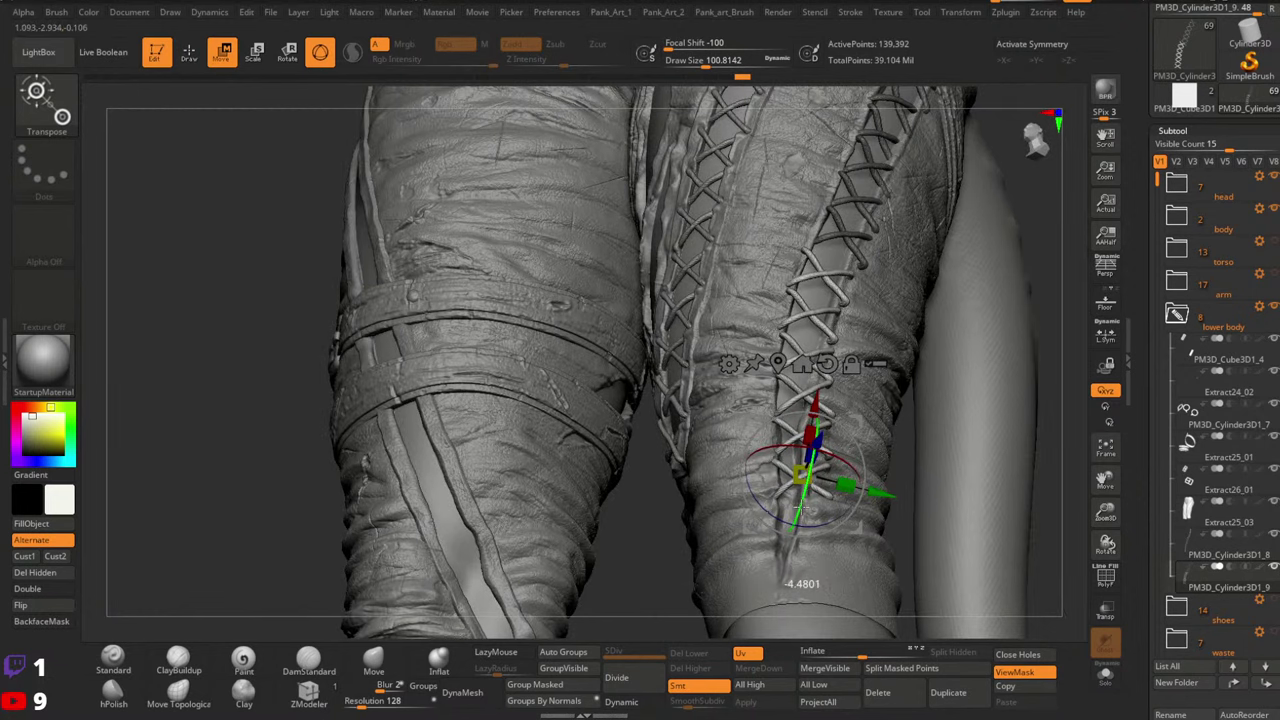
Switch to the Move brush and bend the lacing strip onto the leg's surface with a draw size of about 167
{"action": "mouse_move", "coordinate": [805, 498]}
{"action": "right_mouse_down"}
{"action": "mouse_move", "coordinate": [852, 444]}
{"action": "mouse_move", "coordinate": [785, 395]}
{"action": "right_mouse_up"}
{"action": "key", "text": "q"}
{"action": "key", "text": "space"}
{"action": "key", "text": "space"}
{"action": "mouse_move", "coordinate": [860, 274]}
{"action": "right_mouse_down"}
{"action": "mouse_move", "coordinate": [847, 268]}
{"action": "mouse_move", "coordinate": [838, 338]}
{"action": "right_mouse_up"}
{"action": "key", "text": "space"}
{"action": "left_click", "coordinate": [836, 269]}
{"action": "key", "text": "bracketleft"}
{"action": "key", "text": "space"}
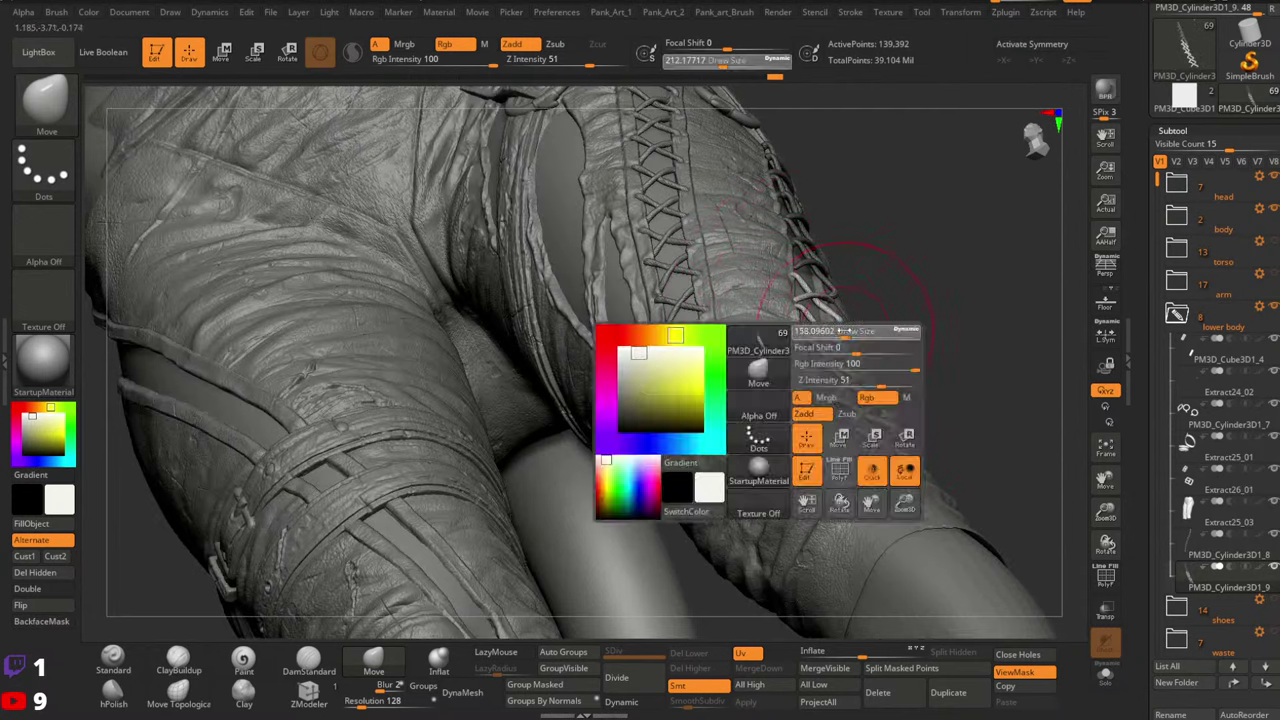
{"action": "mouse_move", "coordinate": [873, 408]}
{"action": "right_mouse_down"}
{"action": "mouse_move", "coordinate": [858, 346]}
{"action": "mouse_move", "coordinate": [815, 400]}
{"action": "right_mouse_up"}
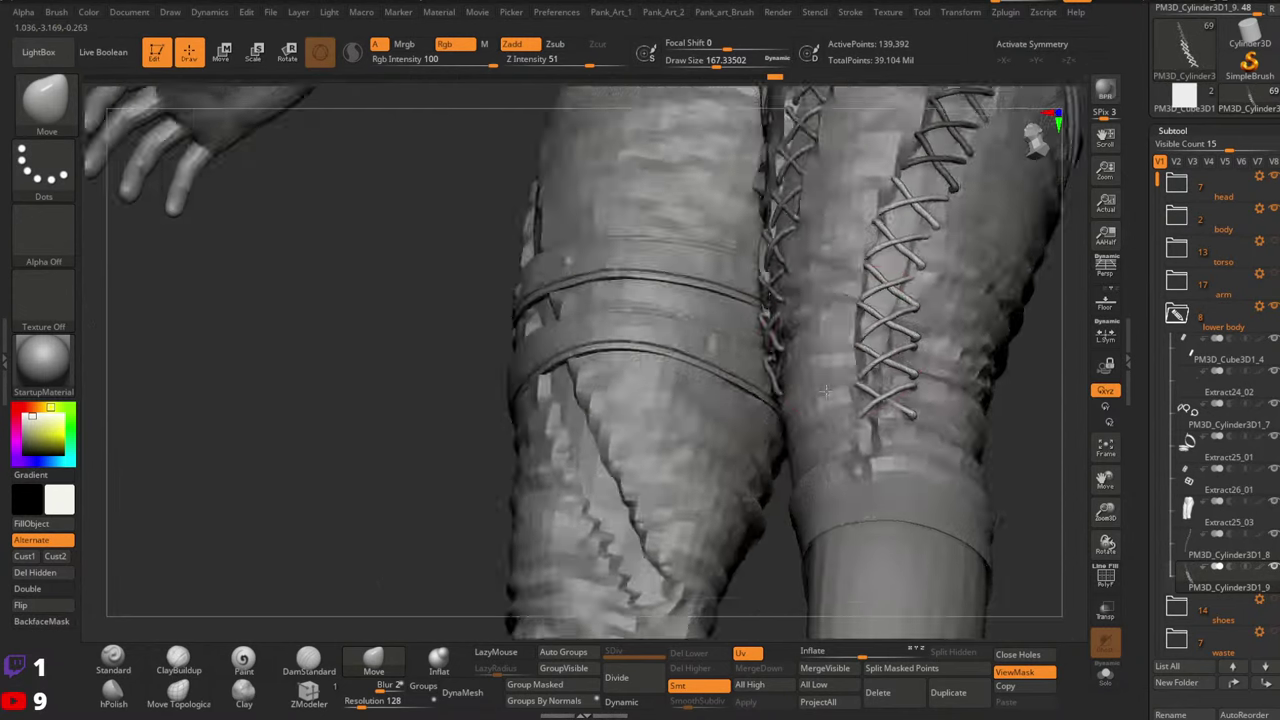
Shift the lower cord crossings over the seam using the Move brush at draw sizes of about 400 and 422
{"action": "key", "text": "space"}
{"action": "left_click", "coordinate": [912, 337]}
{"action": "right_click_drag", "start_coordinate": [912, 337], "coordinate": [908, 358]}
{"action": "key", "text": "space"}
{"action": "left_click", "coordinate": [909, 357]}
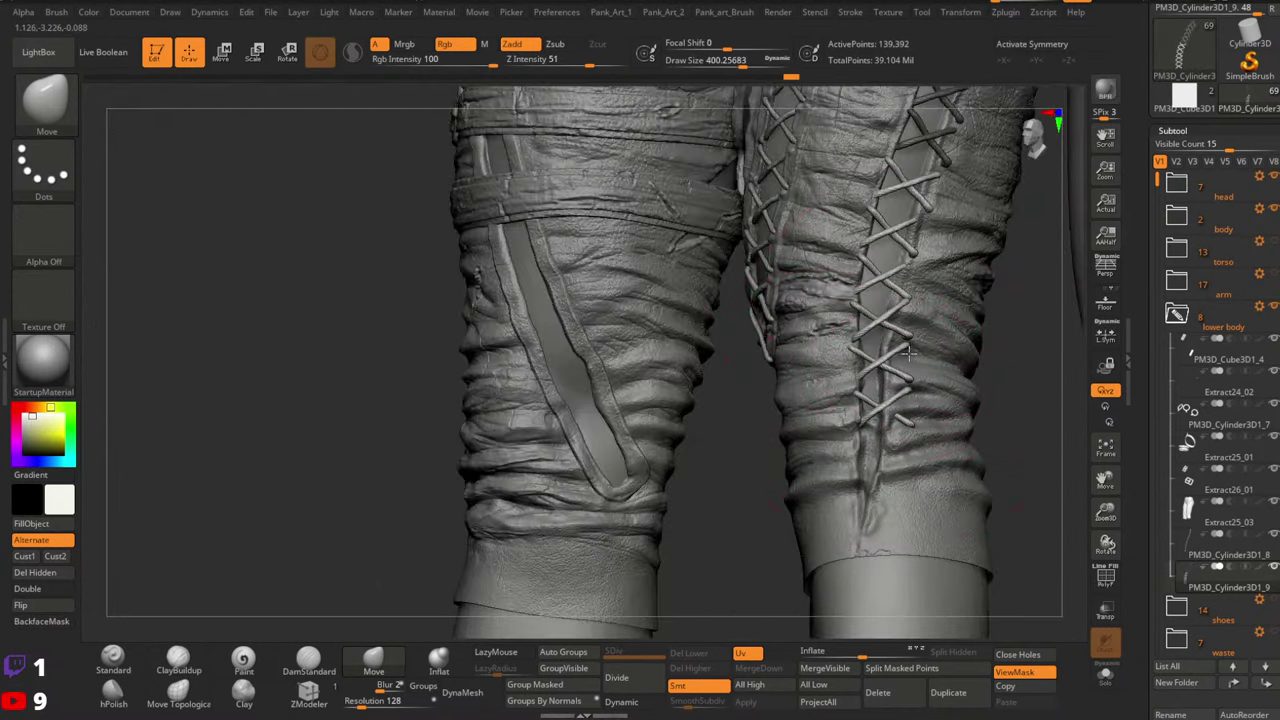
{"action": "key", "text": "bracketleft"}
{"action": "key", "text": "bracketright"}
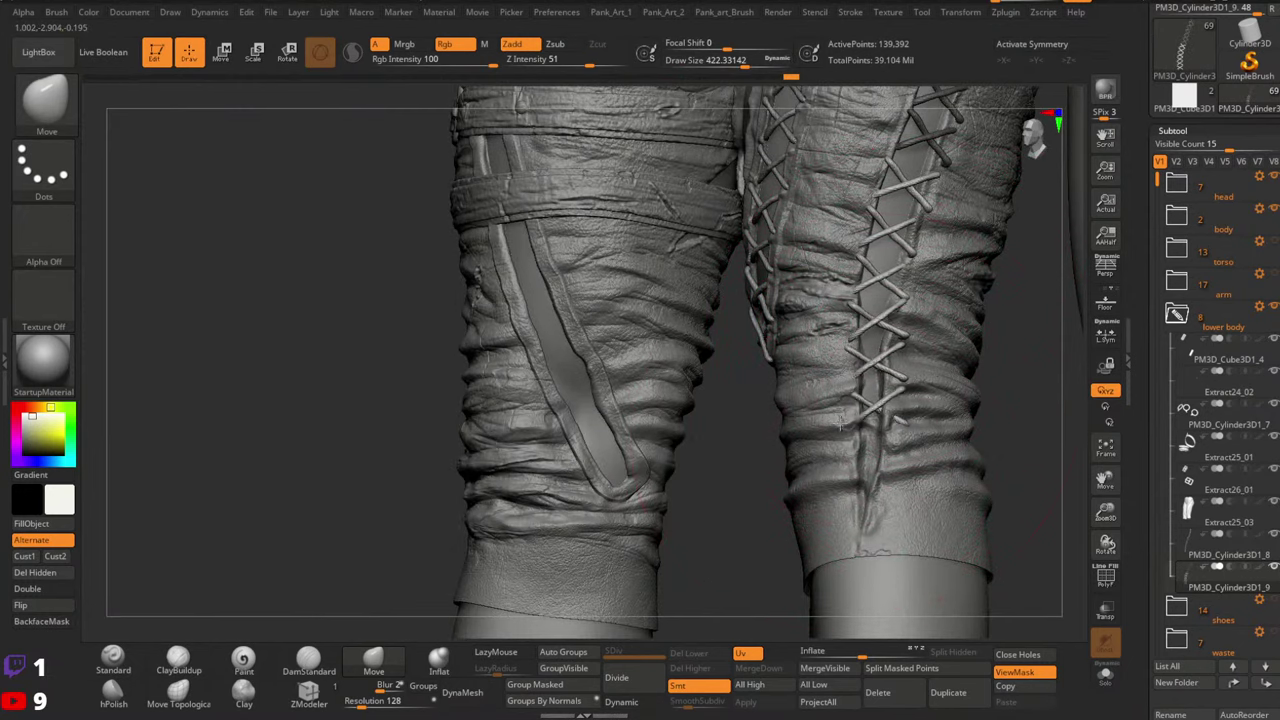
Refine the strip's fit up to the ringed thigh strap with the Move brush at draw sizes of about 187 and 120
{"action": "key", "text": "space"}
{"action": "mouse_move", "coordinate": [868, 412]}
{"action": "right_mouse_down"}
{"action": "mouse_move", "coordinate": [848, 438]}
{"action": "mouse_move", "coordinate": [857, 361]}
{"action": "right_mouse_up"}
{"action": "left_click", "coordinate": [861, 425]}
{"action": "key", "text": "space"}
{"action": "left_click", "coordinate": [840, 440]}
{"action": "mouse_move", "coordinate": [857, 361]}
{"action": "right_mouse_down"}
{"action": "mouse_move", "coordinate": [907, 319]}
{"action": "mouse_move", "coordinate": [890, 425]}
{"action": "mouse_move", "coordinate": [885, 330]}
{"action": "mouse_move", "coordinate": [900, 350]}
{"action": "right_mouse_up"}
{"action": "right_click_drag", "start_coordinate": [900, 350], "coordinate": [907, 443], "text": "ctrl"}
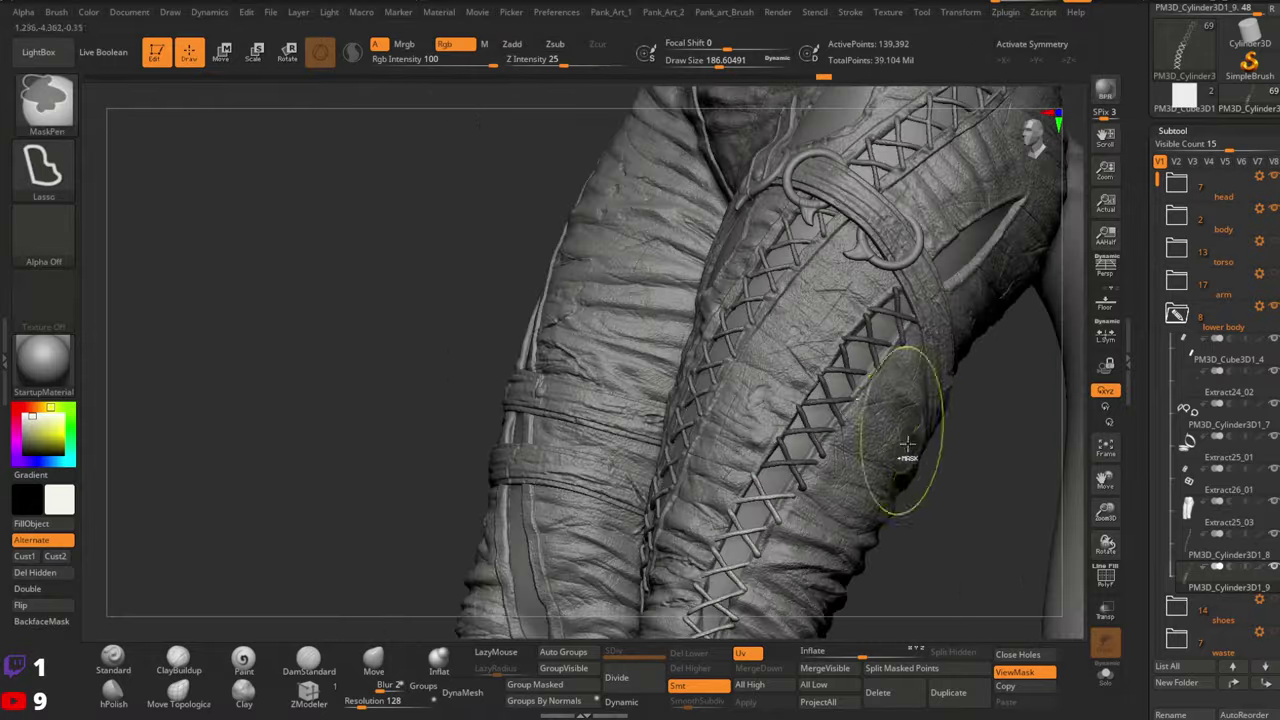
{"action": "left_click", "coordinate": [976, 479], "text": "ctrl"}
{"action": "mouse_move", "coordinate": [914, 371]}
{"action": "right_mouse_down"}
{"action": "mouse_move", "coordinate": [937, 320]}
{"action": "mouse_move", "coordinate": [871, 346]}
{"action": "mouse_move", "coordinate": [843, 341]}
{"action": "mouse_move", "coordinate": [921, 418]}
{"action": "right_mouse_up"}
{"action": "key", "text": "space"}
{"action": "left_click", "coordinate": [864, 346]}
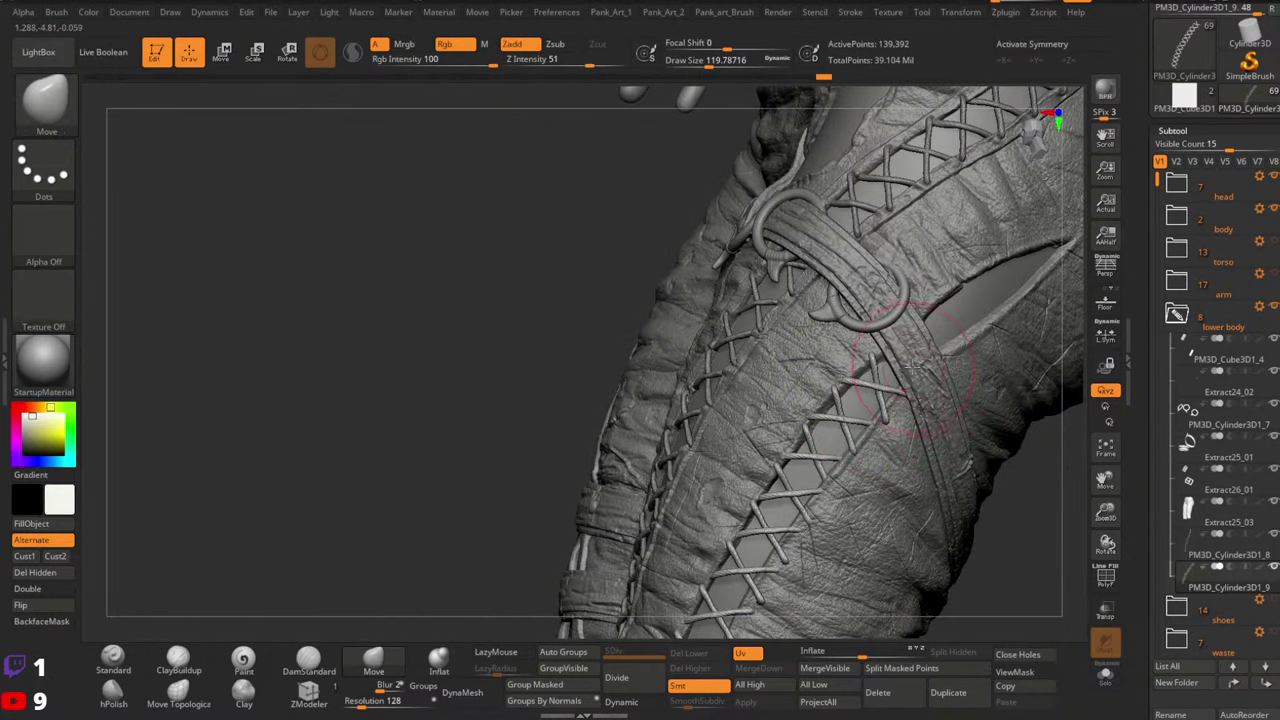
Isolate the lacing strip, then show the shoes and other subtools again to check where its lower end meets the boot
{"action": "right_click_drag", "start_coordinate": [808, 493], "coordinate": [896, 438], "text": "ctrl"}
{"action": "left_click", "coordinate": [1108, 674]}
{"action": "right_click_drag", "start_coordinate": [858, 384], "coordinate": [803, 449]}
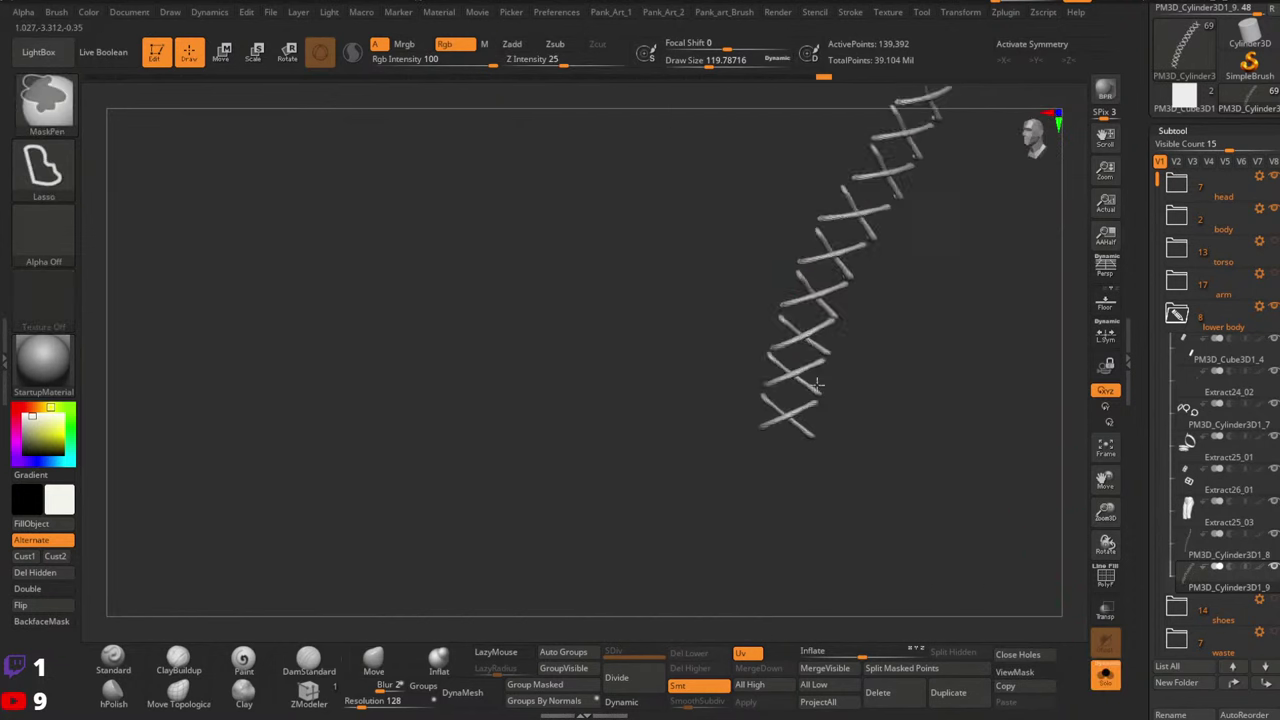
{"action": "left_click", "coordinate": [803, 452], "text": "ctrl+shift"}
{"action": "left_click", "coordinate": [771, 543], "text": "ctrl+shift"}
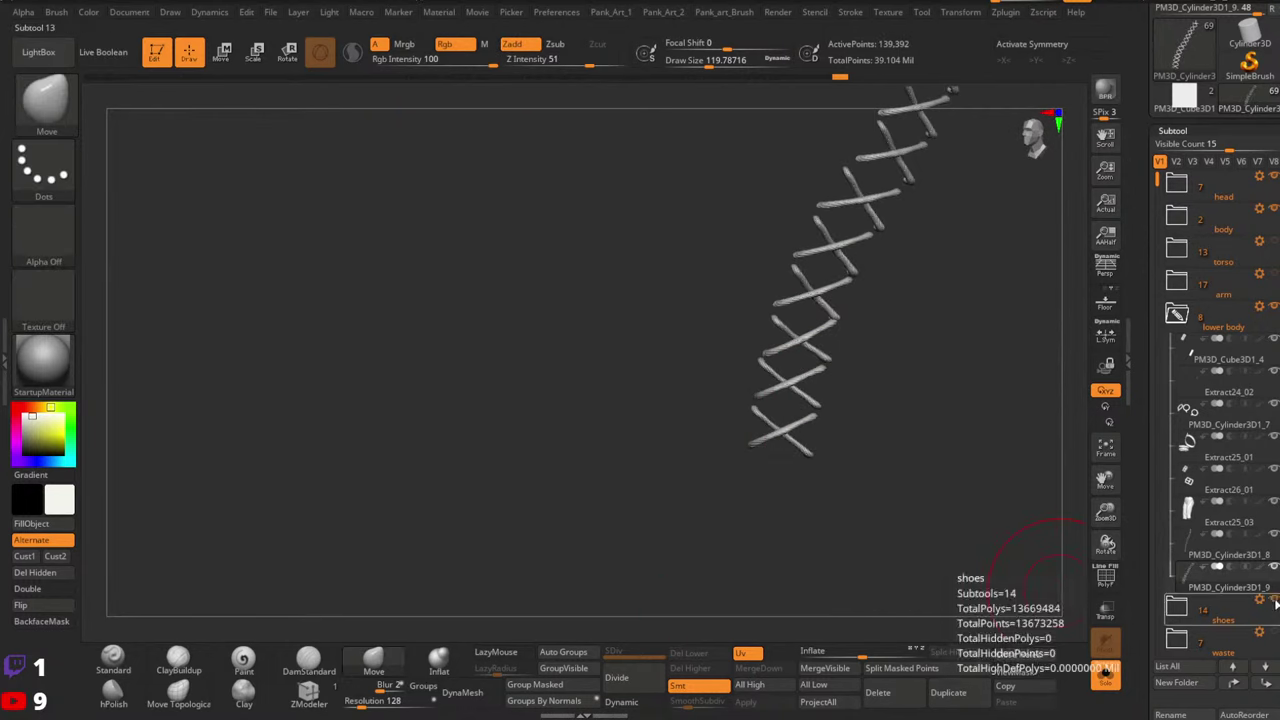
{"action": "right_click_drag", "start_coordinate": [866, 420], "coordinate": [818, 418]}
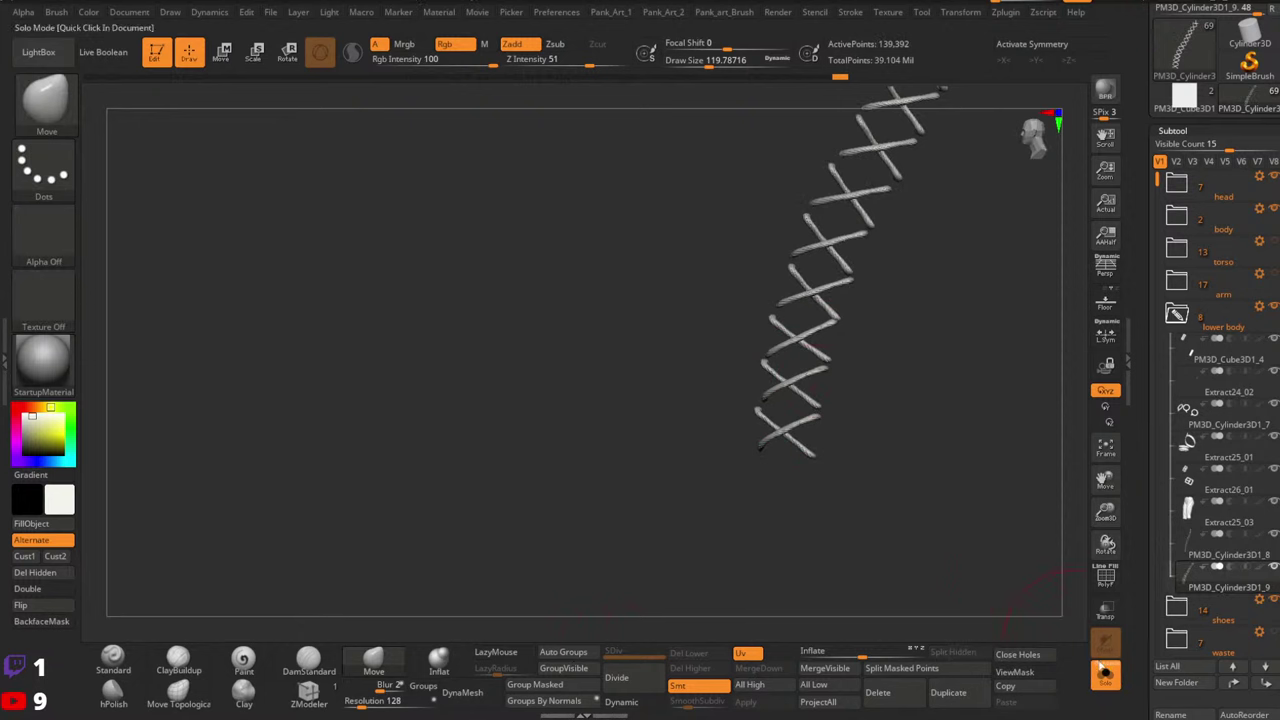
{"action": "left_click", "coordinate": [1107, 678]}
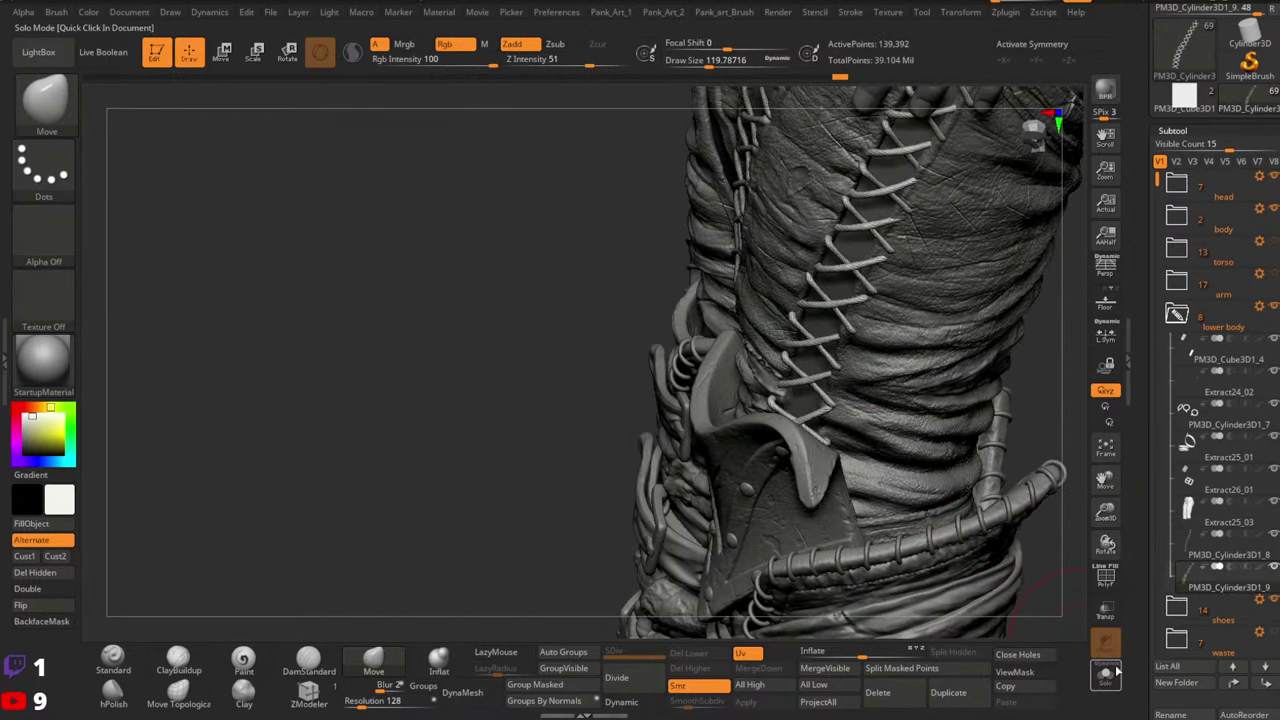
Isolate the lacing strip, hide the surplus cords at its lower end, delete the hidden geometry and show the other subtools again
{"action": "left_click", "coordinate": [1107, 675]}
{"action": "left_click", "coordinate": [812, 358], "text": "ctrl+shift"}
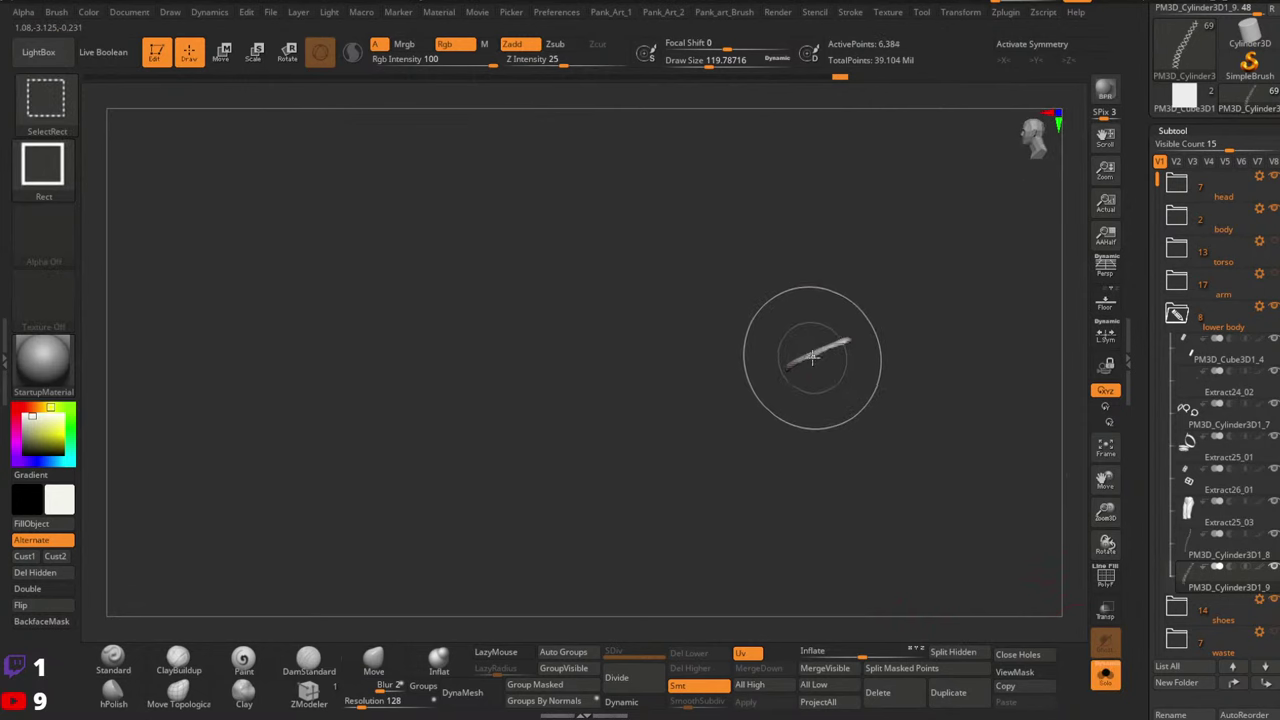
{"action": "left_click", "coordinate": [816, 362], "text": "ctrl+shift"}
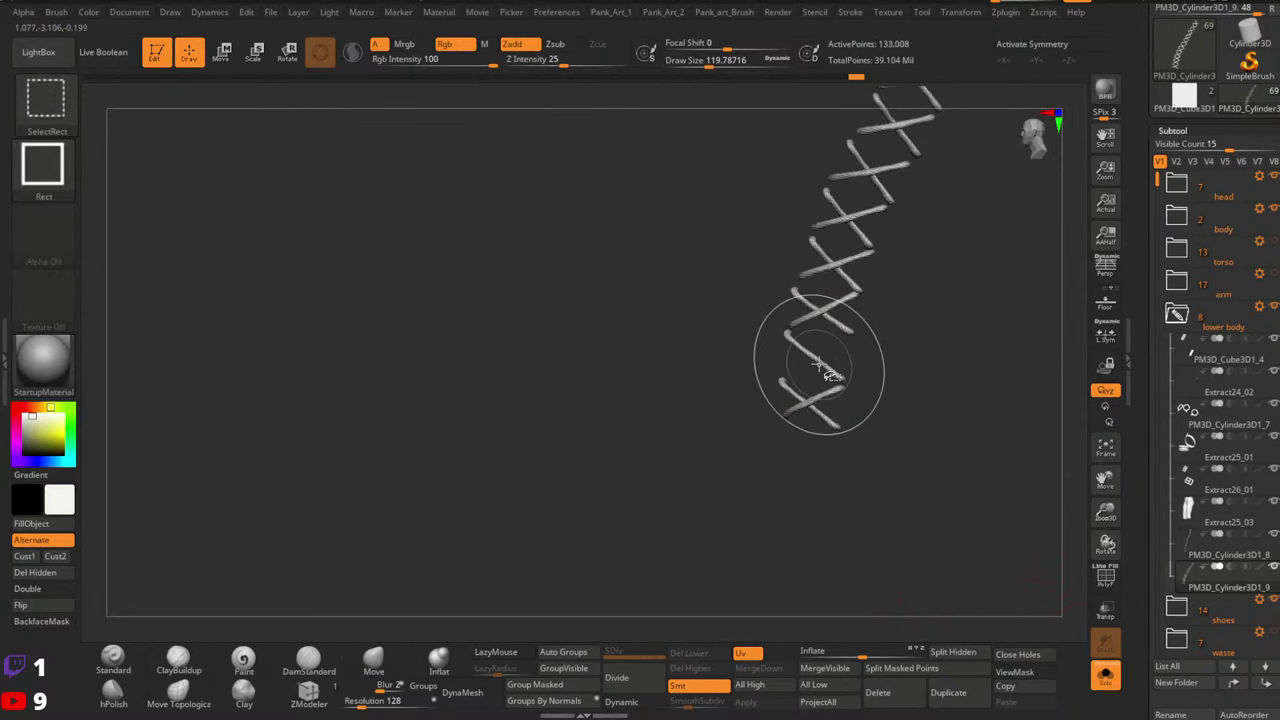
{"action": "left_click", "coordinate": [823, 418], "text": "ctrl+shift"}
{"action": "left_click_drag", "start_coordinate": [577, 379], "coordinate": [612, 478], "text": "ctrl+shift"}
{"action": "left_click_drag", "start_coordinate": [583, 437], "coordinate": [612, 490], "text": "ctrl+shift"}
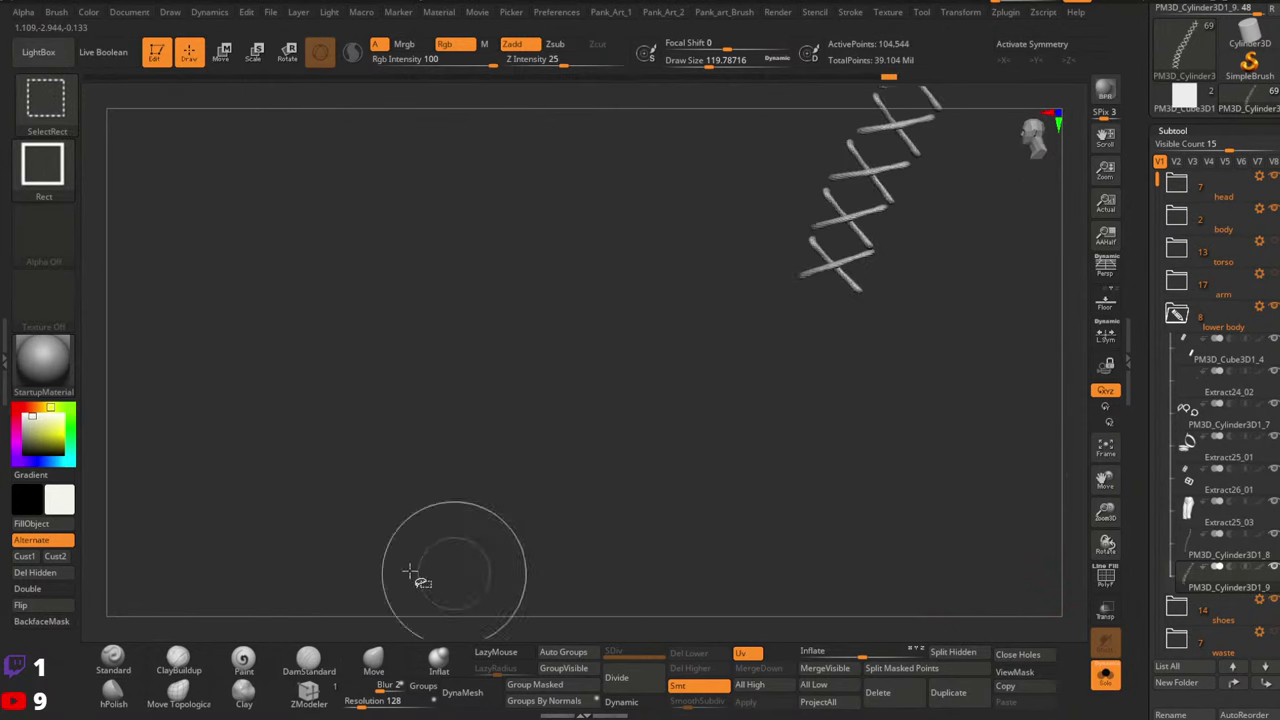
{"action": "left_click", "coordinate": [37, 574]}
{"action": "left_click", "coordinate": [1104, 674]}
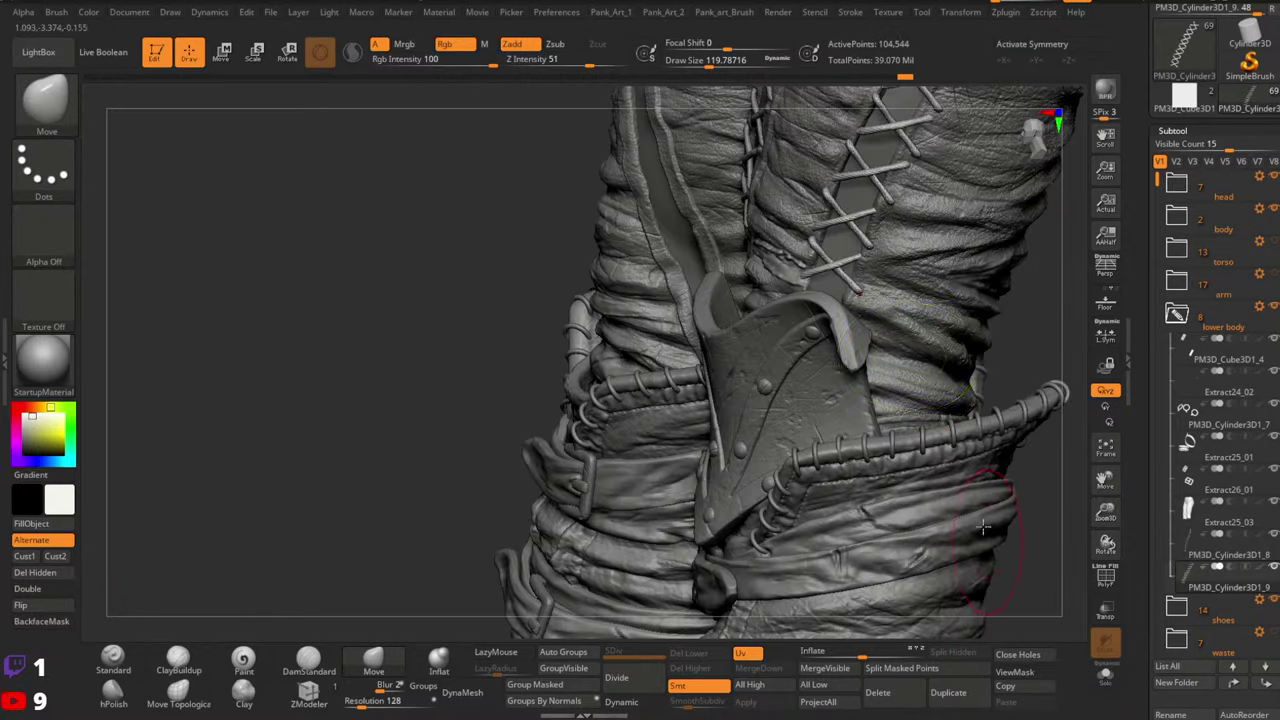
Switch to the Move Topological brush and adjust the lowest cords above the boot with a draw size of about 87
{"action": "mouse_move", "coordinate": [801, 356]}
{"action": "right_mouse_down", "text": "alt"}
{"action": "mouse_move", "coordinate": [813, 324]}
{"action": "mouse_move", "coordinate": [839, 341]}
{"action": "mouse_move", "coordinate": [847, 436]}
{"action": "mouse_move", "coordinate": [803, 384]}
{"action": "mouse_move", "coordinate": [838, 370]}
{"action": "right_mouse_up", "text": "alt"}
{"action": "key", "text": "space"}
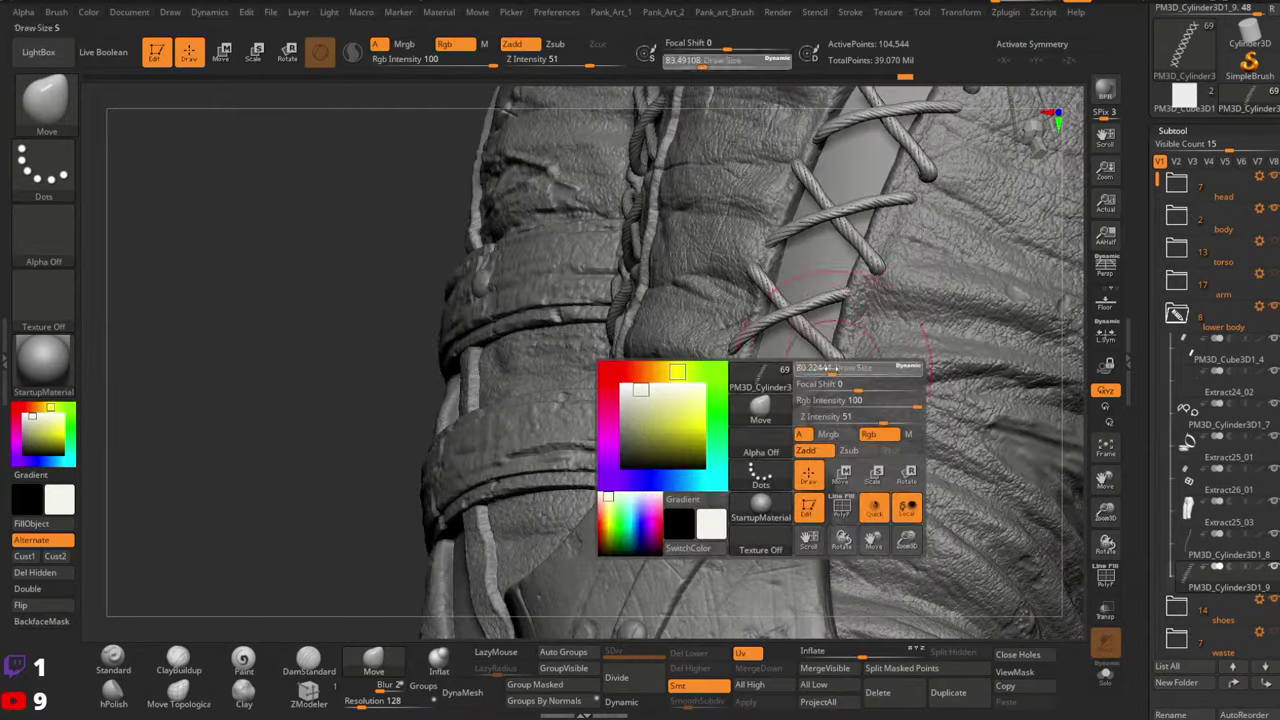
{"action": "left_click_drag", "start_coordinate": [838, 370], "coordinate": [831, 370]}
{"action": "left_click", "coordinate": [183, 703]}
{"action": "right_click_drag", "start_coordinate": [660, 404], "coordinate": [796, 370]}
{"action": "key", "text": "space"}
{"action": "left_click_drag", "start_coordinate": [796, 370], "coordinate": [804, 370]}
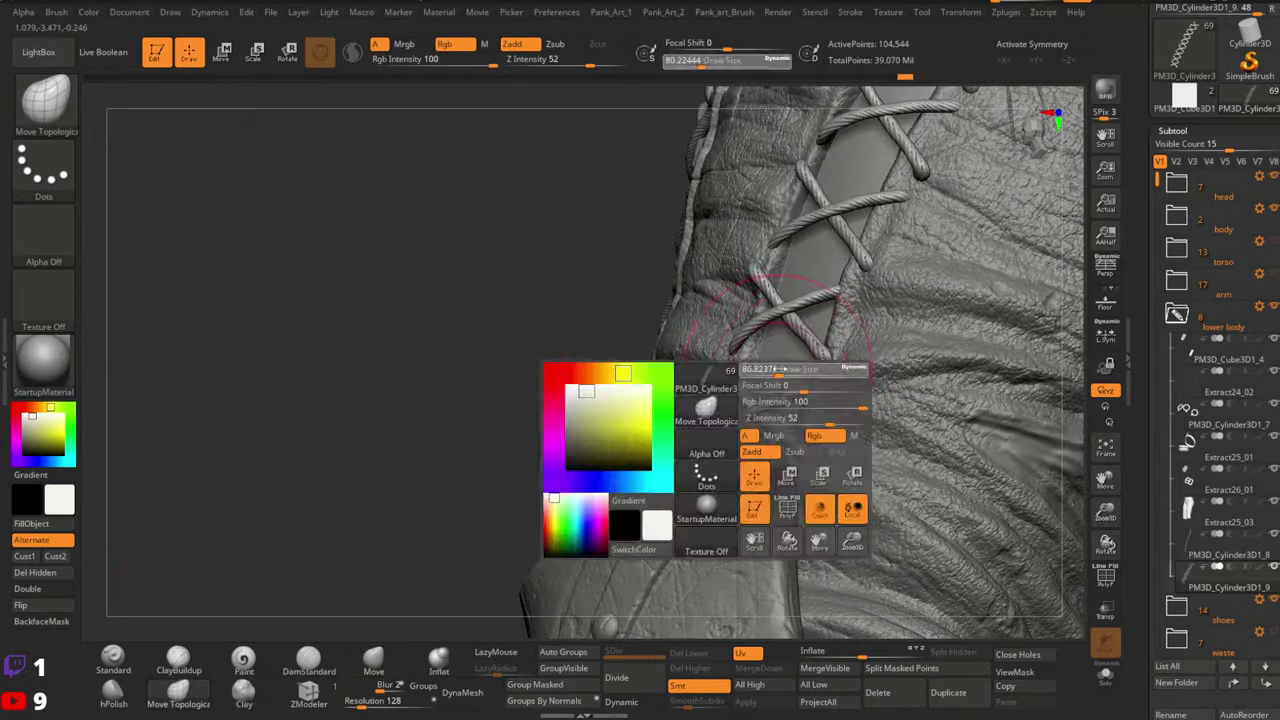
{"action": "mouse_move", "coordinate": [804, 370]}
{"action": "right_mouse_down", "text": "ctrl"}
{"action": "mouse_move", "coordinate": [854, 420]}
{"action": "mouse_move", "coordinate": [809, 362]}
{"action": "mouse_move", "coordinate": [938, 388]}
{"action": "right_mouse_up", "text": "ctrl"}
Fit the cord ends above the boot to the seam edges with Move Topological at draw sizes of about 120 and 77
{"action": "mouse_move", "coordinate": [850, 392]}
{"action": "right_mouse_down"}
{"action": "mouse_move", "coordinate": [805, 396]}
{"action": "mouse_move", "coordinate": [845, 404]}
{"action": "mouse_move", "coordinate": [763, 437]}
{"action": "mouse_move", "coordinate": [777, 420]}
{"action": "mouse_move", "coordinate": [771, 383]}
{"action": "mouse_move", "coordinate": [808, 390]}
{"action": "mouse_move", "coordinate": [850, 314]}
{"action": "right_mouse_up"}
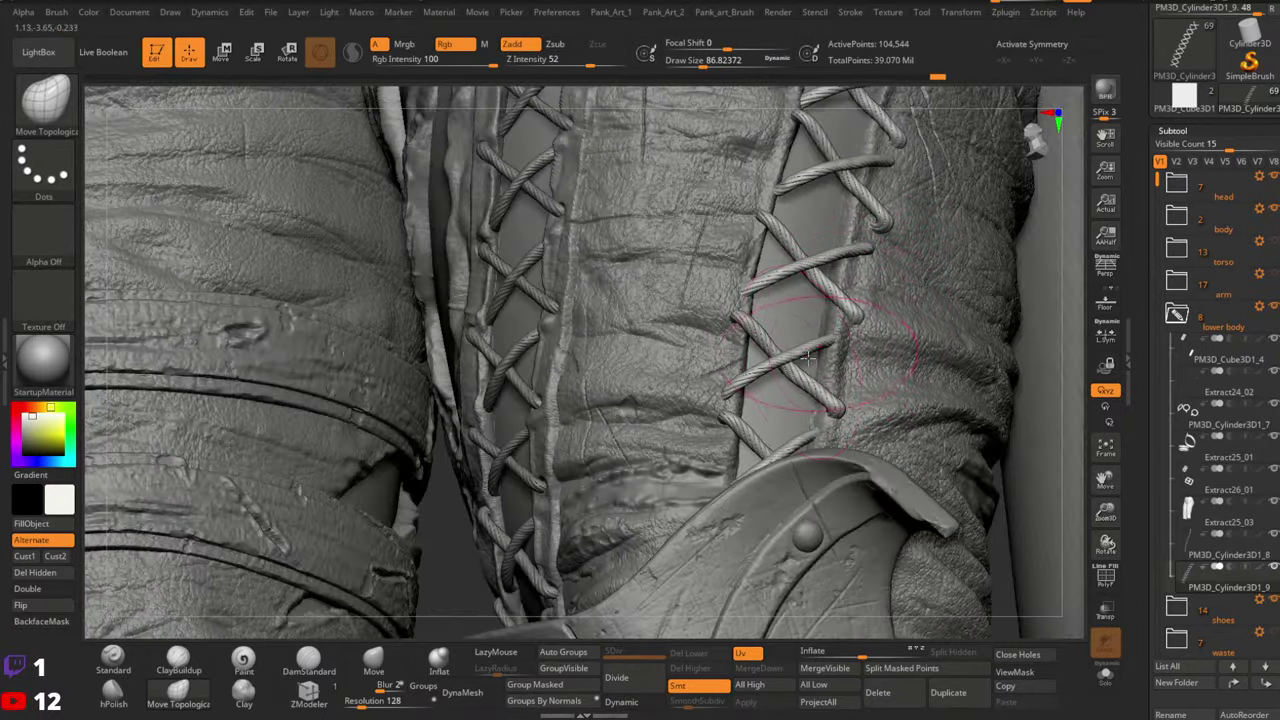
{"action": "right_click_drag", "start_coordinate": [808, 357], "coordinate": [736, 394]}
{"action": "key", "text": "s"}
{"action": "left_click_drag", "start_coordinate": [738, 388], "coordinate": [743, 390]}
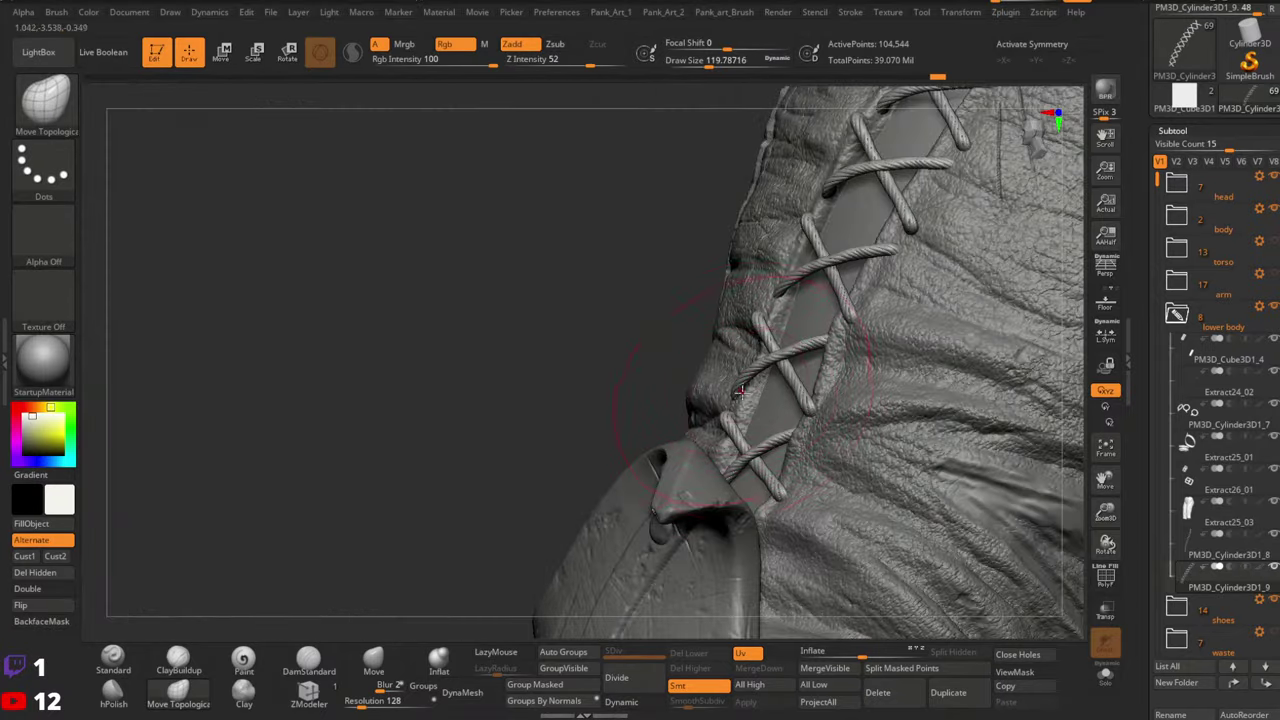
{"action": "right_click_drag", "start_coordinate": [768, 378], "coordinate": [776, 376]}
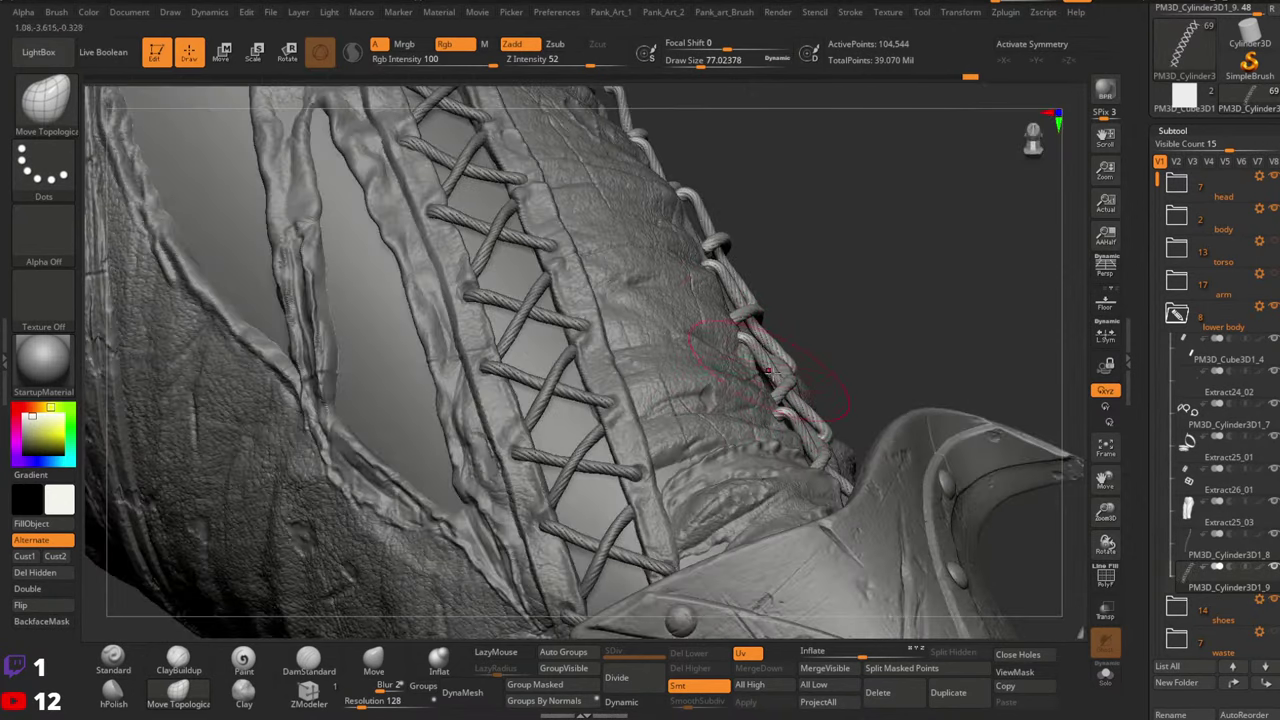
{"action": "mouse_move", "coordinate": [814, 401]}
{"action": "right_mouse_down"}
{"action": "mouse_move", "coordinate": [781, 290]}
{"action": "mouse_move", "coordinate": [776, 318]}
{"action": "mouse_move", "coordinate": [794, 344]}
{"action": "mouse_move", "coordinate": [851, 370]}
{"action": "mouse_move", "coordinate": [836, 364]}
{"action": "mouse_move", "coordinate": [855, 347]}
{"action": "right_mouse_up"}
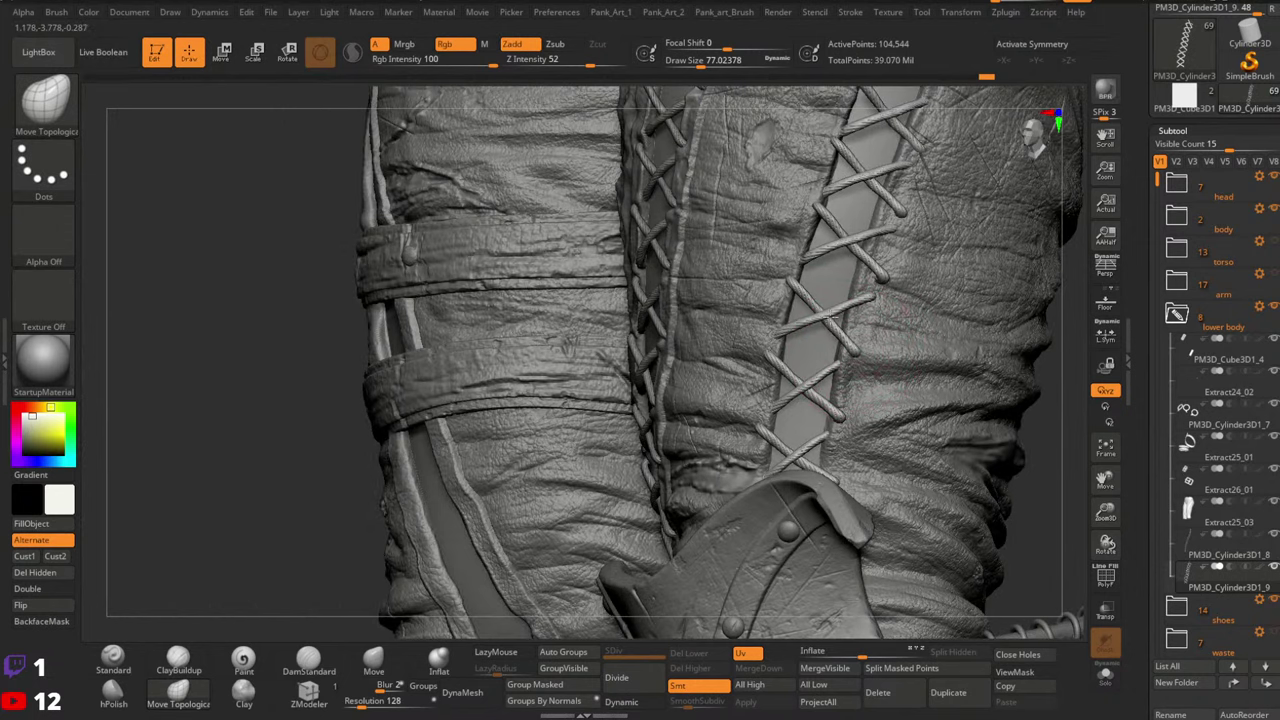
{"action": "right_click_drag", "start_coordinate": [780, 337], "coordinate": [806, 342]}
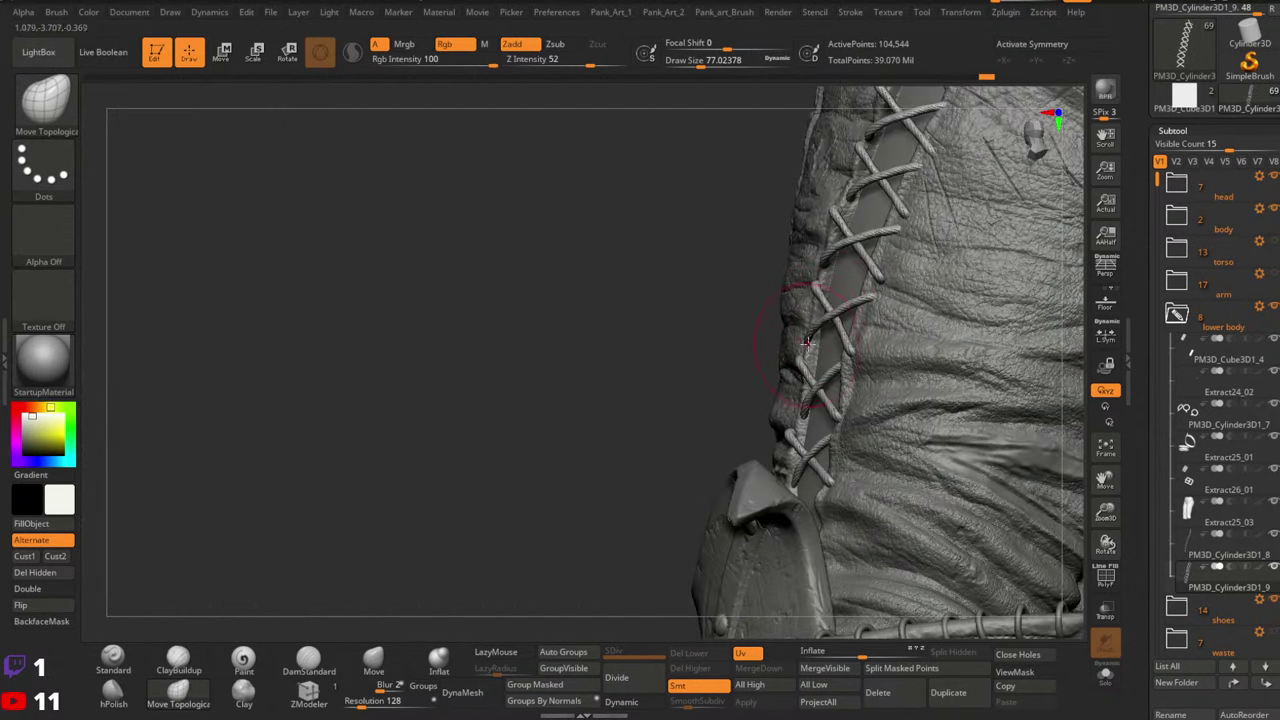
Reshape the cords up to the ringed strap with Move Topological at draw sizes of about 116 and 108
{"action": "key", "text": "space"}
{"action": "left_click", "coordinate": [815, 340]}
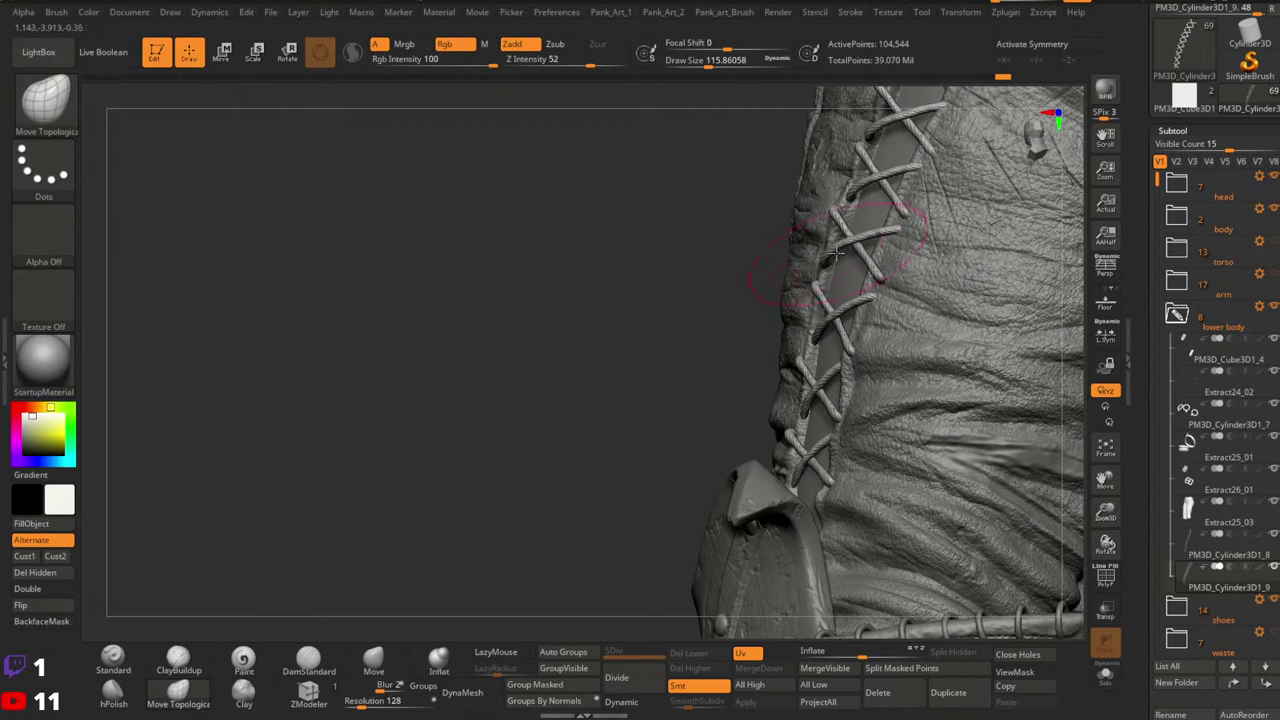
{"action": "right_click_drag", "start_coordinate": [858, 268], "coordinate": [830, 278]}
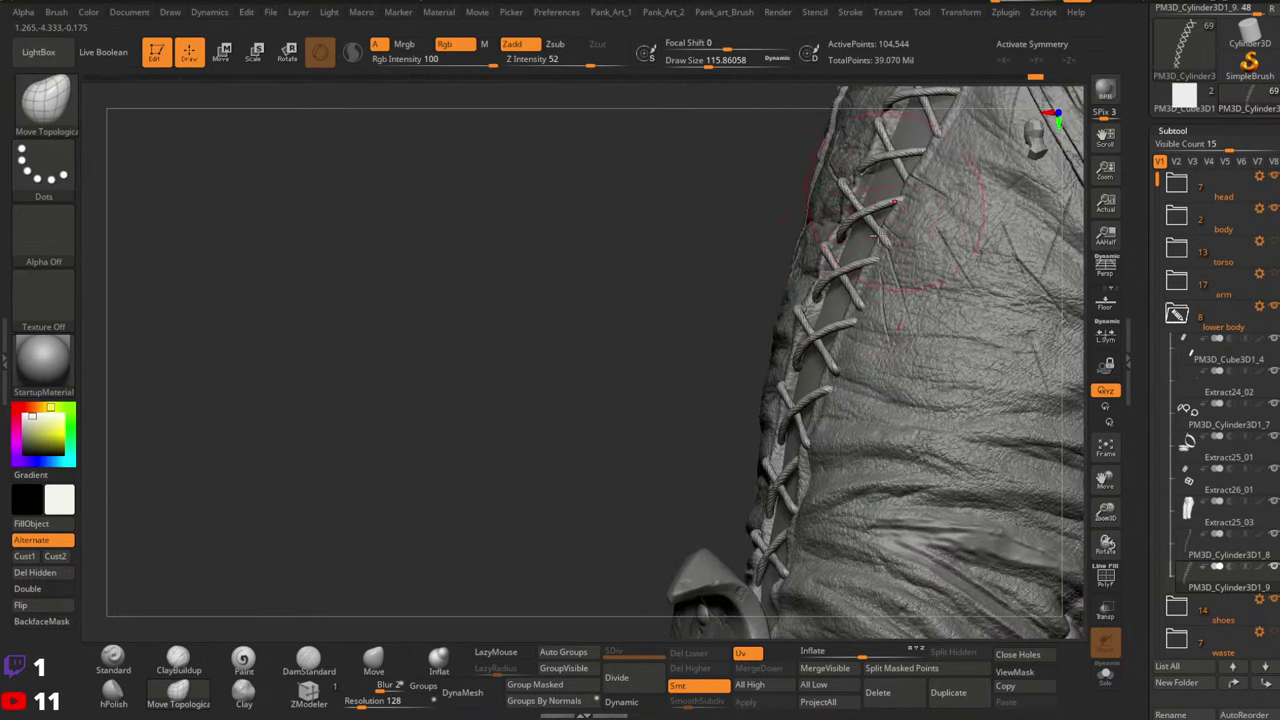
{"action": "right_click_drag", "start_coordinate": [875, 234], "coordinate": [780, 345]}
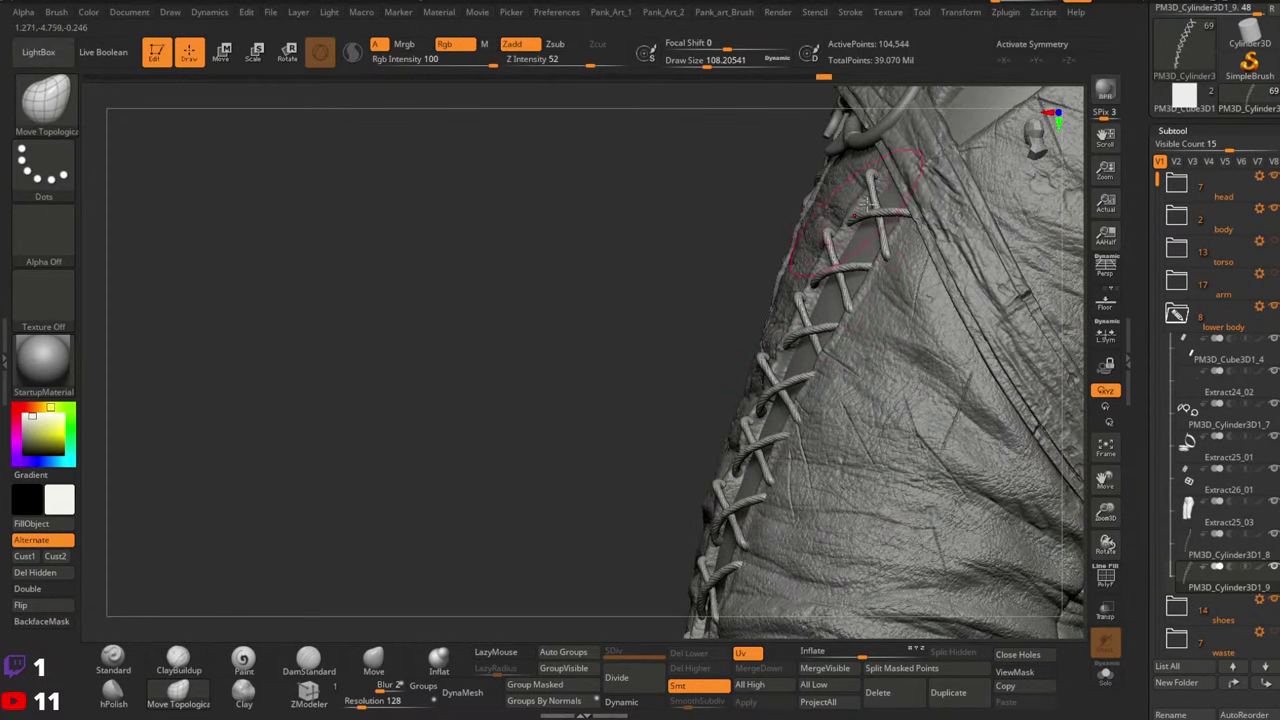
{"action": "right_click_drag", "start_coordinate": [868, 203], "coordinate": [940, 215]}
{"action": "right_click_drag", "start_coordinate": [854, 235], "coordinate": [831, 218]}
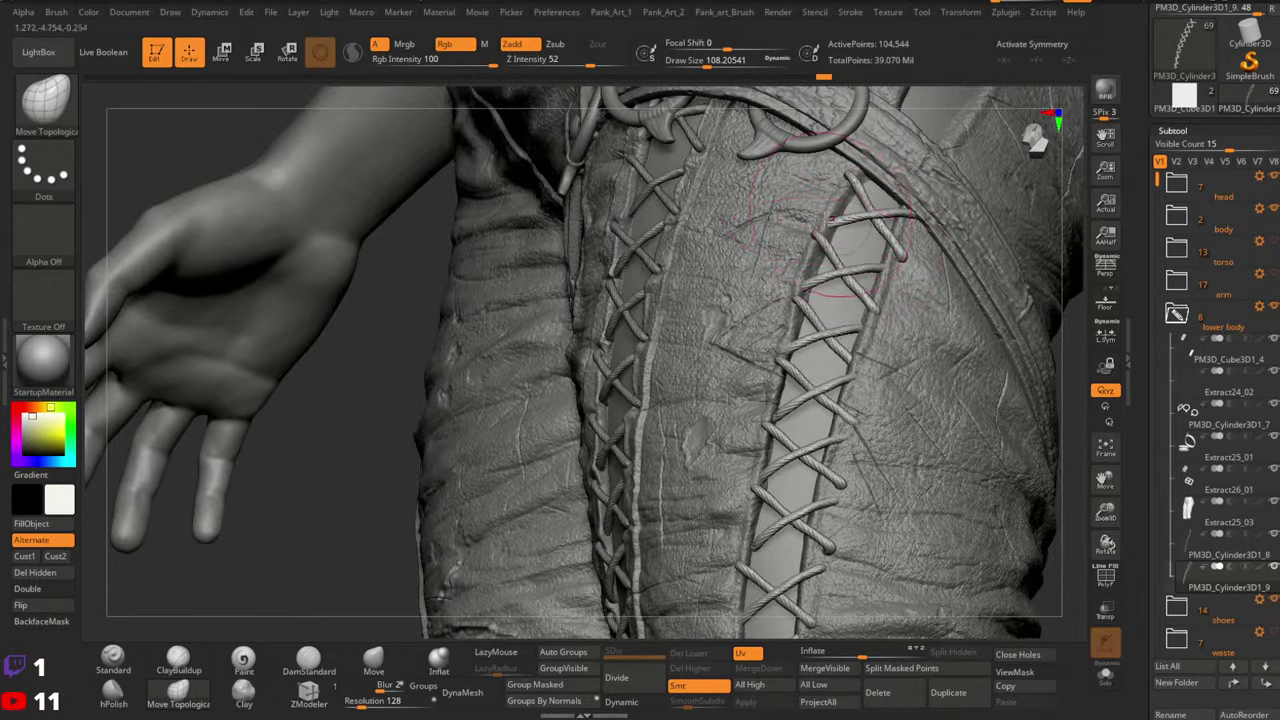
{"action": "right_click_drag", "start_coordinate": [820, 279], "coordinate": [796, 287]}
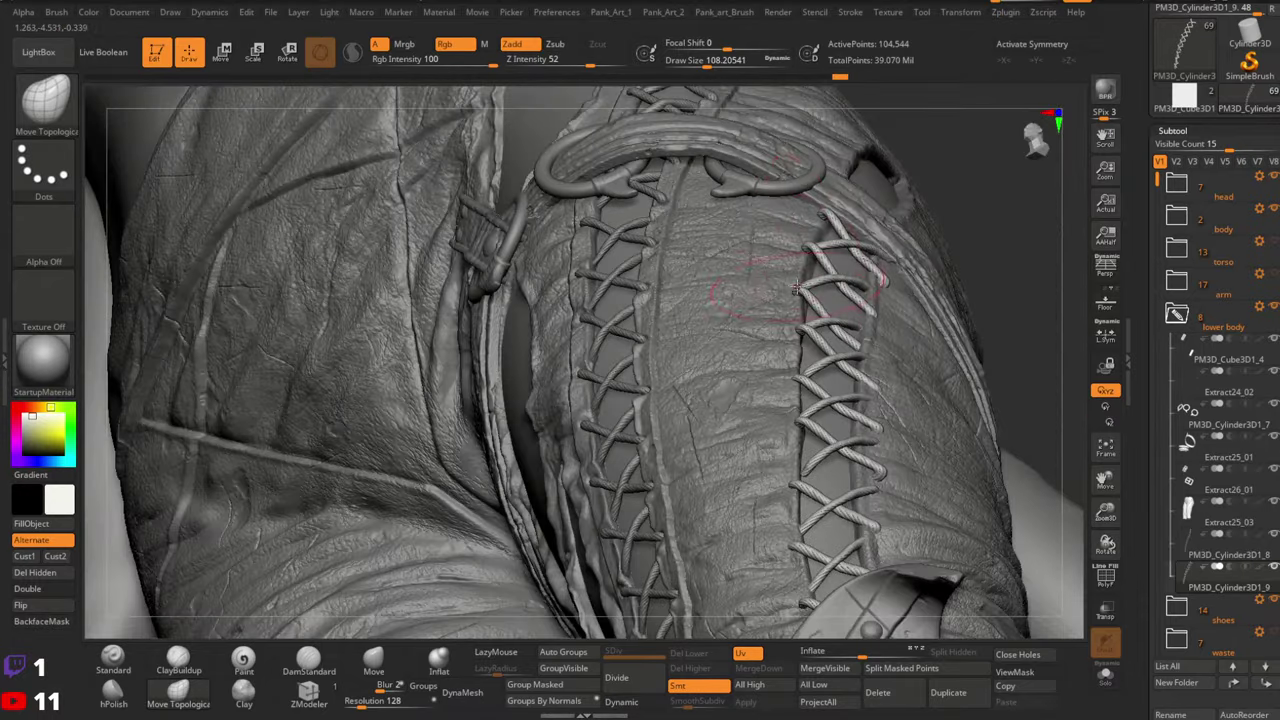
Refine individual cord ends along both seam edges with Move Topological at draw sizes of about 62 and 97
{"action": "key", "text": "space"}
{"action": "left_click_drag", "start_coordinate": [796, 288], "coordinate": [788, 289]}
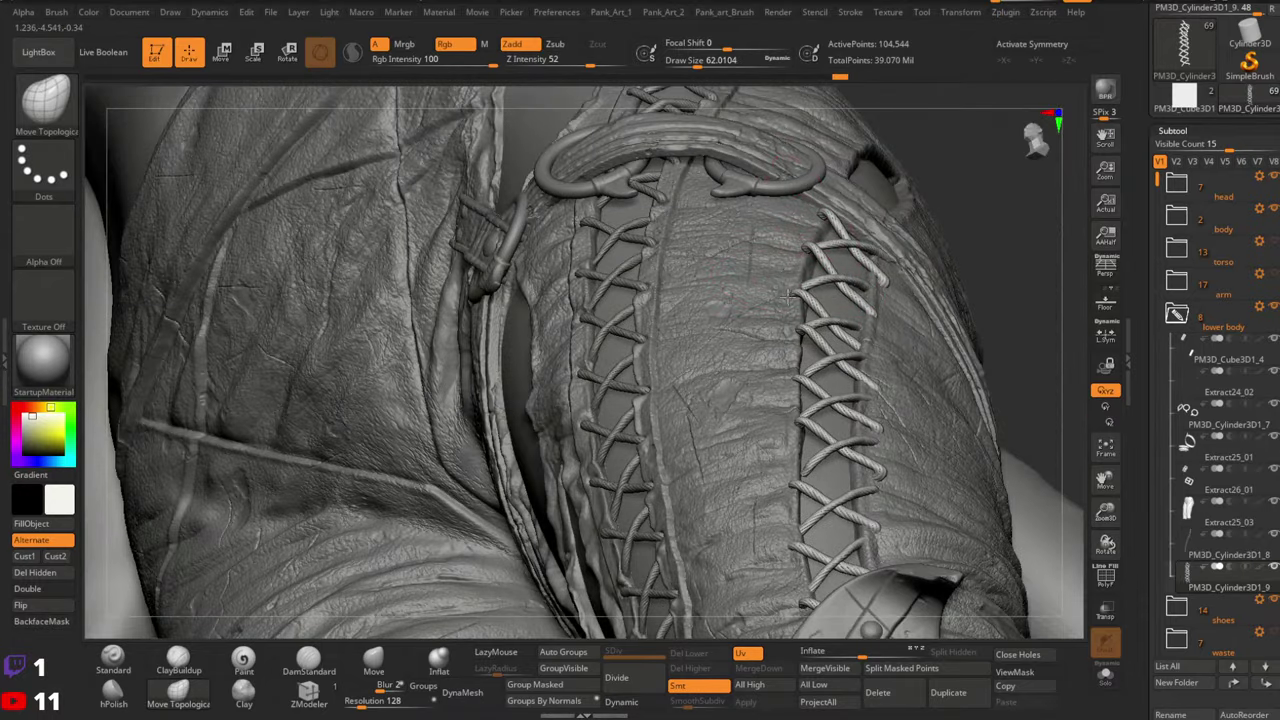
{"action": "mouse_move", "coordinate": [828, 314]}
{"action": "right_mouse_down"}
{"action": "mouse_move", "coordinate": [822, 345]}
{"action": "mouse_move", "coordinate": [770, 372]}
{"action": "mouse_move", "coordinate": [843, 301]}
{"action": "mouse_move", "coordinate": [807, 347]}
{"action": "mouse_move", "coordinate": [780, 352]}
{"action": "mouse_move", "coordinate": [829, 357]}
{"action": "mouse_move", "coordinate": [807, 327]}
{"action": "mouse_move", "coordinate": [858, 337]}
{"action": "right_mouse_up"}
{"action": "right_click_drag", "start_coordinate": [860, 463], "coordinate": [850, 455]}
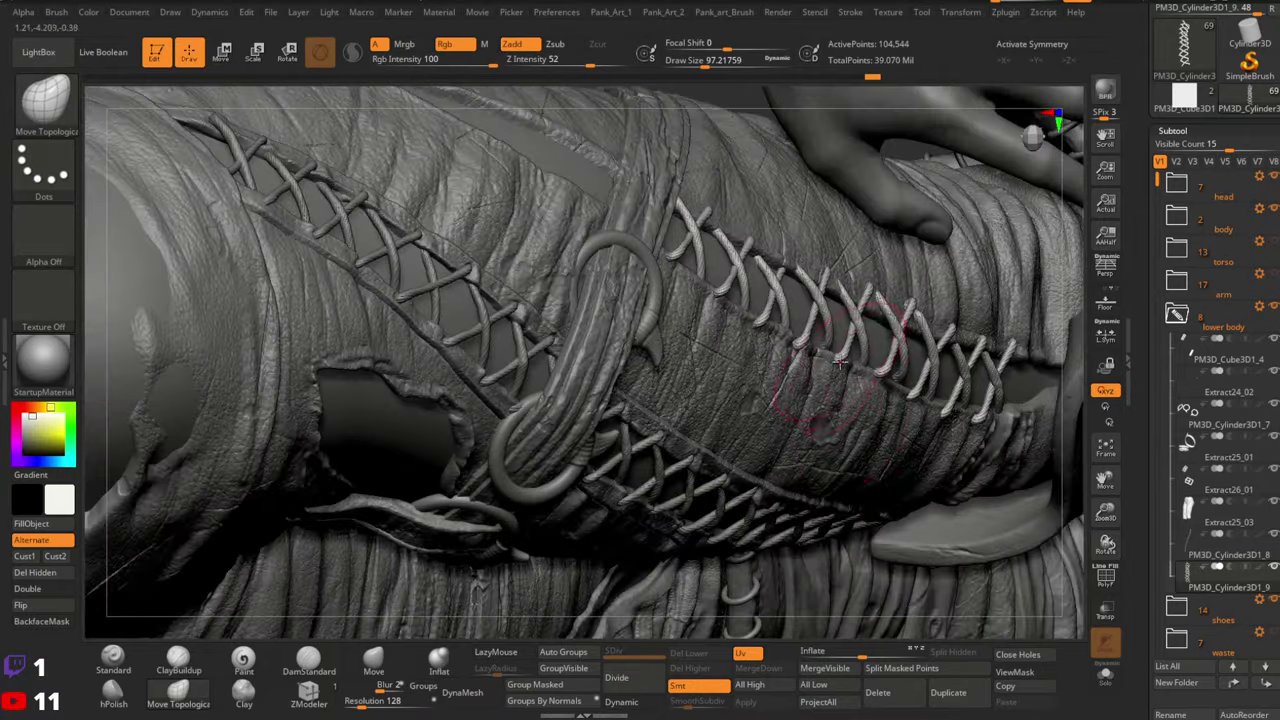
Fit the cord crossings between the ringed strap and the boot with Move Topological at draw sizes of about 97 and 94
{"action": "right_click_drag", "start_coordinate": [862, 360], "coordinate": [832, 428]}
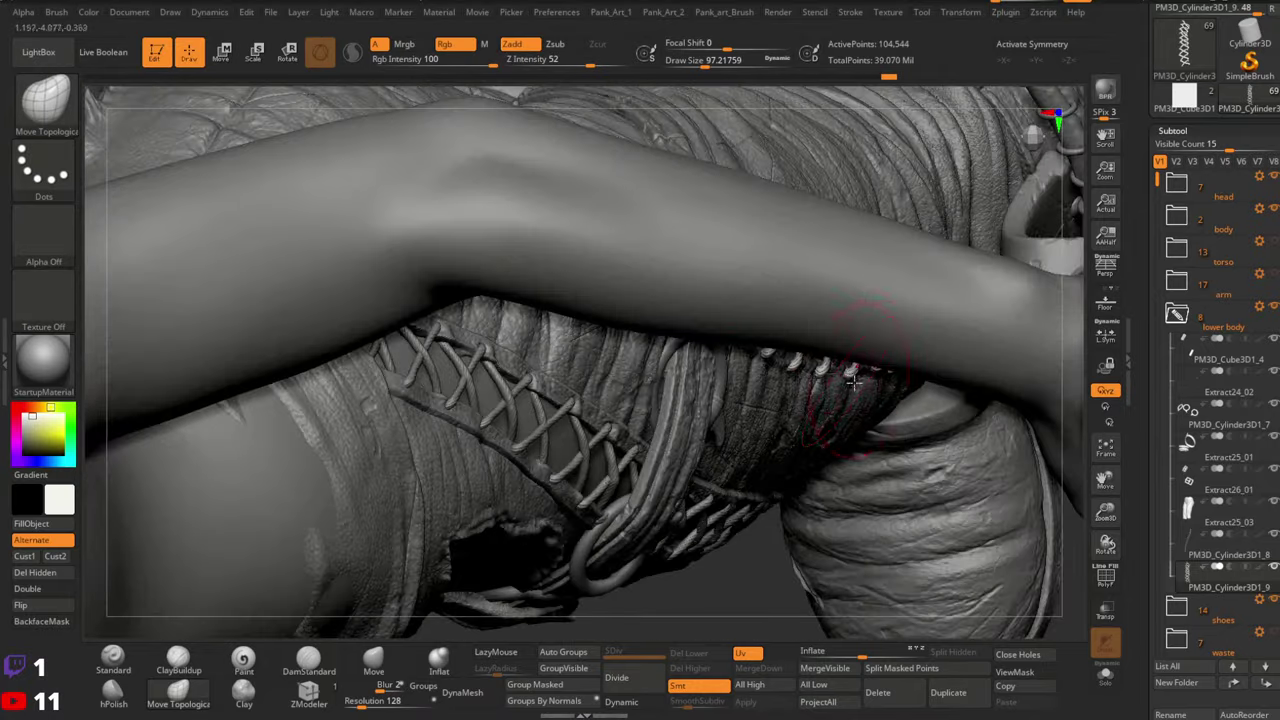
{"action": "right_click_drag", "start_coordinate": [900, 345], "coordinate": [855, 367]}
{"action": "right_click_drag", "start_coordinate": [932, 320], "coordinate": [862, 330]}
{"action": "right_click_drag", "start_coordinate": [866, 375], "coordinate": [880, 328]}
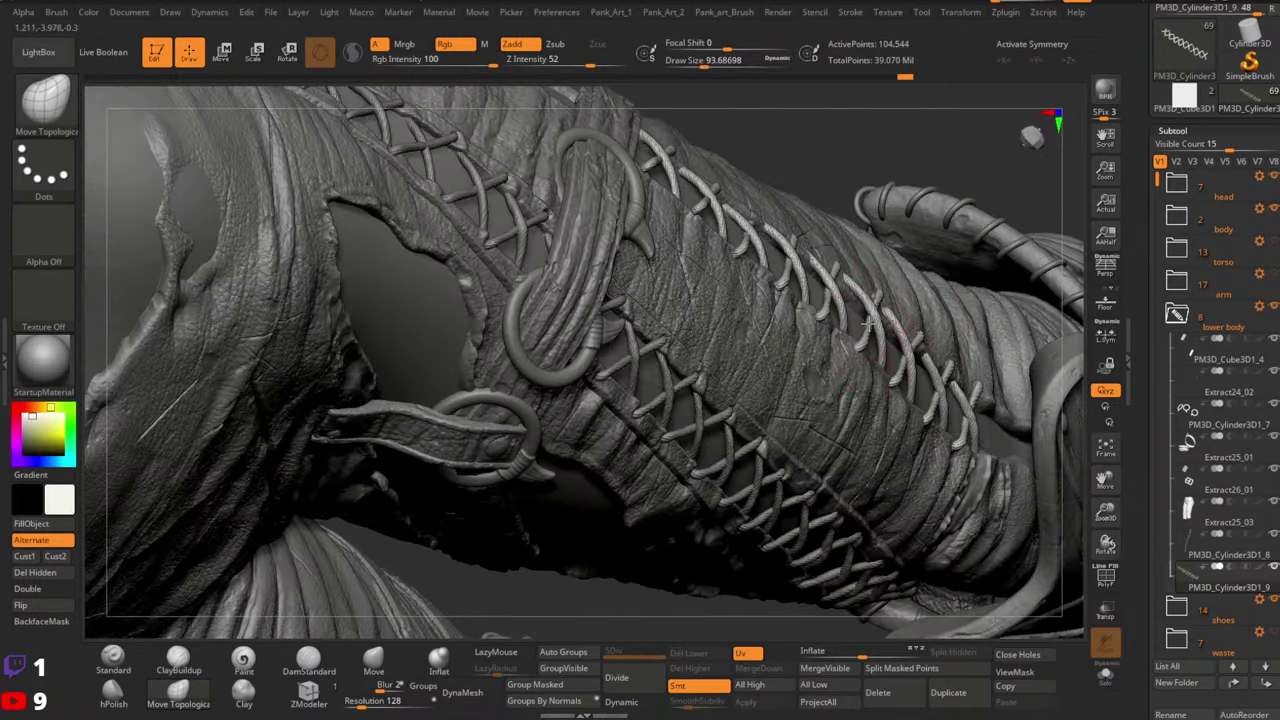
{"action": "right_click_drag", "start_coordinate": [892, 383], "coordinate": [887, 427]}
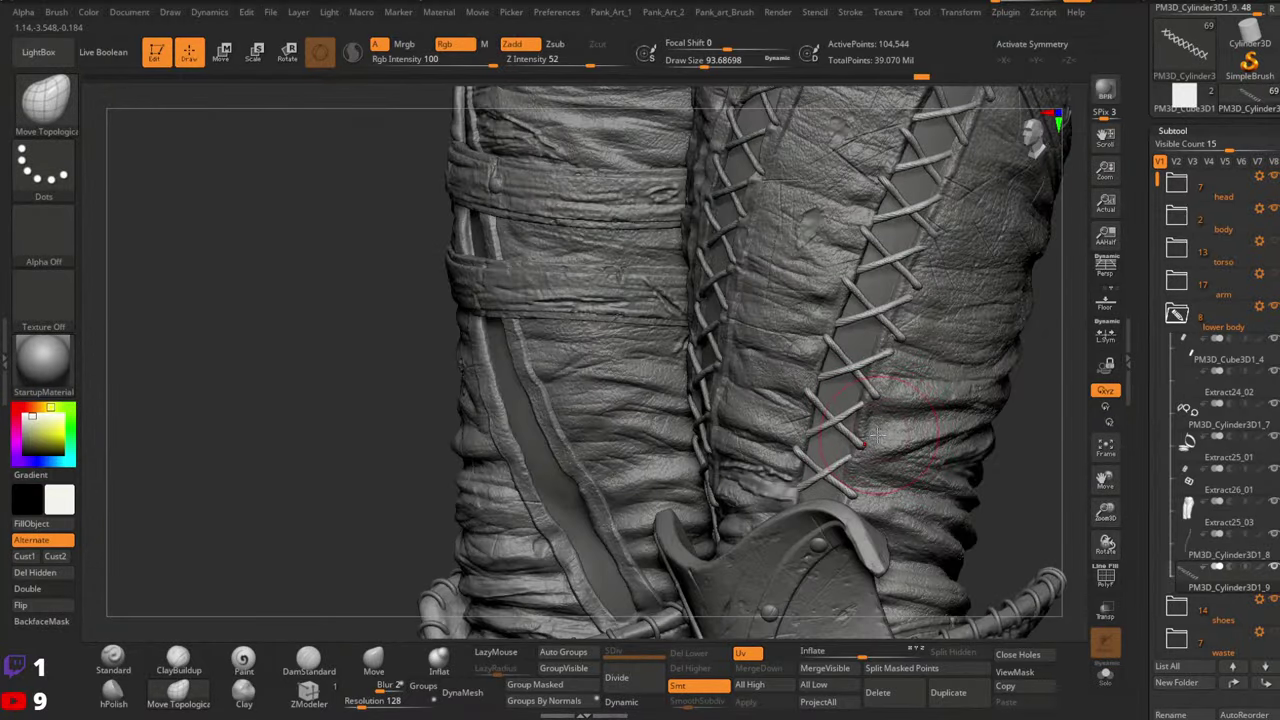
{"action": "right_click_drag", "start_coordinate": [840, 468], "coordinate": [880, 430]}
{"action": "right_click_drag", "start_coordinate": [953, 309], "coordinate": [881, 420]}
{"action": "right_click_drag", "start_coordinate": [898, 358], "coordinate": [880, 392]}
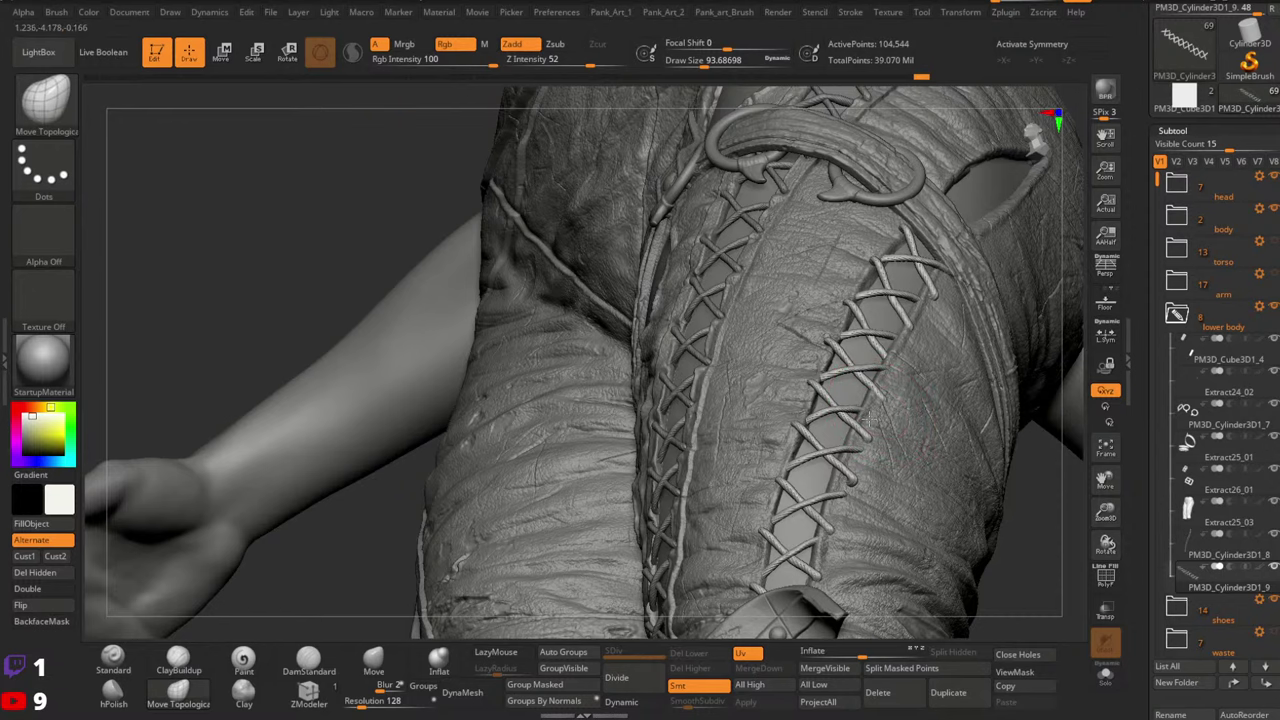
Reshape the thigh cords below the ringed strap with Move Topological at draw sizes of about 116 and 87
{"action": "mouse_move", "coordinate": [900, 405]}
{"action": "right_mouse_down"}
{"action": "mouse_move", "coordinate": [857, 400]}
{"action": "mouse_move", "coordinate": [876, 410]}
{"action": "mouse_move", "coordinate": [889, 397]}
{"action": "mouse_move", "coordinate": [886, 385]}
{"action": "mouse_move", "coordinate": [871, 395]}
{"action": "right_mouse_up"}
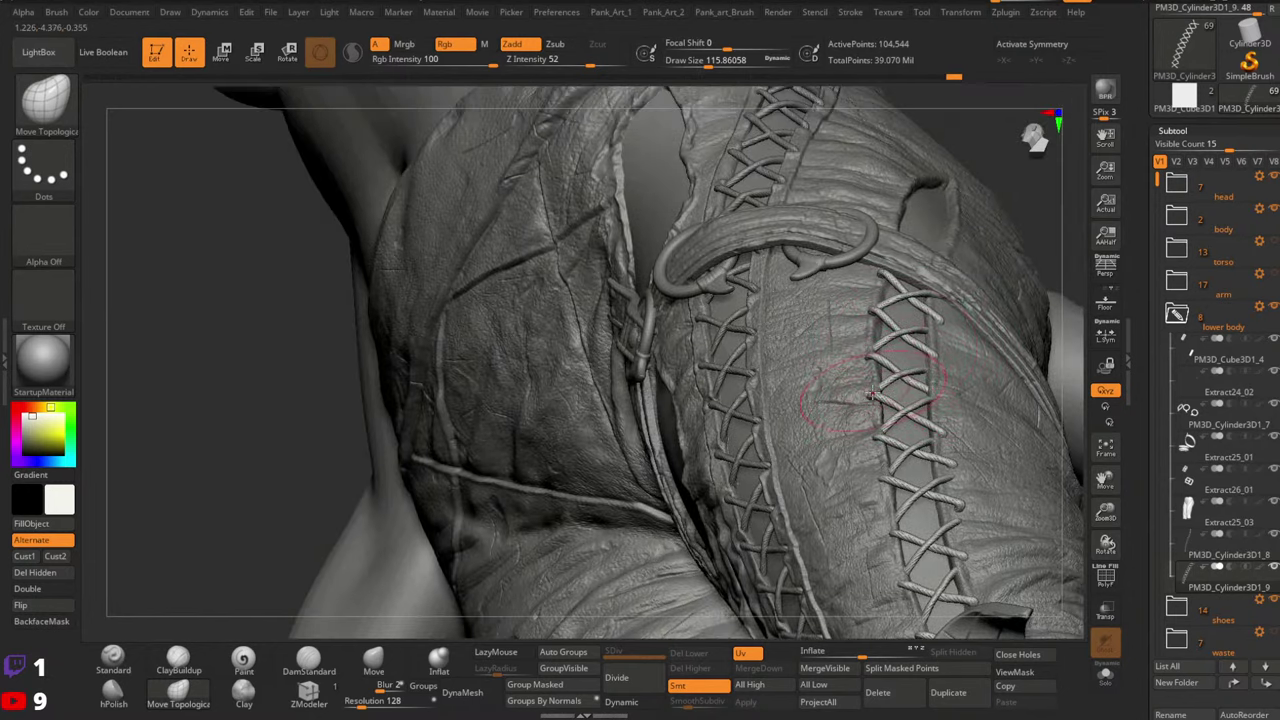
{"action": "right_click_drag", "start_coordinate": [898, 350], "coordinate": [958, 348]}
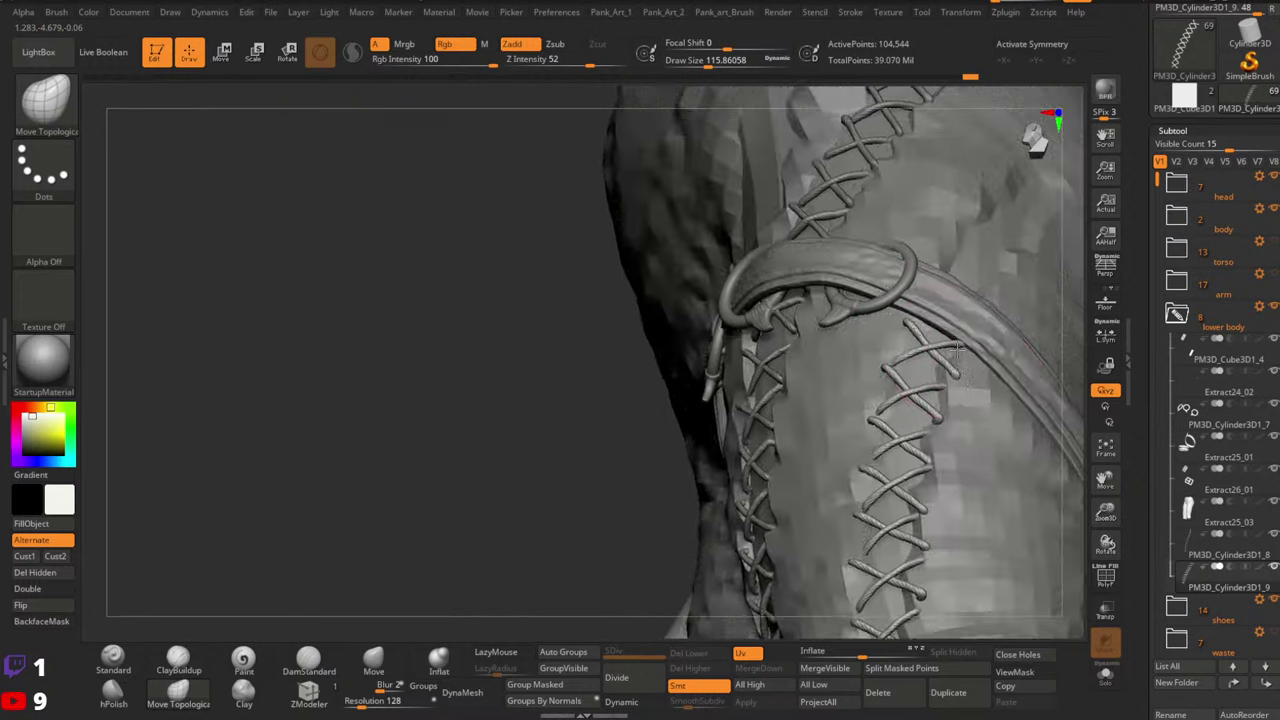
{"action": "mouse_move", "coordinate": [945, 415]}
{"action": "right_mouse_down"}
{"action": "mouse_move", "coordinate": [957, 357]}
{"action": "mouse_move", "coordinate": [948, 412]}
{"action": "right_mouse_up"}
{"action": "key", "text": "space"}
{"action": "left_click_drag", "start_coordinate": [949, 410], "coordinate": [943, 410]}
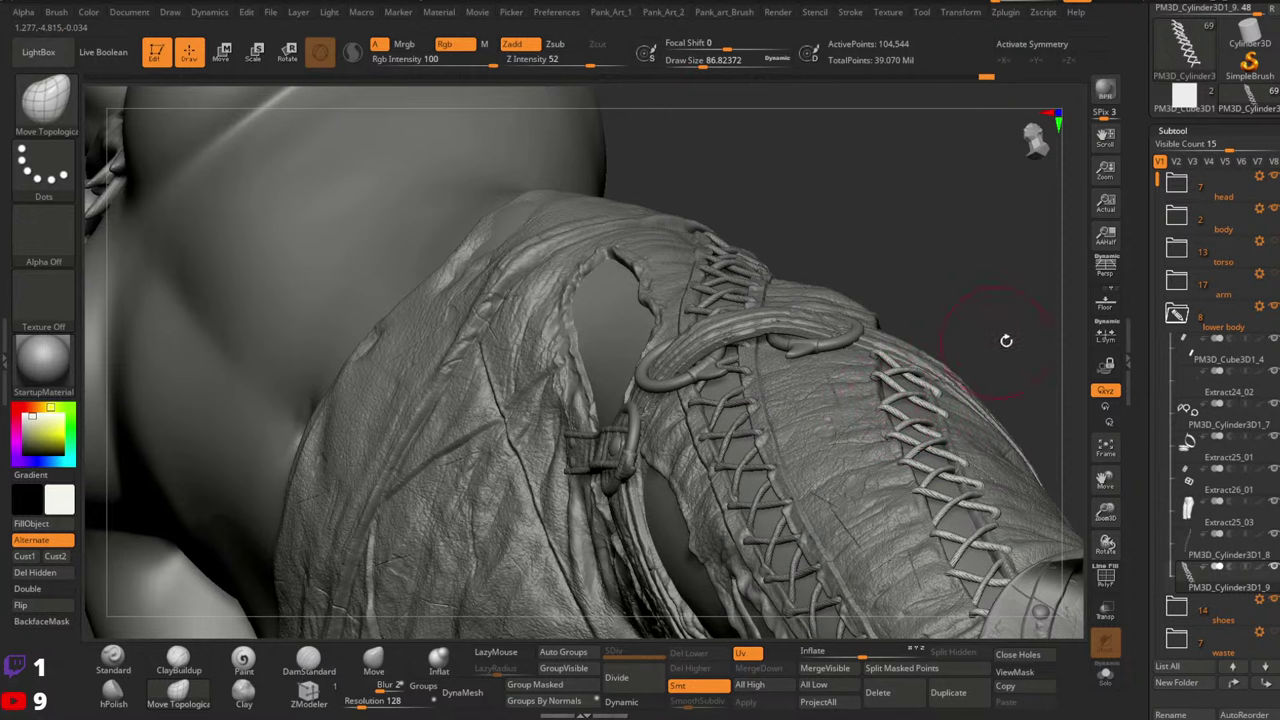
{"action": "right_click_drag", "start_coordinate": [1006, 341], "coordinate": [918, 410]}
{"action": "right_click_drag", "start_coordinate": [959, 361], "coordinate": [876, 404]}
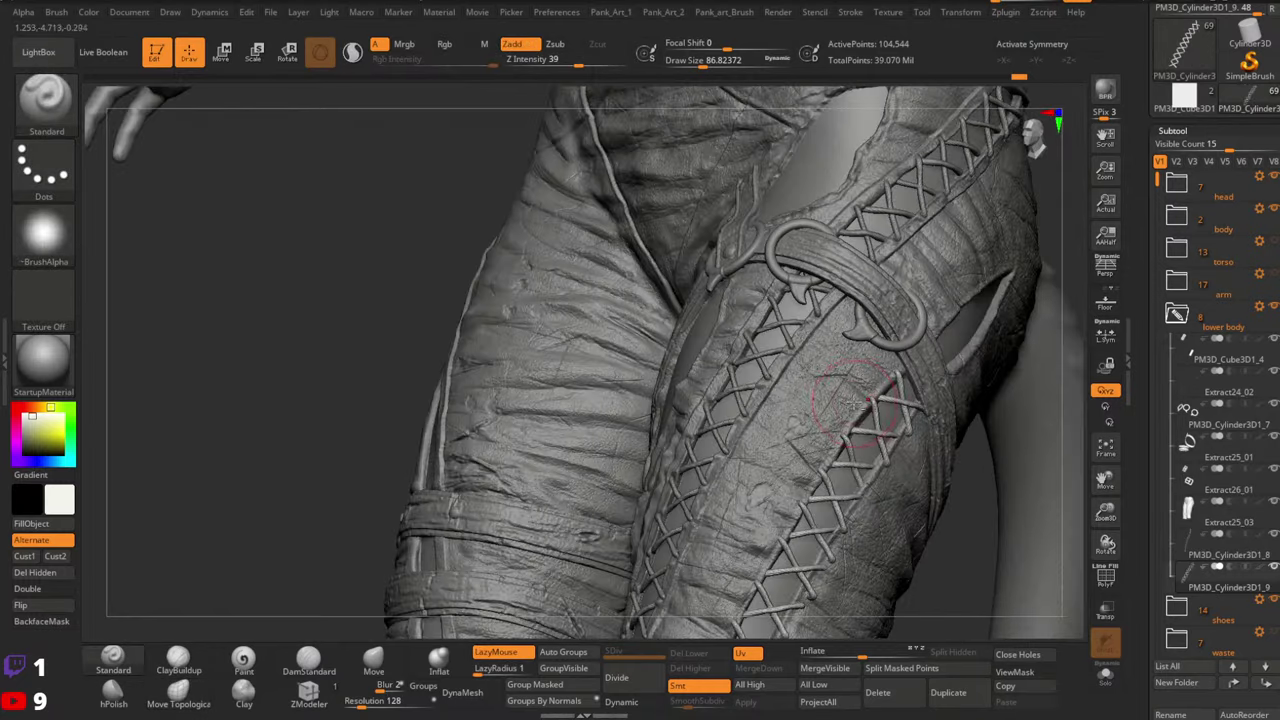
Select the trousers and sculpt the inner seam edge around the cord ends with the Standard brush at draw sizes of about 29 and 20
{"action": "left_click", "coordinate": [855, 402], "text": "alt"}
{"action": "key", "text": "space"}
{"action": "left_click_drag", "start_coordinate": [868, 398], "coordinate": [850, 398]}
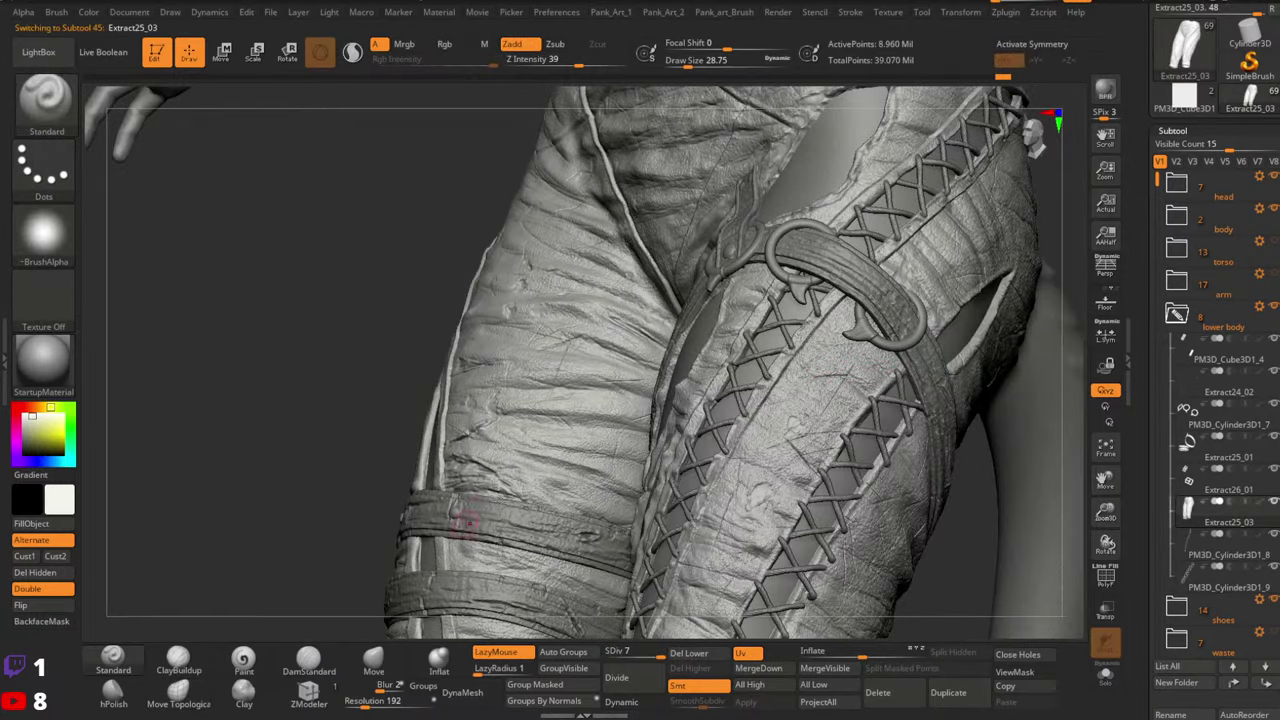
{"action": "right_click_drag", "start_coordinate": [907, 434], "coordinate": [876, 320], "text": "alt"}
{"action": "key", "text": "space"}
{"action": "left_click_drag", "start_coordinate": [874, 316], "coordinate": [858, 320]}
{"action": "key", "text": "space"}
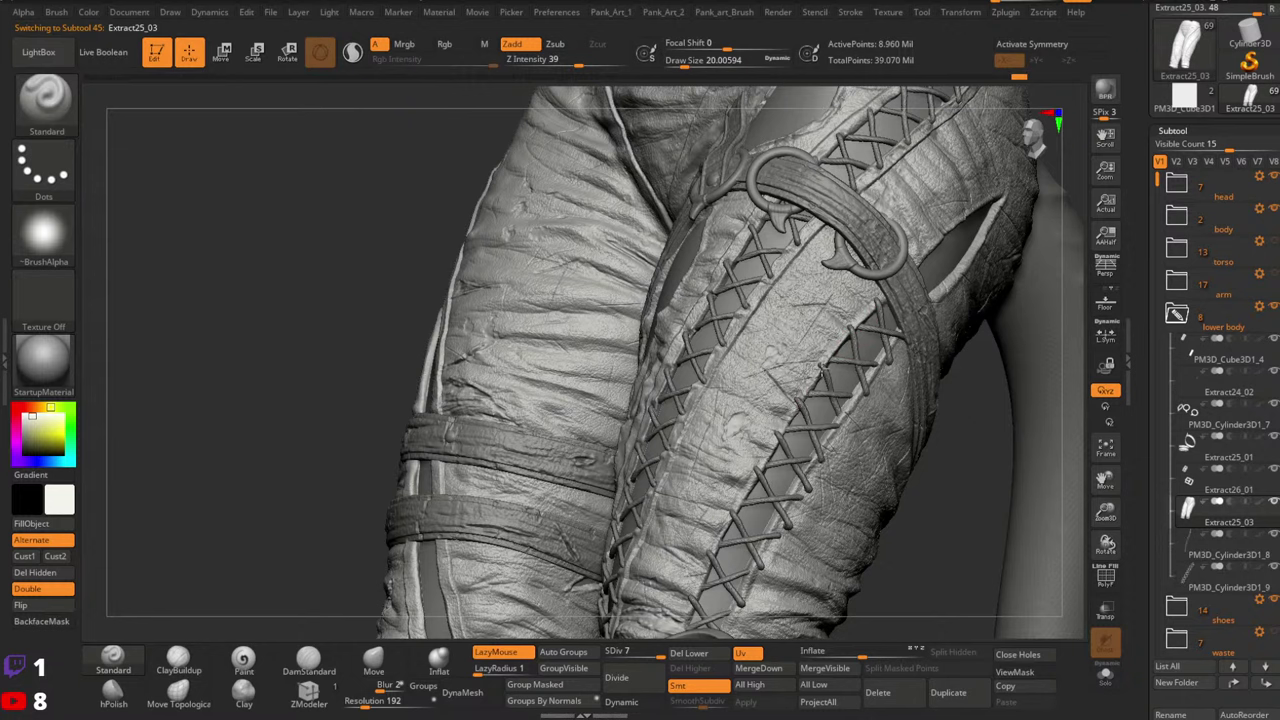
{"action": "left_click_drag", "start_coordinate": [822, 370], "coordinate": [787, 435]}
{"action": "right_click_drag", "start_coordinate": [795, 408], "coordinate": [823, 346], "text": "alt"}
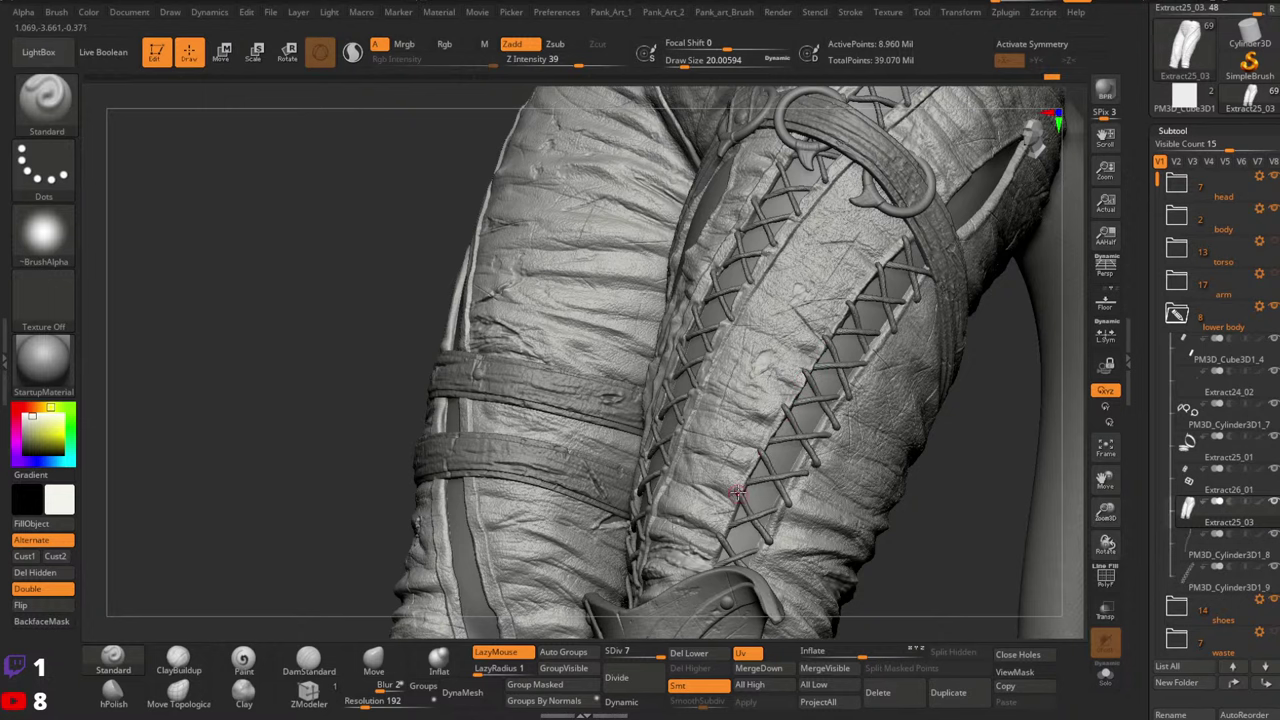
Sculpt the inner seam edge down to the boot and work on the outer edge with the Standard brush at draw sizes of about 20 and 44
{"action": "right_click_drag", "start_coordinate": [737, 537], "coordinate": [754, 466], "text": "alt"}
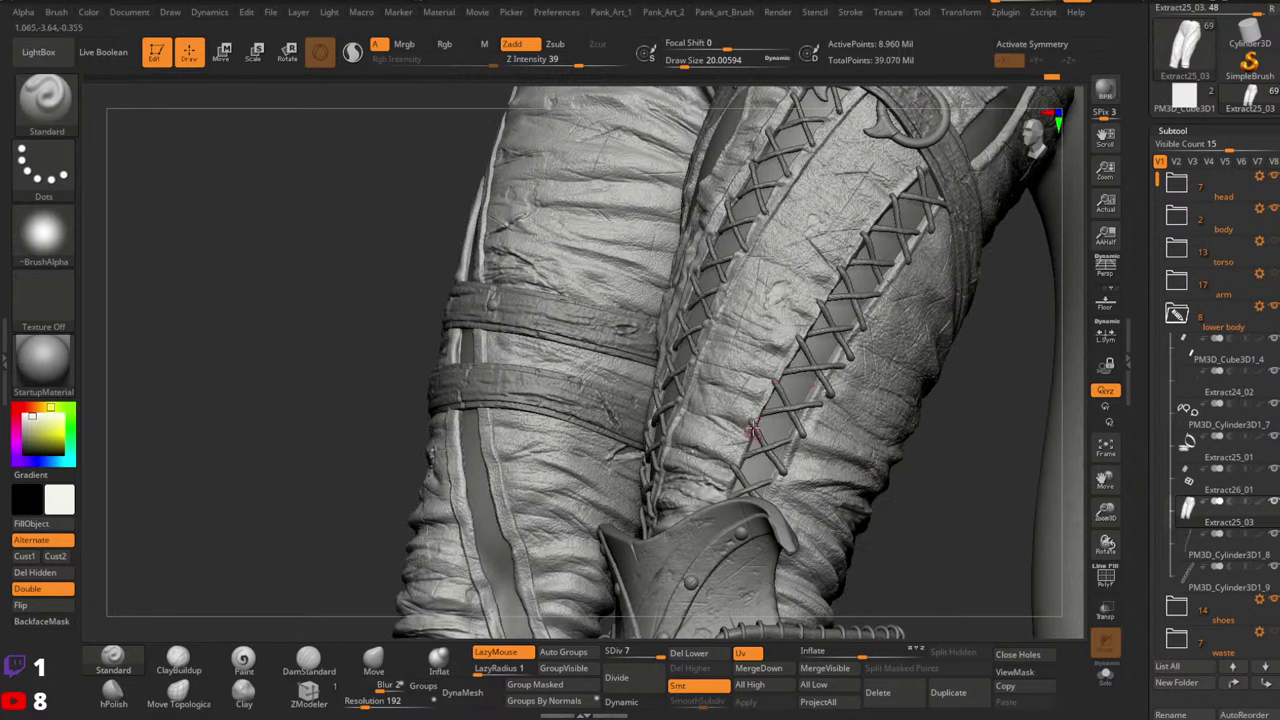
{"action": "left_click_drag", "start_coordinate": [747, 440], "coordinate": [735, 483]}
{"action": "right_click_drag", "start_coordinate": [884, 375], "coordinate": [880, 302]}
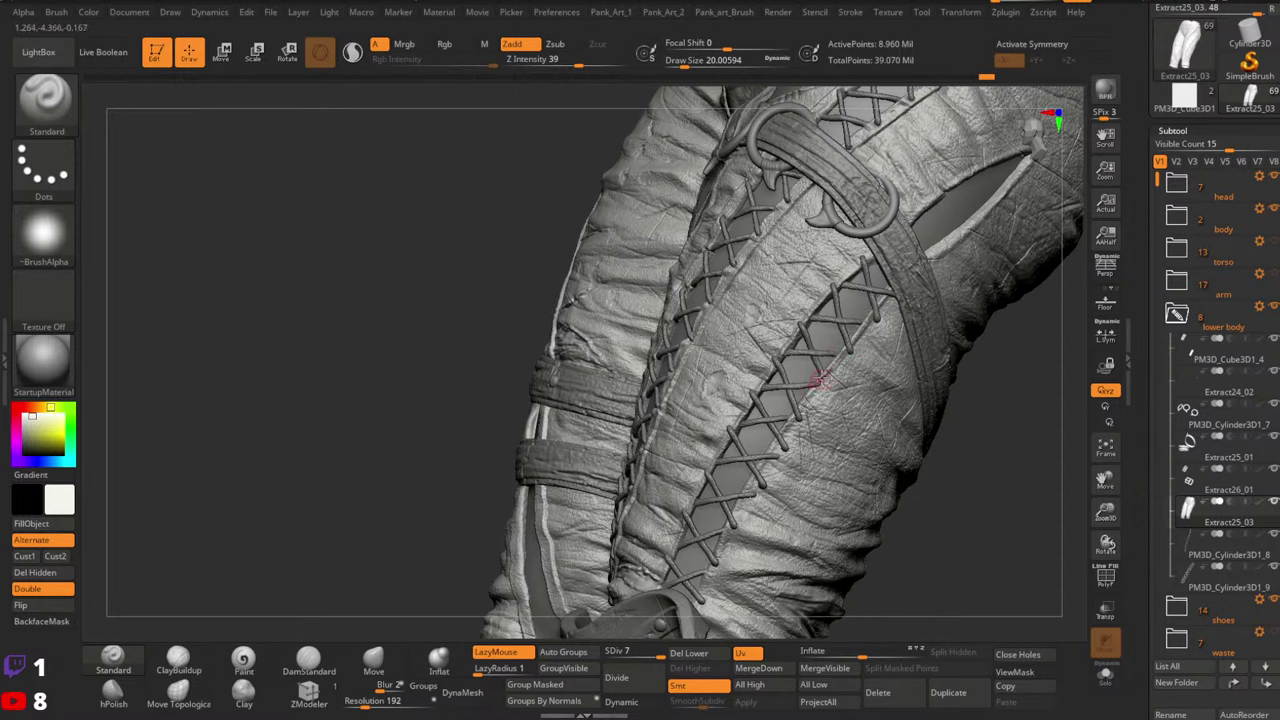
{"action": "key", "text": "space"}
{"action": "left_click", "coordinate": [836, 380]}
{"action": "mouse_move", "coordinate": [836, 380]}
{"action": "right_mouse_down"}
{"action": "mouse_move", "coordinate": [876, 360]}
{"action": "mouse_move", "coordinate": [857, 371]}
{"action": "right_mouse_up"}
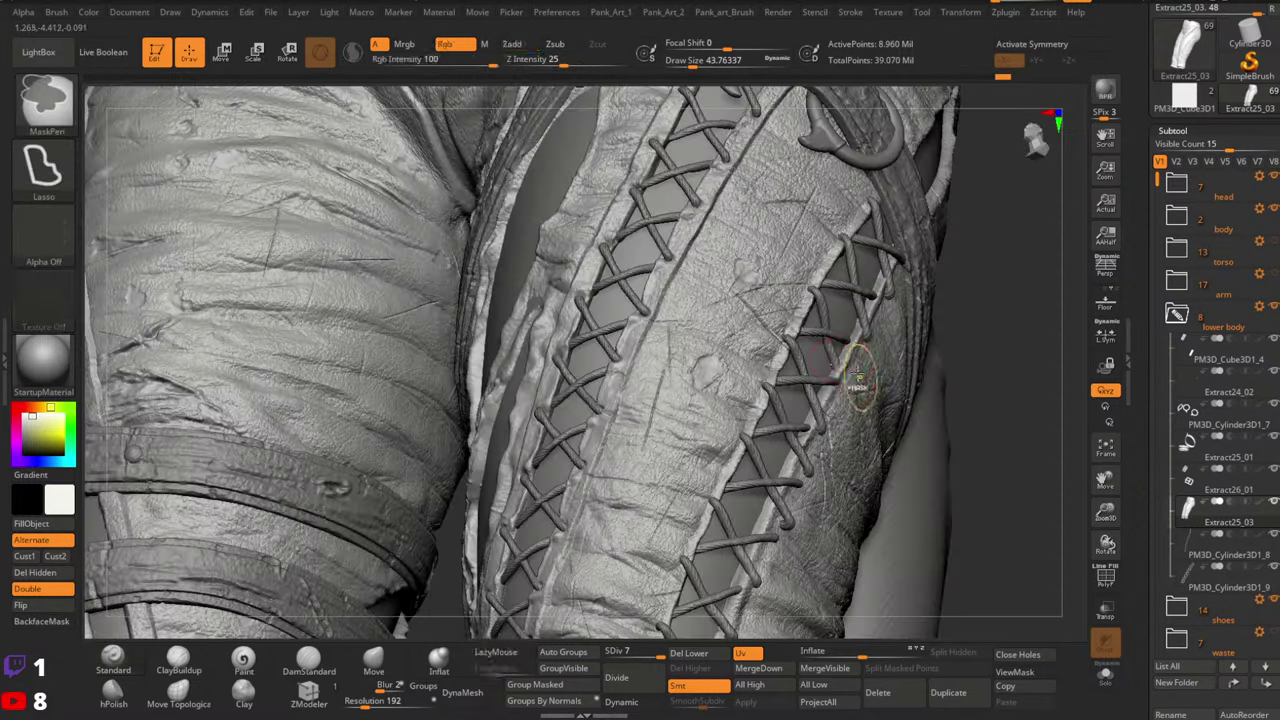
Select the thigh cords and refit them to the seam opening with Move Topological at draw sizes of about 116 and 71
{"action": "key", "text": "space"}
{"action": "left_click_drag", "start_coordinate": [857, 371], "coordinate": [845, 369]}
{"action": "left_click", "coordinate": [188, 693]}
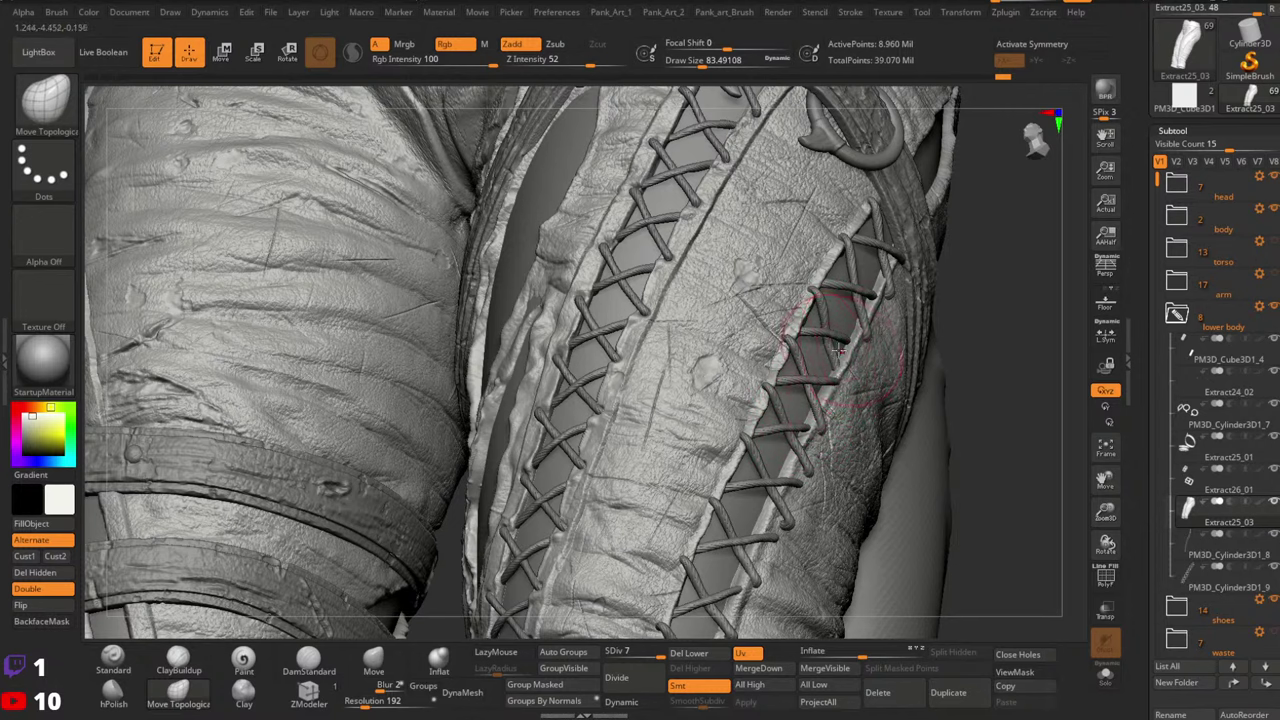
{"action": "left_click", "coordinate": [113, 659]}
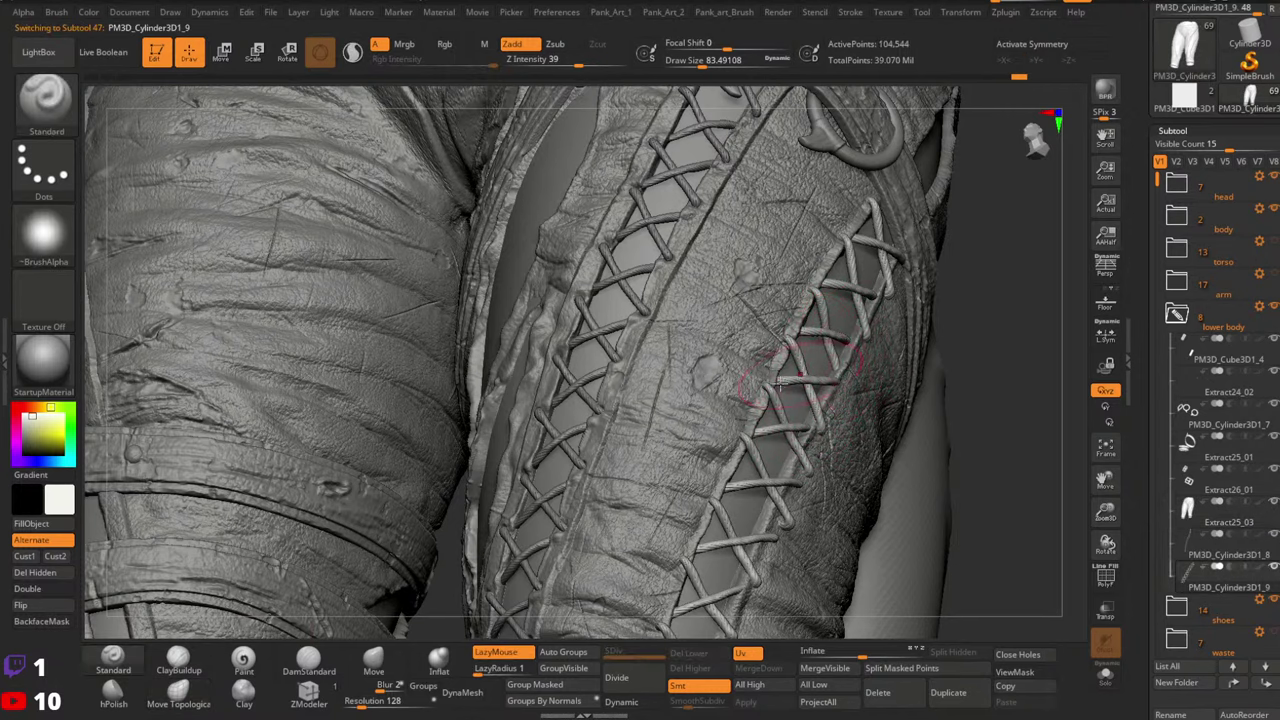
{"action": "key", "text": "b"}
{"action": "key", "text": "m"}
{"action": "key", "text": "t"}
{"action": "left_click", "coordinate": [843, 375], "text": "alt"}
{"action": "right_click_drag", "start_coordinate": [847, 379], "coordinate": [856, 352]}
{"action": "key", "text": "space"}
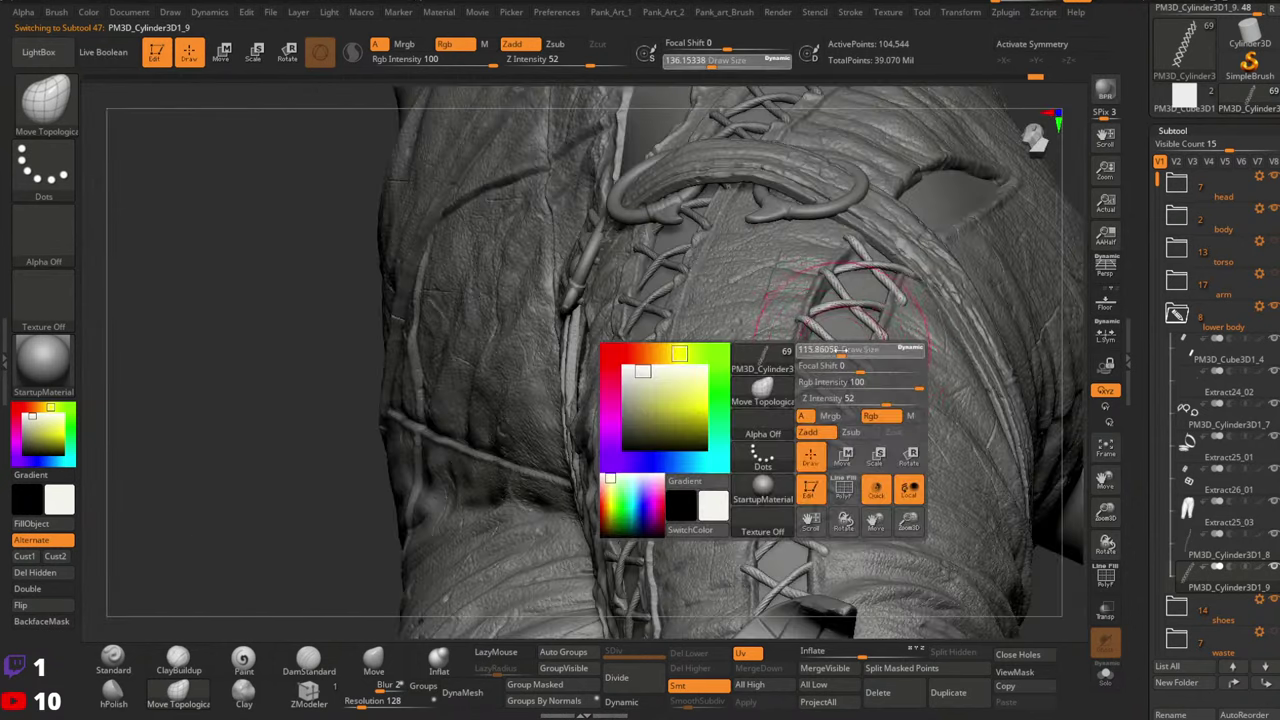
{"action": "left_click_drag", "start_coordinate": [853, 346], "coordinate": [842, 343]}
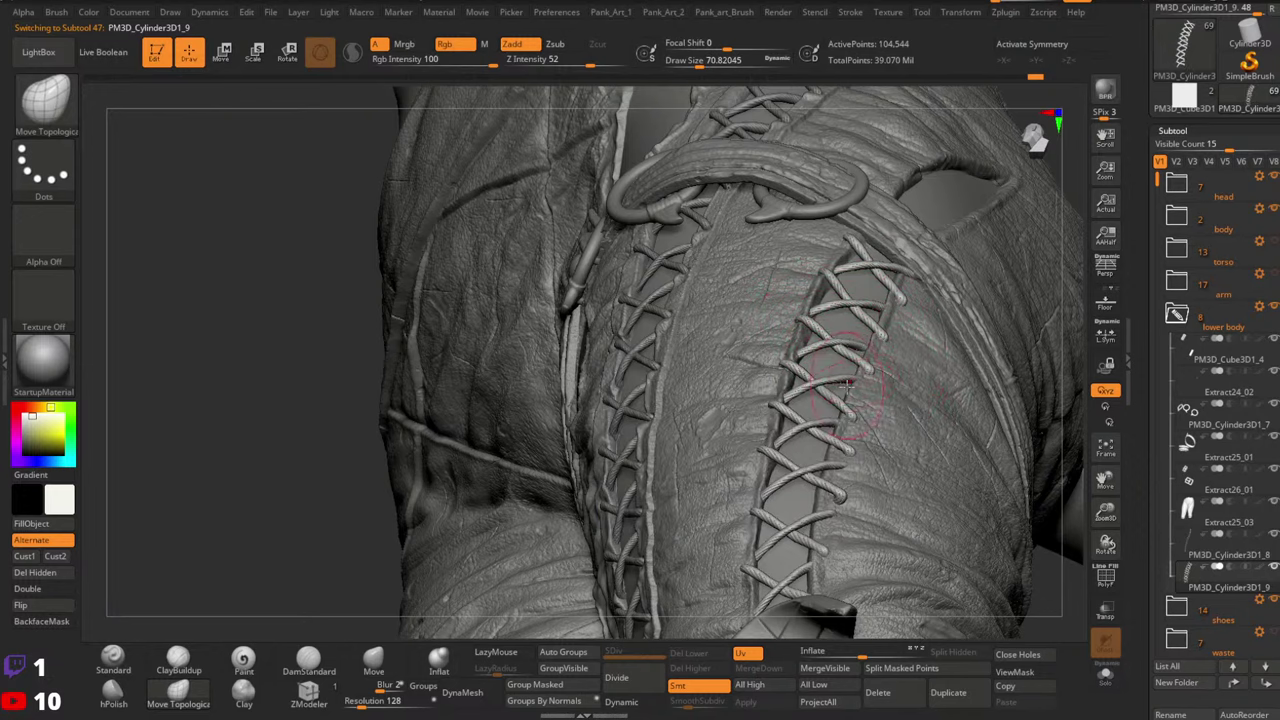
{"action": "right_click_drag", "start_coordinate": [845, 383], "coordinate": [860, 368]}
{"action": "mouse_move", "coordinate": [890, 458]}
{"action": "right_mouse_down"}
{"action": "mouse_move", "coordinate": [825, 432]}
{"action": "mouse_move", "coordinate": [765, 440]}
{"action": "right_mouse_up"}
Select the trousers and sculpt along the outer seam edge down to the boot with the Standard brush at a draw size of about 14
{"action": "left_click", "coordinate": [115, 662]}
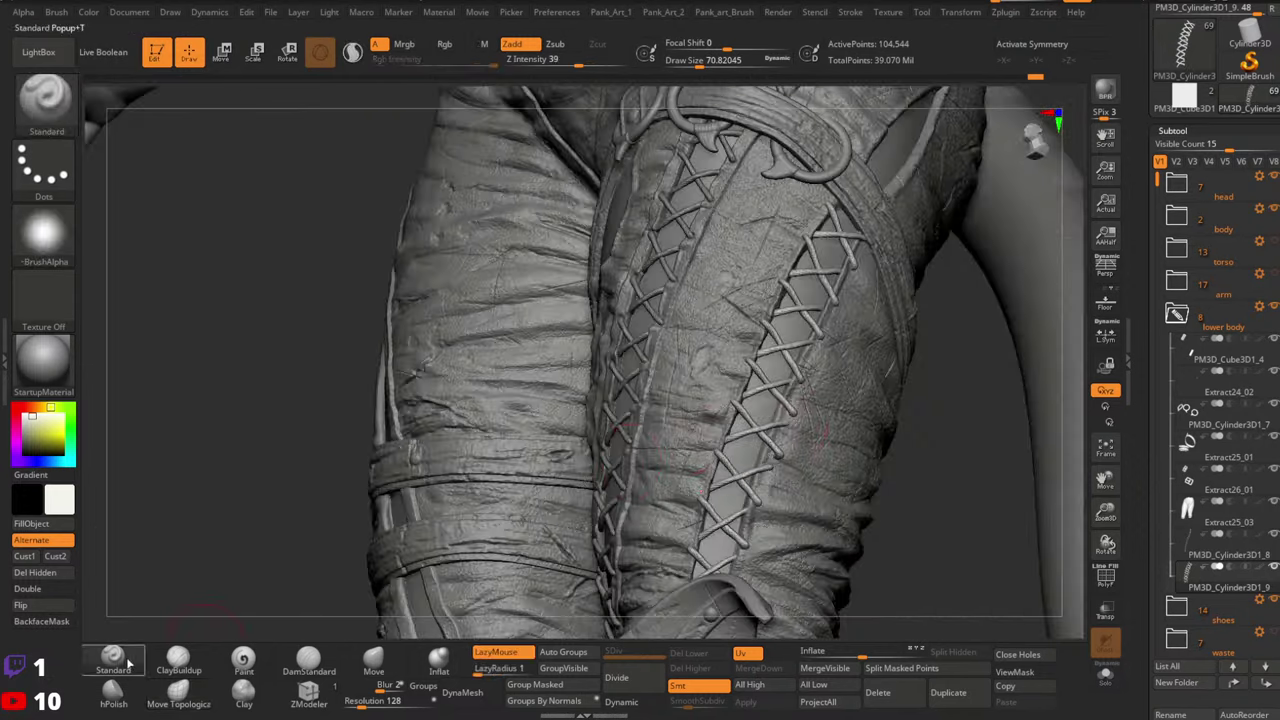
{"action": "right_click_drag", "start_coordinate": [800, 335], "coordinate": [848, 312]}
{"action": "left_click", "coordinate": [837, 343], "text": "alt"}
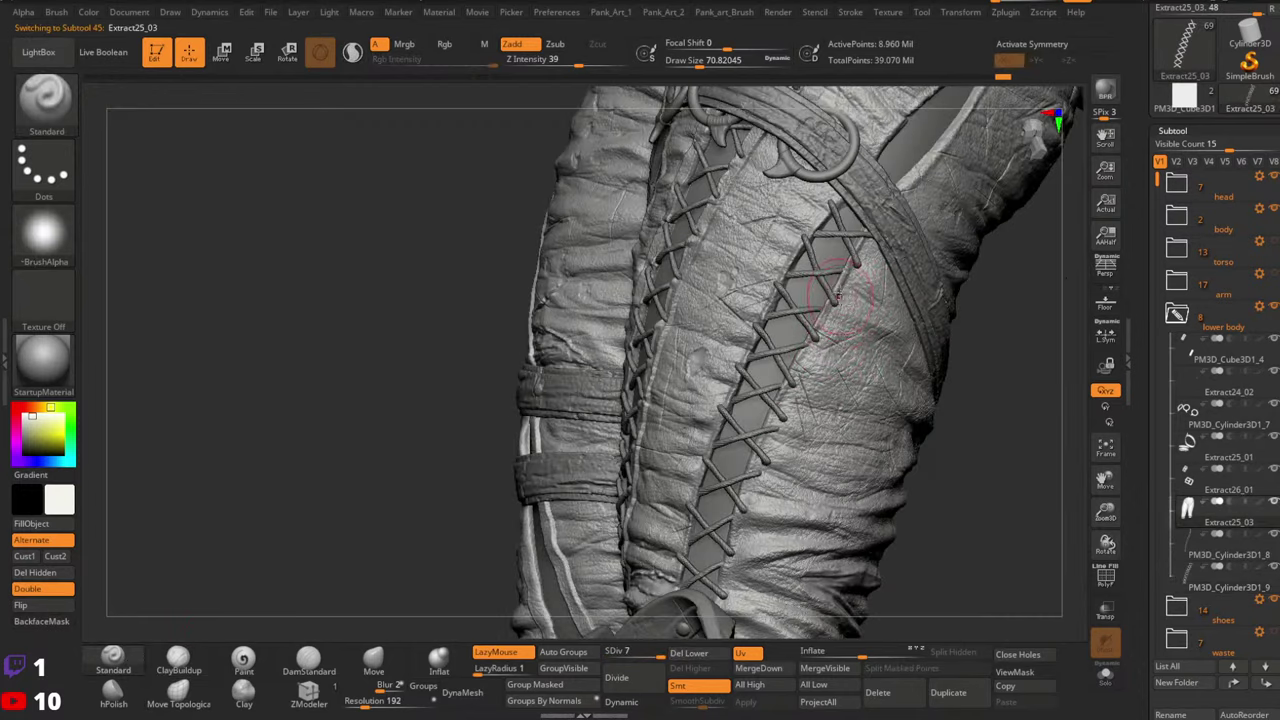
{"action": "key", "text": "space"}
{"action": "left_click_drag", "start_coordinate": [845, 288], "coordinate": [826, 289]}
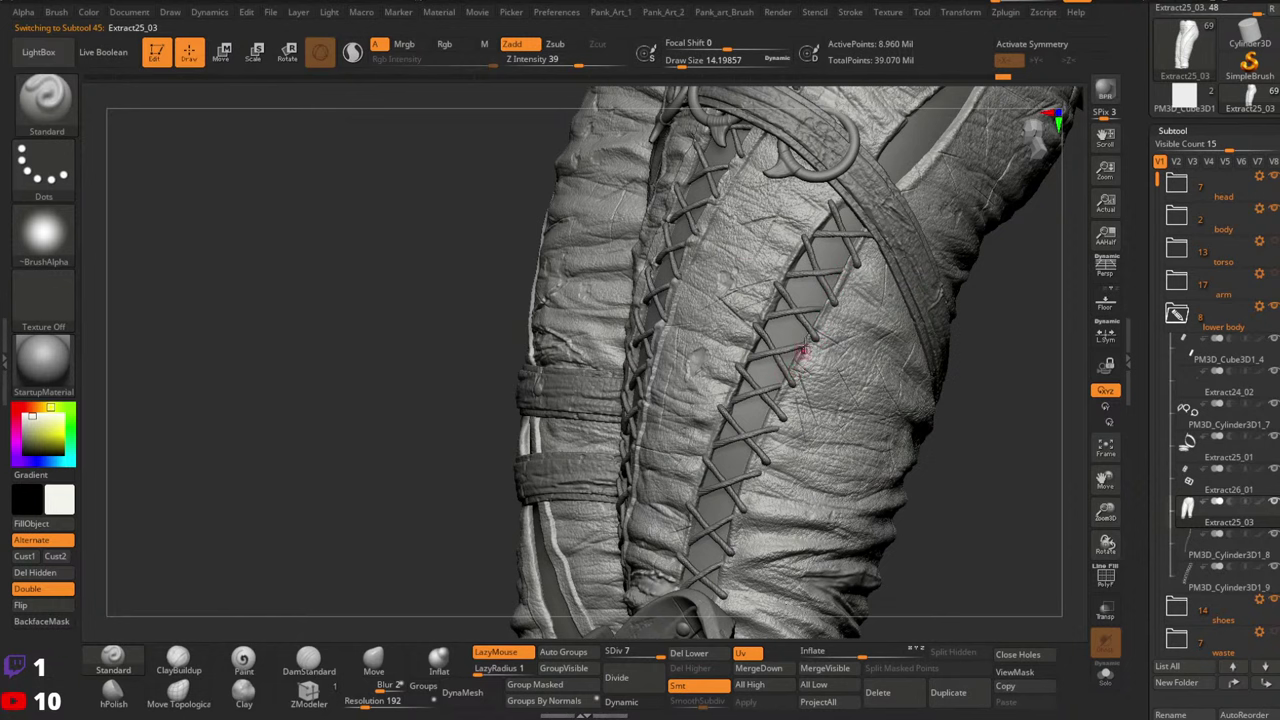
{"action": "left_click_drag", "start_coordinate": [801, 359], "coordinate": [760, 445]}
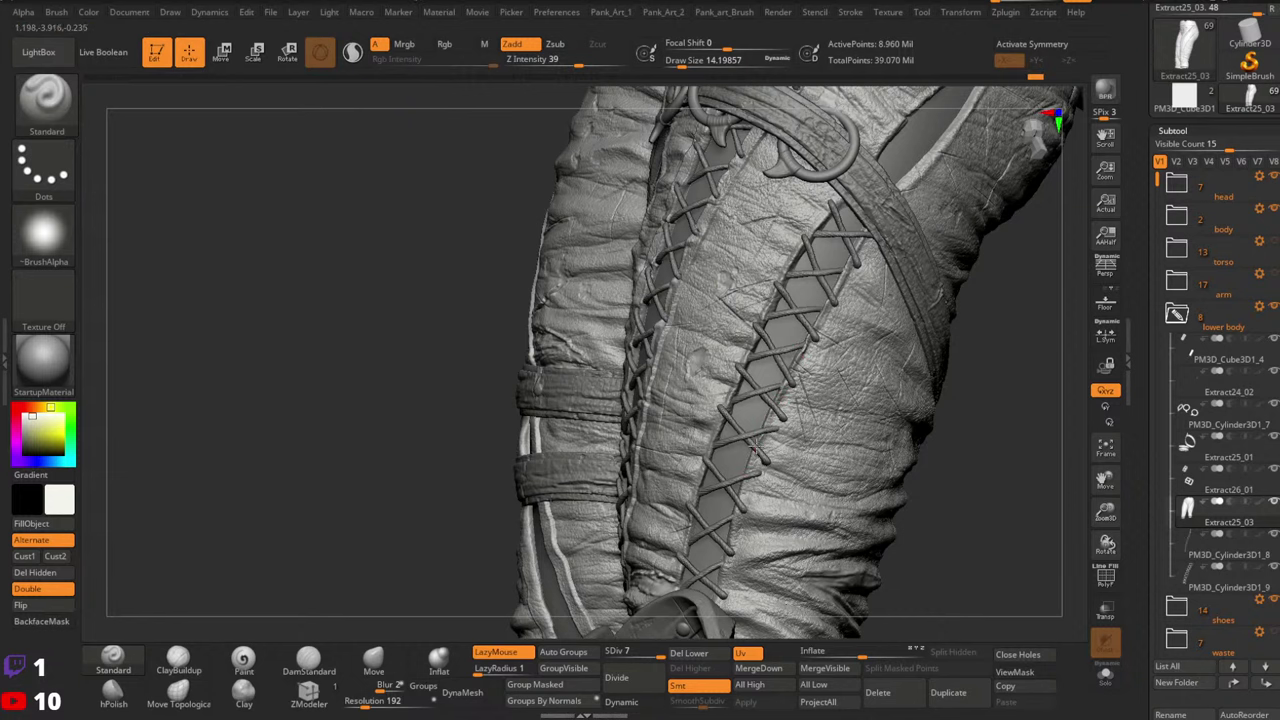
{"action": "right_click_drag", "start_coordinate": [757, 478], "coordinate": [783, 404], "text": "alt"}
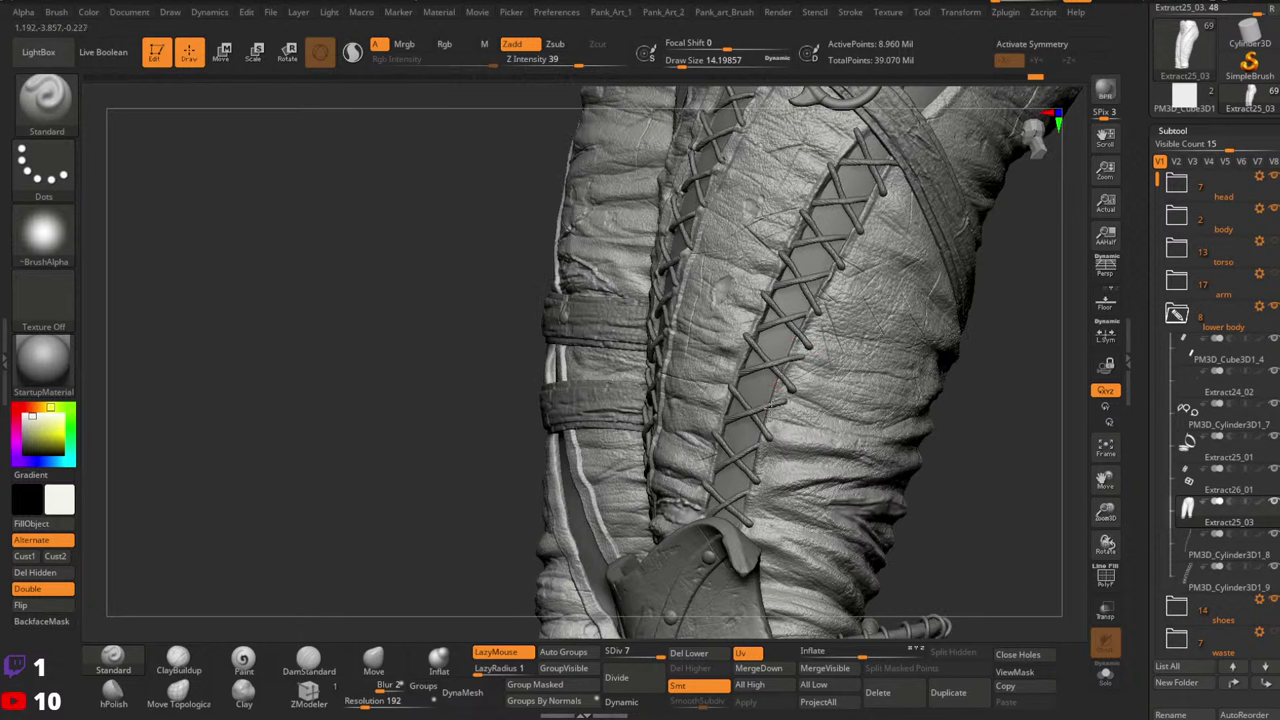
{"action": "left_click_drag", "start_coordinate": [765, 408], "coordinate": [760, 453]}
Sculpt the cloth around the upper cord ends on both seam edges with the Standard brush at draw sizes of about 49 and 31
{"action": "right_click_drag", "start_coordinate": [946, 384], "coordinate": [940, 400], "text": "ctrl"}
{"action": "right_click_drag", "start_coordinate": [940, 400], "coordinate": [897, 313], "text": "alt"}
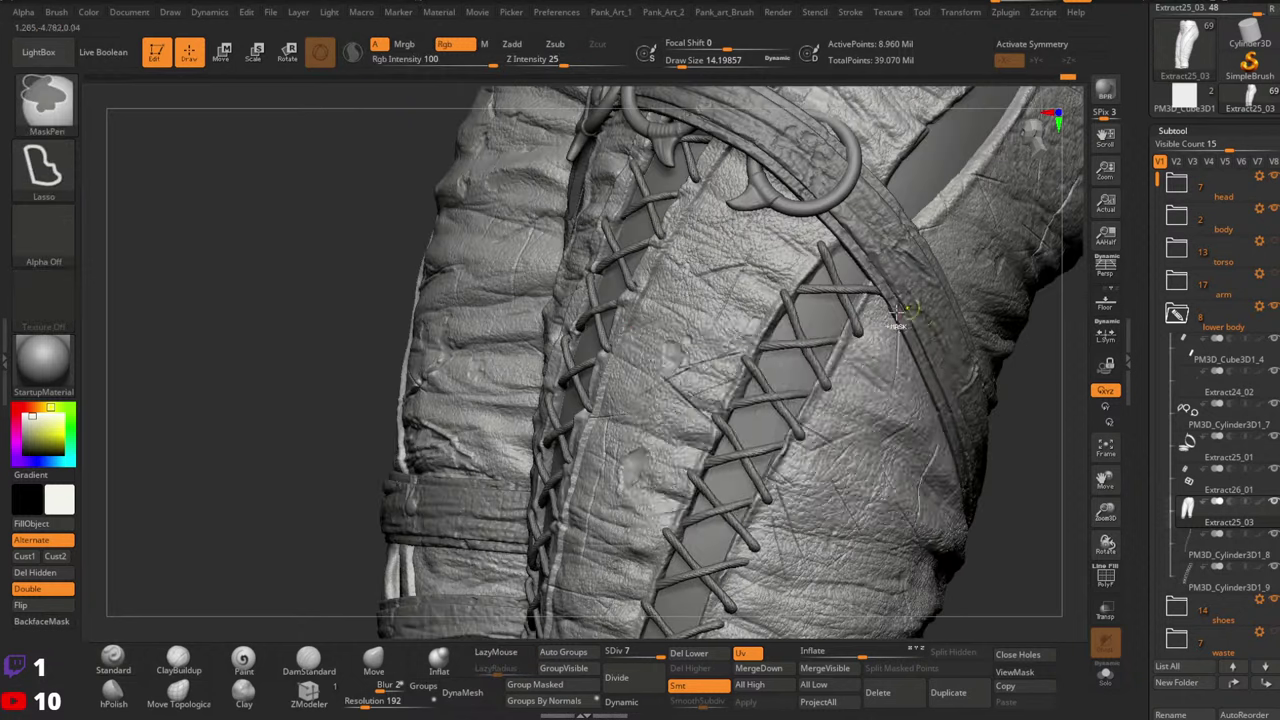
{"action": "key", "text": "space"}
{"action": "left_click", "coordinate": [848, 345]}
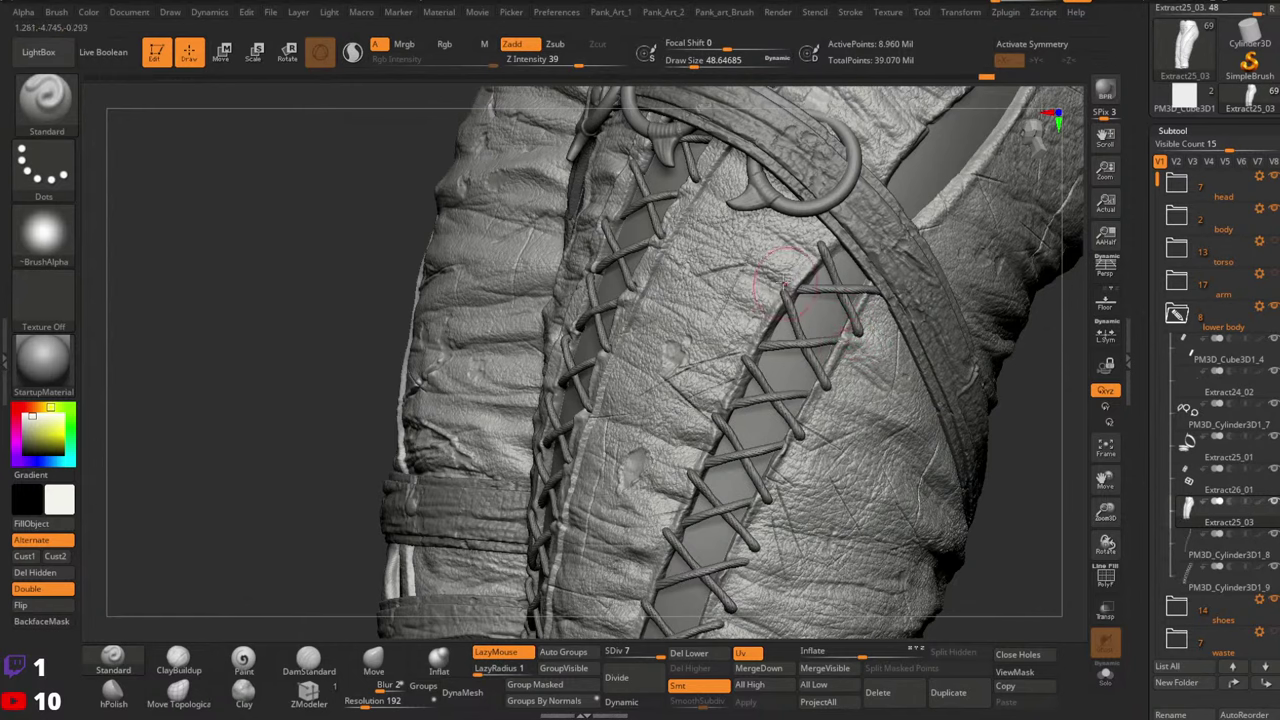
{"action": "key", "text": "bracketleft"}
{"action": "key", "text": "s"}
{"action": "left_click_drag", "start_coordinate": [768, 343], "coordinate": [750, 345]}
{"action": "left_click_drag", "start_coordinate": [812, 397], "coordinate": [846, 382]}
{"action": "right_click_drag", "start_coordinate": [830, 376], "coordinate": [892, 290], "text": "alt"}
{"action": "key", "text": "s"}
{"action": "left_click_drag", "start_coordinate": [888, 296], "coordinate": [897, 298]}
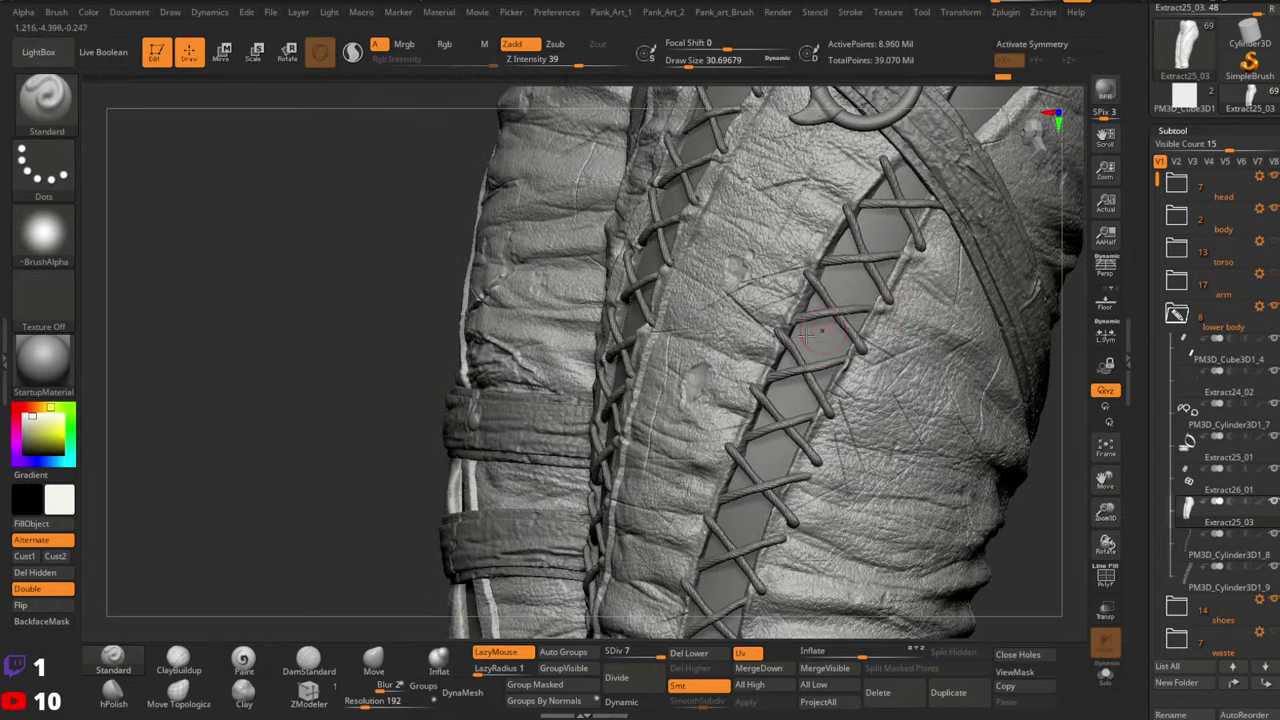
Add tension folds in the cloth beside the outer cord ends with the Standard brush at draw sizes of about 37 and 51
{"action": "mouse_move", "coordinate": [890, 330]}
{"action": "right_mouse_down", "text": "ctrl"}
{"action": "mouse_move", "coordinate": [894, 379]}
{"action": "mouse_move", "coordinate": [943, 386]}
{"action": "mouse_move", "coordinate": [925, 395]}
{"action": "mouse_move", "coordinate": [908, 380]}
{"action": "mouse_move", "coordinate": [890, 400]}
{"action": "right_mouse_up", "text": "ctrl"}
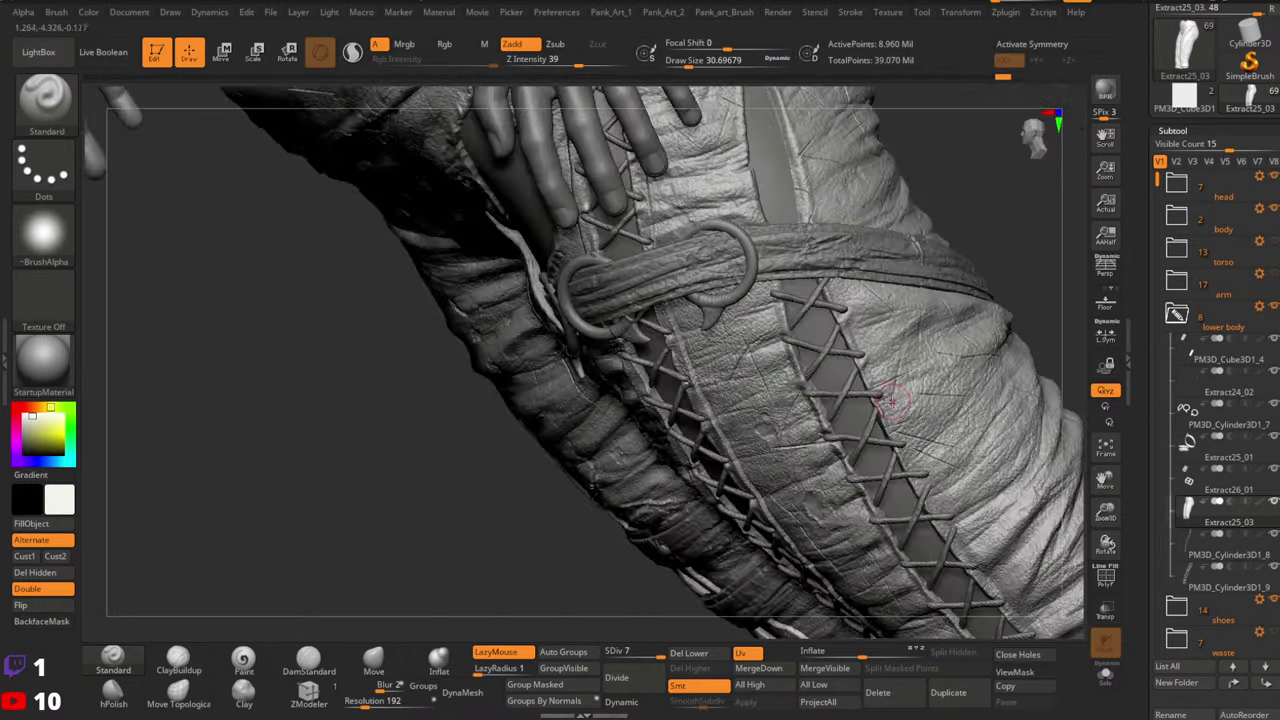
{"action": "key", "text": "s"}
{"action": "left_click_drag", "start_coordinate": [891, 401], "coordinate": [880, 410]}
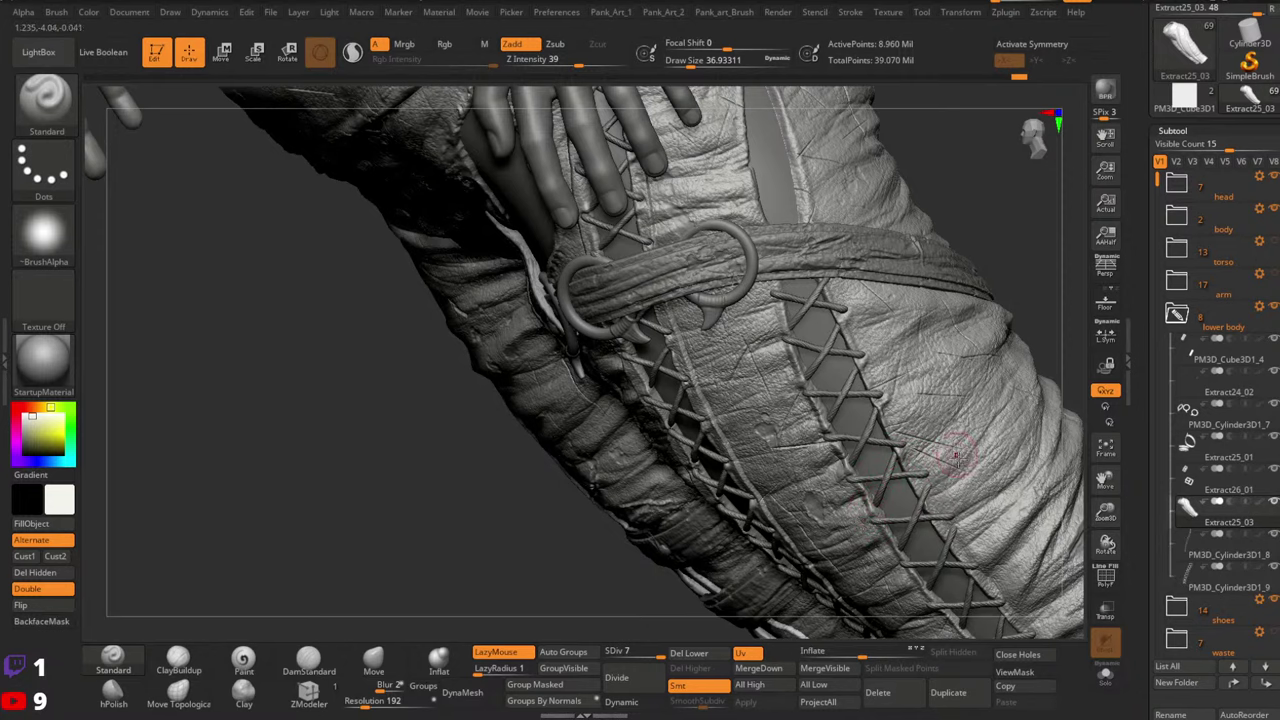
{"action": "mouse_move", "coordinate": [938, 494]}
{"action": "right_mouse_down", "text": "alt"}
{"action": "mouse_move", "coordinate": [895, 397]}
{"action": "mouse_move", "coordinate": [990, 370]}
{"action": "right_mouse_up", "text": "alt"}
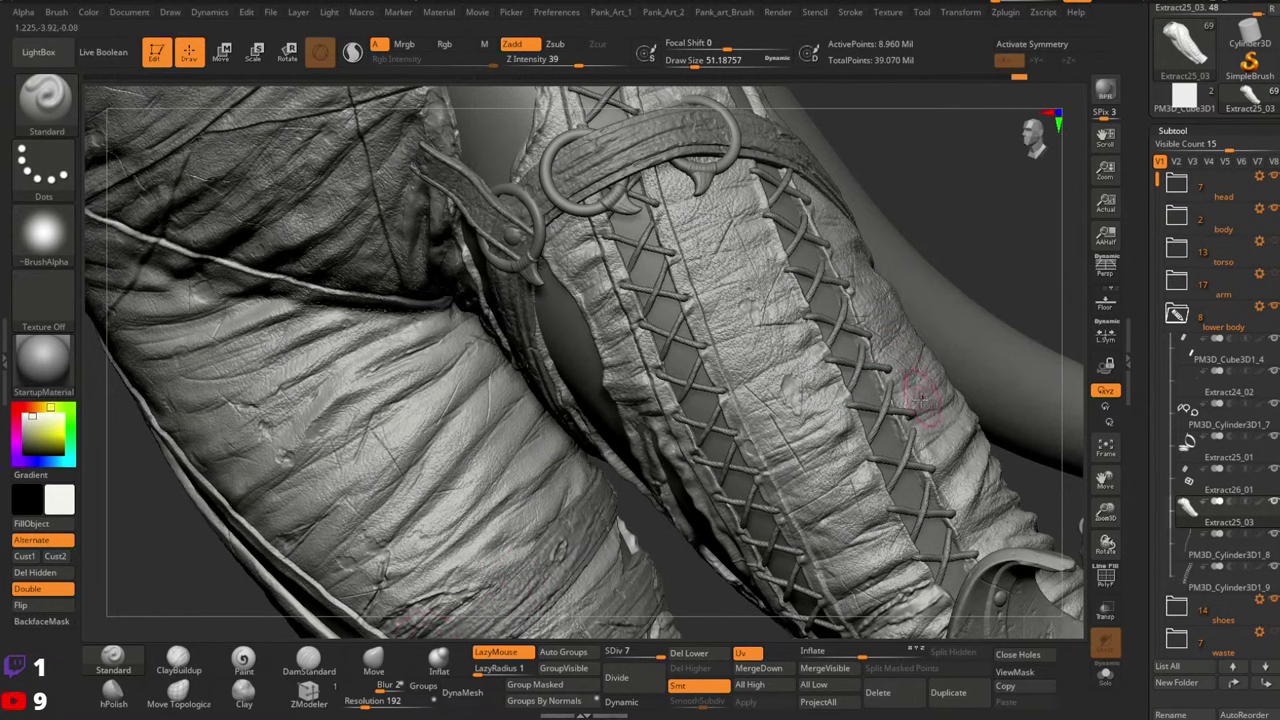
Select the thigh cords and adjust their fit above the boot with Move Topological at a draw size of about 116
{"action": "left_click", "coordinate": [913, 434], "text": "alt"}
{"action": "key", "text": "b"}
{"action": "key", "text": "m"}
{"action": "key", "text": "t"}
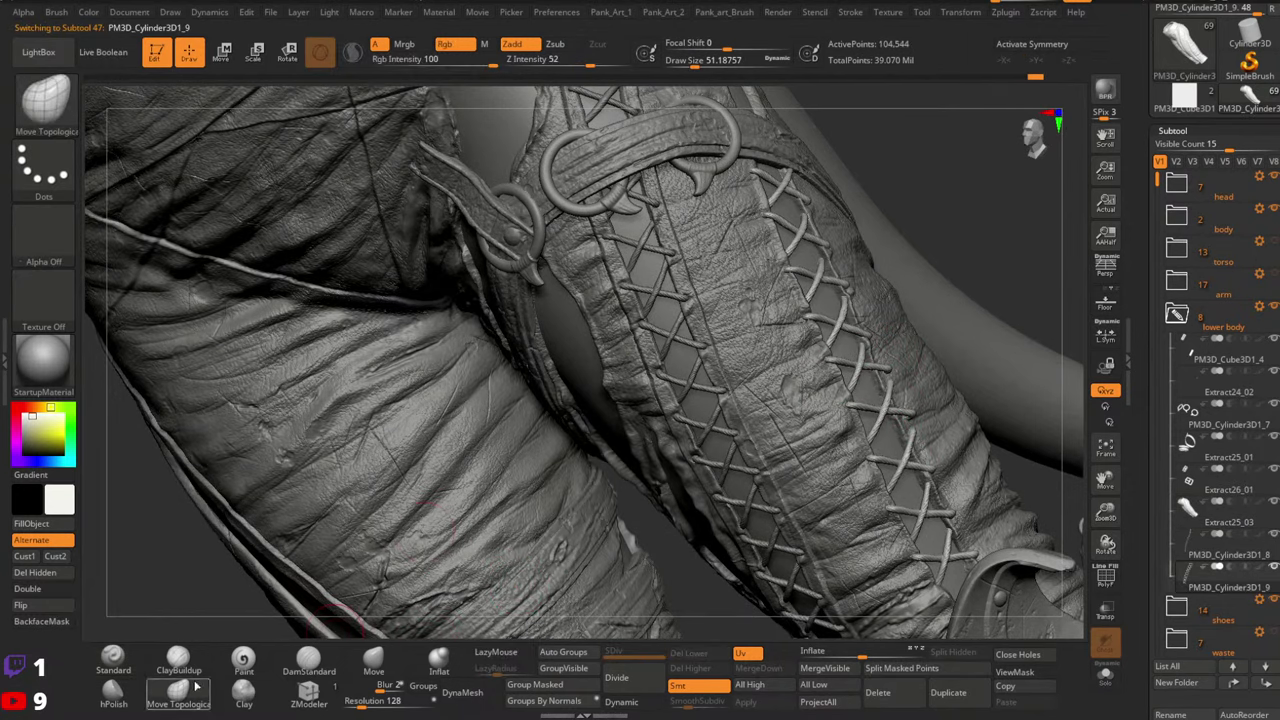
{"action": "key", "text": "s"}
{"action": "left_click_drag", "start_coordinate": [911, 431], "coordinate": [924, 431]}
{"action": "mouse_move", "coordinate": [880, 409]}
{"action": "right_mouse_down"}
{"action": "mouse_move", "coordinate": [918, 412]}
{"action": "mouse_move", "coordinate": [913, 465]}
{"action": "right_mouse_up"}
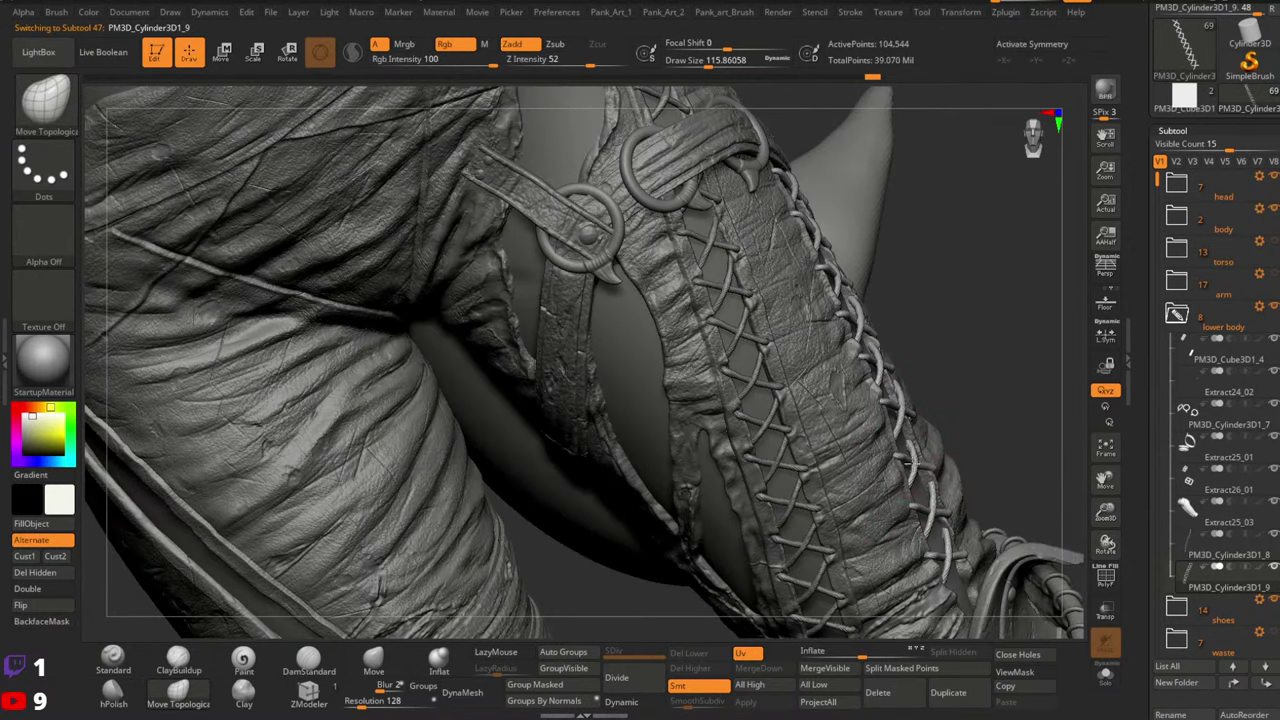
{"action": "right_click_drag", "start_coordinate": [913, 440], "coordinate": [918, 432]}
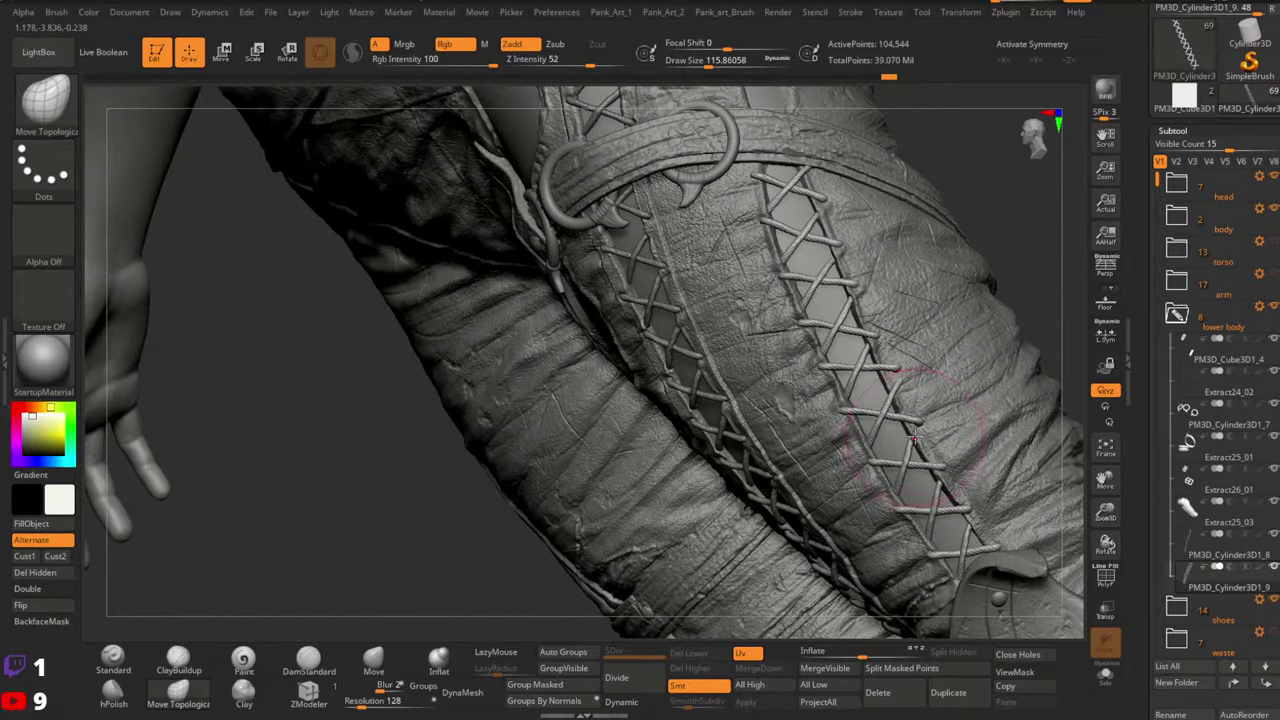
{"action": "right_click_drag", "start_coordinate": [874, 442], "coordinate": [879, 507]}
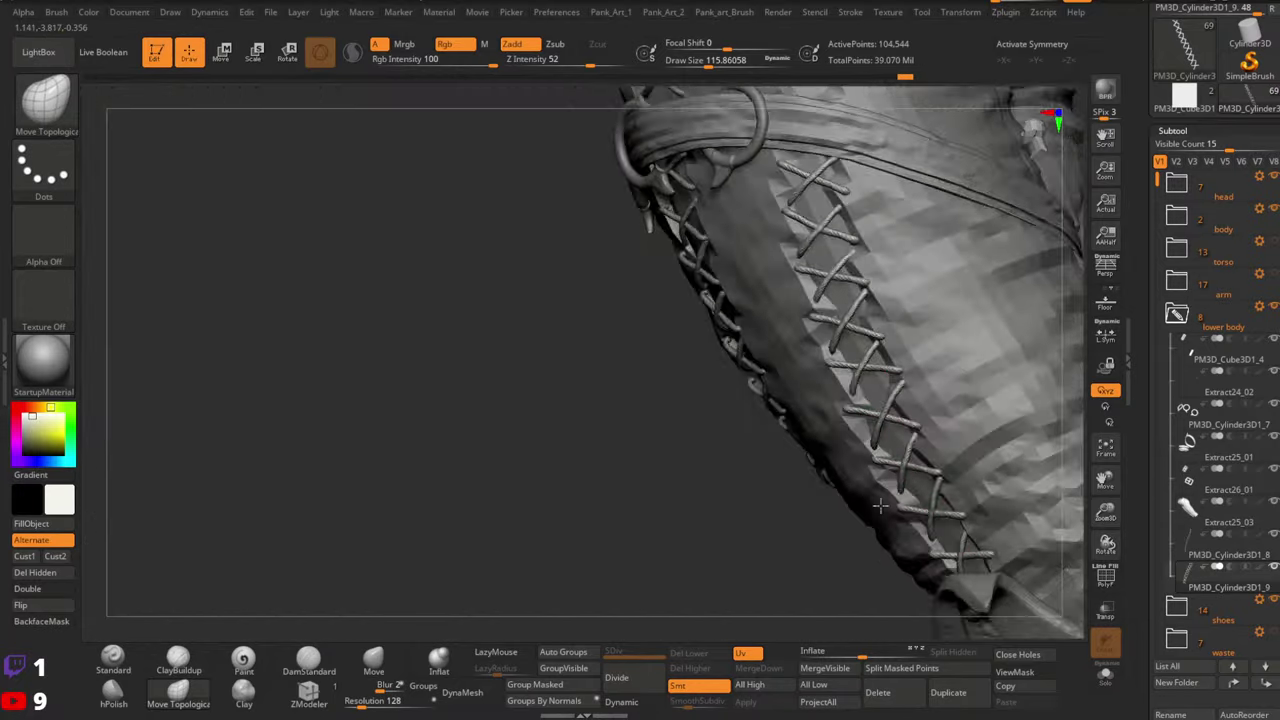
{"action": "right_click_drag", "start_coordinate": [882, 452], "coordinate": [928, 362]}
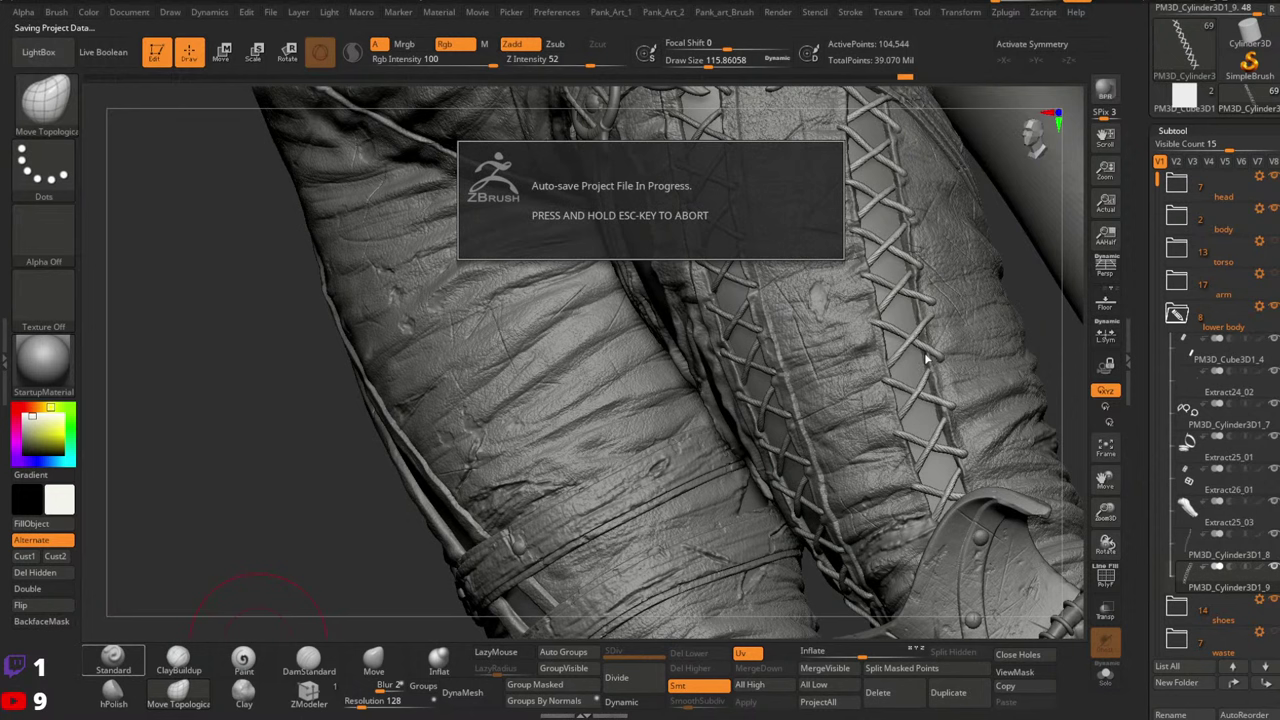
Select the trousers and sculpt the folds beside the outer cord ends above the boot with the Standard brush at a draw size of about 35
{"action": "left_click", "coordinate": [975, 392], "text": "alt"}
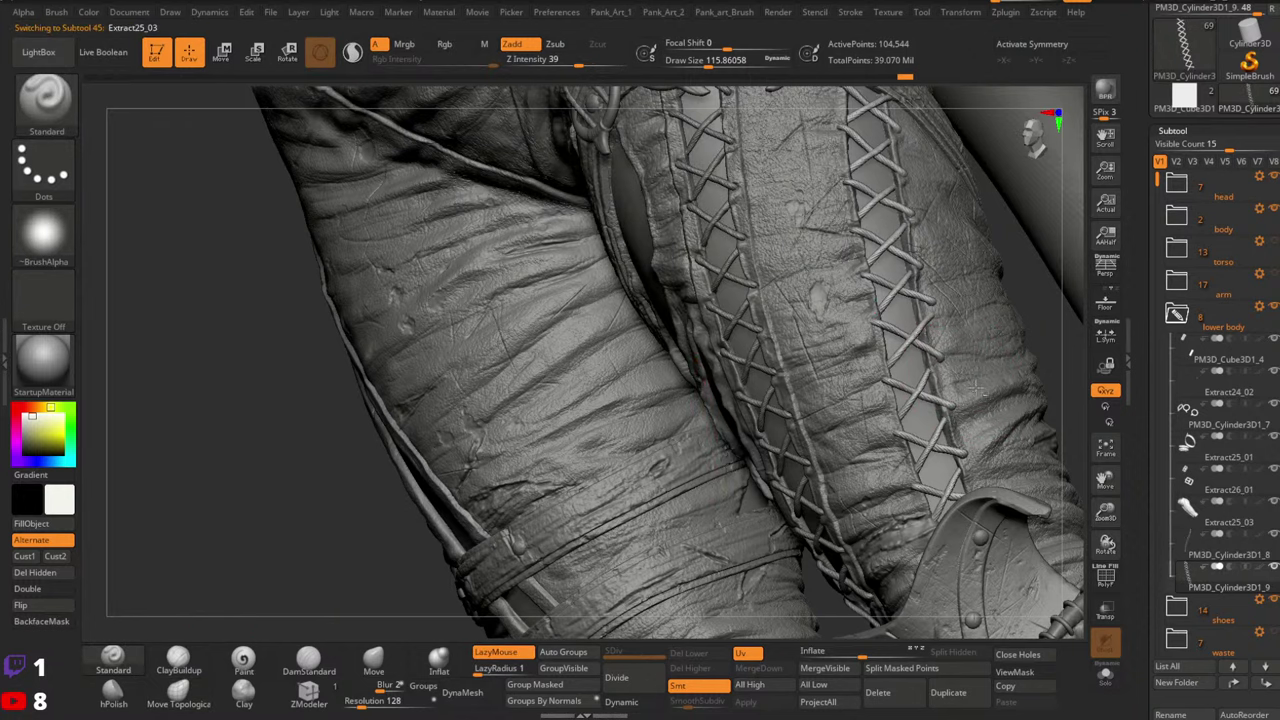
{"action": "key", "text": "space"}
{"action": "left_click_drag", "start_coordinate": [980, 374], "coordinate": [968, 374]}
{"action": "right_click_drag", "start_coordinate": [972, 350], "coordinate": [935, 358]}
{"action": "key", "text": "space"}
{"action": "left_click_drag", "start_coordinate": [938, 359], "coordinate": [945, 380]}
{"action": "mouse_move", "coordinate": [900, 425]}
{"action": "right_mouse_down"}
{"action": "mouse_move", "coordinate": [958, 402]}
{"action": "mouse_move", "coordinate": [889, 425]}
{"action": "right_mouse_up"}
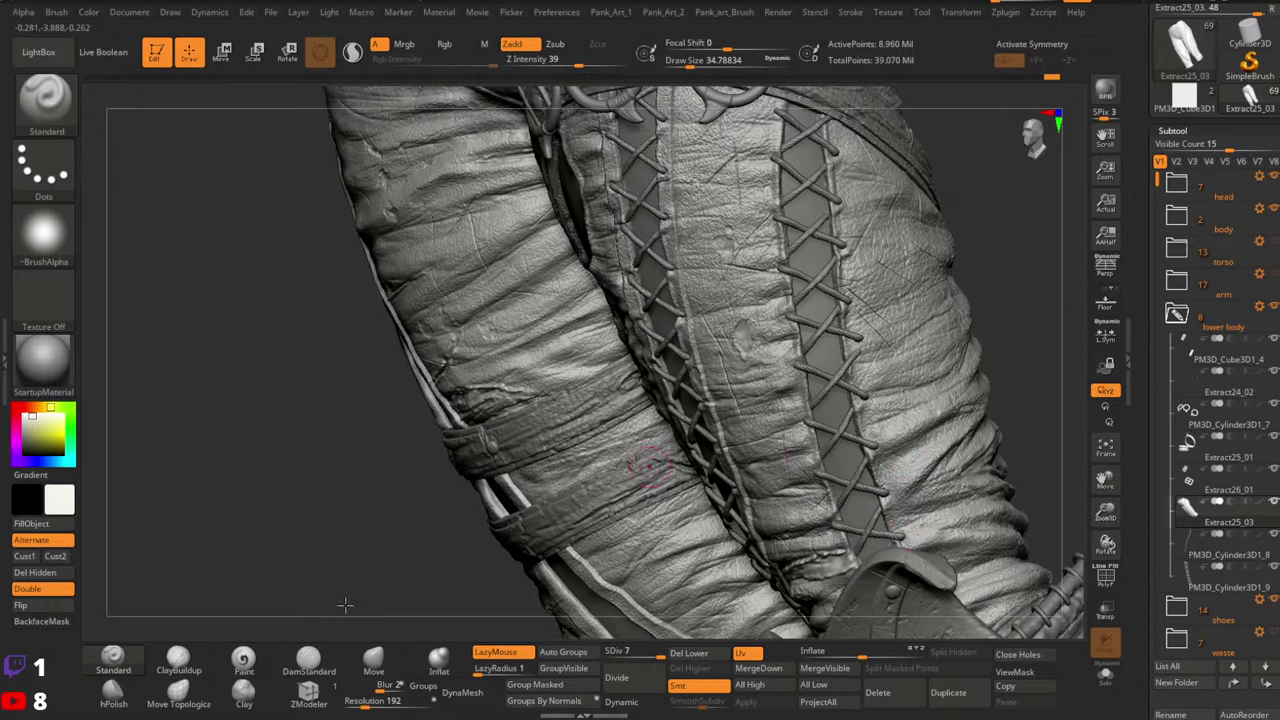
Reshape the outer thigh seam edge to meet the cord ends with the Move brush at a draw size of about 12
{"action": "left_click", "coordinate": [373, 662]}
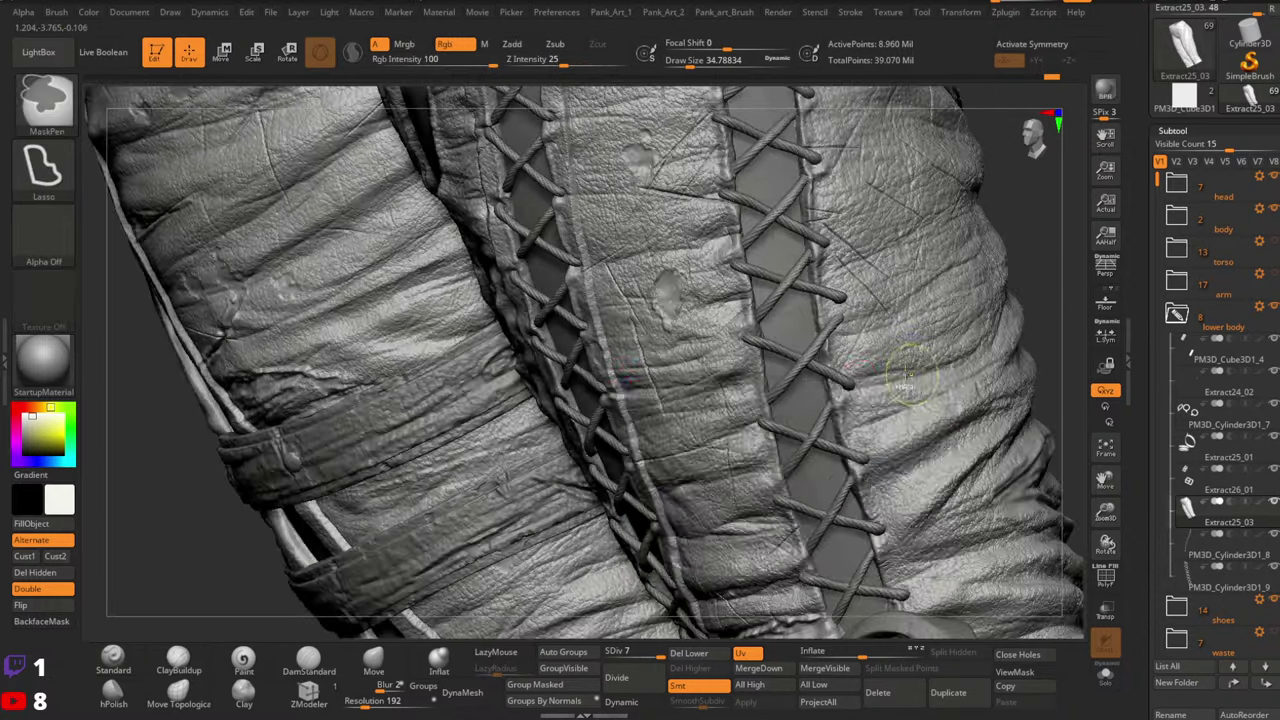
{"action": "key", "text": "space"}
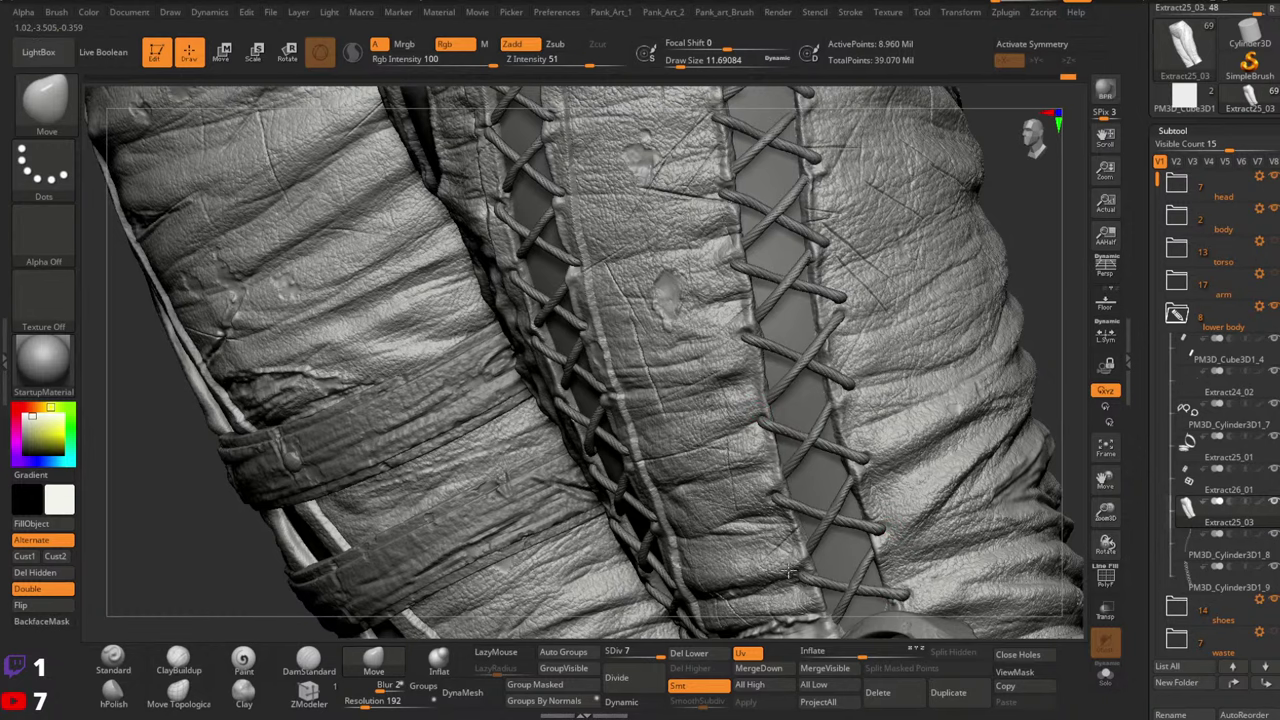
{"action": "mouse_move", "coordinate": [814, 560]}
{"action": "right_mouse_down"}
{"action": "mouse_move", "coordinate": [838, 562]}
{"action": "mouse_move", "coordinate": [801, 576]}
{"action": "mouse_move", "coordinate": [864, 490]}
{"action": "mouse_move", "coordinate": [863, 535]}
{"action": "mouse_move", "coordinate": [930, 460]}
{"action": "mouse_move", "coordinate": [914, 488]}
{"action": "right_mouse_up"}
{"action": "mouse_move", "coordinate": [904, 436]}
{"action": "right_mouse_down"}
{"action": "mouse_move", "coordinate": [882, 548]}
{"action": "mouse_move", "coordinate": [877, 523]}
{"action": "mouse_move", "coordinate": [934, 382]}
{"action": "mouse_move", "coordinate": [925, 430]}
{"action": "right_mouse_up"}
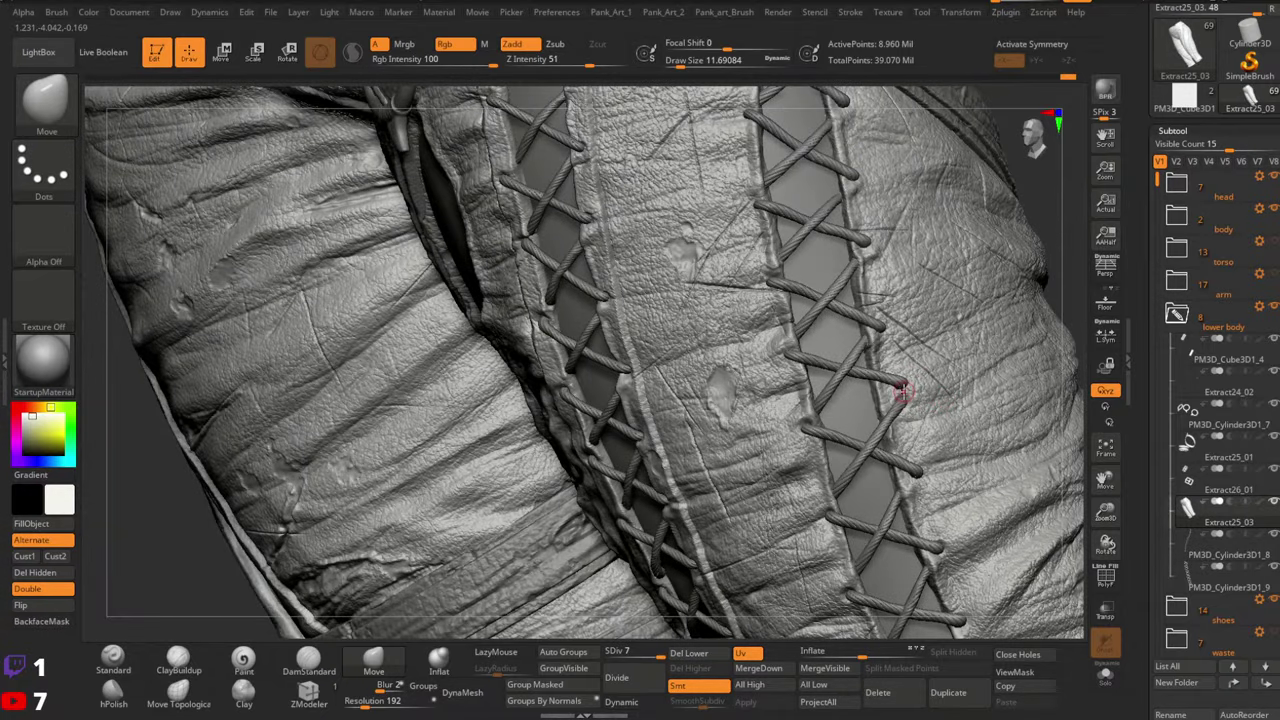
Select the thigh cords and adjust the outer cord ends against the cloth with Move Topological at a draw size of about 108
{"action": "left_click", "coordinate": [190, 698]}
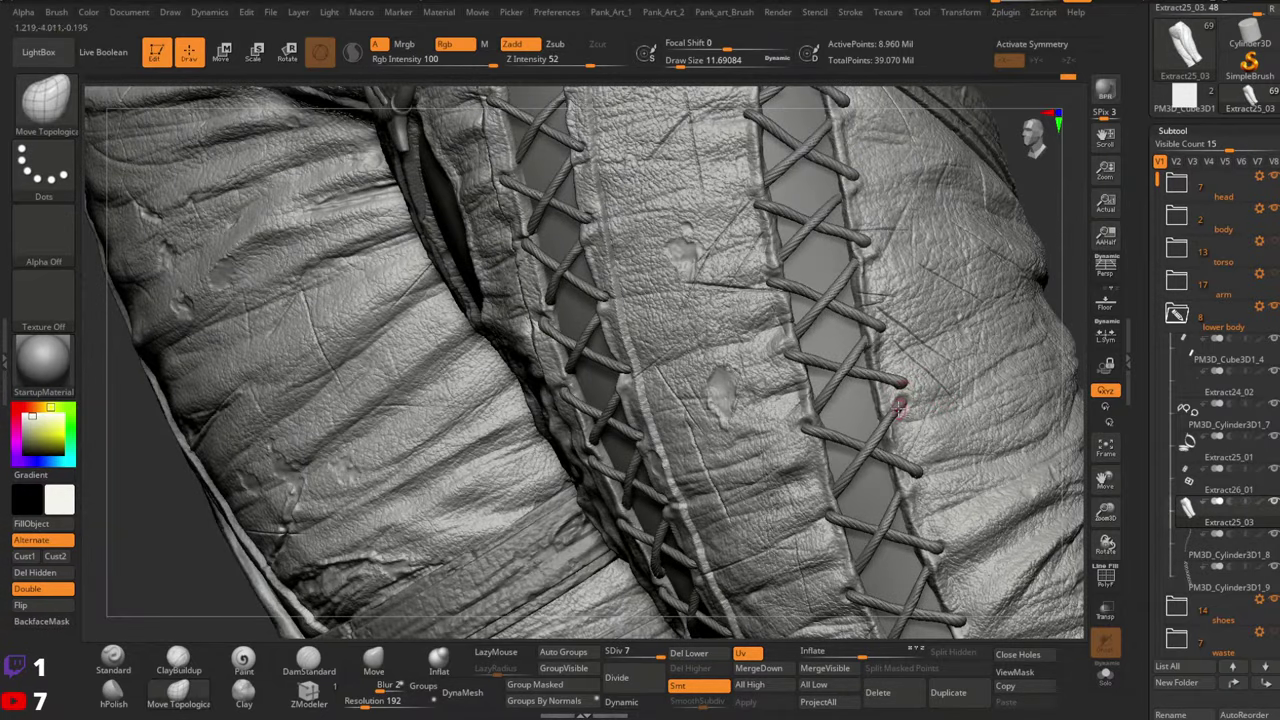
{"action": "left_click", "coordinate": [117, 662]}
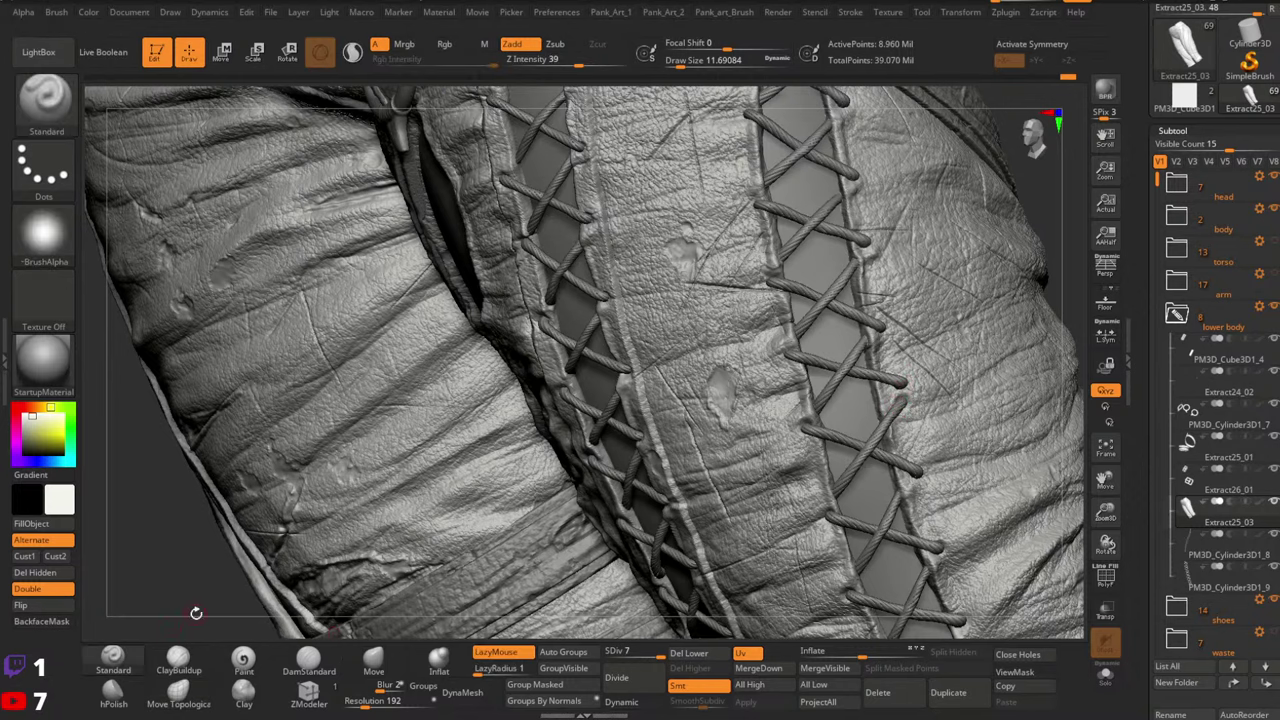
{"action": "left_click", "coordinate": [888, 423], "text": "alt"}
{"action": "left_click", "coordinate": [188, 694]}
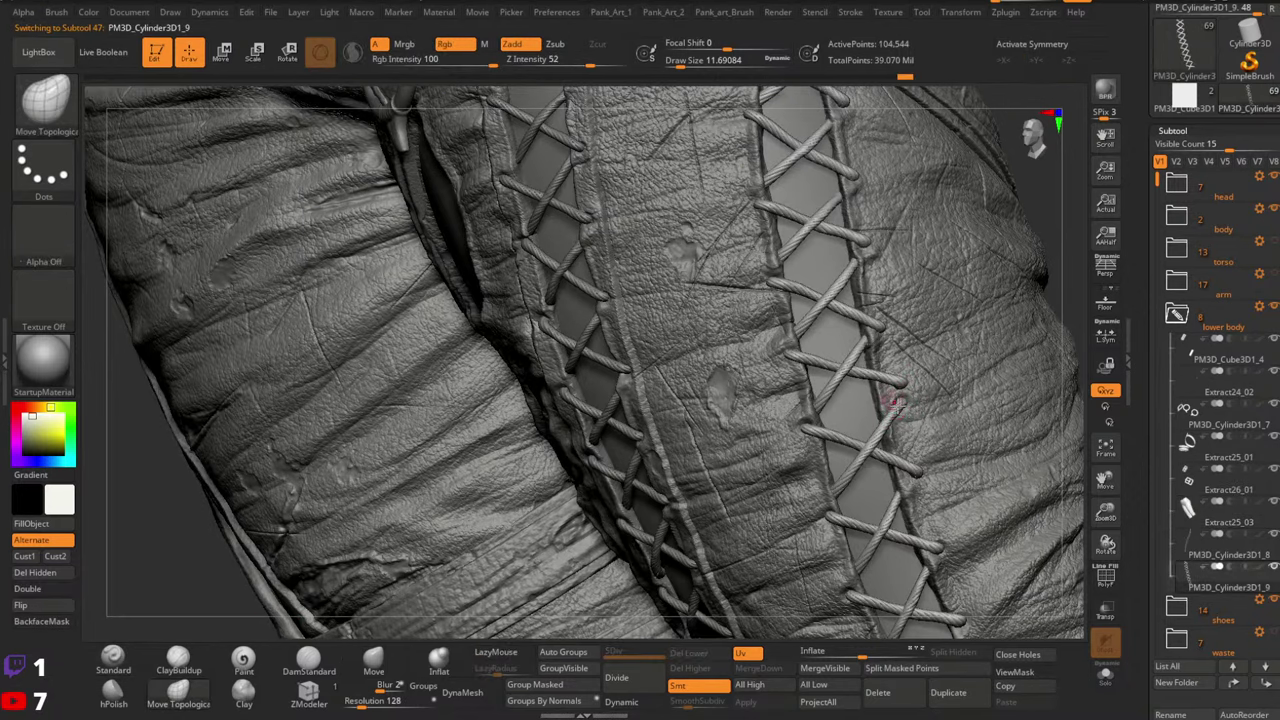
{"action": "key", "text": "space"}
{"action": "left_click", "coordinate": [937, 406]}
{"action": "mouse_move", "coordinate": [905, 404]}
{"action": "right_mouse_down"}
{"action": "mouse_move", "coordinate": [937, 406]}
{"action": "mouse_move", "coordinate": [915, 452]}
{"action": "right_mouse_up"}
{"action": "key", "text": "d"}
{"action": "key", "text": "space"}
{"action": "left_click", "coordinate": [912, 392]}
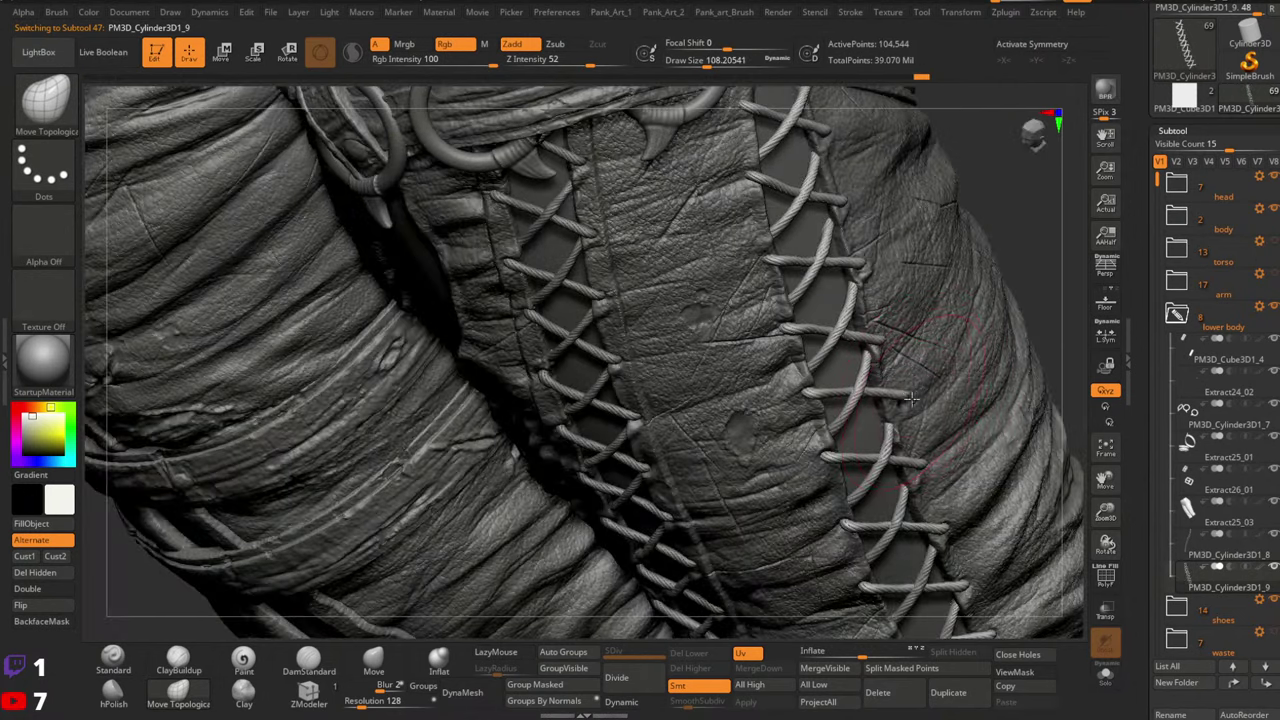
{"action": "mouse_move", "coordinate": [931, 397]}
{"action": "right_mouse_down"}
{"action": "mouse_move", "coordinate": [904, 406]}
{"action": "mouse_move", "coordinate": [962, 382]}
{"action": "right_mouse_up"}
Select the trousers and pull the outer seam edge toward the cord ends with the Move brush at draw sizes of about 11 and 17
{"action": "left_click", "coordinate": [114, 661]}
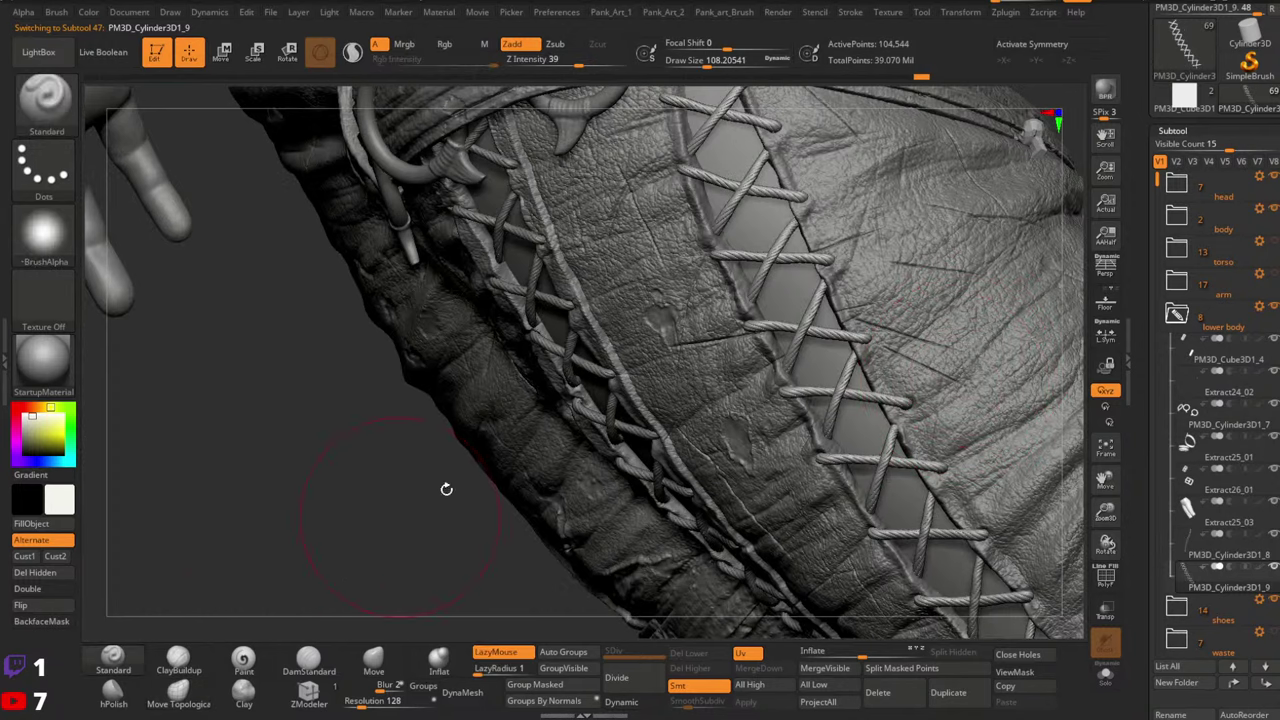
{"action": "left_click", "coordinate": [374, 661]}
{"action": "right_click_drag", "start_coordinate": [887, 320], "coordinate": [808, 404]}
{"action": "left_click", "coordinate": [808, 404], "text": "alt"}
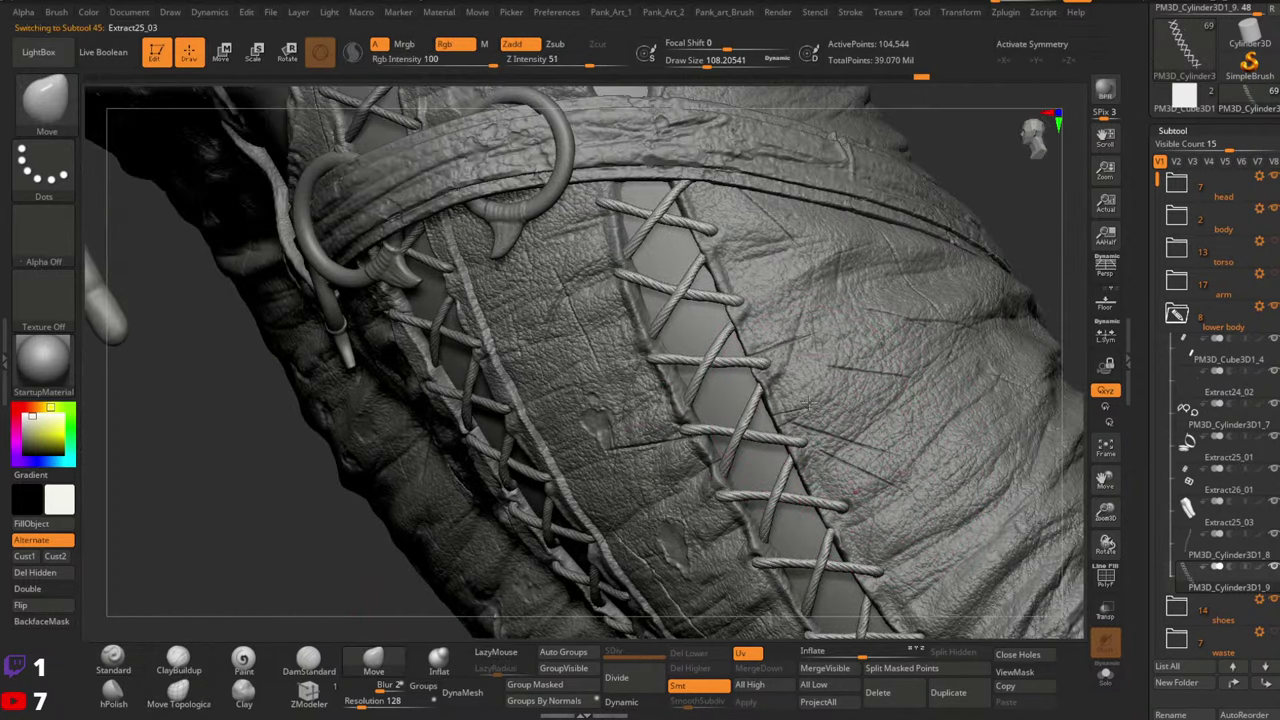
{"action": "key", "text": "space"}
{"action": "left_click_drag", "start_coordinate": [800, 384], "coordinate": [770, 383]}
{"action": "mouse_move", "coordinate": [814, 364]}
{"action": "right_mouse_down"}
{"action": "mouse_move", "coordinate": [760, 380]}
{"action": "mouse_move", "coordinate": [843, 394]}
{"action": "right_mouse_up"}
{"action": "key", "text": "space"}
{"action": "left_click_drag", "start_coordinate": [893, 434], "coordinate": [882, 434]}
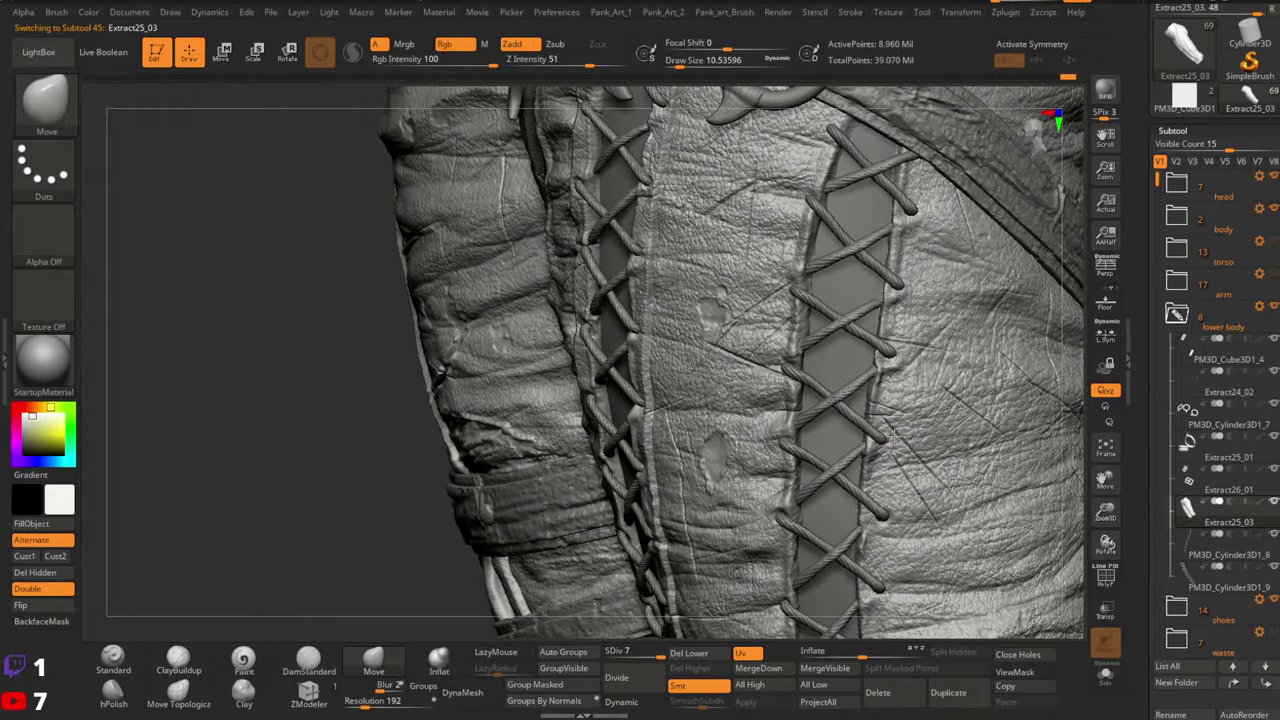
{"action": "key", "text": "space"}
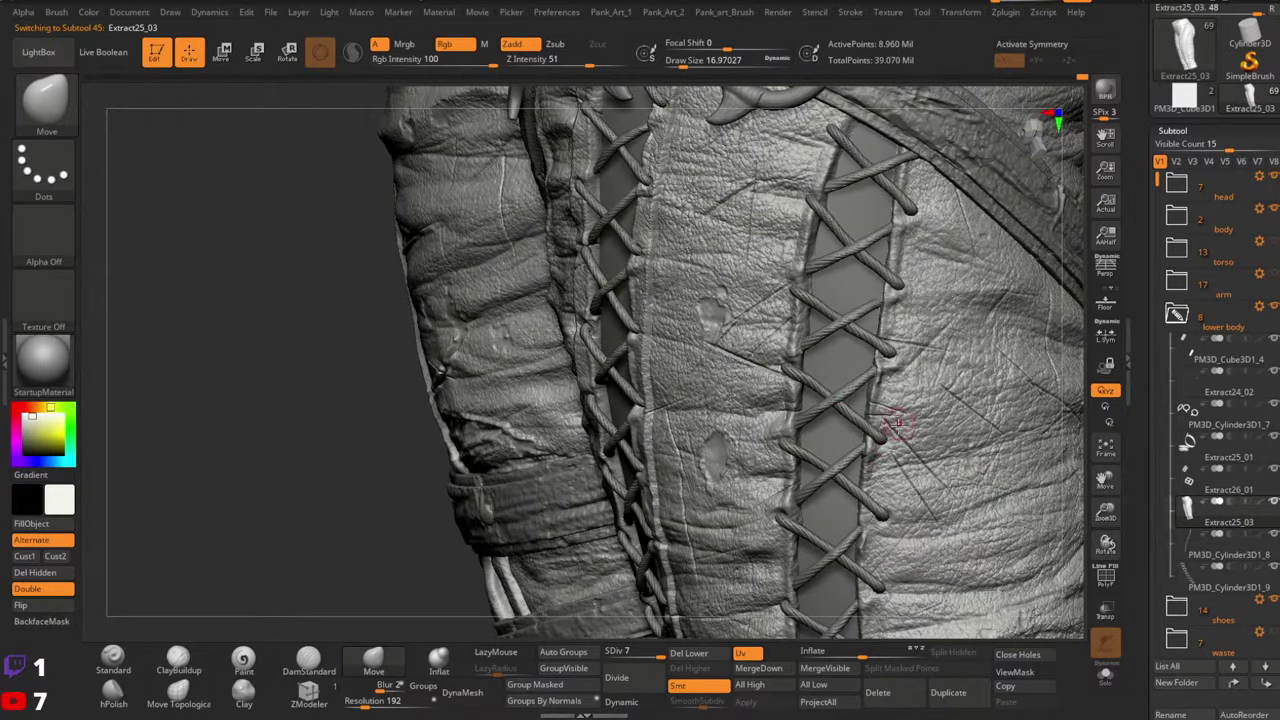
{"action": "key", "text": "space"}
{"action": "left_click_drag", "start_coordinate": [892, 429], "coordinate": [887, 429]}
Shift the seam edges of the trousers toward the inner and upper outer cord ends with the Move brush at a draw size of about 11
{"action": "left_click", "coordinate": [791, 290], "text": "alt"}
{"action": "right_click_drag", "start_coordinate": [770, 305], "coordinate": [787, 364]}
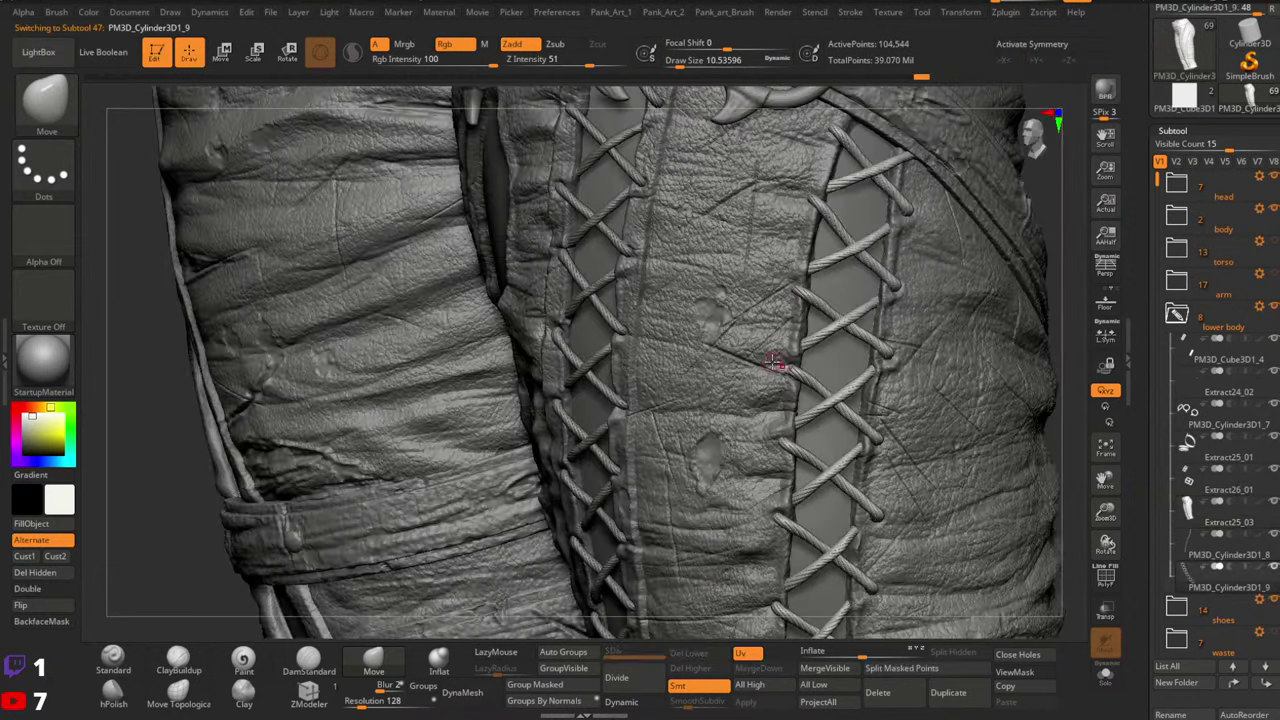
{"action": "left_click", "coordinate": [789, 392], "text": "alt"}
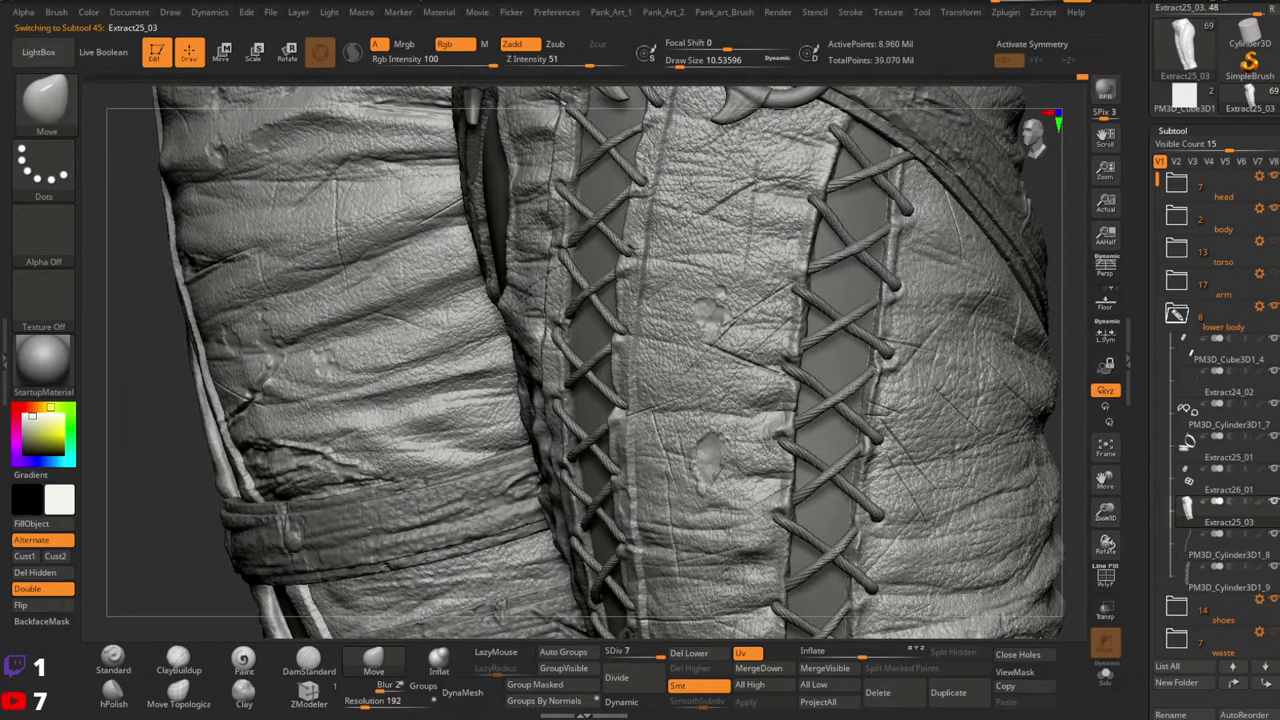
{"action": "right_click_drag", "start_coordinate": [776, 446], "coordinate": [806, 388]}
{"action": "left_click_drag", "start_coordinate": [789, 444], "coordinate": [781, 450]}
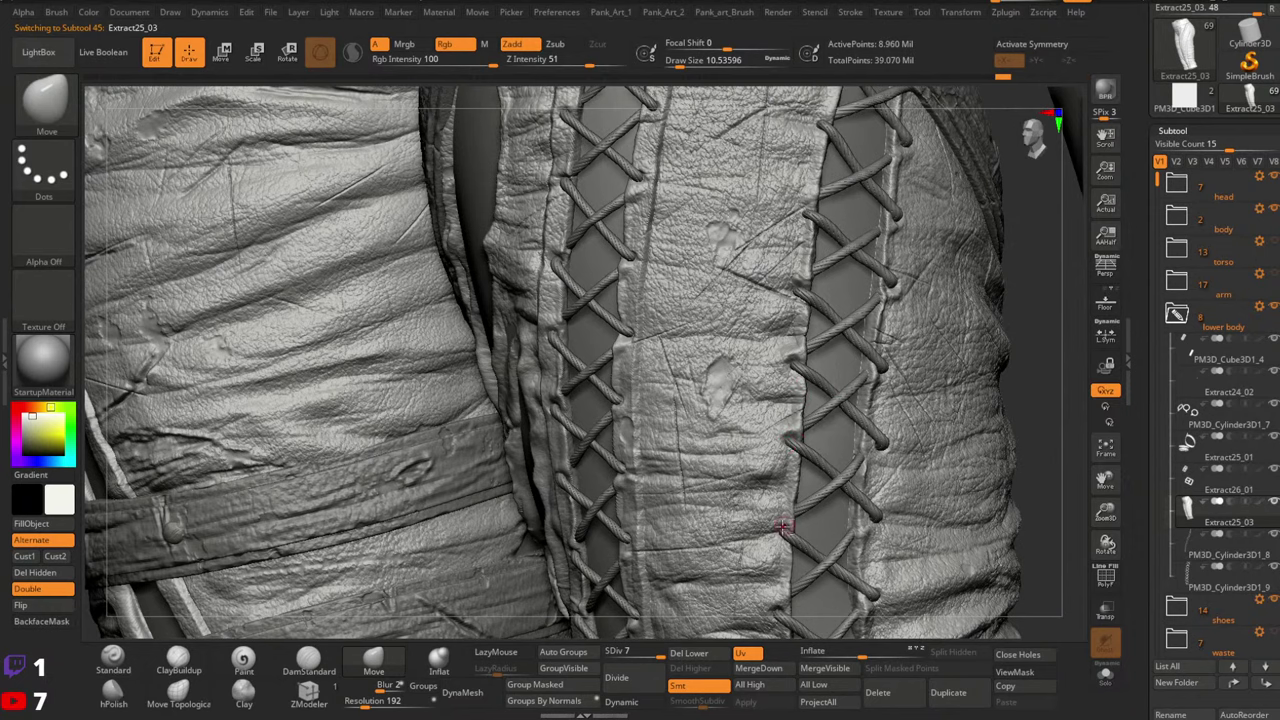
{"action": "right_click_drag", "start_coordinate": [782, 531], "coordinate": [745, 435]}
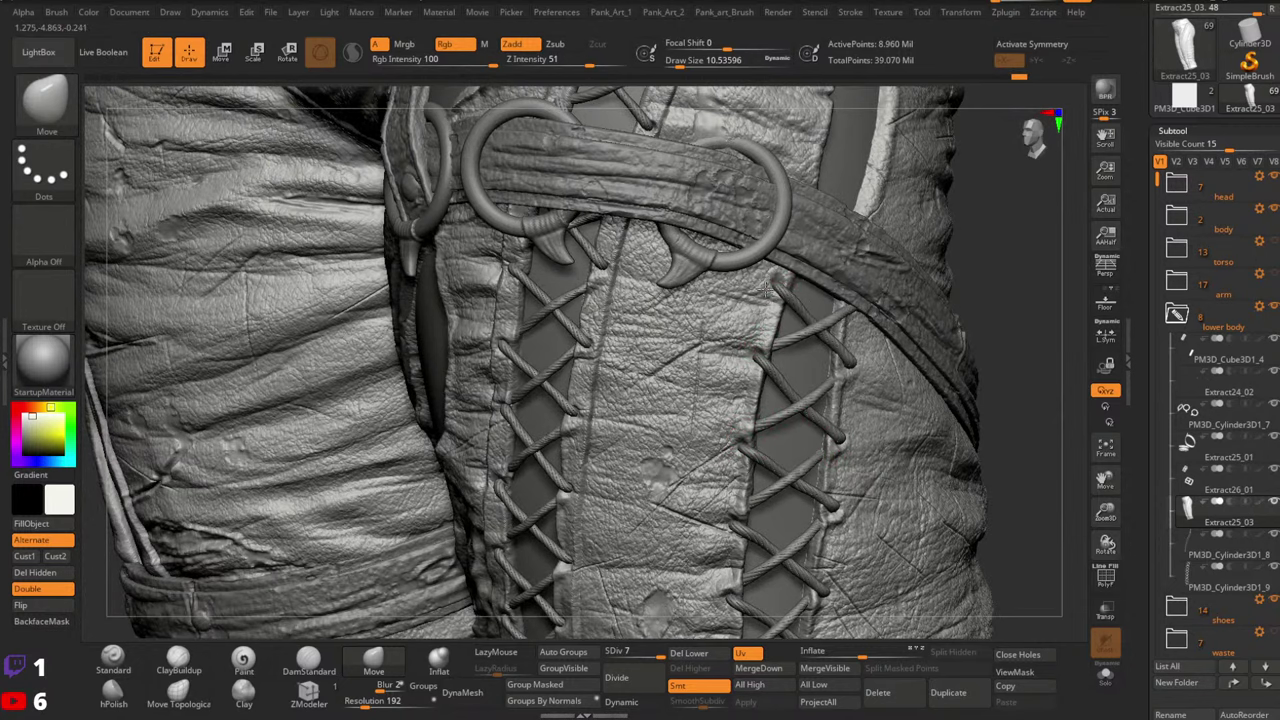
{"action": "right_click_drag", "start_coordinate": [876, 245], "coordinate": [838, 363]}
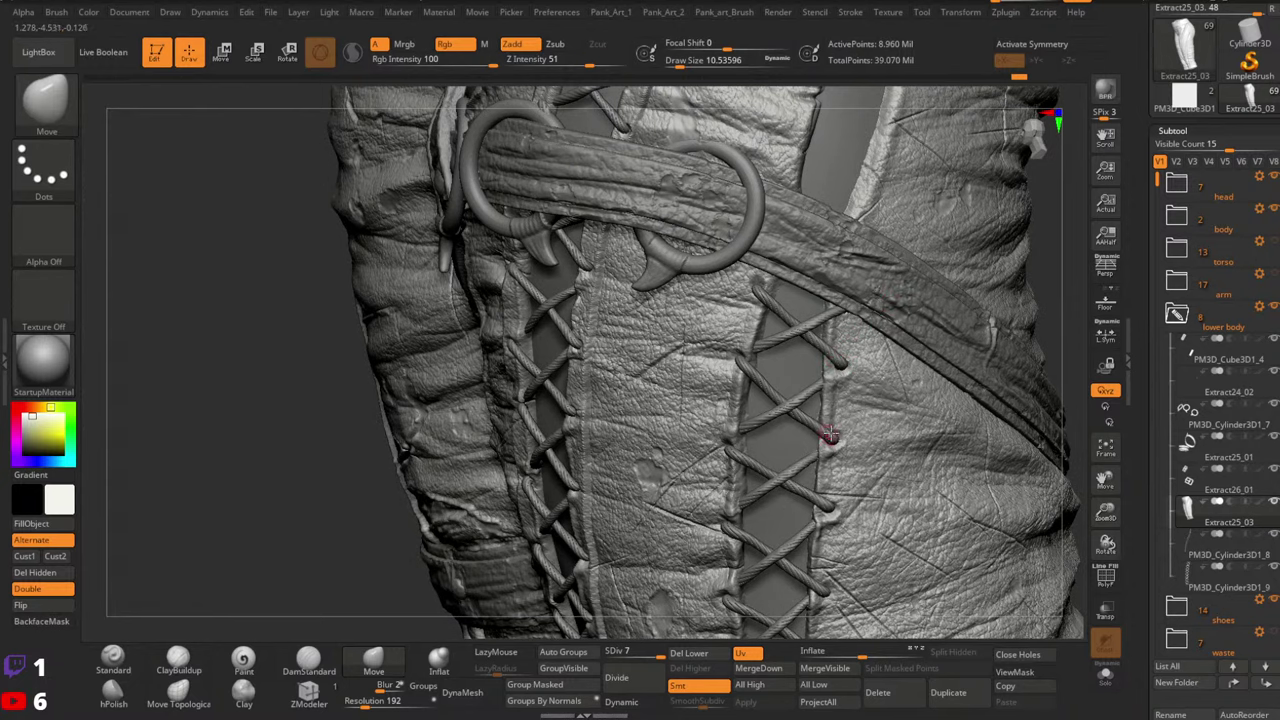
{"action": "left_click_drag", "start_coordinate": [830, 433], "coordinate": [836, 434]}
{"action": "right_click_drag", "start_coordinate": [895, 190], "coordinate": [864, 315], "text": "alt"}
Build up the cloth around the uppermost inner cord ends below the strap with the Standard brush at draw sizes of about 13 and 16
{"action": "left_click", "coordinate": [120, 661]}
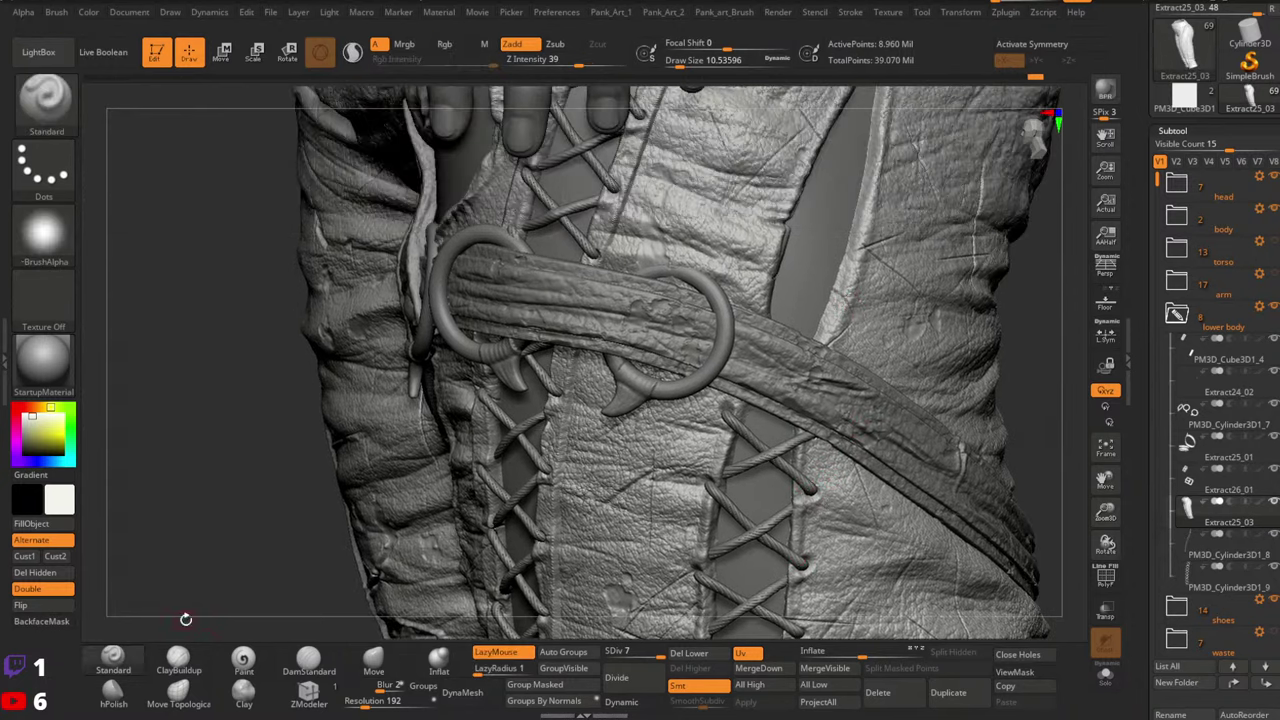
{"action": "key", "text": "space"}
{"action": "left_click", "coordinate": [820, 487]}
{"action": "left_click", "coordinate": [729, 410]}
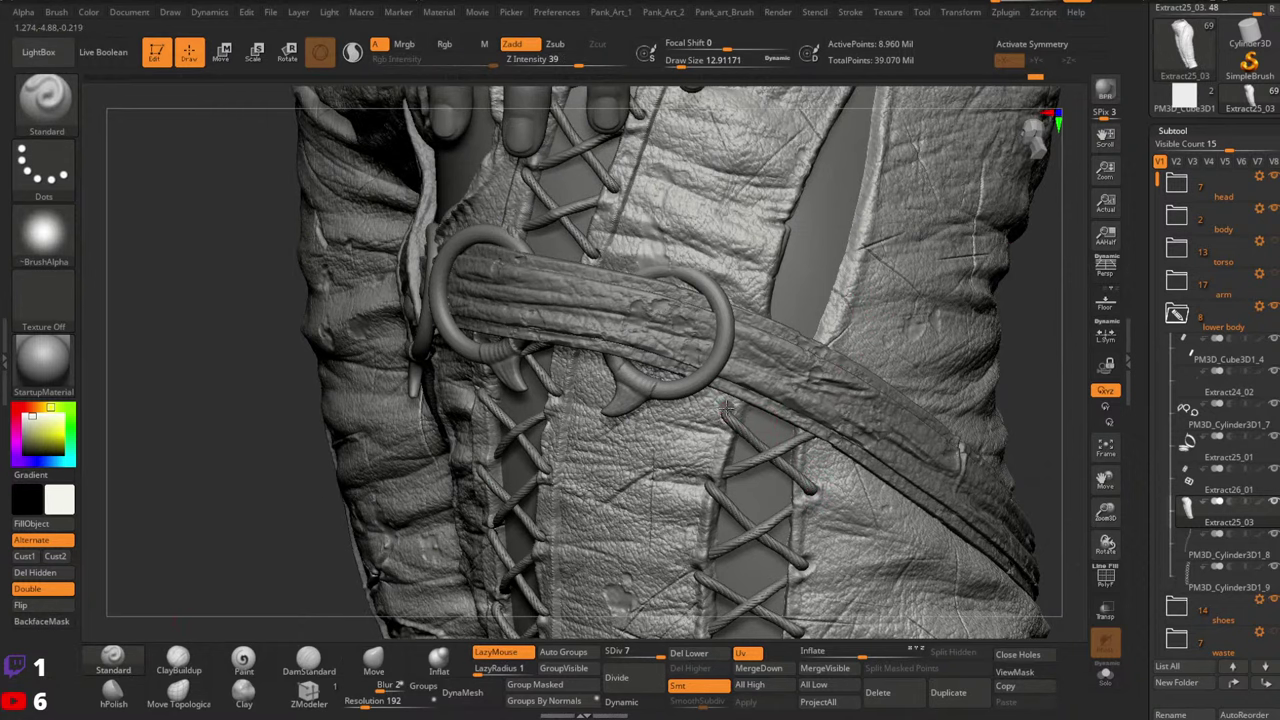
{"action": "right_click_drag", "start_coordinate": [745, 411], "coordinate": [797, 298], "text": "alt"}
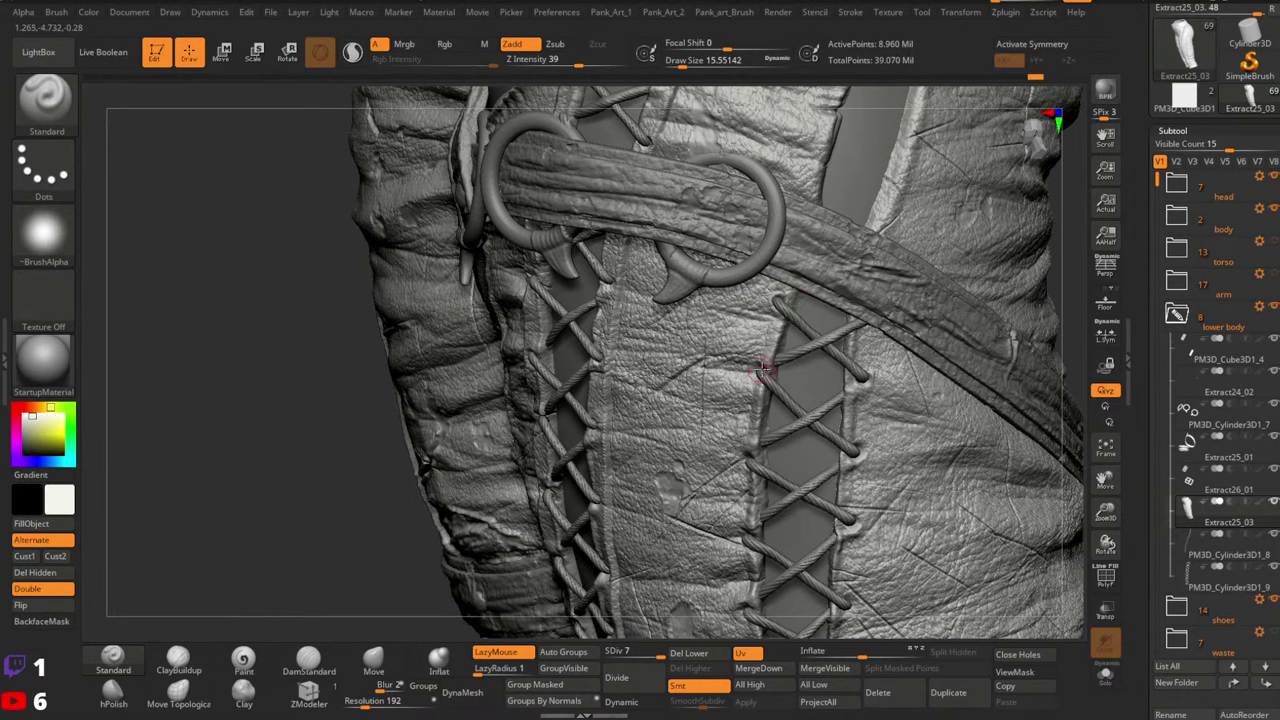
{"action": "left_click_drag", "start_coordinate": [758, 376], "coordinate": [762, 364]}
Sculpt small raised edges around the upper cord ends on both seam edges with the Standard brush at a draw size of about 8
{"action": "right_click_drag", "start_coordinate": [876, 396], "coordinate": [868, 322], "text": "alt"}
{"action": "key", "text": "space"}
{"action": "left_click", "coordinate": [860, 365]}
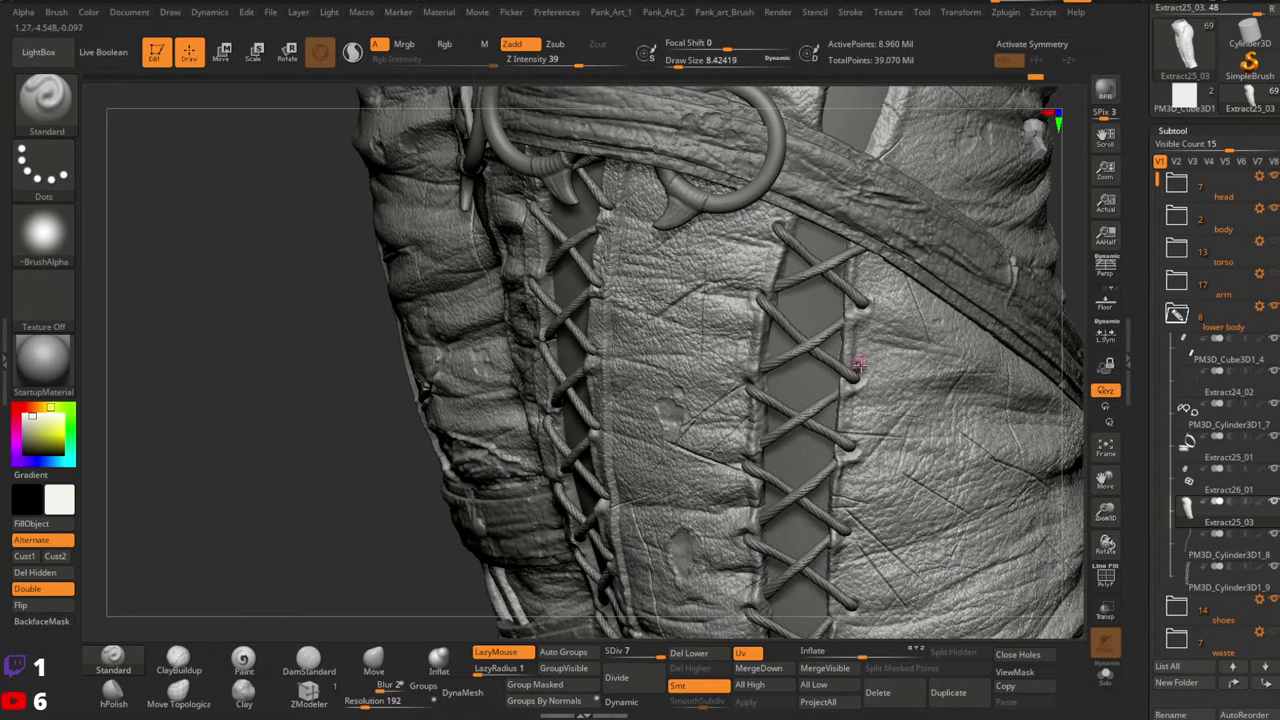
{"action": "left_click_drag", "start_coordinate": [858, 372], "coordinate": [864, 359]}
{"action": "right_click", "coordinate": [752, 386]}
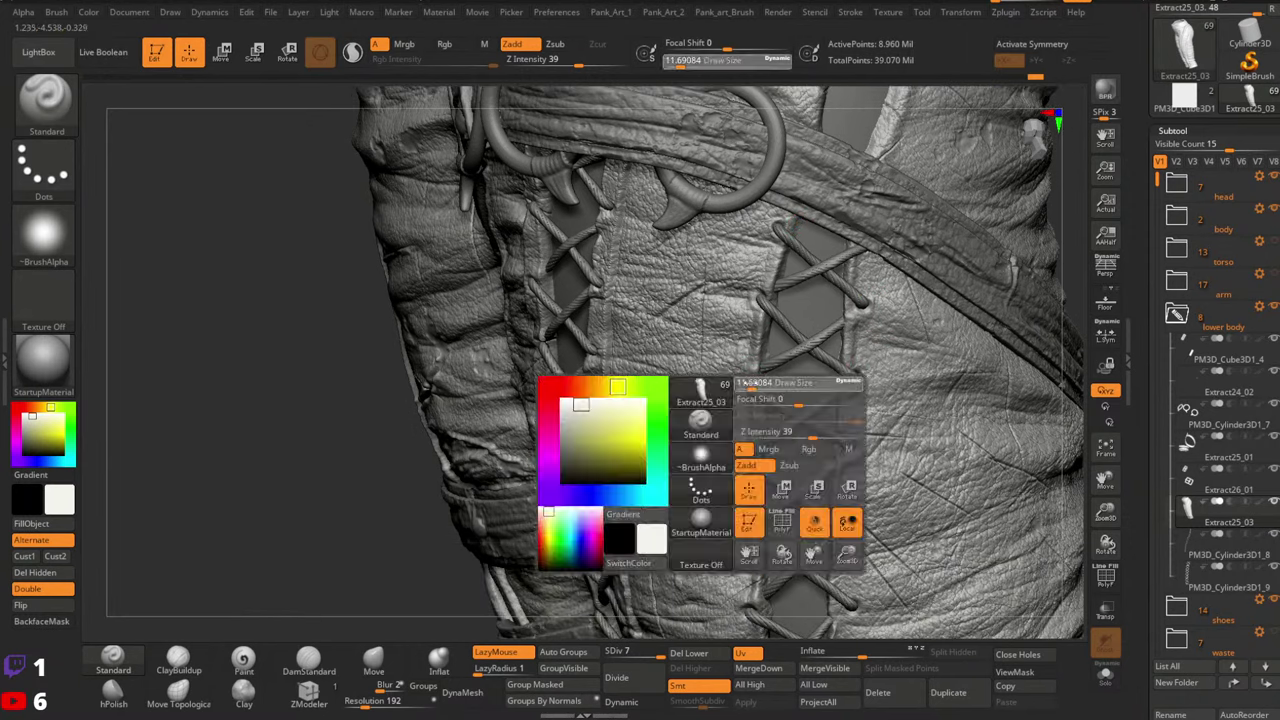
{"action": "right_click_drag", "start_coordinate": [705, 368], "coordinate": [757, 357]}
{"action": "left_click_drag", "start_coordinate": [754, 378], "coordinate": [751, 380]}
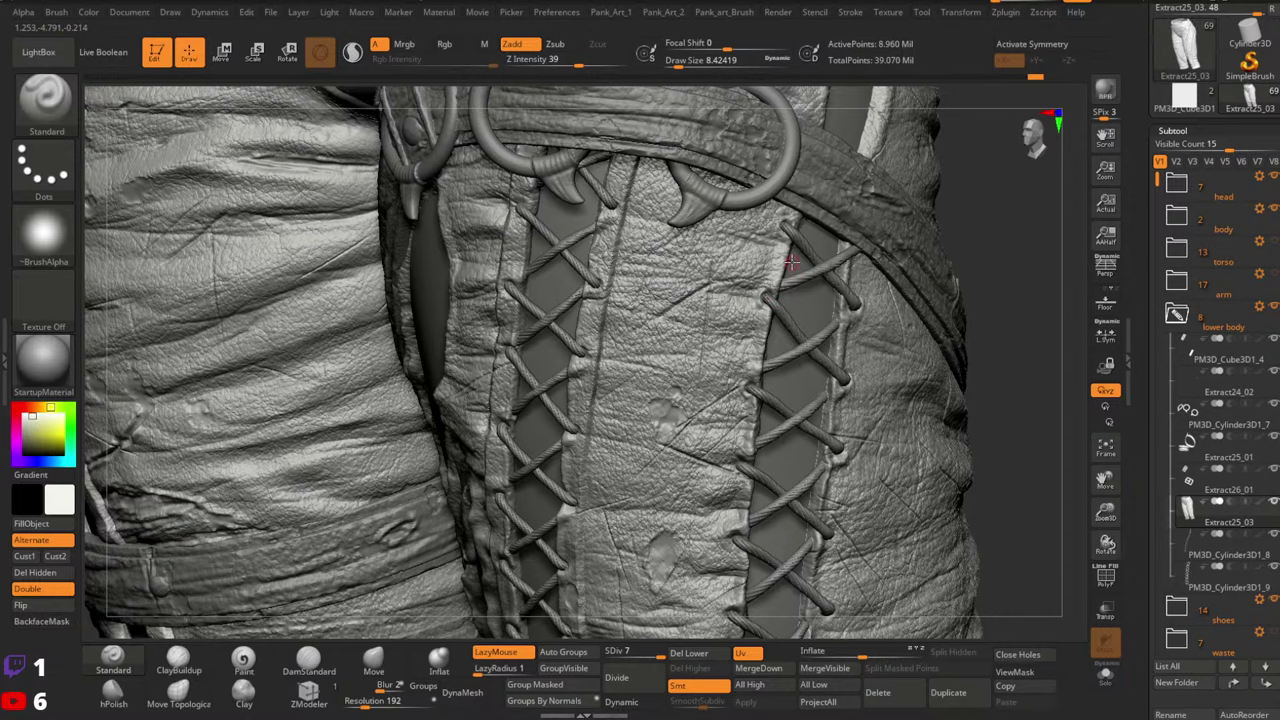
Detail the cloth around the remaining thigh cord ends down to the boot with the Standard brush at a draw size of about 8
{"action": "right_click_drag", "start_coordinate": [920, 423], "coordinate": [985, 300], "text": "ctrl"}
{"action": "right_click_drag", "start_coordinate": [843, 316], "coordinate": [817, 333], "text": "ctrl"}
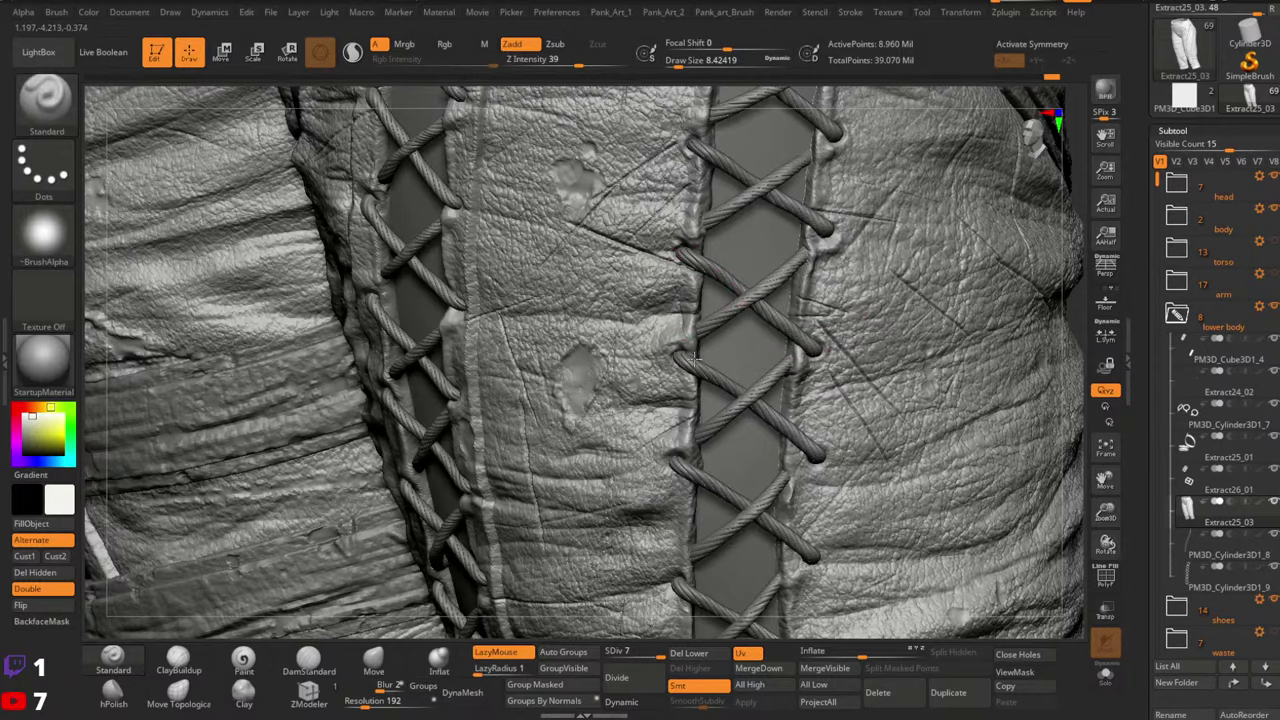
{"action": "mouse_move", "coordinate": [870, 448]}
{"action": "right_mouse_down", "text": "alt"}
{"action": "mouse_move", "coordinate": [857, 346]}
{"action": "mouse_move", "coordinate": [927, 326]}
{"action": "mouse_move", "coordinate": [817, 356]}
{"action": "mouse_move", "coordinate": [800, 385]}
{"action": "mouse_move", "coordinate": [797, 349]}
{"action": "right_mouse_up", "text": "alt"}
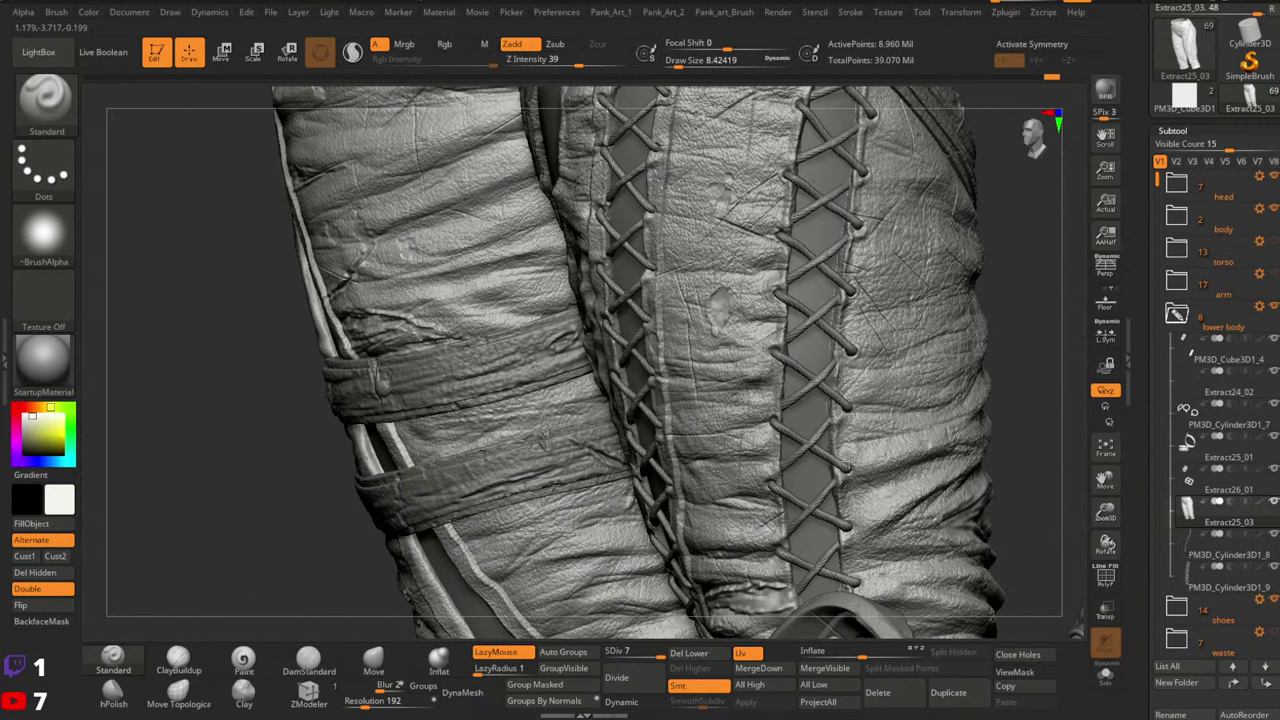
{"action": "right_click_drag", "start_coordinate": [868, 440], "coordinate": [760, 348]}
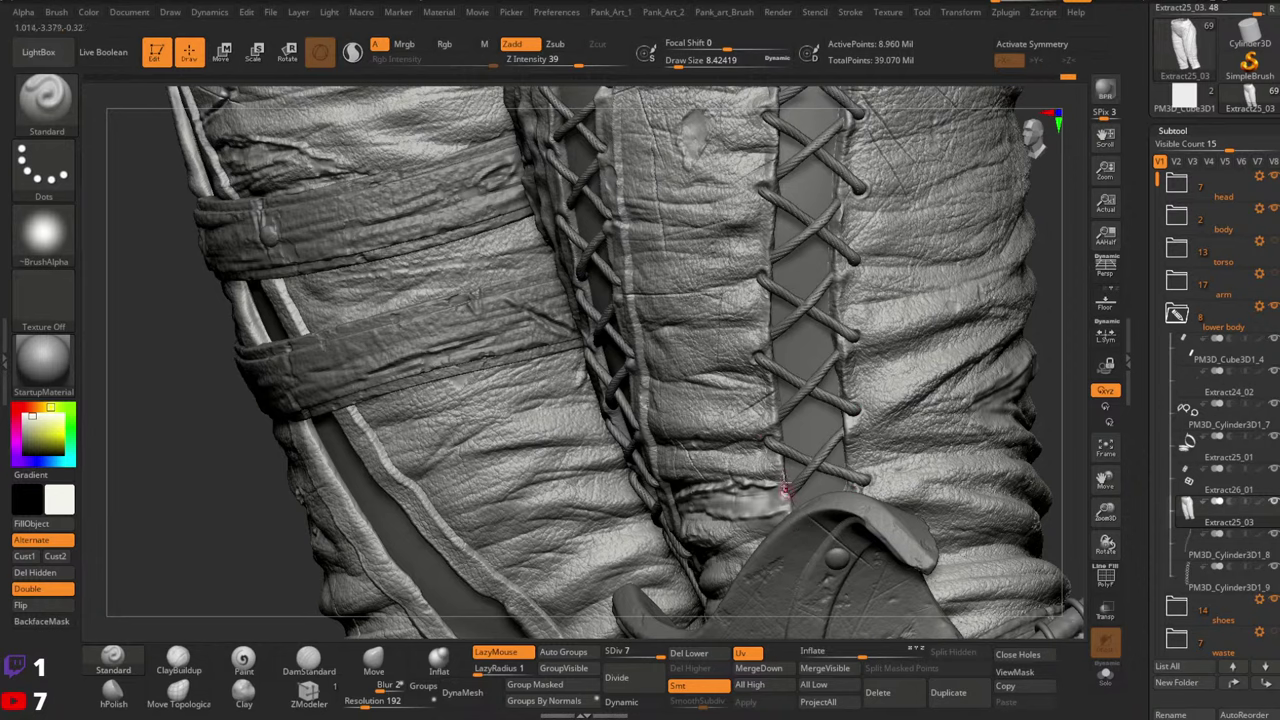
Sculpt the cloth around the upper cord ends of the hip lacing with the Standard brush at a draw size of about 8
{"action": "mouse_move", "coordinate": [840, 499]}
{"action": "right_mouse_down", "text": "ctrl"}
{"action": "mouse_move", "coordinate": [700, 120]}
{"action": "mouse_move", "coordinate": [630, 443]}
{"action": "mouse_move", "coordinate": [830, 400]}
{"action": "mouse_move", "coordinate": [980, 330]}
{"action": "mouse_move", "coordinate": [930, 240]}
{"action": "mouse_move", "coordinate": [977, 326]}
{"action": "mouse_move", "coordinate": [875, 358]}
{"action": "mouse_move", "coordinate": [815, 345]}
{"action": "mouse_move", "coordinate": [845, 250]}
{"action": "right_mouse_up", "text": "ctrl"}
{"action": "right_click_drag", "start_coordinate": [845, 250], "coordinate": [790, 270], "text": "alt"}
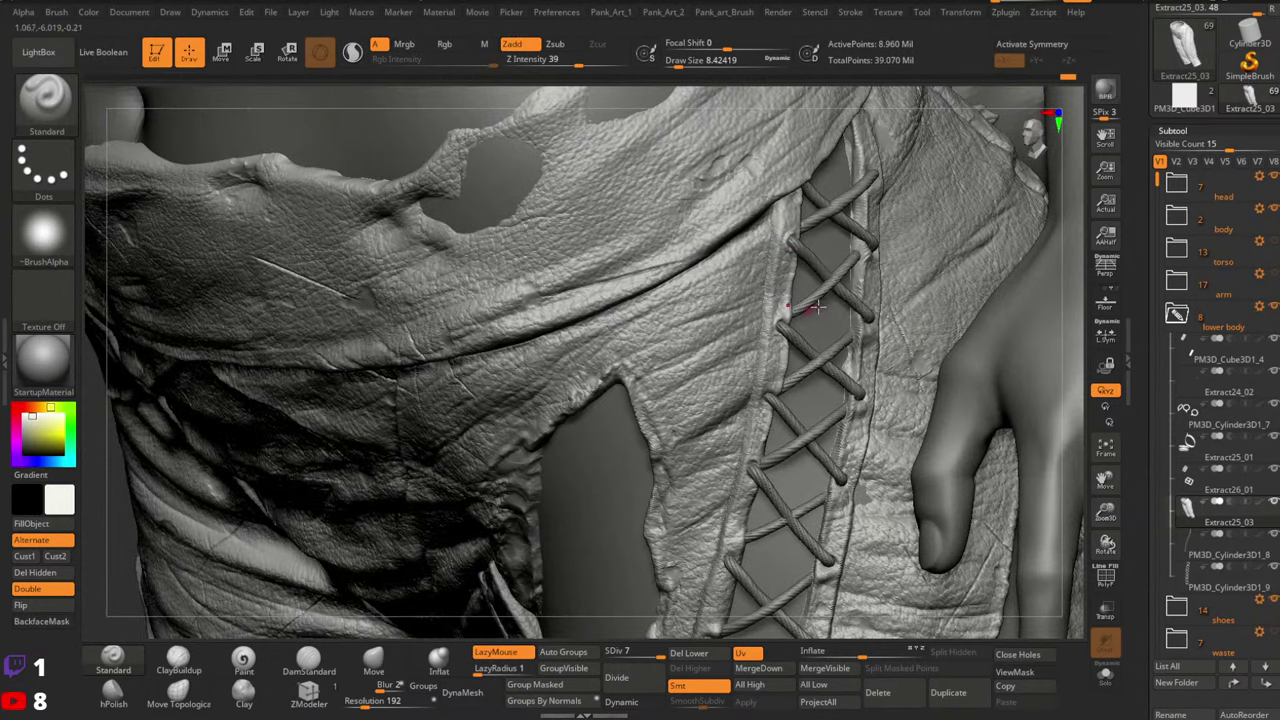
{"action": "right_click_drag", "start_coordinate": [817, 308], "coordinate": [839, 214]}
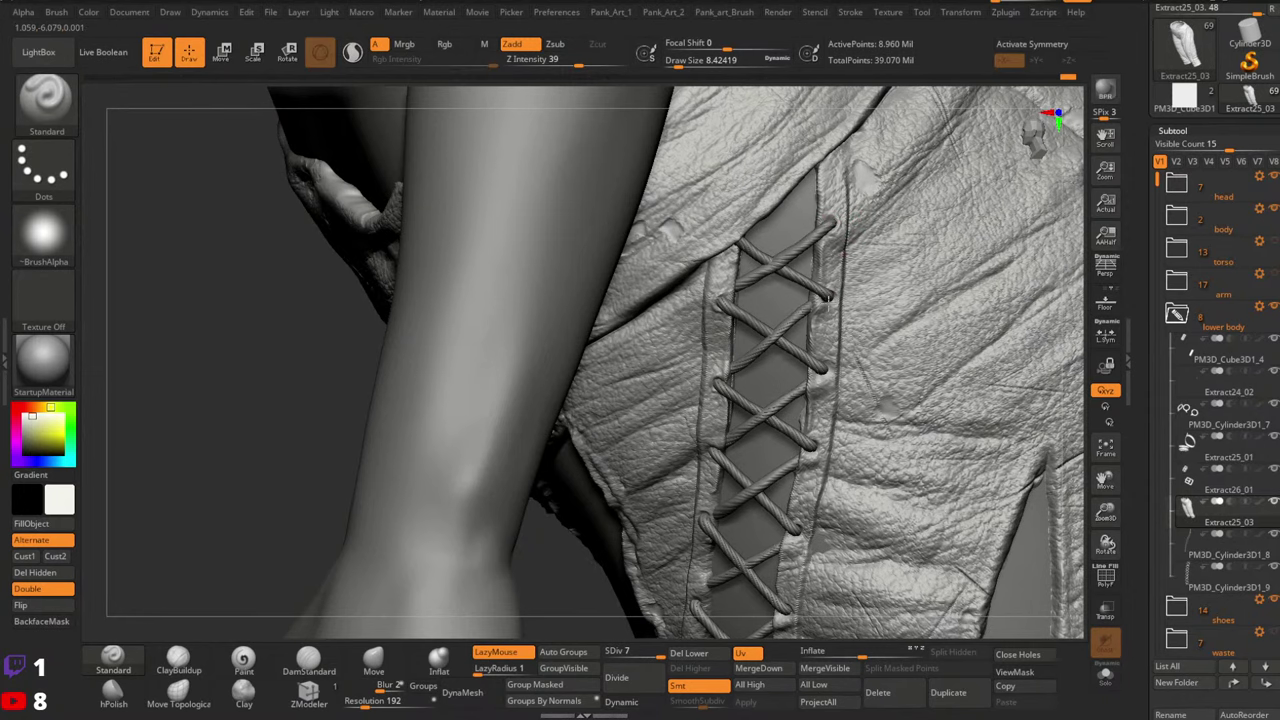
{"action": "mouse_move", "coordinate": [828, 298]}
{"action": "right_mouse_down"}
{"action": "mouse_move", "coordinate": [874, 249]}
{"action": "mouse_move", "coordinate": [860, 266]}
{"action": "right_mouse_up"}
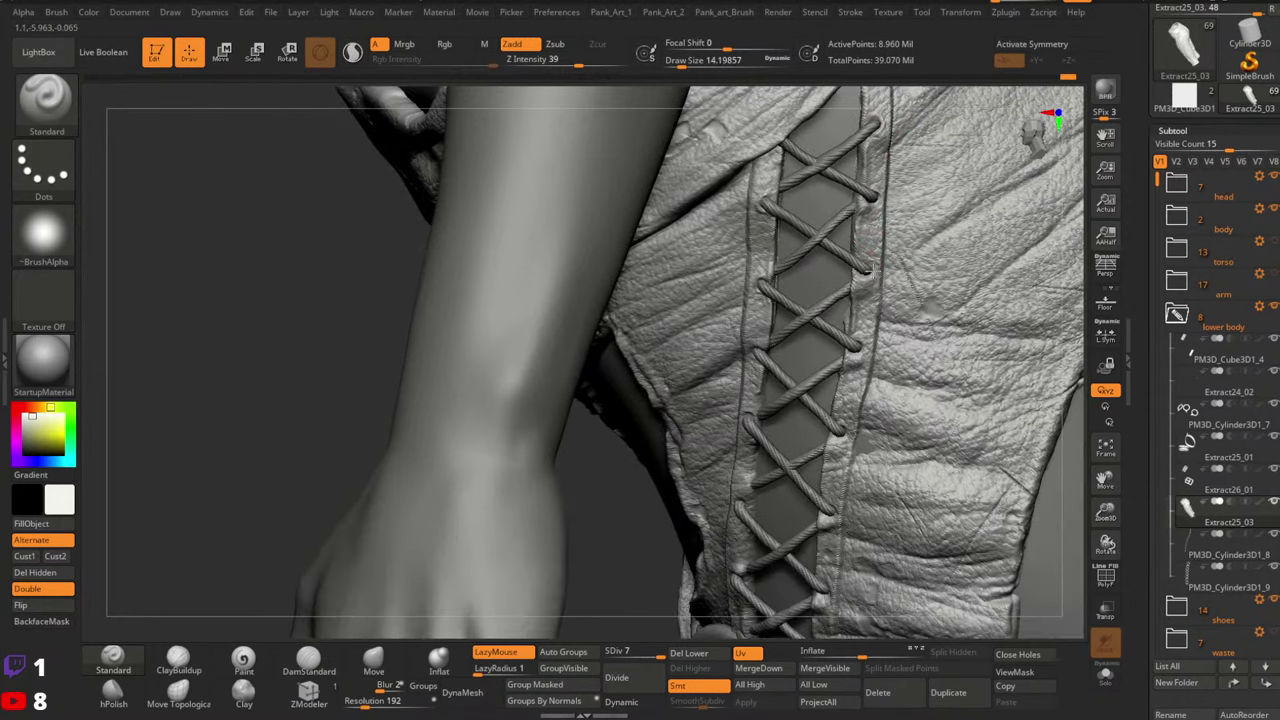
Detail the cloth around the lower hip cord ends down to the ringed strap with the Standard brush at a draw size of about 7
{"action": "key", "text": "bracketleft"}
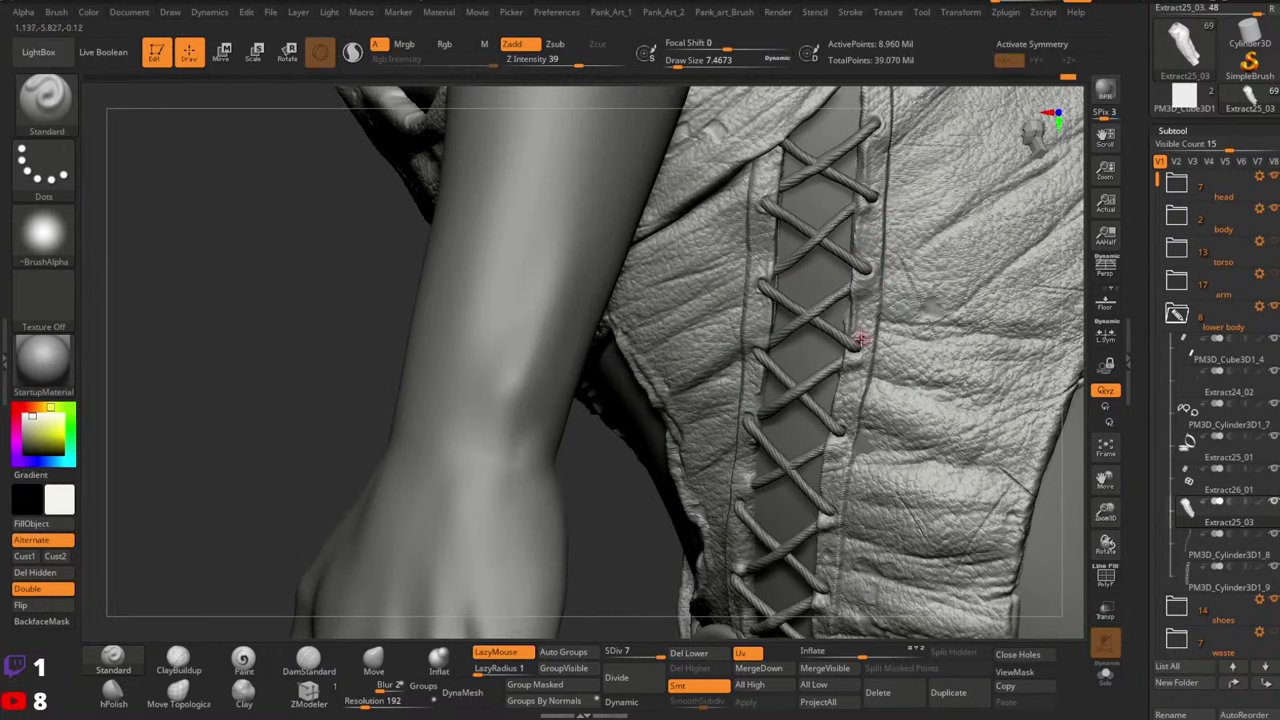
{"action": "right_click_drag", "start_coordinate": [903, 320], "coordinate": [880, 266]}
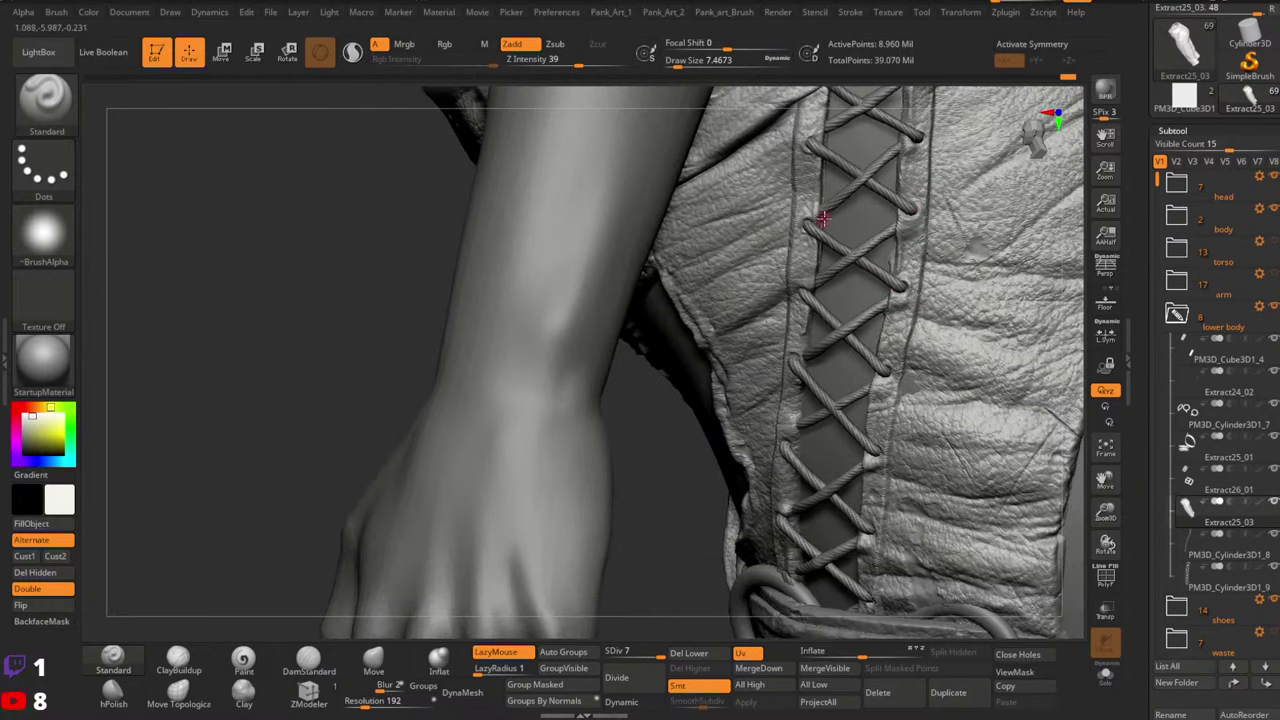
{"action": "right_click_drag", "start_coordinate": [822, 218], "coordinate": [805, 282]}
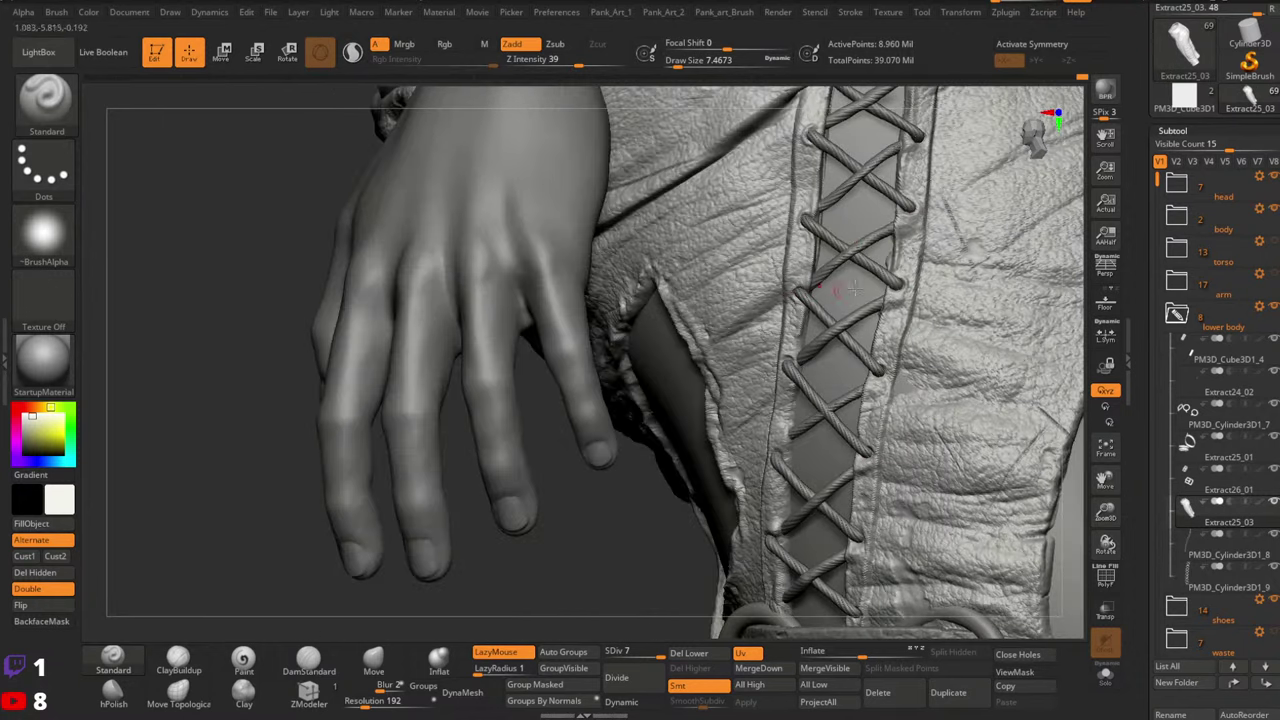
{"action": "right_click_drag", "start_coordinate": [882, 372], "coordinate": [812, 252]}
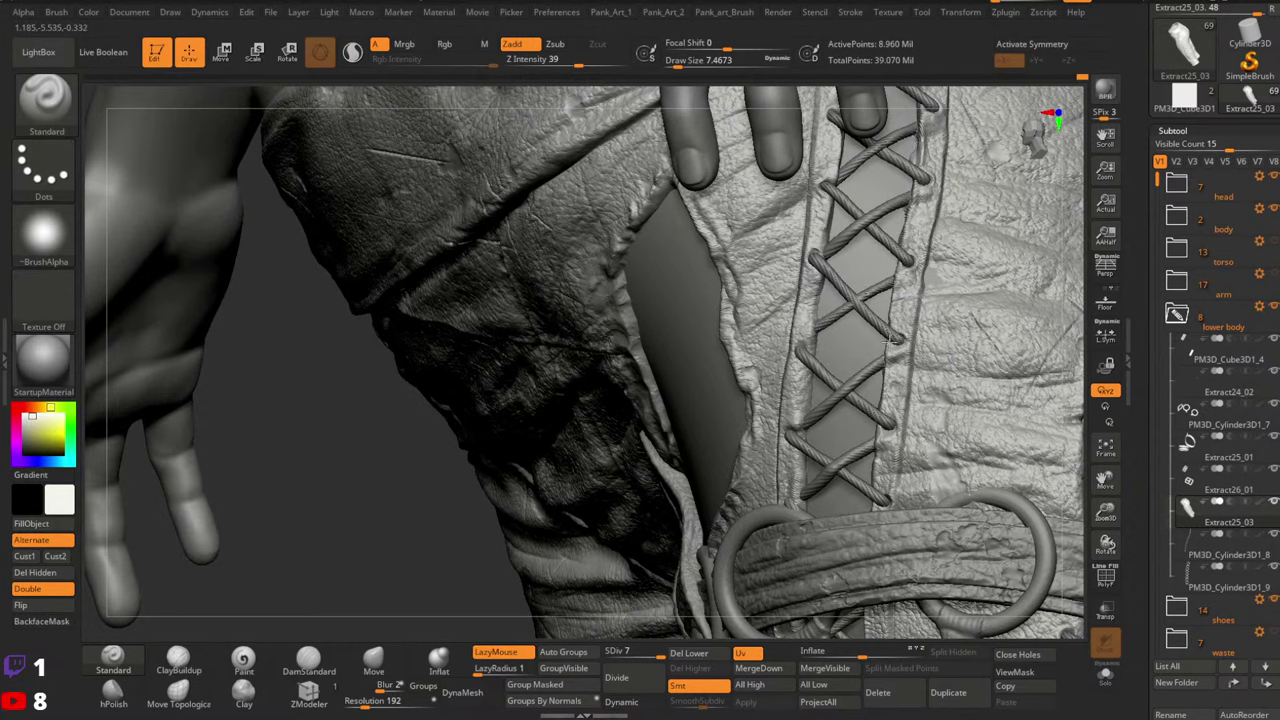
{"action": "right_click_drag", "start_coordinate": [922, 340], "coordinate": [899, 357]}
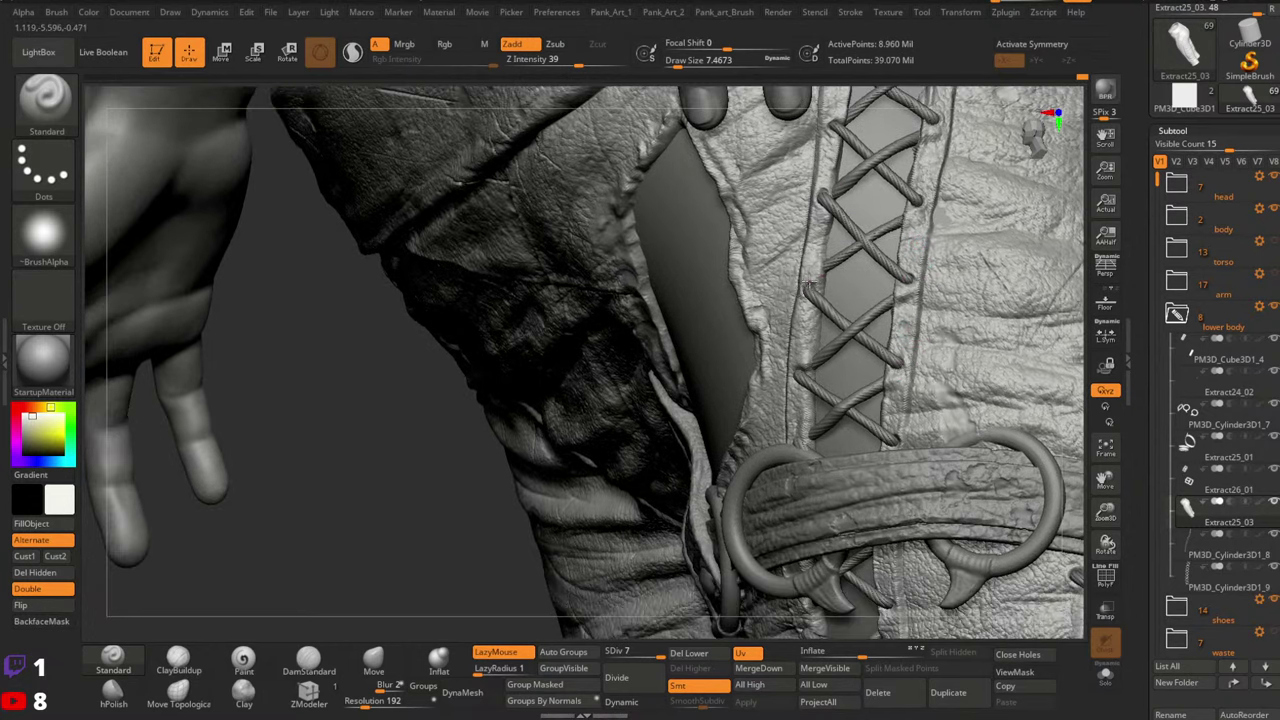
Detail the cloth around the cord ends from the ringed strap down the thigh with the Standard brush at a draw size of about 7
{"action": "right_click_drag", "start_coordinate": [922, 345], "coordinate": [927, 308]}
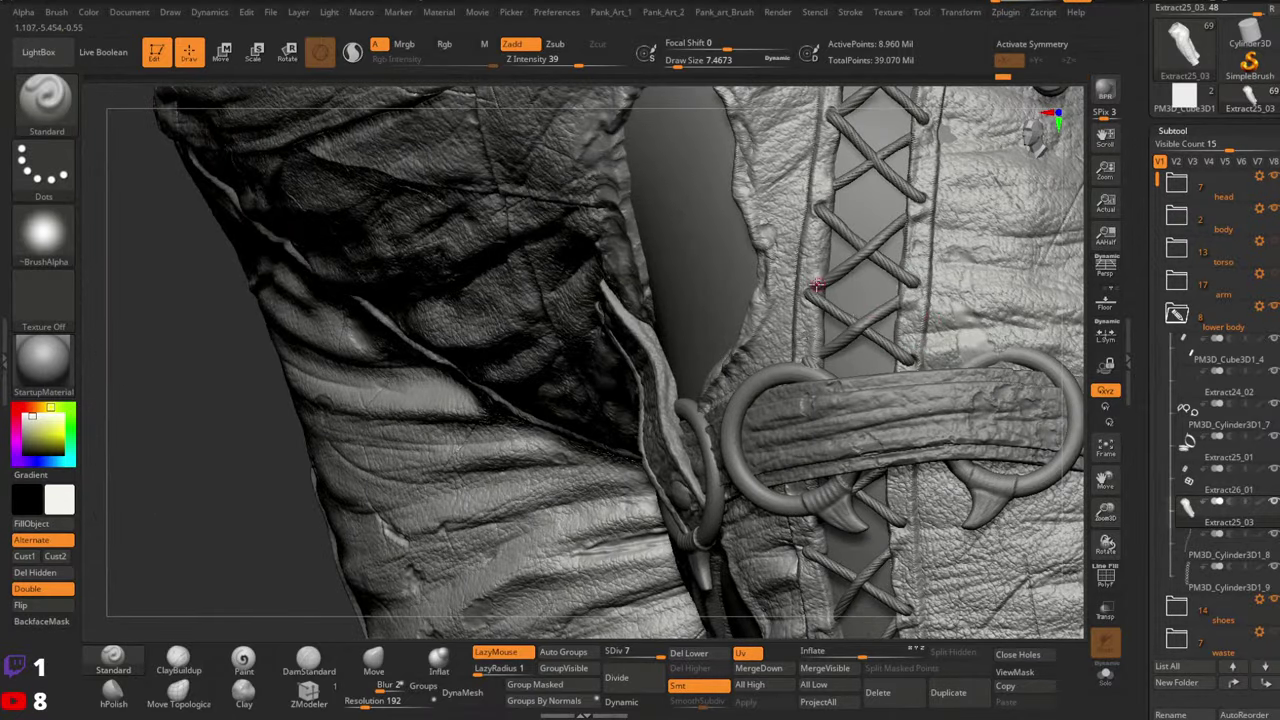
{"action": "mouse_move", "coordinate": [826, 348]}
{"action": "right_mouse_down"}
{"action": "mouse_move", "coordinate": [803, 354]}
{"action": "mouse_move", "coordinate": [882, 272]}
{"action": "mouse_move", "coordinate": [876, 306]}
{"action": "right_mouse_up"}
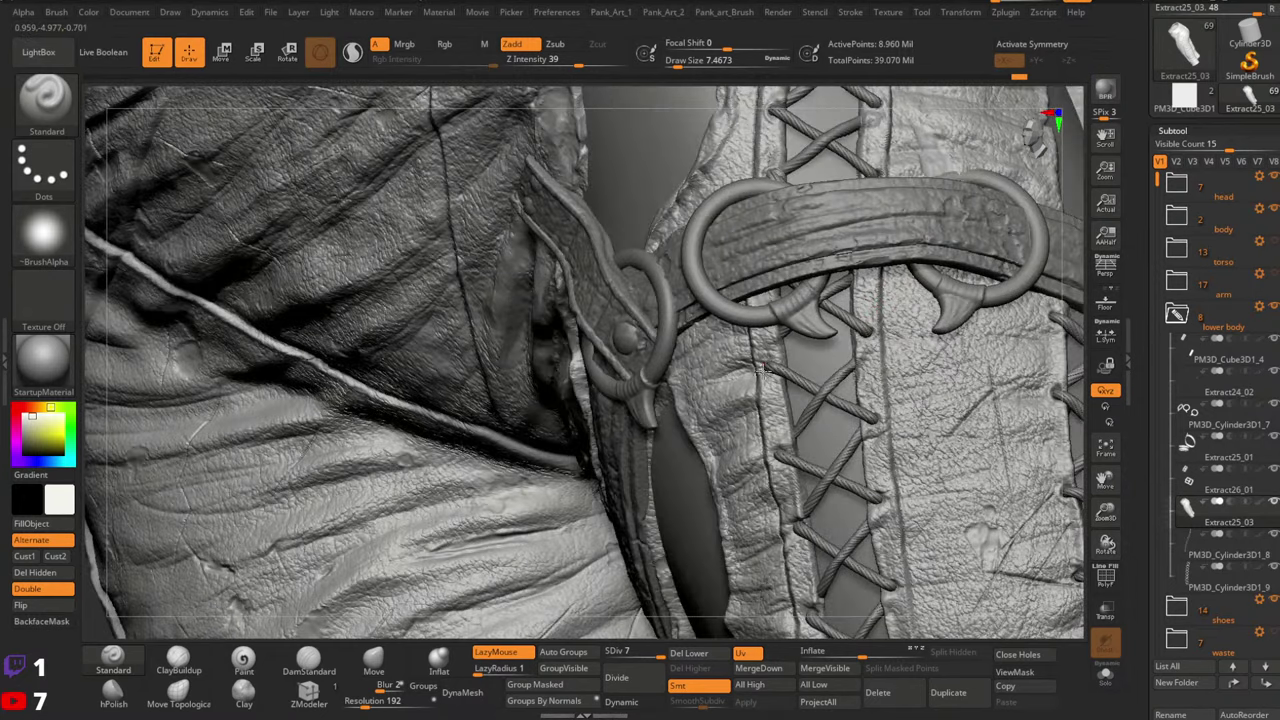
{"action": "right_click_drag", "start_coordinate": [900, 354], "coordinate": [875, 323]}
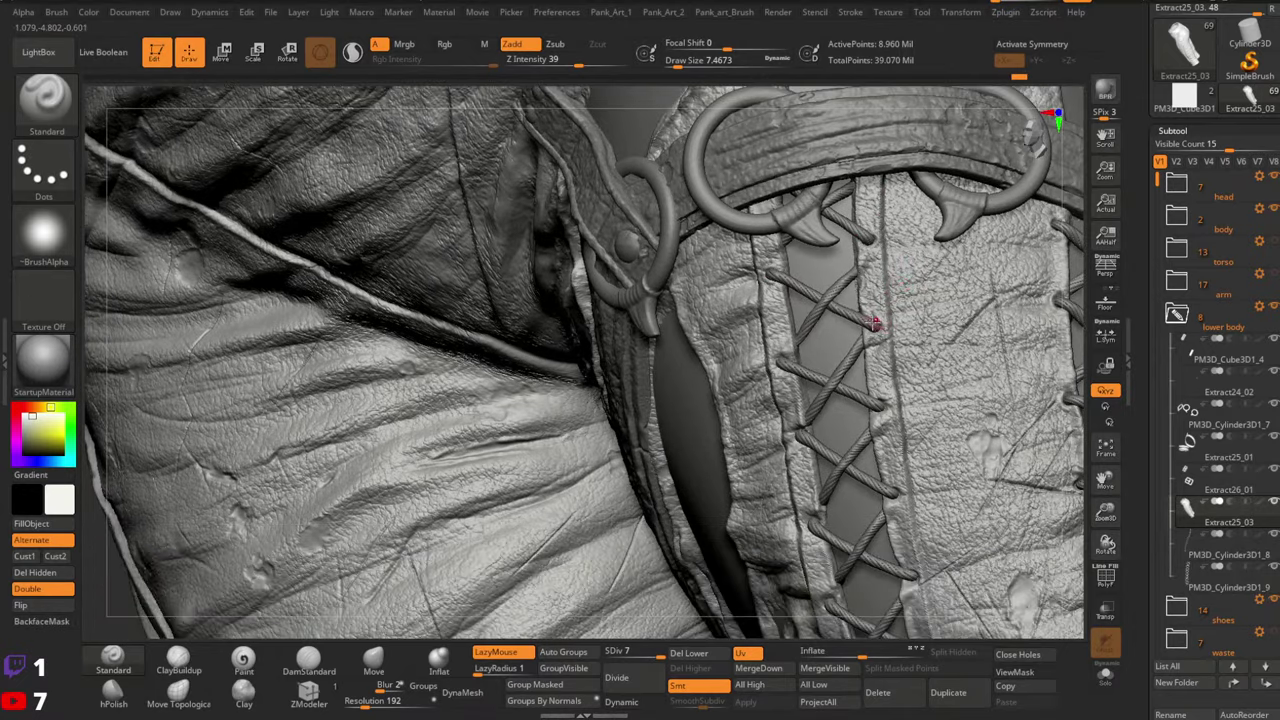
{"action": "mouse_move", "coordinate": [797, 366]}
{"action": "right_mouse_down"}
{"action": "mouse_move", "coordinate": [803, 345]}
{"action": "mouse_move", "coordinate": [886, 306]}
{"action": "right_mouse_up"}
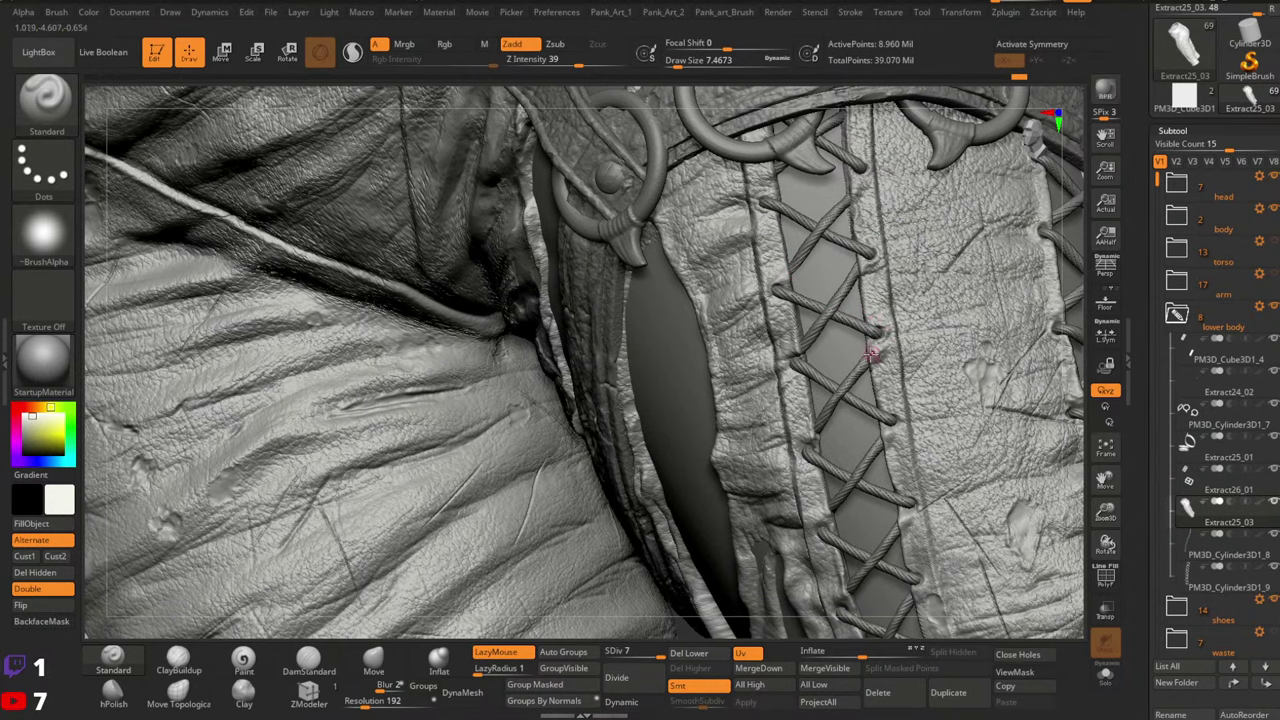
{"action": "mouse_move", "coordinate": [884, 333]}
{"action": "right_mouse_down"}
{"action": "mouse_move", "coordinate": [934, 279]}
{"action": "mouse_move", "coordinate": [916, 265]}
{"action": "mouse_move", "coordinate": [931, 272]}
{"action": "mouse_move", "coordinate": [858, 295]}
{"action": "mouse_move", "coordinate": [910, 268]}
{"action": "mouse_move", "coordinate": [893, 238]}
{"action": "right_mouse_up"}
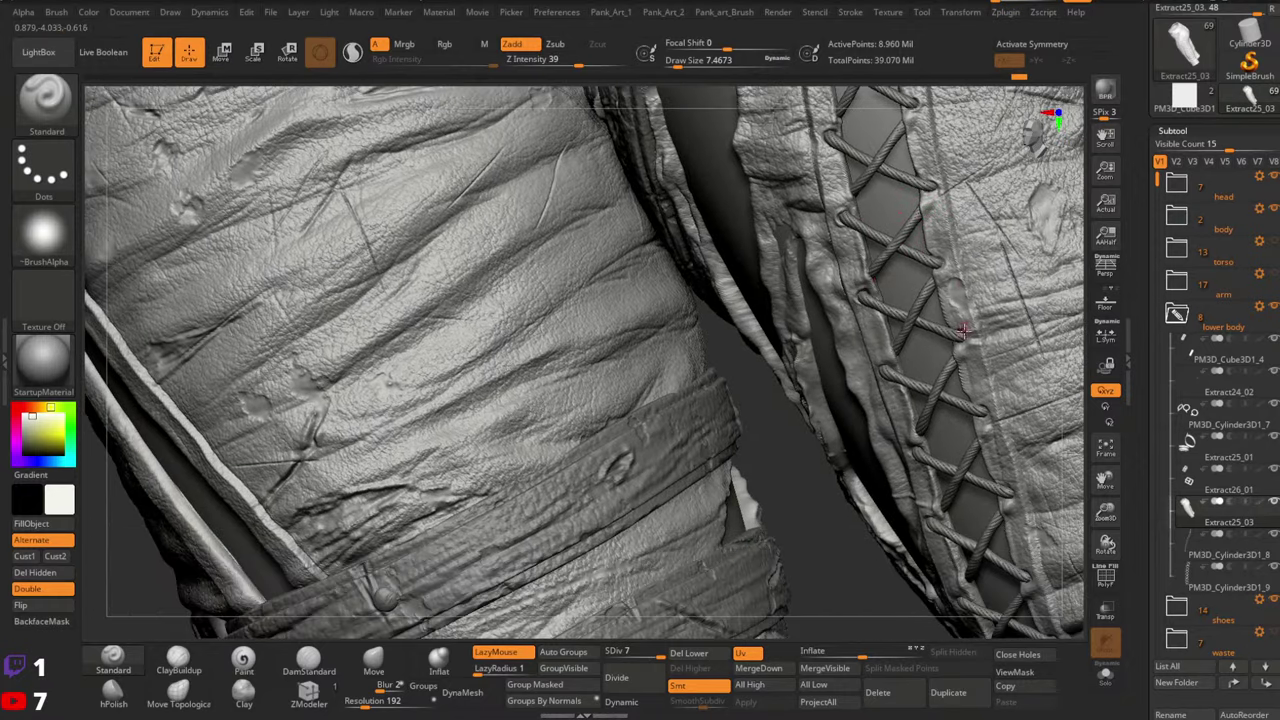
{"action": "right_click_drag", "start_coordinate": [957, 340], "coordinate": [945, 262]}
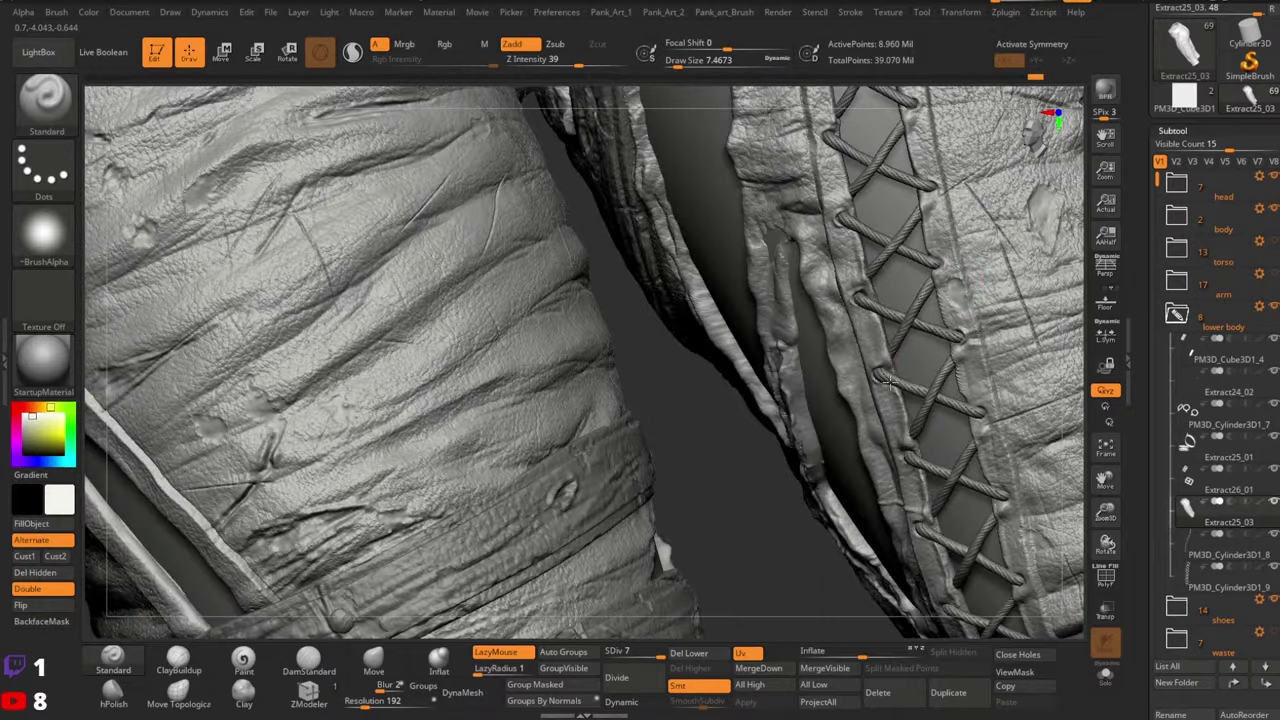
{"action": "mouse_move", "coordinate": [875, 376]}
{"action": "right_mouse_down"}
{"action": "mouse_move", "coordinate": [912, 330]}
{"action": "mouse_move", "coordinate": [924, 240]}
{"action": "mouse_move", "coordinate": [850, 288]}
{"action": "right_mouse_up"}
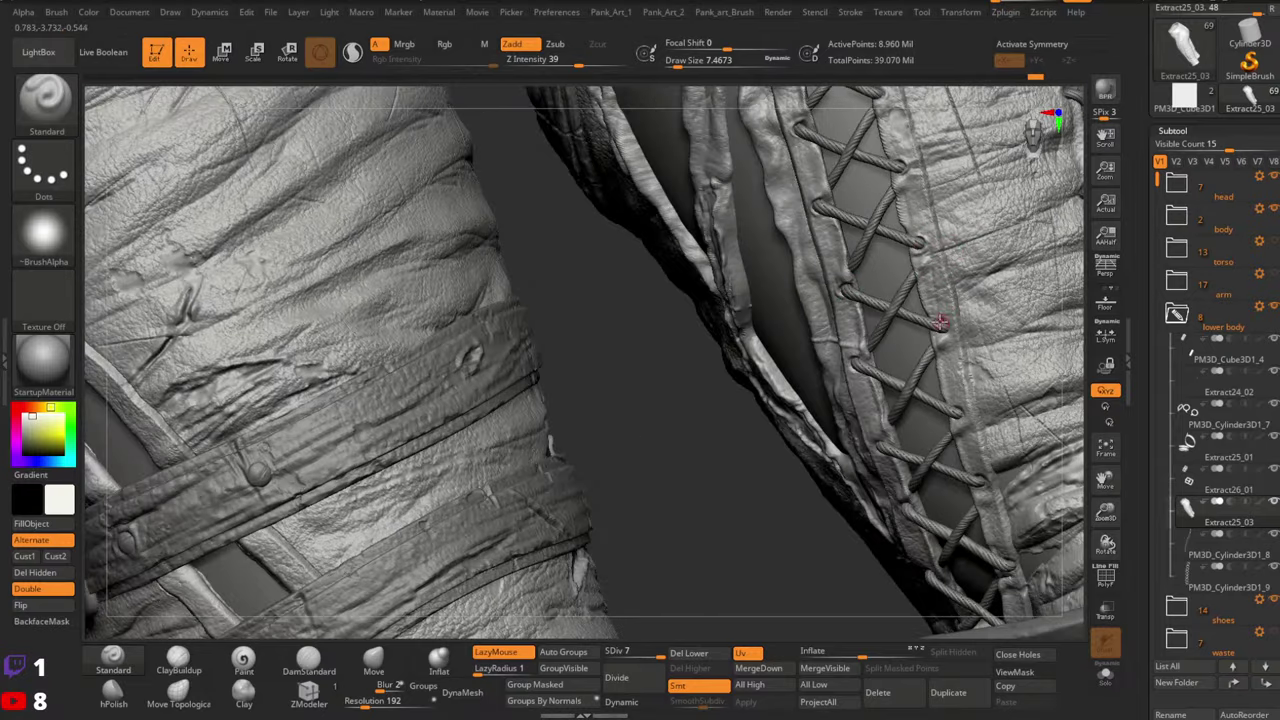
Sculpt the cloth around the lowest cord ends above the riveted boot plate with the Standard brush at a draw size of about 7
{"action": "mouse_move", "coordinate": [963, 323]}
{"action": "right_mouse_down"}
{"action": "mouse_move", "coordinate": [873, 307]}
{"action": "mouse_move", "coordinate": [960, 265]}
{"action": "right_mouse_up"}
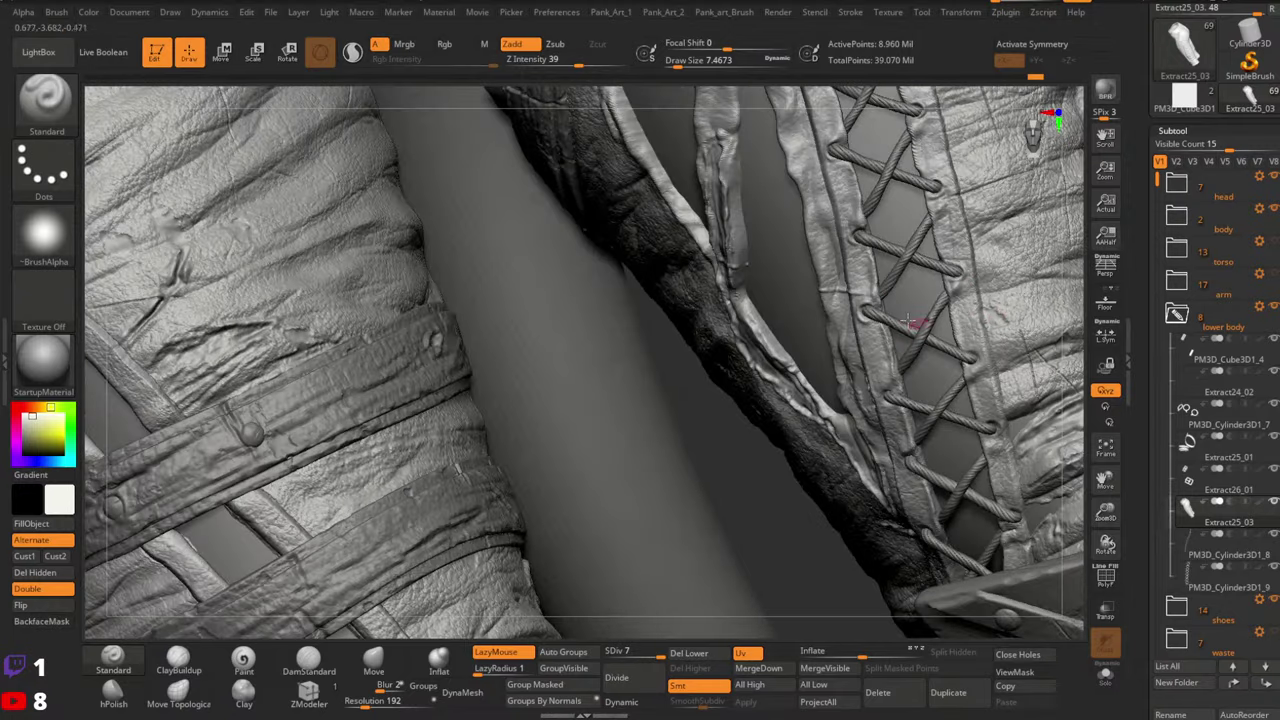
{"action": "key", "text": "ctrl"}
{"action": "right_click_drag", "start_coordinate": [978, 362], "coordinate": [940, 258]}
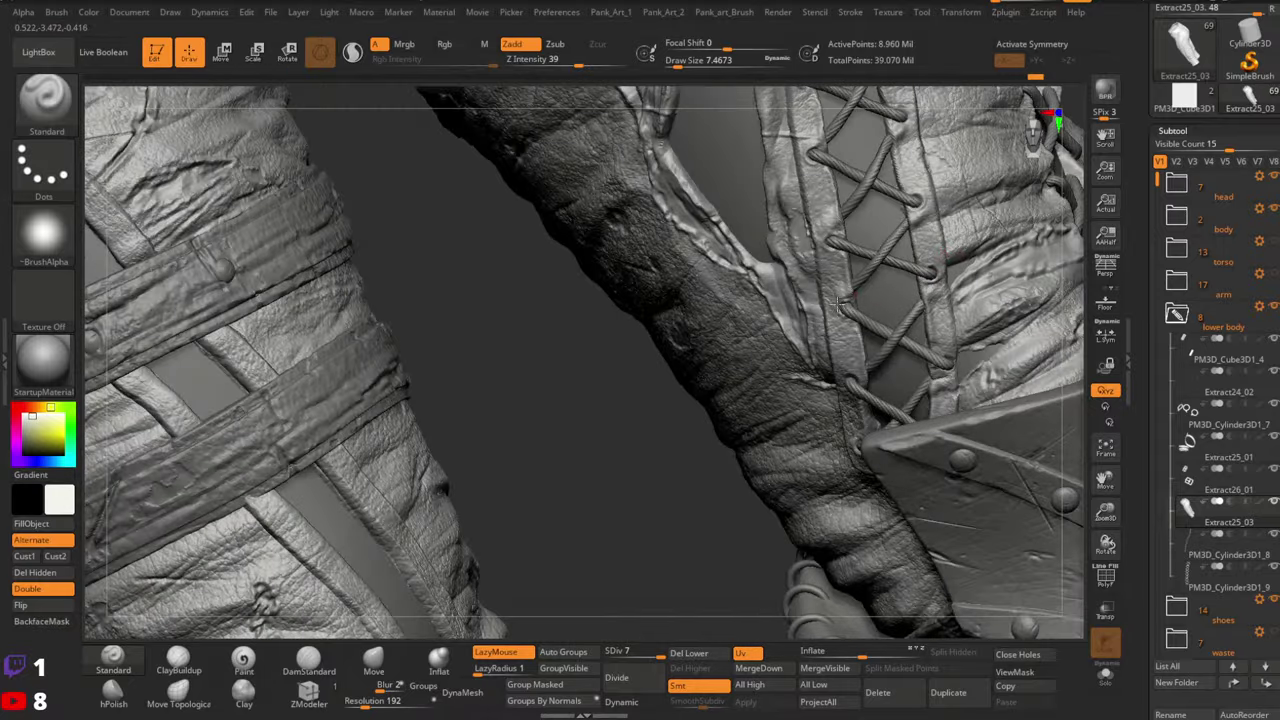
{"action": "right_click_drag", "start_coordinate": [953, 318], "coordinate": [928, 256]}
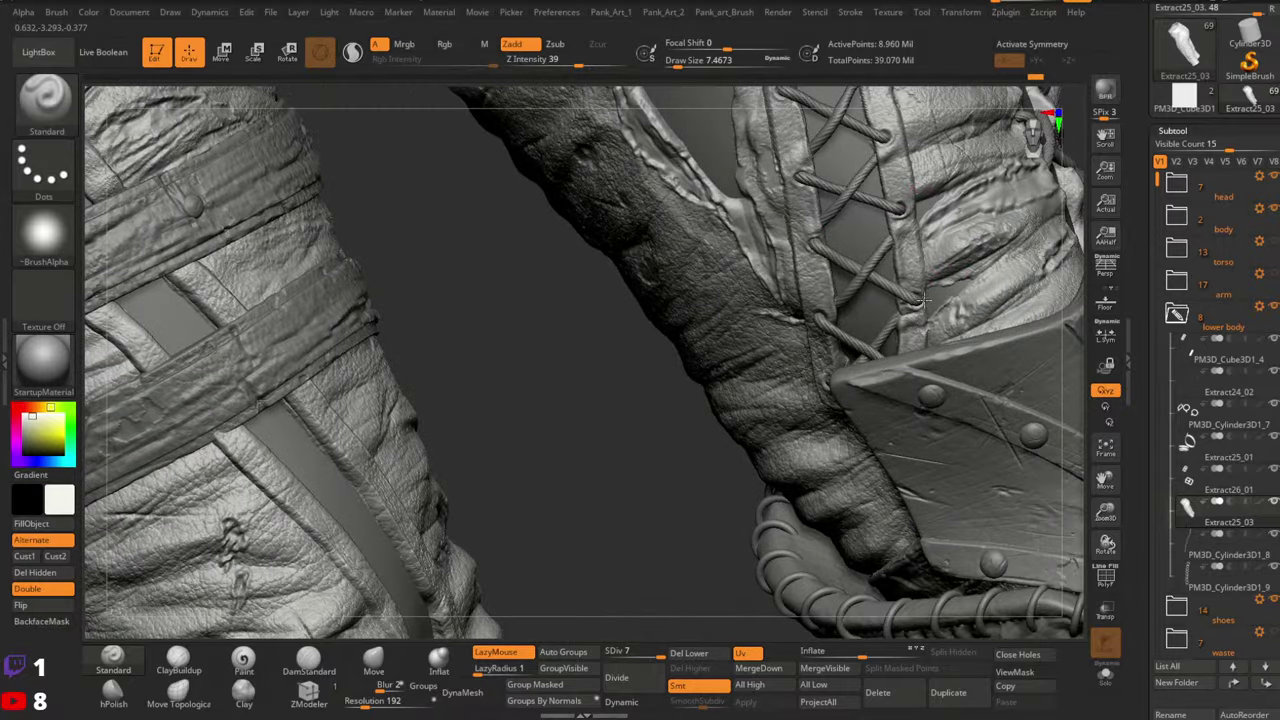
{"action": "right_click_drag", "start_coordinate": [822, 307], "coordinate": [824, 305]}
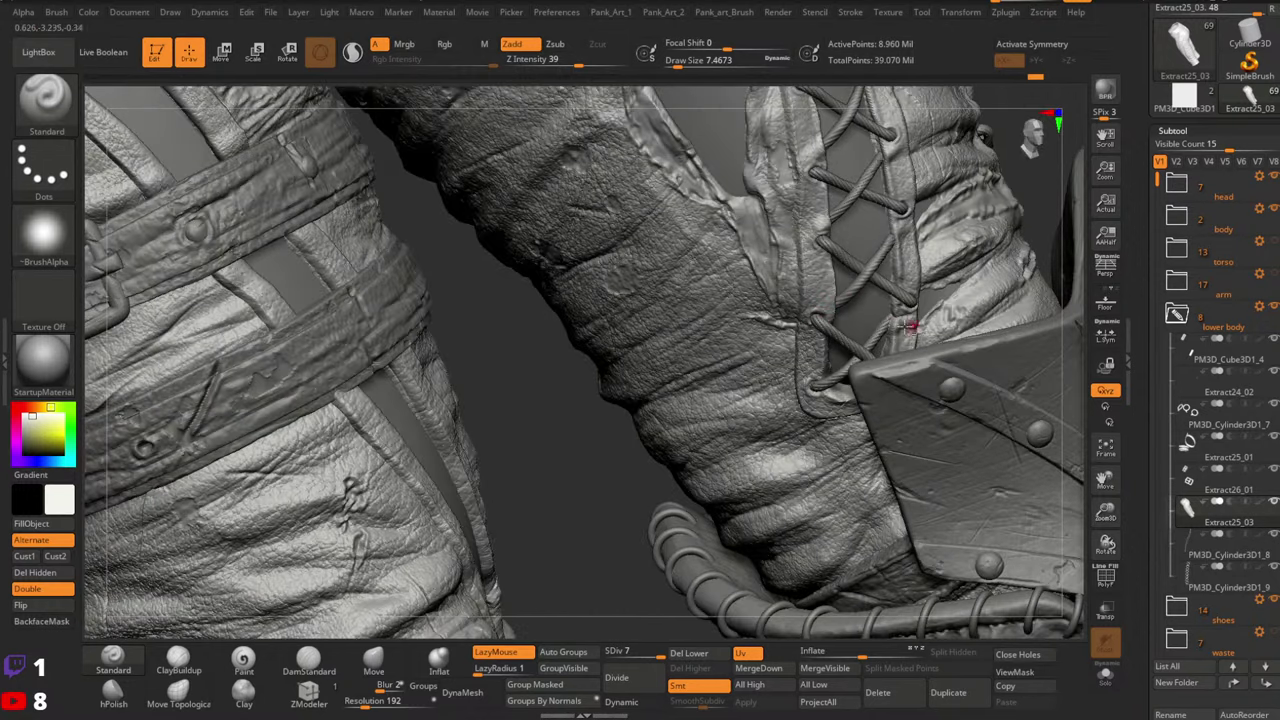
{"action": "right_click_drag", "start_coordinate": [908, 326], "coordinate": [833, 345]}
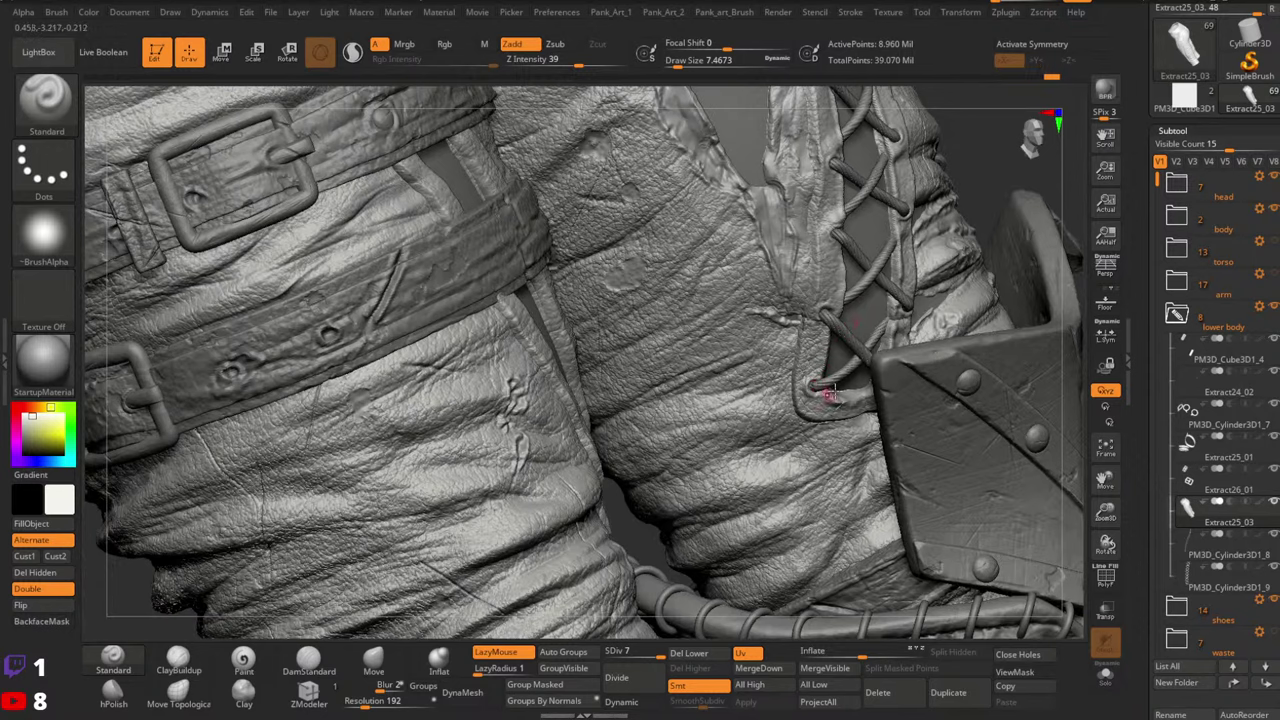
{"action": "mouse_move", "coordinate": [833, 390]}
{"action": "right_mouse_down"}
{"action": "mouse_move", "coordinate": [898, 340]}
{"action": "mouse_move", "coordinate": [849, 383]}
{"action": "right_mouse_up"}
Sculpt broader folds along the thigh lacing from the ringed strap to the boot with the Standard brush at a draw size of about 46
{"action": "right_click_drag", "start_coordinate": [910, 335], "coordinate": [868, 312]}
{"action": "key", "text": "space"}
{"action": "left_click_drag", "start_coordinate": [858, 317], "coordinate": [869, 317]}
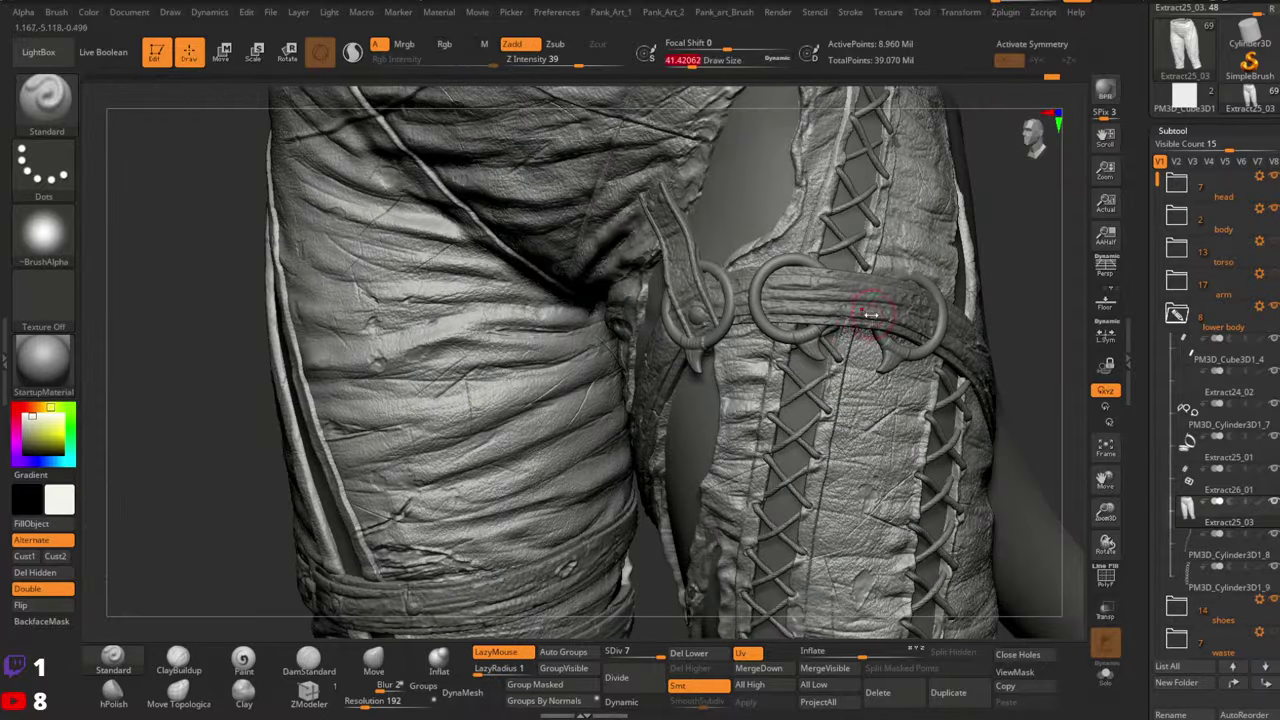
{"action": "mouse_move", "coordinate": [843, 322]}
{"action": "right_mouse_down"}
{"action": "mouse_move", "coordinate": [858, 352]}
{"action": "mouse_move", "coordinate": [768, 378]}
{"action": "right_mouse_up"}
{"action": "key", "text": "space"}
{"action": "left_click", "coordinate": [838, 394]}
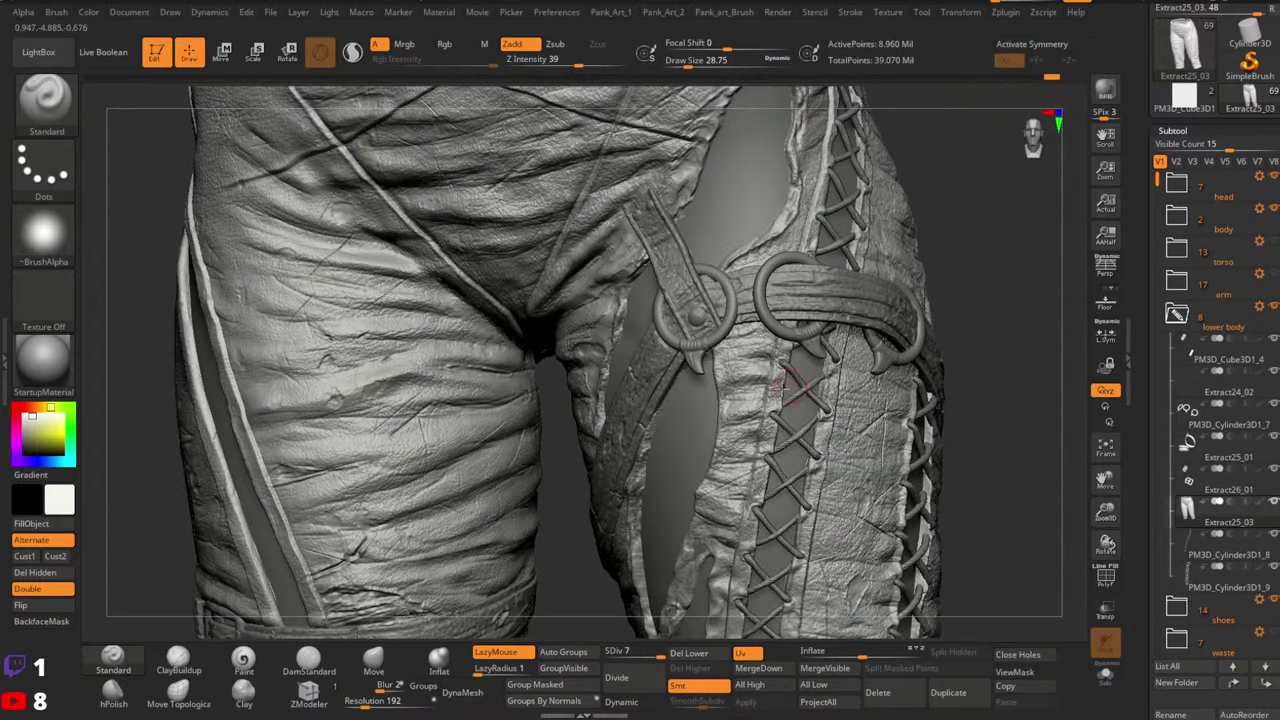
{"action": "key", "text": "space"}
{"action": "left_click", "coordinate": [793, 377]}
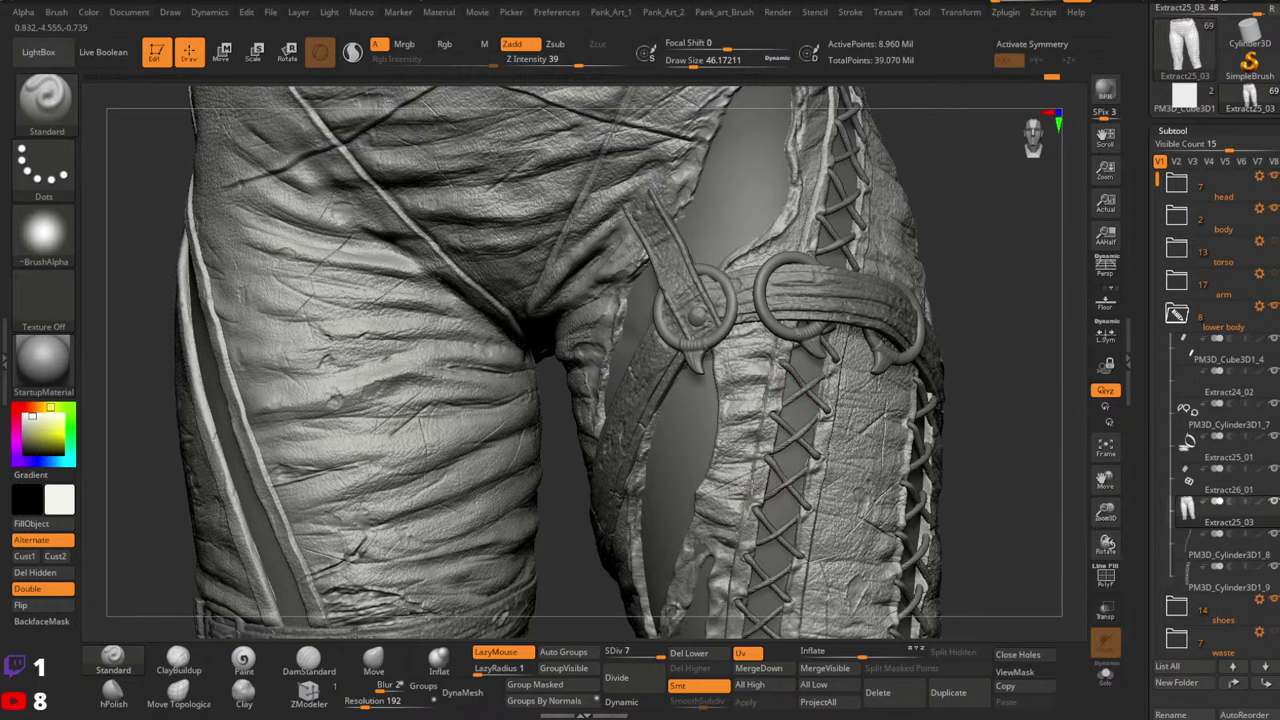
{"action": "right_click_drag", "start_coordinate": [820, 487], "coordinate": [835, 395]}
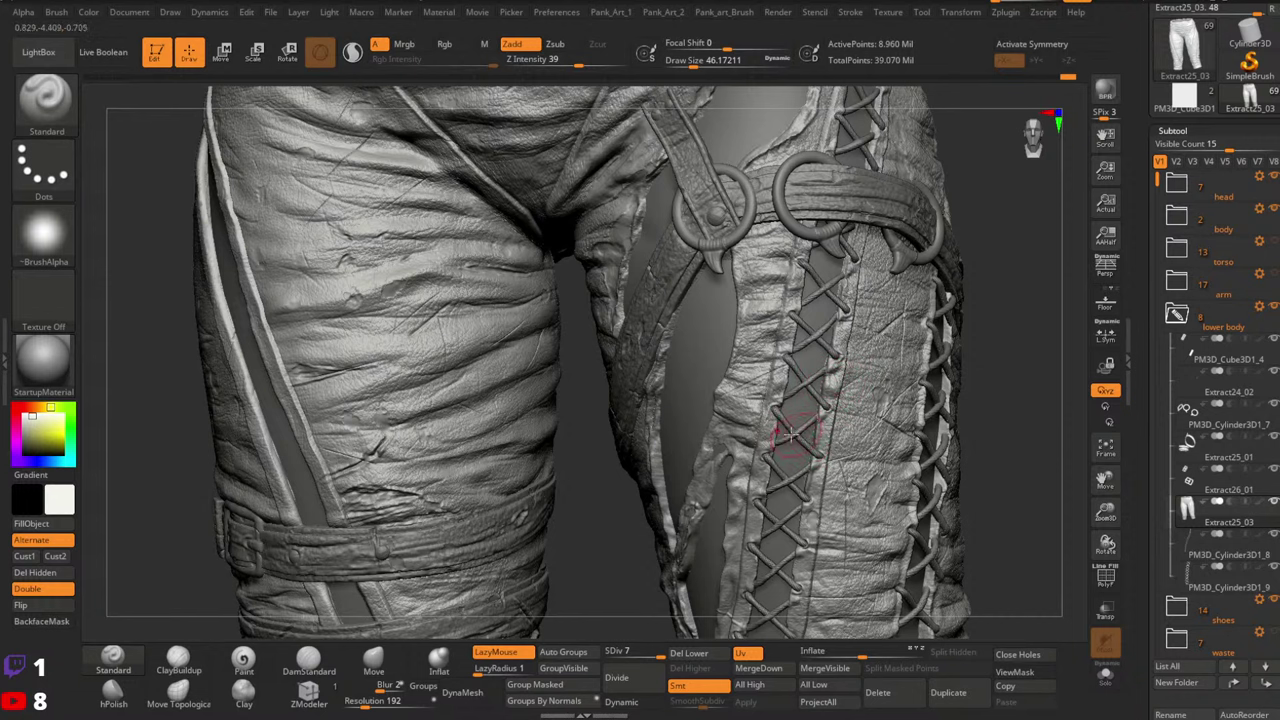
{"action": "right_click_drag", "start_coordinate": [830, 432], "coordinate": [845, 330]}
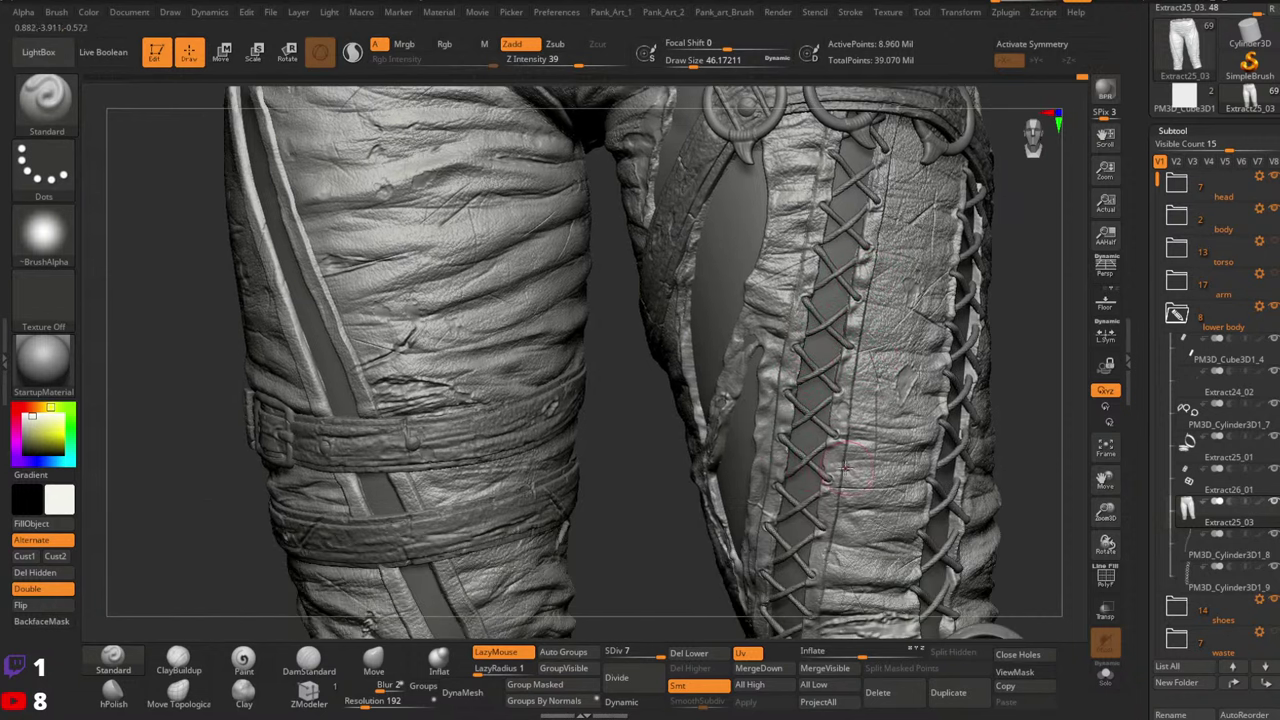
{"action": "right_click_drag", "start_coordinate": [837, 460], "coordinate": [828, 366]}
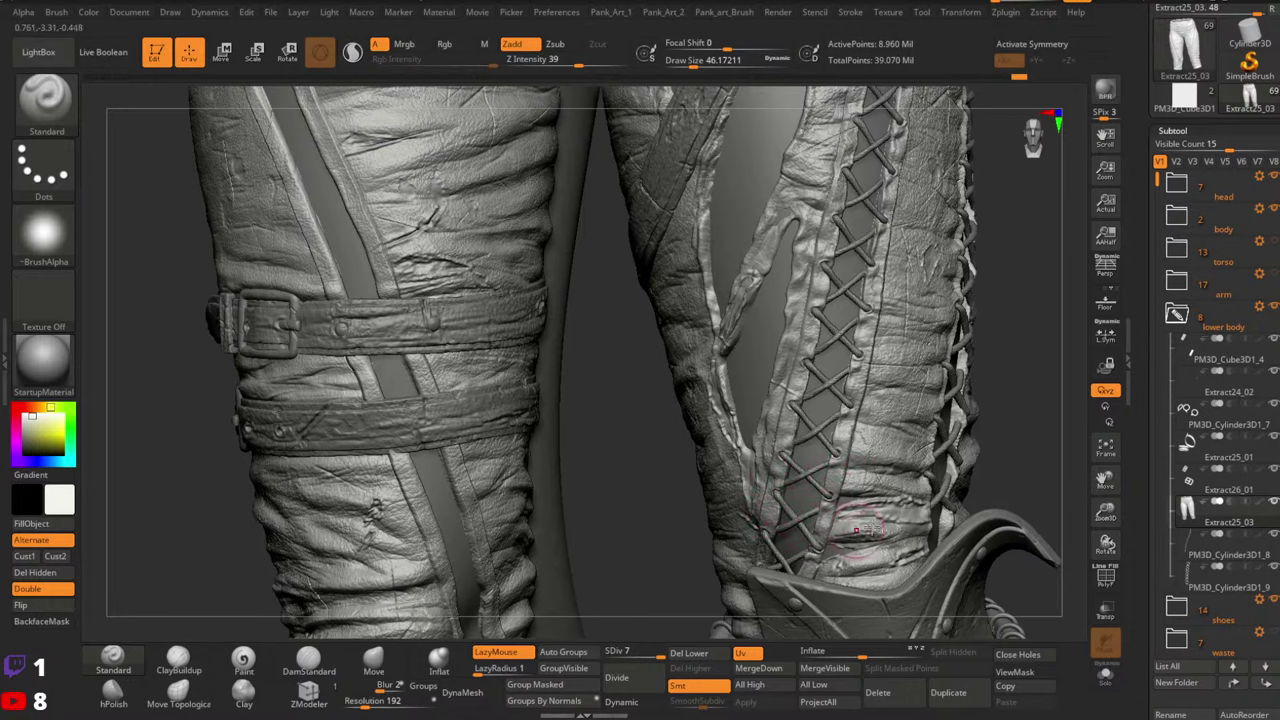
Sculpt broader pull folds in the trousers along the hip lacing up to the waistband at a draw size of about 46
{"action": "right_click_drag", "start_coordinate": [897, 387], "coordinate": [775, 640], "text": "alt"}
{"action": "mouse_move", "coordinate": [824, 364]}
{"action": "right_mouse_down", "text": "alt"}
{"action": "mouse_move", "coordinate": [791, 540]}
{"action": "mouse_move", "coordinate": [743, 535]}
{"action": "right_mouse_up", "text": "alt"}
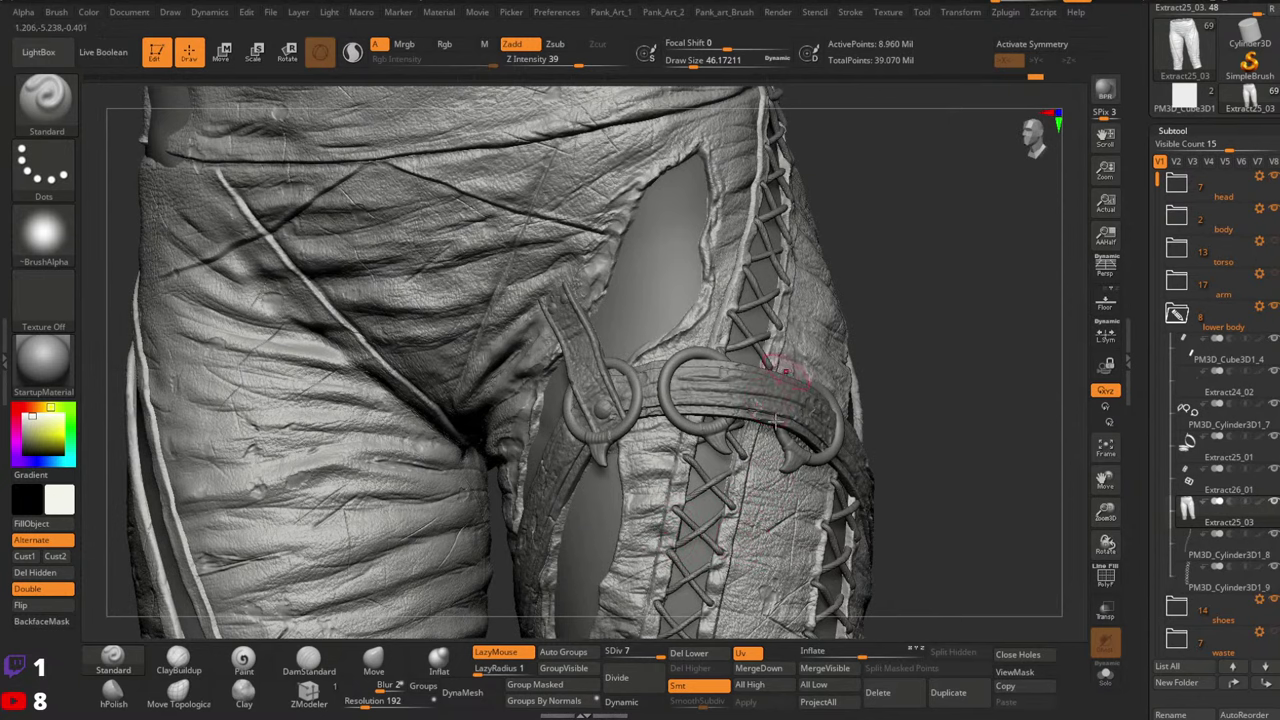
{"action": "right_click_drag", "start_coordinate": [786, 366], "coordinate": [757, 445]}
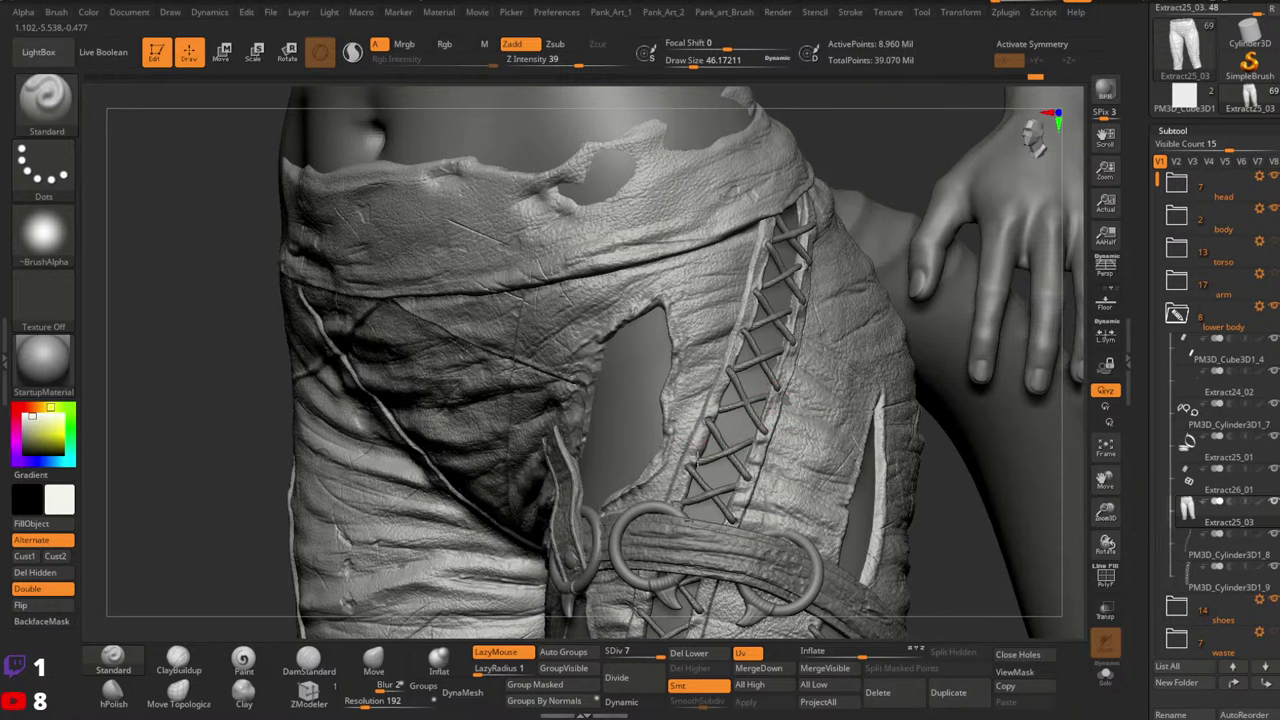
{"action": "left_click", "coordinate": [704, 440], "text": "alt"}
{"action": "mouse_move", "coordinate": [708, 438]}
{"action": "right_mouse_down"}
{"action": "mouse_move", "coordinate": [744, 348]}
{"action": "mouse_move", "coordinate": [779, 326]}
{"action": "right_mouse_up"}
{"action": "left_click", "coordinate": [722, 394], "text": "alt"}
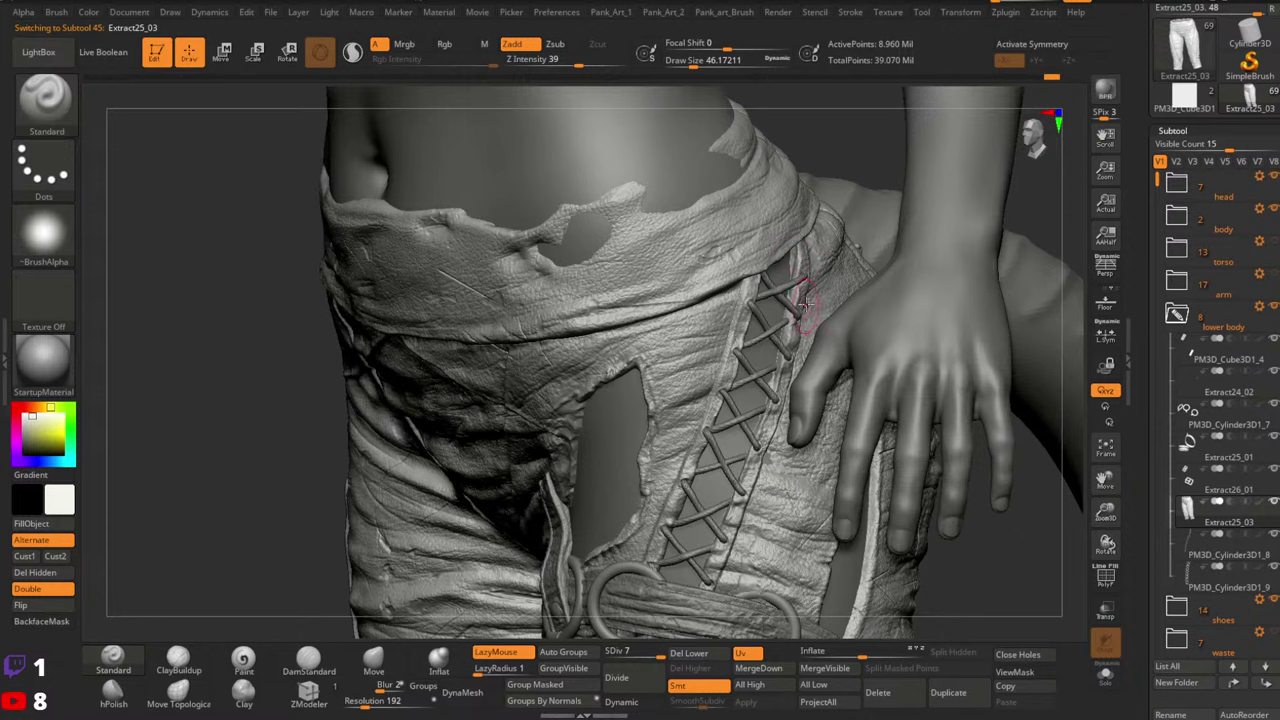
{"action": "left_click_drag", "start_coordinate": [803, 300], "coordinate": [754, 467]}
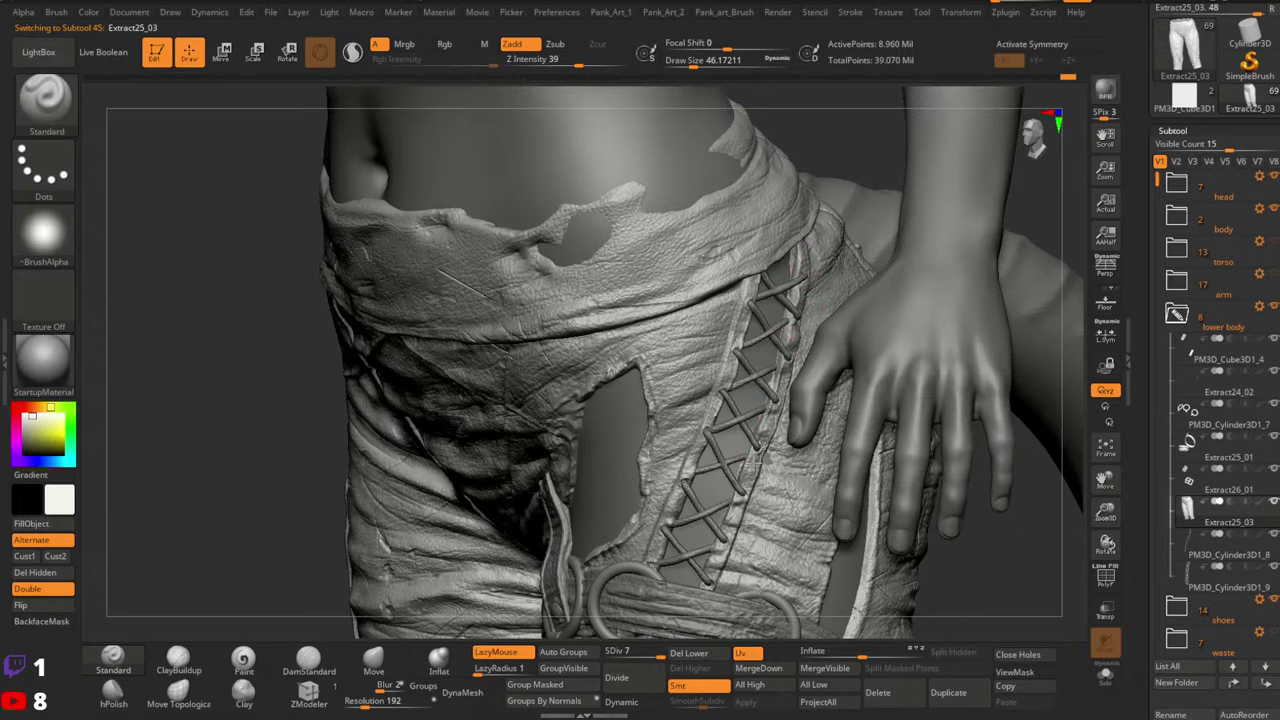
Show the arm and torso subtool folders again and check the trousers within the full outfit
{"action": "mouse_move", "coordinate": [748, 472]}
{"action": "right_mouse_down", "text": "ctrl"}
{"action": "mouse_move", "coordinate": [783, 370]}
{"action": "mouse_move", "coordinate": [811, 367]}
{"action": "right_mouse_up", "text": "ctrl"}
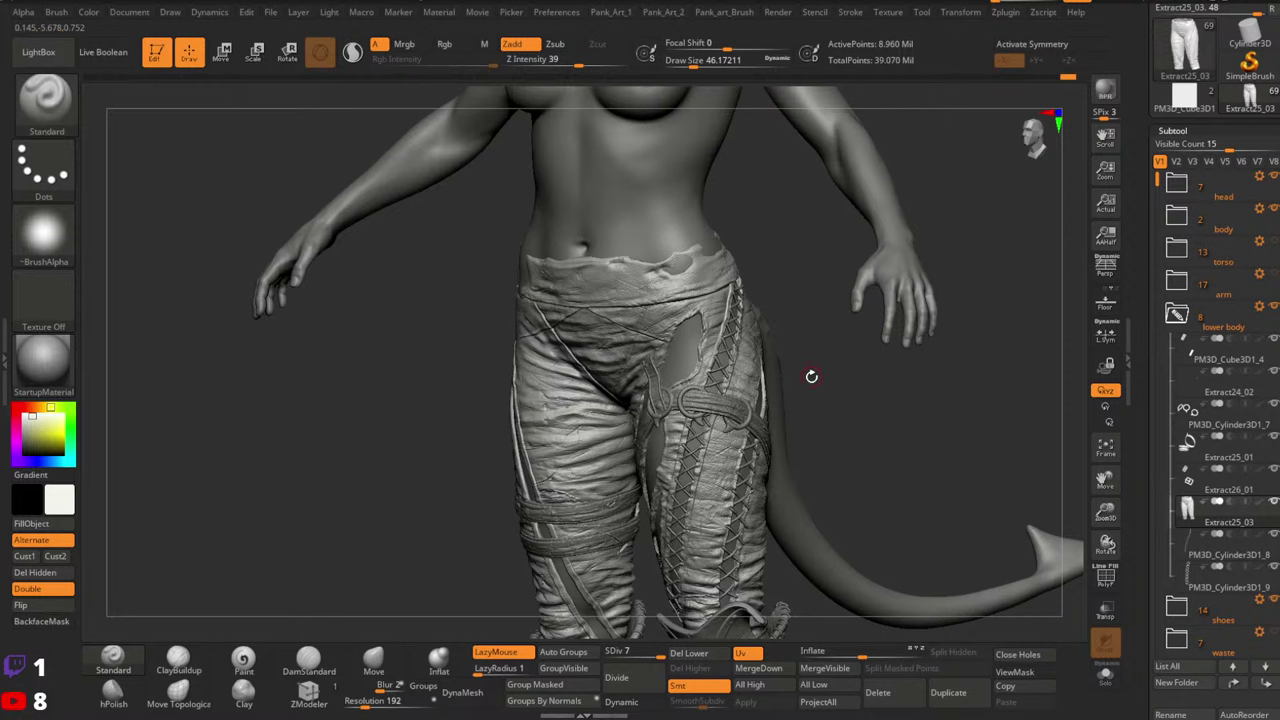
{"action": "left_click", "coordinate": [1276, 276]}
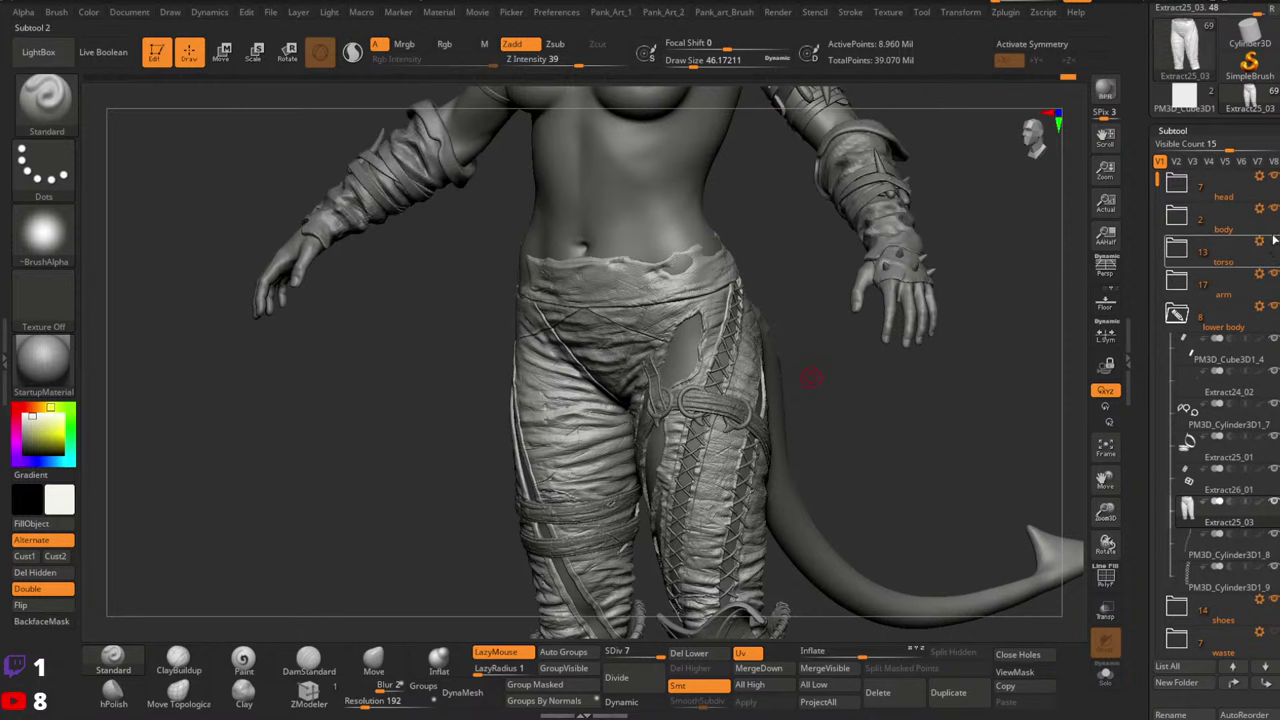
{"action": "left_click", "coordinate": [1275, 243]}
{"action": "right_click_drag", "start_coordinate": [700, 358], "coordinate": [780, 430]}
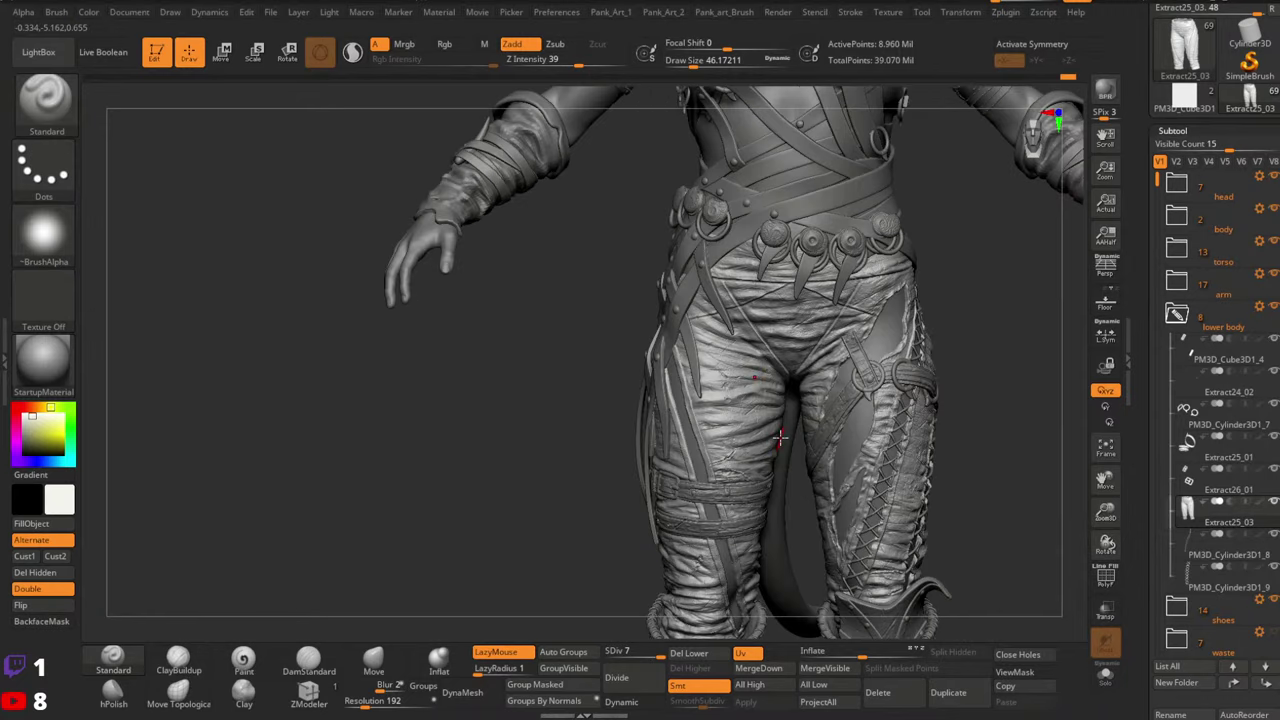
{"action": "right_click_drag", "start_coordinate": [852, 456], "coordinate": [888, 462]}
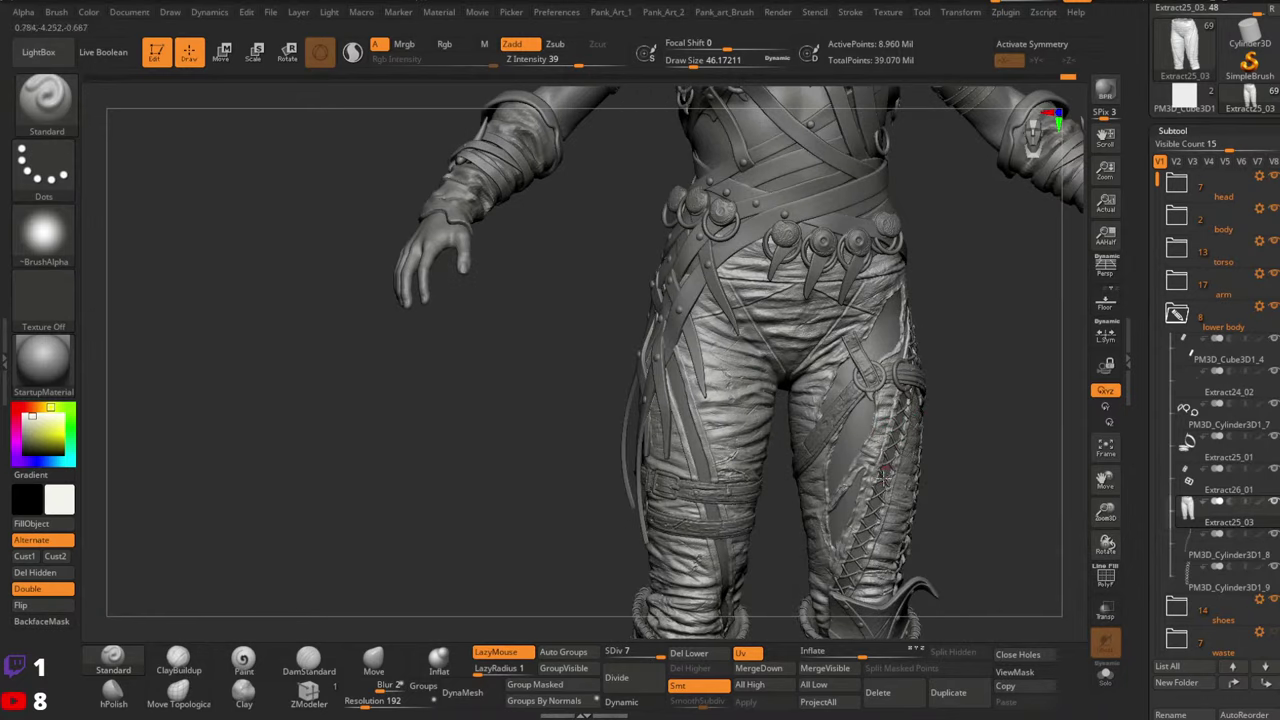
Select the cross-laced thigh cords and save the file to disk
{"action": "left_click", "coordinate": [882, 478], "text": "alt"}
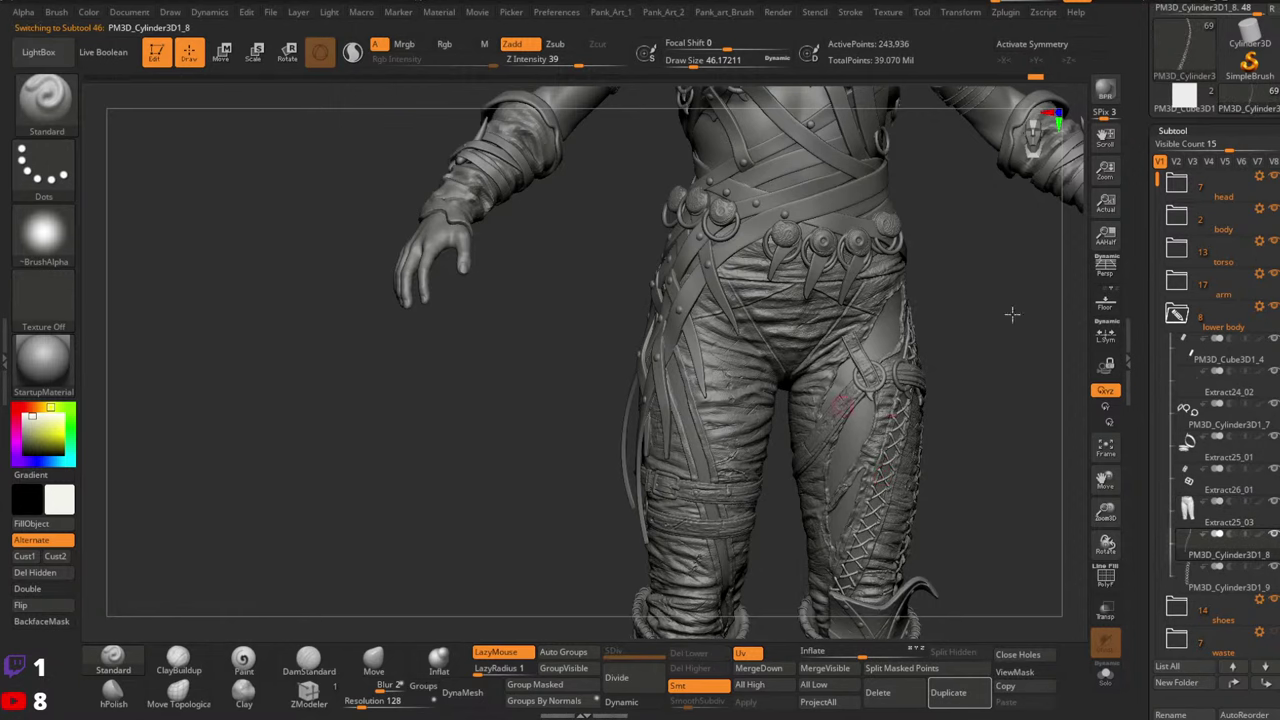
{"action": "scroll", "coordinate": [1140, 252], "scroll_direction": "up", "scroll_amount": 5}
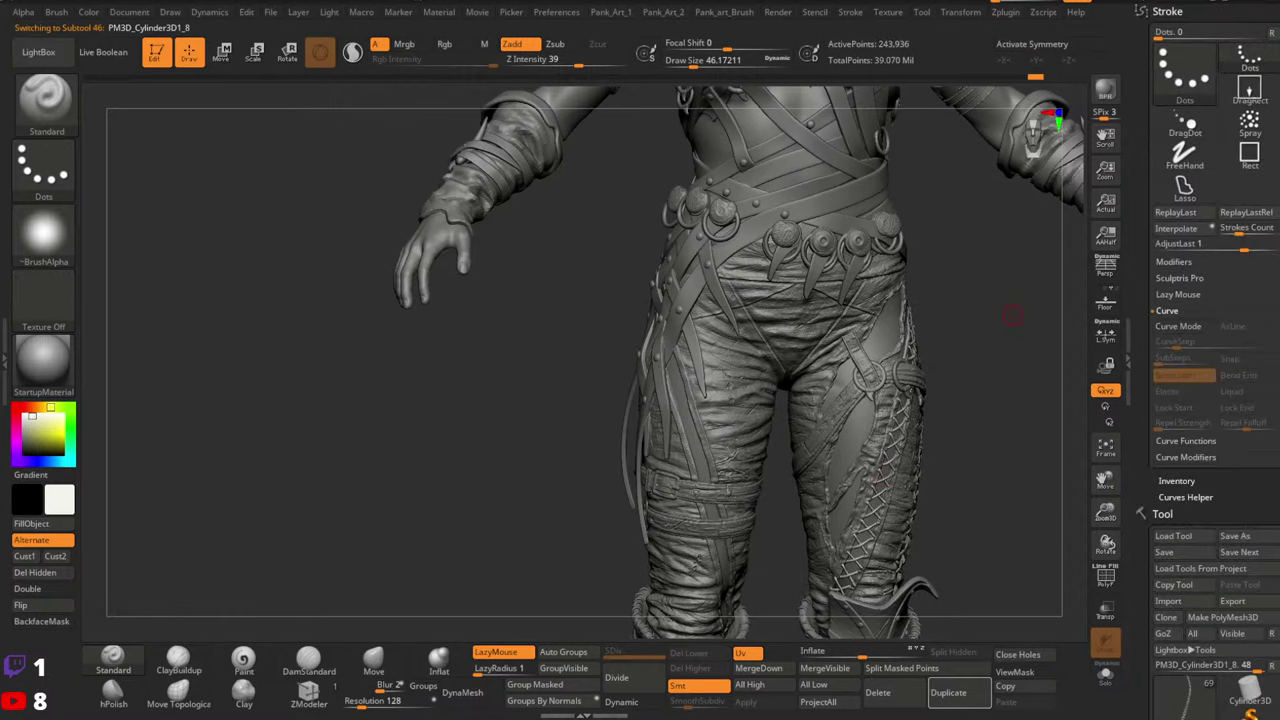
{"action": "scroll", "coordinate": [1215, 360], "scroll_direction": "down", "scroll_amount": 5}
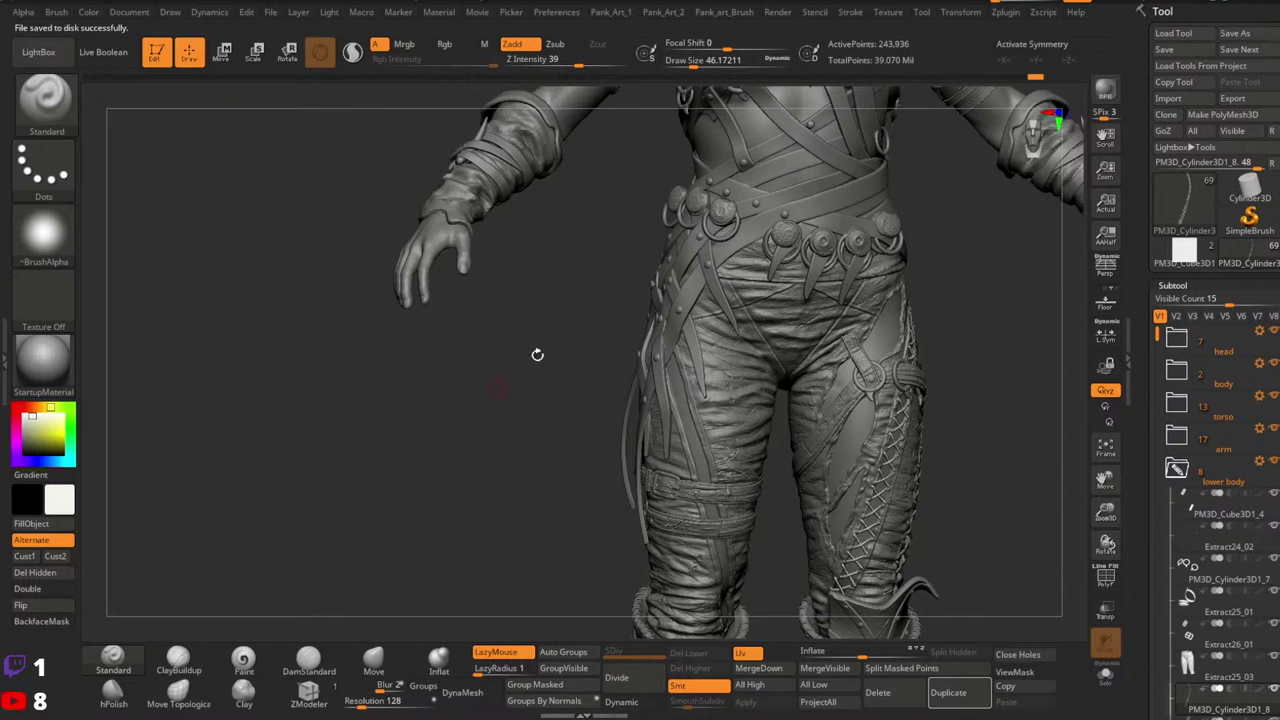
Check the cross-laced cords in isolation and copy them to the other leg with Mirror And Weld
{"action": "mouse_move", "coordinate": [980, 466]}
{"action": "left_mouse_down"}
{"action": "mouse_move", "coordinate": [875, 397]}
{"action": "mouse_move", "coordinate": [790, 440]}
{"action": "left_mouse_up"}
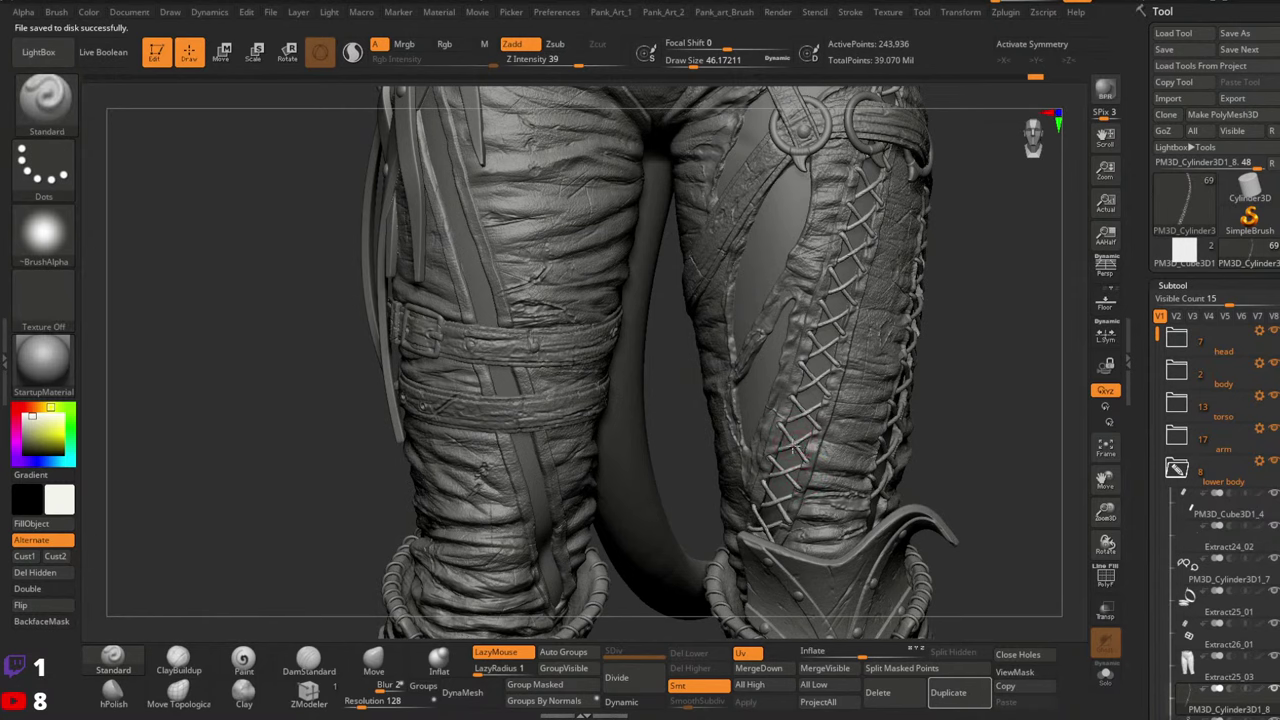
{"action": "mouse_move", "coordinate": [794, 450]}
{"action": "right_mouse_down"}
{"action": "mouse_move", "coordinate": [850, 446]}
{"action": "mouse_move", "coordinate": [965, 535]}
{"action": "right_mouse_up"}
{"action": "left_click", "coordinate": [1106, 675]}
{"action": "right_click_drag", "start_coordinate": [913, 411], "coordinate": [900, 432]}
{"action": "left_click_drag", "start_coordinate": [1141, 580], "coordinate": [1132, 550]}
{"action": "left_click_drag", "start_coordinate": [1144, 428], "coordinate": [1150, 463]}
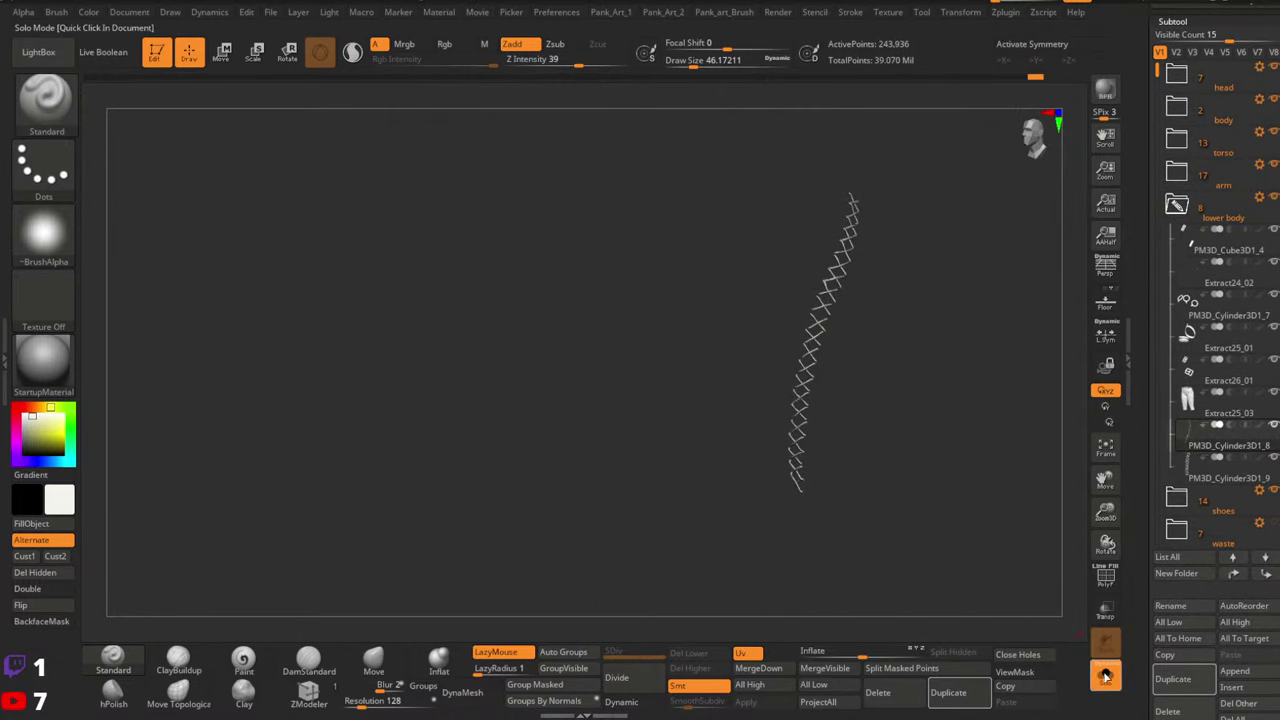
{"action": "left_click", "coordinate": [1106, 675]}
{"action": "key", "text": "1"}
{"action": "key", "text": "2"}
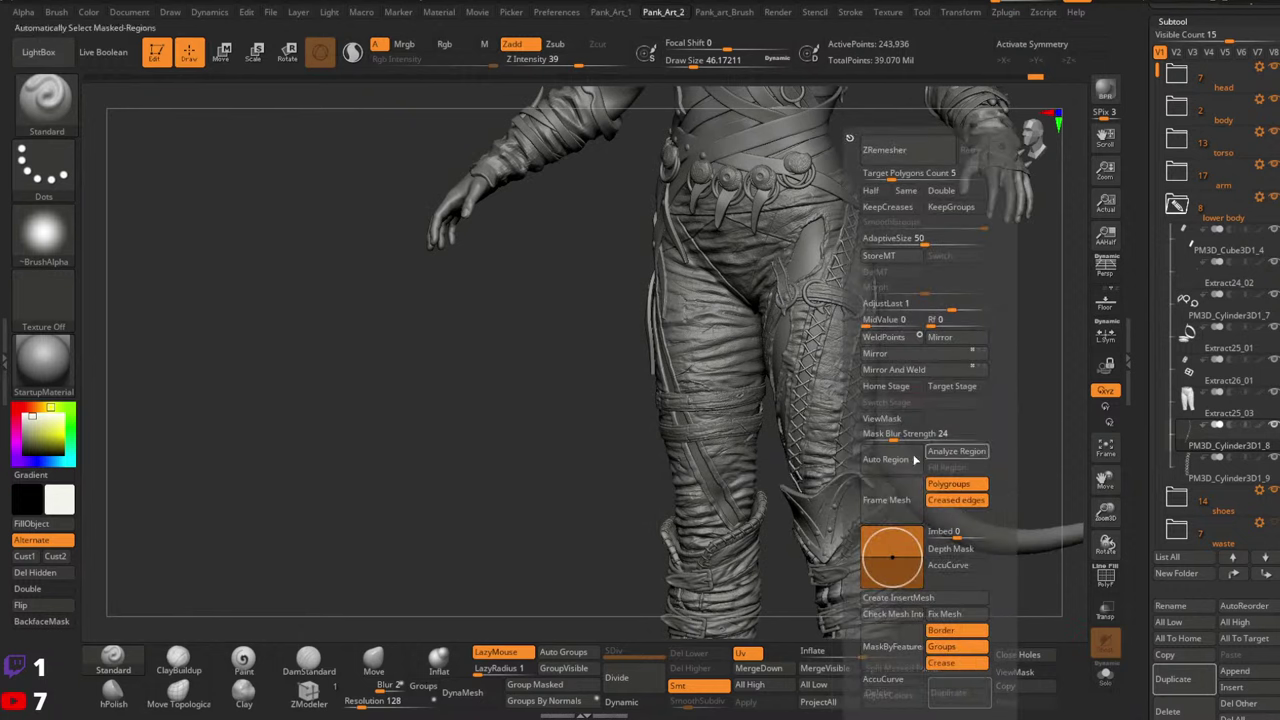
{"action": "left_click", "coordinate": [899, 370]}
Make the trousers the active subtool and choose the Move brush for the hip seam on the other leg
{"action": "right_click_drag", "start_coordinate": [685, 402], "coordinate": [640, 365]}
{"action": "right_click_drag", "start_coordinate": [640, 365], "coordinate": [884, 369], "text": "alt"}
{"action": "key", "text": "space"}
{"action": "left_click_drag", "start_coordinate": [888, 369], "coordinate": [903, 367]}
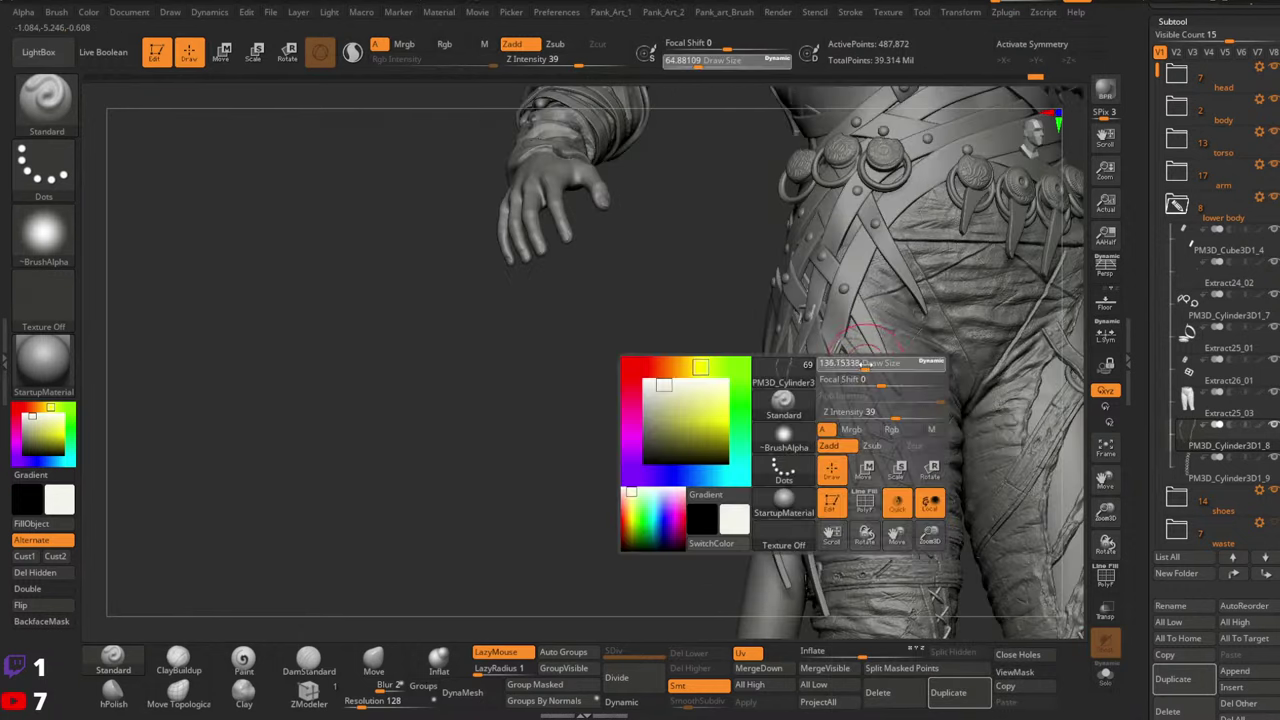
{"action": "mouse_move", "coordinate": [890, 370]}
{"action": "right_mouse_down", "text": "ctrl"}
{"action": "mouse_move", "coordinate": [852, 388]}
{"action": "mouse_move", "coordinate": [868, 425]}
{"action": "mouse_move", "coordinate": [875, 373]}
{"action": "mouse_move", "coordinate": [858, 370]}
{"action": "mouse_move", "coordinate": [890, 378]}
{"action": "right_mouse_up", "text": "ctrl"}
{"action": "left_click", "coordinate": [818, 511], "text": "alt"}
{"action": "left_click", "coordinate": [373, 660]}
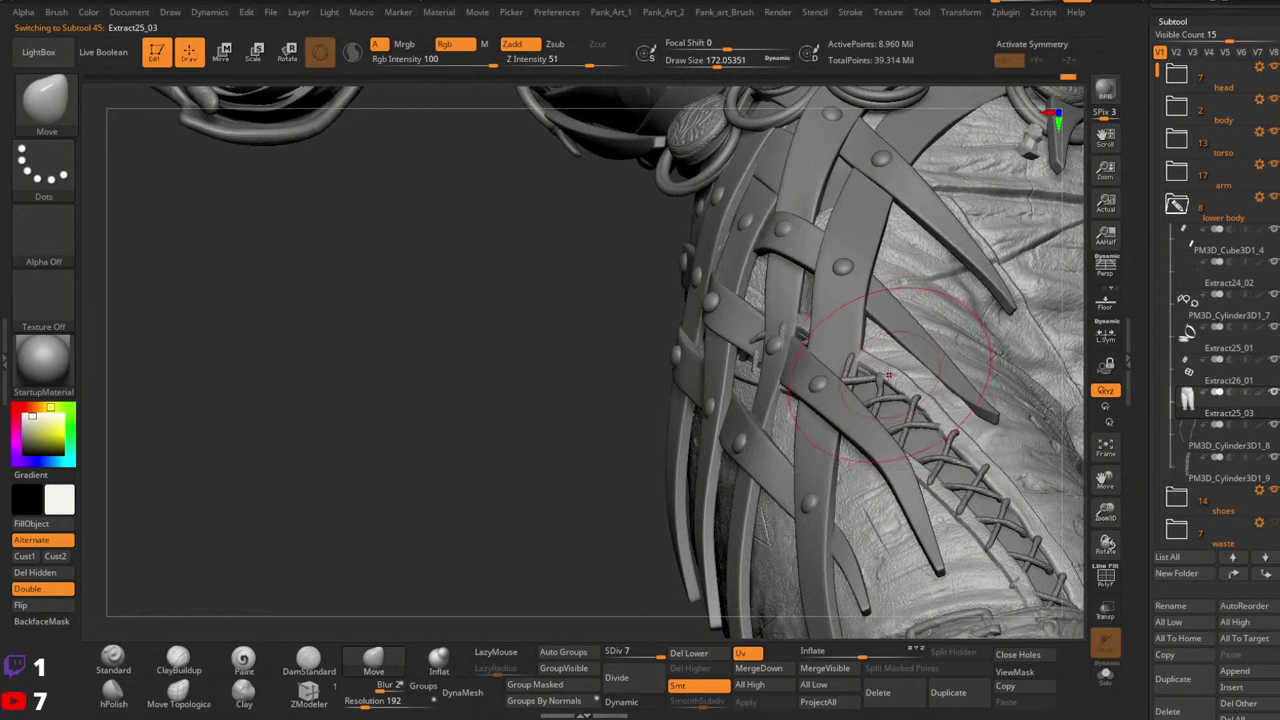
Reselect the mirrored lacing cords with a Move draw size of about 104 and hide the torso and arm folders
{"action": "key", "text": "ctrl"}
{"action": "left_click", "coordinate": [885, 370], "text": "alt"}
{"action": "key", "text": "space"}
{"action": "left_click_drag", "start_coordinate": [887, 360], "coordinate": [880, 362]}
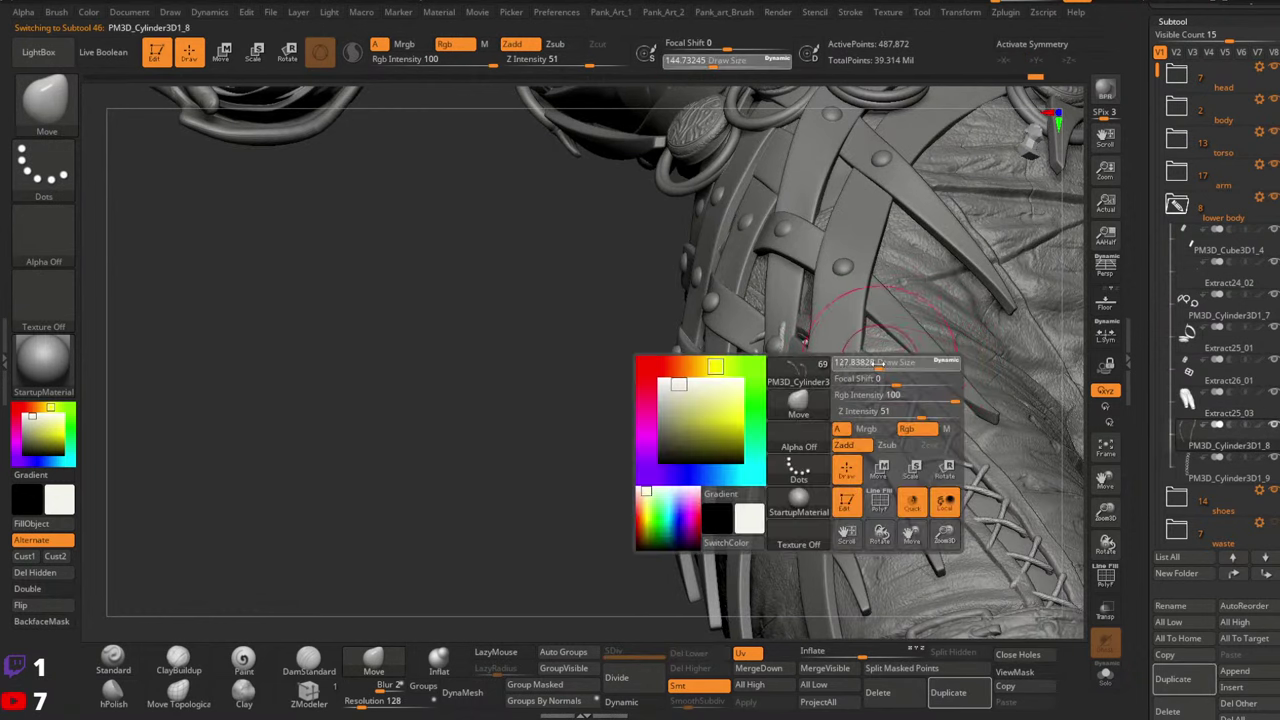
{"action": "right_click_drag", "start_coordinate": [880, 362], "coordinate": [888, 368]}
{"action": "mouse_move", "coordinate": [980, 403]}
{"action": "right_mouse_down", "text": "ctrl"}
{"action": "mouse_move", "coordinate": [885, 322]}
{"action": "mouse_move", "coordinate": [888, 342]}
{"action": "right_mouse_up", "text": "ctrl"}
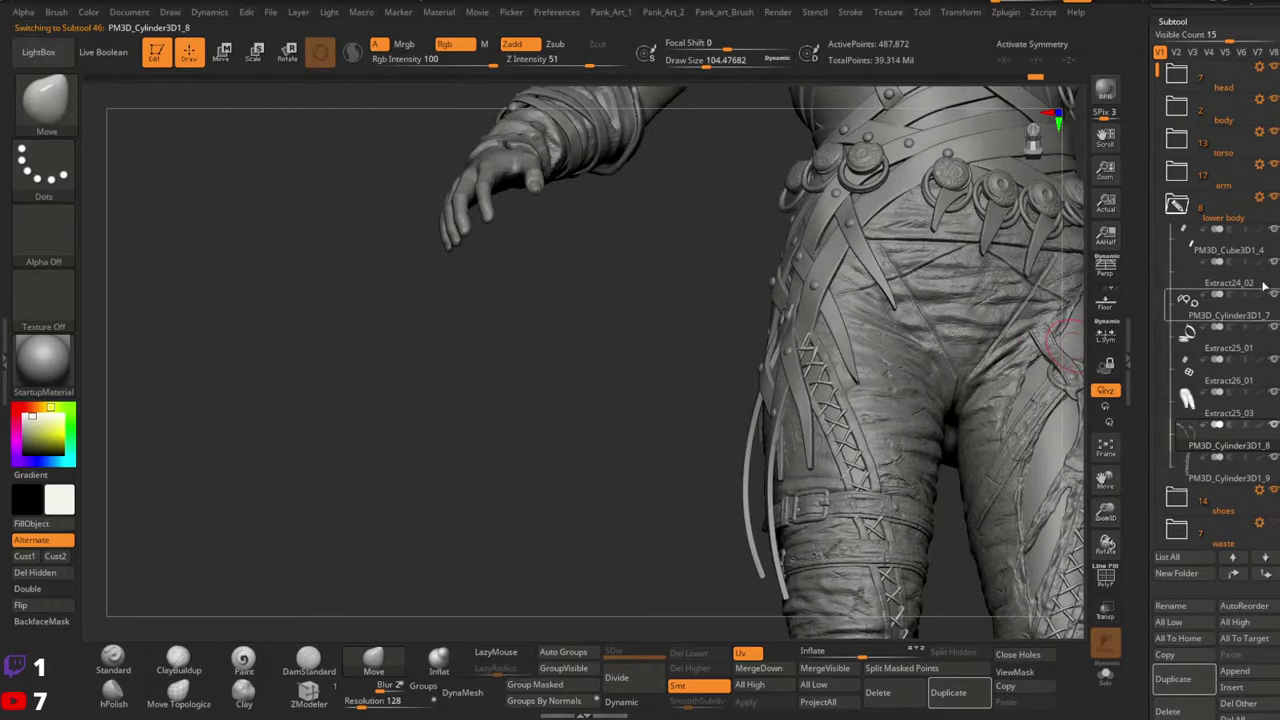
{"action": "left_click", "coordinate": [1274, 140]}
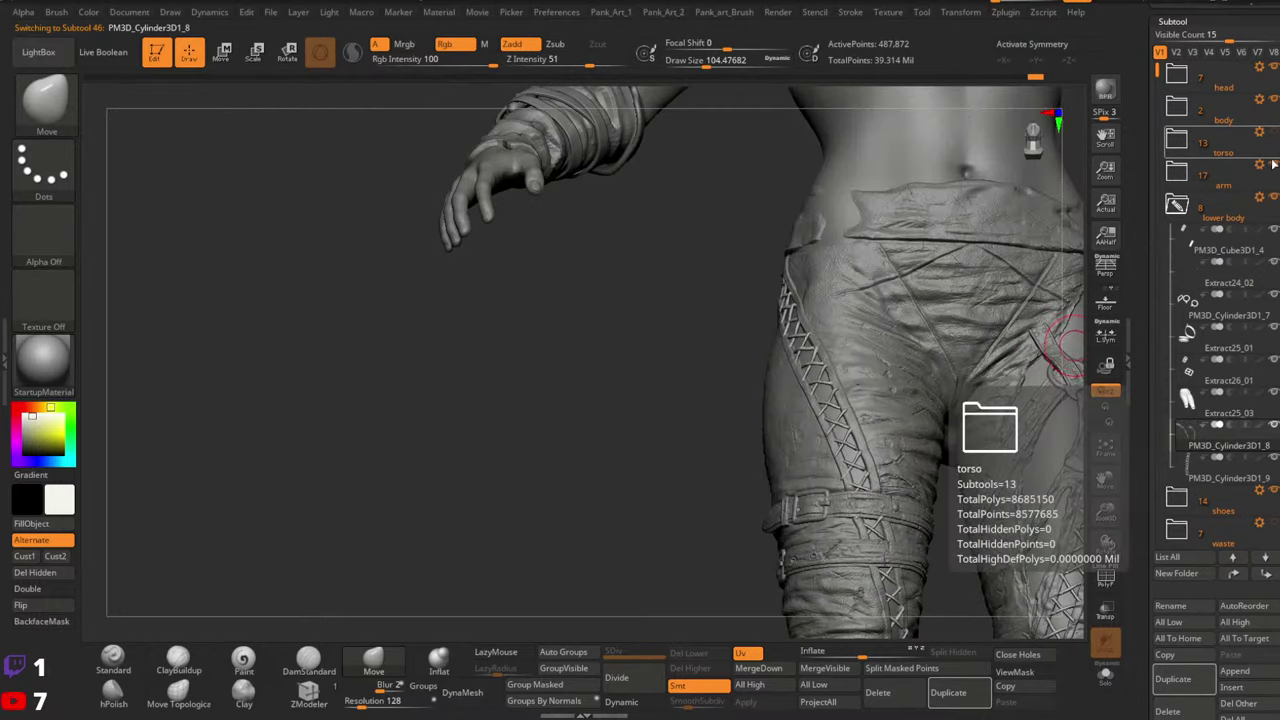
{"action": "left_click", "coordinate": [1274, 165]}
Move the upper part of the mirrored cords onto the hip seam opening at draw sizes of about 150 to 177
{"action": "mouse_move", "coordinate": [797, 318]}
{"action": "right_mouse_down"}
{"action": "mouse_move", "coordinate": [822, 372]}
{"action": "mouse_move", "coordinate": [705, 255]}
{"action": "mouse_move", "coordinate": [737, 216]}
{"action": "mouse_move", "coordinate": [832, 246]}
{"action": "right_mouse_up"}
{"action": "key", "text": "bracketright"}
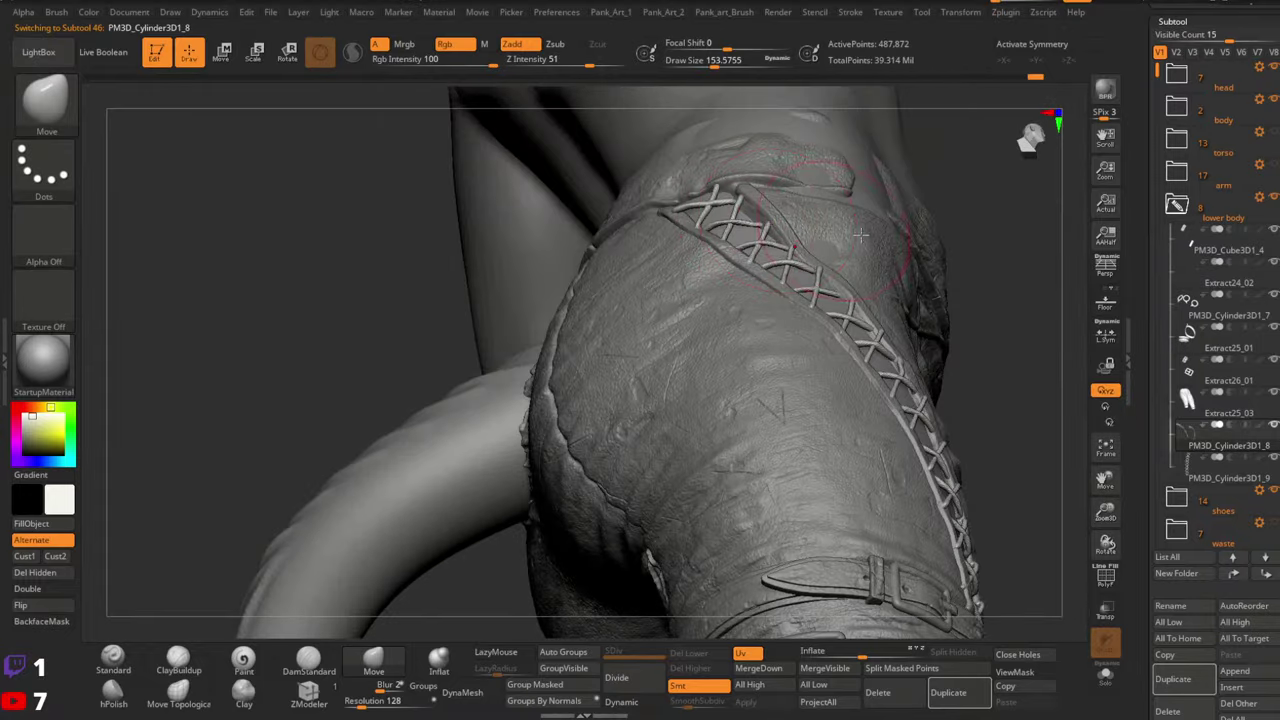
{"action": "right_click_drag", "start_coordinate": [752, 218], "coordinate": [742, 204]}
{"action": "left_click_drag", "start_coordinate": [742, 204], "coordinate": [745, 194]}
{"action": "mouse_move", "coordinate": [745, 194]}
{"action": "right_mouse_down"}
{"action": "mouse_move", "coordinate": [698, 232]}
{"action": "mouse_move", "coordinate": [702, 262]}
{"action": "right_mouse_up"}
{"action": "key", "text": "bracketleft"}
{"action": "left_click_drag", "start_coordinate": [698, 237], "coordinate": [700, 232]}
{"action": "right_click", "coordinate": [703, 230]}
{"action": "right_click_drag", "start_coordinate": [703, 230], "coordinate": [786, 222]}
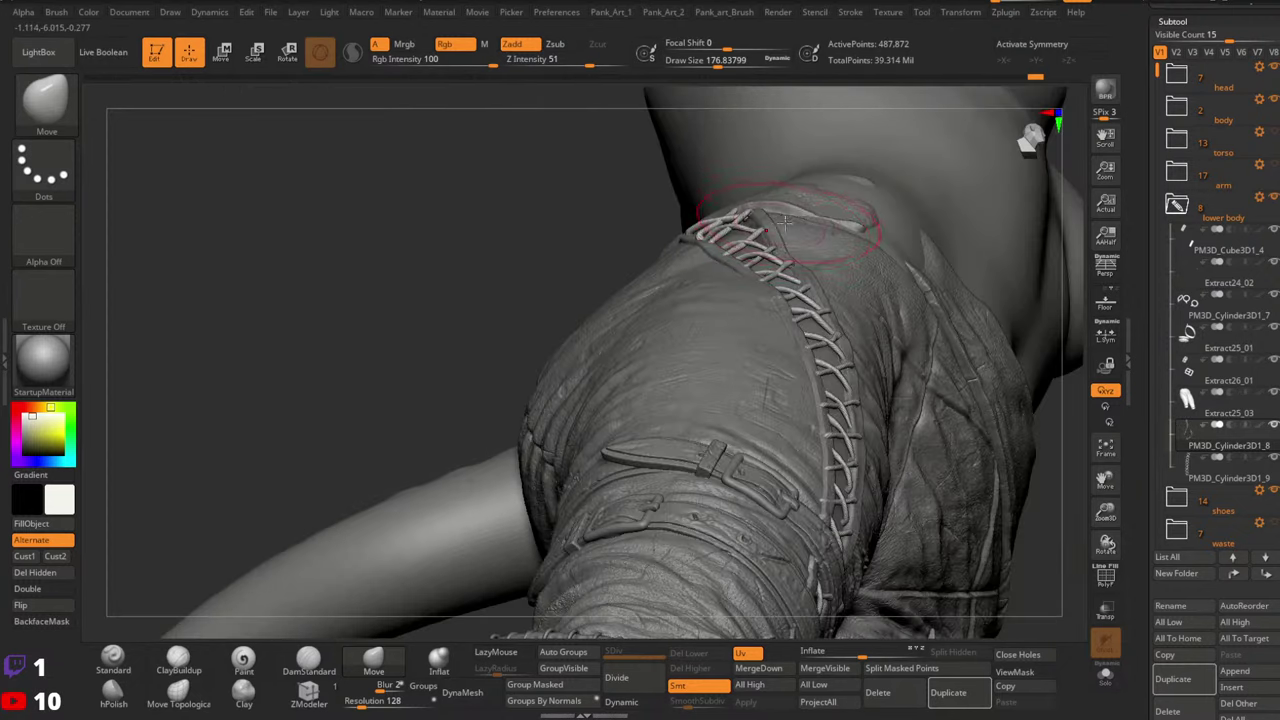
{"action": "left_click_drag", "start_coordinate": [777, 222], "coordinate": [785, 234]}
{"action": "key", "text": "bracketleft"}
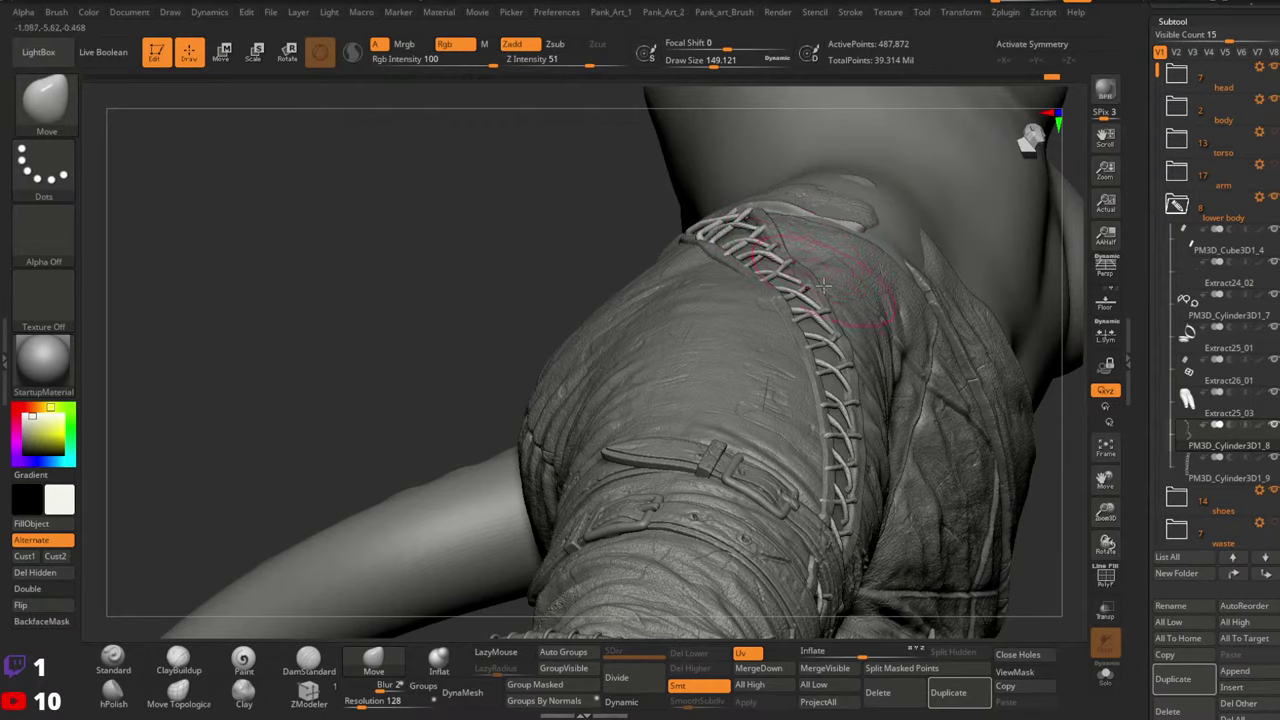
Fit the cords along the thigh seam down to the belt, using Move draw sizes of about 158 and 140
{"action": "right_click_drag", "start_coordinate": [823, 285], "coordinate": [828, 284]}
{"action": "key", "text": "space"}
{"action": "left_click_drag", "start_coordinate": [828, 284], "coordinate": [818, 283]}
{"action": "mouse_move", "coordinate": [806, 284]}
{"action": "right_mouse_down"}
{"action": "mouse_move", "coordinate": [762, 283]}
{"action": "mouse_move", "coordinate": [769, 275]}
{"action": "right_mouse_up"}
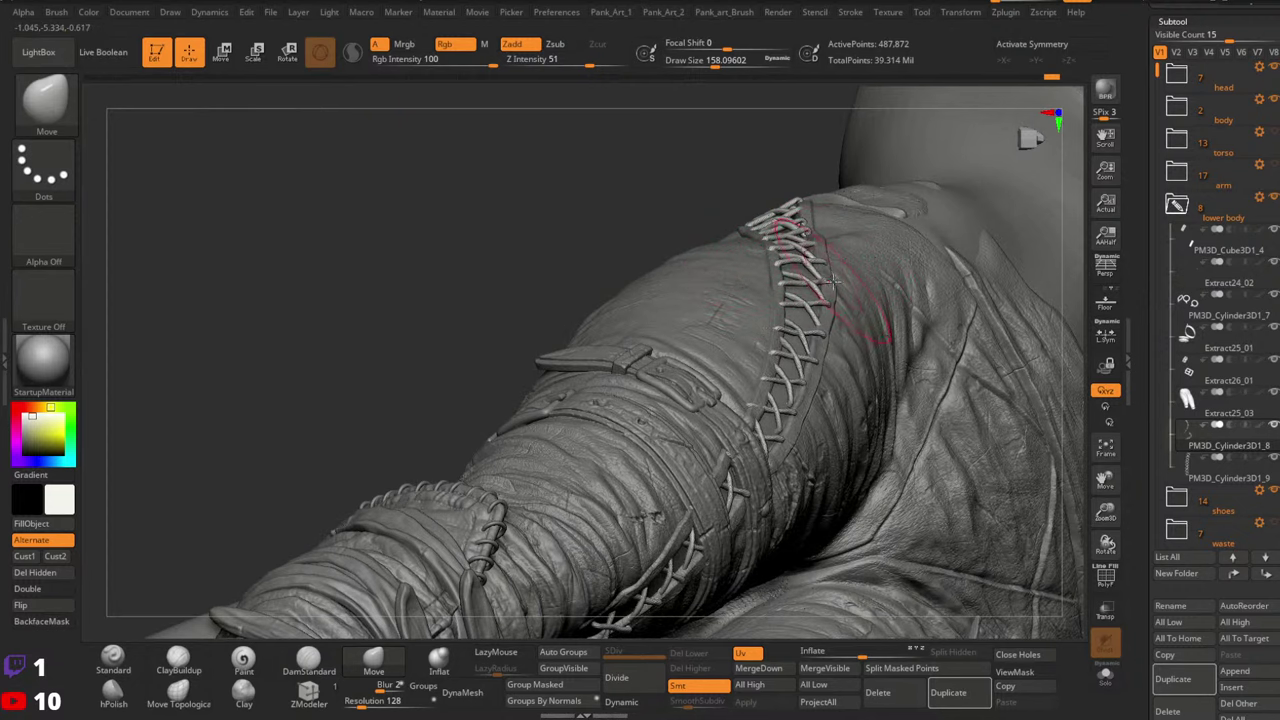
{"action": "key", "text": "space"}
{"action": "left_click_drag", "start_coordinate": [833, 282], "coordinate": [830, 283]}
{"action": "mouse_move", "coordinate": [795, 297]}
{"action": "right_mouse_down"}
{"action": "mouse_move", "coordinate": [829, 290]}
{"action": "mouse_move", "coordinate": [748, 353]}
{"action": "mouse_move", "coordinate": [785, 392]}
{"action": "right_mouse_up"}
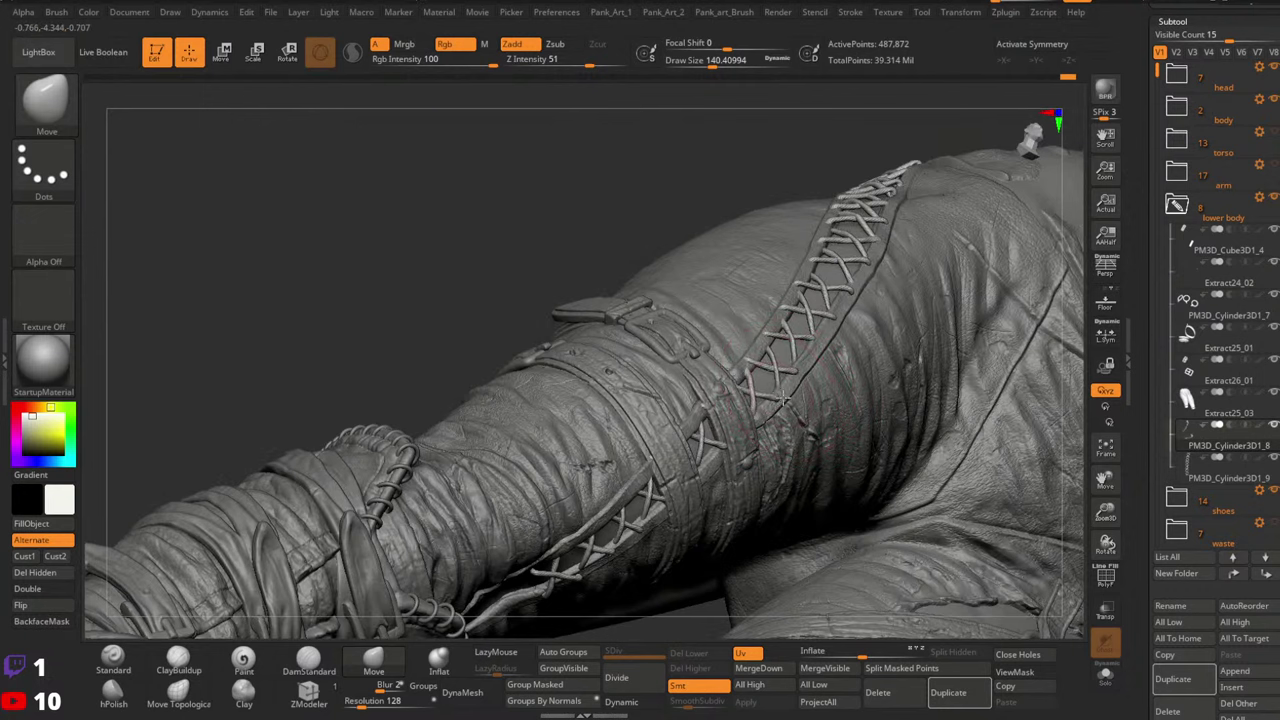
{"action": "right_click_drag", "start_coordinate": [818, 362], "coordinate": [803, 367]}
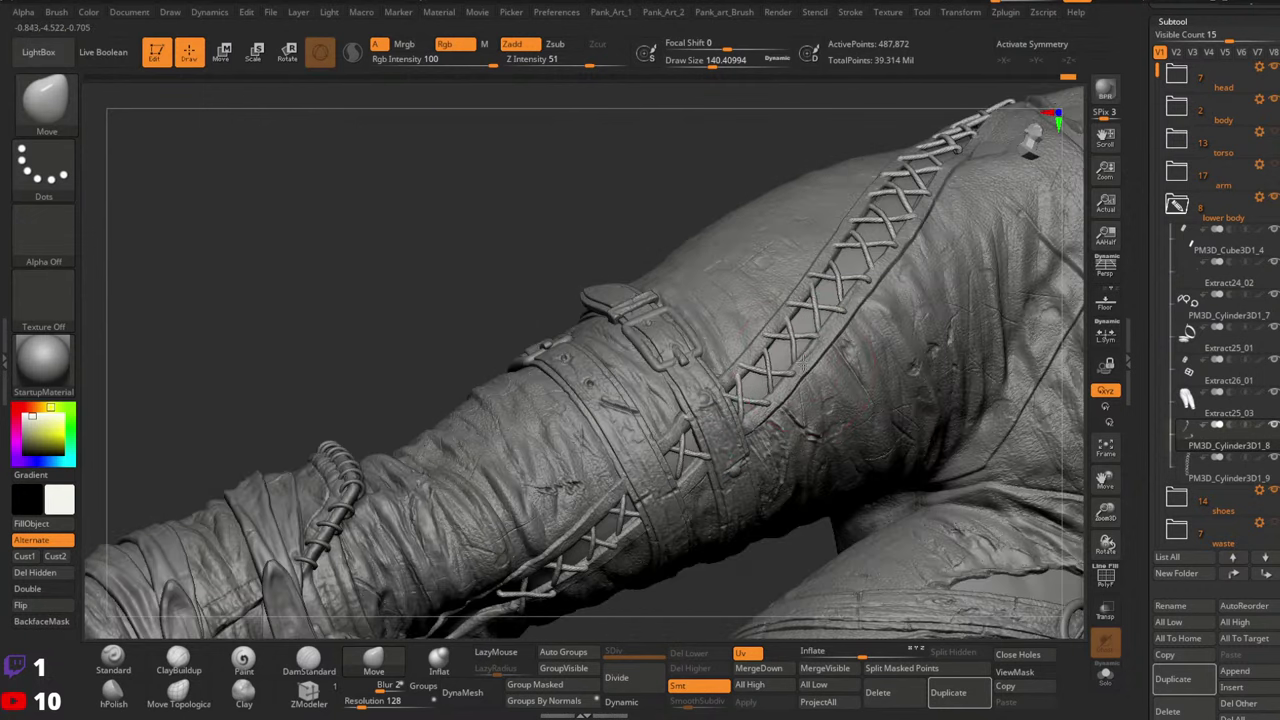
{"action": "key", "text": "bracketleft"}
{"action": "mouse_move", "coordinate": [790, 318]}
{"action": "right_mouse_down"}
{"action": "mouse_move", "coordinate": [823, 337]}
{"action": "mouse_move", "coordinate": [771, 292]}
{"action": "right_mouse_up"}
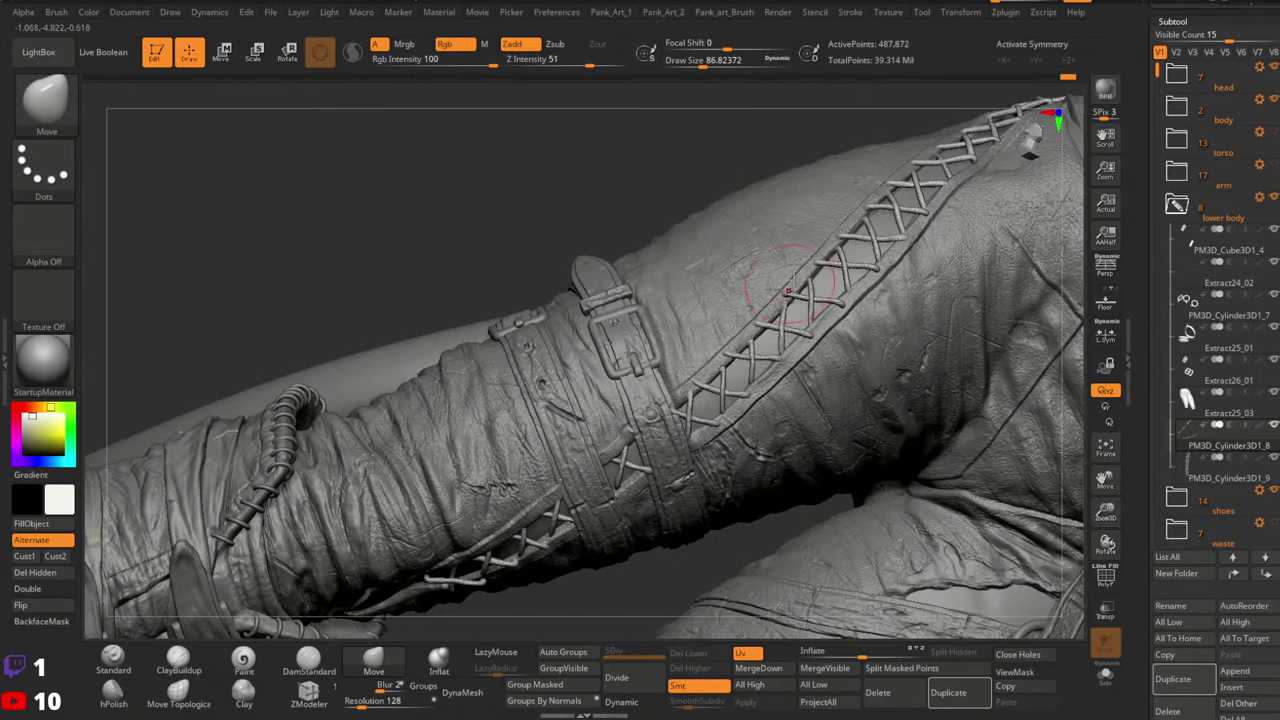
Align individual cord crossings with the seam edges from the thigh to the hip, reducing the Move draw size to about 56
{"action": "mouse_move", "coordinate": [807, 264]}
{"action": "right_mouse_down"}
{"action": "mouse_move", "coordinate": [795, 280]}
{"action": "mouse_move", "coordinate": [789, 270]}
{"action": "right_mouse_up"}
{"action": "key", "text": "space"}
{"action": "left_click_drag", "start_coordinate": [788, 264], "coordinate": [792, 264]}
{"action": "mouse_move", "coordinate": [792, 264]}
{"action": "right_mouse_down"}
{"action": "mouse_move", "coordinate": [716, 293]}
{"action": "mouse_move", "coordinate": [713, 340]}
{"action": "mouse_move", "coordinate": [787, 296]}
{"action": "mouse_move", "coordinate": [745, 300]}
{"action": "right_mouse_up"}
{"action": "key", "text": "space"}
{"action": "left_click_drag", "start_coordinate": [745, 300], "coordinate": [723, 301]}
{"action": "key", "text": "space"}
{"action": "mouse_move", "coordinate": [730, 303]}
{"action": "right_mouse_down"}
{"action": "mouse_move", "coordinate": [726, 290]}
{"action": "mouse_move", "coordinate": [724, 305]}
{"action": "mouse_move", "coordinate": [764, 281]}
{"action": "right_mouse_up"}
{"action": "key", "text": "space"}
{"action": "left_click_drag", "start_coordinate": [764, 279], "coordinate": [771, 279]}
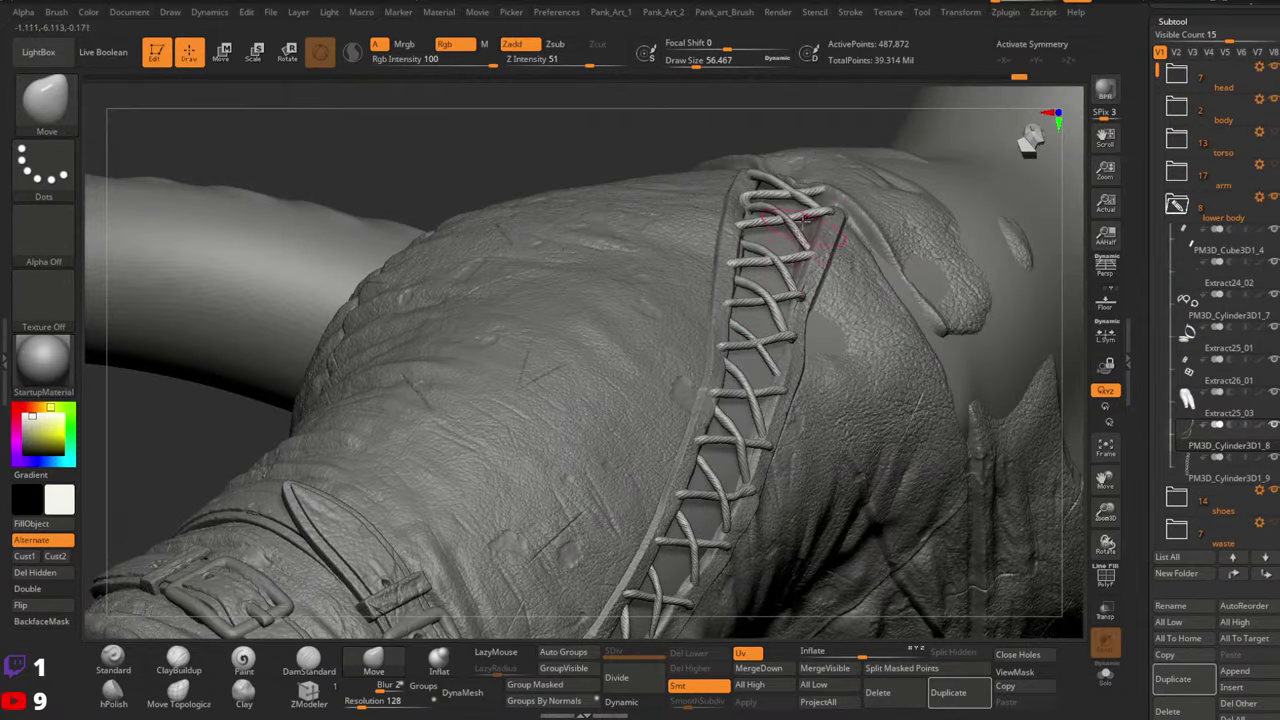
Switch to the trousers at the top of the lacing, then reselect the cords with a Move draw size of about 59
{"action": "right_click_drag", "start_coordinate": [815, 243], "coordinate": [748, 268]}
{"action": "key", "text": "space"}
{"action": "left_click", "coordinate": [745, 268], "text": "alt"}
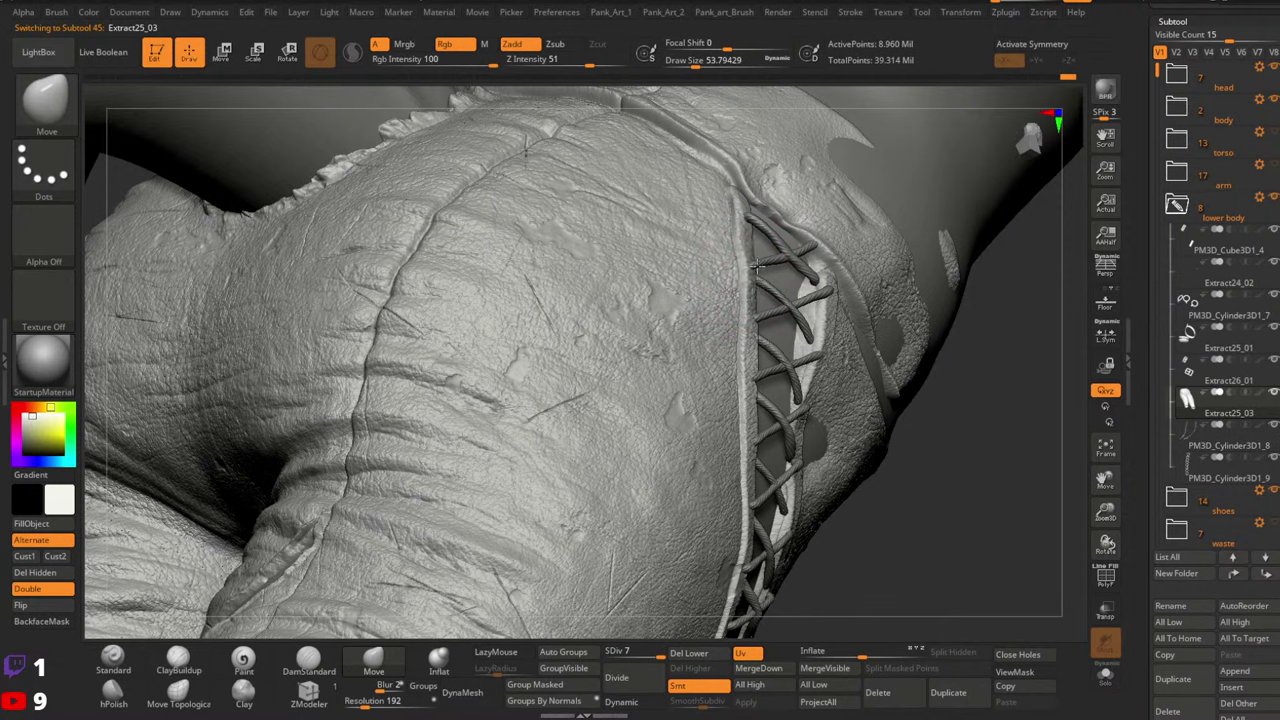
{"action": "left_click", "coordinate": [814, 277], "text": "alt"}
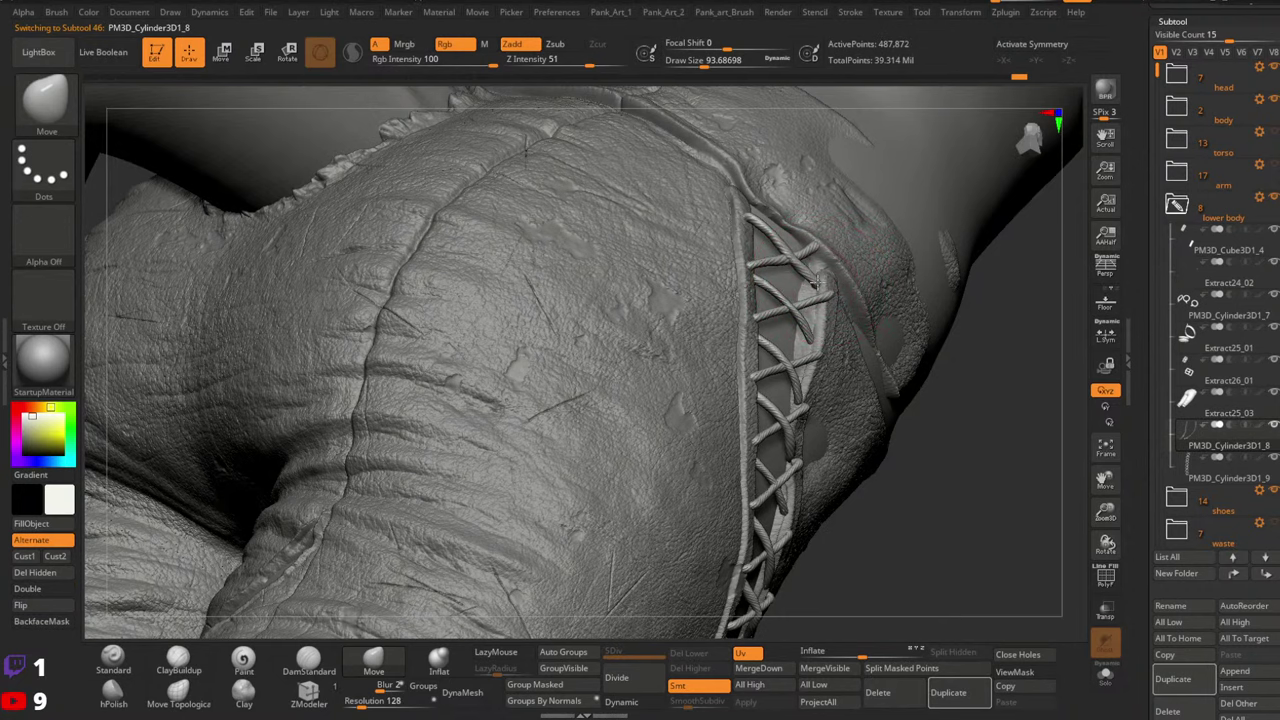
{"action": "key", "text": "space"}
{"action": "left_click_drag", "start_coordinate": [820, 244], "coordinate": [814, 245]}
{"action": "right_click_drag", "start_coordinate": [814, 245], "coordinate": [799, 264]}
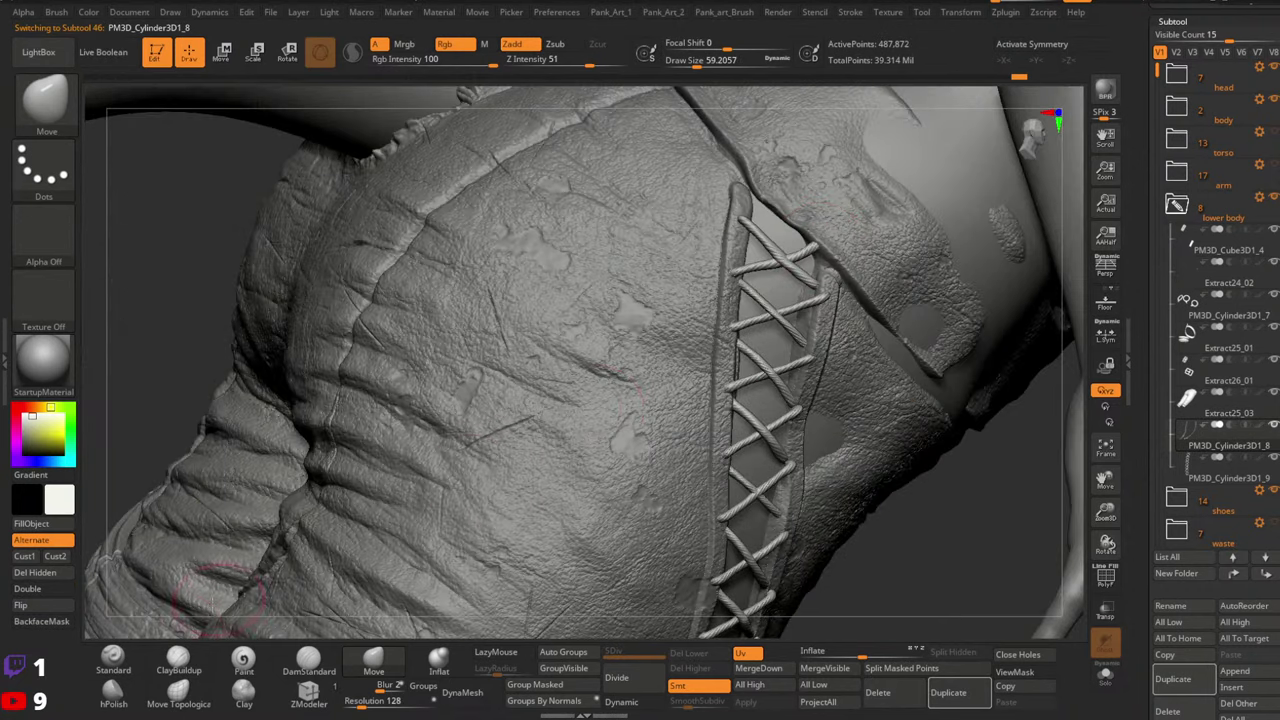
Pull the end of the top cord over the seam edge with the Move Topological brush at a draw size of about 74
{"action": "left_click", "coordinate": [178, 692]}
{"action": "key", "text": "space"}
{"action": "left_click_drag", "start_coordinate": [787, 322], "coordinate": [802, 322]}
{"action": "right_click_drag", "start_coordinate": [900, 245], "coordinate": [840, 250]}
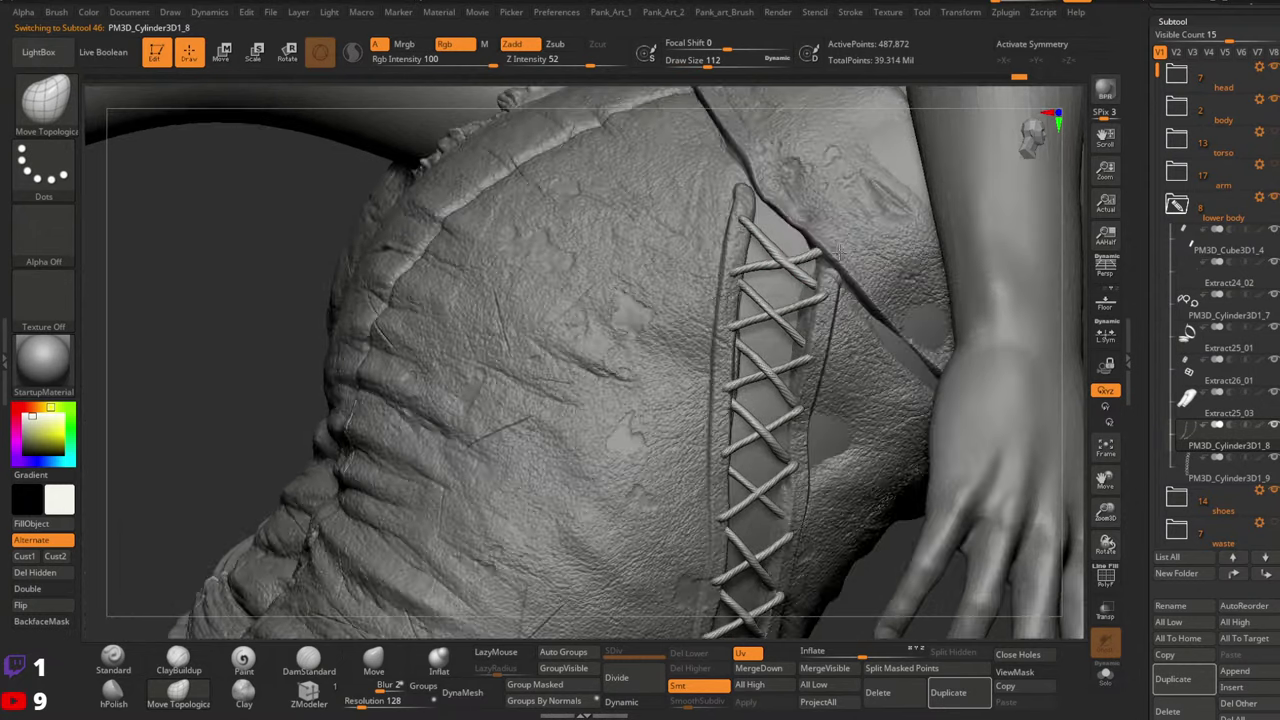
{"action": "left_click_drag", "start_coordinate": [824, 254], "coordinate": [835, 263]}
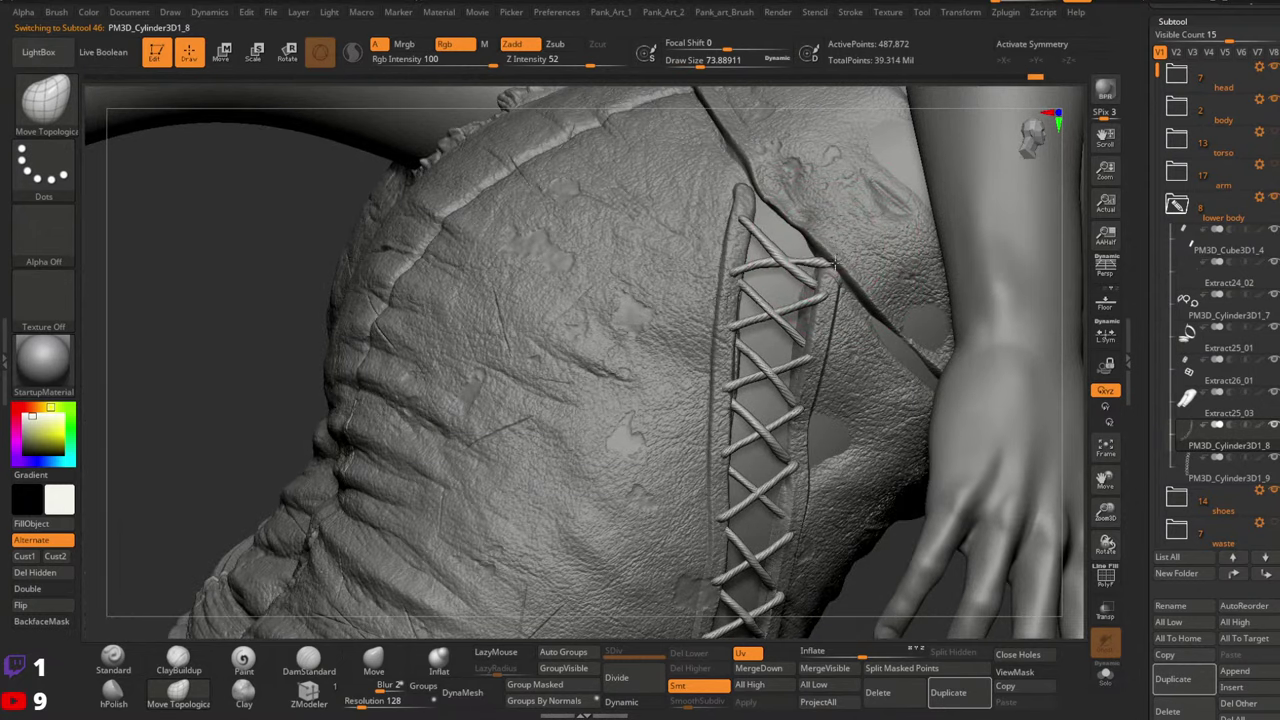
{"action": "key", "text": "space"}
{"action": "right_click_drag", "start_coordinate": [806, 250], "coordinate": [828, 267], "text": "ctrl"}
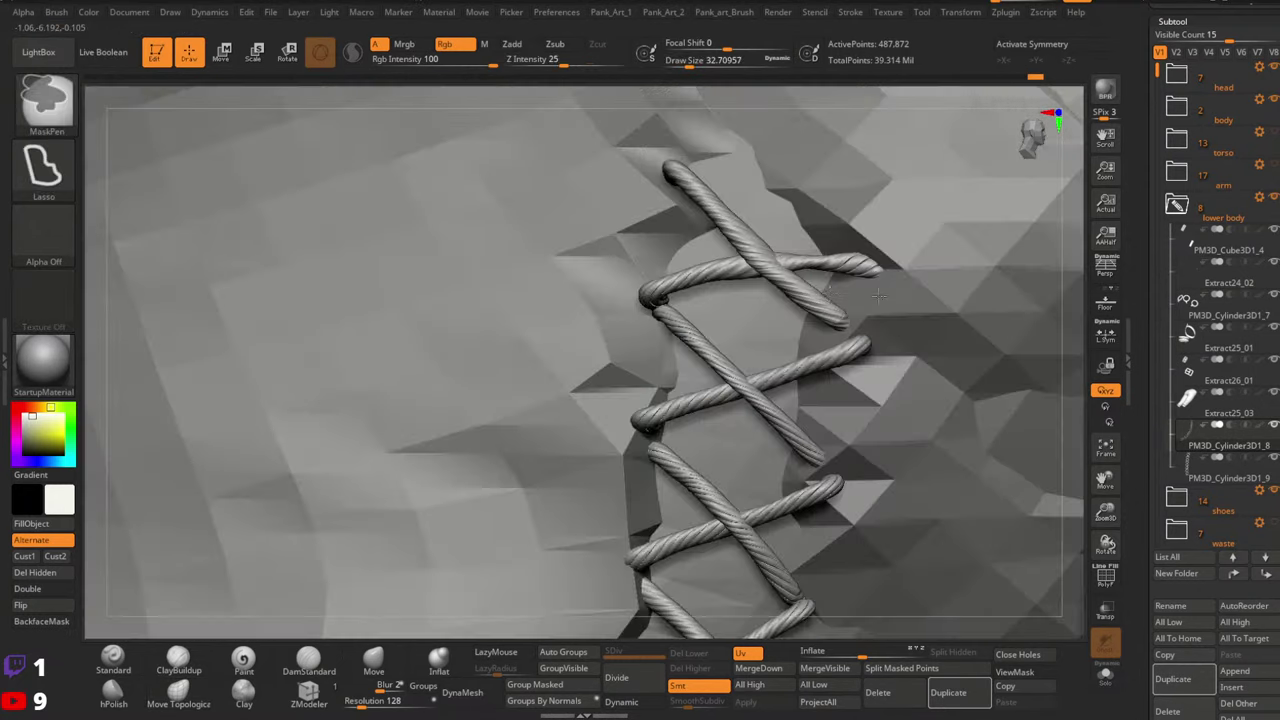
Refine the topmost cord crossings against the seam with Move Topological at draw sizes of about 20, 37 and 56
{"action": "key", "text": "space"}
{"action": "left_click_drag", "start_coordinate": [828, 267], "coordinate": [812, 270]}
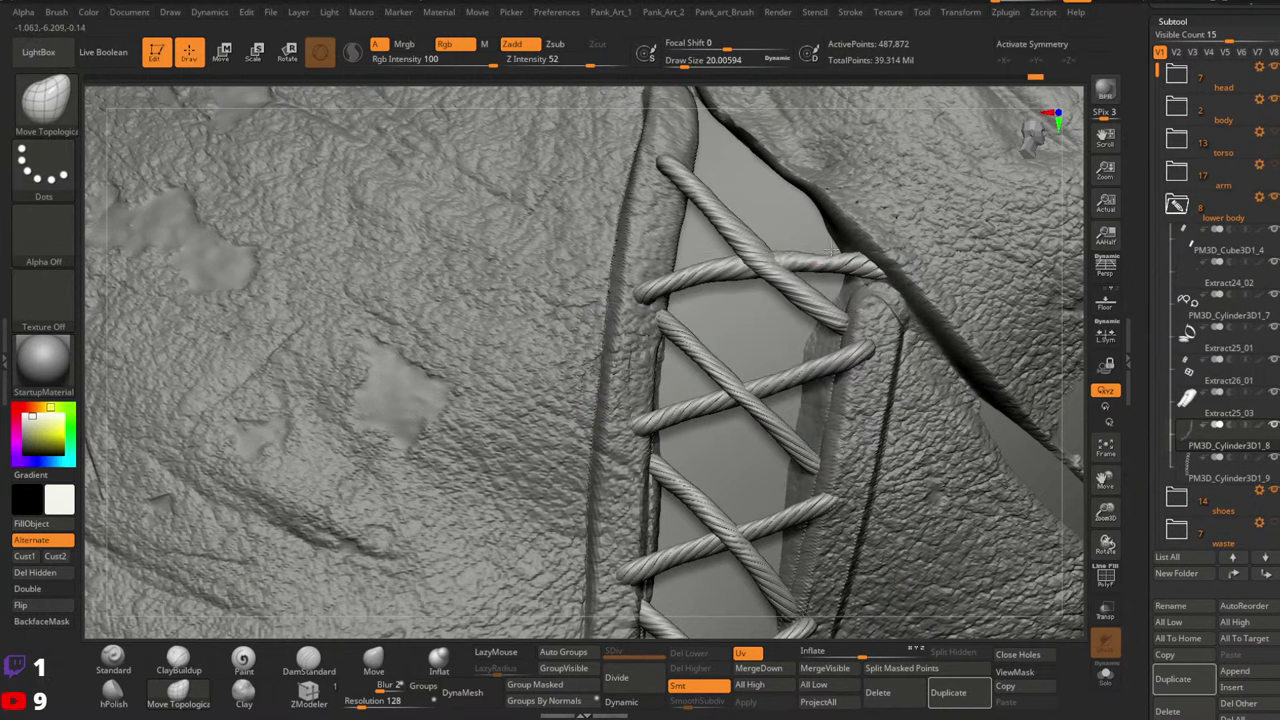
{"action": "key", "text": "space"}
{"action": "left_click_drag", "start_coordinate": [822, 265], "coordinate": [835, 263]}
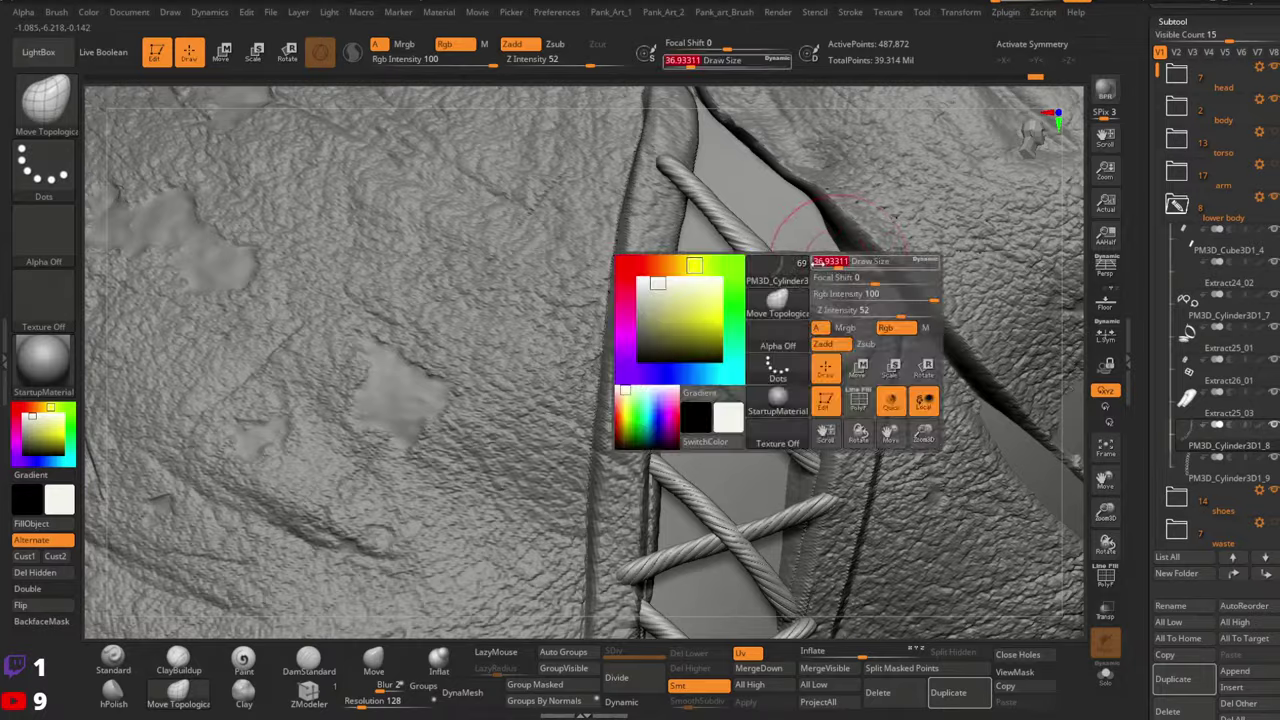
{"action": "mouse_move", "coordinate": [838, 262]}
{"action": "right_mouse_down", "text": "ctrl"}
{"action": "mouse_move", "coordinate": [793, 249]}
{"action": "mouse_move", "coordinate": [799, 262]}
{"action": "right_mouse_up", "text": "ctrl"}
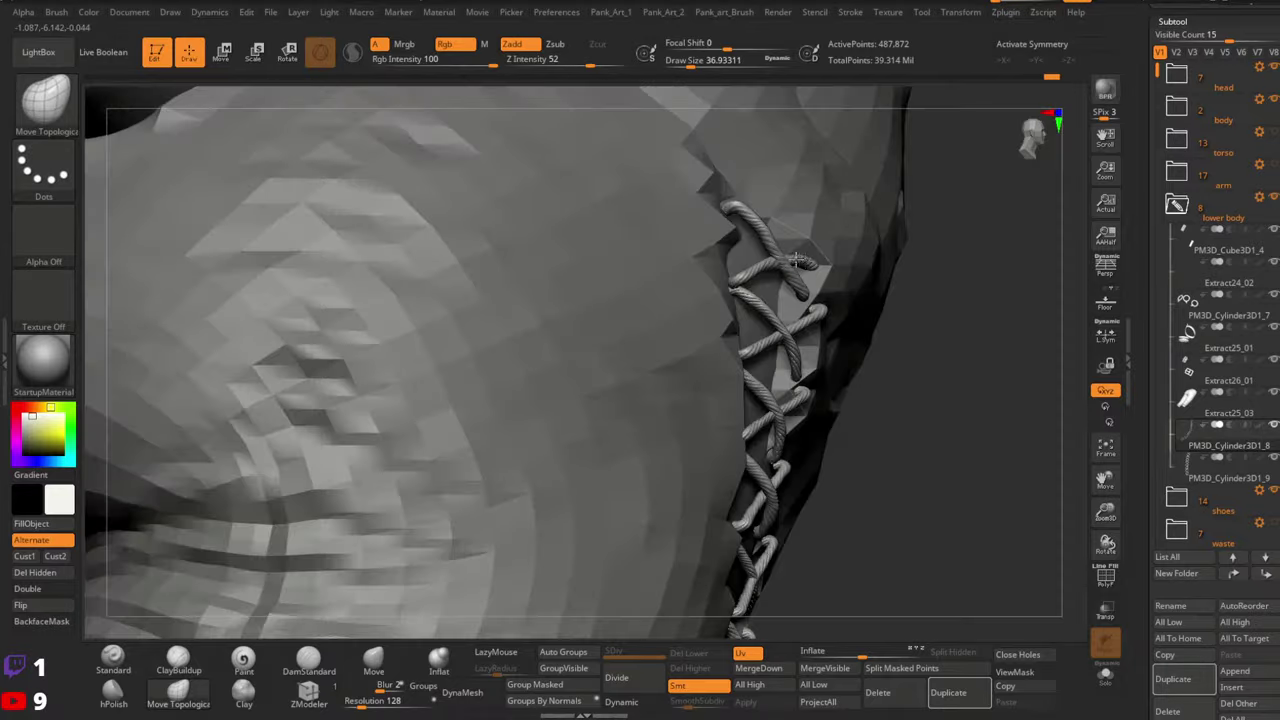
{"action": "key", "text": "space"}
{"action": "left_click_drag", "start_coordinate": [772, 261], "coordinate": [785, 260]}
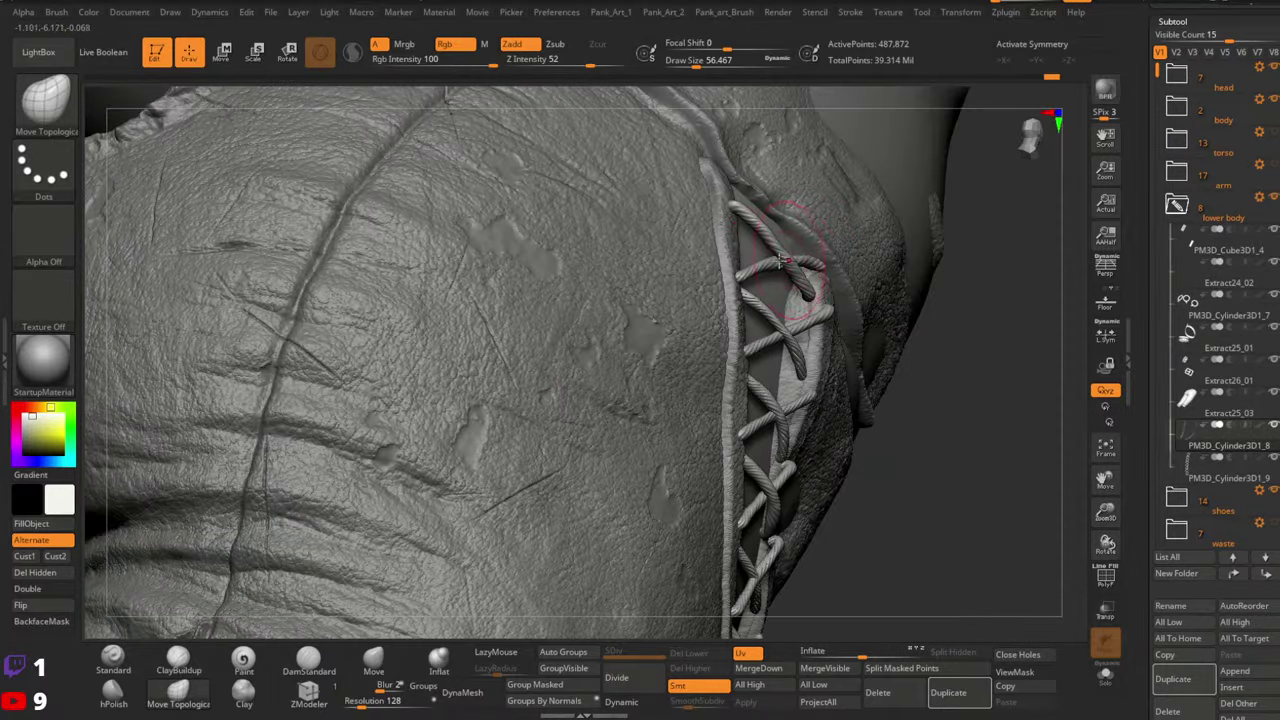
{"action": "mouse_move", "coordinate": [781, 260]}
{"action": "right_mouse_down"}
{"action": "mouse_move", "coordinate": [740, 250]}
{"action": "mouse_move", "coordinate": [759, 180]}
{"action": "mouse_move", "coordinate": [531, 397]}
{"action": "mouse_move", "coordinate": [470, 410]}
{"action": "right_mouse_up"}
Select the trousers and pull the waistband over the exposed body at the hips with the Move brush at about 128
{"action": "left_click", "coordinate": [759, 180], "text": "alt"}
{"action": "mouse_move", "coordinate": [771, 363]}
{"action": "right_mouse_down"}
{"action": "mouse_move", "coordinate": [680, 425]}
{"action": "mouse_move", "coordinate": [875, 428]}
{"action": "mouse_move", "coordinate": [760, 224]}
{"action": "mouse_move", "coordinate": [836, 258]}
{"action": "mouse_move", "coordinate": [840, 288]}
{"action": "right_mouse_up"}
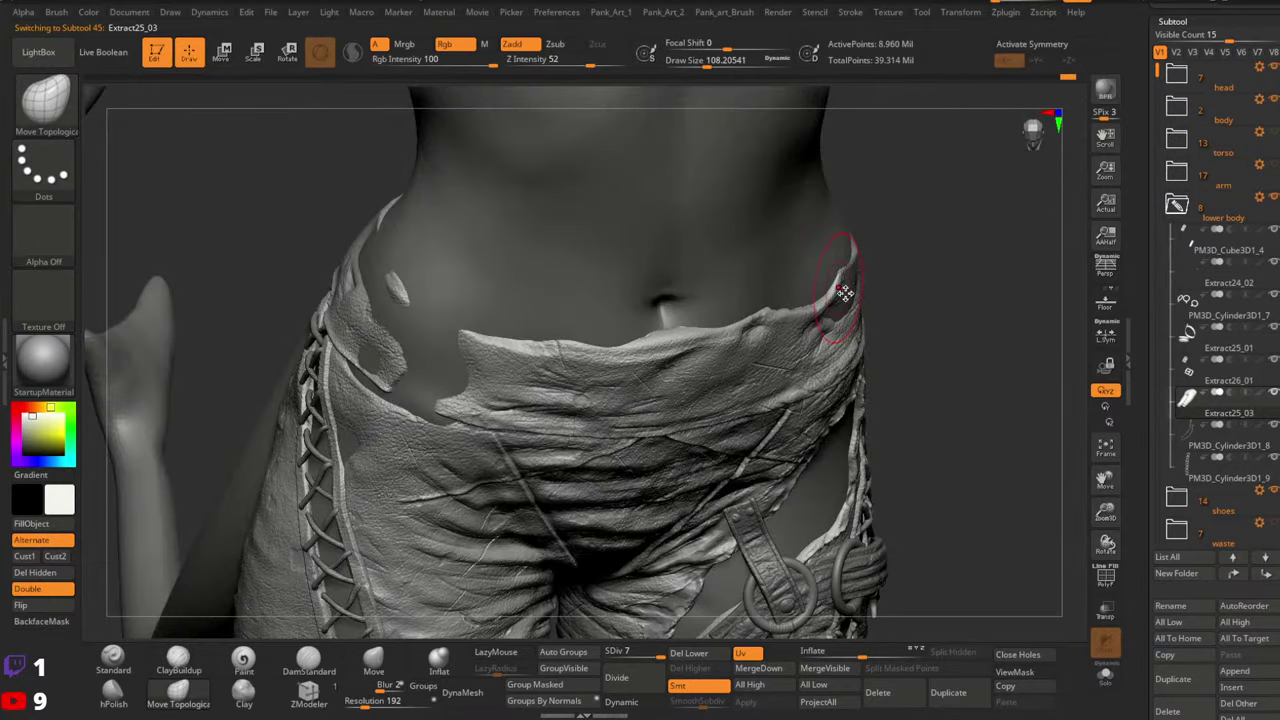
{"action": "key", "text": "space"}
{"action": "left_click", "coordinate": [379, 662]}
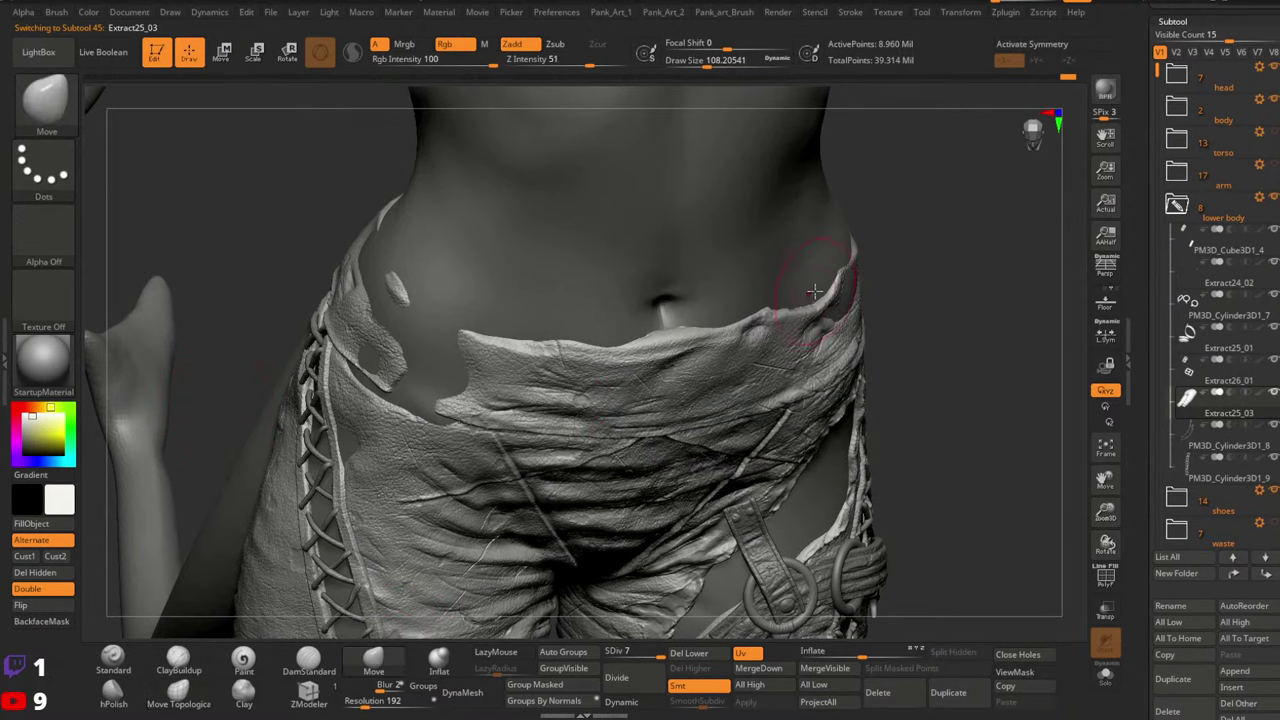
{"action": "key", "text": "bracketright"}
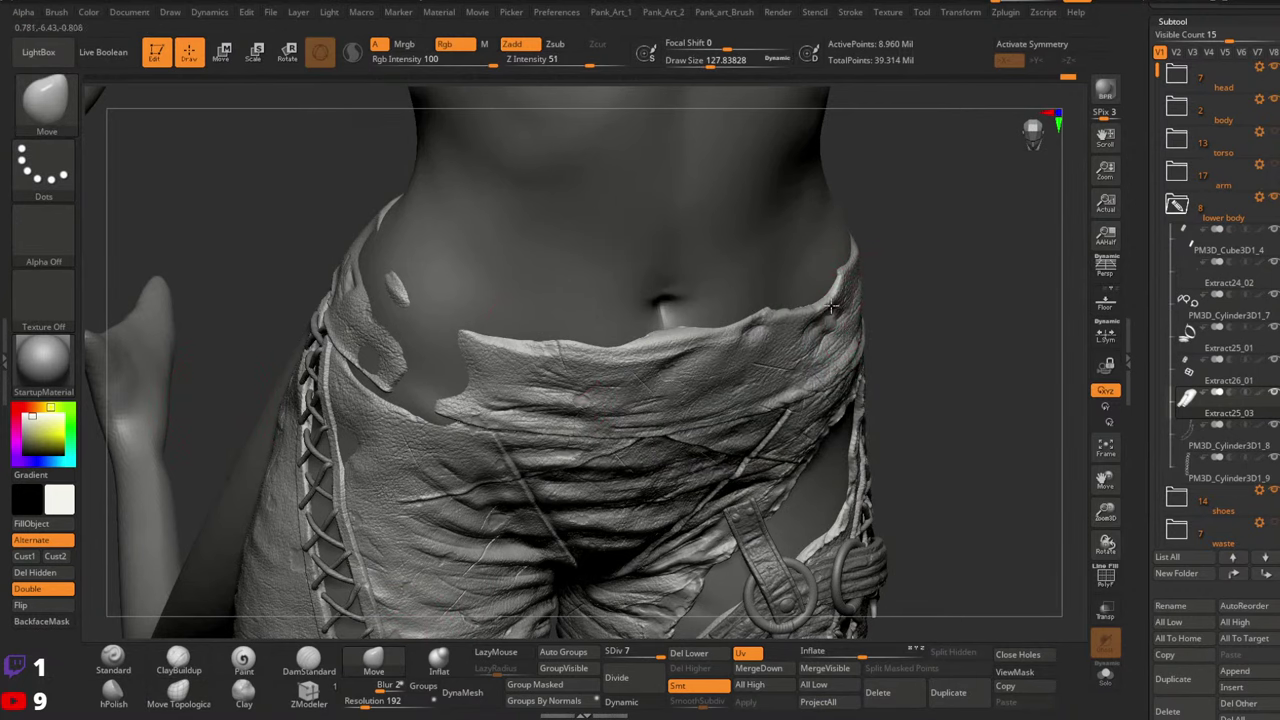
{"action": "mouse_move", "coordinate": [450, 330]}
{"action": "right_mouse_down", "text": "alt"}
{"action": "mouse_move", "coordinate": [620, 325]}
{"action": "mouse_move", "coordinate": [594, 354]}
{"action": "right_mouse_up", "text": "alt"}
{"action": "key", "text": "space"}
{"action": "key", "text": "space"}
{"action": "left_click_drag", "start_coordinate": [603, 358], "coordinate": [607, 360]}
{"action": "mouse_move", "coordinate": [600, 389]}
{"action": "right_mouse_down"}
{"action": "mouse_move", "coordinate": [632, 352]}
{"action": "mouse_move", "coordinate": [582, 370]}
{"action": "mouse_move", "coordinate": [515, 448]}
{"action": "mouse_move", "coordinate": [518, 467]}
{"action": "right_mouse_up"}
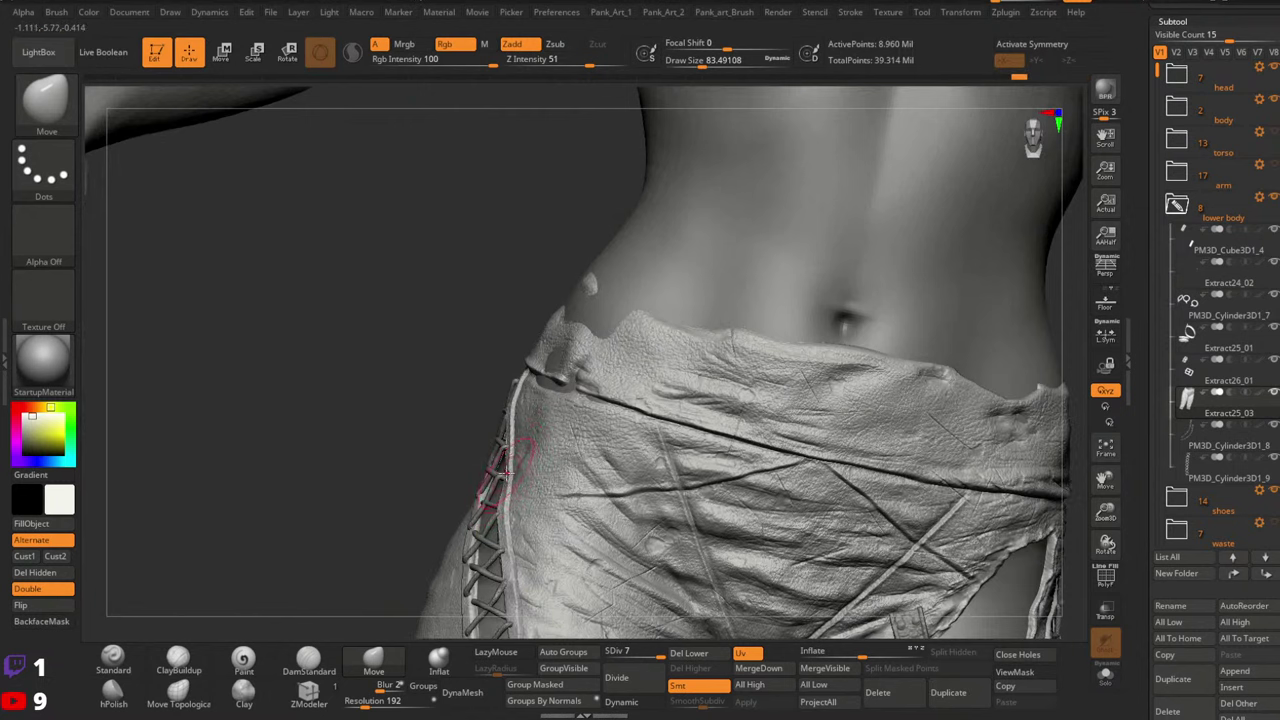
Reshape the waistband corner above the hip lacing with the Move brush at draw sizes of about 128 and 192
{"action": "right_click_drag", "start_coordinate": [556, 366], "coordinate": [543, 370]}
{"action": "key", "text": "space"}
{"action": "left_click_drag", "start_coordinate": [543, 368], "coordinate": [551, 374]}
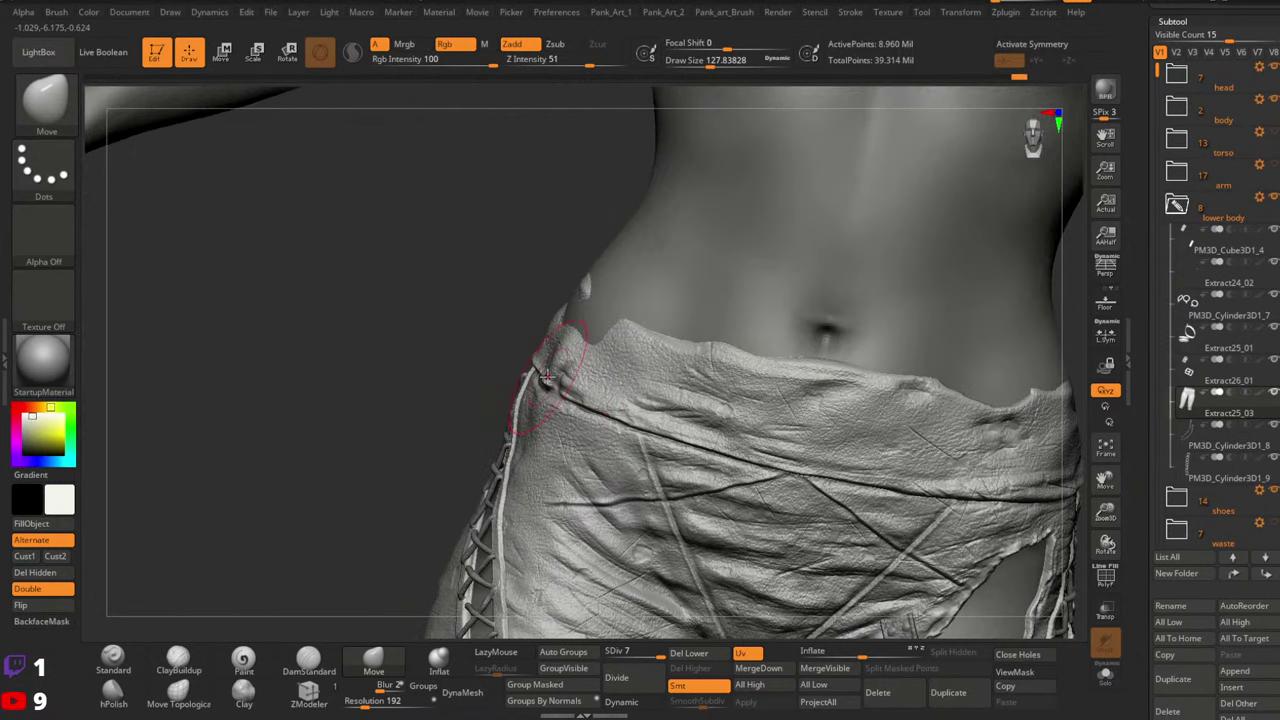
{"action": "right_click_drag", "start_coordinate": [440, 360], "coordinate": [526, 306]}
{"action": "key", "text": "space"}
{"action": "left_click_drag", "start_coordinate": [526, 306], "coordinate": [497, 300]}
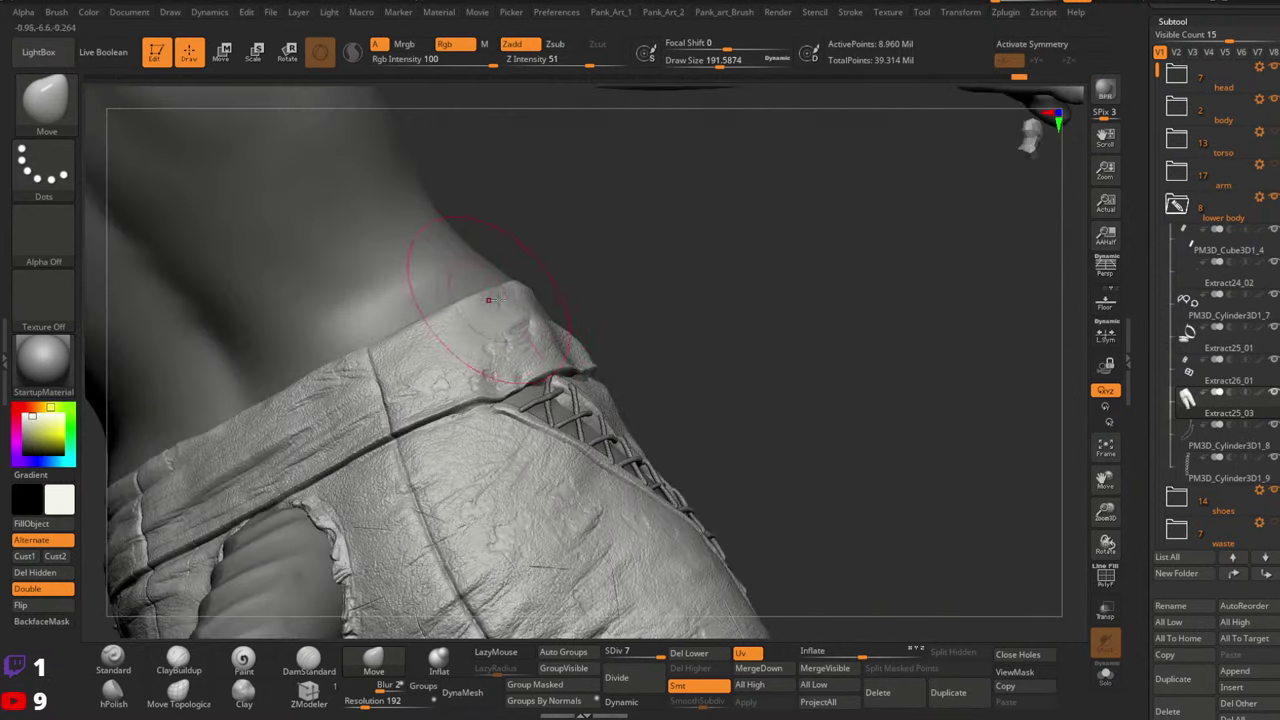
Smooth the waistband's outline around the side above the lacing with the Move brush at a draw size of about 112
{"action": "right_click_drag", "start_coordinate": [497, 300], "coordinate": [547, 308]}
{"action": "key", "text": "space"}
{"action": "left_click_drag", "start_coordinate": [547, 308], "coordinate": [534, 300]}
{"action": "right_click_drag", "start_coordinate": [534, 304], "coordinate": [576, 334]}
{"action": "key", "text": "space"}
{"action": "left_click_drag", "start_coordinate": [576, 334], "coordinate": [571, 334]}
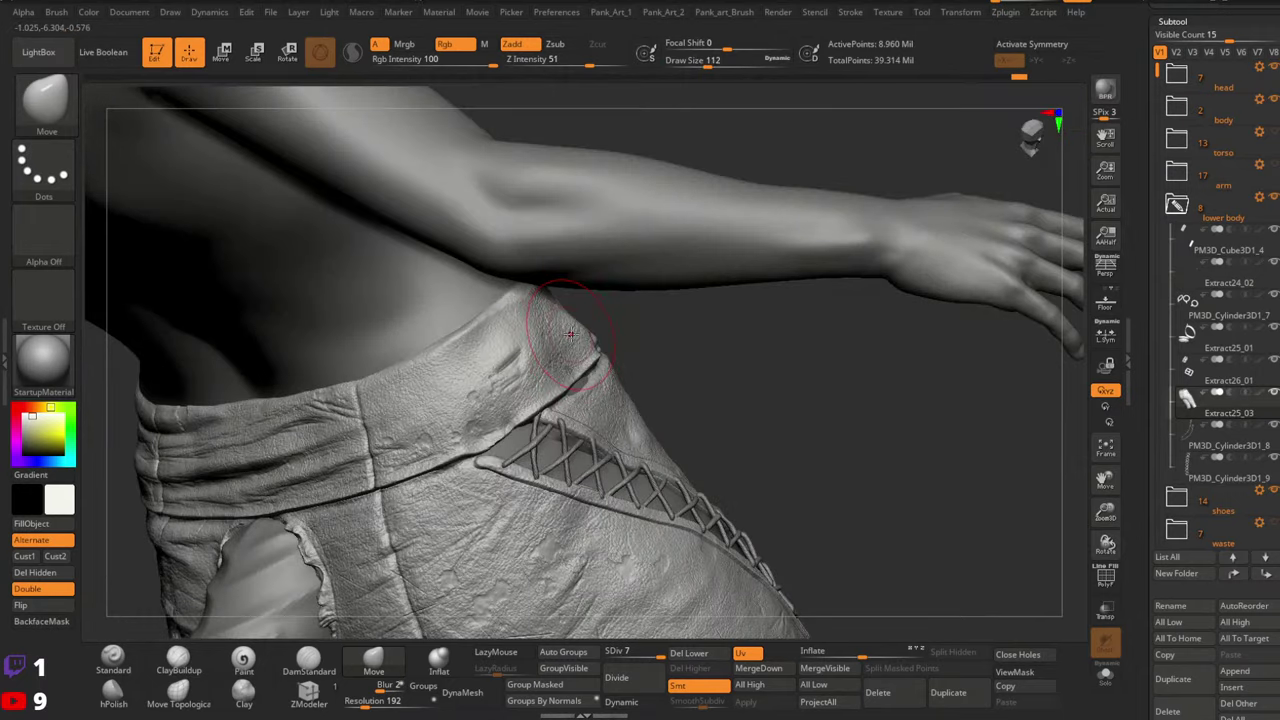
{"action": "key", "text": "["}
{"action": "mouse_move", "coordinate": [576, 335]}
{"action": "right_mouse_down"}
{"action": "mouse_move", "coordinate": [582, 347]}
{"action": "mouse_move", "coordinate": [570, 290]}
{"action": "right_mouse_up"}
{"action": "key", "text": "space"}
{"action": "left_click_drag", "start_coordinate": [566, 290], "coordinate": [571, 290]}
Shape the waistband's upper edge along the front and opposite hip with Move draw sizes of about 145 and 136
{"action": "mouse_move", "coordinate": [560, 288]}
{"action": "right_mouse_down"}
{"action": "mouse_move", "coordinate": [546, 284]}
{"action": "mouse_move", "coordinate": [609, 214]}
{"action": "right_mouse_up"}
{"action": "right_click_drag", "start_coordinate": [718, 150], "coordinate": [642, 283]}
{"action": "key", "text": "]"}
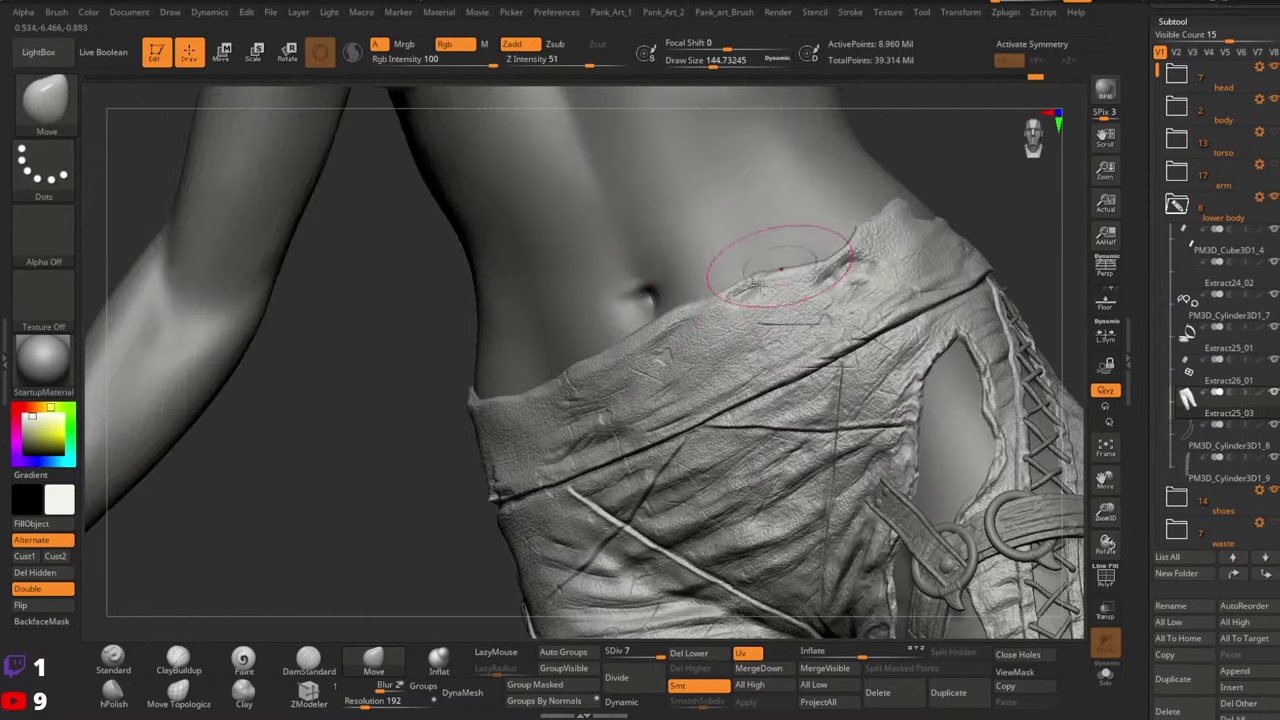
{"action": "right_click_drag", "start_coordinate": [790, 263], "coordinate": [840, 262]}
{"action": "left_click_drag", "start_coordinate": [842, 262], "coordinate": [849, 256]}
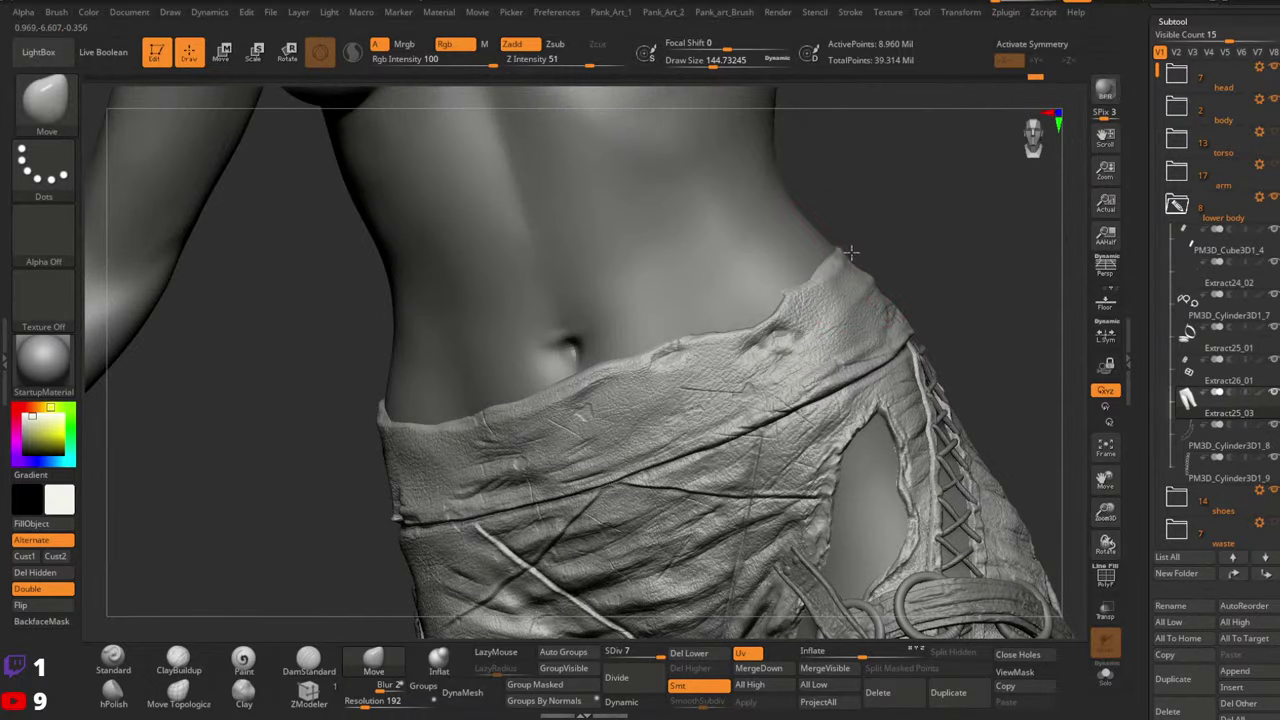
{"action": "right_click_drag", "start_coordinate": [849, 256], "coordinate": [858, 332]}
{"action": "left_click_drag", "start_coordinate": [847, 217], "coordinate": [871, 241]}
{"action": "key", "text": "space"}
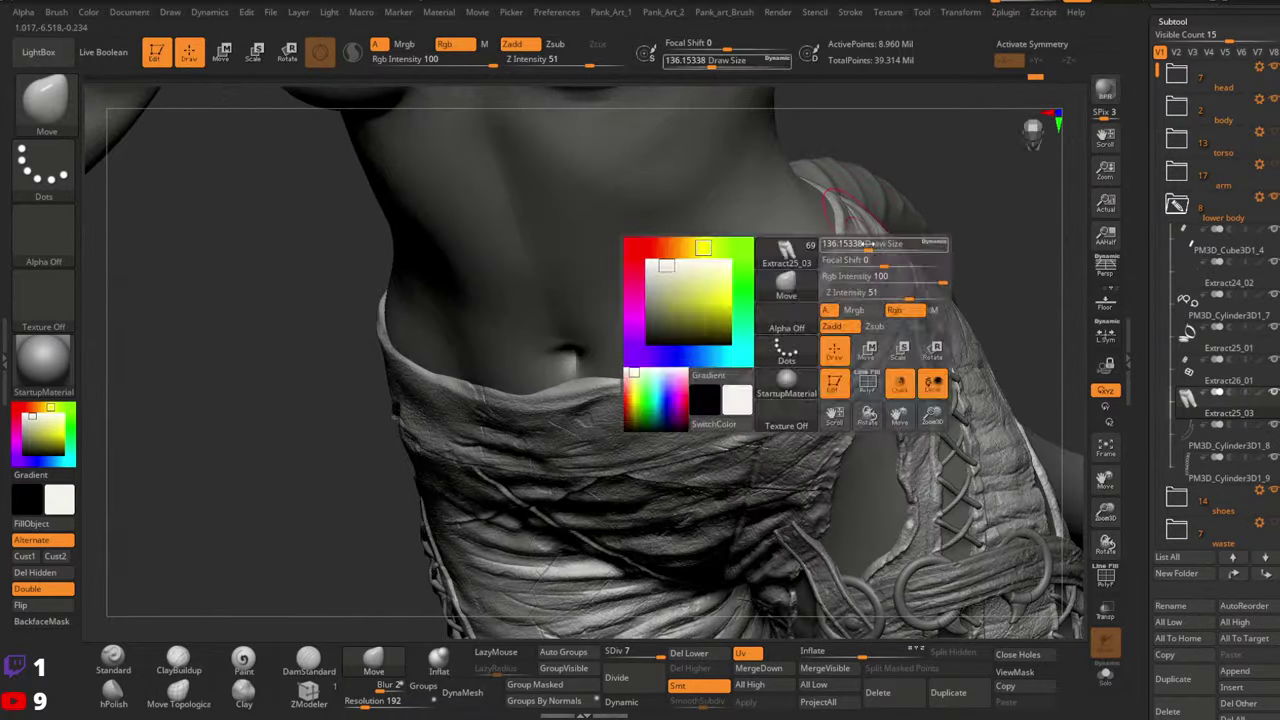
{"action": "mouse_move", "coordinate": [890, 284]}
{"action": "right_mouse_down", "text": "ctrl"}
{"action": "mouse_move", "coordinate": [790, 254]}
{"action": "mouse_move", "coordinate": [832, 306]}
{"action": "mouse_move", "coordinate": [888, 303]}
{"action": "right_mouse_up", "text": "ctrl"}
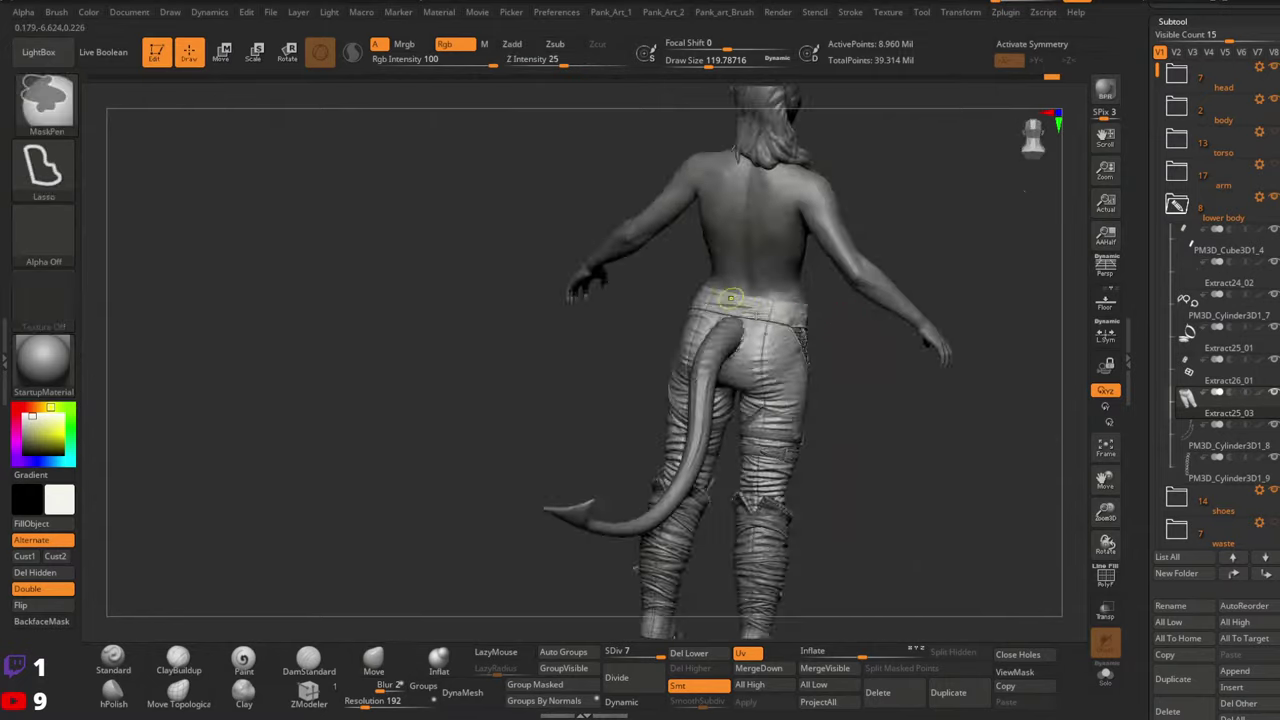
Reshape the trousers' waistband at the back and front hip with the Move brush at draw sizes of about 177 and 154
{"action": "right_click_drag", "start_coordinate": [735, 296], "coordinate": [765, 345], "text": "ctrl"}
{"action": "key", "text": "space"}
{"action": "left_click_drag", "start_coordinate": [738, 301], "coordinate": [752, 301]}
{"action": "mouse_move", "coordinate": [735, 305]}
{"action": "right_mouse_down"}
{"action": "mouse_move", "coordinate": [766, 311]}
{"action": "mouse_move", "coordinate": [727, 288]}
{"action": "mouse_move", "coordinate": [869, 291]}
{"action": "mouse_move", "coordinate": [786, 309]}
{"action": "mouse_move", "coordinate": [831, 288]}
{"action": "mouse_move", "coordinate": [848, 325]}
{"action": "right_mouse_up"}
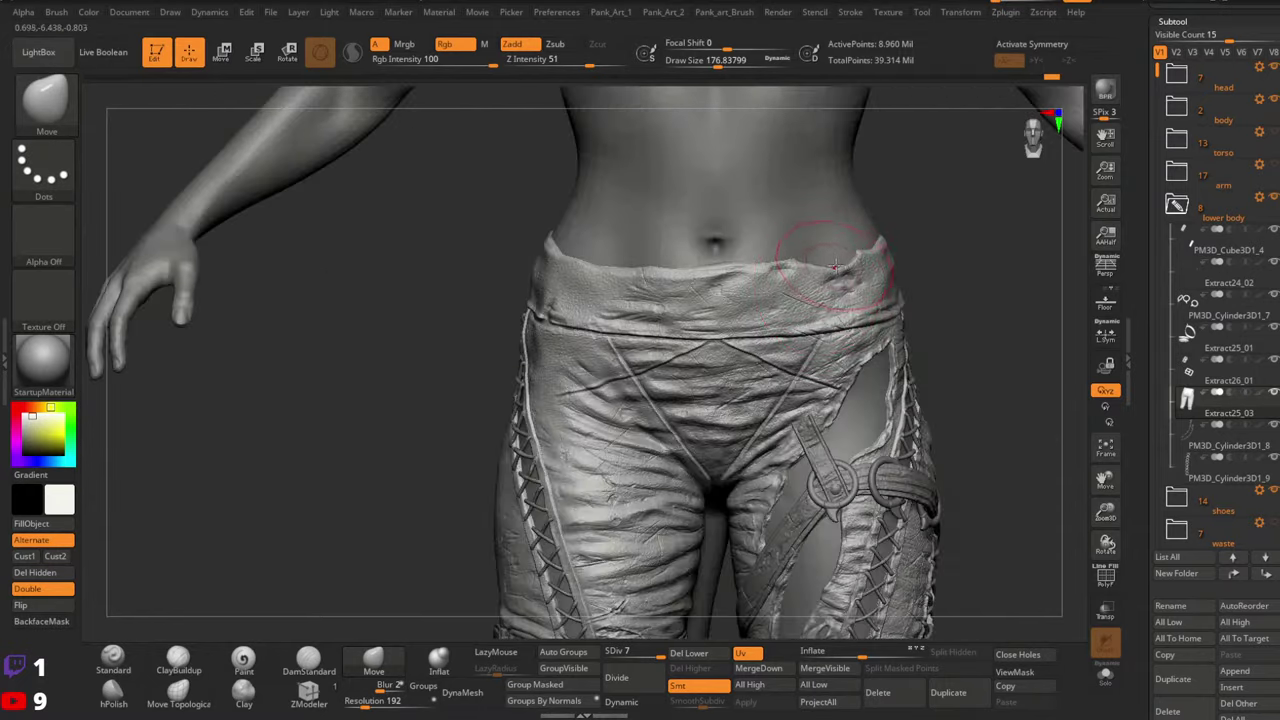
{"action": "key", "text": "space"}
{"action": "left_click_drag", "start_coordinate": [848, 262], "coordinate": [839, 260]}
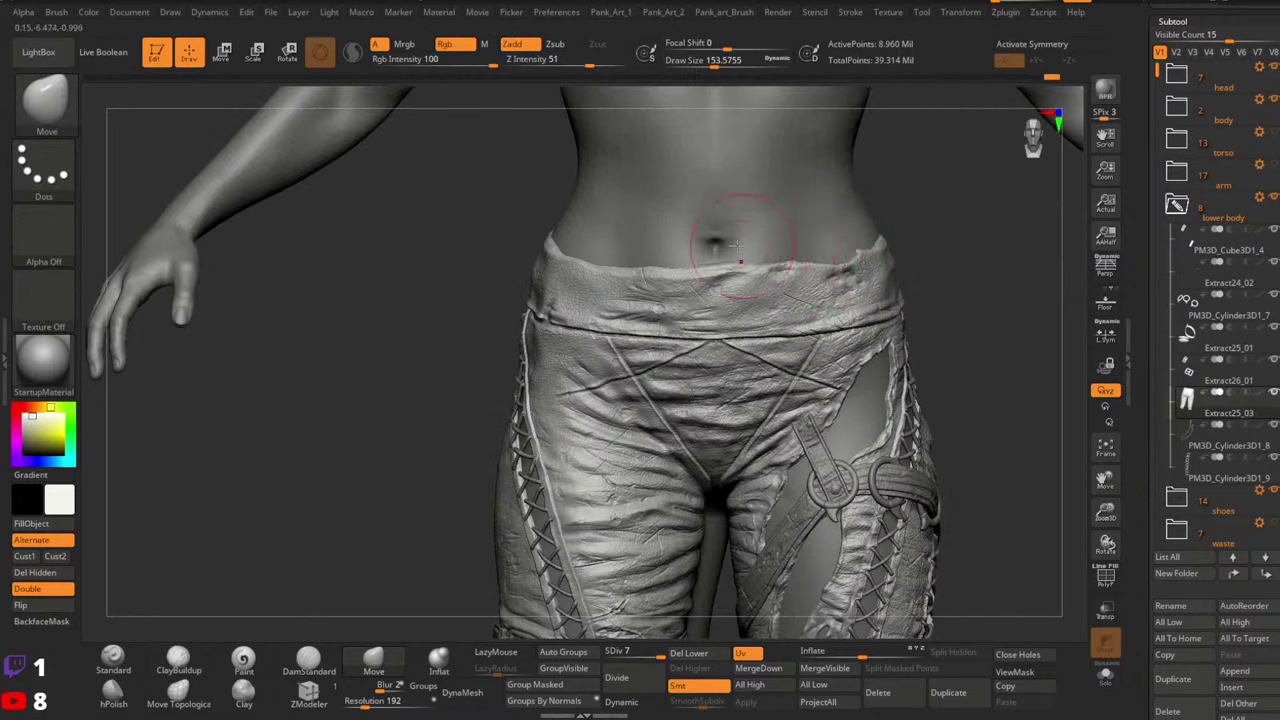
Even out the waistband's upper edge across the front with the Move brush at draw sizes of about 112 and 104
{"action": "key", "text": "space"}
{"action": "left_click_drag", "start_coordinate": [655, 258], "coordinate": [584, 251]}
{"action": "key", "text": "space"}
{"action": "left_click_drag", "start_coordinate": [598, 264], "coordinate": [601, 256]}
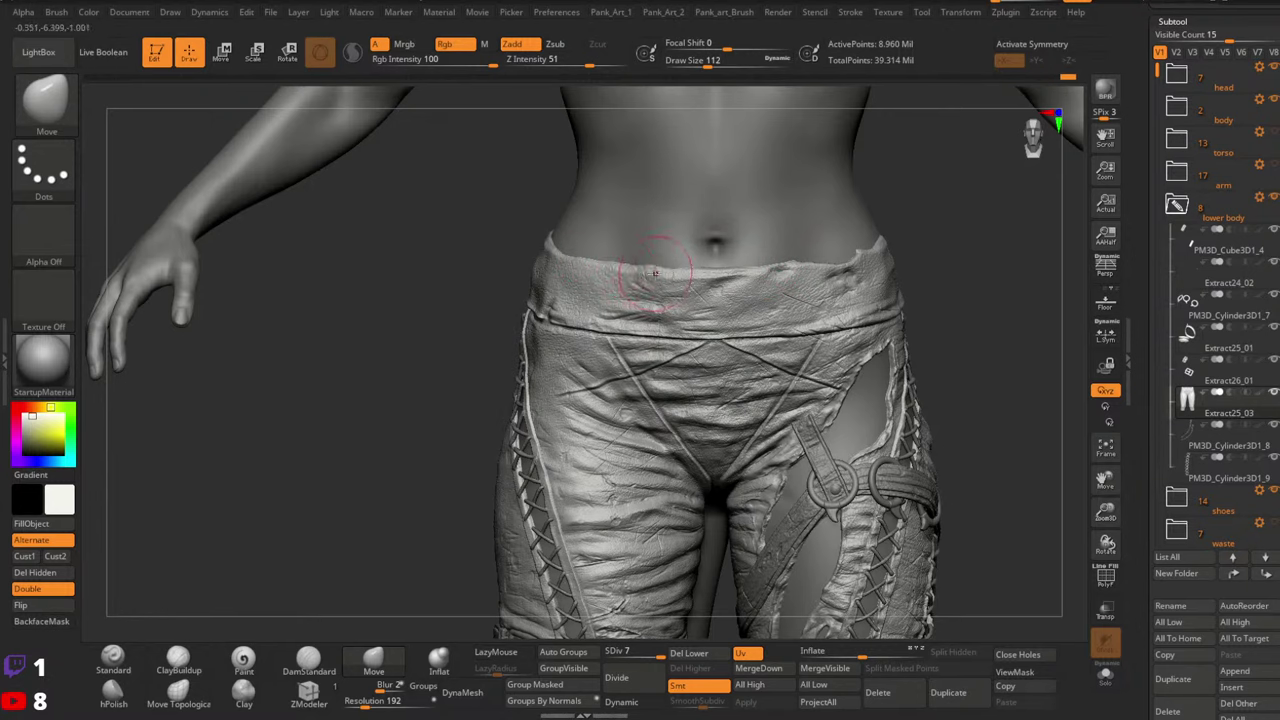
{"action": "key", "text": "space"}
{"action": "left_click_drag", "start_coordinate": [662, 253], "coordinate": [568, 247]}
{"action": "key", "text": "space"}
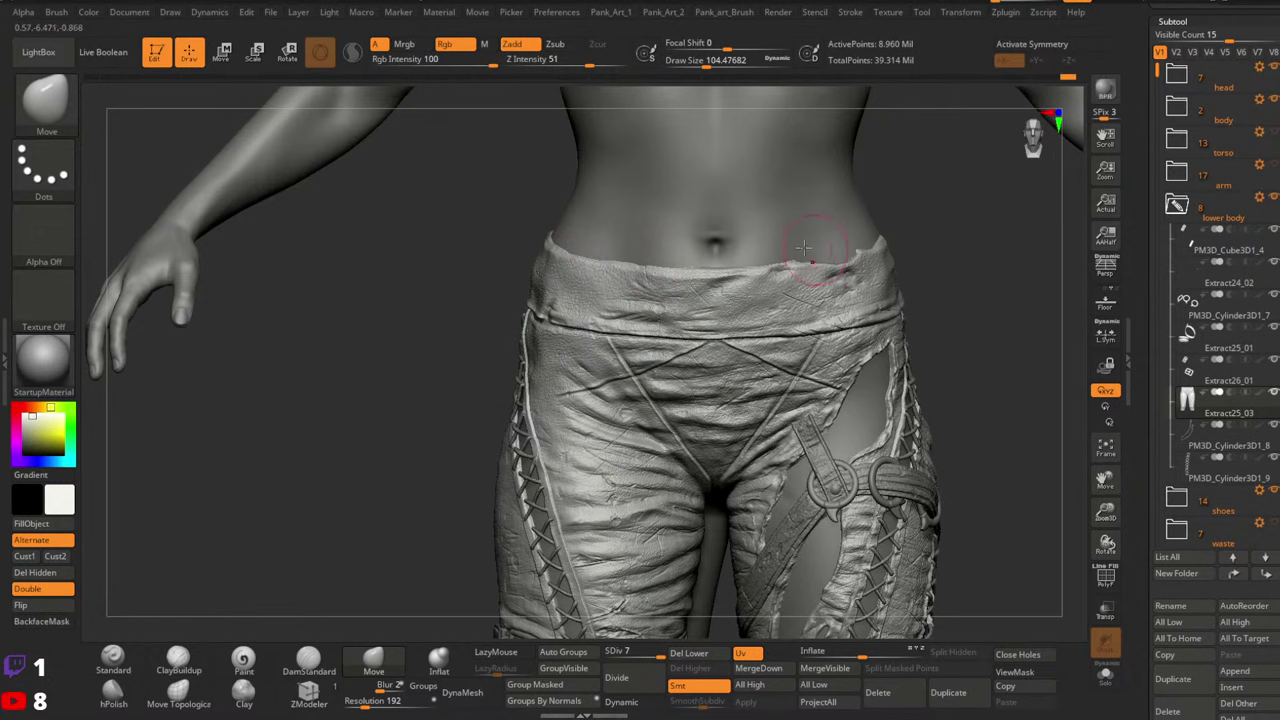
{"action": "key", "text": "space"}
{"action": "left_click_drag", "start_coordinate": [789, 262], "coordinate": [827, 258]}
{"action": "mouse_move", "coordinate": [845, 268]}
{"action": "right_mouse_down", "text": "ctrl"}
{"action": "mouse_move", "coordinate": [890, 400]}
{"action": "mouse_move", "coordinate": [849, 283]}
{"action": "mouse_move", "coordinate": [790, 288]}
{"action": "right_mouse_up", "text": "ctrl"}
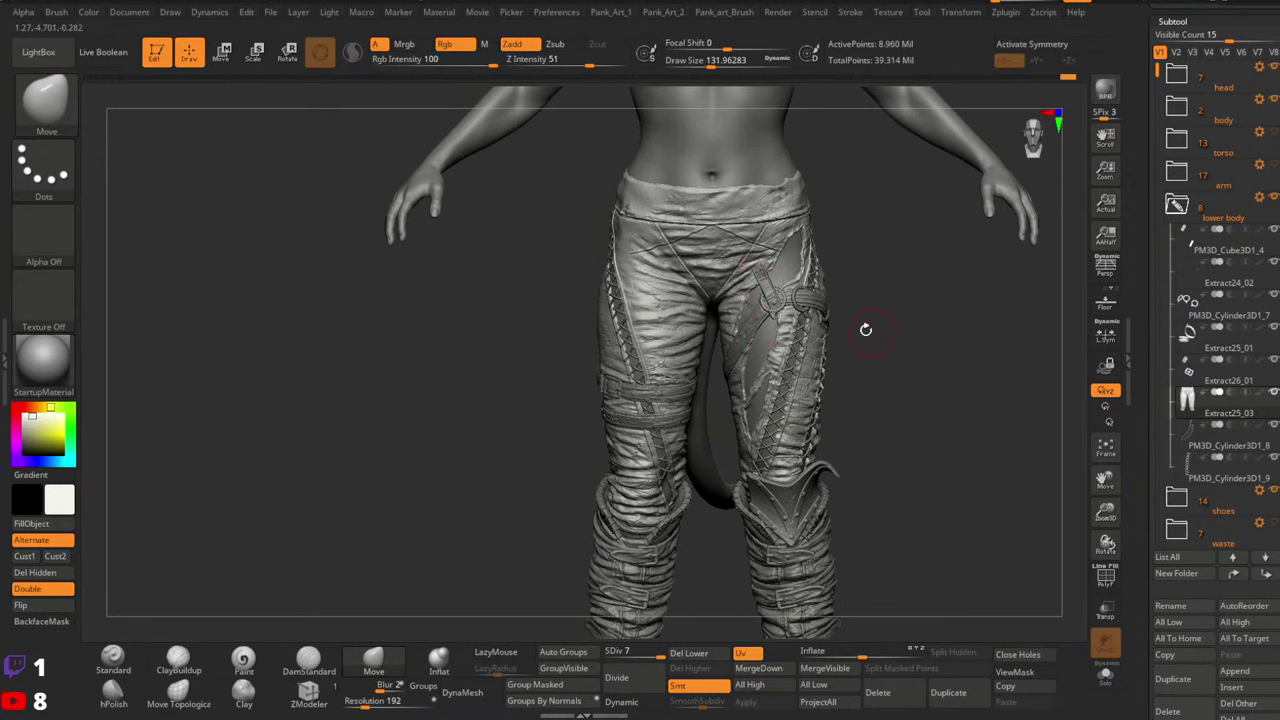
Select the thigh lacing cords and nudge individual cords into the seam opening with the Move brush at a draw size of about 25
{"action": "left_click_drag", "start_coordinate": [866, 329], "coordinate": [740, 295]}
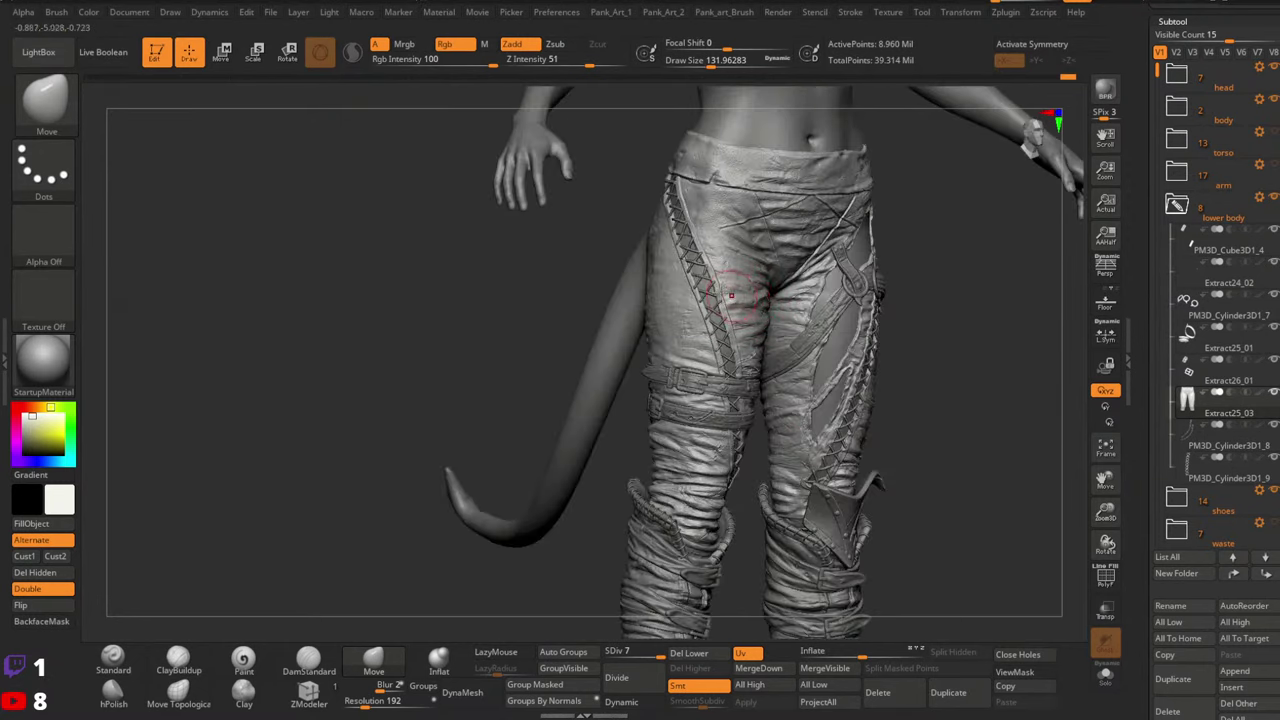
{"action": "mouse_move", "coordinate": [731, 295]}
{"action": "right_mouse_down", "text": "ctrl"}
{"action": "mouse_move", "coordinate": [748, 250]}
{"action": "mouse_move", "coordinate": [726, 288]}
{"action": "mouse_move", "coordinate": [742, 262]}
{"action": "mouse_move", "coordinate": [752, 275]}
{"action": "right_mouse_up", "text": "ctrl"}
{"action": "left_click", "coordinate": [728, 298], "text": "alt"}
{"action": "key", "text": "space"}
{"action": "left_click_drag", "start_coordinate": [764, 295], "coordinate": [748, 284]}
{"action": "key", "text": "space"}
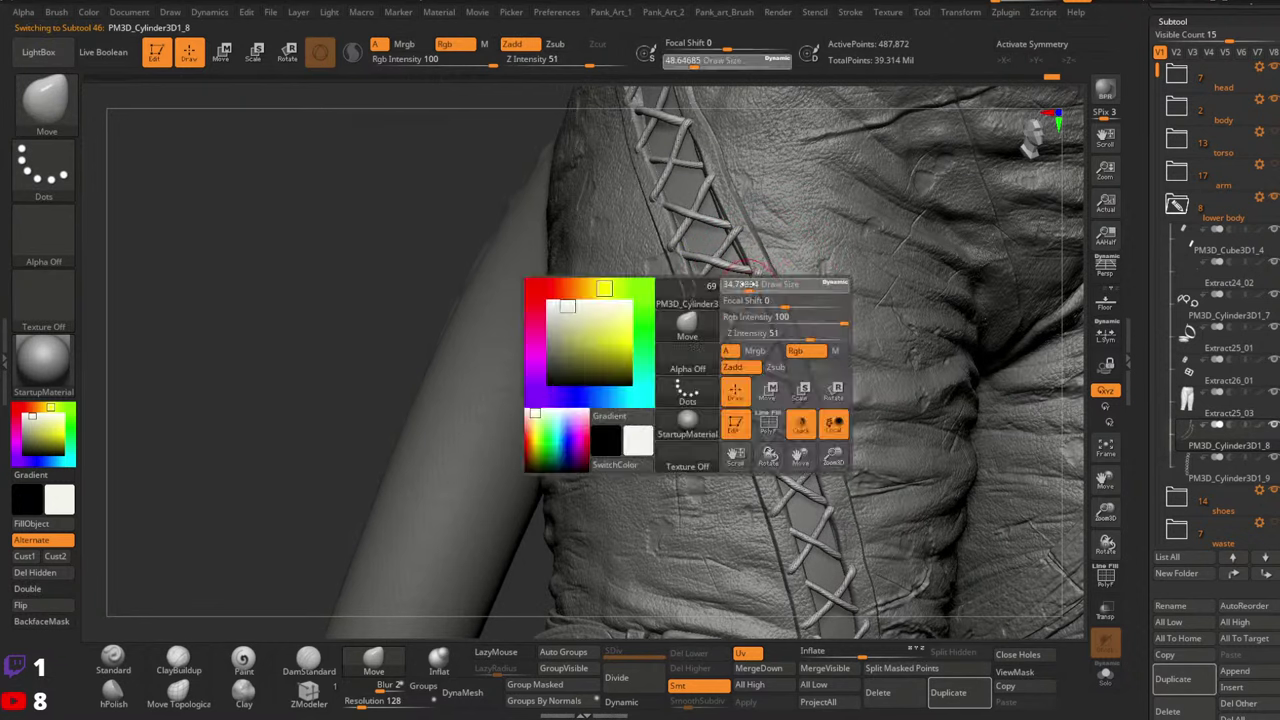
{"action": "right_click_drag", "start_coordinate": [748, 284], "coordinate": [760, 294], "text": "ctrl"}
{"action": "key", "text": "space"}
{"action": "left_click_drag", "start_coordinate": [767, 291], "coordinate": [761, 290]}
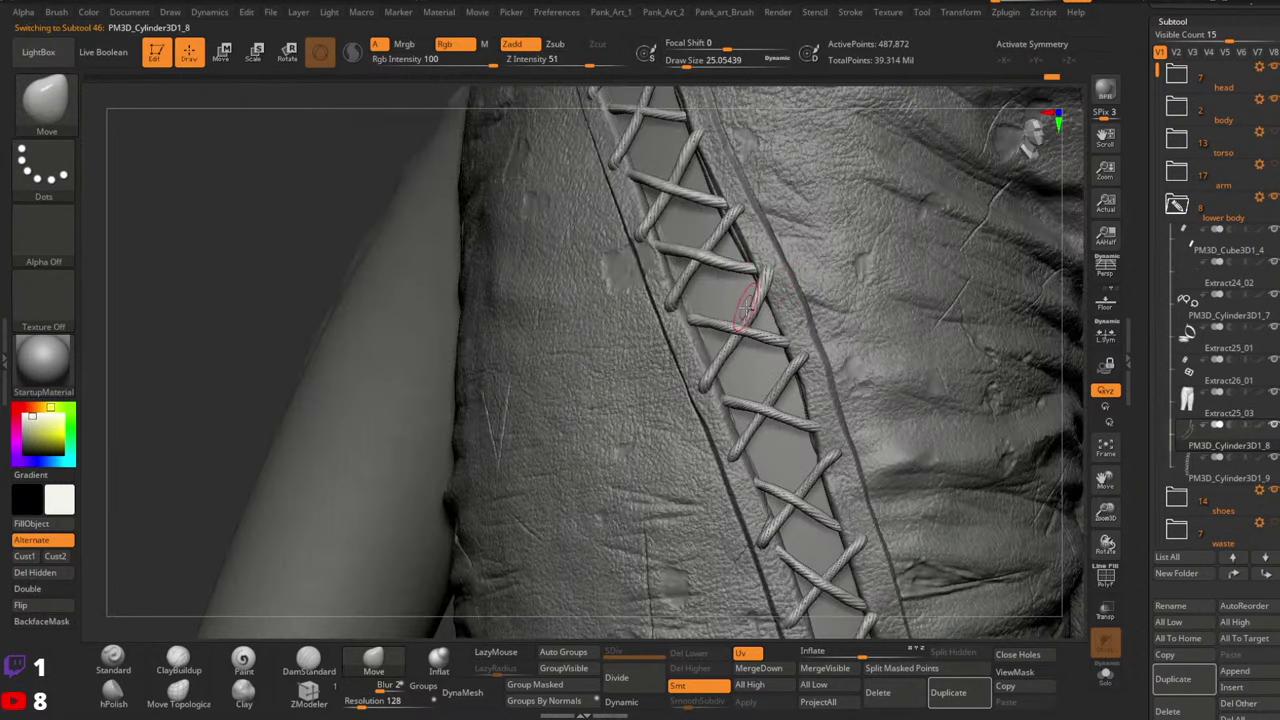
Seat the cords along the upper thigh lacing with the Move brush at a draw size of about 39
{"action": "key", "text": "space"}
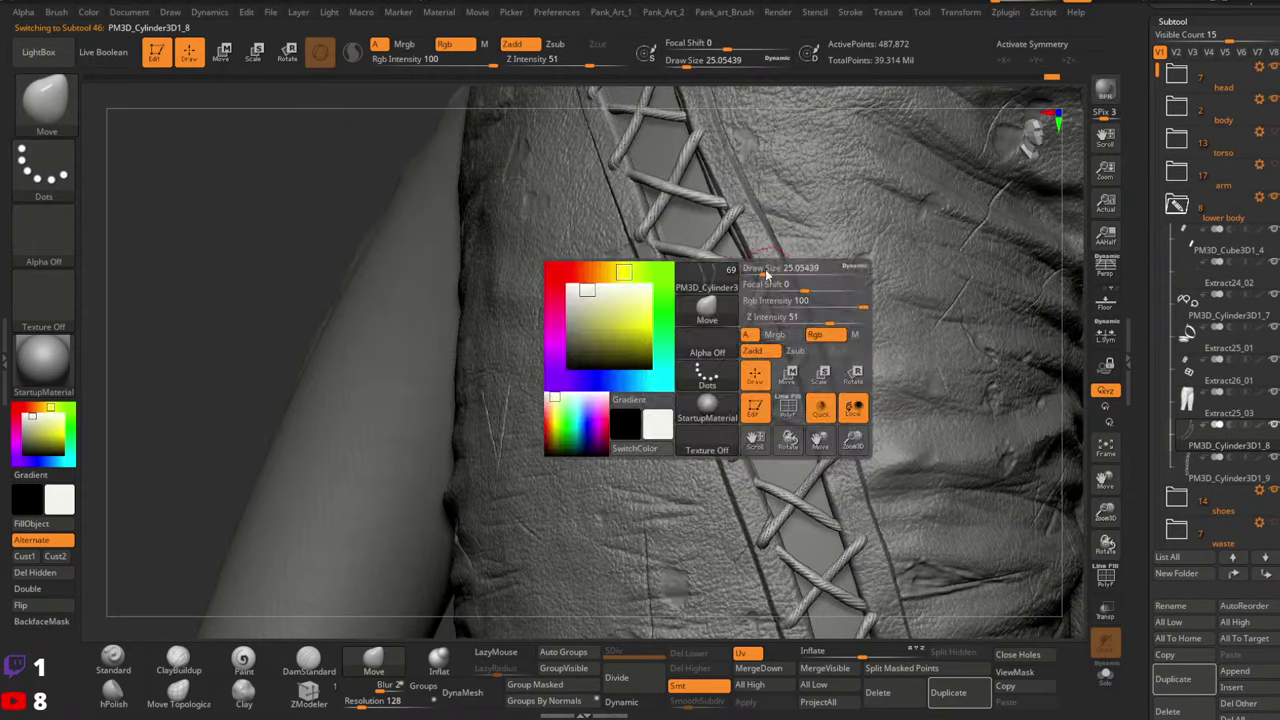
{"action": "left_click_drag", "start_coordinate": [764, 275], "coordinate": [771, 274]}
{"action": "mouse_move", "coordinate": [771, 274]}
{"action": "right_mouse_down"}
{"action": "mouse_move", "coordinate": [785, 270]}
{"action": "mouse_move", "coordinate": [716, 251]}
{"action": "mouse_move", "coordinate": [860, 272]}
{"action": "right_mouse_up"}
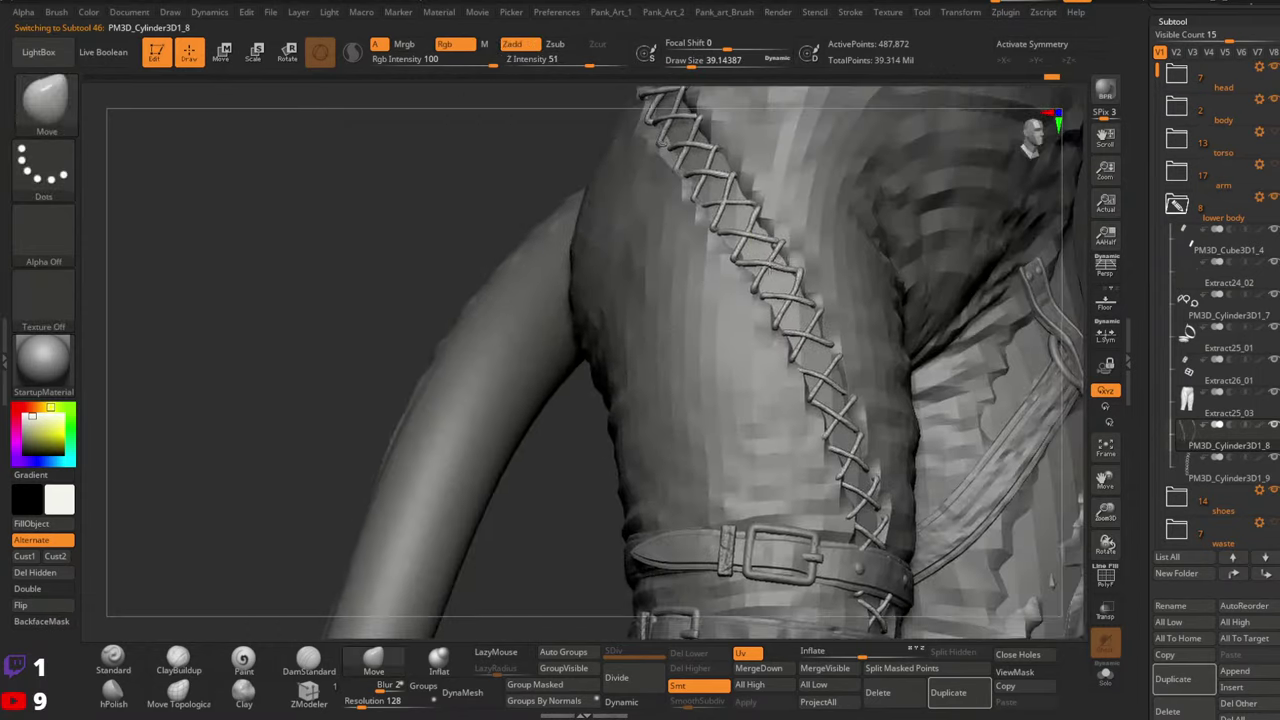
{"action": "mouse_move", "coordinate": [715, 268]}
{"action": "right_mouse_down", "text": "ctrl"}
{"action": "mouse_move", "coordinate": [775, 284]}
{"action": "mouse_move", "coordinate": [740, 290]}
{"action": "mouse_move", "coordinate": [768, 318]}
{"action": "mouse_move", "coordinate": [737, 274]}
{"action": "right_mouse_up", "text": "ctrl"}
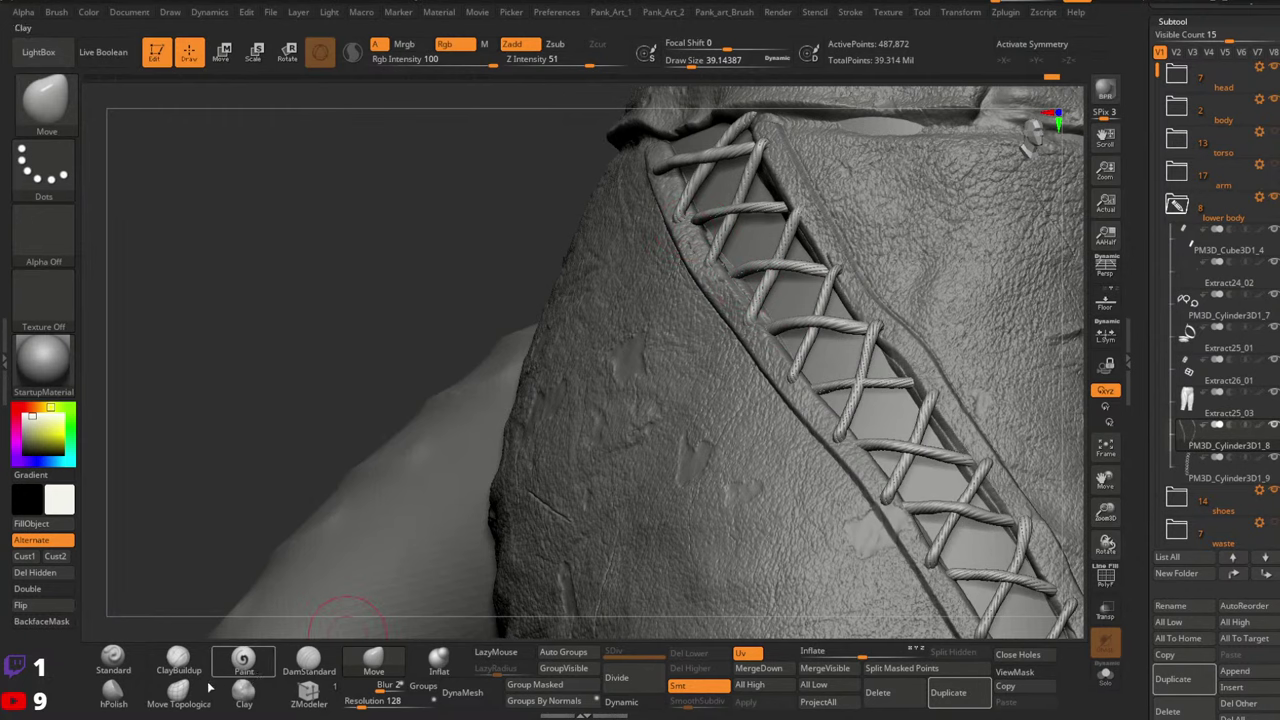
Adjust the topmost cords below the waistband with the Move Topological brush at a draw size of about 120
{"action": "left_click", "coordinate": [178, 692]}
{"action": "key", "text": "space"}
{"action": "left_click_drag", "start_coordinate": [652, 231], "coordinate": [666, 230]}
{"action": "mouse_move", "coordinate": [664, 232]}
{"action": "right_mouse_down"}
{"action": "mouse_move", "coordinate": [678, 214]}
{"action": "mouse_move", "coordinate": [703, 223]}
{"action": "mouse_move", "coordinate": [708, 262]}
{"action": "mouse_move", "coordinate": [690, 250]}
{"action": "mouse_move", "coordinate": [695, 303]}
{"action": "mouse_move", "coordinate": [720, 308]}
{"action": "mouse_move", "coordinate": [705, 281]}
{"action": "right_mouse_up"}
{"action": "left_click", "coordinate": [708, 262], "text": "alt"}
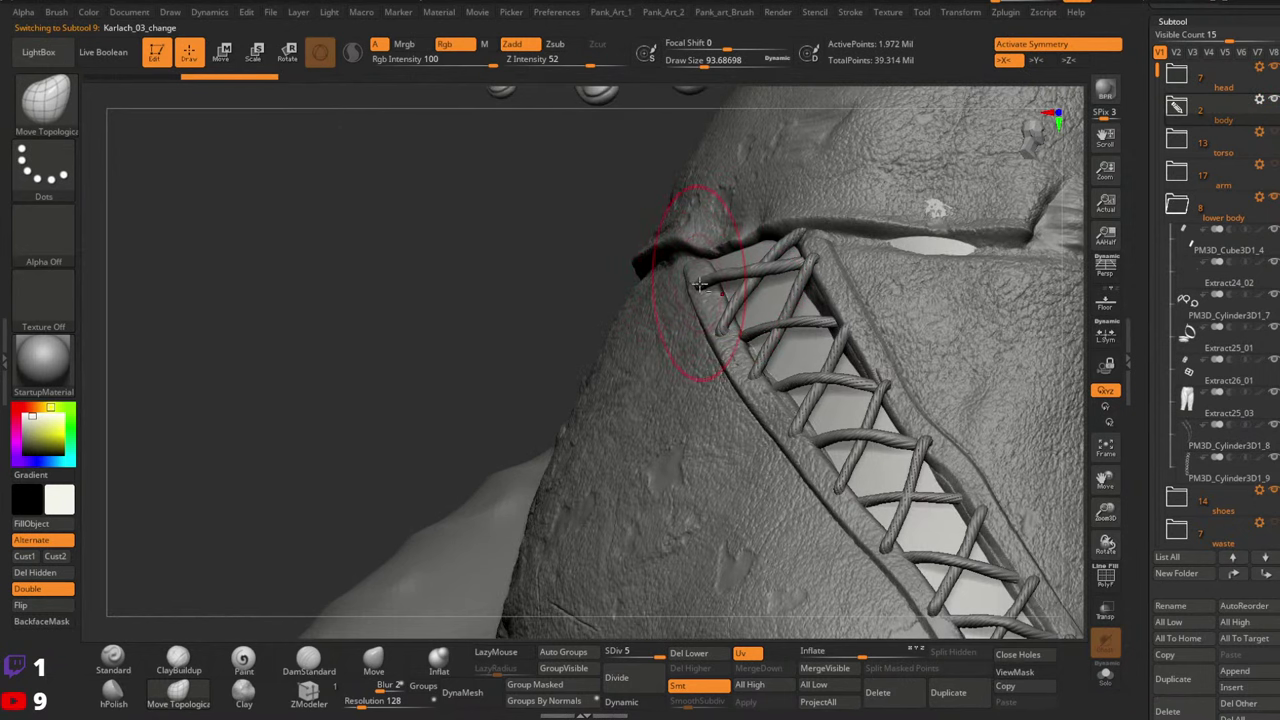
{"action": "left_click", "coordinate": [712, 313], "text": "alt"}
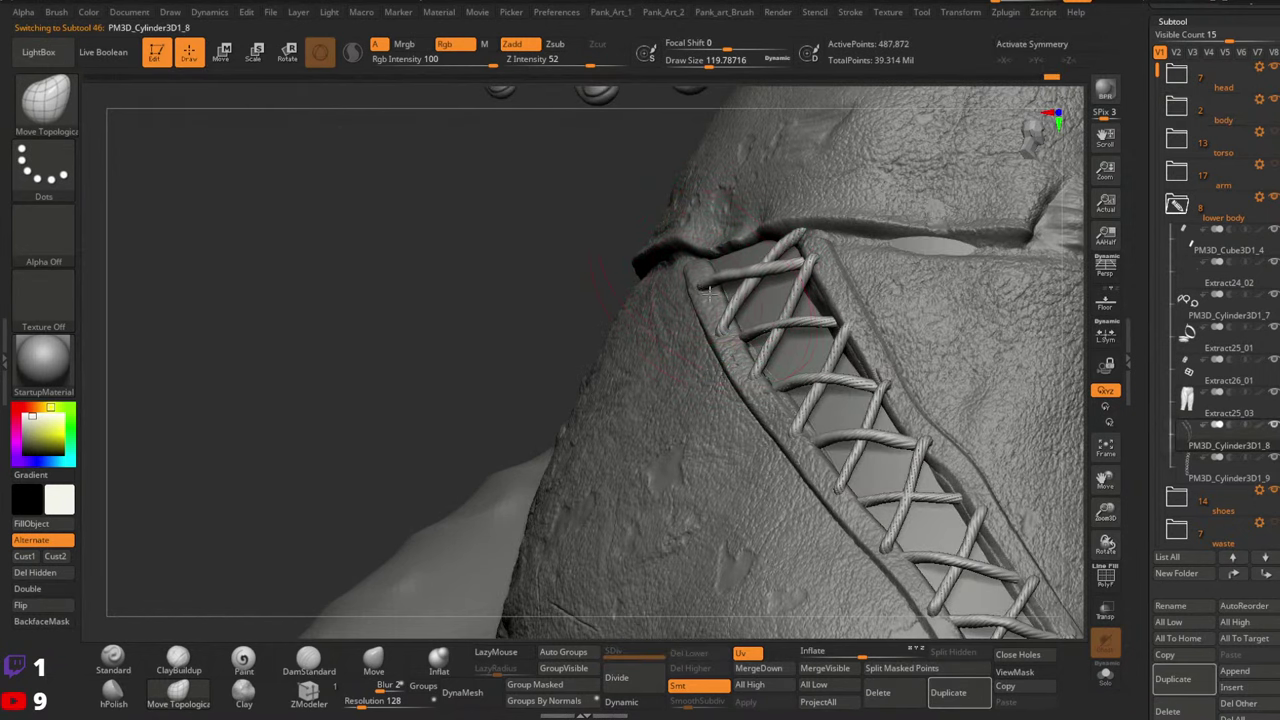
{"action": "mouse_move", "coordinate": [724, 294]}
{"action": "right_mouse_down"}
{"action": "mouse_move", "coordinate": [792, 288]}
{"action": "mouse_move", "coordinate": [800, 310]}
{"action": "mouse_move", "coordinate": [799, 267]}
{"action": "mouse_move", "coordinate": [785, 289]}
{"action": "mouse_move", "coordinate": [737, 283]}
{"action": "mouse_move", "coordinate": [766, 223]}
{"action": "mouse_move", "coordinate": [757, 245]}
{"action": "right_mouse_up"}
Fit the cords along the thigh down to the buckled belt with the Move Topological brush at a draw size of about 112
{"action": "key", "text": "s"}
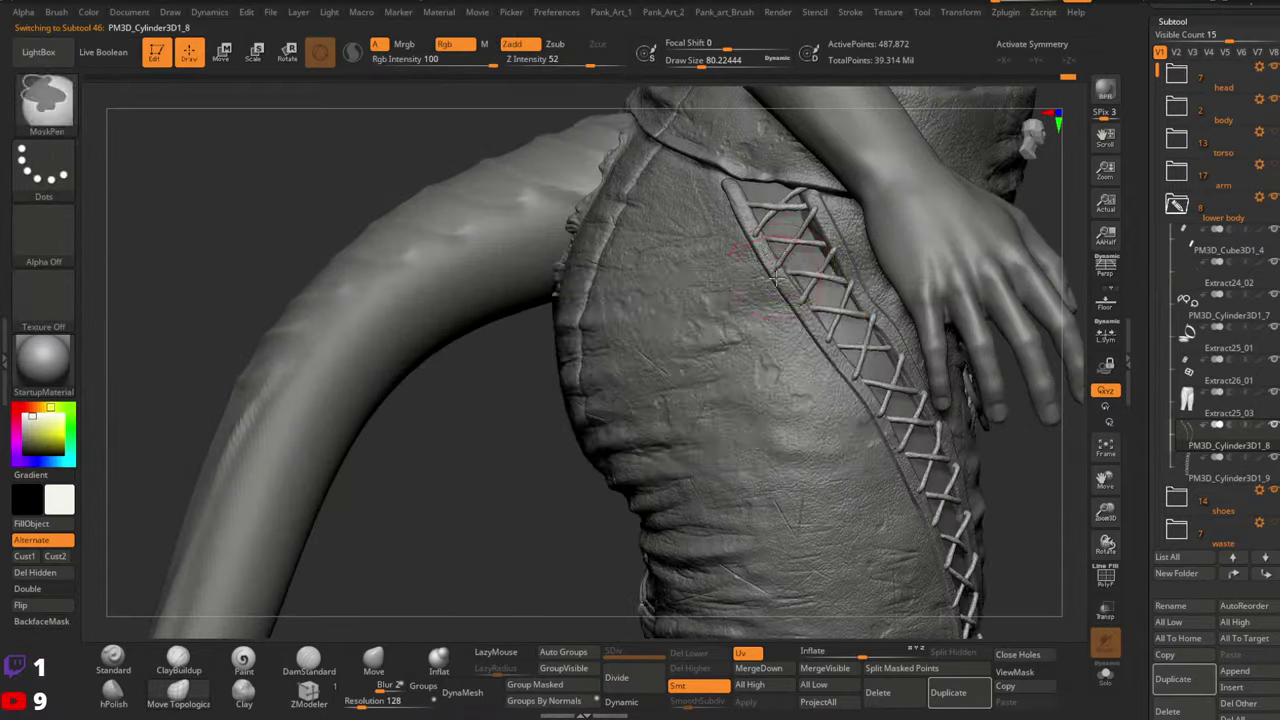
{"action": "key", "text": "s"}
{"action": "left_click_drag", "start_coordinate": [772, 276], "coordinate": [790, 276]}
{"action": "right_click_drag", "start_coordinate": [790, 276], "coordinate": [747, 336]}
{"action": "right_click_drag", "start_coordinate": [765, 391], "coordinate": [715, 278]}
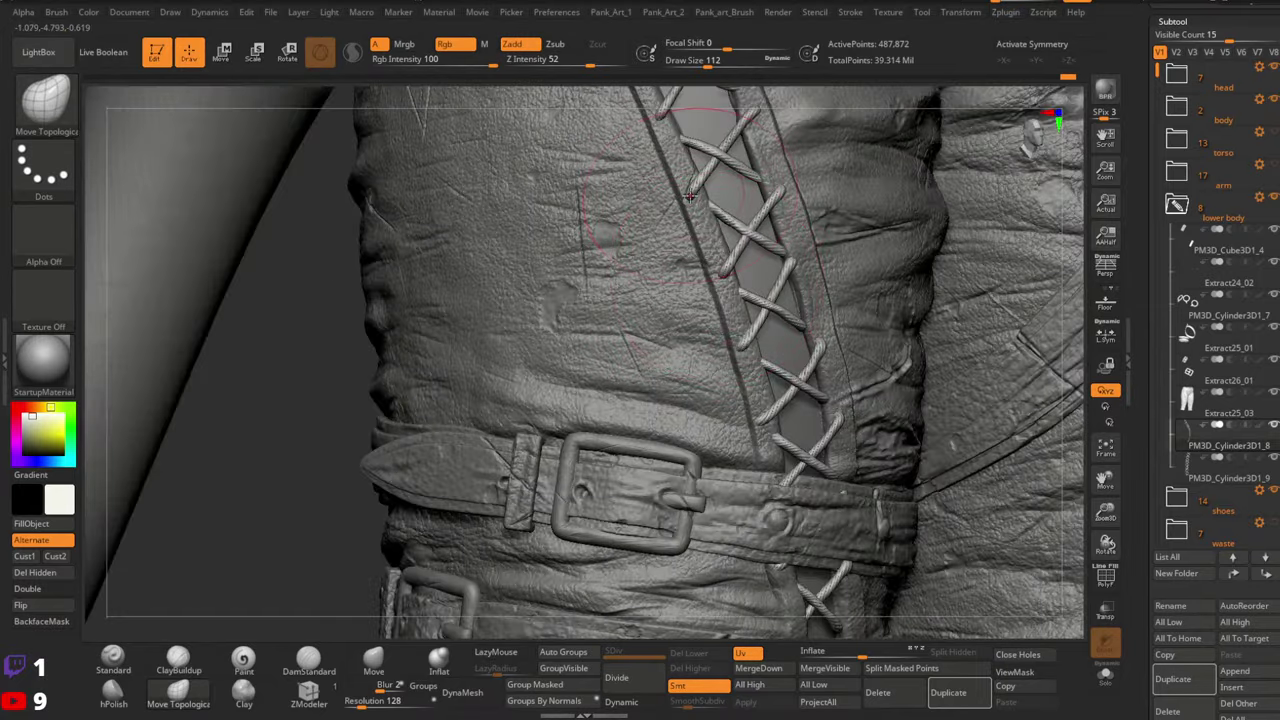
{"action": "right_click_drag", "start_coordinate": [700, 200], "coordinate": [697, 277]}
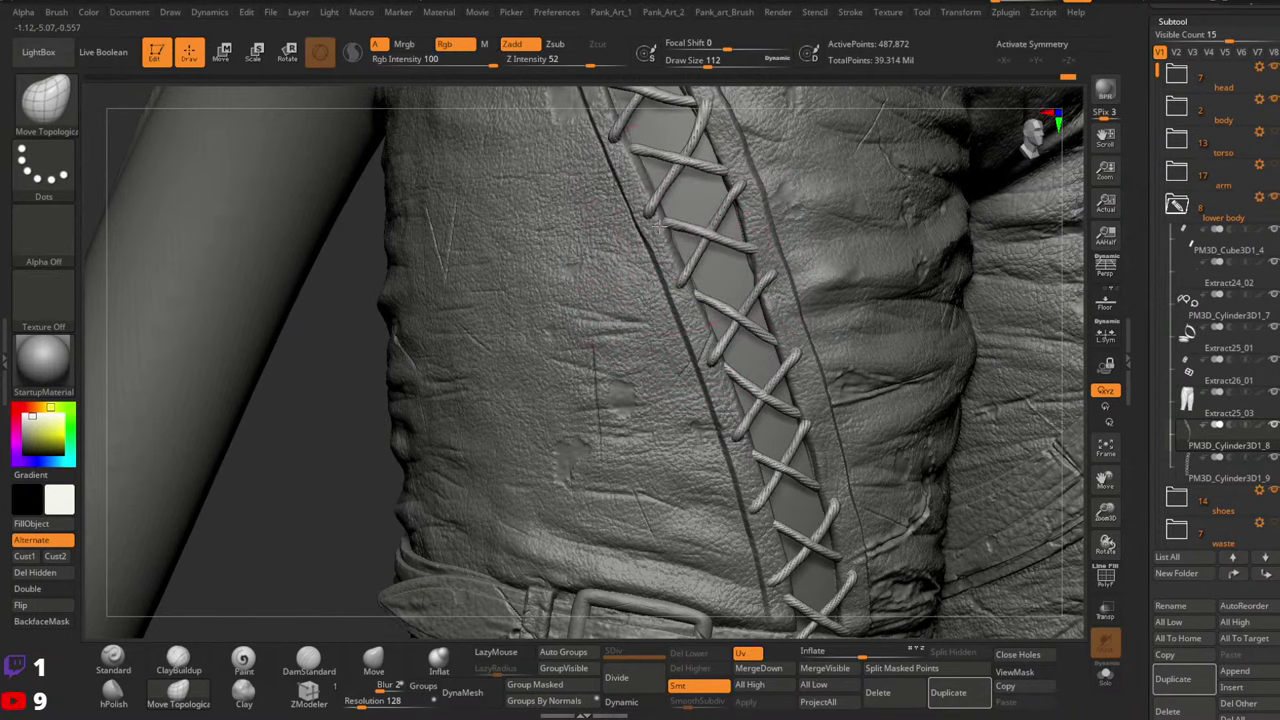
{"action": "right_click_drag", "start_coordinate": [660, 224], "coordinate": [745, 285]}
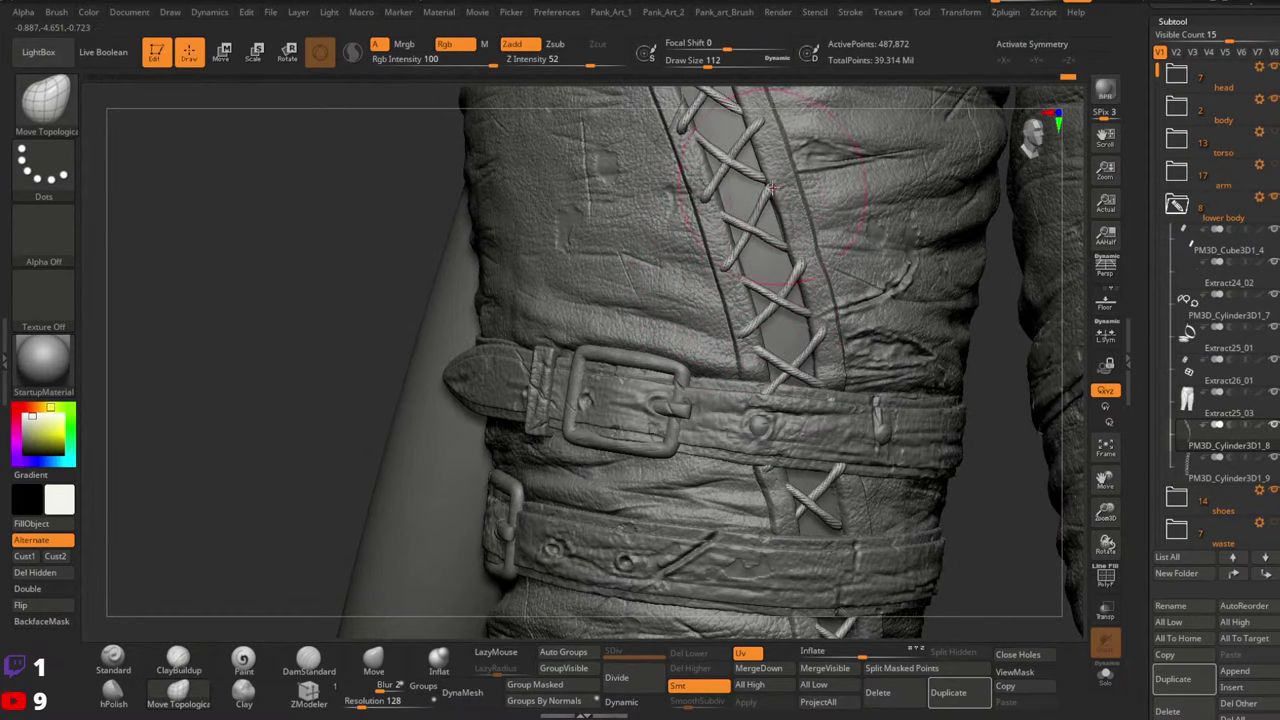
Refine the cord ends just above the thigh belt with the Move Topological brush at a draw size of about 94
{"action": "right_click_drag", "start_coordinate": [771, 187], "coordinate": [781, 187]}
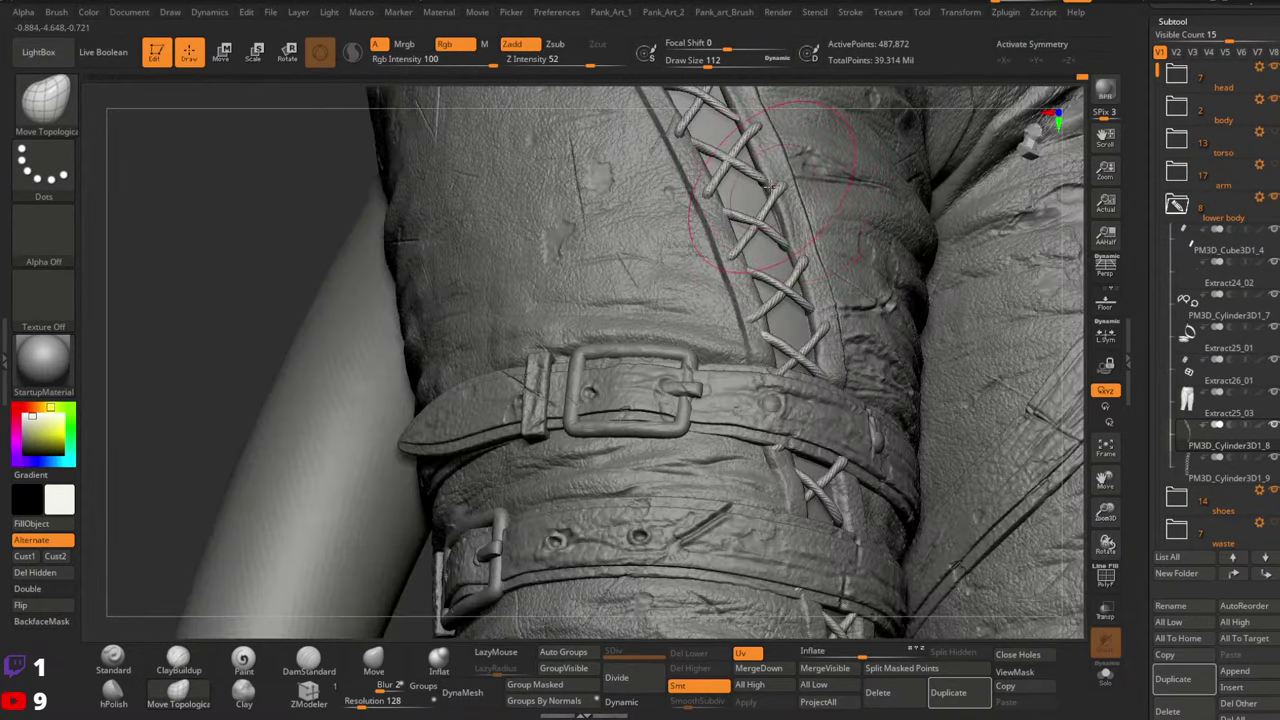
{"action": "key", "text": "space"}
{"action": "left_click_drag", "start_coordinate": [771, 187], "coordinate": [767, 187]}
{"action": "mouse_move", "coordinate": [765, 170]}
{"action": "right_mouse_down"}
{"action": "mouse_move", "coordinate": [739, 161]}
{"action": "mouse_move", "coordinate": [756, 178]}
{"action": "mouse_move", "coordinate": [760, 140]}
{"action": "right_mouse_up"}
{"action": "right_click", "coordinate": [762, 176]}
{"action": "mouse_move", "coordinate": [760, 200]}
{"action": "right_mouse_down"}
{"action": "mouse_move", "coordinate": [765, 240]}
{"action": "mouse_move", "coordinate": [704, 223]}
{"action": "mouse_move", "coordinate": [742, 201]}
{"action": "mouse_move", "coordinate": [728, 215]}
{"action": "mouse_move", "coordinate": [551, 183]}
{"action": "mouse_move", "coordinate": [797, 364]}
{"action": "right_mouse_up"}
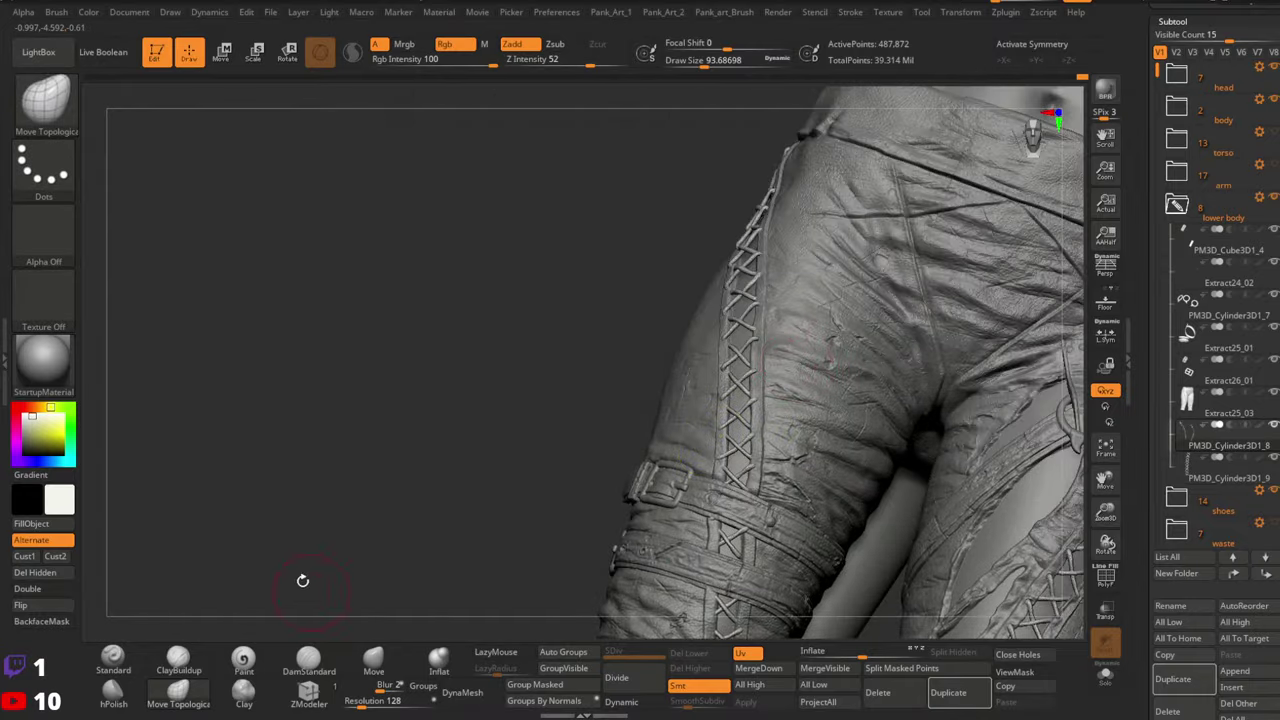
Select the trousers and show the torso and arm folders again over the body
{"action": "right_click_drag", "start_coordinate": [726, 335], "coordinate": [760, 250], "text": "ctrl"}
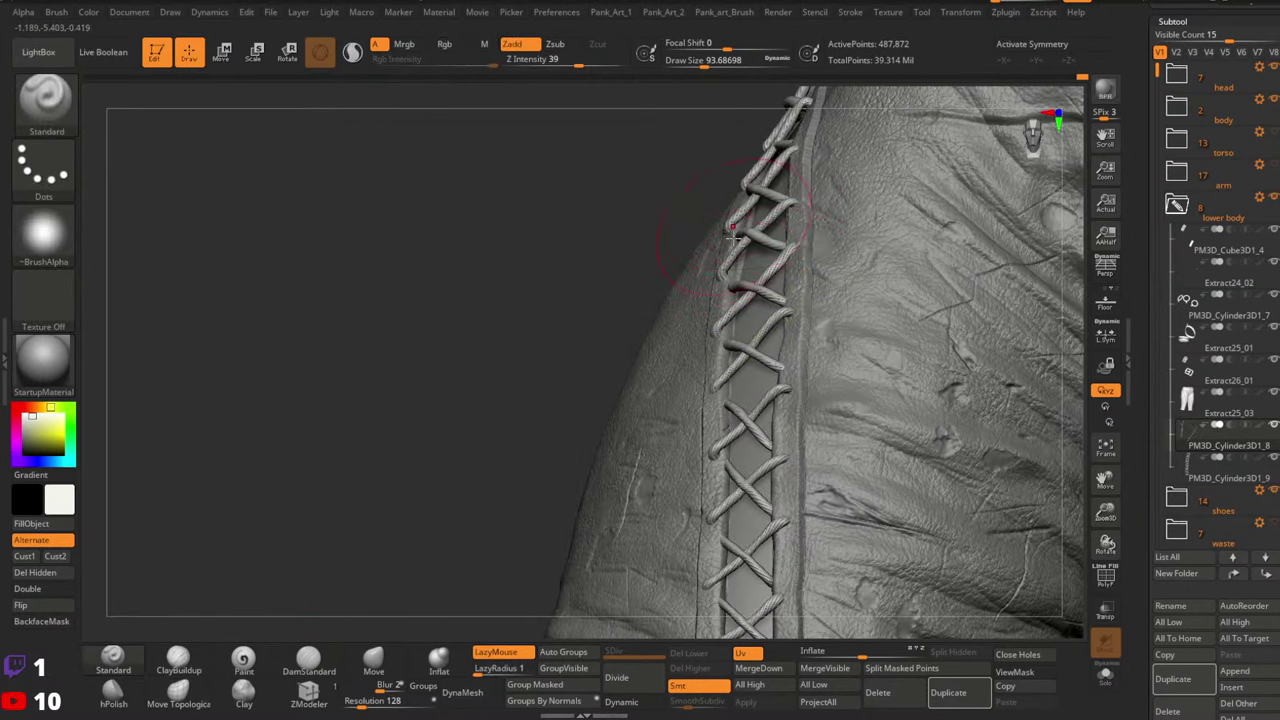
{"action": "left_click", "coordinate": [866, 298], "text": "alt"}
{"action": "mouse_move", "coordinate": [908, 308]}
{"action": "right_mouse_down", "text": "ctrl"}
{"action": "mouse_move", "coordinate": [804, 279]}
{"action": "mouse_move", "coordinate": [878, 312]}
{"action": "mouse_move", "coordinate": [781, 421]}
{"action": "mouse_move", "coordinate": [885, 412]}
{"action": "mouse_move", "coordinate": [815, 405]}
{"action": "mouse_move", "coordinate": [862, 400]}
{"action": "mouse_move", "coordinate": [960, 420]}
{"action": "mouse_move", "coordinate": [841, 462]}
{"action": "mouse_move", "coordinate": [785, 450]}
{"action": "right_mouse_up", "text": "ctrl"}
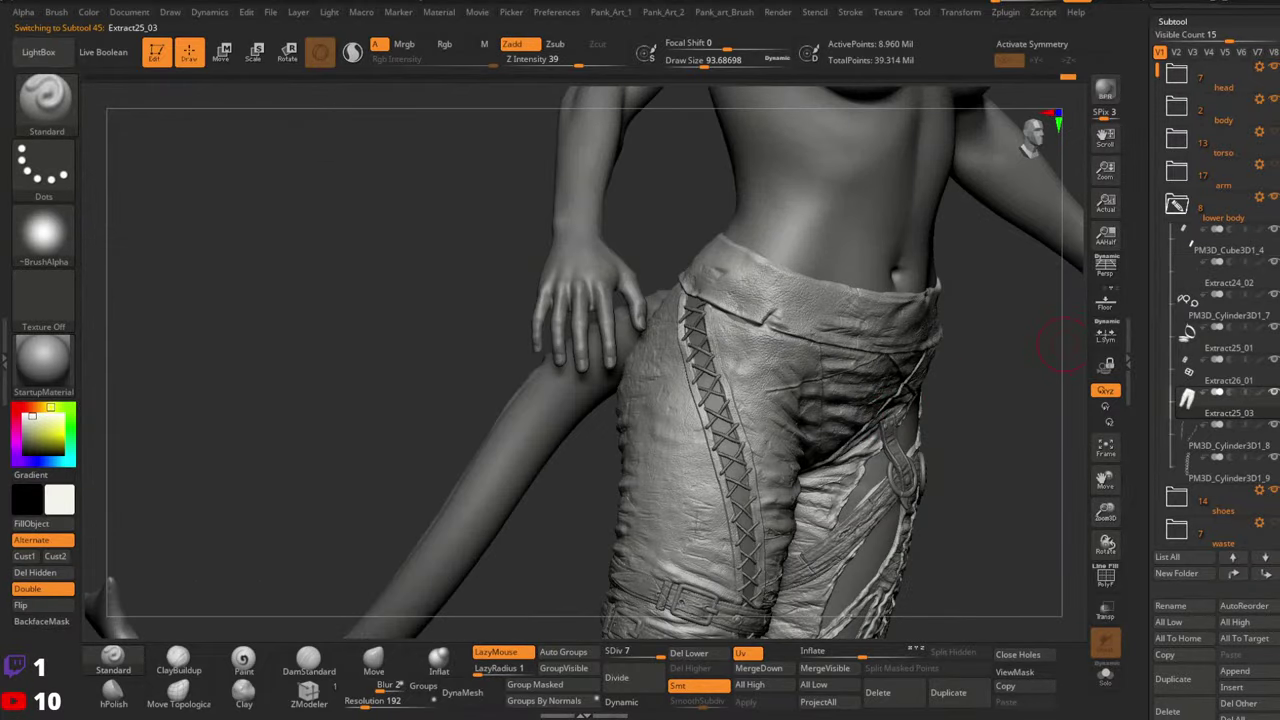
{"action": "left_click", "coordinate": [1273, 165]}
{"action": "left_click", "coordinate": [1273, 132]}
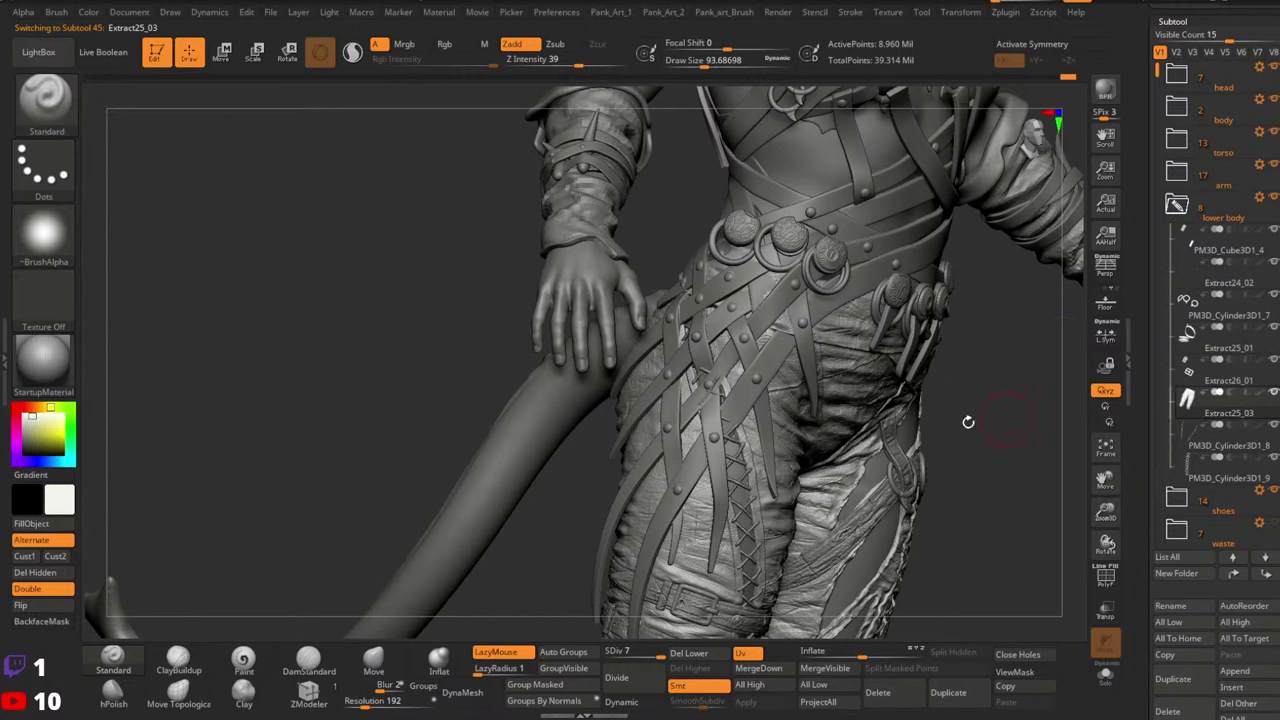
{"action": "left_click", "coordinate": [1178, 245]}
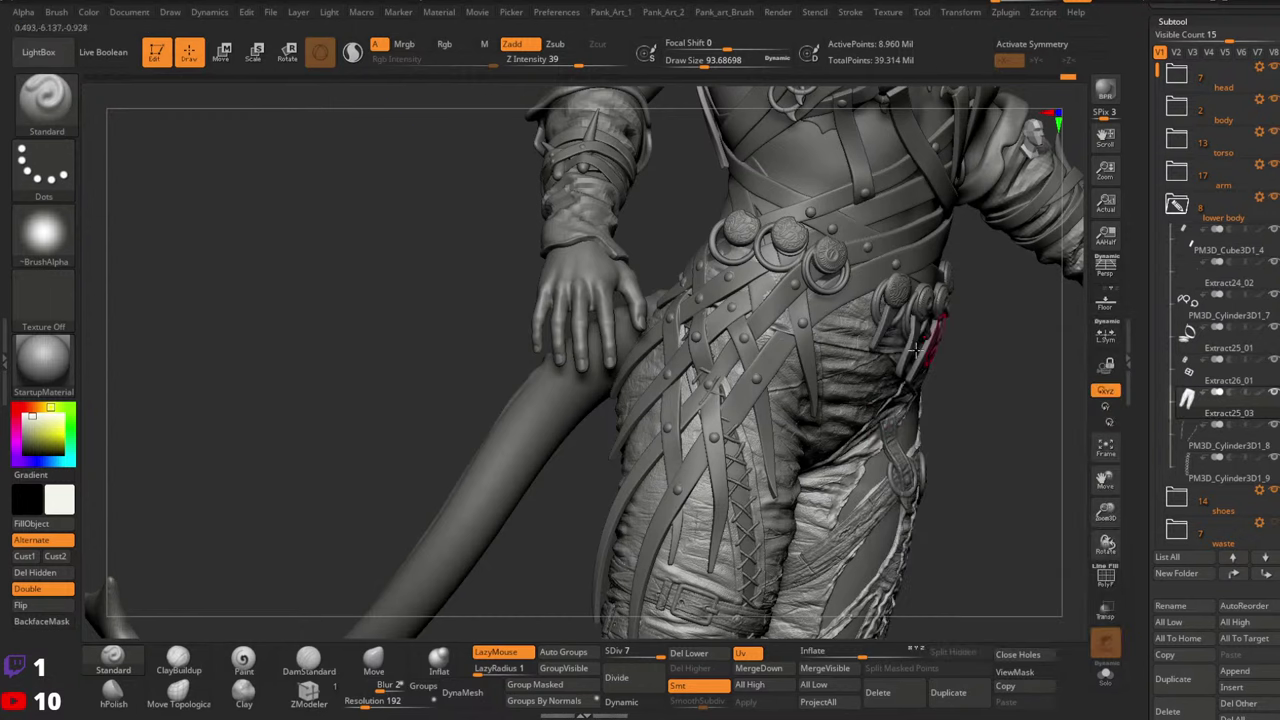
Select the leather straps over the rear hip and toggle their dynamic subdivision off and back on
{"action": "right_click_drag", "start_coordinate": [708, 436], "coordinate": [772, 386]}
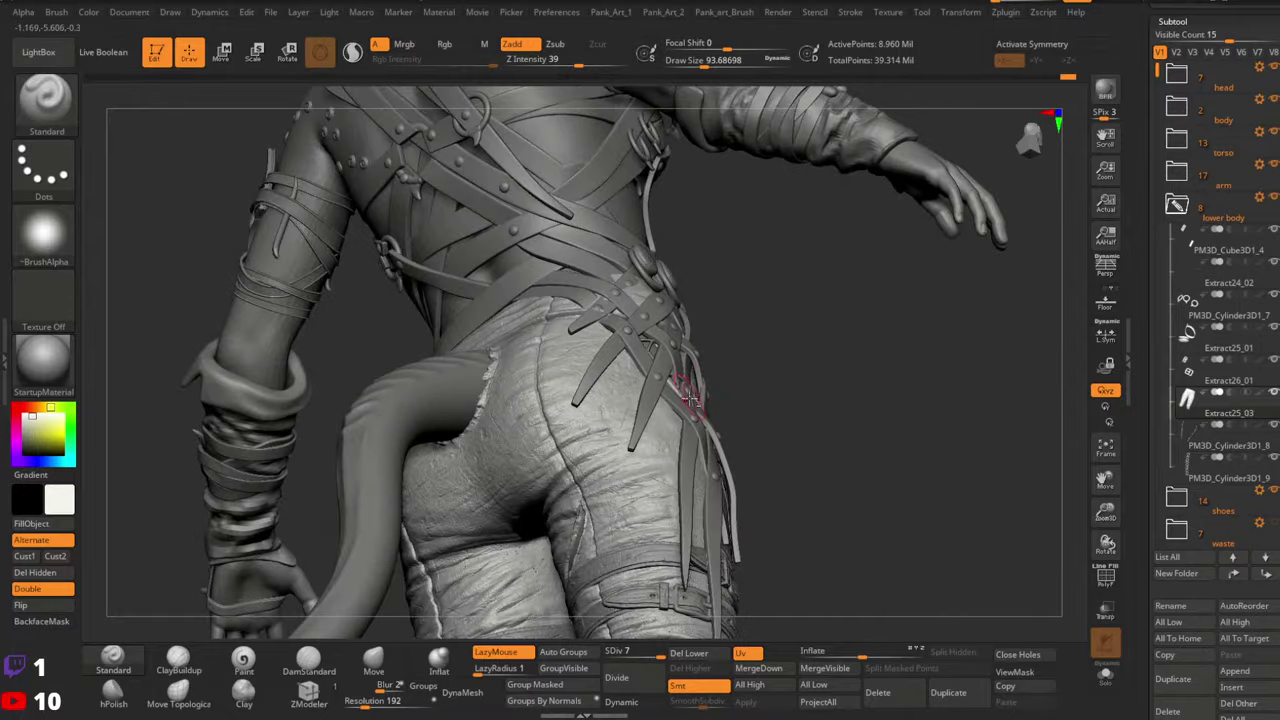
{"action": "right_click_drag", "start_coordinate": [690, 398], "coordinate": [630, 375]}
{"action": "right_click_drag", "start_coordinate": [630, 375], "coordinate": [677, 320]}
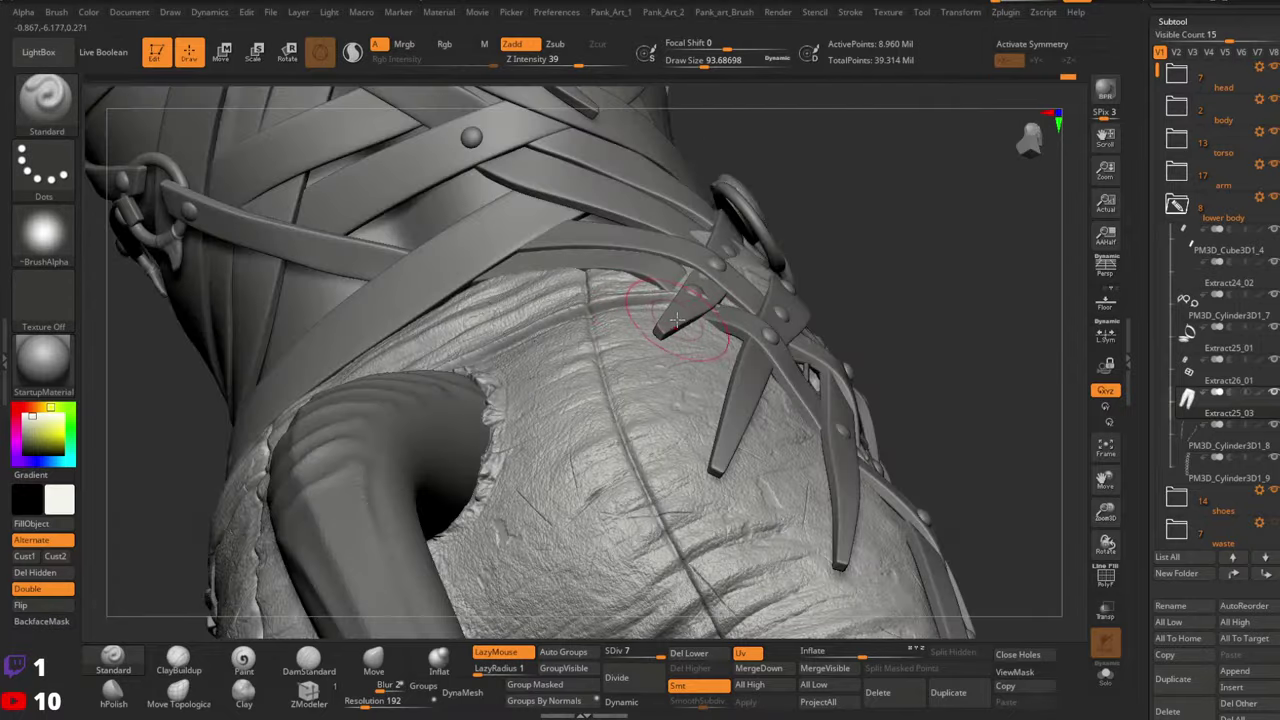
{"action": "left_click", "coordinate": [676, 320], "text": "alt"}
{"action": "left_click", "coordinate": [624, 703]}
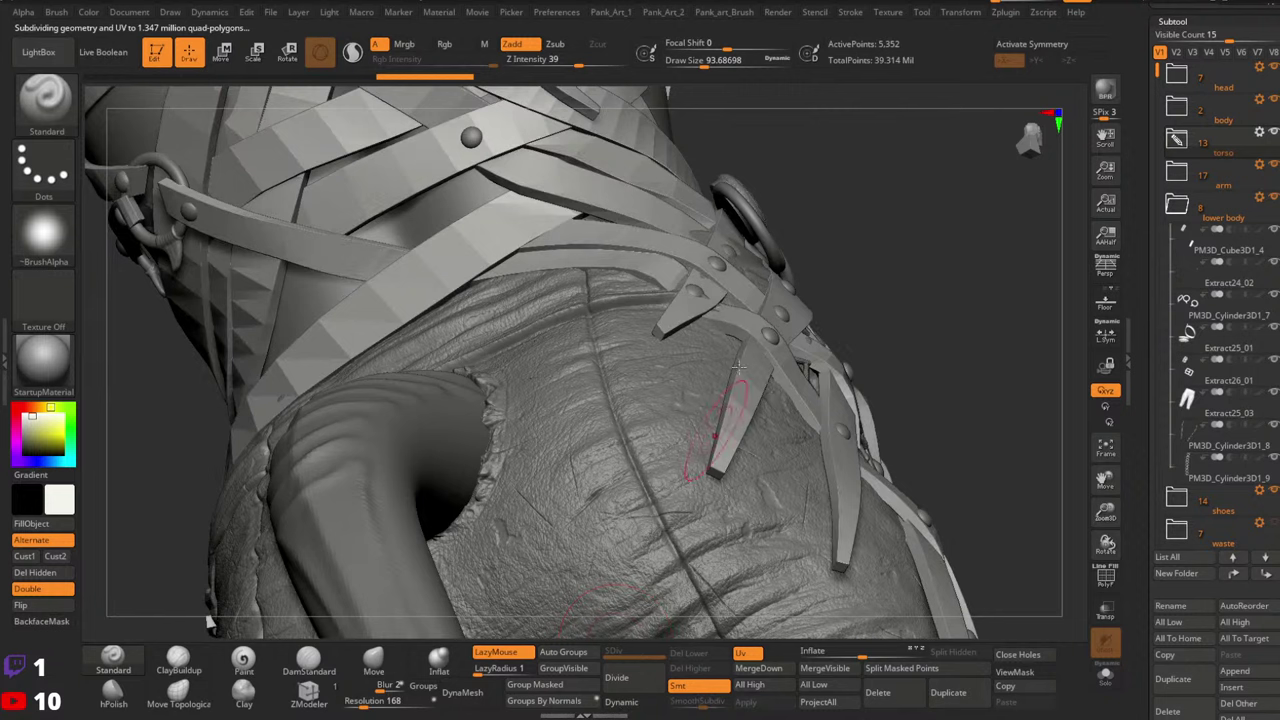
{"action": "left_click", "coordinate": [634, 703]}
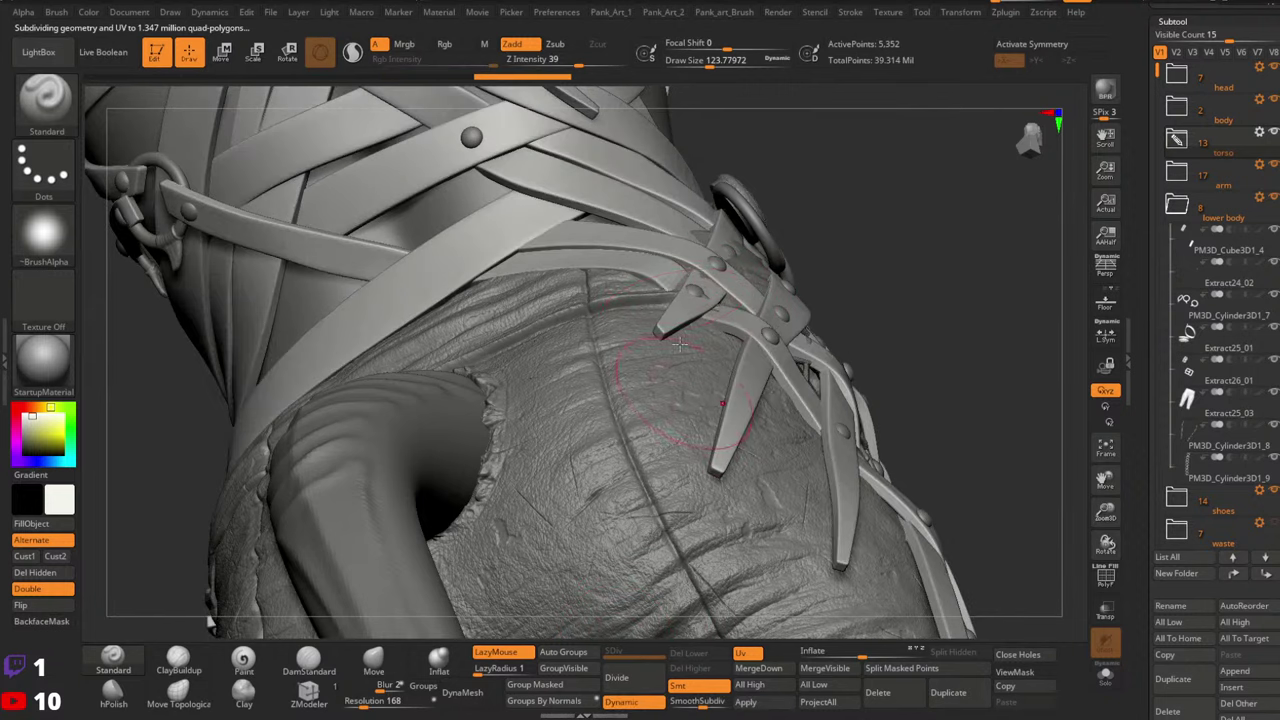
Fit the leather straps around the hip and waistband with the Move Topological brush at a draw size of about 132
{"action": "mouse_move", "coordinate": [760, 330]}
{"action": "right_mouse_down"}
{"action": "mouse_move", "coordinate": [700, 310]}
{"action": "mouse_move", "coordinate": [668, 276]}
{"action": "right_mouse_up"}
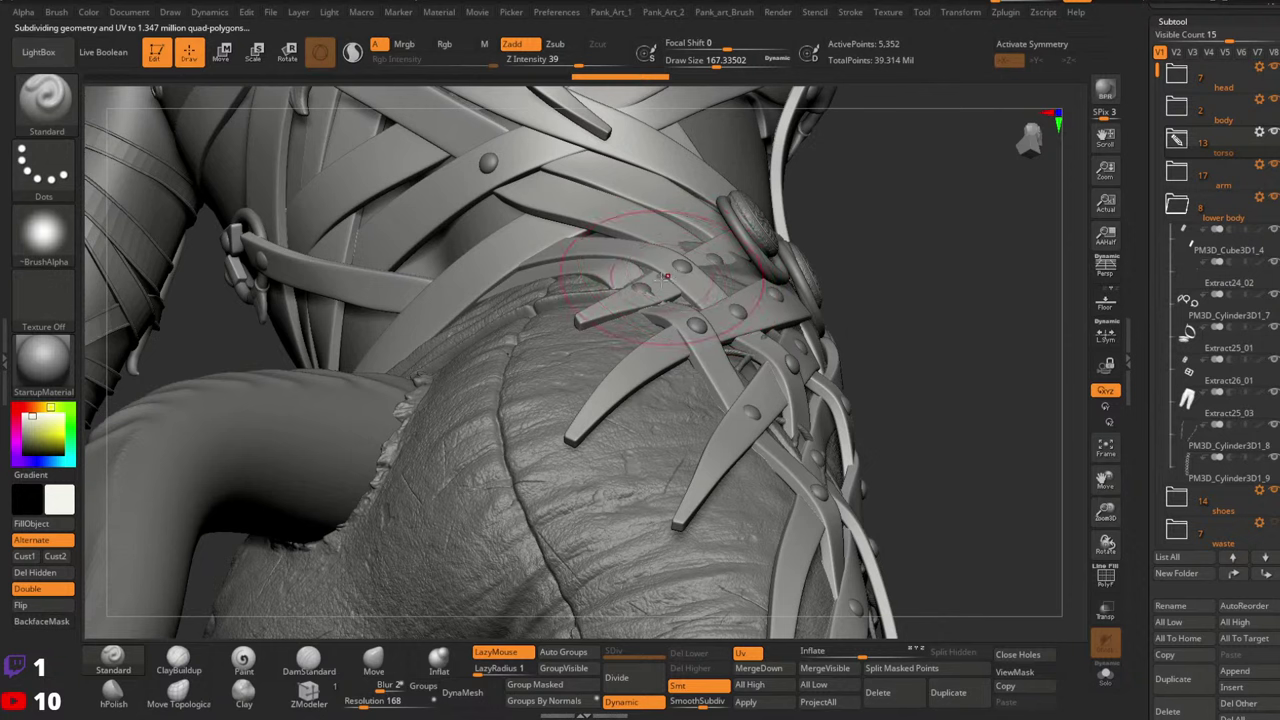
{"action": "left_click", "coordinate": [178, 690]}
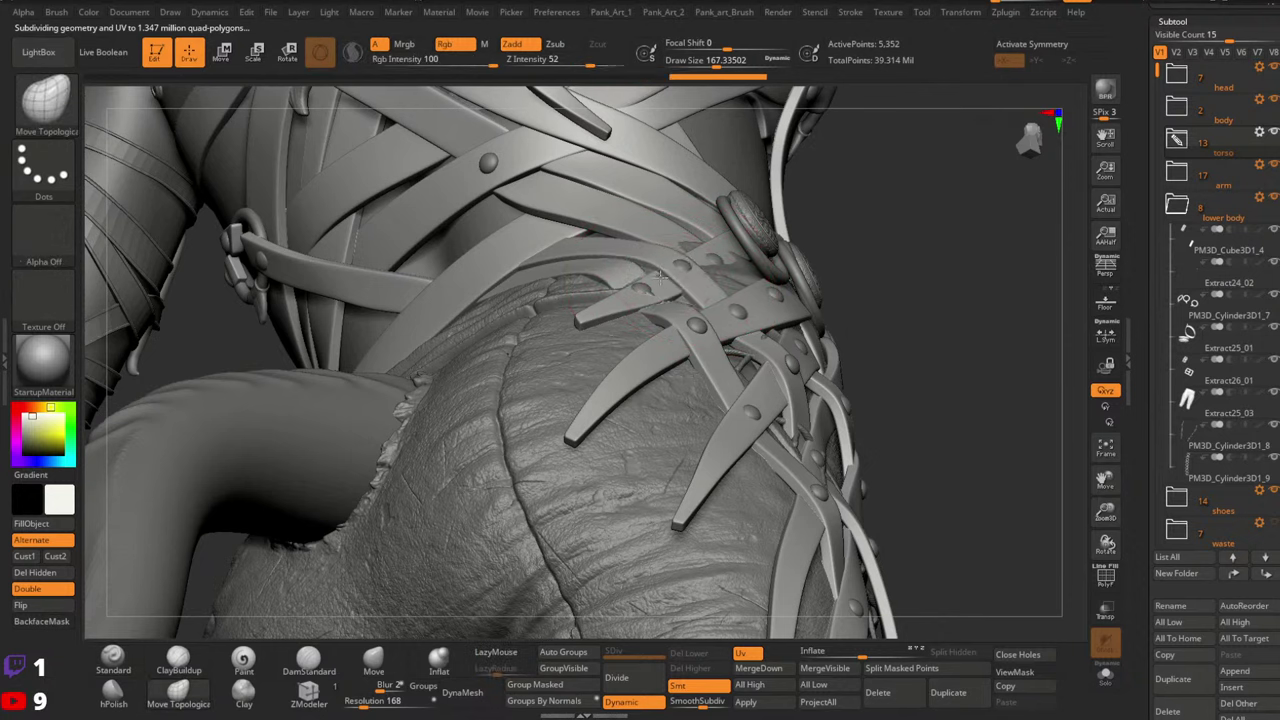
{"action": "key", "text": "space"}
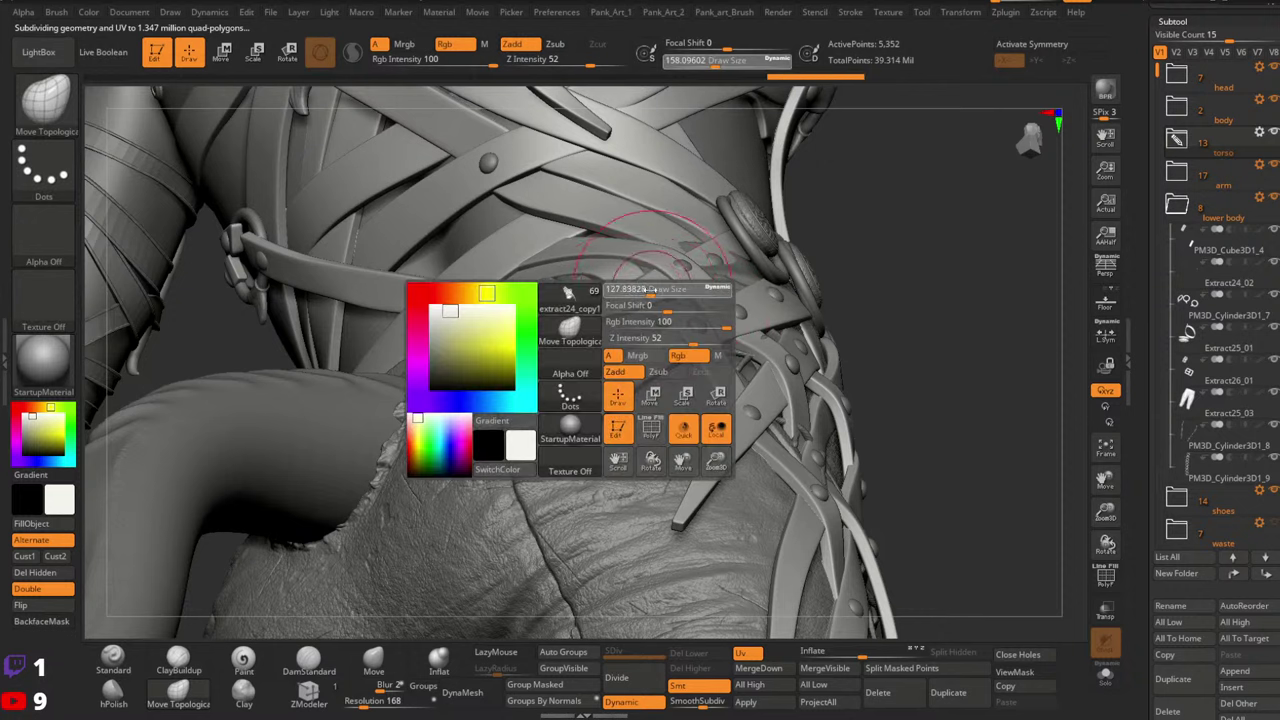
{"action": "mouse_move", "coordinate": [674, 287]}
{"action": "left_mouse_down"}
{"action": "mouse_move", "coordinate": [653, 291]}
{"action": "mouse_move", "coordinate": [700, 252]}
{"action": "left_mouse_up"}
{"action": "key", "text": "space"}
{"action": "right_click_drag", "start_coordinate": [640, 258], "coordinate": [706, 245]}
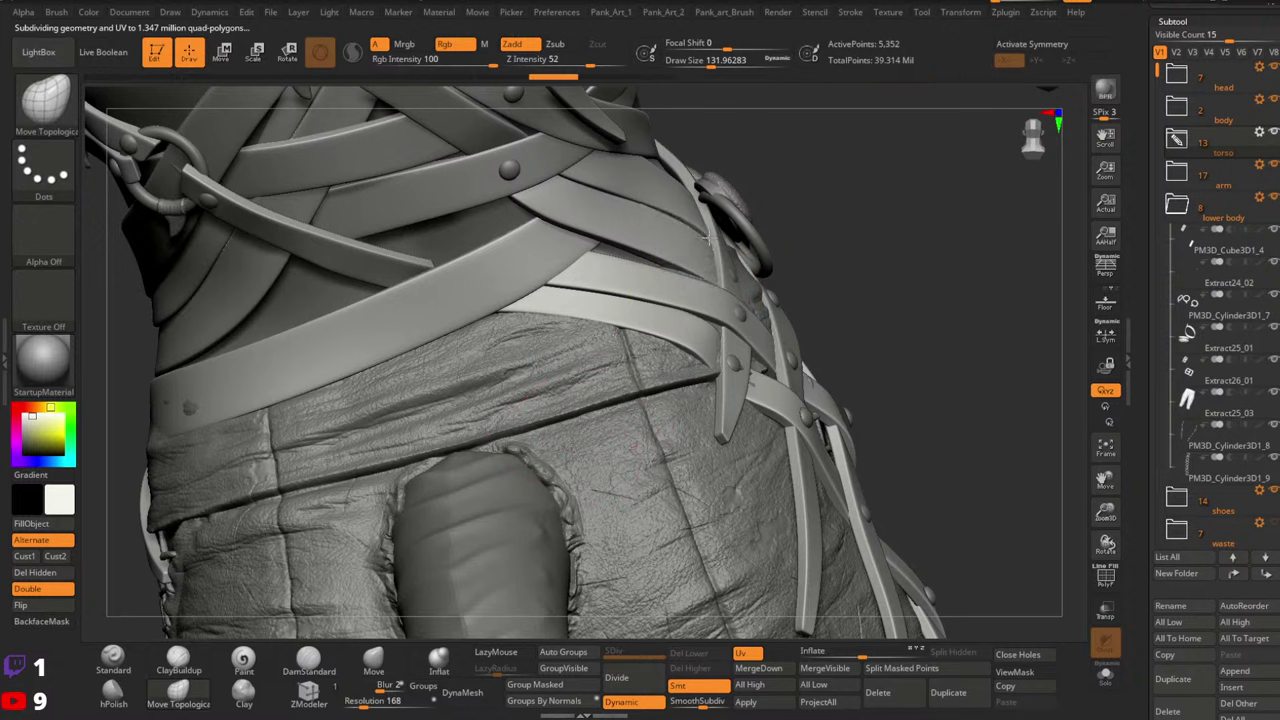
{"action": "right_click_drag", "start_coordinate": [790, 302], "coordinate": [737, 297]}
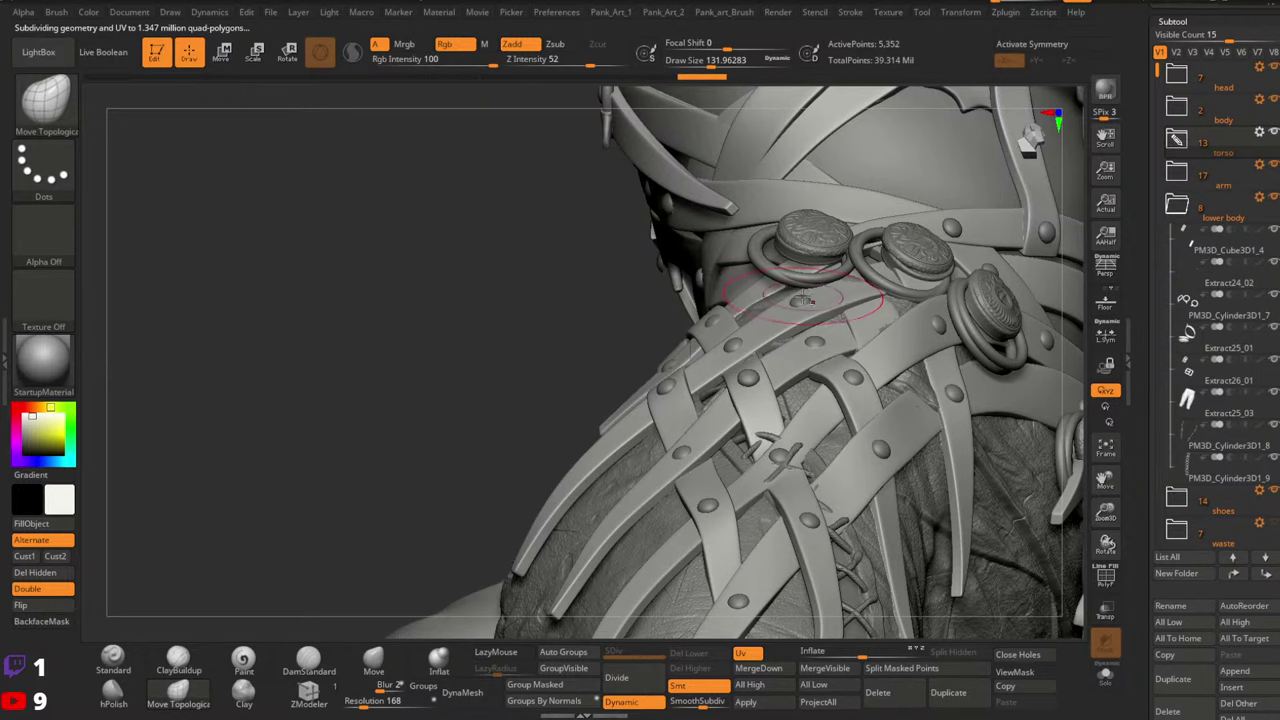
Adjust the leather straps and their rivets over the rear hip with the Move Topological brush, using a draw size of about 94 for the straps
{"action": "left_click", "coordinate": [751, 300], "text": "alt"}
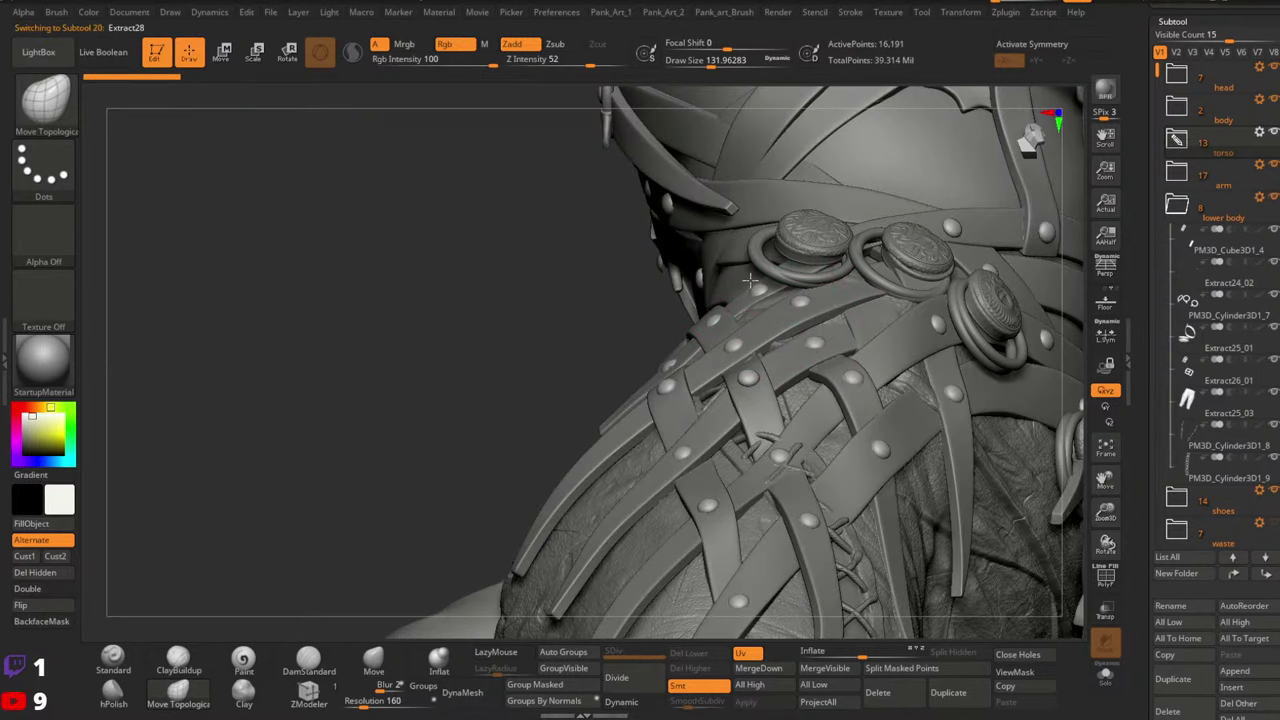
{"action": "mouse_move", "coordinate": [745, 381]}
{"action": "right_mouse_down", "text": "alt"}
{"action": "mouse_move", "coordinate": [731, 315]}
{"action": "mouse_move", "coordinate": [900, 335]}
{"action": "mouse_move", "coordinate": [888, 330]}
{"action": "right_mouse_up", "text": "alt"}
{"action": "left_click", "coordinate": [738, 333], "text": "alt"}
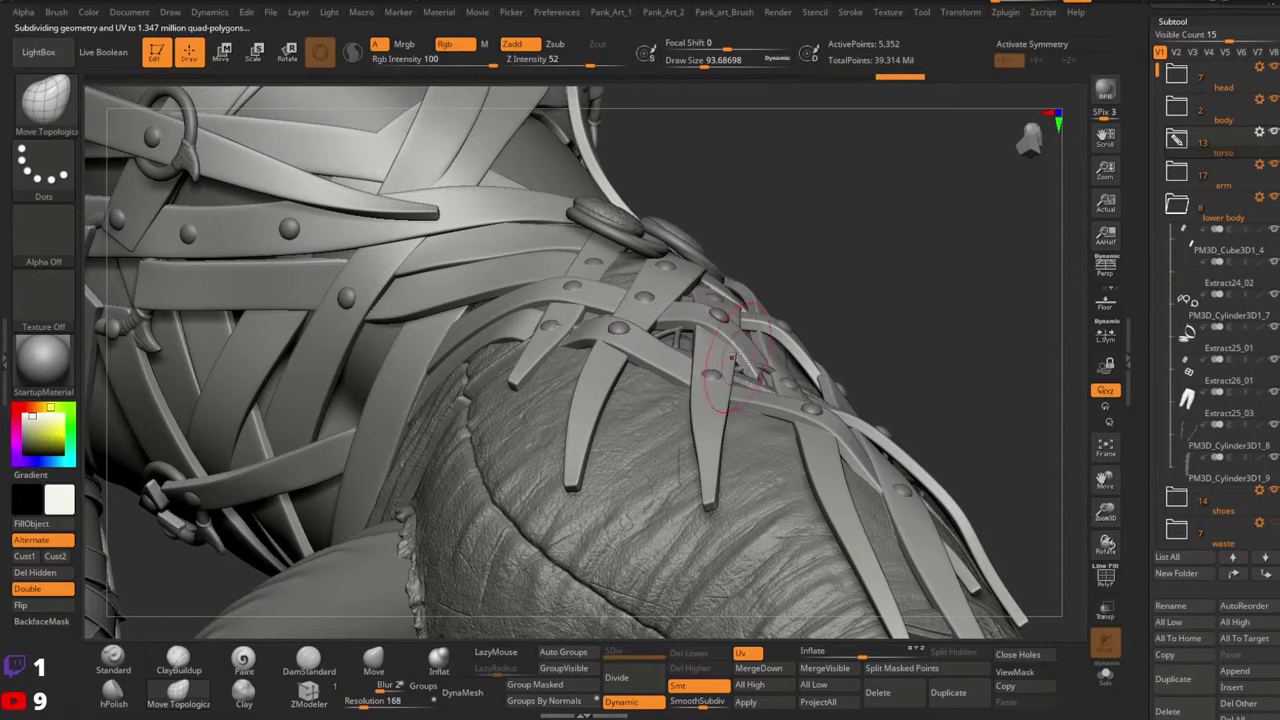
{"action": "right_click_drag", "start_coordinate": [725, 365], "coordinate": [586, 277], "text": "alt"}
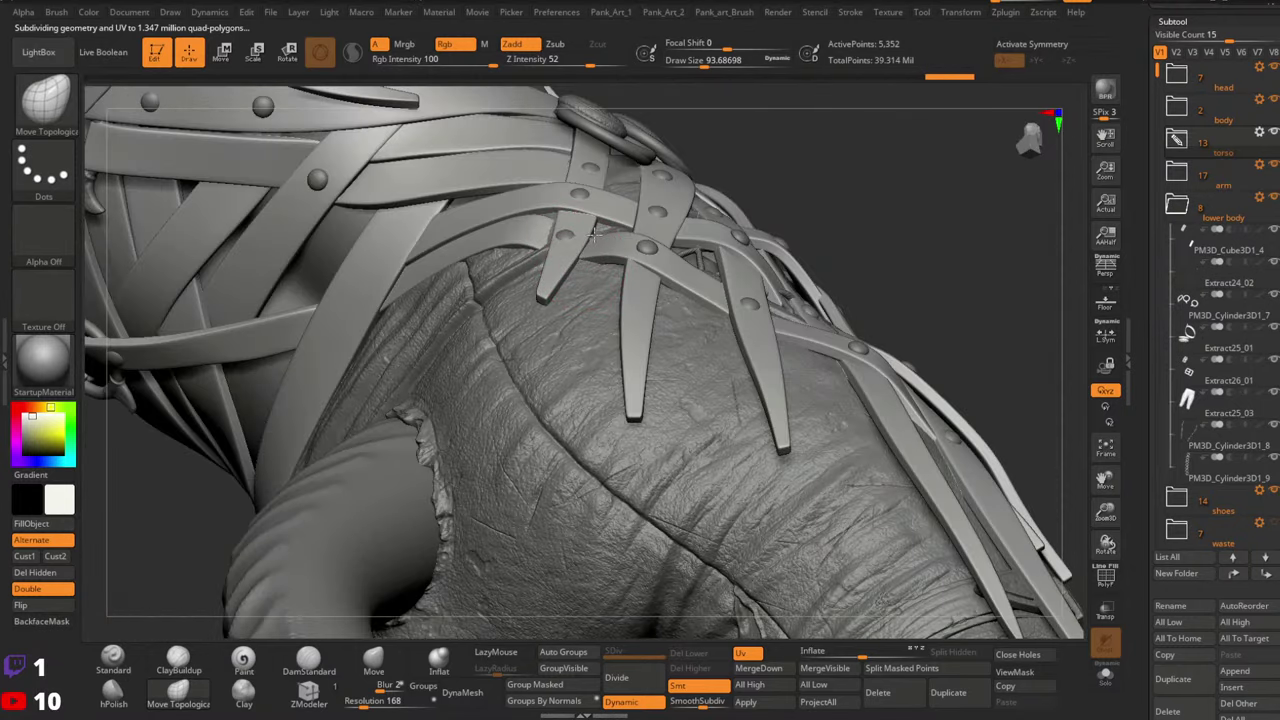
{"action": "right_click_drag", "start_coordinate": [565, 230], "coordinate": [538, 224]}
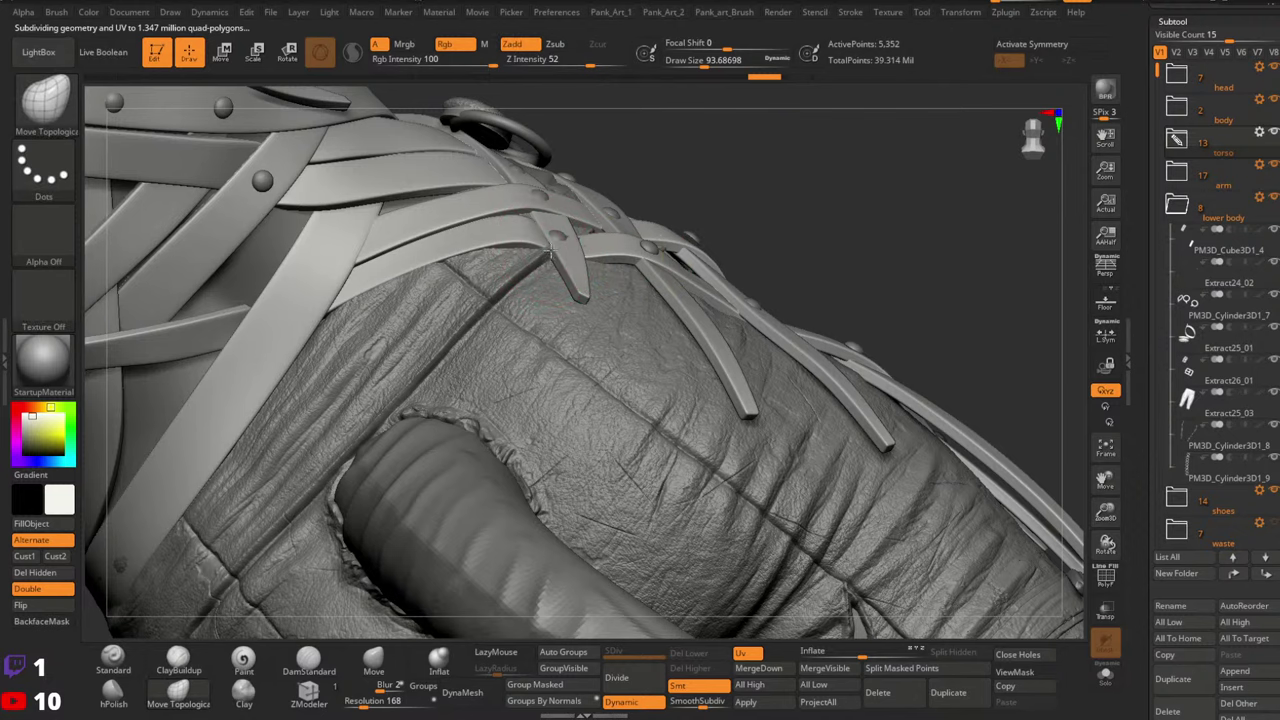
Fit the straps along the outer hip with the Move Topological brush, reducing the draw size to about 124
{"action": "right_click_drag", "start_coordinate": [560, 248], "coordinate": [440, 252], "text": "ctrl"}
{"action": "mouse_move", "coordinate": [440, 252]}
{"action": "right_mouse_down"}
{"action": "mouse_move", "coordinate": [851, 295]}
{"action": "mouse_move", "coordinate": [729, 278]}
{"action": "mouse_move", "coordinate": [726, 264]}
{"action": "right_mouse_up"}
{"action": "right_click", "coordinate": [729, 278]}
{"action": "right_click", "coordinate": [729, 266]}
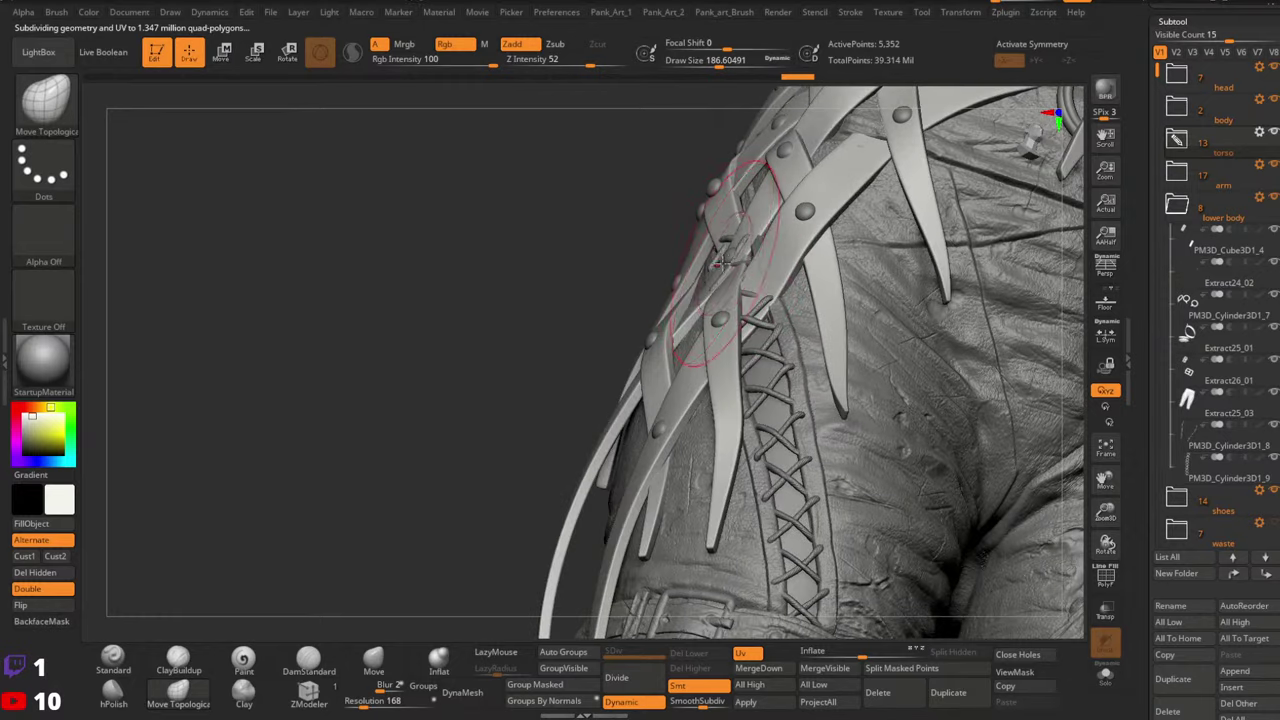
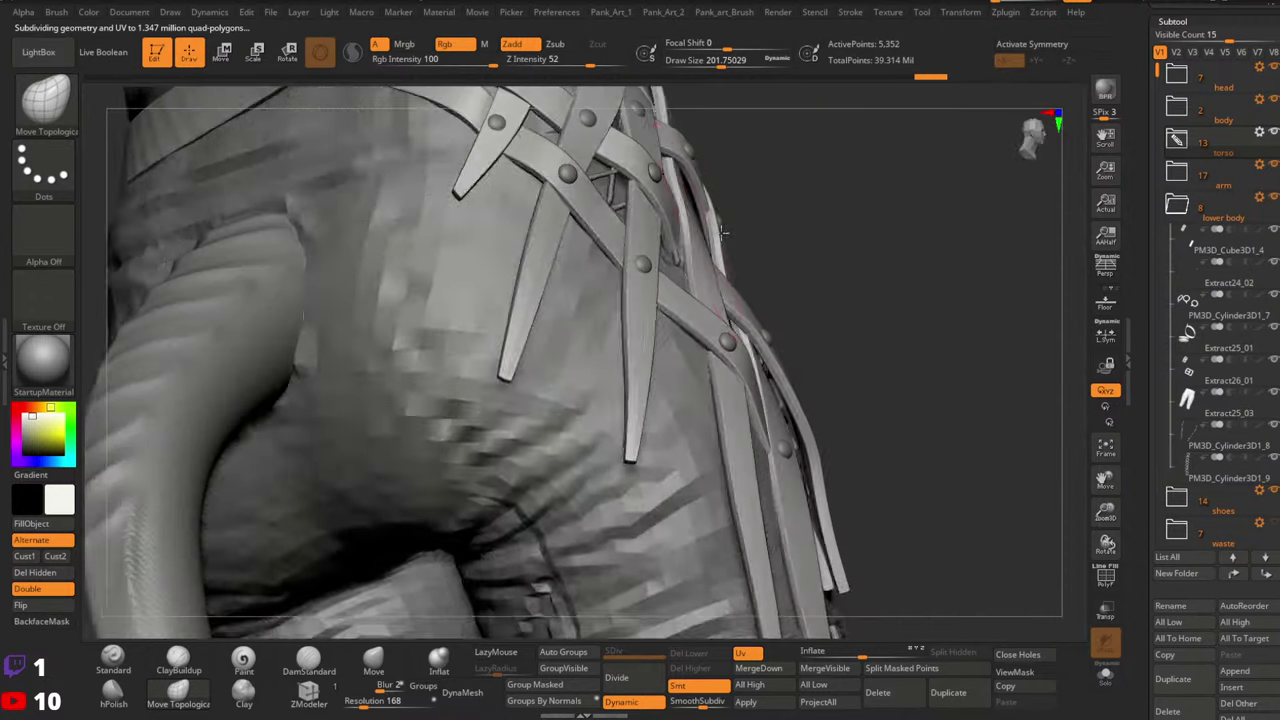
{"action": "key", "text": "space"}
{"action": "left_click_drag", "start_coordinate": [721, 233], "coordinate": [680, 232]}
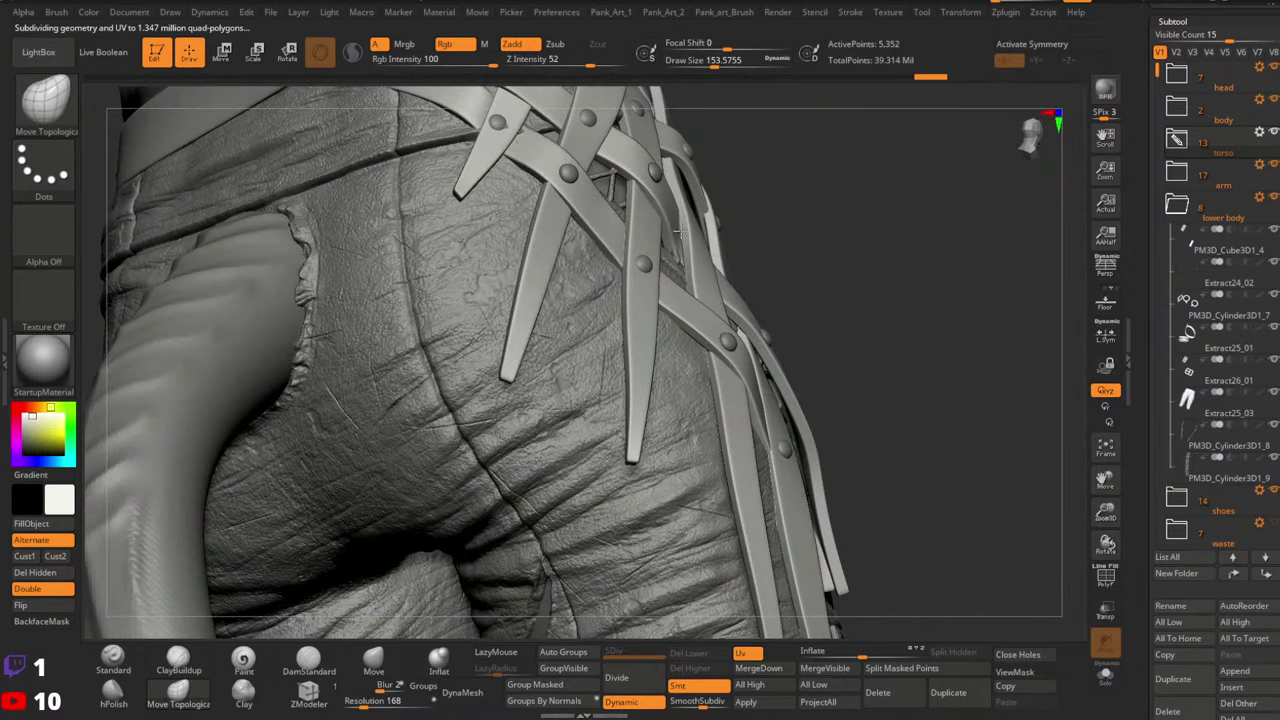
{"action": "key", "text": "space"}
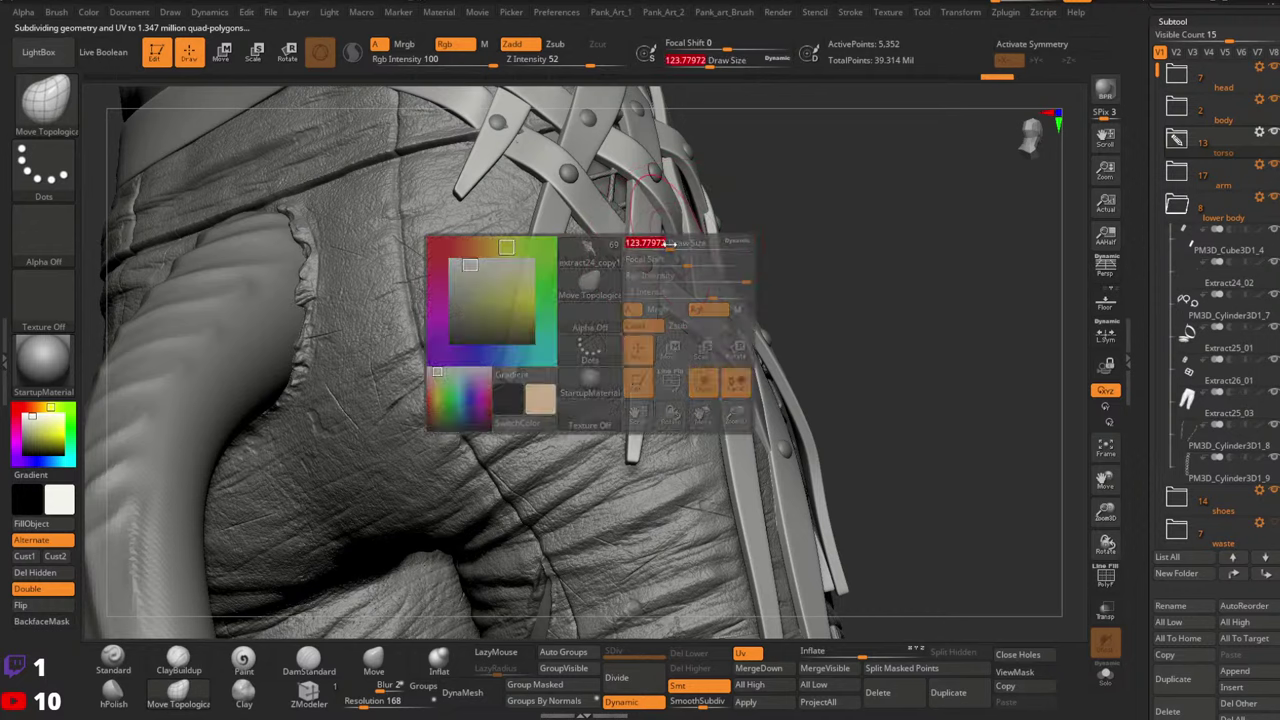
{"action": "left_click_drag", "start_coordinate": [703, 238], "coordinate": [676, 240]}
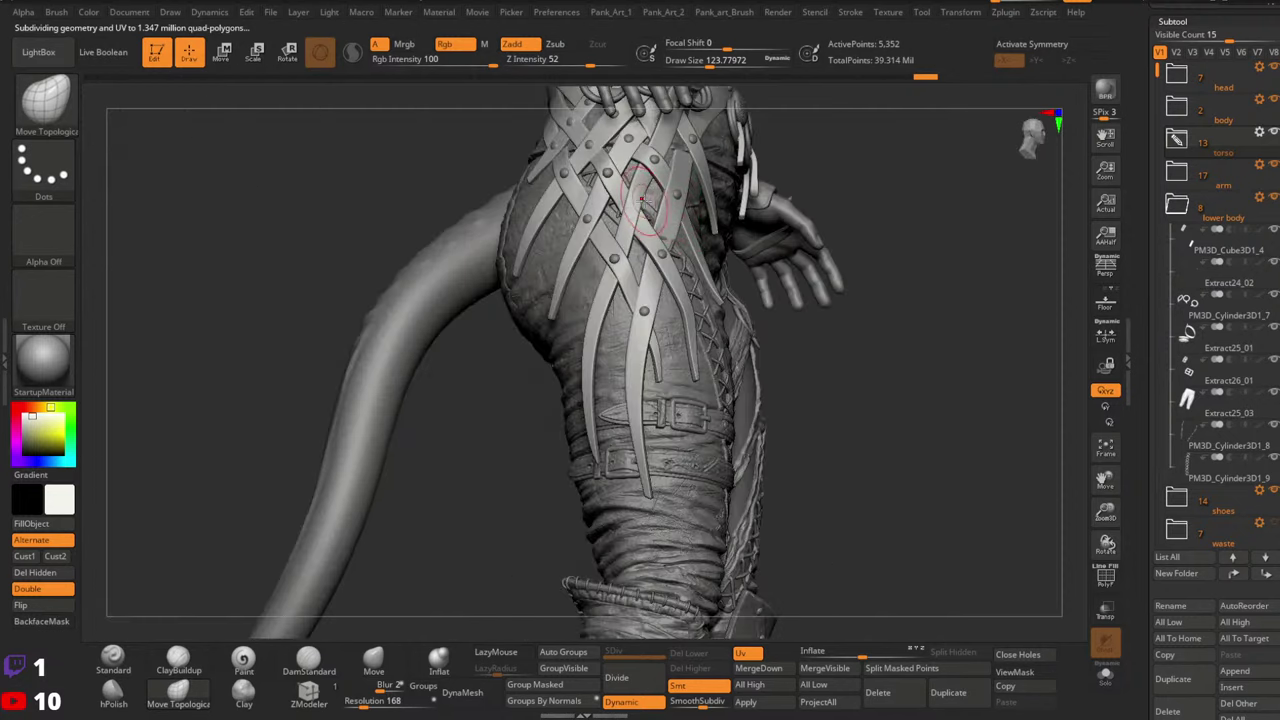
Select the strap rivets and seat them on the side and front hip straps at draw sizes of about 262 and 318
{"action": "right_click_drag", "start_coordinate": [642, 200], "coordinate": [660, 203], "text": "ctrl"}
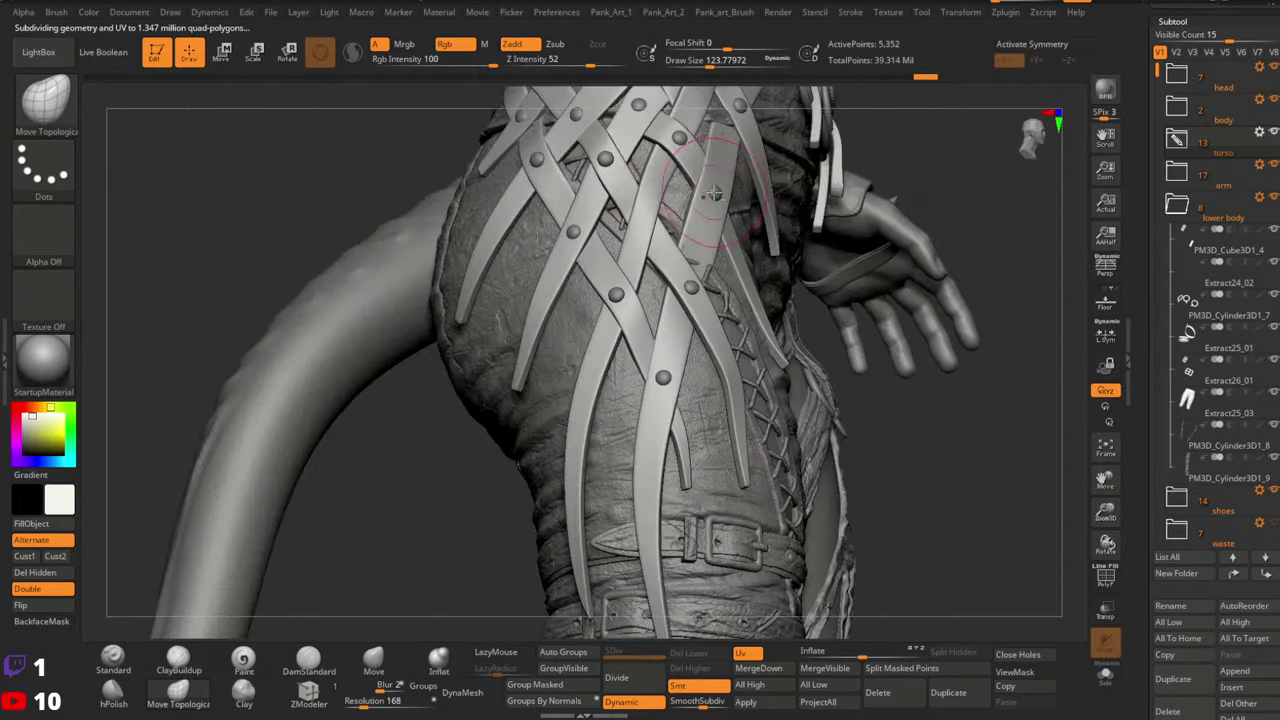
{"action": "left_click", "coordinate": [691, 288], "text": "alt"}
{"action": "key", "text": "space"}
{"action": "left_click_drag", "start_coordinate": [630, 206], "coordinate": [656, 207]}
{"action": "right_click_drag", "start_coordinate": [570, 214], "coordinate": [646, 216]}
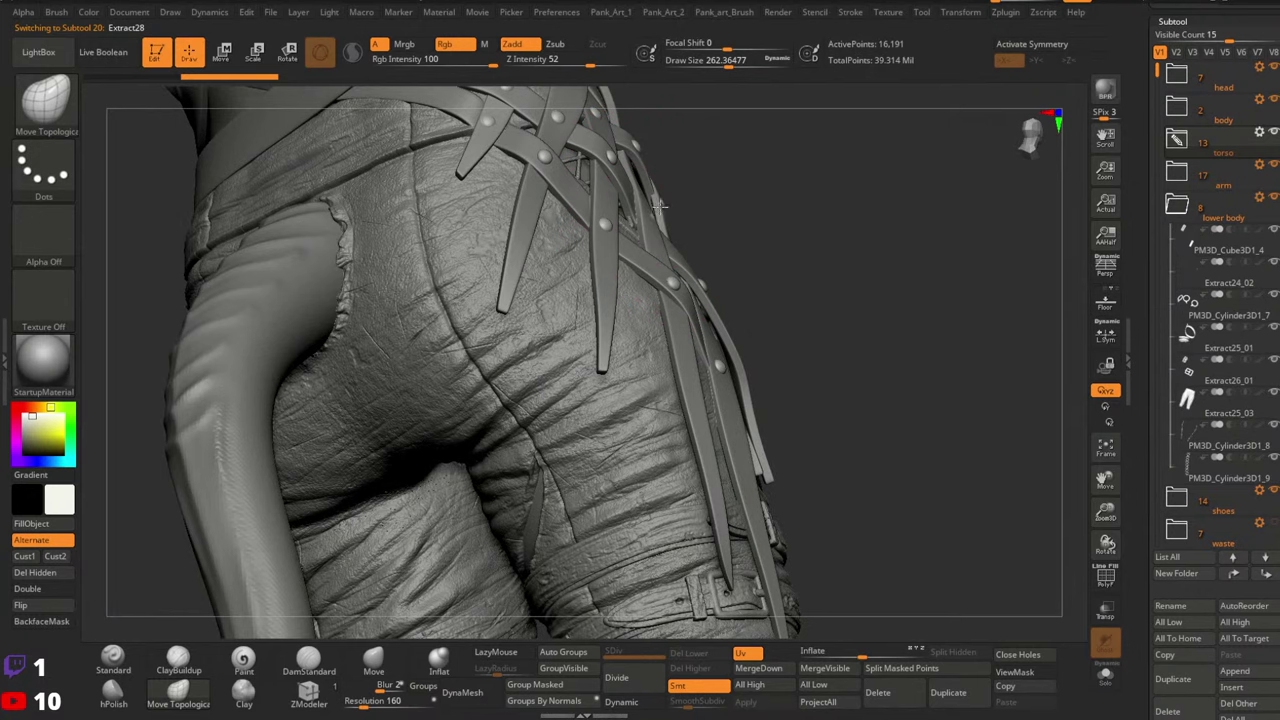
{"action": "left_click_drag", "start_coordinate": [660, 203], "coordinate": [650, 206]}
{"action": "mouse_move", "coordinate": [680, 212]}
{"action": "right_mouse_down"}
{"action": "mouse_move", "coordinate": [562, 214]}
{"action": "mouse_move", "coordinate": [672, 235]}
{"action": "right_mouse_up"}
{"action": "mouse_move", "coordinate": [672, 233]}
{"action": "left_mouse_down"}
{"action": "mouse_move", "coordinate": [645, 214]}
{"action": "mouse_move", "coordinate": [646, 230]}
{"action": "mouse_move", "coordinate": [771, 256]}
{"action": "left_mouse_up"}
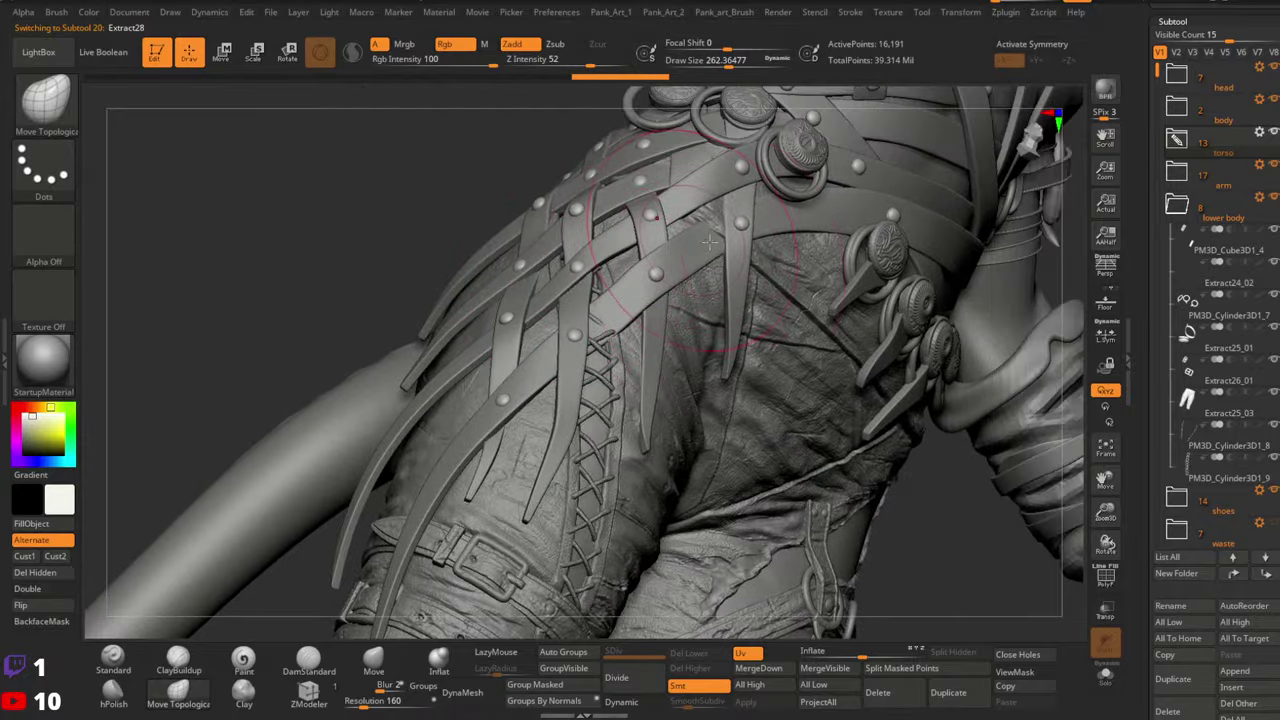
{"action": "key", "text": "ctrl"}
{"action": "right_click_drag", "start_coordinate": [771, 256], "coordinate": [590, 335]}
{"action": "left_click_drag", "start_coordinate": [590, 335], "coordinate": [565, 375]}
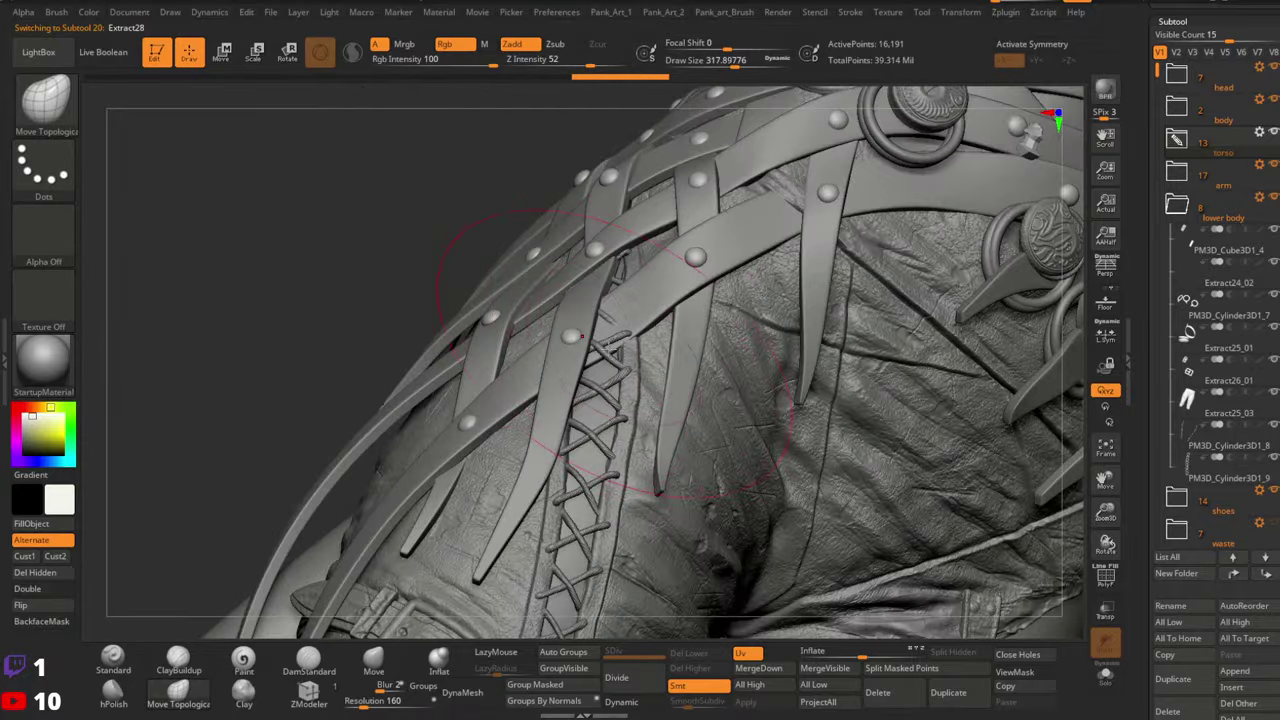
{"action": "right_click_drag", "start_coordinate": [565, 375], "coordinate": [632, 317]}
Select the leather straps and fit them closely above the thigh lacing at a draw size of about 101
{"action": "left_click", "coordinate": [640, 317], "text": "alt"}
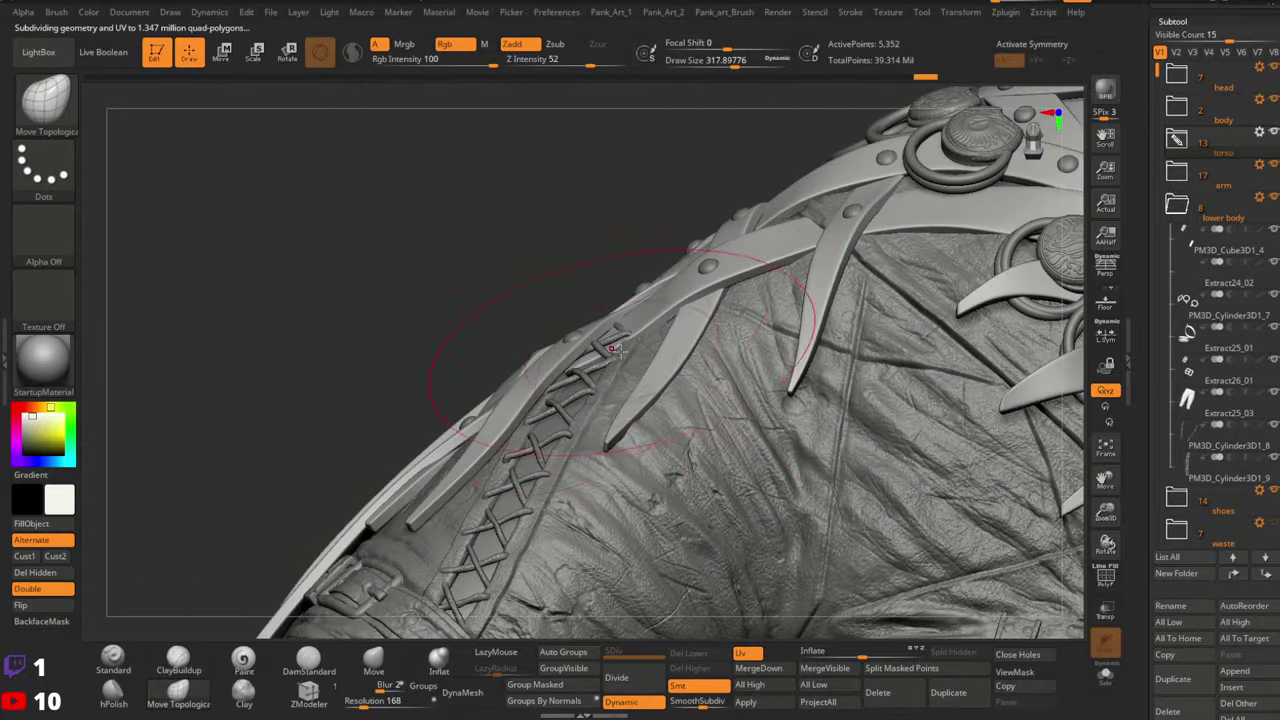
{"action": "key", "text": "space"}
{"action": "left_click_drag", "start_coordinate": [622, 339], "coordinate": [597, 345]}
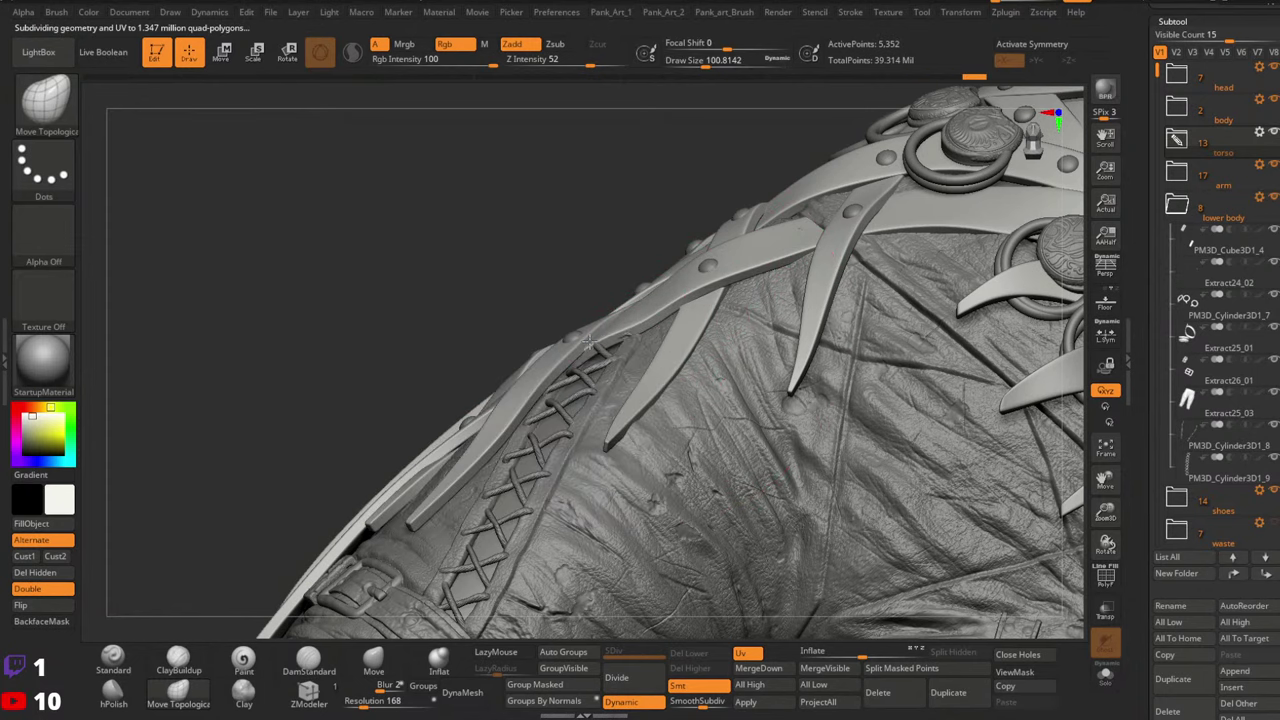
{"action": "right_click_drag", "start_coordinate": [589, 342], "coordinate": [585, 364]}
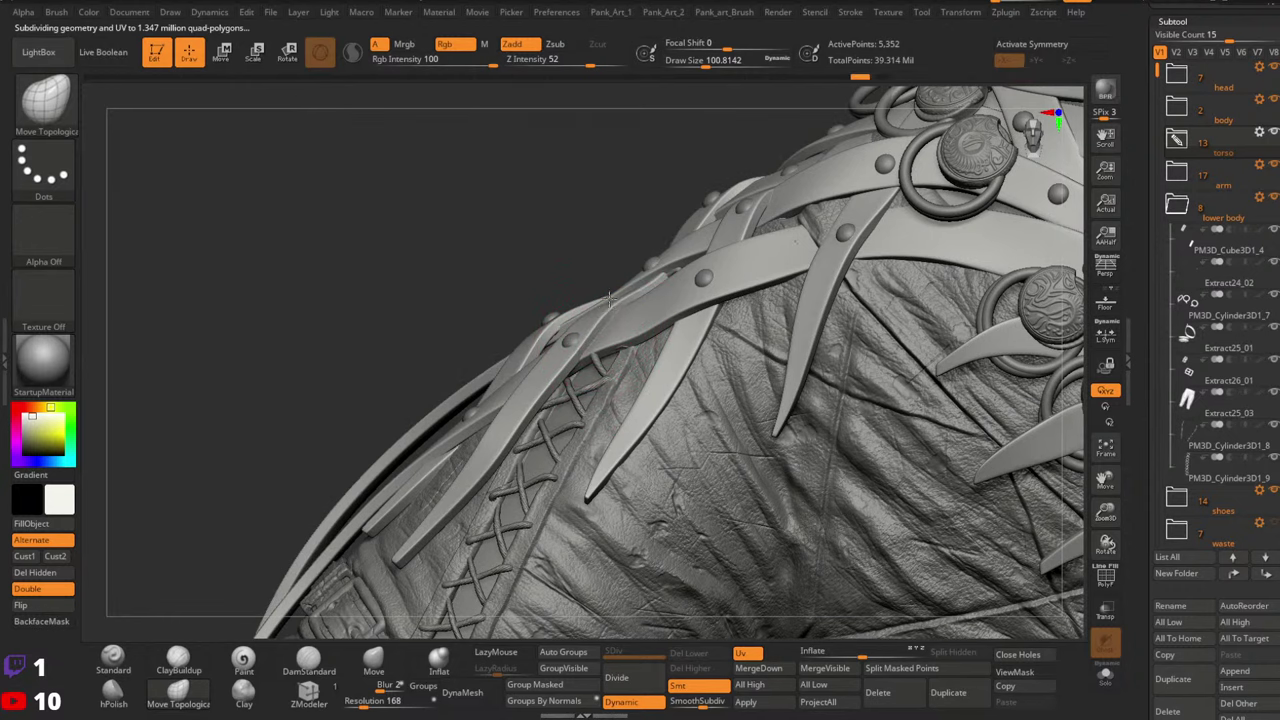
{"action": "right_click_drag", "start_coordinate": [609, 298], "coordinate": [548, 330]}
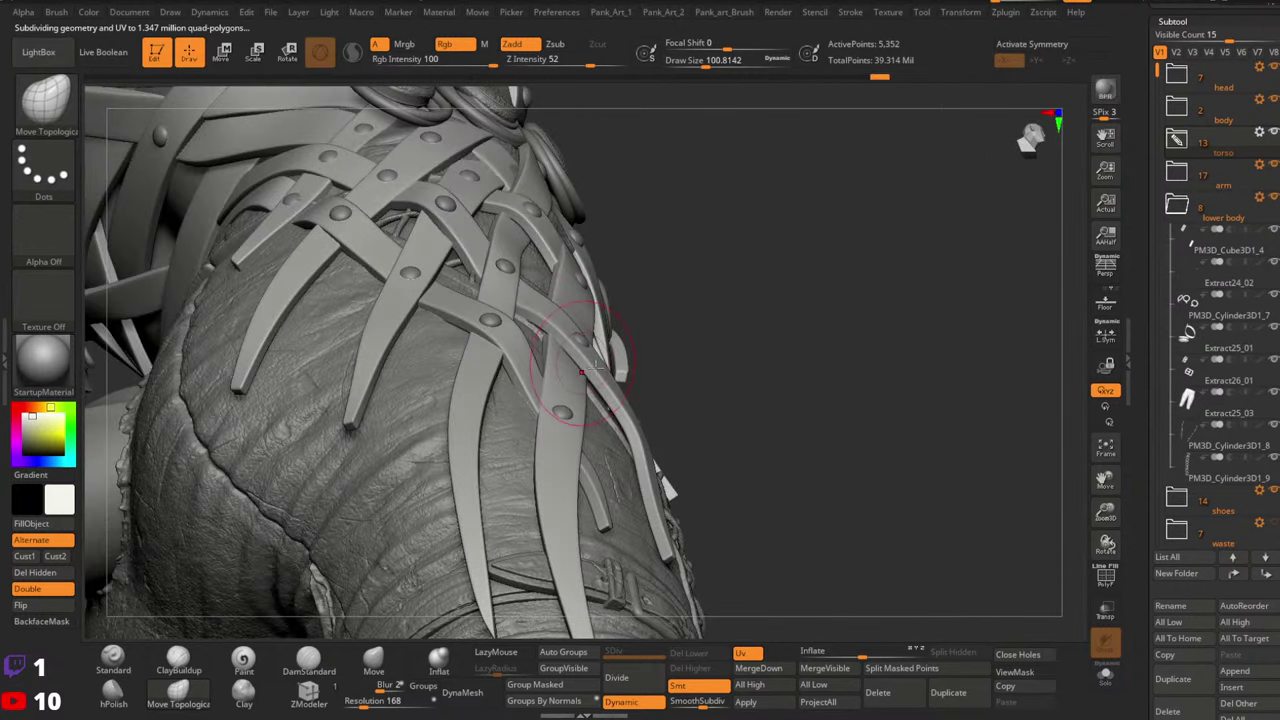
{"action": "mouse_move", "coordinate": [595, 365]}
{"action": "right_mouse_down"}
{"action": "mouse_move", "coordinate": [600, 300]}
{"action": "mouse_move", "coordinate": [640, 290]}
{"action": "mouse_move", "coordinate": [686, 283]}
{"action": "mouse_move", "coordinate": [746, 314]}
{"action": "mouse_move", "coordinate": [740, 335]}
{"action": "right_mouse_up"}
{"action": "right_click_drag", "start_coordinate": [560, 300], "coordinate": [648, 264]}
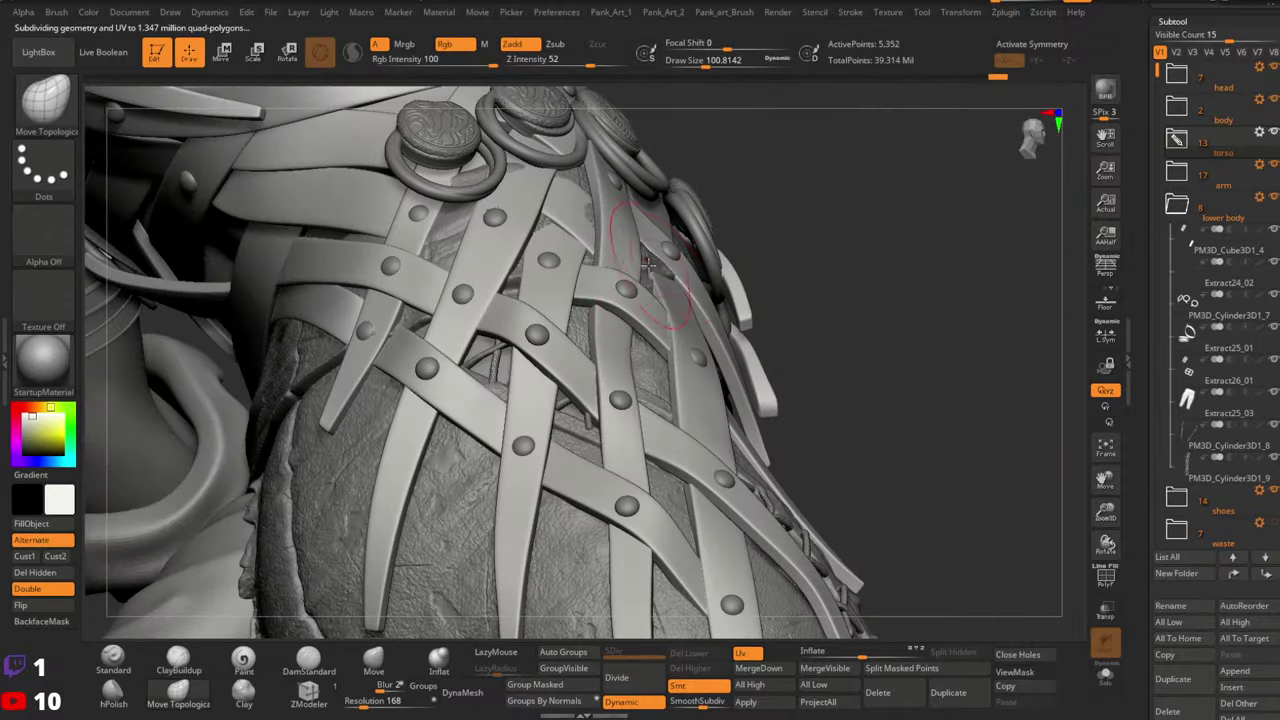
{"action": "left_click_drag", "start_coordinate": [592, 203], "coordinate": [590, 212]}
{"action": "key", "text": "ctrl+z"}
{"action": "key", "text": "space"}
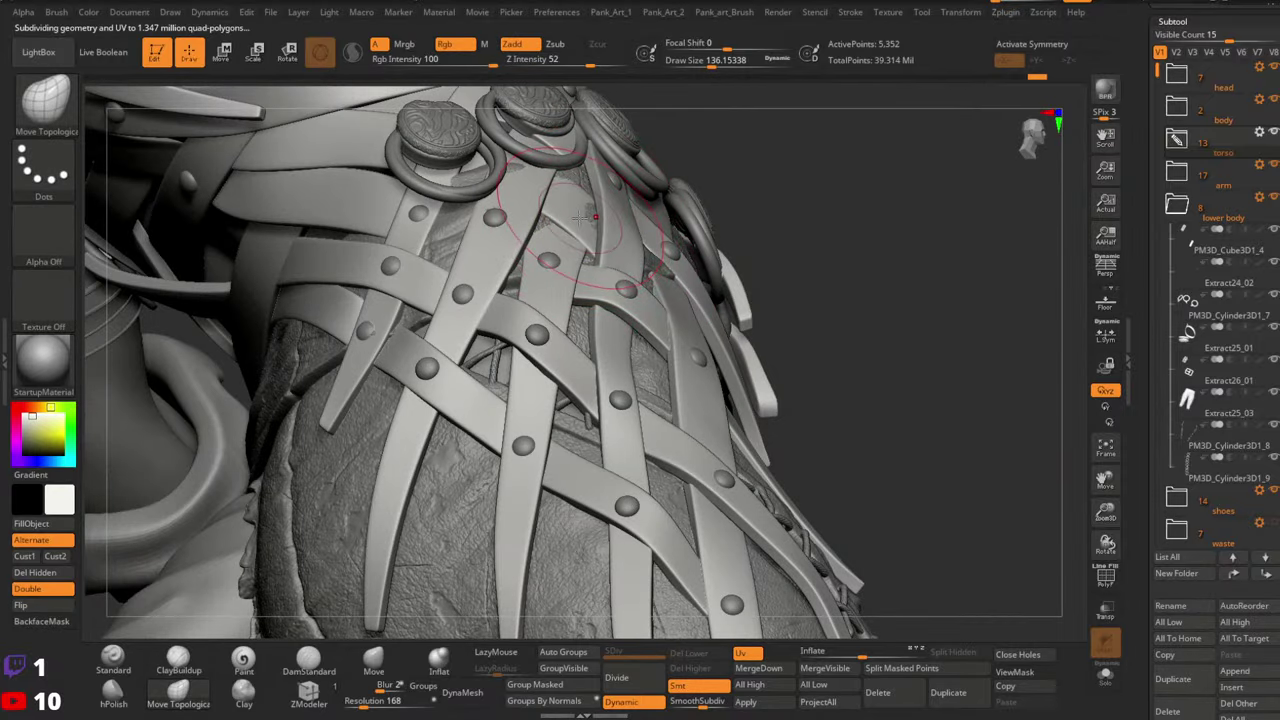
{"action": "right_click_drag", "start_coordinate": [591, 211], "coordinate": [628, 220]}
{"action": "key", "text": "ctrl+z"}
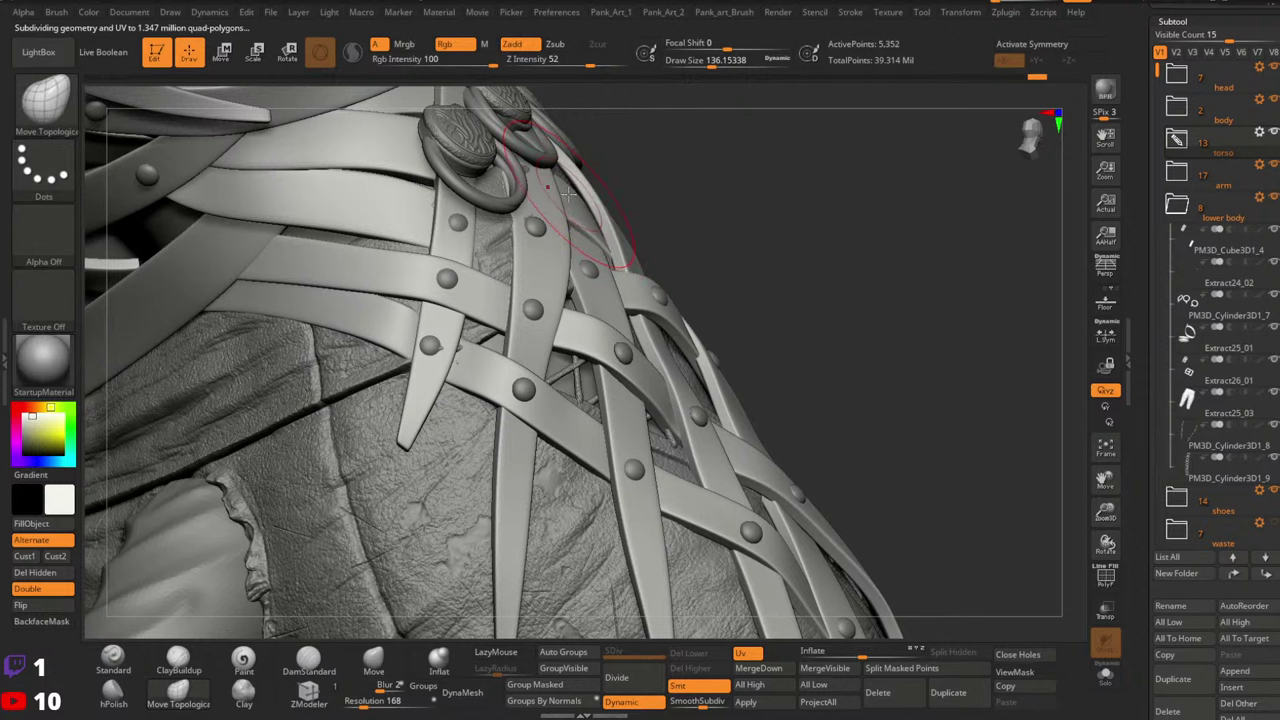
Refine the upper hip straps below the belt rings with the Move brush at a draw size of about 87
{"action": "left_click_drag", "start_coordinate": [690, 200], "coordinate": [650, 320]}
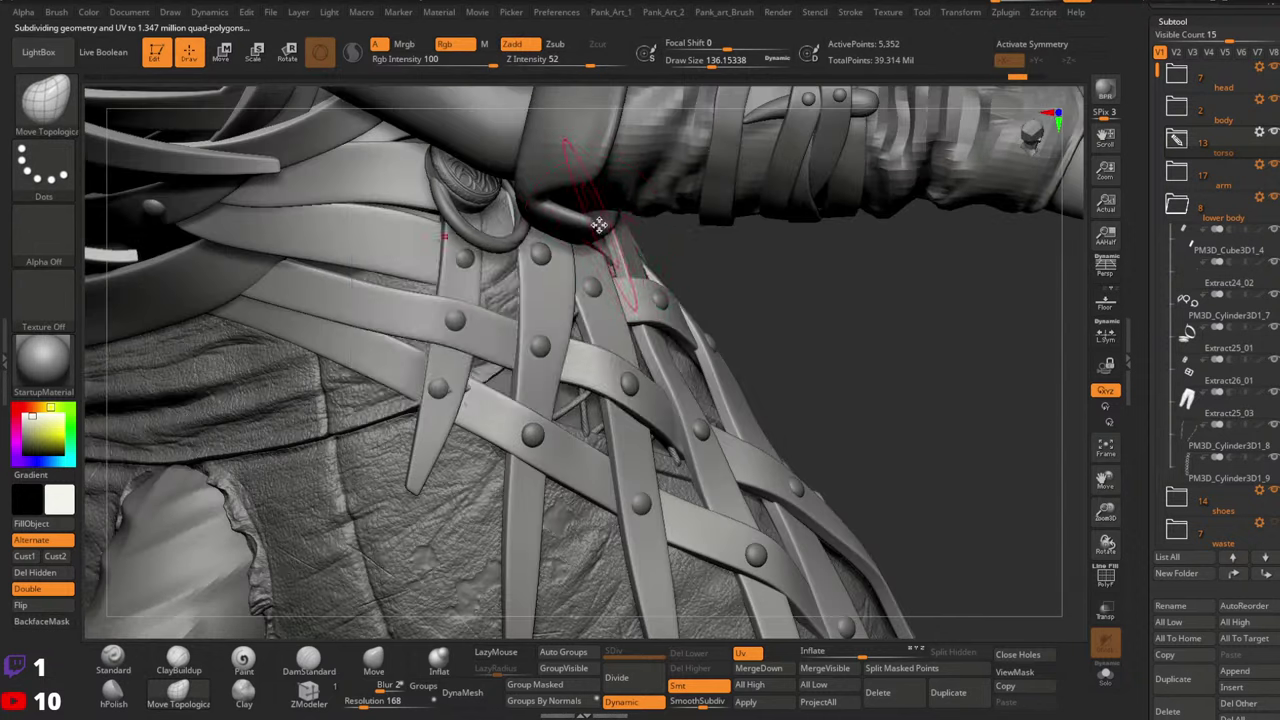
{"action": "key", "text": "space"}
{"action": "left_click_drag", "start_coordinate": [610, 238], "coordinate": [596, 238]}
{"action": "left_click", "coordinate": [373, 660]}
{"action": "right_click_drag", "start_coordinate": [589, 400], "coordinate": [597, 215], "text": "ctrl"}
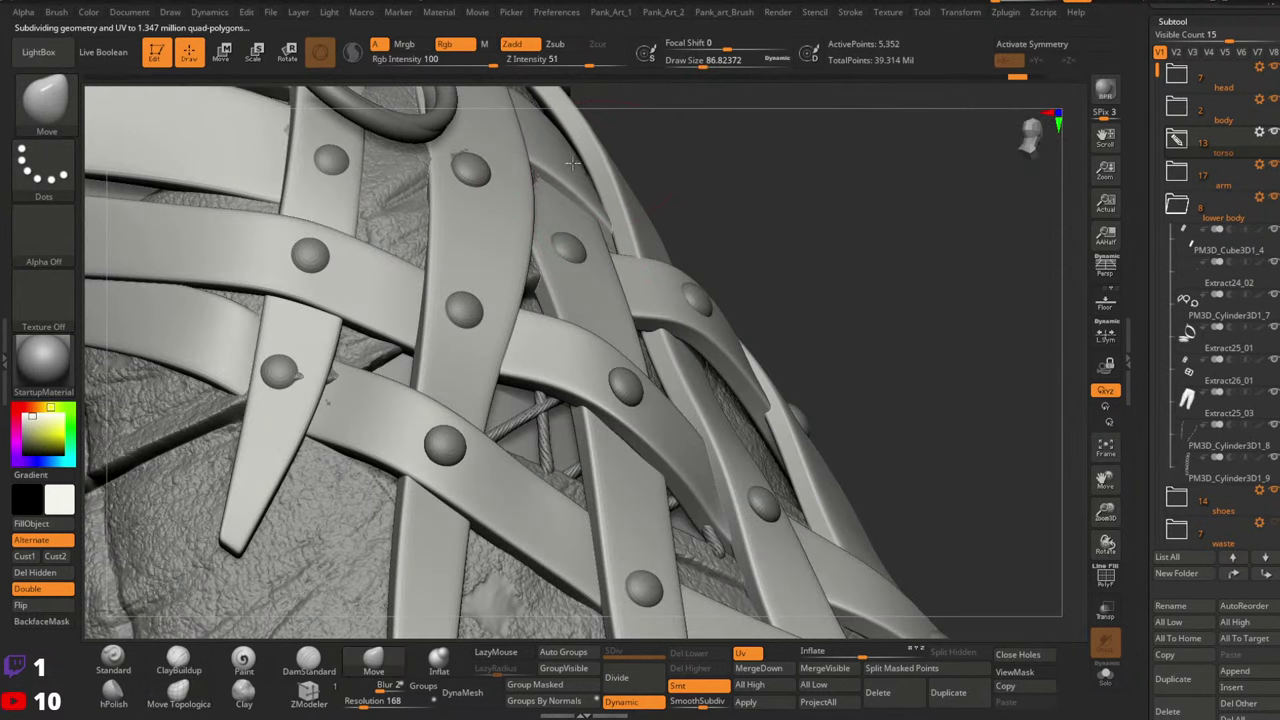
{"action": "mouse_move", "coordinate": [534, 178]}
{"action": "right_mouse_down"}
{"action": "mouse_move", "coordinate": [541, 215]}
{"action": "mouse_move", "coordinate": [583, 150]}
{"action": "mouse_move", "coordinate": [640, 200]}
{"action": "mouse_move", "coordinate": [509, 186]}
{"action": "mouse_move", "coordinate": [559, 199]}
{"action": "mouse_move", "coordinate": [555, 180]}
{"action": "mouse_move", "coordinate": [537, 205]}
{"action": "right_mouse_up"}
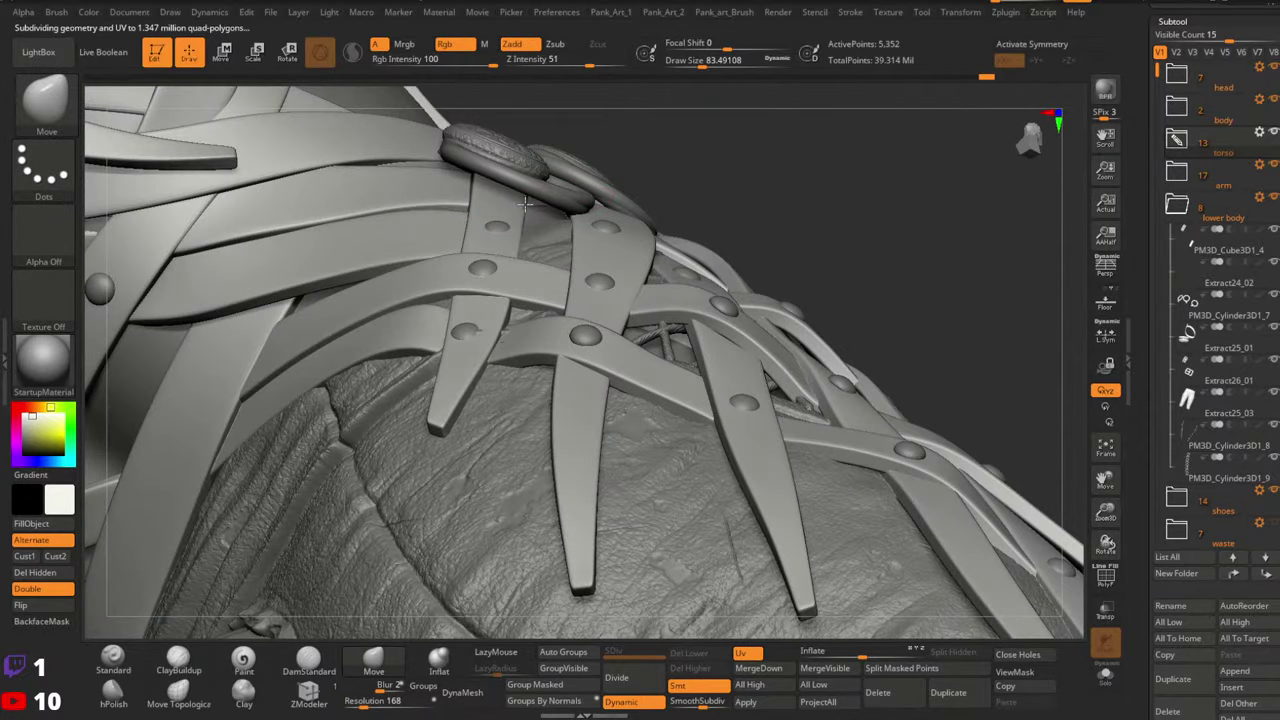
Select the rivets and seat them on the rear hip straps with the Move Topological brush at a draw size of 112
{"action": "left_click", "coordinate": [498, 226], "text": "alt"}
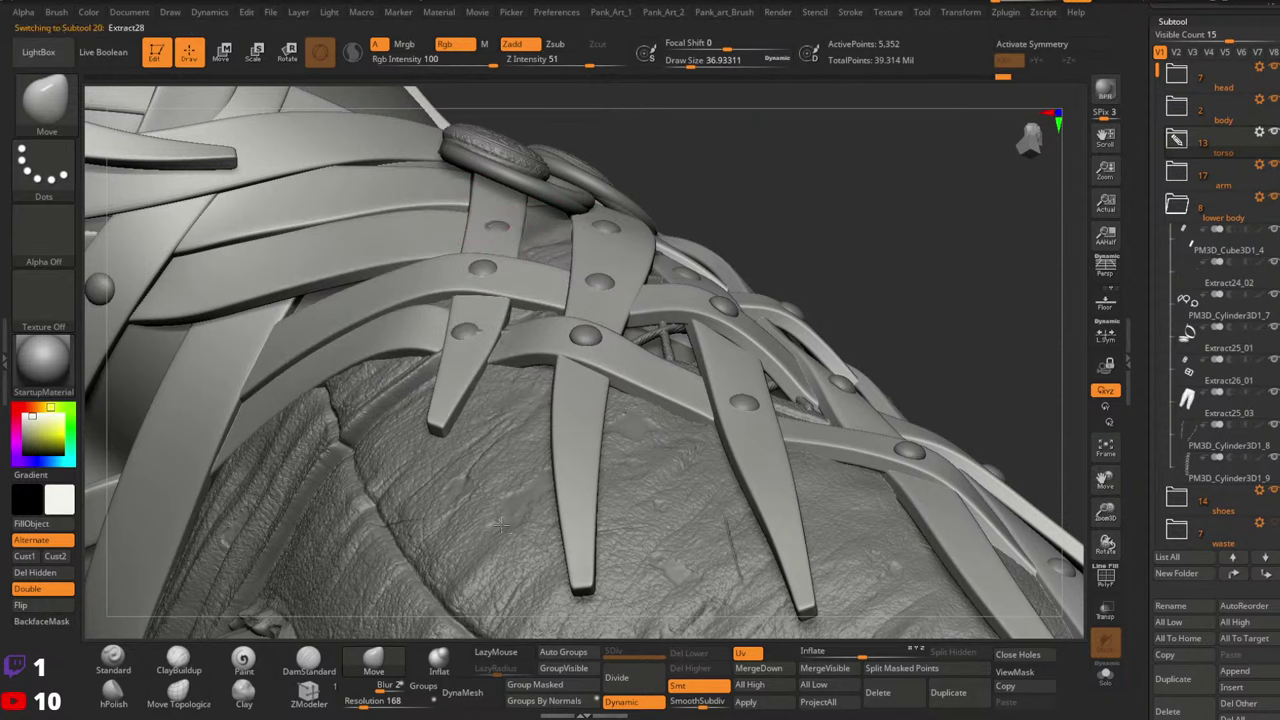
{"action": "left_click", "coordinate": [182, 691]}
{"action": "key", "text": "space"}
{"action": "left_click_drag", "start_coordinate": [508, 204], "coordinate": [518, 211]}
{"action": "key", "text": "space"}
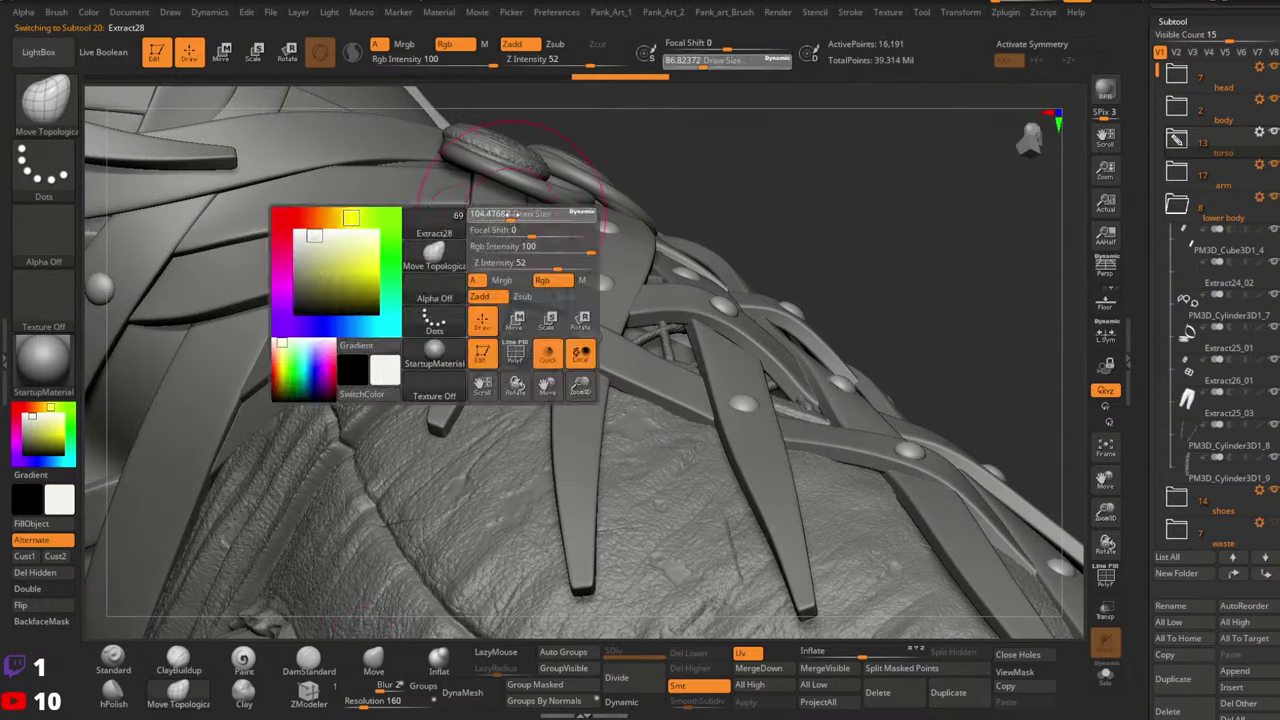
{"action": "right_click_drag", "start_coordinate": [488, 240], "coordinate": [495, 211]}
{"action": "left_click_drag", "start_coordinate": [497, 213], "coordinate": [499, 217]}
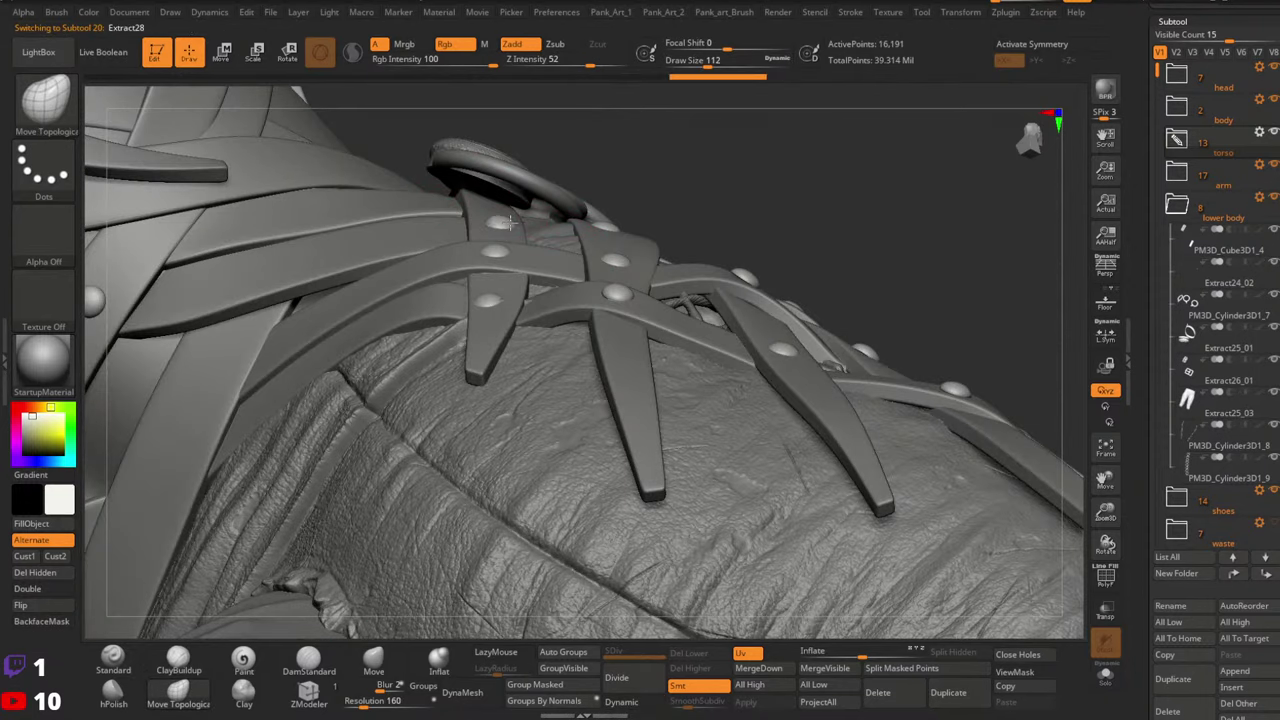
{"action": "right_click_drag", "start_coordinate": [510, 220], "coordinate": [612, 228]}
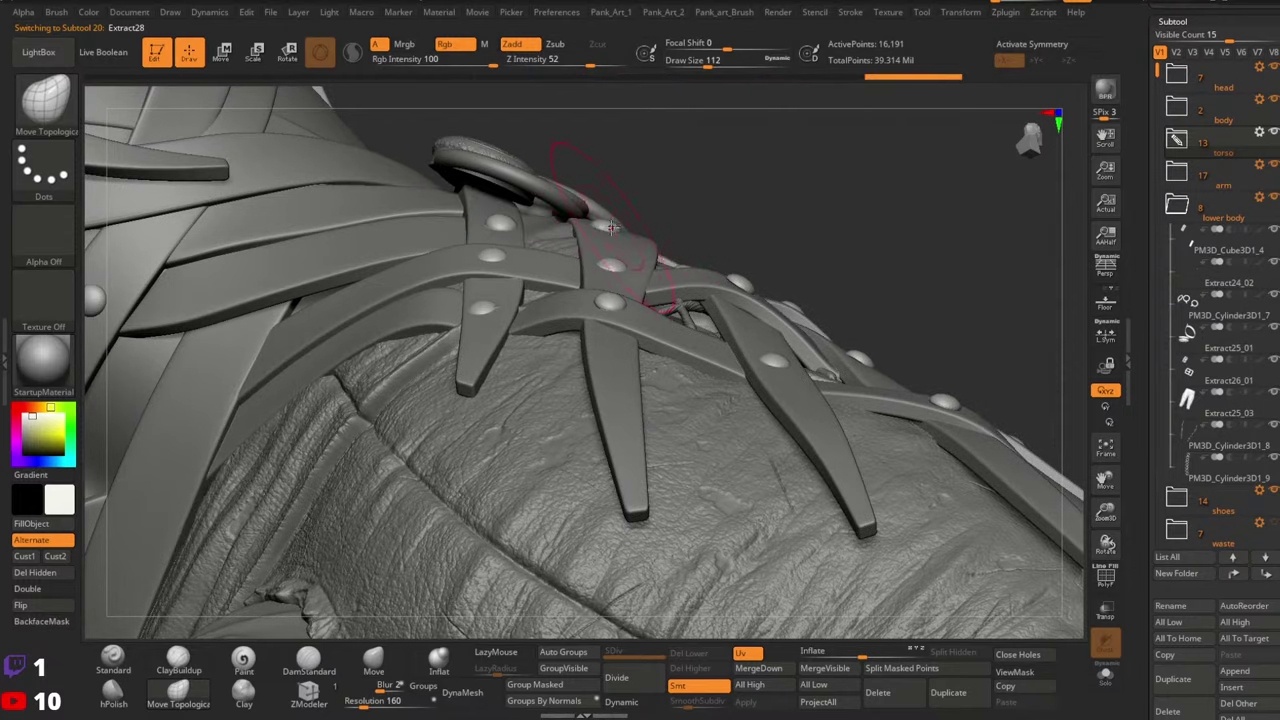
{"action": "left_click_drag", "start_coordinate": [523, 238], "coordinate": [532, 236]}
Select the leather straps and adjust their fit along the side of the hip at a draw size of about 228
{"action": "mouse_move", "coordinate": [726, 251]}
{"action": "right_mouse_down", "text": "ctrl"}
{"action": "mouse_move", "coordinate": [594, 254]}
{"action": "mouse_move", "coordinate": [592, 299]}
{"action": "mouse_move", "coordinate": [530, 314]}
{"action": "mouse_move", "coordinate": [690, 306]}
{"action": "right_mouse_up", "text": "ctrl"}
{"action": "mouse_move", "coordinate": [540, 312]}
{"action": "right_mouse_down"}
{"action": "mouse_move", "coordinate": [597, 318]}
{"action": "mouse_move", "coordinate": [602, 288]}
{"action": "mouse_move", "coordinate": [665, 272]}
{"action": "right_mouse_up"}
{"action": "left_click", "coordinate": [671, 309], "text": "alt"}
{"action": "key", "text": "space"}
{"action": "left_click_drag", "start_coordinate": [623, 251], "coordinate": [641, 251]}
{"action": "right_click_drag", "start_coordinate": [600, 254], "coordinate": [655, 254]}
{"action": "left_click_drag", "start_coordinate": [630, 255], "coordinate": [616, 249]}
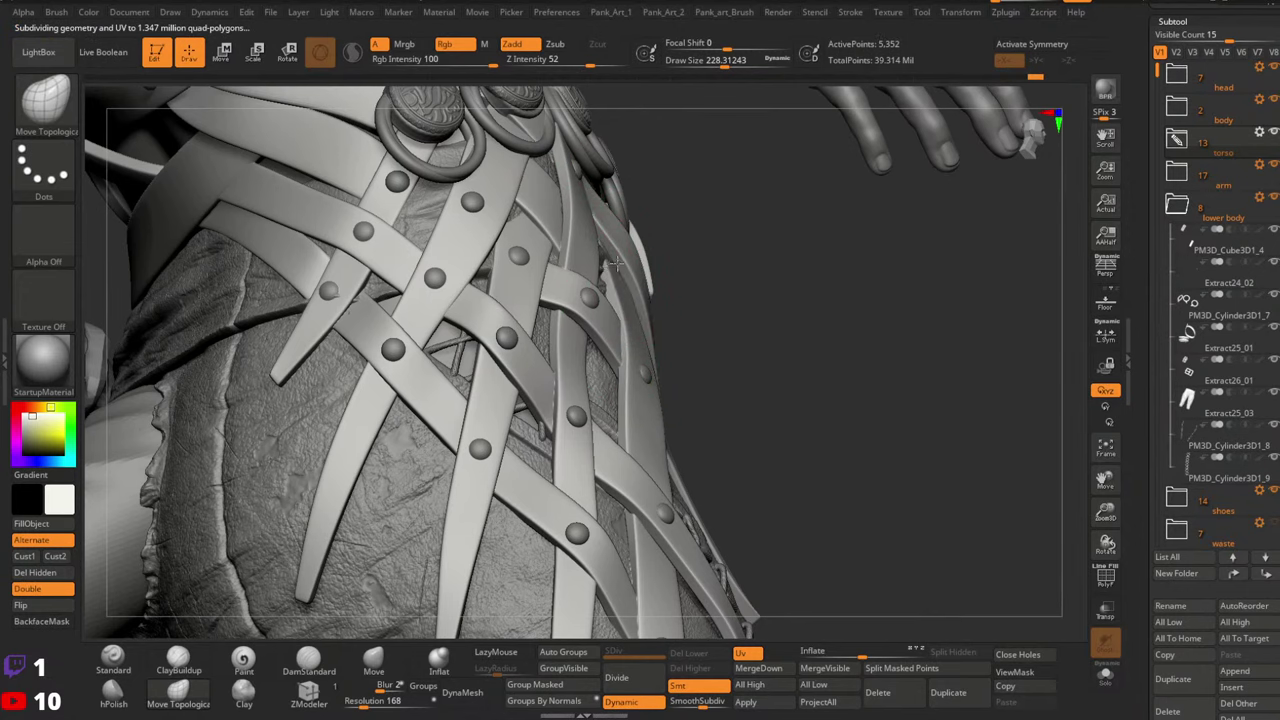
{"action": "right_click_drag", "start_coordinate": [665, 264], "coordinate": [604, 338]}
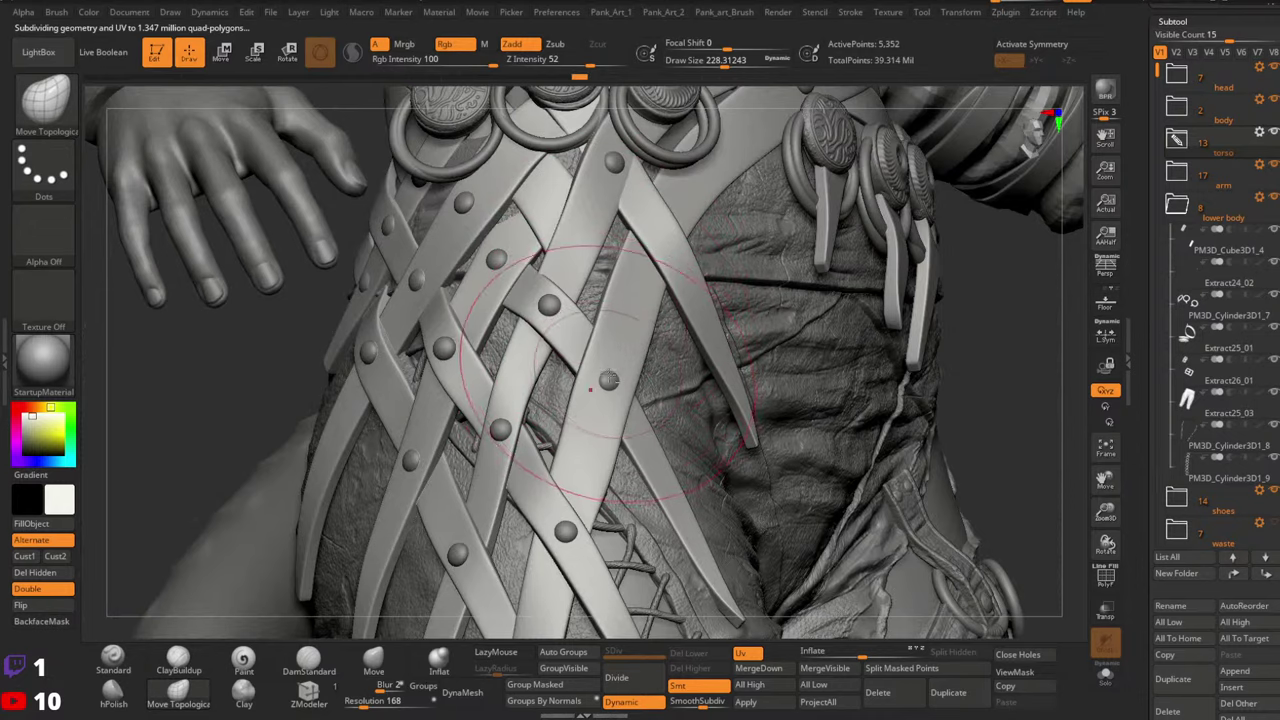
Reselect the leather straps at the front of the hip and set the draw size to about 177
{"action": "left_click", "coordinate": [608, 382], "text": "alt"}
{"action": "right_click_drag", "start_coordinate": [642, 213], "coordinate": [631, 184]}
{"action": "left_click", "coordinate": [548, 376], "text": "alt"}
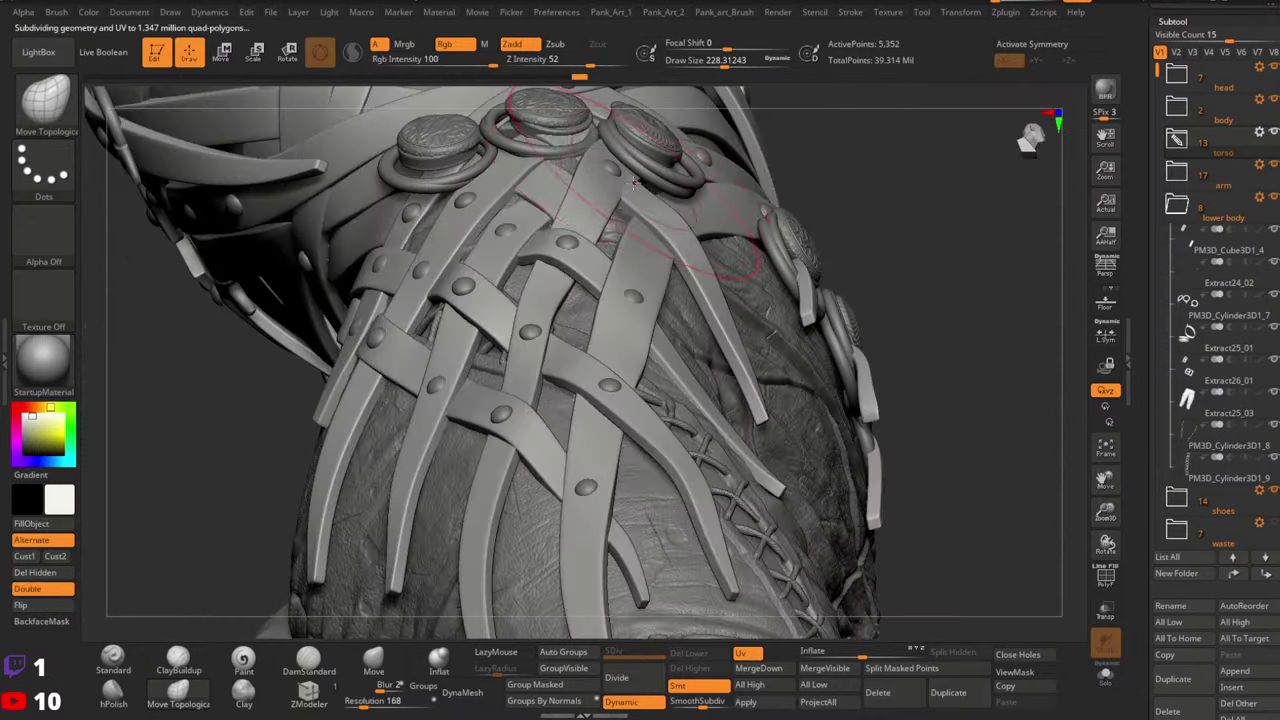
{"action": "key", "text": "space"}
{"action": "left_click", "coordinate": [632, 181]}
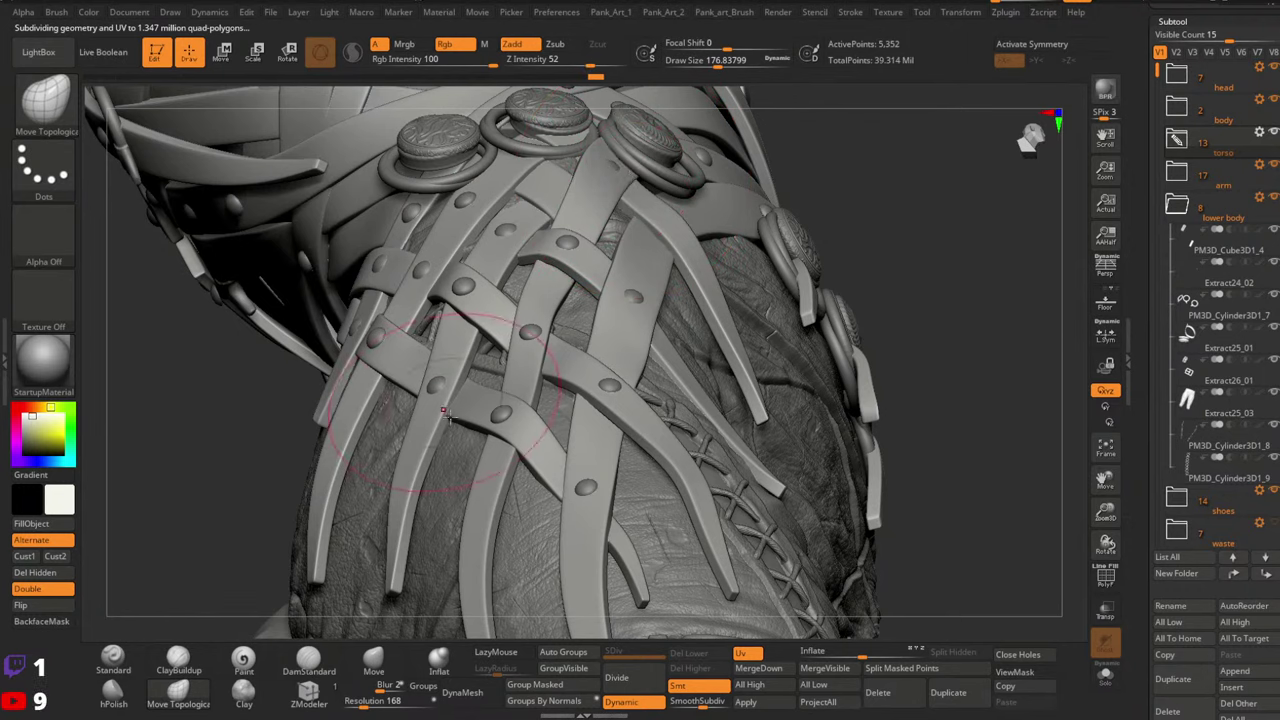
Select the strap rivets and examine the hip straps up close and on the whole lower body from the front
{"action": "left_click", "coordinate": [500, 420], "text": "alt"}
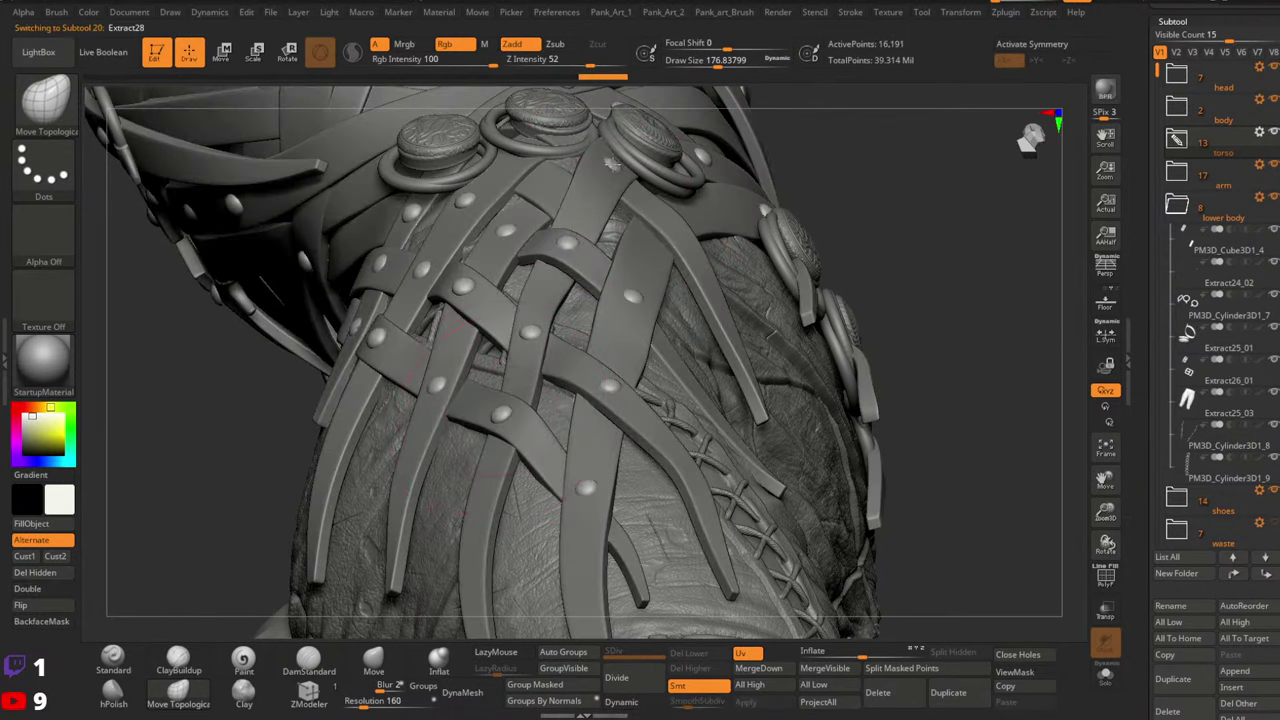
{"action": "mouse_move", "coordinate": [613, 162]}
{"action": "right_mouse_down"}
{"action": "mouse_move", "coordinate": [675, 215]}
{"action": "mouse_move", "coordinate": [665, 224]}
{"action": "right_mouse_up"}
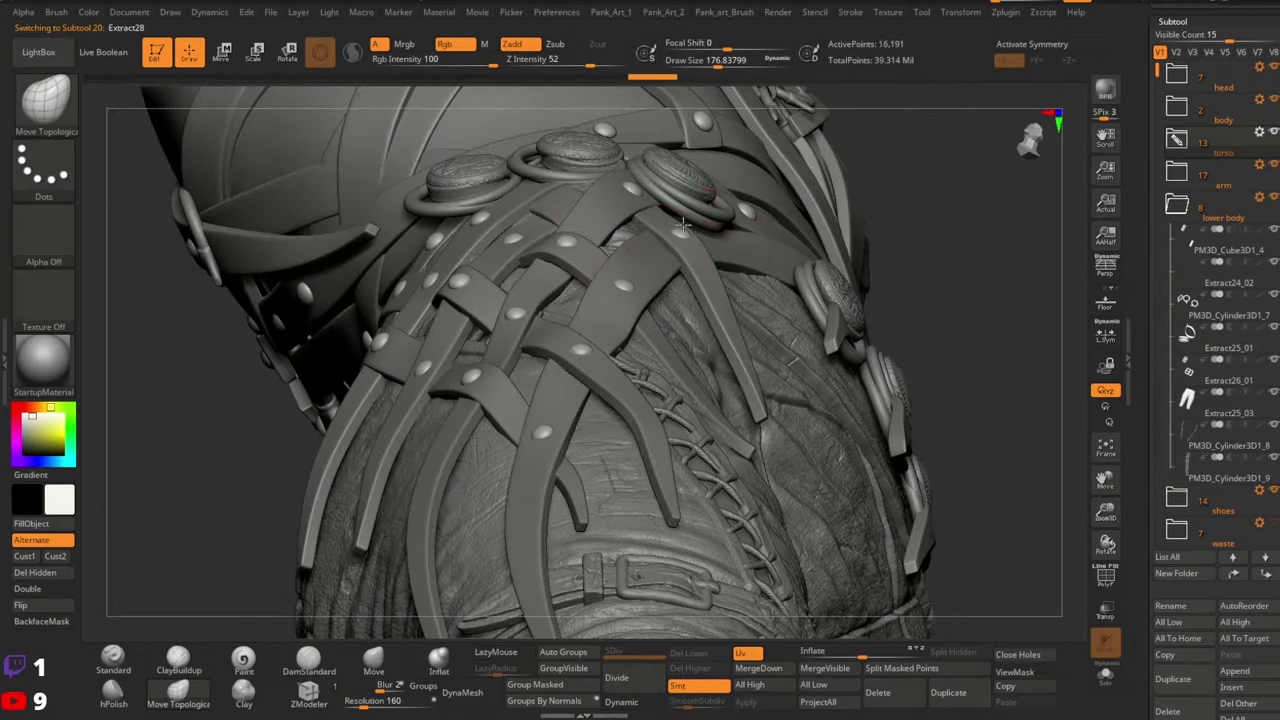
{"action": "right_click_drag", "start_coordinate": [780, 251], "coordinate": [640, 210], "text": "ctrl"}
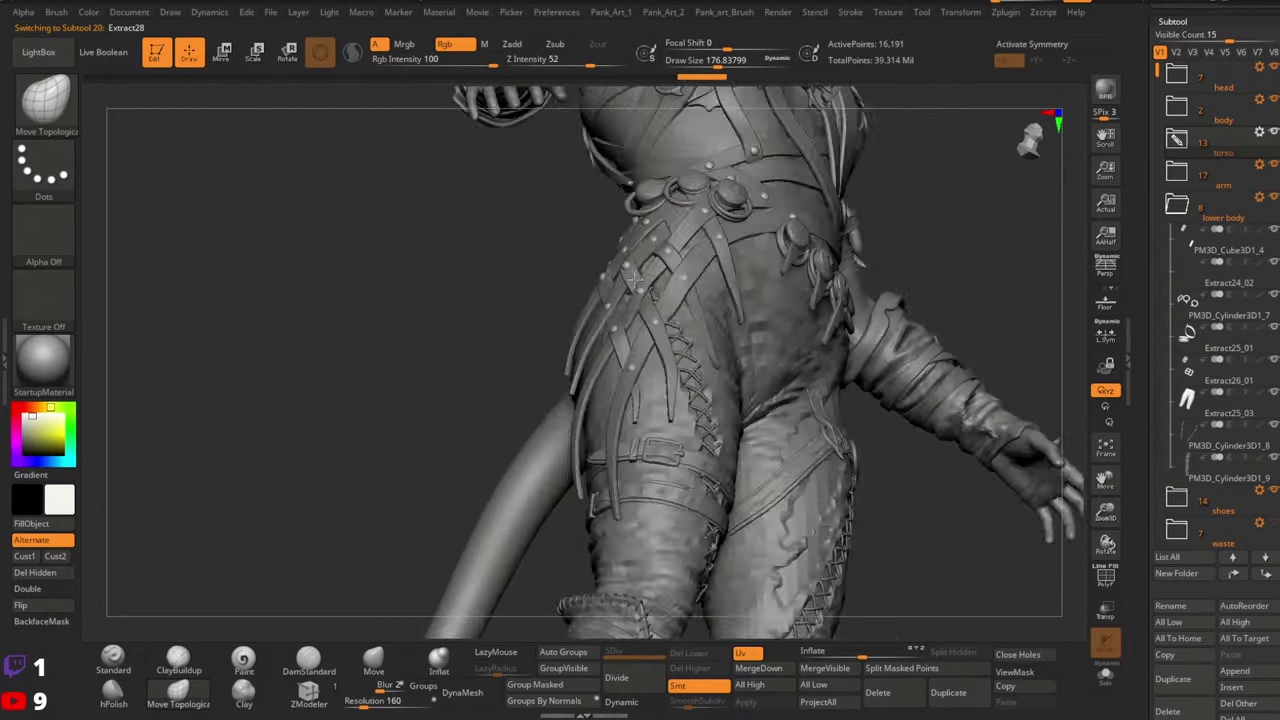
{"action": "right_click_drag", "start_coordinate": [560, 250], "coordinate": [643, 295], "text": "shift"}
{"action": "right_click_drag", "start_coordinate": [700, 327], "coordinate": [740, 270], "text": "ctrl"}
{"action": "right_click_drag", "start_coordinate": [740, 270], "coordinate": [620, 262]}
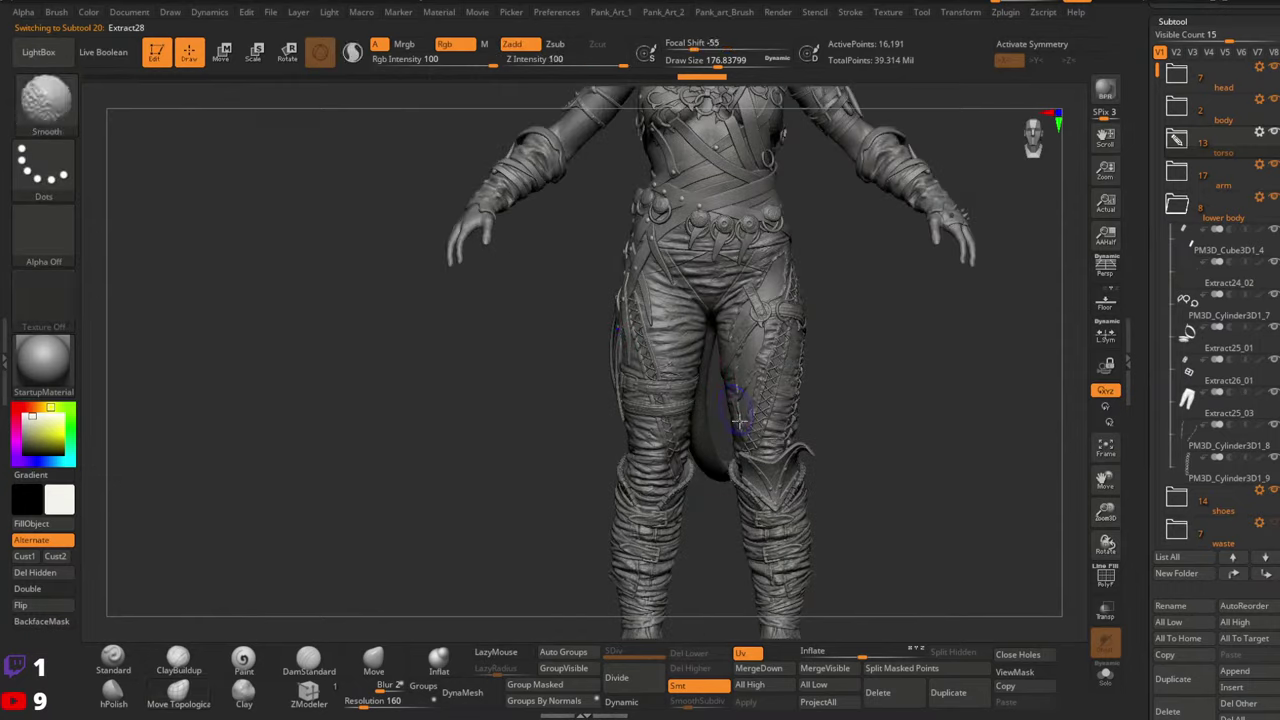
Select the leather hip straps at the rear of the hip, enable dynamic subdivision and set the draw size to about 101
{"action": "right_click_drag", "start_coordinate": [700, 200], "coordinate": [744, 252], "text": "ctrl"}
{"action": "mouse_move", "coordinate": [635, 250]}
{"action": "right_mouse_down"}
{"action": "mouse_move", "coordinate": [755, 243]}
{"action": "mouse_move", "coordinate": [690, 240]}
{"action": "mouse_move", "coordinate": [753, 247]}
{"action": "mouse_move", "coordinate": [765, 275]}
{"action": "right_mouse_up"}
{"action": "right_click_drag", "start_coordinate": [765, 275], "coordinate": [755, 250]}
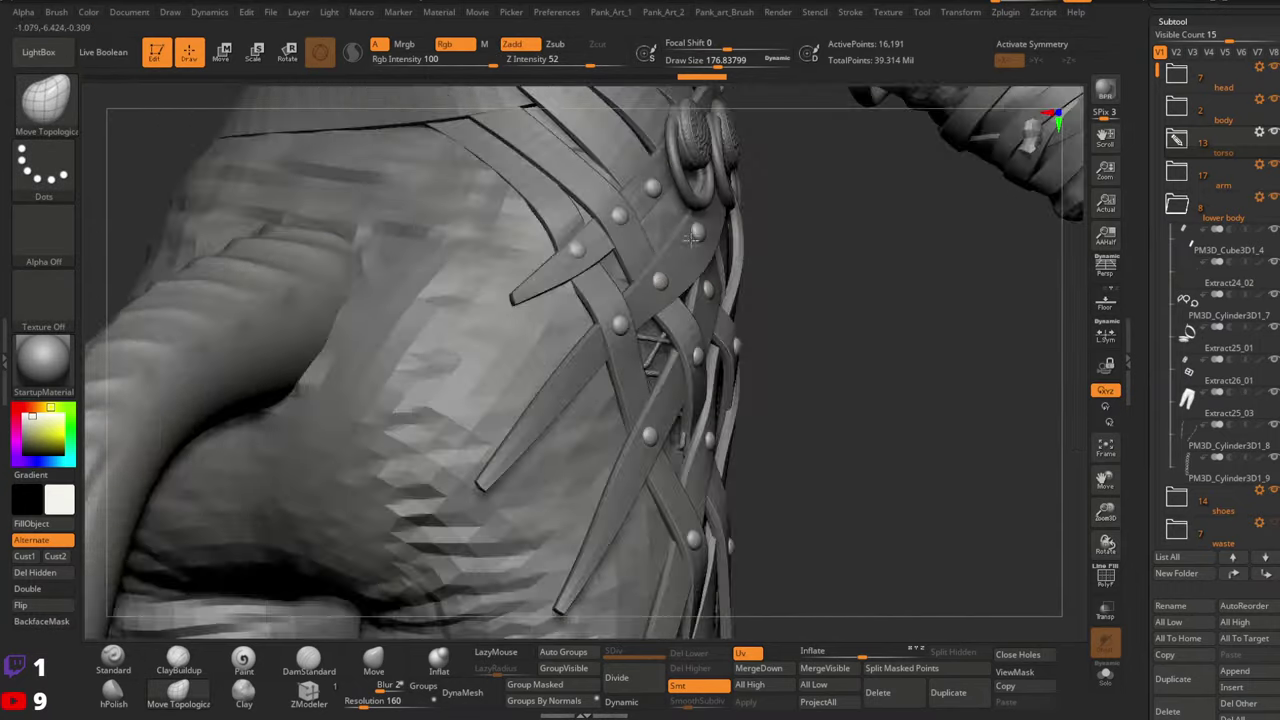
{"action": "left_click", "coordinate": [626, 164], "text": "alt"}
{"action": "key", "text": "d"}
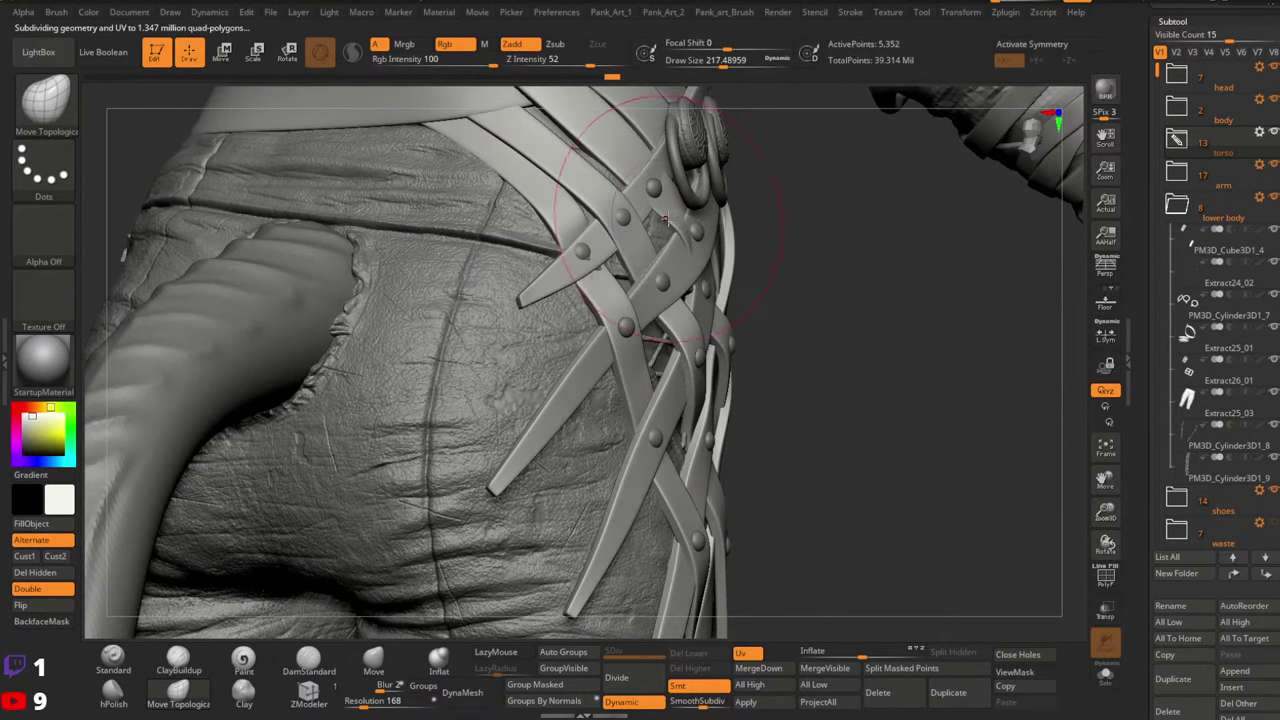
{"action": "key", "text": "space"}
{"action": "left_click_drag", "start_coordinate": [665, 217], "coordinate": [652, 216]}
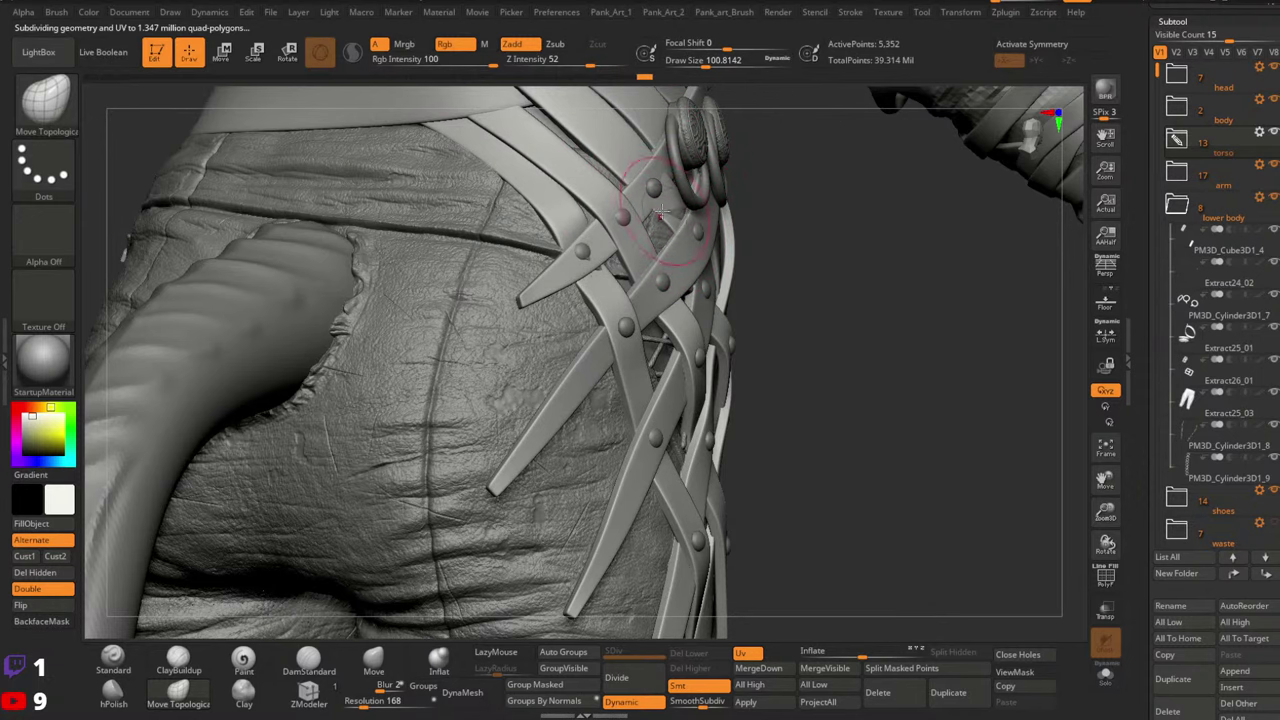
Adjust the overlapping straps behind the hip medallions with the Move Topological brush at draw sizes of about 101 to 145
{"action": "mouse_move", "coordinate": [658, 212]}
{"action": "right_mouse_down"}
{"action": "mouse_move", "coordinate": [690, 215]}
{"action": "mouse_move", "coordinate": [648, 197]}
{"action": "right_mouse_up"}
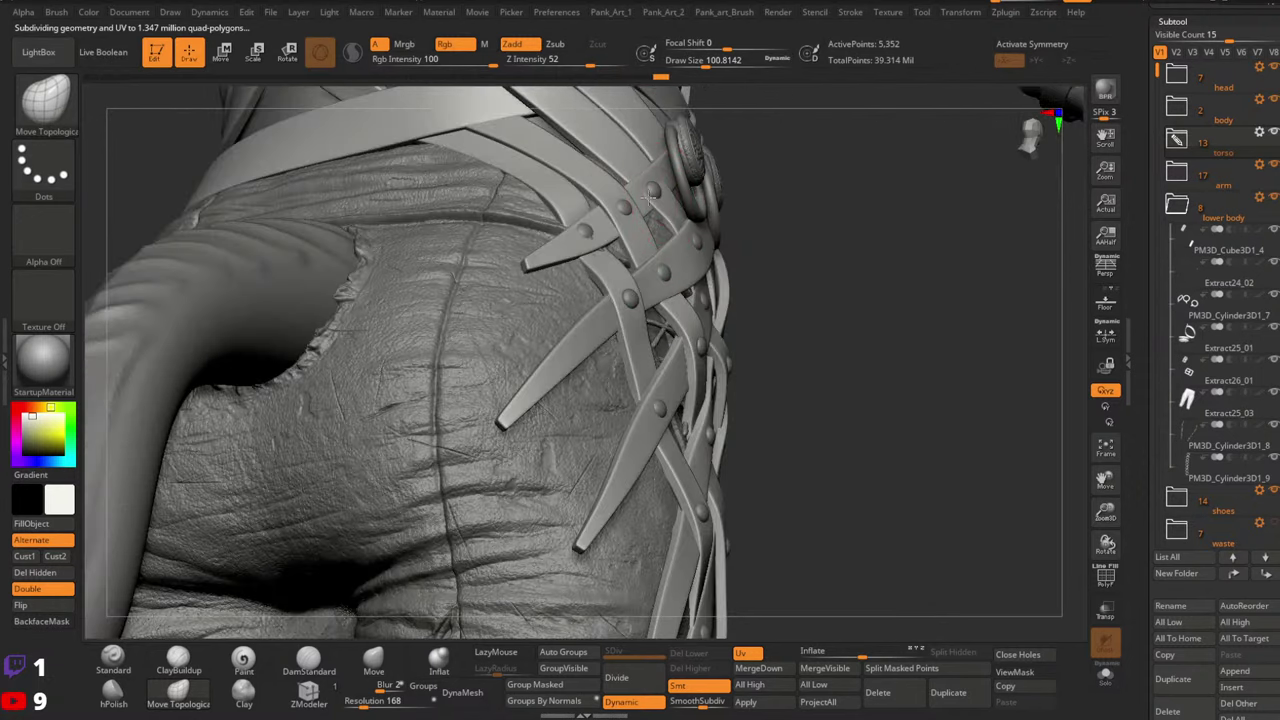
{"action": "left_click_drag", "start_coordinate": [654, 187], "coordinate": [658, 188]}
{"action": "key", "text": "space"}
{"action": "left_click_drag", "start_coordinate": [668, 191], "coordinate": [677, 191]}
{"action": "mouse_move", "coordinate": [668, 203]}
{"action": "right_mouse_down"}
{"action": "mouse_move", "coordinate": [650, 197]}
{"action": "mouse_move", "coordinate": [672, 185]}
{"action": "right_mouse_up"}
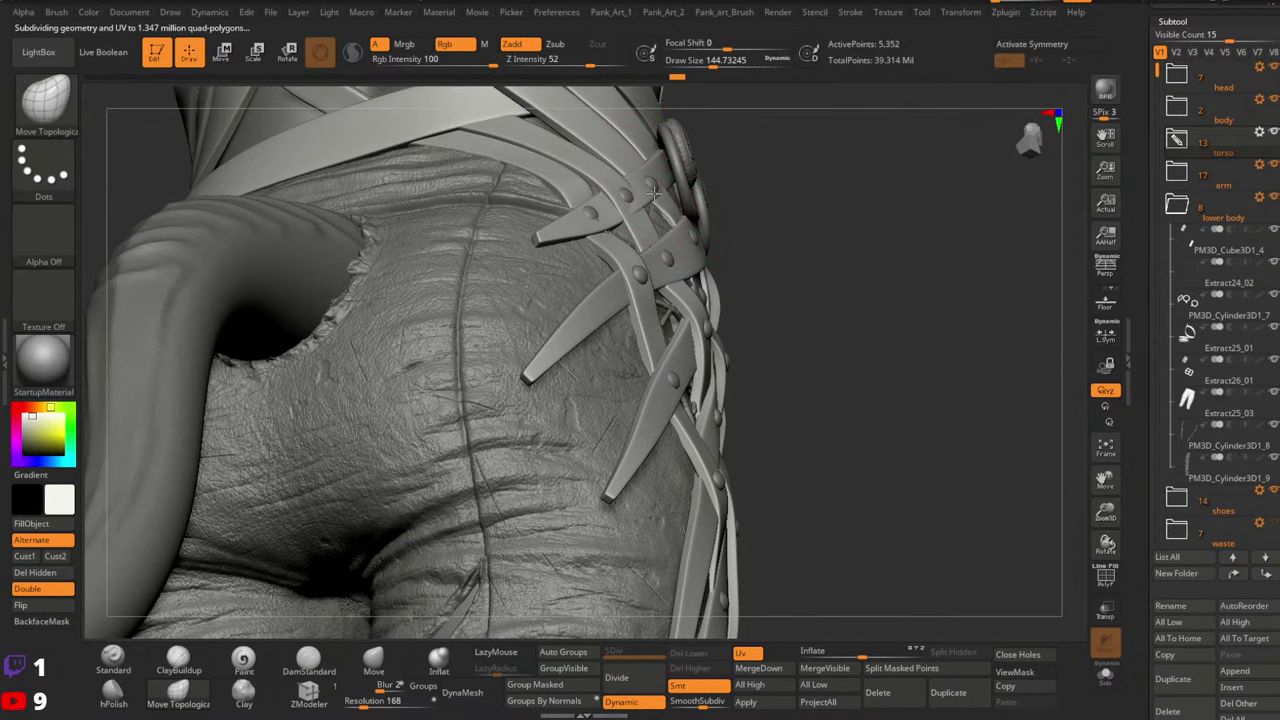
{"action": "key", "text": "space"}
{"action": "left_click_drag", "start_coordinate": [677, 191], "coordinate": [644, 182]}
{"action": "right_click_drag", "start_coordinate": [668, 192], "coordinate": [638, 205]}
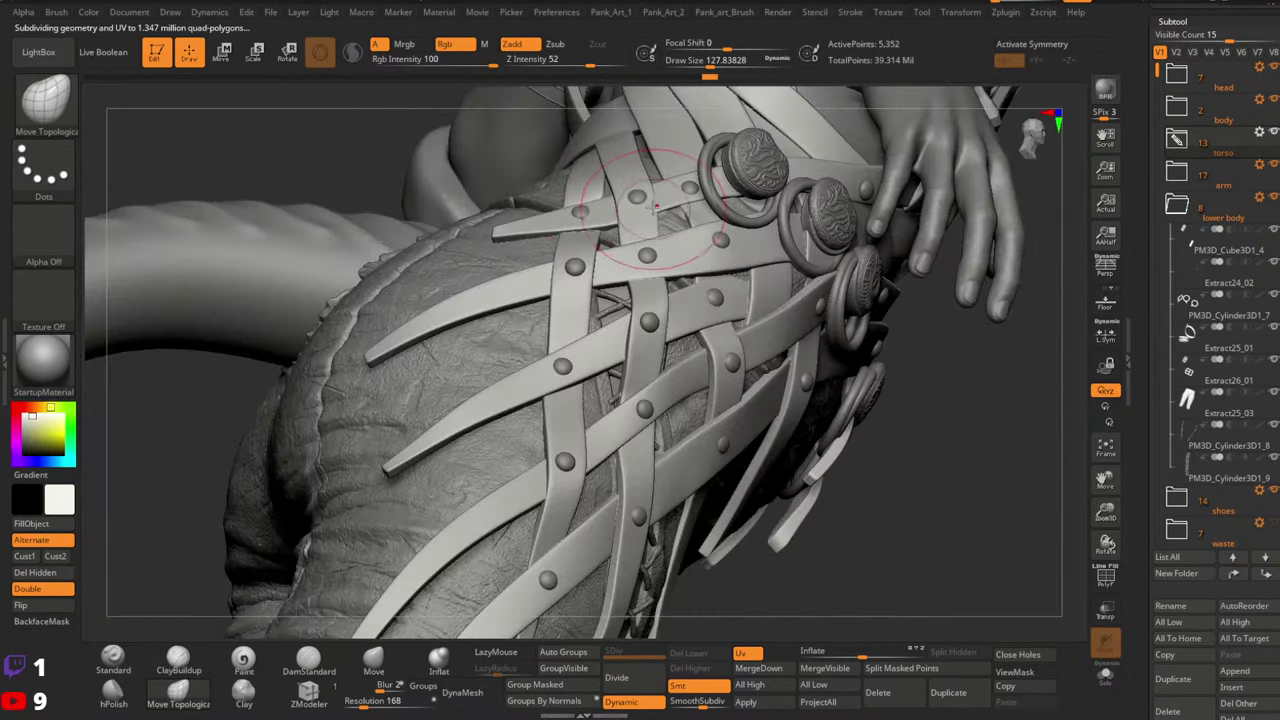
{"action": "mouse_move", "coordinate": [708, 201]}
{"action": "right_mouse_down", "text": "ctrl"}
{"action": "mouse_move", "coordinate": [500, 195]}
{"action": "mouse_move", "coordinate": [737, 257]}
{"action": "mouse_move", "coordinate": [648, 263]}
{"action": "mouse_move", "coordinate": [637, 252]}
{"action": "right_mouse_up", "text": "ctrl"}
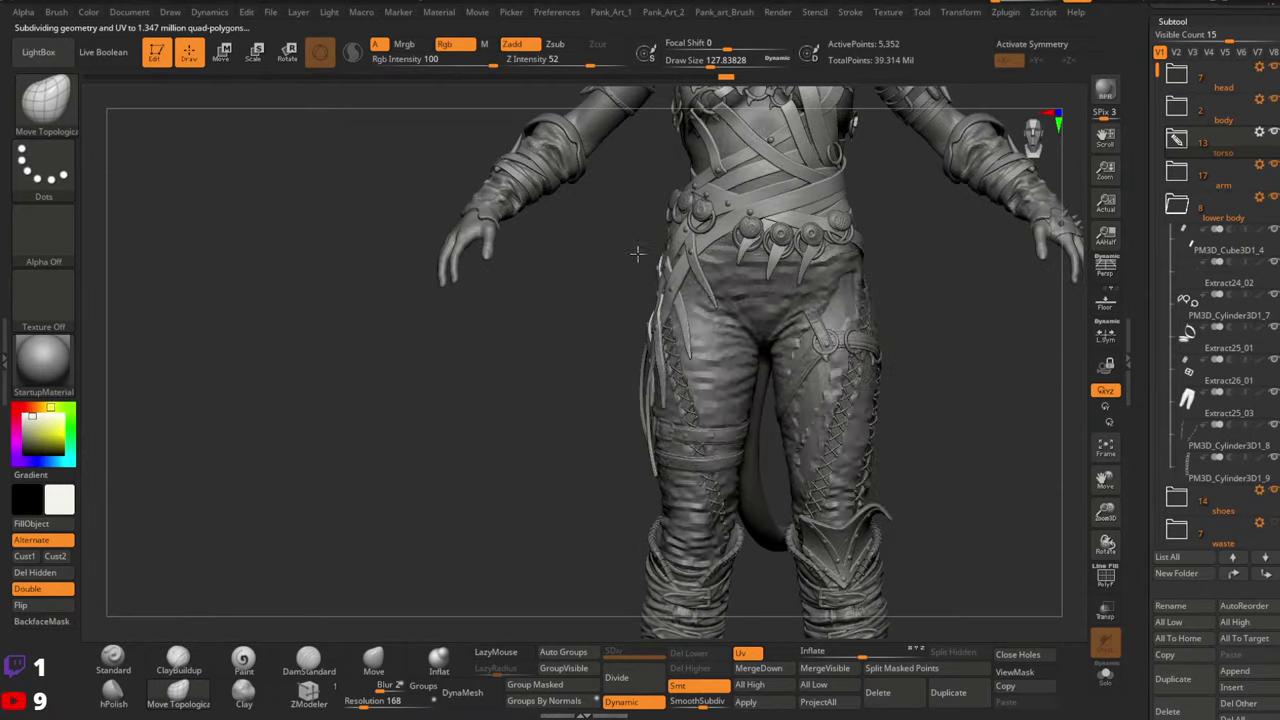
{"action": "right_click_drag", "start_coordinate": [740, 412], "coordinate": [632, 362], "text": "alt"}
Select the trousers with the Standard brush, setting Z Intensity to 45 and the draw size to about 13
{"action": "left_click", "coordinate": [113, 660]}
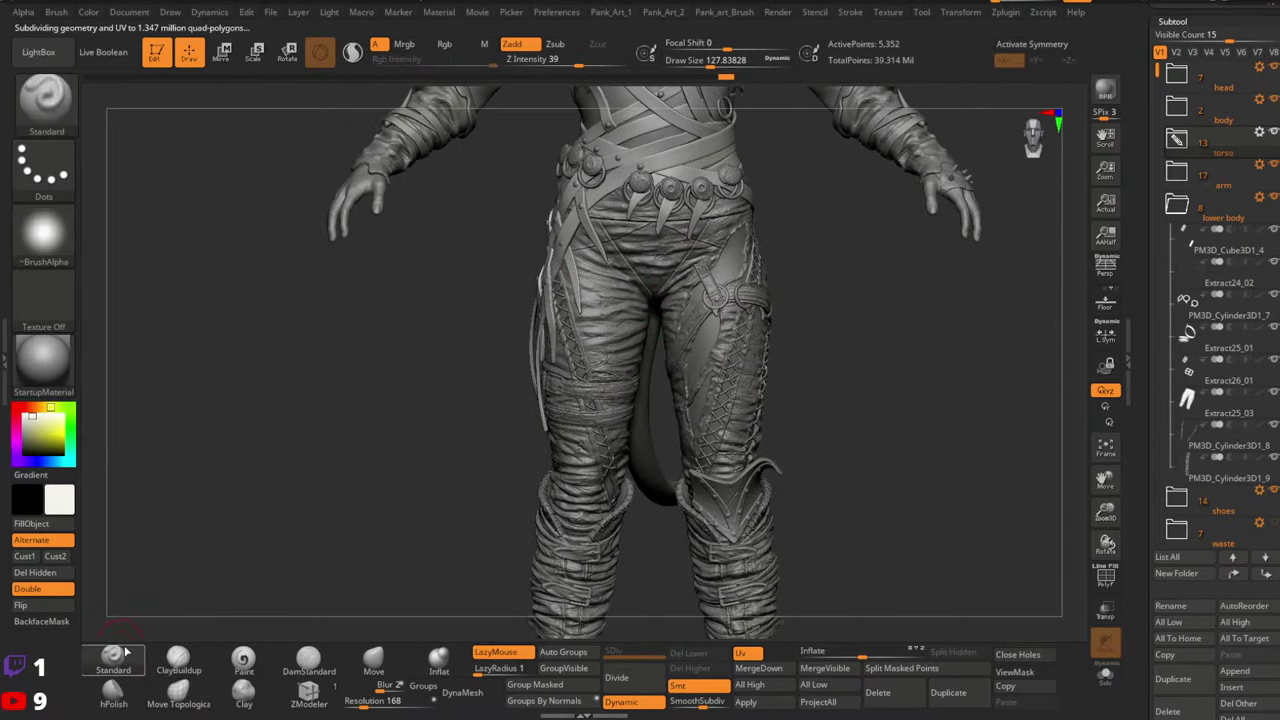
{"action": "left_click", "coordinate": [601, 358], "text": "alt"}
{"action": "right_click_drag", "start_coordinate": [601, 358], "coordinate": [621, 387]}
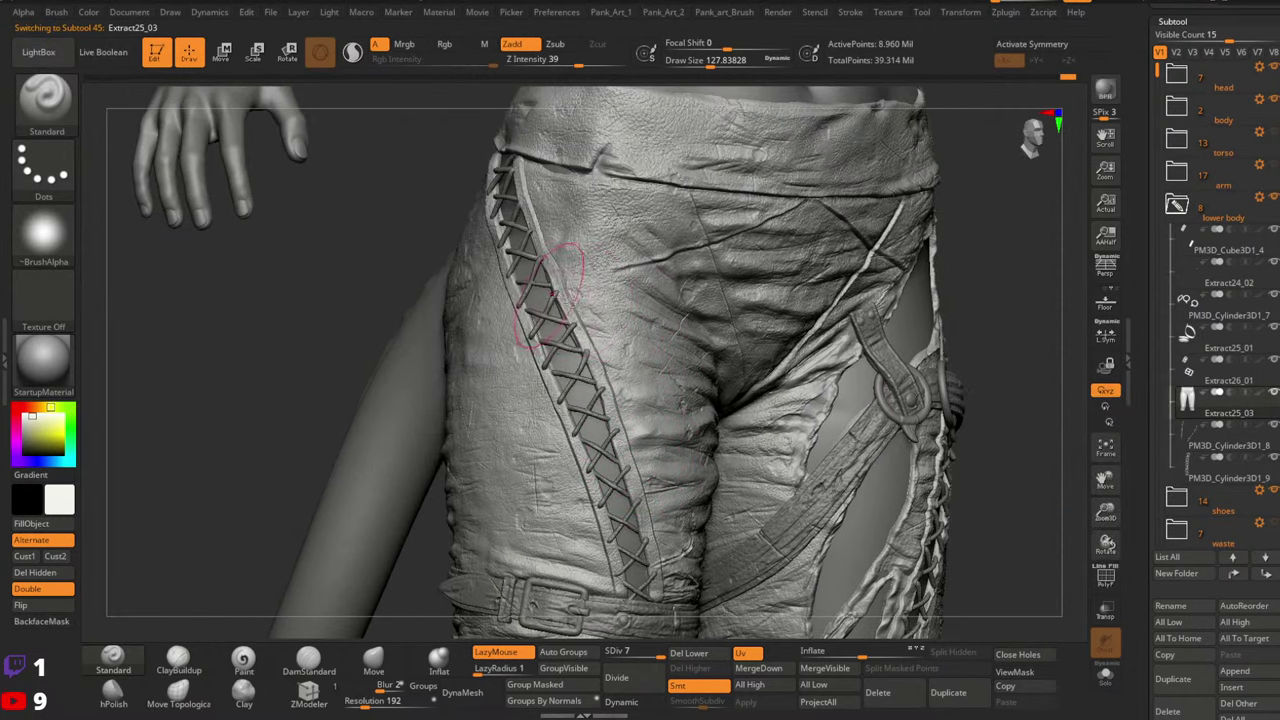
{"action": "right_click_drag", "start_coordinate": [527, 333], "coordinate": [631, 329]}
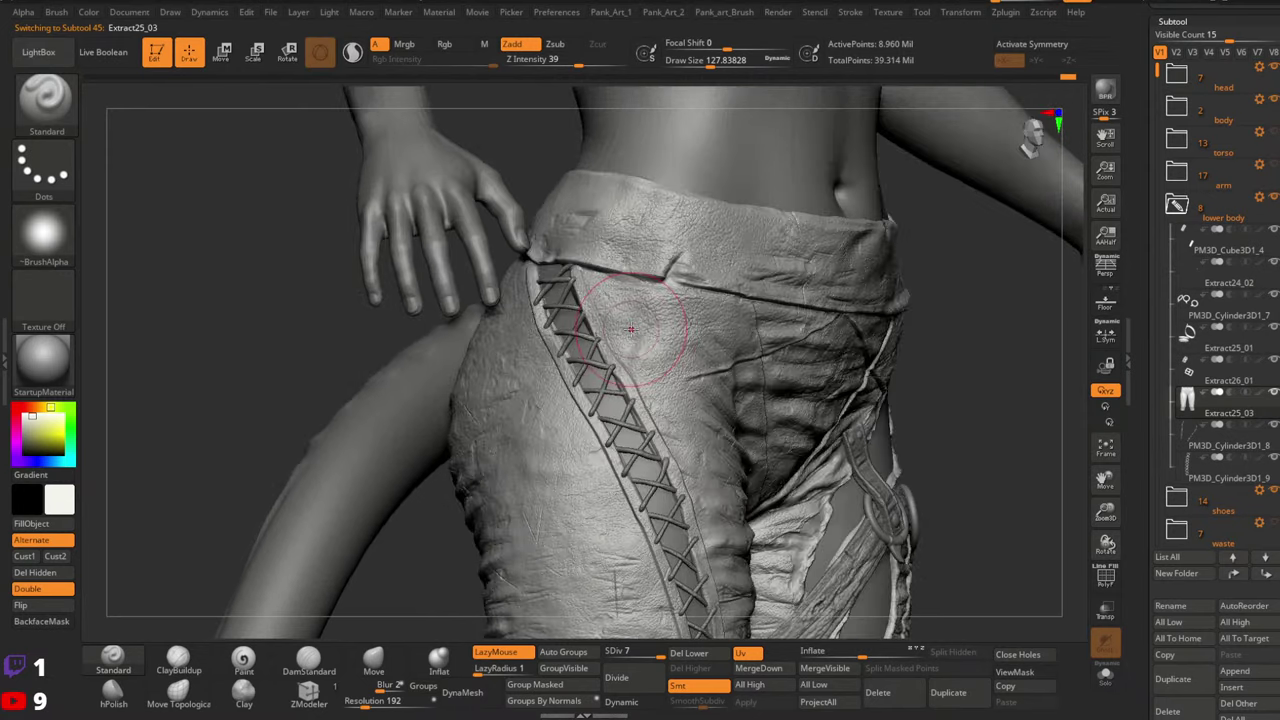
{"action": "left_click", "coordinate": [584, 66]}
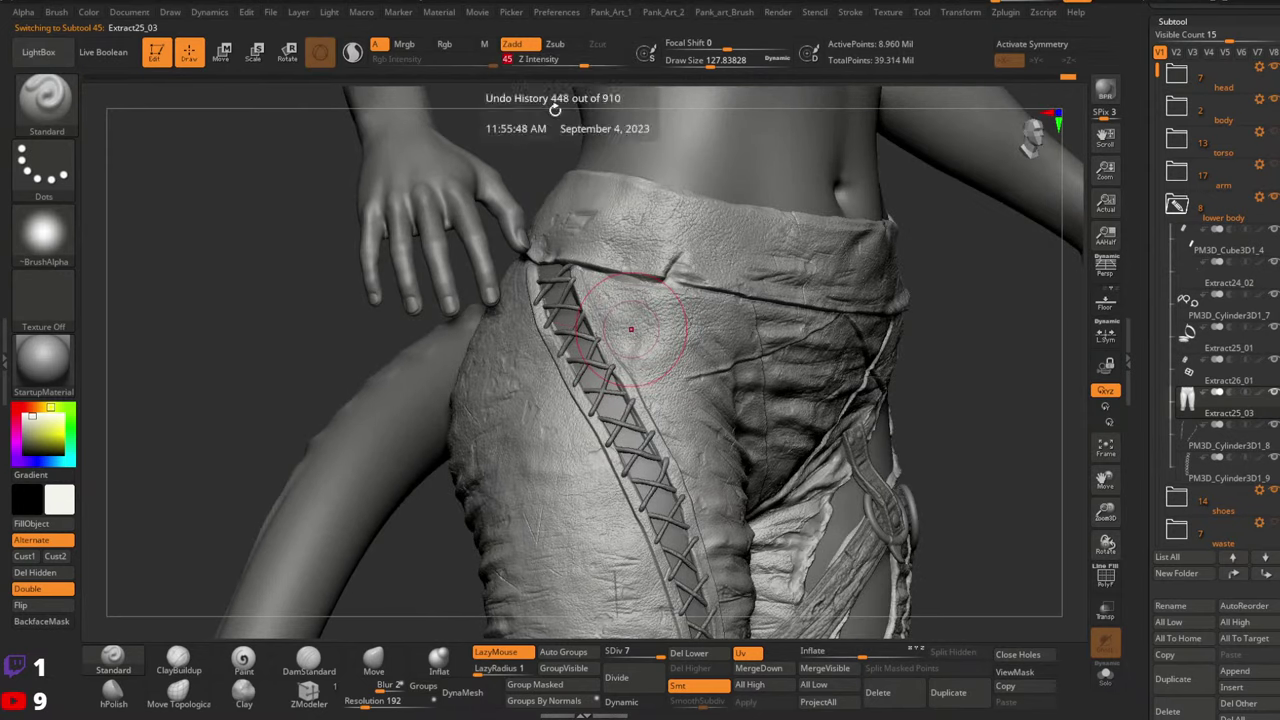
{"action": "key", "text": "space"}
{"action": "left_click_drag", "start_coordinate": [590, 315], "coordinate": [554, 317]}
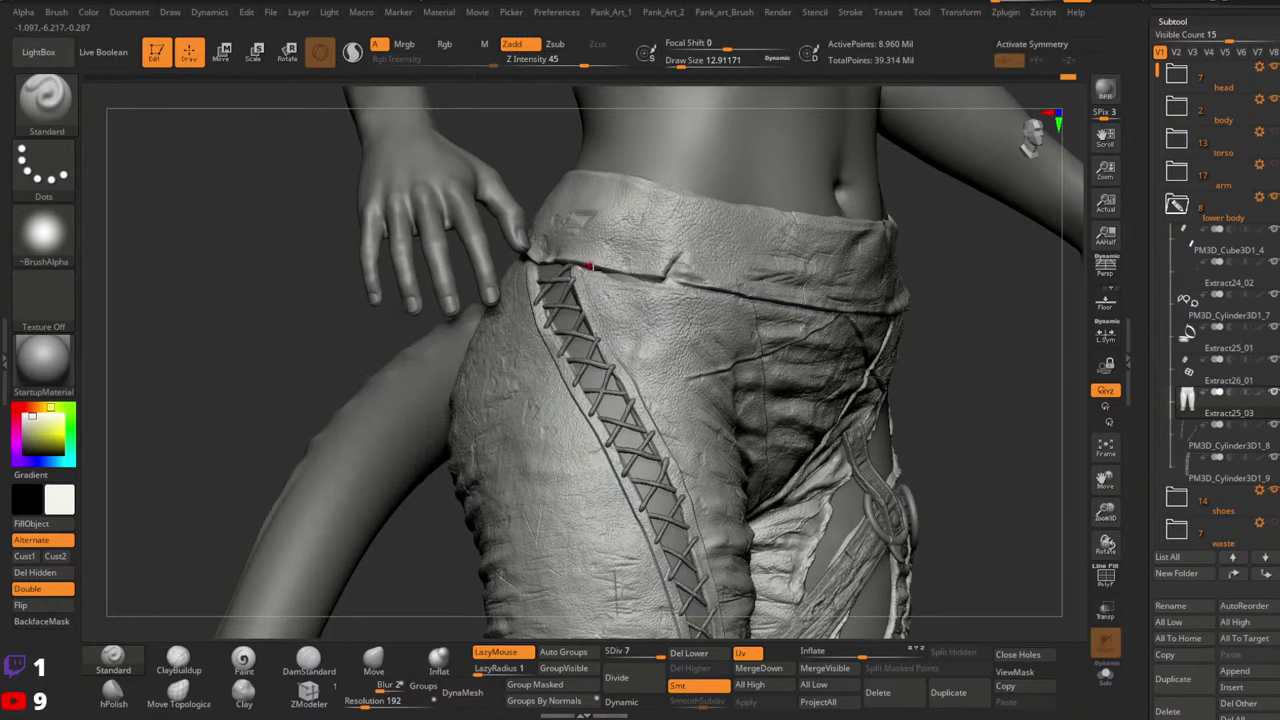
Sculpt a thin raised seam along the front edge of the side lacing down to the thigh belt at a draw size of about 16
{"action": "mouse_move", "coordinate": [582, 268]}
{"action": "right_mouse_down"}
{"action": "mouse_move", "coordinate": [612, 249]}
{"action": "mouse_move", "coordinate": [597, 238]}
{"action": "right_mouse_up"}
{"action": "key", "text": "space"}
{"action": "left_click", "coordinate": [574, 291]}
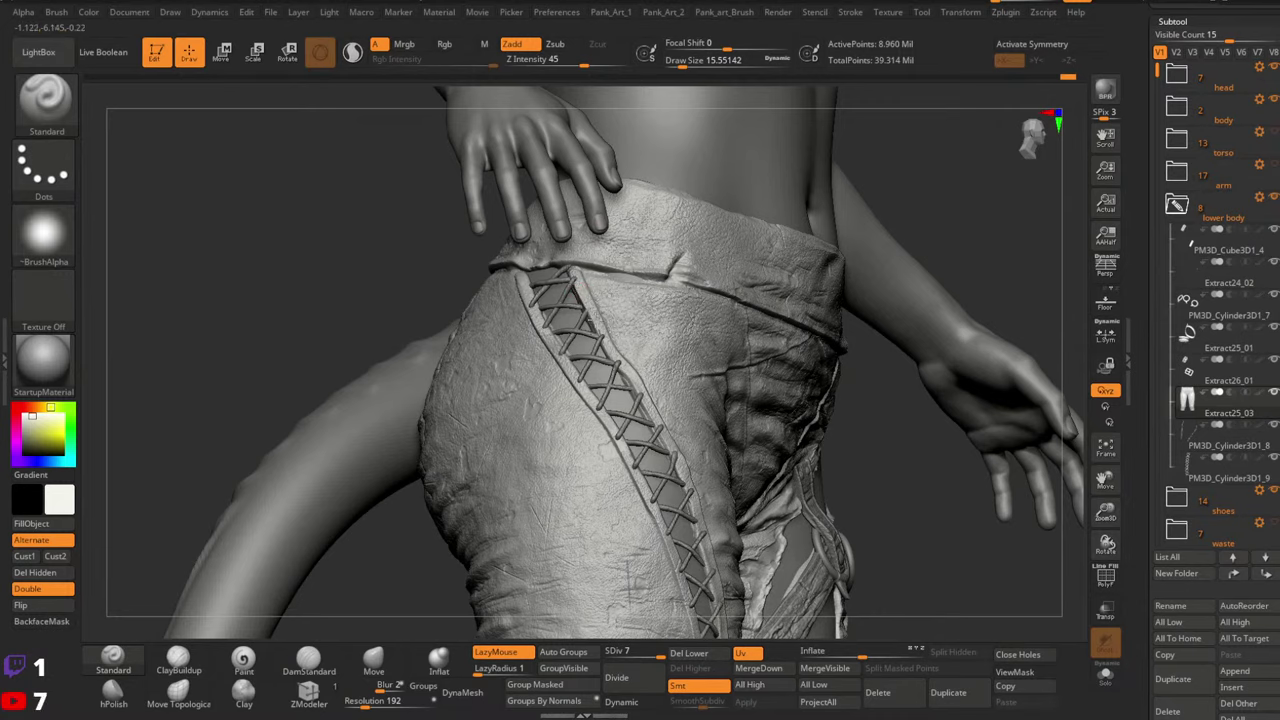
{"action": "mouse_move", "coordinate": [593, 314]}
{"action": "right_mouse_down"}
{"action": "mouse_move", "coordinate": [606, 279]}
{"action": "mouse_move", "coordinate": [615, 311]}
{"action": "mouse_move", "coordinate": [602, 305]}
{"action": "right_mouse_up"}
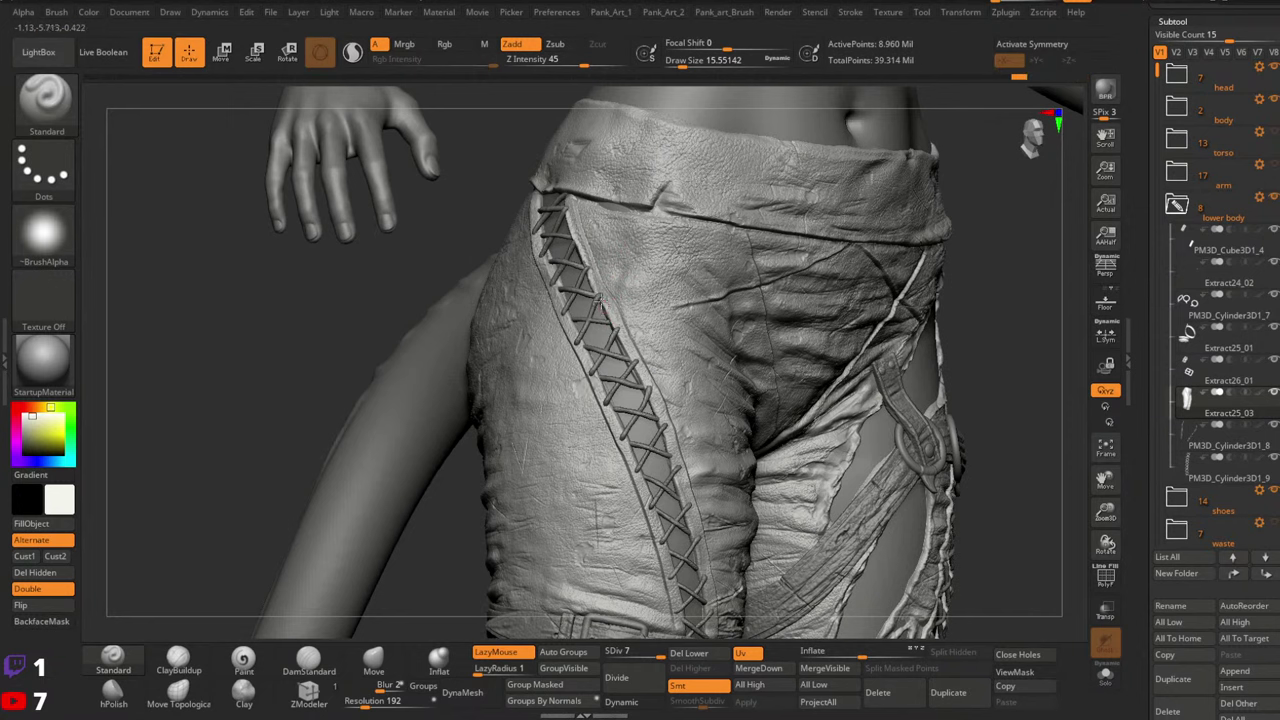
{"action": "mouse_move", "coordinate": [645, 395]}
{"action": "left_mouse_down"}
{"action": "mouse_move", "coordinate": [623, 347]}
{"action": "mouse_move", "coordinate": [636, 371]}
{"action": "left_mouse_up"}
{"action": "mouse_move", "coordinate": [642, 383]}
{"action": "right_mouse_down"}
{"action": "mouse_move", "coordinate": [660, 370]}
{"action": "mouse_move", "coordinate": [650, 400]}
{"action": "right_mouse_up"}
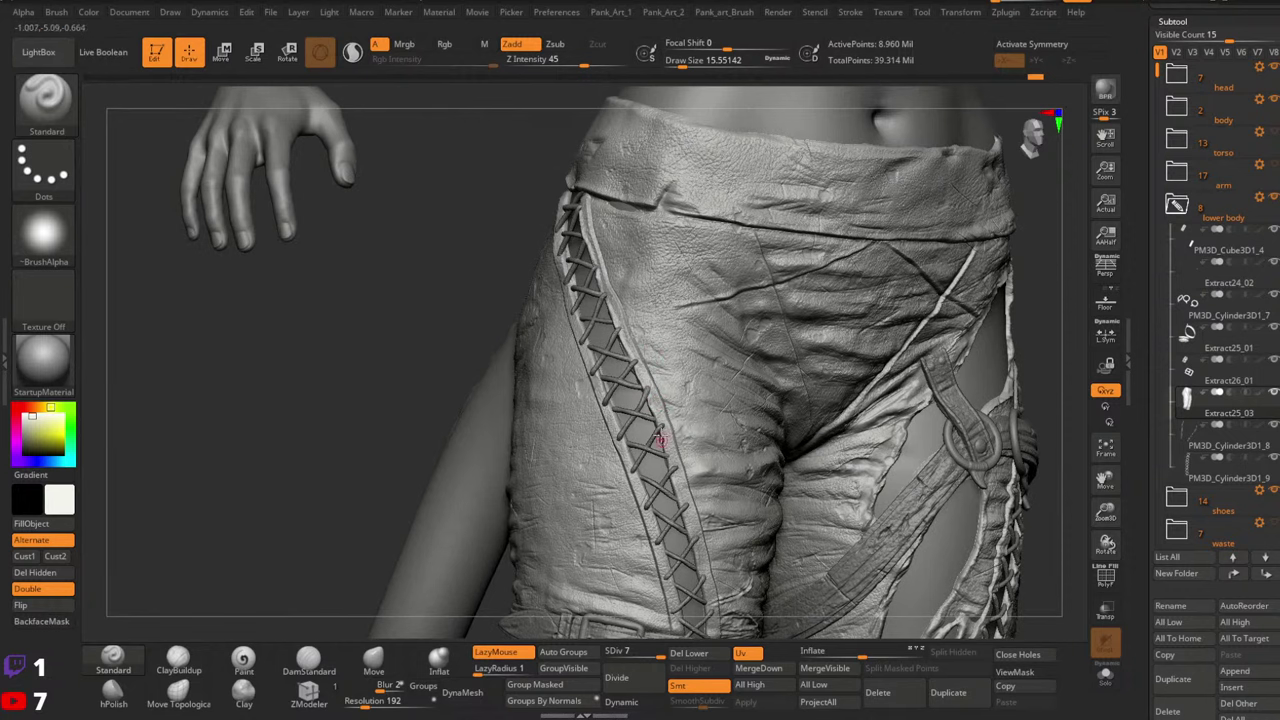
{"action": "right_click_drag", "start_coordinate": [694, 408], "coordinate": [686, 391]}
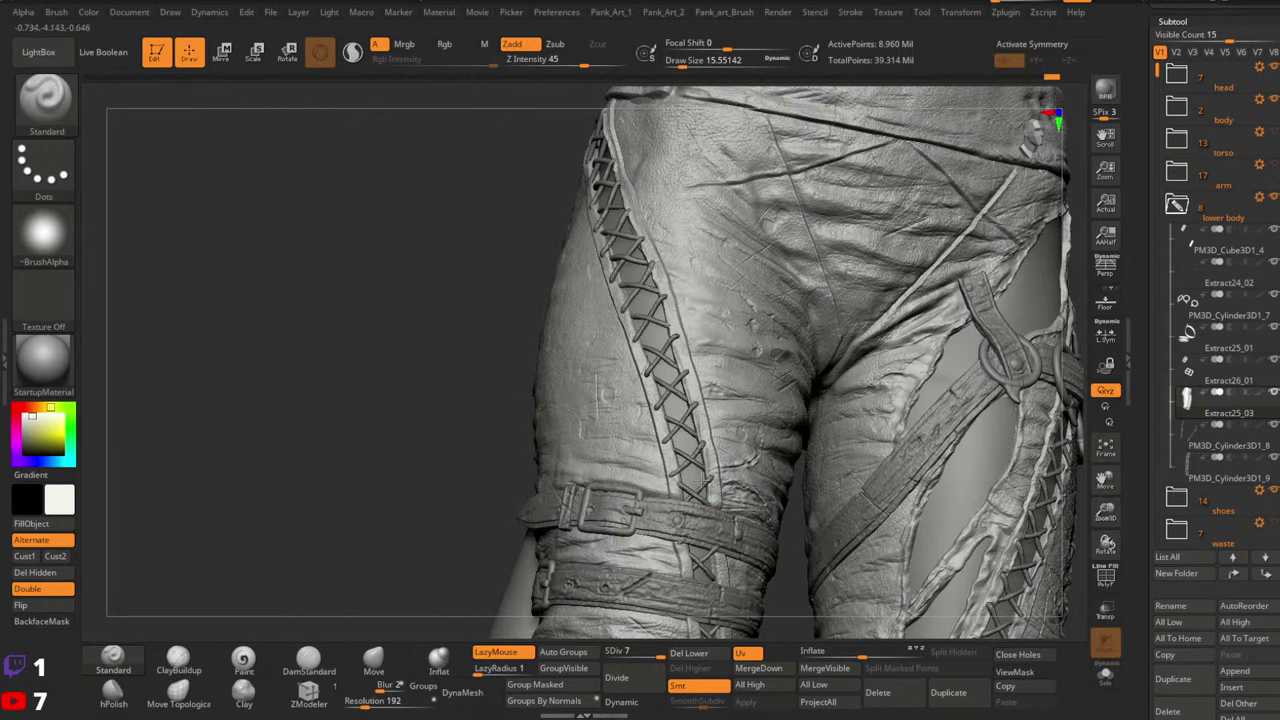
{"action": "right_click_drag", "start_coordinate": [652, 389], "coordinate": [660, 400]}
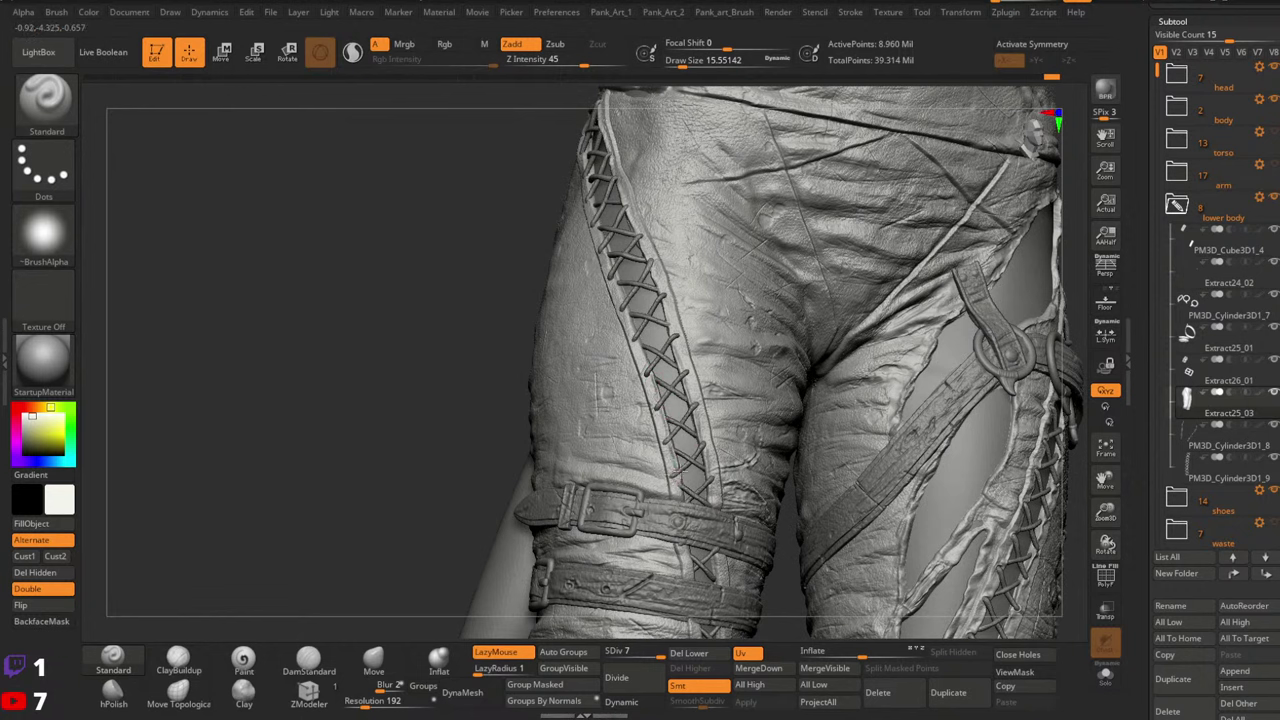
{"action": "left_click_drag", "start_coordinate": [684, 497], "coordinate": [683, 505]}
{"action": "key", "text": "ctrl+z"}
Select the side lacing cord and adjust its lower end above the thigh belt with Move Topological at a draw size of about 74
{"action": "mouse_move", "coordinate": [687, 450]}
{"action": "right_mouse_down", "text": "ctrl"}
{"action": "mouse_move", "coordinate": [763, 443]}
{"action": "mouse_move", "coordinate": [729, 406]}
{"action": "mouse_move", "coordinate": [740, 430]}
{"action": "mouse_move", "coordinate": [727, 451]}
{"action": "right_mouse_up", "text": "ctrl"}
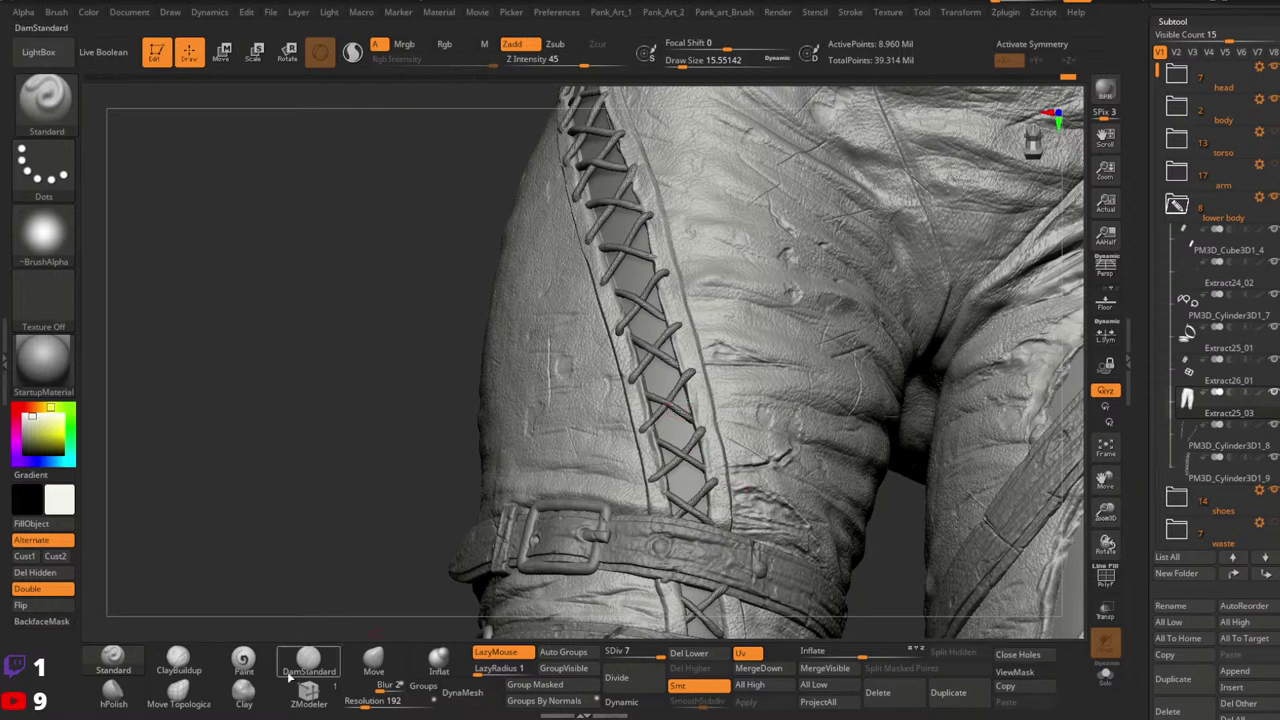
{"action": "left_click", "coordinate": [178, 697]}
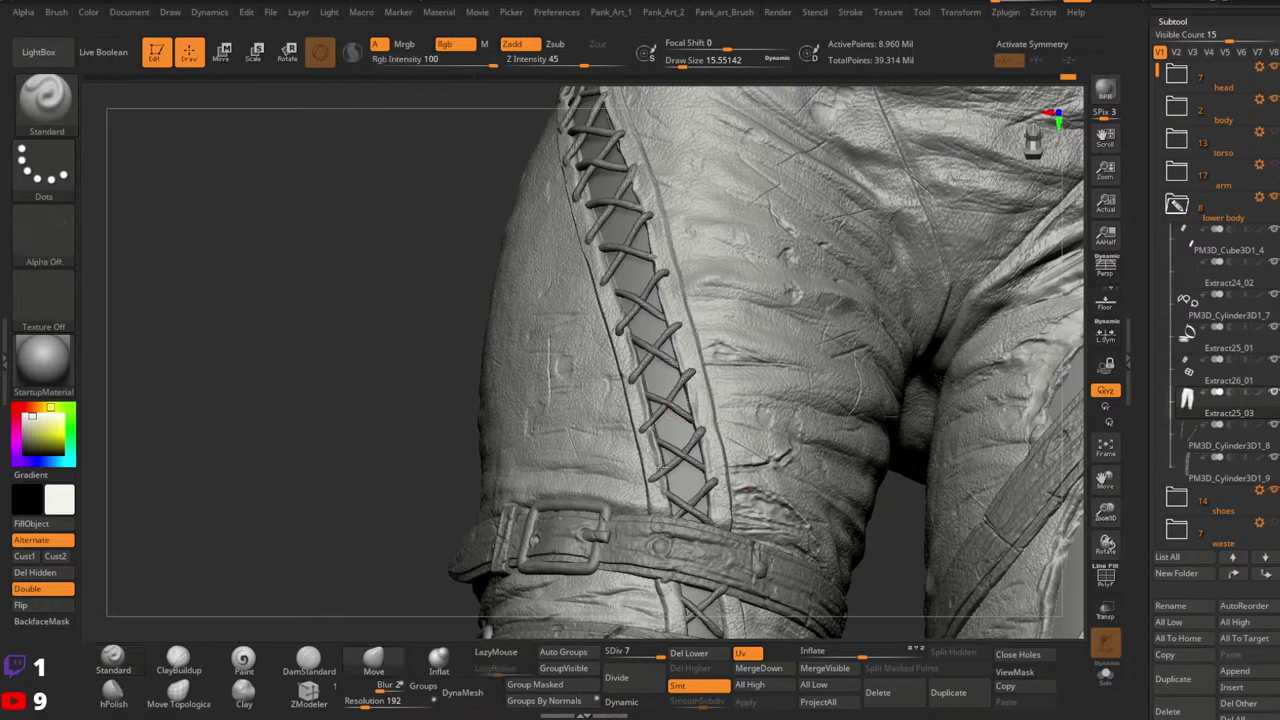
{"action": "left_click", "coordinate": [373, 663]}
{"action": "left_click", "coordinate": [689, 507], "text": "alt"}
{"action": "left_click", "coordinate": [178, 694]}
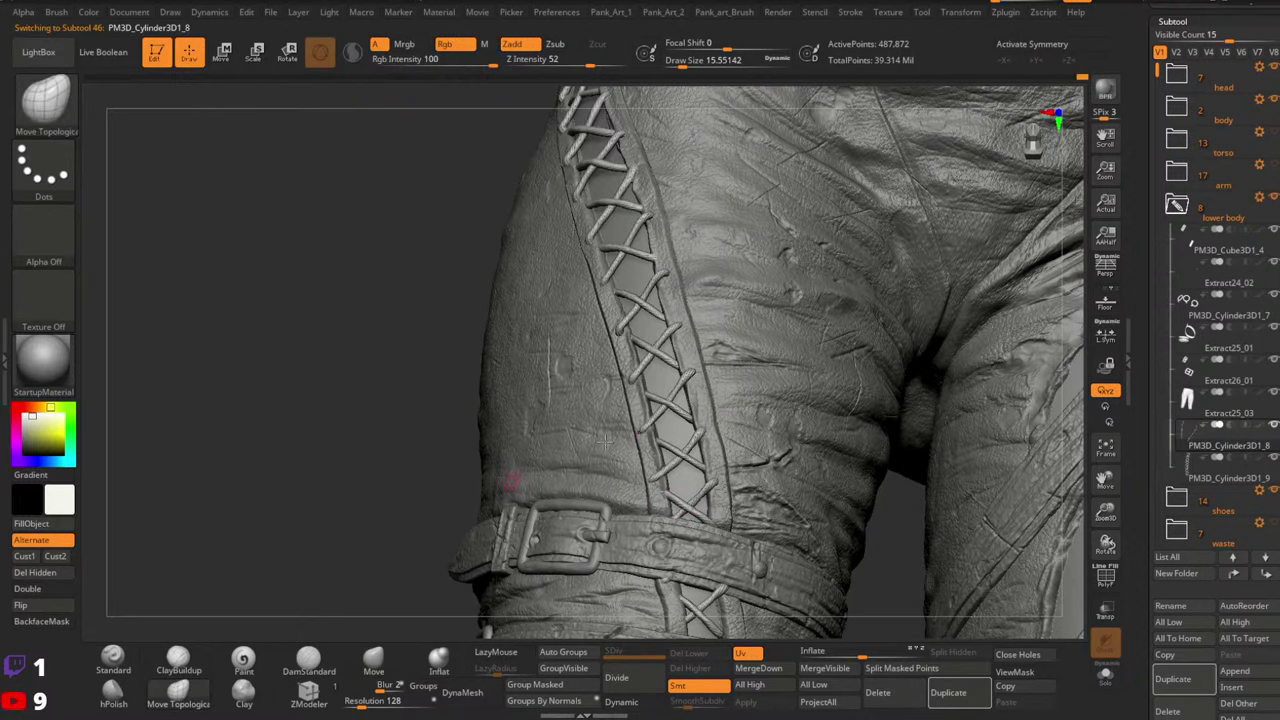
{"action": "mouse_move", "coordinate": [713, 436]}
{"action": "right_mouse_down"}
{"action": "mouse_move", "coordinate": [650, 430]}
{"action": "mouse_move", "coordinate": [684, 439]}
{"action": "right_mouse_up"}
{"action": "key", "text": "space"}
{"action": "left_click_drag", "start_coordinate": [669, 488], "coordinate": [680, 483]}
{"action": "key", "text": "space"}
{"action": "right_click_drag", "start_coordinate": [671, 487], "coordinate": [712, 520]}
{"action": "right_click_drag", "start_coordinate": [741, 465], "coordinate": [758, 468]}
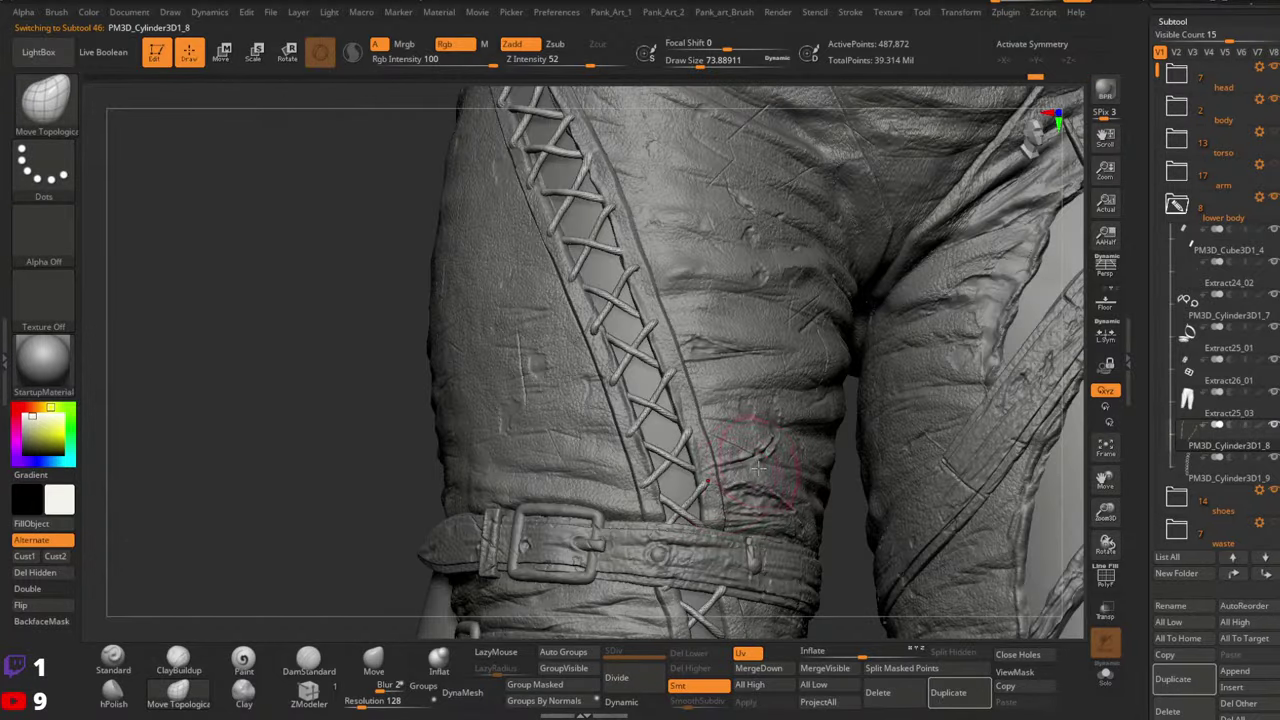
Reselect the trousers and sculpt a seam along the rear edge of the lacing with the Standard brush at a draw size of about 17
{"action": "left_click", "coordinate": [128, 658]}
{"action": "left_click", "coordinate": [128, 658]}
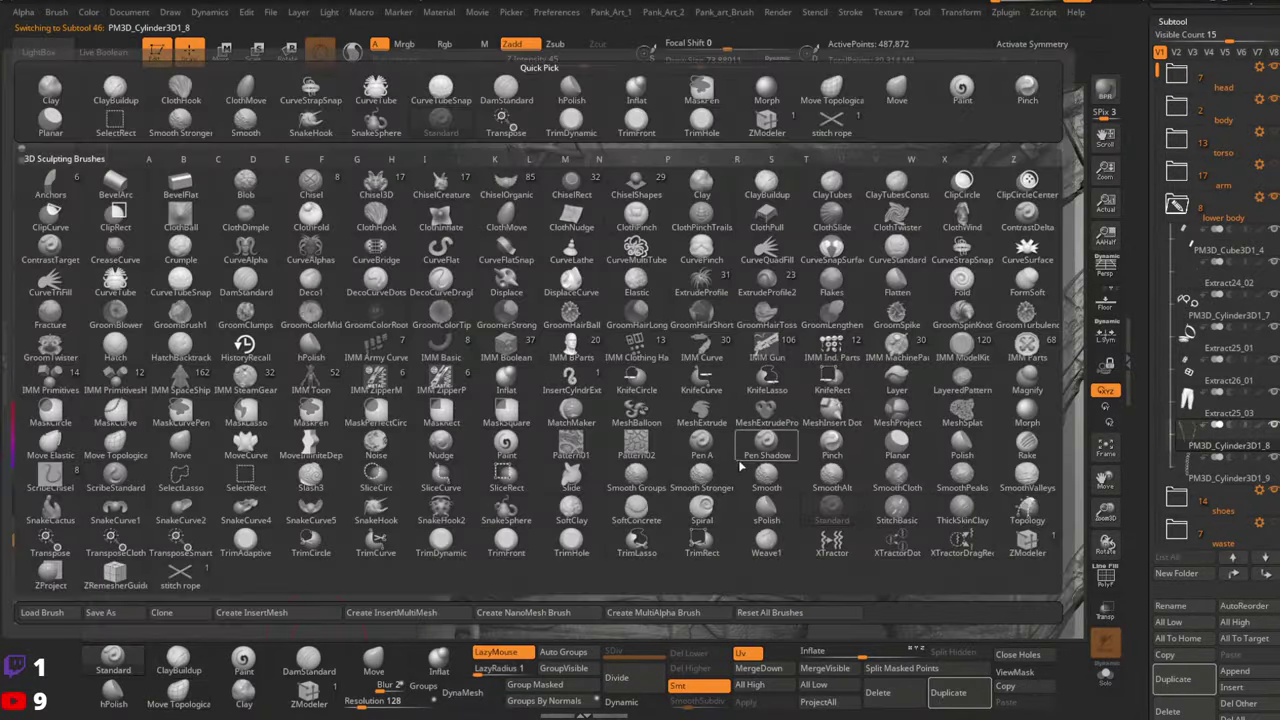
{"action": "left_click", "coordinate": [680, 430], "text": "alt"}
{"action": "key", "text": "space"}
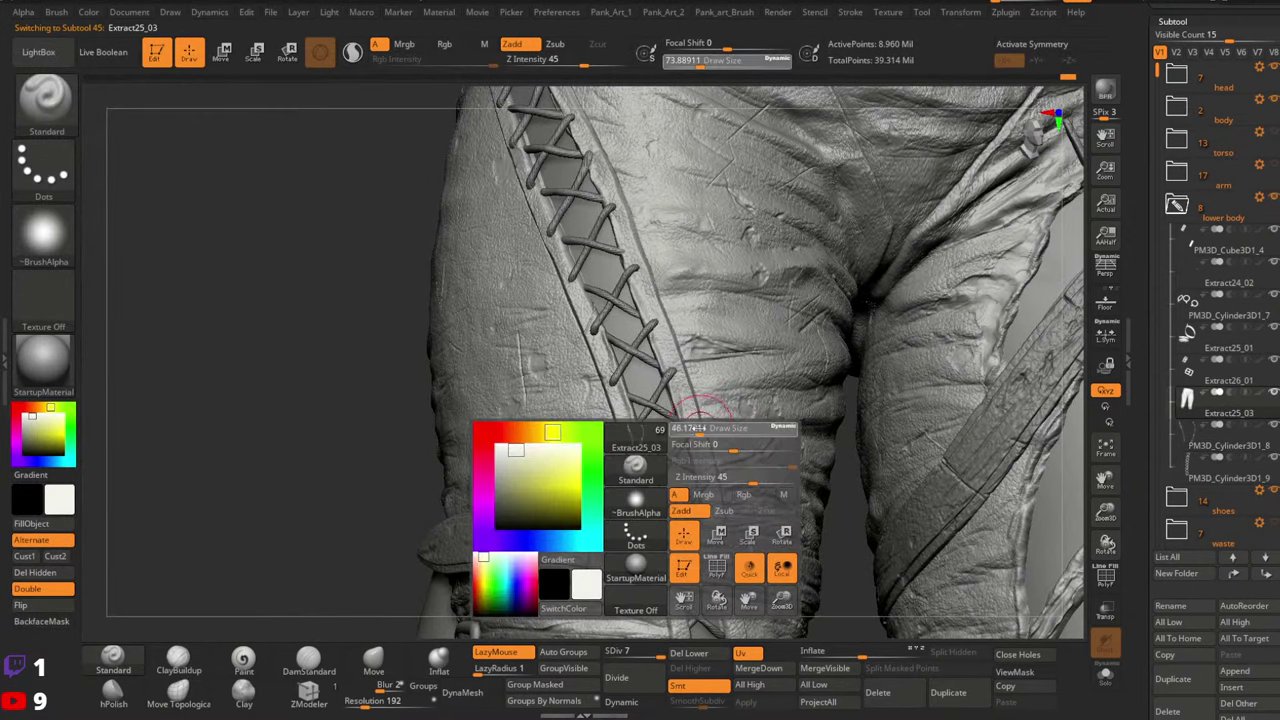
{"action": "left_click_drag", "start_coordinate": [687, 429], "coordinate": [686, 430]}
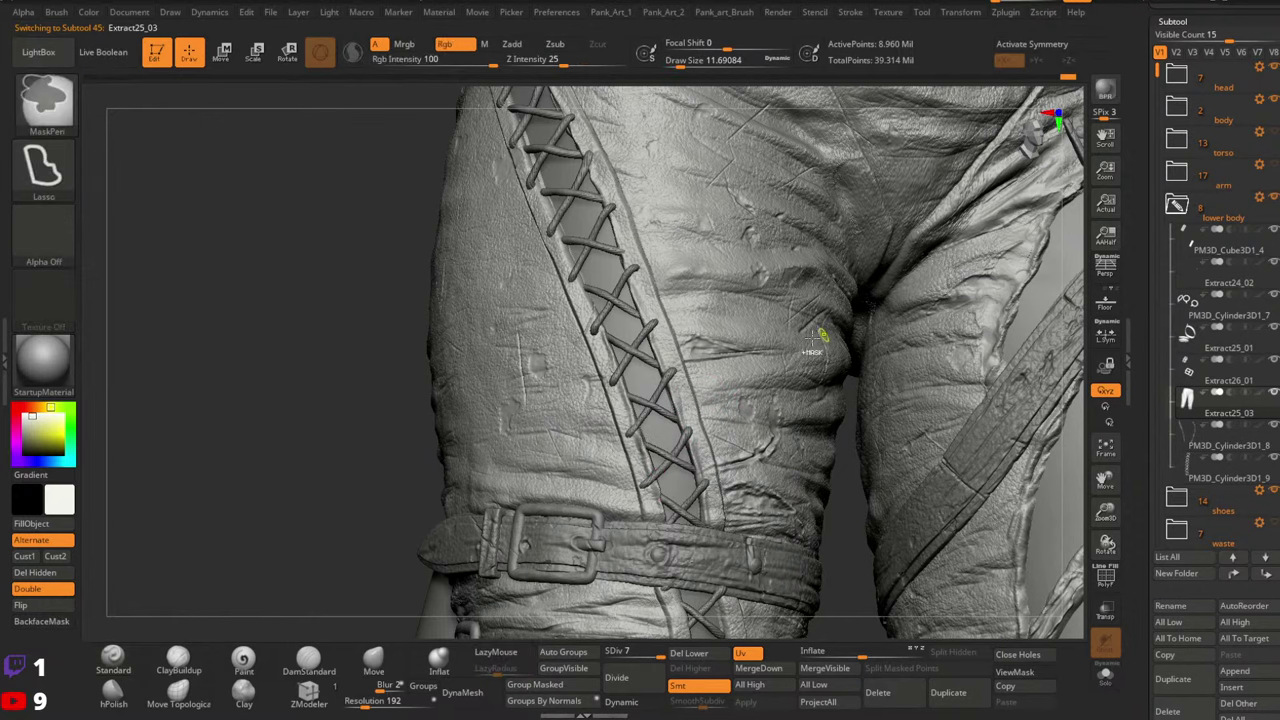
{"action": "right_click_drag", "start_coordinate": [823, 337], "coordinate": [700, 335], "text": "ctrl"}
{"action": "mouse_move", "coordinate": [700, 335]}
{"action": "right_mouse_down"}
{"action": "mouse_move", "coordinate": [726, 391]}
{"action": "mouse_move", "coordinate": [727, 350]}
{"action": "mouse_move", "coordinate": [700, 340]}
{"action": "mouse_move", "coordinate": [668, 334]}
{"action": "mouse_move", "coordinate": [657, 371]}
{"action": "right_mouse_up"}
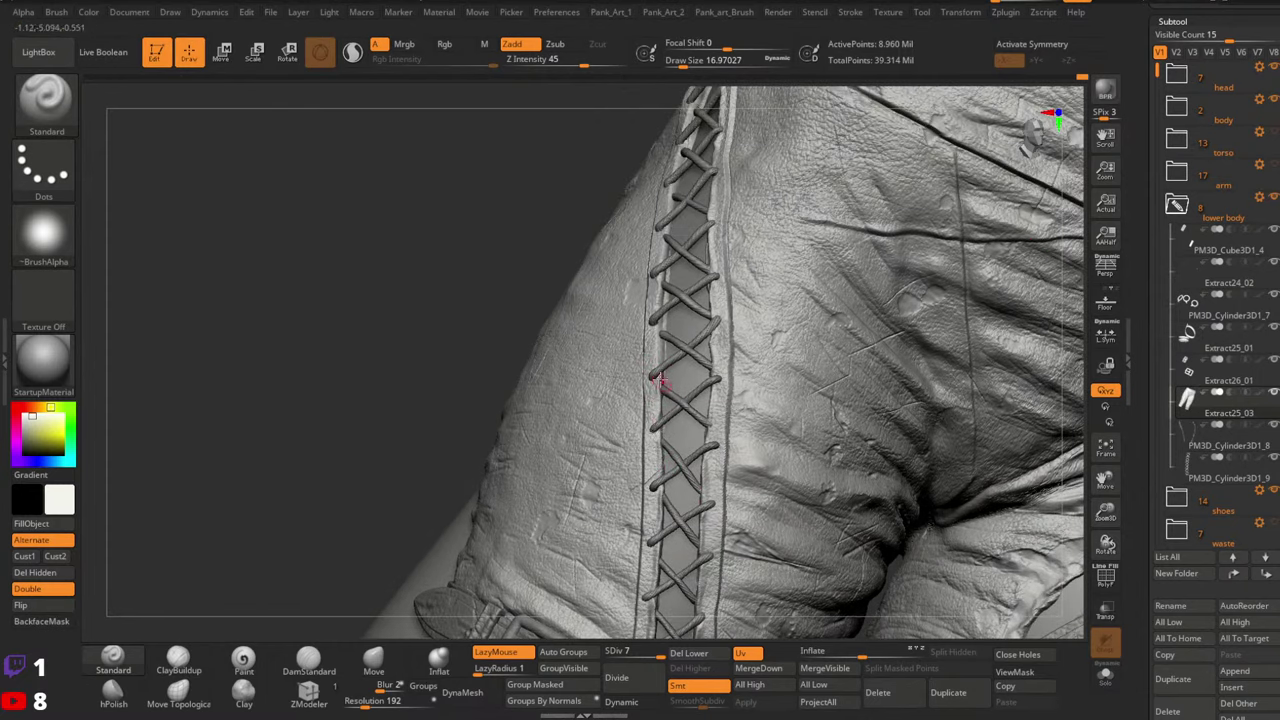
{"action": "mouse_move", "coordinate": [665, 323]}
{"action": "right_mouse_down"}
{"action": "mouse_move", "coordinate": [663, 386]}
{"action": "mouse_move", "coordinate": [685, 405]}
{"action": "mouse_move", "coordinate": [684, 460]}
{"action": "right_mouse_up"}
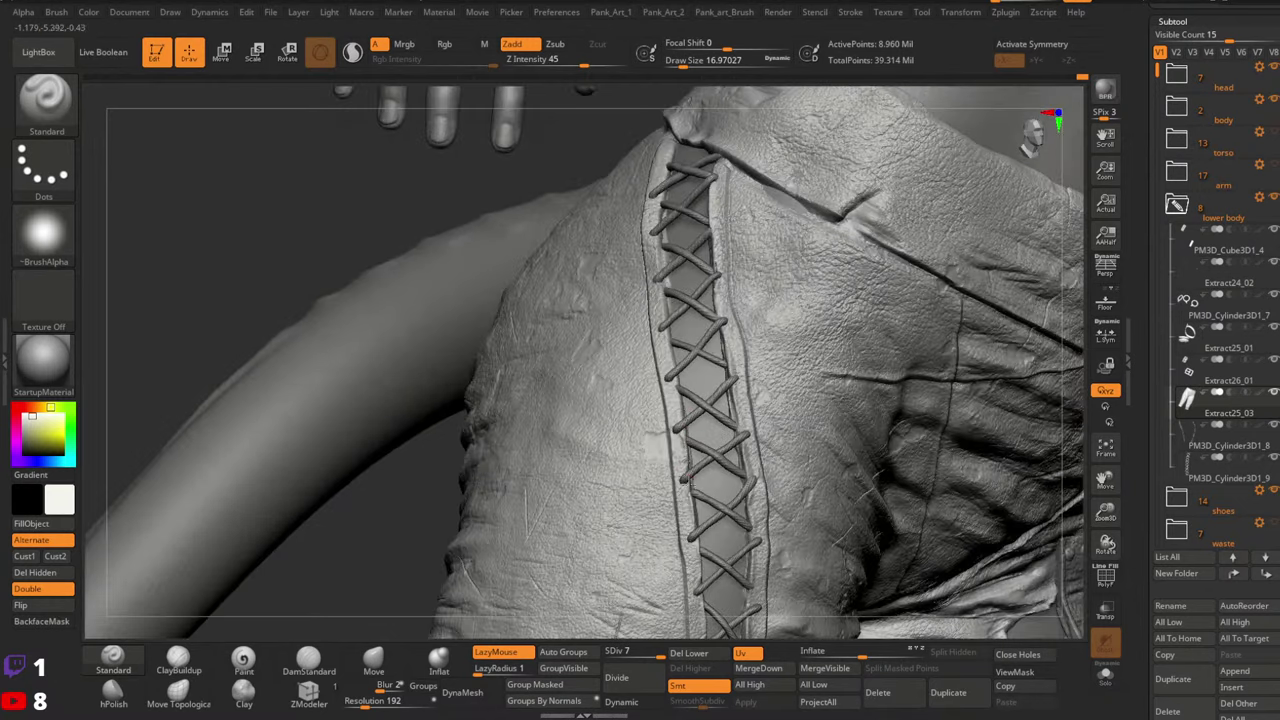
Continue the rear lacing seam up the hip to meet the trousers' waistband
{"action": "right_click_drag", "start_coordinate": [690, 334], "coordinate": [678, 405]}
{"action": "mouse_move", "coordinate": [680, 330]}
{"action": "right_mouse_down"}
{"action": "mouse_move", "coordinate": [683, 419]}
{"action": "mouse_move", "coordinate": [722, 388]}
{"action": "mouse_move", "coordinate": [765, 392]}
{"action": "right_mouse_up"}
{"action": "right_click_drag", "start_coordinate": [765, 392], "coordinate": [745, 440], "text": "ctrl"}
{"action": "right_click_drag", "start_coordinate": [752, 318], "coordinate": [712, 335]}
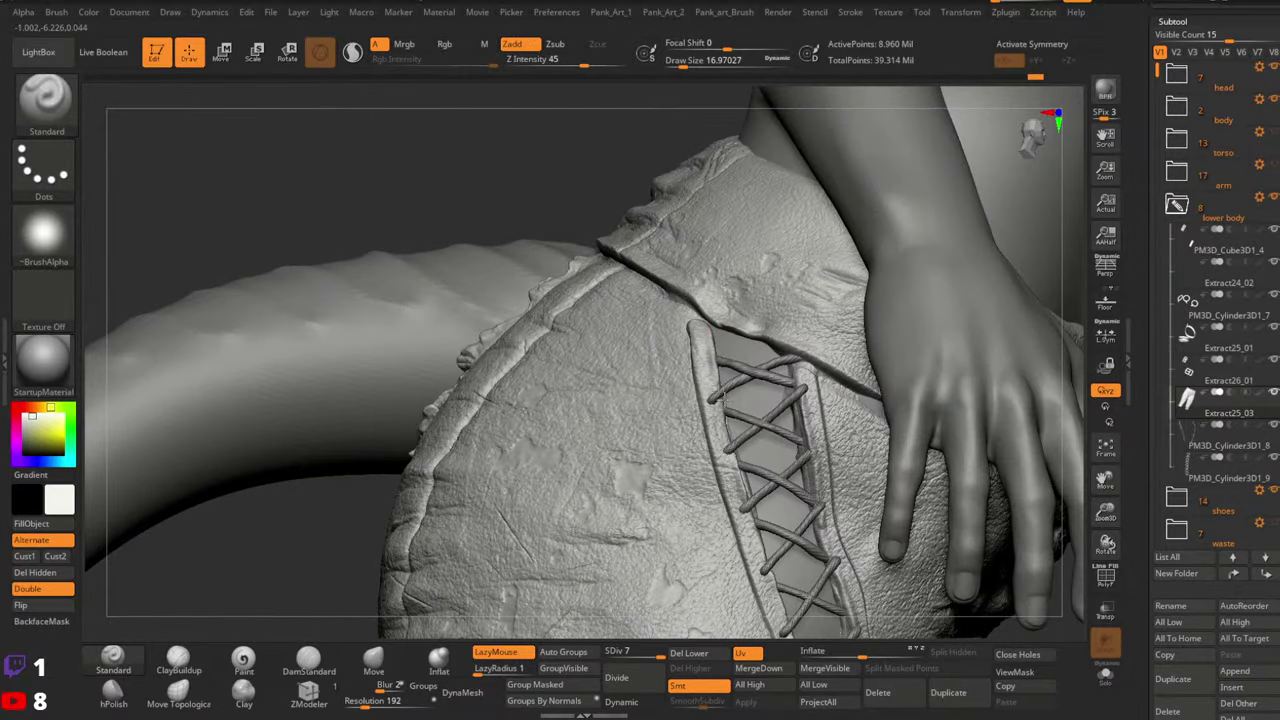
{"action": "mouse_move", "coordinate": [740, 350]}
{"action": "right_mouse_down"}
{"action": "mouse_move", "coordinate": [733, 392]}
{"action": "mouse_move", "coordinate": [723, 370]}
{"action": "right_mouse_up"}
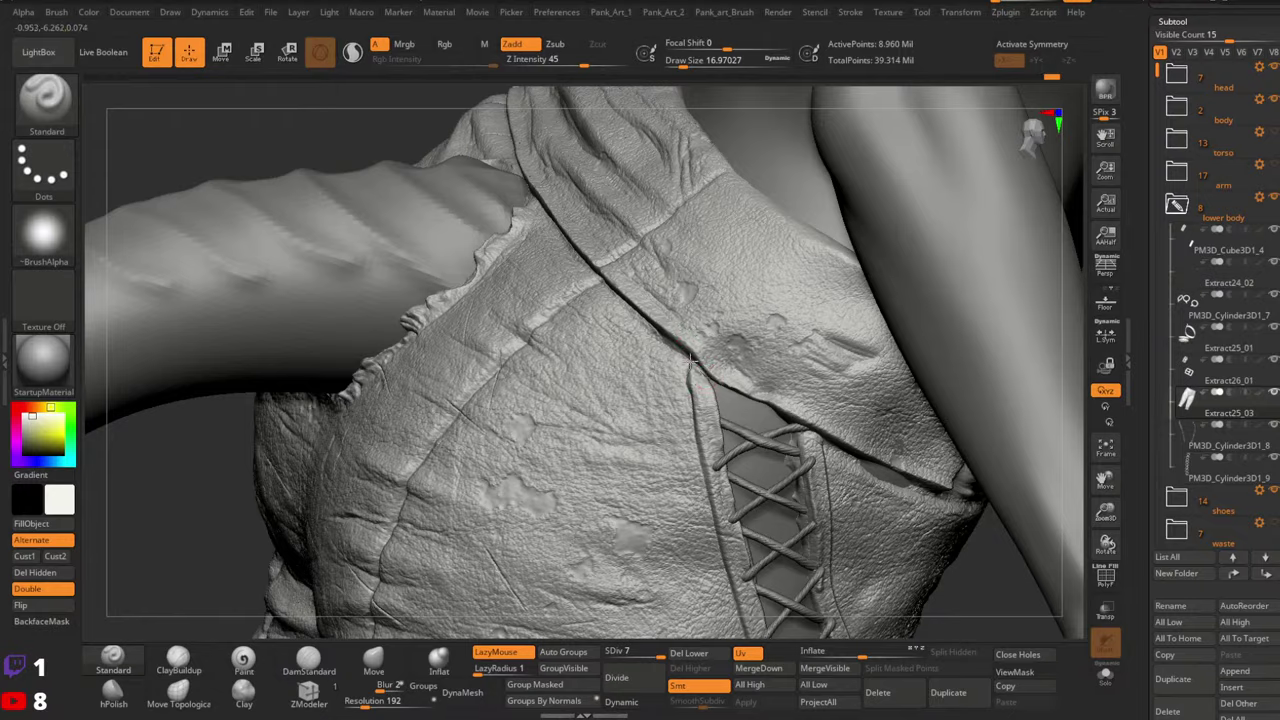
{"action": "right_click_drag", "start_coordinate": [715, 392], "coordinate": [790, 330]}
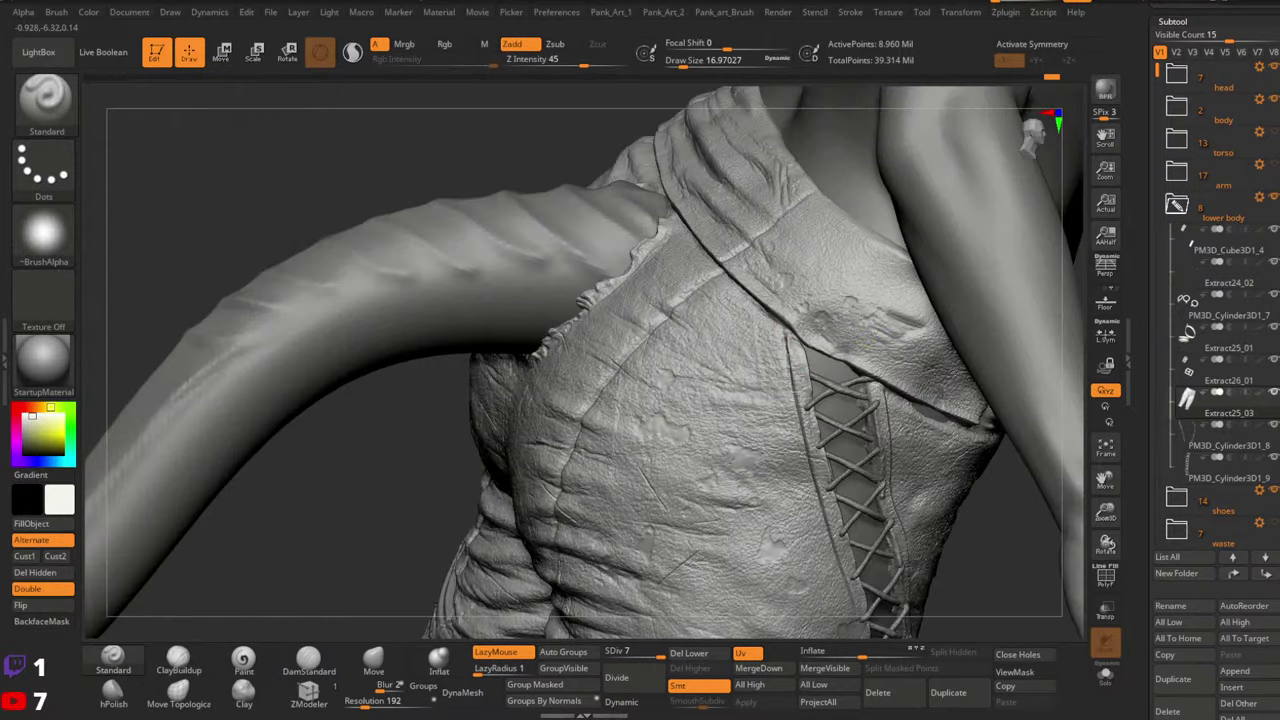
{"action": "right_click_drag", "start_coordinate": [788, 328], "coordinate": [800, 255]}
{"action": "right_click_drag", "start_coordinate": [800, 255], "coordinate": [851, 254]}
{"action": "mouse_move", "coordinate": [955, 380]}
{"action": "right_mouse_down", "text": "alt"}
{"action": "mouse_move", "coordinate": [851, 312]}
{"action": "mouse_move", "coordinate": [857, 403]}
{"action": "mouse_move", "coordinate": [837, 429]}
{"action": "mouse_move", "coordinate": [863, 377]}
{"action": "mouse_move", "coordinate": [818, 336]}
{"action": "mouse_move", "coordinate": [849, 300]}
{"action": "mouse_move", "coordinate": [891, 337]}
{"action": "mouse_move", "coordinate": [830, 268]}
{"action": "mouse_move", "coordinate": [806, 265]}
{"action": "right_mouse_up", "text": "alt"}
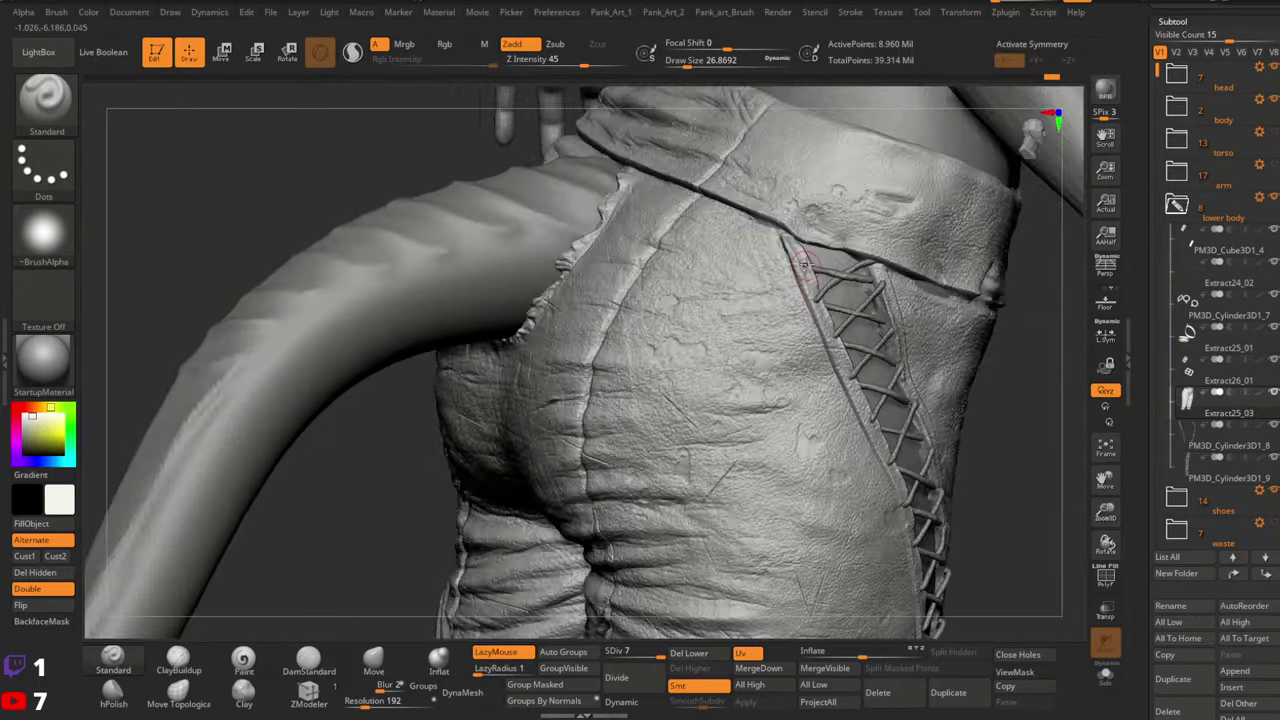
Build up the rear edge of the lacing opening from the waistband down to the thigh belt at a draw size of about 37
{"action": "key", "text": "space"}
{"action": "left_click_drag", "start_coordinate": [802, 266], "coordinate": [808, 268]}
{"action": "key", "text": "space"}
{"action": "right_click_drag", "start_coordinate": [810, 268], "coordinate": [833, 296]}
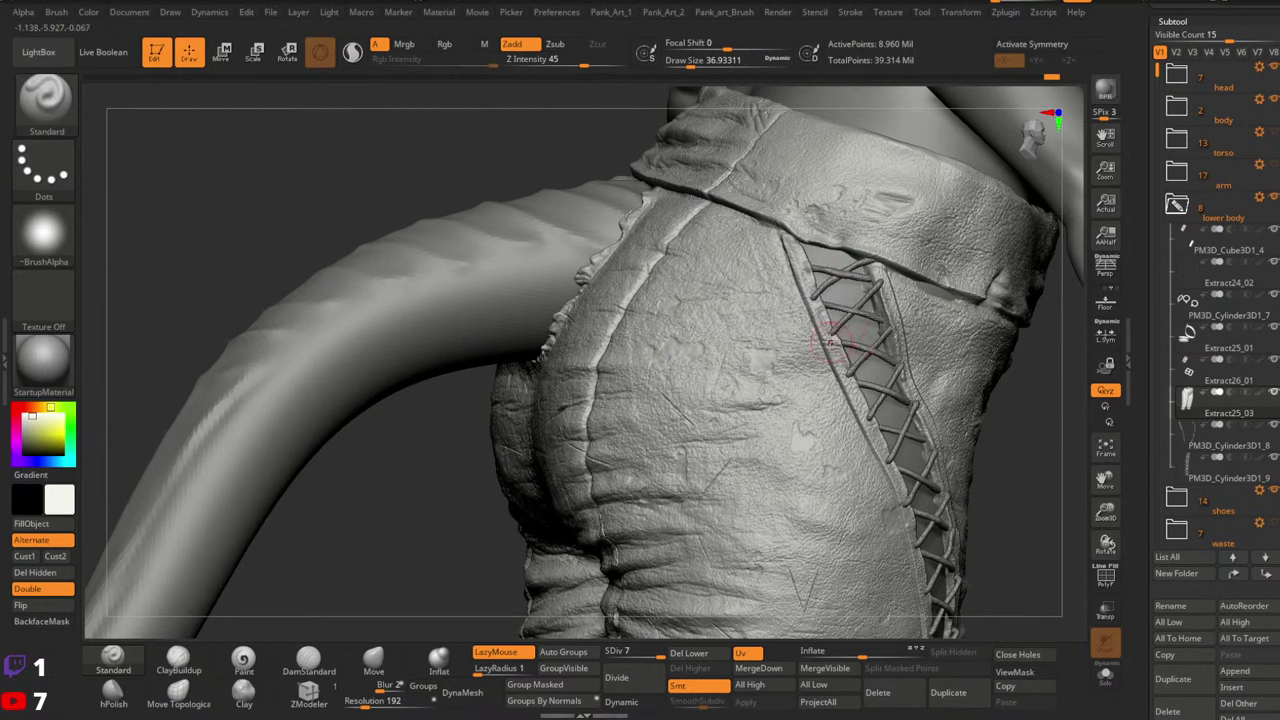
{"action": "mouse_move", "coordinate": [828, 340]}
{"action": "right_mouse_down"}
{"action": "mouse_move", "coordinate": [850, 295]}
{"action": "mouse_move", "coordinate": [888, 318]}
{"action": "mouse_move", "coordinate": [868, 340]}
{"action": "mouse_move", "coordinate": [876, 290]}
{"action": "mouse_move", "coordinate": [843, 277]}
{"action": "right_mouse_up"}
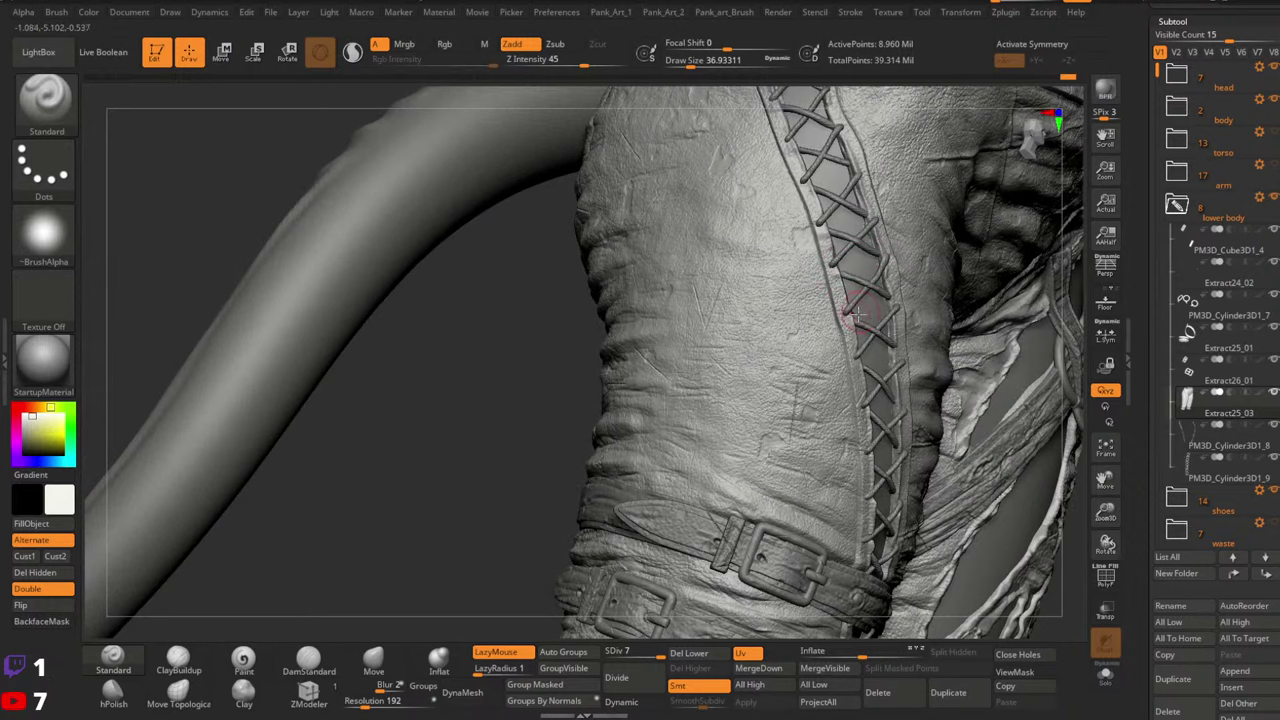
{"action": "mouse_move", "coordinate": [872, 318]}
{"action": "right_mouse_down"}
{"action": "mouse_move", "coordinate": [858, 312]}
{"action": "mouse_move", "coordinate": [865, 291]}
{"action": "right_mouse_up"}
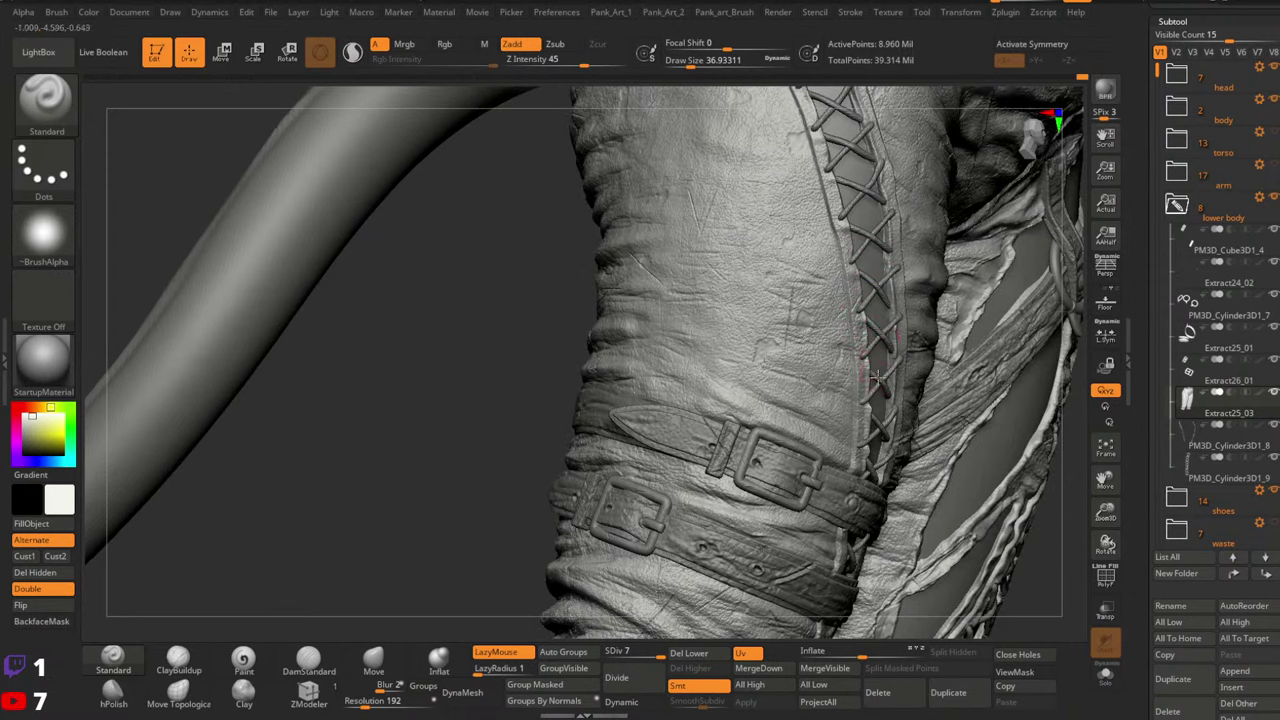
{"action": "right_click_drag", "start_coordinate": [890, 387], "coordinate": [867, 312]}
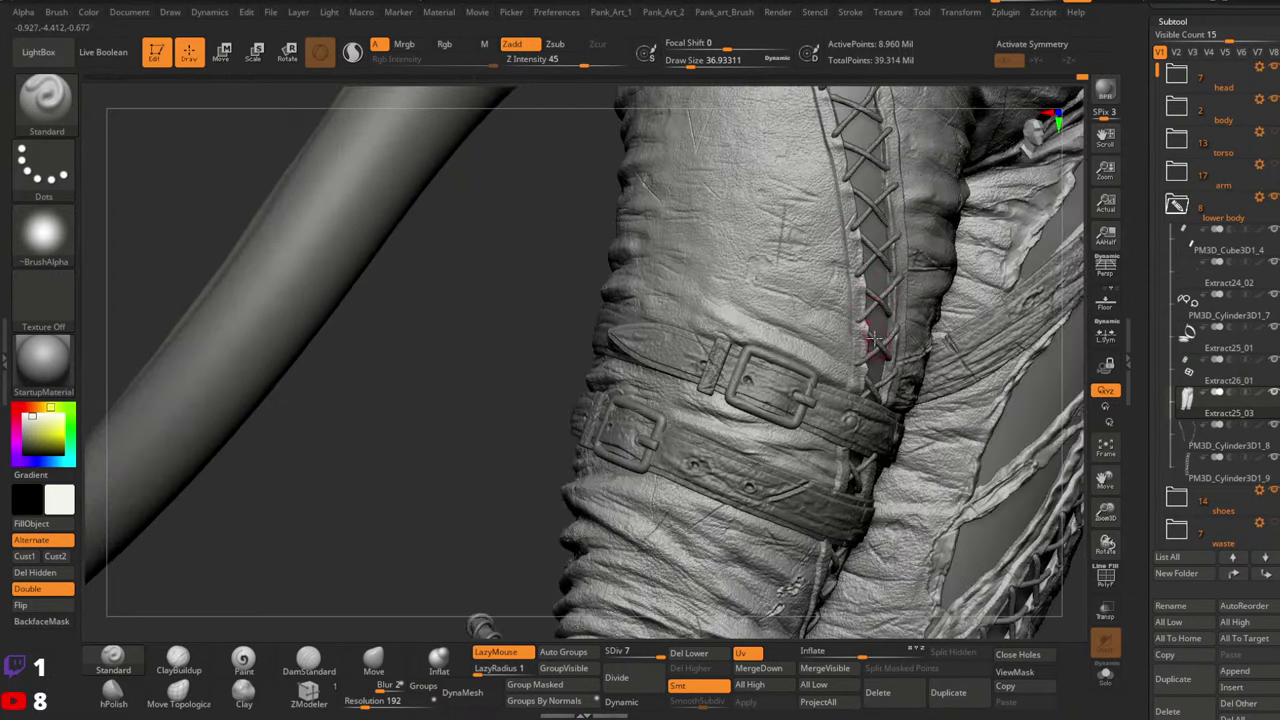
{"action": "mouse_move", "coordinate": [886, 400]}
{"action": "right_mouse_down"}
{"action": "mouse_move", "coordinate": [882, 262]}
{"action": "mouse_move", "coordinate": [885, 289]}
{"action": "mouse_move", "coordinate": [862, 300]}
{"action": "mouse_move", "coordinate": [868, 348]}
{"action": "right_mouse_up"}
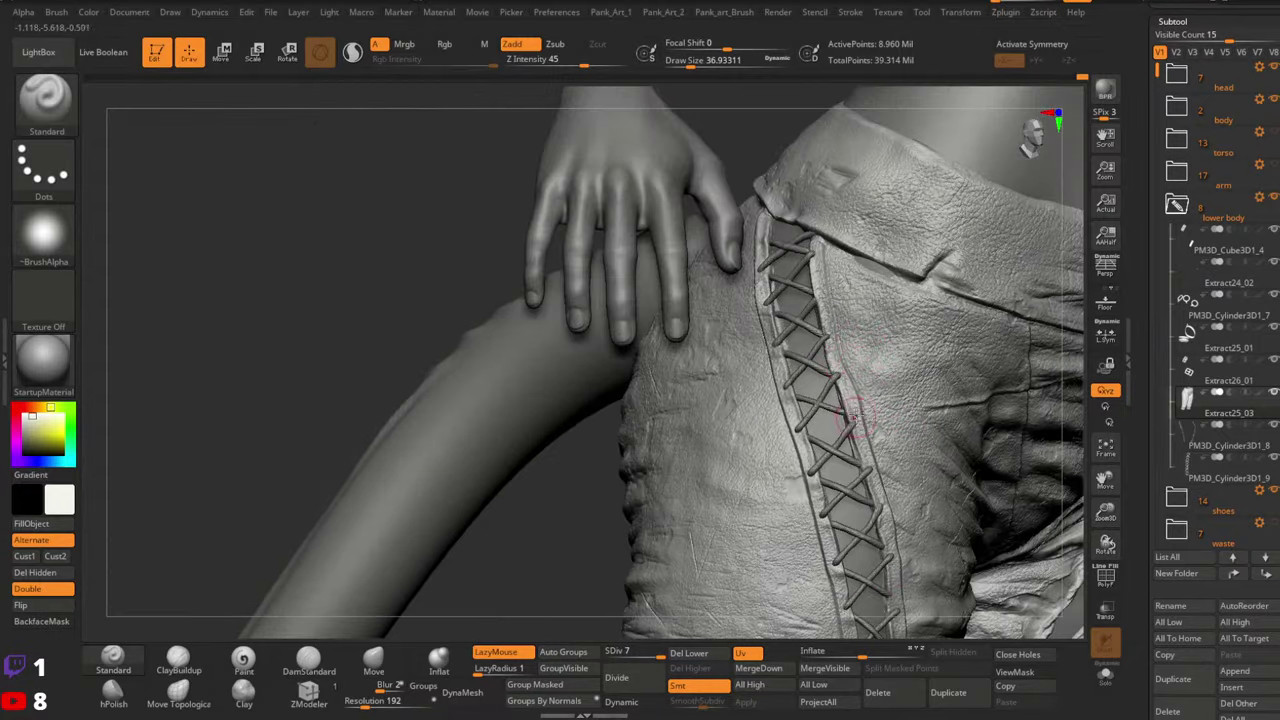
Build up the front edge of the lacing opening from the waistband down to the thigh belt at a draw size of about 39
{"action": "right_click_drag", "start_coordinate": [865, 343], "coordinate": [836, 377]}
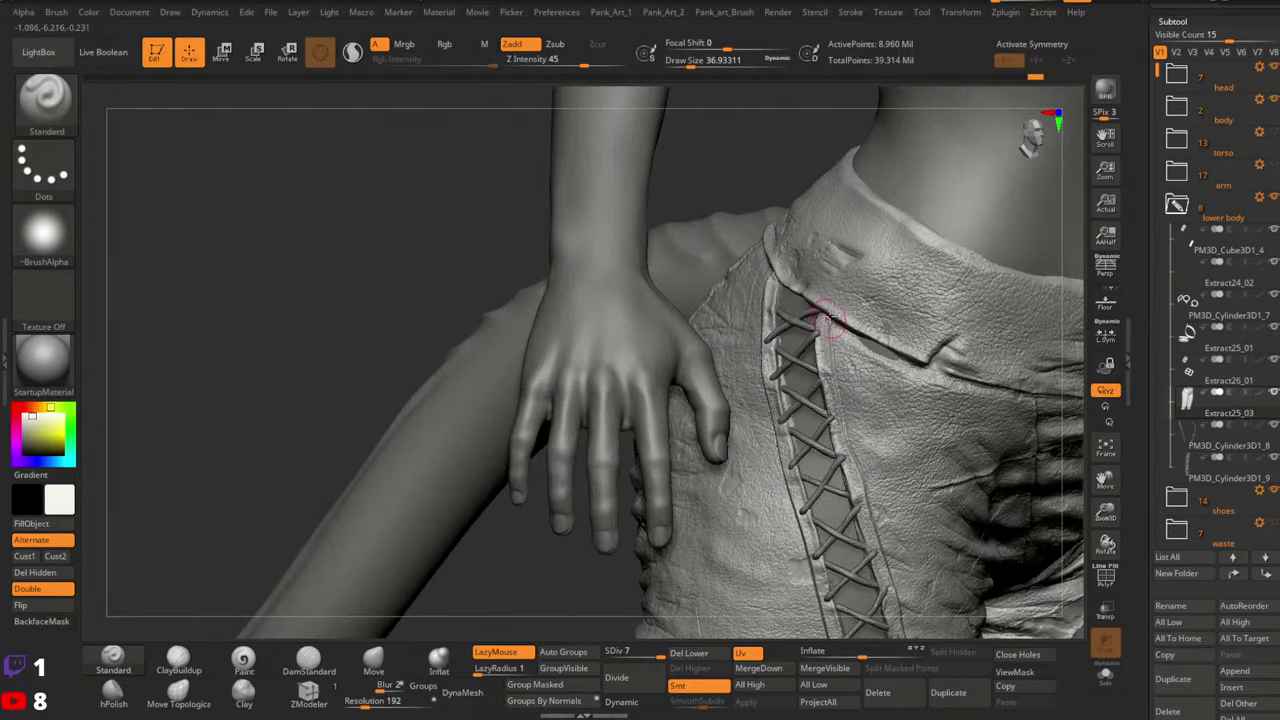
{"action": "mouse_move", "coordinate": [845, 335]}
{"action": "right_mouse_down"}
{"action": "mouse_move", "coordinate": [860, 340]}
{"action": "mouse_move", "coordinate": [880, 318]}
{"action": "right_mouse_up"}
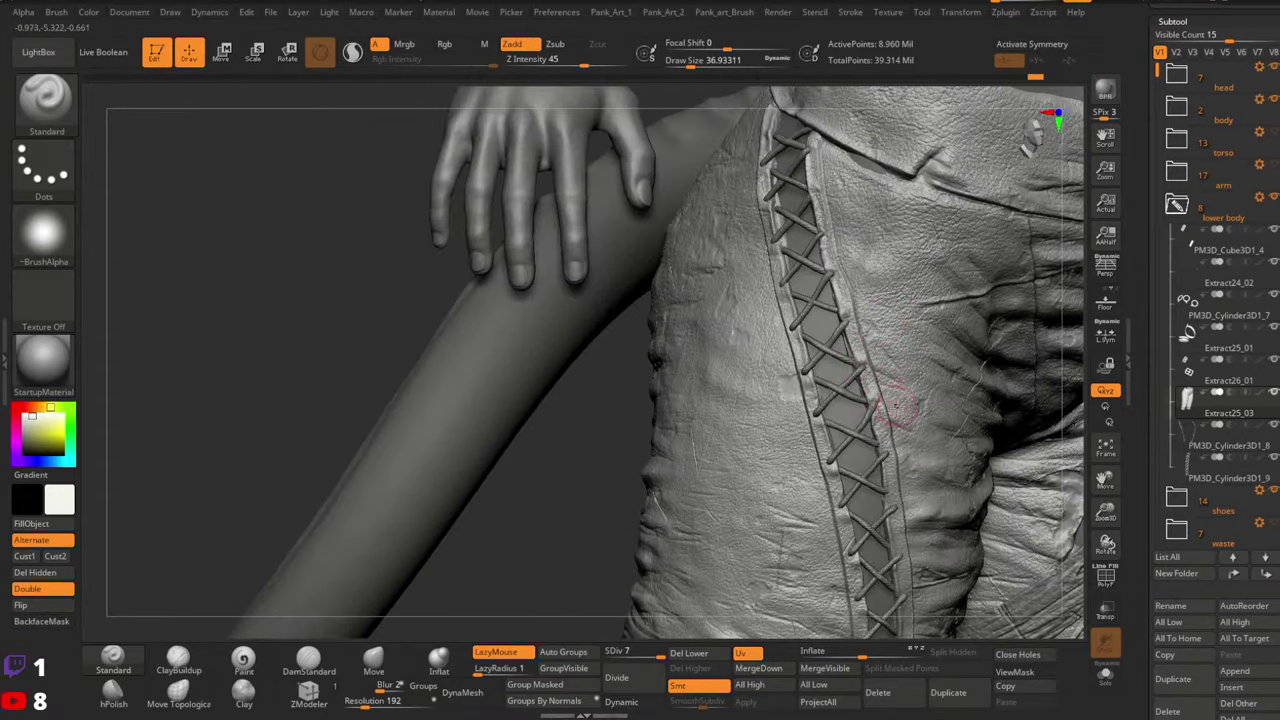
{"action": "right_click_drag", "start_coordinate": [905, 420], "coordinate": [900, 350]}
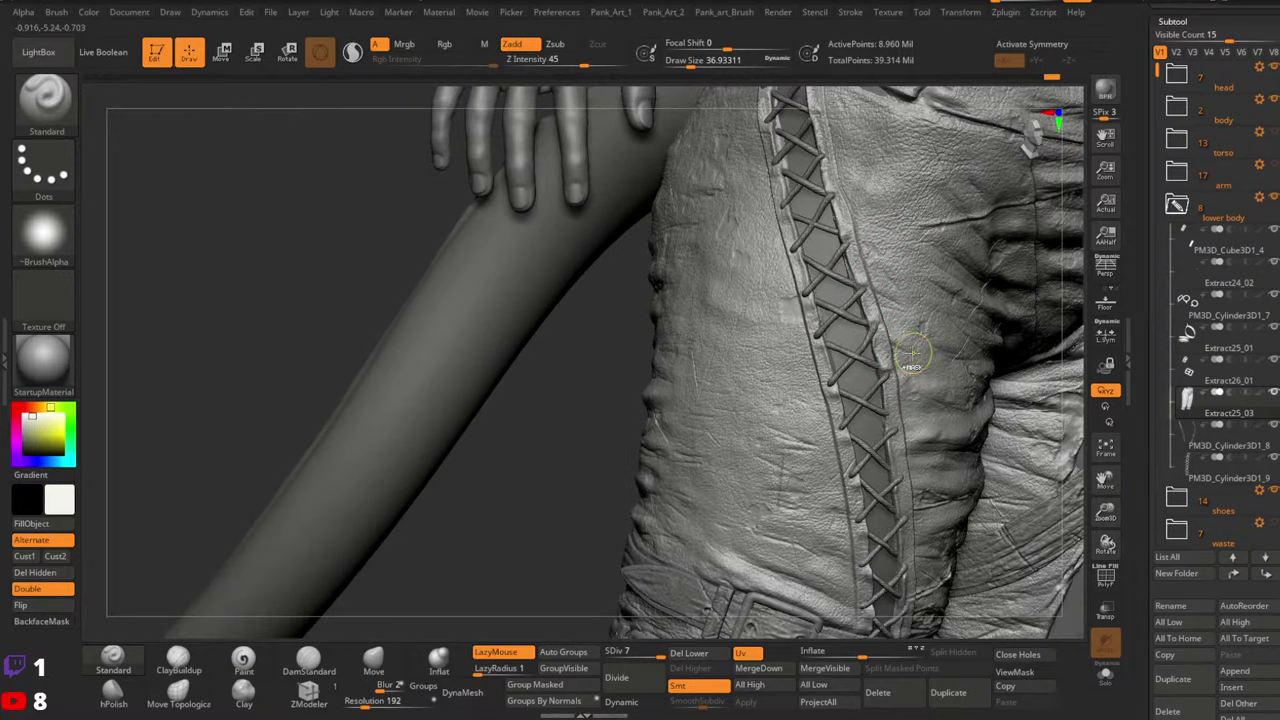
{"action": "key", "text": "ctrl"}
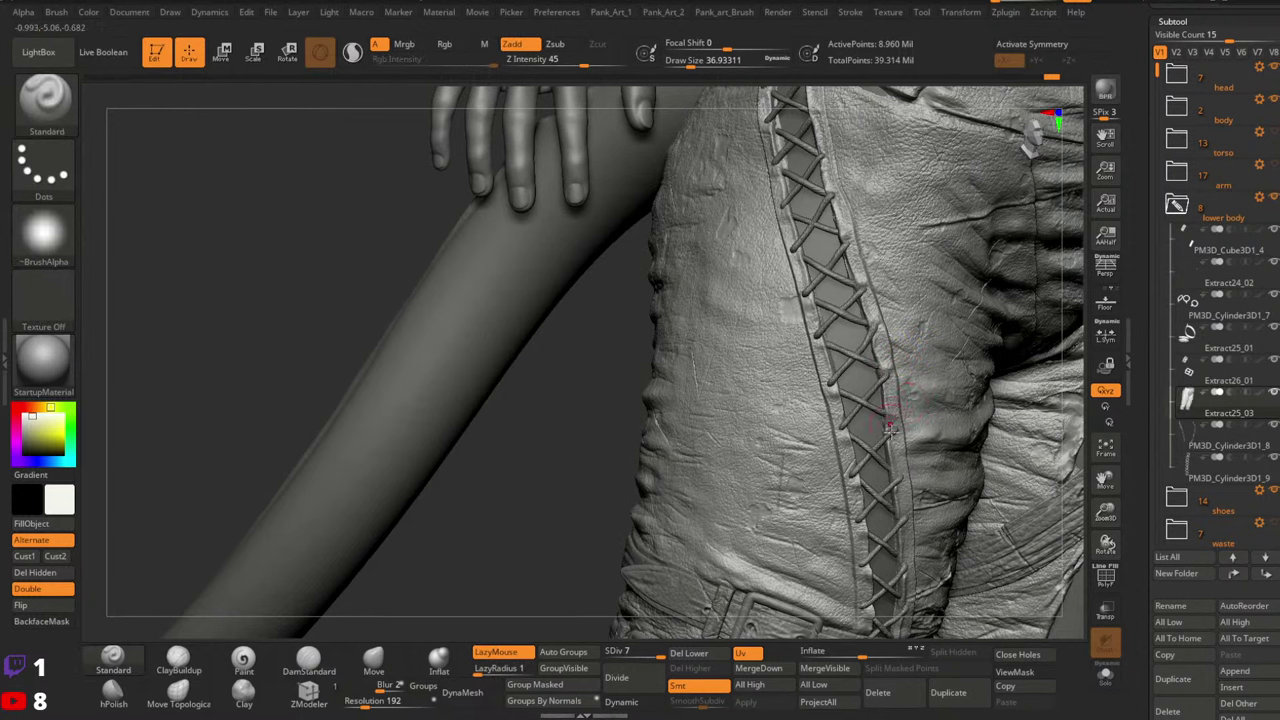
{"action": "right_click_drag", "start_coordinate": [913, 412], "coordinate": [890, 382]}
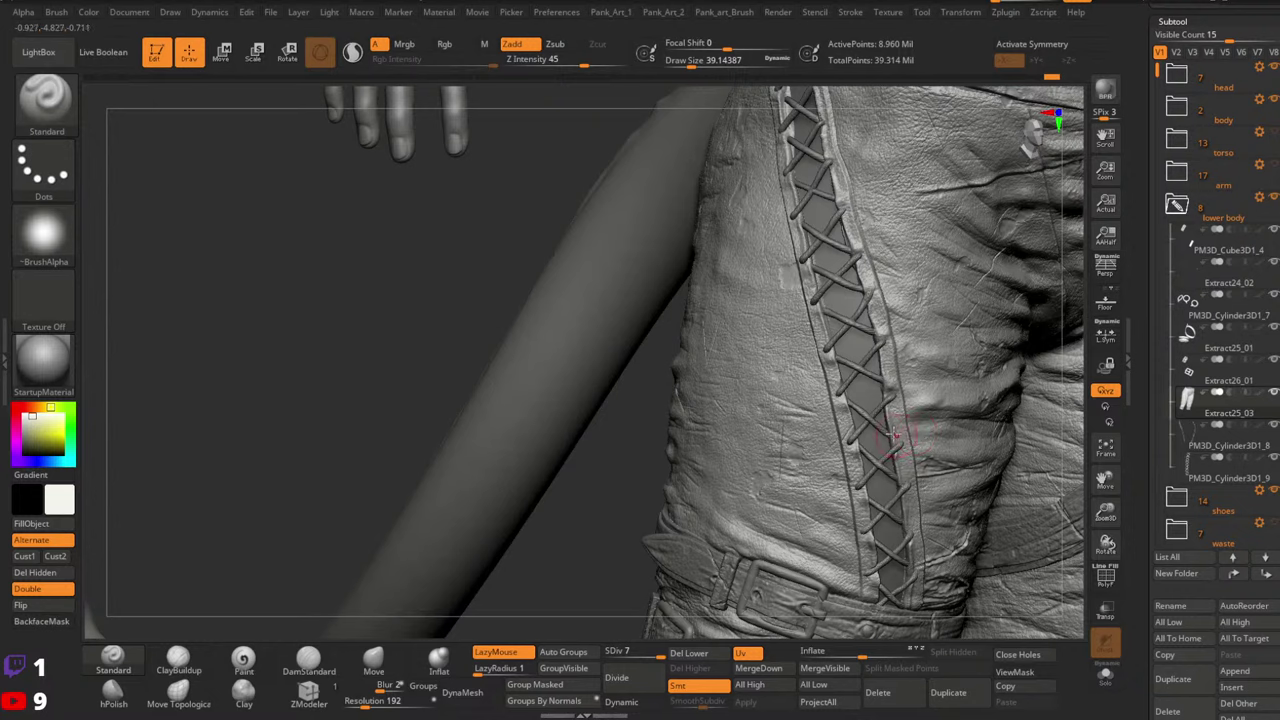
{"action": "right_click_drag", "start_coordinate": [929, 432], "coordinate": [898, 397]}
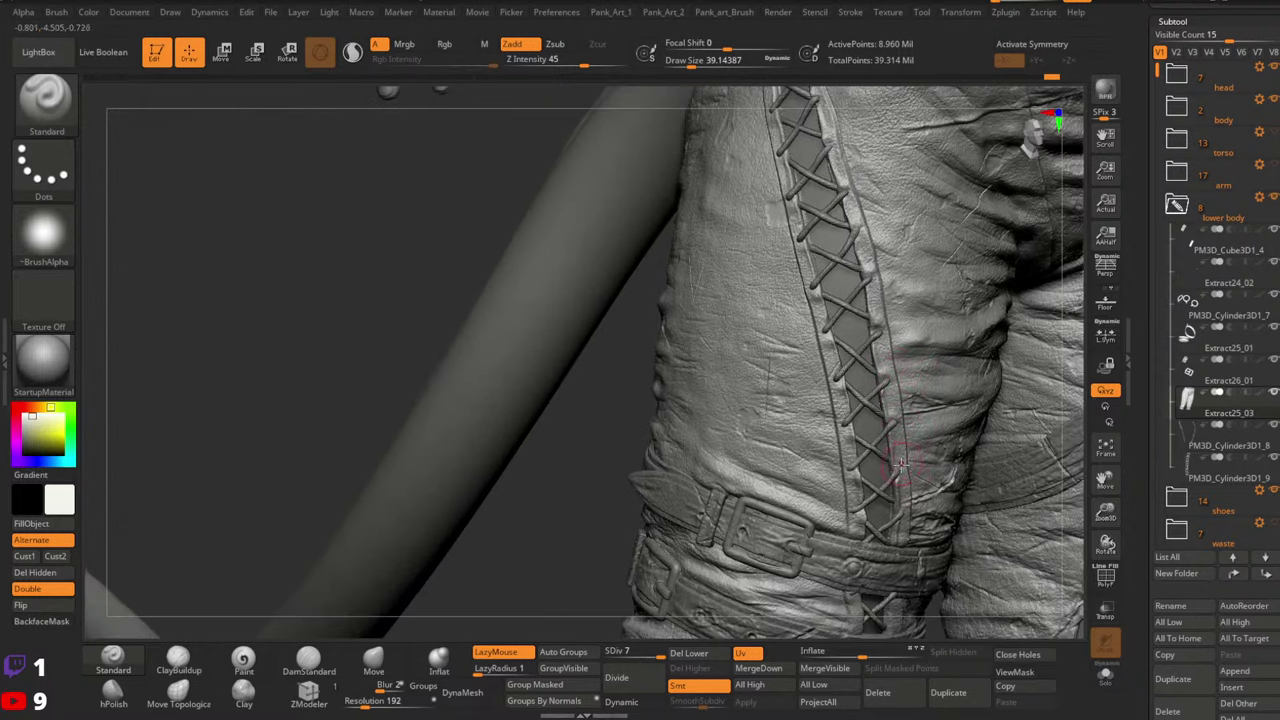
{"action": "right_click_drag", "start_coordinate": [903, 478], "coordinate": [900, 410]}
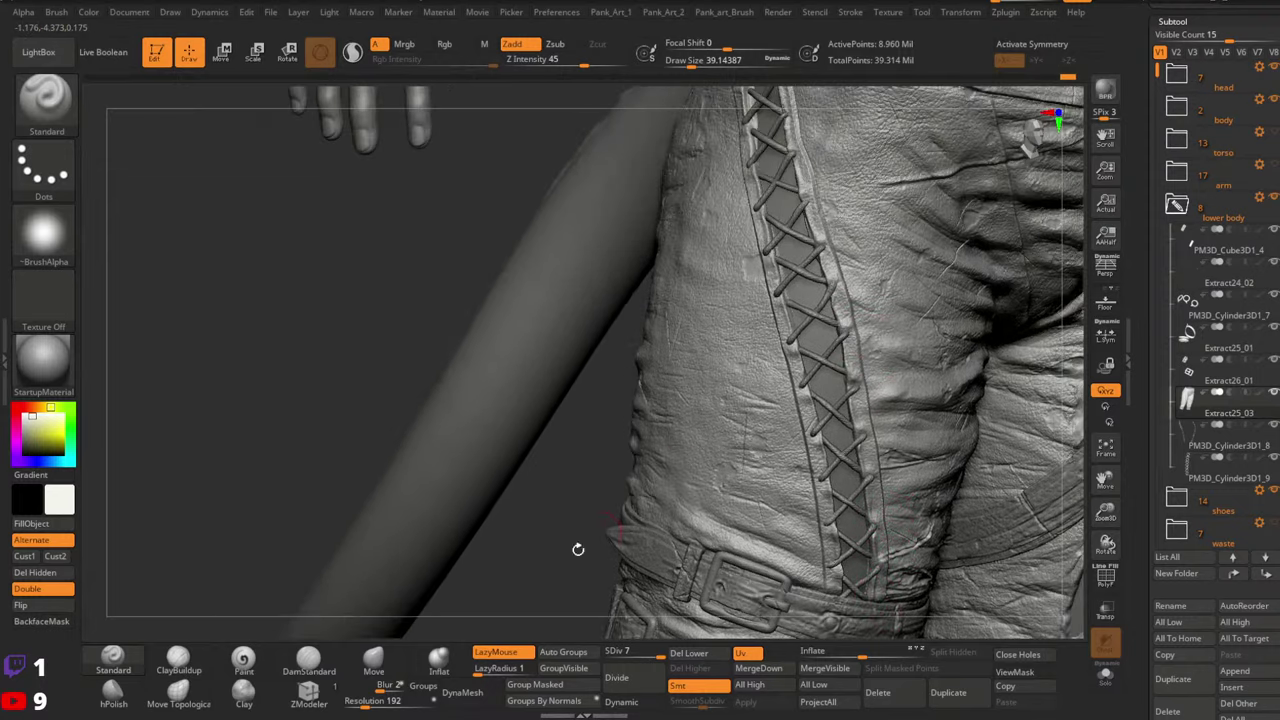
Nudge the trousers' lacing edges around the cord ends at mid-hip with the Move brush at a draw size of about 17
{"action": "key", "text": "b"}
{"action": "key", "text": "m"}
{"action": "key", "text": "v"}
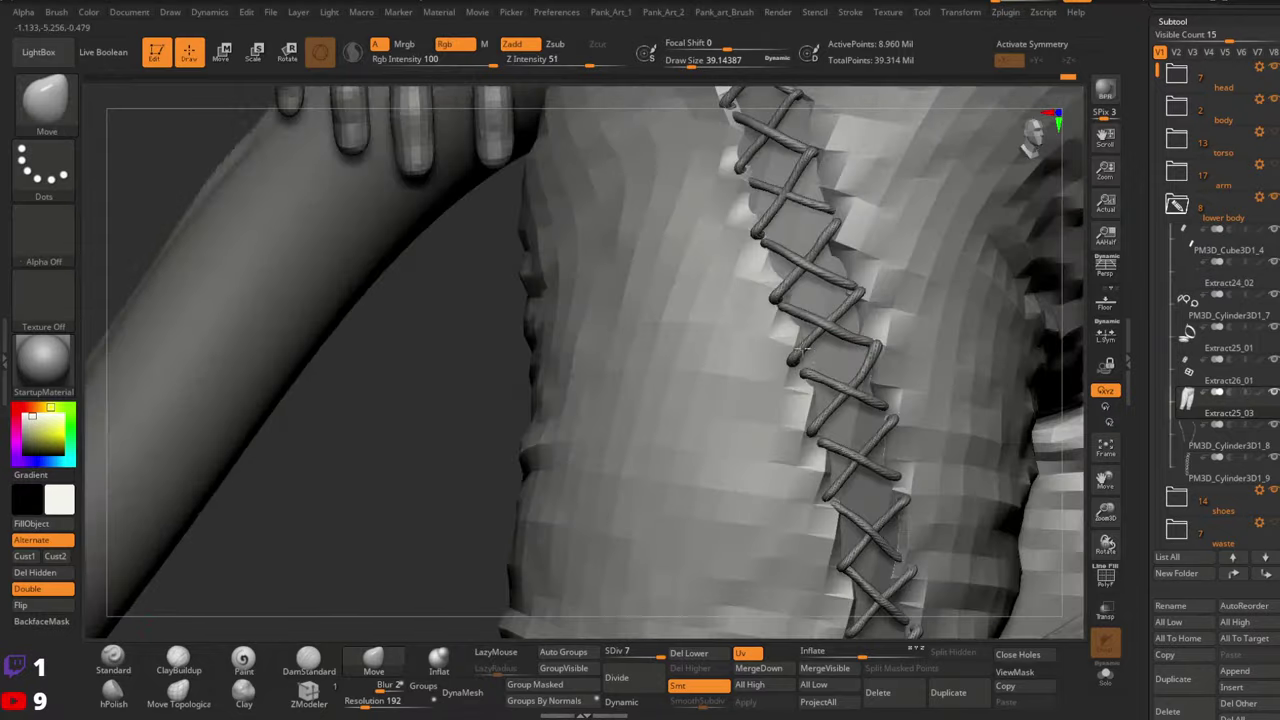
{"action": "key", "text": "space"}
{"action": "left_click_drag", "start_coordinate": [795, 362], "coordinate": [781, 358]}
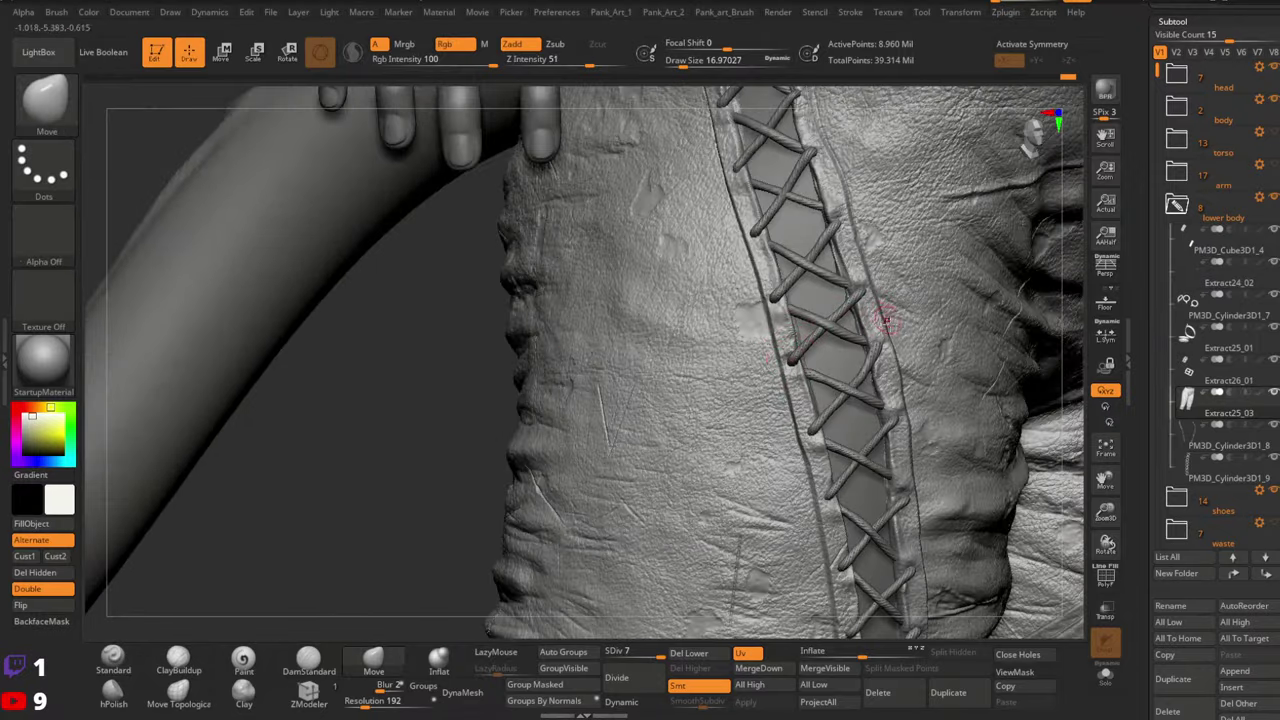
{"action": "mouse_move", "coordinate": [885, 321]}
{"action": "right_mouse_down"}
{"action": "mouse_move", "coordinate": [896, 296]}
{"action": "mouse_move", "coordinate": [877, 323]}
{"action": "right_mouse_up"}
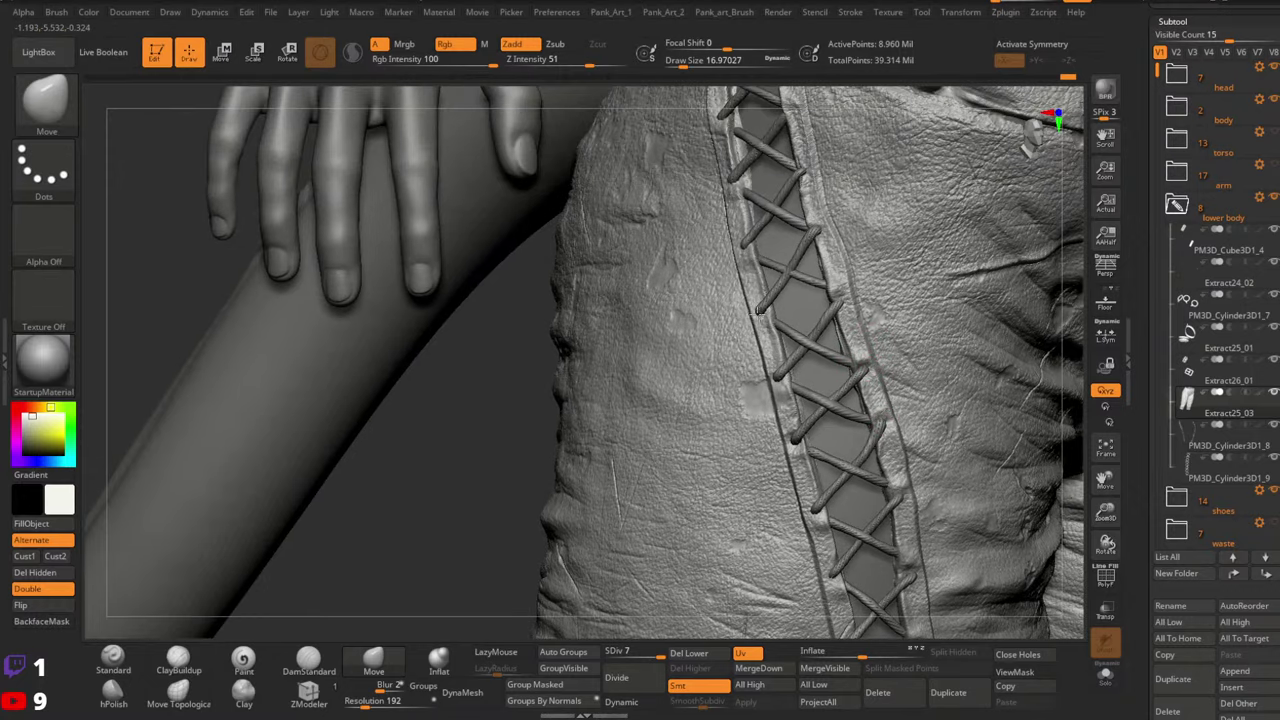
Refine the lacing edges around the upper cord ends, up to the waistband, with the Move brush at a draw size of about 13
{"action": "right_click_drag", "start_coordinate": [790, 262], "coordinate": [831, 347]}
{"action": "key", "text": "space"}
{"action": "left_click_drag", "start_coordinate": [834, 340], "coordinate": [823, 340]}
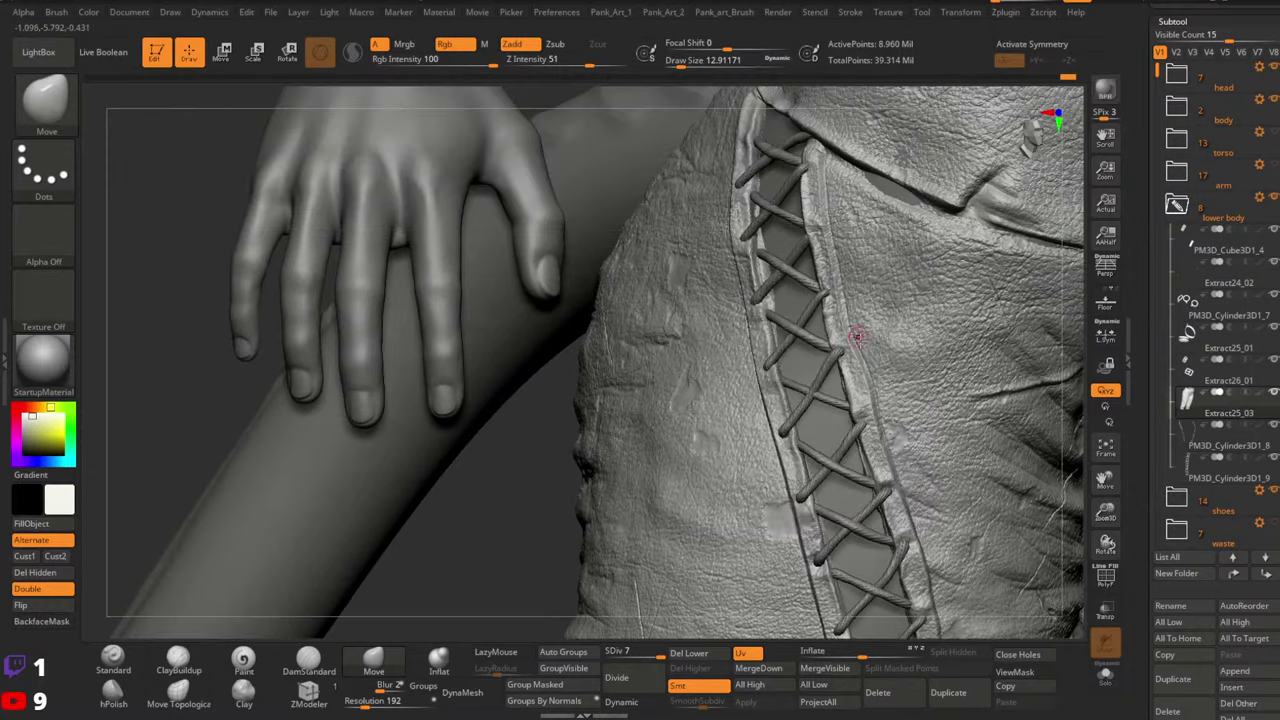
{"action": "right_click_drag", "start_coordinate": [857, 337], "coordinate": [783, 443]}
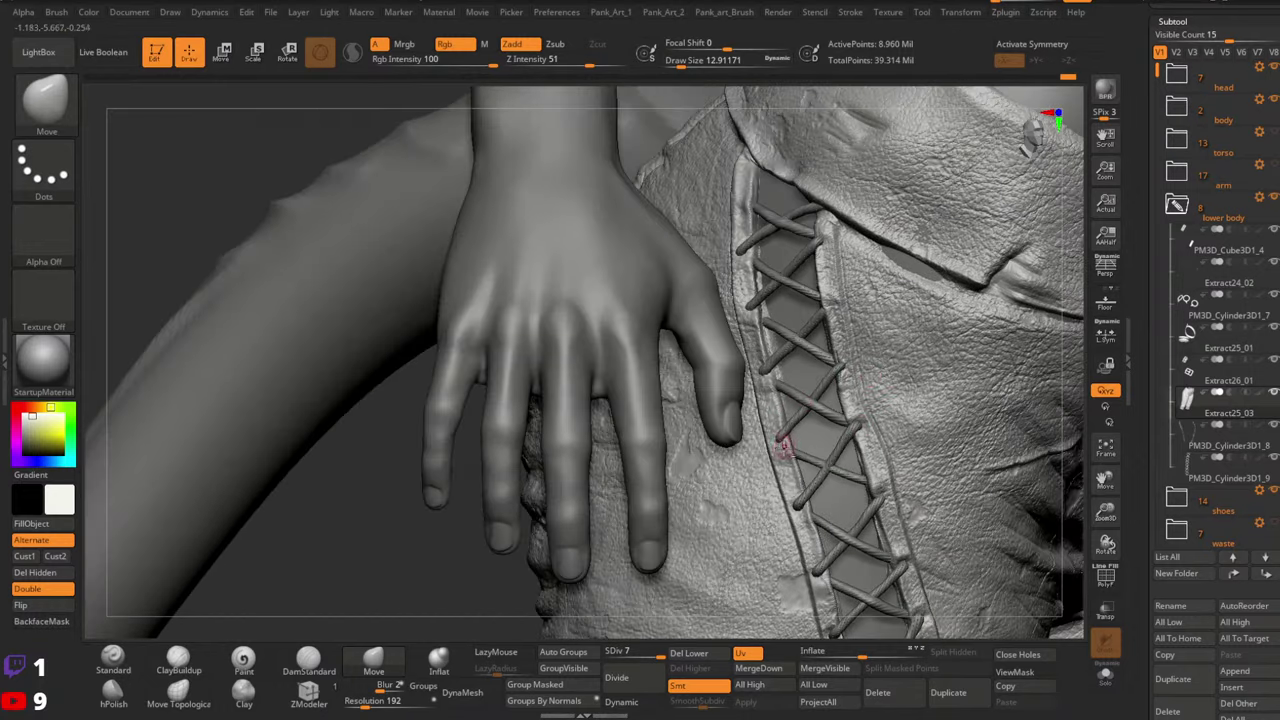
{"action": "right_click_drag", "start_coordinate": [808, 388], "coordinate": [777, 434]}
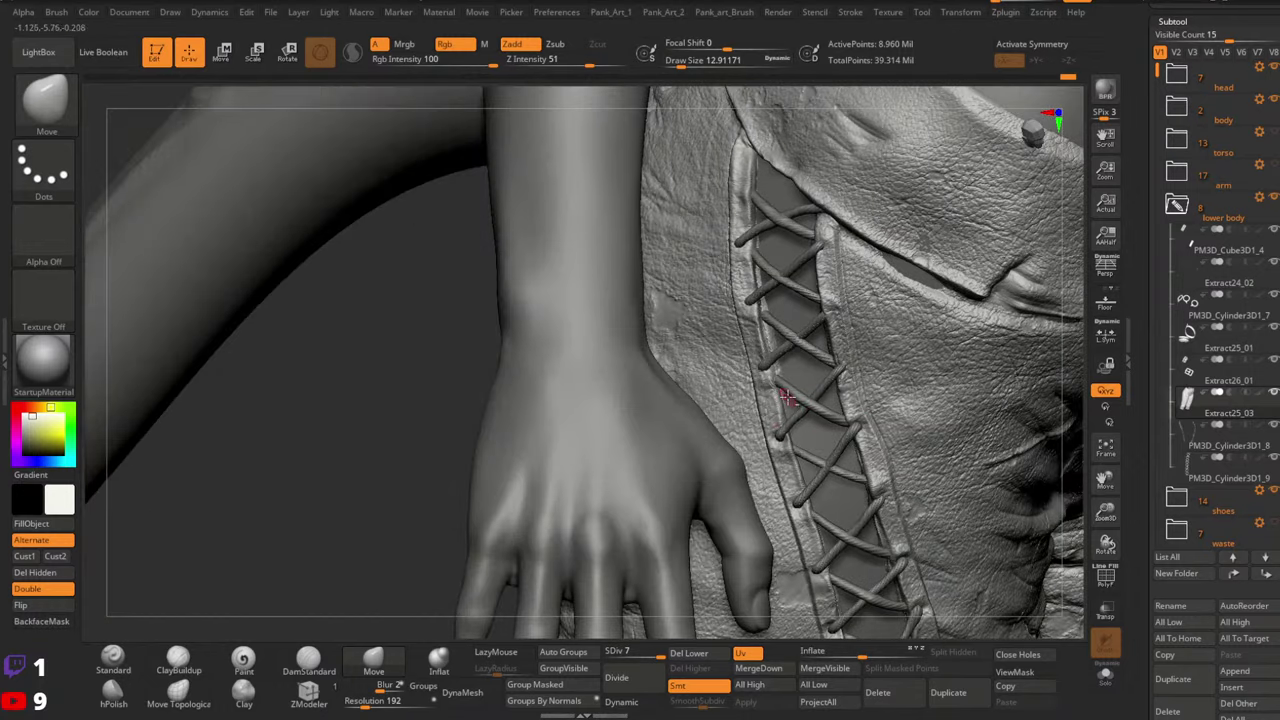
{"action": "right_click_drag", "start_coordinate": [843, 366], "coordinate": [823, 325]}
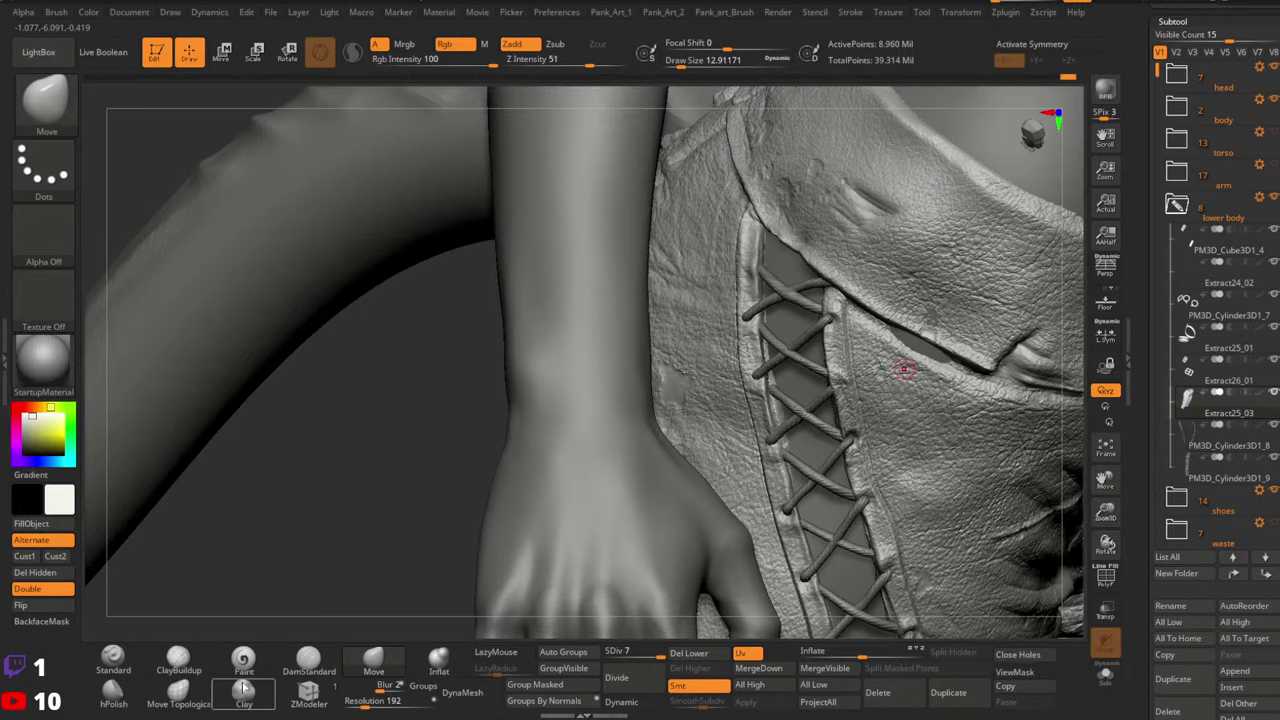
Select the side lacing cord and adjust its upper crossings with Move Topological at a draw size of about 104
{"action": "left_click", "coordinate": [828, 393], "text": "alt"}
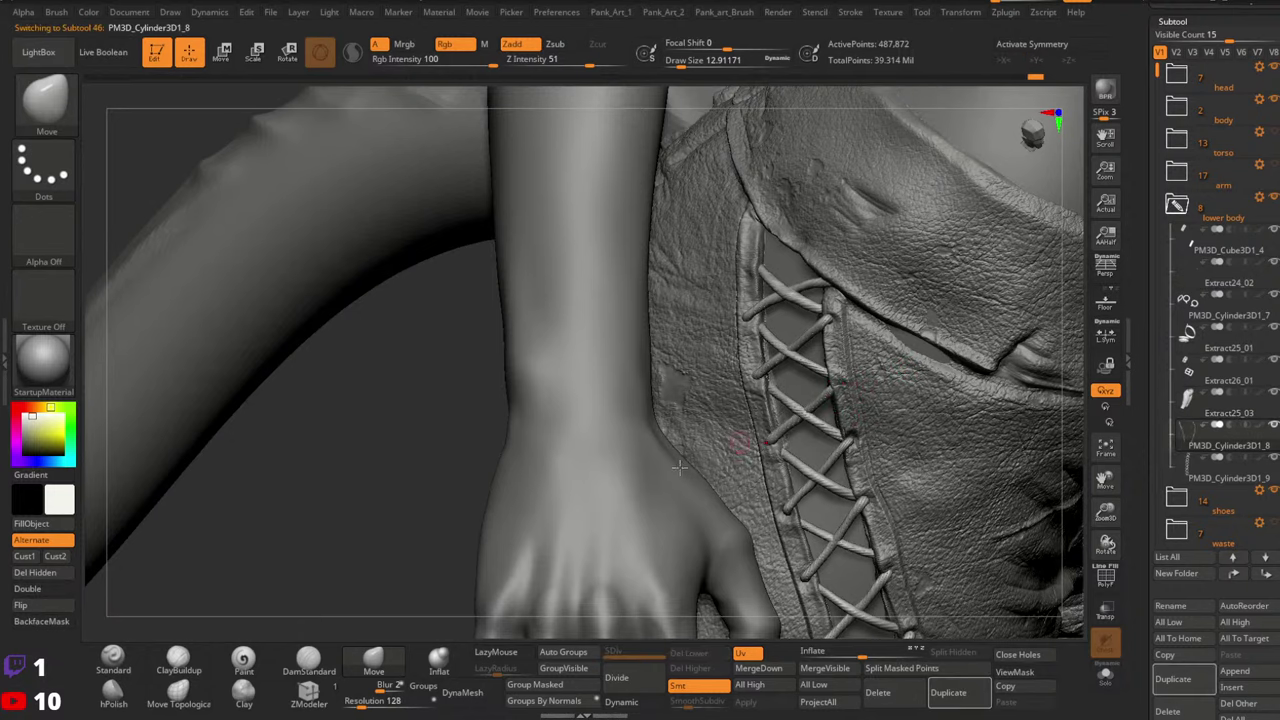
{"action": "left_click", "coordinate": [178, 690]}
{"action": "key", "text": "space"}
{"action": "left_click_drag", "start_coordinate": [818, 392], "coordinate": [834, 392]}
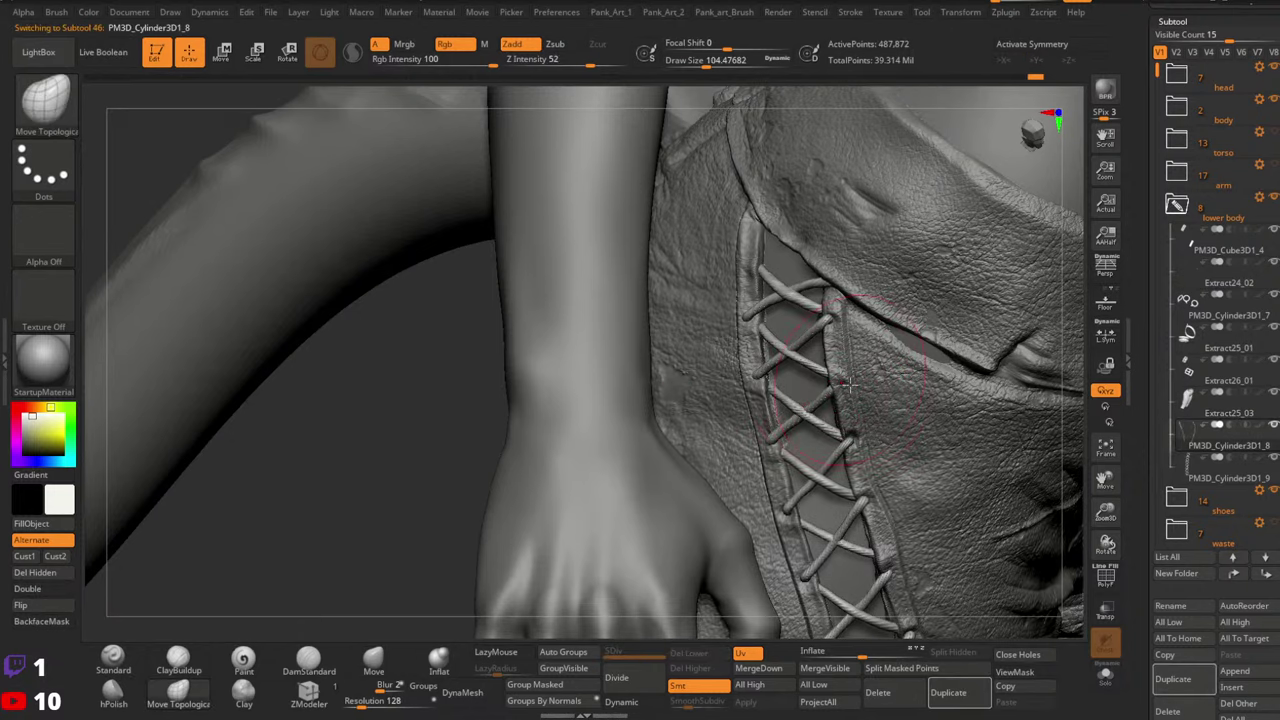
{"action": "mouse_move", "coordinate": [822, 398]}
{"action": "right_mouse_down"}
{"action": "mouse_move", "coordinate": [891, 406]}
{"action": "mouse_move", "coordinate": [893, 388]}
{"action": "mouse_move", "coordinate": [862, 389]}
{"action": "mouse_move", "coordinate": [875, 350]}
{"action": "mouse_move", "coordinate": [858, 368]}
{"action": "right_mouse_up"}
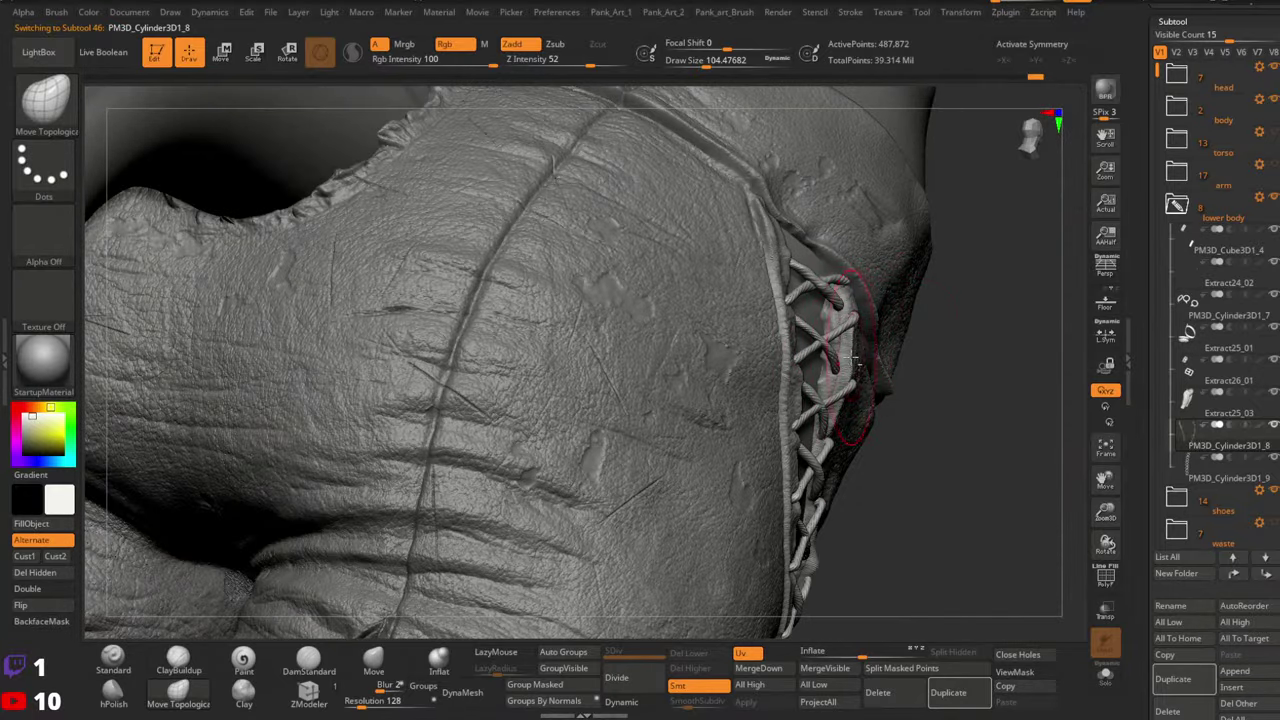
Reselect the trousers and reshape the front lacing edge below the waistband with the Move brush at a draw size of about 87
{"action": "left_click", "coordinate": [858, 368], "text": "alt"}
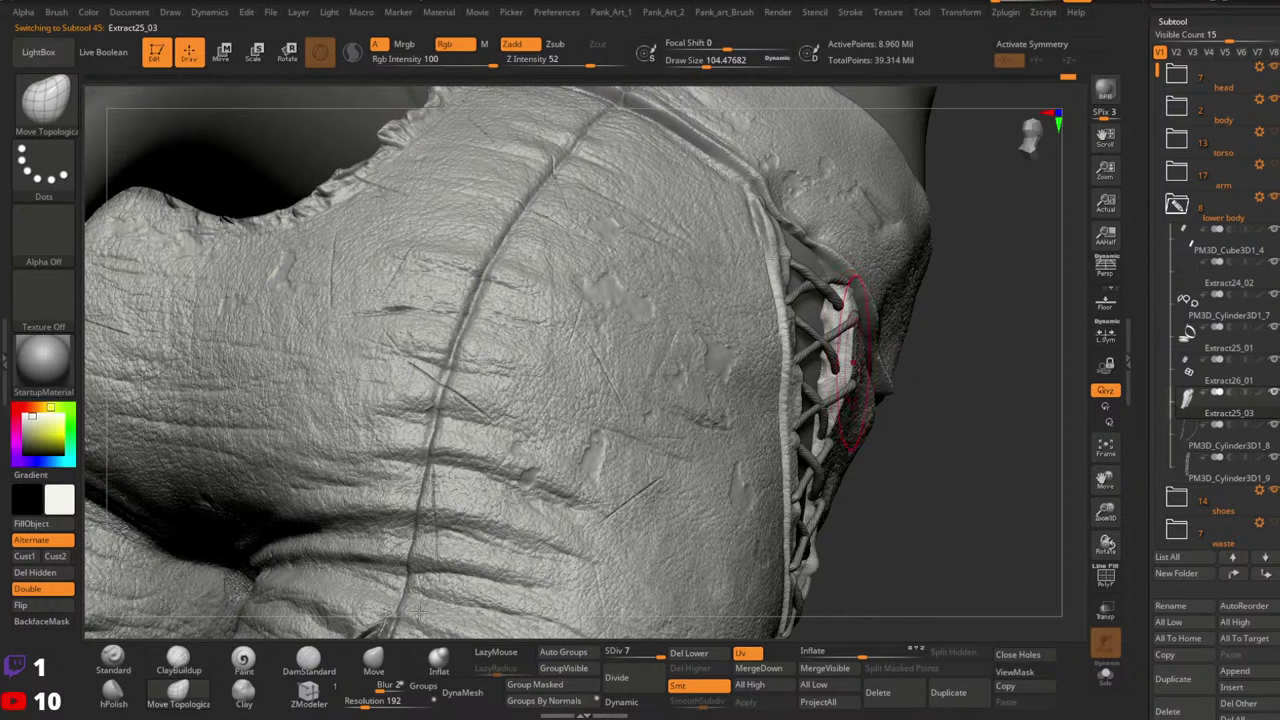
{"action": "key", "text": "space"}
{"action": "left_click_drag", "start_coordinate": [854, 368], "coordinate": [850, 368]}
{"action": "left_click", "coordinate": [373, 660]}
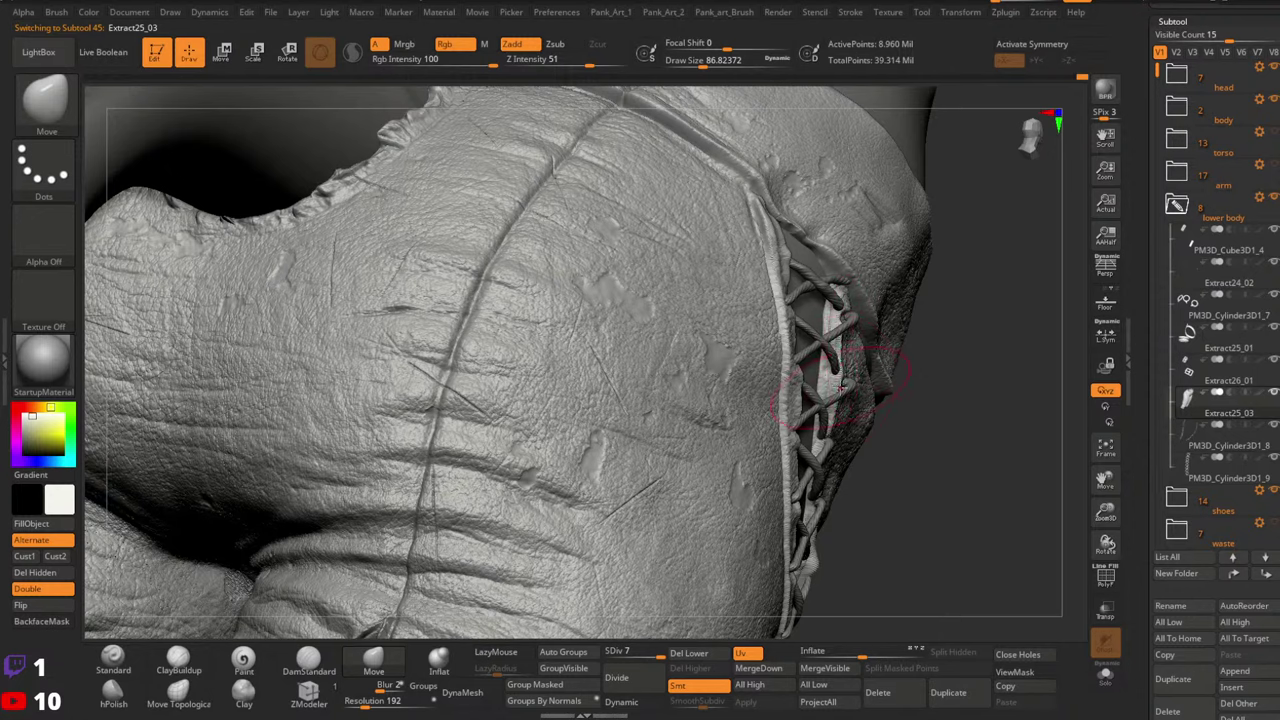
{"action": "left_click_drag", "start_coordinate": [842, 388], "coordinate": [836, 390]}
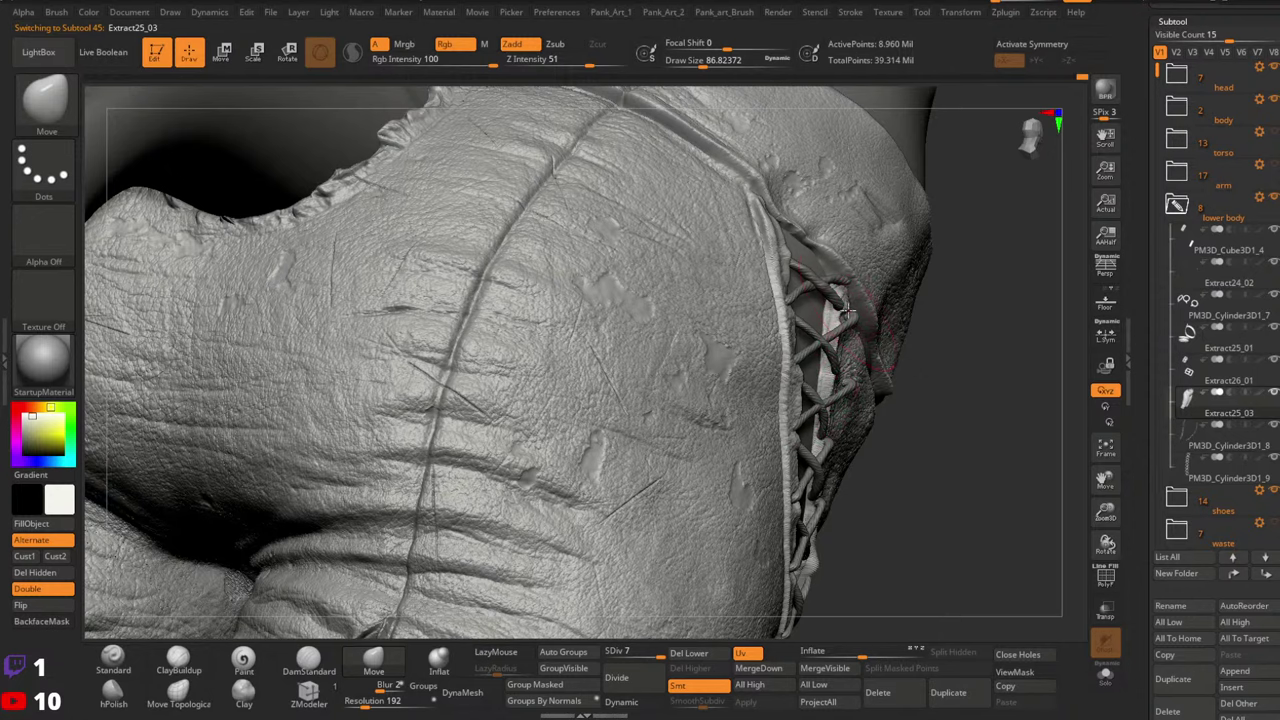
{"action": "right_click_drag", "start_coordinate": [872, 284], "coordinate": [848, 277]}
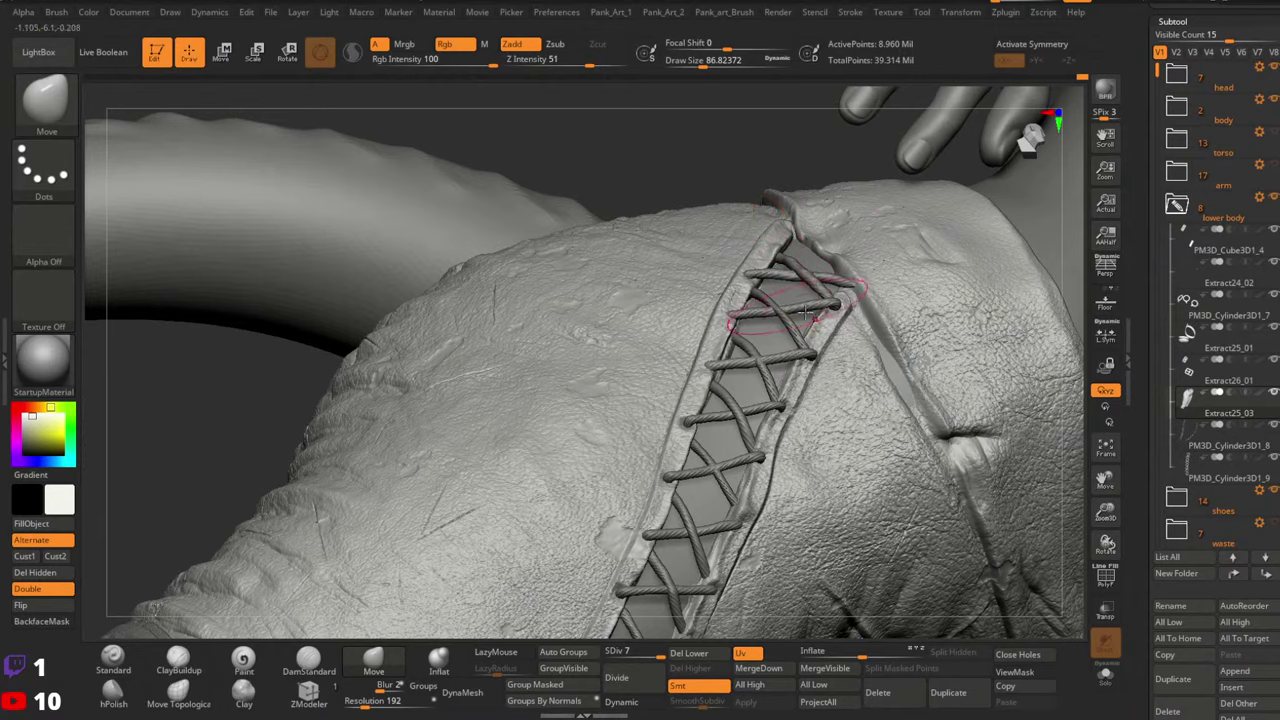
Select the side lacing cord and fit its crossings to the opening's edges with Move Topological at a draw size of about 68
{"action": "mouse_move", "coordinate": [780, 262]}
{"action": "right_mouse_down"}
{"action": "mouse_move", "coordinate": [826, 475]}
{"action": "mouse_move", "coordinate": [772, 376]}
{"action": "mouse_move", "coordinate": [715, 350]}
{"action": "mouse_move", "coordinate": [690, 355]}
{"action": "right_mouse_up"}
{"action": "left_click", "coordinate": [766, 380], "text": "alt"}
{"action": "right_click_drag", "start_coordinate": [775, 375], "coordinate": [825, 390]}
{"action": "left_click", "coordinate": [178, 690]}
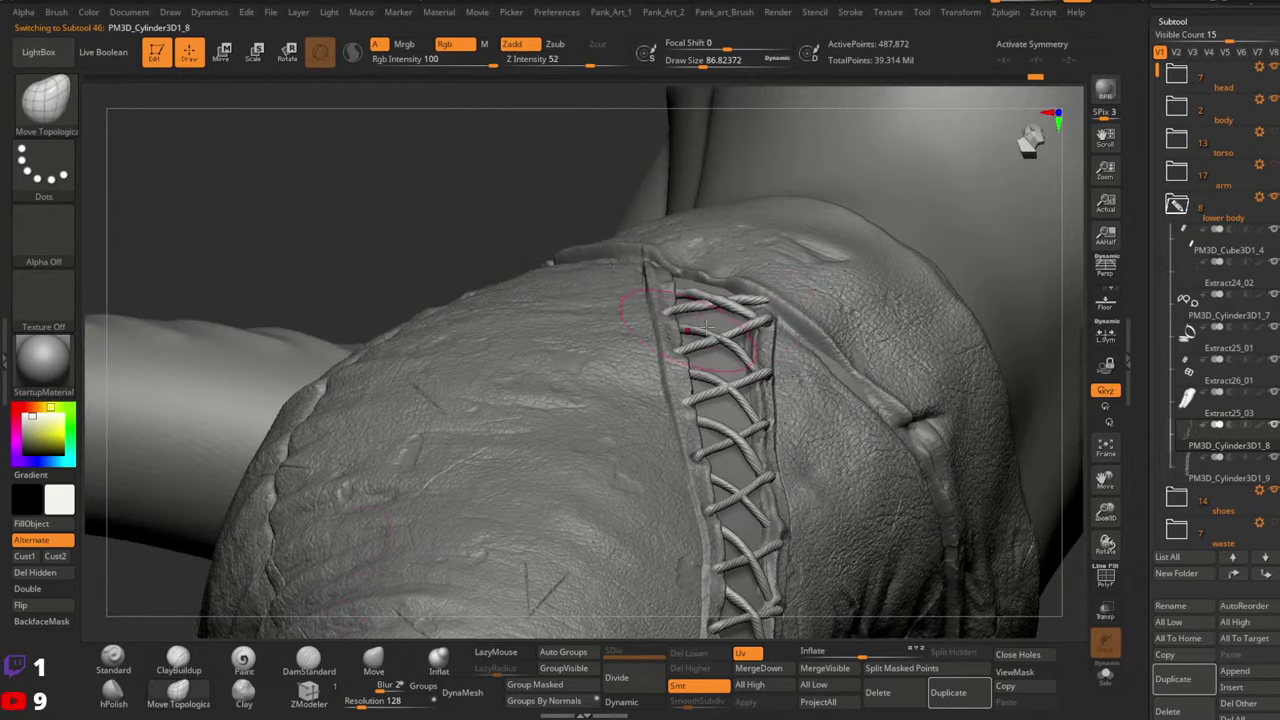
{"action": "right_click_drag", "start_coordinate": [786, 345], "coordinate": [754, 408]}
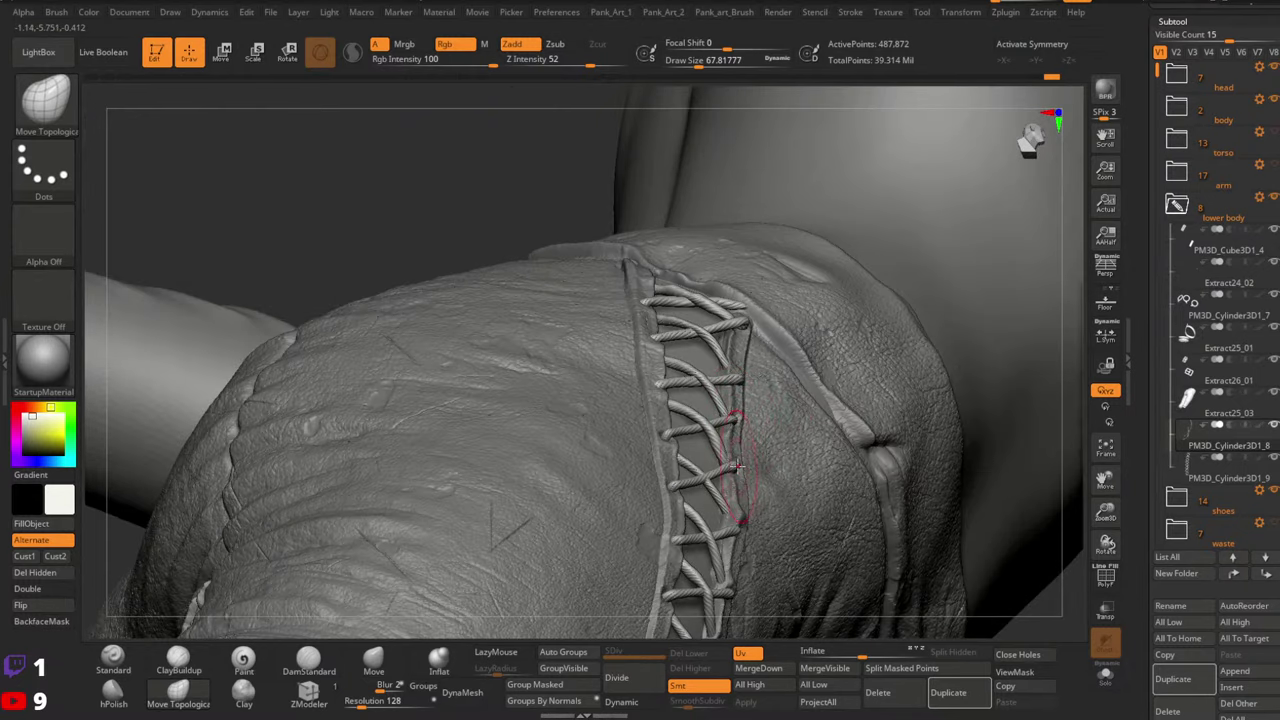
{"action": "right_click_drag", "start_coordinate": [738, 466], "coordinate": [741, 327]}
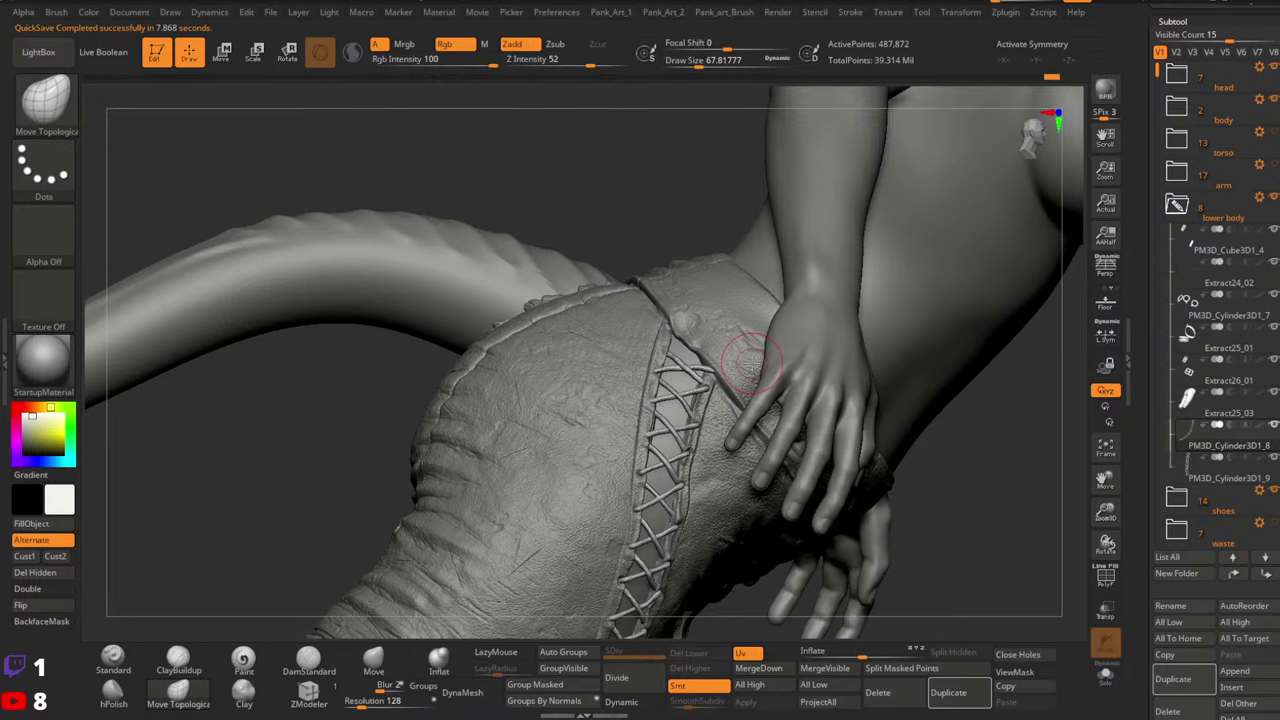
Reselect the trousers and set up the Standard brush at a draw size of about 31 for the lacing edge
{"action": "left_click", "coordinate": [127, 661]}
{"action": "right_click_drag", "start_coordinate": [684, 371], "coordinate": [692, 388]}
{"action": "key", "text": "space"}
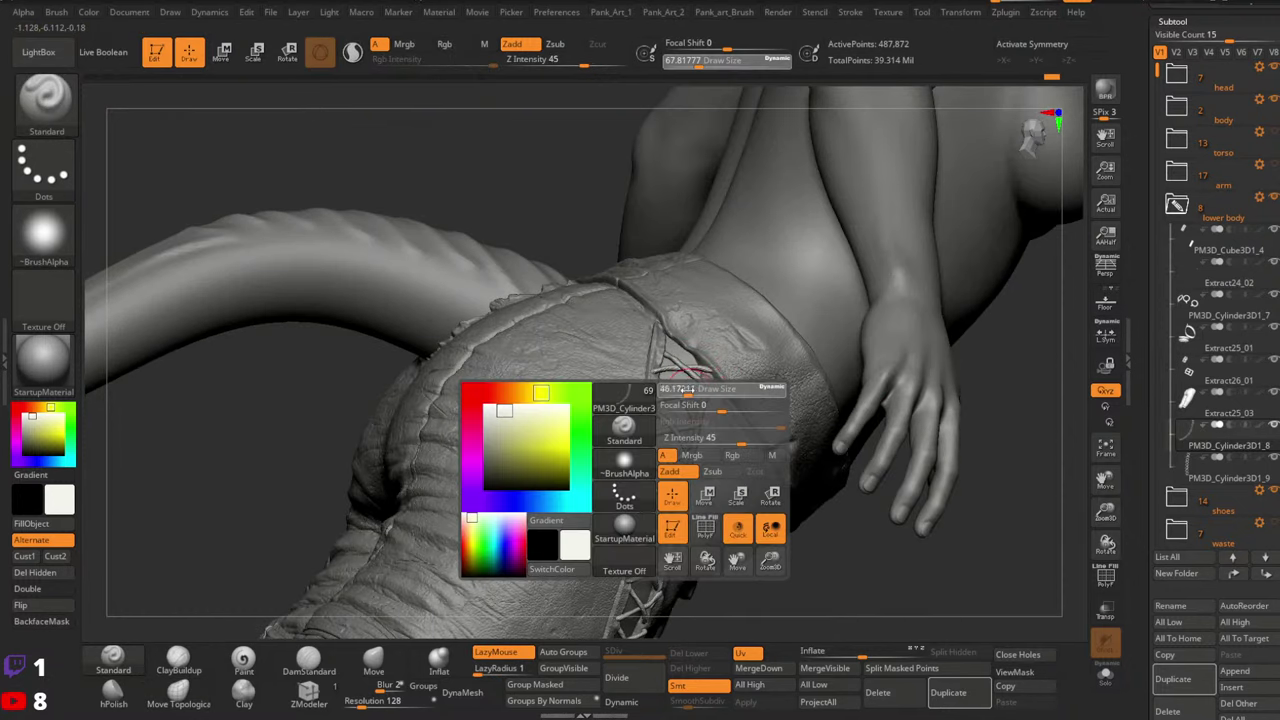
{"action": "left_click", "coordinate": [698, 388], "text": "alt"}
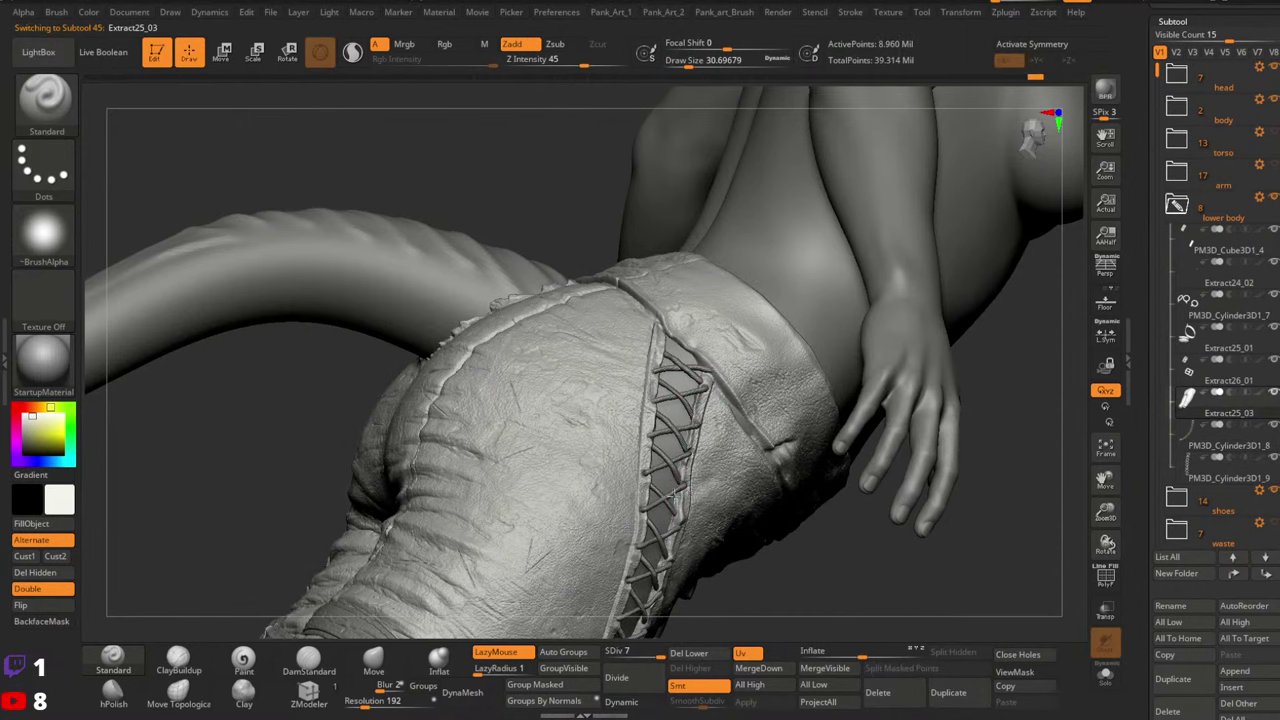
Push the lower part of the front lacing edge into shape with the Move brush at a draw size of about 31
{"action": "right_click_drag", "start_coordinate": [693, 481], "coordinate": [752, 492]}
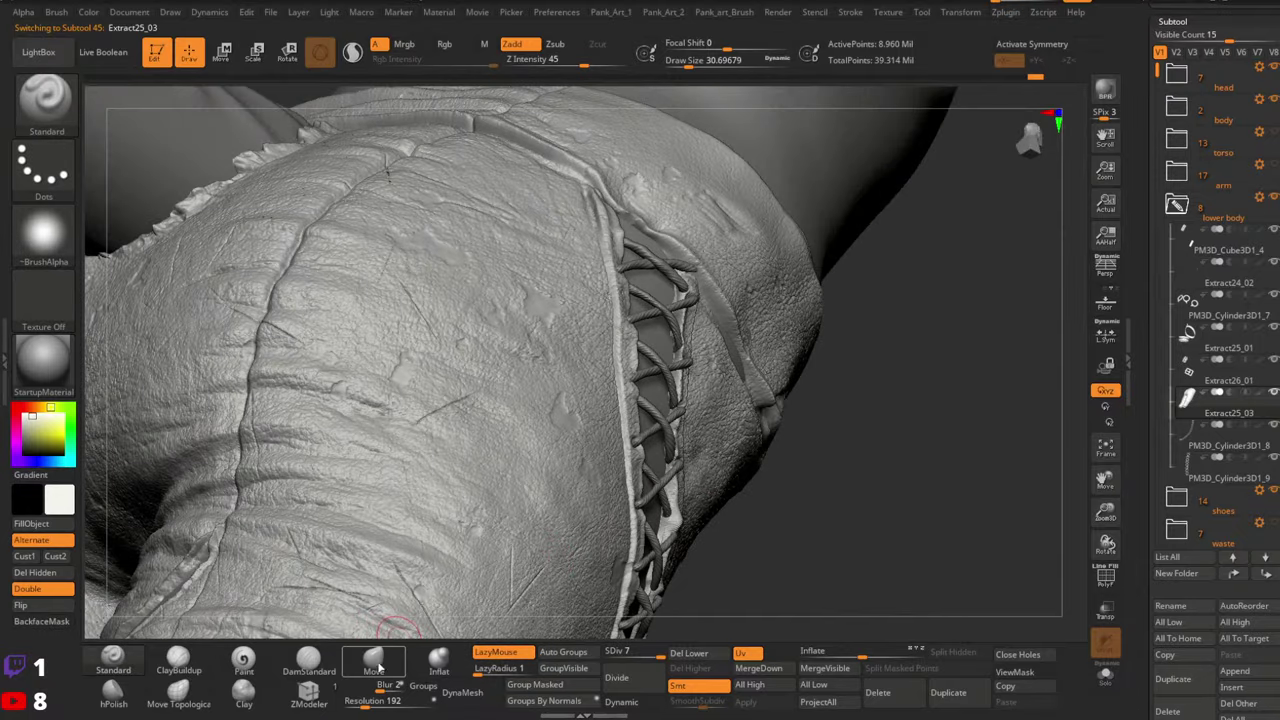
{"action": "key", "text": "space"}
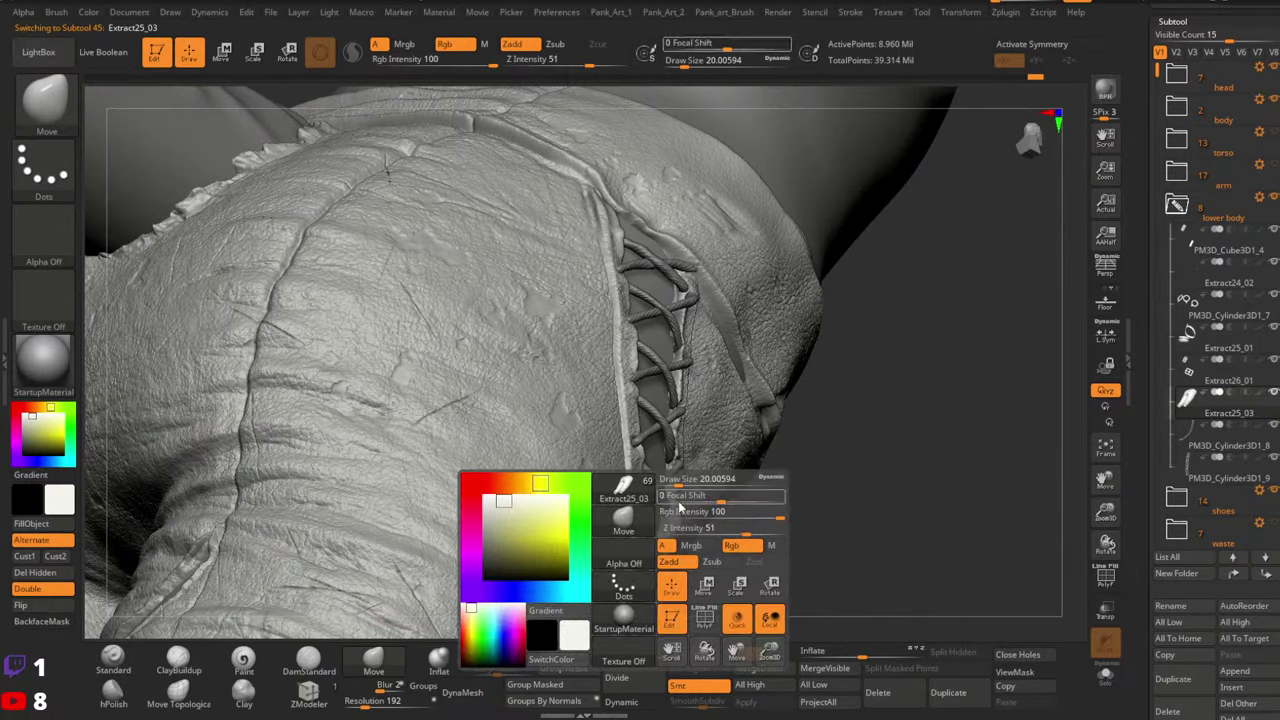
{"action": "left_click", "coordinate": [679, 500]}
{"action": "left_click", "coordinate": [682, 484]}
{"action": "left_click", "coordinate": [706, 500]}
{"action": "left_click_drag", "start_coordinate": [709, 497], "coordinate": [721, 497]}
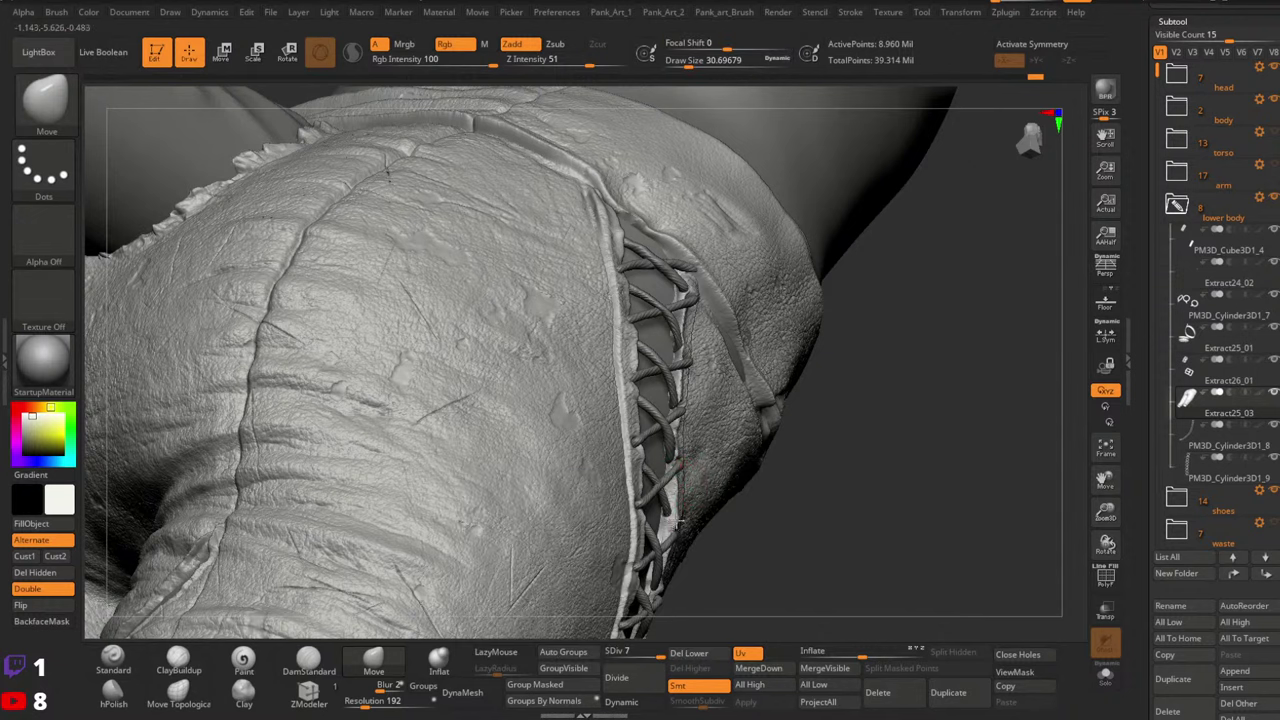
{"action": "right_click", "coordinate": [678, 495]}
{"action": "left_click_drag", "start_coordinate": [680, 518], "coordinate": [682, 498]}
Save the sculpt to disk
{"action": "mouse_move", "coordinate": [788, 374]}
{"action": "right_mouse_down", "text": "ctrl"}
{"action": "mouse_move", "coordinate": [725, 410]}
{"action": "mouse_move", "coordinate": [917, 361]}
{"action": "right_mouse_up", "text": "ctrl"}
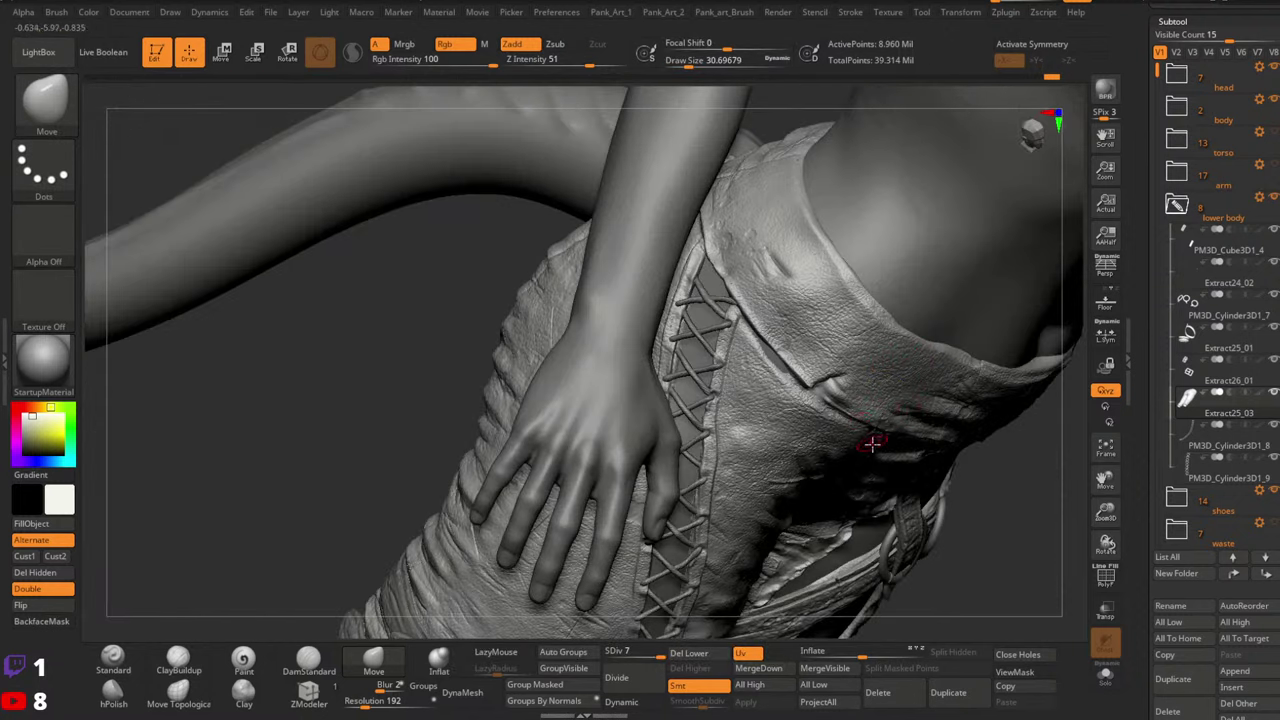
{"action": "right_click_drag", "start_coordinate": [757, 423], "coordinate": [727, 412]}
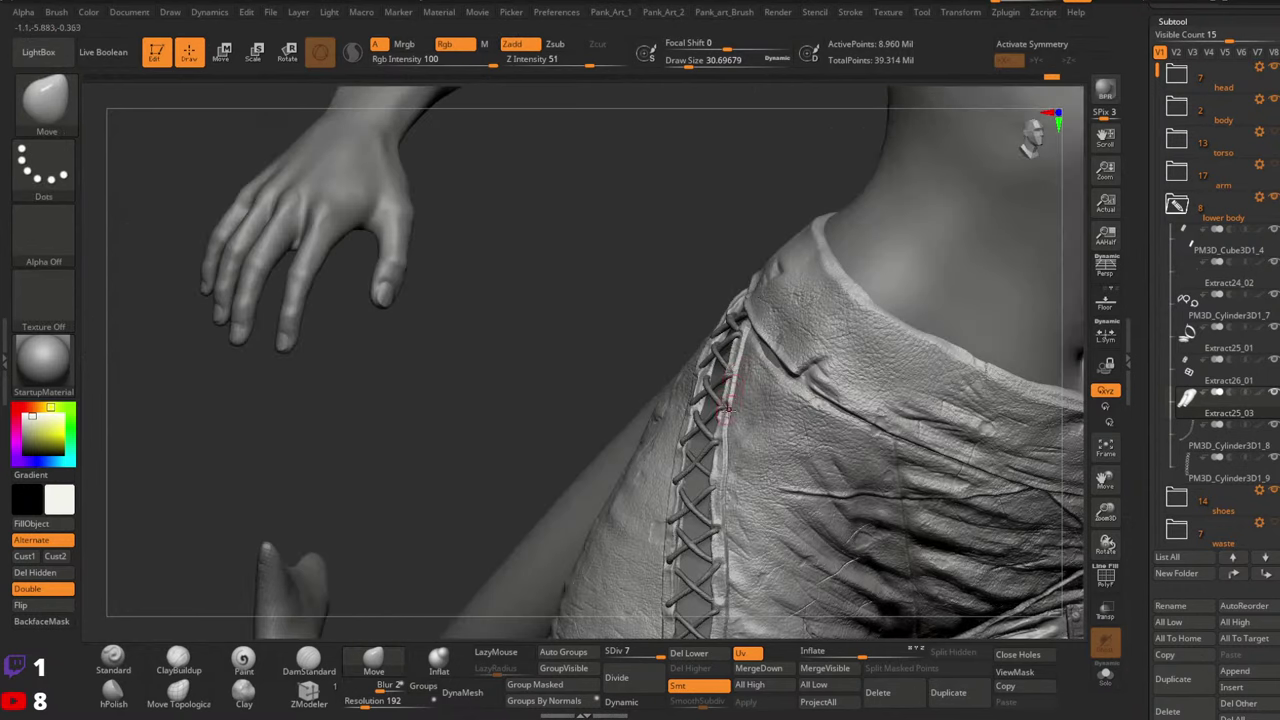
{"action": "left_click_drag", "start_coordinate": [1144, 148], "coordinate": [1144, 412]}
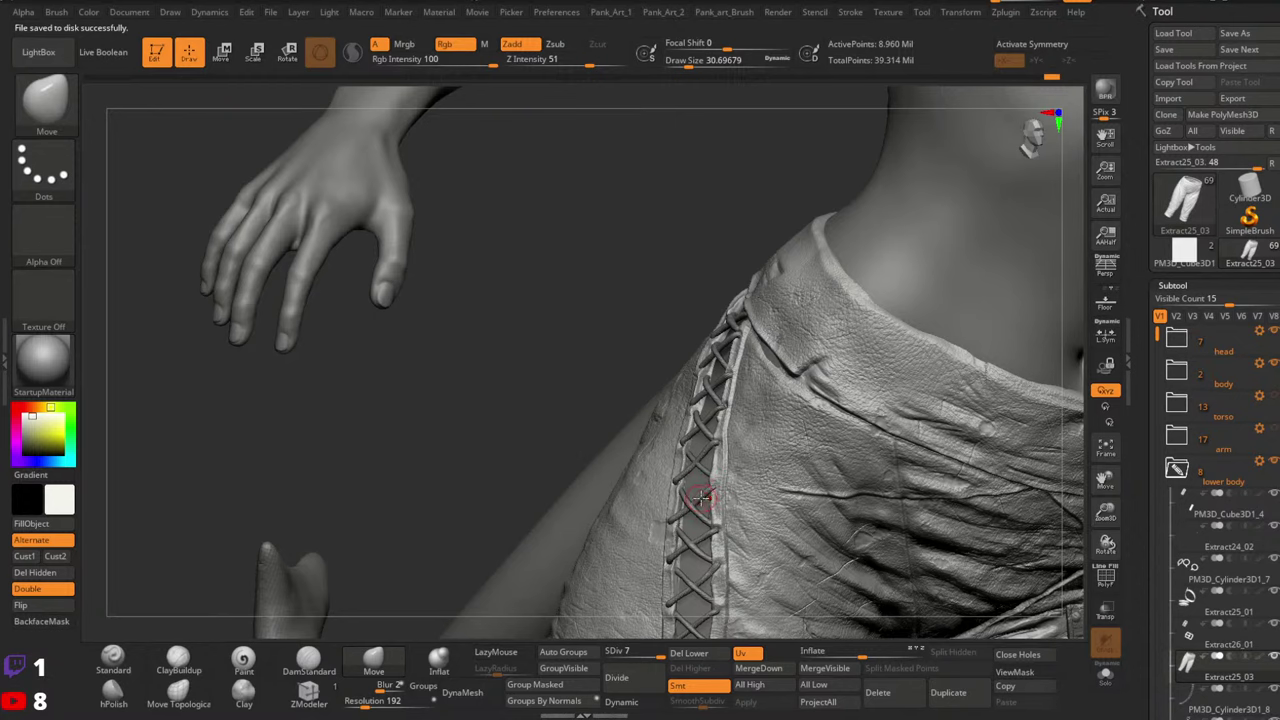
Fill the gap under the waistband in front of the lacing with the Standard brush at a draw size of about 31
{"action": "mouse_move", "coordinate": [743, 451]}
{"action": "right_mouse_down"}
{"action": "mouse_move", "coordinate": [880, 440]}
{"action": "mouse_move", "coordinate": [746, 414]}
{"action": "mouse_move", "coordinate": [741, 446]}
{"action": "mouse_move", "coordinate": [780, 427]}
{"action": "right_mouse_up"}
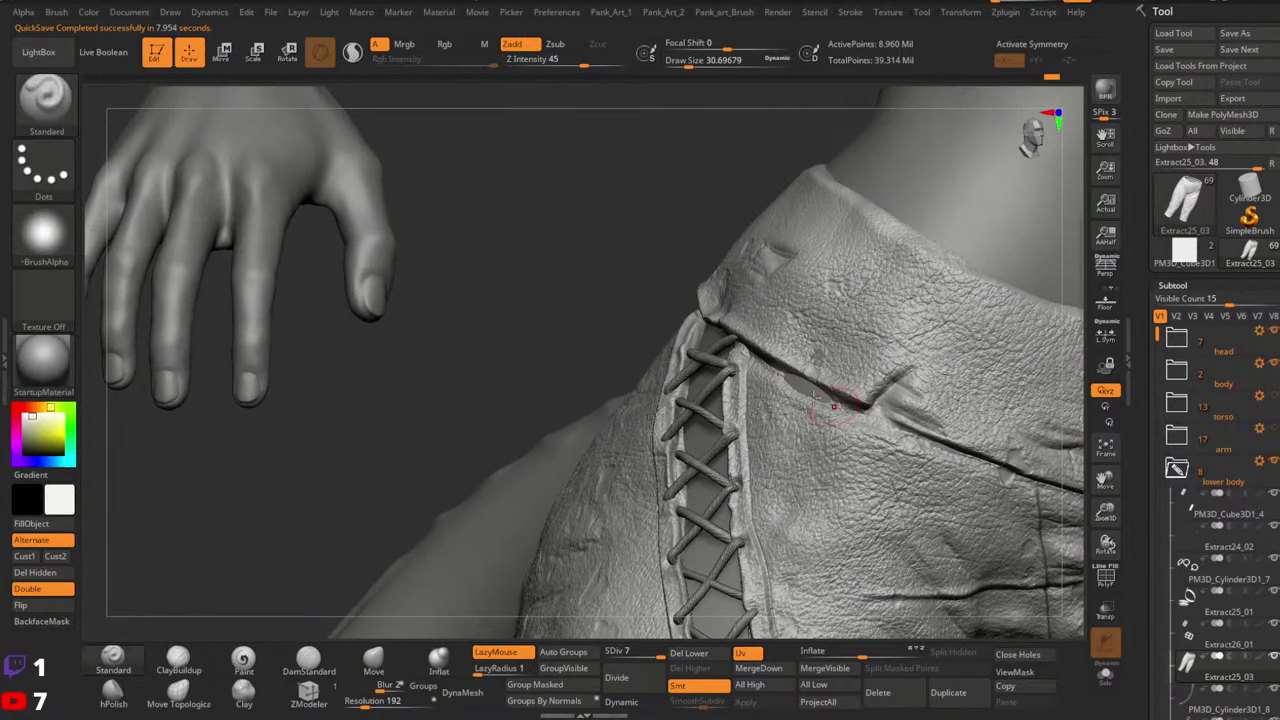
{"action": "left_click_drag", "start_coordinate": [786, 376], "coordinate": [892, 410]}
{"action": "left_click_drag", "start_coordinate": [800, 382], "coordinate": [886, 420]}
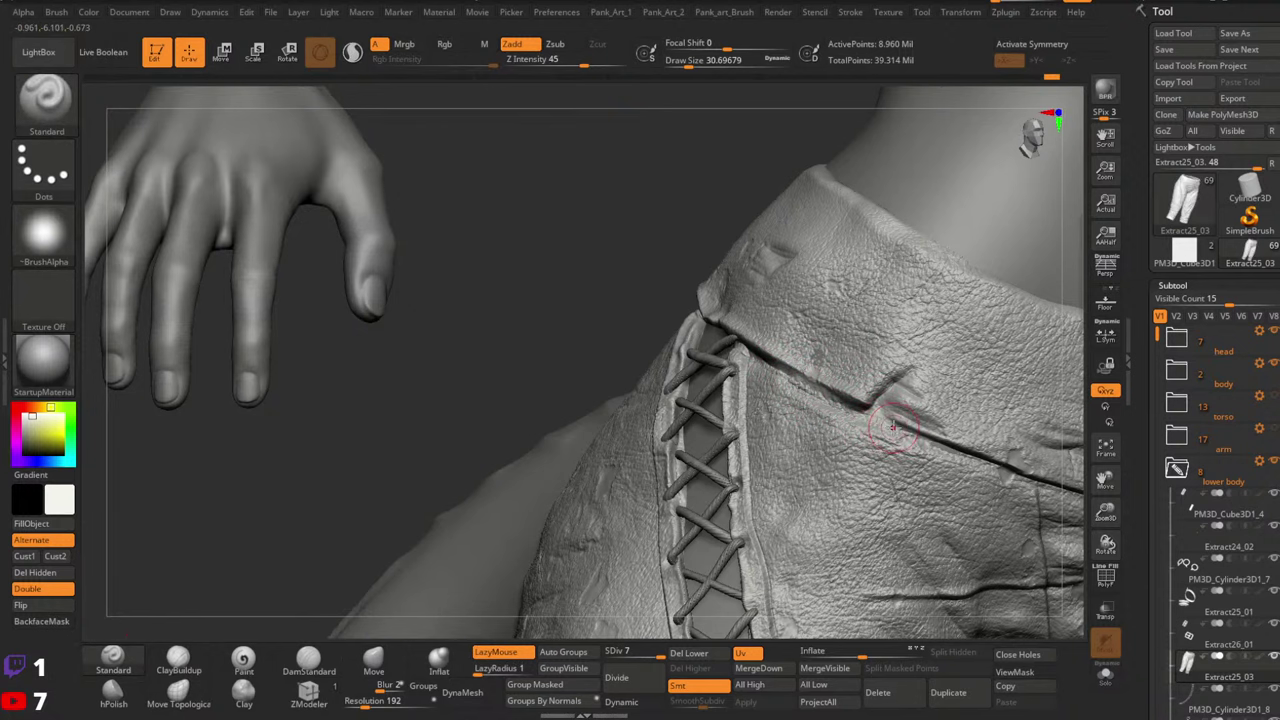
Nudge the raised seam edges around the cords along the thigh lacing with the Move brush at a draw size of about 9
{"action": "right_click_drag", "start_coordinate": [836, 422], "coordinate": [760, 330], "text": "ctrl"}
{"action": "mouse_move", "coordinate": [760, 330]}
{"action": "right_mouse_down"}
{"action": "mouse_move", "coordinate": [820, 345]}
{"action": "mouse_move", "coordinate": [835, 365]}
{"action": "mouse_move", "coordinate": [824, 402]}
{"action": "mouse_move", "coordinate": [786, 405]}
{"action": "right_mouse_up"}
{"action": "left_click", "coordinate": [375, 661]}
{"action": "key", "text": "space"}
{"action": "left_click_drag", "start_coordinate": [790, 424], "coordinate": [782, 422]}
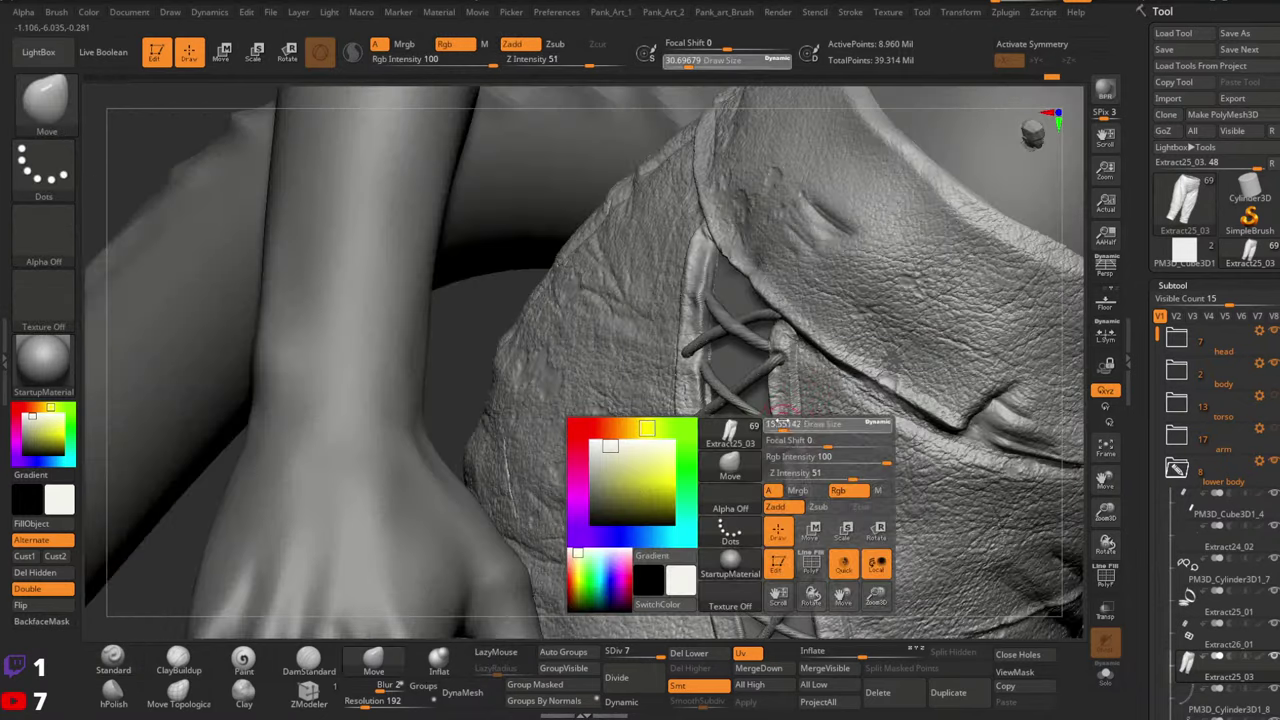
{"action": "right_click_drag", "start_coordinate": [783, 412], "coordinate": [813, 427]}
{"action": "right_click_drag", "start_coordinate": [791, 572], "coordinate": [738, 304], "text": "alt"}
{"action": "mouse_move", "coordinate": [754, 480]}
{"action": "right_mouse_down"}
{"action": "mouse_move", "coordinate": [697, 349]}
{"action": "mouse_move", "coordinate": [663, 348]}
{"action": "mouse_move", "coordinate": [692, 350]}
{"action": "right_mouse_up"}
{"action": "key", "text": "space"}
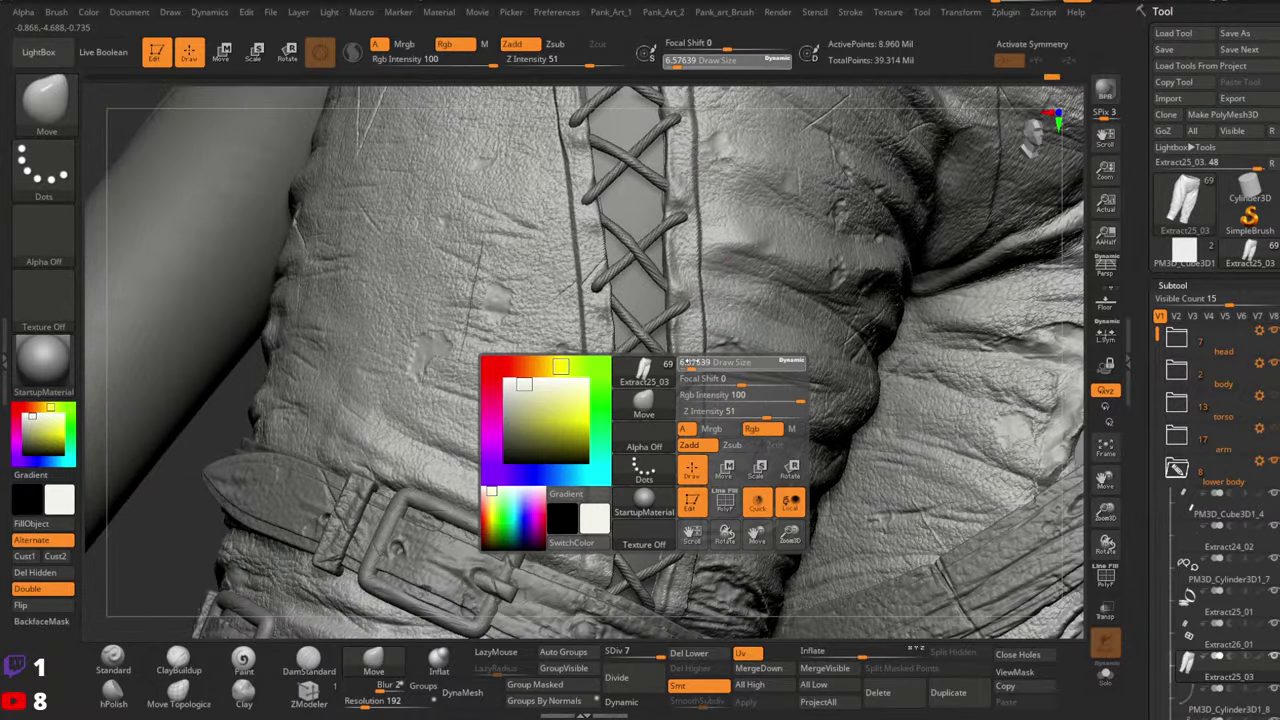
{"action": "left_click_drag", "start_coordinate": [702, 365], "coordinate": [692, 365]}
{"action": "right_click_drag", "start_coordinate": [712, 362], "coordinate": [683, 369], "text": "ctrl"}
{"action": "left_click_drag", "start_coordinate": [691, 285], "coordinate": [690, 290]}
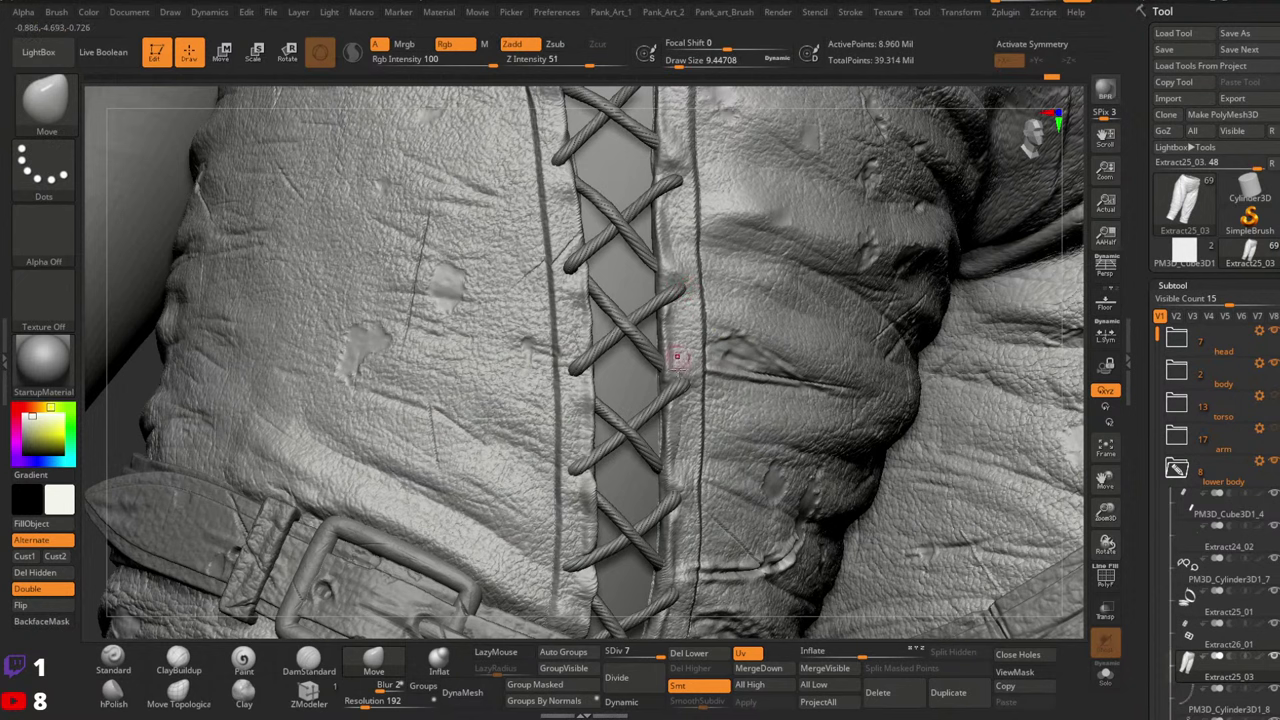
{"action": "mouse_move", "coordinate": [678, 356]}
{"action": "left_mouse_down"}
{"action": "mouse_move", "coordinate": [682, 388]}
{"action": "mouse_move", "coordinate": [692, 365]}
{"action": "left_mouse_up"}
Push the lacing opening's edges into place beneath the crossed cords just above the belt with the Move brush
{"action": "key", "text": "space"}
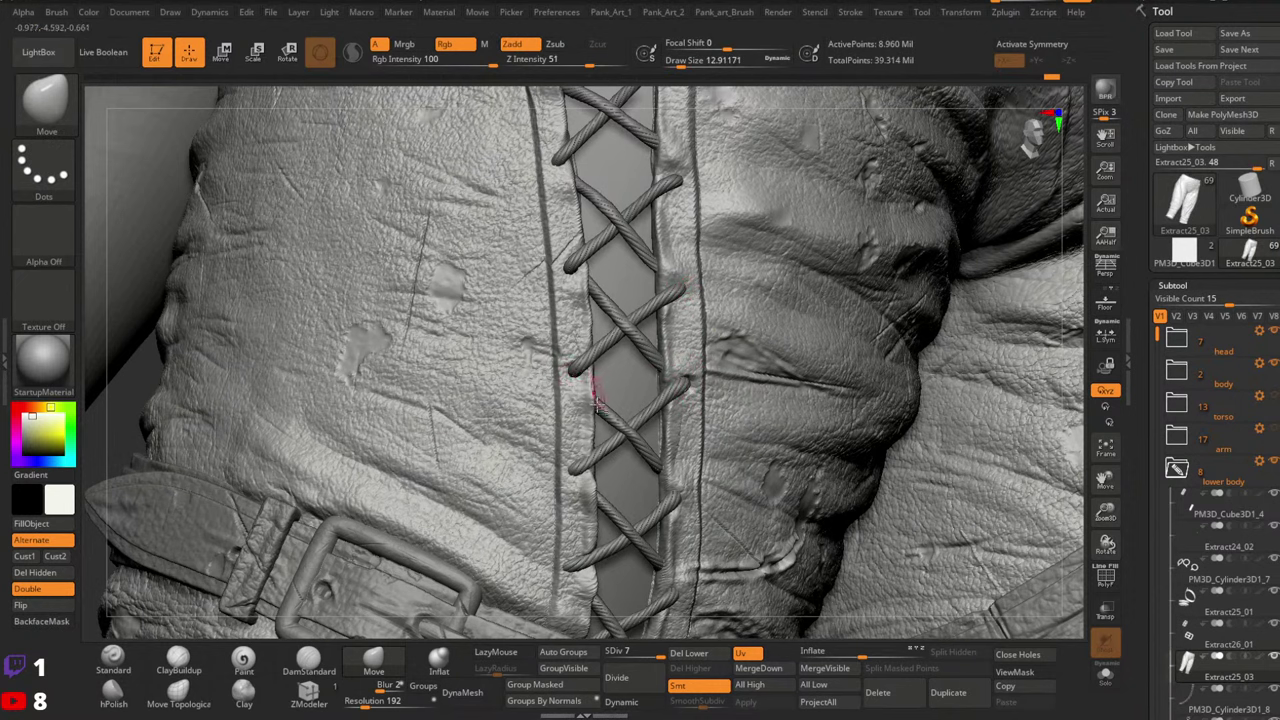
{"action": "key", "text": "space"}
{"action": "left_click_drag", "start_coordinate": [584, 433], "coordinate": [571, 475]}
{"action": "right_click_drag", "start_coordinate": [687, 426], "coordinate": [684, 337], "text": "alt"}
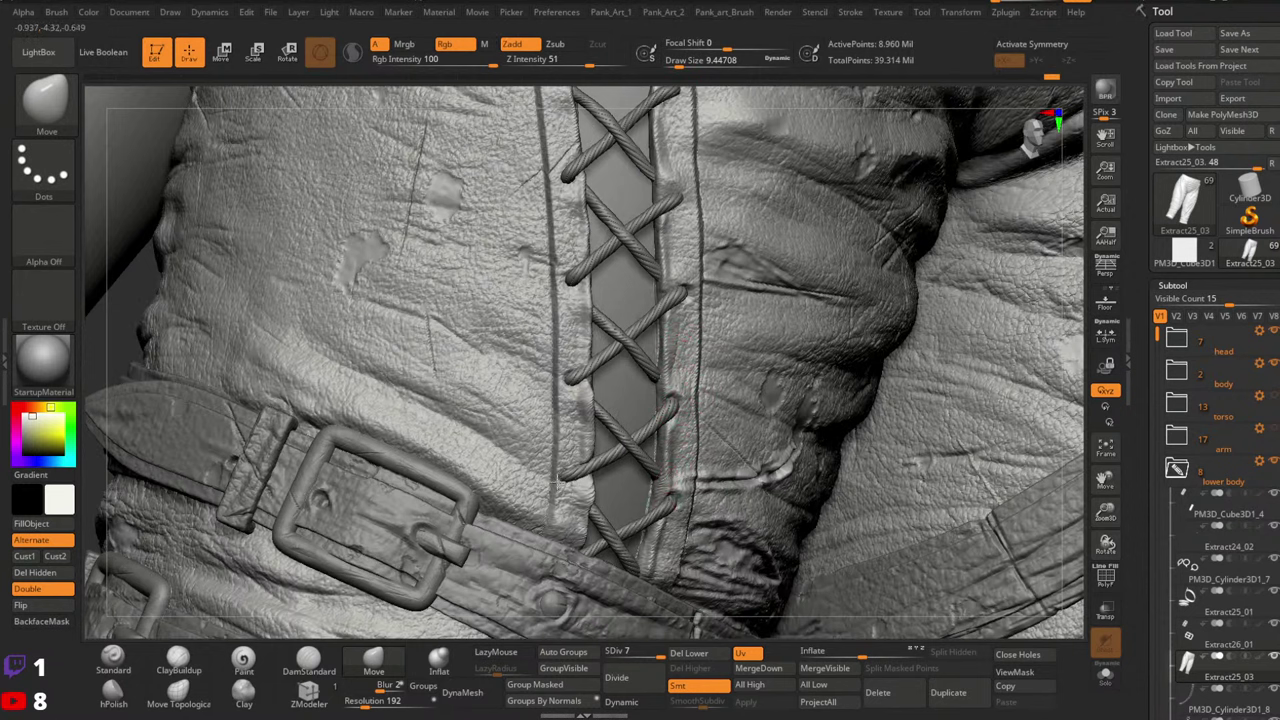
{"action": "right_click_drag", "start_coordinate": [691, 481], "coordinate": [606, 428]}
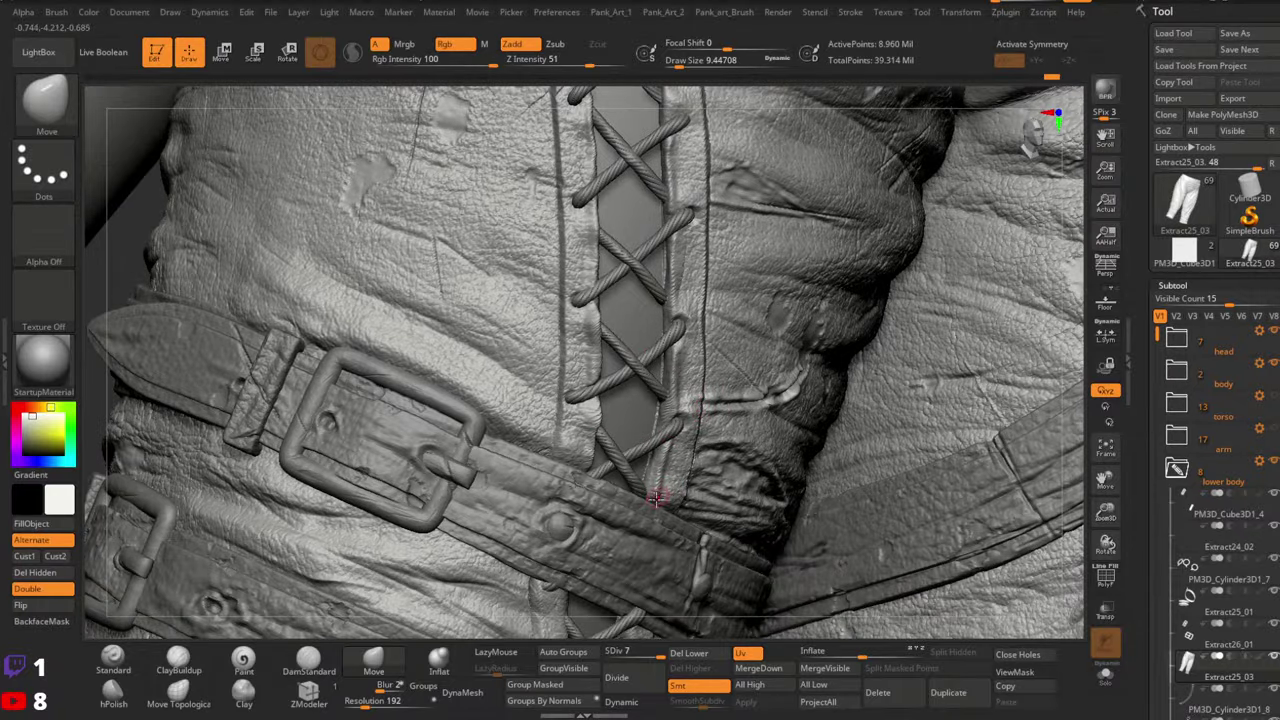
{"action": "right_click_drag", "start_coordinate": [727, 375], "coordinate": [667, 530]}
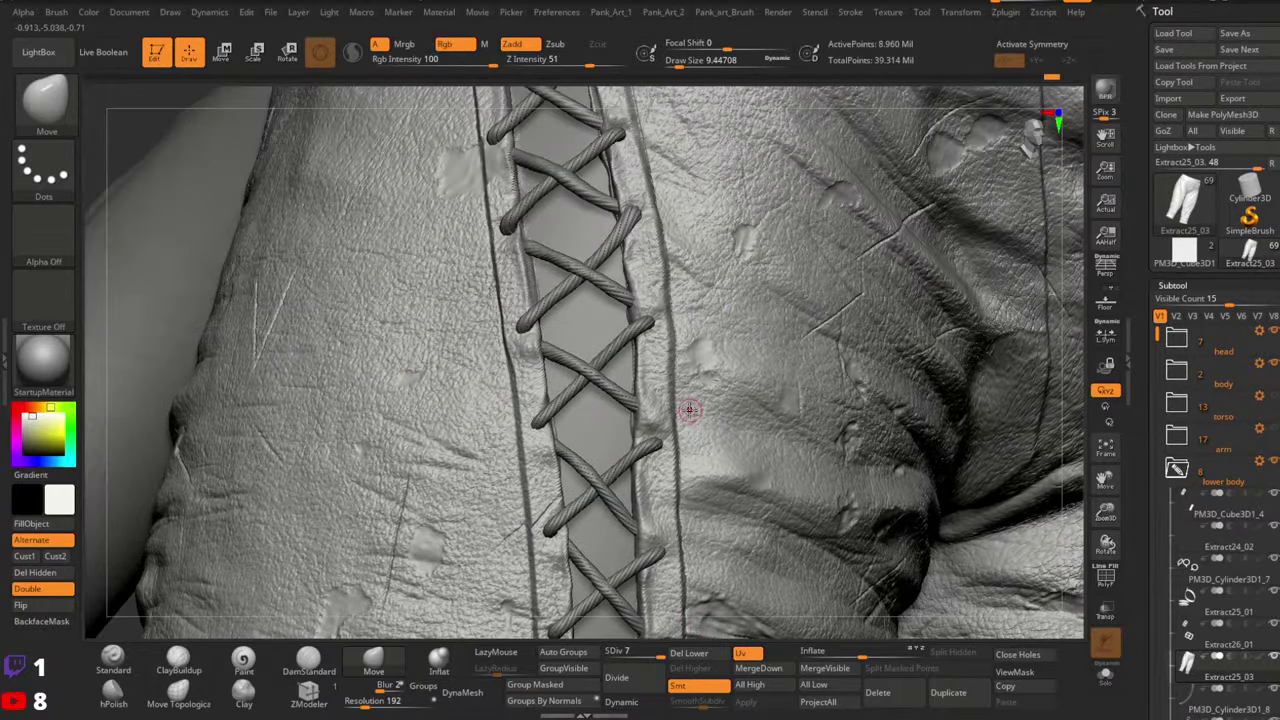
Fit the seam edges to the cord ends along the upper lacing to the waistband, with the Move brush at a draw size of about 9
{"action": "right_click_drag", "start_coordinate": [690, 409], "coordinate": [651, 423]}
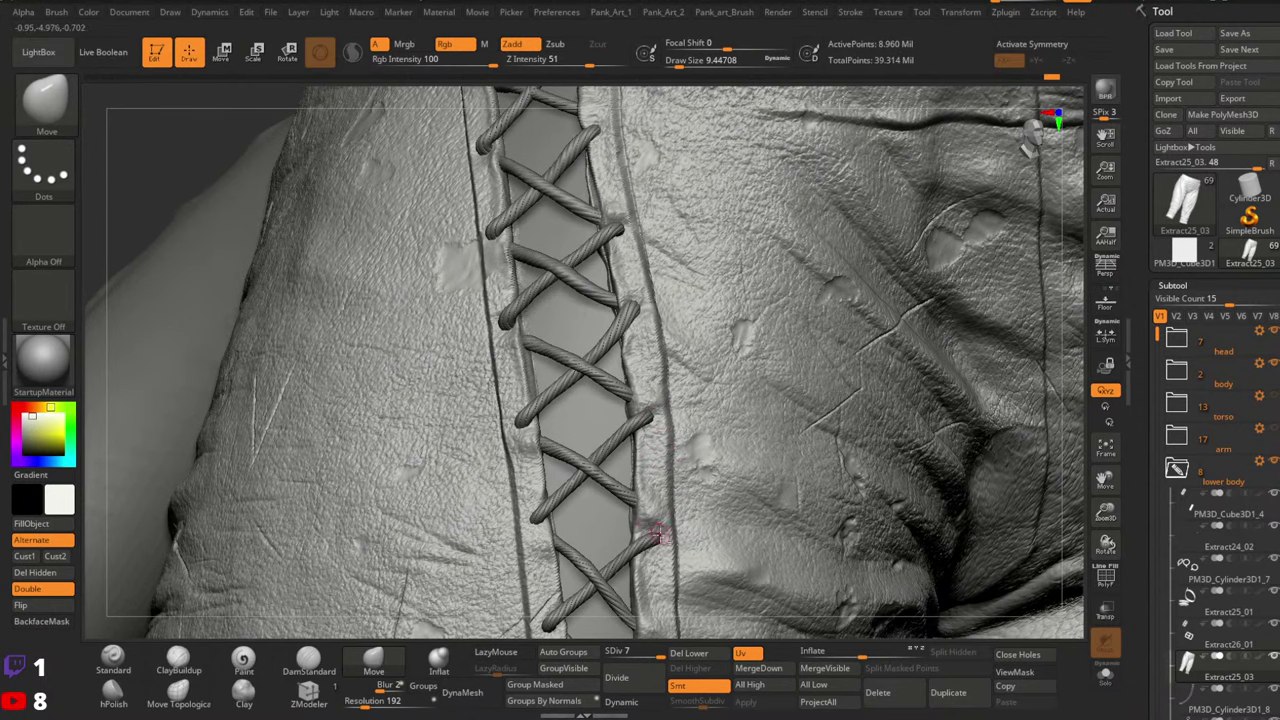
{"action": "mouse_move", "coordinate": [657, 431]}
{"action": "right_mouse_down"}
{"action": "mouse_move", "coordinate": [600, 480]}
{"action": "mouse_move", "coordinate": [560, 594]}
{"action": "right_mouse_up"}
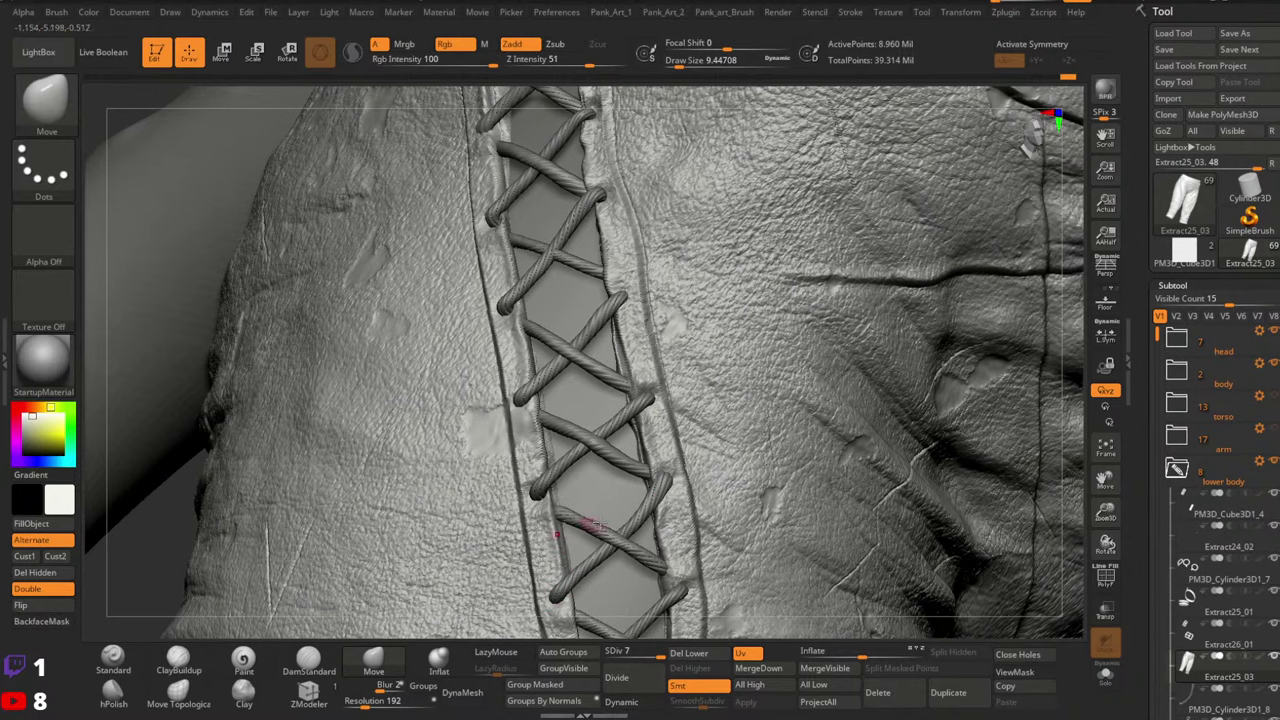
{"action": "mouse_move", "coordinate": [590, 525]}
{"action": "right_mouse_down"}
{"action": "mouse_move", "coordinate": [615, 505]}
{"action": "mouse_move", "coordinate": [594, 527]}
{"action": "right_mouse_up"}
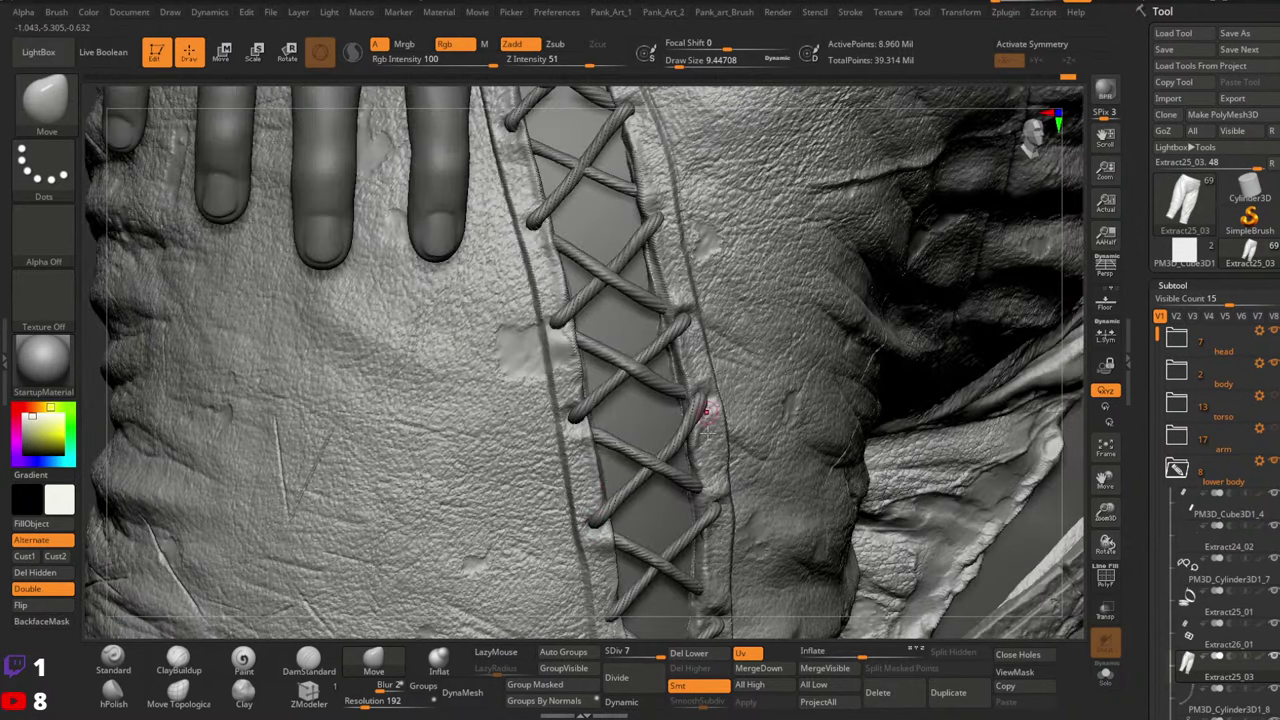
{"action": "mouse_move", "coordinate": [707, 410]}
{"action": "right_mouse_down"}
{"action": "mouse_move", "coordinate": [631, 475]}
{"action": "mouse_move", "coordinate": [651, 372]}
{"action": "mouse_move", "coordinate": [700, 420]}
{"action": "mouse_move", "coordinate": [680, 473]}
{"action": "mouse_move", "coordinate": [686, 457]}
{"action": "right_mouse_up"}
{"action": "right_click_drag", "start_coordinate": [670, 374], "coordinate": [706, 500]}
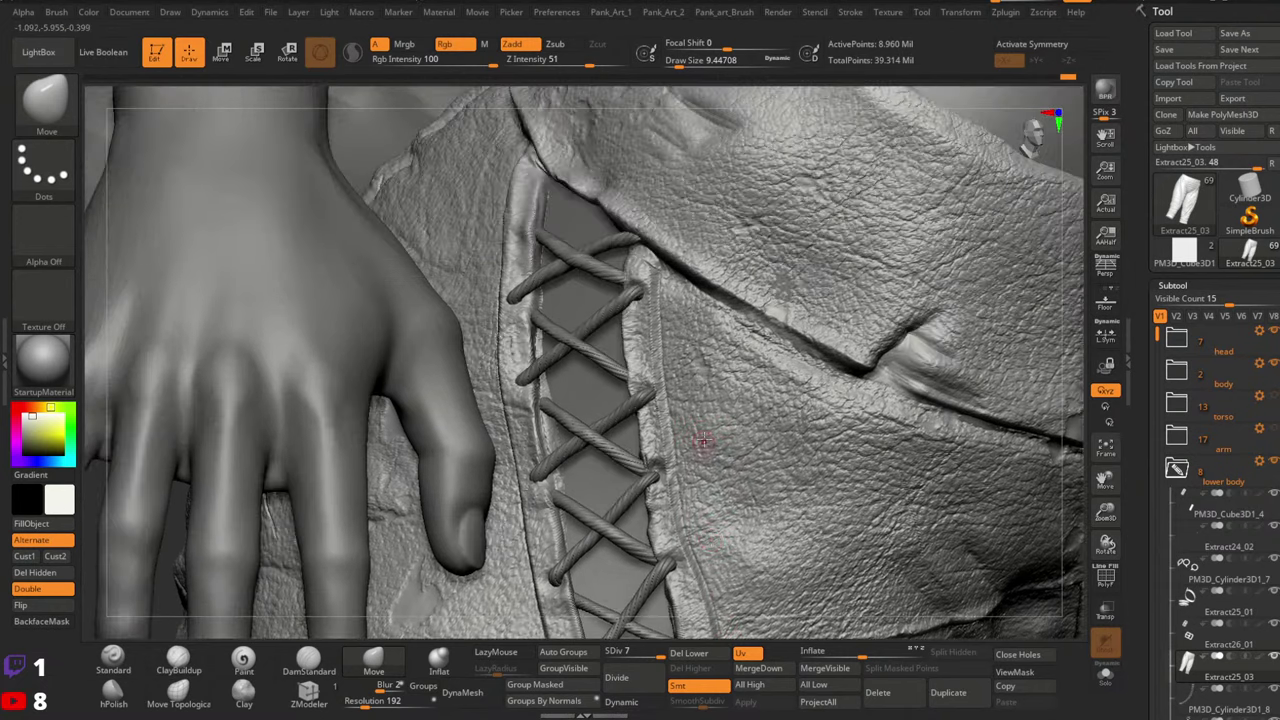
{"action": "right_click_drag", "start_coordinate": [655, 440], "coordinate": [510, 378]}
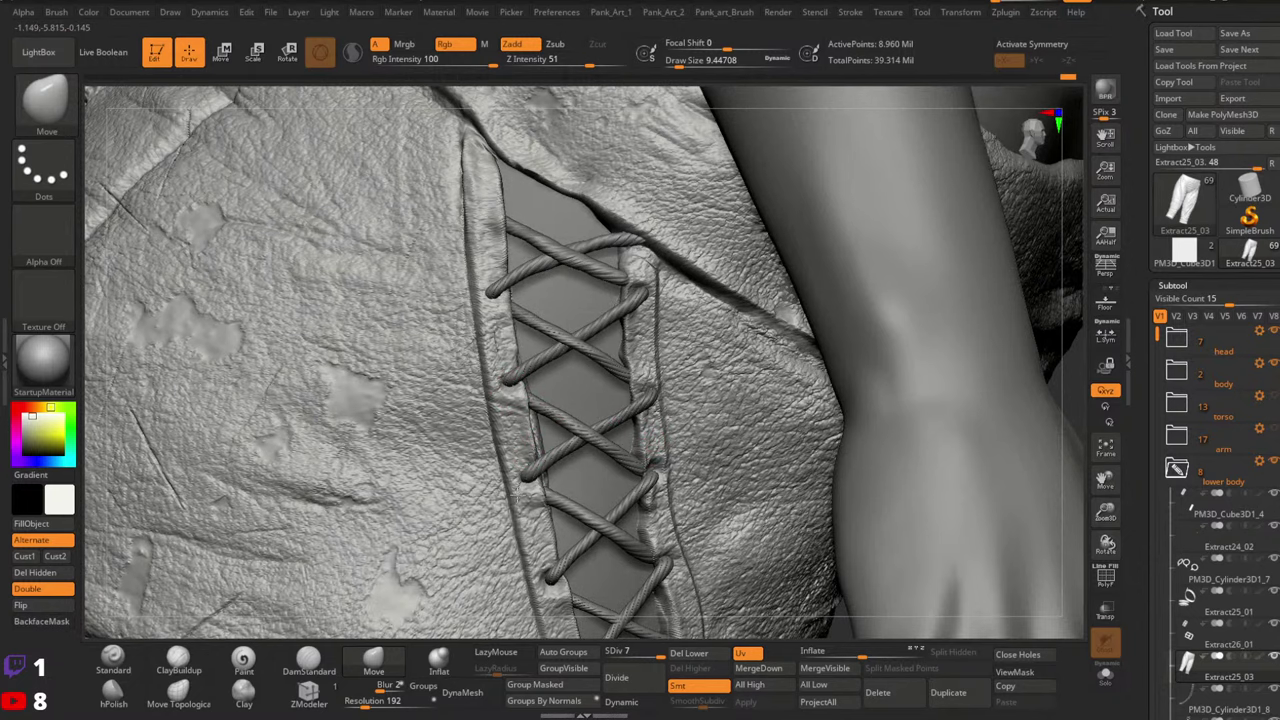
{"action": "right_click_drag", "start_coordinate": [545, 422], "coordinate": [609, 366]}
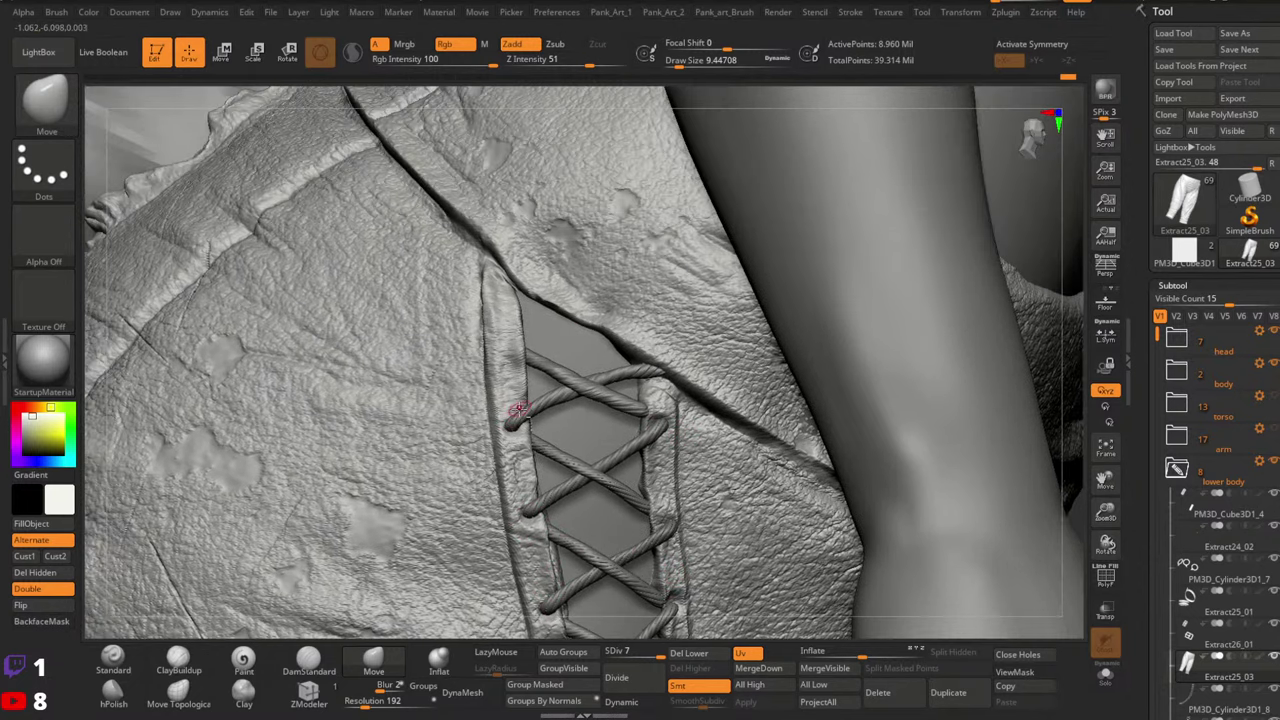
Build up the front raised edge of the lacing opening with the Standard brush at a draw size of about 17
{"action": "key", "text": "ctrl"}
{"action": "mouse_move", "coordinate": [690, 522]}
{"action": "right_mouse_down", "text": "ctrl"}
{"action": "mouse_move", "coordinate": [686, 400]}
{"action": "mouse_move", "coordinate": [740, 400]}
{"action": "mouse_move", "coordinate": [691, 354]}
{"action": "right_mouse_up", "text": "ctrl"}
{"action": "left_click", "coordinate": [122, 656]}
{"action": "right_click_drag", "start_coordinate": [611, 264], "coordinate": [641, 280], "text": "ctrl"}
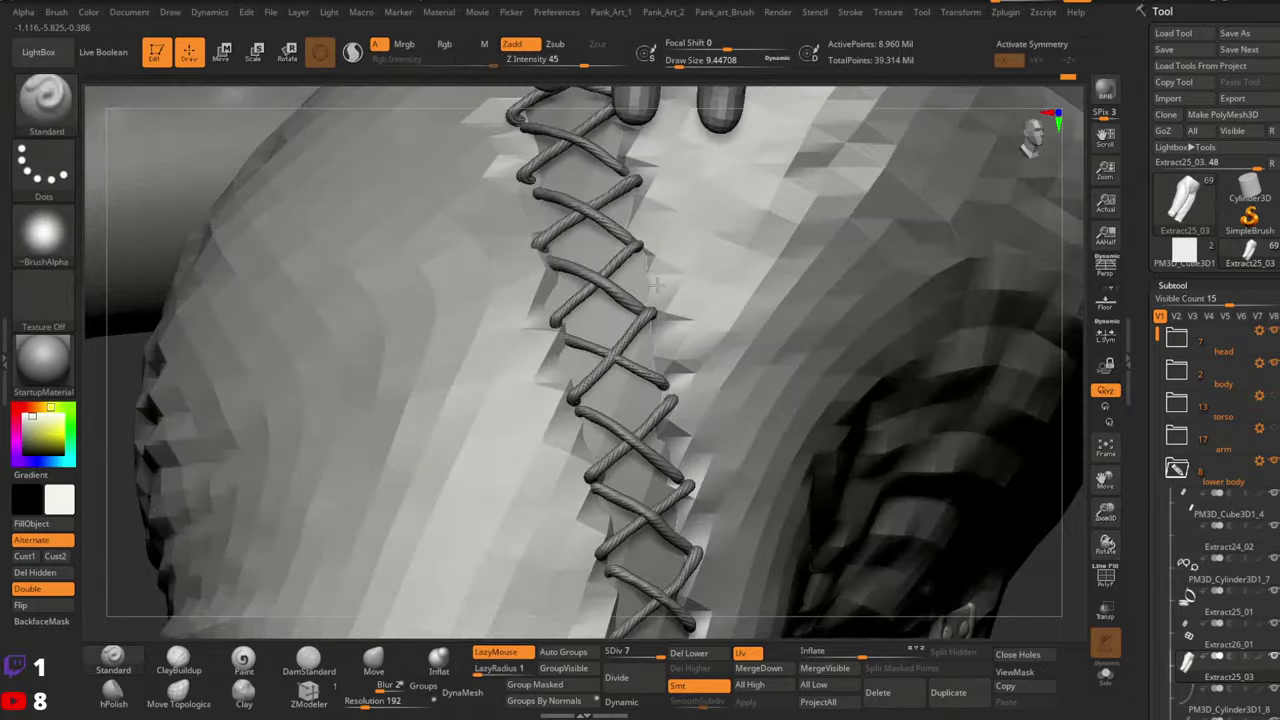
{"action": "key", "text": "bracketright"}
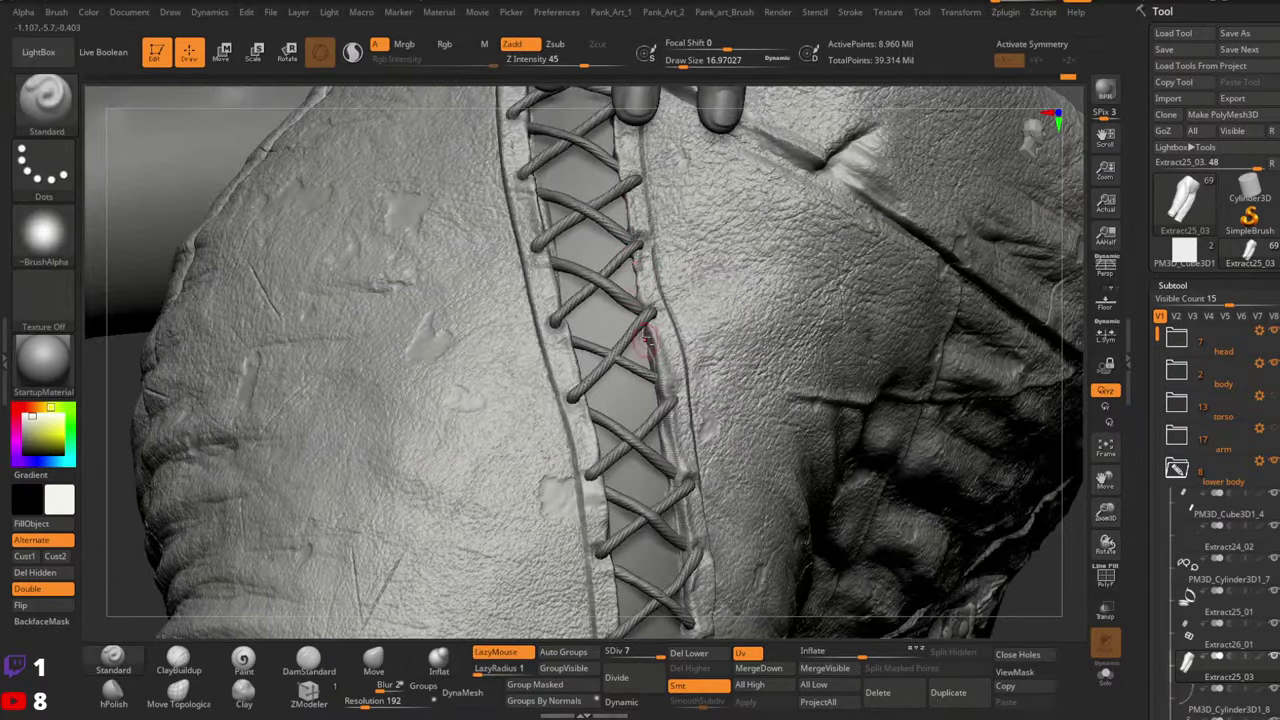
{"action": "right_click_drag", "start_coordinate": [632, 262], "coordinate": [620, 292]}
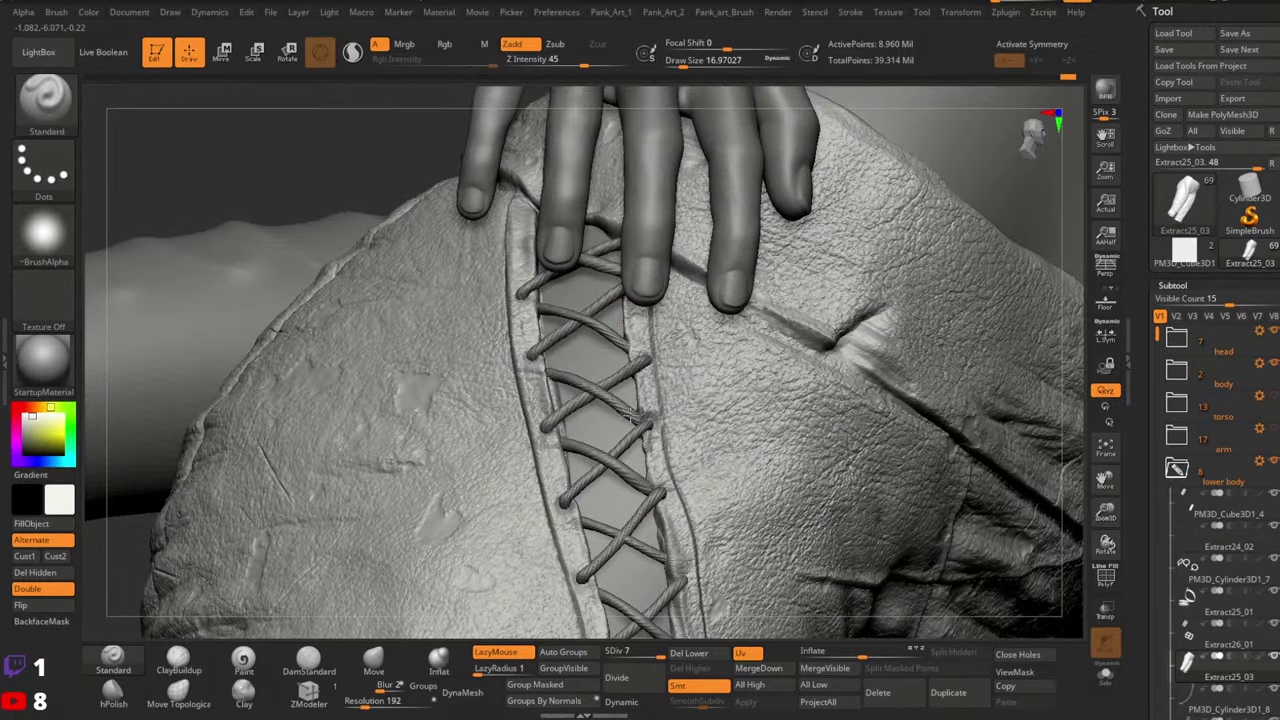
{"action": "right_click_drag", "start_coordinate": [628, 416], "coordinate": [640, 300]}
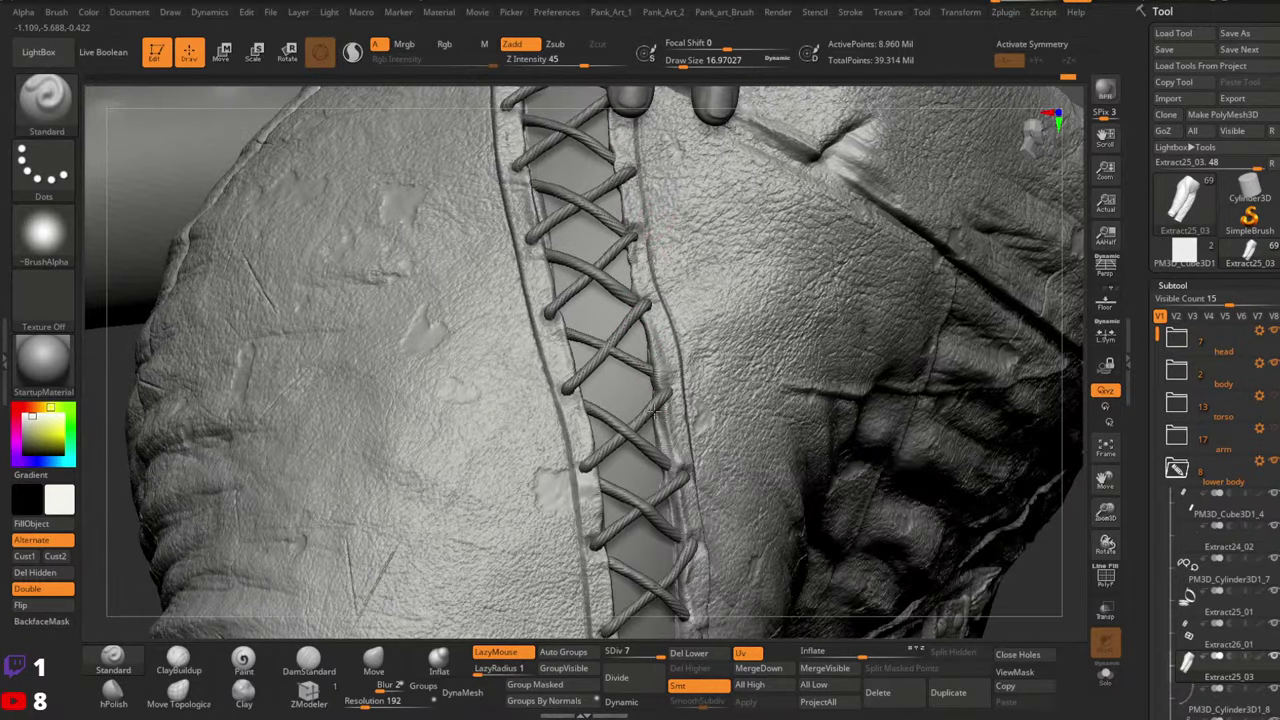
{"action": "mouse_move", "coordinate": [660, 420]}
{"action": "right_mouse_down"}
{"action": "mouse_move", "coordinate": [664, 263]}
{"action": "mouse_move", "coordinate": [663, 297]}
{"action": "right_mouse_up"}
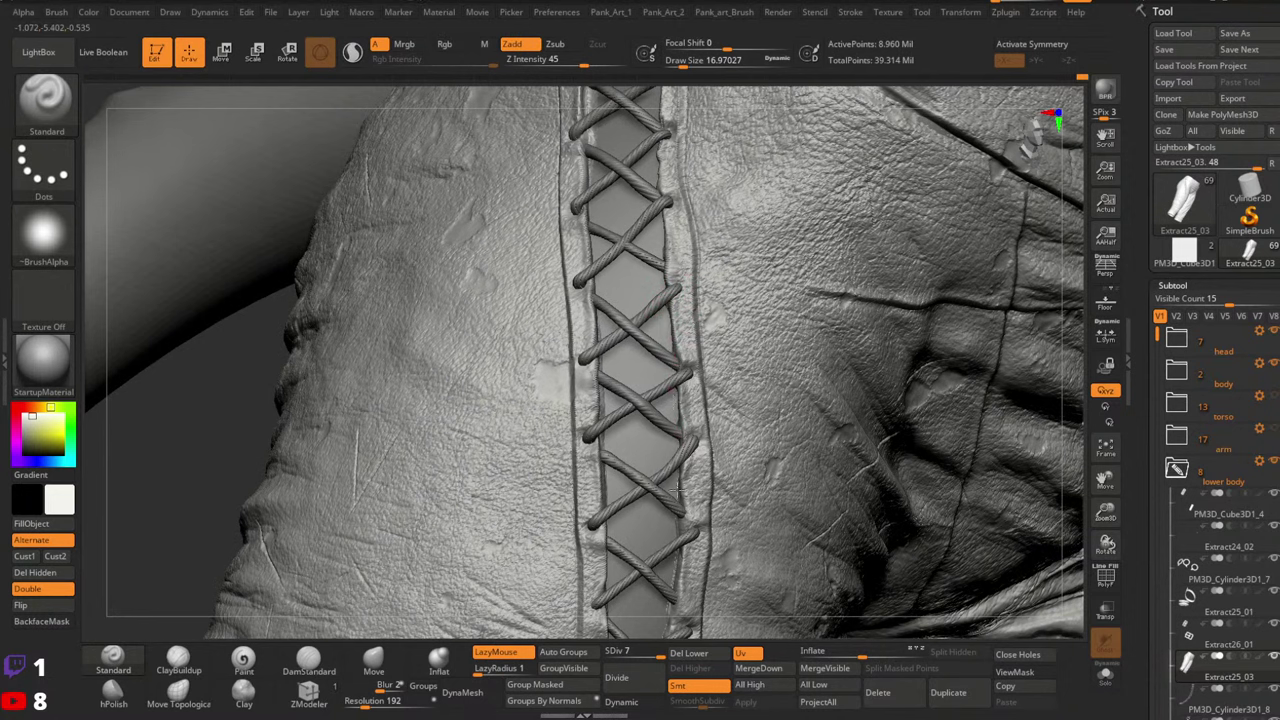
{"action": "right_click_drag", "start_coordinate": [668, 510], "coordinate": [663, 400]}
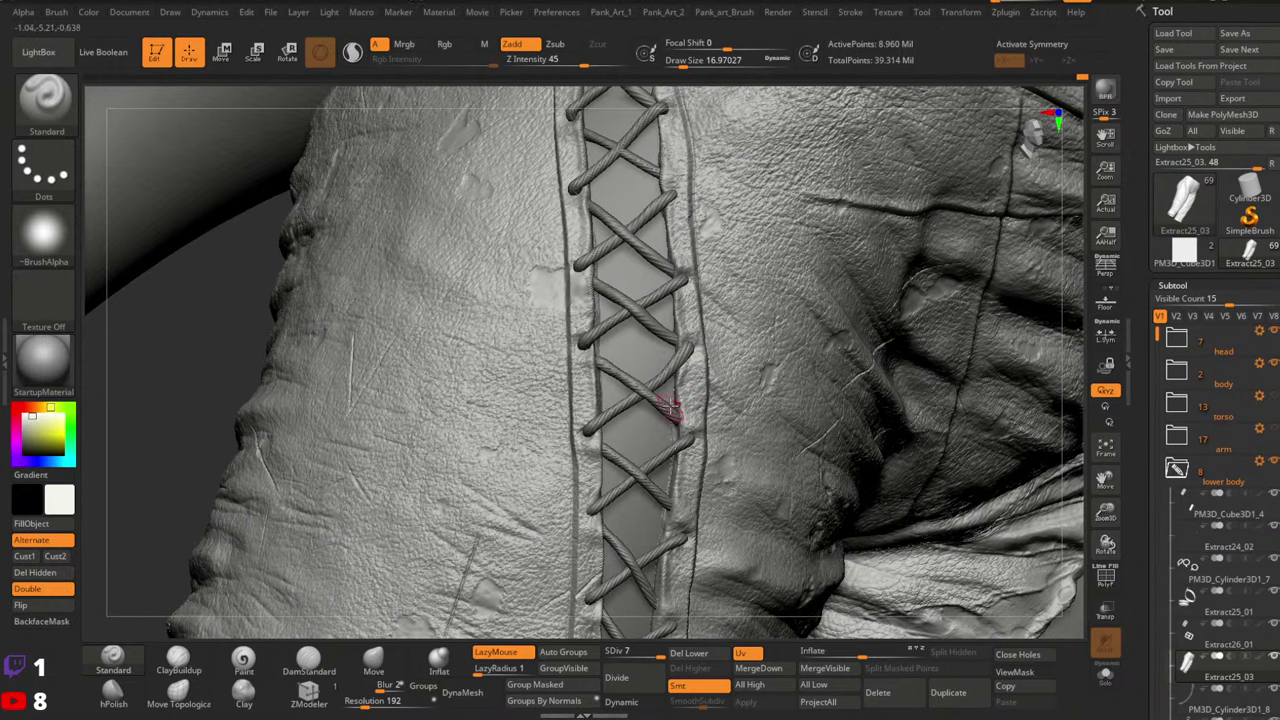
{"action": "mouse_move", "coordinate": [668, 474]}
{"action": "right_mouse_down"}
{"action": "mouse_move", "coordinate": [668, 515]}
{"action": "mouse_move", "coordinate": [676, 438]}
{"action": "right_mouse_up"}
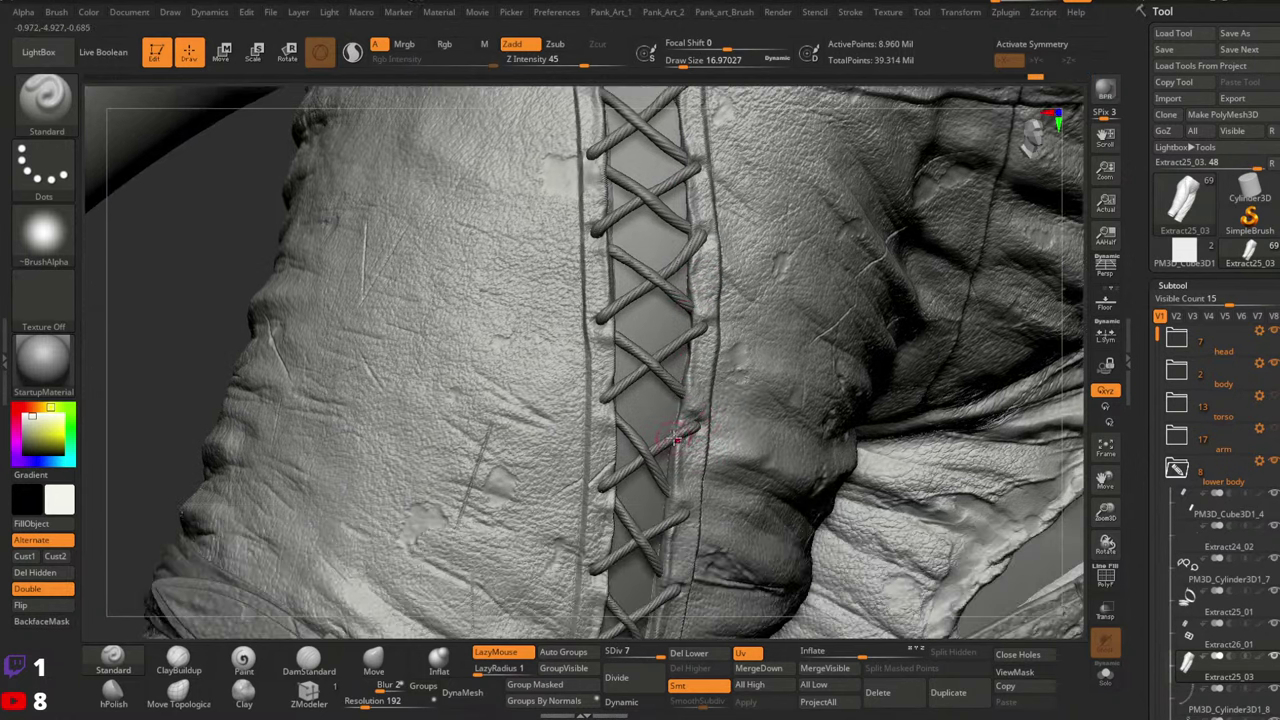
Refine the trouser seam around the mid-lacing cord ends with the Standard brush at a draw size of about 6
{"action": "mouse_move", "coordinate": [809, 346]}
{"action": "right_mouse_down", "text": "ctrl"}
{"action": "mouse_move", "coordinate": [740, 323]}
{"action": "mouse_move", "coordinate": [702, 446]}
{"action": "mouse_move", "coordinate": [668, 432]}
{"action": "right_mouse_up", "text": "ctrl"}
{"action": "mouse_move", "coordinate": [719, 343]}
{"action": "right_mouse_down"}
{"action": "mouse_move", "coordinate": [732, 390]}
{"action": "mouse_move", "coordinate": [655, 385]}
{"action": "right_mouse_up"}
{"action": "right_click_drag", "start_coordinate": [655, 385], "coordinate": [690, 440], "text": "ctrl"}
{"action": "mouse_move", "coordinate": [690, 440]}
{"action": "right_mouse_down"}
{"action": "mouse_move", "coordinate": [720, 430]}
{"action": "mouse_move", "coordinate": [705, 410]}
{"action": "right_mouse_up"}
{"action": "key", "text": "space"}
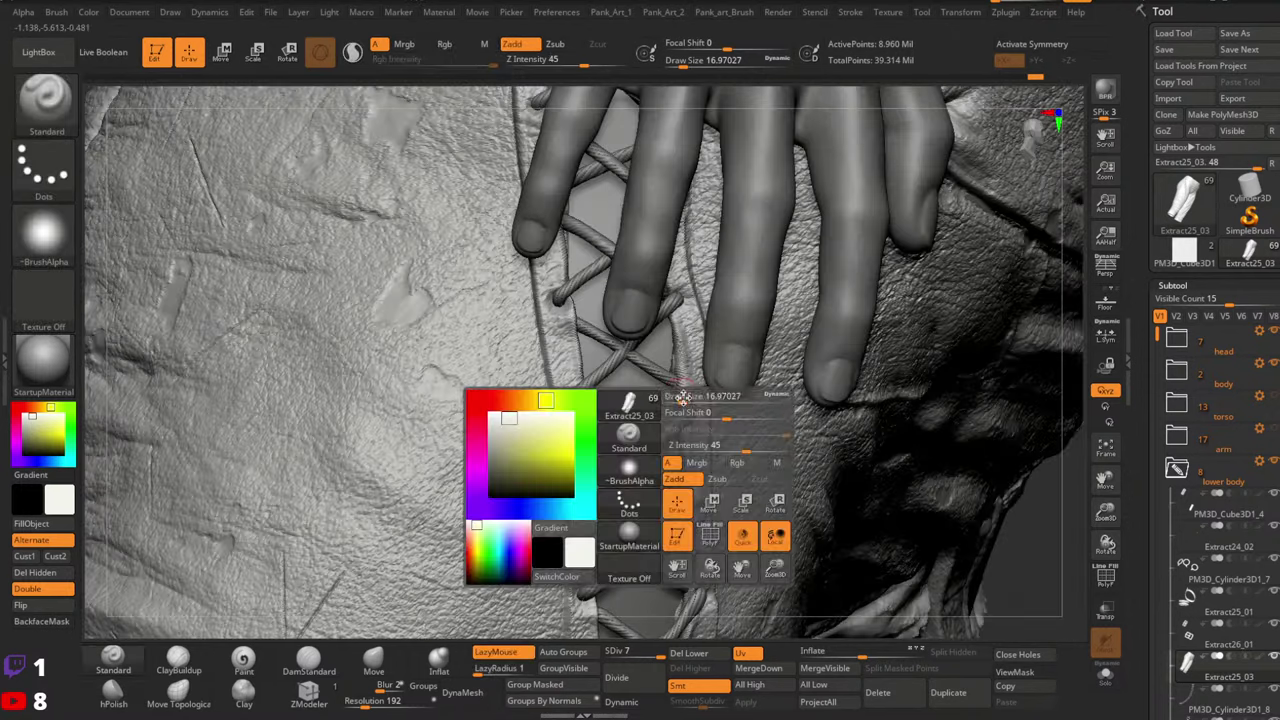
{"action": "left_click_drag", "start_coordinate": [682, 398], "coordinate": [674, 398]}
{"action": "mouse_move", "coordinate": [732, 390]}
{"action": "right_mouse_down"}
{"action": "mouse_move", "coordinate": [687, 400]}
{"action": "mouse_move", "coordinate": [804, 310]}
{"action": "right_mouse_up"}
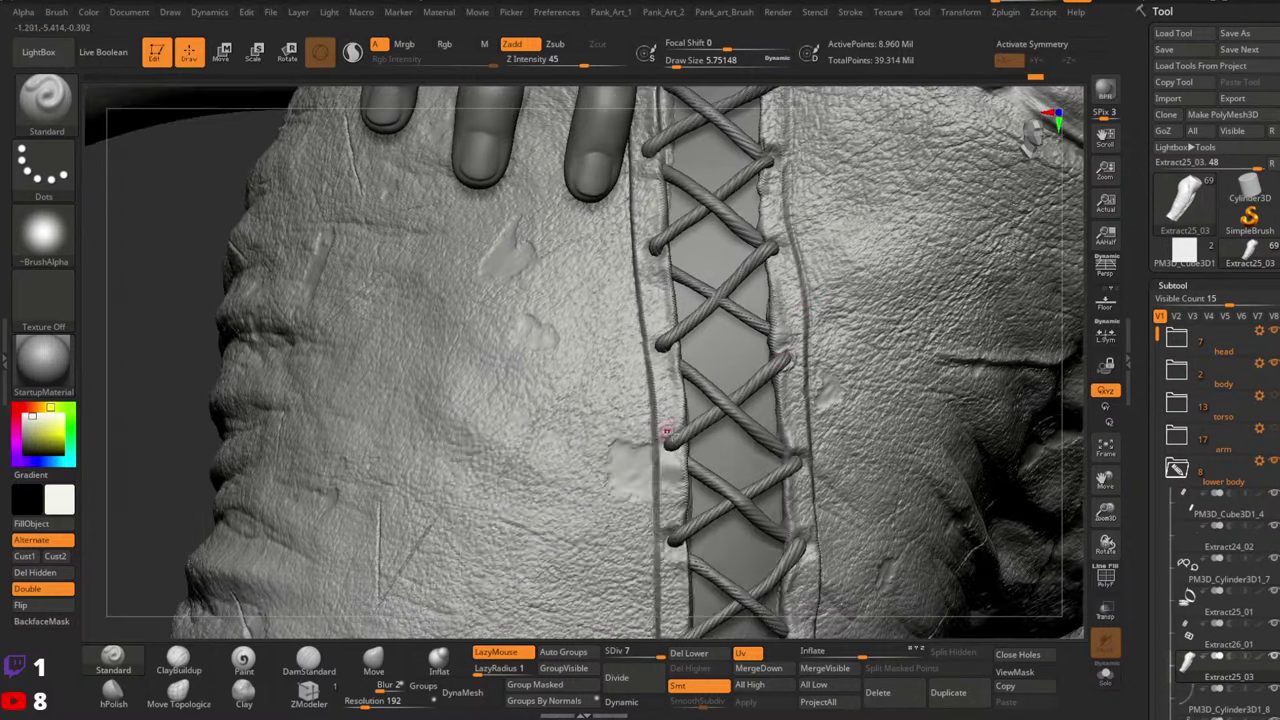
Detail both raised edges of the lacing up to the waistband with the Standard brush at a draw size of about 6.6
{"action": "key", "text": "space"}
{"action": "left_click_drag", "start_coordinate": [667, 442], "coordinate": [669, 442]}
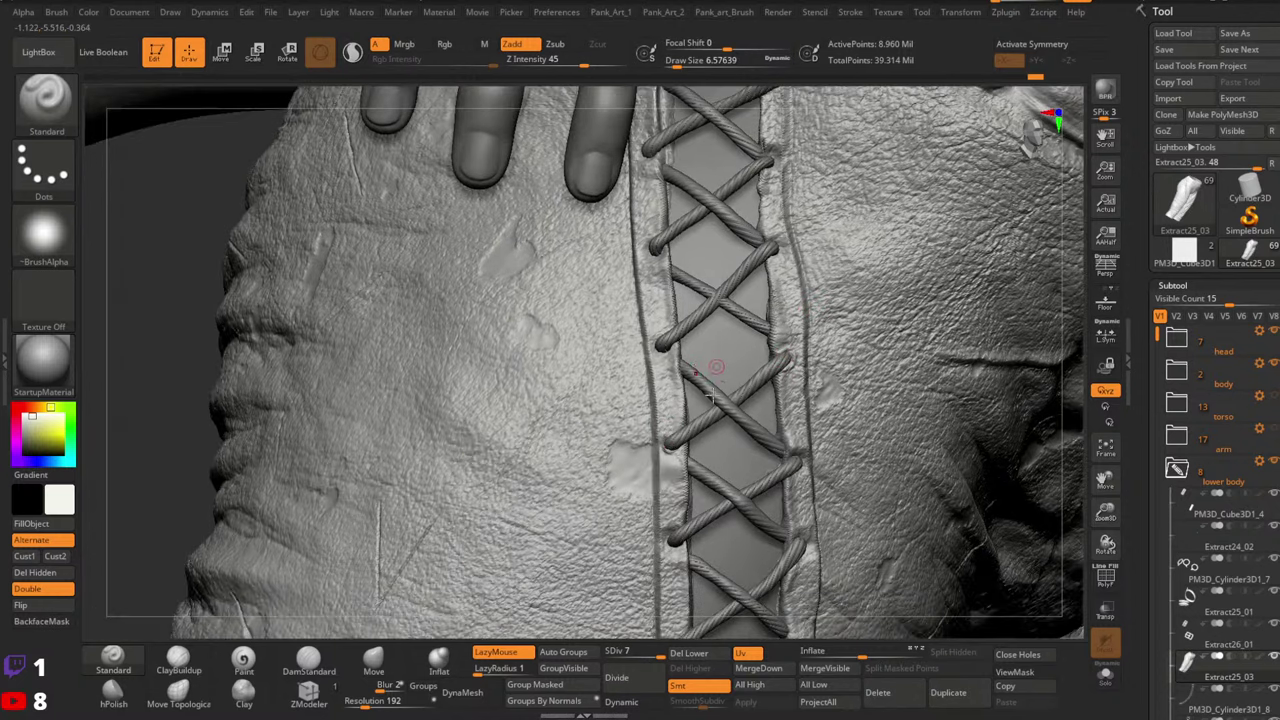
{"action": "right_click_drag", "start_coordinate": [710, 396], "coordinate": [654, 431]}
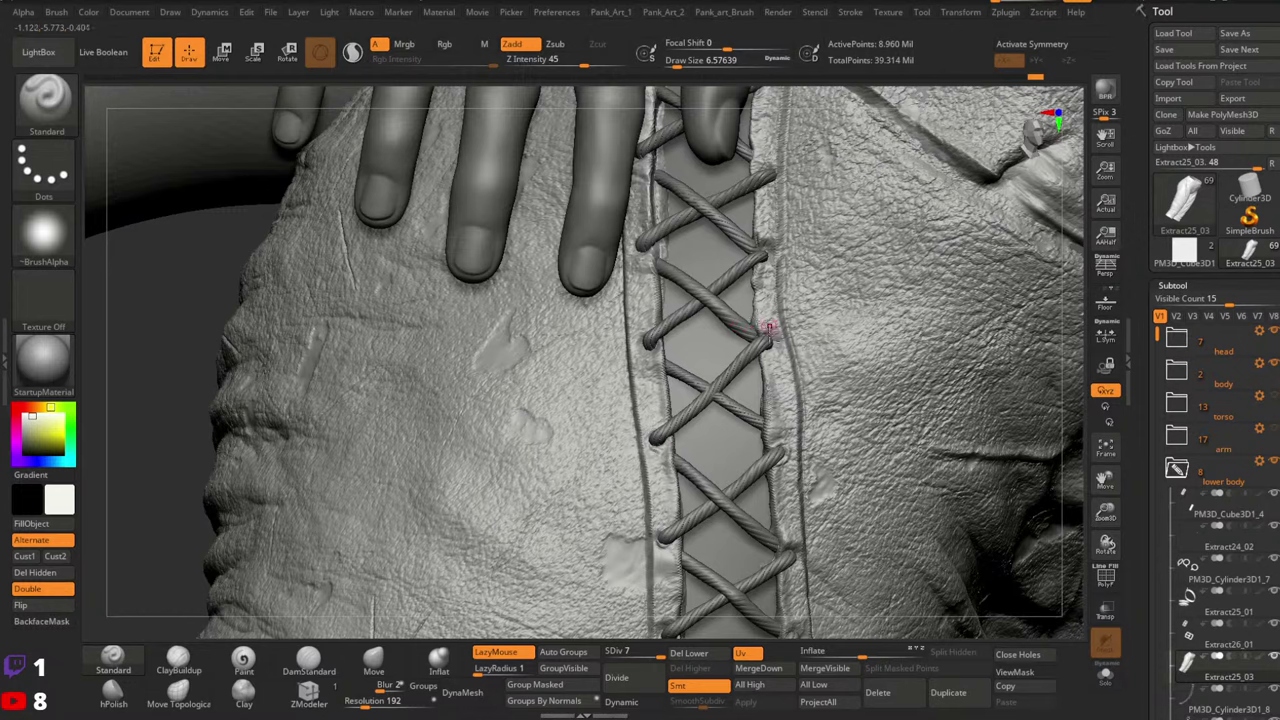
{"action": "right_click_drag", "start_coordinate": [769, 328], "coordinate": [737, 463]}
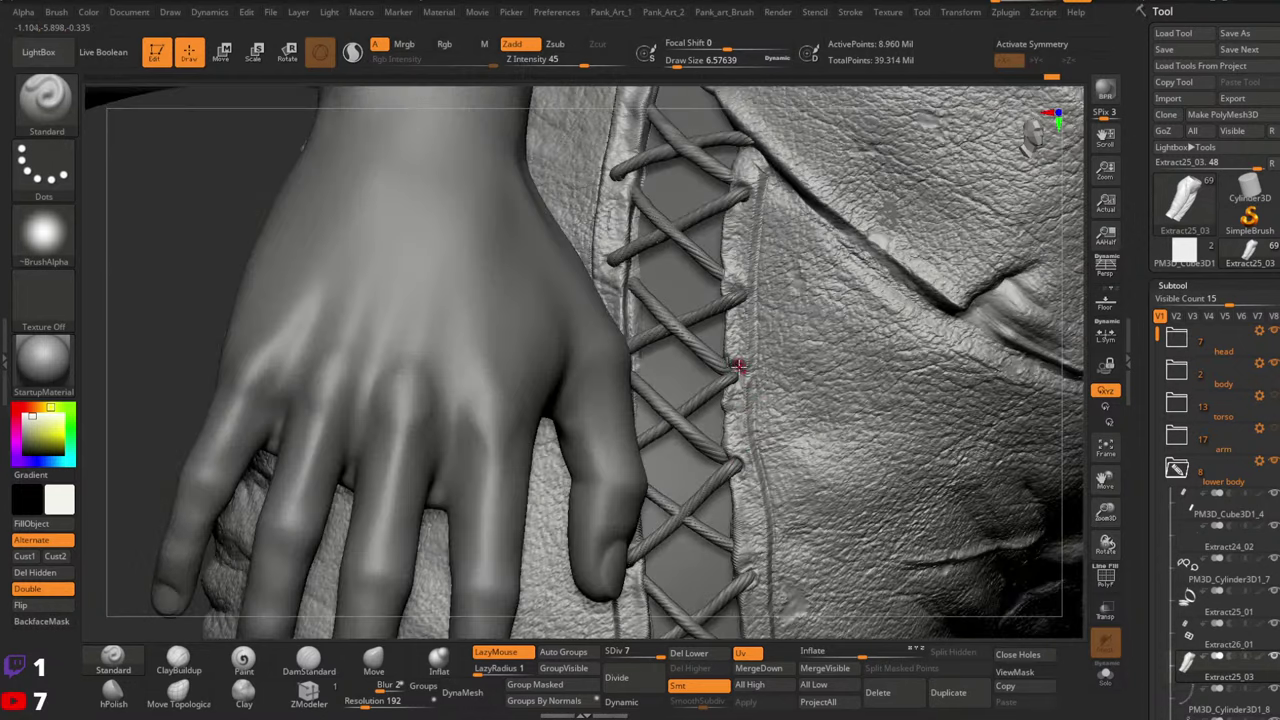
{"action": "mouse_move", "coordinate": [765, 340]}
{"action": "right_mouse_down"}
{"action": "mouse_move", "coordinate": [720, 360]}
{"action": "mouse_move", "coordinate": [660, 352]}
{"action": "right_mouse_up"}
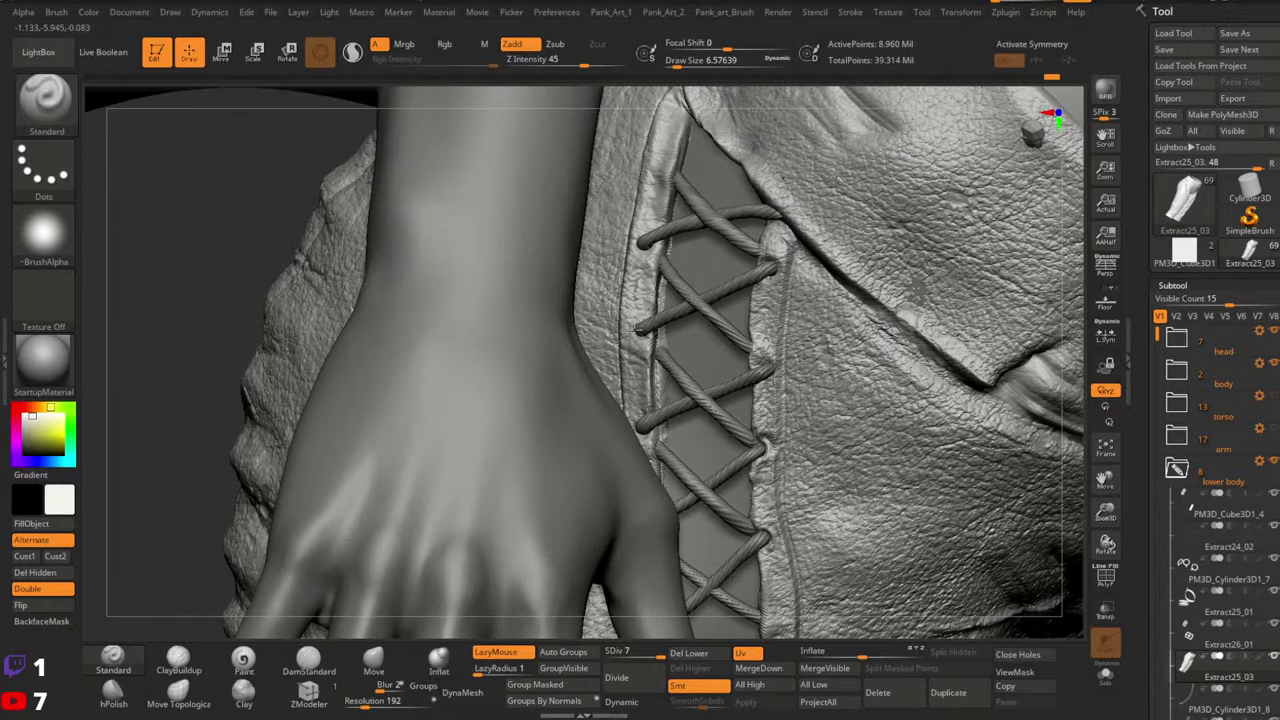
{"action": "mouse_move", "coordinate": [695, 285]}
{"action": "right_mouse_down"}
{"action": "mouse_move", "coordinate": [796, 303]}
{"action": "mouse_move", "coordinate": [774, 340]}
{"action": "mouse_move", "coordinate": [720, 305]}
{"action": "mouse_move", "coordinate": [665, 235]}
{"action": "right_mouse_up"}
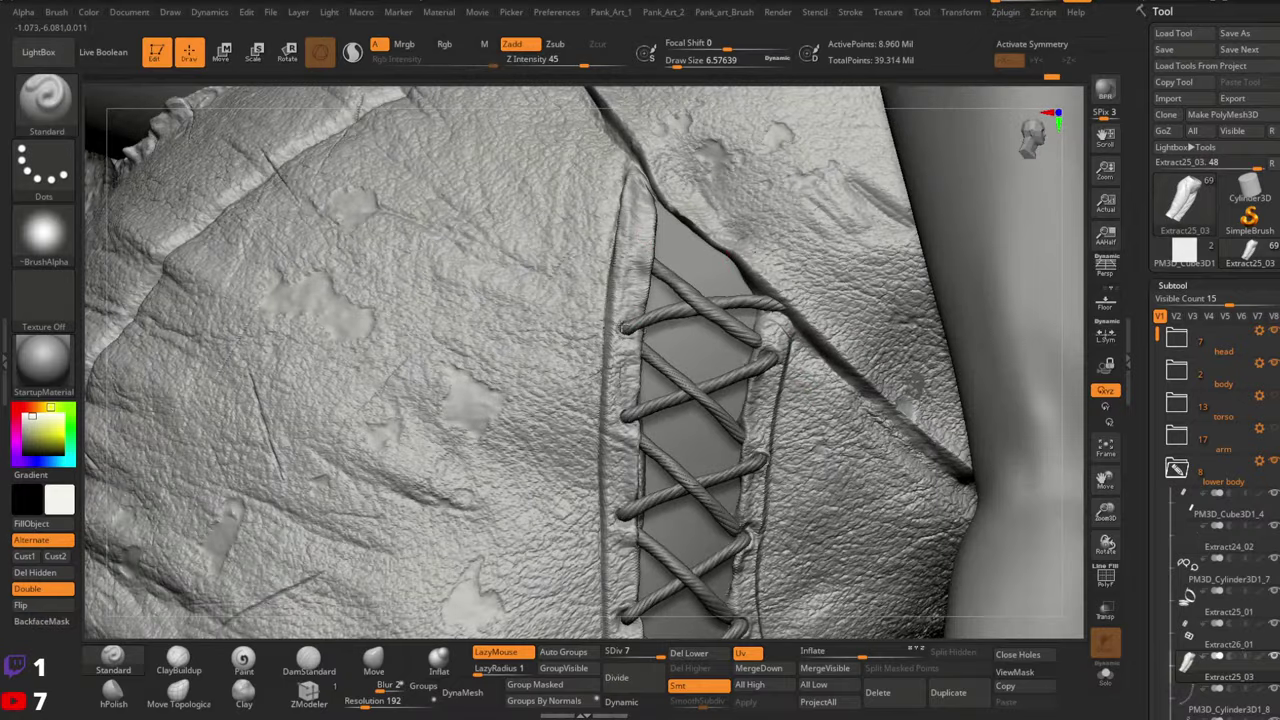
Sculpt the leather around the cord ends midway down the lacing with the Standard brush at a draw size of about 8.4
{"action": "mouse_move", "coordinate": [632, 331]}
{"action": "right_mouse_down", "text": "ctrl"}
{"action": "mouse_move", "coordinate": [748, 351]}
{"action": "mouse_move", "coordinate": [698, 290]}
{"action": "mouse_move", "coordinate": [676, 318]}
{"action": "mouse_move", "coordinate": [686, 300]}
{"action": "right_mouse_up", "text": "ctrl"}
{"action": "key", "text": "space"}
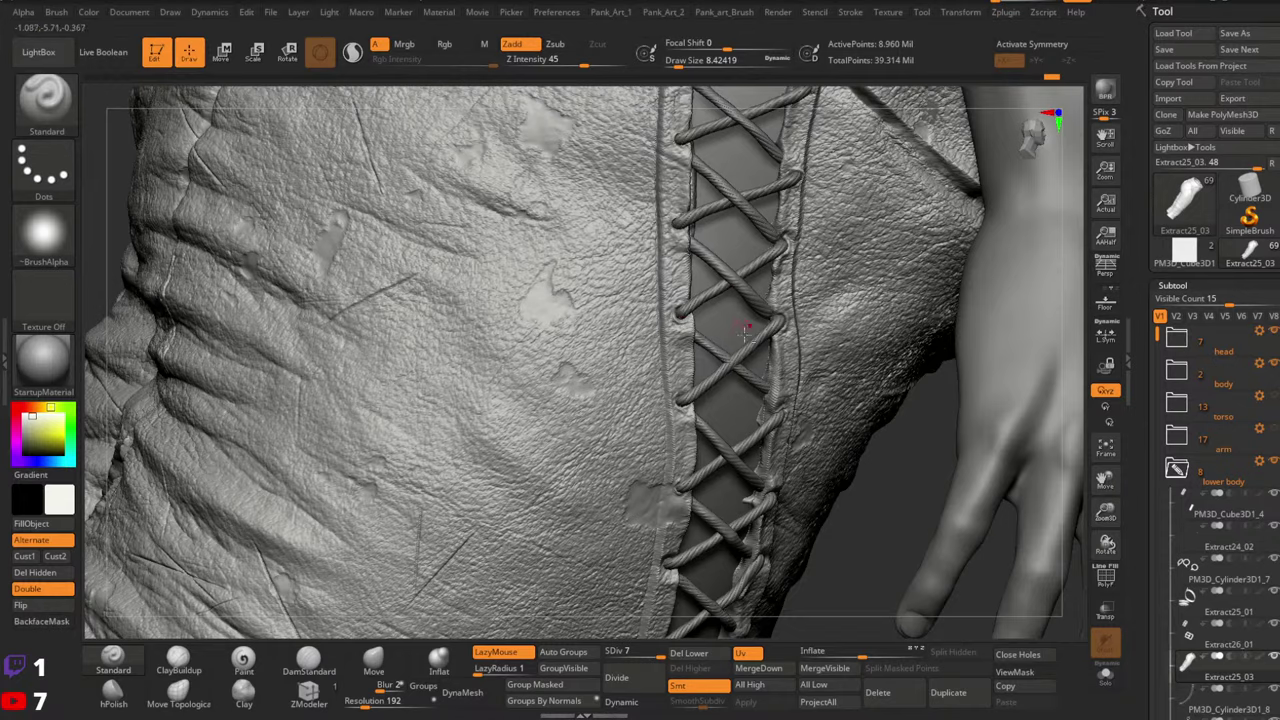
{"action": "mouse_move", "coordinate": [745, 330]}
{"action": "right_mouse_down"}
{"action": "mouse_move", "coordinate": [686, 302]}
{"action": "mouse_move", "coordinate": [765, 232]}
{"action": "right_mouse_up"}
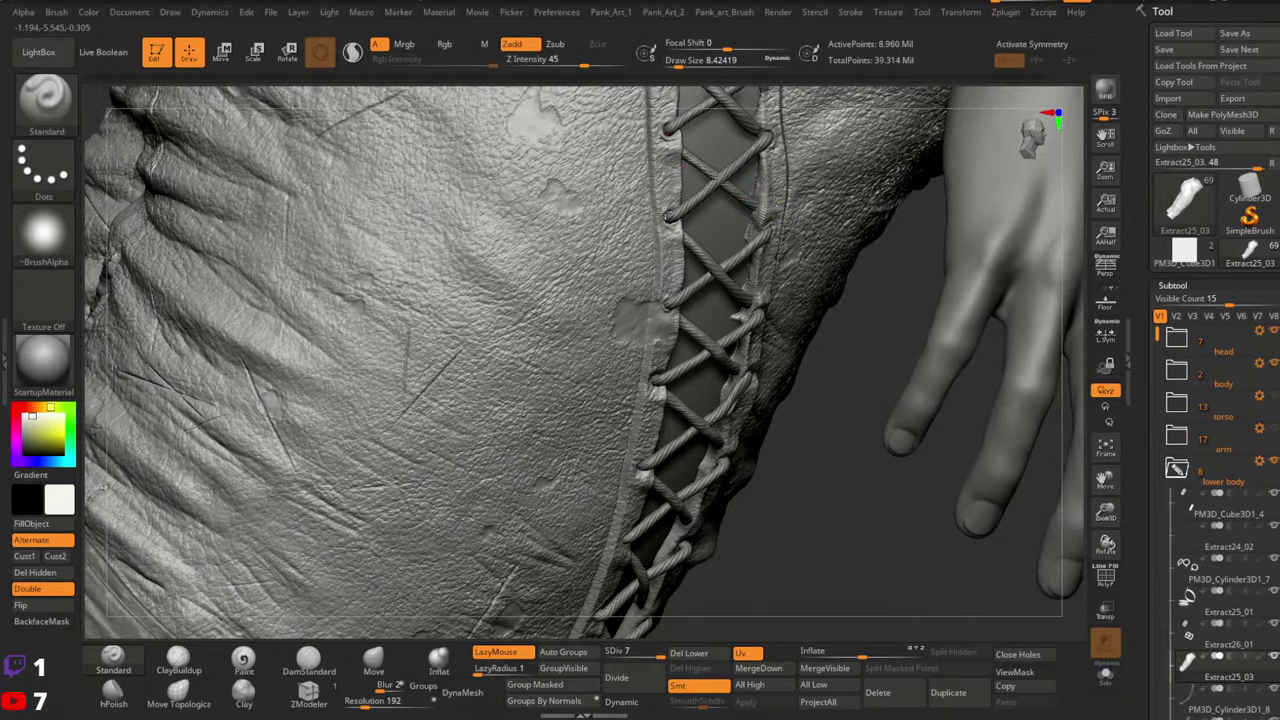
{"action": "mouse_move", "coordinate": [779, 241]}
{"action": "right_mouse_down"}
{"action": "mouse_move", "coordinate": [772, 224]}
{"action": "mouse_move", "coordinate": [680, 280]}
{"action": "right_mouse_up"}
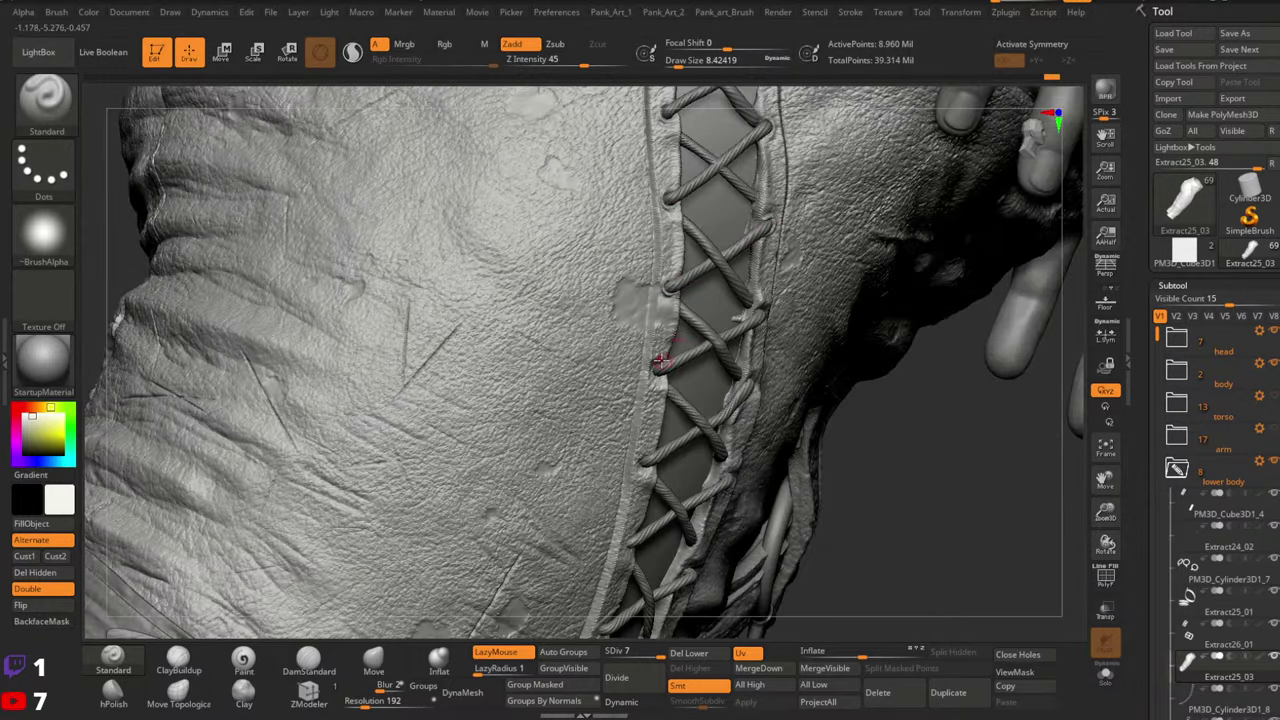
Refine the leather around the cord ends along the lower half of the lacing with the Standard brush at a draw size of about 8.4
{"action": "mouse_move", "coordinate": [737, 307]}
{"action": "right_mouse_down"}
{"action": "mouse_move", "coordinate": [748, 263]}
{"action": "mouse_move", "coordinate": [743, 310]}
{"action": "mouse_move", "coordinate": [634, 366]}
{"action": "right_mouse_up"}
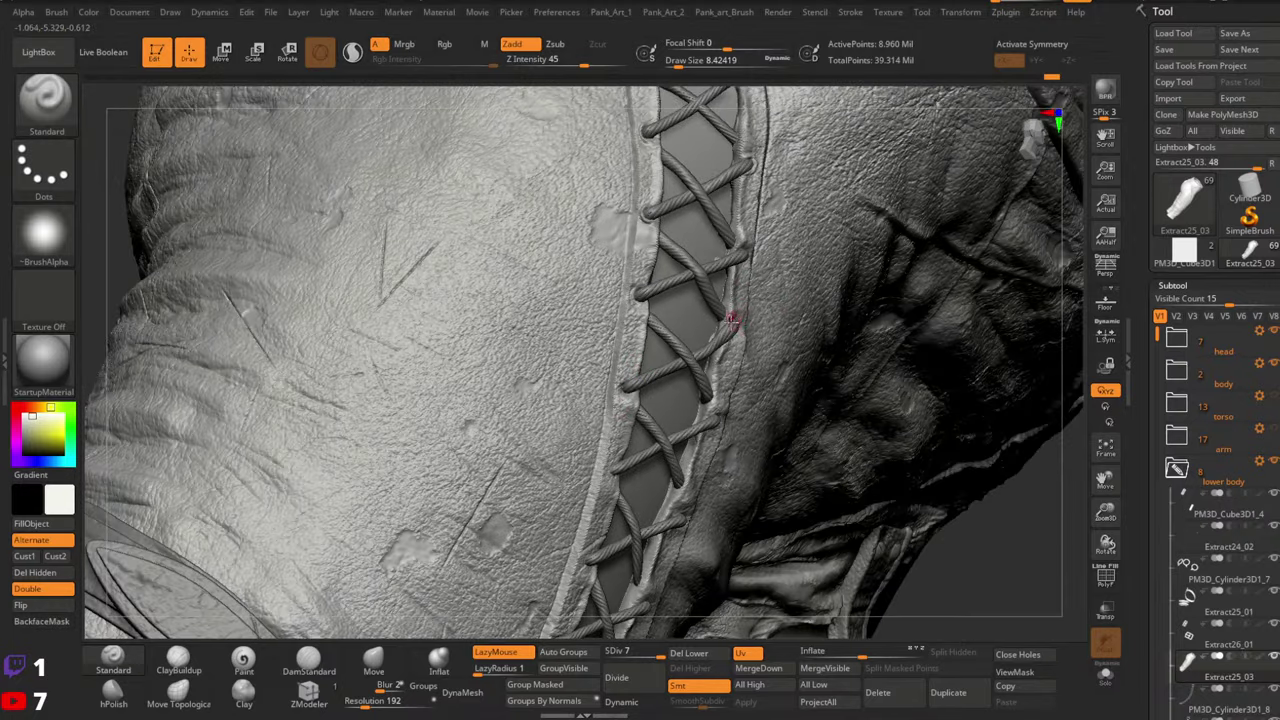
{"action": "right_click_drag", "start_coordinate": [757, 298], "coordinate": [738, 310]}
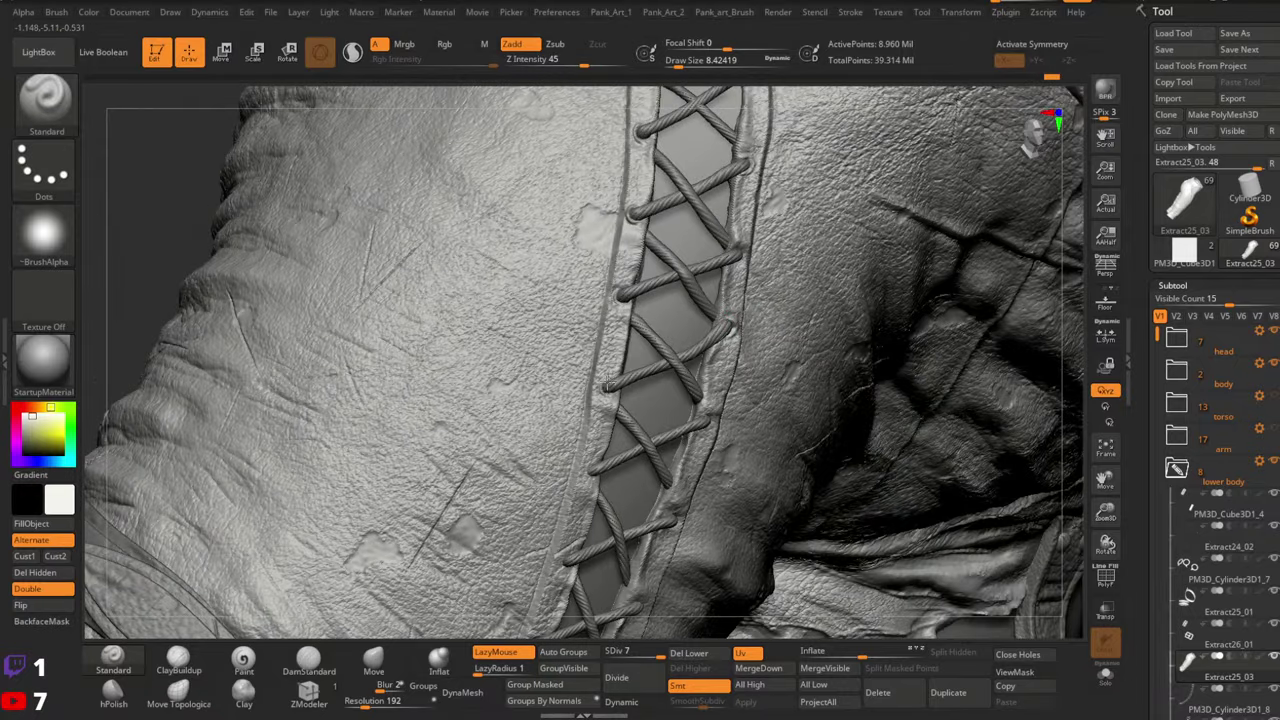
{"action": "right_click_drag", "start_coordinate": [699, 330], "coordinate": [621, 350]}
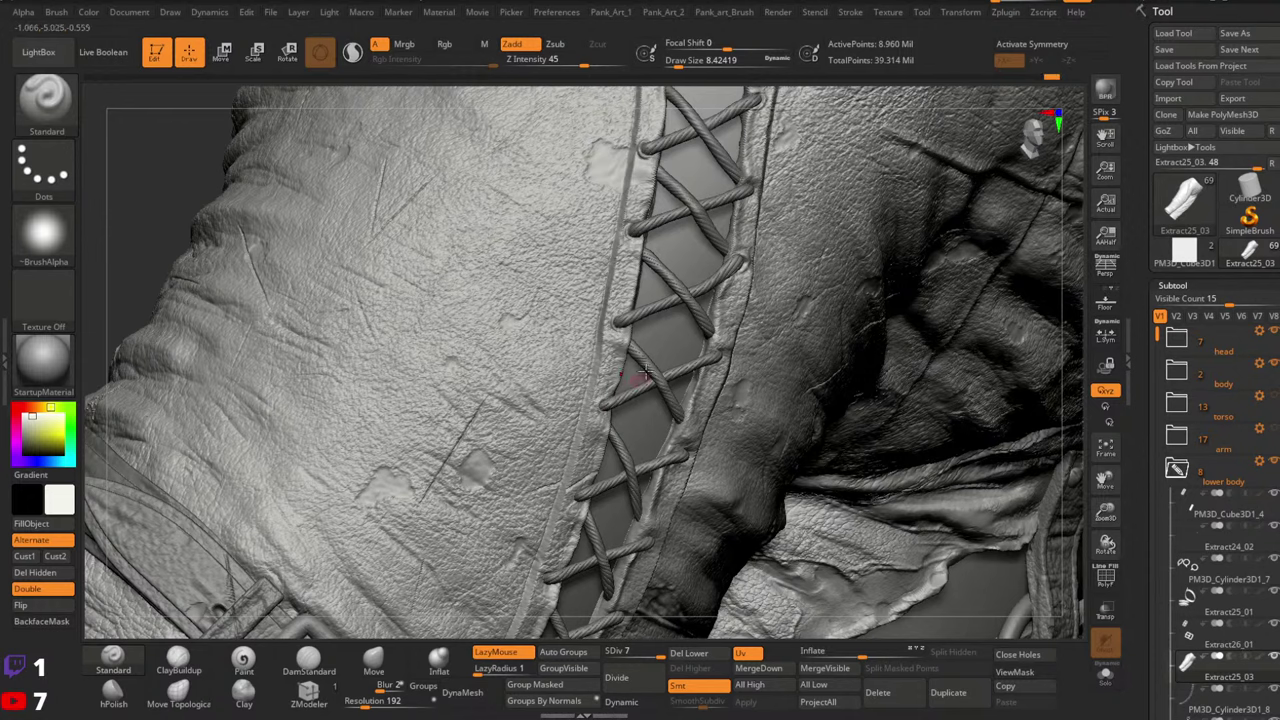
{"action": "right_click_drag", "start_coordinate": [713, 389], "coordinate": [694, 394]}
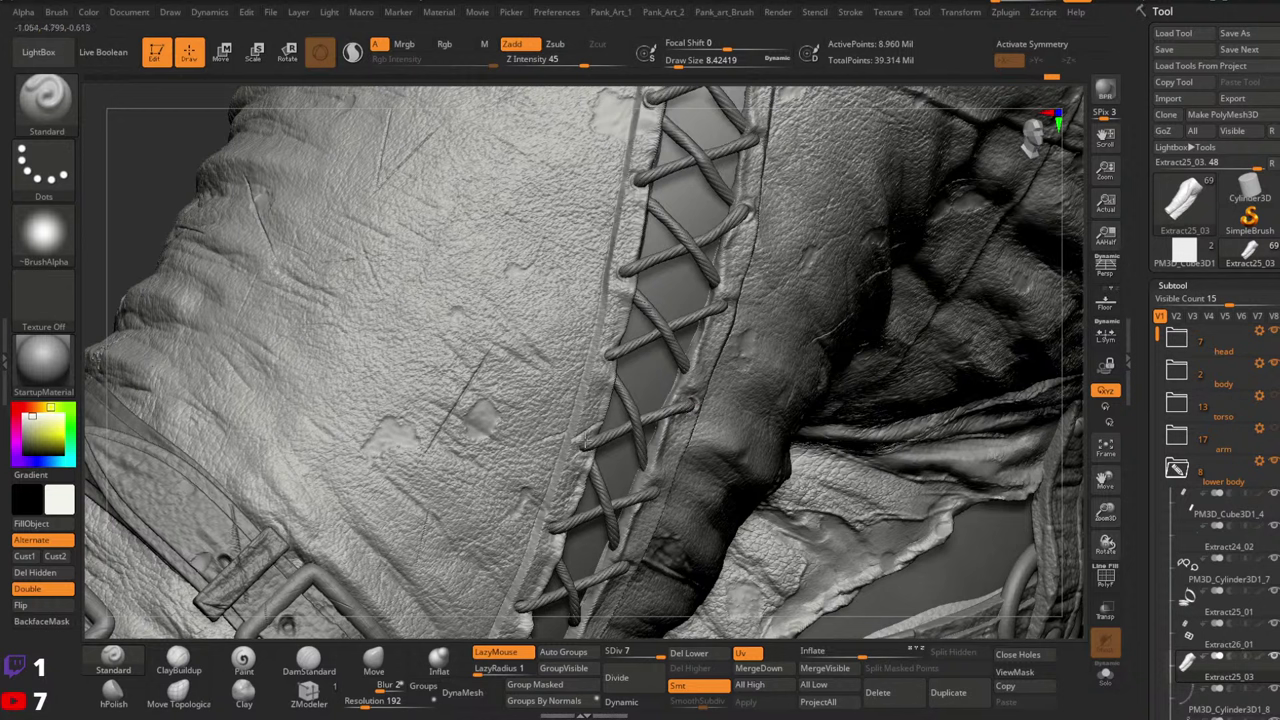
{"action": "right_click_drag", "start_coordinate": [652, 383], "coordinate": [593, 357]}
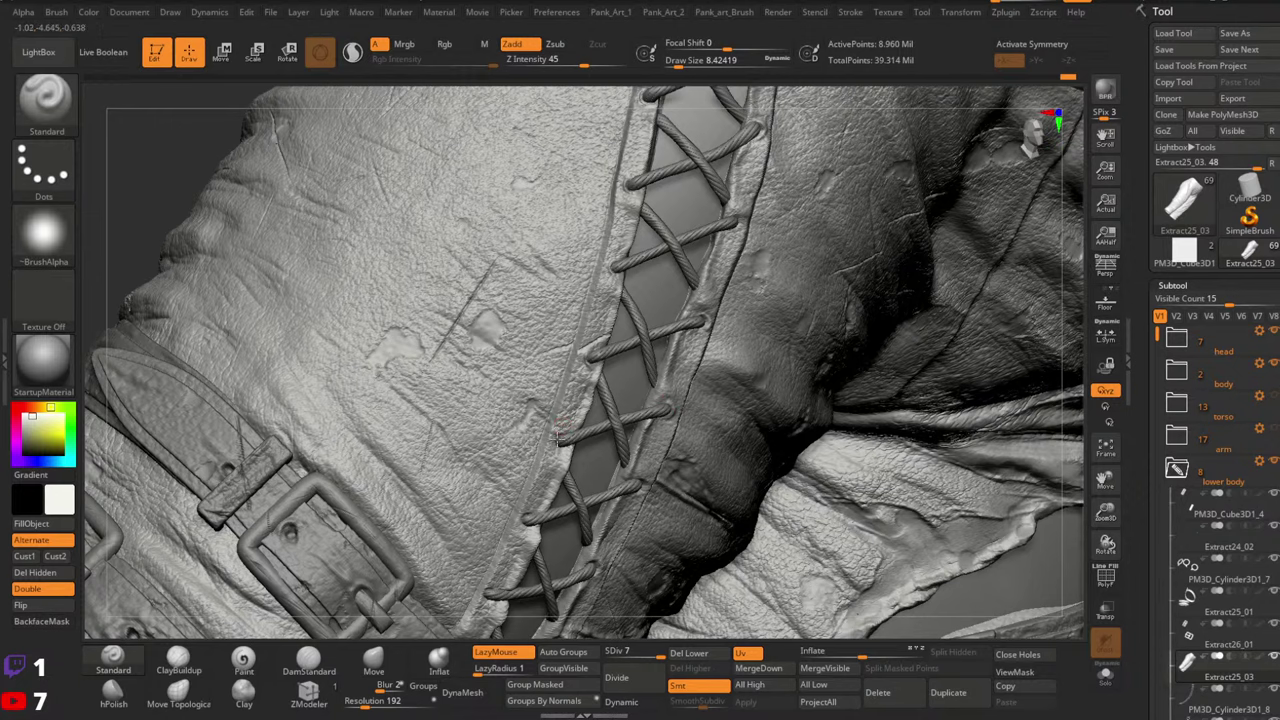
{"action": "right_click_drag", "start_coordinate": [662, 387], "coordinate": [661, 342]}
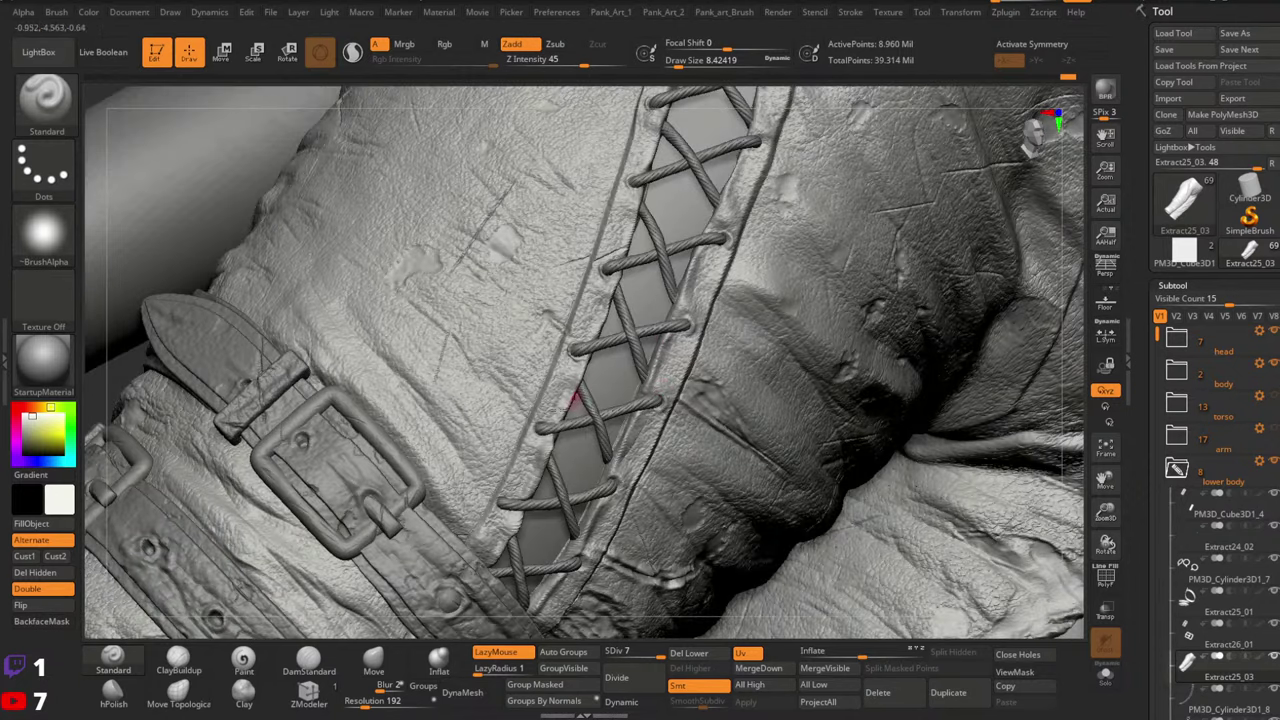
Sculpt the leather edges around the last cord ends just above the buckled thigh belt with the Standard brush
{"action": "mouse_move", "coordinate": [636, 458]}
{"action": "right_mouse_down"}
{"action": "mouse_move", "coordinate": [613, 481]}
{"action": "mouse_move", "coordinate": [508, 497]}
{"action": "right_mouse_up"}
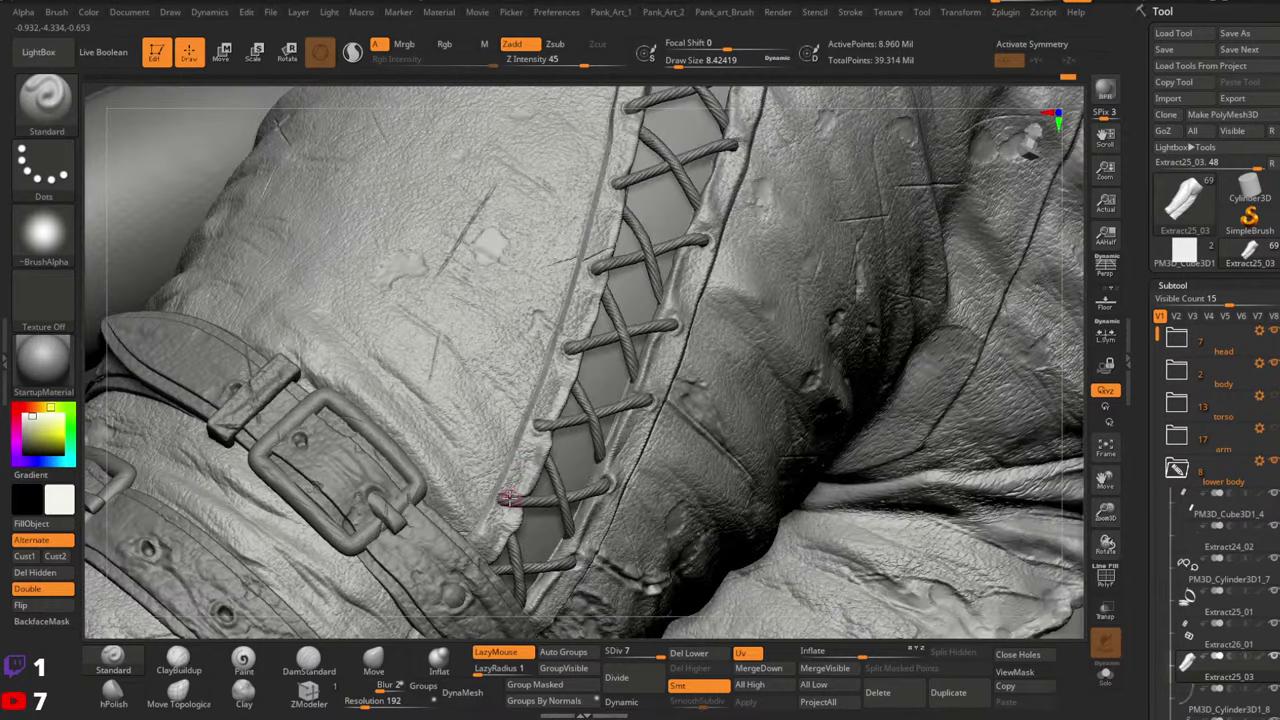
{"action": "right_click_drag", "start_coordinate": [553, 441], "coordinate": [595, 390], "text": "alt"}
{"action": "mouse_move", "coordinate": [645, 475]}
{"action": "right_mouse_down", "text": "alt"}
{"action": "mouse_move", "coordinate": [641, 401]}
{"action": "mouse_move", "coordinate": [610, 352]}
{"action": "right_mouse_up", "text": "alt"}
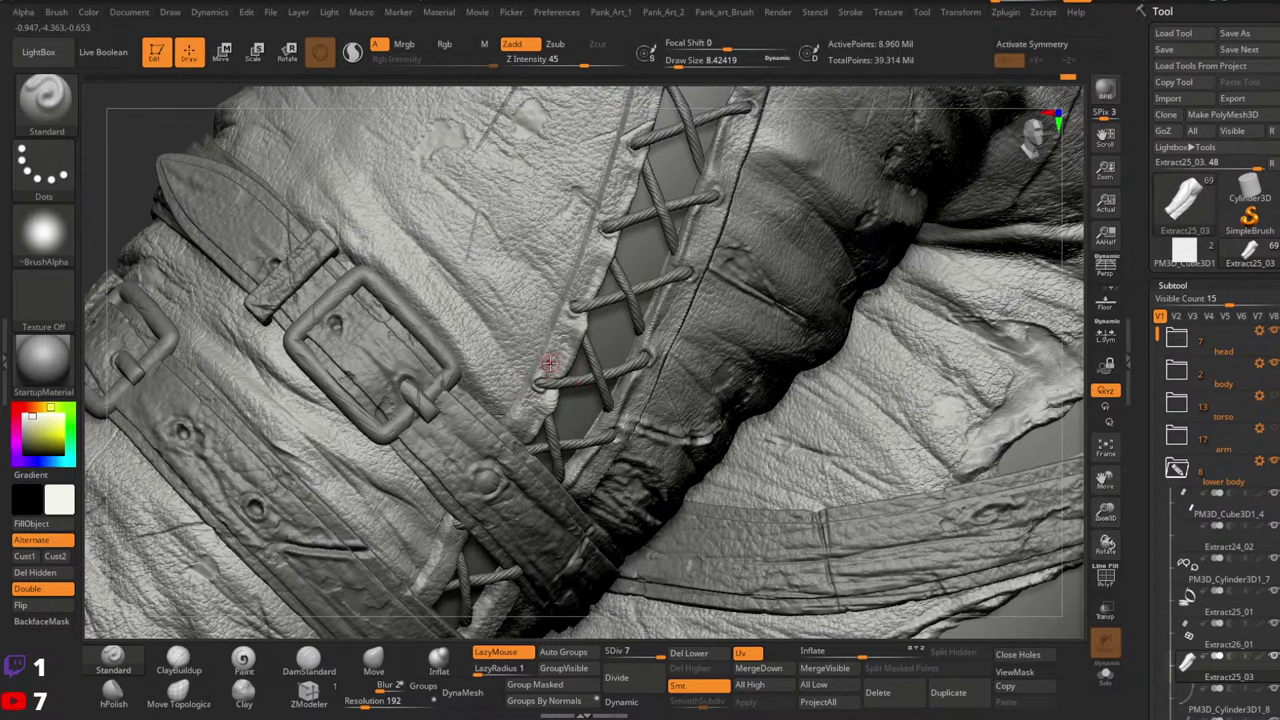
{"action": "right_click_drag", "start_coordinate": [633, 389], "coordinate": [607, 363]}
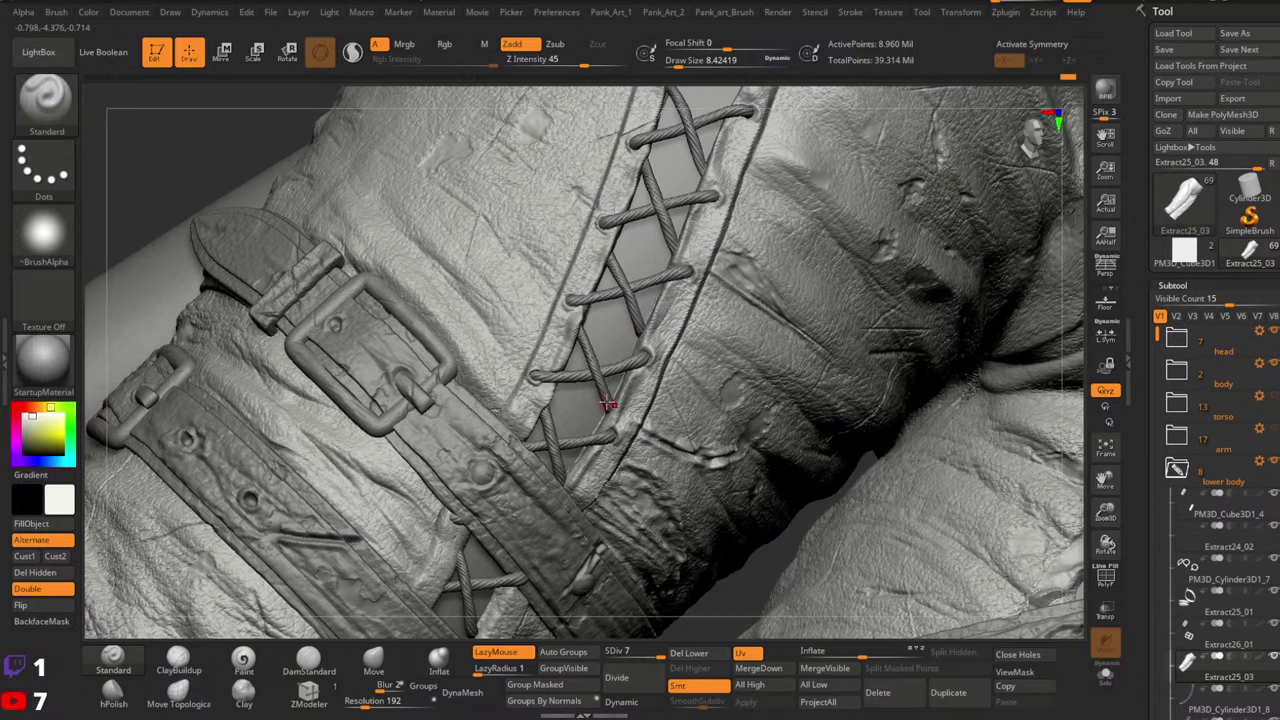
{"action": "right_click_drag", "start_coordinate": [608, 404], "coordinate": [616, 440]}
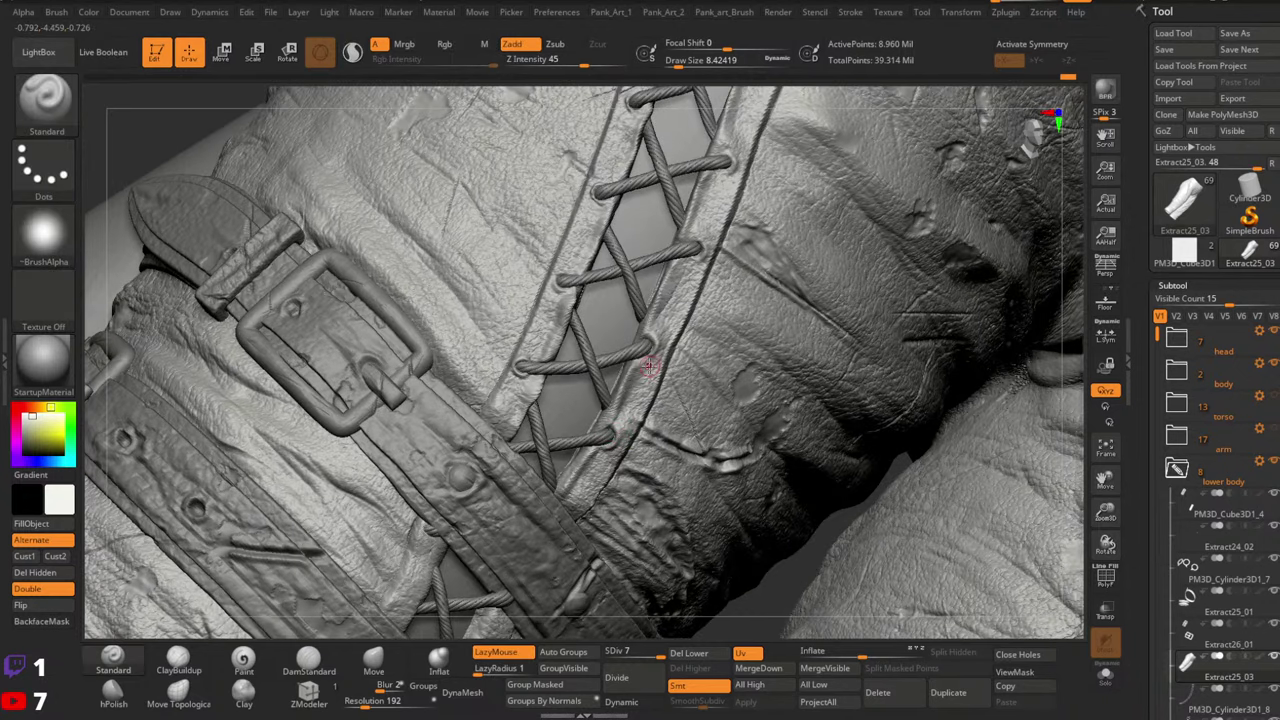
Sculpt the trouser surface beside the lacing with the Standard brush at Z Intensity 29 and a draw size of about 46
{"action": "right_click_drag", "start_coordinate": [790, 330], "coordinate": [640, 430], "text": "ctrl"}
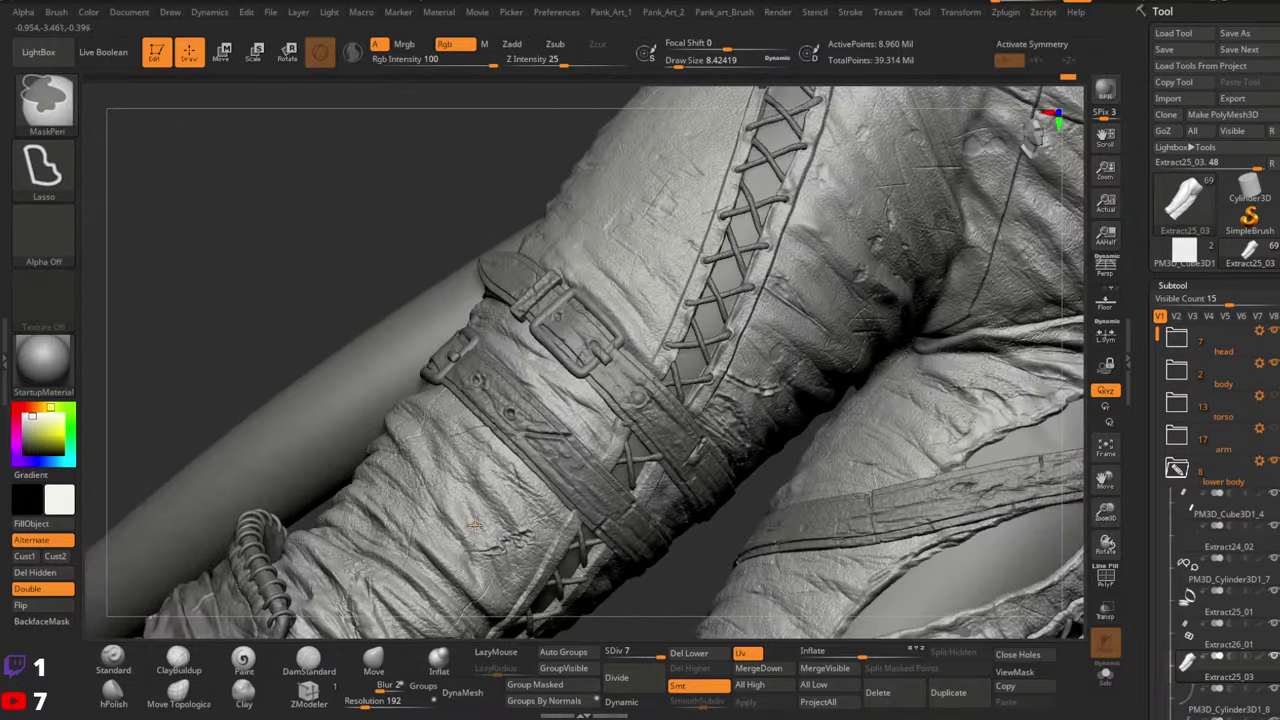
{"action": "mouse_move", "coordinate": [802, 343]}
{"action": "right_mouse_down", "text": "ctrl"}
{"action": "mouse_move", "coordinate": [650, 400]}
{"action": "mouse_move", "coordinate": [703, 426]}
{"action": "mouse_move", "coordinate": [780, 385]}
{"action": "mouse_move", "coordinate": [741, 367]}
{"action": "right_mouse_up", "text": "ctrl"}
{"action": "mouse_move", "coordinate": [700, 432]}
{"action": "right_mouse_down", "text": "shift"}
{"action": "mouse_move", "coordinate": [752, 403]}
{"action": "mouse_move", "coordinate": [657, 412]}
{"action": "right_mouse_up", "text": "shift"}
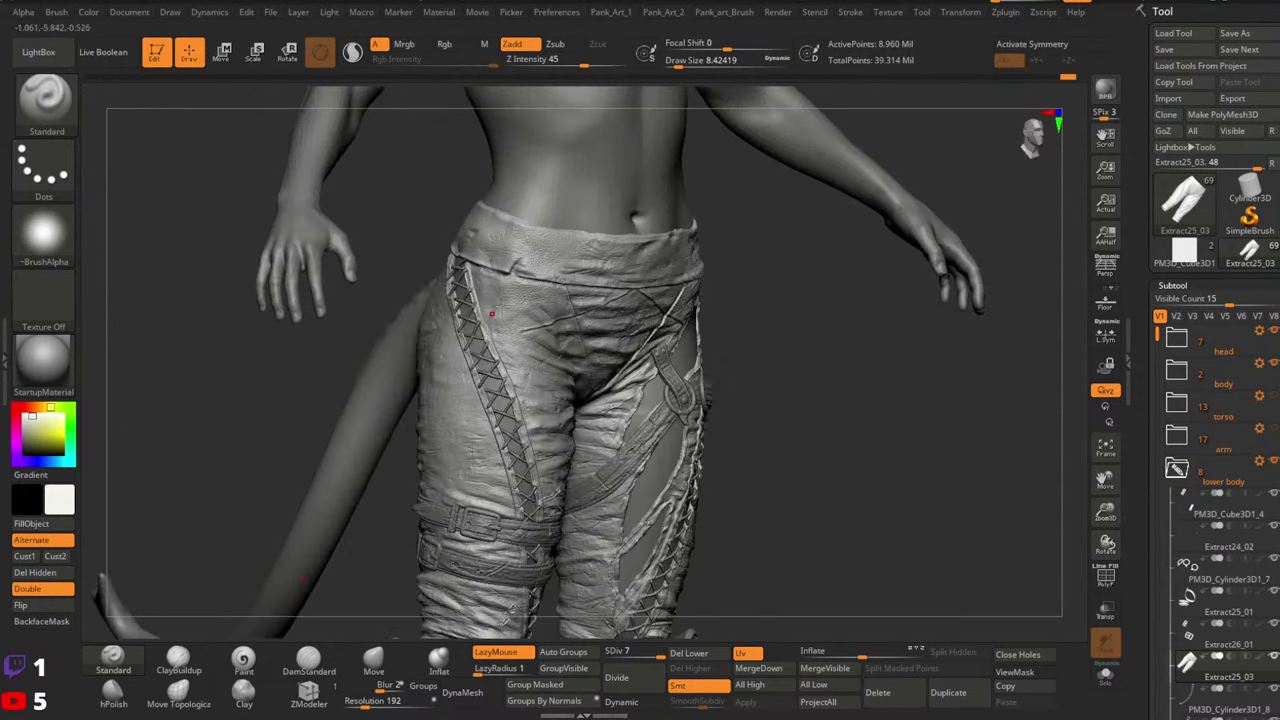
{"action": "mouse_move", "coordinate": [492, 314]}
{"action": "right_mouse_down", "text": "ctrl"}
{"action": "mouse_move", "coordinate": [476, 424]}
{"action": "mouse_move", "coordinate": [588, 385]}
{"action": "right_mouse_up", "text": "ctrl"}
{"action": "key", "text": "space"}
{"action": "left_click_drag", "start_coordinate": [588, 385], "coordinate": [596, 385]}
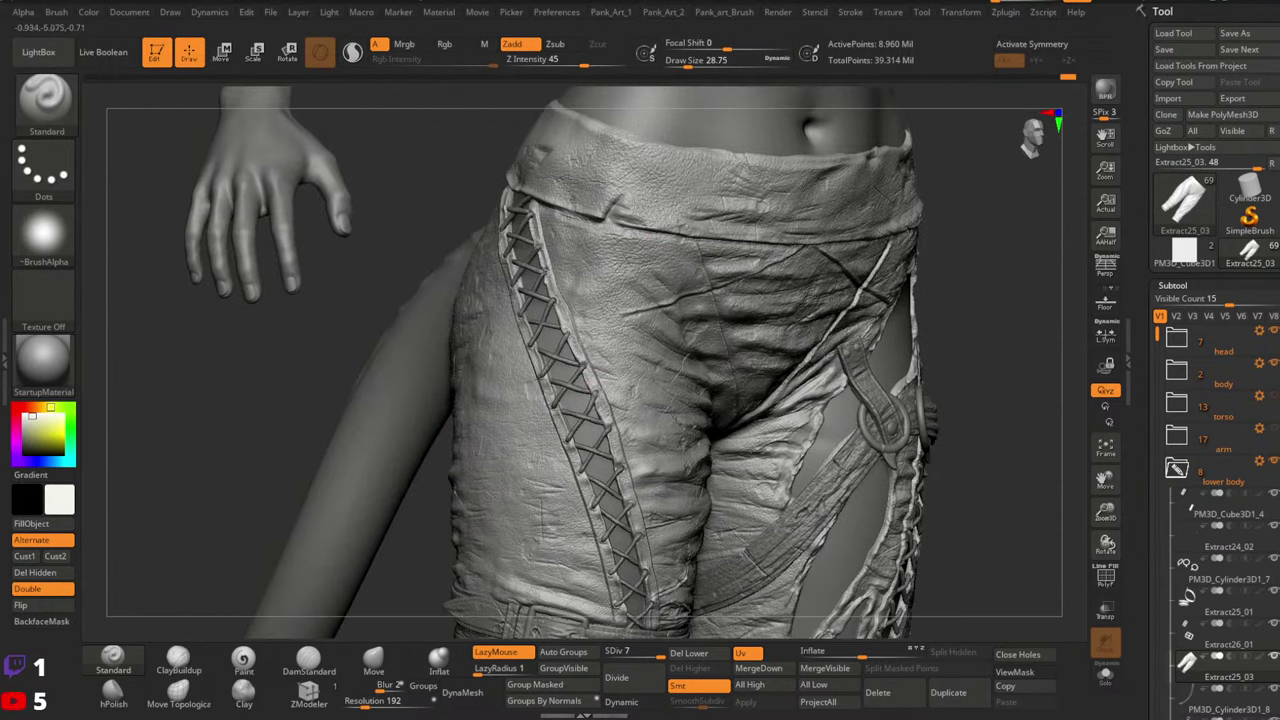
{"action": "left_click_drag", "start_coordinate": [585, 61], "coordinate": [569, 61]}
{"action": "right_click_drag", "start_coordinate": [605, 223], "coordinate": [672, 238]}
{"action": "key", "text": "space"}
{"action": "left_click_drag", "start_coordinate": [587, 379], "coordinate": [593, 379]}
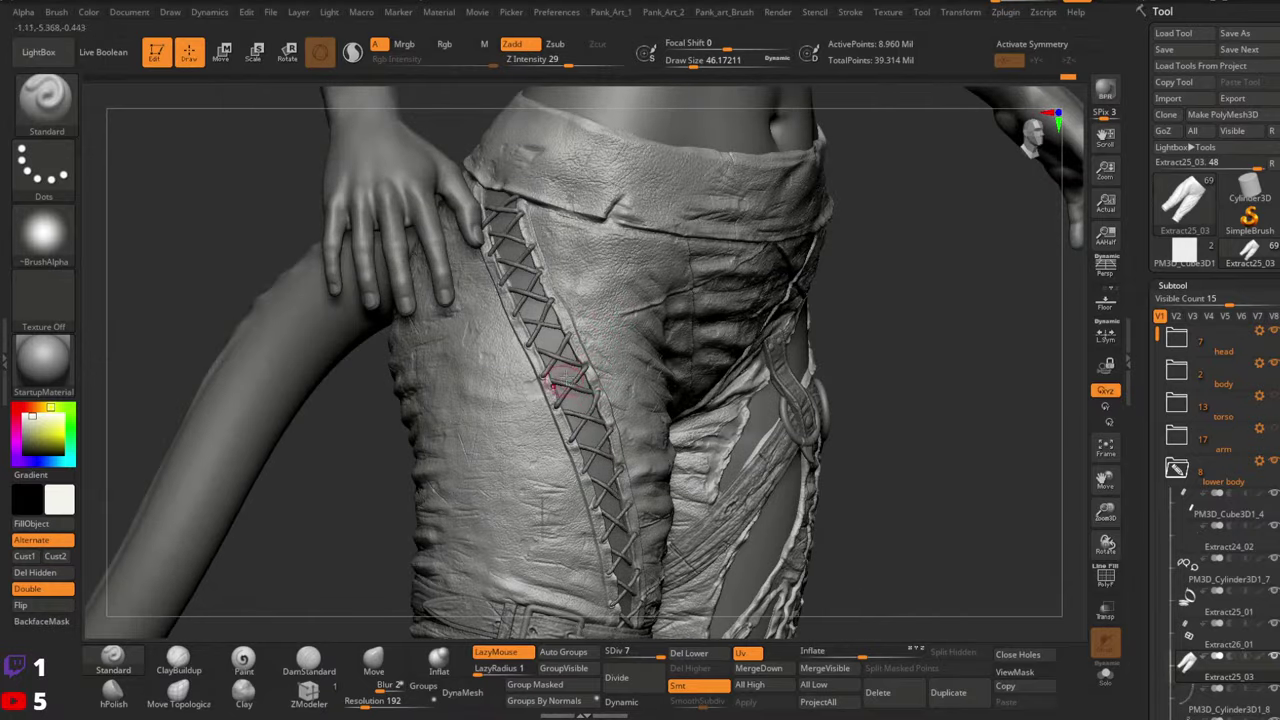
Set the Standard brush's Z Intensity to 39 and shape broader leather forms along the lacing from the waistband to the thigh belt
{"action": "left_click_drag", "start_coordinate": [569, 62], "coordinate": [579, 62]}
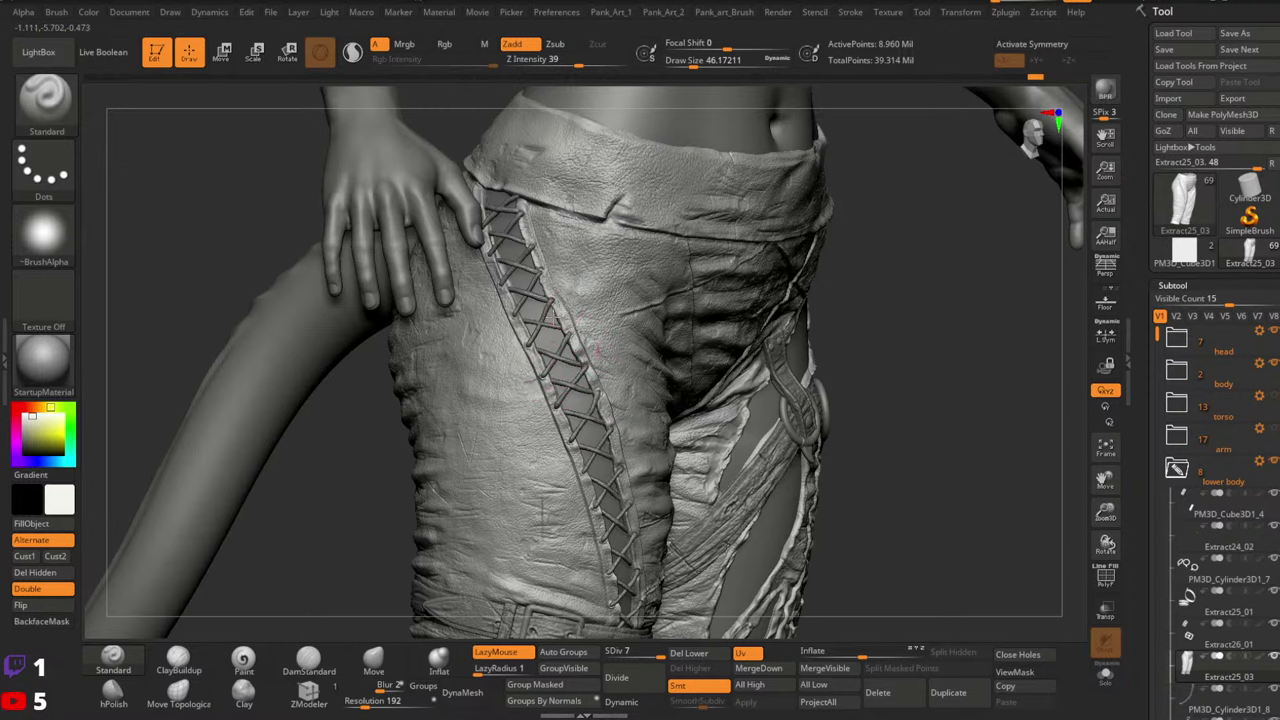
{"action": "right_click_drag", "start_coordinate": [572, 260], "coordinate": [603, 399], "text": "alt"}
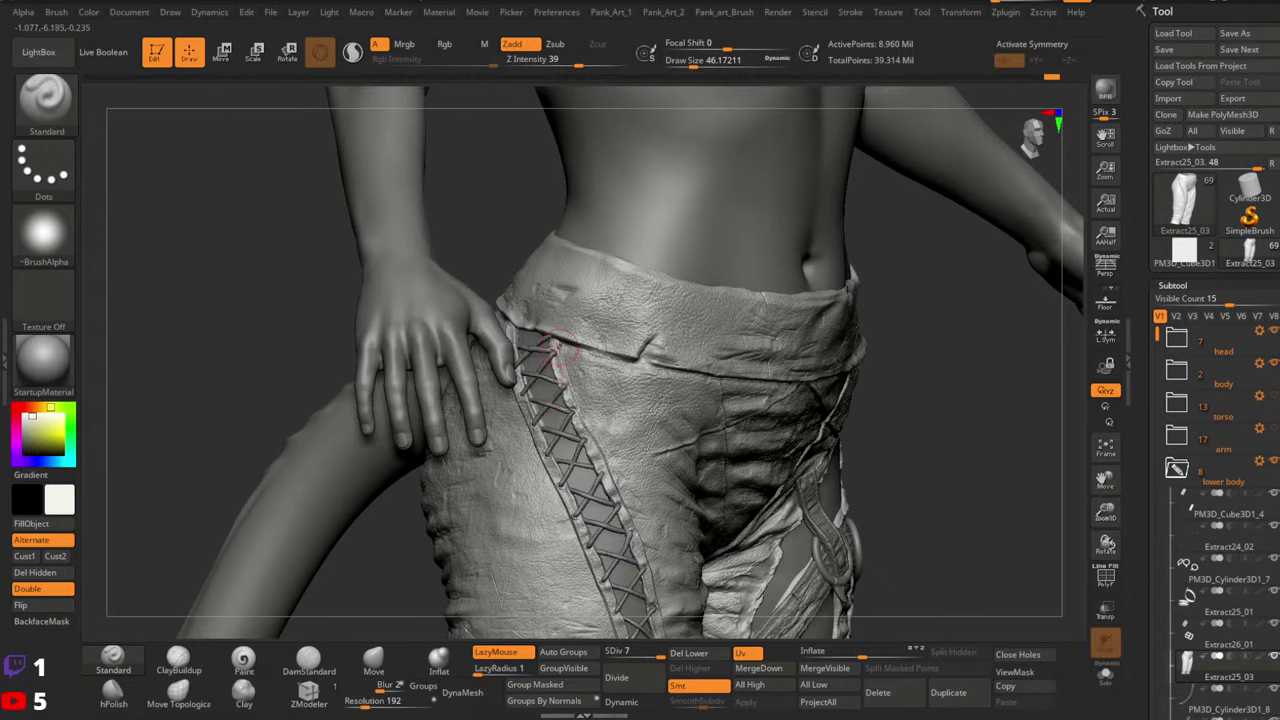
{"action": "right_click_drag", "start_coordinate": [549, 345], "coordinate": [605, 350]}
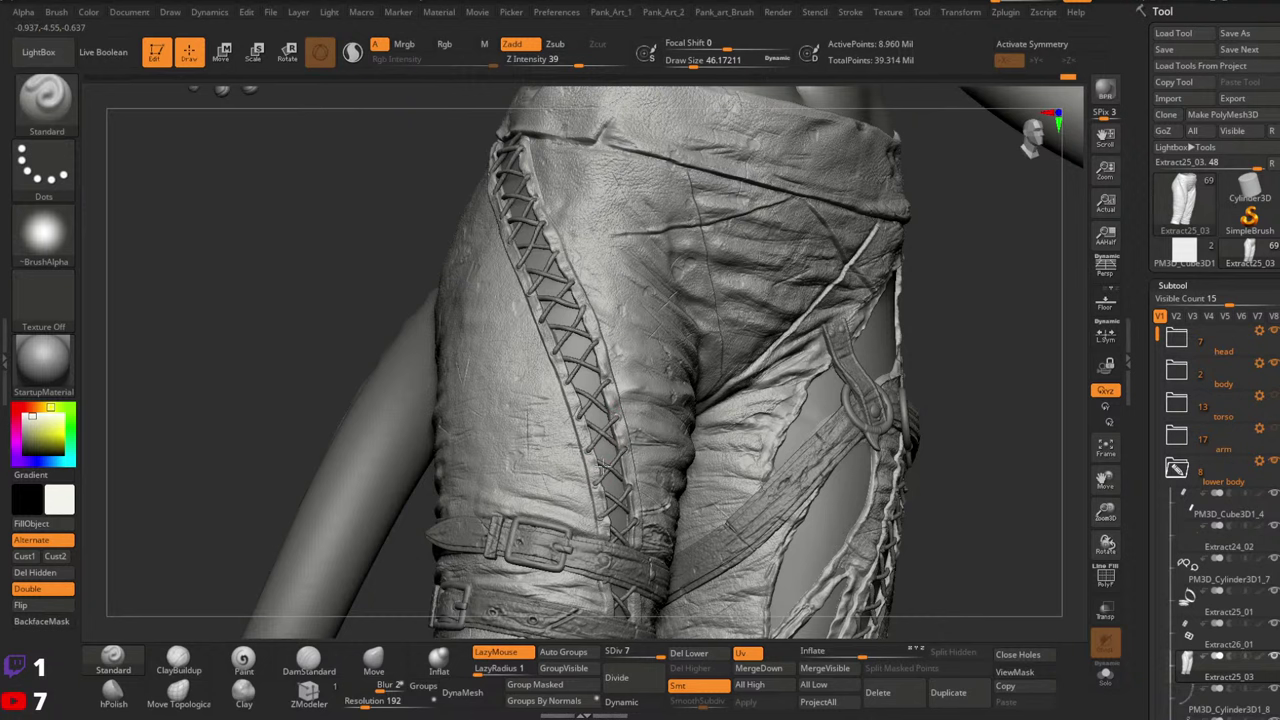
{"action": "right_click_drag", "start_coordinate": [627, 453], "coordinate": [615, 381], "text": "alt"}
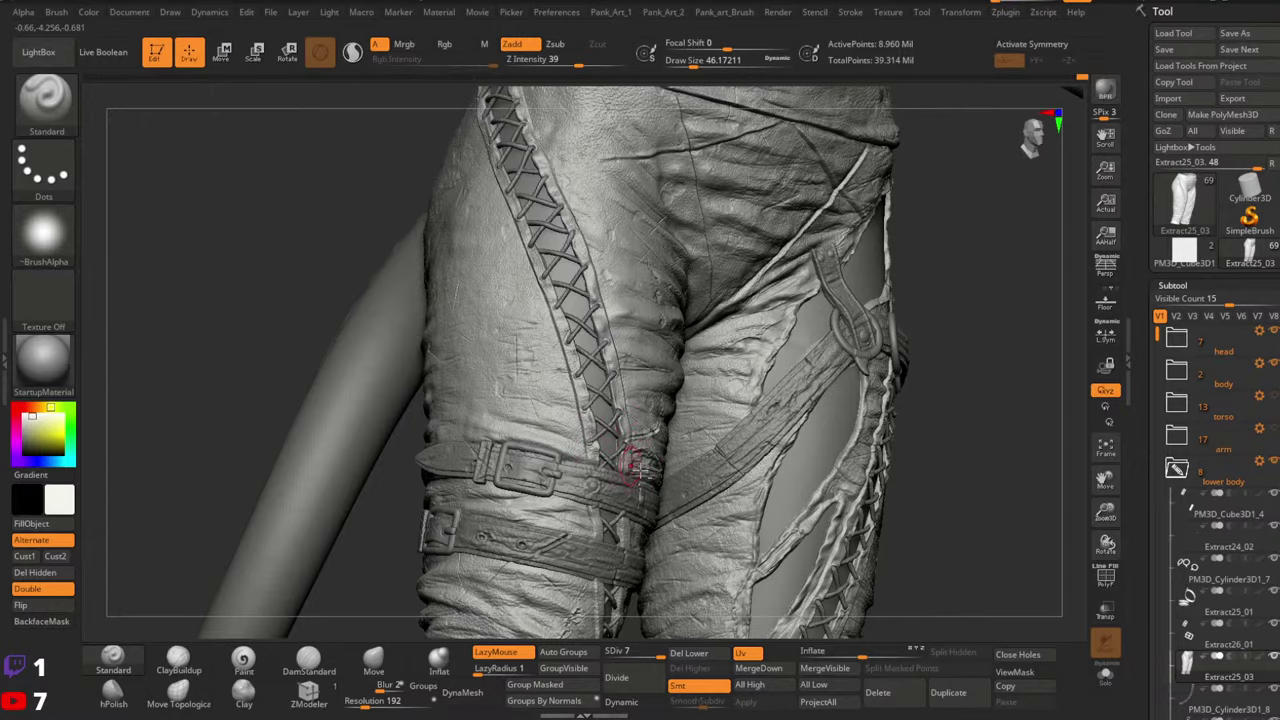
Reduce the Standard brush's draw size to about 17 and sculpt both trouser edges of the laced slit below the leg straps
{"action": "right_click_drag", "start_coordinate": [630, 465], "coordinate": [640, 349]}
{"action": "key", "text": "space"}
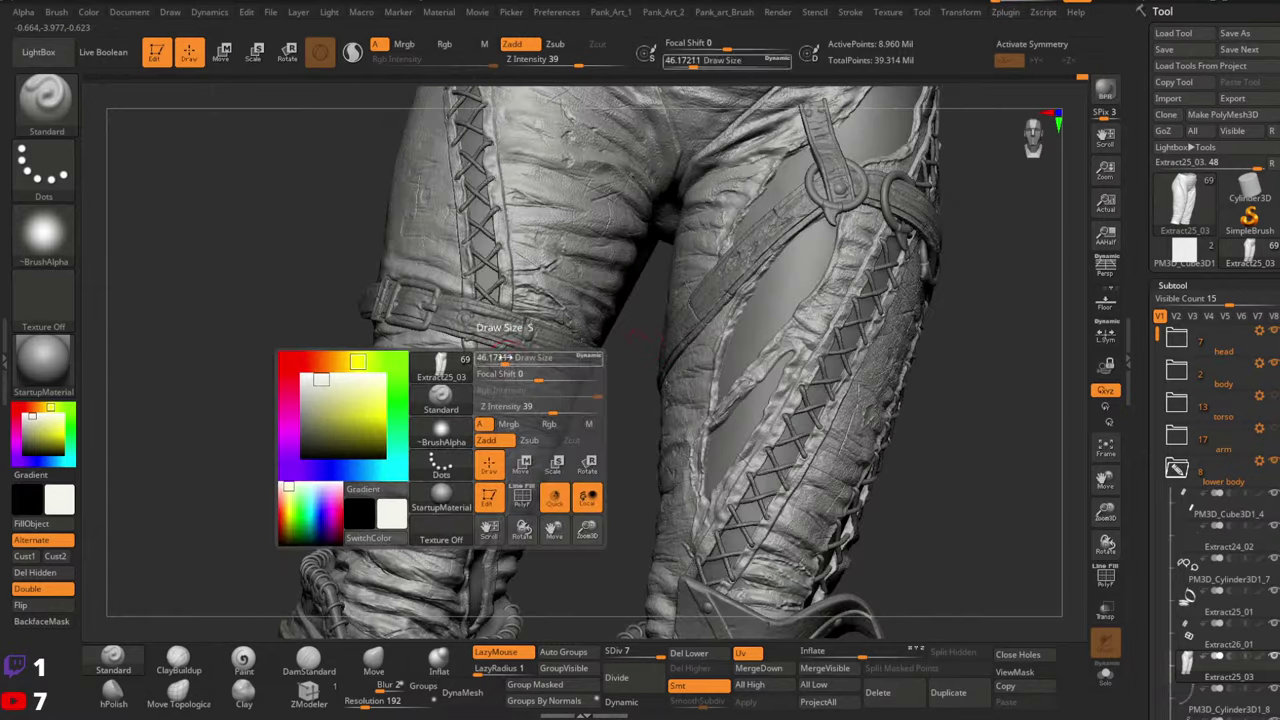
{"action": "left_click_drag", "start_coordinate": [508, 360], "coordinate": [497, 358]}
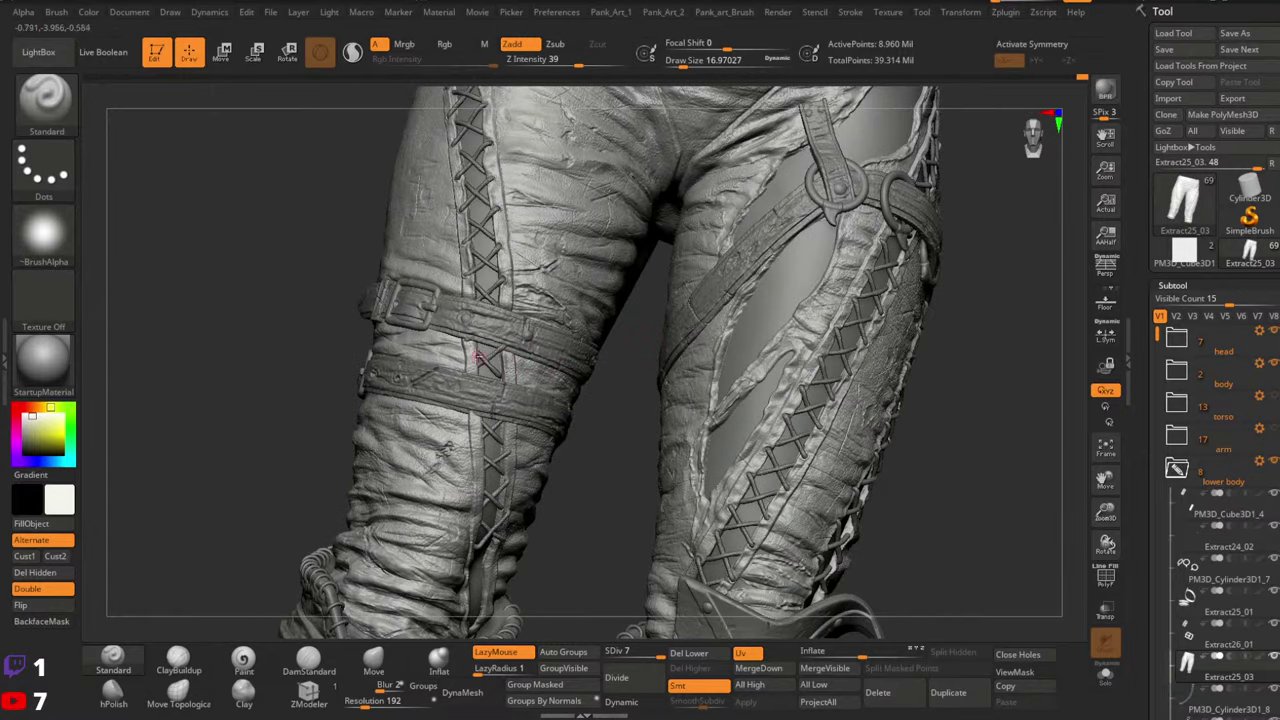
{"action": "right_click_drag", "start_coordinate": [497, 365], "coordinate": [480, 355]}
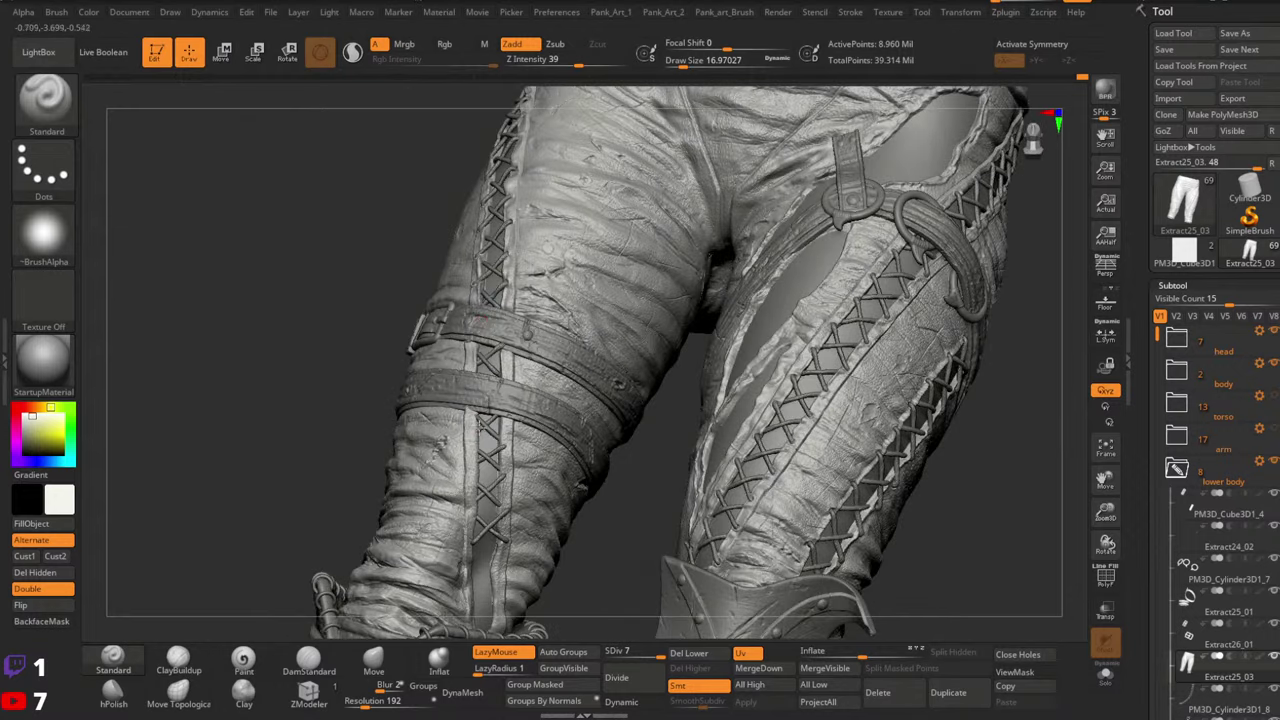
{"action": "right_click_drag", "start_coordinate": [478, 462], "coordinate": [531, 294], "text": "alt"}
{"action": "key", "text": "space"}
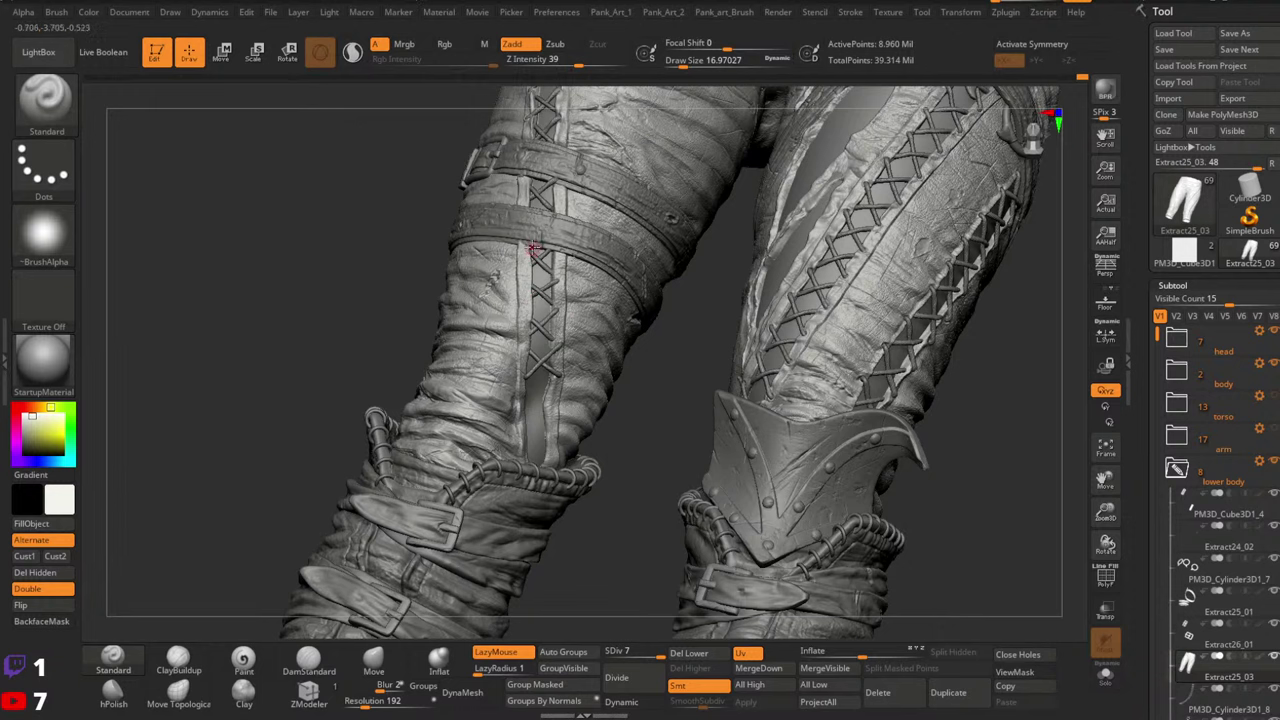
{"action": "right_click_drag", "start_coordinate": [532, 284], "coordinate": [524, 358]}
{"action": "left_click_drag", "start_coordinate": [522, 357], "coordinate": [526, 438]}
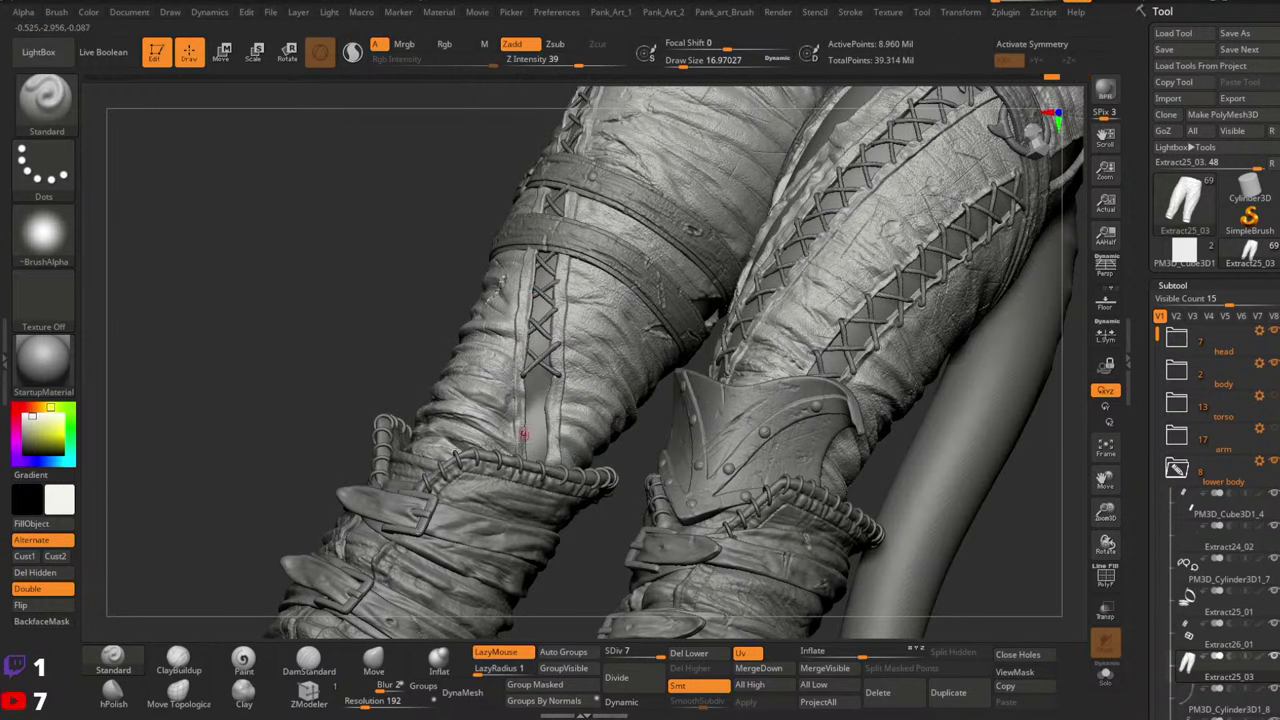
{"action": "right_click_drag", "start_coordinate": [572, 364], "coordinate": [606, 368]}
{"action": "mouse_move", "coordinate": [556, 376]}
{"action": "left_mouse_down"}
{"action": "mouse_move", "coordinate": [549, 442]}
{"action": "mouse_move", "coordinate": [551, 419]}
{"action": "left_mouse_up"}
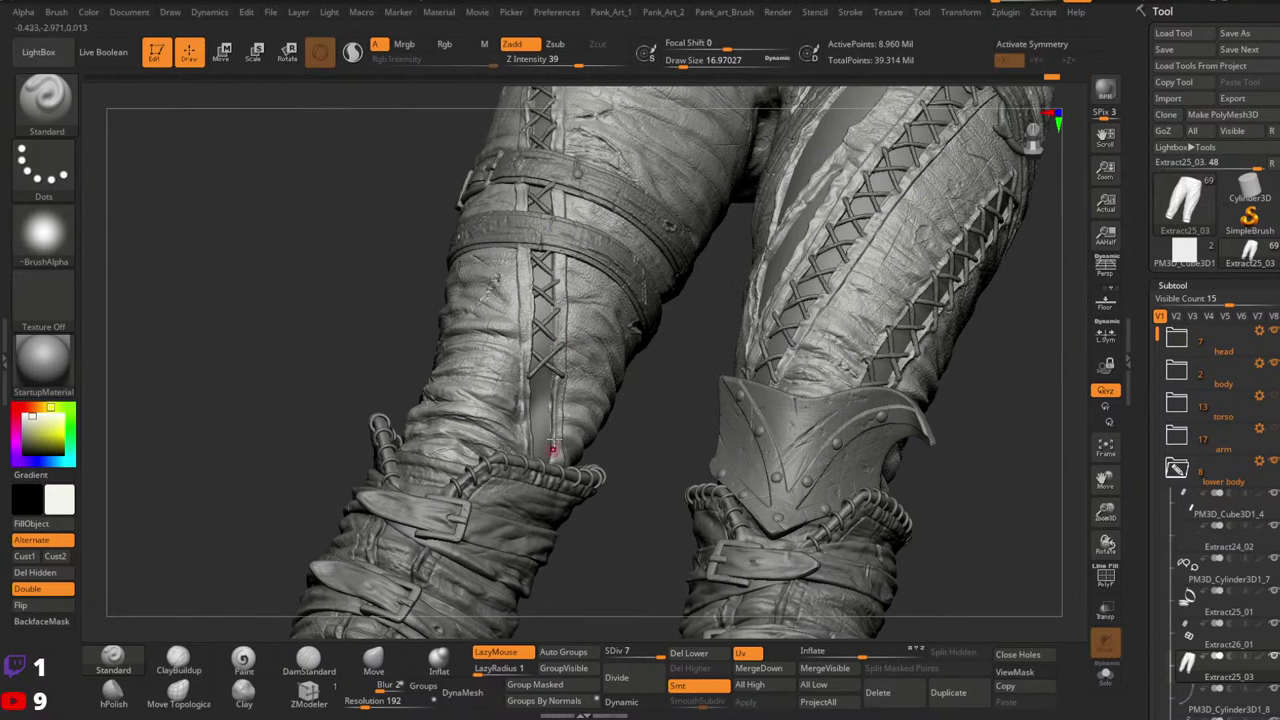
Make the lacing on the strapped leg the active subtool and choose the Move Topological brush
{"action": "mouse_move", "coordinate": [574, 337]}
{"action": "right_mouse_down"}
{"action": "mouse_move", "coordinate": [574, 356]}
{"action": "mouse_move", "coordinate": [562, 316]}
{"action": "right_mouse_up"}
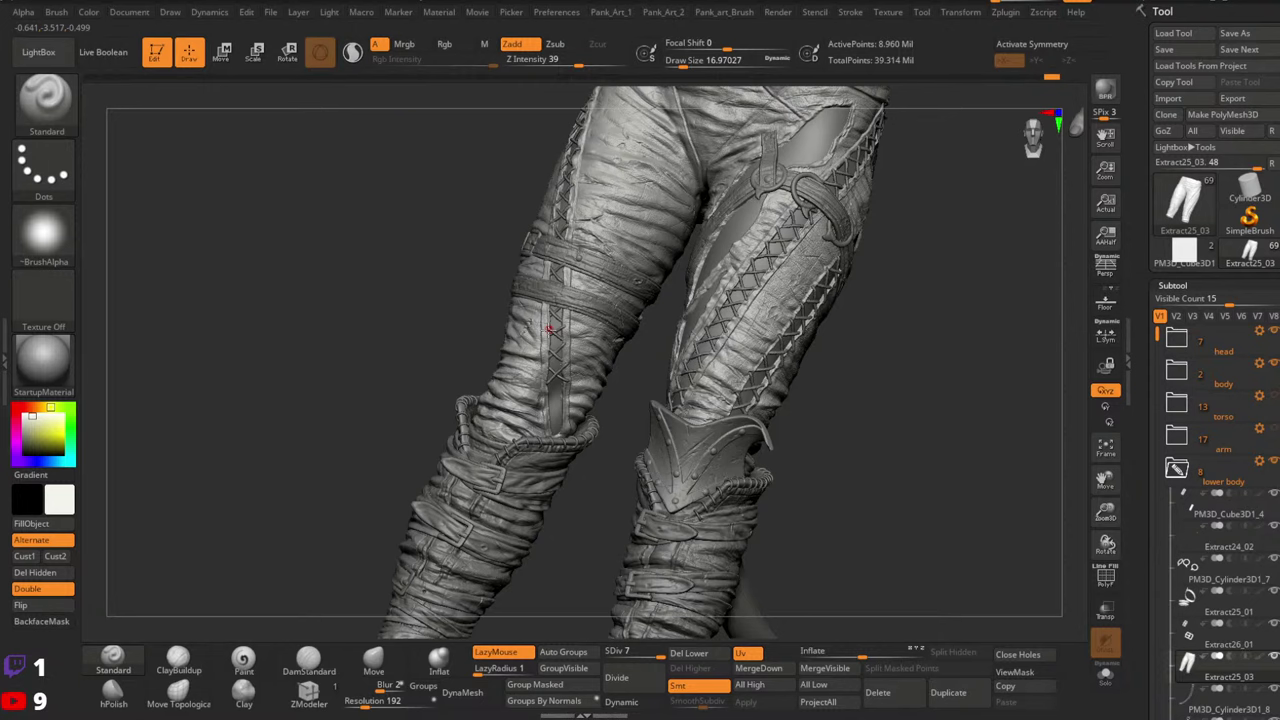
{"action": "mouse_move", "coordinate": [707, 358]}
{"action": "right_mouse_down"}
{"action": "mouse_move", "coordinate": [730, 380]}
{"action": "mouse_move", "coordinate": [712, 378]}
{"action": "mouse_move", "coordinate": [900, 330]}
{"action": "right_mouse_up"}
{"action": "mouse_move", "coordinate": [802, 453]}
{"action": "right_mouse_down", "text": "alt"}
{"action": "mouse_move", "coordinate": [825, 359]}
{"action": "mouse_move", "coordinate": [775, 347]}
{"action": "right_mouse_up", "text": "alt"}
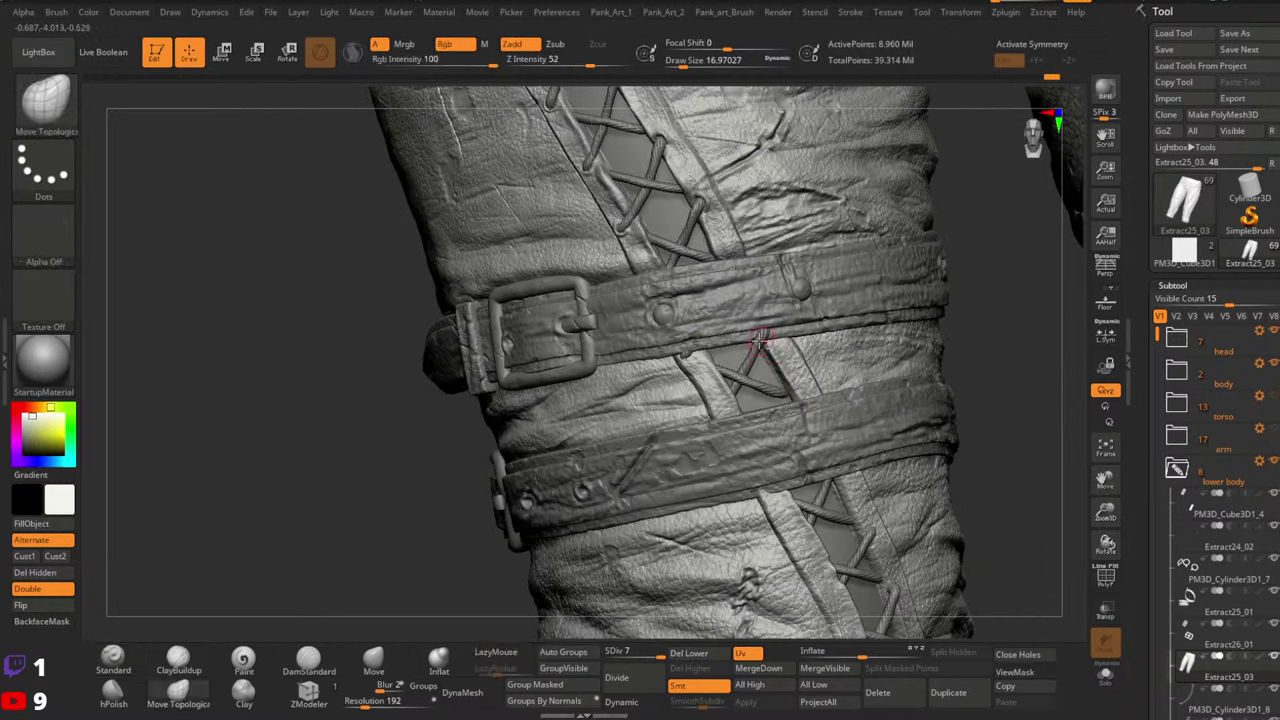
{"action": "left_click", "coordinate": [114, 660]}
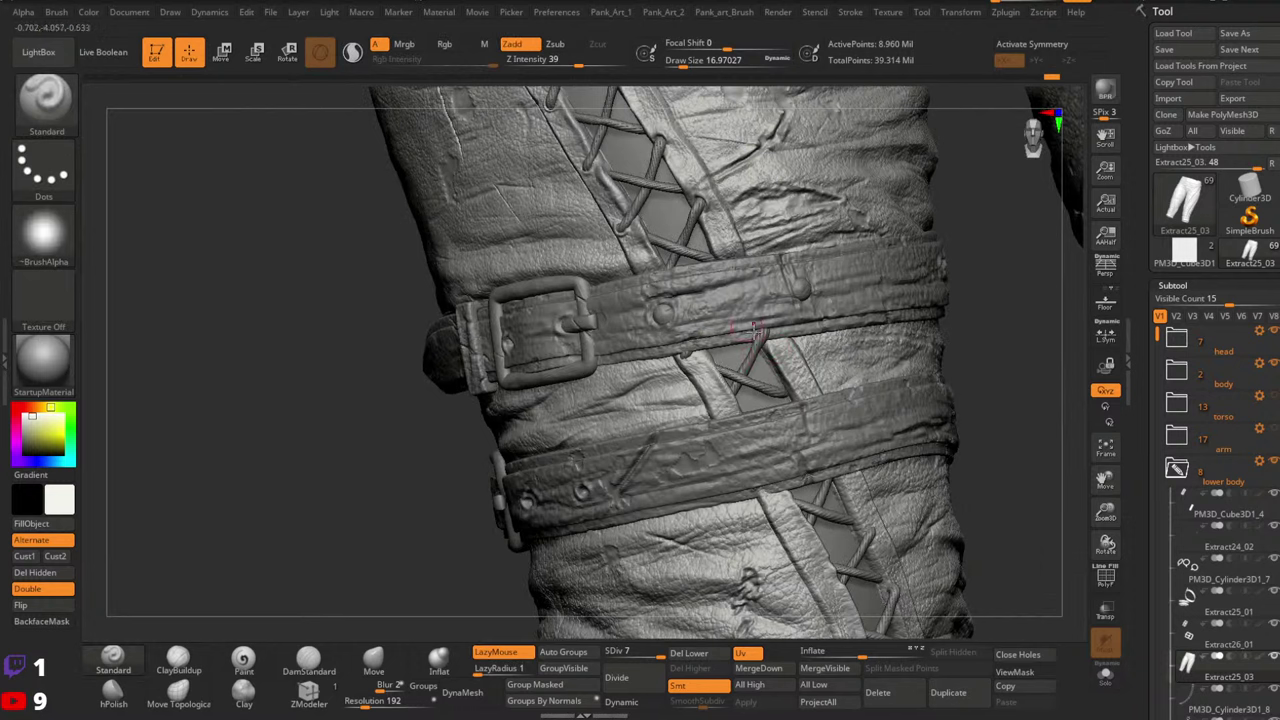
{"action": "left_click", "coordinate": [762, 341], "text": "alt"}
{"action": "left_click", "coordinate": [178, 692]}
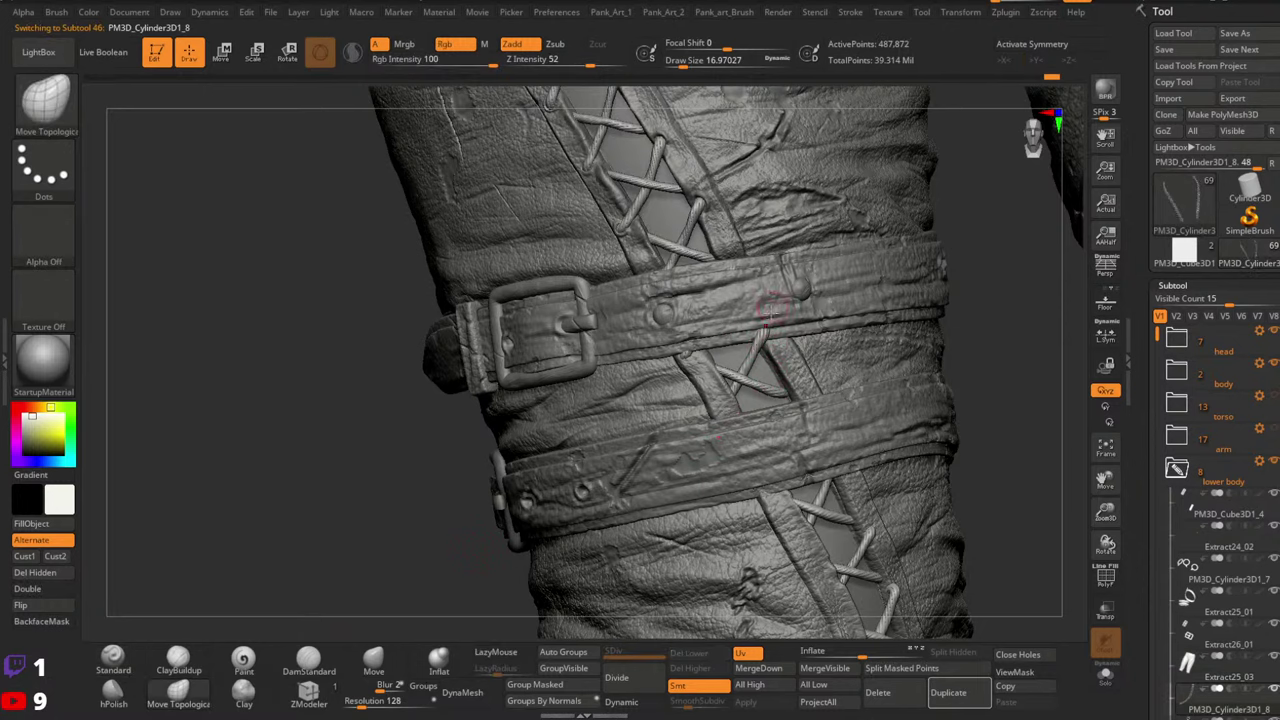
Nudge the lacing between the two leg straps into place, using draw sizes of about 41 to 56
{"action": "key", "text": "space"}
{"action": "left_click_drag", "start_coordinate": [770, 344], "coordinate": [774, 344]}
{"action": "mouse_move", "coordinate": [776, 340]}
{"action": "right_mouse_down"}
{"action": "mouse_move", "coordinate": [776, 322]}
{"action": "mouse_move", "coordinate": [768, 341]}
{"action": "right_mouse_up"}
{"action": "key", "text": "space"}
{"action": "left_click_drag", "start_coordinate": [774, 339], "coordinate": [777, 342]}
{"action": "key", "text": "space"}
{"action": "right_click_drag", "start_coordinate": [780, 340], "coordinate": [778, 372]}
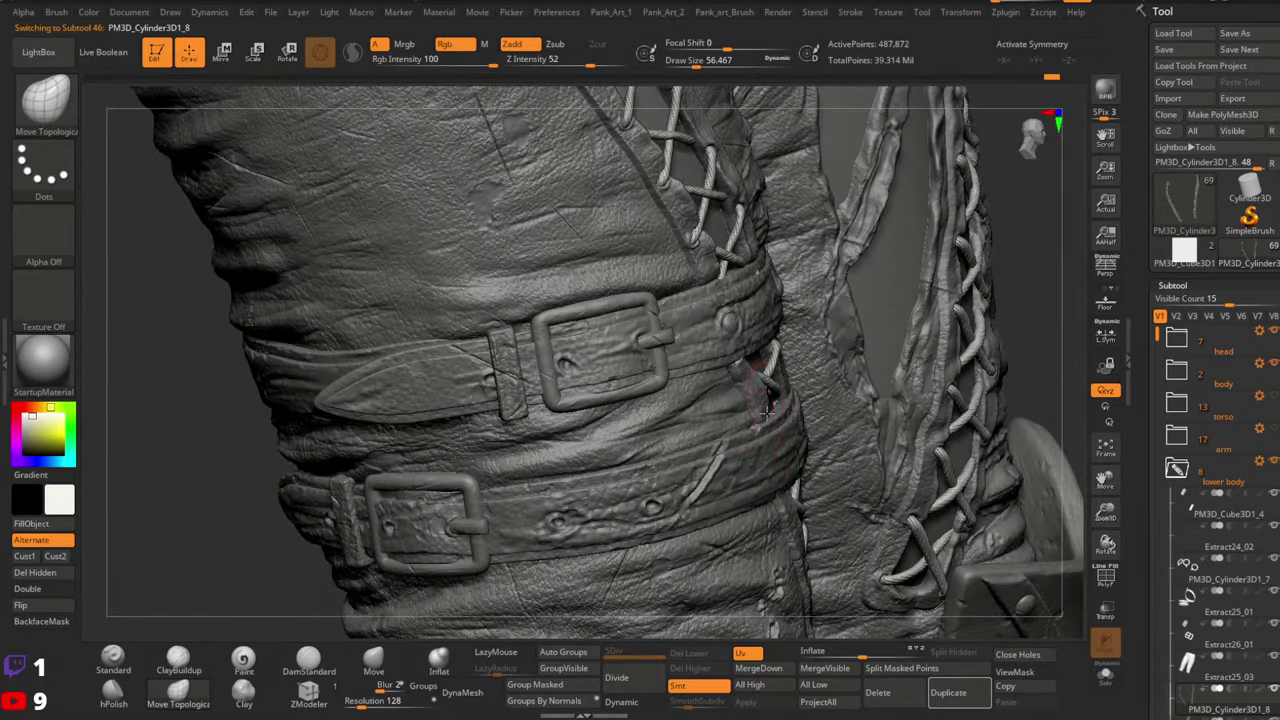
{"action": "key", "text": "space"}
{"action": "left_click_drag", "start_coordinate": [771, 408], "coordinate": [765, 418]}
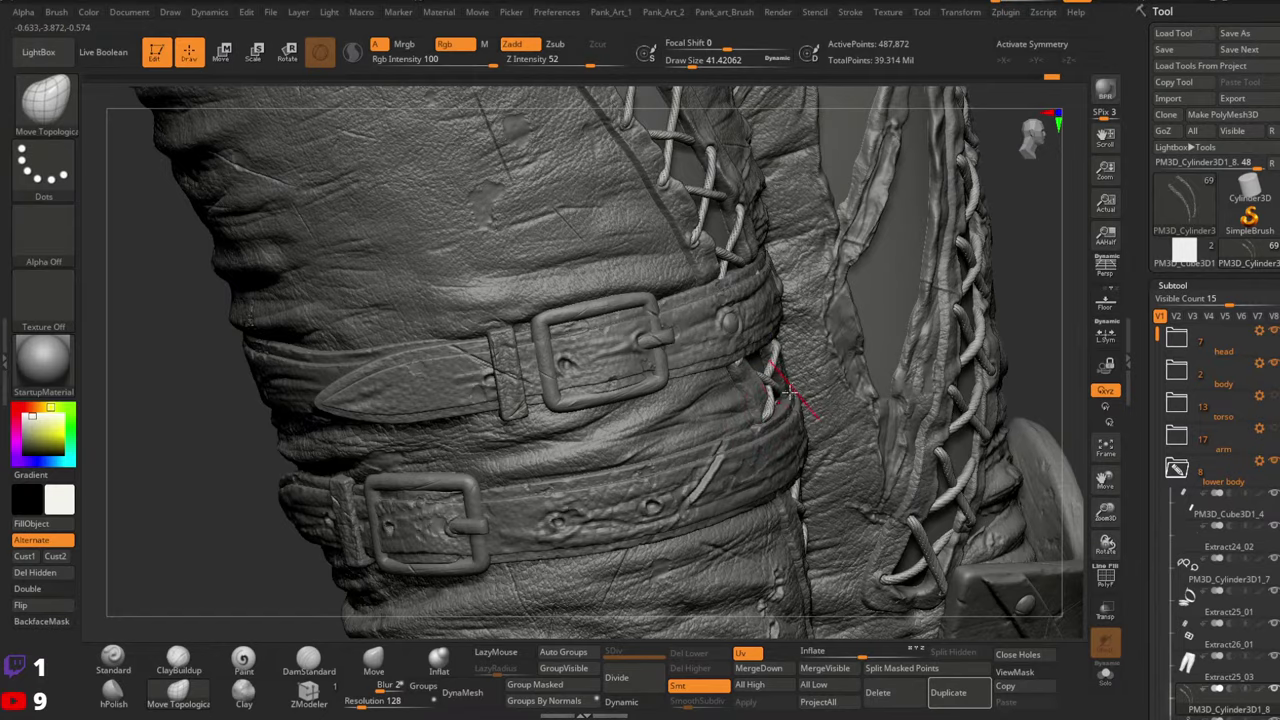
{"action": "mouse_move", "coordinate": [785, 392]}
{"action": "right_mouse_down"}
{"action": "mouse_move", "coordinate": [735, 417]}
{"action": "mouse_move", "coordinate": [663, 370]}
{"action": "mouse_move", "coordinate": [695, 346]}
{"action": "right_mouse_up"}
{"action": "key", "text": "]"}
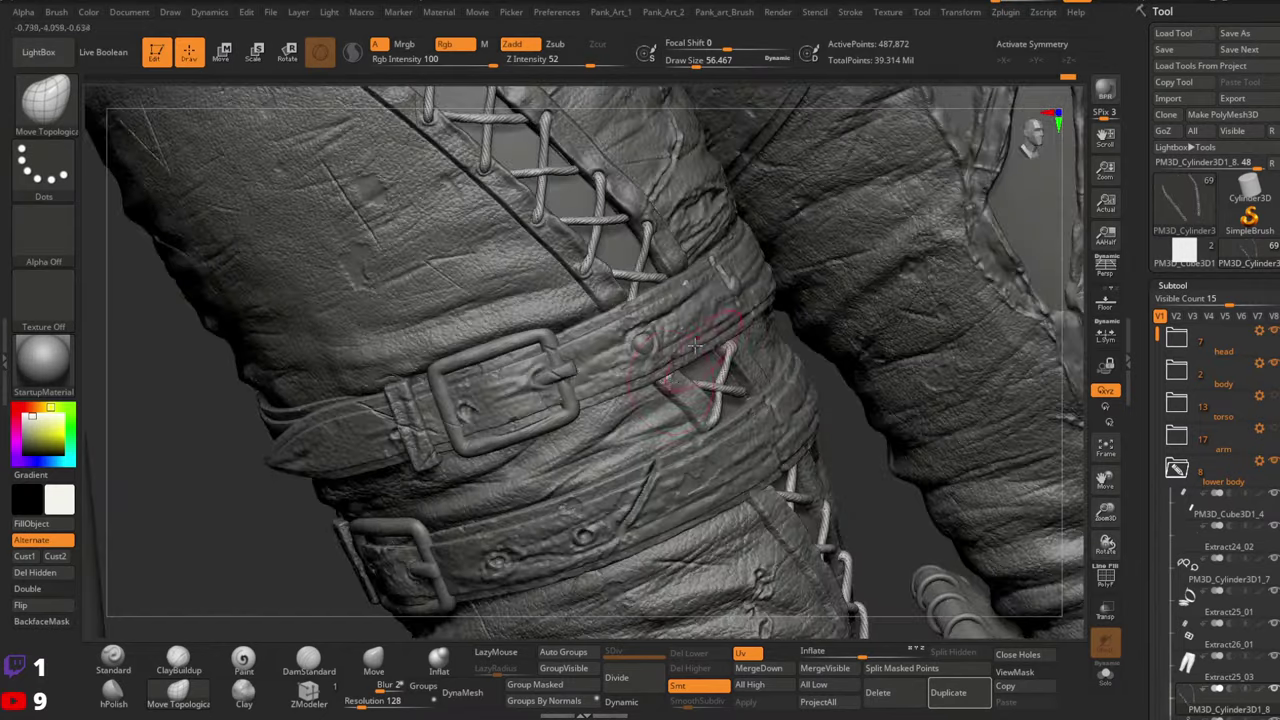
Refine the lacing's fit around the two leg straps, using draw sizes of about 62 to 71
{"action": "mouse_move", "coordinate": [851, 331]}
{"action": "right_mouse_down", "text": "ctrl"}
{"action": "mouse_move", "coordinate": [888, 312]}
{"action": "mouse_move", "coordinate": [869, 334]}
{"action": "right_mouse_up", "text": "ctrl"}
{"action": "key", "text": "space"}
{"action": "left_click_drag", "start_coordinate": [869, 334], "coordinate": [875, 333]}
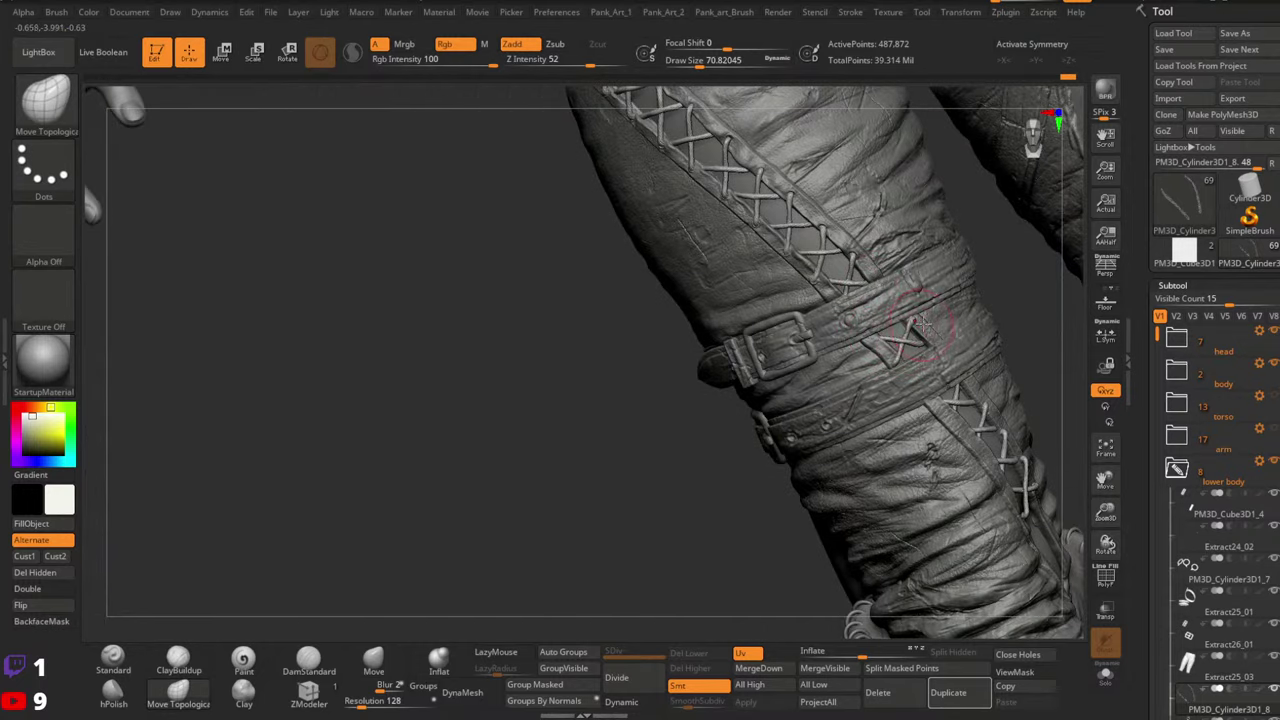
{"action": "right_click_drag", "start_coordinate": [940, 314], "coordinate": [951, 307]}
{"action": "key", "text": "space"}
{"action": "left_click_drag", "start_coordinate": [934, 343], "coordinate": [930, 344]}
{"action": "key", "text": "space"}
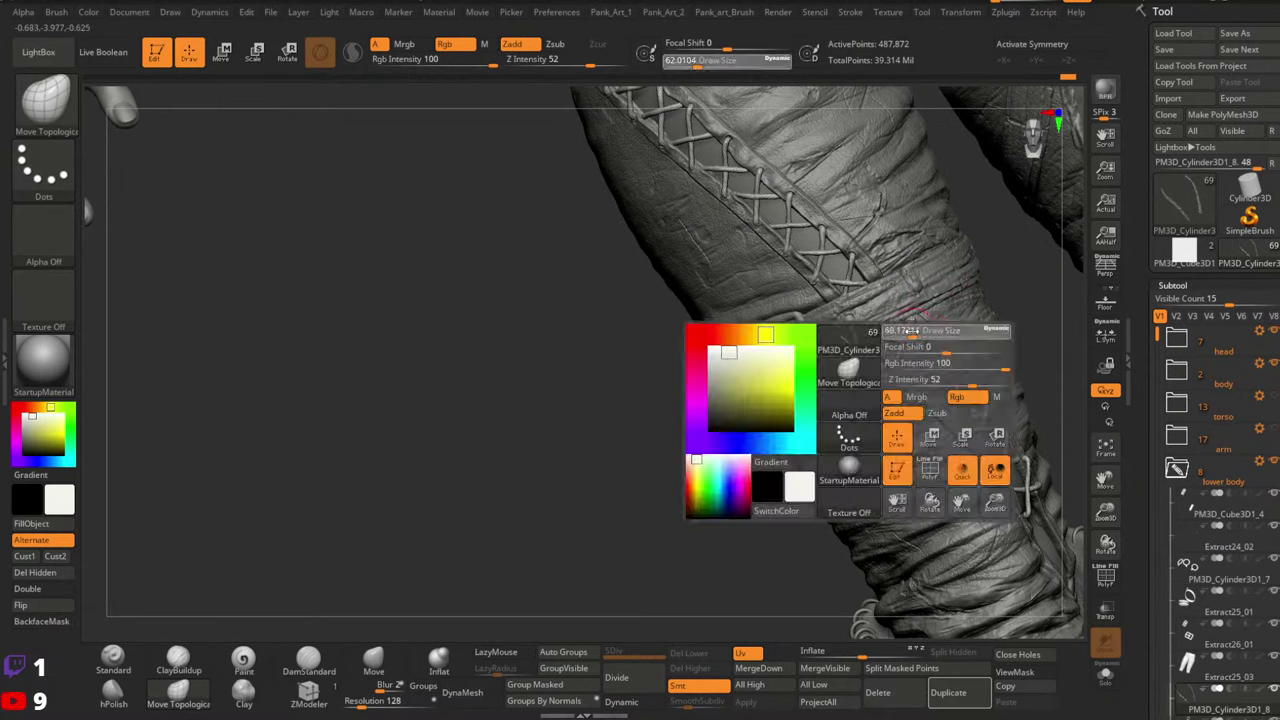
{"action": "right_click_drag", "start_coordinate": [930, 340], "coordinate": [918, 338], "text": "ctrl"}
{"action": "key", "text": "space"}
{"action": "left_click_drag", "start_coordinate": [918, 337], "coordinate": [905, 336]}
{"action": "key", "text": "space"}
Switch to the Move brush at a draw size of about 116 and shift the lacing below the lower strap
{"action": "mouse_move", "coordinate": [950, 318]}
{"action": "right_mouse_down", "text": "ctrl"}
{"action": "mouse_move", "coordinate": [1005, 346]}
{"action": "mouse_move", "coordinate": [847, 235]}
{"action": "right_mouse_up", "text": "ctrl"}
{"action": "key", "text": "space"}
{"action": "left_click_drag", "start_coordinate": [828, 308], "coordinate": [838, 308]}
{"action": "right_click_drag", "start_coordinate": [838, 308], "coordinate": [848, 283]}
{"action": "key", "text": "space"}
{"action": "left_click_drag", "start_coordinate": [829, 316], "coordinate": [848, 316]}
{"action": "right_click_drag", "start_coordinate": [785, 332], "coordinate": [808, 316]}
{"action": "left_click", "coordinate": [376, 660]}
{"action": "left_click_drag", "start_coordinate": [815, 318], "coordinate": [806, 318]}
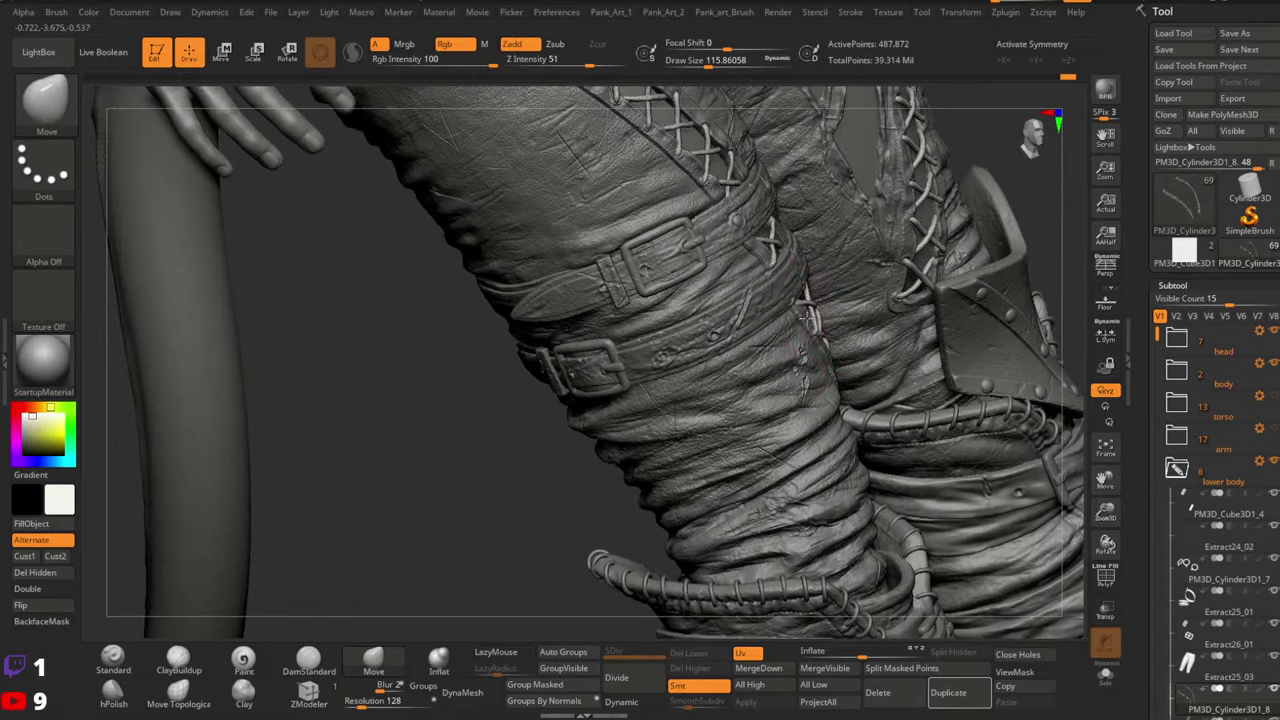
Reposition the lower lacing over the slit, reducing the Move brush's draw size from about 101 to 80
{"action": "right_click_drag", "start_coordinate": [843, 292], "coordinate": [664, 295]}
{"action": "mouse_move", "coordinate": [636, 360]}
{"action": "right_mouse_down"}
{"action": "mouse_move", "coordinate": [693, 329]}
{"action": "mouse_move", "coordinate": [655, 366]}
{"action": "right_mouse_up"}
{"action": "key", "text": "space"}
{"action": "left_click_drag", "start_coordinate": [693, 378], "coordinate": [689, 377]}
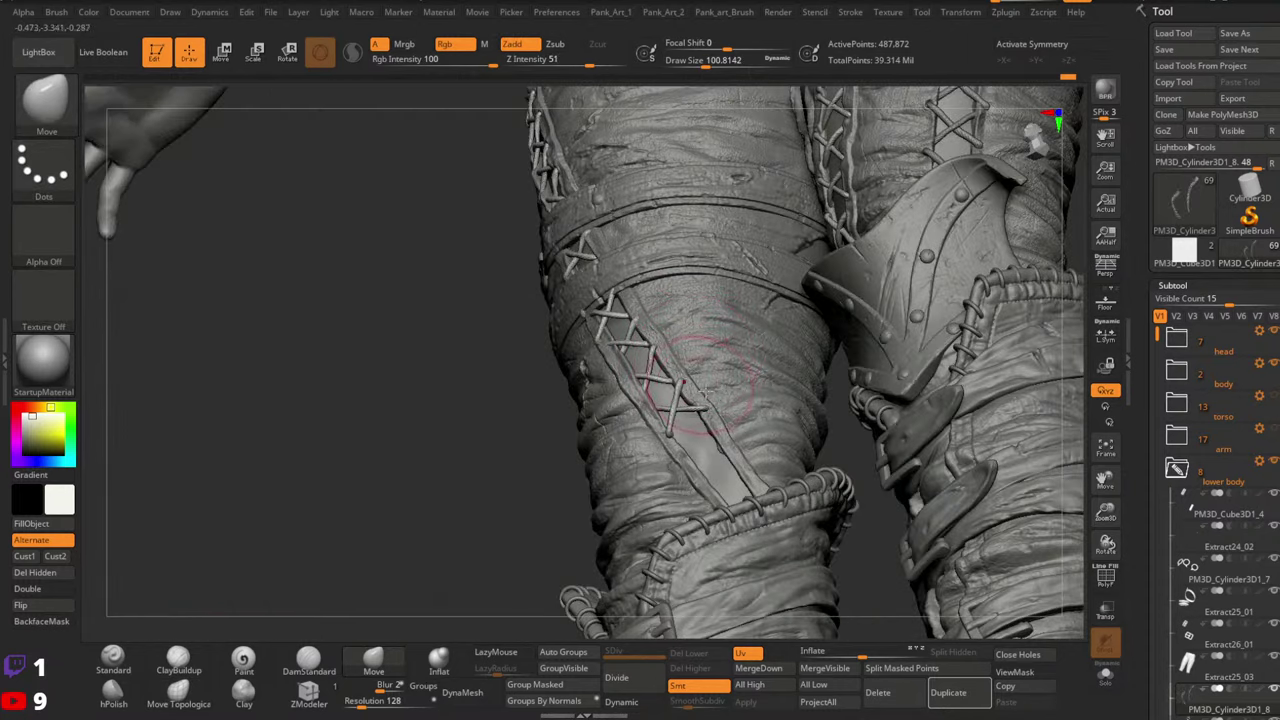
{"action": "key", "text": "space"}
{"action": "mouse_move", "coordinate": [702, 388]}
{"action": "right_mouse_down"}
{"action": "mouse_move", "coordinate": [749, 366]}
{"action": "mouse_move", "coordinate": [678, 408]}
{"action": "mouse_move", "coordinate": [702, 362]}
{"action": "mouse_move", "coordinate": [612, 265]}
{"action": "mouse_move", "coordinate": [588, 408]}
{"action": "mouse_move", "coordinate": [568, 408]}
{"action": "mouse_move", "coordinate": [626, 329]}
{"action": "mouse_move", "coordinate": [615, 338]}
{"action": "right_mouse_up"}
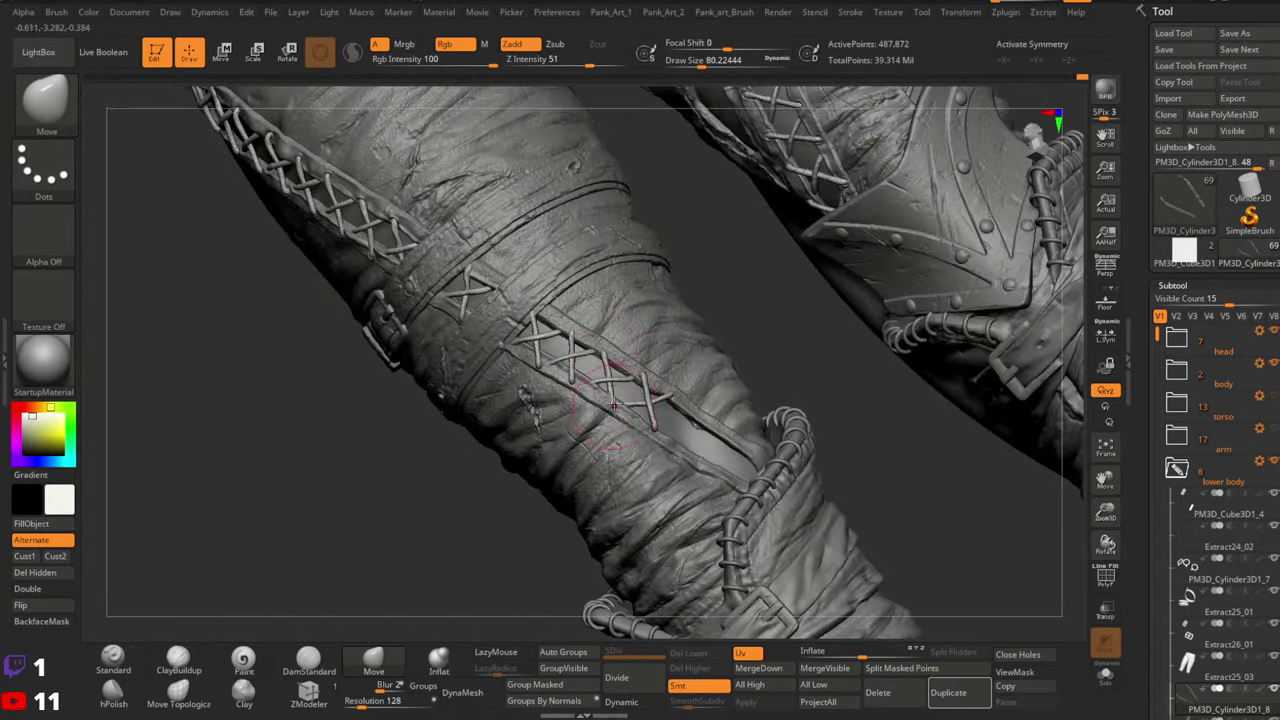
Adjust the individual crossings of the lower lacing against the slit edges with a smaller Move brush of about 59
{"action": "mouse_move", "coordinate": [614, 405]}
{"action": "right_mouse_down"}
{"action": "mouse_move", "coordinate": [596, 382]}
{"action": "mouse_move", "coordinate": [618, 374]}
{"action": "right_mouse_up"}
{"action": "key", "text": "space"}
{"action": "left_click_drag", "start_coordinate": [618, 374], "coordinate": [607, 374]}
{"action": "mouse_move", "coordinate": [628, 372]}
{"action": "right_mouse_down"}
{"action": "mouse_move", "coordinate": [633, 352]}
{"action": "mouse_move", "coordinate": [618, 343]}
{"action": "mouse_move", "coordinate": [663, 386]}
{"action": "mouse_move", "coordinate": [661, 411]}
{"action": "mouse_move", "coordinate": [670, 388]}
{"action": "right_mouse_up"}
{"action": "key", "text": "space"}
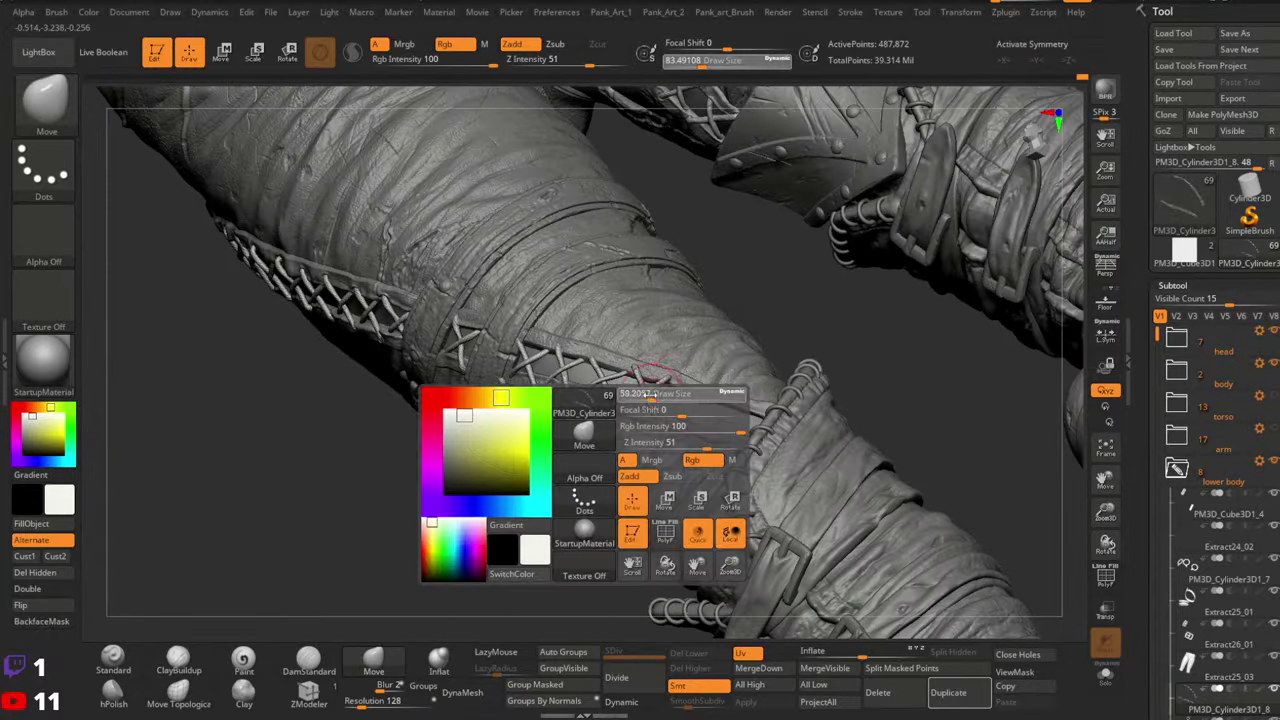
{"action": "left_click_drag", "start_coordinate": [655, 391], "coordinate": [646, 391]}
{"action": "right_click_drag", "start_coordinate": [660, 398], "coordinate": [677, 405]}
Fine-tune the lower lace crossings with the Move Topological brush at a draw size of about 51
{"action": "left_click", "coordinate": [178, 692]}
{"action": "right_click_drag", "start_coordinate": [634, 335], "coordinate": [628, 388]}
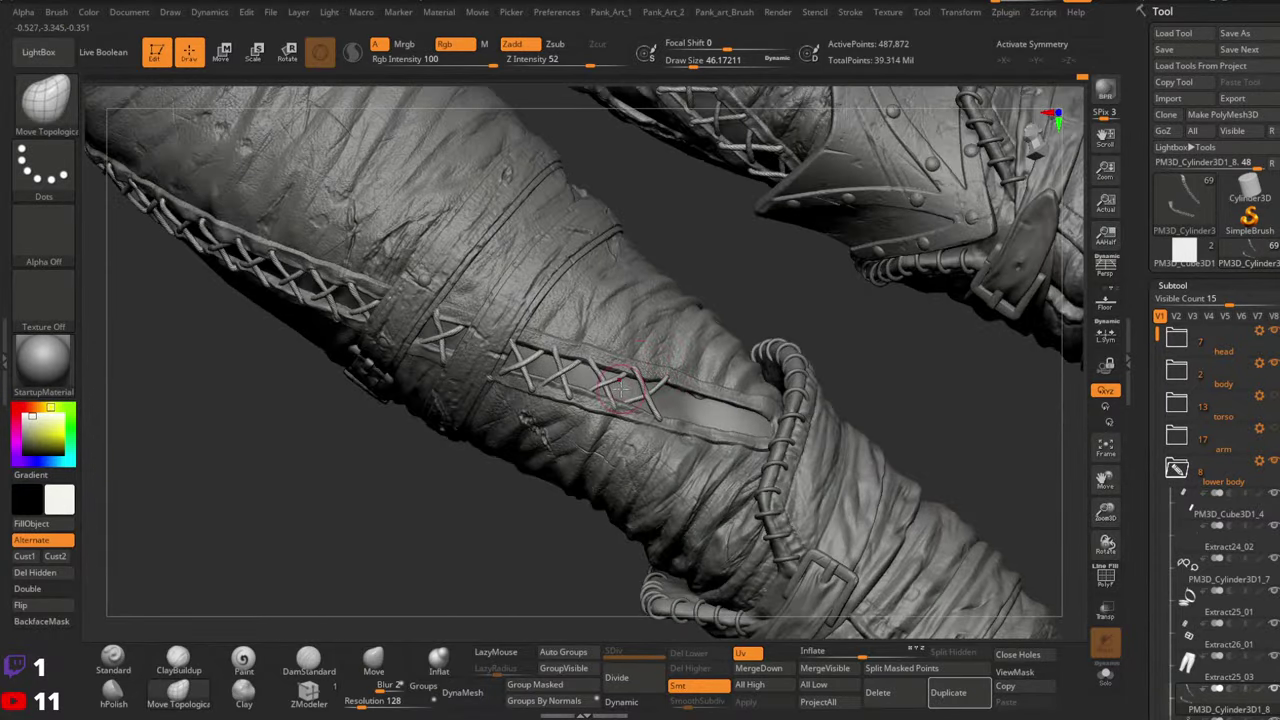
{"action": "key", "text": "space"}
{"action": "left_click_drag", "start_coordinate": [633, 392], "coordinate": [640, 393]}
{"action": "key", "text": "space"}
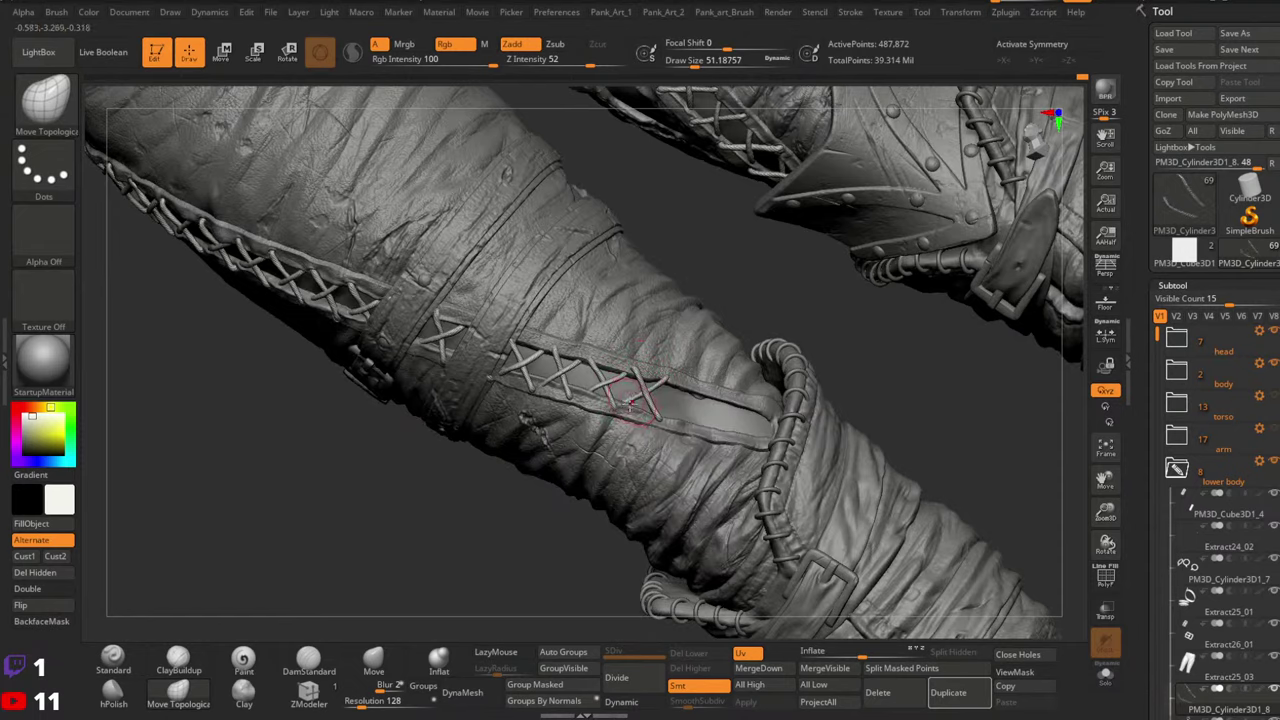
{"action": "mouse_move", "coordinate": [640, 395]}
{"action": "right_mouse_down"}
{"action": "mouse_move", "coordinate": [586, 343]}
{"action": "mouse_move", "coordinate": [529, 366]}
{"action": "mouse_move", "coordinate": [542, 398]}
{"action": "mouse_move", "coordinate": [542, 313]}
{"action": "mouse_move", "coordinate": [527, 343]}
{"action": "mouse_move", "coordinate": [575, 355]}
{"action": "mouse_move", "coordinate": [749, 294]}
{"action": "mouse_move", "coordinate": [686, 357]}
{"action": "mouse_move", "coordinate": [640, 335]}
{"action": "mouse_move", "coordinate": [675, 323]}
{"action": "mouse_move", "coordinate": [600, 357]}
{"action": "right_mouse_up"}
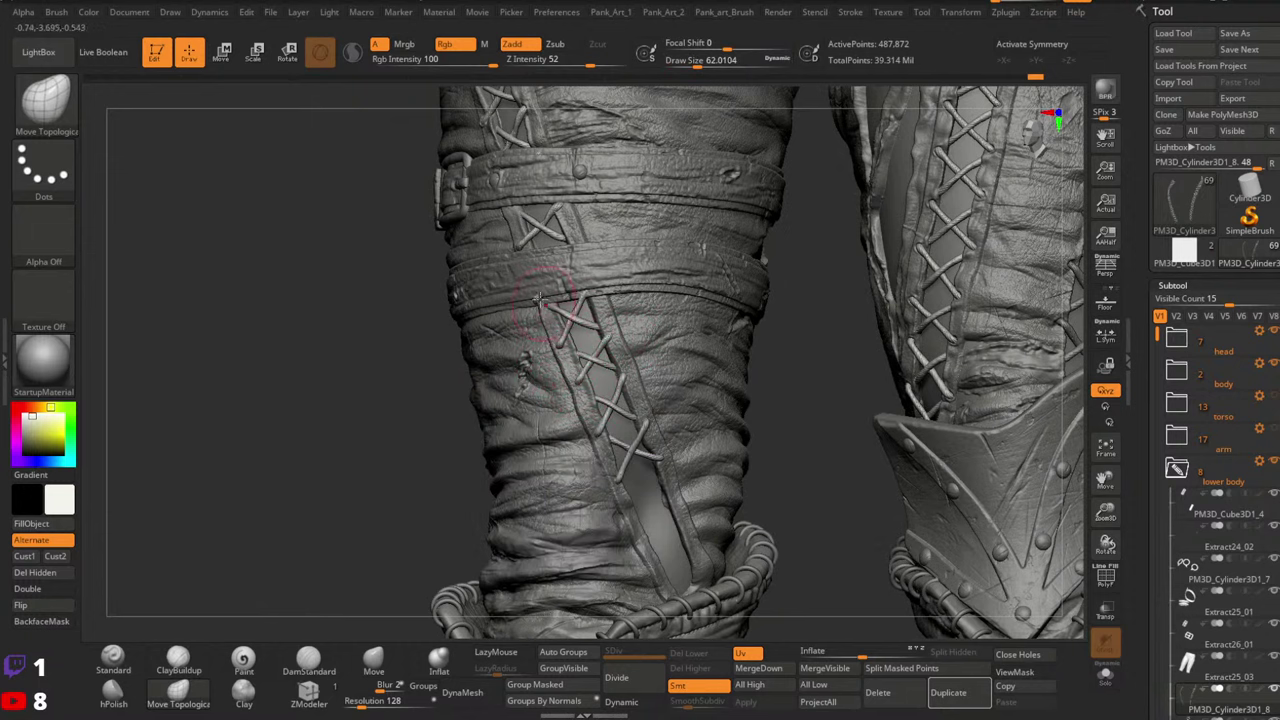
Readjust the lace crossing between the two straps at a draw size of about 77, then about 27
{"action": "key", "text": "s"}
{"action": "left_click_drag", "start_coordinate": [520, 244], "coordinate": [524, 247]}
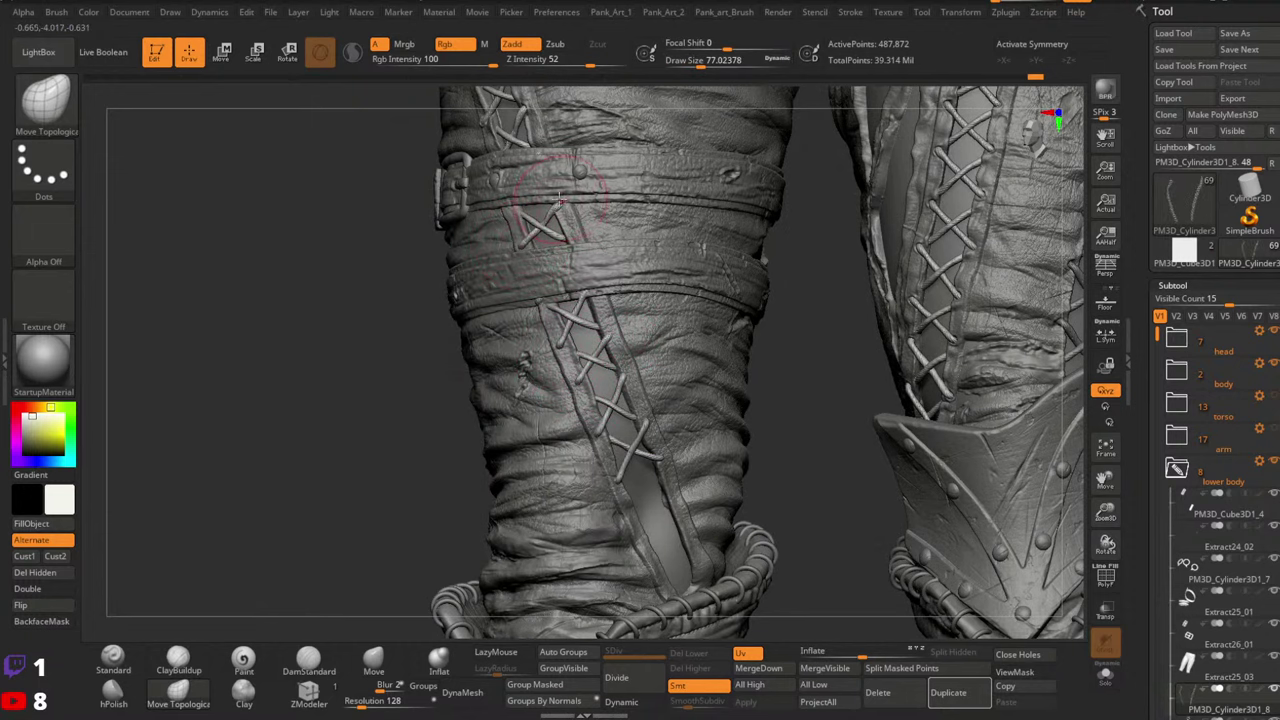
{"action": "right_click_drag", "start_coordinate": [561, 200], "coordinate": [531, 201]}
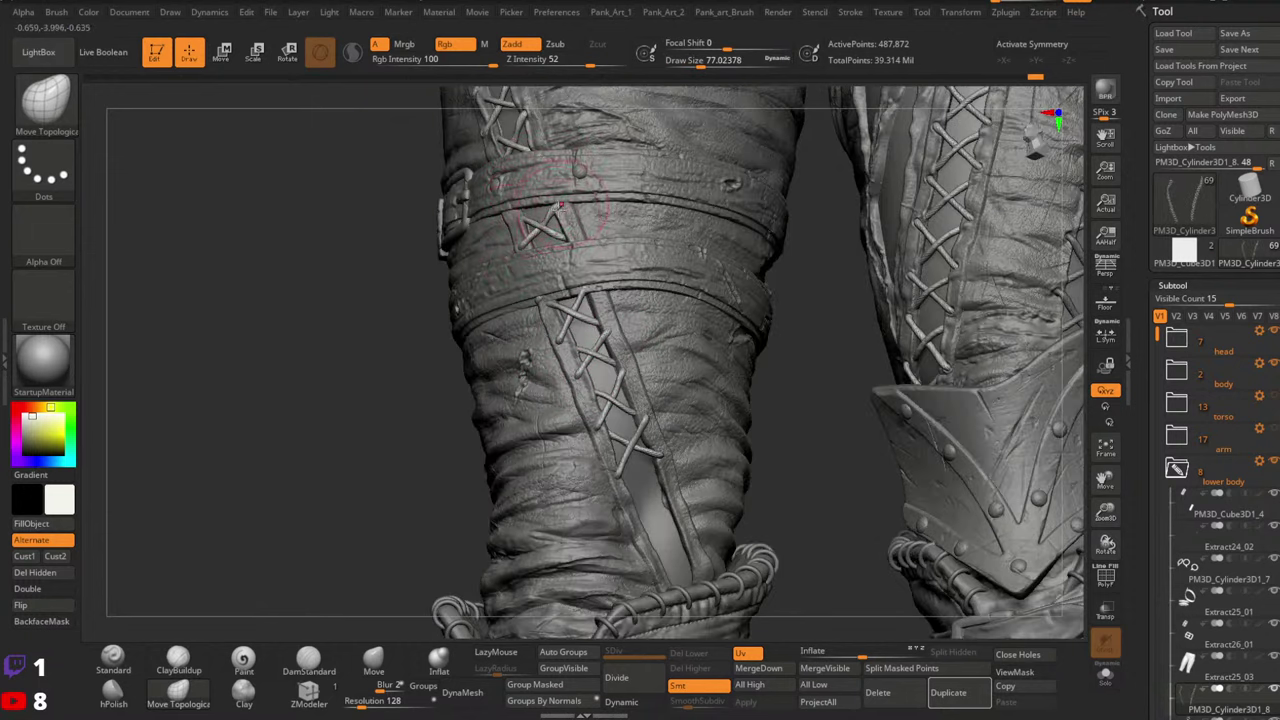
{"action": "key", "text": "space"}
{"action": "left_click_drag", "start_coordinate": [556, 214], "coordinate": [546, 216]}
{"action": "key", "text": "space"}
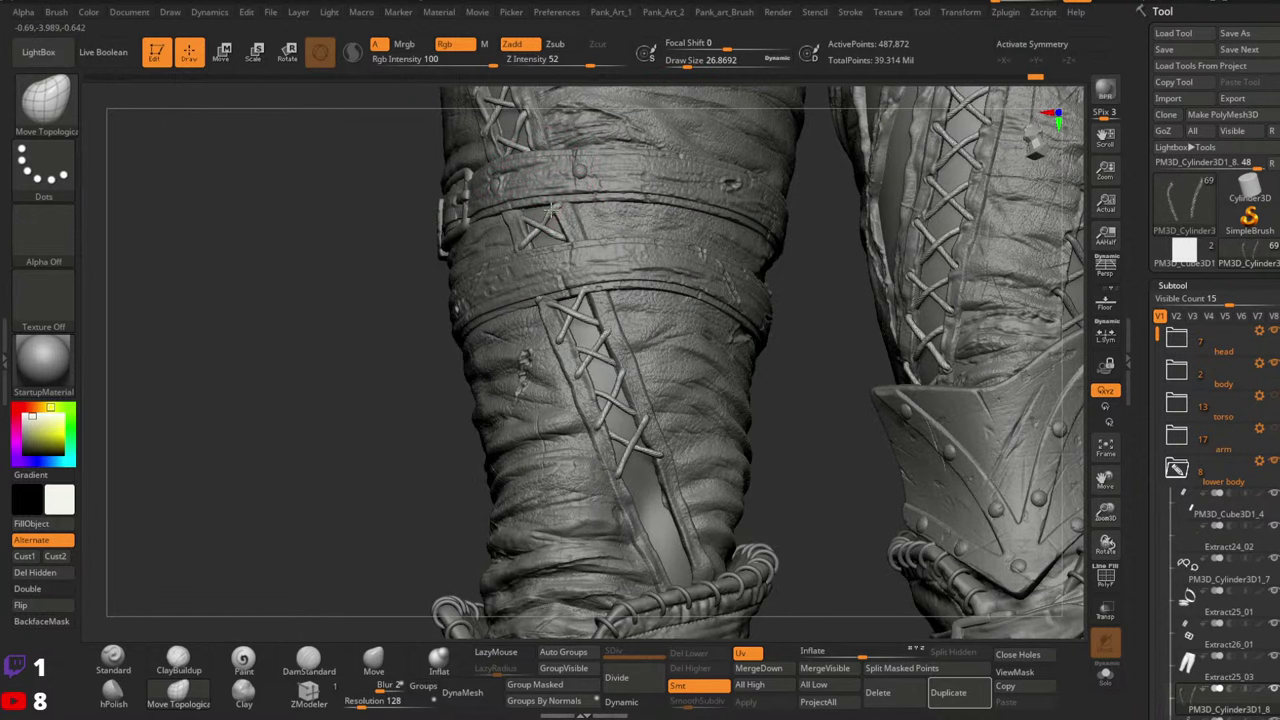
Make the trousers the active subtool and isolate them from the other parts
{"action": "right_click_drag", "start_coordinate": [806, 262], "coordinate": [658, 347], "text": "ctrl"}
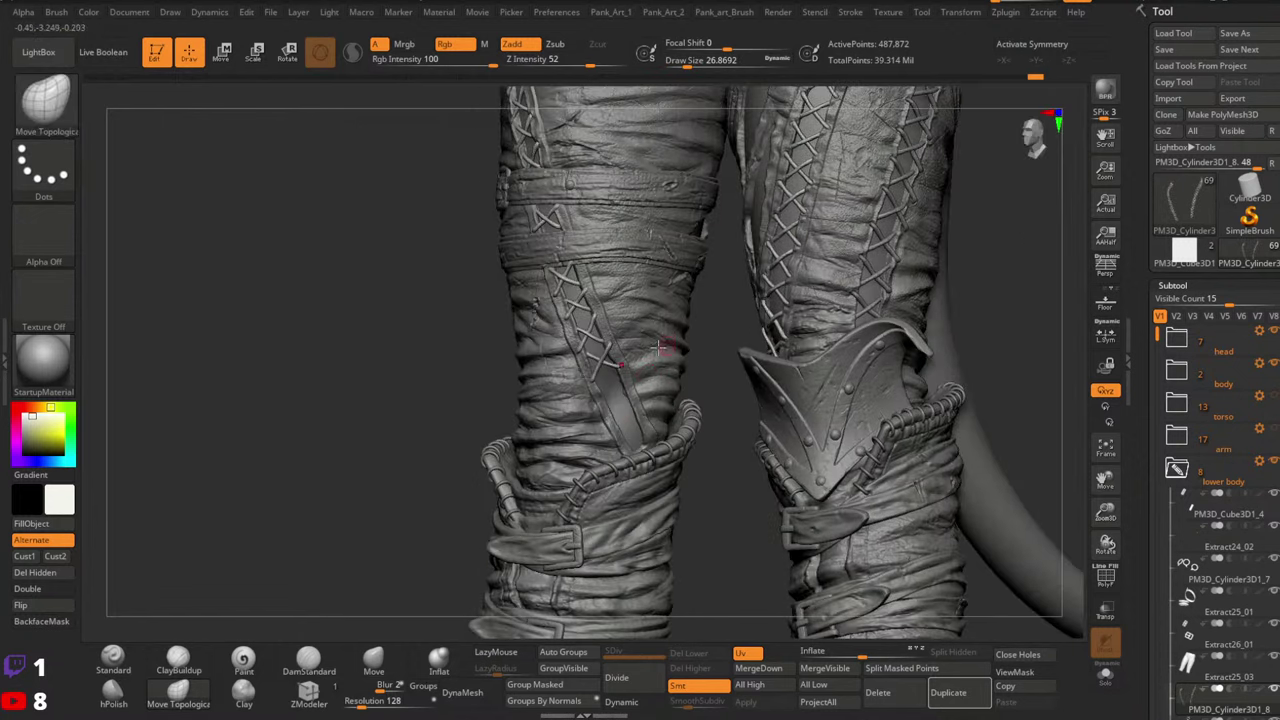
{"action": "left_click", "coordinate": [618, 429], "text": "alt"}
{"action": "right_click_drag", "start_coordinate": [620, 437], "coordinate": [952, 345], "text": "ctrl"}
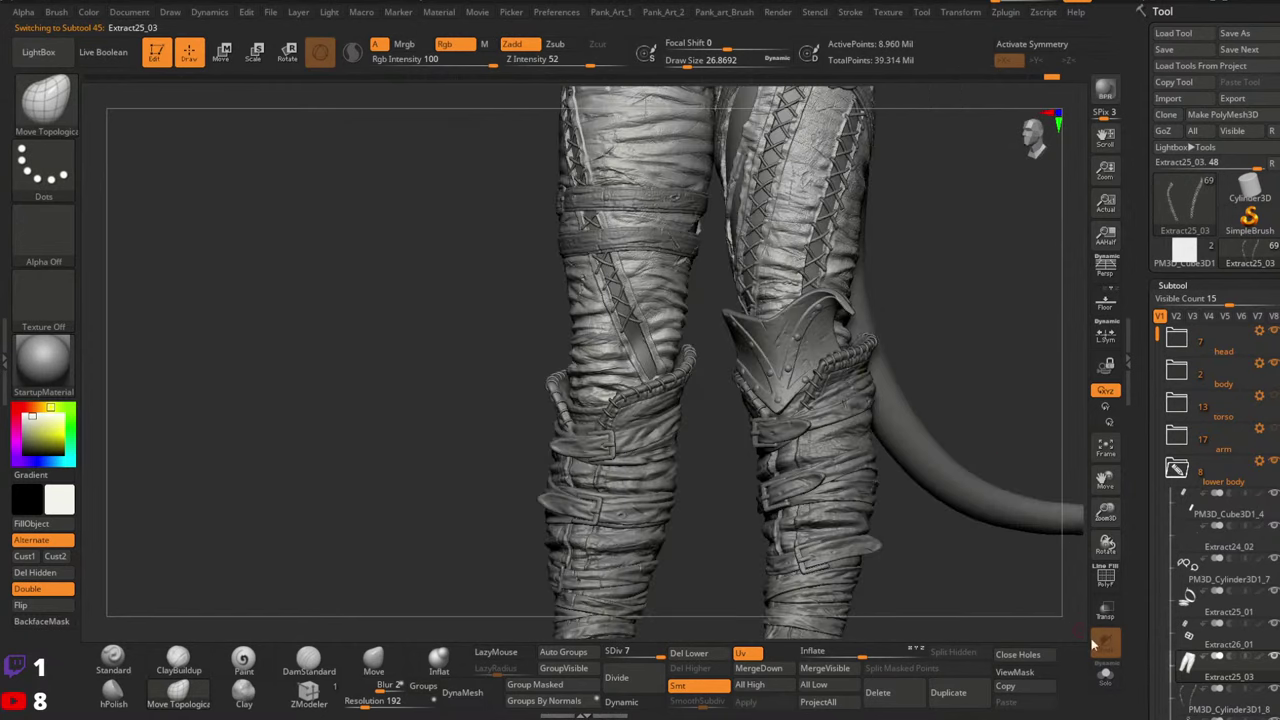
{"action": "left_click", "coordinate": [1104, 673]}
{"action": "mouse_move", "coordinate": [745, 405]}
{"action": "right_mouse_down", "text": "alt"}
{"action": "mouse_move", "coordinate": [748, 508]}
{"action": "mouse_move", "coordinate": [706, 610]}
{"action": "mouse_move", "coordinate": [622, 309]}
{"action": "mouse_move", "coordinate": [458, 145]}
{"action": "right_mouse_up", "text": "alt"}
Lasso-mask the outer trouser panel beside the slit on the strapped leg, and show the other subtools again
{"action": "key", "text": "ctrl"}
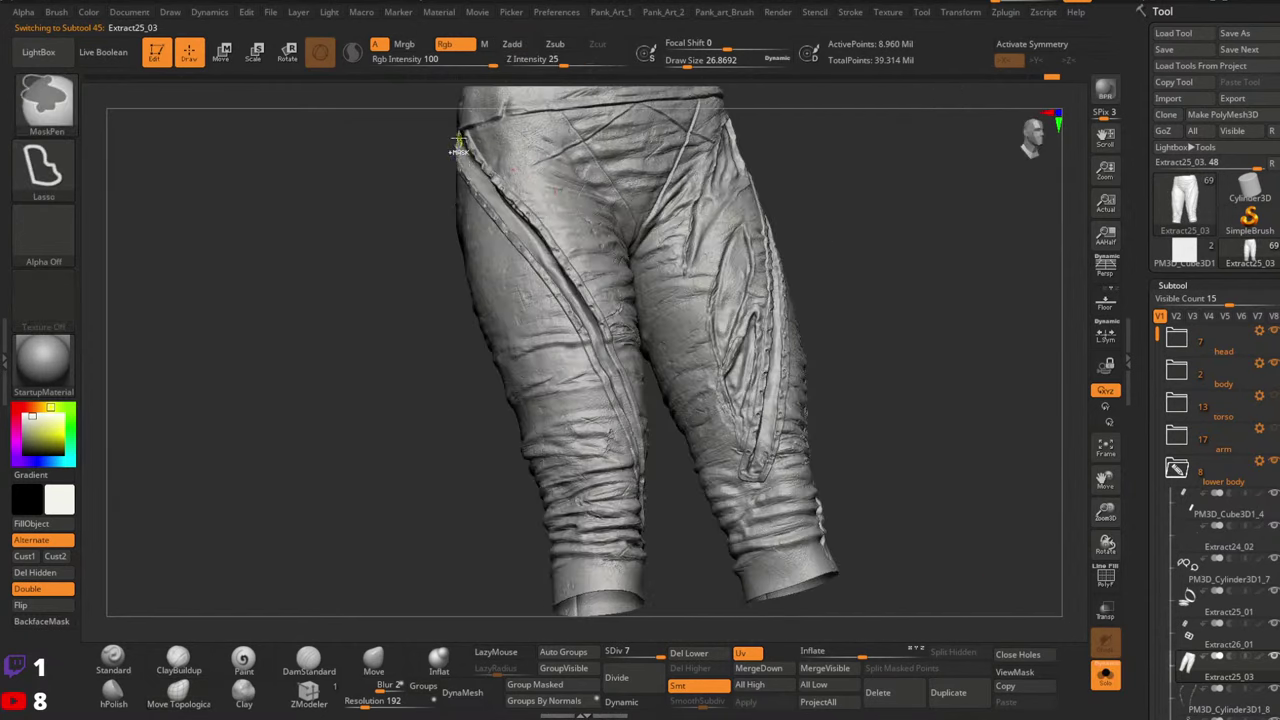
{"action": "mouse_move", "coordinate": [458, 145]}
{"action": "left_mouse_down", "text": "ctrl"}
{"action": "mouse_move", "coordinate": [562, 276]}
{"action": "mouse_move", "coordinate": [649, 500]}
{"action": "mouse_move", "coordinate": [388, 300]}
{"action": "left_mouse_up", "text": "ctrl"}
{"action": "right_click_drag", "start_coordinate": [664, 399], "coordinate": [624, 358]}
{"action": "mouse_move", "coordinate": [510, 410]}
{"action": "left_mouse_down", "text": "ctrl"}
{"action": "mouse_move", "coordinate": [577, 583]}
{"action": "mouse_move", "coordinate": [720, 304]}
{"action": "left_mouse_up", "text": "ctrl"}
{"action": "mouse_move", "coordinate": [517, 426]}
{"action": "left_mouse_down", "text": "ctrl"}
{"action": "mouse_move", "coordinate": [557, 599]}
{"action": "mouse_move", "coordinate": [345, 318]}
{"action": "left_mouse_up", "text": "ctrl"}
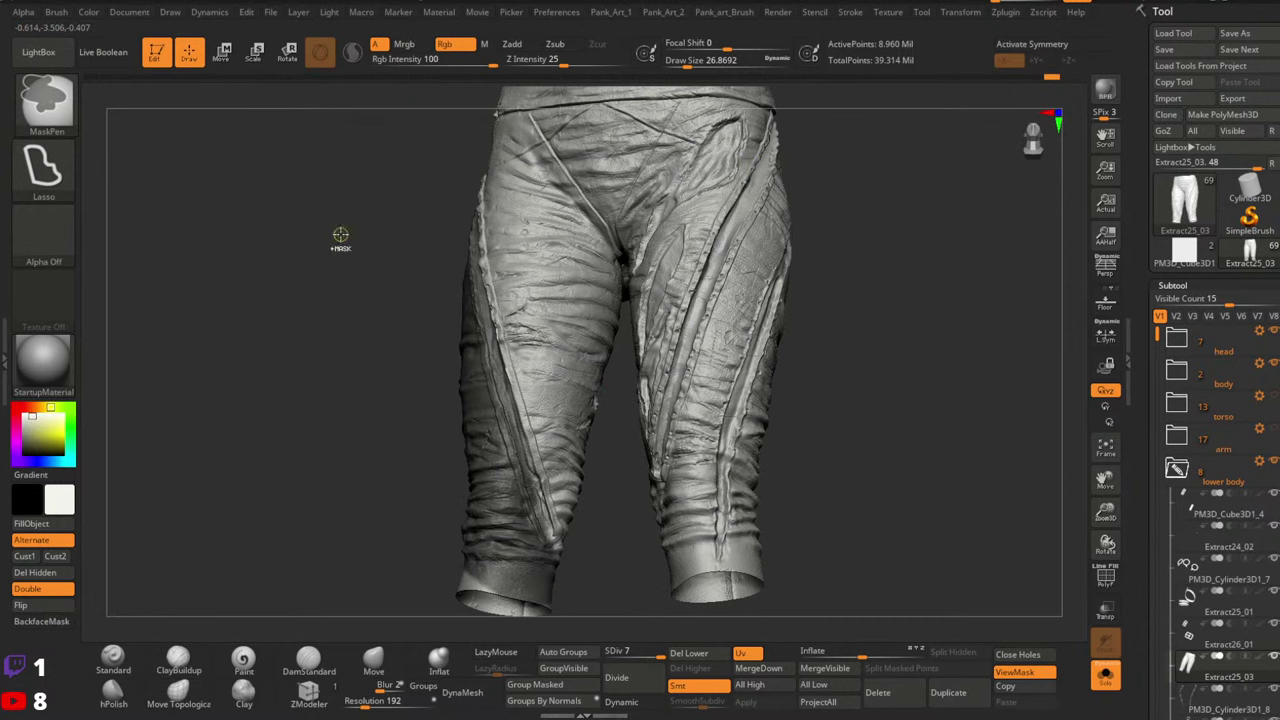
{"action": "mouse_move", "coordinate": [341, 235]}
{"action": "left_mouse_down"}
{"action": "mouse_move", "coordinate": [877, 426]}
{"action": "mouse_move", "coordinate": [869, 419]}
{"action": "left_mouse_up"}
{"action": "left_click", "coordinate": [1105, 675]}
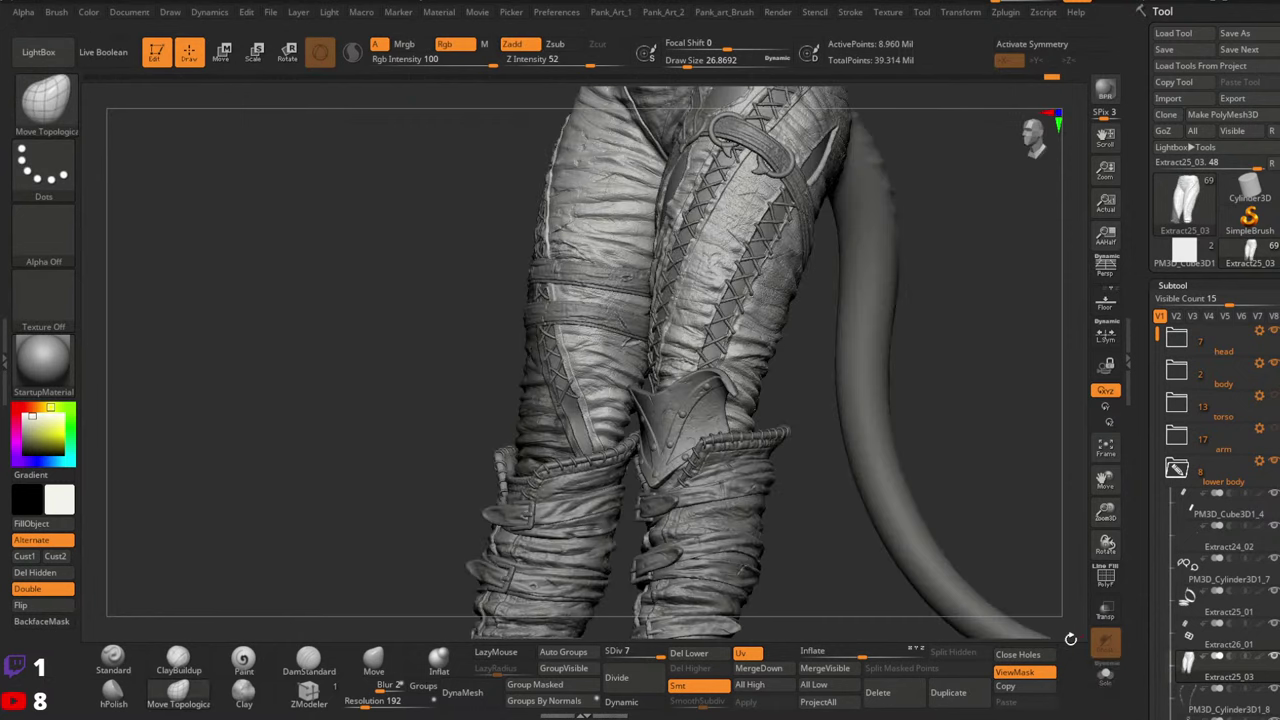
Invert the mask and reshape the outer trouser panel along the slit with the Move brush at a draw size of about 197
{"action": "right_click_drag", "start_coordinate": [588, 388], "coordinate": [616, 356]}
{"action": "right_click_drag", "start_coordinate": [616, 356], "coordinate": [547, 380], "text": "ctrl"}
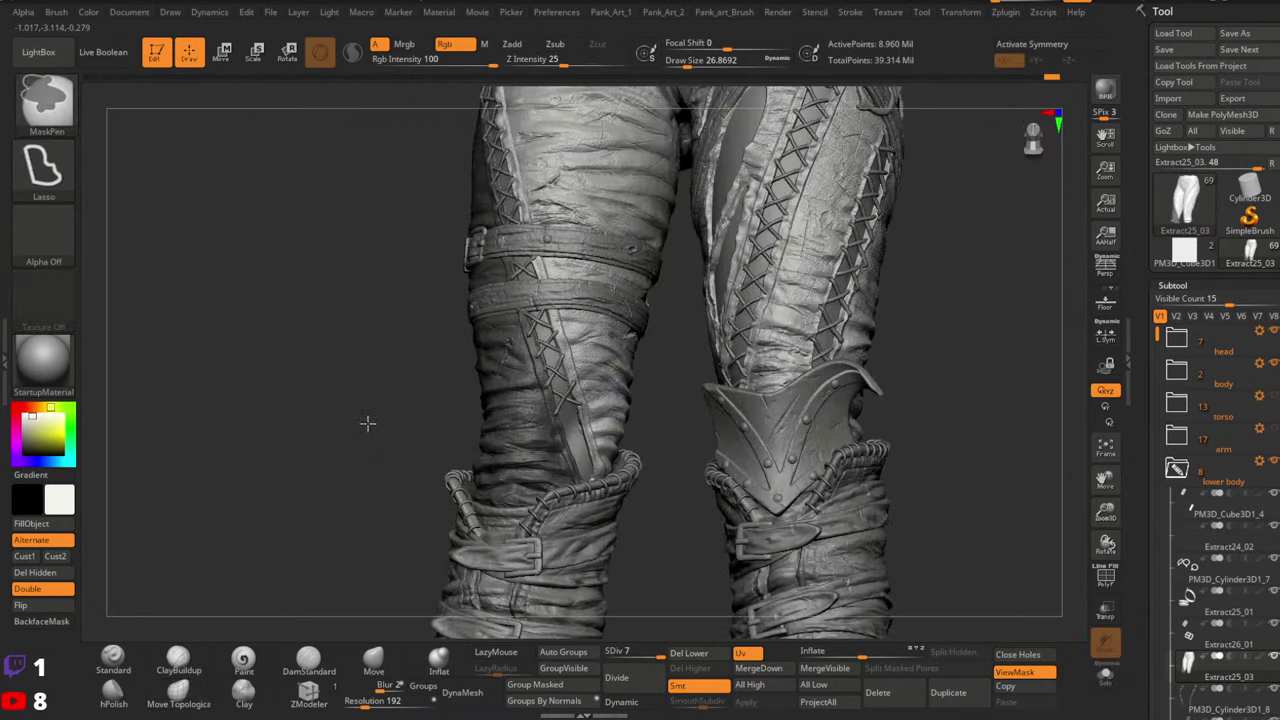
{"action": "key", "text": "space"}
{"action": "left_click_drag", "start_coordinate": [564, 362], "coordinate": [573, 364]}
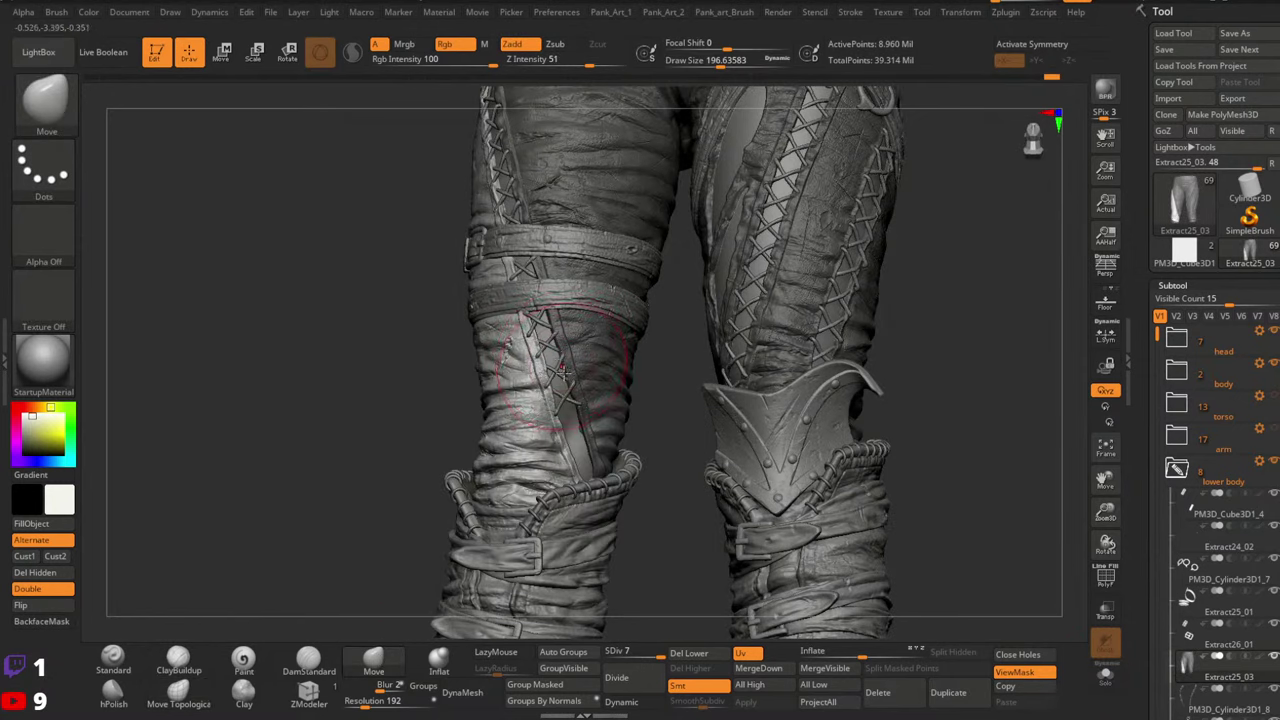
{"action": "right_click_drag", "start_coordinate": [543, 368], "coordinate": [537, 340]}
{"action": "left_click_drag", "start_coordinate": [537, 340], "coordinate": [552, 397]}
{"action": "right_click_drag", "start_coordinate": [567, 368], "coordinate": [629, 432]}
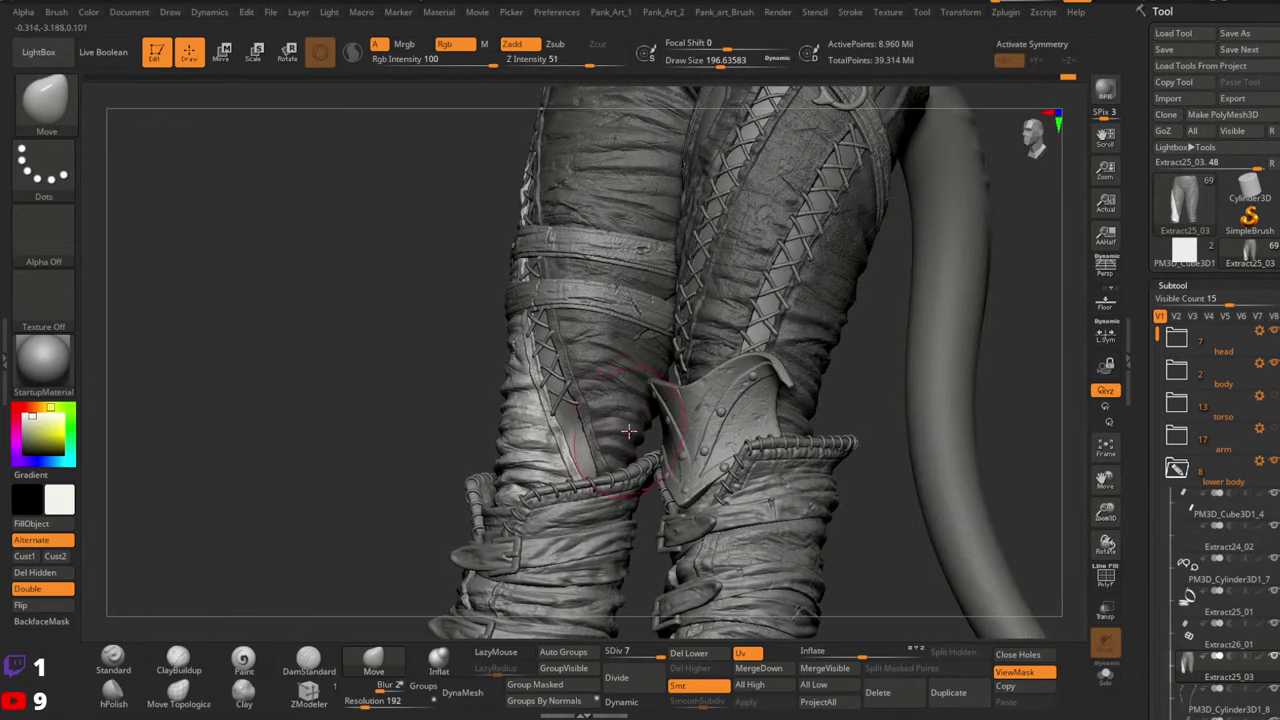
Isolate the trousers, invert the mask, and reshape the slit's lower end with the Move brush at a draw size of about 46
{"action": "left_click", "coordinate": [1105, 674]}
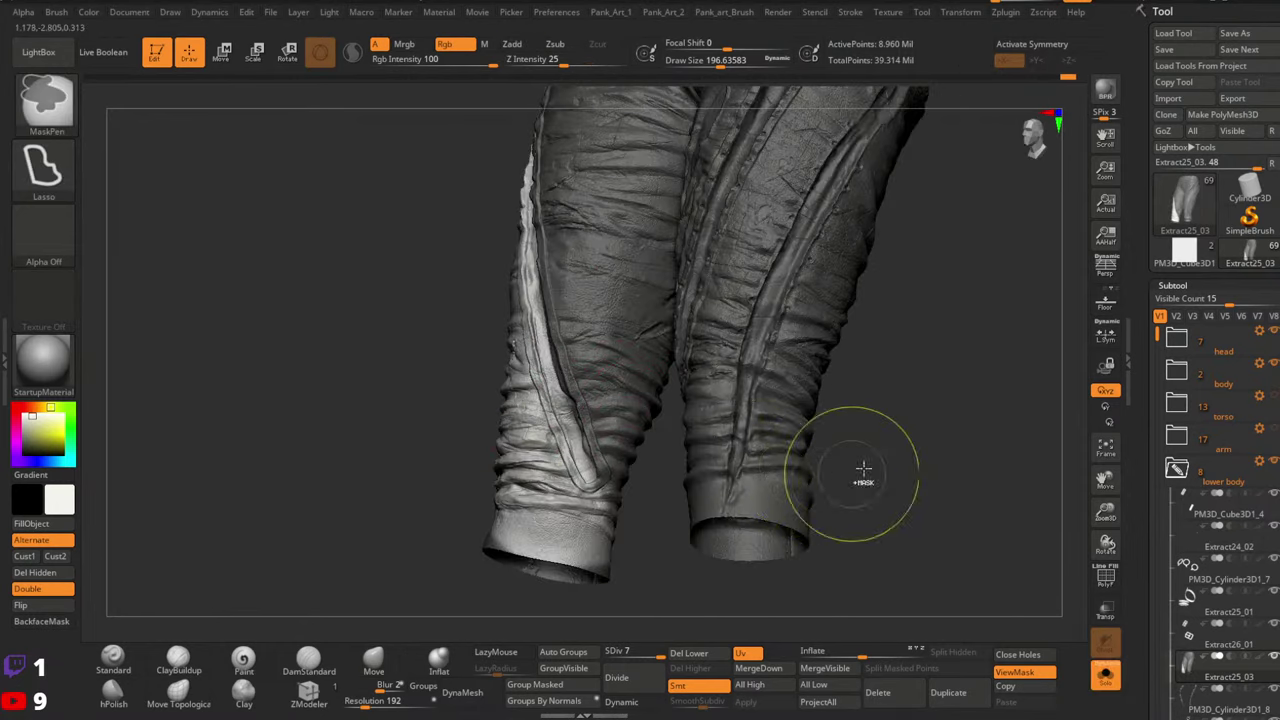
{"action": "left_click", "coordinate": [900, 447], "text": "ctrl"}
{"action": "right_click_drag", "start_coordinate": [626, 477], "coordinate": [603, 448], "text": "ctrl"}
{"action": "key", "text": "space"}
{"action": "left_click_drag", "start_coordinate": [592, 474], "coordinate": [570, 483]}
{"action": "key", "text": "space"}
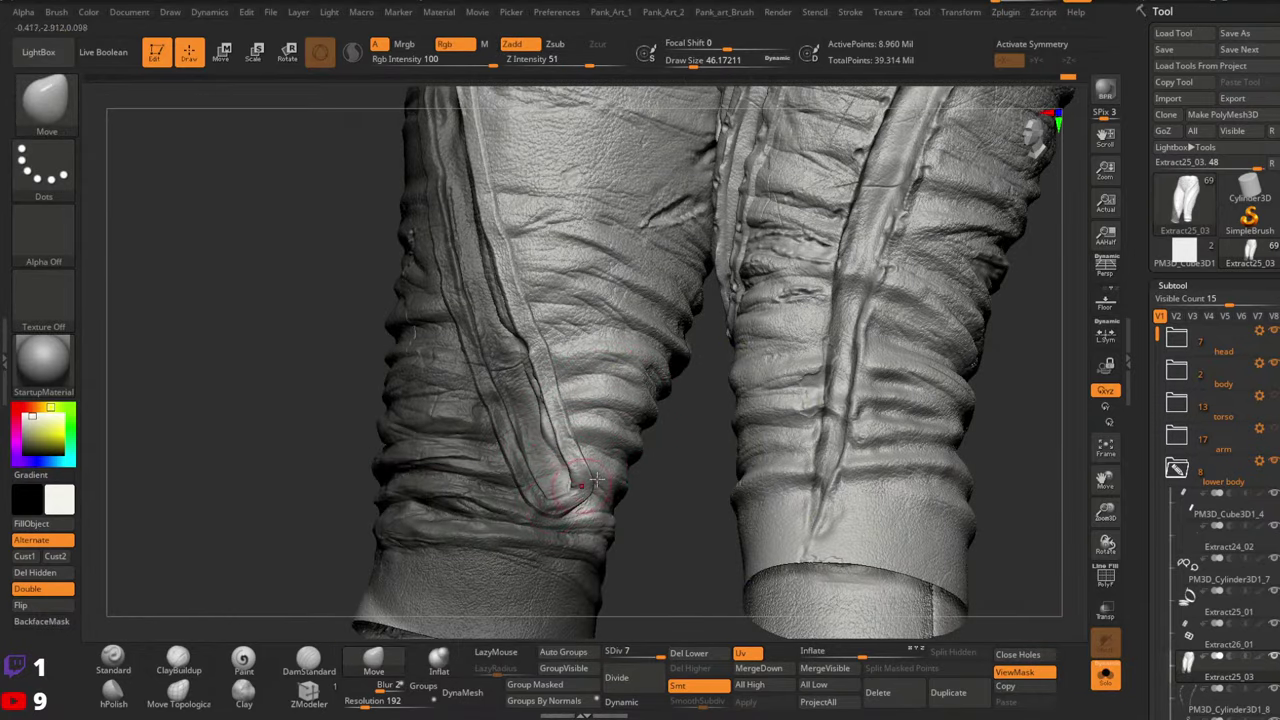
Invert the mask again, reshape the slit's opposite lower edge at a draw size of about 29, and clear the mask
{"action": "left_click", "coordinate": [650, 512], "text": "ctrl"}
{"action": "key", "text": "space"}
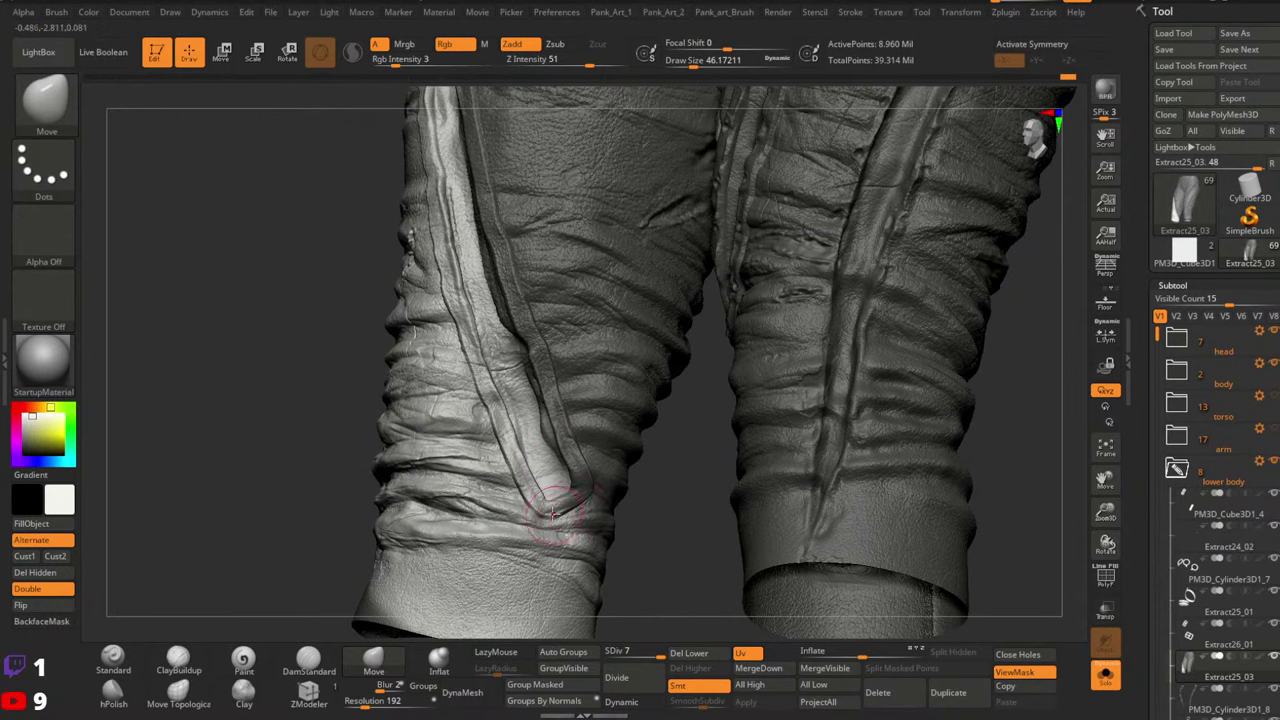
{"action": "key", "text": "space"}
{"action": "left_click_drag", "start_coordinate": [539, 485], "coordinate": [530, 485]}
{"action": "right_click_drag", "start_coordinate": [655, 388], "coordinate": [454, 443], "text": "ctrl"}
{"action": "left_click_drag", "start_coordinate": [454, 443], "coordinate": [382, 468], "text": "ctrl"}
{"action": "right_click_drag", "start_coordinate": [765, 380], "coordinate": [1054, 567]}
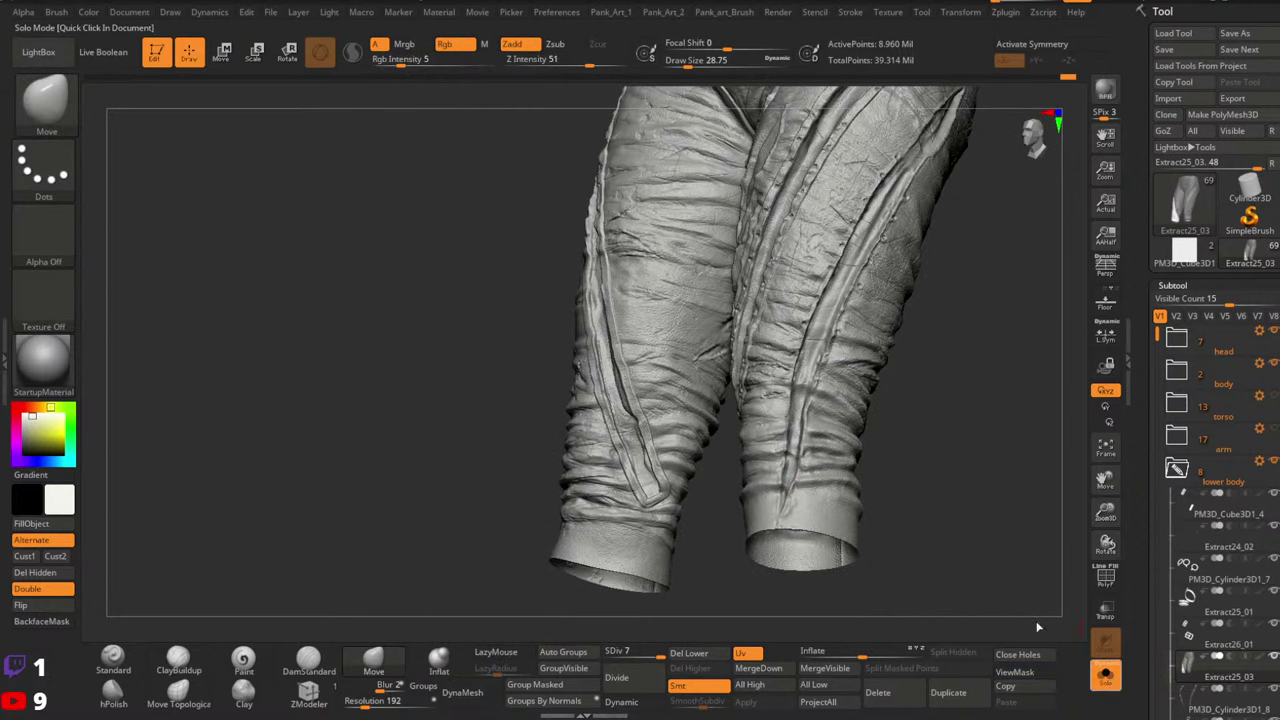
Show the other subtools again and make the leg lacing the active subtool
{"action": "left_click", "coordinate": [1105, 675]}
{"action": "right_click_drag", "start_coordinate": [790, 500], "coordinate": [715, 405]}
{"action": "left_click", "coordinate": [638, 396], "text": "alt"}
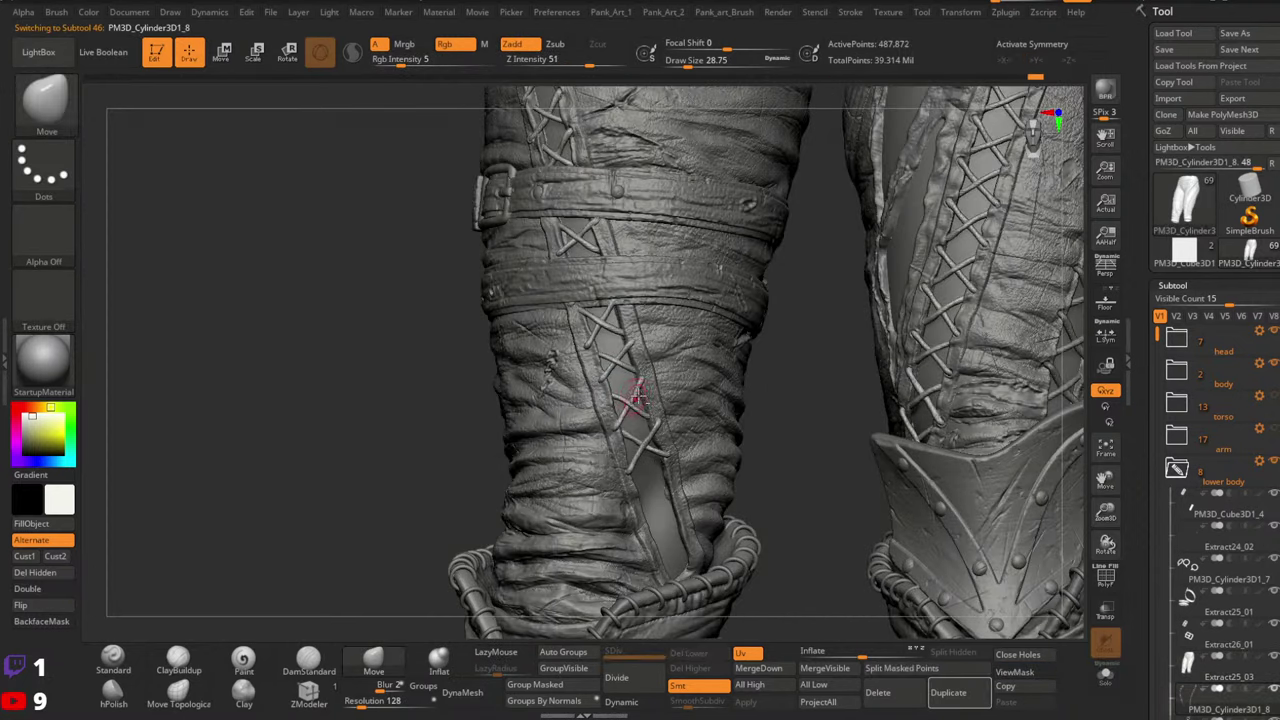
{"action": "key", "text": "space"}
{"action": "left_click_drag", "start_coordinate": [638, 392], "coordinate": [656, 391]}
{"action": "mouse_move", "coordinate": [712, 388]}
{"action": "right_mouse_down"}
{"action": "mouse_move", "coordinate": [743, 366]}
{"action": "mouse_move", "coordinate": [735, 338]}
{"action": "right_mouse_up"}
Fit the lacing below the straps to the slit with the Move brush at a draw size of about 140, then about 104
{"action": "key", "text": "space"}
{"action": "left_click_drag", "start_coordinate": [614, 308], "coordinate": [636, 306]}
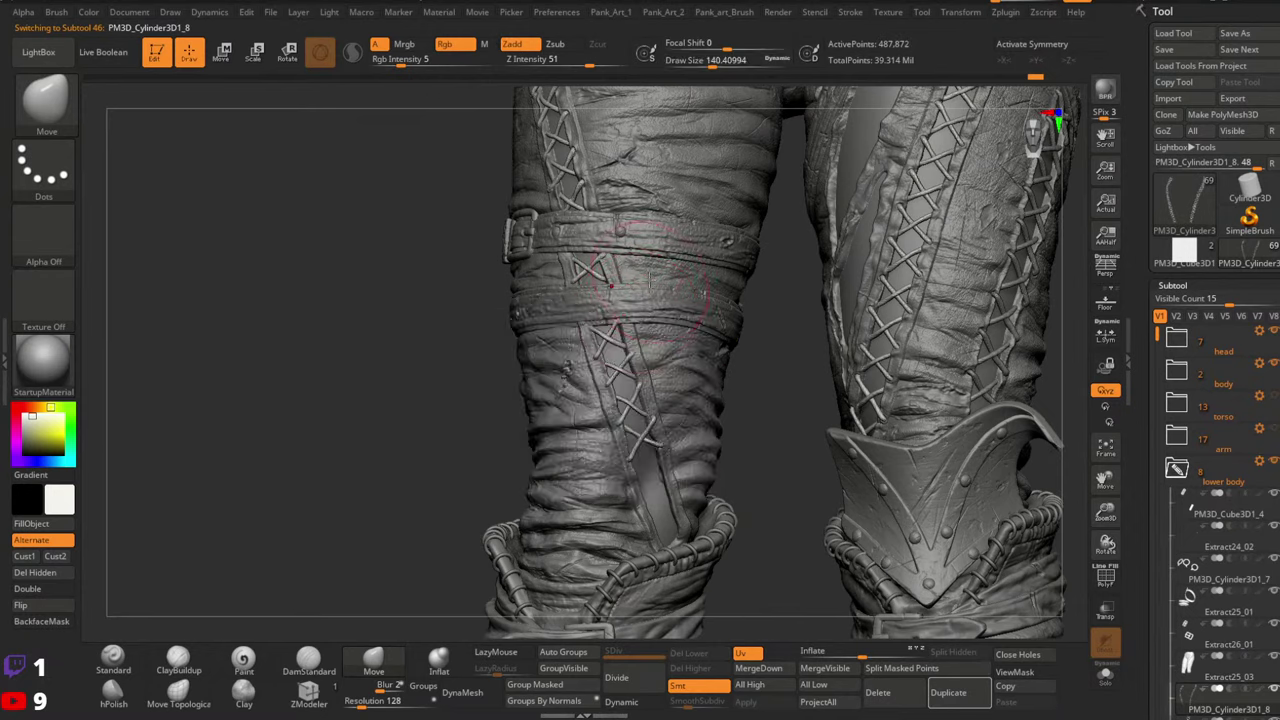
{"action": "right_click_drag", "start_coordinate": [650, 281], "coordinate": [665, 285]}
{"action": "right_click_drag", "start_coordinate": [643, 346], "coordinate": [622, 362]}
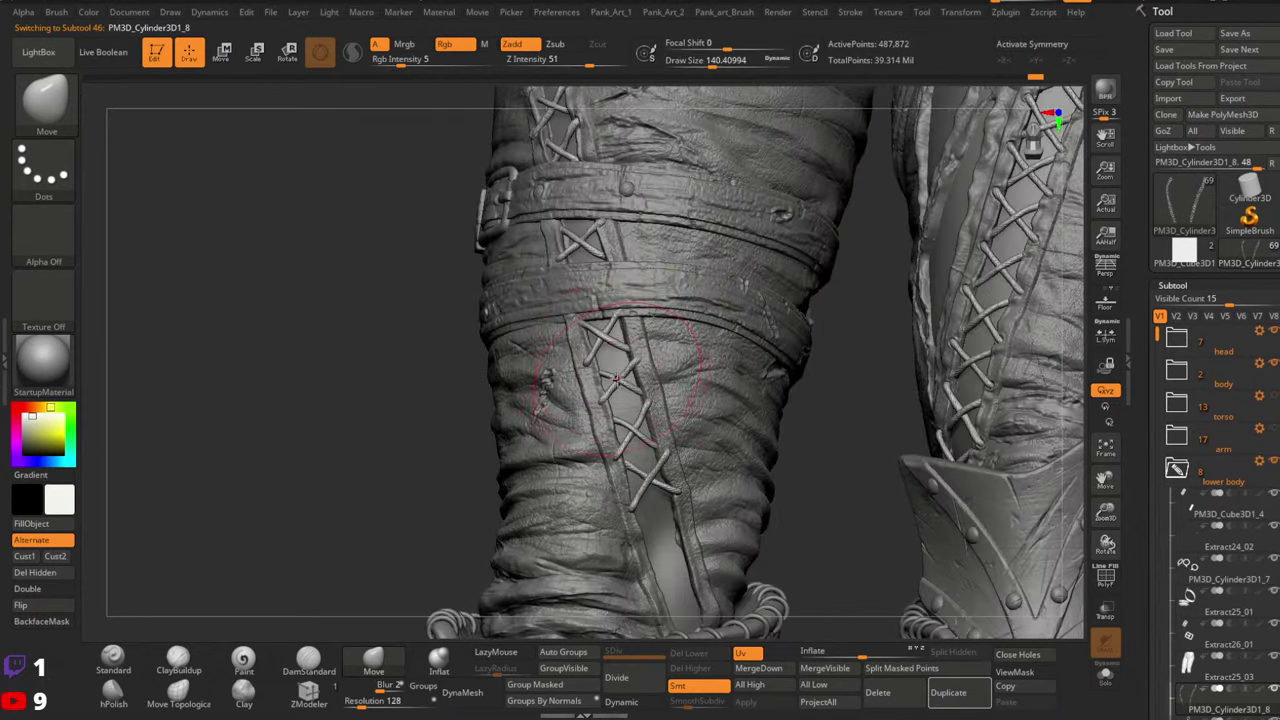
{"action": "left_click_drag", "start_coordinate": [627, 368], "coordinate": [614, 288]}
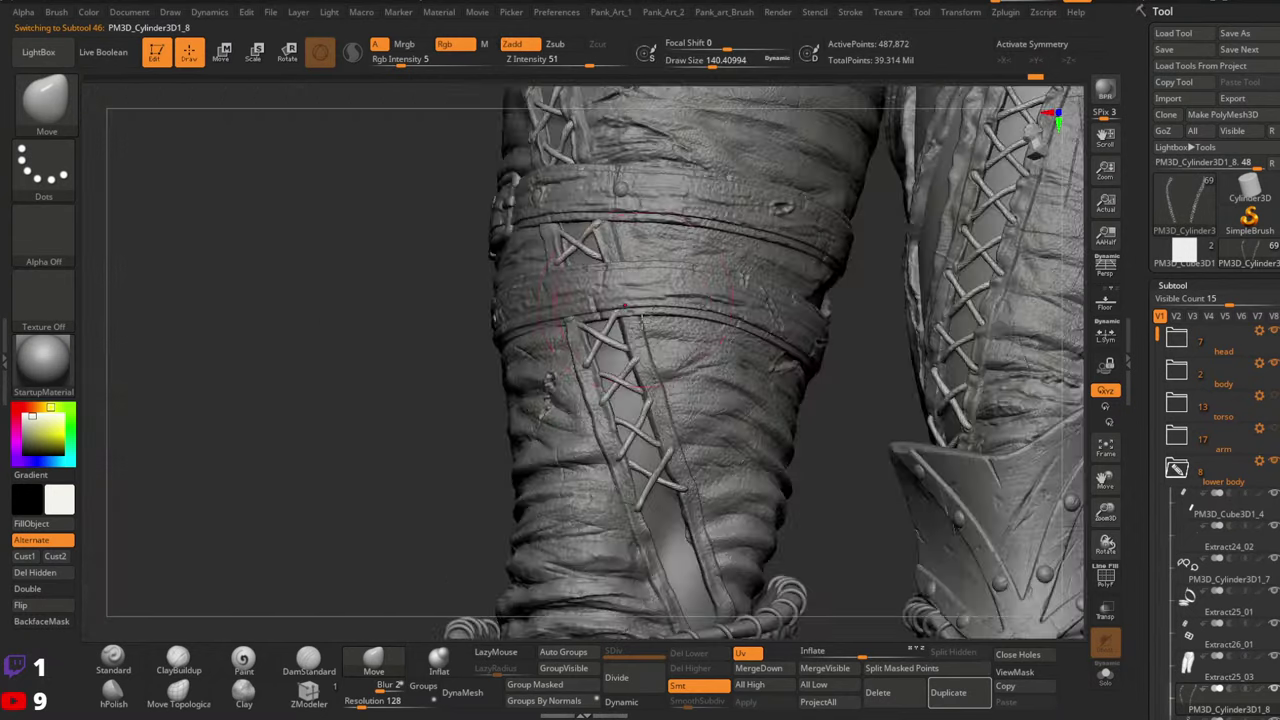
{"action": "key", "text": "space"}
{"action": "left_click_drag", "start_coordinate": [632, 373], "coordinate": [637, 373]}
{"action": "mouse_move", "coordinate": [640, 375]}
{"action": "right_mouse_down"}
{"action": "mouse_move", "coordinate": [660, 345]}
{"action": "mouse_move", "coordinate": [645, 378]}
{"action": "right_mouse_up"}
Adjust the lower lace crossings with the Move Topological brush at a draw size of about 74, then about 44
{"action": "key", "text": "space"}
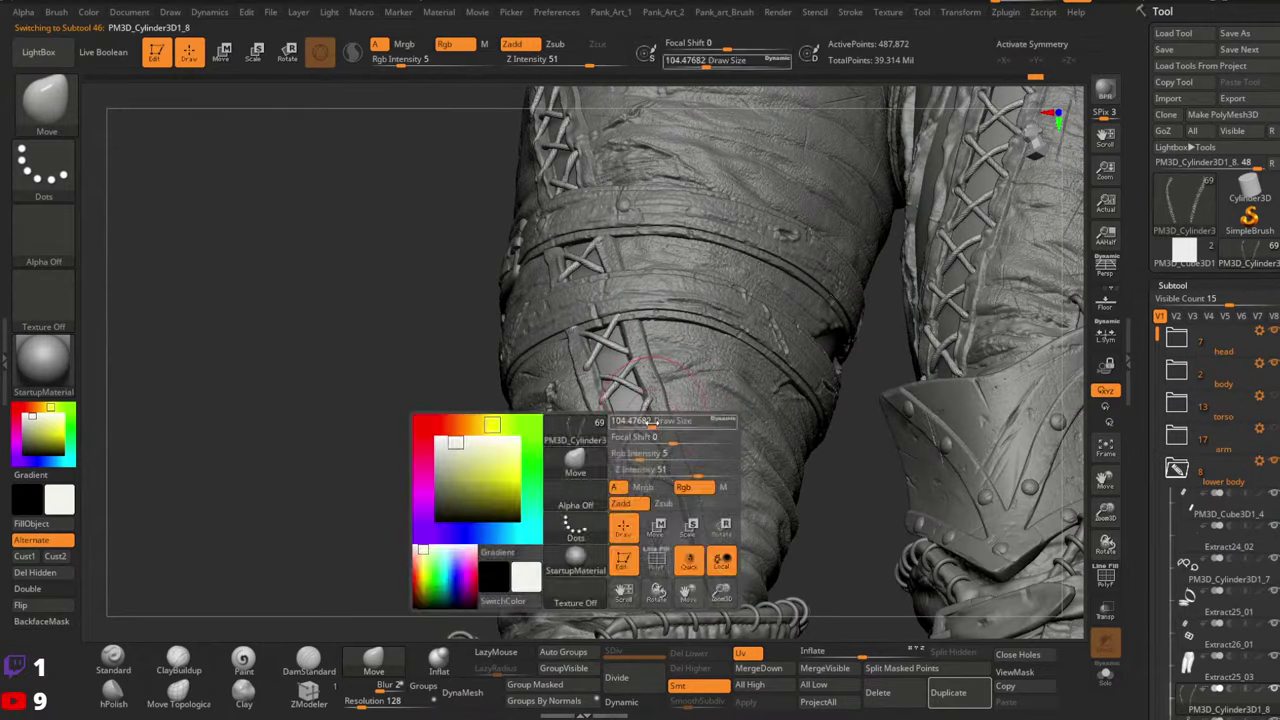
{"action": "left_click_drag", "start_coordinate": [652, 421], "coordinate": [644, 421]}
{"action": "left_click", "coordinate": [180, 690]}
{"action": "right_click_drag", "start_coordinate": [612, 404], "coordinate": [642, 434]}
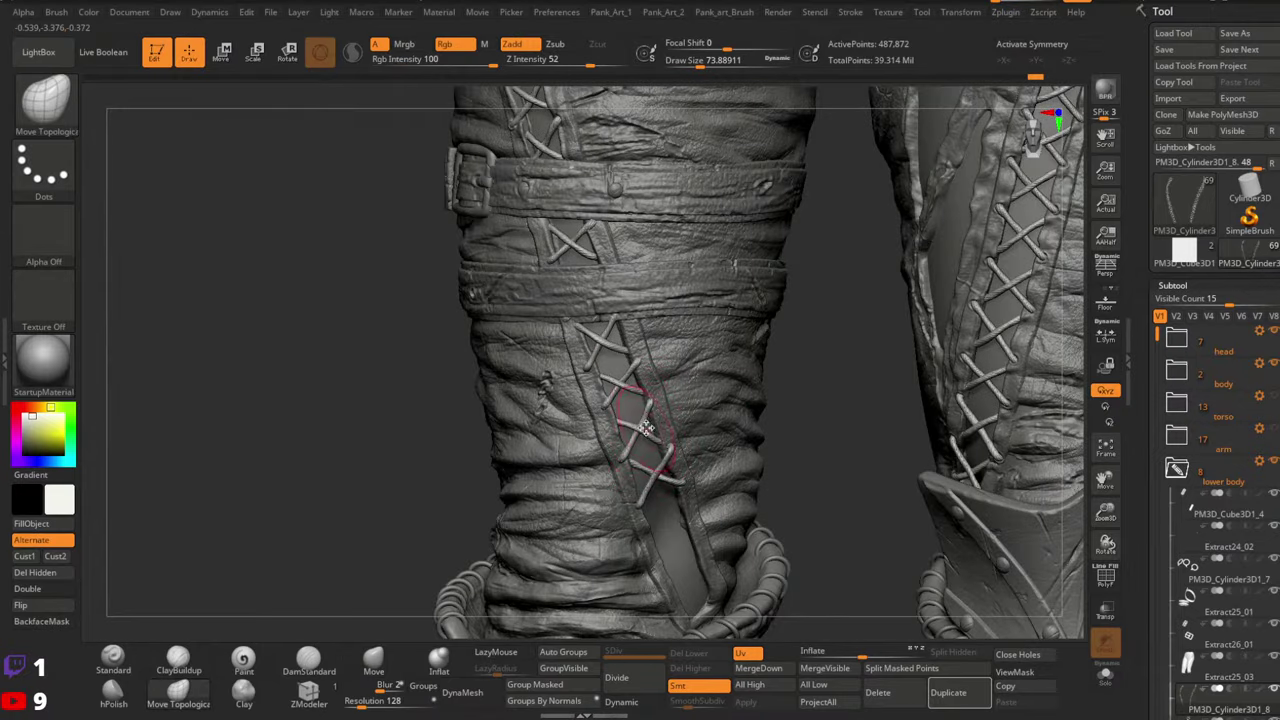
{"action": "key", "text": "space"}
{"action": "left_click_drag", "start_coordinate": [645, 450], "coordinate": [638, 451]}
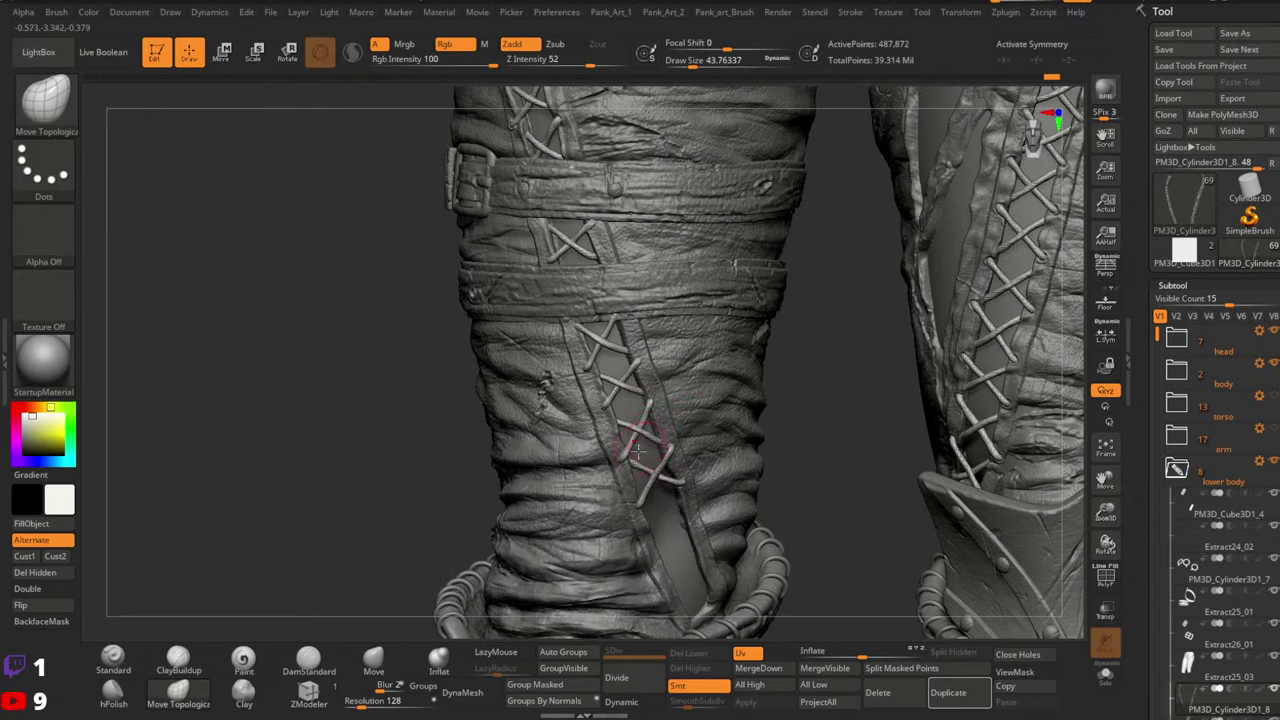
{"action": "right_click_drag", "start_coordinate": [622, 452], "coordinate": [598, 454]}
Pull the lace ends onto the slit edges with Move Topological at a draw size of about 59, then about 83
{"action": "key", "text": "space"}
{"action": "left_click_drag", "start_coordinate": [612, 457], "coordinate": [622, 457]}
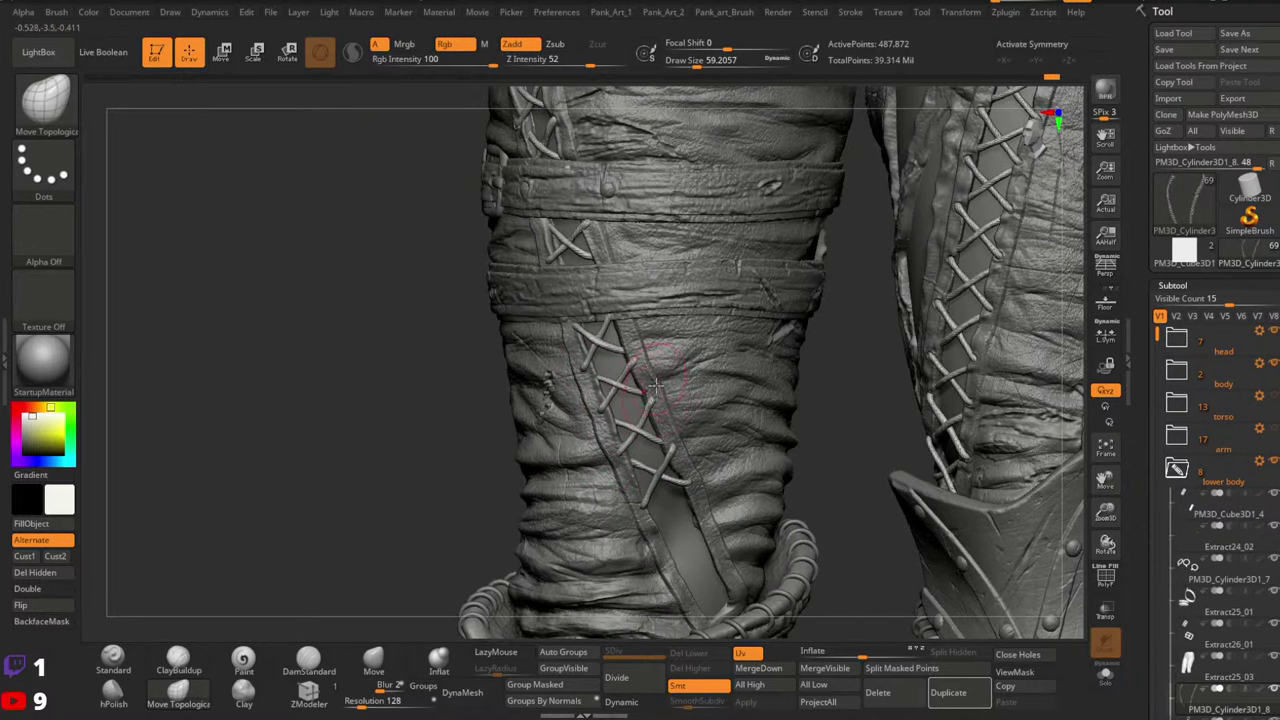
{"action": "mouse_move", "coordinate": [655, 383]}
{"action": "left_mouse_down"}
{"action": "mouse_move", "coordinate": [655, 358]}
{"action": "mouse_move", "coordinate": [634, 387]}
{"action": "left_mouse_up"}
{"action": "key", "text": "space"}
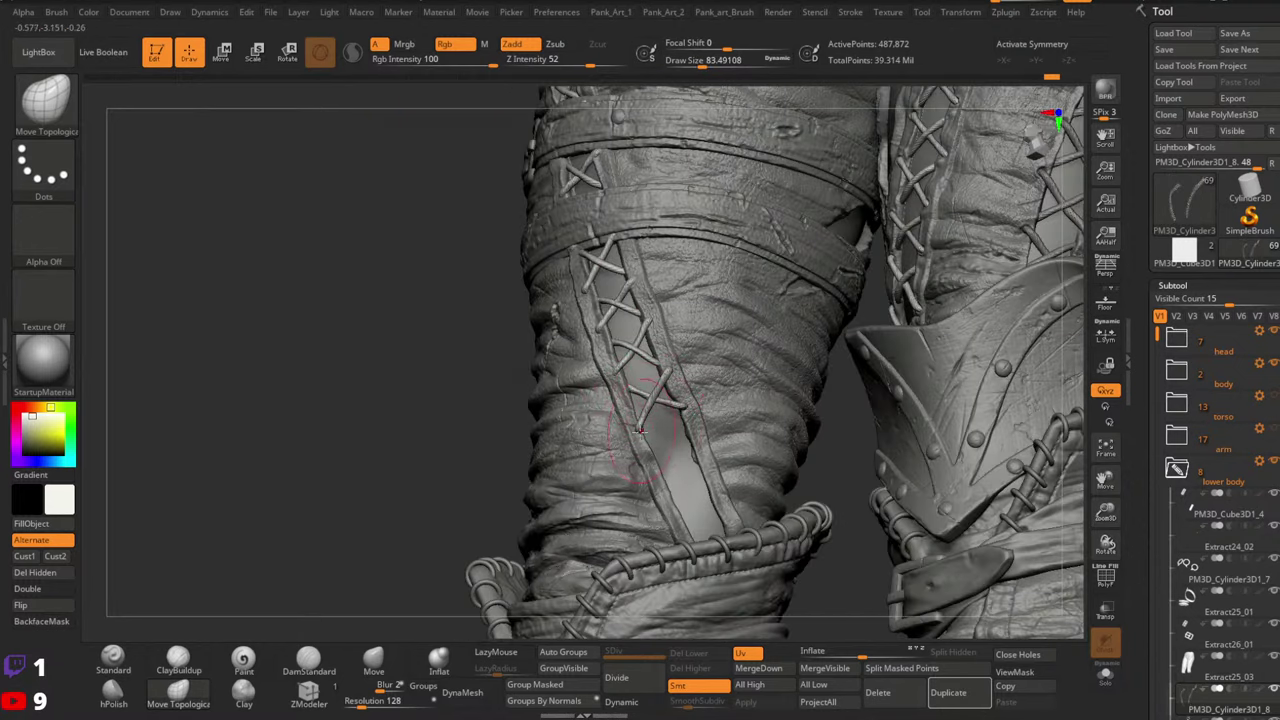
{"action": "mouse_move", "coordinate": [655, 400]}
{"action": "right_mouse_down"}
{"action": "mouse_move", "coordinate": [640, 428]}
{"action": "mouse_move", "coordinate": [670, 371]}
{"action": "mouse_move", "coordinate": [690, 390]}
{"action": "mouse_move", "coordinate": [677, 410]}
{"action": "right_mouse_up"}
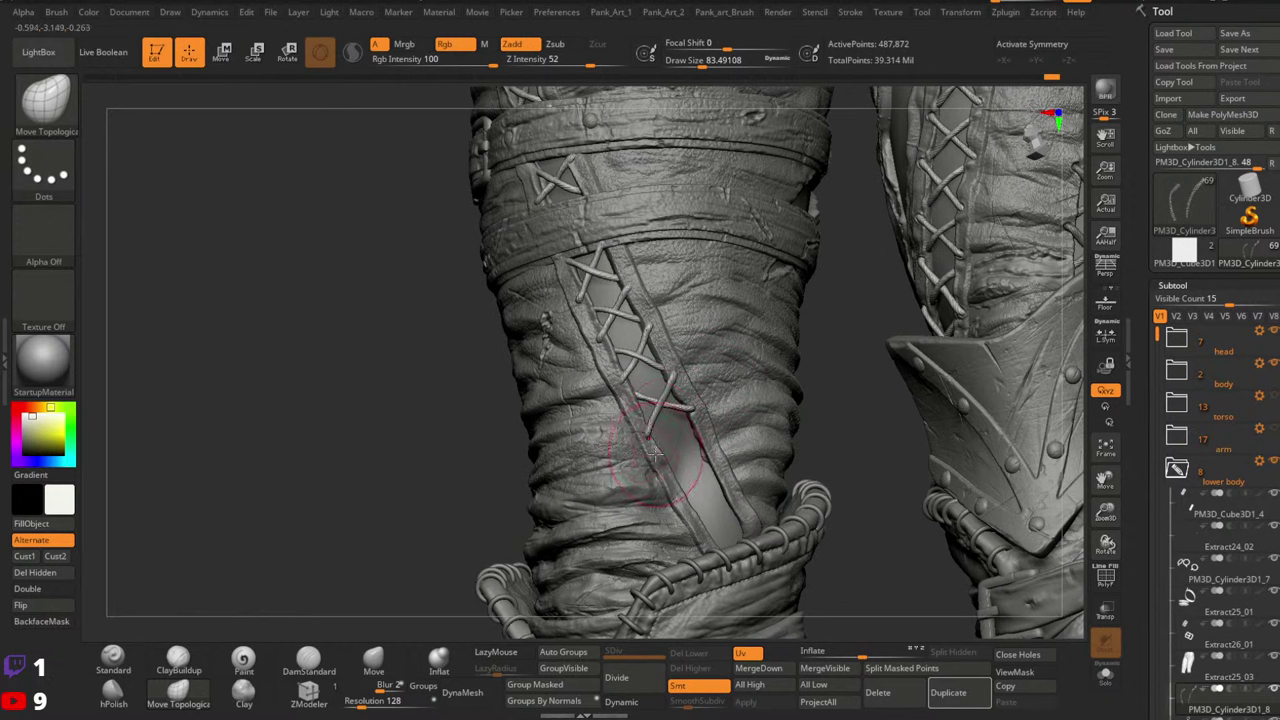
Make the trousers active and reshape the slit edges above the boot with the Move brush at a draw size of about 71
{"action": "key", "text": "b"}
{"action": "key", "text": "m"}
{"action": "key", "text": "v"}
{"action": "left_click", "coordinate": [647, 432], "text": "alt"}
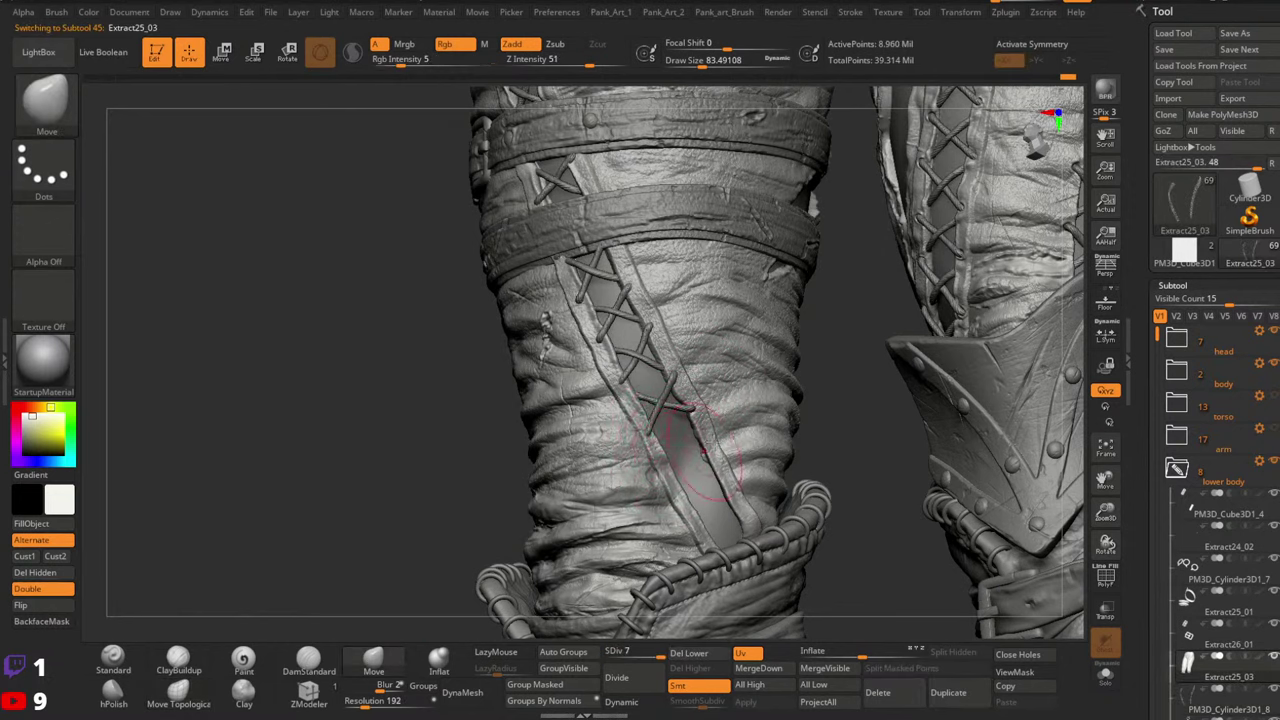
{"action": "right_click_drag", "start_coordinate": [703, 450], "coordinate": [705, 410]}
{"action": "left_click", "coordinate": [665, 405], "text": "alt"}
{"action": "left_click", "coordinate": [704, 455], "text": "alt"}
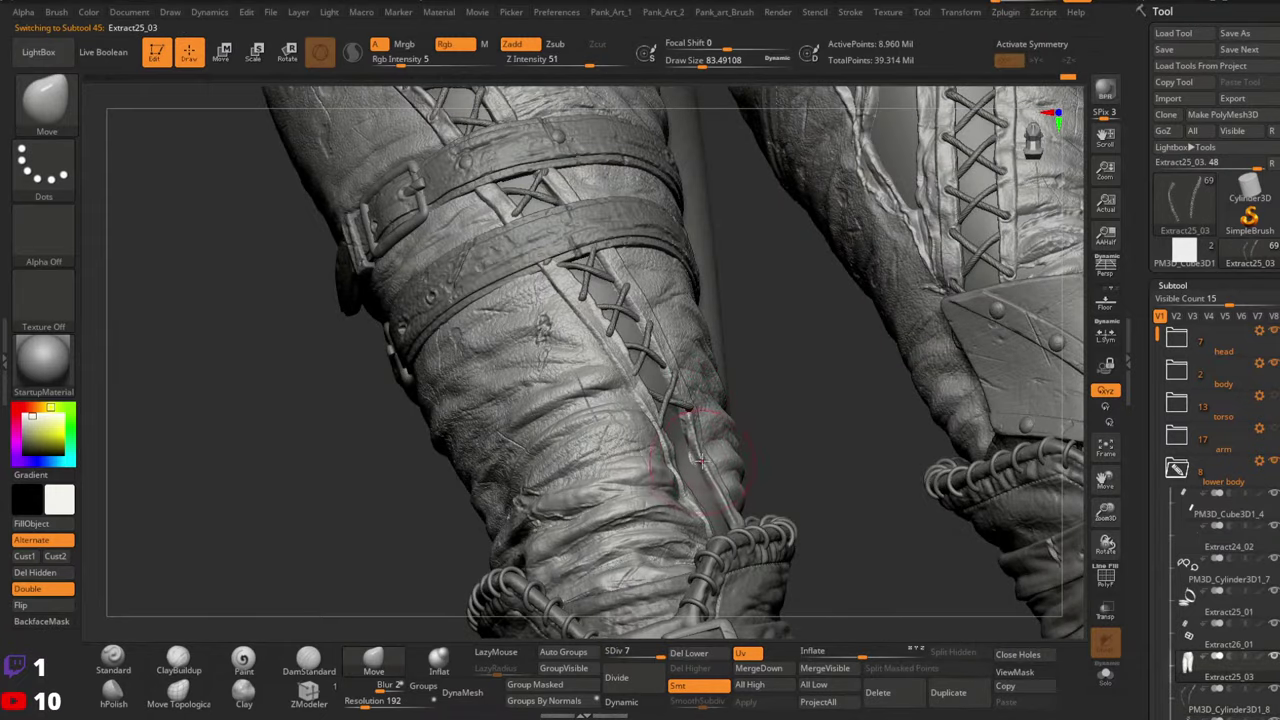
{"action": "key", "text": "space"}
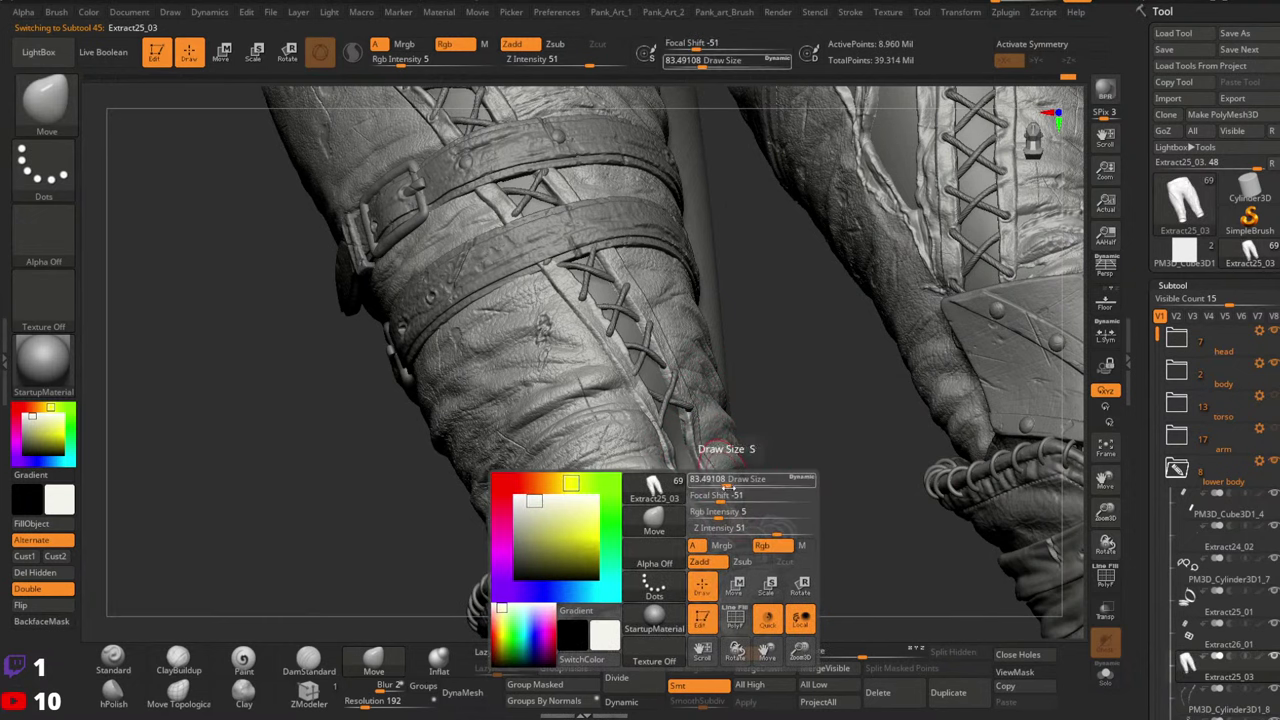
{"action": "mouse_move", "coordinate": [735, 495]}
{"action": "left_mouse_down"}
{"action": "mouse_move", "coordinate": [753, 497]}
{"action": "mouse_move", "coordinate": [725, 480]}
{"action": "left_mouse_up"}
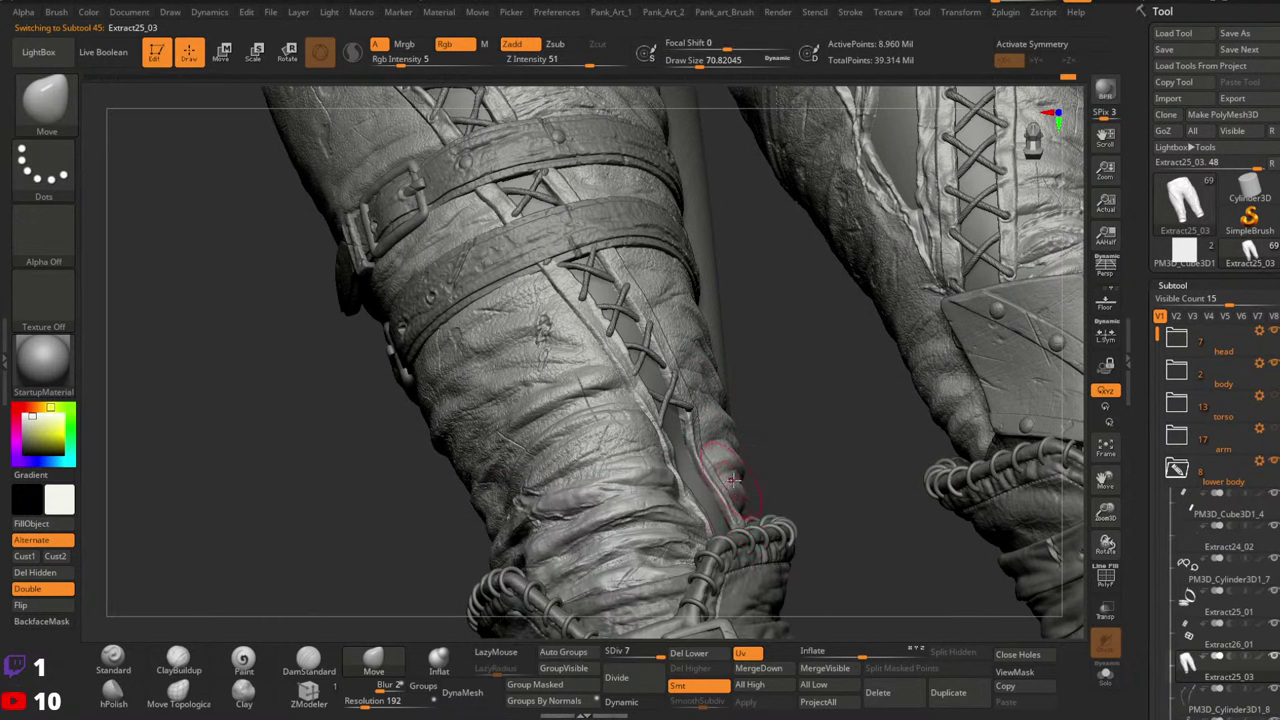
{"action": "mouse_move", "coordinate": [724, 498]}
{"action": "right_mouse_down"}
{"action": "mouse_move", "coordinate": [691, 466]}
{"action": "mouse_move", "coordinate": [719, 450]}
{"action": "mouse_move", "coordinate": [680, 520]}
{"action": "mouse_move", "coordinate": [700, 470]}
{"action": "mouse_move", "coordinate": [750, 420]}
{"action": "mouse_move", "coordinate": [740, 380]}
{"action": "mouse_move", "coordinate": [719, 406]}
{"action": "mouse_move", "coordinate": [766, 363]}
{"action": "mouse_move", "coordinate": [590, 432]}
{"action": "right_mouse_up"}
Make the body the active subtool and examine its legs in isolation
{"action": "left_click", "coordinate": [597, 460], "text": "alt"}
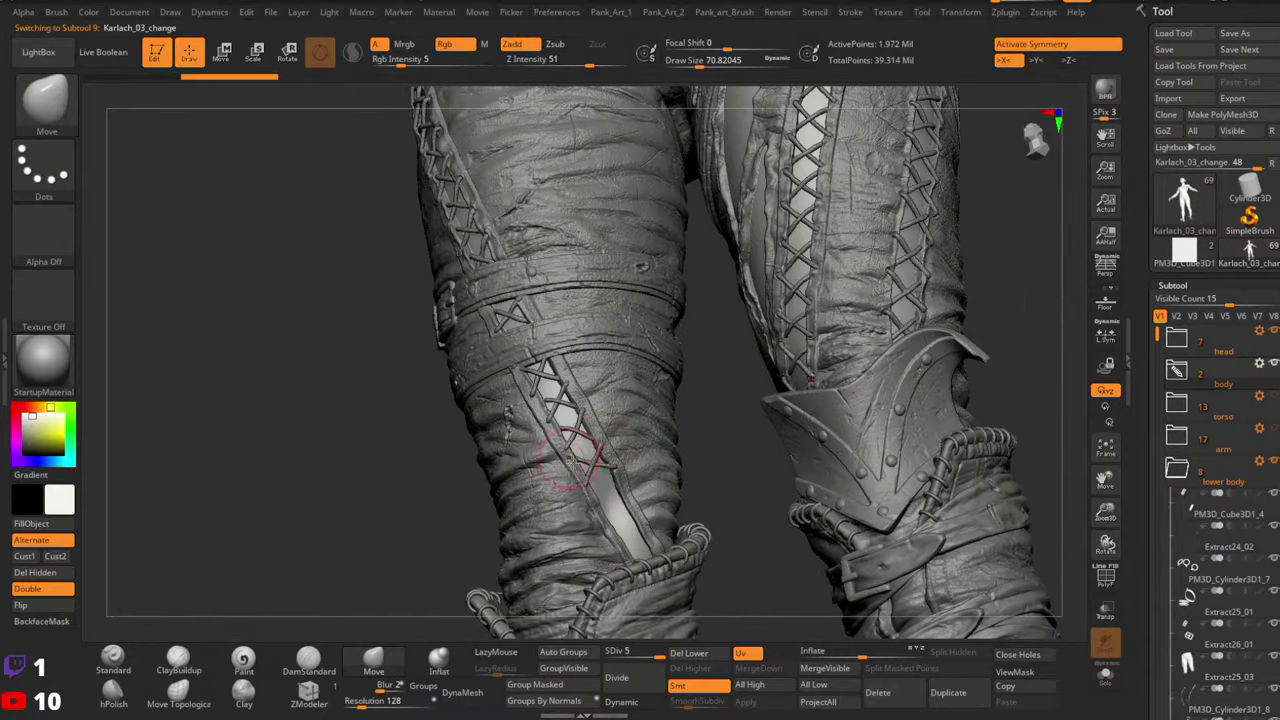
{"action": "right_click_drag", "start_coordinate": [862, 355], "coordinate": [877, 350]}
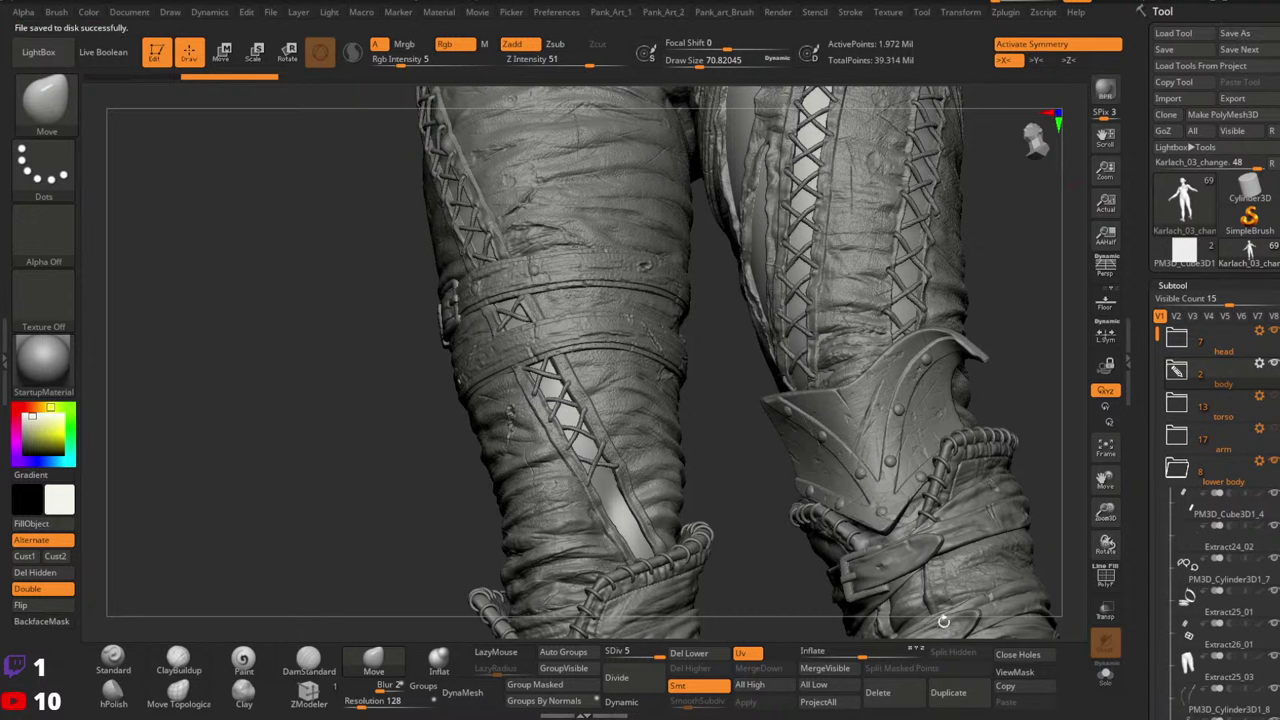
{"action": "left_click", "coordinate": [1105, 676]}
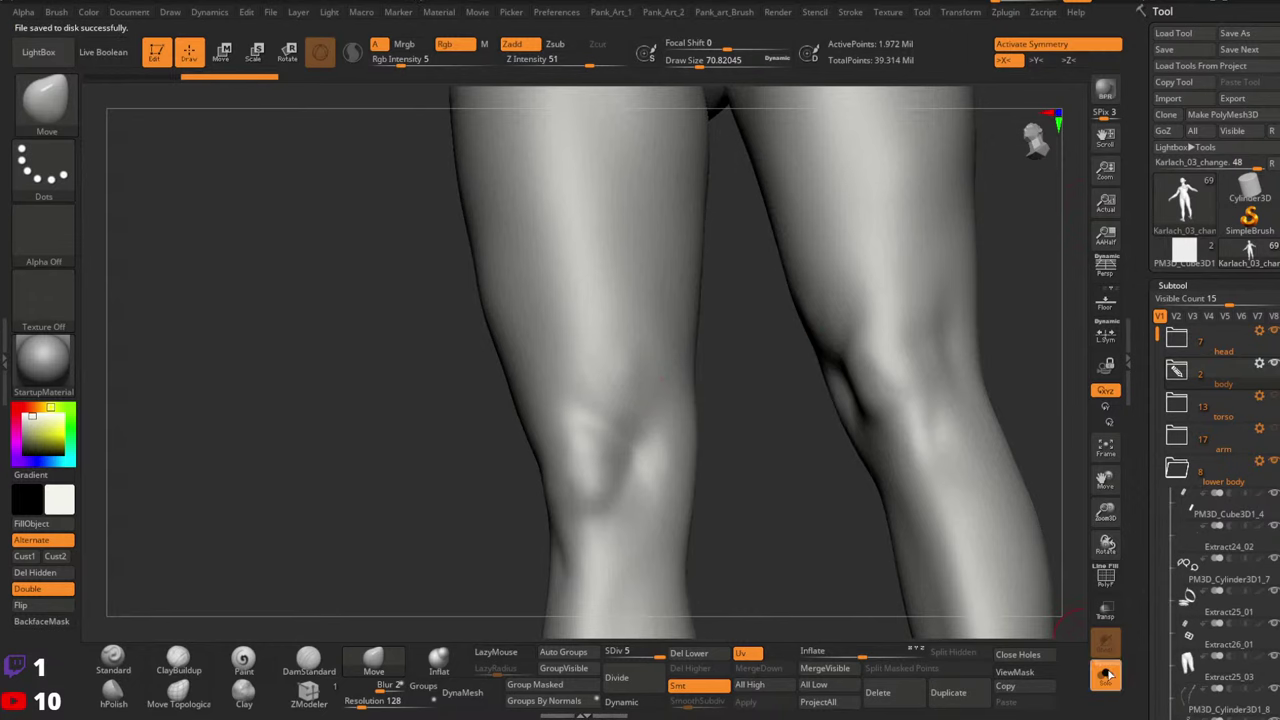
{"action": "left_click", "coordinate": [1105, 676]}
Make the leg lacing active, isolate it, and assign separate polygroups to its strands with Auto Groups
{"action": "left_click", "coordinate": [626, 412], "text": "alt"}
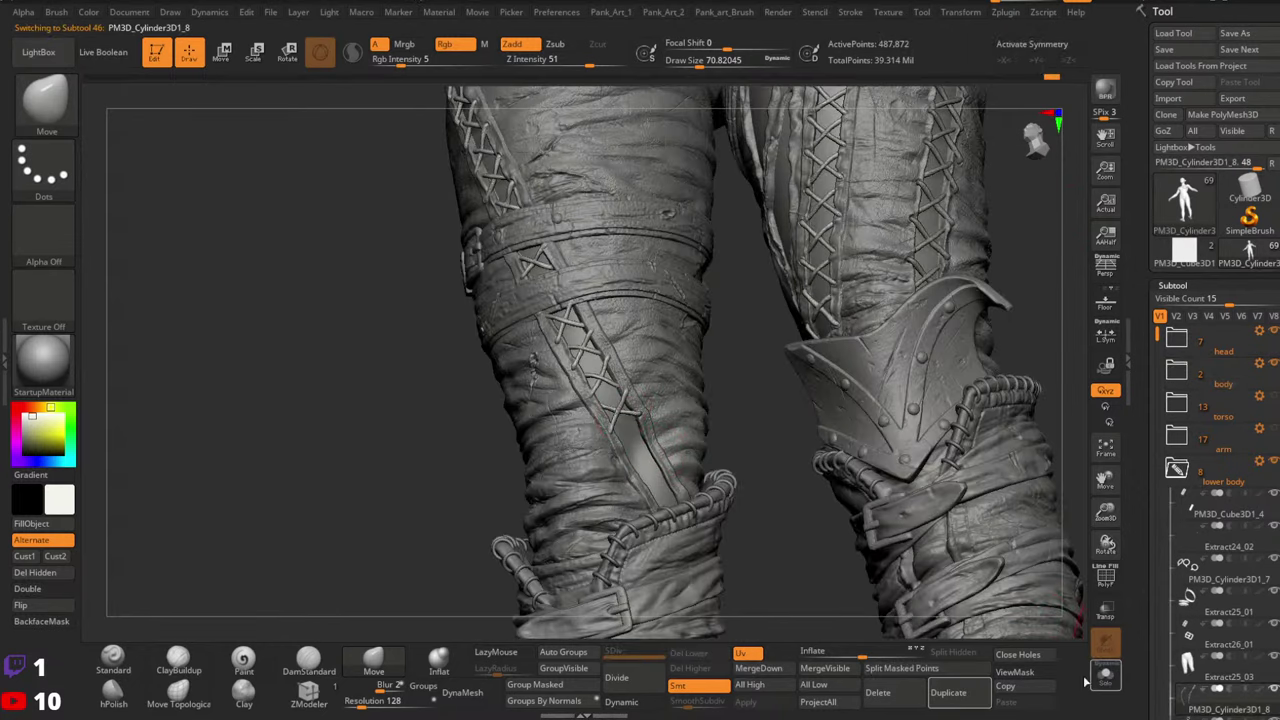
{"action": "left_click", "coordinate": [1105, 676]}
{"action": "left_click_drag", "start_coordinate": [790, 440], "coordinate": [590, 346]}
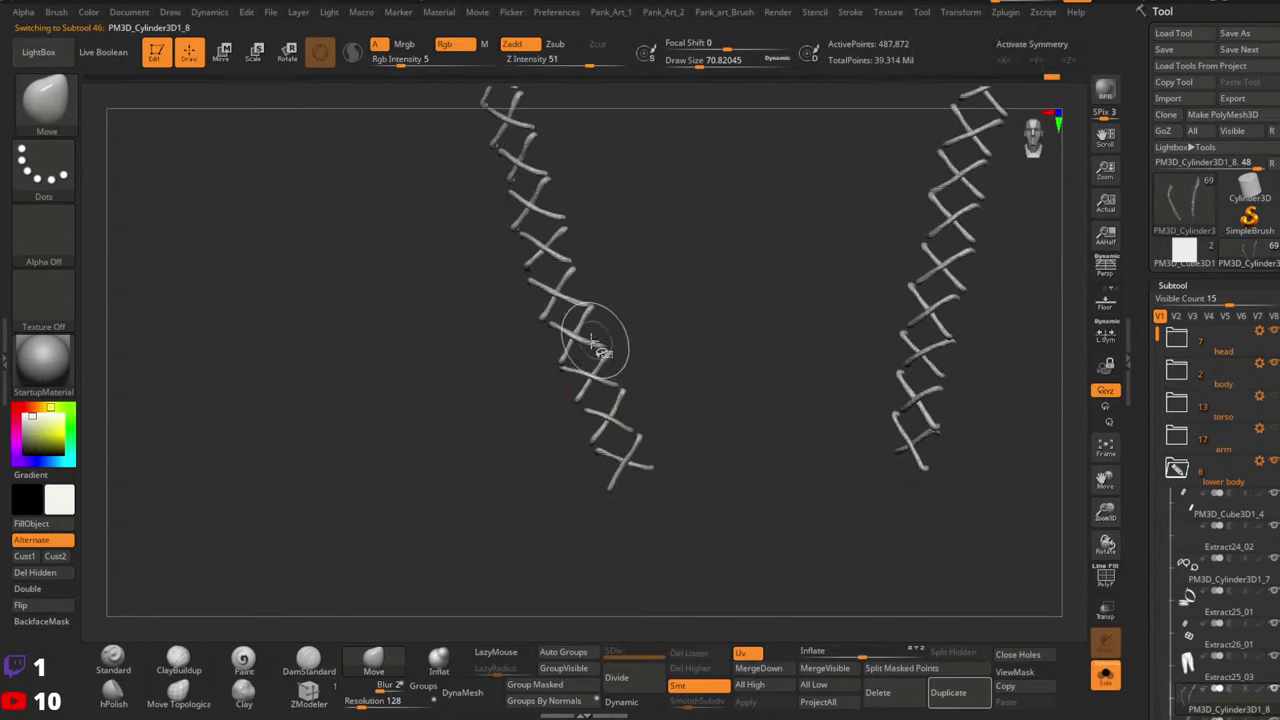
{"action": "left_click", "coordinate": [591, 349], "text": "ctrl+shift"}
{"action": "left_click", "coordinate": [480, 351], "text": "ctrl+shift"}
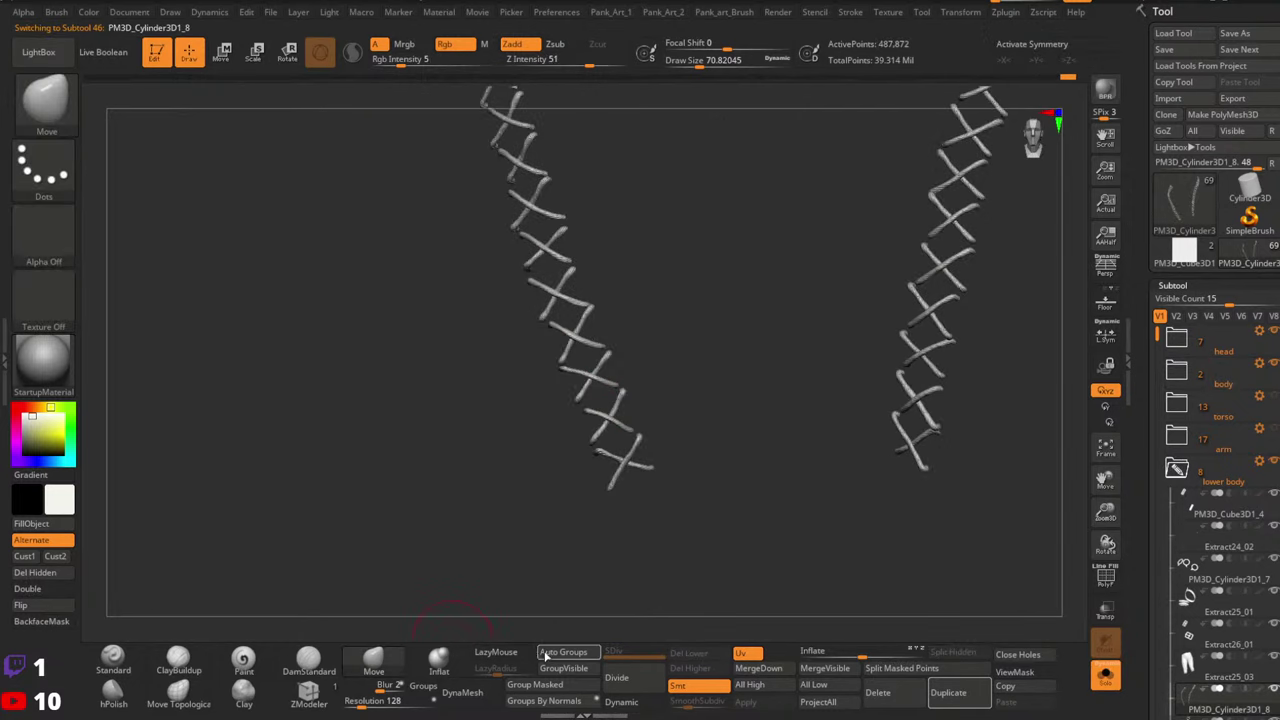
{"action": "key", "text": "ctrl+shift"}
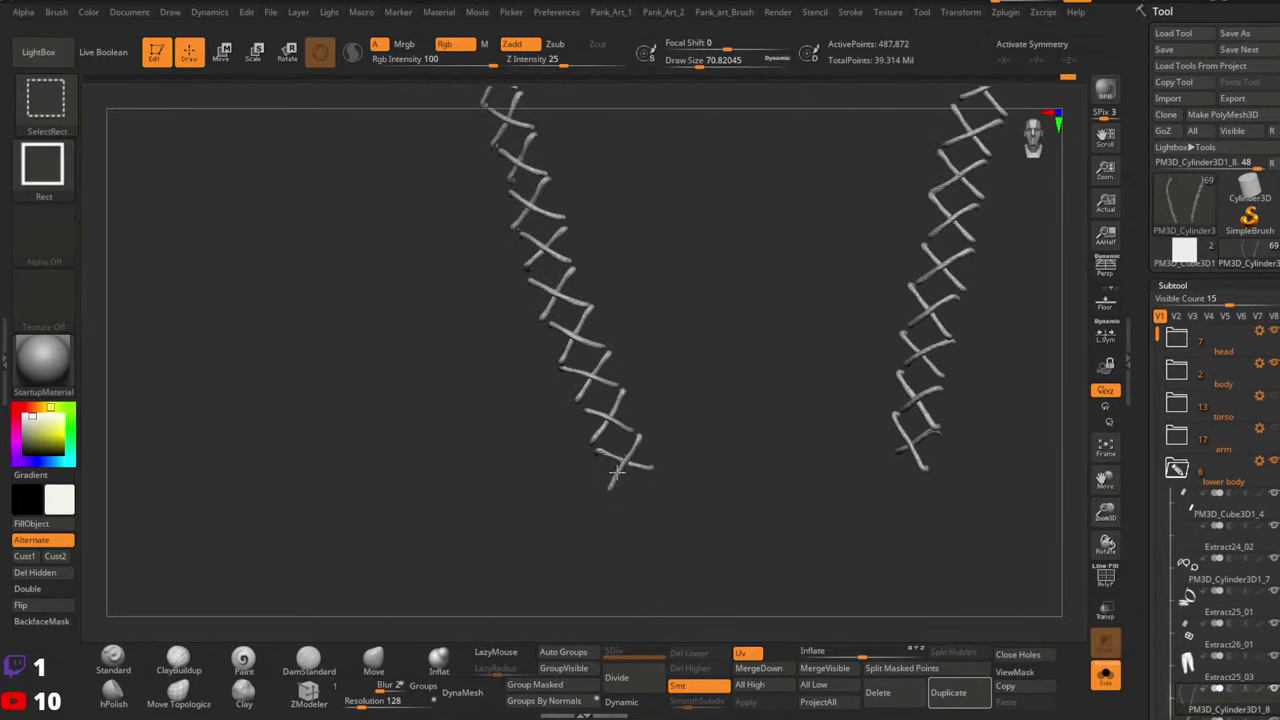
Hide the lowest lace strands of the strapped leg one by one and invert the visibility to show only them
{"action": "left_click", "coordinate": [617, 472], "text": "ctrl+shift"}
{"action": "left_click", "coordinate": [617, 472], "text": "ctrl+shift"}
{"action": "left_click", "coordinate": [620, 460], "text": "ctrl+shift"}
{"action": "left_click", "coordinate": [609, 414], "text": "ctrl+shift"}
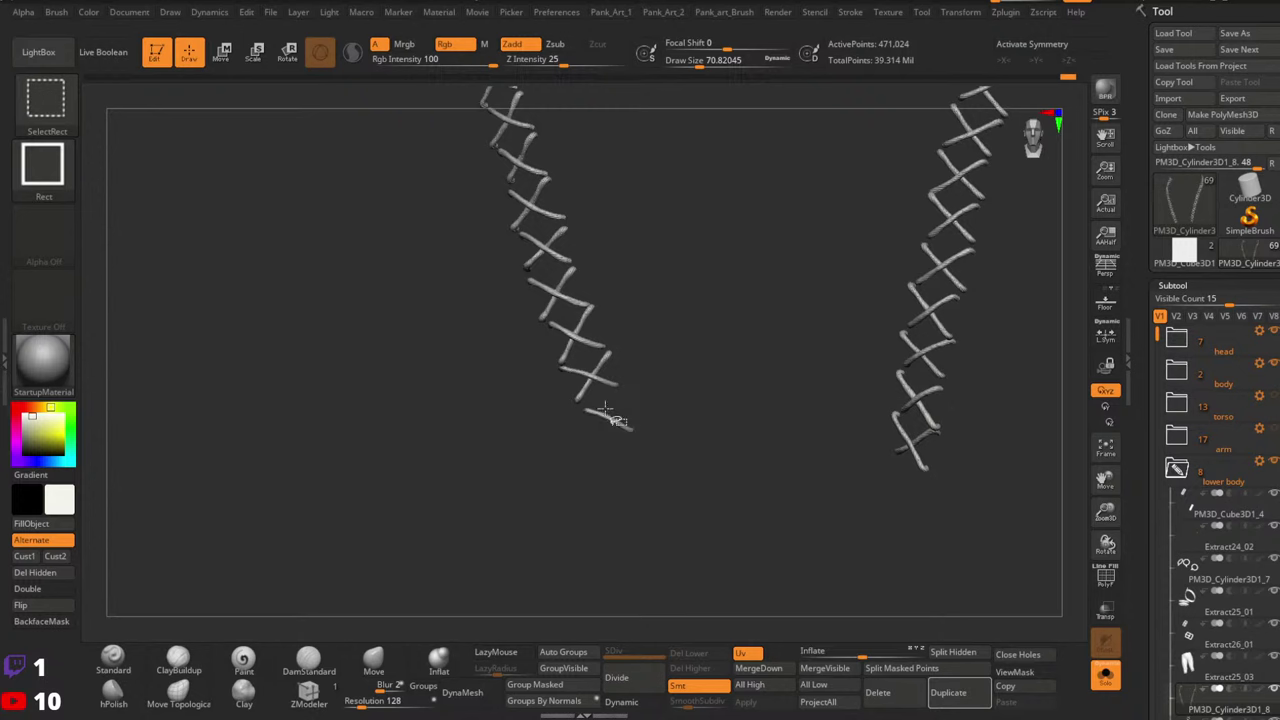
{"action": "left_click", "coordinate": [606, 415], "text": "ctrl+shift"}
{"action": "left_click", "coordinate": [584, 392], "text": "ctrl+shift"}
{"action": "left_click", "coordinate": [592, 378], "text": "ctrl+shift"}
{"action": "left_click", "coordinate": [591, 342], "text": "ctrl+shift"}
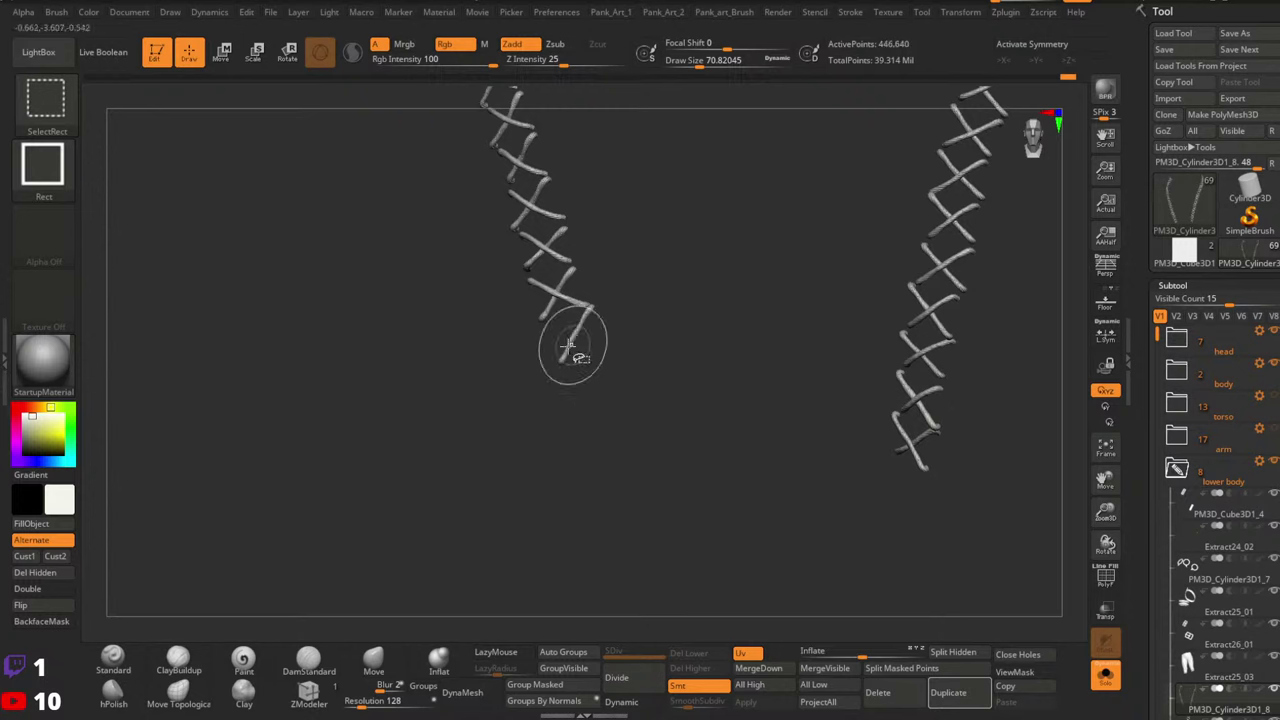
{"action": "left_click", "coordinate": [548, 303], "text": "ctrl+alt+shift"}
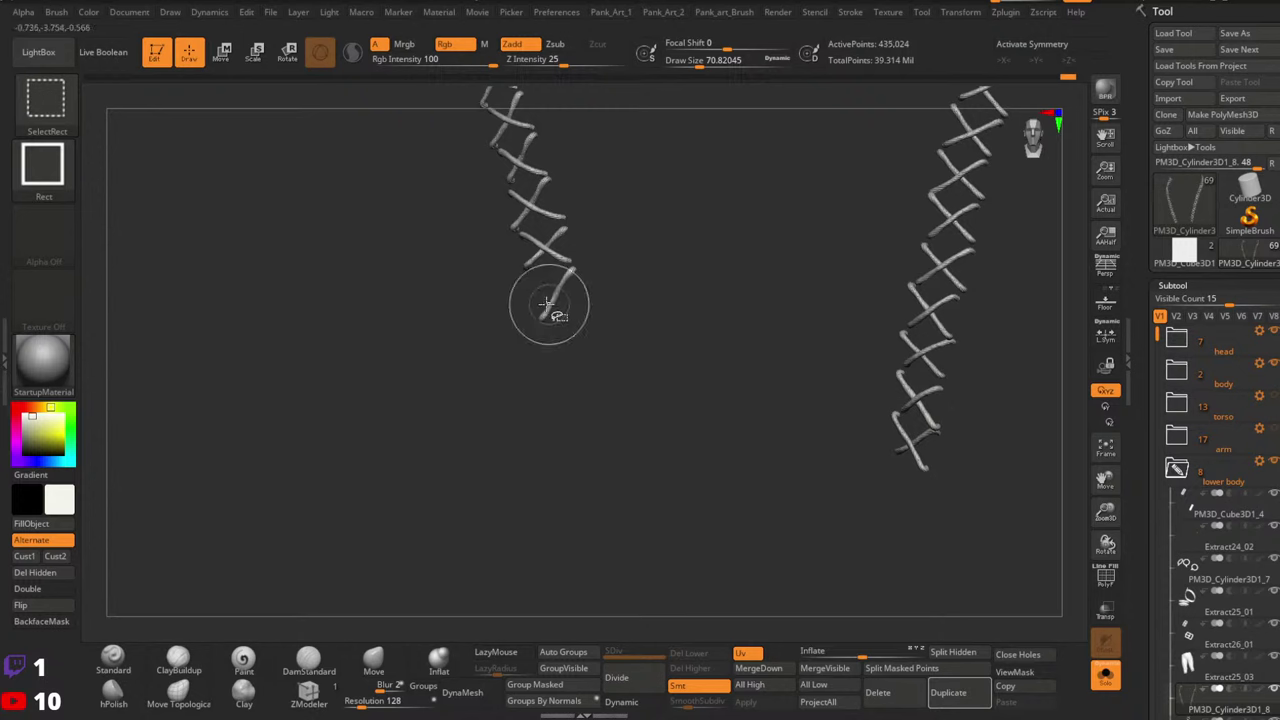
{"action": "left_click", "coordinate": [548, 305], "text": "ctrl+alt+shift"}
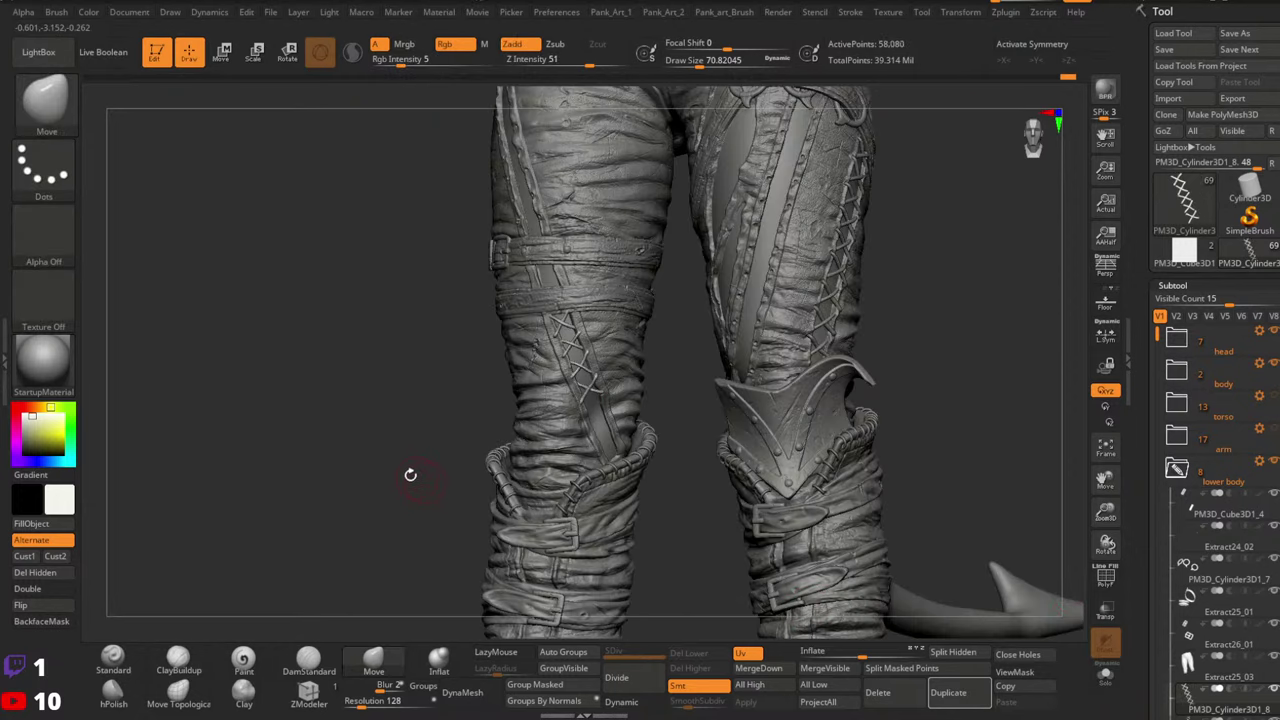
Mask all of the lacing except the lowest strands on the strapped leg and restore the hidden strands
{"action": "left_click", "coordinate": [353, 452], "text": "ctrl"}
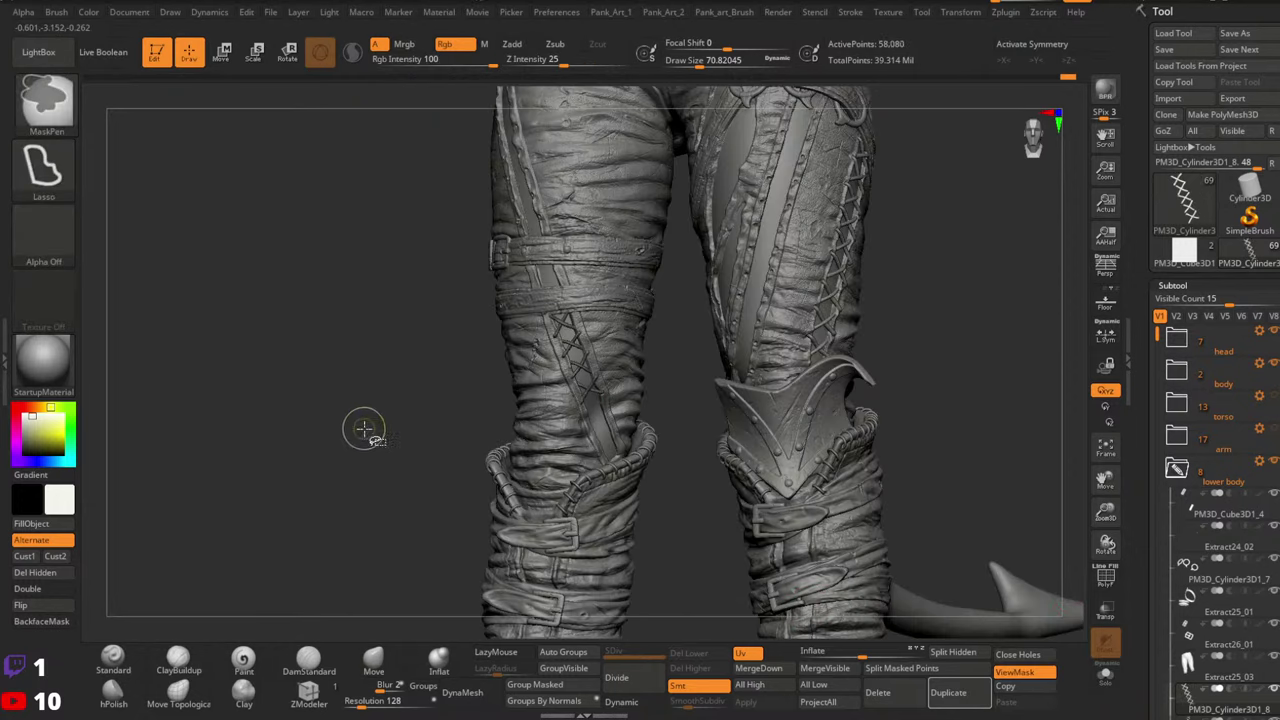
{"action": "left_click", "coordinate": [363, 427], "text": "ctrl+shift"}
{"action": "left_click", "coordinate": [358, 424], "text": "ctrl"}
{"action": "left_click_drag", "start_coordinate": [384, 430], "coordinate": [424, 428]}
Duplicate the unmasked lace strands with the Move gizmo and place the copy further down the slit
{"action": "key", "text": "w"}
{"action": "right_click_drag", "start_coordinate": [424, 420], "coordinate": [450, 510], "text": "ctrl"}
{"action": "left_click", "coordinate": [556, 377], "text": "alt"}
{"action": "mouse_move", "coordinate": [547, 355]}
{"action": "left_mouse_down", "text": "alt"}
{"action": "mouse_move", "coordinate": [568, 354]}
{"action": "mouse_move", "coordinate": [549, 350]}
{"action": "left_mouse_up", "text": "alt"}
{"action": "left_click_drag", "start_coordinate": [616, 326], "coordinate": [679, 507], "text": "ctrl"}
{"action": "right_click_drag", "start_coordinate": [681, 506], "coordinate": [602, 342], "text": "alt"}
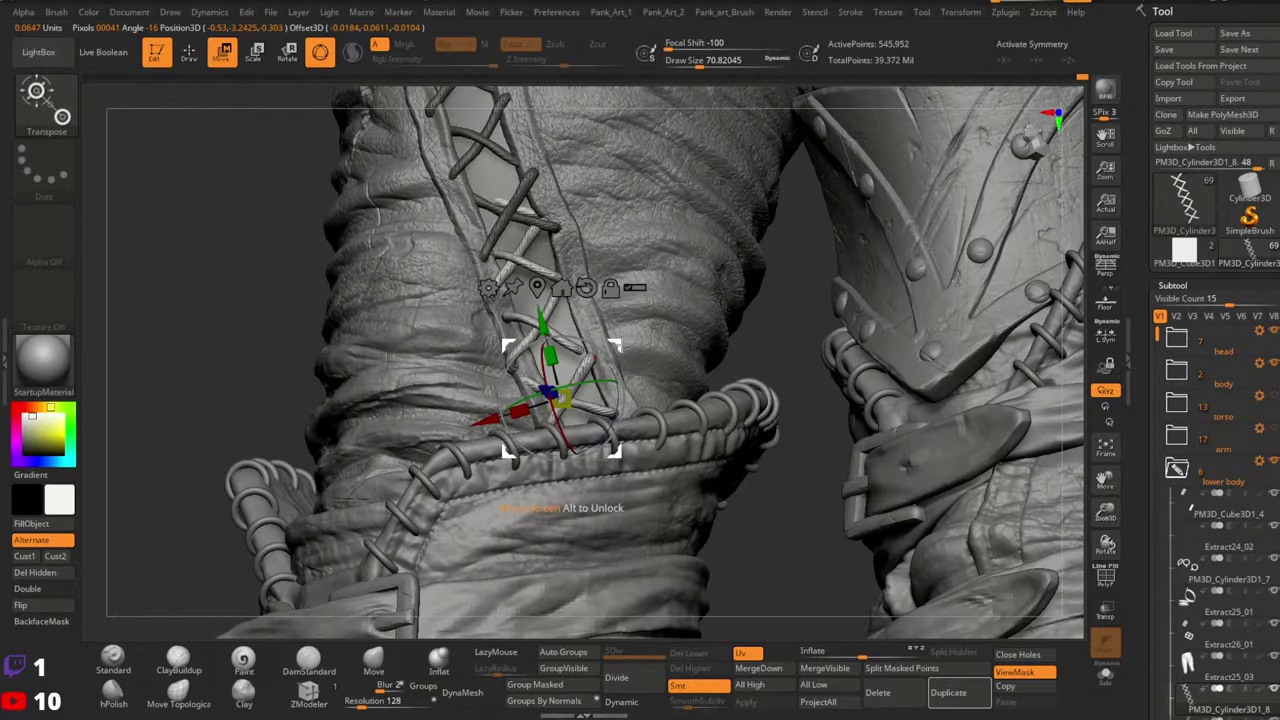
Move and rotate the copied lace strands to follow the slit down to the boot cuff, and collapse the lower body folder
{"action": "left_click_drag", "start_coordinate": [610, 345], "coordinate": [630, 380]}
{"action": "left_click_drag", "start_coordinate": [577, 452], "coordinate": [583, 478]}
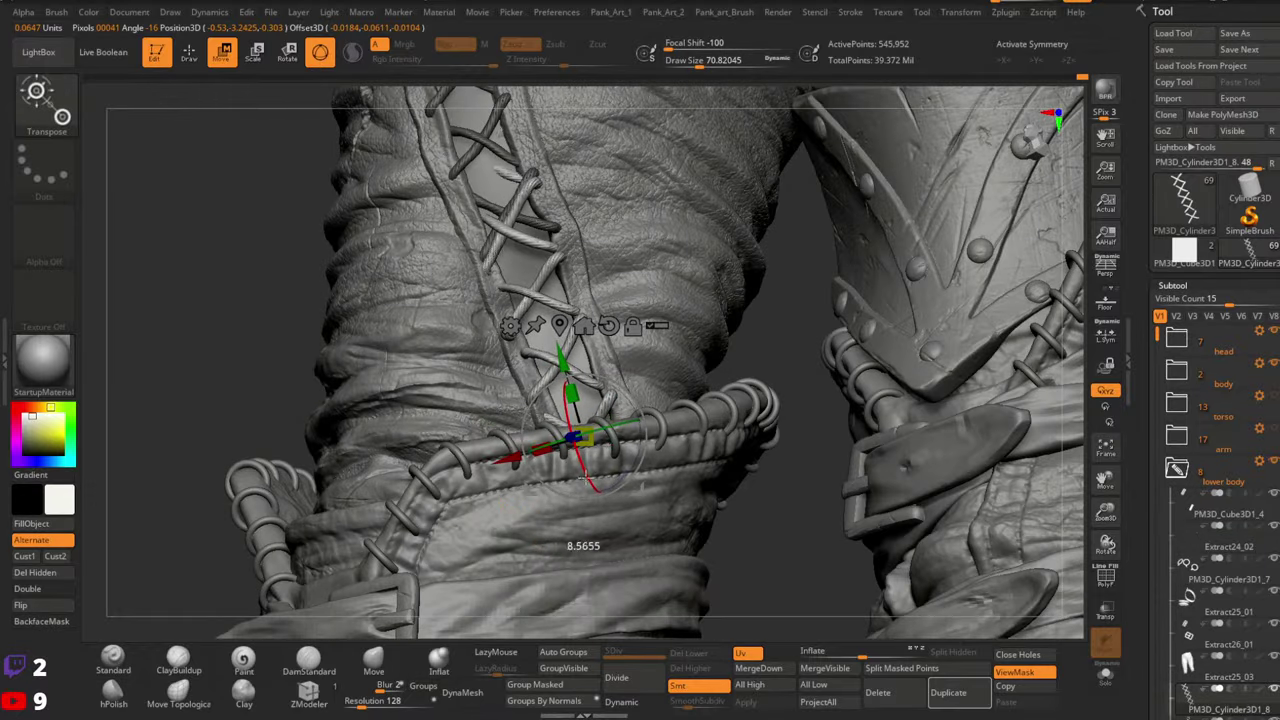
{"action": "mouse_move", "coordinate": [618, 426]}
{"action": "left_mouse_down"}
{"action": "mouse_move", "coordinate": [645, 420]}
{"action": "mouse_move", "coordinate": [594, 372]}
{"action": "left_mouse_up"}
{"action": "right_click_drag", "start_coordinate": [590, 428], "coordinate": [614, 434]}
{"action": "left_click_drag", "start_coordinate": [591, 455], "coordinate": [612, 497]}
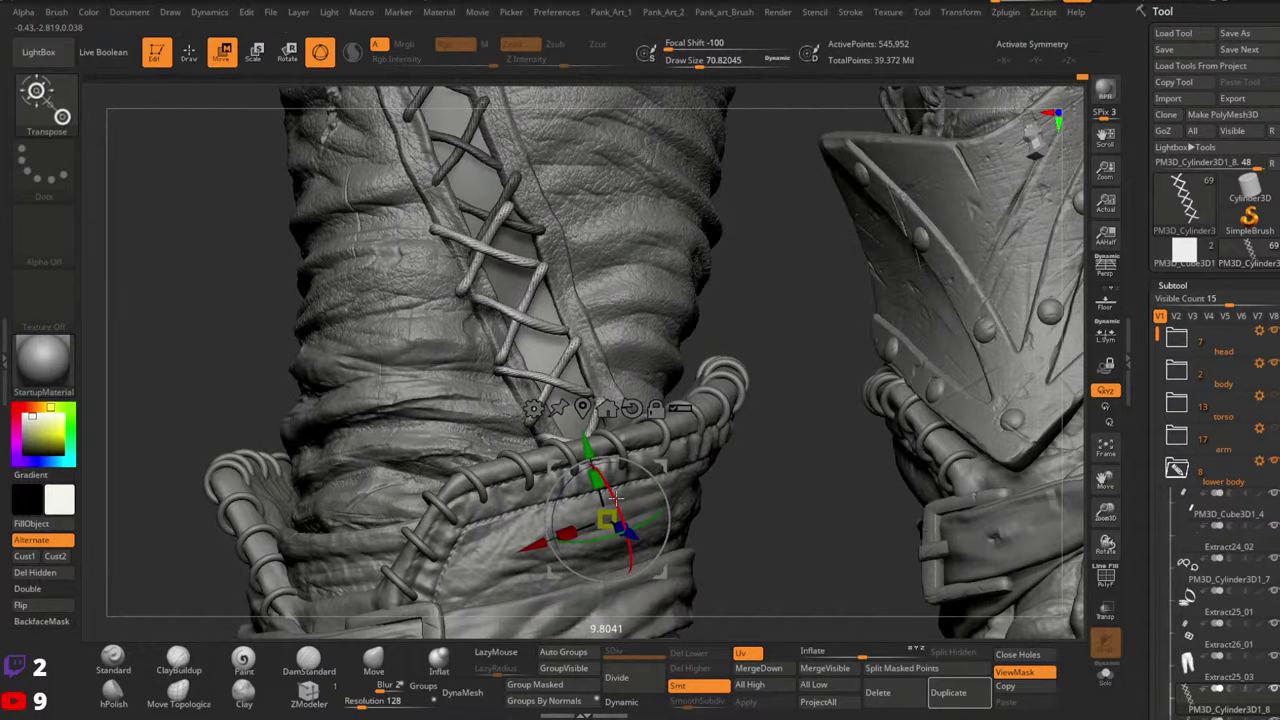
{"action": "right_click_drag", "start_coordinate": [641, 458], "coordinate": [614, 427]}
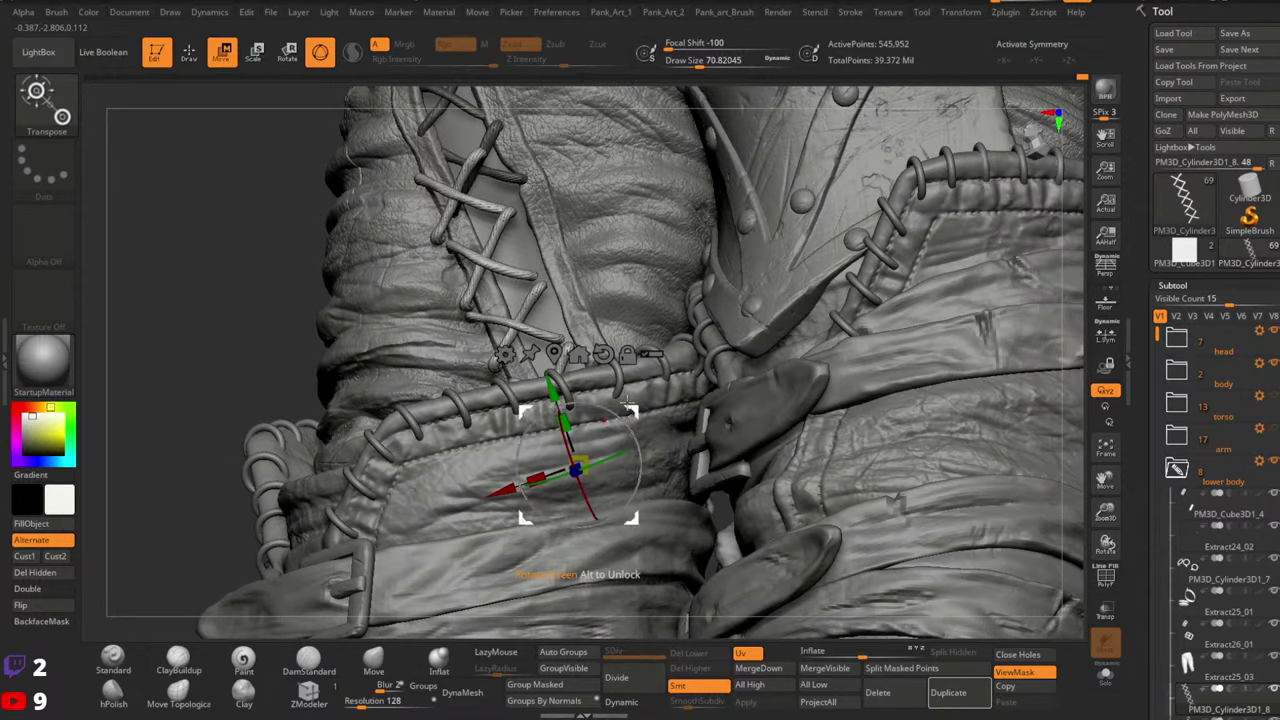
{"action": "left_click_drag", "start_coordinate": [627, 402], "coordinate": [667, 420]}
{"action": "left_click", "coordinate": [1177, 468]}
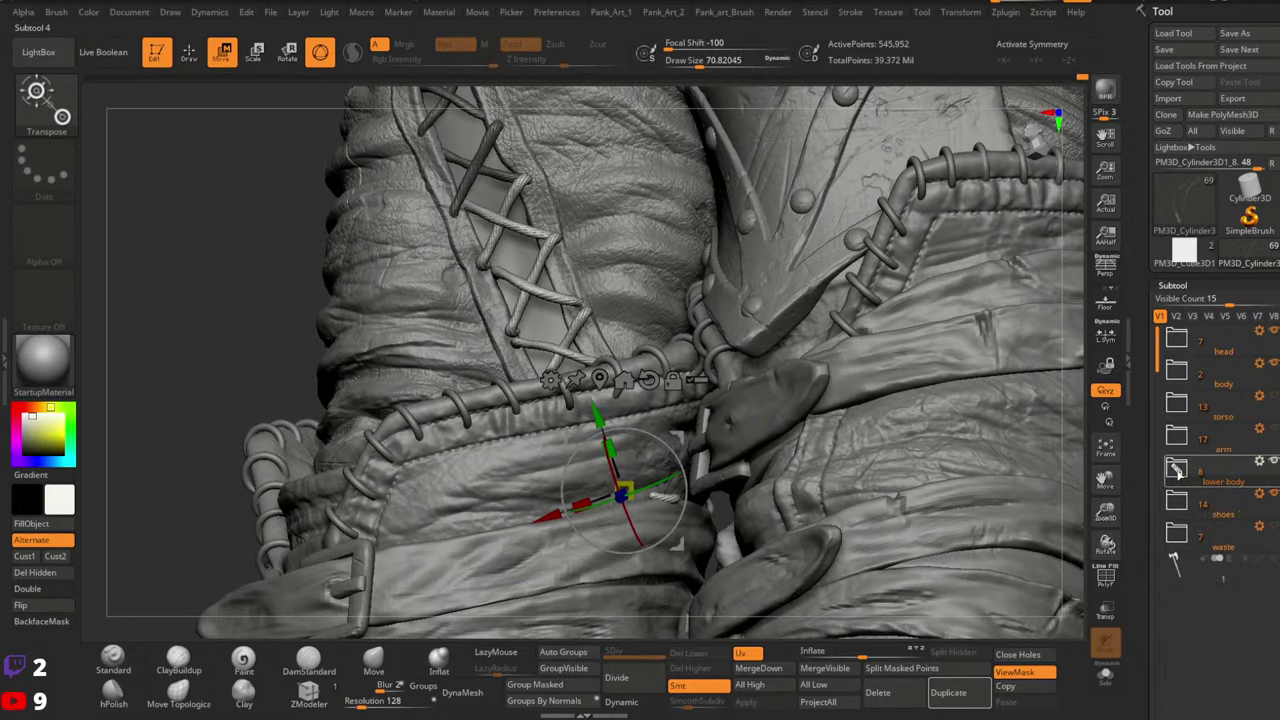
Hide the shoes folder and shift the copied lace strands to line up with the lower leg slit
{"action": "left_click", "coordinate": [1274, 499]}
{"action": "mouse_move", "coordinate": [690, 500]}
{"action": "right_mouse_down"}
{"action": "mouse_move", "coordinate": [662, 476]}
{"action": "mouse_move", "coordinate": [680, 494]}
{"action": "right_mouse_up"}
{"action": "left_click_drag", "start_coordinate": [731, 505], "coordinate": [732, 504]}
{"action": "right_click_drag", "start_coordinate": [732, 504], "coordinate": [755, 424]}
{"action": "left_click_drag", "start_coordinate": [752, 422], "coordinate": [706, 351]}
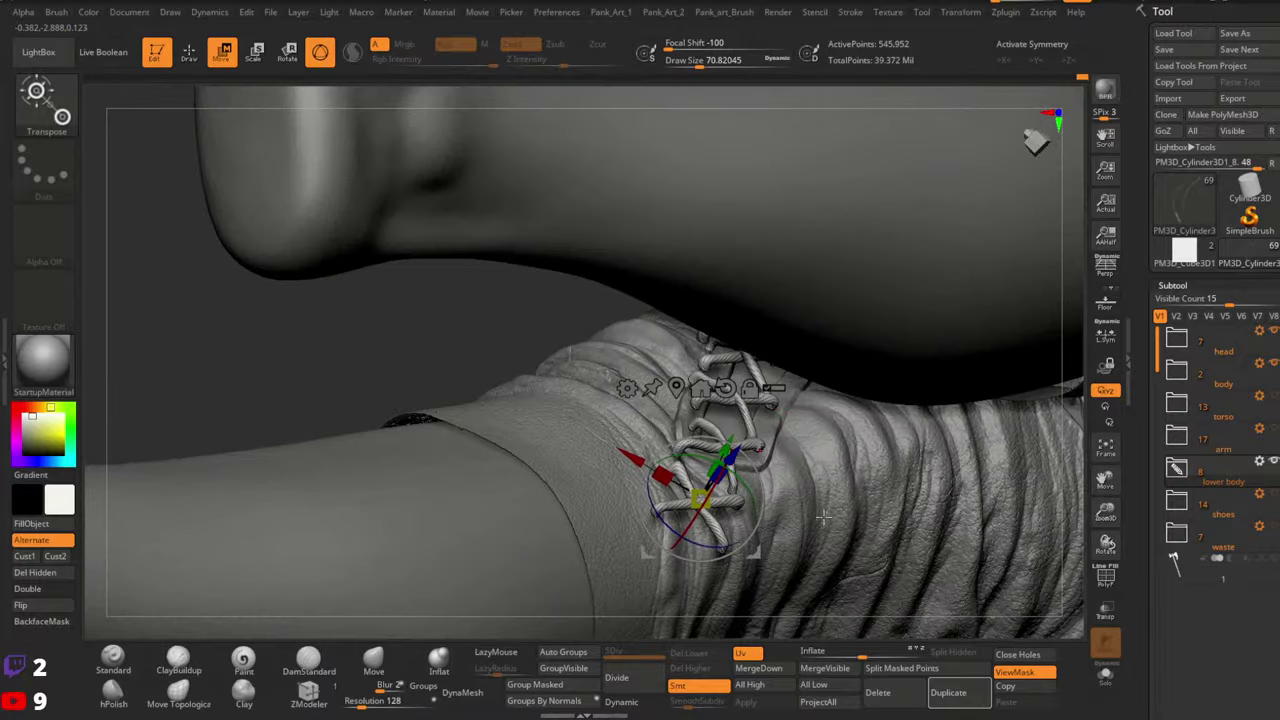
{"action": "left_click_drag", "start_coordinate": [758, 447], "coordinate": [761, 472]}
{"action": "right_click_drag", "start_coordinate": [762, 475], "coordinate": [736, 448]}
{"action": "left_click_drag", "start_coordinate": [715, 285], "coordinate": [719, 326]}
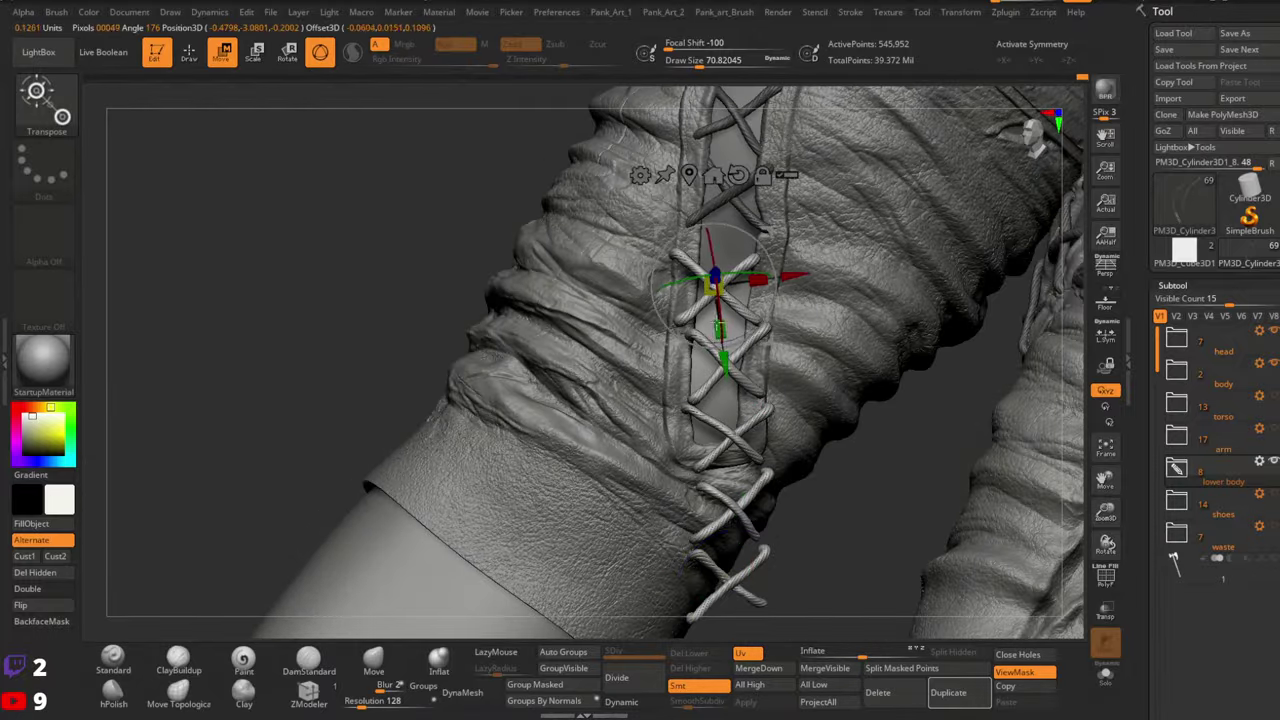
Move and rotate the copied lace strands with the gizmo to follow the tilt of the lower slit
{"action": "mouse_move", "coordinate": [753, 296]}
{"action": "right_mouse_down"}
{"action": "mouse_move", "coordinate": [770, 285]}
{"action": "mouse_move", "coordinate": [774, 309]}
{"action": "right_mouse_up"}
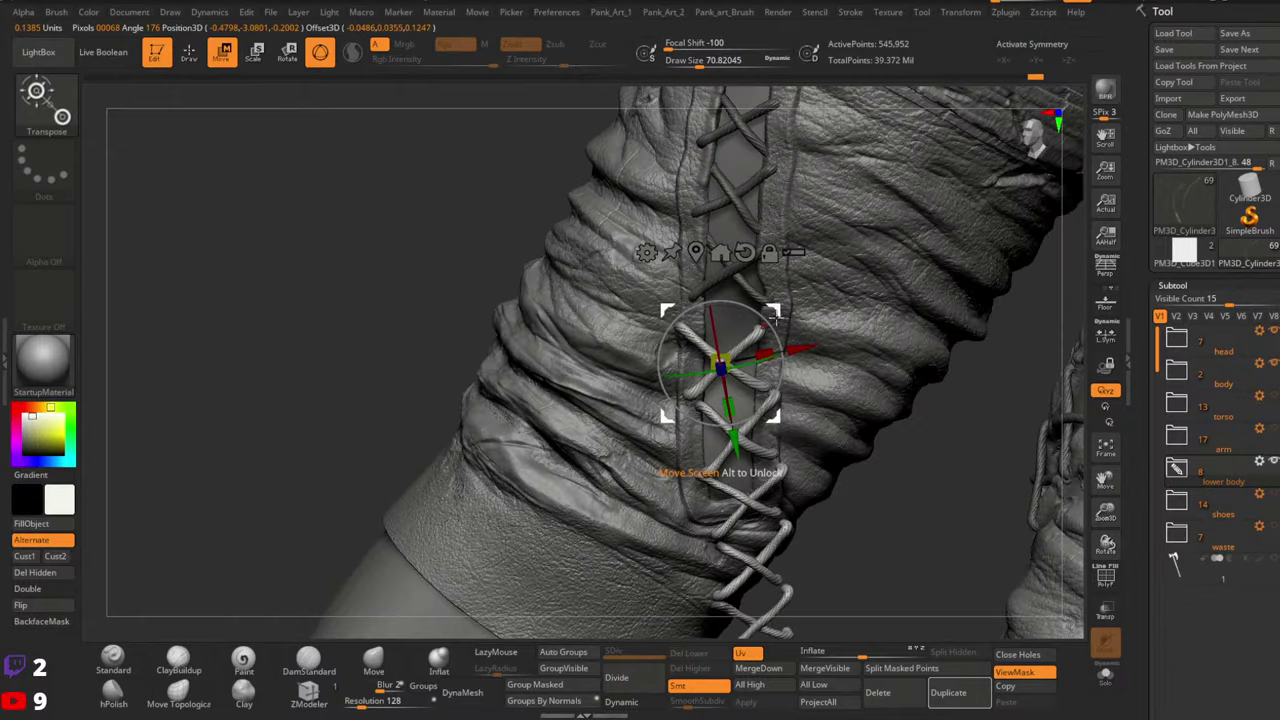
{"action": "left_click_drag", "start_coordinate": [774, 311], "coordinate": [793, 299]}
{"action": "right_click_drag", "start_coordinate": [793, 299], "coordinate": [812, 330]}
{"action": "left_click_drag", "start_coordinate": [780, 387], "coordinate": [767, 391]}
{"action": "right_click_drag", "start_coordinate": [767, 391], "coordinate": [788, 382]}
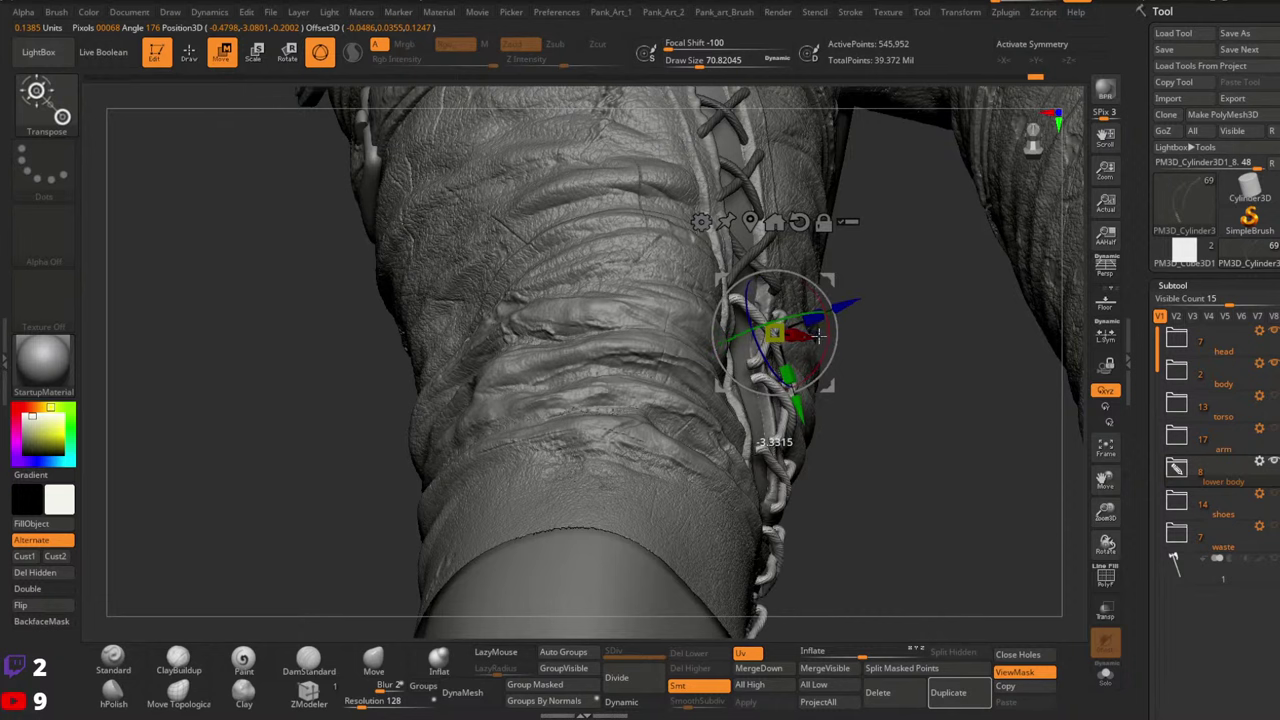
{"action": "mouse_move", "coordinate": [859, 351]}
{"action": "right_mouse_down", "text": "ctrl"}
{"action": "mouse_move", "coordinate": [843, 363]}
{"action": "mouse_move", "coordinate": [768, 314]}
{"action": "mouse_move", "coordinate": [765, 335]}
{"action": "right_mouse_up", "text": "ctrl"}
Undo the last two gizmo adjustments of the copied lace strands
{"action": "key", "text": "q"}
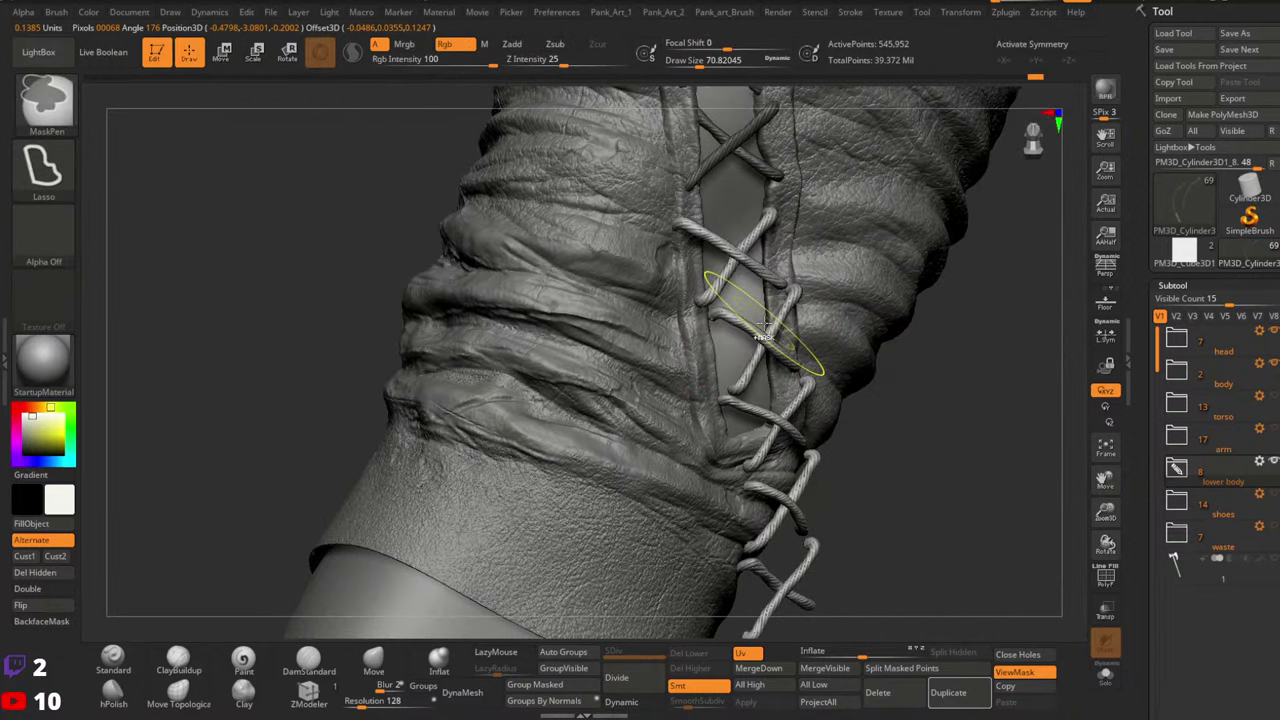
{"action": "key", "text": "ctrl+z"}
{"action": "key", "text": "ctrl+z"}
{"action": "key", "text": "w"}
{"action": "key", "text": "q"}
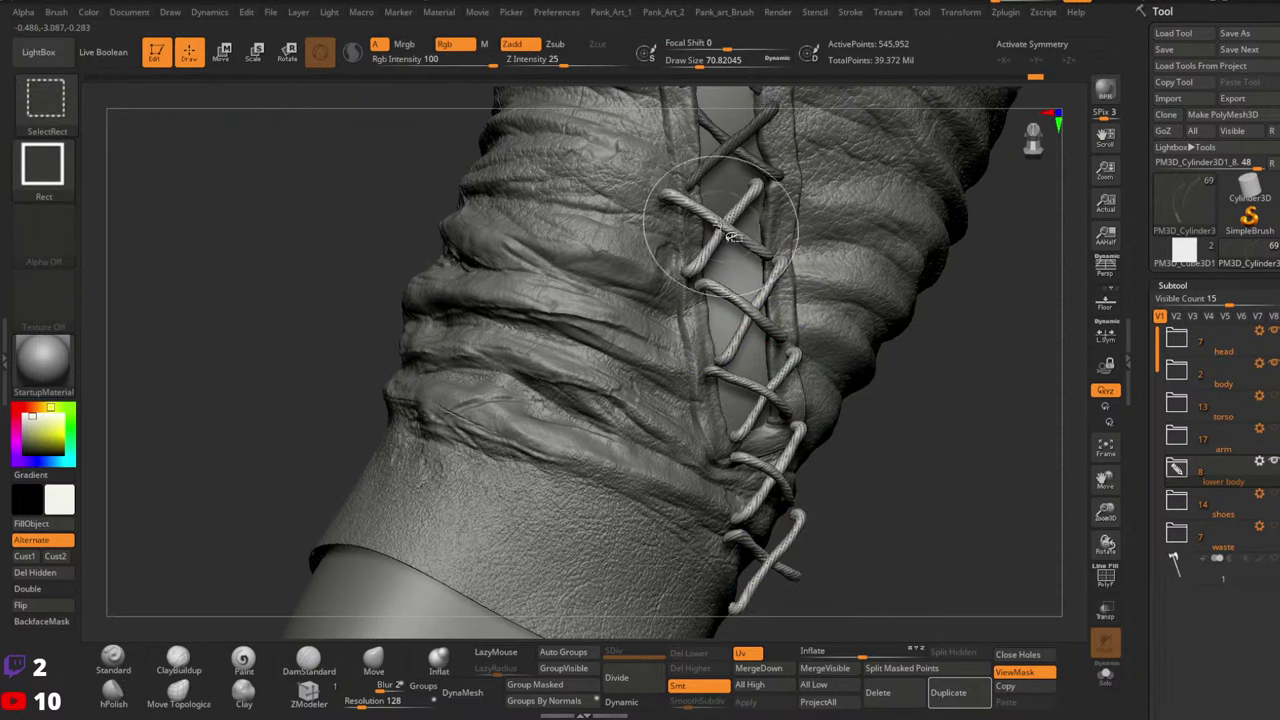
Hide the uppermost crossed strands of the copied lacing on the lower leg
{"action": "left_click", "coordinate": [720, 227], "text": "ctrl+shift"}
{"action": "left_click", "coordinate": [720, 227], "text": "ctrl+shift"}
{"action": "left_click", "coordinate": [724, 229], "text": "ctrl+shift"}
{"action": "mouse_move", "coordinate": [797, 366]}
{"action": "right_mouse_down", "text": "ctrl"}
{"action": "mouse_move", "coordinate": [792, 325]}
{"action": "mouse_move", "coordinate": [791, 351]}
{"action": "right_mouse_up", "text": "ctrl"}
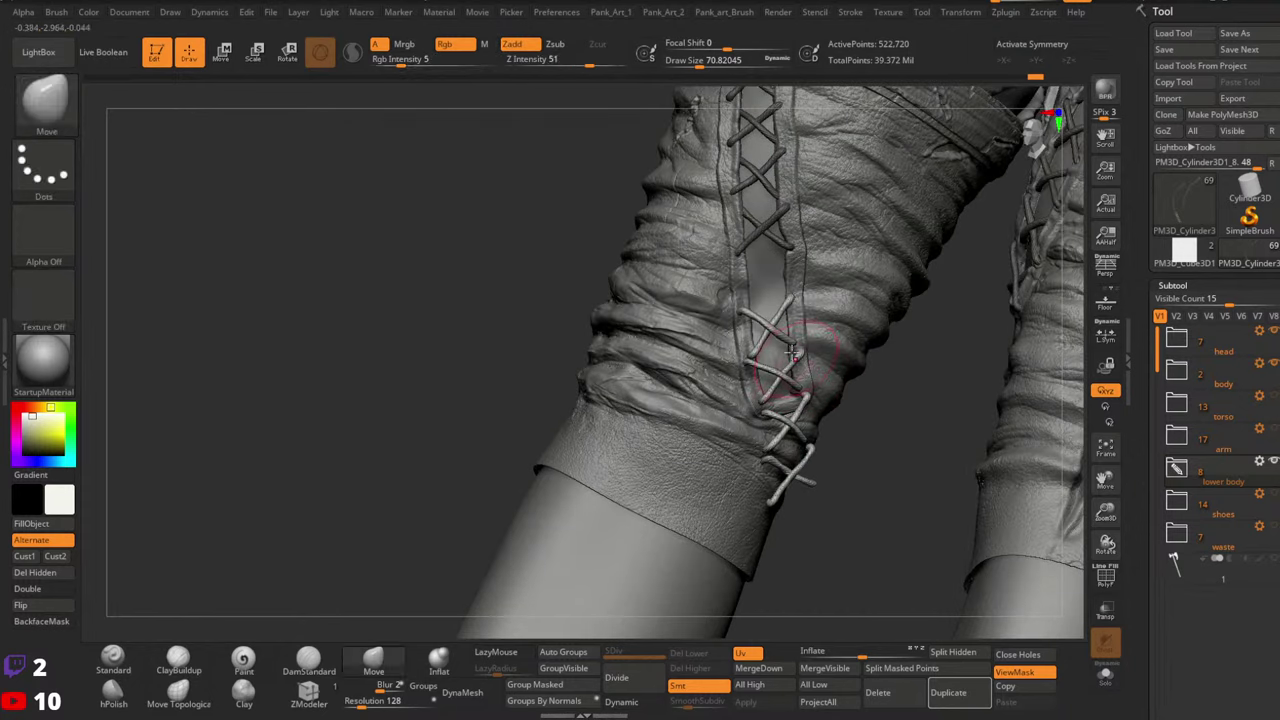
{"action": "key", "text": "ctrl+shift"}
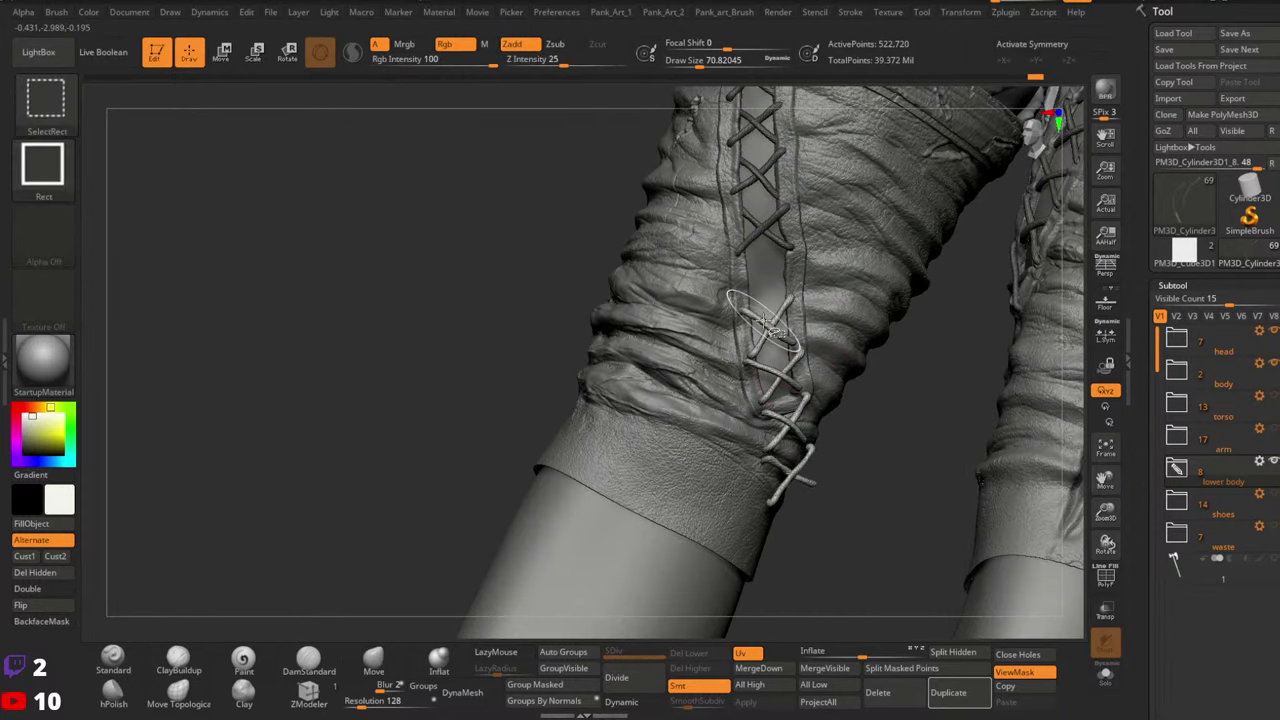
Move the remaining copied strands up the slit to continue directly from the original lacing
{"action": "right_click_drag", "start_coordinate": [835, 350], "coordinate": [820, 360]}
{"action": "key", "text": "w"}
{"action": "mouse_move", "coordinate": [852, 425]}
{"action": "left_mouse_down"}
{"action": "mouse_move", "coordinate": [841, 353]}
{"action": "mouse_move", "coordinate": [840, 394]}
{"action": "left_mouse_up"}
{"action": "key", "text": "ctrl+z"}
{"action": "key", "text": "q"}
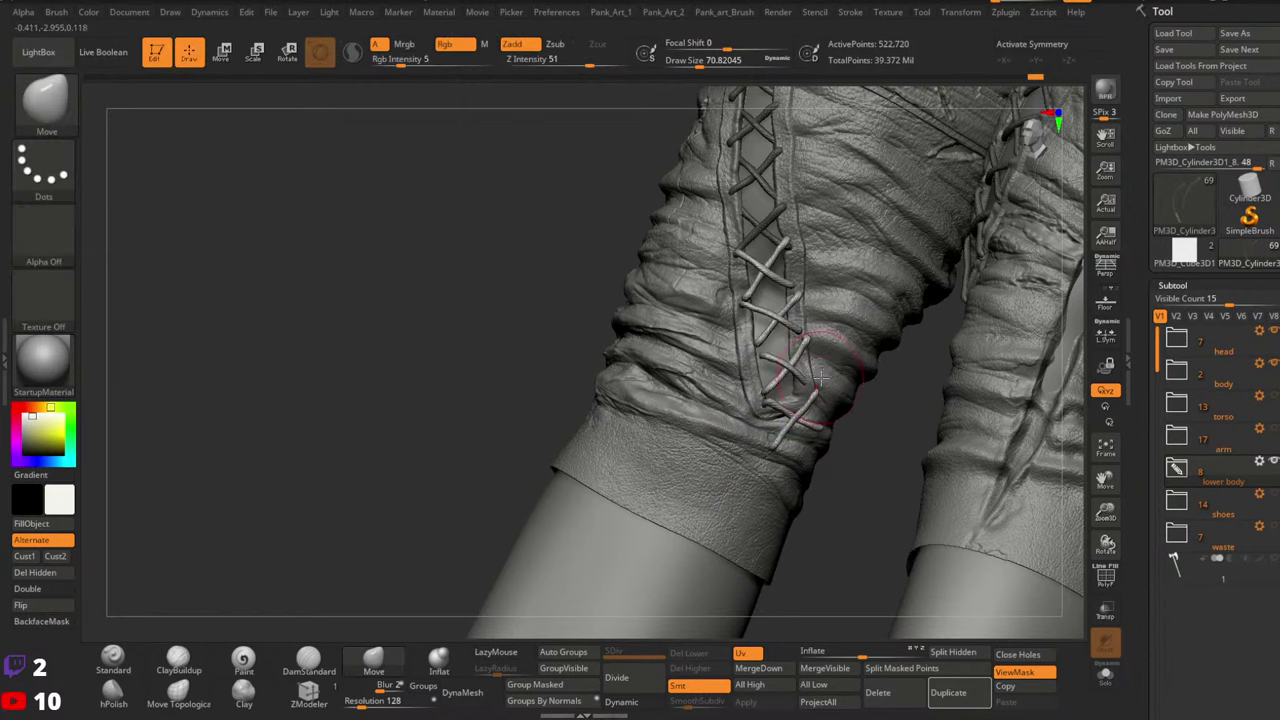
{"action": "right_click_drag", "start_coordinate": [794, 360], "coordinate": [807, 378]}
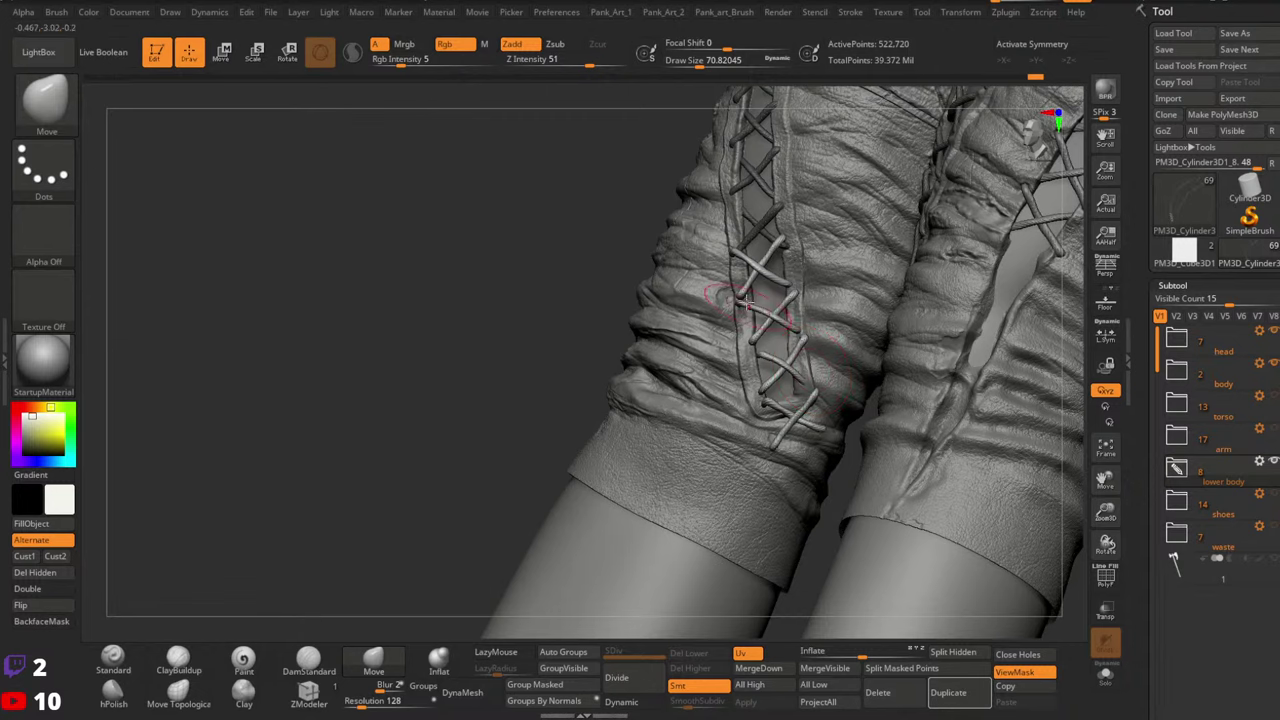
Hide the top cross of the moved strands and check the lacing in isolation with its visibility inverted and back
{"action": "left_click", "coordinate": [757, 264], "text": "ctrl+shift"}
{"action": "left_click", "coordinate": [757, 271], "text": "ctrl+shift"}
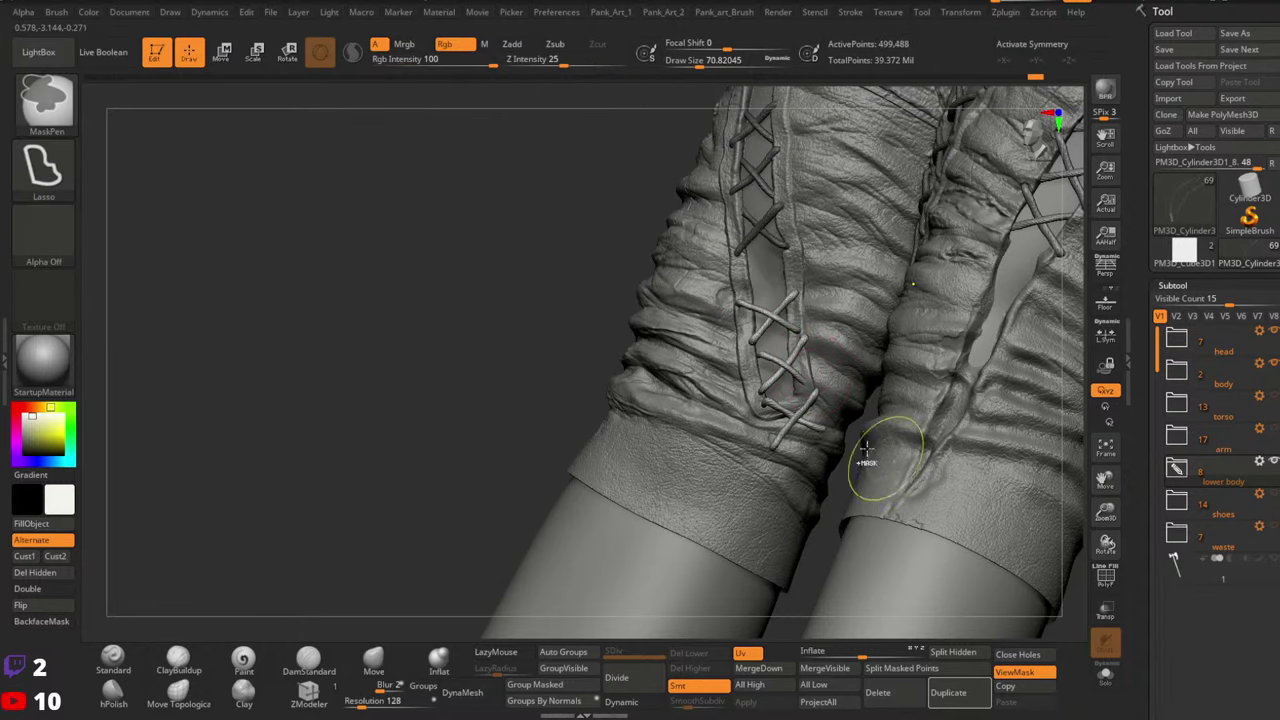
{"action": "right_click_drag", "start_coordinate": [867, 450], "coordinate": [866, 385], "text": "ctrl"}
{"action": "left_click", "coordinate": [1107, 672]}
{"action": "right_click_drag", "start_coordinate": [929, 560], "coordinate": [885, 475], "text": "ctrl"}
{"action": "left_click_drag", "start_coordinate": [784, 397], "coordinate": [829, 487], "text": "ctrl+shift"}
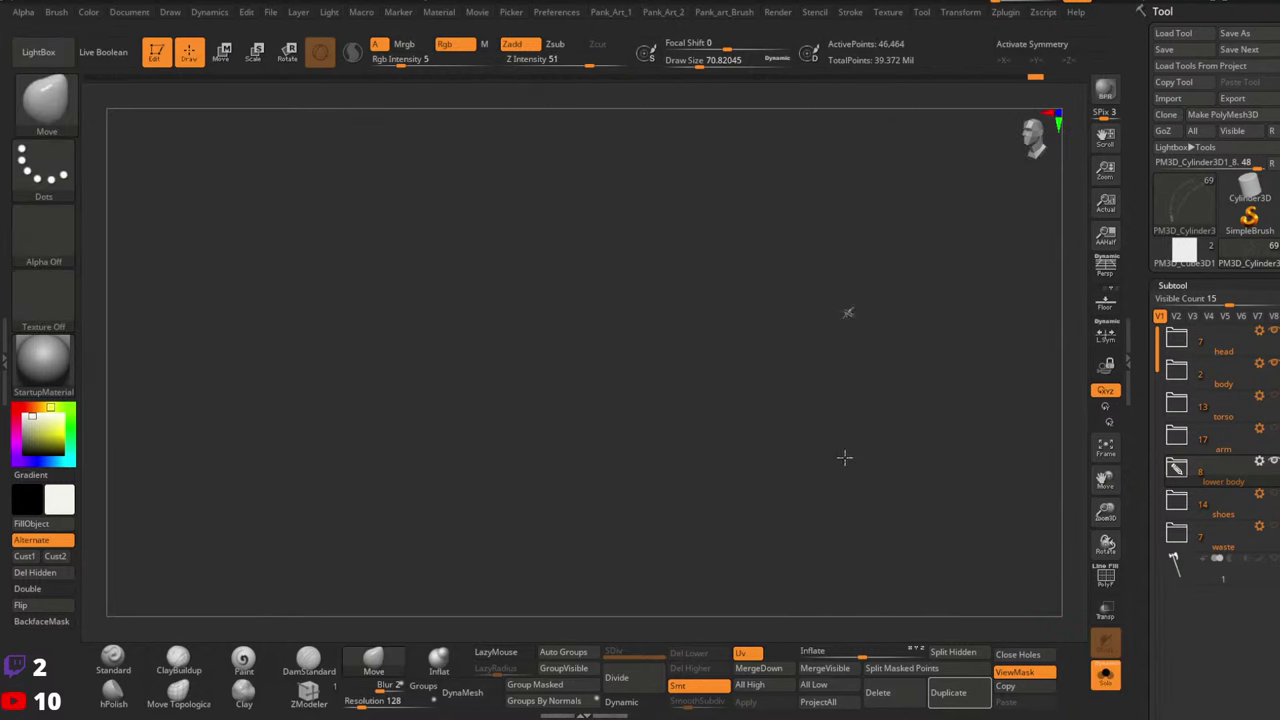
{"action": "left_click", "coordinate": [862, 505], "text": "ctrl+shift"}
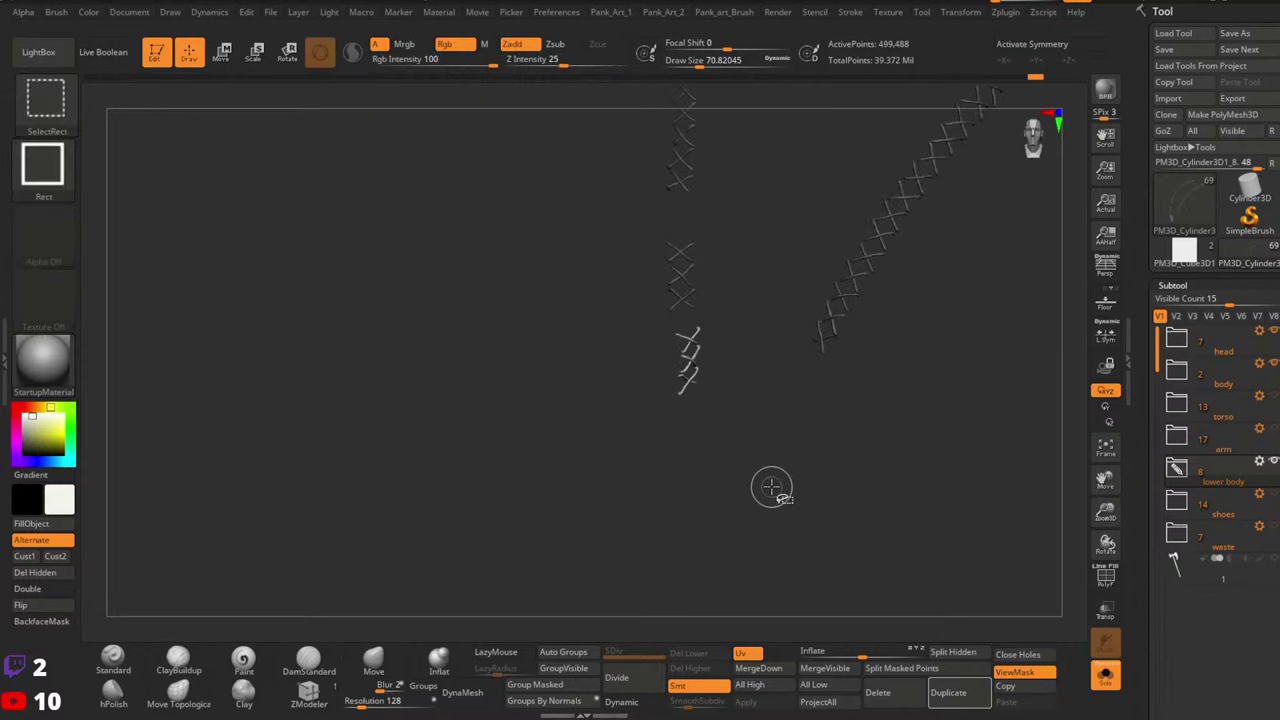
{"action": "mouse_move", "coordinate": [746, 338]}
{"action": "right_mouse_down", "text": "ctrl"}
{"action": "mouse_move", "coordinate": [757, 431]}
{"action": "mouse_move", "coordinate": [793, 497]}
{"action": "right_mouse_up", "text": "ctrl"}
{"action": "left_click", "coordinate": [1106, 673]}
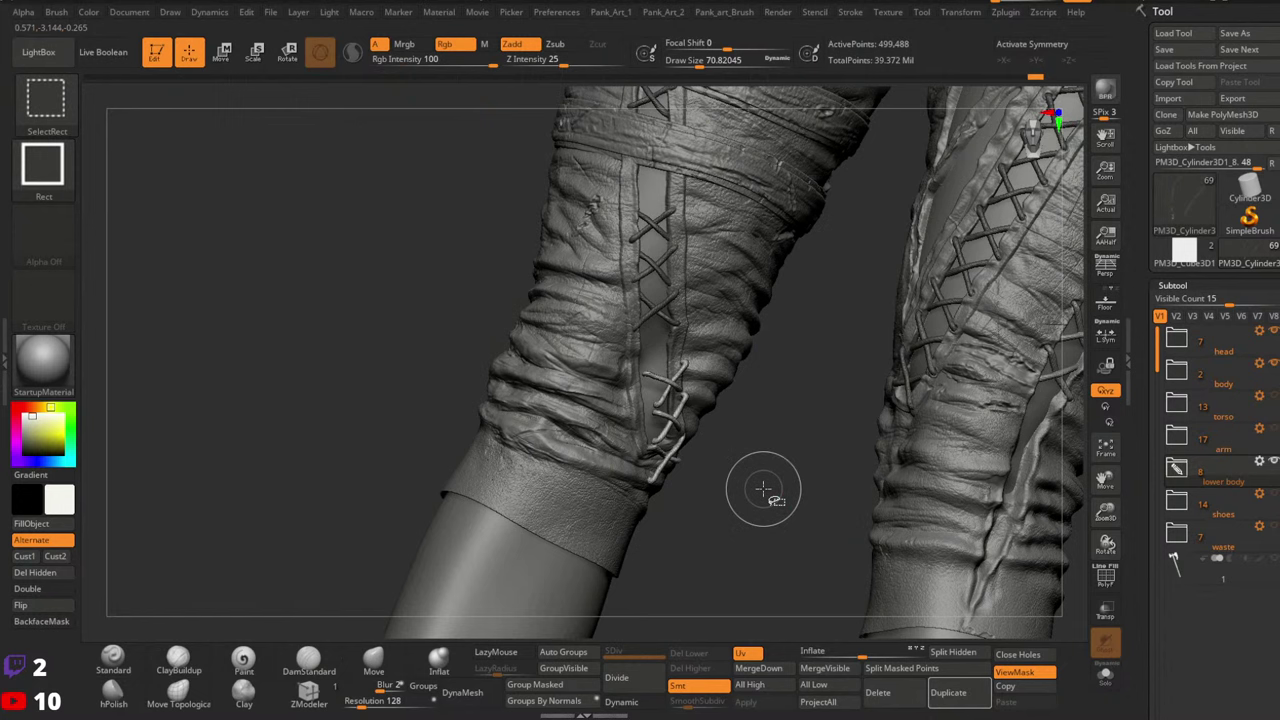
Restore all hidden lace strands and assign every strand its own polygroup with Auto Groups
{"action": "key", "text": "ctrl+z"}
{"action": "key", "text": "ctrl+shift+z"}
{"action": "left_click", "coordinate": [768, 490], "text": "ctrl+shift"}
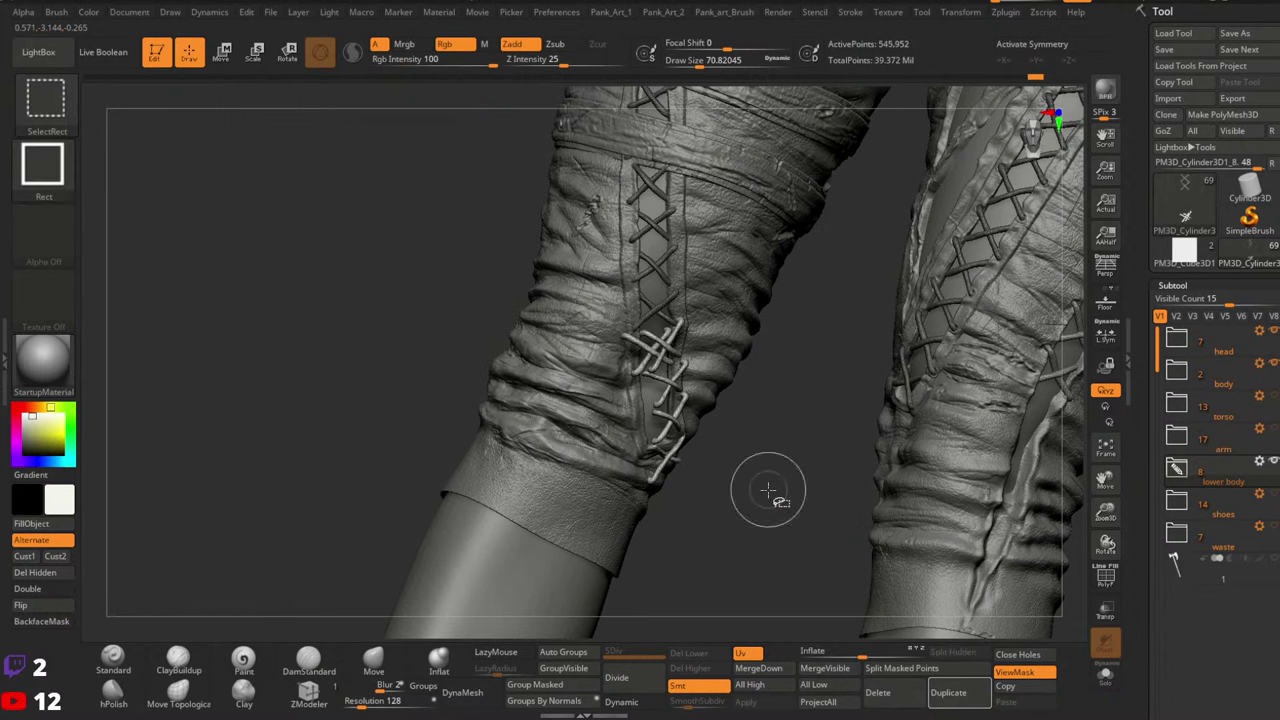
{"action": "left_click_drag", "start_coordinate": [794, 508], "coordinate": [610, 632]}
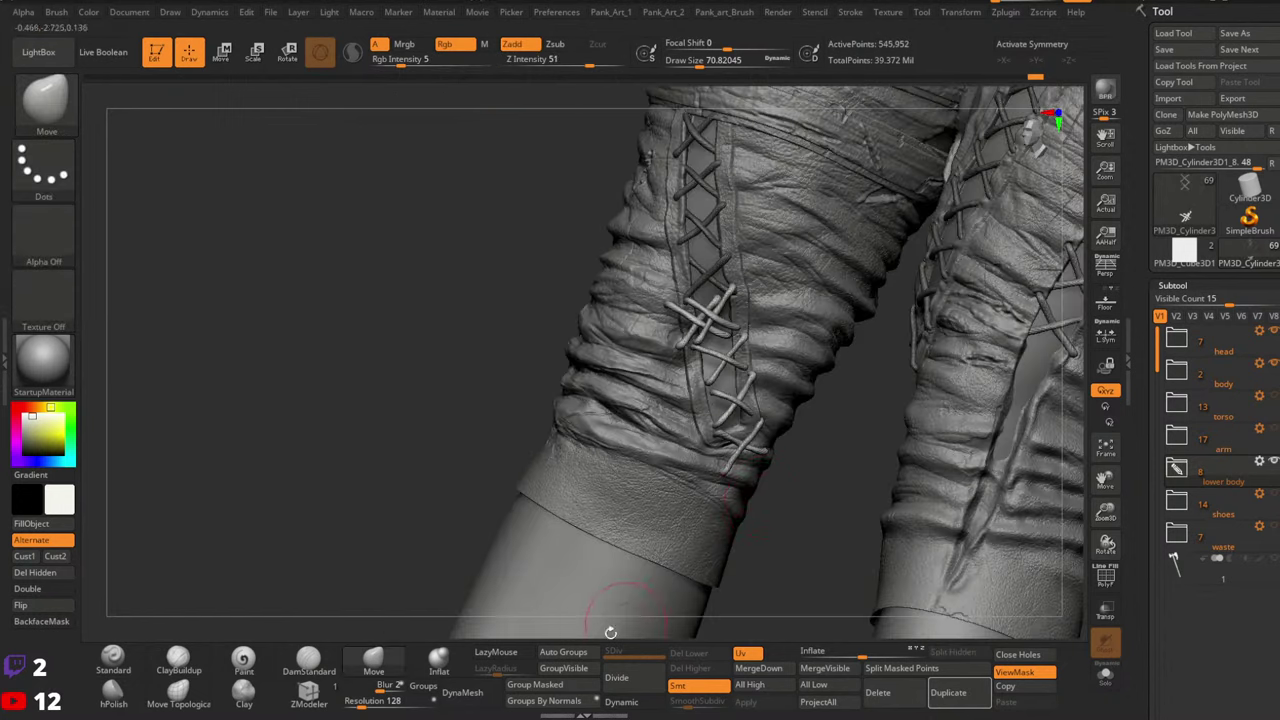
{"action": "left_click", "coordinate": [566, 654]}
{"action": "key", "text": "shift+f"}
{"action": "key", "text": "shift+f"}
Isolate the lacing and delete the four overlapping strands where the copied lacing meets the original
{"action": "left_click", "coordinate": [1105, 672]}
{"action": "mouse_move", "coordinate": [651, 320]}
{"action": "left_mouse_down"}
{"action": "mouse_move", "coordinate": [677, 423]}
{"action": "mouse_move", "coordinate": [632, 316]}
{"action": "left_mouse_up"}
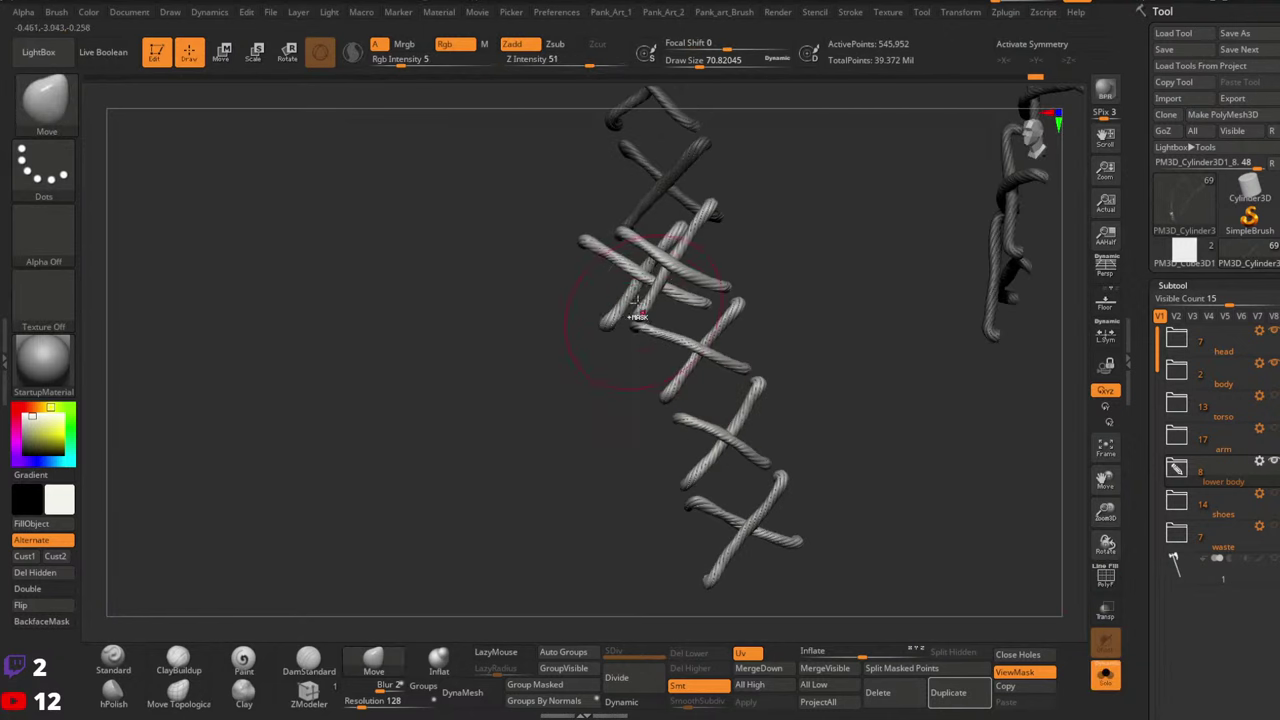
{"action": "left_click", "coordinate": [643, 266], "text": "ctrl+shift"}
{"action": "left_click", "coordinate": [645, 263], "text": "ctrl+shift"}
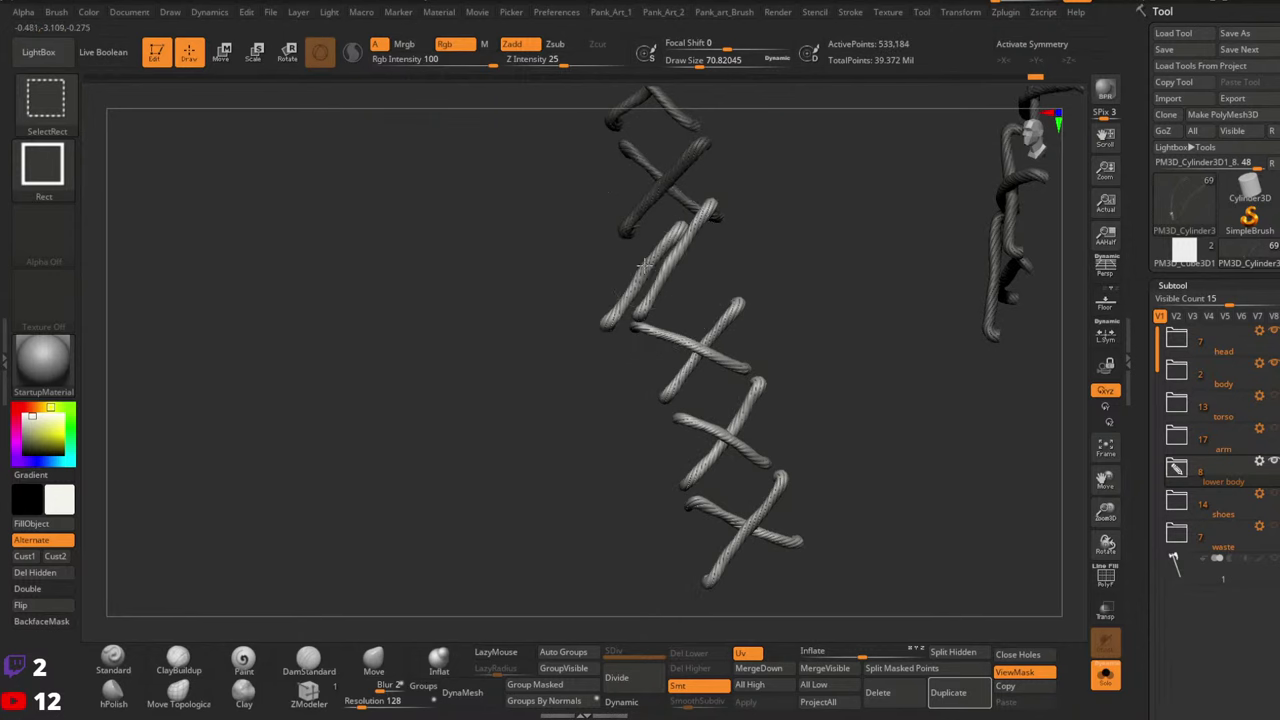
{"action": "left_click", "coordinate": [645, 265], "text": "ctrl+shift"}
{"action": "left_click", "coordinate": [664, 286], "text": "ctrl+shift"}
{"action": "right_click_drag", "start_coordinate": [763, 326], "coordinate": [780, 400], "text": "ctrl"}
{"action": "left_click_drag", "start_coordinate": [866, 389], "coordinate": [913, 505], "text": "ctrl+shift"}
{"action": "left_click_drag", "start_coordinate": [914, 377], "coordinate": [940, 508], "text": "ctrl+shift"}
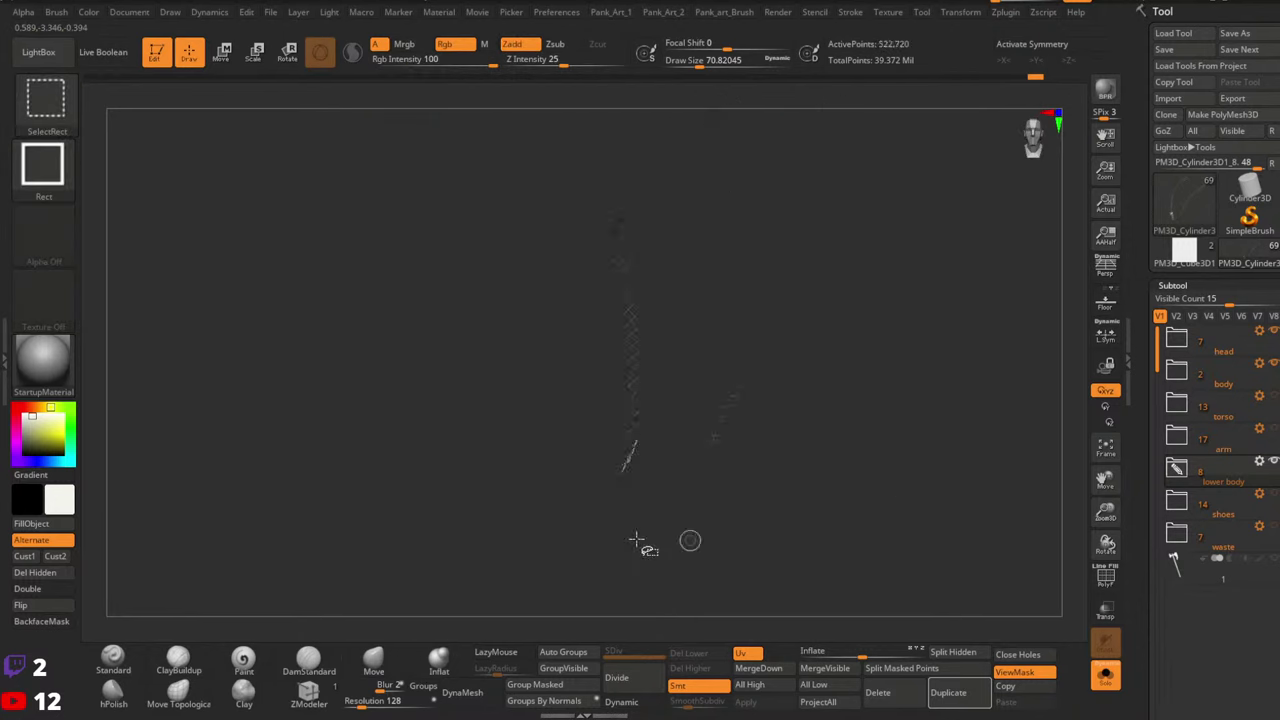
{"action": "left_click", "coordinate": [35, 572]}
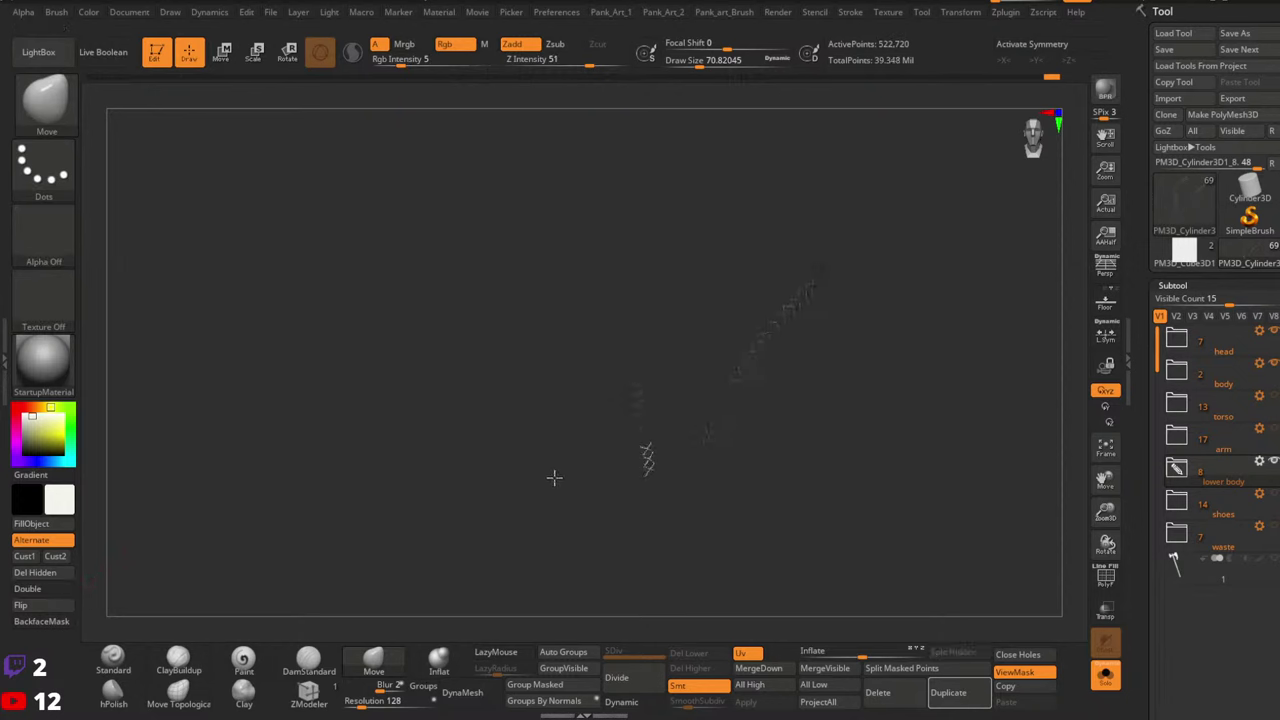
Show the full model again and rotate the three remaining copied lace crosses toward the leg surface
{"action": "right_click_drag", "start_coordinate": [554, 478], "coordinate": [815, 460], "text": "ctrl"}
{"action": "key", "text": "w"}
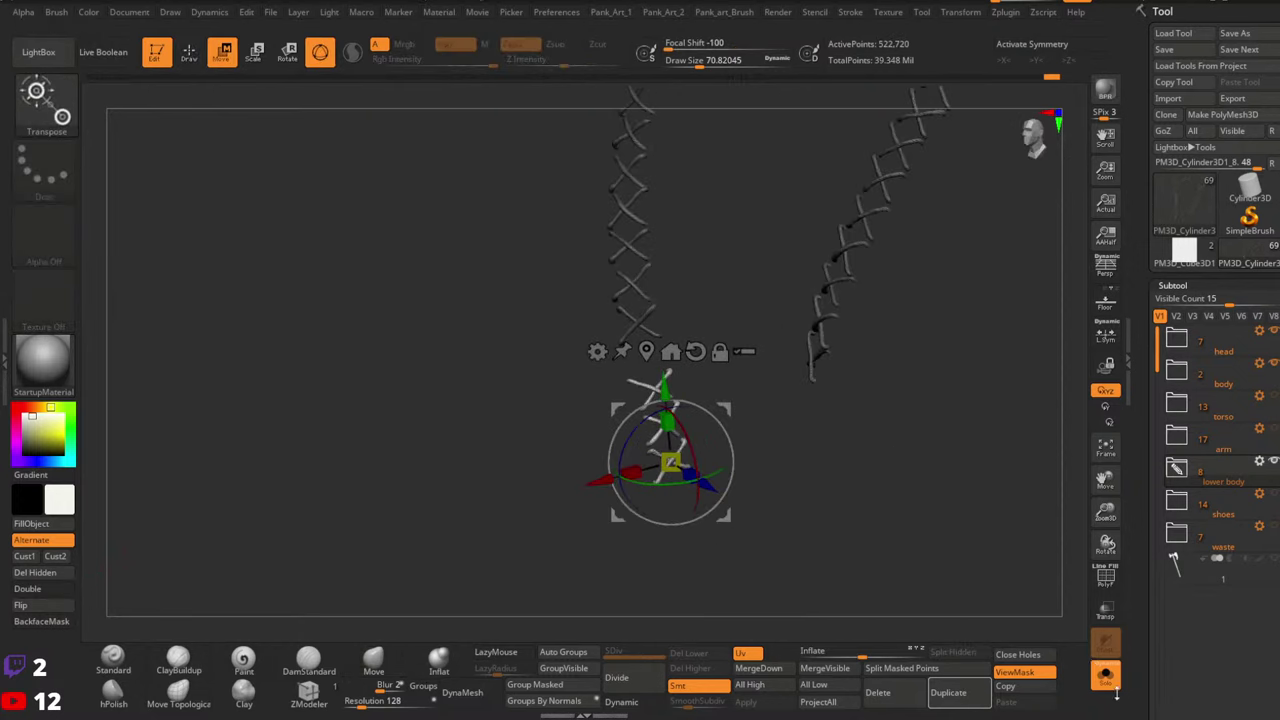
{"action": "left_click", "coordinate": [1106, 680]}
{"action": "left_click_drag", "start_coordinate": [711, 390], "coordinate": [719, 387]}
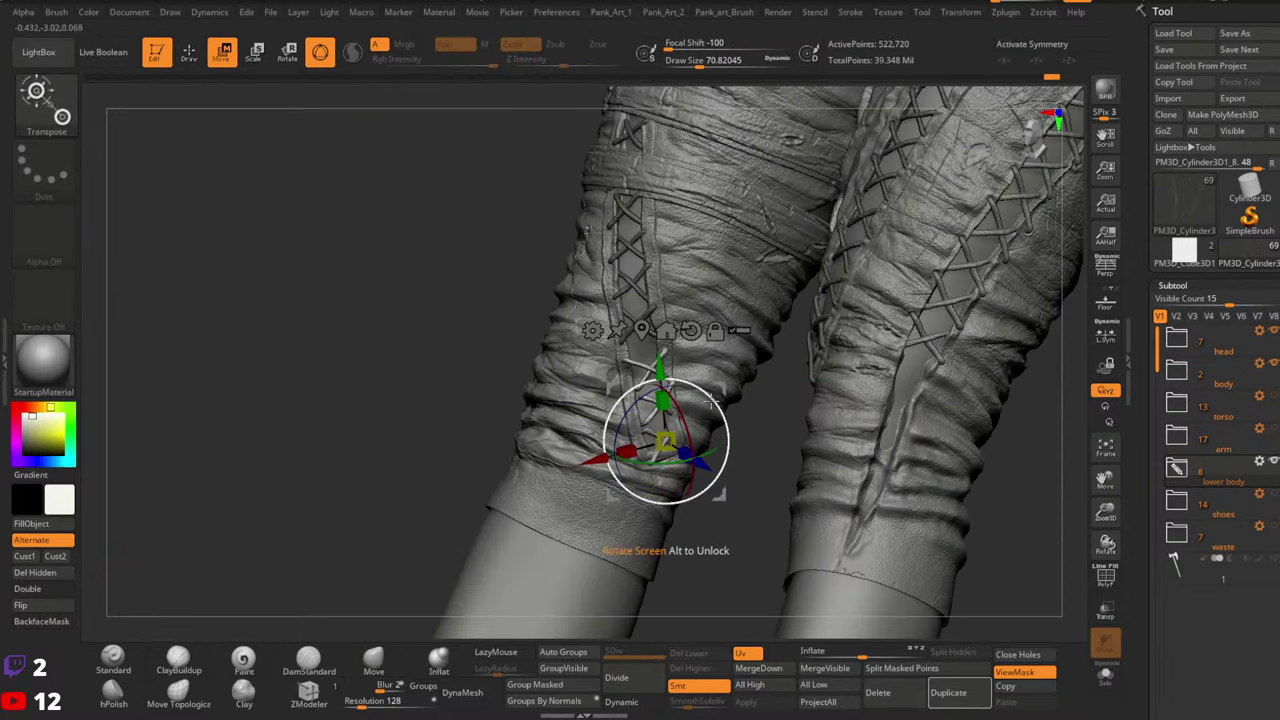
{"action": "left_click_drag", "start_coordinate": [706, 453], "coordinate": [689, 460]}
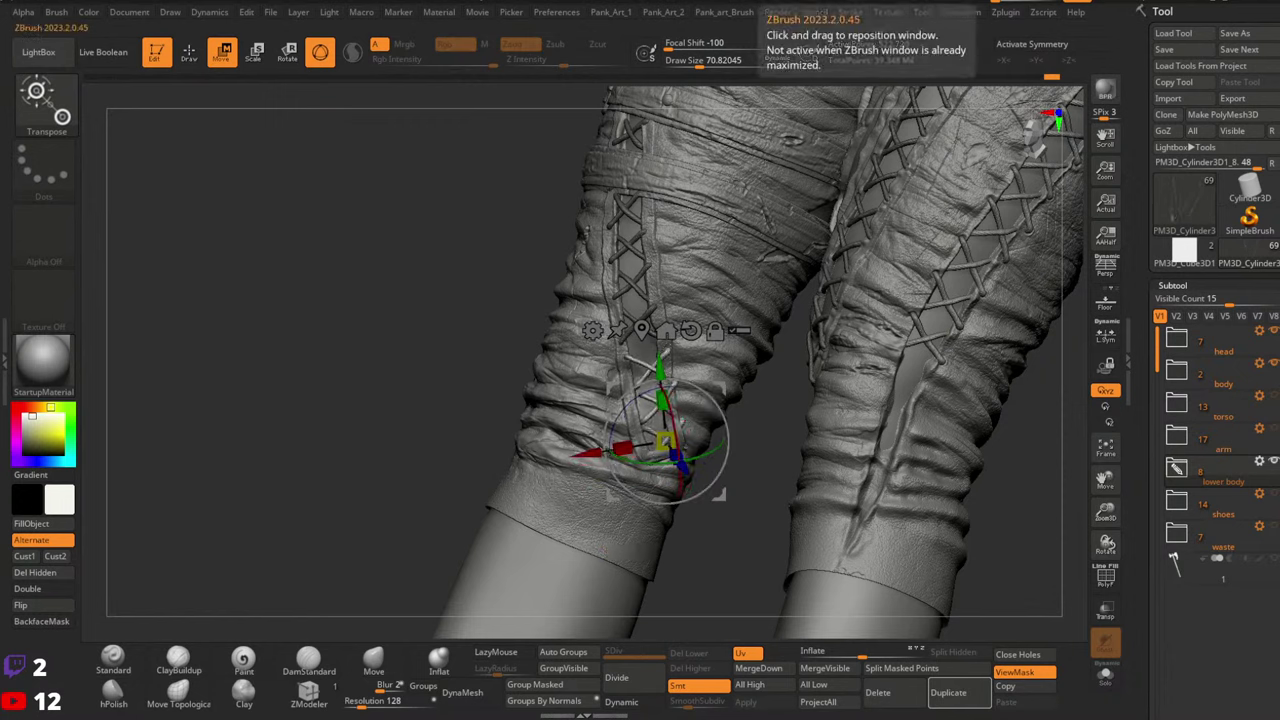
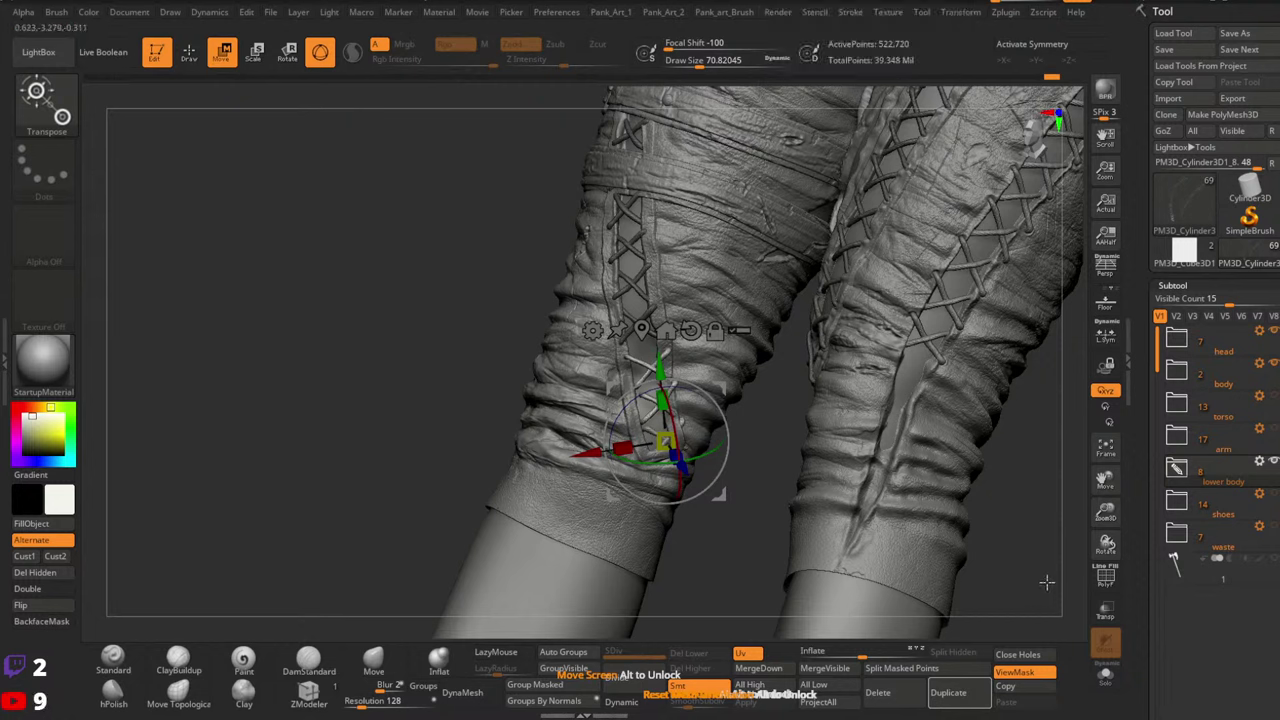
Rotate the three copied lace crosses about the leg and shift them sideways to center them over the slit
{"action": "key", "text": "2"}
{"action": "right_click_drag", "start_coordinate": [696, 424], "coordinate": [711, 457]}
{"action": "left_click_drag", "start_coordinate": [711, 457], "coordinate": [717, 456]}
{"action": "mouse_move", "coordinate": [717, 456]}
{"action": "right_mouse_down"}
{"action": "mouse_move", "coordinate": [710, 443]}
{"action": "mouse_move", "coordinate": [729, 455]}
{"action": "right_mouse_up"}
{"action": "left_click_drag", "start_coordinate": [720, 430], "coordinate": [714, 414]}
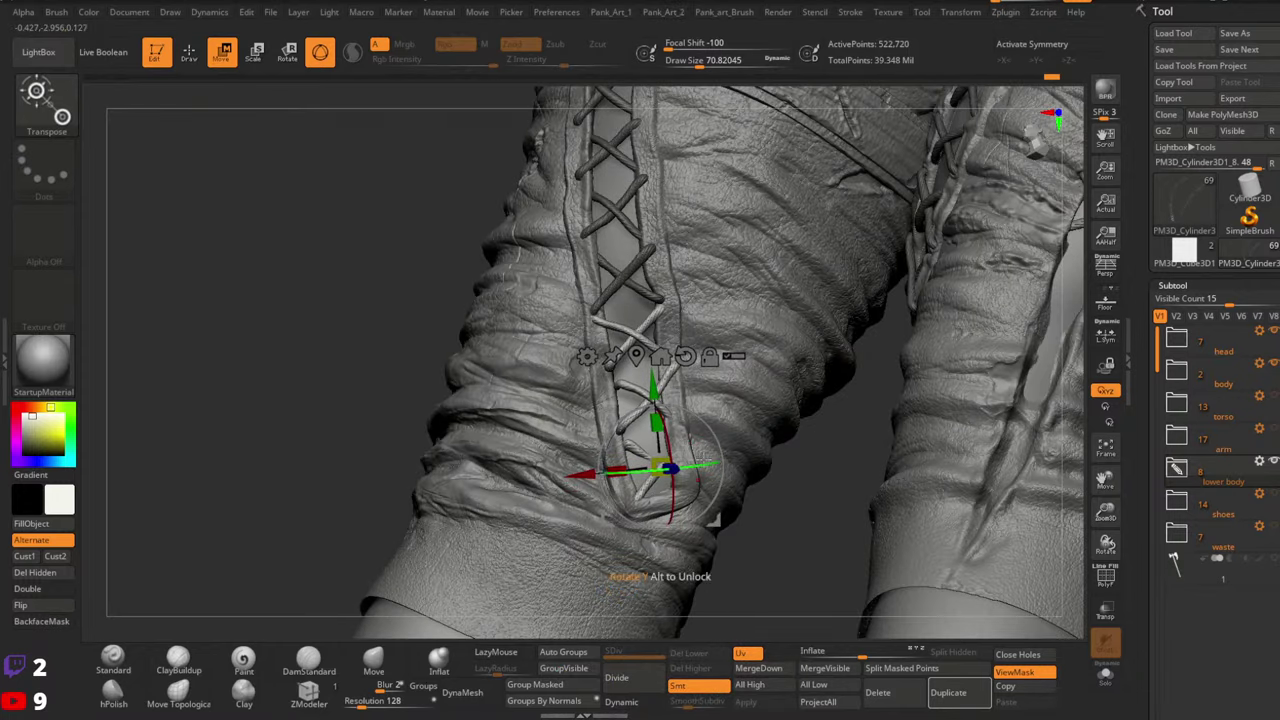
{"action": "left_click_drag", "start_coordinate": [703, 461], "coordinate": [706, 414]}
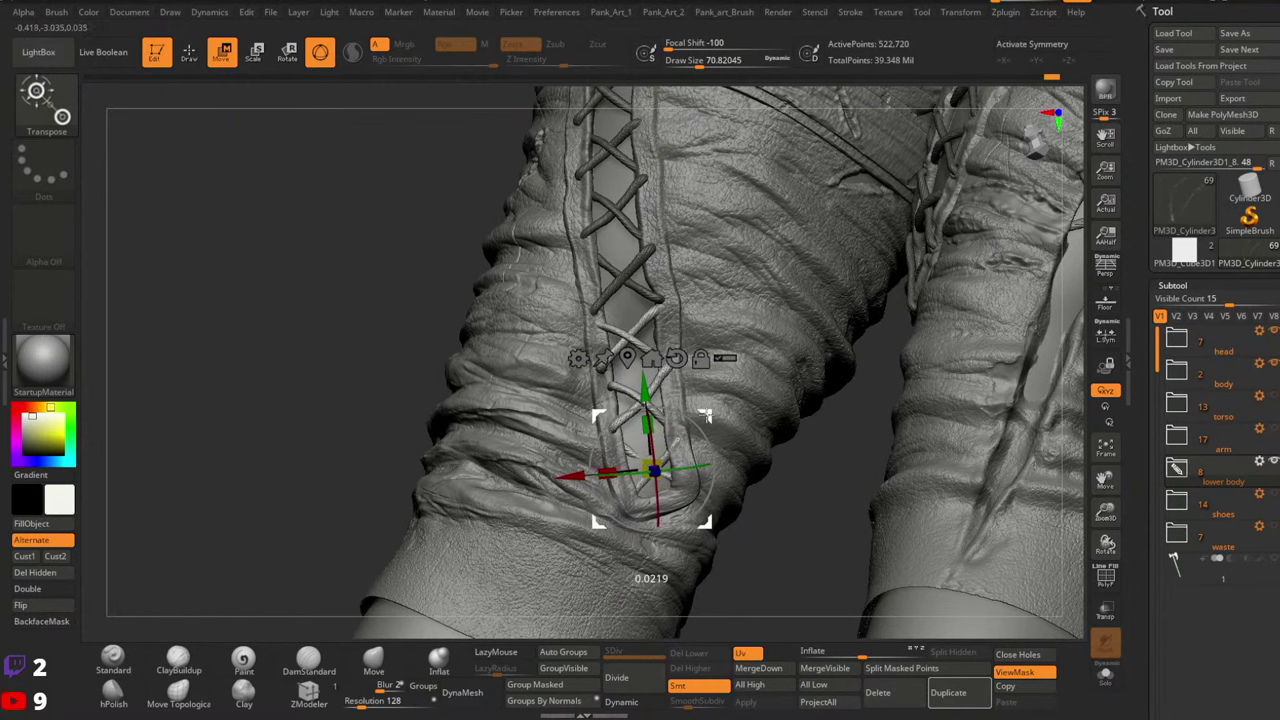
Adjust the depth and tilt of the copied lace crosses so they rest against the lower slit
{"action": "right_click_drag", "start_coordinate": [706, 414], "coordinate": [694, 374]}
{"action": "left_click_drag", "start_coordinate": [676, 414], "coordinate": [681, 402]}
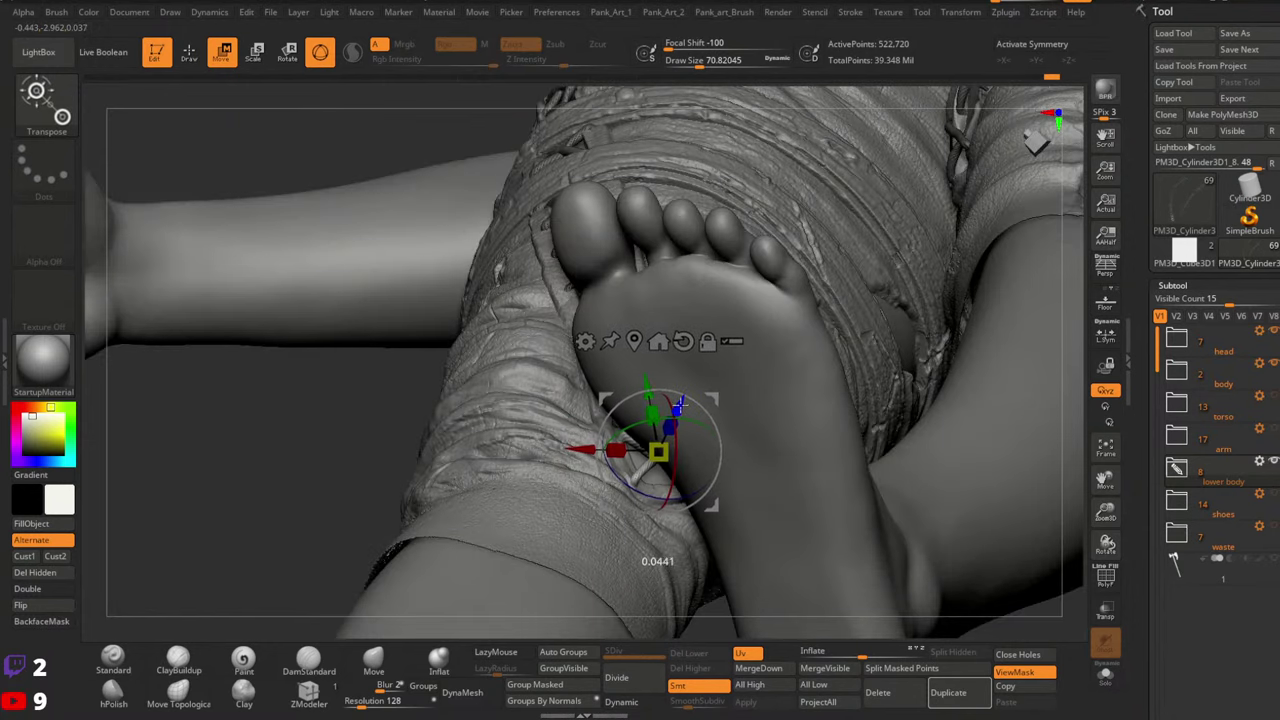
{"action": "mouse_move", "coordinate": [680, 404]}
{"action": "right_mouse_down"}
{"action": "mouse_move", "coordinate": [692, 440]}
{"action": "mouse_move", "coordinate": [702, 406]}
{"action": "right_mouse_up"}
{"action": "left_click_drag", "start_coordinate": [701, 404], "coordinate": [700, 402]}
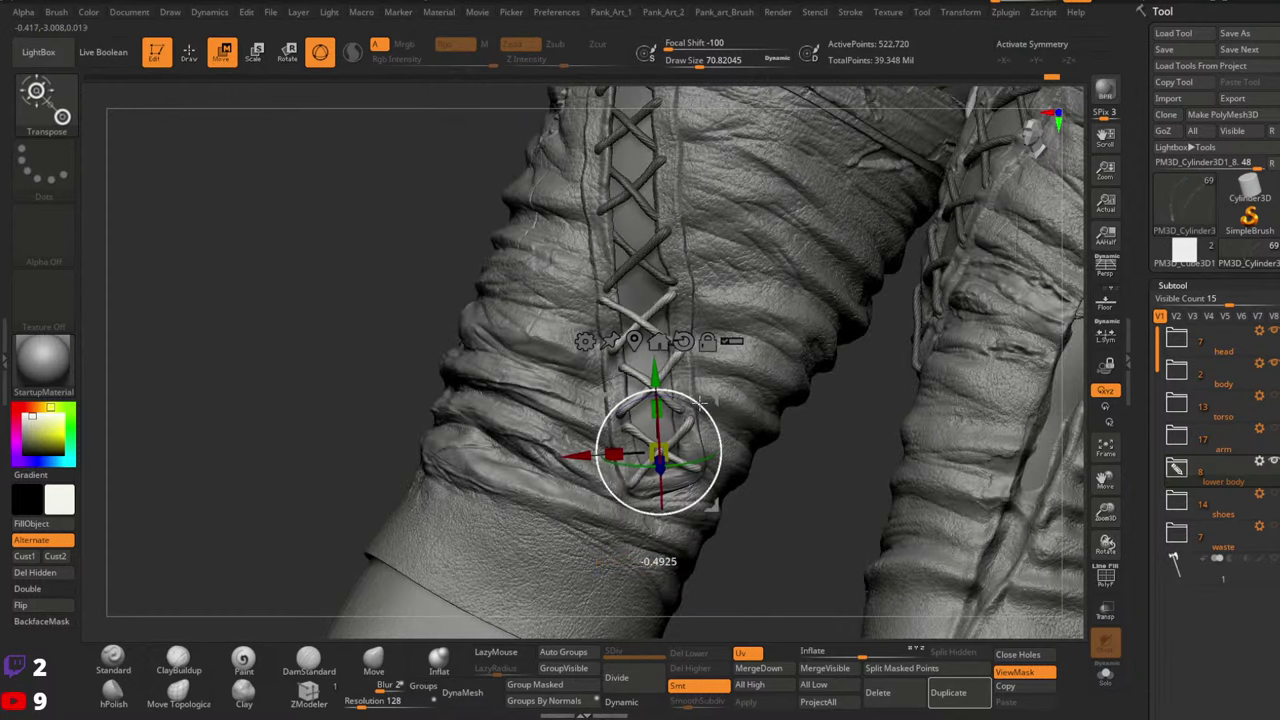
{"action": "mouse_move", "coordinate": [706, 402]}
{"action": "right_mouse_down"}
{"action": "mouse_move", "coordinate": [735, 412]}
{"action": "mouse_move", "coordinate": [690, 424]}
{"action": "right_mouse_up"}
{"action": "left_click_drag", "start_coordinate": [682, 412], "coordinate": [683, 406]}
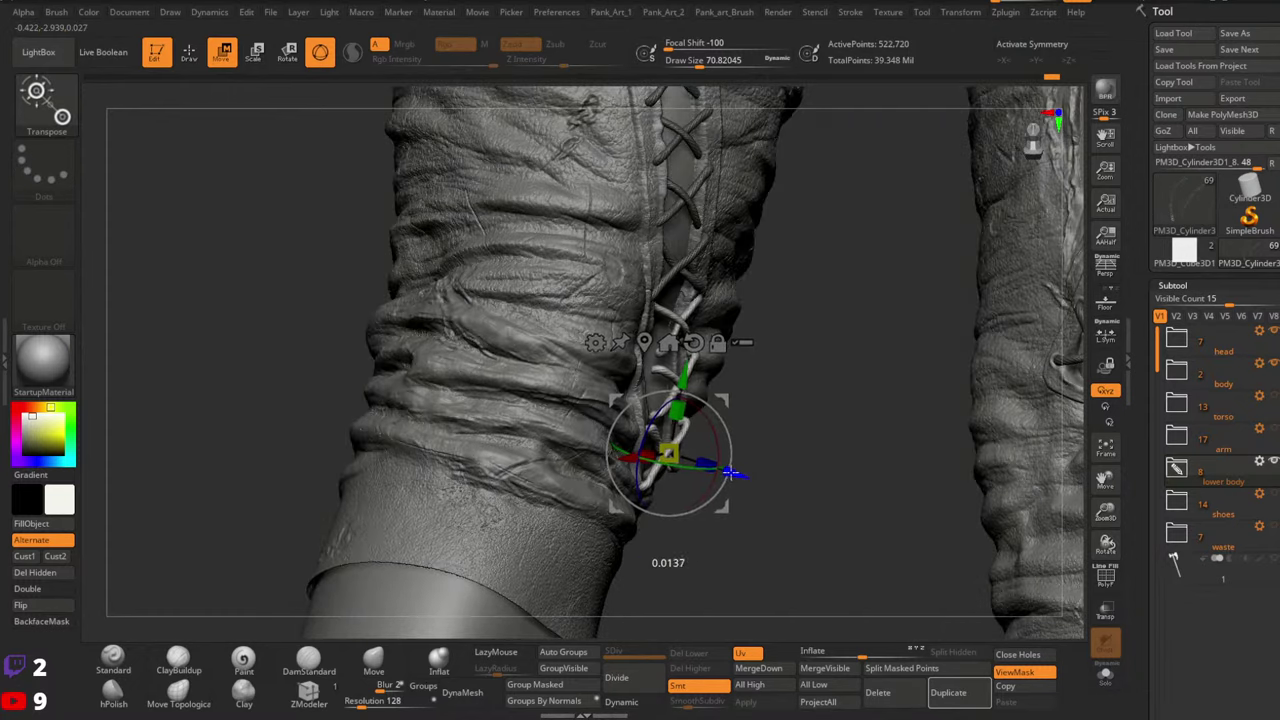
Bend the copied lace crosses to the leg with the Move brush, using draw sizes of about 140 and 77
{"action": "key", "text": "q"}
{"action": "right_click_drag", "start_coordinate": [690, 400], "coordinate": [645, 308]}
{"action": "key", "text": "space"}
{"action": "left_click_drag", "start_coordinate": [636, 312], "coordinate": [652, 312]}
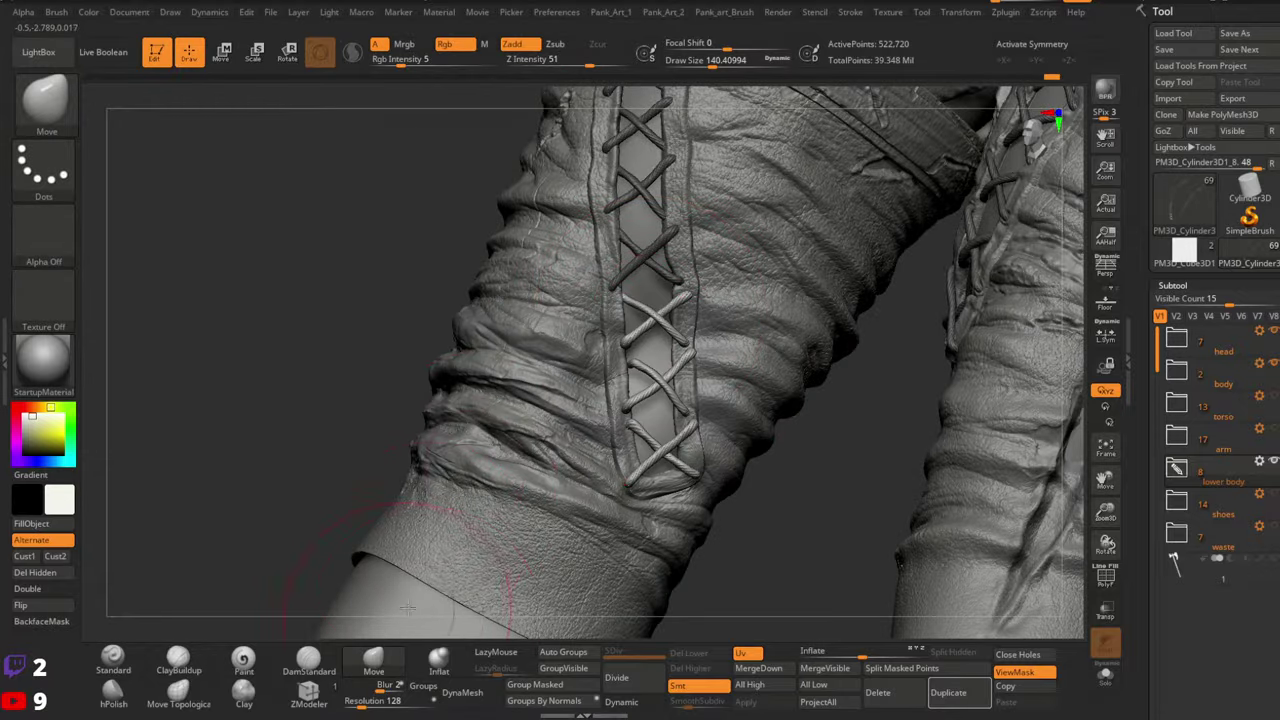
{"action": "mouse_move", "coordinate": [618, 313]}
{"action": "right_mouse_down"}
{"action": "mouse_move", "coordinate": [606, 338]}
{"action": "mouse_move", "coordinate": [640, 334]}
{"action": "right_mouse_up"}
{"action": "key", "text": "space"}
{"action": "left_click_drag", "start_coordinate": [644, 339], "coordinate": [629, 340]}
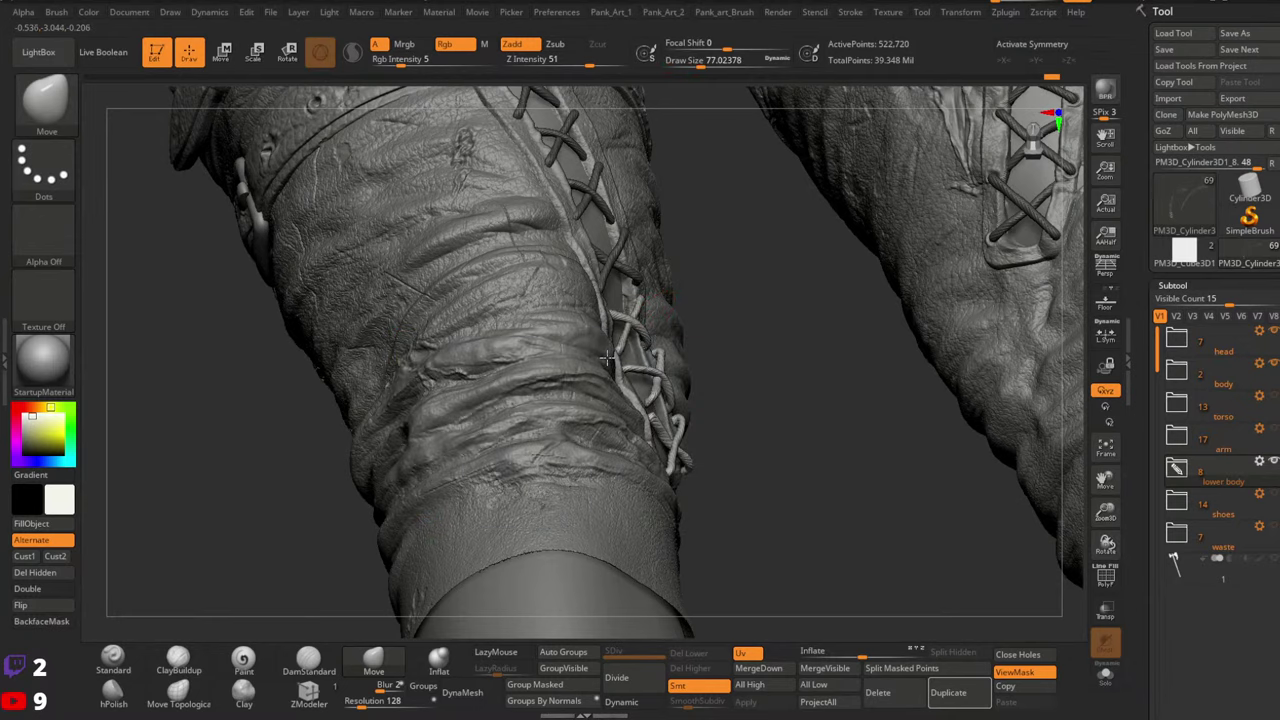
Reshape the upper copied strands with the Move brush so their ends meet the slit edges
{"action": "right_click_drag", "start_coordinate": [666, 368], "coordinate": [628, 318]}
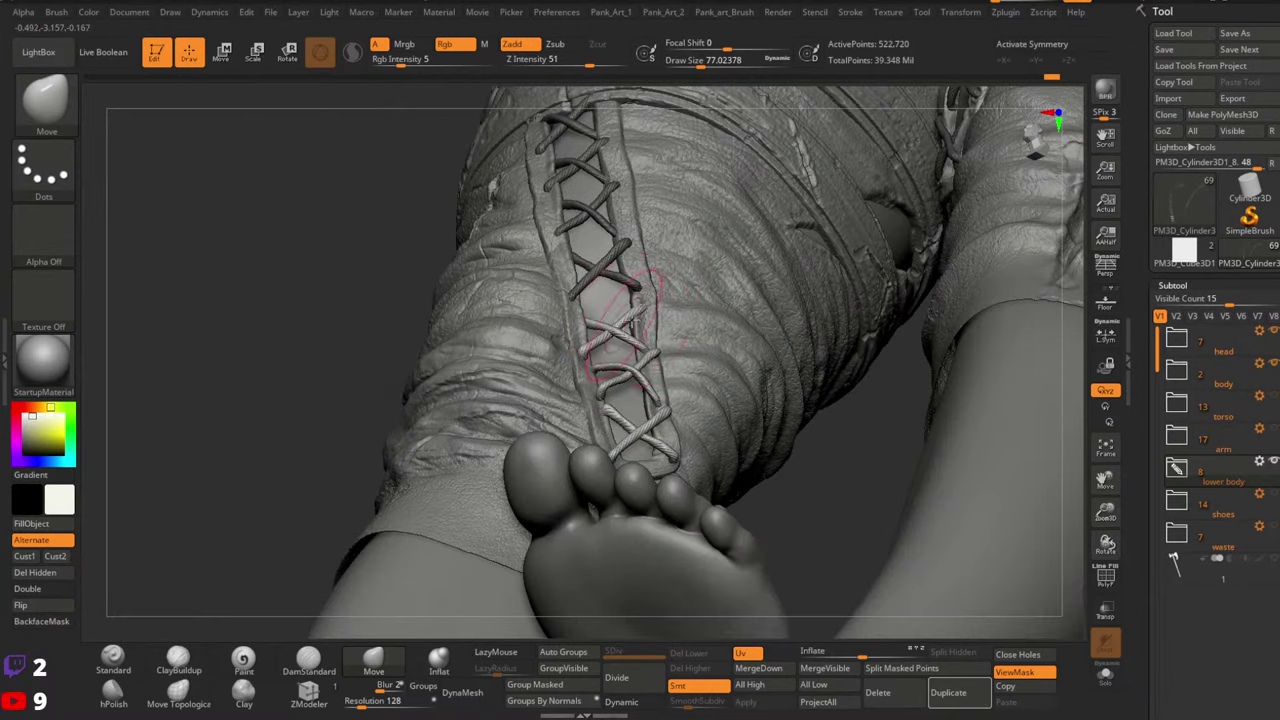
{"action": "key", "text": "space"}
{"action": "left_click_drag", "start_coordinate": [650, 308], "coordinate": [585, 352]}
{"action": "key", "text": "bracketleft"}
{"action": "mouse_move", "coordinate": [585, 355]}
{"action": "right_mouse_down"}
{"action": "mouse_move", "coordinate": [643, 371]}
{"action": "mouse_move", "coordinate": [642, 396]}
{"action": "mouse_move", "coordinate": [642, 367]}
{"action": "mouse_move", "coordinate": [661, 406]}
{"action": "right_mouse_up"}
Fit the lower copied strands to the slit with the Move brush, enlarging it before reducing the draw size to about 80
{"action": "key", "text": "bracketright"}
{"action": "key", "text": "bracketright"}
{"action": "key", "text": "bracketright"}
{"action": "key", "text": "bracketright"}
{"action": "key", "text": "bracketleft"}
{"action": "key", "text": "space"}
{"action": "left_click_drag", "start_coordinate": [661, 408], "coordinate": [667, 409]}
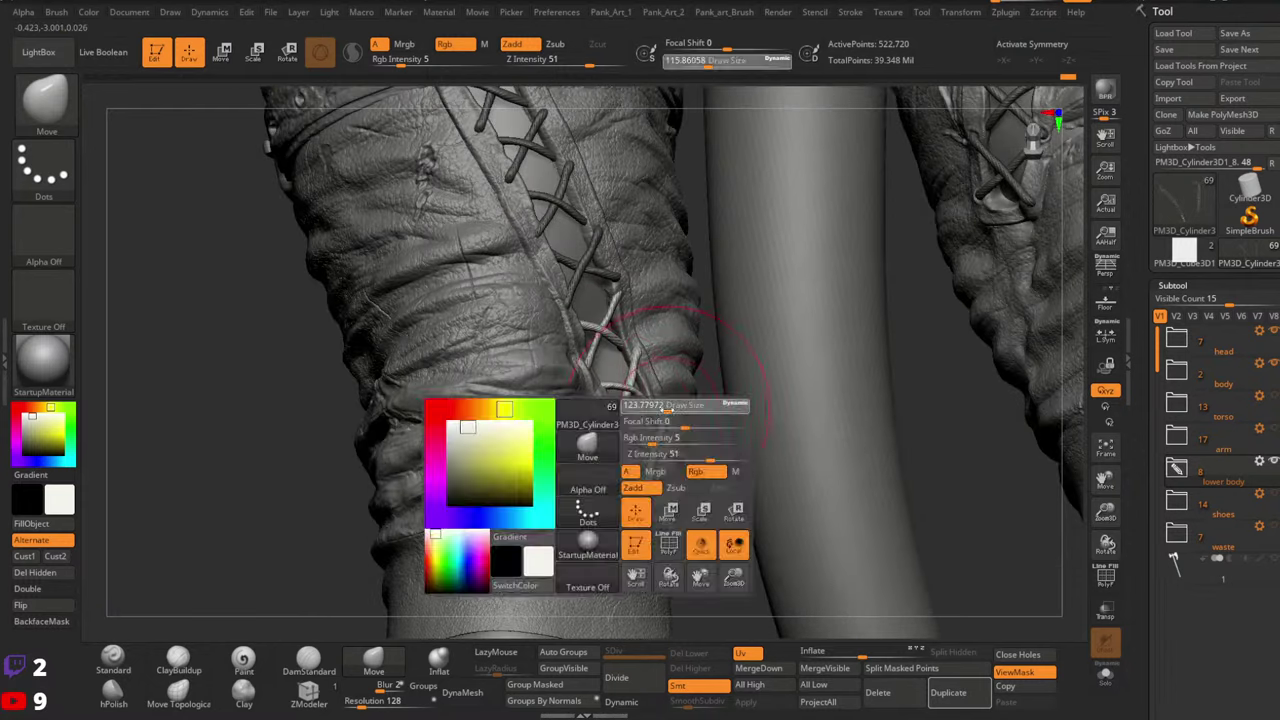
{"action": "mouse_move", "coordinate": [667, 409]}
{"action": "right_mouse_down"}
{"action": "mouse_move", "coordinate": [680, 428]}
{"action": "mouse_move", "coordinate": [662, 428]}
{"action": "mouse_move", "coordinate": [672, 418]}
{"action": "mouse_move", "coordinate": [682, 432]}
{"action": "right_mouse_up"}
{"action": "key", "text": "space"}
{"action": "left_click_drag", "start_coordinate": [686, 447], "coordinate": [678, 449]}
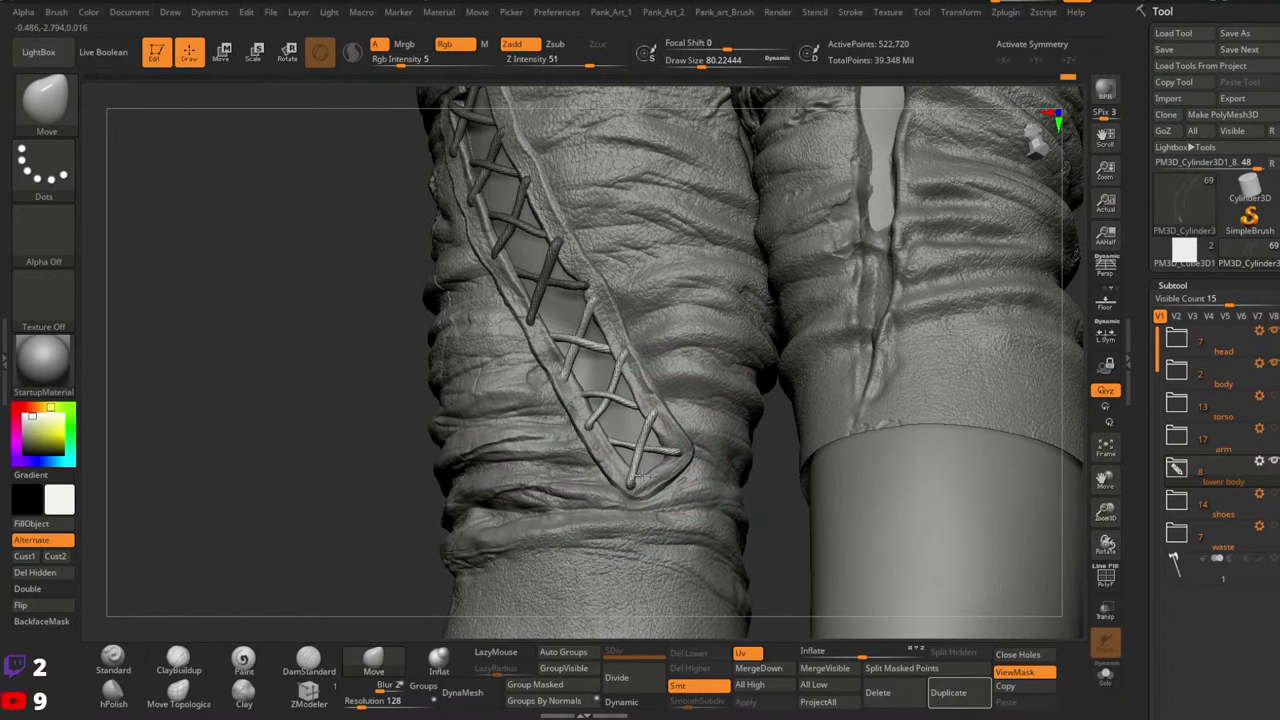
Nudge the lower copied lace strands against the slit edges with the Move brush, adjusting the draw size between strokes
{"action": "right_click_drag", "start_coordinate": [682, 455], "coordinate": [602, 422]}
{"action": "key", "text": "space"}
{"action": "left_click_drag", "start_coordinate": [588, 417], "coordinate": [580, 418]}
{"action": "right_click_drag", "start_coordinate": [580, 416], "coordinate": [574, 396]}
{"action": "key", "text": "space"}
{"action": "left_click_drag", "start_coordinate": [573, 394], "coordinate": [573, 397]}
Fit the lower strands to the left slit edge with the Move Topological brush at draw sizes of about 68 and 51
{"action": "left_click", "coordinate": [178, 691]}
{"action": "key", "text": "space"}
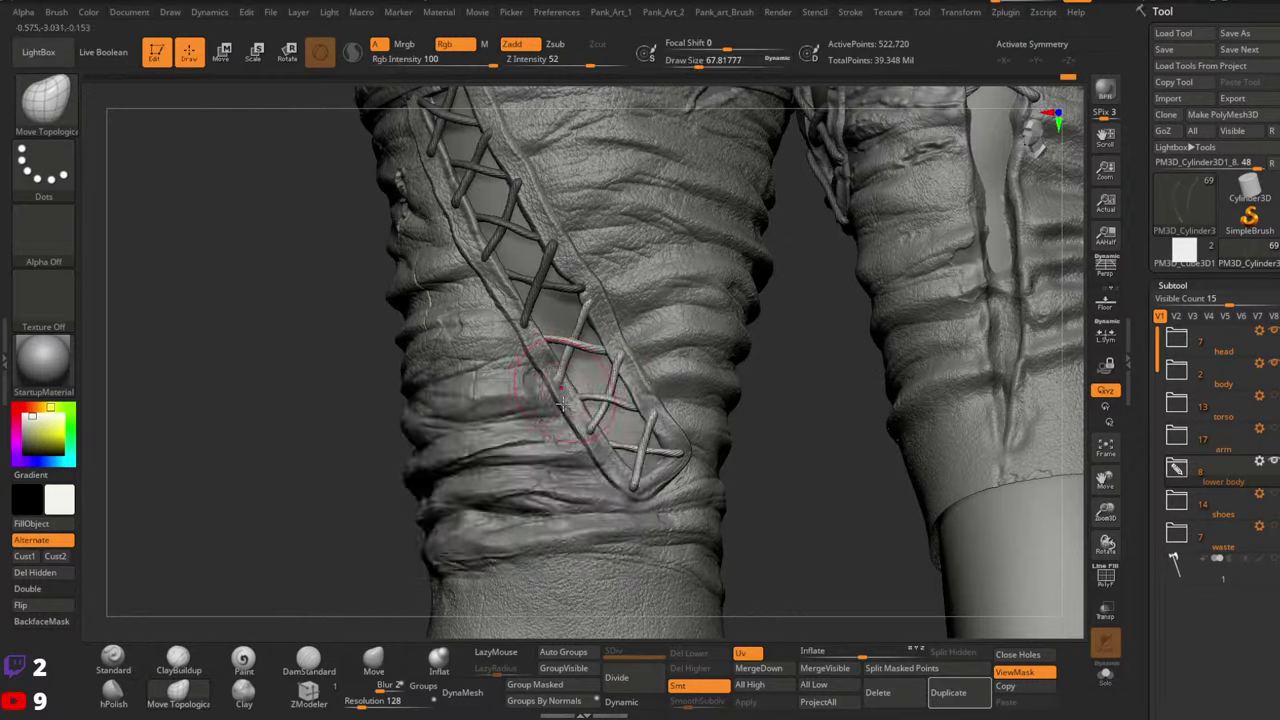
{"action": "right_click_drag", "start_coordinate": [573, 397], "coordinate": [580, 402]}
{"action": "left_click_drag", "start_coordinate": [582, 397], "coordinate": [569, 392]}
{"action": "right_click_drag", "start_coordinate": [573, 393], "coordinate": [580, 386]}
{"action": "key", "text": "space"}
{"action": "left_click_drag", "start_coordinate": [584, 386], "coordinate": [573, 387]}
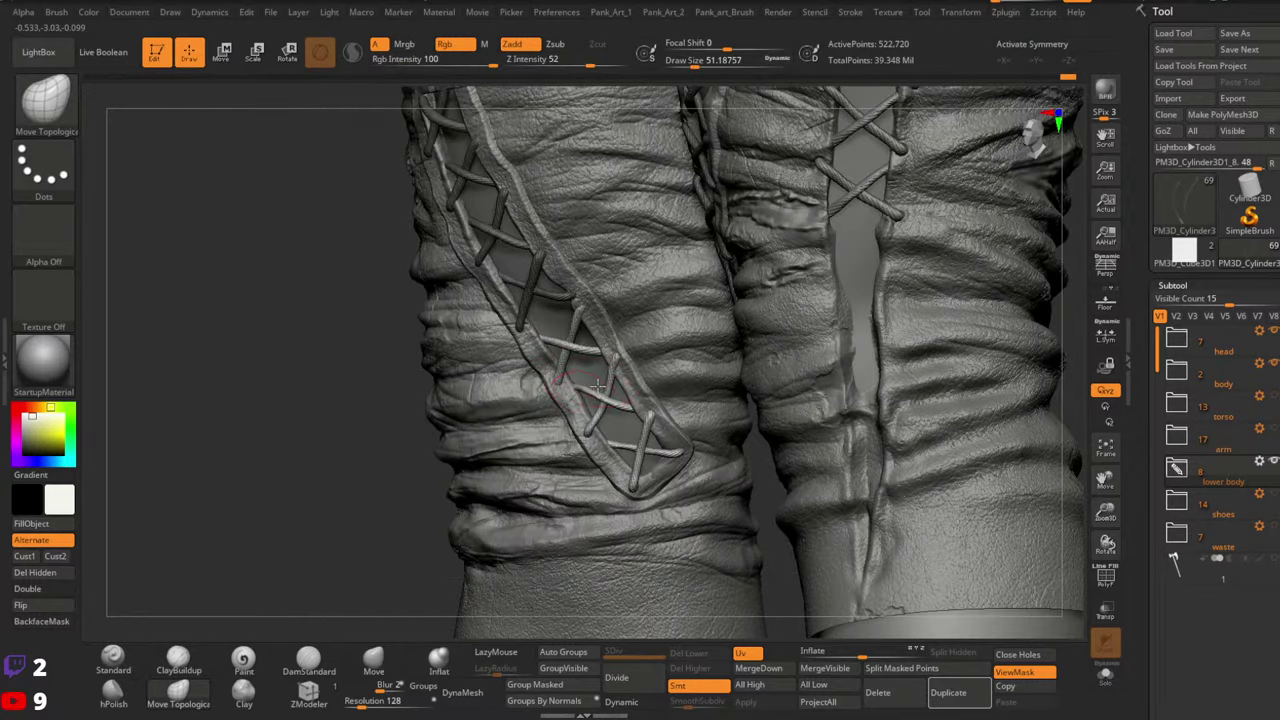
{"action": "right_click_drag", "start_coordinate": [573, 388], "coordinate": [585, 385]}
{"action": "left_click_drag", "start_coordinate": [585, 385], "coordinate": [575, 385]}
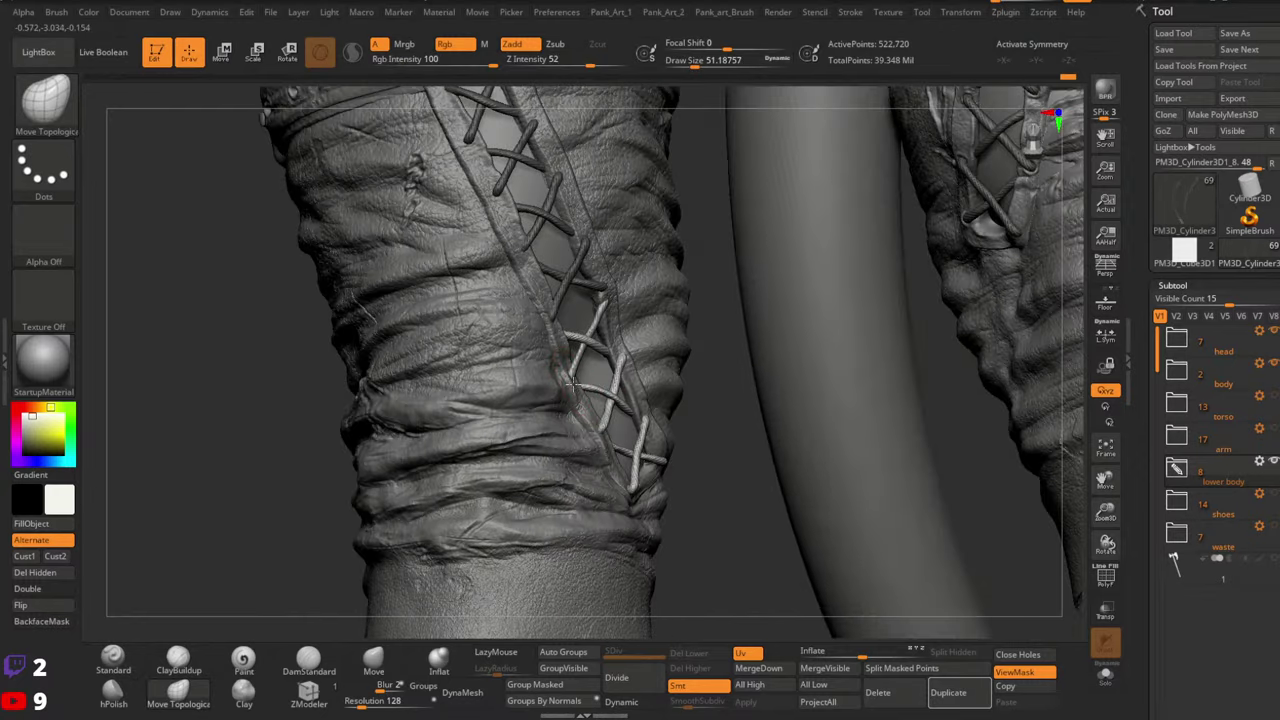
Align the strands around the middle of the lower slit with Move Topological, enlarging its draw size to about 104 and 124
{"action": "mouse_move", "coordinate": [581, 381]}
{"action": "right_mouse_down"}
{"action": "mouse_move", "coordinate": [567, 383]}
{"action": "mouse_move", "coordinate": [588, 364]}
{"action": "right_mouse_up"}
{"action": "key", "text": "]"}
{"action": "left_click_drag", "start_coordinate": [645, 350], "coordinate": [743, 371]}
{"action": "key", "text": "space"}
{"action": "left_click_drag", "start_coordinate": [621, 306], "coordinate": [640, 308]}
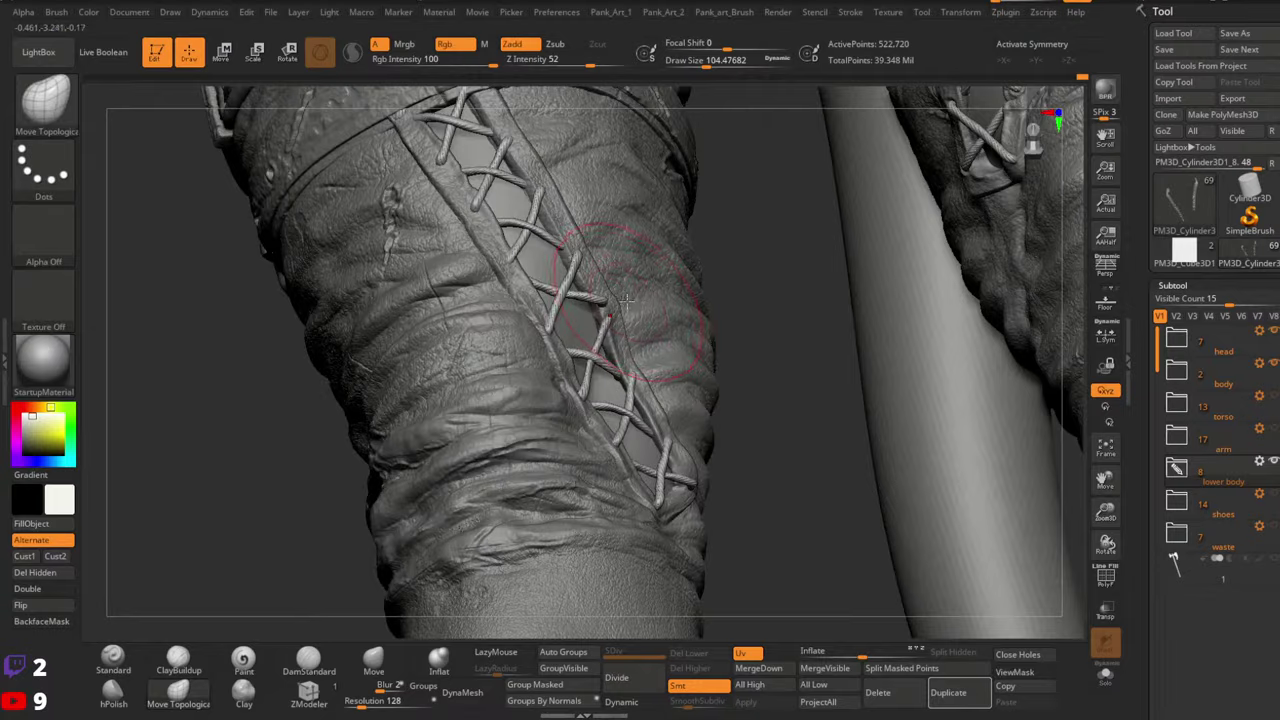
{"action": "right_click_drag", "start_coordinate": [640, 312], "coordinate": [664, 314]}
{"action": "key", "text": "space"}
{"action": "left_click_drag", "start_coordinate": [606, 302], "coordinate": [604, 306]}
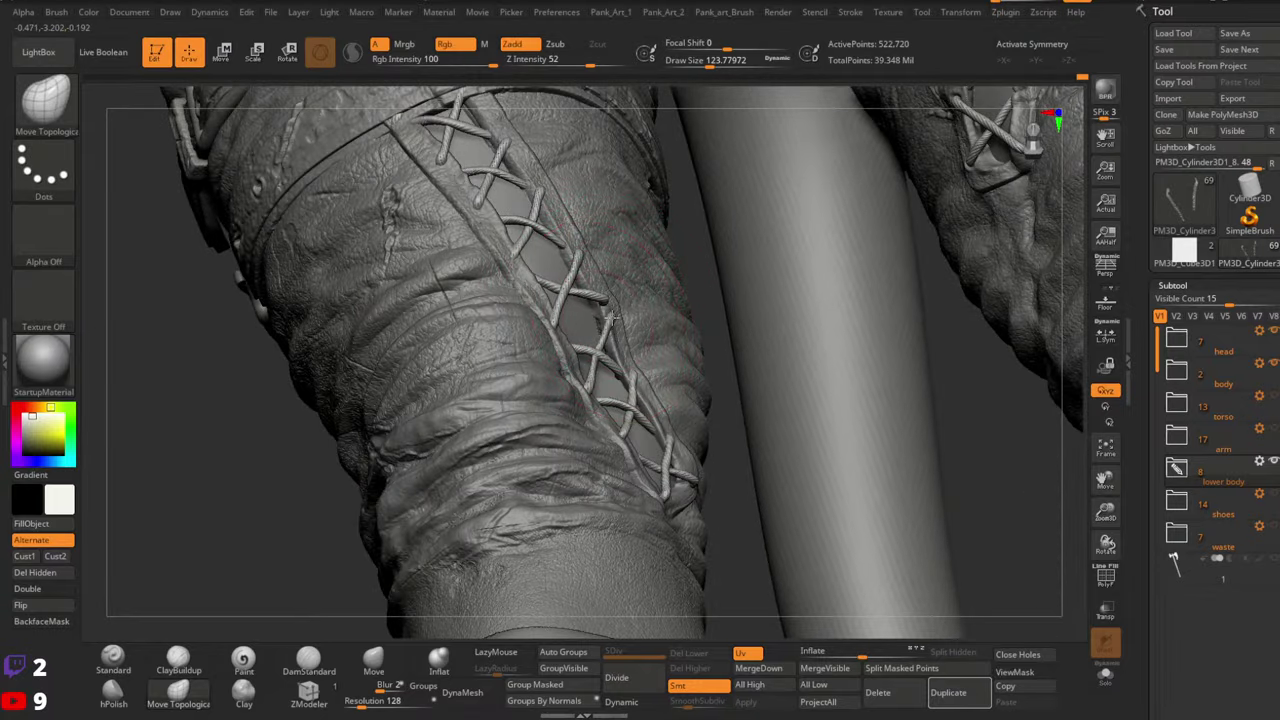
{"action": "left_click_drag", "start_coordinate": [578, 310], "coordinate": [572, 258]}
Fit the lace cross just below the lower strap to the slit with Move Topological at draw sizes of about 62 and 80
{"action": "right_click_drag", "start_coordinate": [625, 241], "coordinate": [628, 205], "text": "ctrl"}
{"action": "right_click_drag", "start_coordinate": [642, 296], "coordinate": [626, 326], "text": "alt"}
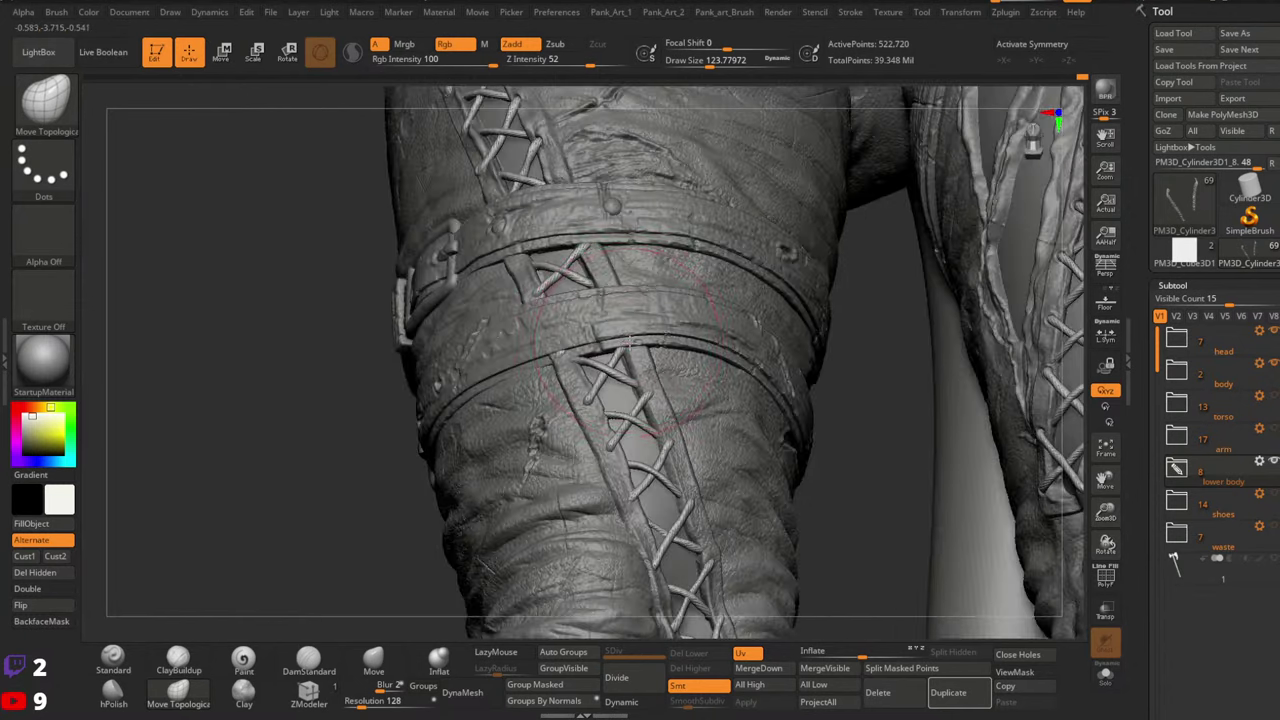
{"action": "key", "text": "space"}
{"action": "left_click_drag", "start_coordinate": [584, 400], "coordinate": [573, 402]}
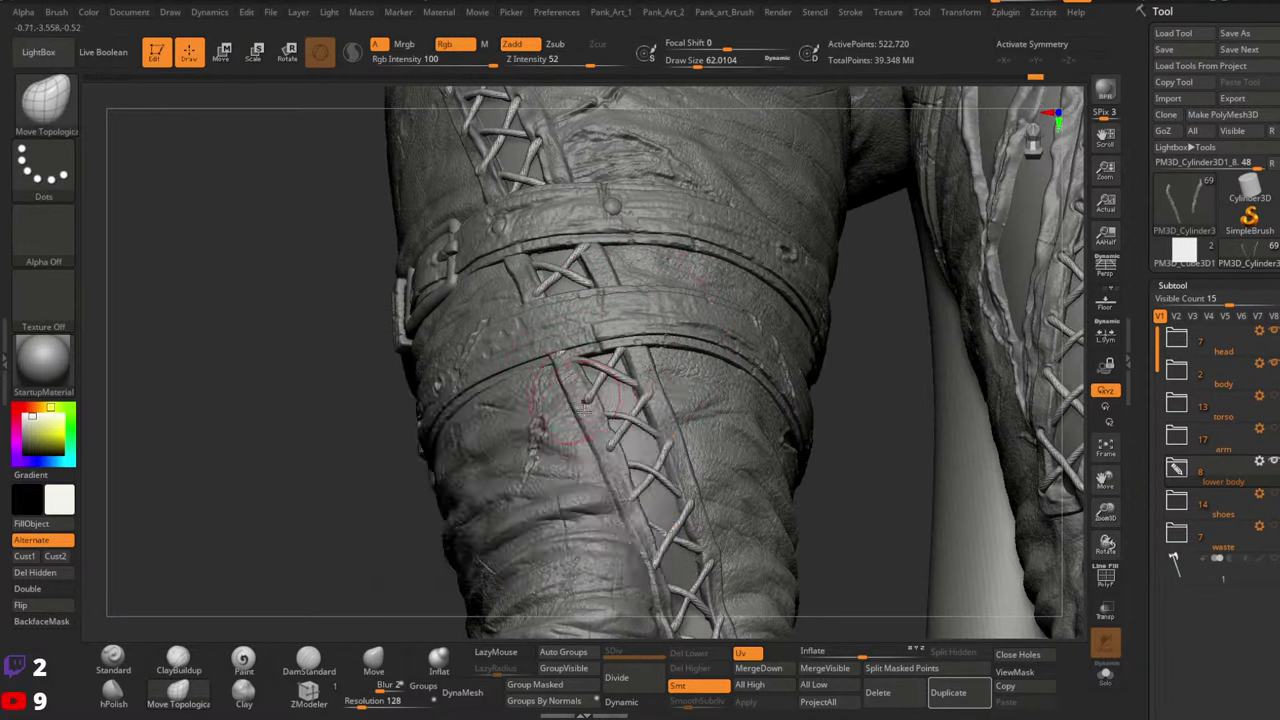
{"action": "right_click_drag", "start_coordinate": [584, 406], "coordinate": [572, 403]}
{"action": "key", "text": "space"}
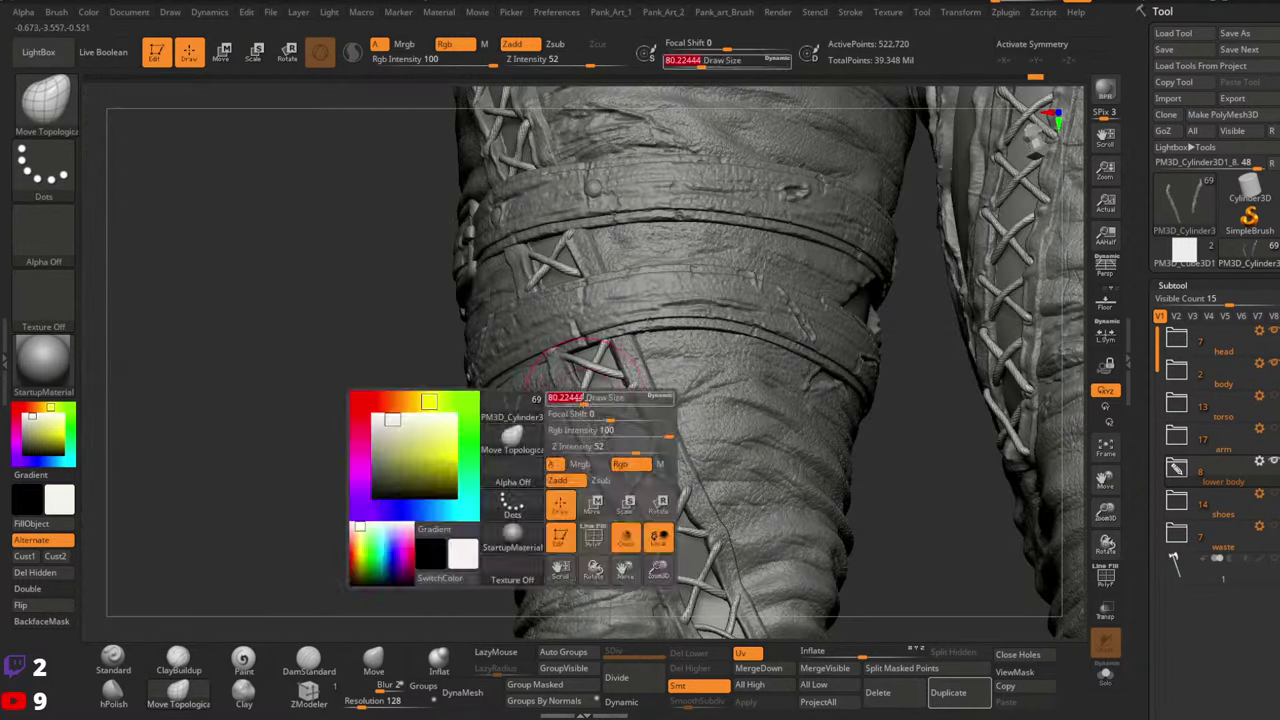
{"action": "left_click_drag", "start_coordinate": [566, 398], "coordinate": [571, 398]}
{"action": "right_click_drag", "start_coordinate": [592, 409], "coordinate": [584, 407]}
{"action": "left_click_drag", "start_coordinate": [585, 400], "coordinate": [598, 400]}
Refine the individual strand ends just under the lower strap with Move Topological, reducing the draw size before enlarging it to about 56
{"action": "right_click_drag", "start_coordinate": [587, 400], "coordinate": [591, 384], "text": "ctrl"}
{"action": "key", "text": "space"}
{"action": "left_click_drag", "start_coordinate": [591, 384], "coordinate": [595, 384]}
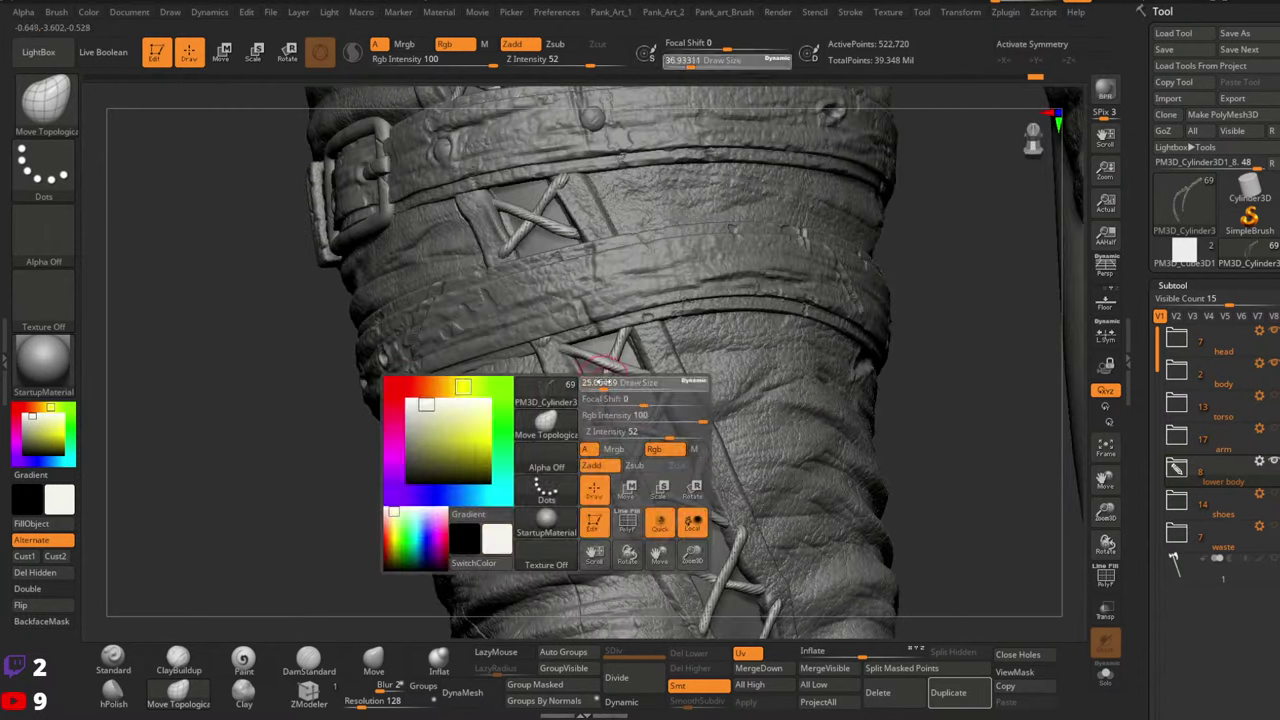
{"action": "key", "text": "space"}
{"action": "left_click_drag", "start_coordinate": [547, 347], "coordinate": [551, 346]}
{"action": "right_click_drag", "start_coordinate": [549, 345], "coordinate": [558, 341]}
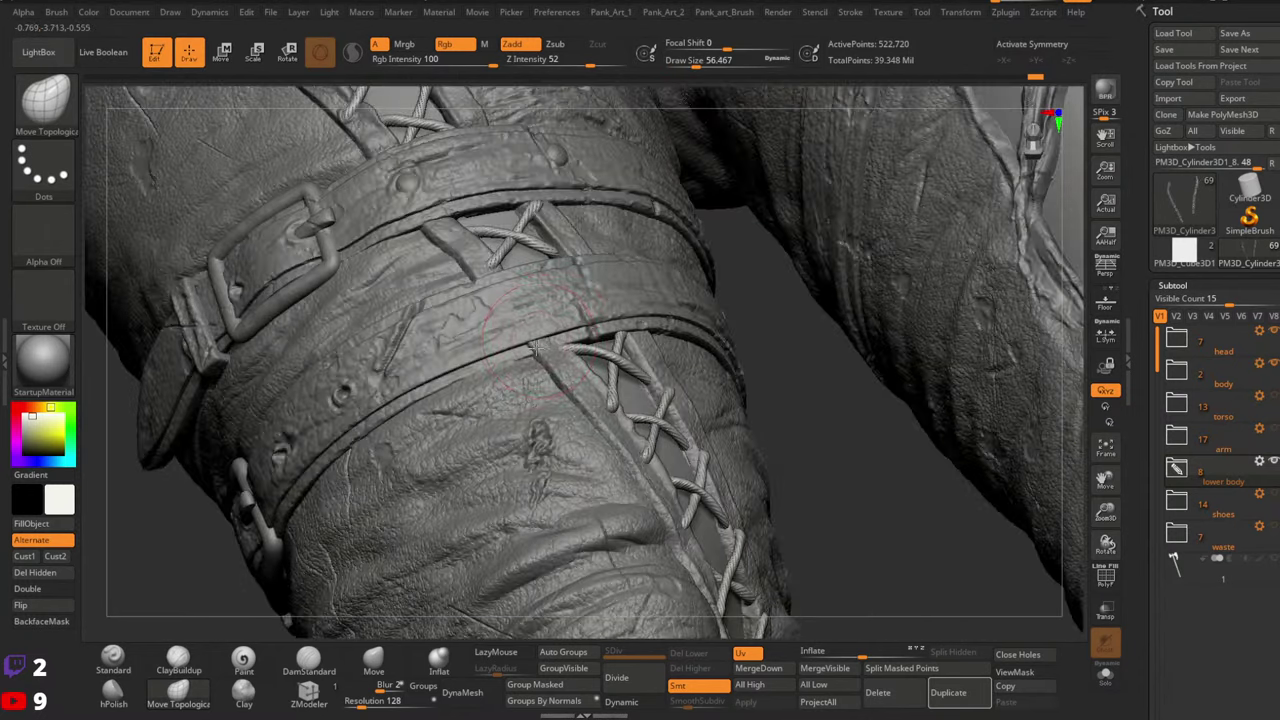
Make the leather trousers the active subtool and set up the Standard brush with a Z intensity of 44
{"action": "left_click", "coordinate": [512, 449], "text": "alt"}
{"action": "left_click", "coordinate": [374, 668]}
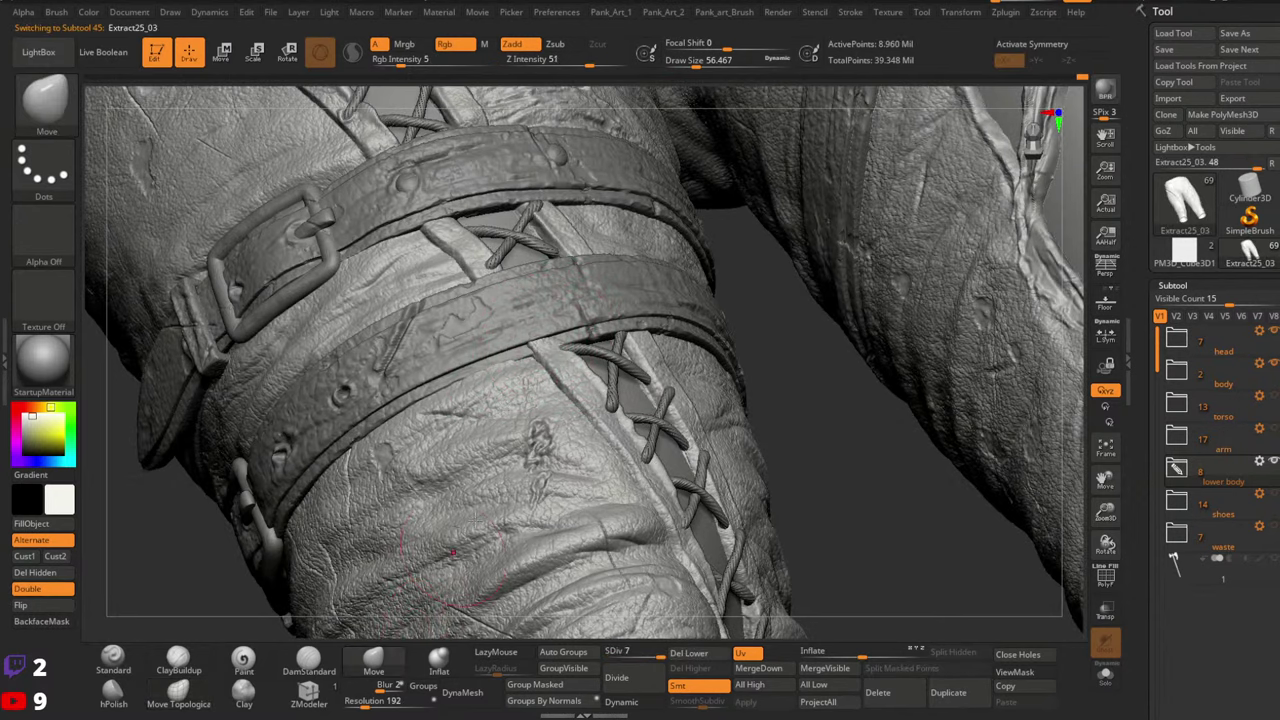
{"action": "right_click_drag", "start_coordinate": [700, 371], "coordinate": [810, 355], "text": "ctrl"}
{"action": "right_click_drag", "start_coordinate": [810, 355], "coordinate": [831, 449], "text": "ctrl"}
{"action": "left_click", "coordinate": [660, 425], "text": "alt"}
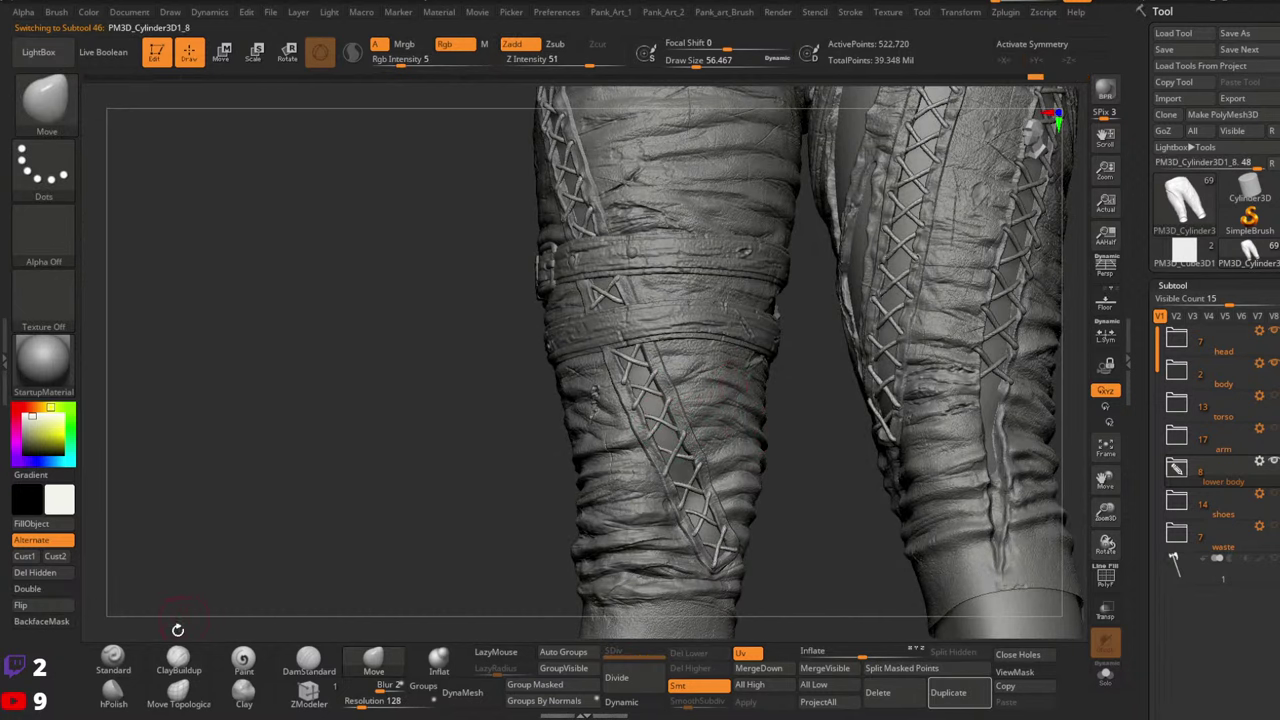
{"action": "left_click", "coordinate": [113, 660]}
{"action": "left_click_drag", "start_coordinate": [600, 58], "coordinate": [586, 58]}
{"action": "right_click_drag", "start_coordinate": [670, 339], "coordinate": [707, 318]}
{"action": "left_click", "coordinate": [700, 296], "text": "alt"}
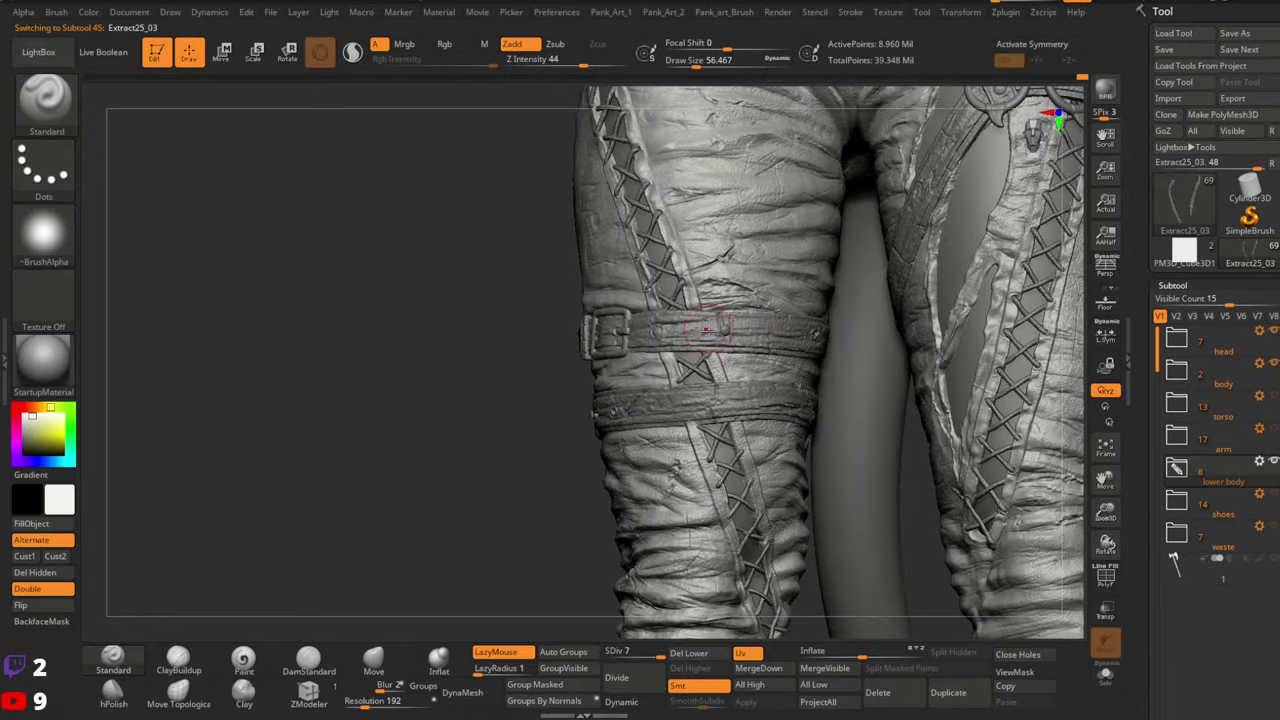
Sculpt the leather around the lace ends along the slit with the Standard brush at draw sizes between about 27 and 11
{"action": "key", "text": "space"}
{"action": "key", "text": "ctrl"}
{"action": "right_click_drag", "start_coordinate": [724, 327], "coordinate": [714, 358], "text": "ctrl"}
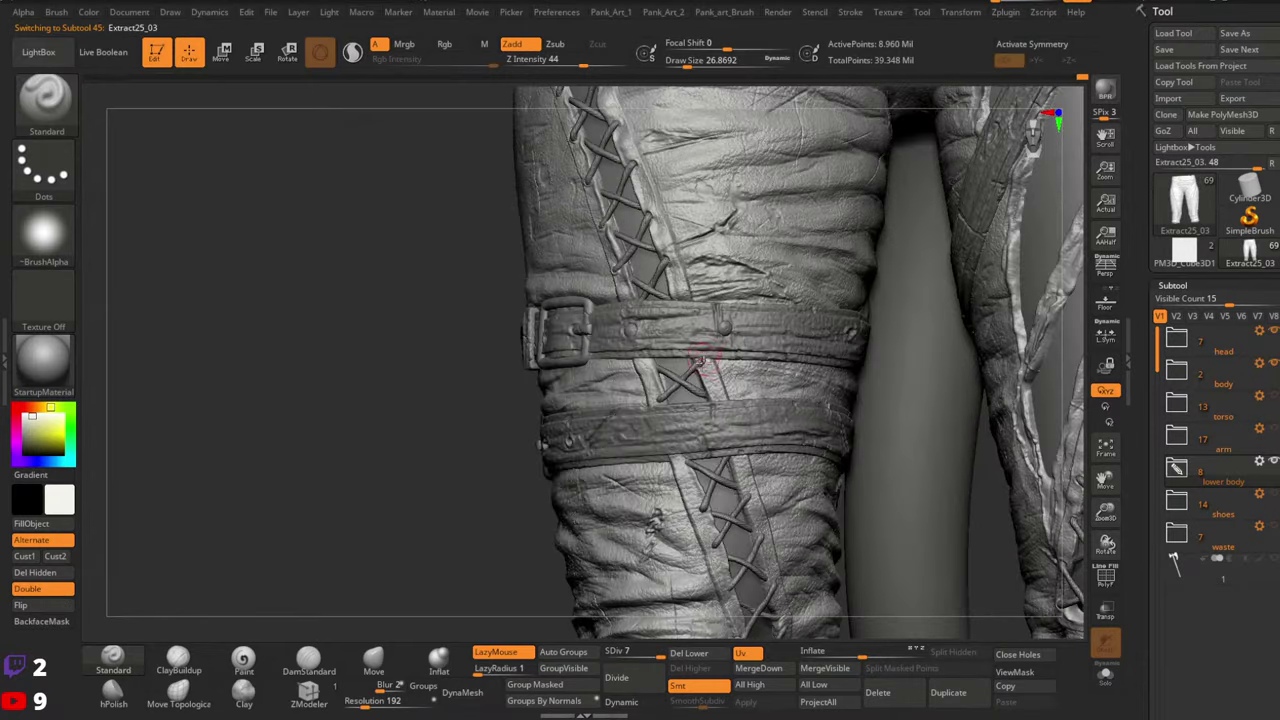
{"action": "key", "text": "space"}
{"action": "left_click_drag", "start_coordinate": [714, 366], "coordinate": [707, 368]}
{"action": "mouse_move", "coordinate": [732, 424]}
{"action": "right_mouse_down", "text": "alt"}
{"action": "mouse_move", "coordinate": [712, 312]}
{"action": "mouse_move", "coordinate": [716, 331]}
{"action": "right_mouse_up", "text": "alt"}
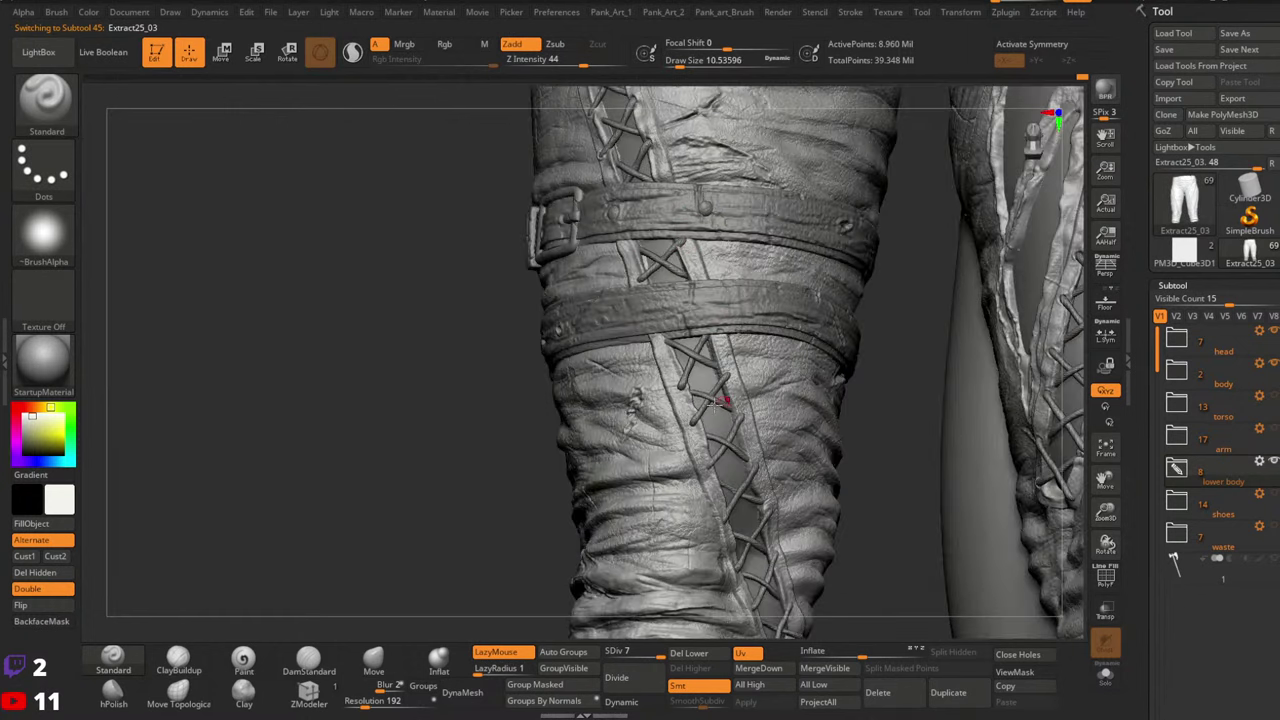
{"action": "key", "text": "]"}
{"action": "right_click_drag", "start_coordinate": [704, 431], "coordinate": [710, 259]}
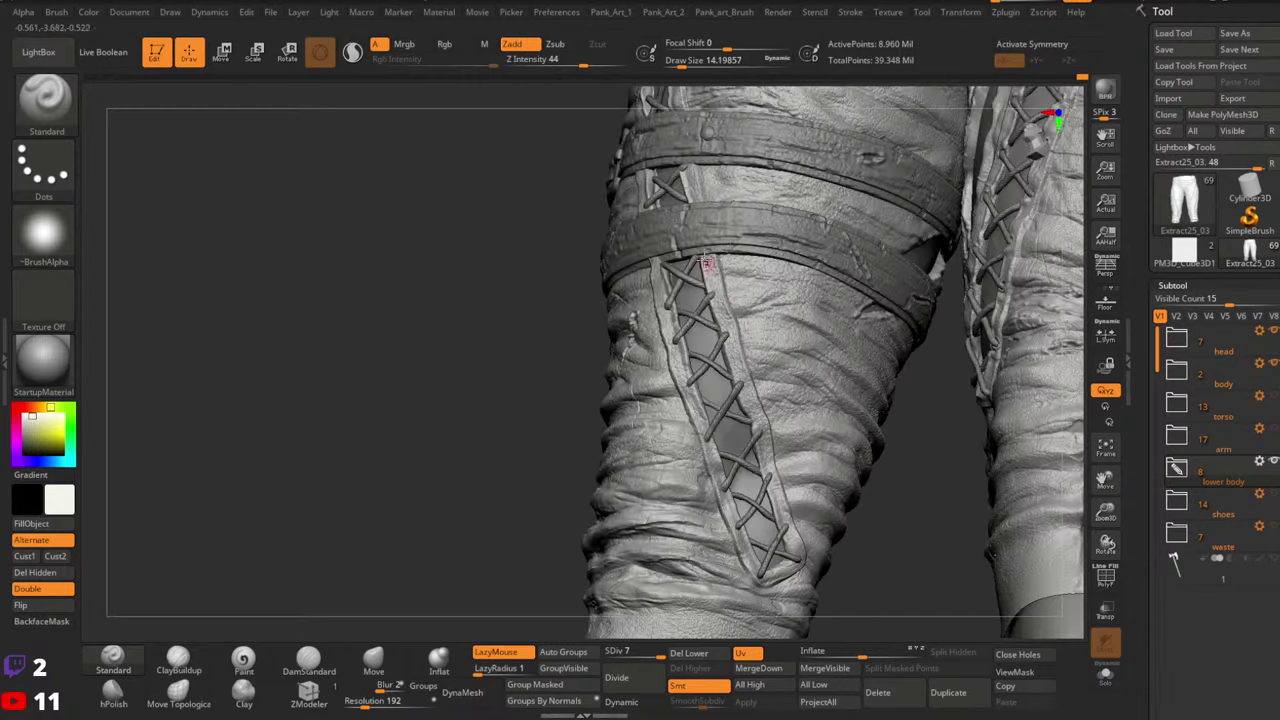
{"action": "key", "text": "["}
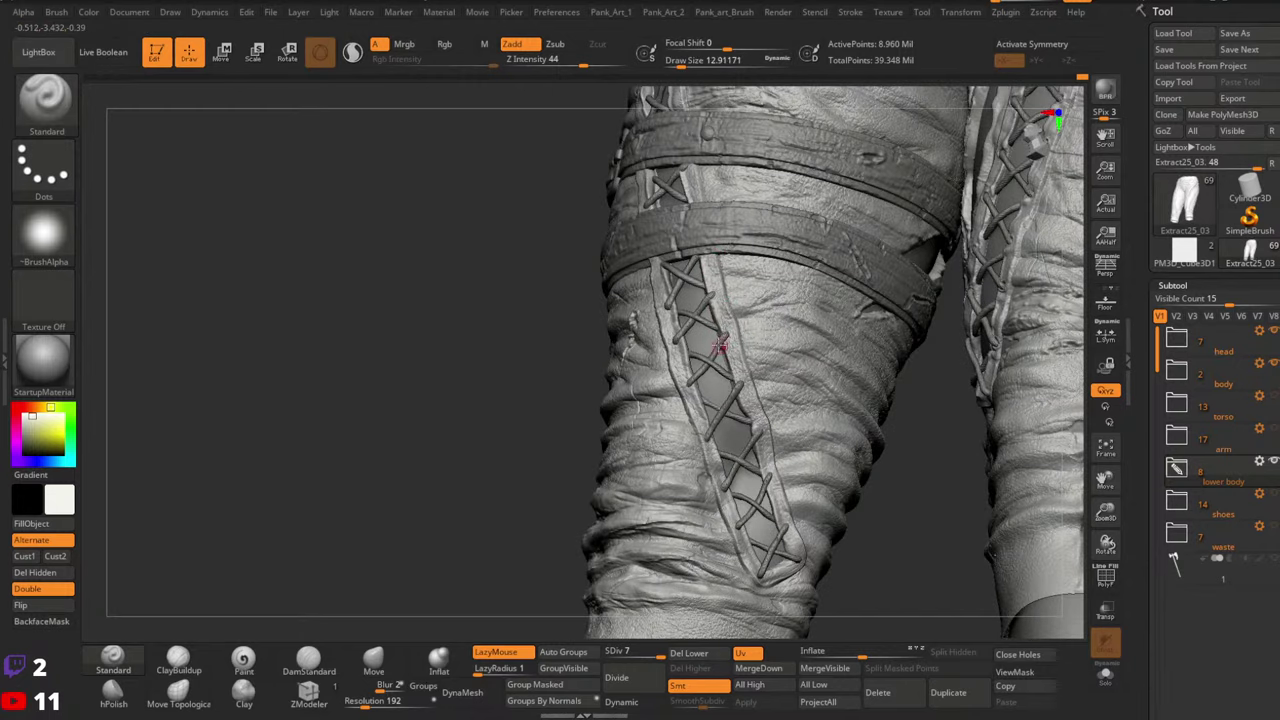
{"action": "left_click_drag", "start_coordinate": [720, 345], "coordinate": [734, 375]}
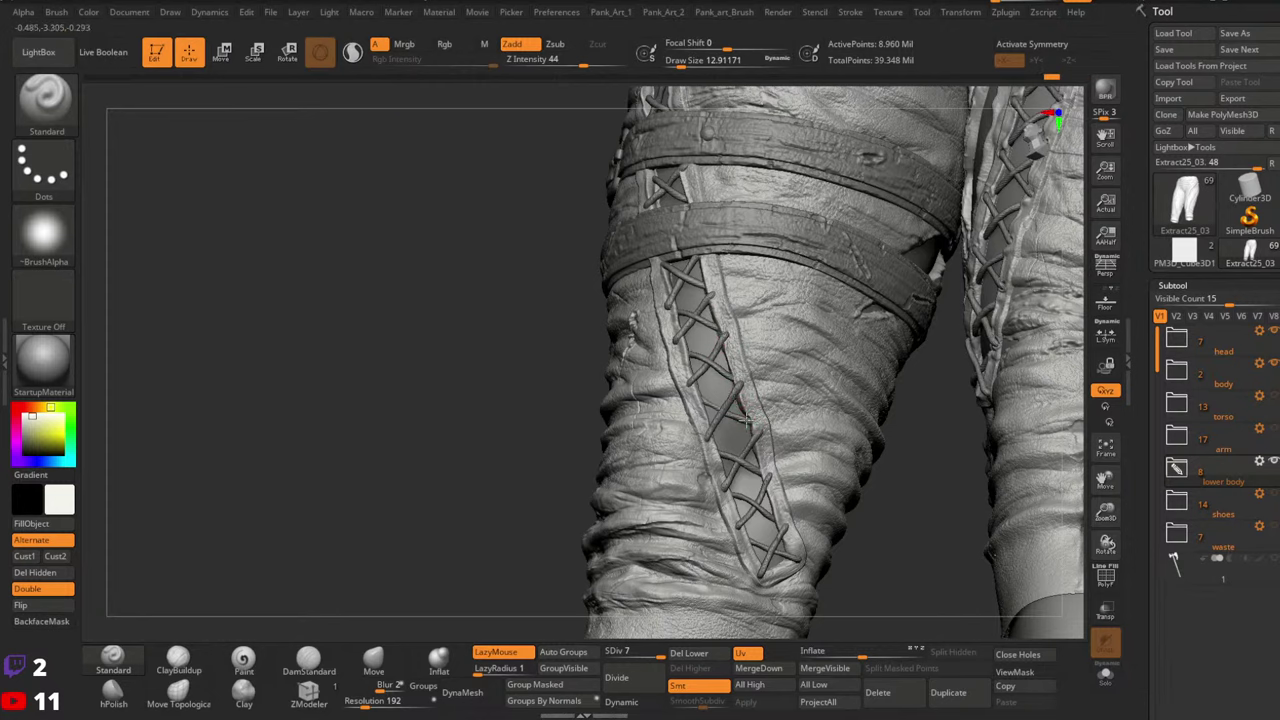
{"action": "right_click_drag", "start_coordinate": [771, 447], "coordinate": [747, 333]}
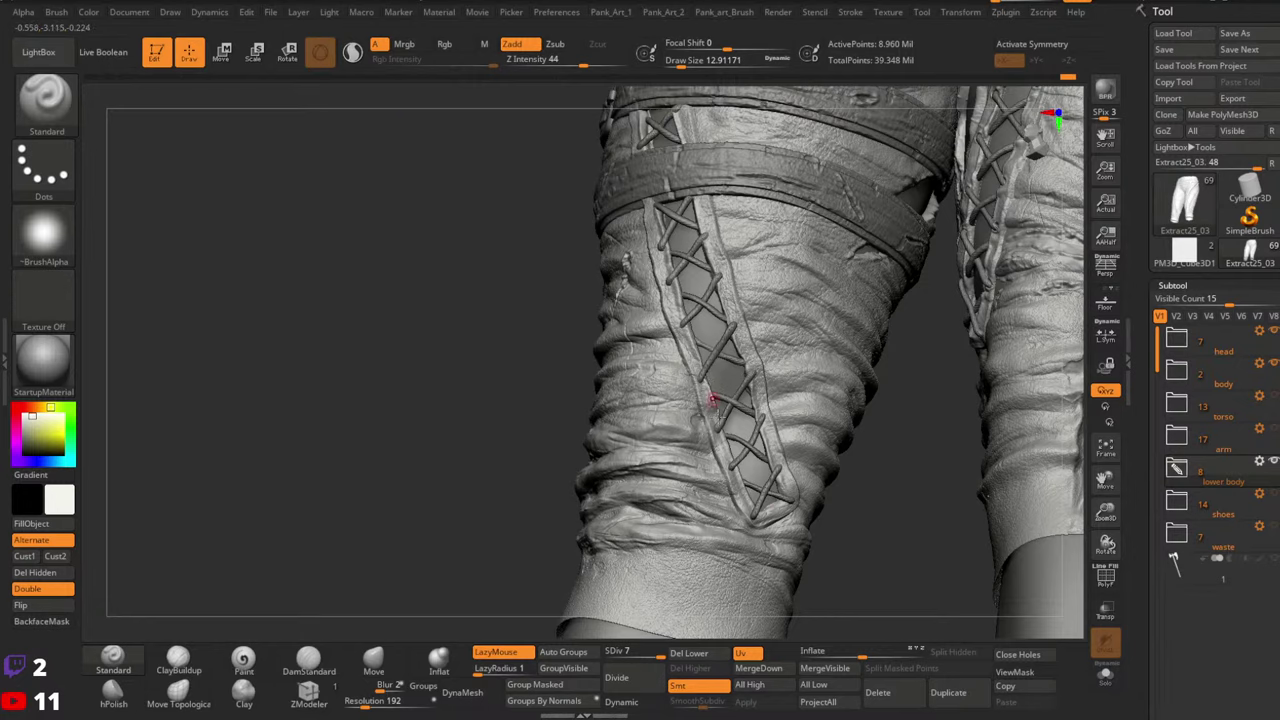
Add fine leather detail where the laces meet the left slit edge, using draw sizes of about 8 and 13
{"action": "right_click_drag", "start_coordinate": [719, 319], "coordinate": [746, 459], "text": "alt"}
{"action": "key", "text": "space"}
{"action": "left_click_drag", "start_coordinate": [719, 470], "coordinate": [715, 470]}
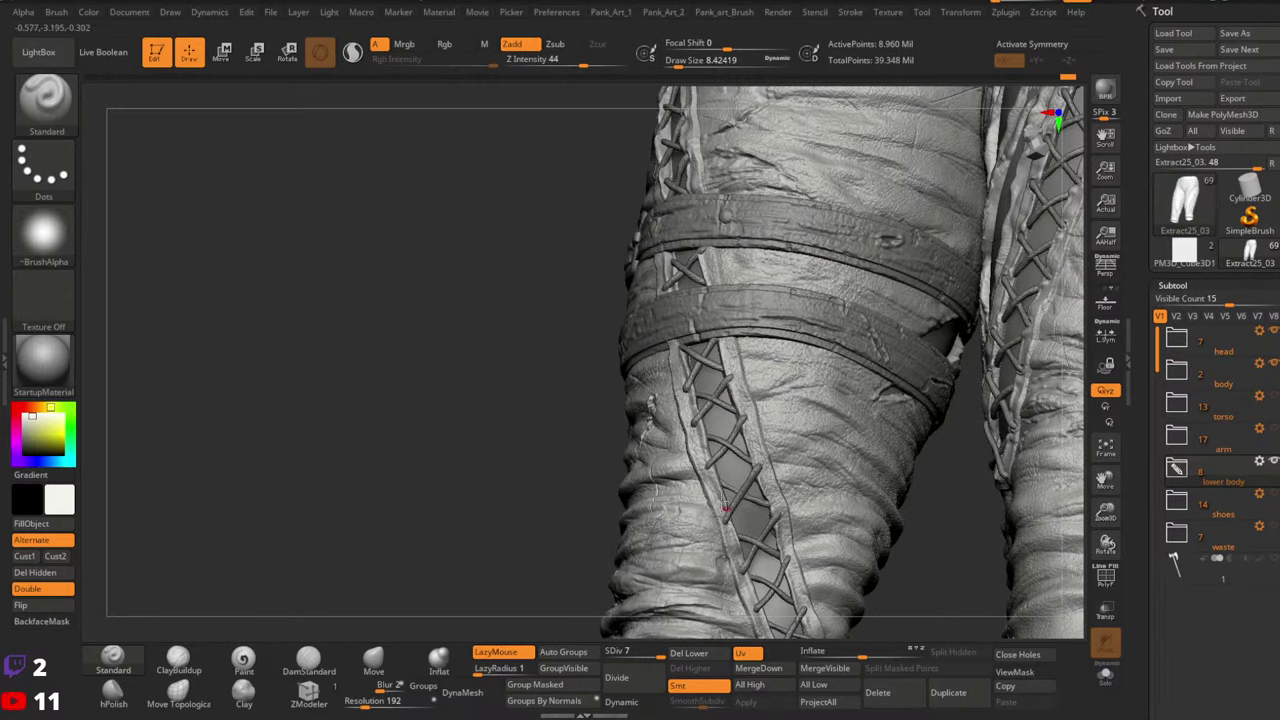
{"action": "right_click_drag", "start_coordinate": [723, 474], "coordinate": [716, 450]}
{"action": "key", "text": "space"}
{"action": "left_click_drag", "start_coordinate": [702, 431], "coordinate": [706, 431]}
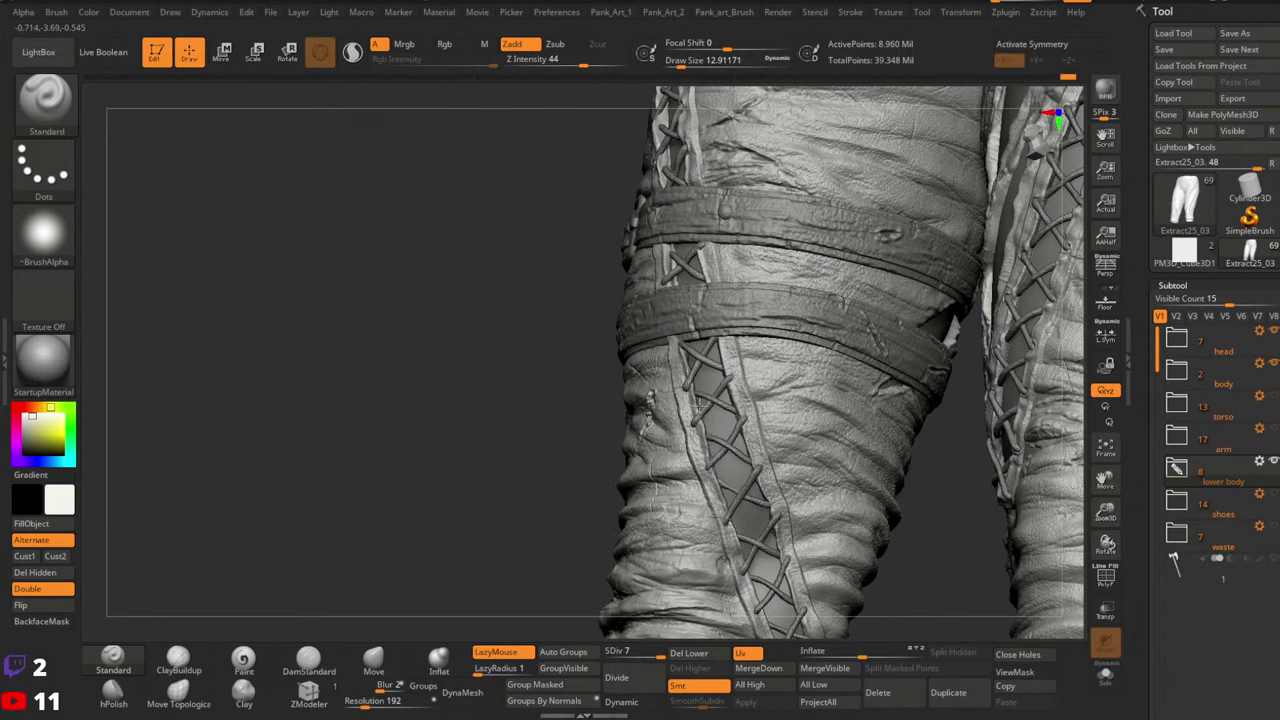
{"action": "mouse_move", "coordinate": [704, 374]}
{"action": "right_mouse_down"}
{"action": "mouse_move", "coordinate": [709, 305]}
{"action": "mouse_move", "coordinate": [720, 346]}
{"action": "right_mouse_up"}
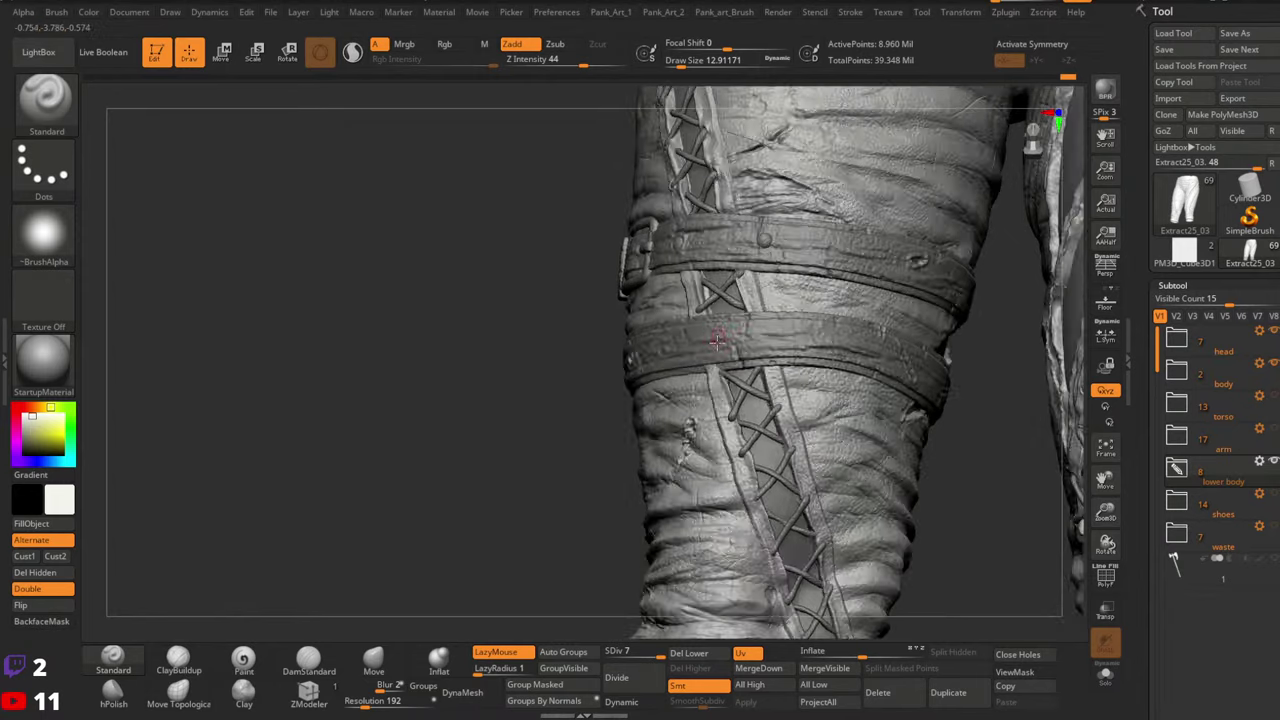
Sculpt the slit edges around the upper crosses below the lower strap with the Standard brush at draw sizes of about 17 and 27
{"action": "key", "text": "space"}
{"action": "left_click_drag", "start_coordinate": [704, 330], "coordinate": [718, 331]}
{"action": "mouse_move", "coordinate": [702, 350]}
{"action": "right_mouse_down"}
{"action": "mouse_move", "coordinate": [730, 362]}
{"action": "mouse_move", "coordinate": [762, 347]}
{"action": "right_mouse_up"}
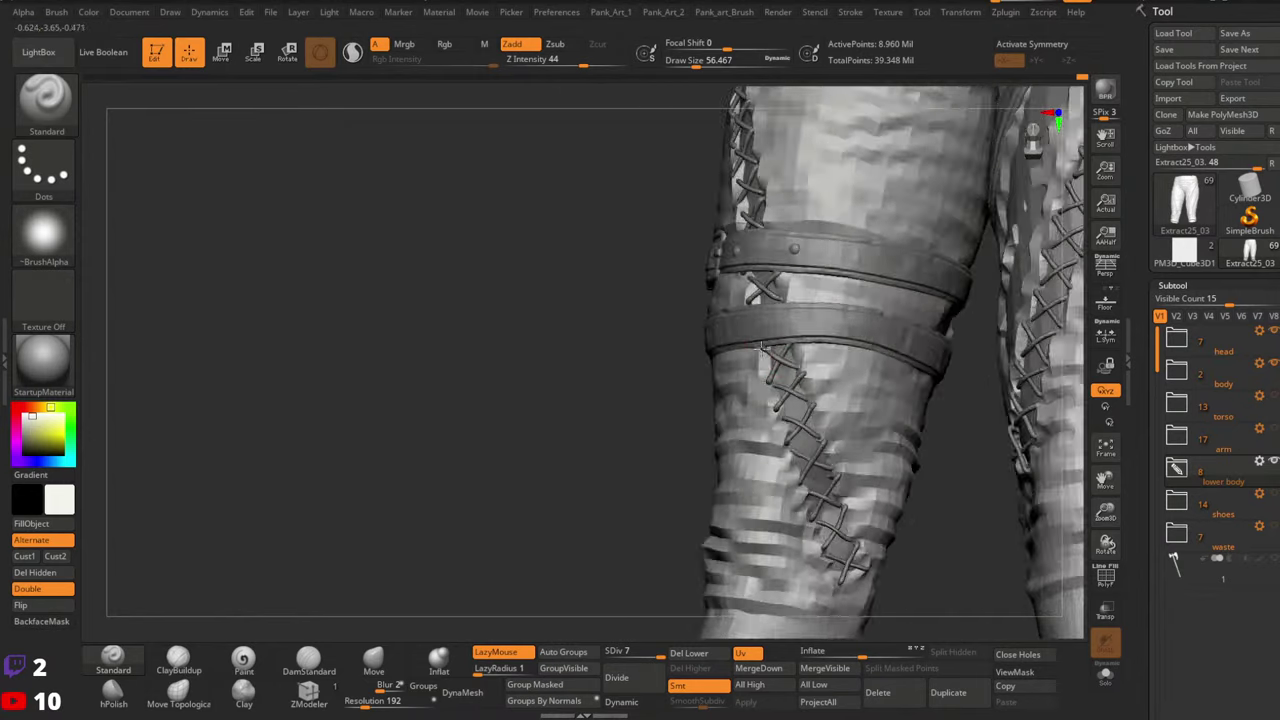
{"action": "key", "text": "space"}
{"action": "left_click_drag", "start_coordinate": [790, 366], "coordinate": [777, 366]}
{"action": "mouse_move", "coordinate": [804, 350]}
{"action": "right_mouse_down", "text": "ctrl"}
{"action": "mouse_move", "coordinate": [886, 406]}
{"action": "mouse_move", "coordinate": [868, 396]}
{"action": "right_mouse_up", "text": "ctrl"}
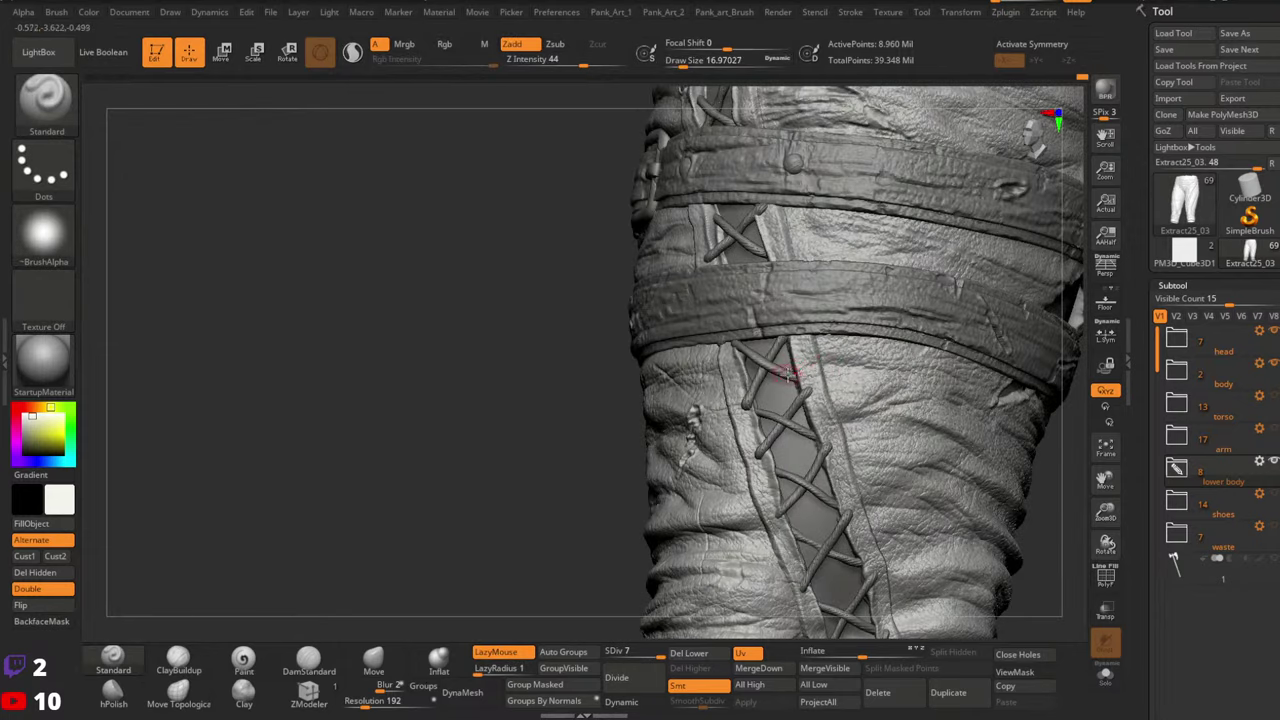
{"action": "key", "text": "s"}
{"action": "left_click_drag", "start_coordinate": [805, 380], "coordinate": [805, 378]}
{"action": "key", "text": "space"}
{"action": "right_click_drag", "start_coordinate": [748, 385], "coordinate": [754, 362]}
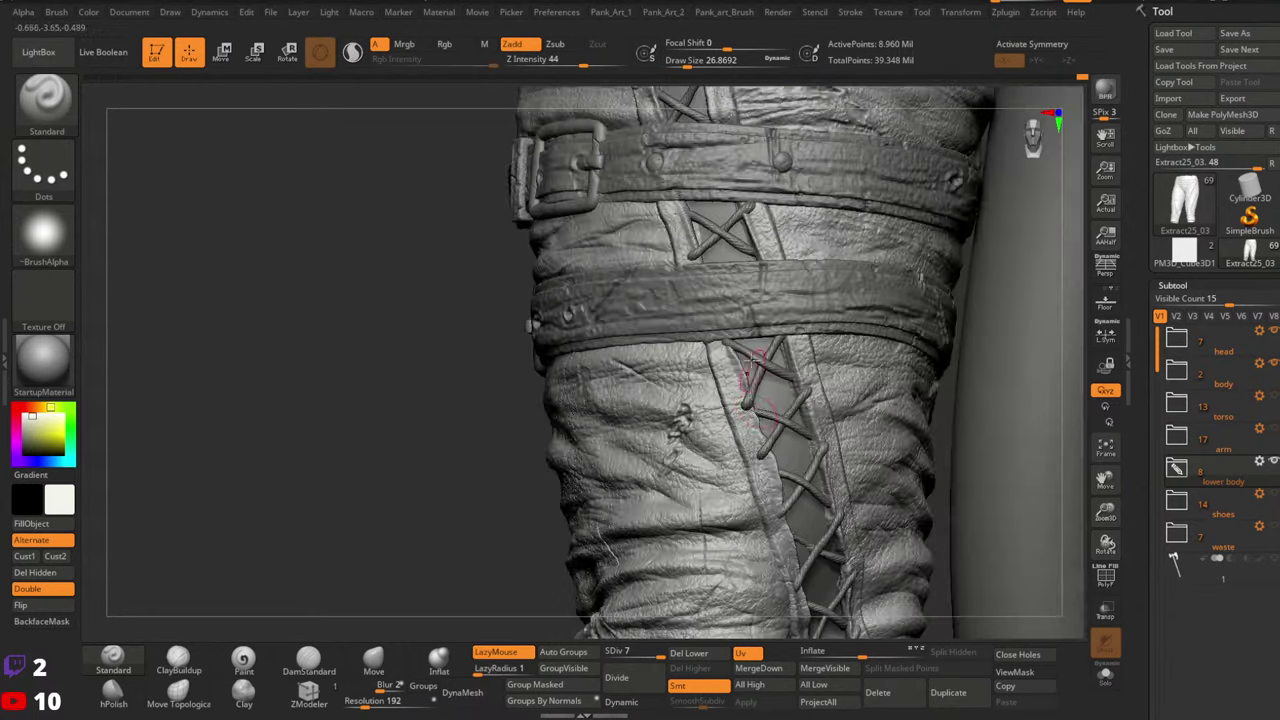
Sculpt the leather beside the right slit edge with the Standard brush at a draw size of about 31
{"action": "mouse_move", "coordinate": [843, 414]}
{"action": "right_mouse_down"}
{"action": "mouse_move", "coordinate": [814, 428]}
{"action": "mouse_move", "coordinate": [852, 325]}
{"action": "right_mouse_up"}
{"action": "key", "text": "ctrl+space"}
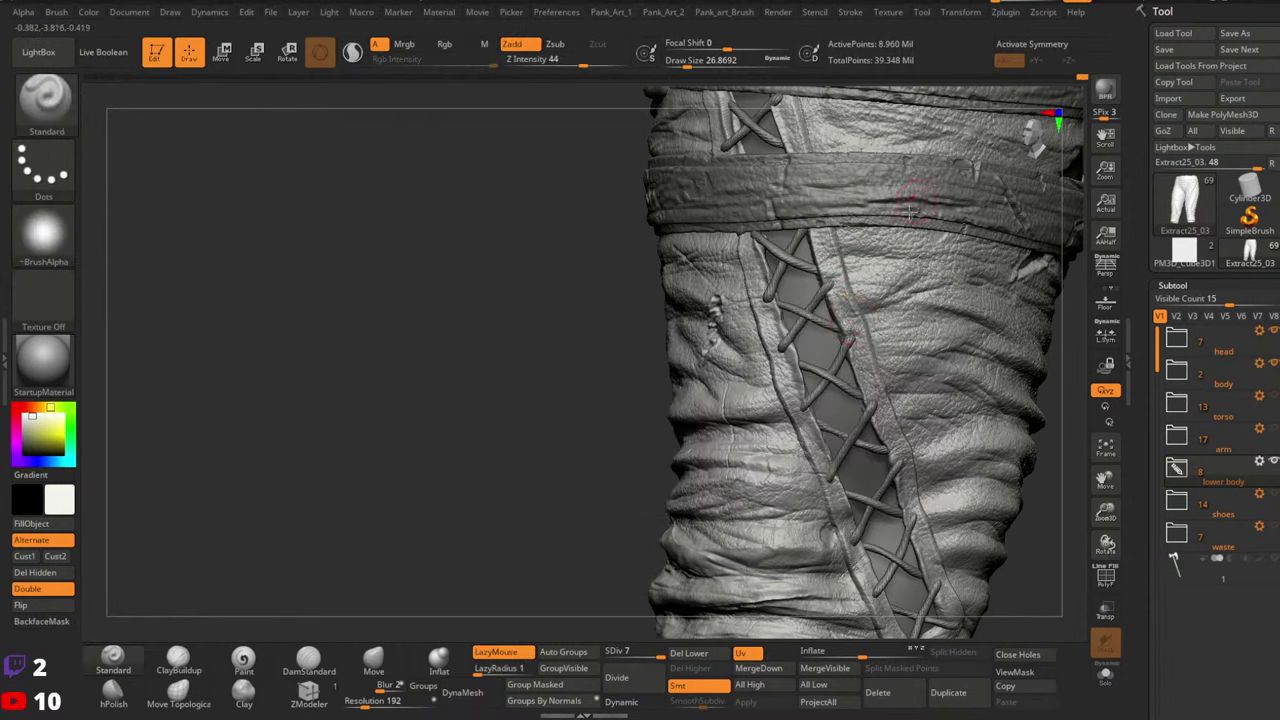
{"action": "key", "text": "space"}
{"action": "right_click_drag", "start_coordinate": [851, 362], "coordinate": [848, 278]}
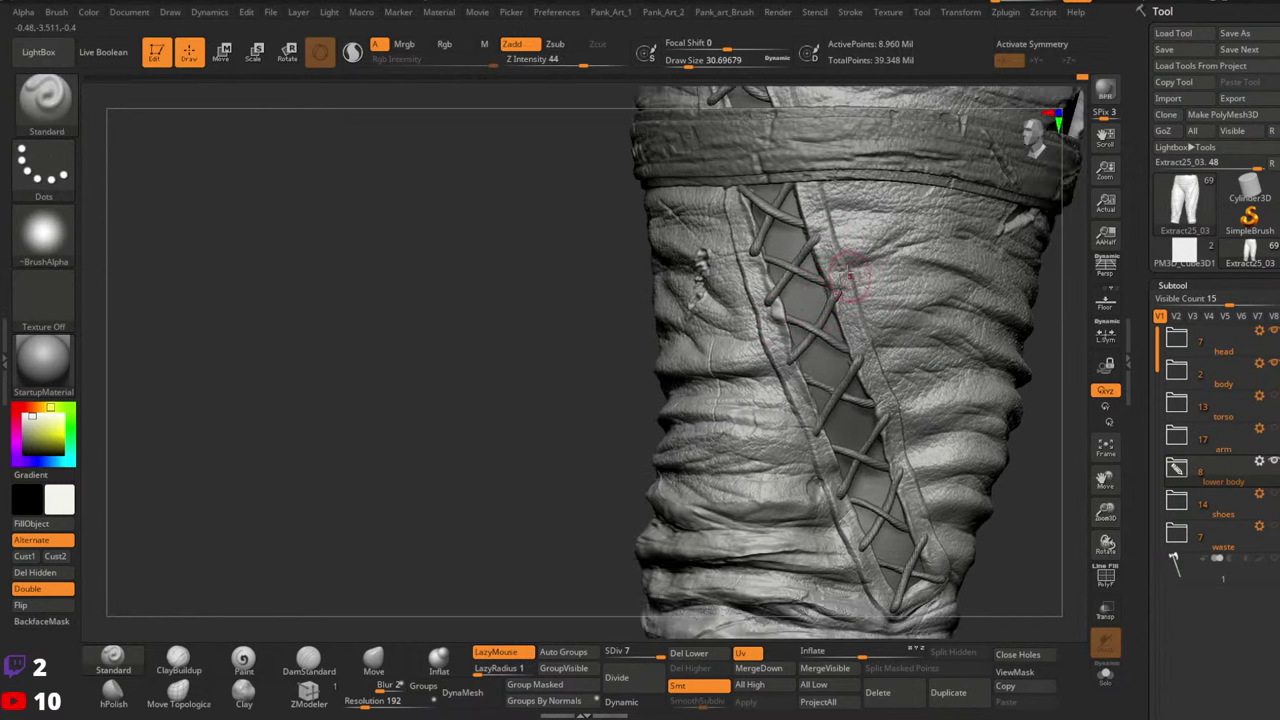
{"action": "left_click_drag", "start_coordinate": [850, 290], "coordinate": [849, 312]}
Undo the last three strokes and resculpt both slit edges down to the lower tip at a draw size of about 23
{"action": "key", "text": "["}
{"action": "key", "text": "ctrl+z"}
{"action": "key", "text": "ctrl+z"}
{"action": "key", "text": "ctrl+z"}
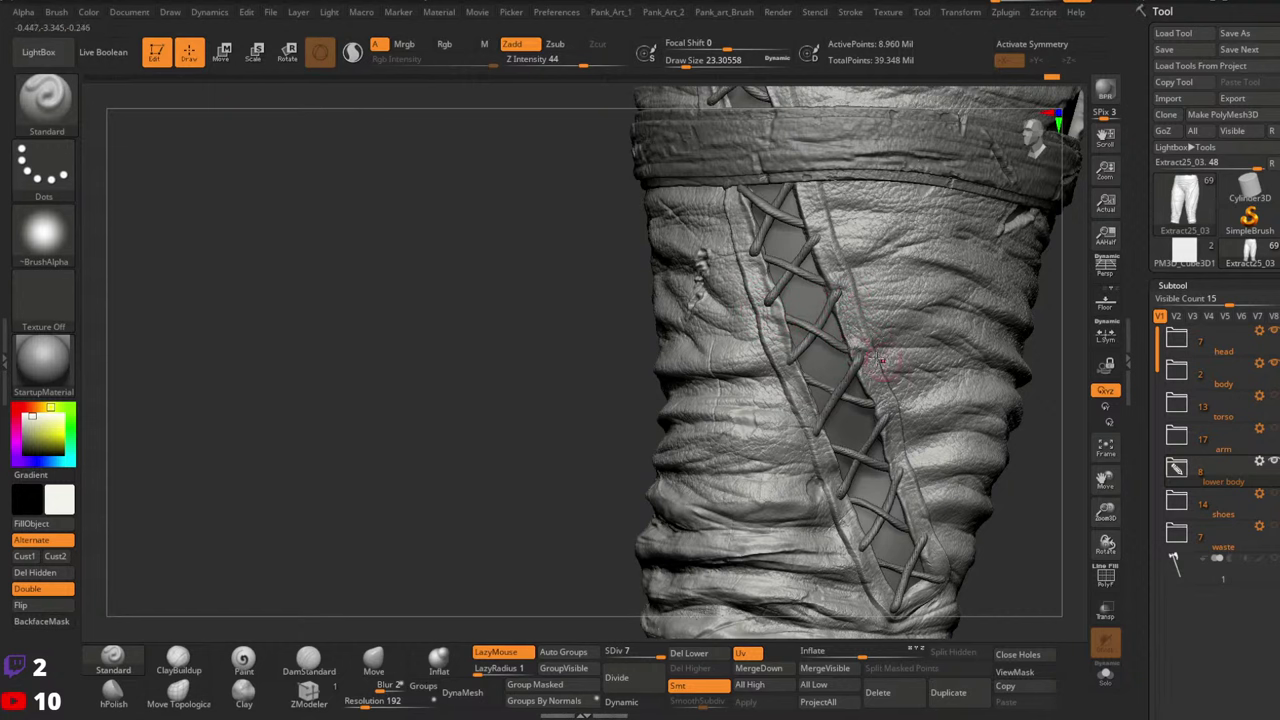
{"action": "right_click_drag", "start_coordinate": [874, 340], "coordinate": [797, 318], "text": "ctrl"}
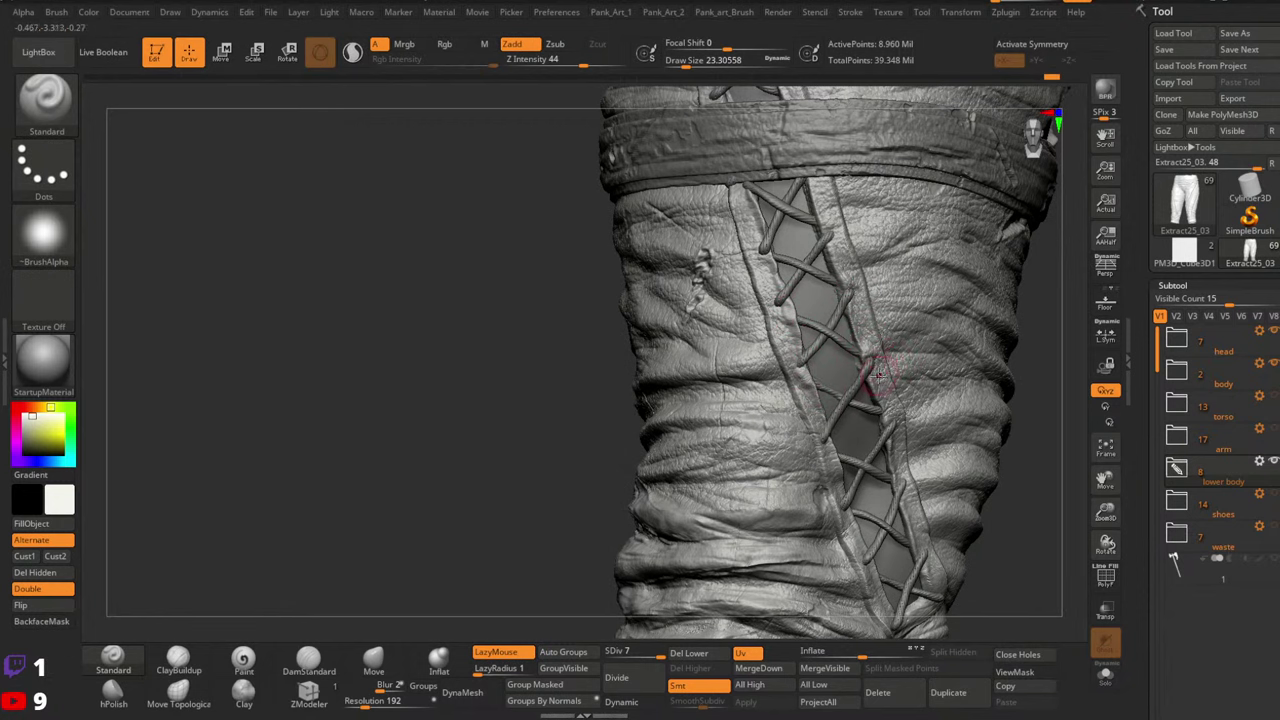
{"action": "right_click_drag", "start_coordinate": [877, 372], "coordinate": [869, 334]}
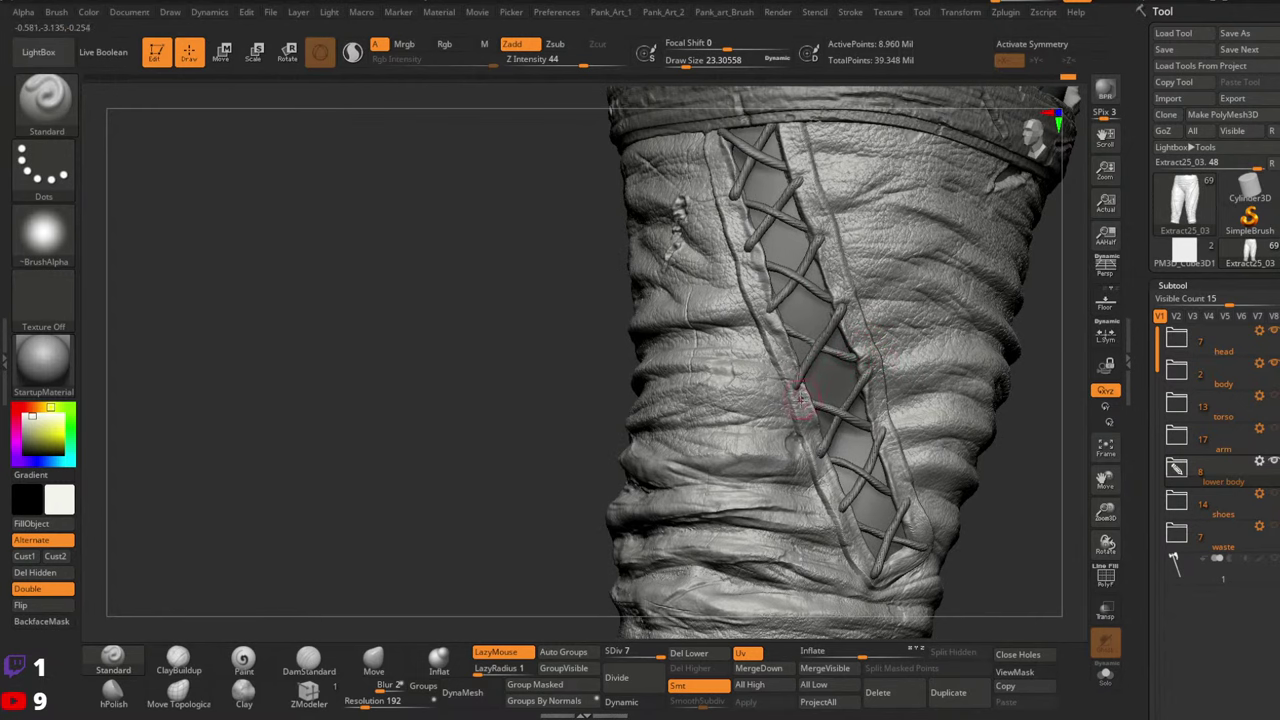
{"action": "mouse_move", "coordinate": [877, 344]}
{"action": "right_mouse_down"}
{"action": "mouse_move", "coordinate": [870, 321]}
{"action": "mouse_move", "coordinate": [852, 345]}
{"action": "right_mouse_up"}
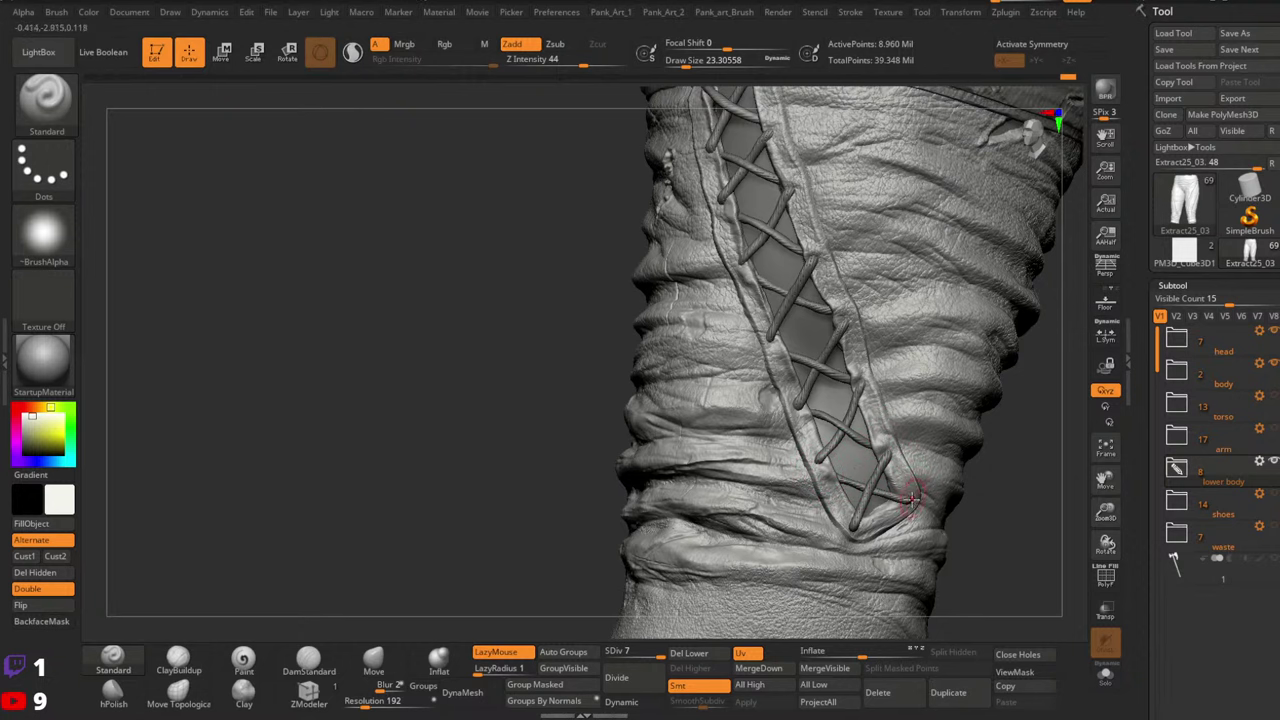
{"action": "mouse_move", "coordinate": [910, 422]}
{"action": "right_mouse_down", "text": "ctrl"}
{"action": "mouse_move", "coordinate": [890, 290]}
{"action": "mouse_move", "coordinate": [873, 412]}
{"action": "right_mouse_up", "text": "ctrl"}
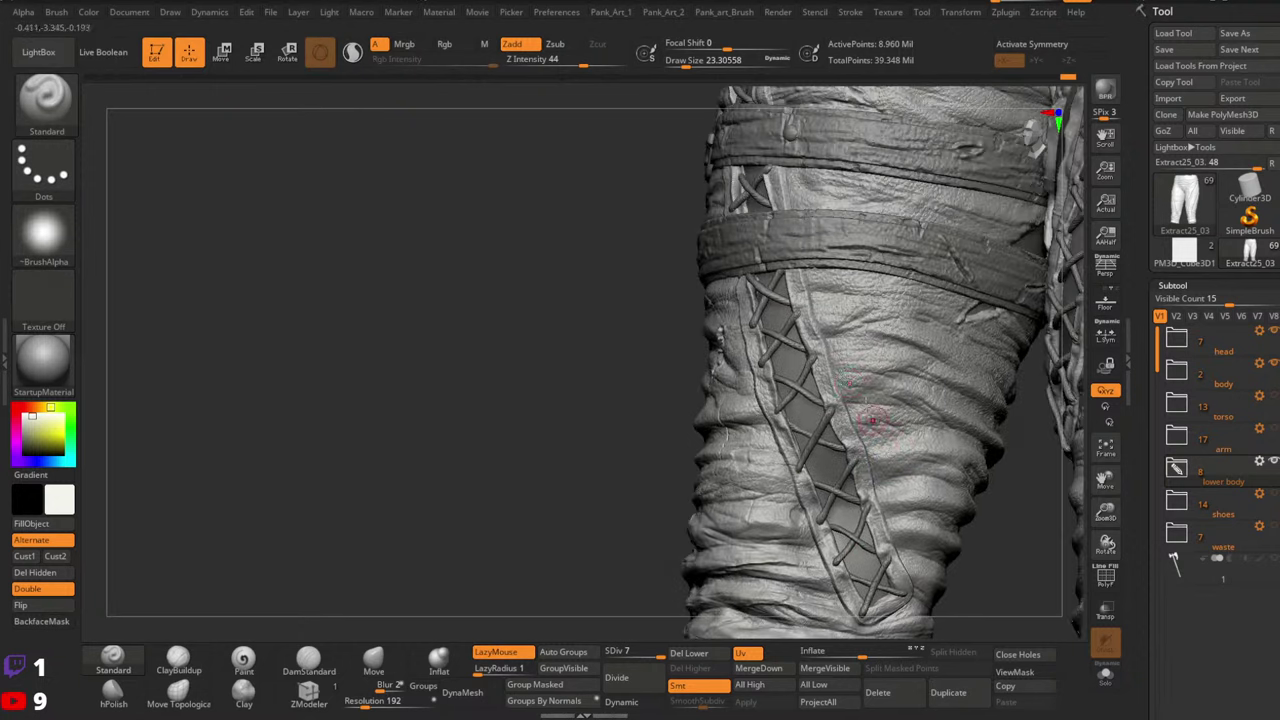
Nudge the slit edges around the lace crosses beside the straps with the Move brush at a draw size of about 11
{"action": "left_click", "coordinate": [383, 668]}
{"action": "right_click_drag", "start_coordinate": [843, 160], "coordinate": [838, 280], "text": "ctrl"}
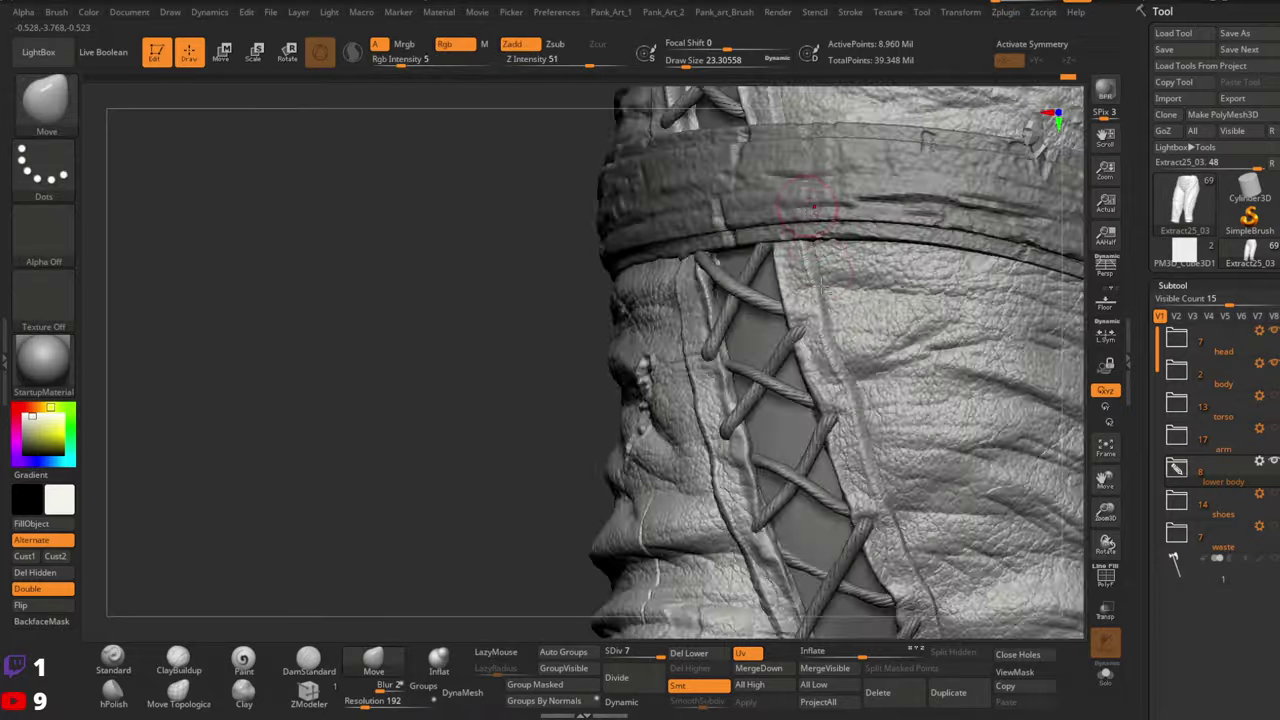
{"action": "right_click_drag", "start_coordinate": [810, 205], "coordinate": [840, 215]}
{"action": "mouse_move", "coordinate": [840, 215]}
{"action": "right_mouse_down", "text": "alt"}
{"action": "mouse_move", "coordinate": [765, 470]}
{"action": "mouse_move", "coordinate": [746, 330]}
{"action": "mouse_move", "coordinate": [903, 260]}
{"action": "right_mouse_up", "text": "alt"}
{"action": "right_click_drag", "start_coordinate": [903, 210], "coordinate": [882, 342], "text": "alt"}
{"action": "right_click_drag", "start_coordinate": [941, 420], "coordinate": [875, 282], "text": "alt"}
{"action": "right_click_drag", "start_coordinate": [875, 282], "coordinate": [897, 329], "text": "ctrl"}
{"action": "key", "text": "space"}
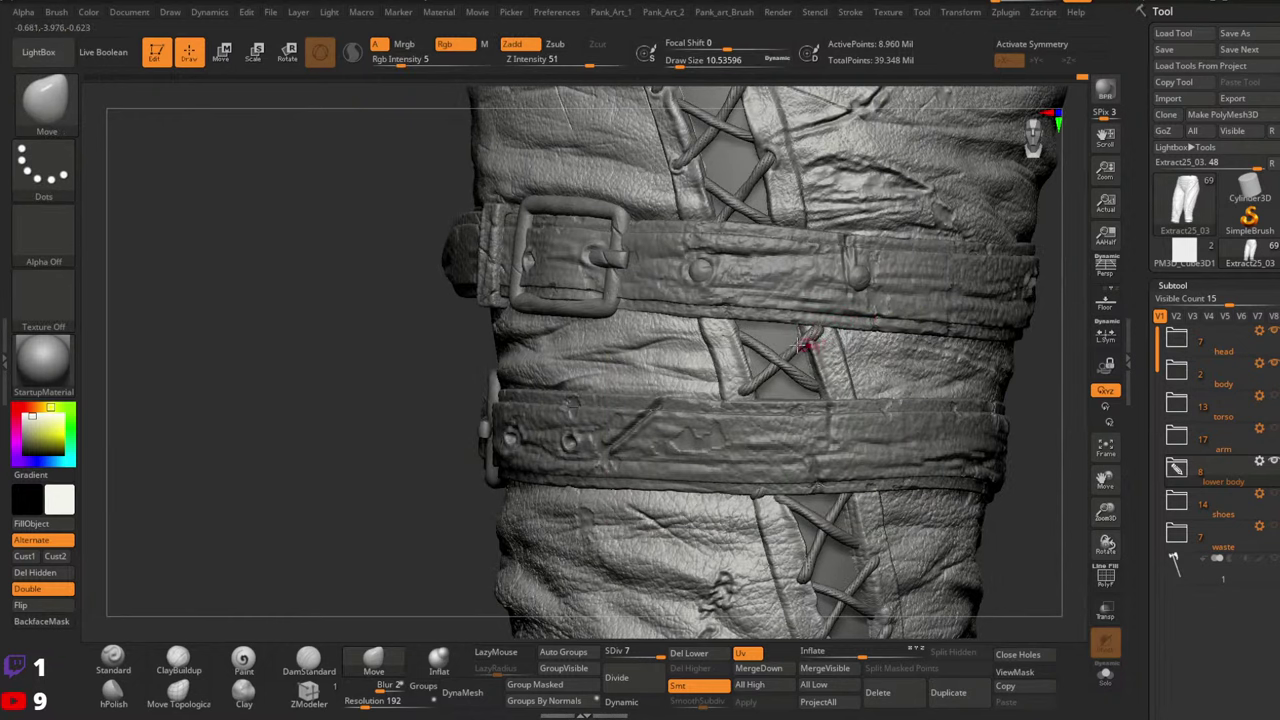
{"action": "right_click_drag", "start_coordinate": [875, 389], "coordinate": [863, 250], "text": "alt"}
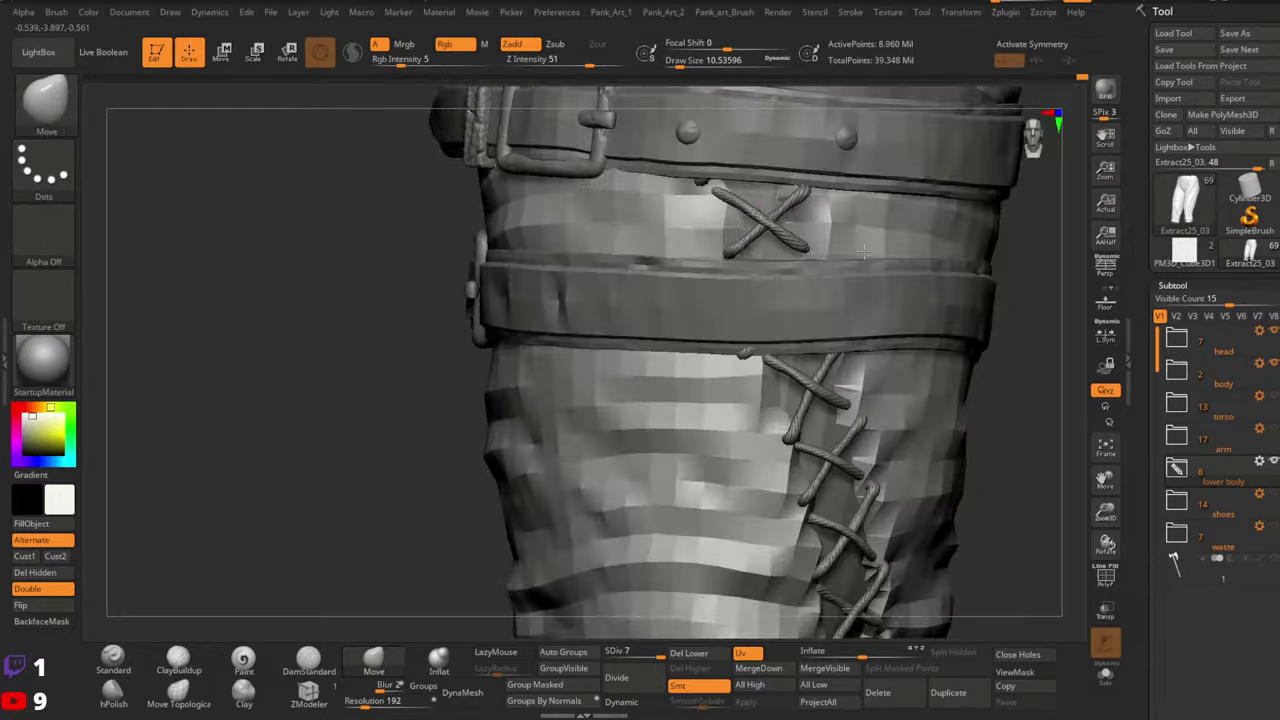
{"action": "right_click_drag", "start_coordinate": [852, 370], "coordinate": [822, 363]}
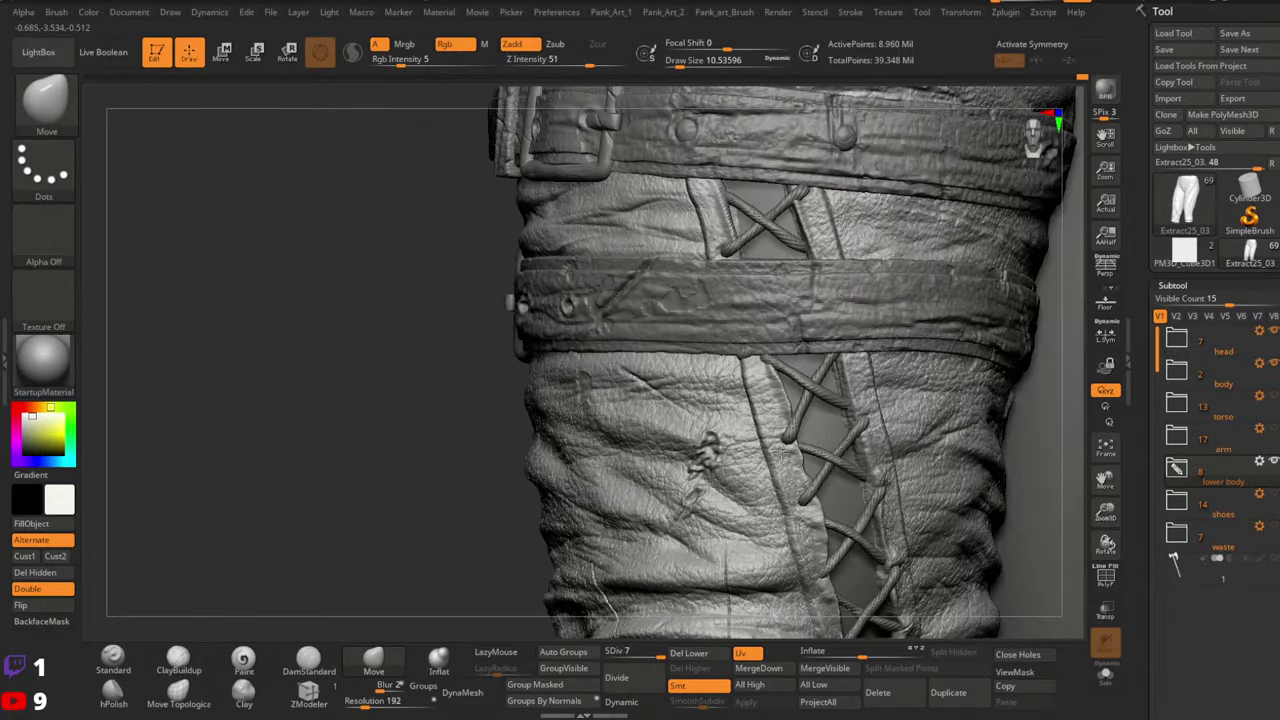
Pull the leather at the lace ends along the slit below the lower strap with the Move brush, and undo the last move
{"action": "right_click_drag", "start_coordinate": [872, 373], "coordinate": [848, 303], "text": "alt"}
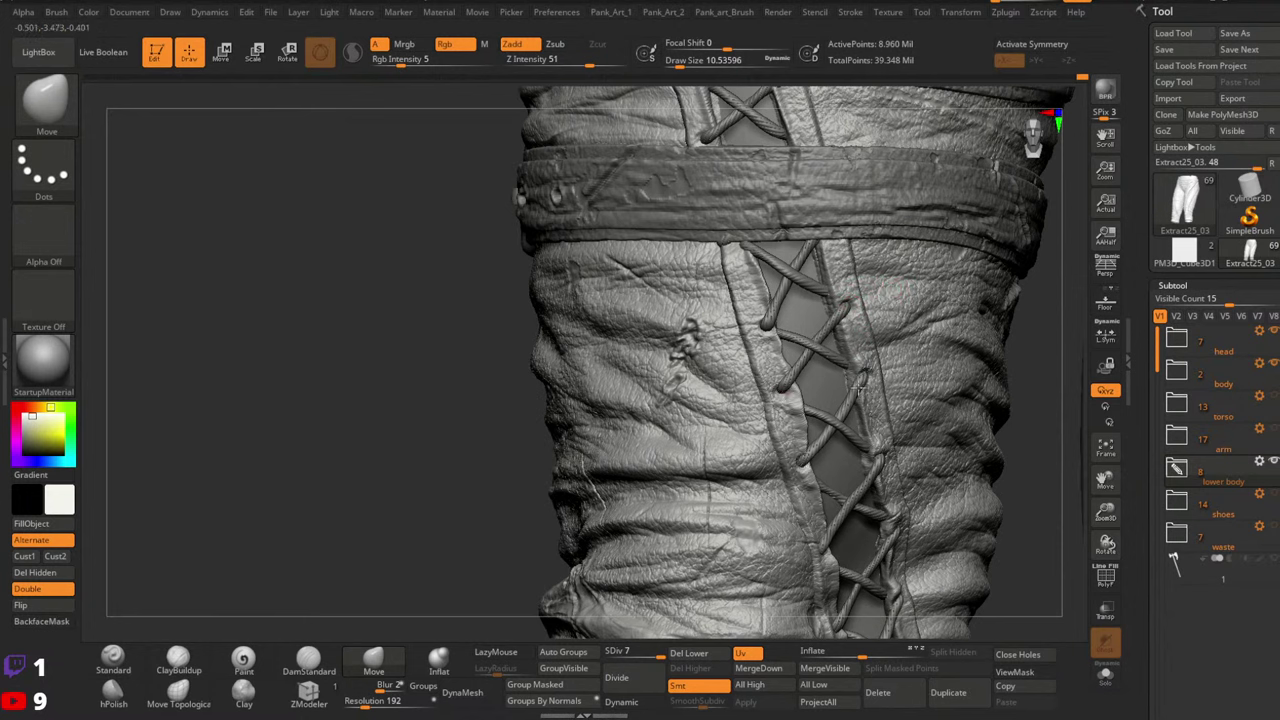
{"action": "mouse_move", "coordinate": [875, 462]}
{"action": "right_mouse_down"}
{"action": "mouse_move", "coordinate": [822, 396]}
{"action": "mouse_move", "coordinate": [903, 375]}
{"action": "mouse_move", "coordinate": [845, 480]}
{"action": "right_mouse_up"}
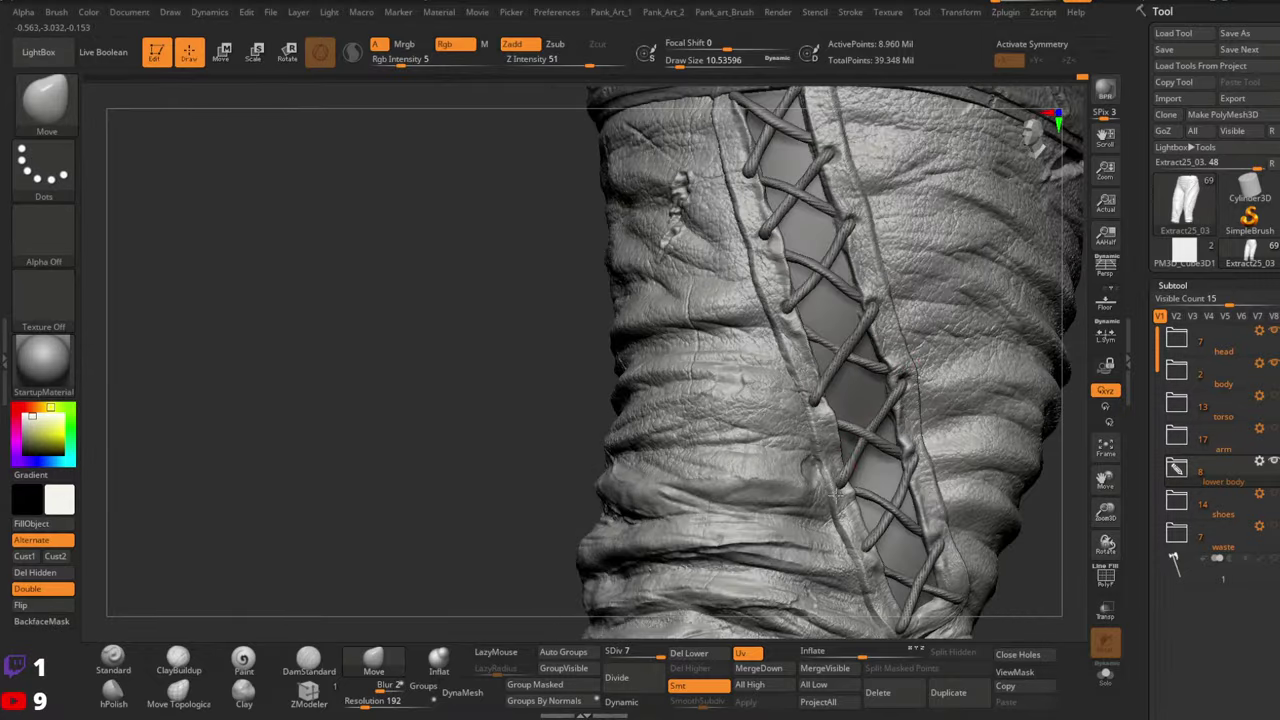
{"action": "mouse_move", "coordinate": [926, 438]}
{"action": "right_mouse_down"}
{"action": "mouse_move", "coordinate": [904, 397]}
{"action": "mouse_move", "coordinate": [887, 402]}
{"action": "right_mouse_up"}
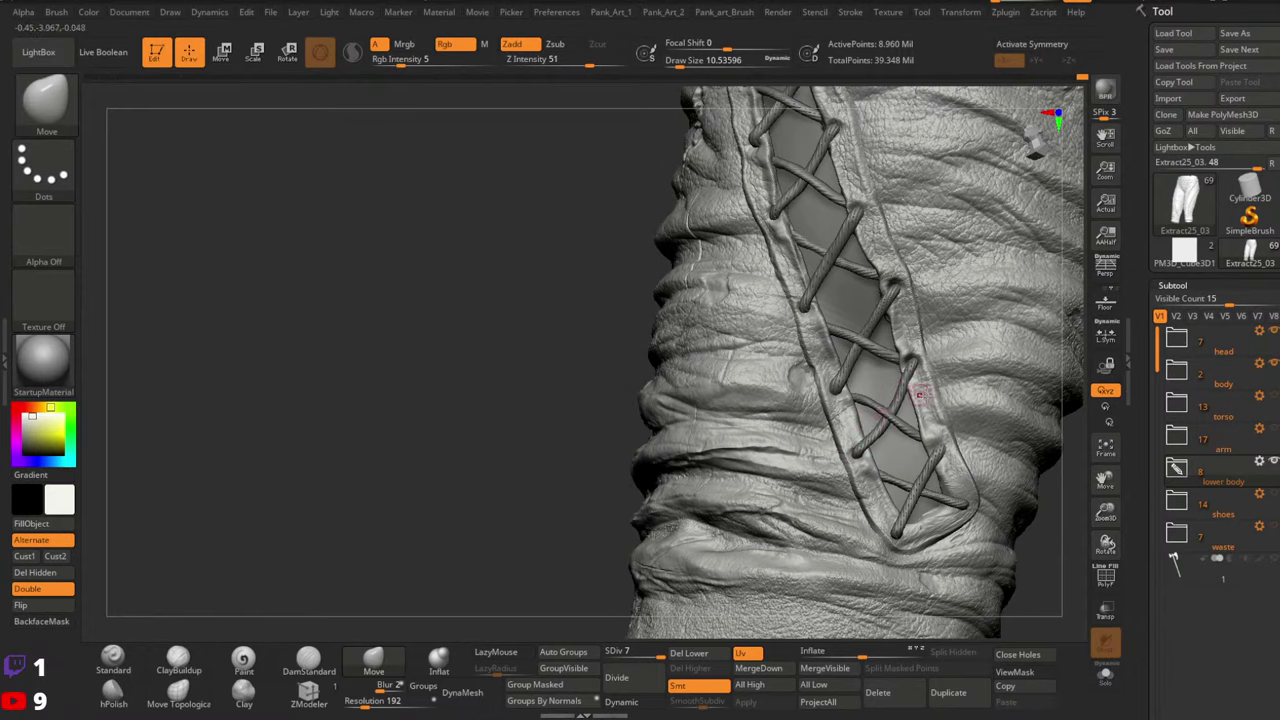
{"action": "right_click_drag", "start_coordinate": [920, 398], "coordinate": [894, 434]}
{"action": "key", "text": "ctrl"}
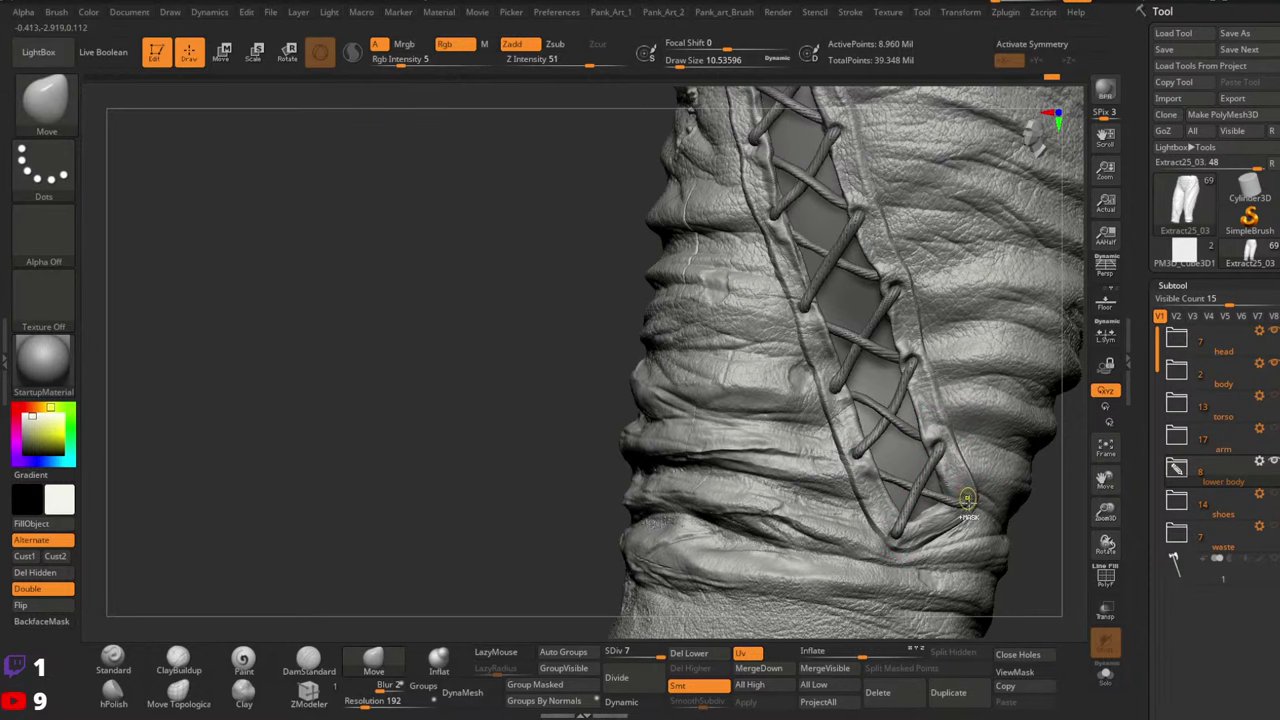
{"action": "right_click_drag", "start_coordinate": [975, 466], "coordinate": [953, 473]}
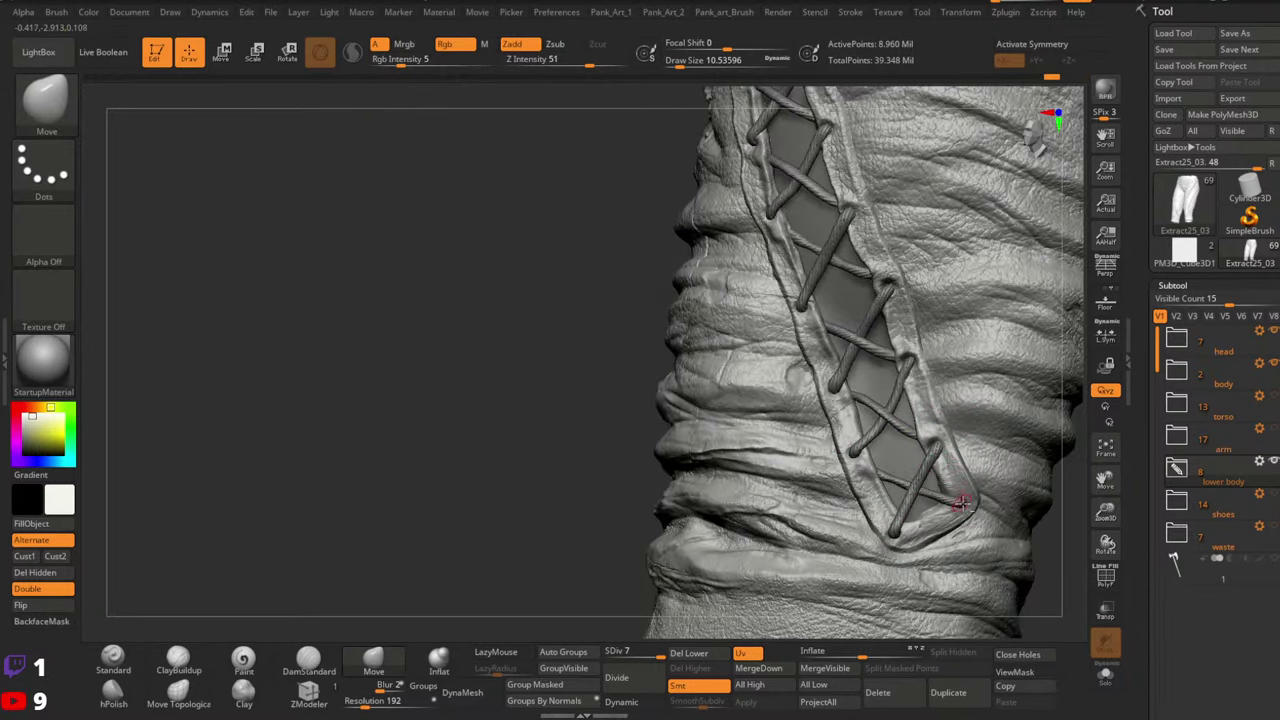
{"action": "key", "text": "ctrl+z"}
Sculpt fine leather detail at the lower slit tip with the Standard brush at draw sizes of about 11 to 7
{"action": "left_click", "coordinate": [136, 658]}
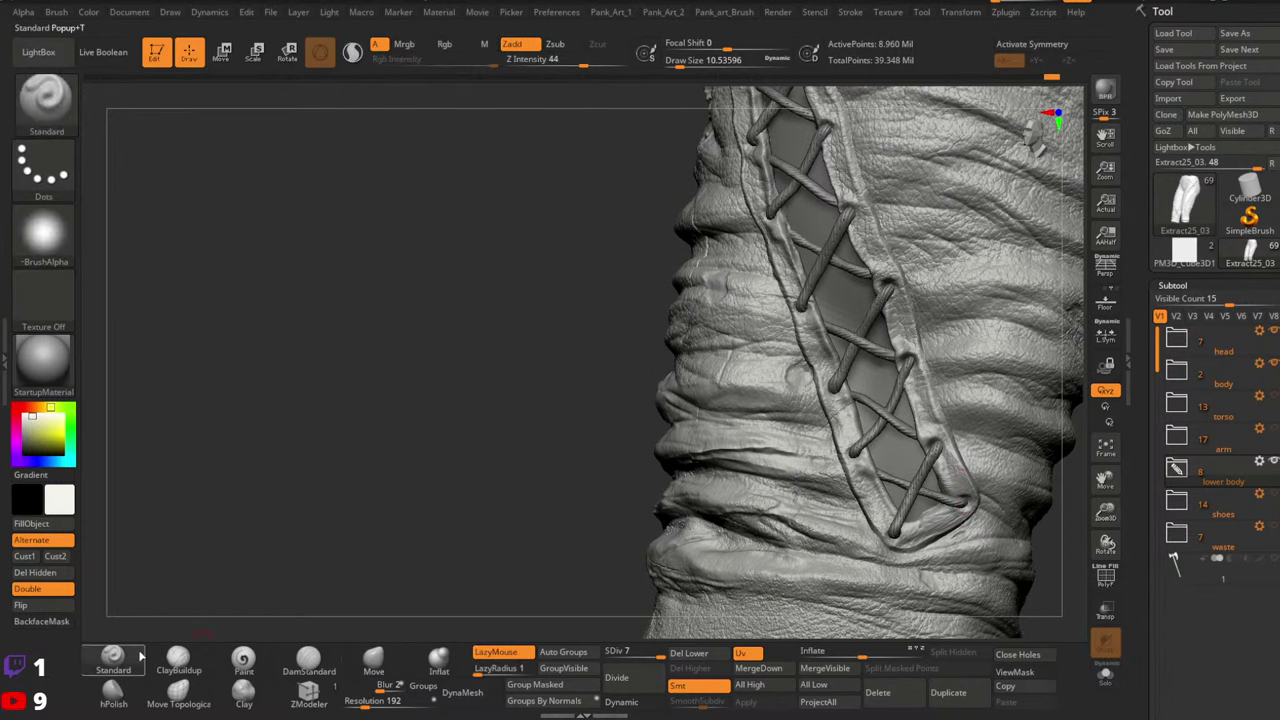
{"action": "right_click_drag", "start_coordinate": [946, 427], "coordinate": [971, 421]}
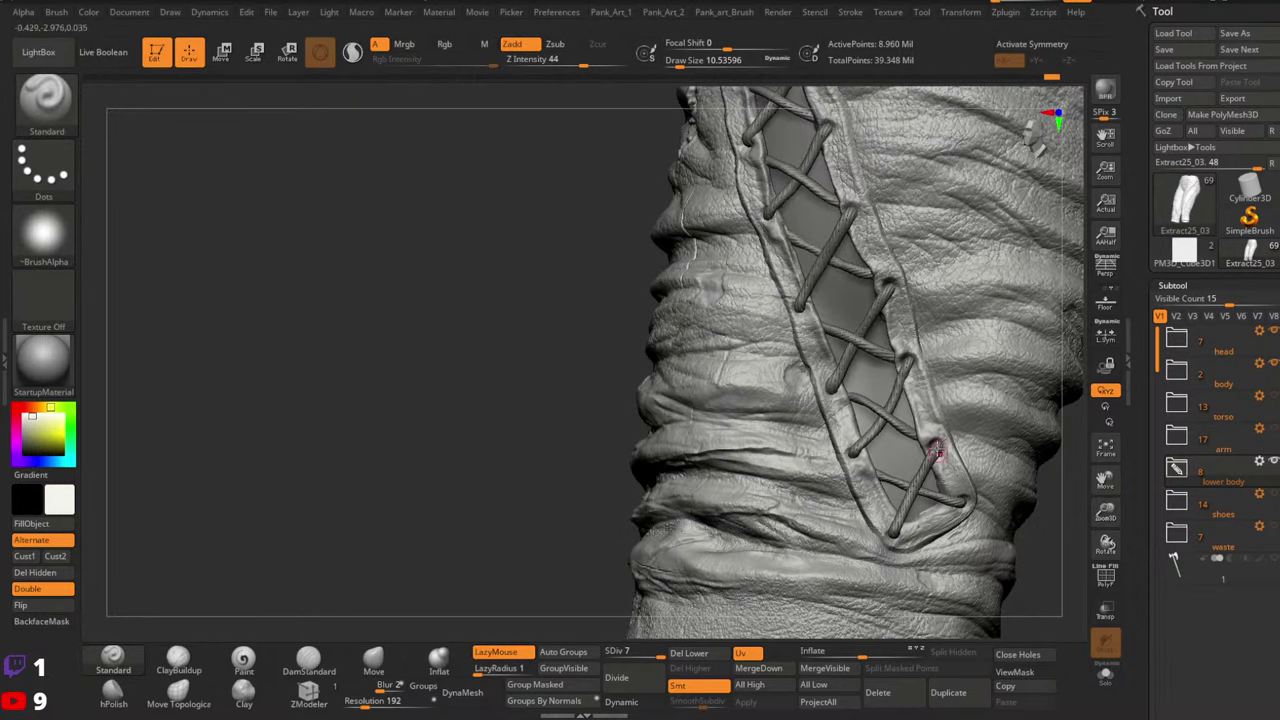
{"action": "key", "text": "space"}
{"action": "left_click", "coordinate": [968, 481]}
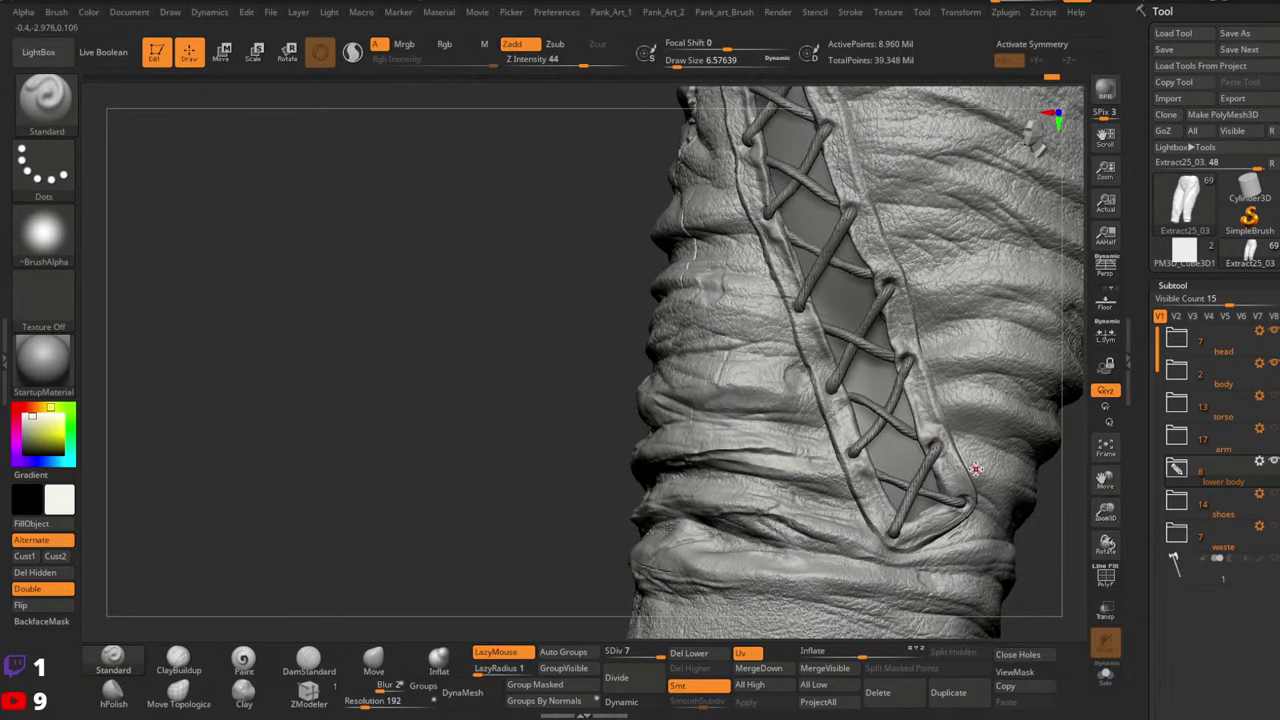
{"action": "key", "text": "bracketright"}
{"action": "right_click_drag", "start_coordinate": [960, 498], "coordinate": [862, 432]}
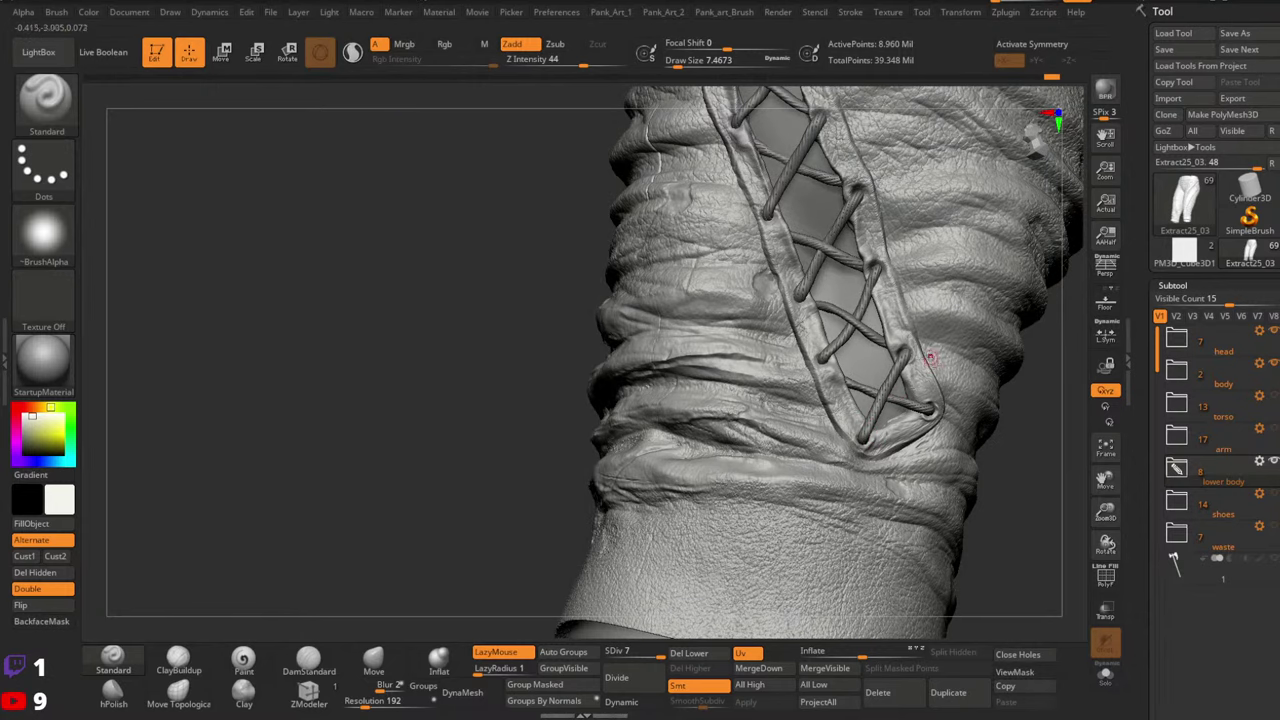
Detail the leather where the laces meet both slit edges, working up to the lower strap at a draw size of about 7
{"action": "mouse_move", "coordinate": [929, 363]}
{"action": "right_mouse_down"}
{"action": "mouse_move", "coordinate": [850, 440]}
{"action": "mouse_move", "coordinate": [838, 474]}
{"action": "mouse_move", "coordinate": [876, 463]}
{"action": "mouse_move", "coordinate": [898, 500]}
{"action": "right_mouse_up"}
{"action": "key", "text": "ctrl"}
{"action": "mouse_move", "coordinate": [975, 430]}
{"action": "right_mouse_down", "text": "ctrl"}
{"action": "mouse_move", "coordinate": [899, 429]}
{"action": "mouse_move", "coordinate": [836, 478]}
{"action": "right_mouse_up", "text": "ctrl"}
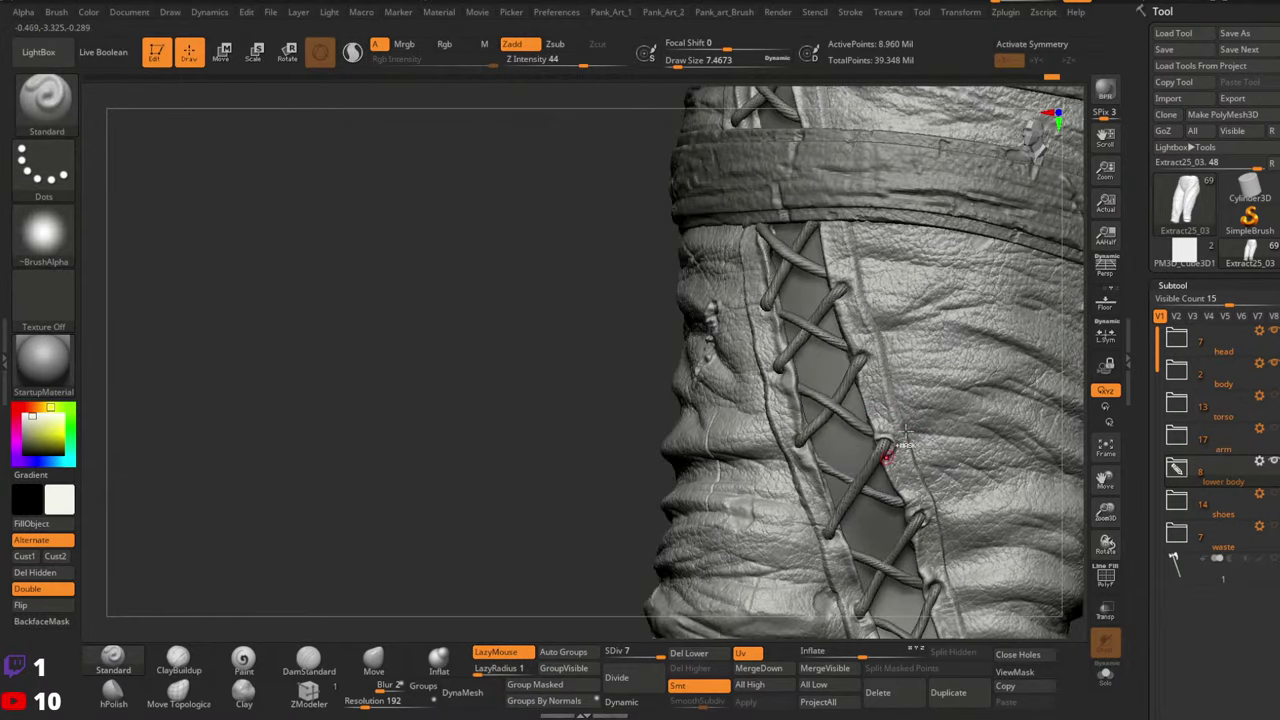
{"action": "key", "text": "ctrl"}
{"action": "right_click_drag", "start_coordinate": [883, 447], "coordinate": [827, 461]}
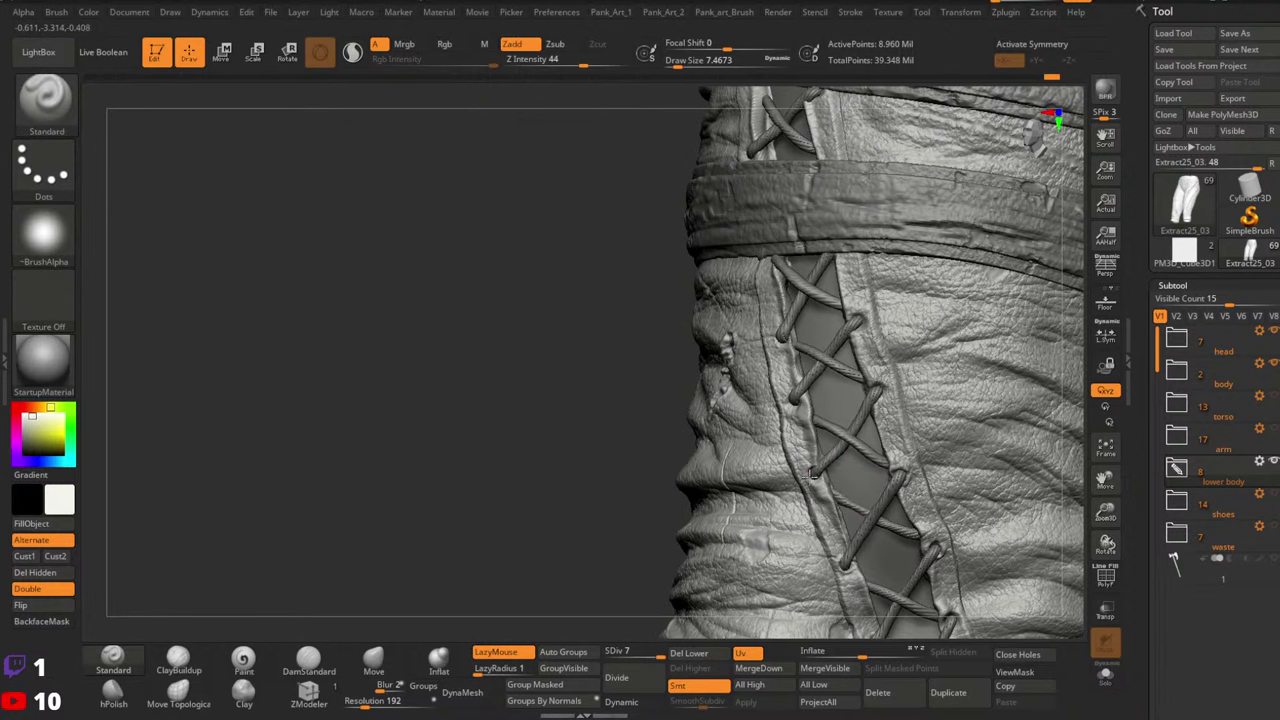
{"action": "left_click_drag", "start_coordinate": [811, 475], "coordinate": [814, 479]}
{"action": "mouse_move", "coordinate": [796, 394]}
{"action": "right_mouse_down", "text": "alt"}
{"action": "mouse_move", "coordinate": [807, 468]}
{"action": "mouse_move", "coordinate": [818, 443]}
{"action": "right_mouse_up", "text": "alt"}
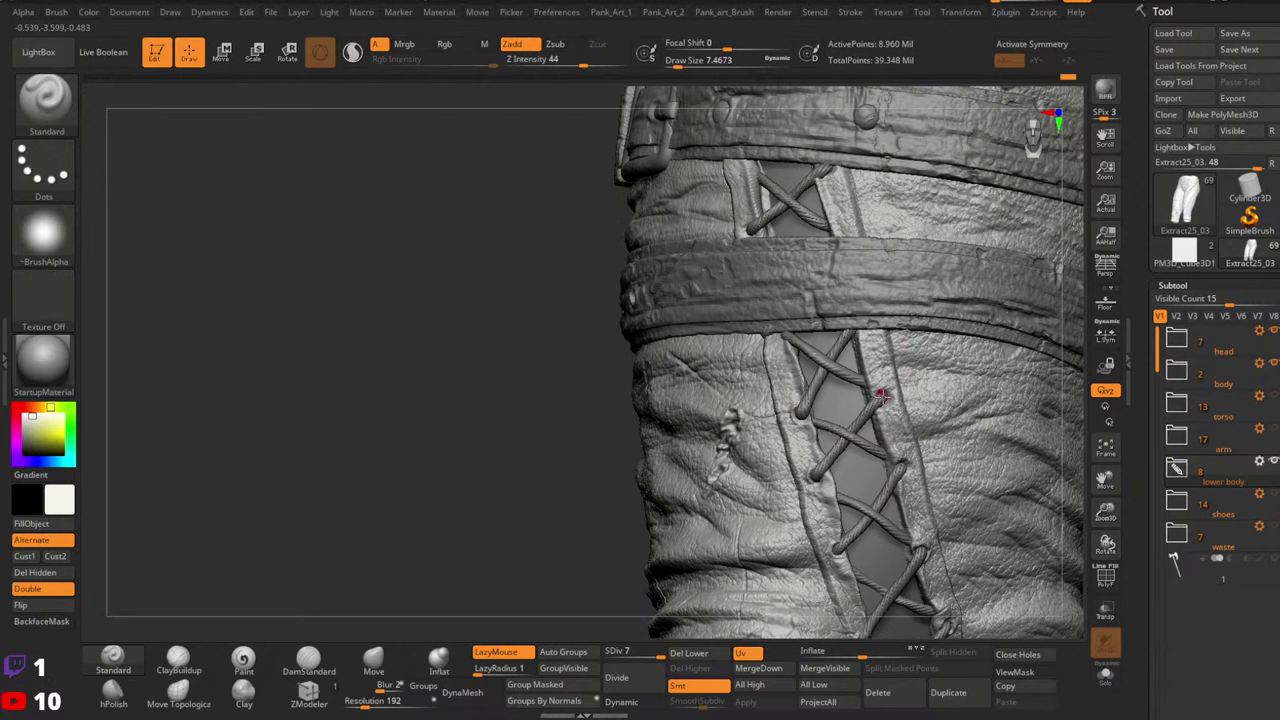
{"action": "mouse_move", "coordinate": [846, 381]}
{"action": "right_mouse_down"}
{"action": "mouse_move", "coordinate": [805, 367]}
{"action": "mouse_move", "coordinate": [803, 470]}
{"action": "right_mouse_up"}
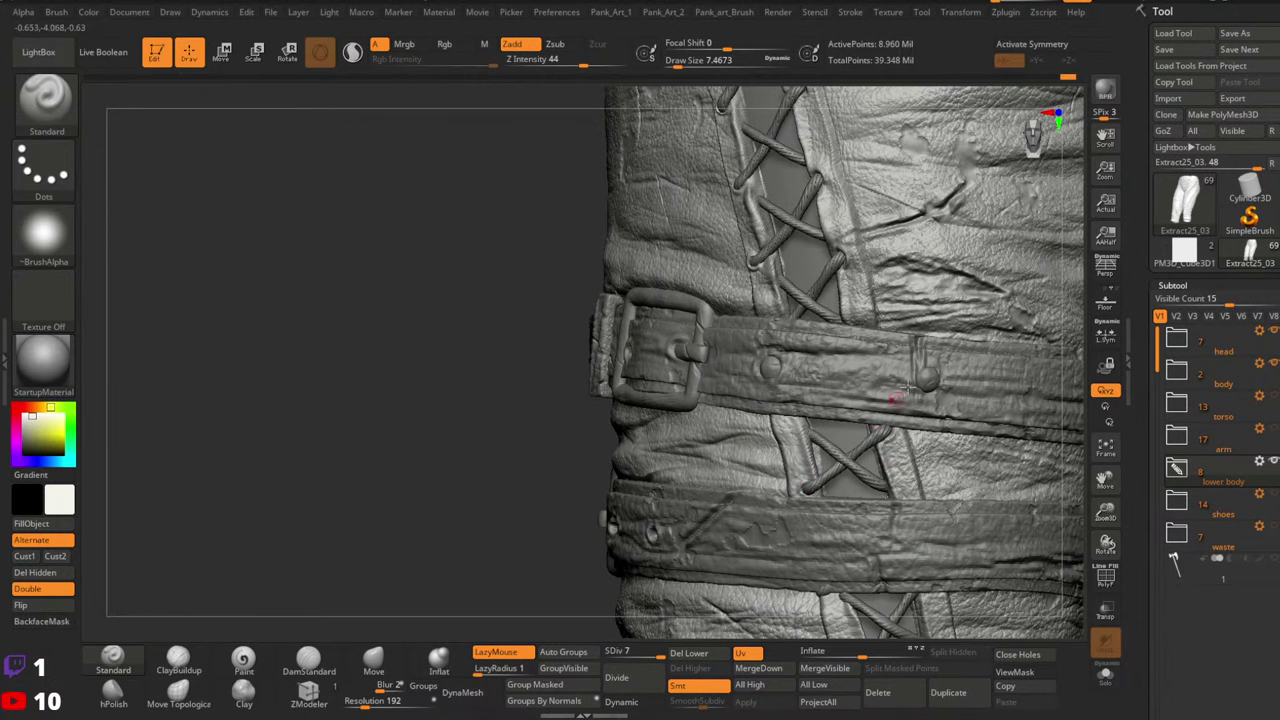
Sculpt the left slit edge around and below the lower strap at a draw size of about 35, lowering Z Intensity to 30
{"action": "mouse_move", "coordinate": [974, 326]}
{"action": "right_mouse_down", "text": "ctrl"}
{"action": "mouse_move", "coordinate": [1012, 314]}
{"action": "mouse_move", "coordinate": [832, 362]}
{"action": "mouse_move", "coordinate": [850, 346]}
{"action": "right_mouse_up", "text": "ctrl"}
{"action": "key", "text": "space"}
{"action": "left_click_drag", "start_coordinate": [855, 346], "coordinate": [861, 346]}
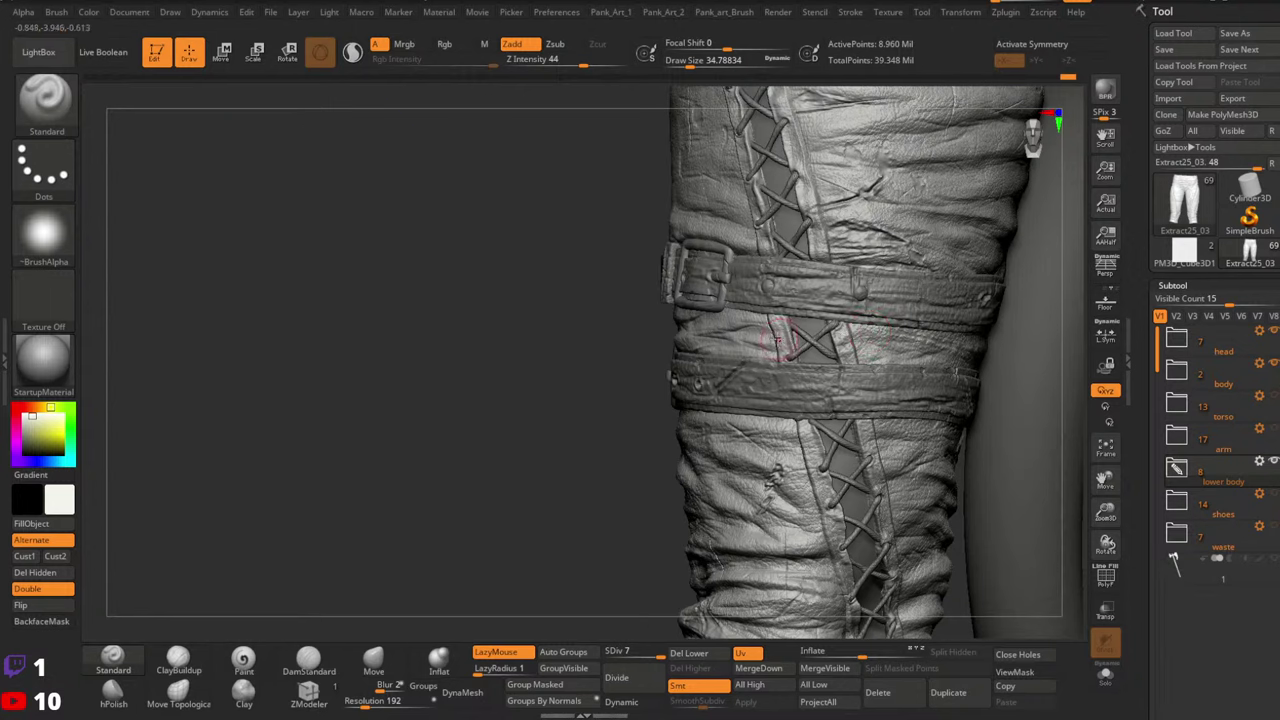
{"action": "right_click_drag", "start_coordinate": [907, 377], "coordinate": [852, 282], "text": "alt"}
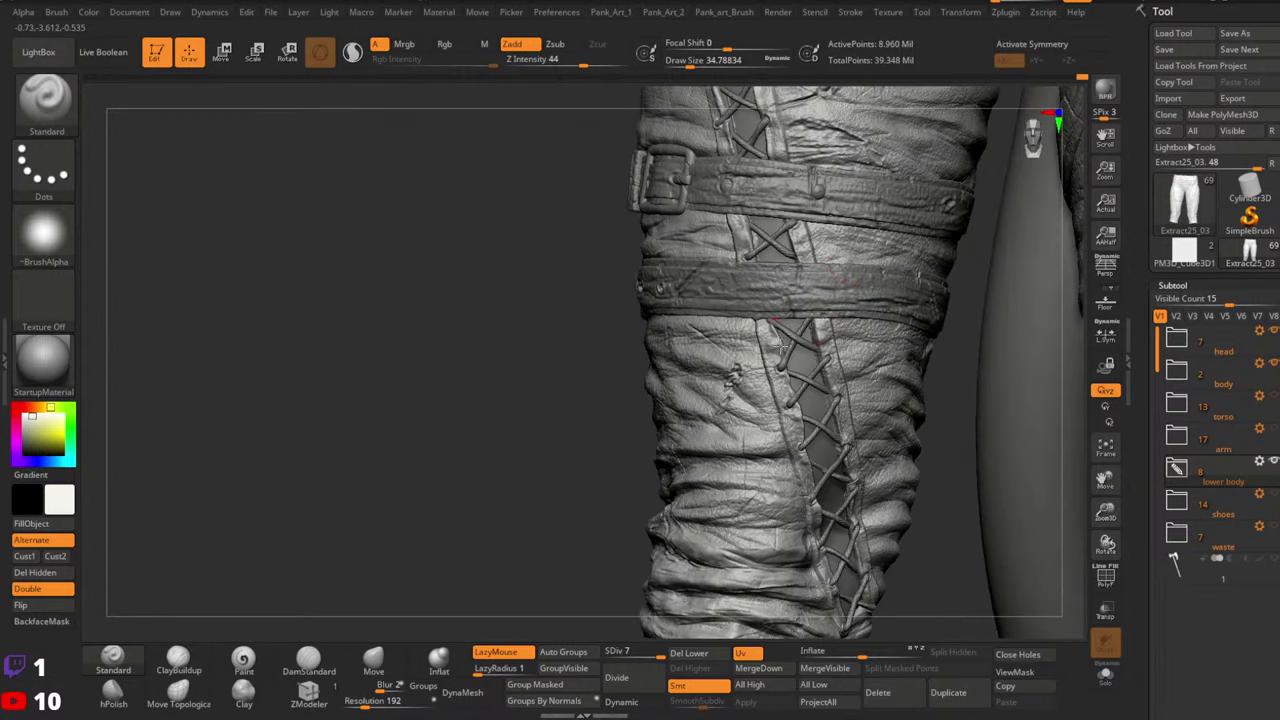
{"action": "key", "text": "ctrl"}
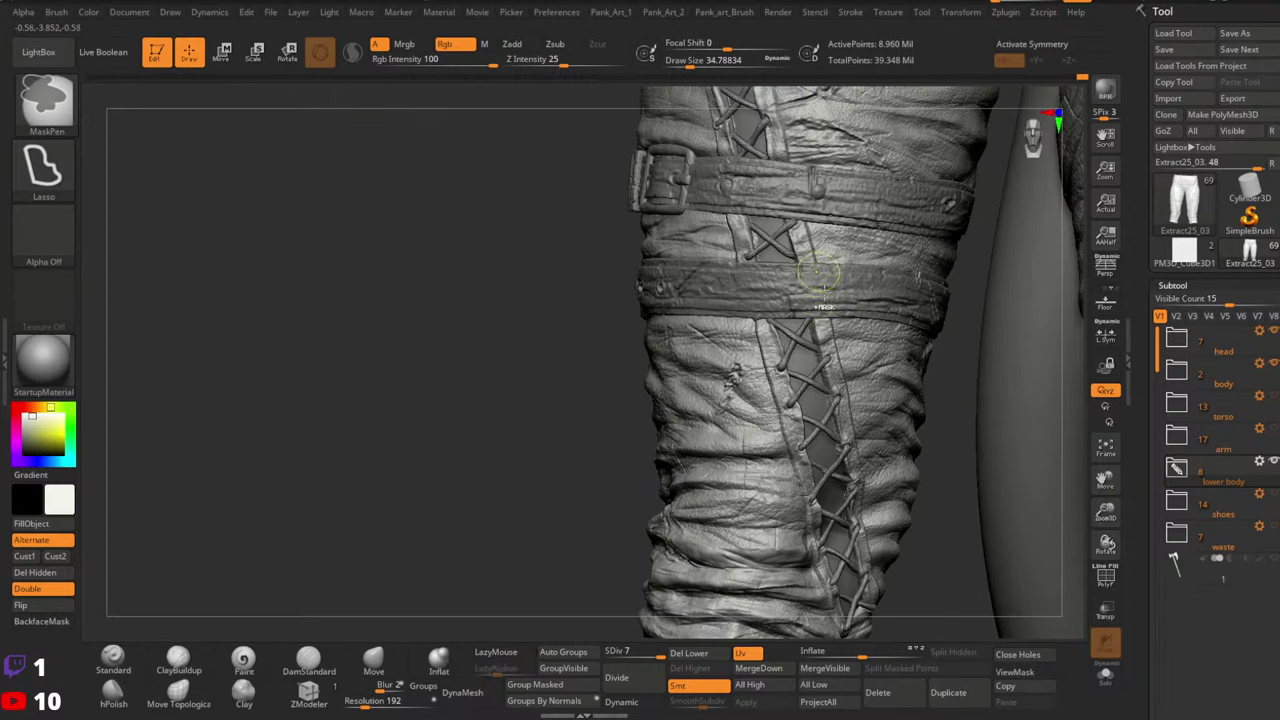
{"action": "left_click_drag", "start_coordinate": [570, 63], "coordinate": [567, 63]}
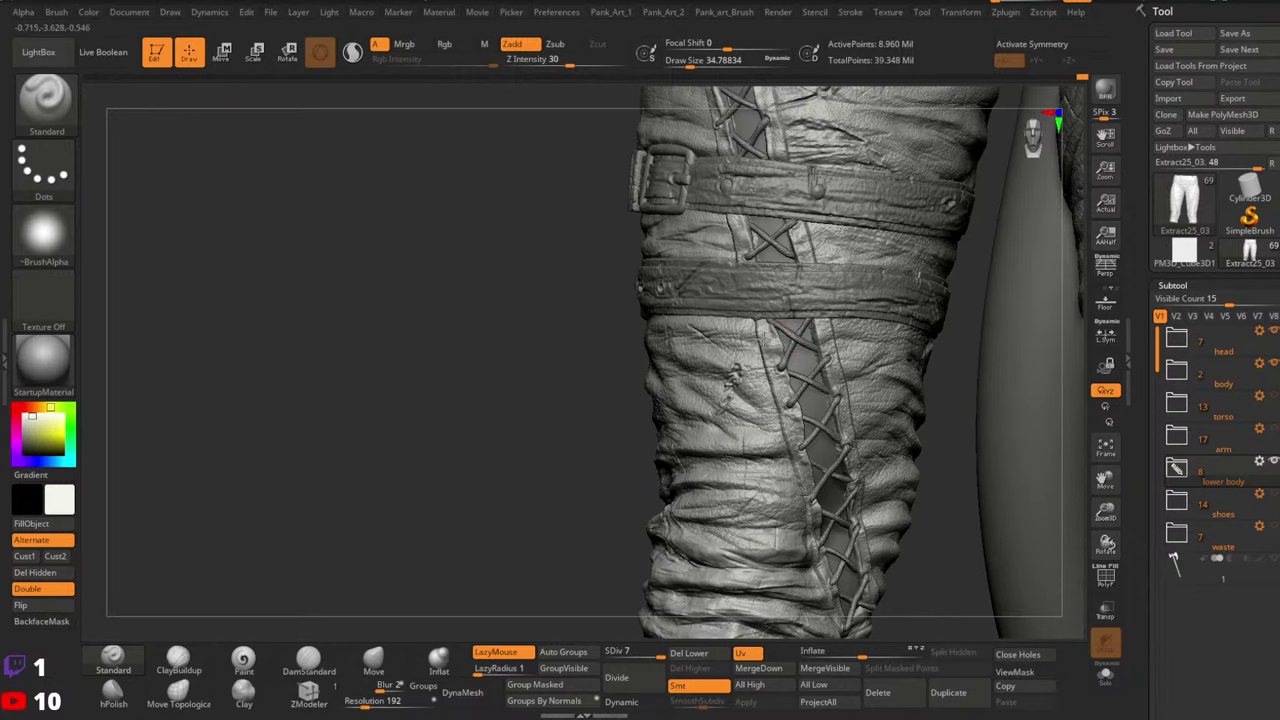
{"action": "left_click_drag", "start_coordinate": [765, 345], "coordinate": [785, 390]}
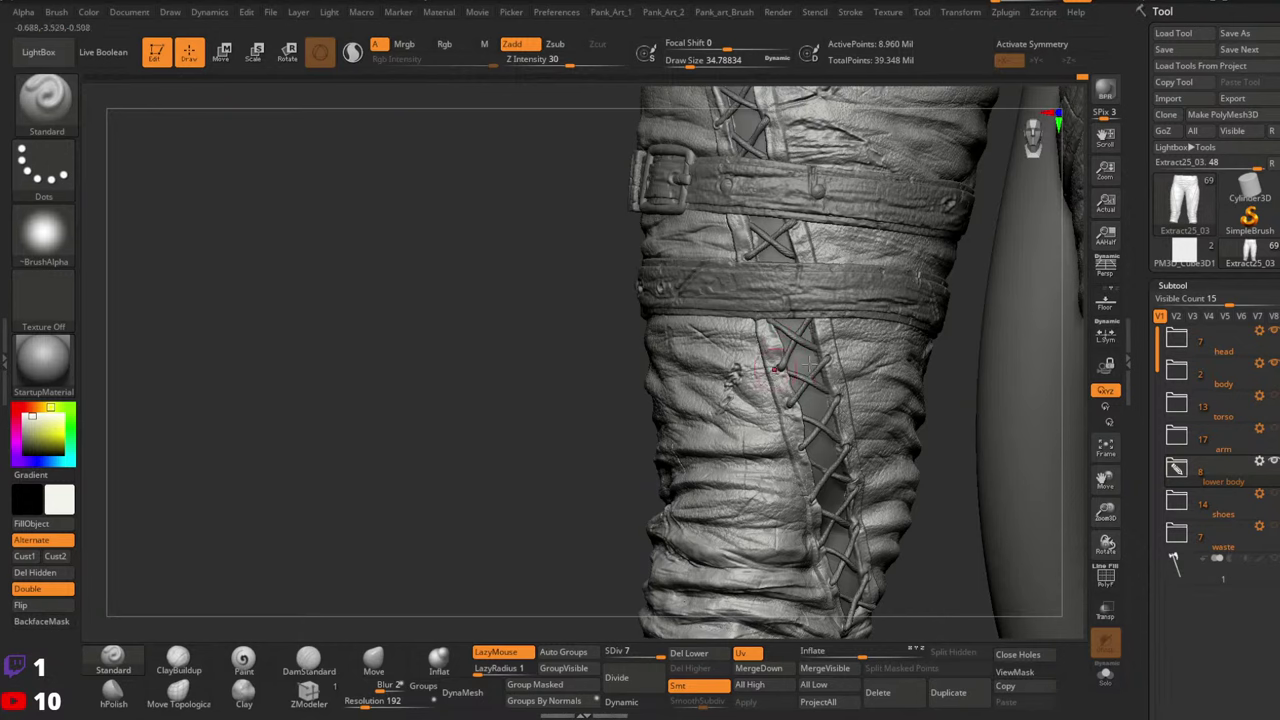
Continue softly sculpting both slit edges down toward the lower tip at Z Intensity 30
{"action": "right_click_drag", "start_coordinate": [868, 338], "coordinate": [860, 290], "text": "alt"}
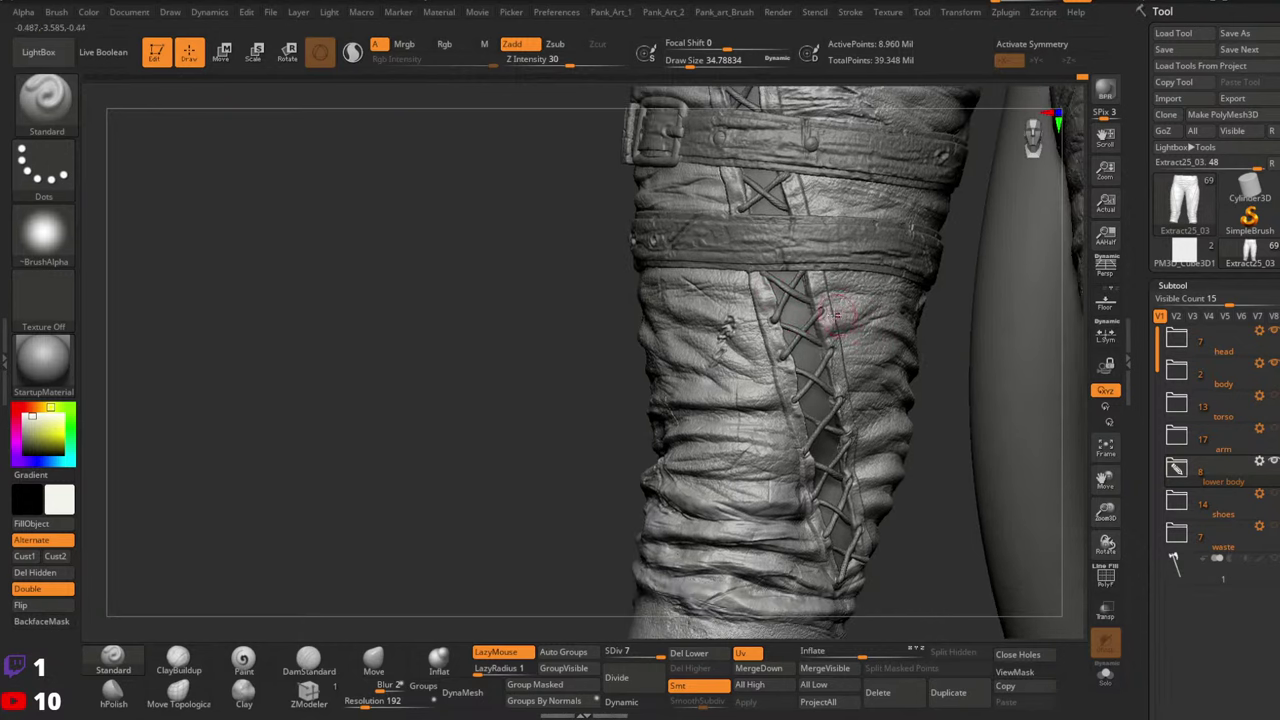
{"action": "left_click_drag", "start_coordinate": [794, 390], "coordinate": [795, 381]}
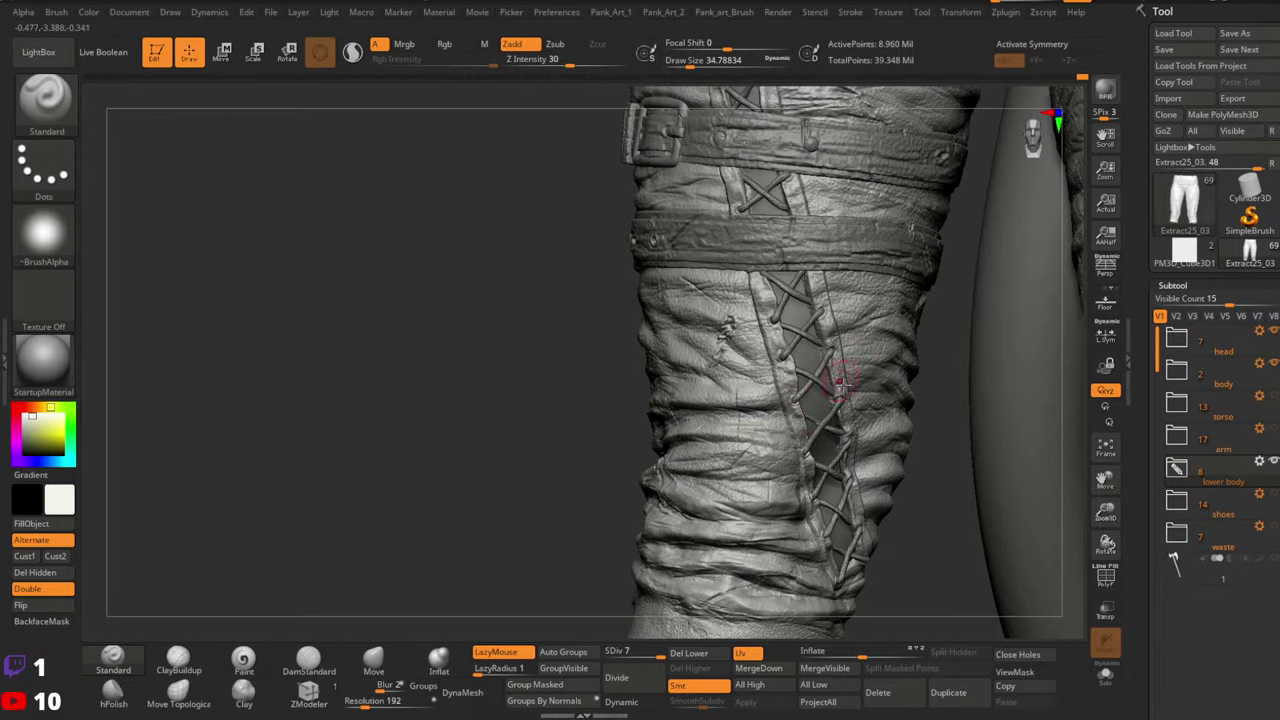
{"action": "right_click_drag", "start_coordinate": [861, 408], "coordinate": [854, 385]}
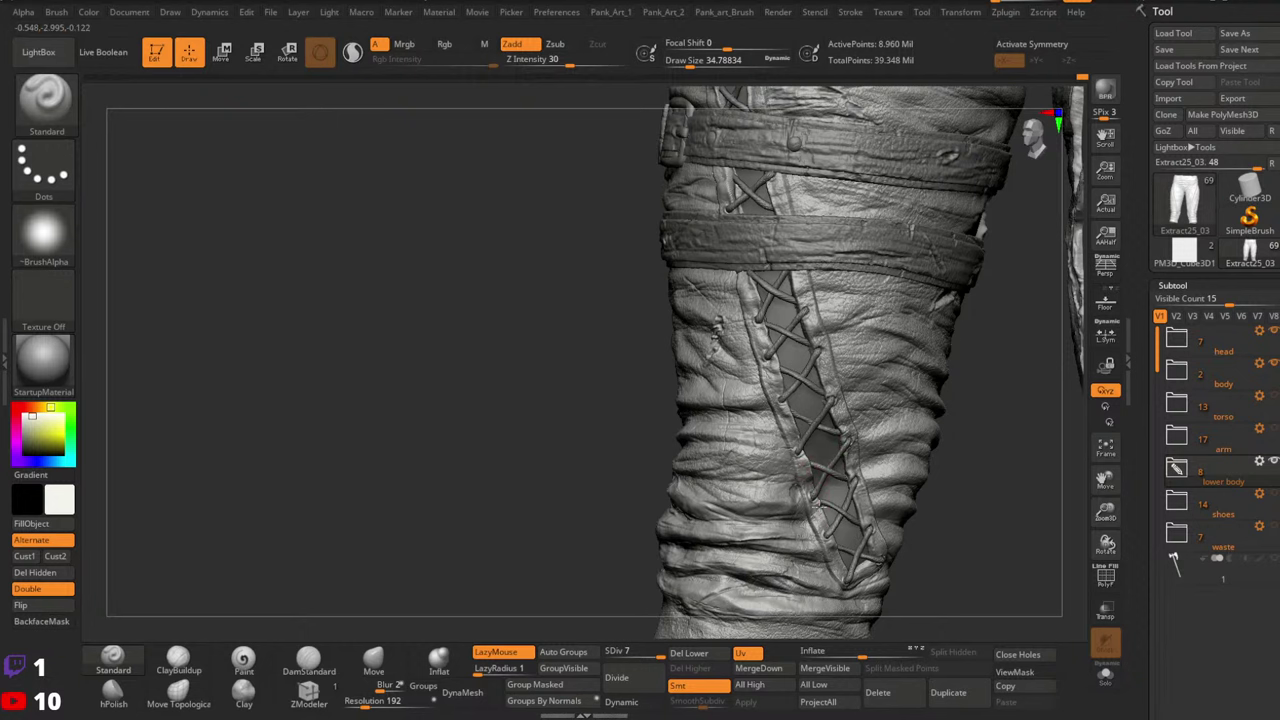
{"action": "left_click_drag", "start_coordinate": [818, 504], "coordinate": [822, 508]}
Show the shoes and waste subtool folders together with the trousers
{"action": "right_click_drag", "start_coordinate": [840, 504], "coordinate": [790, 411], "text": "alt"}
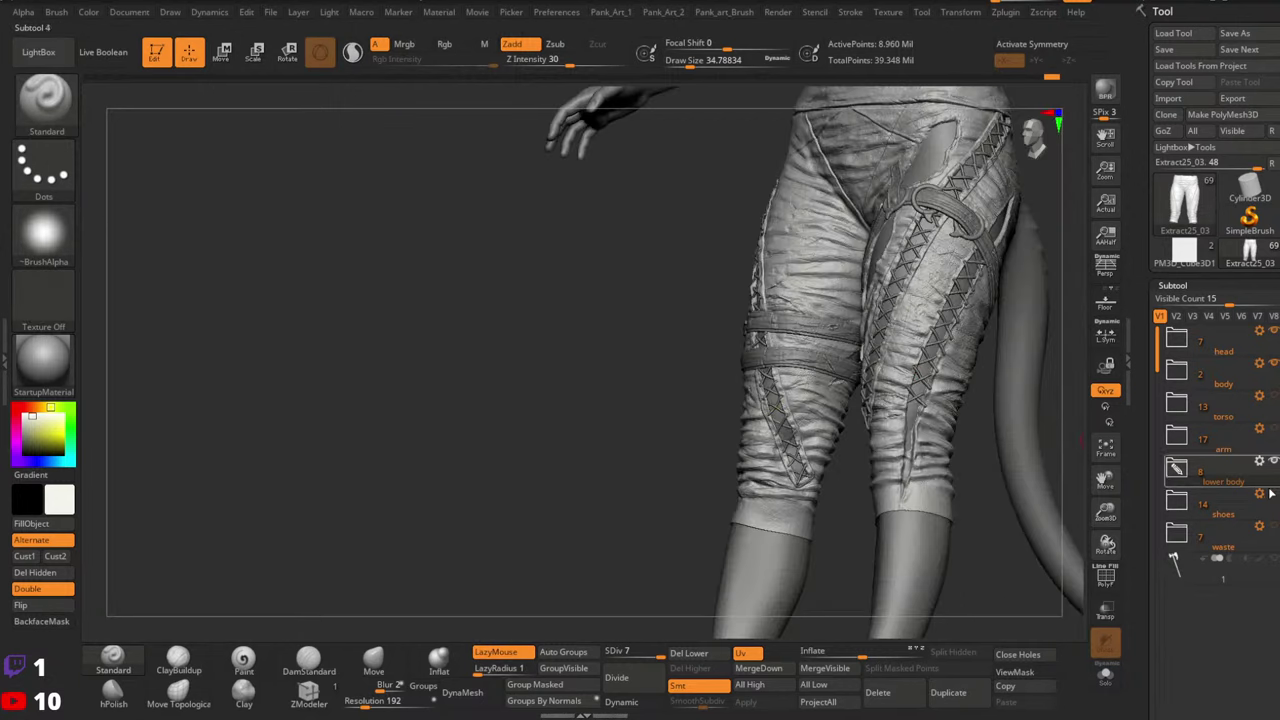
{"action": "left_click", "coordinate": [1271, 494]}
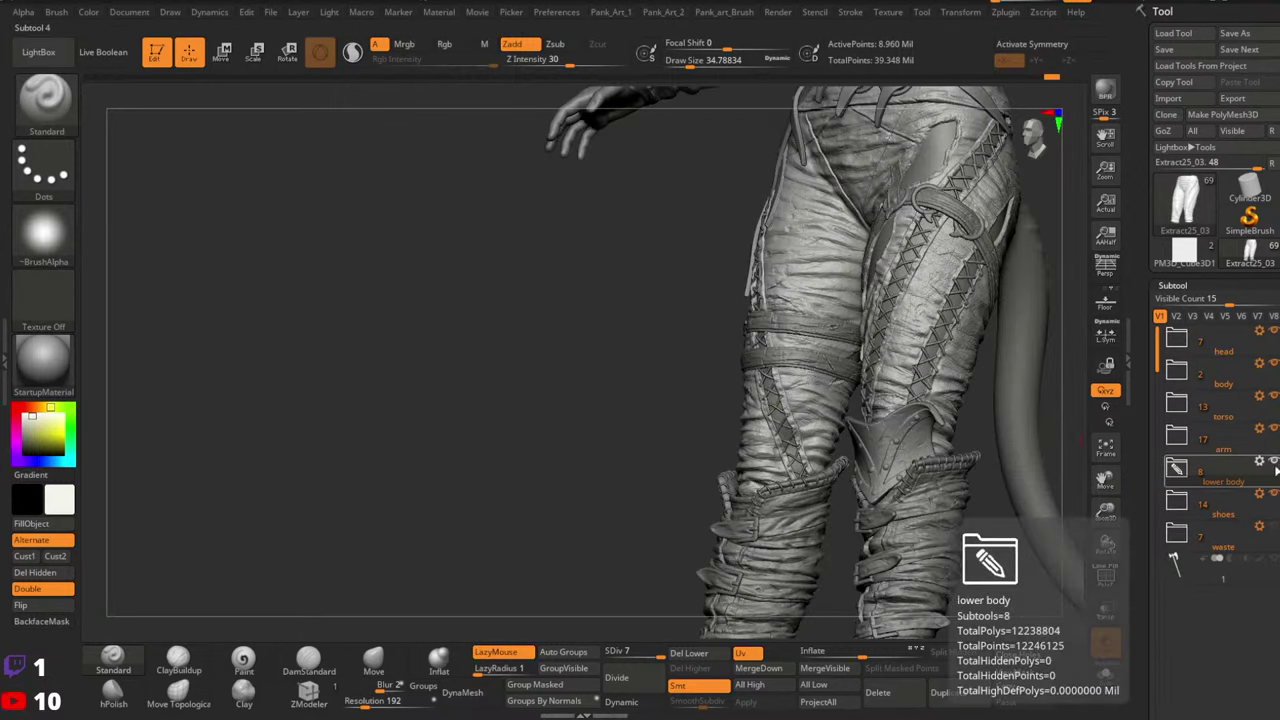
{"action": "right_click_drag", "start_coordinate": [790, 402], "coordinate": [836, 420]}
Sculpt the outer torn edge of the hip opening with the Standard brush at a draw size of about 20
{"action": "right_click_drag", "start_coordinate": [914, 337], "coordinate": [765, 415], "text": "alt"}
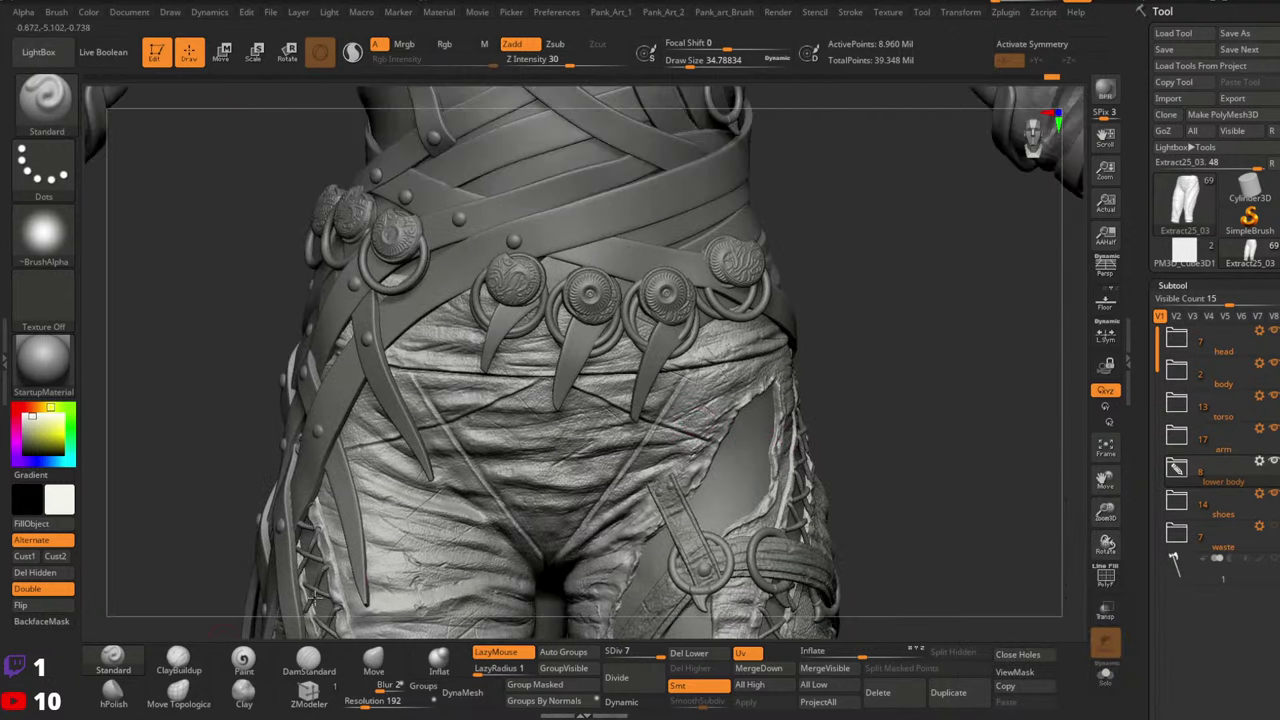
{"action": "right_click_drag", "start_coordinate": [822, 372], "coordinate": [764, 363]}
{"action": "key", "text": "s"}
{"action": "left_click_drag", "start_coordinate": [766, 376], "coordinate": [757, 377]}
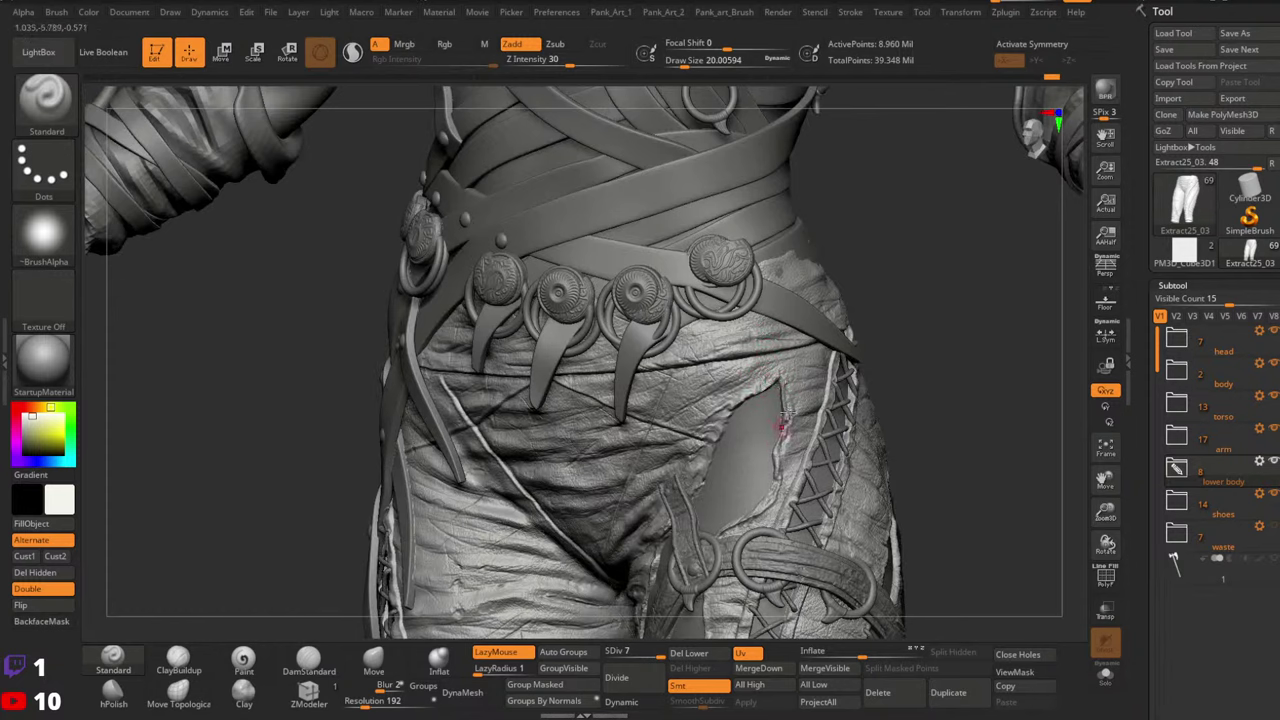
{"action": "left_click_drag", "start_coordinate": [787, 430], "coordinate": [778, 480]}
{"action": "right_click_drag", "start_coordinate": [786, 466], "coordinate": [818, 398], "text": "alt"}
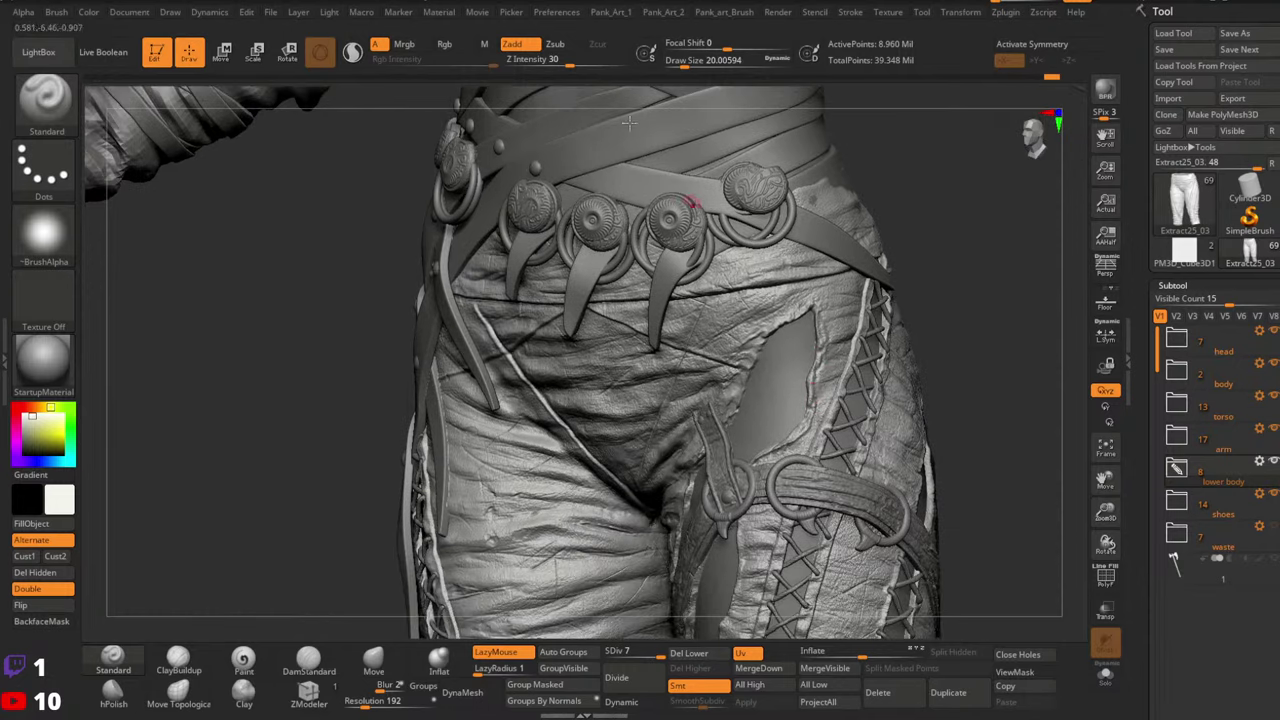
Raise Z Intensity to 50 and sculpt the hip opening's lower and upper torn edges
{"action": "left_click_drag", "start_coordinate": [574, 63], "coordinate": [589, 66]}
{"action": "mouse_move", "coordinate": [811, 404]}
{"action": "left_mouse_down"}
{"action": "mouse_move", "coordinate": [802, 434]}
{"action": "mouse_move", "coordinate": [777, 444]}
{"action": "left_mouse_up"}
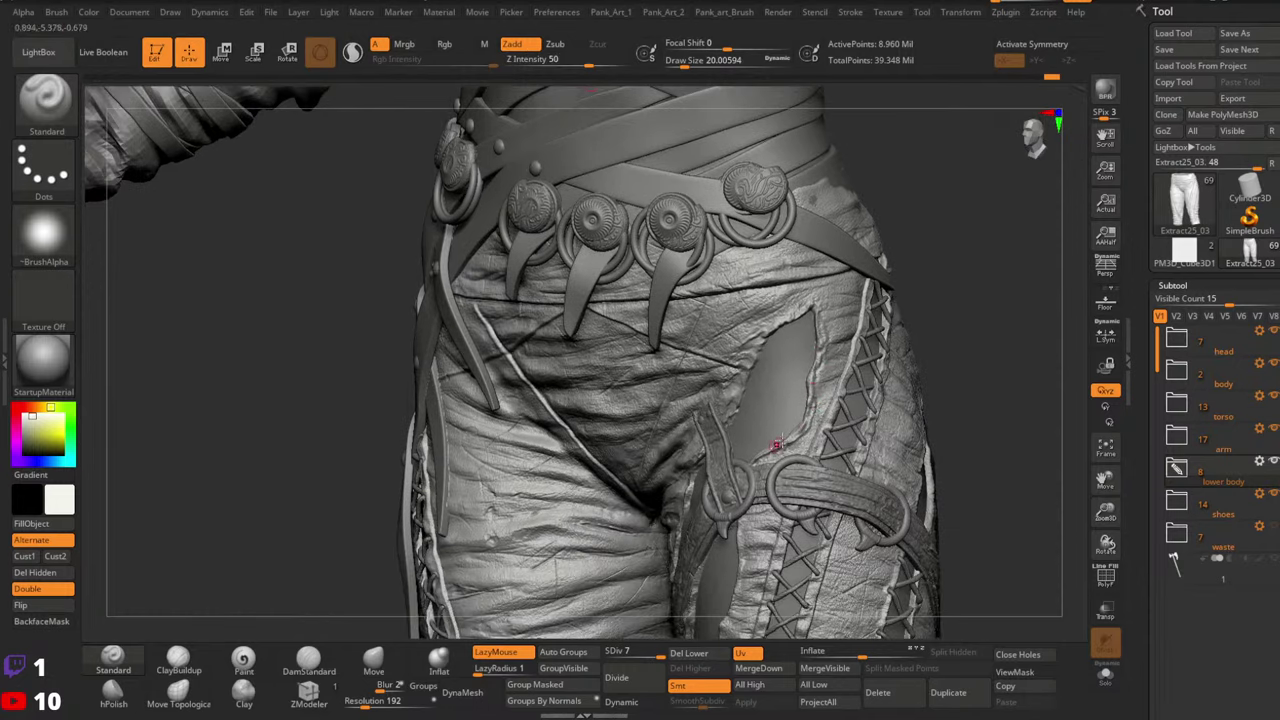
{"action": "right_click_drag", "start_coordinate": [800, 395], "coordinate": [790, 320]}
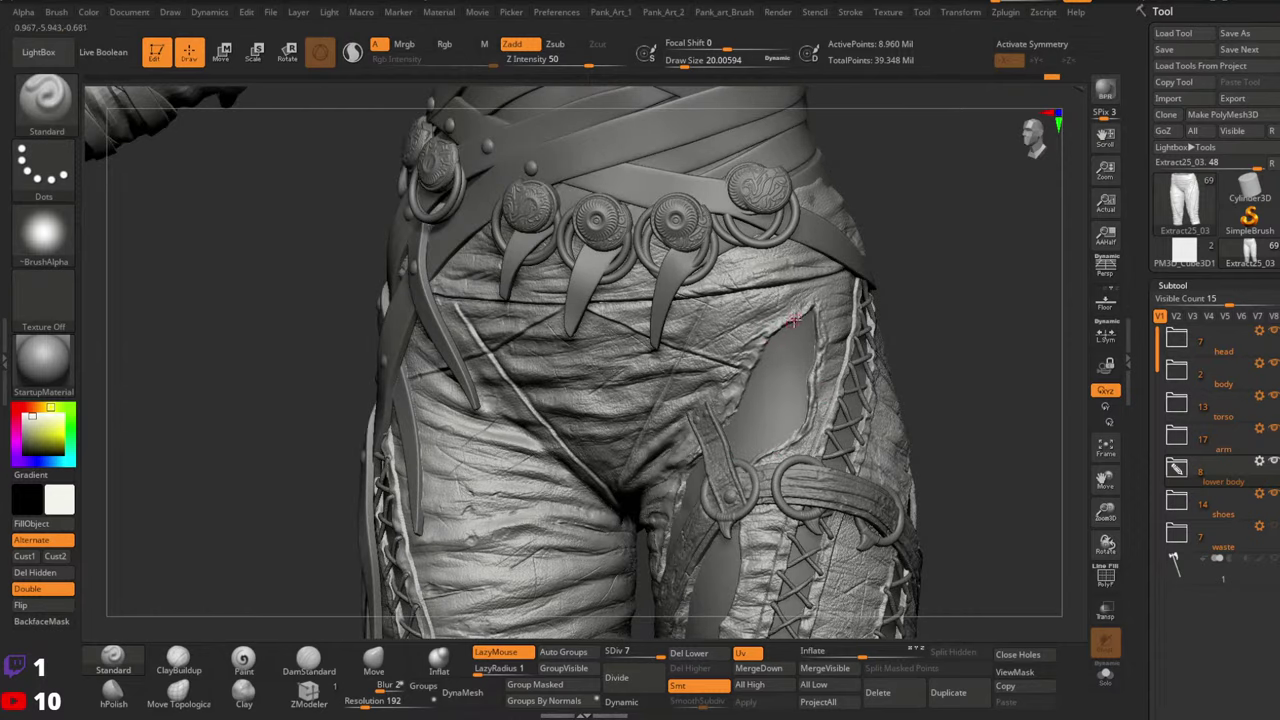
Sculpt the inner torn edge of the long thigh opening below the buckled strap at Z Intensity 50
{"action": "right_click_drag", "start_coordinate": [745, 398], "coordinate": [790, 314]}
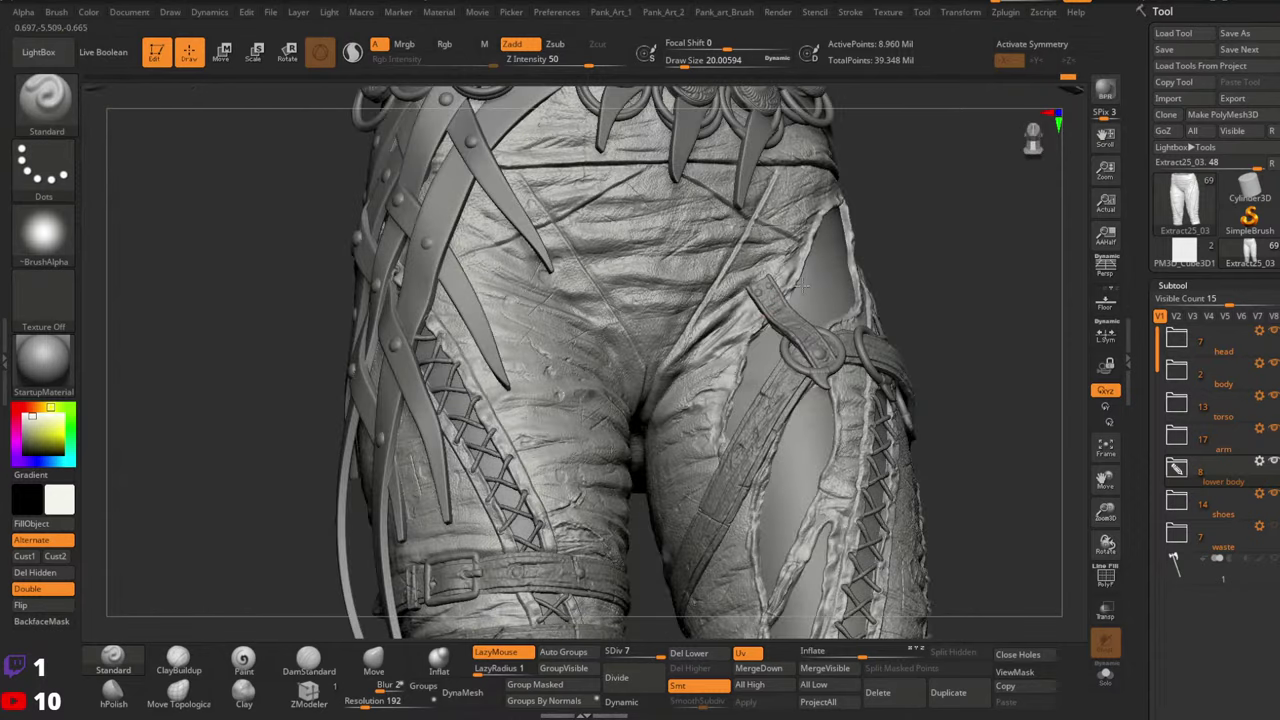
{"action": "right_click_drag", "start_coordinate": [728, 432], "coordinate": [818, 328]}
{"action": "mouse_move", "coordinate": [772, 358]}
{"action": "left_mouse_down"}
{"action": "mouse_move", "coordinate": [744, 435]}
{"action": "mouse_move", "coordinate": [742, 508]}
{"action": "left_mouse_up"}
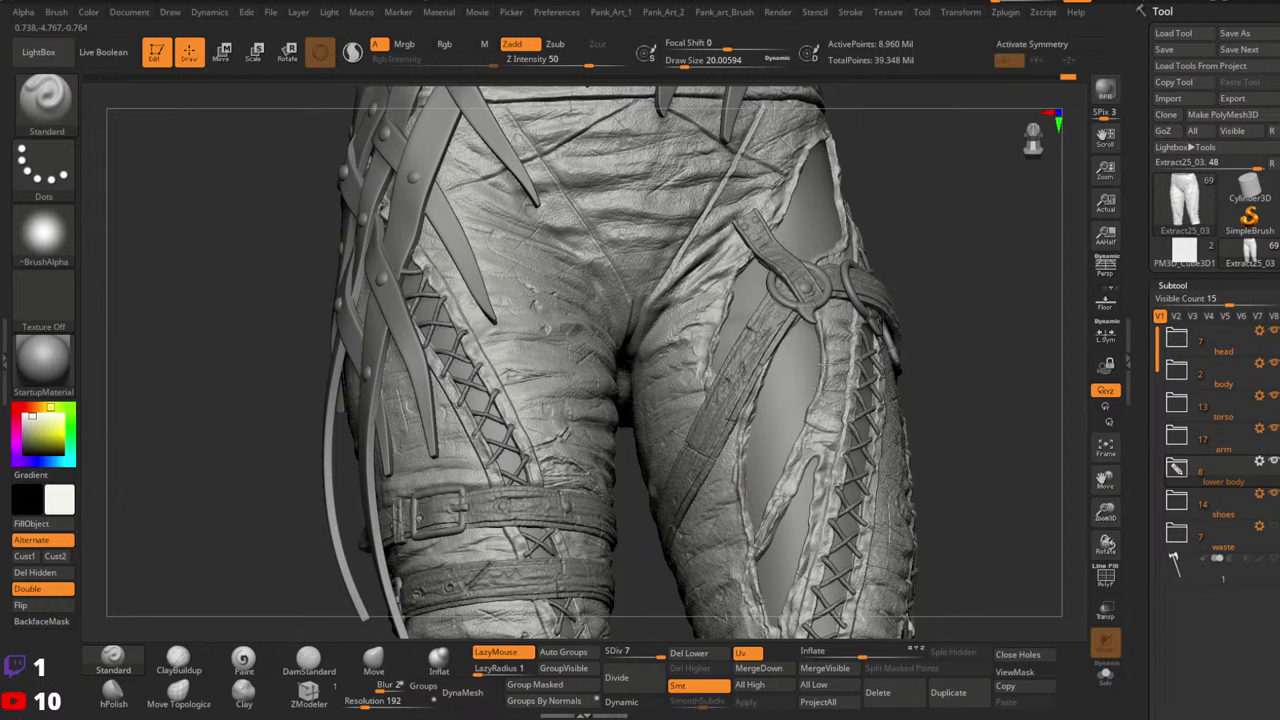
Adjust the outer torn edge of the long thigh opening with the Move brush, reducing the draw size to about 51
{"action": "mouse_move", "coordinate": [818, 446]}
{"action": "right_mouse_down"}
{"action": "mouse_move", "coordinate": [857, 297]}
{"action": "mouse_move", "coordinate": [905, 290]}
{"action": "right_mouse_up"}
{"action": "key", "text": "space"}
{"action": "left_click", "coordinate": [829, 283]}
{"action": "key", "text": "space"}
{"action": "left_click_drag", "start_coordinate": [830, 284], "coordinate": [834, 284]}
{"action": "left_click", "coordinate": [386, 658]}
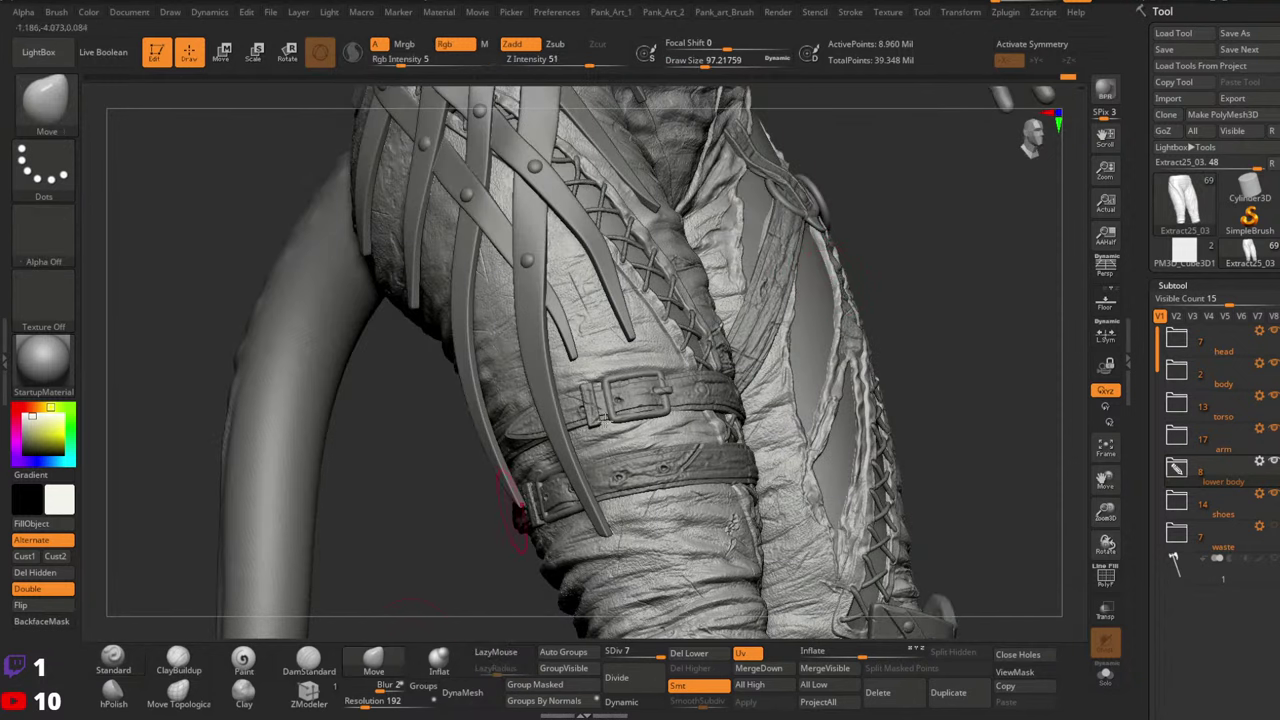
{"action": "key", "text": "space"}
{"action": "left_click", "coordinate": [833, 302]}
{"action": "key", "text": "space"}
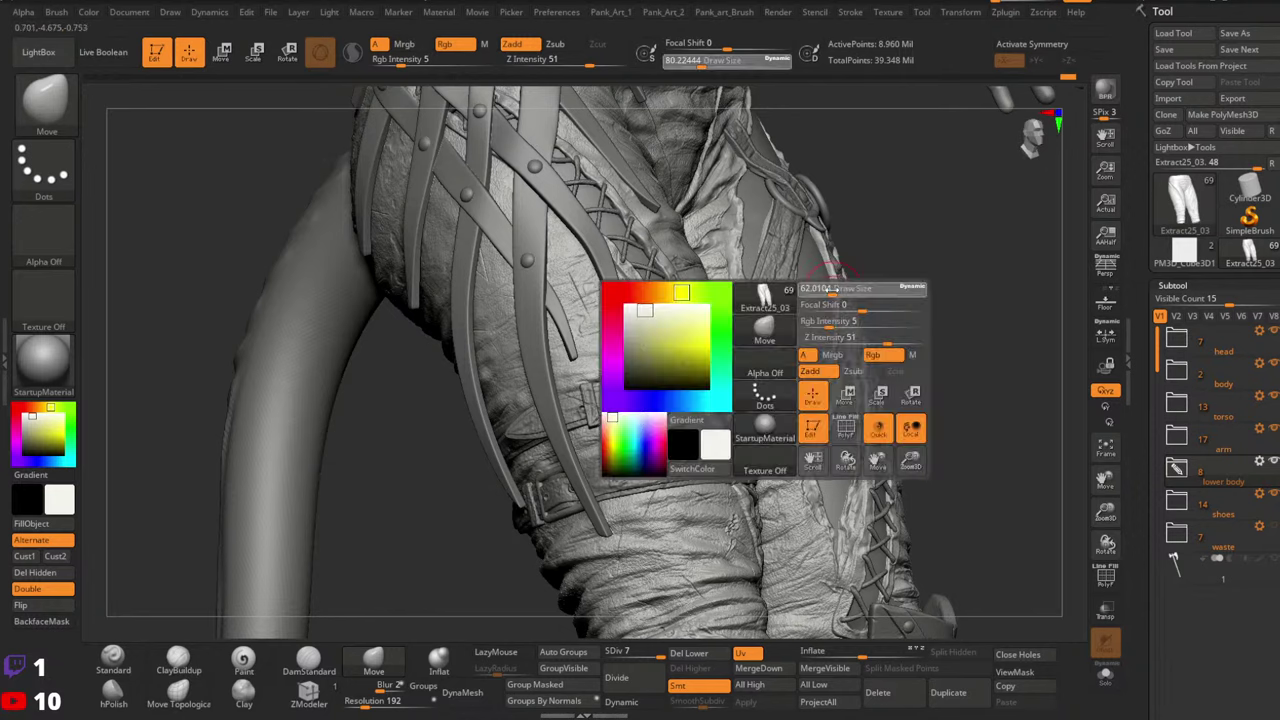
{"action": "left_click_drag", "start_coordinate": [833, 337], "coordinate": [821, 337]}
{"action": "key", "text": "space"}
{"action": "left_click_drag", "start_coordinate": [842, 295], "coordinate": [837, 295]}
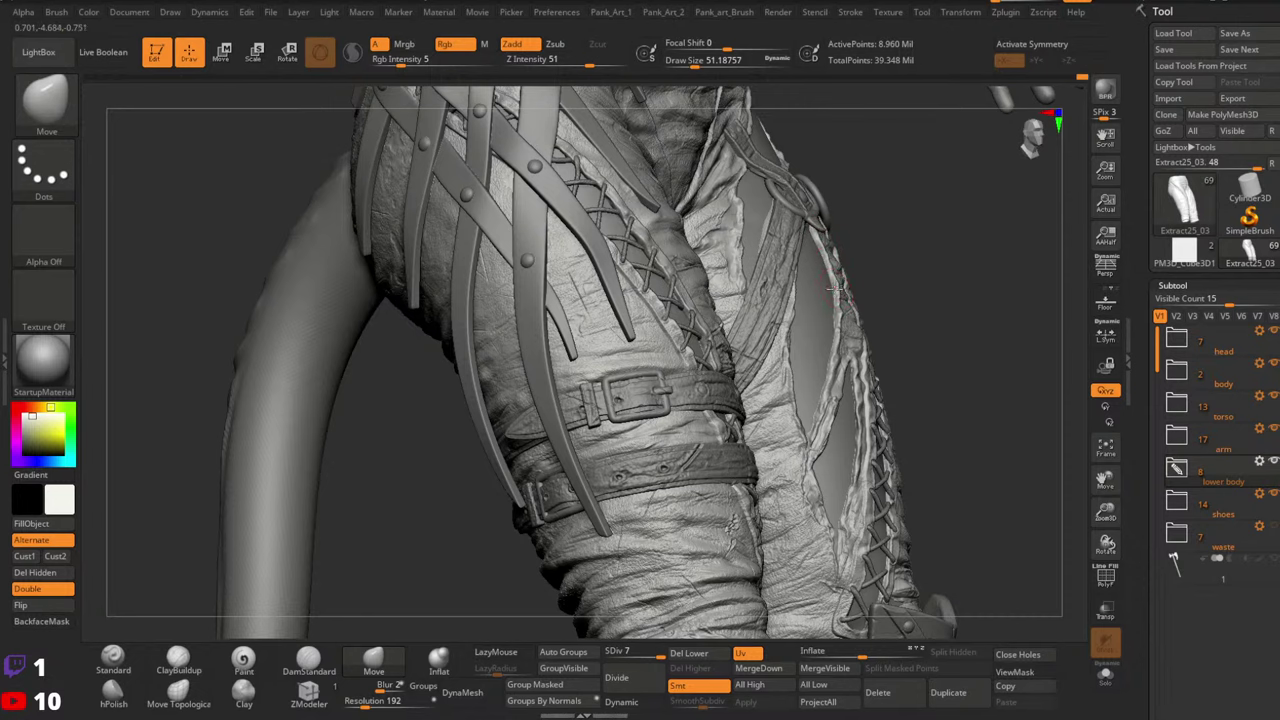
{"action": "right_click_drag", "start_coordinate": [843, 301], "coordinate": [915, 235], "text": "ctrl"}
{"action": "right_click_drag", "start_coordinate": [915, 235], "coordinate": [760, 330]}
{"action": "right_click_drag", "start_coordinate": [760, 330], "coordinate": [940, 390], "text": "ctrl"}
Make the thigh strap the active subtool and save the project
{"action": "left_click", "coordinate": [806, 350], "text": "alt"}
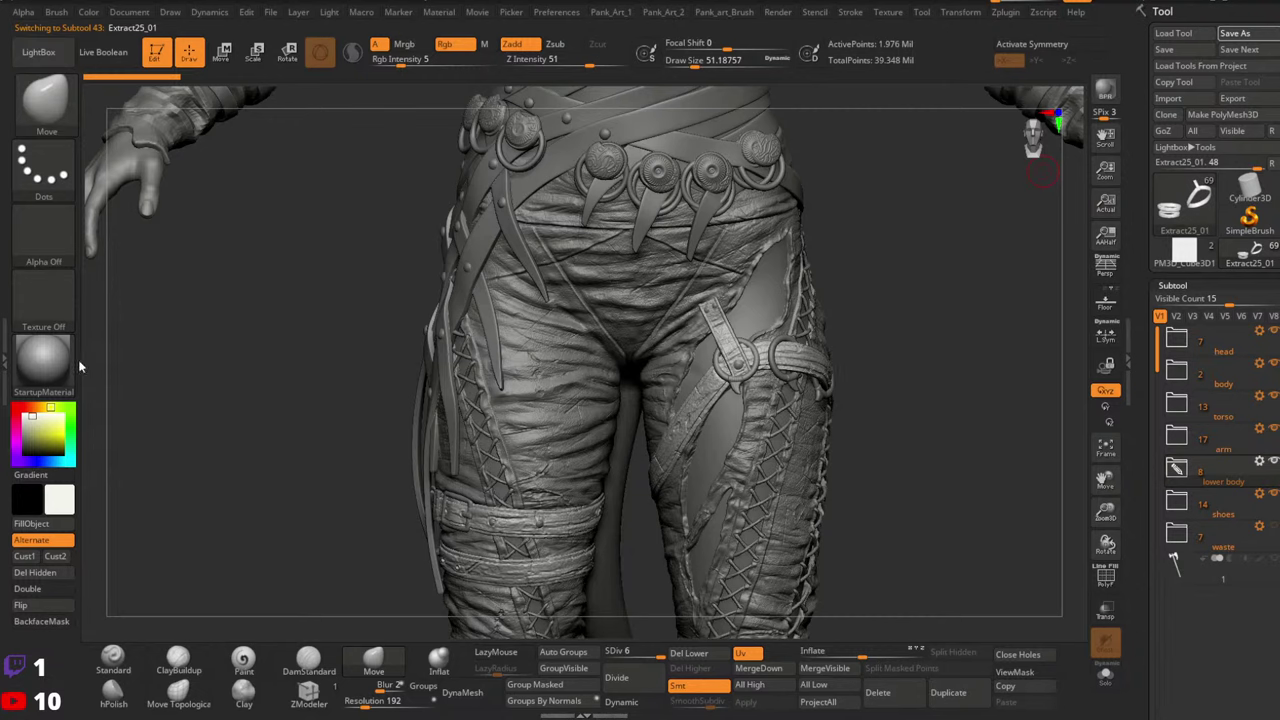
{"action": "key", "text": "ctrl+s"}
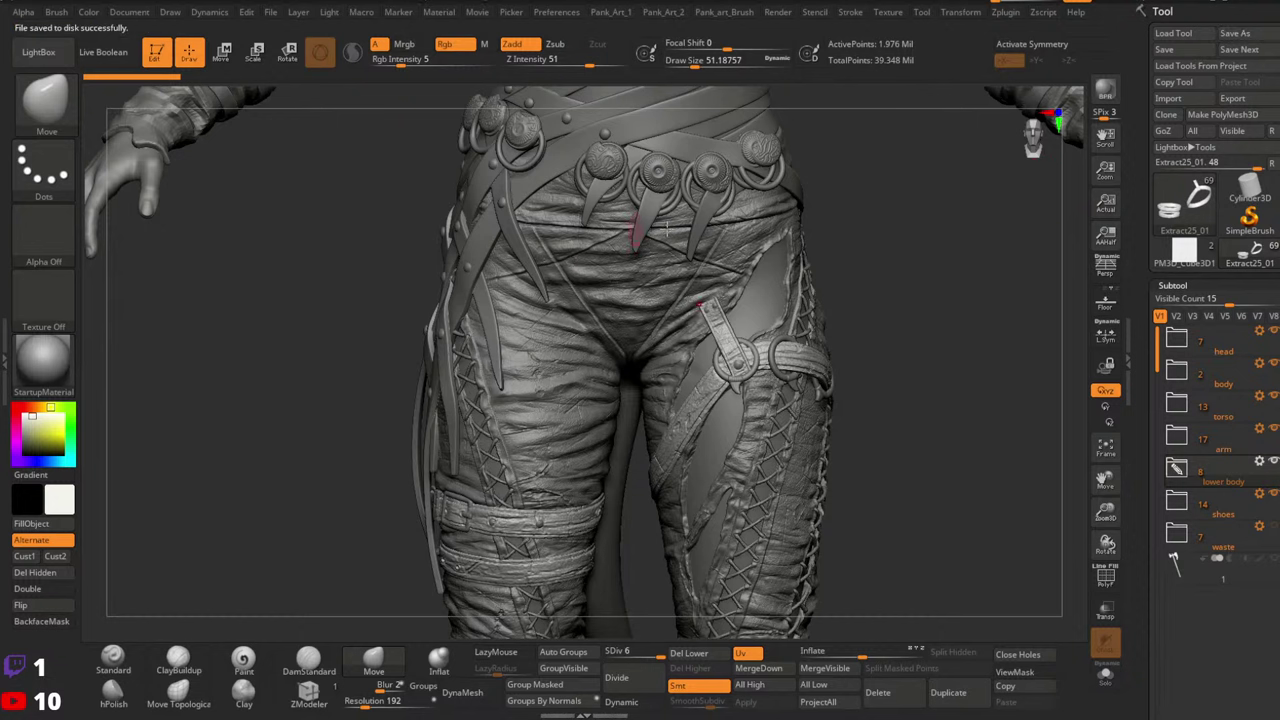
{"action": "right_click_drag", "start_coordinate": [765, 352], "coordinate": [590, 325]}
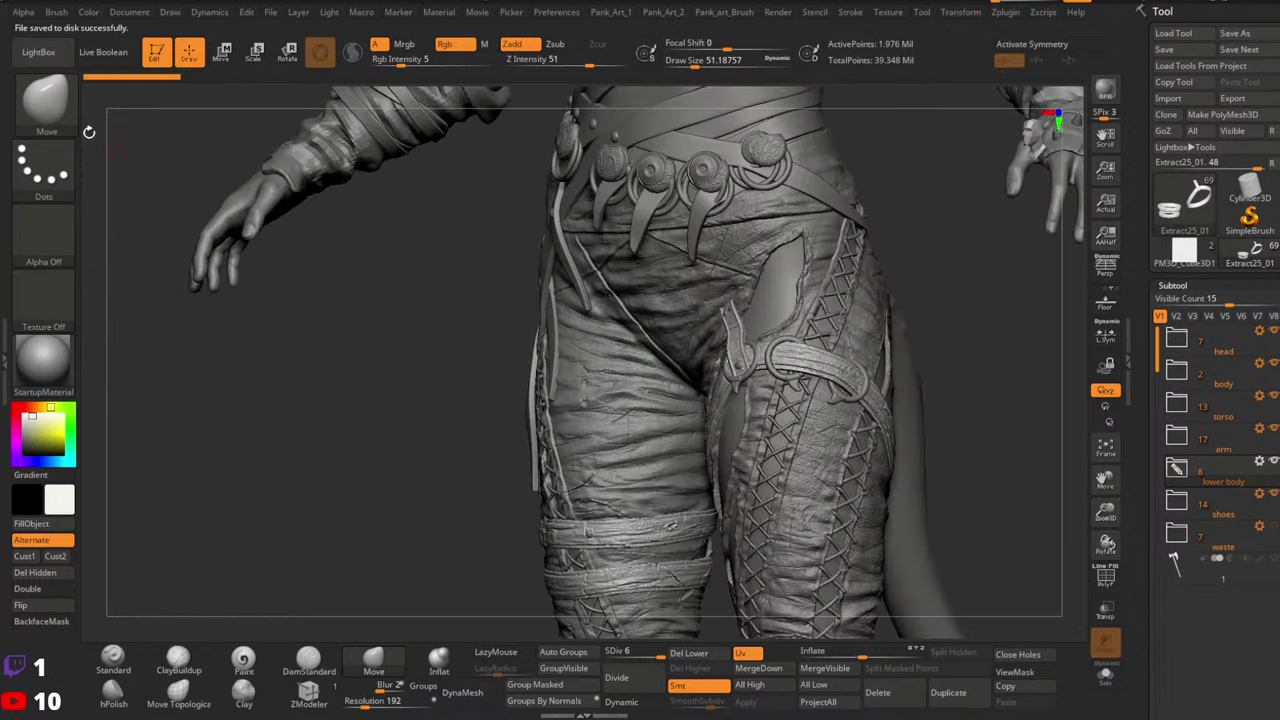
Load the seam_12 brush from the Stitch brush library's Stitches folder
{"action": "left_click", "coordinate": [50, 63]}
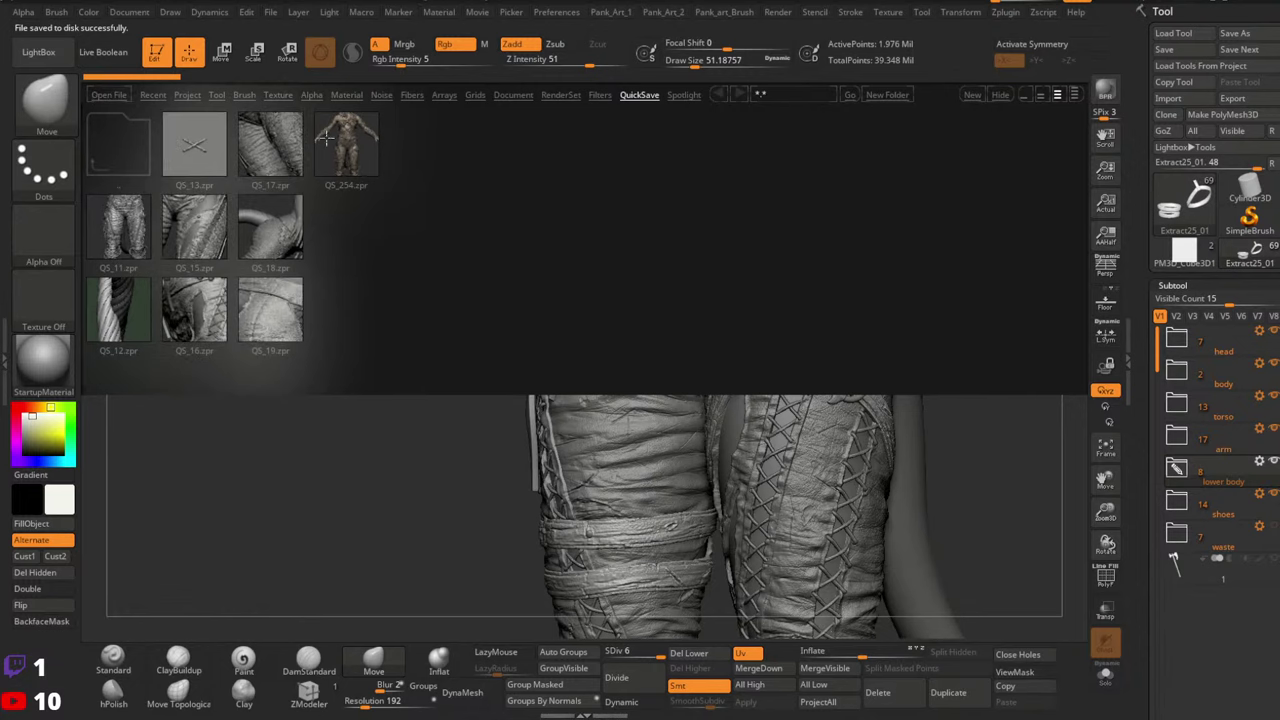
{"action": "left_click", "coordinate": [240, 97]}
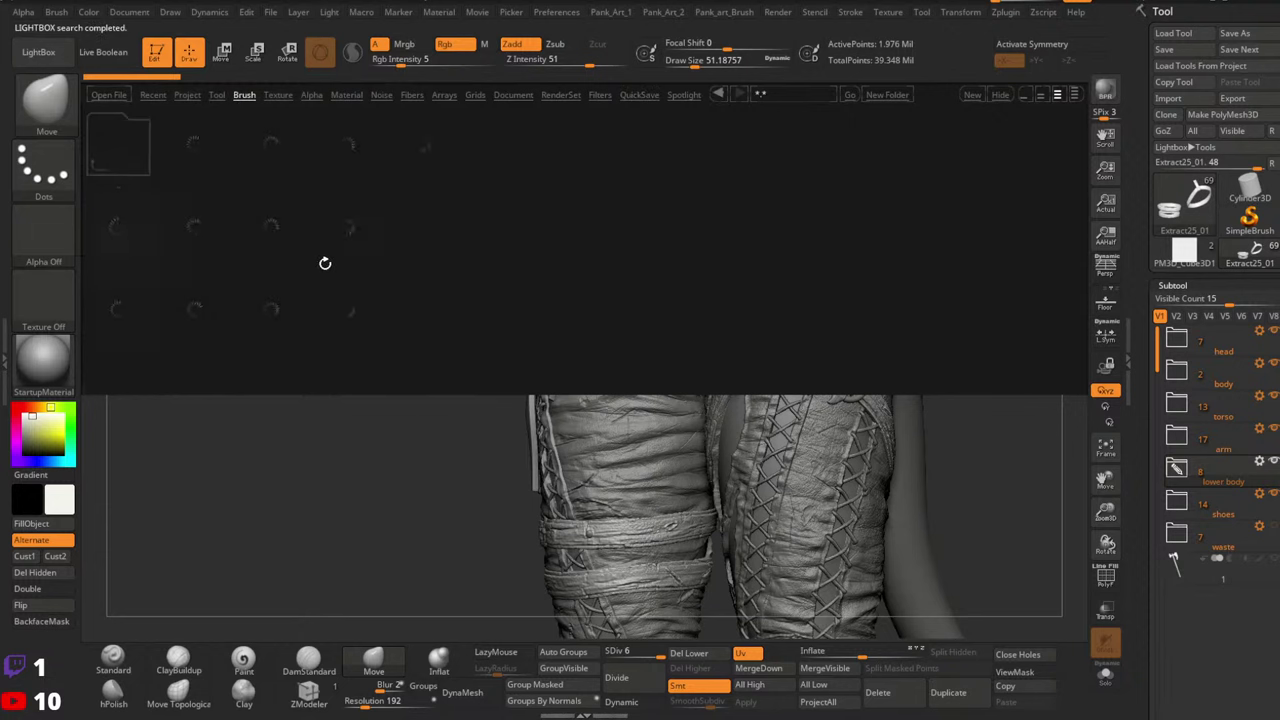
{"action": "double_click", "coordinate": [120, 236]}
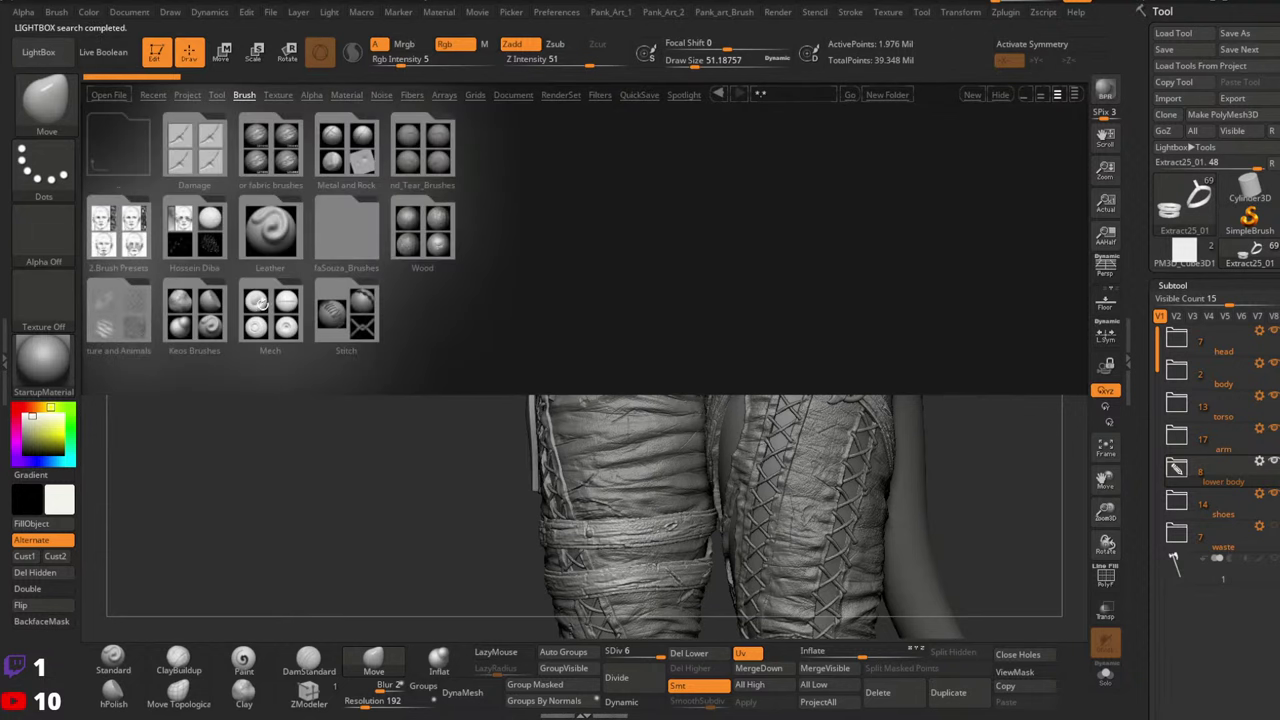
{"action": "double_click", "coordinate": [346, 309]}
{"action": "double_click", "coordinate": [134, 230]}
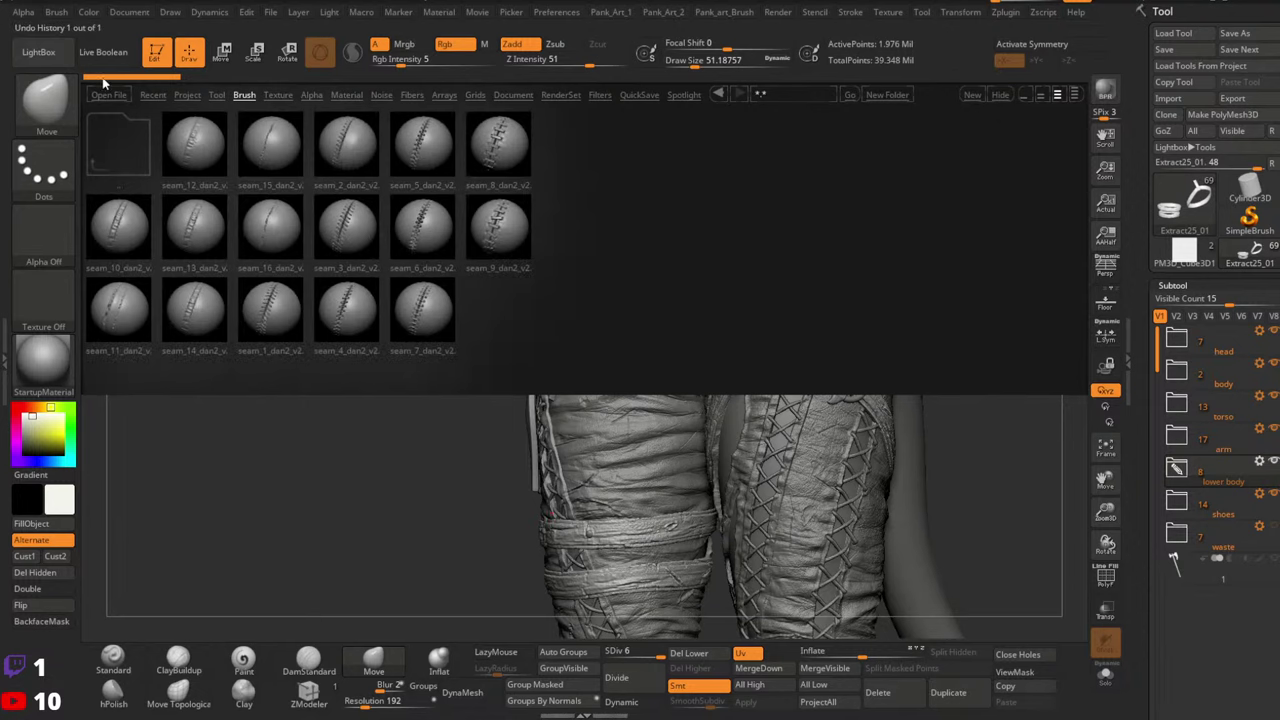
{"action": "double_click", "coordinate": [118, 145]}
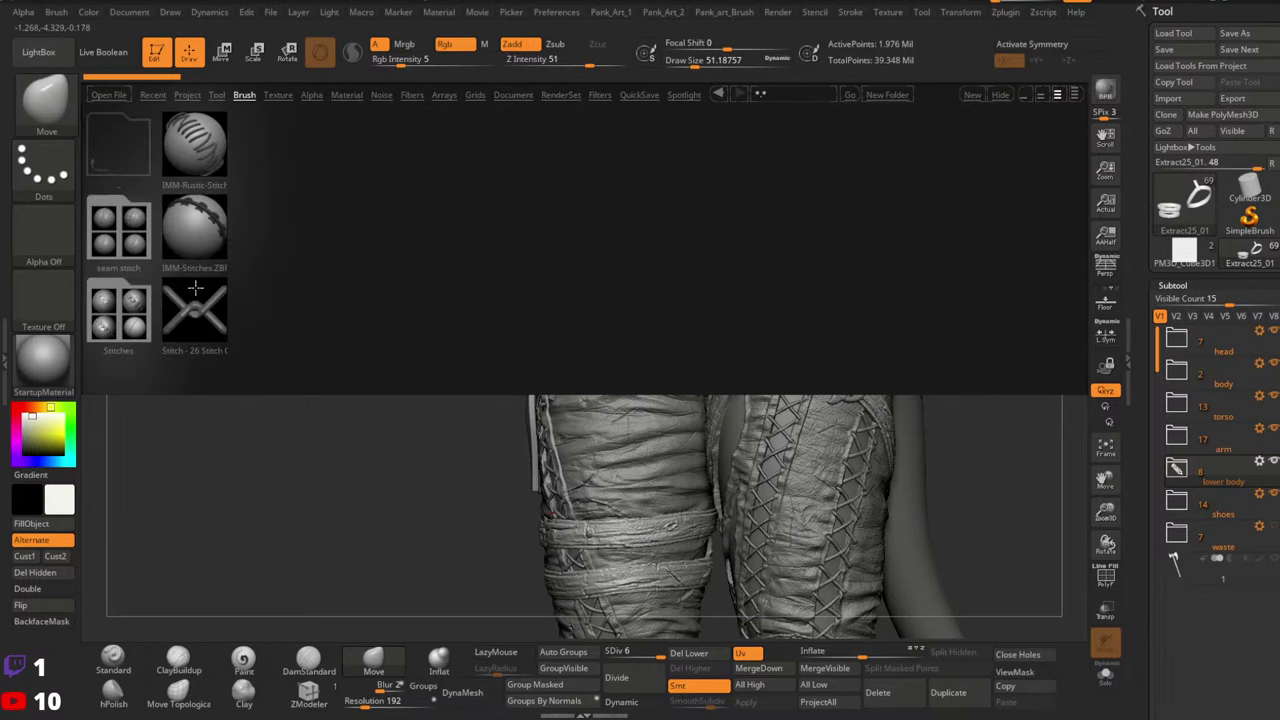
{"action": "double_click", "coordinate": [130, 311]}
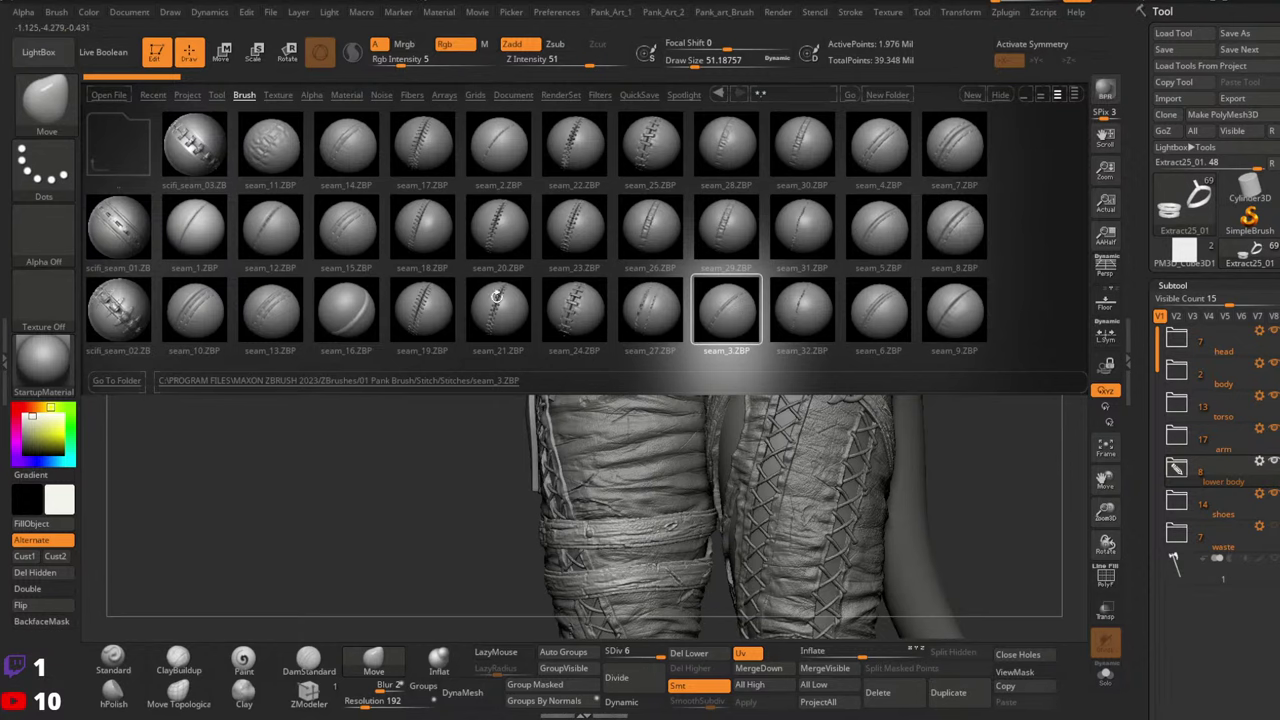
{"action": "left_click", "coordinate": [266, 236]}
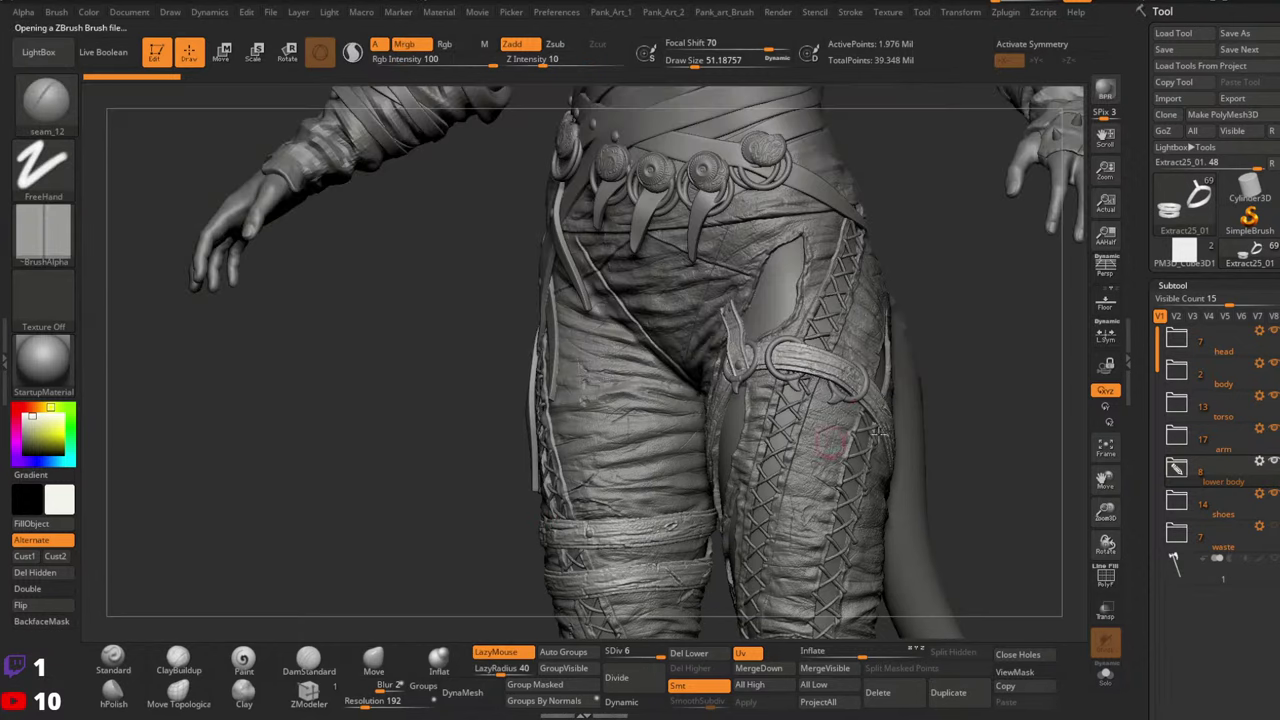
Try a seam_12 stroke along the ringed thigh strap and isolate the strap subtool in Solo mode
{"action": "mouse_move", "coordinate": [788, 360]}
{"action": "right_mouse_down", "text": "ctrl"}
{"action": "mouse_move", "coordinate": [800, 480]}
{"action": "mouse_move", "coordinate": [790, 440]}
{"action": "right_mouse_up", "text": "ctrl"}
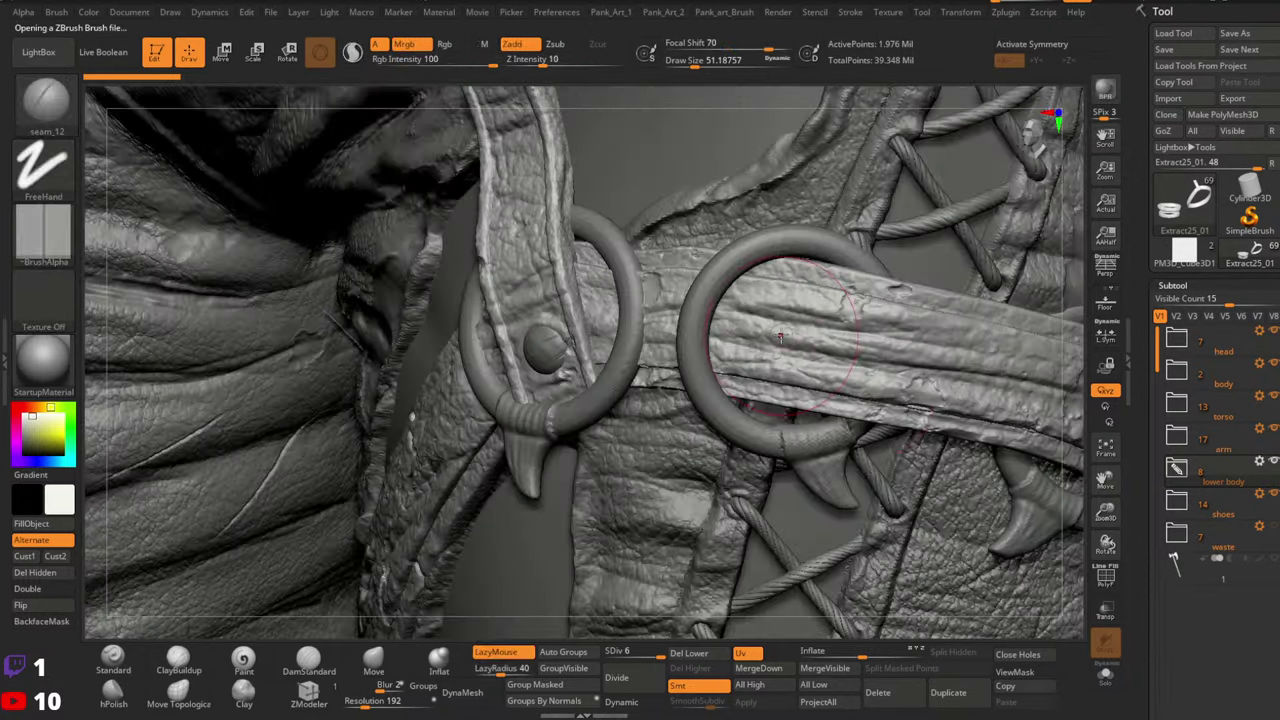
{"action": "left_click_drag", "start_coordinate": [778, 335], "coordinate": [1094, 403]}
{"action": "right_click_drag", "start_coordinate": [960, 400], "coordinate": [925, 285], "text": "ctrl"}
{"action": "mouse_move", "coordinate": [925, 285]}
{"action": "right_mouse_down"}
{"action": "mouse_move", "coordinate": [665, 335]}
{"action": "mouse_move", "coordinate": [657, 405]}
{"action": "right_mouse_up"}
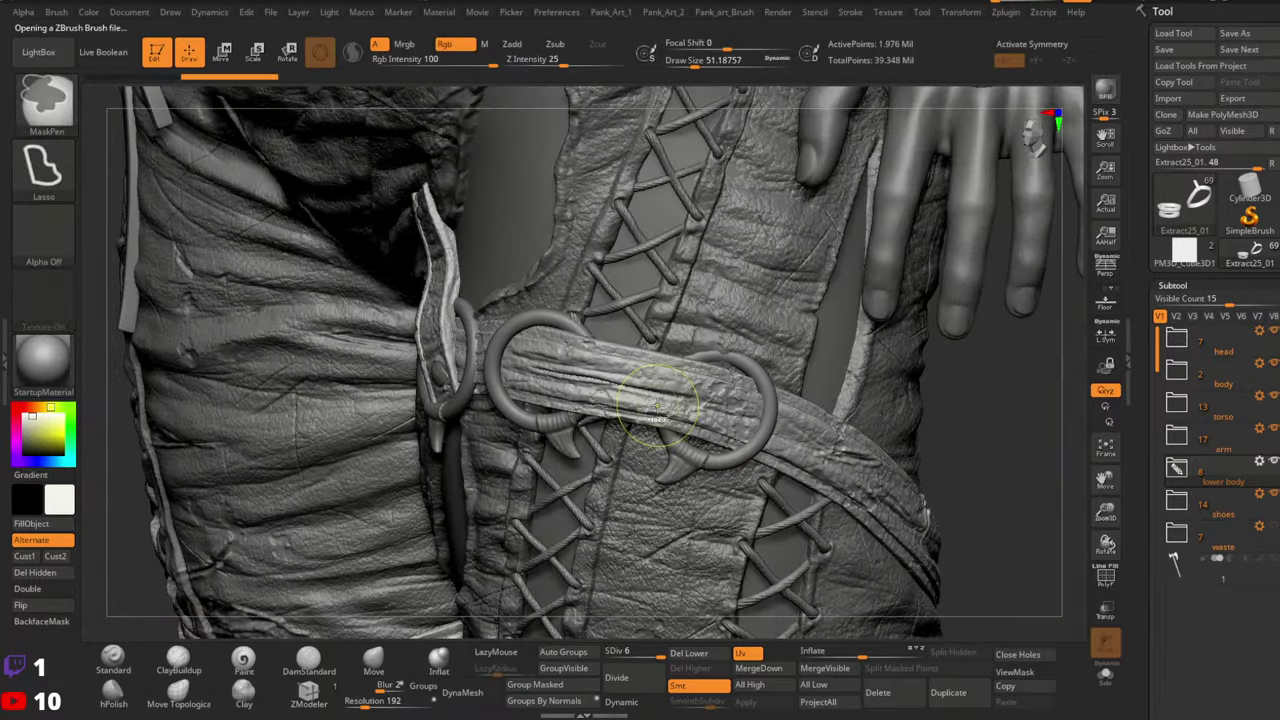
{"action": "left_click", "coordinate": [1107, 676]}
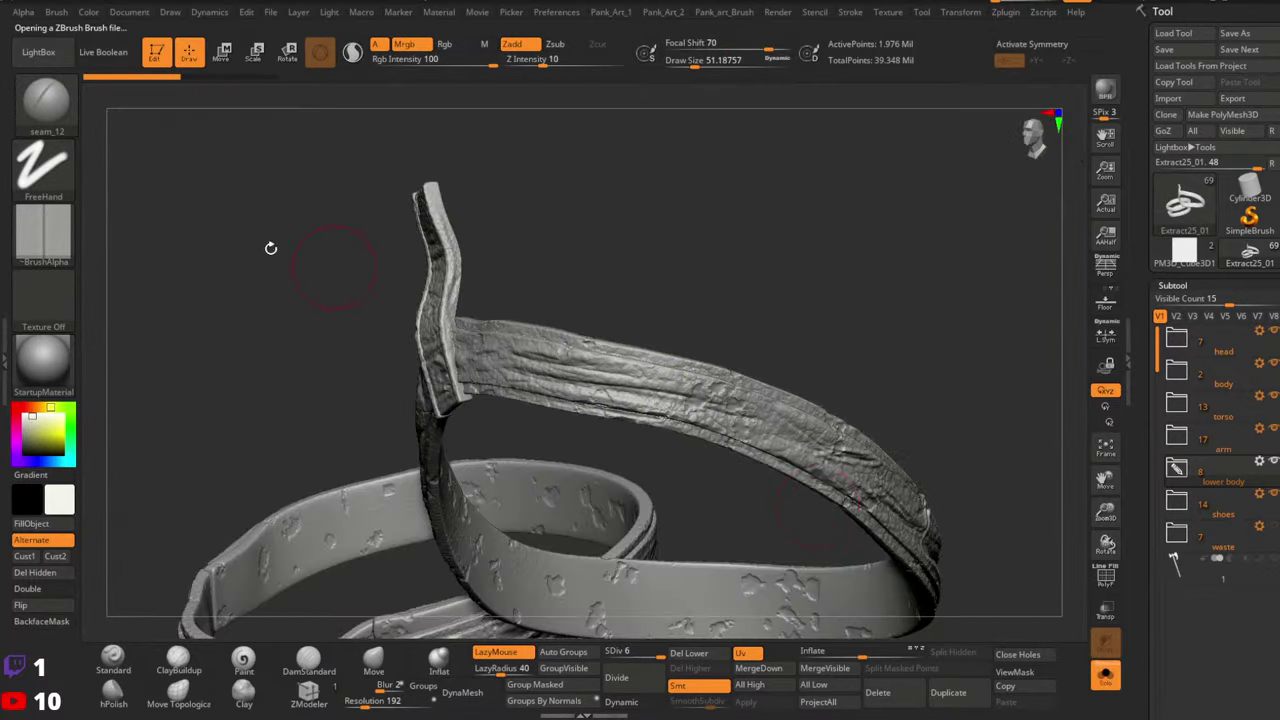
Load the seam_2 brush from the Stitches folder and try a stroke along the middle of the strap
{"action": "left_click", "coordinate": [55, 105]}
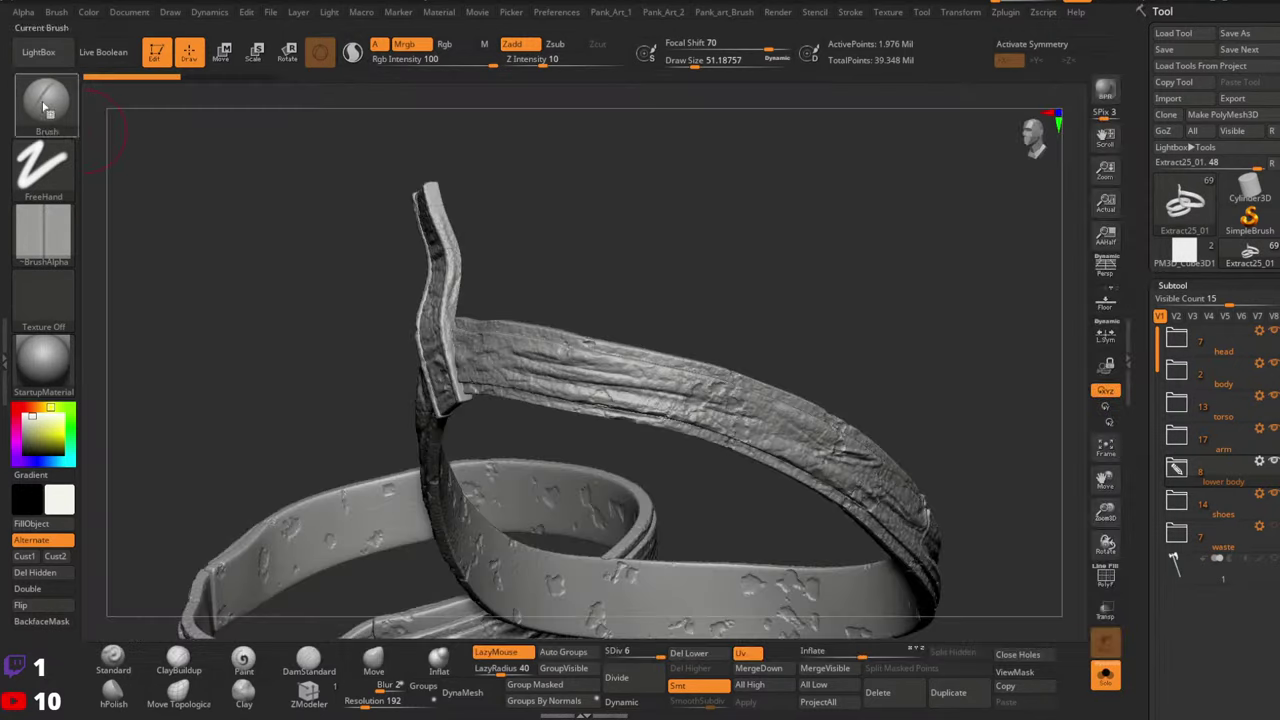
{"action": "left_click", "coordinate": [45, 51]}
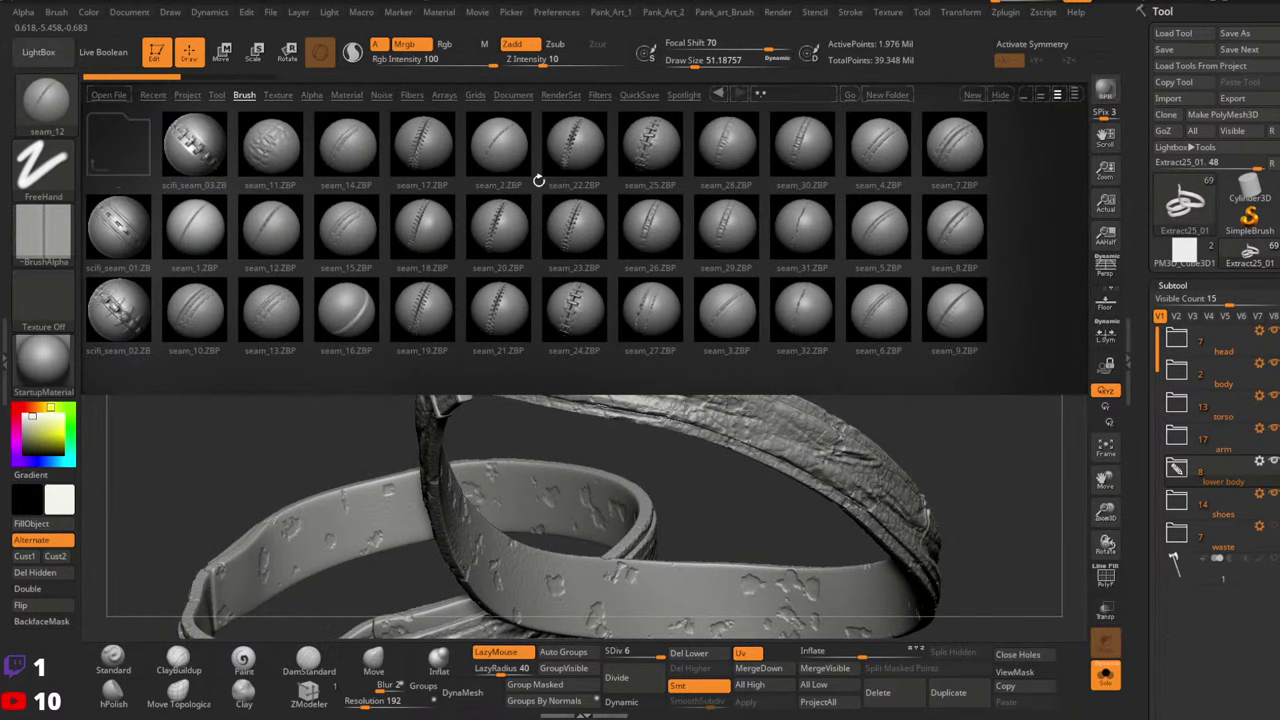
{"action": "double_click", "coordinate": [502, 141]}
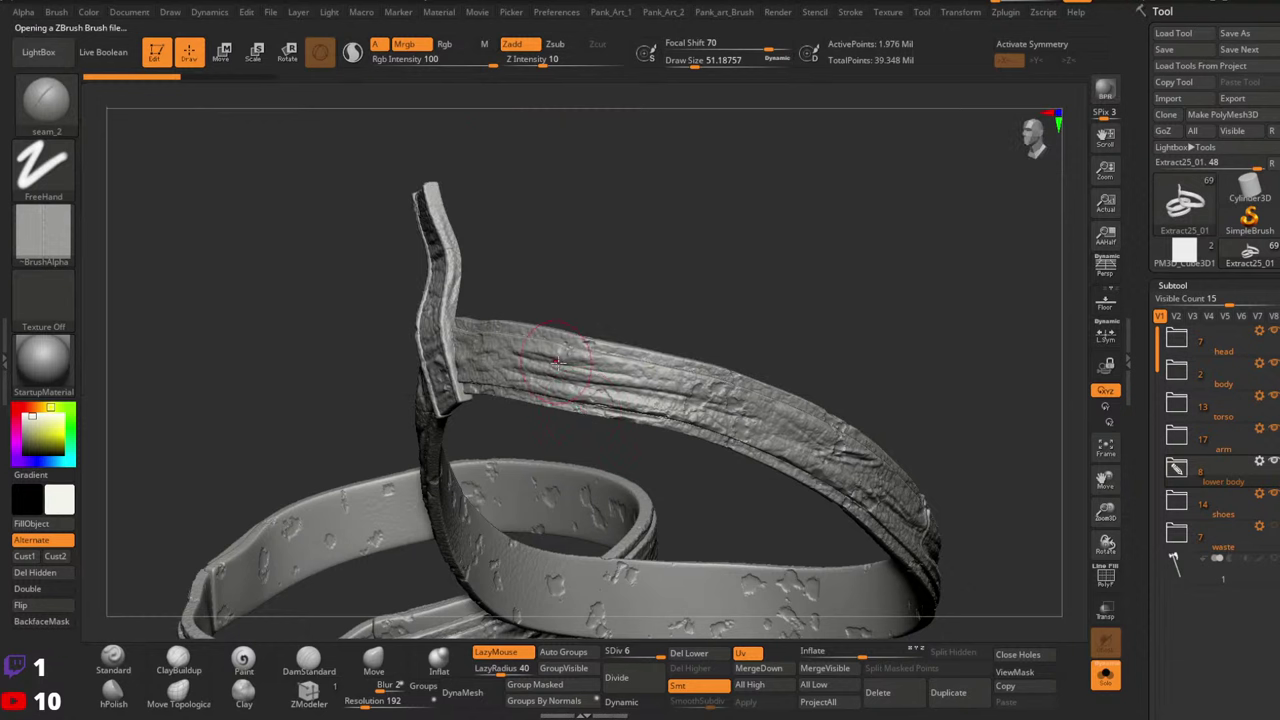
{"action": "left_click_drag", "start_coordinate": [558, 363], "coordinate": [797, 428]}
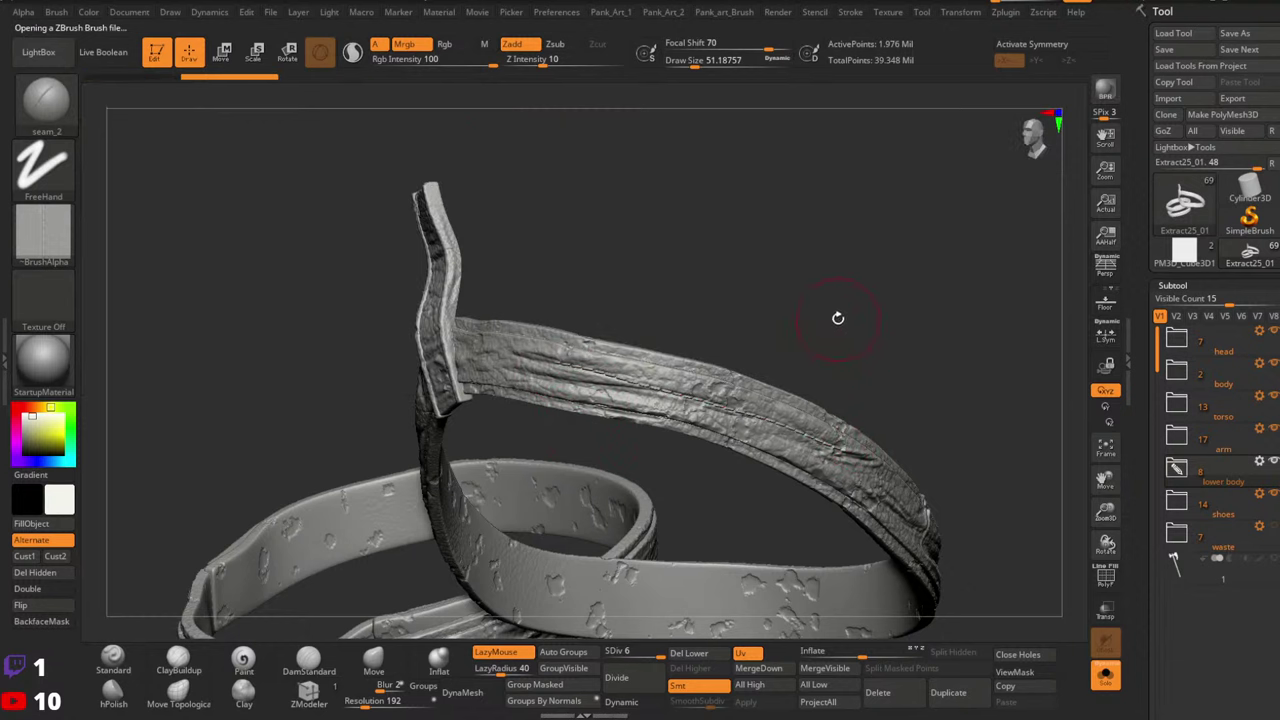
Load the seam_3 brush, try seam strokes along the strap with a draw size up to about 59, and undo them
{"action": "left_click", "coordinate": [45, 100]}
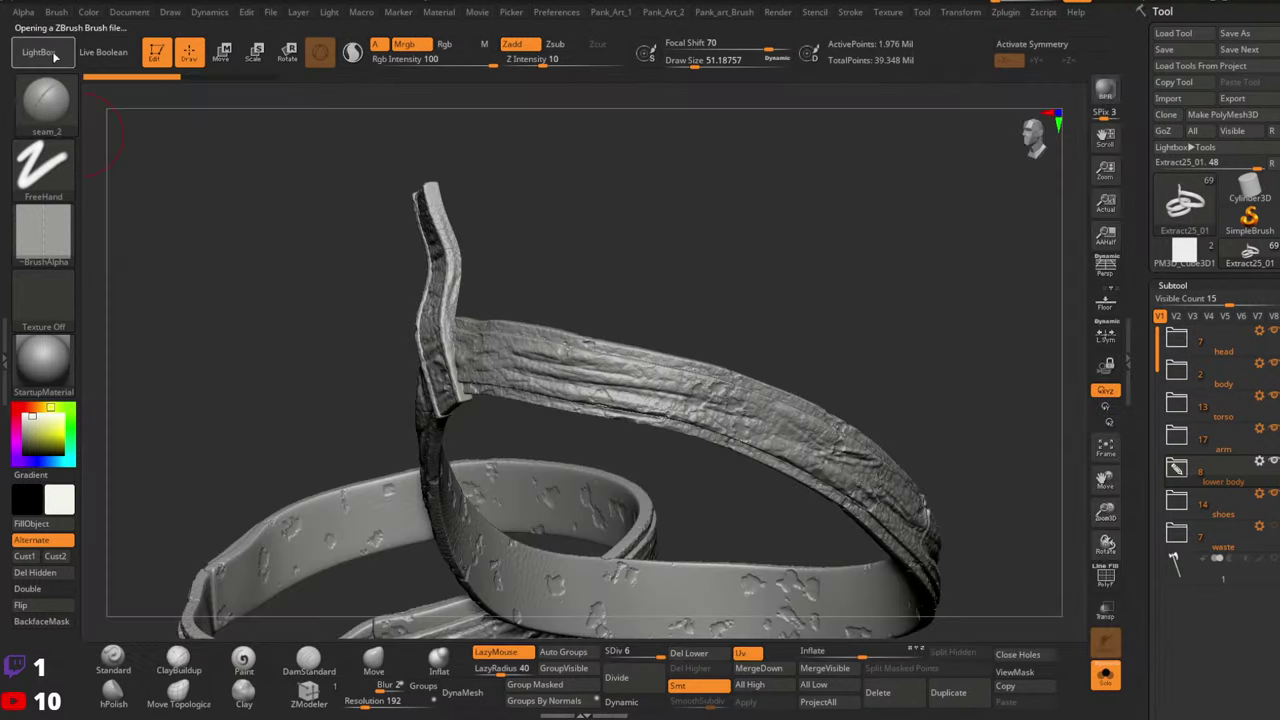
{"action": "left_click", "coordinate": [53, 53]}
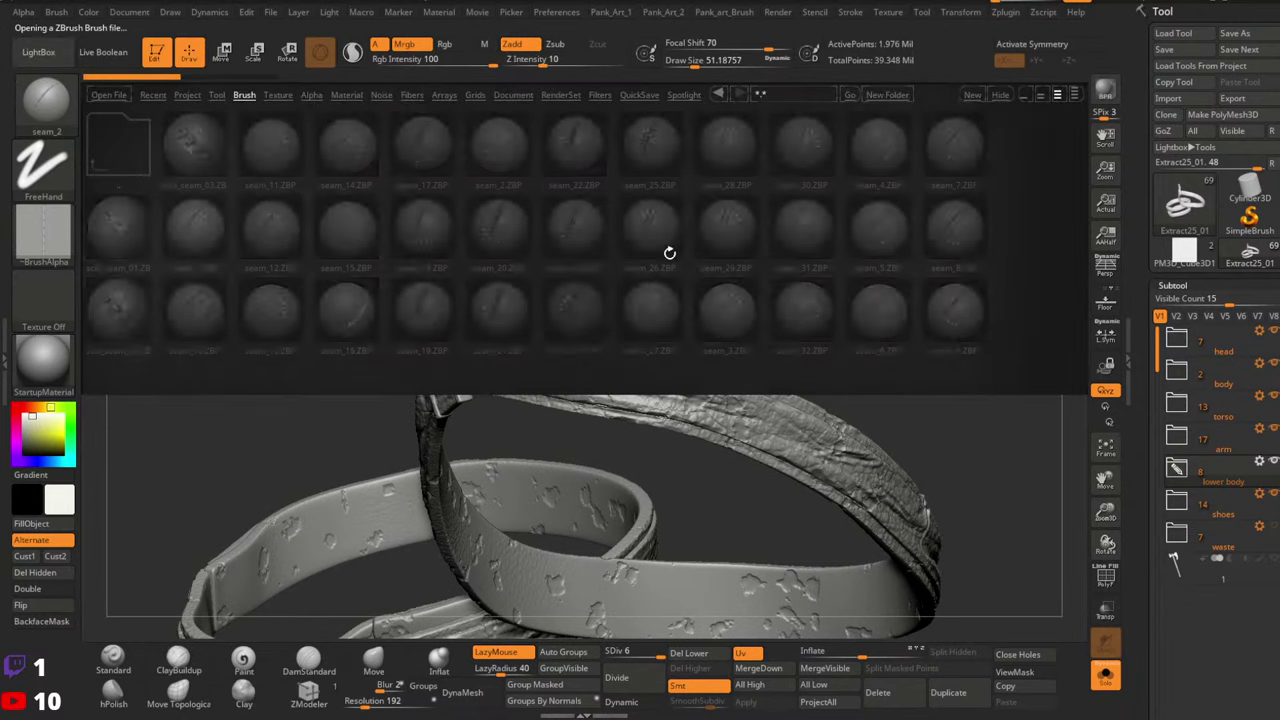
{"action": "double_click", "coordinate": [735, 316]}
{"action": "left_click_drag", "start_coordinate": [578, 373], "coordinate": [810, 436]}
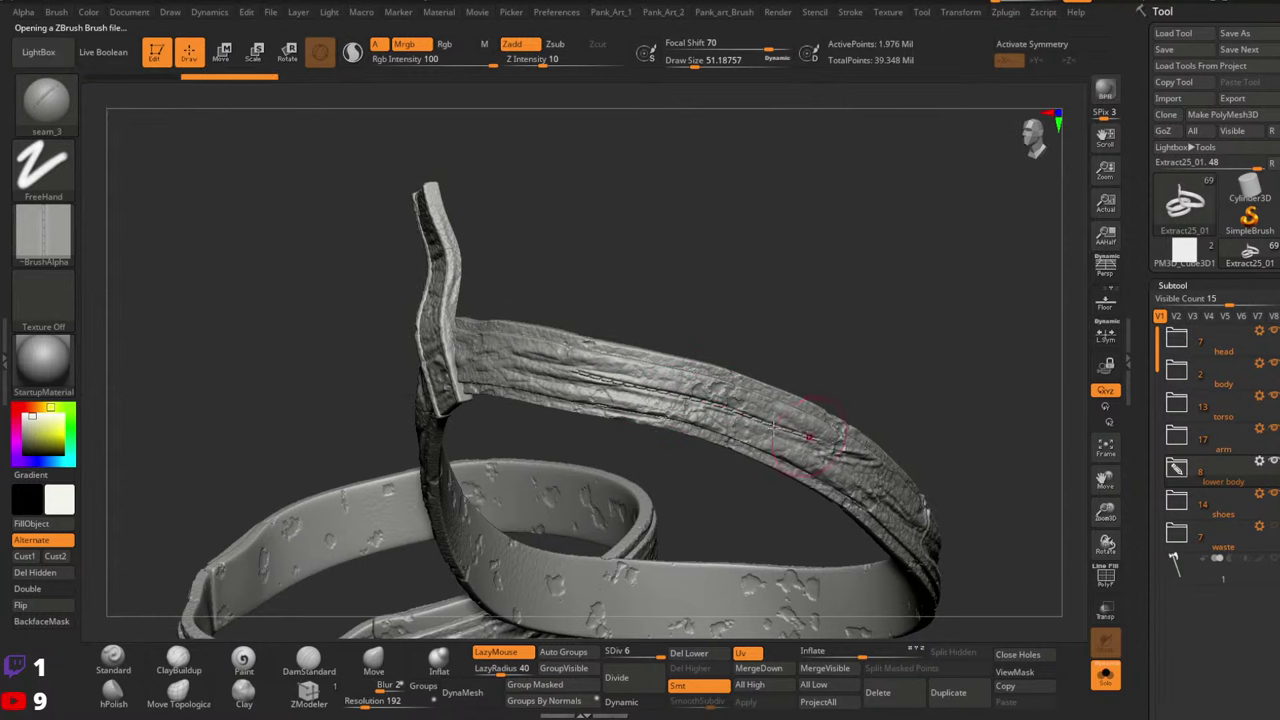
{"action": "key", "text": "bracketright"}
{"action": "key", "text": "ctrl+z"}
{"action": "left_click_drag", "start_coordinate": [504, 349], "coordinate": [888, 472]}
{"action": "key", "text": "ctrl+z"}
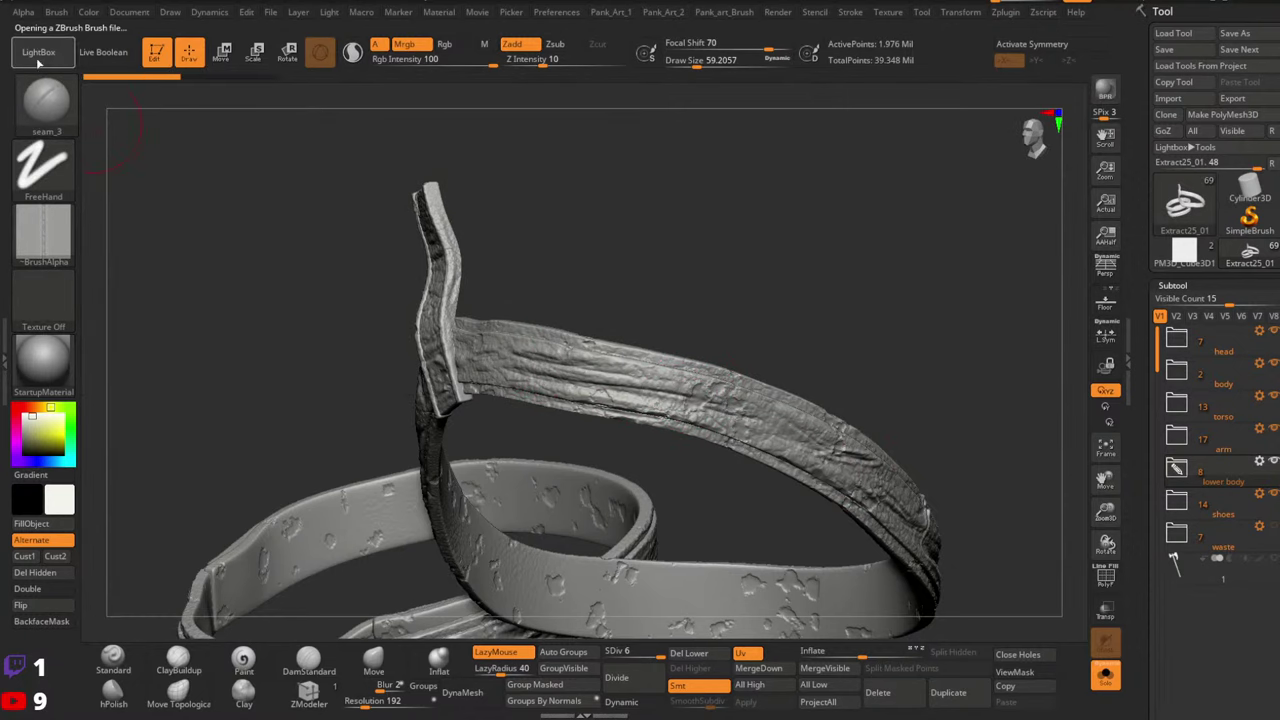
Compare the seam_12 and seam_2 brushes with trial strokes along the isolated strap
{"action": "left_click", "coordinate": [38, 53]}
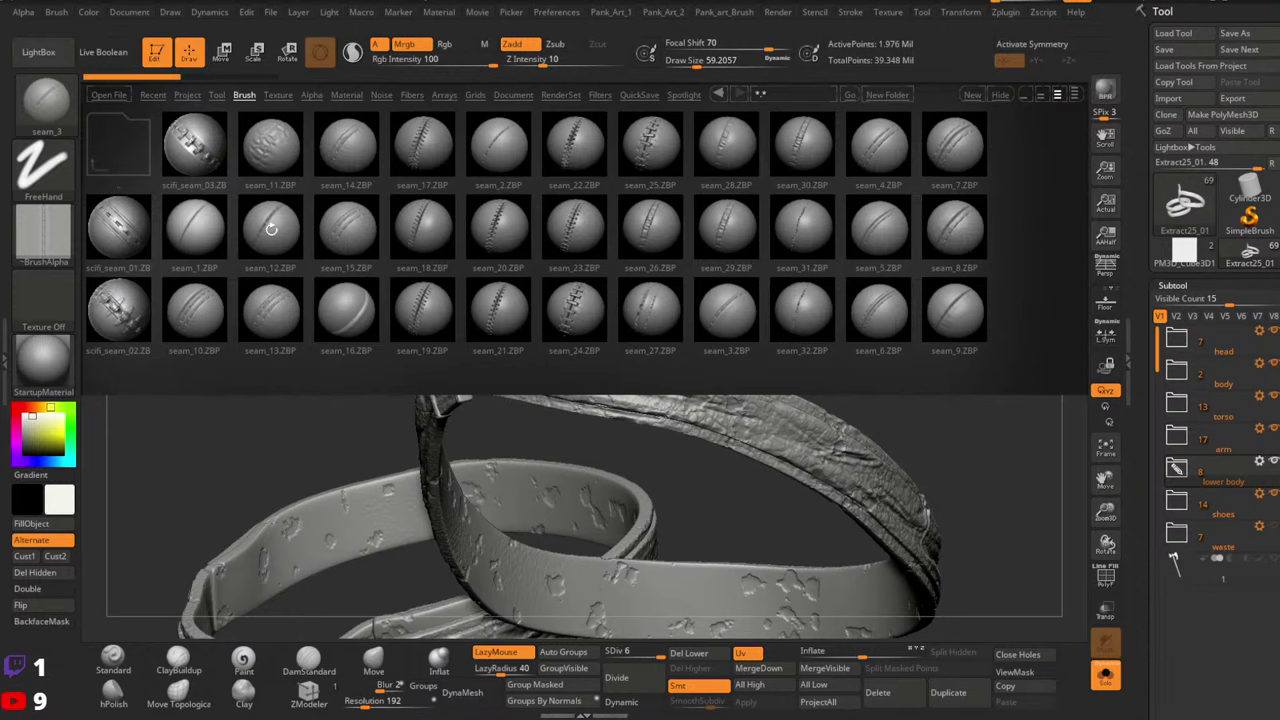
{"action": "double_click", "coordinate": [270, 228]}
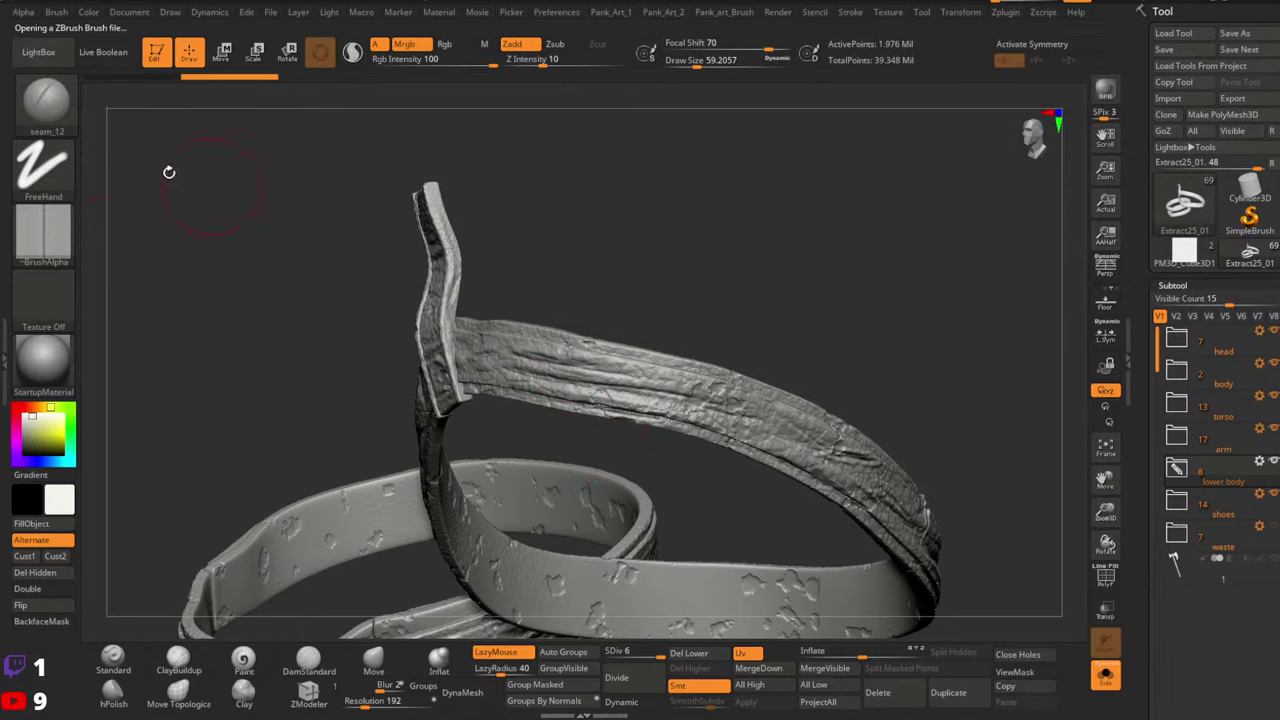
{"action": "left_click", "coordinate": [45, 100]}
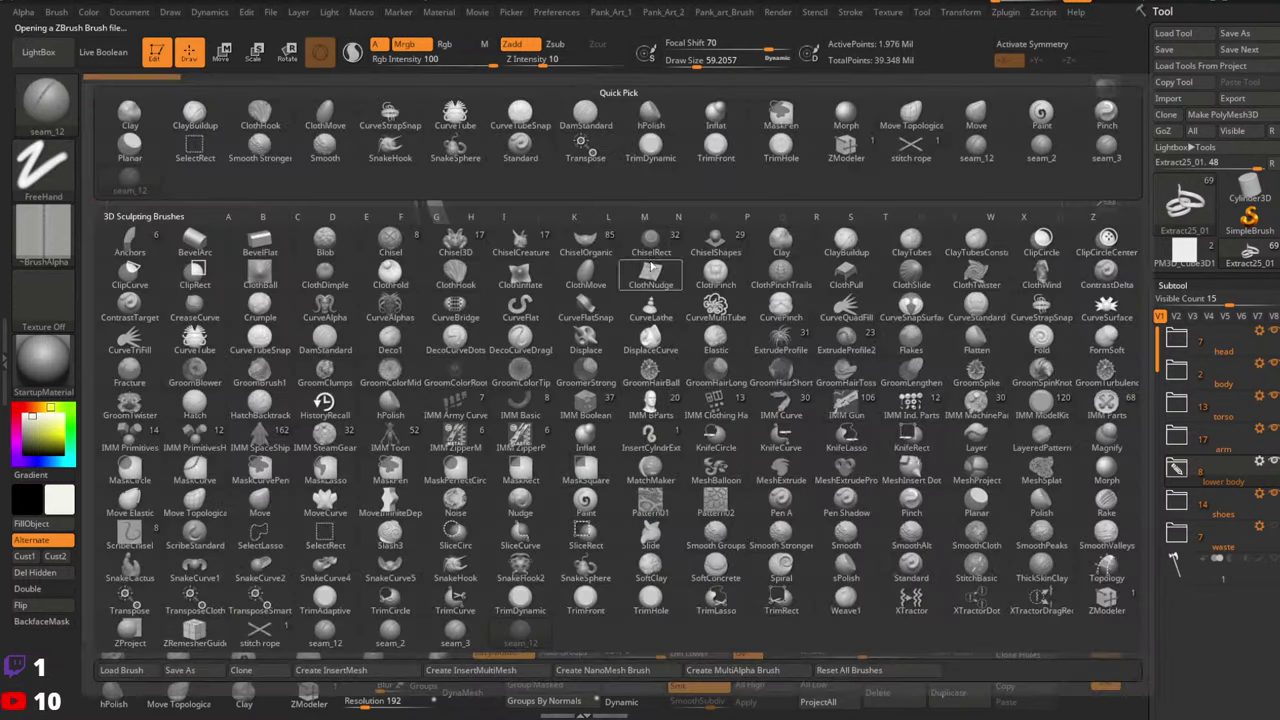
{"action": "left_click", "coordinate": [1041, 145]}
{"action": "mouse_move", "coordinate": [610, 377]}
{"action": "left_mouse_down"}
{"action": "mouse_move", "coordinate": [740, 402]}
{"action": "mouse_move", "coordinate": [910, 477]}
{"action": "left_mouse_up"}
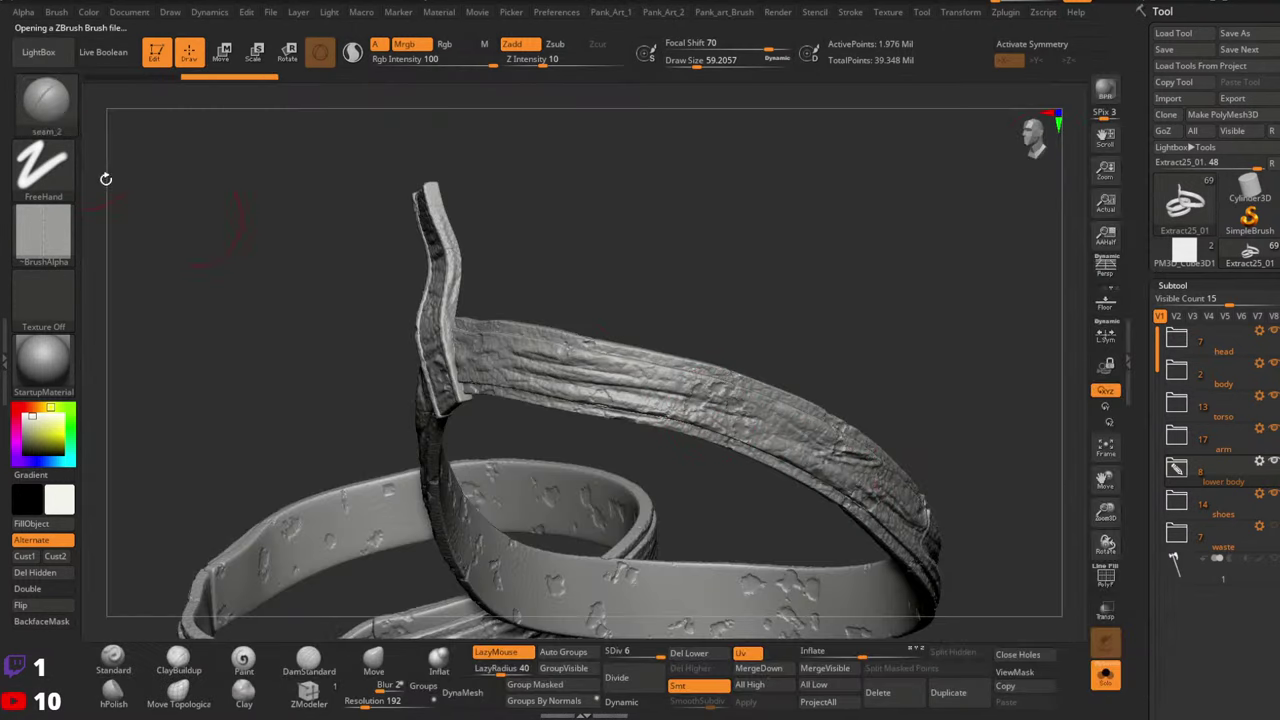
Switch back to the seam_3 brush and stitch along the middle of the strap at a draw size of about 59
{"action": "left_click", "coordinate": [45, 100]}
{"action": "left_click", "coordinate": [1100, 150]}
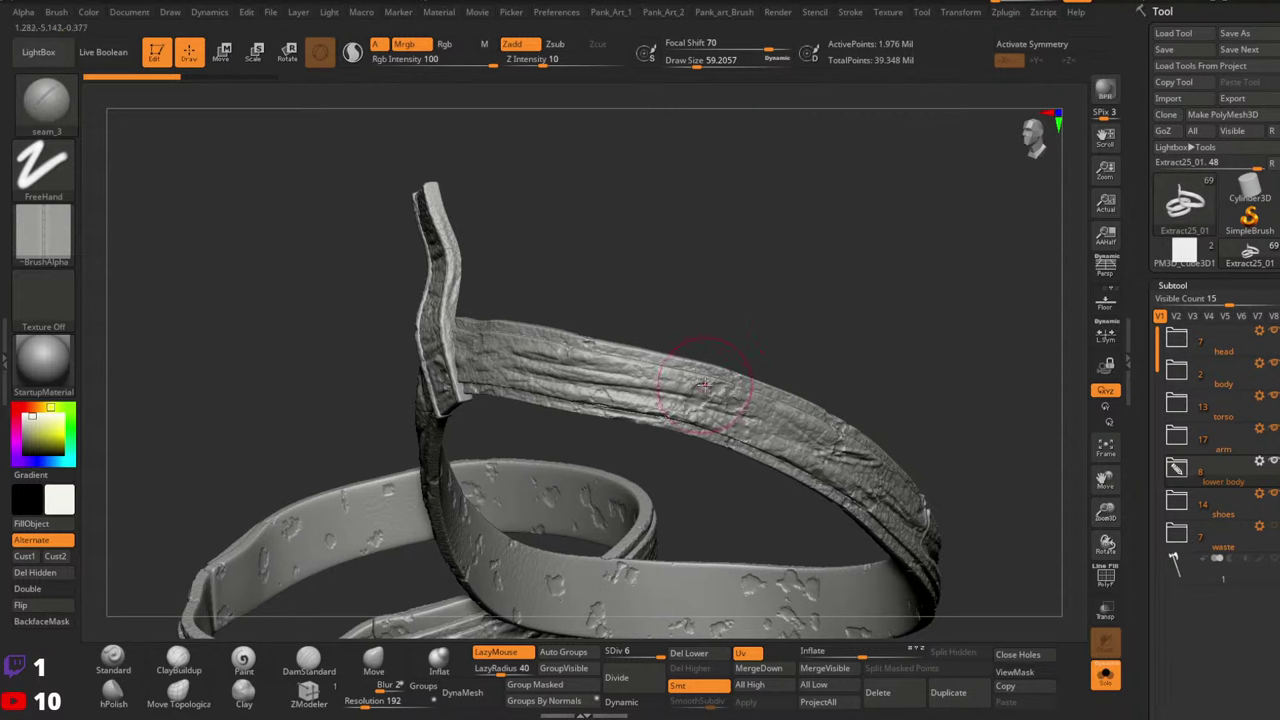
{"action": "mouse_move", "coordinate": [665, 380]}
{"action": "right_mouse_down"}
{"action": "mouse_move", "coordinate": [648, 395]}
{"action": "mouse_move", "coordinate": [650, 383]}
{"action": "right_mouse_up"}
{"action": "left_click_drag", "start_coordinate": [650, 384], "coordinate": [893, 472]}
{"action": "right_click_drag", "start_coordinate": [930, 465], "coordinate": [708, 378], "text": "ctrl"}
{"action": "key", "text": "ctrl+z"}
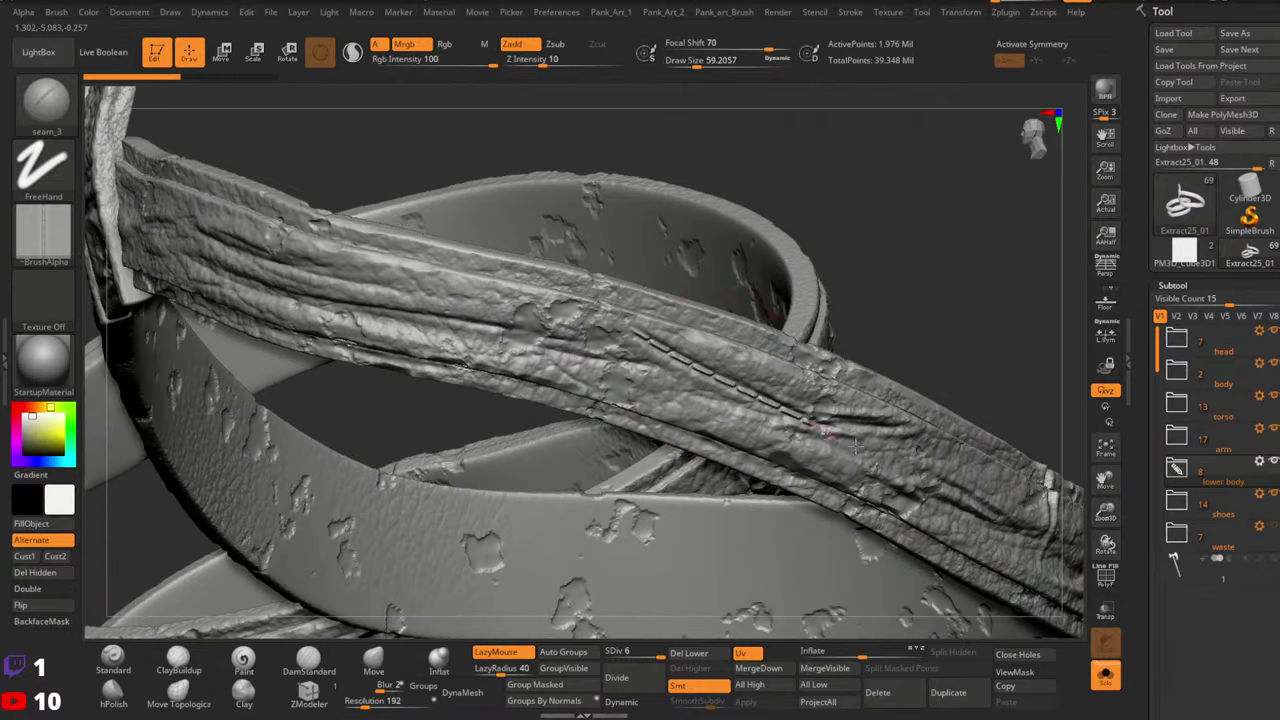
Adjust the seam_3 draw size and sculpt a stitched seam along the strap's outer edge
{"action": "right_click_drag", "start_coordinate": [986, 486], "coordinate": [742, 308]}
{"action": "key", "text": "space"}
{"action": "mouse_move", "coordinate": [742, 307]}
{"action": "left_mouse_down"}
{"action": "mouse_move", "coordinate": [761, 325]}
{"action": "mouse_move", "coordinate": [790, 529]}
{"action": "left_mouse_up"}
{"action": "key", "text": "ctrl+z"}
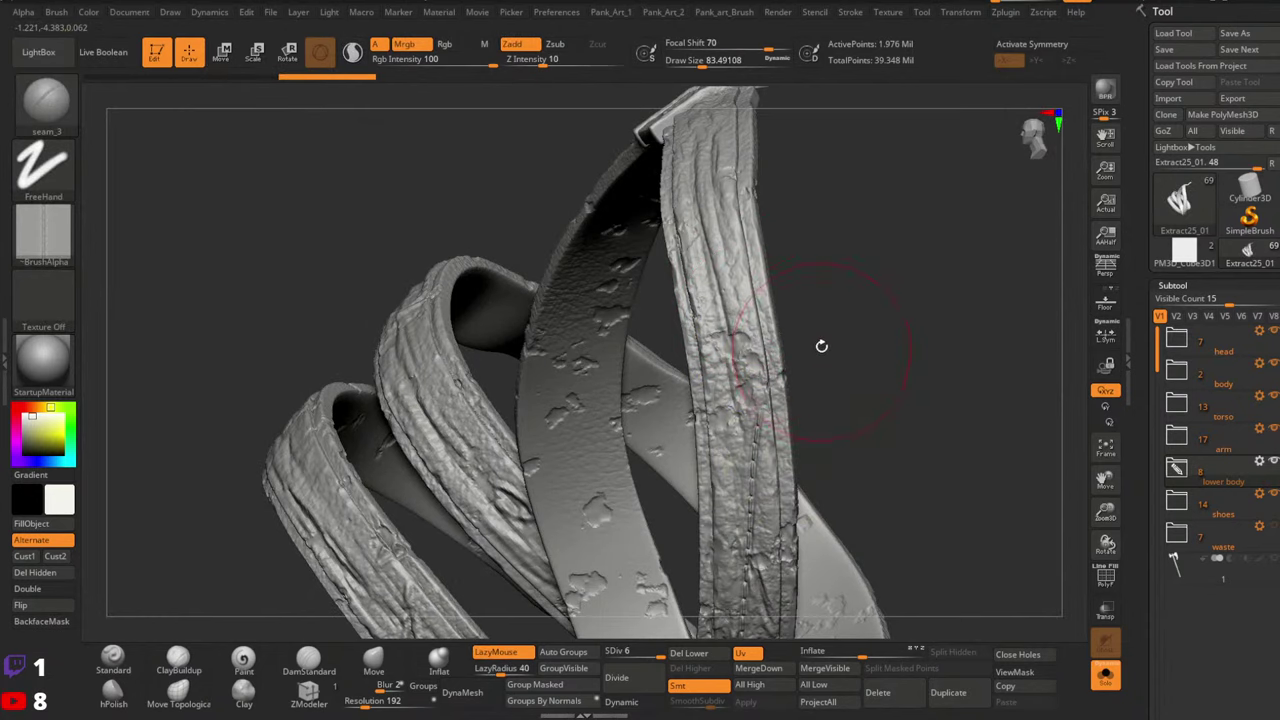
{"action": "key", "text": "space"}
{"action": "left_click_drag", "start_coordinate": [821, 343], "coordinate": [811, 338]}
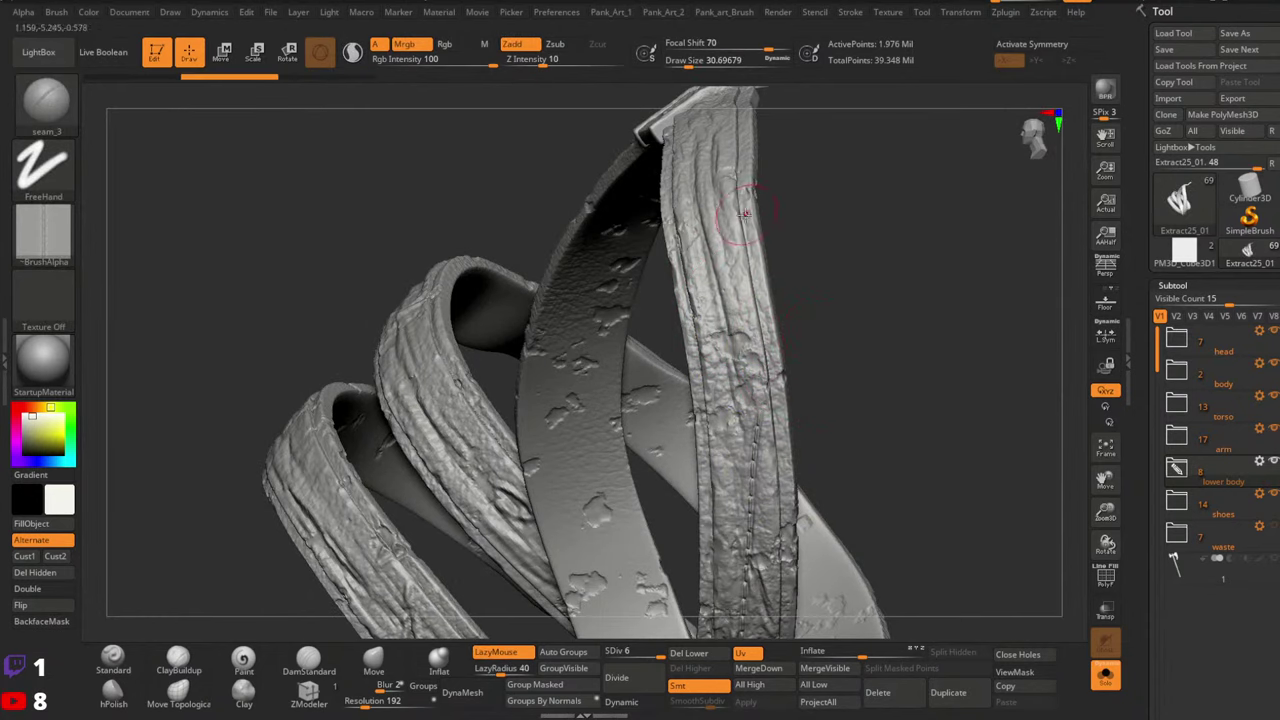
{"action": "key", "text": "space"}
{"action": "mouse_move", "coordinate": [760, 288]}
{"action": "left_mouse_down"}
{"action": "mouse_move", "coordinate": [775, 288]}
{"action": "mouse_move", "coordinate": [765, 336]}
{"action": "mouse_move", "coordinate": [790, 480]}
{"action": "left_mouse_up"}
{"action": "key", "text": "ctrl"}
{"action": "mouse_move", "coordinate": [993, 265]}
{"action": "left_mouse_down"}
{"action": "mouse_move", "coordinate": [814, 209]}
{"action": "mouse_move", "coordinate": [834, 457]}
{"action": "mouse_move", "coordinate": [786, 329]}
{"action": "mouse_move", "coordinate": [893, 285]}
{"action": "left_mouse_up"}
{"action": "right_click_drag", "start_coordinate": [893, 285], "coordinate": [740, 400], "text": "ctrl"}
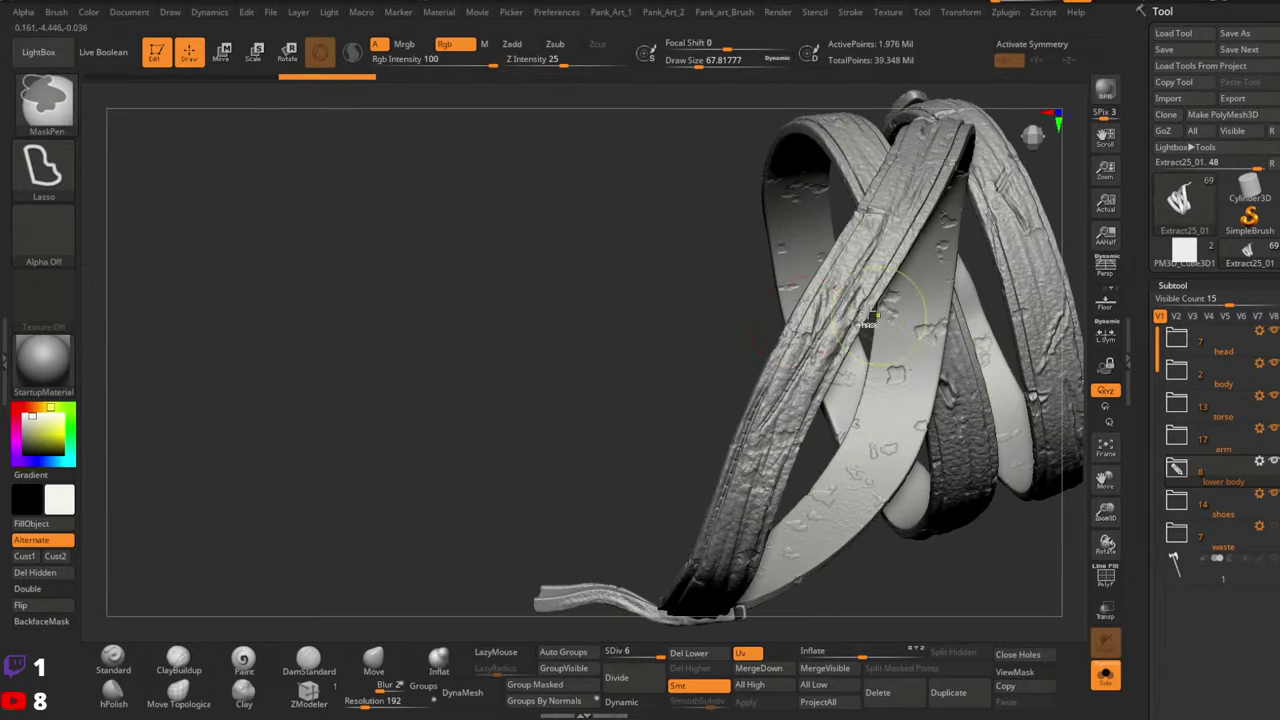
Rework the stitched seam down the strap's long section with seam_3, ending at a draw size of about 87
{"action": "key", "text": "space"}
{"action": "left_click_drag", "start_coordinate": [800, 321], "coordinate": [758, 395]}
{"action": "key", "text": "space"}
{"action": "mouse_move", "coordinate": [852, 254]}
{"action": "left_mouse_down"}
{"action": "mouse_move", "coordinate": [784, 346]}
{"action": "mouse_move", "coordinate": [744, 438]}
{"action": "left_mouse_up"}
{"action": "right_click_drag", "start_coordinate": [744, 438], "coordinate": [776, 340], "text": "alt"}
{"action": "key", "text": "ctrl+z"}
{"action": "key", "text": "space"}
{"action": "left_click_drag", "start_coordinate": [745, 362], "coordinate": [756, 362]}
{"action": "left_click_drag", "start_coordinate": [814, 285], "coordinate": [777, 400]}
{"action": "key", "text": "ctrl+z"}
{"action": "key", "text": "ctrl+z"}
{"action": "left_click_drag", "start_coordinate": [842, 240], "coordinate": [768, 466]}
{"action": "right_click_drag", "start_coordinate": [834, 366], "coordinate": [840, 284]}
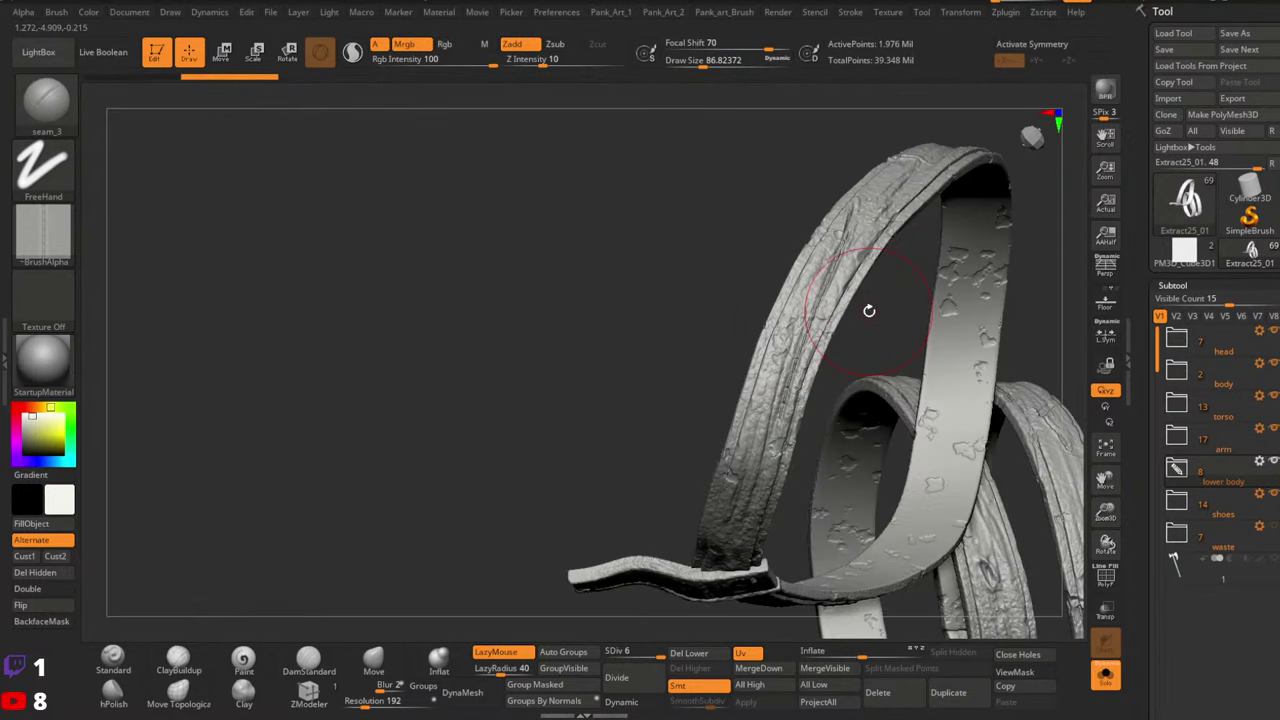
Load the seam_5 brush and try a stitched seam down the strap's long section at a draw size of about 59
{"action": "left_click", "coordinate": [38, 52]}
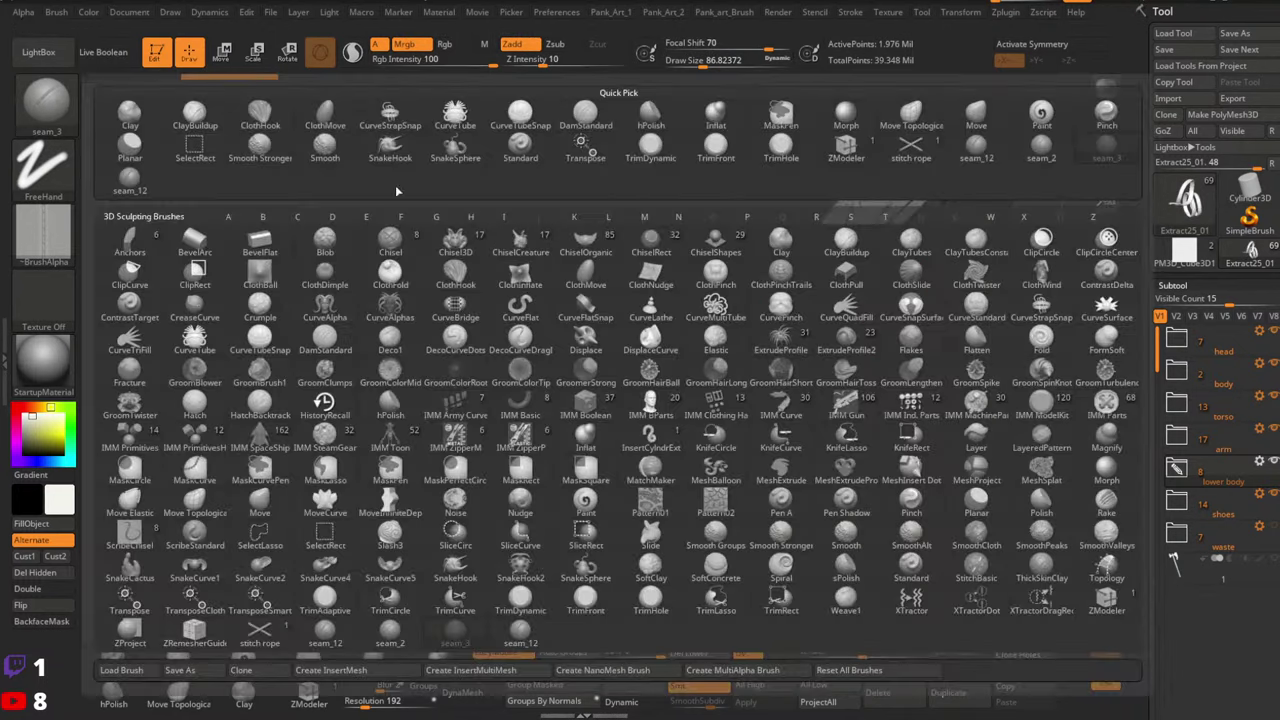
{"action": "left_click", "coordinate": [40, 53]}
{"action": "left_click", "coordinate": [45, 53]}
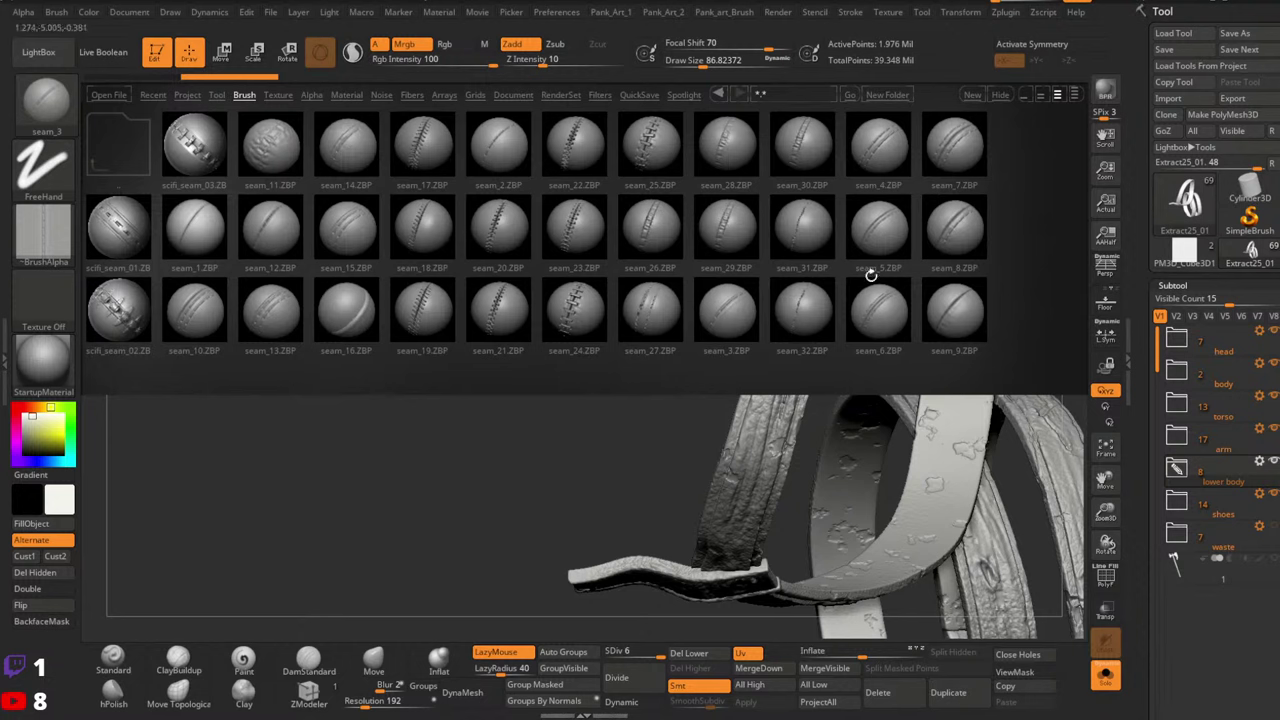
{"action": "double_click", "coordinate": [872, 243]}
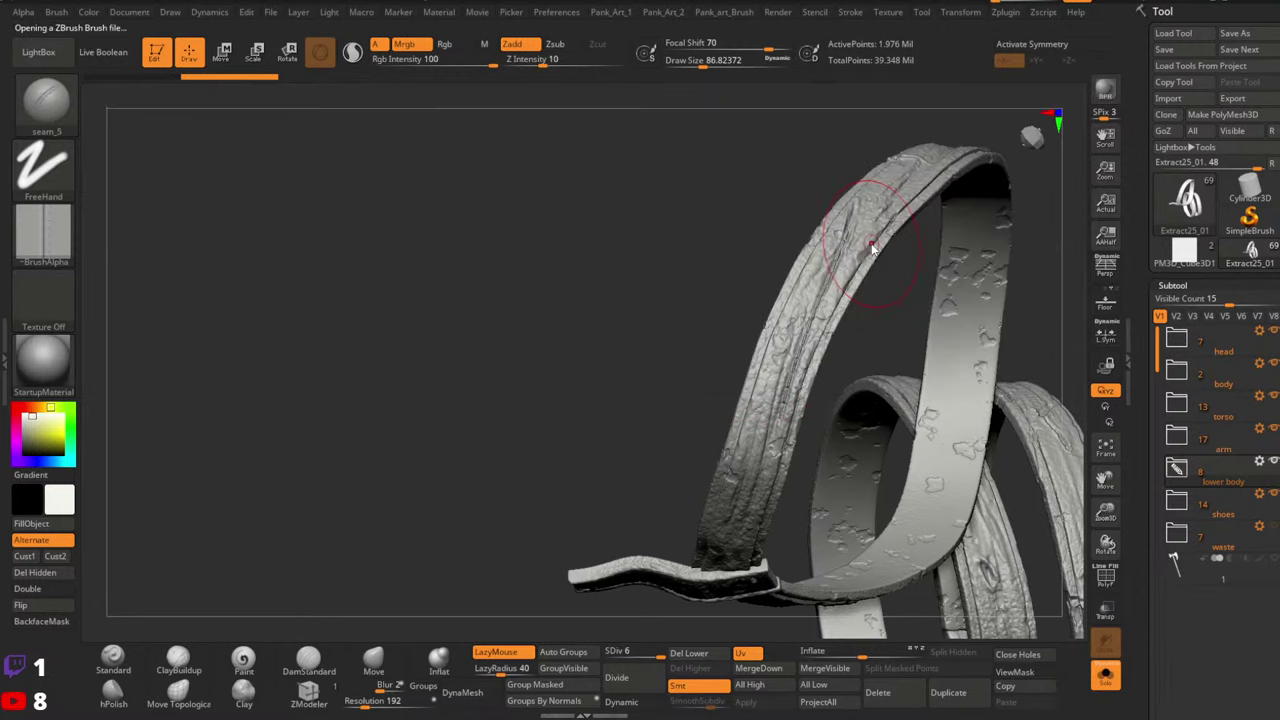
{"action": "key", "text": "ctrl+z"}
{"action": "key", "text": "bracketleft"}
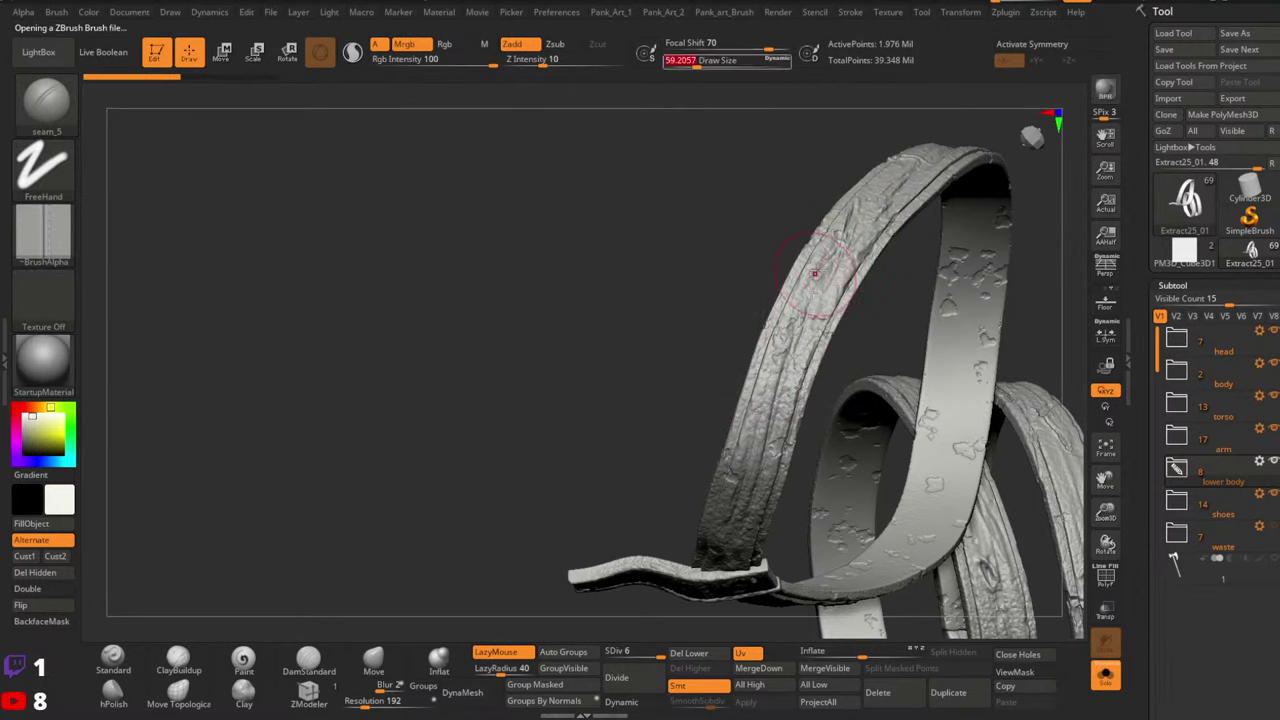
{"action": "left_click_drag", "start_coordinate": [832, 248], "coordinate": [783, 352]}
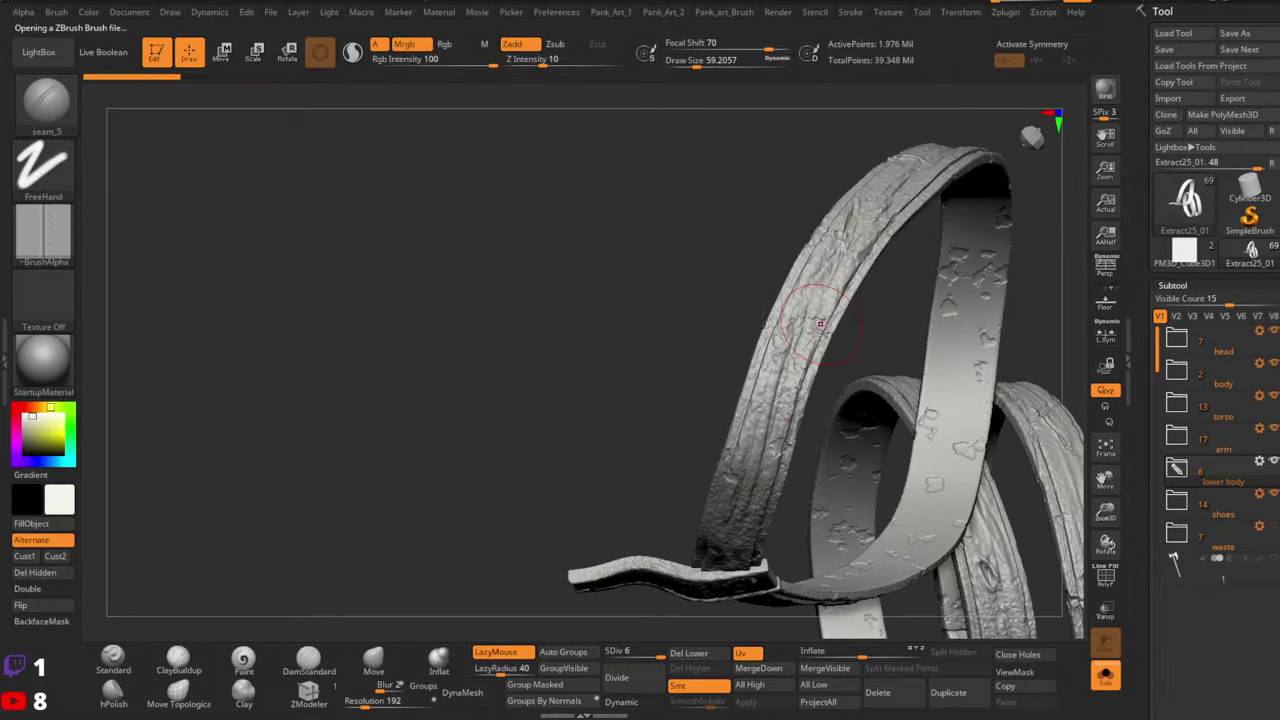
{"action": "left_click", "coordinate": [45, 100]}
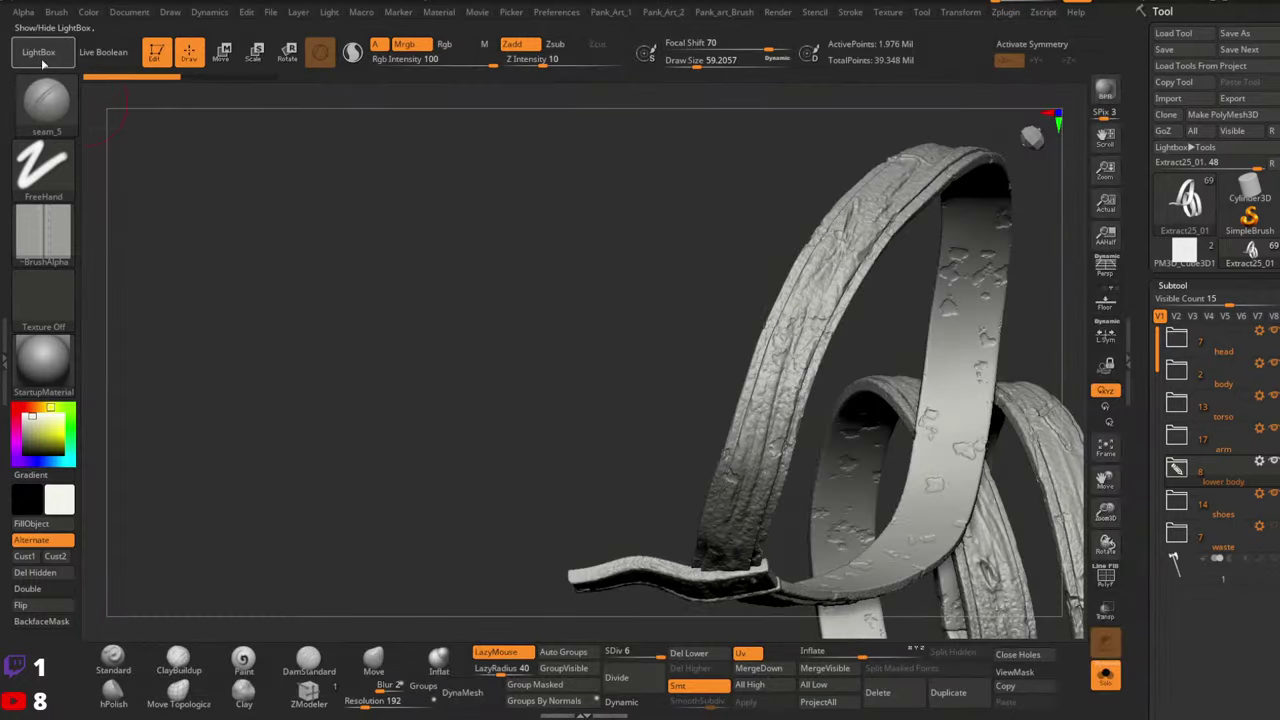
Reload the seam_3 brush and try a seam down the strap's long section, raising the draw size to about 74
{"action": "left_click", "coordinate": [38, 52]}
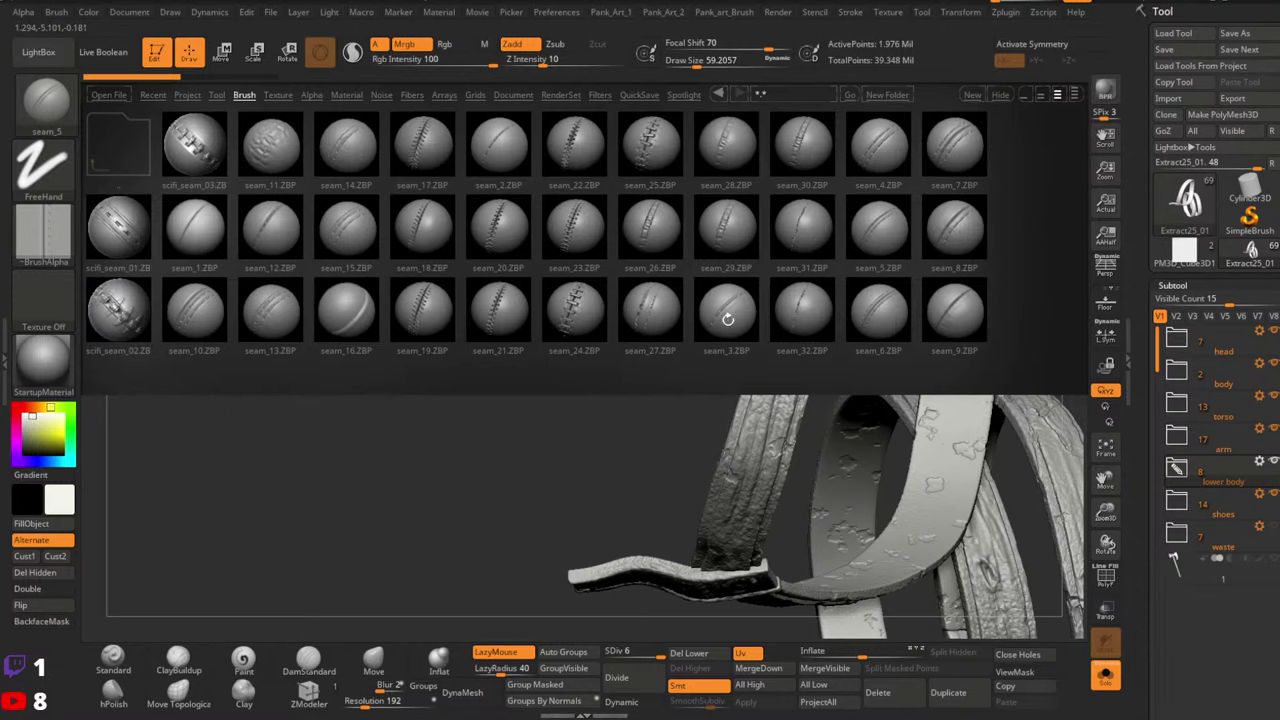
{"action": "double_click", "coordinate": [727, 318]}
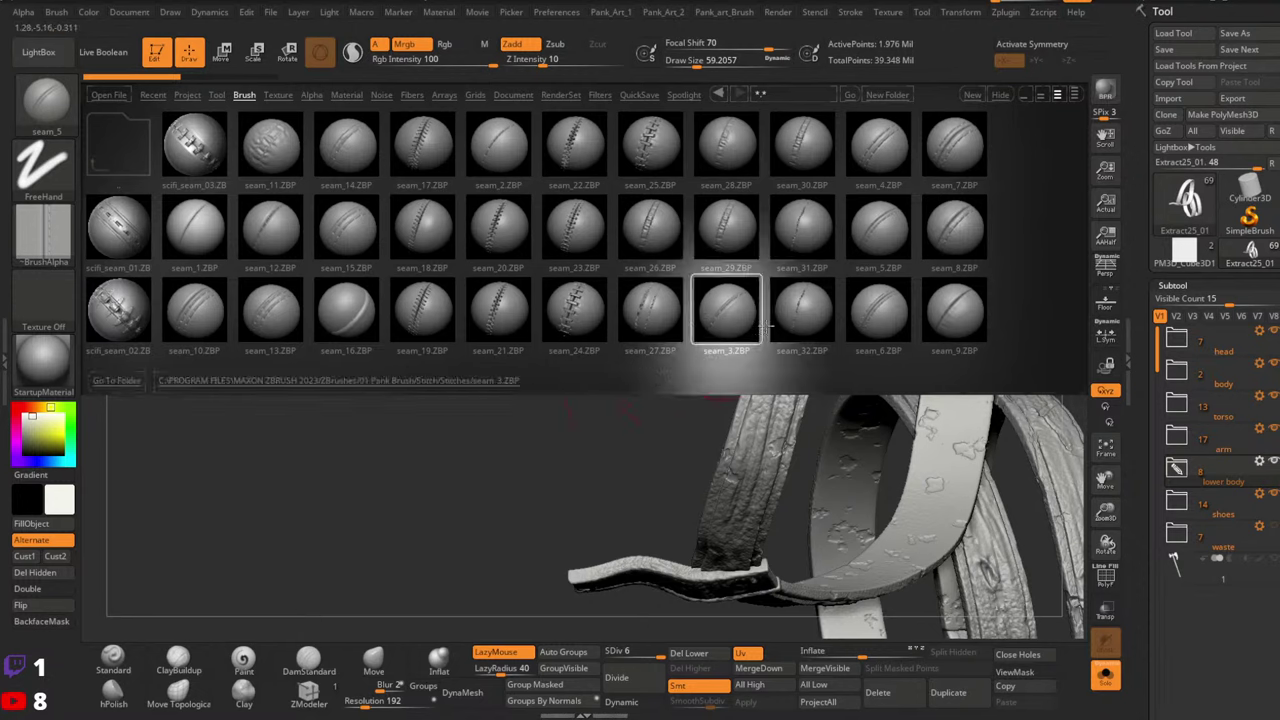
{"action": "right_click_drag", "start_coordinate": [826, 330], "coordinate": [809, 294], "text": "ctrl"}
{"action": "left_click_drag", "start_coordinate": [828, 258], "coordinate": [713, 558]}
{"action": "right_click_drag", "start_coordinate": [779, 385], "coordinate": [777, 428], "text": "ctrl"}
{"action": "key", "text": "space"}
{"action": "left_click_drag", "start_coordinate": [789, 361], "coordinate": [795, 361]}
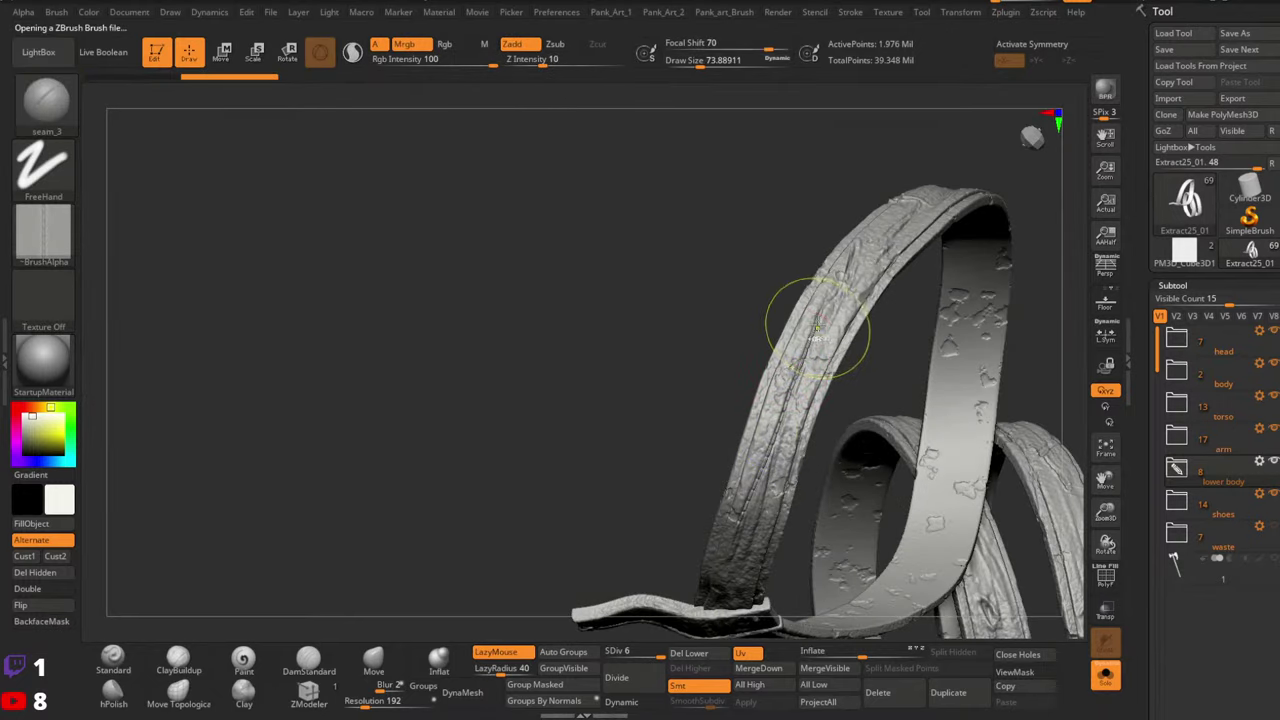
{"action": "key", "text": "ctrl+z"}
Try further seam_3 strokes down the strap, raising the draw size to about 87, and undo them
{"action": "left_click_drag", "start_coordinate": [840, 282], "coordinate": [730, 602]}
{"action": "right_click_drag", "start_coordinate": [752, 578], "coordinate": [743, 352]}
{"action": "left_click_drag", "start_coordinate": [770, 335], "coordinate": [711, 534]}
{"action": "key", "text": "space"}
{"action": "left_click_drag", "start_coordinate": [759, 381], "coordinate": [765, 381]}
{"action": "key", "text": "ctrl+z"}
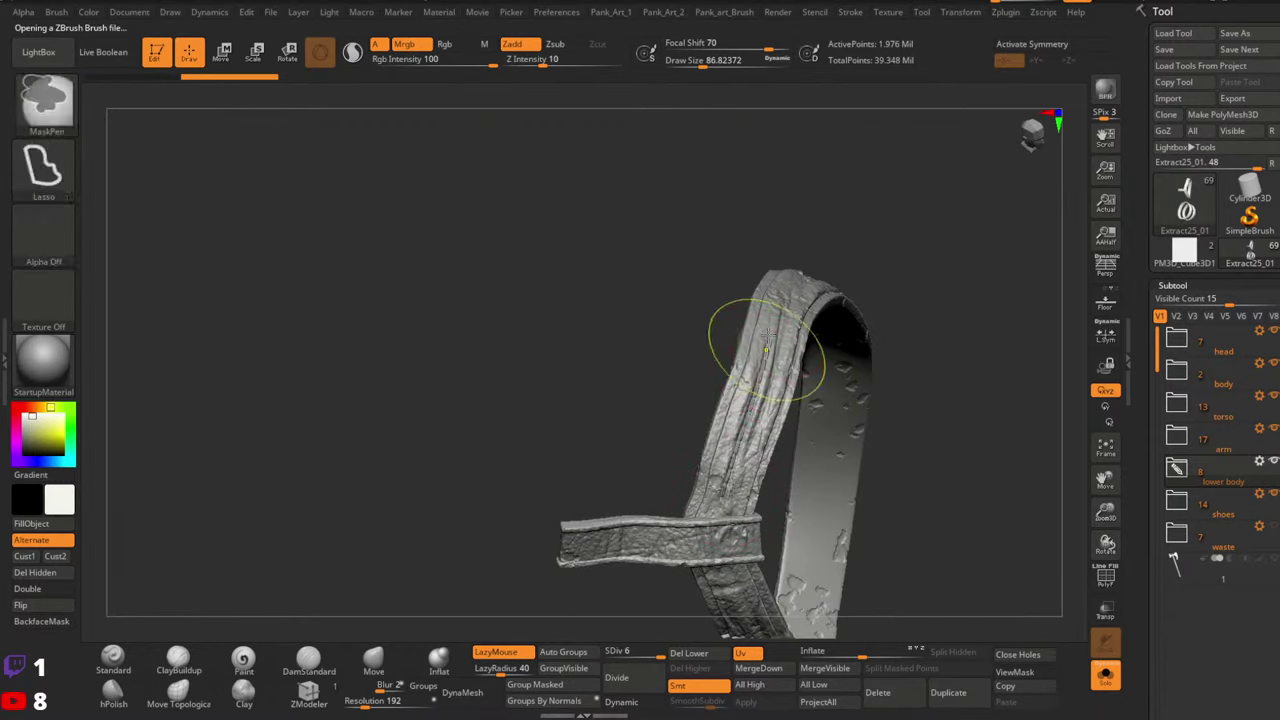
{"action": "left_click_drag", "start_coordinate": [776, 312], "coordinate": [723, 540]}
{"action": "right_click_drag", "start_coordinate": [733, 520], "coordinate": [895, 262]}
{"action": "key", "text": "ctrl+z"}
{"action": "key", "text": "ctrl+z"}
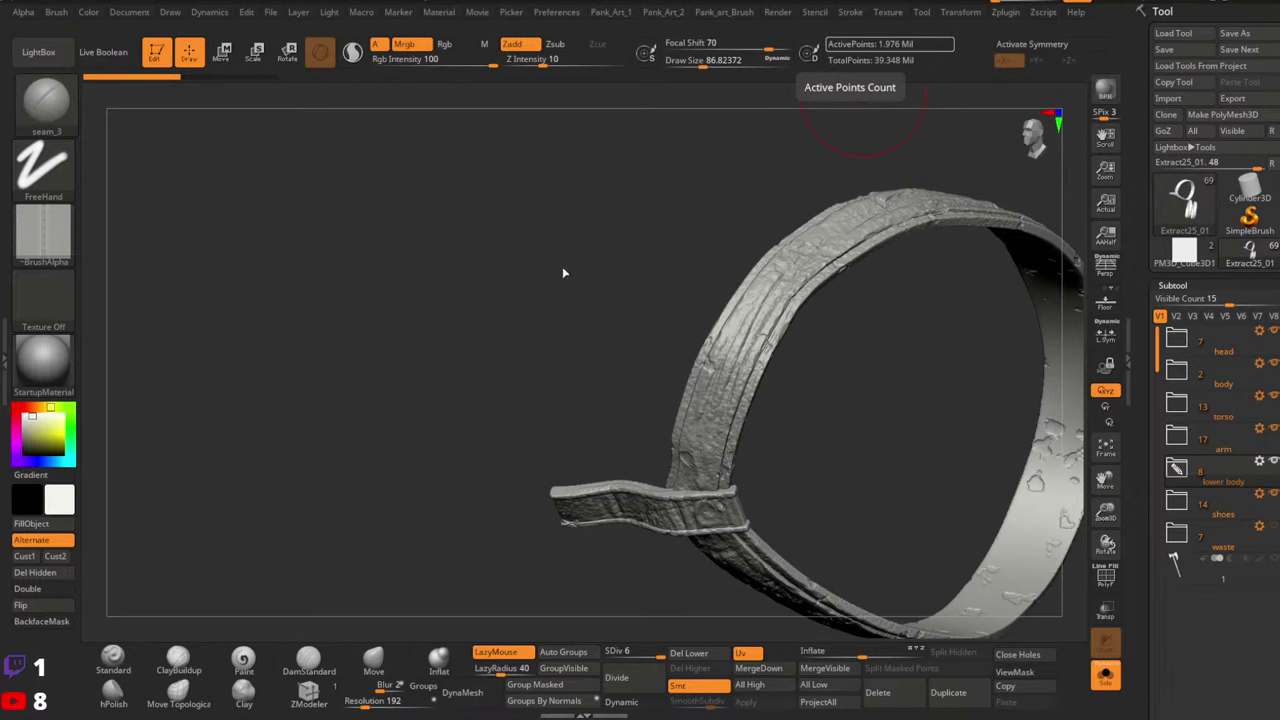
Show the full outfit again and nudge the trouser leather beside the strap's ring with the Move brush at a draw size of about 51
{"action": "left_click_drag", "start_coordinate": [567, 236], "coordinate": [567, 283]}
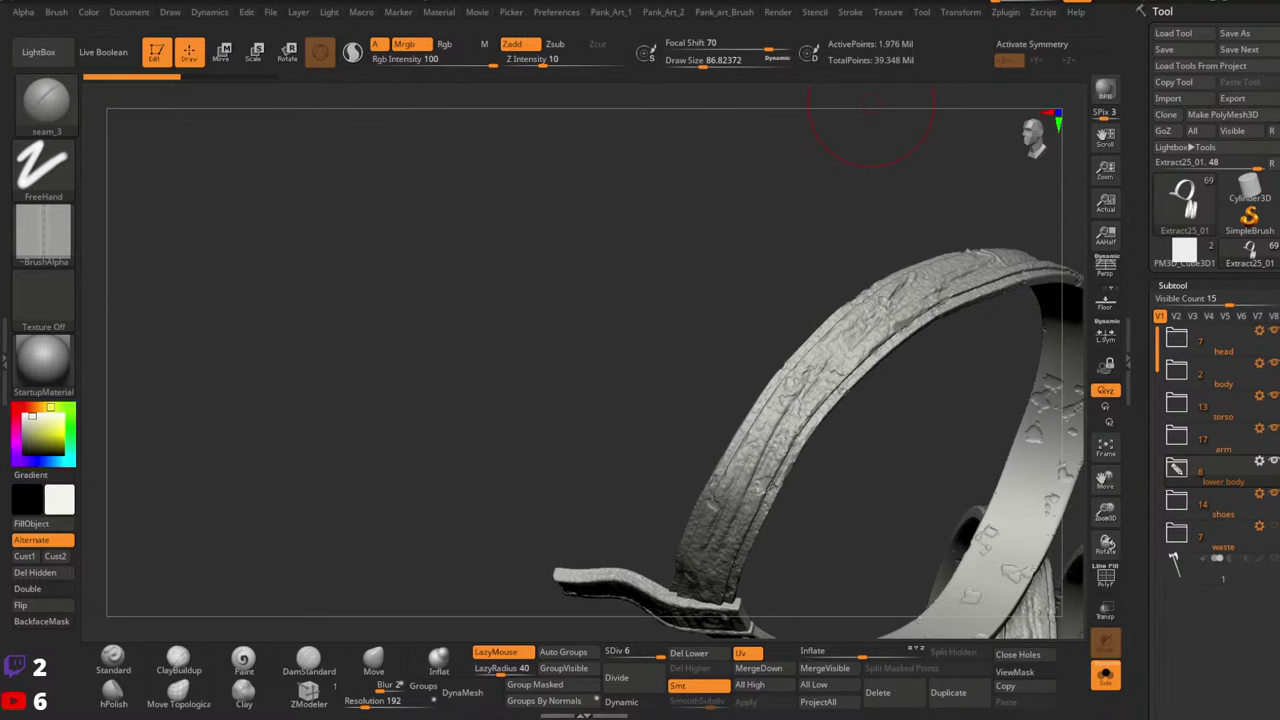
{"action": "left_click", "coordinate": [1105, 675]}
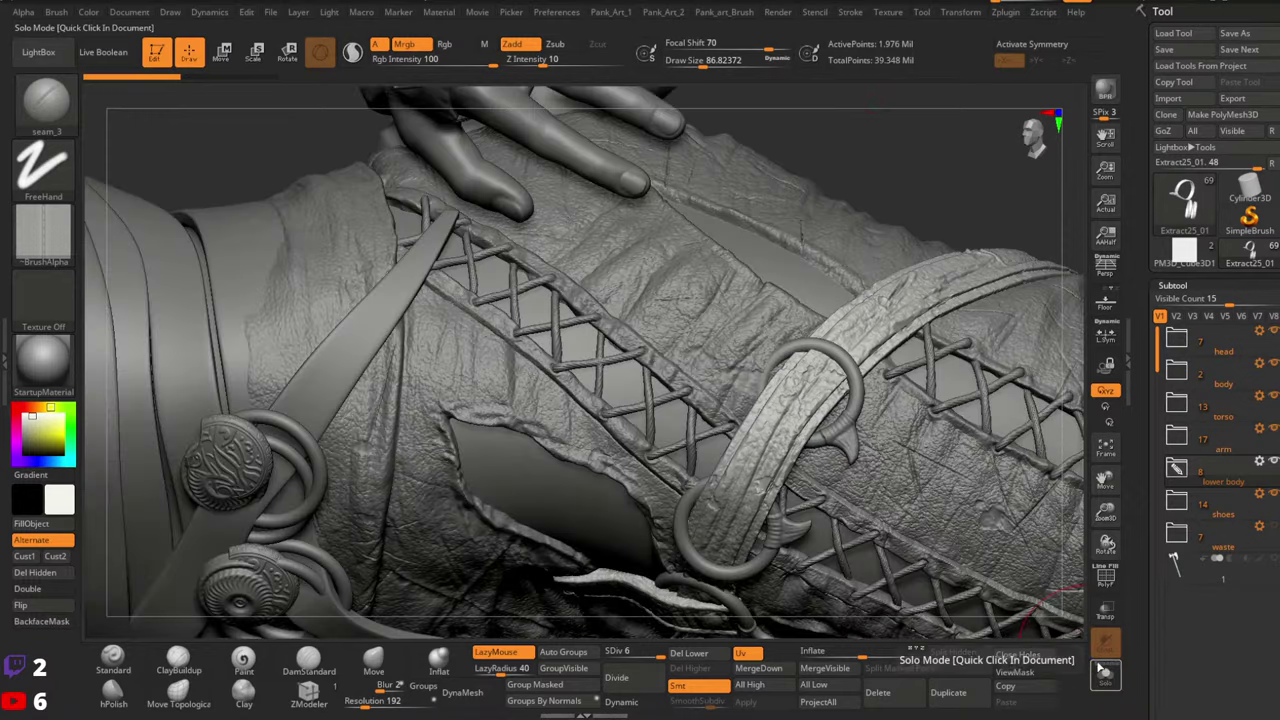
{"action": "right_click_drag", "start_coordinate": [786, 375], "coordinate": [838, 345], "text": "ctrl"}
{"action": "left_click", "coordinate": [798, 304], "text": "alt"}
{"action": "right_click_drag", "start_coordinate": [790, 310], "coordinate": [705, 425]}
{"action": "left_click", "coordinate": [373, 660]}
{"action": "left_click", "coordinate": [780, 323], "text": "alt"}
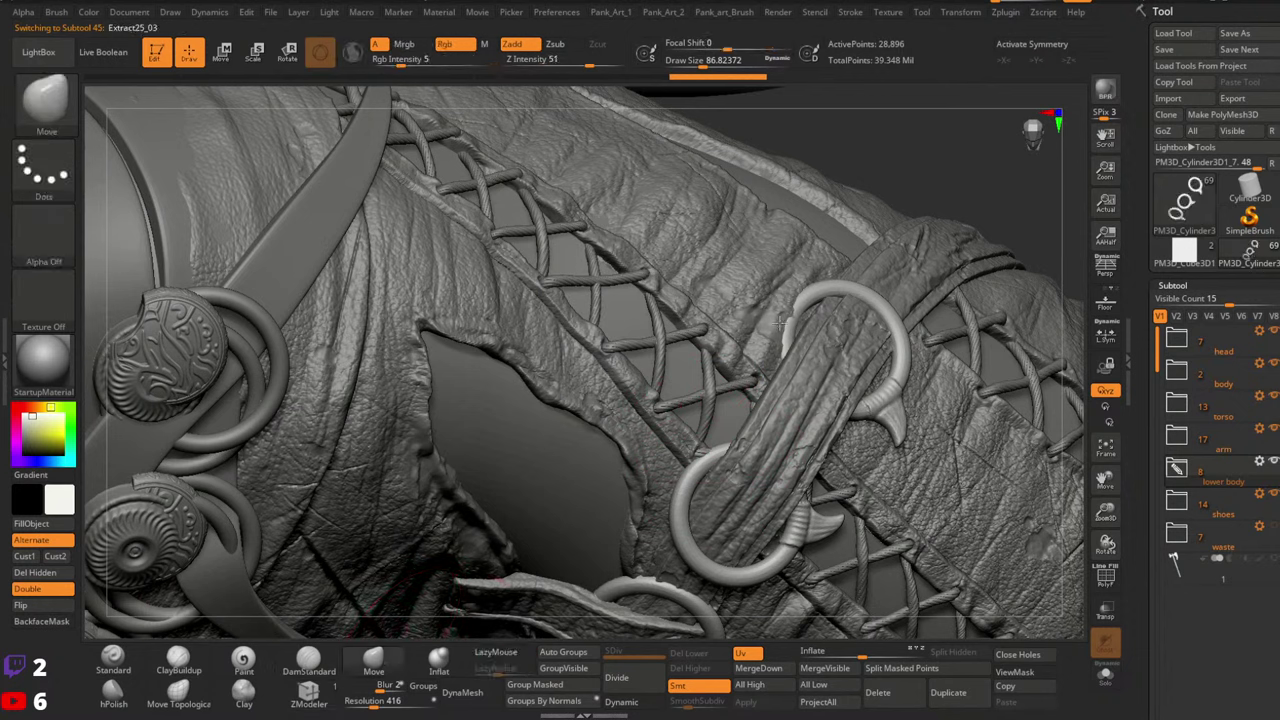
{"action": "key", "text": "space"}
{"action": "left_click", "coordinate": [792, 314]}
{"action": "left_click_drag", "start_coordinate": [798, 322], "coordinate": [800, 338]}
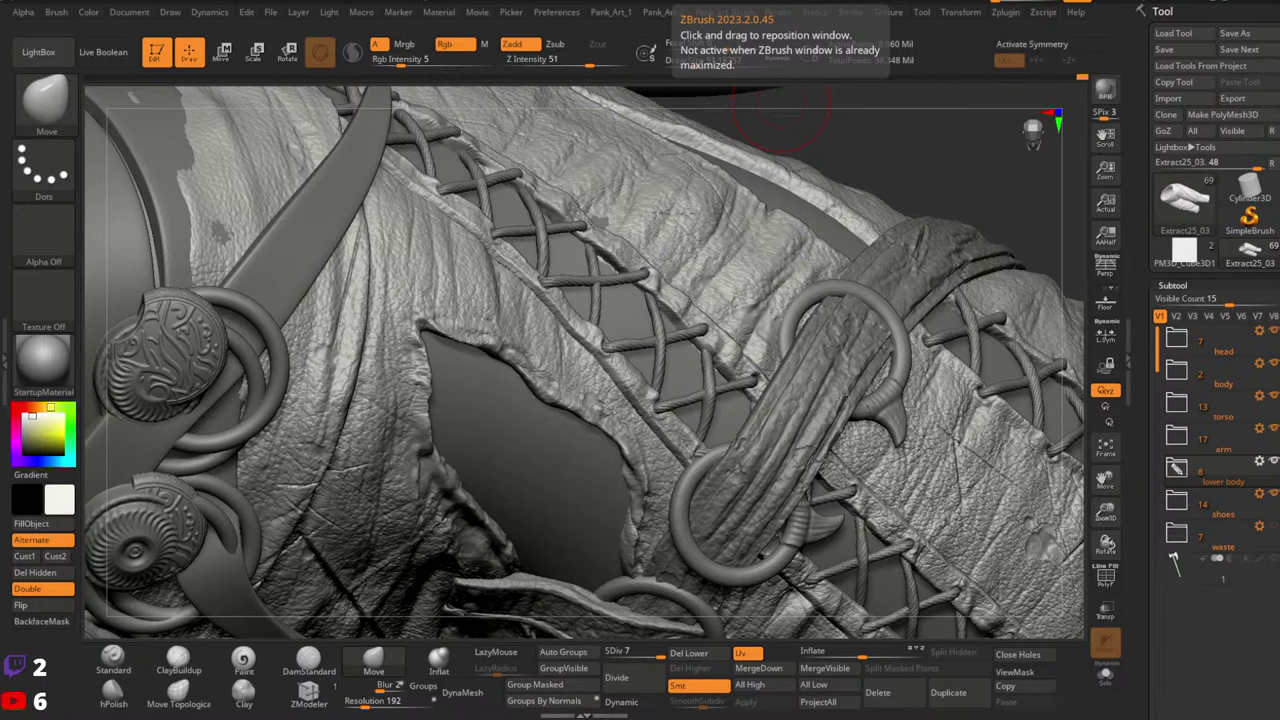
Switch back to the seam_3 brush, select the thigh strap and isolate it
{"action": "left_click", "coordinate": [46, 100]}
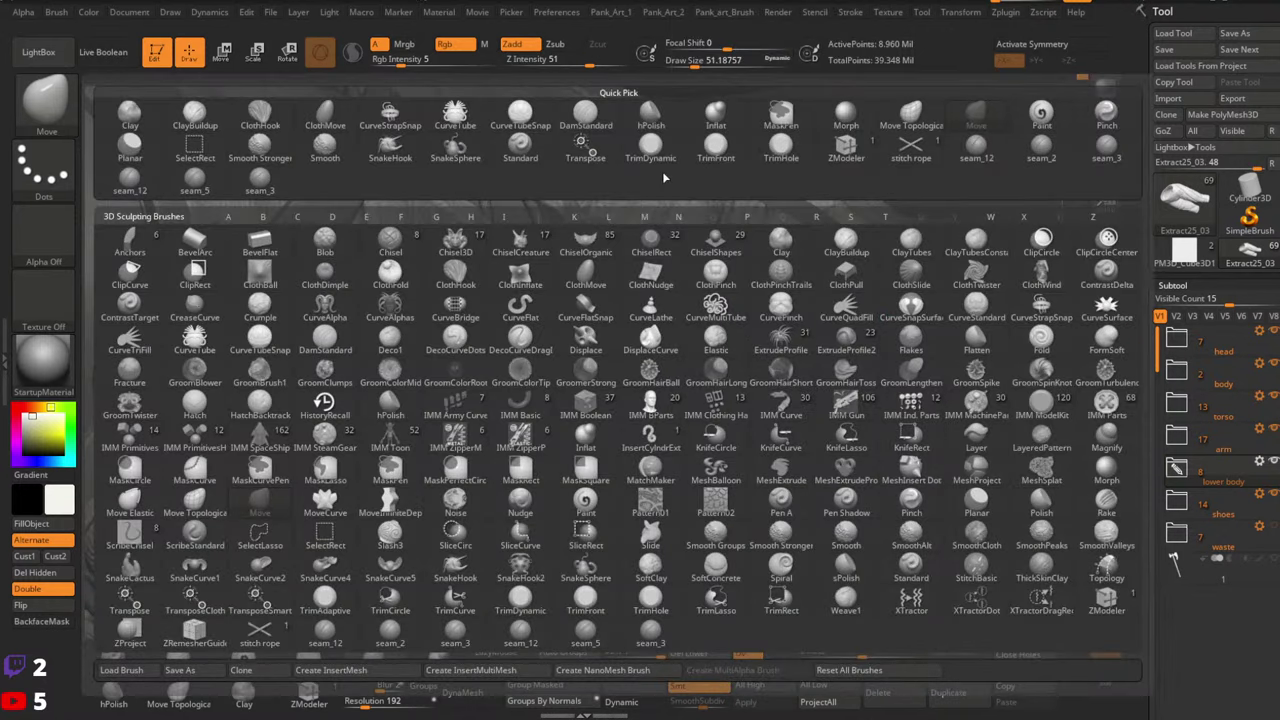
{"action": "left_click", "coordinate": [259, 180]}
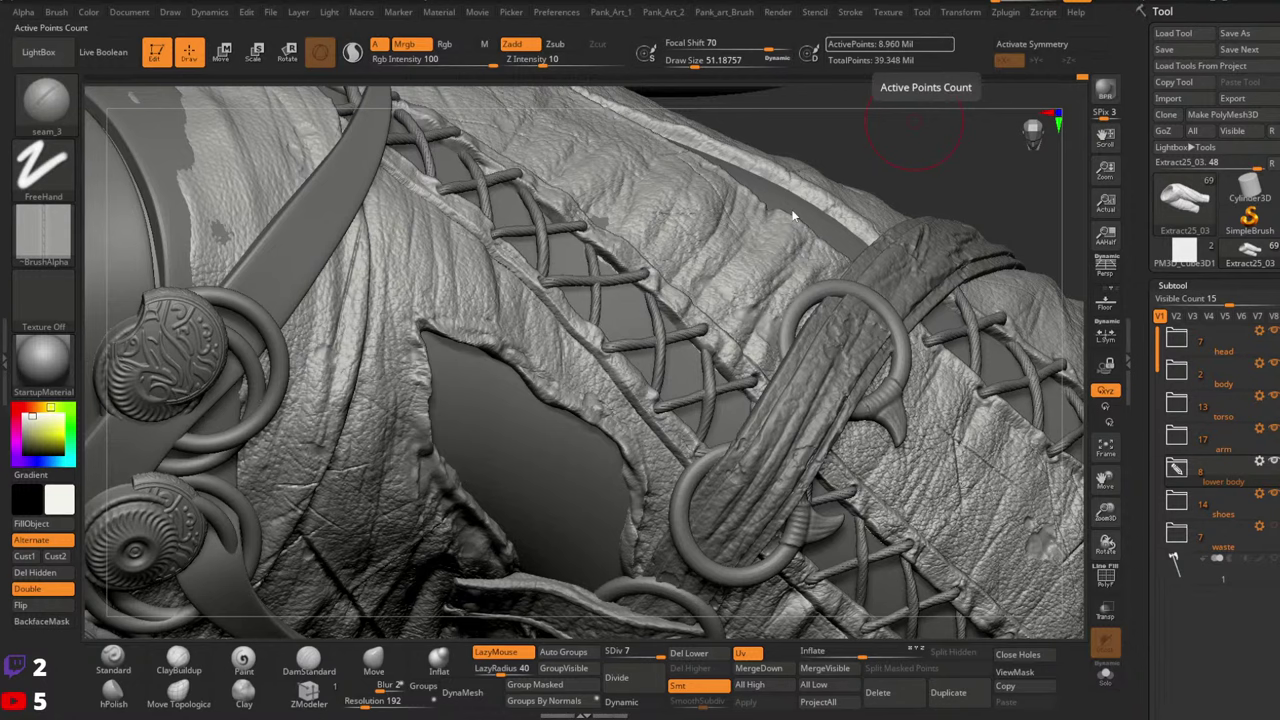
{"action": "mouse_move", "coordinate": [565, 372]}
{"action": "right_mouse_down"}
{"action": "mouse_move", "coordinate": [690, 365]}
{"action": "mouse_move", "coordinate": [690, 250]}
{"action": "mouse_move", "coordinate": [792, 520]}
{"action": "mouse_move", "coordinate": [785, 510]}
{"action": "right_mouse_up"}
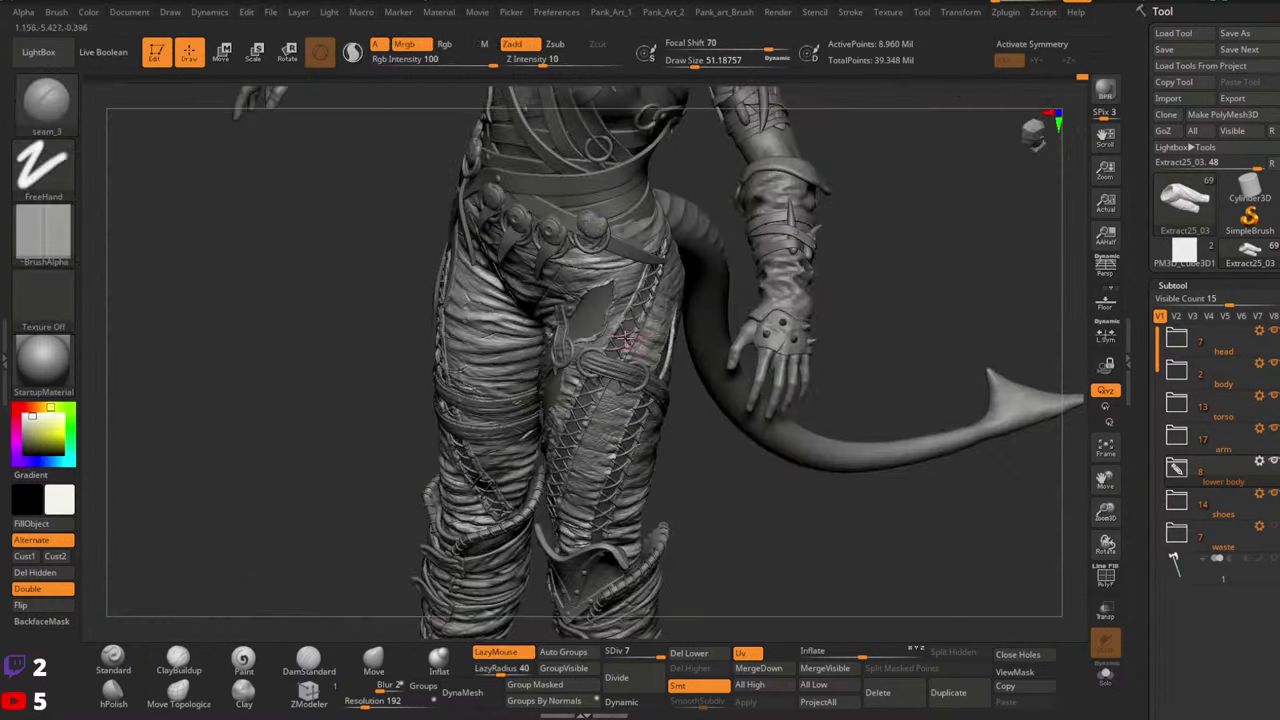
{"action": "right_click_drag", "start_coordinate": [626, 338], "coordinate": [608, 386]}
{"action": "left_click", "coordinate": [604, 388], "text": "alt"}
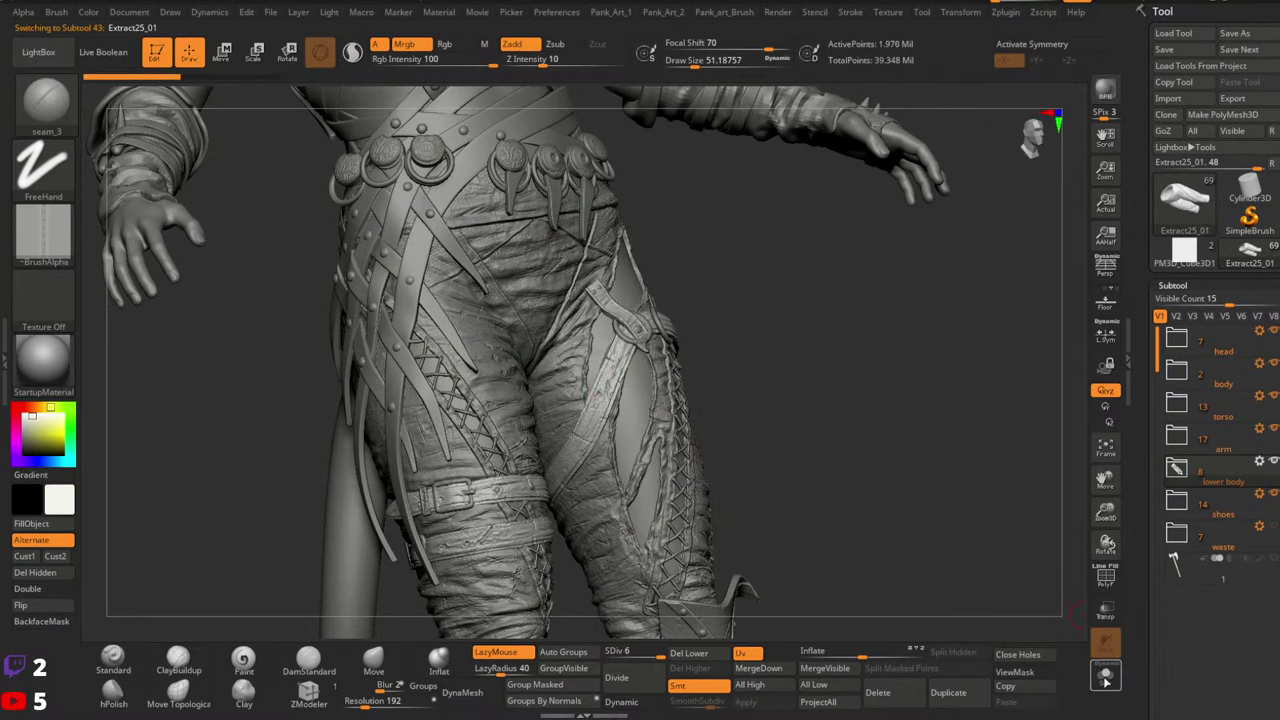
{"action": "left_click", "coordinate": [1105, 680]}
{"action": "right_click_drag", "start_coordinate": [700, 397], "coordinate": [655, 305]}
{"action": "right_click_drag", "start_coordinate": [655, 305], "coordinate": [807, 331], "text": "ctrl"}
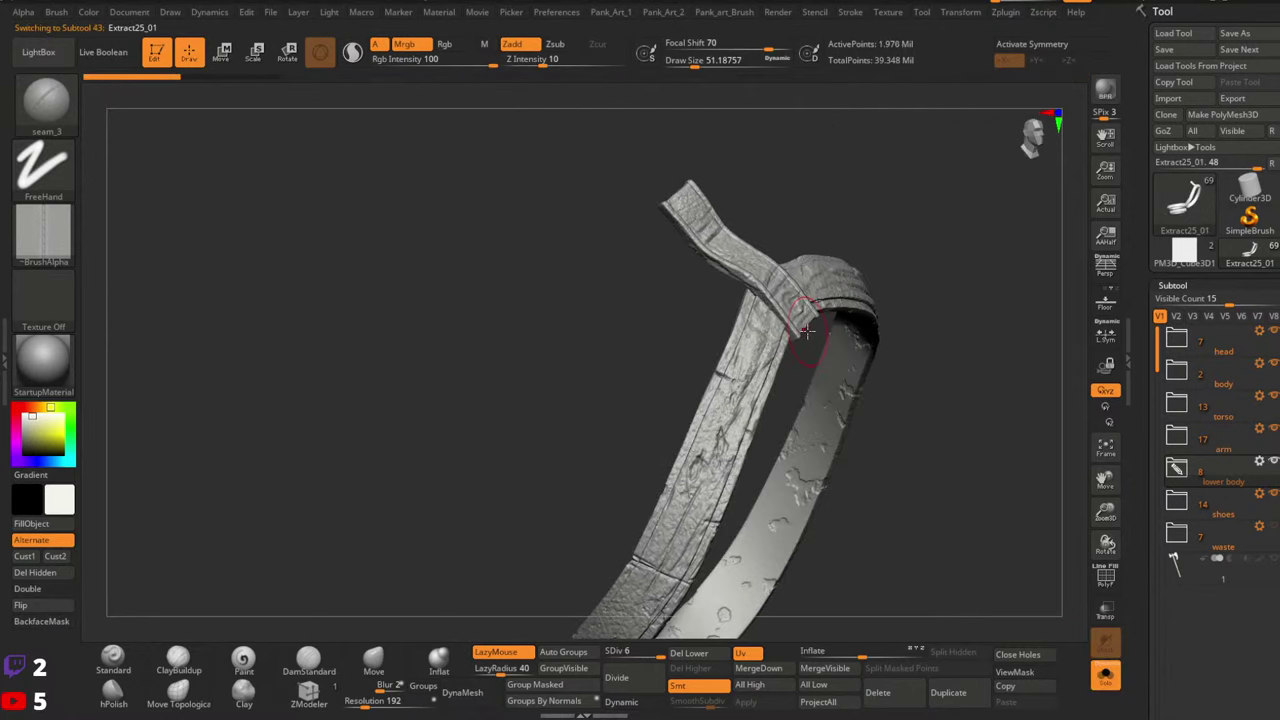
Set the draw size to about 68 and try a seam_3 stroke along the long section's edge below the crossing band
{"action": "key", "text": "ctrl+z"}
{"action": "key", "text": "ctrl+z"}
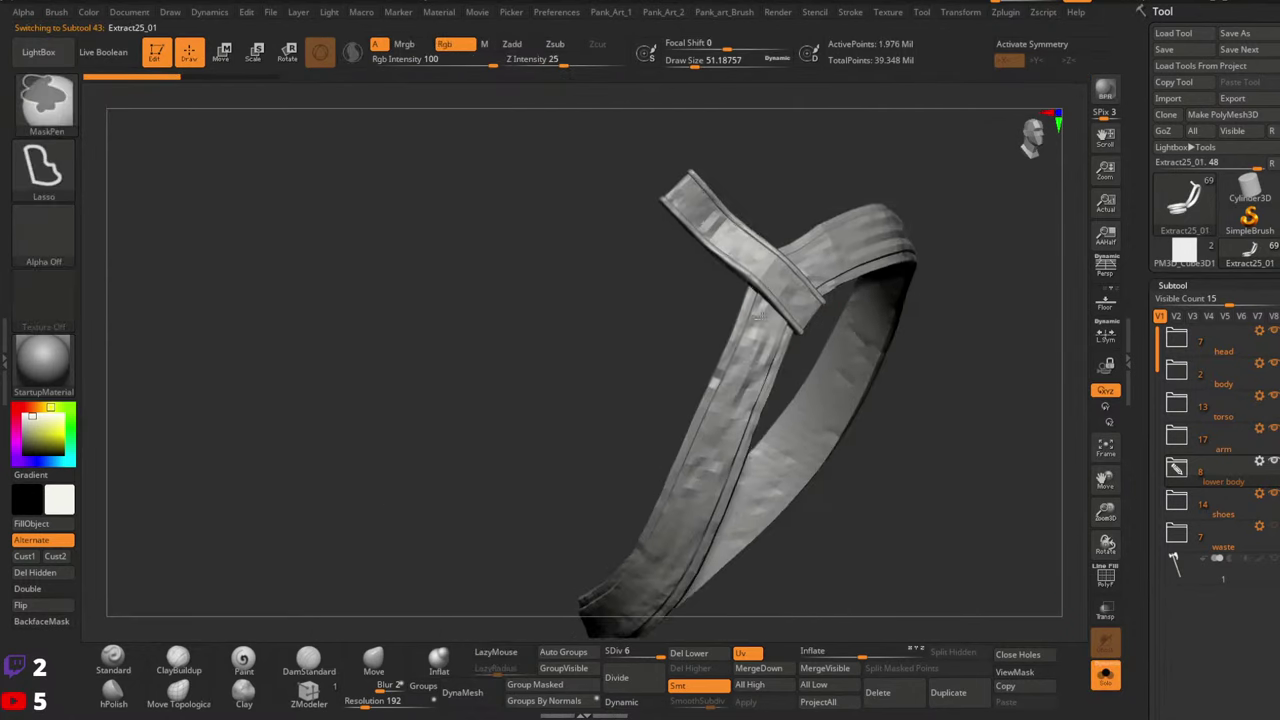
{"action": "key", "text": "space"}
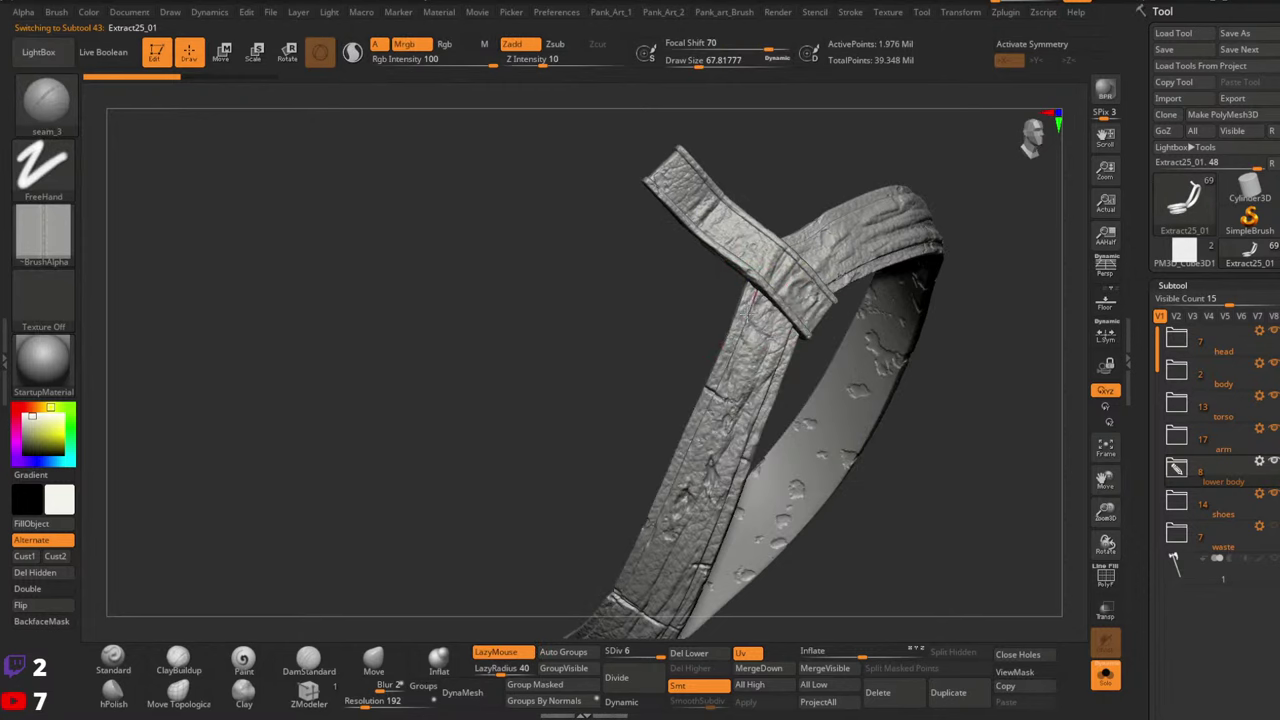
{"action": "key", "text": "ctrl+shift+z"}
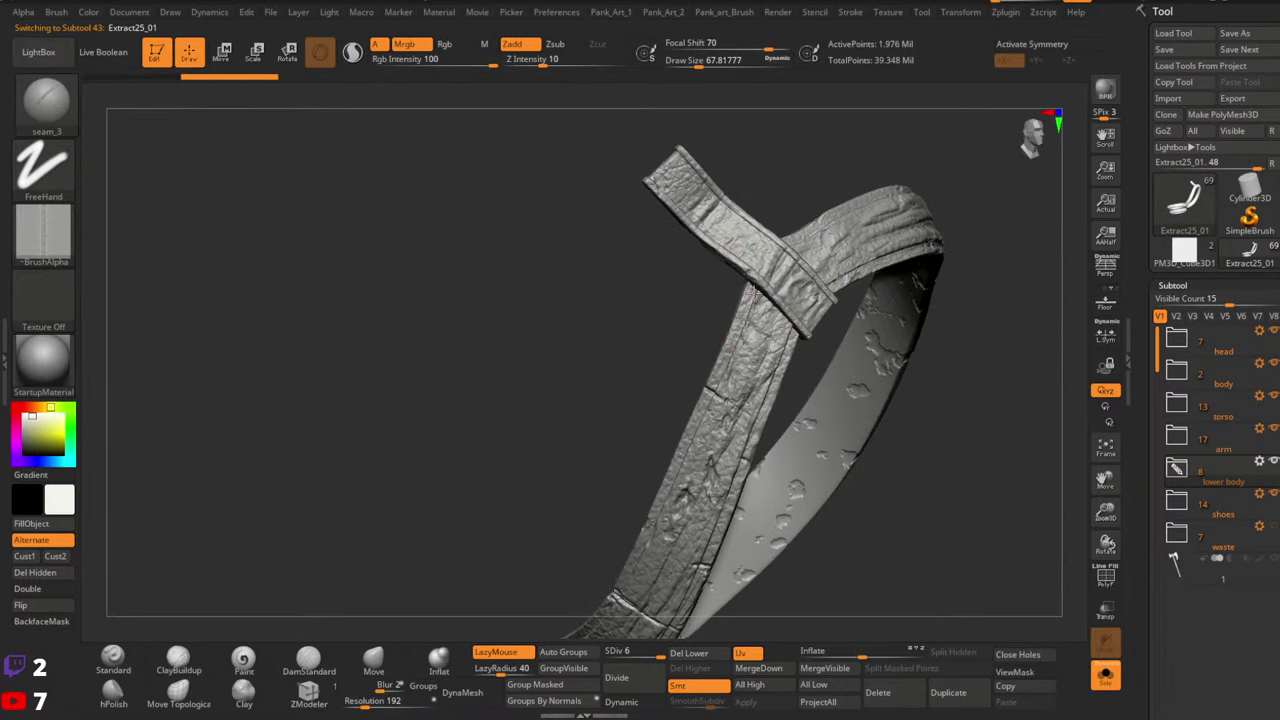
{"action": "left_click_drag", "start_coordinate": [708, 400], "coordinate": [664, 496]}
{"action": "mouse_move", "coordinate": [668, 494]}
{"action": "right_mouse_down", "text": "ctrl"}
{"action": "mouse_move", "coordinate": [763, 405]}
{"action": "mouse_move", "coordinate": [854, 483]}
{"action": "mouse_move", "coordinate": [734, 431]}
{"action": "mouse_move", "coordinate": [915, 255]}
{"action": "right_mouse_up", "text": "ctrl"}
{"action": "right_click_drag", "start_coordinate": [622, 425], "coordinate": [663, 432]}
{"action": "right_click_drag", "start_coordinate": [494, 519], "coordinate": [694, 394], "text": "alt"}
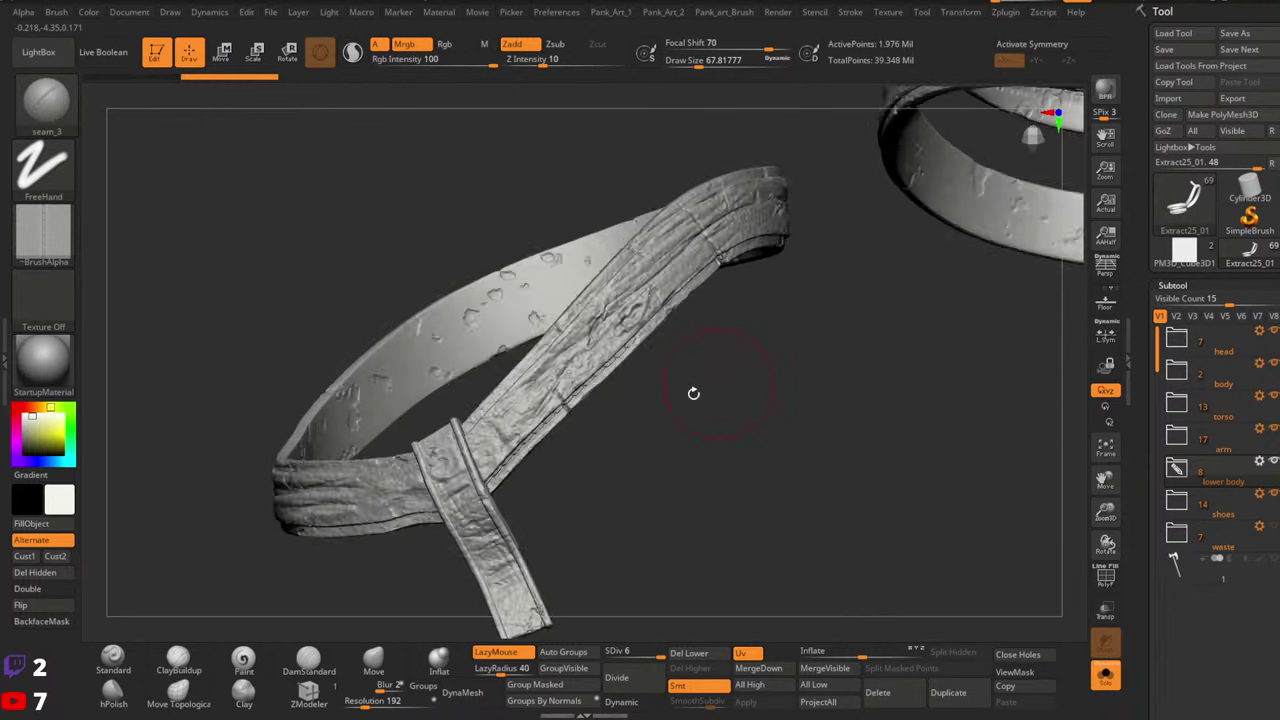
Try seam_3 stitching along the opposite edge of the strap, starting from the crossing band
{"action": "mouse_move", "coordinate": [556, 482]}
{"action": "right_mouse_down"}
{"action": "mouse_move", "coordinate": [590, 450]}
{"action": "mouse_move", "coordinate": [514, 437]}
{"action": "mouse_move", "coordinate": [589, 391]}
{"action": "right_mouse_up"}
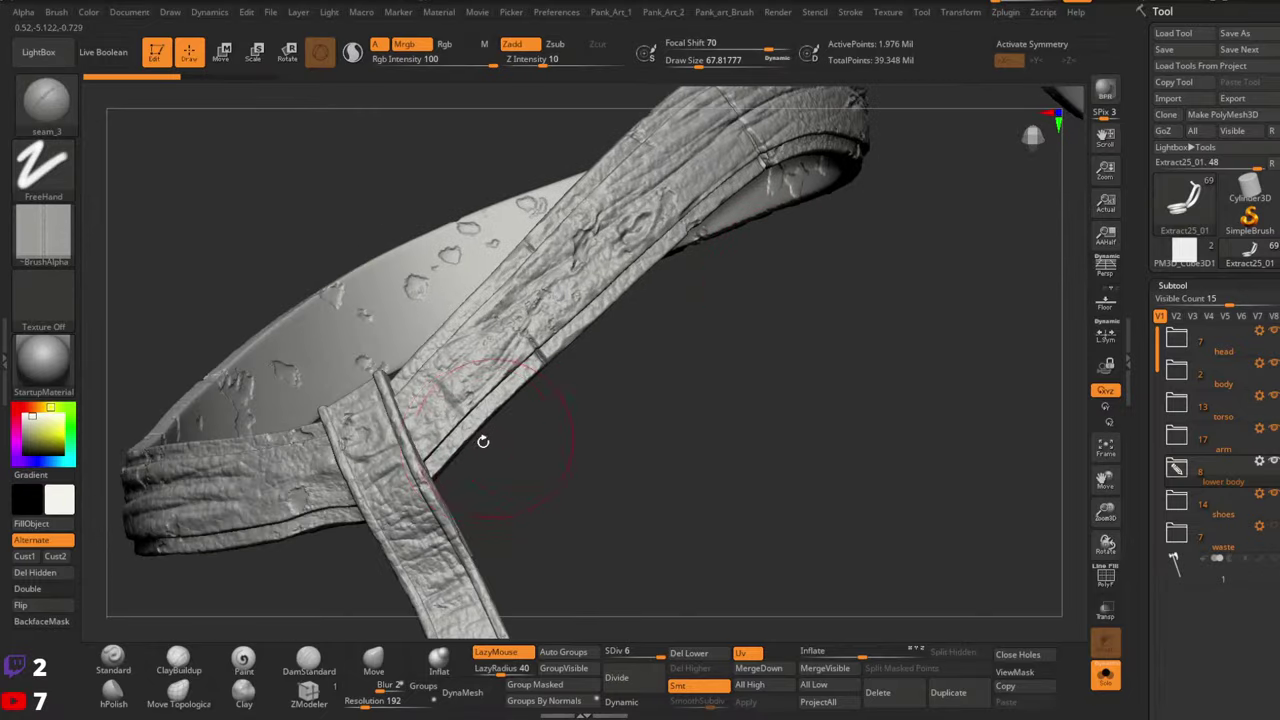
{"action": "mouse_move", "coordinate": [480, 440]}
{"action": "left_mouse_down"}
{"action": "mouse_move", "coordinate": [420, 460]}
{"action": "mouse_move", "coordinate": [569, 328]}
{"action": "mouse_move", "coordinate": [622, 300]}
{"action": "left_mouse_up"}
{"action": "key", "text": "ctrl+z"}
{"action": "left_click_drag", "start_coordinate": [426, 472], "coordinate": [559, 330]}
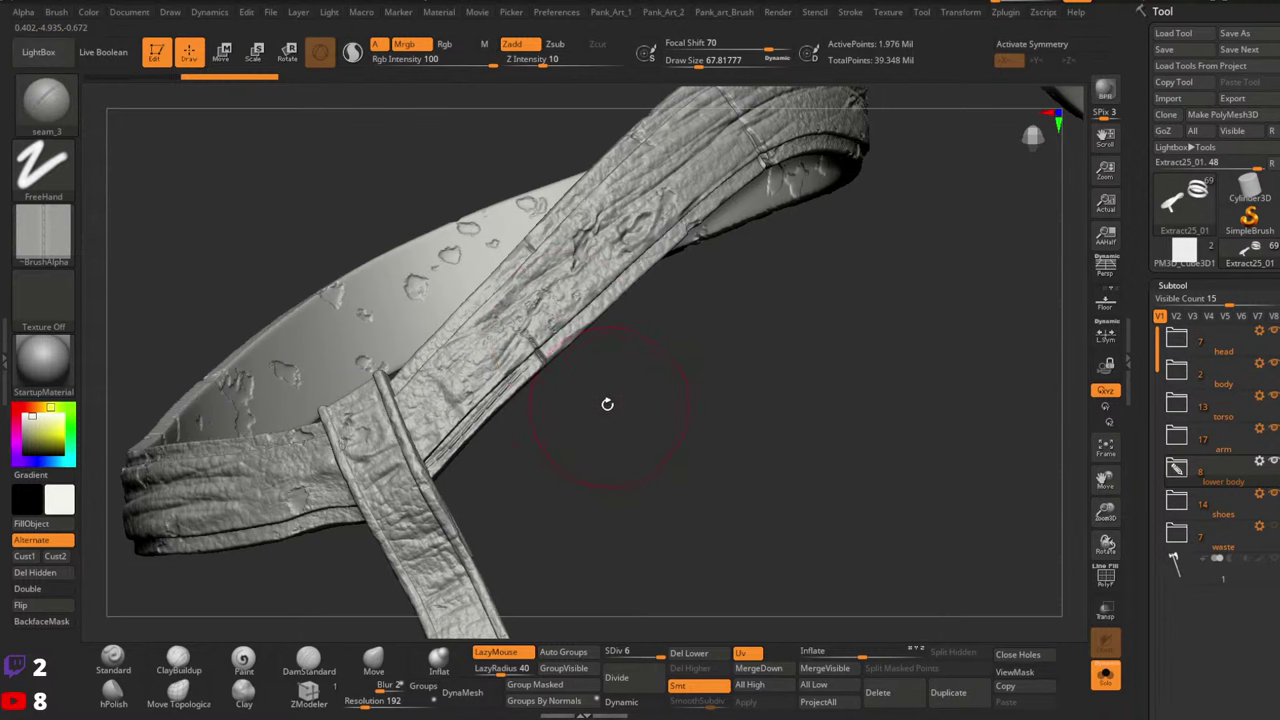
{"action": "mouse_move", "coordinate": [569, 434]}
{"action": "left_mouse_down"}
{"action": "mouse_move", "coordinate": [620, 477]}
{"action": "mouse_move", "coordinate": [511, 451]}
{"action": "mouse_move", "coordinate": [744, 411]}
{"action": "mouse_move", "coordinate": [751, 356]}
{"action": "left_mouse_up"}
{"action": "key", "text": "ctrl+z"}
Try repeated seam_3 strokes along the strap's edge toward the crossing band, and undo the edge stitching
{"action": "left_click_drag", "start_coordinate": [742, 204], "coordinate": [717, 382]}
{"action": "key", "text": "ctrl+z"}
{"action": "mouse_move", "coordinate": [741, 200]}
{"action": "left_mouse_down"}
{"action": "mouse_move", "coordinate": [702, 505]}
{"action": "mouse_move", "coordinate": [713, 353]}
{"action": "left_mouse_up"}
{"action": "key", "text": "ctrl+z"}
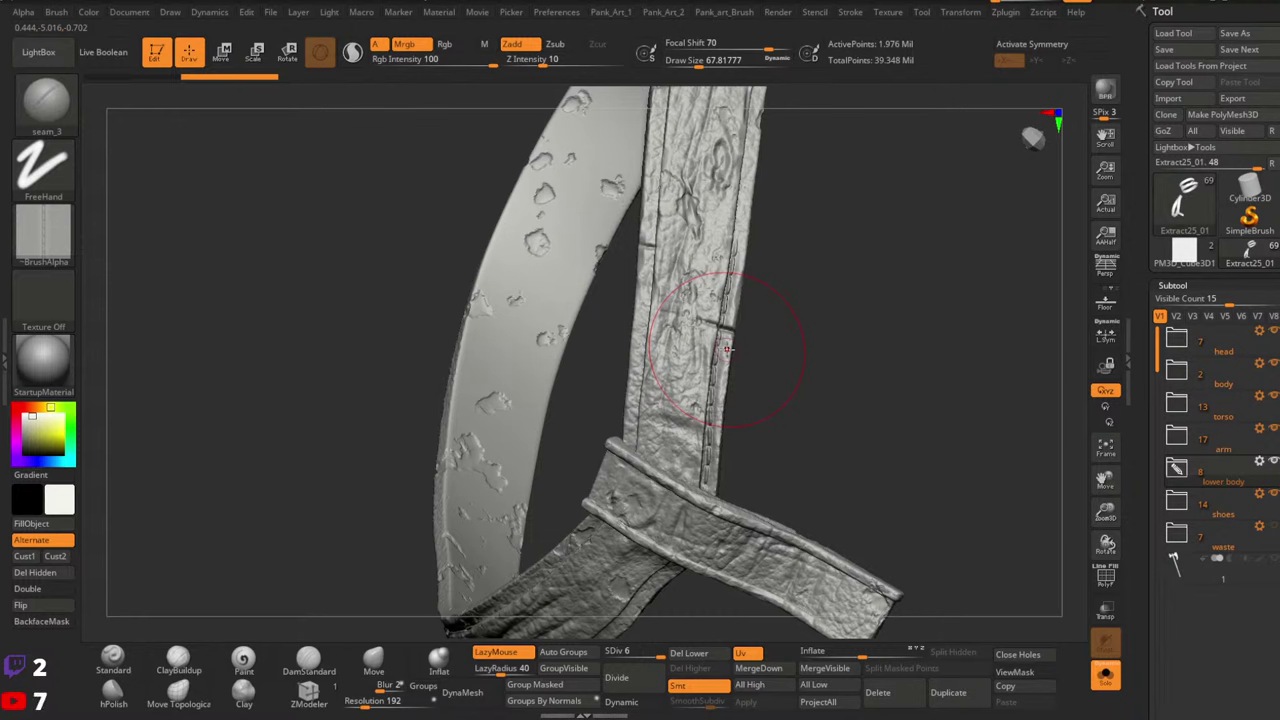
{"action": "mouse_move", "coordinate": [771, 253]}
{"action": "left_mouse_down"}
{"action": "mouse_move", "coordinate": [763, 341]}
{"action": "mouse_move", "coordinate": [732, 385]}
{"action": "left_mouse_up"}
{"action": "key", "text": "ctrl+z"}
{"action": "key", "text": "ctrl+z"}
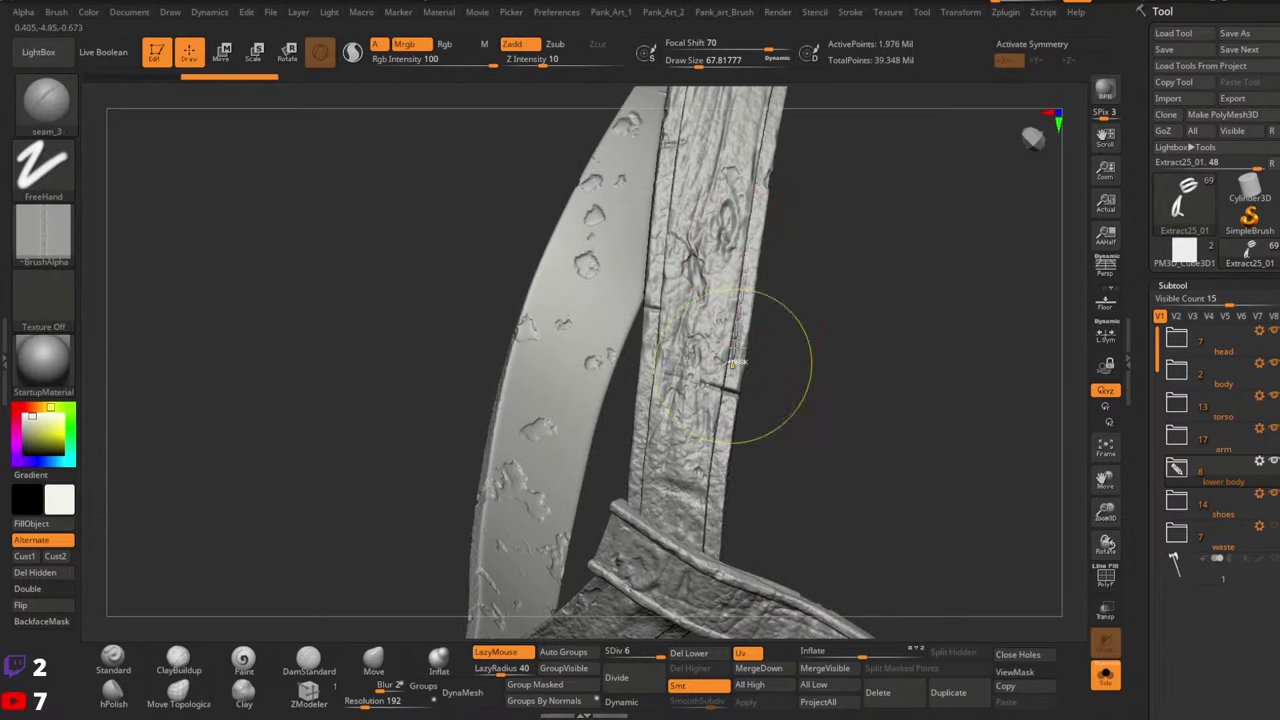
{"action": "key", "text": "ctrl+z"}
Try a longer seam_3 stitch along the strap's edge with the draw size reduced to about 59, and undo it
{"action": "key", "text": "space"}
{"action": "left_click_drag", "start_coordinate": [744, 309], "coordinate": [739, 309]}
{"action": "left_click_drag", "start_coordinate": [753, 246], "coordinate": [704, 573]}
{"action": "mouse_move", "coordinate": [846, 400]}
{"action": "right_mouse_down", "text": "ctrl"}
{"action": "mouse_move", "coordinate": [763, 440]}
{"action": "mouse_move", "coordinate": [768, 430]}
{"action": "right_mouse_up", "text": "ctrl"}
{"action": "mouse_move", "coordinate": [768, 429]}
{"action": "left_mouse_down"}
{"action": "mouse_move", "coordinate": [908, 286]}
{"action": "mouse_move", "coordinate": [830, 400]}
{"action": "mouse_move", "coordinate": [793, 426]}
{"action": "mouse_move", "coordinate": [773, 526]}
{"action": "left_mouse_up"}
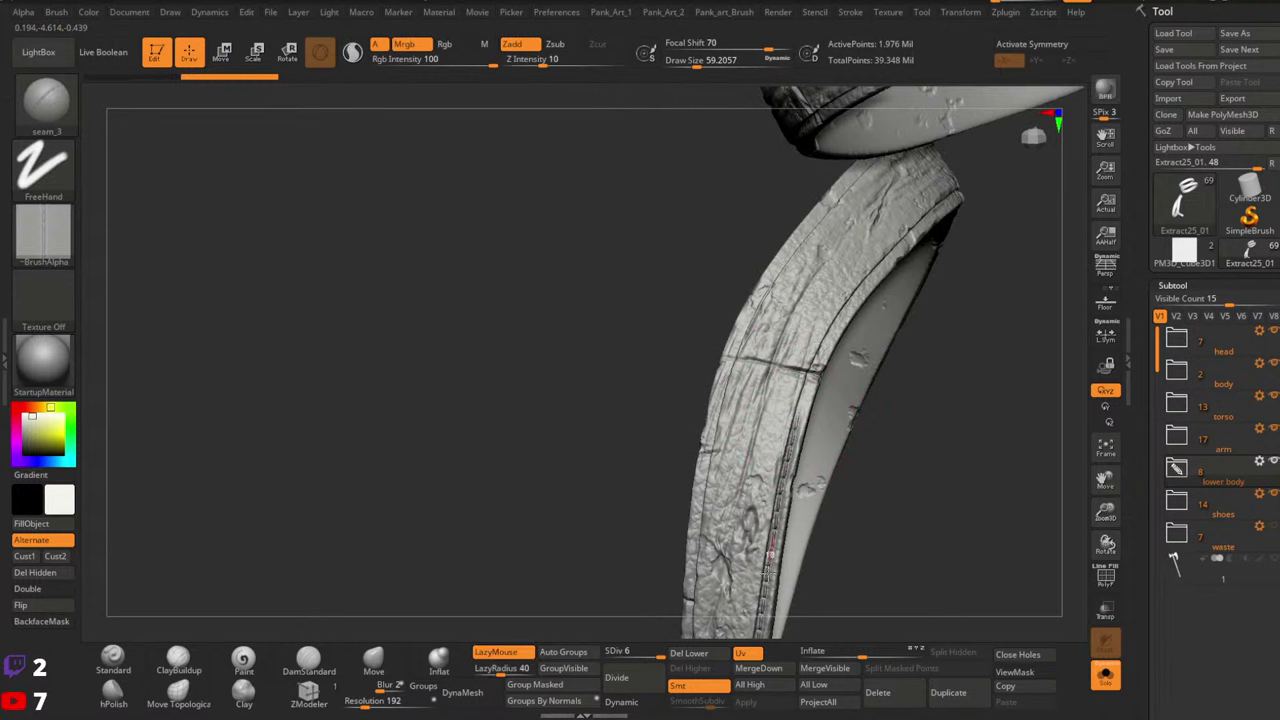
{"action": "left_click_drag", "start_coordinate": [767, 571], "coordinate": [766, 576]}
{"action": "mouse_move", "coordinate": [986, 377]}
{"action": "right_mouse_down", "text": "ctrl"}
{"action": "mouse_move", "coordinate": [774, 406]}
{"action": "mouse_move", "coordinate": [811, 437]}
{"action": "mouse_move", "coordinate": [808, 496]}
{"action": "mouse_move", "coordinate": [843, 427]}
{"action": "mouse_move", "coordinate": [892, 408]}
{"action": "mouse_move", "coordinate": [738, 322]}
{"action": "mouse_move", "coordinate": [605, 306]}
{"action": "right_mouse_up", "text": "ctrl"}
{"action": "key", "text": "ctrl+z"}
{"action": "key", "text": "ctrl+z"}
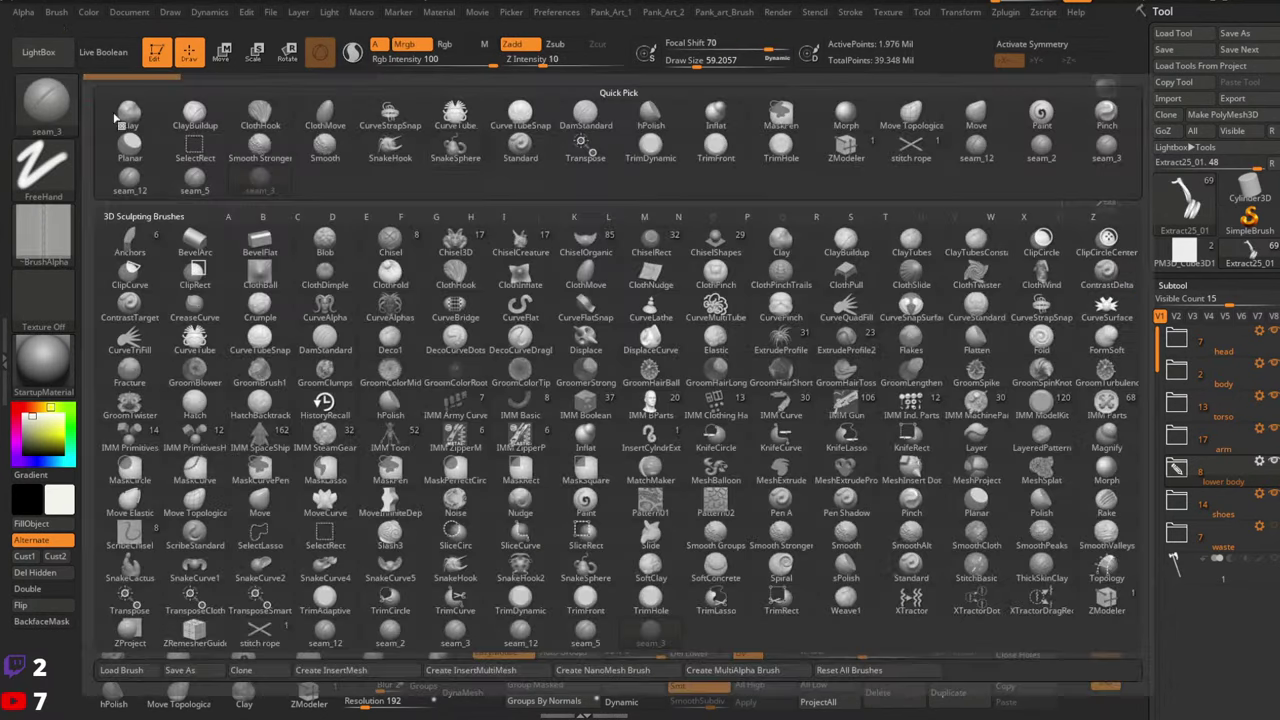
Select the seam_2 brush and try stitch strokes along the thigh strap's long section below the crossing band
{"action": "left_click", "coordinate": [45, 100]}
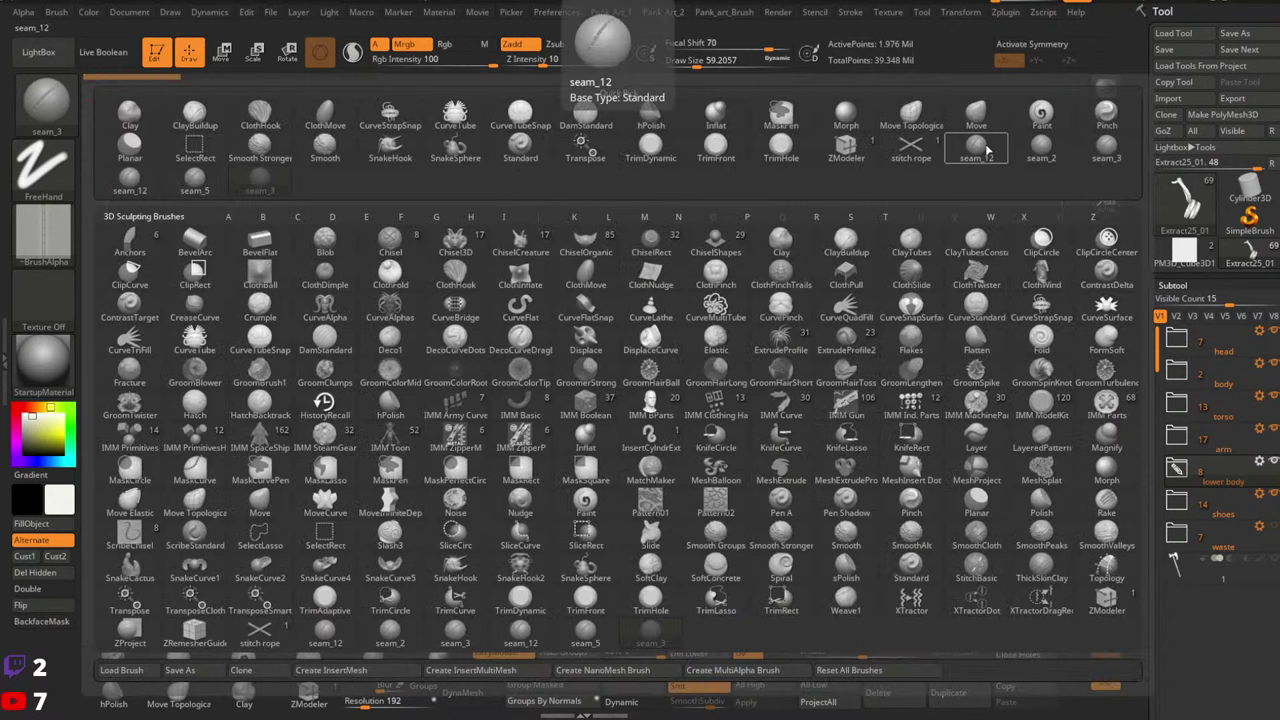
{"action": "left_click", "coordinate": [1041, 148]}
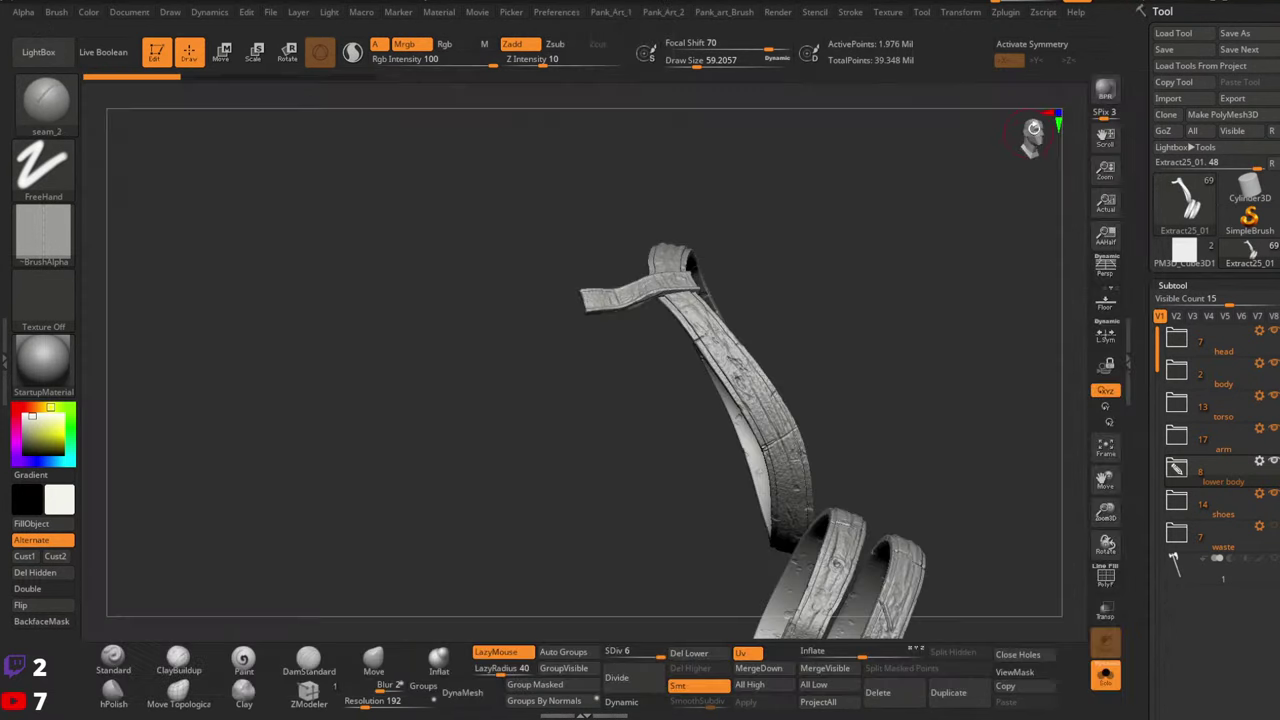
{"action": "mouse_move", "coordinate": [759, 334]}
{"action": "right_mouse_down"}
{"action": "mouse_move", "coordinate": [763, 351]}
{"action": "mouse_move", "coordinate": [804, 362]}
{"action": "right_mouse_up"}
{"action": "right_click_drag", "start_coordinate": [804, 362], "coordinate": [813, 410], "text": "ctrl"}
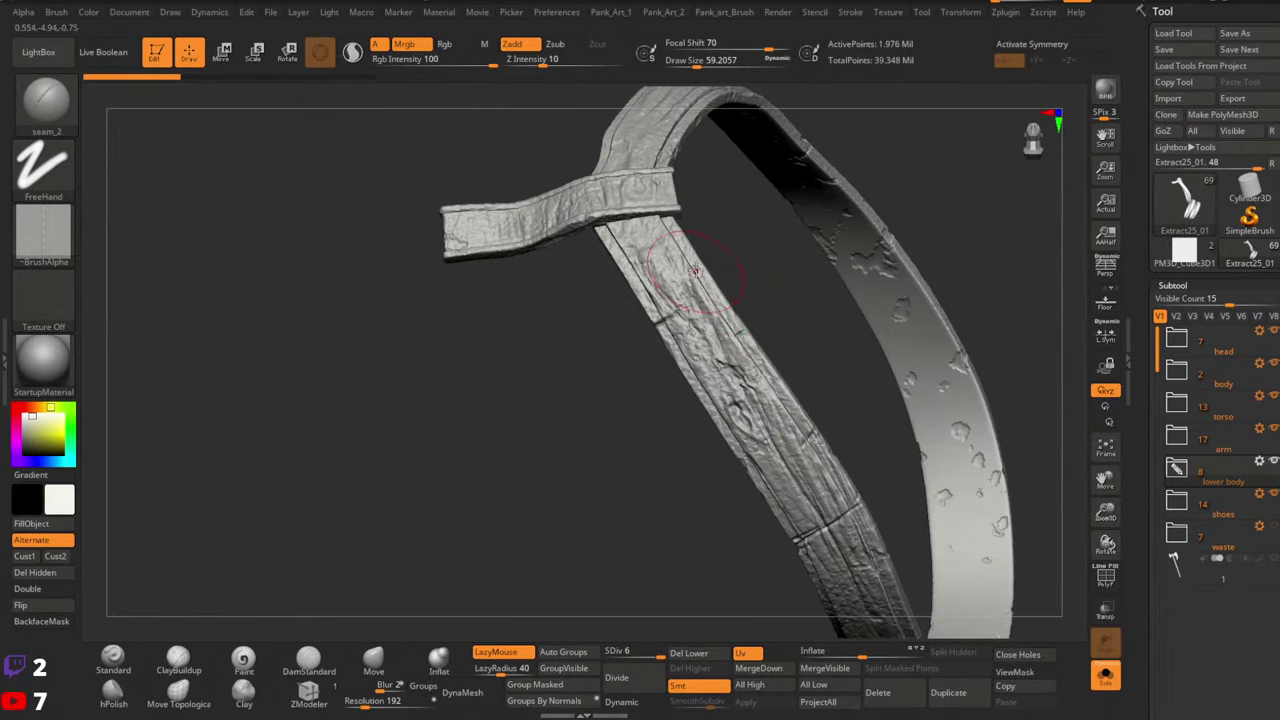
{"action": "left_click_drag", "start_coordinate": [706, 287], "coordinate": [742, 335]}
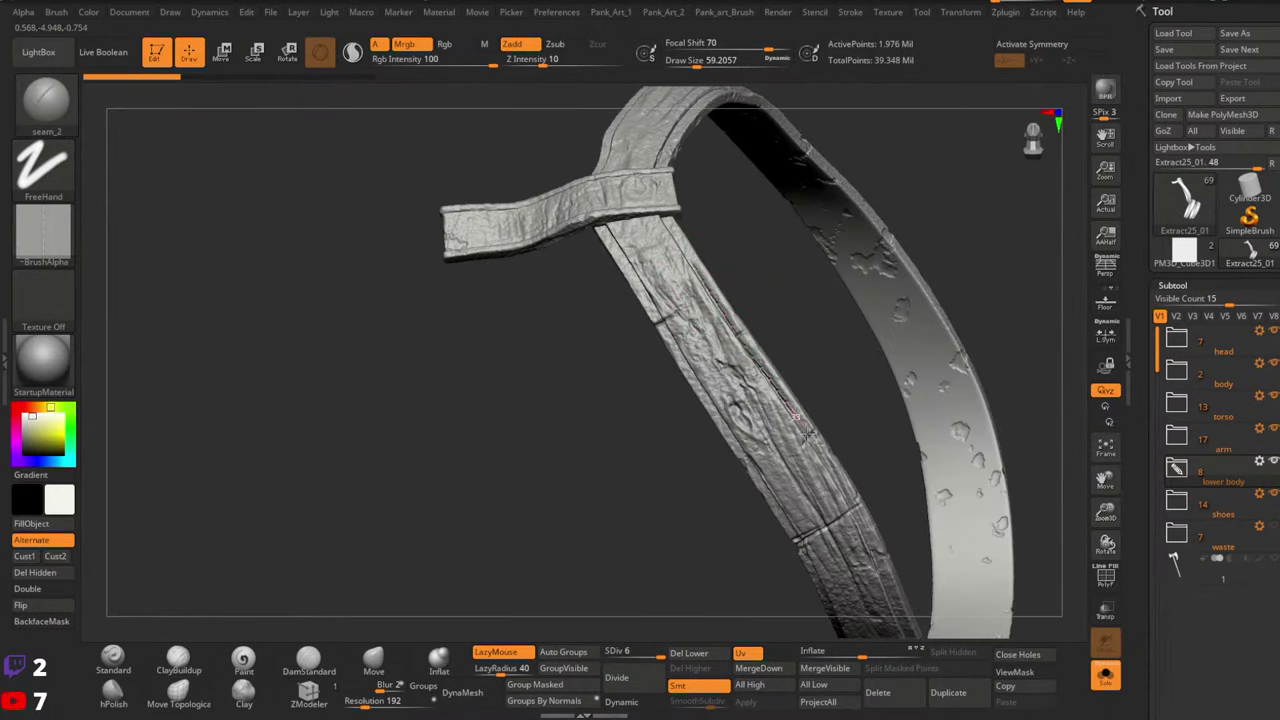
{"action": "right_click_drag", "start_coordinate": [857, 423], "coordinate": [823, 394]}
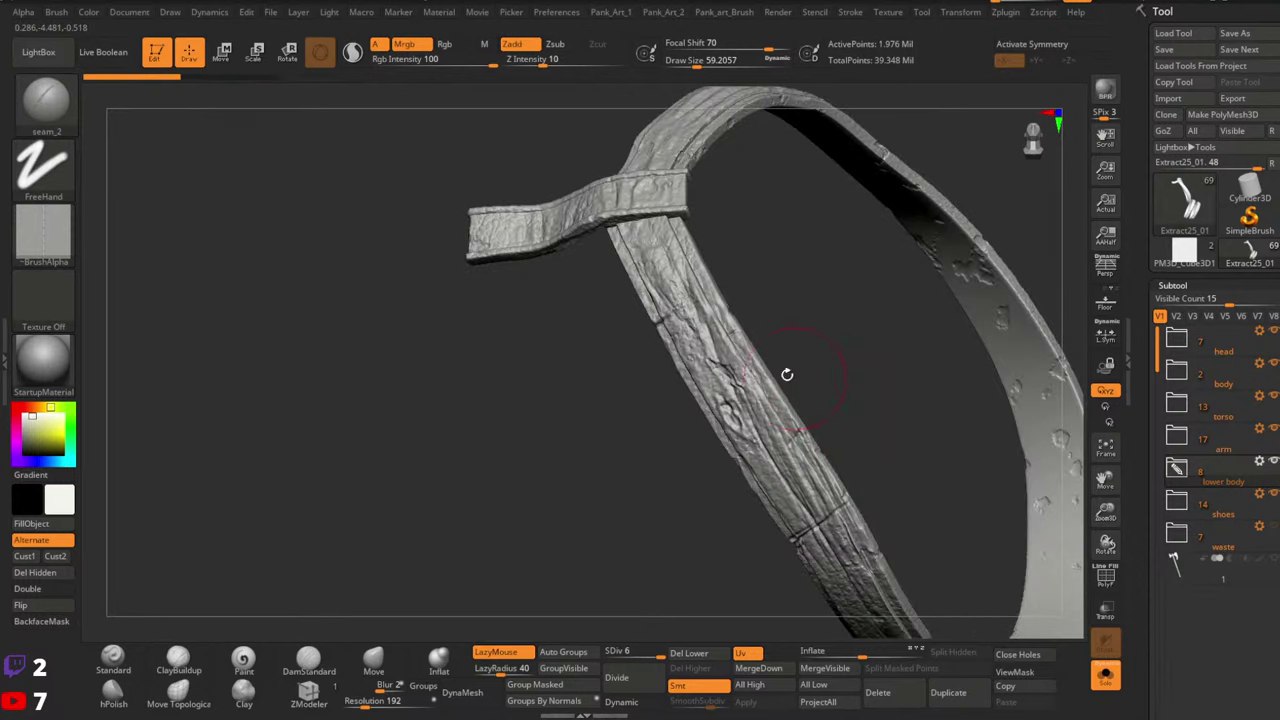
{"action": "left_click_drag", "start_coordinate": [688, 286], "coordinate": [790, 498]}
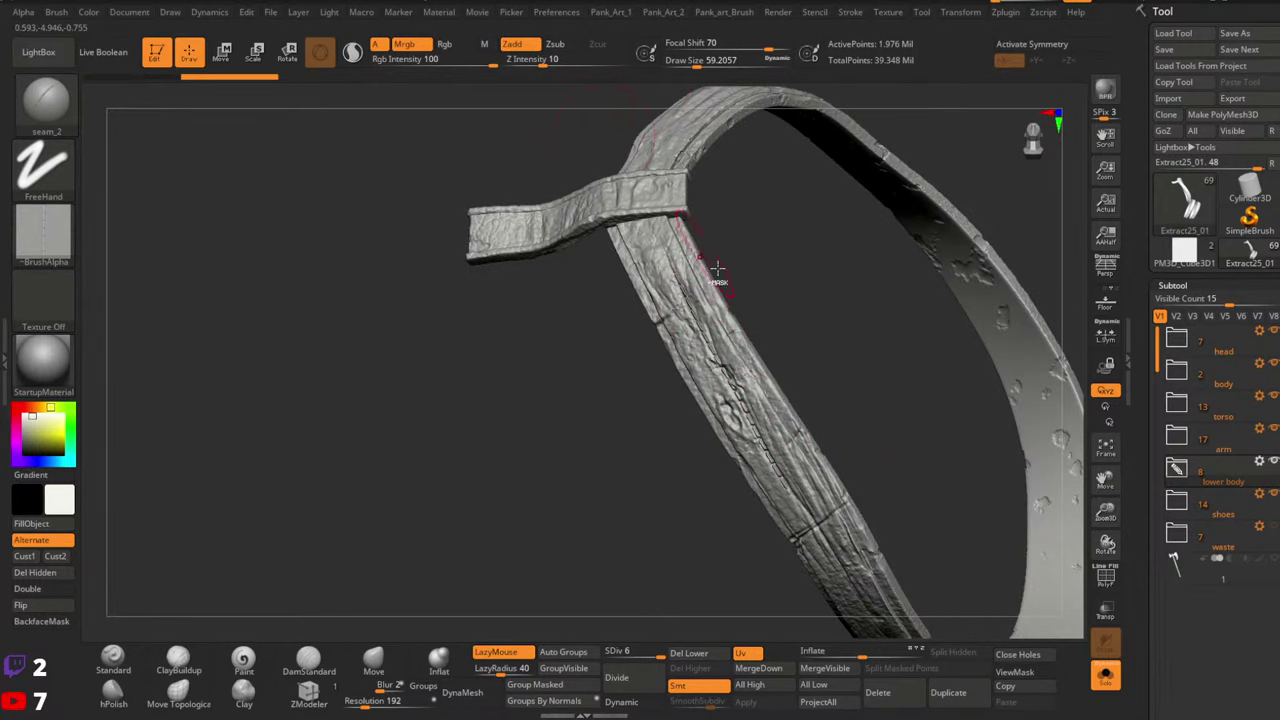
Set the draw size to about 77 and try seam_2 strokes along both edges of the long strap section
{"action": "key", "text": "space"}
{"action": "left_click_drag", "start_coordinate": [697, 273], "coordinate": [700, 273]}
{"action": "left_click_drag", "start_coordinate": [677, 222], "coordinate": [730, 334]}
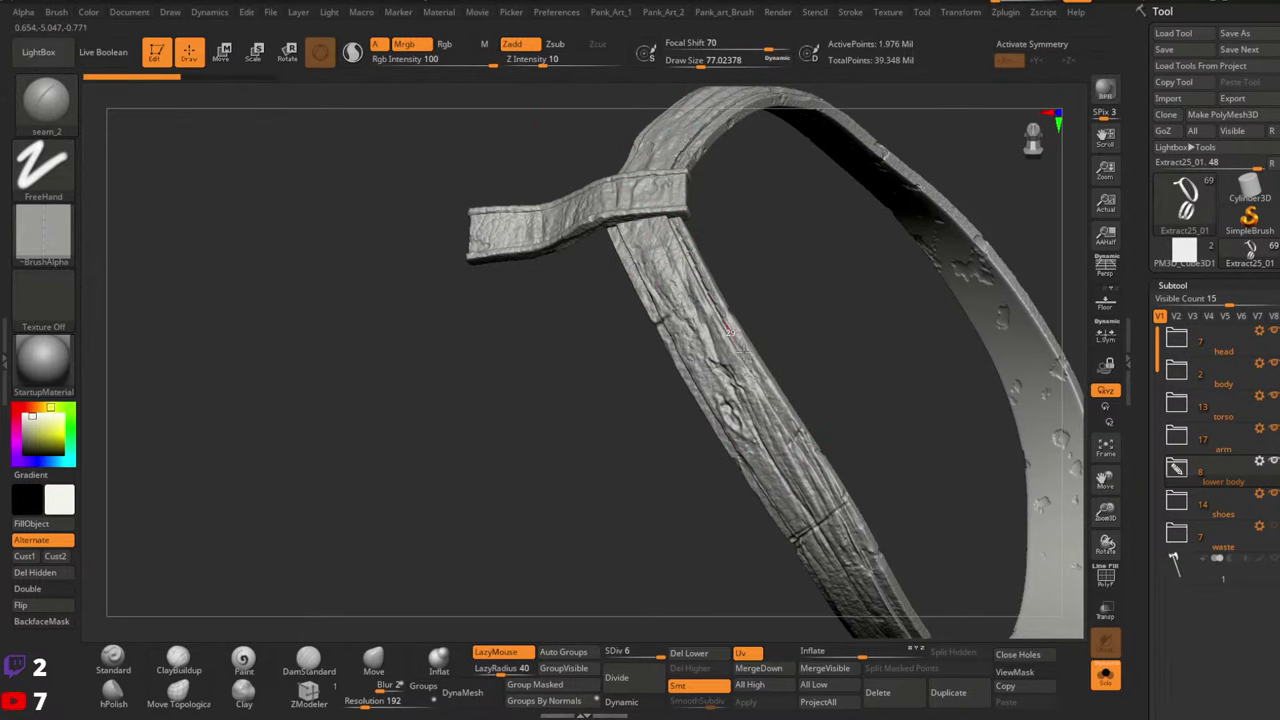
{"action": "left_click_drag", "start_coordinate": [650, 253], "coordinate": [797, 518]}
{"action": "left_click_drag", "start_coordinate": [836, 446], "coordinate": [875, 428]}
Switch back to the seam_3 brush and try a stitch stroke along the strap's edge at the larger size
{"action": "key", "text": "b"}
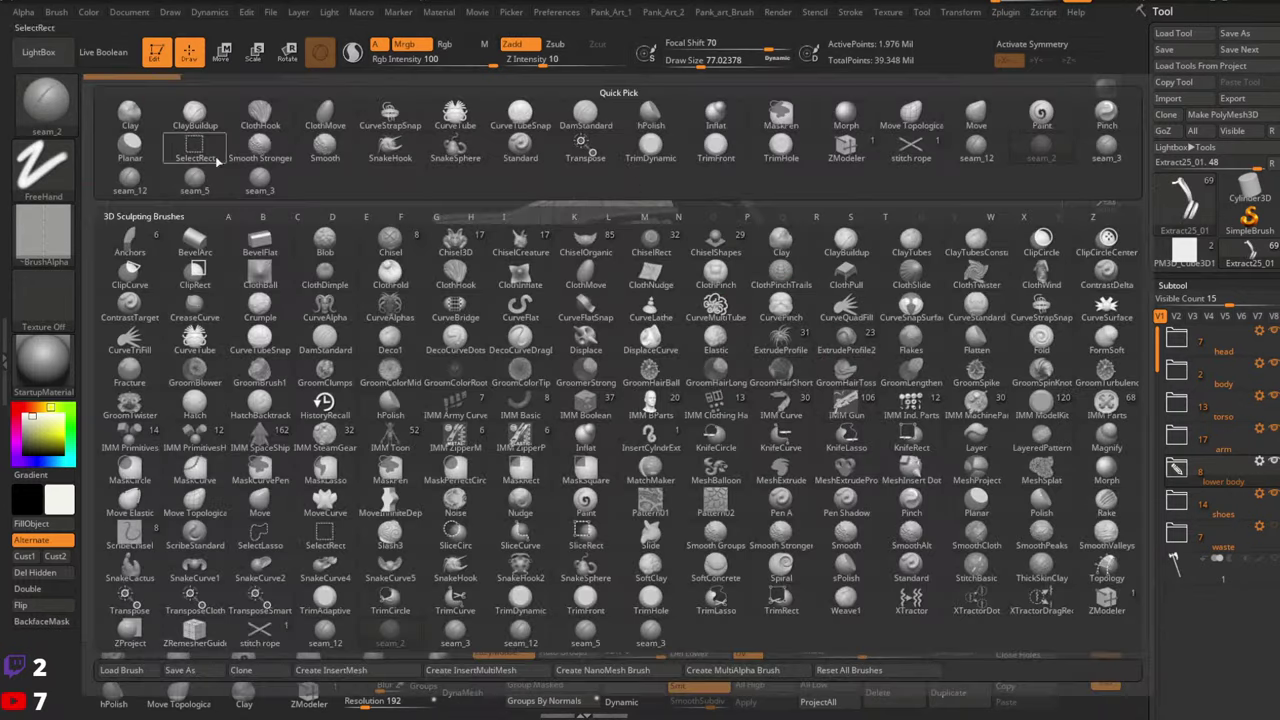
{"action": "left_click", "coordinate": [1106, 150]}
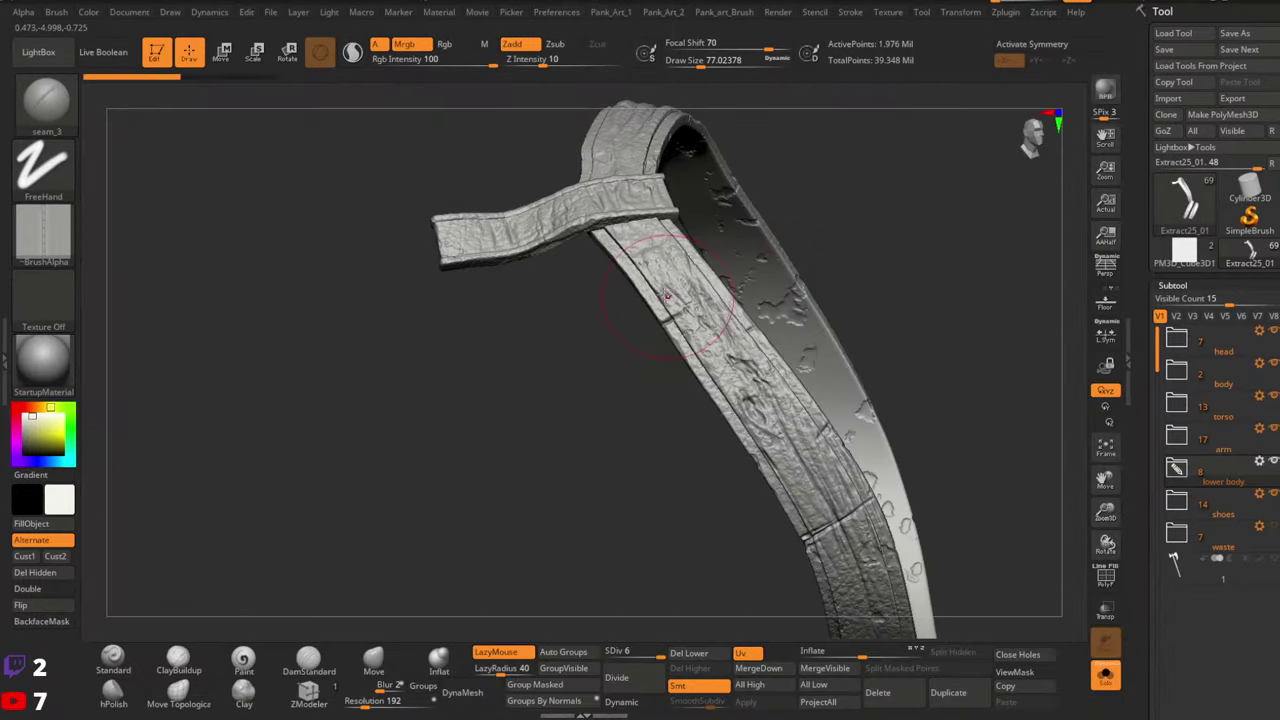
{"action": "left_click_drag", "start_coordinate": [648, 285], "coordinate": [765, 471]}
{"action": "mouse_move", "coordinate": [790, 440]}
{"action": "right_mouse_down", "text": "ctrl"}
{"action": "mouse_move", "coordinate": [797, 297]}
{"action": "mouse_move", "coordinate": [772, 331]}
{"action": "mouse_move", "coordinate": [923, 363]}
{"action": "mouse_move", "coordinate": [797, 381]}
{"action": "mouse_move", "coordinate": [871, 309]}
{"action": "mouse_move", "coordinate": [820, 366]}
{"action": "mouse_move", "coordinate": [790, 320]}
{"action": "right_mouse_up", "text": "ctrl"}
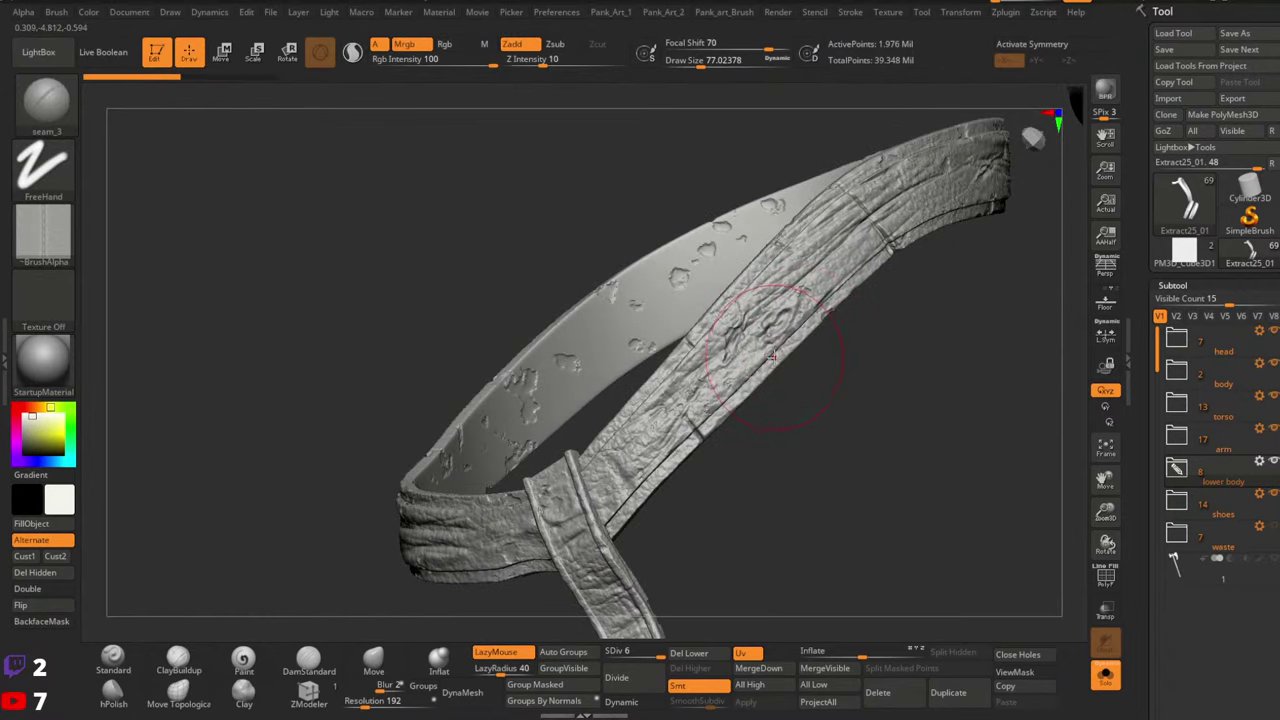
Set the draw size to about 71, try a seam_3 stroke along the strap's edge near the crossing band, and undo it
{"action": "key", "text": "space"}
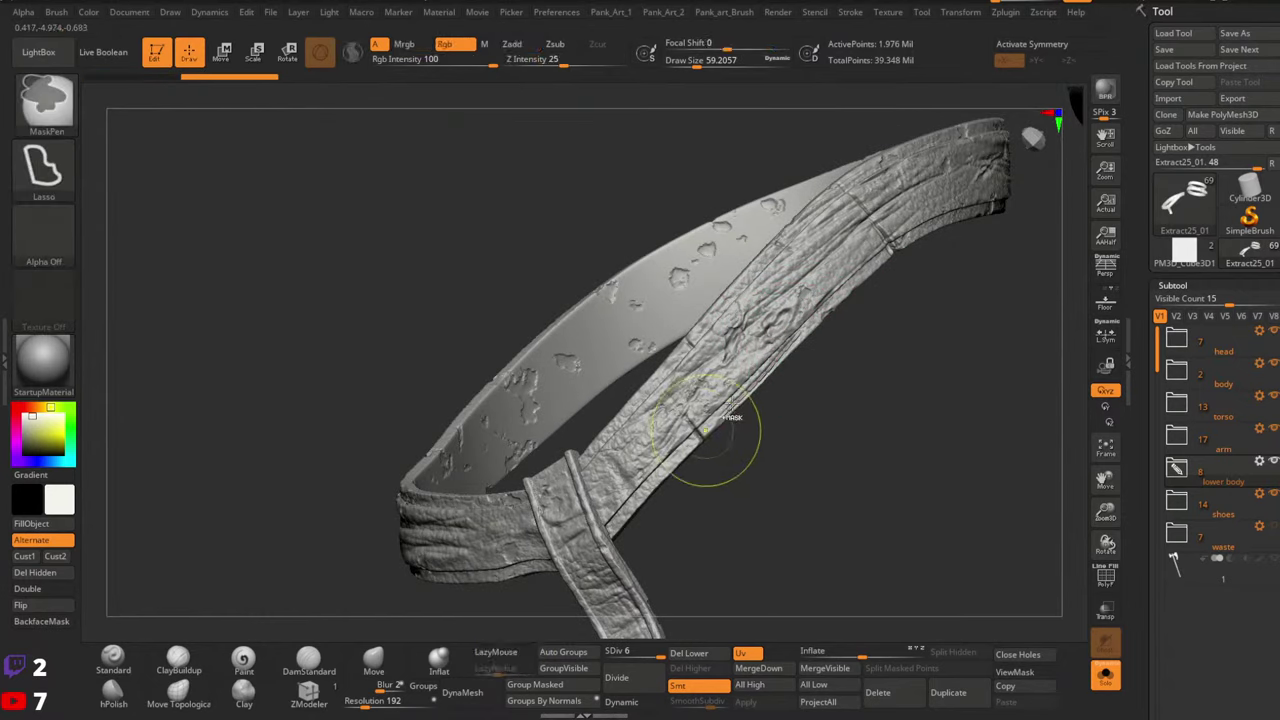
{"action": "left_click_drag", "start_coordinate": [769, 363], "coordinate": [614, 517]}
{"action": "left_click_drag", "start_coordinate": [587, 558], "coordinate": [630, 497]}
{"action": "key", "text": "ctrl+z"}
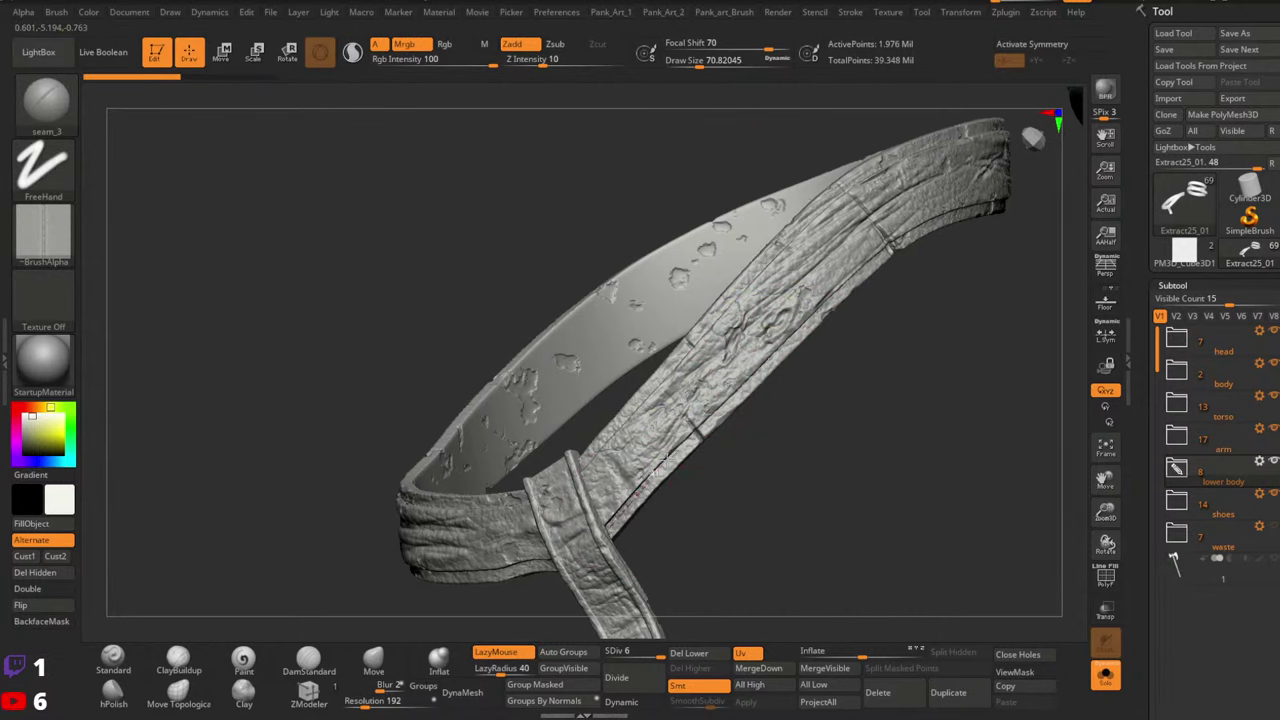
Try seam_3 stitching along the strap's outer edge from the crossing band past the cracks toward the far bend
{"action": "left_click_drag", "start_coordinate": [667, 459], "coordinate": [714, 424]}
{"action": "left_click_drag", "start_coordinate": [610, 526], "coordinate": [706, 431]}
{"action": "key", "text": "ctrl+z"}
{"action": "left_click_drag", "start_coordinate": [609, 527], "coordinate": [687, 441]}
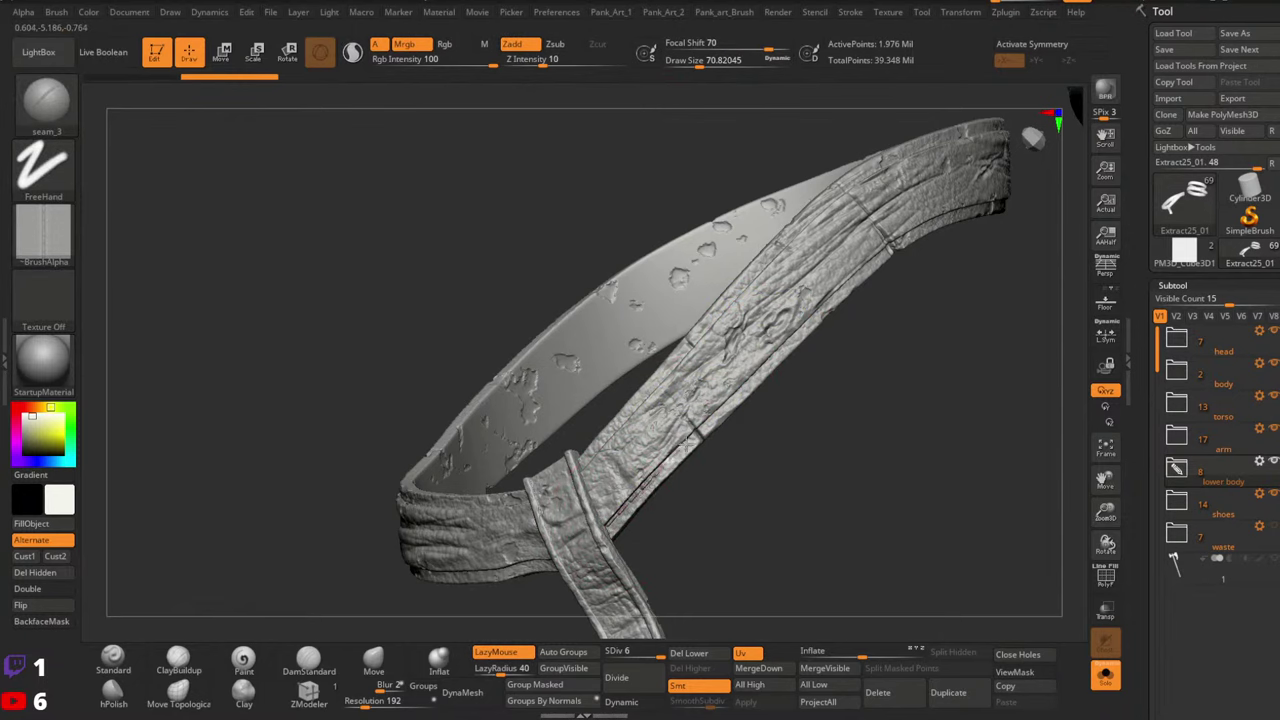
{"action": "left_click_drag", "start_coordinate": [765, 370], "coordinate": [916, 234]}
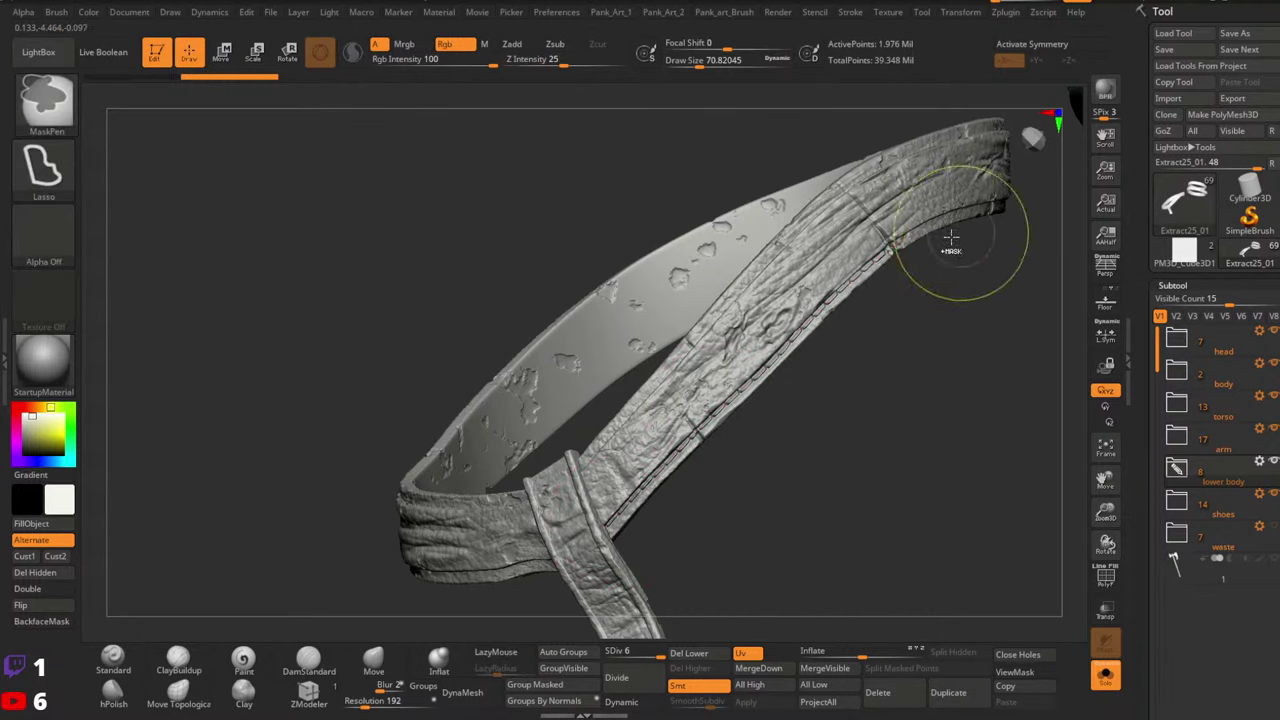
Turn on backface masking for the seam_3 brush and undo the edge stitching
{"action": "mouse_move", "coordinate": [951, 251]}
{"action": "right_mouse_down", "text": "ctrl"}
{"action": "mouse_move", "coordinate": [794, 371]}
{"action": "mouse_move", "coordinate": [794, 360]}
{"action": "right_mouse_up", "text": "ctrl"}
{"action": "mouse_move", "coordinate": [794, 360]}
{"action": "left_mouse_down"}
{"action": "mouse_move", "coordinate": [737, 414]}
{"action": "mouse_move", "coordinate": [668, 424]}
{"action": "left_mouse_up"}
{"action": "mouse_move", "coordinate": [807, 440]}
{"action": "right_mouse_down", "text": "ctrl"}
{"action": "mouse_move", "coordinate": [900, 386]}
{"action": "mouse_move", "coordinate": [937, 343]}
{"action": "mouse_move", "coordinate": [741, 347]}
{"action": "mouse_move", "coordinate": [760, 409]}
{"action": "mouse_move", "coordinate": [745, 475]}
{"action": "right_mouse_up", "text": "ctrl"}
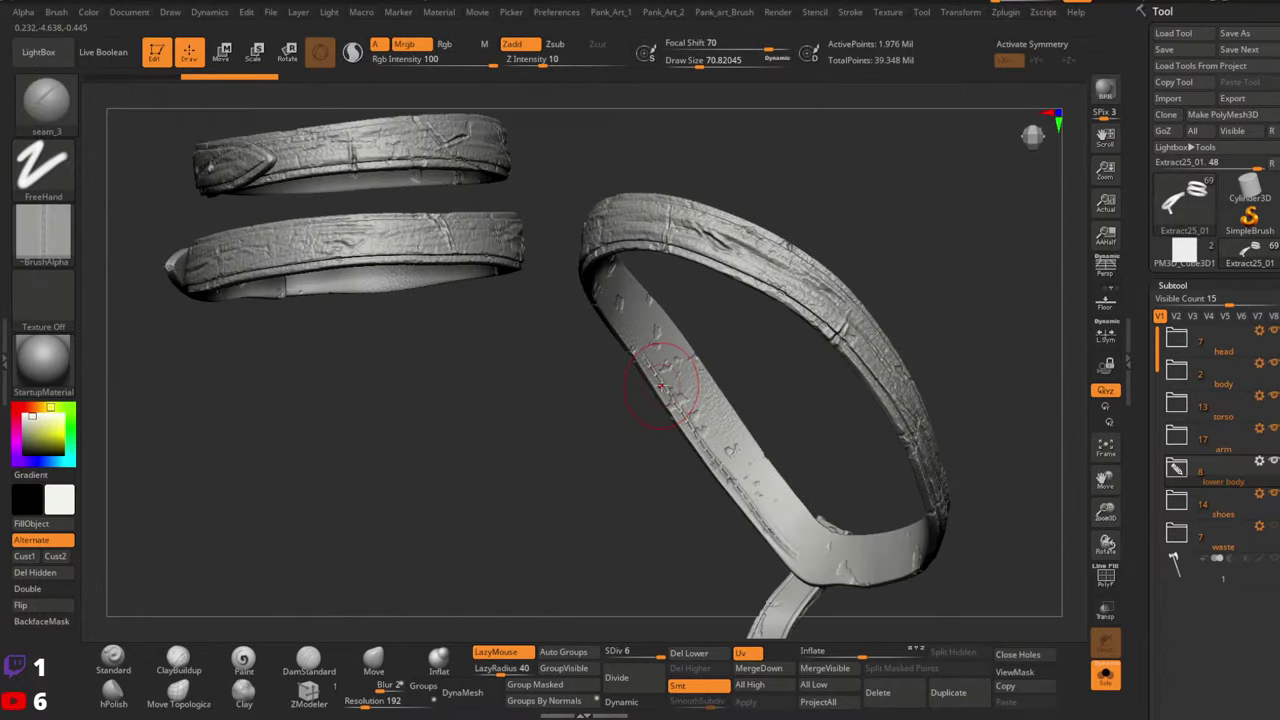
{"action": "left_click", "coordinate": [46, 622]}
{"action": "key", "text": "ctrl+z"}
Isolate the thigh strap with its crossing band, hiding the two neighbouring ring straps
{"action": "left_click_drag", "start_coordinate": [750, 461], "coordinate": [811, 361]}
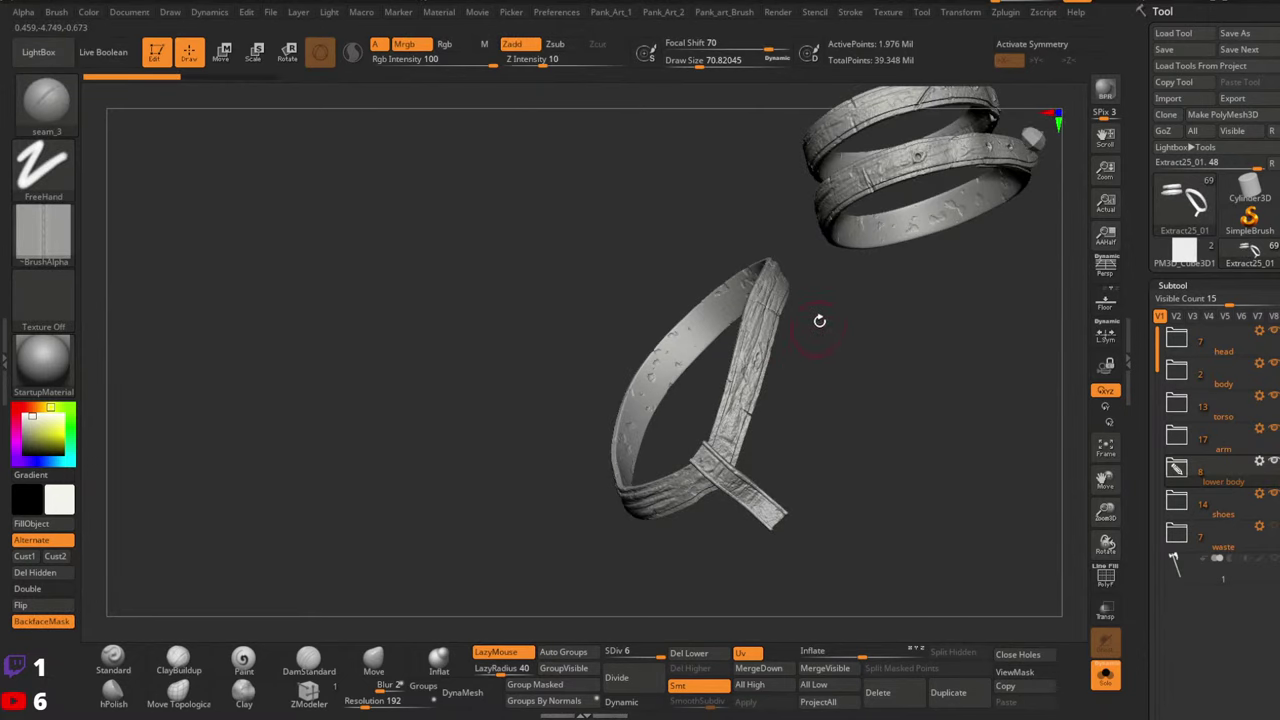
{"action": "mouse_move", "coordinate": [472, 270]}
{"action": "left_mouse_down", "text": "ctrl+shift"}
{"action": "mouse_move", "coordinate": [834, 557]}
{"action": "mouse_move", "coordinate": [852, 586]}
{"action": "left_mouse_up", "text": "ctrl+shift"}
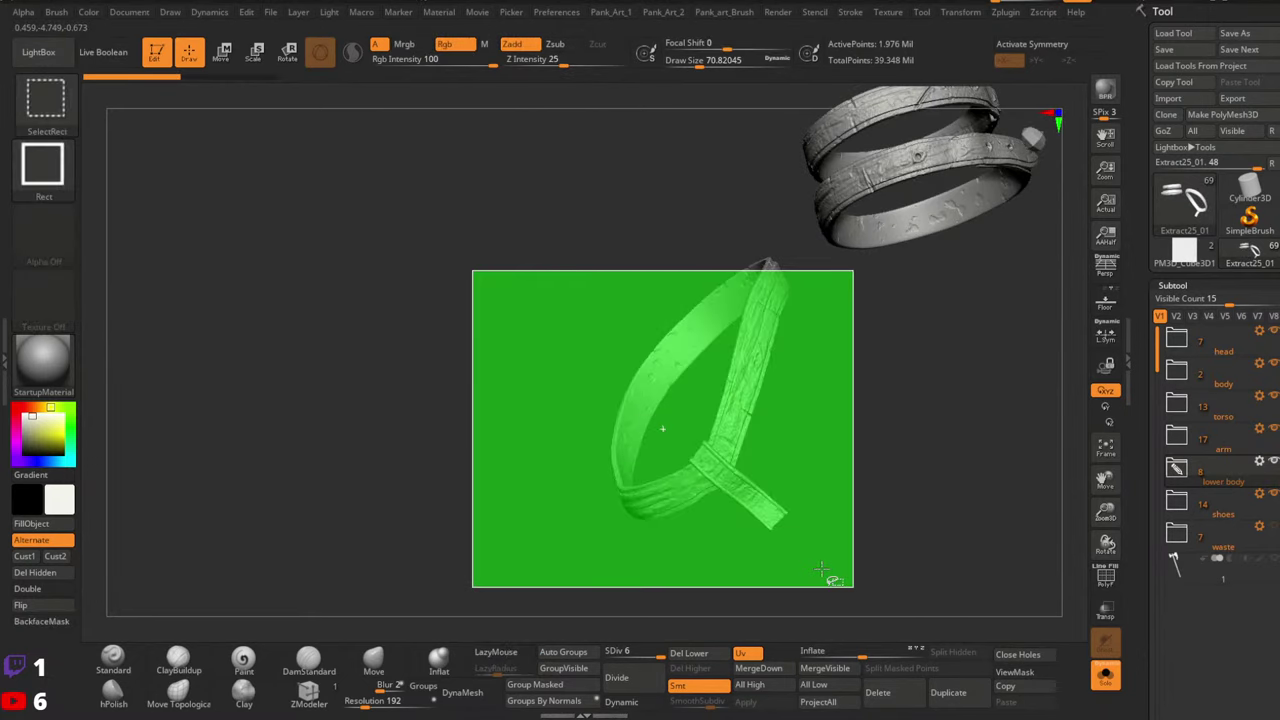
{"action": "key", "text": "ctrl+z"}
{"action": "left_click_drag", "start_coordinate": [489, 266], "coordinate": [850, 602], "text": "ctrl+shift"}
{"action": "key", "text": "ctrl+z"}
{"action": "mouse_move", "coordinate": [497, 244]}
{"action": "left_mouse_down", "text": "ctrl+shift"}
{"action": "mouse_move", "coordinate": [694, 490]}
{"action": "mouse_move", "coordinate": [836, 604]}
{"action": "mouse_move", "coordinate": [815, 604]}
{"action": "left_mouse_up", "text": "ctrl+shift"}
Try a seam_3 stroke along the isolated strap's edge with backface masking on, and undo it
{"action": "right_click_drag", "start_coordinate": [823, 373], "coordinate": [803, 370]}
{"action": "right_click_drag", "start_coordinate": [803, 370], "coordinate": [780, 400], "text": "ctrl"}
{"action": "right_click_drag", "start_coordinate": [780, 400], "coordinate": [757, 357]}
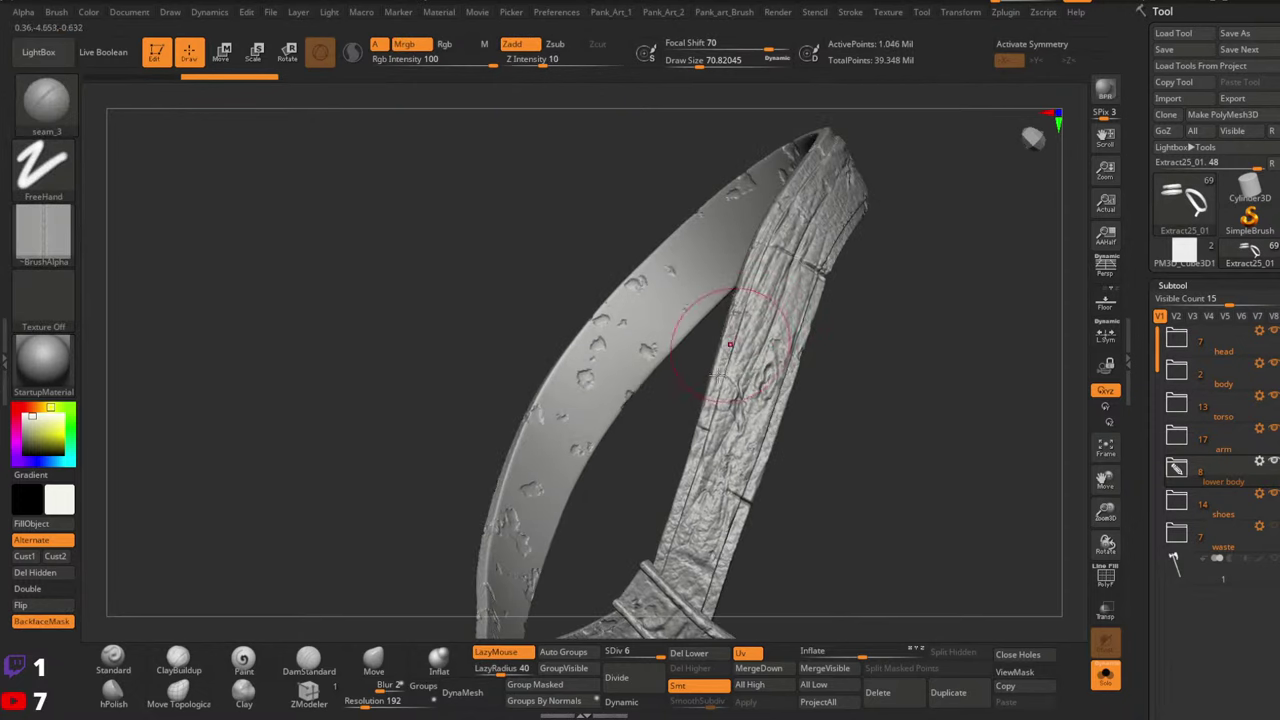
{"action": "left_click_drag", "start_coordinate": [676, 521], "coordinate": [708, 503]}
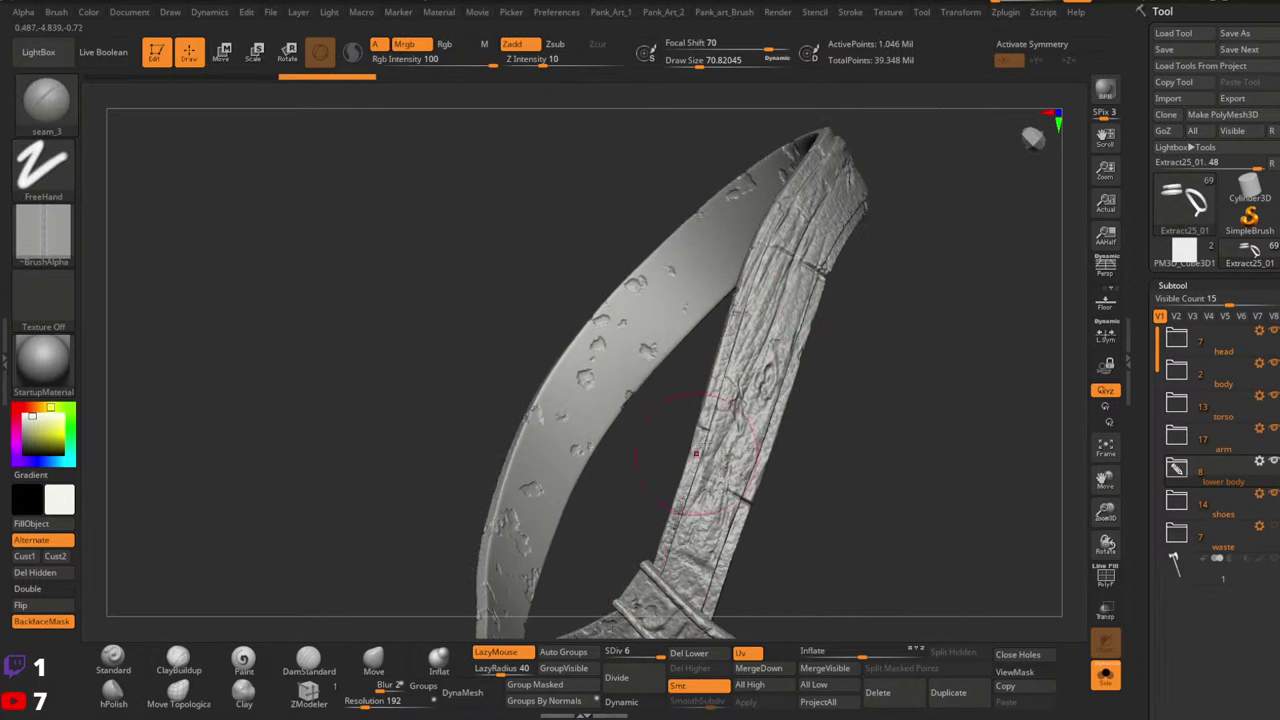
{"action": "mouse_move", "coordinate": [722, 480]}
{"action": "right_mouse_down", "text": "ctrl"}
{"action": "mouse_move", "coordinate": [738, 425]}
{"action": "mouse_move", "coordinate": [774, 570]}
{"action": "mouse_move", "coordinate": [812, 400]}
{"action": "mouse_move", "coordinate": [772, 588]}
{"action": "right_mouse_up", "text": "ctrl"}
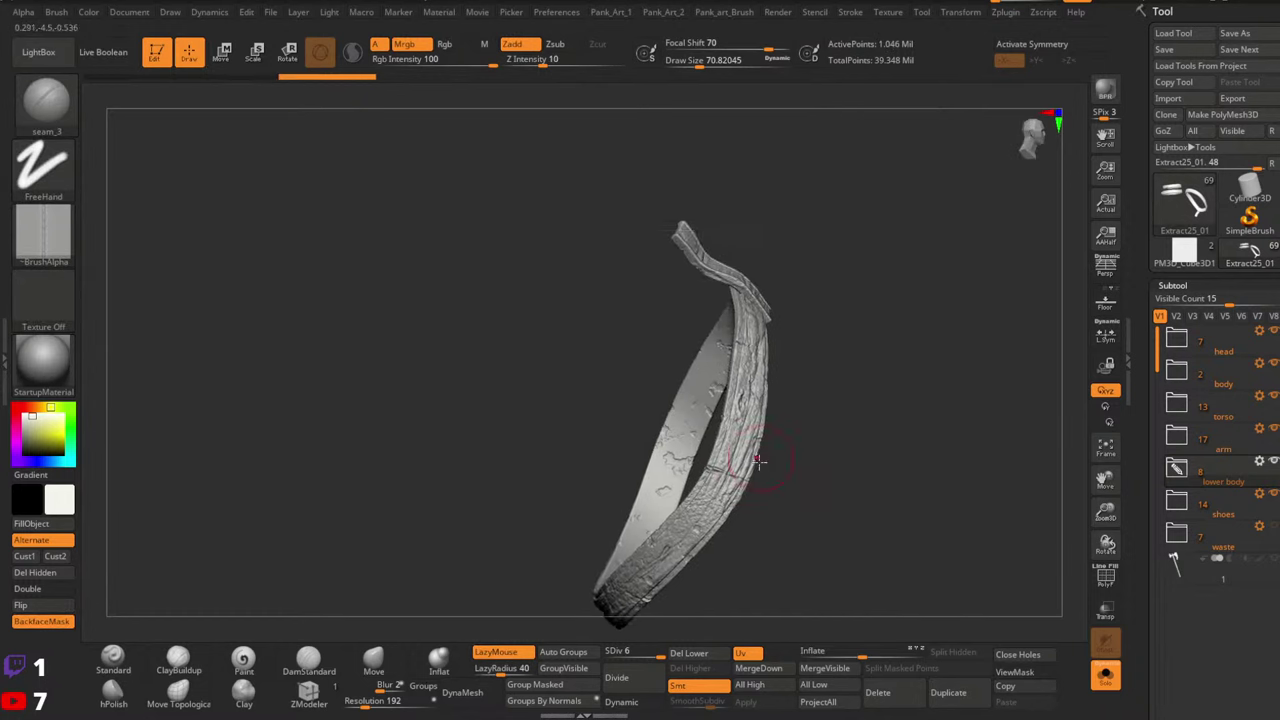
{"action": "right_click_drag", "start_coordinate": [757, 471], "coordinate": [738, 405]}
{"action": "right_click_drag", "start_coordinate": [738, 405], "coordinate": [810, 452], "text": "ctrl"}
{"action": "key", "text": "ctrl+z"}
Try a continuous seam_3 stitch from the crossing band down to the strap's lower crosswise crack, and undo it
{"action": "left_click_drag", "start_coordinate": [762, 222], "coordinate": [686, 500]}
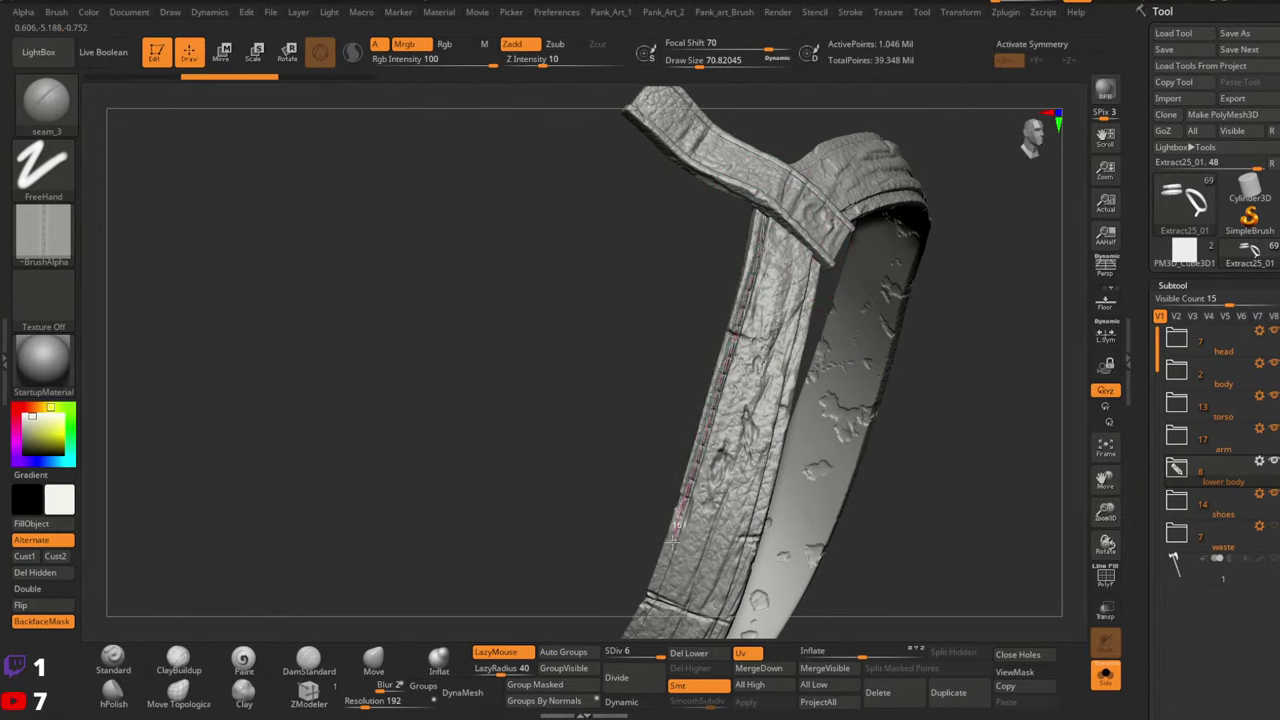
{"action": "left_click_drag", "start_coordinate": [655, 597], "coordinate": [650, 608]}
{"action": "mouse_move", "coordinate": [778, 527]}
{"action": "right_mouse_down", "text": "alt"}
{"action": "mouse_move", "coordinate": [860, 345]}
{"action": "mouse_move", "coordinate": [905, 338]}
{"action": "right_mouse_up", "text": "alt"}
{"action": "key", "text": "ctrl+z"}
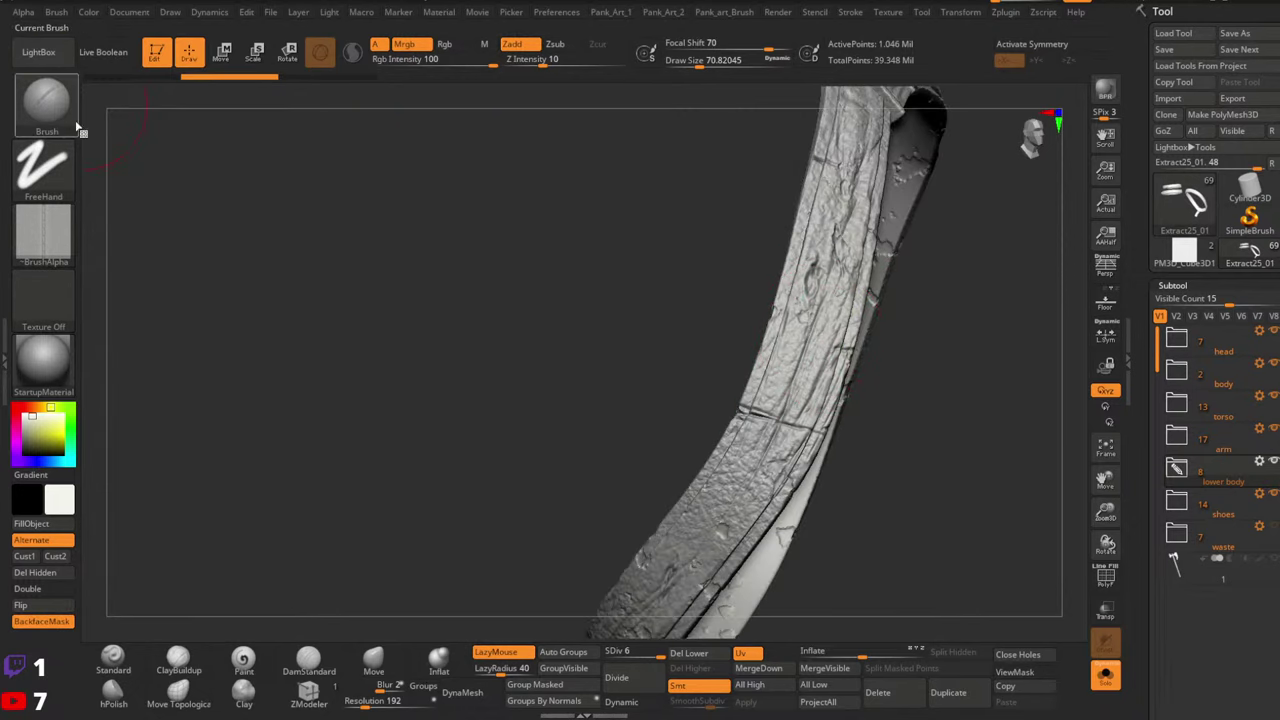
Switch to the Standard brush, and load the Jean_Stitch brush from file
{"action": "left_click", "coordinate": [119, 657]}
{"action": "left_click", "coordinate": [60, 165]}
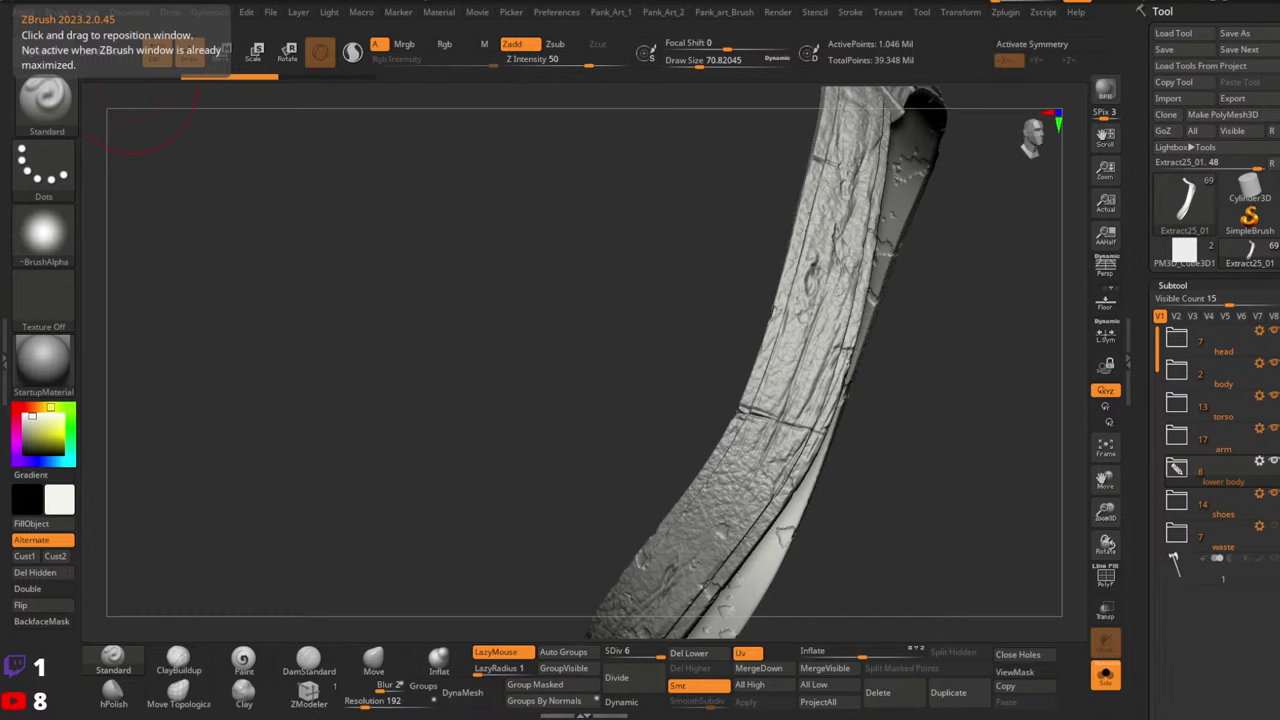
{"action": "left_click", "coordinate": [50, 100]}
{"action": "left_click", "coordinate": [45, 98]}
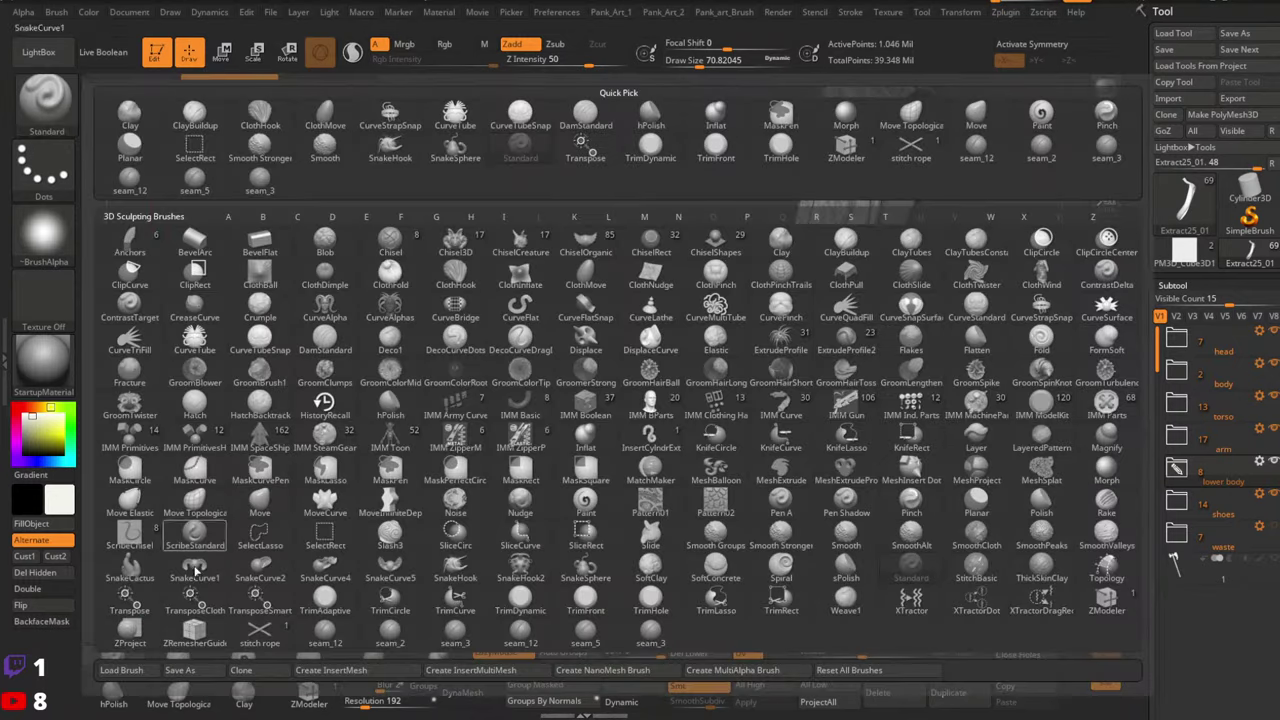
{"action": "left_click", "coordinate": [66, 115]}
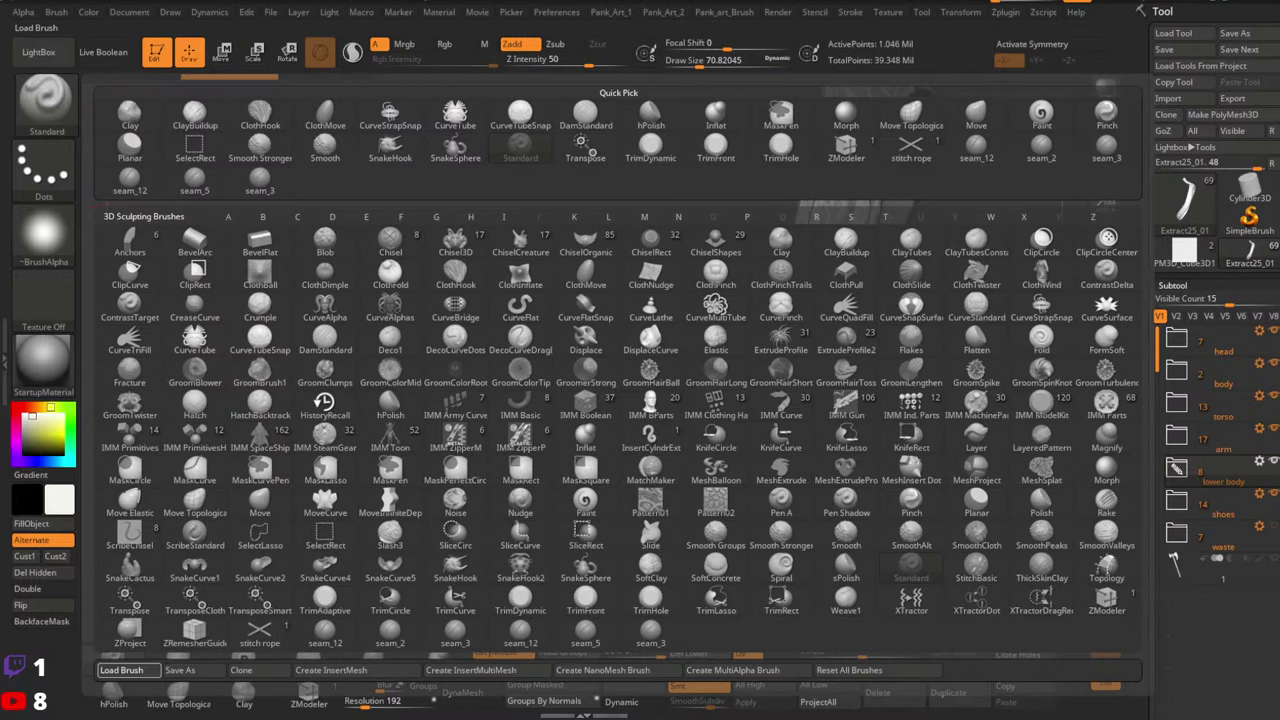
{"action": "left_click", "coordinate": [445, 308]}
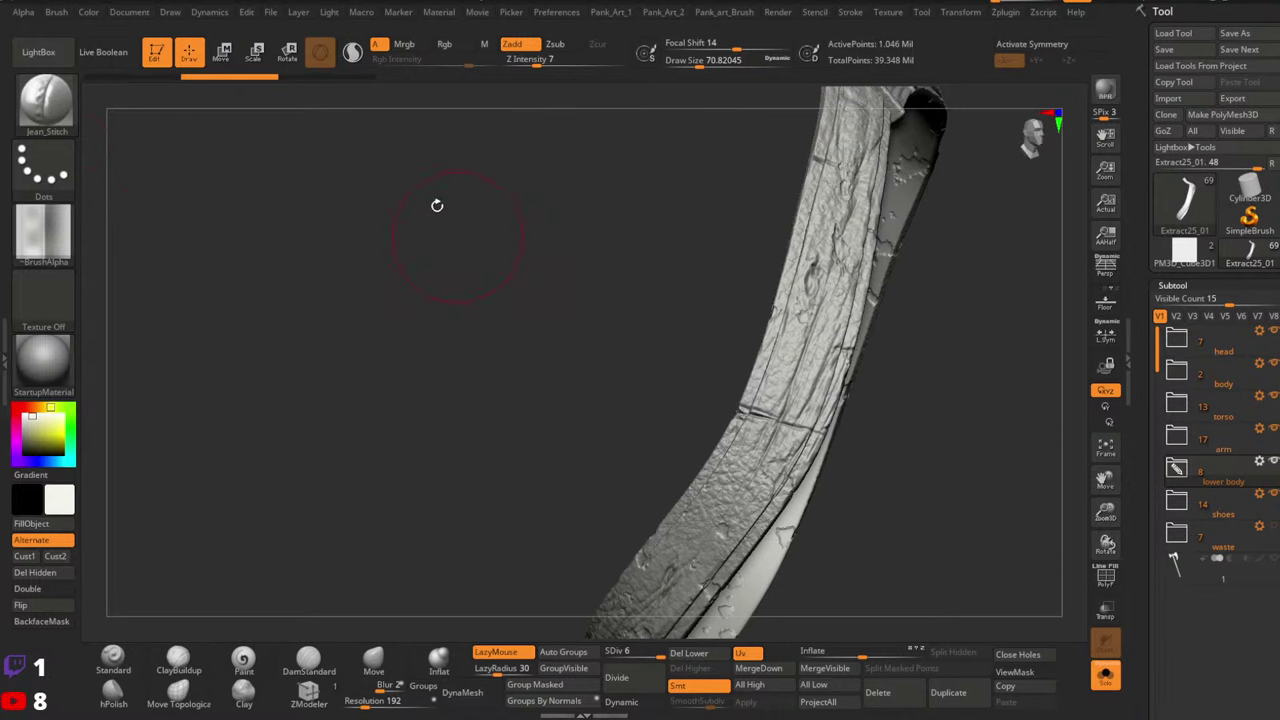
{"action": "left_click", "coordinate": [48, 112]}
{"action": "left_click", "coordinate": [129, 535]}
{"action": "left_click", "coordinate": [45, 103]}
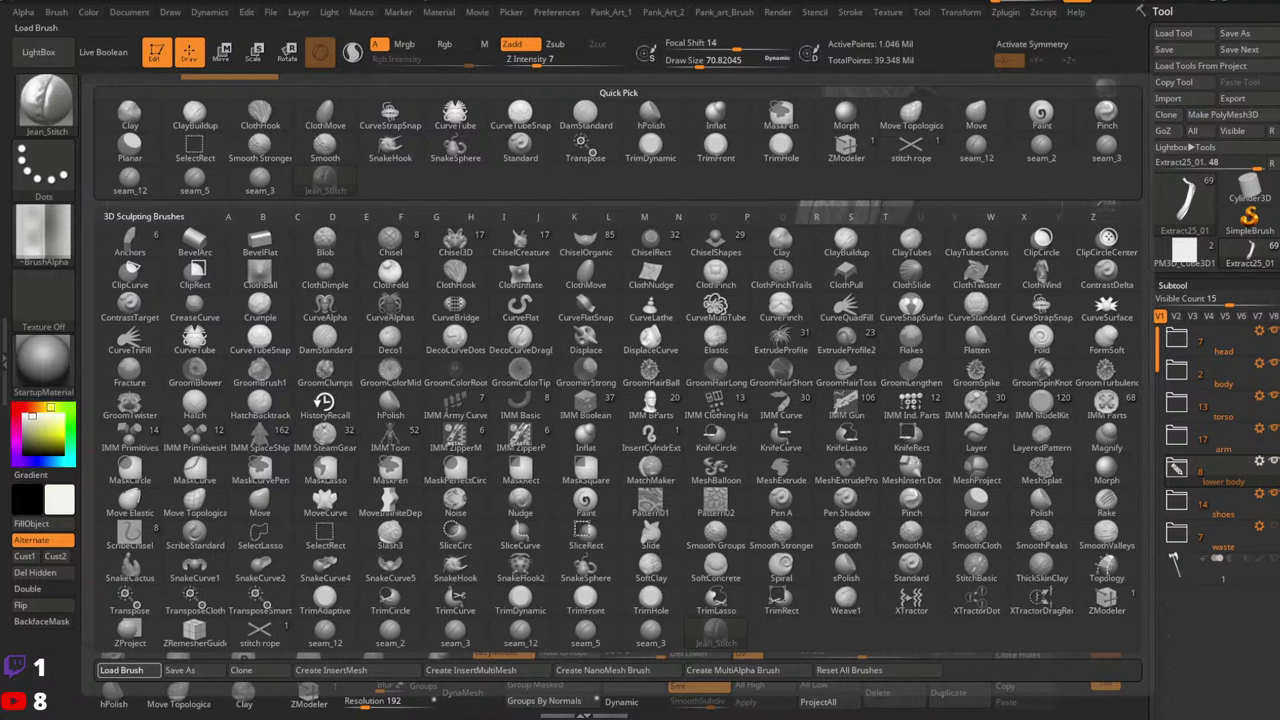
{"action": "key", "text": "Escape"}
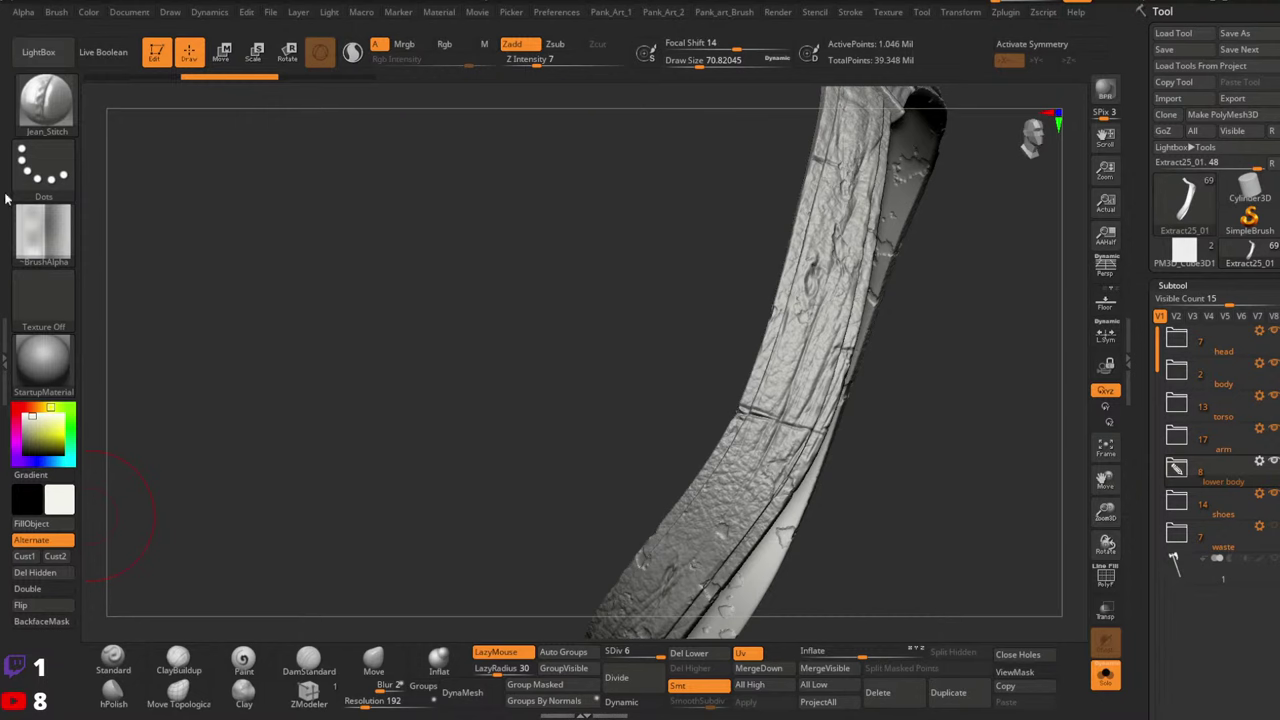
Reselect the seam_3 brush and look through its brush and stroke settings
{"action": "left_click", "coordinate": [44, 100]}
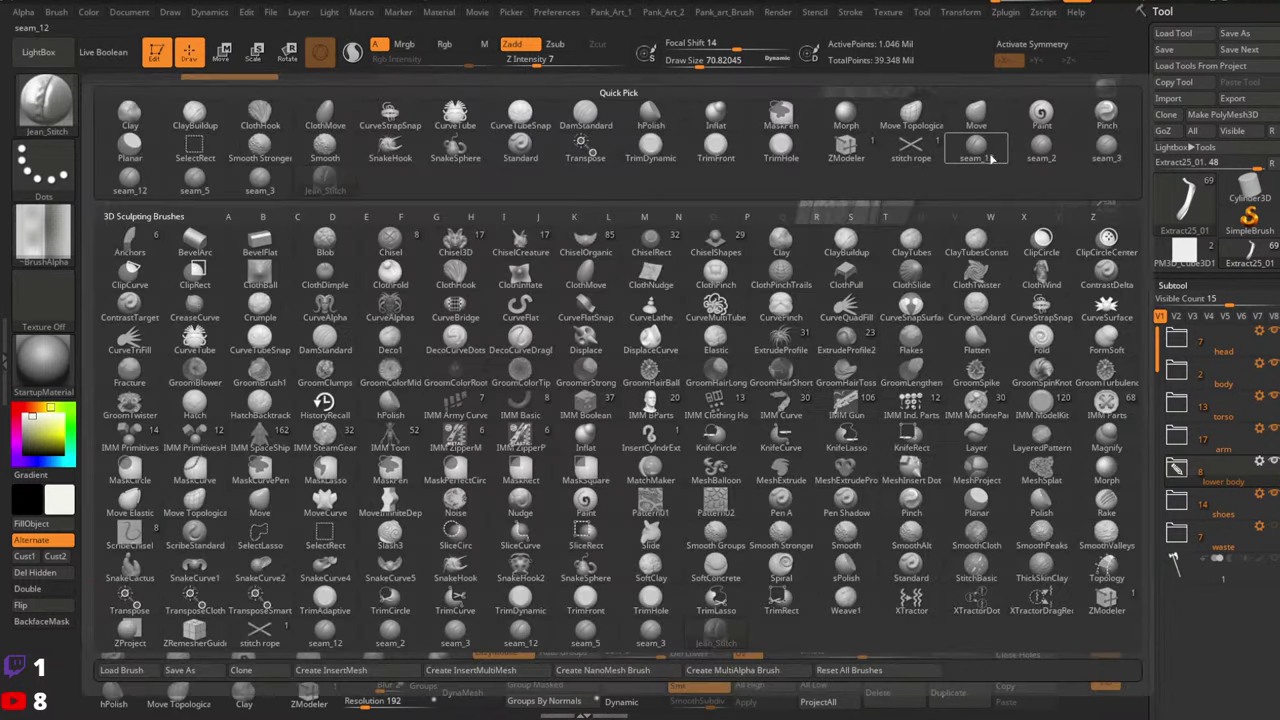
{"action": "left_click", "coordinate": [1106, 145]}
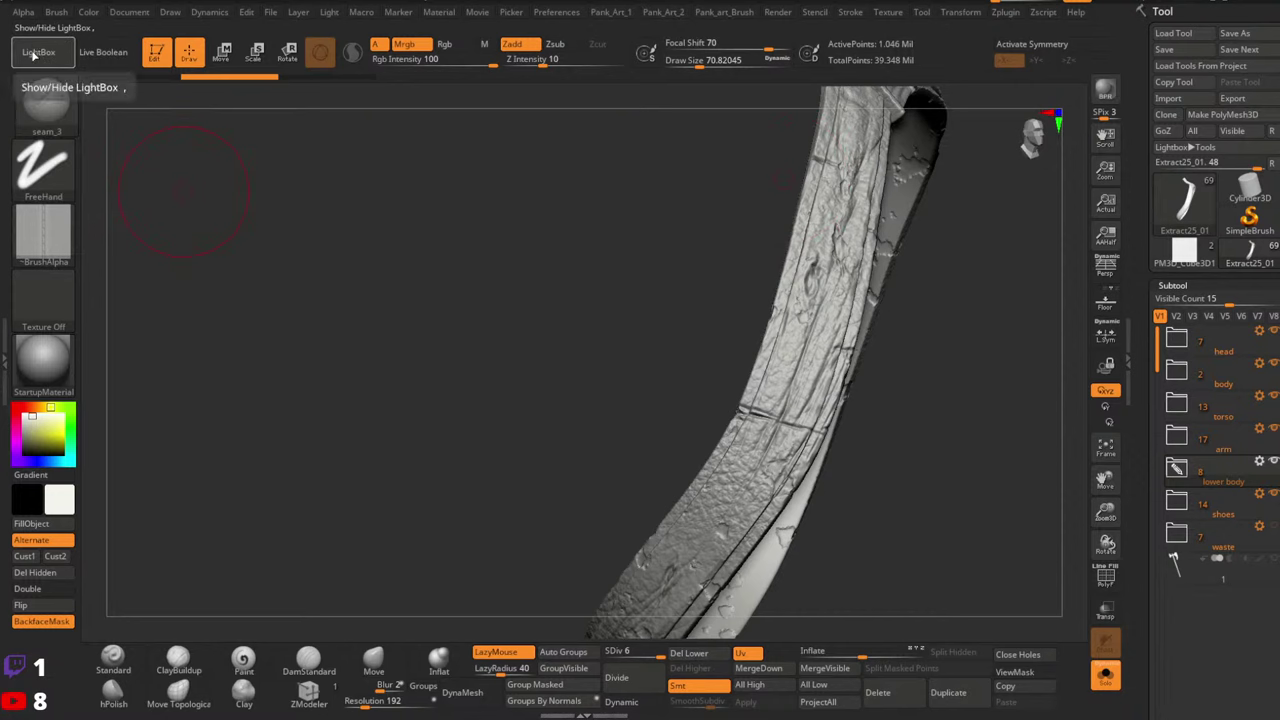
{"action": "left_click", "coordinate": [56, 12]}
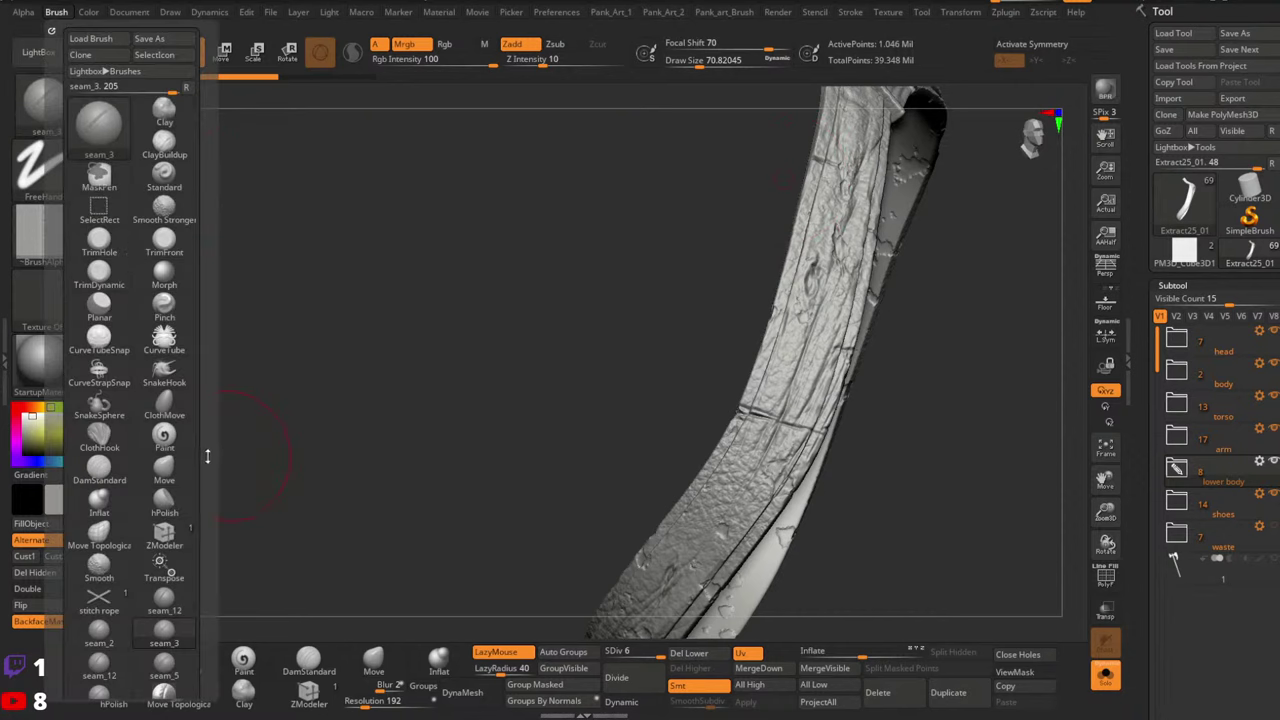
{"action": "left_click", "coordinate": [850, 12]}
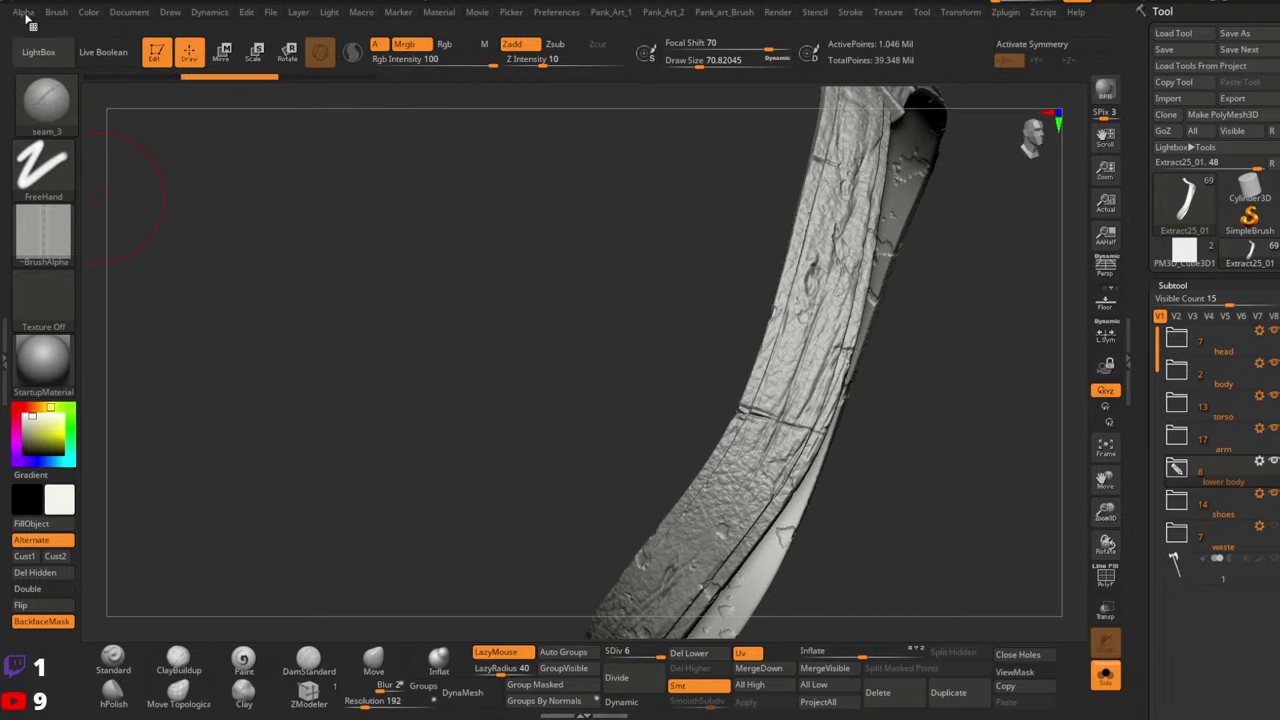
Set up the Standard brush with the imported stitch_1a_height alpha and the FreeHand stroke
{"action": "left_click", "coordinate": [113, 660]}
{"action": "left_click", "coordinate": [43, 235]}
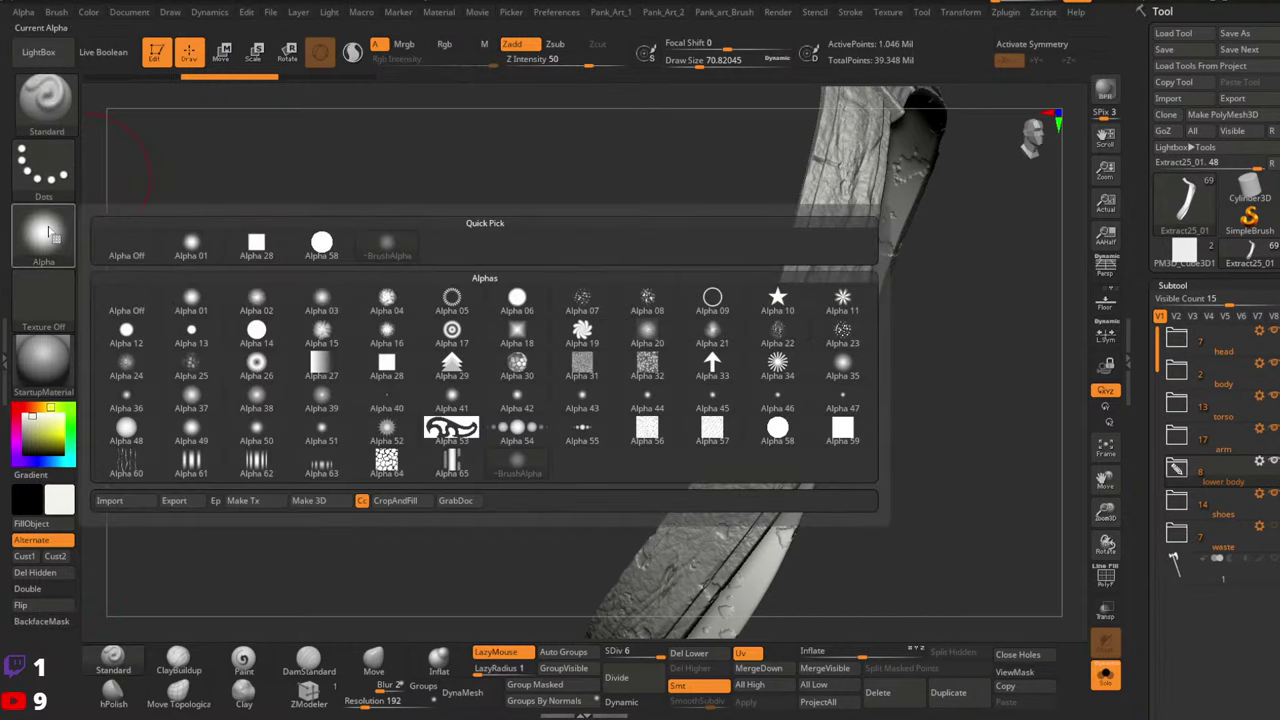
{"action": "left_click", "coordinate": [128, 502]}
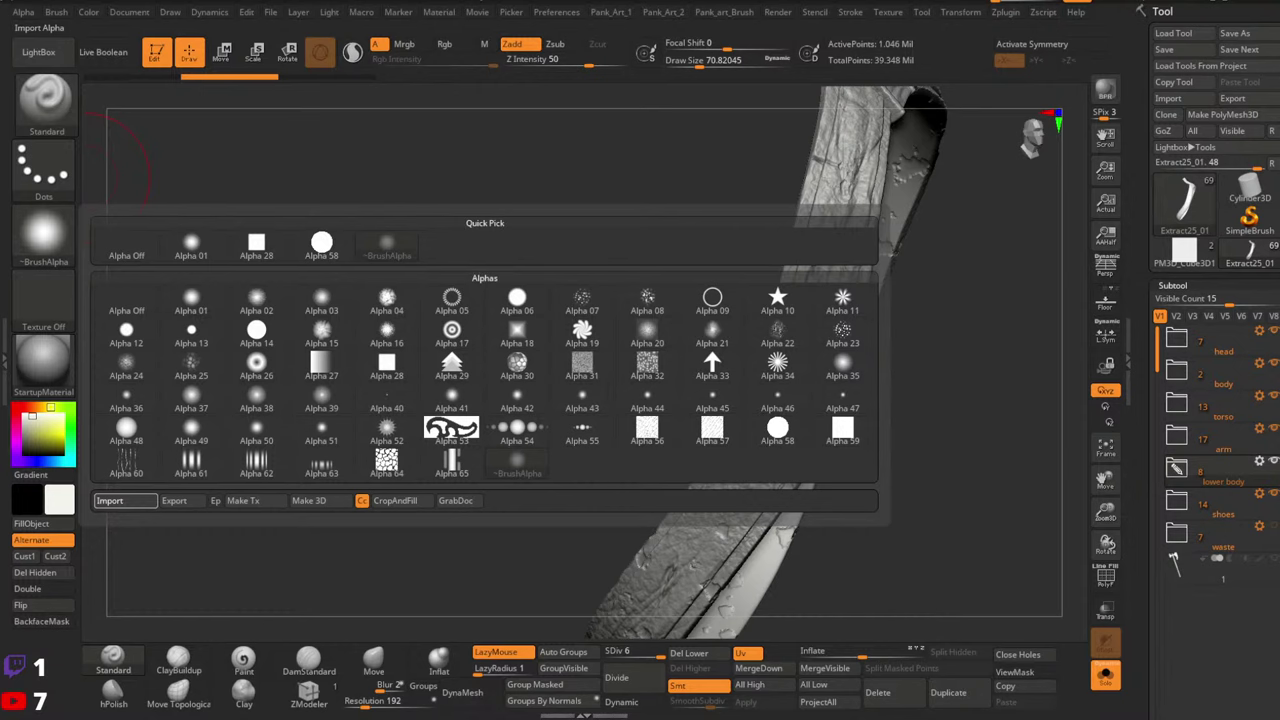
{"action": "left_click", "coordinate": [44, 165]}
{"action": "left_click", "coordinate": [254, 181]}
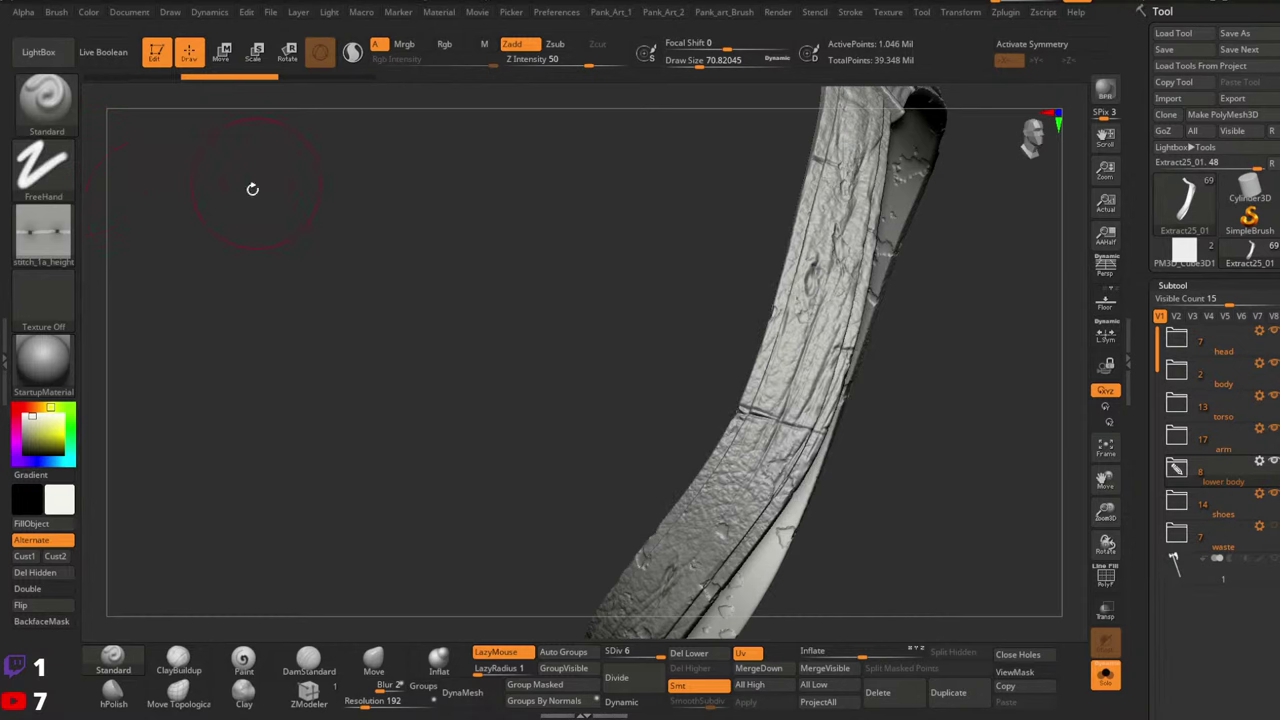
Set the Standard brush's LazyRadius to 39 and rotate the stitch_1a_height alpha so the stitch runs lengthwise
{"action": "left_click_drag", "start_coordinate": [480, 671], "coordinate": [504, 672]}
{"action": "left_click", "coordinate": [23, 12]}
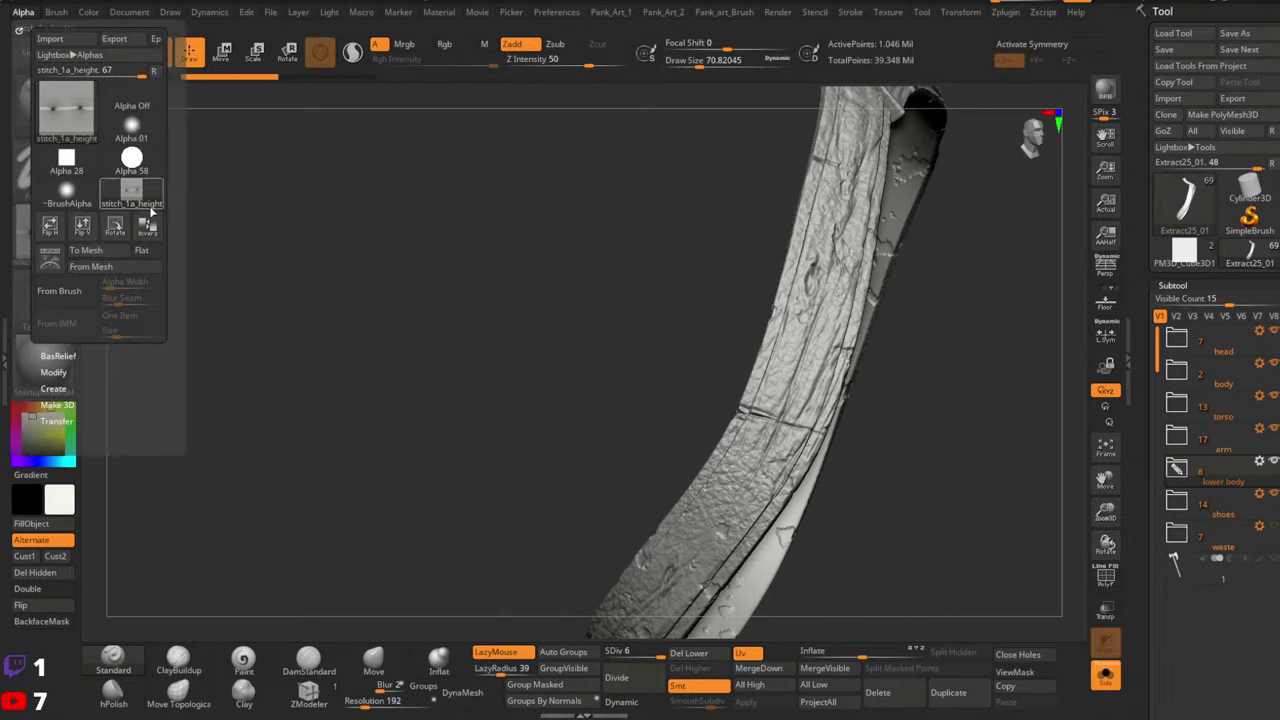
{"action": "left_click", "coordinate": [116, 231]}
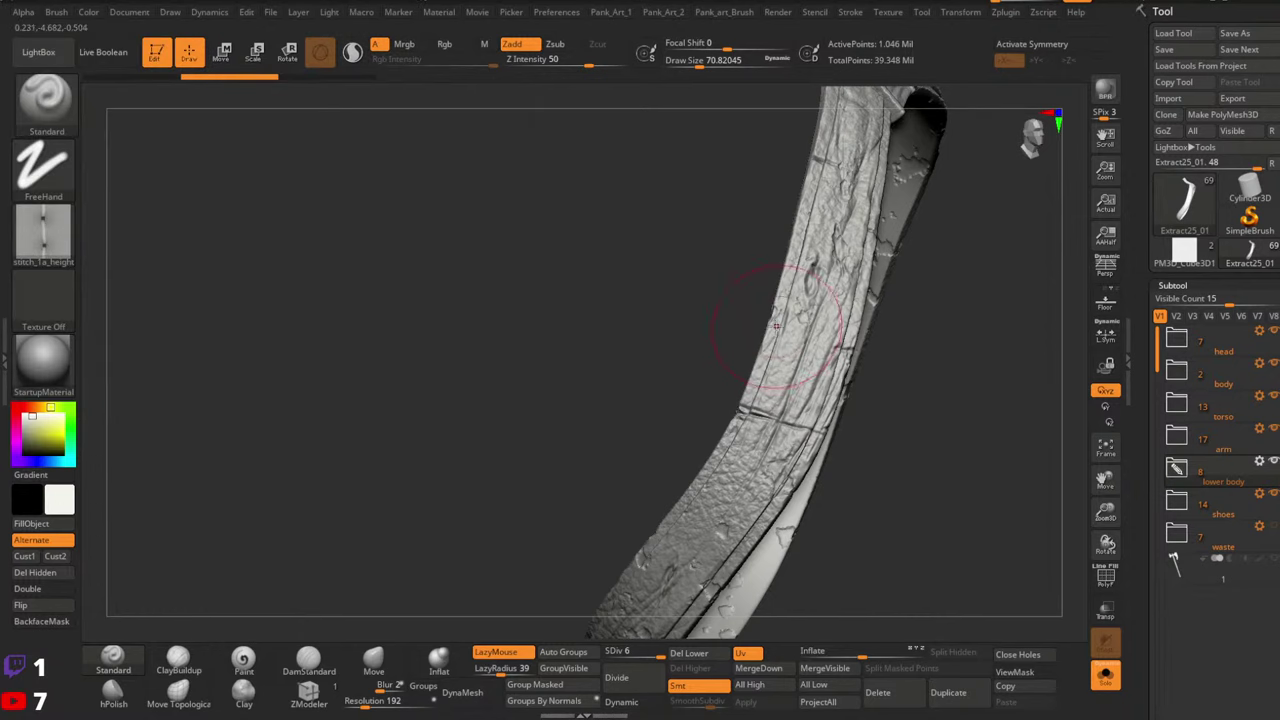
Try Standard-brush stitch strokes along the strap's textured face, reducing the draw size to about 49 and about 33, and undo them
{"action": "mouse_move", "coordinate": [783, 322]}
{"action": "right_mouse_down"}
{"action": "mouse_move", "coordinate": [822, 344]}
{"action": "mouse_move", "coordinate": [752, 332]}
{"action": "right_mouse_up"}
{"action": "key", "text": "space"}
{"action": "left_click_drag", "start_coordinate": [746, 267], "coordinate": [735, 267]}
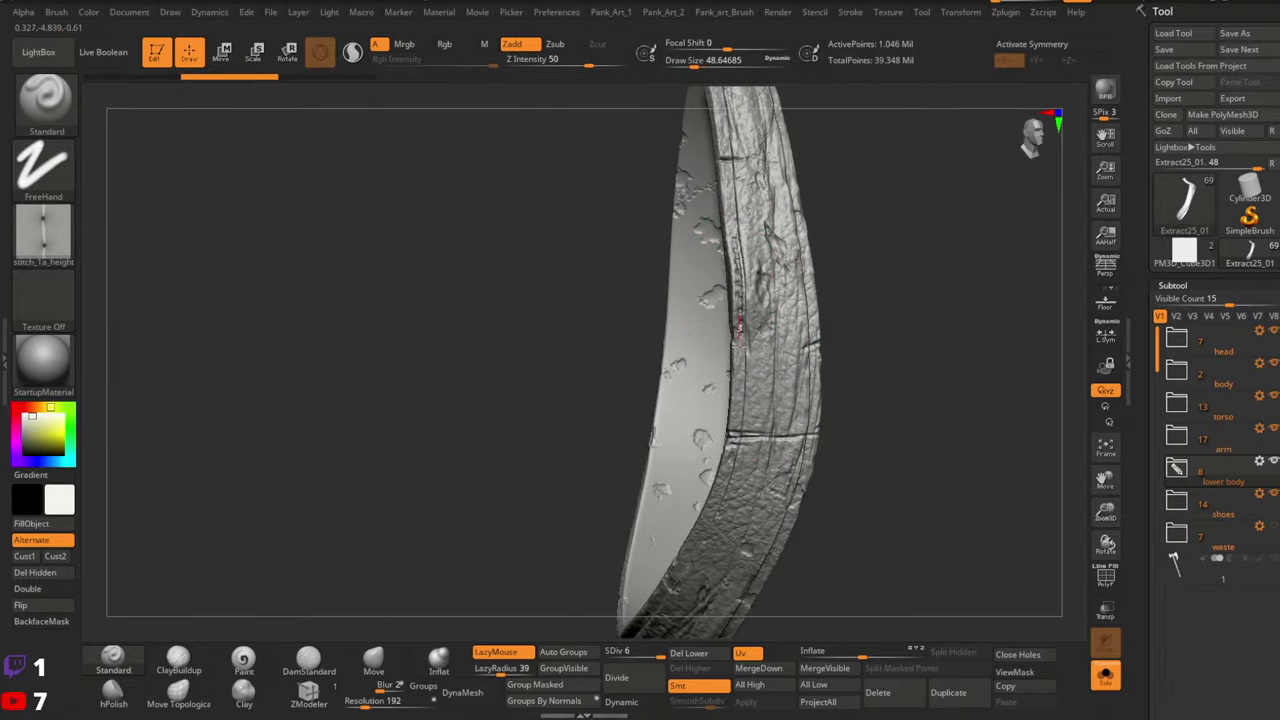
{"action": "right_click_drag", "start_coordinate": [778, 320], "coordinate": [757, 298]}
{"action": "key", "text": "space"}
{"action": "left_click_drag", "start_coordinate": [760, 297], "coordinate": [765, 430]}
{"action": "left_click", "coordinate": [574, 61]}
{"action": "right_click_drag", "start_coordinate": [772, 345], "coordinate": [792, 328]}
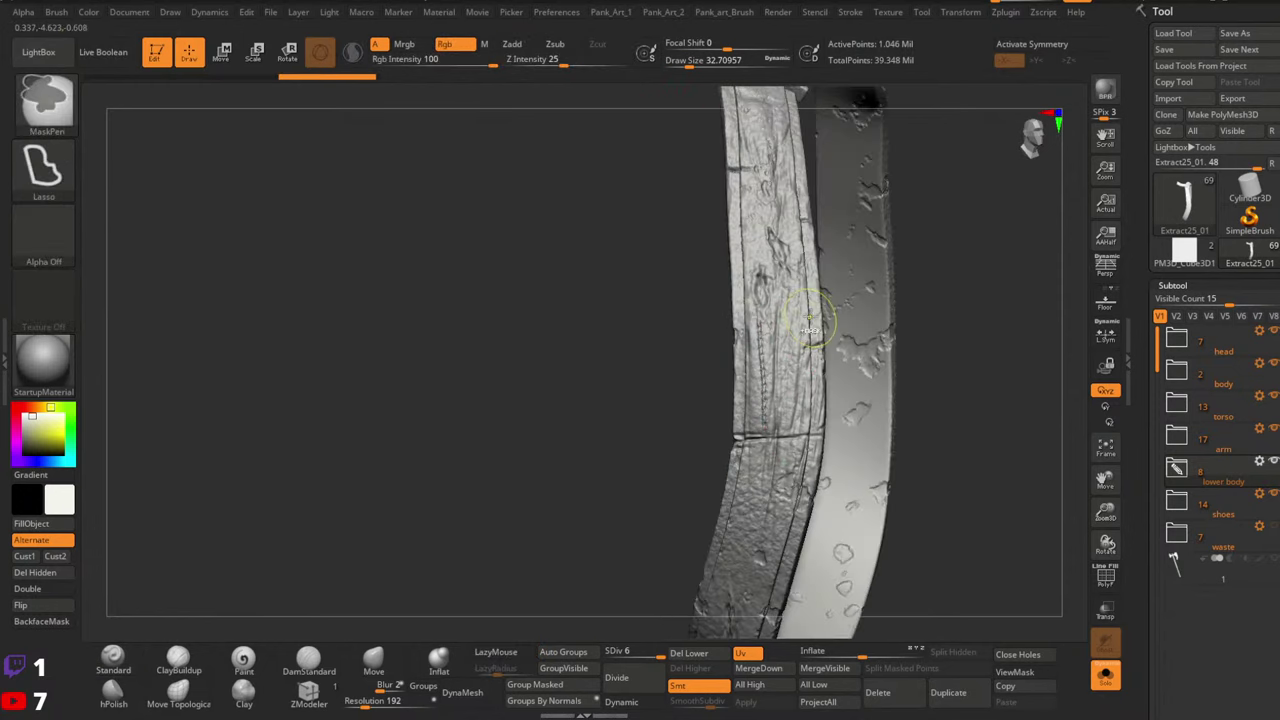
{"action": "key", "text": "ctrl+z"}
Test the stitch on the strap's smooth inner face with Z Intensity 26 and LazyRadius 51, and undo it
{"action": "left_click", "coordinate": [565, 61]}
{"action": "left_click_drag", "start_coordinate": [780, 305], "coordinate": [815, 495]}
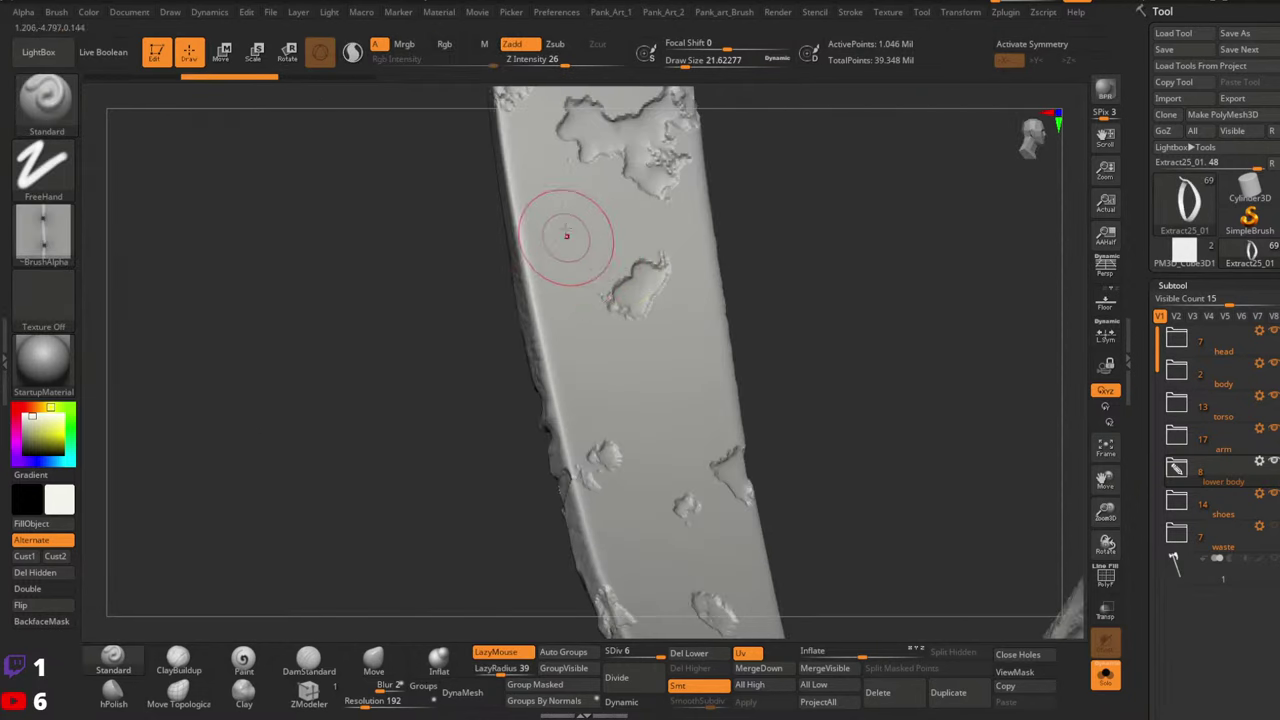
{"action": "left_click_drag", "start_coordinate": [571, 223], "coordinate": [608, 375]}
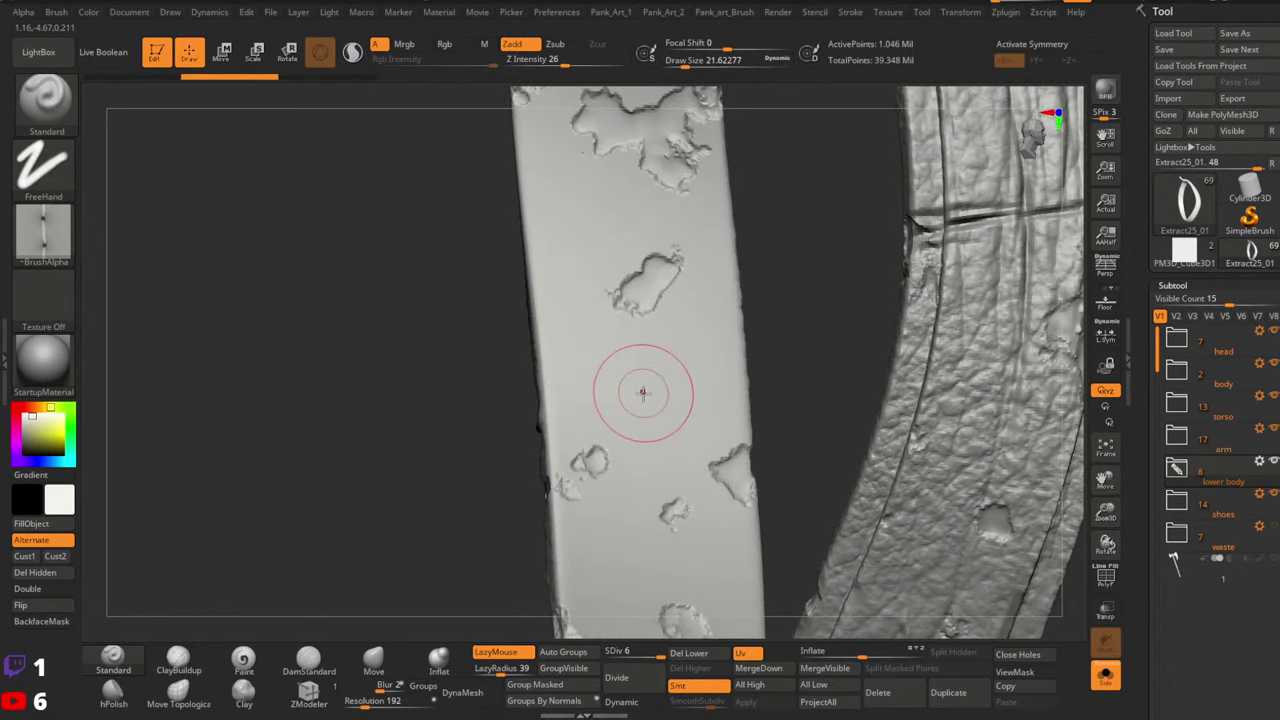
{"action": "left_click_drag", "start_coordinate": [505, 672], "coordinate": [501, 672]}
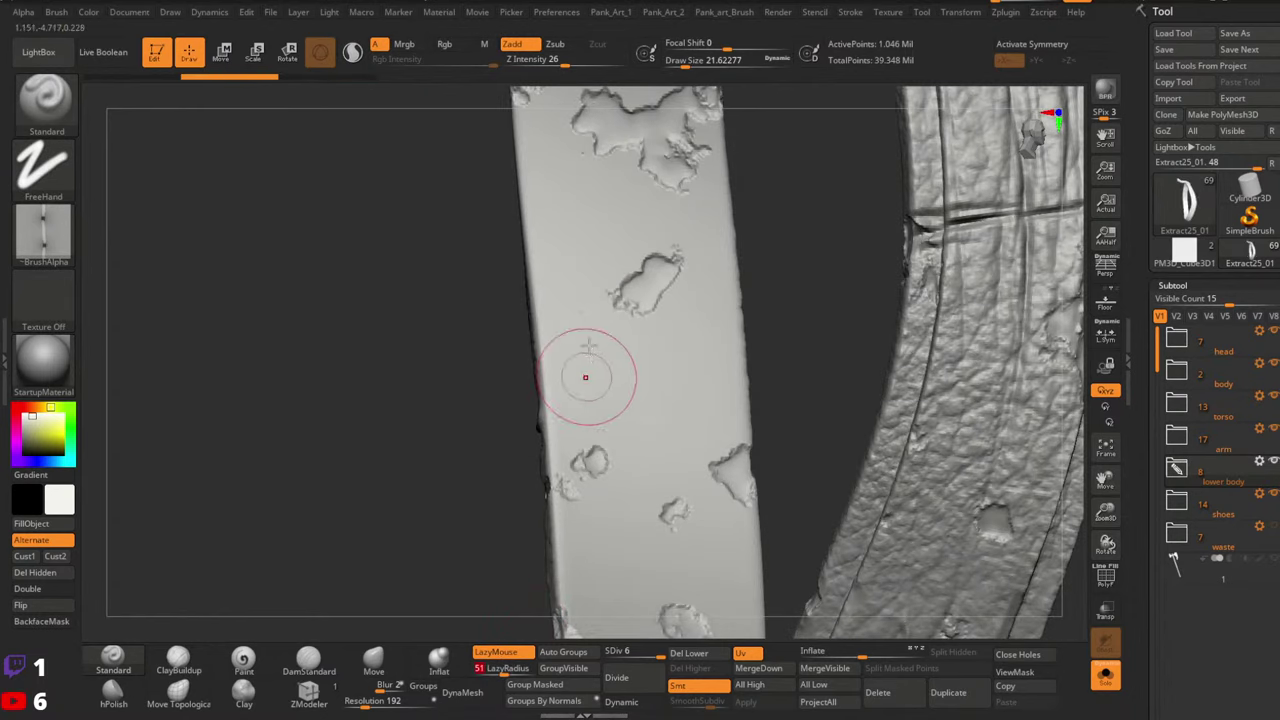
{"action": "left_click_drag", "start_coordinate": [582, 312], "coordinate": [632, 600]}
{"action": "key", "text": "ctrl+z"}
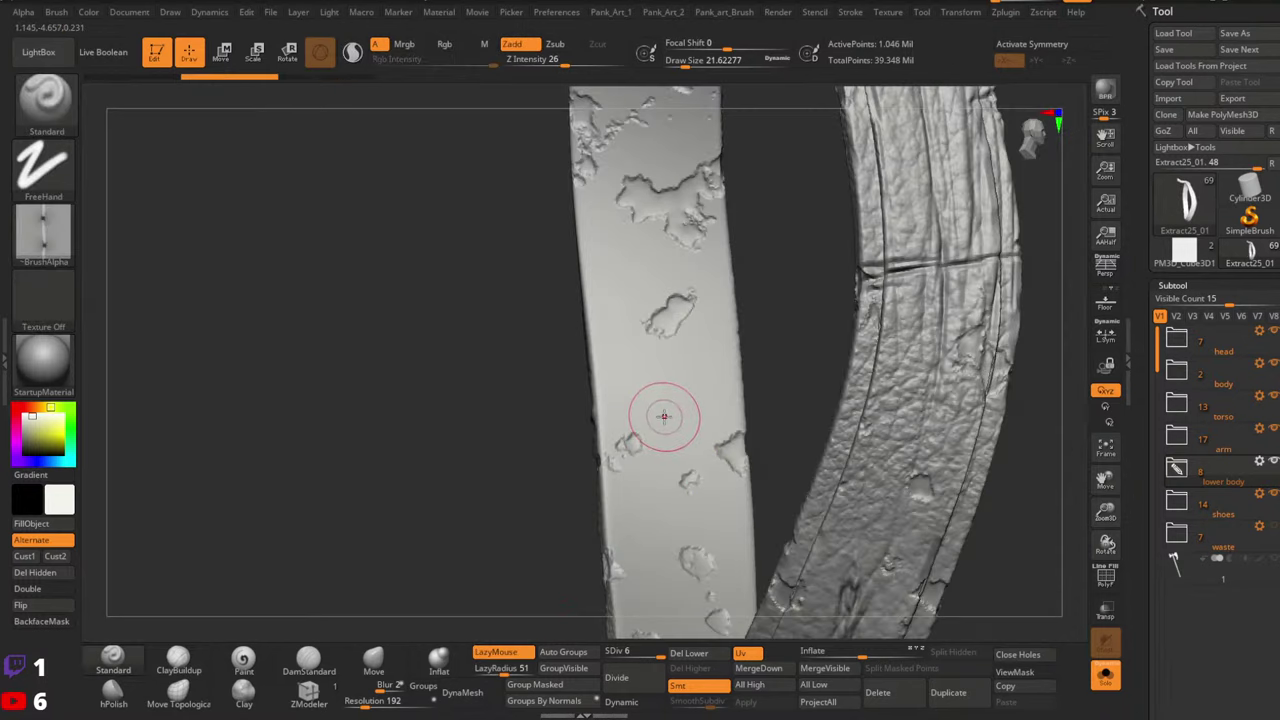
Switch to the seam_5 brush and assign it the stitch_1a_height alpha
{"action": "left_click", "coordinate": [46, 100]}
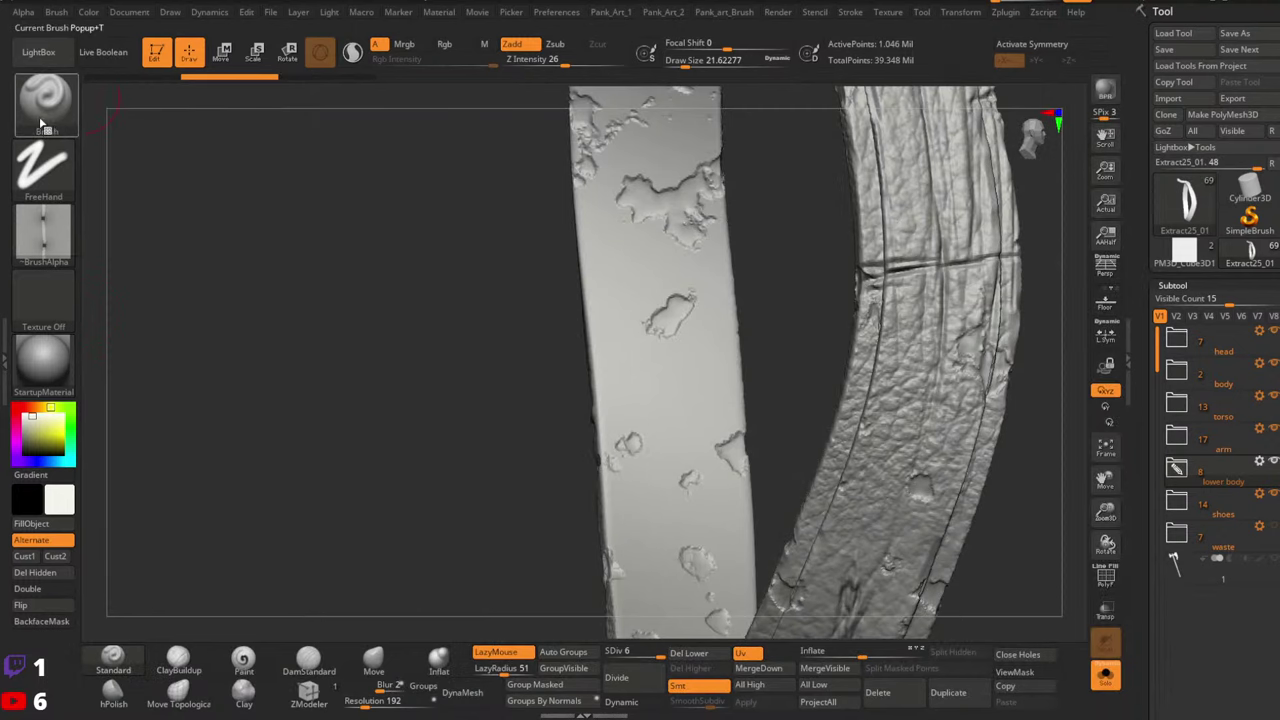
{"action": "left_click", "coordinate": [43, 122]}
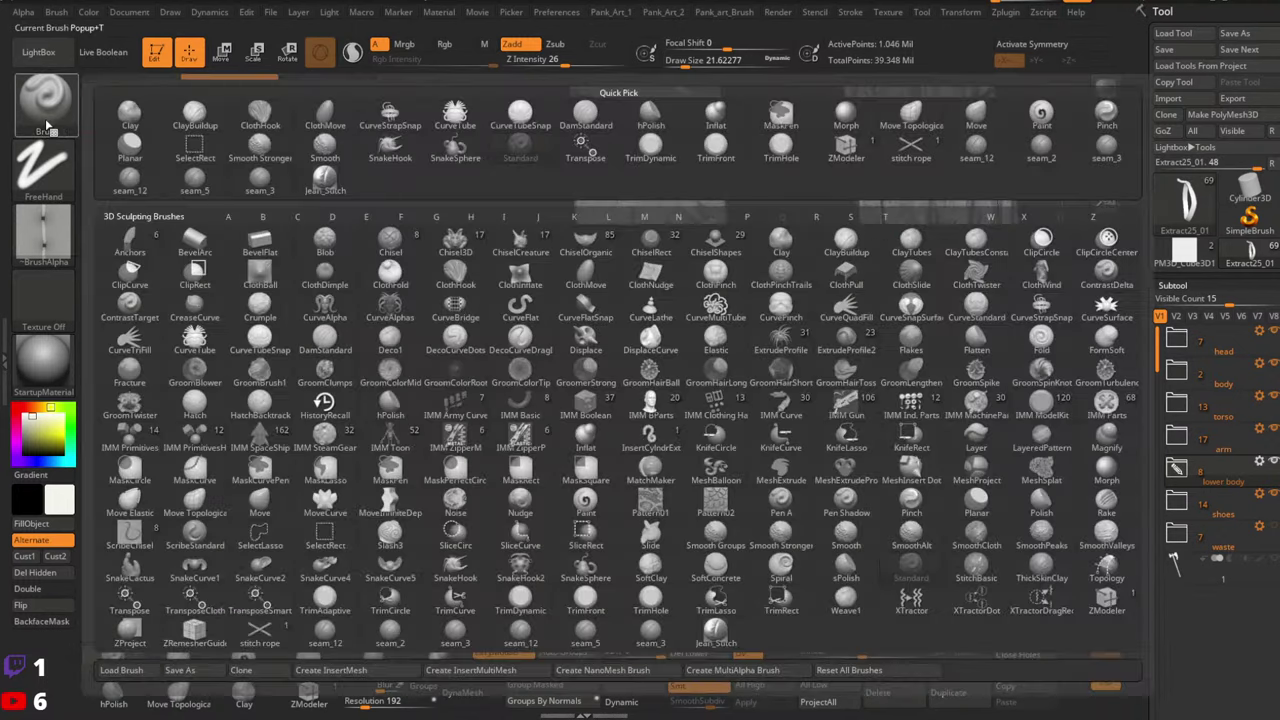
{"action": "left_click", "coordinate": [261, 186]}
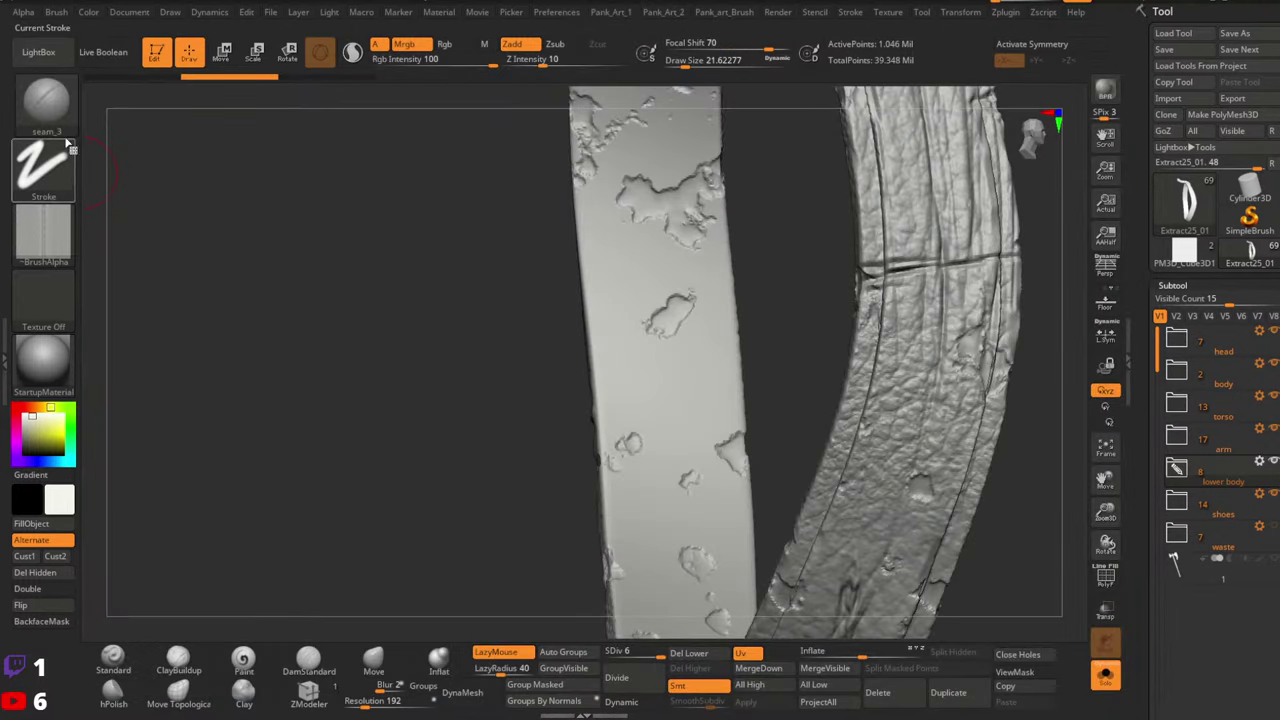
{"action": "left_click", "coordinate": [43, 100]}
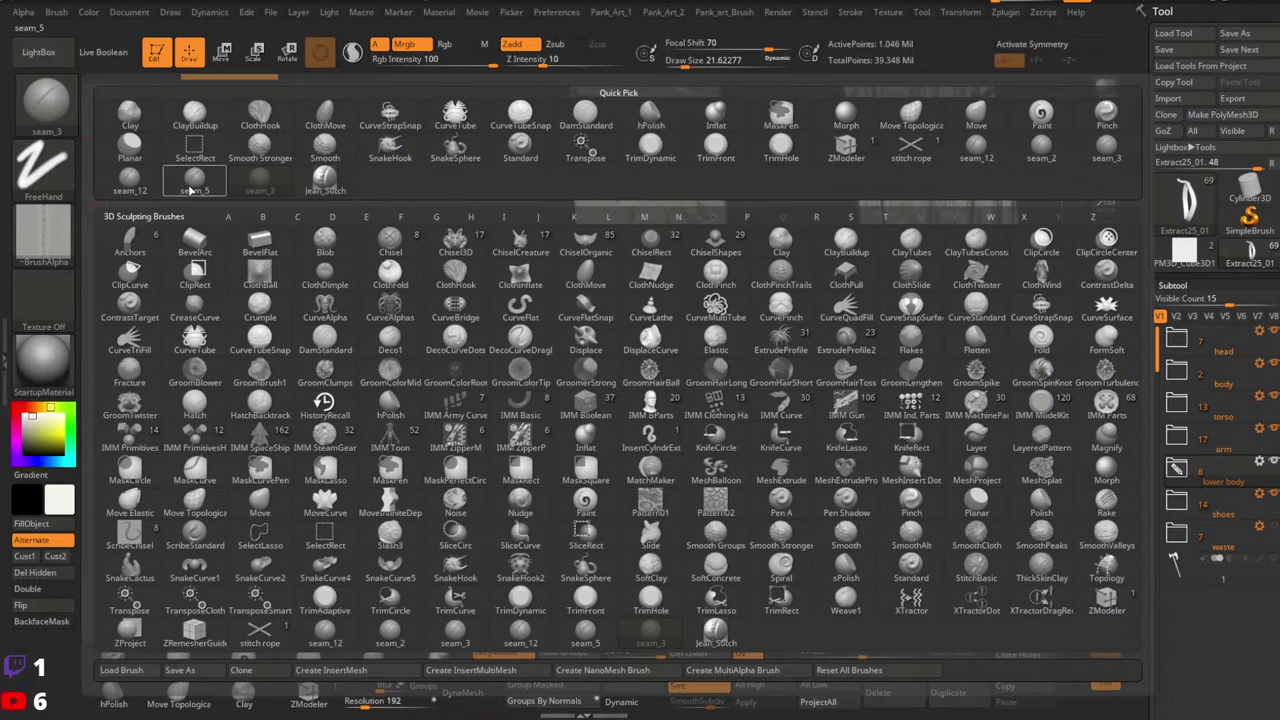
{"action": "left_click", "coordinate": [196, 186]}
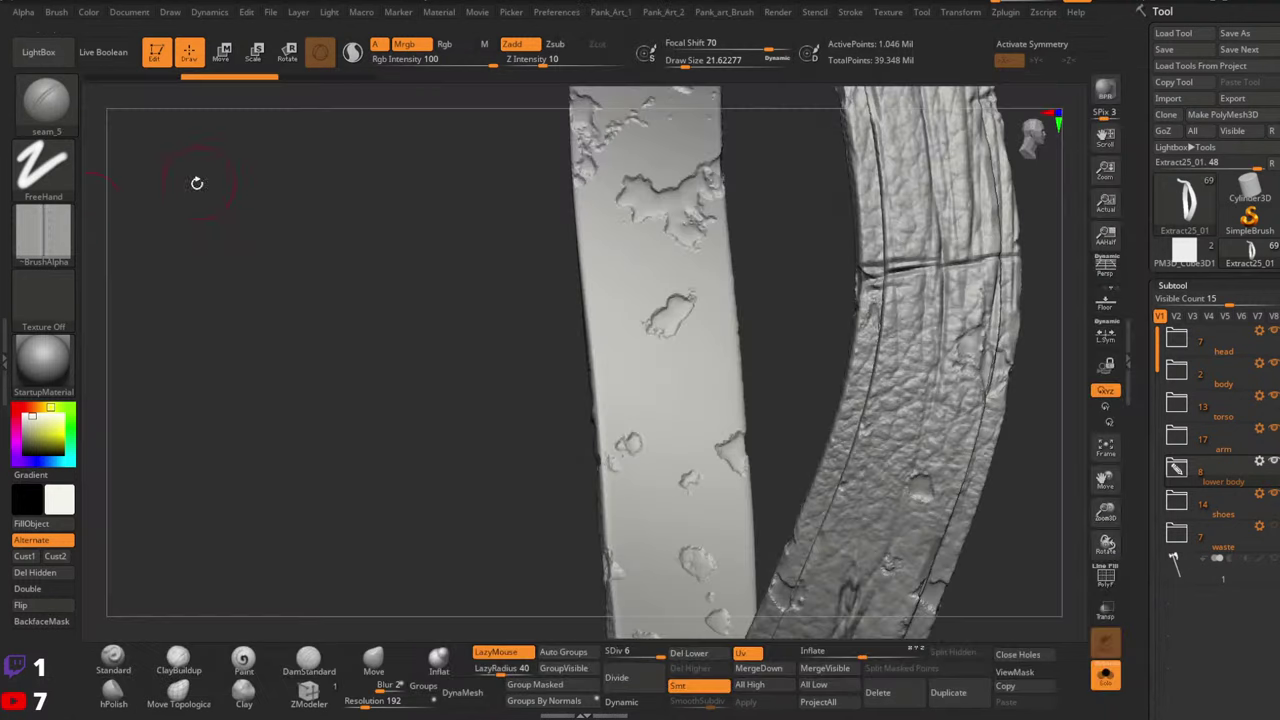
{"action": "left_click", "coordinate": [43, 235]}
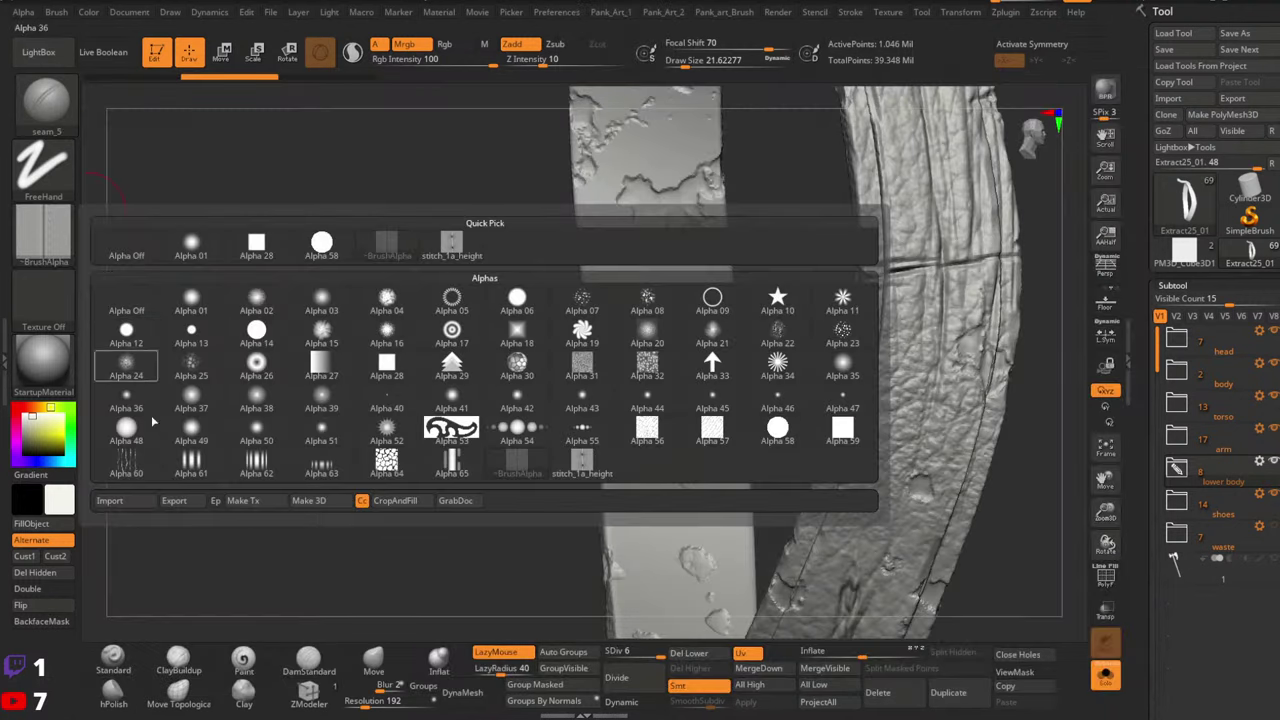
{"action": "left_click", "coordinate": [452, 242]}
Try seam_5 stitch strokes on the smooth inner face and along the isolated strap
{"action": "left_click_drag", "start_coordinate": [622, 252], "coordinate": [666, 518]}
{"action": "right_click_drag", "start_coordinate": [880, 375], "coordinate": [834, 280], "text": "ctrl"}
{"action": "mouse_move", "coordinate": [860, 325]}
{"action": "right_mouse_down", "text": "ctrl"}
{"action": "mouse_move", "coordinate": [900, 388]}
{"action": "mouse_move", "coordinate": [855, 345]}
{"action": "right_mouse_up", "text": "ctrl"}
{"action": "left_click_drag", "start_coordinate": [803, 303], "coordinate": [814, 525]}
{"action": "right_click_drag", "start_coordinate": [883, 460], "coordinate": [983, 413]}
Show the full outfit, try a stitch on the strap's lower edge between the two rings at draw size about 35, and undo it
{"action": "left_click", "coordinate": [1105, 675]}
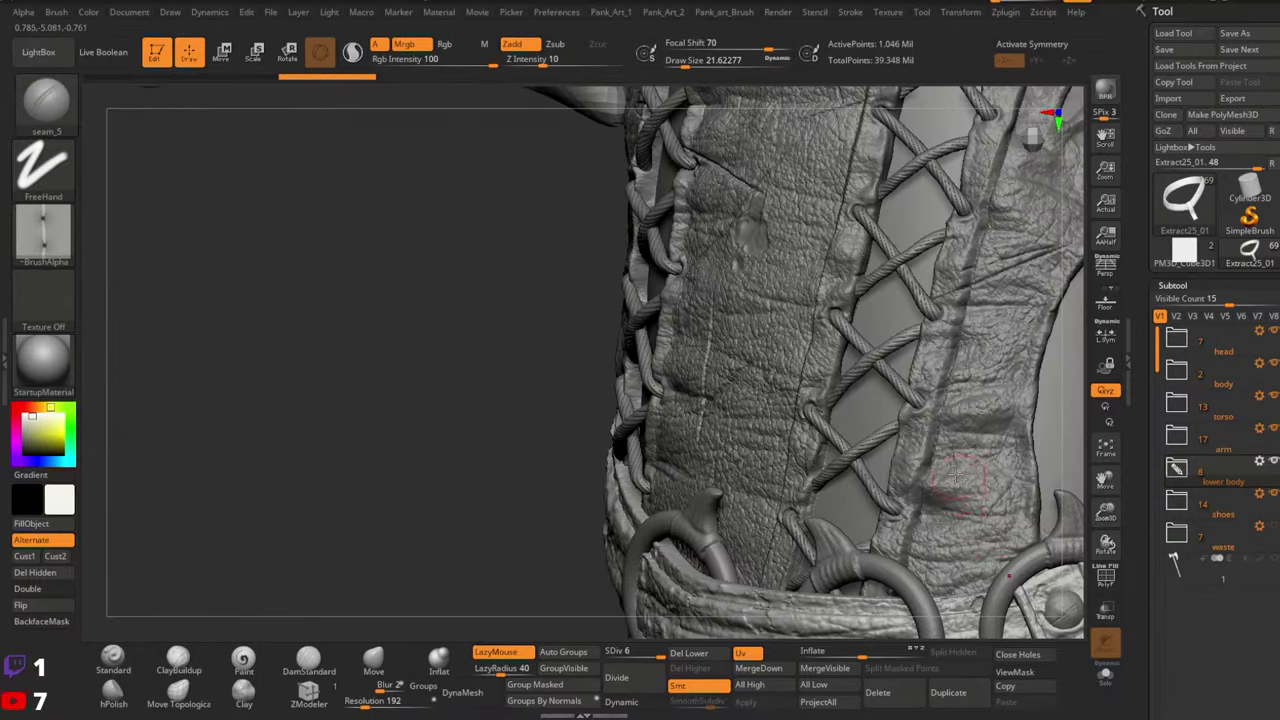
{"action": "right_click_drag", "start_coordinate": [957, 480], "coordinate": [463, 425]}
{"action": "right_click_drag", "start_coordinate": [777, 174], "coordinate": [866, 395]}
{"action": "mouse_move", "coordinate": [865, 405]}
{"action": "left_mouse_down"}
{"action": "mouse_move", "coordinate": [785, 425]}
{"action": "mouse_move", "coordinate": [792, 417]}
{"action": "left_mouse_up"}
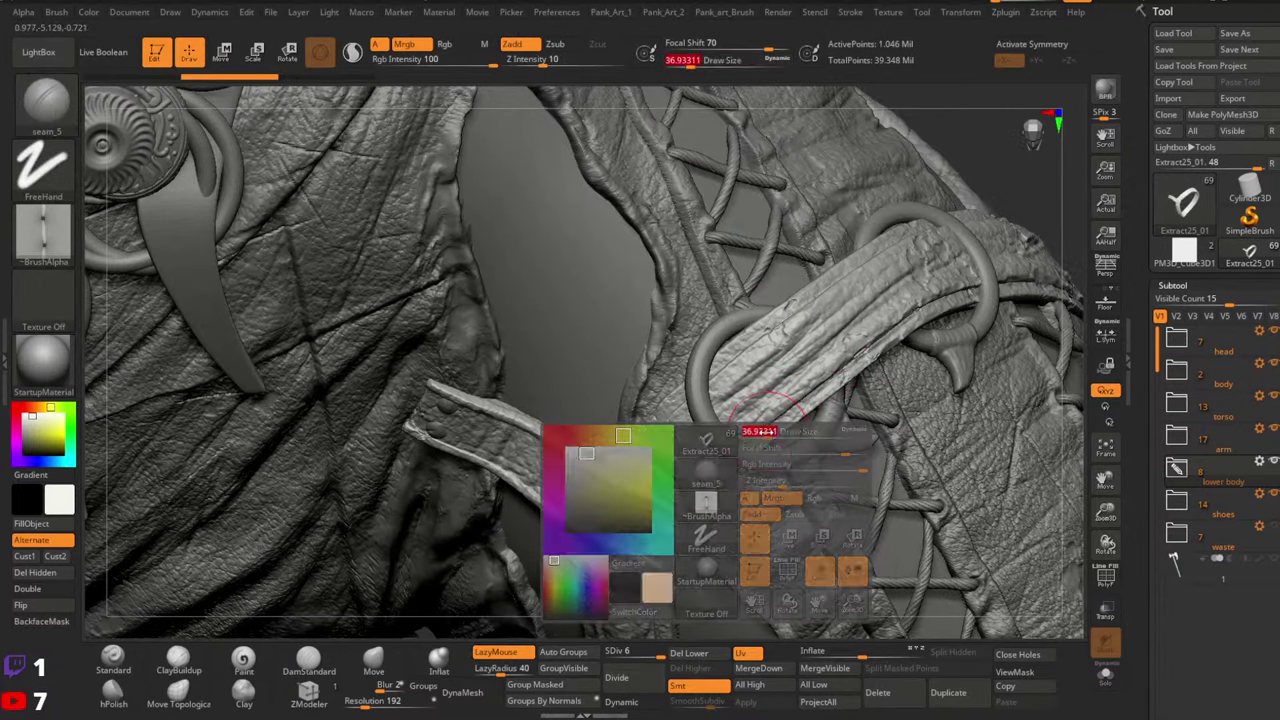
{"action": "left_click_drag", "start_coordinate": [866, 355], "coordinate": [874, 349]}
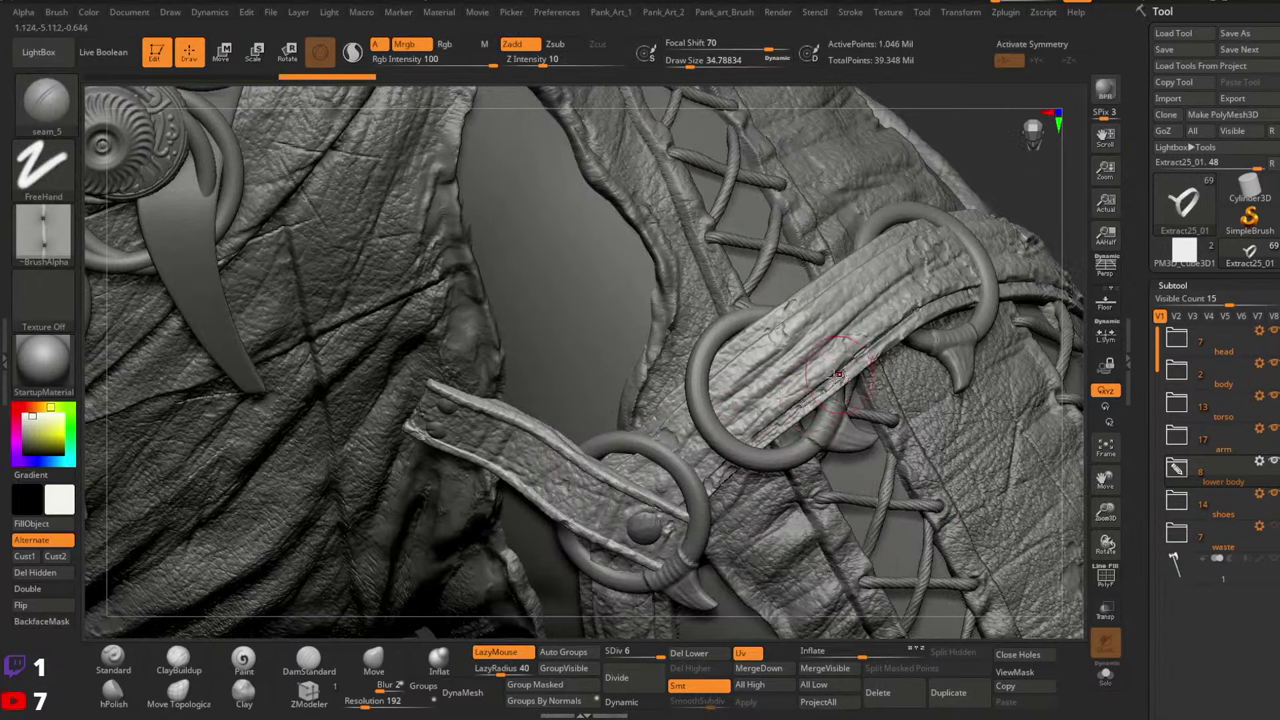
{"action": "key", "text": "ctrl+z"}
Try finer stitches at draw size 28.75 along the strap's lower edge between the rings, and undo them
{"action": "left_click_drag", "start_coordinate": [755, 442], "coordinate": [806, 397]}
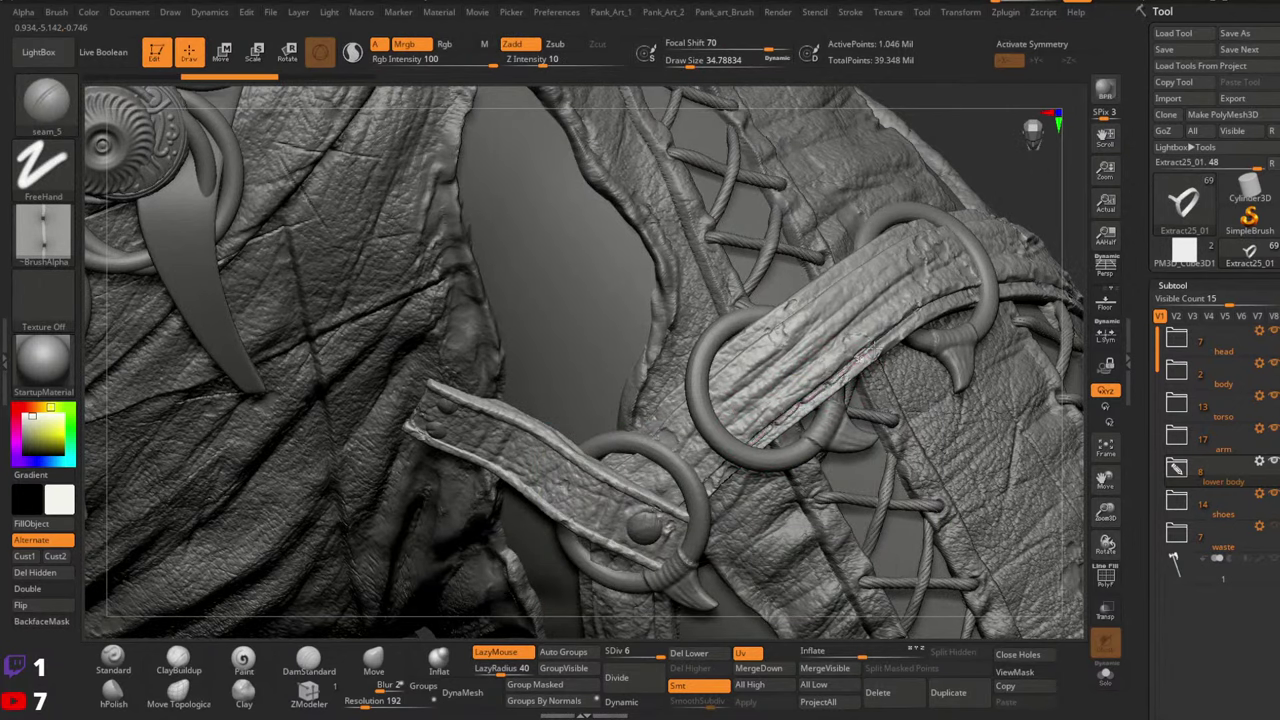
{"action": "key", "text": "space"}
{"action": "mouse_move", "coordinate": [868, 353]}
{"action": "left_mouse_down"}
{"action": "mouse_move", "coordinate": [878, 342]}
{"action": "mouse_move", "coordinate": [867, 356]}
{"action": "left_mouse_up"}
{"action": "key", "text": "space"}
{"action": "left_click_drag", "start_coordinate": [868, 357], "coordinate": [886, 357]}
{"action": "key", "text": "ctrl+z"}
{"action": "left_click_drag", "start_coordinate": [757, 442], "coordinate": [783, 415]}
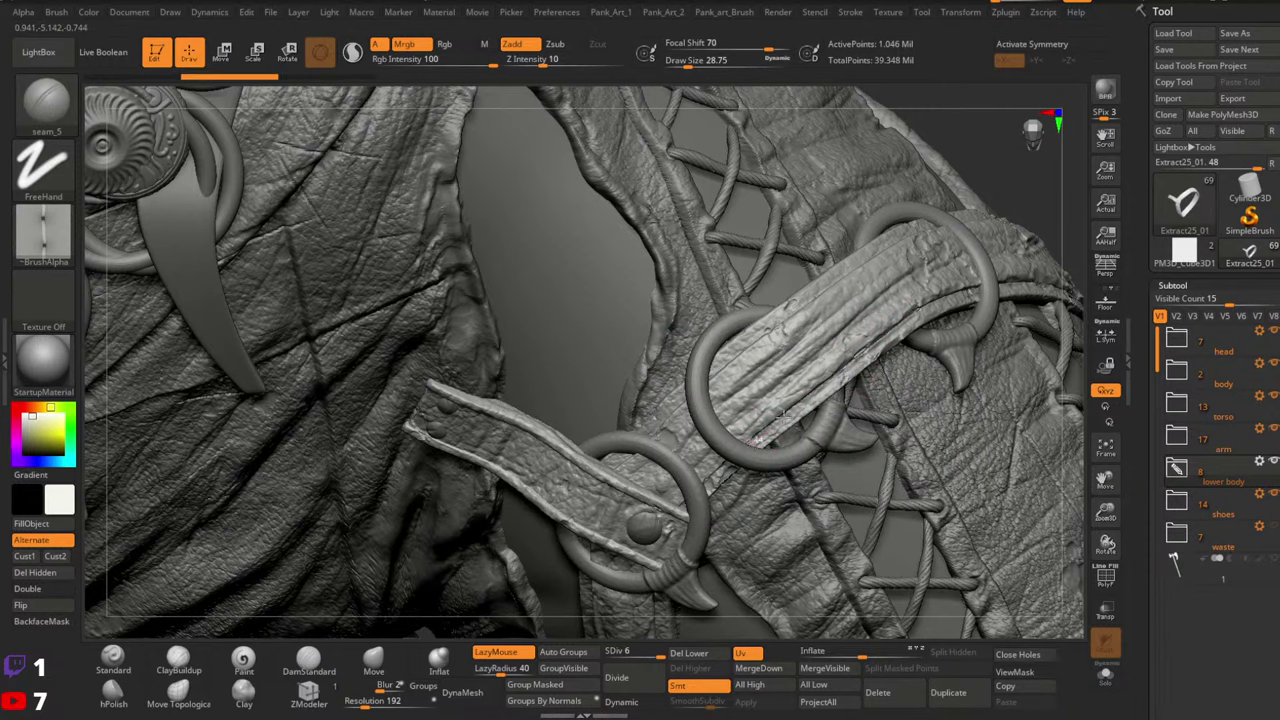
{"action": "left_click_drag", "start_coordinate": [866, 356], "coordinate": [792, 342]}
{"action": "key", "text": "ctrl+z"}
Set the seam_5 brush to Z Intensity 17 and draw size about 25, and test stitch lines on the strap between the rings
{"action": "left_click", "coordinate": [553, 63]}
{"action": "key", "text": "space"}
{"action": "left_click_drag", "start_coordinate": [766, 386], "coordinate": [872, 299]}
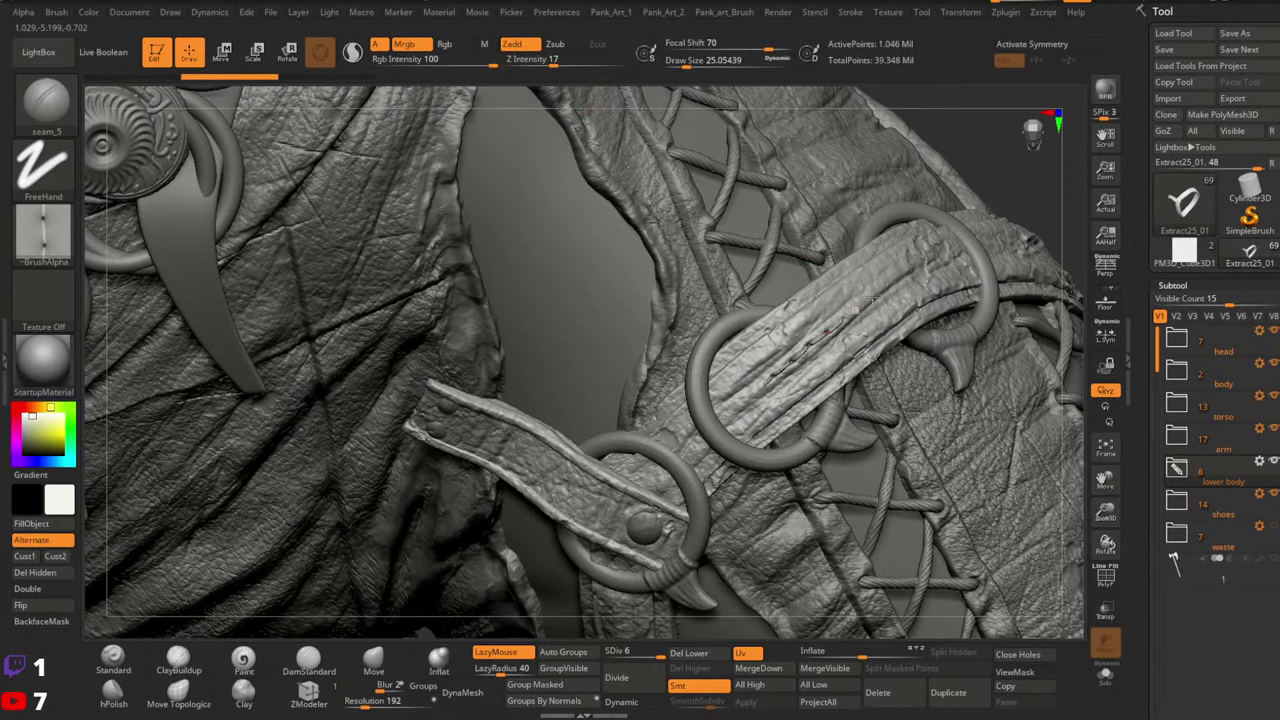
{"action": "left_click_drag", "start_coordinate": [925, 262], "coordinate": [935, 254]}
{"action": "key", "text": "ctrl+z"}
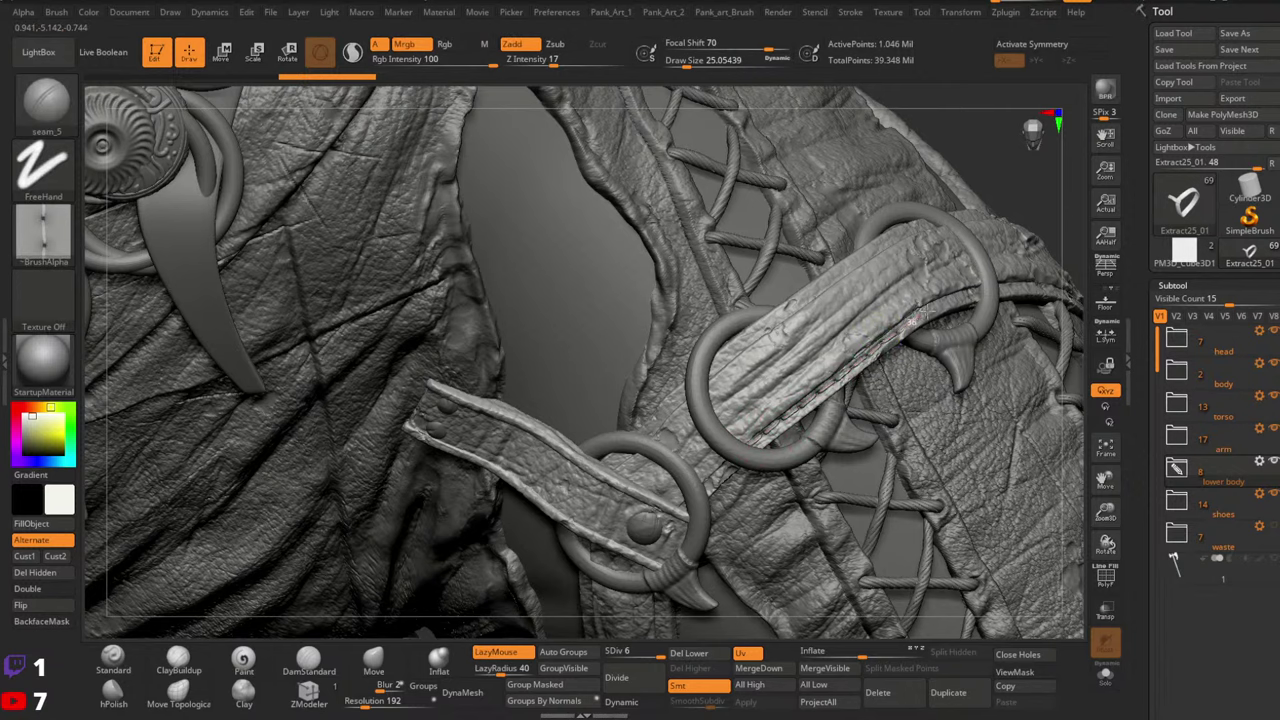
{"action": "right_click_drag", "start_coordinate": [985, 297], "coordinate": [800, 409], "text": "alt"}
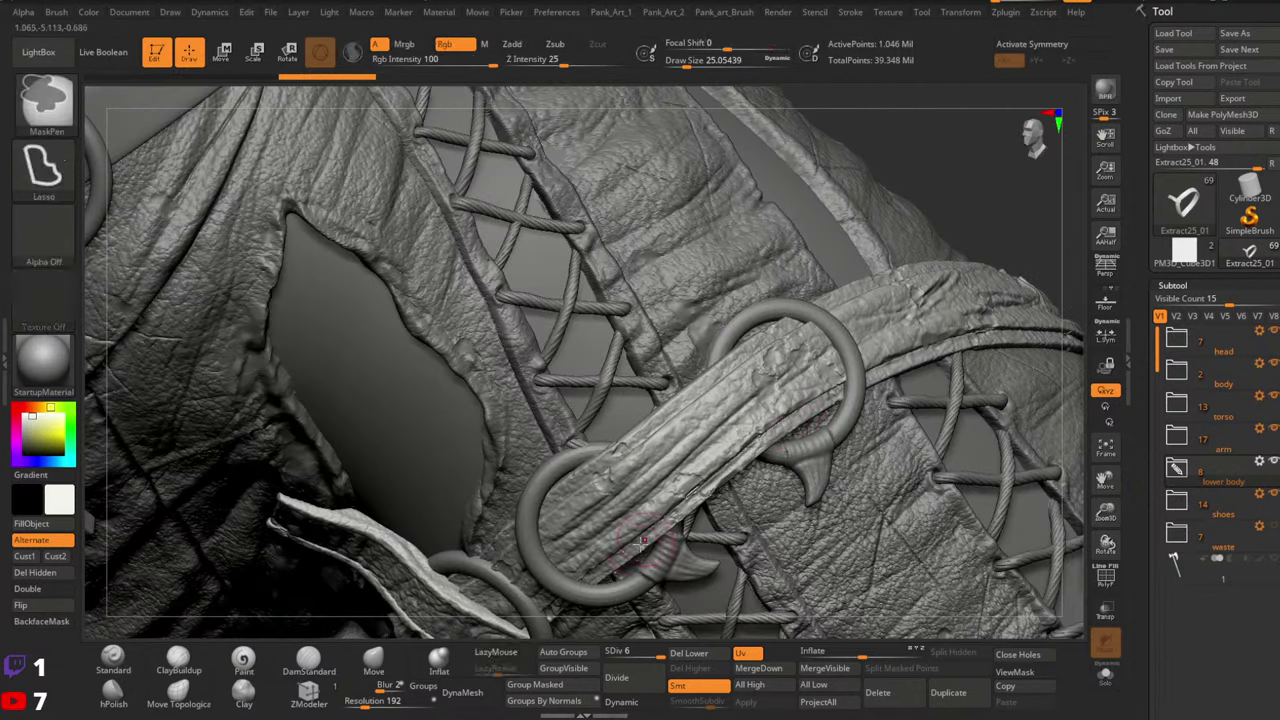
{"action": "key", "text": "ctrl+z"}
{"action": "left_click_drag", "start_coordinate": [581, 582], "coordinate": [686, 497]}
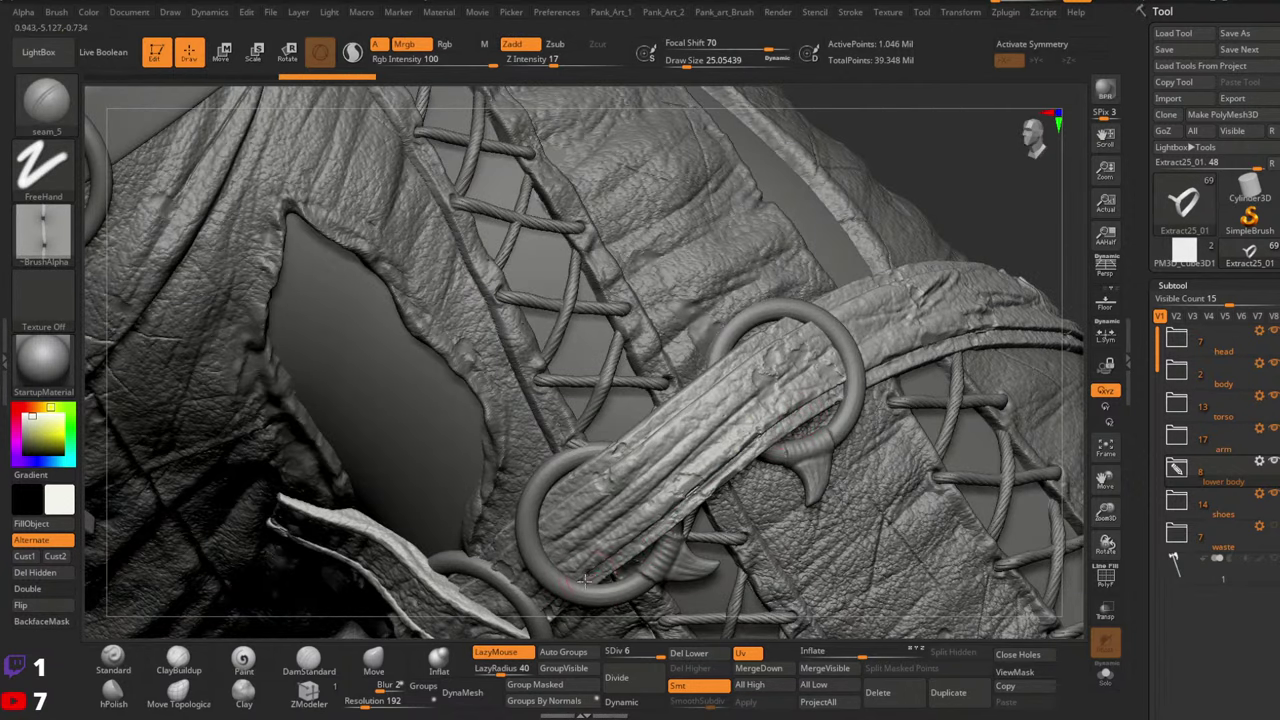
{"action": "left_click_drag", "start_coordinate": [585, 581], "coordinate": [672, 513]}
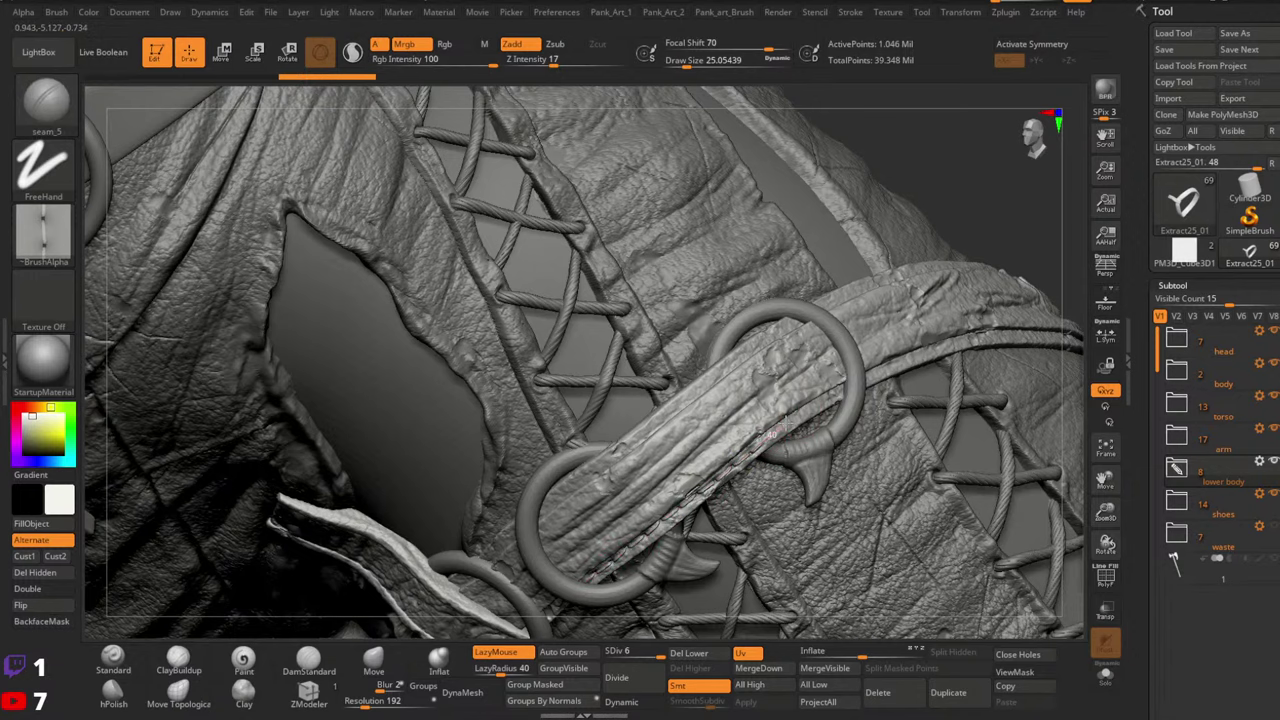
Isolate the strap and run a stitch line down its lower edge, extending it in overlapping strokes
{"action": "mouse_move", "coordinate": [805, 410]}
{"action": "right_mouse_down"}
{"action": "mouse_move", "coordinate": [872, 398]}
{"action": "mouse_move", "coordinate": [880, 316]}
{"action": "mouse_move", "coordinate": [922, 630]}
{"action": "mouse_move", "coordinate": [1098, 635]}
{"action": "right_mouse_up"}
{"action": "left_click", "coordinate": [1105, 675]}
{"action": "right_click_drag", "start_coordinate": [1037, 583], "coordinate": [903, 314]}
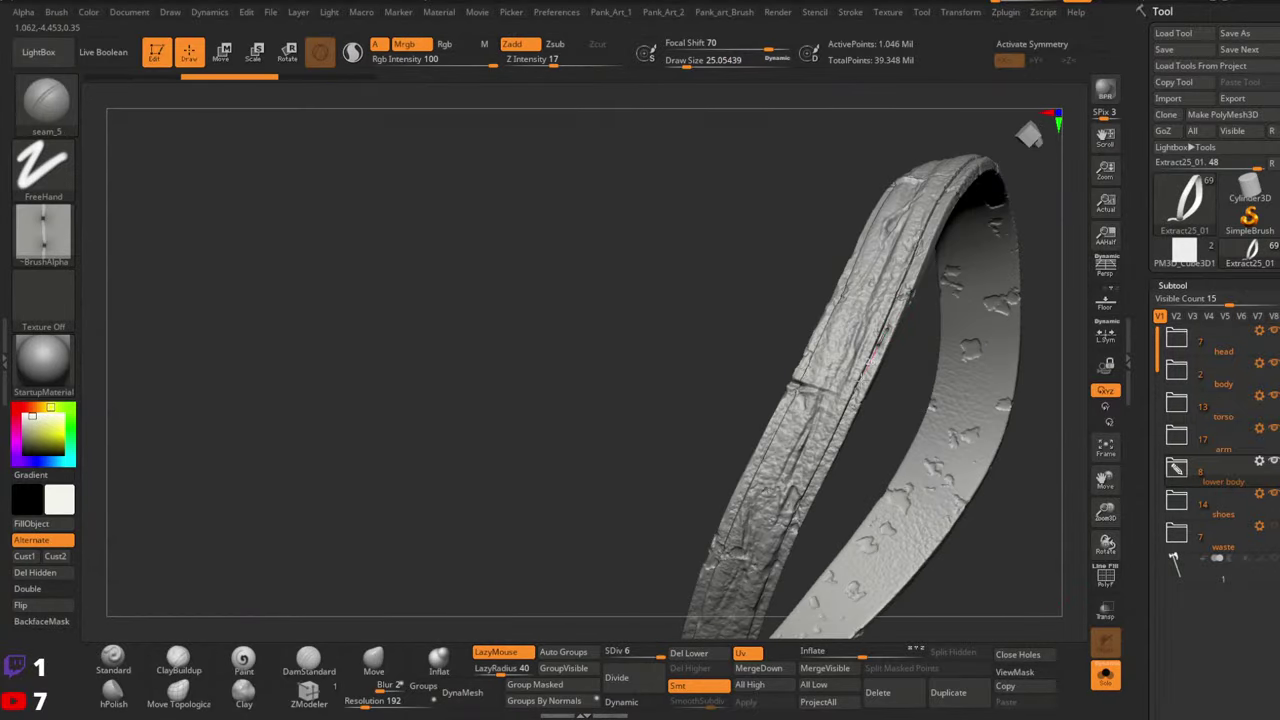
{"action": "right_click_drag", "start_coordinate": [855, 400], "coordinate": [870, 380]}
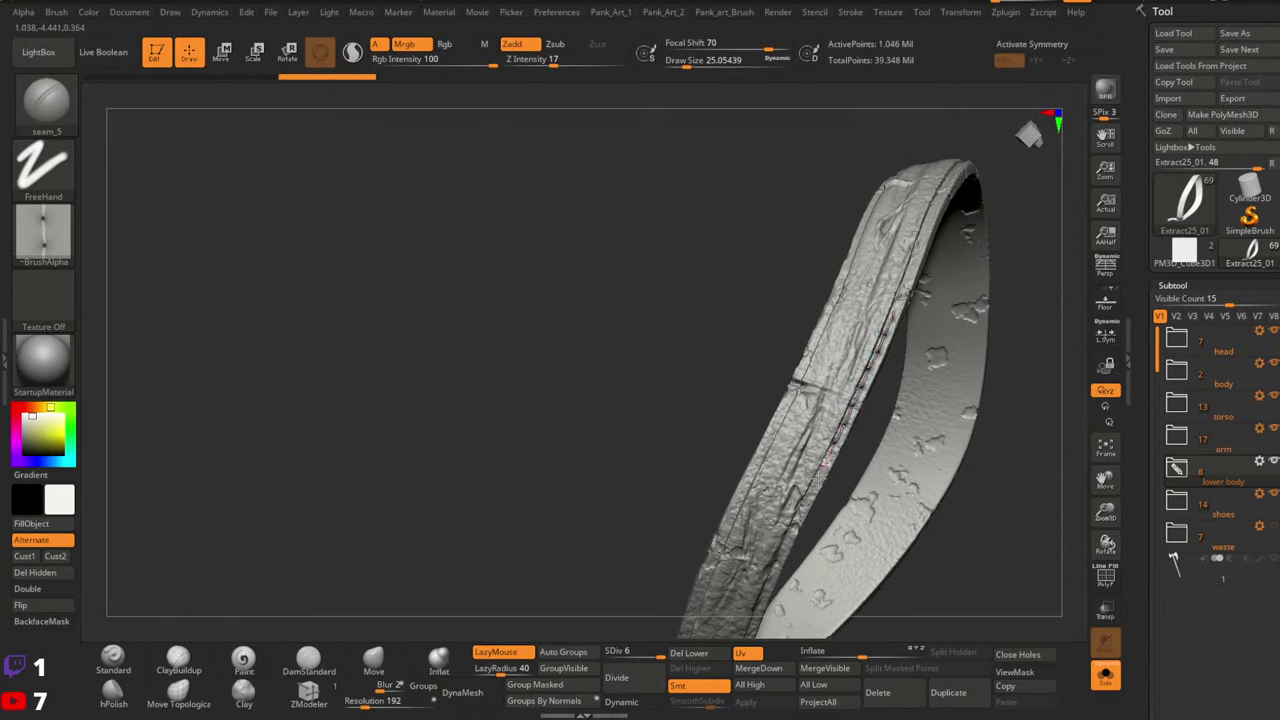
{"action": "mouse_move", "coordinate": [840, 483]}
{"action": "right_mouse_down"}
{"action": "mouse_move", "coordinate": [880, 413]}
{"action": "mouse_move", "coordinate": [864, 334]}
{"action": "right_mouse_up"}
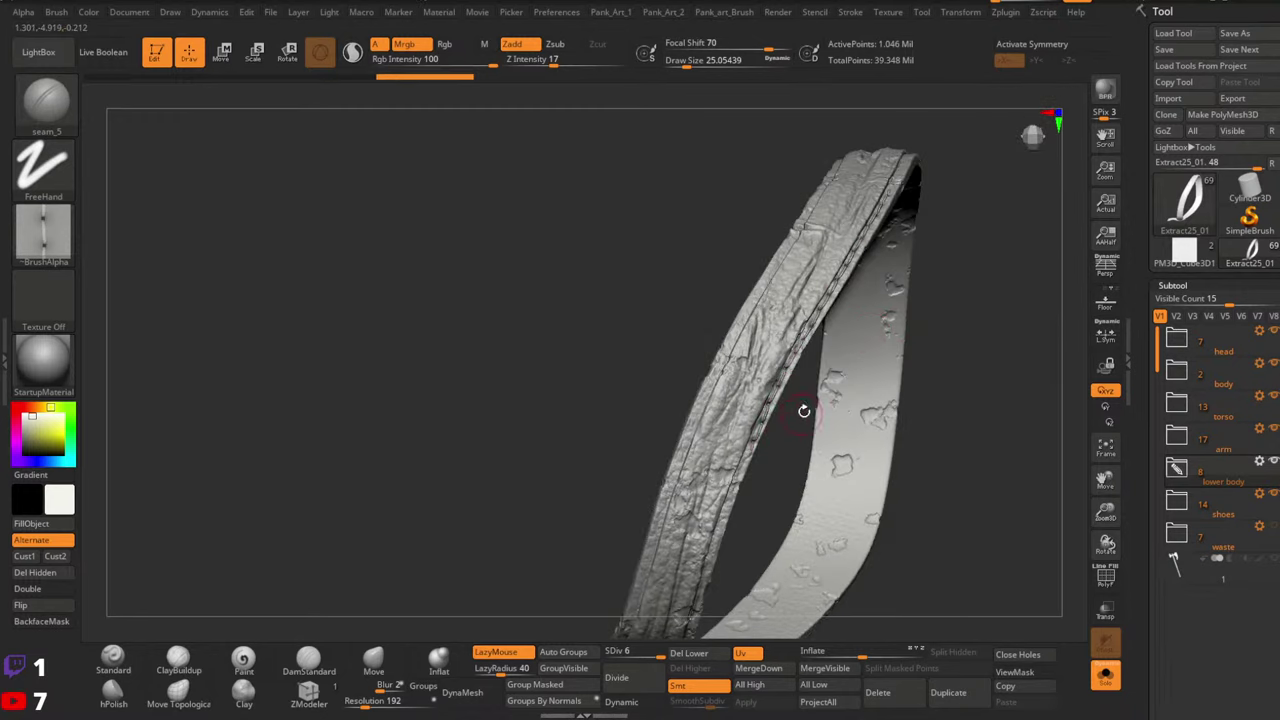
{"action": "right_click_drag", "start_coordinate": [806, 409], "coordinate": [820, 277]}
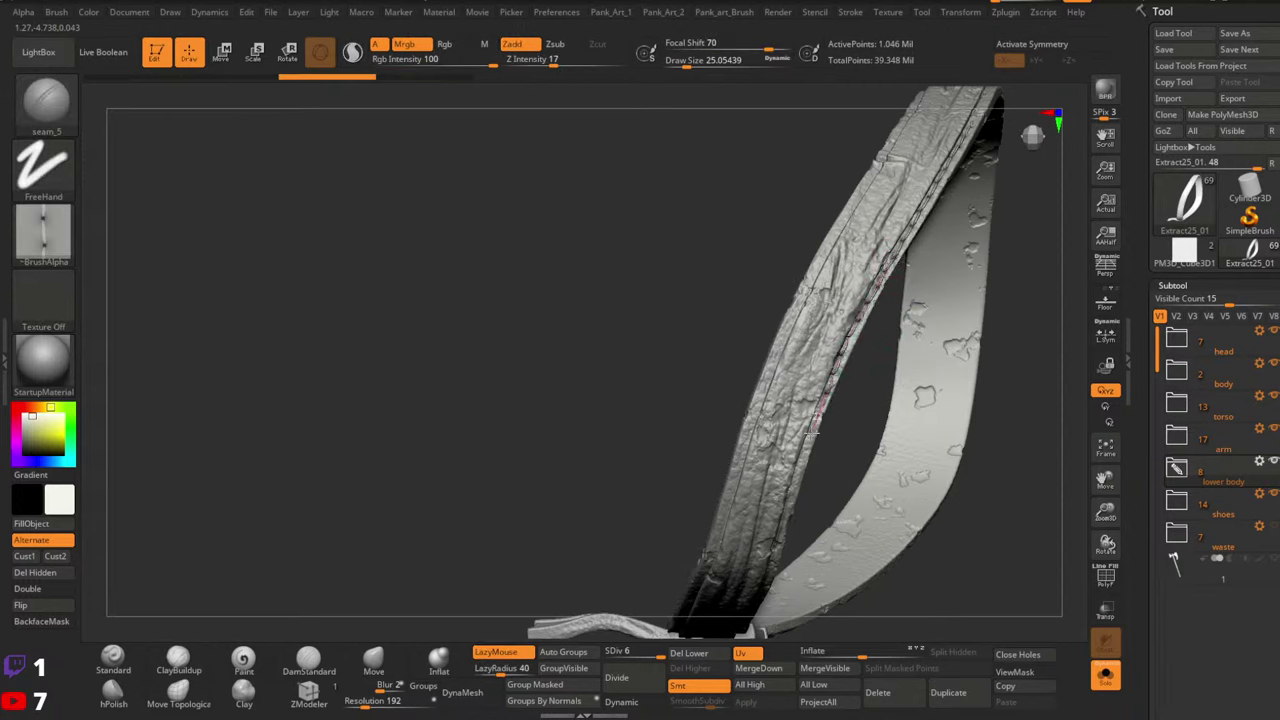
Increase the draw size to about 31 and continue the edge stitching to the crossing band
{"action": "right_click_drag", "start_coordinate": [790, 490], "coordinate": [849, 366]}
{"action": "key", "text": "space"}
{"action": "left_click_drag", "start_coordinate": [820, 372], "coordinate": [828, 378]}
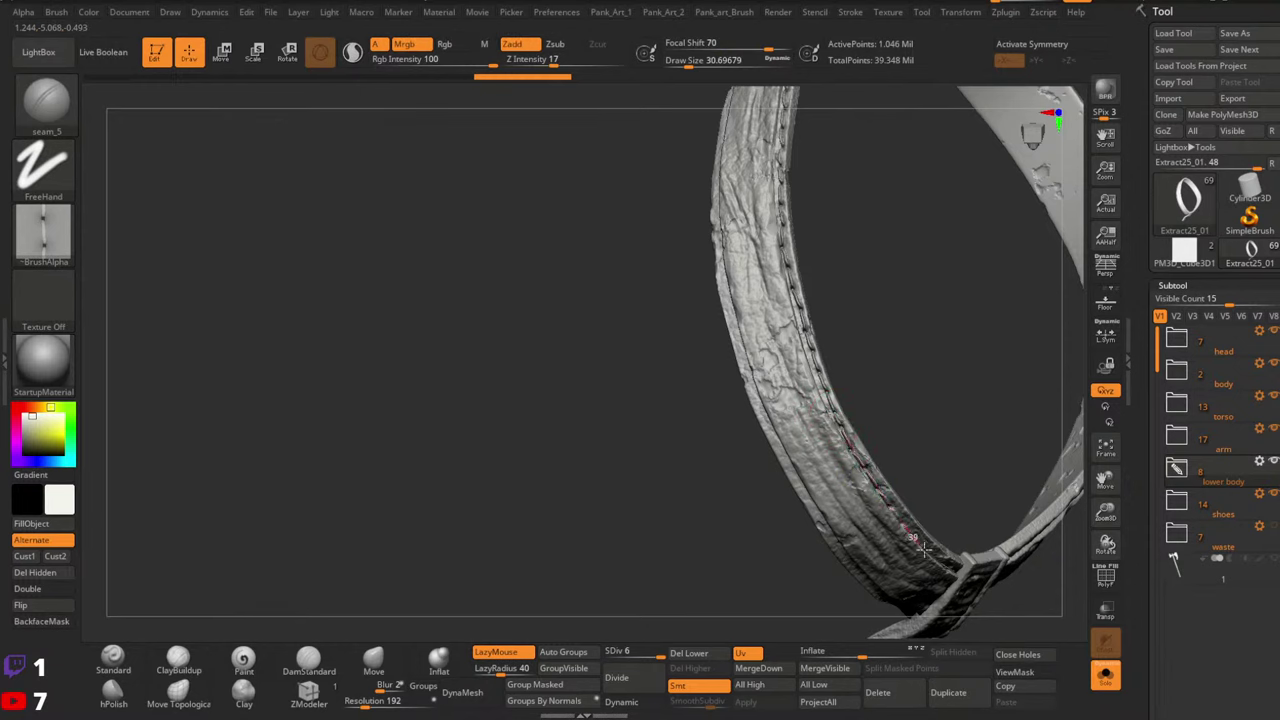
{"action": "mouse_move", "coordinate": [960, 575]}
{"action": "right_mouse_down", "text": "ctrl"}
{"action": "mouse_move", "coordinate": [916, 404]}
{"action": "mouse_move", "coordinate": [920, 340]}
{"action": "mouse_move", "coordinate": [864, 348]}
{"action": "mouse_move", "coordinate": [834, 374]}
{"action": "mouse_move", "coordinate": [1012, 566]}
{"action": "right_mouse_up", "text": "ctrl"}
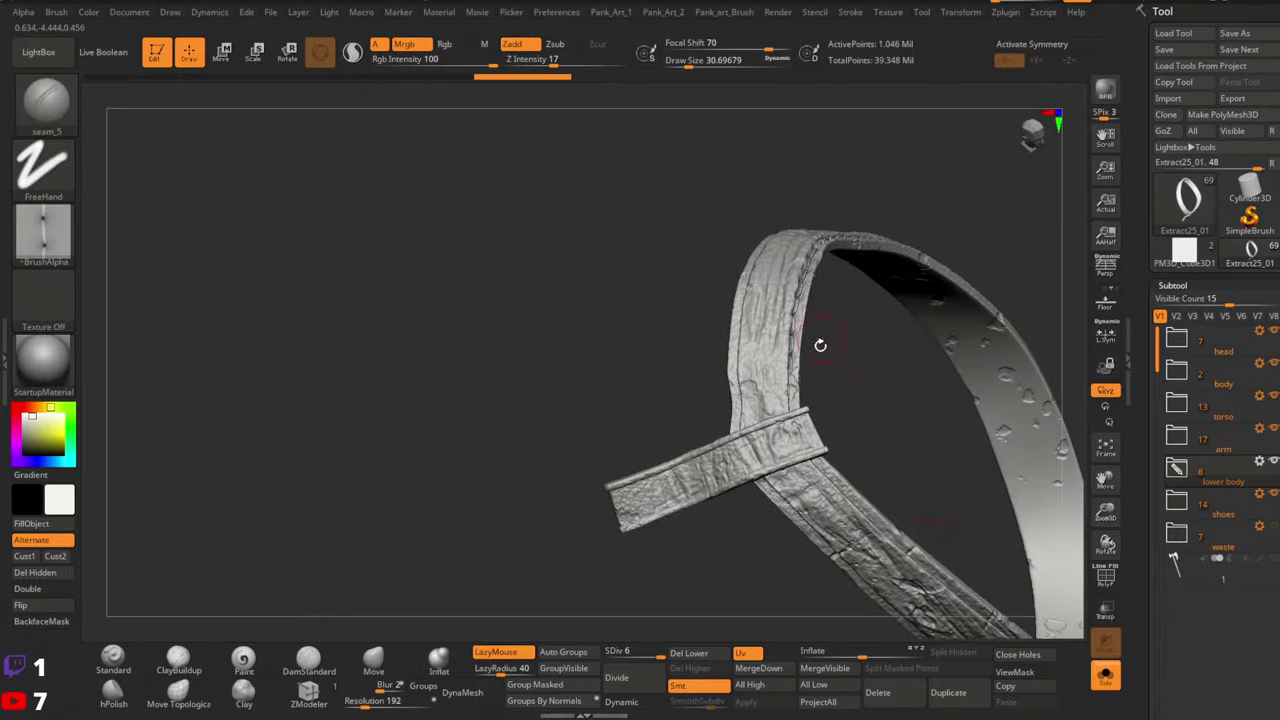
Roll back the later edge strokes and restitch the strap's edge down to the crossing band at draw size about 31
{"action": "mouse_move", "coordinate": [820, 346]}
{"action": "right_mouse_down"}
{"action": "mouse_move", "coordinate": [891, 249]}
{"action": "mouse_move", "coordinate": [940, 321]}
{"action": "right_mouse_up"}
{"action": "mouse_move", "coordinate": [940, 320]}
{"action": "left_mouse_down"}
{"action": "mouse_move", "coordinate": [994, 283]}
{"action": "mouse_move", "coordinate": [1037, 329]}
{"action": "mouse_move", "coordinate": [963, 320]}
{"action": "mouse_move", "coordinate": [1012, 269]}
{"action": "mouse_move", "coordinate": [943, 229]}
{"action": "mouse_move", "coordinate": [958, 243]}
{"action": "left_mouse_up"}
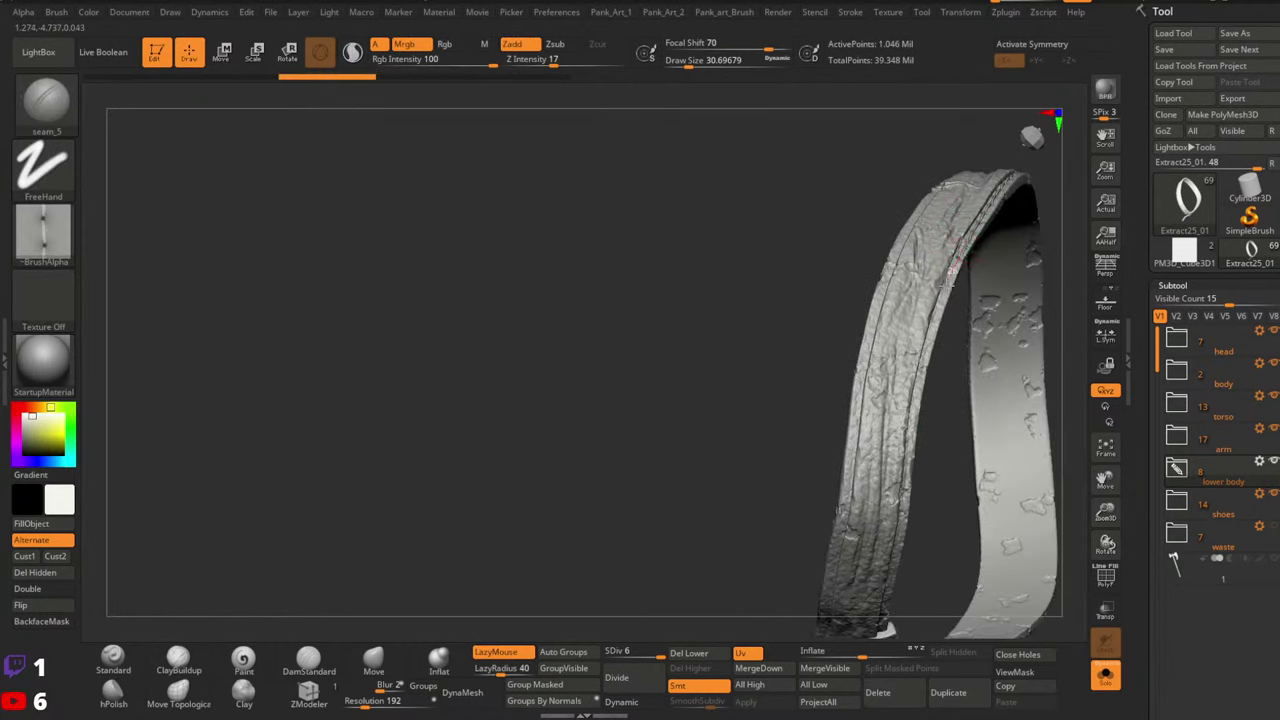
{"action": "key", "text": "ctrl+shift+z"}
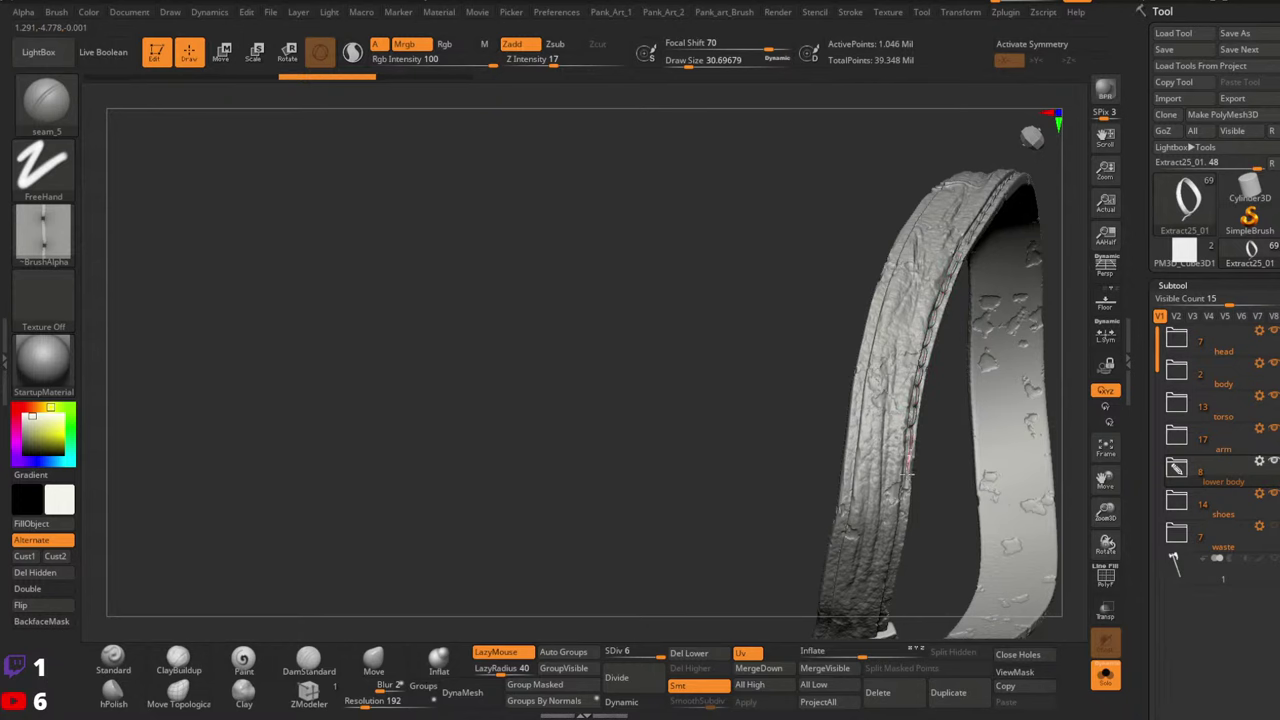
{"action": "right_click_drag", "start_coordinate": [888, 530], "coordinate": [891, 280]}
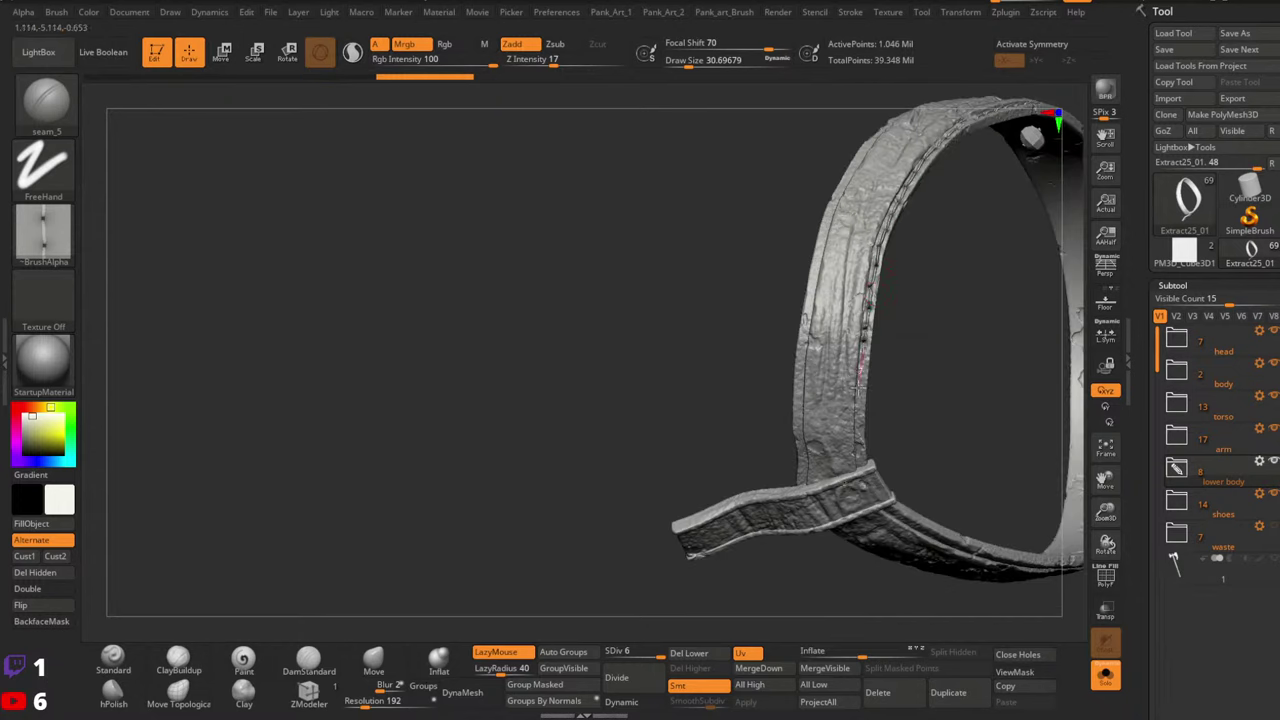
{"action": "key", "text": "ctrl+z"}
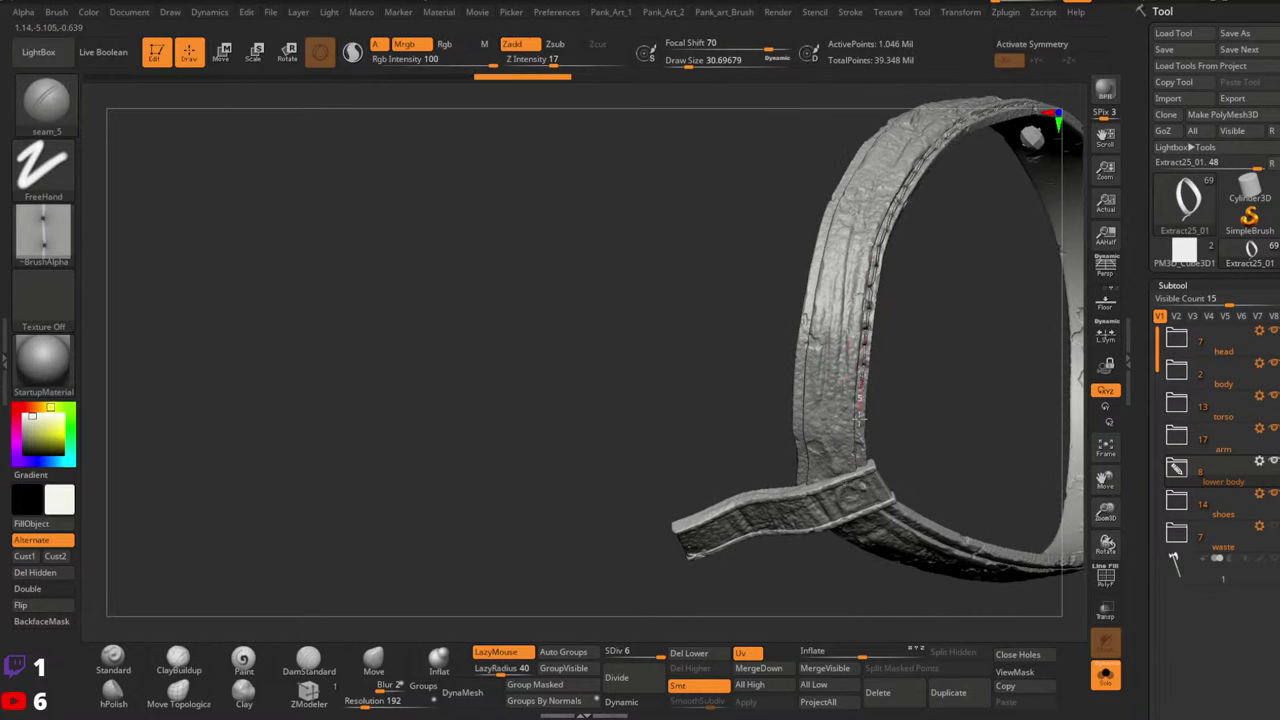
{"action": "left_click_drag", "start_coordinate": [861, 487], "coordinate": [865, 496]}
Continue the stitch line along the isolated strap's edge, past the crossing band and around the rest of the loop
{"action": "right_click_drag", "start_coordinate": [997, 323], "coordinate": [915, 470], "text": "ctrl"}
{"action": "mouse_move", "coordinate": [915, 470]}
{"action": "right_mouse_down"}
{"action": "mouse_move", "coordinate": [883, 426]}
{"action": "mouse_move", "coordinate": [909, 287]}
{"action": "mouse_move", "coordinate": [904, 395]}
{"action": "mouse_move", "coordinate": [915, 385]}
{"action": "mouse_move", "coordinate": [839, 374]}
{"action": "mouse_move", "coordinate": [851, 234]}
{"action": "mouse_move", "coordinate": [908, 183]}
{"action": "right_mouse_up"}
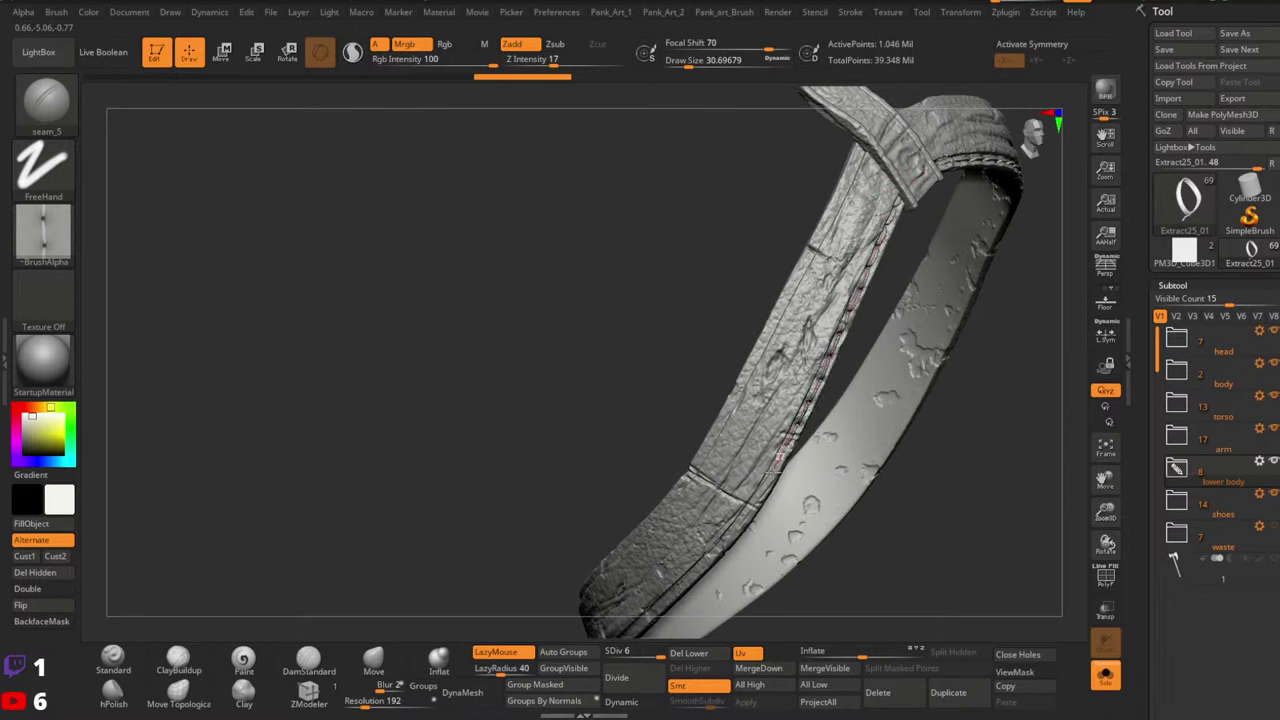
{"action": "mouse_move", "coordinate": [748, 512]}
{"action": "right_mouse_down"}
{"action": "mouse_move", "coordinate": [848, 443]}
{"action": "mouse_move", "coordinate": [837, 491]}
{"action": "mouse_move", "coordinate": [903, 360]}
{"action": "mouse_move", "coordinate": [849, 346]}
{"action": "mouse_move", "coordinate": [814, 374]}
{"action": "mouse_move", "coordinate": [826, 357]}
{"action": "mouse_move", "coordinate": [936, 361]}
{"action": "mouse_move", "coordinate": [815, 335]}
{"action": "right_mouse_up"}
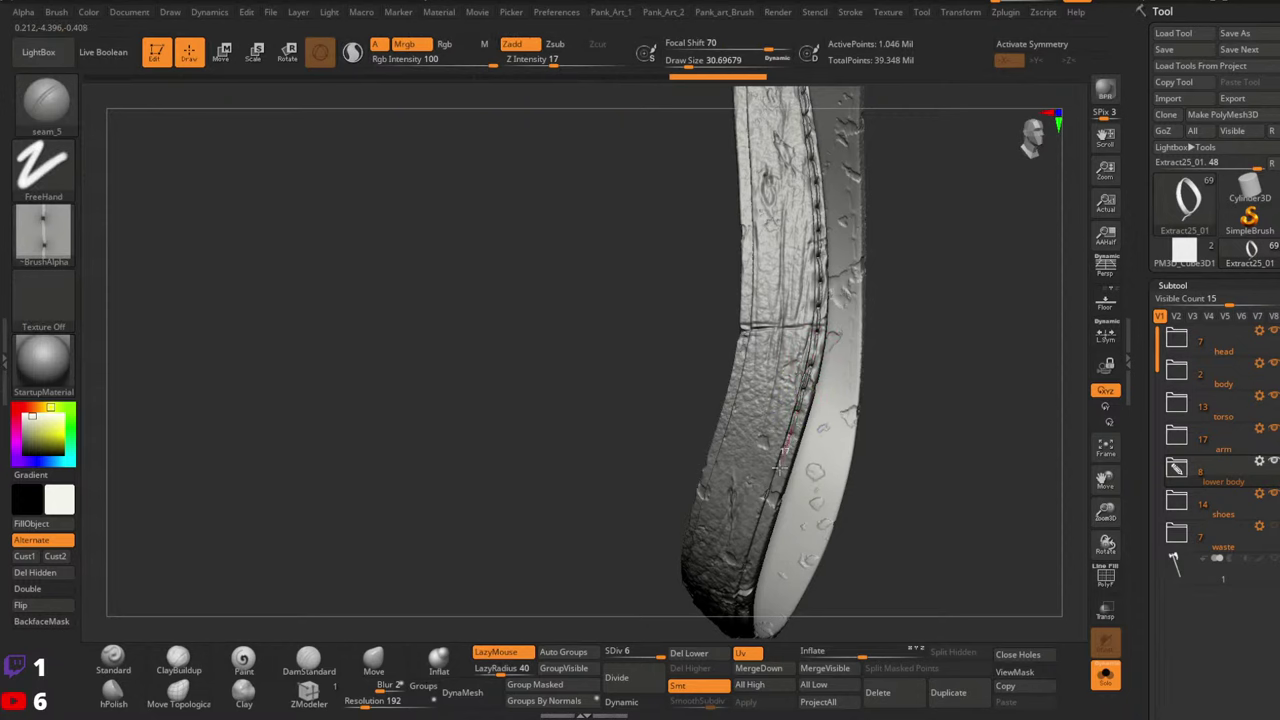
{"action": "right_click_drag", "start_coordinate": [814, 514], "coordinate": [823, 318]}
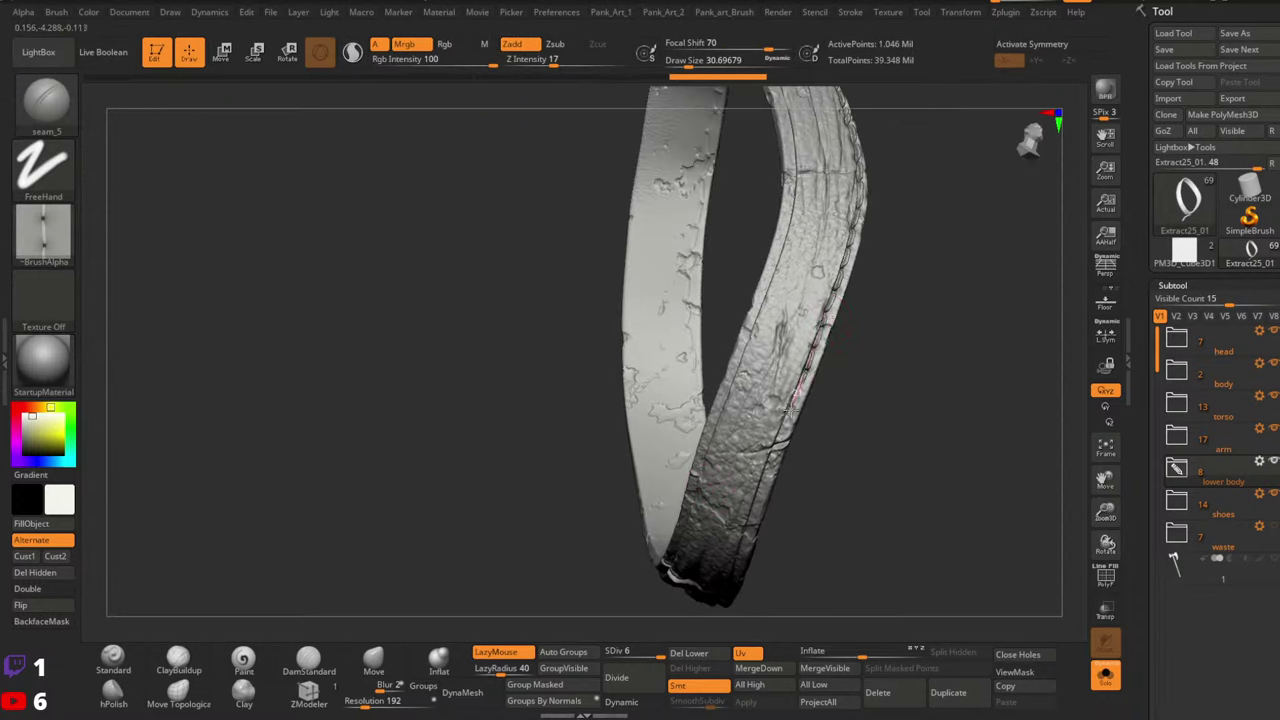
{"action": "left_click_drag", "start_coordinate": [792, 405], "coordinate": [784, 423]}
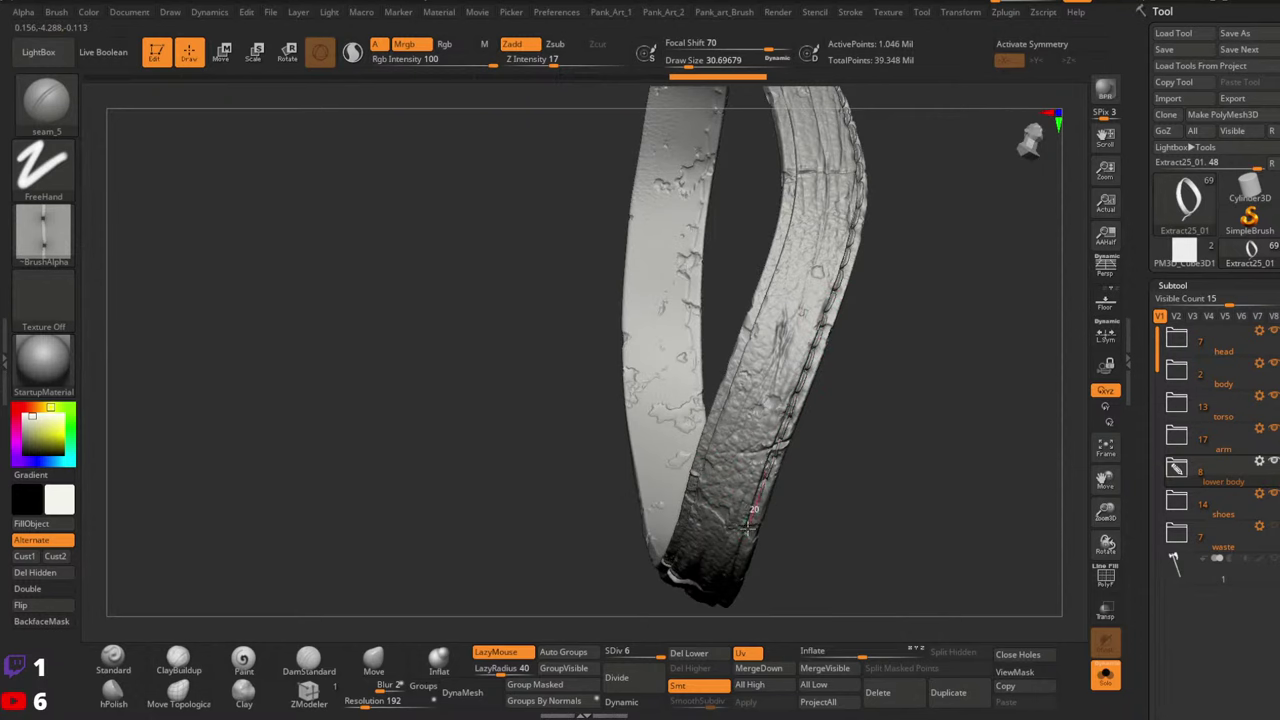
{"action": "right_click_drag", "start_coordinate": [752, 510], "coordinate": [836, 326]}
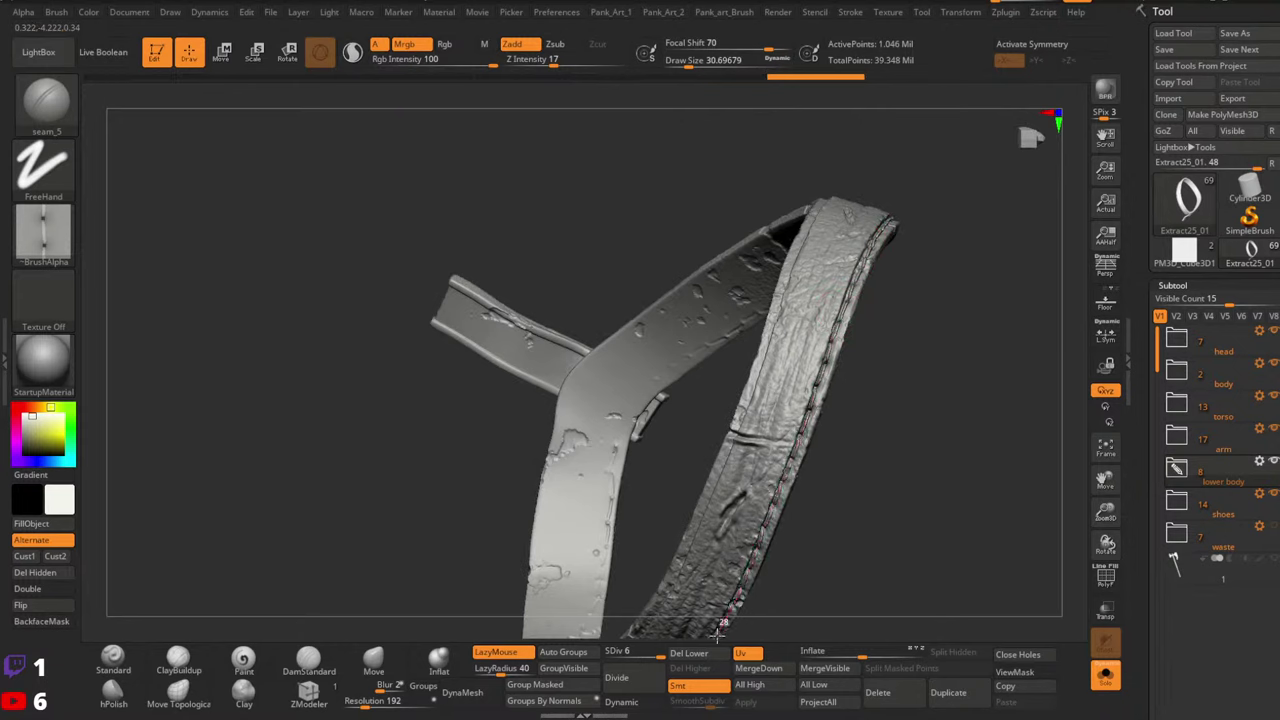
{"action": "right_click_drag", "start_coordinate": [719, 630], "coordinate": [925, 475]}
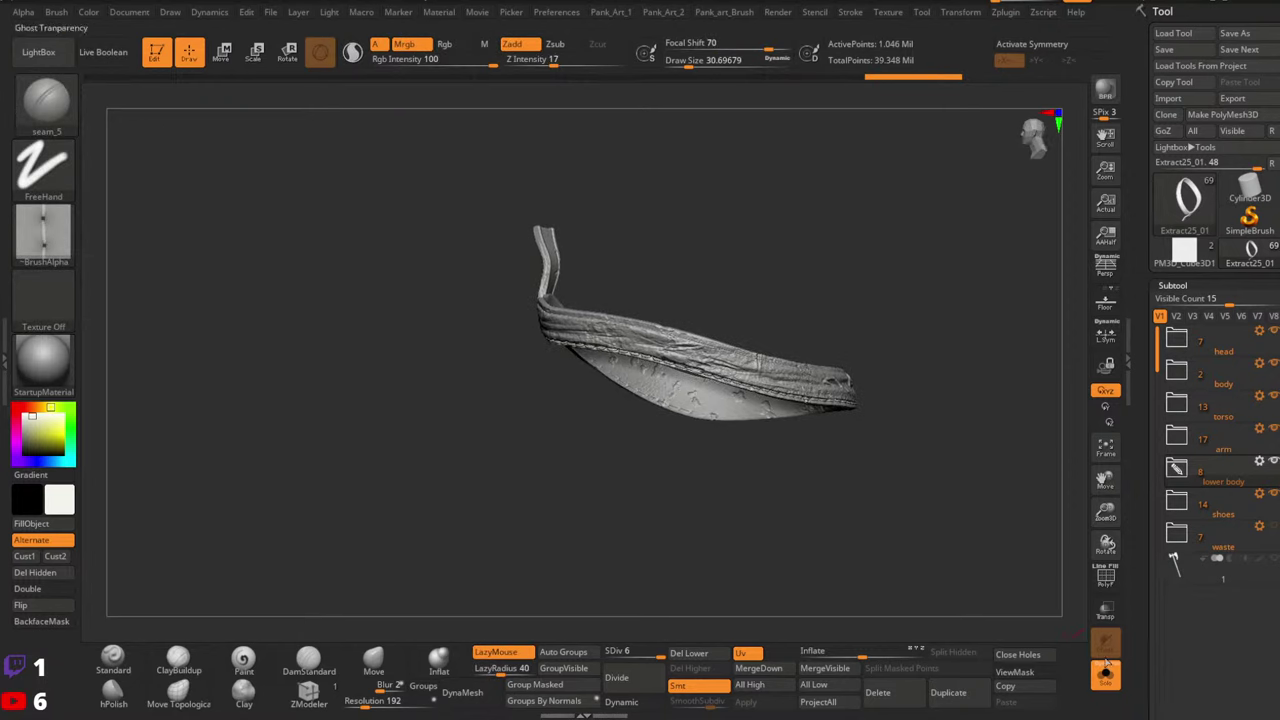
Show the full character again and load the SP_stich_height alpha for the seam_5 brush
{"action": "left_click", "coordinate": [1105, 674]}
{"action": "right_click_drag", "start_coordinate": [827, 484], "coordinate": [907, 438]}
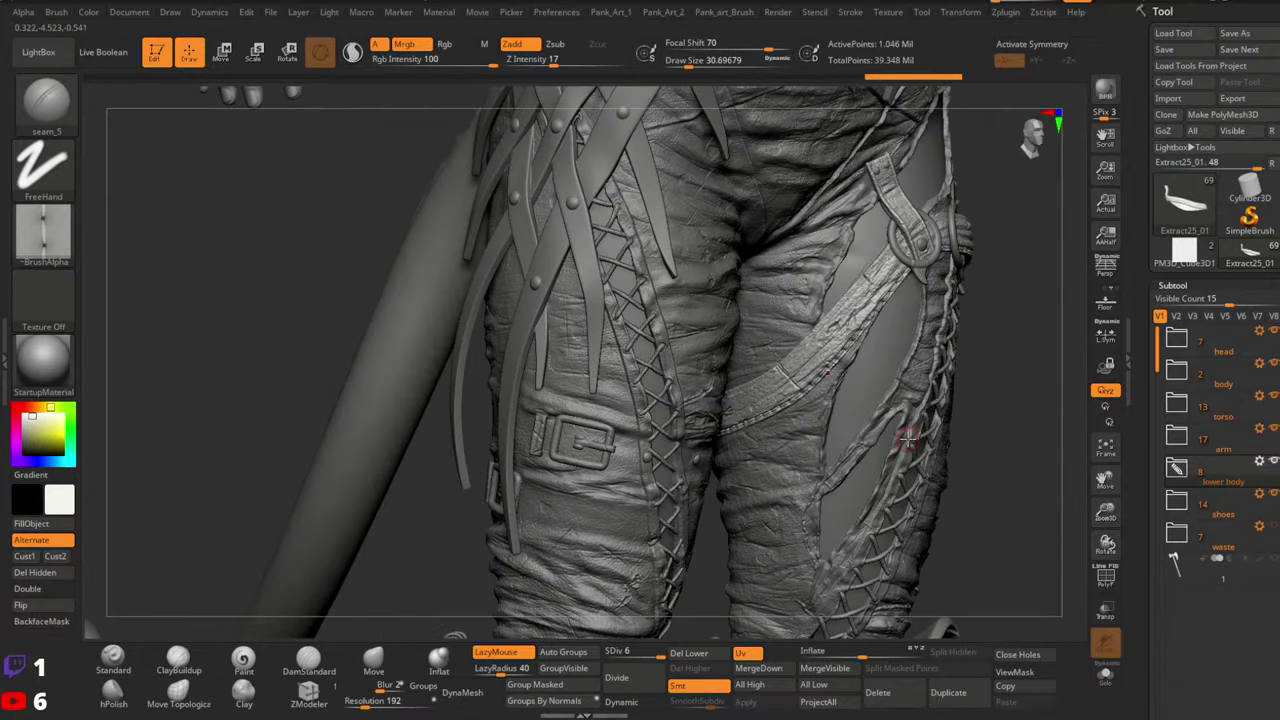
{"action": "left_click", "coordinate": [43, 230]}
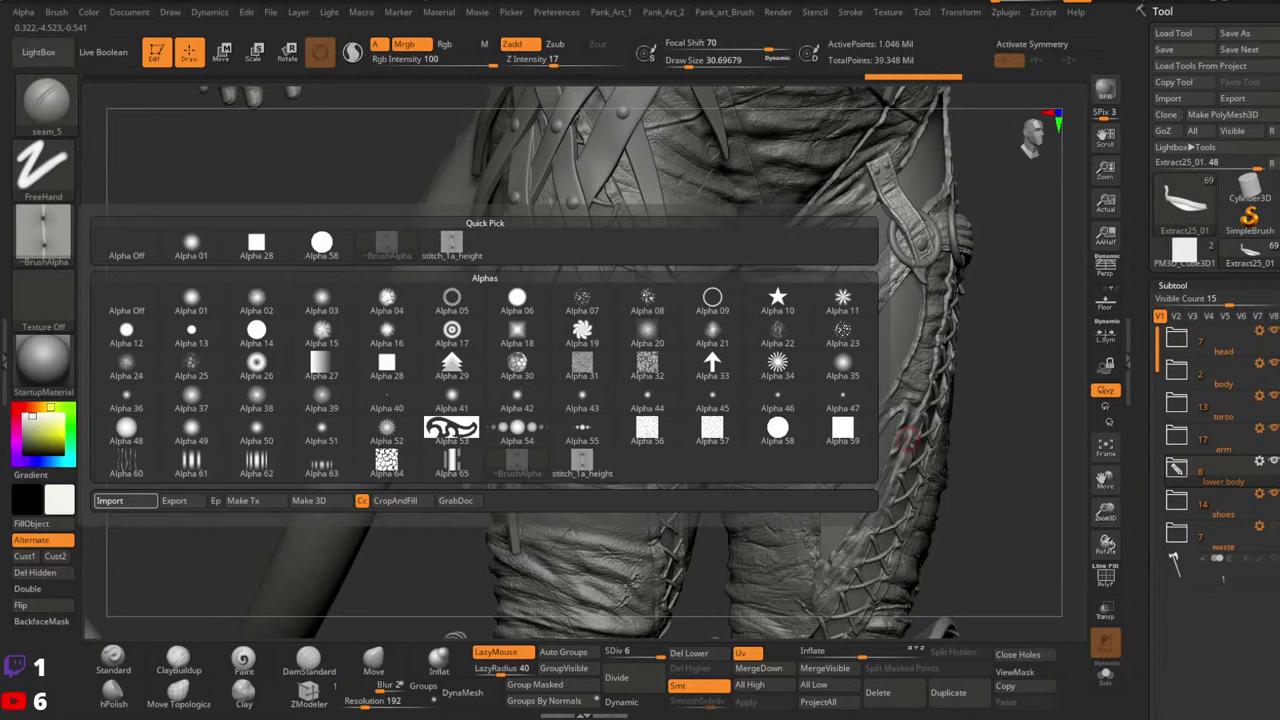
{"action": "left_click", "coordinate": [582, 462]}
Set the seam_5 brush to draw size about 27 and Z Intensity 14, and rotate its stitch alpha to run lengthwise
{"action": "mouse_move", "coordinate": [908, 440]}
{"action": "right_mouse_down"}
{"action": "mouse_move", "coordinate": [849, 363]}
{"action": "mouse_move", "coordinate": [890, 203]}
{"action": "mouse_move", "coordinate": [811, 400]}
{"action": "mouse_move", "coordinate": [948, 238]}
{"action": "mouse_move", "coordinate": [971, 323]}
{"action": "right_mouse_up"}
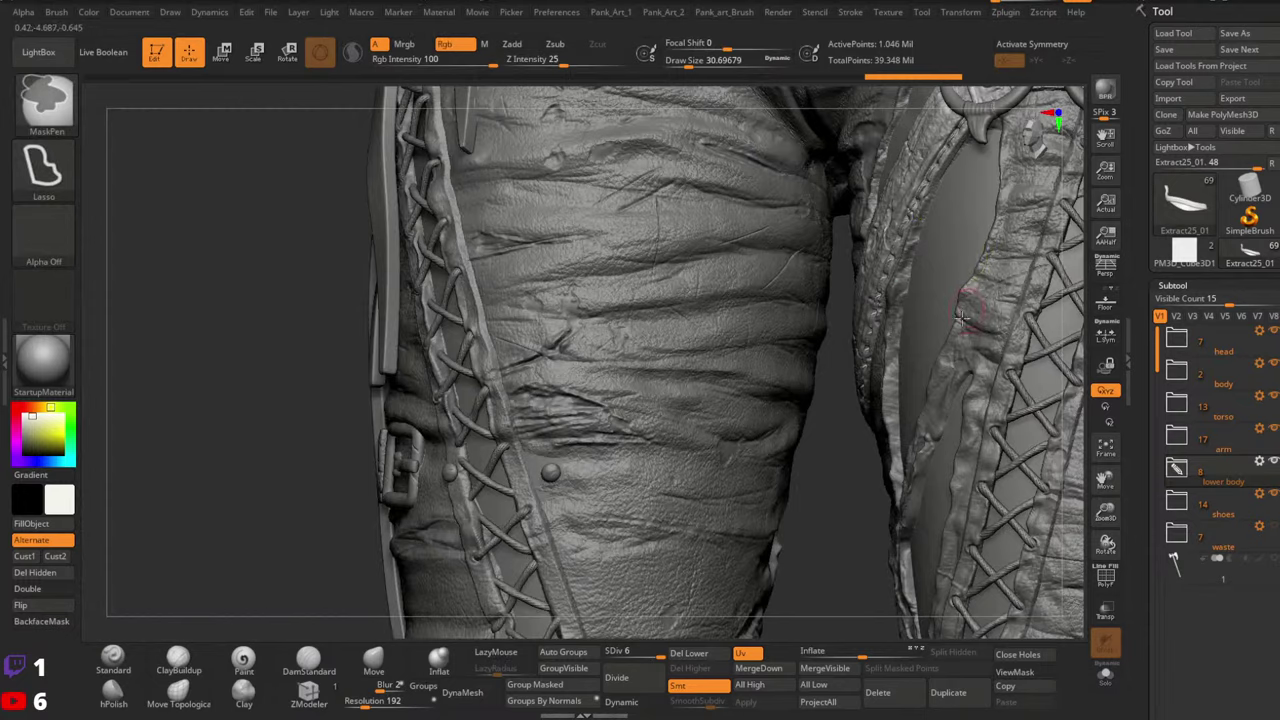
{"action": "right_click_drag", "start_coordinate": [925, 363], "coordinate": [900, 393]}
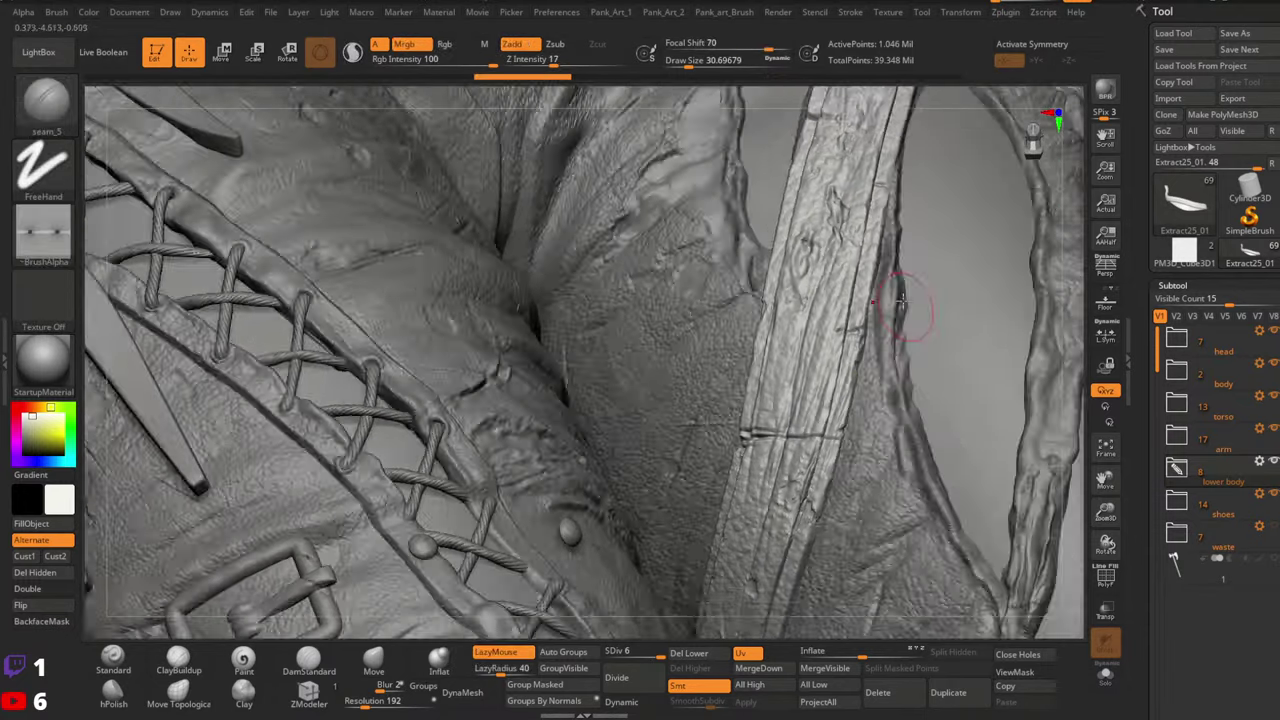
{"action": "right_click_drag", "start_coordinate": [903, 303], "coordinate": [868, 325]}
{"action": "key", "text": "space"}
{"action": "left_click_drag", "start_coordinate": [872, 302], "coordinate": [864, 301]}
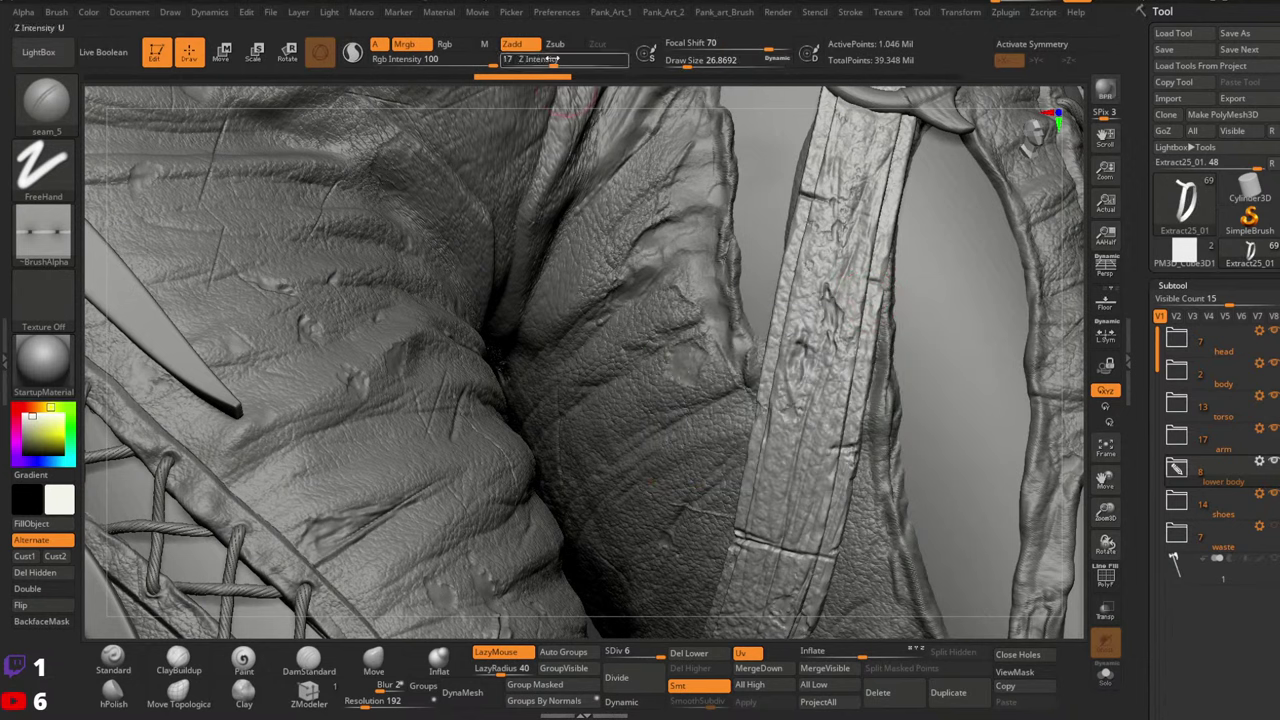
{"action": "left_click_drag", "start_coordinate": [554, 61], "coordinate": [549, 61]}
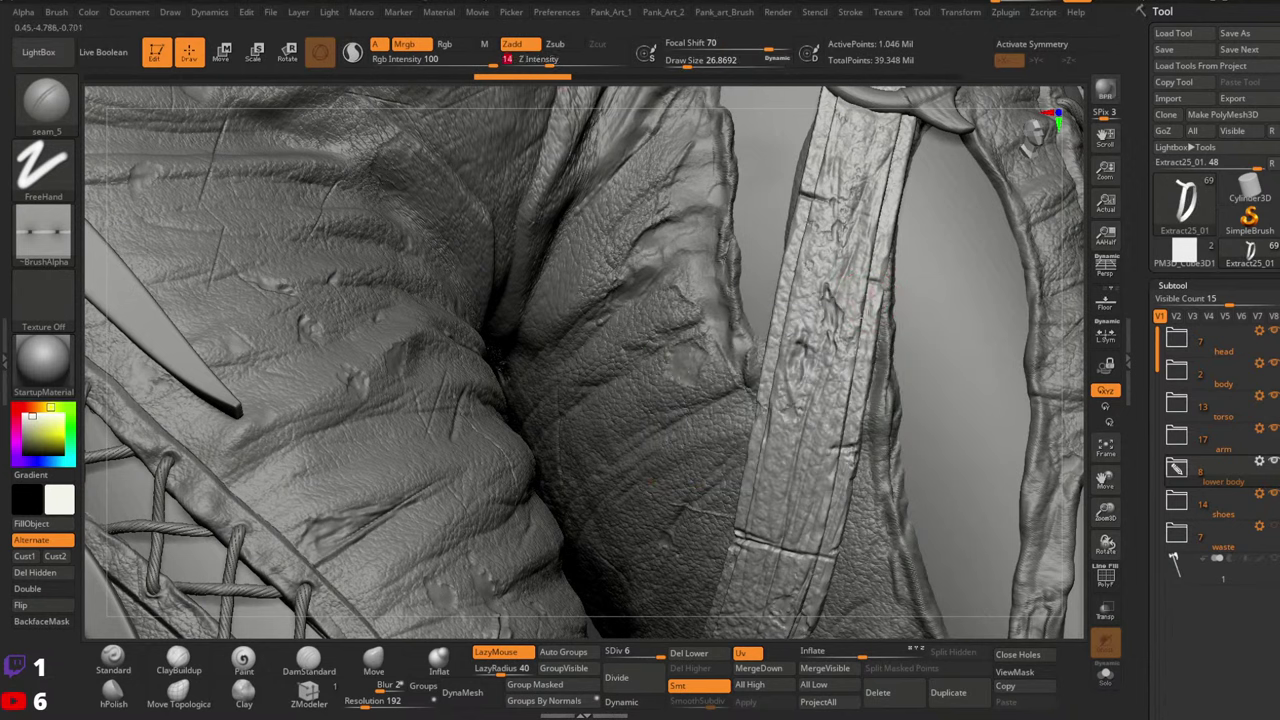
{"action": "key", "text": "Return"}
{"action": "left_click", "coordinate": [23, 12]}
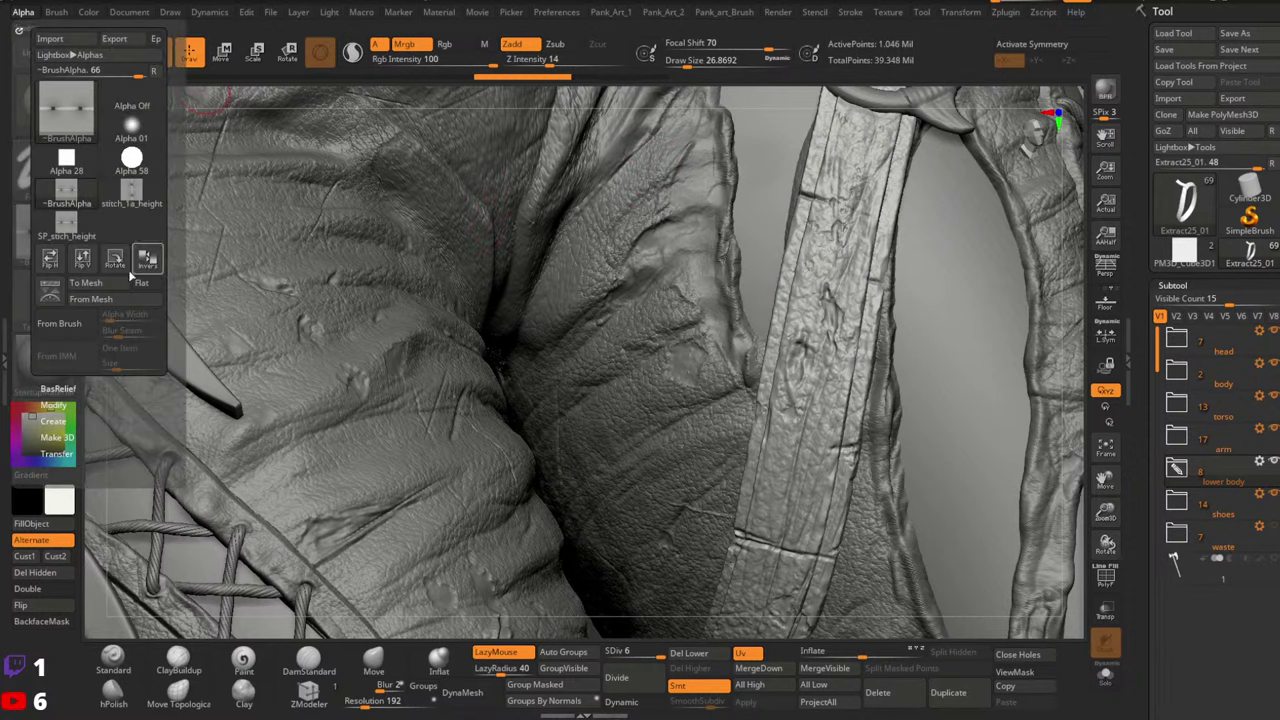
{"action": "left_click", "coordinate": [115, 260]}
Test stitch lines down the strap's edge below the ring, reducing the draw size to about 25
{"action": "left_click_drag", "start_coordinate": [828, 282], "coordinate": [775, 540]}
{"action": "key", "text": "space"}
{"action": "left_click", "coordinate": [832, 384]}
{"action": "key", "text": "ctrl+z"}
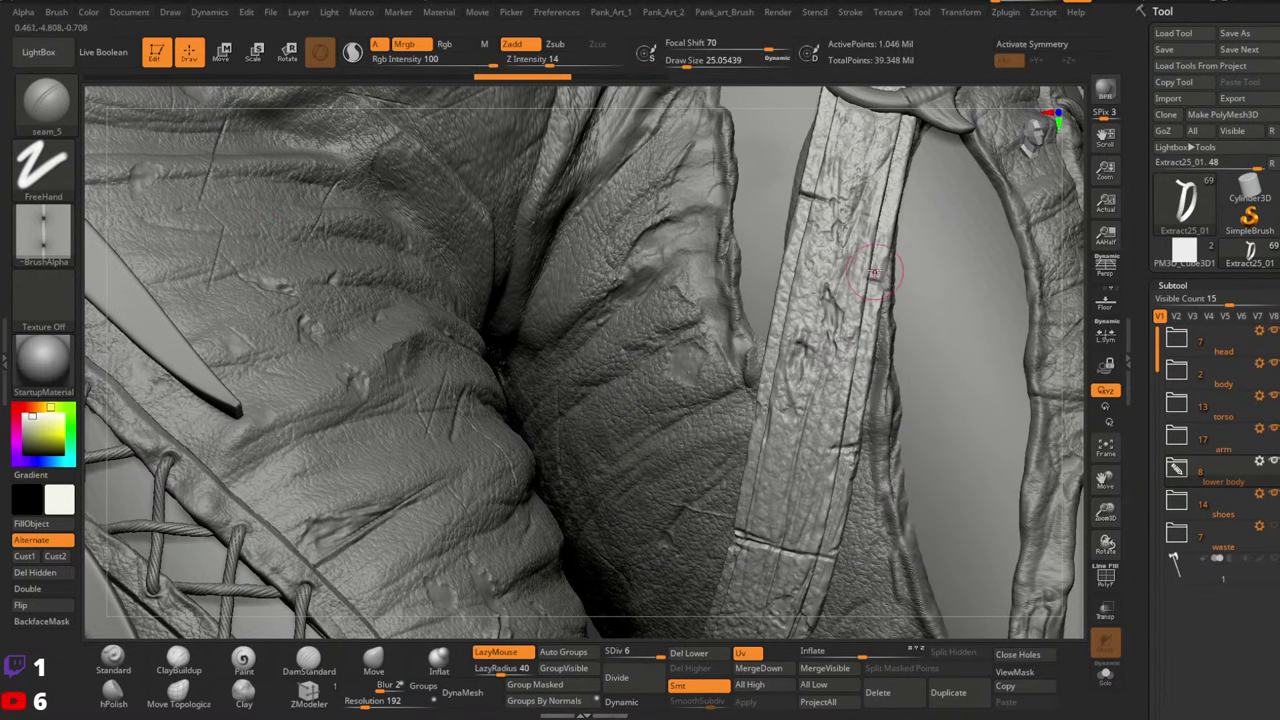
{"action": "left_click_drag", "start_coordinate": [873, 270], "coordinate": [848, 408]}
Undo the test stroke and restitch the strap's edge below the ring at Z Intensity 19 and draw size about 23
{"action": "left_click", "coordinate": [553, 60]}
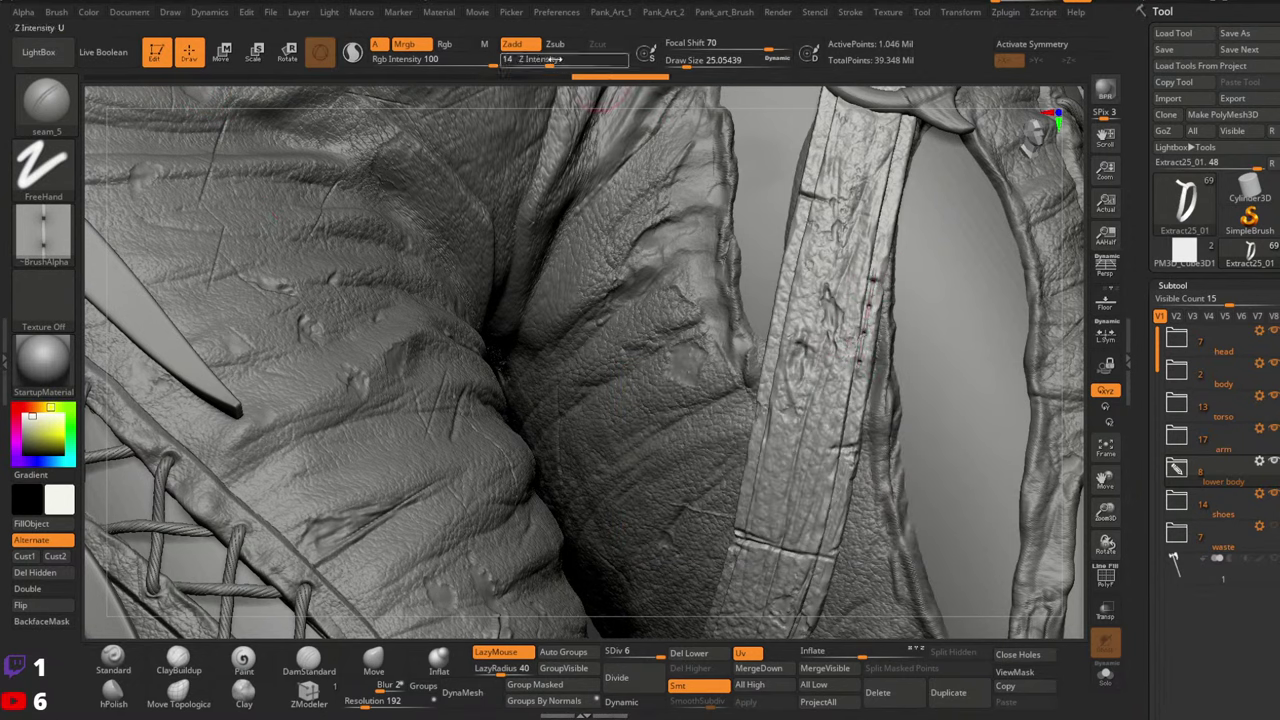
{"action": "left_click_drag", "start_coordinate": [553, 60], "coordinate": [560, 60]}
{"action": "key", "text": "ctrl+z"}
{"action": "key", "text": "space"}
{"action": "left_click", "coordinate": [826, 384]}
{"action": "left_click_drag", "start_coordinate": [873, 272], "coordinate": [815, 580]}
Extend the stitch line down the strap's edge past the crosswise crease toward the inner thigh
{"action": "right_click_drag", "start_coordinate": [1000, 422], "coordinate": [917, 331], "text": "ctrl"}
{"action": "right_click_drag", "start_coordinate": [889, 486], "coordinate": [927, 322], "text": "alt"}
{"action": "right_click_drag", "start_coordinate": [880, 380], "coordinate": [868, 440], "text": "ctrl"}
{"action": "right_click_drag", "start_coordinate": [845, 360], "coordinate": [884, 346], "text": "alt"}
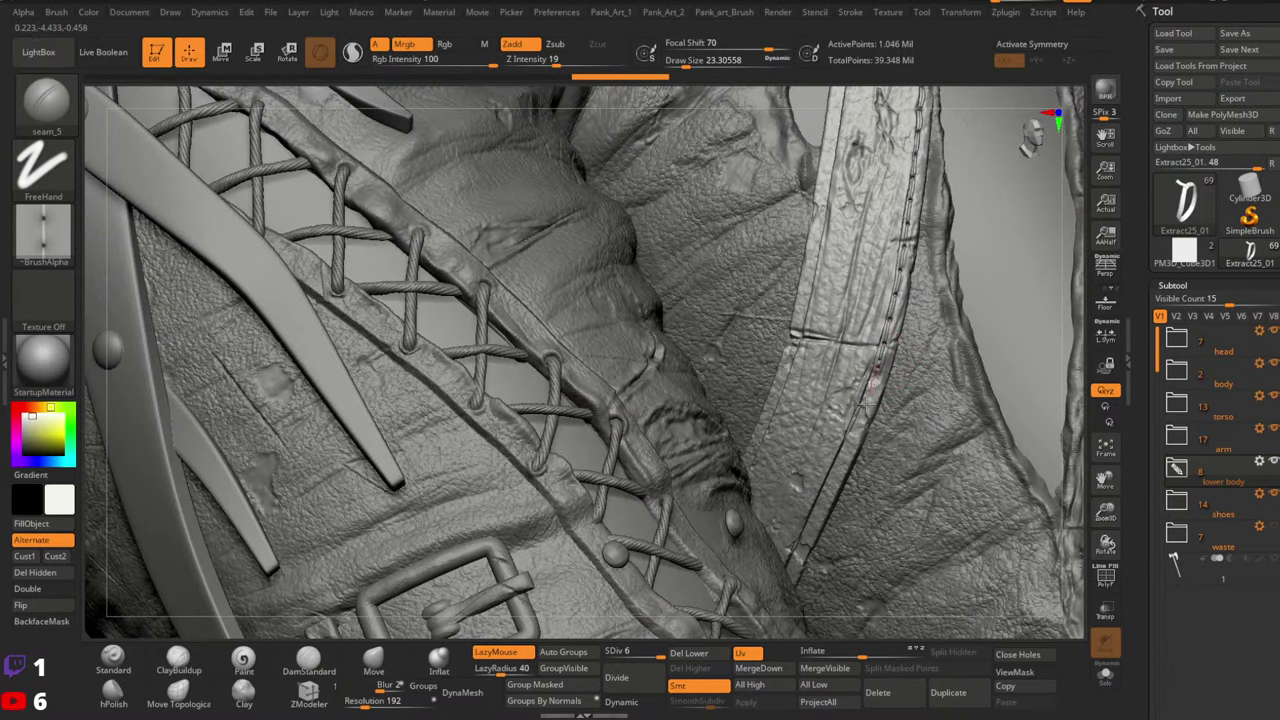
{"action": "left_click_drag", "start_coordinate": [866, 402], "coordinate": [788, 573]}
Roll back the recent stitch strokes on the thigh strap
{"action": "right_click_drag", "start_coordinate": [1018, 400], "coordinate": [1055, 384]}
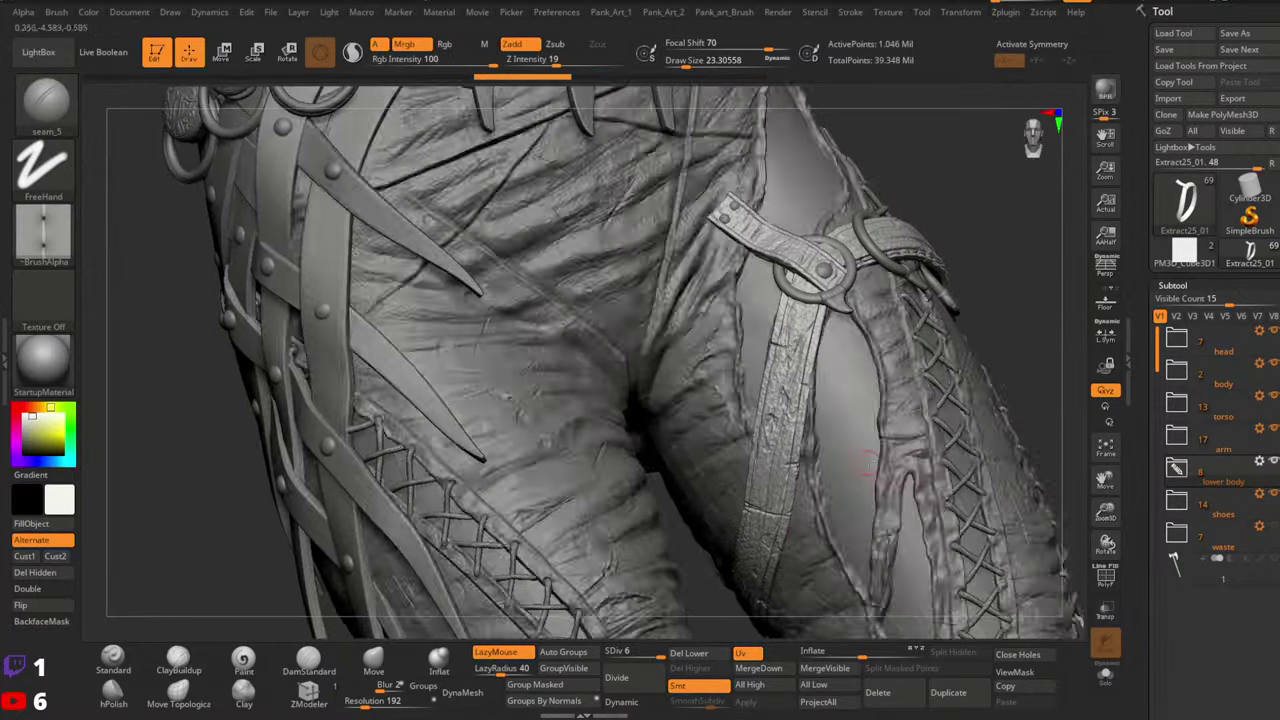
{"action": "right_click_drag", "start_coordinate": [900, 420], "coordinate": [880, 380], "text": "ctrl"}
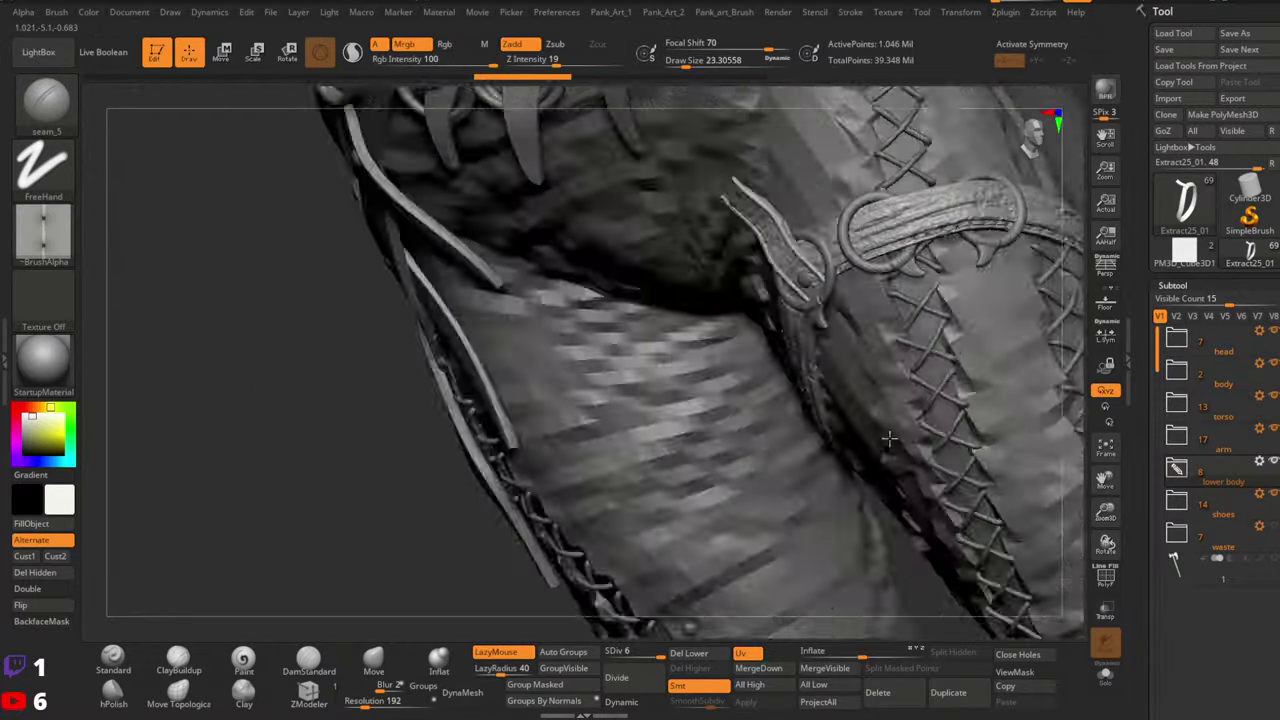
{"action": "right_click_drag", "start_coordinate": [889, 438], "coordinate": [880, 460]}
{"action": "key", "text": "ctrl+z"}
{"action": "key", "text": "ctrl+z"}
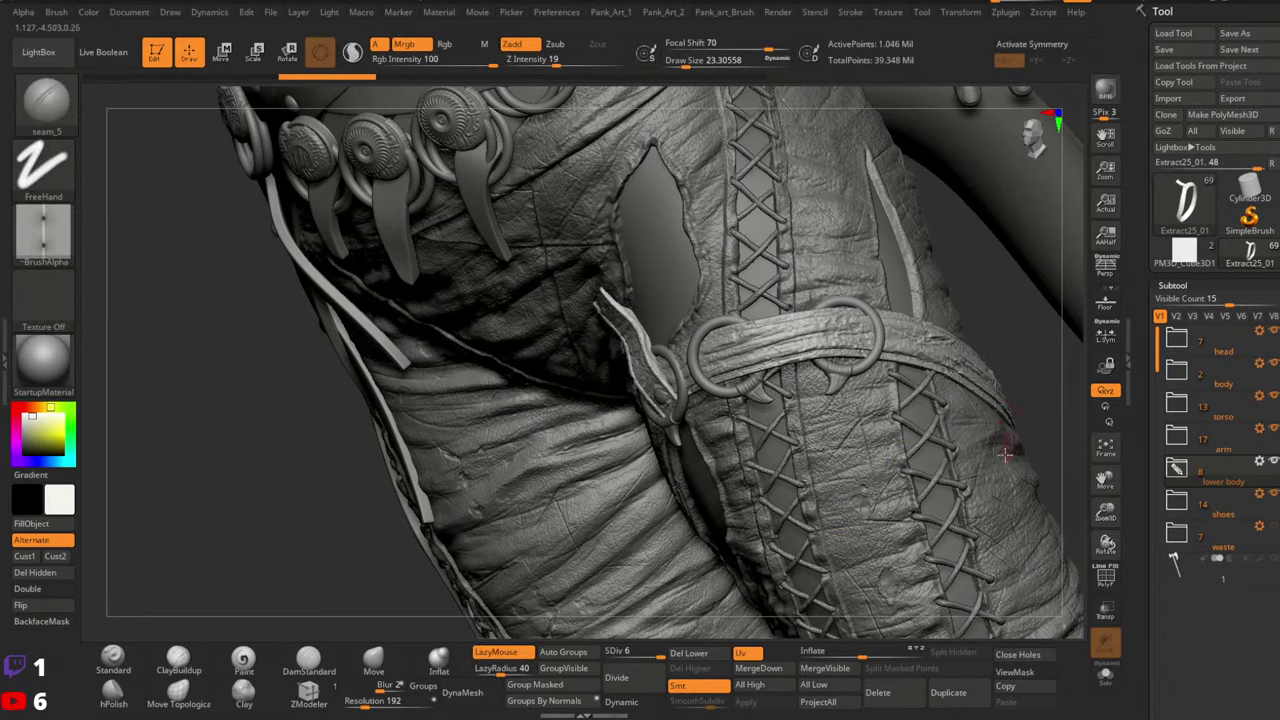
{"action": "key", "text": "ctrl+z"}
Try stitching the strap's edge beside the outer thigh lacing at draw size about 18
{"action": "mouse_move", "coordinate": [1005, 454]}
{"action": "right_mouse_down"}
{"action": "mouse_move", "coordinate": [930, 440]}
{"action": "mouse_move", "coordinate": [1000, 410]}
{"action": "mouse_move", "coordinate": [865, 308]}
{"action": "right_mouse_up"}
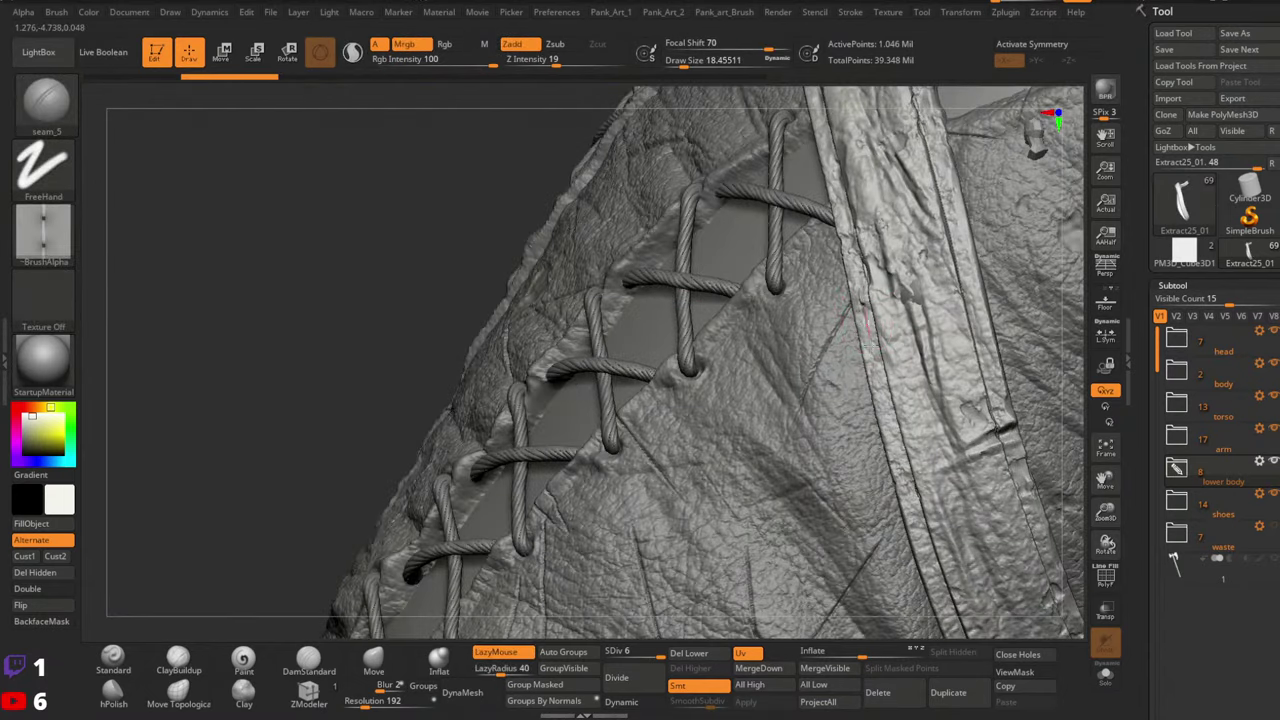
{"action": "key", "text": "ctrl"}
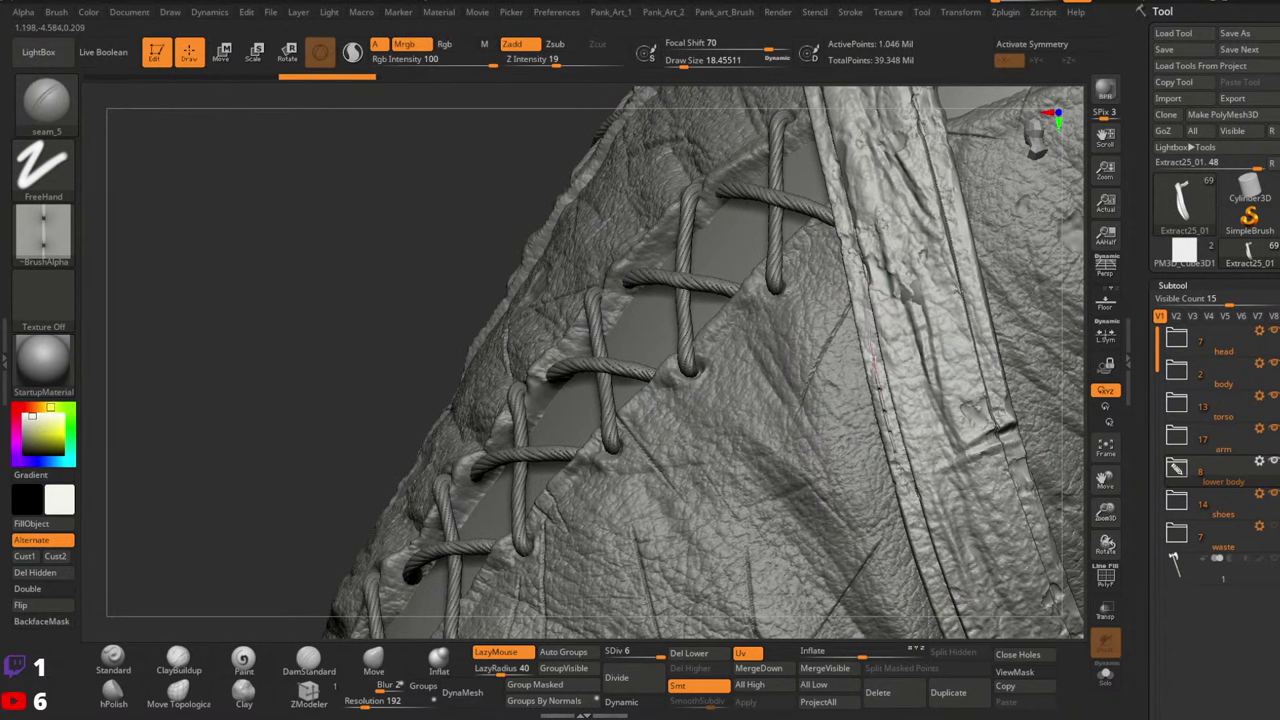
{"action": "left_click_drag", "start_coordinate": [872, 342], "coordinate": [836, 170]}
{"action": "key", "text": "ctrl+z"}
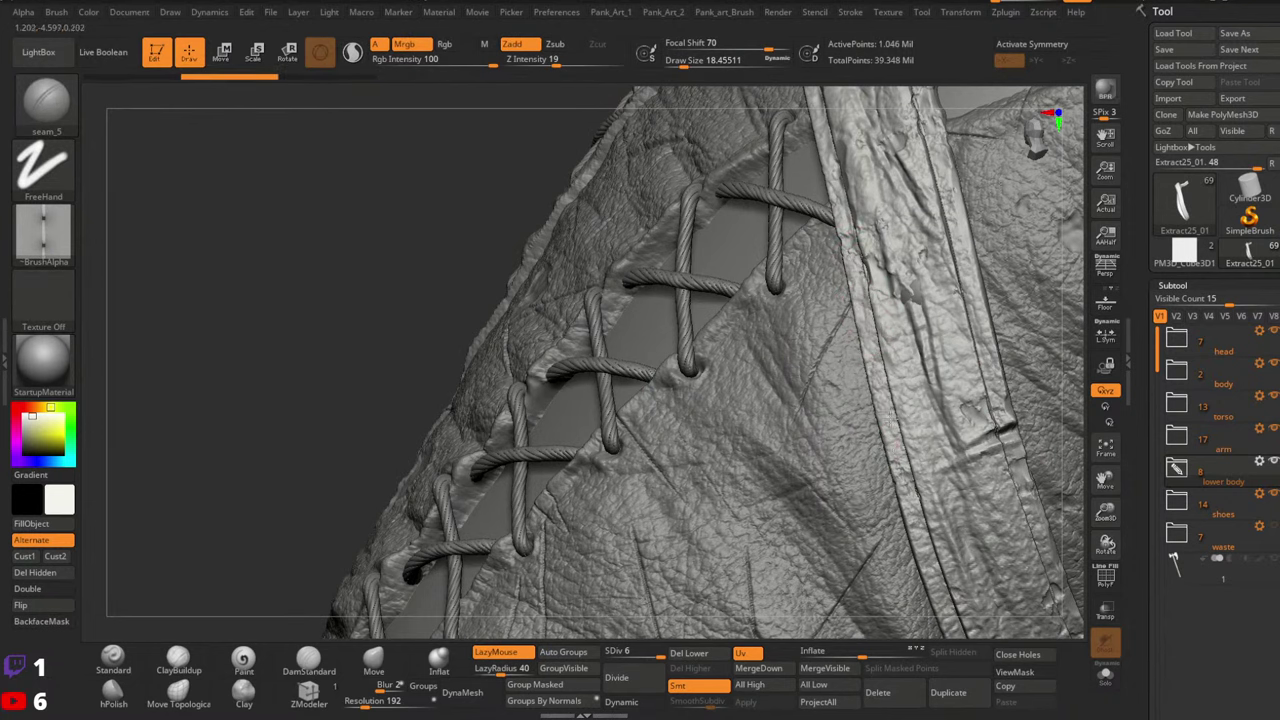
{"action": "left_click_drag", "start_coordinate": [893, 448], "coordinate": [876, 348]}
{"action": "left_click_drag", "start_coordinate": [854, 242], "coordinate": [836, 180]}
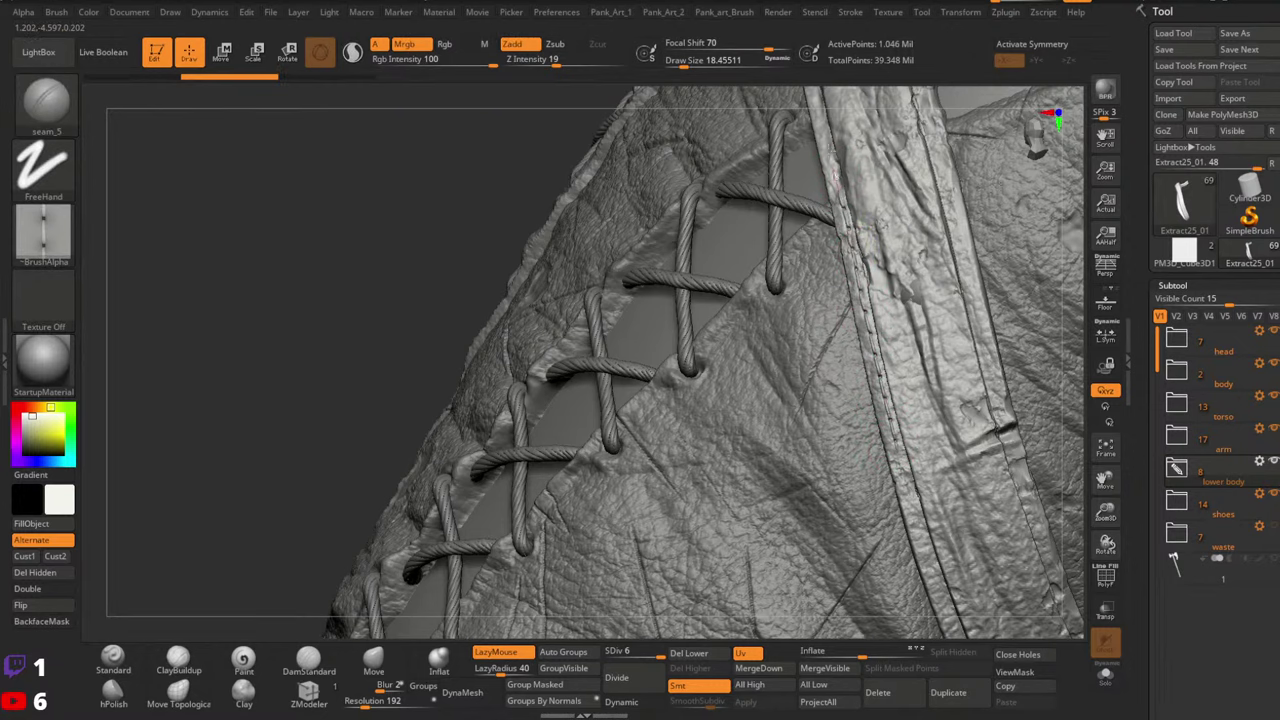
Isolate the strap, raise the draw size to about 20, and undo the stitching made beside the lacing
{"action": "right_click_drag", "start_coordinate": [956, 205], "coordinate": [1010, 235], "text": "ctrl"}
{"action": "mouse_move", "coordinate": [1015, 330]}
{"action": "right_mouse_down"}
{"action": "mouse_move", "coordinate": [911, 450]}
{"action": "mouse_move", "coordinate": [863, 549]}
{"action": "mouse_move", "coordinate": [1000, 590]}
{"action": "right_mouse_up"}
{"action": "left_click", "coordinate": [1105, 675]}
{"action": "right_click_drag", "start_coordinate": [691, 345], "coordinate": [860, 335], "text": "alt"}
{"action": "right_click_drag", "start_coordinate": [860, 335], "coordinate": [909, 314], "text": "ctrl"}
{"action": "key", "text": "space"}
{"action": "mouse_move", "coordinate": [855, 319]}
{"action": "left_mouse_down"}
{"action": "mouse_move", "coordinate": [866, 318]}
{"action": "mouse_move", "coordinate": [822, 374]}
{"action": "mouse_move", "coordinate": [838, 341]}
{"action": "left_mouse_up"}
{"action": "key", "text": "space"}
{"action": "right_click_drag", "start_coordinate": [838, 338], "coordinate": [885, 322]}
{"action": "key", "text": "ctrl+z"}
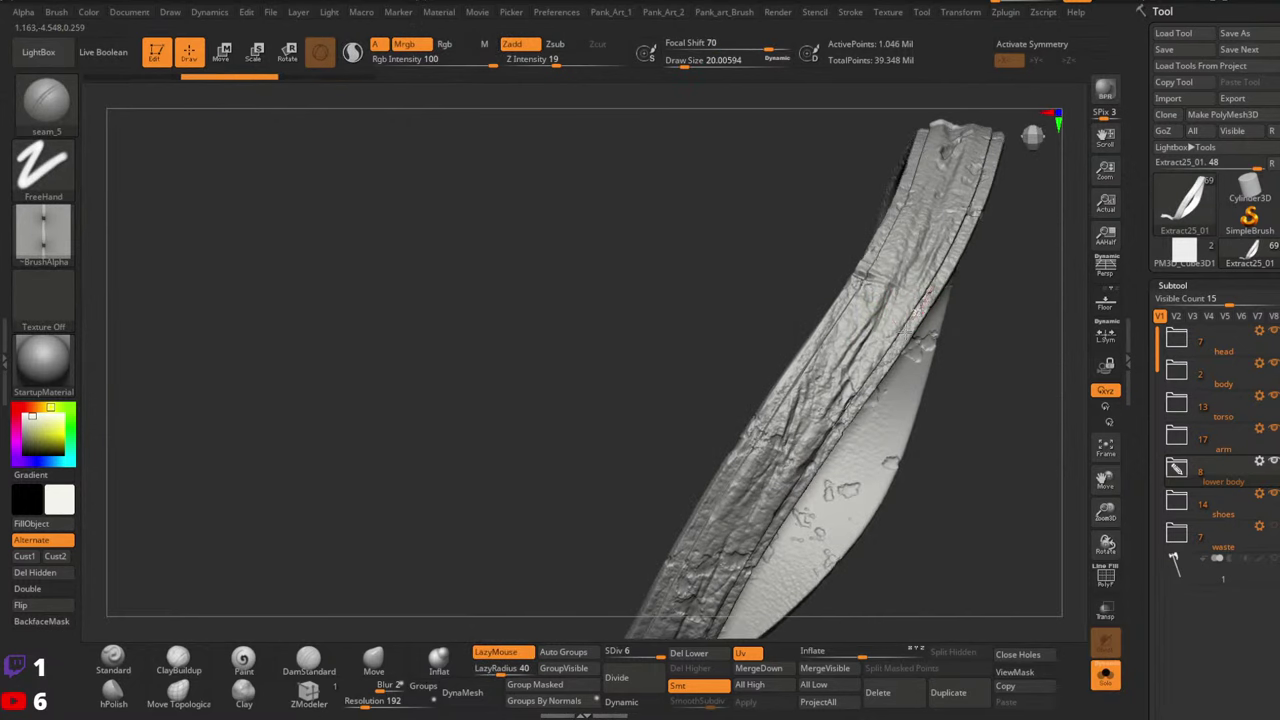
Increase the draw size to about 29 and run a stitch line along the isolated strap's inner-facing edge
{"action": "left_click_drag", "start_coordinate": [882, 364], "coordinate": [880, 368]}
{"action": "key", "text": "space"}
{"action": "left_click_drag", "start_coordinate": [914, 322], "coordinate": [880, 367]}
{"action": "key", "text": "ctrl+z"}
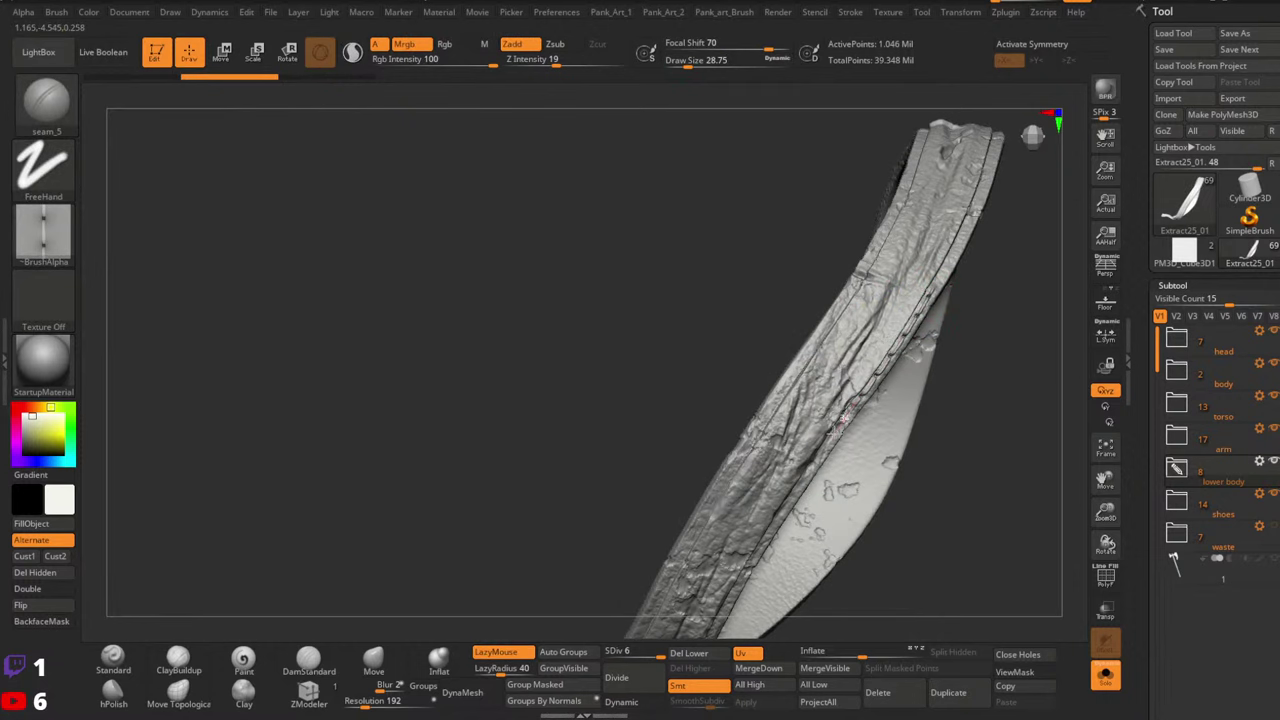
{"action": "right_click_drag", "start_coordinate": [833, 448], "coordinate": [887, 439]}
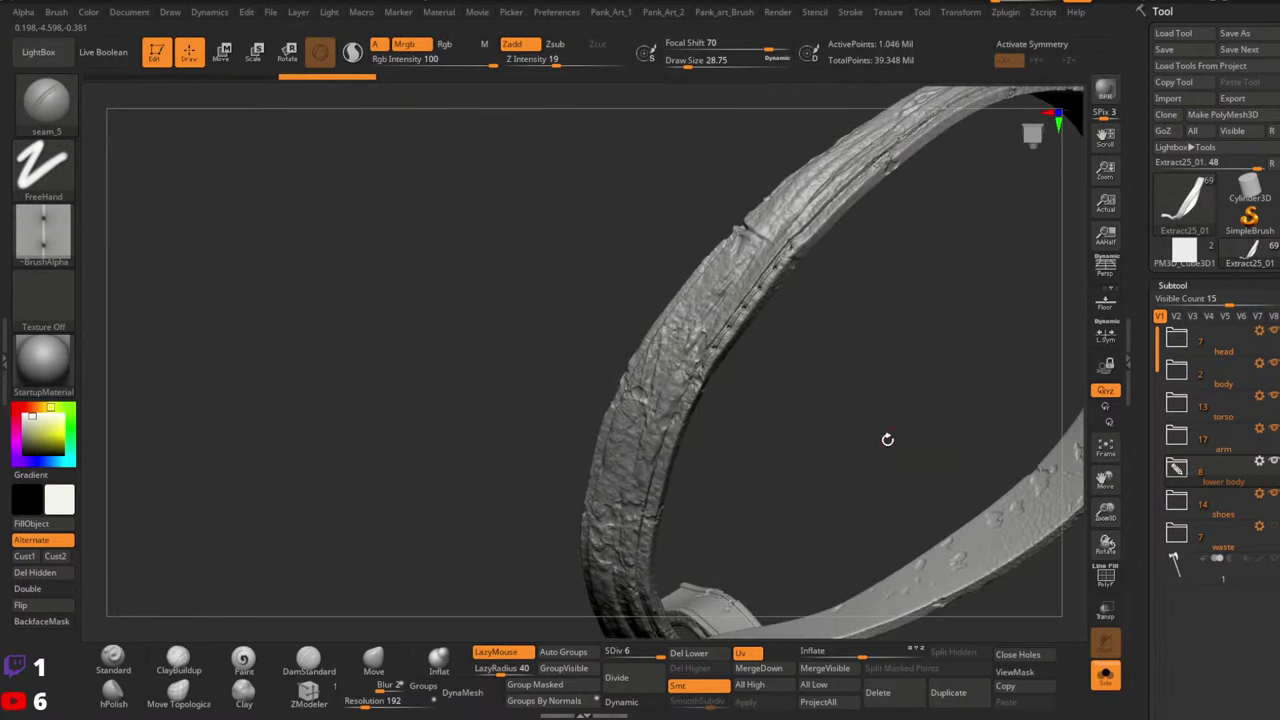
{"action": "right_click_drag", "start_coordinate": [775, 424], "coordinate": [878, 357]}
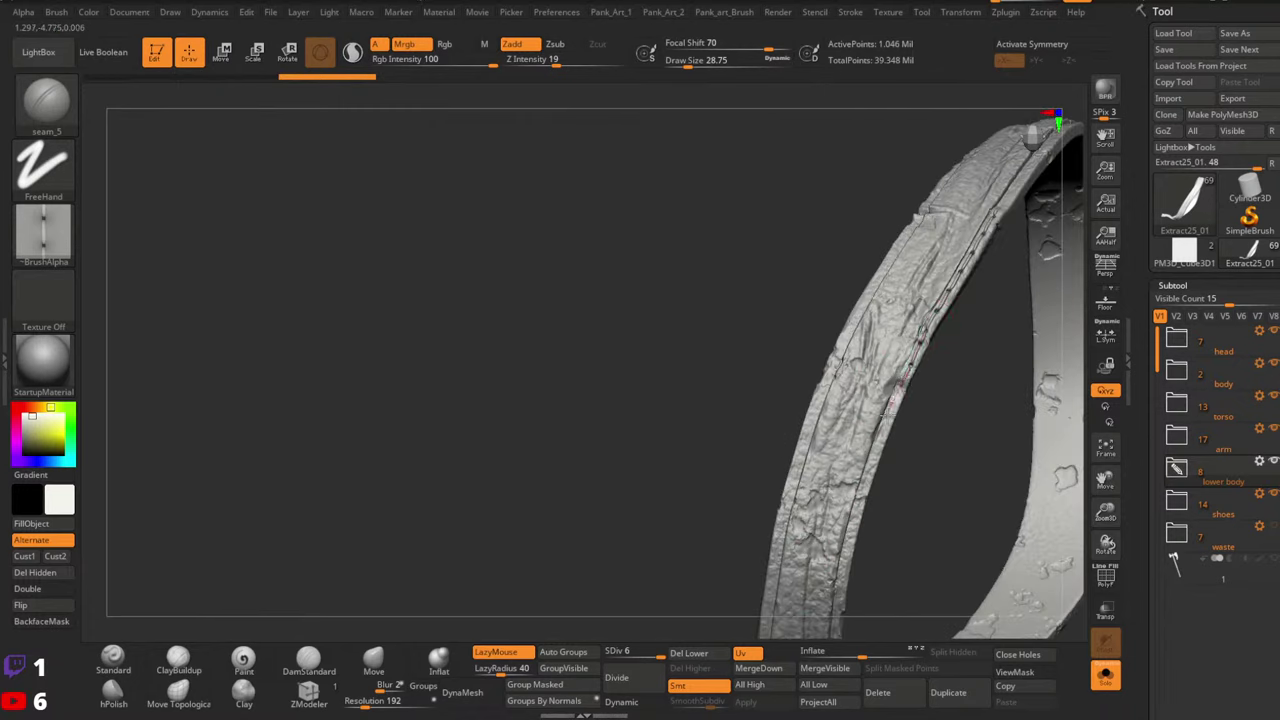
{"action": "left_click_drag", "start_coordinate": [888, 402], "coordinate": [836, 628]}
Extend the stitching along the strap's edge up to the bend of the loop in overlapping strokes
{"action": "mouse_move", "coordinate": [951, 411]}
{"action": "right_mouse_down"}
{"action": "mouse_move", "coordinate": [820, 473]}
{"action": "mouse_move", "coordinate": [836, 380]}
{"action": "right_mouse_up"}
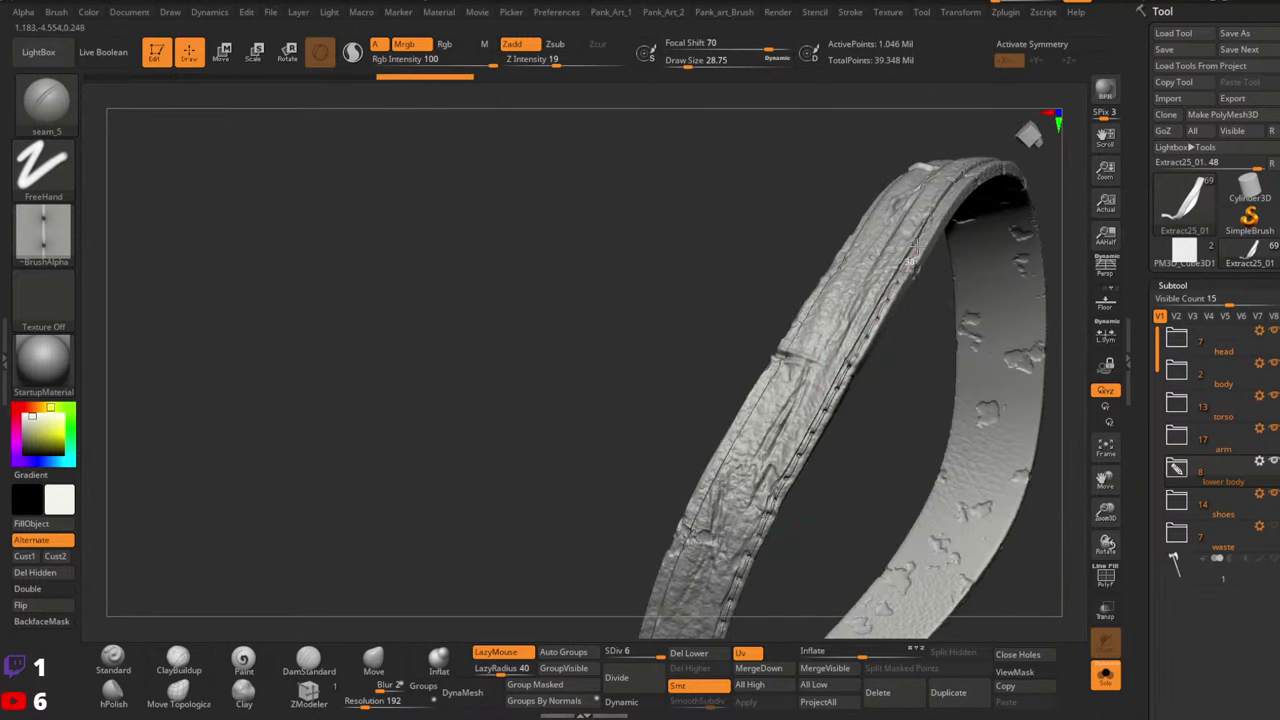
{"action": "left_click_drag", "start_coordinate": [916, 246], "coordinate": [918, 252]}
{"action": "right_click_drag", "start_coordinate": [919, 285], "coordinate": [840, 410]}
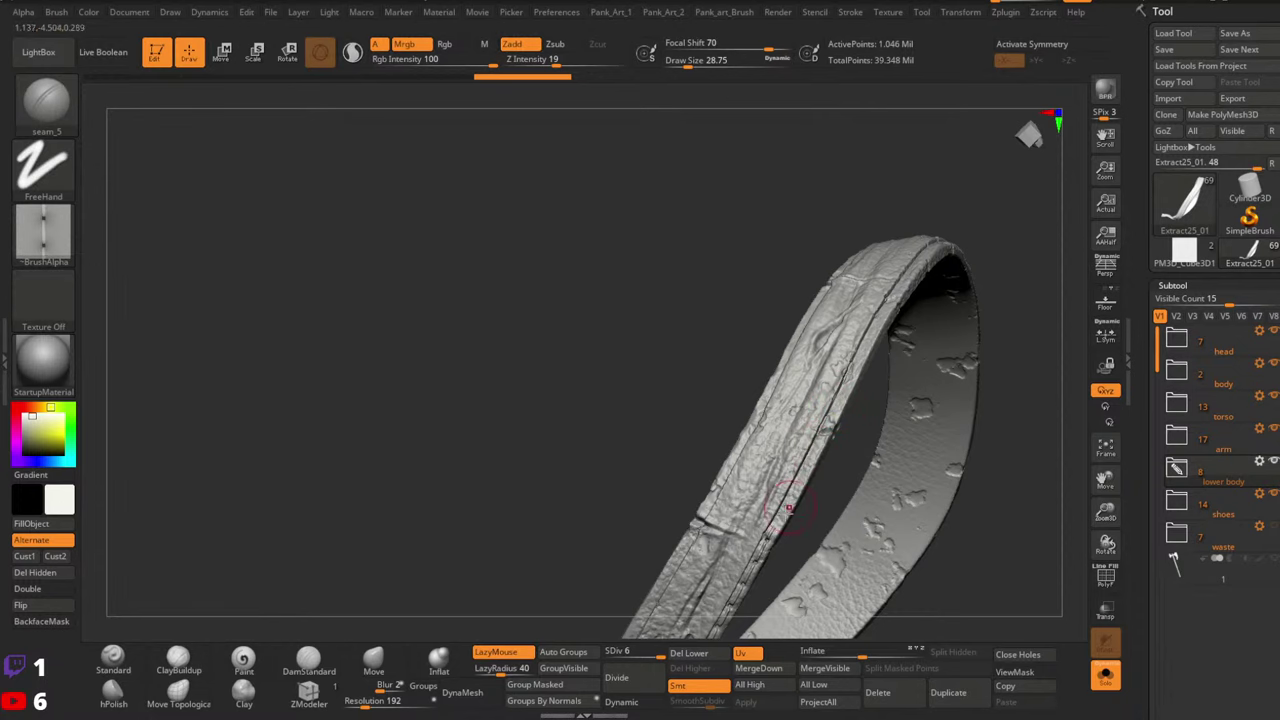
{"action": "left_click_drag", "start_coordinate": [788, 508], "coordinate": [812, 452]}
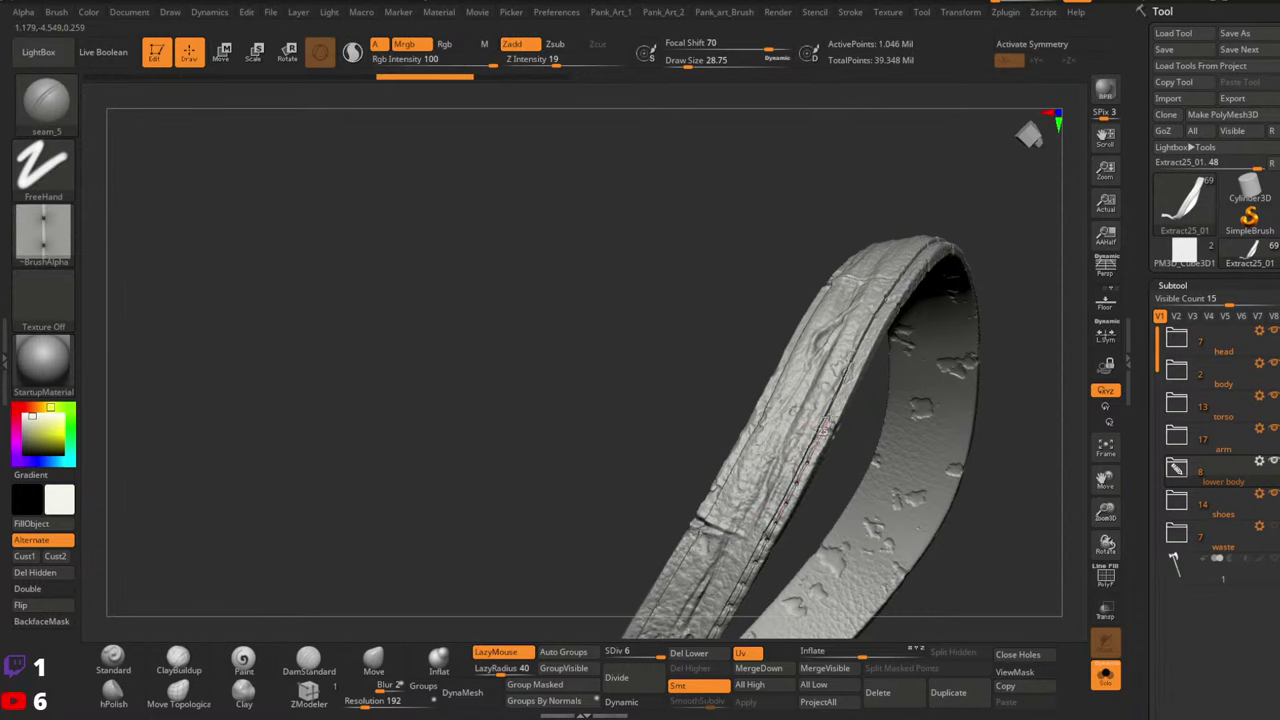
{"action": "left_click_drag", "start_coordinate": [849, 370], "coordinate": [867, 333]}
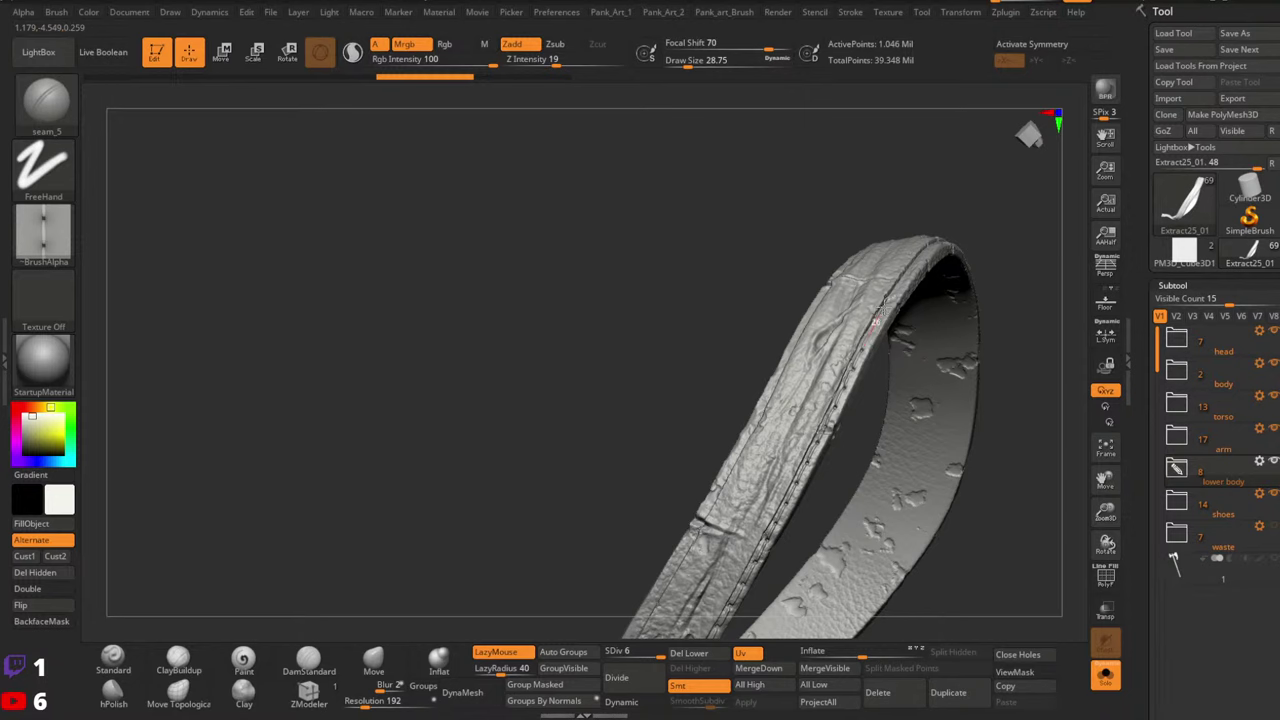
{"action": "left_click_drag", "start_coordinate": [900, 284], "coordinate": [930, 256]}
Carry the stitching around the loop's bend and down the strap's first edge past the deep crosswise crease
{"action": "mouse_move", "coordinate": [1012, 272]}
{"action": "right_mouse_down", "text": "ctrl"}
{"action": "mouse_move", "coordinate": [834, 326]}
{"action": "mouse_move", "coordinate": [826, 554]}
{"action": "mouse_move", "coordinate": [845, 350]}
{"action": "right_mouse_up", "text": "ctrl"}
{"action": "right_click_drag", "start_coordinate": [845, 350], "coordinate": [865, 437]}
{"action": "left_click_drag", "start_coordinate": [858, 440], "coordinate": [916, 413]}
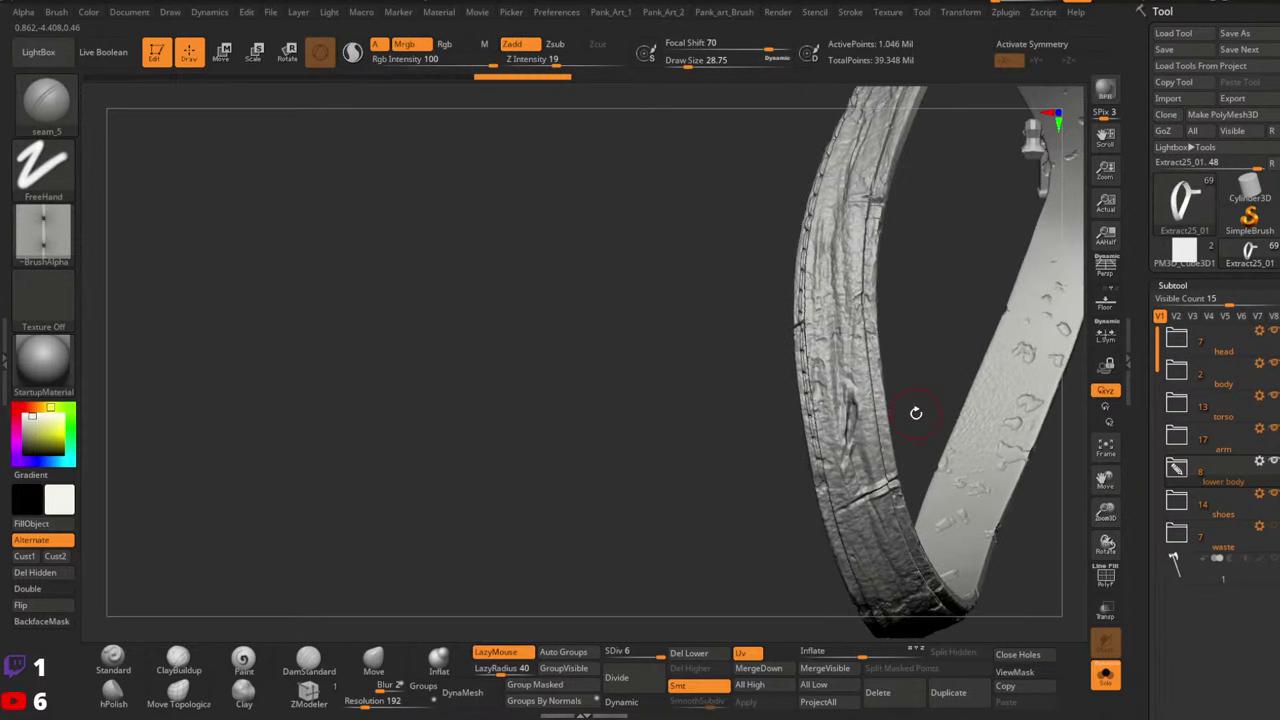
{"action": "right_click_drag", "start_coordinate": [866, 451], "coordinate": [788, 342]}
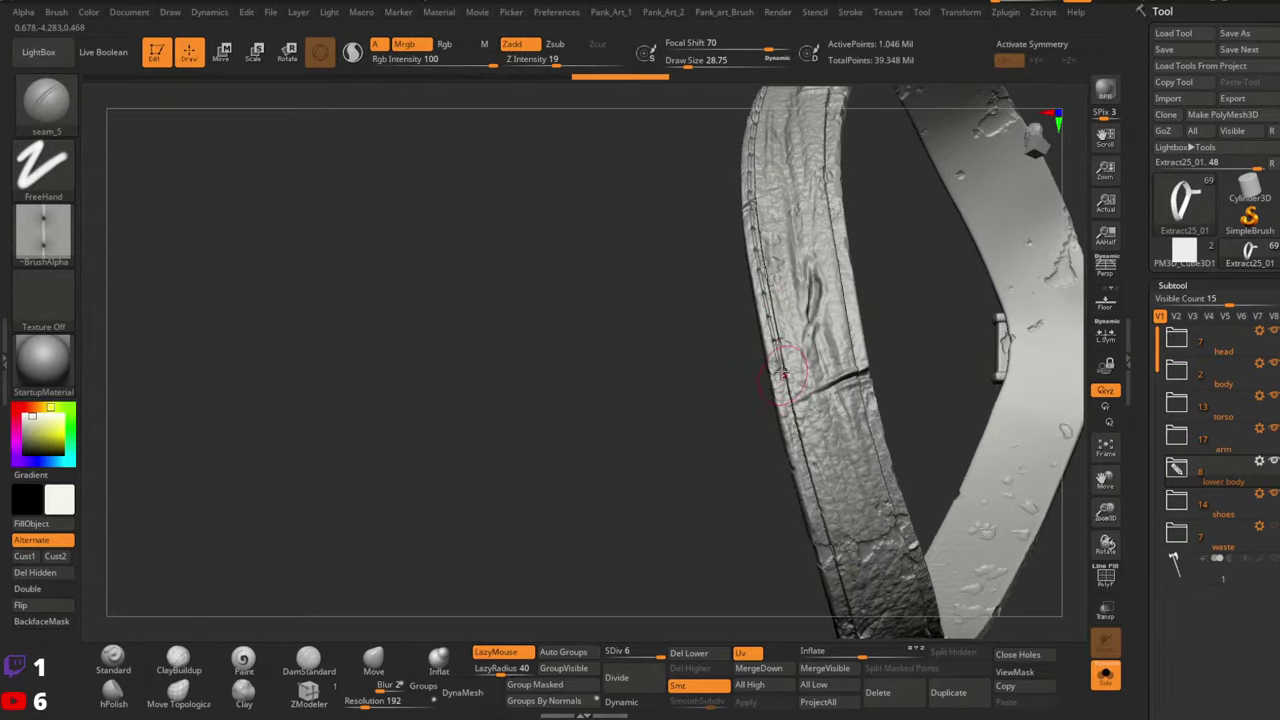
{"action": "left_click_drag", "start_coordinate": [795, 420], "coordinate": [812, 500]}
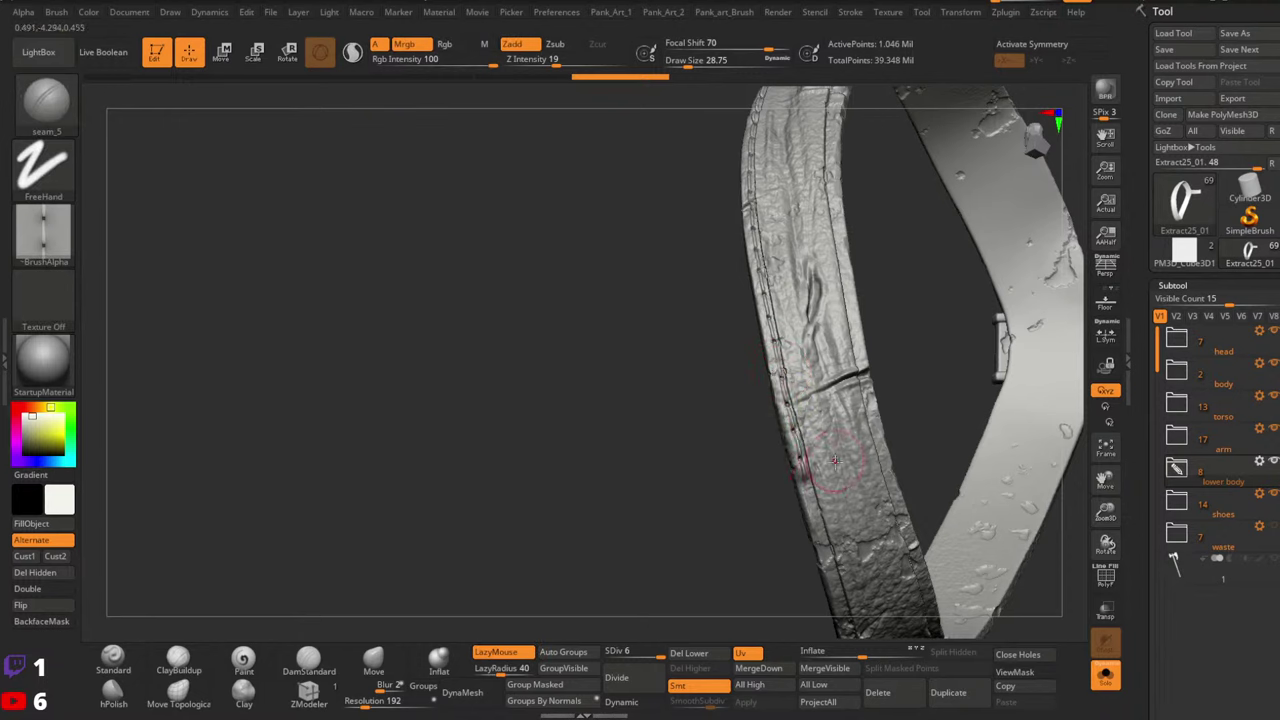
{"action": "right_click_drag", "start_coordinate": [835, 461], "coordinate": [850, 470]}
{"action": "mouse_move", "coordinate": [850, 470]}
{"action": "right_mouse_down", "text": "ctrl"}
{"action": "mouse_move", "coordinate": [790, 370]}
{"action": "mouse_move", "coordinate": [764, 352]}
{"action": "right_mouse_up", "text": "ctrl"}
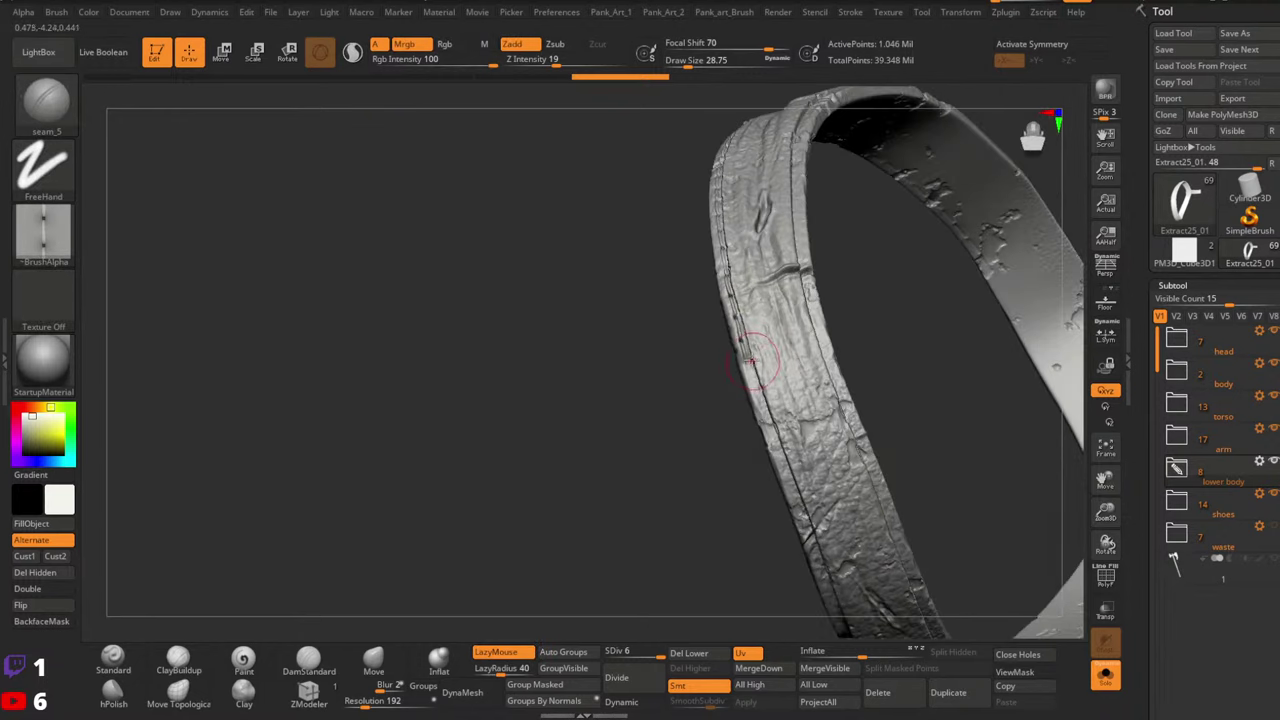
{"action": "left_click_drag", "start_coordinate": [778, 452], "coordinate": [846, 618]}
{"action": "right_click_drag", "start_coordinate": [872, 540], "coordinate": [880, 448], "text": "ctrl"}
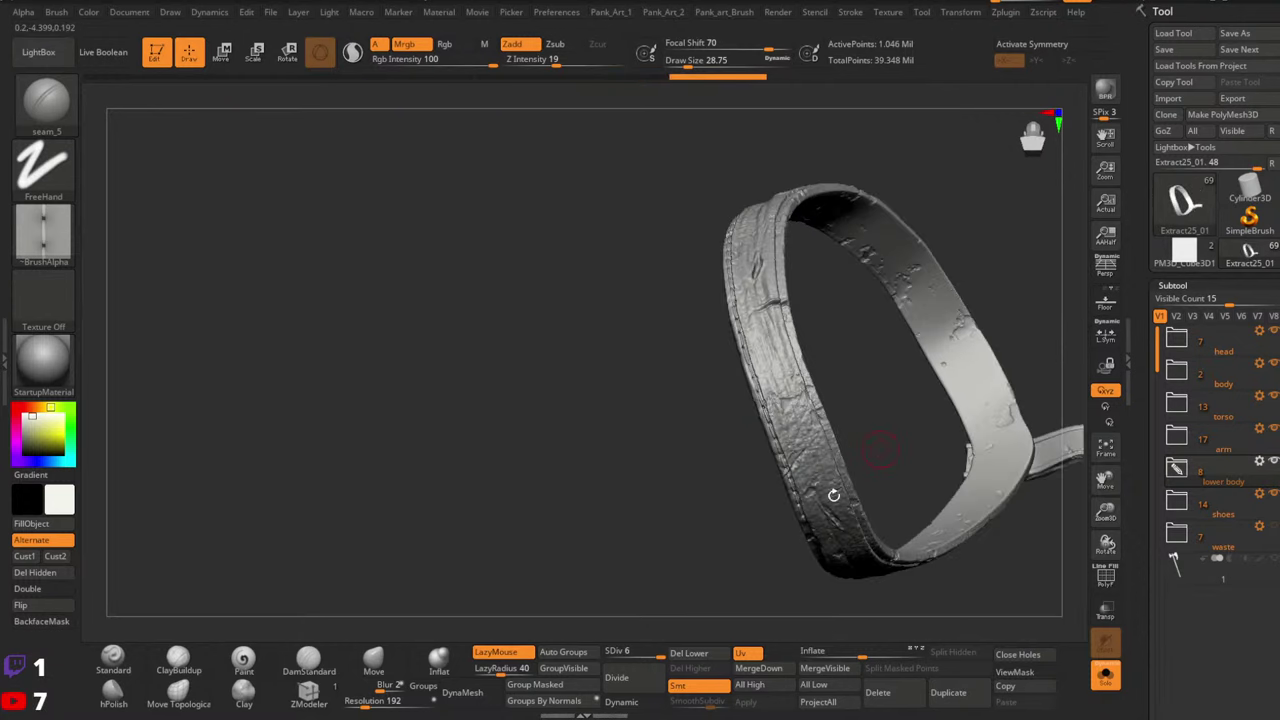
Continue the first edge's stitching around the next bend and along the strap toward the short crossing tab
{"action": "left_click_drag", "start_coordinate": [880, 447], "coordinate": [808, 412]}
{"action": "right_click_drag", "start_coordinate": [808, 413], "coordinate": [800, 508], "text": "ctrl"}
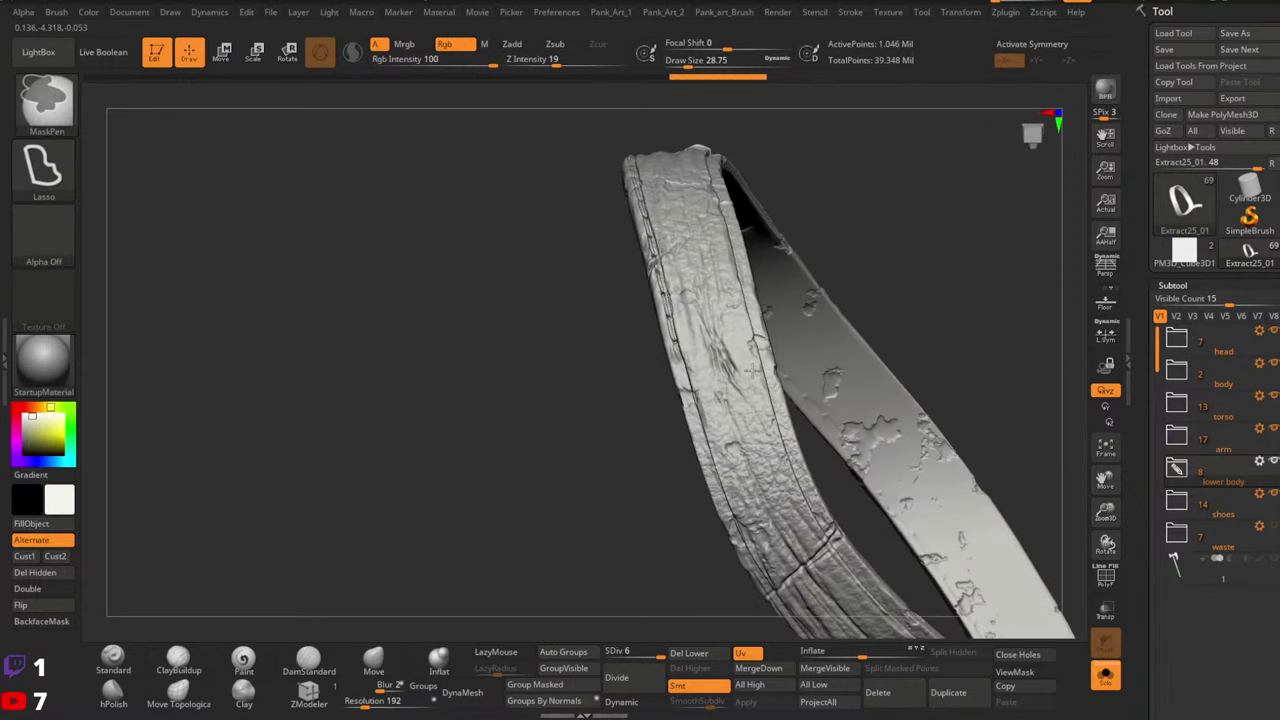
{"action": "left_click_drag", "start_coordinate": [678, 350], "coordinate": [686, 399]}
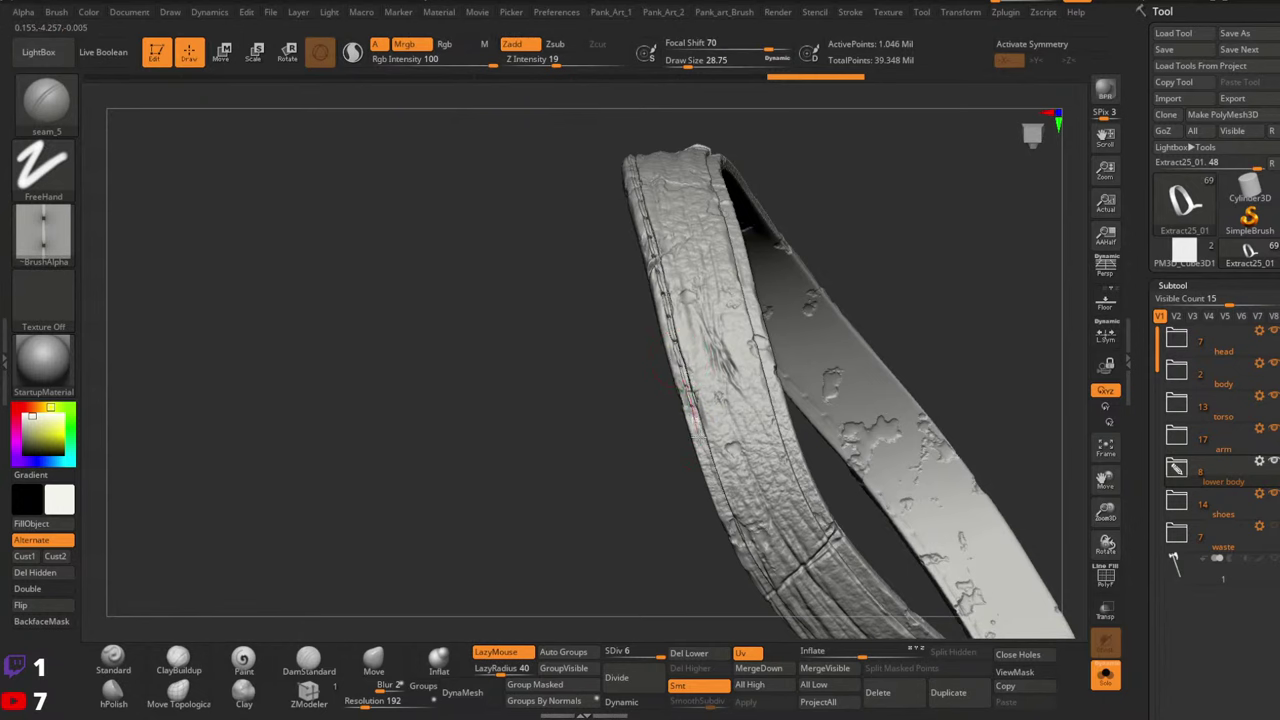
{"action": "left_click_drag", "start_coordinate": [732, 533], "coordinate": [771, 604]}
{"action": "right_click_drag", "start_coordinate": [857, 484], "coordinate": [876, 515], "text": "ctrl"}
{"action": "mouse_move", "coordinate": [876, 515]}
{"action": "right_mouse_down", "text": "alt"}
{"action": "mouse_move", "coordinate": [705, 335]}
{"action": "mouse_move", "coordinate": [750, 285]}
{"action": "mouse_move", "coordinate": [771, 223]}
{"action": "mouse_move", "coordinate": [680, 406]}
{"action": "mouse_move", "coordinate": [712, 341]}
{"action": "right_mouse_up", "text": "alt"}
{"action": "mouse_move", "coordinate": [712, 343]}
{"action": "left_mouse_down"}
{"action": "mouse_move", "coordinate": [760, 300]}
{"action": "mouse_move", "coordinate": [650, 330]}
{"action": "mouse_move", "coordinate": [690, 320]}
{"action": "left_mouse_up"}
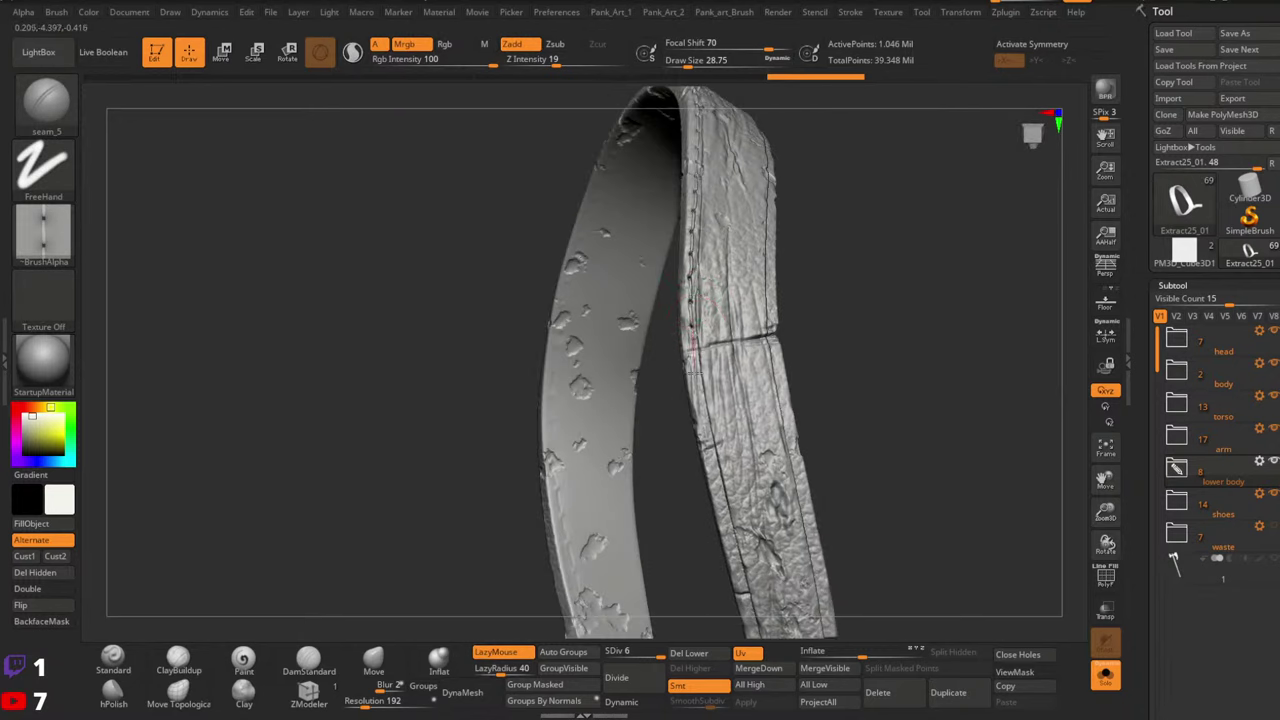
{"action": "left_click_drag", "start_coordinate": [699, 398], "coordinate": [743, 580]}
{"action": "mouse_move", "coordinate": [755, 590]}
{"action": "right_mouse_down", "text": "alt"}
{"action": "mouse_move", "coordinate": [728, 308]}
{"action": "mouse_move", "coordinate": [701, 292]}
{"action": "right_mouse_up", "text": "alt"}
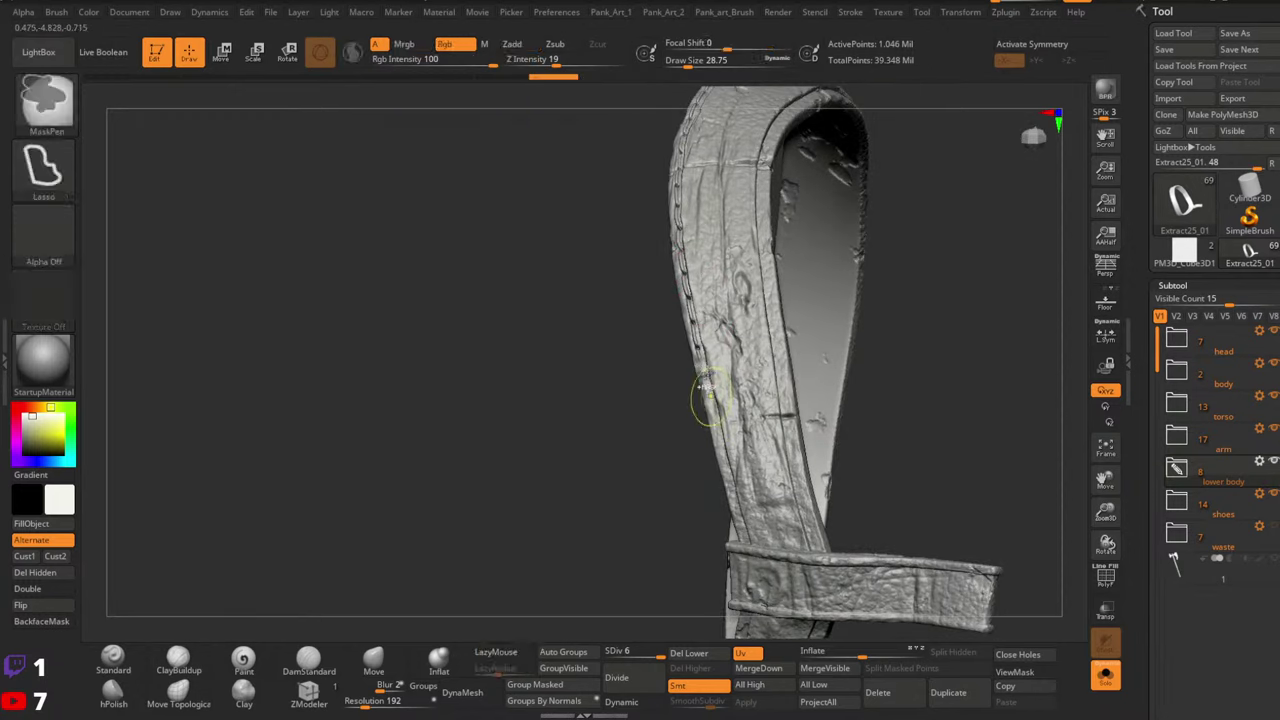
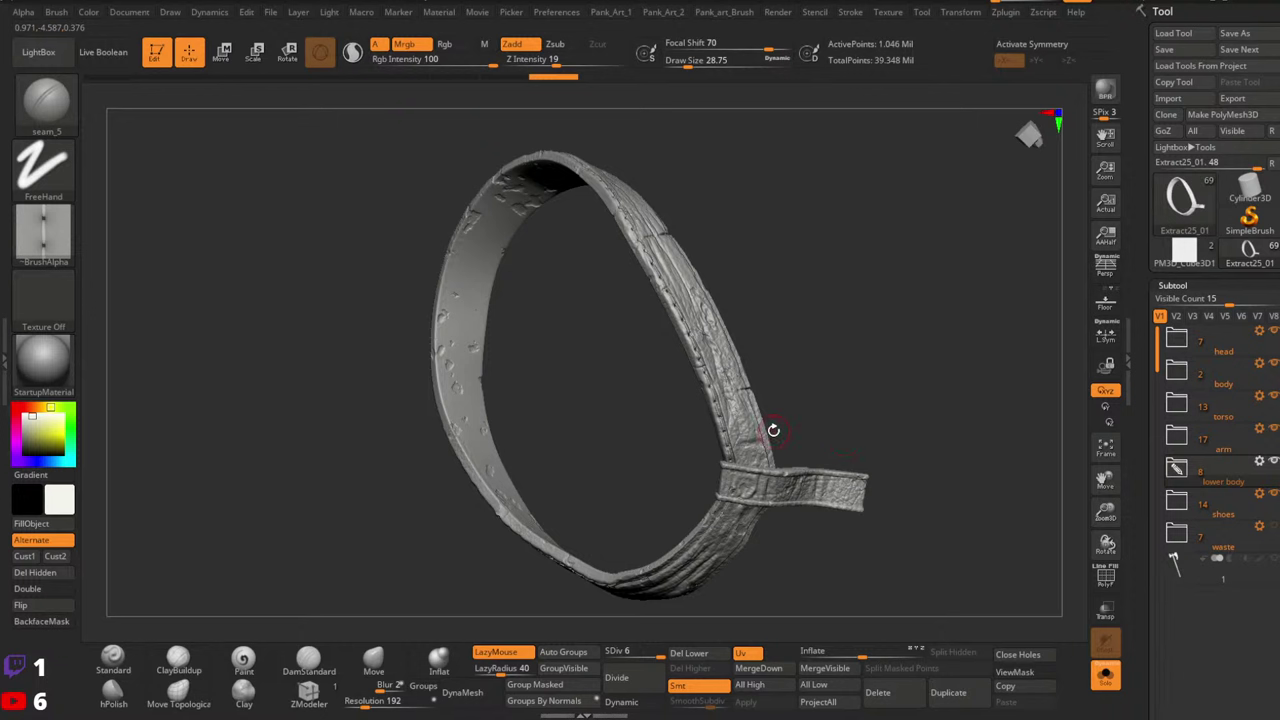
Stitch the remaining stretch of the first edge up to where the crossing tab overlaps the strap
{"action": "mouse_move", "coordinate": [786, 415]}
{"action": "left_mouse_down"}
{"action": "mouse_move", "coordinate": [746, 517]}
{"action": "mouse_move", "coordinate": [737, 434]}
{"action": "mouse_move", "coordinate": [687, 496]}
{"action": "mouse_move", "coordinate": [734, 429]}
{"action": "mouse_move", "coordinate": [729, 466]}
{"action": "mouse_move", "coordinate": [786, 437]}
{"action": "left_mouse_up"}
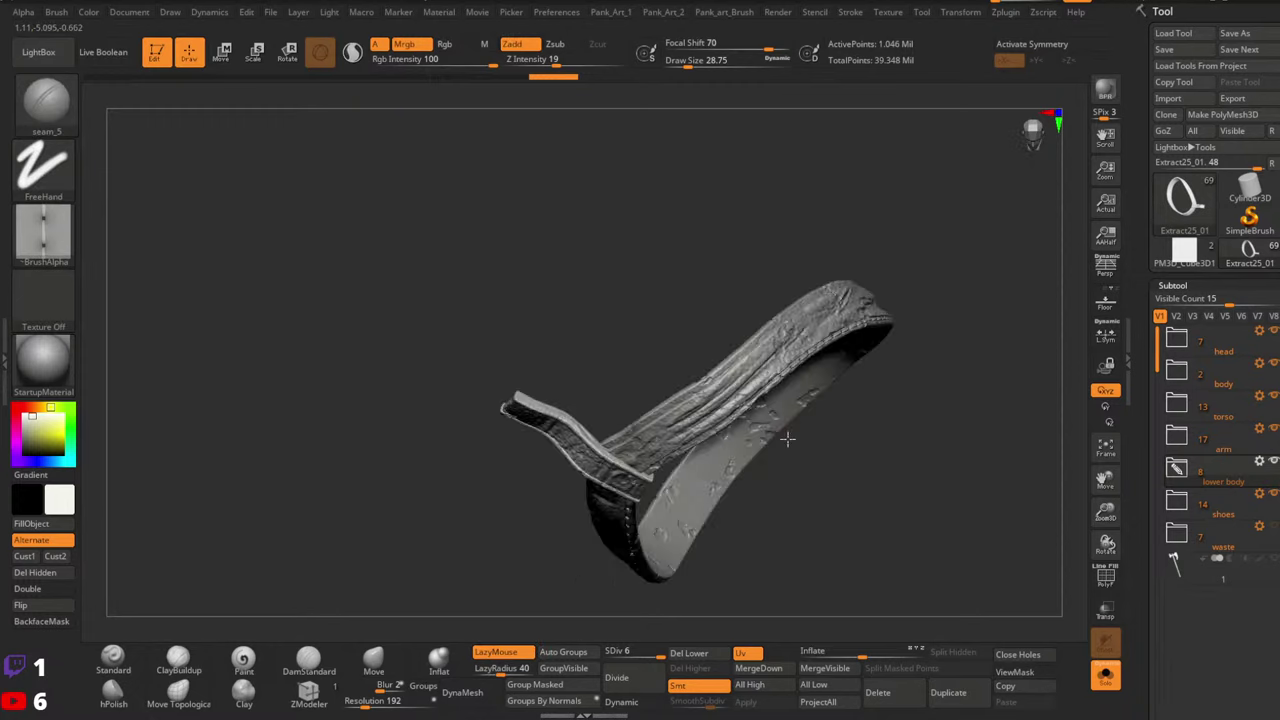
{"action": "key", "text": "ctrl"}
{"action": "mouse_move", "coordinate": [775, 388]}
{"action": "right_mouse_down", "text": "ctrl"}
{"action": "mouse_move", "coordinate": [822, 412]}
{"action": "mouse_move", "coordinate": [907, 345]}
{"action": "right_mouse_up", "text": "ctrl"}
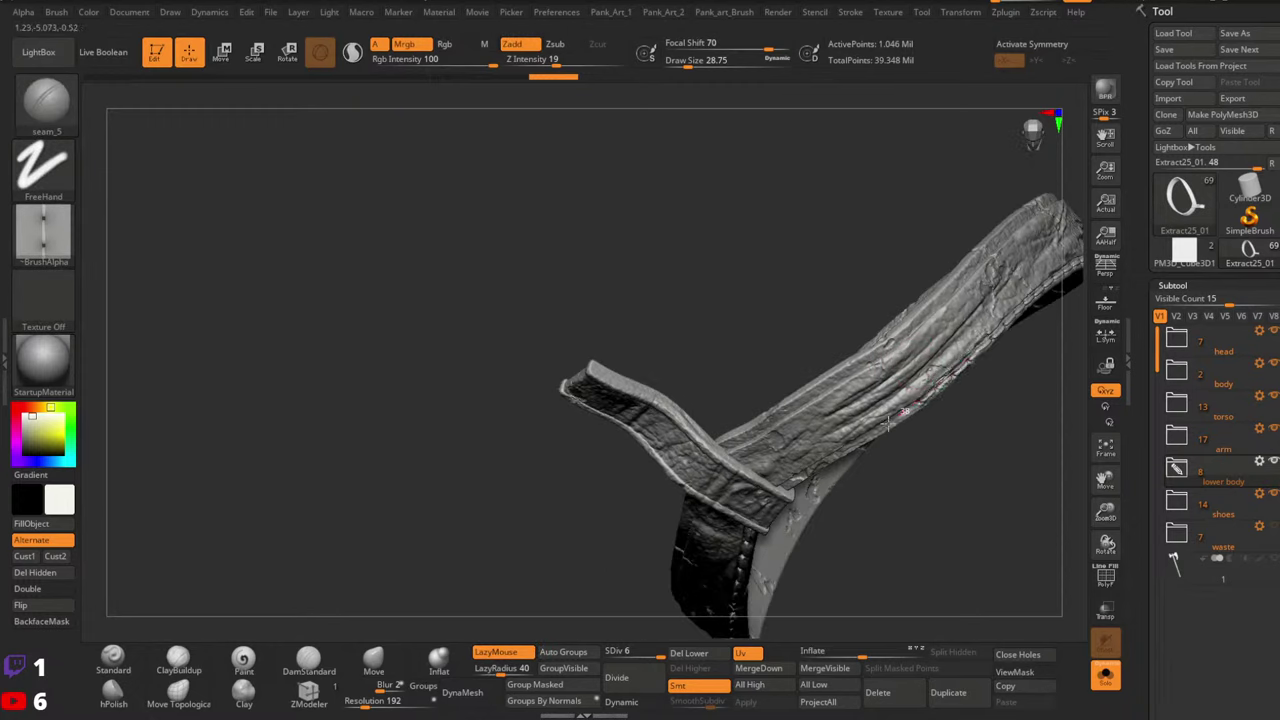
{"action": "left_click_drag", "start_coordinate": [793, 478], "coordinate": [777, 488]}
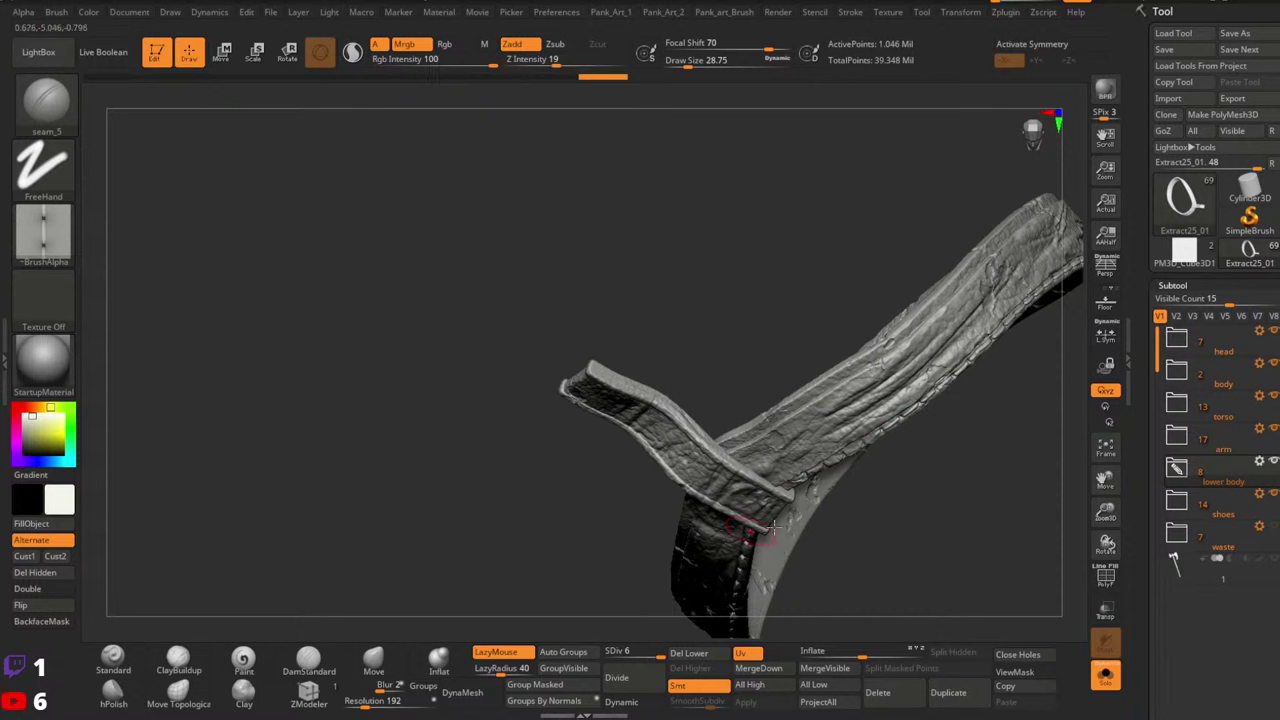
Reduce the draw size to about 27 and stitch the same edge on the far side of the crossing tab
{"action": "key", "text": "ctrl+shift"}
{"action": "mouse_move", "coordinate": [810, 458]}
{"action": "right_mouse_down"}
{"action": "mouse_move", "coordinate": [917, 392]}
{"action": "mouse_move", "coordinate": [871, 527]}
{"action": "mouse_move", "coordinate": [815, 420]}
{"action": "mouse_move", "coordinate": [776, 297]}
{"action": "mouse_move", "coordinate": [785, 342]}
{"action": "right_mouse_up"}
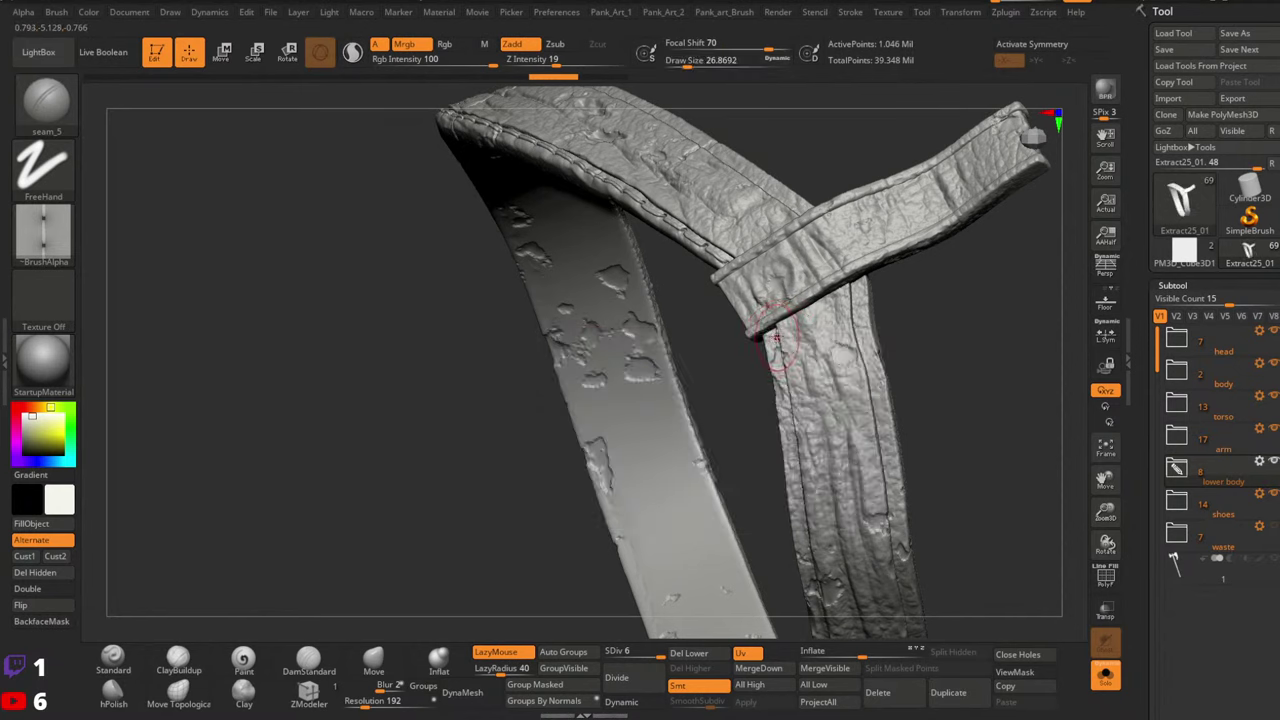
{"action": "mouse_move", "coordinate": [785, 342]}
{"action": "left_mouse_down"}
{"action": "mouse_move", "coordinate": [795, 505]}
{"action": "mouse_move", "coordinate": [822, 630]}
{"action": "left_mouse_up"}
{"action": "right_click_drag", "start_coordinate": [848, 576], "coordinate": [787, 311]}
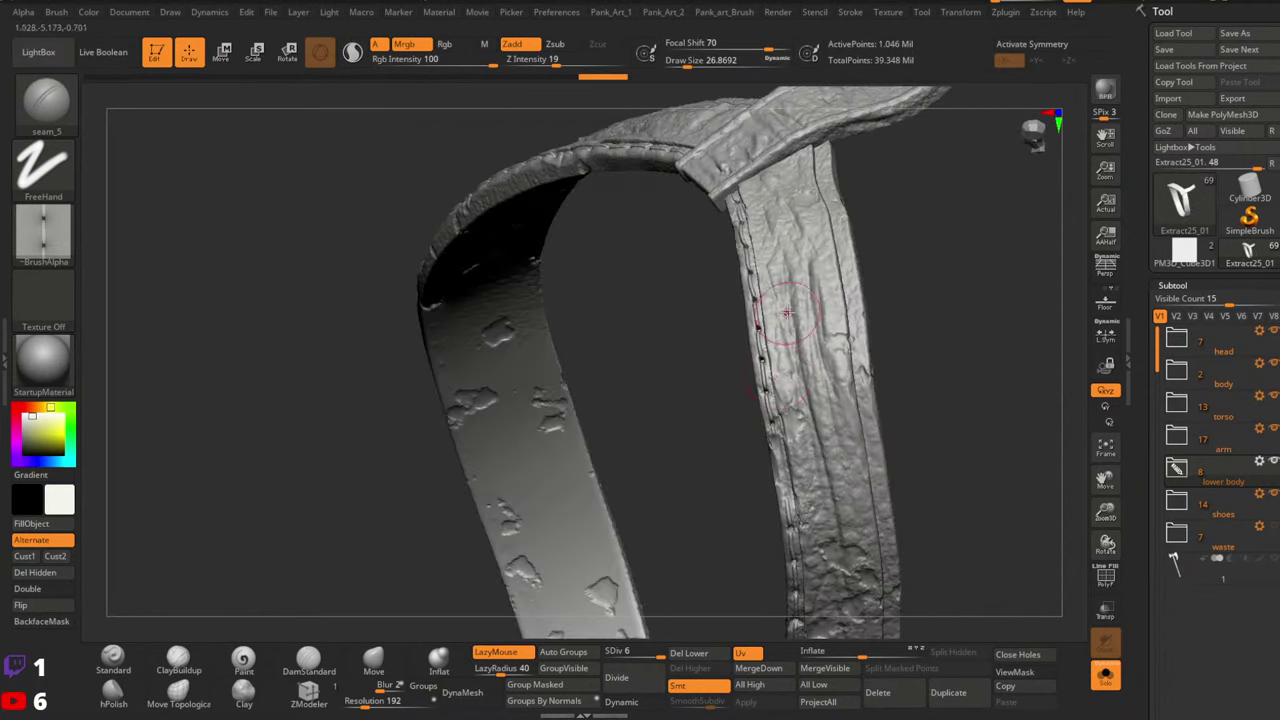
{"action": "left_click_drag", "start_coordinate": [772, 418], "coordinate": [792, 523]}
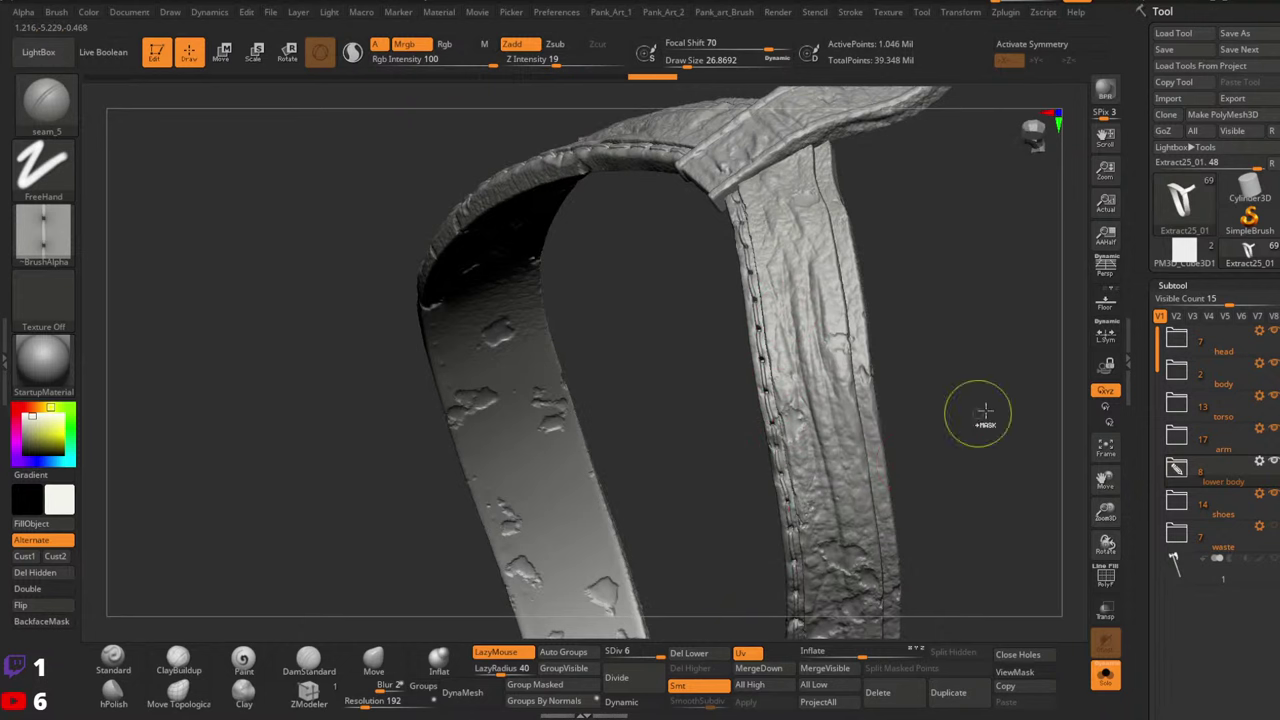
Start a second stitch line along the strap's opposite edge, running from the crossing tab down the loop
{"action": "left_click_drag", "start_coordinate": [977, 414], "coordinate": [802, 294]}
{"action": "mouse_move", "coordinate": [802, 294]}
{"action": "right_mouse_down"}
{"action": "mouse_move", "coordinate": [772, 315]}
{"action": "mouse_move", "coordinate": [791, 360]}
{"action": "mouse_move", "coordinate": [790, 281]}
{"action": "right_mouse_up"}
{"action": "left_click_drag", "start_coordinate": [874, 226], "coordinate": [751, 222]}
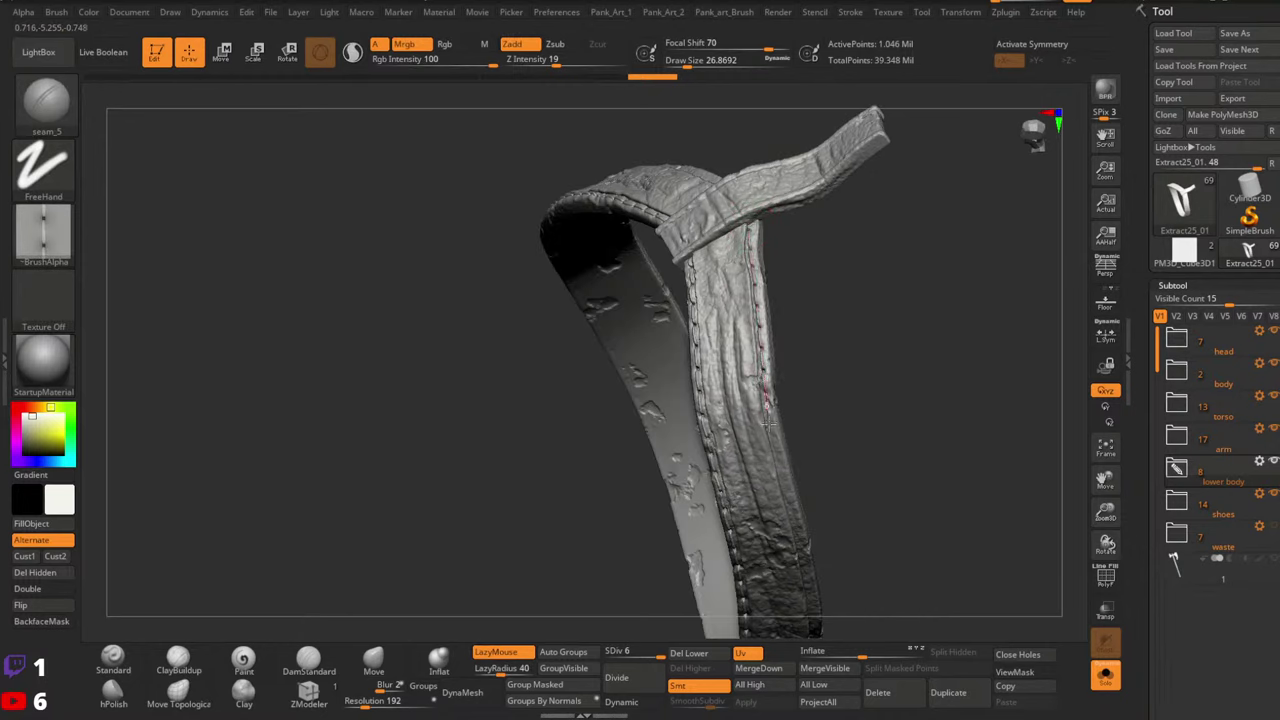
{"action": "left_click_drag", "start_coordinate": [768, 422], "coordinate": [792, 520]}
{"action": "mouse_move", "coordinate": [820, 490]}
{"action": "left_mouse_down", "text": "alt"}
{"action": "mouse_move", "coordinate": [759, 344]}
{"action": "mouse_move", "coordinate": [700, 325]}
{"action": "left_mouse_up", "text": "alt"}
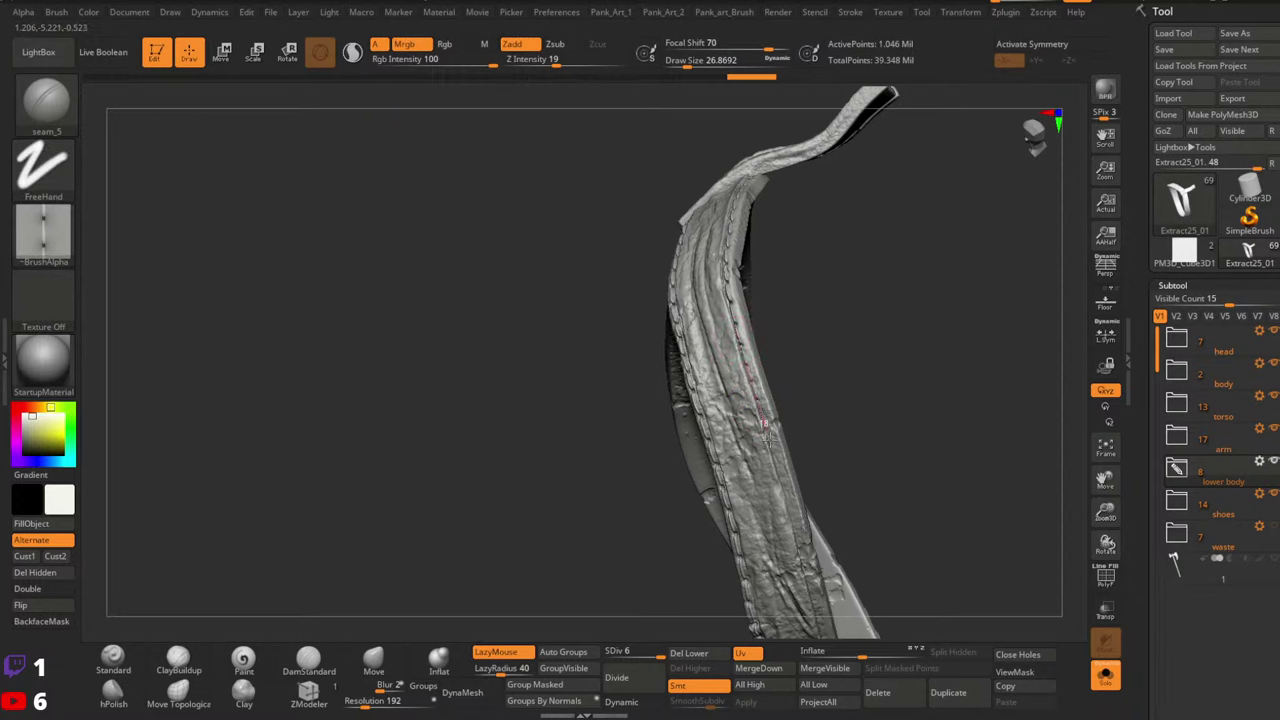
{"action": "mouse_move", "coordinate": [852, 520]}
{"action": "left_mouse_down"}
{"action": "mouse_move", "coordinate": [766, 360]}
{"action": "mouse_move", "coordinate": [742, 355]}
{"action": "mouse_move", "coordinate": [743, 329]}
{"action": "mouse_move", "coordinate": [700, 262]}
{"action": "left_mouse_up"}
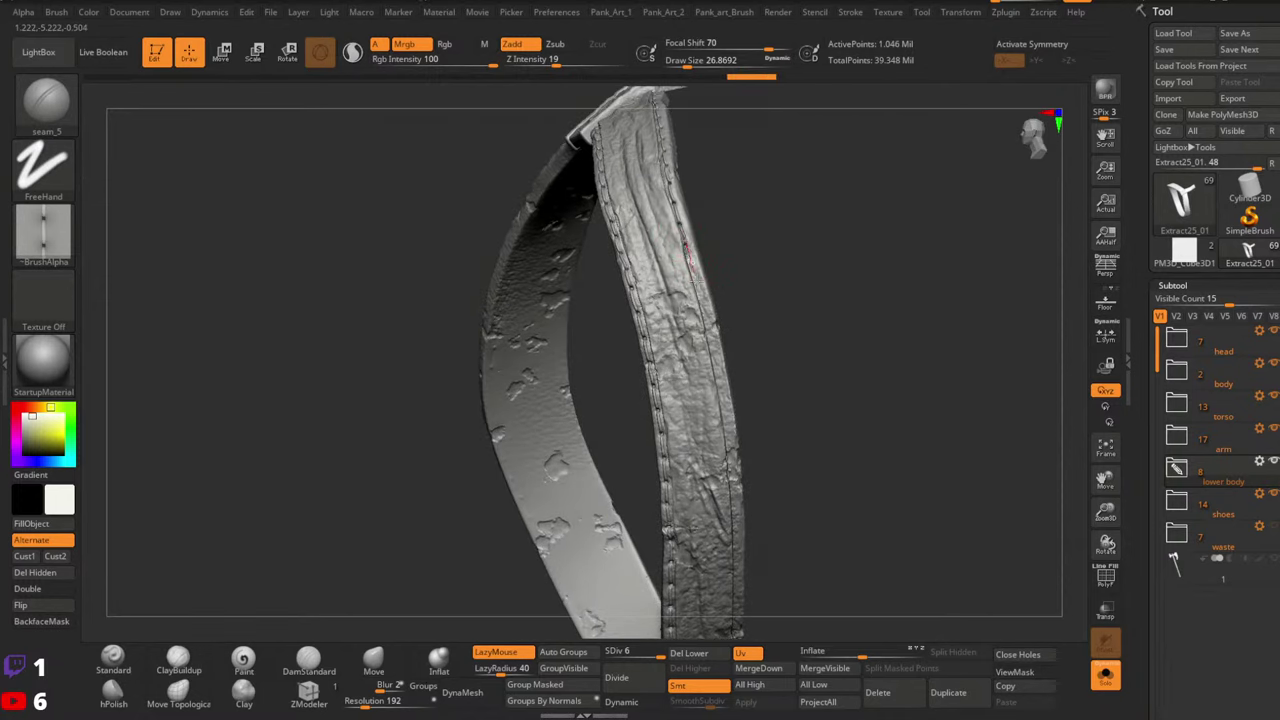
Extend the opposite edge's stitching down the long side of the loop to the crosswise crease
{"action": "key", "text": "ctrl"}
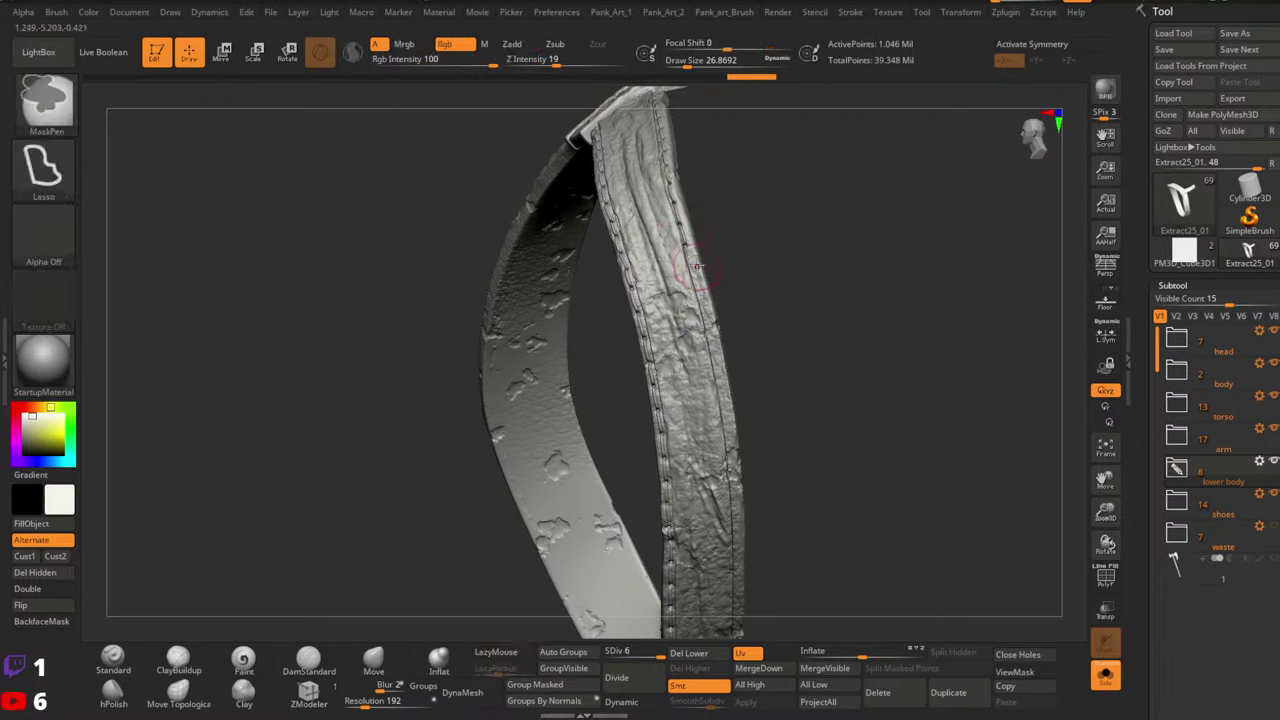
{"action": "left_click_drag", "start_coordinate": [686, 246], "coordinate": [730, 434]}
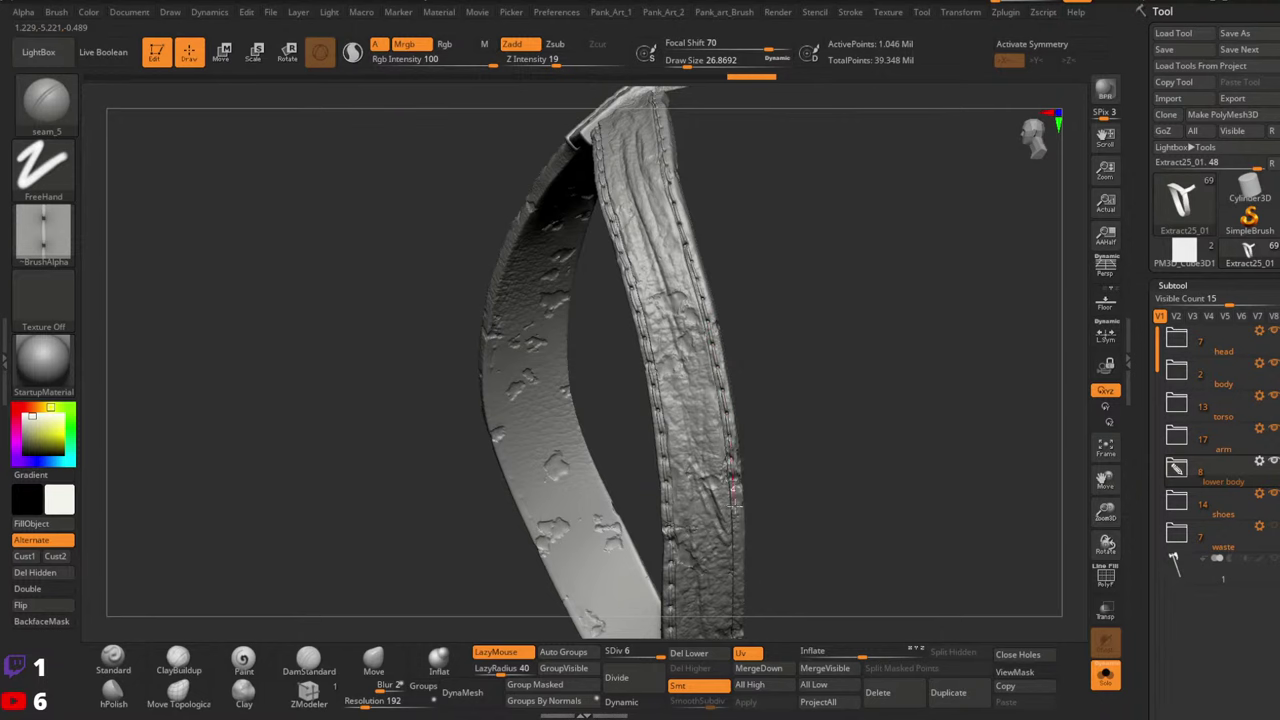
{"action": "left_click_drag", "start_coordinate": [737, 548], "coordinate": [740, 586]}
{"action": "mouse_move", "coordinate": [766, 526]}
{"action": "right_mouse_down", "text": "ctrl"}
{"action": "mouse_move", "coordinate": [783, 274]}
{"action": "mouse_move", "coordinate": [909, 303]}
{"action": "right_mouse_up", "text": "ctrl"}
{"action": "left_click_drag", "start_coordinate": [764, 285], "coordinate": [770, 342]}
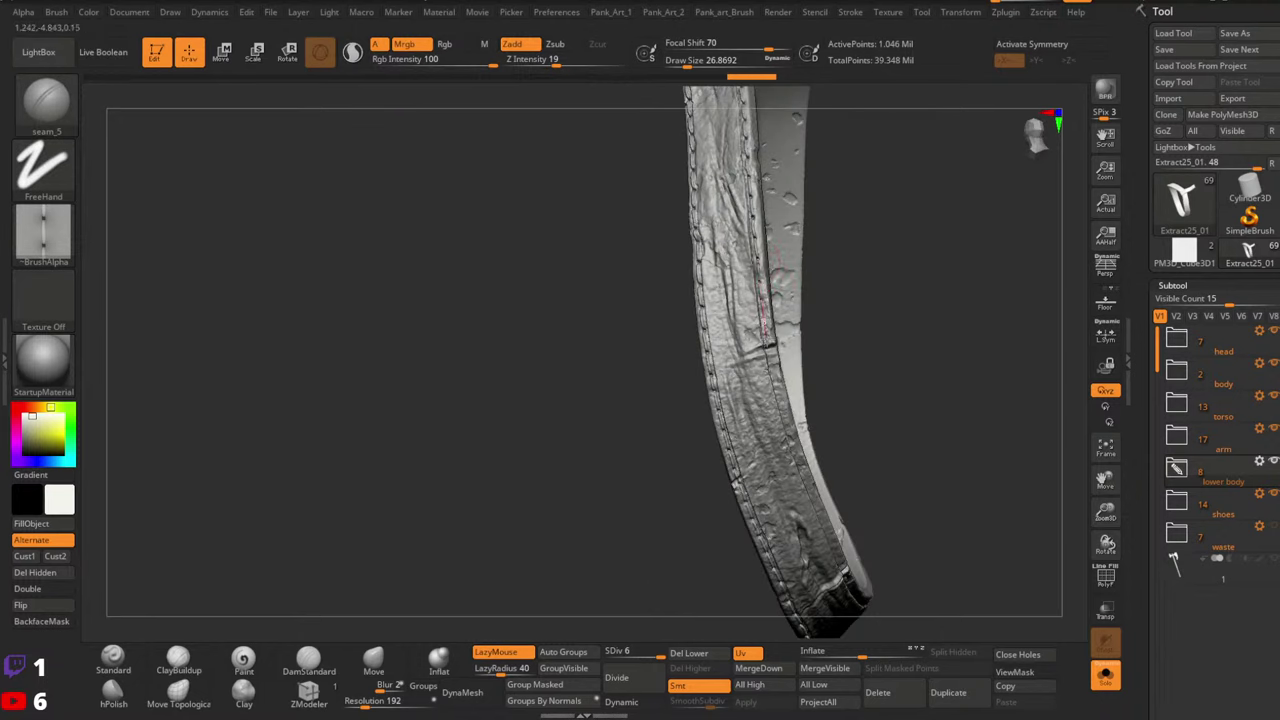
{"action": "left_click_drag", "start_coordinate": [780, 393], "coordinate": [785, 405]}
Undo the last stroke at the crease and restitch the opposite edge past it toward the loop's bend
{"action": "right_click_drag", "start_coordinate": [830, 398], "coordinate": [794, 343]}
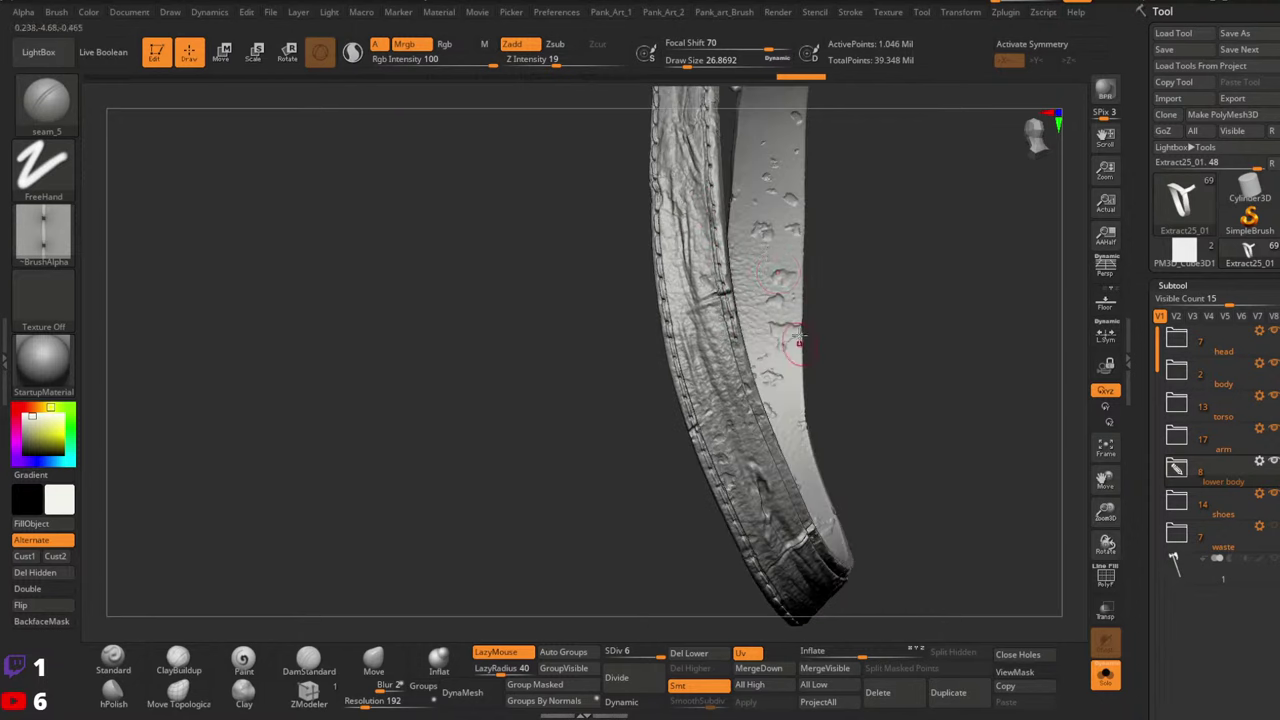
{"action": "key", "text": "ctrl+z"}
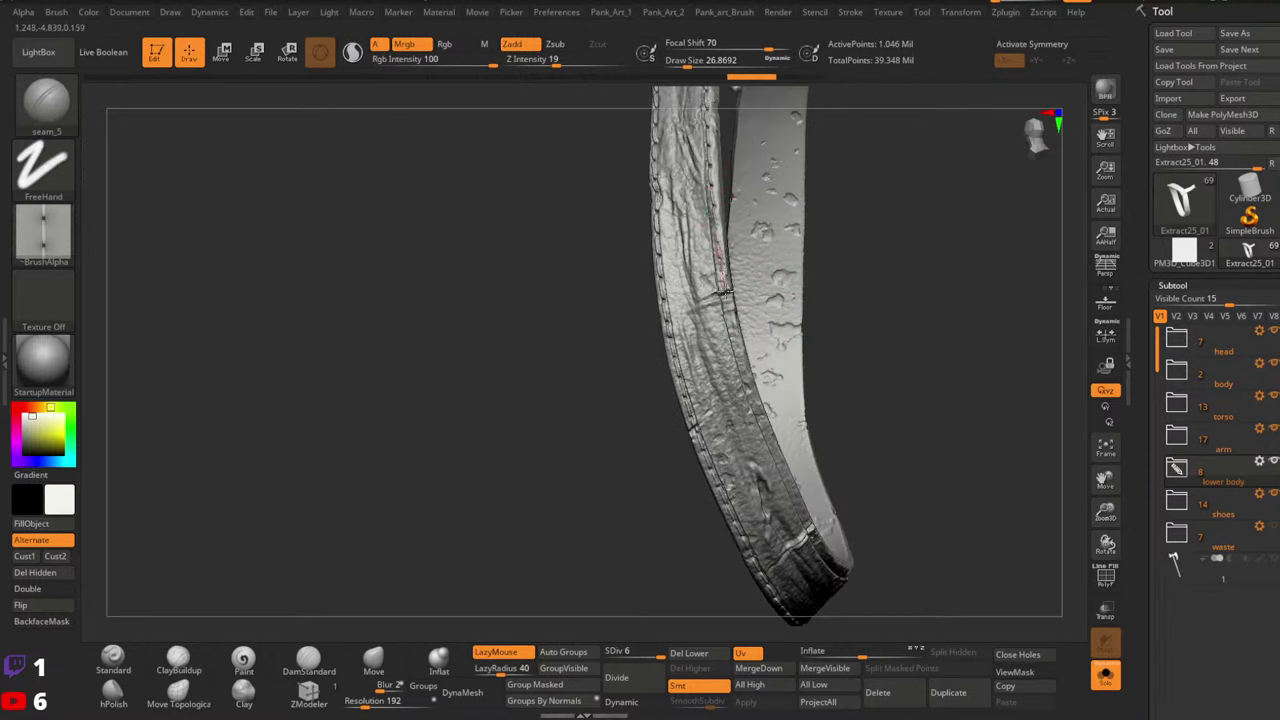
{"action": "left_click_drag", "start_coordinate": [742, 384], "coordinate": [743, 388]}
{"action": "right_click_drag", "start_coordinate": [763, 342], "coordinate": [740, 302]}
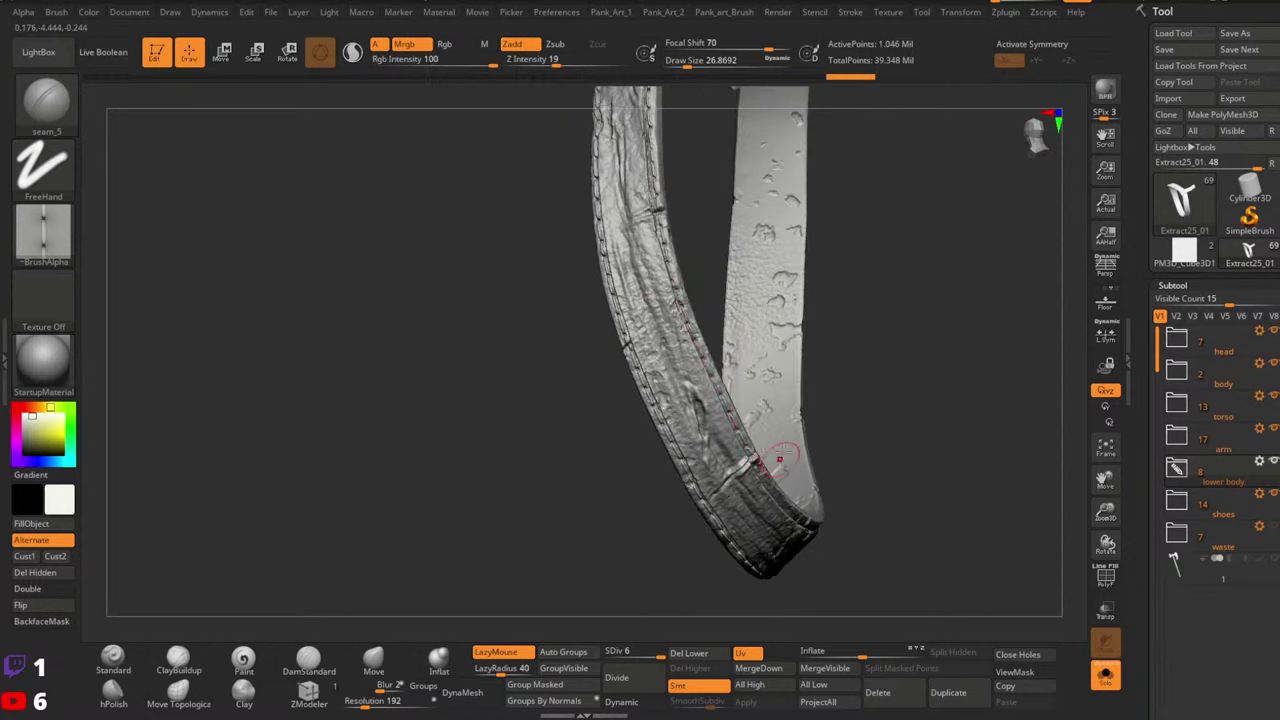
Stitch the opposite edge beyond the bend, undoing and redrawing the stroke that starts at the deep crease
{"action": "right_click_drag", "start_coordinate": [760, 470], "coordinate": [781, 263]}
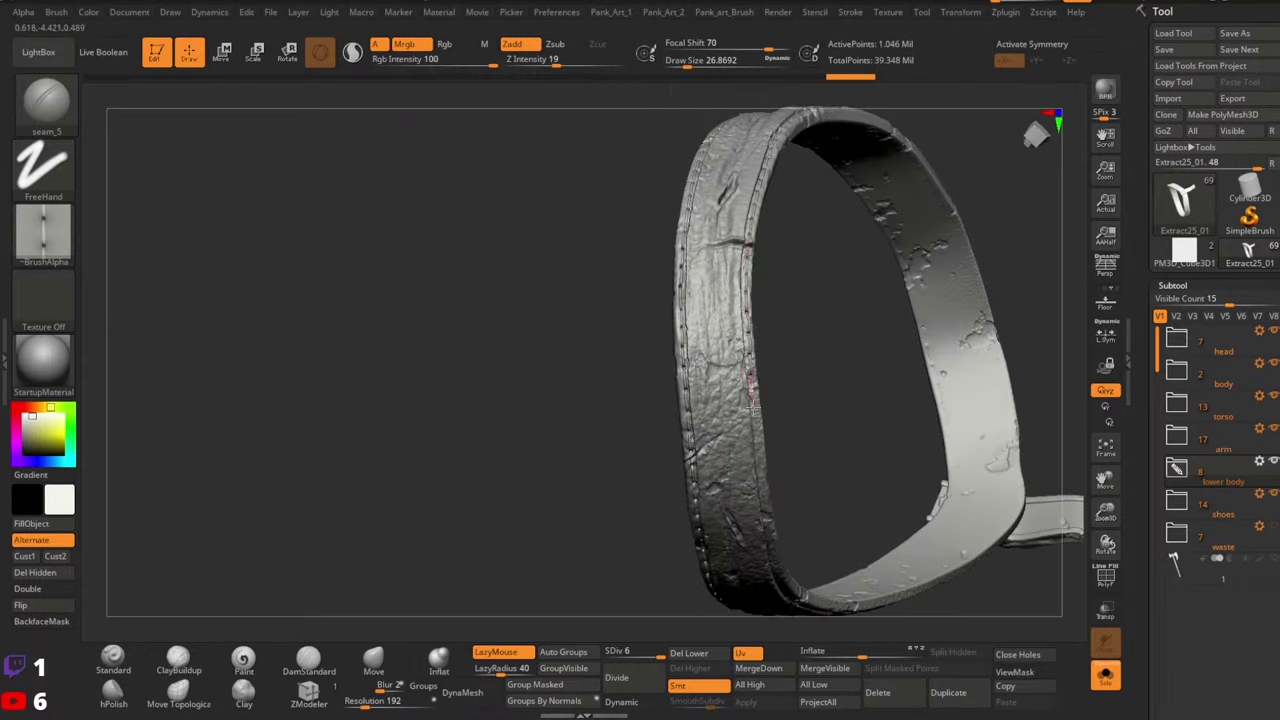
{"action": "left_click_drag", "start_coordinate": [753, 406], "coordinate": [754, 408]}
{"action": "key", "text": "ctrl+z"}
{"action": "left_click_drag", "start_coordinate": [746, 243], "coordinate": [746, 286]}
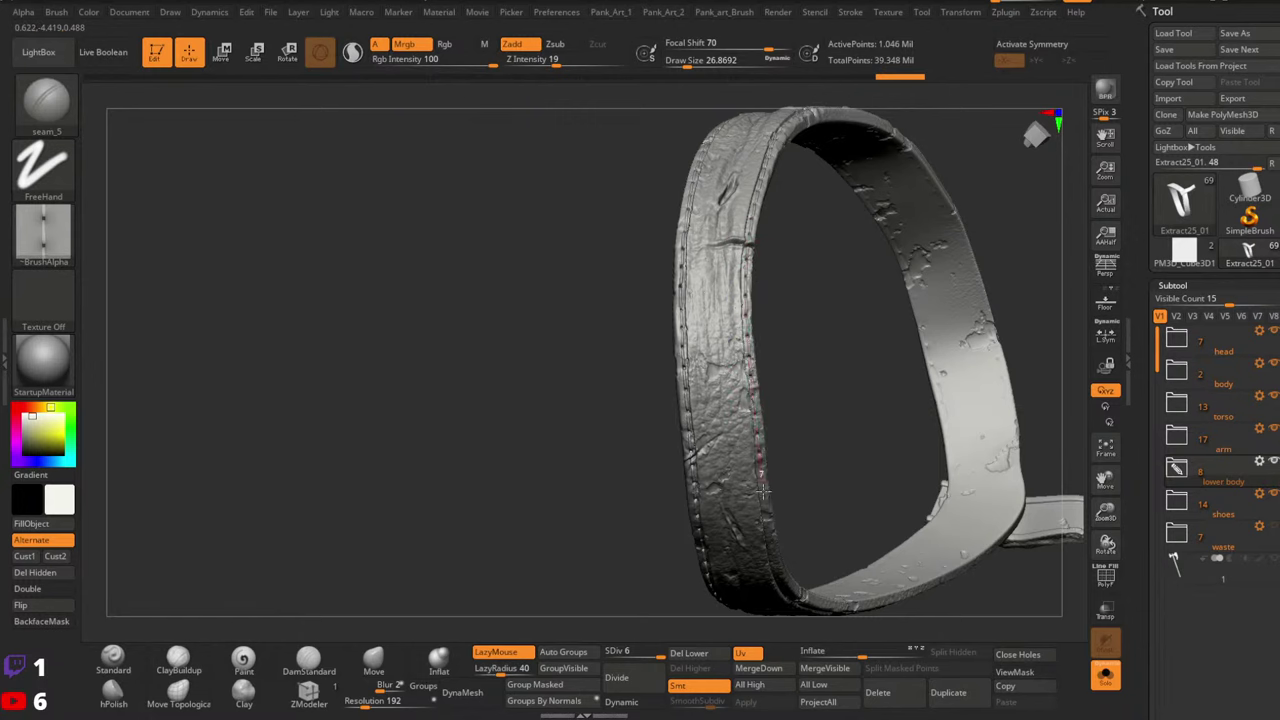
Finish the opposite edge's stitching around the last bend and along the strap to the crossing tab
{"action": "right_click_drag", "start_coordinate": [768, 548], "coordinate": [684, 323]}
{"action": "left_click_drag", "start_coordinate": [692, 402], "coordinate": [707, 442]}
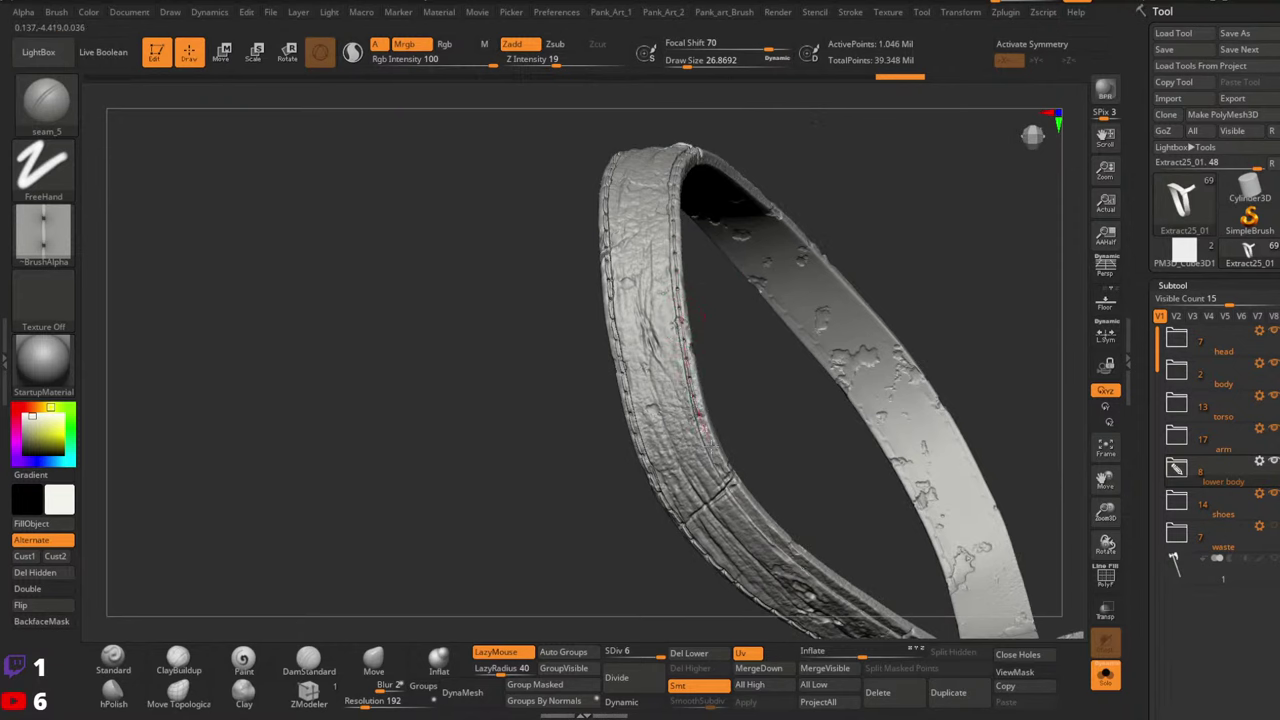
{"action": "left_click_drag", "start_coordinate": [765, 535], "coordinate": [769, 538]}
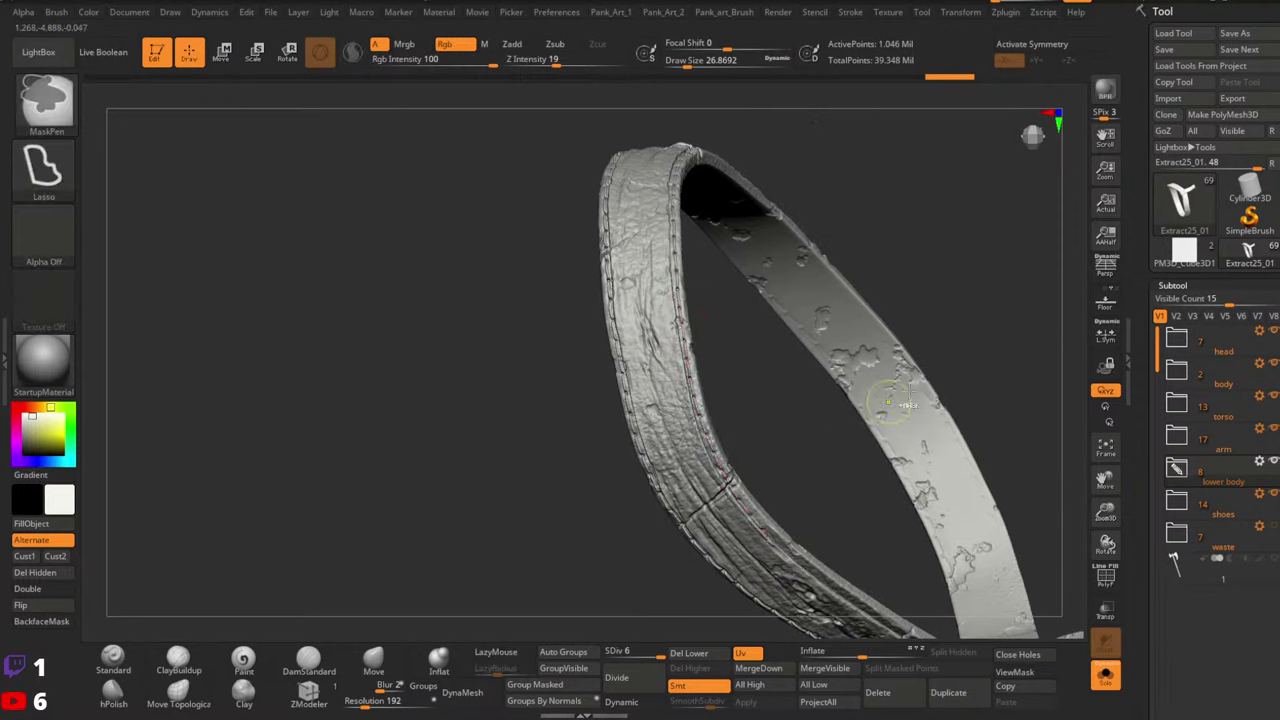
{"action": "right_click_drag", "start_coordinate": [769, 538], "coordinate": [762, 470], "text": "ctrl"}
{"action": "mouse_move", "coordinate": [762, 470]}
{"action": "right_mouse_down"}
{"action": "mouse_move", "coordinate": [754, 443]}
{"action": "mouse_move", "coordinate": [737, 477]}
{"action": "mouse_move", "coordinate": [727, 360]}
{"action": "mouse_move", "coordinate": [748, 420]}
{"action": "right_mouse_up"}
{"action": "mouse_move", "coordinate": [748, 420]}
{"action": "right_mouse_down"}
{"action": "mouse_move", "coordinate": [786, 323]}
{"action": "mouse_move", "coordinate": [743, 363]}
{"action": "mouse_move", "coordinate": [791, 266]}
{"action": "mouse_move", "coordinate": [809, 272]}
{"action": "right_mouse_up"}
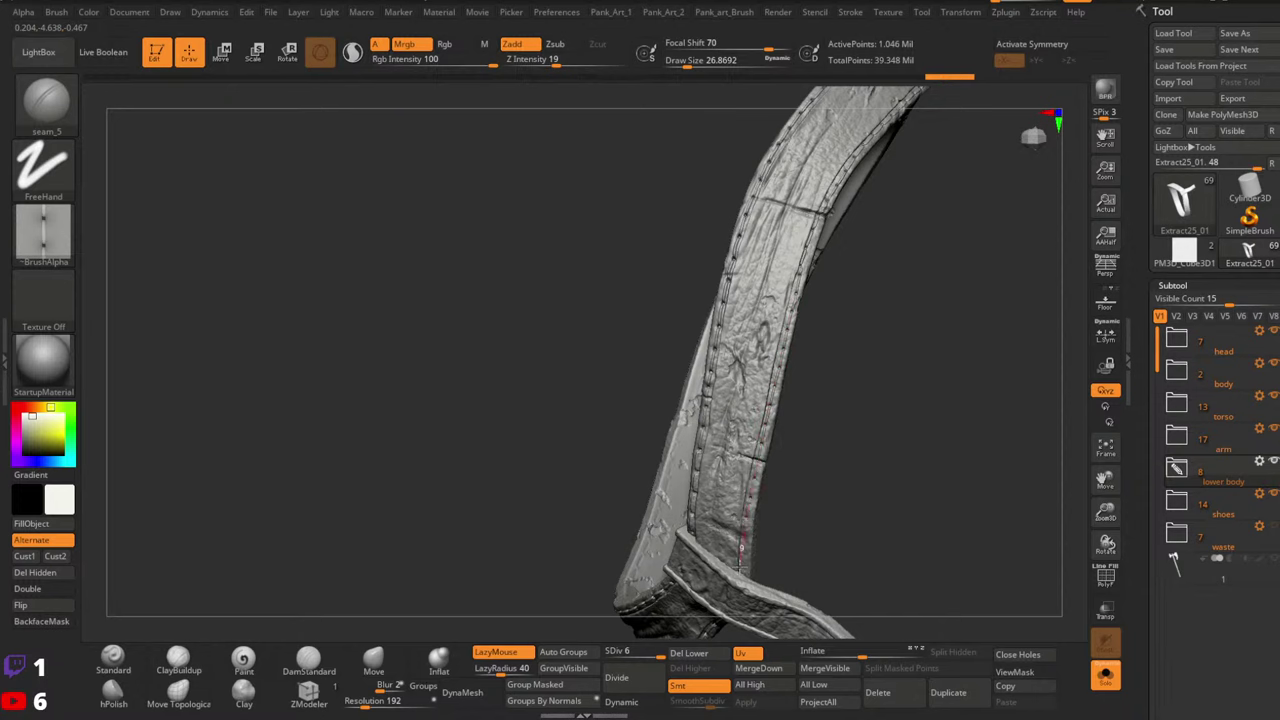
Try stitching the crossing tab's long edge at draw size about 27, undoing the strokes
{"action": "right_click_drag", "start_coordinate": [737, 596], "coordinate": [807, 396]}
{"action": "right_click_drag", "start_coordinate": [807, 396], "coordinate": [745, 315]}
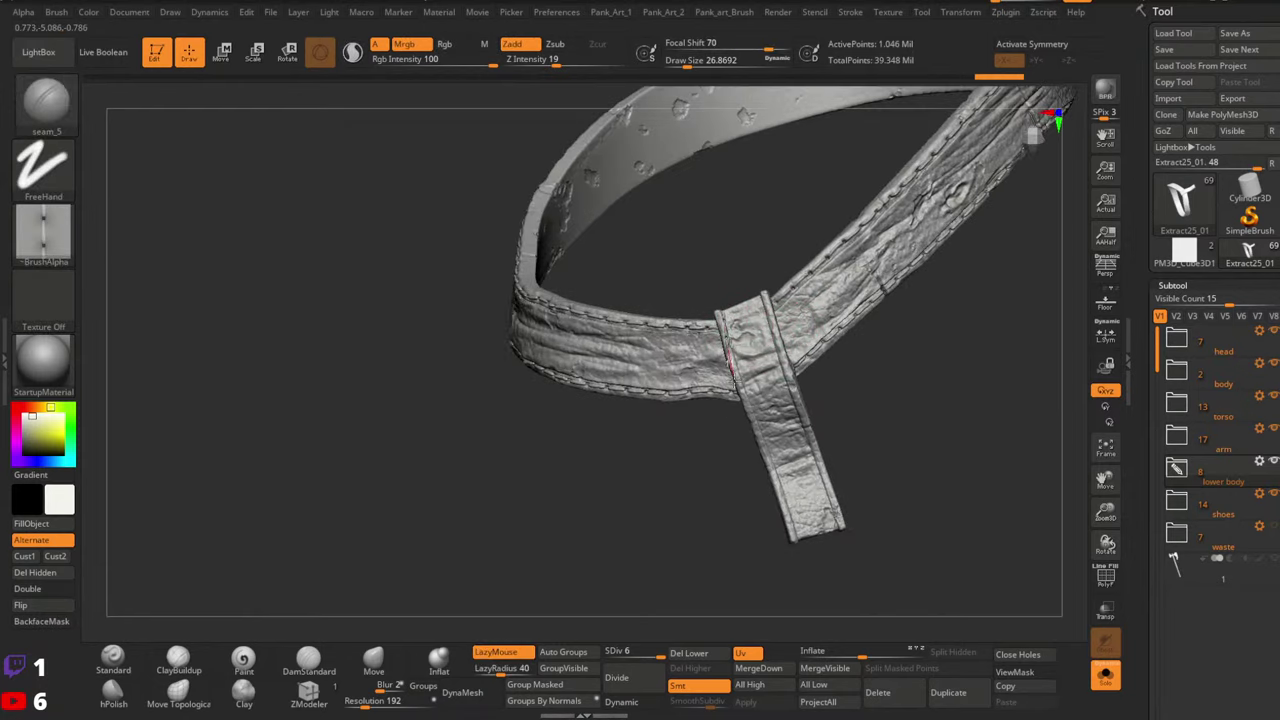
{"action": "left_click_drag", "start_coordinate": [735, 383], "coordinate": [739, 389]}
{"action": "key", "text": "ctrl+z"}
{"action": "left_click_drag", "start_coordinate": [723, 313], "coordinate": [737, 365]}
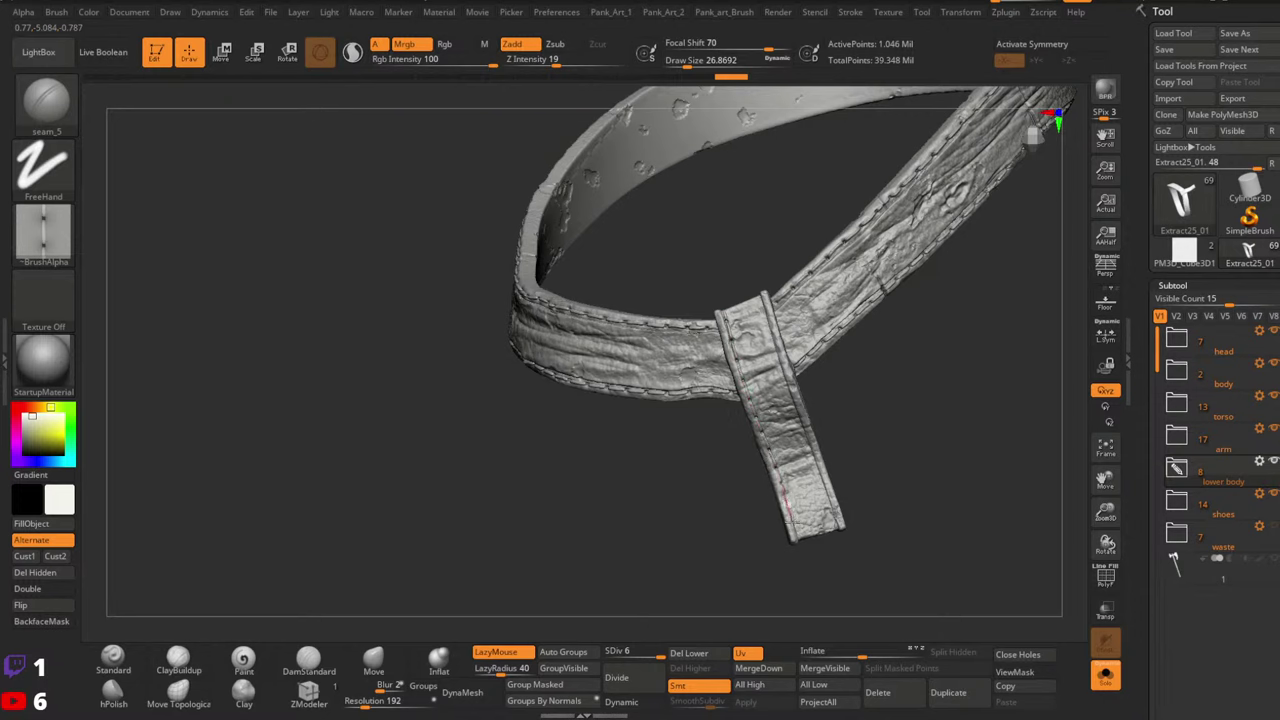
{"action": "mouse_move", "coordinate": [825, 427]}
{"action": "right_mouse_down"}
{"action": "mouse_move", "coordinate": [795, 375]}
{"action": "mouse_move", "coordinate": [765, 400]}
{"action": "right_mouse_up"}
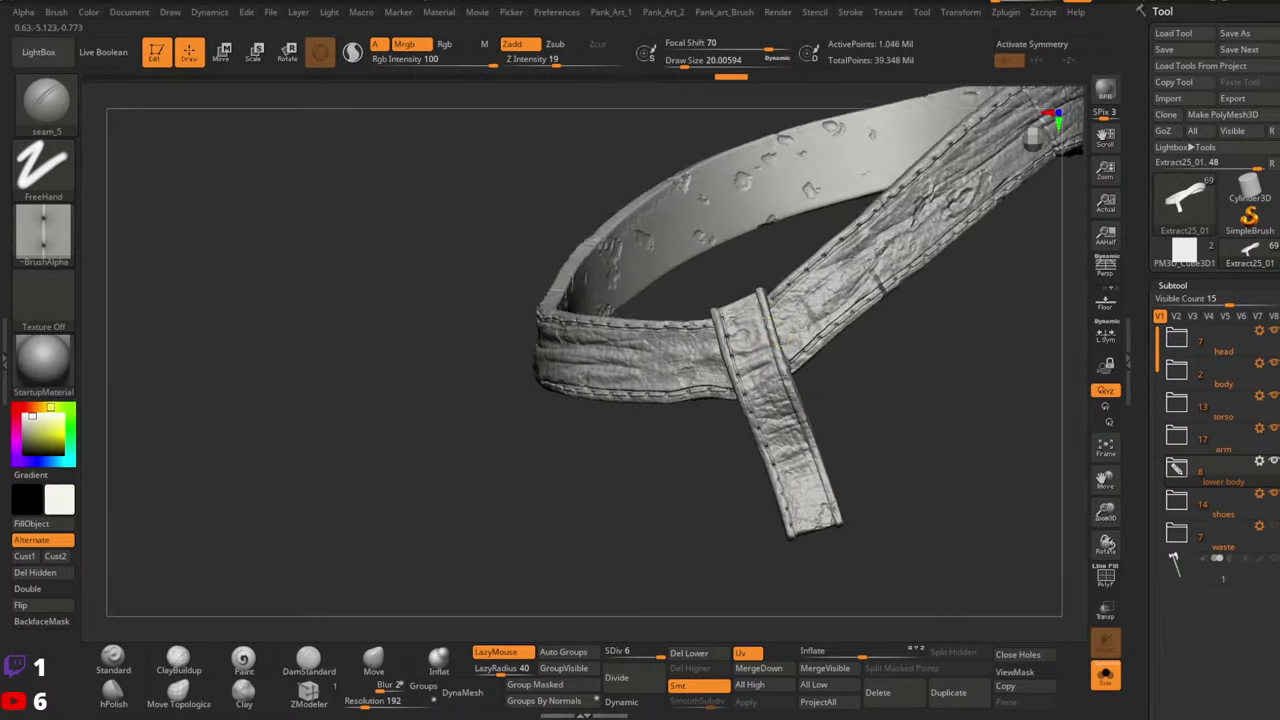
{"action": "key", "text": "ctrl+z"}
Try stitching the crossing tab's long edge at draw size about 20, undoing the stroke
{"action": "key", "text": "space"}
{"action": "left_click_drag", "start_coordinate": [745, 320], "coordinate": [738, 320]}
{"action": "left_click_drag", "start_coordinate": [718, 308], "coordinate": [720, 314]}
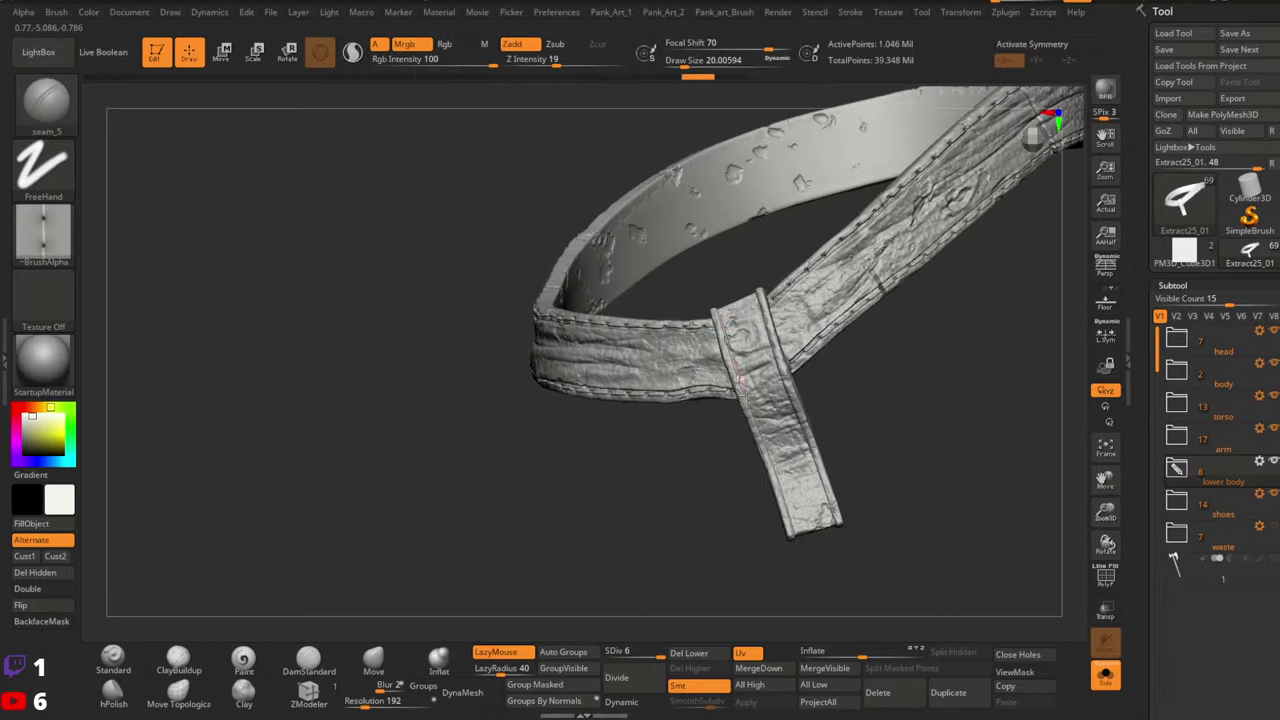
{"action": "left_click_drag", "start_coordinate": [760, 427], "coordinate": [806, 523]}
{"action": "key", "text": "ctrl+z"}
{"action": "key", "text": "space"}
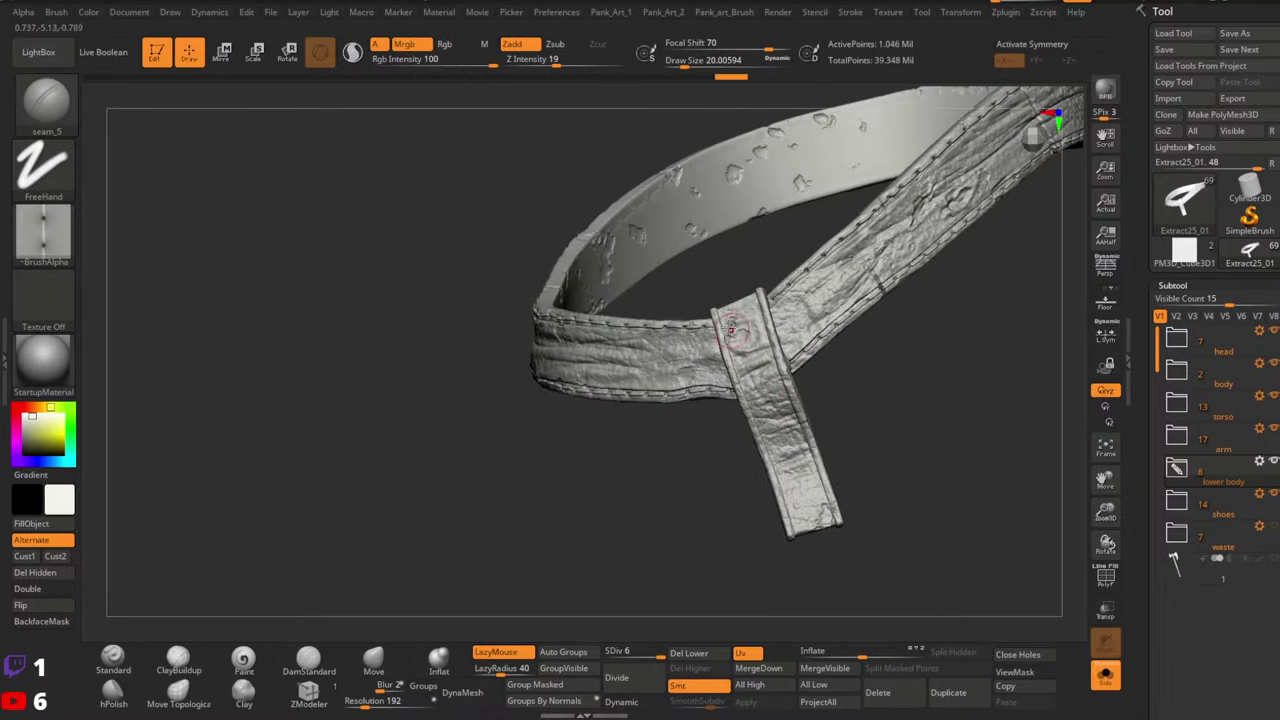
Stitch both long edges of the crossing tab at draw size about 20
{"action": "left_click_drag", "start_coordinate": [716, 309], "coordinate": [718, 314]}
{"action": "left_click_drag", "start_coordinate": [746, 398], "coordinate": [748, 404]}
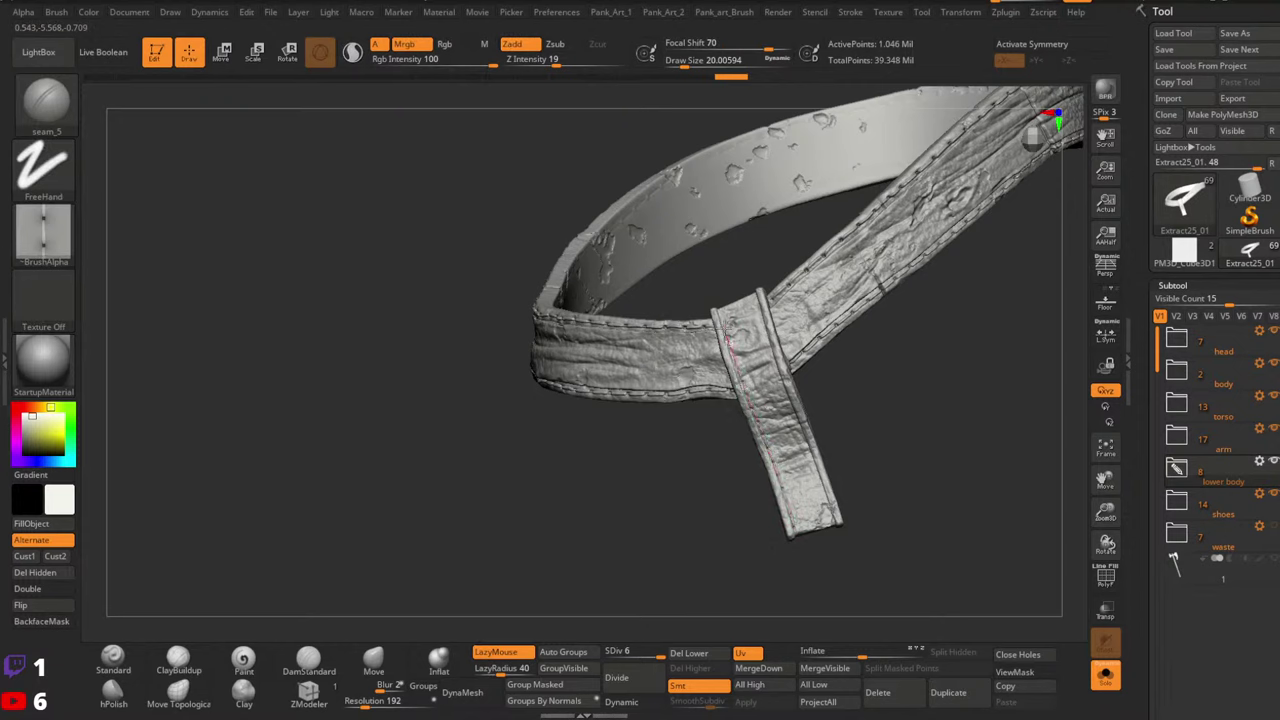
{"action": "right_click_drag", "start_coordinate": [812, 453], "coordinate": [826, 515]}
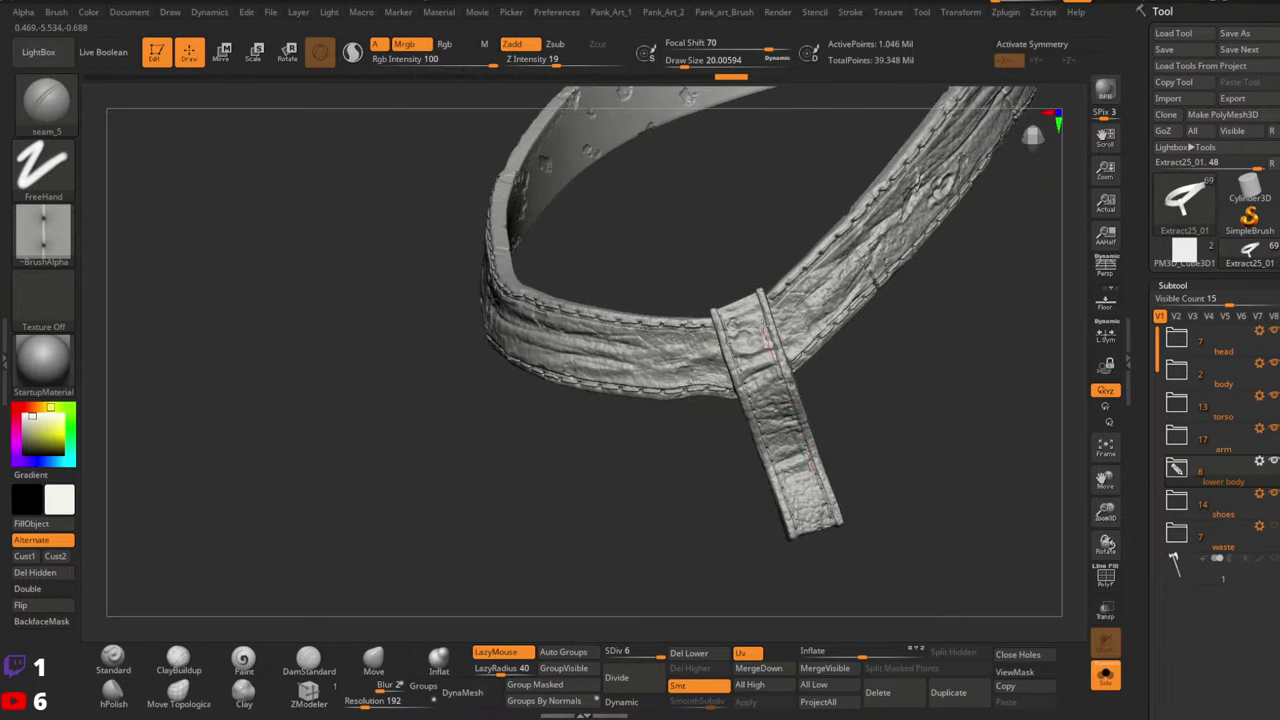
{"action": "left_click_drag", "start_coordinate": [756, 290], "coordinate": [760, 315]}
Show the full lower body again and isolate the two buckled bands on the other thigh in solo view
{"action": "left_click_drag", "start_coordinate": [941, 401], "coordinate": [896, 354]}
{"action": "left_click", "coordinate": [1103, 673]}
{"action": "right_click_drag", "start_coordinate": [960, 374], "coordinate": [1125, 407], "text": "ctrl"}
{"action": "right_click_drag", "start_coordinate": [1125, 407], "coordinate": [1022, 394], "text": "alt"}
{"action": "left_click_drag", "start_coordinate": [1022, 394], "coordinate": [970, 475]}
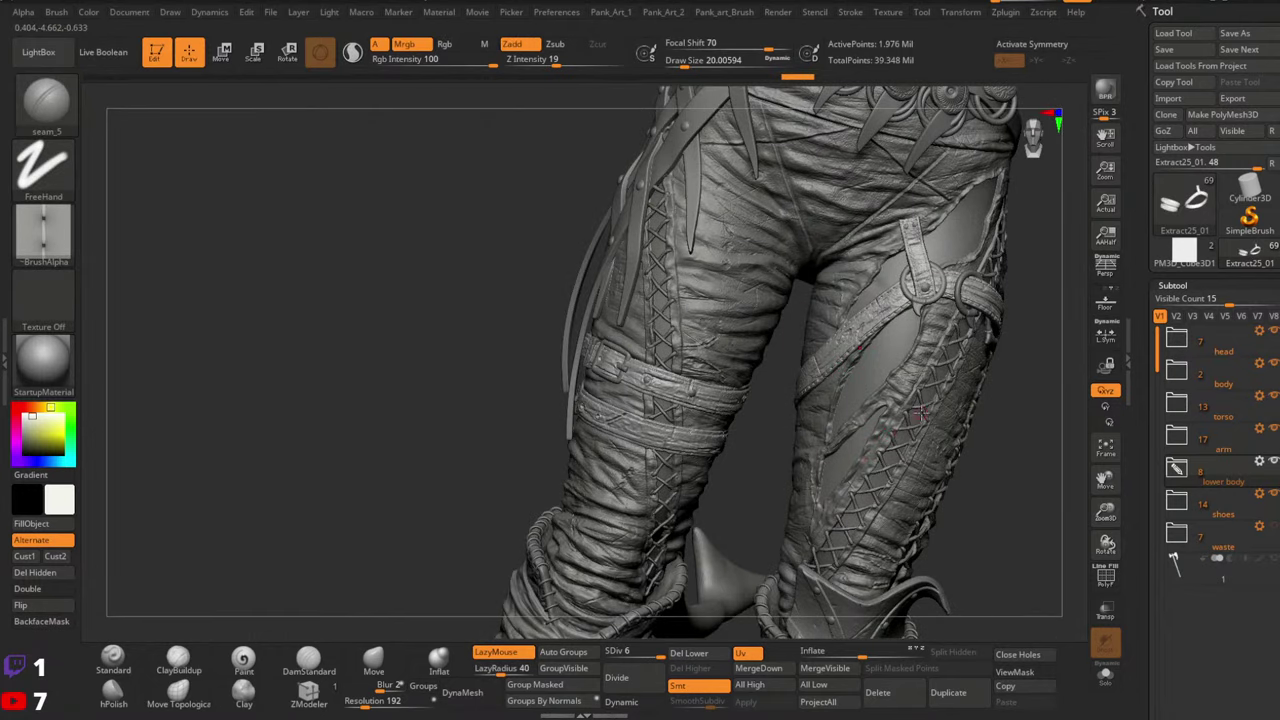
{"action": "left_click_drag", "start_coordinate": [546, 371], "coordinate": [508, 322]}
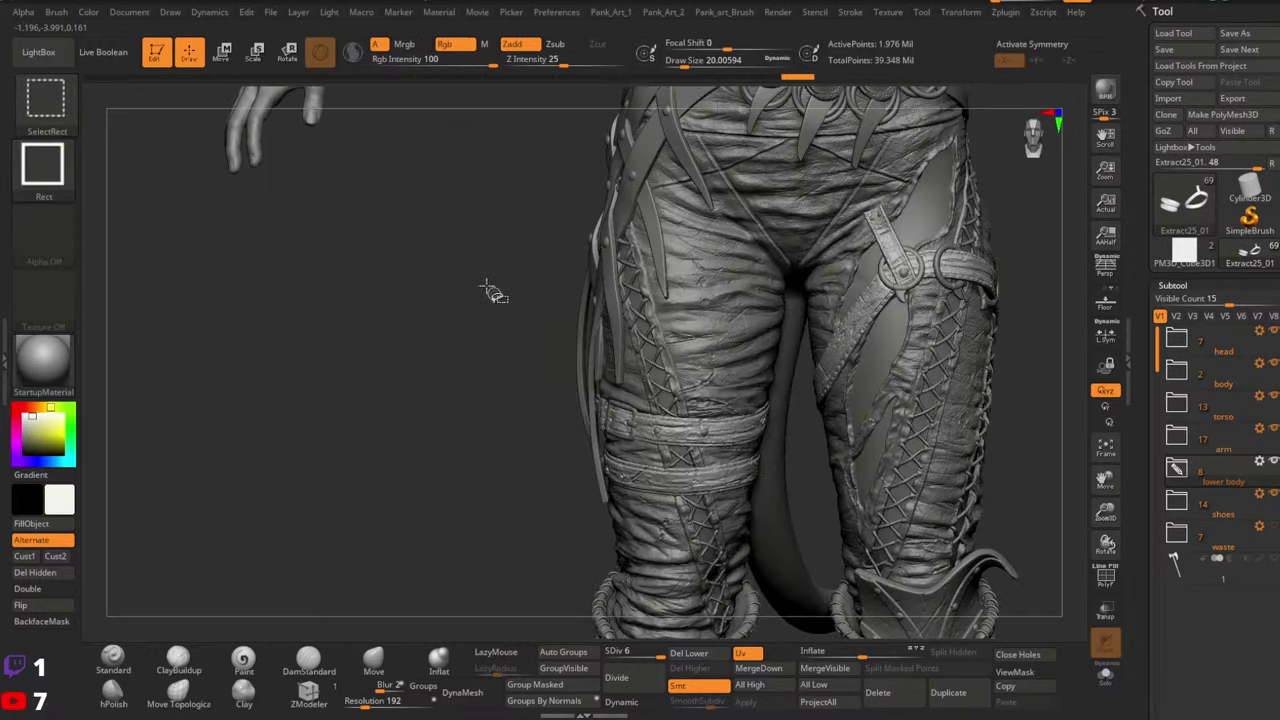
{"action": "mouse_move", "coordinate": [471, 269]}
{"action": "left_mouse_down", "text": "ctrl+shift"}
{"action": "mouse_move", "coordinate": [551, 409]}
{"action": "mouse_move", "coordinate": [770, 578]}
{"action": "left_mouse_up", "text": "ctrl+shift"}
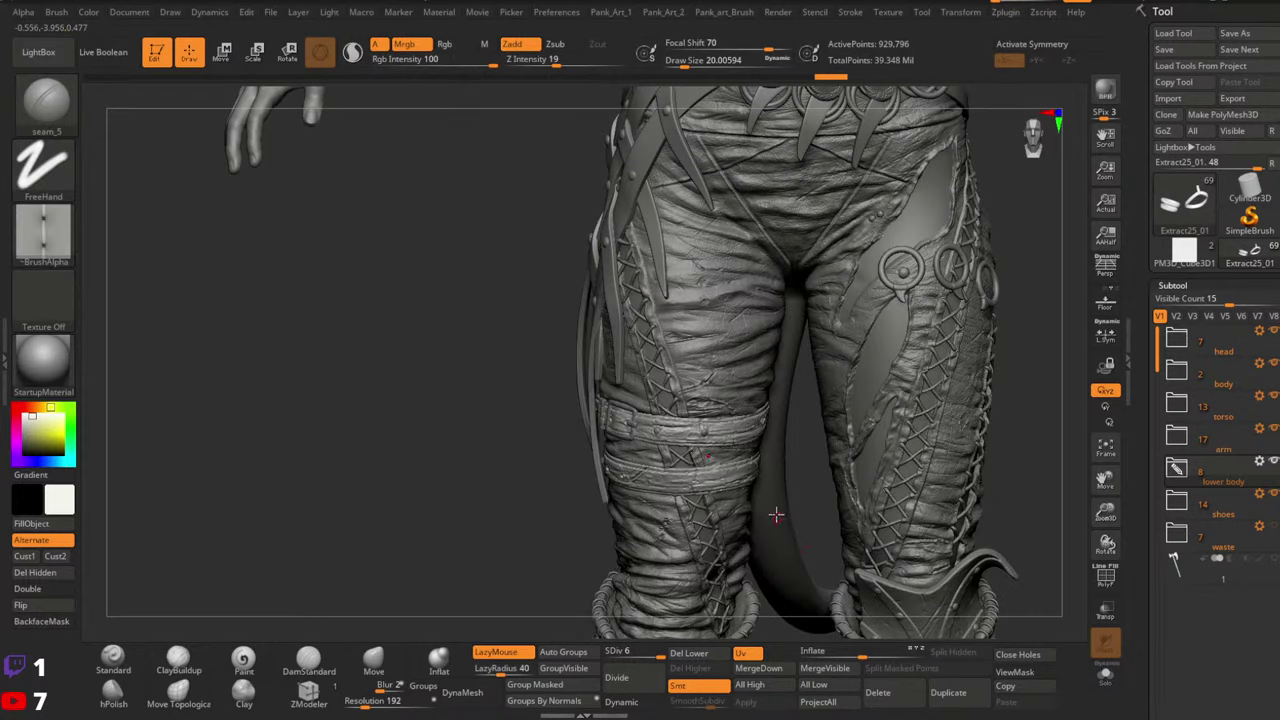
{"action": "left_click", "coordinate": [1105, 683]}
{"action": "mouse_move", "coordinate": [723, 377]}
{"action": "left_mouse_down"}
{"action": "mouse_move", "coordinate": [751, 494]}
{"action": "mouse_move", "coordinate": [740, 440]}
{"action": "left_mouse_up"}
{"action": "key", "text": "f"}
{"action": "right_click_drag", "start_coordinate": [711, 378], "coordinate": [724, 325]}
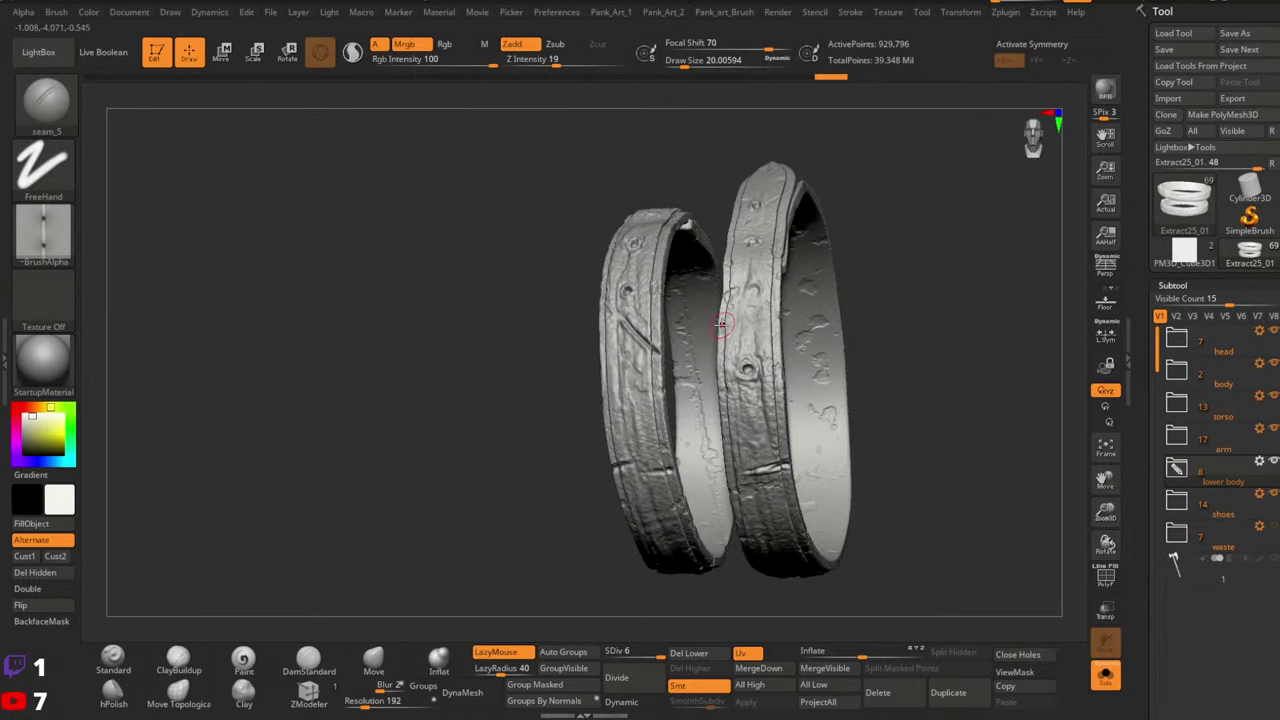
Stitch the outer edge of the band without the deep diagonal cut from its pointed end past the holes, at draw size about 23
{"action": "mouse_move", "coordinate": [801, 287]}
{"action": "right_mouse_down"}
{"action": "mouse_move", "coordinate": [805, 344]}
{"action": "mouse_move", "coordinate": [777, 238]}
{"action": "mouse_move", "coordinate": [771, 272]}
{"action": "right_mouse_up"}
{"action": "left_click_drag", "start_coordinate": [791, 303], "coordinate": [787, 550]}
{"action": "key", "text": "space"}
{"action": "key", "text": "ctrl+z"}
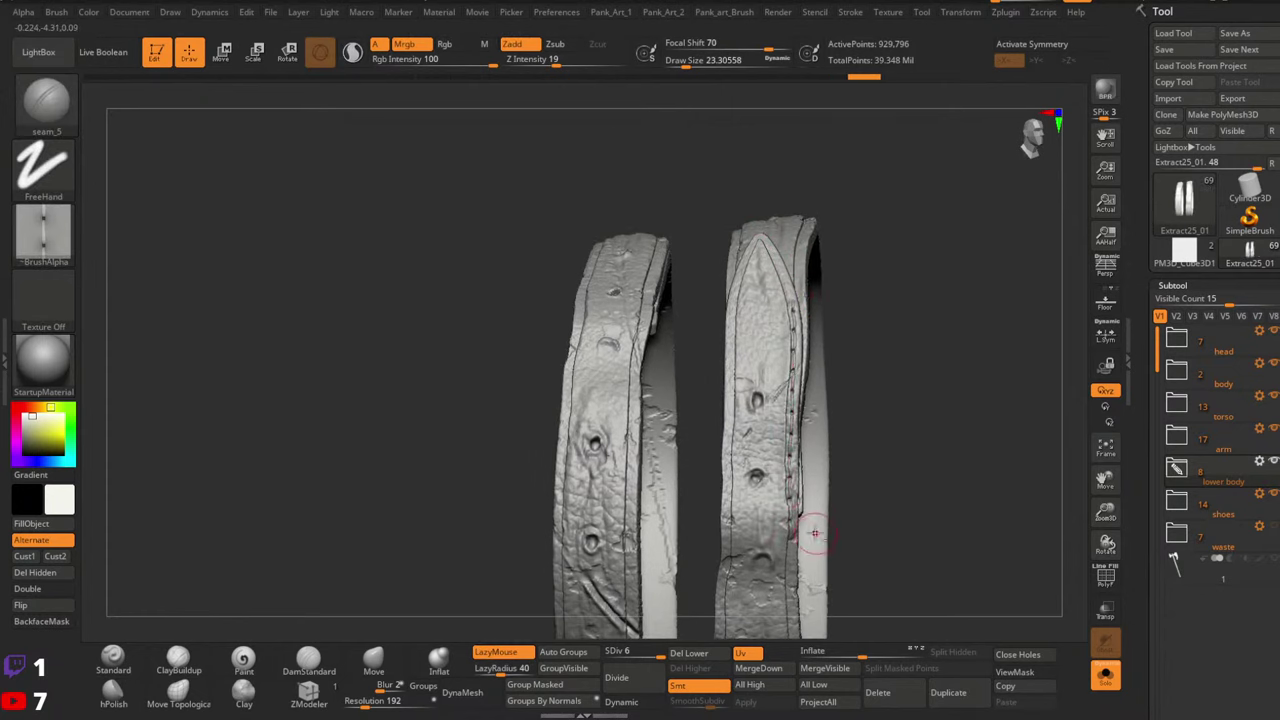
{"action": "right_click_drag", "start_coordinate": [811, 530], "coordinate": [763, 280]}
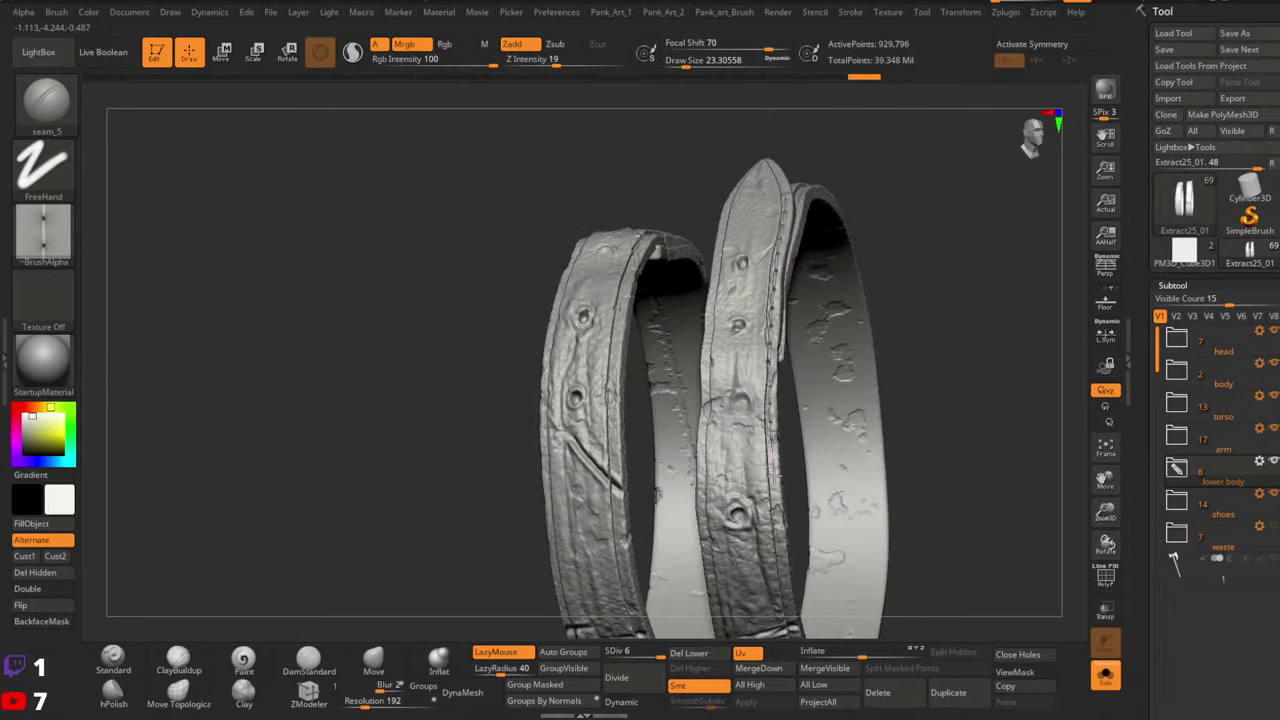
{"action": "left_click_drag", "start_coordinate": [778, 510], "coordinate": [798, 628]}
{"action": "mouse_move", "coordinate": [828, 532]}
{"action": "right_mouse_down", "text": "alt"}
{"action": "mouse_move", "coordinate": [760, 338]}
{"action": "mouse_move", "coordinate": [713, 285]}
{"action": "right_mouse_up", "text": "alt"}
{"action": "mouse_move", "coordinate": [722, 397]}
{"action": "left_mouse_down"}
{"action": "mouse_move", "coordinate": [746, 540]}
{"action": "mouse_move", "coordinate": [785, 628]}
{"action": "left_mouse_up"}
Continue the outer edge's stitching around the back of the band and past the crossing crease, redrawing one undone stroke
{"action": "mouse_move", "coordinate": [880, 440]}
{"action": "right_mouse_down", "text": "ctrl"}
{"action": "mouse_move", "coordinate": [766, 471]}
{"action": "mouse_move", "coordinate": [686, 277]}
{"action": "mouse_move", "coordinate": [691, 354]}
{"action": "mouse_move", "coordinate": [677, 274]}
{"action": "right_mouse_up", "text": "ctrl"}
{"action": "left_click_drag", "start_coordinate": [622, 262], "coordinate": [650, 390]}
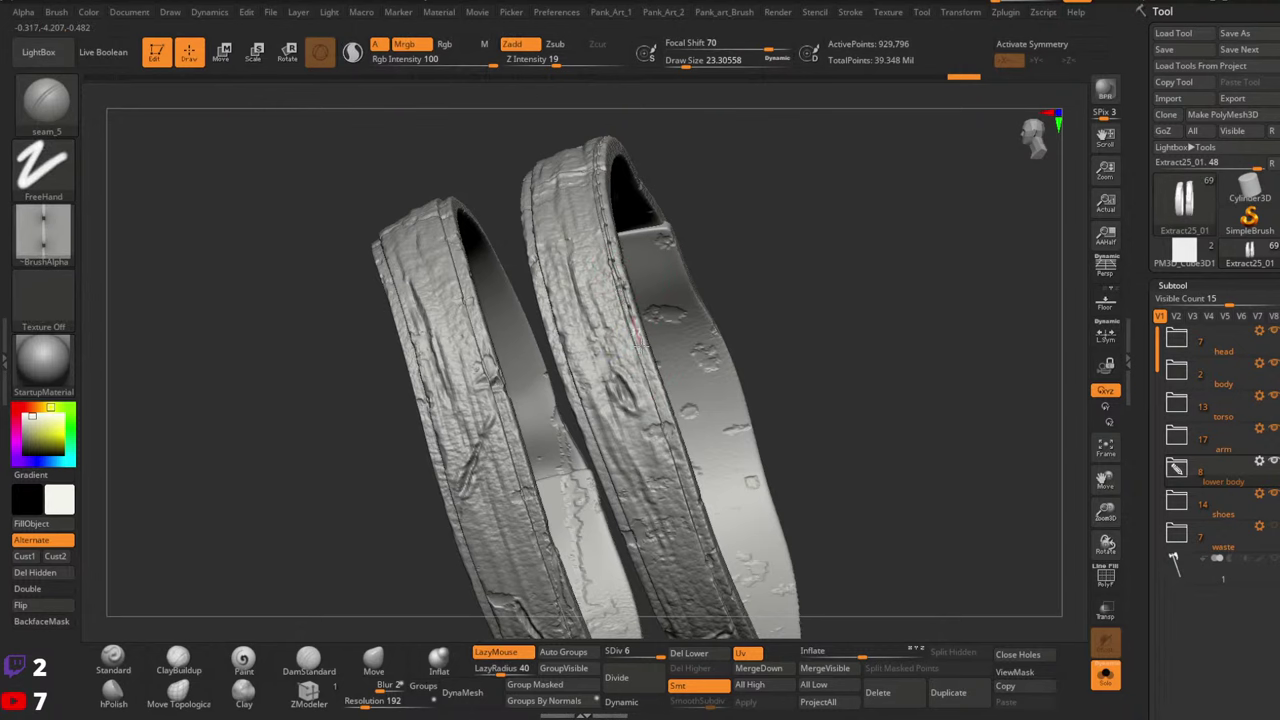
{"action": "mouse_move", "coordinate": [617, 278]}
{"action": "left_mouse_down"}
{"action": "mouse_move", "coordinate": [638, 331]}
{"action": "mouse_move", "coordinate": [619, 281]}
{"action": "left_mouse_up"}
{"action": "key", "text": "ctrl+z"}
{"action": "left_click_drag", "start_coordinate": [637, 335], "coordinate": [718, 592]}
{"action": "right_click_drag", "start_coordinate": [746, 545], "coordinate": [795, 236]}
{"action": "left_click_drag", "start_coordinate": [795, 235], "coordinate": [723, 264]}
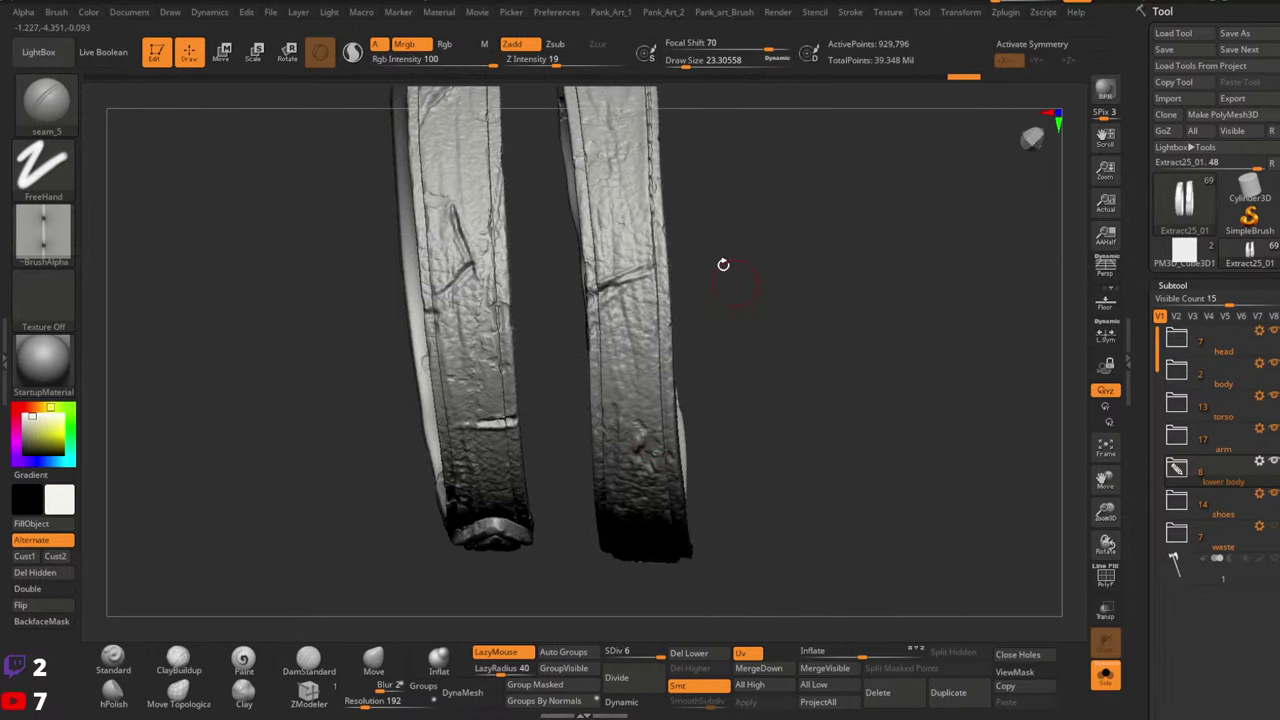
{"action": "left_click_drag", "start_coordinate": [650, 204], "coordinate": [652, 208]}
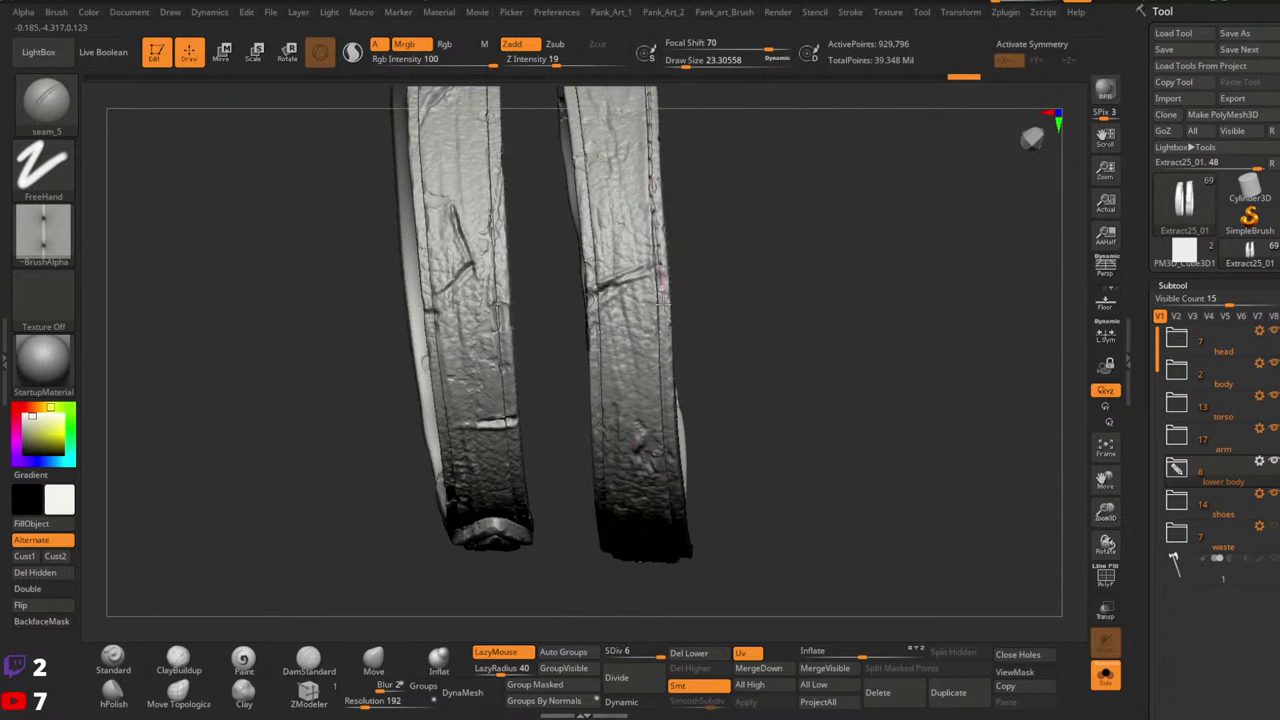
{"action": "left_click_drag", "start_coordinate": [660, 300], "coordinate": [677, 532]}
Finish the outer edge's stitching around the loop to the overlap and along the pointed tip
{"action": "left_click_drag", "start_coordinate": [750, 510], "coordinate": [735, 330]}
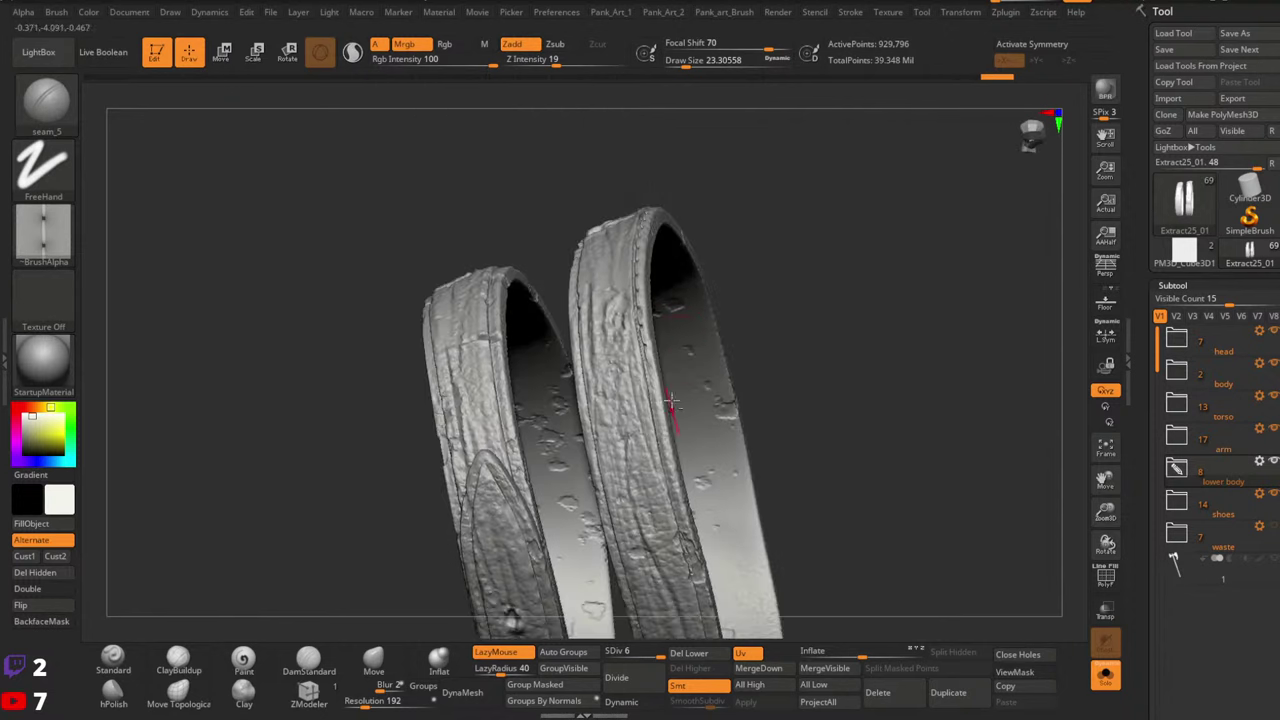
{"action": "left_click_drag", "start_coordinate": [670, 400], "coordinate": [661, 269]}
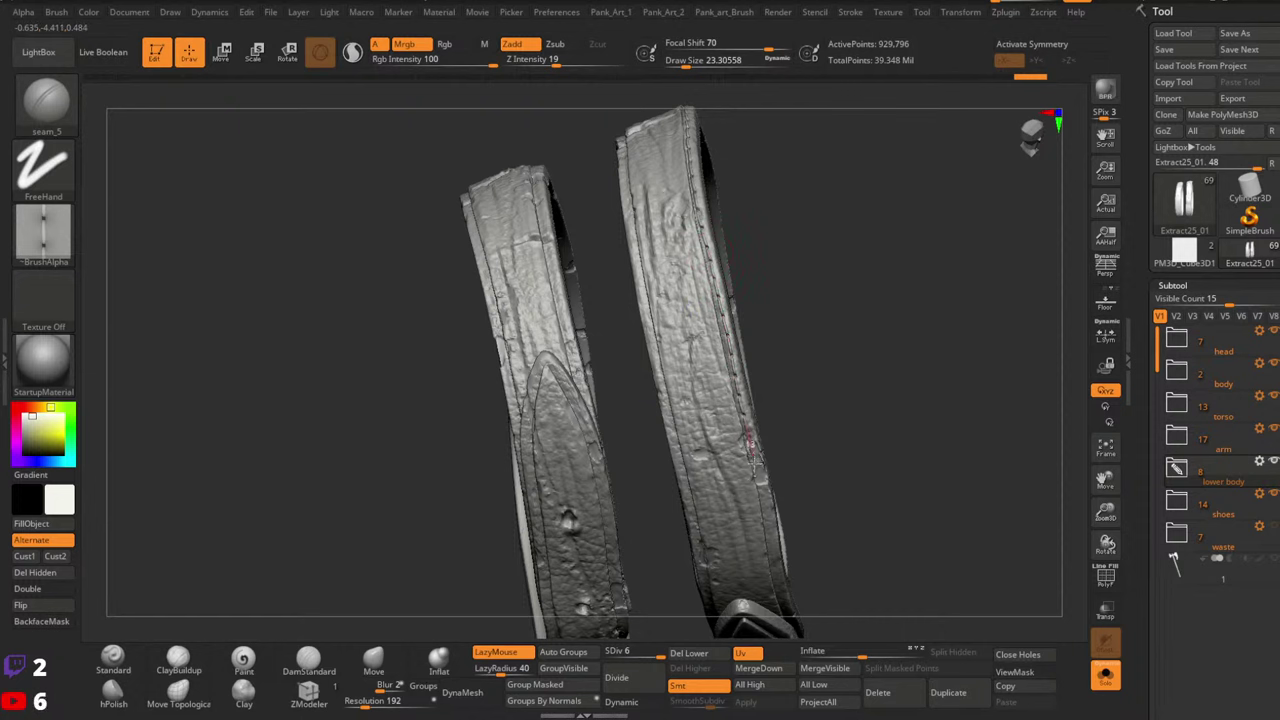
{"action": "right_click_drag", "start_coordinate": [766, 520], "coordinate": [700, 410]}
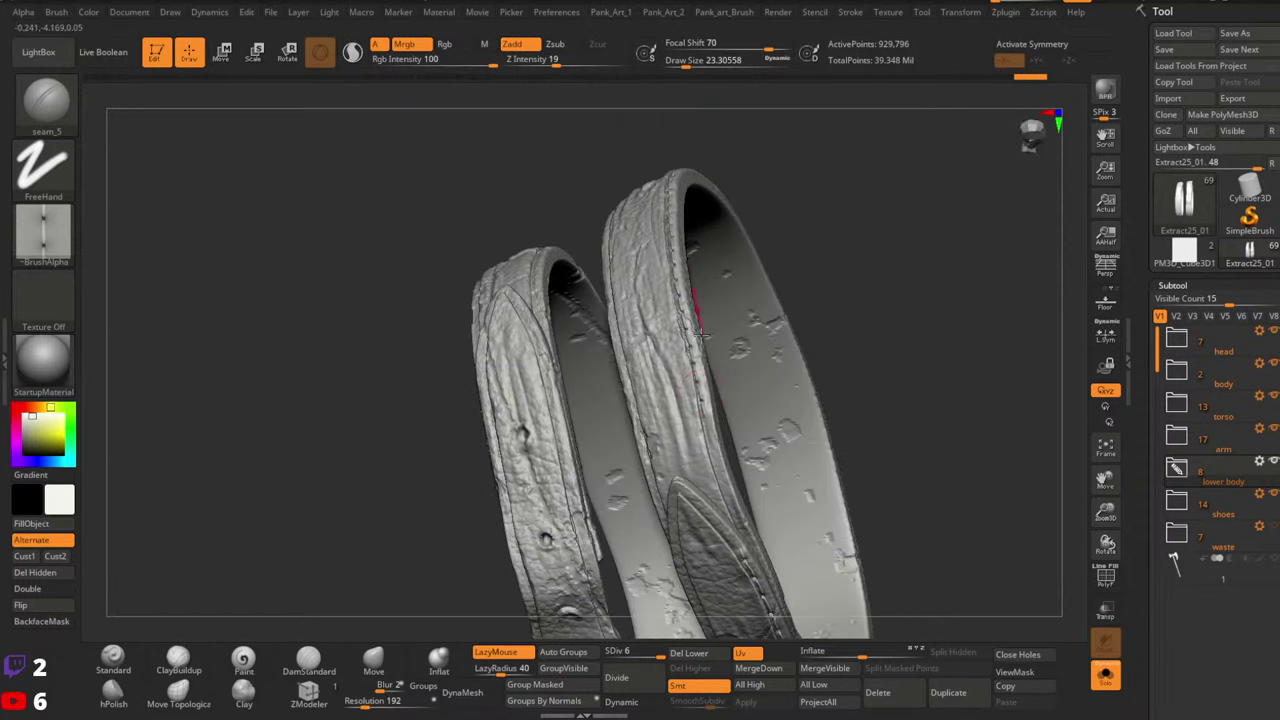
{"action": "right_click_drag", "start_coordinate": [714, 468], "coordinate": [640, 340]}
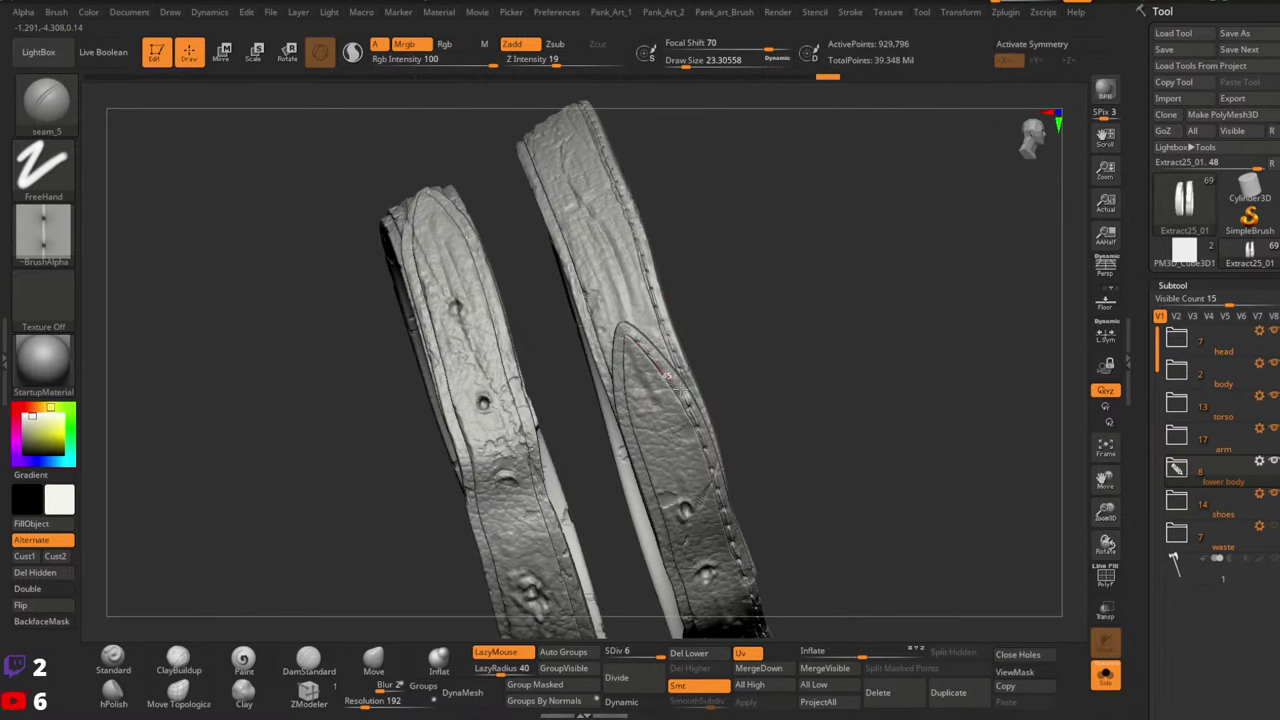
{"action": "right_click_drag", "start_coordinate": [693, 410], "coordinate": [720, 250]}
Stitch the same band's opposite edge from the pointed tip past the holes and around the loop
{"action": "right_click_drag", "start_coordinate": [758, 190], "coordinate": [750, 192], "text": "ctrl"}
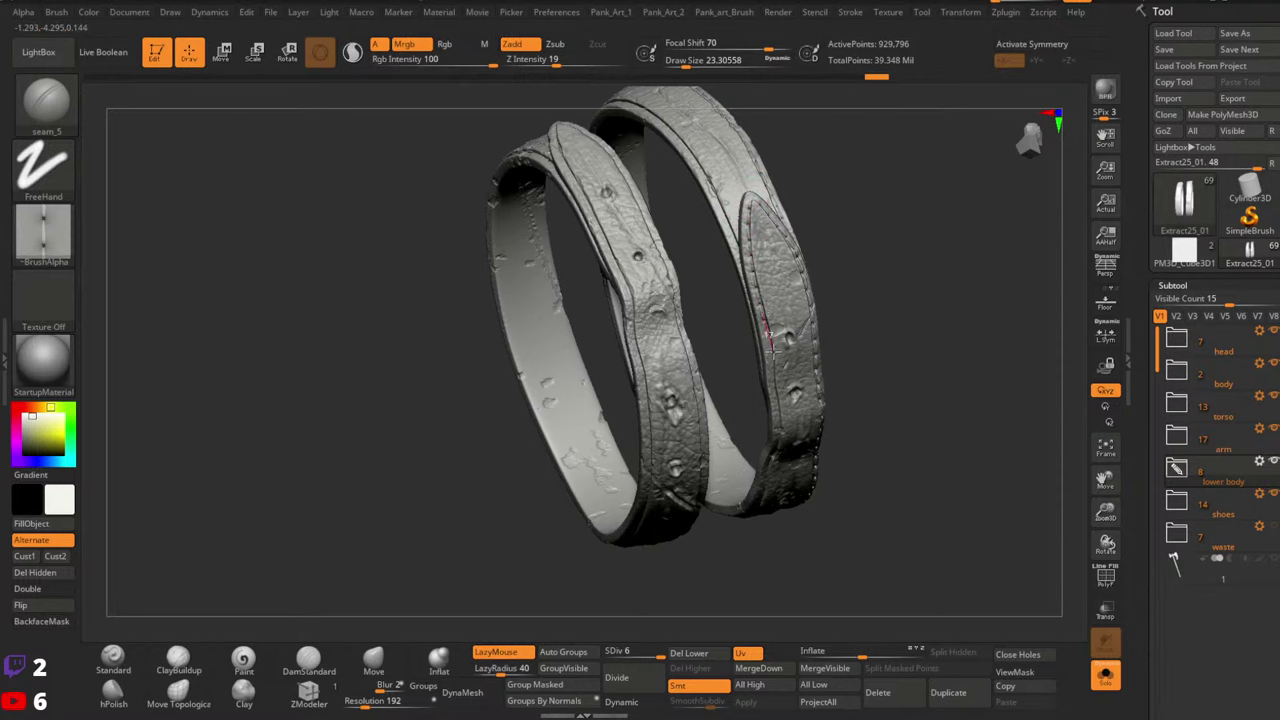
{"action": "right_click_drag", "start_coordinate": [770, 340], "coordinate": [738, 232]}
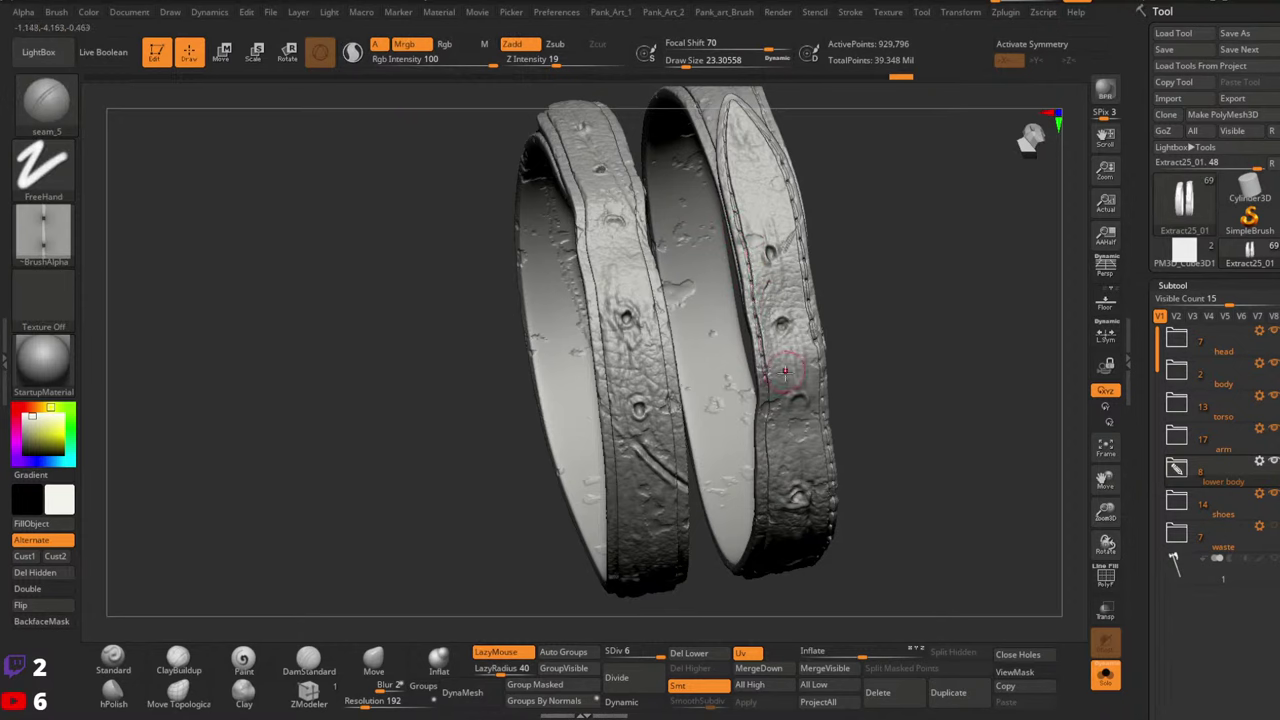
{"action": "right_click_drag", "start_coordinate": [766, 368], "coordinate": [788, 248]}
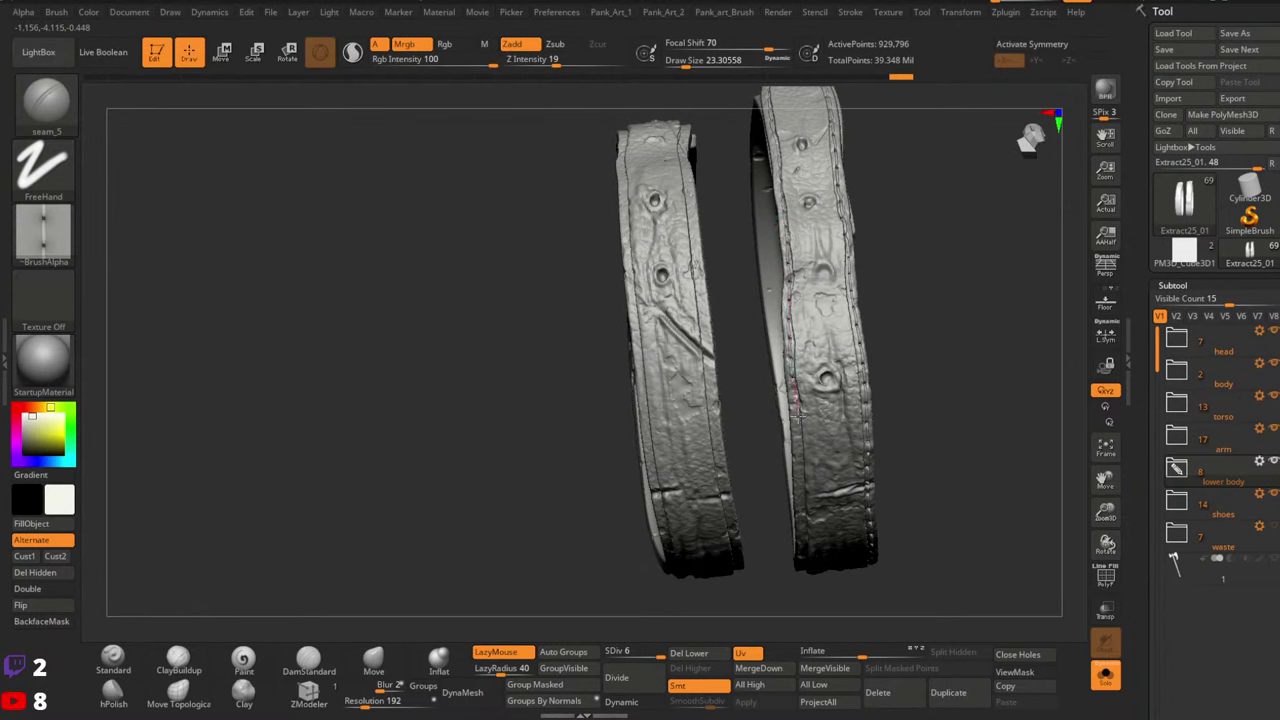
{"action": "right_click_drag", "start_coordinate": [800, 455], "coordinate": [812, 382]}
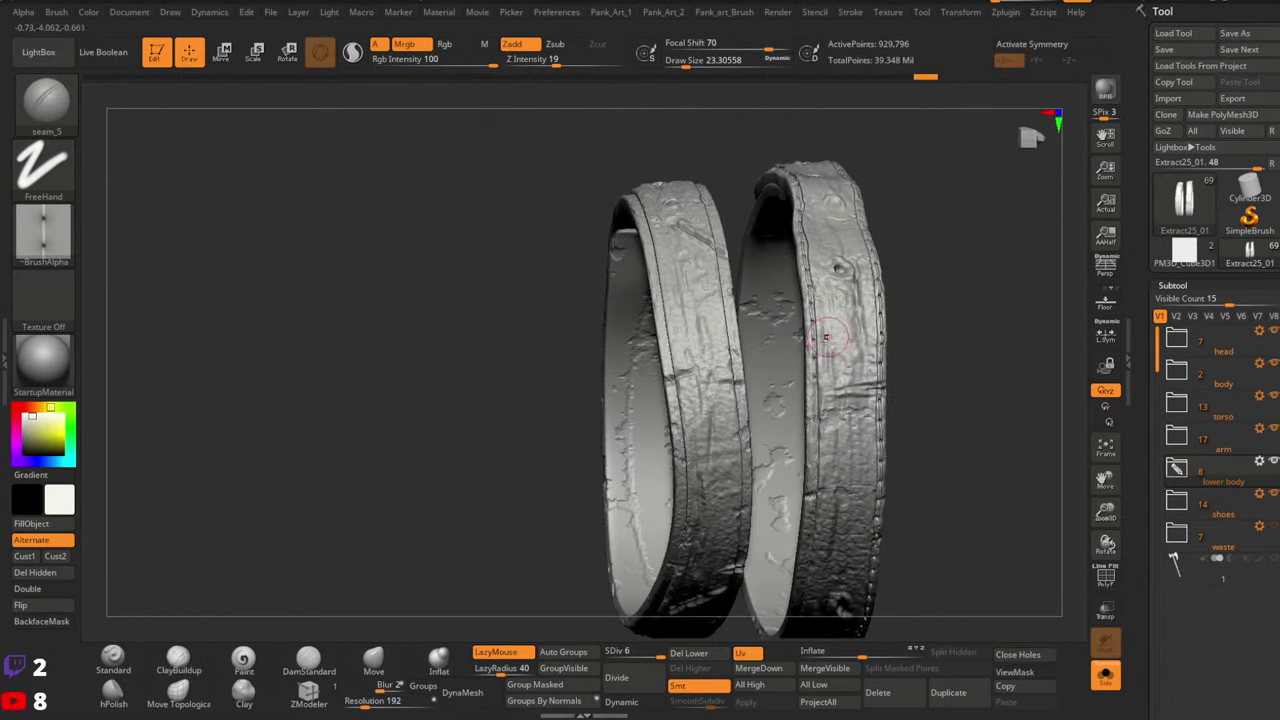
{"action": "right_click_drag", "start_coordinate": [815, 458], "coordinate": [845, 303]}
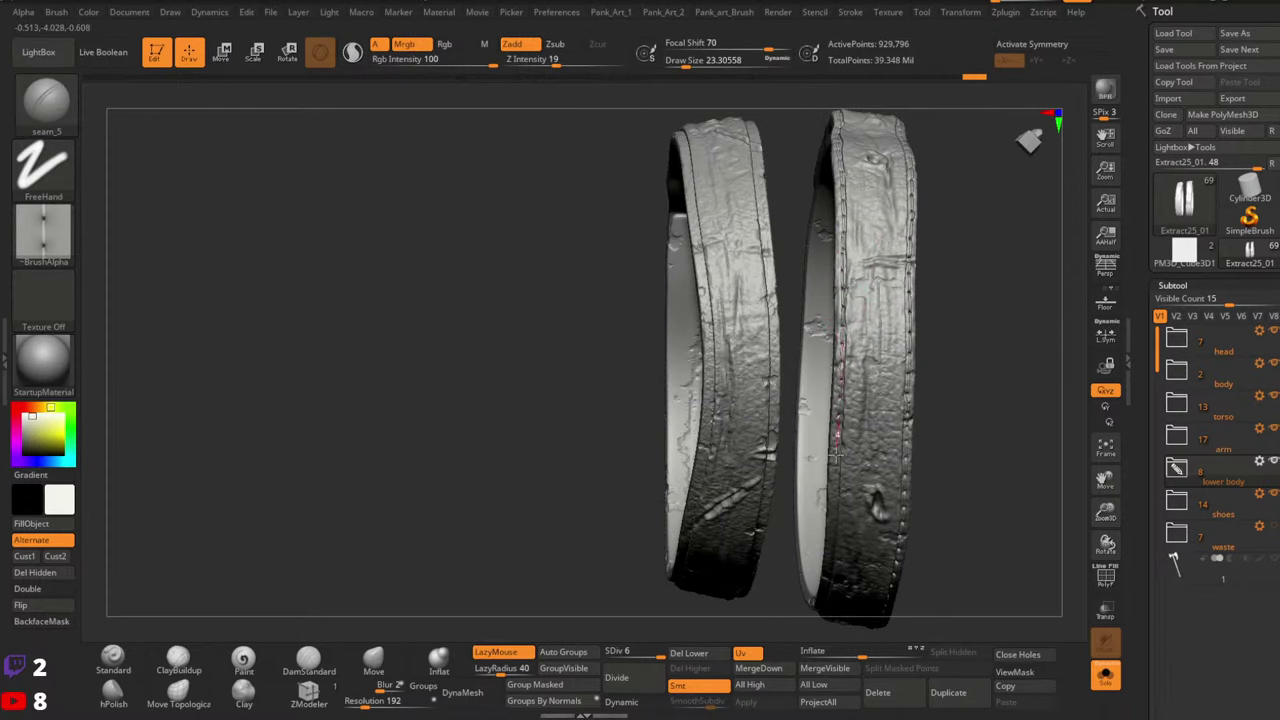
{"action": "right_click_drag", "start_coordinate": [834, 492], "coordinate": [852, 365]}
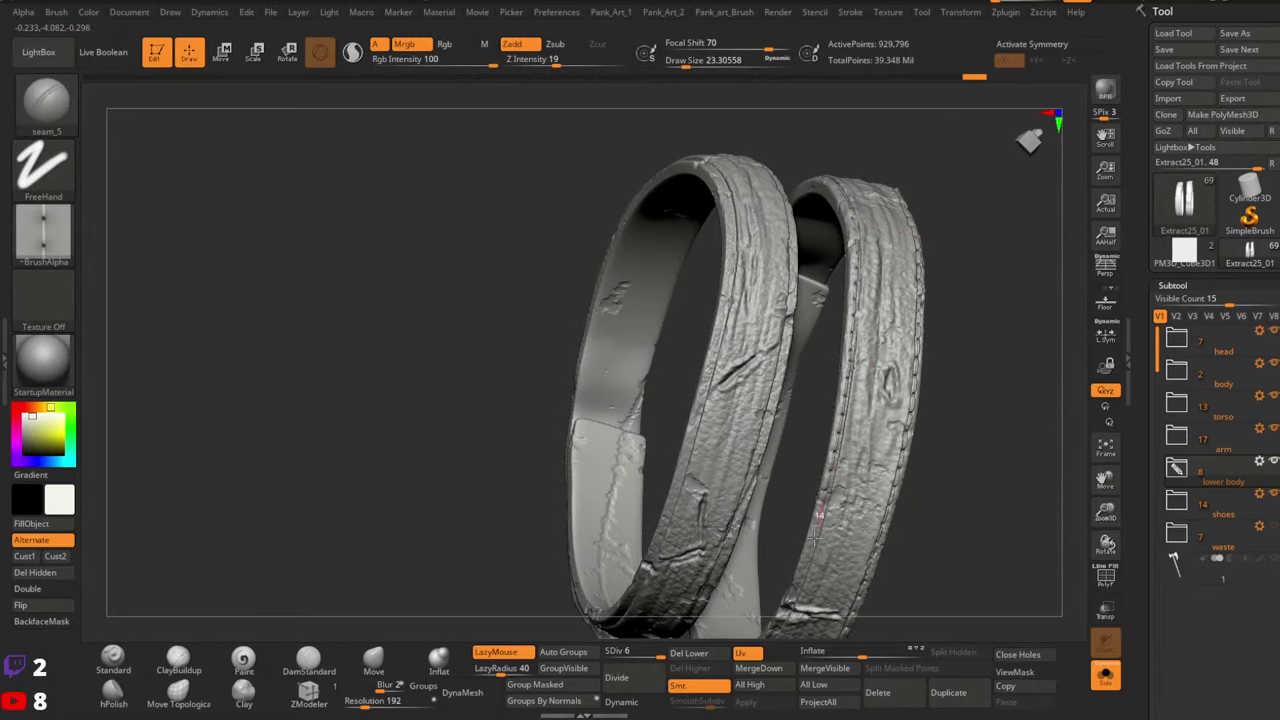
Draw a stitched seam with the seam_5 brush along the larger strap's edge facing the other strap, around to its pointed end
{"action": "right_click_drag", "start_coordinate": [815, 528], "coordinate": [893, 248]}
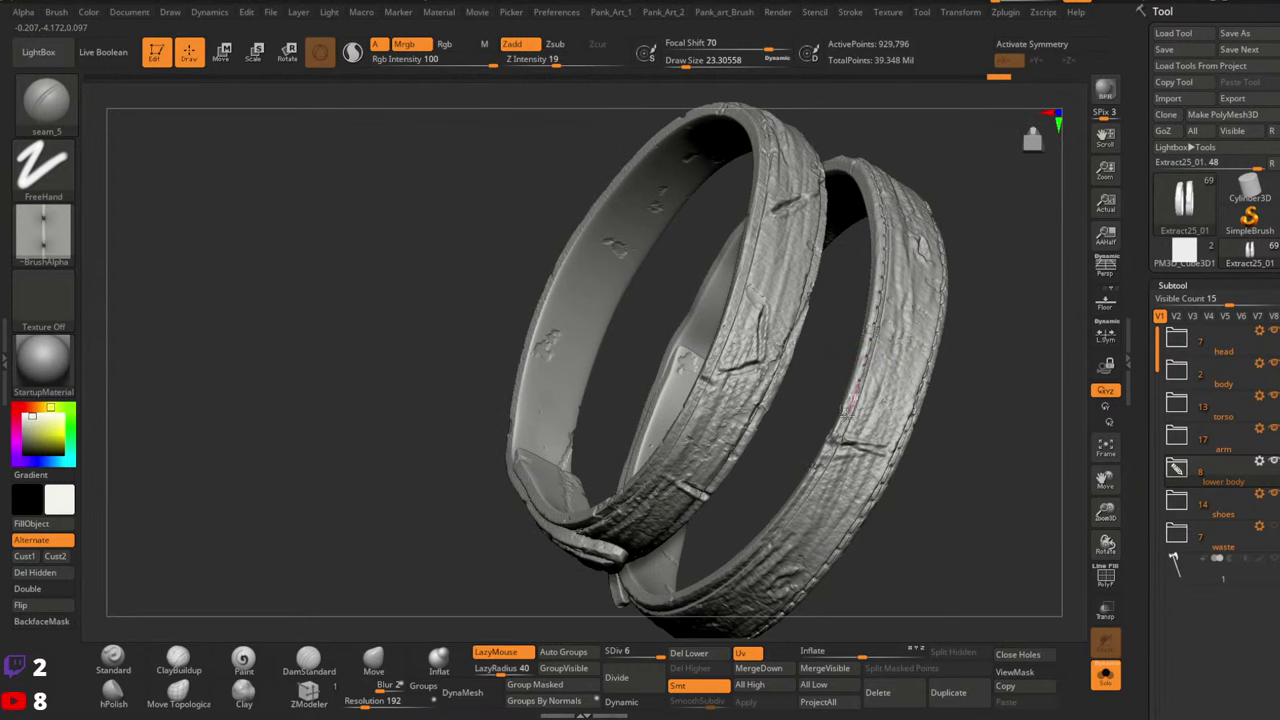
{"action": "right_click_drag", "start_coordinate": [850, 470], "coordinate": [888, 338]}
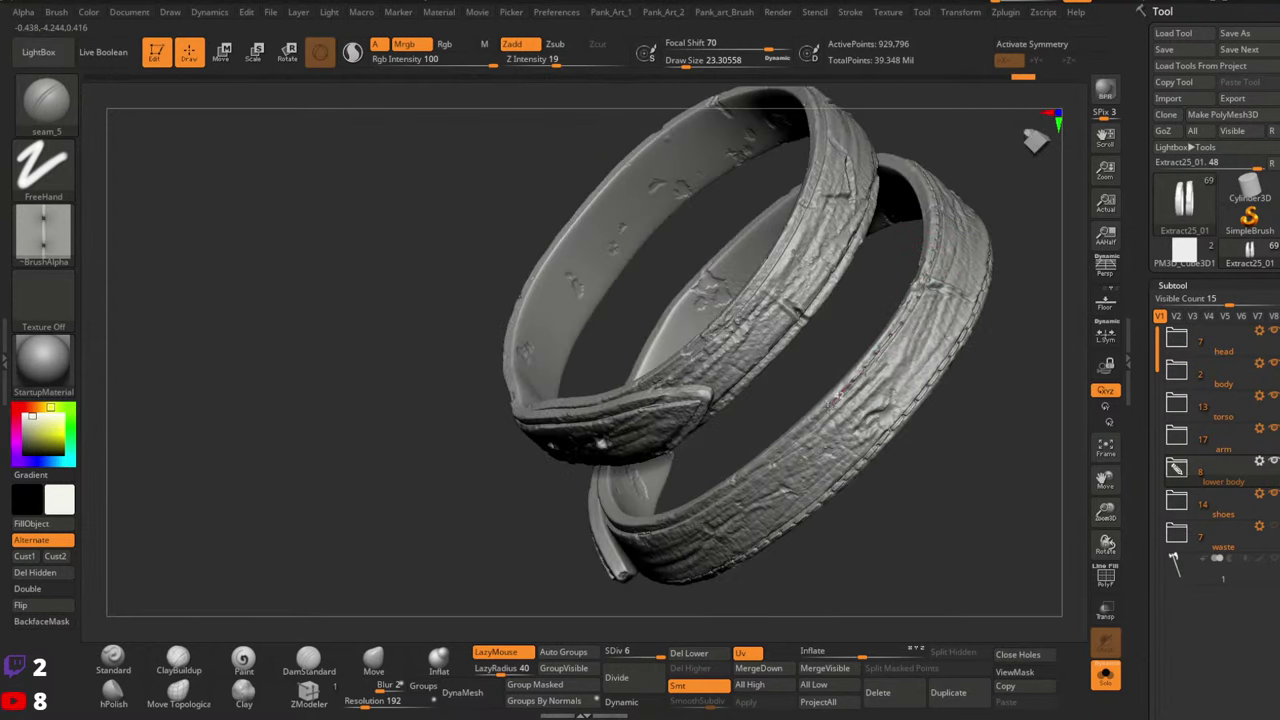
{"action": "right_click_drag", "start_coordinate": [767, 462], "coordinate": [900, 355]}
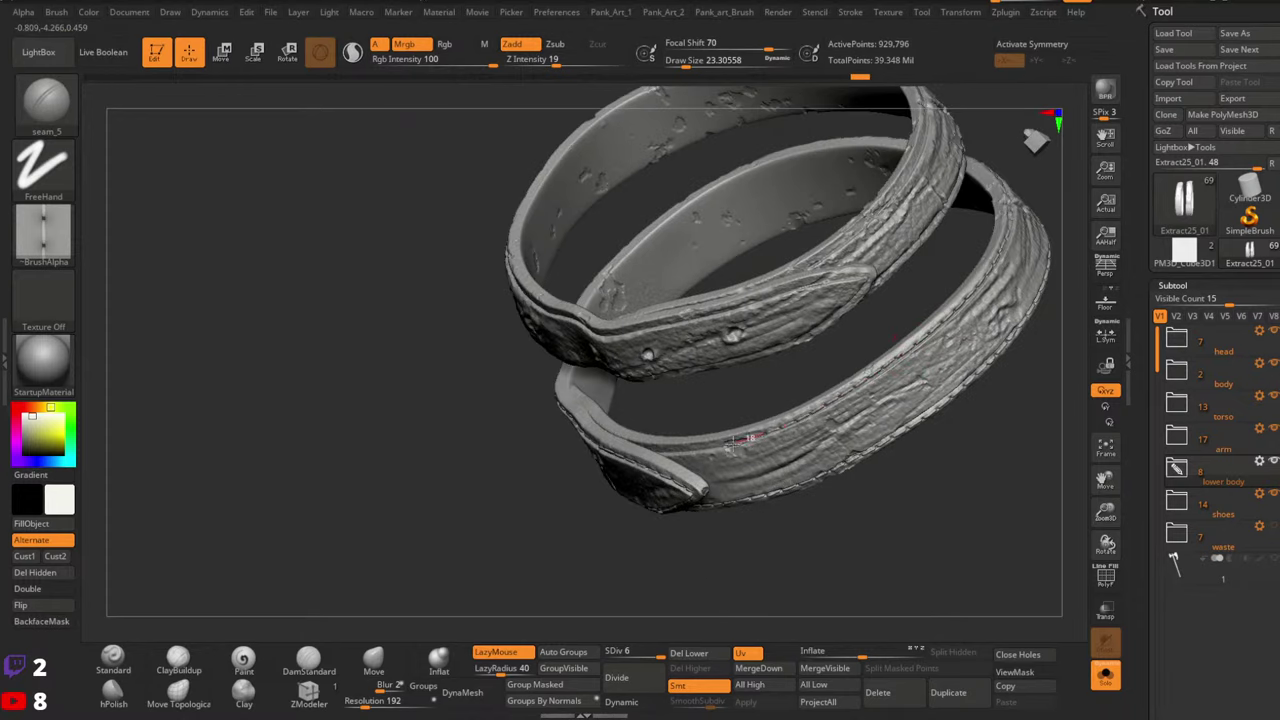
{"action": "right_click_drag", "start_coordinate": [766, 374], "coordinate": [845, 375]}
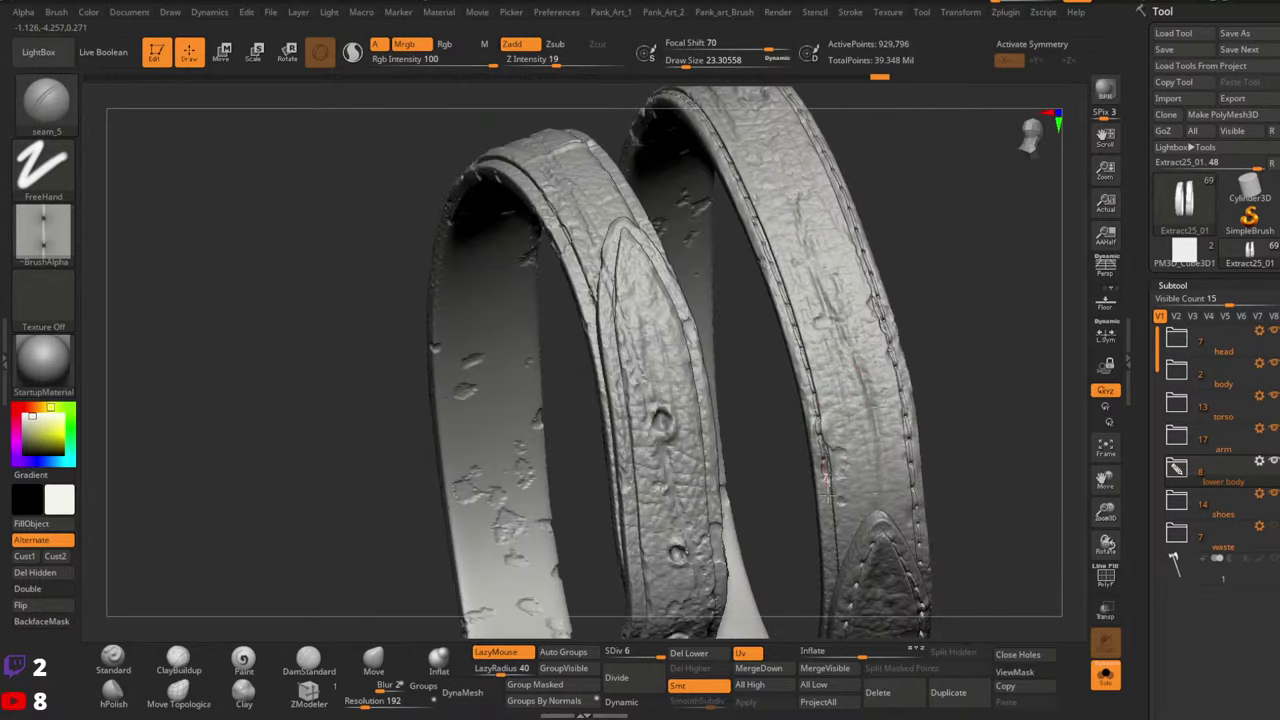
{"action": "right_click_drag", "start_coordinate": [832, 600], "coordinate": [841, 409], "text": "ctrl"}
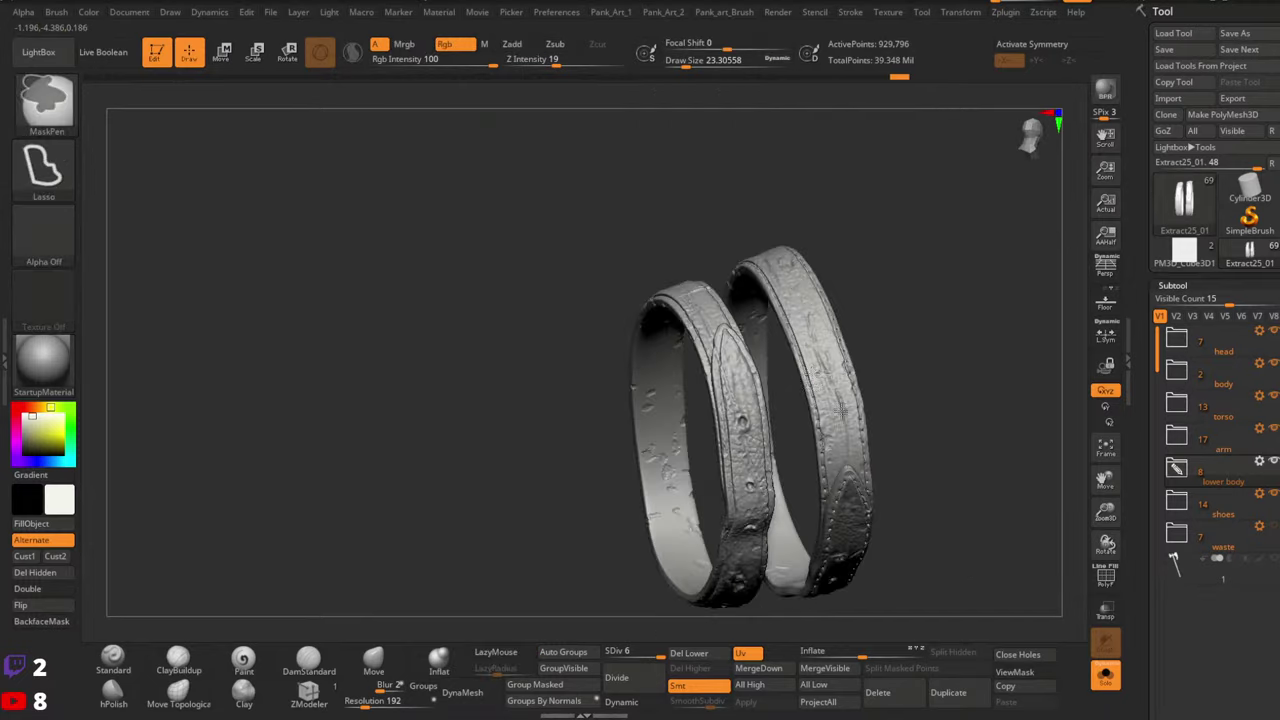
Stitch a seam from the smaller strap's pointed tip past the holes, along the edge facing the larger strap
{"action": "right_click_drag", "start_coordinate": [750, 345], "coordinate": [824, 278], "text": "alt"}
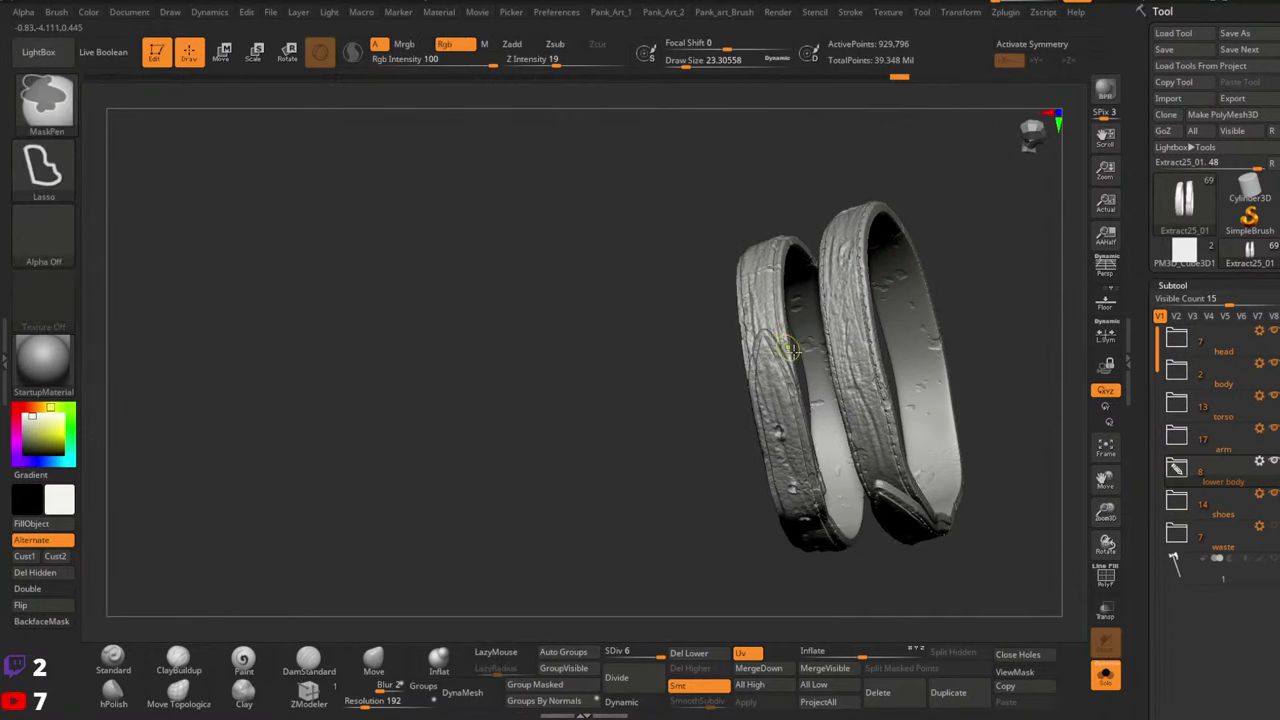
{"action": "right_click_drag", "start_coordinate": [790, 348], "coordinate": [760, 333], "text": "ctrl"}
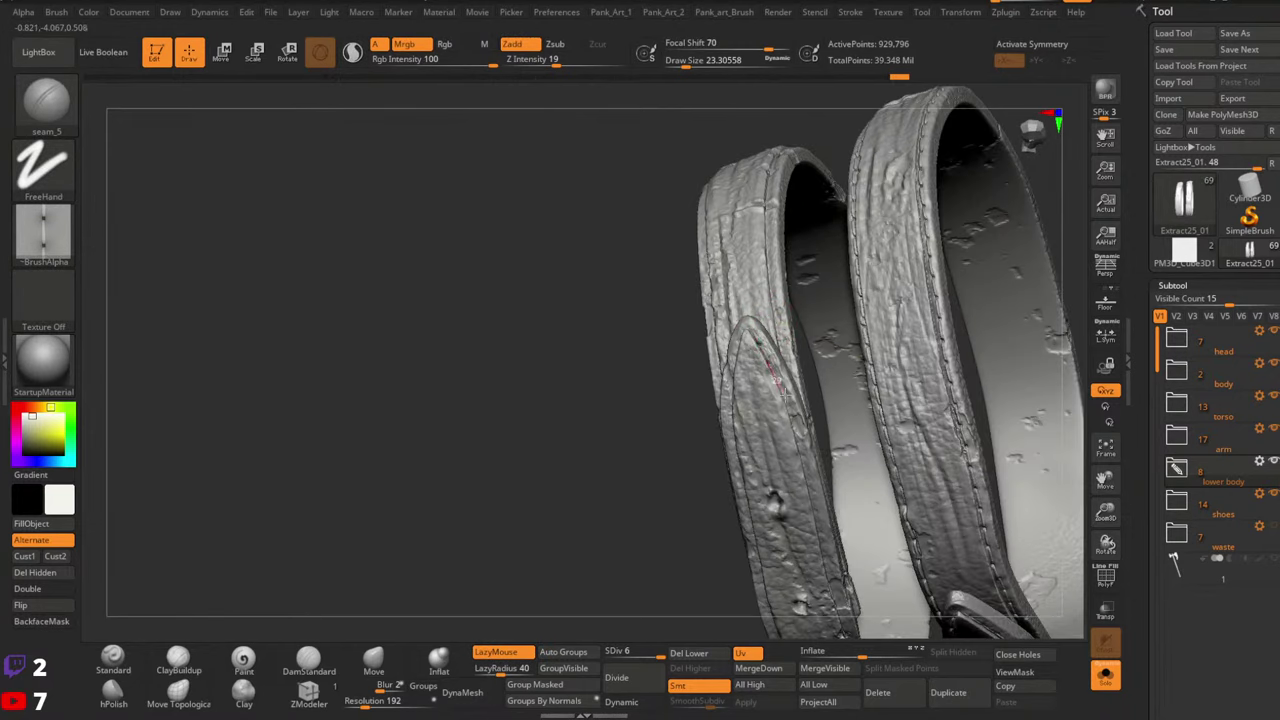
{"action": "left_click_drag", "start_coordinate": [785, 397], "coordinate": [846, 596]}
{"action": "mouse_move", "coordinate": [862, 607]}
{"action": "right_mouse_down"}
{"action": "mouse_move", "coordinate": [817, 618]}
{"action": "mouse_move", "coordinate": [812, 260]}
{"action": "right_mouse_up"}
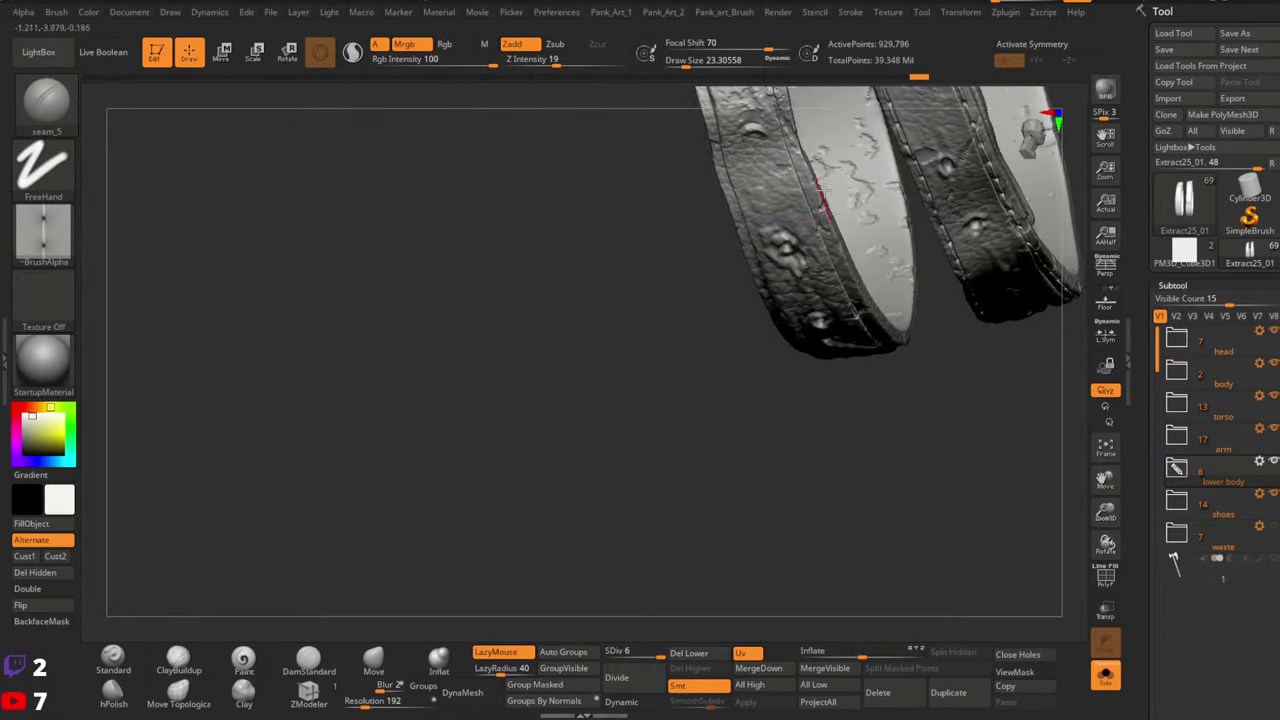
{"action": "right_click_drag", "start_coordinate": [818, 187], "coordinate": [815, 416]}
{"action": "left_click_drag", "start_coordinate": [756, 262], "coordinate": [784, 377]}
{"action": "left_click_drag", "start_coordinate": [800, 428], "coordinate": [828, 498]}
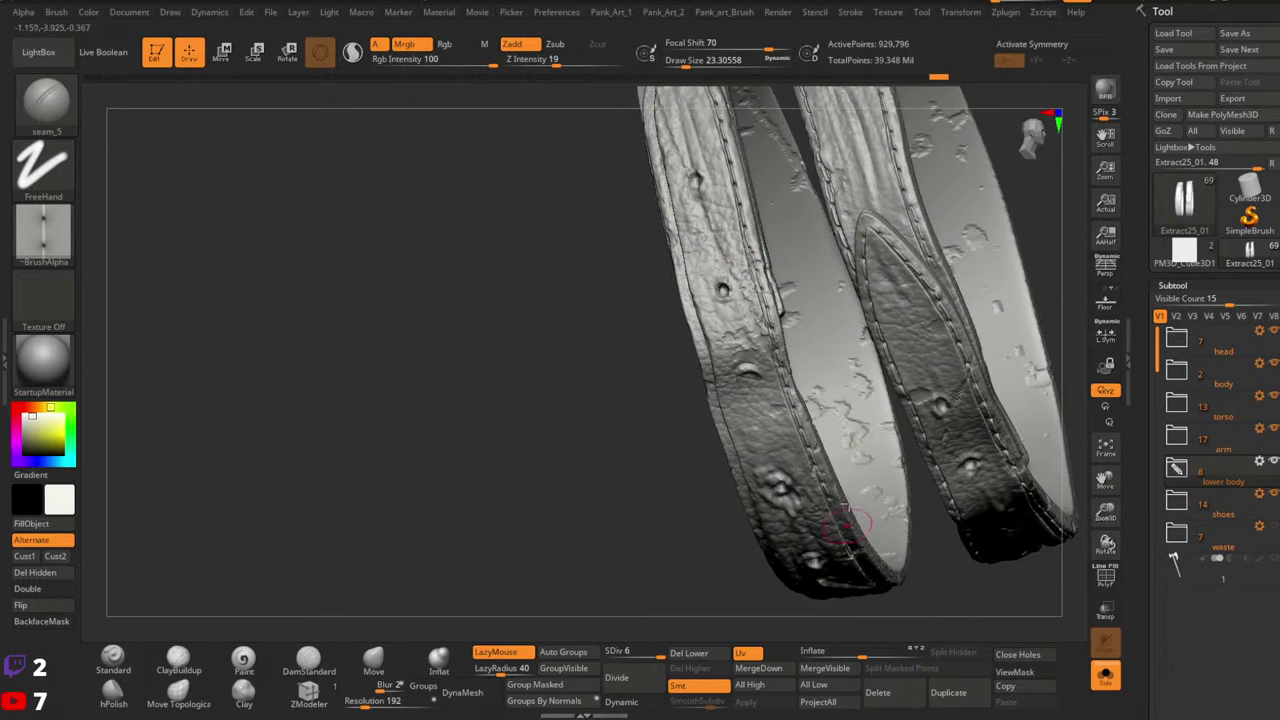
{"action": "mouse_move", "coordinate": [830, 500]}
{"action": "right_mouse_down", "text": "ctrl"}
{"action": "mouse_move", "coordinate": [838, 357]}
{"action": "mouse_move", "coordinate": [900, 340]}
{"action": "mouse_move", "coordinate": [806, 290]}
{"action": "mouse_move", "coordinate": [795, 322]}
{"action": "right_mouse_up", "text": "ctrl"}
{"action": "left_click_drag", "start_coordinate": [800, 382], "coordinate": [881, 574]}
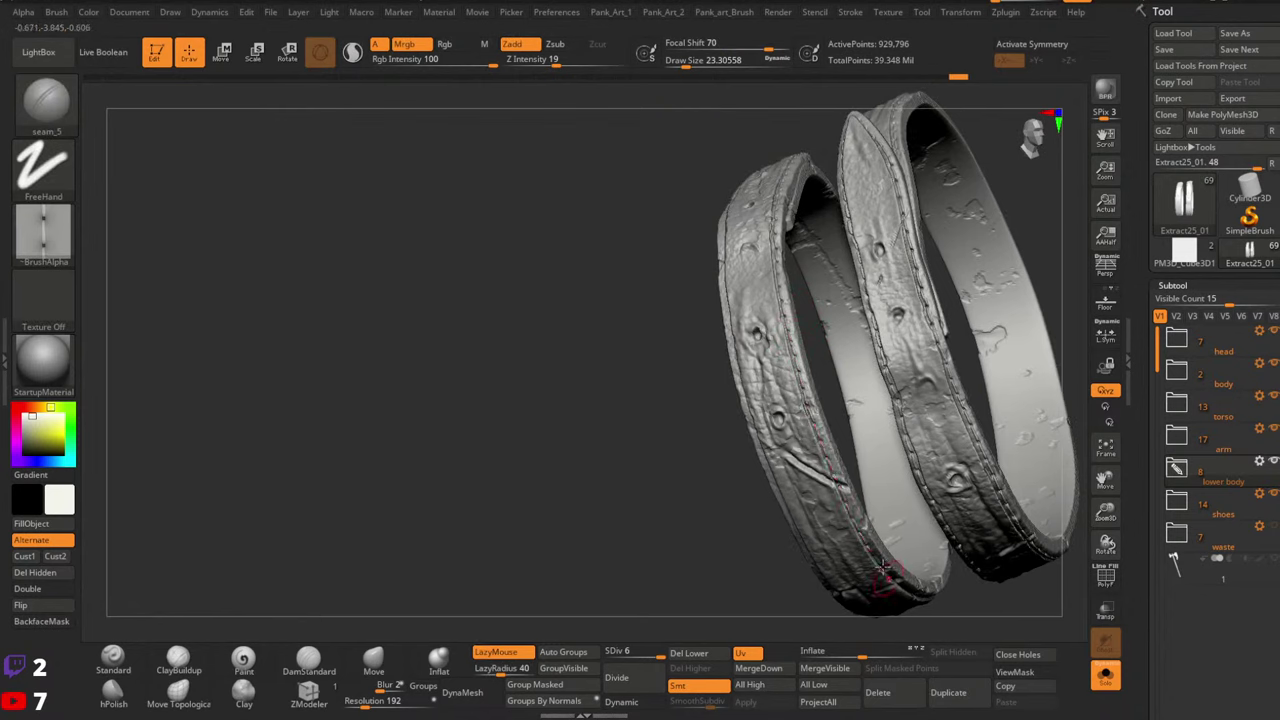
Continue the stitching around the rest of the smaller strap's inward-facing edge until it reaches the pointed overlap
{"action": "mouse_move", "coordinate": [873, 526]}
{"action": "right_mouse_down", "text": "alt"}
{"action": "mouse_move", "coordinate": [778, 400]}
{"action": "mouse_move", "coordinate": [756, 298]}
{"action": "mouse_move", "coordinate": [705, 234]}
{"action": "right_mouse_up", "text": "alt"}
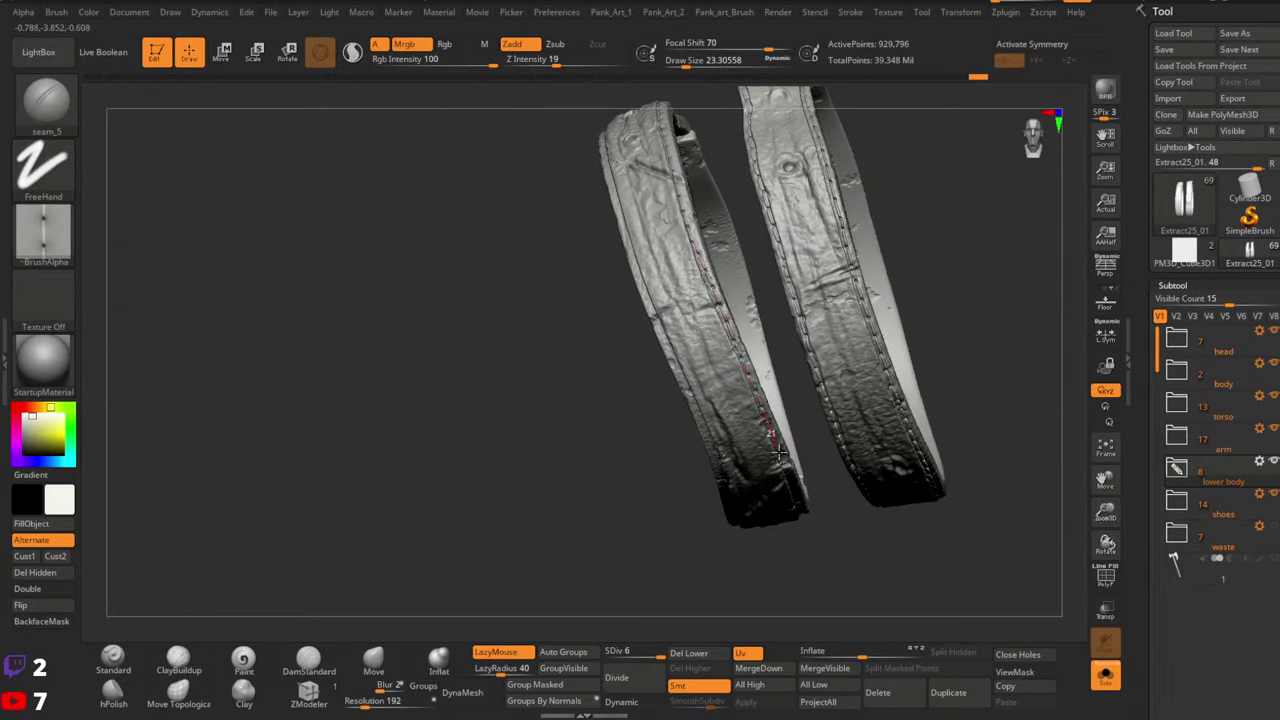
{"action": "right_click_drag", "start_coordinate": [780, 450], "coordinate": [728, 265]}
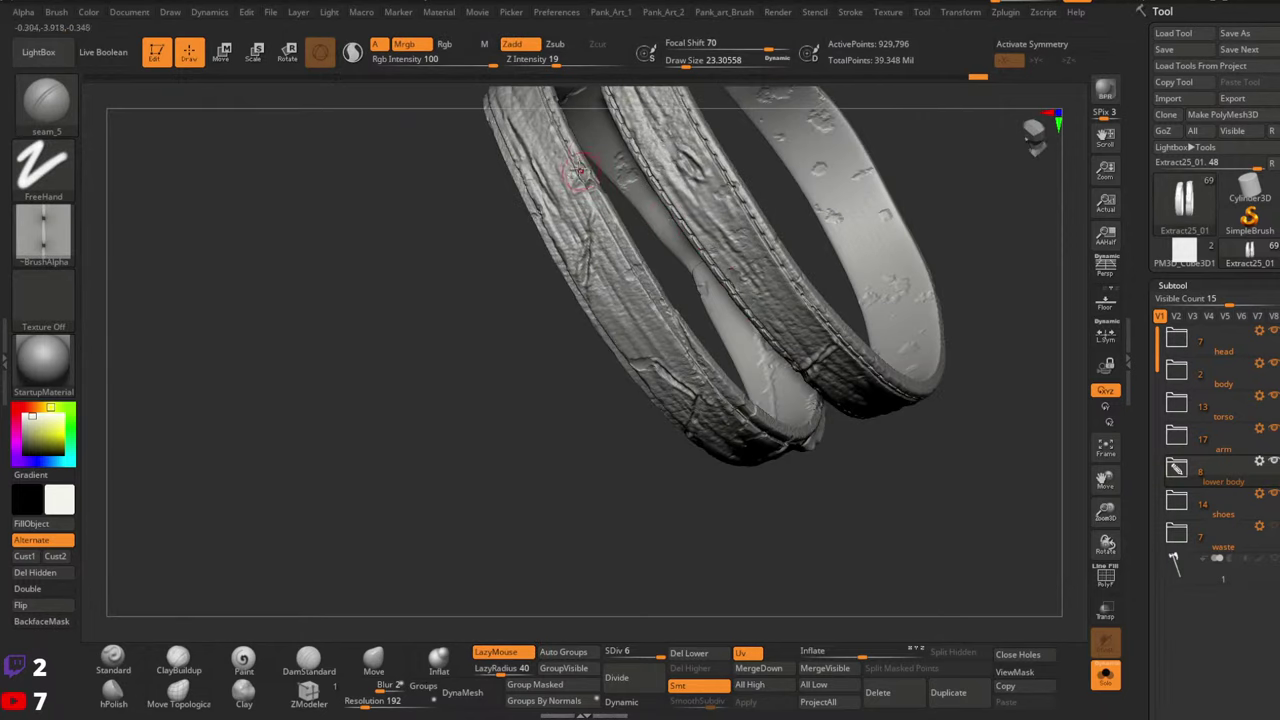
{"action": "right_click_drag", "start_coordinate": [579, 173], "coordinate": [658, 203]}
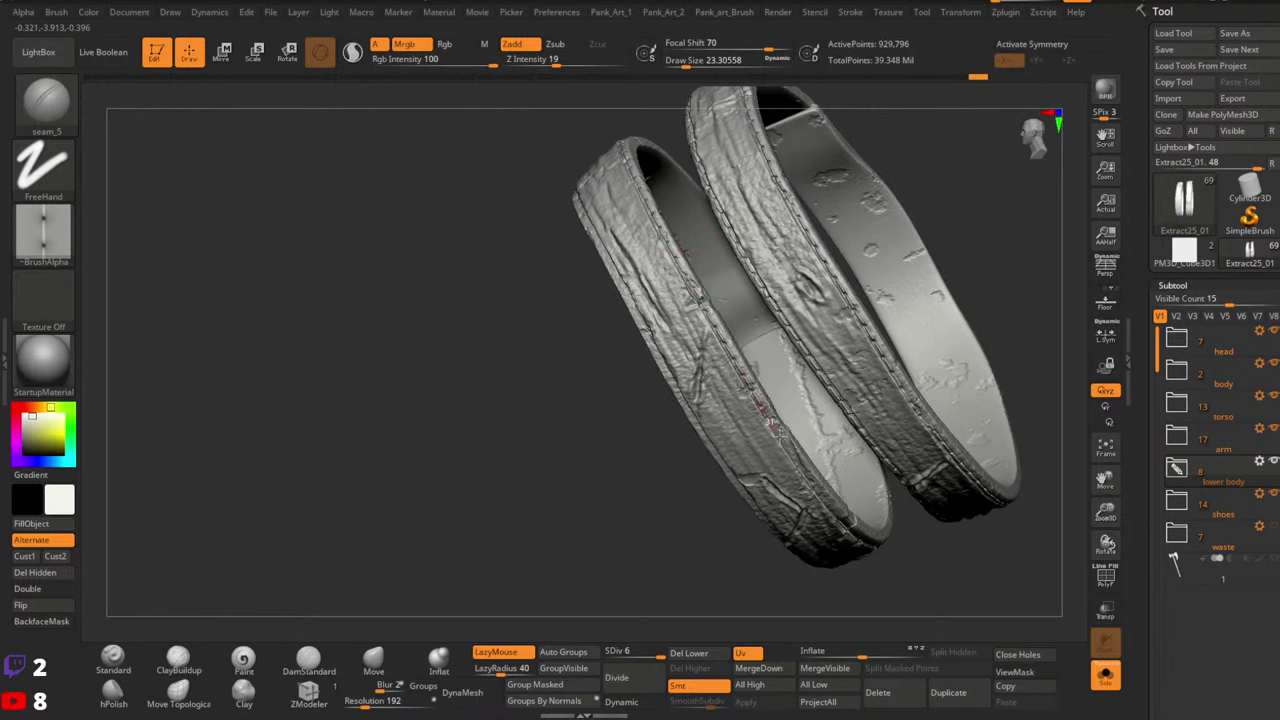
{"action": "left_click_drag", "start_coordinate": [780, 441], "coordinate": [838, 517]}
{"action": "mouse_move", "coordinate": [838, 510]}
{"action": "right_mouse_down"}
{"action": "mouse_move", "coordinate": [782, 224]}
{"action": "mouse_move", "coordinate": [850, 314]}
{"action": "mouse_move", "coordinate": [792, 217]}
{"action": "mouse_move", "coordinate": [687, 171]}
{"action": "mouse_move", "coordinate": [809, 196]}
{"action": "right_mouse_up"}
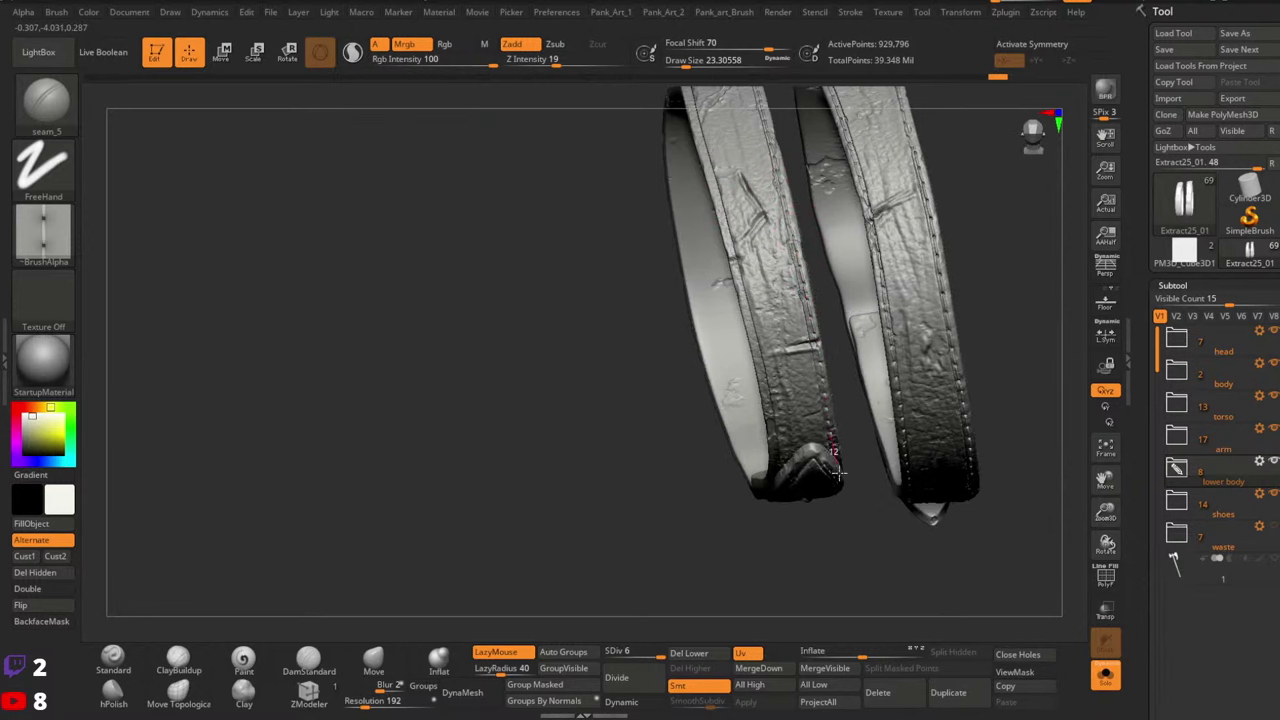
Stitch the opposite, outer edge of the smaller strap from its pointed tip down past the holes
{"action": "mouse_move", "coordinate": [836, 474]}
{"action": "right_mouse_down"}
{"action": "mouse_move", "coordinate": [845, 444]}
{"action": "mouse_move", "coordinate": [819, 340]}
{"action": "mouse_move", "coordinate": [833, 386]}
{"action": "mouse_move", "coordinate": [912, 305]}
{"action": "mouse_move", "coordinate": [898, 311]}
{"action": "right_mouse_up"}
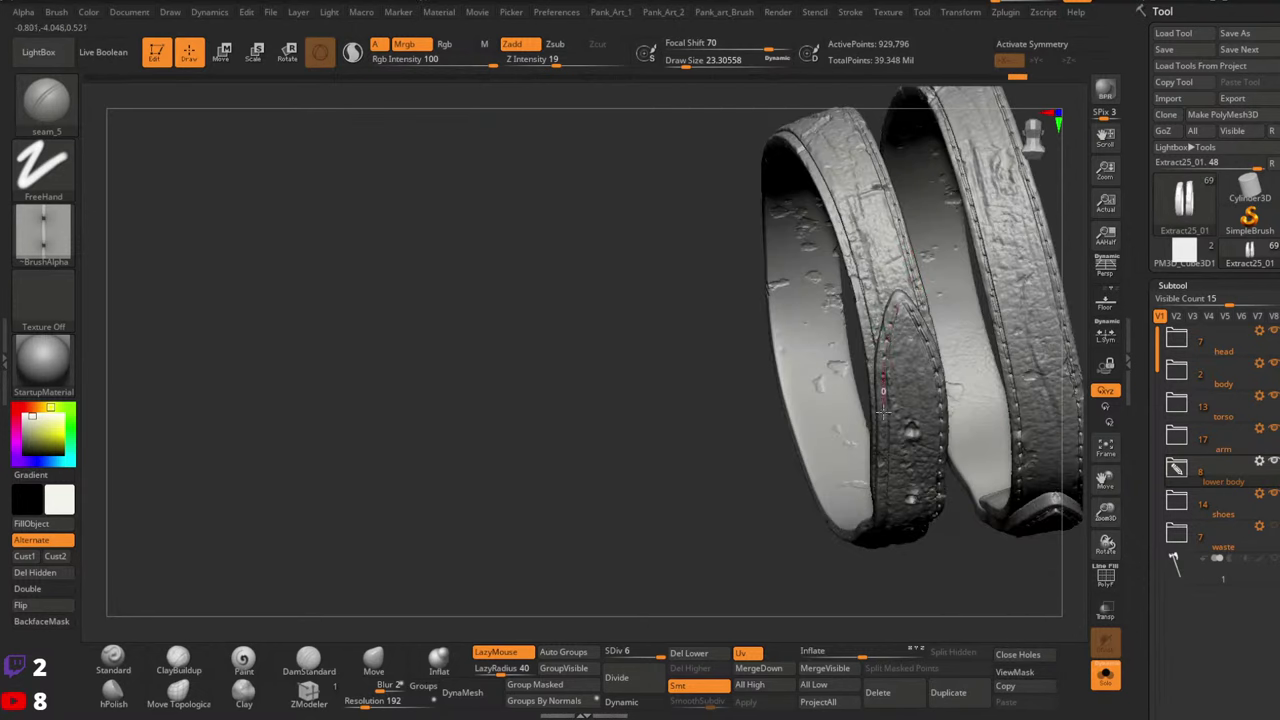
{"action": "mouse_move", "coordinate": [887, 460]}
{"action": "right_mouse_down"}
{"action": "mouse_move", "coordinate": [882, 420]}
{"action": "mouse_move", "coordinate": [903, 352]}
{"action": "right_mouse_up"}
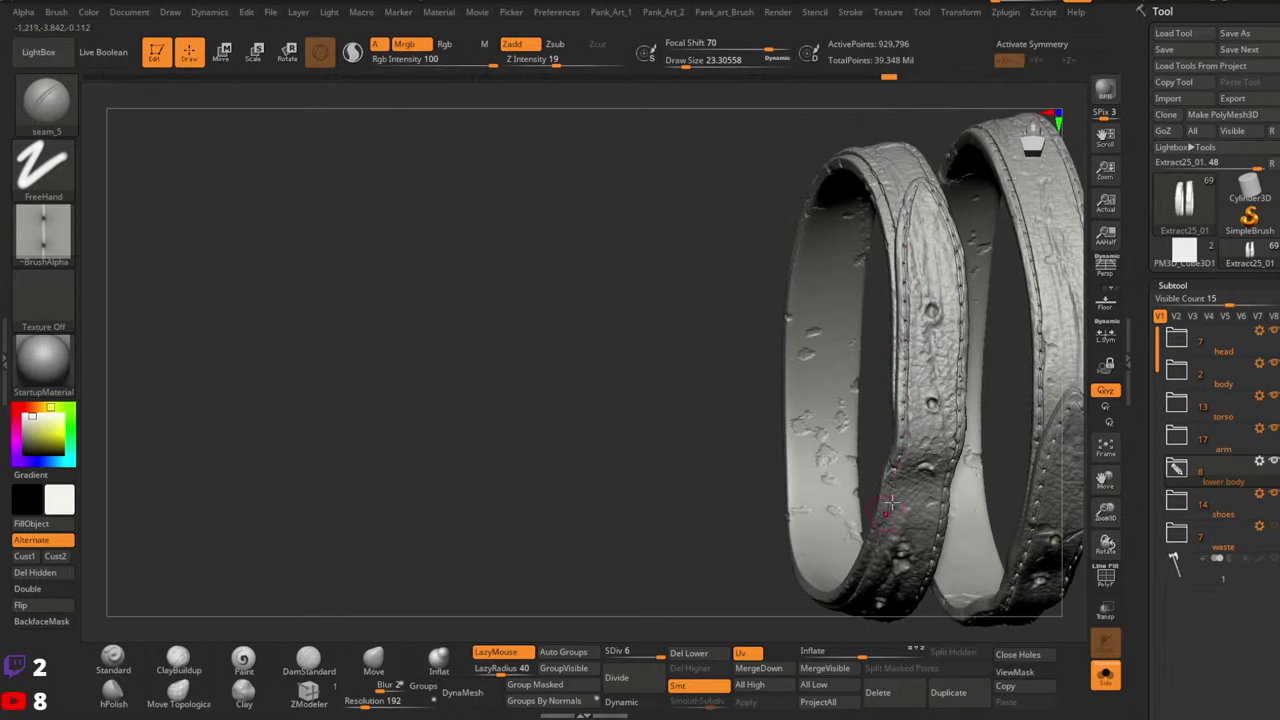
{"action": "right_click_drag", "start_coordinate": [893, 505], "coordinate": [928, 328]}
{"action": "left_click_drag", "start_coordinate": [918, 354], "coordinate": [907, 411]}
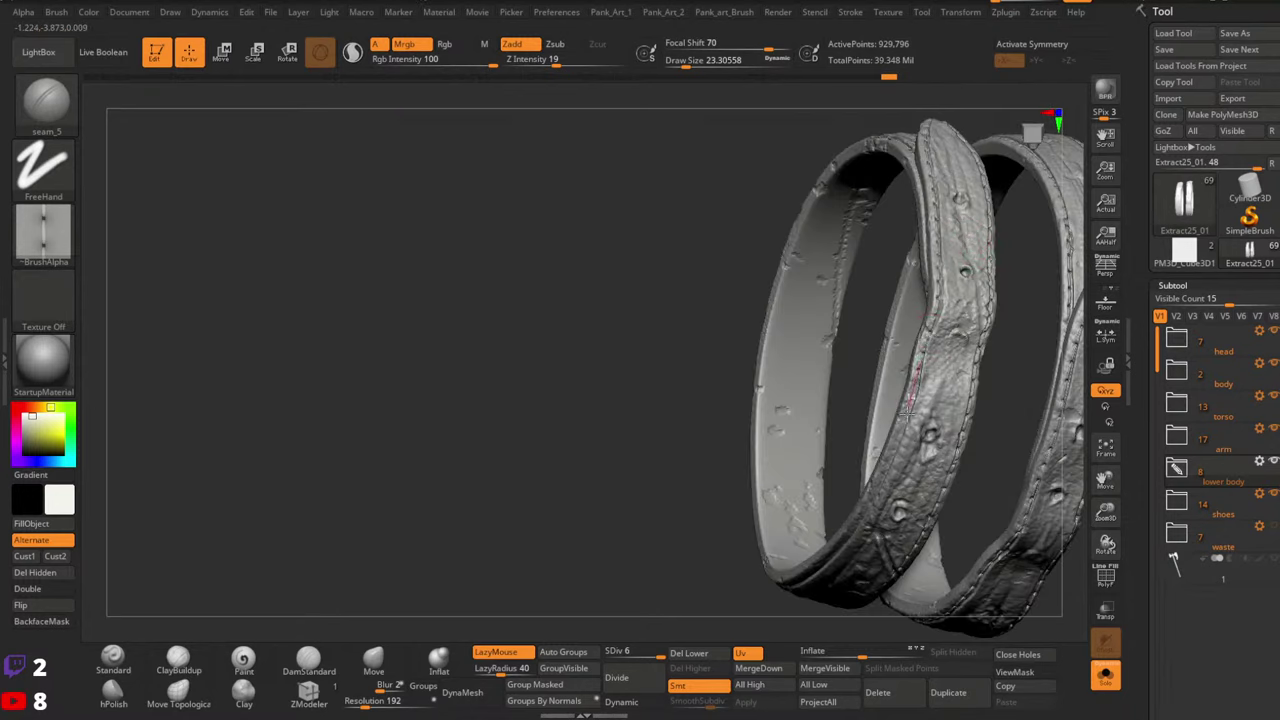
{"action": "right_click_drag", "start_coordinate": [866, 508], "coordinate": [968, 200]}
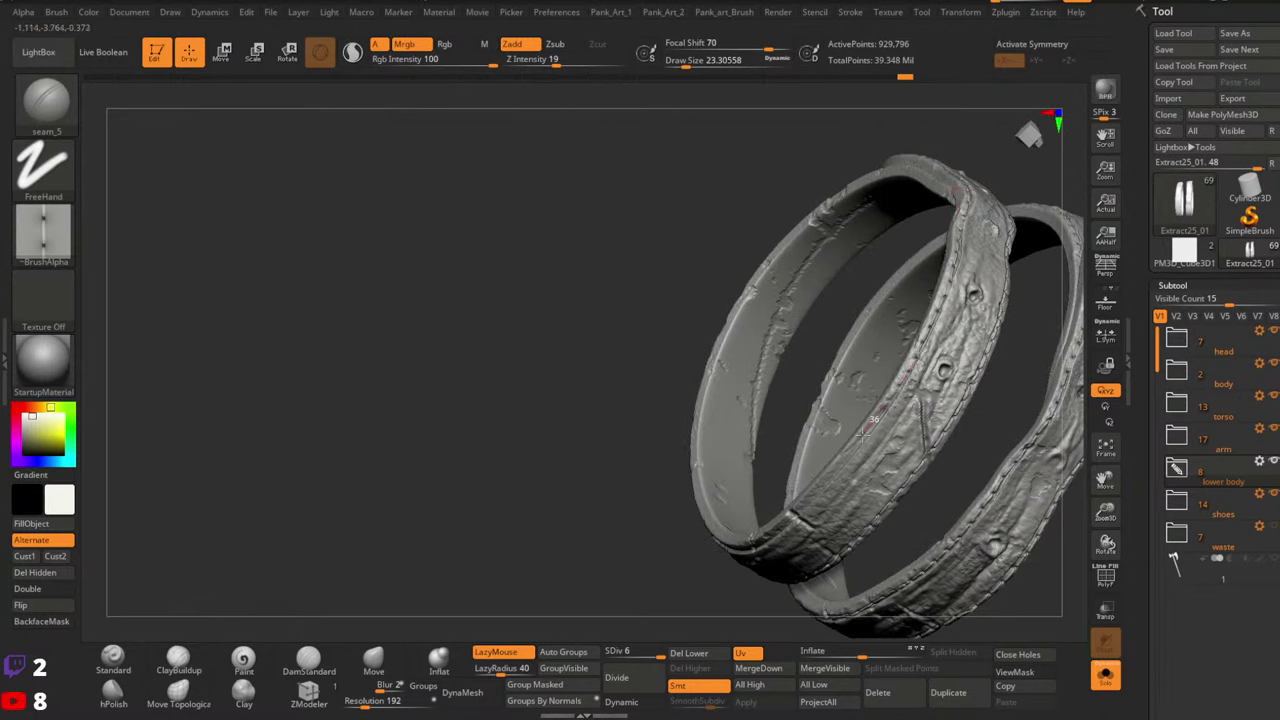
{"action": "right_click_drag", "start_coordinate": [806, 503], "coordinate": [905, 385]}
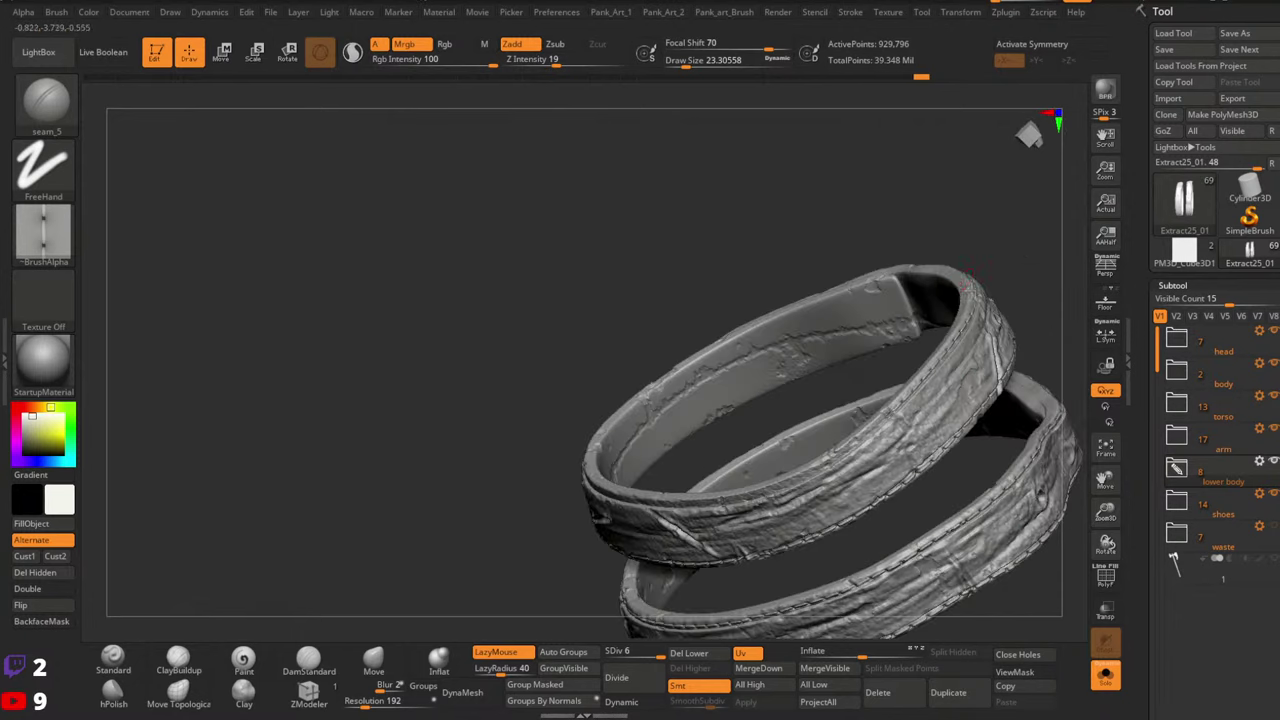
Undo the last seam stroke, redraw it, and carry the stitching on along the smaller strap's outer edge
{"action": "key", "text": "ctrl+z"}
{"action": "left_click_drag", "start_coordinate": [880, 424], "coordinate": [762, 491]}
{"action": "mouse_move", "coordinate": [762, 491]}
{"action": "right_mouse_down"}
{"action": "mouse_move", "coordinate": [823, 317]}
{"action": "mouse_move", "coordinate": [866, 477]}
{"action": "mouse_move", "coordinate": [836, 522]}
{"action": "mouse_move", "coordinate": [783, 480]}
{"action": "mouse_move", "coordinate": [803, 480]}
{"action": "mouse_move", "coordinate": [846, 400]}
{"action": "mouse_move", "coordinate": [1028, 392]}
{"action": "mouse_move", "coordinate": [960, 370]}
{"action": "mouse_move", "coordinate": [838, 459]}
{"action": "mouse_move", "coordinate": [643, 514]}
{"action": "right_mouse_up"}
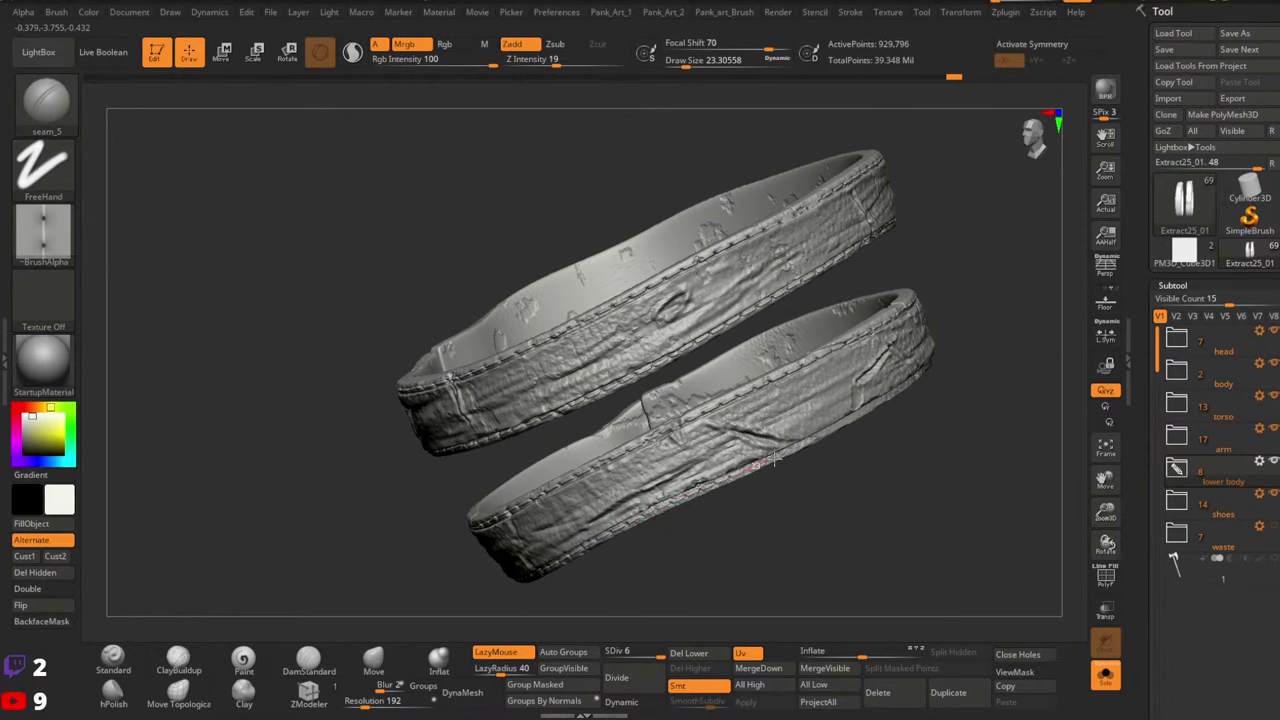
{"action": "right_click_drag", "start_coordinate": [771, 474], "coordinate": [728, 489]}
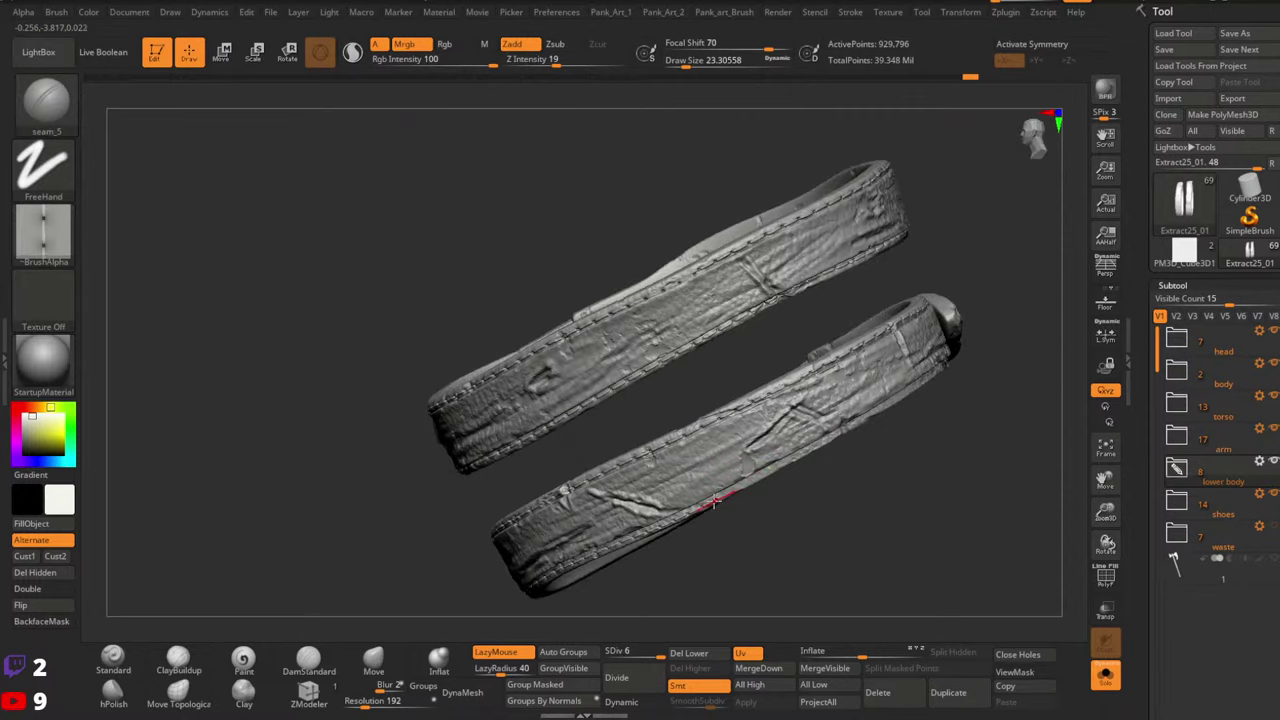
{"action": "right_click_drag", "start_coordinate": [720, 488], "coordinate": [722, 490]}
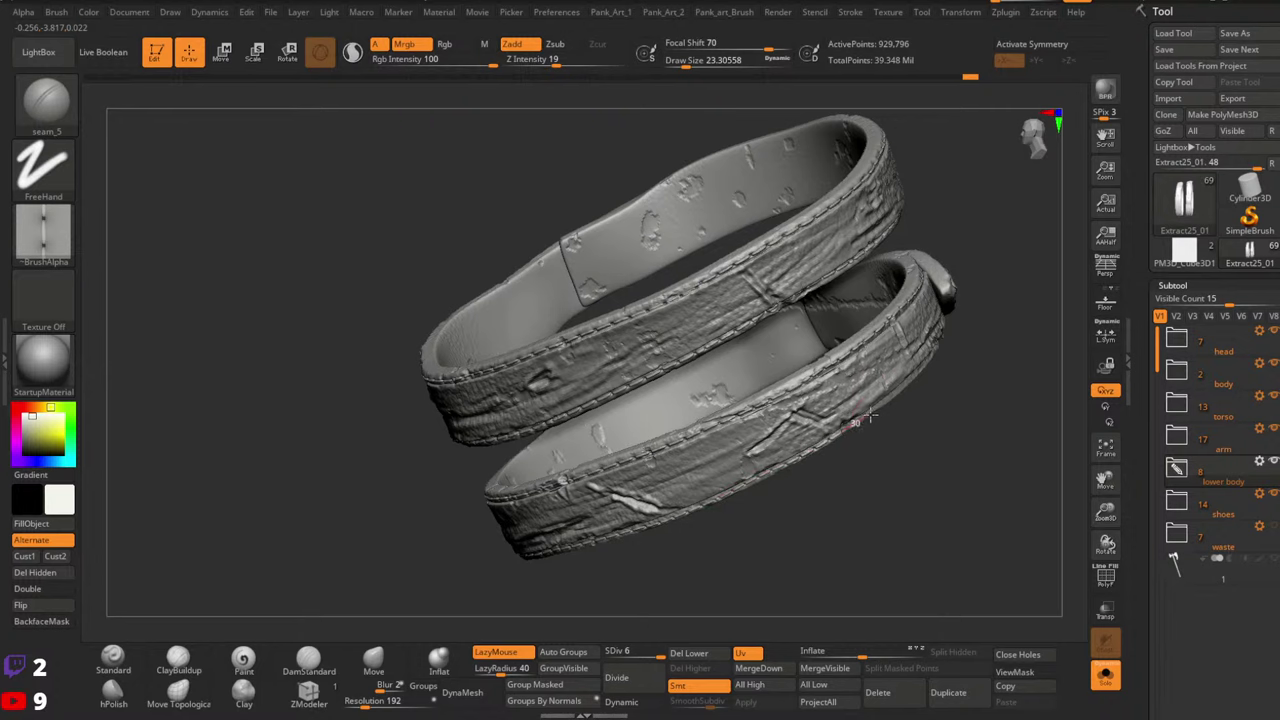
Extend the outer-edge stitching of the smaller strap past the angular surface crack toward the overlap
{"action": "mouse_move", "coordinate": [870, 416]}
{"action": "right_mouse_down"}
{"action": "mouse_move", "coordinate": [880, 426]}
{"action": "mouse_move", "coordinate": [857, 409]}
{"action": "mouse_move", "coordinate": [874, 302]}
{"action": "mouse_move", "coordinate": [804, 405]}
{"action": "mouse_move", "coordinate": [843, 517]}
{"action": "mouse_move", "coordinate": [697, 320]}
{"action": "mouse_move", "coordinate": [789, 214]}
{"action": "mouse_move", "coordinate": [757, 187]}
{"action": "mouse_move", "coordinate": [752, 203]}
{"action": "right_mouse_up"}
{"action": "left_click_drag", "start_coordinate": [765, 254], "coordinate": [776, 285]}
{"action": "left_click_drag", "start_coordinate": [754, 225], "coordinate": [792, 344]}
{"action": "right_click_drag", "start_coordinate": [792, 340], "coordinate": [795, 270]}
Reduce the draw size to about 20 and stitch the remaining outer-edge stretch of the smaller strap beside the pointed tip
{"action": "right_click_drag", "start_coordinate": [795, 270], "coordinate": [775, 245], "text": "ctrl"}
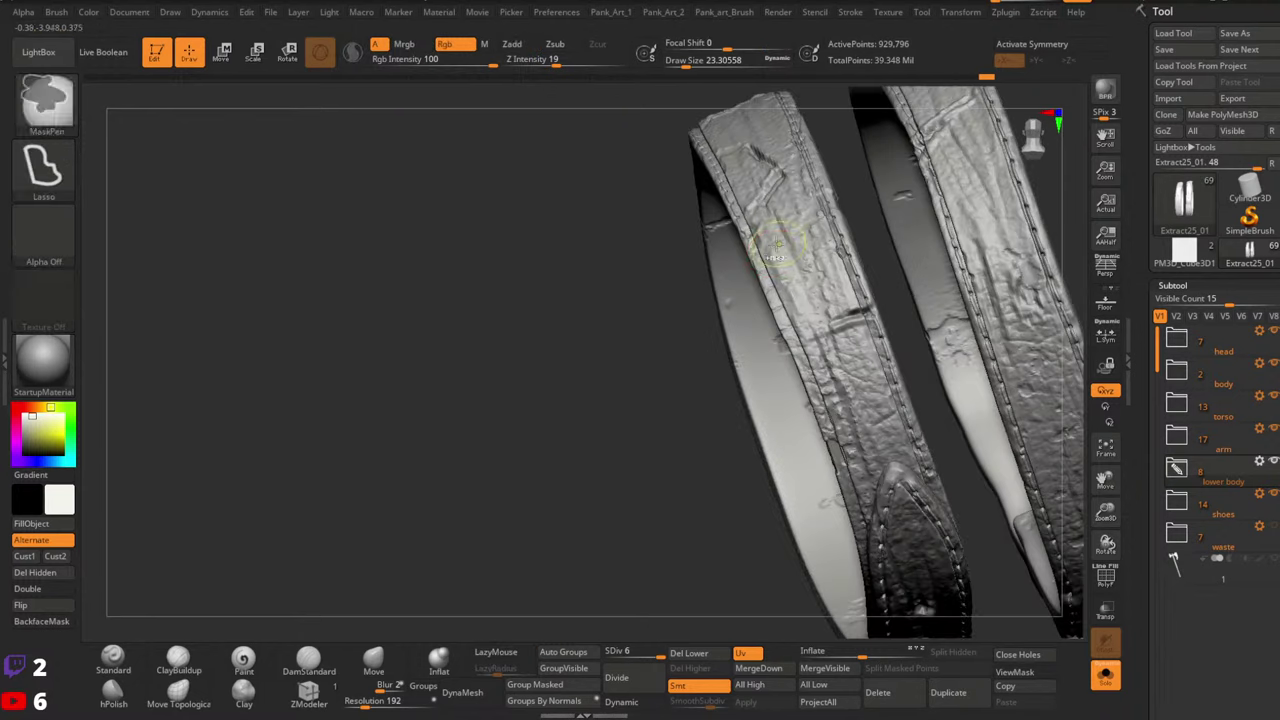
{"action": "left_click_drag", "start_coordinate": [772, 300], "coordinate": [811, 386]}
{"action": "left_click_drag", "start_coordinate": [786, 318], "coordinate": [804, 368]}
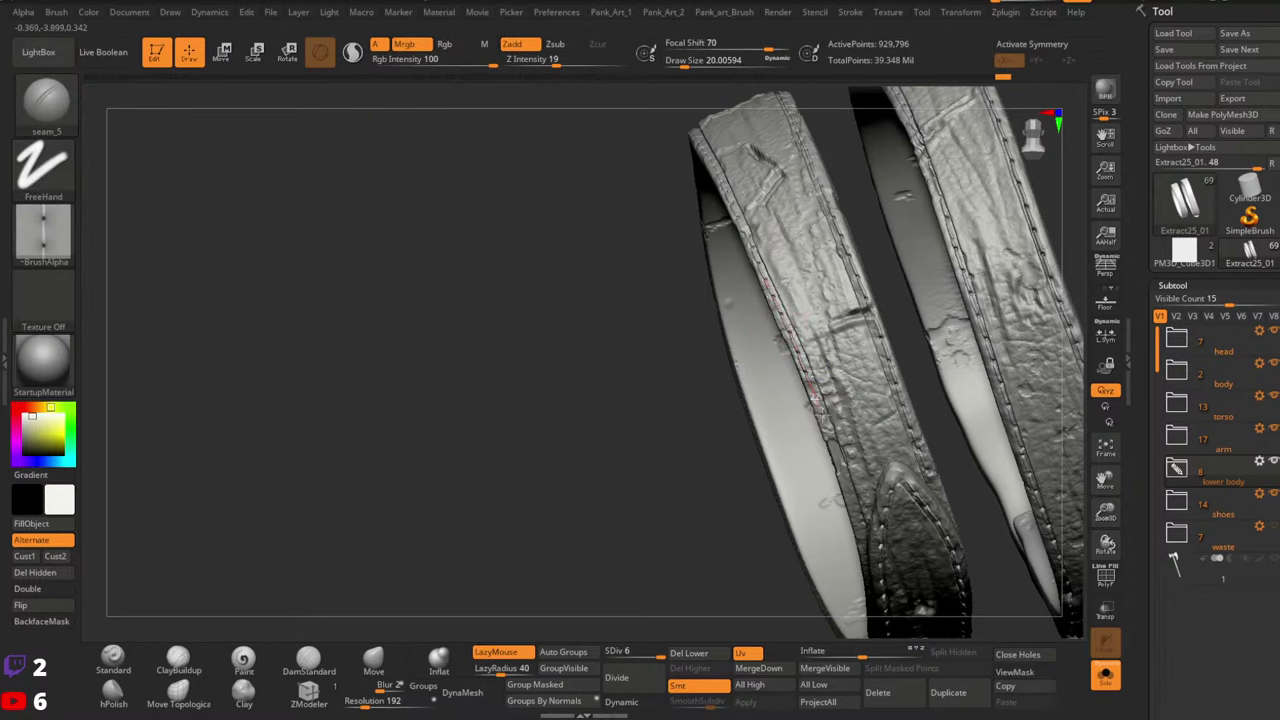
{"action": "left_click_drag", "start_coordinate": [848, 490], "coordinate": [876, 614]}
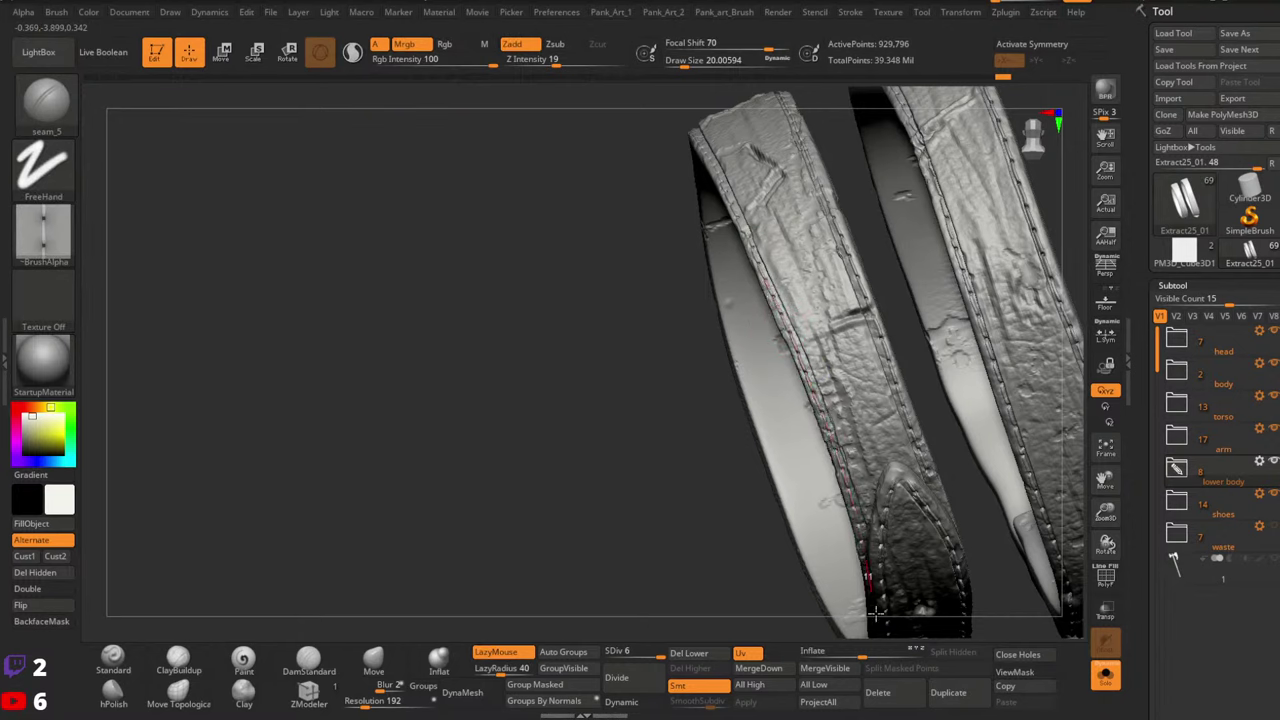
Turn off Solo mode and unhide the remaining parts of the leg strap subtool
{"action": "mouse_move", "coordinate": [876, 612]}
{"action": "right_mouse_down", "text": "ctrl"}
{"action": "mouse_move", "coordinate": [945, 338]}
{"action": "mouse_move", "coordinate": [972, 355]}
{"action": "mouse_move", "coordinate": [753, 212]}
{"action": "mouse_move", "coordinate": [775, 216]}
{"action": "right_mouse_up", "text": "ctrl"}
{"action": "left_click", "coordinate": [1106, 676]}
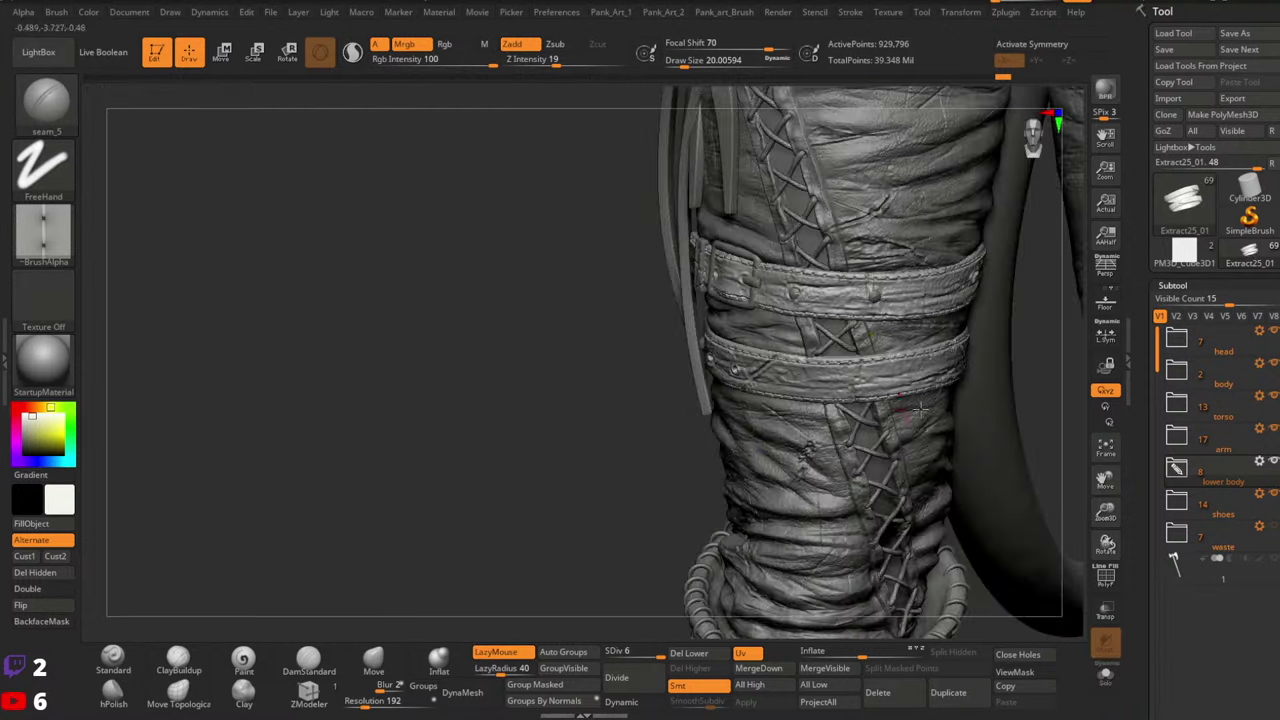
{"action": "right_click_drag", "start_coordinate": [920, 409], "coordinate": [735, 440], "text": "ctrl"}
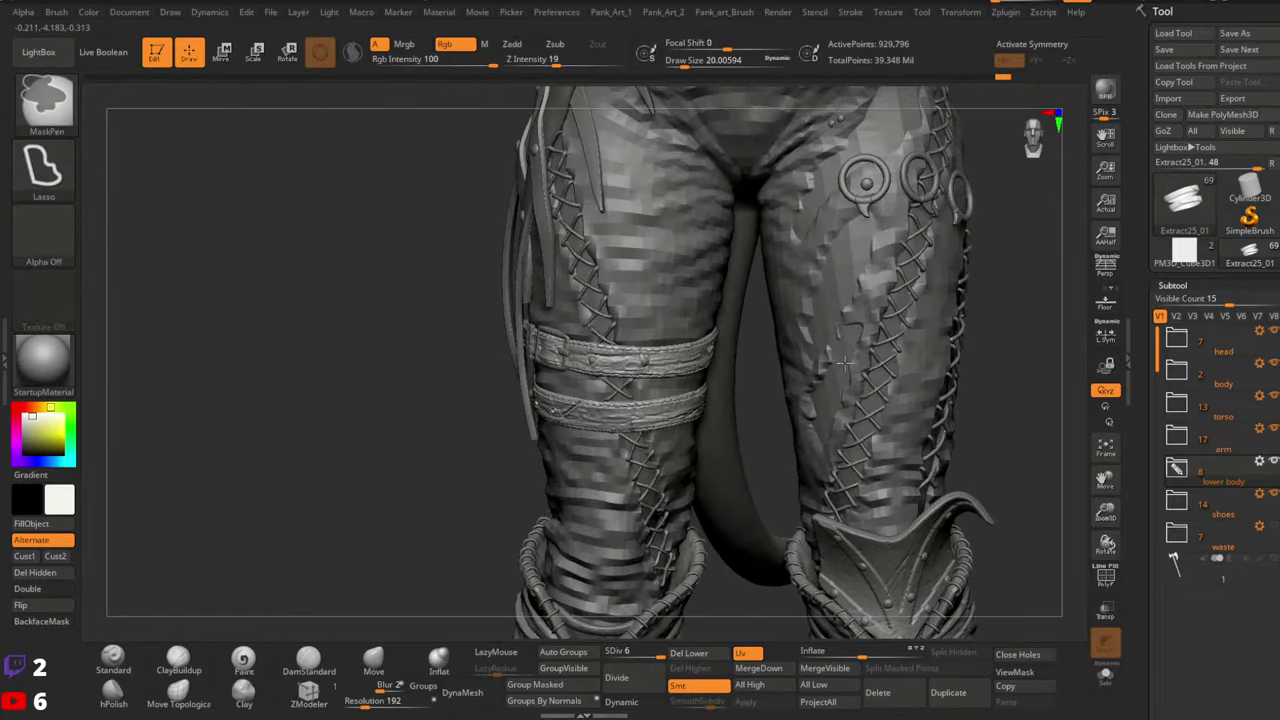
{"action": "key", "text": "ctrl+shift"}
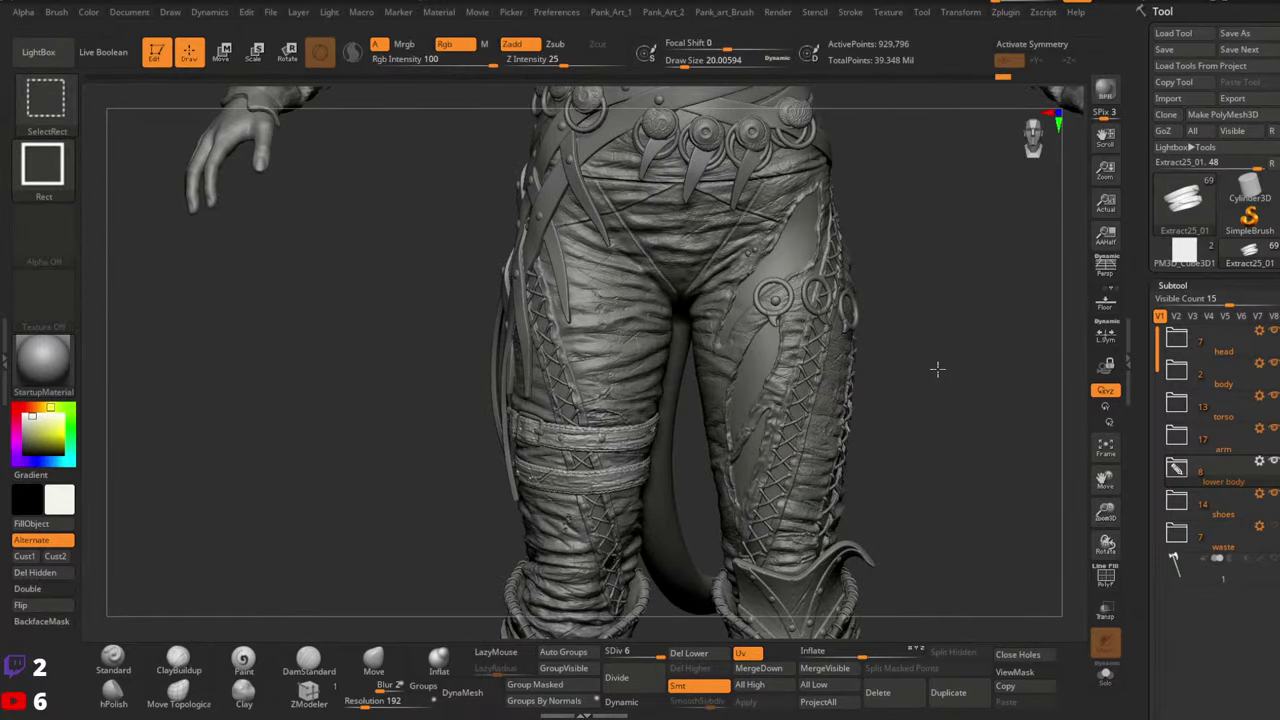
{"action": "left_click", "coordinate": [937, 374], "text": "ctrl+shift"}
Save the character tool with Save As
{"action": "right_click_drag", "start_coordinate": [766, 288], "coordinate": [738, 328], "text": "ctrl"}
{"action": "mouse_move", "coordinate": [970, 329]}
{"action": "right_mouse_down", "text": "ctrl"}
{"action": "mouse_move", "coordinate": [783, 368]}
{"action": "mouse_move", "coordinate": [940, 374]}
{"action": "right_mouse_up", "text": "ctrl"}
{"action": "right_click_drag", "start_coordinate": [737, 374], "coordinate": [590, 366]}
{"action": "mouse_move", "coordinate": [755, 355]}
{"action": "right_mouse_down", "text": "ctrl"}
{"action": "mouse_move", "coordinate": [768, 367]}
{"action": "mouse_move", "coordinate": [654, 240]}
{"action": "right_mouse_up", "text": "ctrl"}
{"action": "right_click_drag", "start_coordinate": [749, 449], "coordinate": [780, 437], "text": "ctrl"}
{"action": "right_click_drag", "start_coordinate": [908, 409], "coordinate": [863, 428], "text": "alt"}
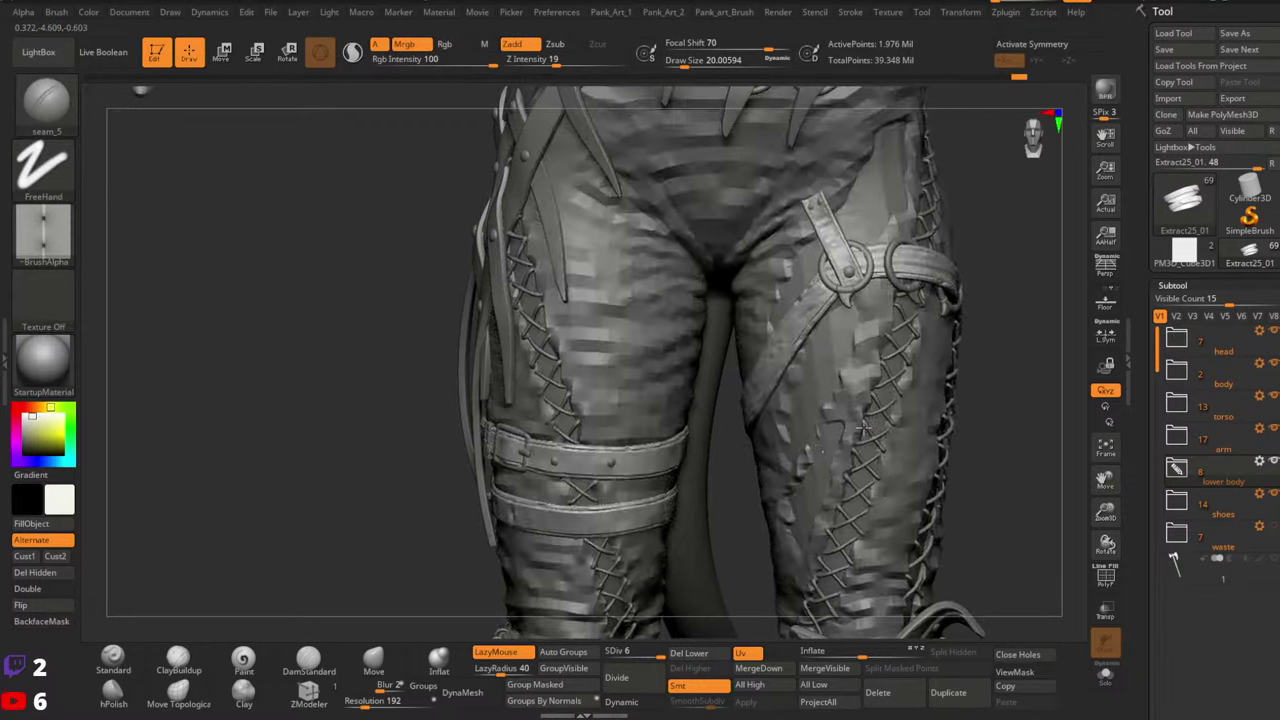
{"action": "left_click", "coordinate": [1249, 35]}
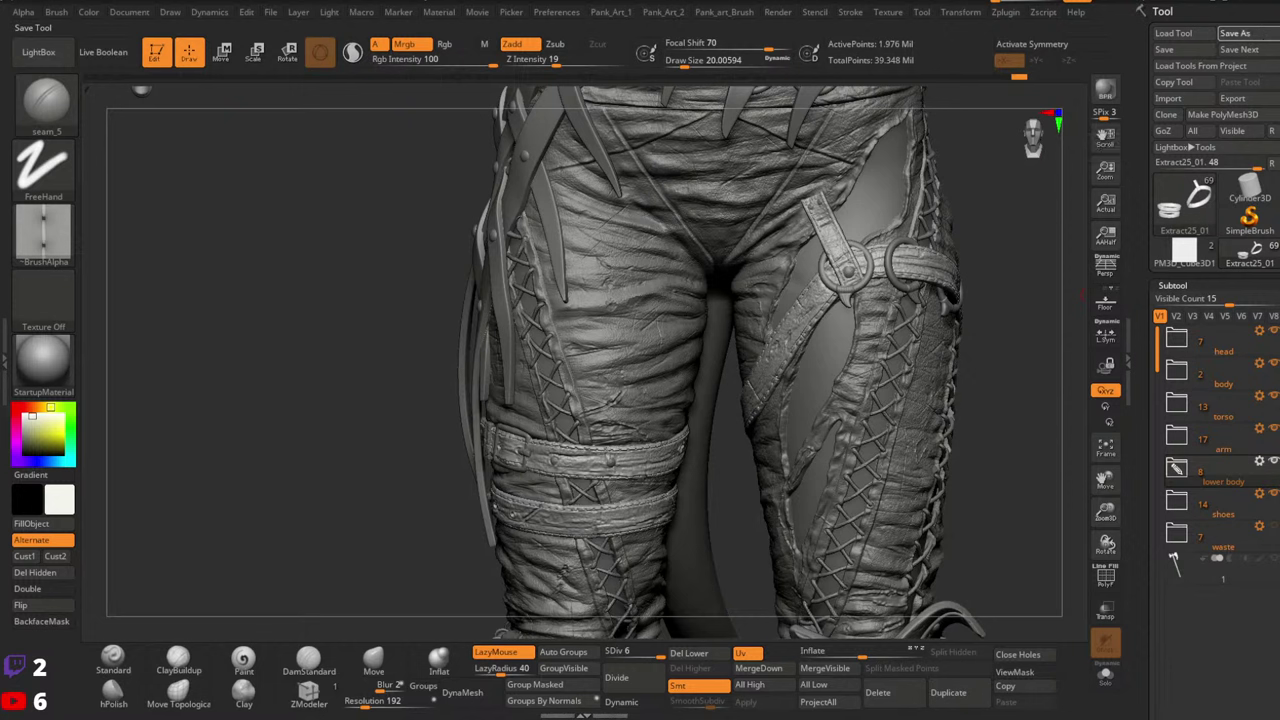
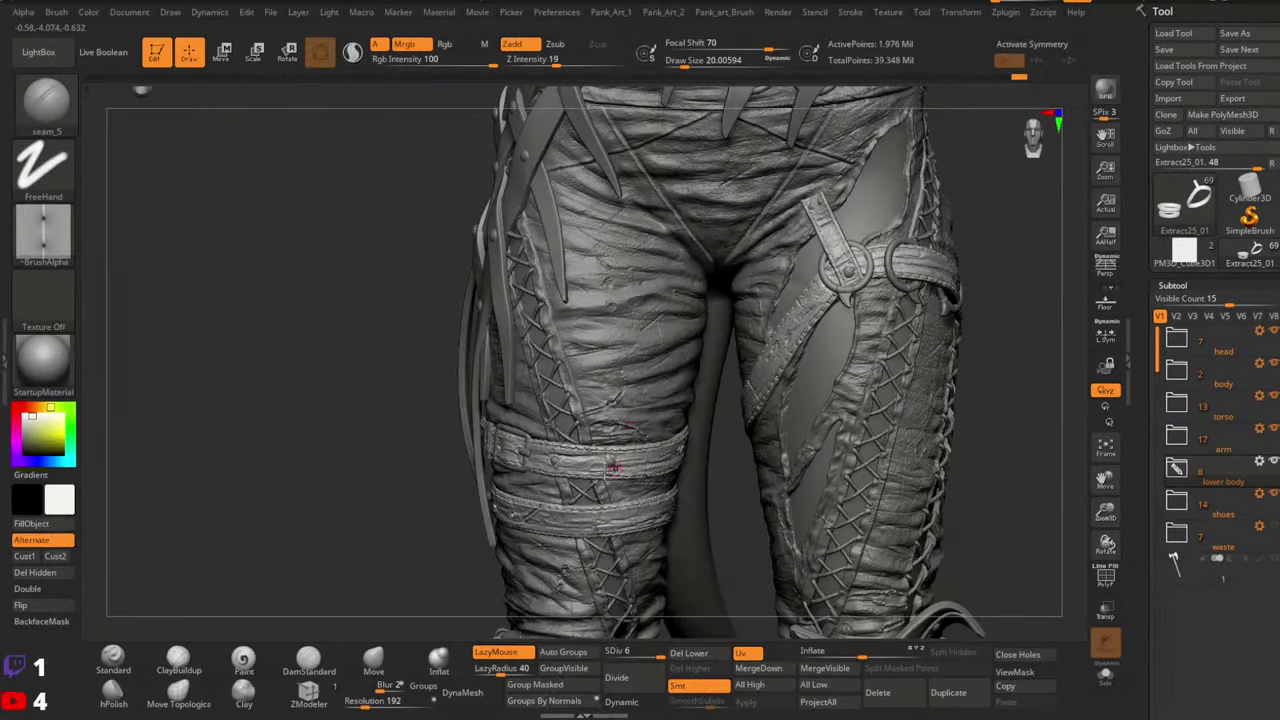
Examine the stitched straps on both thighs up close and within the whole character
{"action": "mouse_move", "coordinate": [612, 463]}
{"action": "right_mouse_down", "text": "ctrl"}
{"action": "mouse_move", "coordinate": [628, 486]}
{"action": "mouse_move", "coordinate": [703, 522]}
{"action": "right_mouse_up", "text": "ctrl"}
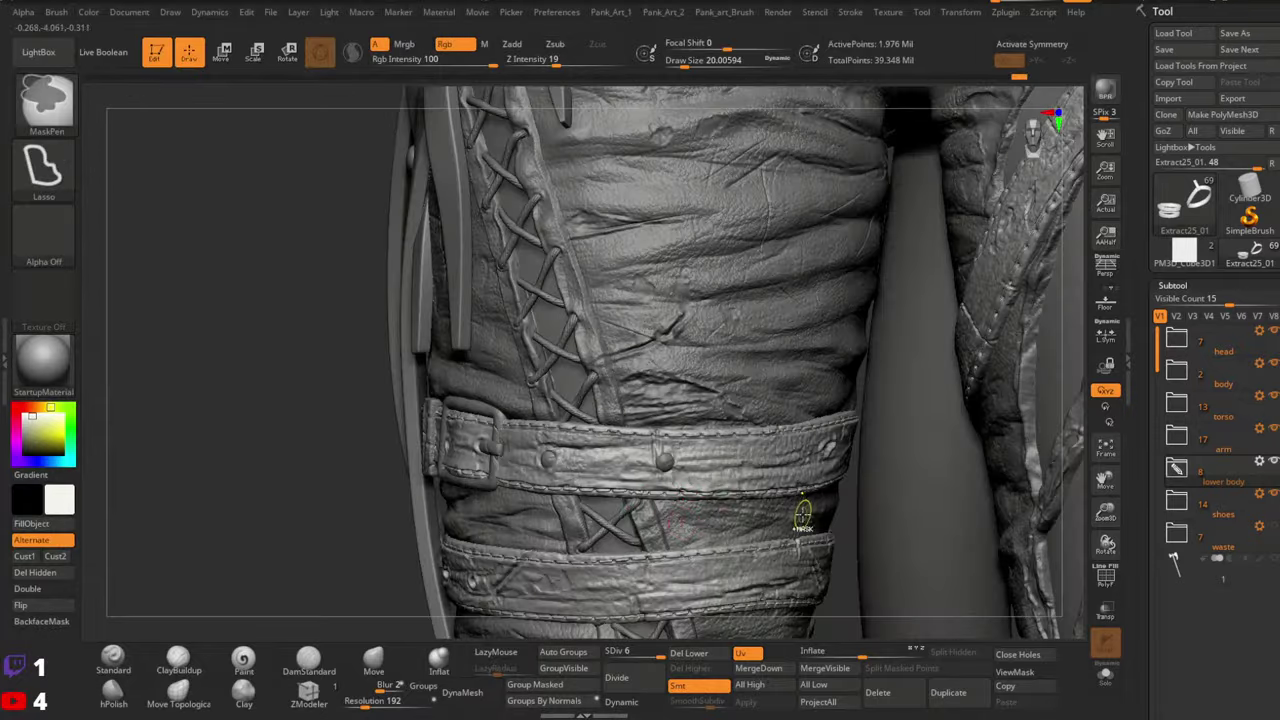
{"action": "mouse_move", "coordinate": [806, 510]}
{"action": "right_mouse_down", "text": "ctrl"}
{"action": "mouse_move", "coordinate": [715, 460]}
{"action": "mouse_move", "coordinate": [605, 450]}
{"action": "right_mouse_up", "text": "ctrl"}
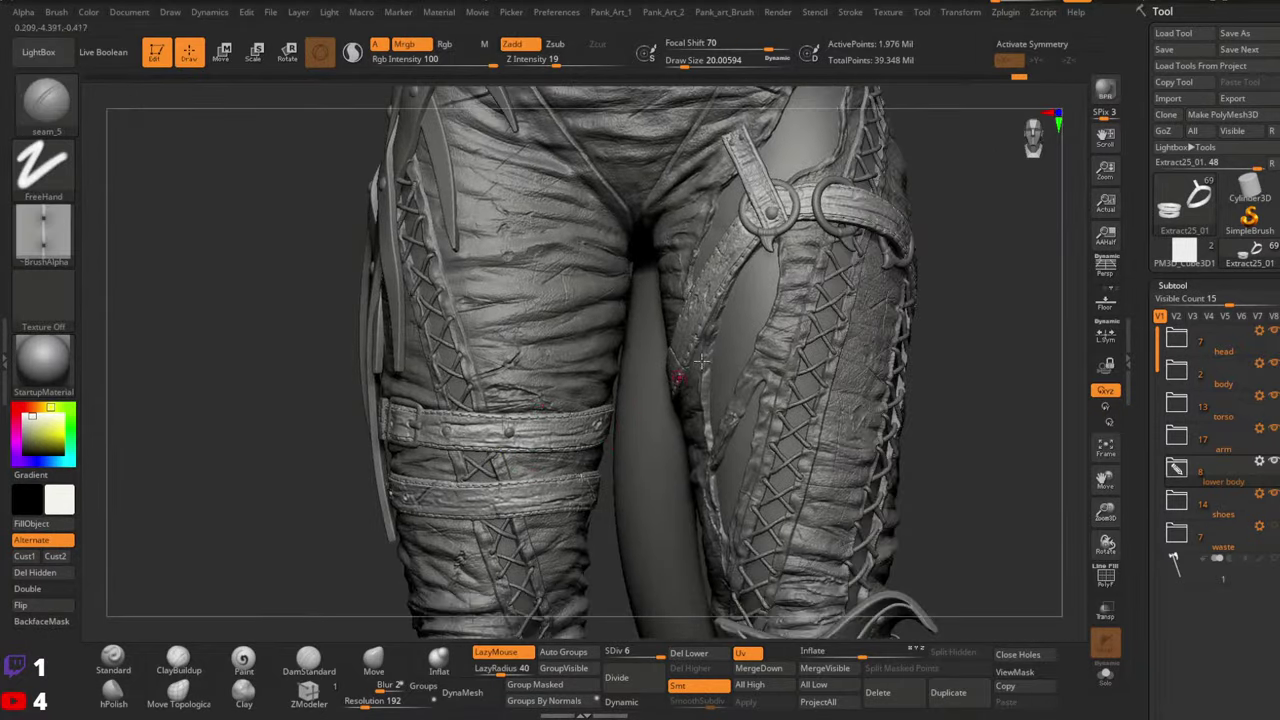
{"action": "right_click_drag", "start_coordinate": [762, 240], "coordinate": [691, 475], "text": "alt"}
{"action": "left_click_drag", "start_coordinate": [692, 478], "coordinate": [744, 482]}
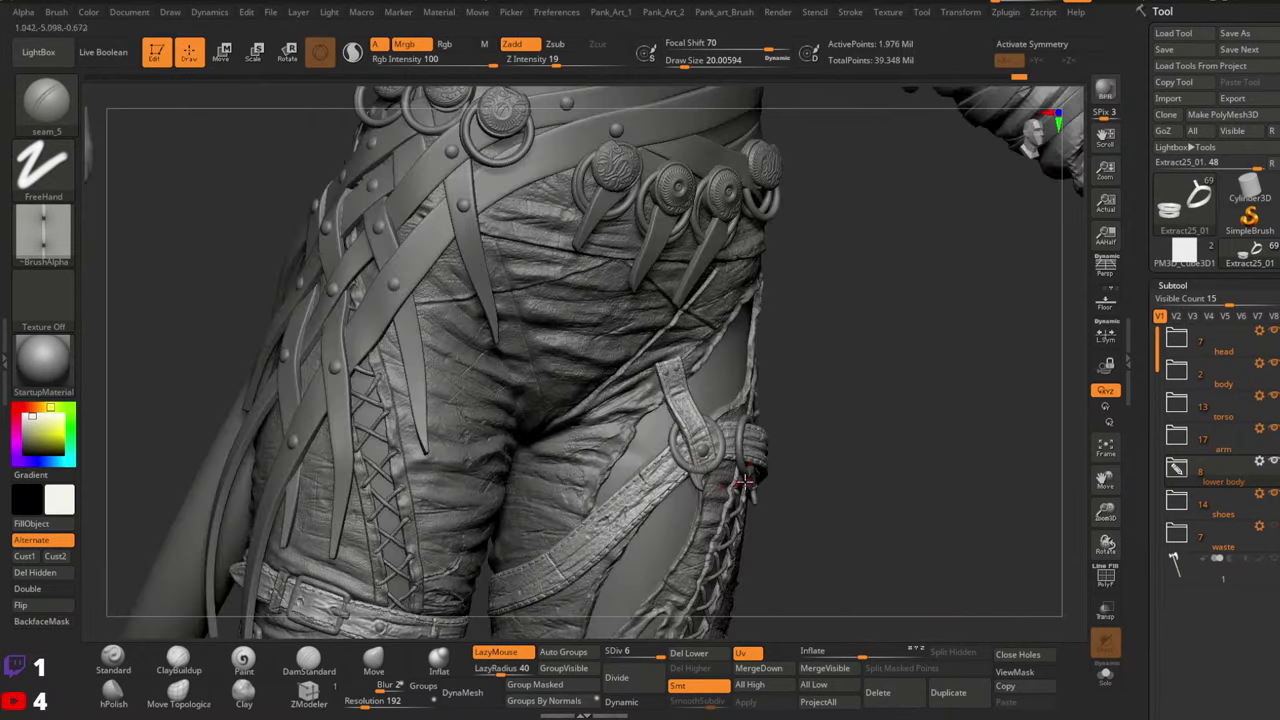
{"action": "right_click_drag", "start_coordinate": [742, 486], "coordinate": [668, 440], "text": "ctrl"}
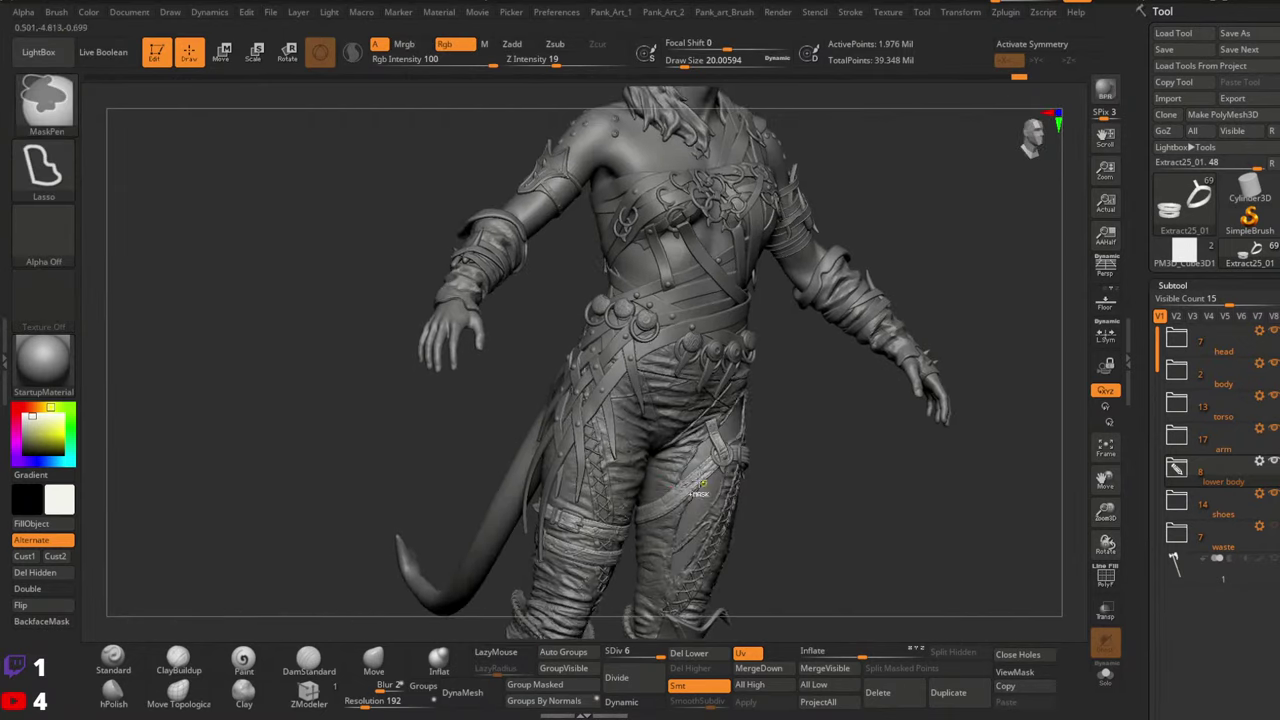
Examine the stitching on the diagonal thigh strap up close from the front and back of the leg
{"action": "right_click_drag", "start_coordinate": [702, 490], "coordinate": [835, 499], "text": "ctrl"}
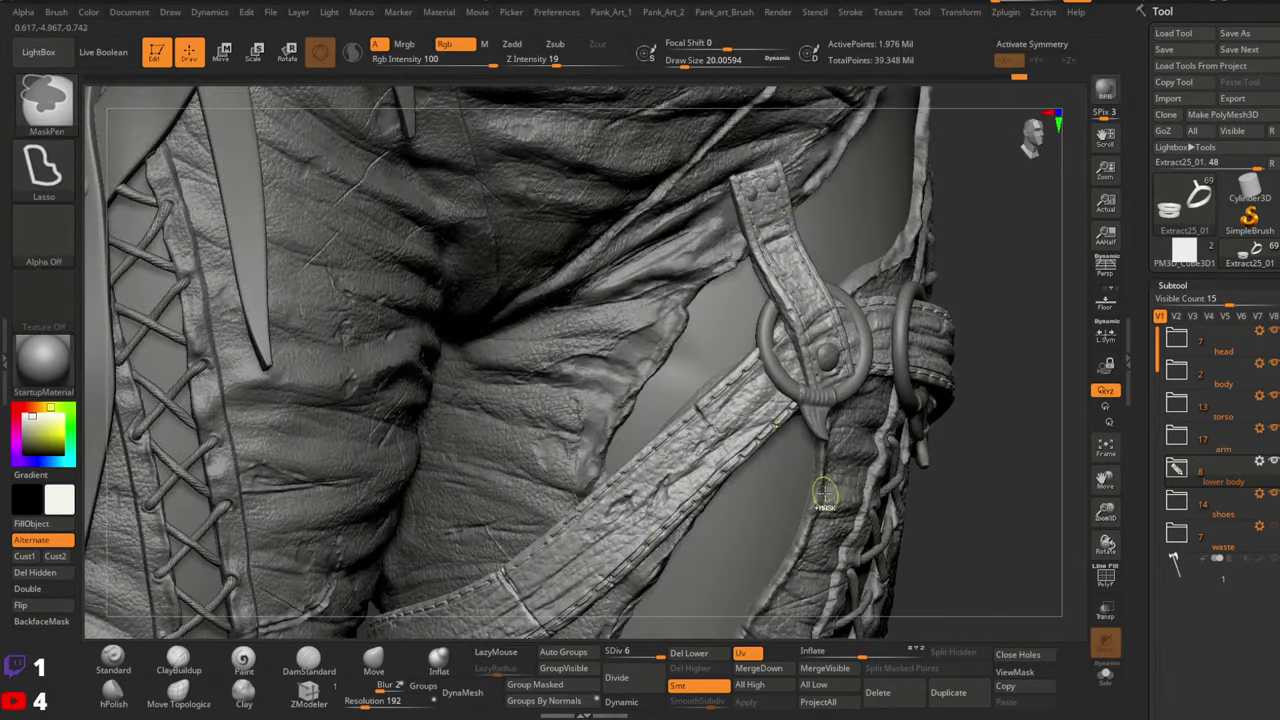
{"action": "right_click_drag", "start_coordinate": [674, 536], "coordinate": [750, 430]}
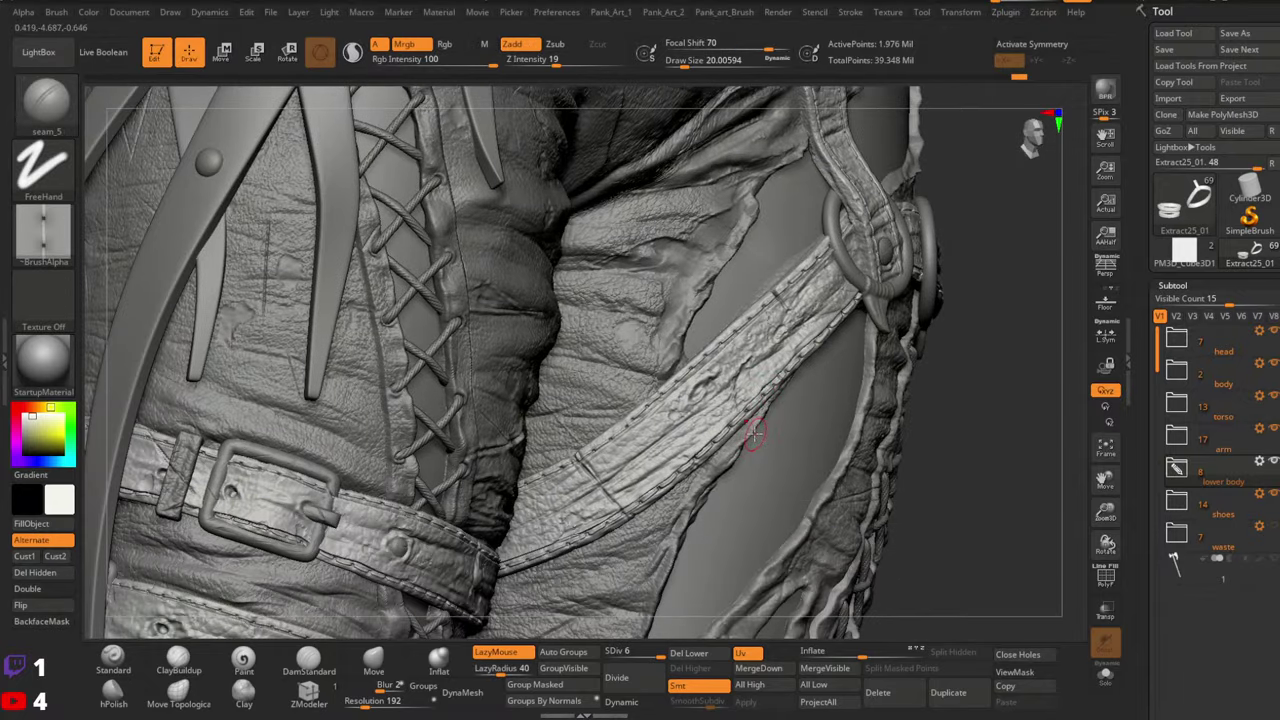
{"action": "right_click_drag", "start_coordinate": [836, 430], "coordinate": [720, 427], "text": "ctrl"}
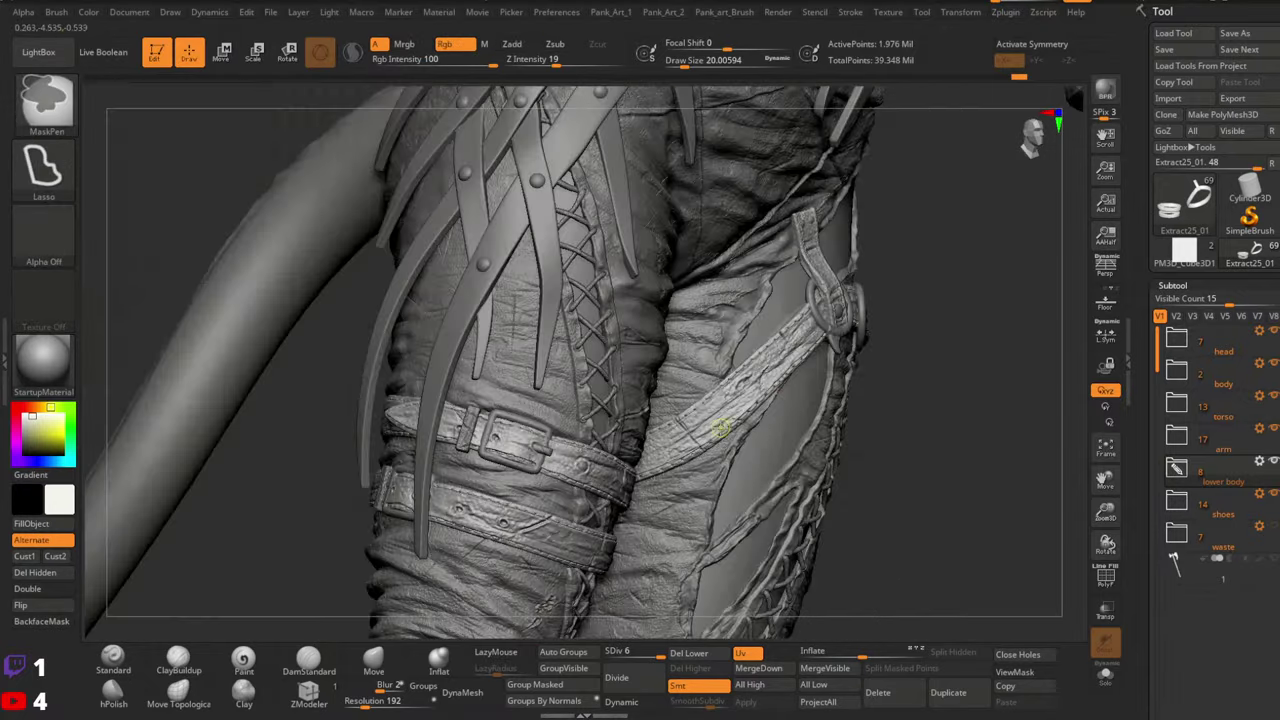
{"action": "mouse_move", "coordinate": [558, 492]}
{"action": "right_mouse_down"}
{"action": "mouse_move", "coordinate": [475, 492]}
{"action": "mouse_move", "coordinate": [689, 500]}
{"action": "mouse_move", "coordinate": [575, 510]}
{"action": "mouse_move", "coordinate": [710, 522]}
{"action": "right_mouse_up"}
{"action": "right_click_drag", "start_coordinate": [632, 508], "coordinate": [706, 475]}
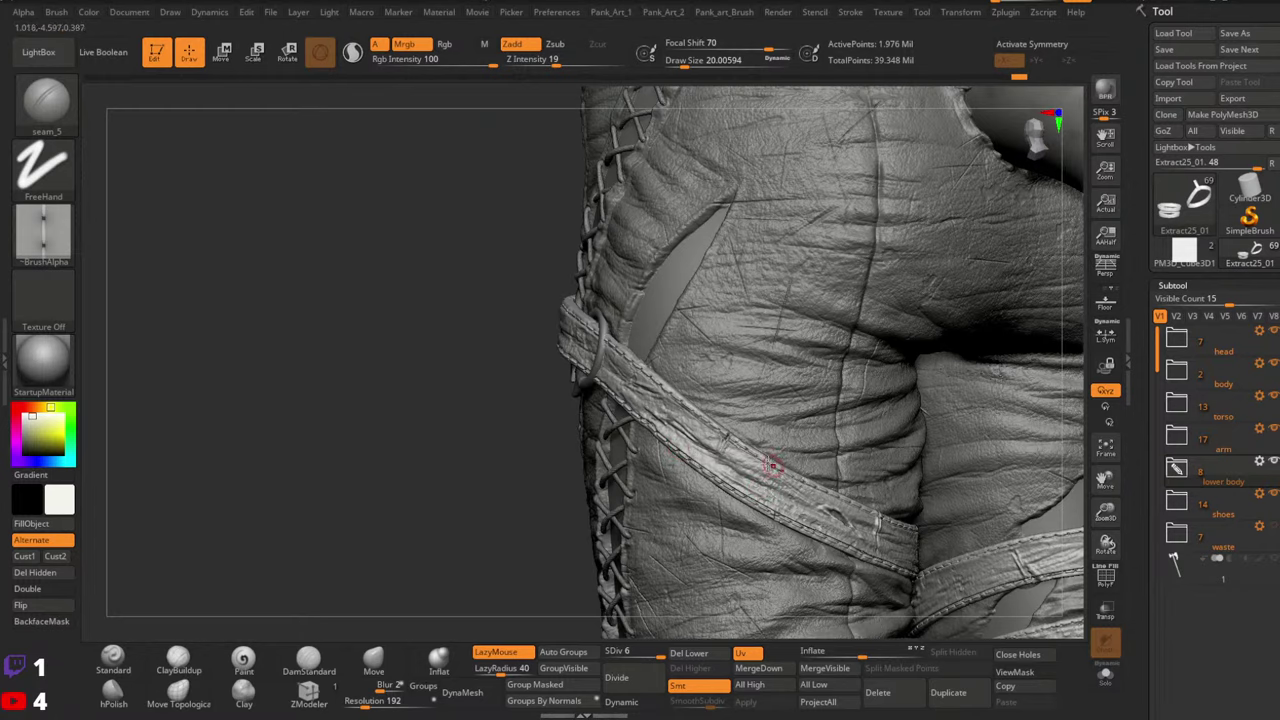
{"action": "right_click_drag", "start_coordinate": [719, 426], "coordinate": [791, 405], "text": "ctrl"}
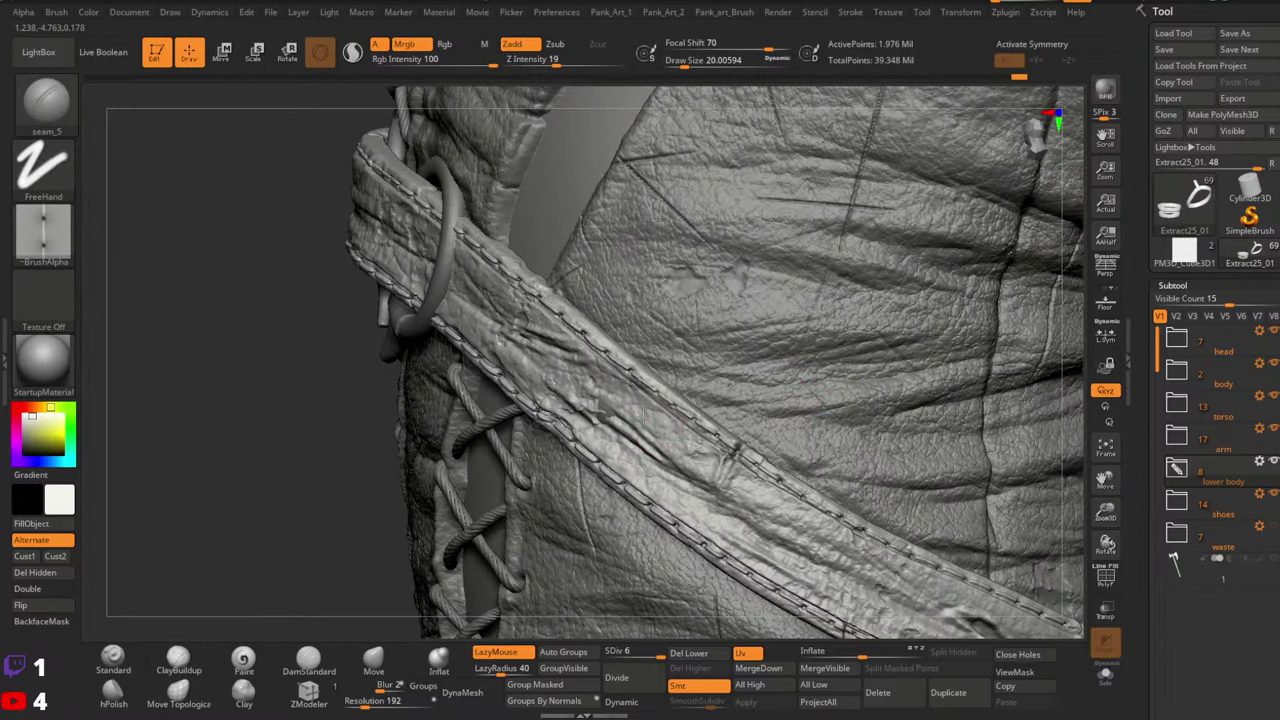
{"action": "left_click_drag", "start_coordinate": [648, 420], "coordinate": [818, 569]}
{"action": "key", "text": "ctrl+z"}
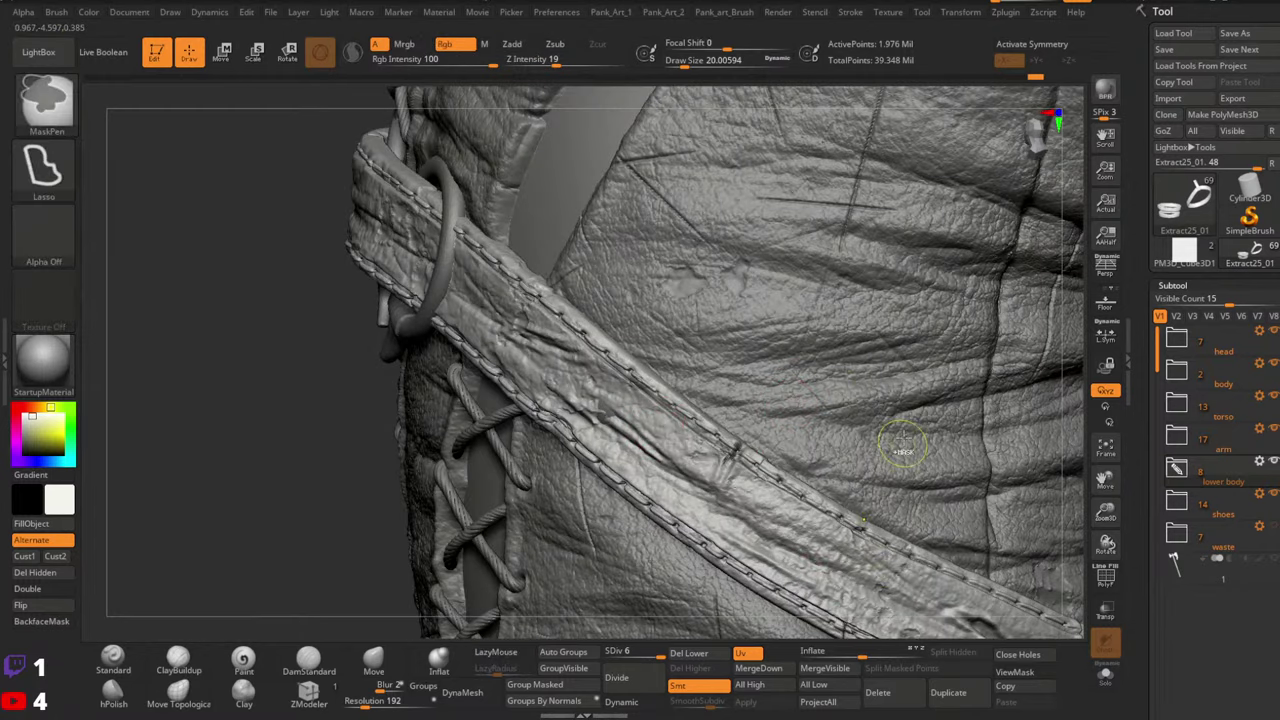
Isolate the leg straps in Solo mode, set the draw size to about 11.7 and lower the subdivision level to 5
{"action": "right_click_drag", "start_coordinate": [943, 446], "coordinate": [668, 512], "text": "ctrl"}
{"action": "mouse_move", "coordinate": [668, 512]}
{"action": "right_mouse_down"}
{"action": "mouse_move", "coordinate": [814, 477]}
{"action": "mouse_move", "coordinate": [938, 424]}
{"action": "mouse_move", "coordinate": [960, 390]}
{"action": "mouse_move", "coordinate": [806, 378]}
{"action": "right_mouse_up"}
{"action": "left_click", "coordinate": [1105, 675]}
{"action": "key", "text": "space"}
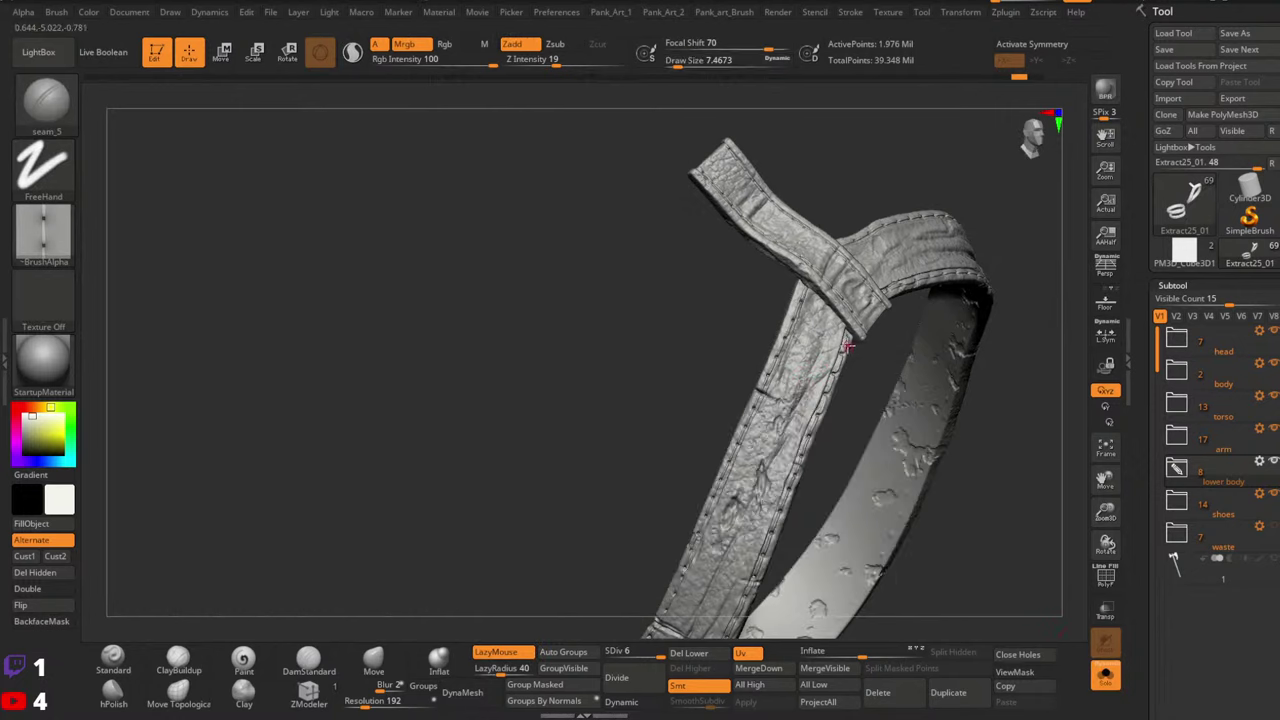
{"action": "key", "text": "shift"}
{"action": "key", "text": "space"}
{"action": "key", "text": "shift"}
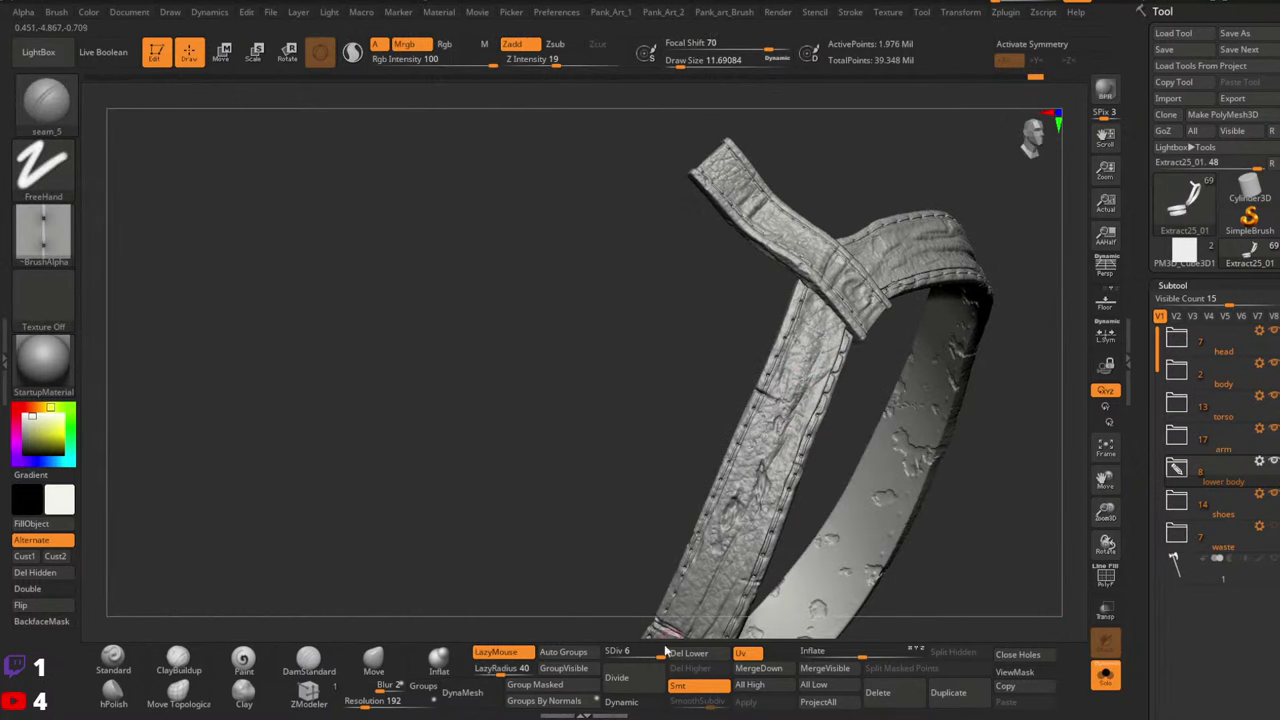
{"action": "left_click", "coordinate": [649, 651]}
{"action": "key", "text": "shift"}
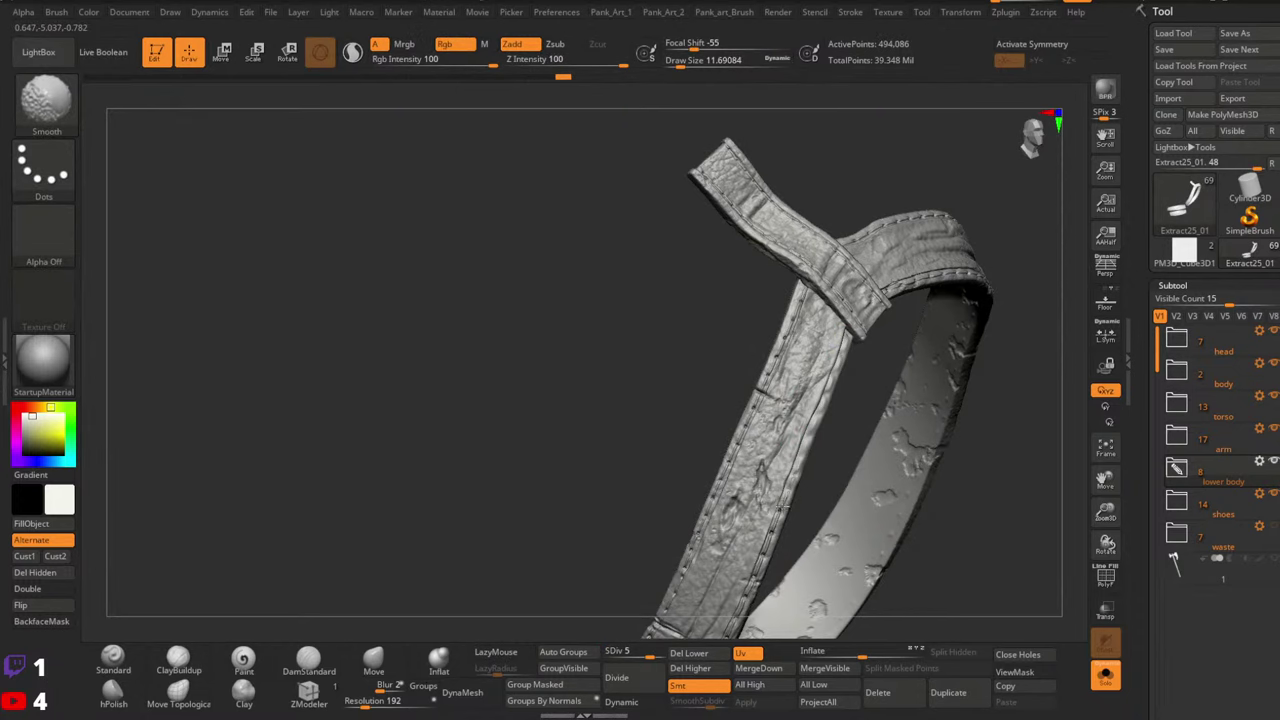
Smooth away the stitching along one long edge of the thigh strap, working from the crossing strap around the loop
{"action": "mouse_move", "coordinate": [745, 600]}
{"action": "right_mouse_down", "text": "alt"}
{"action": "mouse_move", "coordinate": [906, 357]}
{"action": "mouse_move", "coordinate": [872, 405]}
{"action": "right_mouse_up", "text": "alt"}
{"action": "left_click_drag", "start_coordinate": [872, 405], "coordinate": [860, 437], "text": "shift"}
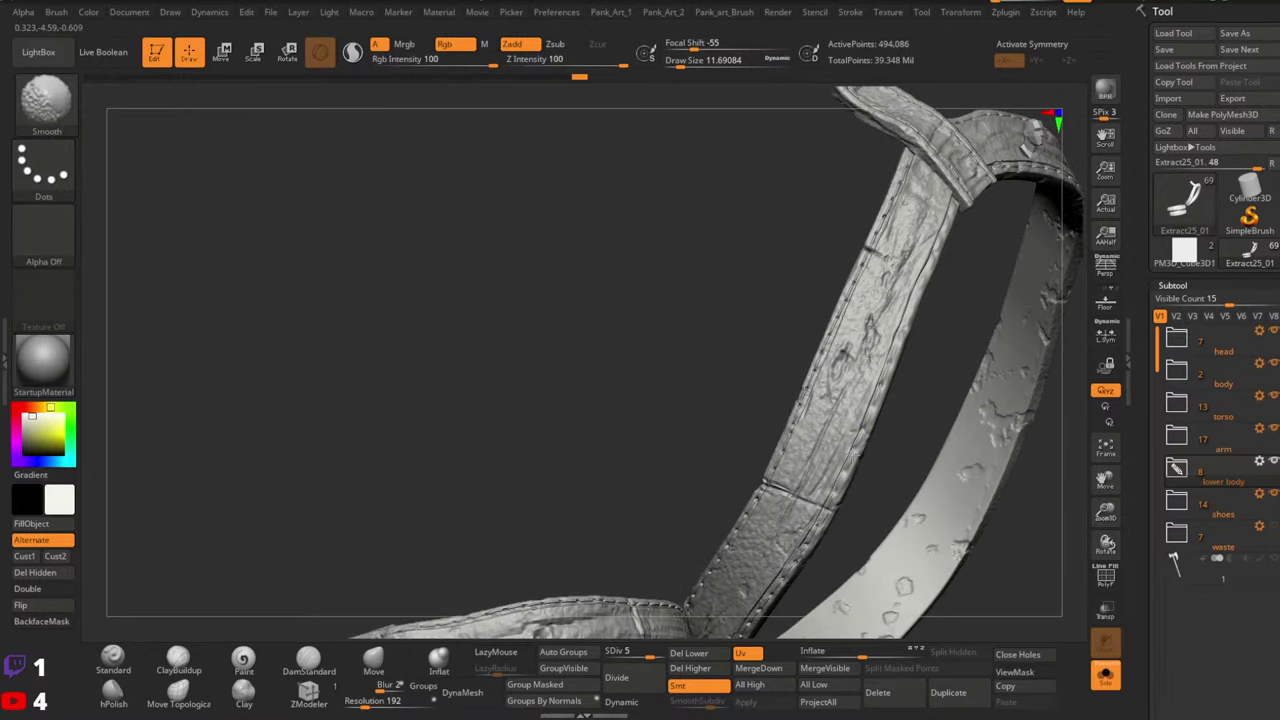
{"action": "mouse_move", "coordinate": [787, 580]}
{"action": "right_mouse_down", "text": "alt"}
{"action": "mouse_move", "coordinate": [937, 354]}
{"action": "mouse_move", "coordinate": [902, 350]}
{"action": "right_mouse_up", "text": "alt"}
{"action": "mouse_move", "coordinate": [890, 402]}
{"action": "left_mouse_down", "text": "shift"}
{"action": "mouse_move", "coordinate": [868, 433]}
{"action": "mouse_move", "coordinate": [885, 372]}
{"action": "left_mouse_up", "text": "shift"}
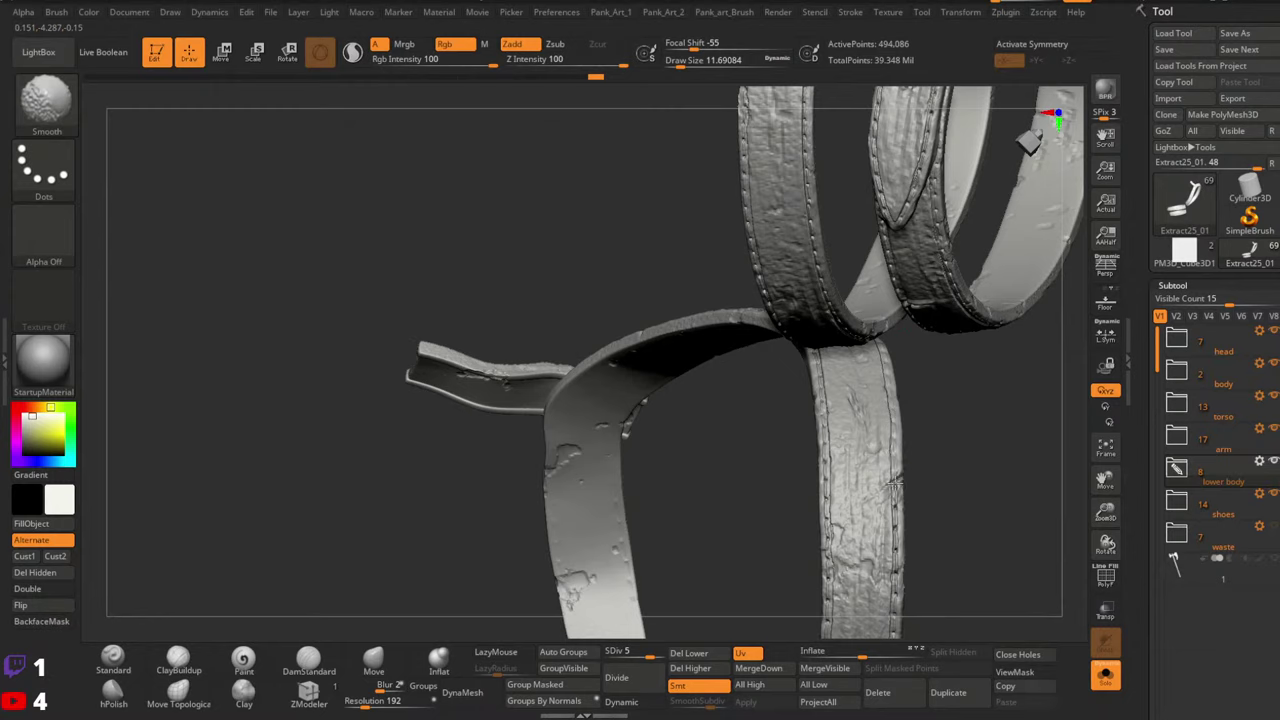
{"action": "mouse_move", "coordinate": [893, 484]}
{"action": "left_mouse_down"}
{"action": "mouse_move", "coordinate": [834, 383]}
{"action": "mouse_move", "coordinate": [851, 380]}
{"action": "left_mouse_up"}
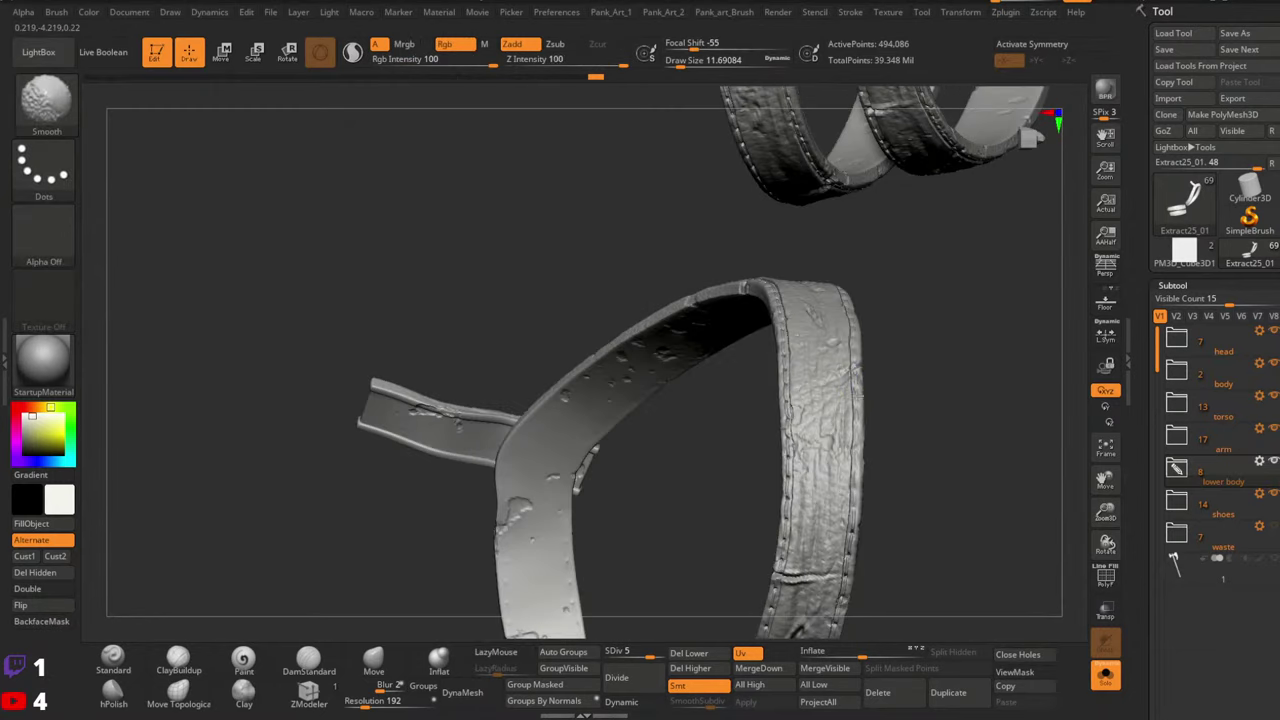
{"action": "left_click_drag", "start_coordinate": [847, 590], "coordinate": [877, 420]}
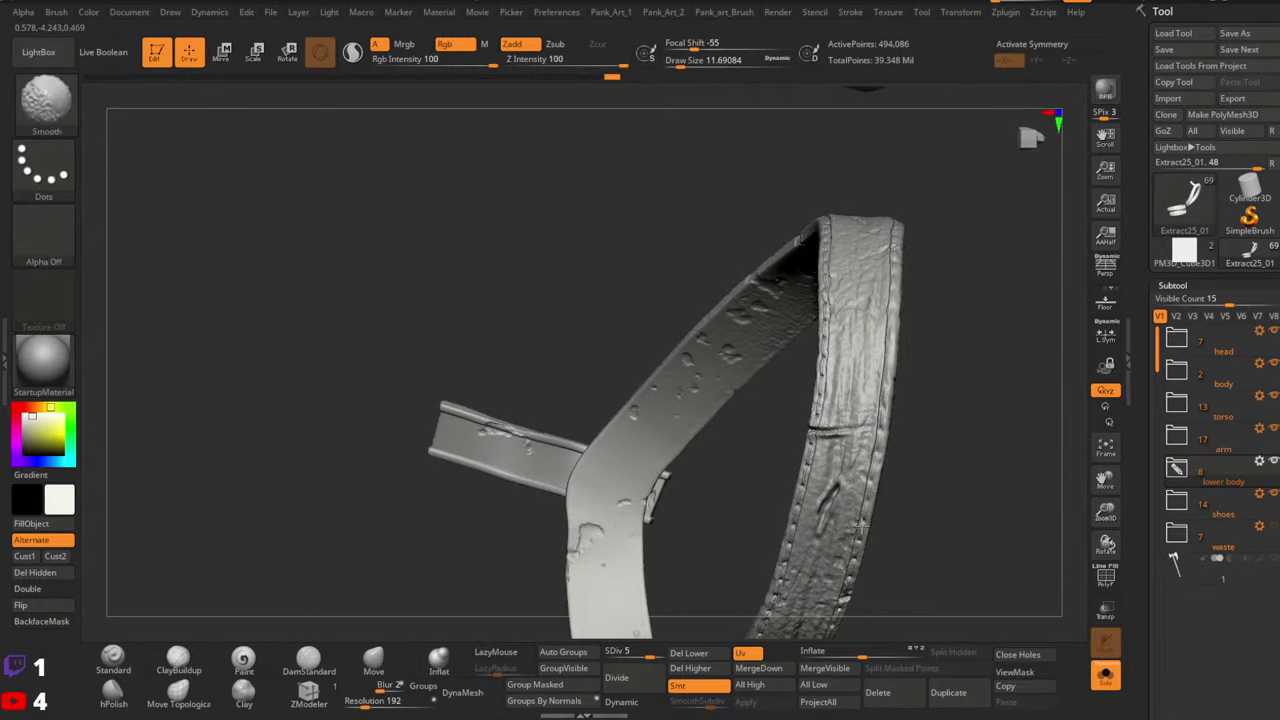
{"action": "left_click_drag", "start_coordinate": [880, 549], "coordinate": [923, 308]}
Set the draw size to about 12.9 and smooth the rest of that edge around to the other side of the crossing strap
{"action": "key", "text": "space"}
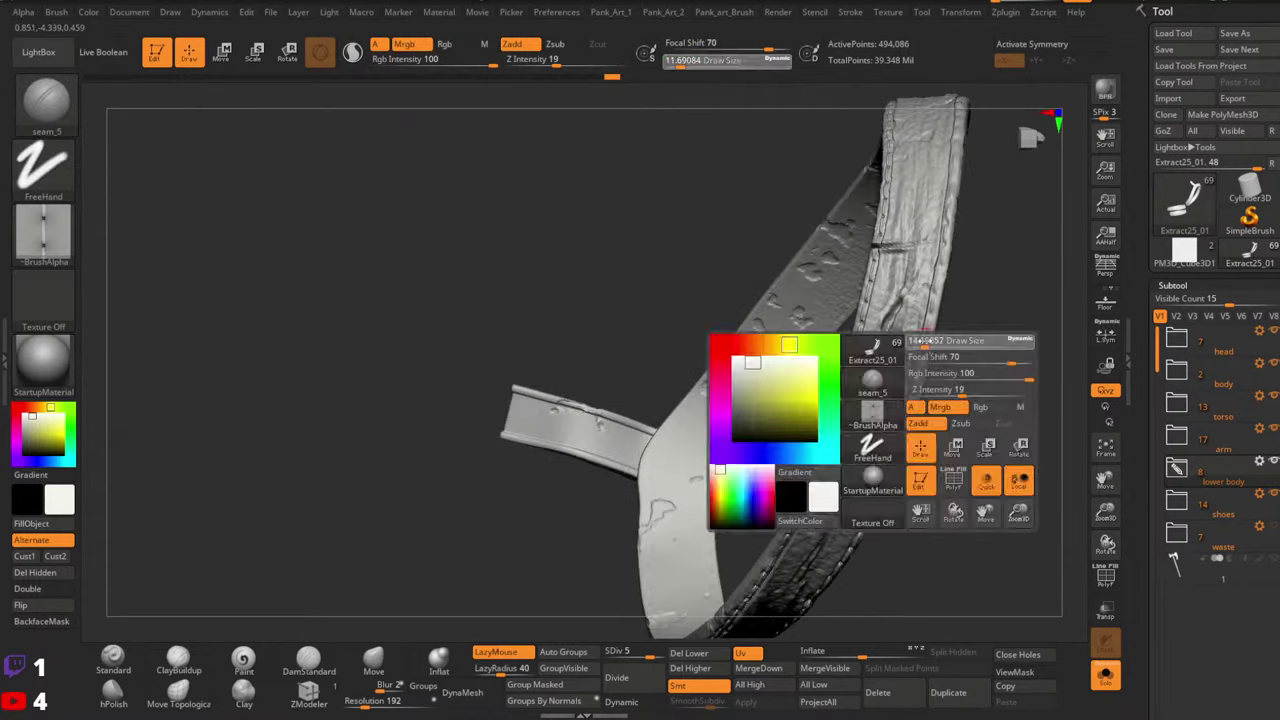
{"action": "left_click", "coordinate": [925, 338]}
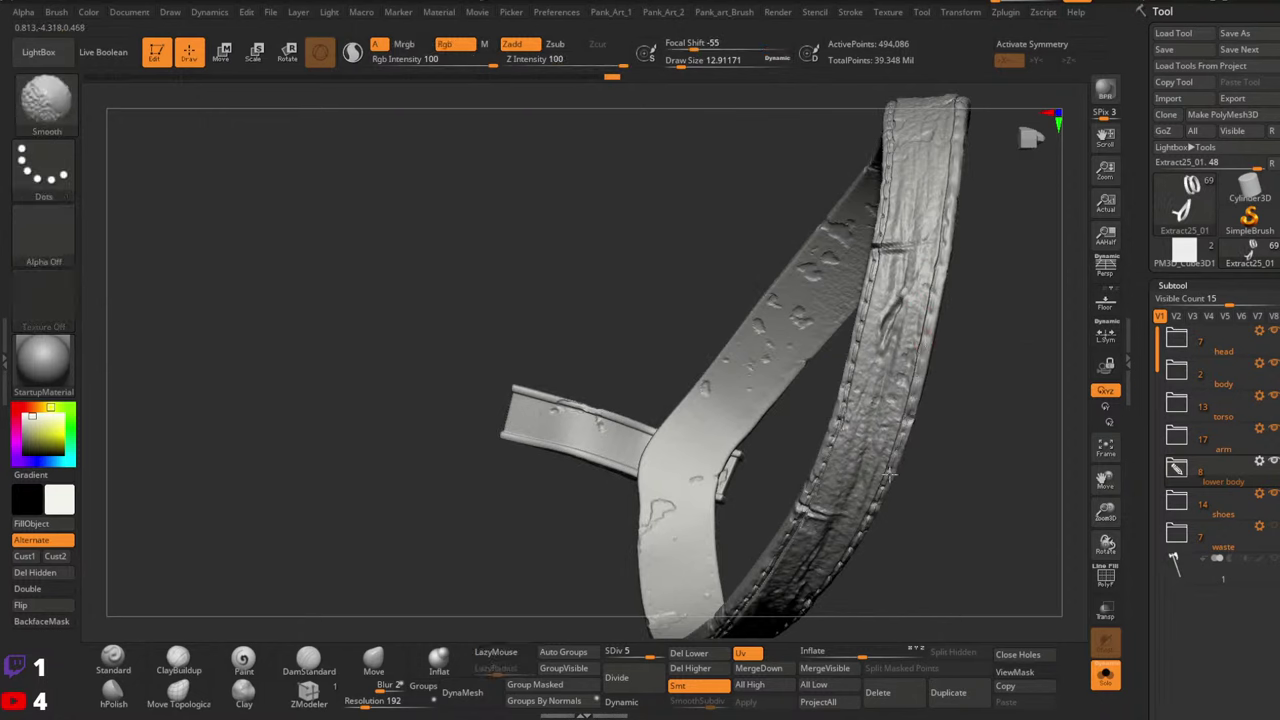
{"action": "left_click_drag", "start_coordinate": [889, 475], "coordinate": [873, 512], "text": "shift"}
{"action": "right_click_drag", "start_coordinate": [889, 486], "coordinate": [931, 254]}
{"action": "left_click_drag", "start_coordinate": [913, 390], "coordinate": [920, 378], "text": "shift"}
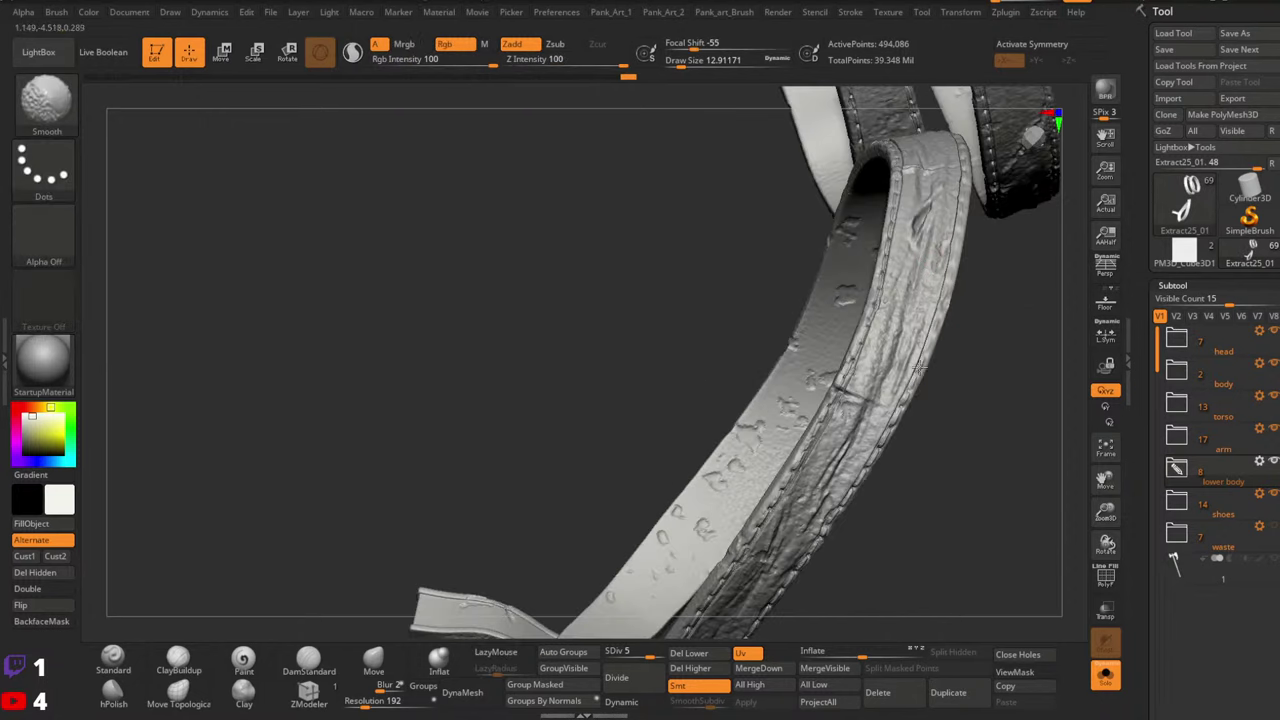
{"action": "right_click_drag", "start_coordinate": [868, 469], "coordinate": [889, 394]}
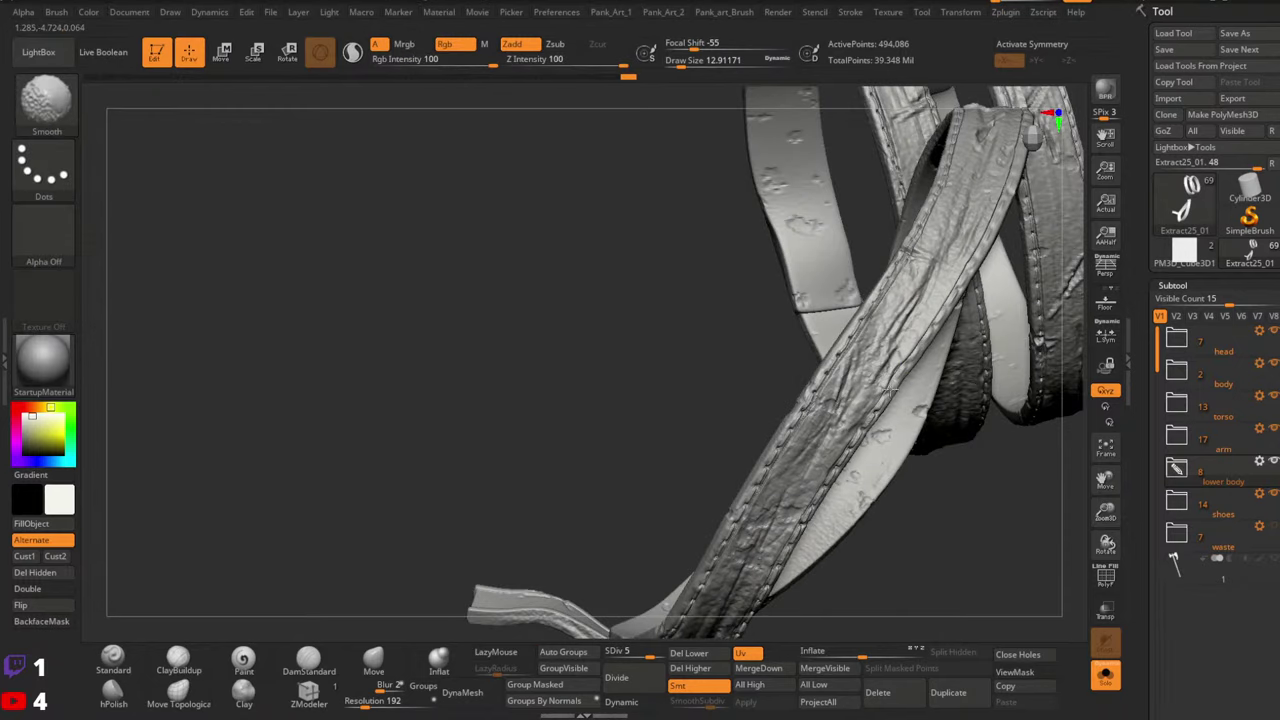
{"action": "right_click_drag", "start_coordinate": [862, 435], "coordinate": [913, 320]}
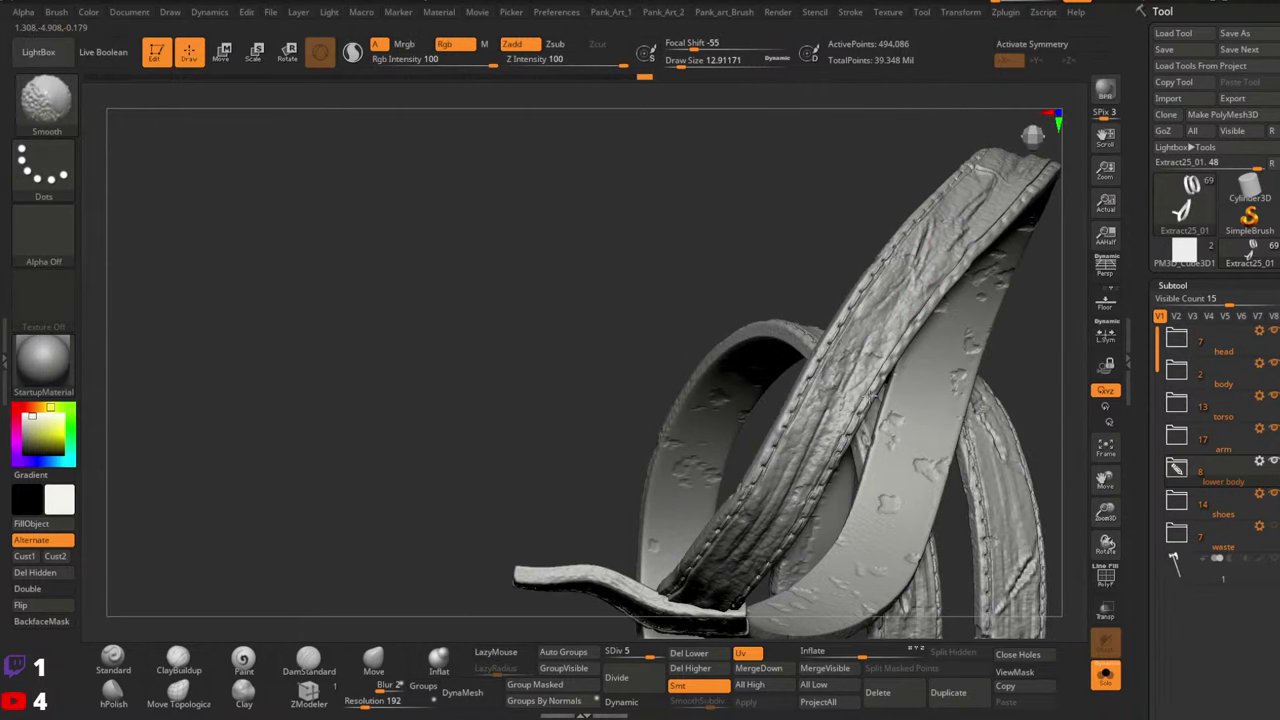
{"action": "right_click_drag", "start_coordinate": [815, 497], "coordinate": [892, 390]}
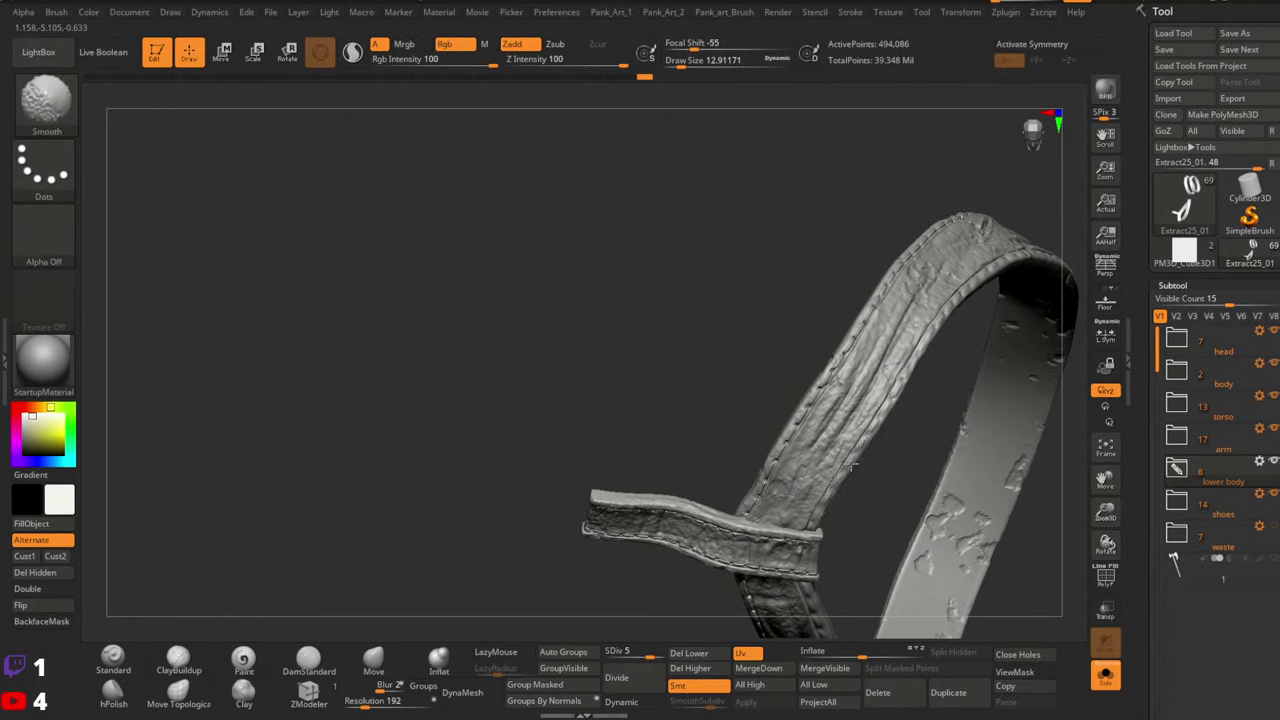
{"action": "key", "text": "shift"}
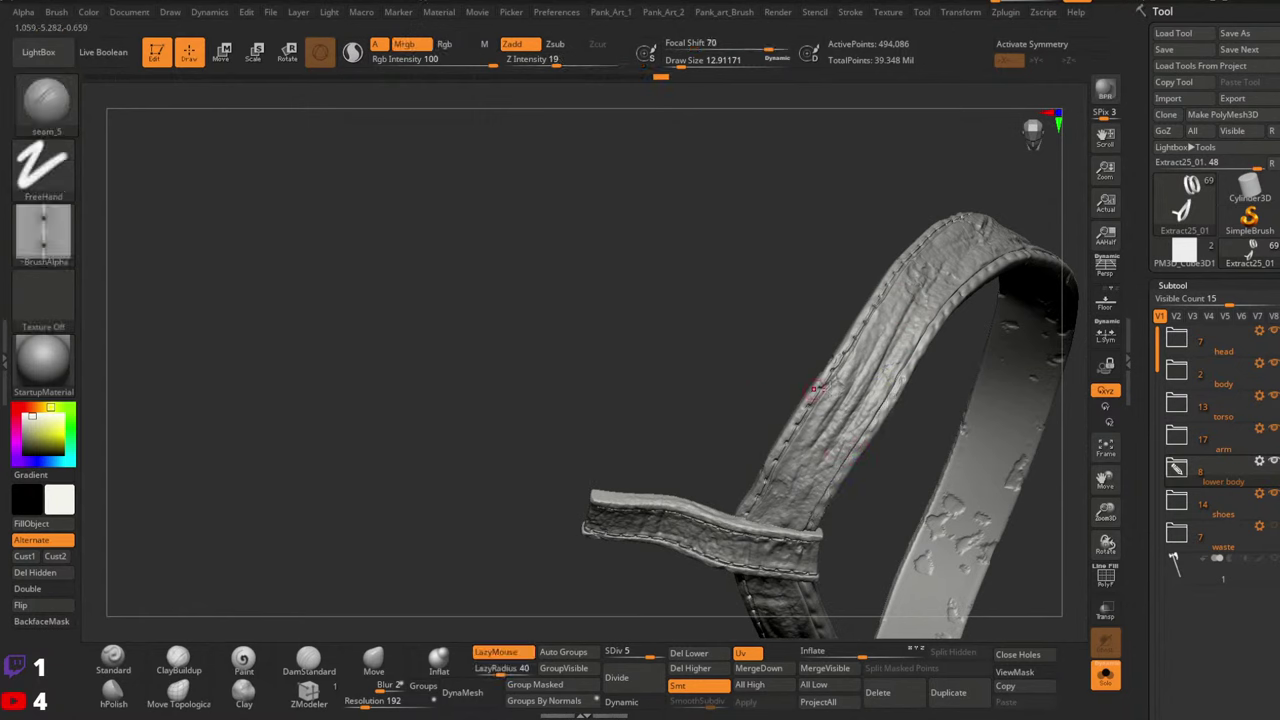
Try to re-stitch the thigh strap below the crossing strap with the seam brush at a draw size of about 27
{"action": "key", "text": "space"}
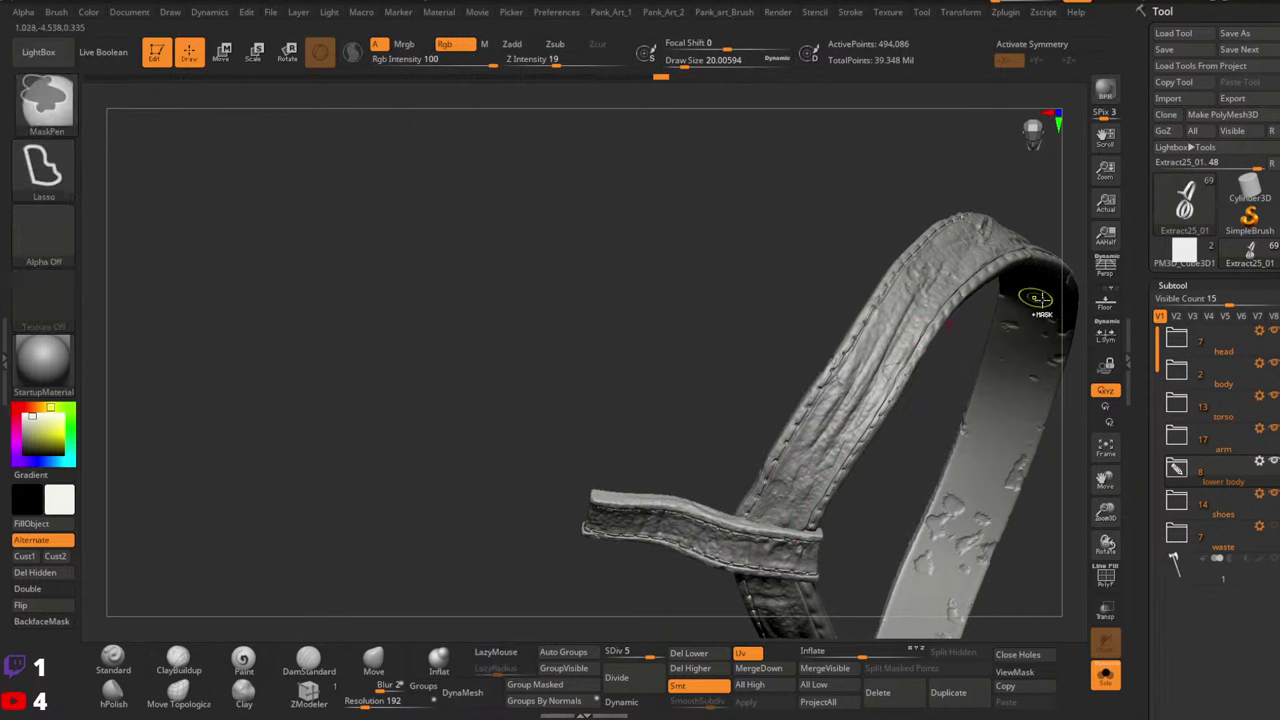
{"action": "mouse_move", "coordinate": [1080, 357]}
{"action": "left_mouse_down"}
{"action": "mouse_move", "coordinate": [866, 269]}
{"action": "mouse_move", "coordinate": [929, 477]}
{"action": "mouse_move", "coordinate": [897, 438]}
{"action": "mouse_move", "coordinate": [946, 371]}
{"action": "mouse_move", "coordinate": [926, 329]}
{"action": "left_mouse_up"}
{"action": "key", "text": "space"}
{"action": "left_click_drag", "start_coordinate": [797, 368], "coordinate": [808, 368]}
{"action": "left_click_drag", "start_coordinate": [846, 270], "coordinate": [905, 492]}
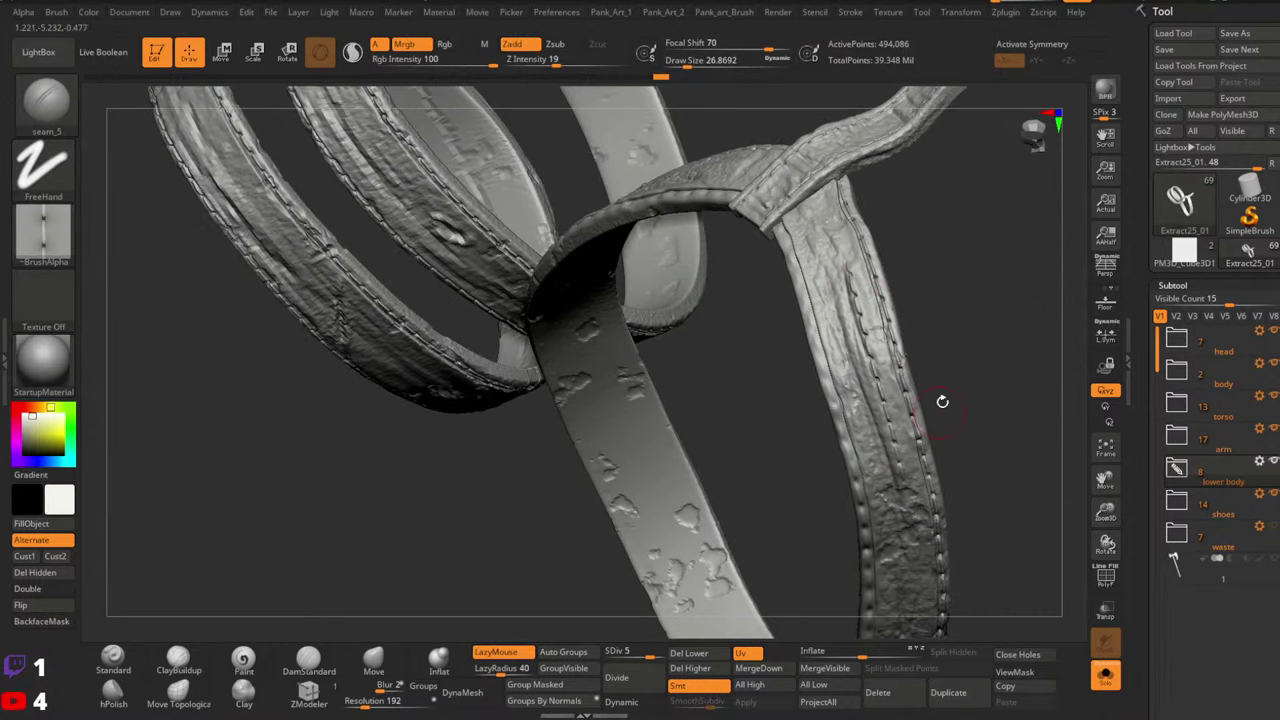
{"action": "mouse_move", "coordinate": [943, 400]}
{"action": "left_mouse_down"}
{"action": "mouse_move", "coordinate": [950, 366]}
{"action": "mouse_move", "coordinate": [888, 368]}
{"action": "mouse_move", "coordinate": [909, 480]}
{"action": "left_mouse_up"}
{"action": "key", "text": "ctrl+z"}
{"action": "key", "text": "space"}
{"action": "key", "text": "ctrl+z"}
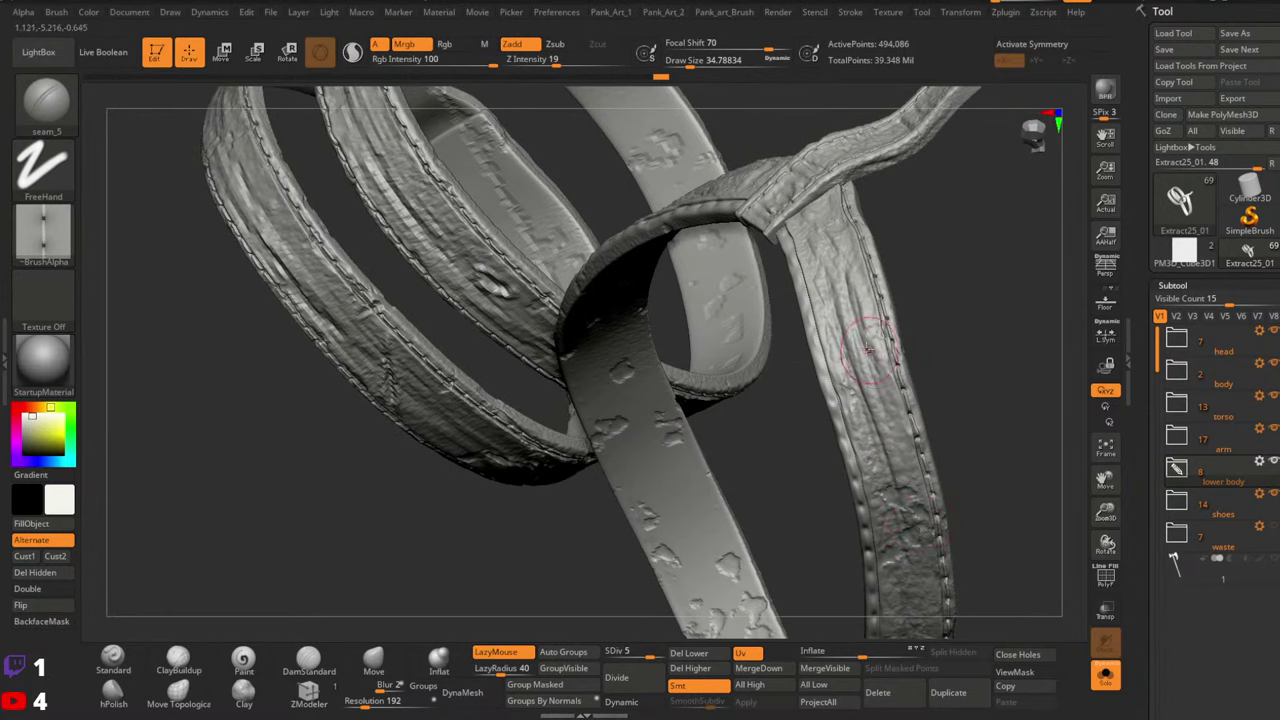
Try seam strokes down the smoothed strap edge from the crossing strap at a draw size of about 33
{"action": "key", "text": "space"}
{"action": "left_click_drag", "start_coordinate": [864, 341], "coordinate": [914, 590]}
{"action": "left_click_drag", "start_coordinate": [972, 498], "coordinate": [943, 489]}
{"action": "key", "text": "ctrl+z"}
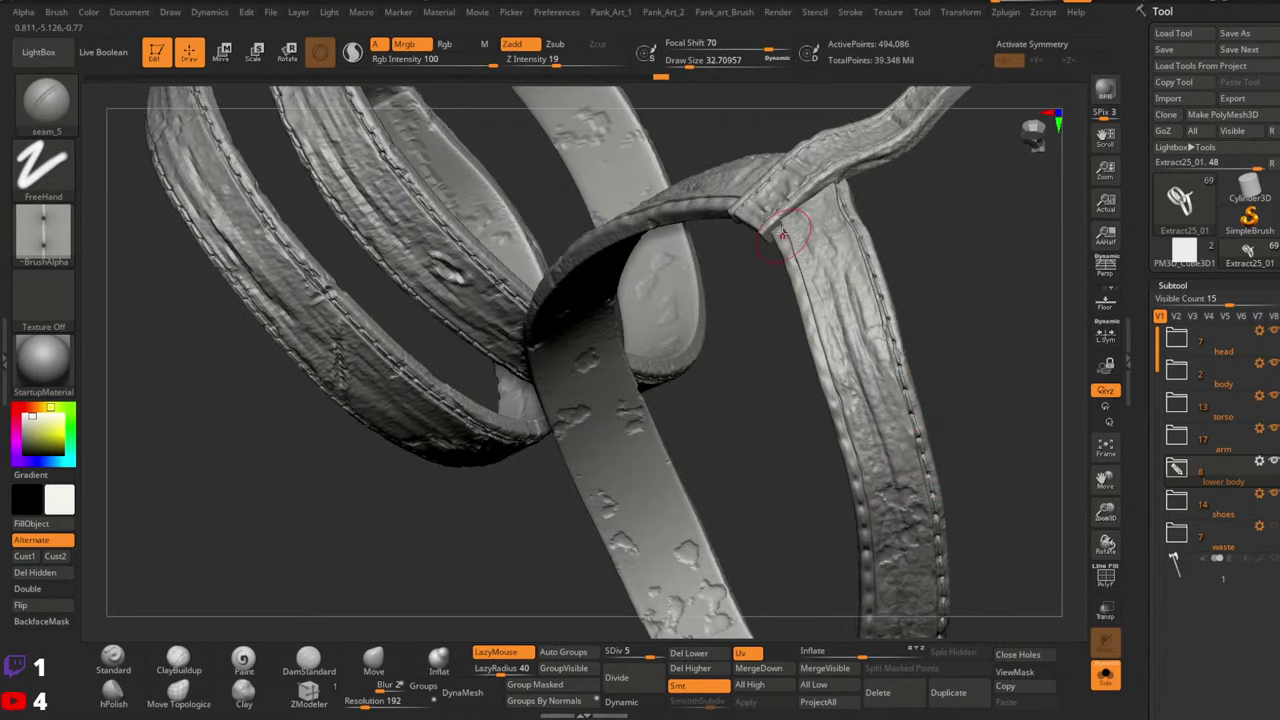
{"action": "left_click_drag", "start_coordinate": [811, 324], "coordinate": [855, 478]}
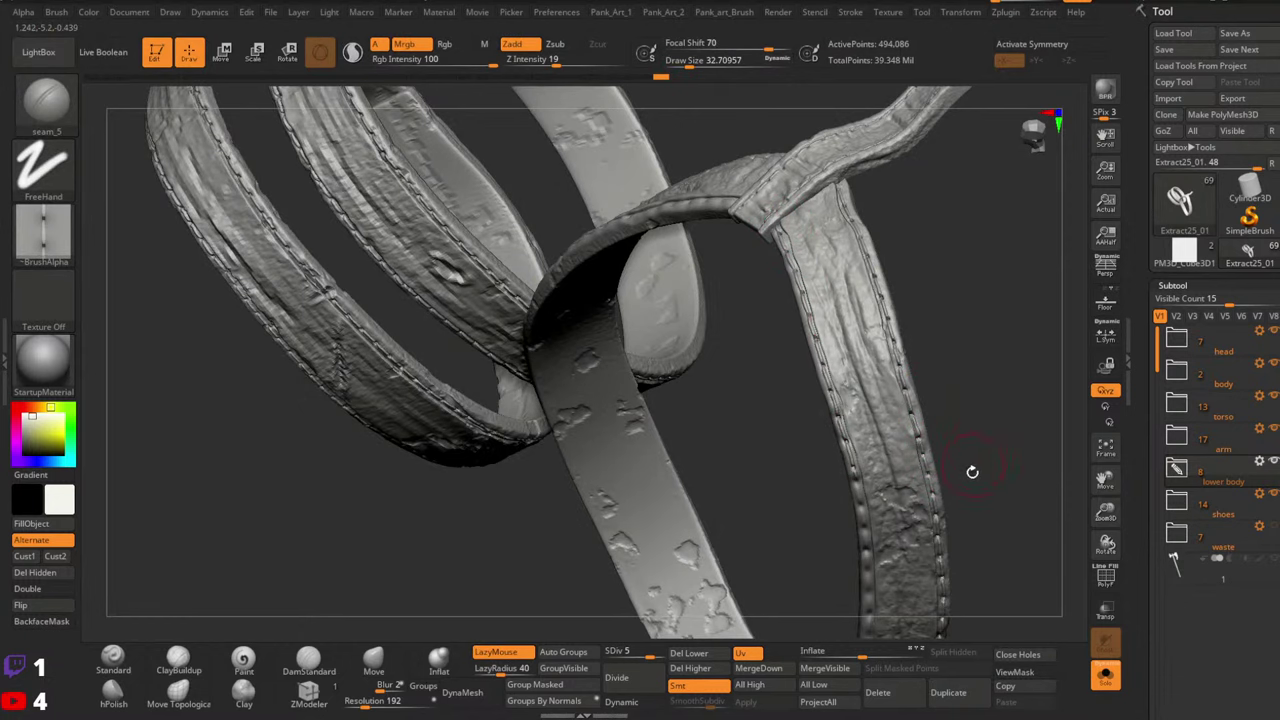
{"action": "mouse_move", "coordinate": [971, 471]}
{"action": "left_mouse_down"}
{"action": "mouse_move", "coordinate": [900, 314]}
{"action": "mouse_move", "coordinate": [900, 263]}
{"action": "left_mouse_up"}
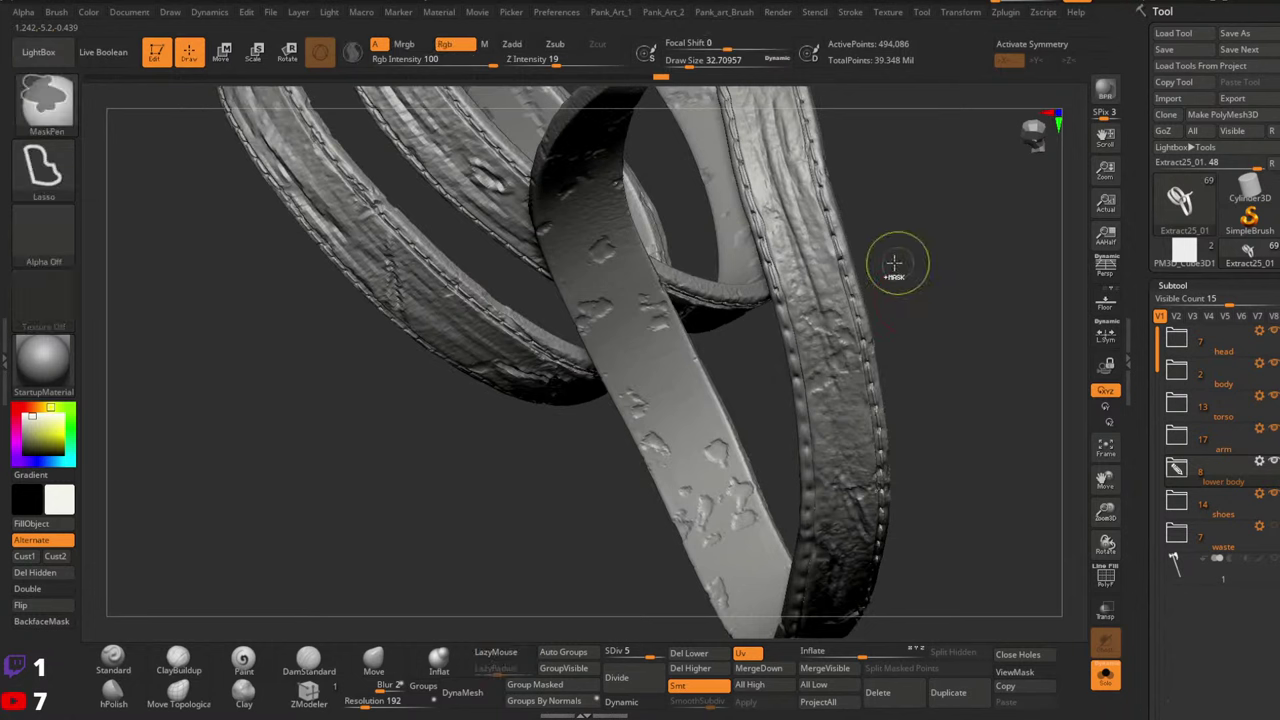
Try a finer stitch line on the smoothed strap edge with the draw size reduced to about 27
{"action": "key", "text": "space"}
{"action": "left_click_drag", "start_coordinate": [802, 279], "coordinate": [800, 278]}
{"action": "mouse_move", "coordinate": [880, 275]}
{"action": "left_mouse_down"}
{"action": "mouse_move", "coordinate": [888, 345]}
{"action": "mouse_move", "coordinate": [866, 382]}
{"action": "left_mouse_up"}
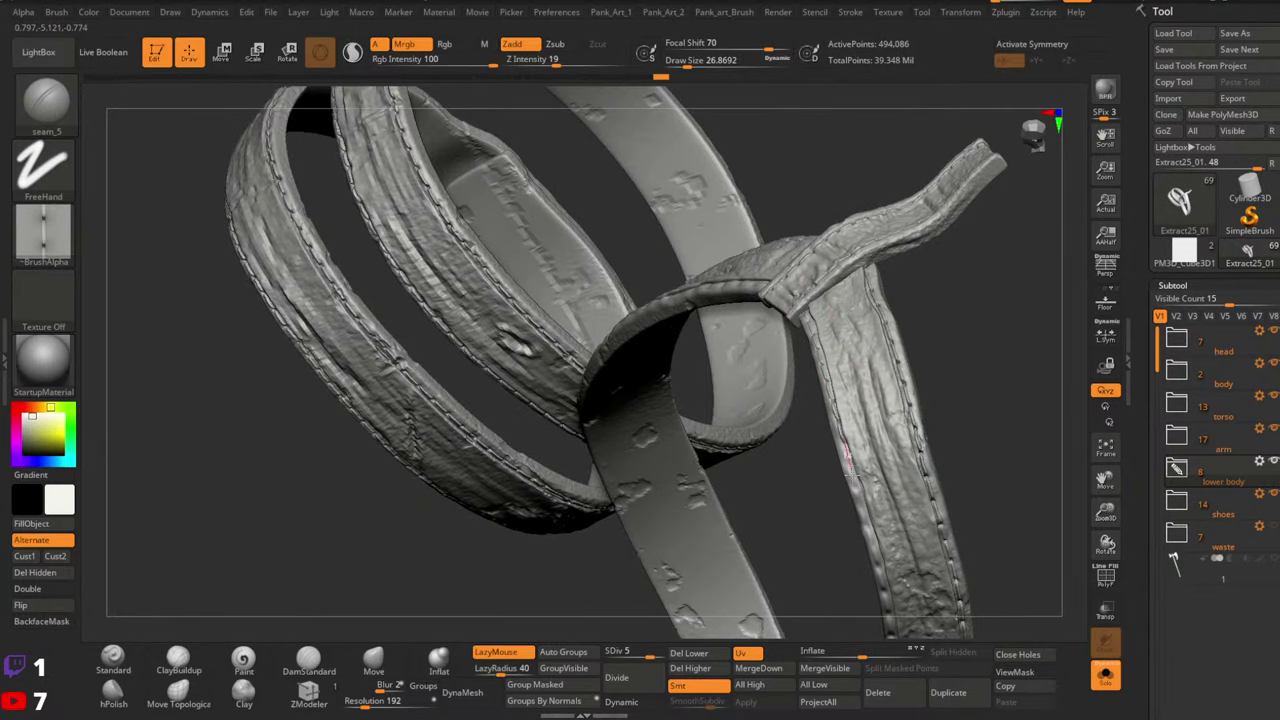
{"action": "left_click_drag", "start_coordinate": [850, 460], "coordinate": [888, 357]}
Try stitching the smoothed strap edge at a draw size of about 31, and undo the stroke
{"action": "key", "text": "space"}
{"action": "left_click_drag", "start_coordinate": [765, 272], "coordinate": [766, 290]}
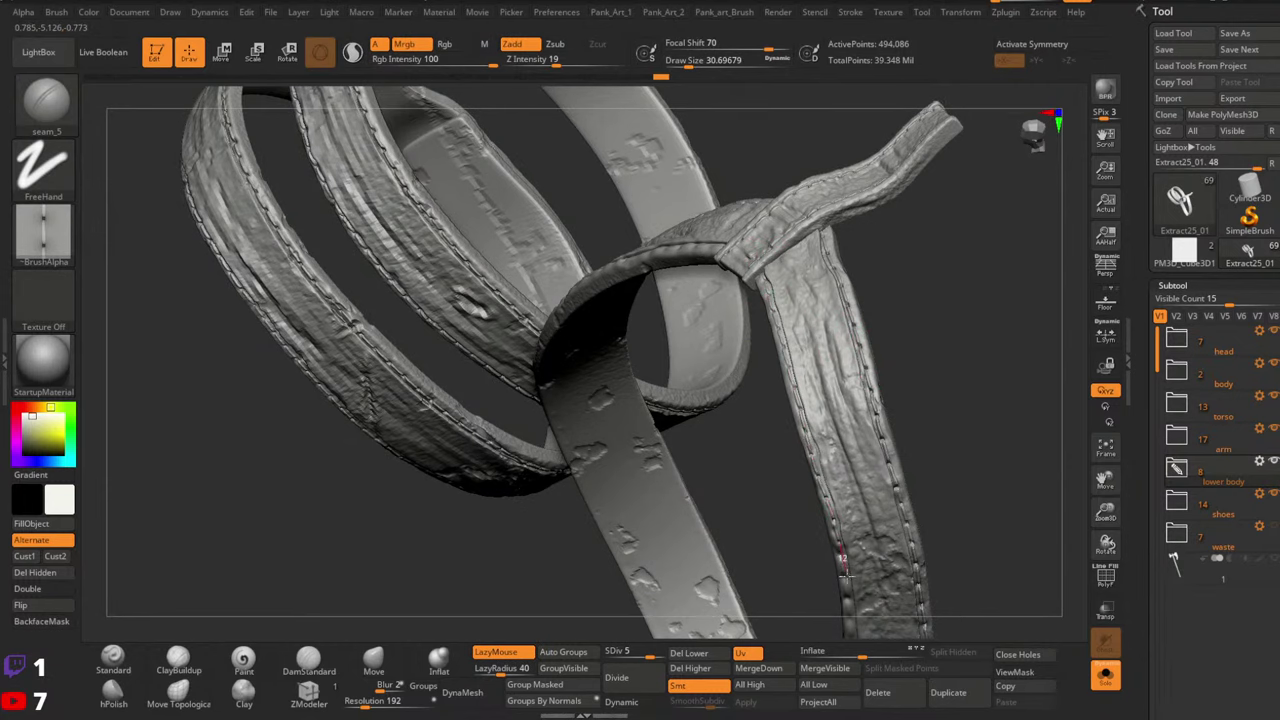
{"action": "left_click_drag", "start_coordinate": [846, 606], "coordinate": [906, 421]}
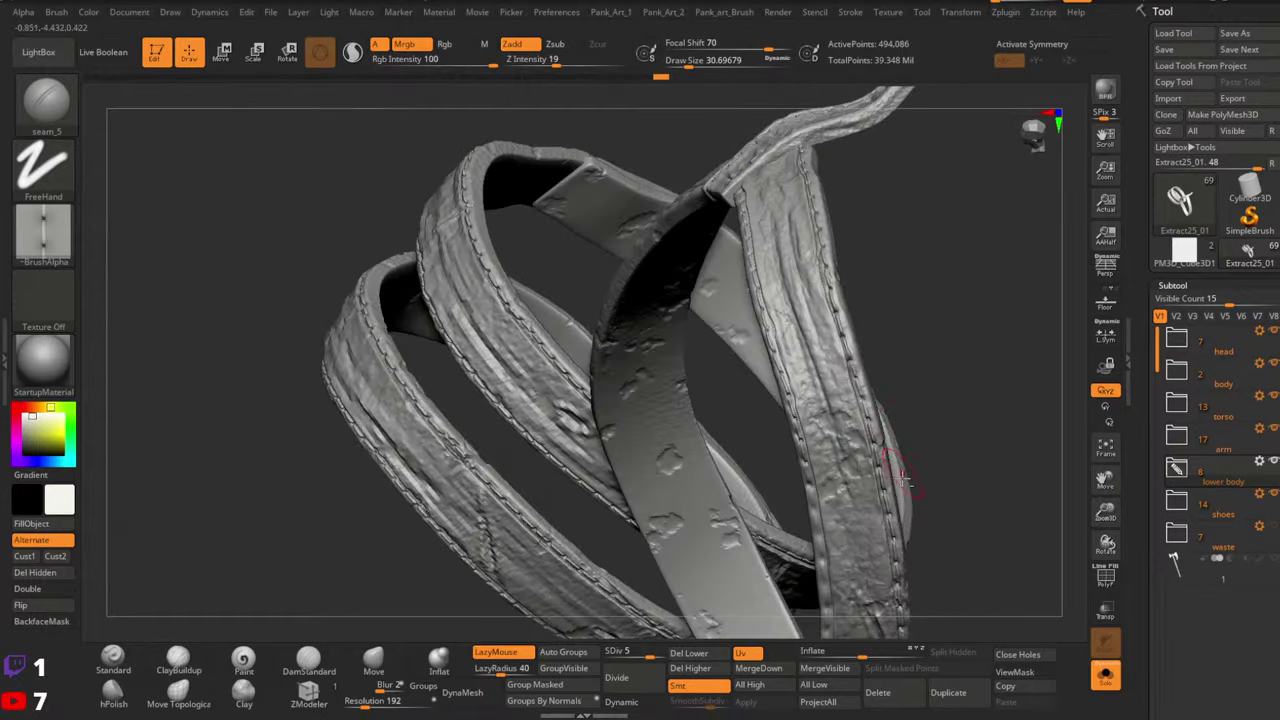
{"action": "mouse_move", "coordinate": [903, 480]}
{"action": "left_mouse_down"}
{"action": "mouse_move", "coordinate": [913, 426]}
{"action": "mouse_move", "coordinate": [859, 418]}
{"action": "mouse_move", "coordinate": [872, 273]}
{"action": "mouse_move", "coordinate": [874, 294]}
{"action": "left_mouse_up"}
{"action": "key", "text": "ctrl"}
{"action": "key", "text": "ctrl+z"}
Set the draw size to about 37 and stitch the upper stretch of the smoothed edge just below the crossing strap
{"action": "key", "text": "space"}
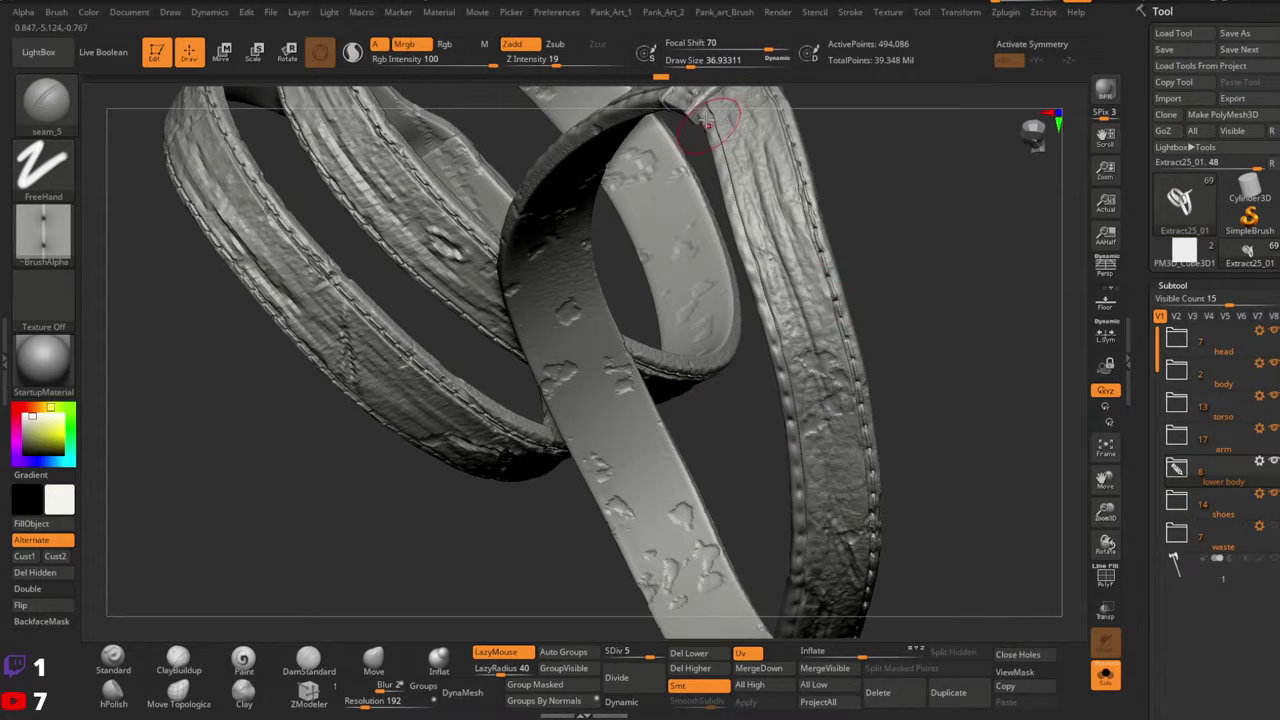
{"action": "left_click_drag", "start_coordinate": [706, 120], "coordinate": [700, 177]}
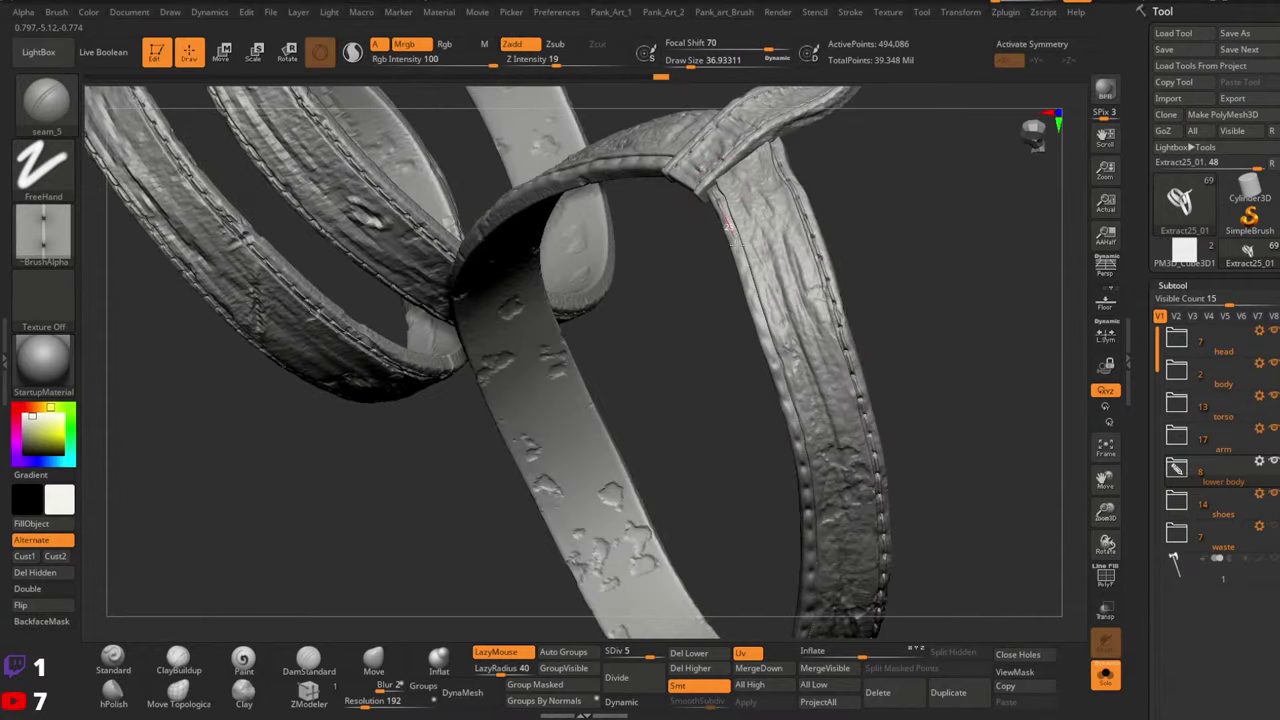
{"action": "left_click_drag", "start_coordinate": [736, 244], "coordinate": [767, 348]}
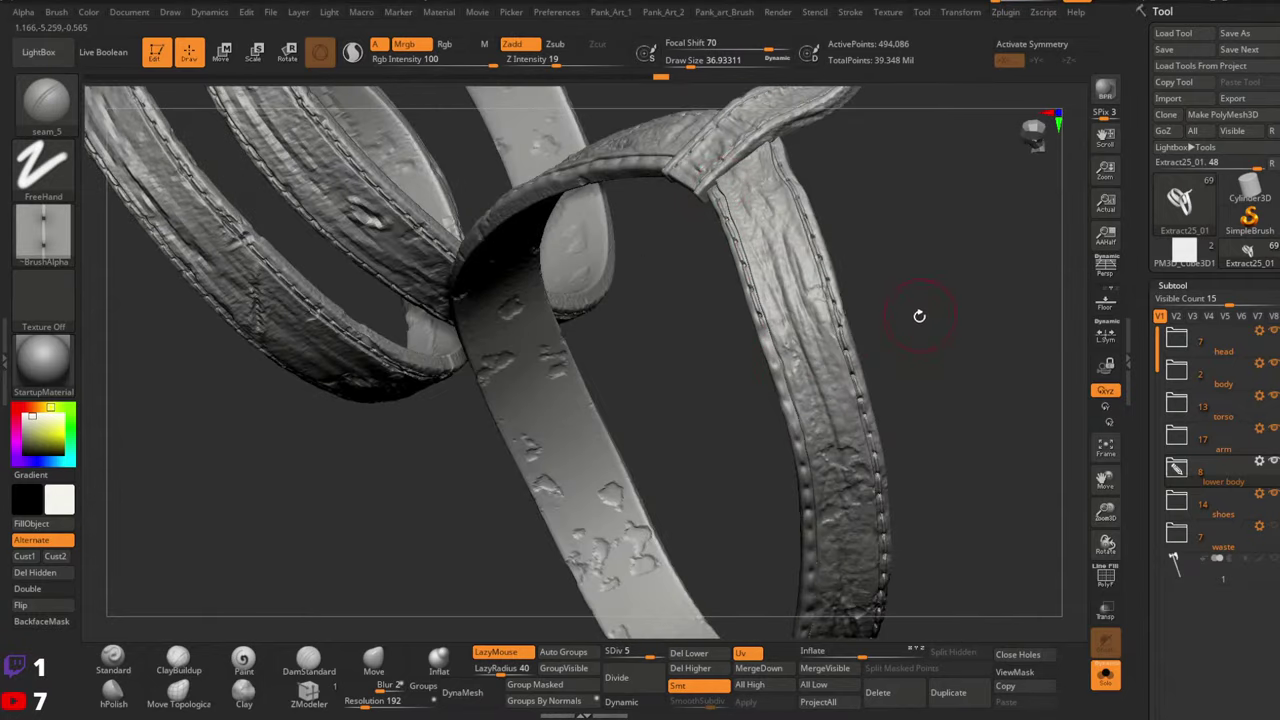
Try to continue the stitch line farther down the same strap edge, undoing the strokes
{"action": "left_click_drag", "start_coordinate": [900, 332], "coordinate": [888, 317]}
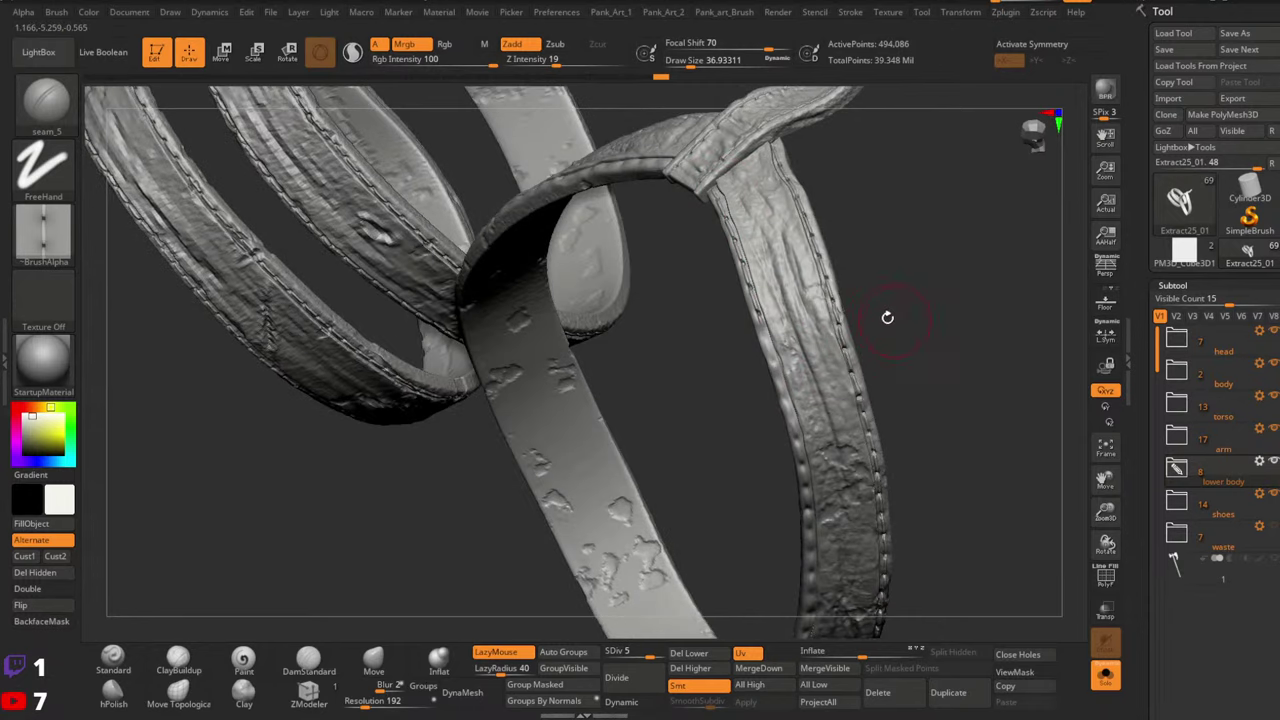
{"action": "left_click_drag", "start_coordinate": [779, 369], "coordinate": [784, 376]}
{"action": "key", "text": "ctrl+z"}
{"action": "left_click_drag", "start_coordinate": [764, 327], "coordinate": [778, 382]}
{"action": "key", "text": "ctrl+z"}
{"action": "left_click_drag", "start_coordinate": [764, 328], "coordinate": [808, 500]}
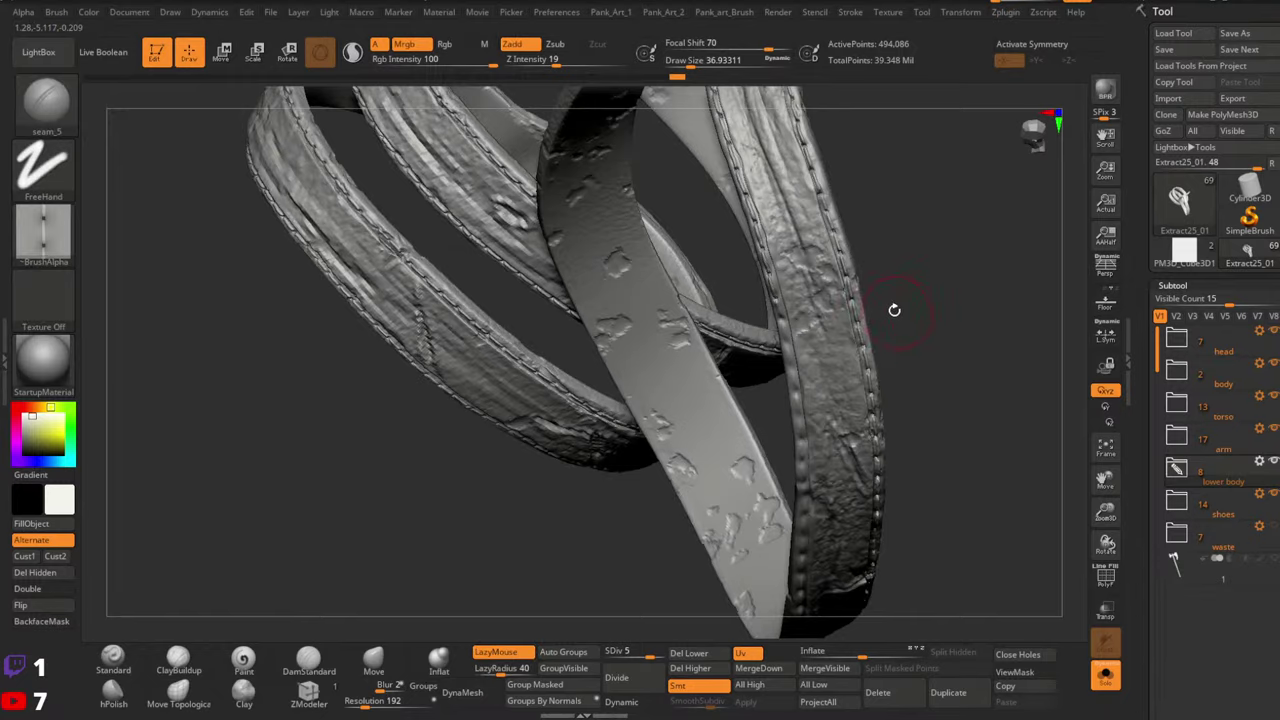
{"action": "mouse_move", "coordinate": [894, 309]}
{"action": "left_mouse_down"}
{"action": "mouse_move", "coordinate": [880, 385]}
{"action": "mouse_move", "coordinate": [894, 346]}
{"action": "left_mouse_up"}
{"action": "key", "text": "ctrl+z"}
{"action": "key", "text": "ctrl+z"}
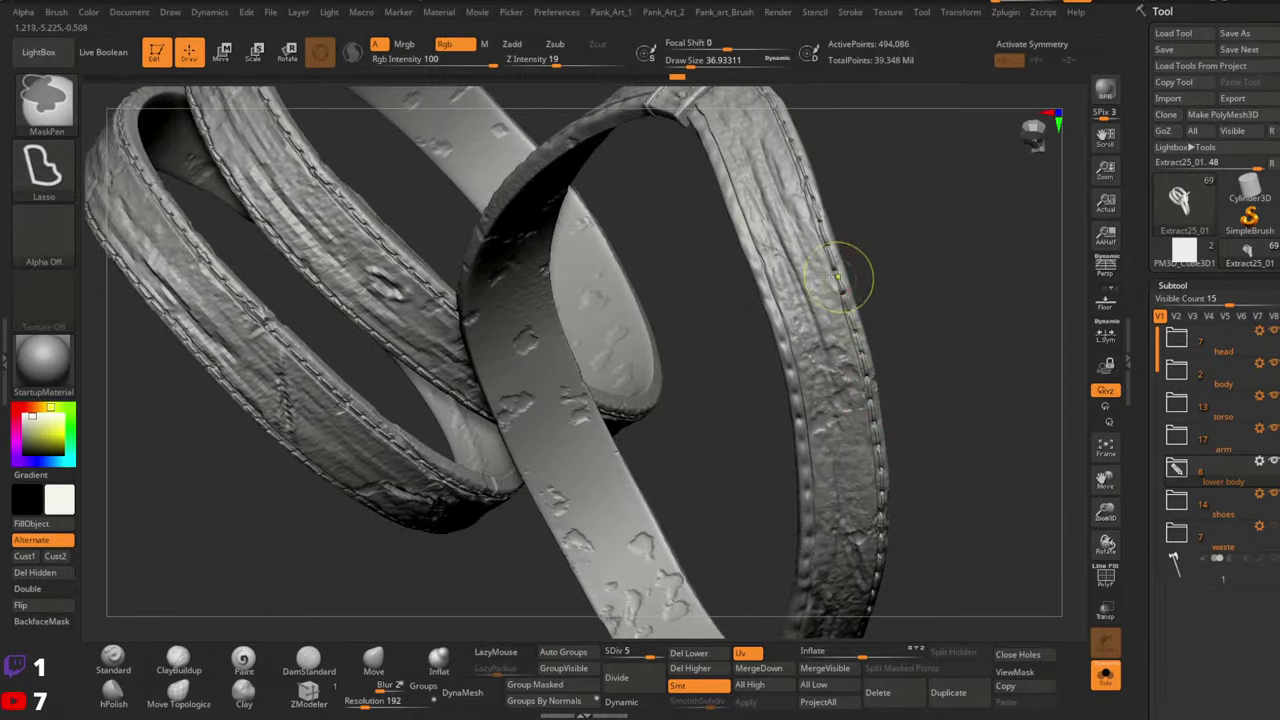
Set the draw size to about 33 and stitch the strap loop's inner edge from the crossing strap downward
{"action": "key", "text": "space"}
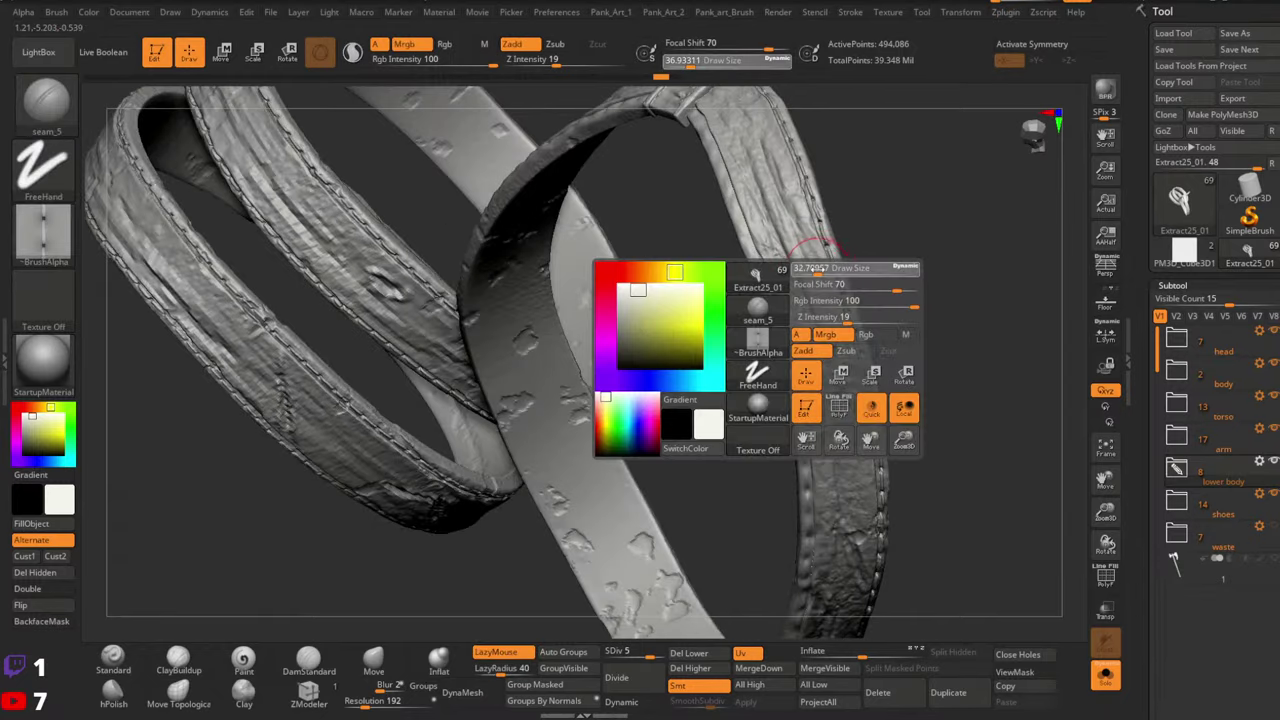
{"action": "left_click_drag", "start_coordinate": [817, 268], "coordinate": [796, 384]}
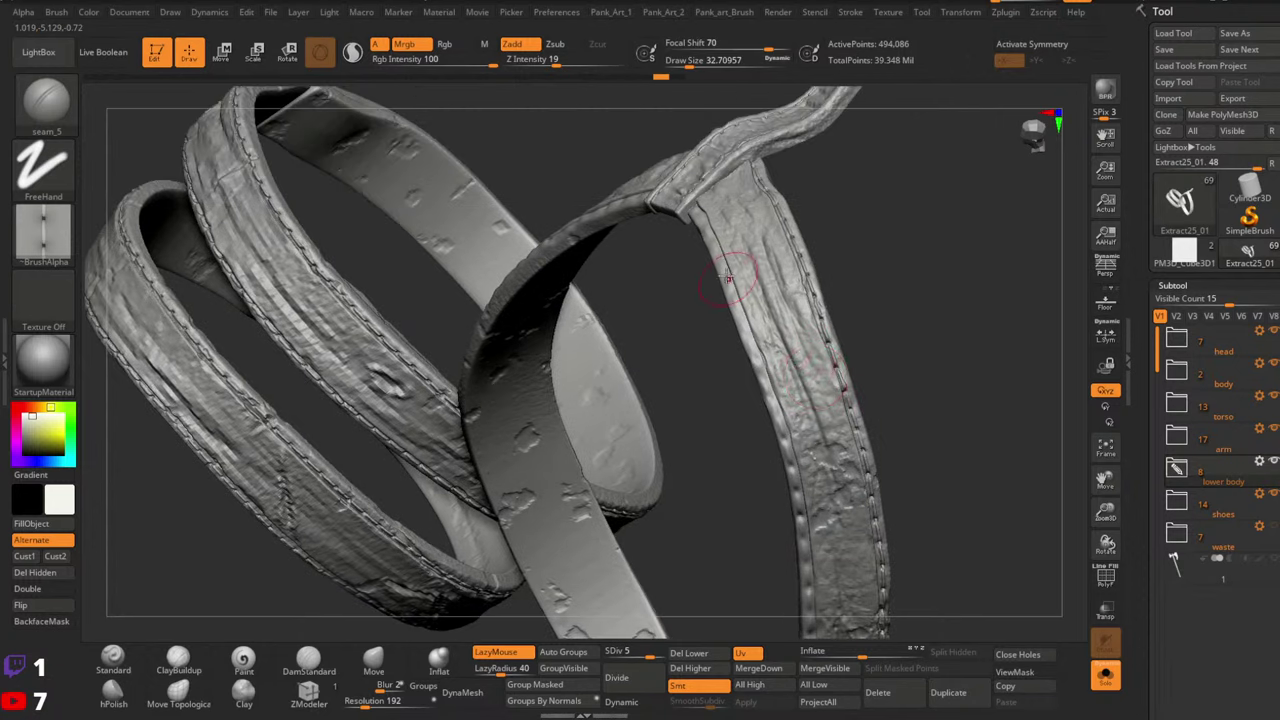
{"action": "left_click_drag", "start_coordinate": [737, 278], "coordinate": [708, 198]}
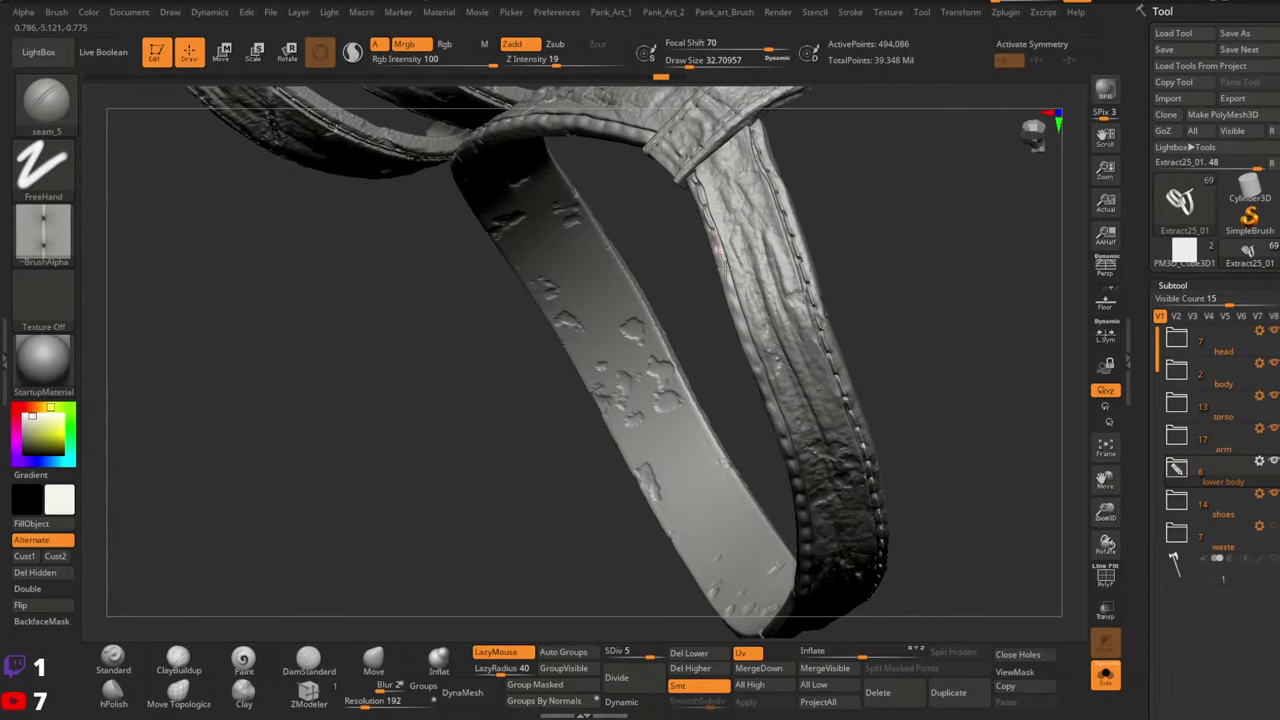
{"action": "left_click_drag", "start_coordinate": [724, 266], "coordinate": [772, 384]}
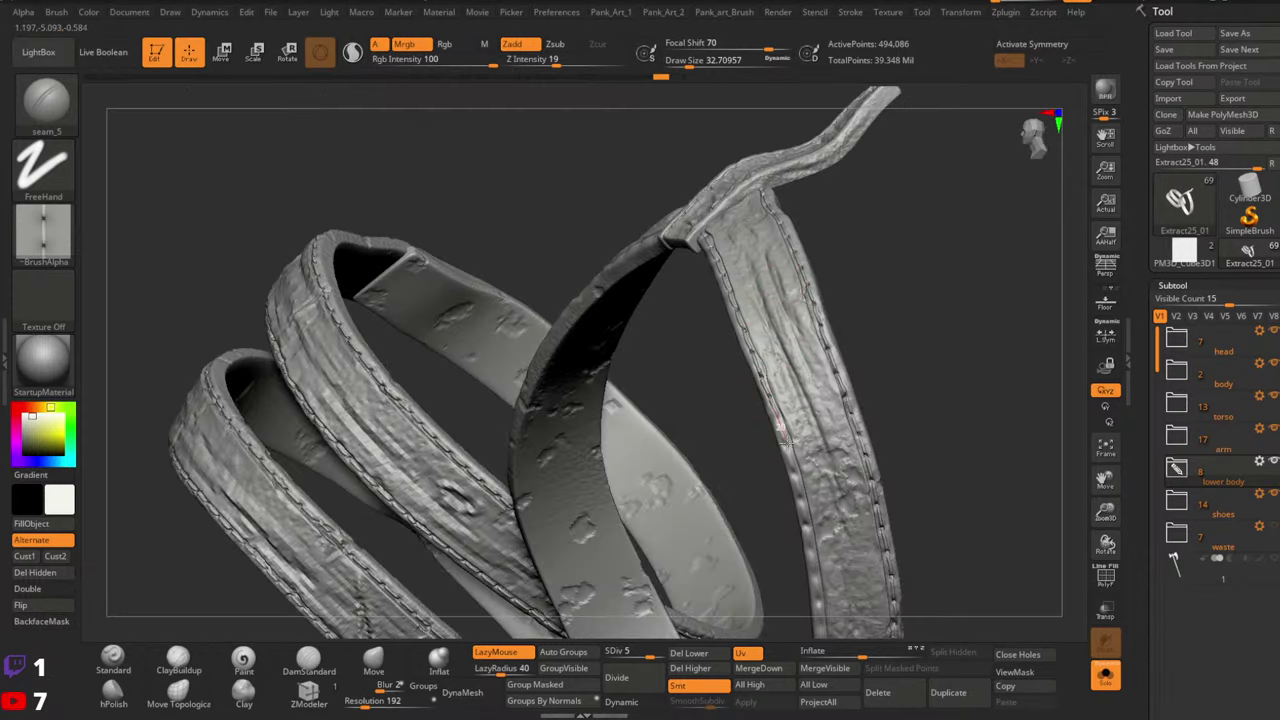
{"action": "left_click_drag", "start_coordinate": [788, 442], "coordinate": [804, 519]}
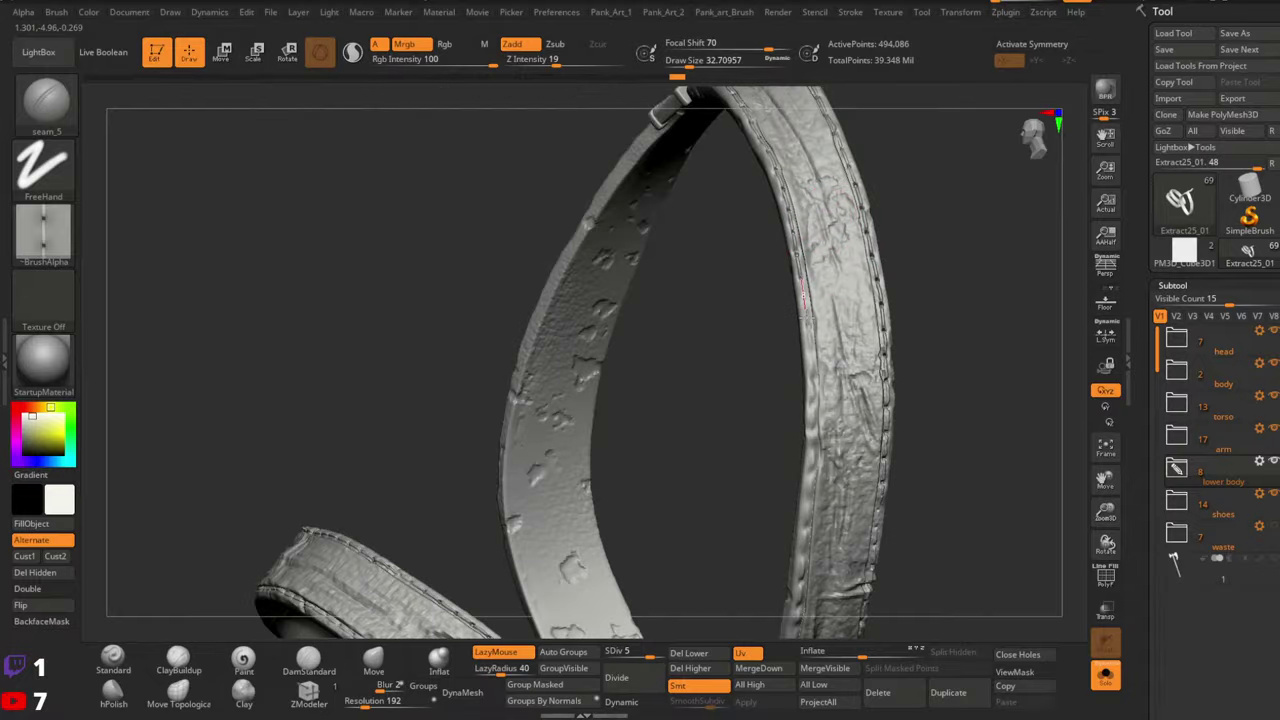
Redo the last stitch stroke and extend the stitch line down the middle stretch of the loop's inner edge
{"action": "left_click_drag", "start_coordinate": [807, 318], "coordinate": [811, 362]}
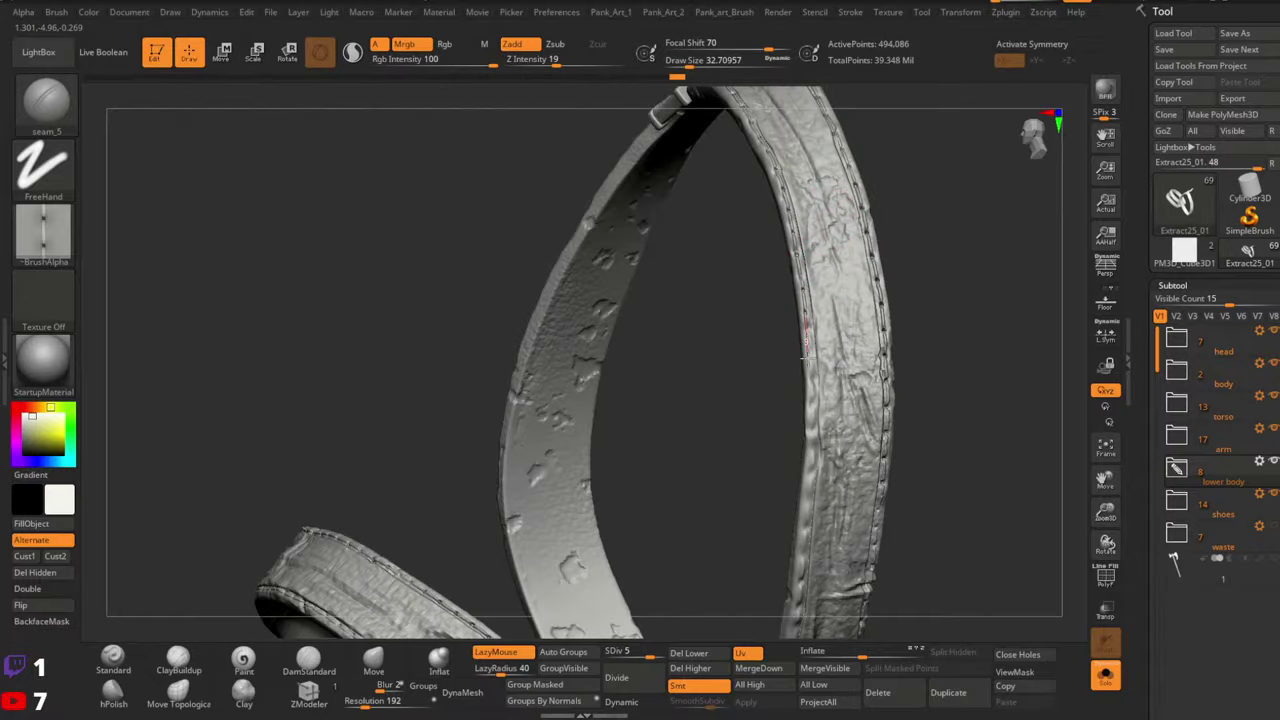
{"action": "key", "text": "ctrl+z"}
{"action": "left_click_drag", "start_coordinate": [799, 281], "coordinate": [813, 377]}
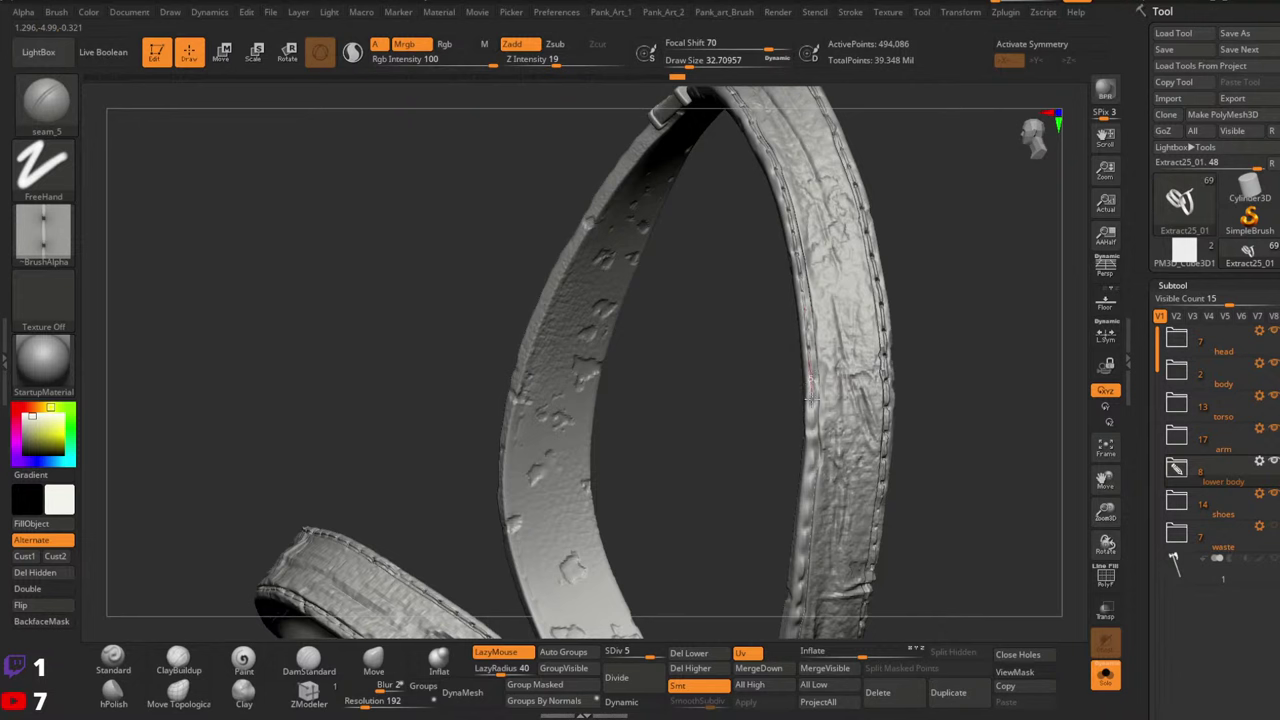
{"action": "left_click_drag", "start_coordinate": [812, 468], "coordinate": [800, 612]}
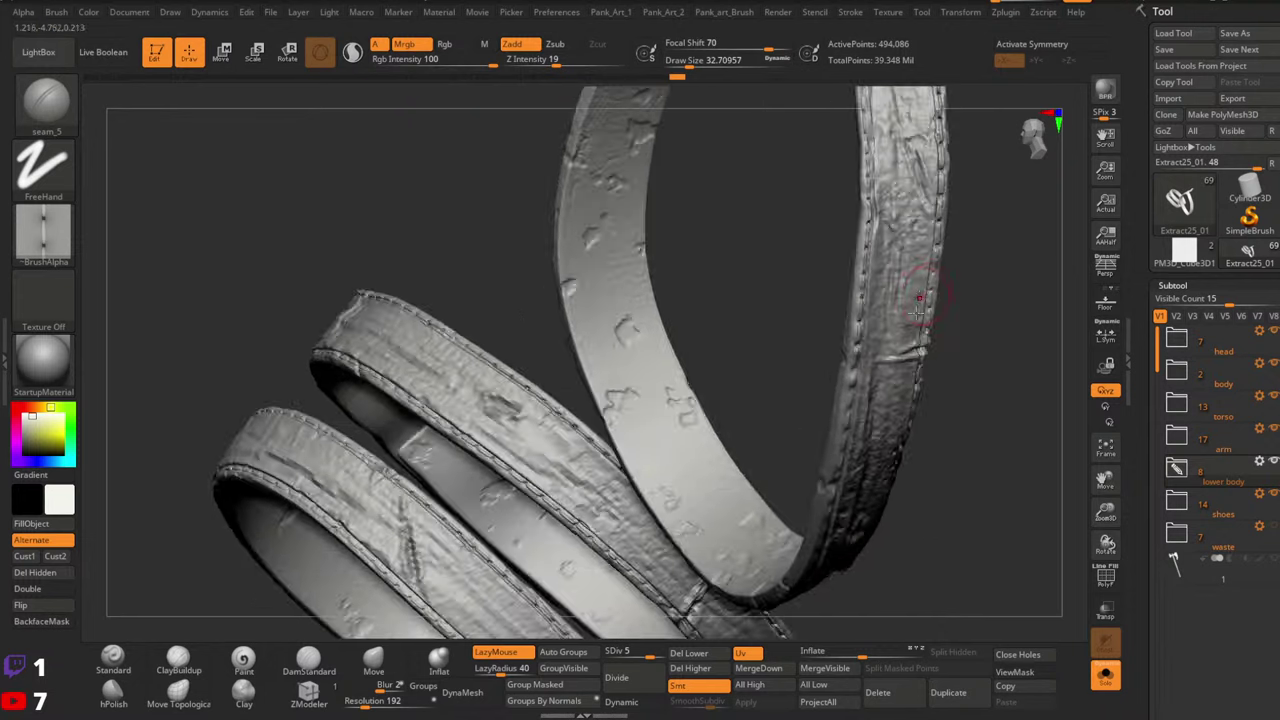
Continue the stitch line along the same edge around the far bend of the strap loop
{"action": "mouse_move", "coordinate": [917, 313]}
{"action": "right_mouse_down"}
{"action": "mouse_move", "coordinate": [866, 318]}
{"action": "mouse_move", "coordinate": [851, 334]}
{"action": "mouse_move", "coordinate": [857, 385]}
{"action": "right_mouse_up"}
{"action": "right_click_drag", "start_coordinate": [797, 320], "coordinate": [791, 333]}
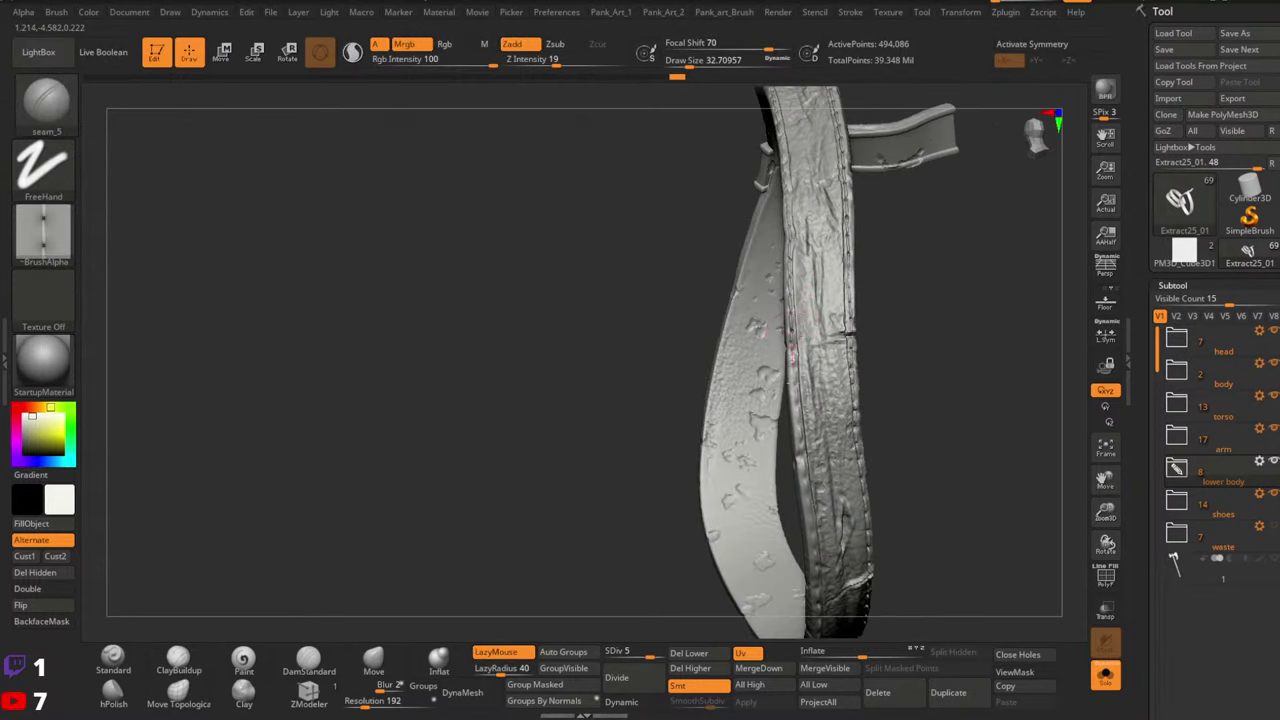
{"action": "left_click_drag", "start_coordinate": [803, 412], "coordinate": [817, 570]}
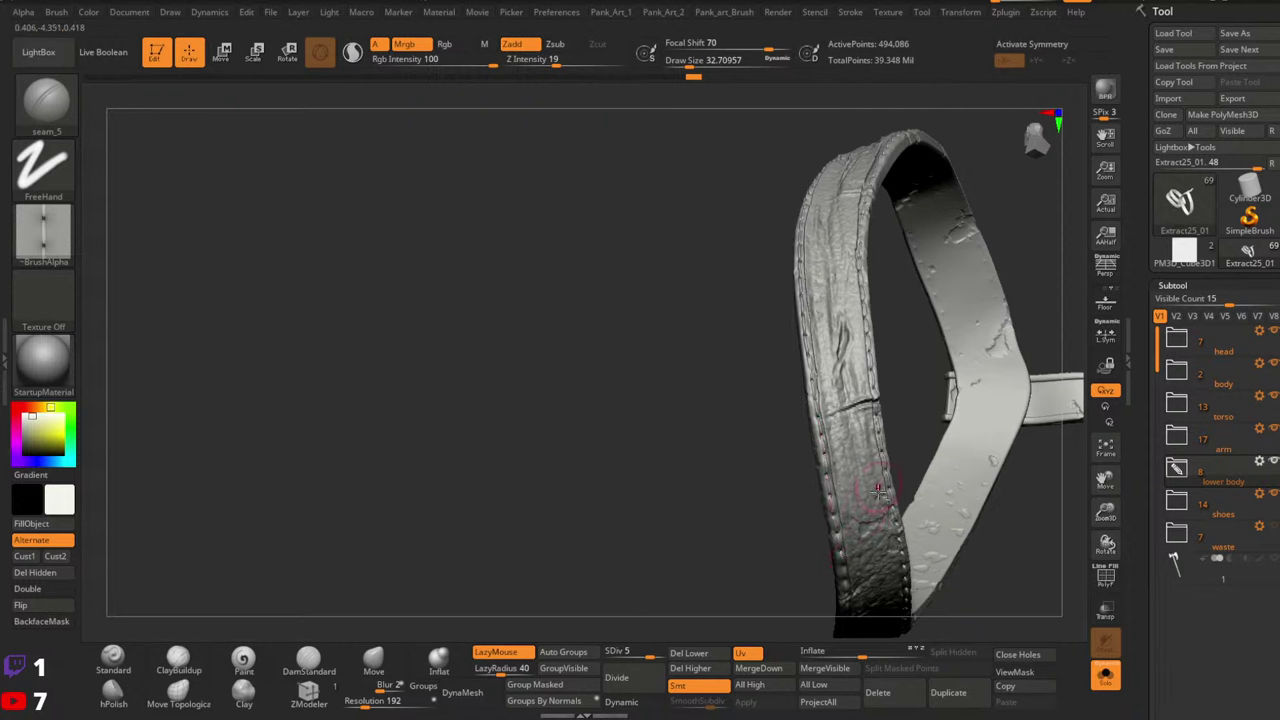
{"action": "right_click_drag", "start_coordinate": [878, 490], "coordinate": [818, 388]}
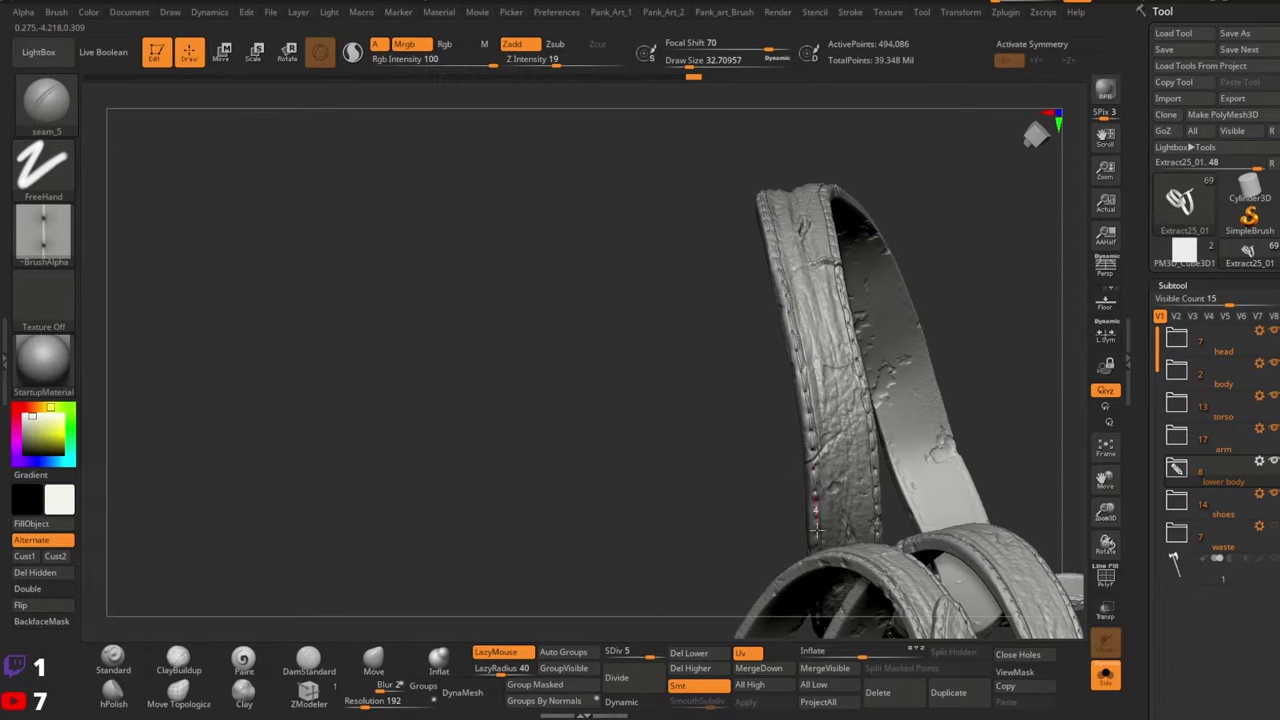
{"action": "mouse_move", "coordinate": [866, 492]}
{"action": "right_mouse_down"}
{"action": "mouse_move", "coordinate": [894, 220]}
{"action": "mouse_move", "coordinate": [889, 137]}
{"action": "mouse_move", "coordinate": [853, 297]}
{"action": "mouse_move", "coordinate": [785, 312]}
{"action": "right_mouse_up"}
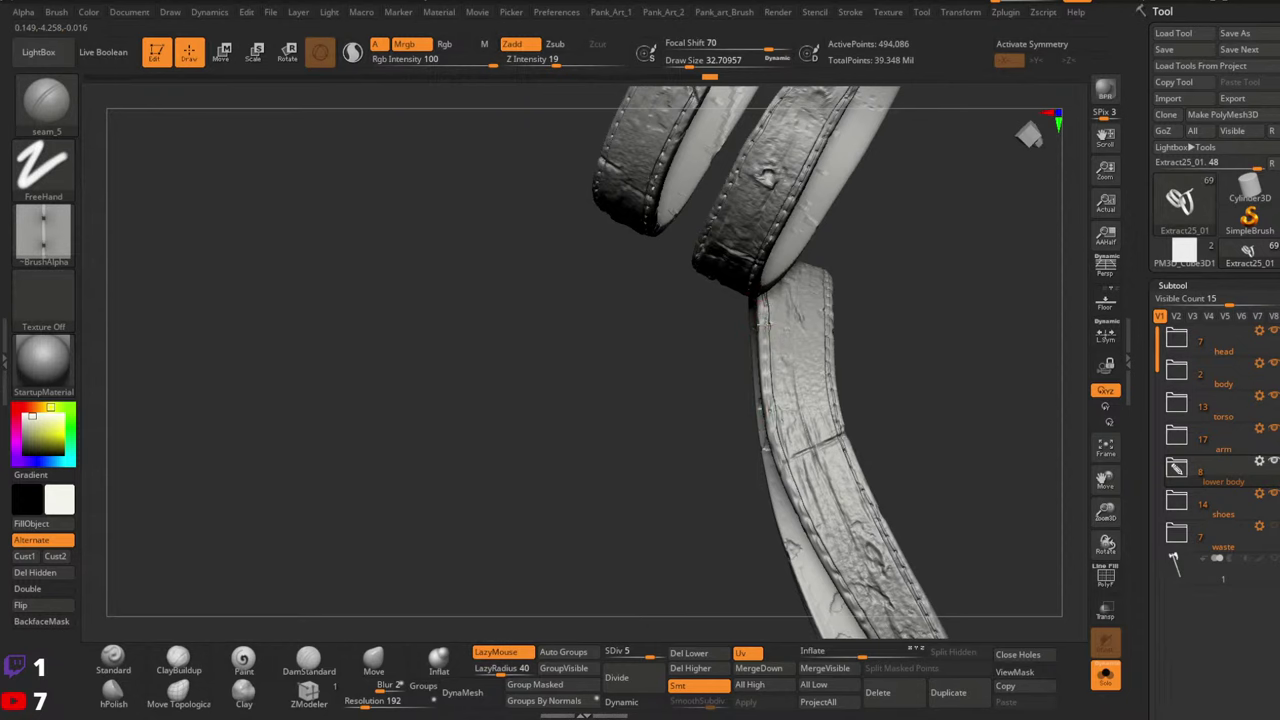
Stitch the remaining stretch of the loop's edge until it meets the crossing strap again
{"action": "left_click_drag", "start_coordinate": [768, 398], "coordinate": [806, 520]}
{"action": "left_click_drag", "start_coordinate": [826, 564], "coordinate": [858, 610]}
{"action": "mouse_move", "coordinate": [858, 600]}
{"action": "right_mouse_down", "text": "alt"}
{"action": "mouse_move", "coordinate": [791, 425]}
{"action": "mouse_move", "coordinate": [704, 302]}
{"action": "right_mouse_up", "text": "alt"}
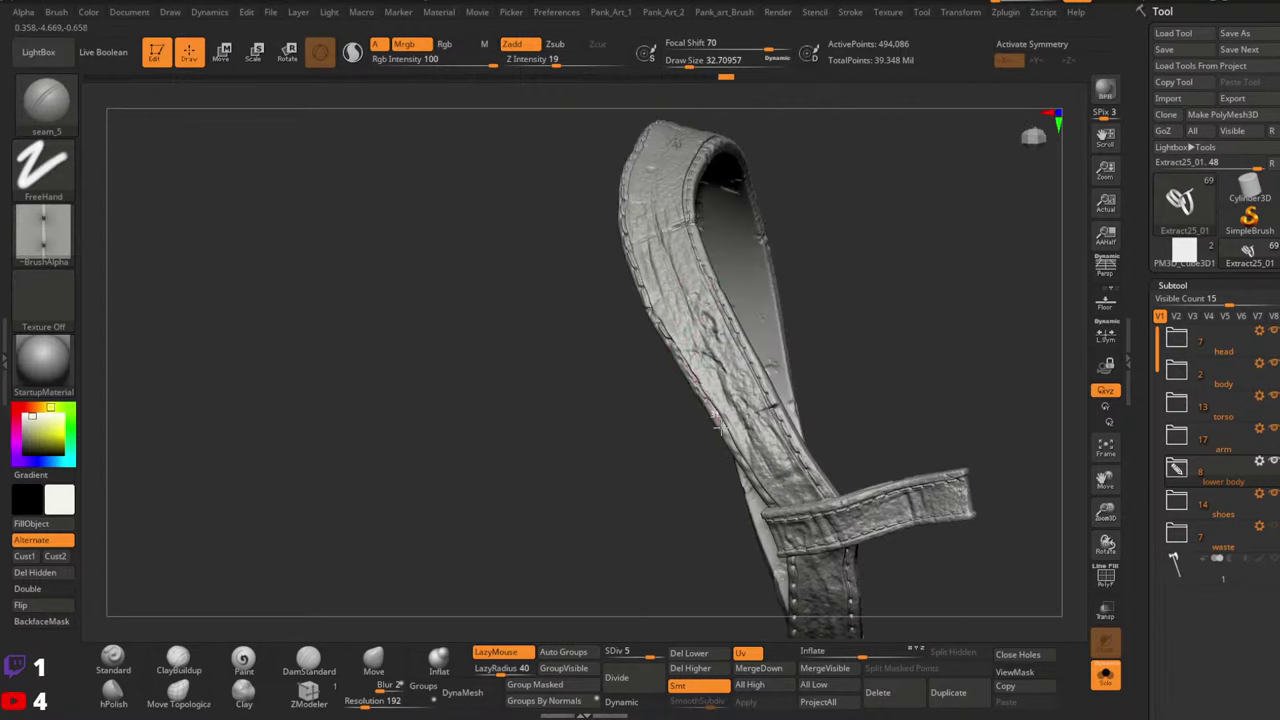
{"action": "left_click_drag", "start_coordinate": [719, 427], "coordinate": [668, 345]}
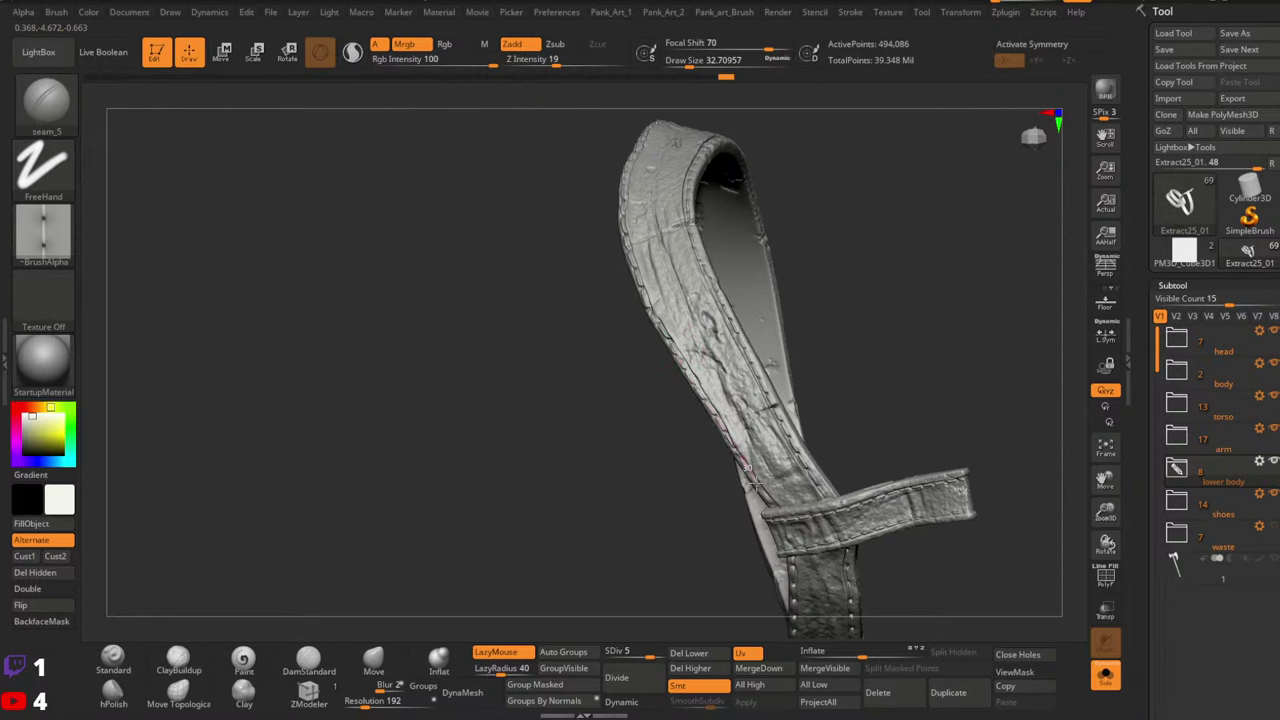
{"action": "right_click_drag", "start_coordinate": [805, 510], "coordinate": [810, 314]}
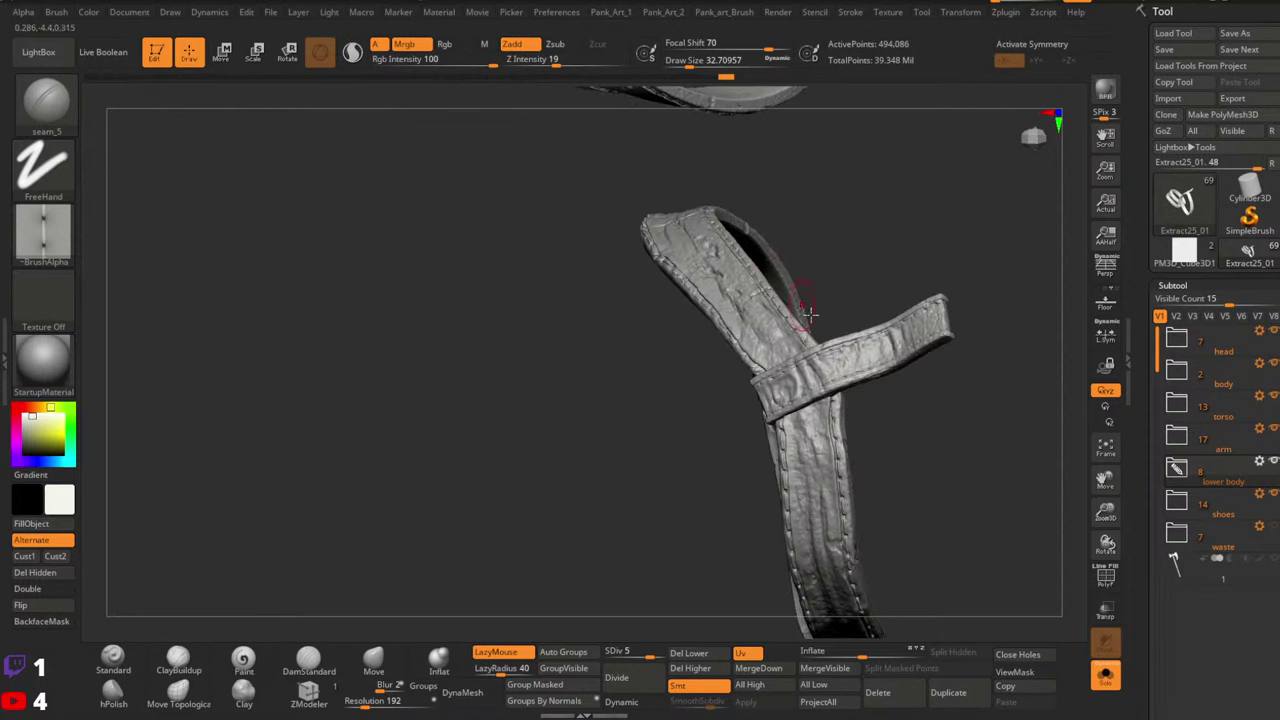
{"action": "right_click_drag", "start_coordinate": [779, 420], "coordinate": [891, 423]}
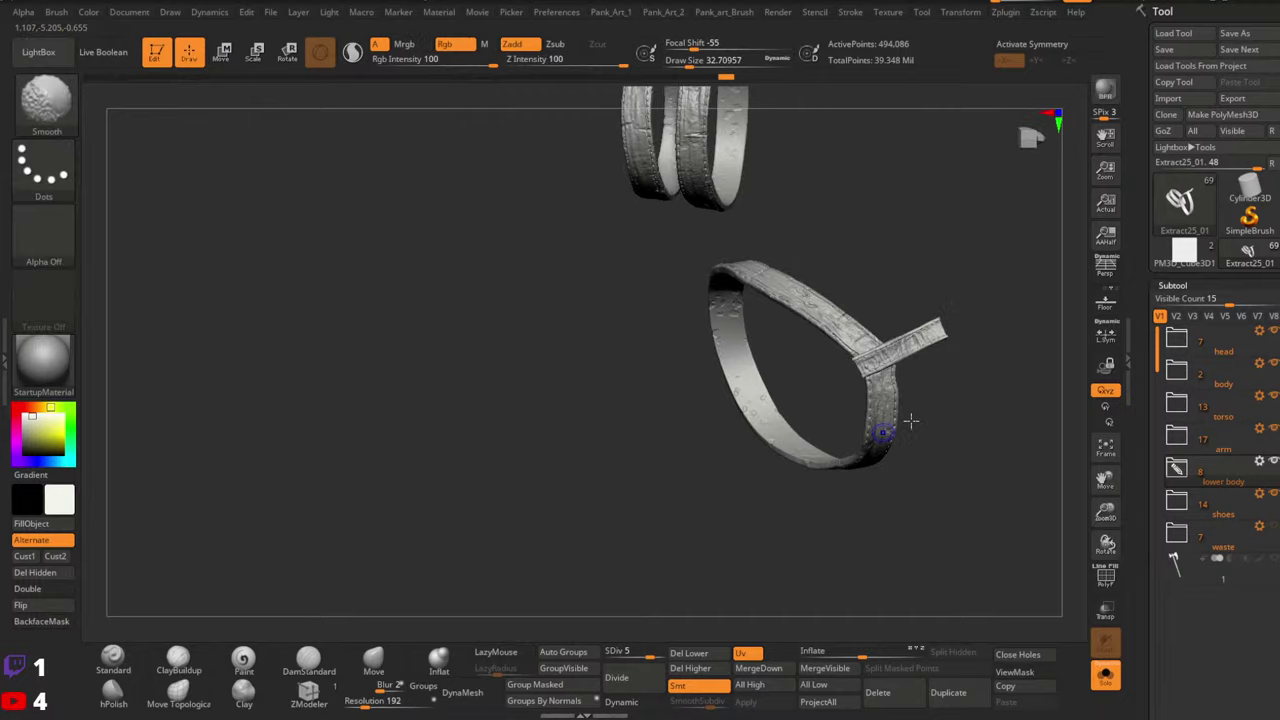
Bring back the rest of the character and raise the straps to subdivision level 6
{"action": "left_click", "coordinate": [1105, 675]}
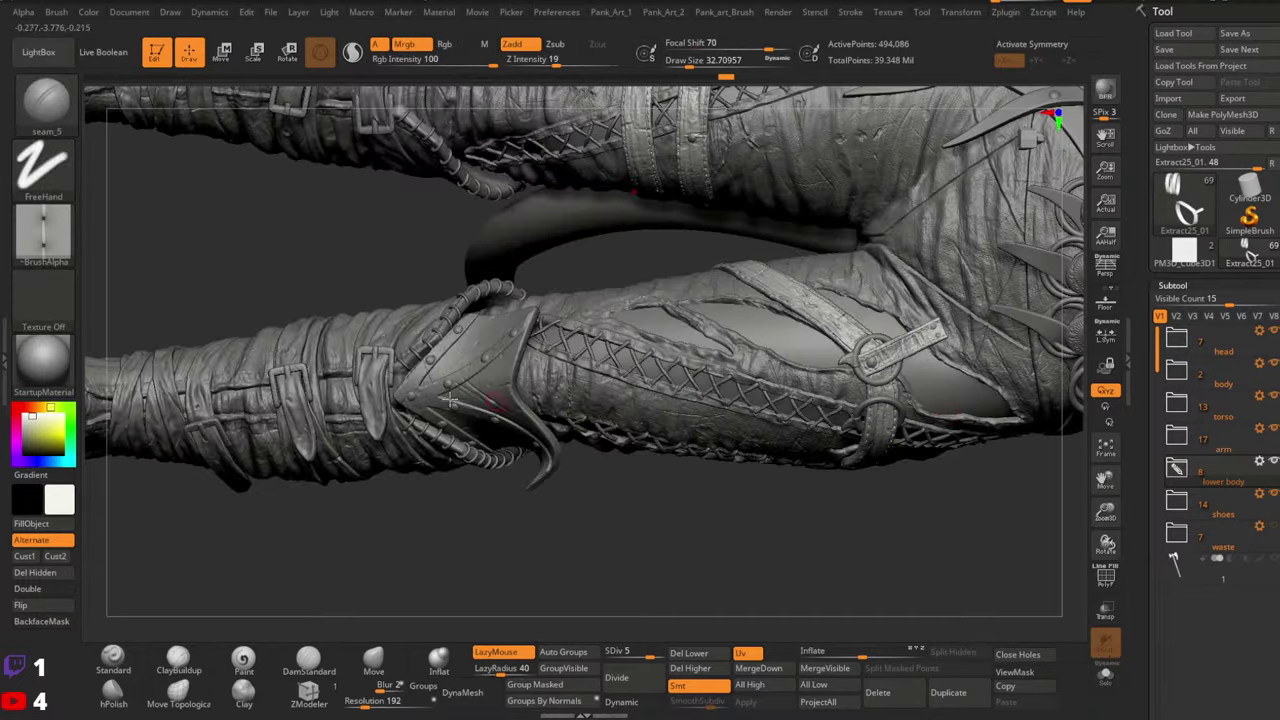
{"action": "right_click_drag", "start_coordinate": [739, 254], "coordinate": [1000, 437]}
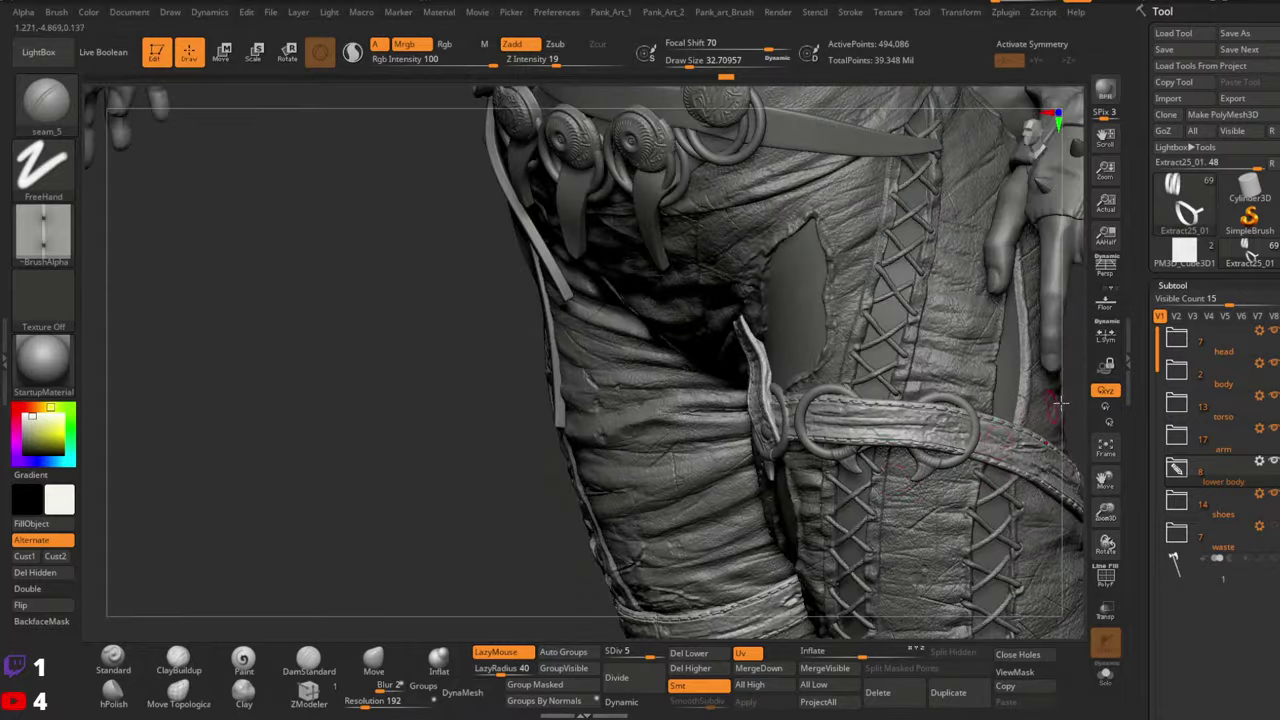
{"action": "right_click_drag", "start_coordinate": [1061, 403], "coordinate": [834, 506]}
{"action": "left_click_drag", "start_coordinate": [651, 655], "coordinate": [668, 668]}
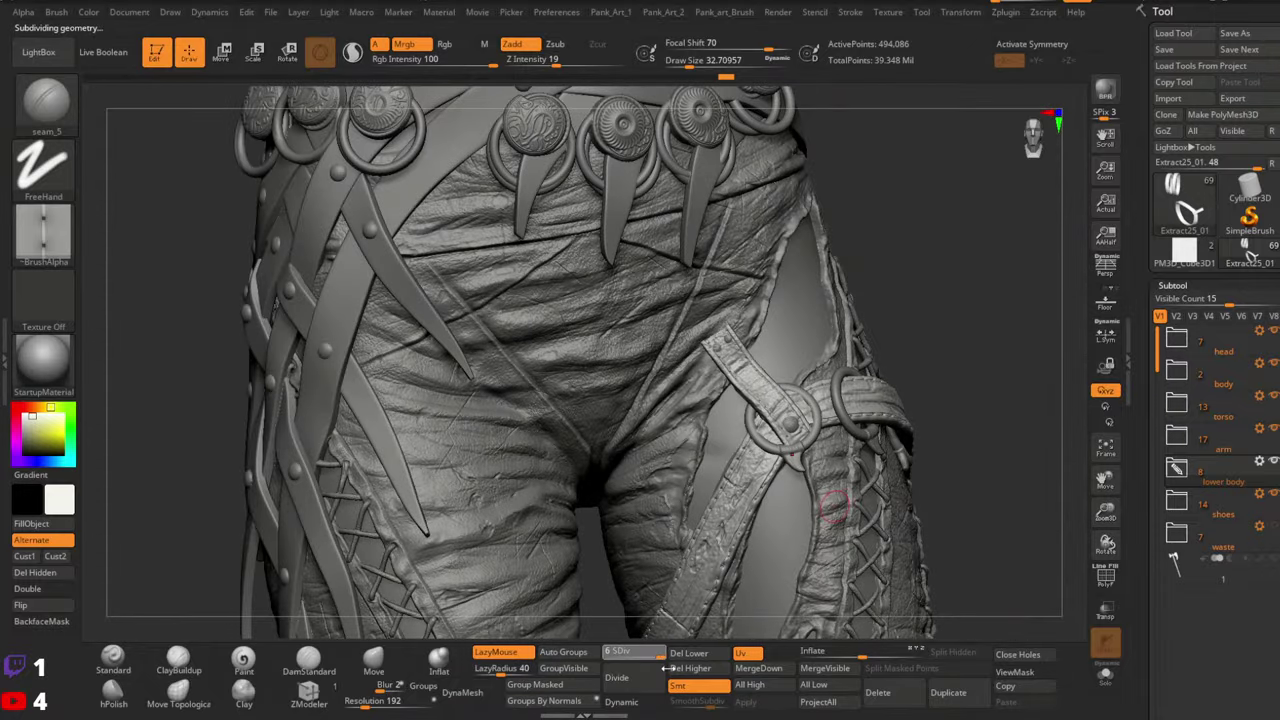
{"action": "right_click_drag", "start_coordinate": [905, 477], "coordinate": [947, 403]}
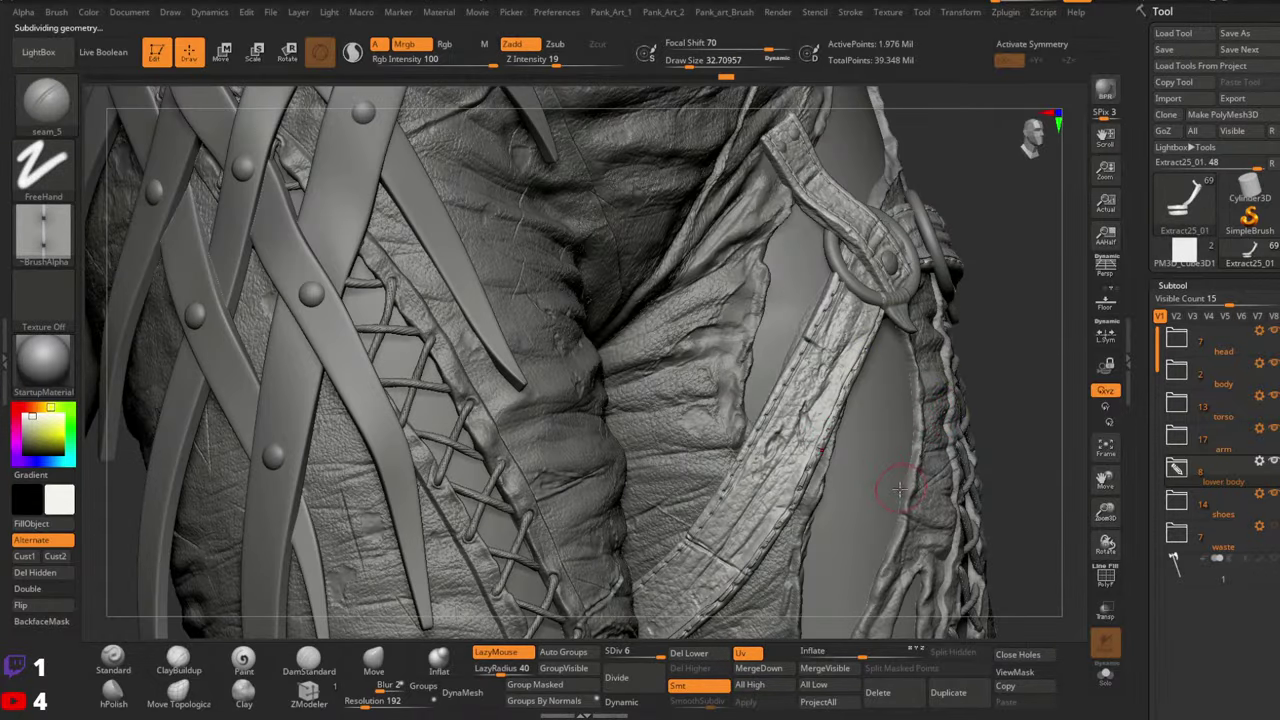
{"action": "right_click_drag", "start_coordinate": [900, 489], "coordinate": [889, 509]}
Compare the stitched straps on the leg at subdivision levels 5 and 6, ending at level 6
{"action": "key", "text": "shift+d"}
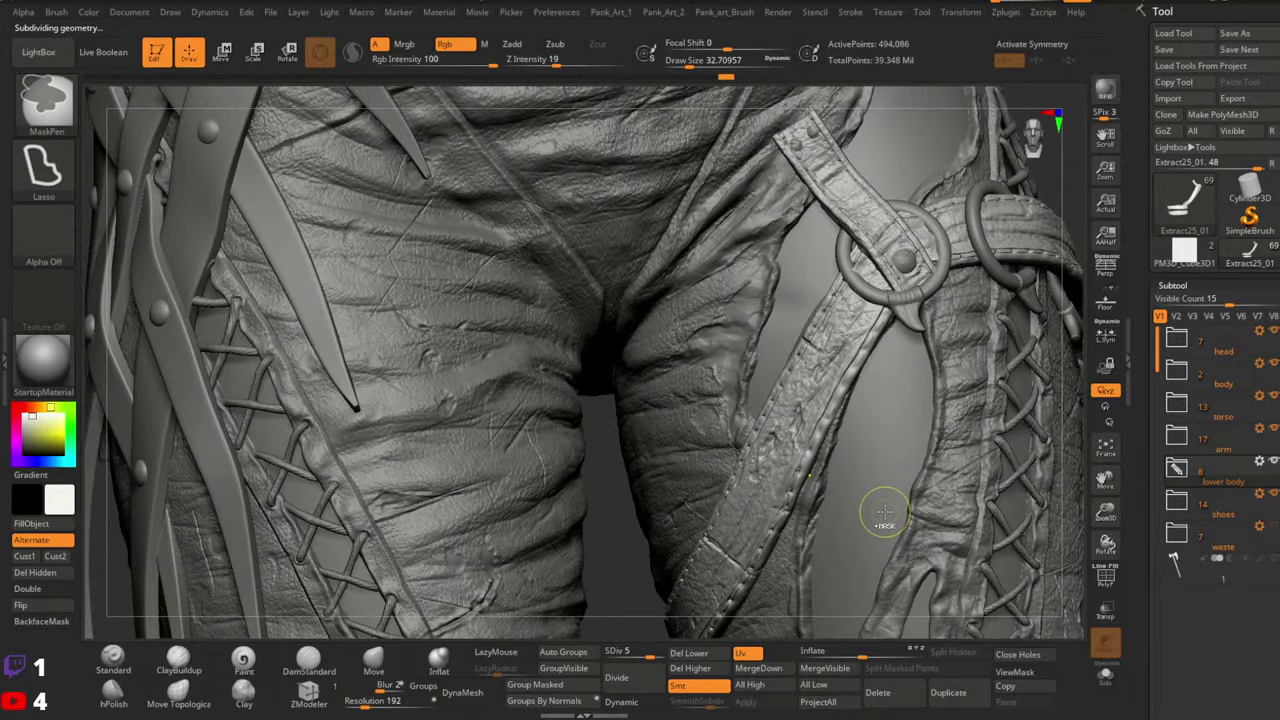
{"action": "left_click", "coordinate": [660, 653]}
{"action": "right_click_drag", "start_coordinate": [968, 455], "coordinate": [935, 529]}
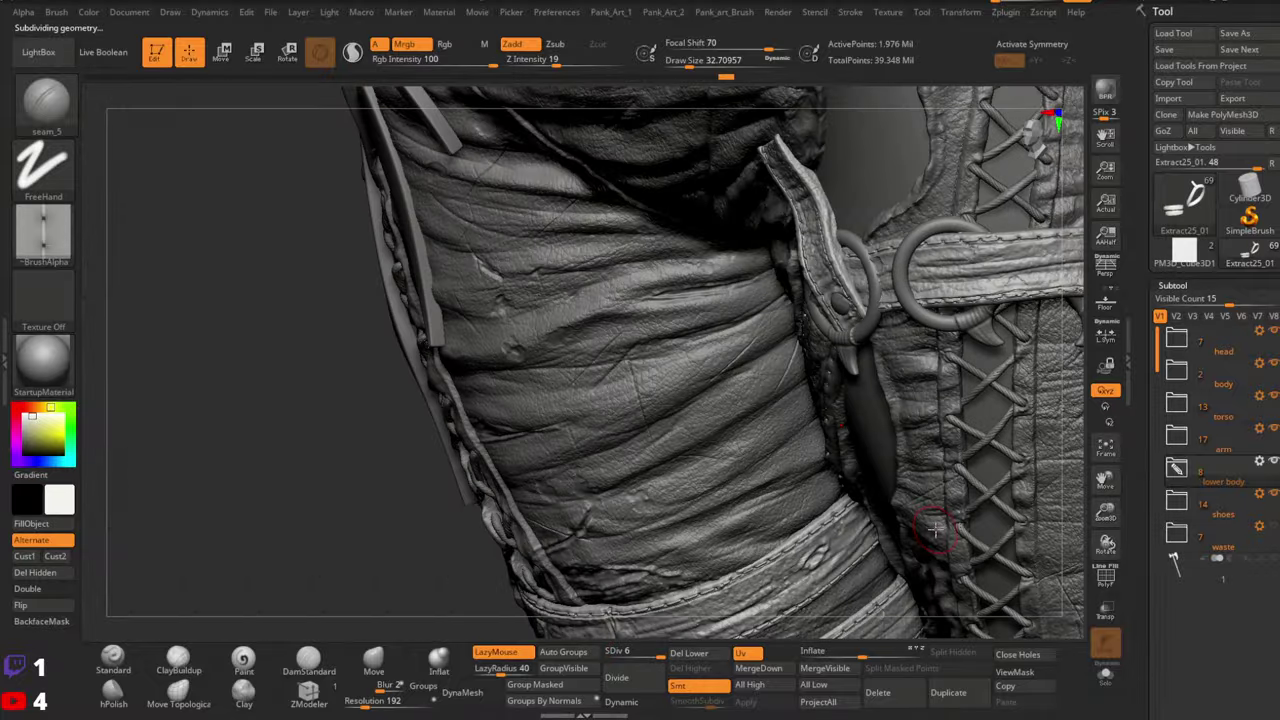
{"action": "right_click_drag", "start_coordinate": [1003, 490], "coordinate": [713, 550], "text": "alt"}
{"action": "key", "text": "shift+d"}
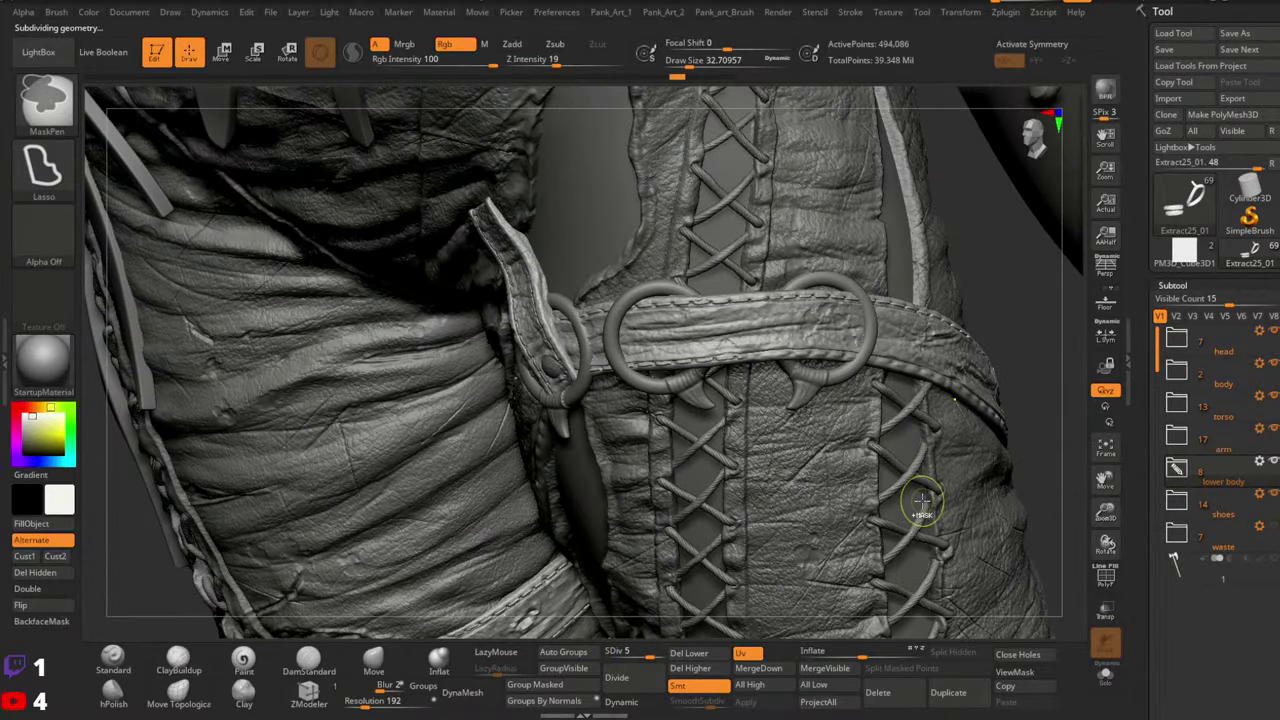
{"action": "left_click", "coordinate": [662, 652]}
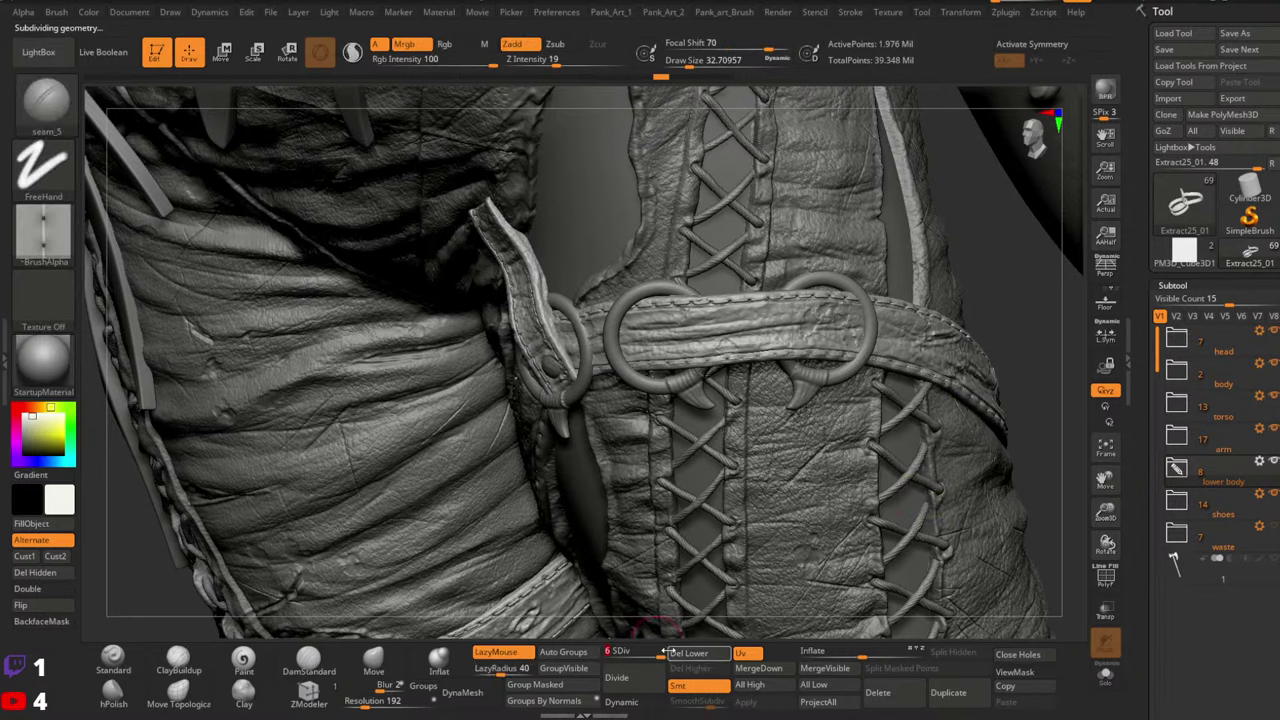
{"action": "right_click_drag", "start_coordinate": [690, 480], "coordinate": [850, 490]}
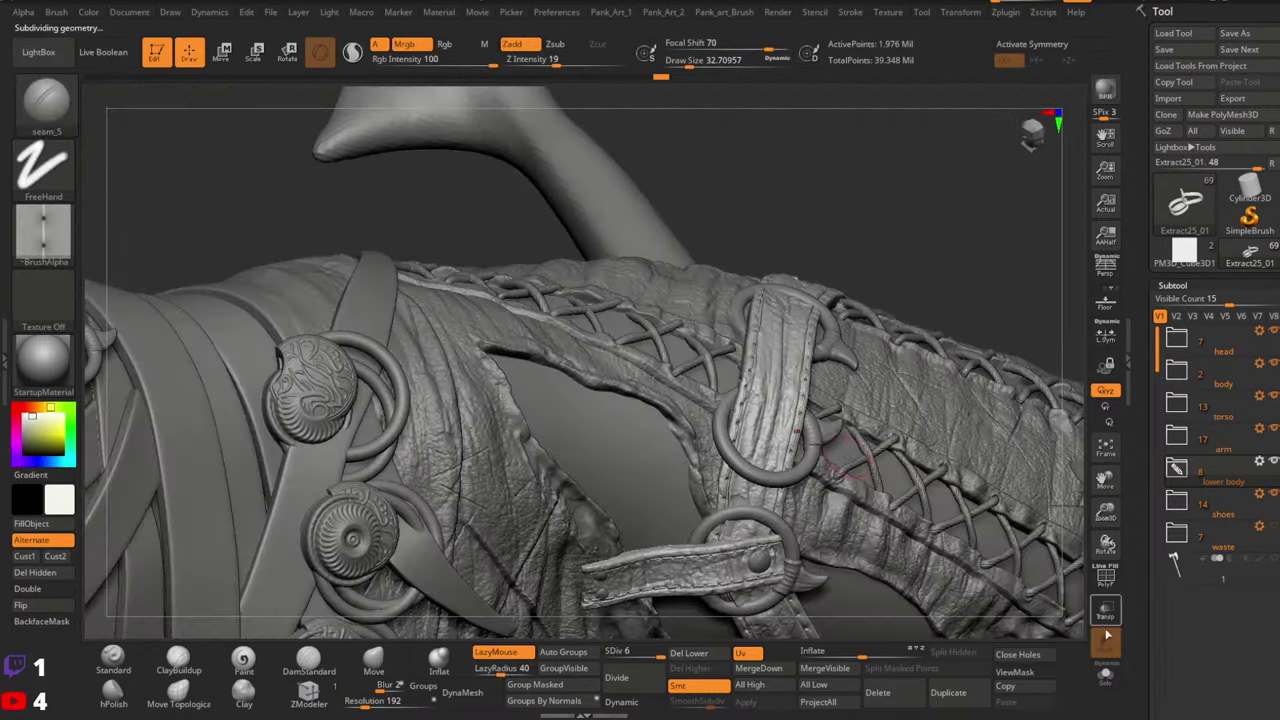
Isolate the straps, set the draw size to about 9, and smooth the stitched edge along the loop's upper stretch
{"action": "left_click", "coordinate": [1105, 674]}
{"action": "key", "text": "space"}
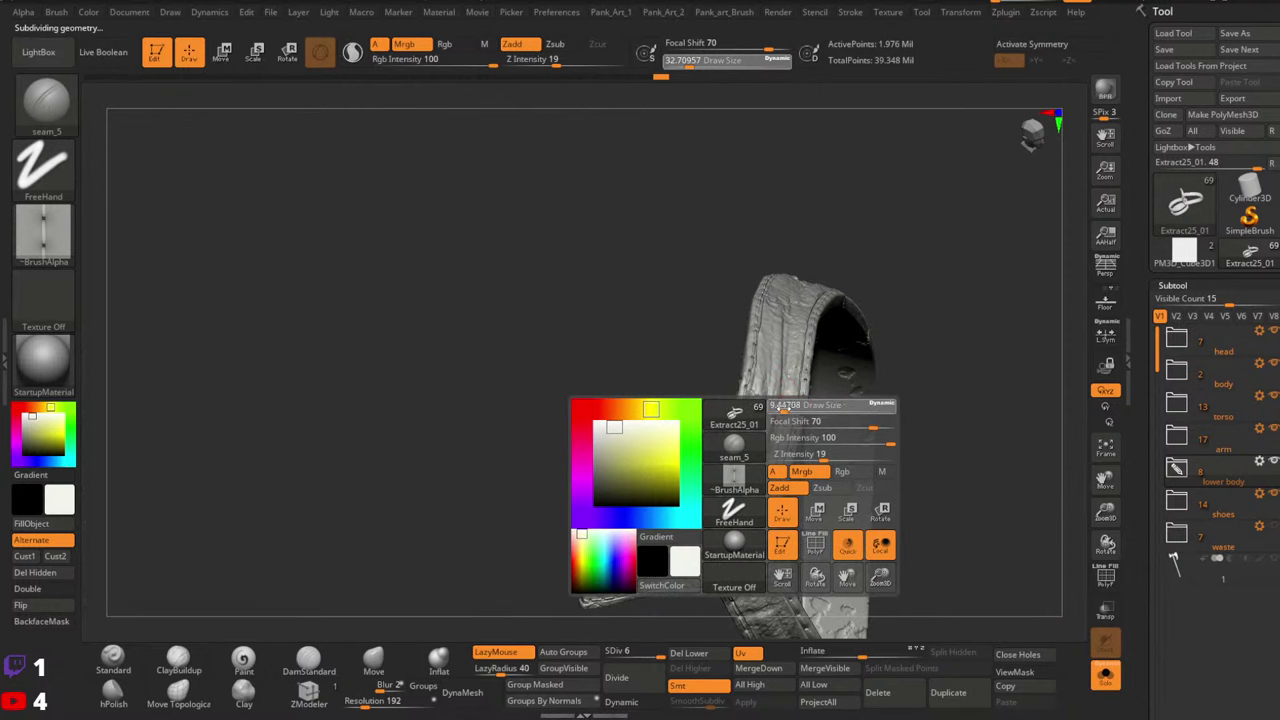
{"action": "key", "text": "shift"}
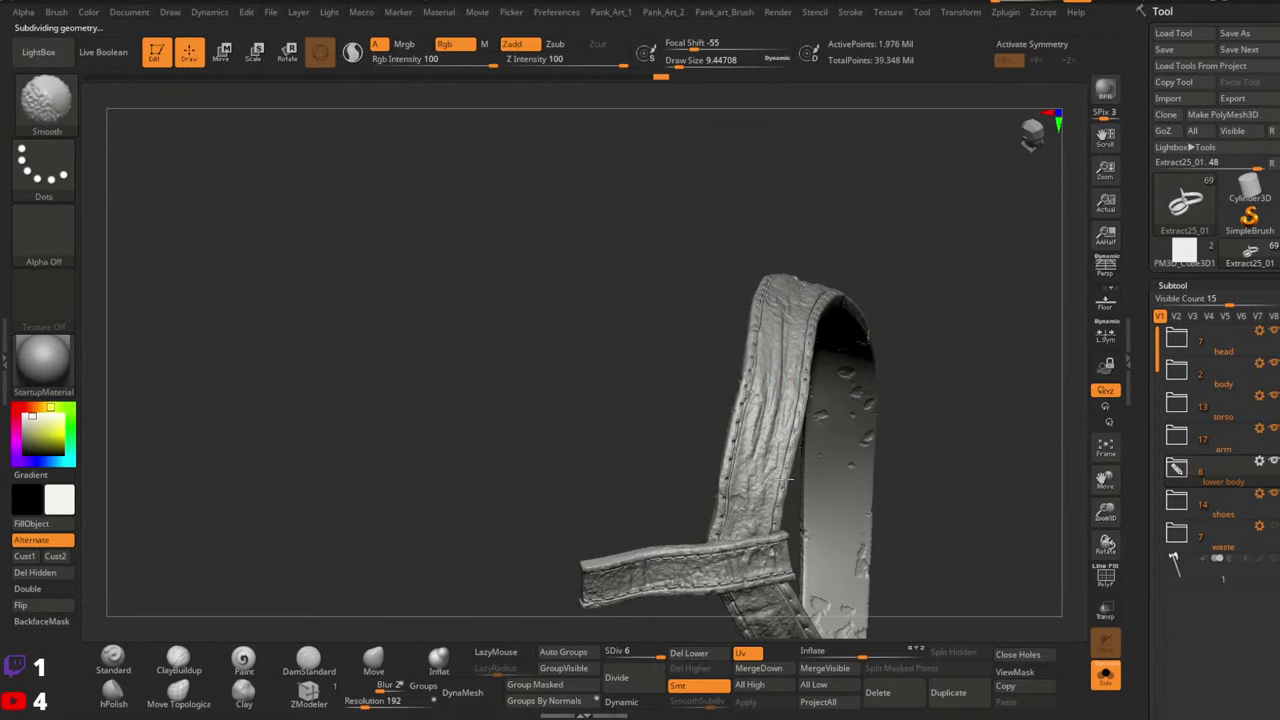
{"action": "right_click_drag", "start_coordinate": [815, 450], "coordinate": [775, 467]}
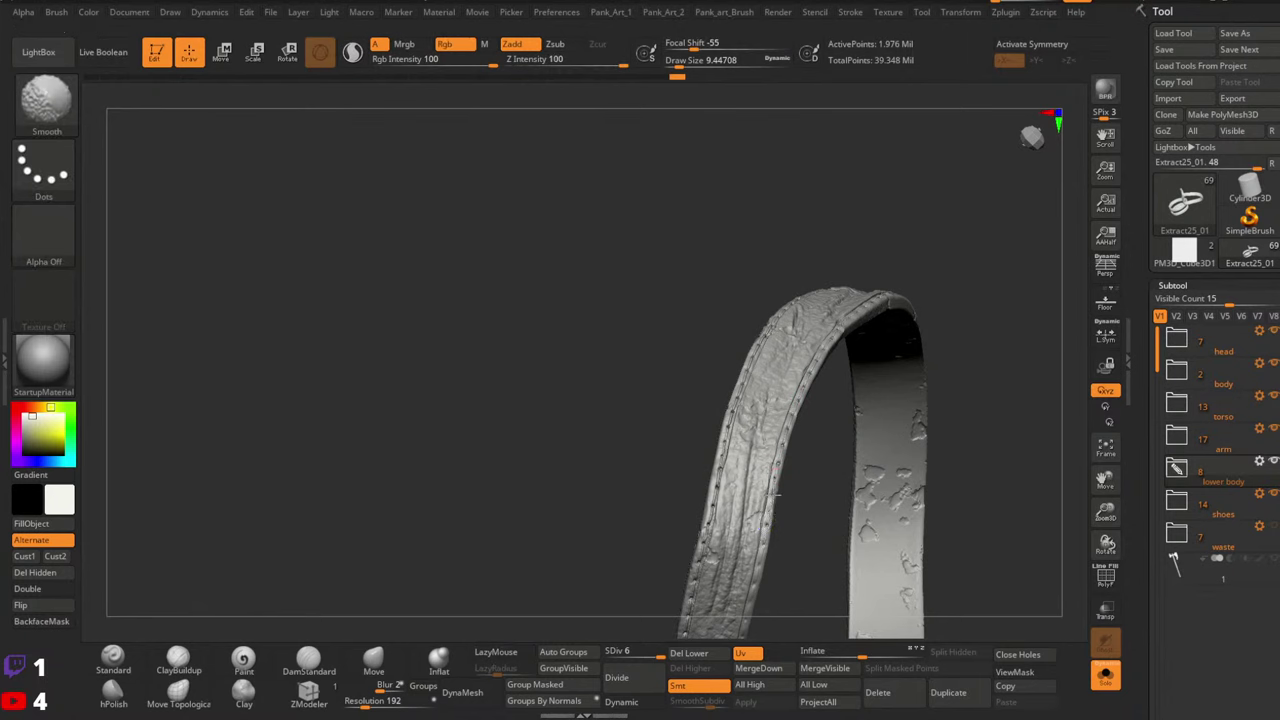
{"action": "mouse_move", "coordinate": [815, 365]}
{"action": "right_mouse_down"}
{"action": "mouse_move", "coordinate": [826, 383]}
{"action": "mouse_move", "coordinate": [774, 505]}
{"action": "right_mouse_up"}
{"action": "key", "text": "shift"}
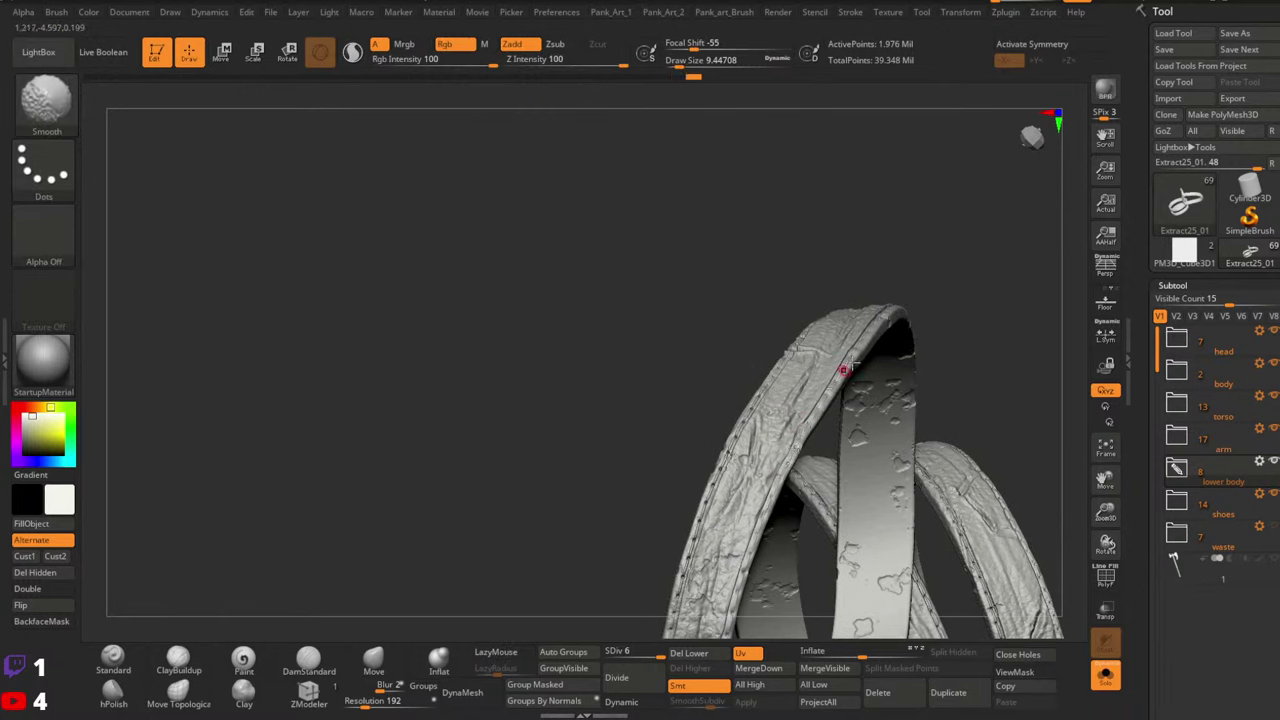
Continue smoothing the strap's rim beside the stitches around the bend of the loop
{"action": "right_click_drag", "start_coordinate": [845, 370], "coordinate": [845, 386]}
{"action": "right_click_drag", "start_coordinate": [822, 463], "coordinate": [828, 420]}
{"action": "key", "text": "shift"}
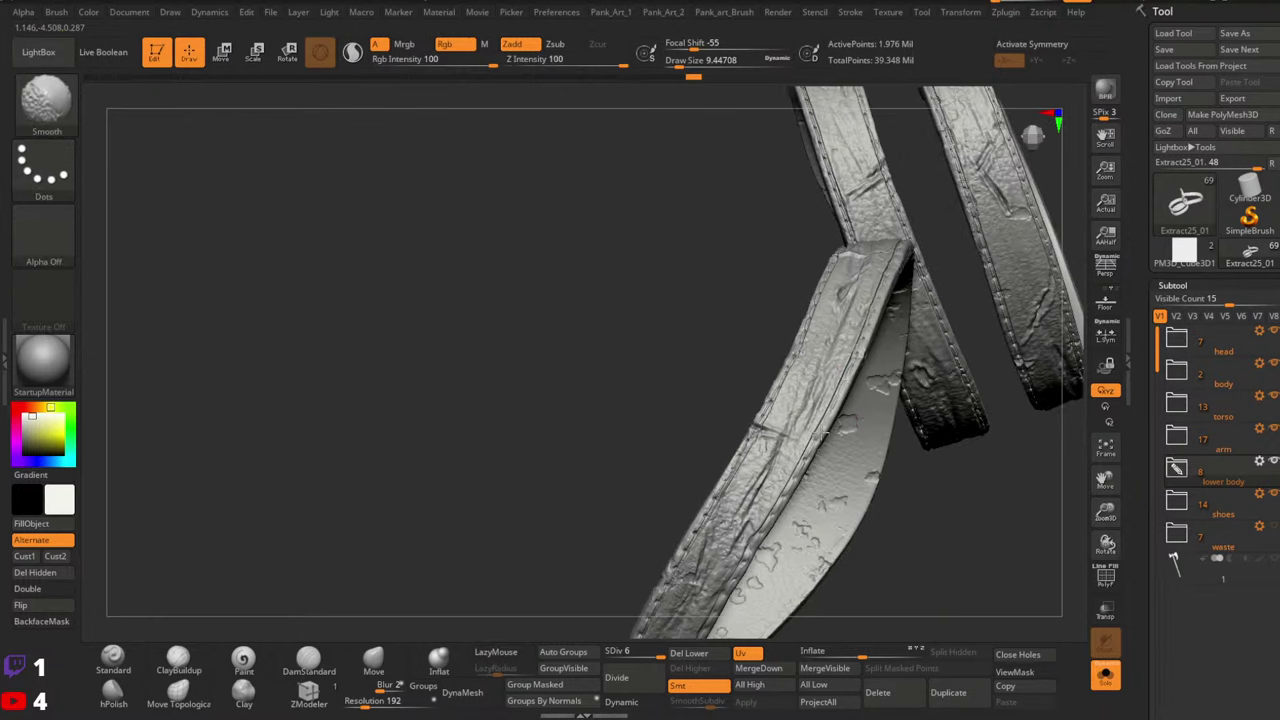
{"action": "right_click_drag", "start_coordinate": [790, 492], "coordinate": [823, 418]}
{"action": "key", "text": "shift"}
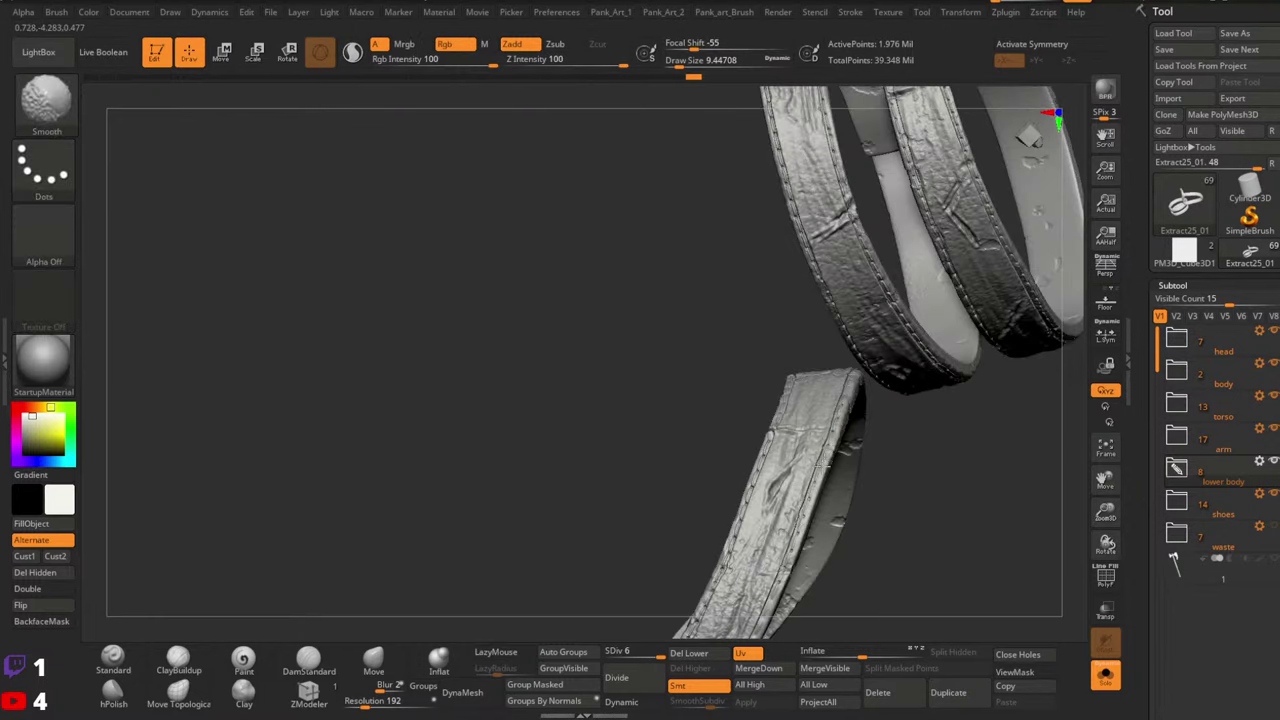
{"action": "mouse_move", "coordinate": [814, 480]}
{"action": "right_mouse_down"}
{"action": "mouse_move", "coordinate": [834, 526]}
{"action": "mouse_move", "coordinate": [843, 369]}
{"action": "right_mouse_up"}
{"action": "key", "text": "shift"}
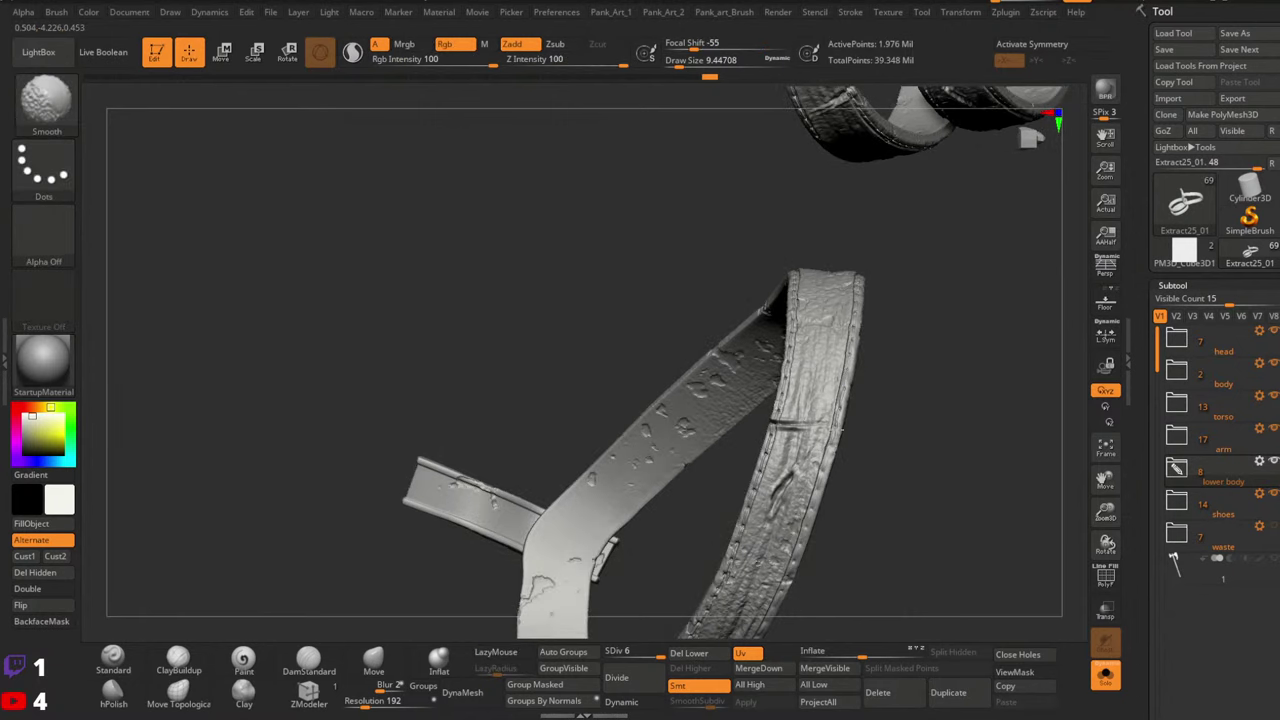
Smooth the rim beside the stitches on the far side of the strap loop
{"action": "right_click_drag", "start_coordinate": [852, 350], "coordinate": [836, 414], "text": "ctrl"}
{"action": "mouse_move", "coordinate": [852, 320]}
{"action": "left_mouse_down", "text": "shift"}
{"action": "mouse_move", "coordinate": [860, 284]}
{"action": "mouse_move", "coordinate": [850, 350]}
{"action": "left_mouse_up", "text": "shift"}
{"action": "mouse_move", "coordinate": [878, 278]}
{"action": "left_mouse_down"}
{"action": "mouse_move", "coordinate": [828, 446]}
{"action": "mouse_move", "coordinate": [838, 372]}
{"action": "left_mouse_up"}
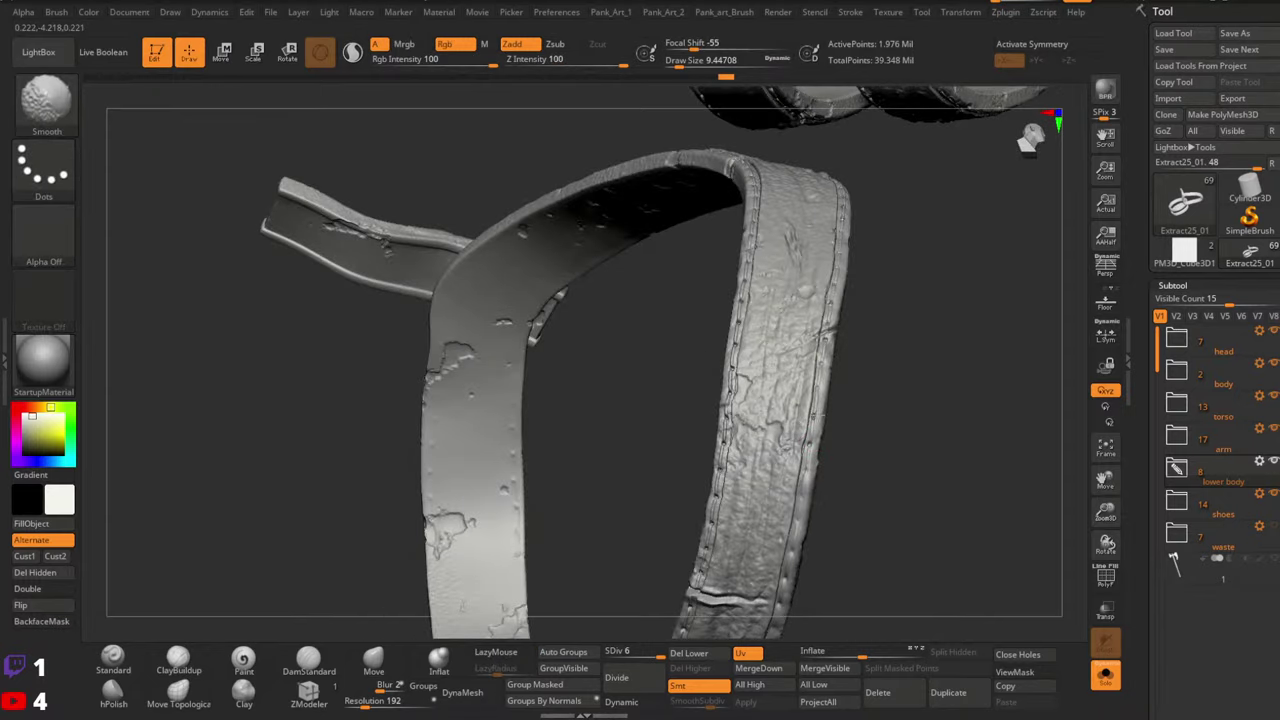
{"action": "right_click_drag", "start_coordinate": [815, 417], "coordinate": [812, 449]}
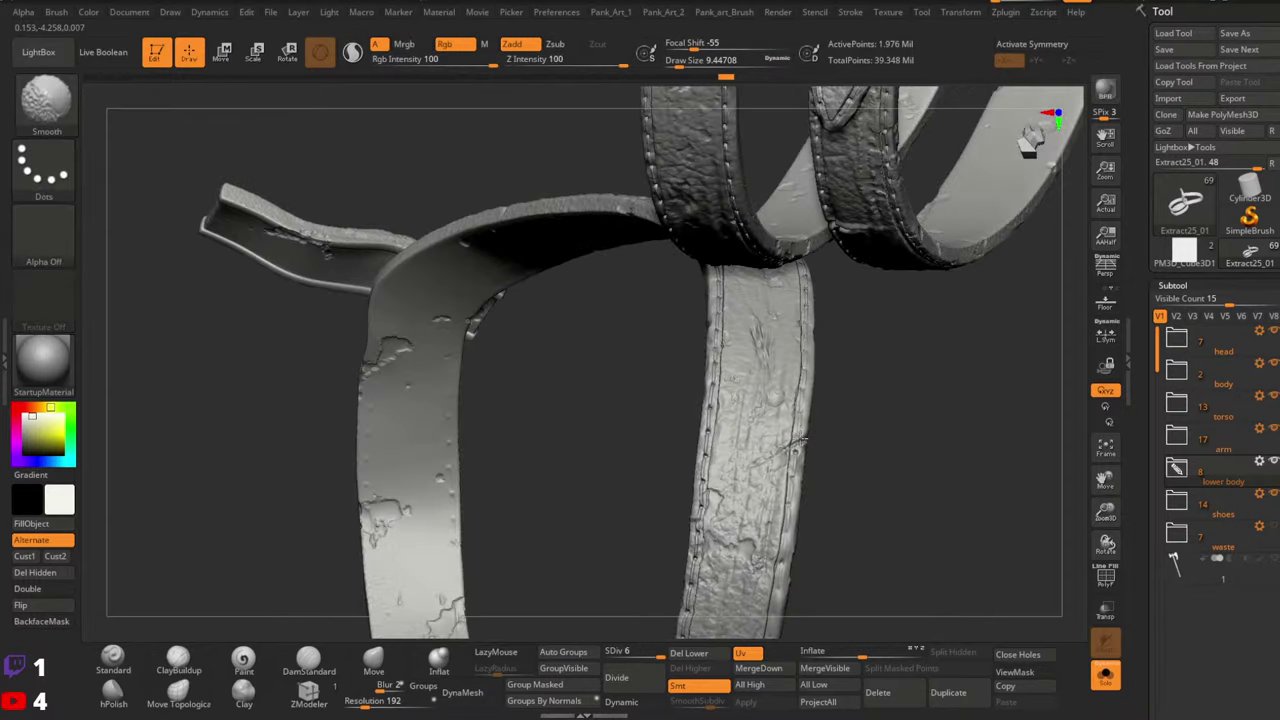
{"action": "mouse_move", "coordinate": [889, 406]}
{"action": "right_mouse_down"}
{"action": "mouse_move", "coordinate": [880, 370]}
{"action": "mouse_move", "coordinate": [920, 337]}
{"action": "mouse_move", "coordinate": [866, 441]}
{"action": "mouse_move", "coordinate": [877, 457]}
{"action": "mouse_move", "coordinate": [888, 413]}
{"action": "right_mouse_up"}
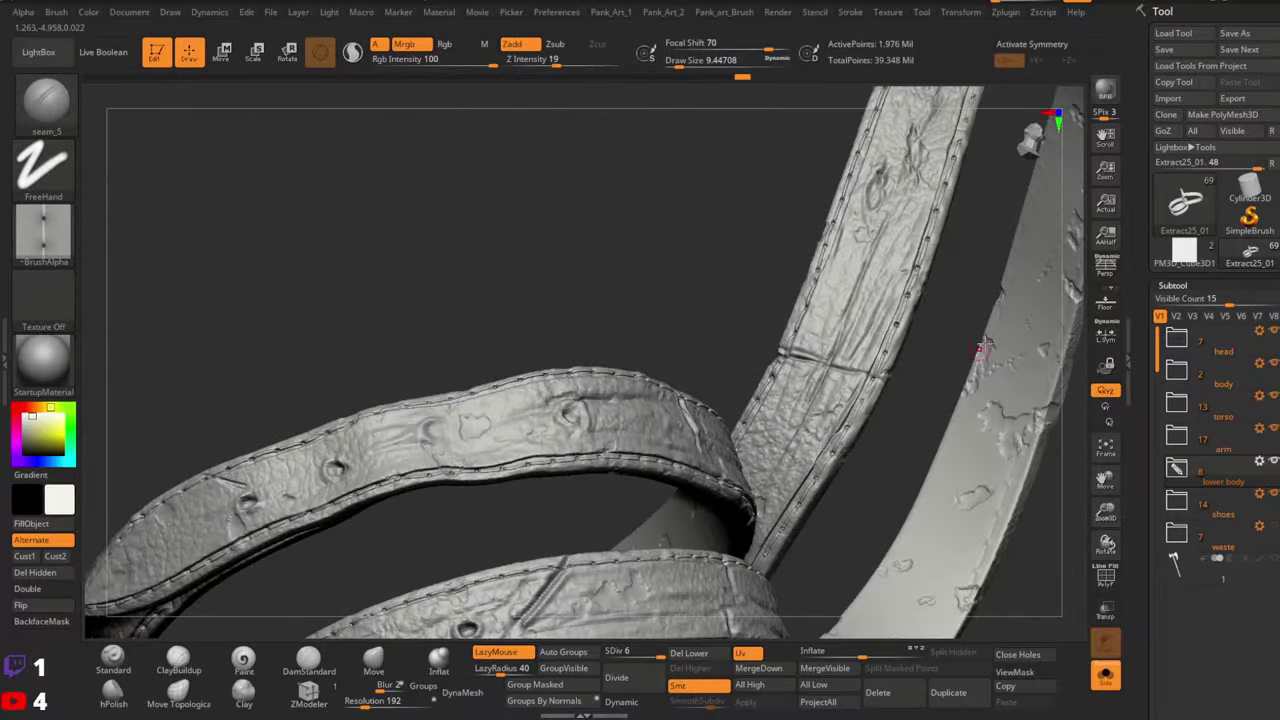
Set the draw size to about 37 and sculpt stitches along both edges of the long strap below the crossover
{"action": "right_click_drag", "start_coordinate": [983, 347], "coordinate": [746, 371]}
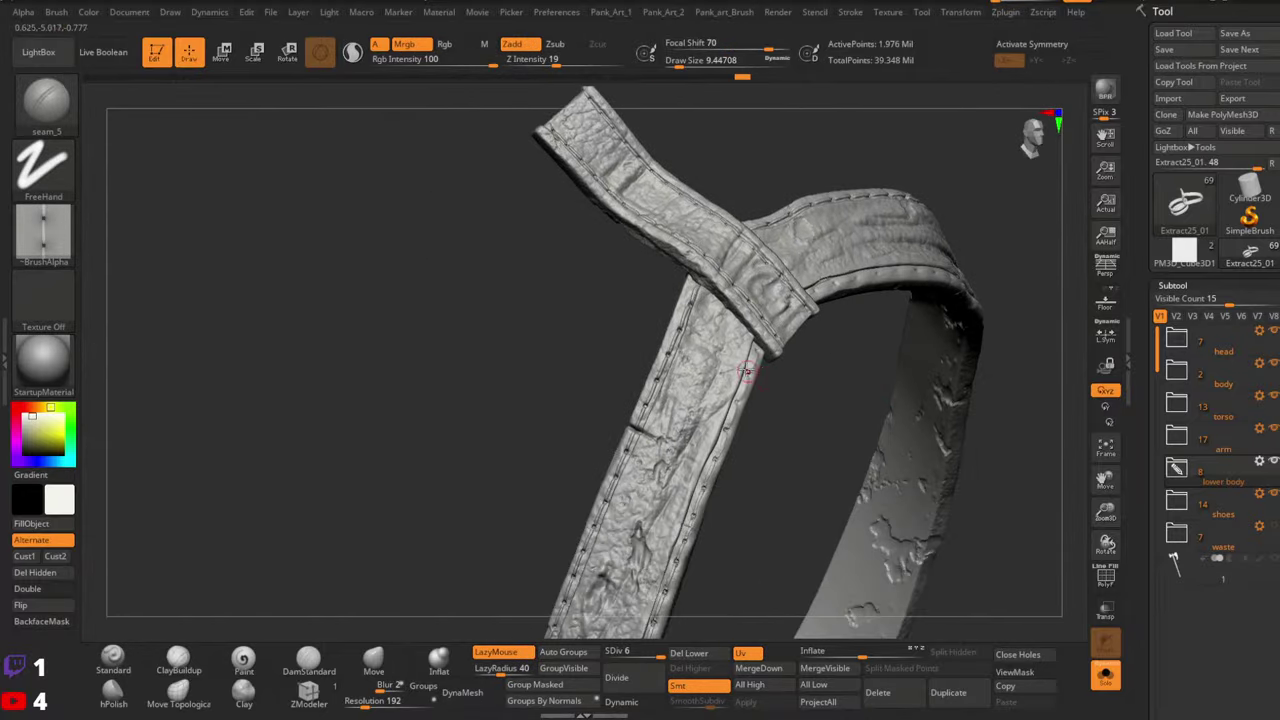
{"action": "right_click", "coordinate": [752, 356]}
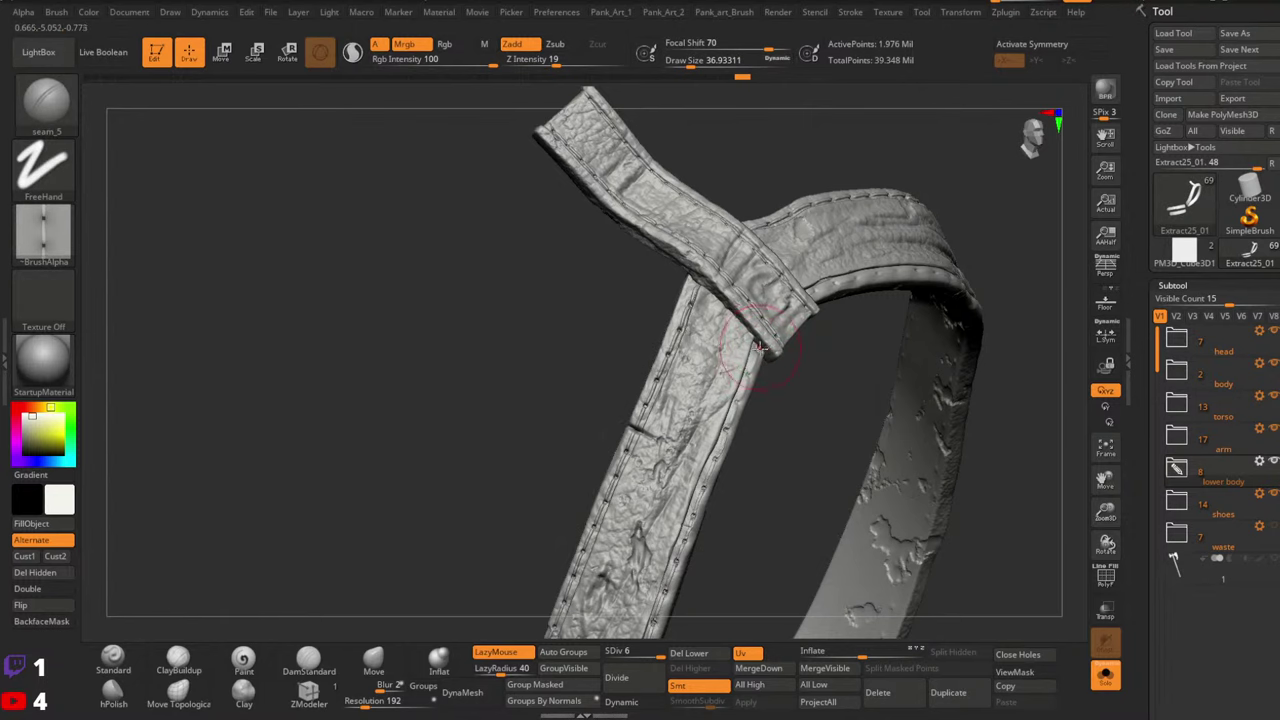
{"action": "left_click_drag", "start_coordinate": [732, 422], "coordinate": [708, 470]}
{"action": "mouse_move", "coordinate": [980, 363]}
{"action": "right_mouse_down", "text": "ctrl"}
{"action": "mouse_move", "coordinate": [808, 396]}
{"action": "mouse_move", "coordinate": [778, 418]}
{"action": "right_mouse_up", "text": "ctrl"}
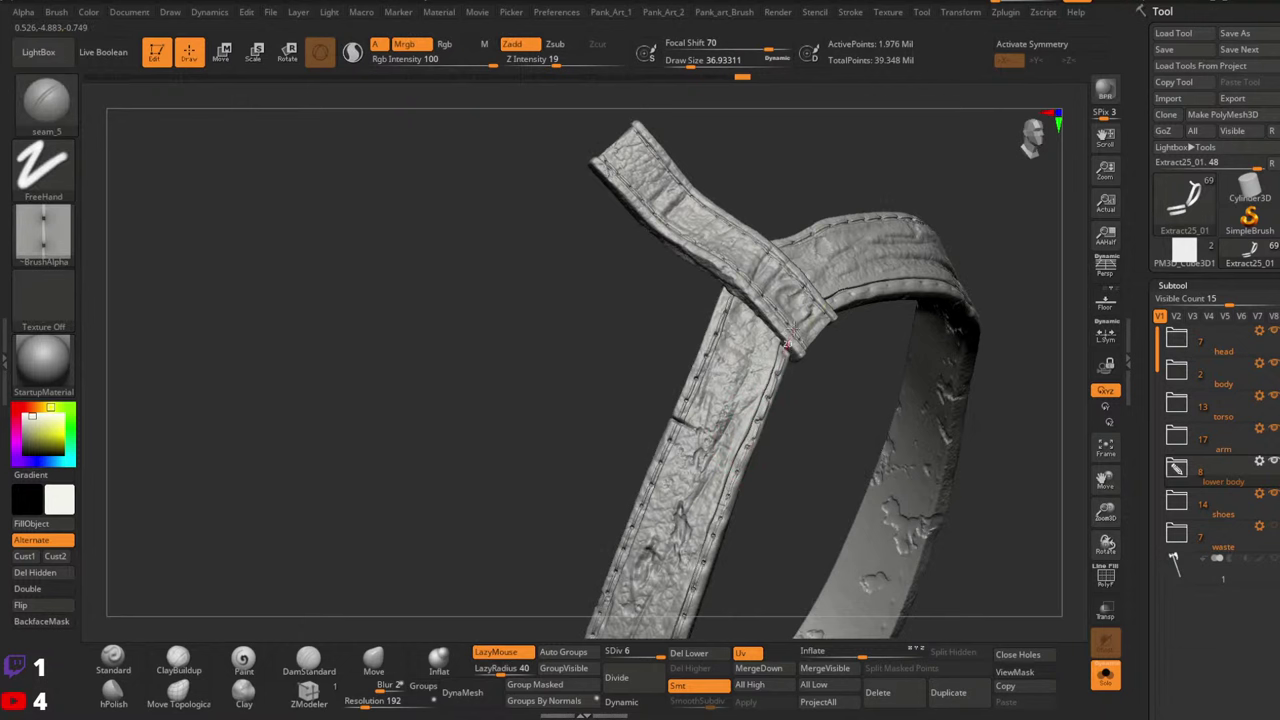
{"action": "left_click_drag", "start_coordinate": [977, 251], "coordinate": [862, 310]}
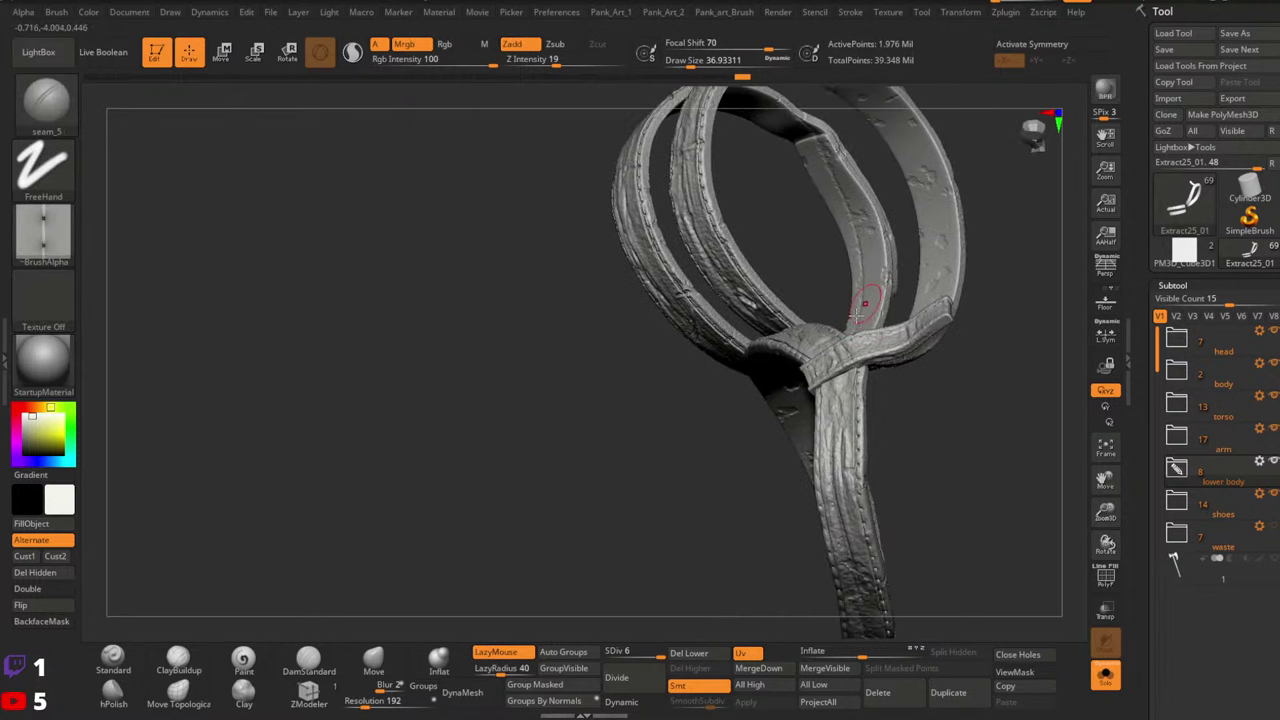
{"action": "right_click_drag", "start_coordinate": [857, 315], "coordinate": [908, 320]}
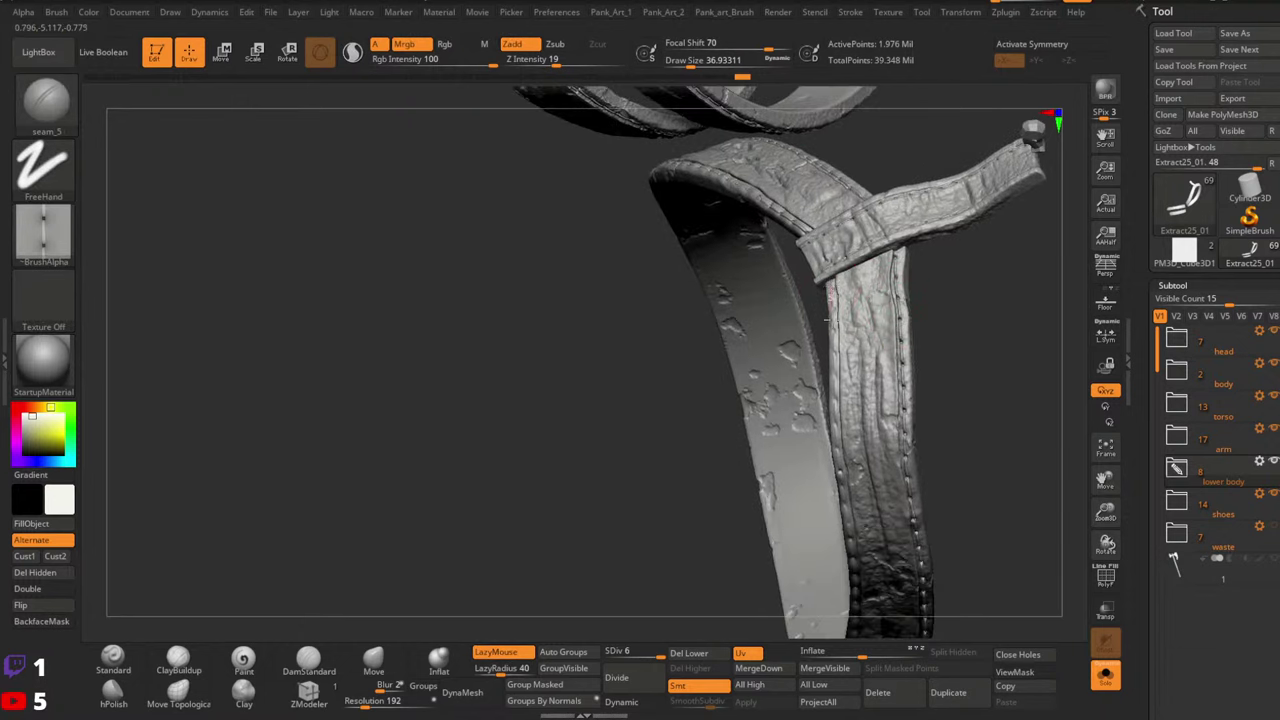
{"action": "left_click_drag", "start_coordinate": [834, 401], "coordinate": [839, 440]}
Continue the stitched seam down the inner edge of the large strap loop with the seam brush
{"action": "mouse_move", "coordinate": [842, 440]}
{"action": "right_mouse_down"}
{"action": "mouse_move", "coordinate": [822, 340]}
{"action": "mouse_move", "coordinate": [844, 245]}
{"action": "right_mouse_up"}
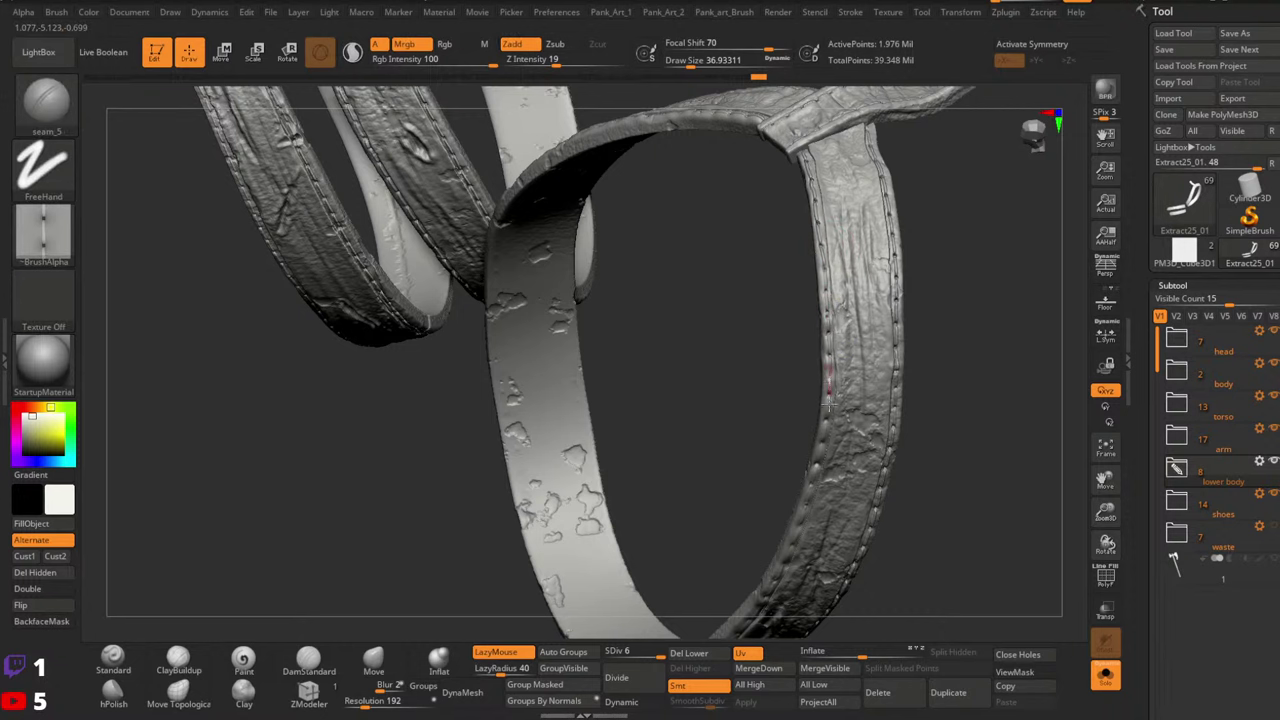
{"action": "right_click_drag", "start_coordinate": [855, 450], "coordinate": [922, 208]}
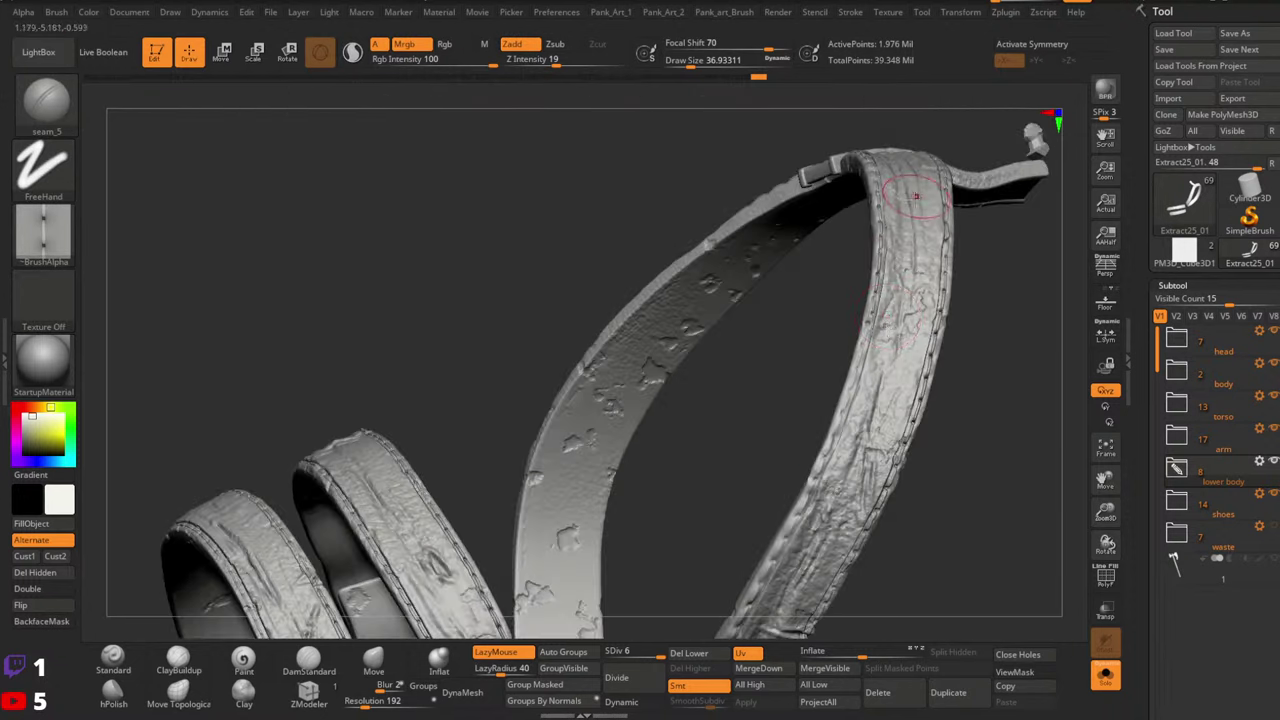
{"action": "right_click_drag", "start_coordinate": [918, 316], "coordinate": [973, 182], "text": "alt"}
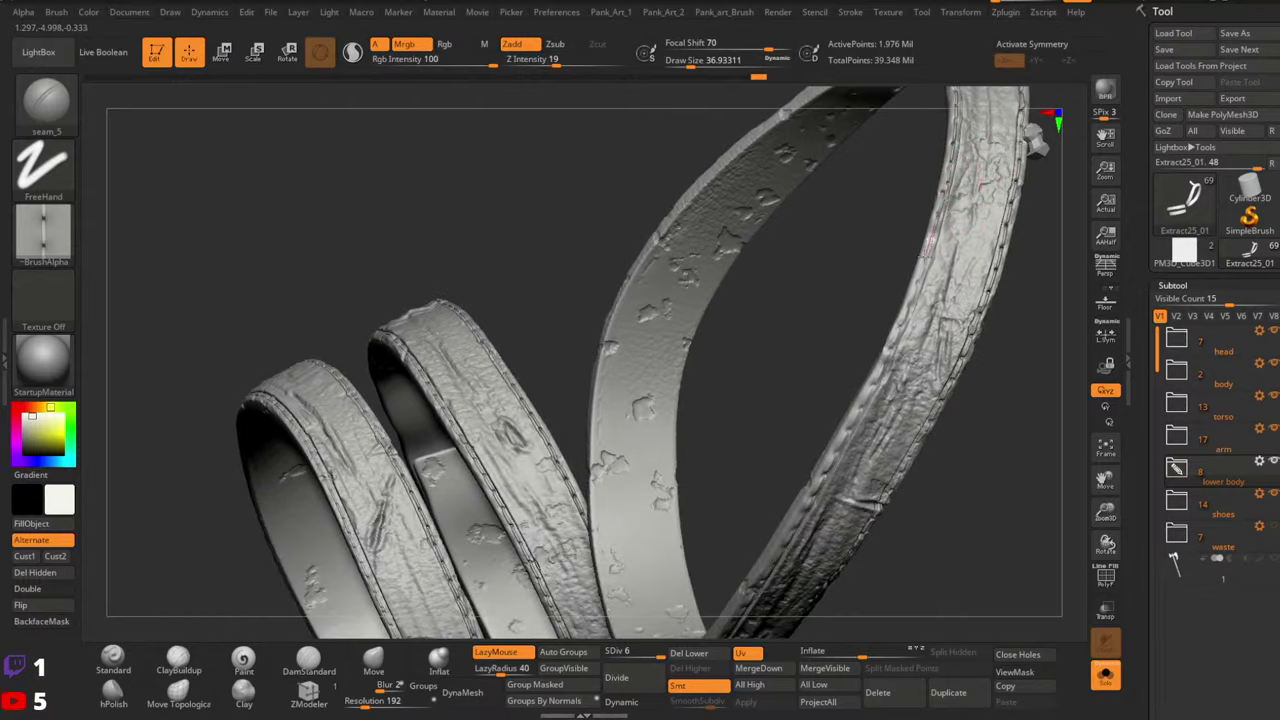
{"action": "left_click_drag", "start_coordinate": [917, 288], "coordinate": [820, 480]}
{"action": "right_click_drag", "start_coordinate": [820, 478], "coordinate": [975, 197]}
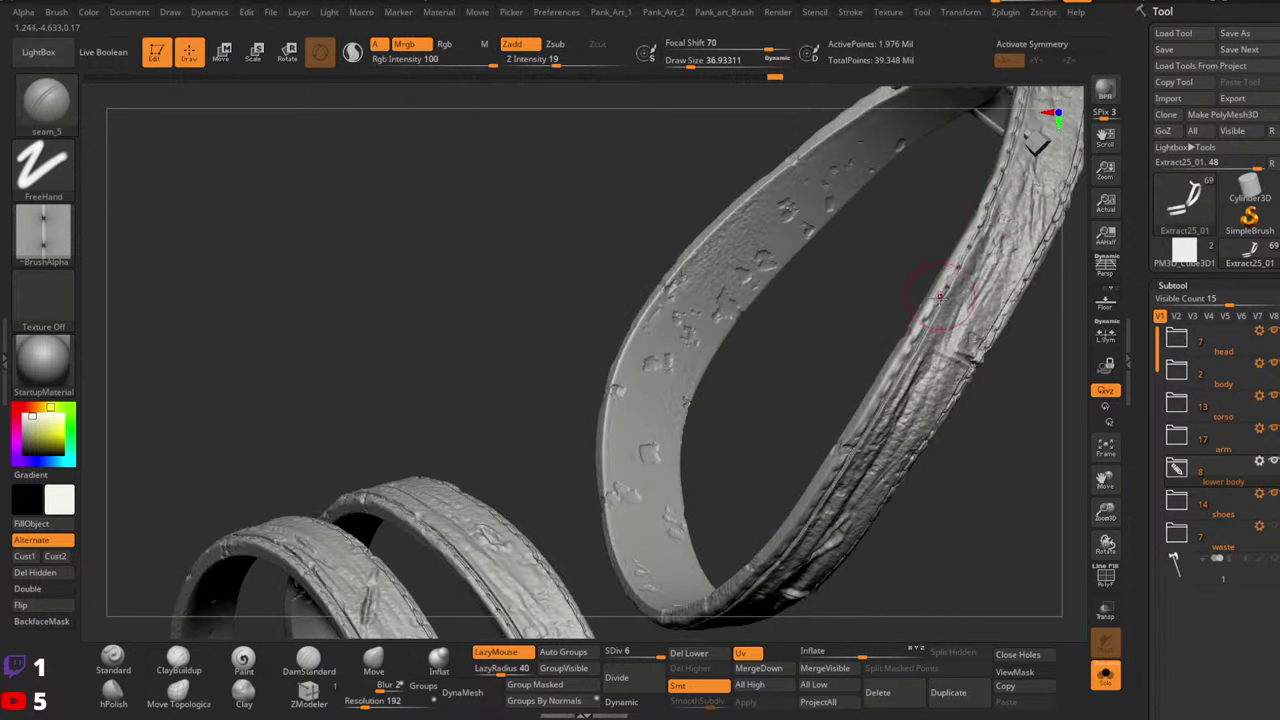
{"action": "left_click_drag", "start_coordinate": [921, 322], "coordinate": [838, 474]}
Extend the stitches along the large loop's underside edge toward the two lower straps
{"action": "right_click_drag", "start_coordinate": [838, 474], "coordinate": [973, 200]}
{"action": "mouse_move", "coordinate": [927, 312]}
{"action": "left_mouse_down"}
{"action": "mouse_move", "coordinate": [839, 430]}
{"action": "mouse_move", "coordinate": [776, 482]}
{"action": "left_mouse_up"}
{"action": "mouse_move", "coordinate": [776, 482]}
{"action": "right_mouse_down"}
{"action": "mouse_move", "coordinate": [962, 358]}
{"action": "mouse_move", "coordinate": [983, 273]}
{"action": "right_mouse_up"}
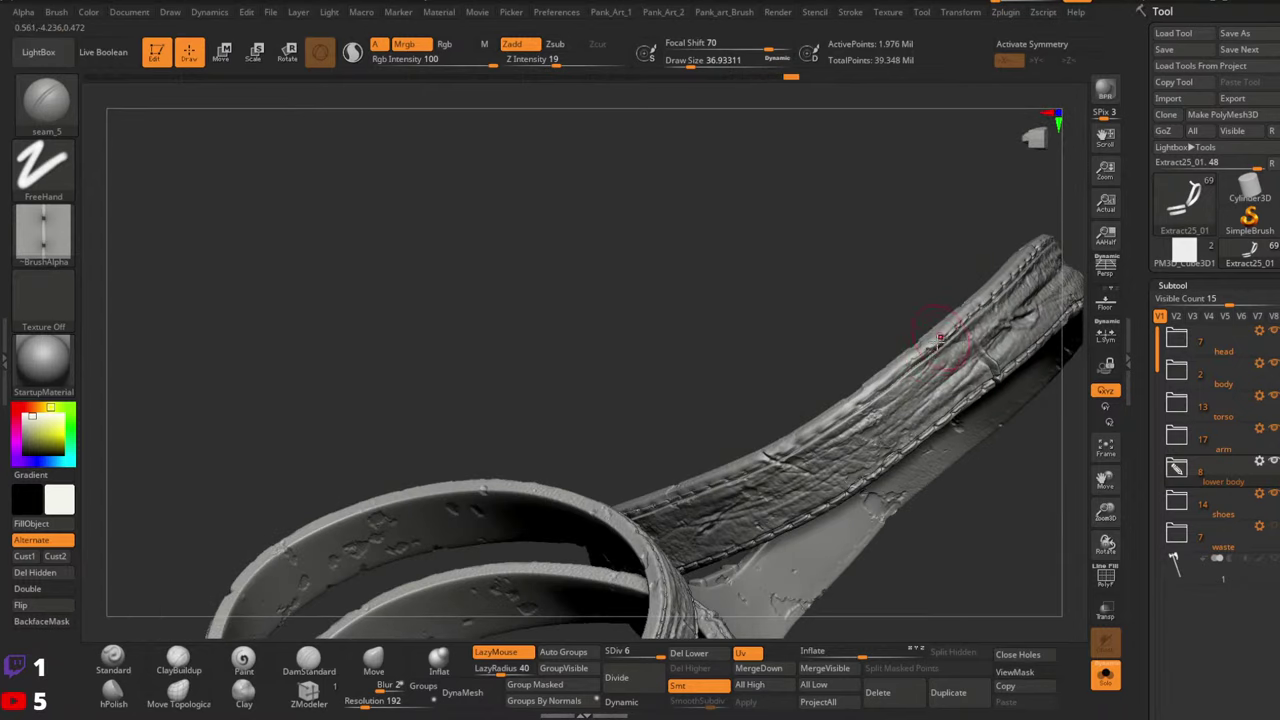
{"action": "left_click_drag", "start_coordinate": [920, 358], "coordinate": [690, 505]}
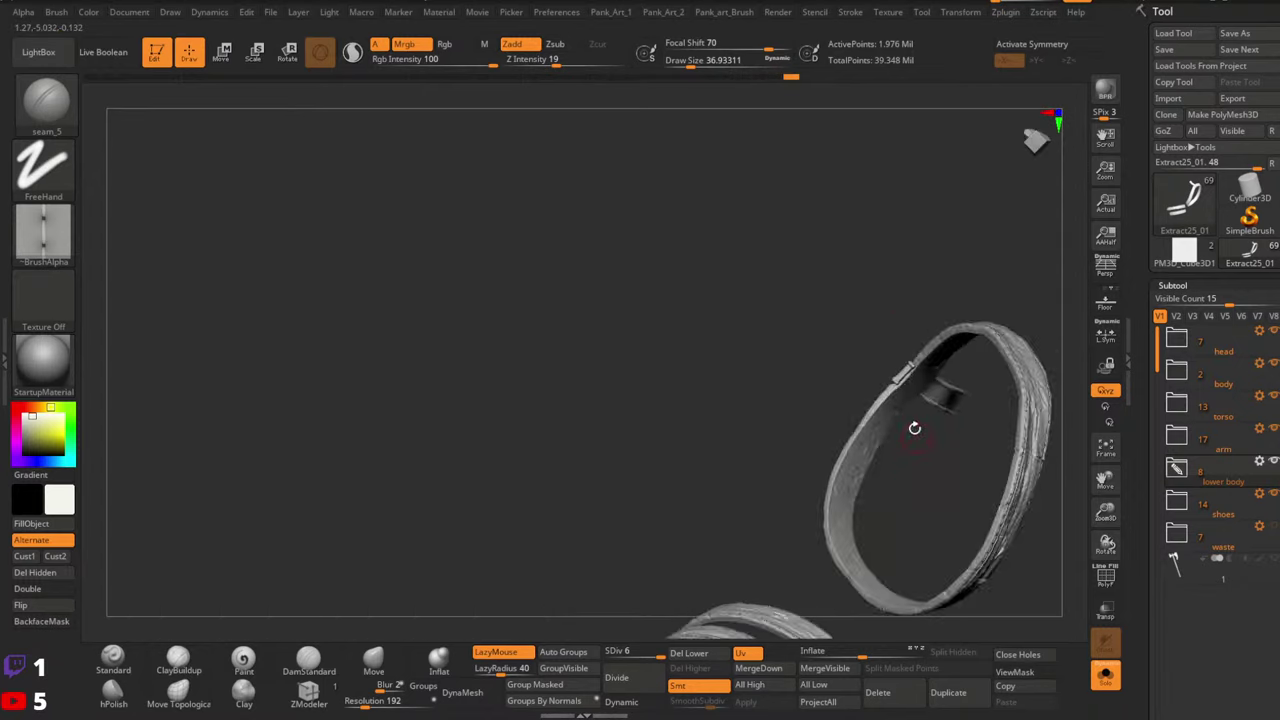
Sculpt the stitched seam along the front stretch of the long strap, from the crossover toward the crease
{"action": "right_click_drag", "start_coordinate": [909, 429], "coordinate": [950, 470]}
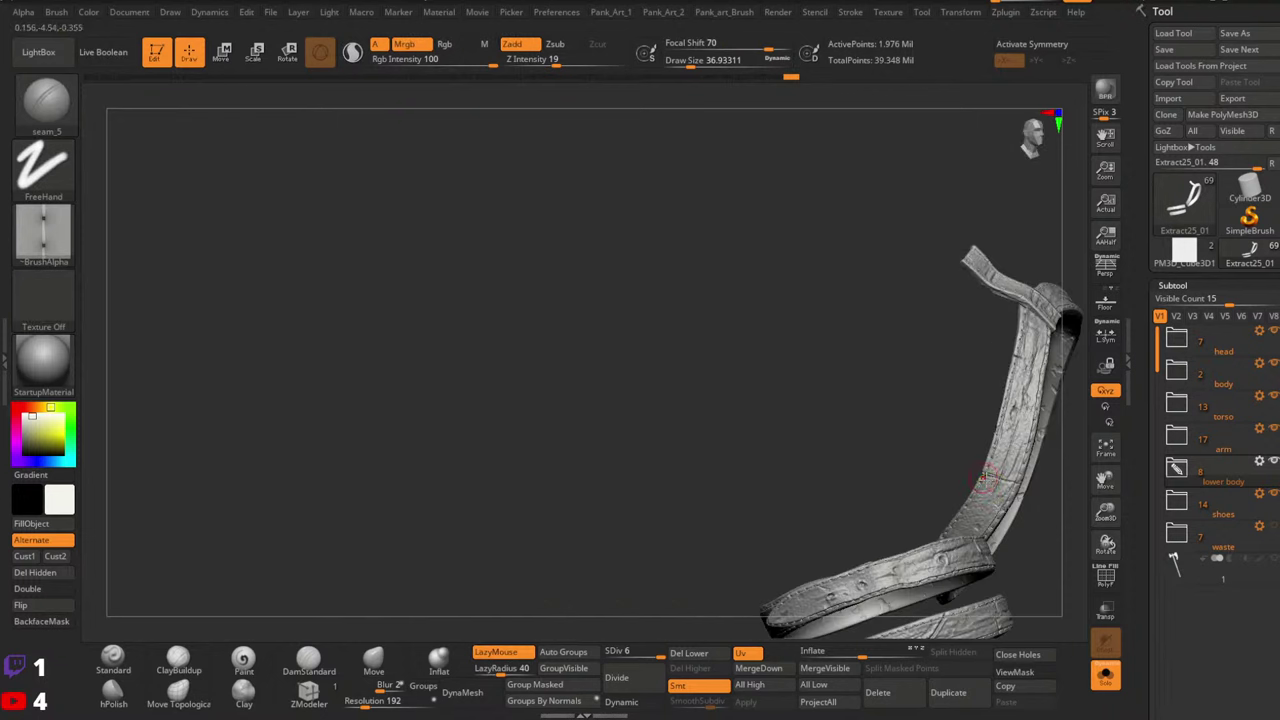
{"action": "mouse_move", "coordinate": [985, 478]}
{"action": "right_mouse_down", "text": "ctrl"}
{"action": "mouse_move", "coordinate": [1074, 491]}
{"action": "mouse_move", "coordinate": [862, 392]}
{"action": "right_mouse_up", "text": "ctrl"}
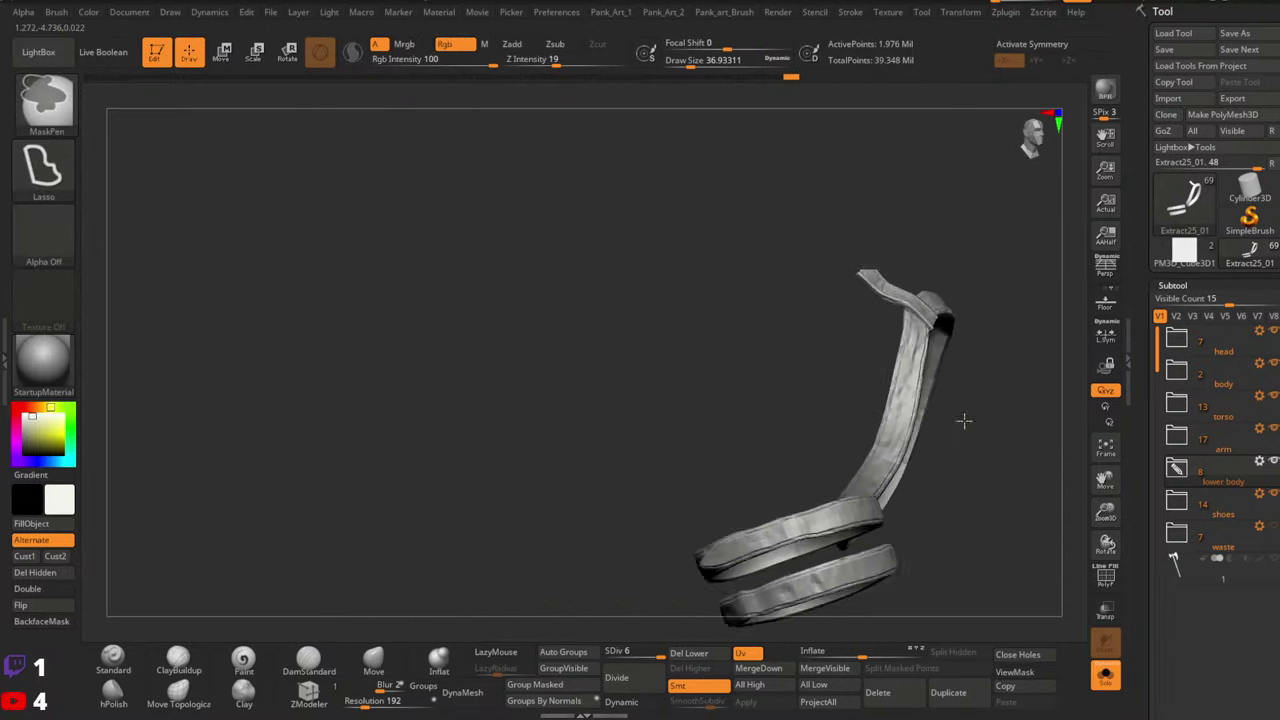
{"action": "mouse_move", "coordinate": [963, 420]}
{"action": "right_mouse_down", "text": "ctrl"}
{"action": "mouse_move", "coordinate": [963, 438]}
{"action": "mouse_move", "coordinate": [923, 411]}
{"action": "mouse_move", "coordinate": [855, 490]}
{"action": "mouse_move", "coordinate": [935, 300]}
{"action": "right_mouse_up", "text": "ctrl"}
{"action": "left_click_drag", "start_coordinate": [892, 371], "coordinate": [848, 477]}
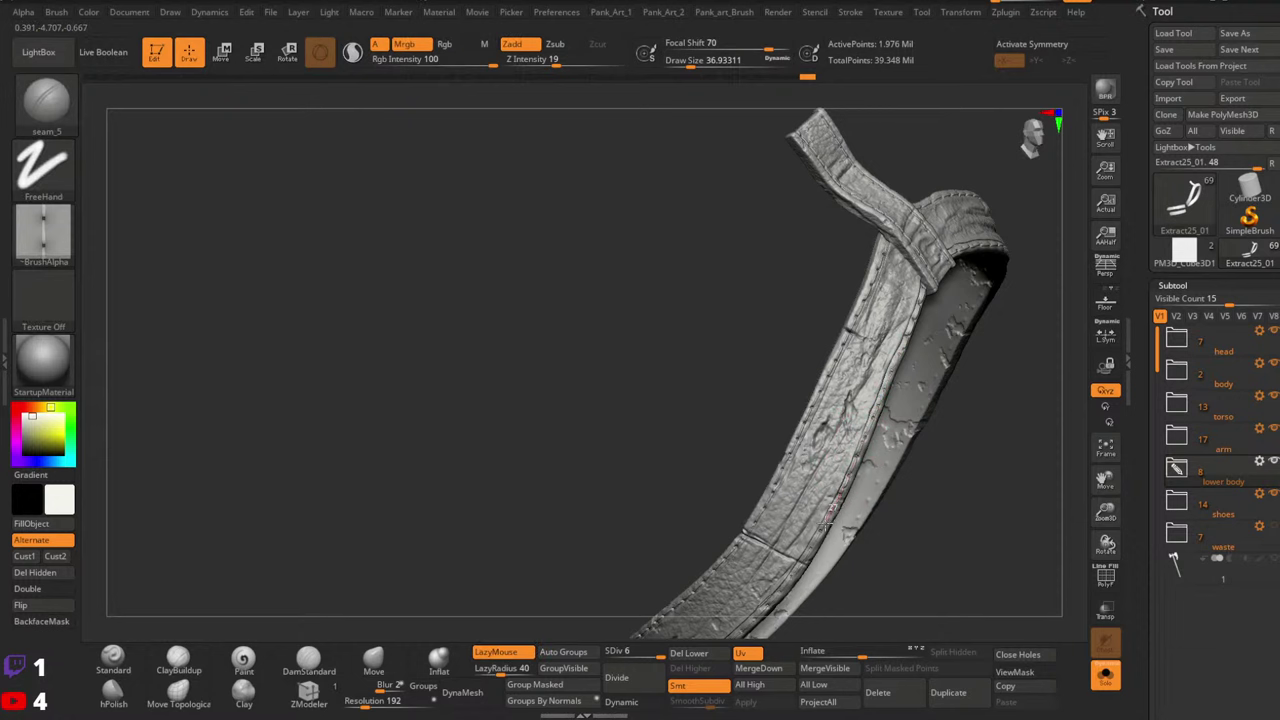
Reduce the draw size to about 9 and smooth the rim beside the stitches on the long strap's front stretch
{"action": "mouse_move", "coordinate": [787, 585]}
{"action": "right_mouse_down"}
{"action": "mouse_move", "coordinate": [991, 286]}
{"action": "mouse_move", "coordinate": [975, 230]}
{"action": "mouse_move", "coordinate": [1000, 174]}
{"action": "mouse_move", "coordinate": [877, 423]}
{"action": "mouse_move", "coordinate": [987, 390]}
{"action": "mouse_move", "coordinate": [837, 531]}
{"action": "mouse_move", "coordinate": [799, 425]}
{"action": "mouse_move", "coordinate": [700, 520]}
{"action": "mouse_move", "coordinate": [809, 352]}
{"action": "mouse_move", "coordinate": [776, 368]}
{"action": "right_mouse_up"}
{"action": "key", "text": "space"}
{"action": "left_click_drag", "start_coordinate": [747, 367], "coordinate": [738, 367]}
{"action": "right_click_drag", "start_coordinate": [742, 362], "coordinate": [764, 318]}
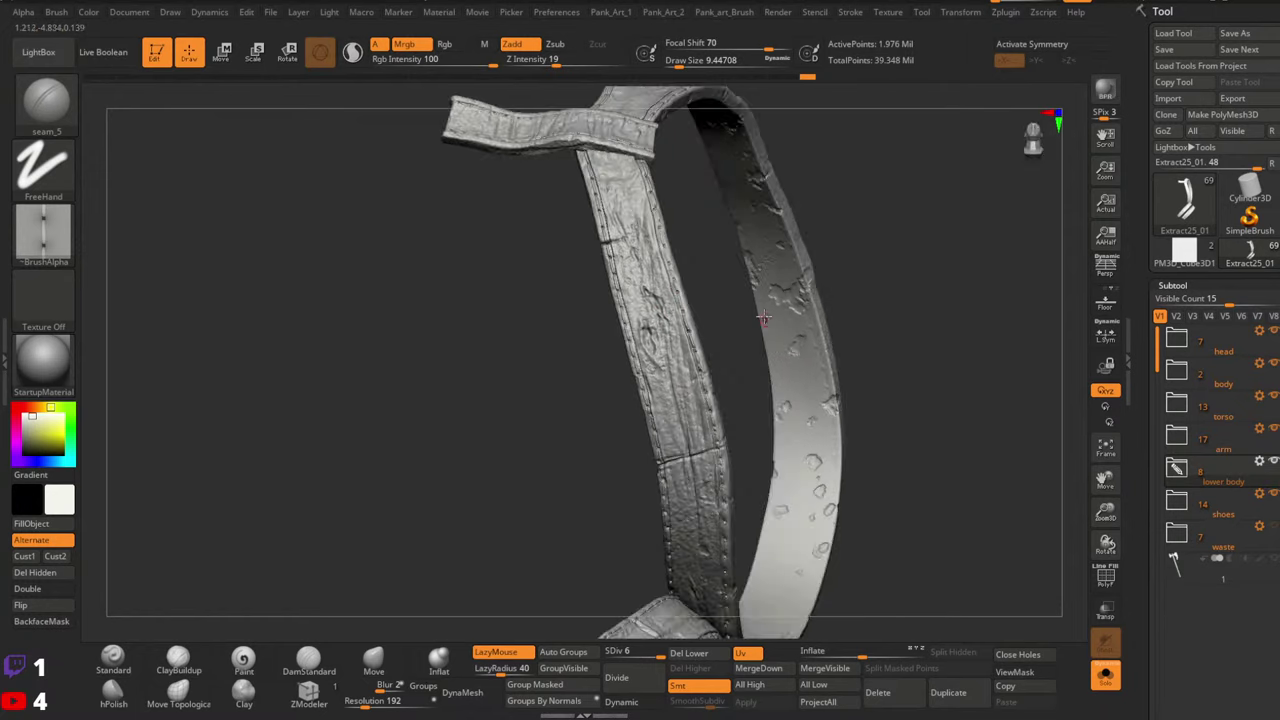
{"action": "key", "text": "shift"}
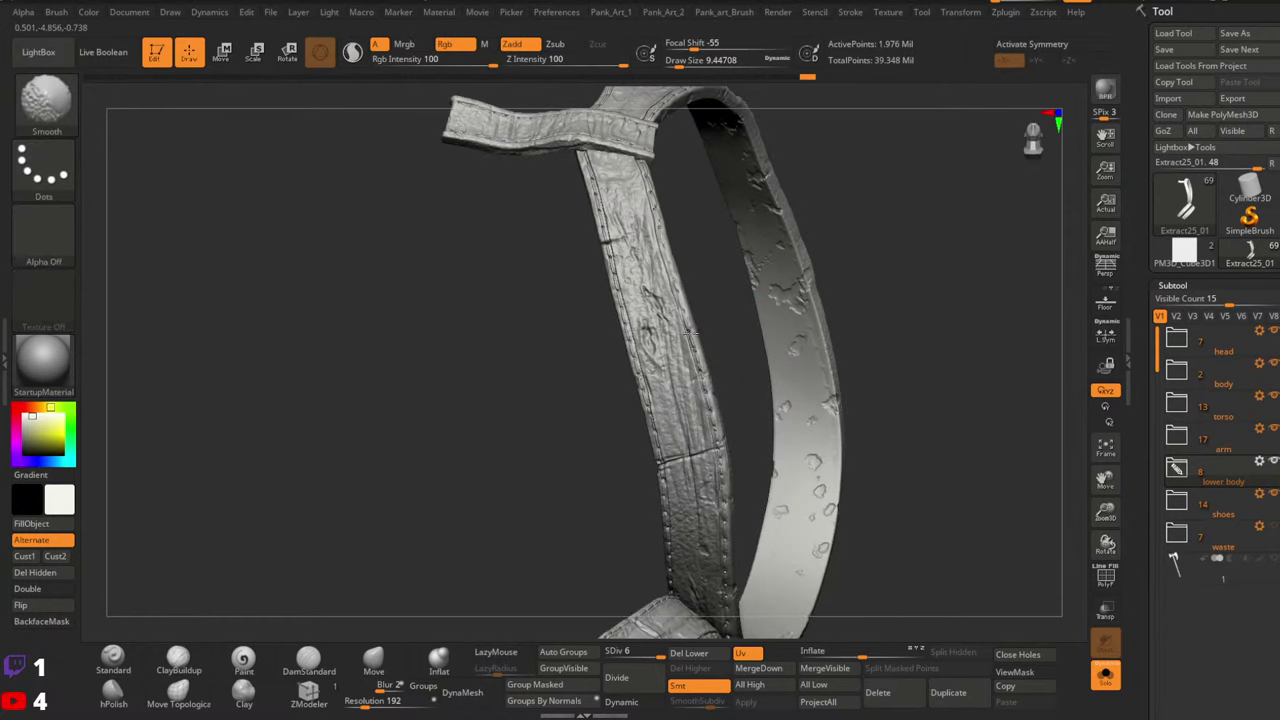
{"action": "right_click_drag", "start_coordinate": [728, 500], "coordinate": [764, 320], "text": "alt"}
{"action": "left_click_drag", "start_coordinate": [735, 350], "coordinate": [742, 456], "text": "shift"}
Smooth the strap's rim around the lower bend, near where it meets the two lower loops
{"action": "right_click_drag", "start_coordinate": [756, 376], "coordinate": [770, 300]}
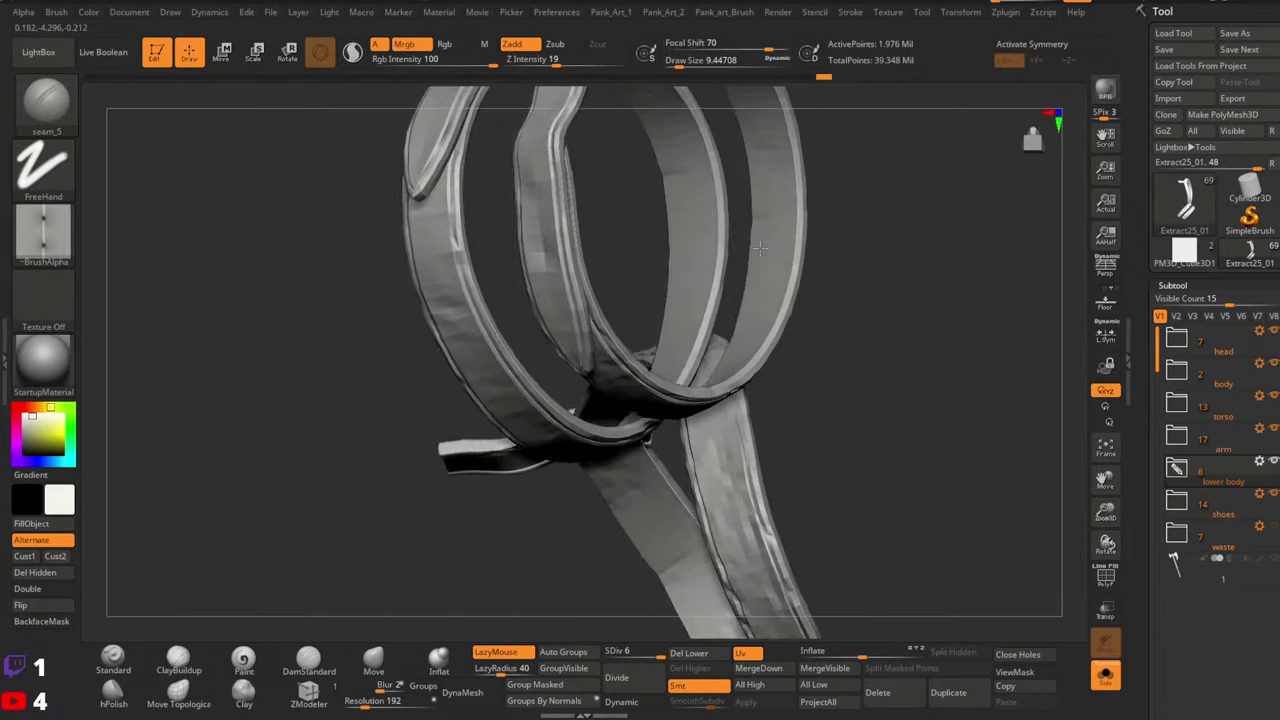
{"action": "left_click_drag", "start_coordinate": [743, 414], "coordinate": [741, 391], "text": "shift"}
{"action": "right_click_drag", "start_coordinate": [765, 432], "coordinate": [757, 360]}
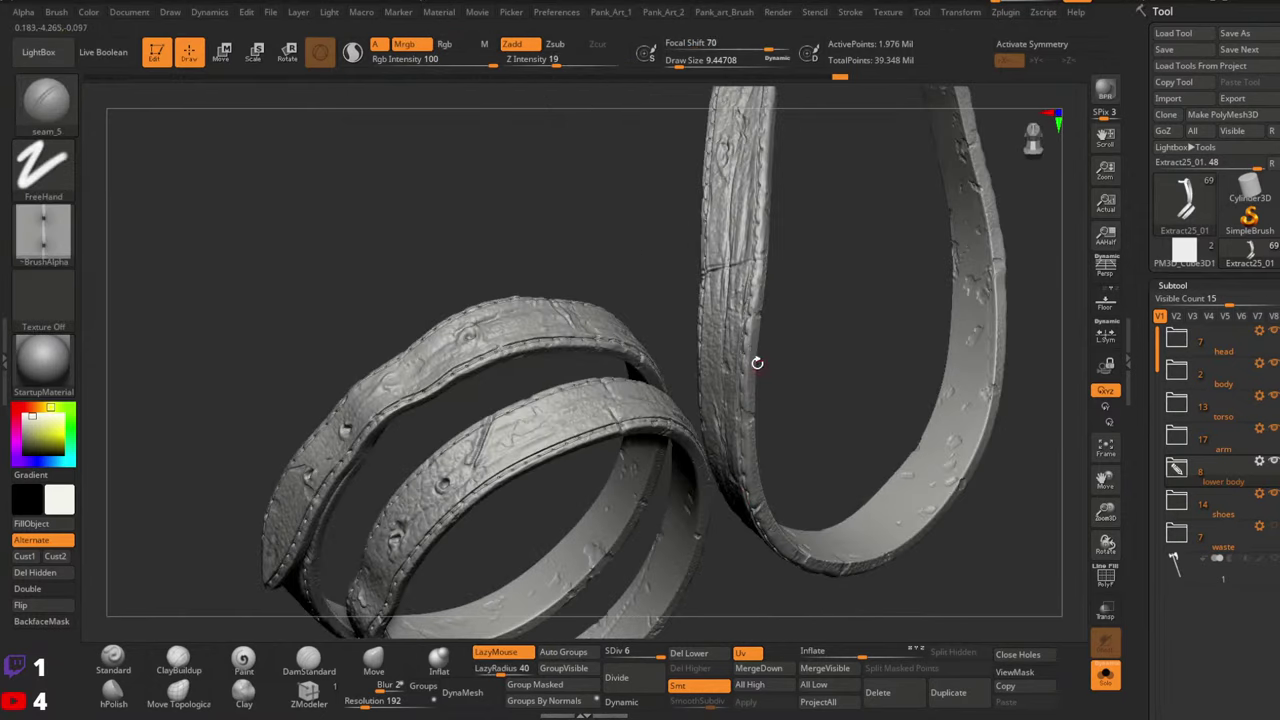
{"action": "left_click_drag", "start_coordinate": [749, 345], "coordinate": [749, 327], "text": "shift"}
{"action": "mouse_move", "coordinate": [745, 350]}
{"action": "right_mouse_down"}
{"action": "mouse_move", "coordinate": [766, 446]}
{"action": "mouse_move", "coordinate": [788, 474]}
{"action": "right_mouse_up"}
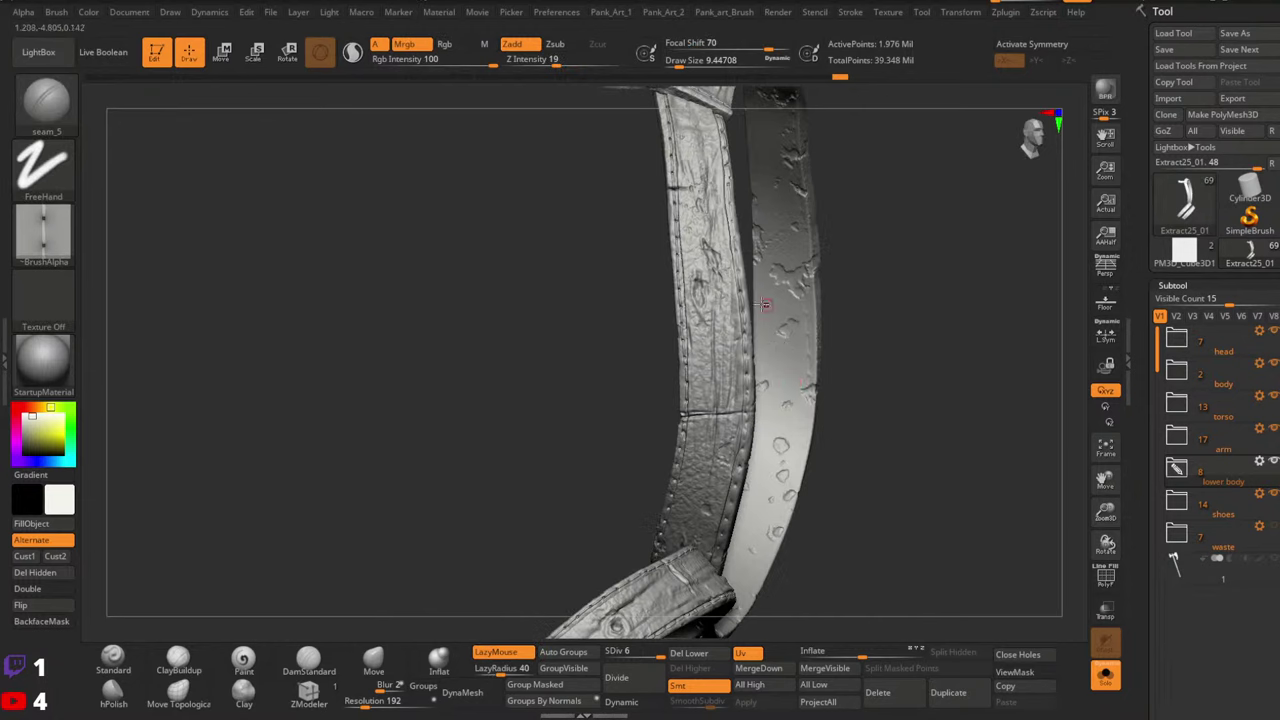
Set the draw size to about 35 and rework the stitches along the long strap's front edge down to the lower loops
{"action": "key", "text": "space"}
{"action": "left_click_drag", "start_coordinate": [750, 282], "coordinate": [754, 282]}
{"action": "key", "text": "space"}
{"action": "key", "text": "shift"}
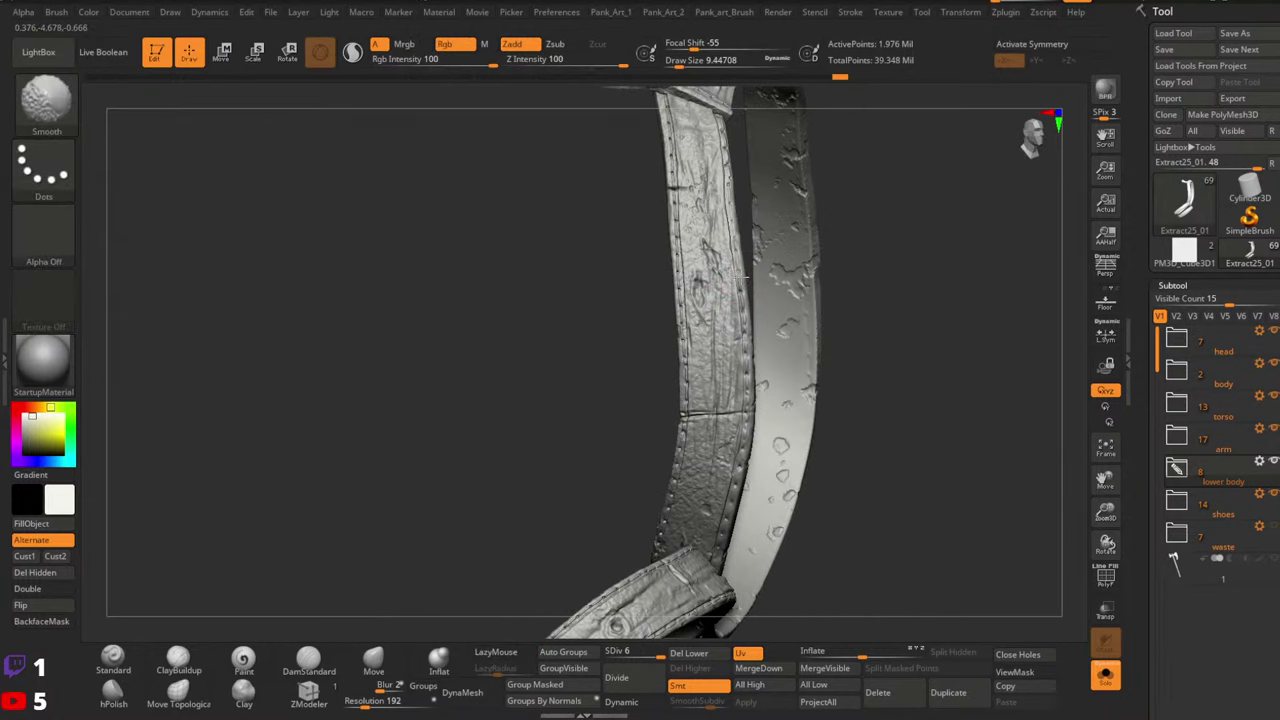
{"action": "key", "text": "space"}
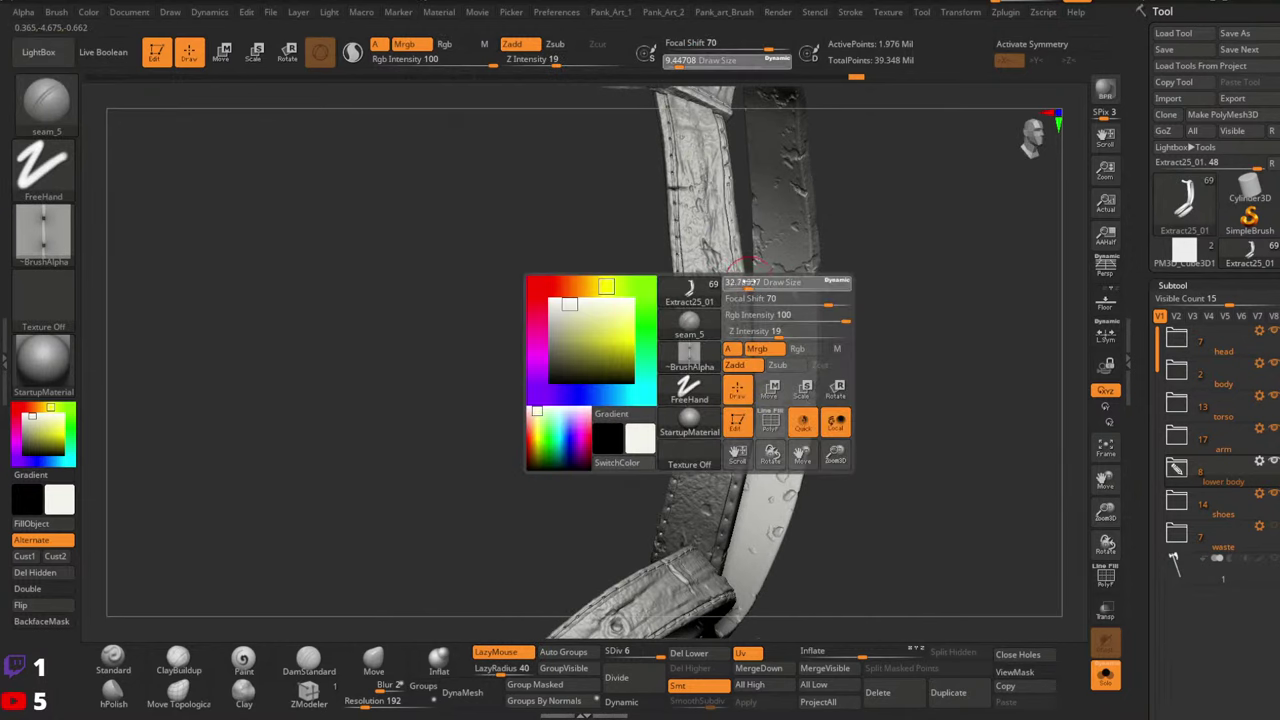
{"action": "right_click_drag", "start_coordinate": [745, 282], "coordinate": [728, 316]}
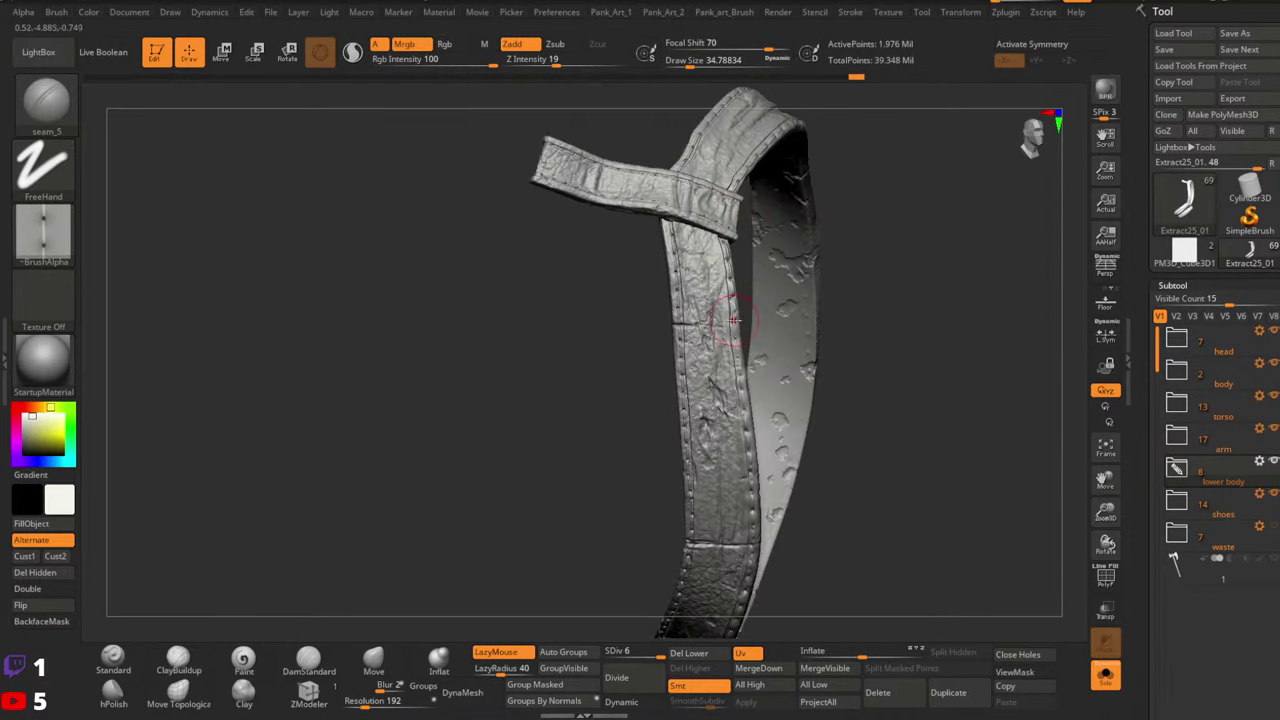
{"action": "key", "text": "space"}
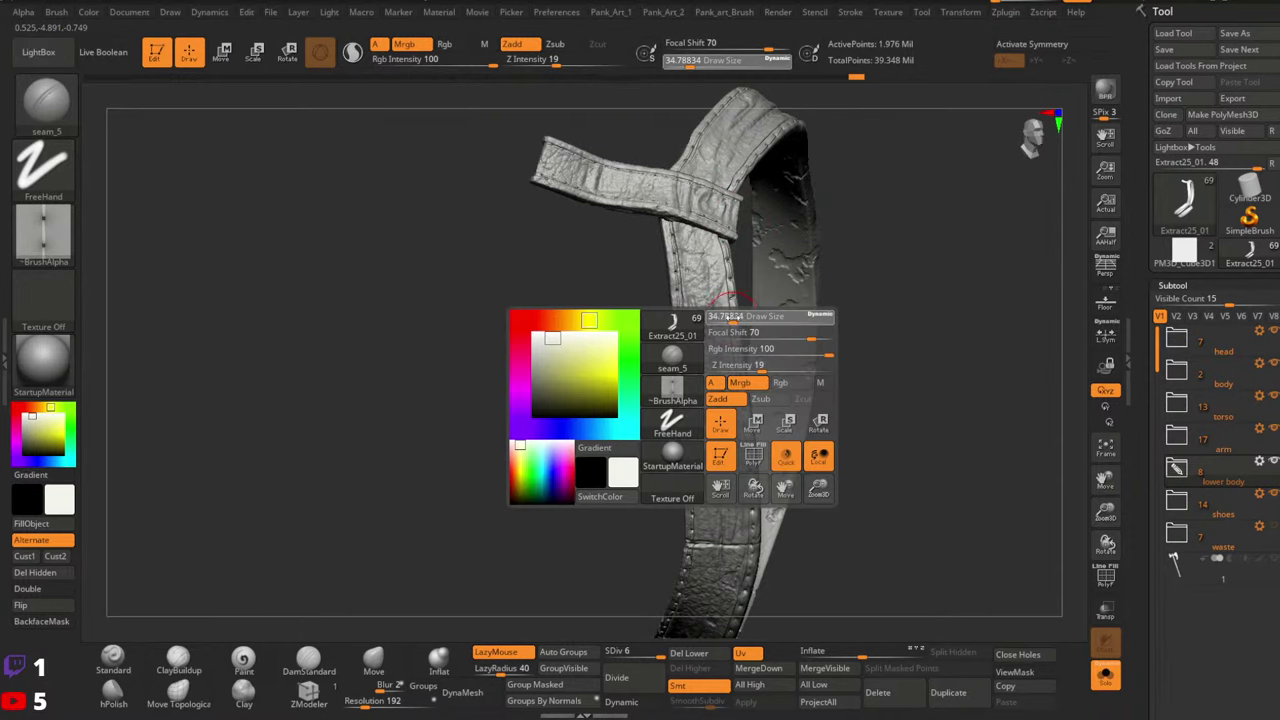
{"action": "right_click_drag", "start_coordinate": [728, 316], "coordinate": [740, 328]}
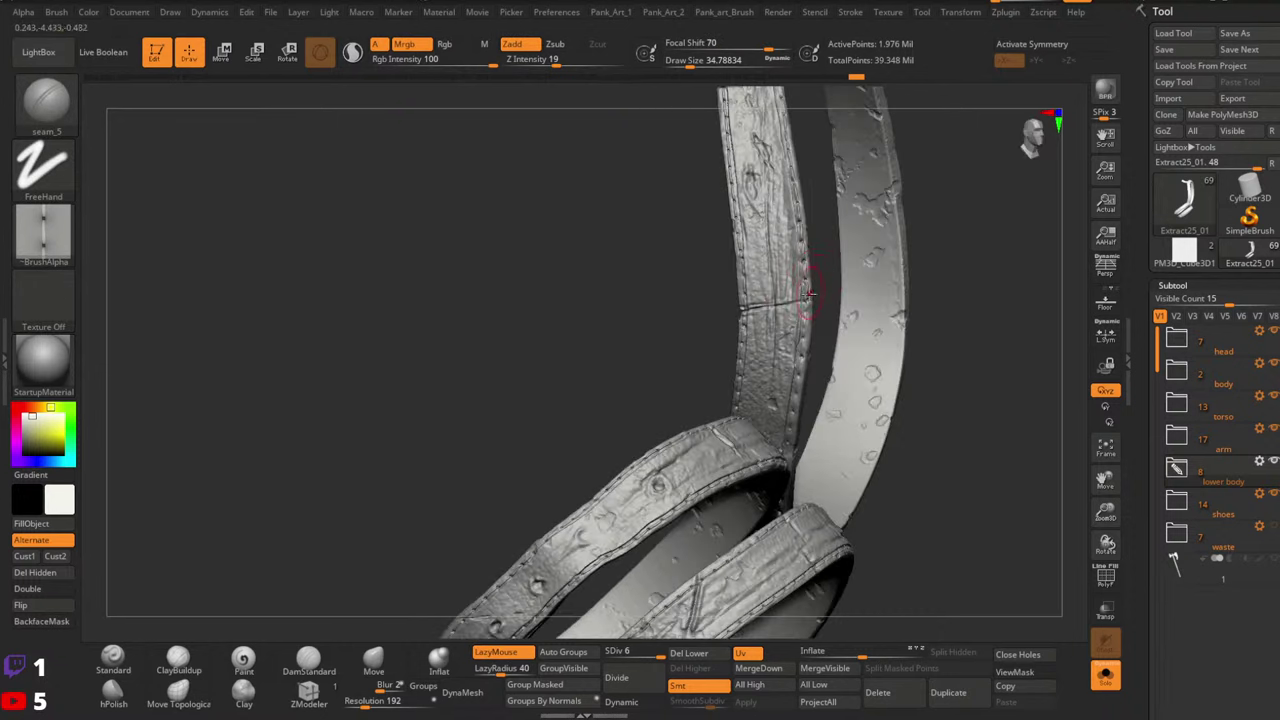
{"action": "left_click_drag", "start_coordinate": [793, 448], "coordinate": [791, 458]}
Sculpt stitches along the upper edge of the large loop's underside, beyond its sharp bend
{"action": "mouse_move", "coordinate": [818, 384]}
{"action": "right_mouse_down"}
{"action": "mouse_move", "coordinate": [760, 310]}
{"action": "mouse_move", "coordinate": [857, 243]}
{"action": "mouse_move", "coordinate": [786, 400]}
{"action": "mouse_move", "coordinate": [817, 336]}
{"action": "right_mouse_up"}
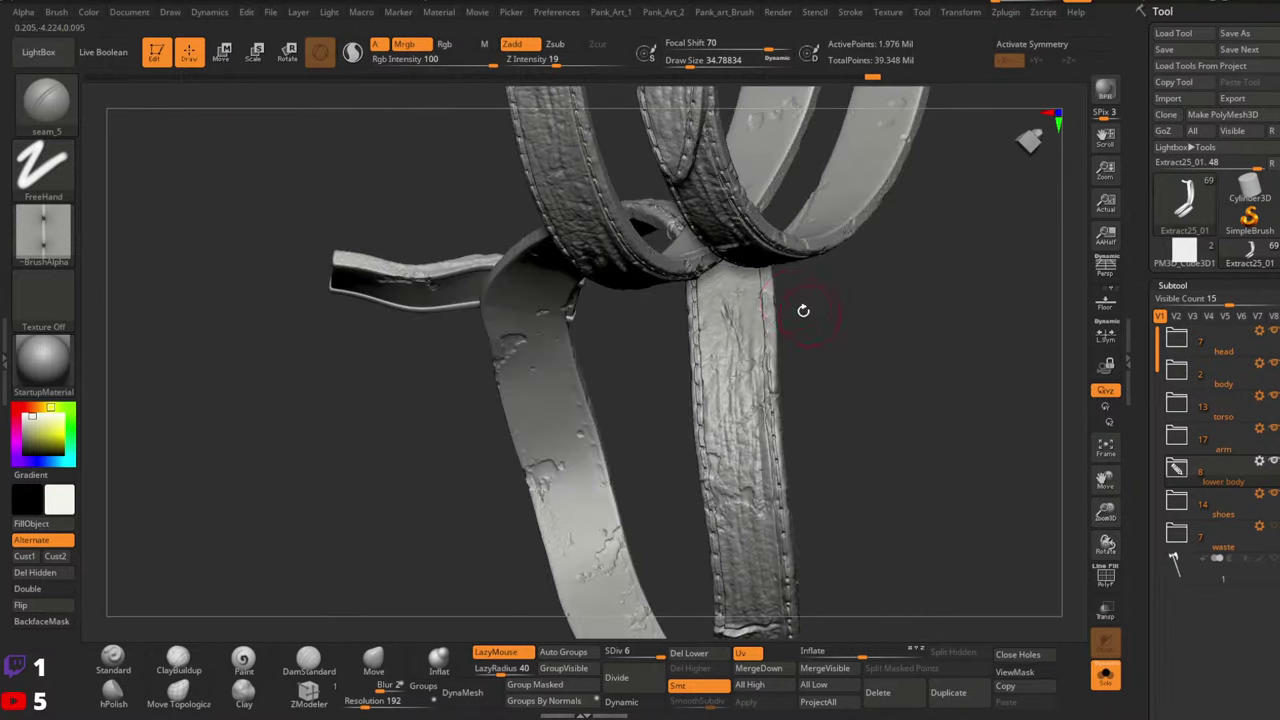
{"action": "mouse_move", "coordinate": [723, 309]}
{"action": "right_mouse_down"}
{"action": "mouse_move", "coordinate": [760, 434]}
{"action": "mouse_move", "coordinate": [743, 485]}
{"action": "mouse_move", "coordinate": [766, 354]}
{"action": "mouse_move", "coordinate": [869, 274]}
{"action": "mouse_move", "coordinate": [882, 235]}
{"action": "right_mouse_up"}
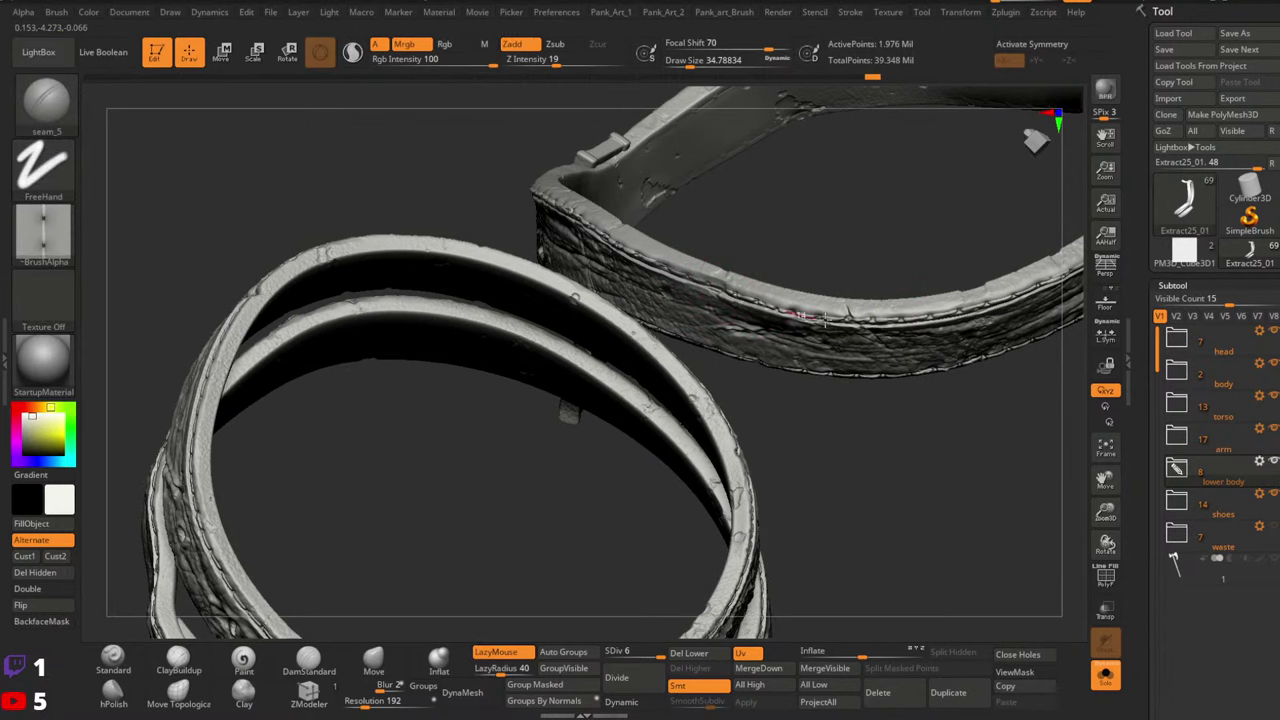
{"action": "left_click_drag", "start_coordinate": [825, 320], "coordinate": [876, 319]}
Show the full character again and set up the Standard brush with a Spray stroke, Alpha 08 and Z Intensity 34
{"action": "mouse_move", "coordinate": [980, 258]}
{"action": "right_mouse_down", "text": "ctrl"}
{"action": "mouse_move", "coordinate": [860, 469]}
{"action": "mouse_move", "coordinate": [908, 496]}
{"action": "mouse_move", "coordinate": [903, 389]}
{"action": "mouse_move", "coordinate": [863, 514]}
{"action": "mouse_move", "coordinate": [977, 430]}
{"action": "right_mouse_up", "text": "ctrl"}
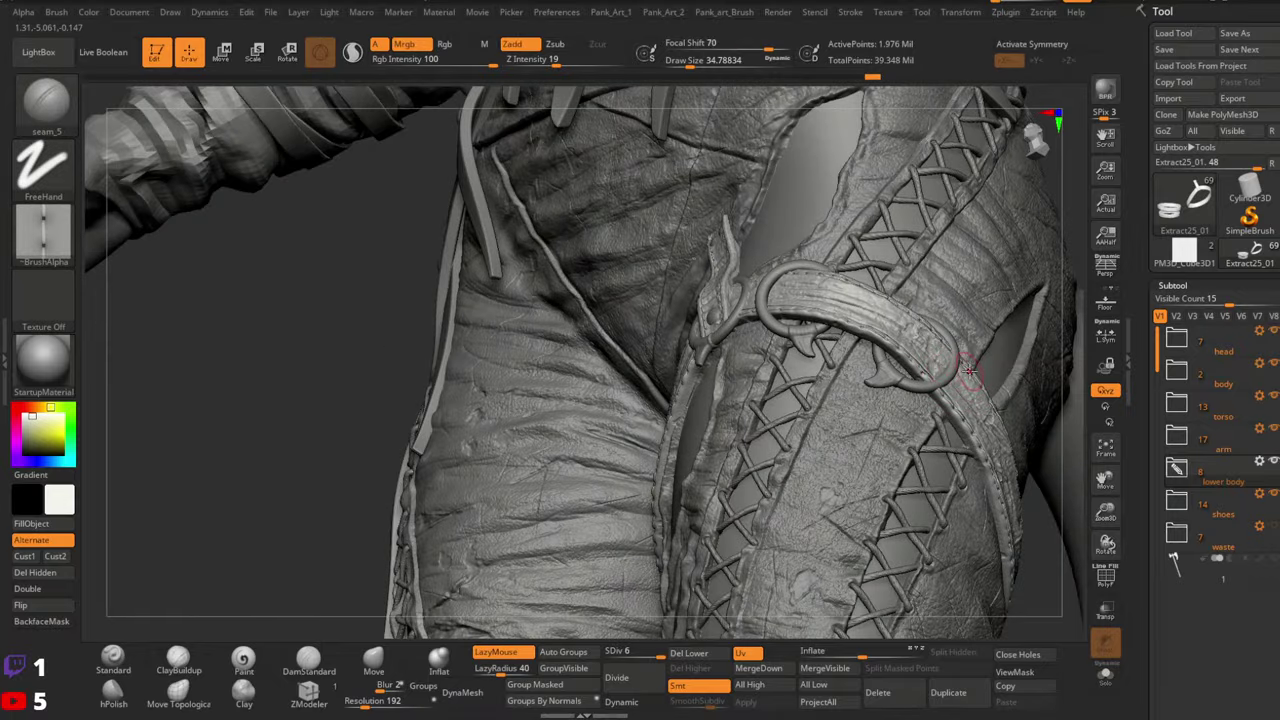
{"action": "right_click_drag", "start_coordinate": [969, 370], "coordinate": [590, 350], "text": "alt"}
{"action": "left_click", "coordinate": [113, 660]}
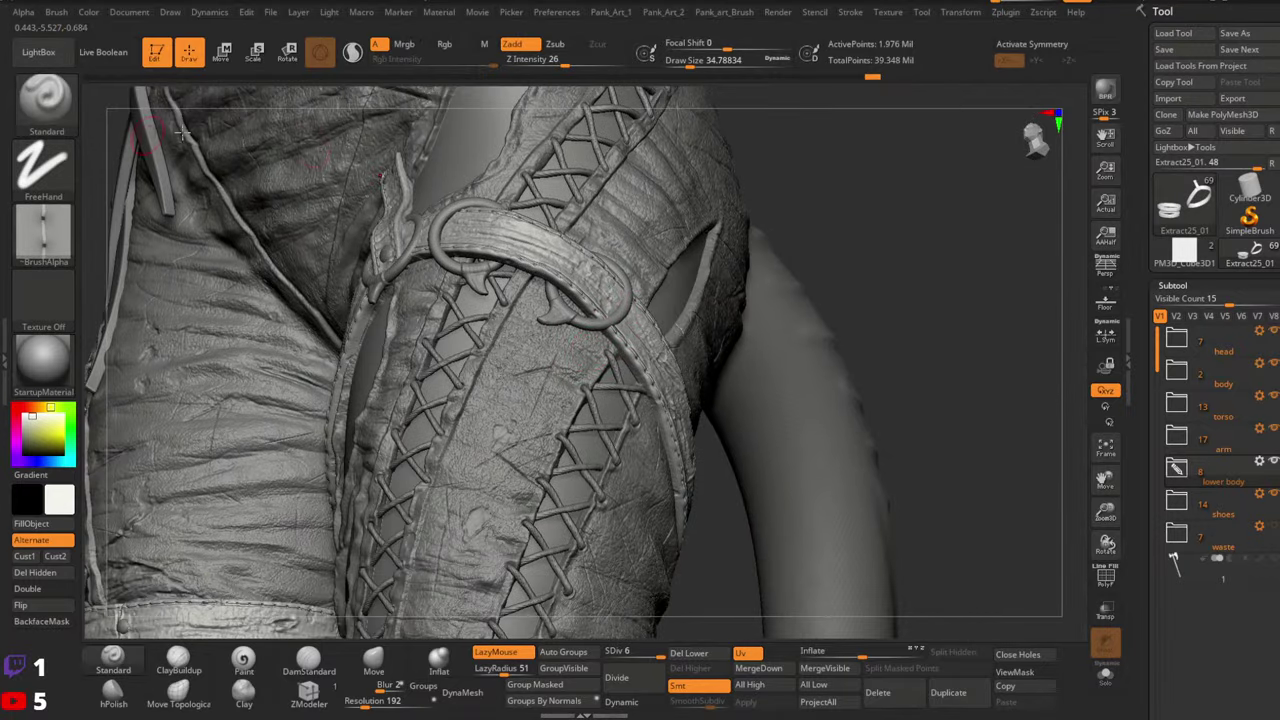
{"action": "left_click", "coordinate": [43, 163]}
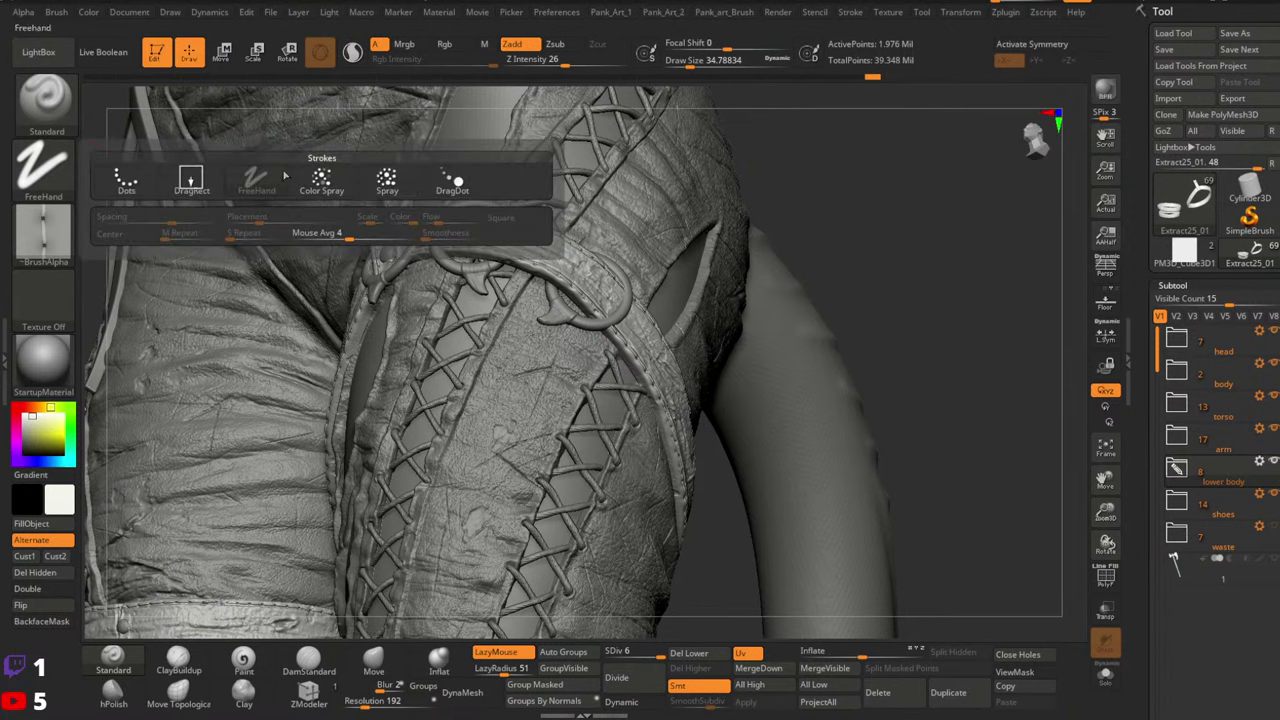
{"action": "left_click", "coordinate": [195, 178]}
{"action": "left_click", "coordinate": [63, 235]}
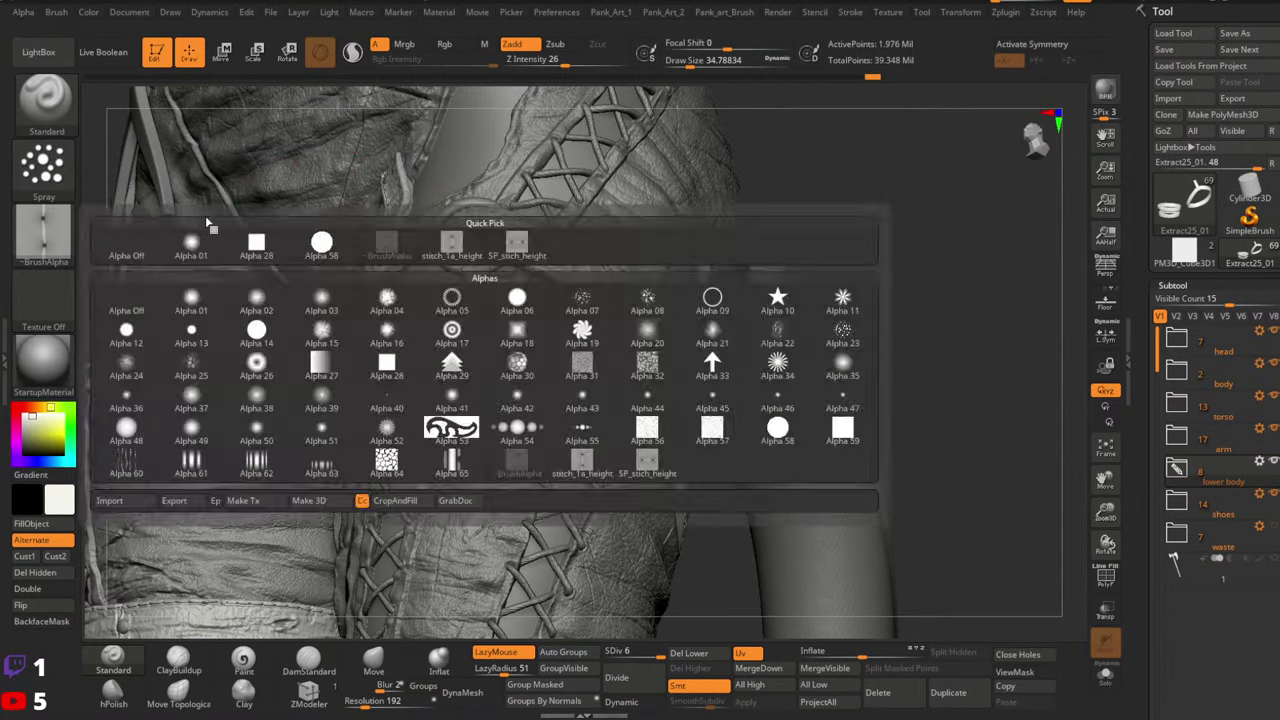
{"action": "left_click", "coordinate": [70, 236]}
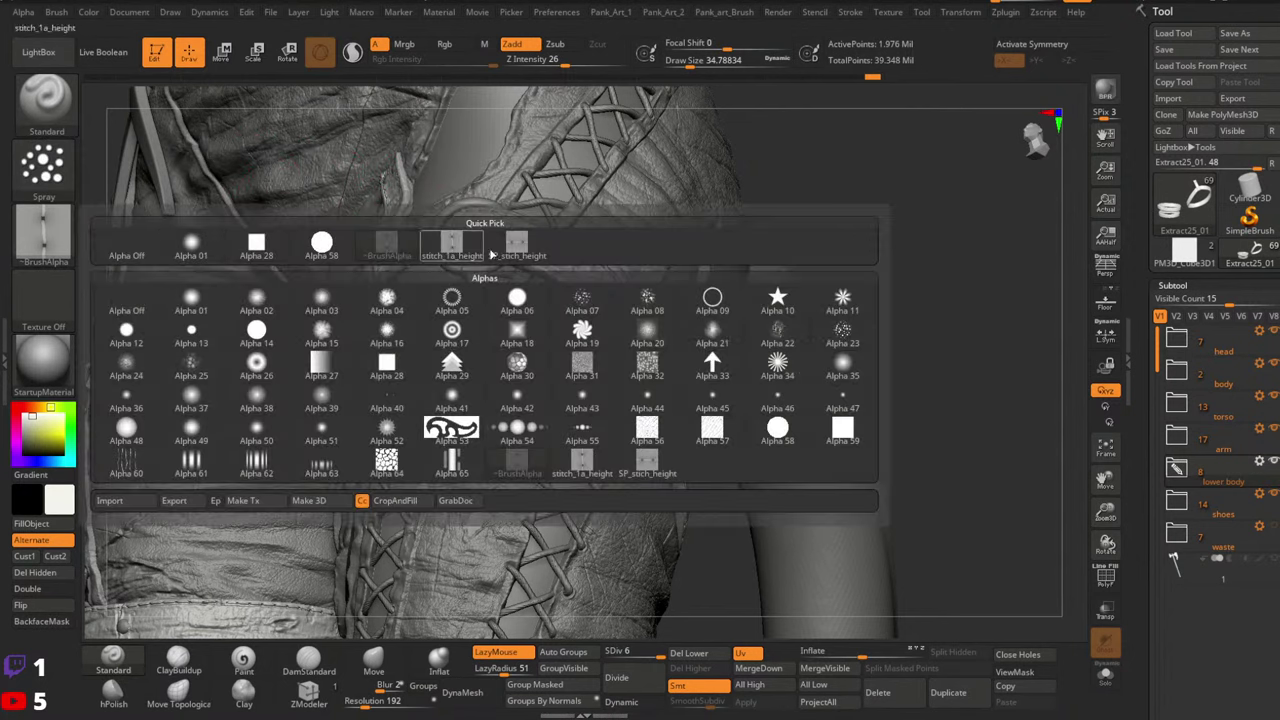
{"action": "left_click", "coordinate": [647, 297]}
{"action": "left_click_drag", "start_coordinate": [564, 66], "coordinate": [574, 66]}
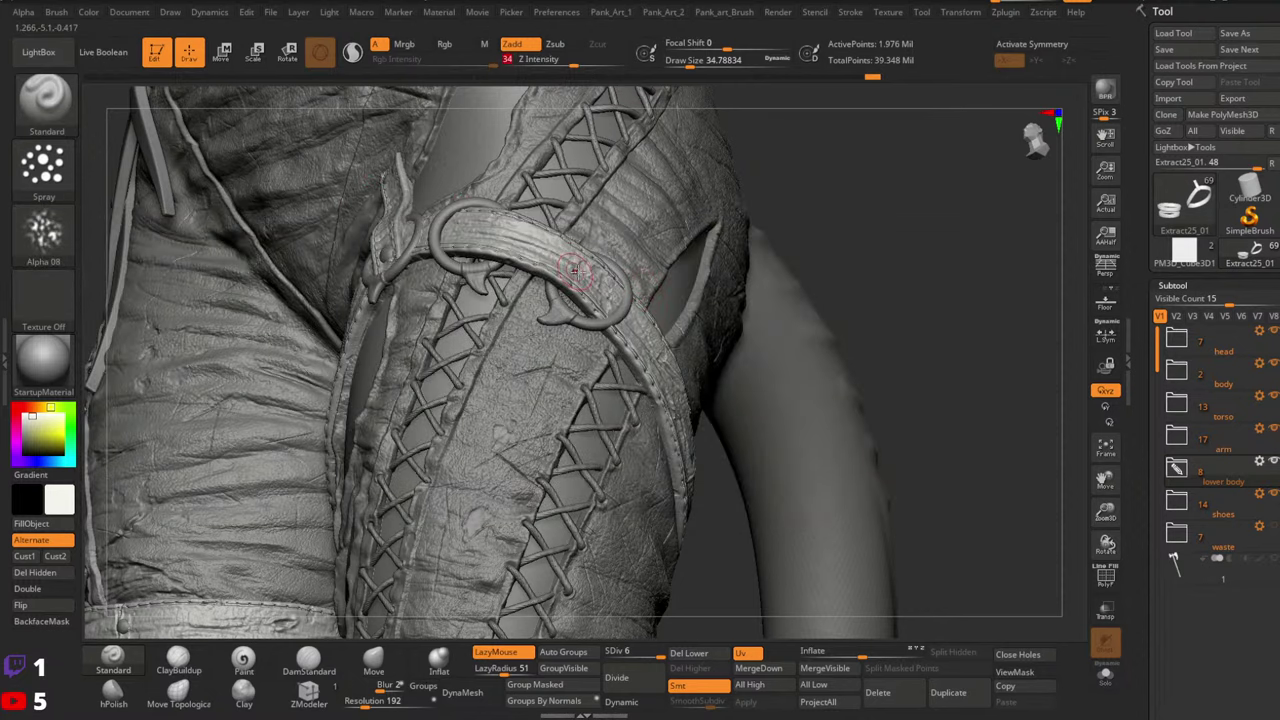
Set the draw size to about 18 and LazyRadius to 1, spray noise along the thigh strap's edge, and undo a stroke
{"action": "mouse_move", "coordinate": [575, 270]}
{"action": "right_mouse_down"}
{"action": "mouse_move", "coordinate": [612, 262]}
{"action": "mouse_move", "coordinate": [580, 280]}
{"action": "right_mouse_up"}
{"action": "key", "text": "space"}
{"action": "left_click_drag", "start_coordinate": [561, 274], "coordinate": [554, 274]}
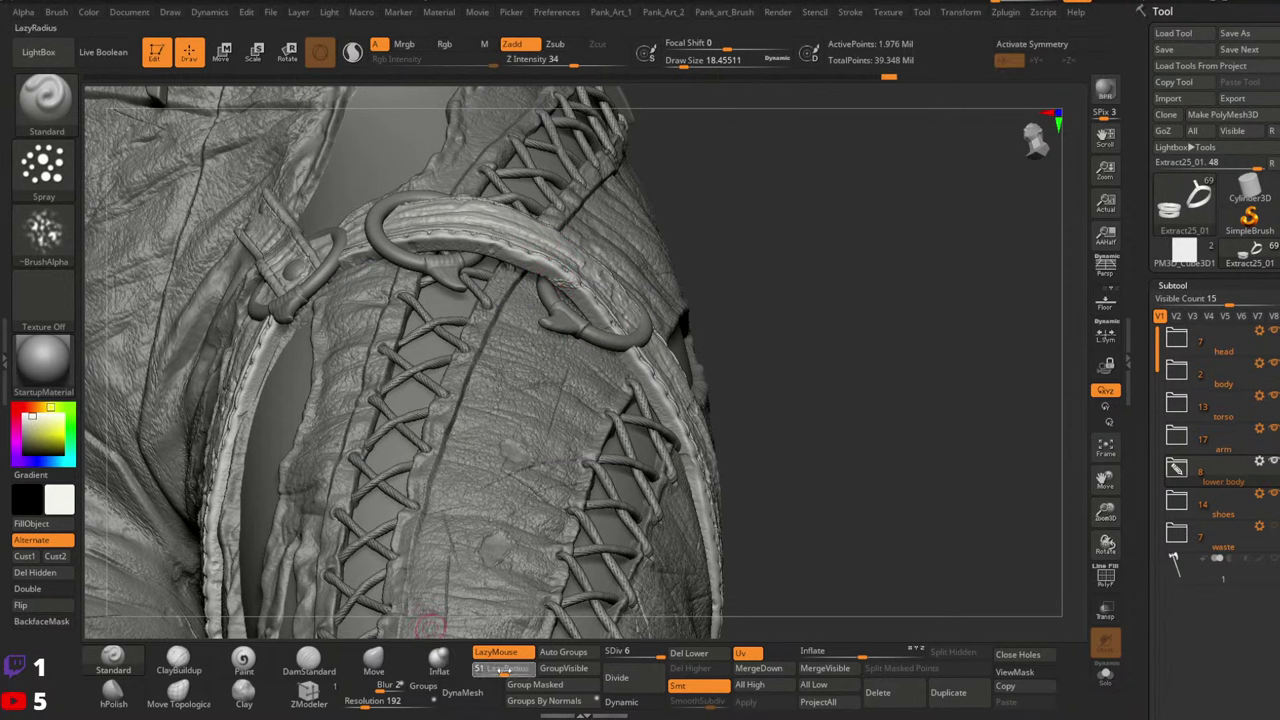
{"action": "left_click_drag", "start_coordinate": [503, 670], "coordinate": [466, 671]}
{"action": "mouse_move", "coordinate": [562, 285]}
{"action": "left_mouse_down"}
{"action": "mouse_move", "coordinate": [590, 310]}
{"action": "mouse_move", "coordinate": [541, 268]}
{"action": "mouse_move", "coordinate": [455, 244]}
{"action": "left_mouse_up"}
{"action": "key", "text": "space"}
{"action": "key", "text": "ctrl+z"}
Set the draw size to about 39 and enable BackfaceMask for the spray brush
{"action": "key", "text": "space"}
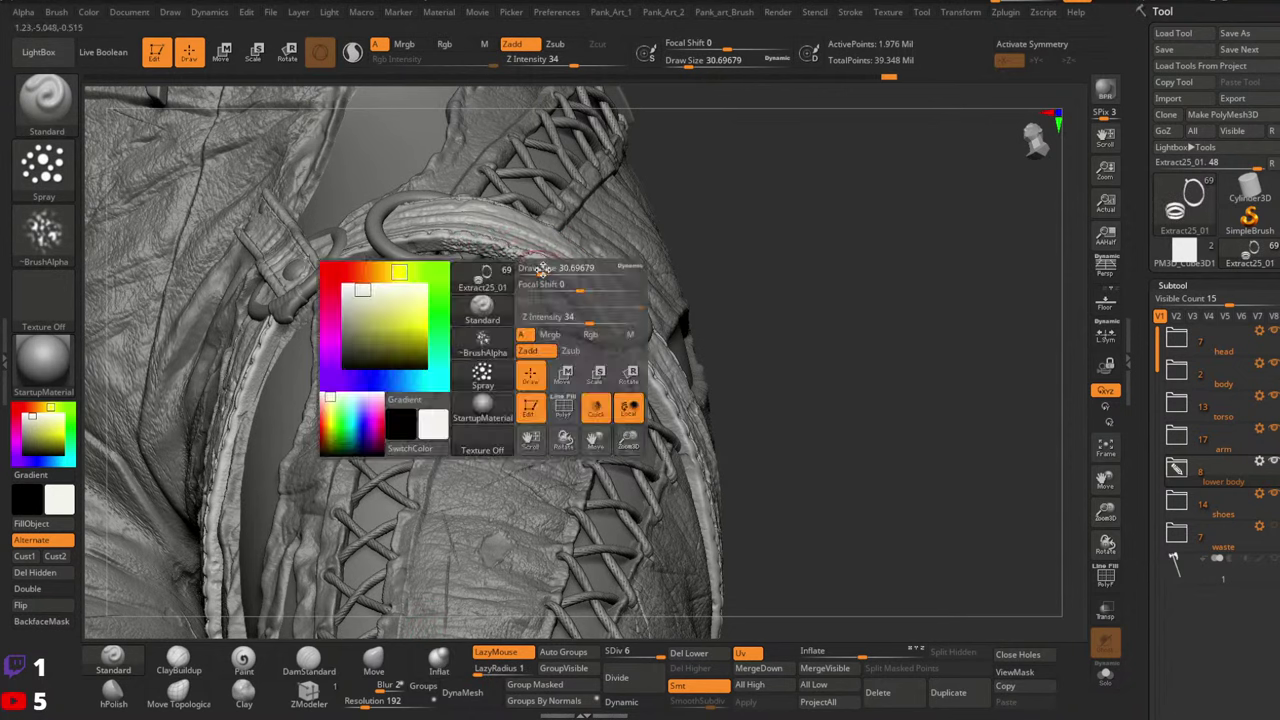
{"action": "left_click_drag", "start_coordinate": [538, 267], "coordinate": [543, 267]}
{"action": "left_click", "coordinate": [43, 622]}
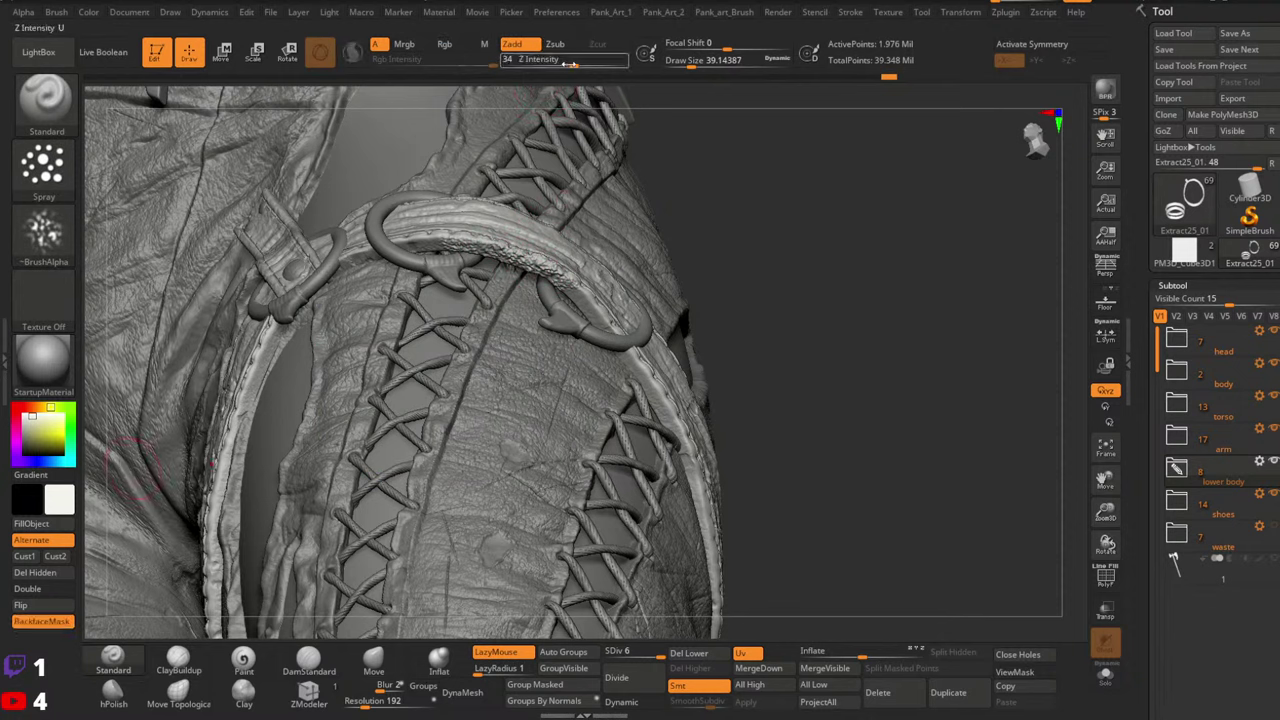
Set Z Intensity to 24, undo the last stroke, and spray lighter noise along the thigh strap's edge near the hooks
{"action": "left_click_drag", "start_coordinate": [574, 60], "coordinate": [563, 61]}
{"action": "key", "text": "ctrl+z"}
{"action": "left_click_drag", "start_coordinate": [495, 253], "coordinate": [549, 281]}
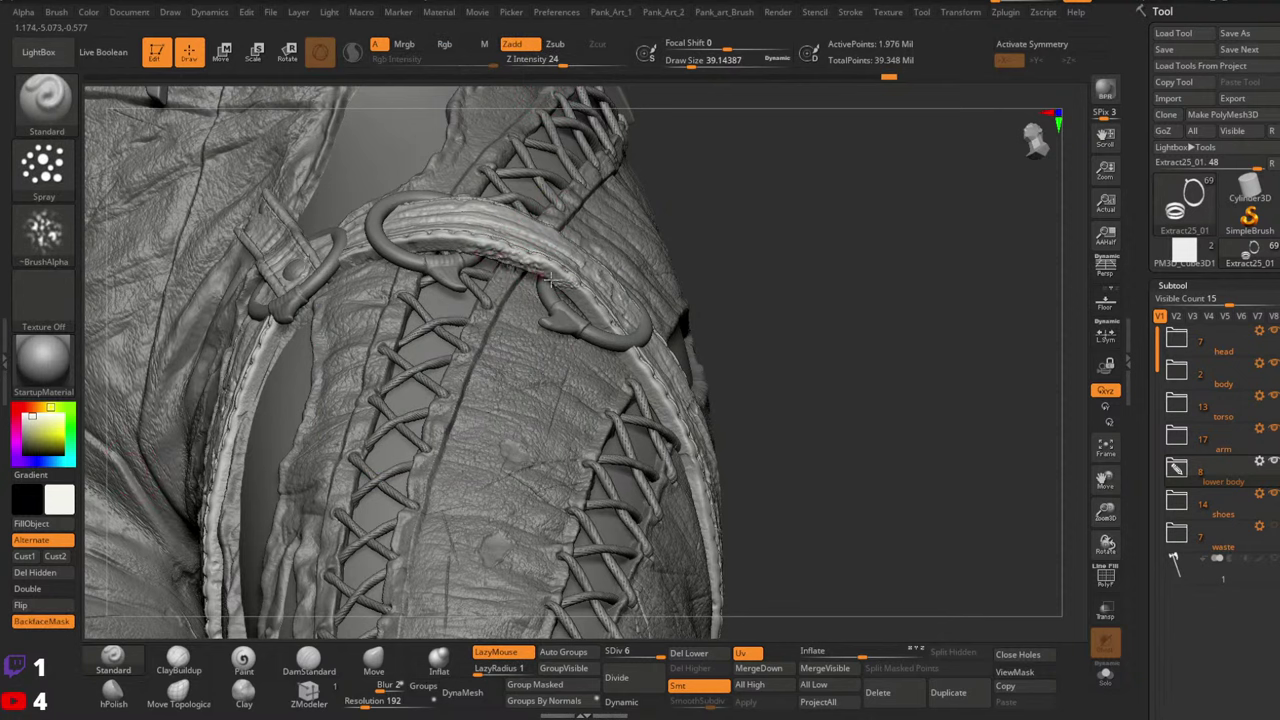
{"action": "mouse_move", "coordinate": [593, 320]}
{"action": "left_mouse_down"}
{"action": "mouse_move", "coordinate": [545, 278]}
{"action": "mouse_move", "coordinate": [603, 325]}
{"action": "mouse_move", "coordinate": [636, 376]}
{"action": "left_mouse_up"}
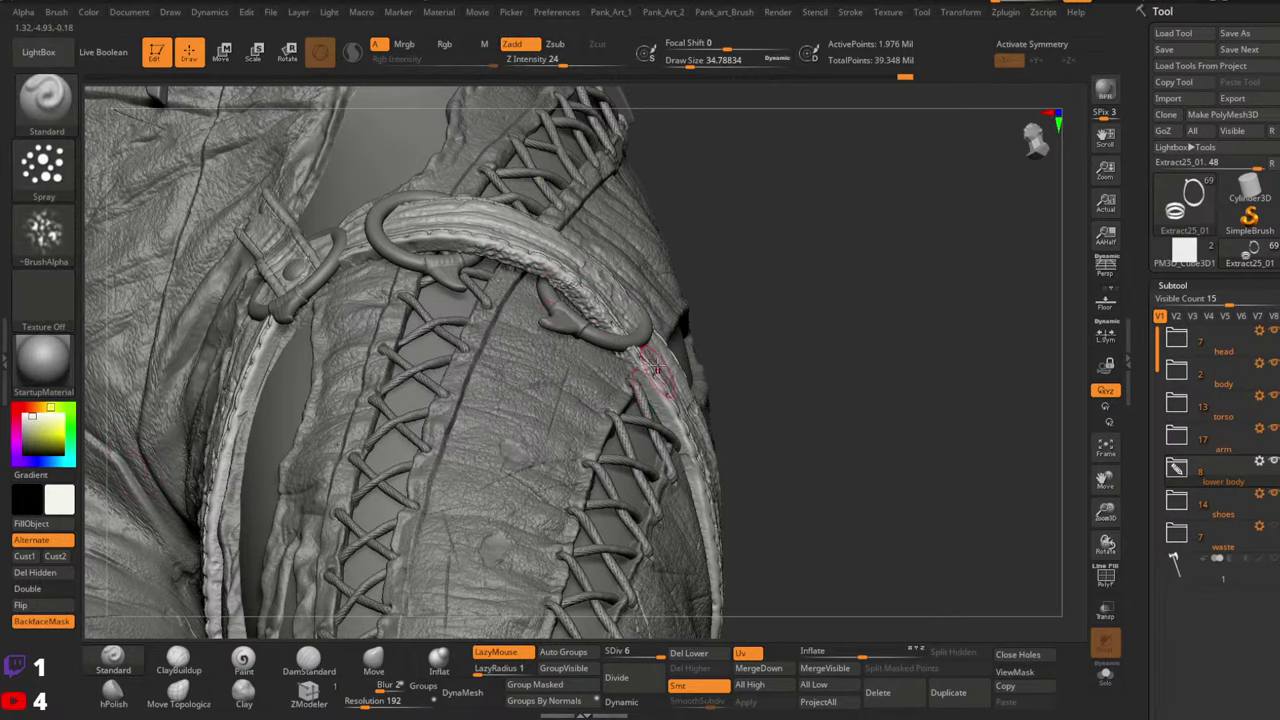
Spray noise down the strap's edge along the outer thigh, reducing the draw size to about 29
{"action": "right_click_drag", "start_coordinate": [657, 371], "coordinate": [642, 420]}
{"action": "key", "text": "space"}
{"action": "left_click_drag", "start_coordinate": [639, 357], "coordinate": [636, 357]}
{"action": "right_click_drag", "start_coordinate": [703, 369], "coordinate": [668, 258]}
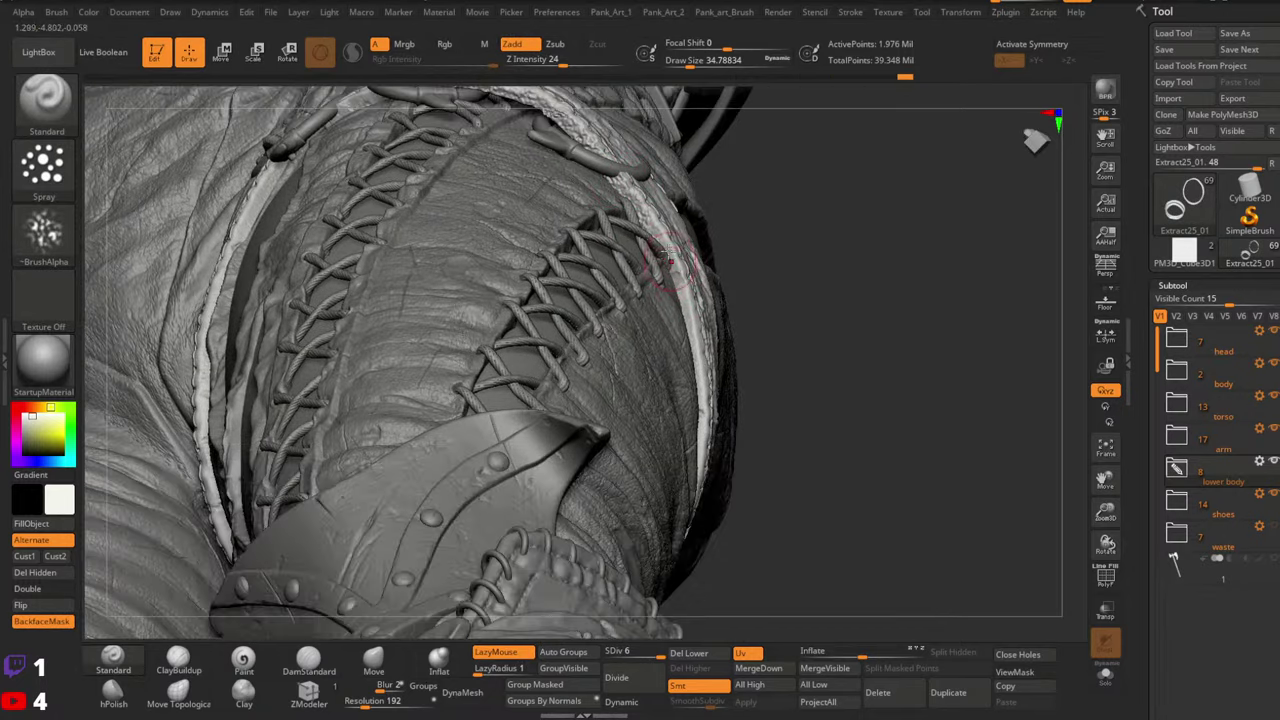
{"action": "left_click_drag", "start_coordinate": [666, 266], "coordinate": [680, 290]}
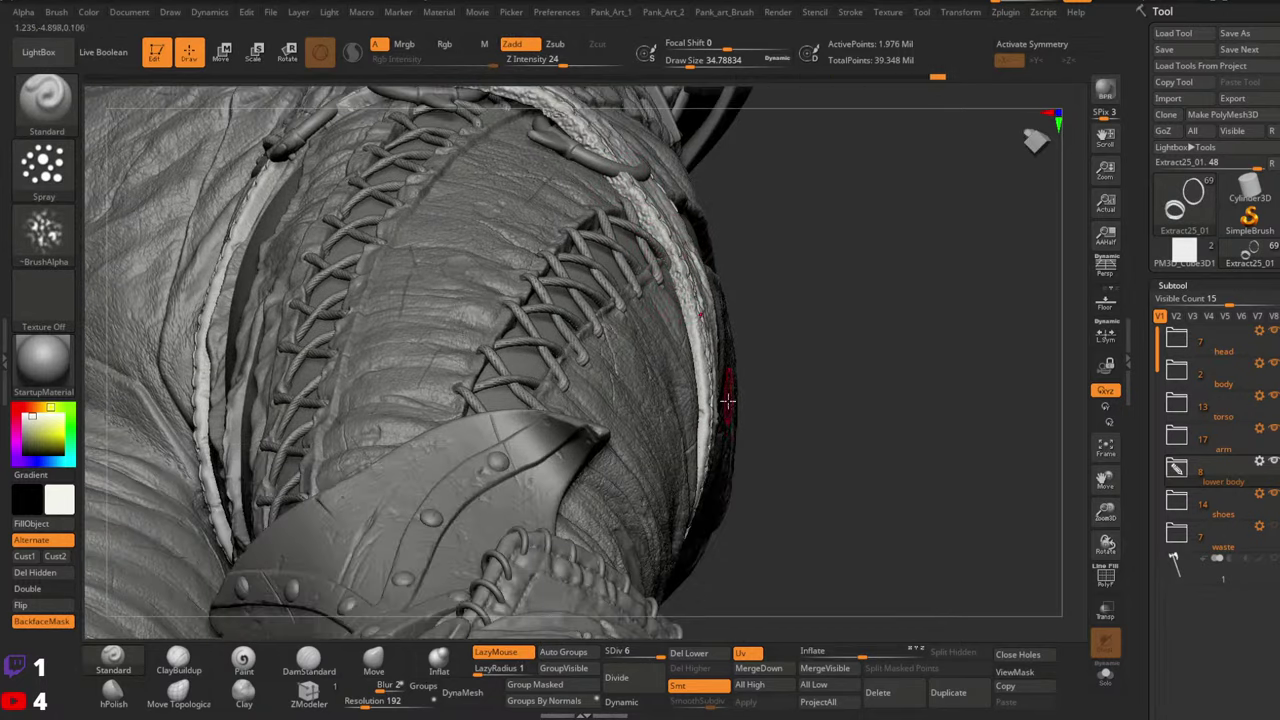
{"action": "right_click_drag", "start_coordinate": [727, 401], "coordinate": [665, 345]}
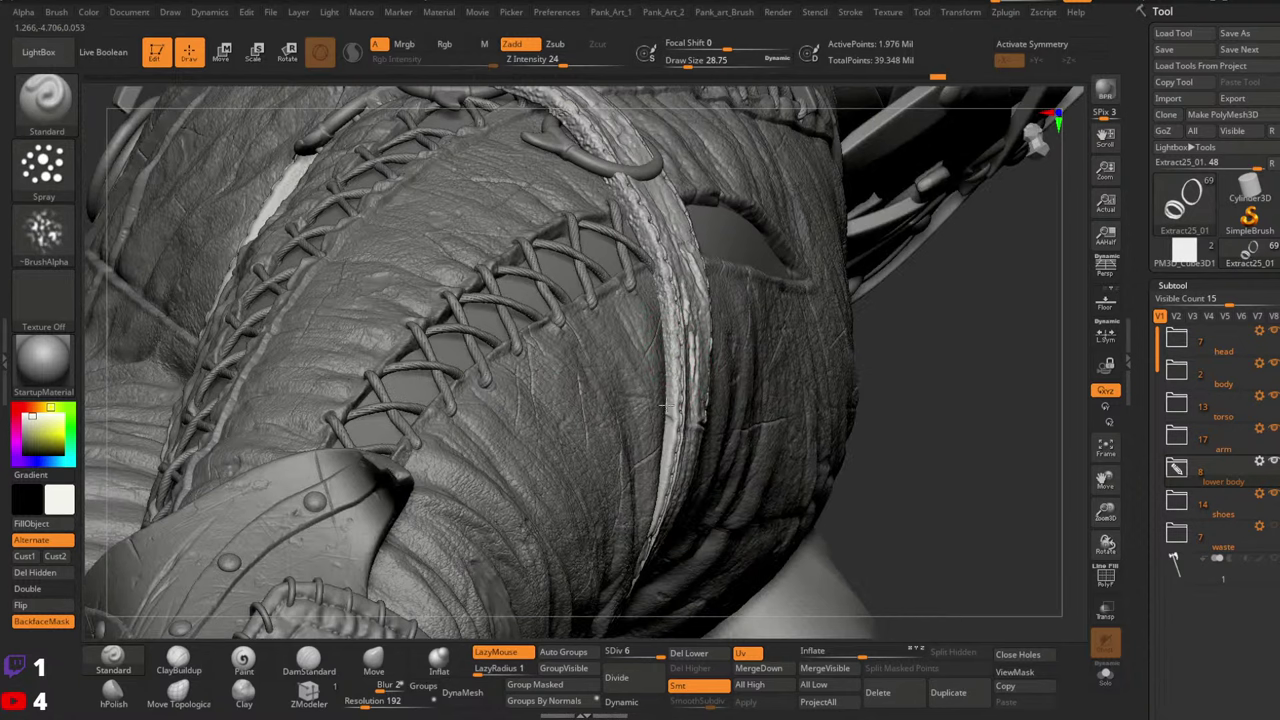
{"action": "right_click_drag", "start_coordinate": [705, 410], "coordinate": [771, 220]}
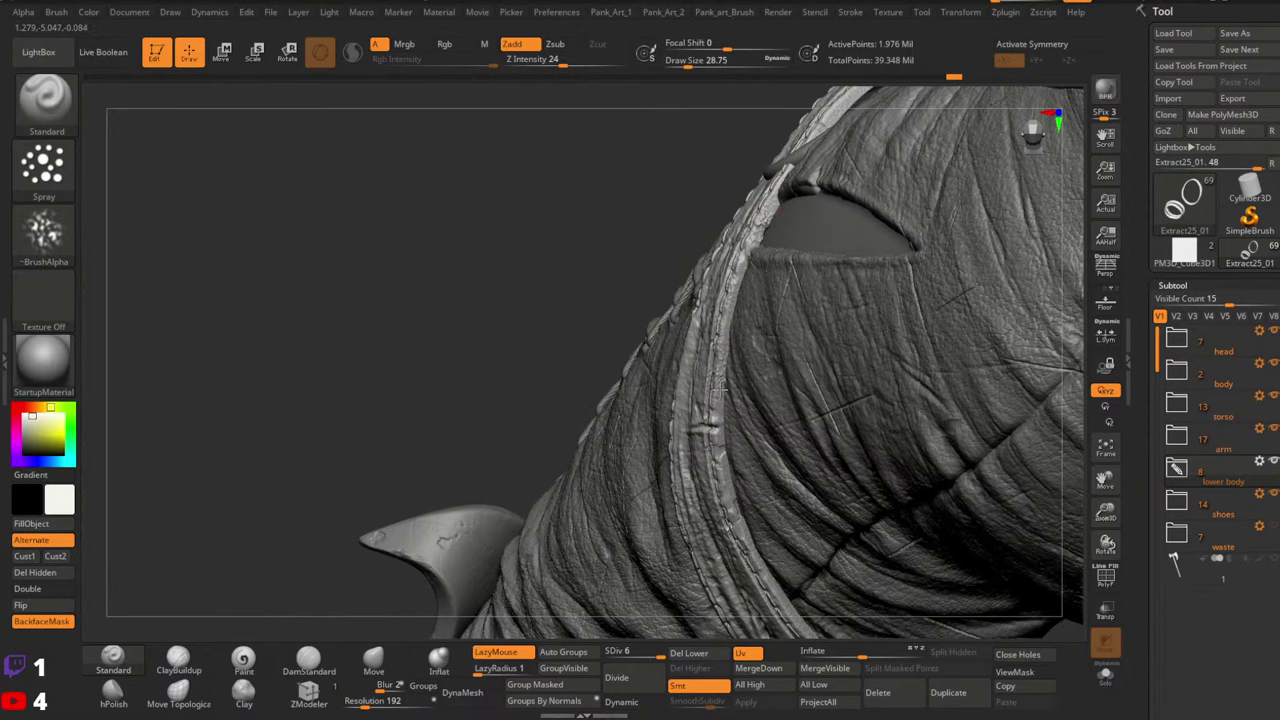
Isolate the straps from the character, try spraying noise along the large loop's narrow rim, and undo the stroke
{"action": "left_click", "coordinate": [1105, 674]}
{"action": "right_click_drag", "start_coordinate": [758, 307], "coordinate": [742, 269]}
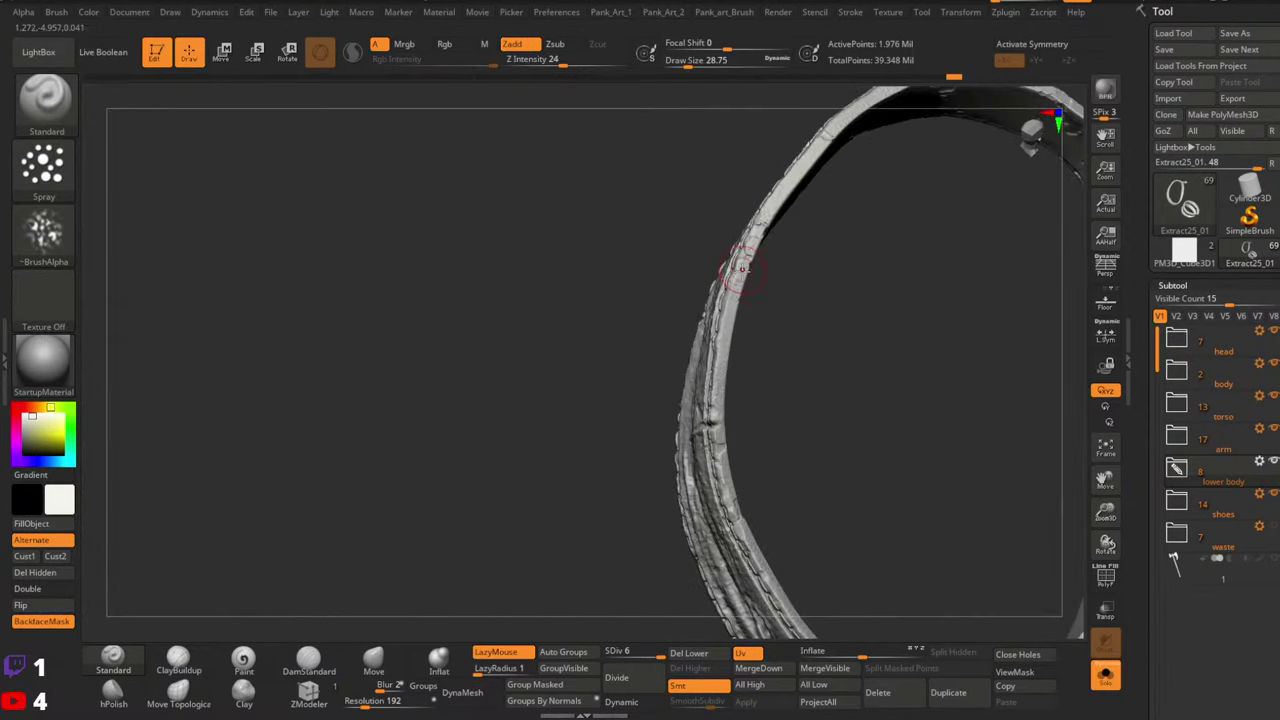
{"action": "mouse_move", "coordinate": [722, 412]}
{"action": "left_mouse_down"}
{"action": "mouse_move", "coordinate": [731, 502]}
{"action": "mouse_move", "coordinate": [765, 576]}
{"action": "left_mouse_up"}
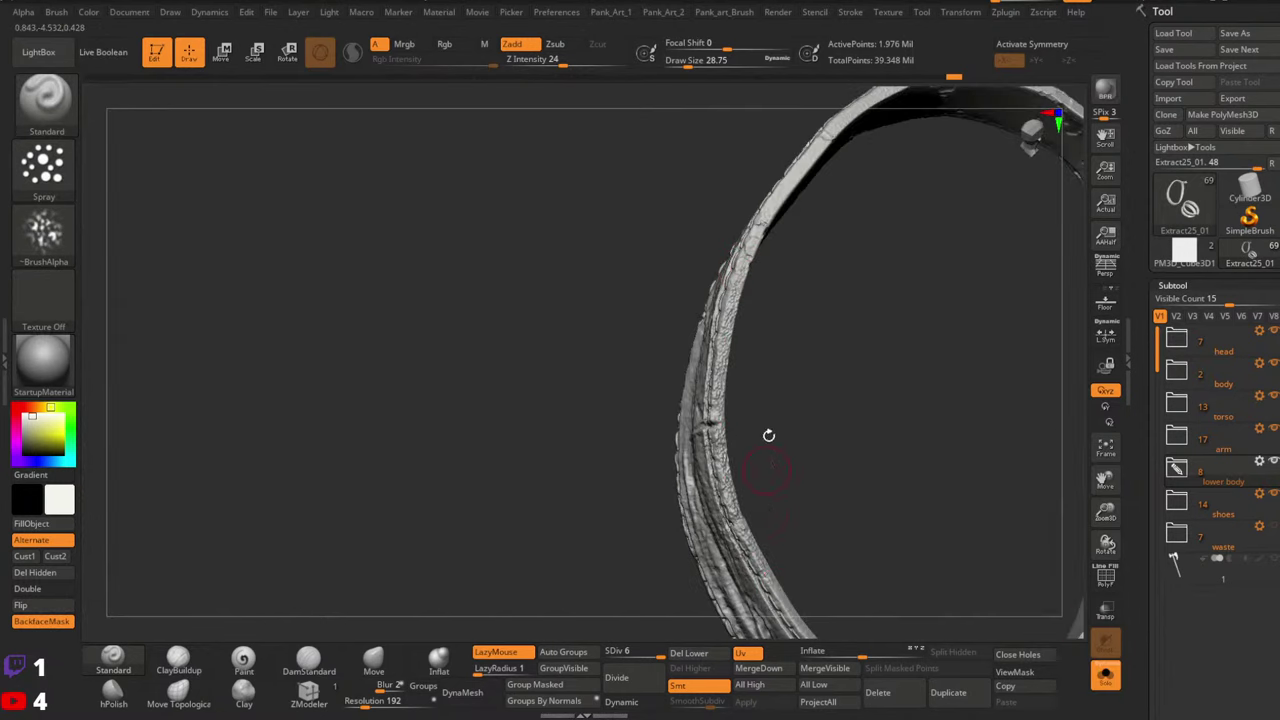
{"action": "key", "text": "ctrl+z"}
Isolate the large loop's rim polygroups and mask the rest of the straps so only the rims can be sculpted
{"action": "right_click_drag", "start_coordinate": [669, 405], "coordinate": [727, 338]}
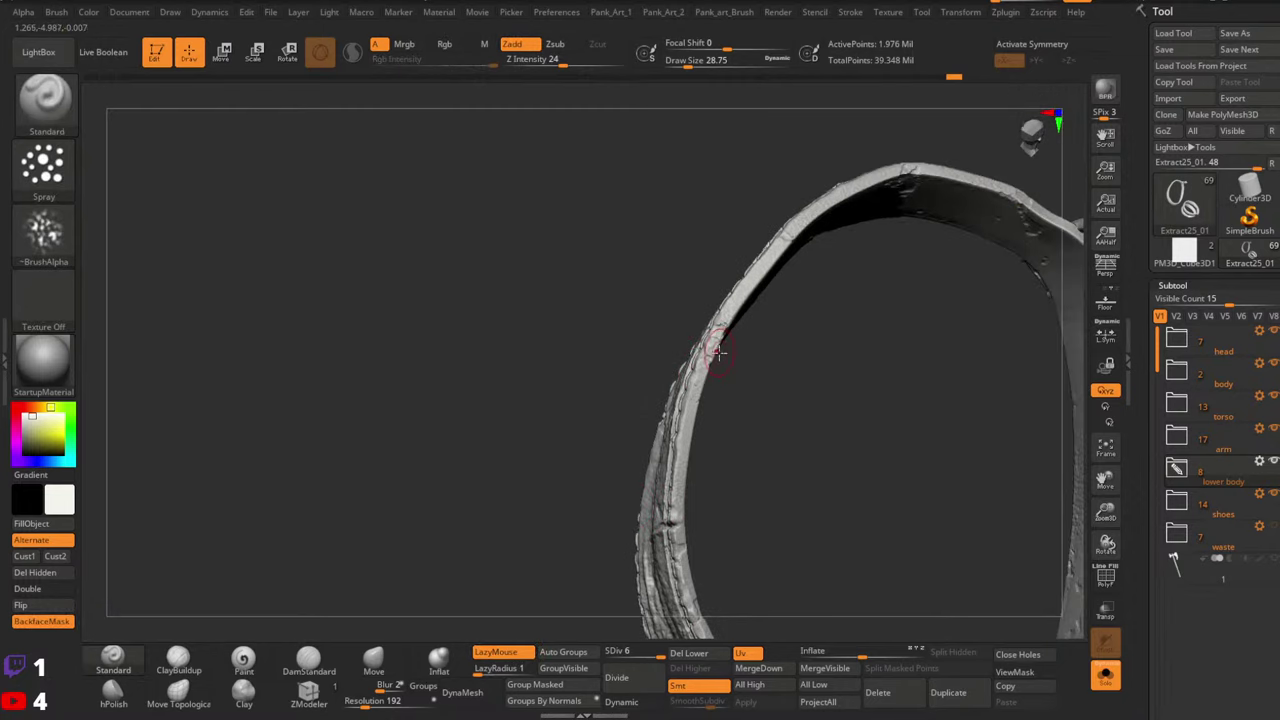
{"action": "key", "text": "shift+f"}
{"action": "left_click", "coordinate": [706, 386], "text": "ctrl+shift"}
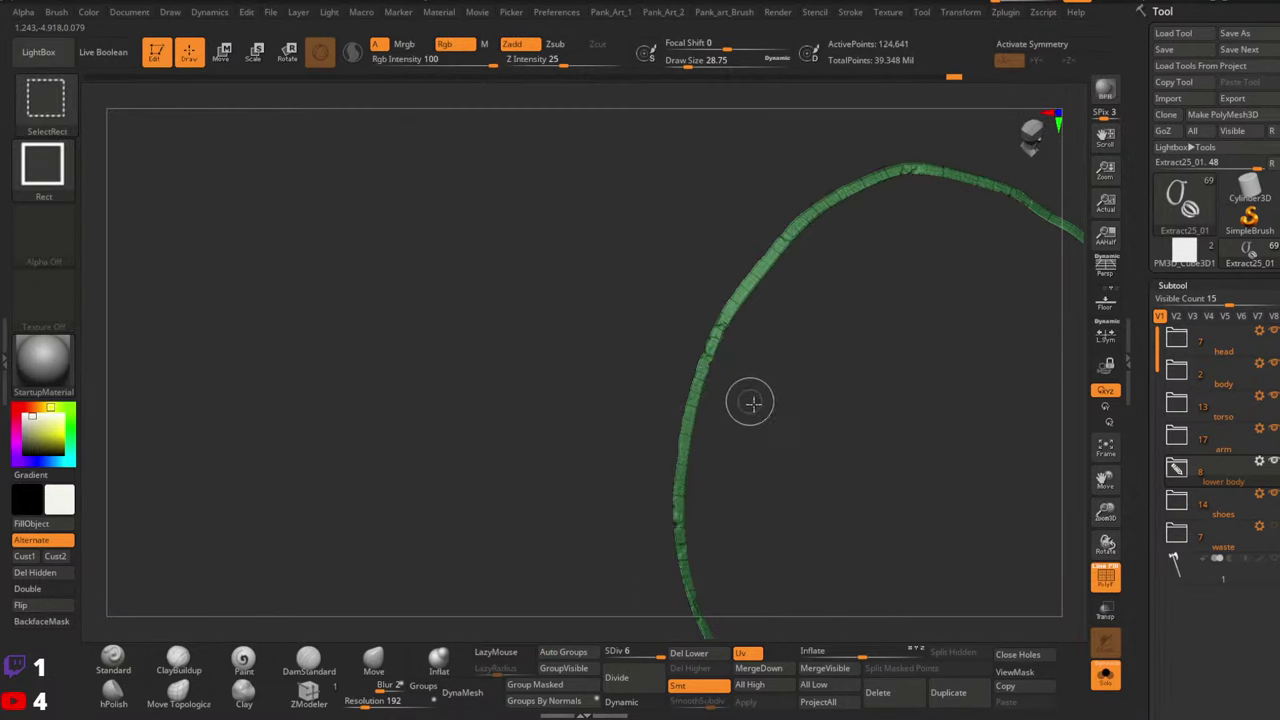
{"action": "mouse_move", "coordinate": [750, 403]}
{"action": "left_mouse_down", "text": "ctrl+shift"}
{"action": "mouse_move", "coordinate": [751, 423]}
{"action": "mouse_move", "coordinate": [857, 374]}
{"action": "mouse_move", "coordinate": [745, 418]}
{"action": "left_mouse_up", "text": "ctrl+shift"}
{"action": "left_click_drag", "start_coordinate": [582, 515], "coordinate": [621, 548], "text": "ctrl+shift"}
{"action": "key", "text": "shift+f"}
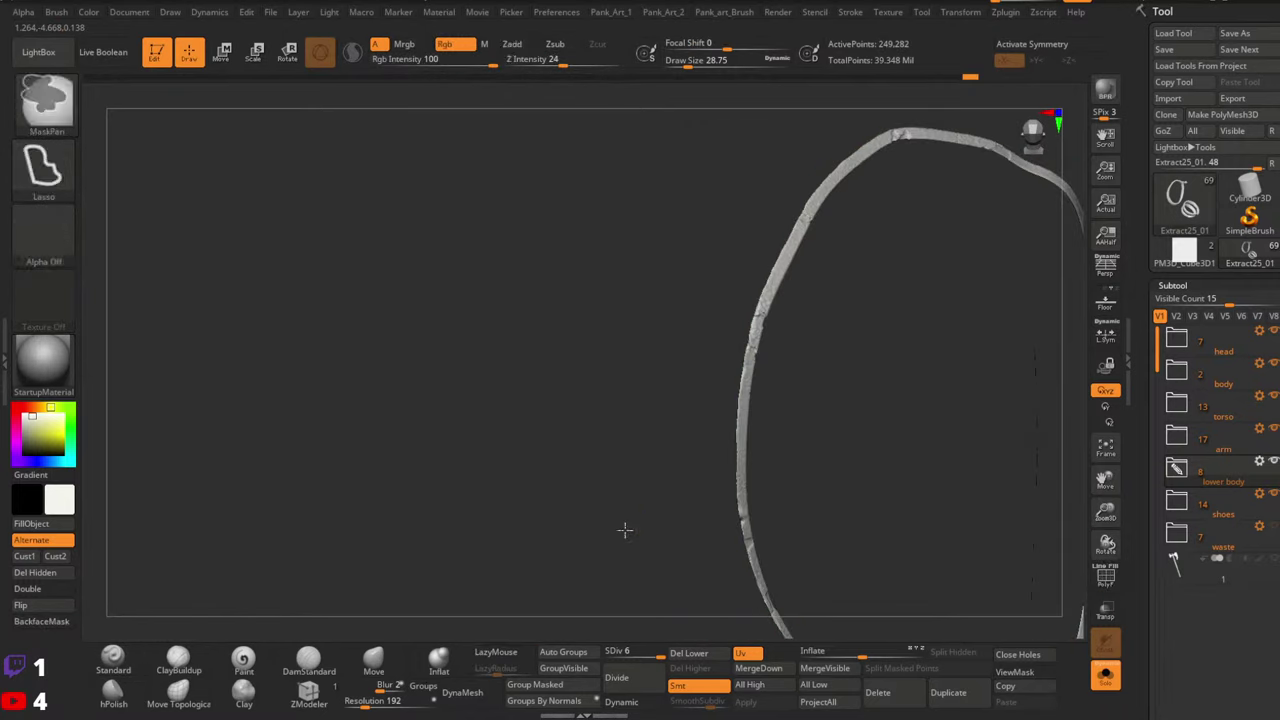
{"action": "left_click", "coordinate": [620, 524], "text": "ctrl+shift"}
Spray noise along the unmasked rim of the large loop, down its front side and around the lower curve
{"action": "left_click_drag", "start_coordinate": [823, 403], "coordinate": [734, 423]}
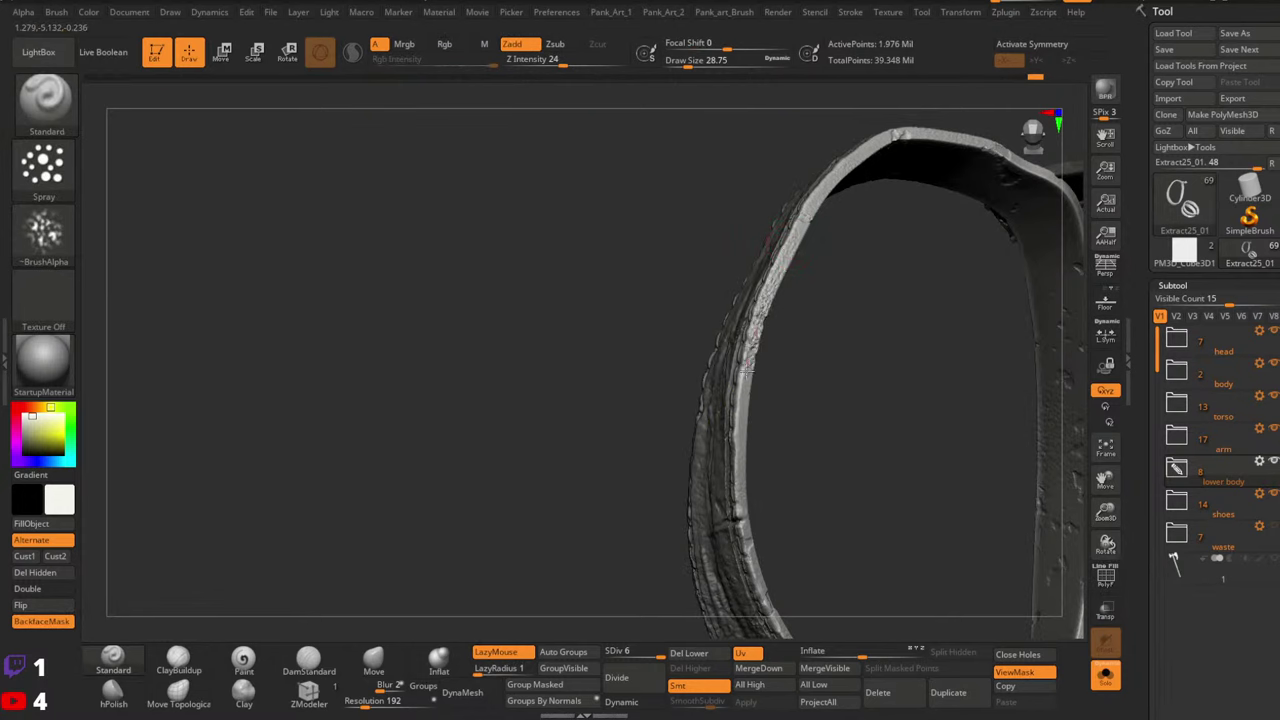
{"action": "left_click_drag", "start_coordinate": [771, 491], "coordinate": [663, 282]}
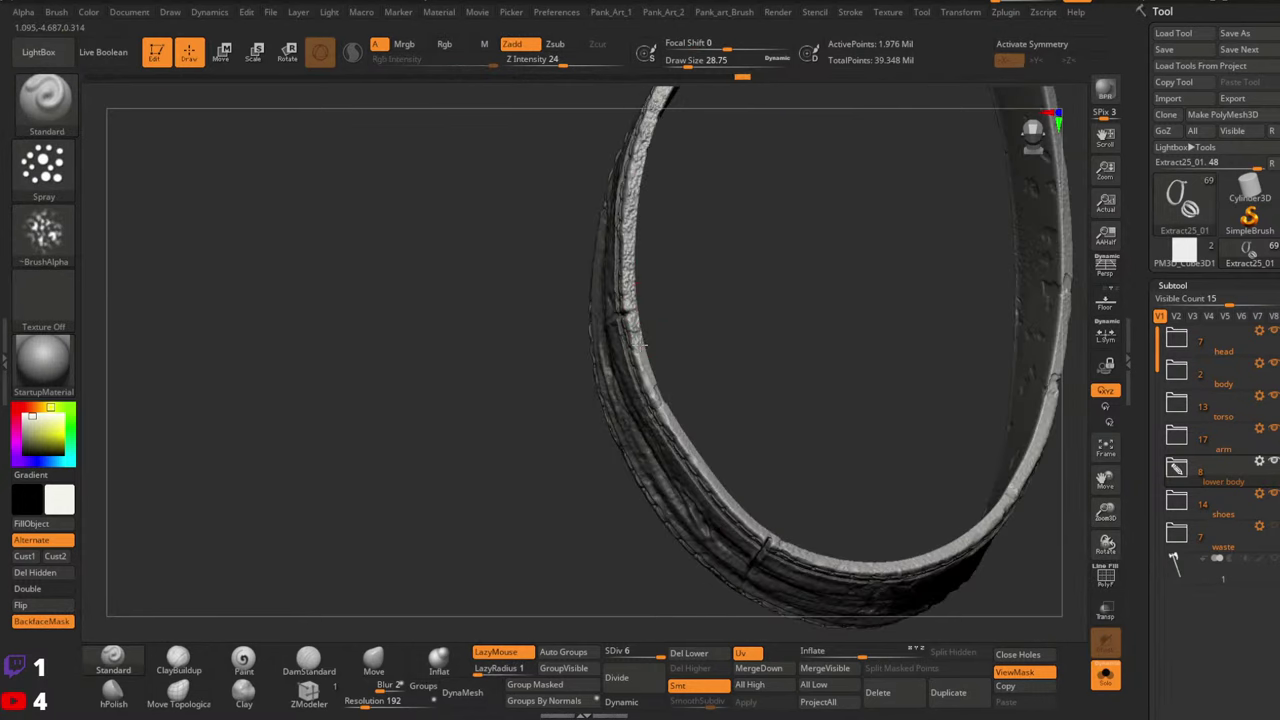
{"action": "left_click_drag", "start_coordinate": [734, 469], "coordinate": [704, 461]}
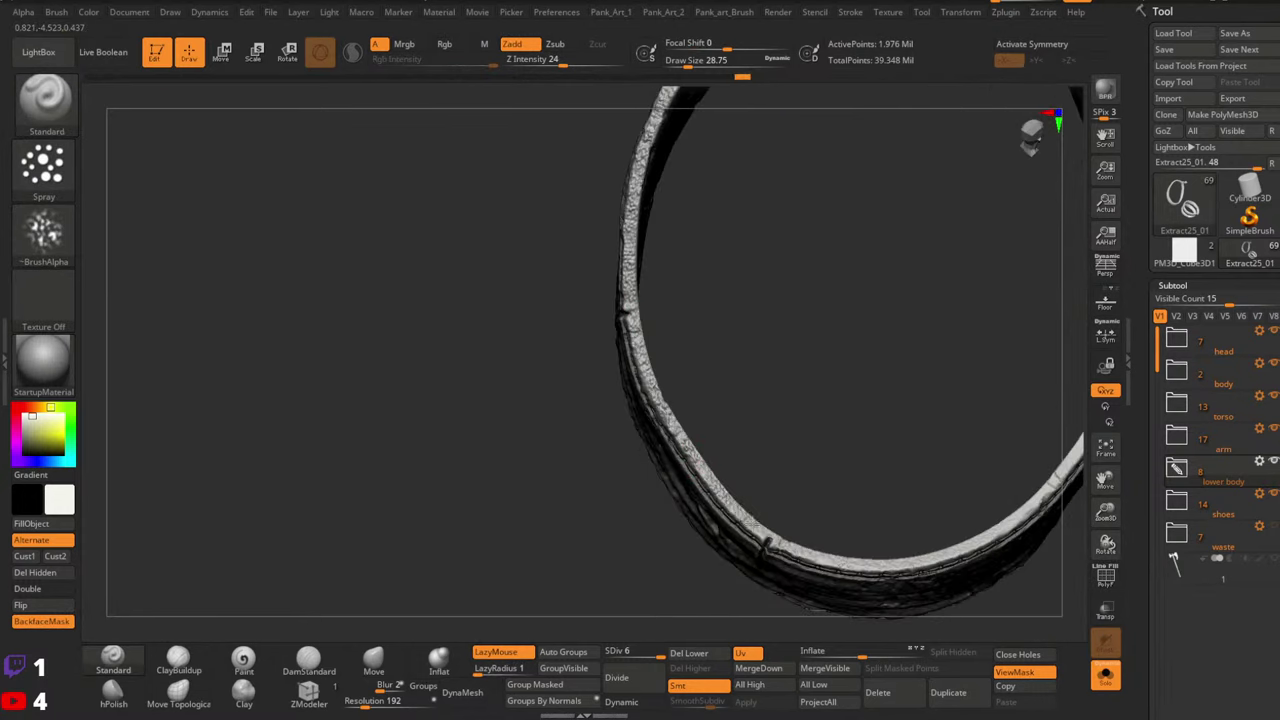
{"action": "left_click_drag", "start_coordinate": [809, 551], "coordinate": [734, 496]}
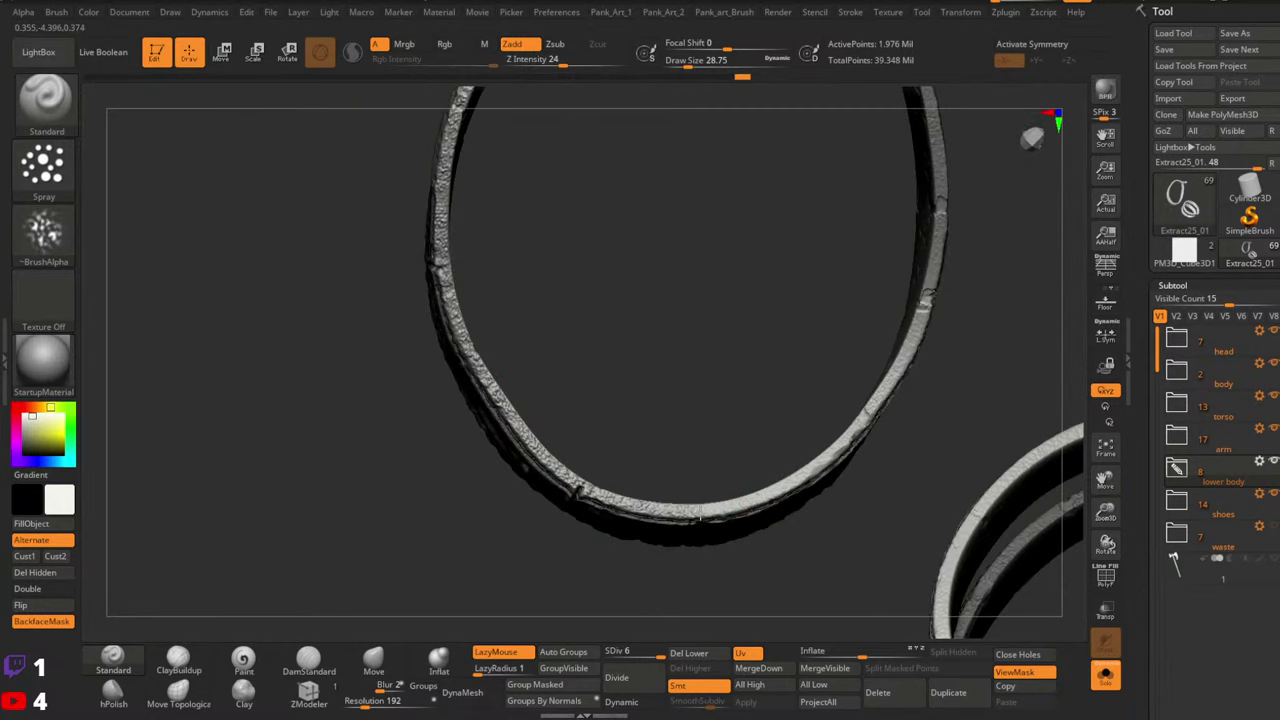
{"action": "left_click_drag", "start_coordinate": [897, 368], "coordinate": [862, 510]}
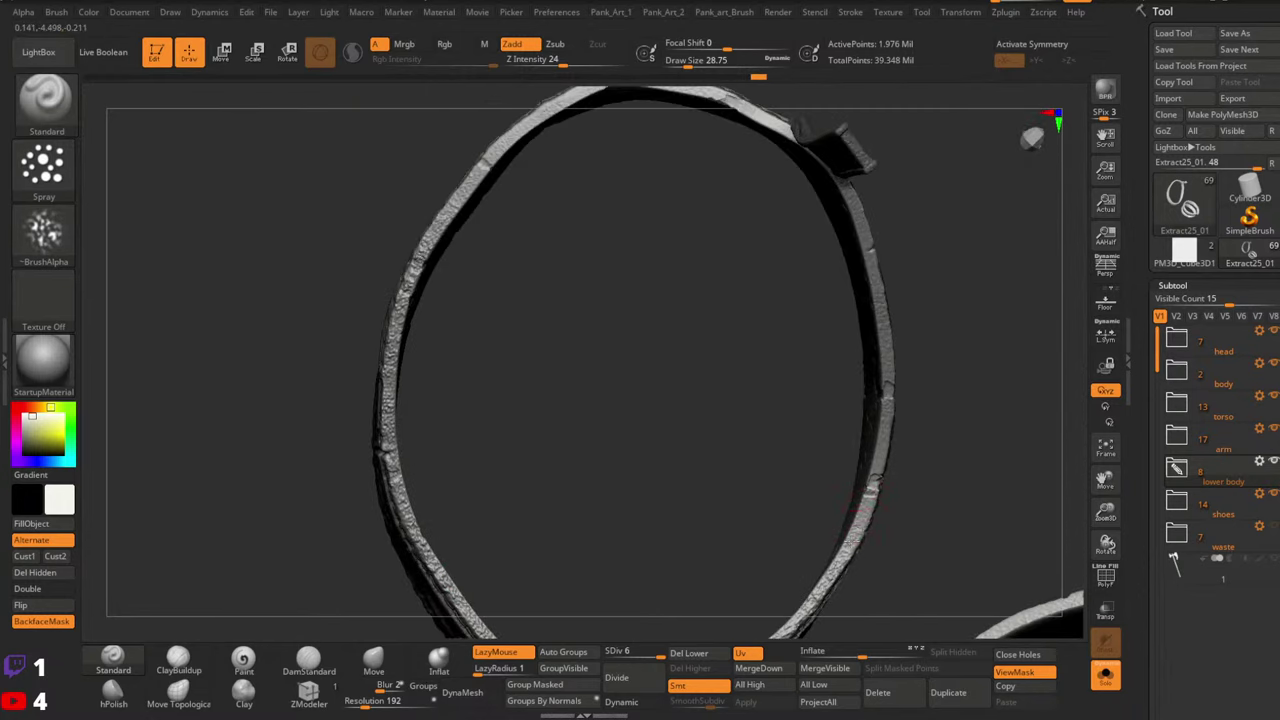
Continue the sprayed noise on the same rim past the overlapping strap end and over the loop's upper curve
{"action": "mouse_move", "coordinate": [866, 263]}
{"action": "left_mouse_down"}
{"action": "mouse_move", "coordinate": [838, 196]}
{"action": "mouse_move", "coordinate": [905, 334]}
{"action": "mouse_move", "coordinate": [910, 490]}
{"action": "left_mouse_up"}
{"action": "left_click_drag", "start_coordinate": [918, 375], "coordinate": [945, 569], "text": "alt"}
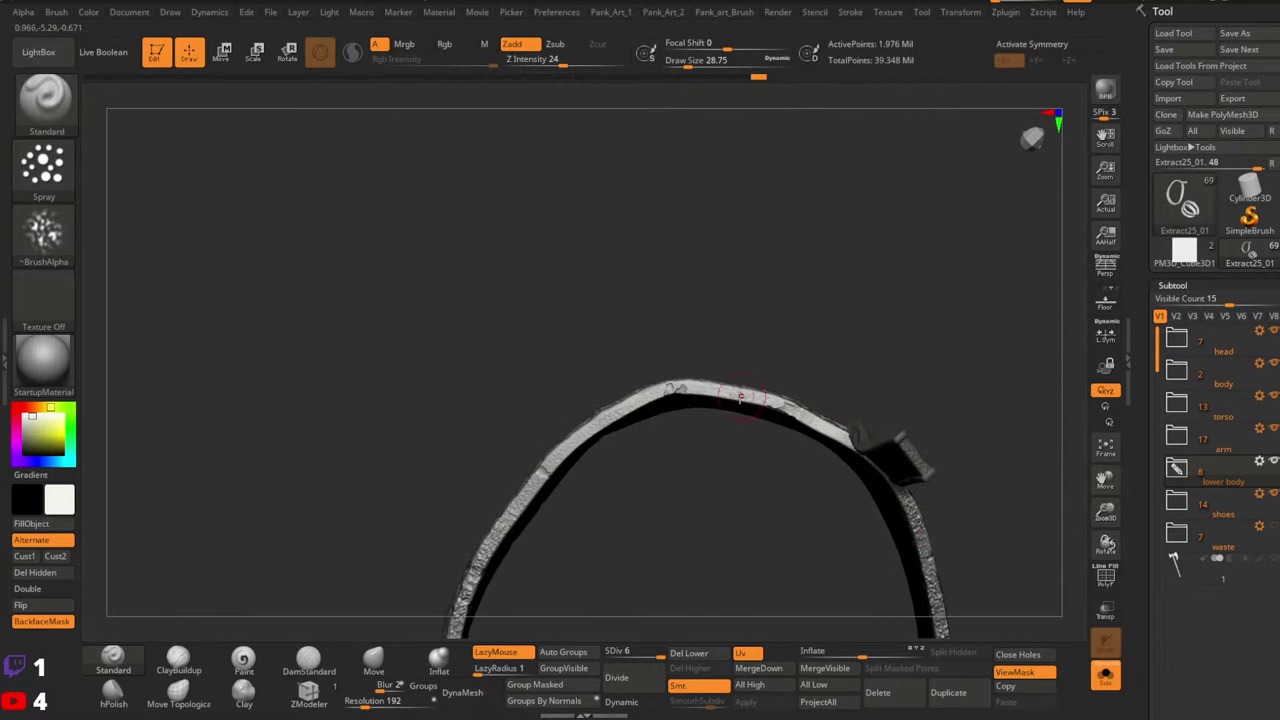
{"action": "mouse_move", "coordinate": [730, 392]}
{"action": "left_mouse_down"}
{"action": "mouse_move", "coordinate": [704, 387]}
{"action": "mouse_move", "coordinate": [588, 428]}
{"action": "mouse_move", "coordinate": [513, 522]}
{"action": "left_mouse_up"}
Spray noise around the large loop's rim on its opposite side, up to the overlapping strap end
{"action": "left_click_drag", "start_coordinate": [649, 452], "coordinate": [802, 337], "text": "alt"}
{"action": "left_click_drag", "start_coordinate": [855, 305], "coordinate": [785, 318]}
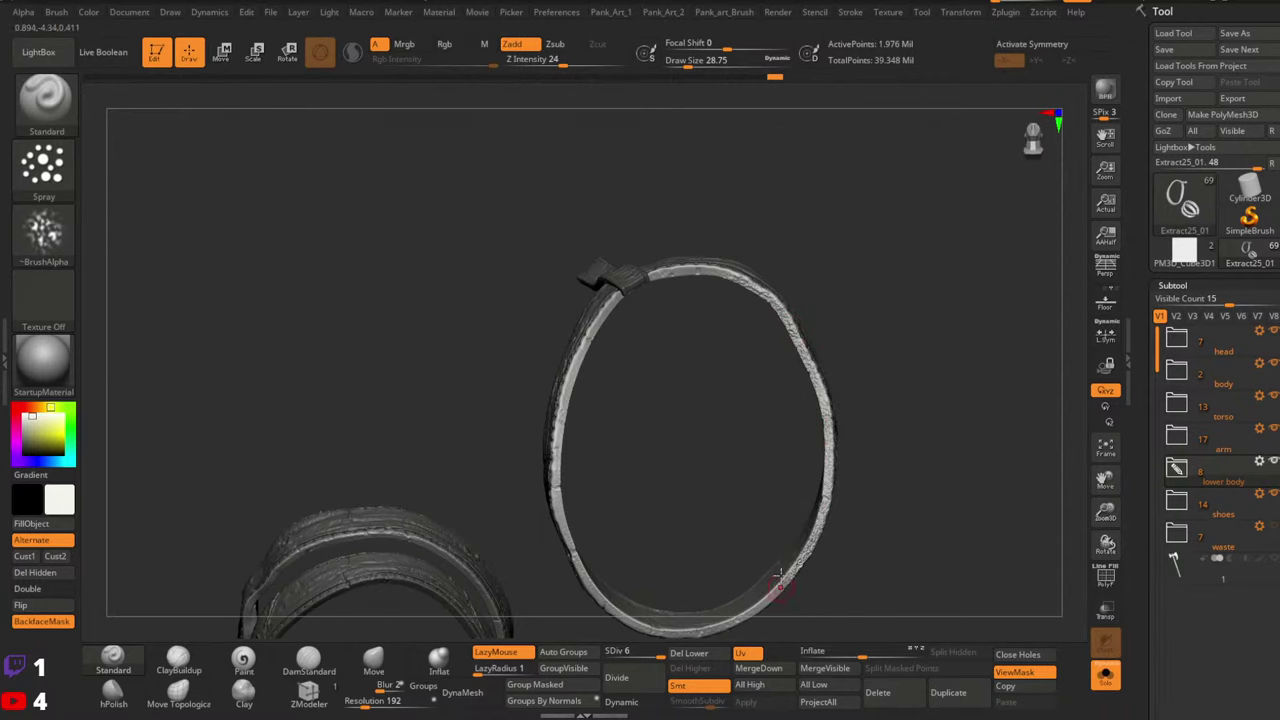
{"action": "left_click_drag", "start_coordinate": [766, 503], "coordinate": [914, 386]}
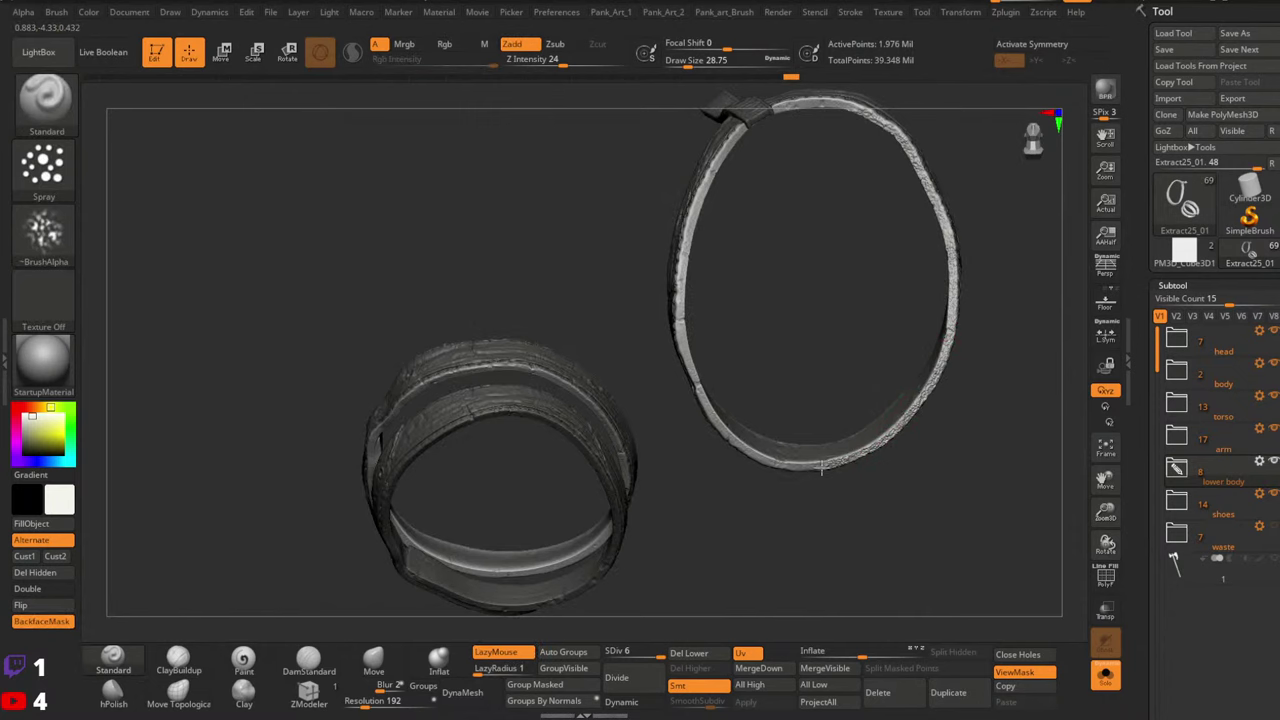
{"action": "left_click_drag", "start_coordinate": [731, 445], "coordinate": [740, 409]}
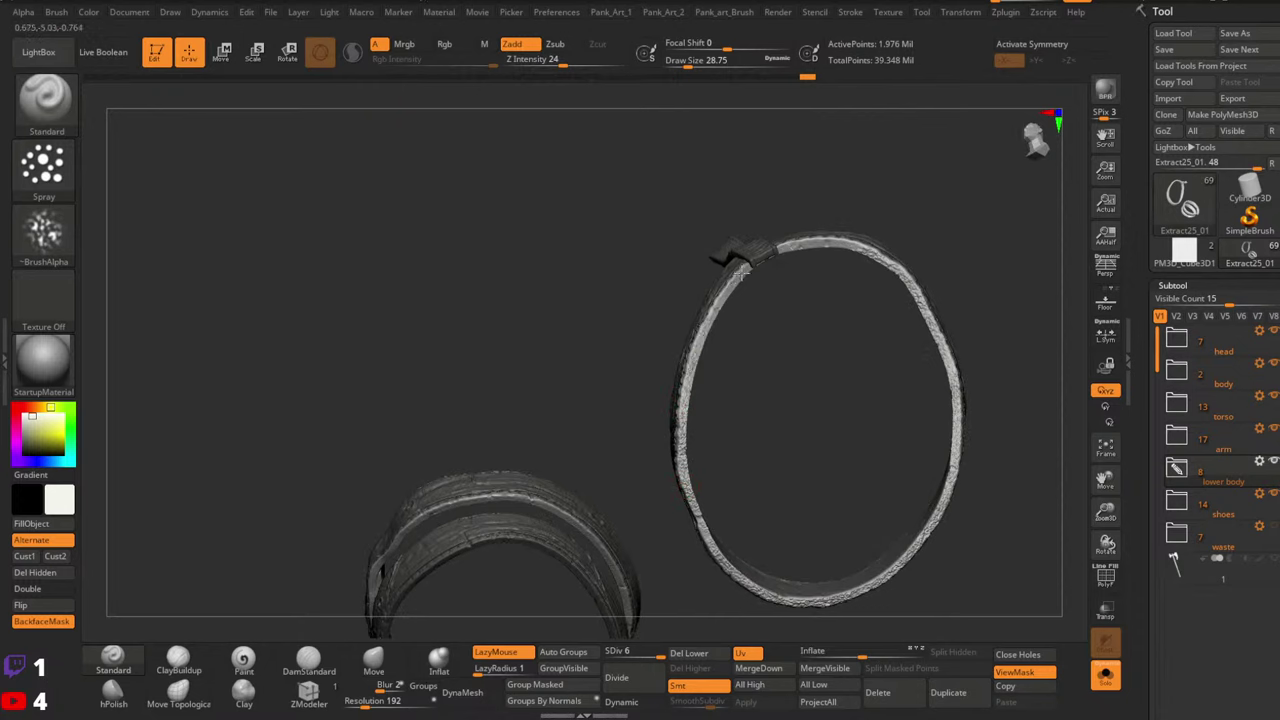
Clear the mask, set the draw size to about 25, and spray noise on the large loop's protruding strap end
{"action": "right_click_drag", "start_coordinate": [780, 242], "coordinate": [790, 366], "text": "alt"}
{"action": "left_click_drag", "start_coordinate": [816, 345], "coordinate": [831, 360], "text": "ctrl"}
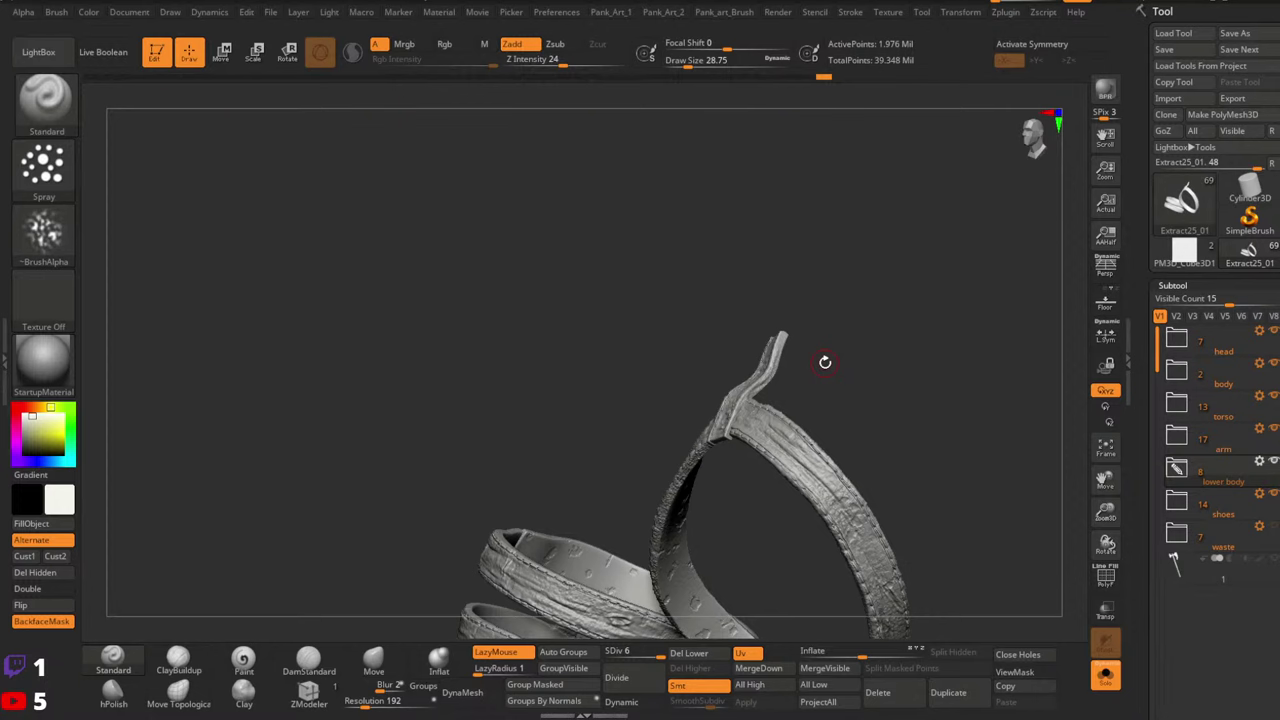
{"action": "mouse_move", "coordinate": [796, 380]}
{"action": "right_mouse_down", "text": "ctrl"}
{"action": "mouse_move", "coordinate": [811, 357]}
{"action": "mouse_move", "coordinate": [889, 316]}
{"action": "right_mouse_up", "text": "ctrl"}
{"action": "mouse_move", "coordinate": [785, 325]}
{"action": "left_mouse_down"}
{"action": "mouse_move", "coordinate": [746, 403]}
{"action": "mouse_move", "coordinate": [779, 344]}
{"action": "mouse_move", "coordinate": [770, 363]}
{"action": "mouse_move", "coordinate": [863, 389]}
{"action": "left_mouse_up"}
{"action": "key", "text": "space"}
{"action": "key", "text": "ctrl+z"}
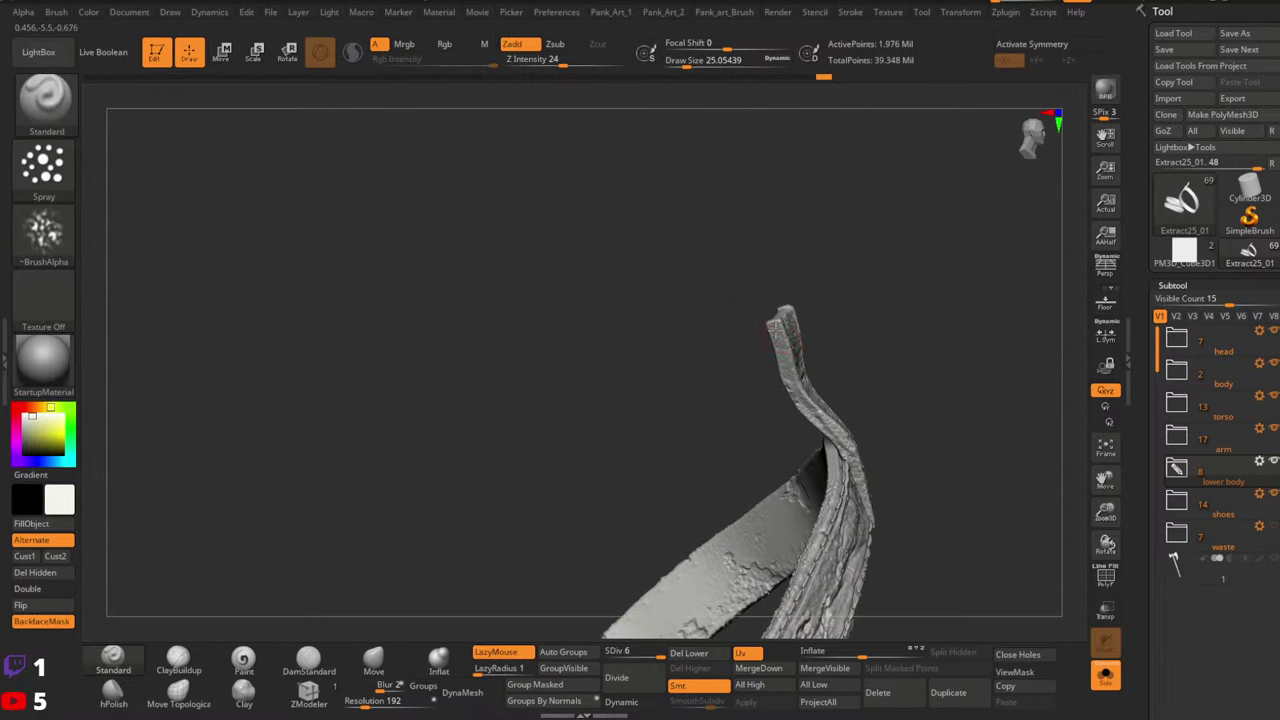
{"action": "left_click_drag", "start_coordinate": [891, 432], "coordinate": [760, 452]}
{"action": "left_click_drag", "start_coordinate": [867, 450], "coordinate": [858, 473]}
Separate the two small loops' rim polygroups through visibility and mask everything except those rims
{"action": "mouse_move", "coordinate": [877, 540]}
{"action": "left_mouse_down"}
{"action": "mouse_move", "coordinate": [911, 434]}
{"action": "mouse_move", "coordinate": [777, 386]}
{"action": "mouse_move", "coordinate": [806, 365]}
{"action": "mouse_move", "coordinate": [834, 434]}
{"action": "left_mouse_up"}
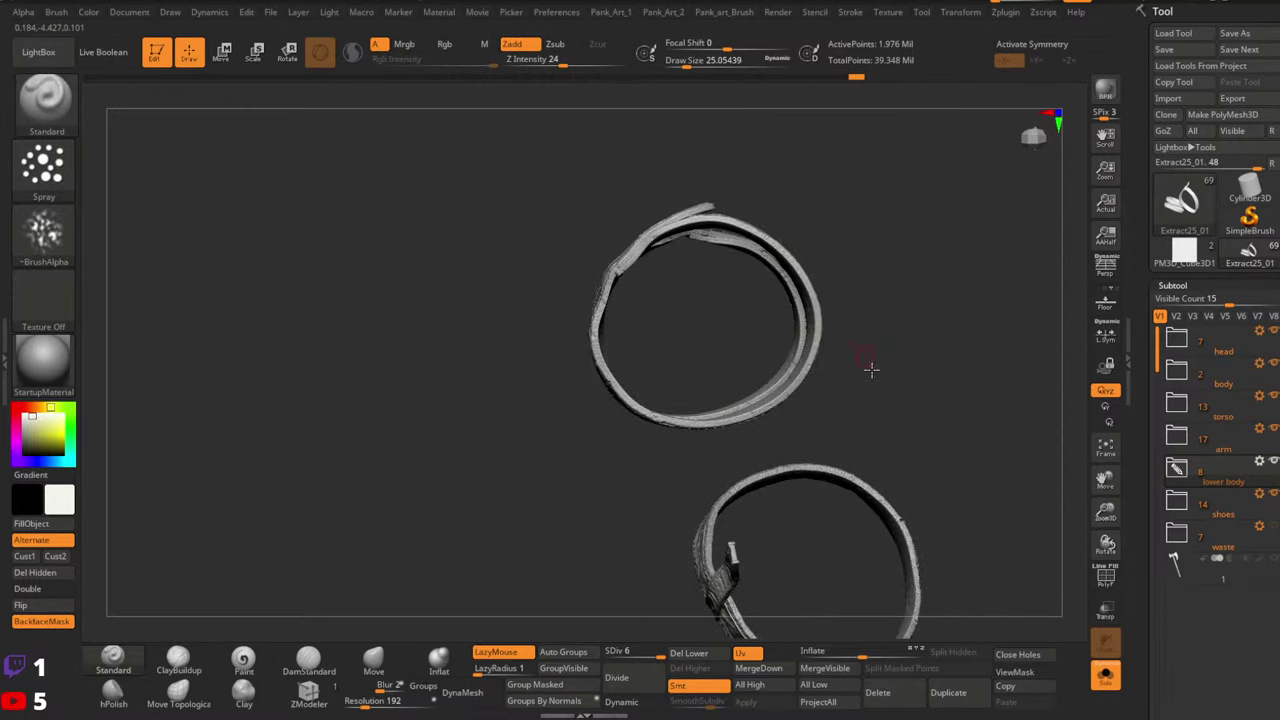
{"action": "mouse_move", "coordinate": [871, 369]}
{"action": "left_mouse_down"}
{"action": "mouse_move", "coordinate": [880, 403]}
{"action": "mouse_move", "coordinate": [950, 412]}
{"action": "mouse_move", "coordinate": [933, 406]}
{"action": "mouse_move", "coordinate": [966, 372]}
{"action": "mouse_move", "coordinate": [912, 342]}
{"action": "mouse_move", "coordinate": [918, 381]}
{"action": "mouse_move", "coordinate": [966, 323]}
{"action": "mouse_move", "coordinate": [909, 371]}
{"action": "left_mouse_up"}
{"action": "left_click", "coordinate": [899, 398], "text": "ctrl+shift"}
{"action": "left_click", "coordinate": [888, 384], "text": "ctrl+shift"}
{"action": "left_click", "coordinate": [950, 404], "text": "ctrl+shift"}
{"action": "left_click", "coordinate": [852, 344], "text": "ctrl+shift"}
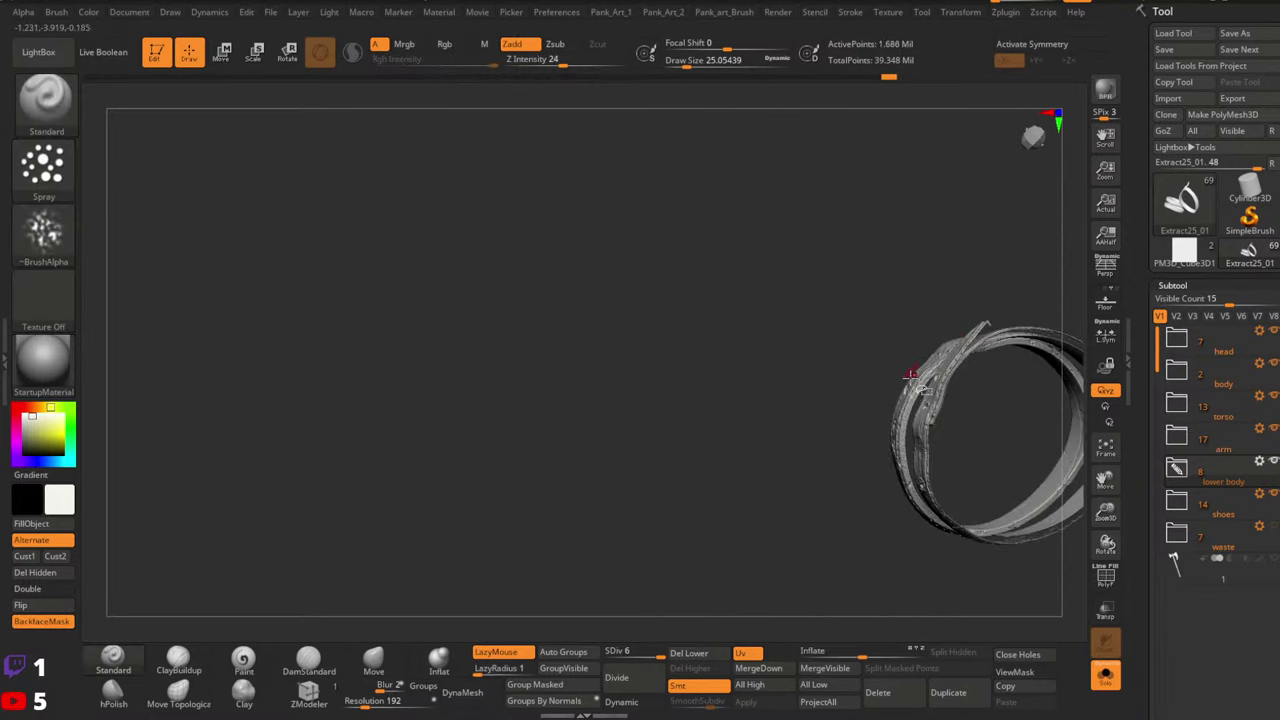
{"action": "key", "text": "ctrl+shift"}
{"action": "left_click_drag", "start_coordinate": [815, 541], "coordinate": [862, 580], "text": "ctrl+shift"}
{"action": "left_click", "coordinate": [858, 558], "text": "ctrl"}
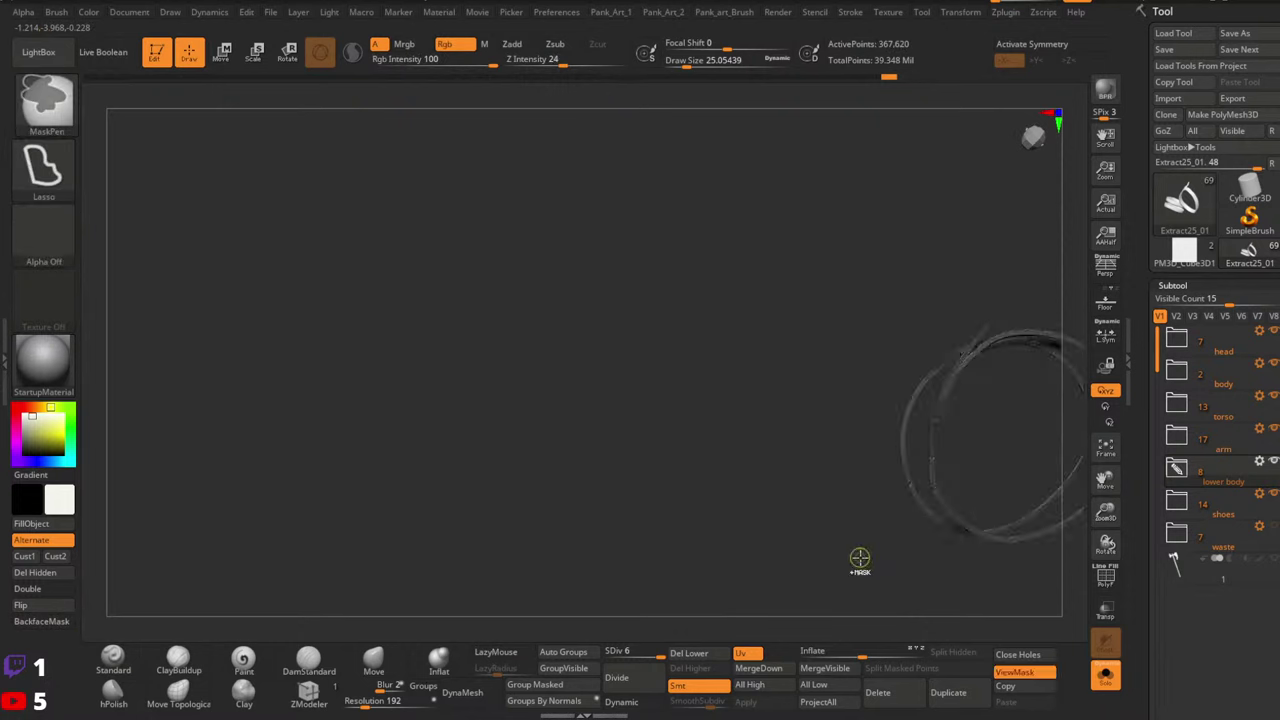
{"action": "left_click", "coordinate": [857, 556], "text": "ctrl+shift"}
{"action": "left_click", "coordinate": [857, 556], "text": "ctrl"}
{"action": "mouse_move", "coordinate": [932, 423]}
{"action": "left_mouse_down", "text": "alt"}
{"action": "mouse_move", "coordinate": [851, 406]}
{"action": "mouse_move", "coordinate": [938, 388]}
{"action": "left_mouse_up", "text": "alt"}
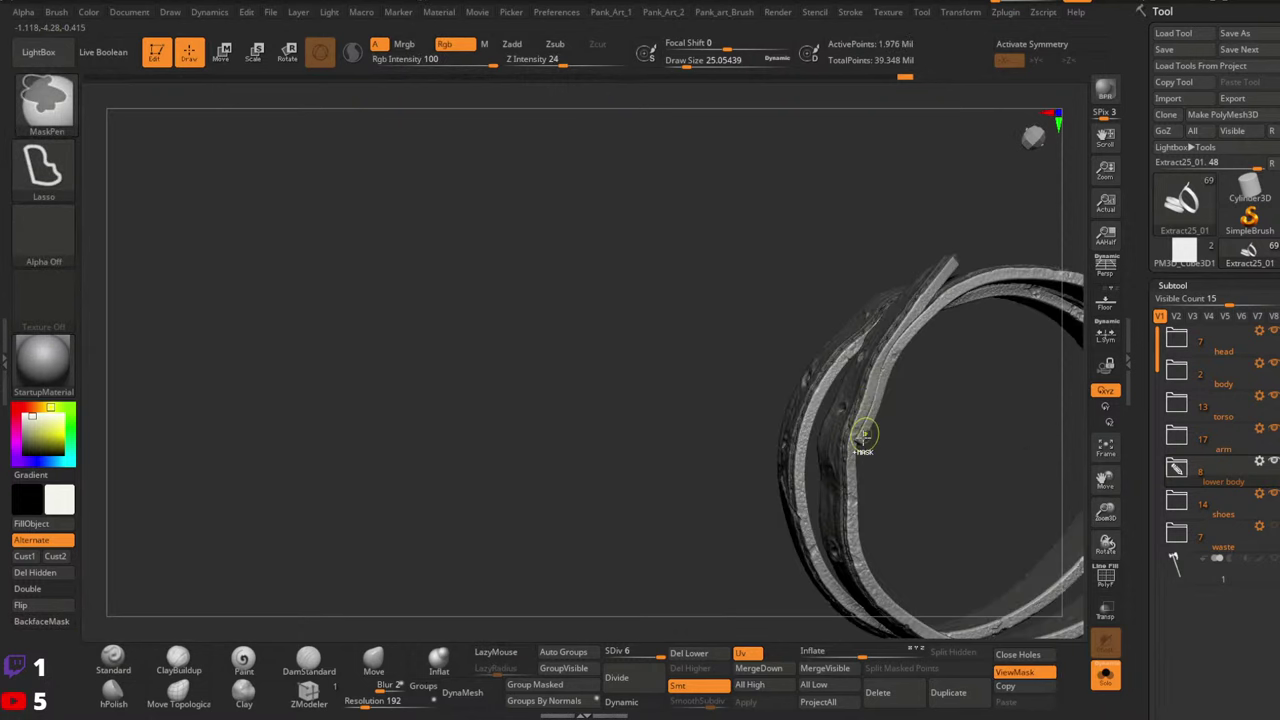
{"action": "left_click", "coordinate": [863, 434], "text": "ctrl"}
Spray noise along the small loops' underside rims, from the overlapping strap end down to the lower curve
{"action": "left_click_drag", "start_coordinate": [863, 434], "coordinate": [856, 497]}
{"action": "right_click_drag", "start_coordinate": [856, 497], "coordinate": [847, 501]}
{"action": "right_click_drag", "start_coordinate": [888, 420], "coordinate": [937, 300]}
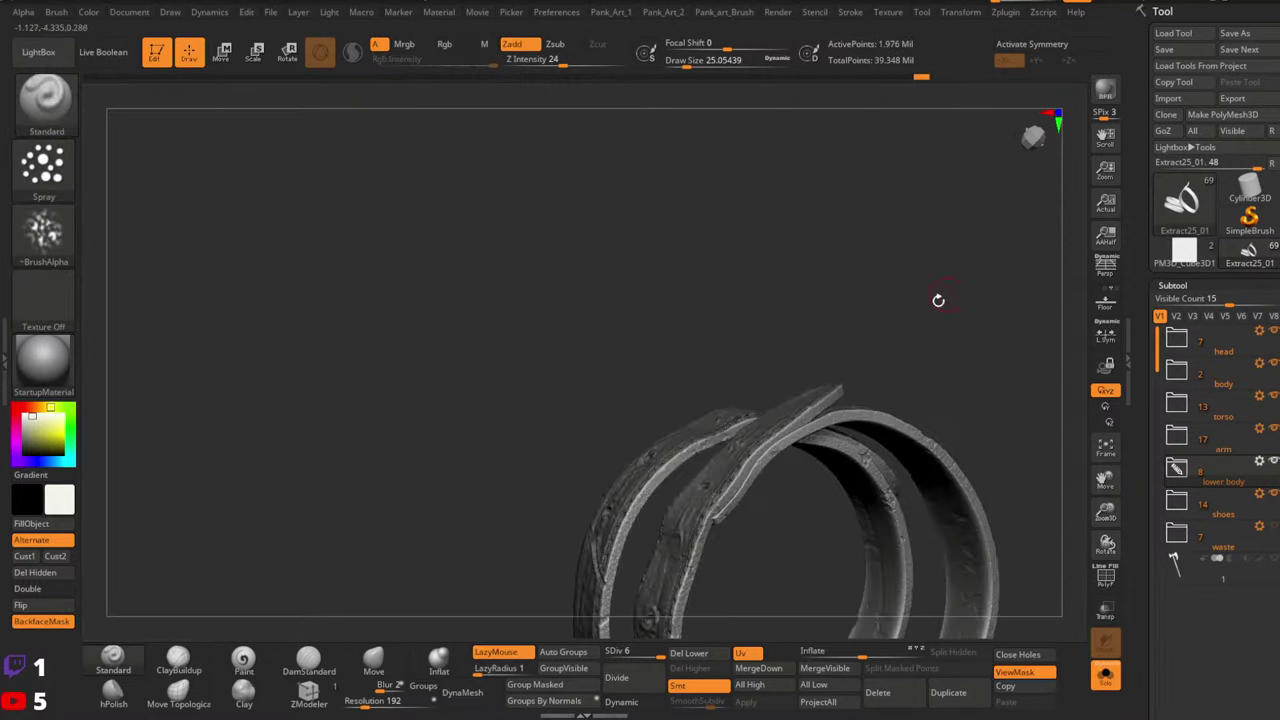
{"action": "key", "text": "ctrl"}
{"action": "mouse_move", "coordinate": [758, 460]}
{"action": "left_mouse_down"}
{"action": "mouse_move", "coordinate": [851, 243]}
{"action": "mouse_move", "coordinate": [840, 275]}
{"action": "left_mouse_up"}
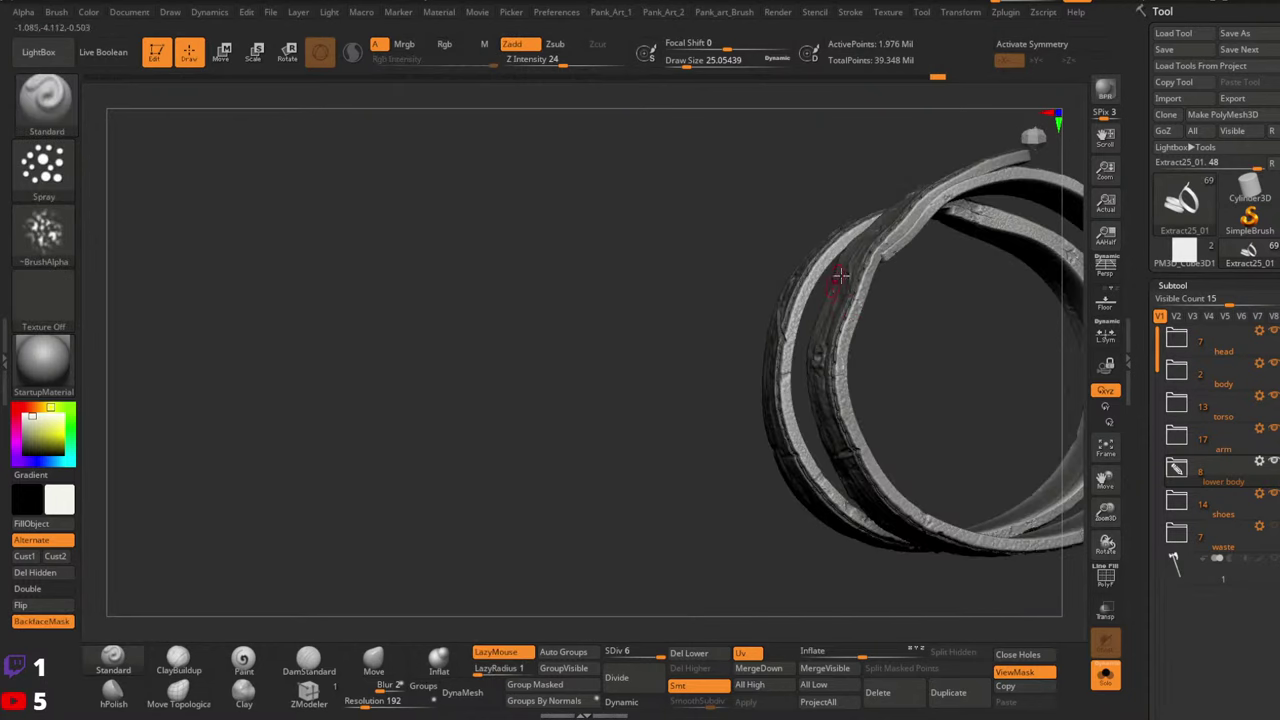
{"action": "left_click_drag", "start_coordinate": [963, 500], "coordinate": [677, 378]}
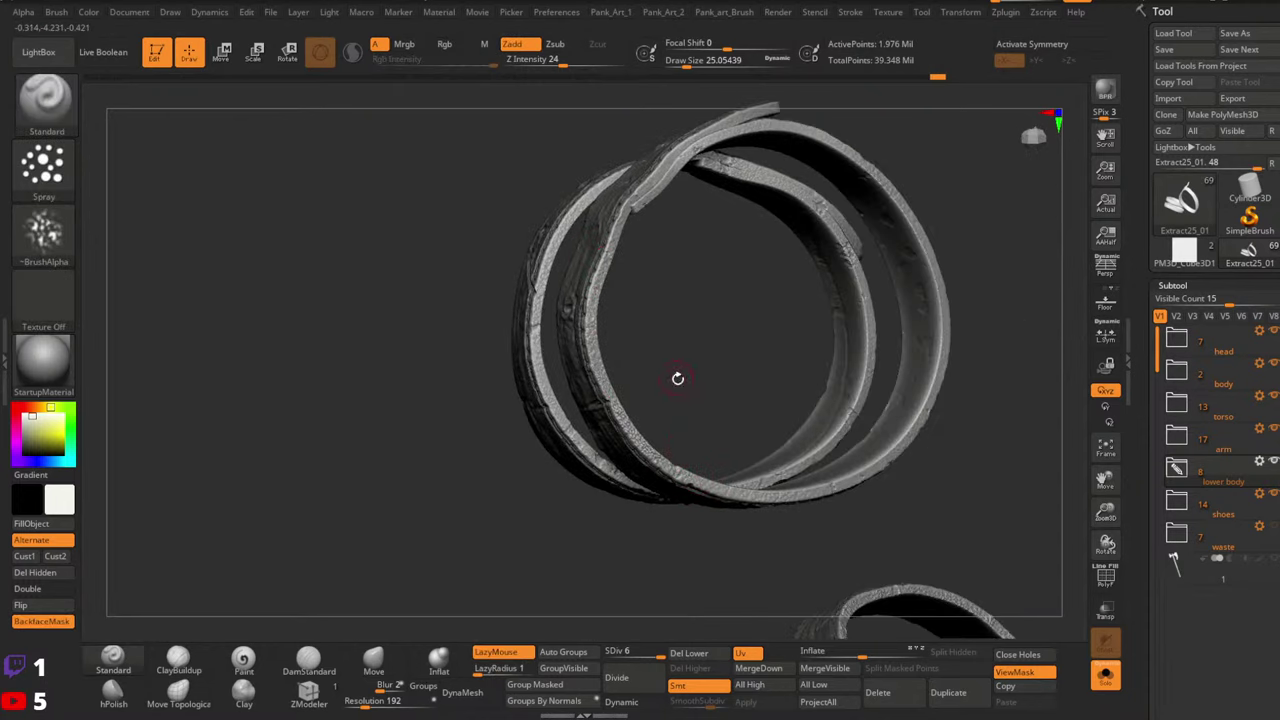
Spray noise around the remaining underside rims of the small loops, including the inner loop and the upper curve
{"action": "left_click_drag", "start_coordinate": [846, 460], "coordinate": [716, 489]}
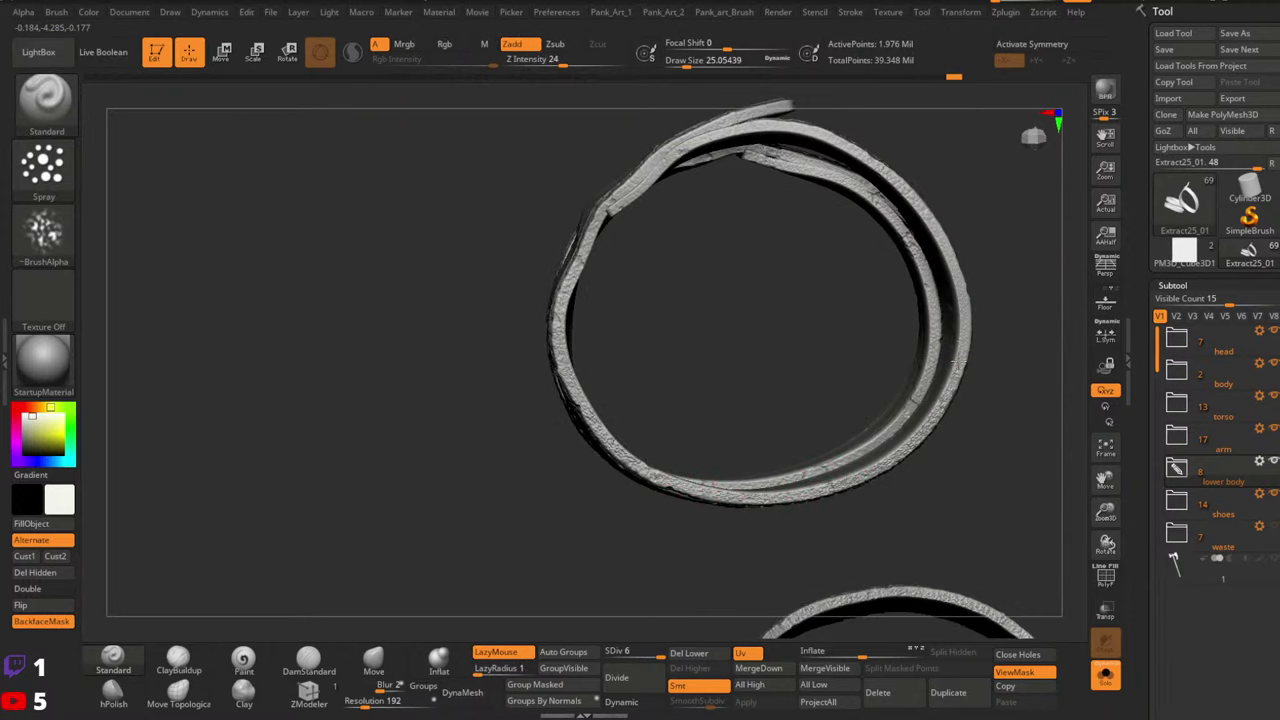
{"action": "left_click_drag", "start_coordinate": [963, 301], "coordinate": [975, 411]}
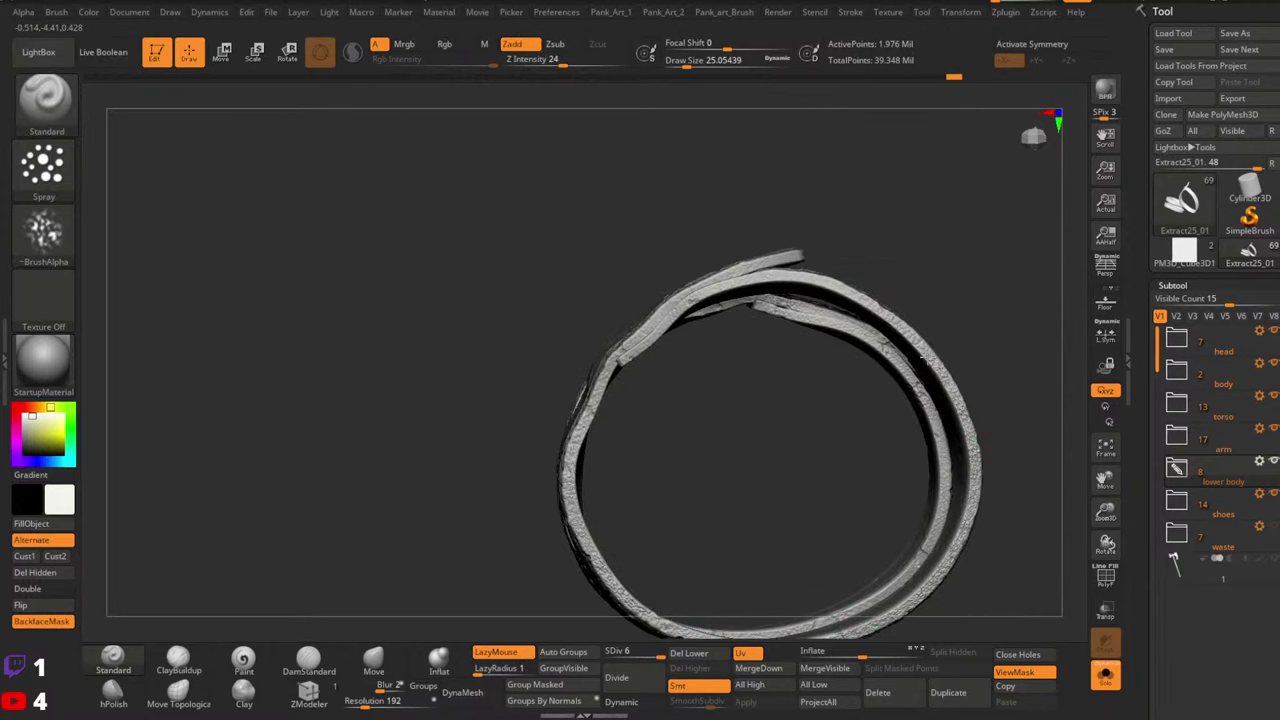
{"action": "left_click_drag", "start_coordinate": [841, 256], "coordinate": [955, 398]}
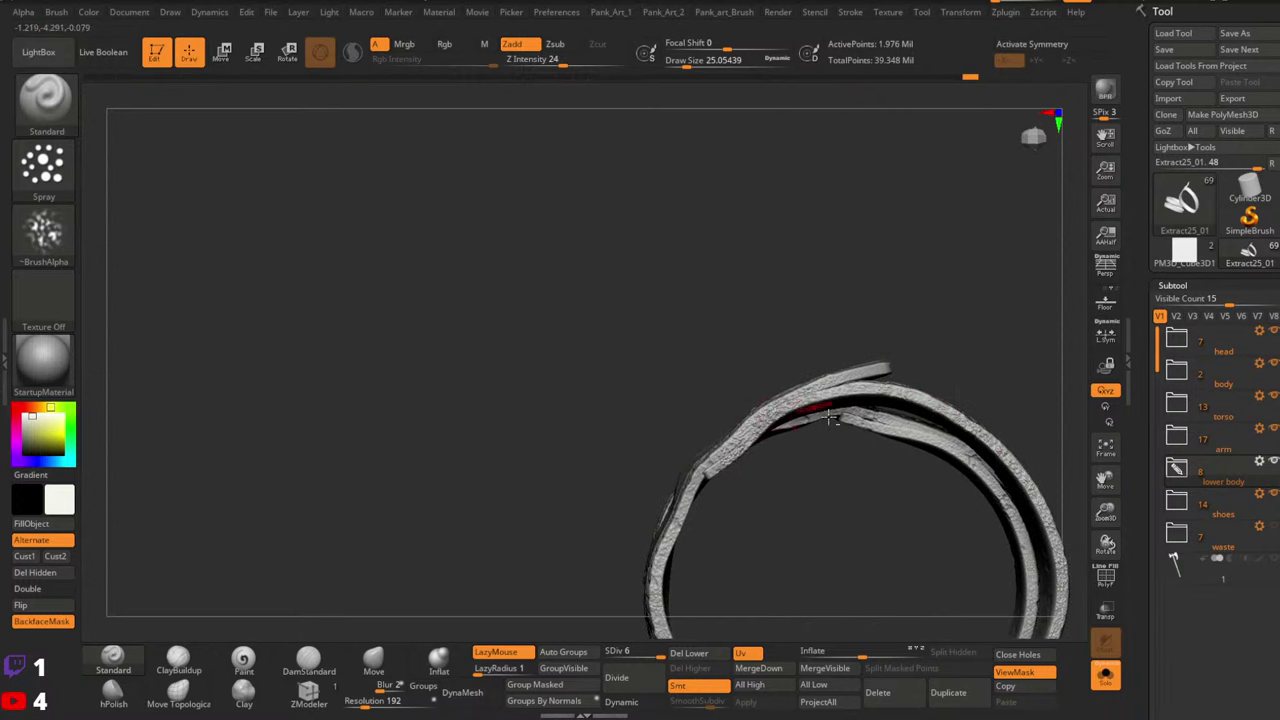
{"action": "right_click_drag", "start_coordinate": [820, 408], "coordinate": [920, 413]}
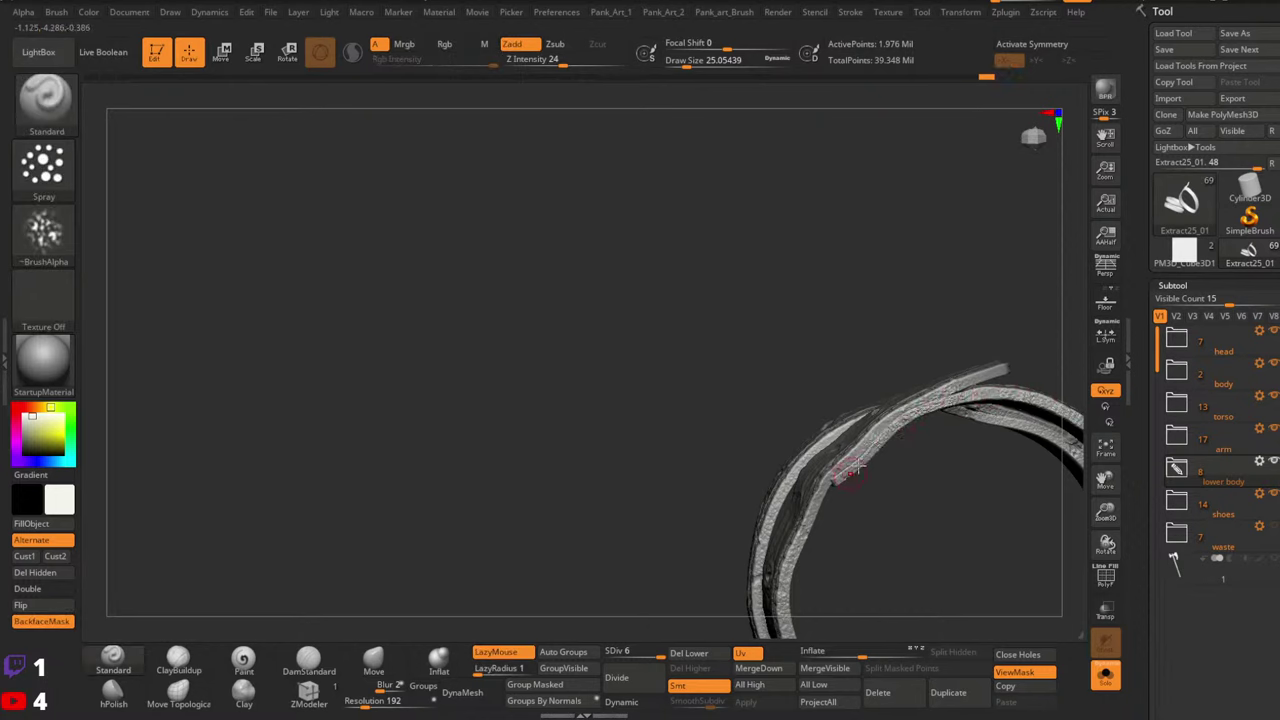
Spray noise along the small loops' rims around the overlapping strap ends and along the inner side curves
{"action": "left_click_drag", "start_coordinate": [1004, 366], "coordinate": [733, 250]}
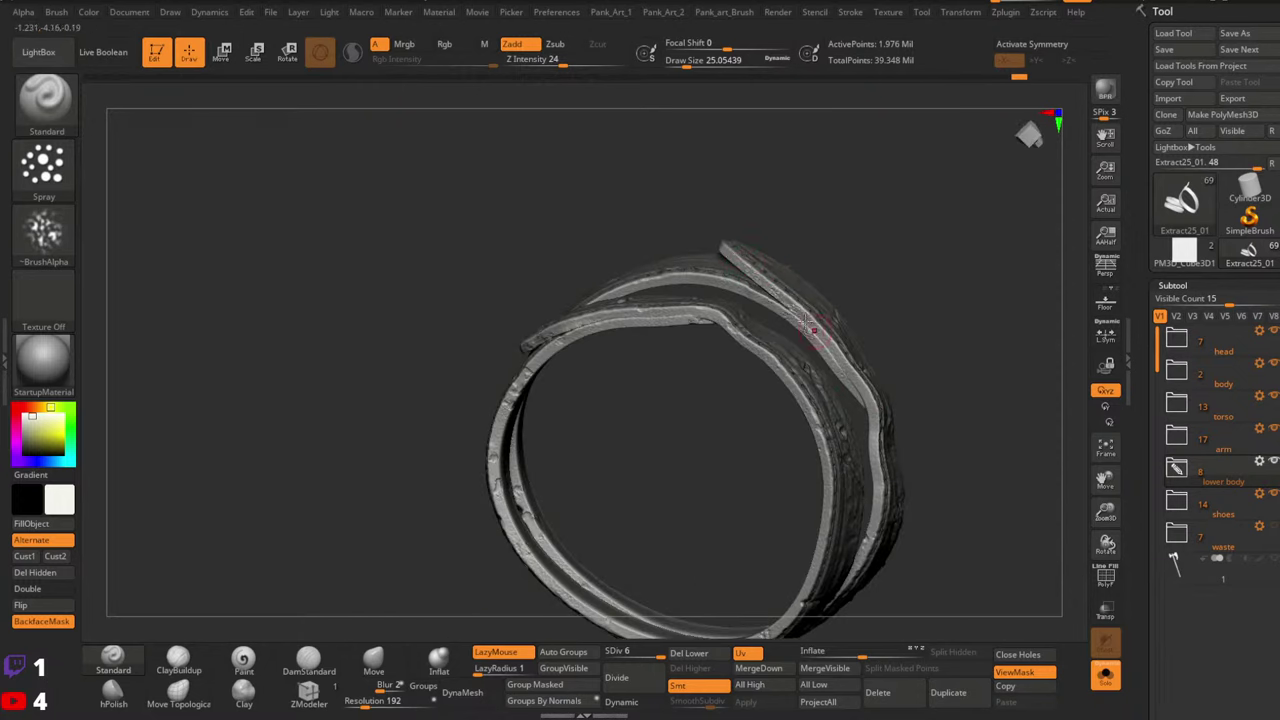
{"action": "left_click_drag", "start_coordinate": [876, 490], "coordinate": [907, 325]}
{"action": "left_click_drag", "start_coordinate": [893, 432], "coordinate": [872, 453]}
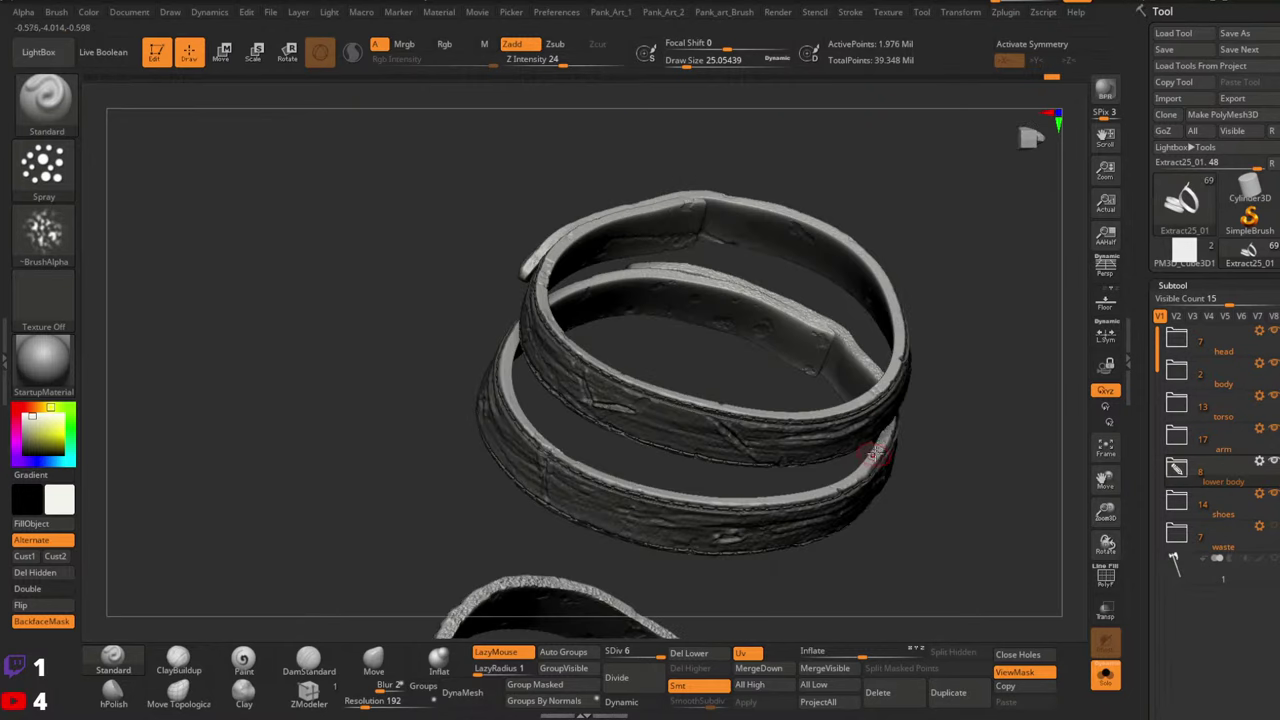
{"action": "right_click_drag", "start_coordinate": [875, 465], "coordinate": [780, 379]}
{"action": "left_click_drag", "start_coordinate": [780, 379], "coordinate": [789, 535]}
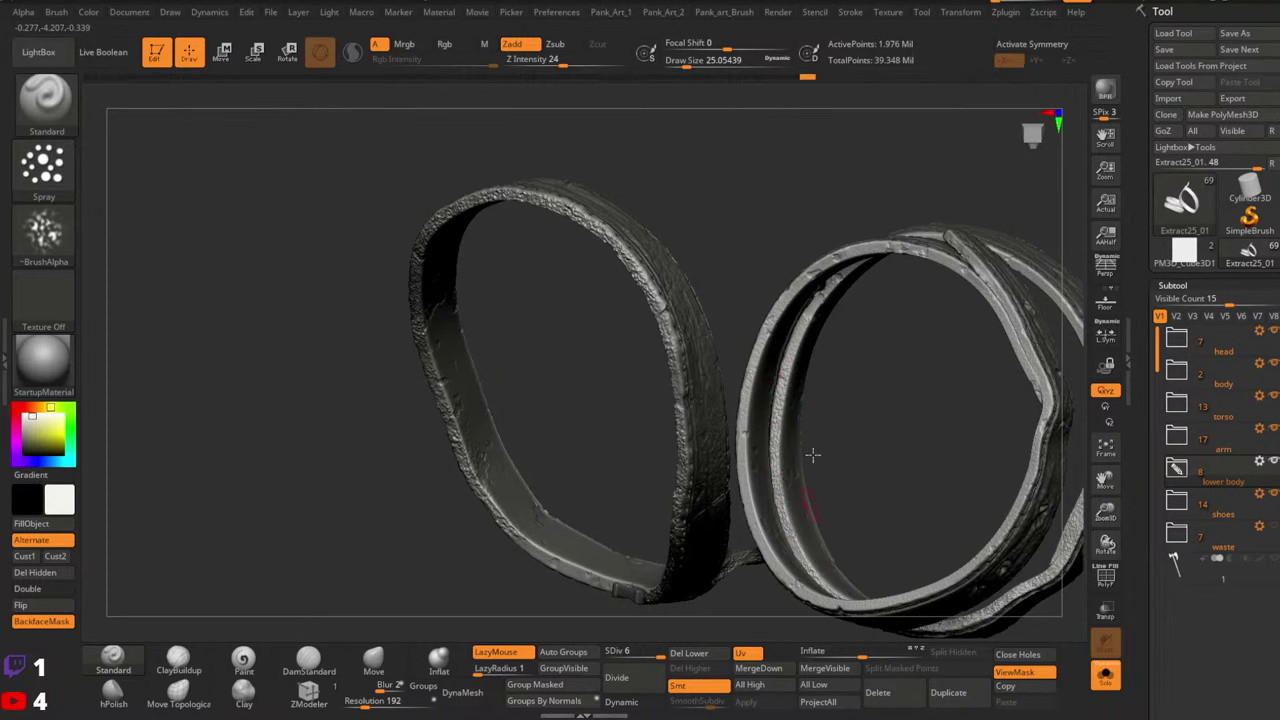
{"action": "right_click_drag", "start_coordinate": [808, 331], "coordinate": [806, 450], "text": "alt"}
{"action": "left_click_drag", "start_coordinate": [806, 450], "coordinate": [840, 393]}
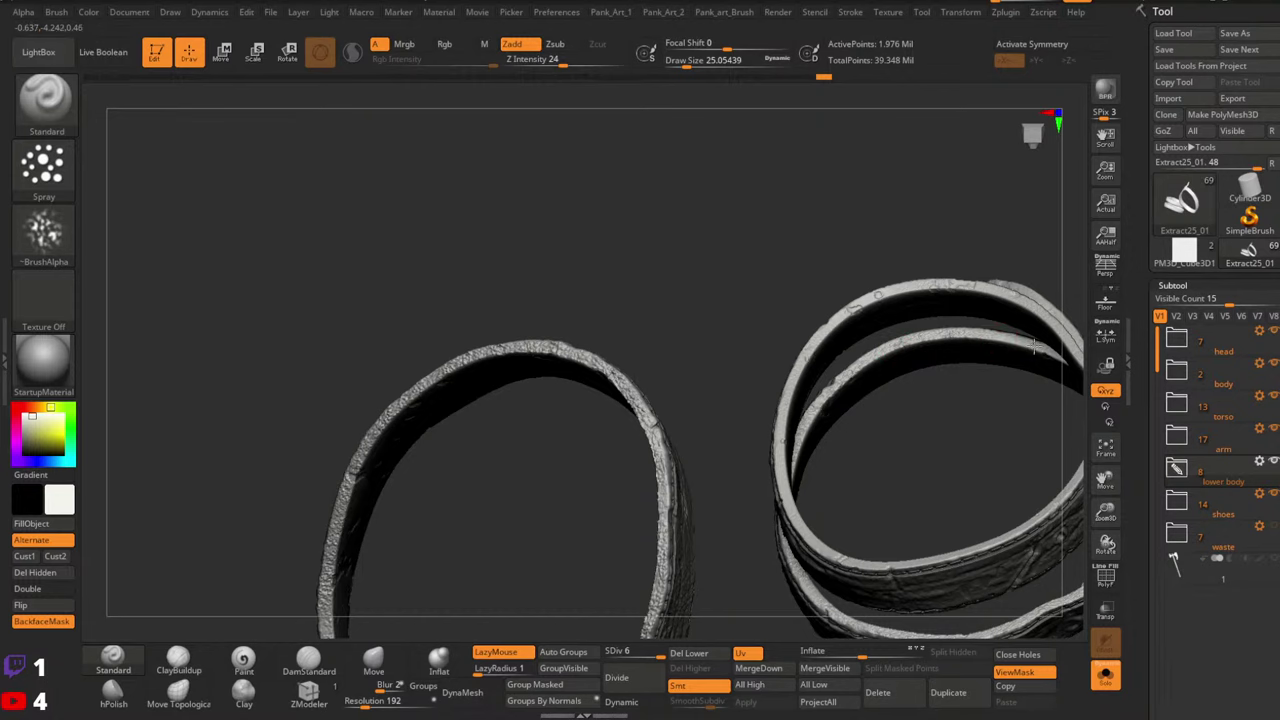
Spray noise along the small loops' upper curves, lower curves and the rim where the strap ends cross
{"action": "left_click_drag", "start_coordinate": [1058, 345], "coordinate": [1063, 344]}
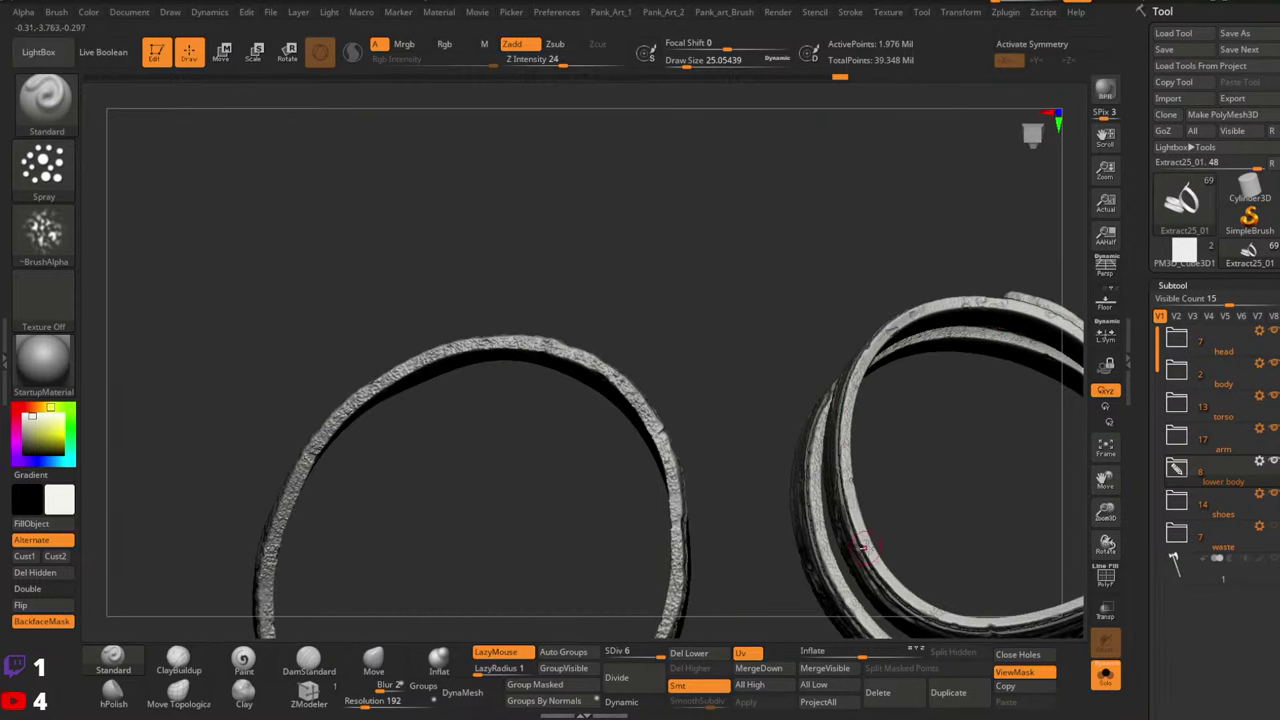
{"action": "left_click_drag", "start_coordinate": [848, 478], "coordinate": [667, 405], "text": "alt"}
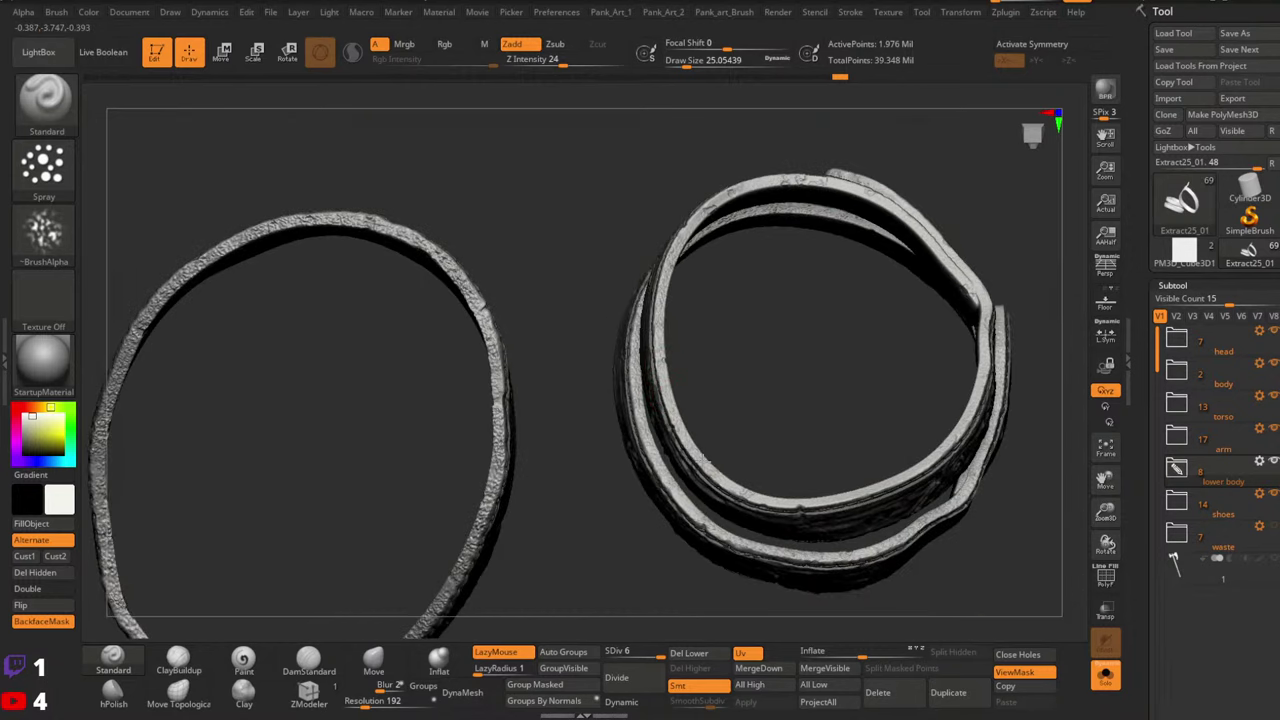
{"action": "left_click_drag", "start_coordinate": [843, 482], "coordinate": [838, 486]}
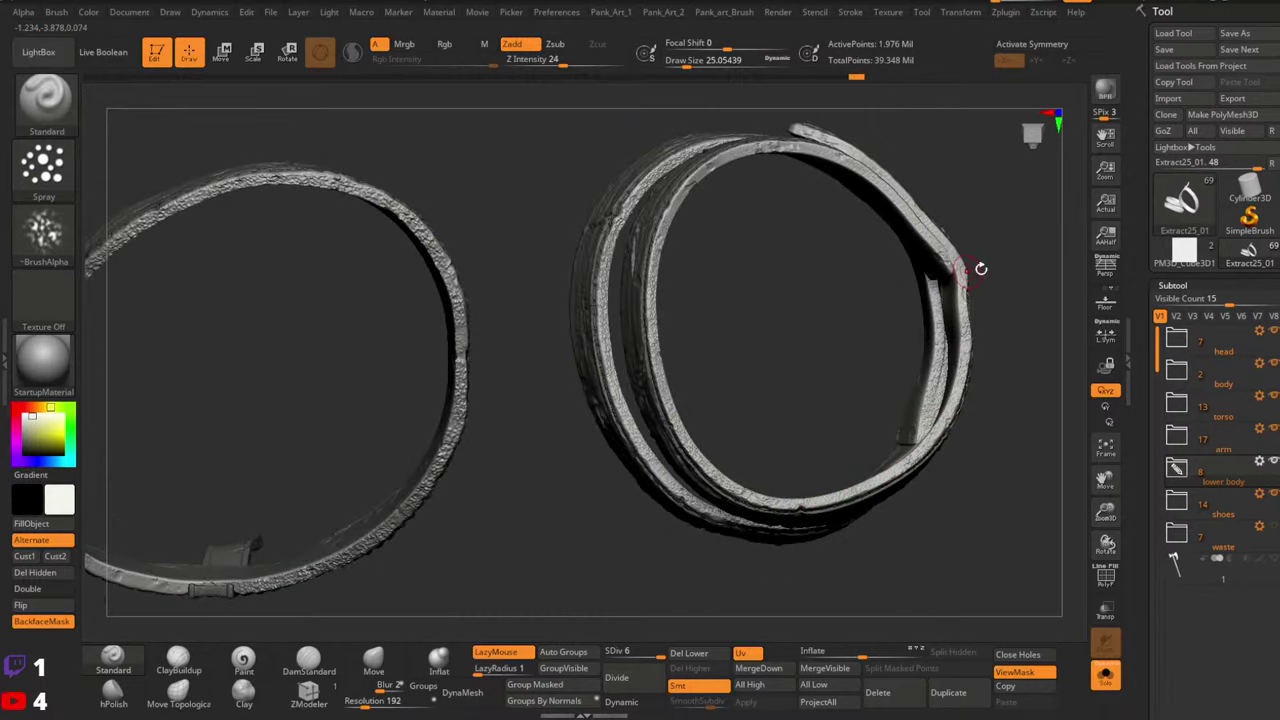
{"action": "left_click_drag", "start_coordinate": [980, 266], "coordinate": [930, 436]}
{"action": "left_click_drag", "start_coordinate": [881, 380], "coordinate": [820, 326]}
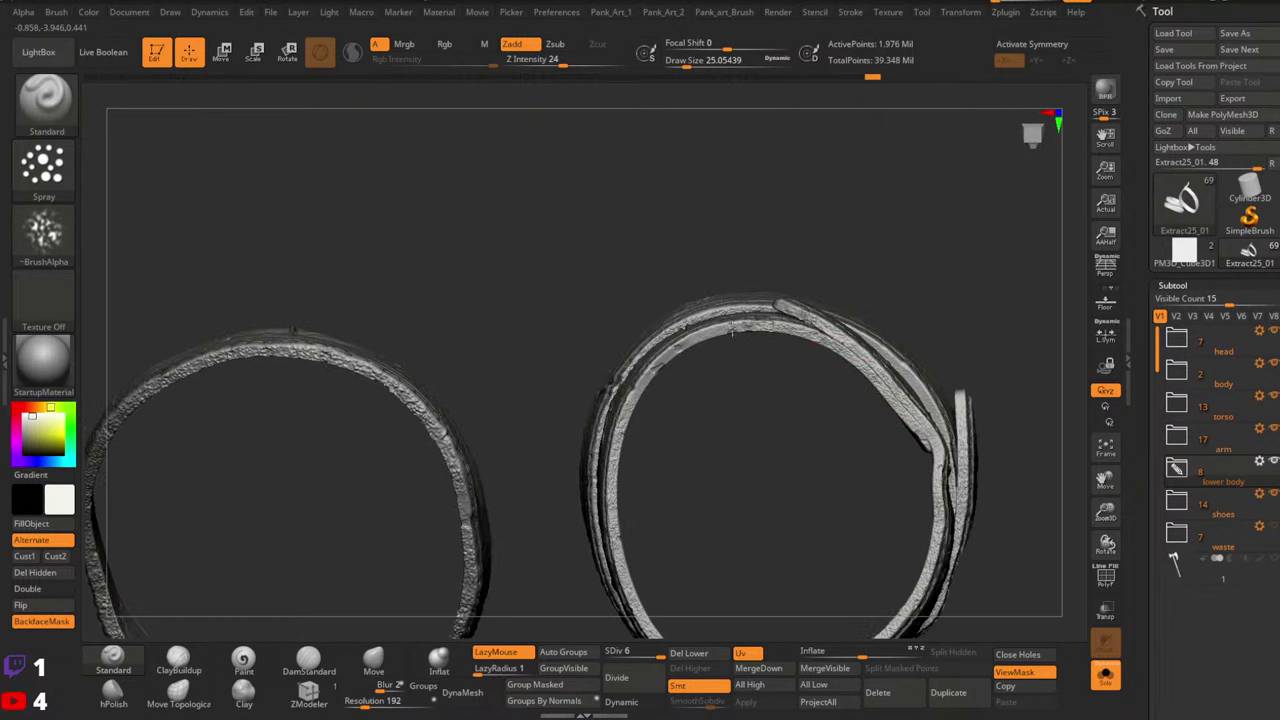
Spray noise over the remaining rim edges of the small loops, including the overlapping ends seen from the opposite side
{"action": "mouse_move", "coordinate": [643, 446]}
{"action": "left_mouse_down"}
{"action": "mouse_move", "coordinate": [800, 370]}
{"action": "mouse_move", "coordinate": [890, 380]}
{"action": "left_mouse_up"}
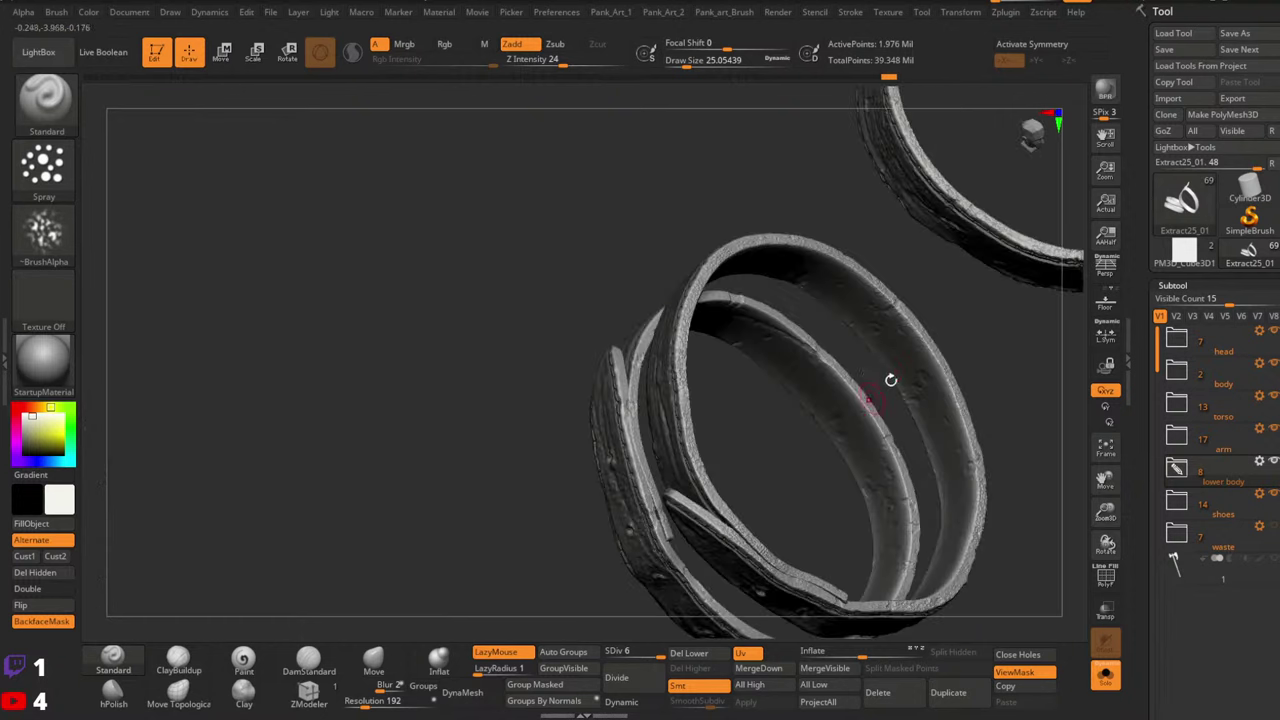
{"action": "left_click_drag", "start_coordinate": [705, 425], "coordinate": [678, 306]}
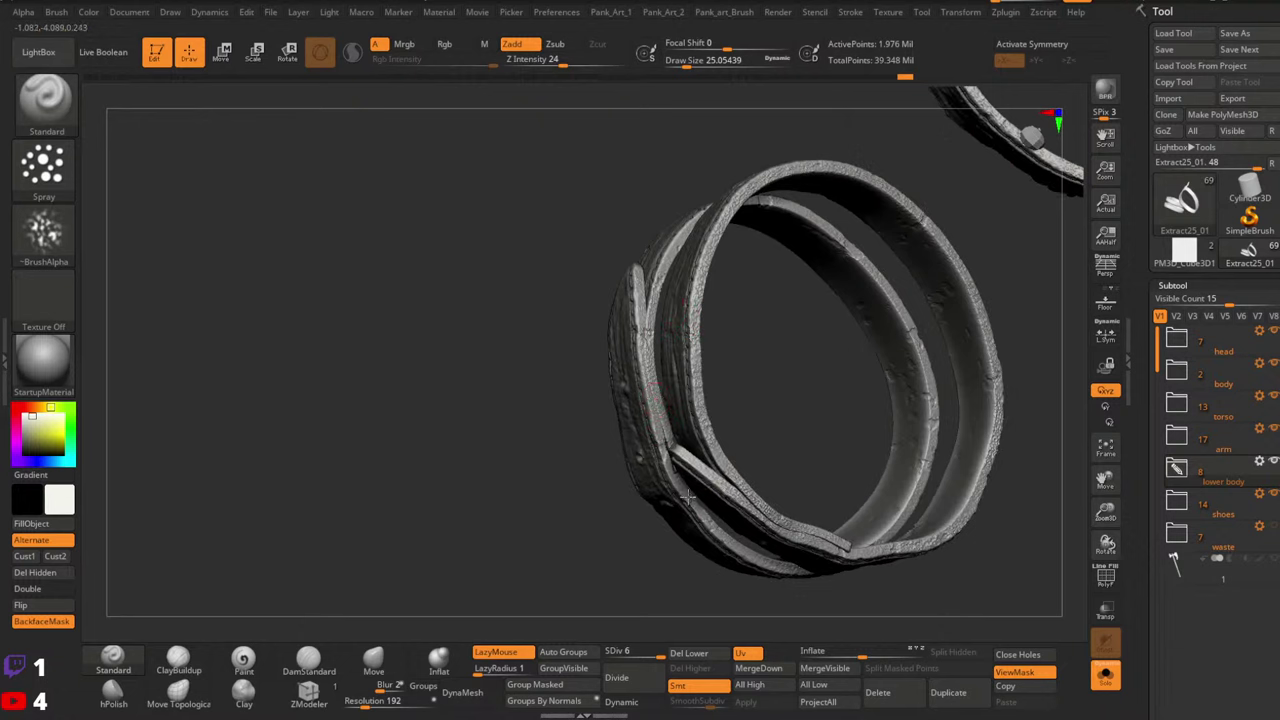
{"action": "left_click_drag", "start_coordinate": [838, 566], "coordinate": [935, 292]}
{"action": "mouse_move", "coordinate": [912, 243]}
{"action": "left_mouse_down"}
{"action": "mouse_move", "coordinate": [800, 354]}
{"action": "mouse_move", "coordinate": [923, 360]}
{"action": "mouse_move", "coordinate": [977, 391]}
{"action": "left_mouse_up"}
Clear the mask from the leg straps and exit Solo mode to review the finished straps on the whole character
{"action": "key", "text": "ctrl"}
{"action": "left_click_drag", "start_coordinate": [514, 557], "coordinate": [408, 555], "text": "ctrl"}
{"action": "right_click_drag", "start_coordinate": [980, 430], "coordinate": [654, 515], "text": "ctrl"}
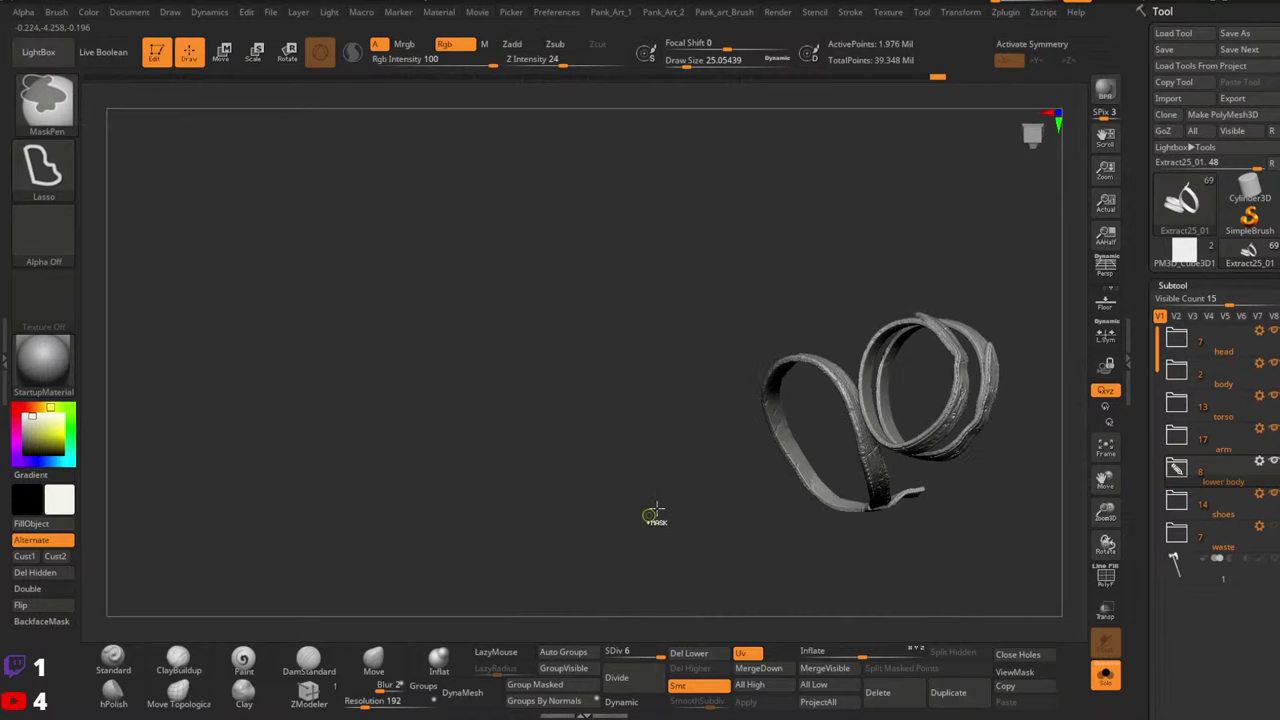
{"action": "left_click_drag", "start_coordinate": [654, 515], "coordinate": [880, 533]}
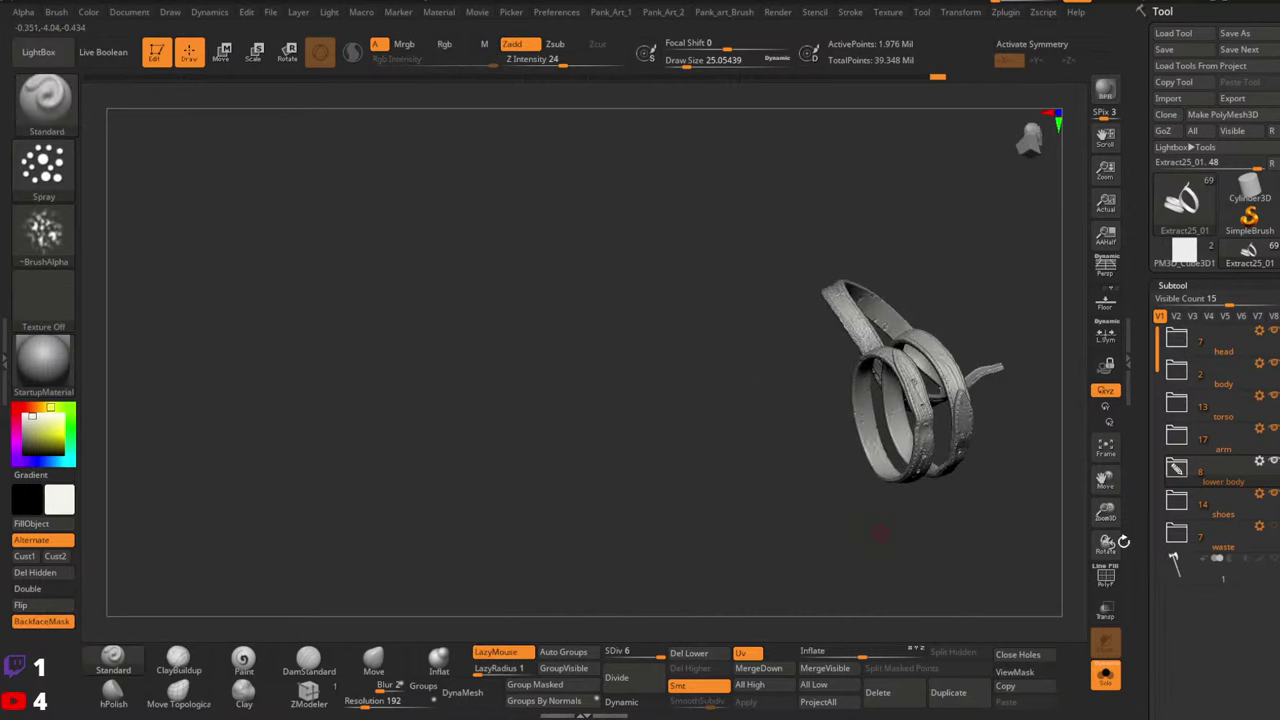
{"action": "left_click", "coordinate": [1105, 672]}
{"action": "left_click_drag", "start_coordinate": [967, 539], "coordinate": [927, 513]}
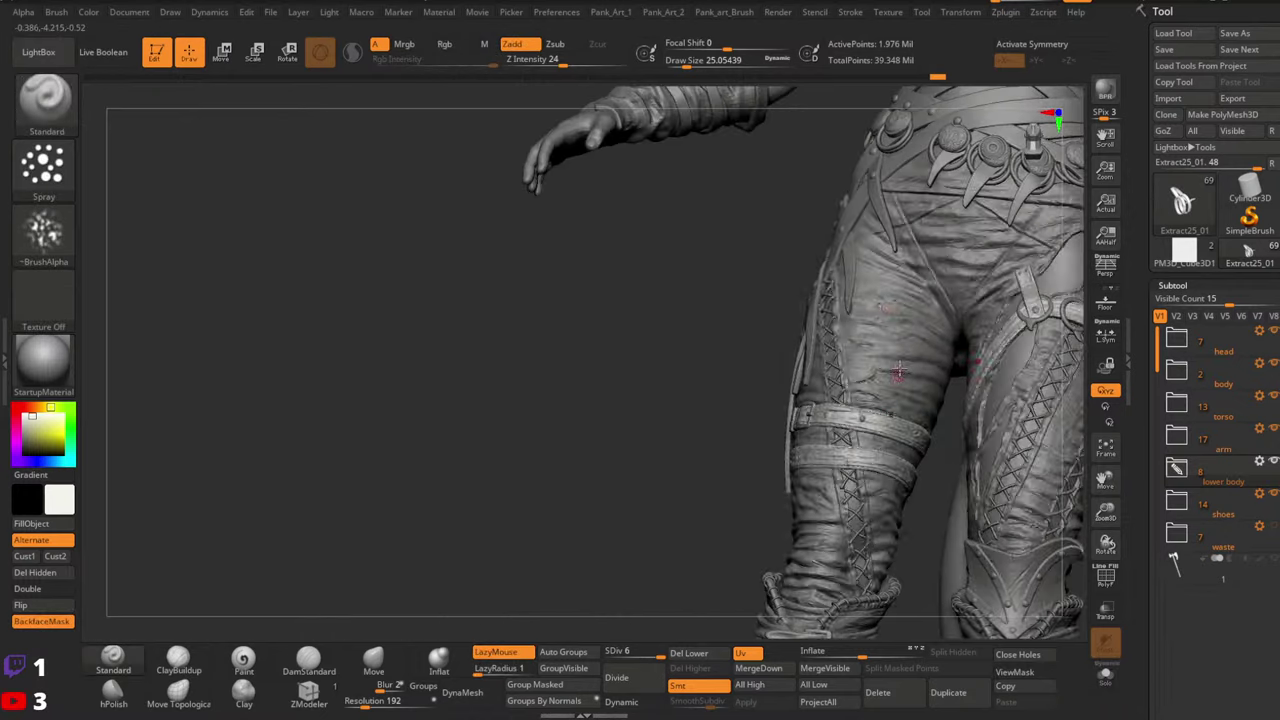
{"action": "left_click_drag", "start_coordinate": [960, 500], "coordinate": [974, 412]}
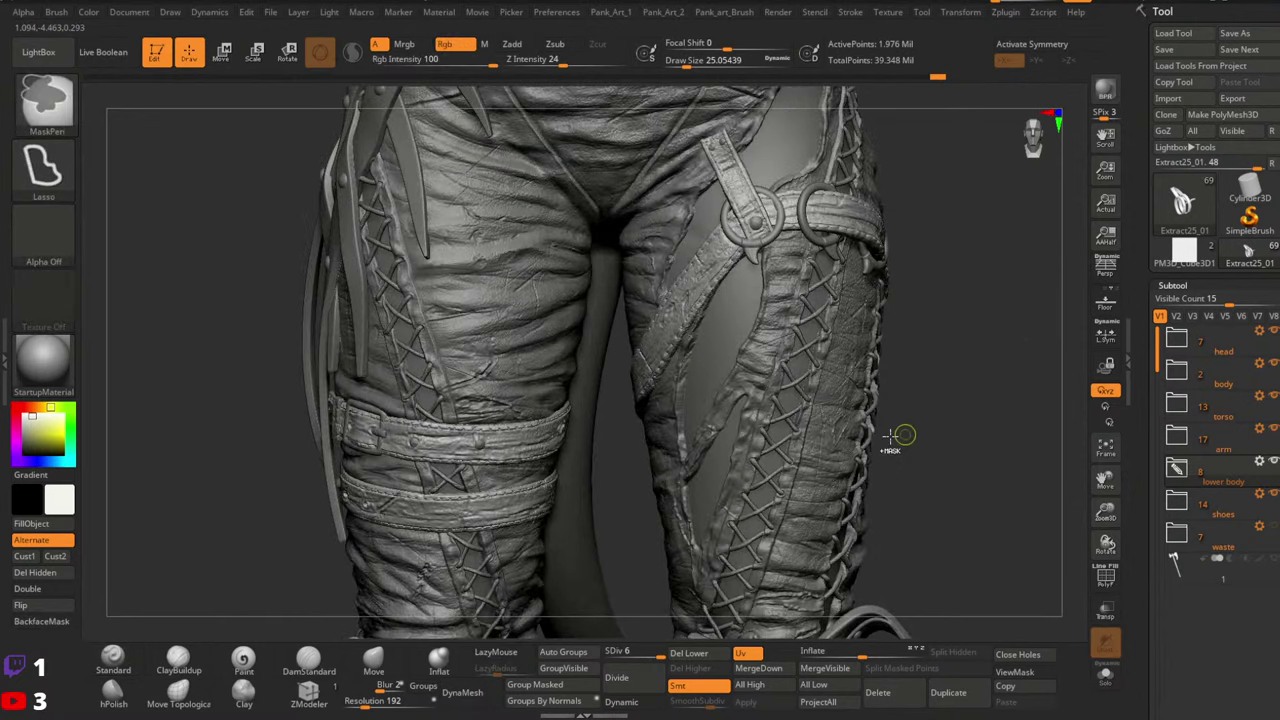
{"action": "left_click_drag", "start_coordinate": [999, 421], "coordinate": [935, 430]}
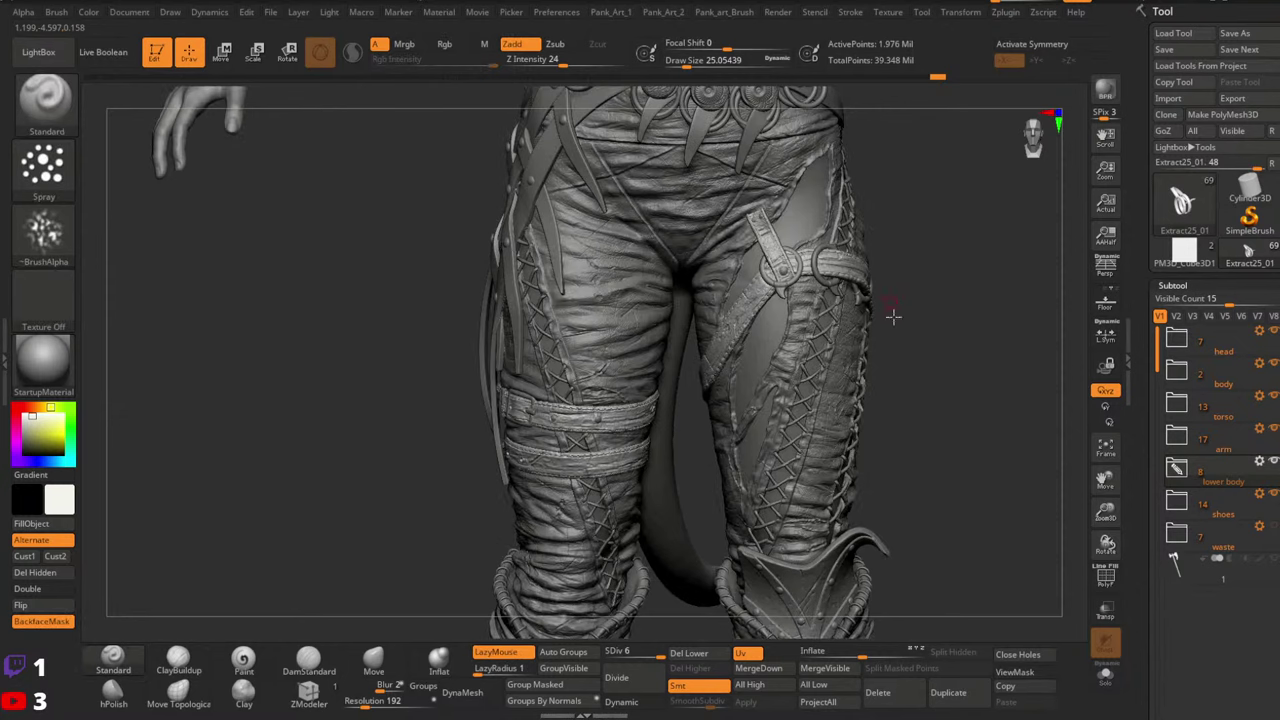
{"action": "left_click_drag", "start_coordinate": [893, 316], "coordinate": [946, 444]}
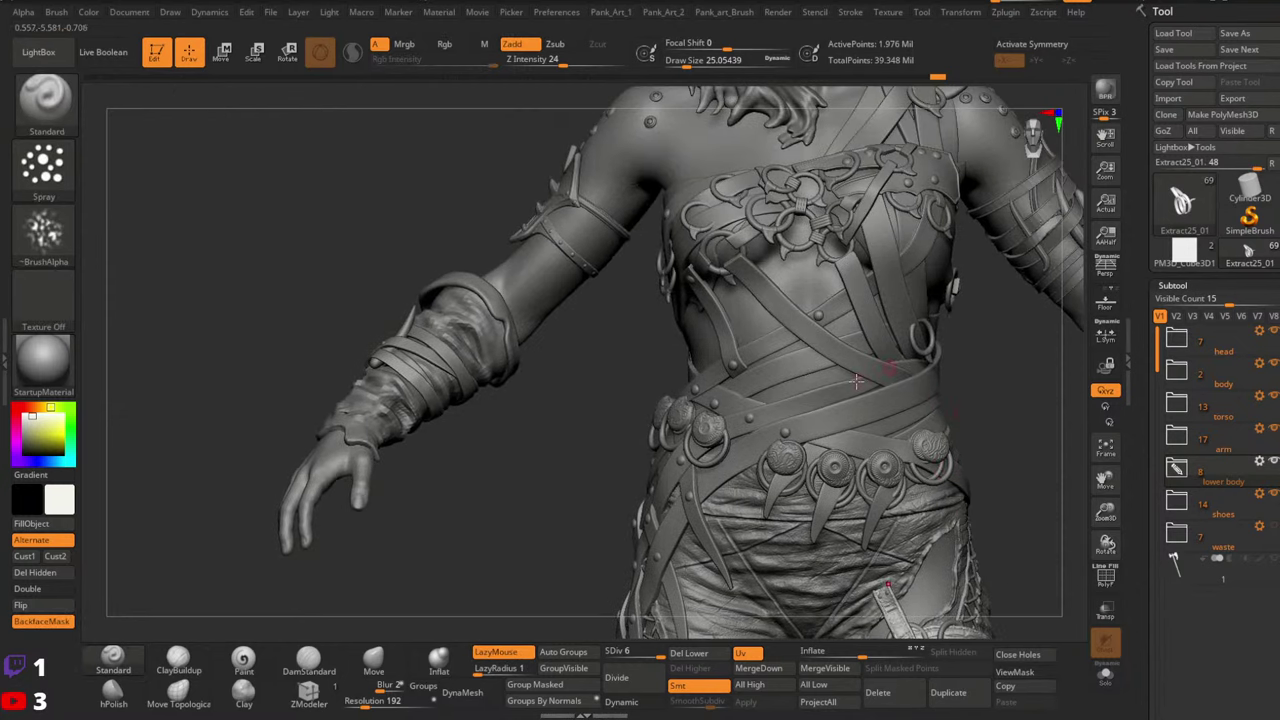
Reset the Standard brush to the FreeHand stroke with Alpha Off
{"action": "left_click", "coordinate": [44, 165]}
{"action": "left_click", "coordinate": [220, 186]}
{"action": "left_click", "coordinate": [44, 230]}
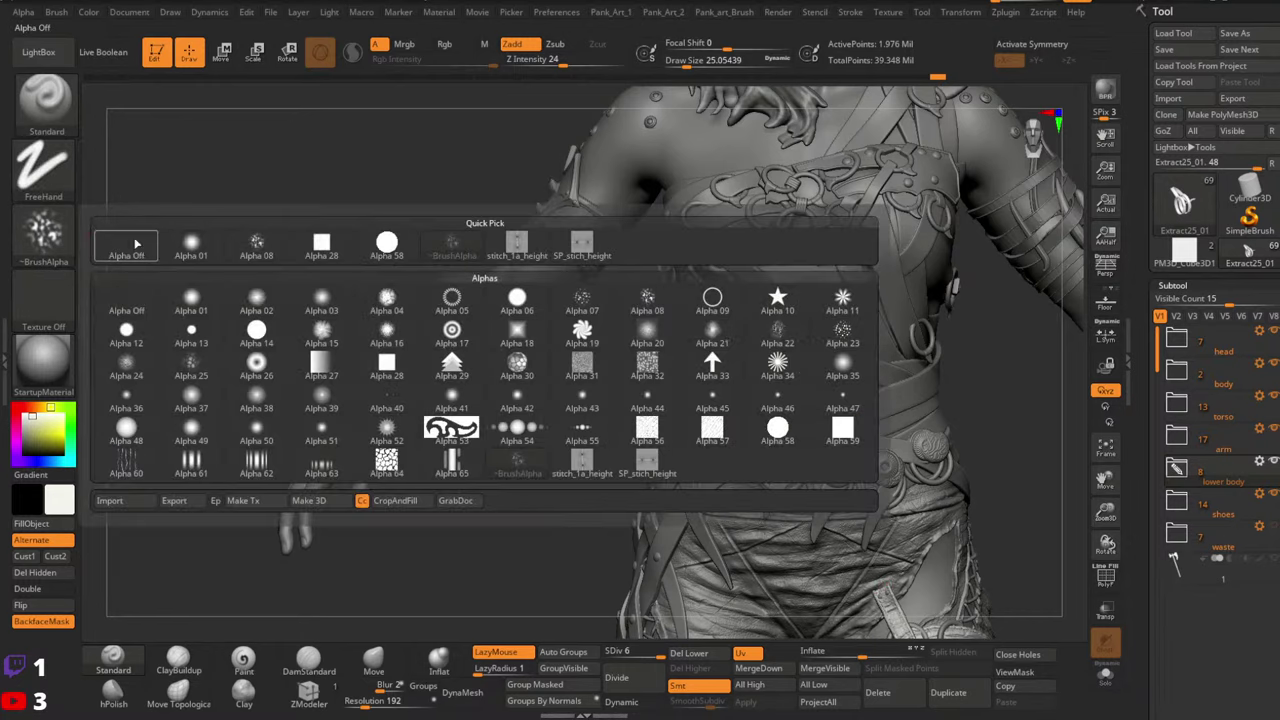
{"action": "left_click", "coordinate": [137, 243]}
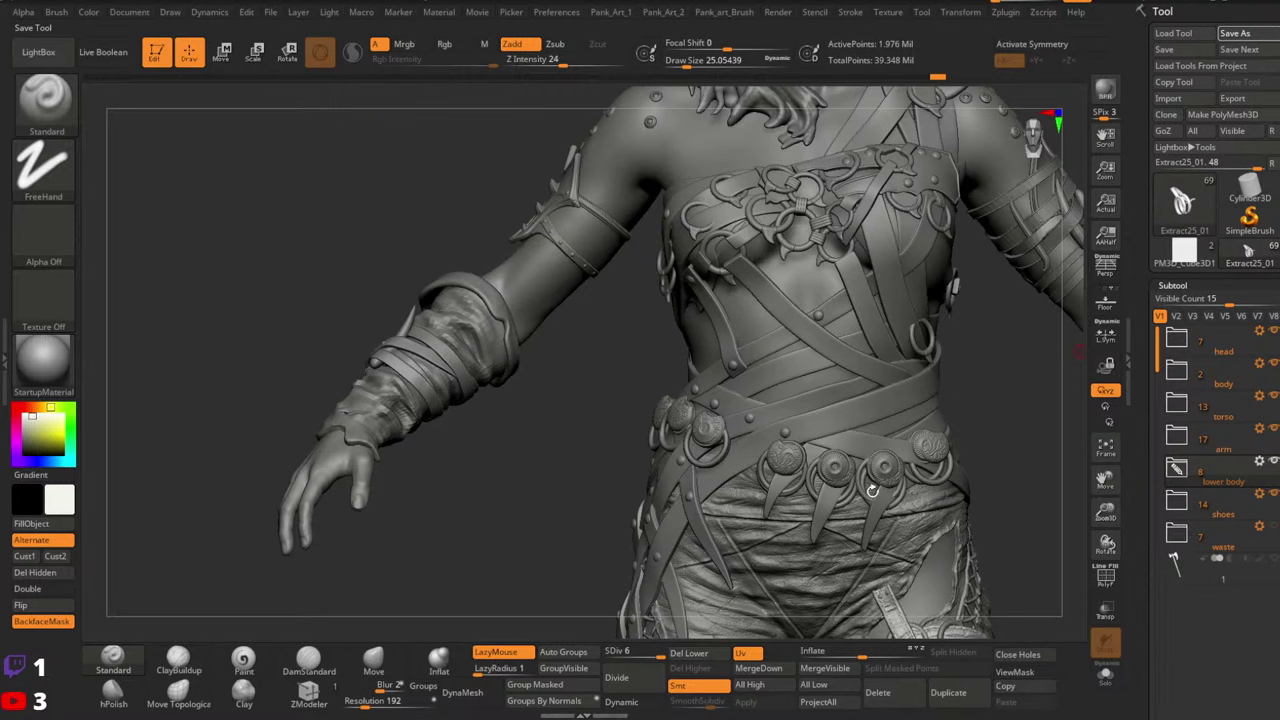
Select the belt medallions' subtool PM3D_Sphere3D1 and move it from the torso folder into the waste folder
{"action": "right_click_drag", "start_coordinate": [831, 486], "coordinate": [810, 420], "text": "ctrl"}
{"action": "left_click", "coordinate": [808, 408], "text": "alt"}
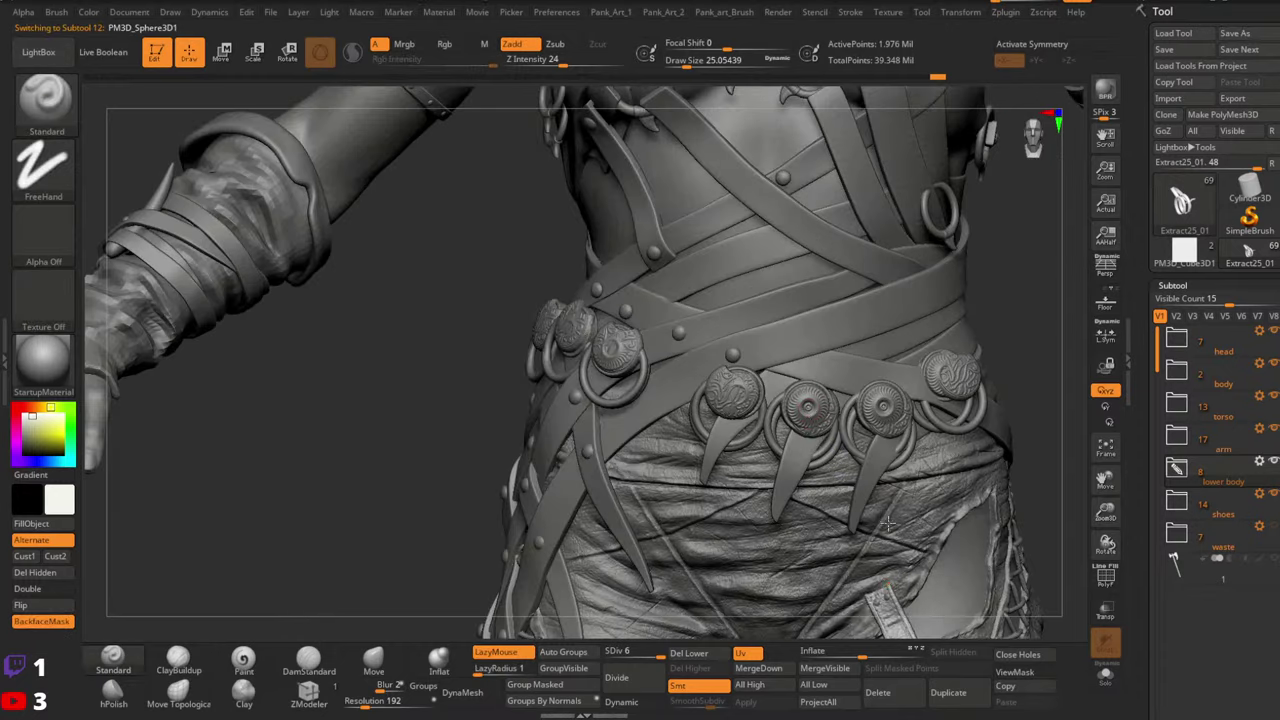
{"action": "left_click", "coordinate": [1177, 410]}
{"action": "left_click_drag", "start_coordinate": [1143, 497], "coordinate": [1125, 386]}
{"action": "mouse_move", "coordinate": [1155, 41]}
{"action": "left_mouse_down"}
{"action": "mouse_move", "coordinate": [1154, 87]}
{"action": "mouse_move", "coordinate": [1144, 32]}
{"action": "left_mouse_up"}
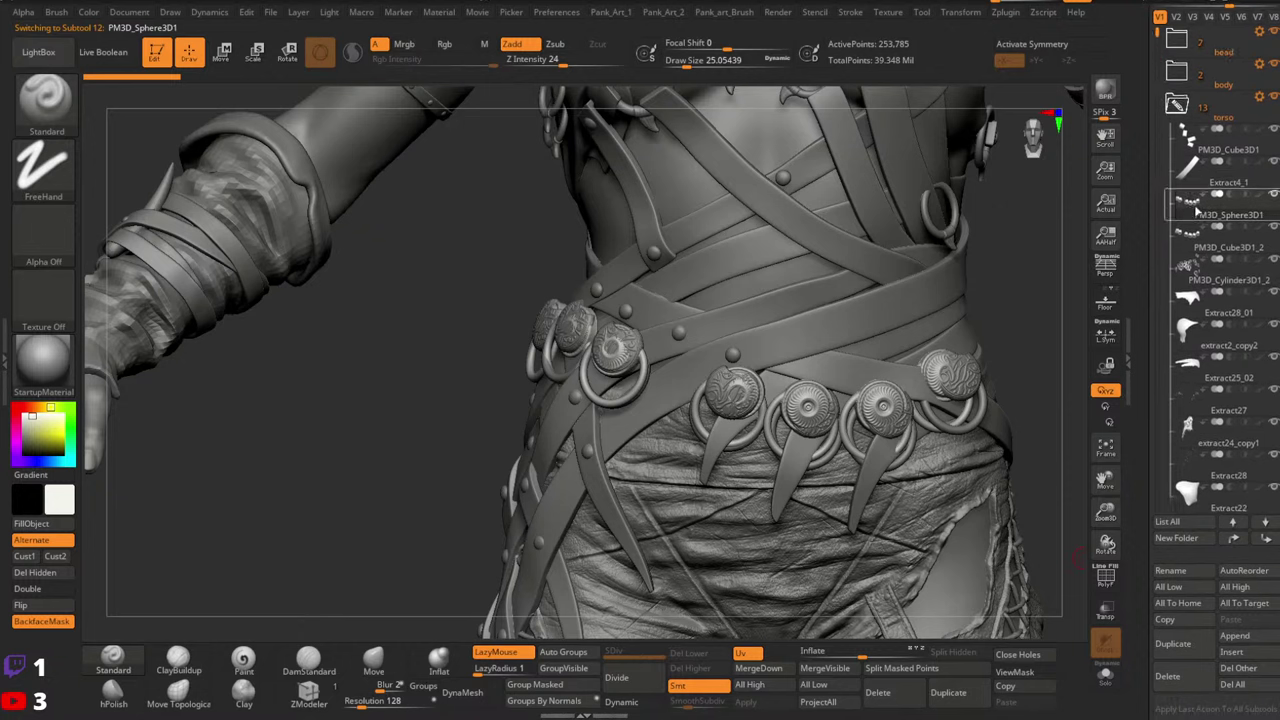
{"action": "mouse_move", "coordinate": [1197, 211]}
{"action": "left_mouse_down"}
{"action": "mouse_move", "coordinate": [1186, 31]}
{"action": "mouse_move", "coordinate": [1220, 278]}
{"action": "left_mouse_up"}
{"action": "left_click", "coordinate": [1174, 138]}
Select the torso straps, turn off their dynamic subdivision, show the polyframe and isolate them in Solo mode
{"action": "right_click_drag", "start_coordinate": [908, 448], "coordinate": [951, 432]}
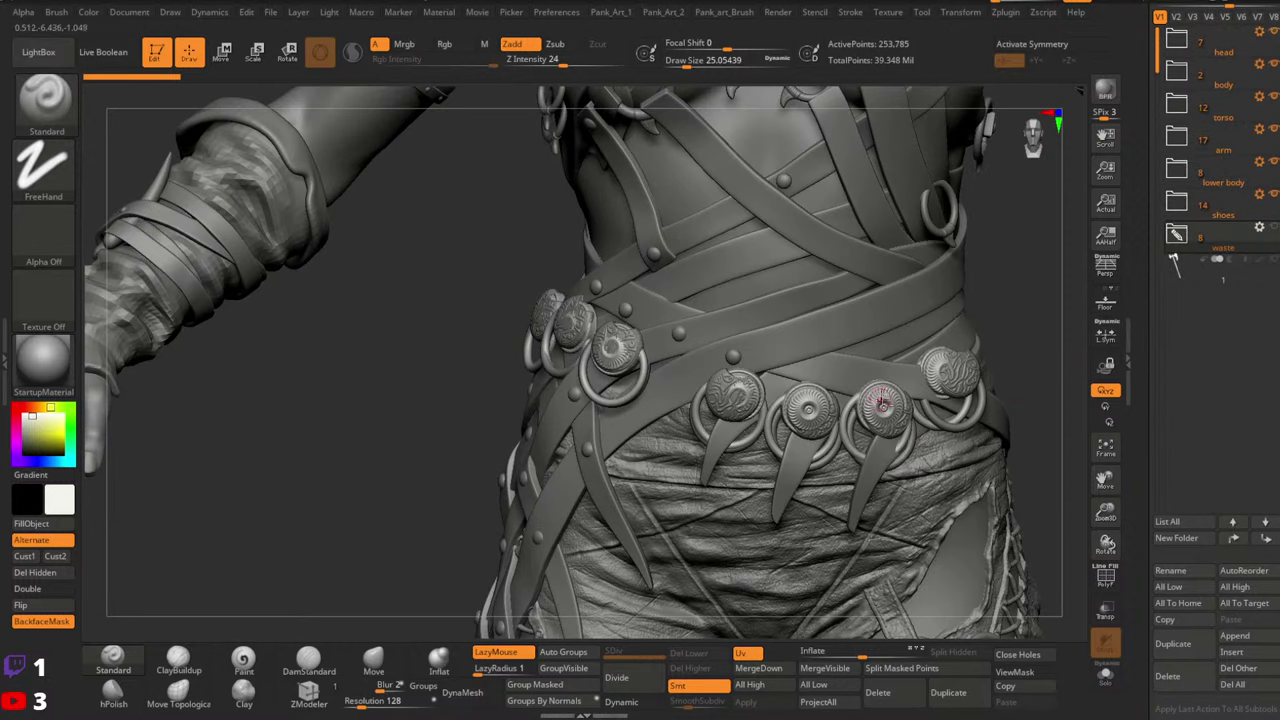
{"action": "left_click", "coordinate": [850, 332], "text": "alt"}
{"action": "right_click_drag", "start_coordinate": [842, 300], "coordinate": [828, 400], "text": "alt"}
{"action": "left_click_drag", "start_coordinate": [826, 400], "coordinate": [785, 362]}
{"action": "right_click_drag", "start_coordinate": [784, 362], "coordinate": [549, 446], "text": "ctrl"}
{"action": "right_click_drag", "start_coordinate": [785, 522], "coordinate": [700, 497], "text": "alt"}
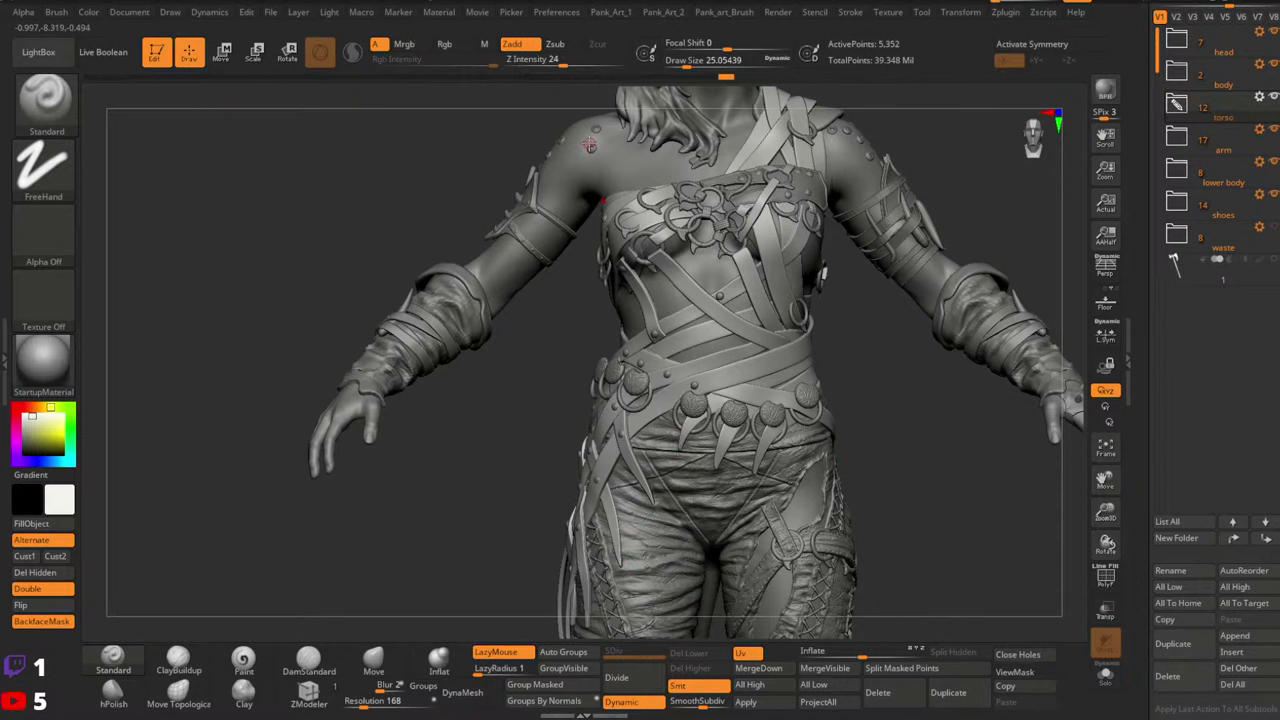
{"action": "mouse_move", "coordinate": [588, 349]}
{"action": "left_mouse_down"}
{"action": "mouse_move", "coordinate": [557, 357]}
{"action": "mouse_move", "coordinate": [710, 371]}
{"action": "left_mouse_up"}
{"action": "right_click_drag", "start_coordinate": [711, 371], "coordinate": [580, 345]}
{"action": "right_click_drag", "start_coordinate": [580, 345], "coordinate": [651, 457], "text": "alt"}
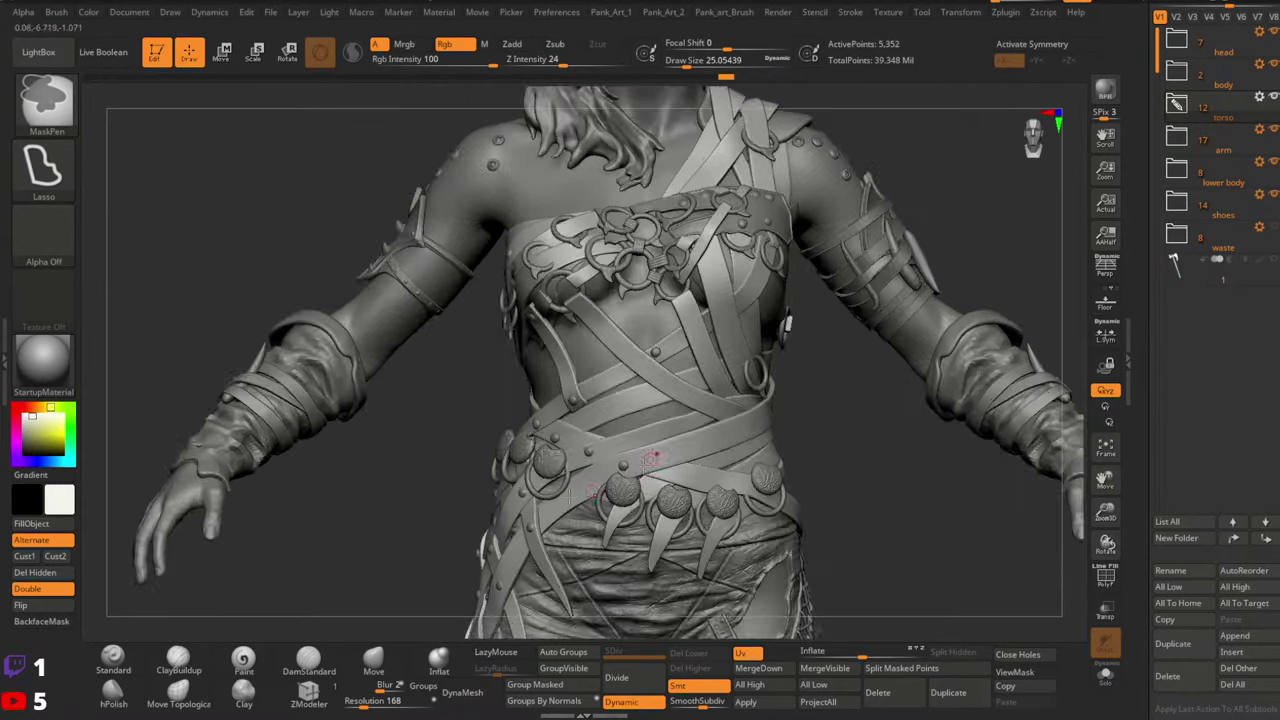
{"action": "left_click", "coordinate": [646, 703]}
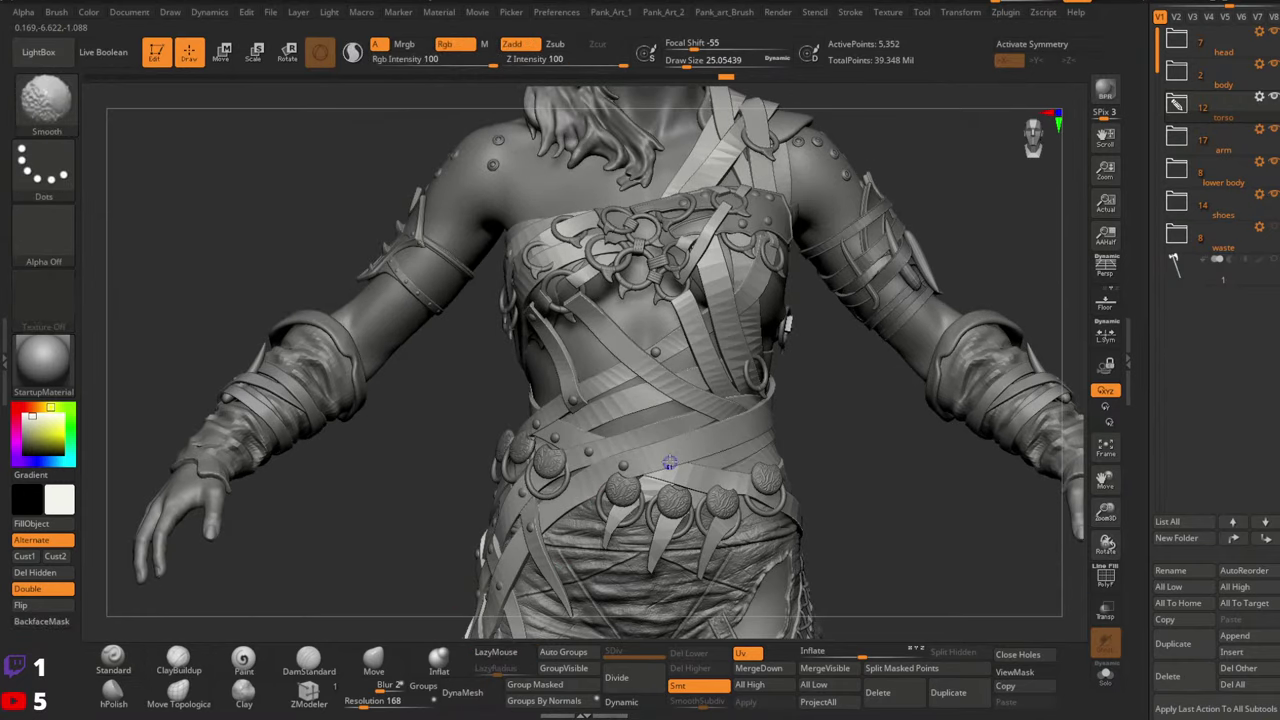
{"action": "key", "text": "shift+f"}
{"action": "right_click_drag", "start_coordinate": [671, 463], "coordinate": [700, 600], "text": "ctrl"}
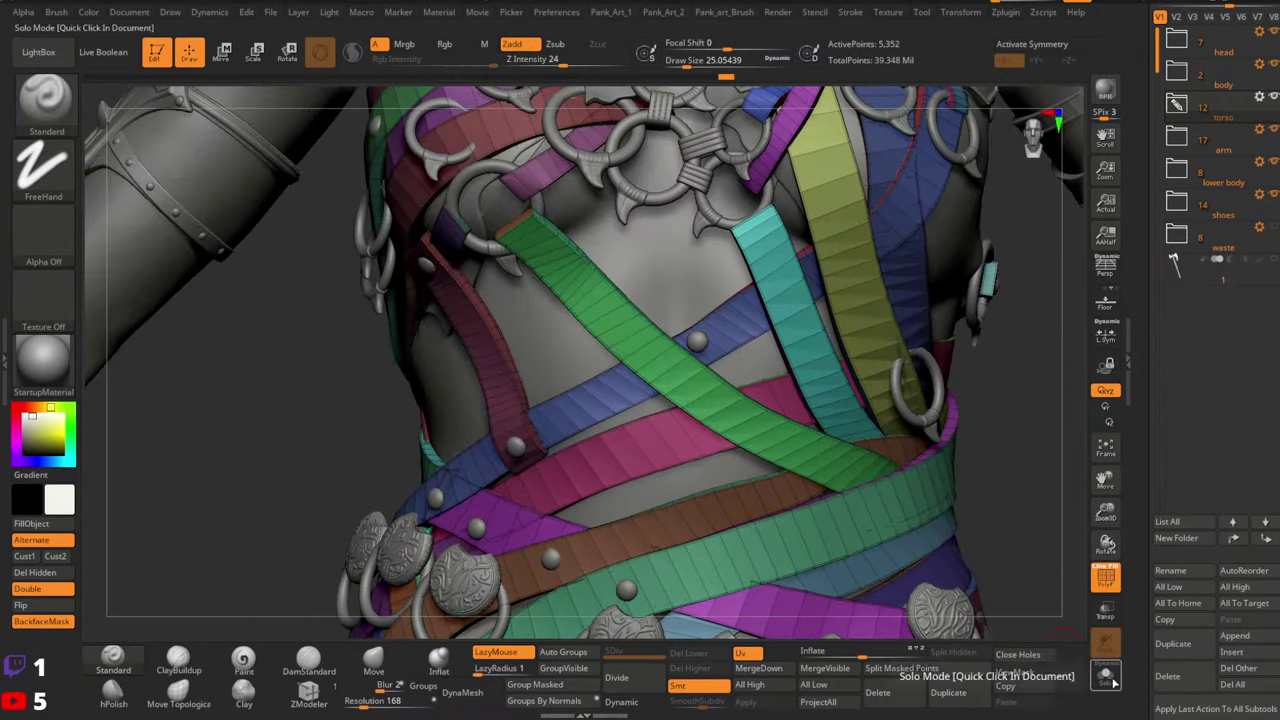
{"action": "left_click", "coordinate": [1106, 677]}
Remove all creases from the torso straps with UnCreaseAll
{"action": "right_click_drag", "start_coordinate": [757, 375], "coordinate": [735, 465], "text": "ctrl"}
{"action": "right_click_drag", "start_coordinate": [610, 330], "coordinate": [545, 425]}
{"action": "mouse_move", "coordinate": [545, 425]}
{"action": "right_mouse_down", "text": "ctrl"}
{"action": "mouse_move", "coordinate": [514, 374]}
{"action": "mouse_move", "coordinate": [520, 430]}
{"action": "right_mouse_up", "text": "ctrl"}
{"action": "right_click_drag", "start_coordinate": [520, 430], "coordinate": [729, 396]}
{"action": "key", "text": "1"}
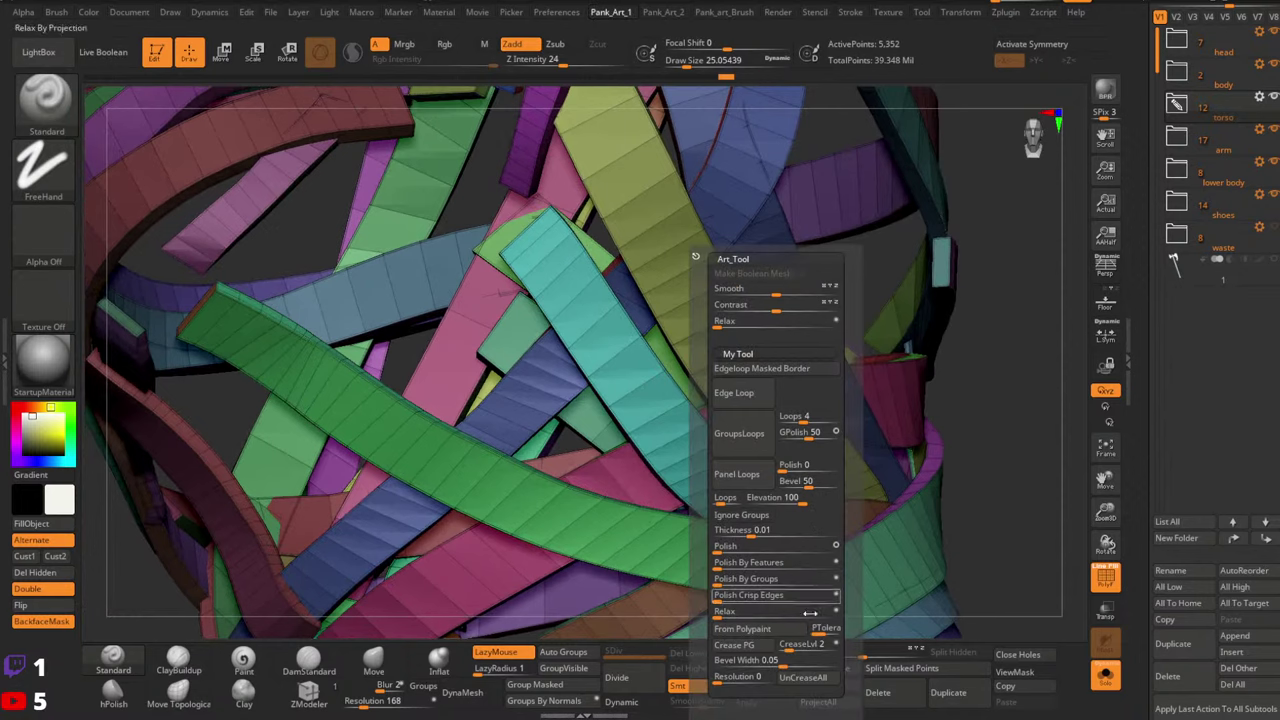
{"action": "left_click", "coordinate": [802, 681]}
Switch the material to SkinShade4 and examine the torso straps' polygroups and edge flow
{"action": "right_click_drag", "start_coordinate": [616, 325], "coordinate": [606, 365], "text": "ctrl"}
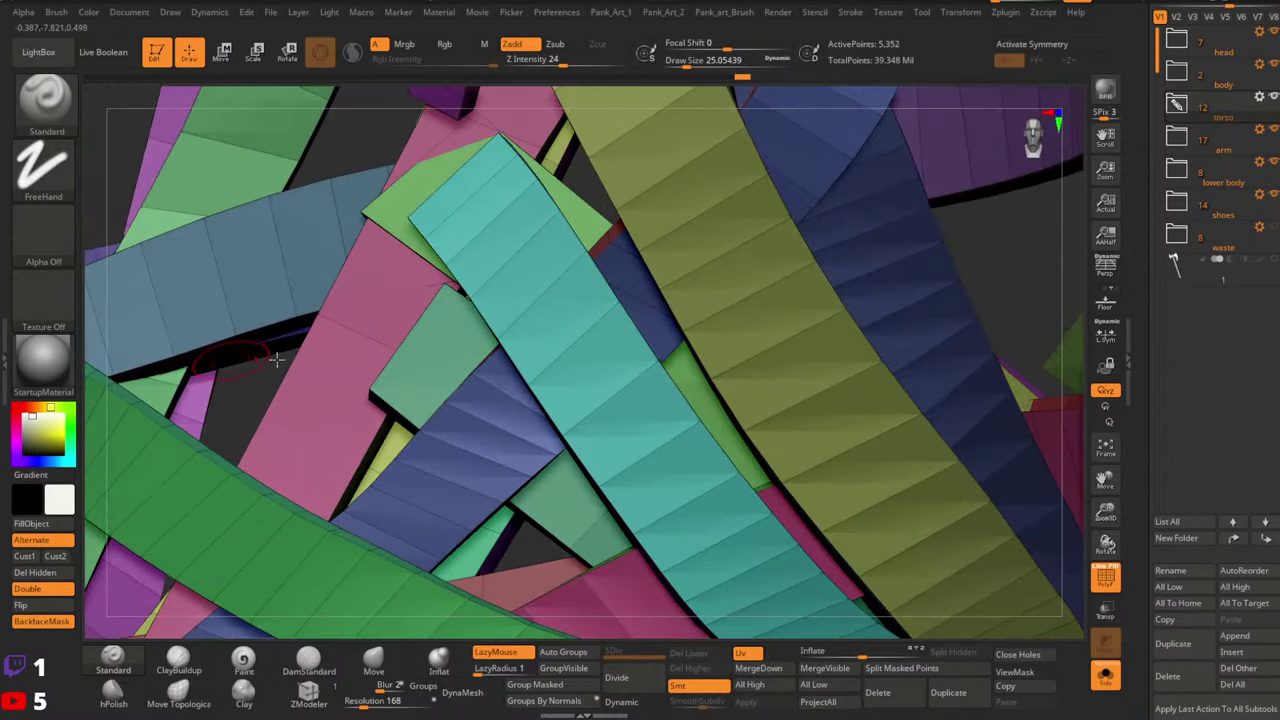
{"action": "right_click_drag", "start_coordinate": [280, 354], "coordinate": [580, 340]}
{"action": "left_click", "coordinate": [42, 362]}
{"action": "left_click", "coordinate": [388, 268]}
{"action": "left_click_drag", "start_coordinate": [580, 340], "coordinate": [610, 372]}
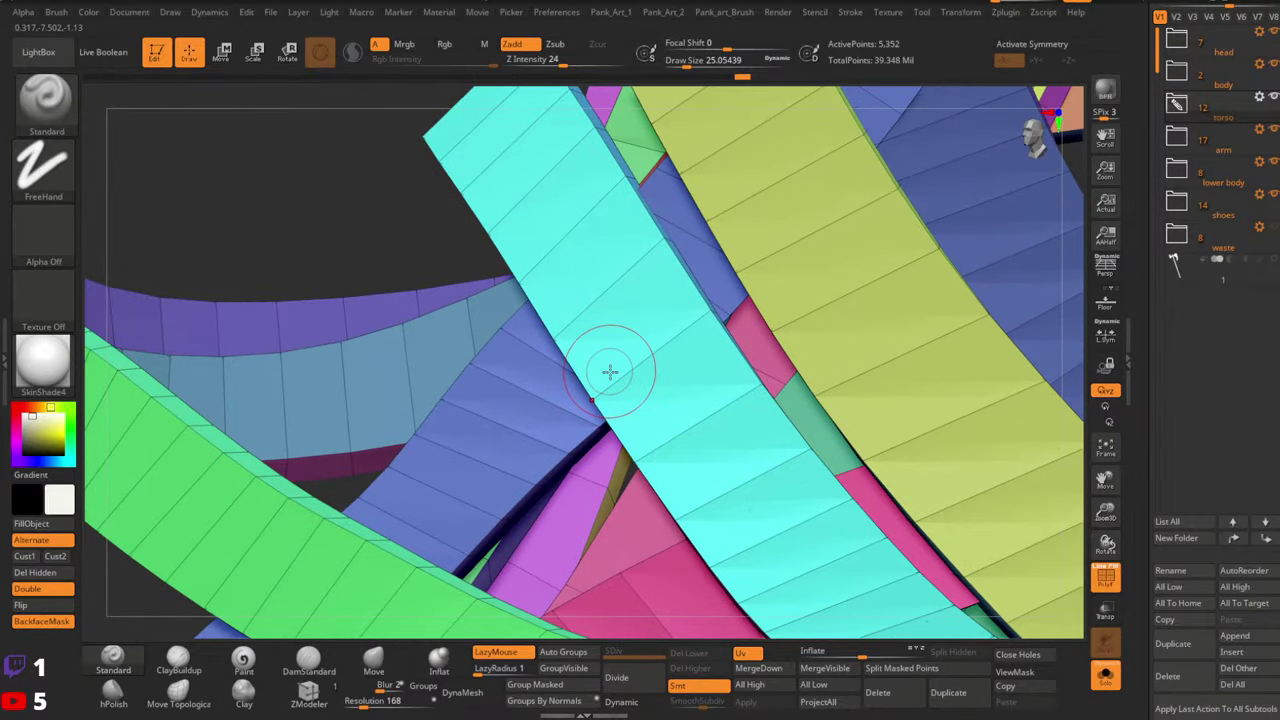
{"action": "mouse_move", "coordinate": [609, 317]}
{"action": "right_mouse_down"}
{"action": "mouse_move", "coordinate": [680, 325]}
{"action": "mouse_move", "coordinate": [610, 345]}
{"action": "mouse_move", "coordinate": [575, 315]}
{"action": "mouse_move", "coordinate": [540, 336]}
{"action": "right_mouse_up"}
{"action": "left_click_drag", "start_coordinate": [540, 335], "coordinate": [408, 458]}
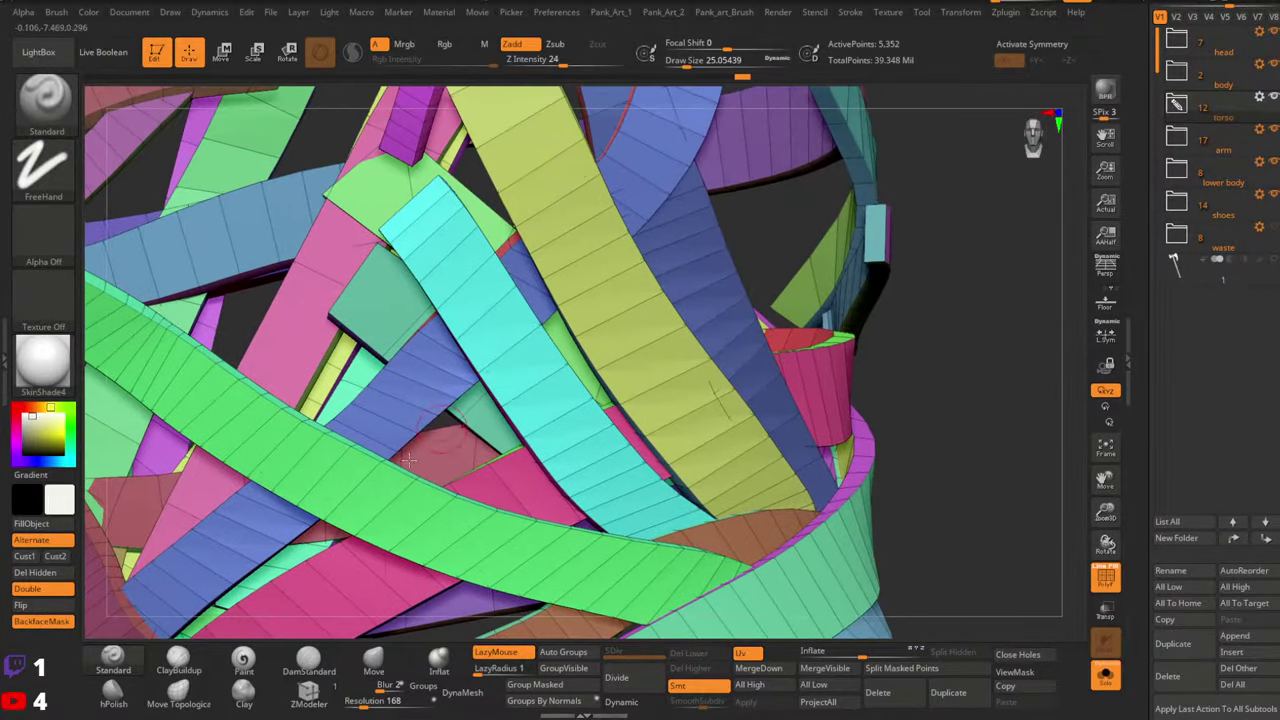
Try a ZModeler Inset with the Polygroup All target on the yellow torso strap's front face, and undo it
{"action": "left_click", "coordinate": [310, 695]}
{"action": "key", "text": "space"}
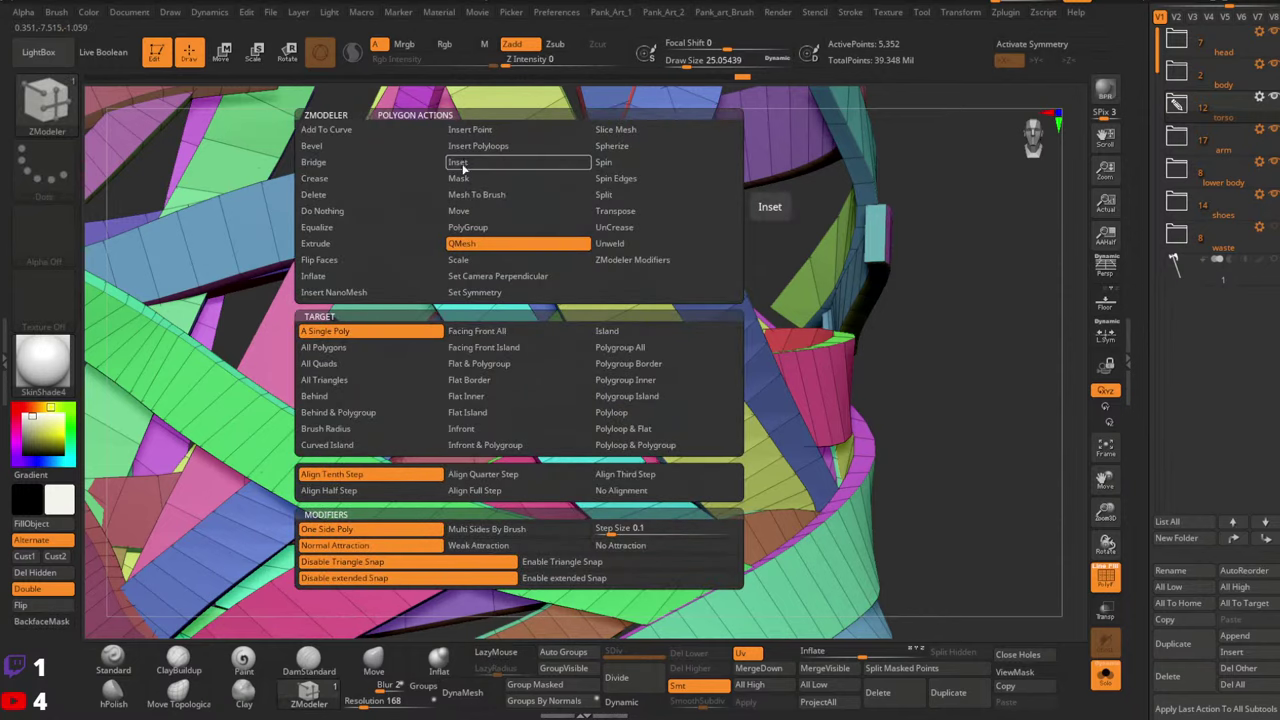
{"action": "left_click", "coordinate": [465, 163]}
{"action": "left_click", "coordinate": [617, 347]}
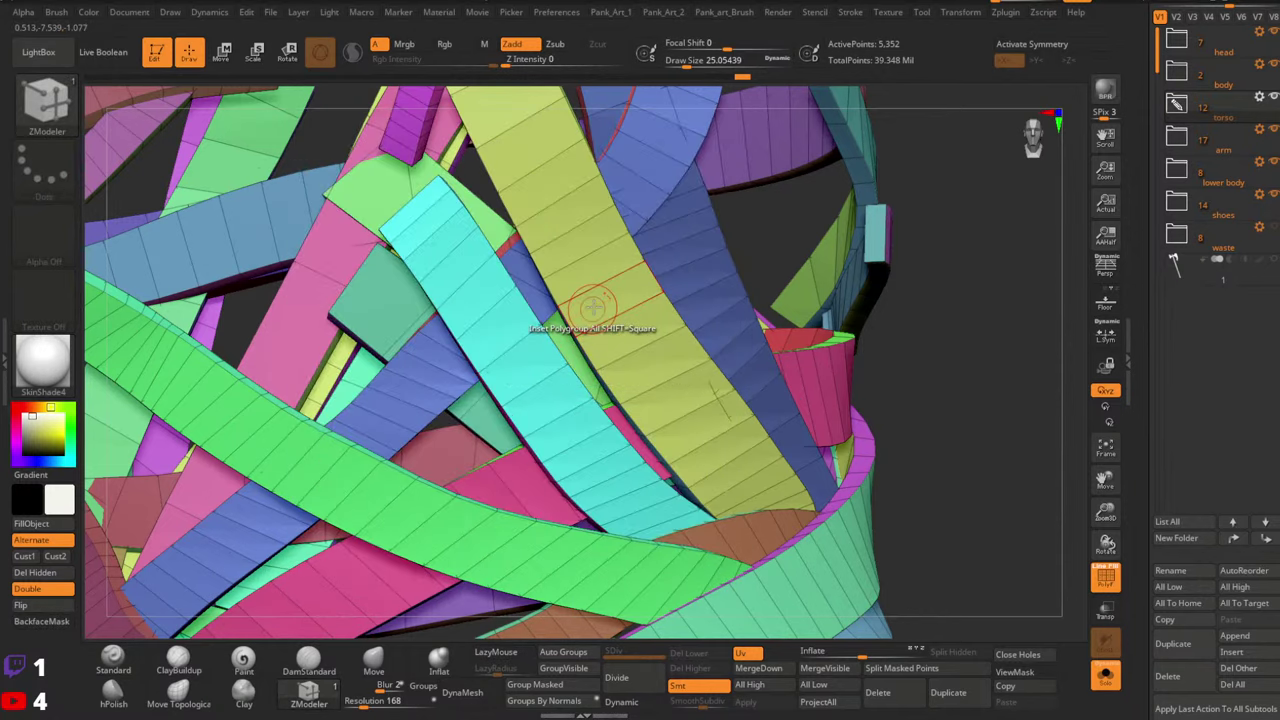
{"action": "left_click_drag", "start_coordinate": [591, 300], "coordinate": [595, 305]}
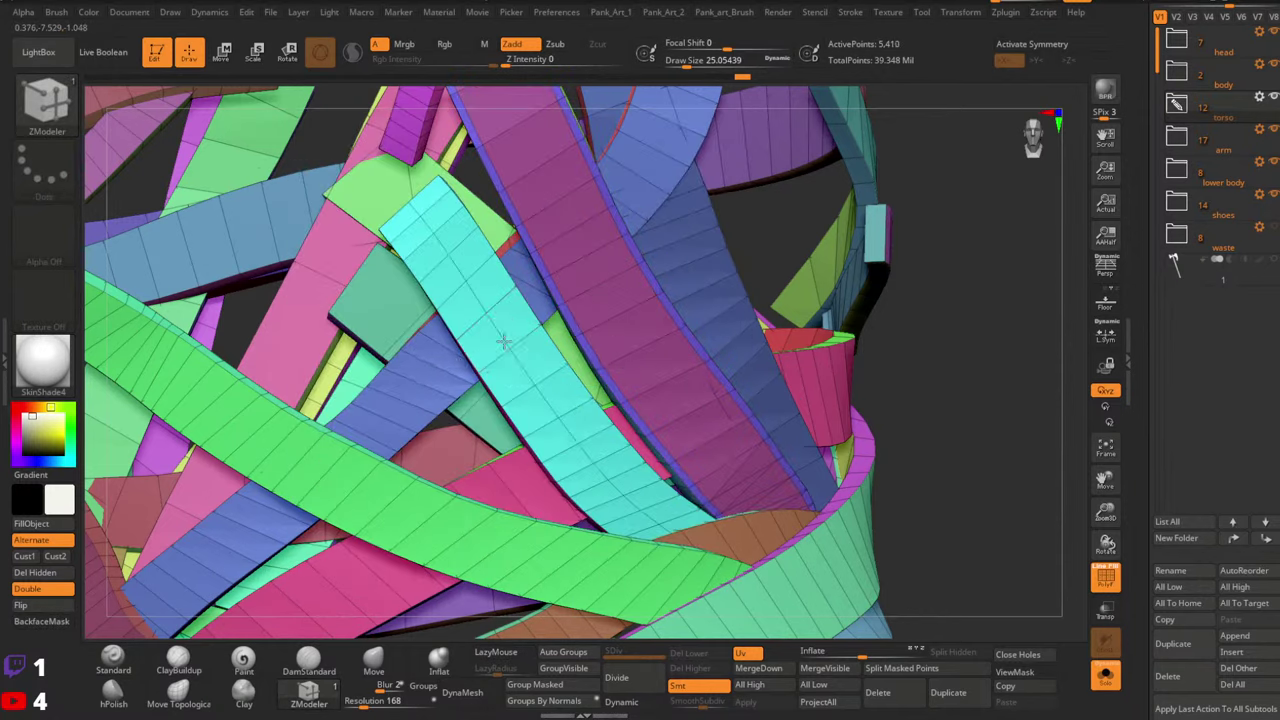
{"action": "mouse_move", "coordinate": [506, 341]}
{"action": "right_mouse_down", "text": "ctrl"}
{"action": "mouse_move", "coordinate": [631, 354]}
{"action": "mouse_move", "coordinate": [574, 446]}
{"action": "mouse_move", "coordinate": [590, 400]}
{"action": "mouse_move", "coordinate": [577, 357]}
{"action": "mouse_move", "coordinate": [440, 352]}
{"action": "mouse_move", "coordinate": [446, 368]}
{"action": "right_mouse_up", "text": "ctrl"}
{"action": "left_click", "coordinate": [536, 336]}
{"action": "right_click_drag", "start_coordinate": [600, 340], "coordinate": [693, 346], "text": "alt"}
{"action": "key", "text": "ctrl+z"}
{"action": "key", "text": "ctrl+z"}
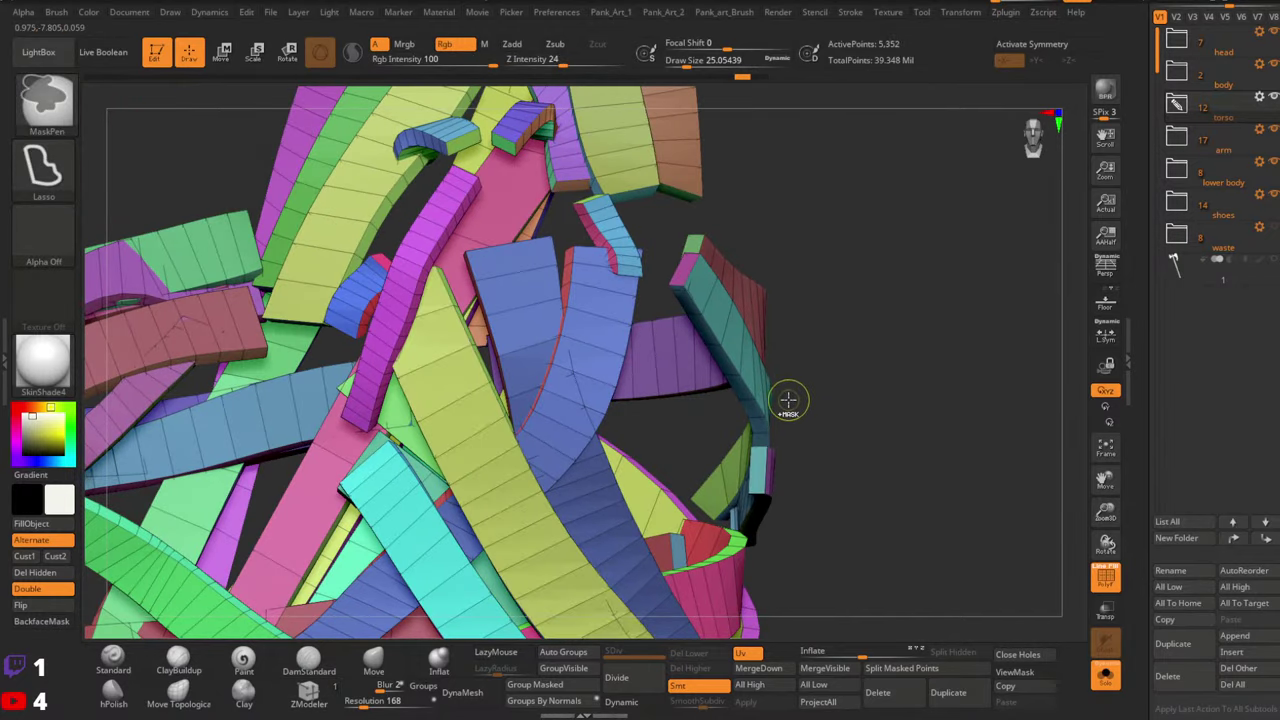
Exit Solo mode to show the whole character and switch back to the Standard brush
{"action": "mouse_move", "coordinate": [799, 400]}
{"action": "right_mouse_down", "text": "ctrl"}
{"action": "mouse_move", "coordinate": [719, 398]}
{"action": "mouse_move", "coordinate": [766, 409]}
{"action": "mouse_move", "coordinate": [815, 446]}
{"action": "right_mouse_up", "text": "ctrl"}
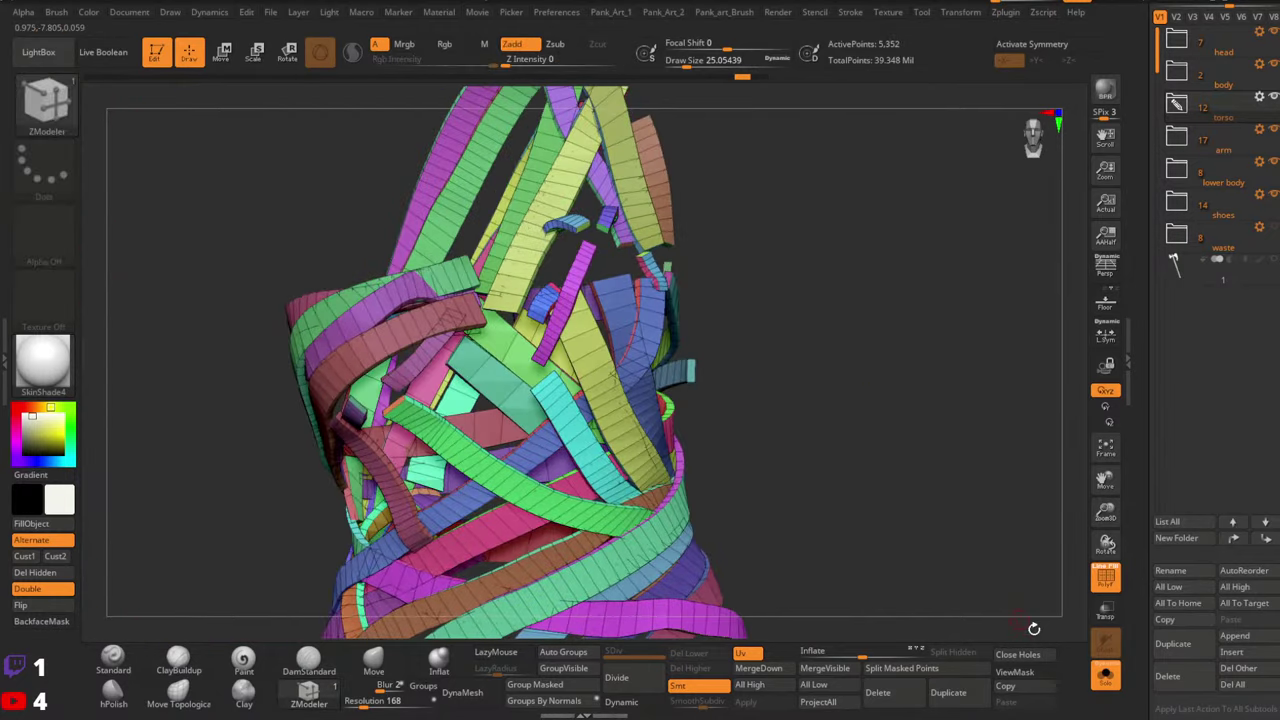
{"action": "left_click", "coordinate": [1107, 679]}
{"action": "left_click", "coordinate": [113, 660]}
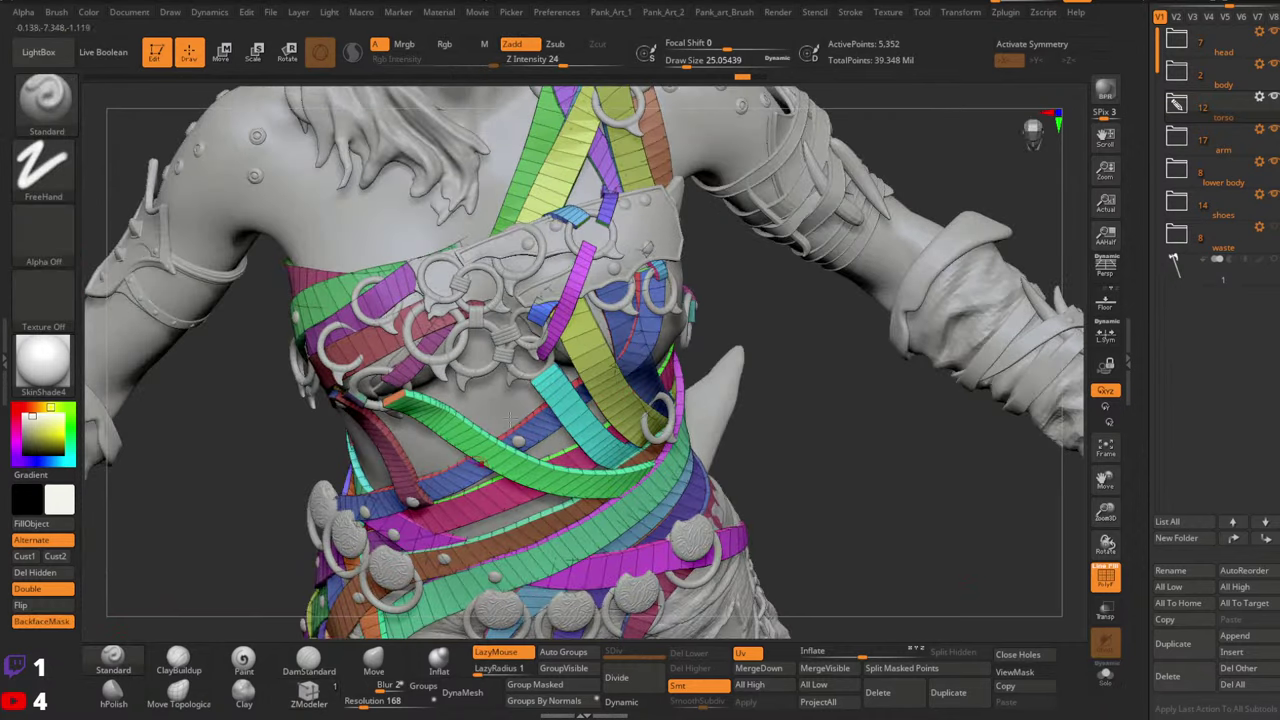
Isolate the torso straps in Solo mode and hide every polygroup of the short light blue strap behind the chest plate
{"action": "right_click_drag", "start_coordinate": [690, 250], "coordinate": [797, 304], "text": "ctrl"}
{"action": "right_click_drag", "start_coordinate": [797, 304], "coordinate": [708, 357], "text": "ctrl"}
{"action": "right_click_drag", "start_coordinate": [866, 429], "coordinate": [842, 420]}
{"action": "right_click_drag", "start_coordinate": [842, 420], "coordinate": [840, 371], "text": "alt"}
{"action": "right_click_drag", "start_coordinate": [708, 343], "coordinate": [605, 425], "text": "ctrl"}
{"action": "left_click", "coordinate": [1112, 678]}
{"action": "left_click", "coordinate": [714, 443], "text": "ctrl+shift"}
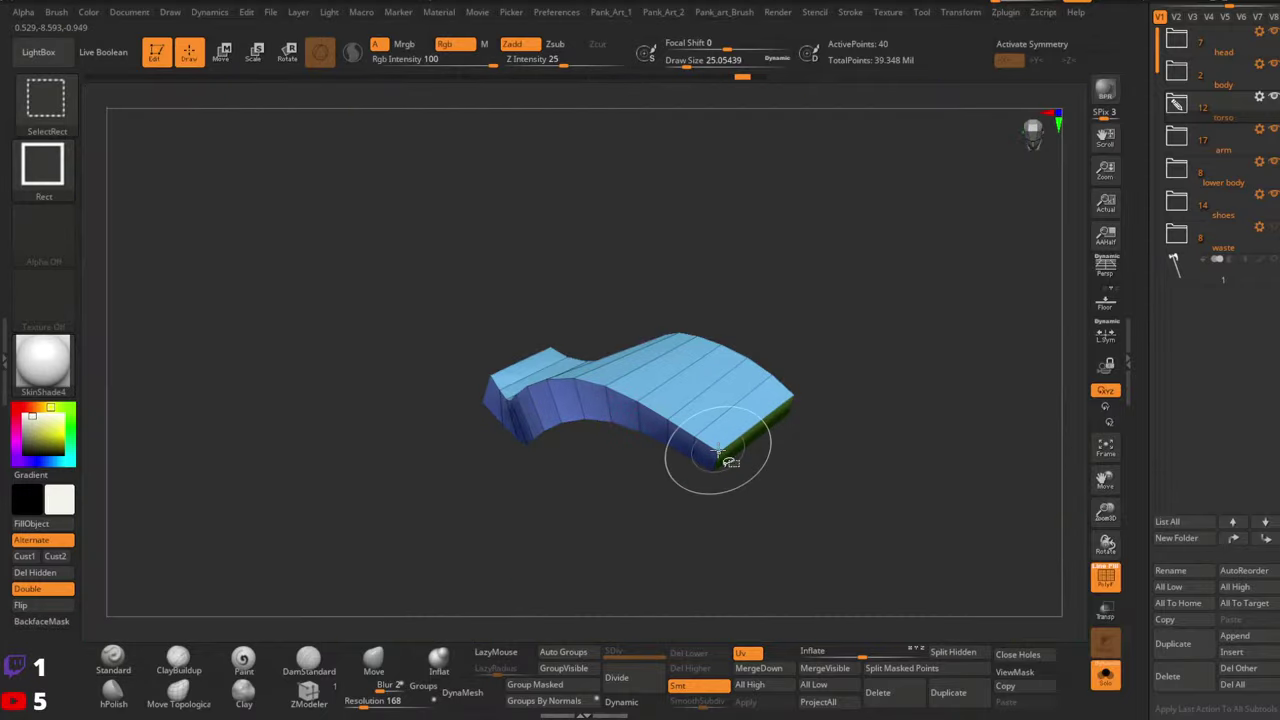
{"action": "left_click", "coordinate": [729, 451], "text": "ctrl+shift"}
{"action": "left_click", "coordinate": [738, 451], "text": "ctrl+shift"}
{"action": "left_click", "coordinate": [783, 400], "text": "ctrl+shift"}
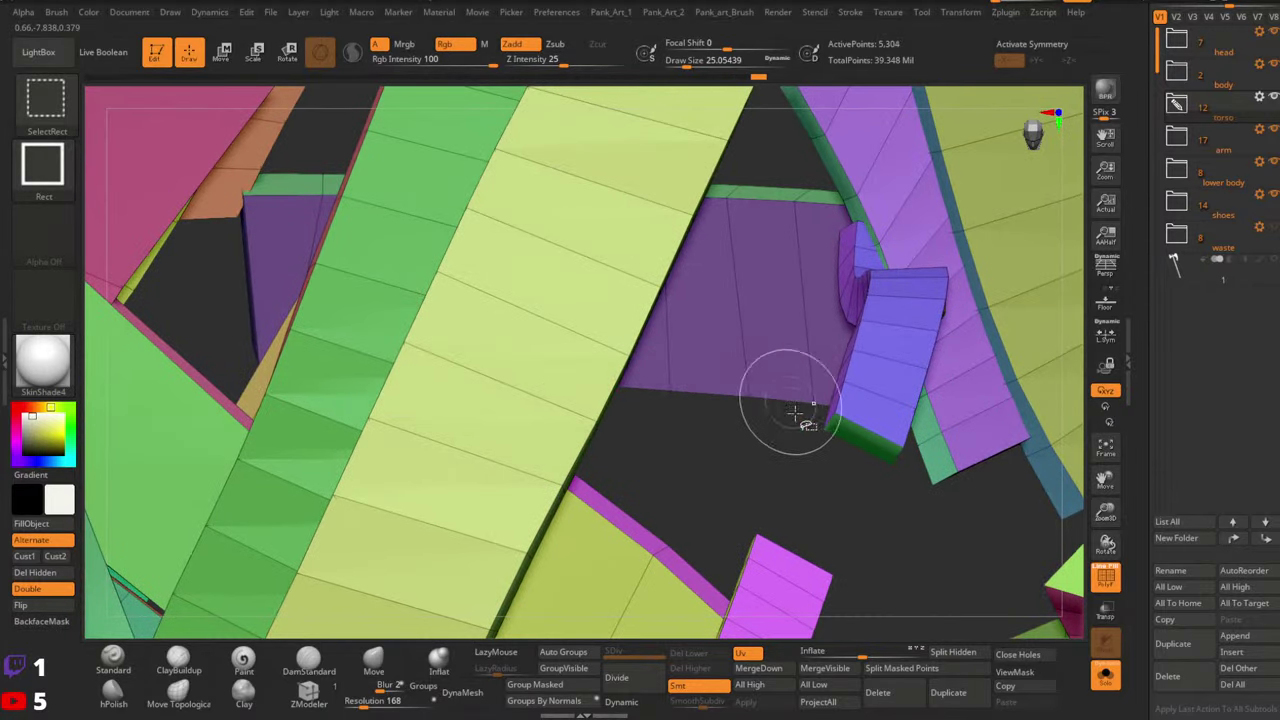
Hide the short blue-violet strap beside the purple shoulder strap, including its side and end polygroups
{"action": "left_click", "coordinate": [832, 428], "text": "ctrl+shift"}
{"action": "left_click", "coordinate": [830, 430], "text": "ctrl+alt+shift"}
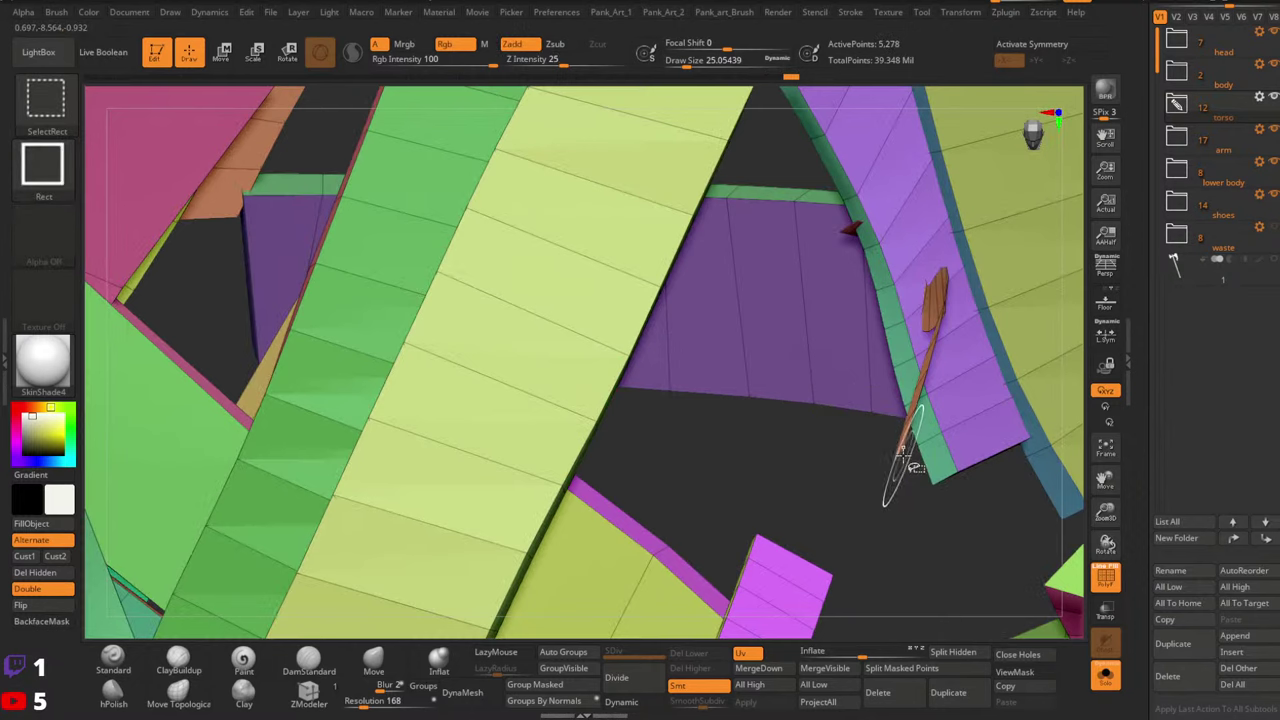
{"action": "right_click_drag", "start_coordinate": [814, 457], "coordinate": [867, 275]}
{"action": "left_click", "coordinate": [866, 273], "text": "ctrl+shift"}
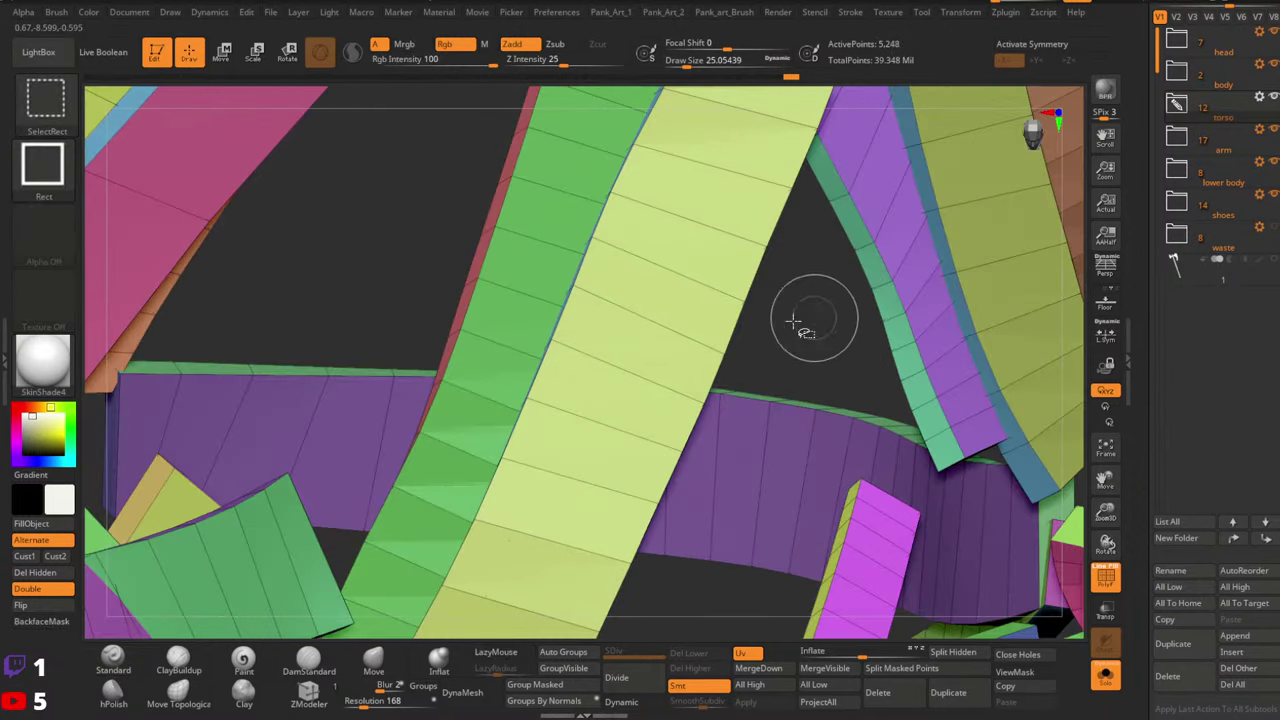
{"action": "left_click_drag", "start_coordinate": [814, 320], "coordinate": [814, 337], "text": "ctrl+shift"}
{"action": "right_click_drag", "start_coordinate": [814, 337], "coordinate": [731, 389]}
{"action": "left_click", "coordinate": [748, 463], "text": "ctrl+shift"}
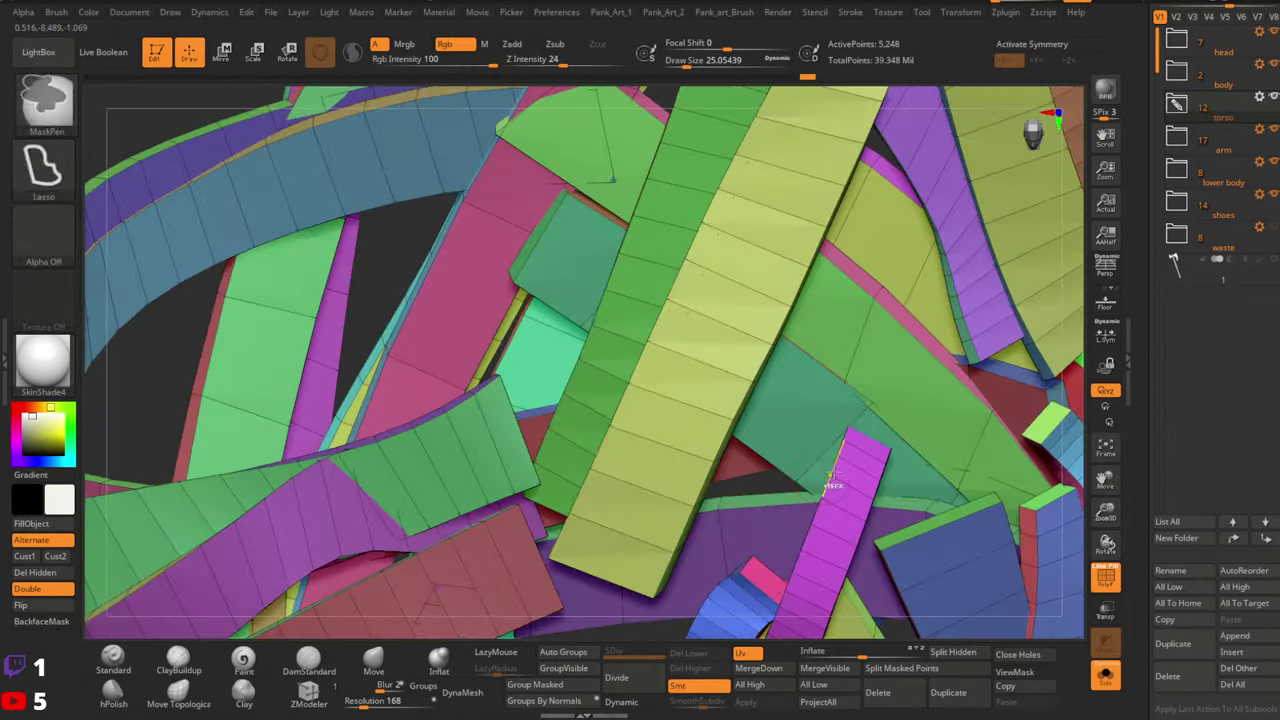
Hide all polygroups of the narrow magenta strap that crosses in front of the chest plate
{"action": "right_click_drag", "start_coordinate": [748, 463], "coordinate": [1079, 657]}
{"action": "left_click", "coordinate": [1106, 678]}
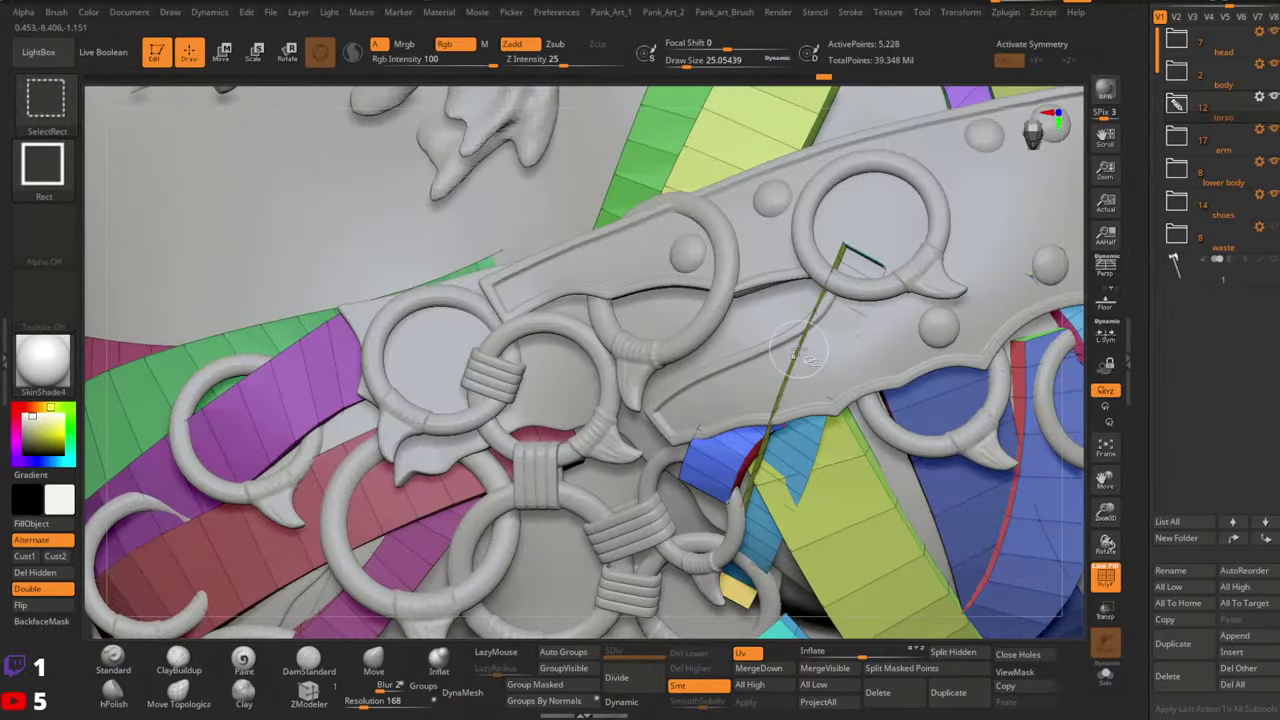
{"action": "left_click", "coordinate": [797, 358], "text": "ctrl+alt+shift"}
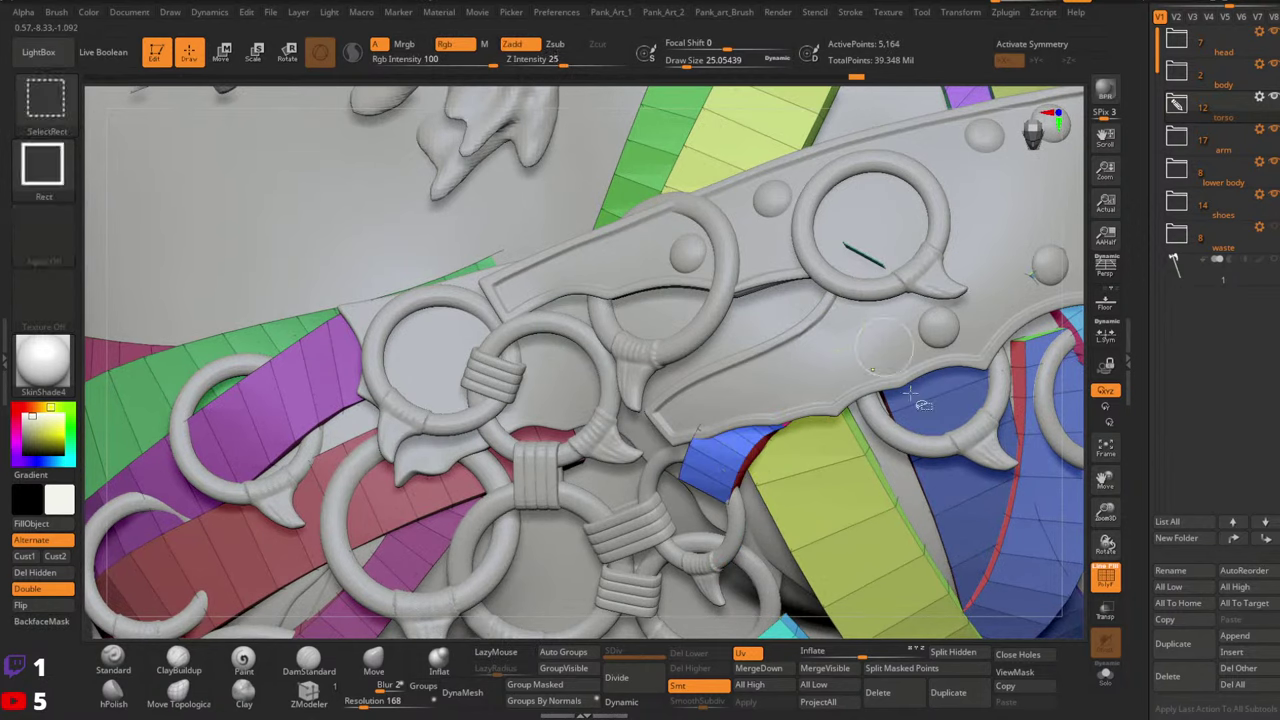
{"action": "left_click", "coordinate": [1106, 676]}
{"action": "right_click_drag", "start_coordinate": [560, 418], "coordinate": [330, 650]}
{"action": "left_click", "coordinate": [774, 316], "text": "ctrl+shift"}
{"action": "right_click_drag", "start_coordinate": [854, 357], "coordinate": [711, 336], "text": "ctrl"}
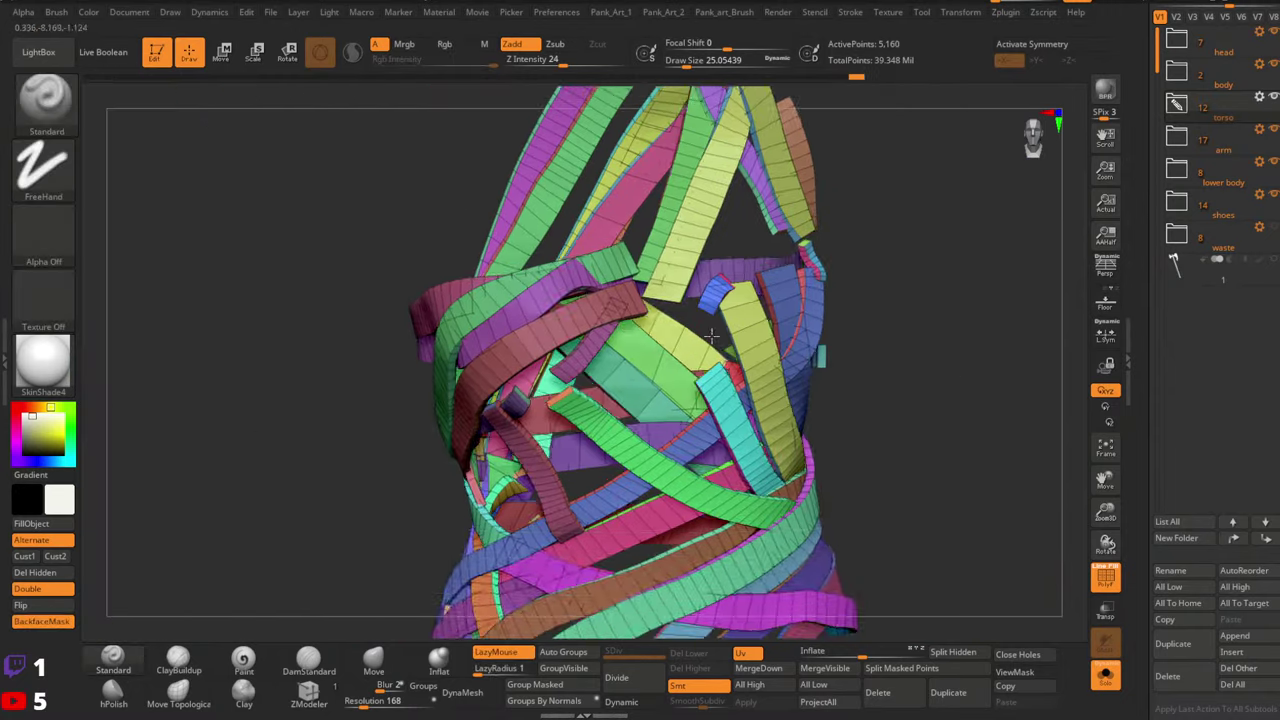
Hide the short curved strap behind the ring at the chest plate's lower edge, including its side and end faces
{"action": "left_click_drag", "start_coordinate": [711, 336], "coordinate": [1098, 670]}
{"action": "left_click", "coordinate": [1106, 675]}
{"action": "right_click_drag", "start_coordinate": [780, 290], "coordinate": [860, 280]}
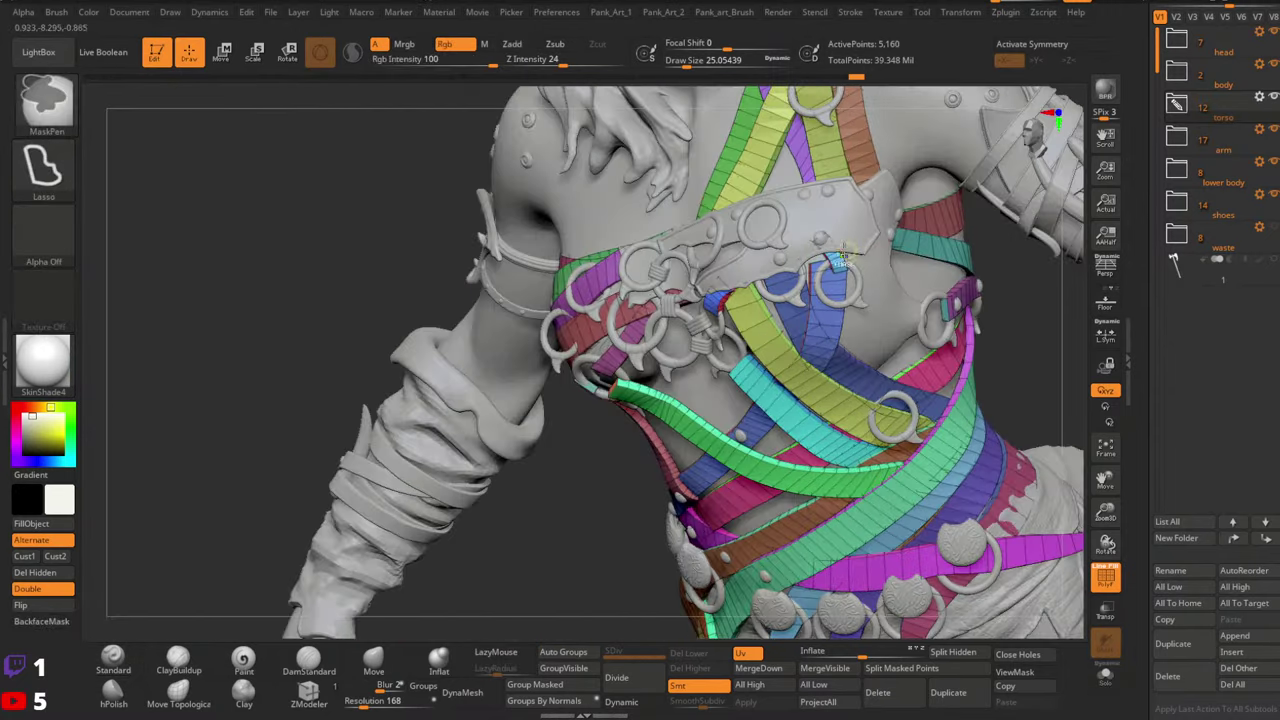
{"action": "right_click_drag", "start_coordinate": [700, 262], "coordinate": [823, 306], "text": "ctrl"}
{"action": "left_click", "coordinate": [826, 292], "text": "ctrl+shift"}
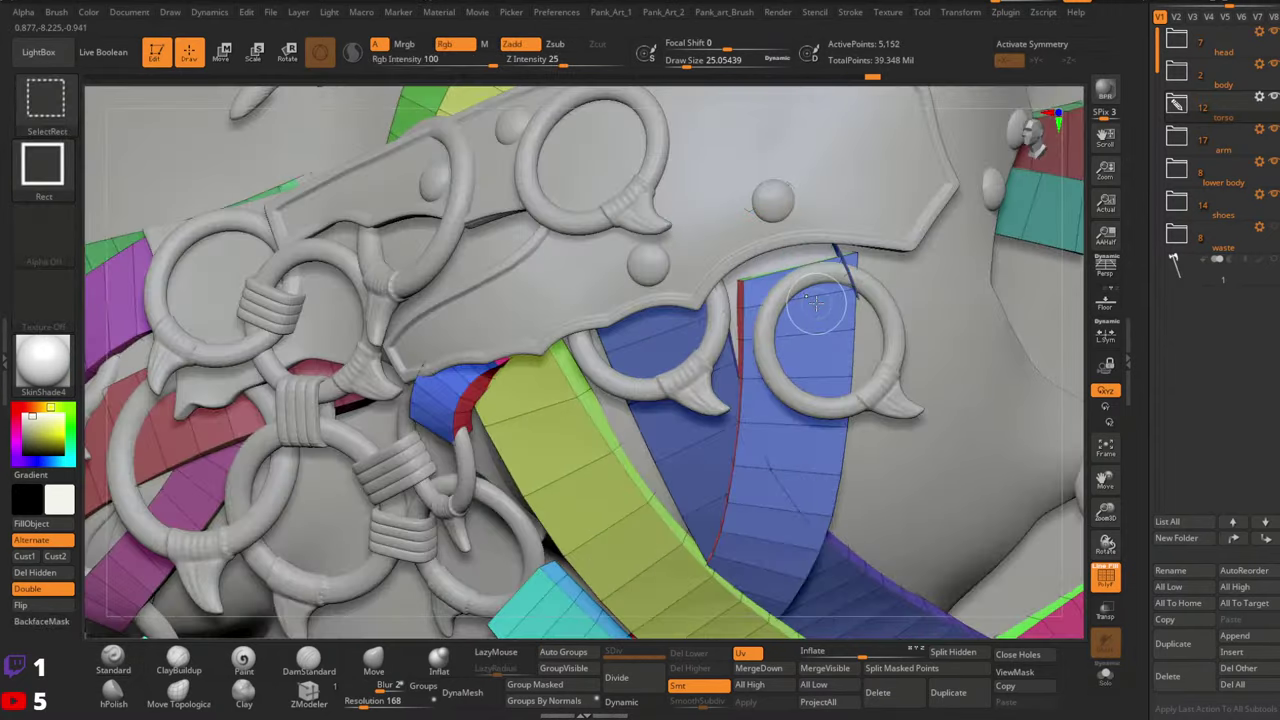
{"action": "left_click", "coordinate": [842, 257], "text": "ctrl+shift"}
{"action": "left_click", "coordinate": [1107, 677]}
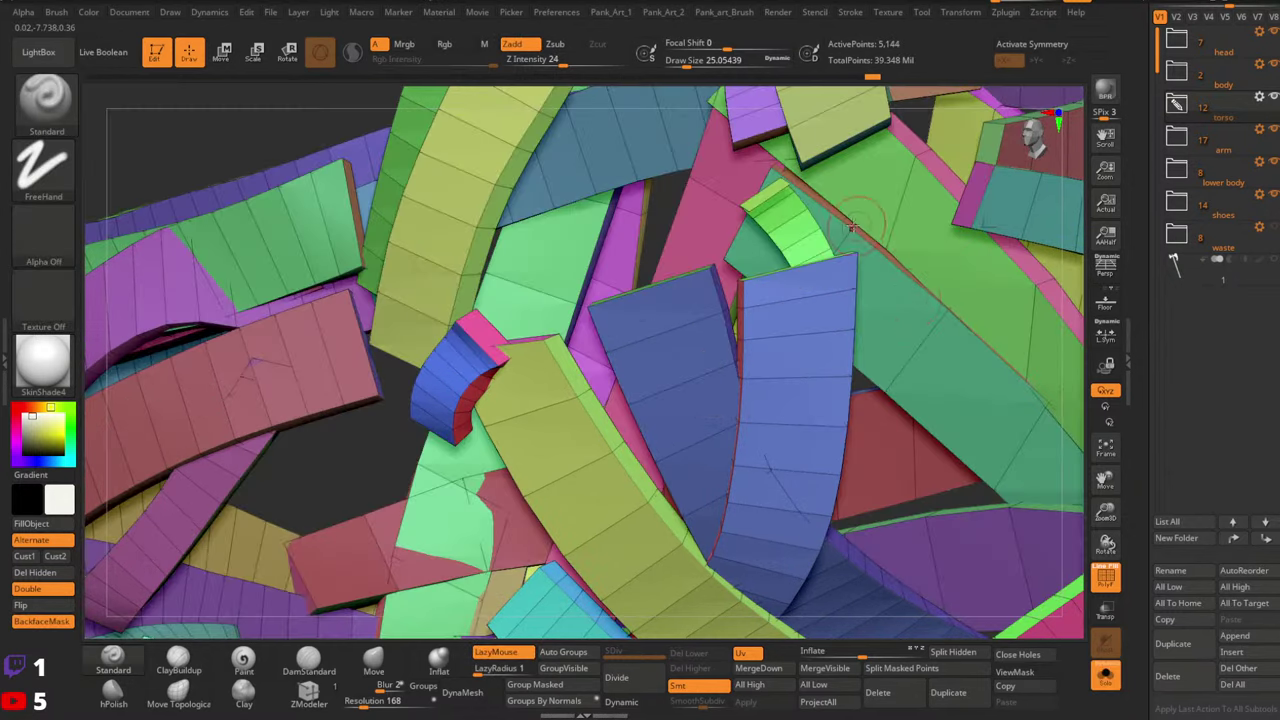
{"action": "mouse_move", "coordinate": [860, 234]}
{"action": "right_mouse_down"}
{"action": "mouse_move", "coordinate": [977, 291]}
{"action": "mouse_move", "coordinate": [1000, 220]}
{"action": "mouse_move", "coordinate": [1010, 330]}
{"action": "right_mouse_up"}
{"action": "left_click", "coordinate": [1034, 306], "text": "ctrl+shift"}
{"action": "left_click", "coordinate": [1040, 308], "text": "ctrl+shift"}
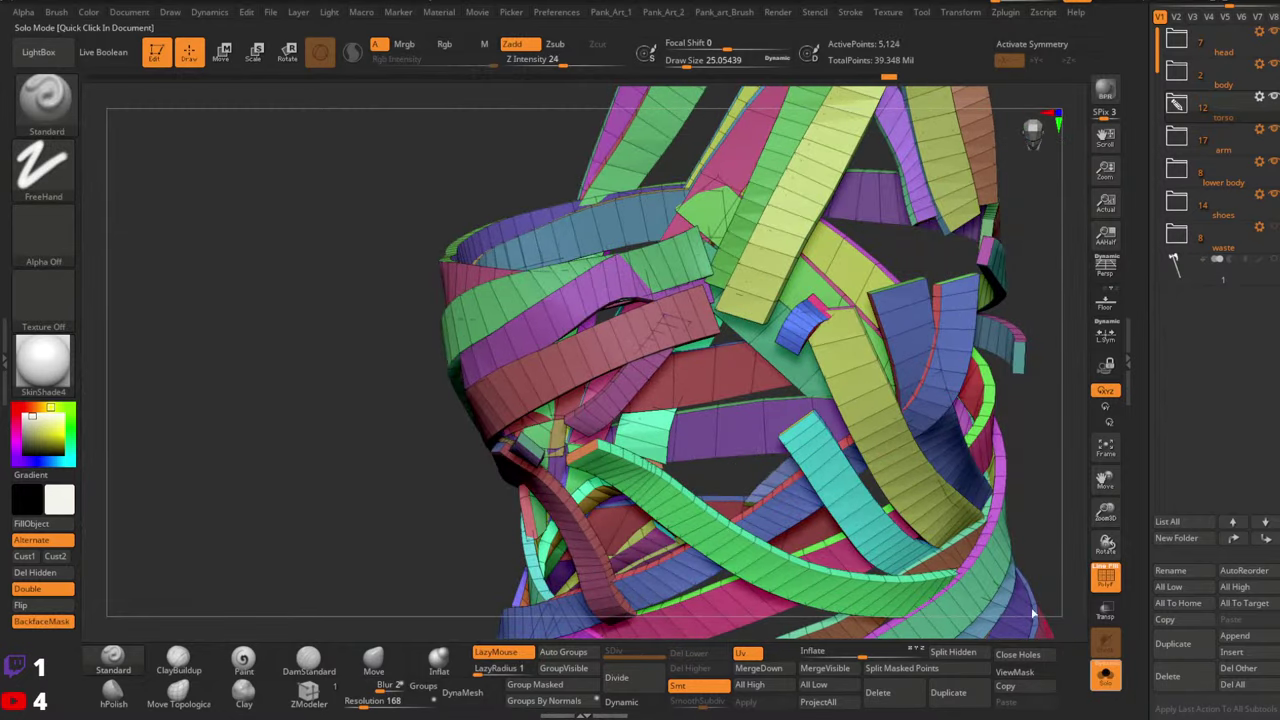
Turn off the polygroup display and hide the short strap piece behind the ring cluster at the chest's centre
{"action": "left_click", "coordinate": [1105, 676]}
{"action": "mouse_move", "coordinate": [960, 520]}
{"action": "right_mouse_down", "text": "ctrl"}
{"action": "mouse_move", "coordinate": [910, 410]}
{"action": "mouse_move", "coordinate": [784, 394]}
{"action": "mouse_move", "coordinate": [826, 364]}
{"action": "mouse_move", "coordinate": [892, 384]}
{"action": "right_mouse_up", "text": "ctrl"}
{"action": "key", "text": "shift+f"}
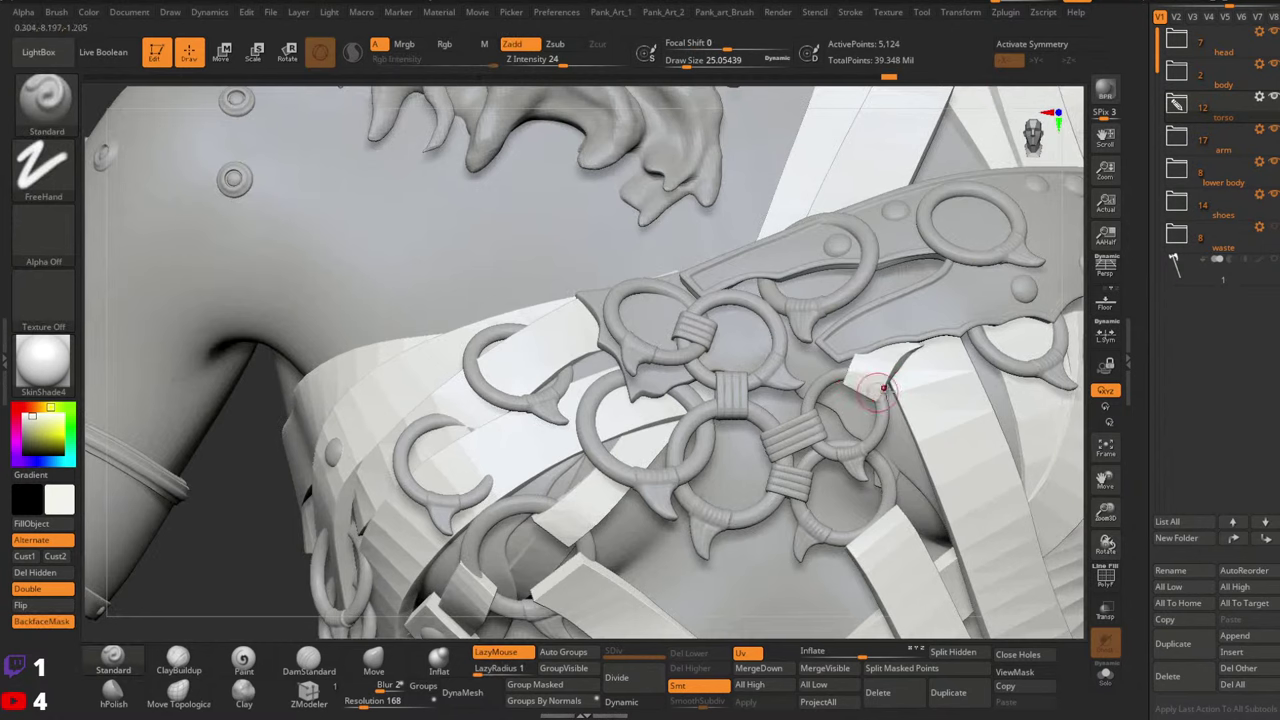
{"action": "key", "text": "ctrl+shift"}
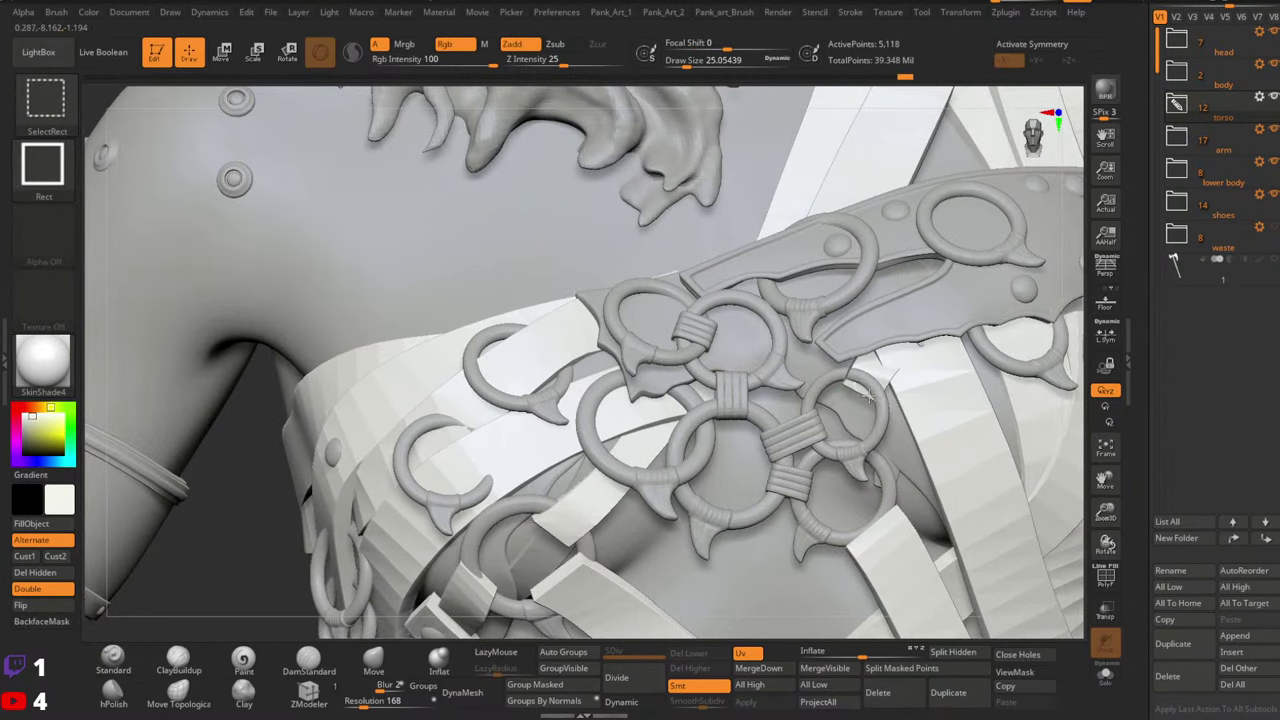
{"action": "left_click", "coordinate": [1106, 676]}
{"action": "key", "text": "ctrl+shift"}
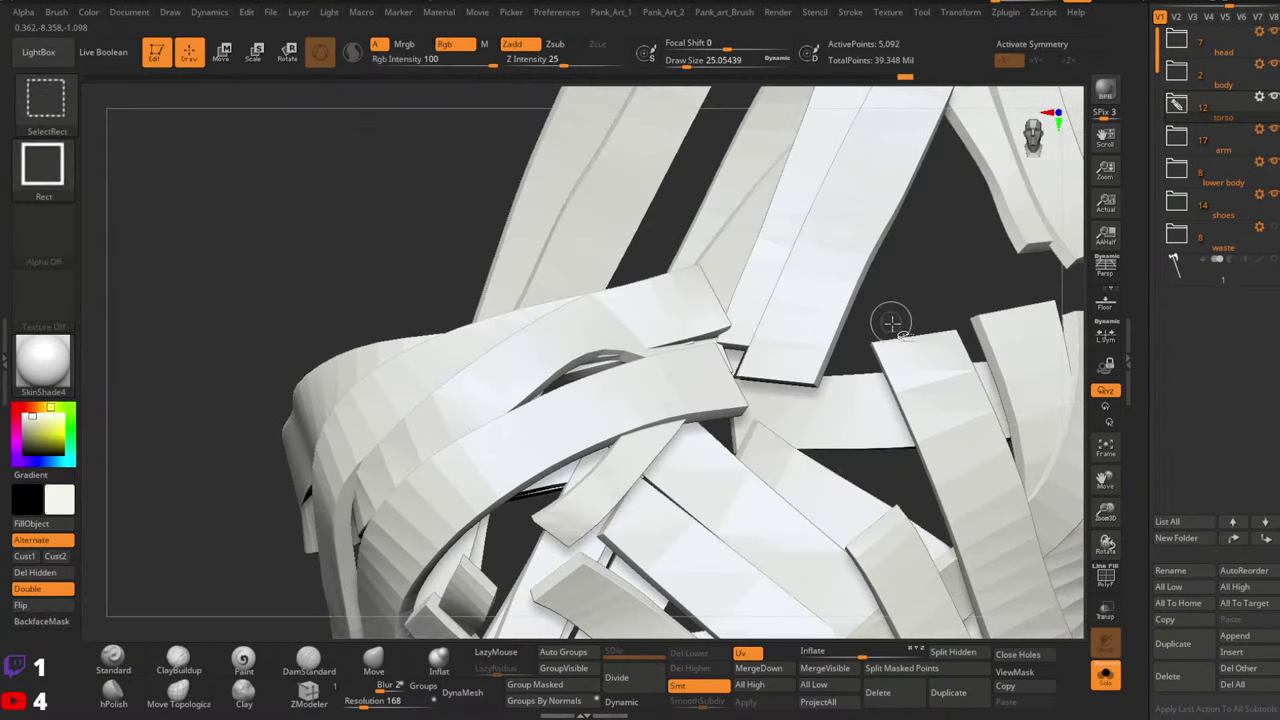
Invert the visibility to check the hidden strap pieces, restore the remaining straps and show the whole character
{"action": "right_click_drag", "start_coordinate": [923, 324], "coordinate": [788, 450], "text": "ctrl"}
{"action": "left_click_drag", "start_coordinate": [579, 465], "coordinate": [594, 473], "text": "ctrl+shift"}
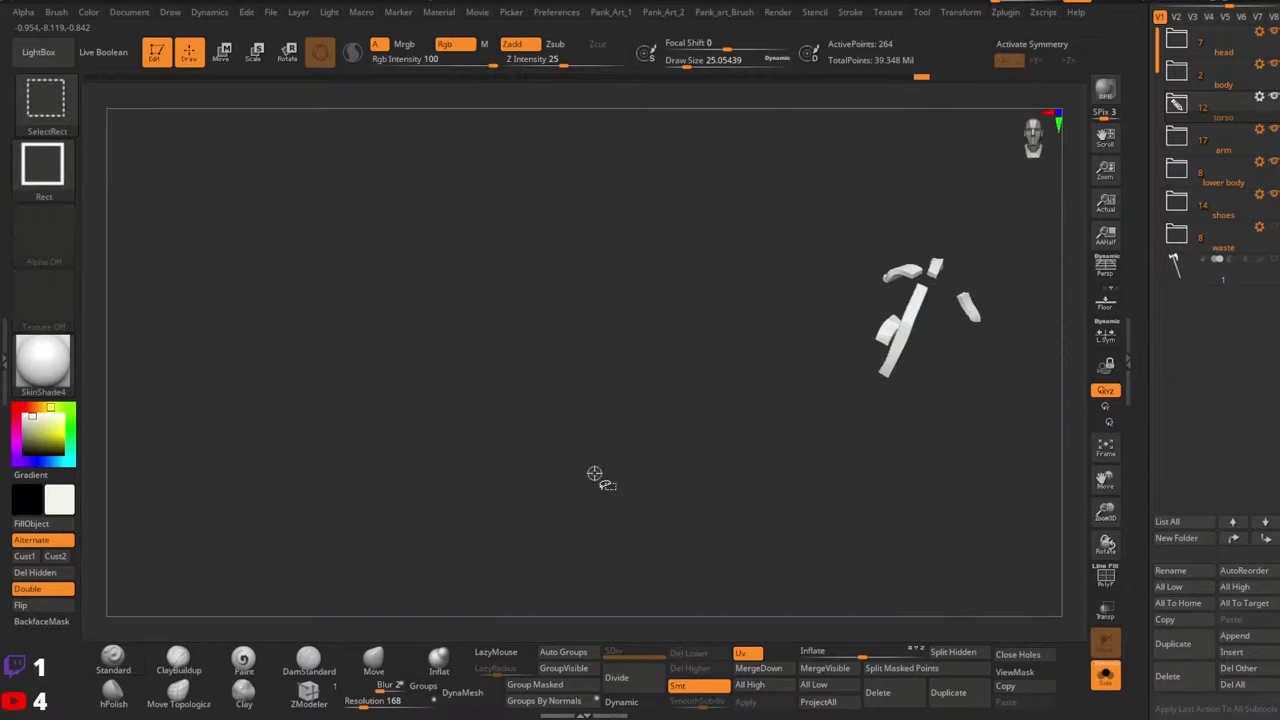
{"action": "right_click_drag", "start_coordinate": [719, 428], "coordinate": [651, 357], "text": "alt"}
{"action": "left_click", "coordinate": [895, 556], "text": "ctrl+shift"}
{"action": "left_click", "coordinate": [1106, 674]}
Hide the long loose strap crossing the belly and the short strap pieces running through the ring under the chest
{"action": "key", "text": "shift"}
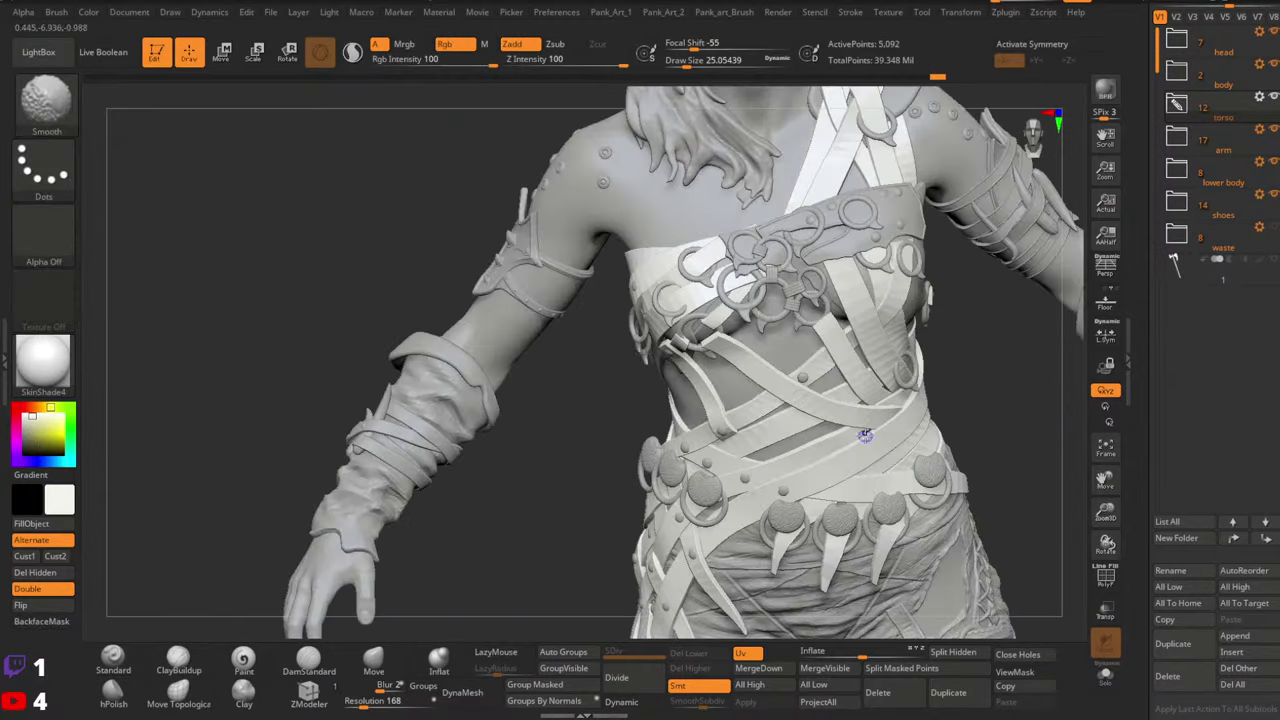
{"action": "key", "text": "shift+f"}
{"action": "key", "text": "shift+f"}
{"action": "mouse_move", "coordinate": [690, 400]}
{"action": "right_mouse_down"}
{"action": "mouse_move", "coordinate": [735, 395]}
{"action": "mouse_move", "coordinate": [748, 357]}
{"action": "right_mouse_up"}
{"action": "key", "text": "ctrl+shift"}
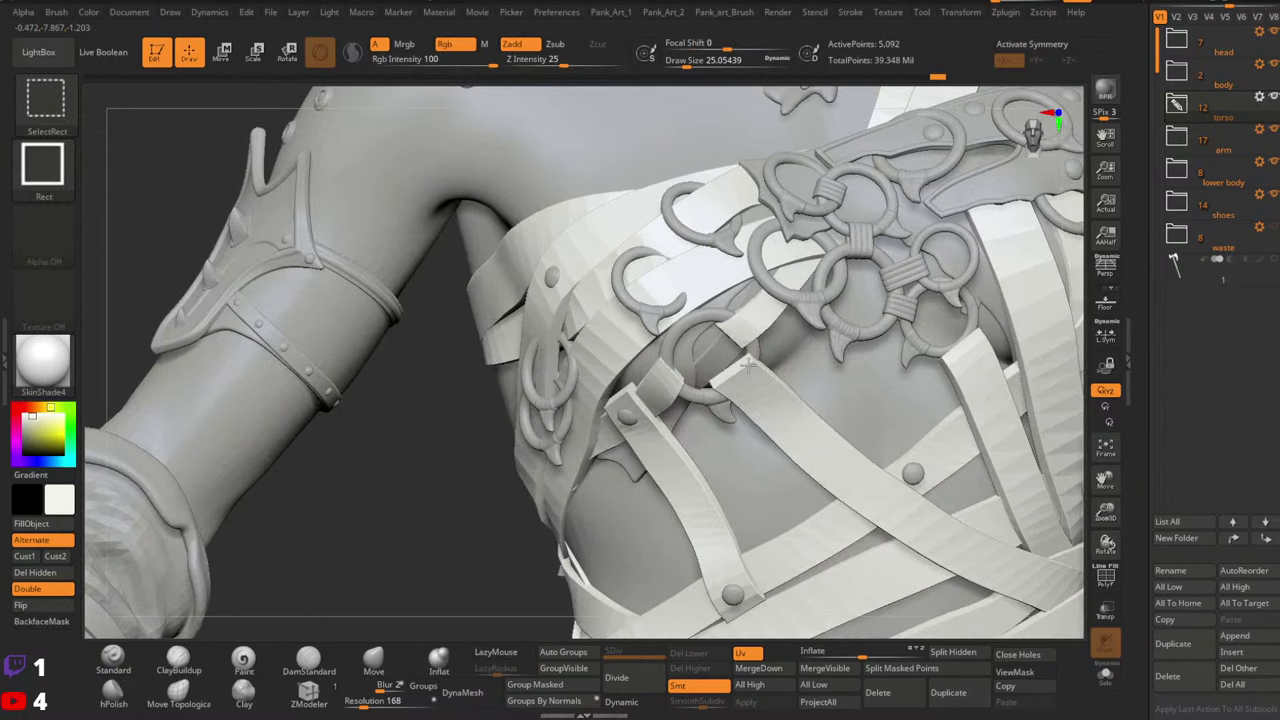
{"action": "left_click", "coordinate": [748, 366], "text": "ctrl+shift"}
{"action": "left_click", "coordinate": [708, 382], "text": "ctrl+alt+shift"}
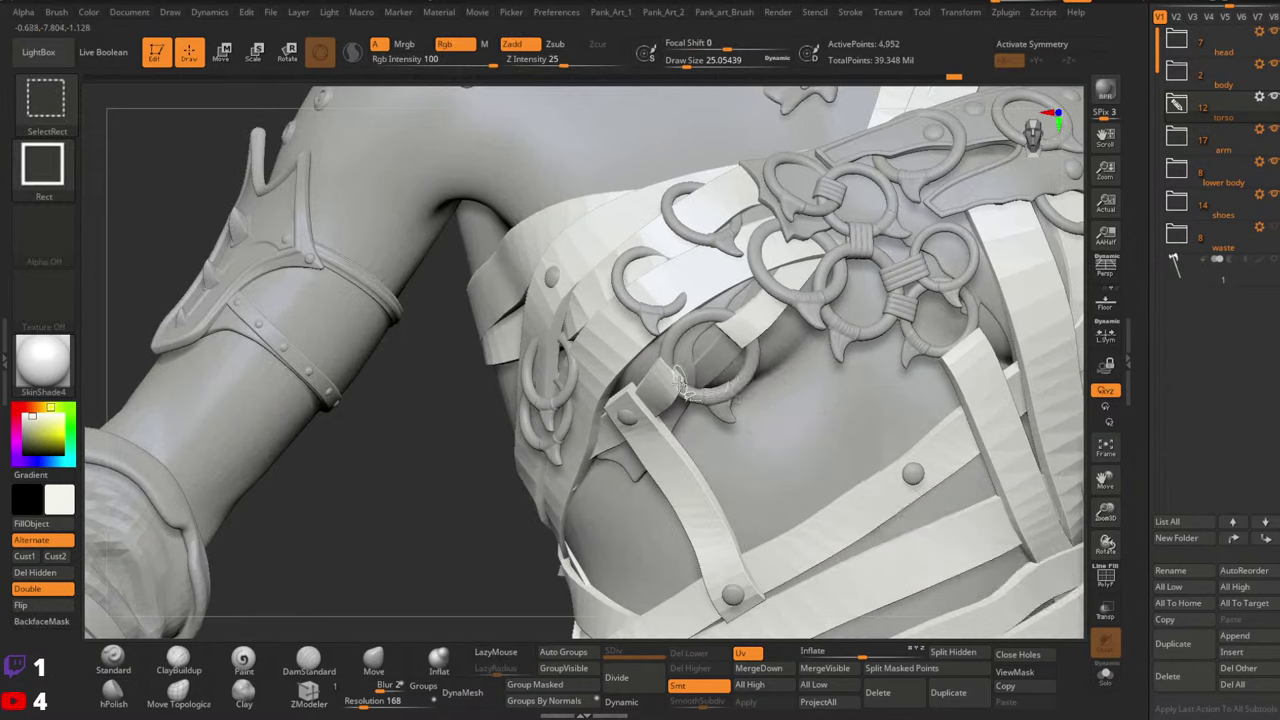
{"action": "left_click", "coordinate": [667, 400], "text": "ctrl+alt+shift"}
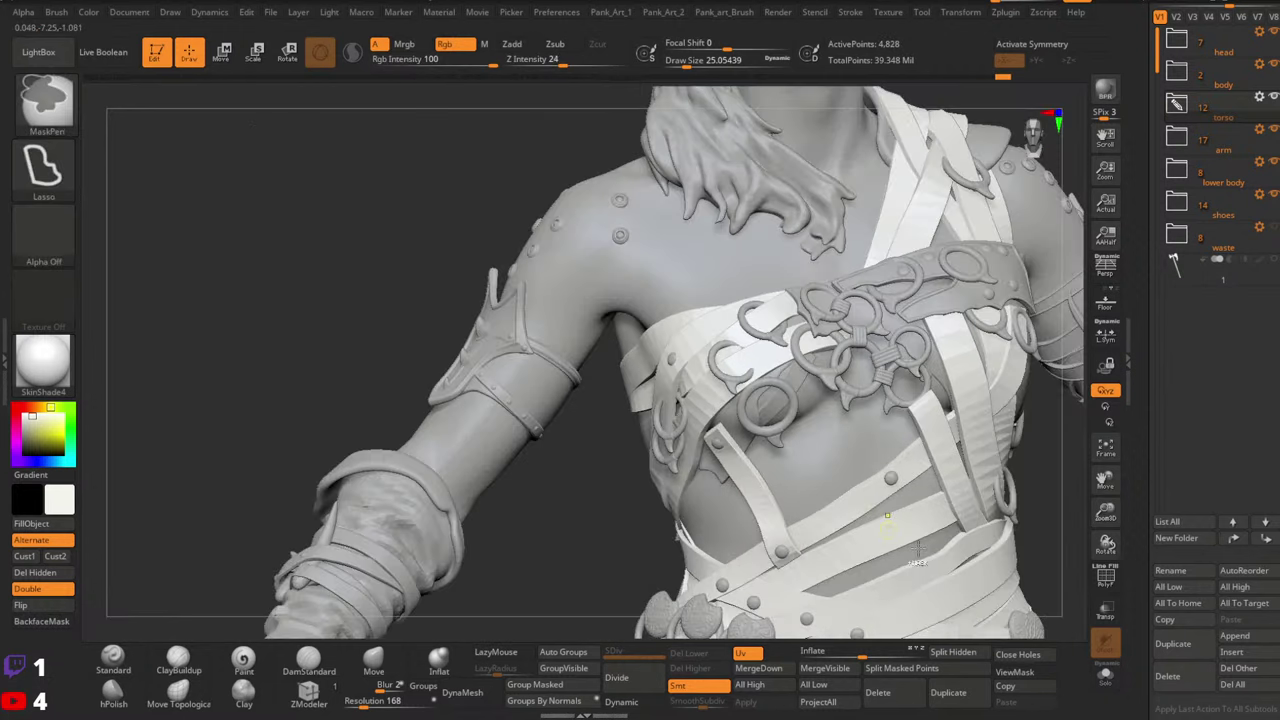
Isolate the straps with polygroup colors shown and hide the leftover end face of the removed pieces
{"action": "left_click", "coordinate": [1105, 675]}
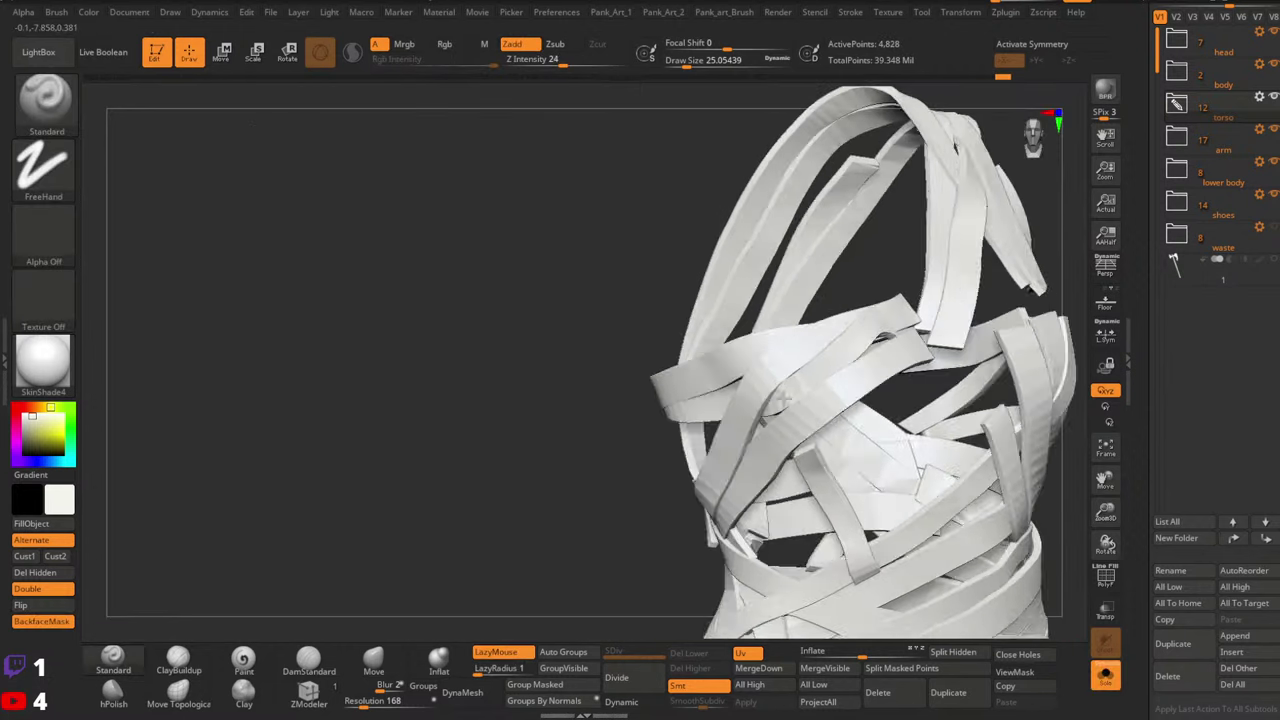
{"action": "key", "text": "shift+f"}
{"action": "right_click_drag", "start_coordinate": [778, 393], "coordinate": [792, 464]}
{"action": "key", "text": "ctrl+shift"}
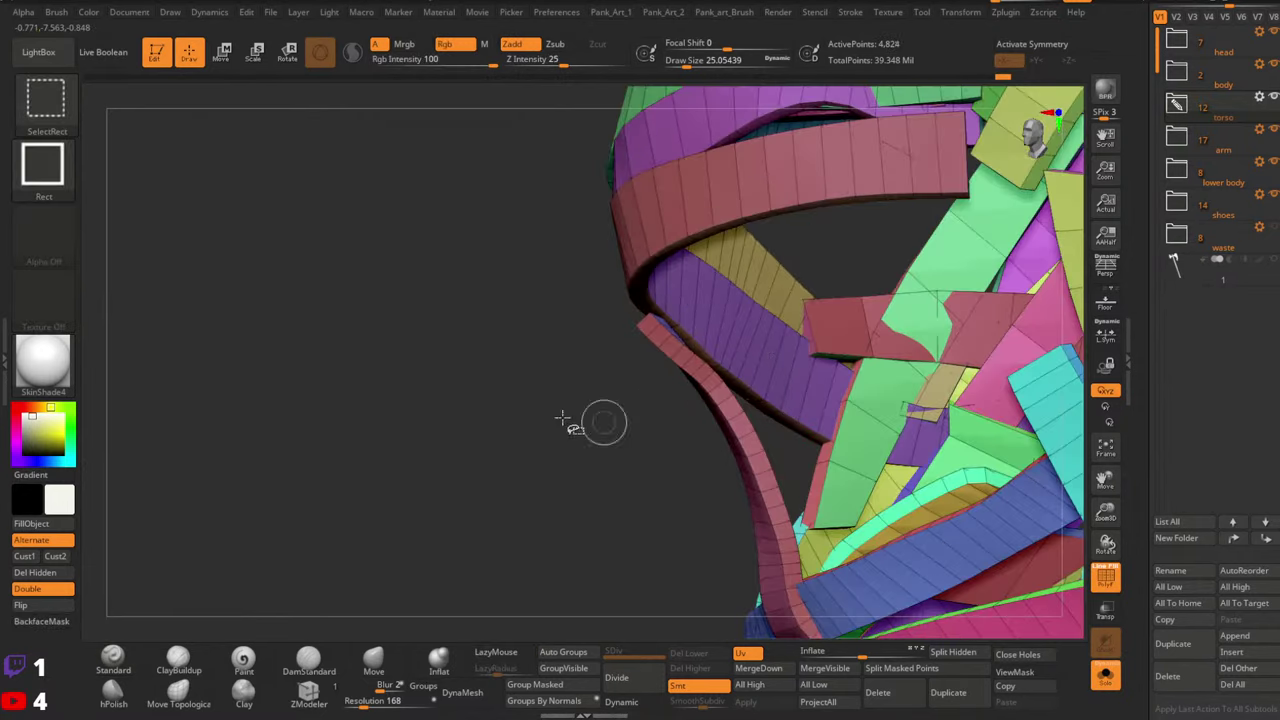
Invert the visibility and examine the hidden strap pieces from several angles, alone and against the full character
{"action": "left_click_drag", "start_coordinate": [525, 427], "coordinate": [670, 440], "text": "ctrl+shift"}
{"action": "mouse_move", "coordinate": [690, 442]}
{"action": "right_mouse_down"}
{"action": "mouse_move", "coordinate": [726, 437]}
{"action": "mouse_move", "coordinate": [623, 366]}
{"action": "mouse_move", "coordinate": [680, 429]}
{"action": "right_mouse_up"}
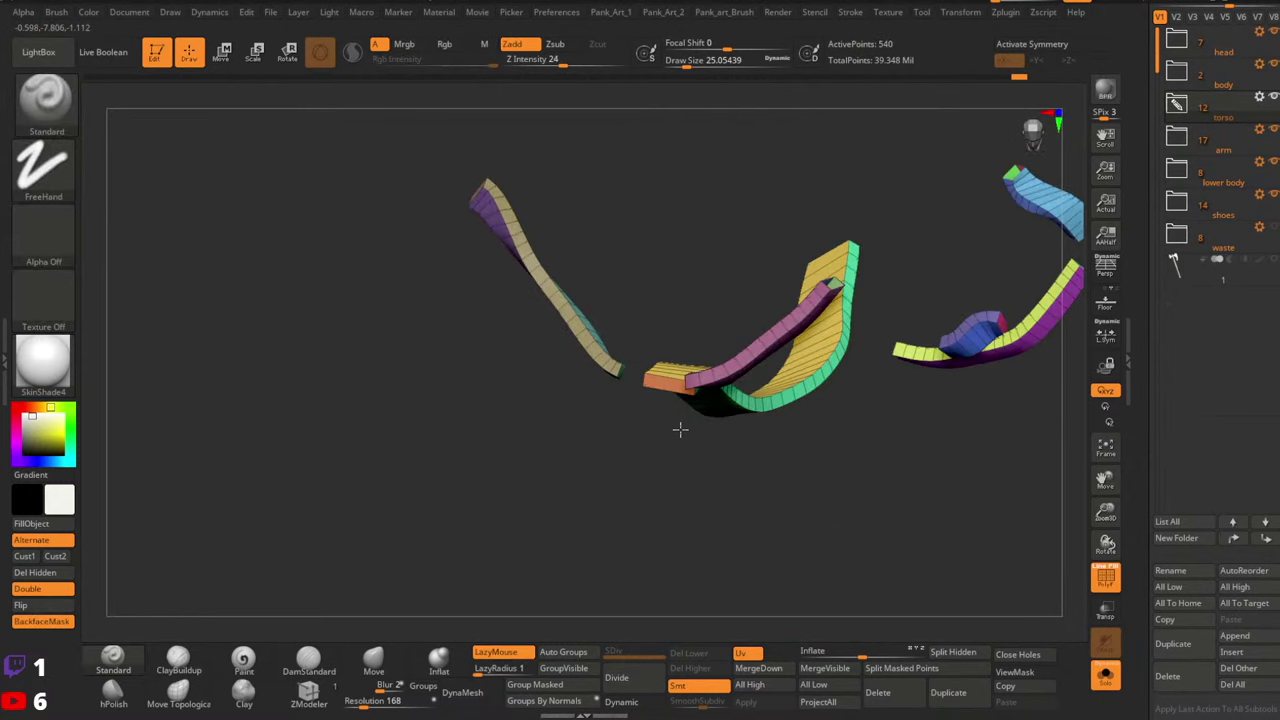
{"action": "left_click_drag", "start_coordinate": [680, 430], "coordinate": [658, 404]}
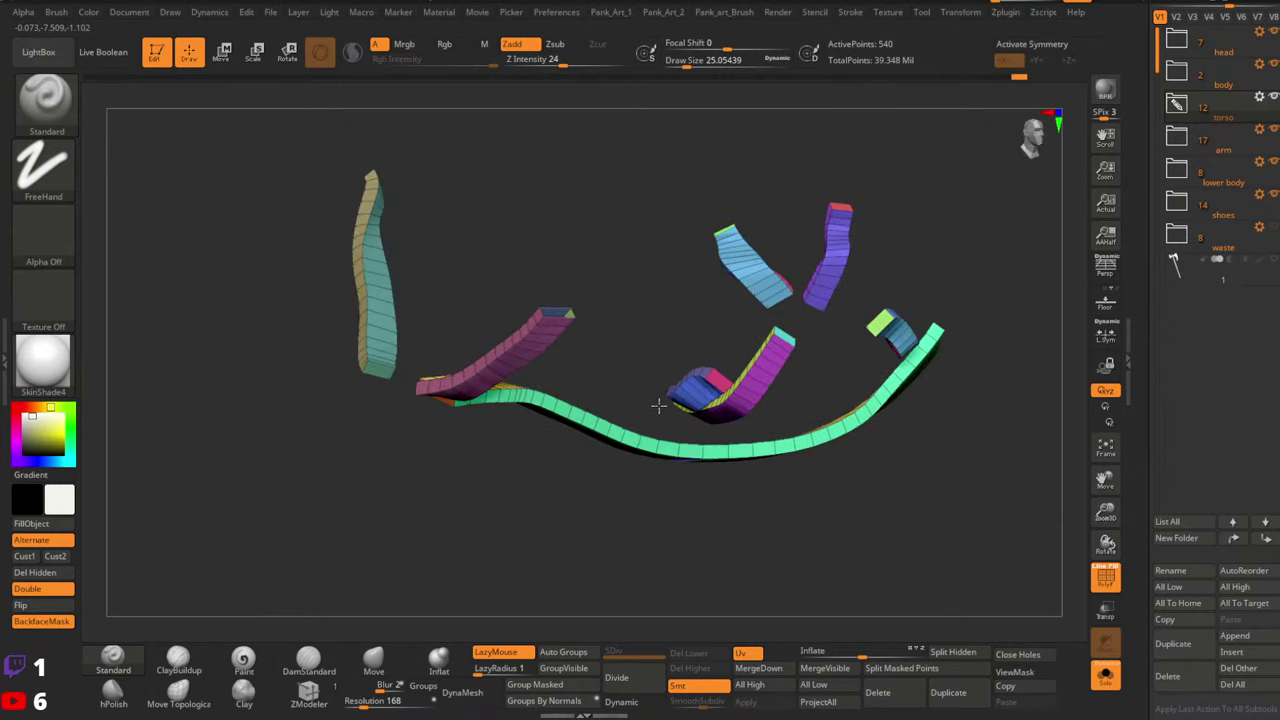
{"action": "left_click_drag", "start_coordinate": [649, 517], "coordinate": [560, 458]}
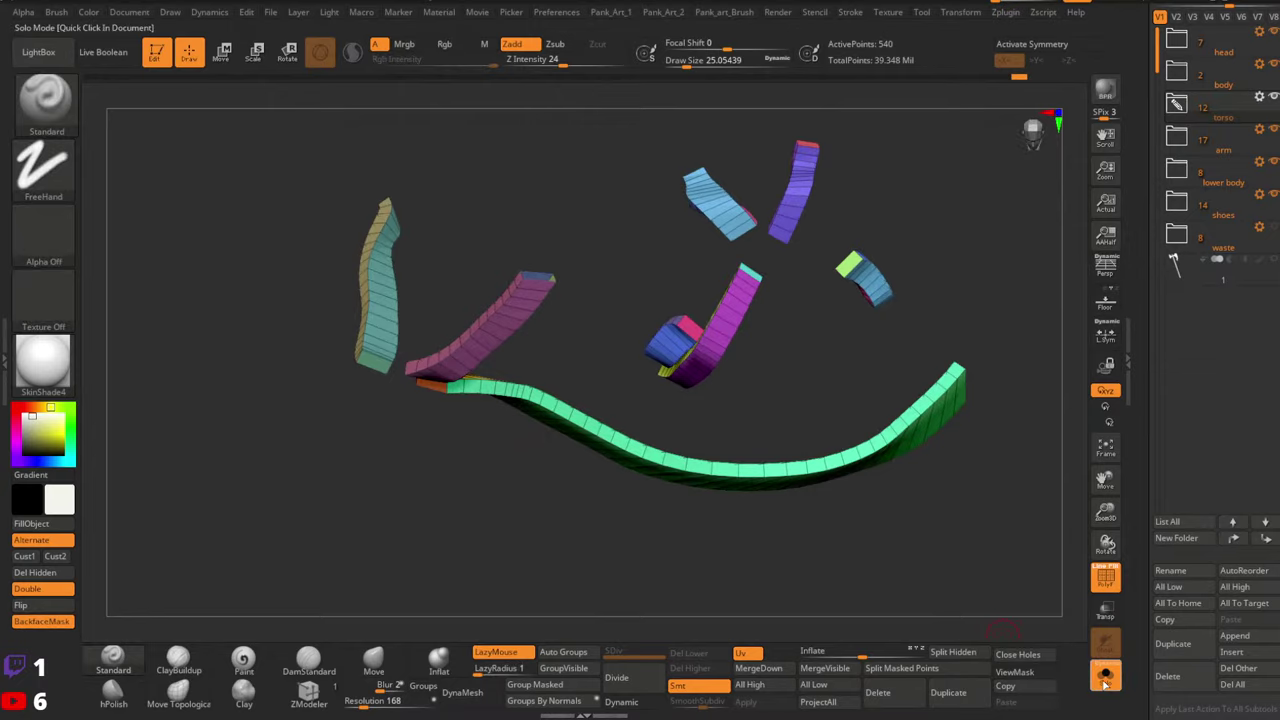
{"action": "left_click", "coordinate": [1105, 678]}
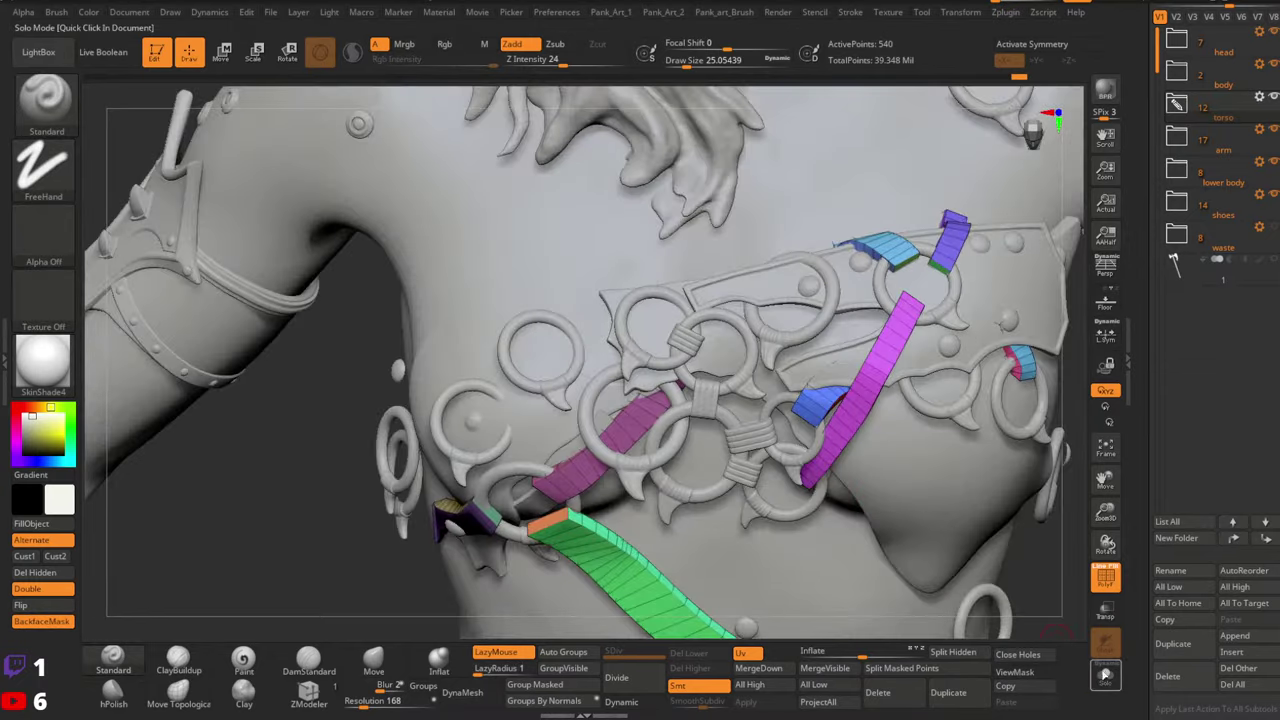
Bring back the remaining straps in Solo mode and hide the leftover magenta end face under the chest
{"action": "left_click", "coordinate": [1105, 677]}
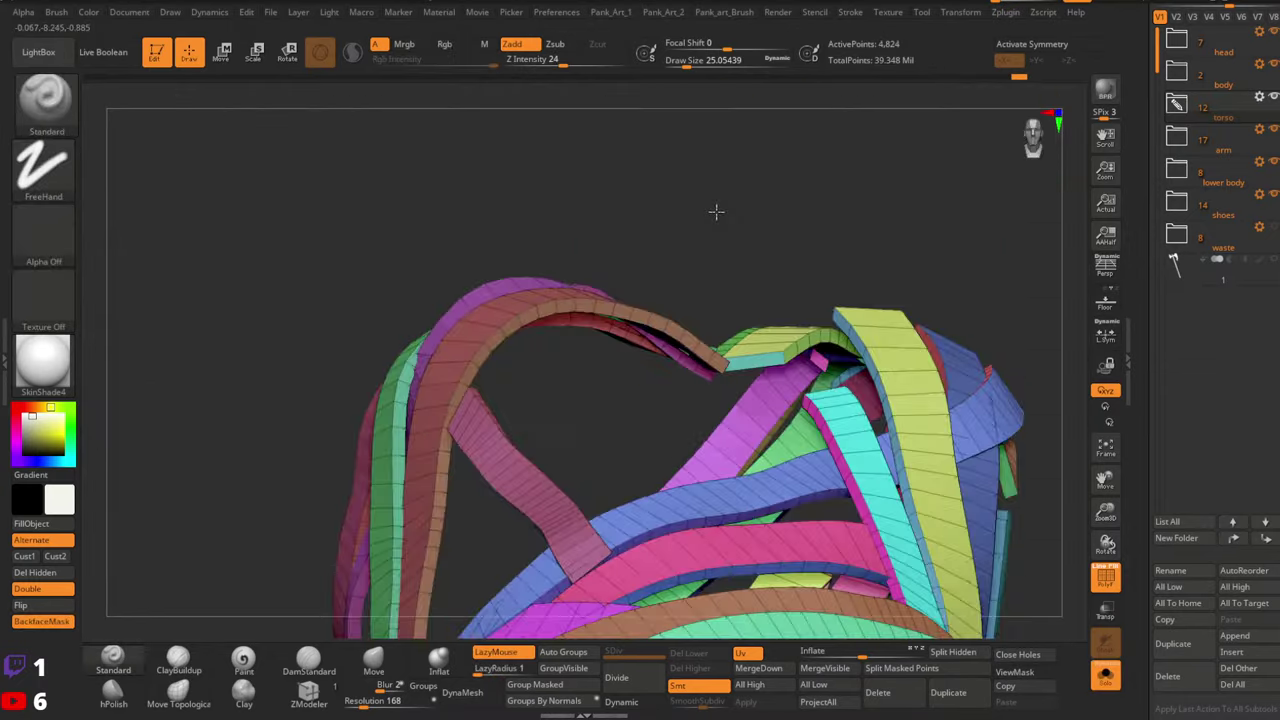
{"action": "right_click_drag", "start_coordinate": [716, 212], "coordinate": [742, 420]}
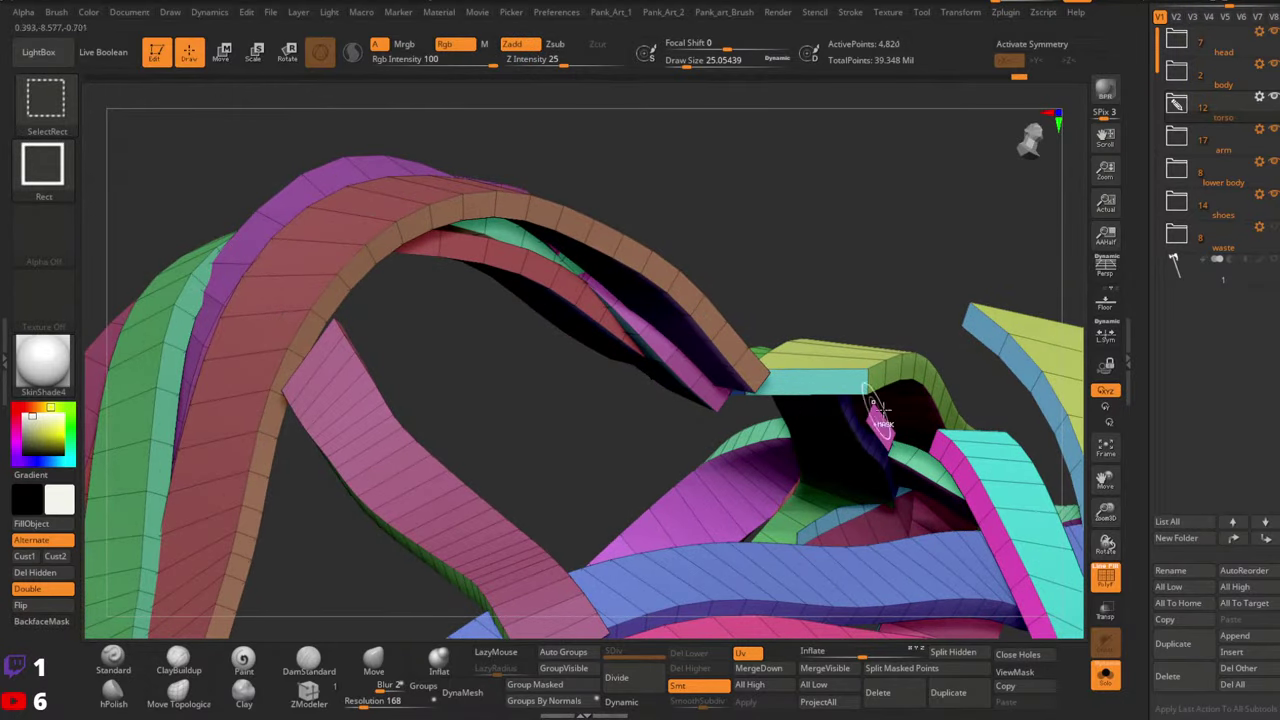
{"action": "mouse_move", "coordinate": [883, 410]}
{"action": "right_mouse_down", "text": "ctrl"}
{"action": "mouse_move", "coordinate": [770, 330]}
{"action": "mouse_move", "coordinate": [712, 430]}
{"action": "mouse_move", "coordinate": [770, 440]}
{"action": "mouse_move", "coordinate": [647, 424]}
{"action": "mouse_move", "coordinate": [590, 385]}
{"action": "mouse_move", "coordinate": [671, 360]}
{"action": "mouse_move", "coordinate": [649, 322]}
{"action": "mouse_move", "coordinate": [606, 363]}
{"action": "mouse_move", "coordinate": [800, 410]}
{"action": "right_mouse_up", "text": "ctrl"}
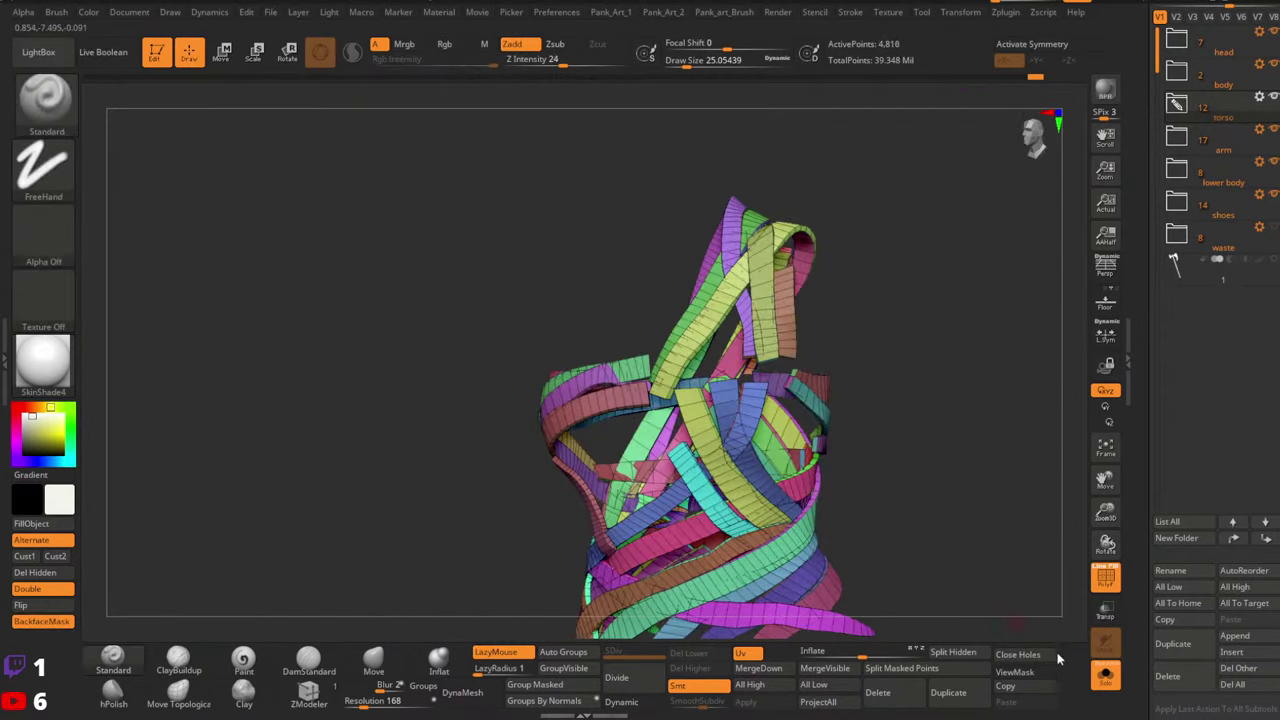
Show the full character without polygroup colors and hide the front faces of the horizontal strap wrapping around the back
{"action": "left_click", "coordinate": [1107, 678]}
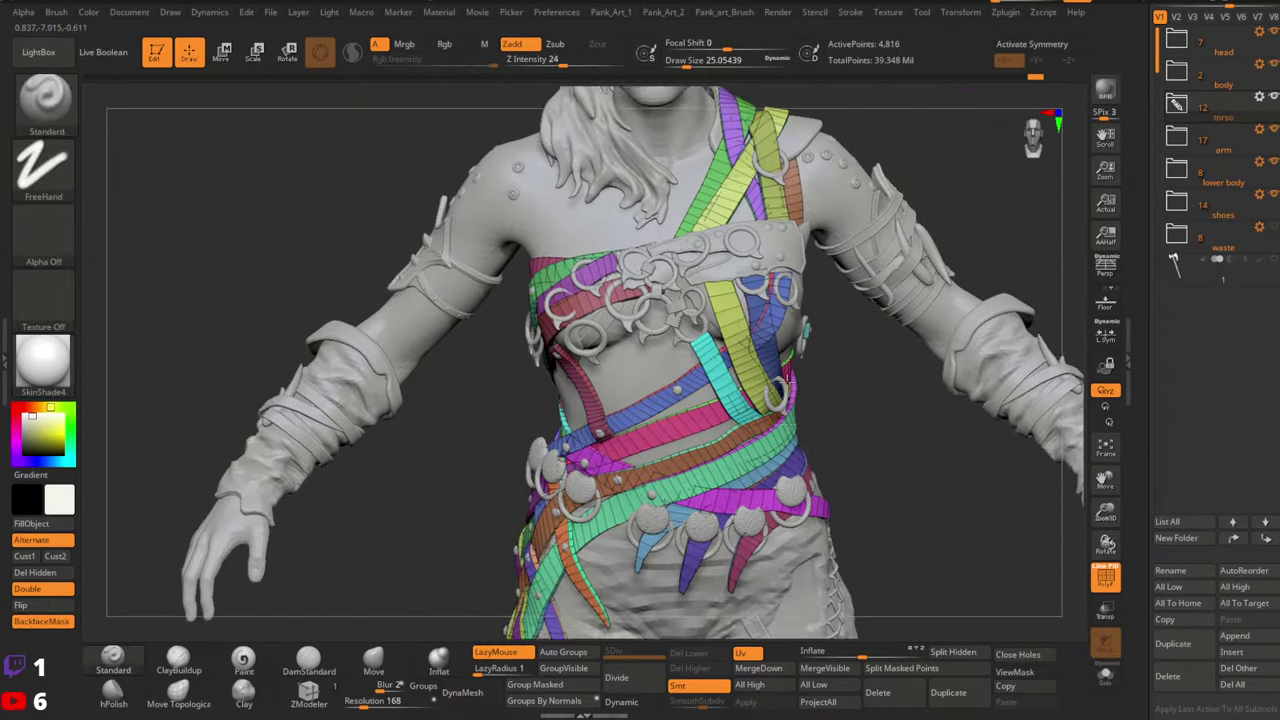
{"action": "right_click_drag", "start_coordinate": [740, 447], "coordinate": [712, 438]}
{"action": "key", "text": "shift+f"}
{"action": "right_click_drag", "start_coordinate": [475, 385], "coordinate": [715, 455]}
{"action": "right_click_drag", "start_coordinate": [680, 300], "coordinate": [705, 355], "text": "ctrl"}
{"action": "left_click", "coordinate": [706, 360], "text": "ctrl+alt+shift"}
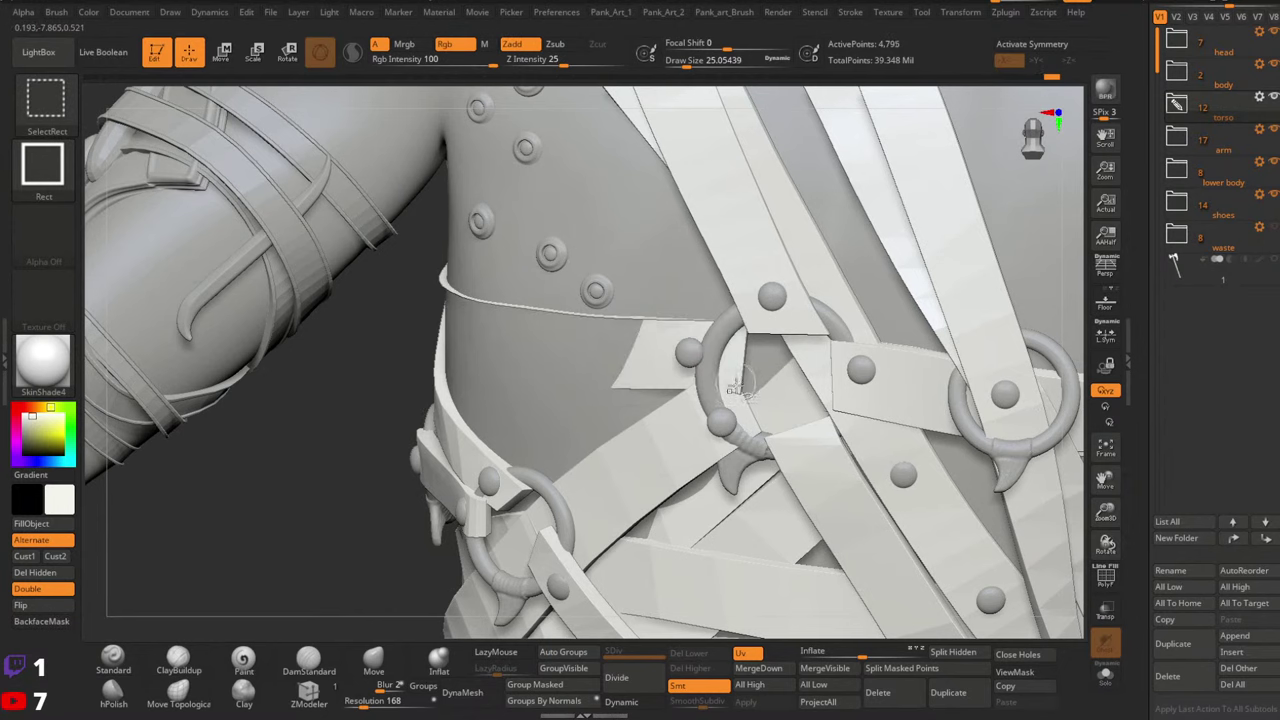
{"action": "left_click", "coordinate": [652, 322], "text": "ctrl+alt+shift"}
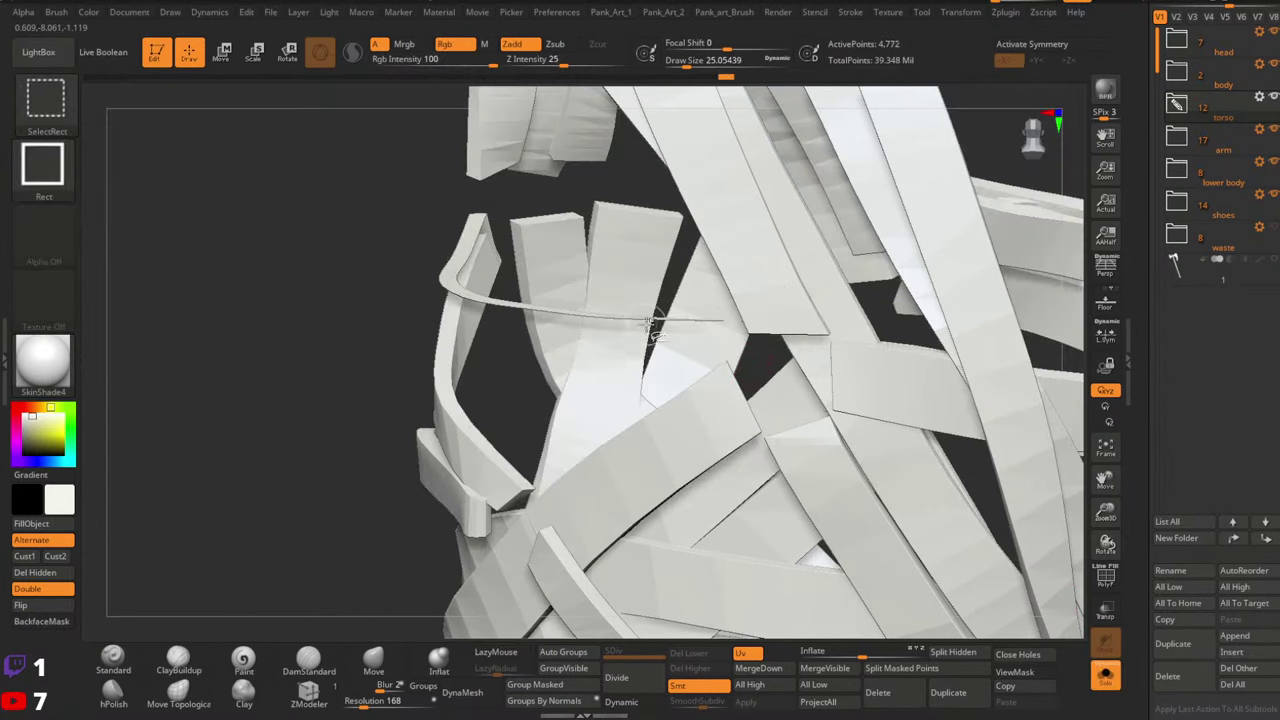
Display the polygroups, hide the thin leftover edges of the horizontal back strap and check the hidden parts
{"action": "key", "text": "shift+f"}
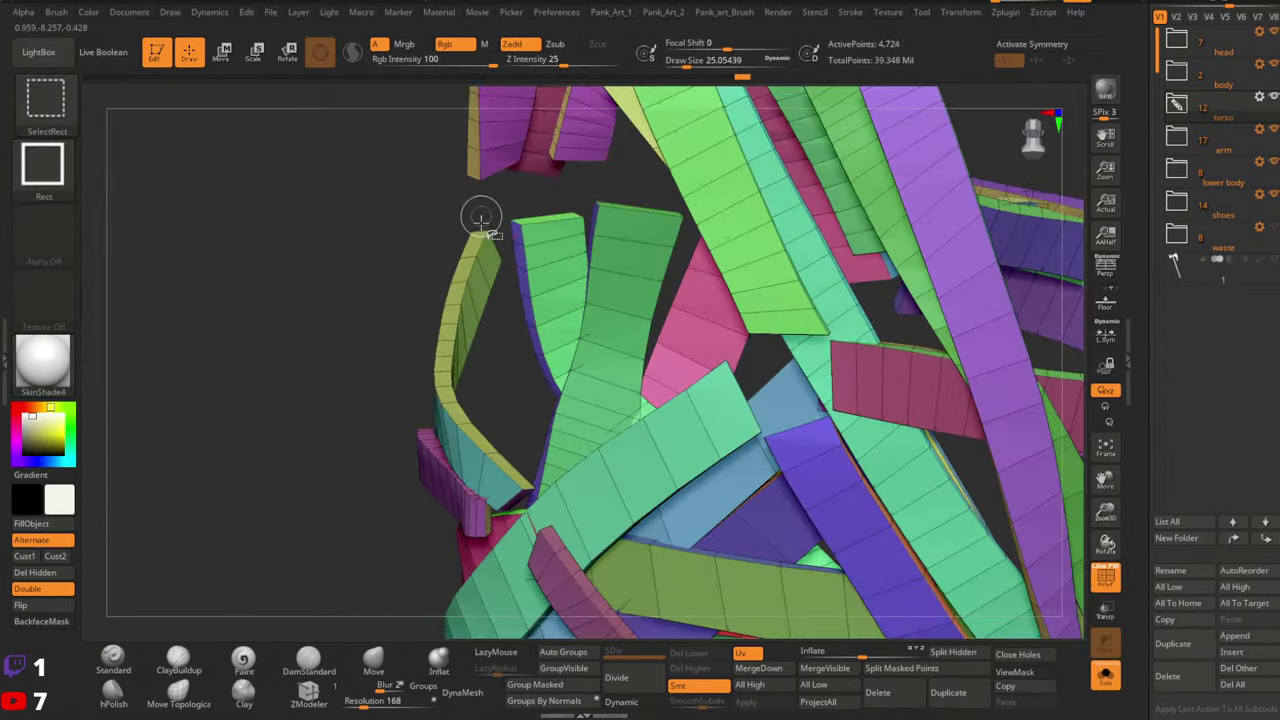
{"action": "left_click_drag", "start_coordinate": [480, 214], "coordinate": [395, 318], "text": "ctrl+shift"}
{"action": "right_click_drag", "start_coordinate": [442, 366], "coordinate": [400, 374]}
{"action": "left_click_drag", "start_coordinate": [360, 383], "coordinate": [400, 442], "text": "ctrl+shift"}
{"action": "right_click_drag", "start_coordinate": [450, 430], "coordinate": [741, 248]}
Hide the wide lime green strap that overlaps the teal diagonal strap on the back
{"action": "right_click_drag", "start_coordinate": [843, 235], "coordinate": [743, 400], "text": "alt"}
{"action": "left_click", "coordinate": [747, 401], "text": "ctrl+shift"}
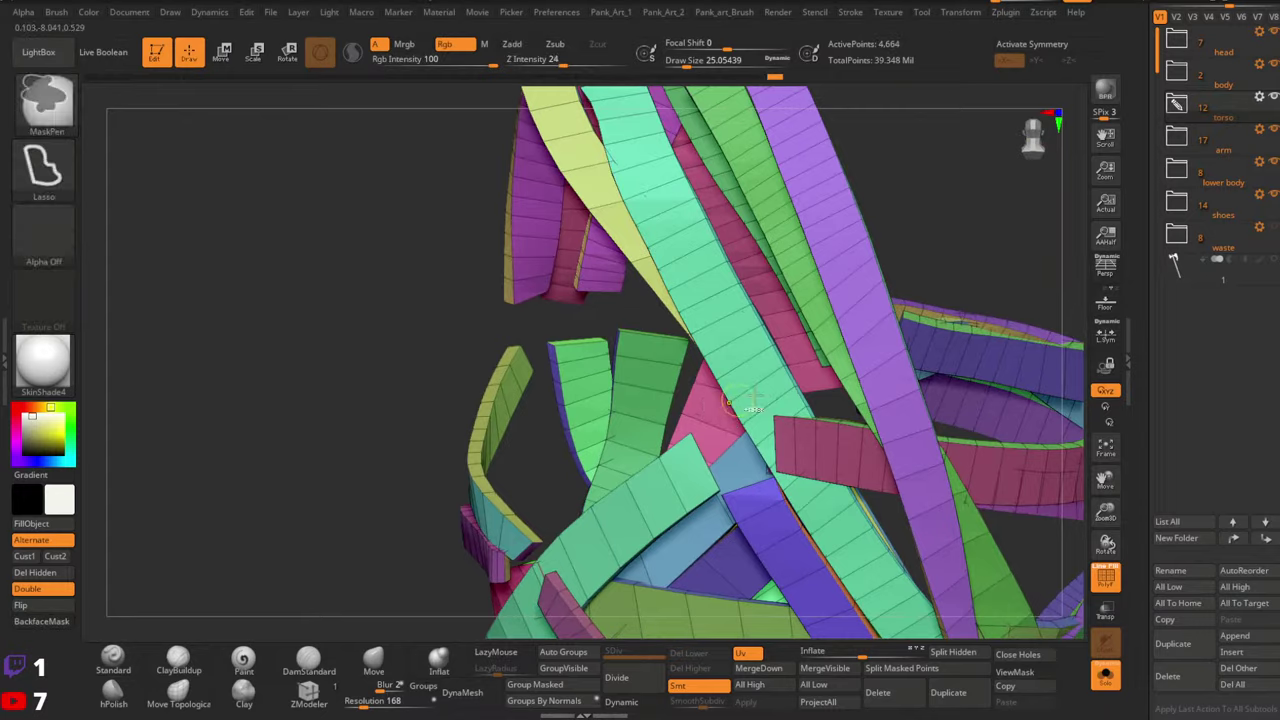
{"action": "mouse_move", "coordinate": [755, 398]}
{"action": "right_mouse_down", "text": "ctrl"}
{"action": "mouse_move", "coordinate": [742, 290]}
{"action": "mouse_move", "coordinate": [700, 350]}
{"action": "mouse_move", "coordinate": [670, 345]}
{"action": "mouse_move", "coordinate": [674, 390]}
{"action": "right_mouse_up", "text": "ctrl"}
{"action": "right_click_drag", "start_coordinate": [674, 390], "coordinate": [674, 372]}
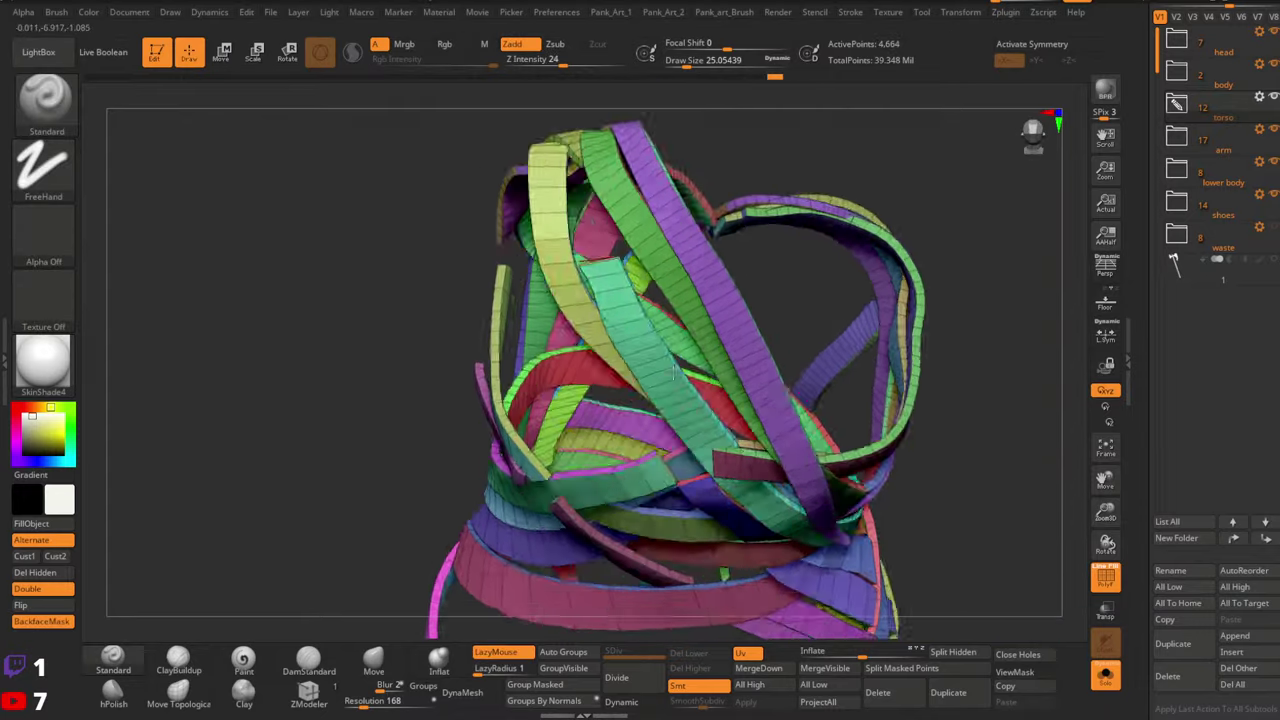
Check the hidden strap pieces from several sides, then bring back the remaining straps and hide the leftover end face on them
{"action": "left_click_drag", "start_coordinate": [675, 372], "coordinate": [735, 315]}
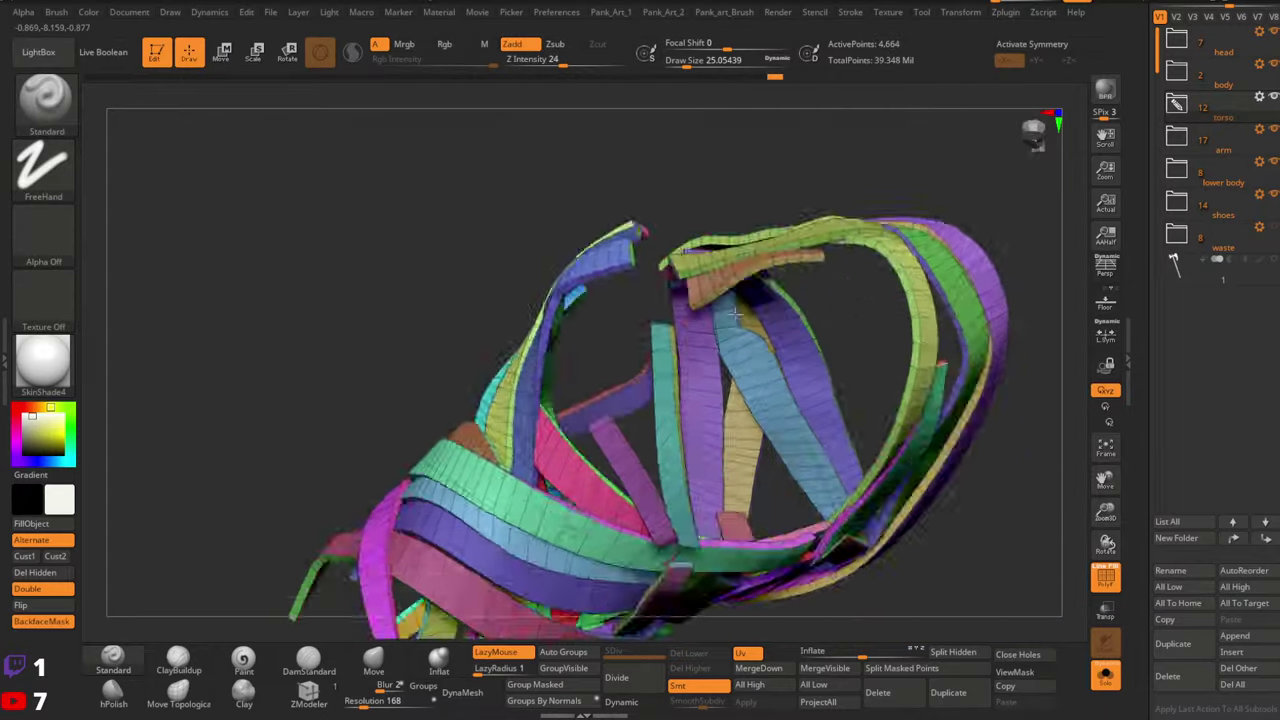
{"action": "right_click_drag", "start_coordinate": [735, 315], "coordinate": [765, 375]}
{"action": "left_click_drag", "start_coordinate": [973, 440], "coordinate": [987, 506], "text": "ctrl+shift"}
{"action": "right_click_drag", "start_coordinate": [825, 330], "coordinate": [698, 410]}
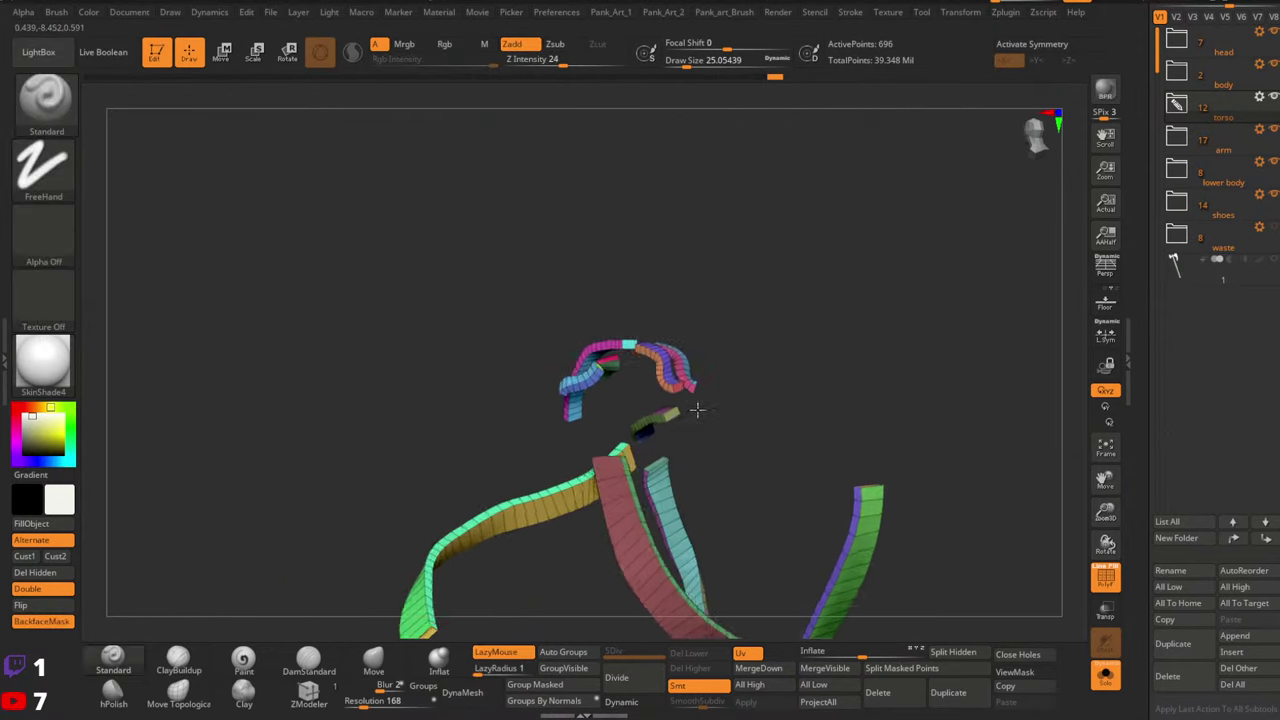
{"action": "mouse_move", "coordinate": [886, 482]}
{"action": "right_mouse_down", "text": "alt"}
{"action": "mouse_move", "coordinate": [829, 363]}
{"action": "mouse_move", "coordinate": [825, 409]}
{"action": "right_mouse_up", "text": "alt"}
{"action": "right_click_drag", "start_coordinate": [720, 514], "coordinate": [749, 510], "text": "ctrl"}
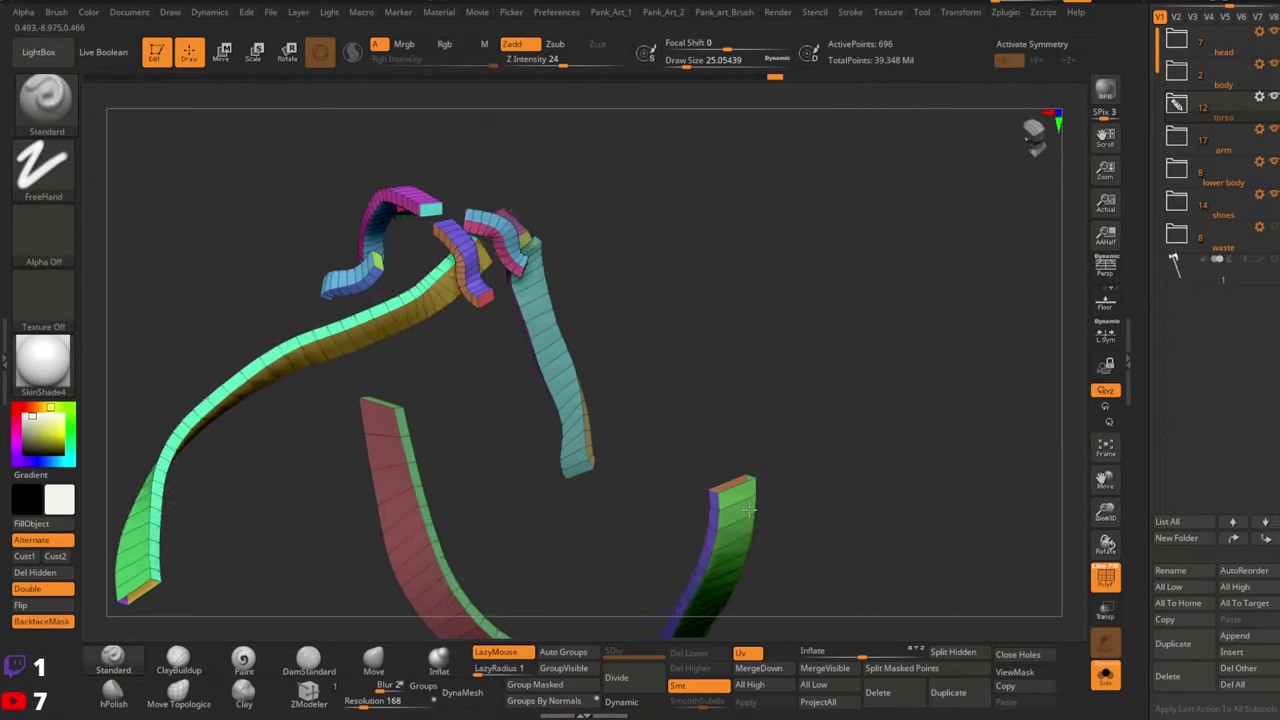
{"action": "left_click_drag", "start_coordinate": [808, 482], "coordinate": [820, 514], "text": "ctrl+shift"}
{"action": "right_click_drag", "start_coordinate": [752, 489], "coordinate": [777, 517], "text": "ctrl"}
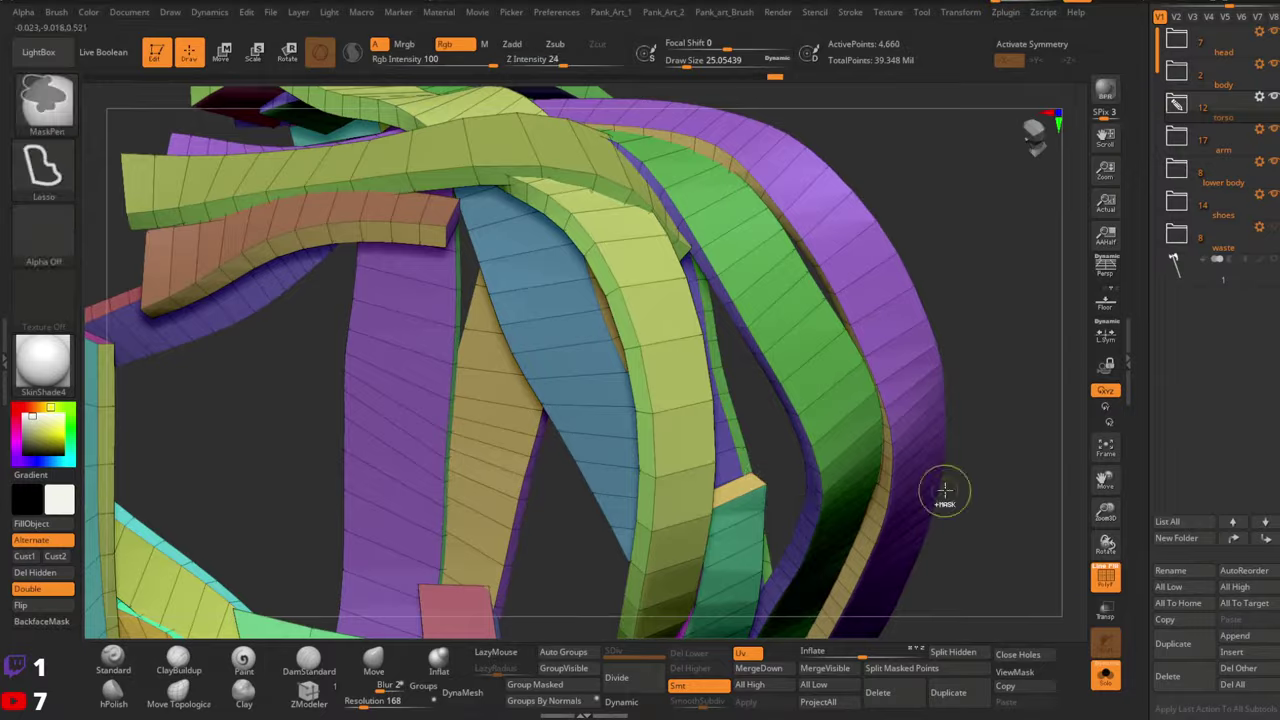
{"action": "mouse_move", "coordinate": [945, 490]}
{"action": "right_mouse_down", "text": "ctrl"}
{"action": "mouse_move", "coordinate": [703, 508]}
{"action": "mouse_move", "coordinate": [786, 420]}
{"action": "mouse_move", "coordinate": [872, 420]}
{"action": "right_mouse_up", "text": "ctrl"}
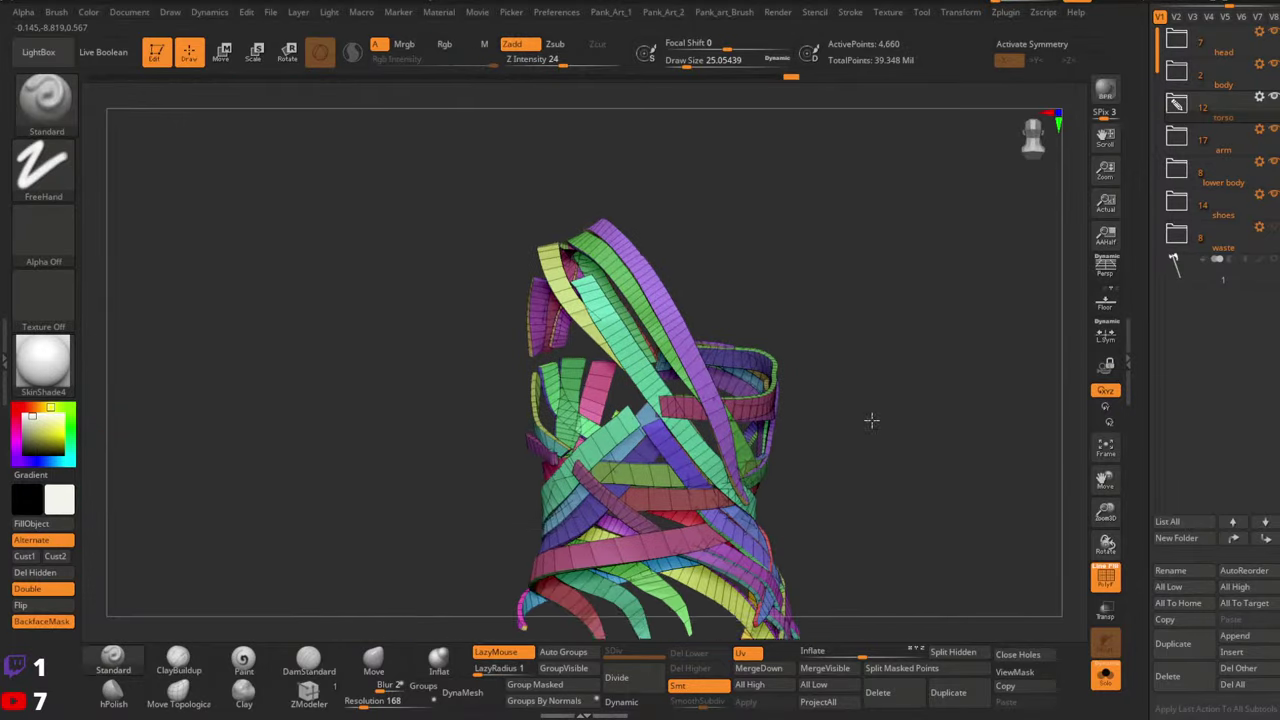
Show the full character and hide the maroon horizontal strap segment across the back without polygroup colors, then display the polygroups again
{"action": "left_click", "coordinate": [1103, 678]}
{"action": "key", "text": "ctrl+shift"}
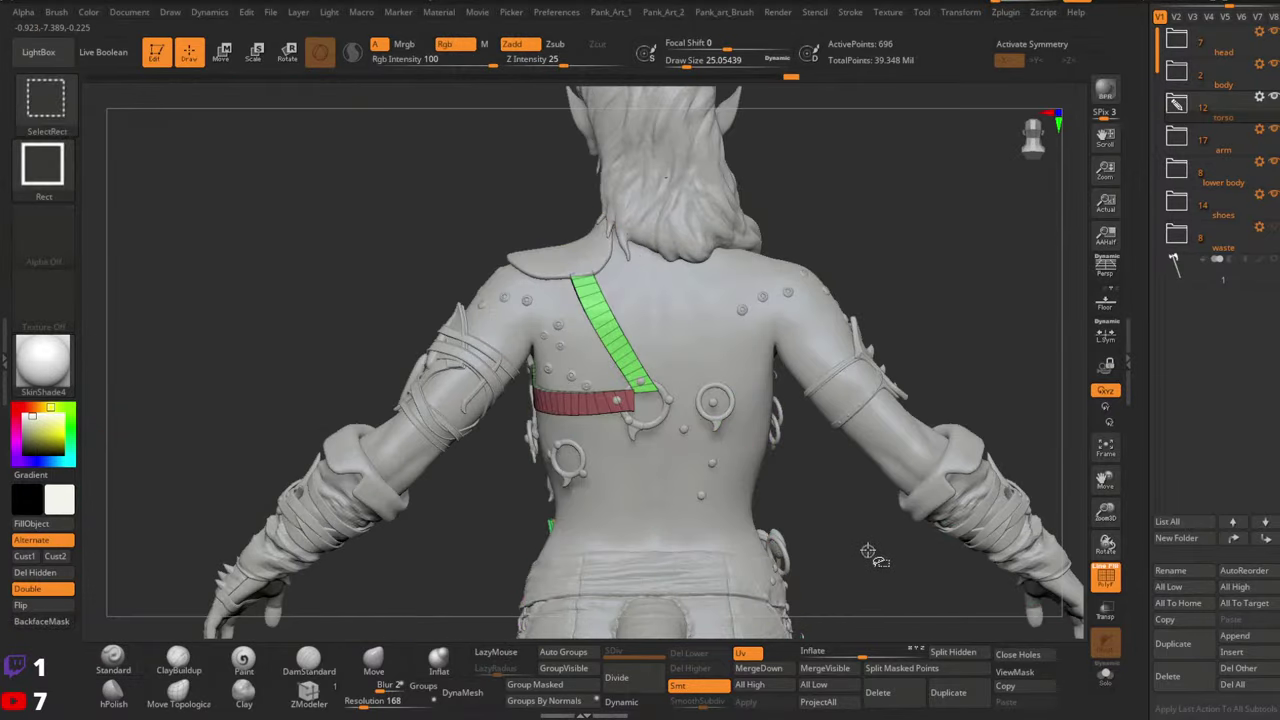
{"action": "right_click_drag", "start_coordinate": [665, 391], "coordinate": [698, 417], "text": "ctrl"}
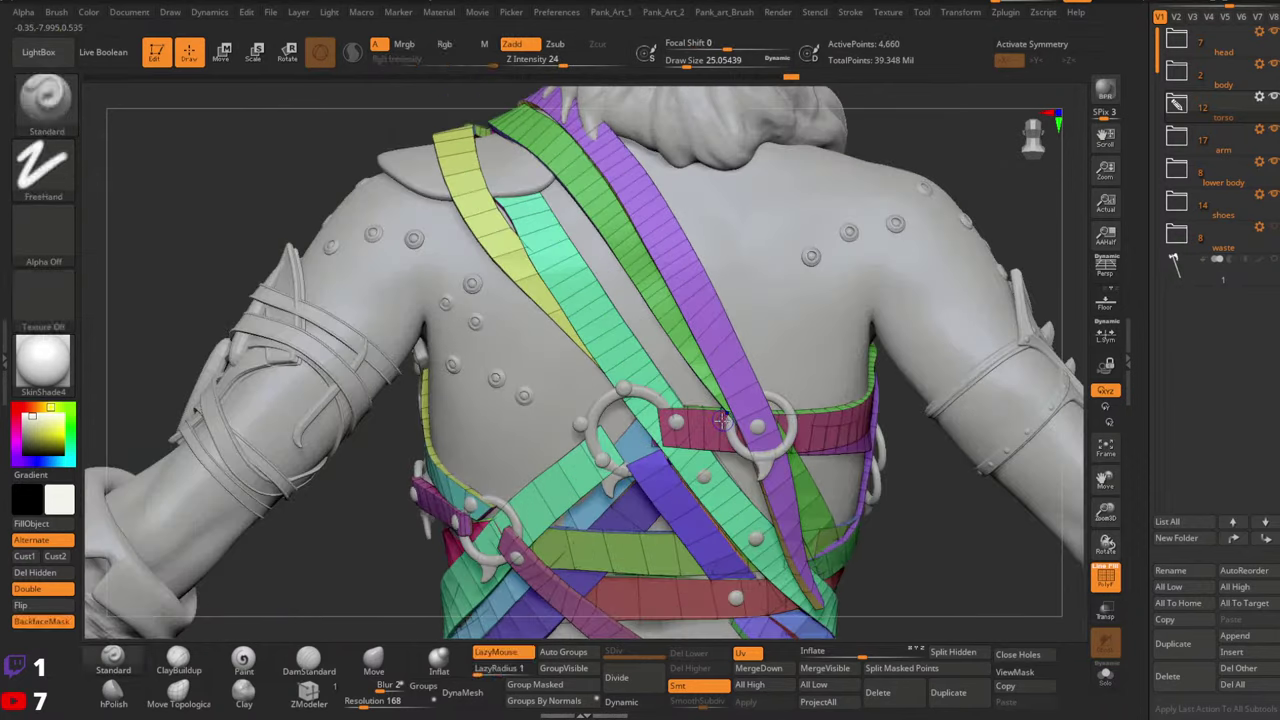
{"action": "key", "text": "shift+f"}
{"action": "key", "text": "ctrl+shift"}
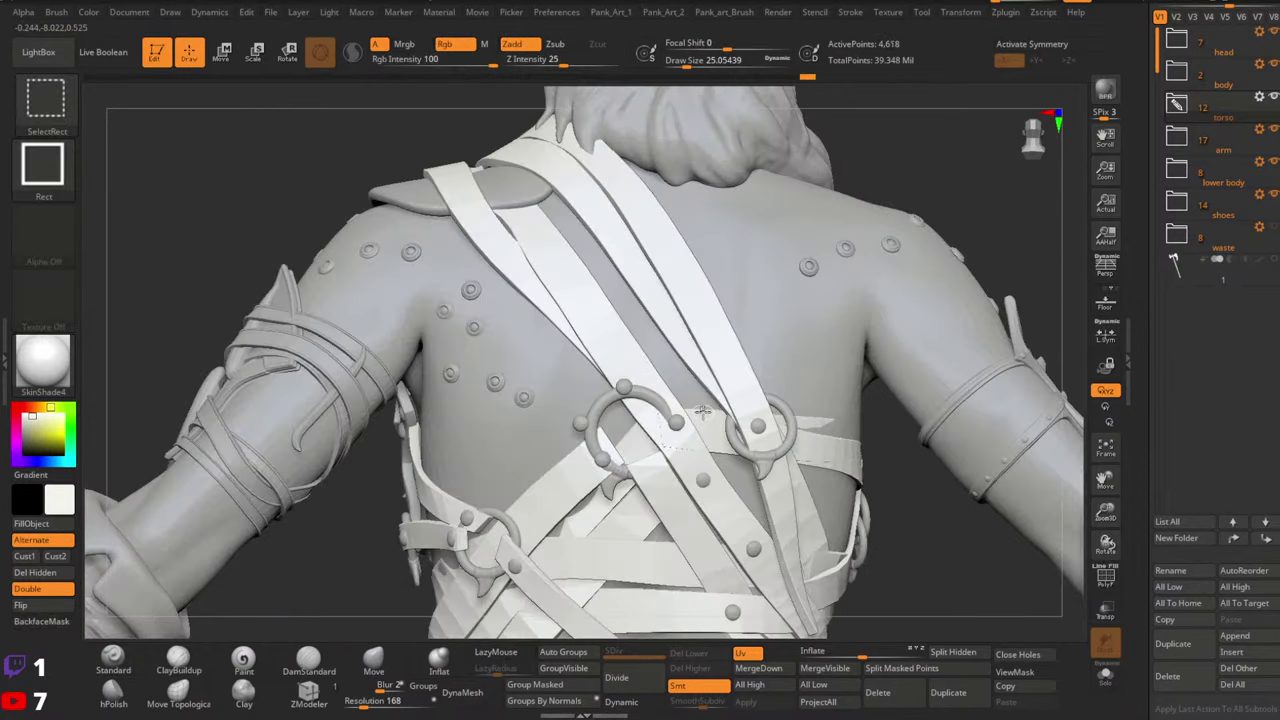
{"action": "right_click_drag", "start_coordinate": [668, 424], "coordinate": [737, 457], "text": "ctrl"}
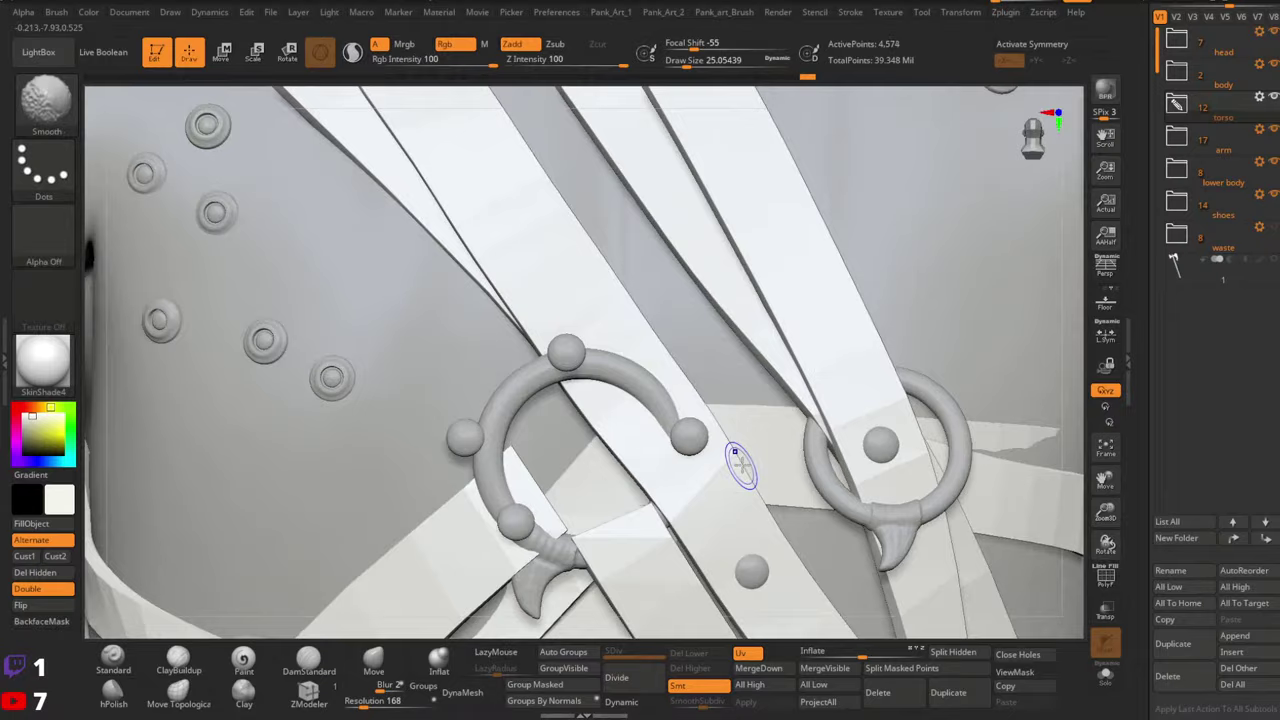
{"action": "key", "text": "shift+f"}
{"action": "mouse_move", "coordinate": [1010, 428]}
{"action": "right_mouse_down", "text": "alt"}
{"action": "mouse_move", "coordinate": [788, 374]}
{"action": "mouse_move", "coordinate": [765, 345]}
{"action": "mouse_move", "coordinate": [800, 390]}
{"action": "mouse_move", "coordinate": [780, 335]}
{"action": "right_mouse_up", "text": "alt"}
{"action": "key", "text": "ctrl+shift"}
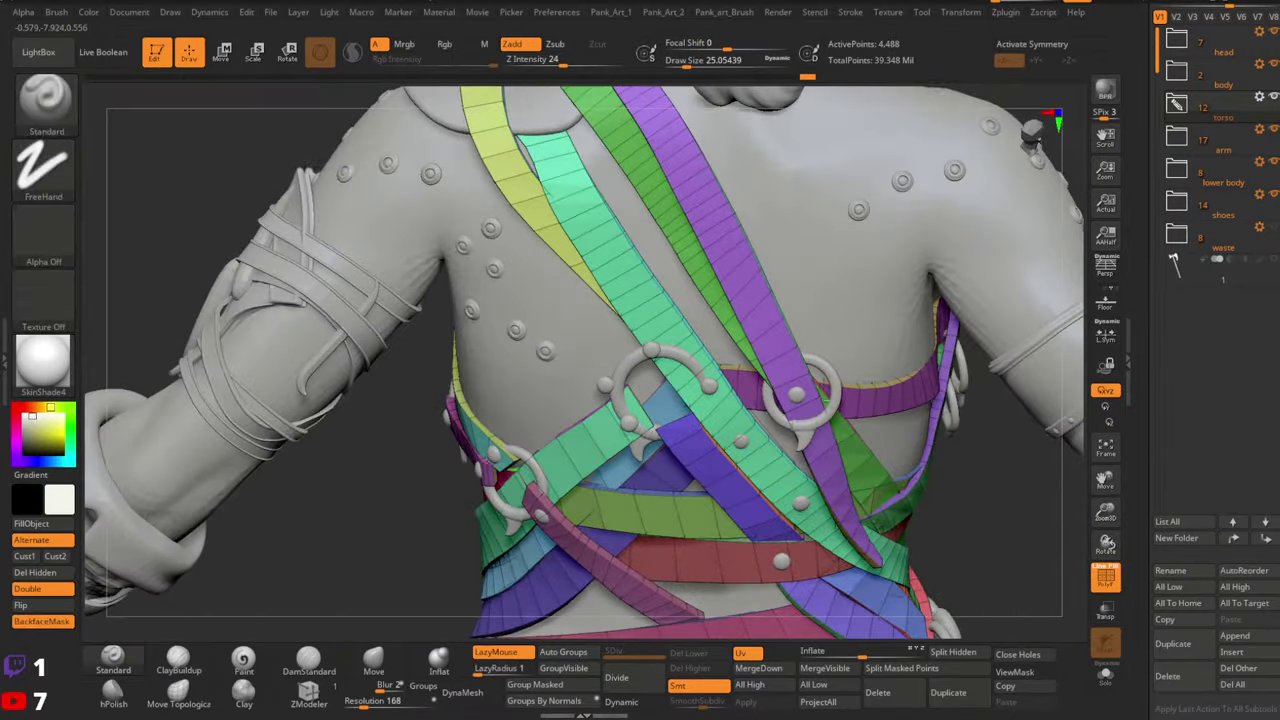
Examine the separated strap pieces in Solo mode and against the full character around the chest and shoulder
{"action": "mouse_move", "coordinate": [994, 509]}
{"action": "right_mouse_down", "text": "alt"}
{"action": "mouse_move", "coordinate": [803, 486]}
{"action": "mouse_move", "coordinate": [828, 480]}
{"action": "right_mouse_up", "text": "alt"}
{"action": "left_click", "coordinate": [1106, 676]}
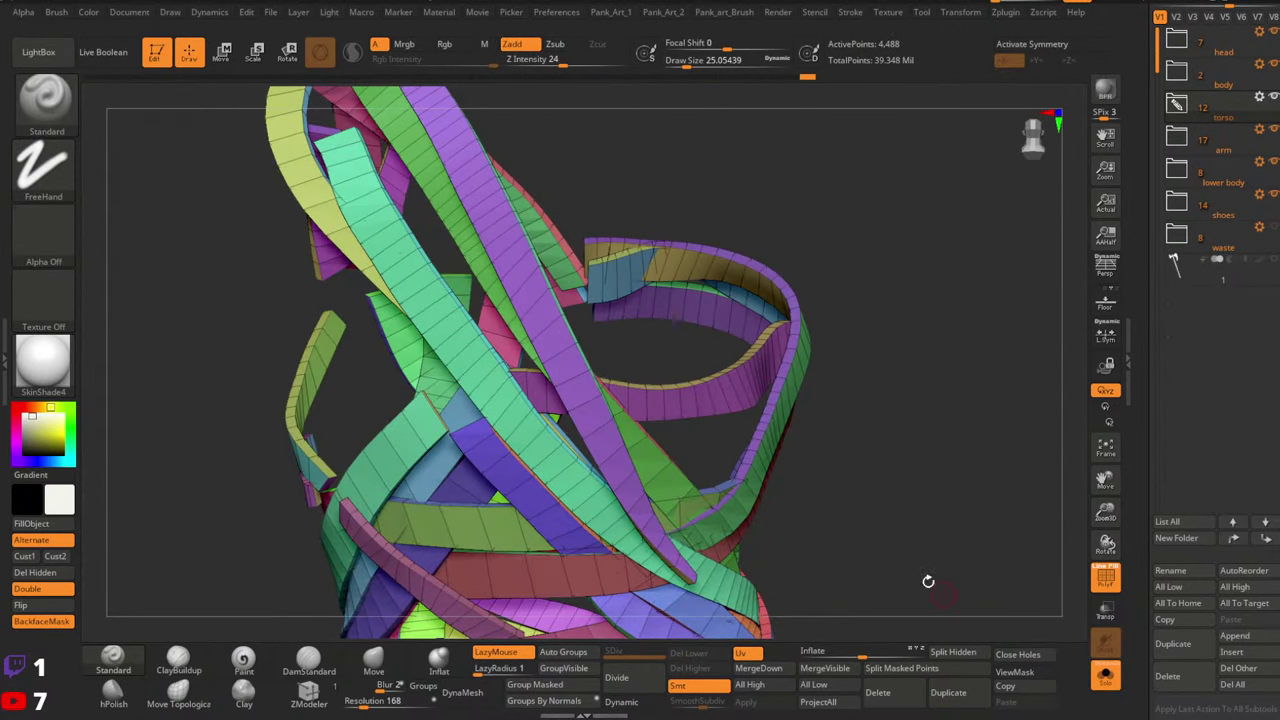
{"action": "right_click_drag", "start_coordinate": [929, 580], "coordinate": [899, 480]}
{"action": "left_click_drag", "start_coordinate": [899, 480], "coordinate": [882, 468], "text": "ctrl+shift"}
{"action": "right_click_drag", "start_coordinate": [829, 434], "coordinate": [826, 476]}
{"action": "right_click_drag", "start_coordinate": [826, 476], "coordinate": [1019, 599], "text": "alt"}
{"action": "left_click", "coordinate": [1106, 676]}
{"action": "mouse_move", "coordinate": [610, 256]}
{"action": "right_mouse_down"}
{"action": "mouse_move", "coordinate": [668, 263]}
{"action": "mouse_move", "coordinate": [940, 400]}
{"action": "right_mouse_up"}
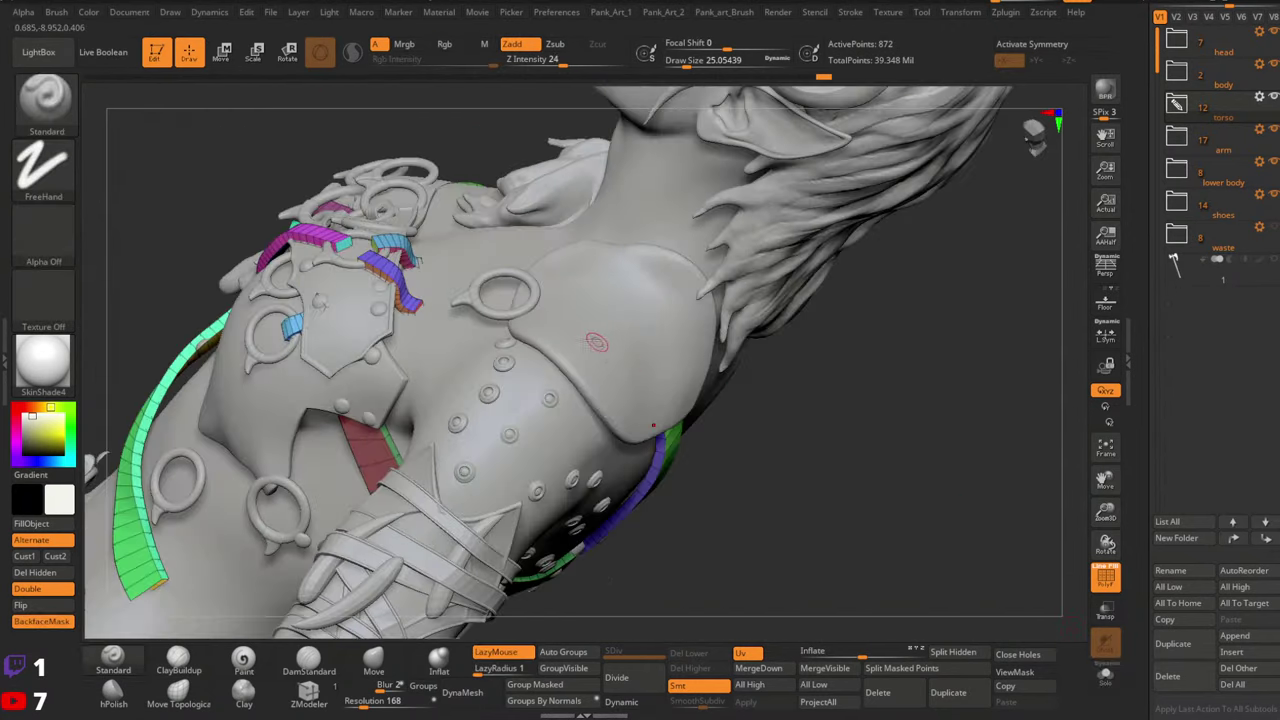
{"action": "right_click_drag", "start_coordinate": [597, 343], "coordinate": [1087, 633]}
Isolate the straps in Solo mode, hide the small leftover faces on the remaining straps and show the separated pieces on the character
{"action": "left_click", "coordinate": [1105, 682]}
{"action": "right_click_drag", "start_coordinate": [880, 420], "coordinate": [730, 460]}
{"action": "left_click_drag", "start_coordinate": [755, 310], "coordinate": [808, 378], "text": "ctrl+shift"}
{"action": "left_click", "coordinate": [807, 377], "text": "ctrl+shift"}
{"action": "right_click_drag", "start_coordinate": [807, 377], "coordinate": [765, 420]}
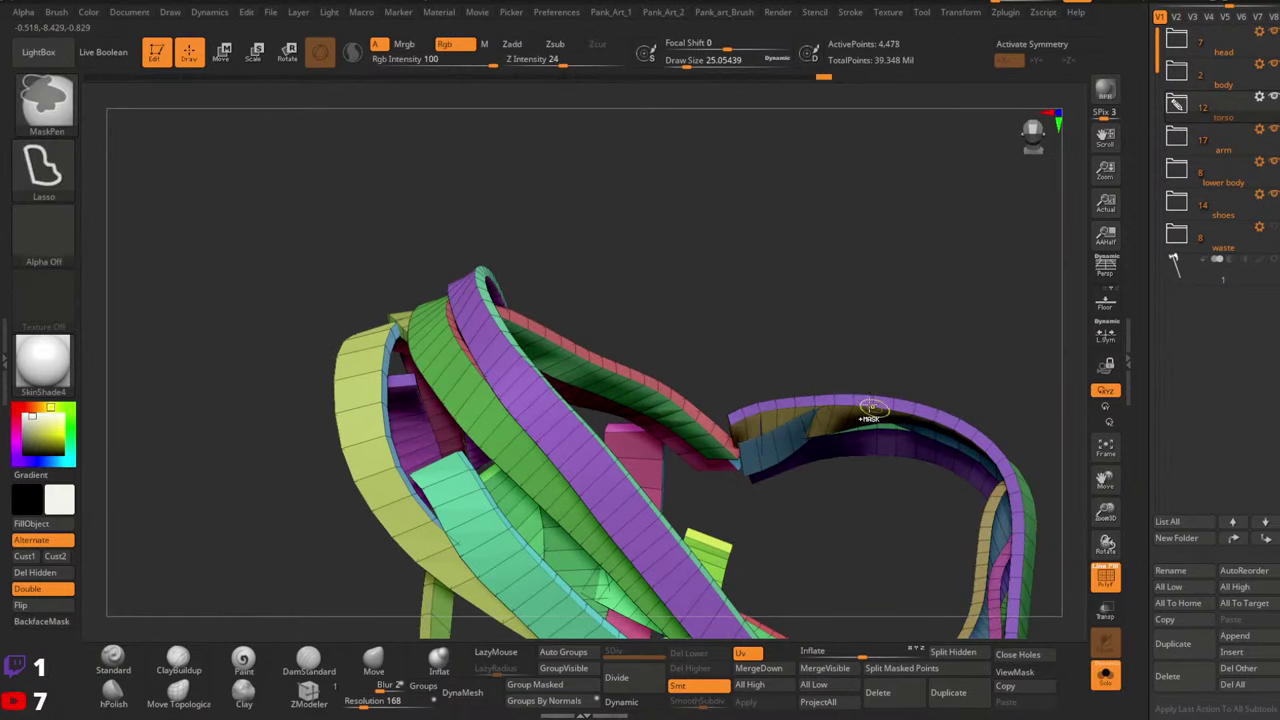
{"action": "mouse_move", "coordinate": [871, 408]}
{"action": "right_mouse_down"}
{"action": "mouse_move", "coordinate": [814, 443]}
{"action": "mouse_move", "coordinate": [757, 447]}
{"action": "mouse_move", "coordinate": [840, 443]}
{"action": "mouse_move", "coordinate": [850, 375]}
{"action": "right_mouse_up"}
{"action": "left_click_drag", "start_coordinate": [846, 306], "coordinate": [902, 374], "text": "ctrl+shift"}
{"action": "right_click_drag", "start_coordinate": [920, 394], "coordinate": [880, 300]}
{"action": "left_click", "coordinate": [1105, 681]}
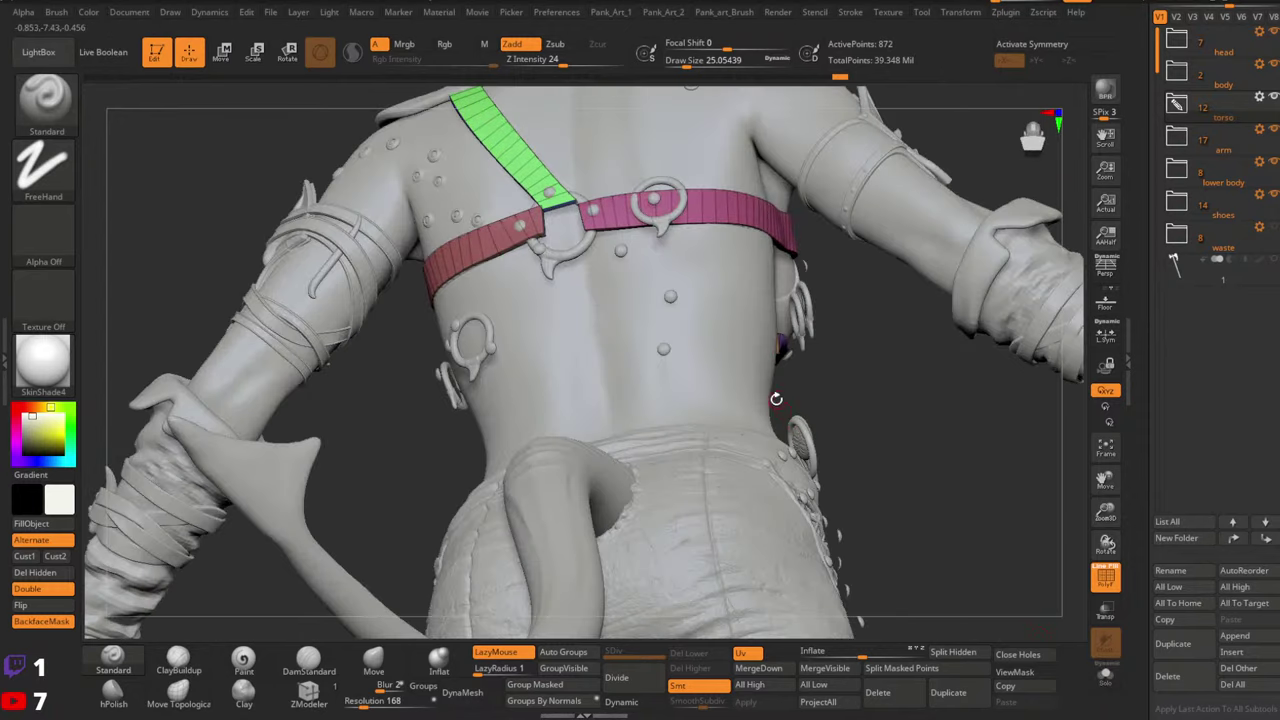
Bring back the remaining straps and hide the short blue-violet diagonal strap below the ring on the back
{"action": "mouse_move", "coordinate": [775, 400]}
{"action": "right_mouse_down"}
{"action": "mouse_move", "coordinate": [708, 397]}
{"action": "mouse_move", "coordinate": [693, 366]}
{"action": "mouse_move", "coordinate": [722, 432]}
{"action": "mouse_move", "coordinate": [680, 428]}
{"action": "right_mouse_up"}
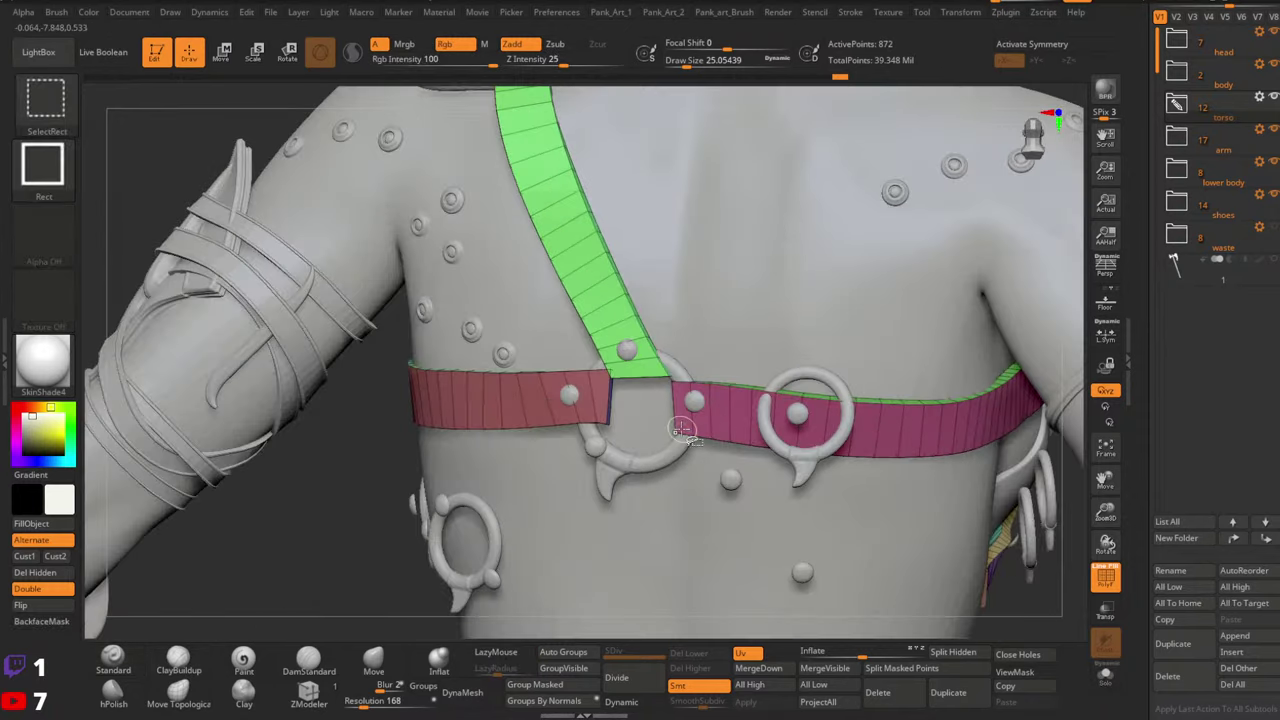
{"action": "left_click_drag", "start_coordinate": [427, 476], "coordinate": [534, 520], "text": "ctrl+shift"}
{"action": "right_click_drag", "start_coordinate": [833, 452], "coordinate": [722, 370], "text": "ctrl"}
{"action": "right_click_drag", "start_coordinate": [722, 370], "coordinate": [716, 450], "text": "ctrl"}
{"action": "key", "text": "ctrl+shift"}
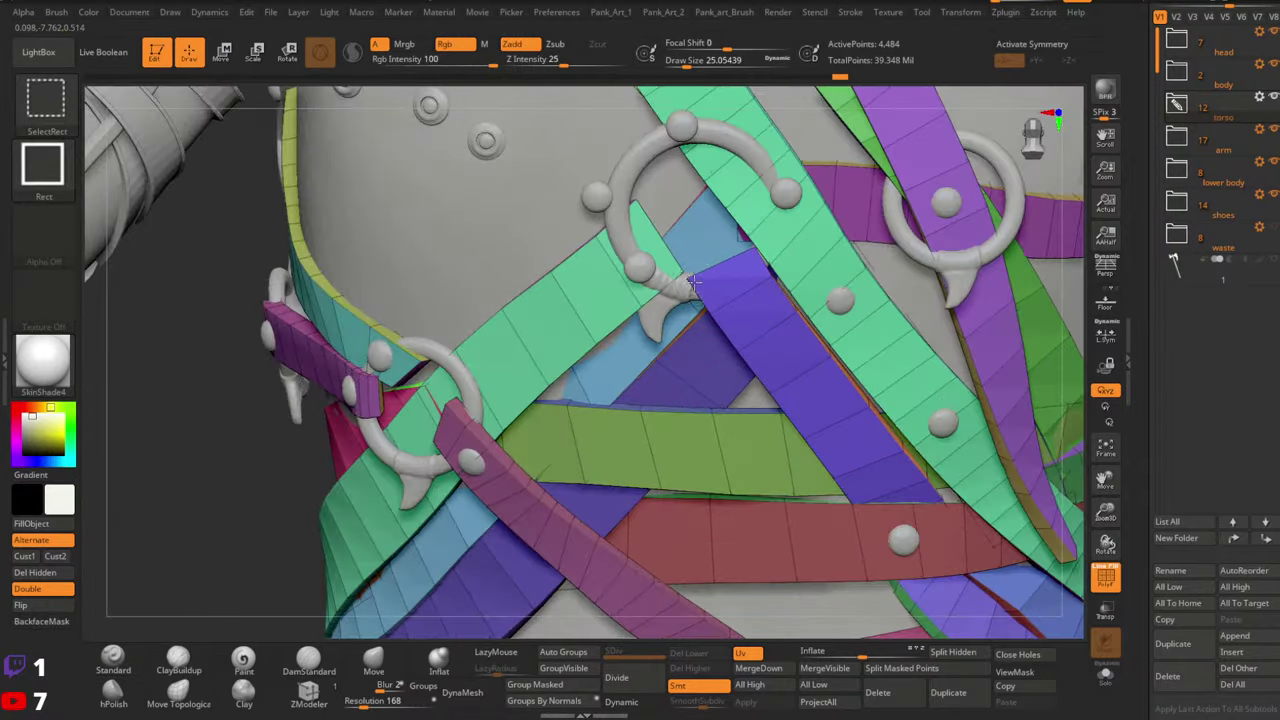
{"action": "mouse_move", "coordinate": [716, 320]}
{"action": "right_mouse_down"}
{"action": "mouse_move", "coordinate": [818, 310]}
{"action": "mouse_move", "coordinate": [818, 255]}
{"action": "mouse_move", "coordinate": [826, 285]}
{"action": "right_mouse_up"}
{"action": "key", "text": "ctrl+shift"}
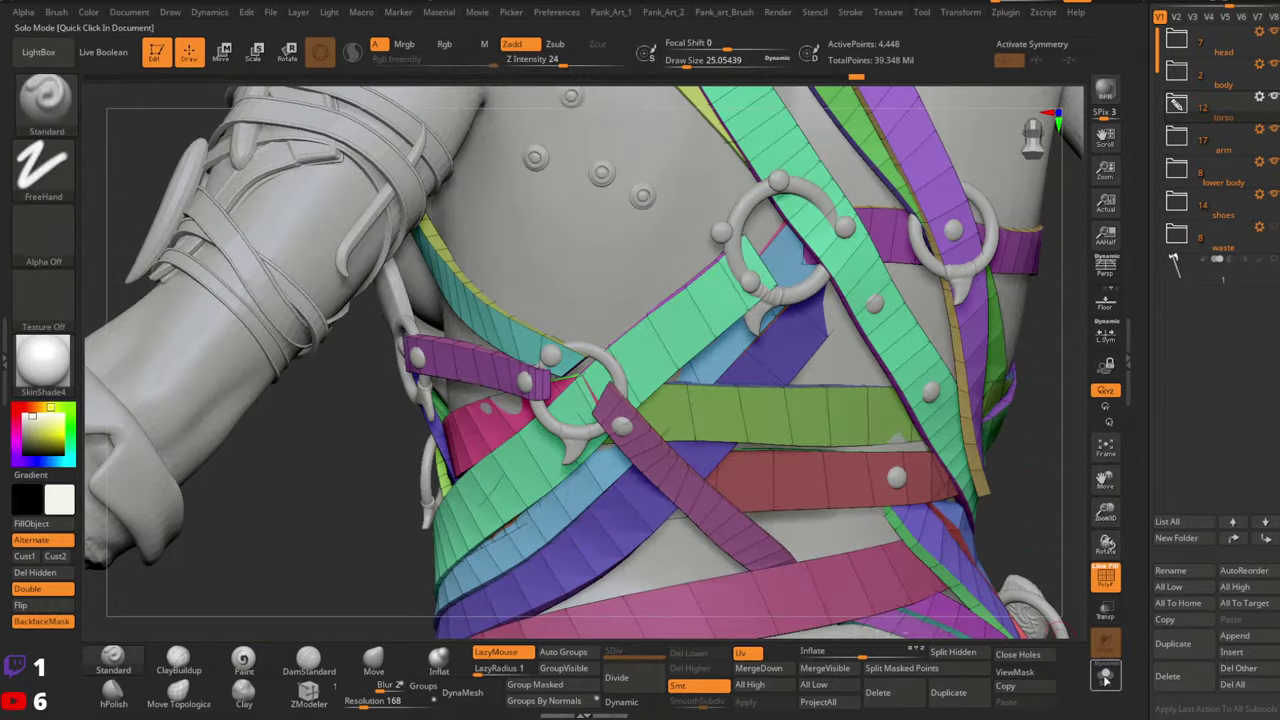
Invert the strap visibility in Solo mode and inspect the separated pieces on the full character's back
{"action": "left_click", "coordinate": [1105, 682]}
{"action": "left_click", "coordinate": [1105, 682]}
{"action": "left_click", "coordinate": [1105, 682]}
{"action": "left_click_drag", "start_coordinate": [1014, 520], "coordinate": [980, 486], "text": "ctrl+shift"}
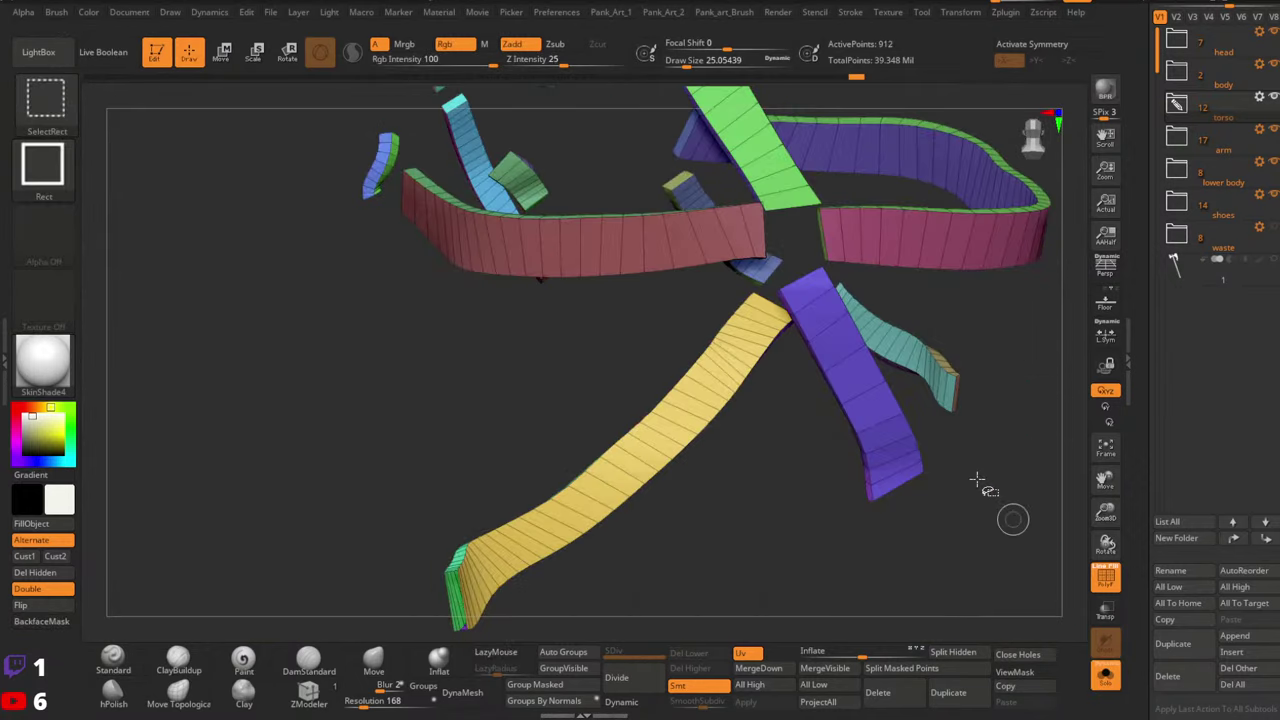
{"action": "right_click_drag", "start_coordinate": [850, 330], "coordinate": [1069, 685]}
{"action": "left_click", "coordinate": [1104, 684]}
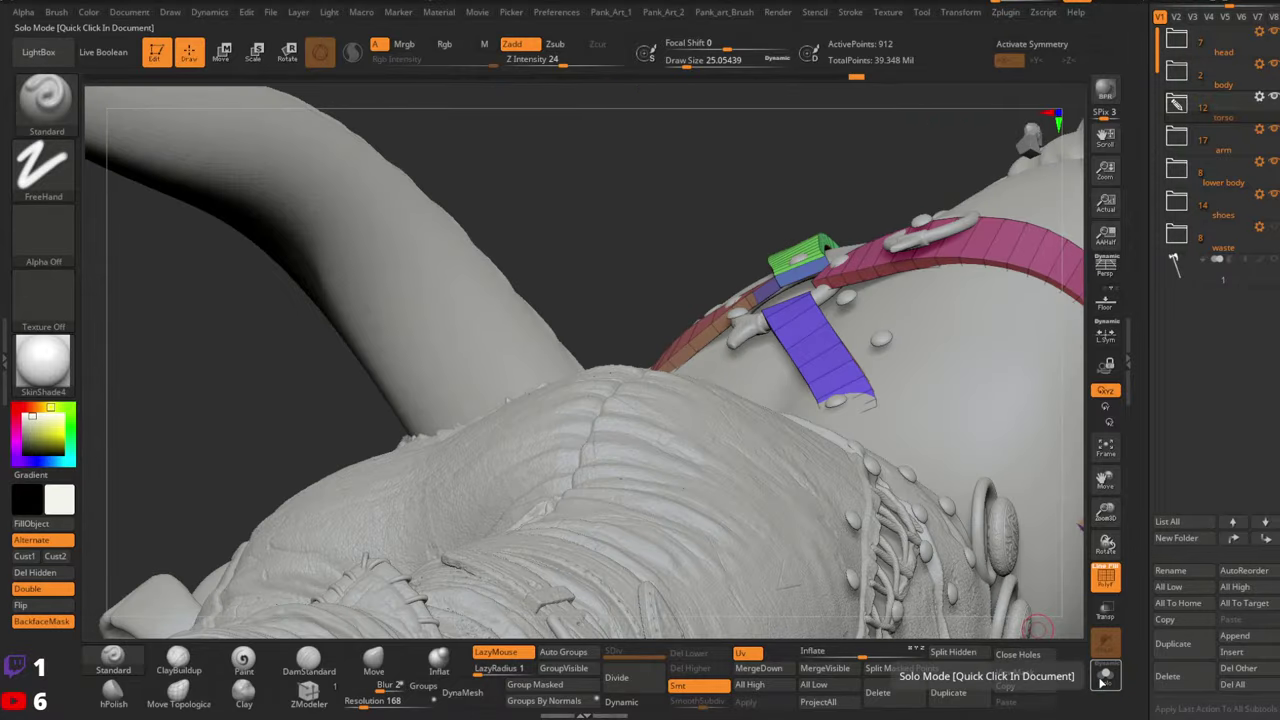
Isolate the straps in Solo mode, clean up the leftover strap faces and check the separated pieces with and without polygroup colors
{"action": "left_click", "coordinate": [1104, 684]}
{"action": "left_click", "coordinate": [686, 409], "text": "ctrl+shift"}
{"action": "right_click_drag", "start_coordinate": [690, 410], "coordinate": [834, 426]}
{"action": "key", "text": "ctrl+z"}
{"action": "left_click_drag", "start_coordinate": [834, 426], "coordinate": [852, 442], "text": "ctrl+shift"}
{"action": "mouse_move", "coordinate": [852, 442]}
{"action": "right_mouse_down"}
{"action": "mouse_move", "coordinate": [838, 476]}
{"action": "mouse_move", "coordinate": [900, 450]}
{"action": "mouse_move", "coordinate": [880, 412]}
{"action": "mouse_move", "coordinate": [804, 430]}
{"action": "mouse_move", "coordinate": [960, 445]}
{"action": "right_mouse_up"}
{"action": "left_click_drag", "start_coordinate": [980, 445], "coordinate": [1006, 470], "text": "ctrl+shift"}
{"action": "right_click_drag", "start_coordinate": [923, 443], "coordinate": [990, 598]}
{"action": "key", "text": "shift+f"}
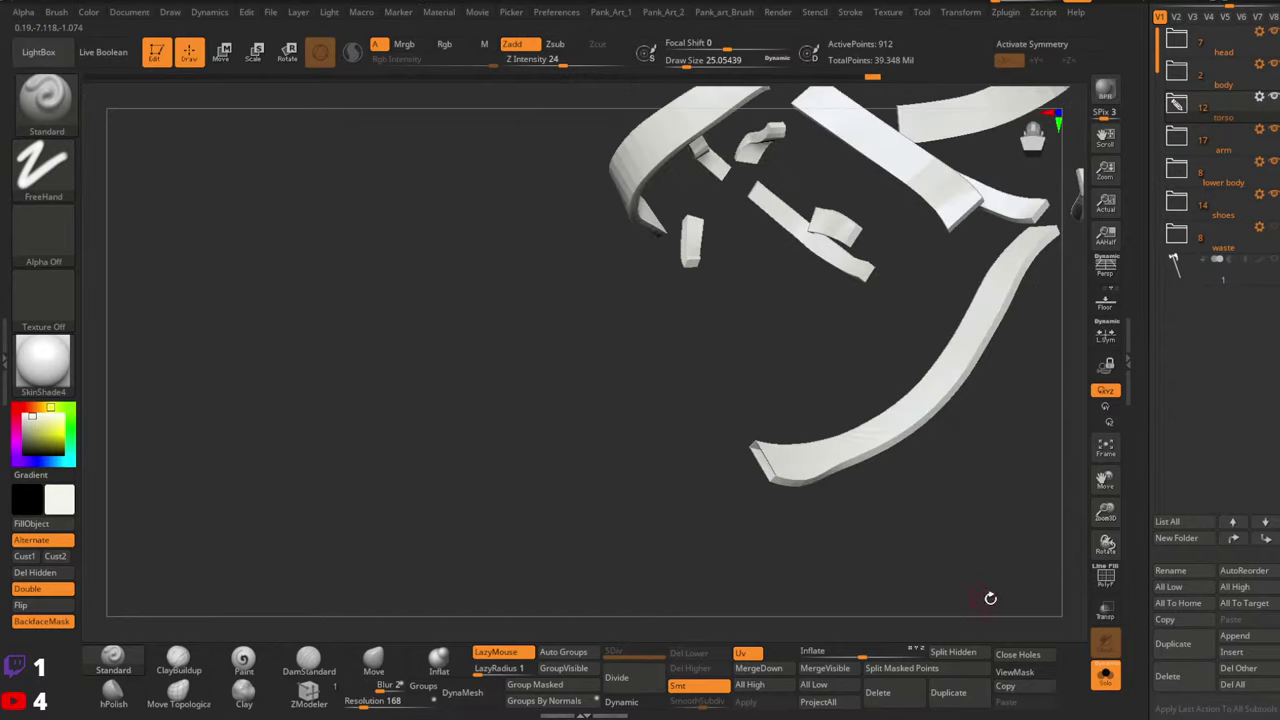
{"action": "key", "text": "shift+f"}
Hide the remaining leftover face among the lower side straps and show the separated strap set on the full character
{"action": "left_click_drag", "start_coordinate": [797, 517], "coordinate": [829, 537], "text": "ctrl+shift"}
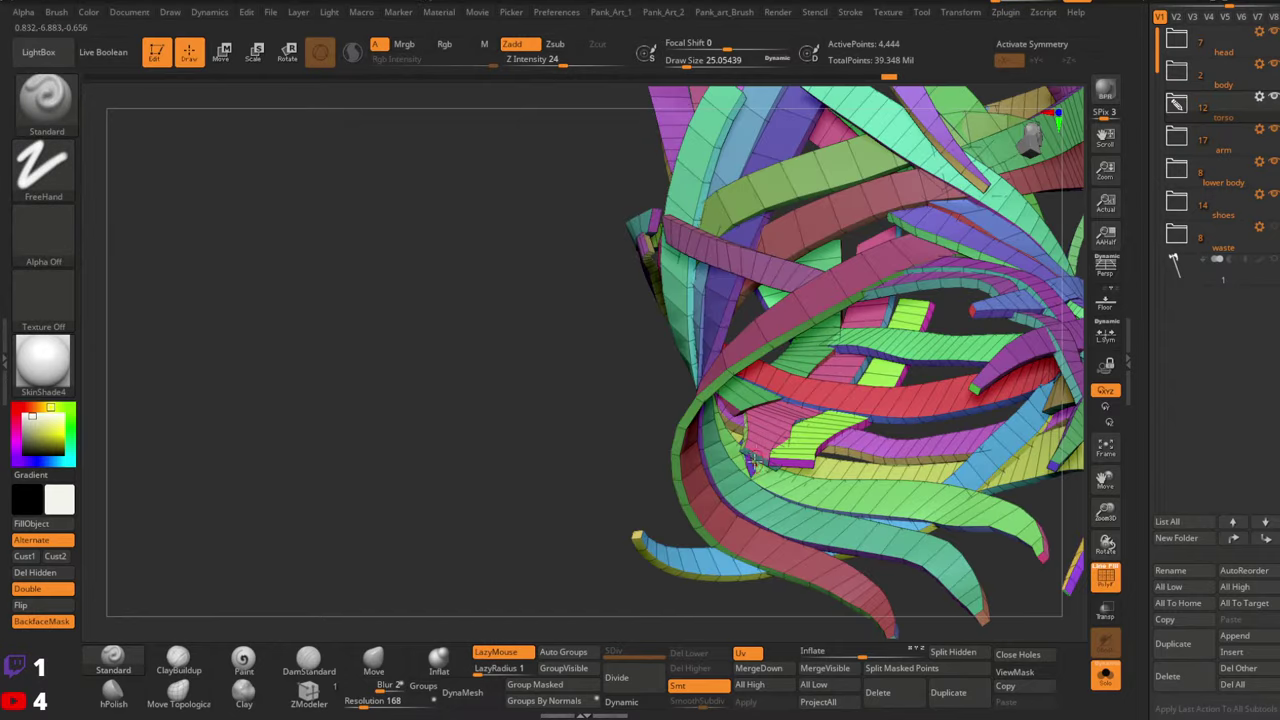
{"action": "mouse_move", "coordinate": [754, 460]}
{"action": "right_mouse_down", "text": "ctrl"}
{"action": "mouse_move", "coordinate": [746, 497]}
{"action": "mouse_move", "coordinate": [725, 445]}
{"action": "right_mouse_up", "text": "ctrl"}
{"action": "left_click_drag", "start_coordinate": [583, 421], "coordinate": [606, 477], "text": "ctrl+shift"}
{"action": "key", "text": "shift+f"}
{"action": "right_click_drag", "start_coordinate": [843, 486], "coordinate": [830, 373]}
{"action": "left_click", "coordinate": [1104, 673]}
{"action": "key", "text": "shift+f"}
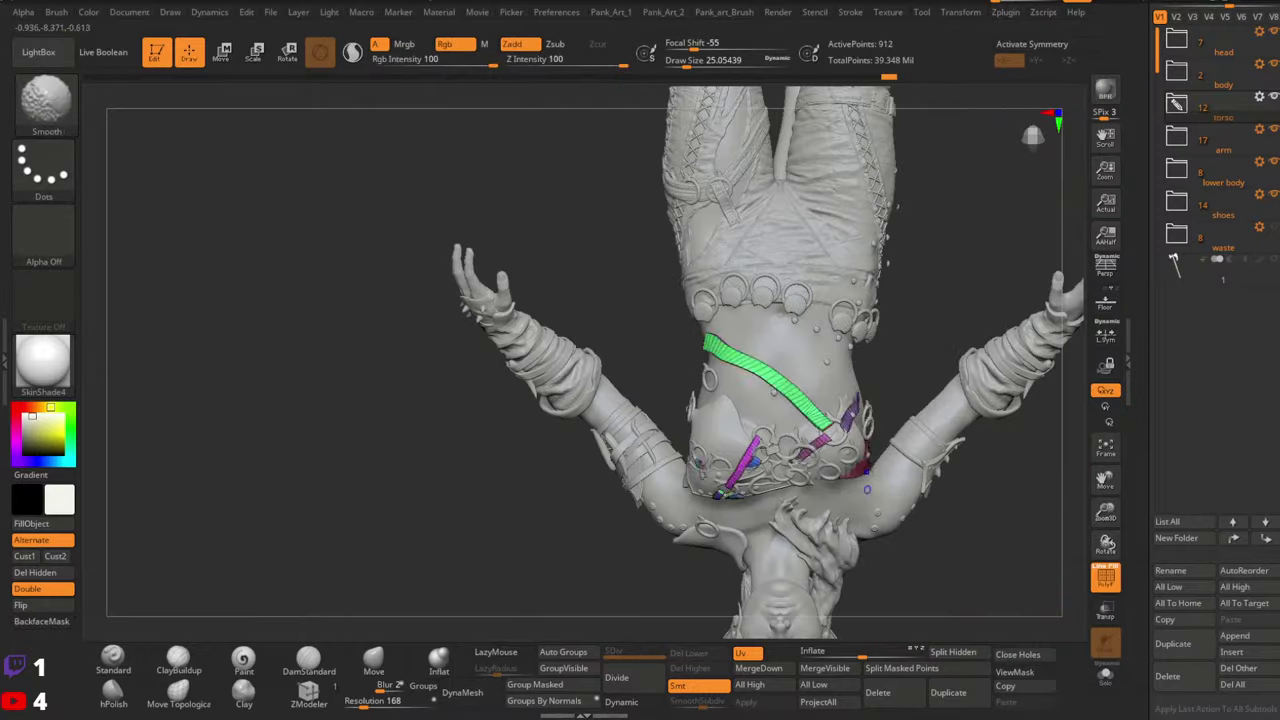
Compare the separated chest straps with the remaining straps from the front, in Solo mode and on the full character
{"action": "mouse_move", "coordinate": [940, 505]}
{"action": "right_mouse_down"}
{"action": "mouse_move", "coordinate": [789, 320]}
{"action": "mouse_move", "coordinate": [866, 460]}
{"action": "mouse_move", "coordinate": [834, 457]}
{"action": "mouse_move", "coordinate": [886, 328]}
{"action": "right_mouse_up"}
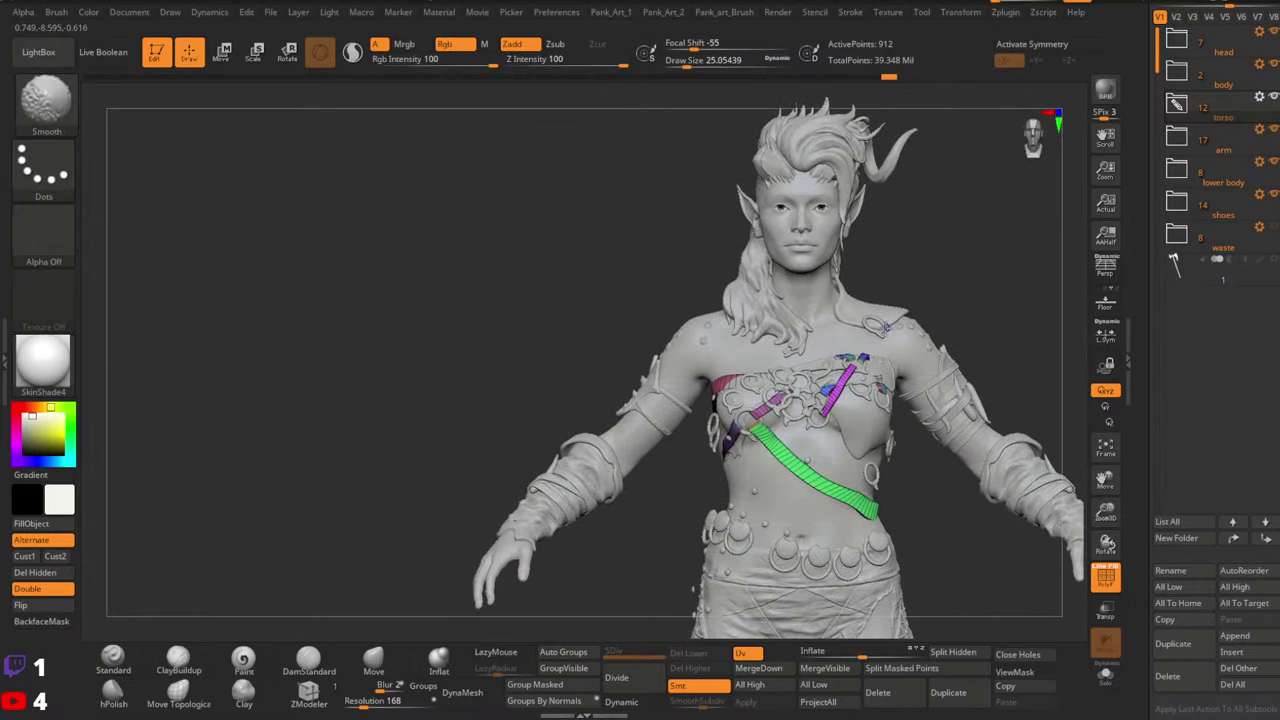
{"action": "right_click_drag", "start_coordinate": [758, 418], "coordinate": [777, 440], "text": "ctrl"}
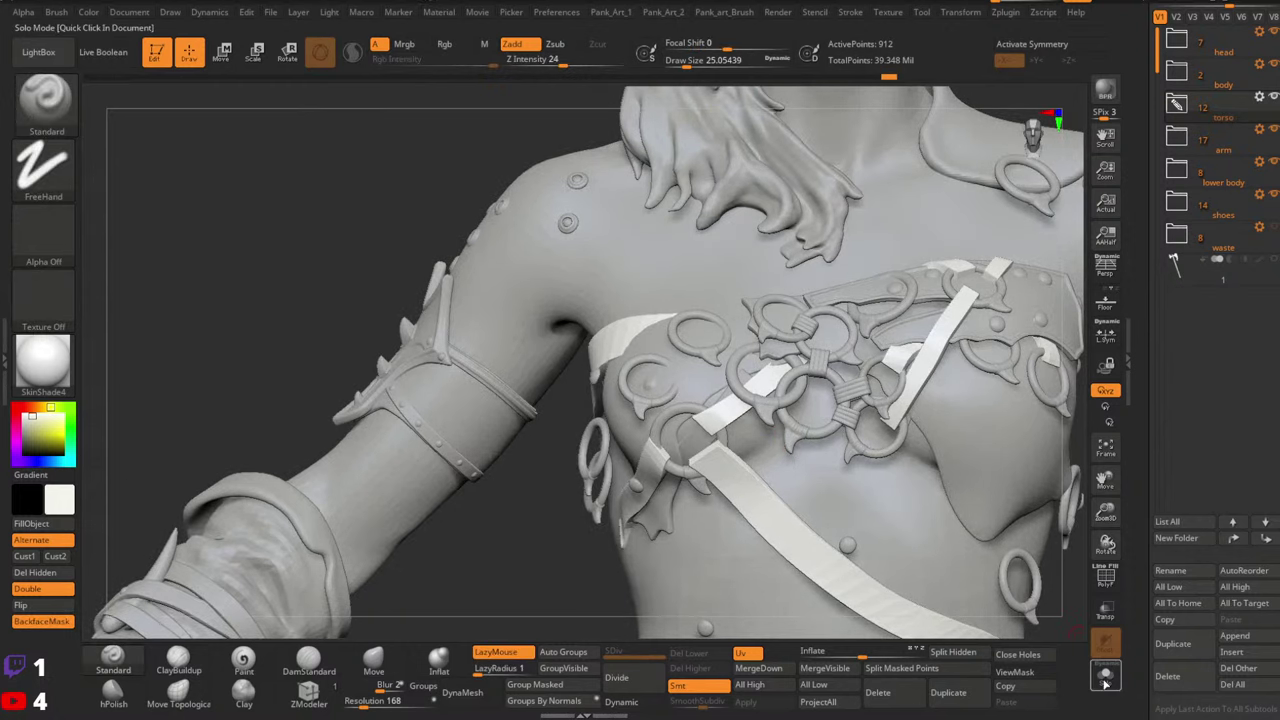
{"action": "left_click", "coordinate": [1105, 677]}
{"action": "left_click", "coordinate": [1105, 677]}
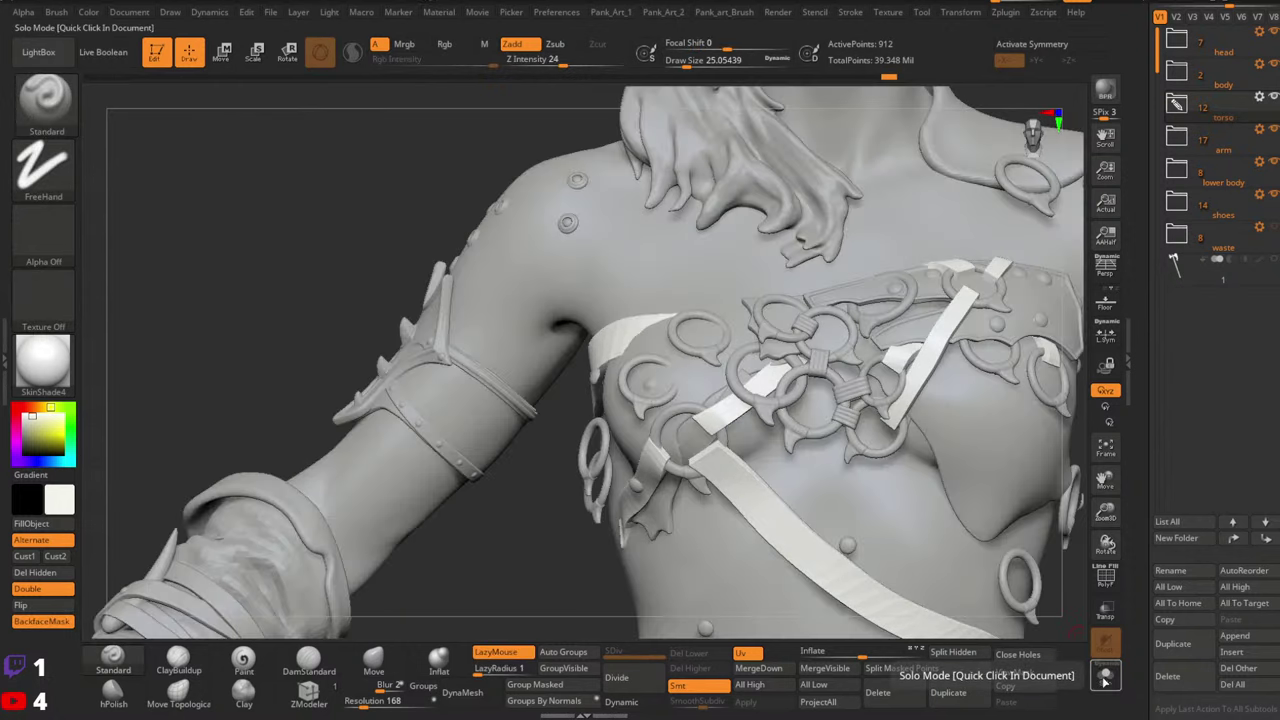
{"action": "left_click", "coordinate": [1105, 677]}
{"action": "right_click_drag", "start_coordinate": [760, 470], "coordinate": [809, 493]}
{"action": "left_click_drag", "start_coordinate": [849, 480], "coordinate": [920, 530], "text": "ctrl+shift"}
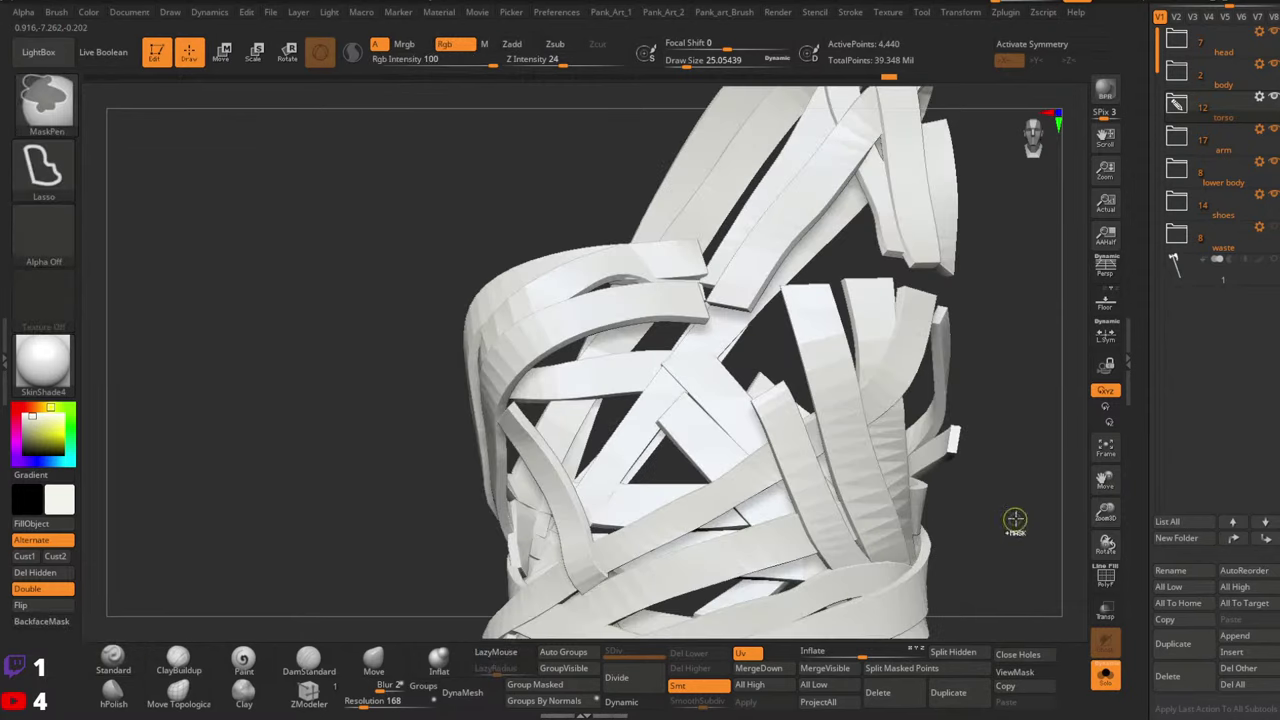
{"action": "right_click_drag", "start_coordinate": [1014, 521], "coordinate": [925, 468], "text": "ctrl"}
{"action": "left_click_drag", "start_coordinate": [918, 467], "coordinate": [953, 550], "text": "ctrl+shift"}
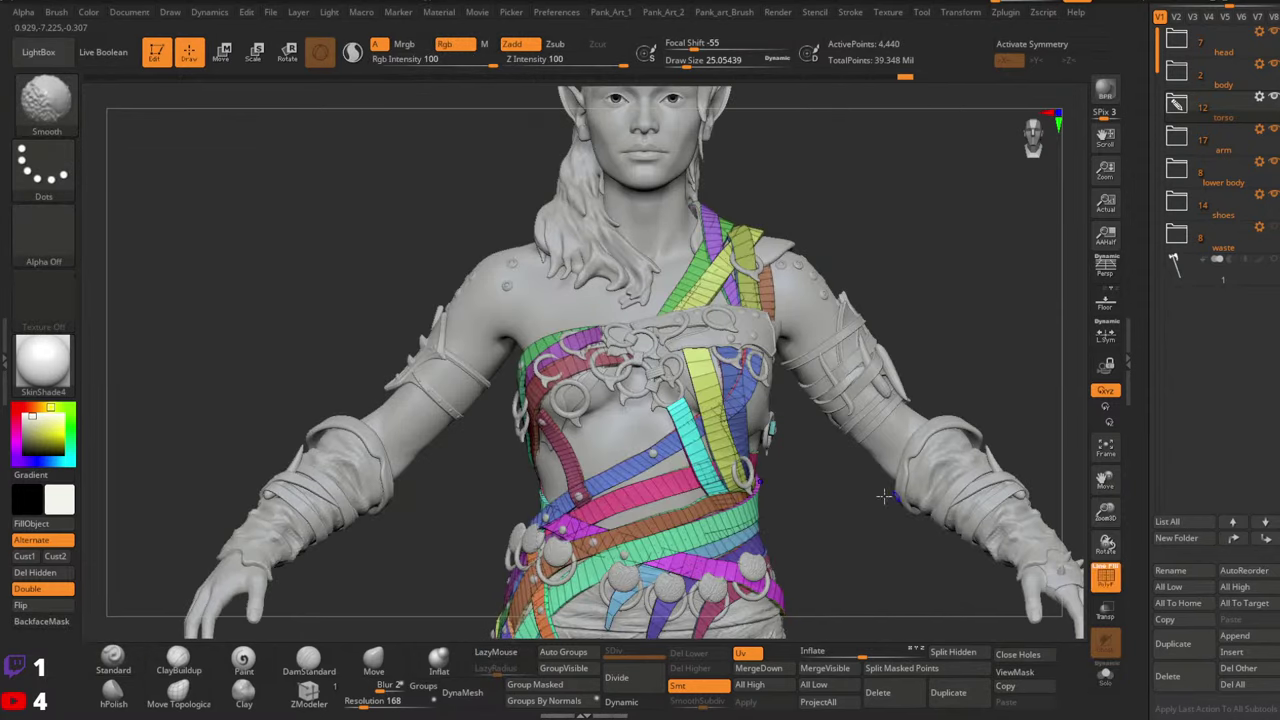
Turn off the polygroup colors, compare both strap sets and all straps together, and leave only the separated crossed straps visible
{"action": "key", "text": "shift+f"}
{"action": "left_click_drag", "start_coordinate": [874, 578], "coordinate": [877, 580], "text": "ctrl+shift"}
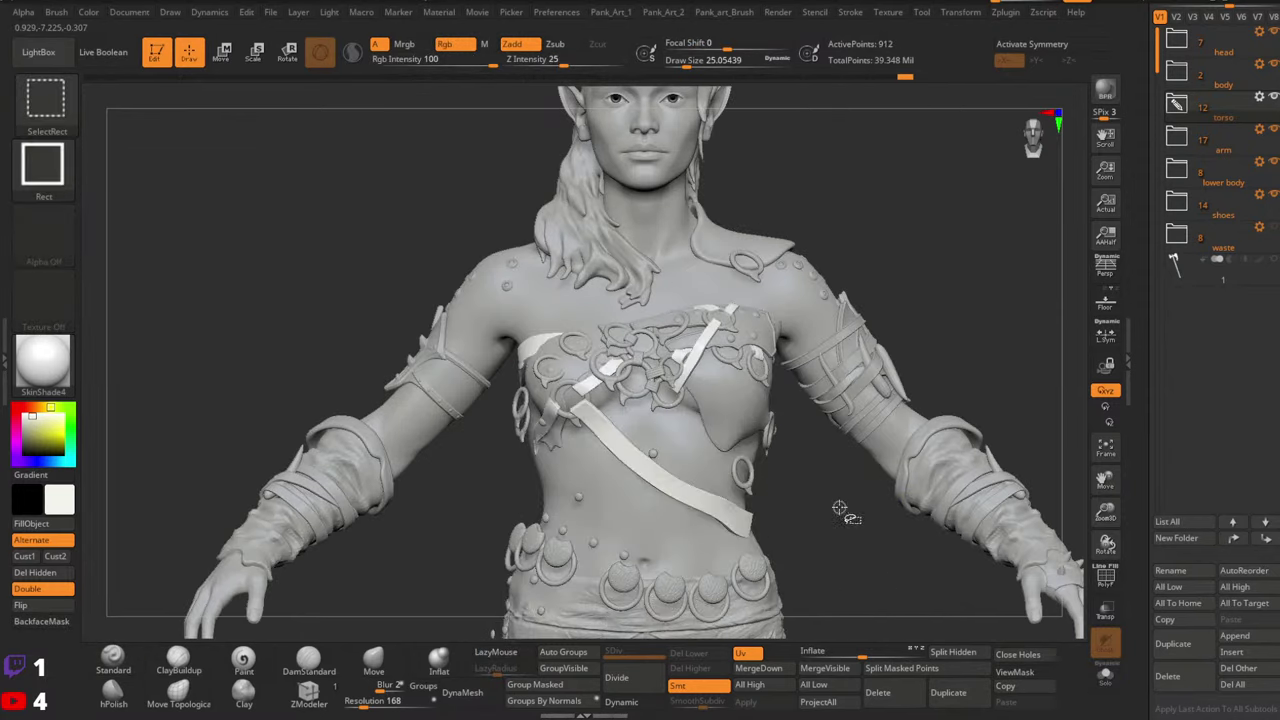
{"action": "left_click_drag", "start_coordinate": [841, 510], "coordinate": [875, 575], "text": "ctrl+shift"}
{"action": "right_click_drag", "start_coordinate": [869, 566], "coordinate": [736, 402]}
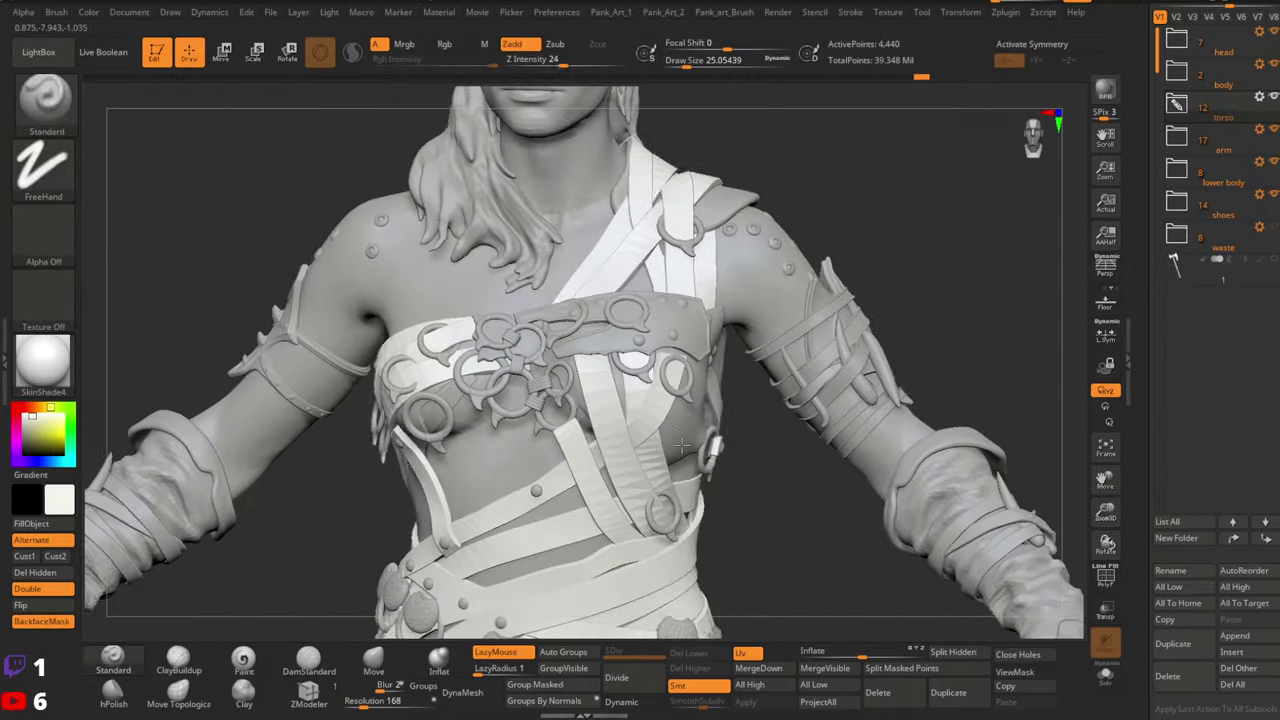
{"action": "left_click_drag", "start_coordinate": [778, 538], "coordinate": [790, 552], "text": "ctrl+shift"}
{"action": "left_click", "coordinate": [786, 540], "text": "ctrl+shift"}
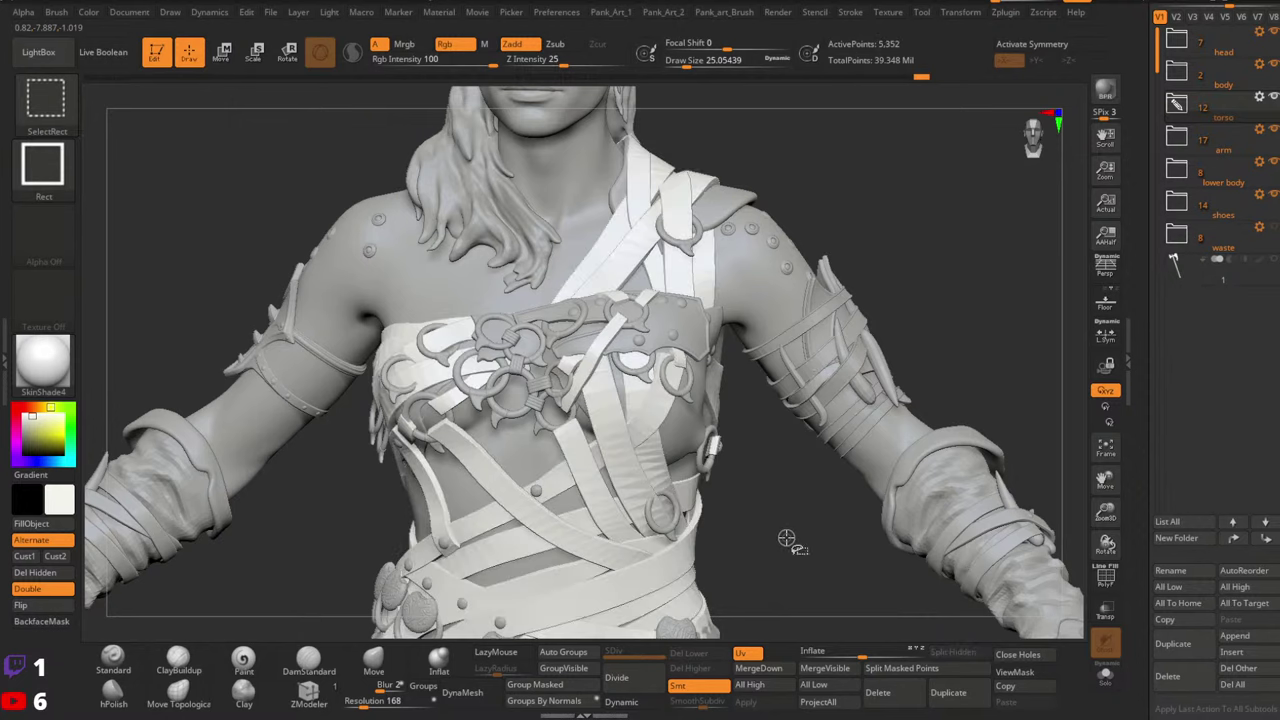
{"action": "right_click_drag", "start_coordinate": [762, 516], "coordinate": [880, 500]}
{"action": "left_click", "coordinate": [622, 530], "text": "ctrl+shift"}
{"action": "right_click_drag", "start_coordinate": [712, 498], "coordinate": [900, 515]}
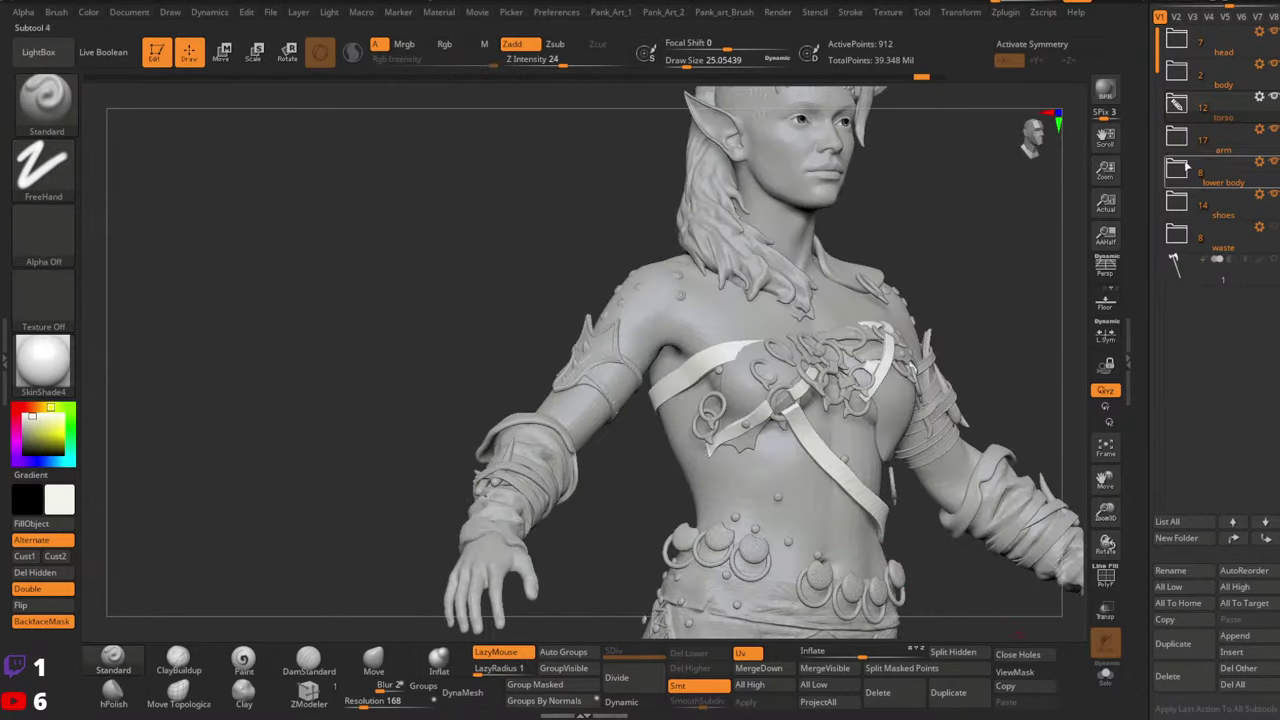
Expand the torso folder, split the hidden straps into their own subtool, and isolate and frame the crossed-strap subtool in Solo mode
{"action": "left_click", "coordinate": [1175, 104]}
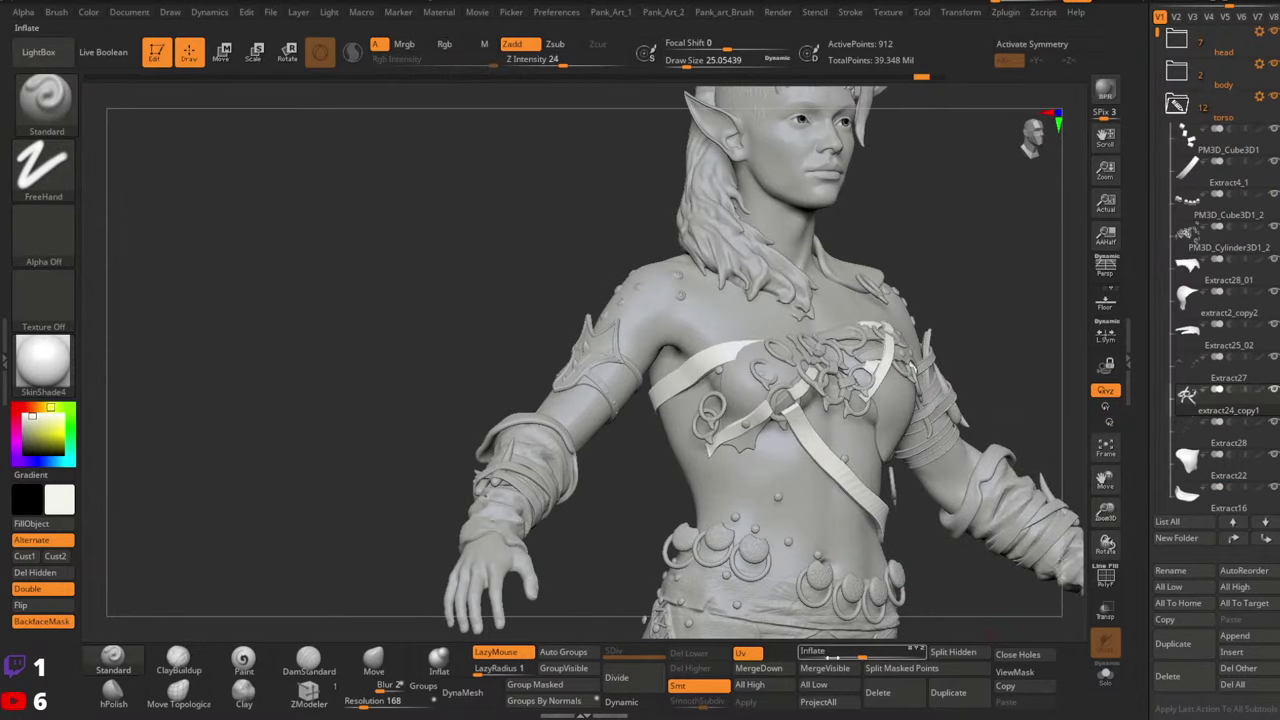
{"action": "left_click", "coordinate": [953, 653]}
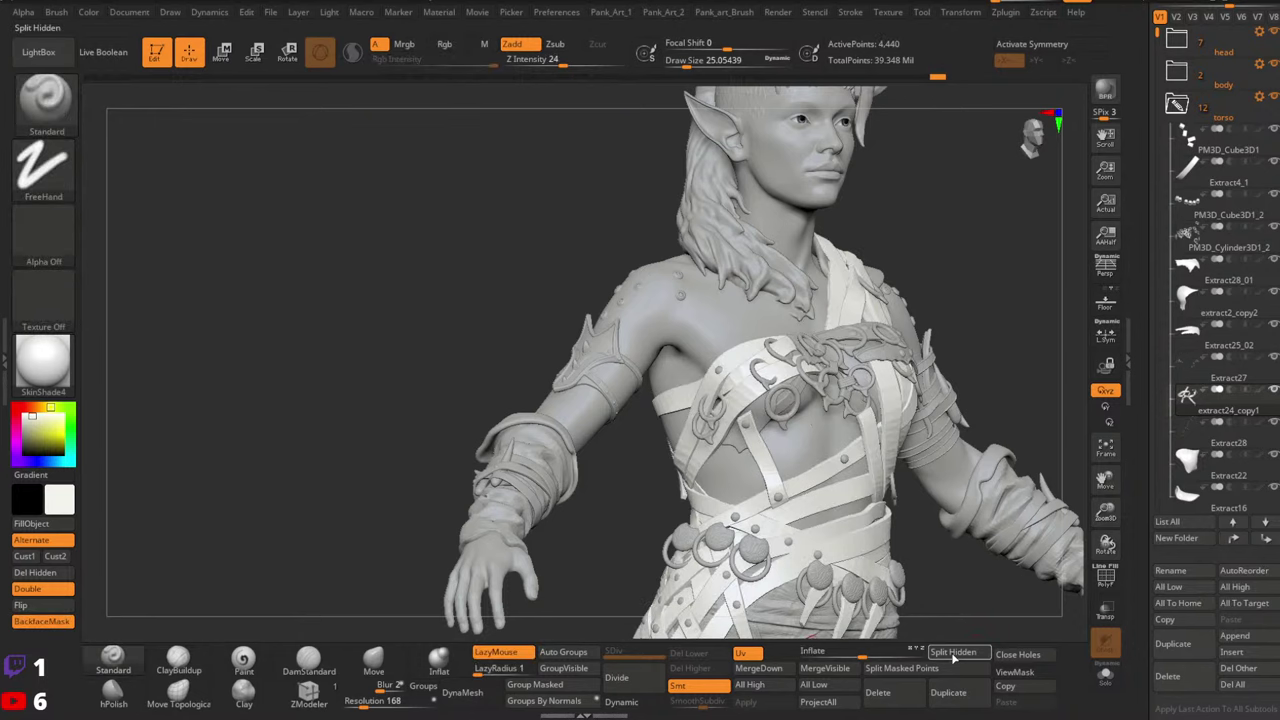
{"action": "left_click", "coordinate": [1193, 432]}
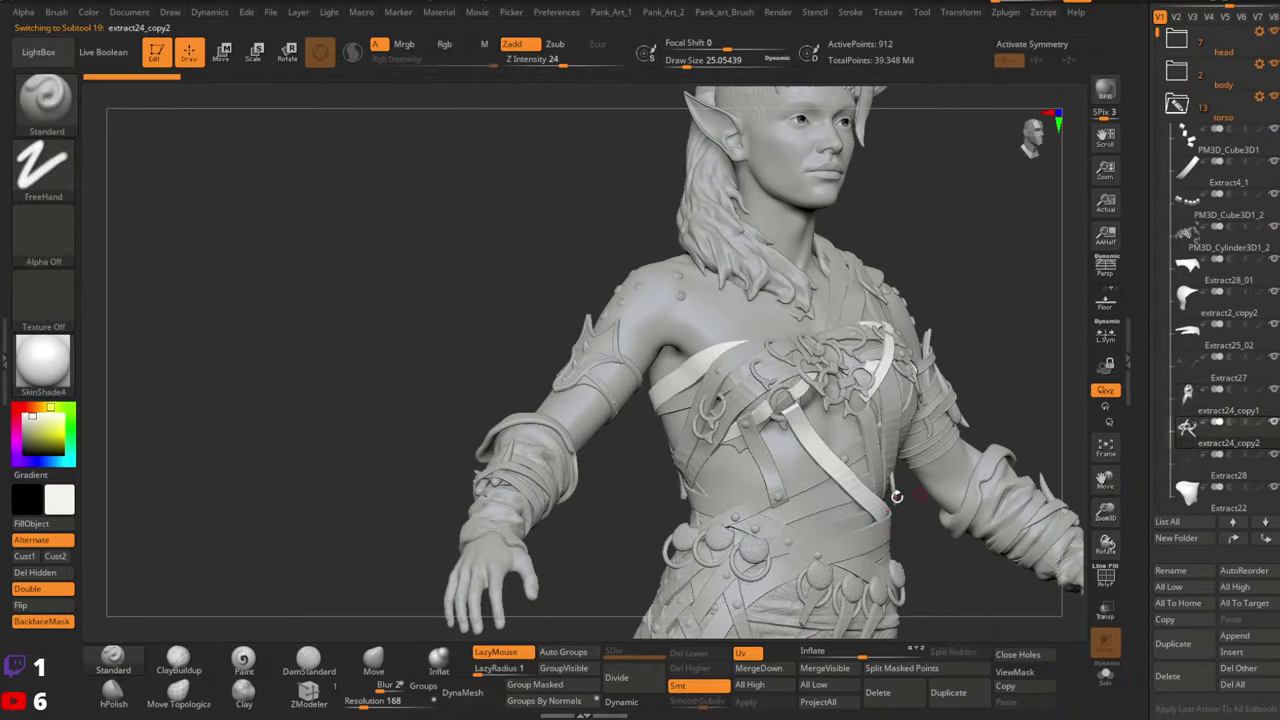
{"action": "left_click", "coordinate": [1105, 677]}
{"action": "key", "text": "f"}
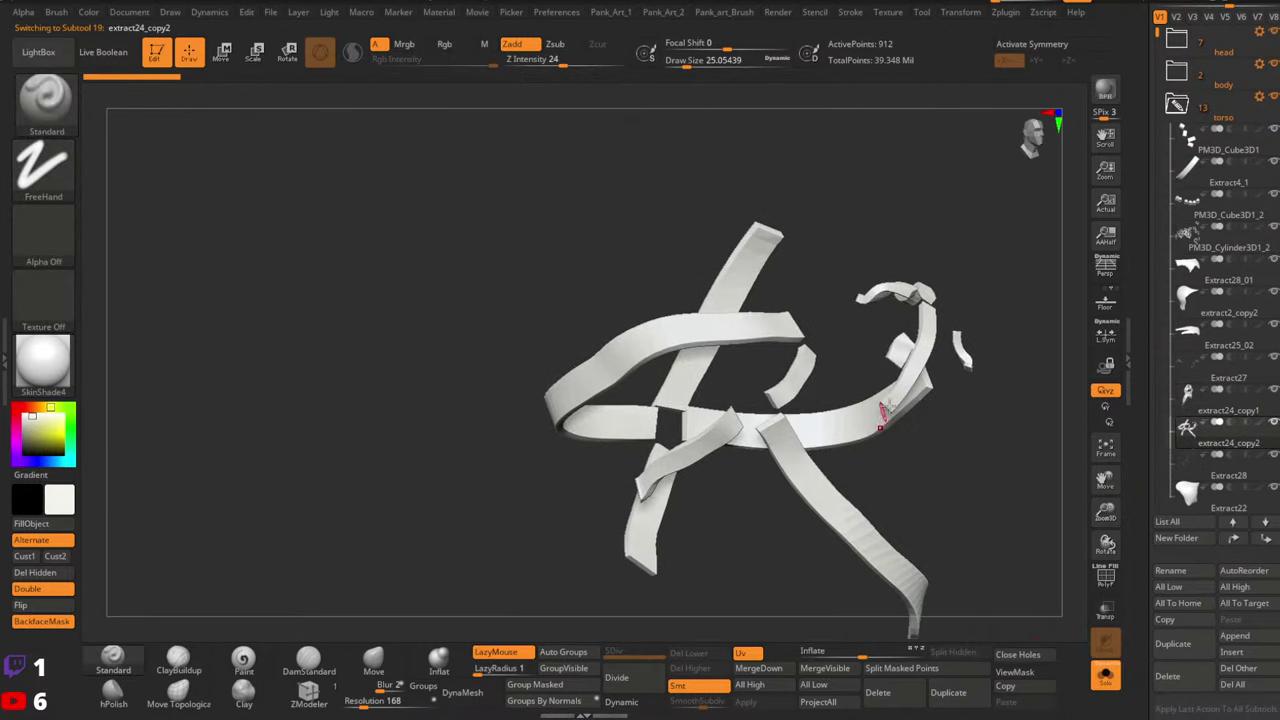
Save the tool to disk and switch the crossed straps' material to StartupMaterial
{"action": "left_click_drag", "start_coordinate": [1156, 240], "coordinate": [1160, 468]}
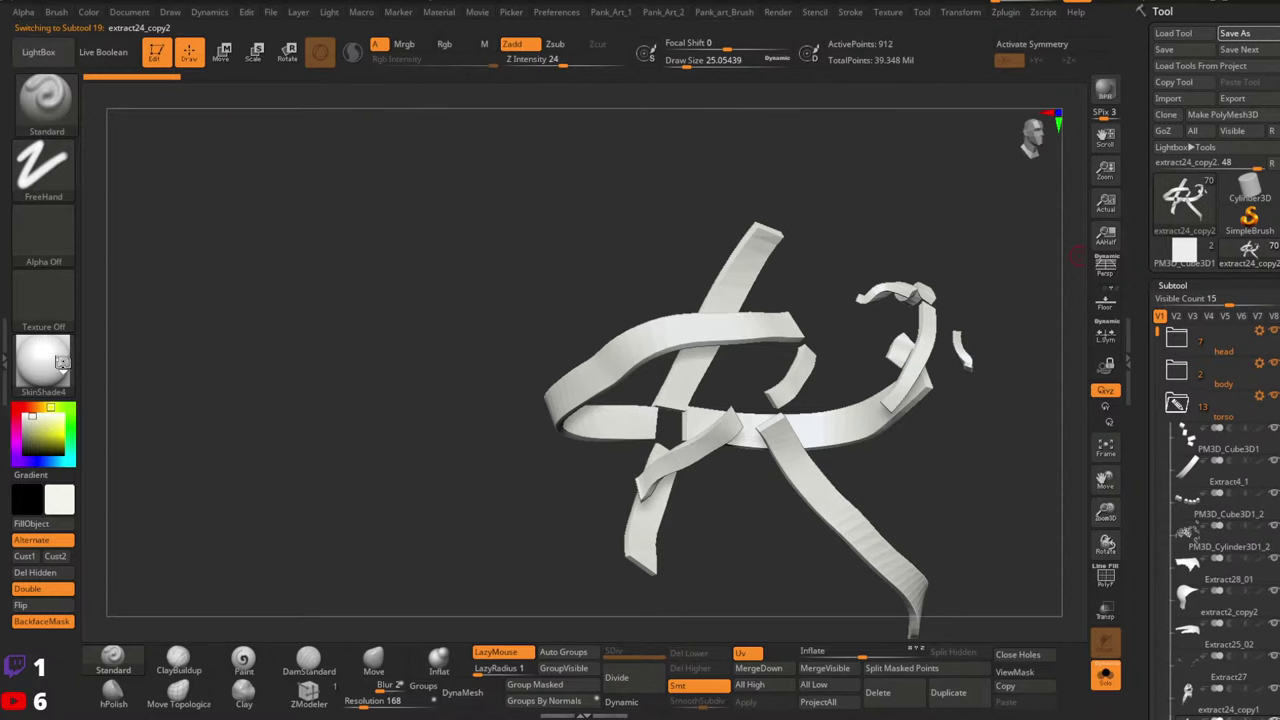
{"action": "left_click", "coordinate": [38, 355]}
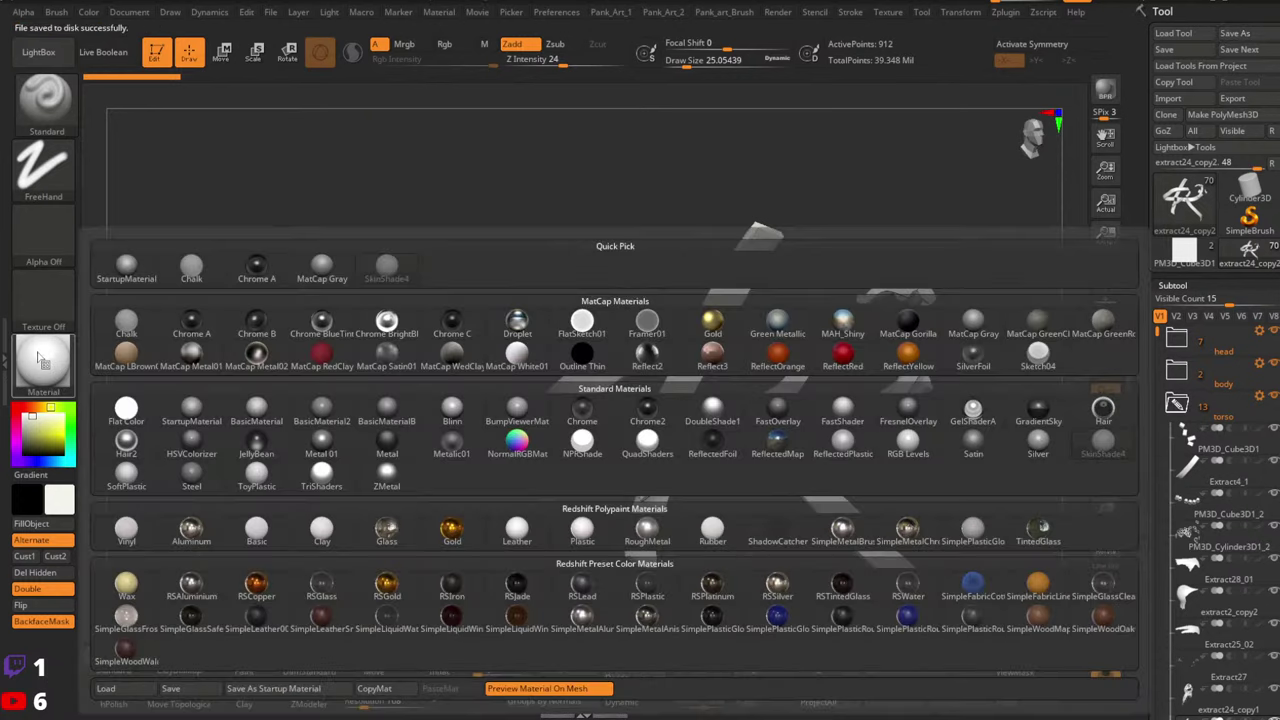
{"action": "left_click", "coordinate": [39, 358]}
{"action": "left_click", "coordinate": [40, 360]}
{"action": "left_click", "coordinate": [193, 410]}
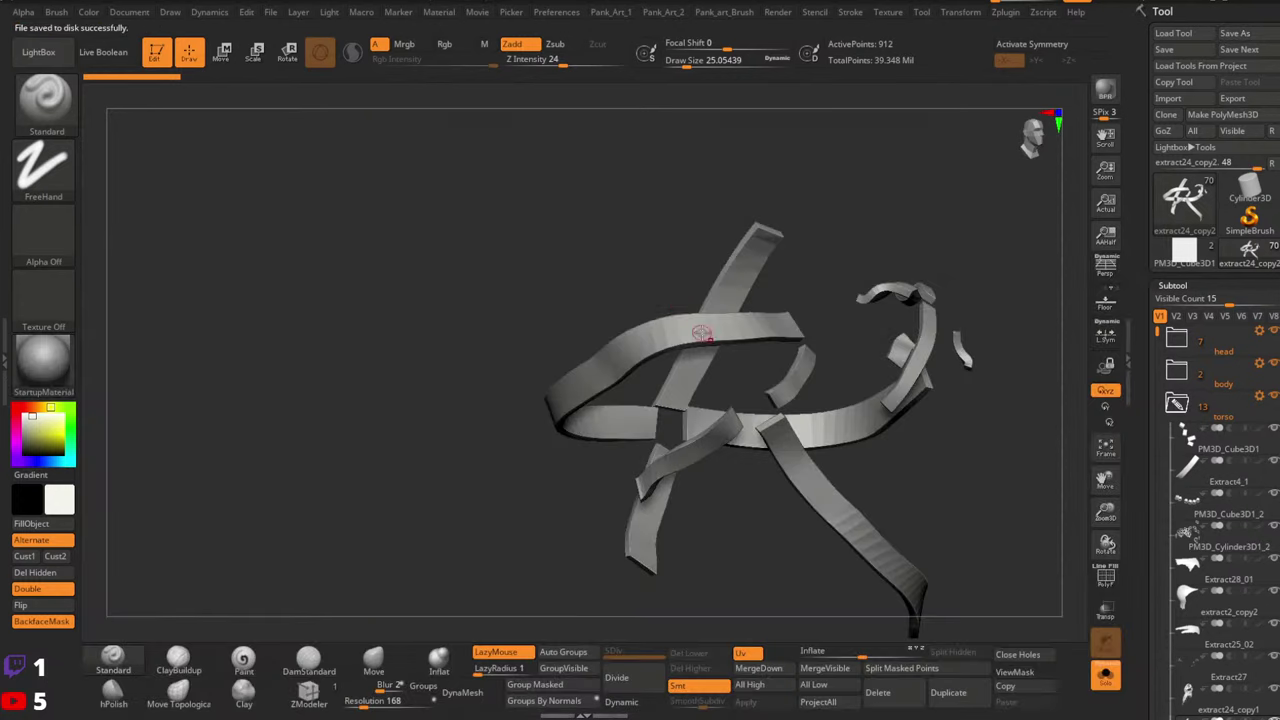
Turn on the polygroup wireframe display for the straps and activate the ZModeler brush at a strap's open end
{"action": "key", "text": "shift+f"}
{"action": "mouse_move", "coordinate": [706, 337]}
{"action": "right_mouse_down"}
{"action": "mouse_move", "coordinate": [766, 311]}
{"action": "mouse_move", "coordinate": [631, 420]}
{"action": "mouse_move", "coordinate": [645, 282]}
{"action": "mouse_move", "coordinate": [691, 363]}
{"action": "mouse_move", "coordinate": [707, 342]}
{"action": "right_mouse_up"}
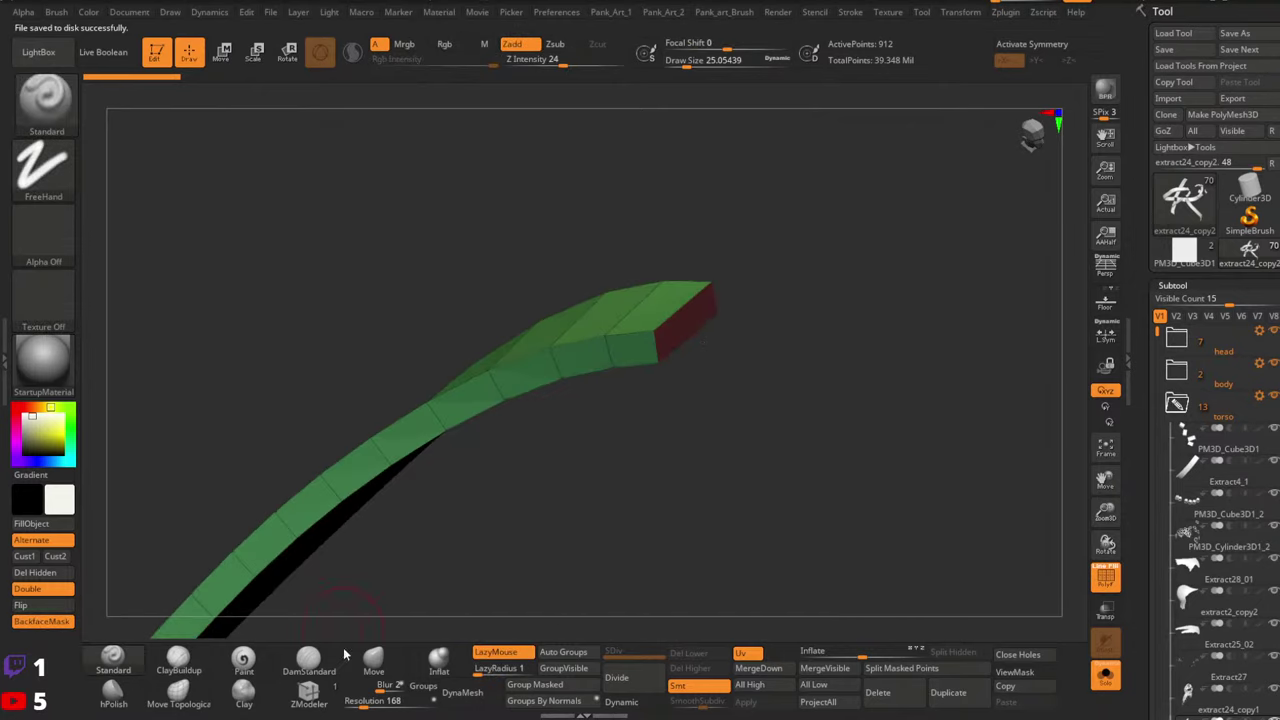
{"action": "left_click", "coordinate": [334, 688]}
Extrude the strap's end face with the single-poly Extrude action, and reposition and rotate the new end using Transpose
{"action": "key", "text": "space"}
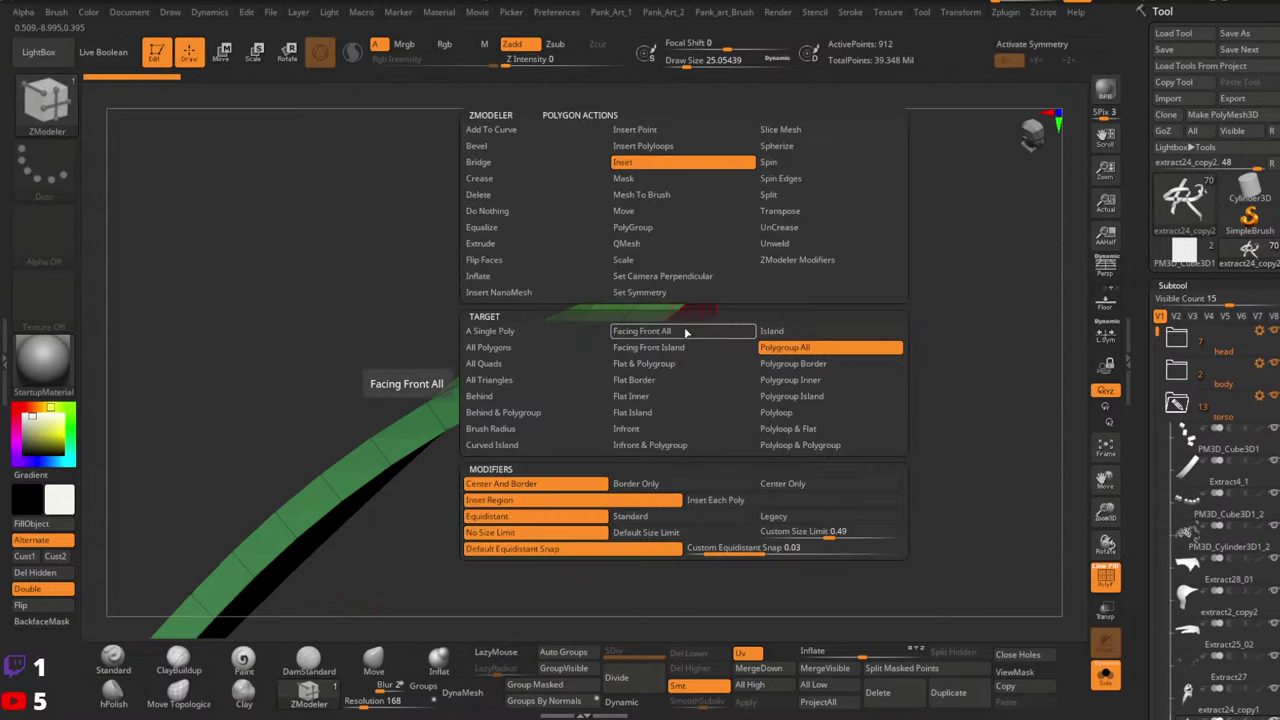
{"action": "left_click", "coordinate": [487, 245]}
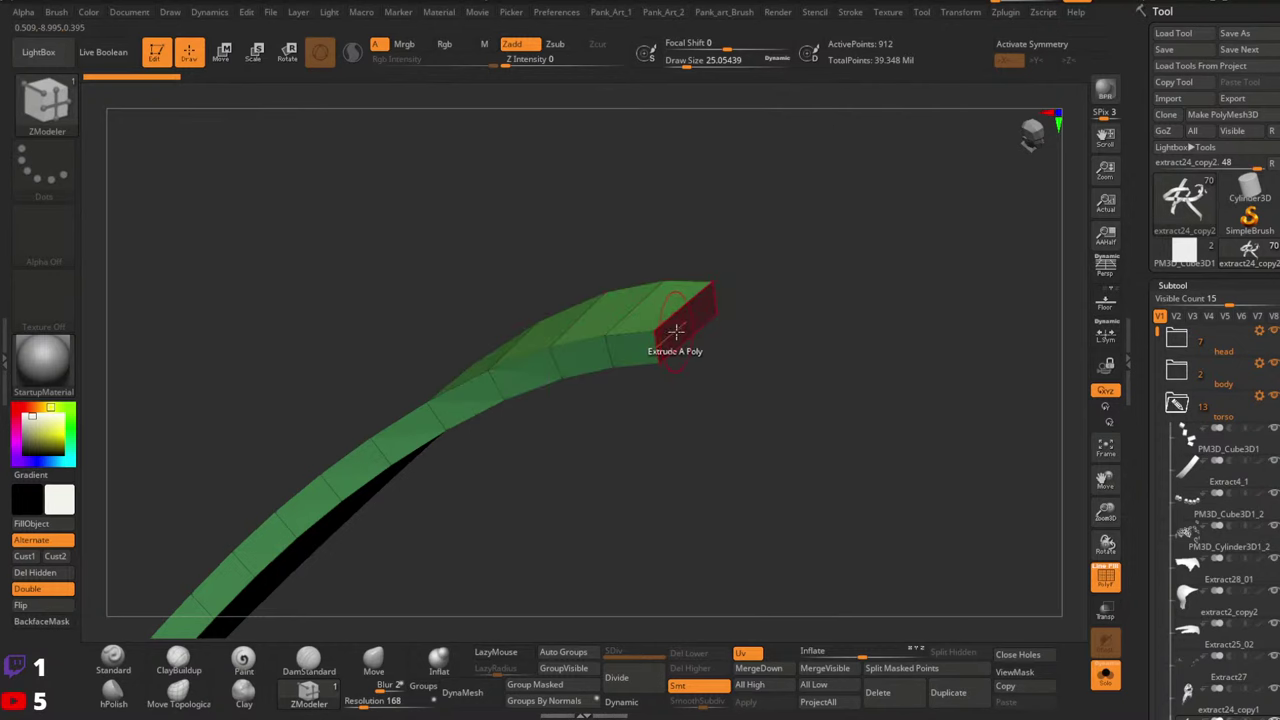
{"action": "left_click_drag", "start_coordinate": [720, 424], "coordinate": [640, 343]}
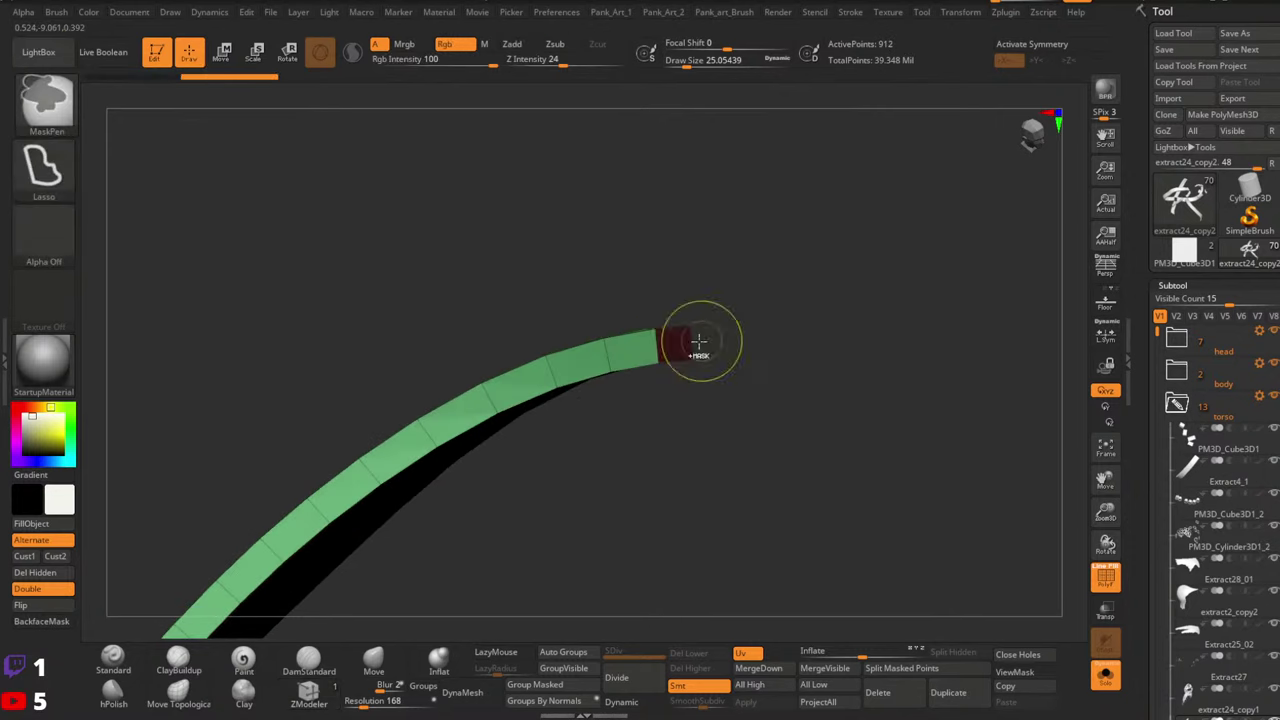
{"action": "key", "text": "space"}
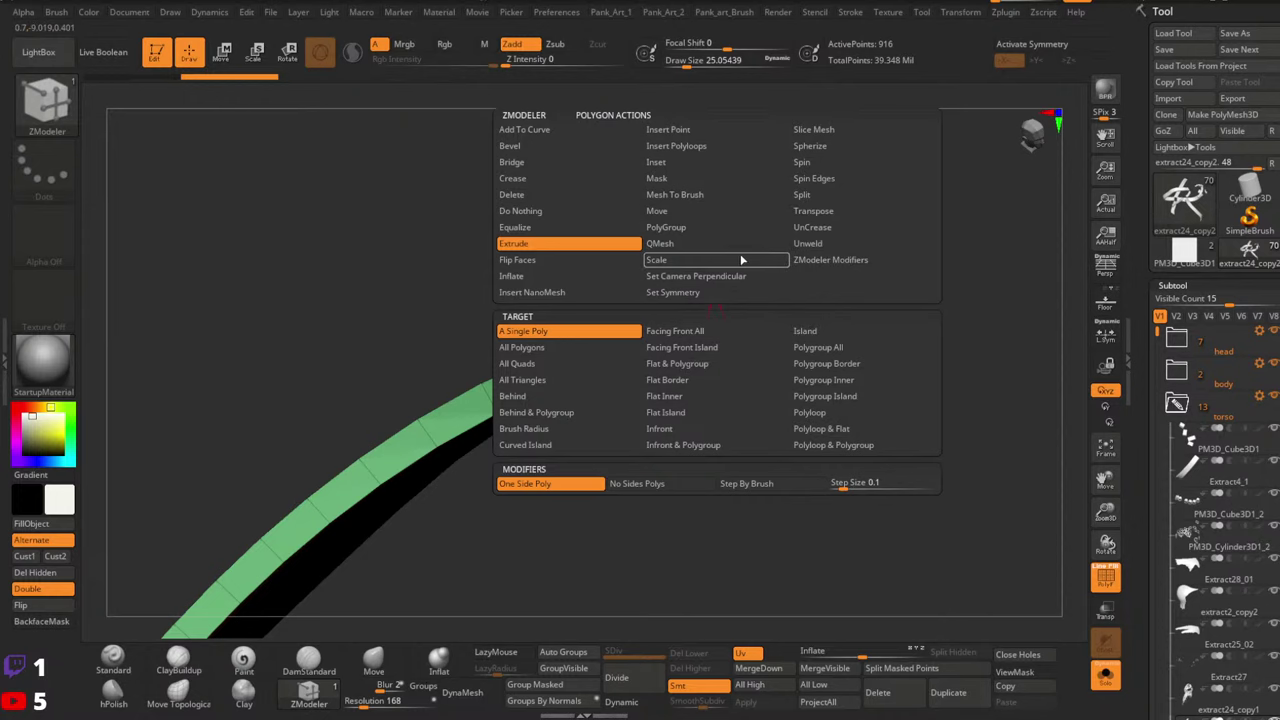
{"action": "left_click", "coordinate": [813, 213]}
{"action": "mouse_move", "coordinate": [717, 340]}
{"action": "left_mouse_down"}
{"action": "mouse_move", "coordinate": [714, 394]}
{"action": "mouse_move", "coordinate": [720, 343]}
{"action": "mouse_move", "coordinate": [707, 356]}
{"action": "left_mouse_up"}
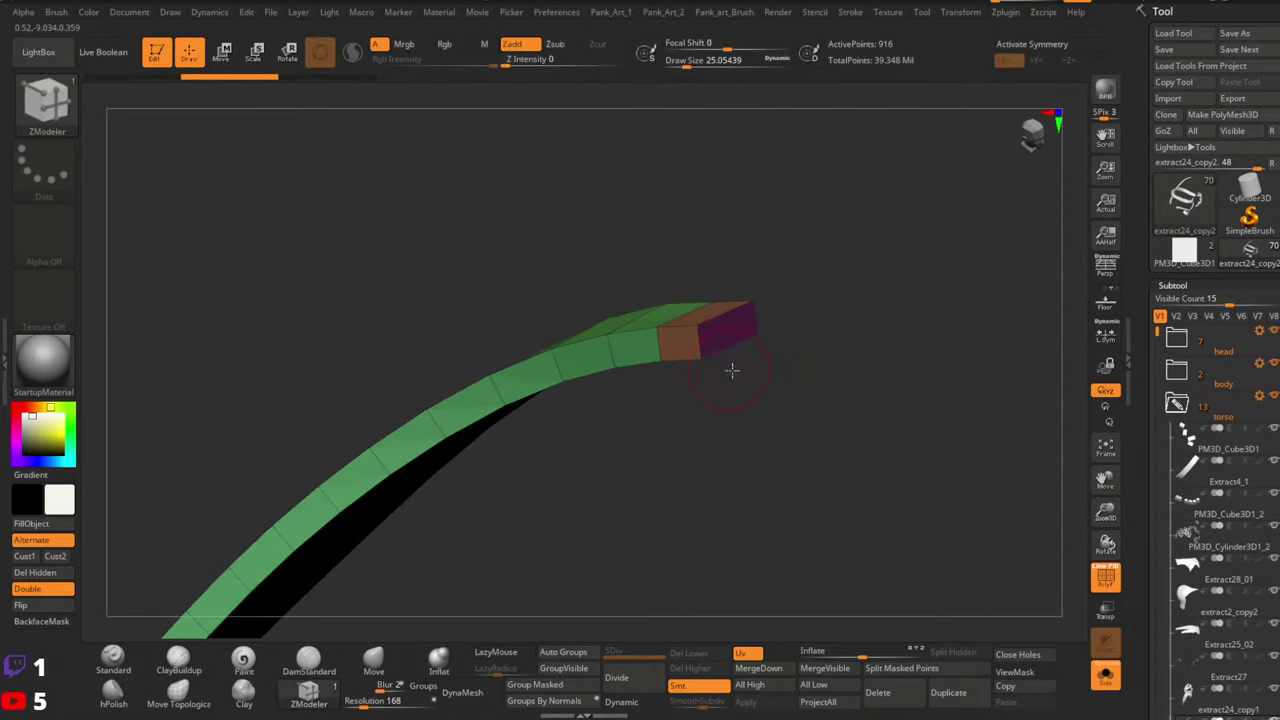
{"action": "left_click", "coordinate": [690, 368]}
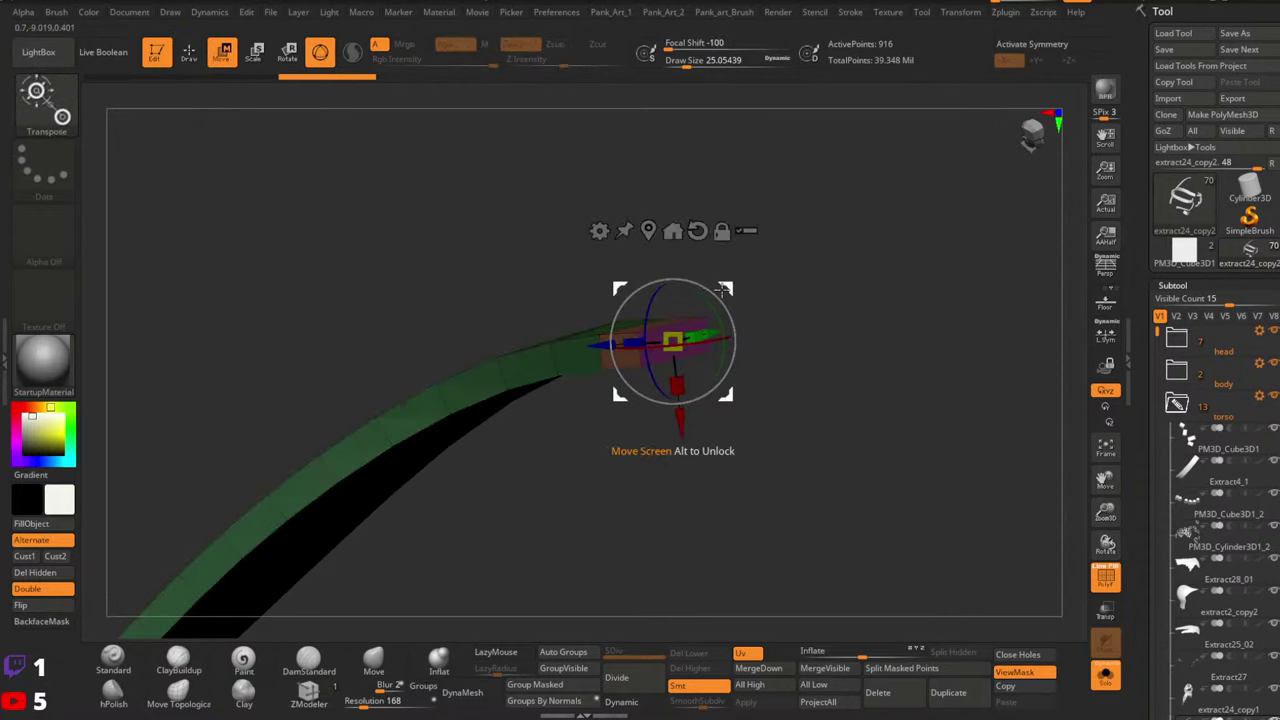
{"action": "left_click_drag", "start_coordinate": [724, 289], "coordinate": [731, 352]}
{"action": "mouse_move", "coordinate": [716, 395]}
{"action": "left_mouse_down"}
{"action": "mouse_move", "coordinate": [731, 389]}
{"action": "mouse_move", "coordinate": [716, 315]}
{"action": "left_mouse_up"}
{"action": "mouse_move", "coordinate": [730, 312]}
{"action": "right_mouse_down"}
{"action": "mouse_move", "coordinate": [740, 306]}
{"action": "mouse_move", "coordinate": [631, 331]}
{"action": "mouse_move", "coordinate": [654, 357]}
{"action": "mouse_move", "coordinate": [478, 359]}
{"action": "right_mouse_up"}
{"action": "key", "text": "q"}
Set the material back to SkinShade4 and inspect the extended strap end from the side with polygroup colors shown
{"action": "key", "text": "shift+f"}
{"action": "left_click", "coordinate": [64, 367]}
{"action": "left_click", "coordinate": [376, 277]}
{"action": "mouse_move", "coordinate": [563, 316]}
{"action": "right_mouse_down"}
{"action": "mouse_move", "coordinate": [598, 318]}
{"action": "mouse_move", "coordinate": [624, 341]}
{"action": "right_mouse_up"}
{"action": "key", "text": "shift+f"}
Extrude a second segment from the strap's end face with ZModeler's single-poly Extrude action
{"action": "key", "text": "ctrl"}
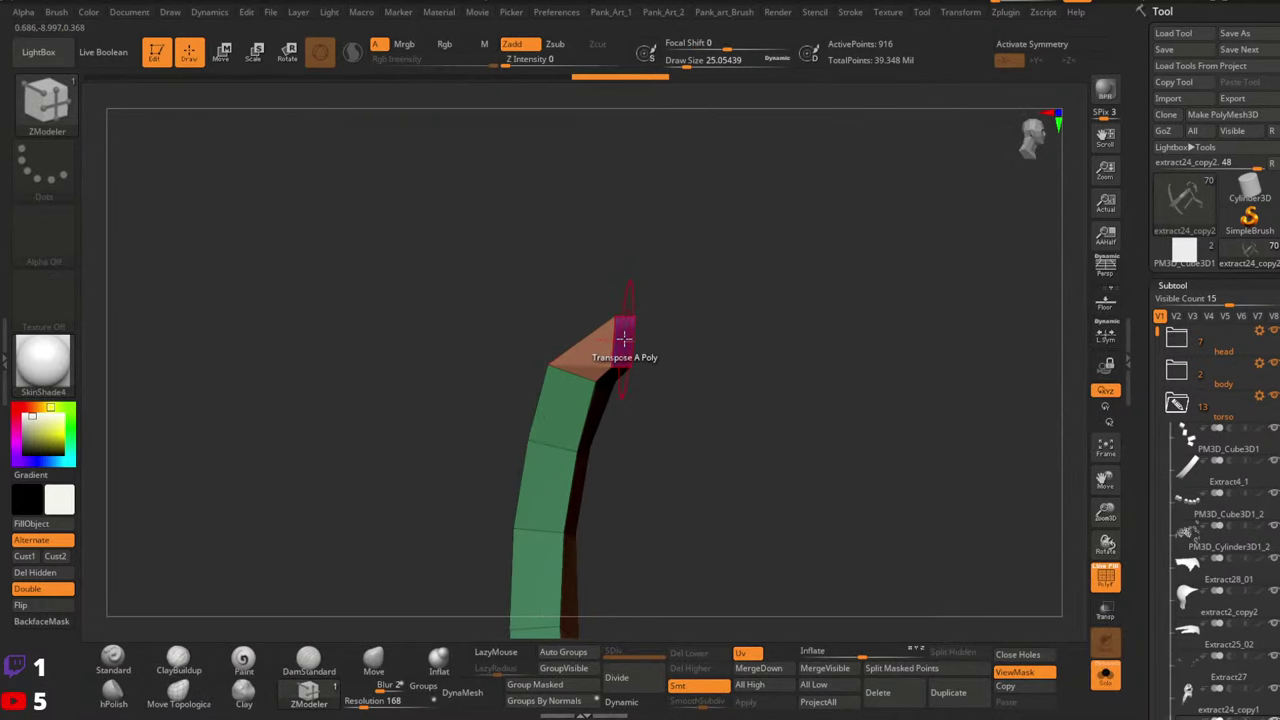
{"action": "key", "text": "w"}
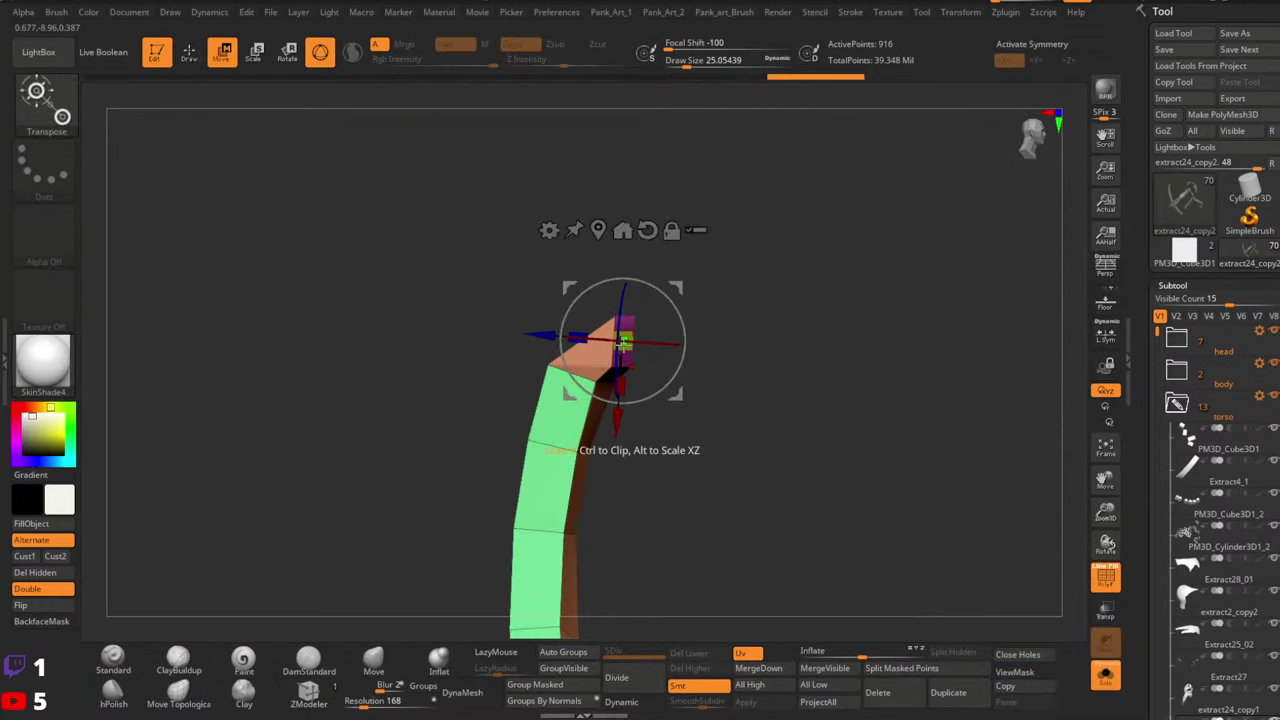
{"action": "key", "text": "q"}
{"action": "key", "text": "space"}
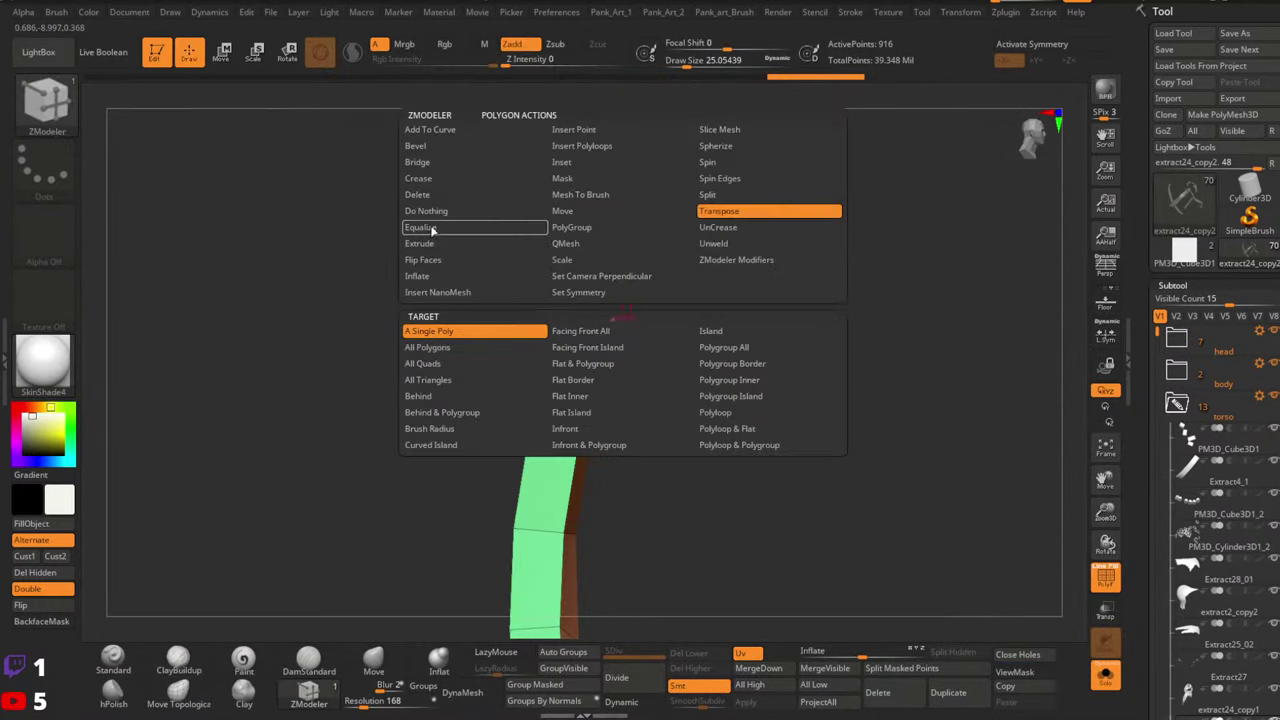
{"action": "left_click", "coordinate": [424, 245]}
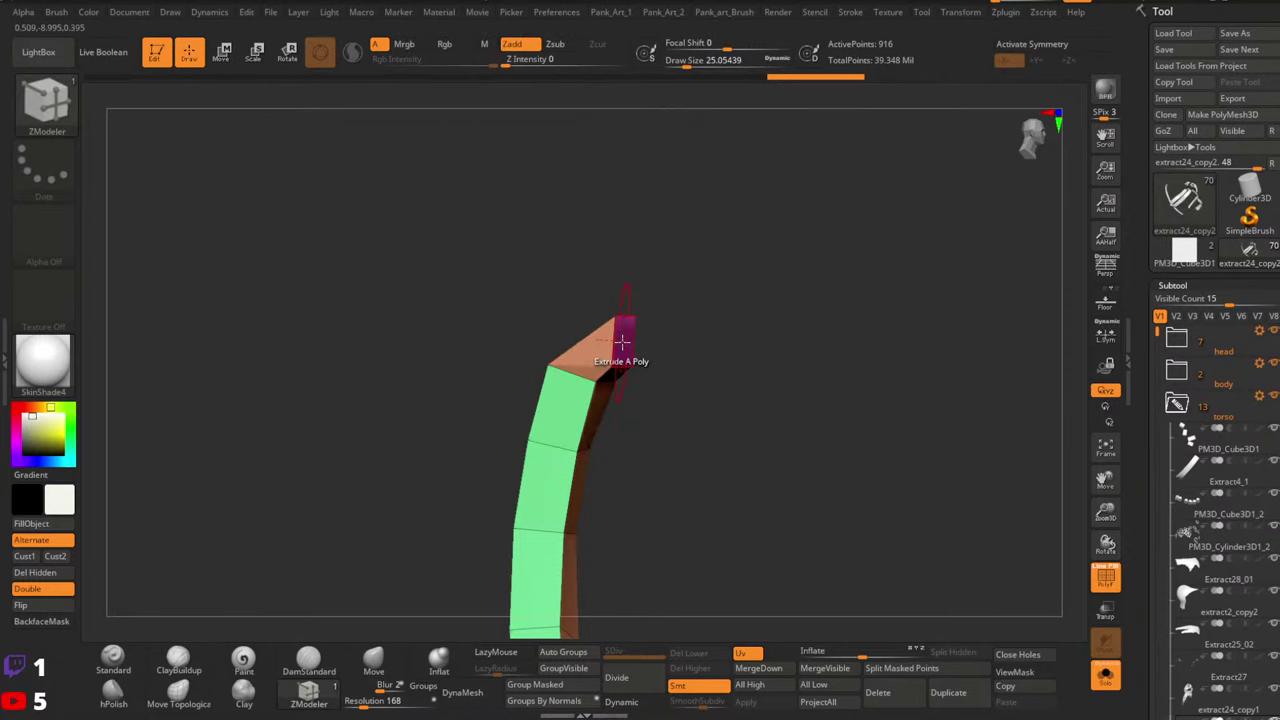
Transpose the second segment's end face downward and rotate it so the strap end begins folding back
{"action": "key", "text": "space"}
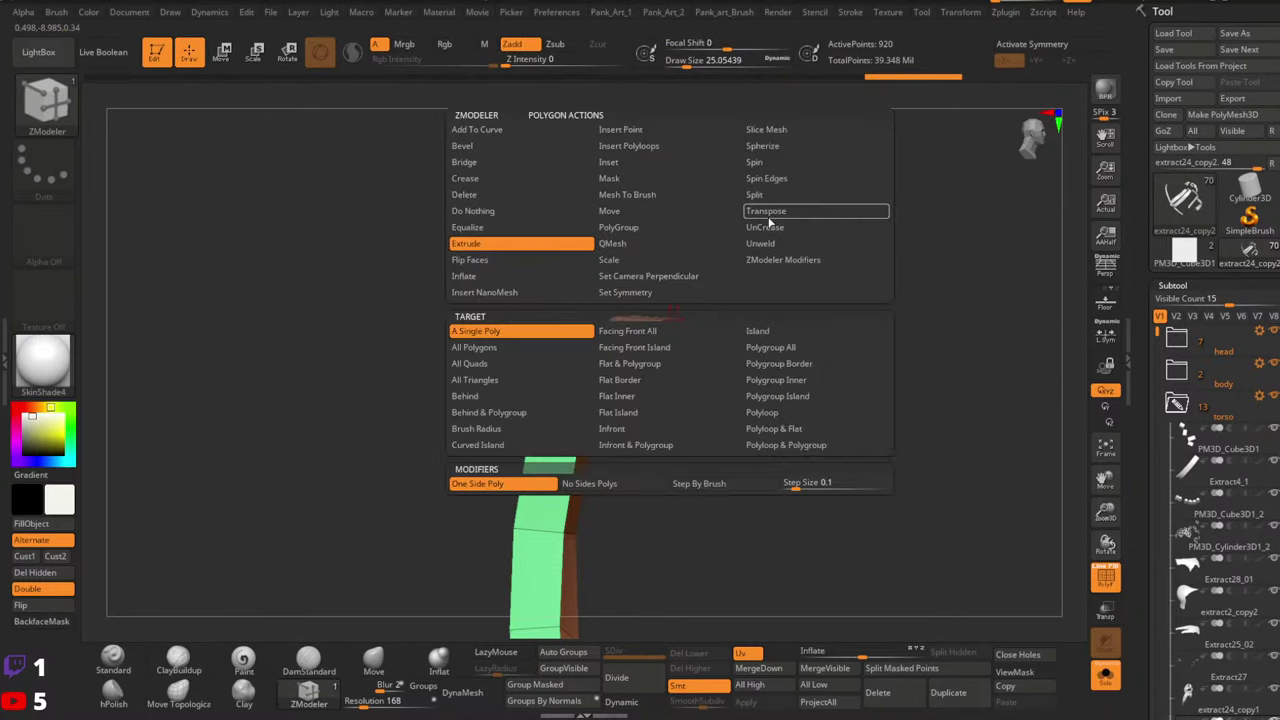
{"action": "left_click", "coordinate": [672, 344]}
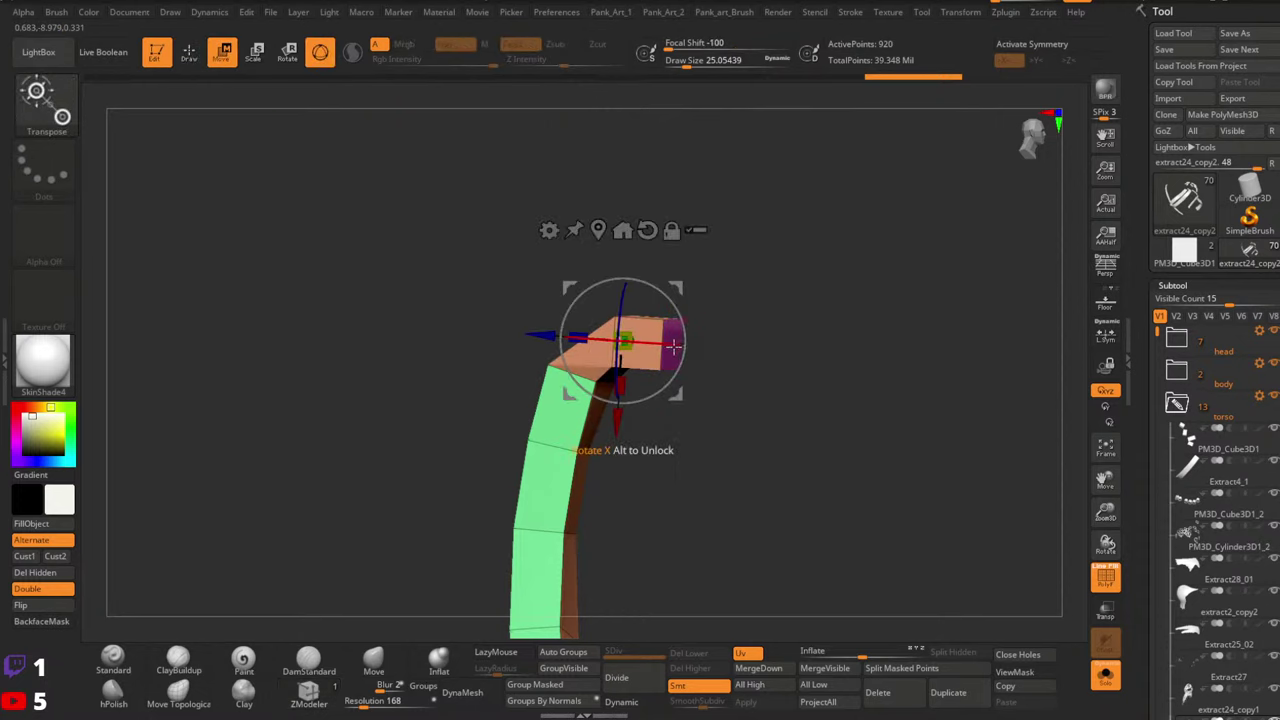
{"action": "left_click_drag", "start_coordinate": [674, 345], "coordinate": [677, 352]}
{"action": "key", "text": "q"}
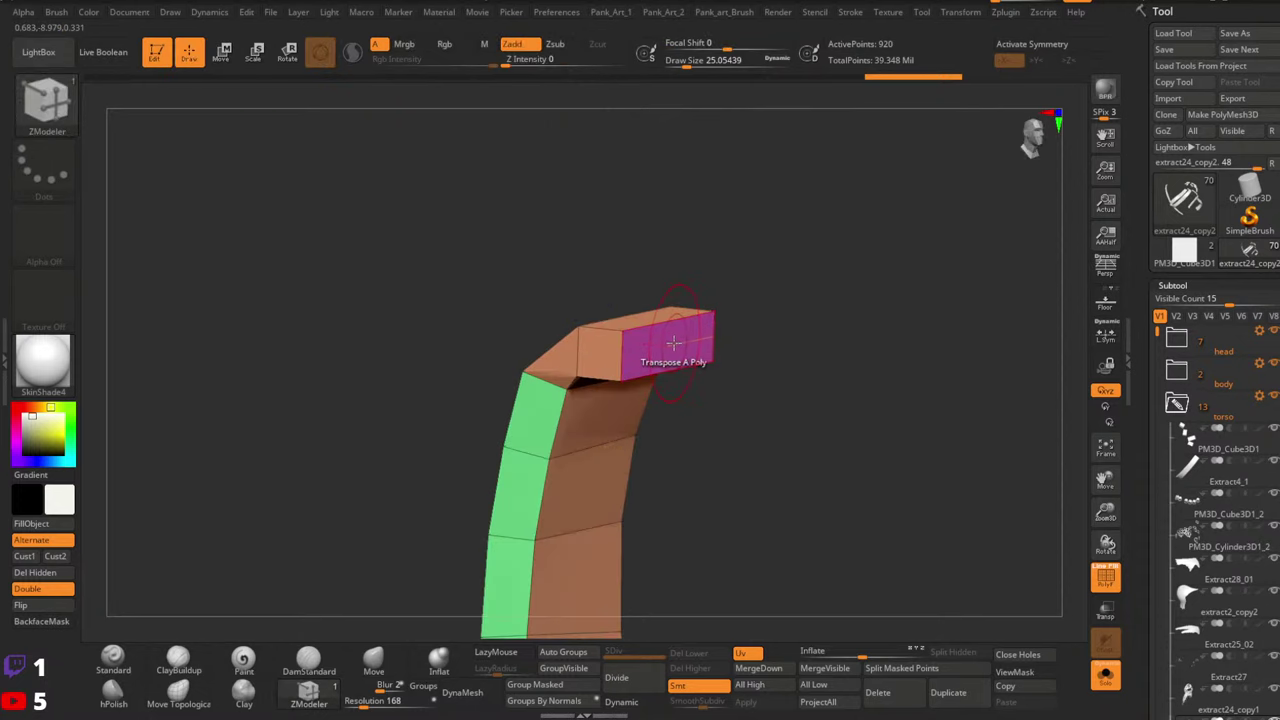
{"action": "key", "text": "space"}
{"action": "left_click", "coordinate": [670, 346]}
{"action": "right_click_drag", "start_coordinate": [684, 306], "coordinate": [731, 300]}
{"action": "left_click_drag", "start_coordinate": [722, 299], "coordinate": [728, 384]}
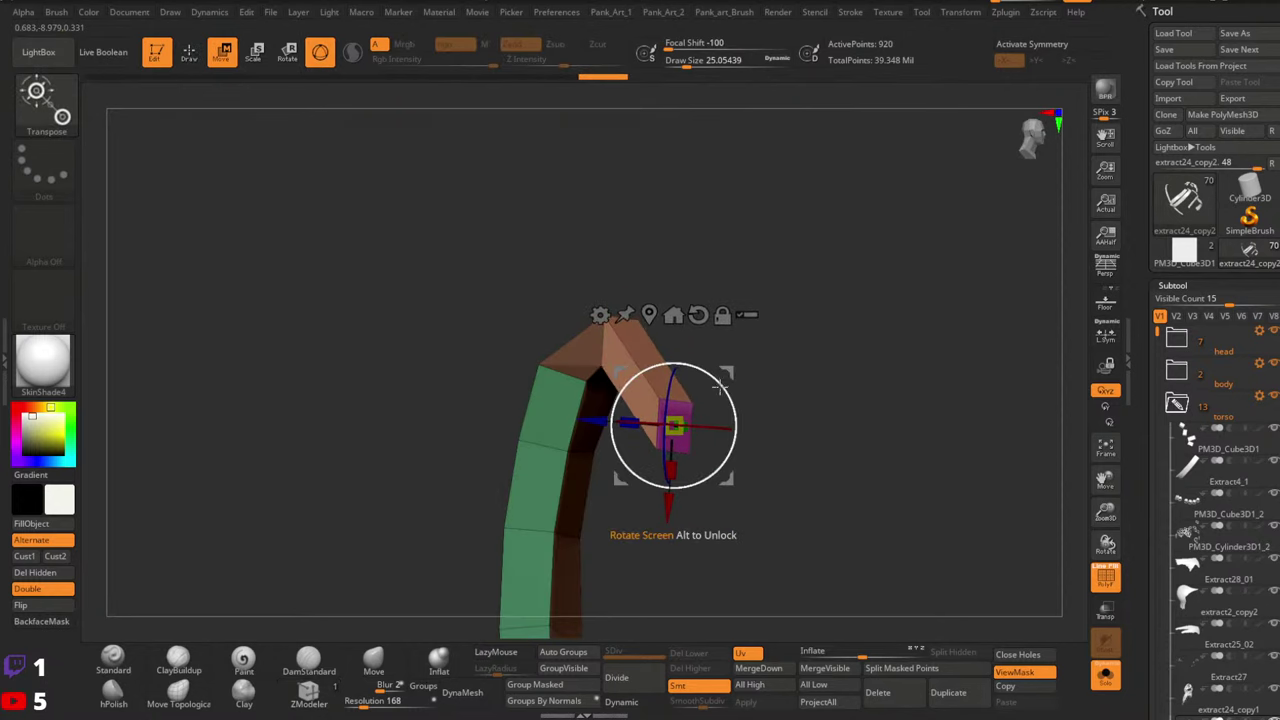
{"action": "key", "text": "ctrl+z"}
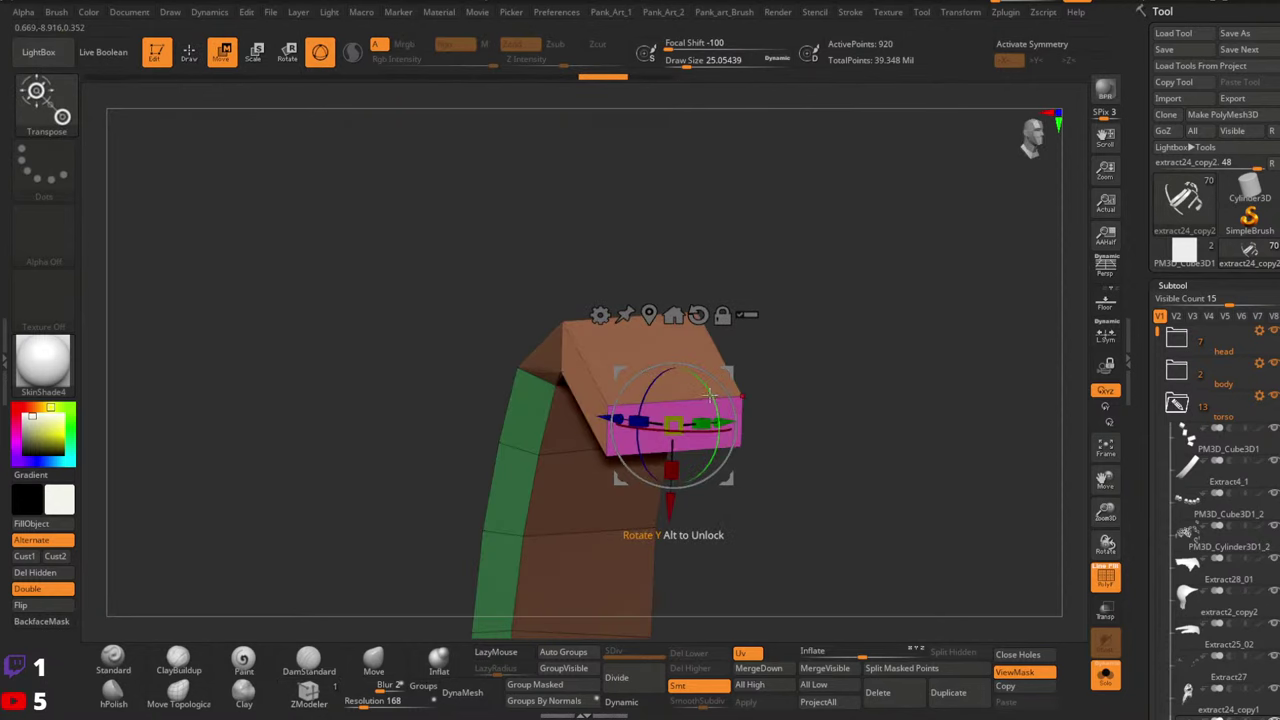
{"action": "left_click_drag", "start_coordinate": [715, 402], "coordinate": [783, 315]}
{"action": "left_click_drag", "start_coordinate": [834, 400], "coordinate": [780, 385]}
{"action": "key", "text": "q"}
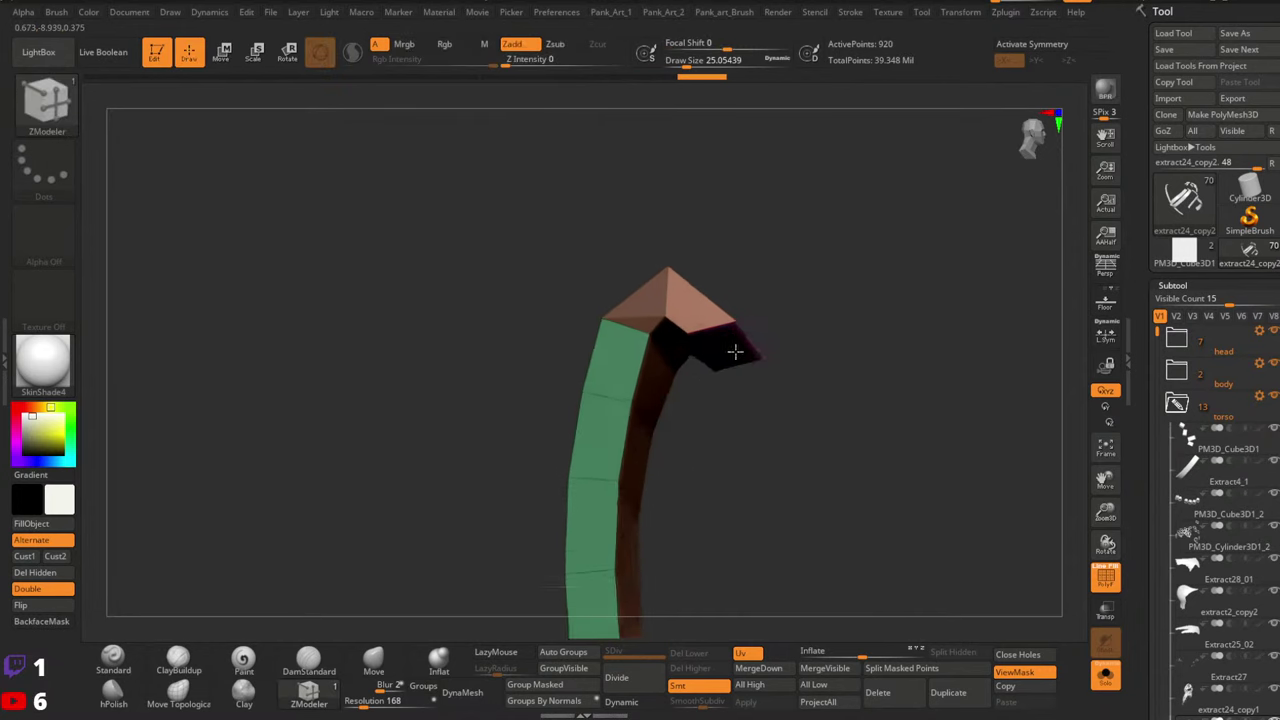
Extrude a third segment from the folded end face and transpose it inward toward the strap's underside
{"action": "key", "text": "space"}
{"action": "left_click", "coordinate": [530, 249]}
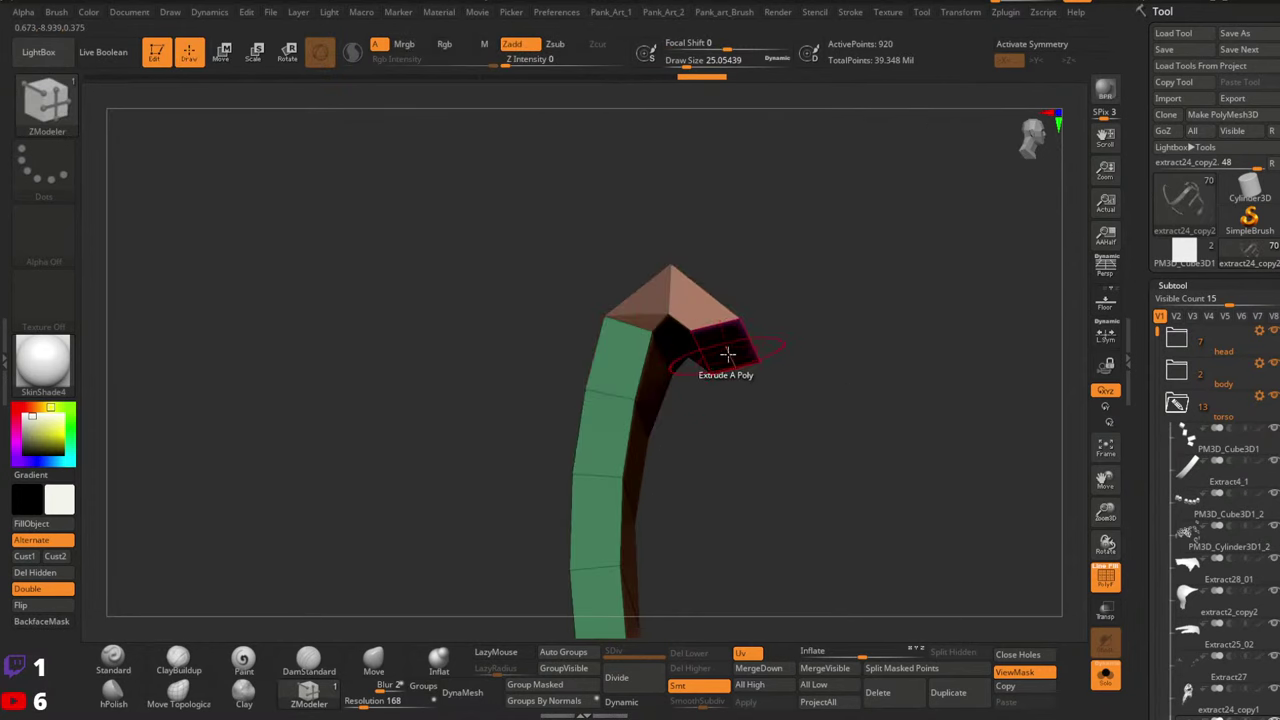
{"action": "left_click_drag", "start_coordinate": [700, 366], "coordinate": [702, 435]}
{"action": "key", "text": "space"}
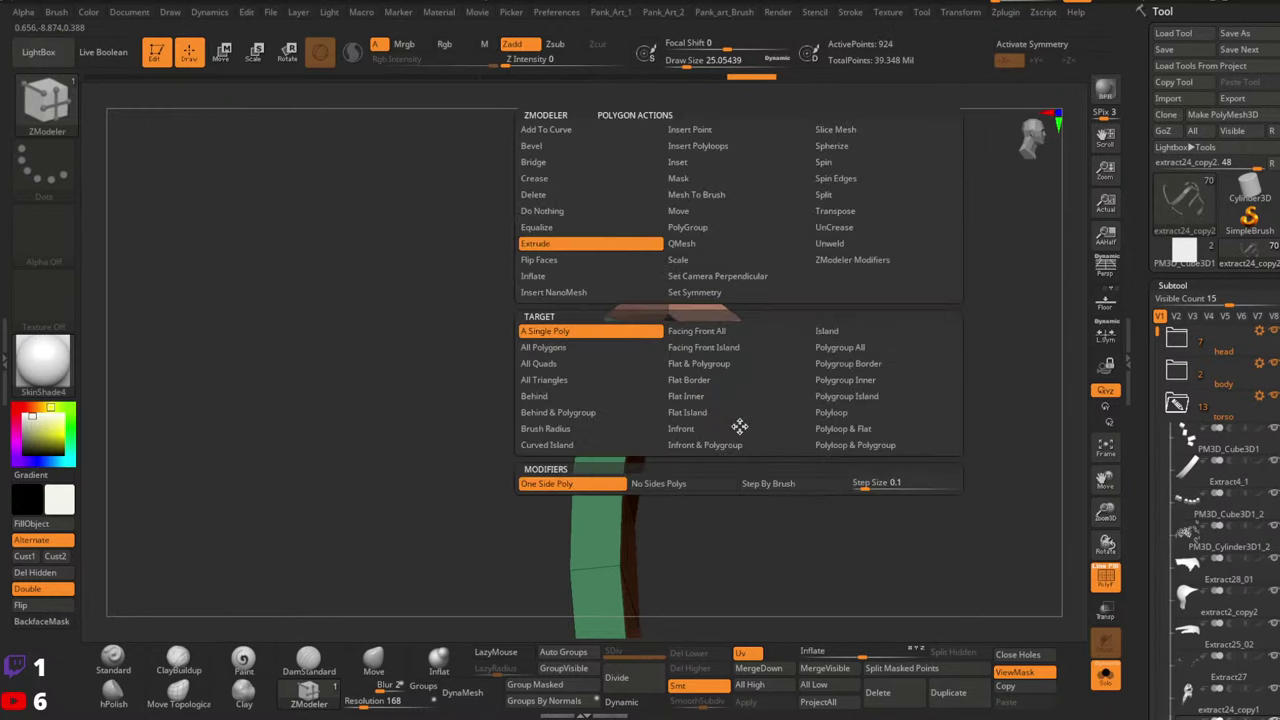
{"action": "left_click", "coordinate": [830, 210]}
{"action": "left_click", "coordinate": [757, 430]}
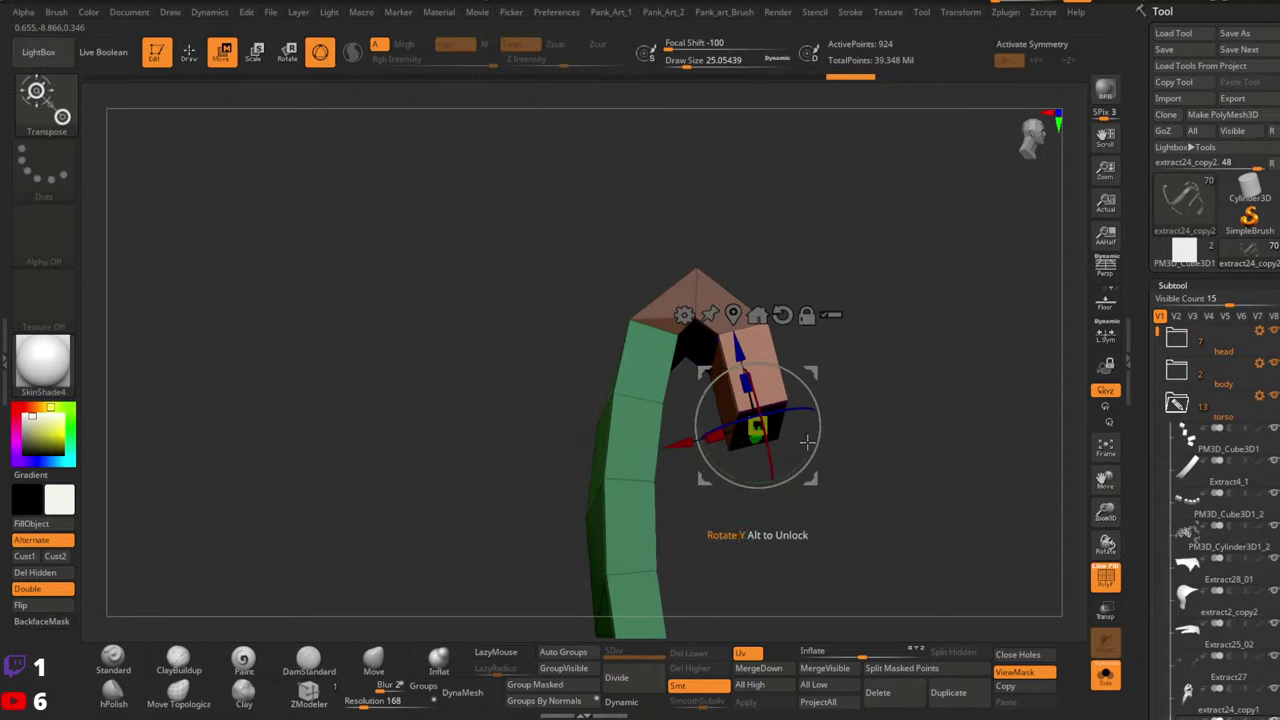
{"action": "mouse_move", "coordinate": [807, 442]}
{"action": "left_mouse_down"}
{"action": "mouse_move", "coordinate": [801, 466]}
{"action": "mouse_move", "coordinate": [760, 477]}
{"action": "left_mouse_up"}
{"action": "key", "text": "q"}
{"action": "right_click_drag", "start_coordinate": [760, 455], "coordinate": [758, 376], "text": "ctrl"}
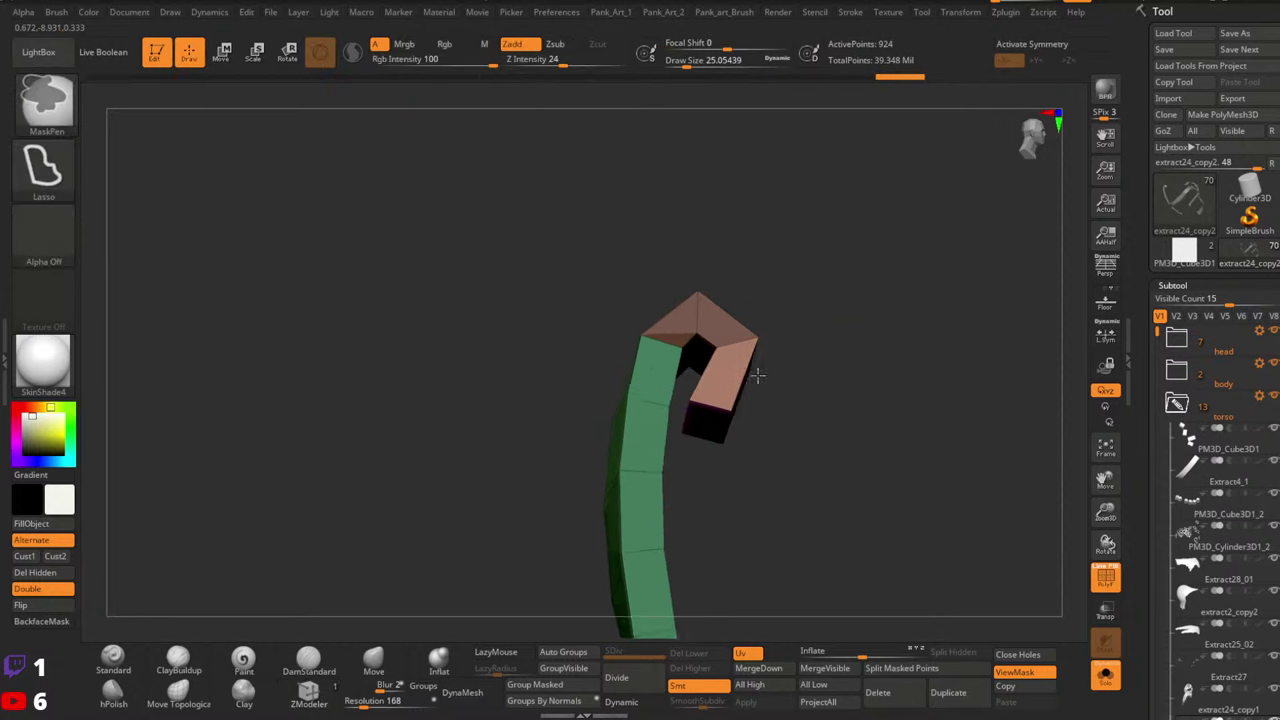
Examine the hooked strap end among the other straps, comparing the isolated set with its placement on the full character
{"action": "mouse_move", "coordinate": [757, 374]}
{"action": "left_mouse_down"}
{"action": "mouse_move", "coordinate": [640, 390]}
{"action": "mouse_move", "coordinate": [528, 380]}
{"action": "mouse_move", "coordinate": [674, 417]}
{"action": "mouse_move", "coordinate": [659, 349]}
{"action": "mouse_move", "coordinate": [669, 429]}
{"action": "mouse_move", "coordinate": [749, 457]}
{"action": "mouse_move", "coordinate": [606, 466]}
{"action": "mouse_move", "coordinate": [832, 388]}
{"action": "mouse_move", "coordinate": [771, 346]}
{"action": "mouse_move", "coordinate": [634, 294]}
{"action": "mouse_move", "coordinate": [694, 389]}
{"action": "mouse_move", "coordinate": [795, 420]}
{"action": "mouse_move", "coordinate": [680, 520]}
{"action": "mouse_move", "coordinate": [651, 386]}
{"action": "mouse_move", "coordinate": [724, 386]}
{"action": "left_mouse_up"}
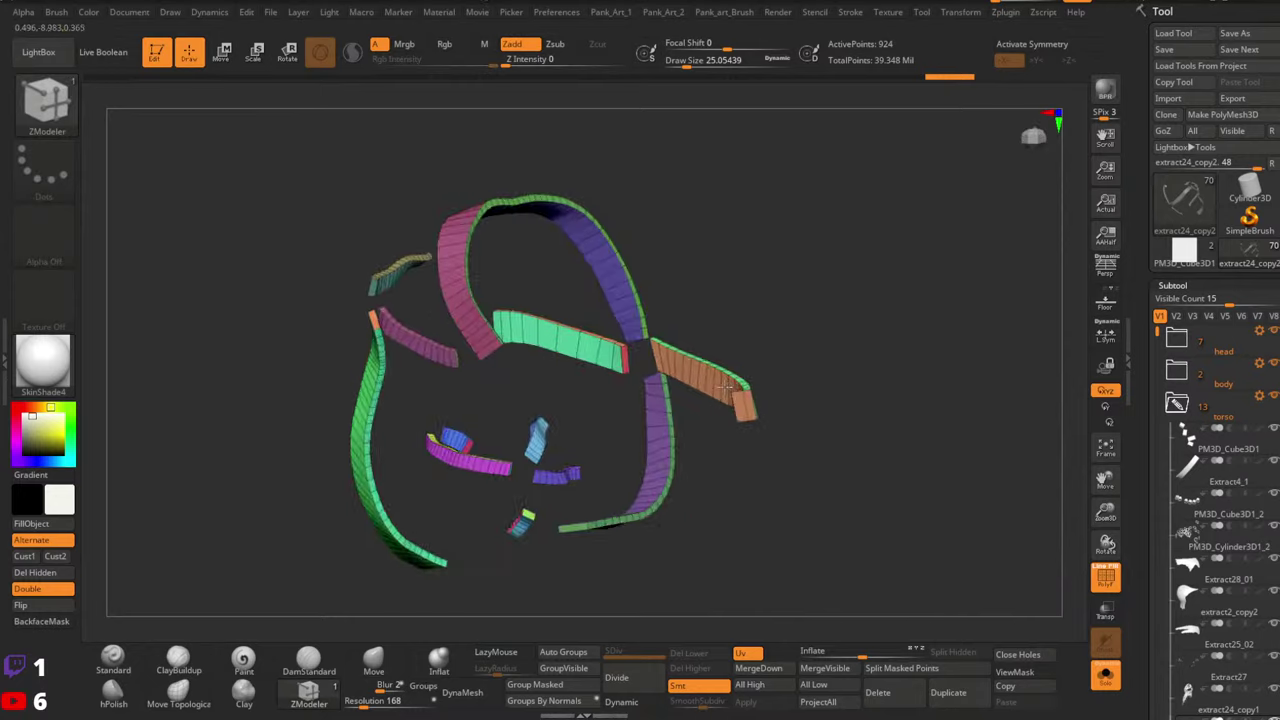
{"action": "mouse_move", "coordinate": [724, 386]}
{"action": "right_mouse_down", "text": "ctrl"}
{"action": "mouse_move", "coordinate": [771, 463]}
{"action": "mouse_move", "coordinate": [697, 370]}
{"action": "right_mouse_up", "text": "ctrl"}
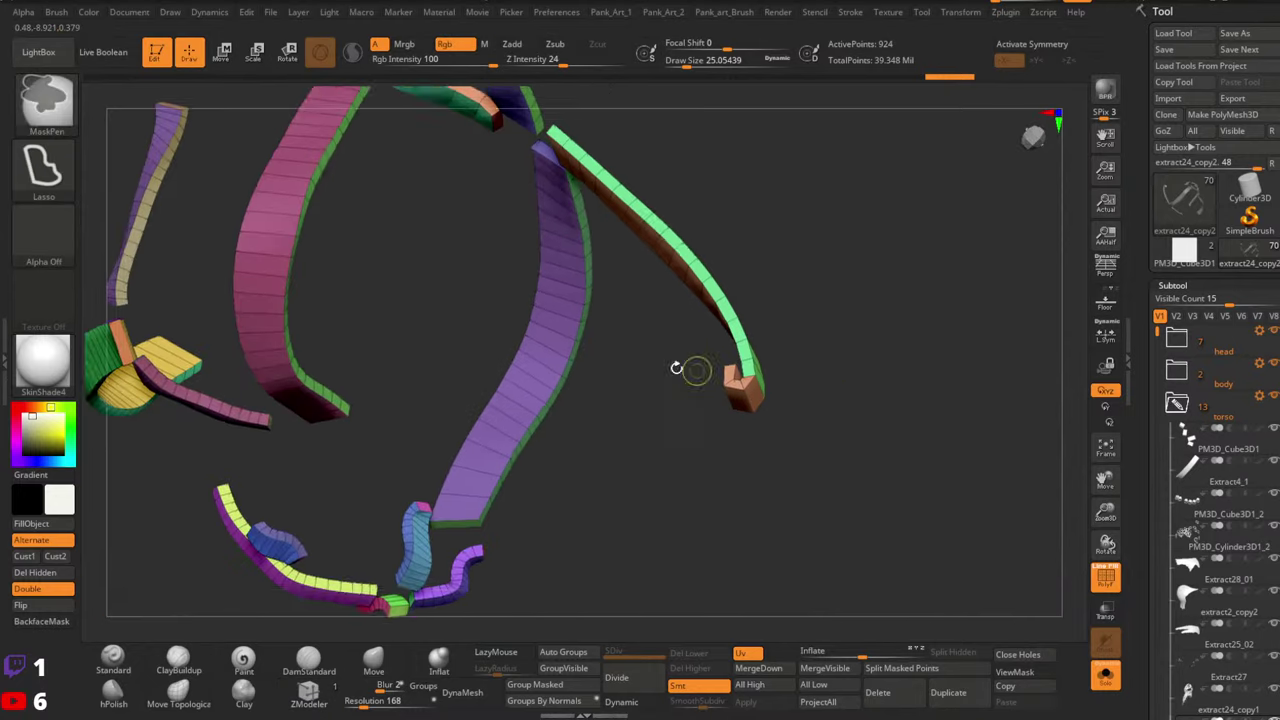
{"action": "mouse_move", "coordinate": [676, 368]}
{"action": "left_mouse_down"}
{"action": "mouse_move", "coordinate": [489, 363]}
{"action": "mouse_move", "coordinate": [480, 377]}
{"action": "mouse_move", "coordinate": [643, 369]}
{"action": "mouse_move", "coordinate": [612, 401]}
{"action": "left_mouse_up"}
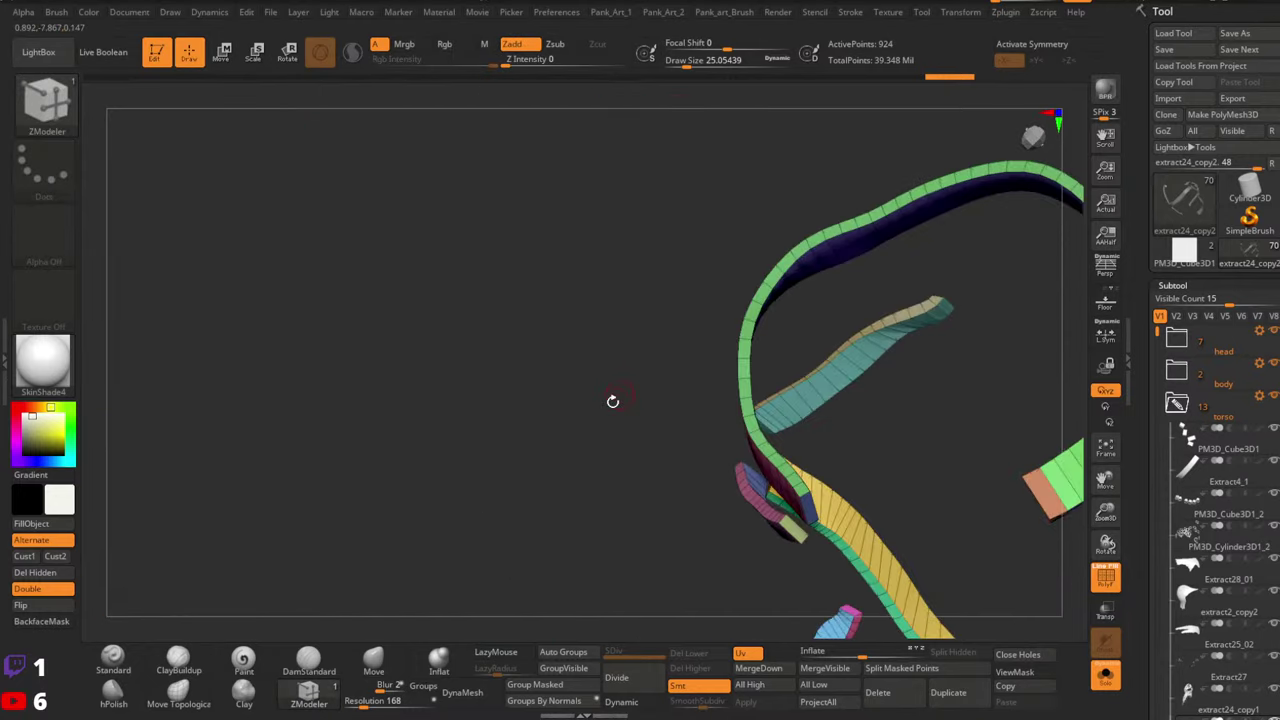
{"action": "right_click_drag", "start_coordinate": [612, 401], "coordinate": [698, 354]}
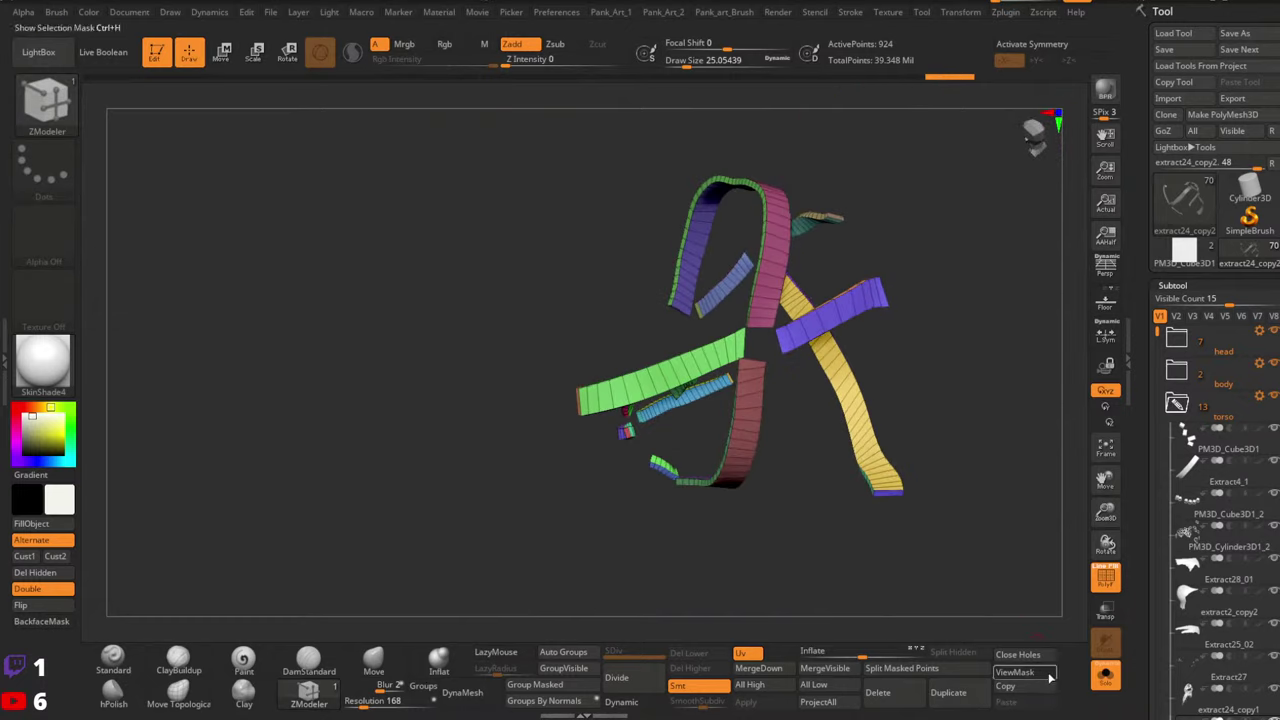
{"action": "left_click", "coordinate": [1106, 677]}
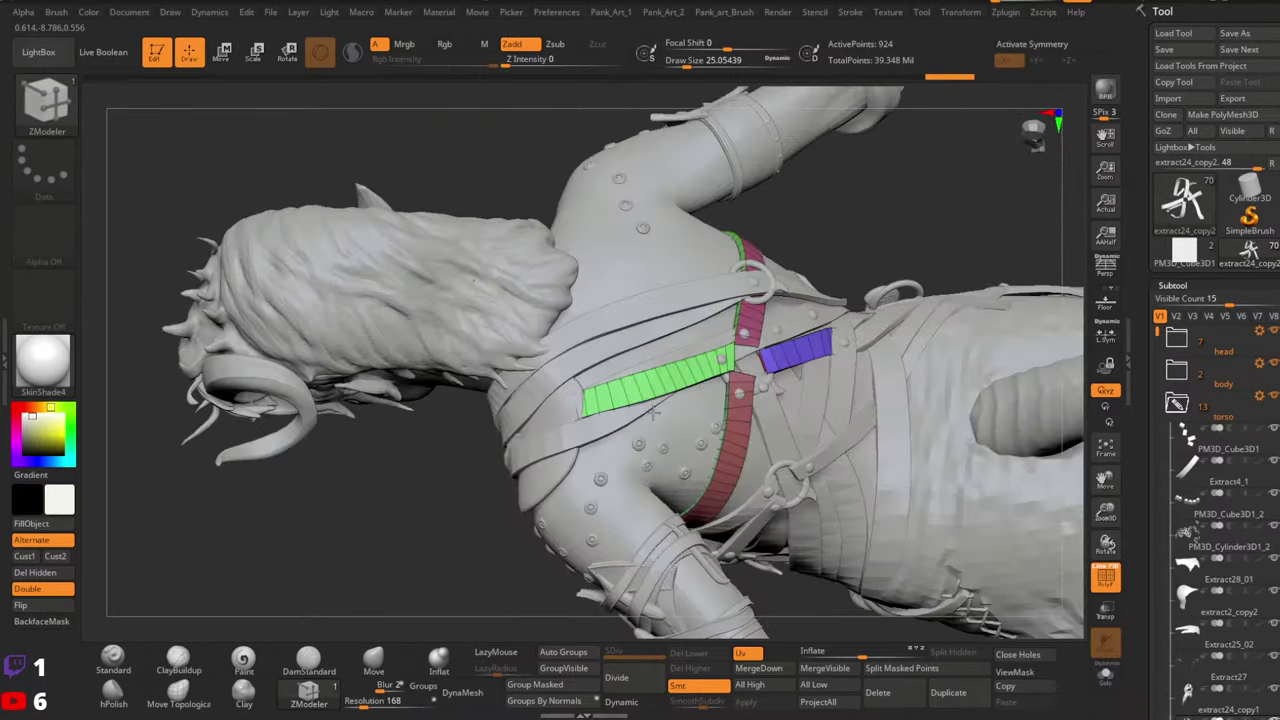
{"action": "left_click", "coordinate": [1111, 679]}
{"action": "right_click_drag", "start_coordinate": [862, 458], "coordinate": [740, 443]}
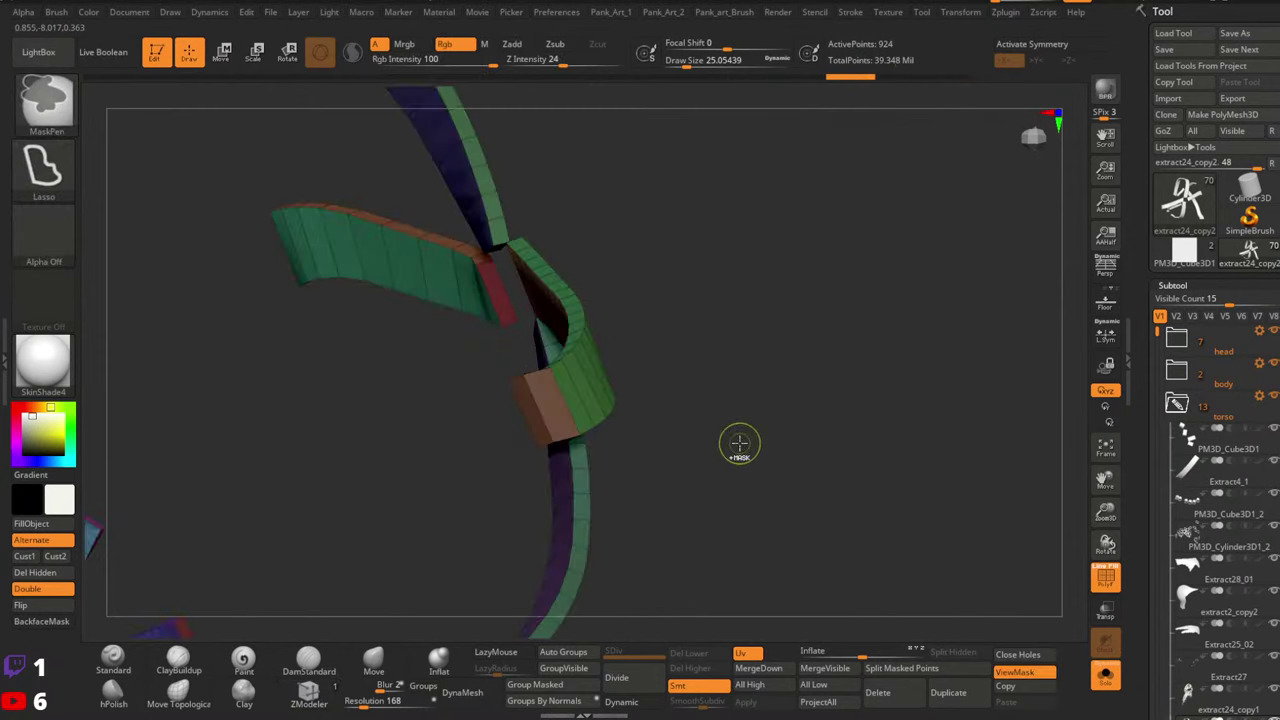
Undo the extrusions and Transpose edits that formed the hooked strap end
{"action": "key", "text": "ctrl+z"}
{"action": "key", "text": "ctrl+z"}
{"action": "key", "text": "ctrl+z"}
{"action": "key", "text": "ctrl+z"}
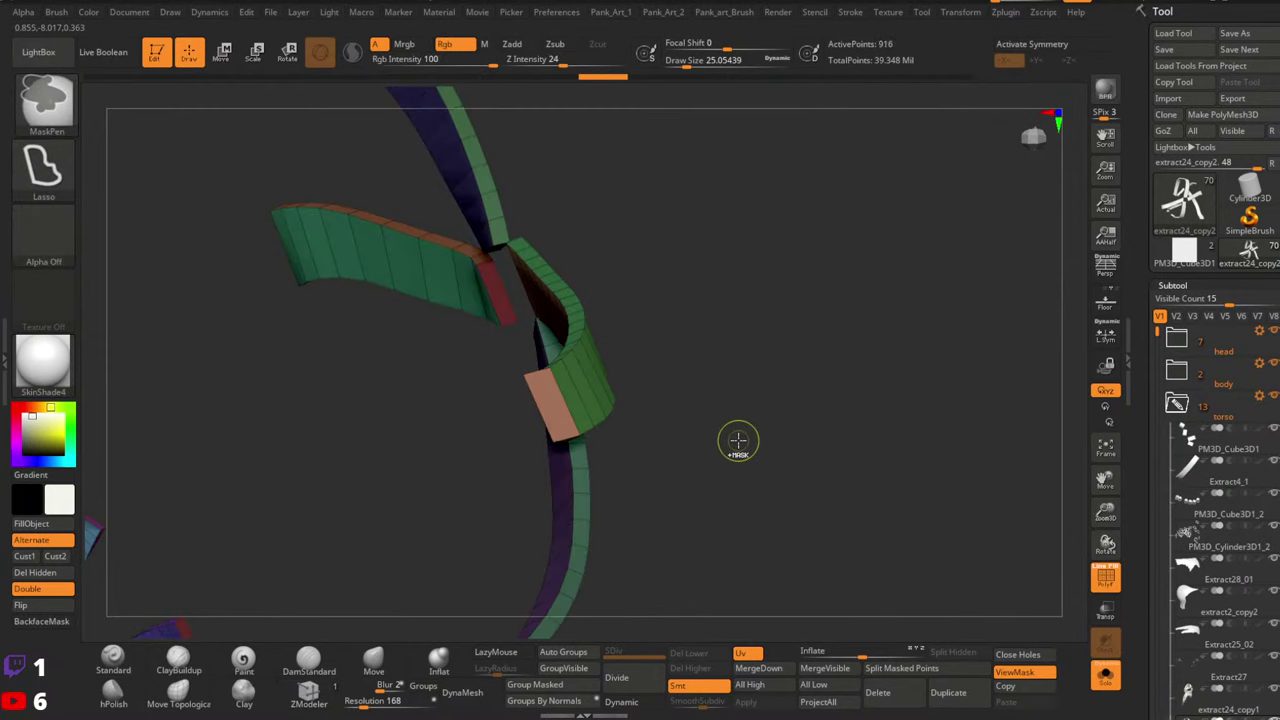
{"action": "key", "text": "ctrl+z"}
{"action": "key", "text": "ctrl+z"}
{"action": "key", "text": "ctrl+z"}
{"action": "key", "text": "ctrl+z"}
{"action": "key", "text": "ctrl+z"}
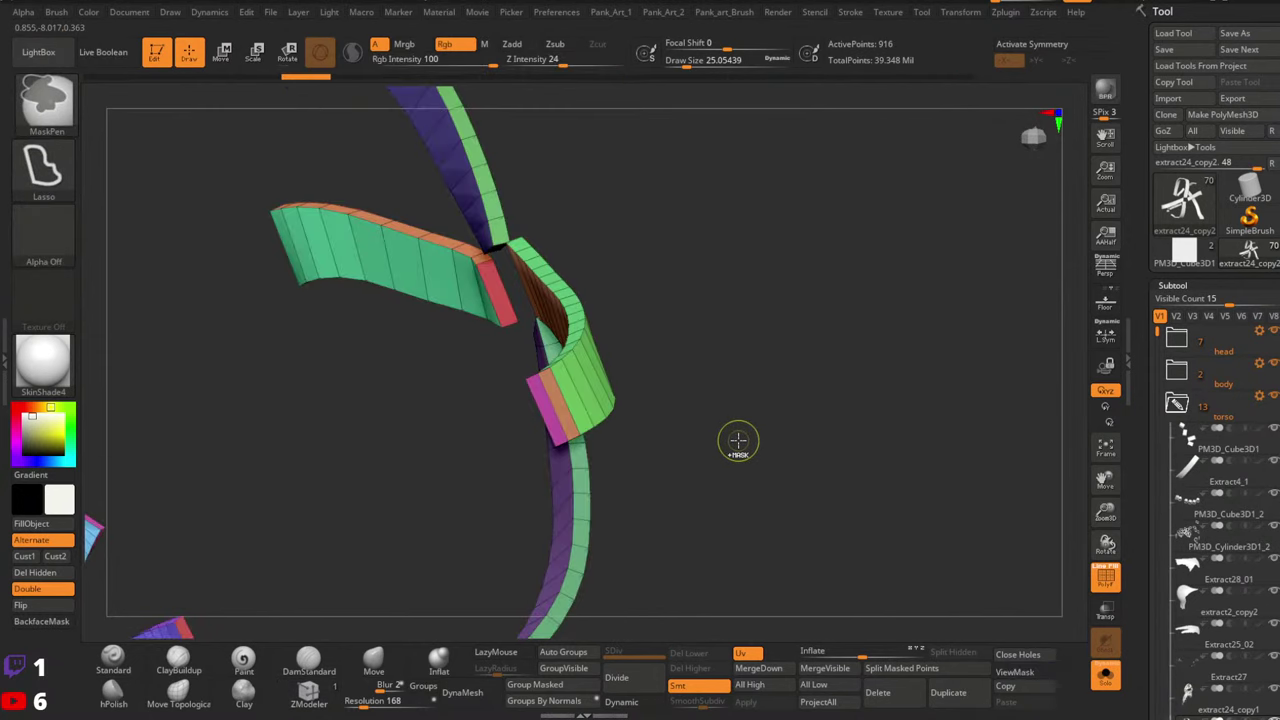
Try to transpose the end face of the green strap at the crossing
{"action": "mouse_move", "coordinate": [737, 441]}
{"action": "right_mouse_down", "text": "ctrl"}
{"action": "mouse_move", "coordinate": [651, 424]}
{"action": "mouse_move", "coordinate": [731, 477]}
{"action": "mouse_move", "coordinate": [740, 409]}
{"action": "mouse_move", "coordinate": [649, 314]}
{"action": "mouse_move", "coordinate": [668, 284]}
{"action": "mouse_move", "coordinate": [669, 312]}
{"action": "right_mouse_up", "text": "ctrl"}
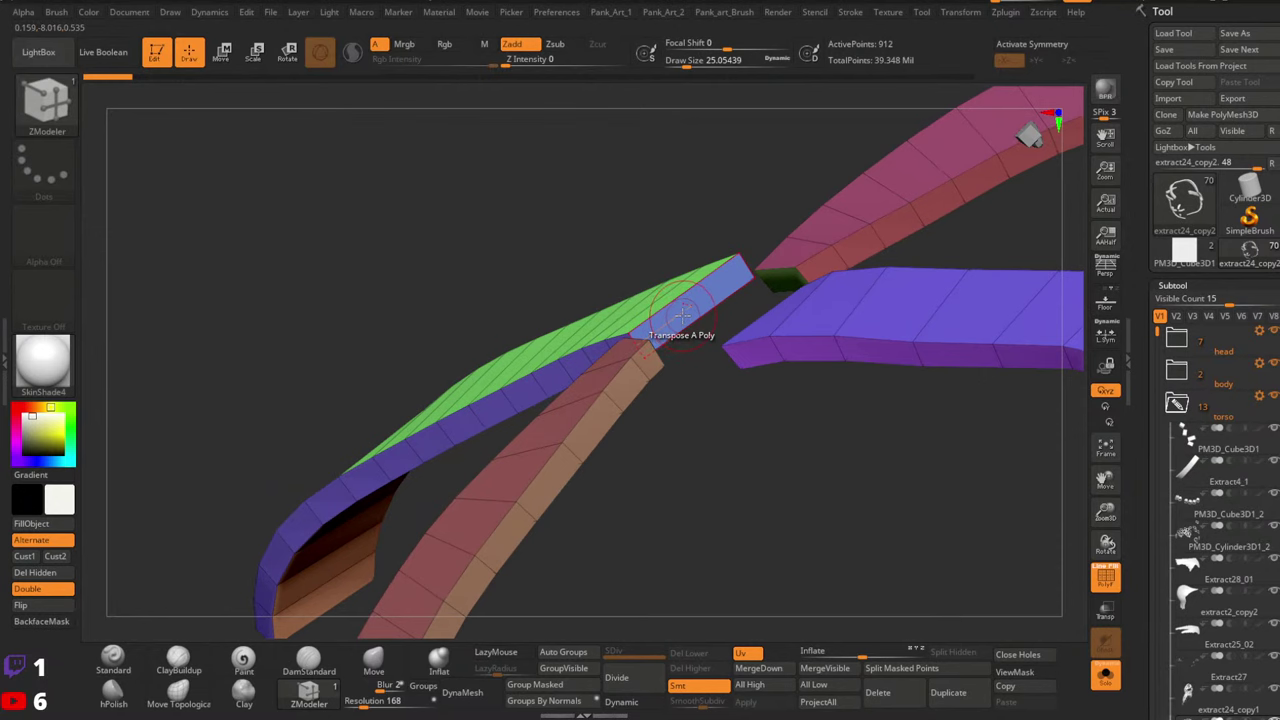
{"action": "left_click", "coordinate": [681, 314]}
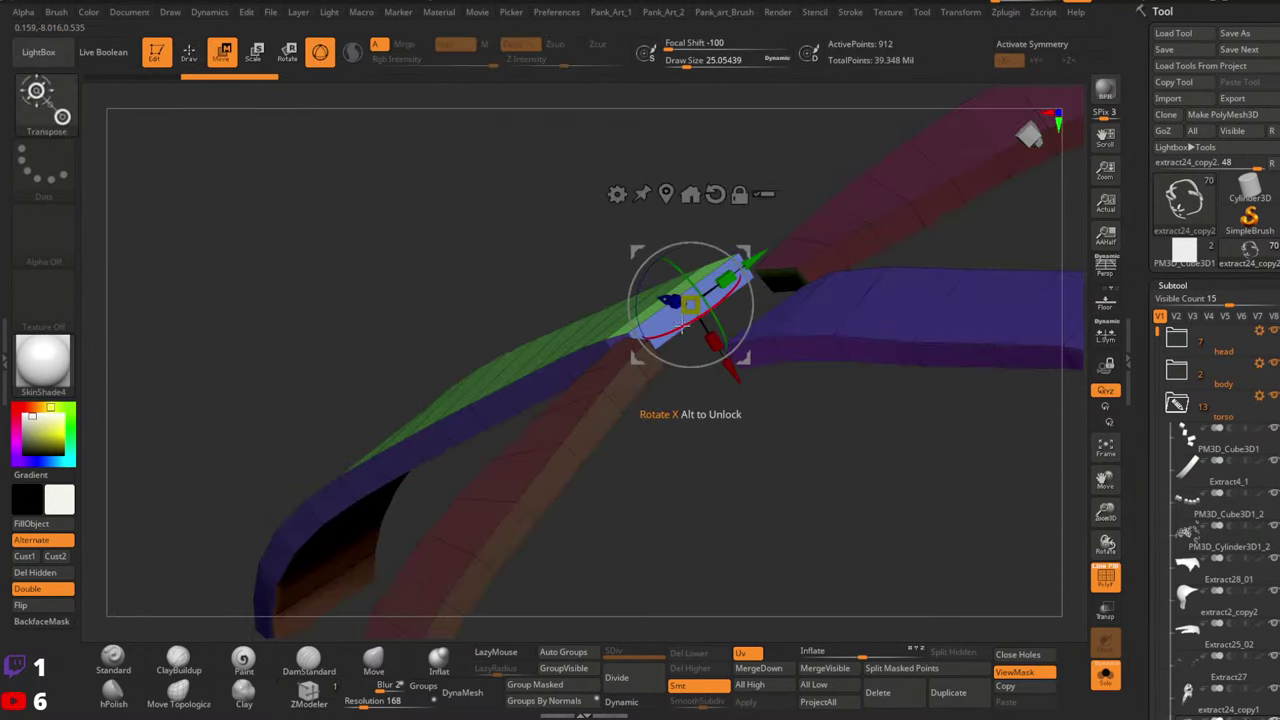
{"action": "left_click_drag", "start_coordinate": [656, 357], "coordinate": [674, 349]}
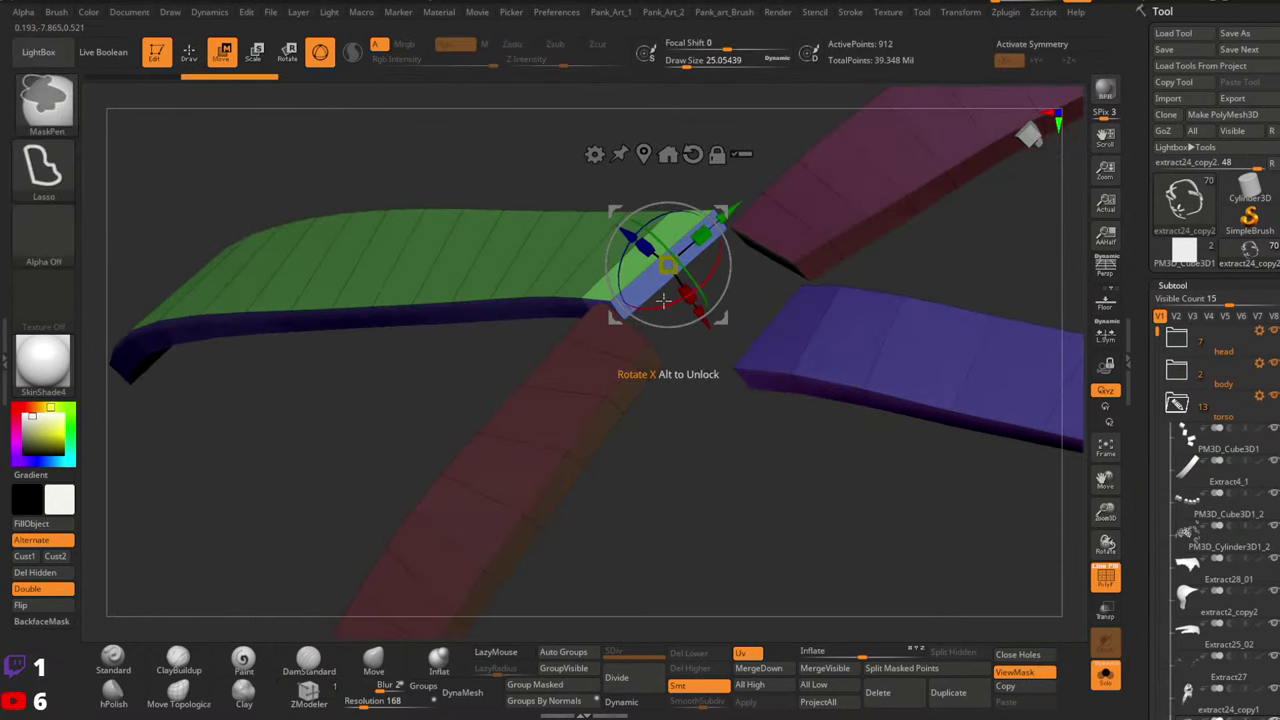
{"action": "key", "text": "ctrl+z"}
{"action": "key", "text": "q"}
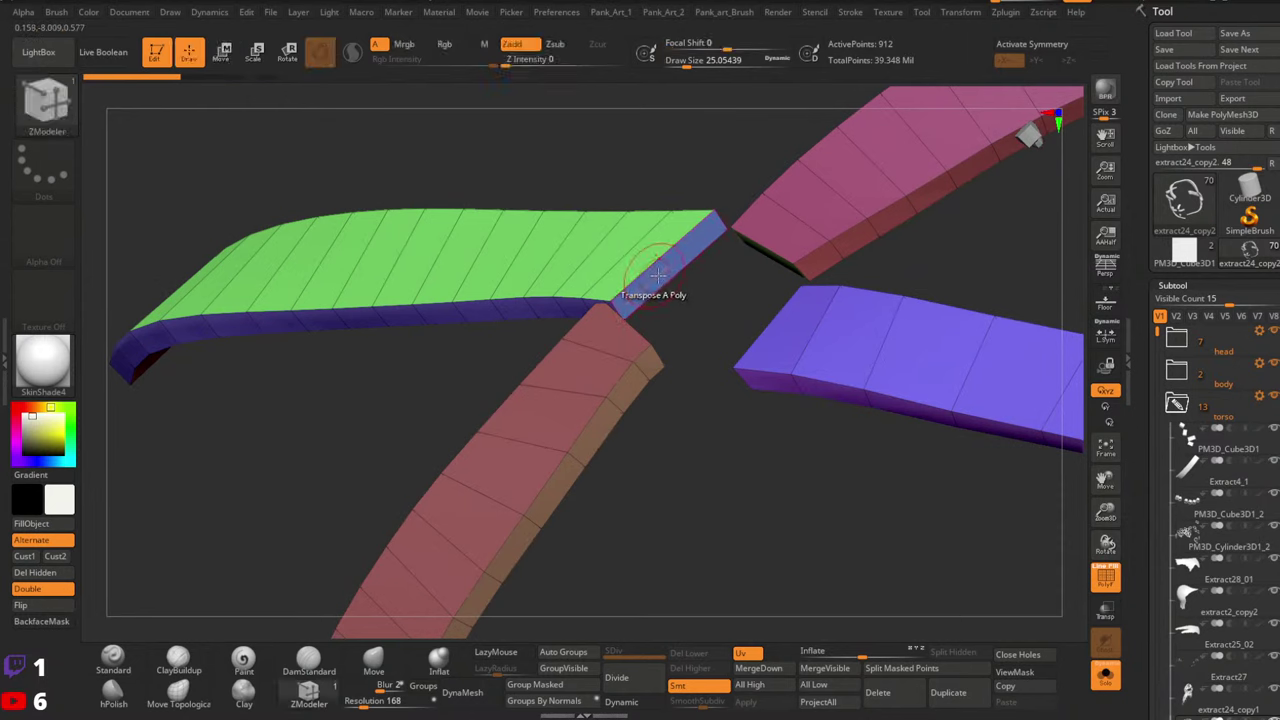
Try to extend the green strap's end face with a single-poly QMesh
{"action": "key", "text": "space"}
{"action": "left_click", "coordinate": [618, 245]}
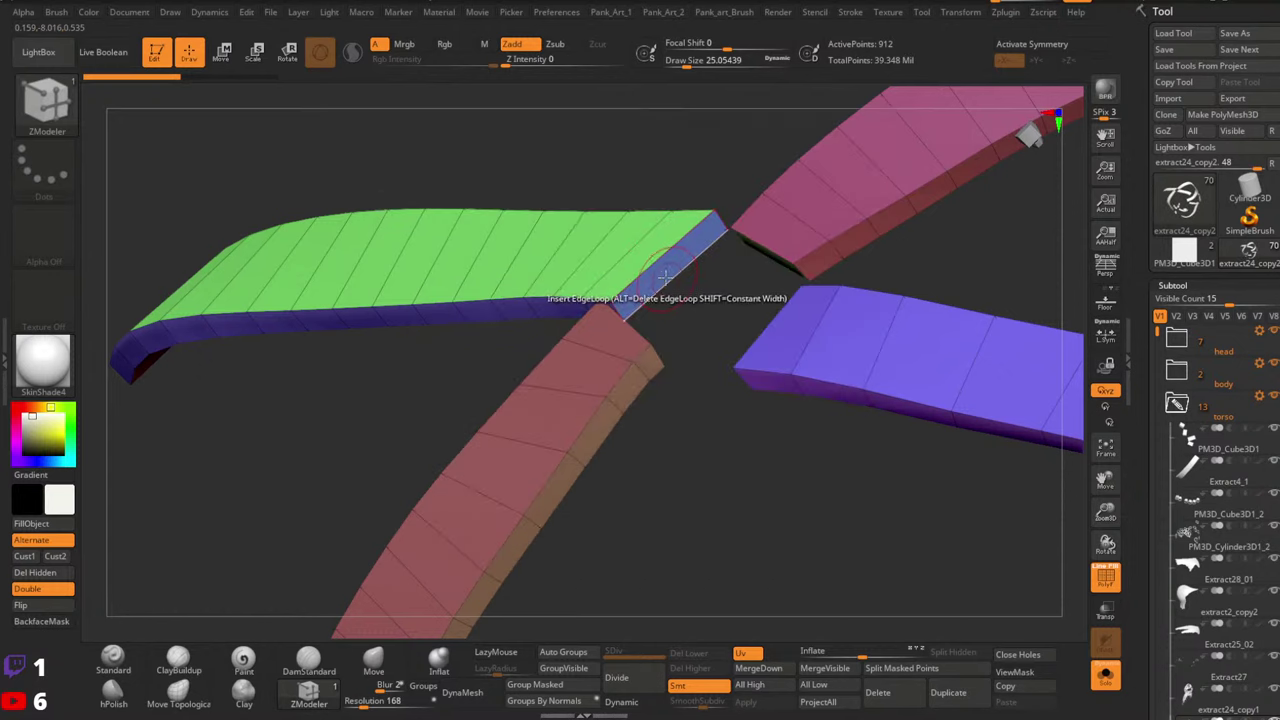
{"action": "left_click_drag", "start_coordinate": [600, 290], "coordinate": [699, 287]}
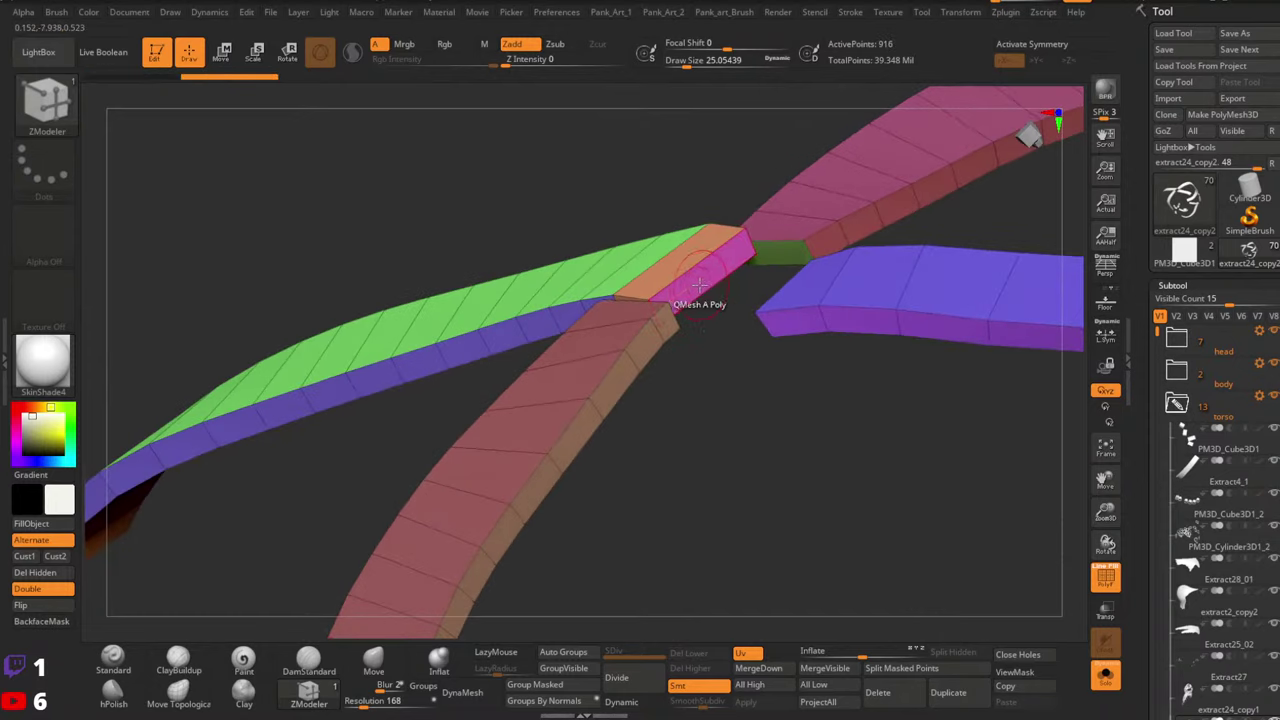
{"action": "key", "text": "ctrl+z"}
{"action": "key", "text": "ctrl+z"}
{"action": "left_click_drag", "start_coordinate": [707, 374], "coordinate": [696, 325]}
{"action": "mouse_move", "coordinate": [697, 272]}
{"action": "right_mouse_down"}
{"action": "mouse_move", "coordinate": [687, 309]}
{"action": "mouse_move", "coordinate": [702, 273]}
{"action": "right_mouse_up"}
{"action": "key", "text": "ctrl+z"}
Extrude a short segment from the green strap's end face with the single-poly Extrude action
{"action": "left_click_drag", "start_coordinate": [701, 272], "coordinate": [710, 264]}
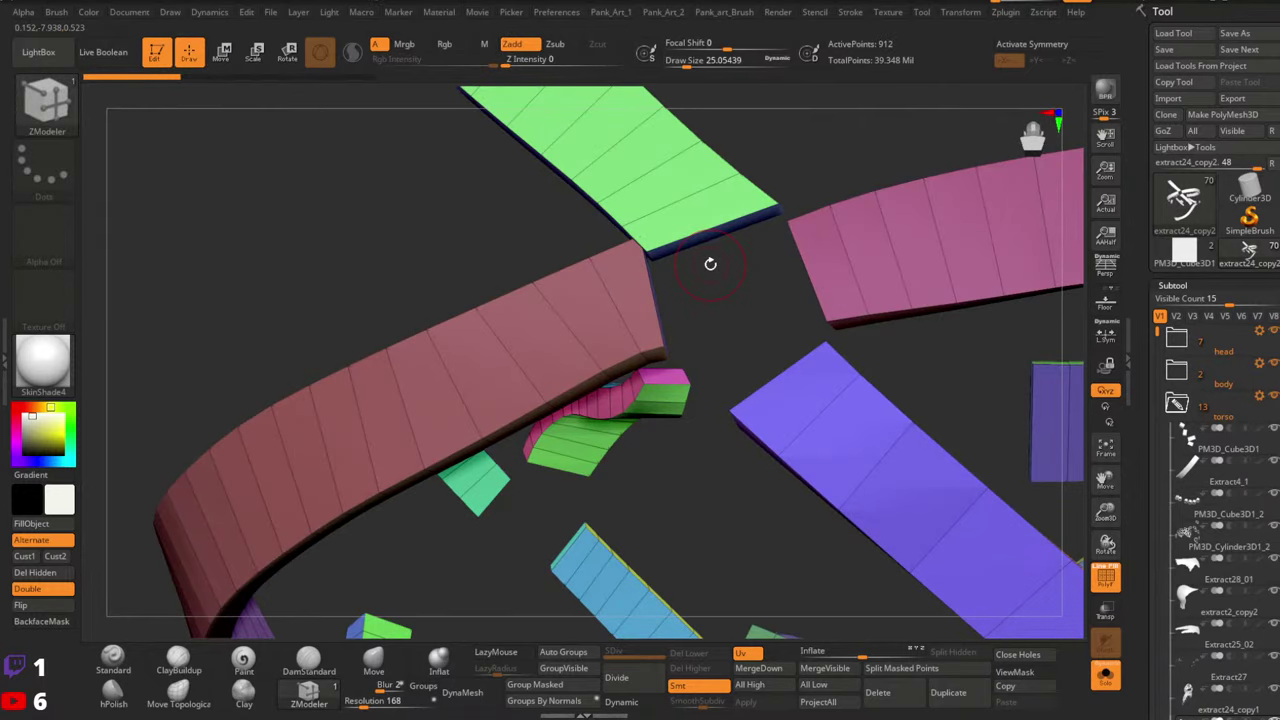
{"action": "left_click_drag", "start_coordinate": [710, 264], "coordinate": [680, 240]}
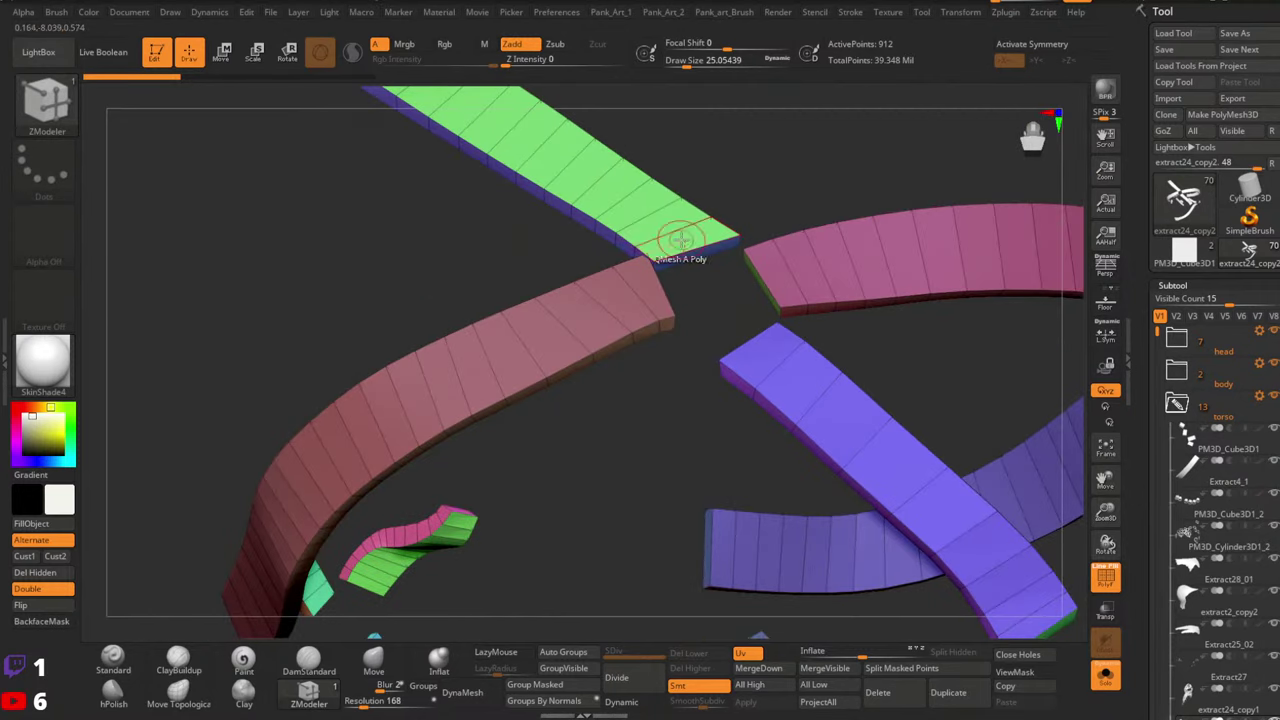
{"action": "left_click_drag", "start_coordinate": [590, 245], "coordinate": [686, 286]}
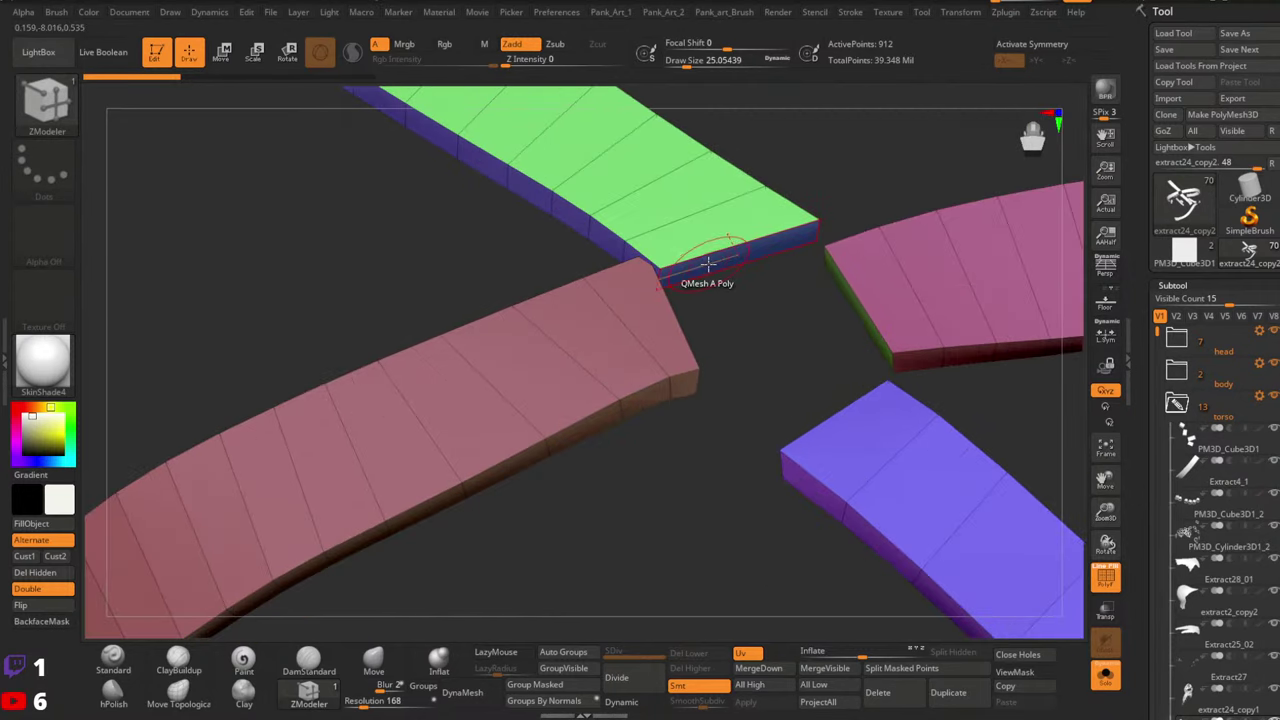
{"action": "key", "text": "space"}
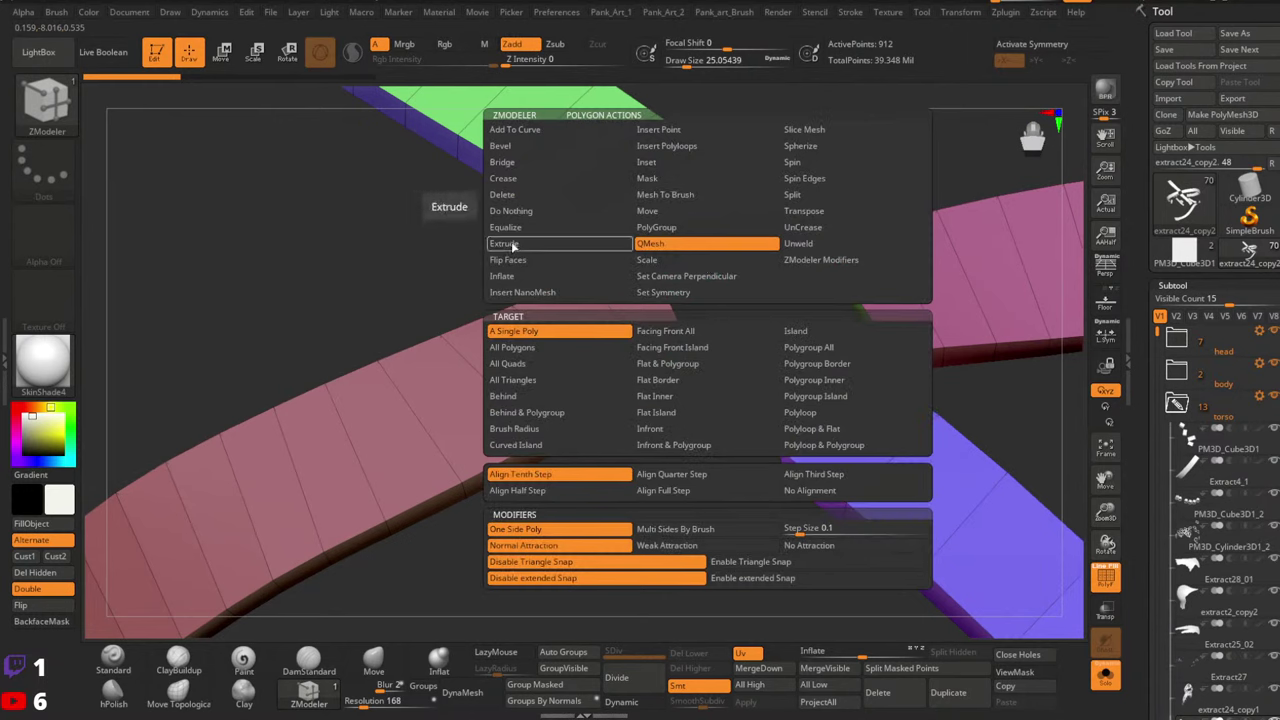
{"action": "left_click", "coordinate": [506, 244]}
{"action": "left_click_drag", "start_coordinate": [723, 259], "coordinate": [745, 297]}
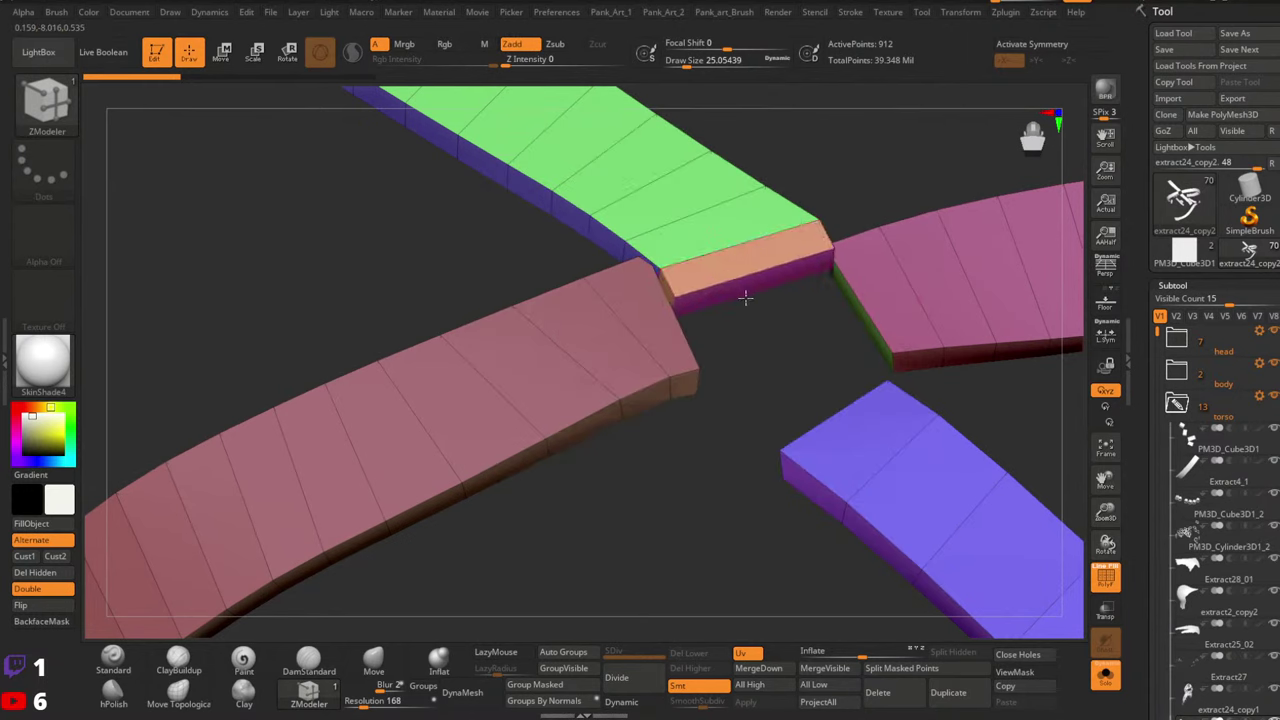
Transpose the new segment's end face downward and rotate it so the strap end starts bending under
{"action": "key", "text": "space"}
{"action": "left_click", "coordinate": [840, 215]}
{"action": "left_click_drag", "start_coordinate": [752, 345], "coordinate": [736, 280]}
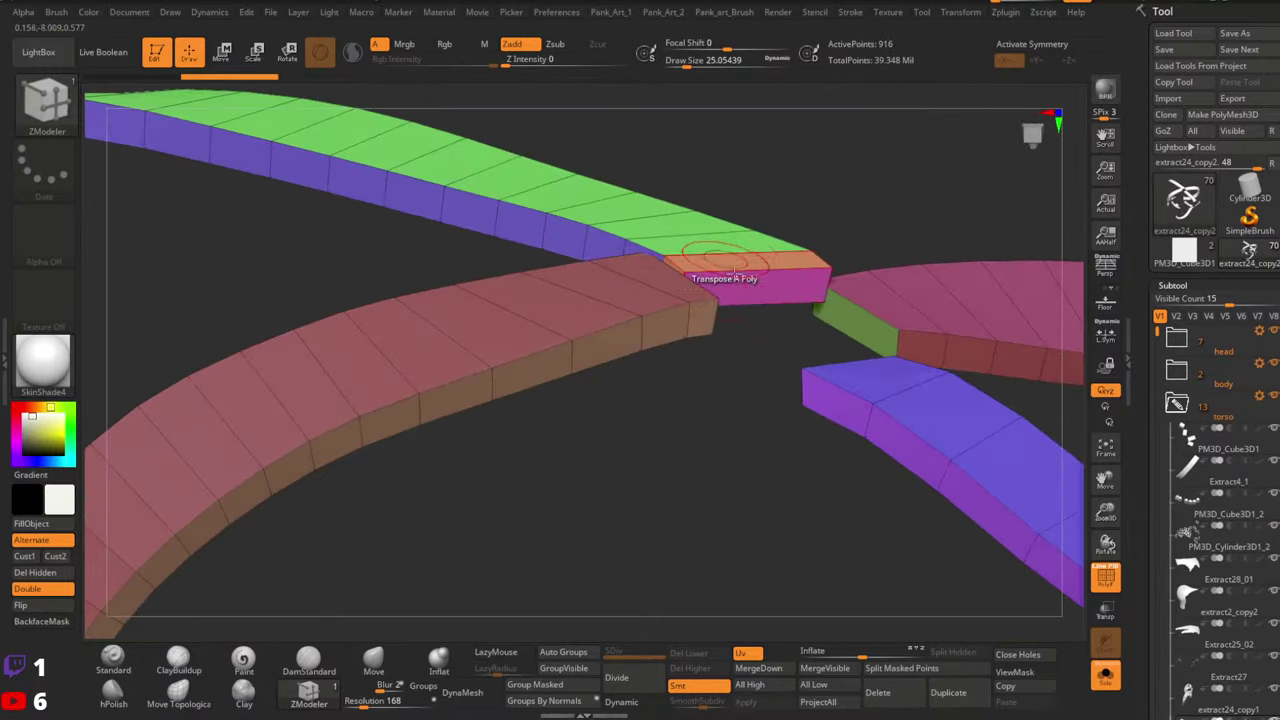
{"action": "left_click", "coordinate": [745, 288]}
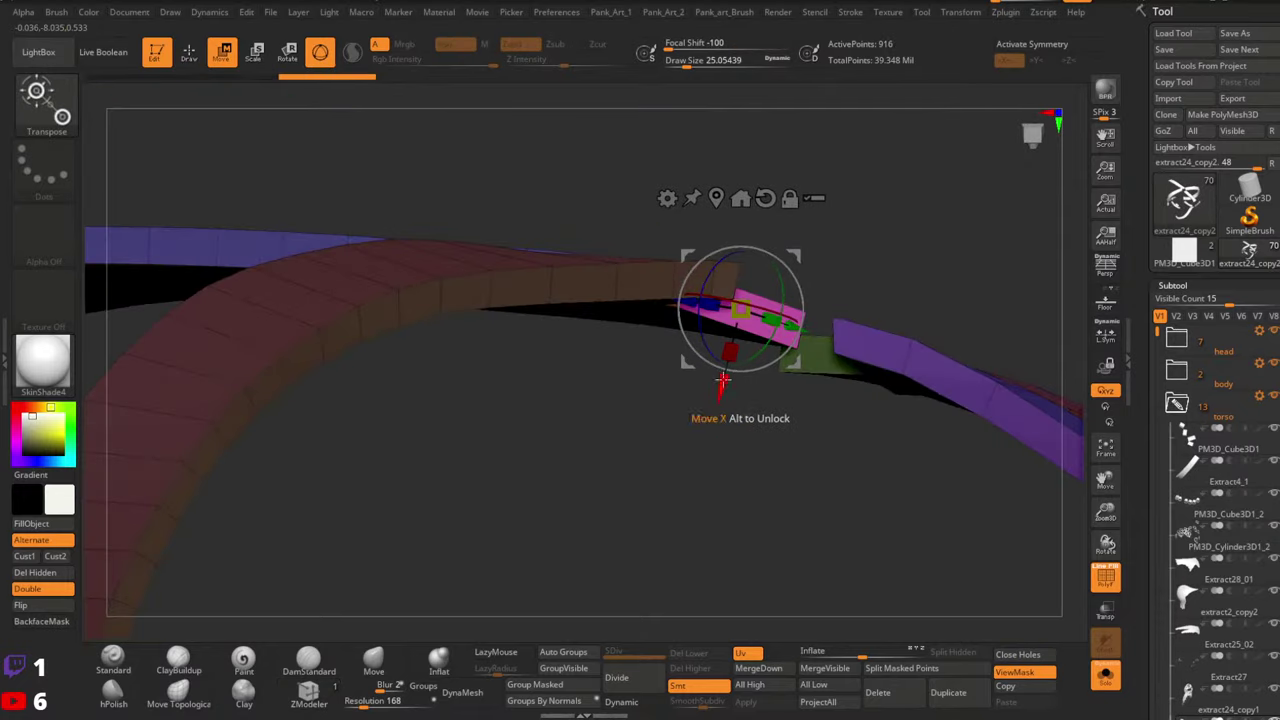
{"action": "left_click_drag", "start_coordinate": [722, 380], "coordinate": [714, 416]}
{"action": "left_click_drag", "start_coordinate": [771, 317], "coordinate": [762, 381]}
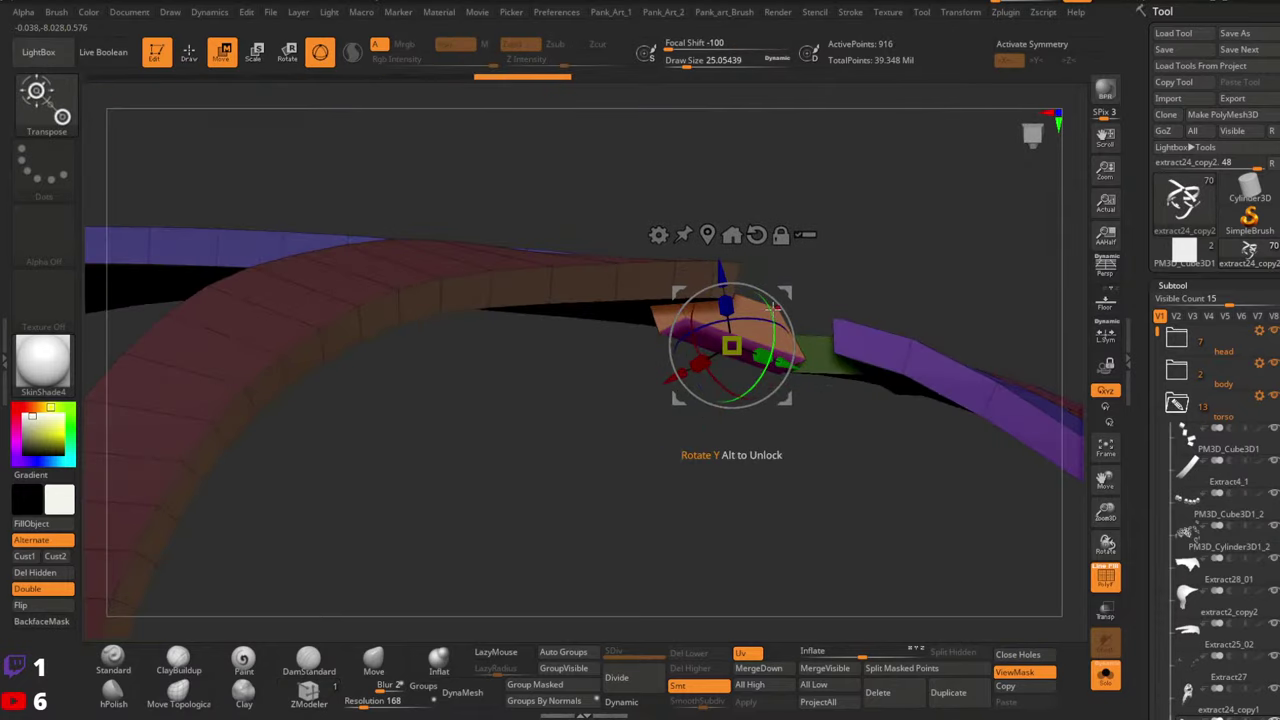
{"action": "left_click_drag", "start_coordinate": [760, 440], "coordinate": [668, 197]}
{"action": "left_click_drag", "start_coordinate": [770, 160], "coordinate": [736, 160]}
{"action": "key", "text": "ctrl+z"}
{"action": "left_click_drag", "start_coordinate": [697, 226], "coordinate": [733, 238]}
{"action": "key", "text": "q"}
Refine the rotation and position of the first segment's end face with Transpose to tighten the bend at the strap tip
{"action": "mouse_move", "coordinate": [764, 211]}
{"action": "right_mouse_down"}
{"action": "mouse_move", "coordinate": [734, 306]}
{"action": "mouse_move", "coordinate": [752, 272]}
{"action": "mouse_move", "coordinate": [888, 307]}
{"action": "right_mouse_up"}
{"action": "mouse_move", "coordinate": [887, 307]}
{"action": "left_mouse_down"}
{"action": "mouse_move", "coordinate": [749, 391]}
{"action": "mouse_move", "coordinate": [711, 251]}
{"action": "mouse_move", "coordinate": [751, 263]}
{"action": "mouse_move", "coordinate": [670, 313]}
{"action": "mouse_move", "coordinate": [714, 349]}
{"action": "left_mouse_up"}
{"action": "key", "text": "ctrl"}
{"action": "right_click_drag", "start_coordinate": [666, 330], "coordinate": [698, 305]}
{"action": "key", "text": "w"}
{"action": "left_click_drag", "start_coordinate": [764, 281], "coordinate": [760, 267]}
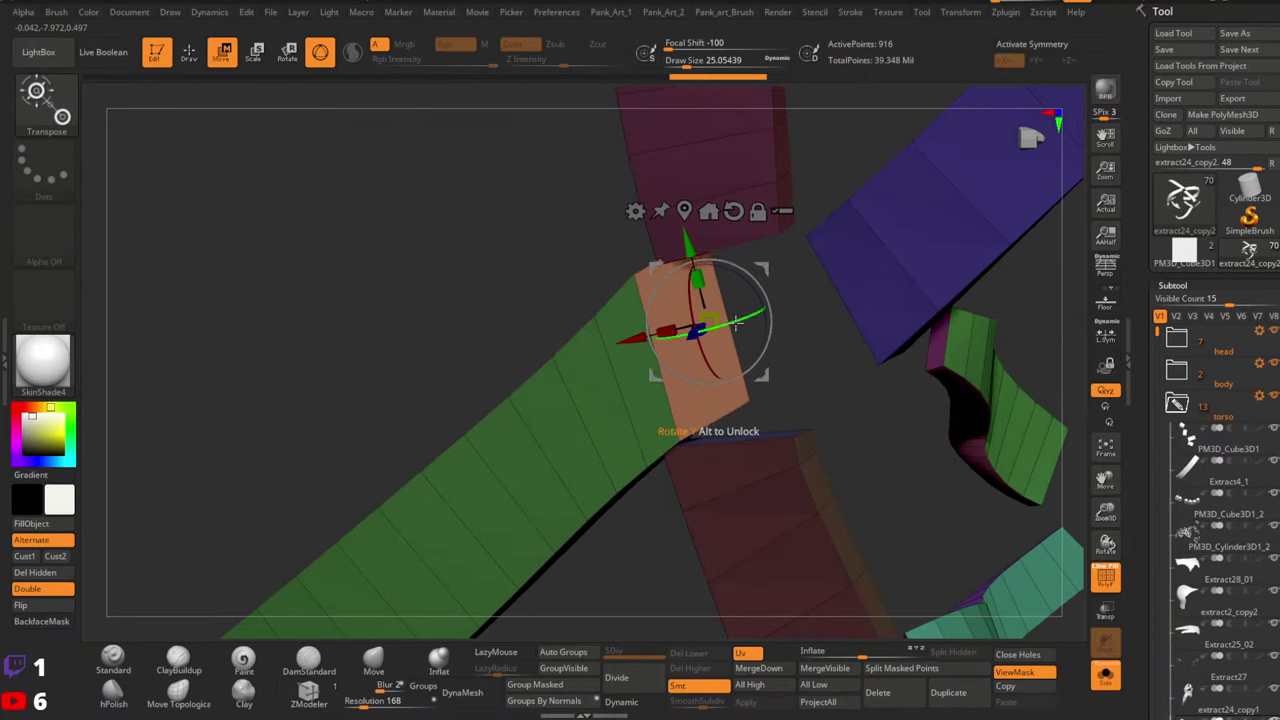
{"action": "left_click_drag", "start_coordinate": [735, 322], "coordinate": [733, 342]}
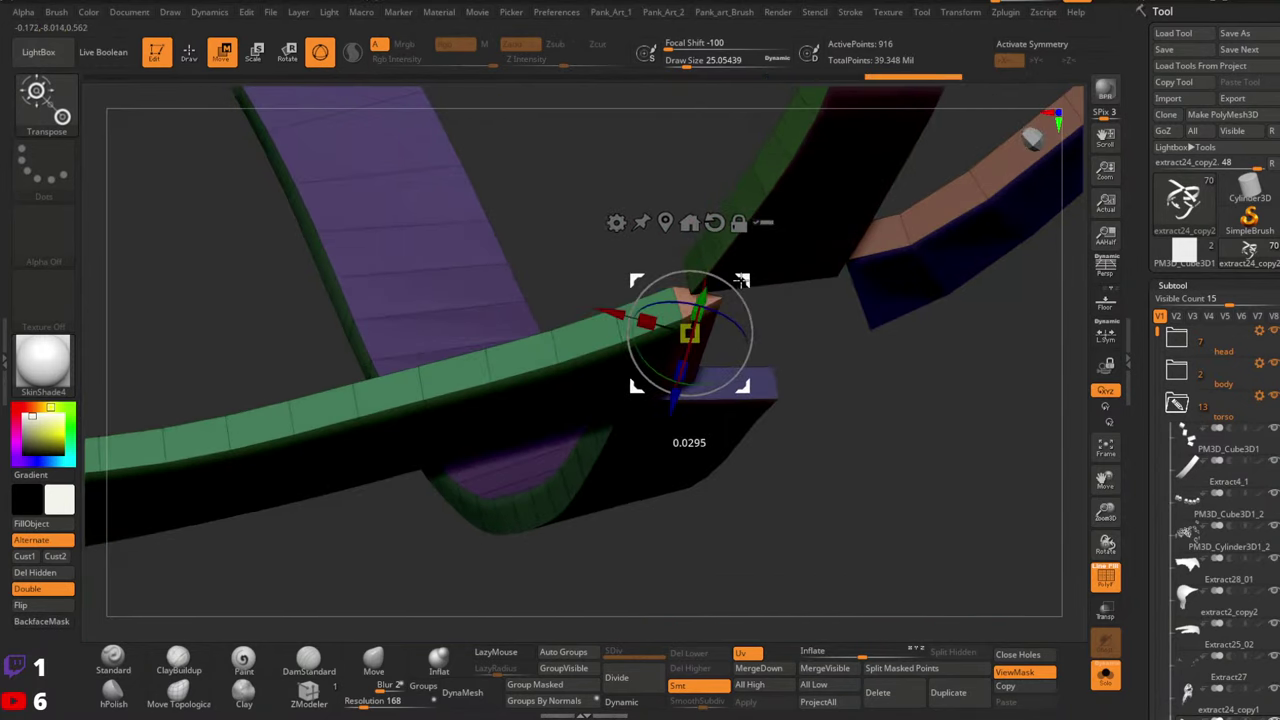
{"action": "mouse_move", "coordinate": [738, 272]}
{"action": "left_mouse_down"}
{"action": "mouse_move", "coordinate": [680, 200]}
{"action": "mouse_move", "coordinate": [685, 285]}
{"action": "mouse_move", "coordinate": [724, 273]}
{"action": "left_mouse_up"}
{"action": "key", "text": "q"}
Extrude a second segment from the bent end face
{"action": "mouse_move", "coordinate": [733, 262]}
{"action": "right_mouse_down"}
{"action": "mouse_move", "coordinate": [631, 283]}
{"action": "mouse_move", "coordinate": [636, 265]}
{"action": "right_mouse_up"}
{"action": "key", "text": "w"}
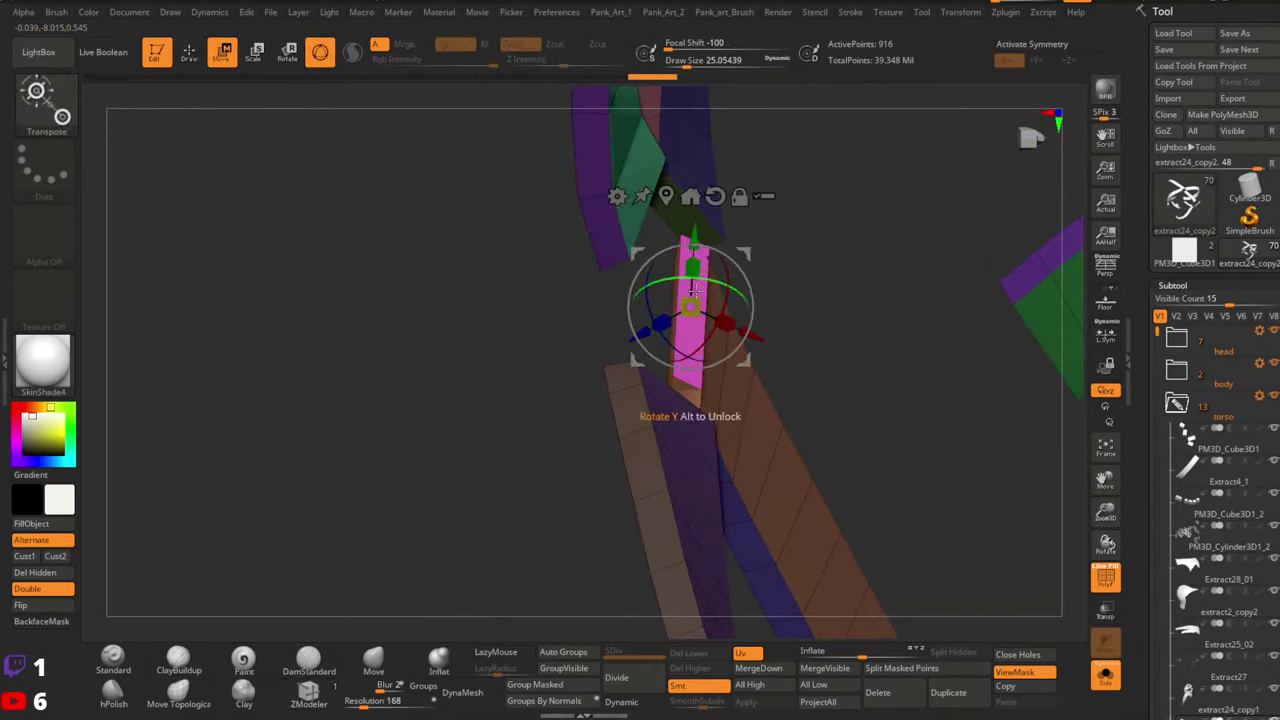
{"action": "key", "text": "space"}
{"action": "key", "text": "q"}
{"action": "key", "text": "space"}
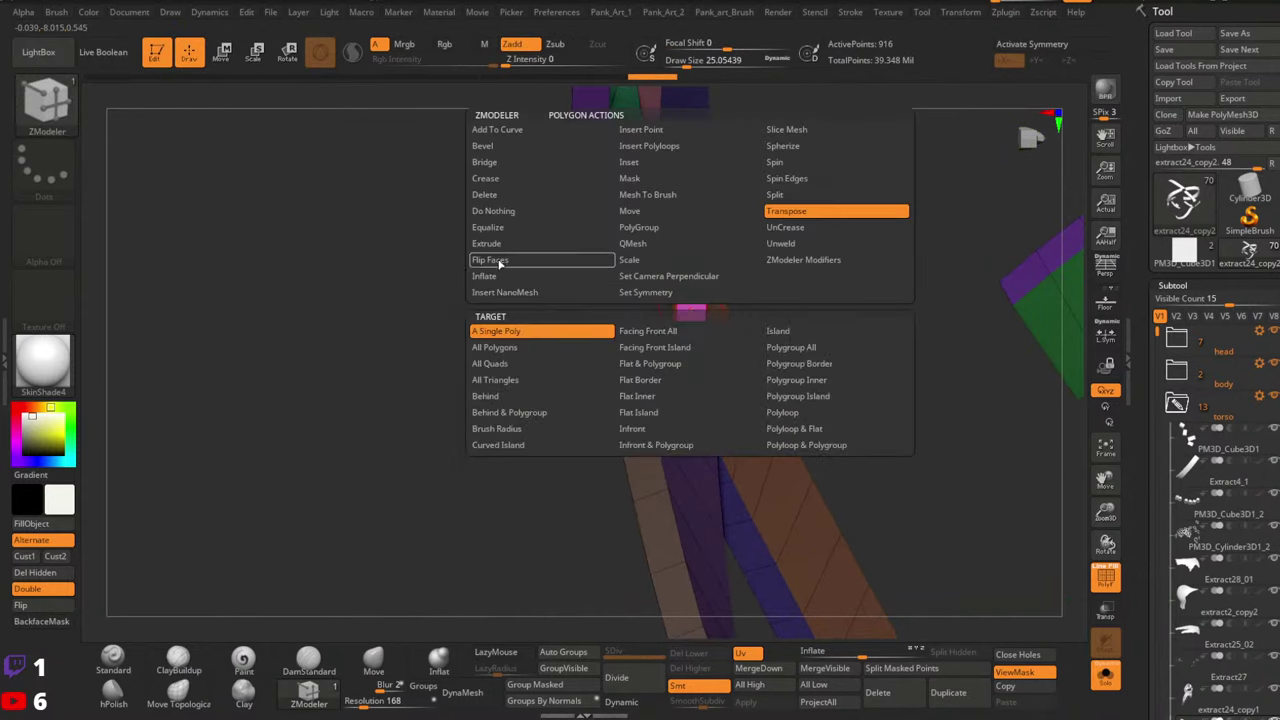
{"action": "left_click", "coordinate": [487, 244]}
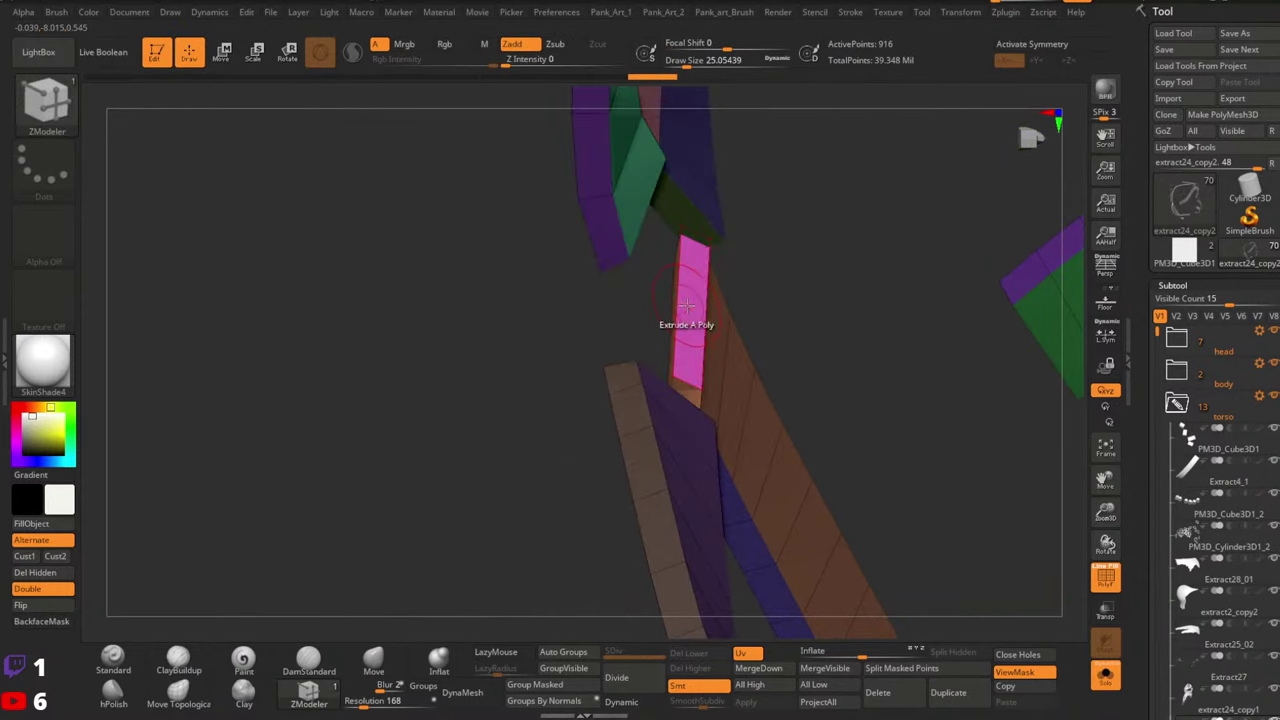
{"action": "left_click_drag", "start_coordinate": [757, 281], "coordinate": [737, 286]}
Transpose the second segment's end face, rotating and shifting it back toward the strap's underside
{"action": "key", "text": "space"}
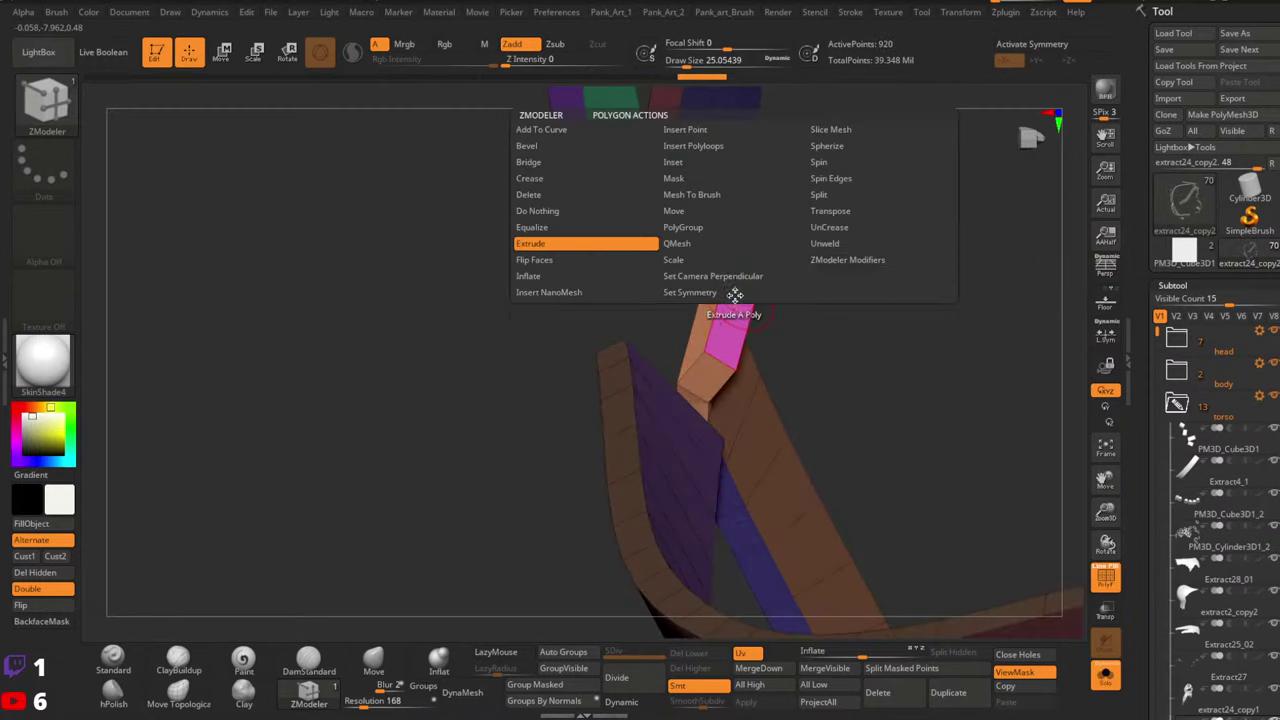
{"action": "left_click", "coordinate": [828, 212]}
{"action": "left_click", "coordinate": [730, 311]}
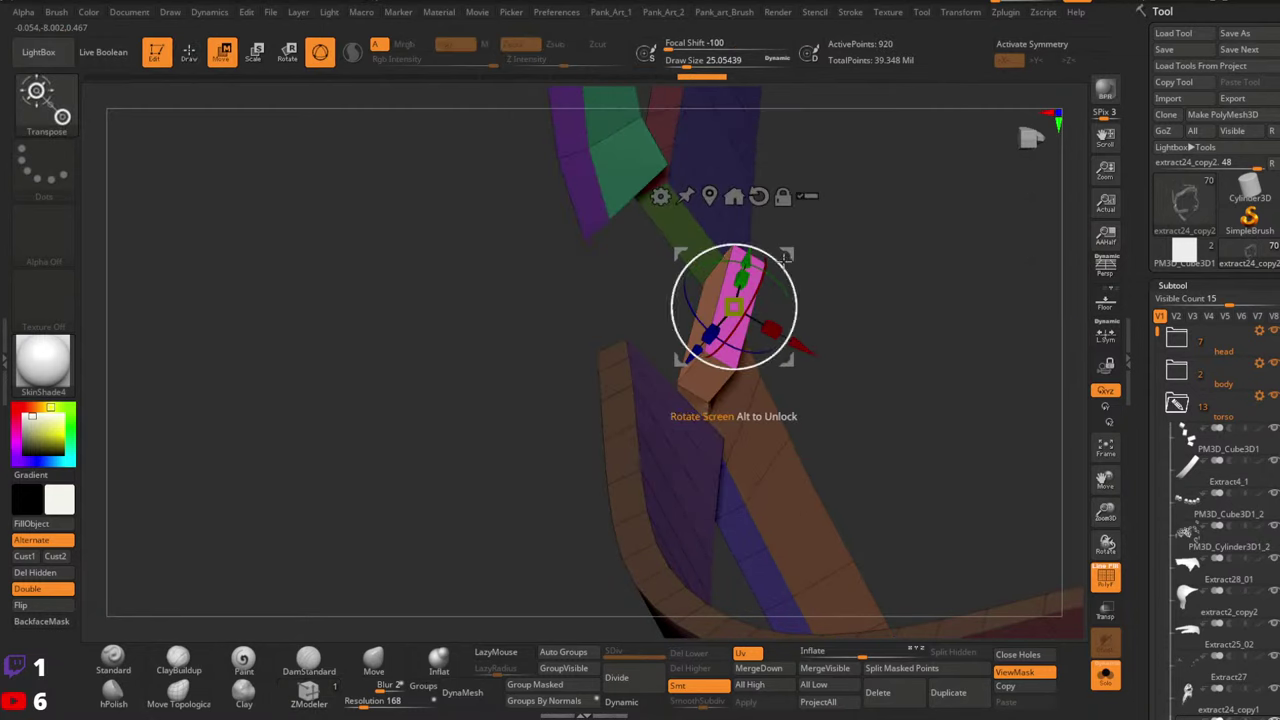
{"action": "right_click_drag", "start_coordinate": [792, 346], "coordinate": [700, 338]}
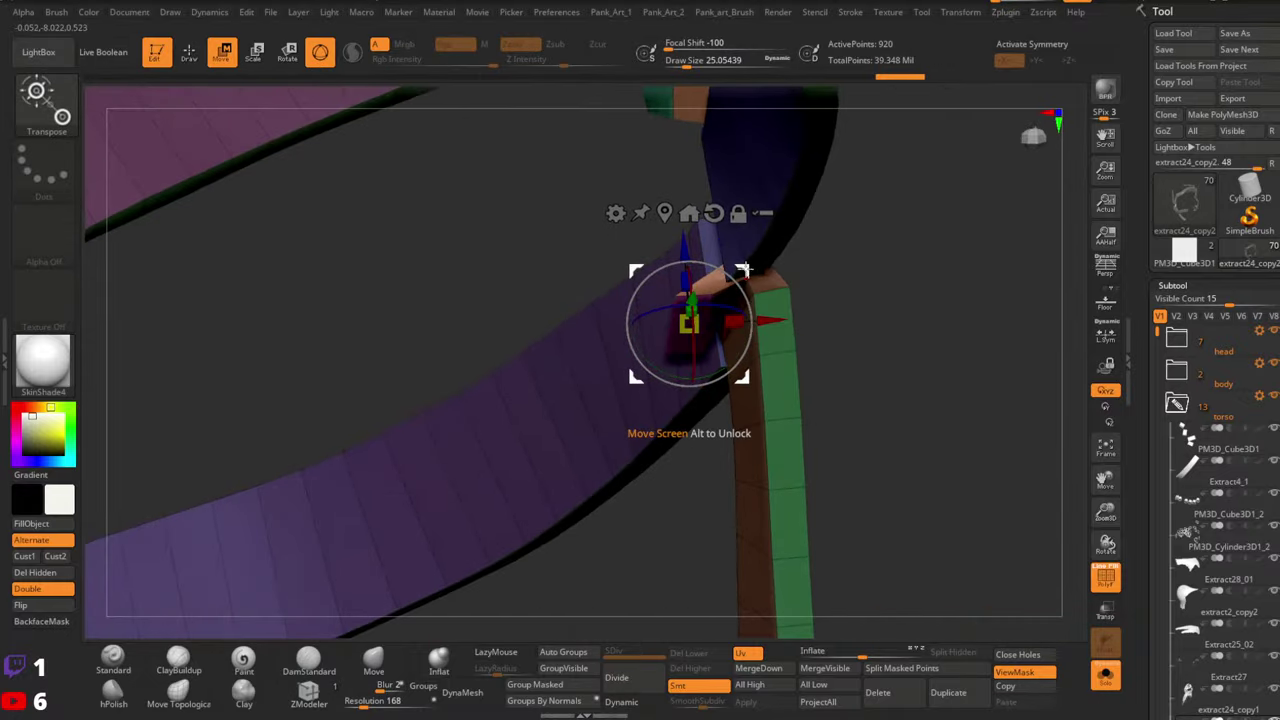
{"action": "left_click_drag", "start_coordinate": [689, 322], "coordinate": [707, 312]}
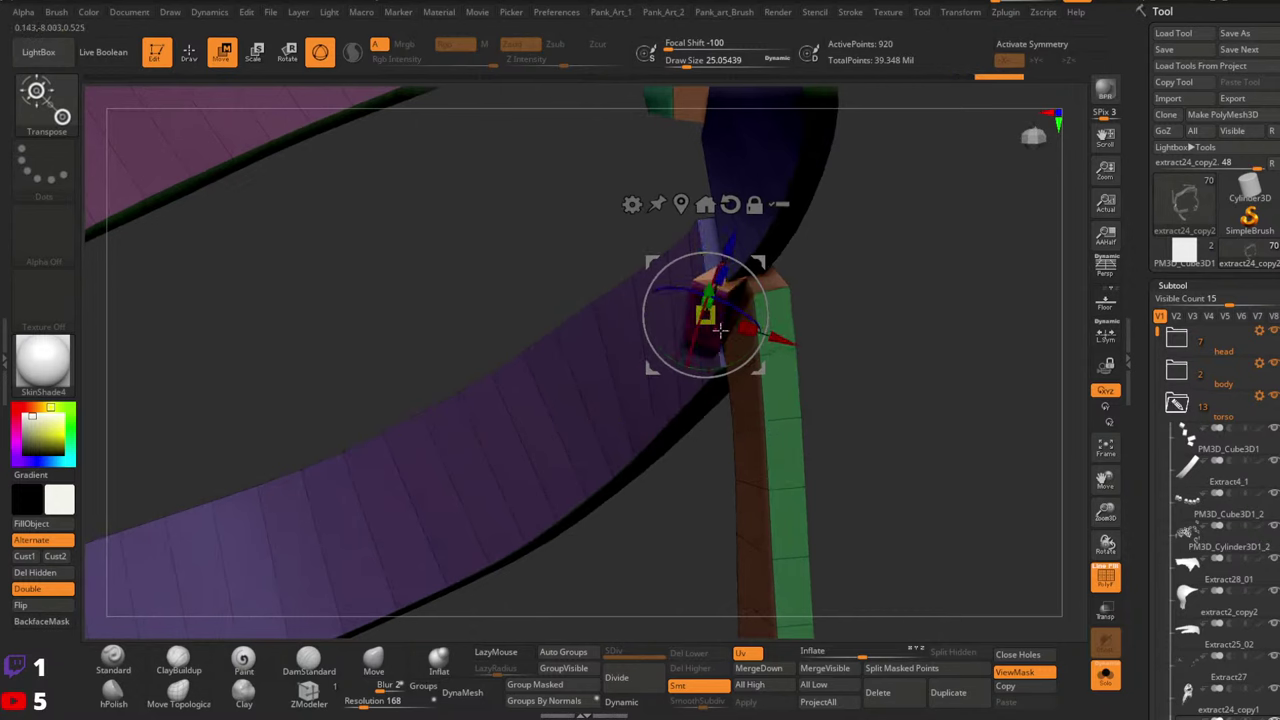
Extrude a third segment from the folded end face and transpose its end in against the strap's underside
{"action": "key", "text": "q"}
{"action": "key", "text": "space"}
{"action": "left_click", "coordinate": [502, 247]}
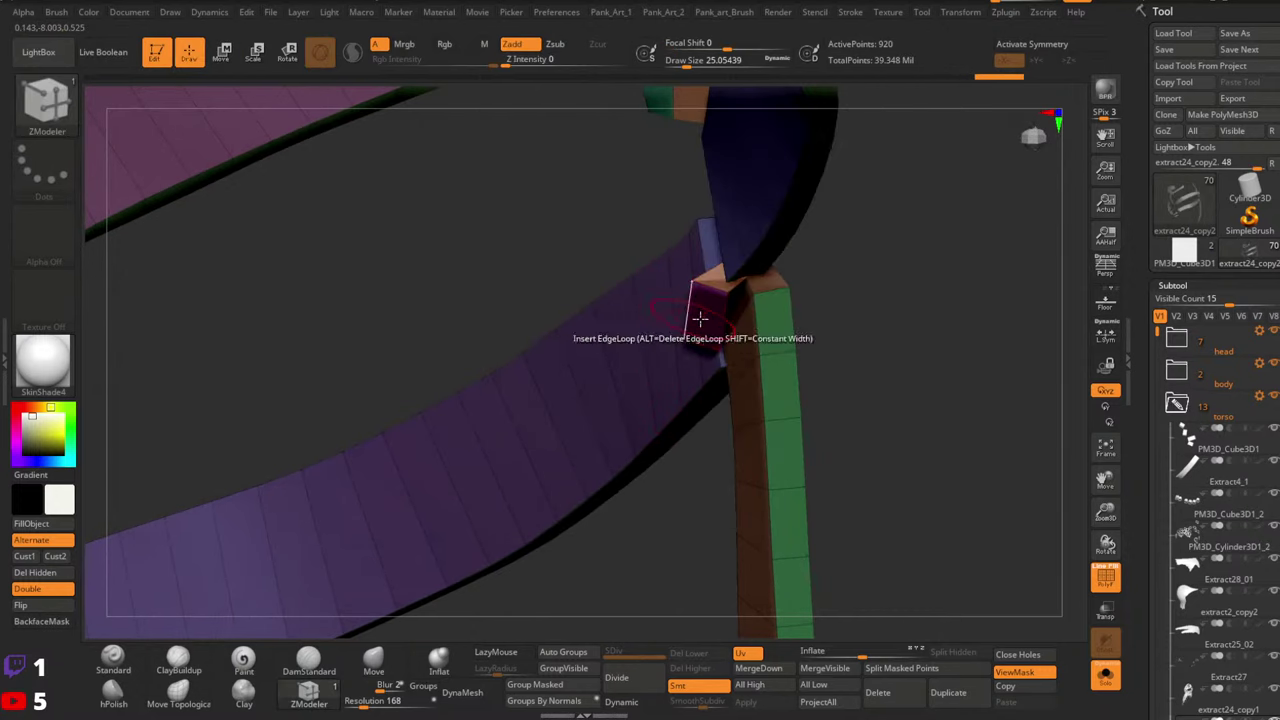
{"action": "key", "text": "space"}
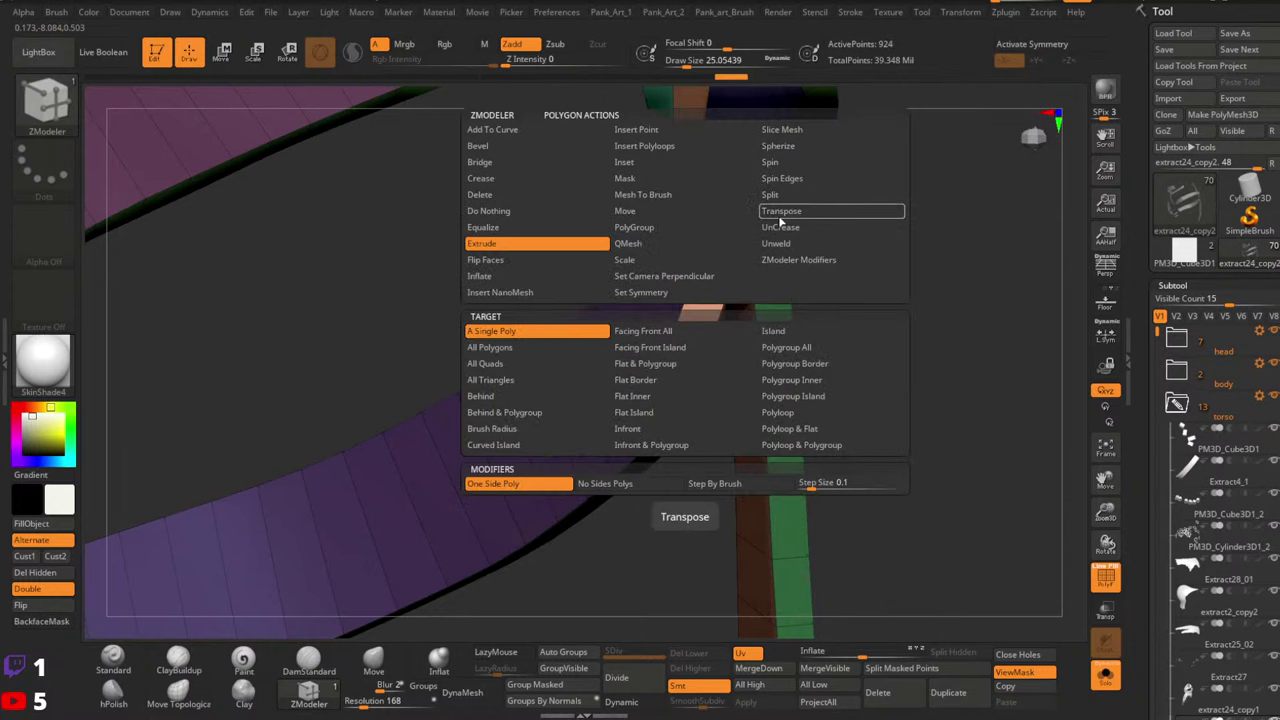
{"action": "left_click", "coordinate": [780, 217]}
{"action": "left_click", "coordinate": [695, 380]}
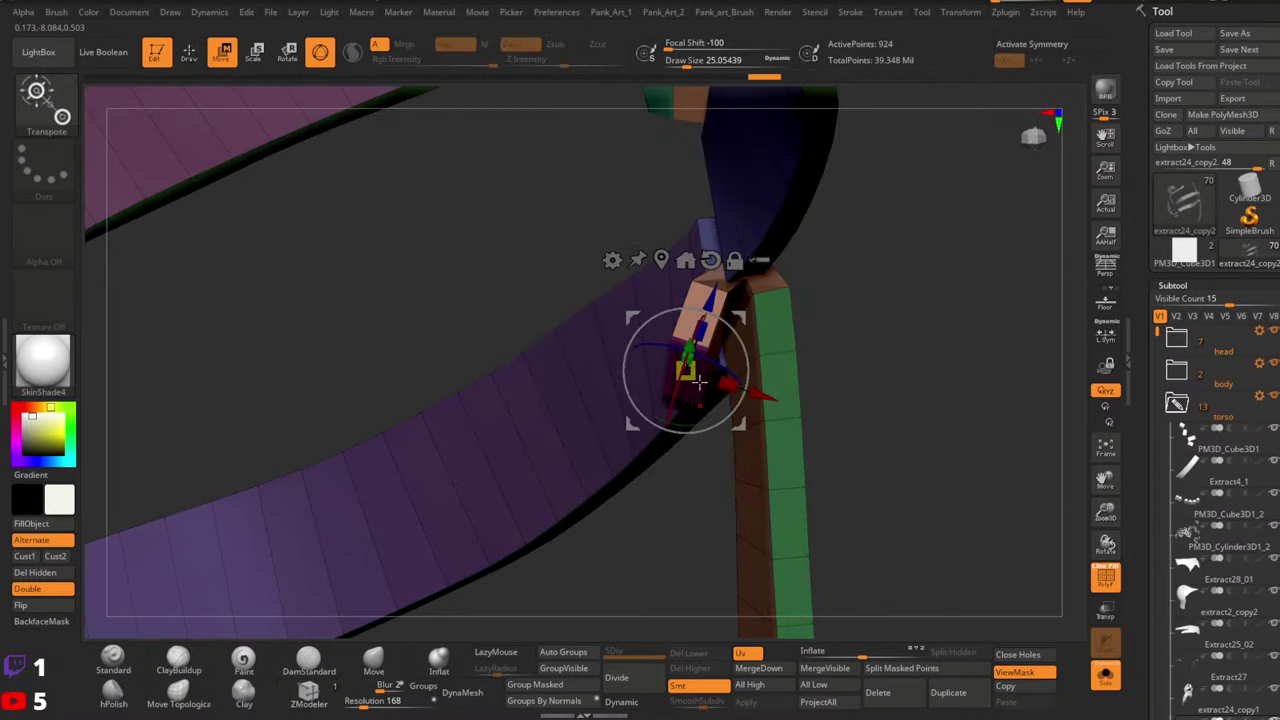
{"action": "key", "text": "q"}
{"action": "mouse_move", "coordinate": [787, 397]}
{"action": "right_mouse_down"}
{"action": "mouse_move", "coordinate": [720, 348]}
{"action": "mouse_move", "coordinate": [718, 288]}
{"action": "mouse_move", "coordinate": [746, 234]}
{"action": "mouse_move", "coordinate": [749, 252]}
{"action": "right_mouse_up"}
{"action": "left_click", "coordinate": [766, 398]}
{"action": "right_click_drag", "start_coordinate": [786, 440], "coordinate": [803, 526]}
{"action": "left_click_drag", "start_coordinate": [716, 386], "coordinate": [743, 392]}
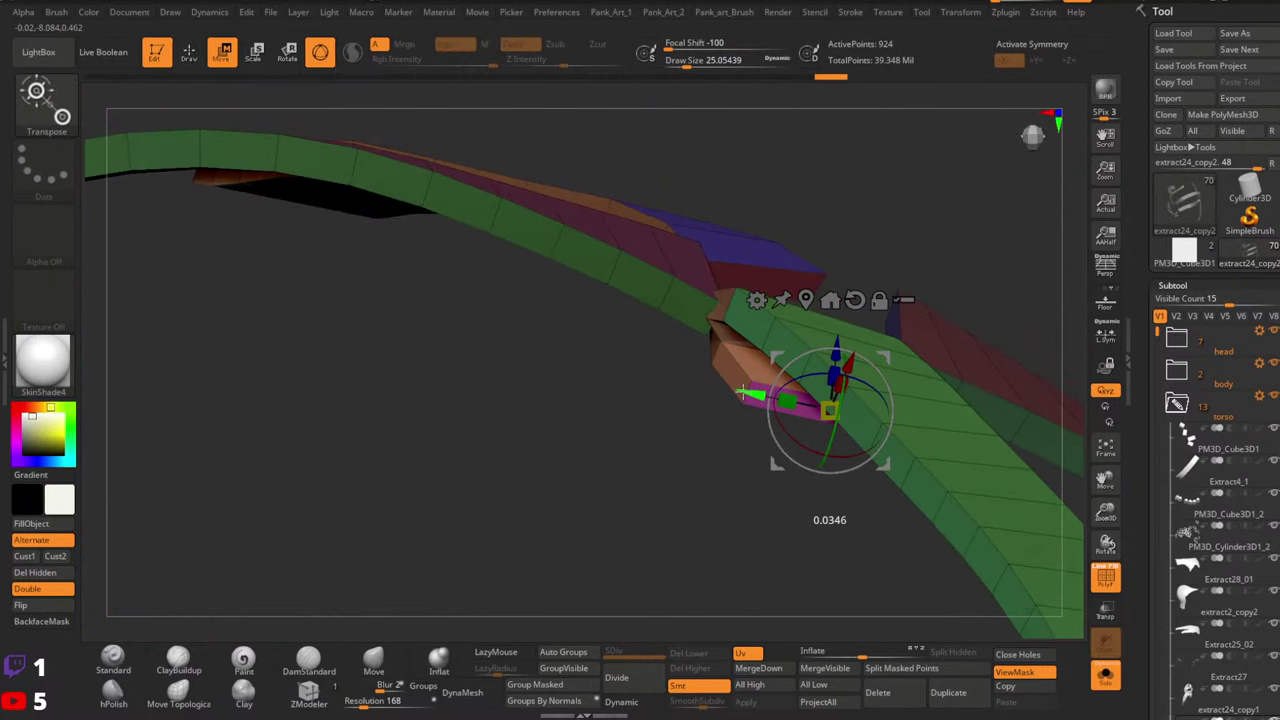
Assign a separate polygroup to each strap with Auto Groups and isolate the folded strap
{"action": "key", "text": "q"}
{"action": "mouse_move", "coordinate": [743, 392]}
{"action": "right_mouse_down"}
{"action": "mouse_move", "coordinate": [709, 351]}
{"action": "mouse_move", "coordinate": [771, 392]}
{"action": "mouse_move", "coordinate": [704, 346]}
{"action": "right_mouse_up"}
{"action": "left_click_drag", "start_coordinate": [650, 425], "coordinate": [680, 442], "text": "ctrl"}
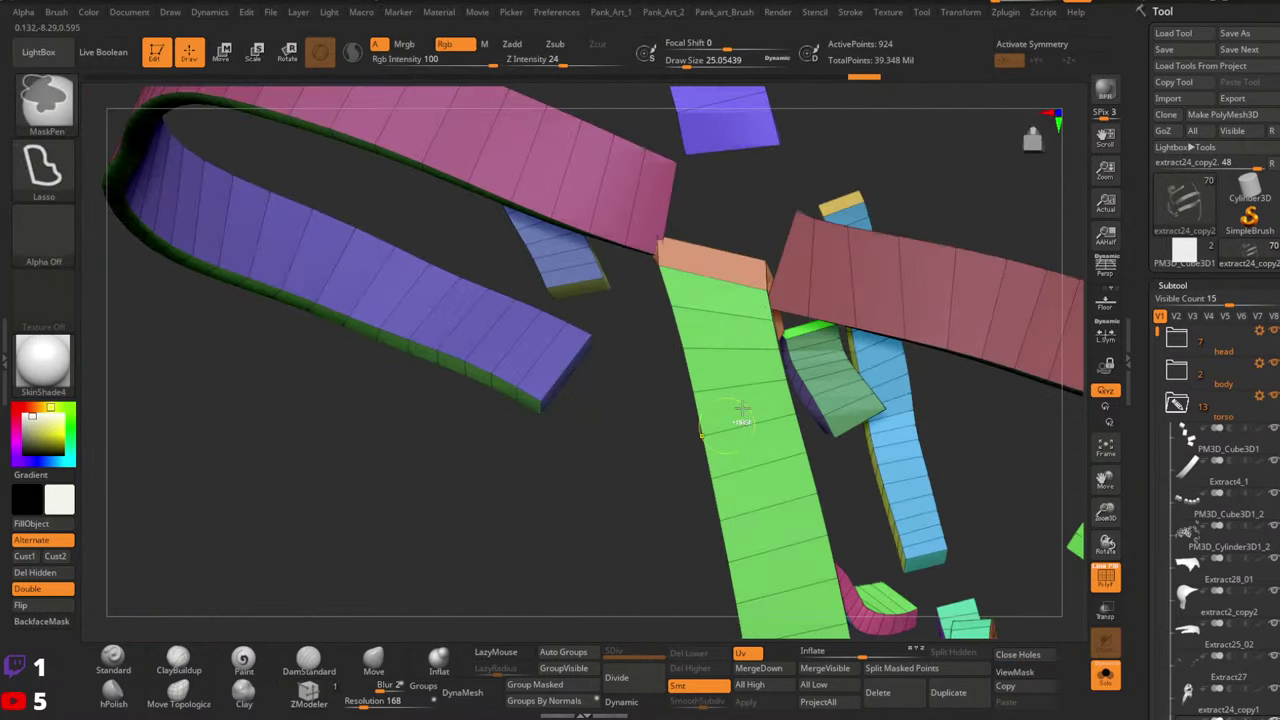
{"action": "left_click_drag", "start_coordinate": [742, 410], "coordinate": [805, 333]}
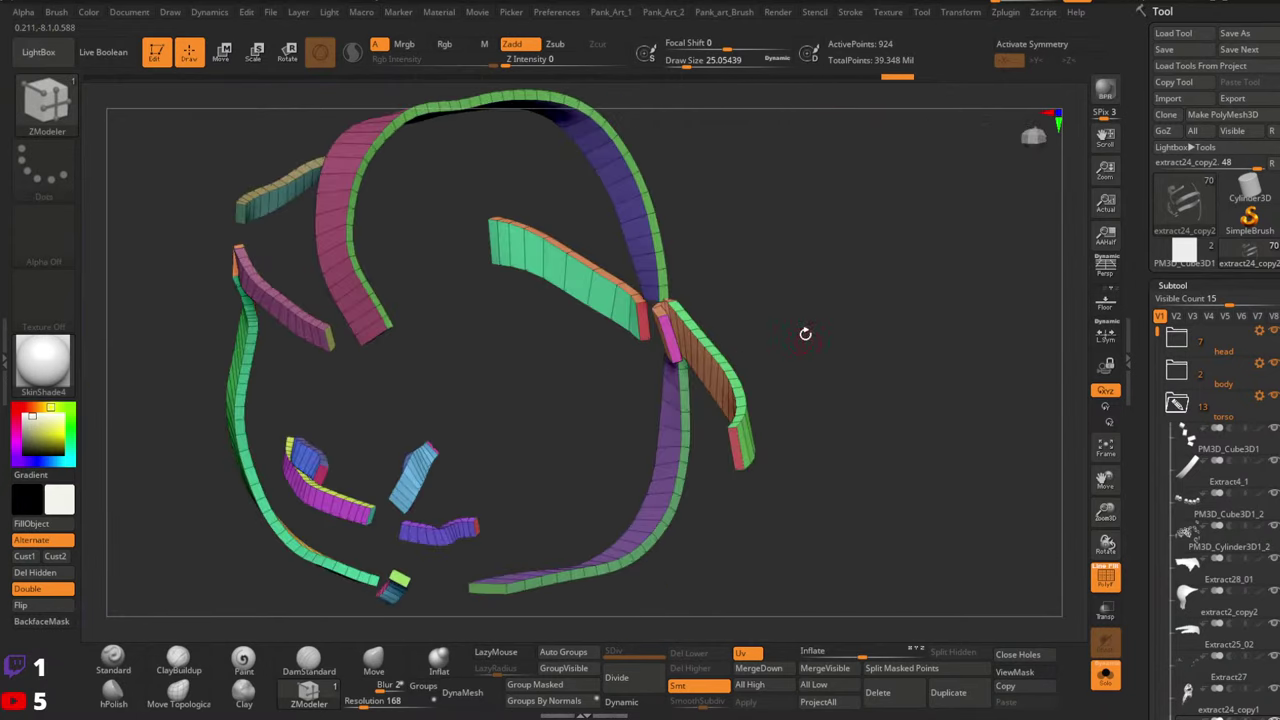
{"action": "right_click_drag", "start_coordinate": [805, 334], "coordinate": [526, 559], "text": "ctrl"}
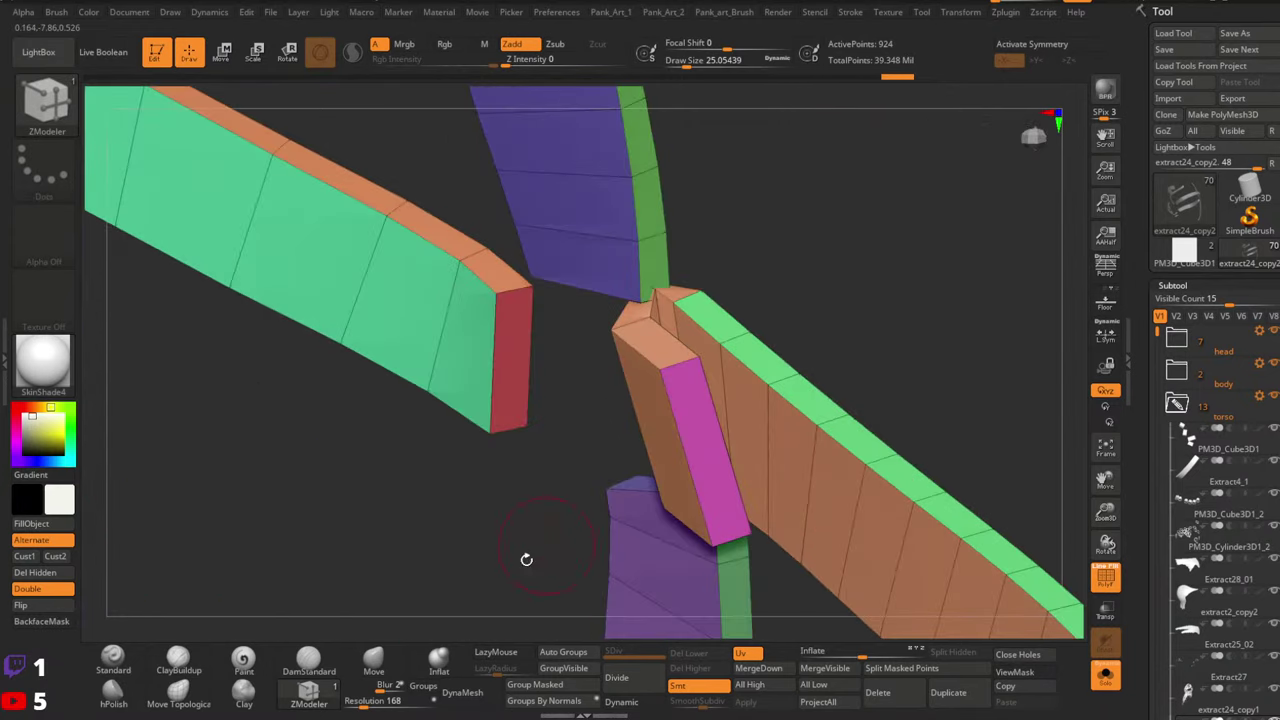
{"action": "left_click", "coordinate": [561, 687]}
{"action": "right_click_drag", "start_coordinate": [578, 470], "coordinate": [671, 381], "text": "ctrl"}
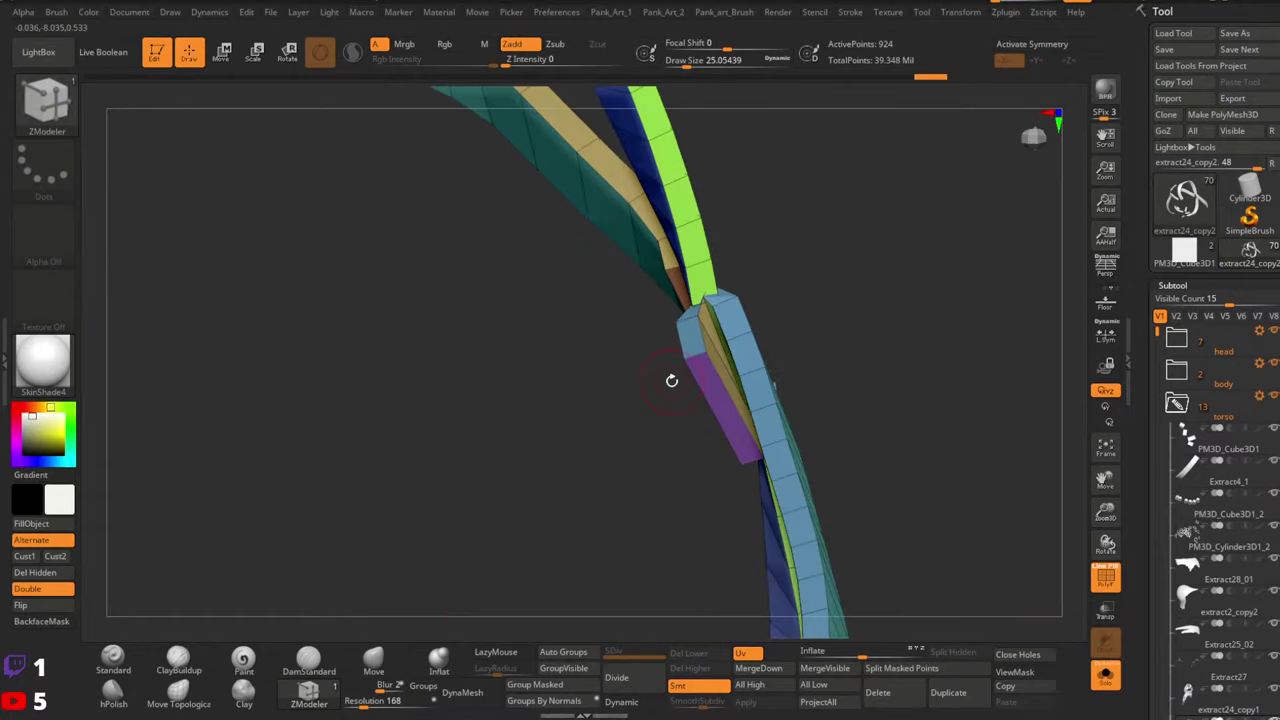
{"action": "left_click", "coordinate": [570, 657]}
{"action": "left_click", "coordinate": [737, 337], "text": "ctrl+shift"}
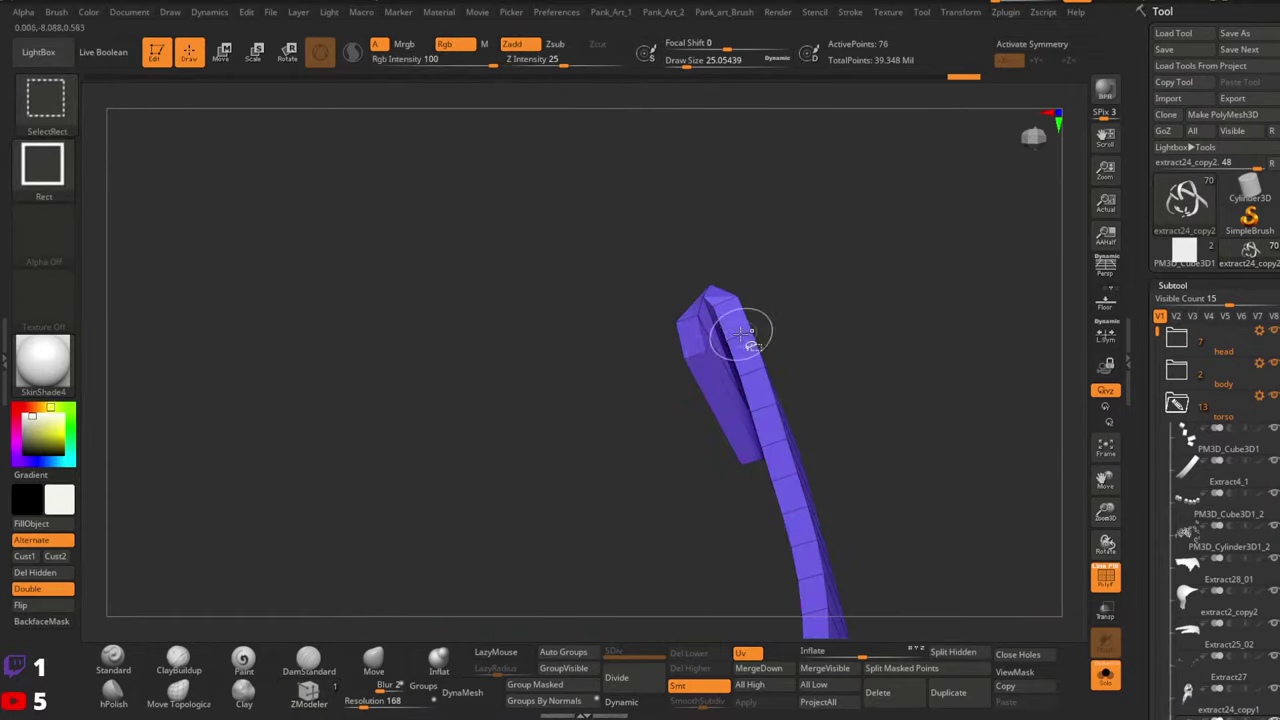
Reposition the corner points along one side of the blue strap's folded end with the Move brush
{"action": "mouse_move", "coordinate": [744, 339]}
{"action": "right_mouse_down"}
{"action": "mouse_move", "coordinate": [791, 241]}
{"action": "mouse_move", "coordinate": [734, 313]}
{"action": "right_mouse_up"}
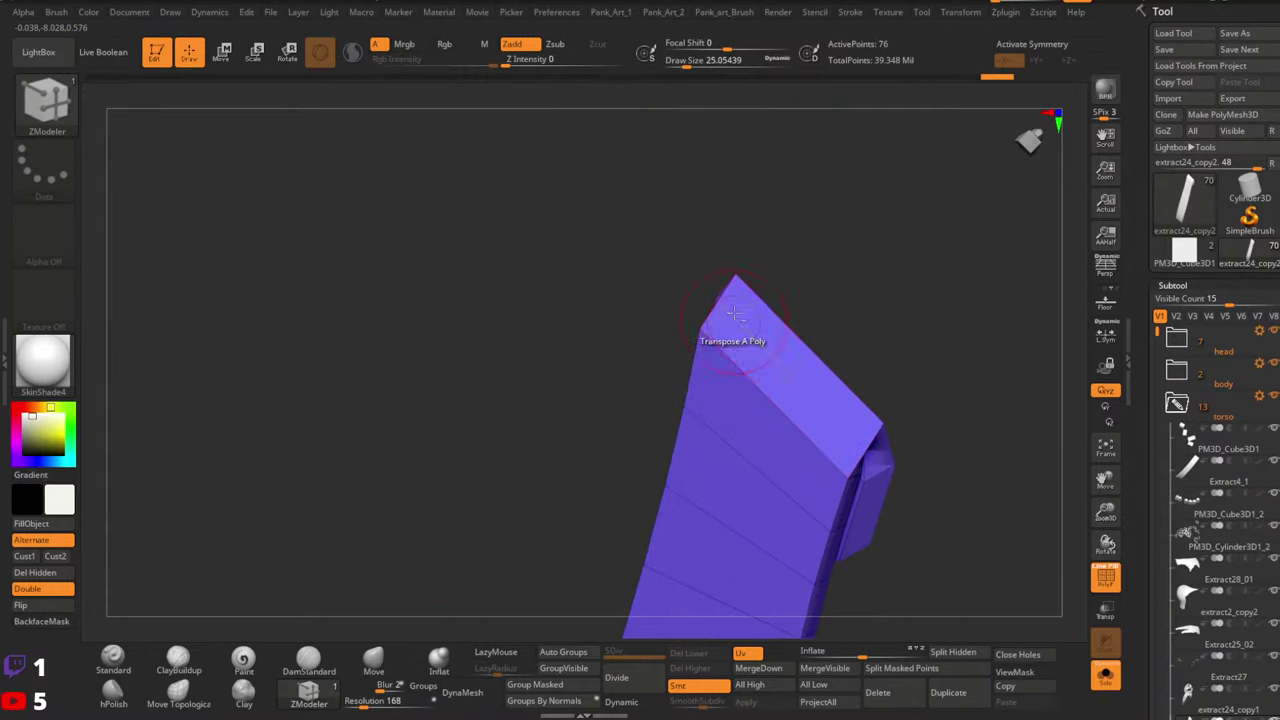
{"action": "left_click", "coordinate": [398, 665]}
{"action": "mouse_move", "coordinate": [655, 468]}
{"action": "right_mouse_down"}
{"action": "mouse_move", "coordinate": [734, 397]}
{"action": "mouse_move", "coordinate": [714, 334]}
{"action": "mouse_move", "coordinate": [676, 362]}
{"action": "right_mouse_up"}
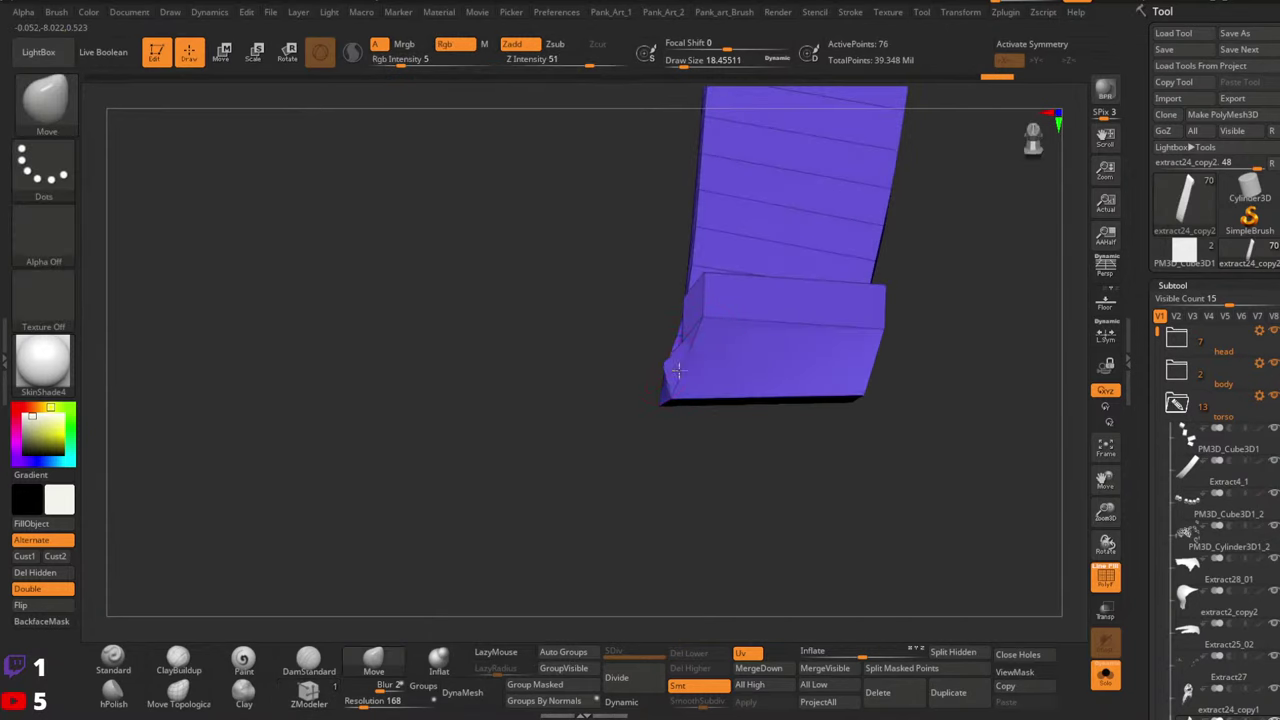
{"action": "left_click_drag", "start_coordinate": [677, 368], "coordinate": [689, 340]}
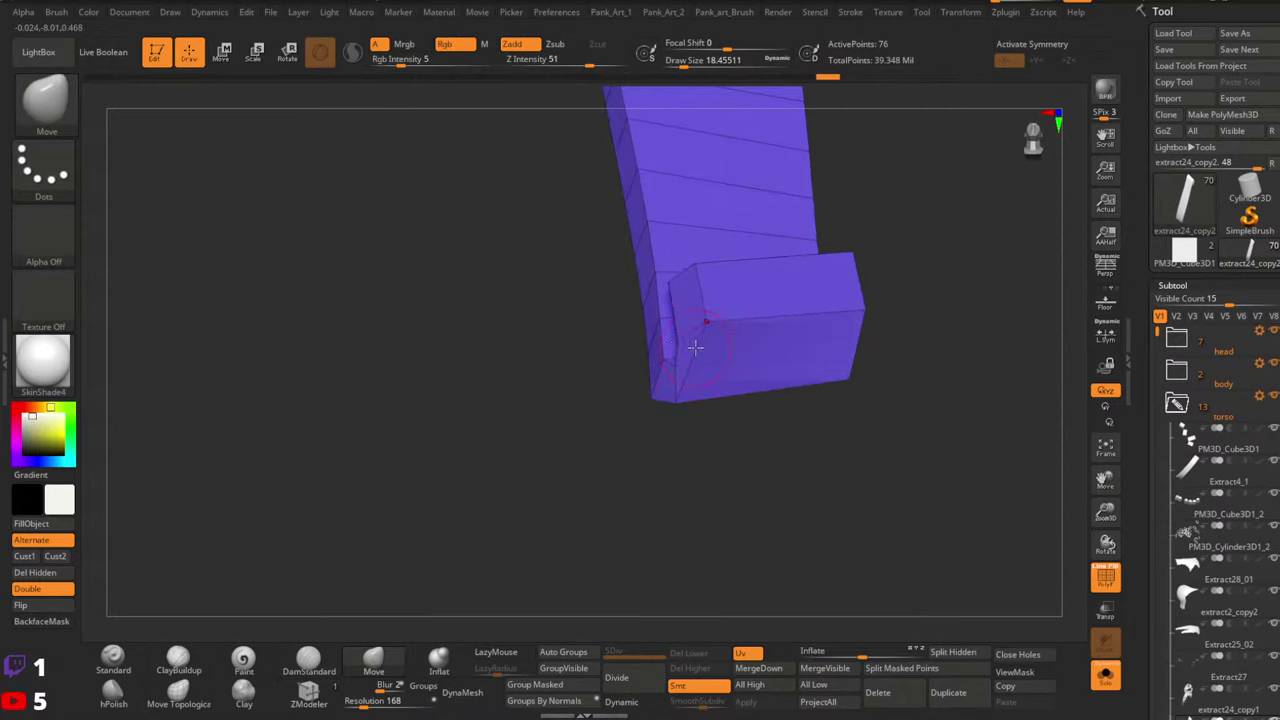
{"action": "right_click", "coordinate": [638, 460]}
{"action": "right_click_drag", "start_coordinate": [695, 348], "coordinate": [676, 416]}
{"action": "left_click_drag", "start_coordinate": [672, 338], "coordinate": [667, 344]}
{"action": "mouse_move", "coordinate": [667, 344]}
{"action": "right_mouse_down"}
{"action": "mouse_move", "coordinate": [640, 375]}
{"action": "mouse_move", "coordinate": [682, 362]}
{"action": "right_mouse_up"}
{"action": "left_click_drag", "start_coordinate": [682, 362], "coordinate": [678, 356]}
Refine the fold's side profile with the Move brush, shaping the bend and the flap's corners
{"action": "right_click_drag", "start_coordinate": [678, 356], "coordinate": [654, 354]}
{"action": "key", "text": "space"}
{"action": "left_click_drag", "start_coordinate": [602, 372], "coordinate": [621, 367]}
{"action": "mouse_move", "coordinate": [621, 367]}
{"action": "right_mouse_down"}
{"action": "mouse_move", "coordinate": [669, 354]}
{"action": "mouse_move", "coordinate": [660, 360]}
{"action": "right_mouse_up"}
{"action": "key", "text": "space"}
{"action": "left_click_drag", "start_coordinate": [606, 375], "coordinate": [594, 377]}
{"action": "right_click_drag", "start_coordinate": [588, 382], "coordinate": [638, 359]}
{"action": "key", "text": "space"}
{"action": "left_click_drag", "start_coordinate": [579, 375], "coordinate": [575, 376]}
{"action": "left_click_drag", "start_coordinate": [664, 334], "coordinate": [659, 335]}
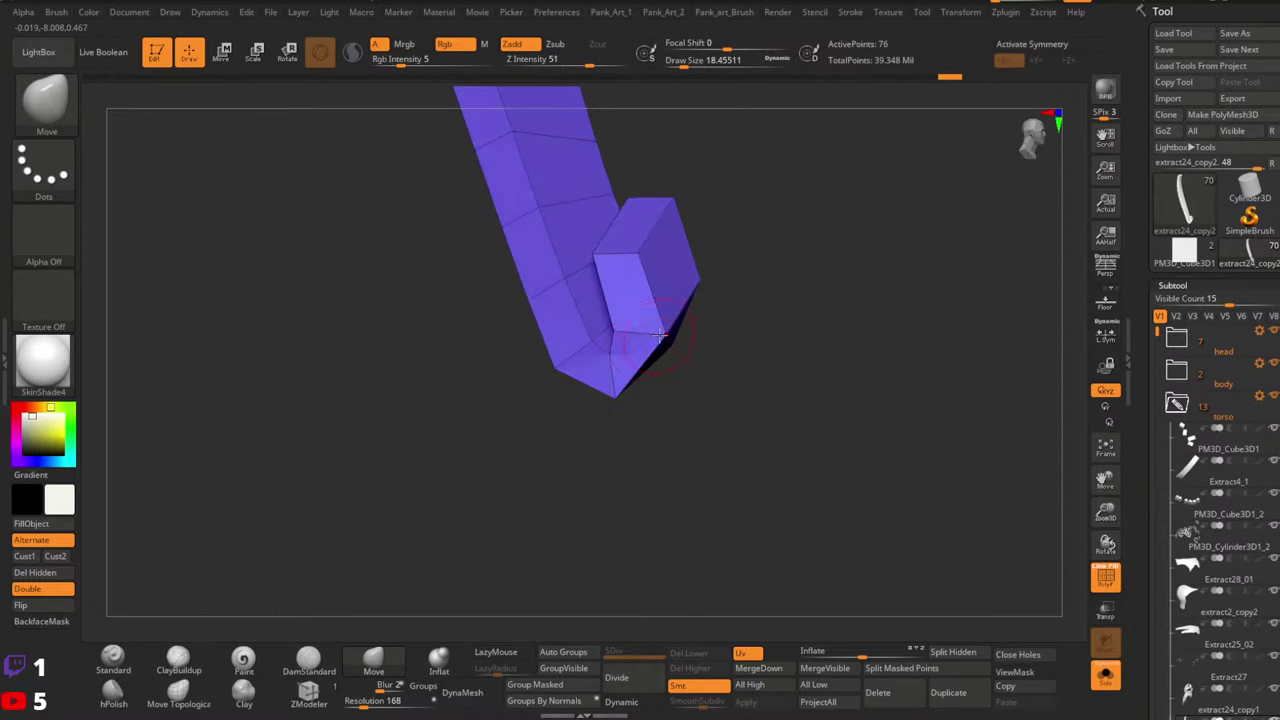
Adjust the opposite edge of the fold with the Move brush, shifting the flap and bend corners to match
{"action": "left_click_drag", "start_coordinate": [656, 396], "coordinate": [761, 342]}
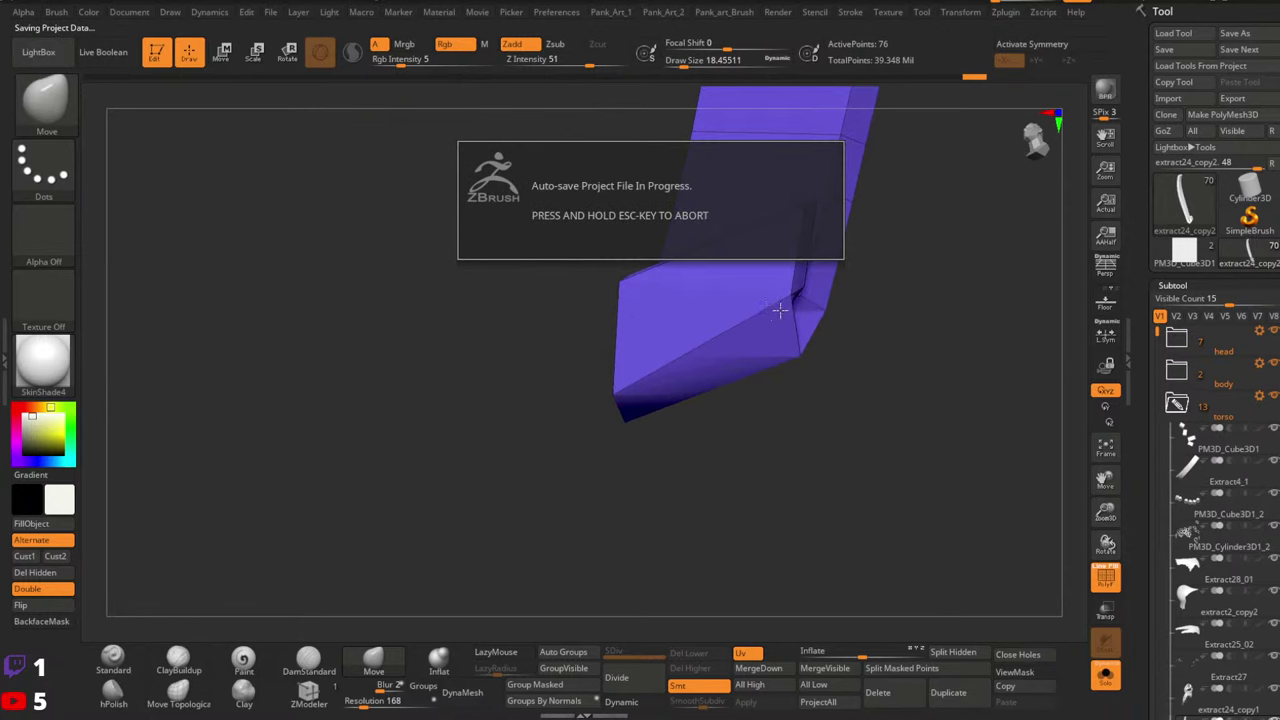
{"action": "left_click_drag", "start_coordinate": [703, 319], "coordinate": [802, 255]}
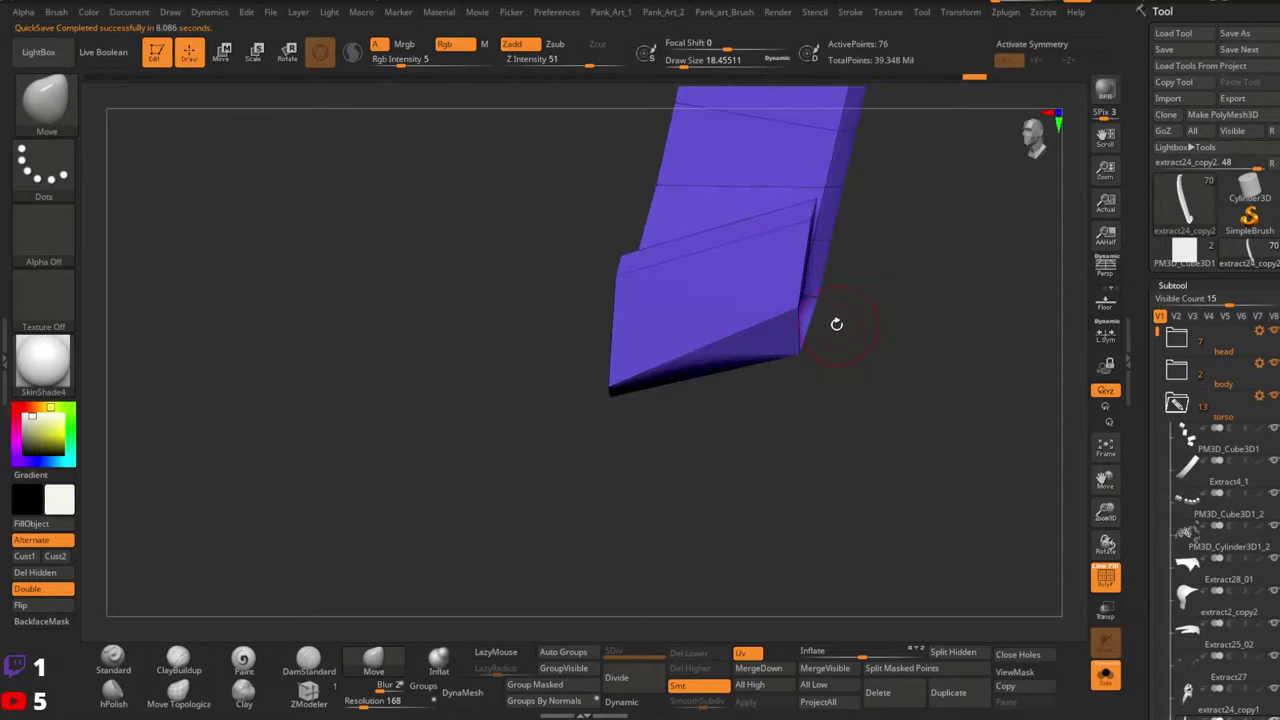
{"action": "left_click_drag", "start_coordinate": [790, 313], "coordinate": [797, 349]}
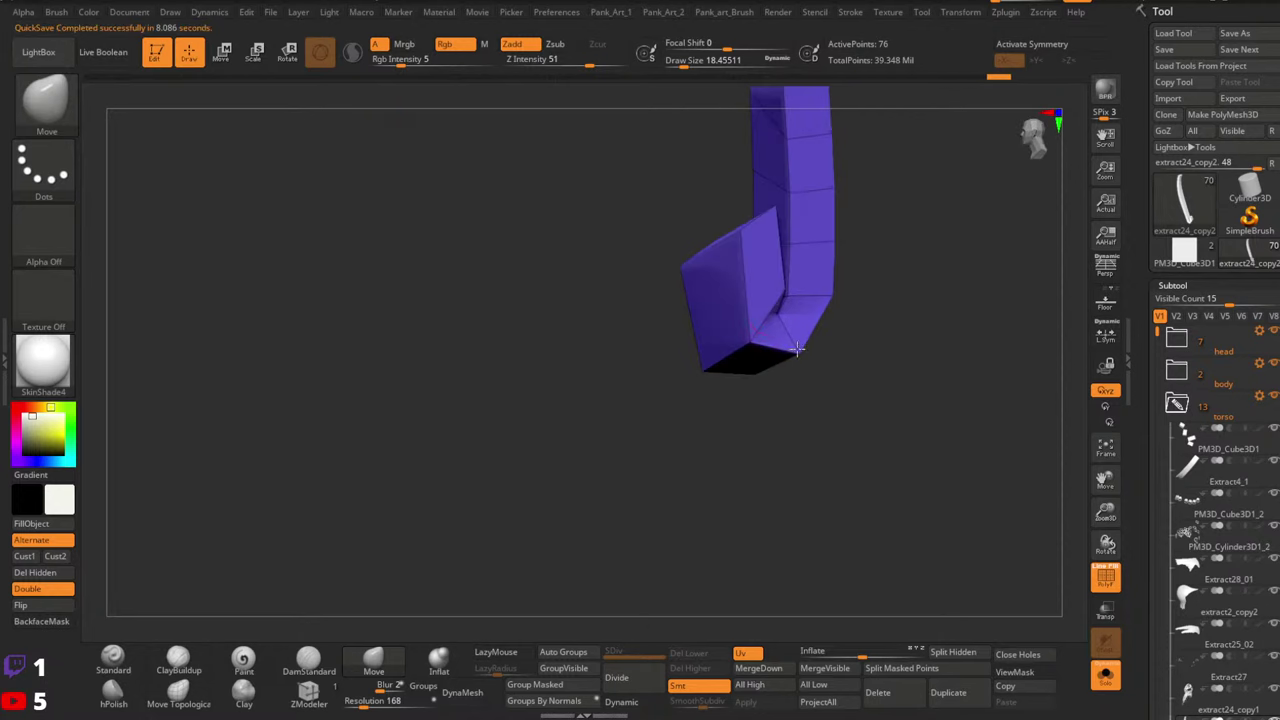
{"action": "key", "text": "space"}
{"action": "mouse_move", "coordinate": [790, 297]}
{"action": "left_mouse_down"}
{"action": "mouse_move", "coordinate": [789, 318]}
{"action": "mouse_move", "coordinate": [777, 243]}
{"action": "left_mouse_up"}
{"action": "right_click_drag", "start_coordinate": [801, 271], "coordinate": [779, 299]}
{"action": "key", "text": "space"}
{"action": "mouse_move", "coordinate": [779, 299]}
{"action": "left_mouse_down"}
{"action": "mouse_move", "coordinate": [791, 309]}
{"action": "mouse_move", "coordinate": [832, 289]}
{"action": "mouse_move", "coordinate": [858, 305]}
{"action": "mouse_move", "coordinate": [831, 385]}
{"action": "mouse_move", "coordinate": [840, 395]}
{"action": "left_mouse_up"}
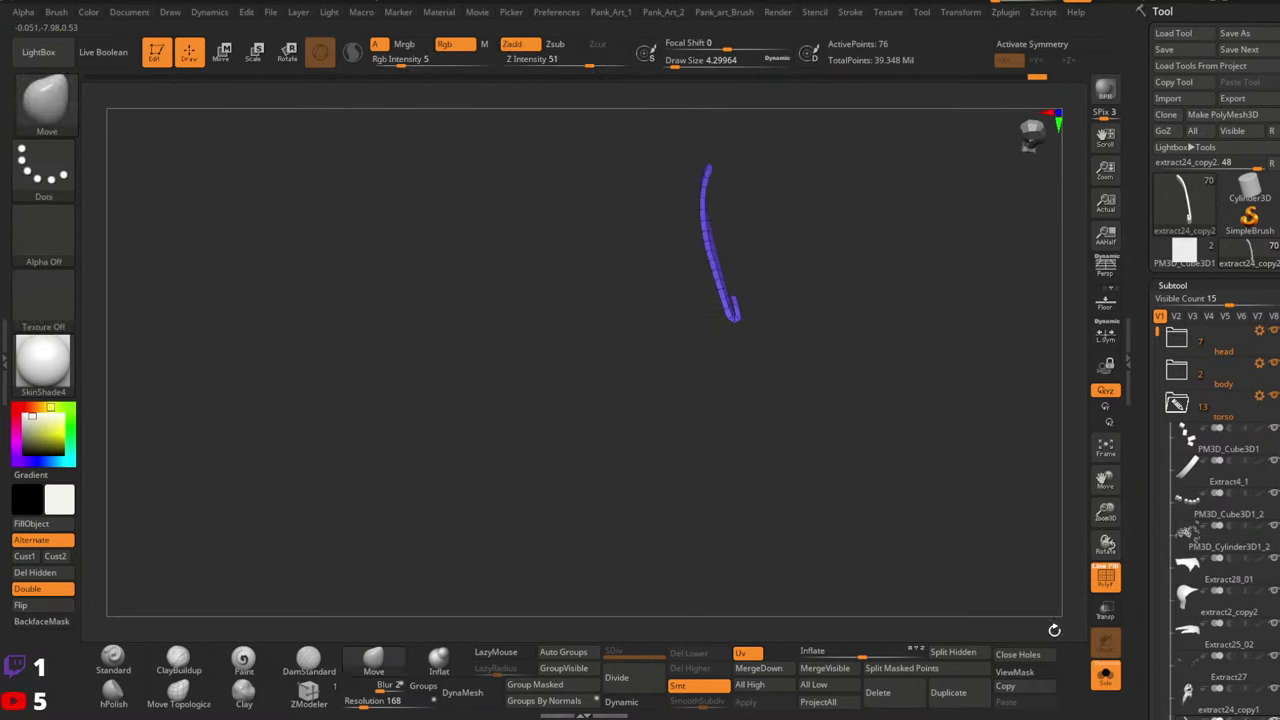
Show the full character without wireframe and nudge the folded strap end into place beside the ring with the Move brush
{"action": "left_click", "coordinate": [1104, 684]}
{"action": "right_click_drag", "start_coordinate": [672, 350], "coordinate": [822, 311]}
{"action": "key", "text": "shift+f"}
{"action": "right_click_drag", "start_coordinate": [745, 305], "coordinate": [757, 330], "text": "ctrl"}
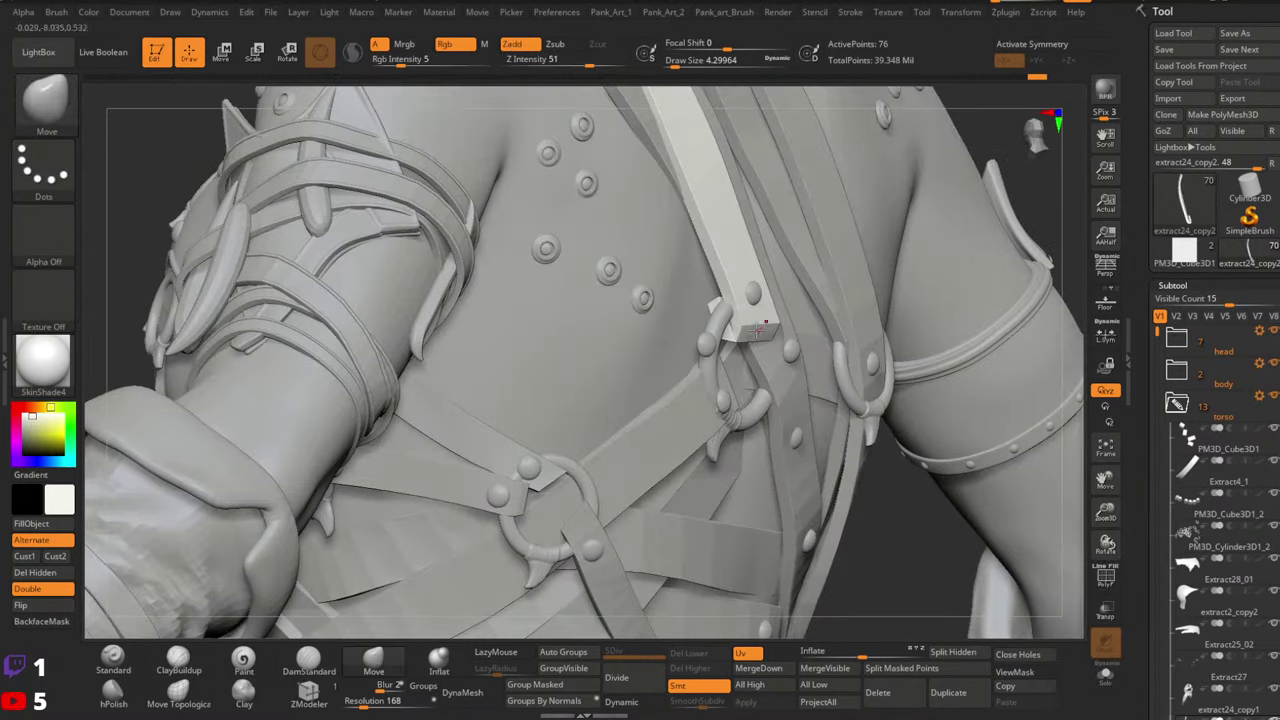
{"action": "key", "text": "space"}
{"action": "mouse_move", "coordinate": [722, 306]}
{"action": "left_mouse_down"}
{"action": "mouse_move", "coordinate": [768, 305]}
{"action": "mouse_move", "coordinate": [738, 336]}
{"action": "left_mouse_up"}
Unhide all straps, solo the subtool, isolate the short strap beside the ring and display its polygroup wireframe
{"action": "mouse_move", "coordinate": [740, 328]}
{"action": "right_mouse_down", "text": "ctrl"}
{"action": "mouse_move", "coordinate": [630, 180]}
{"action": "mouse_move", "coordinate": [530, 290]}
{"action": "right_mouse_up", "text": "ctrl"}
{"action": "left_click", "coordinate": [412, 230], "text": "ctrl+shift"}
{"action": "right_click_drag", "start_coordinate": [412, 230], "coordinate": [490, 335], "text": "ctrl"}
{"action": "left_click", "coordinate": [1107, 679]}
{"action": "left_click", "coordinate": [723, 303], "text": "ctrl+shift"}
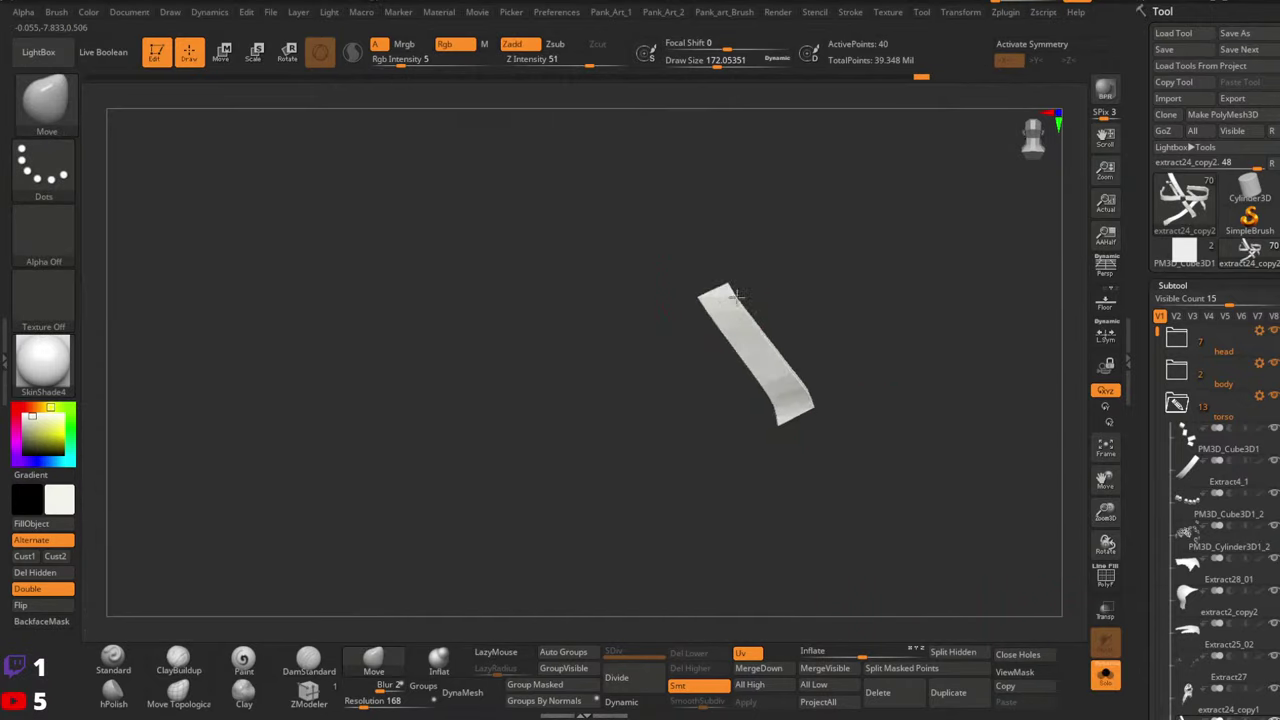
{"action": "right_click_drag", "start_coordinate": [740, 310], "coordinate": [777, 390]}
{"action": "key", "text": "shift+f"}
{"action": "right_click_drag", "start_coordinate": [640, 350], "coordinate": [548, 405], "text": "ctrl"}
{"action": "right_click_drag", "start_coordinate": [548, 405], "coordinate": [458, 367]}
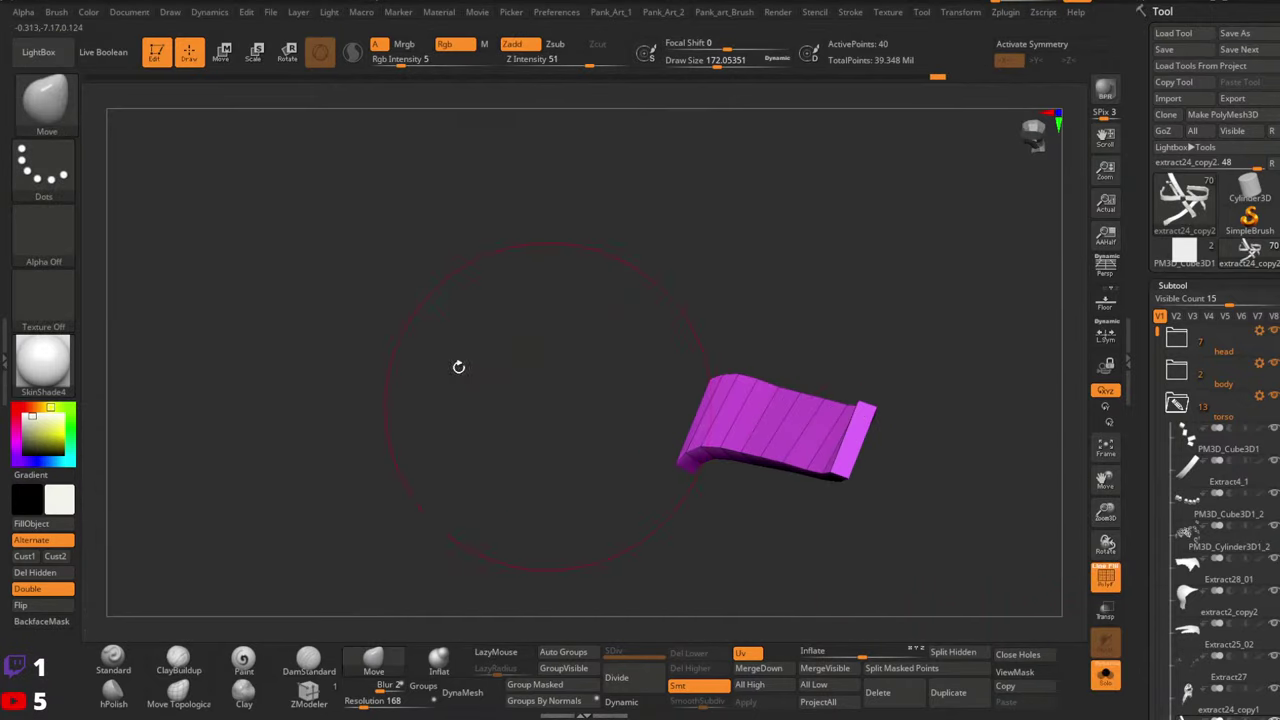
Extrude one segment from the short strap's end face with ZModeler's Extrude on A Single Poly, undoing the extra adjustment
{"action": "left_click", "coordinate": [66, 118]}
{"action": "key", "text": "Escape"}
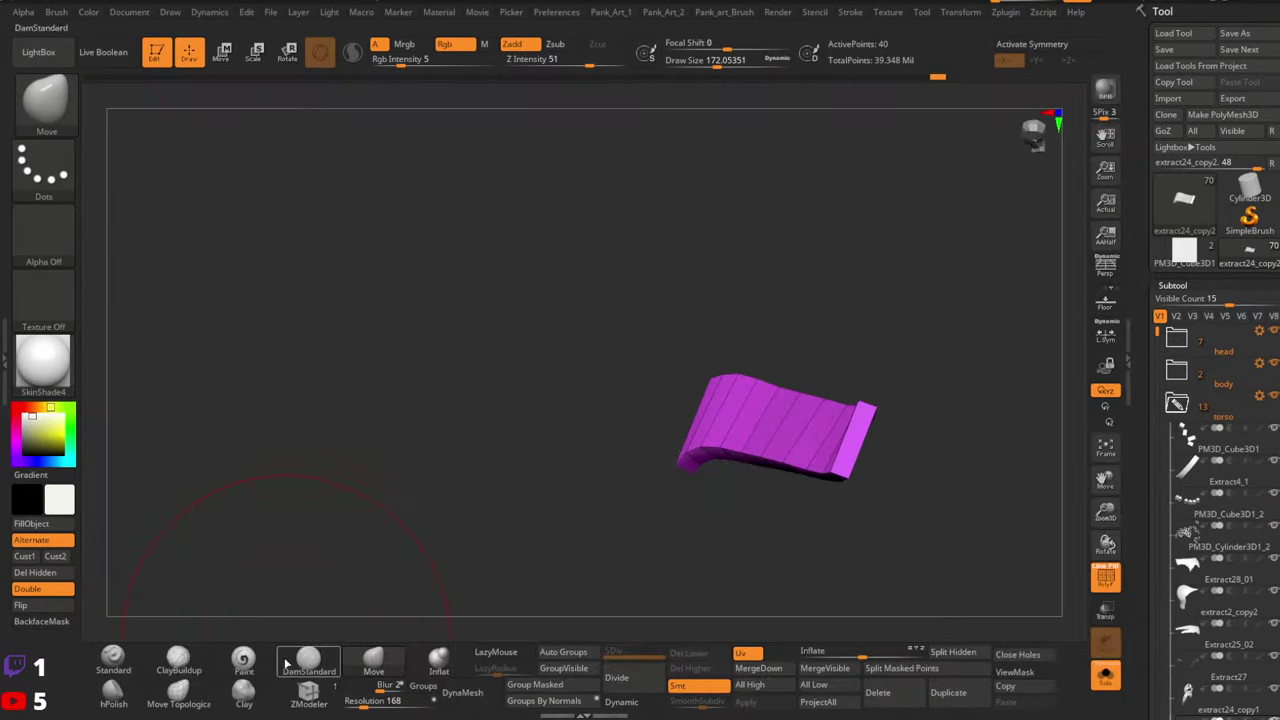
{"action": "left_click", "coordinate": [306, 705]}
{"action": "right_click_drag", "start_coordinate": [832, 424], "coordinate": [850, 426]}
{"action": "key", "text": "space"}
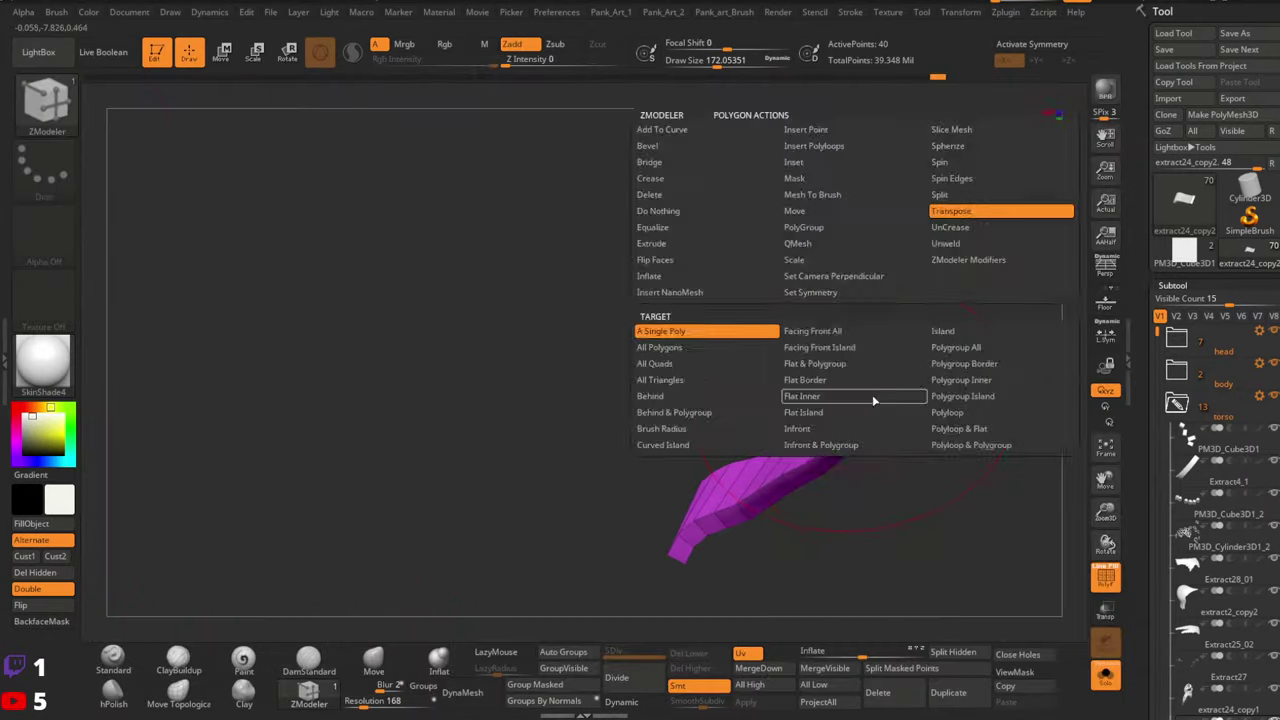
{"action": "key", "text": "space"}
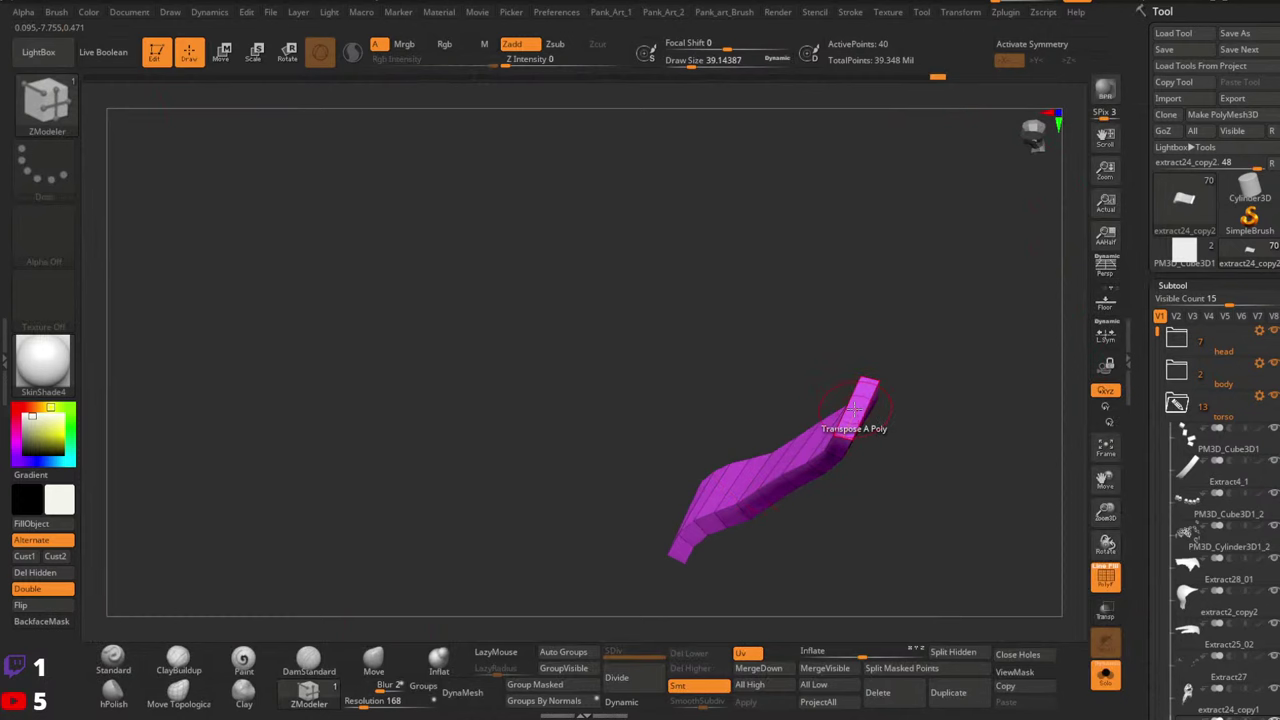
{"action": "key", "text": "w"}
{"action": "key", "text": "q"}
{"action": "key", "text": "space"}
{"action": "left_click", "coordinate": [650, 245]}
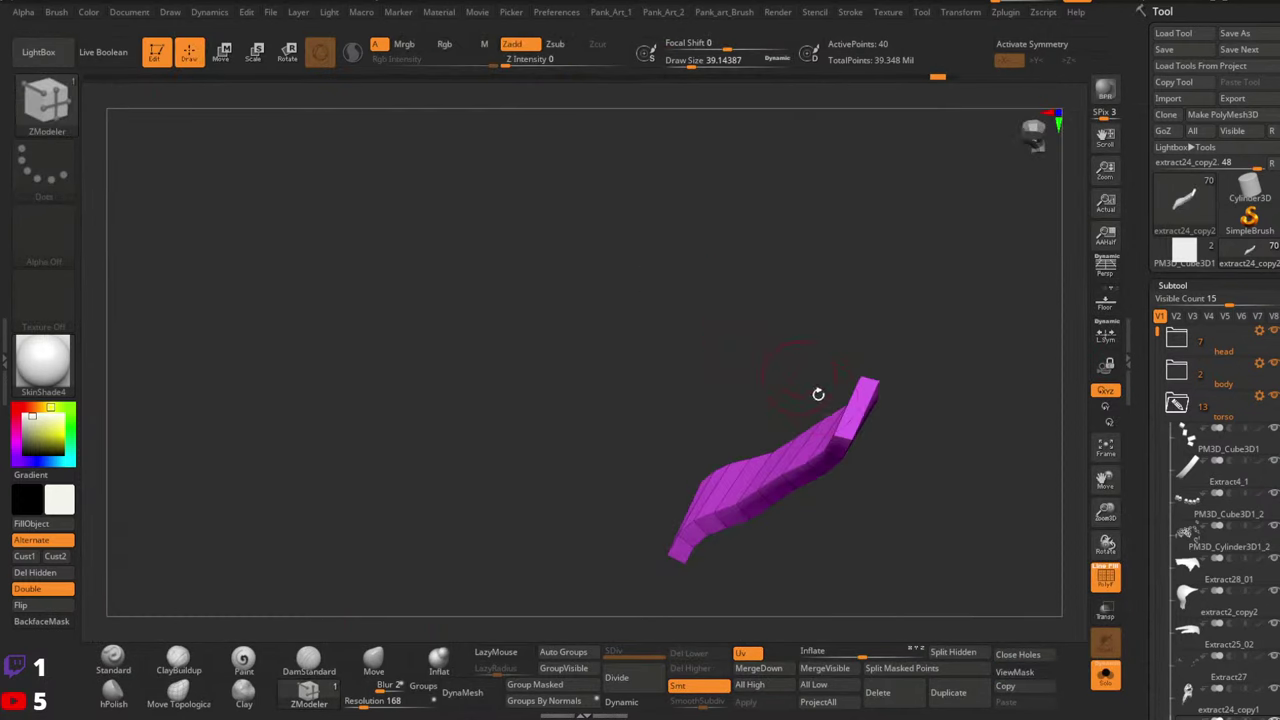
{"action": "left_click_drag", "start_coordinate": [851, 372], "coordinate": [829, 409]}
{"action": "left_click_drag", "start_coordinate": [812, 364], "coordinate": [838, 378]}
{"action": "key", "text": "ctrl+z"}
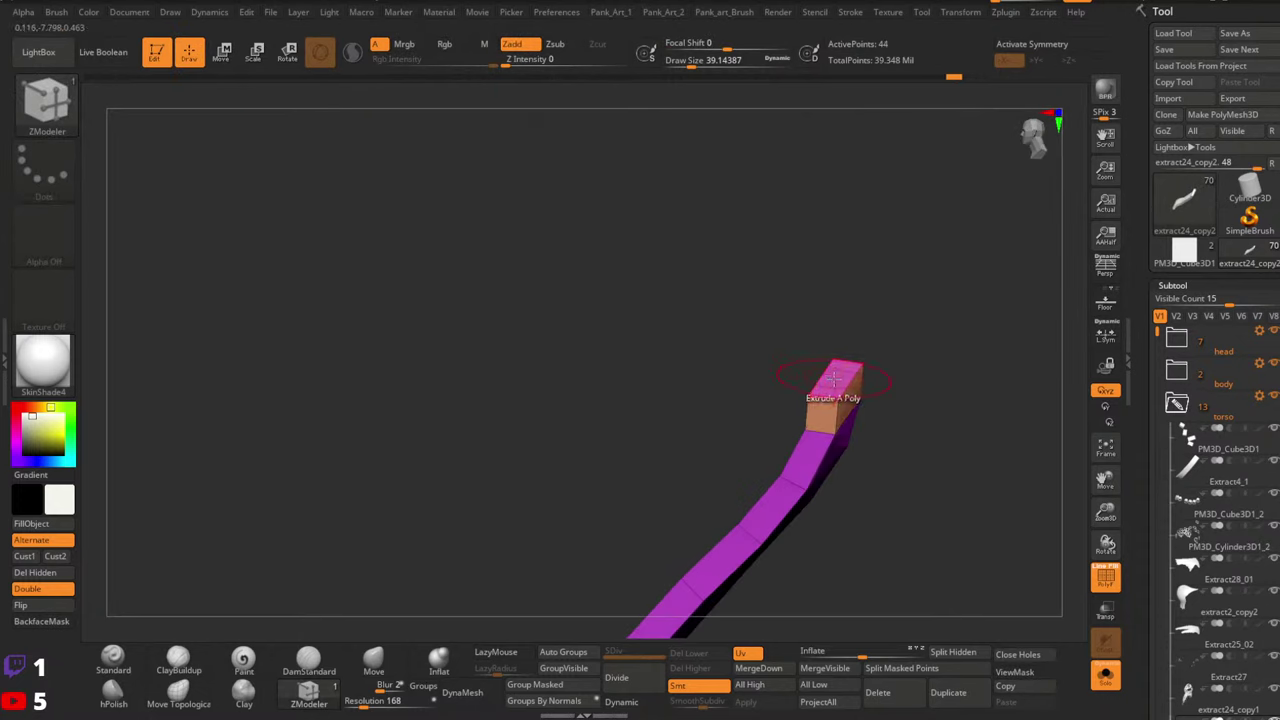
Transpose the short strap's new end face, rotating and moving it to bend toward the strap's underside
{"action": "key", "text": "space"}
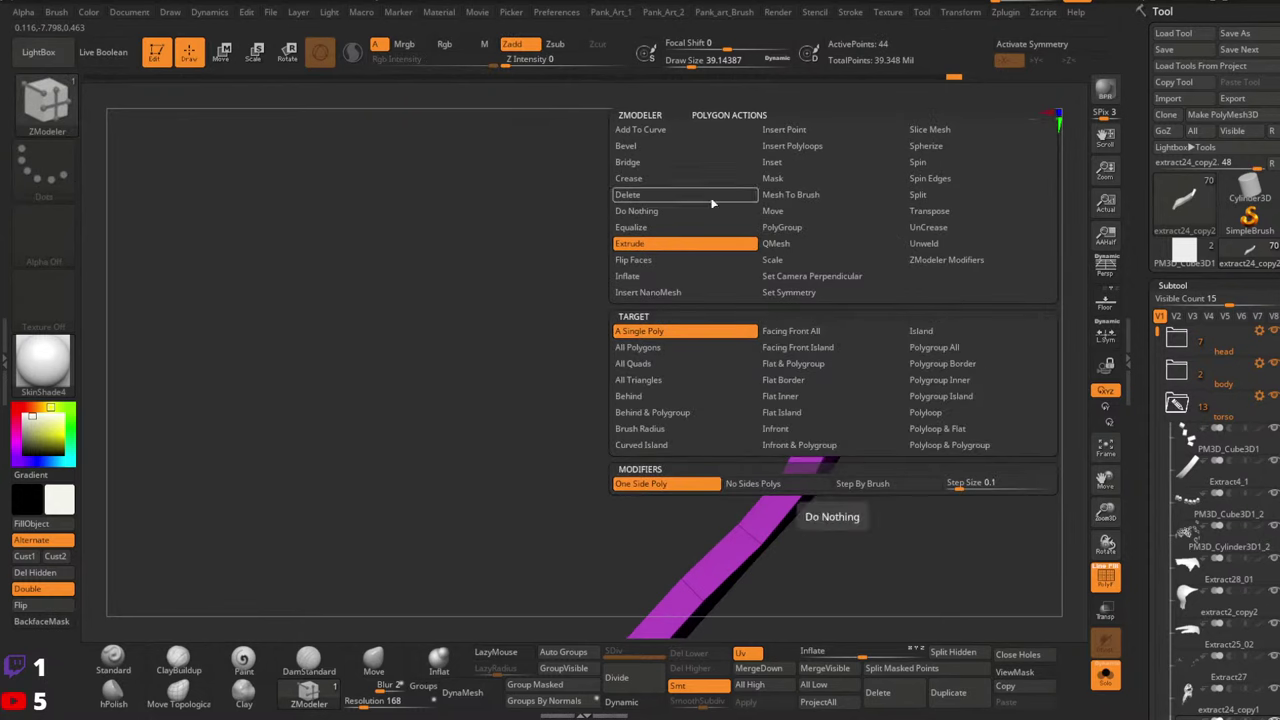
{"action": "left_click", "coordinate": [926, 213]}
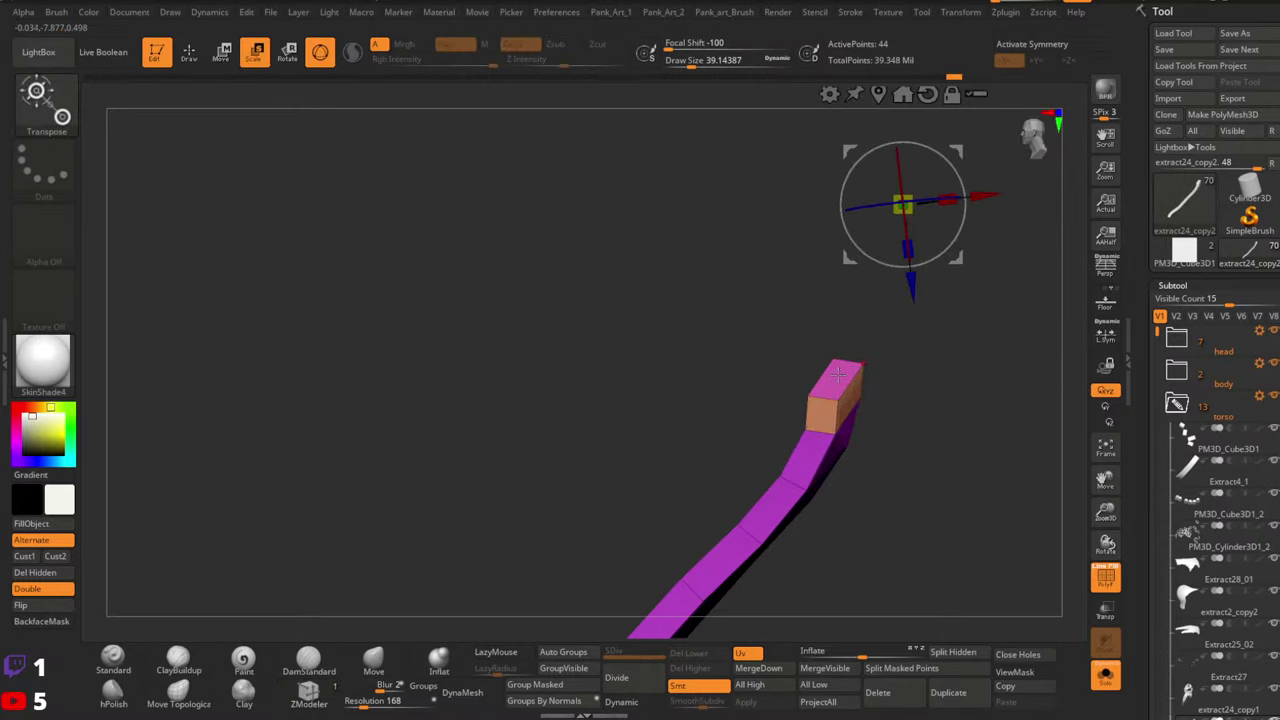
{"action": "left_click", "coordinate": [833, 383]}
{"action": "left_click_drag", "start_coordinate": [872, 345], "coordinate": [843, 320]}
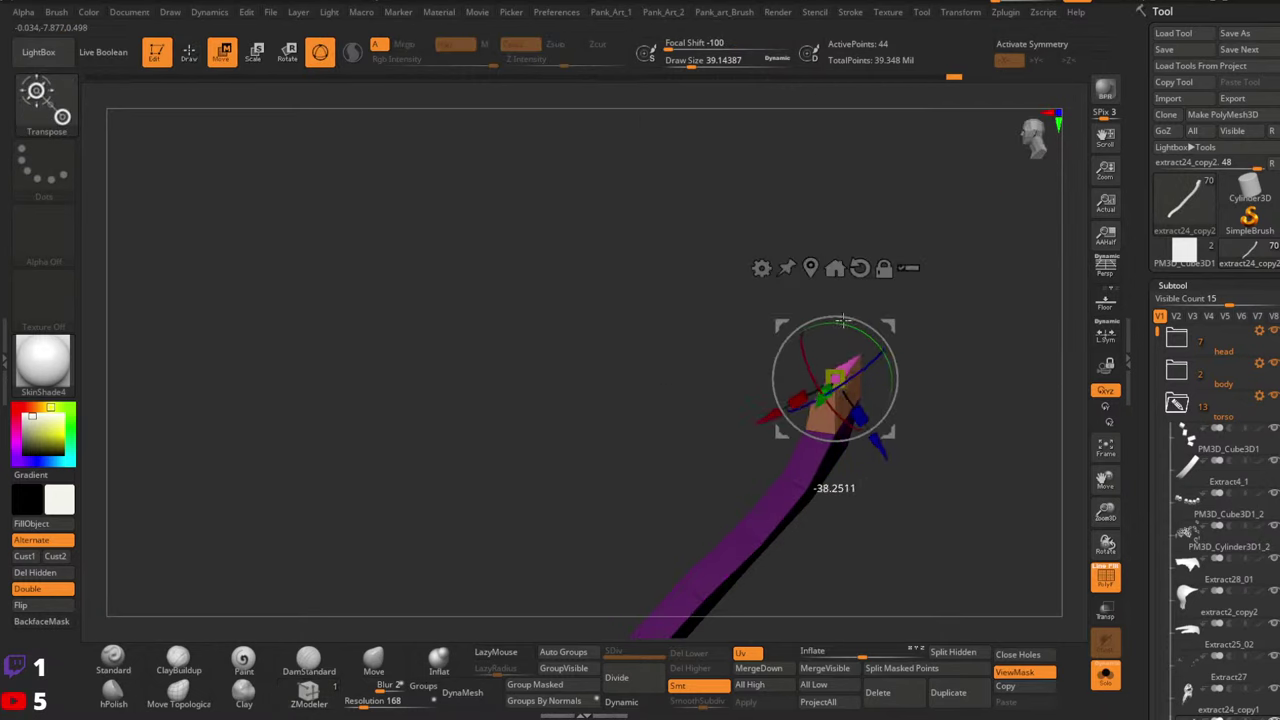
{"action": "right_click_drag", "start_coordinate": [859, 360], "coordinate": [898, 318]}
{"action": "mouse_move", "coordinate": [902, 313]}
{"action": "left_mouse_down"}
{"action": "mouse_move", "coordinate": [876, 331]}
{"action": "mouse_move", "coordinate": [895, 320]}
{"action": "left_mouse_up"}
{"action": "mouse_move", "coordinate": [903, 326]}
{"action": "right_mouse_down"}
{"action": "mouse_move", "coordinate": [908, 374]}
{"action": "mouse_move", "coordinate": [896, 345]}
{"action": "right_mouse_up"}
{"action": "left_click_drag", "start_coordinate": [895, 325], "coordinate": [881, 322]}
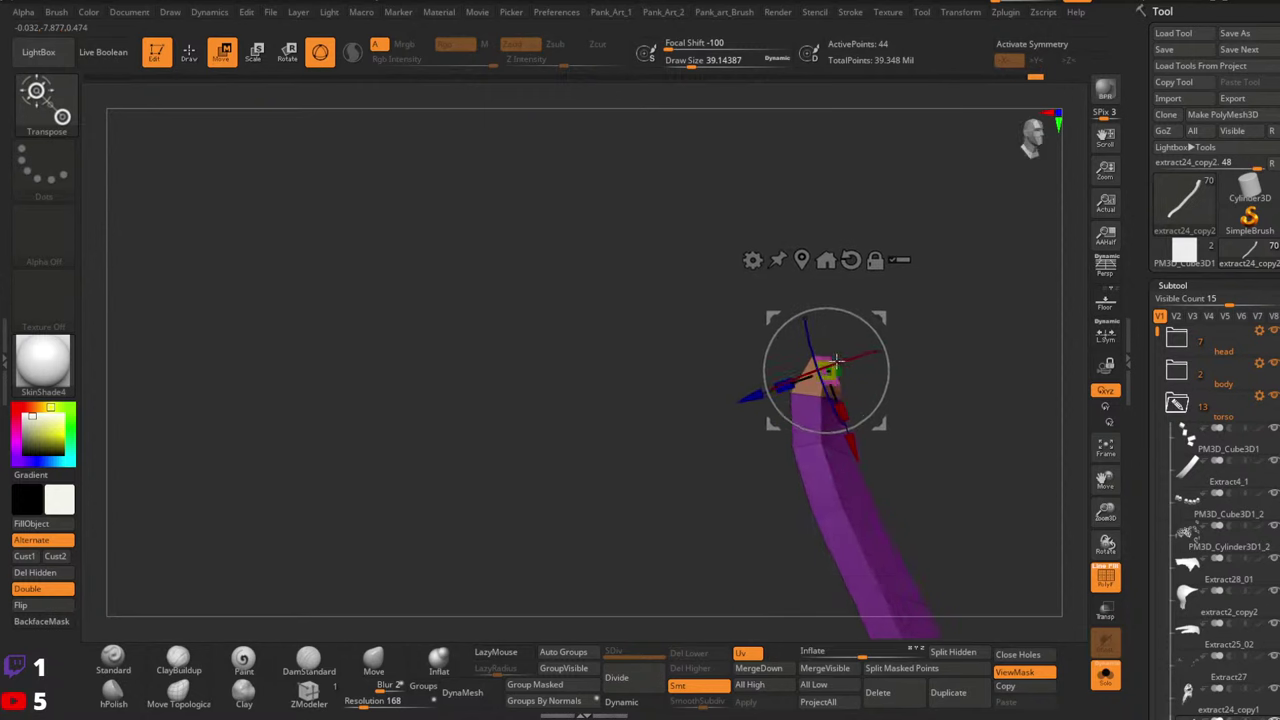
Clear the mask and transpose the bent end face again to refine its angle
{"action": "key", "text": "q"}
{"action": "mouse_move", "coordinate": [883, 325]}
{"action": "right_mouse_down"}
{"action": "mouse_move", "coordinate": [896, 353]}
{"action": "mouse_move", "coordinate": [960, 350]}
{"action": "right_mouse_up"}
{"action": "right_click_drag", "start_coordinate": [960, 350], "coordinate": [775, 340], "text": "ctrl"}
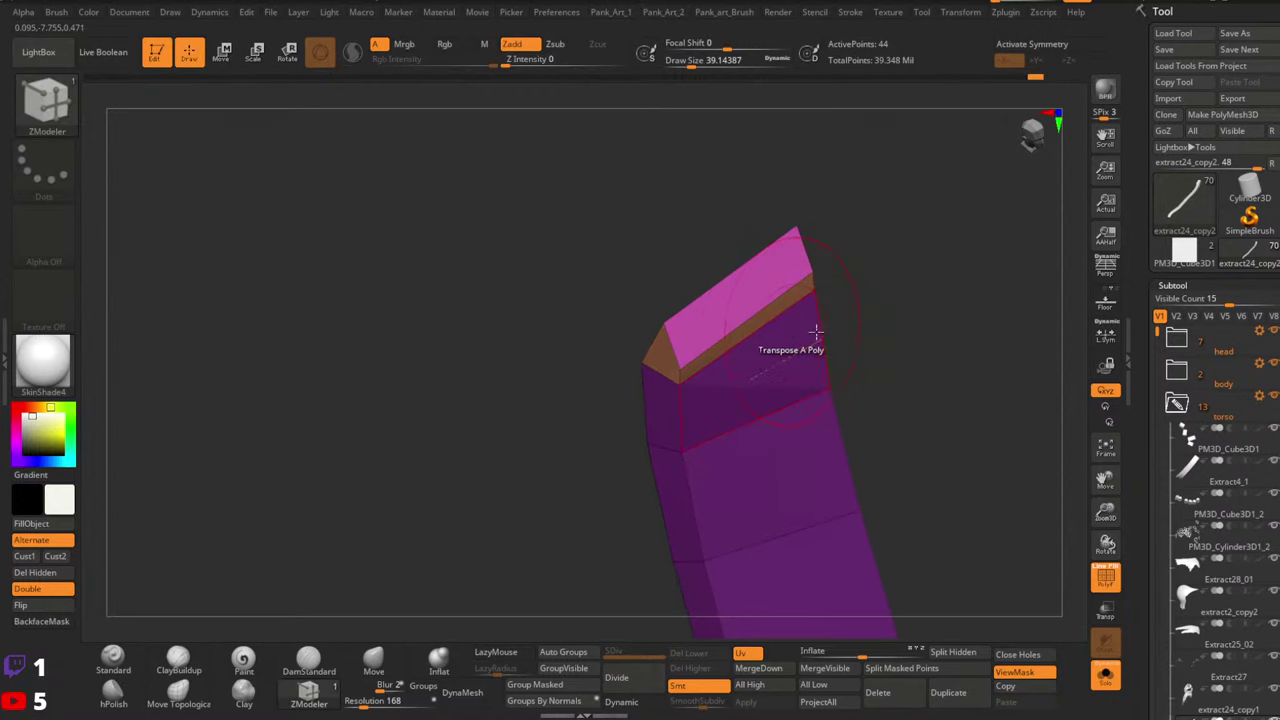
{"action": "left_click_drag", "start_coordinate": [858, 318], "coordinate": [880, 335], "text": "ctrl"}
{"action": "left_click", "coordinate": [712, 314]}
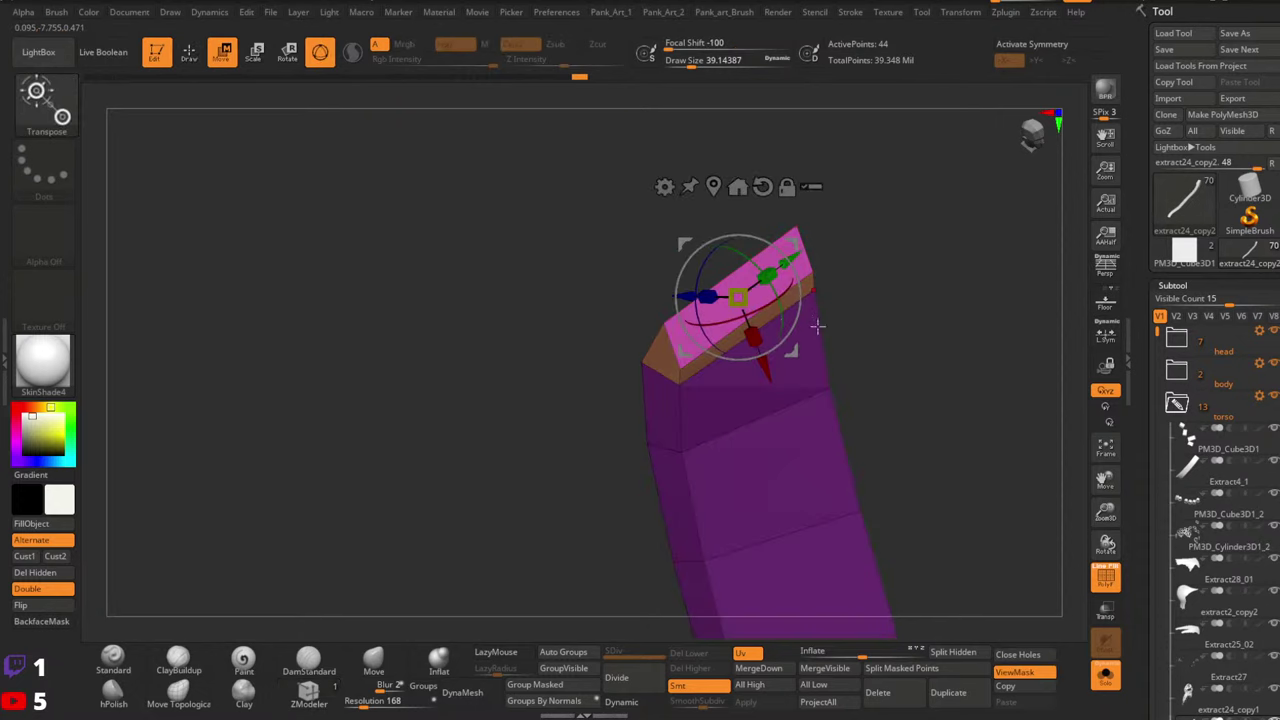
{"action": "right_click_drag", "start_coordinate": [817, 326], "coordinate": [720, 317]}
{"action": "mouse_move", "coordinate": [632, 285]}
{"action": "left_mouse_down"}
{"action": "mouse_move", "coordinate": [675, 300]}
{"action": "mouse_move", "coordinate": [633, 294]}
{"action": "left_mouse_up"}
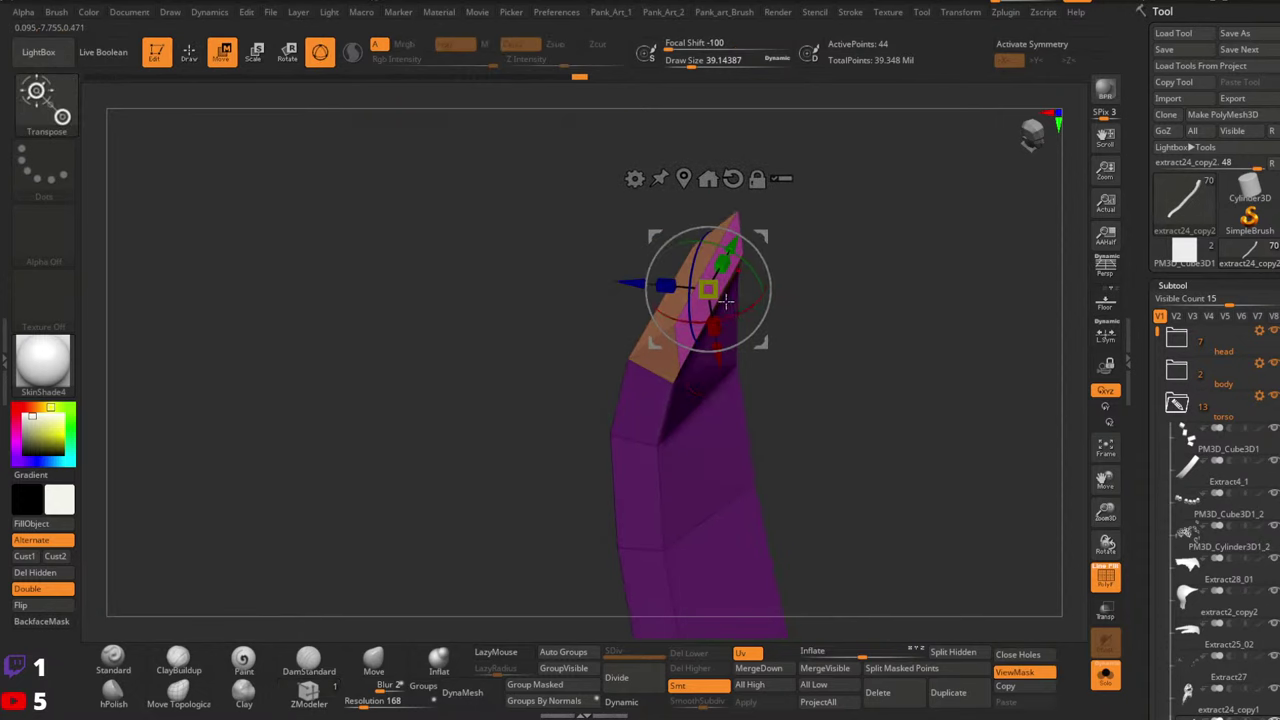
Extrude a second segment from the short strap's bent end face
{"action": "key", "text": "q"}
{"action": "key", "text": "space"}
{"action": "left_click", "coordinate": [495, 247]}
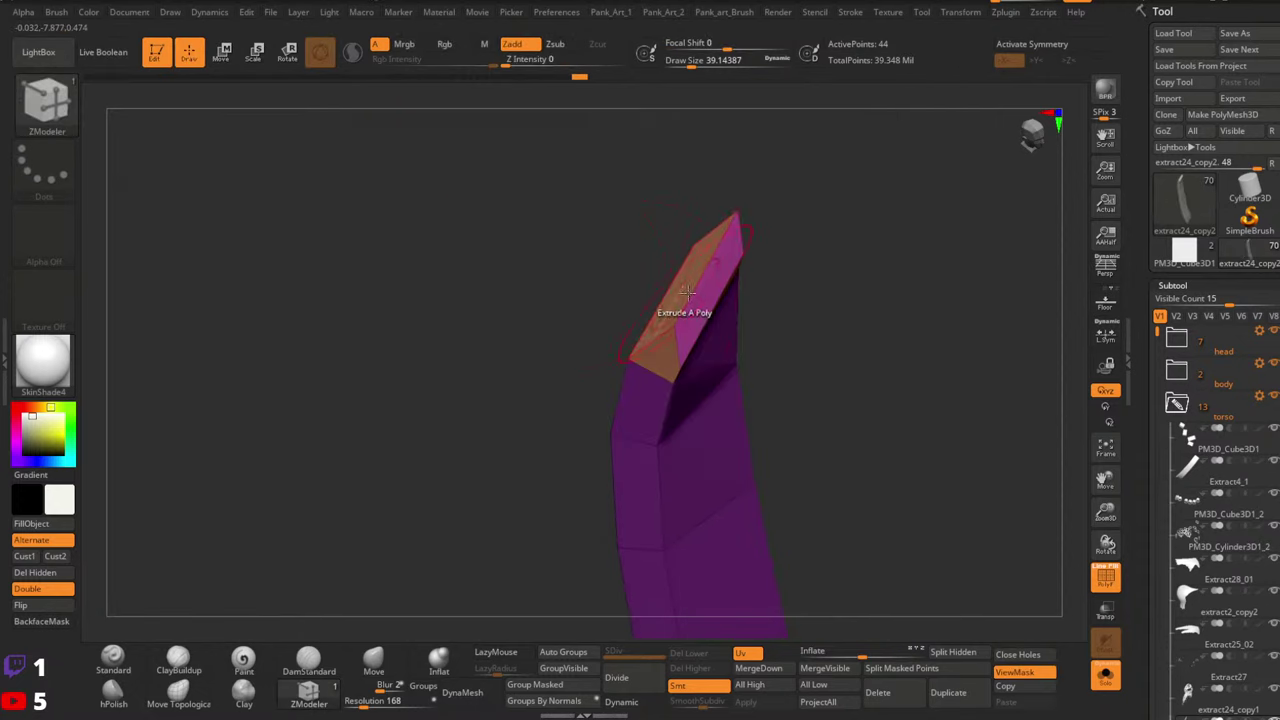
{"action": "left_click_drag", "start_coordinate": [704, 300], "coordinate": [778, 313]}
Transpose the second segment's end face, moving and rotating it back toward the short strap's underside
{"action": "key", "text": "space"}
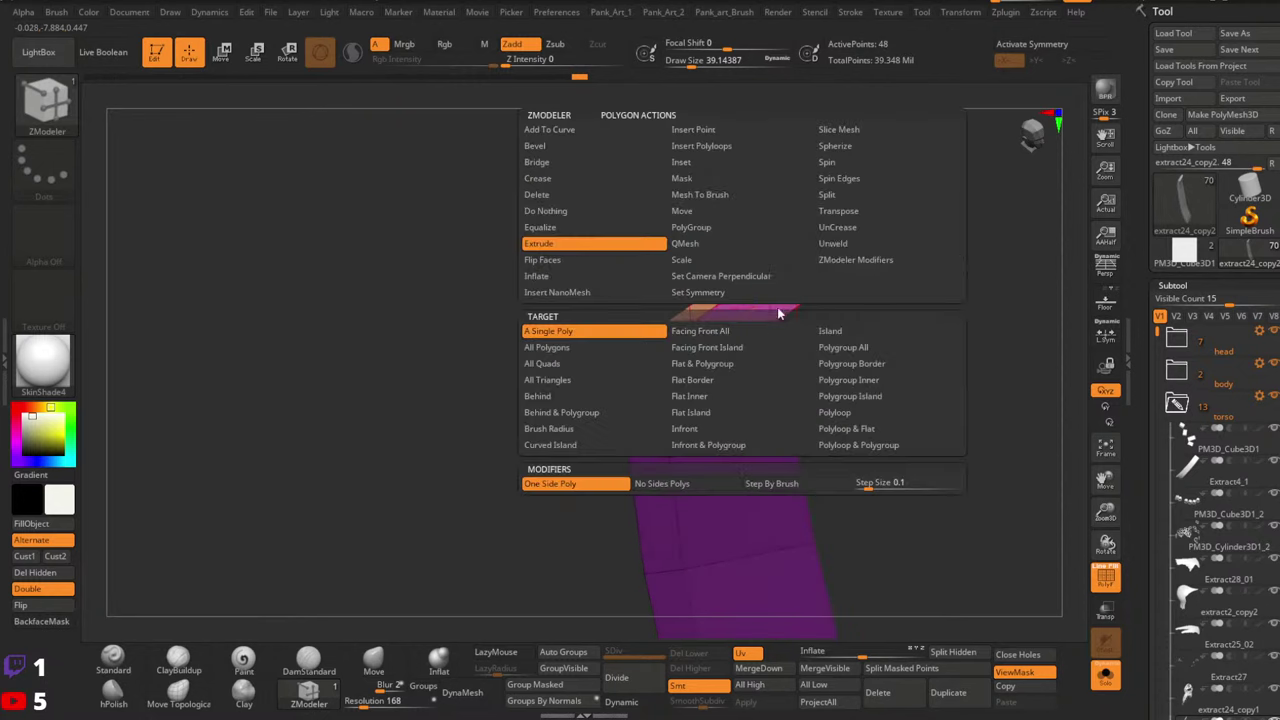
{"action": "left_click", "coordinate": [836, 218]}
{"action": "left_click", "coordinate": [757, 306]}
{"action": "right_click_drag", "start_coordinate": [757, 306], "coordinate": [735, 310]}
{"action": "left_click_drag", "start_coordinate": [769, 384], "coordinate": [772, 427]}
{"action": "left_click_drag", "start_coordinate": [816, 341], "coordinate": [817, 340]}
{"action": "right_click_drag", "start_coordinate": [818, 340], "coordinate": [768, 290]}
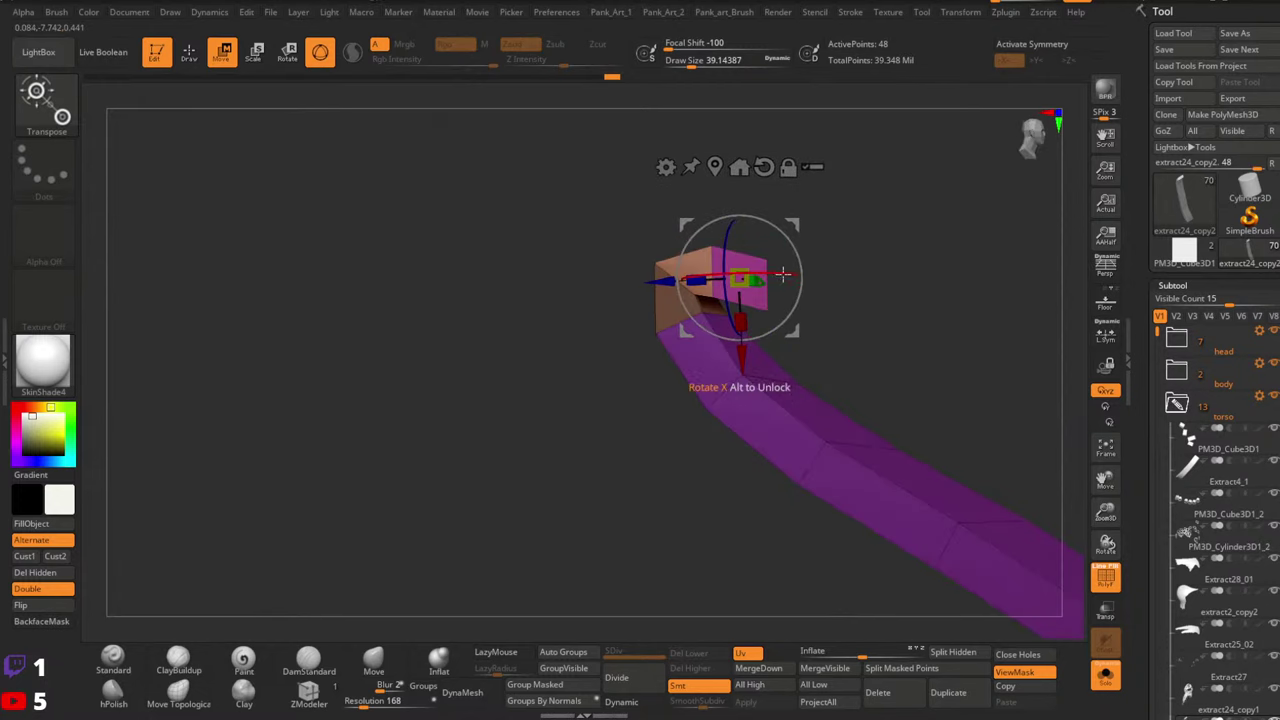
{"action": "left_click_drag", "start_coordinate": [790, 244], "coordinate": [794, 281]}
{"action": "right_click_drag", "start_coordinate": [796, 300], "coordinate": [722, 335]}
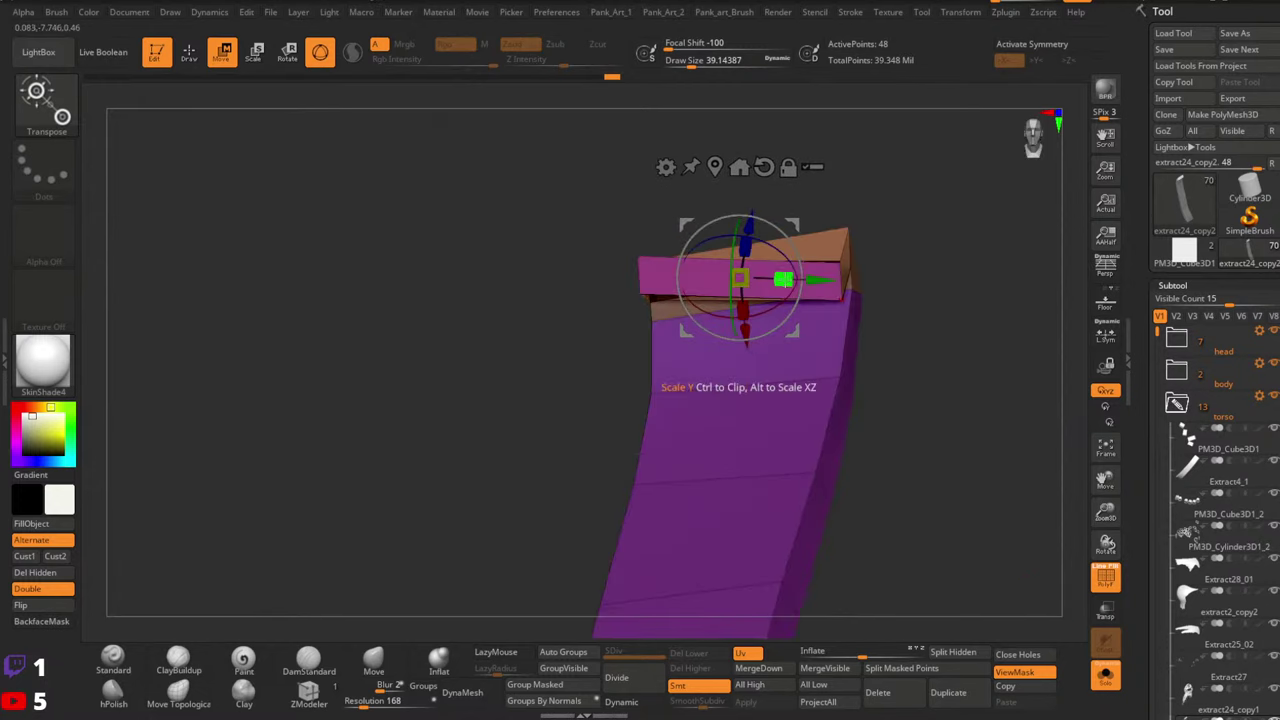
Rotate the folded end face to align with the strap's width and clear the mask
{"action": "mouse_move", "coordinate": [780, 264]}
{"action": "right_mouse_down"}
{"action": "mouse_move", "coordinate": [822, 266]}
{"action": "mouse_move", "coordinate": [796, 218]}
{"action": "right_mouse_up"}
{"action": "key", "text": "q"}
{"action": "key", "text": "w"}
{"action": "left_click_drag", "start_coordinate": [803, 222], "coordinate": [809, 233]}
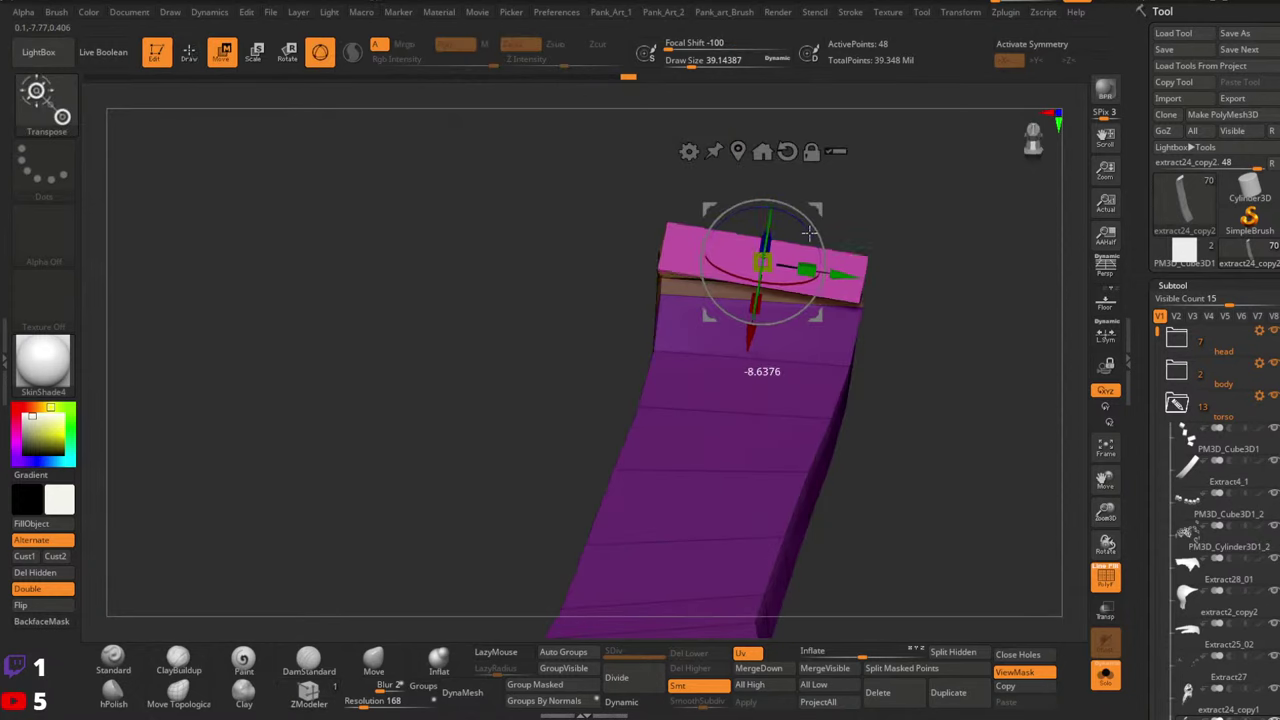
{"action": "key", "text": "q"}
{"action": "mouse_move", "coordinate": [768, 256]}
{"action": "right_mouse_down"}
{"action": "mouse_move", "coordinate": [797, 274]}
{"action": "mouse_move", "coordinate": [820, 266]}
{"action": "right_mouse_up"}
{"action": "left_click_drag", "start_coordinate": [854, 246], "coordinate": [868, 262], "text": "ctrl"}
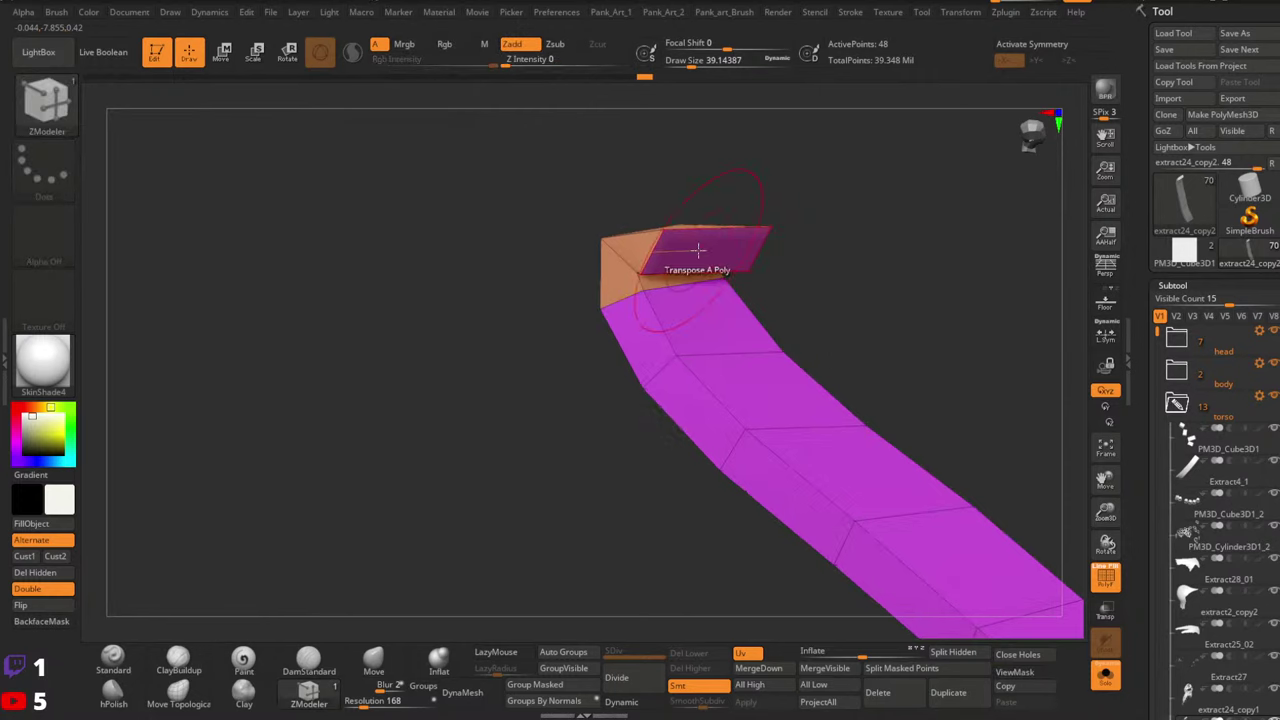
Extrude a third segment from the short strap's folded end face along its underside
{"action": "key", "text": "space"}
{"action": "left_click", "coordinate": [510, 243]}
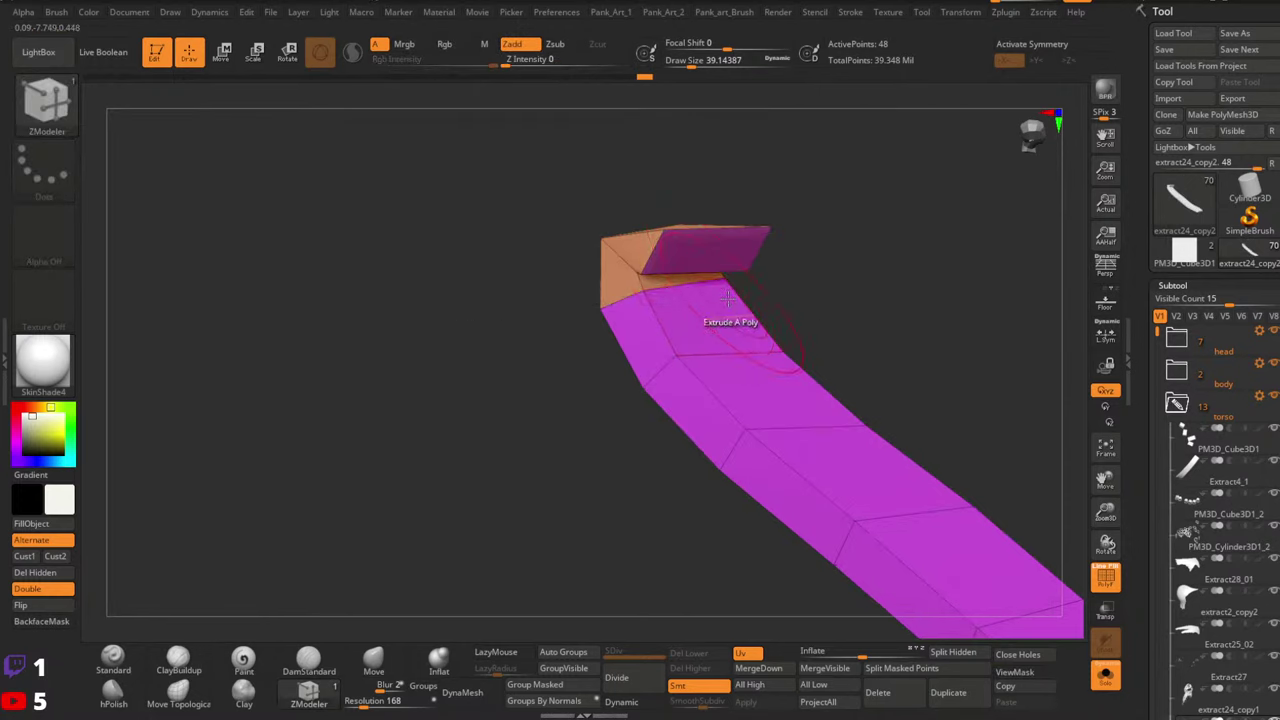
{"action": "left_click_drag", "start_coordinate": [702, 251], "coordinate": [743, 312]}
{"action": "mouse_move", "coordinate": [751, 328]}
{"action": "right_mouse_down"}
{"action": "mouse_move", "coordinate": [740, 289]}
{"action": "mouse_move", "coordinate": [730, 305]}
{"action": "mouse_move", "coordinate": [714, 278]}
{"action": "mouse_move", "coordinate": [683, 326]}
{"action": "mouse_move", "coordinate": [714, 346]}
{"action": "mouse_move", "coordinate": [855, 323]}
{"action": "right_mouse_up"}
Unhide all straps, assign a separate polygroup to each with Auto Groups and isolate the unfolded purple strap
{"action": "left_click", "coordinate": [853, 323], "text": "ctrl+shift"}
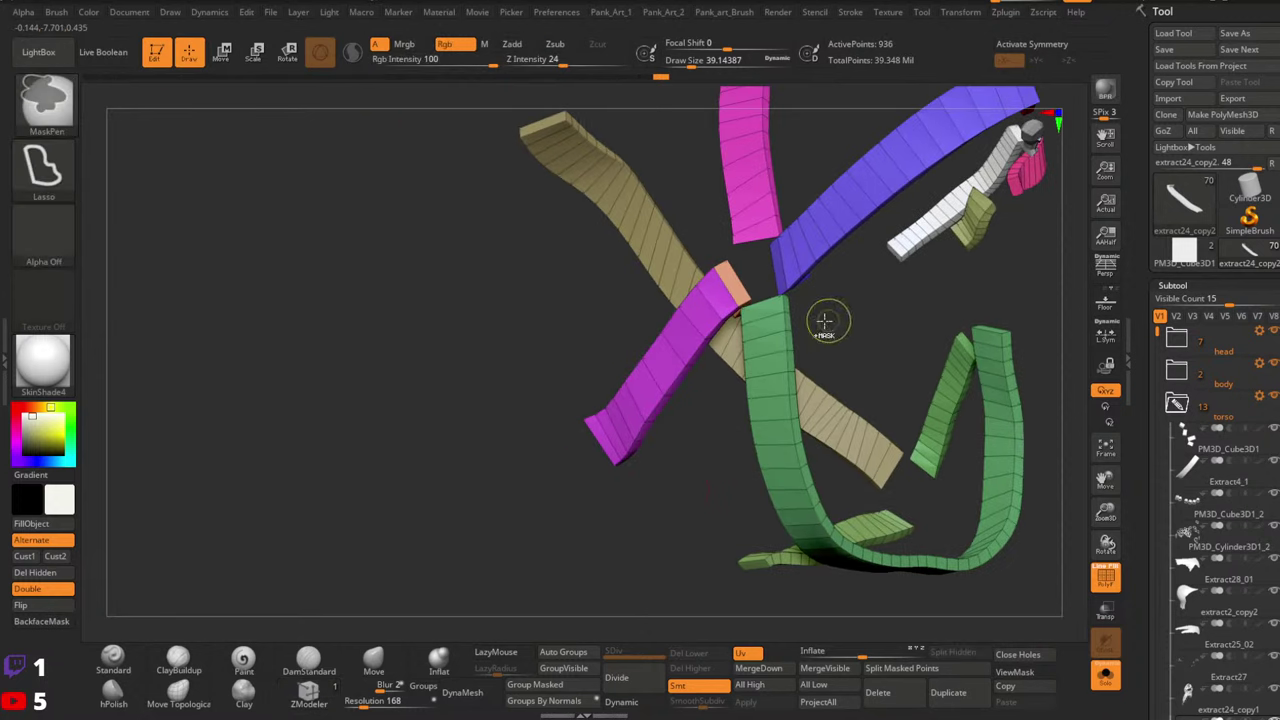
{"action": "left_click", "coordinate": [584, 652]}
{"action": "right_click_drag", "start_coordinate": [734, 310], "coordinate": [826, 366], "text": "ctrl"}
{"action": "left_click", "coordinate": [745, 252], "text": "ctrl+shift"}
{"action": "right_click_drag", "start_coordinate": [745, 252], "coordinate": [668, 258]}
{"action": "left_click", "coordinate": [656, 261], "text": "ctrl+shift"}
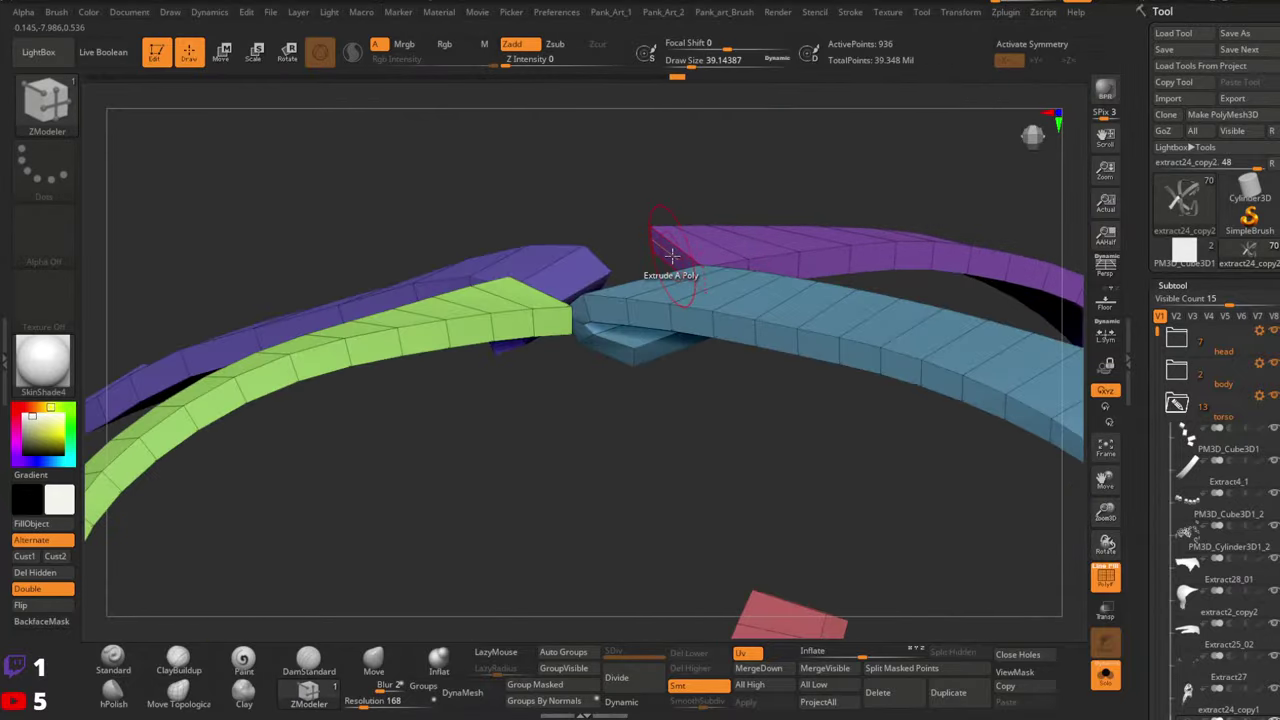
{"action": "left_click", "coordinate": [663, 243], "text": "ctrl+shift"}
{"action": "right_click", "coordinate": [679, 259]}
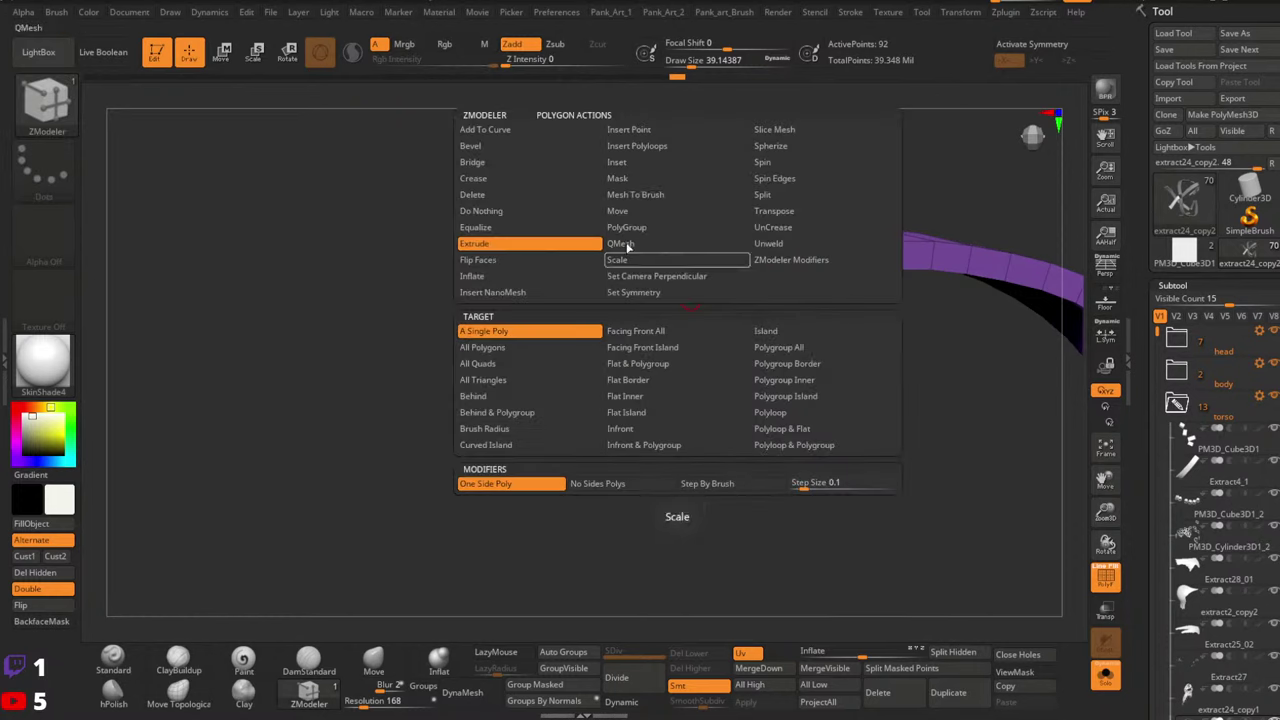
{"action": "left_click", "coordinate": [491, 247]}
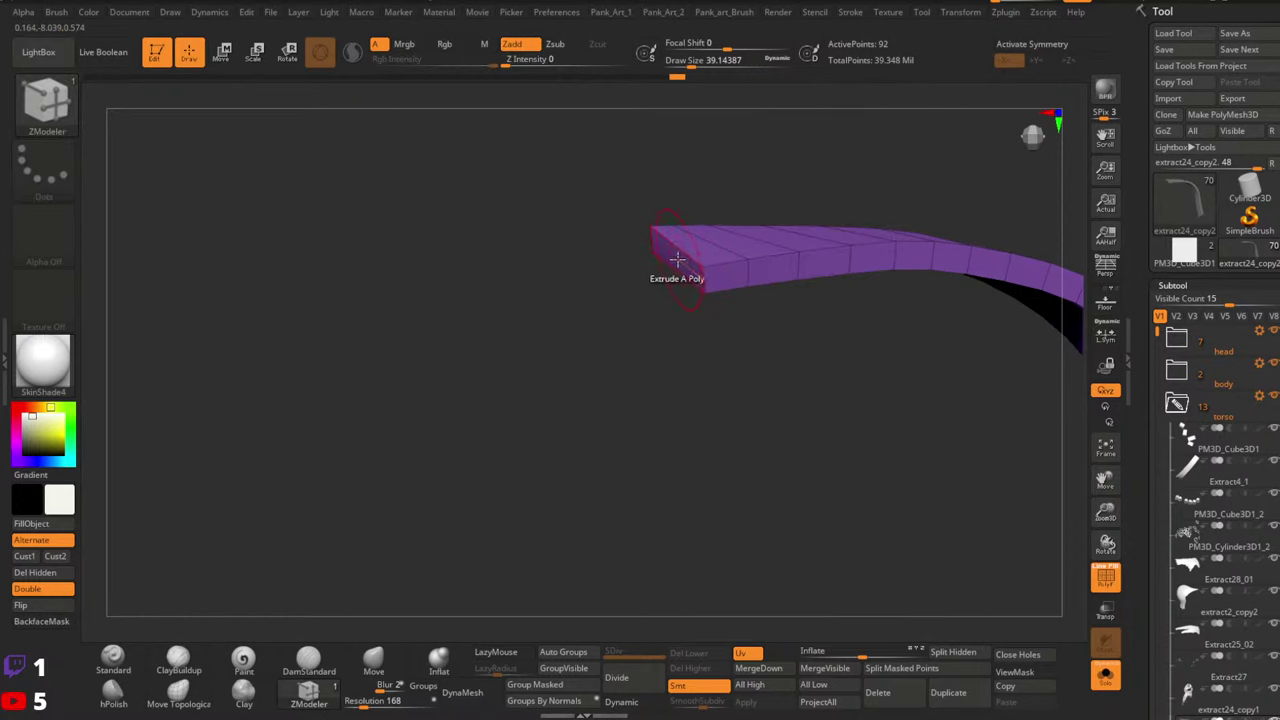
{"action": "left_click_drag", "start_coordinate": [651, 274], "coordinate": [686, 273]}
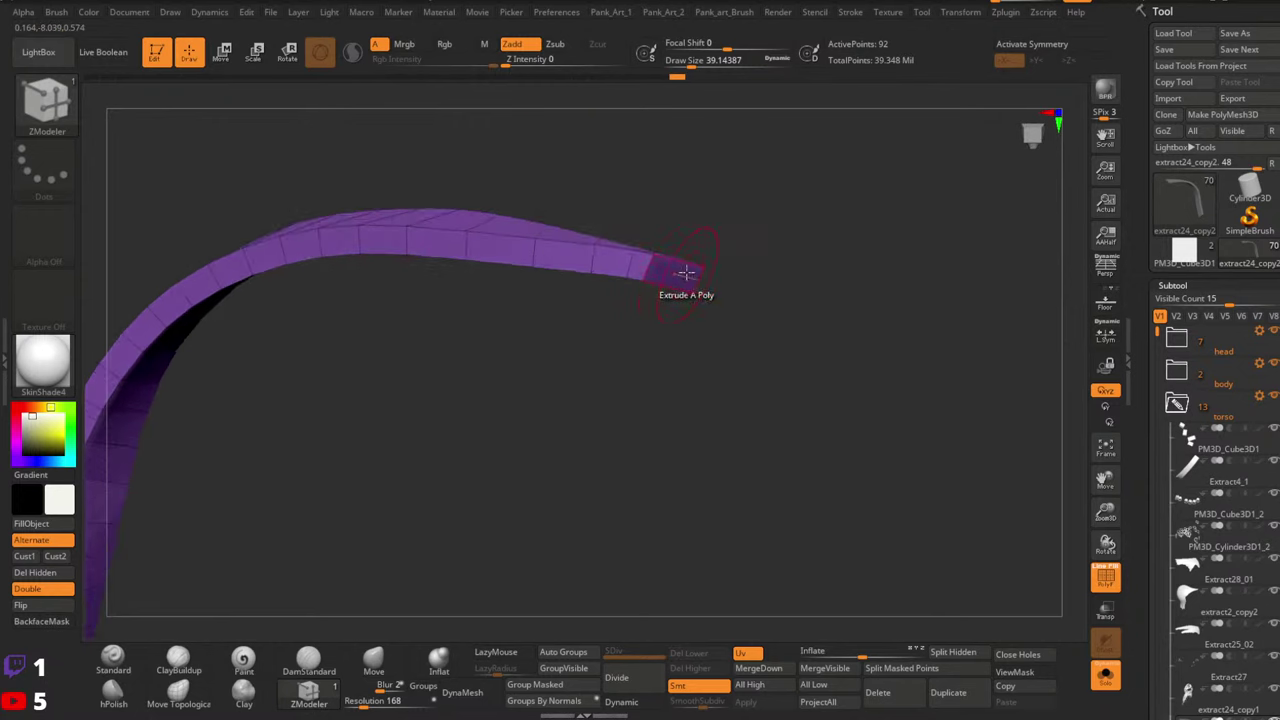
{"action": "right_click_drag", "start_coordinate": [794, 335], "coordinate": [732, 321], "text": "ctrl"}
{"action": "left_click", "coordinate": [732, 321], "text": "ctrl+shift"}
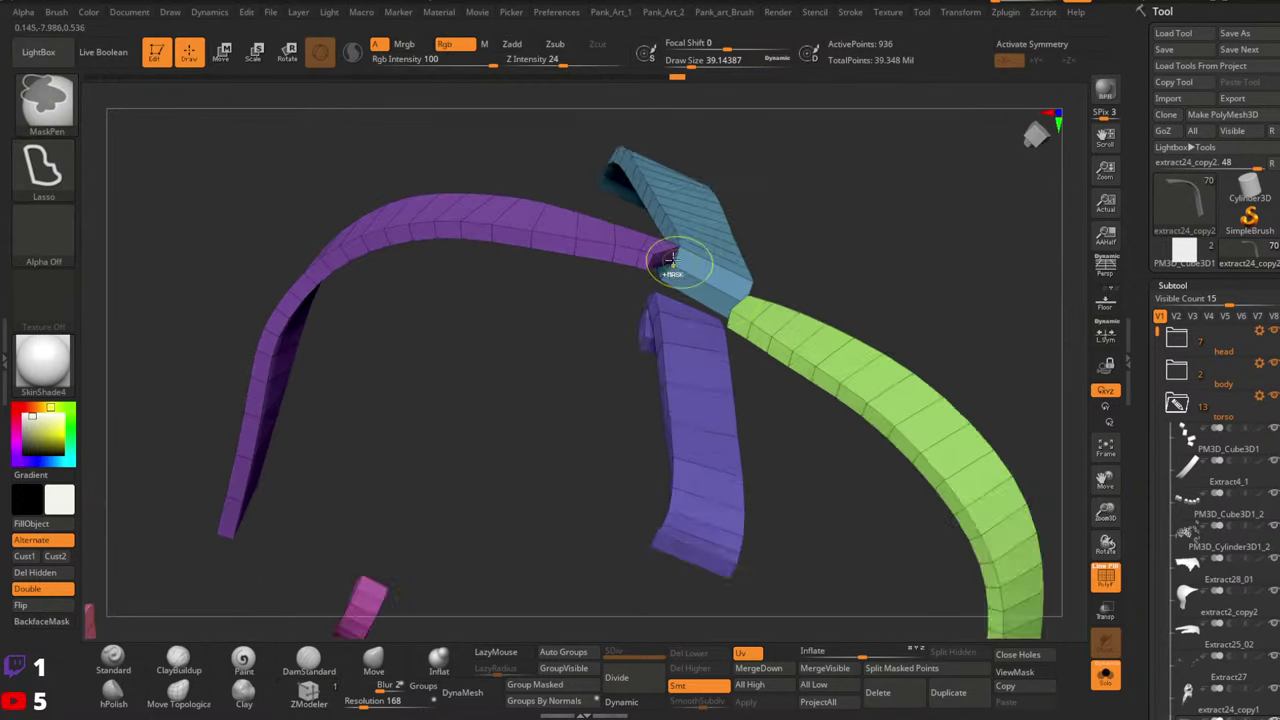
{"action": "right_click_drag", "start_coordinate": [686, 260], "coordinate": [659, 248], "text": "ctrl"}
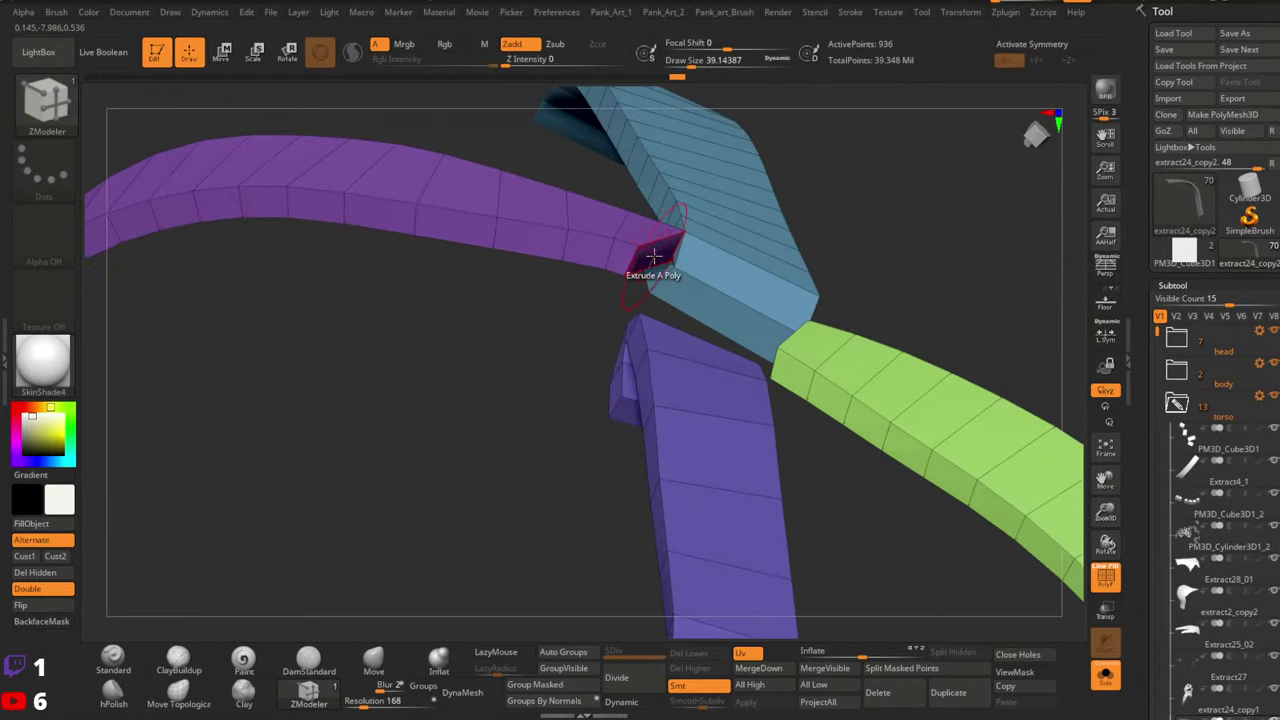
{"action": "left_click", "coordinate": [684, 350]}
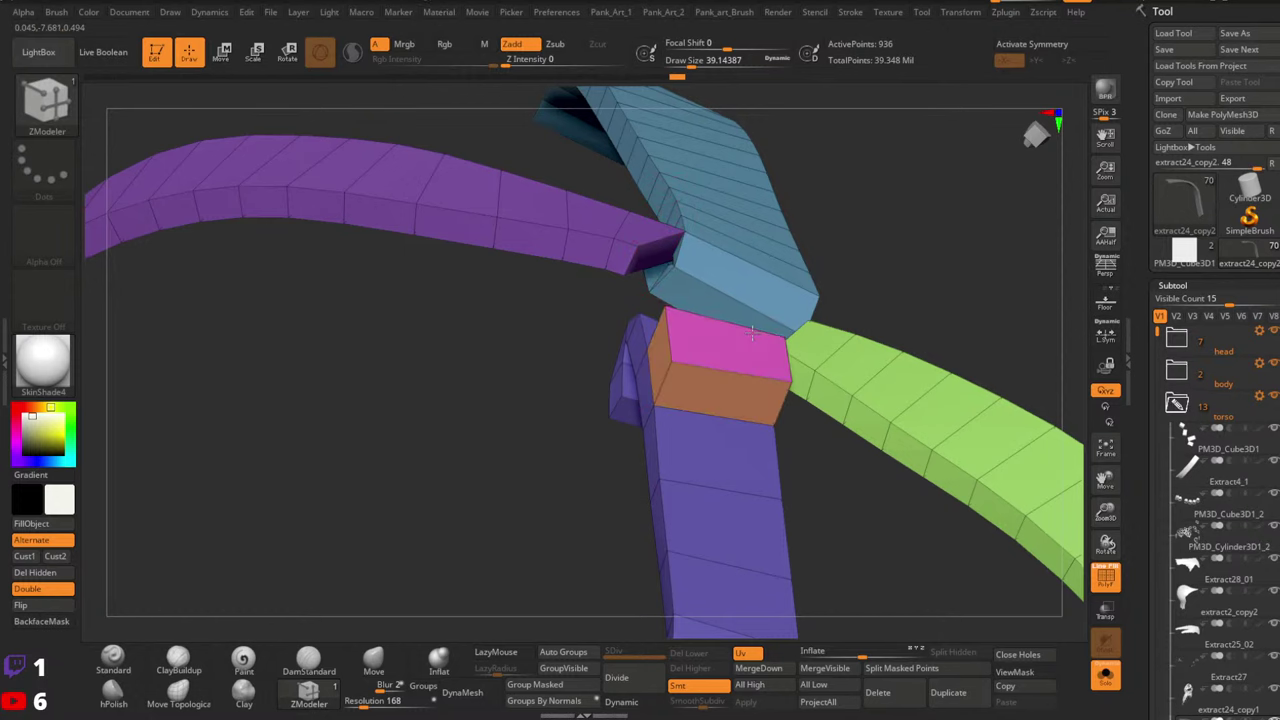
{"action": "key", "text": "ctrl+z"}
Isolate the purple strap to examine its open end, and restore the visibility of all straps
{"action": "right_click_drag", "start_coordinate": [663, 290], "coordinate": [622, 290]}
{"action": "left_click", "coordinate": [624, 290], "text": "ctrl+shift"}
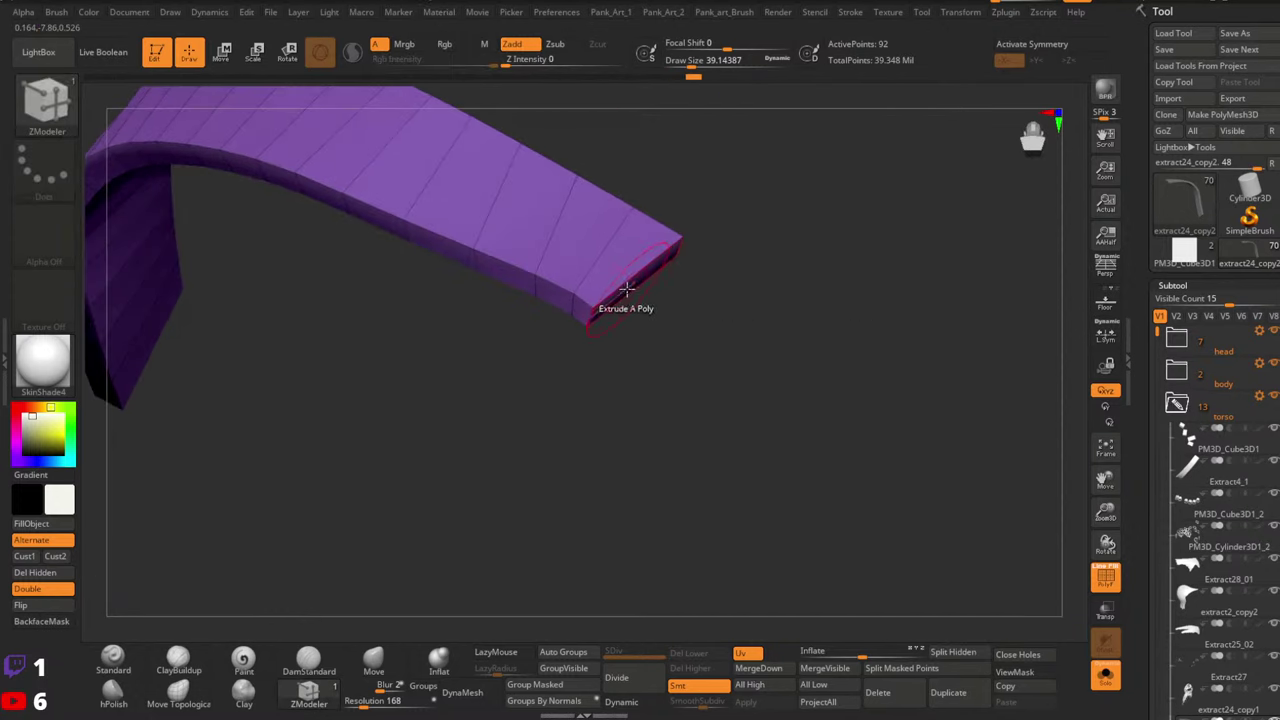
{"action": "left_click_drag", "start_coordinate": [662, 322], "coordinate": [612, 245]}
{"action": "right_click_drag", "start_coordinate": [627, 174], "coordinate": [531, 248], "text": "ctrl"}
{"action": "left_click", "coordinate": [531, 248], "text": "ctrl+shift"}
{"action": "right_click_drag", "start_coordinate": [746, 294], "coordinate": [783, 340]}
{"action": "mouse_move", "coordinate": [782, 339]}
{"action": "left_mouse_down"}
{"action": "mouse_move", "coordinate": [690, 300]}
{"action": "mouse_move", "coordinate": [728, 380]}
{"action": "mouse_move", "coordinate": [700, 362]}
{"action": "left_mouse_up"}
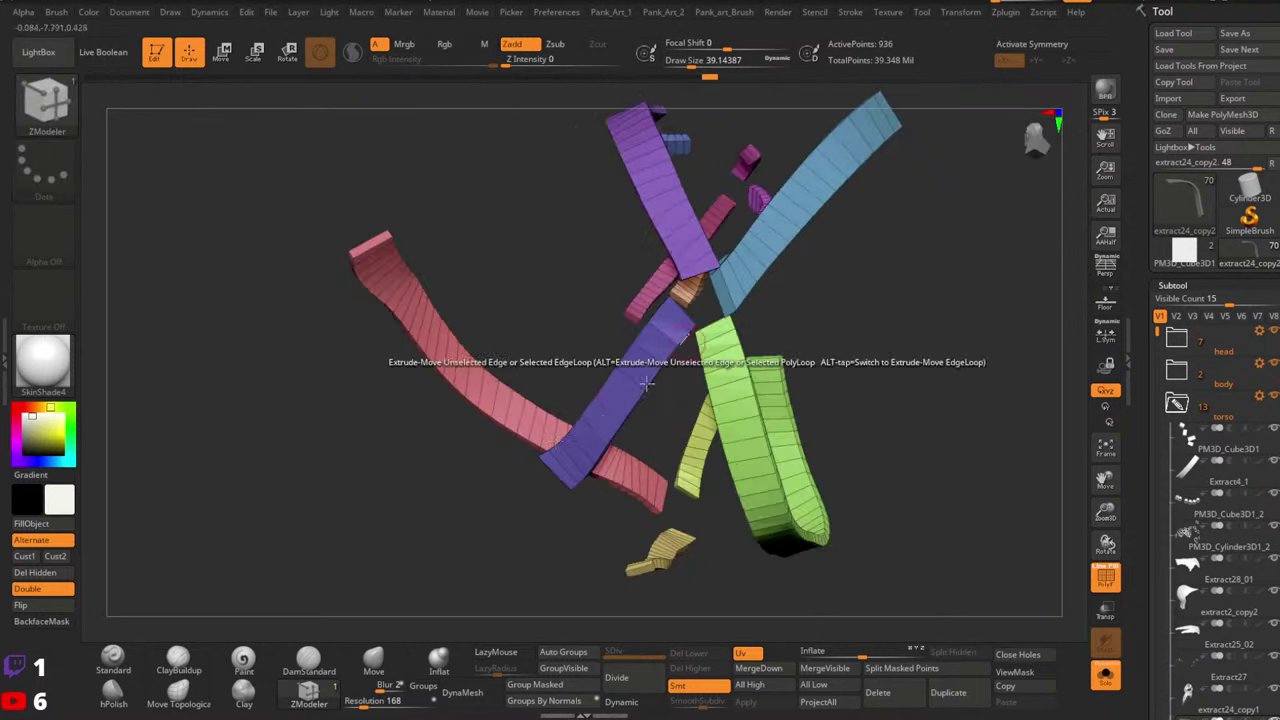
Isolate the unfolded purple strap and set ZModeler's polygon action to QMesh
{"action": "left_click", "coordinate": [124, 656]}
{"action": "mouse_move", "coordinate": [686, 320]}
{"action": "right_mouse_down", "text": "ctrl"}
{"action": "mouse_move", "coordinate": [717, 249]}
{"action": "mouse_move", "coordinate": [671, 306]}
{"action": "right_mouse_up", "text": "ctrl"}
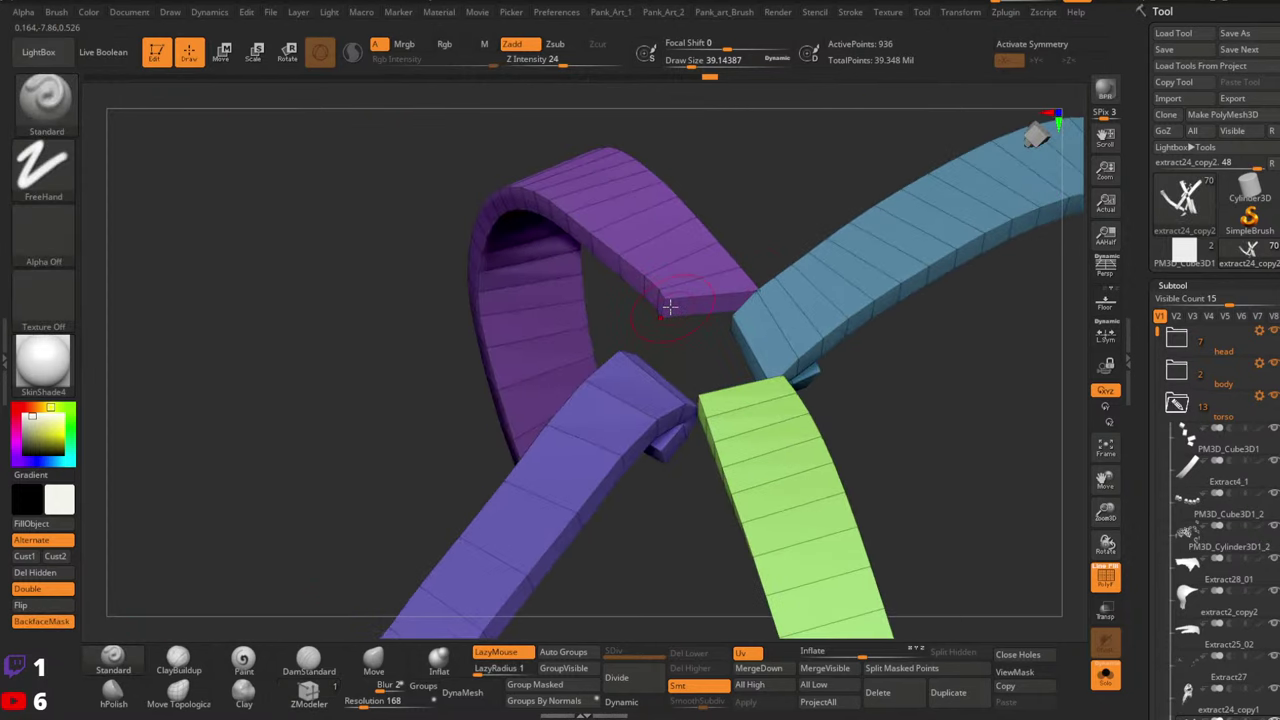
{"action": "left_click", "coordinate": [688, 288], "text": "ctrl+shift"}
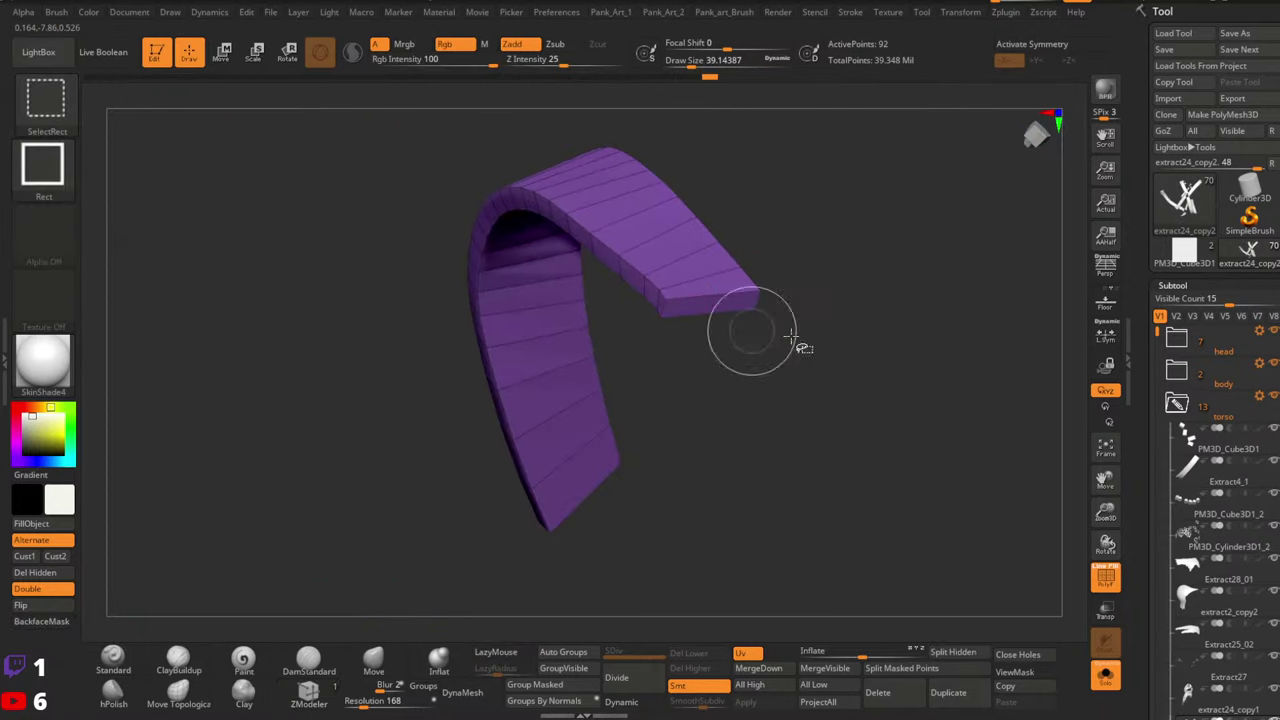
{"action": "left_click", "coordinate": [308, 692]}
{"action": "key", "text": "space"}
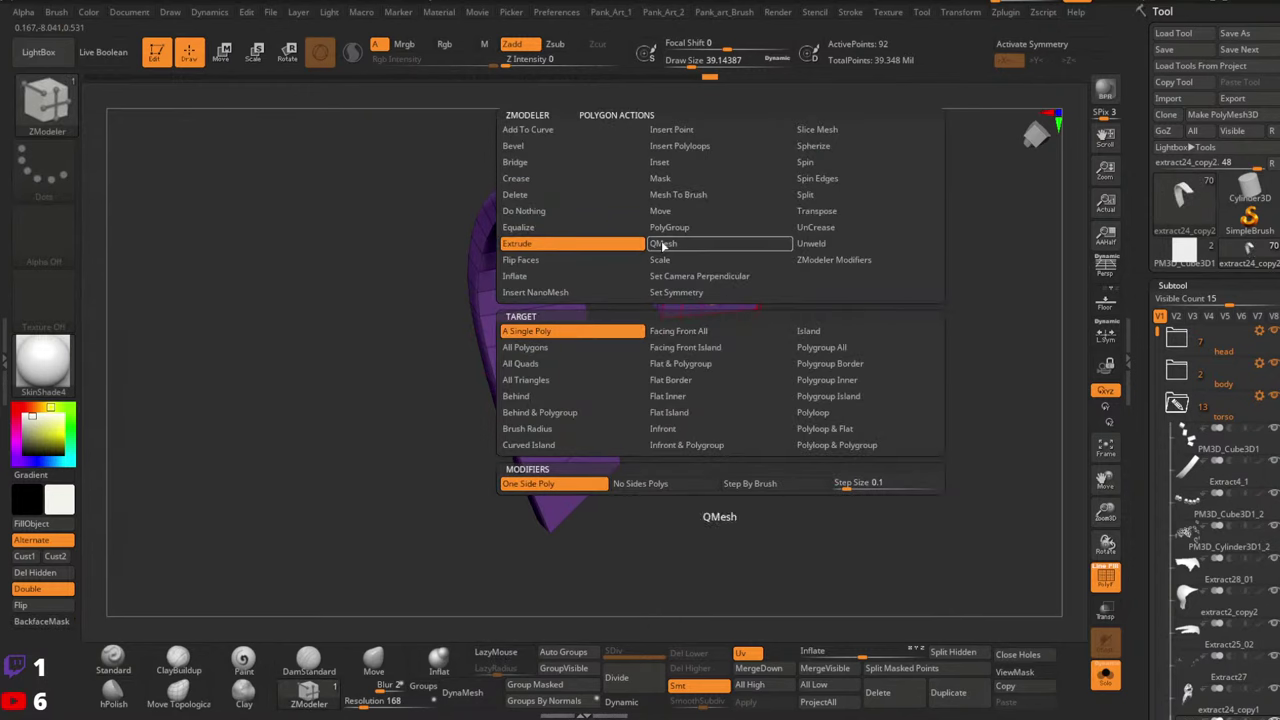
{"action": "left_click", "coordinate": [663, 244]}
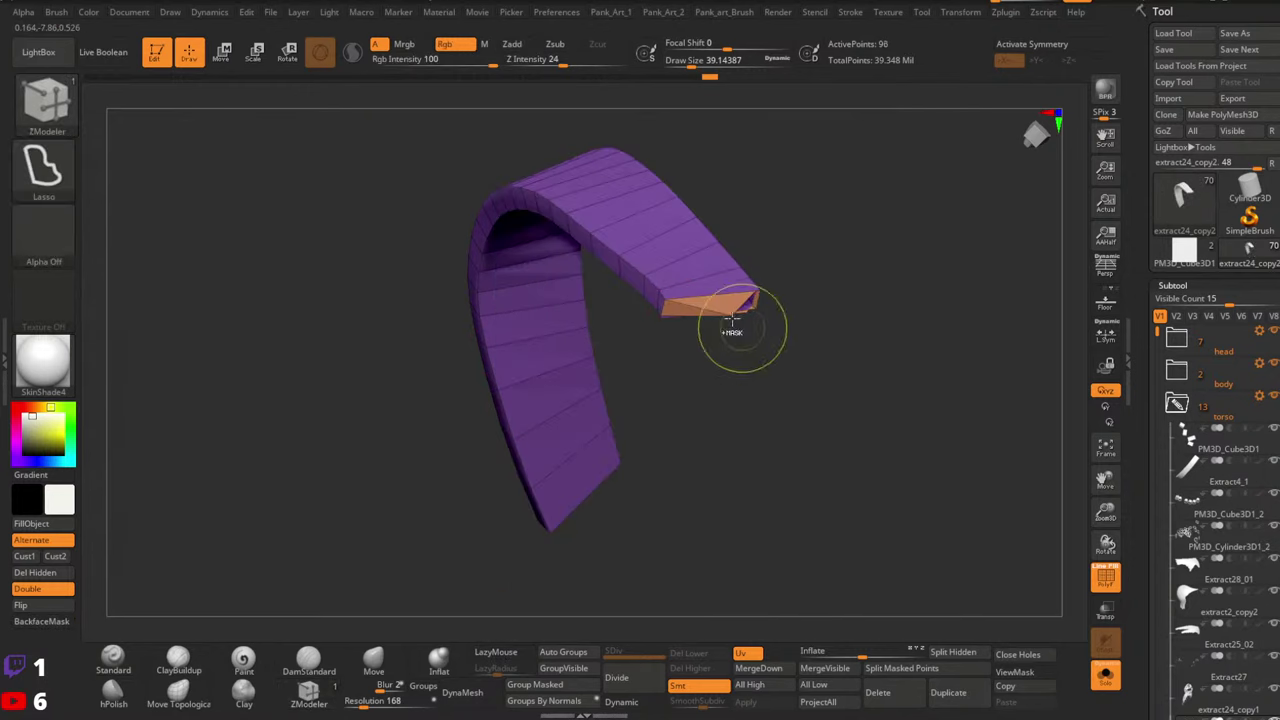
Undo the faulty extrusions and extrude a short segment from the purple strap's open end face
{"action": "right_click_drag", "start_coordinate": [732, 320], "coordinate": [842, 404], "text": "ctrl"}
{"action": "key", "text": "ctrl+z"}
{"action": "left_click_drag", "start_coordinate": [734, 297], "coordinate": [789, 382]}
{"action": "key", "text": "ctrl+z"}
{"action": "key", "text": "space"}
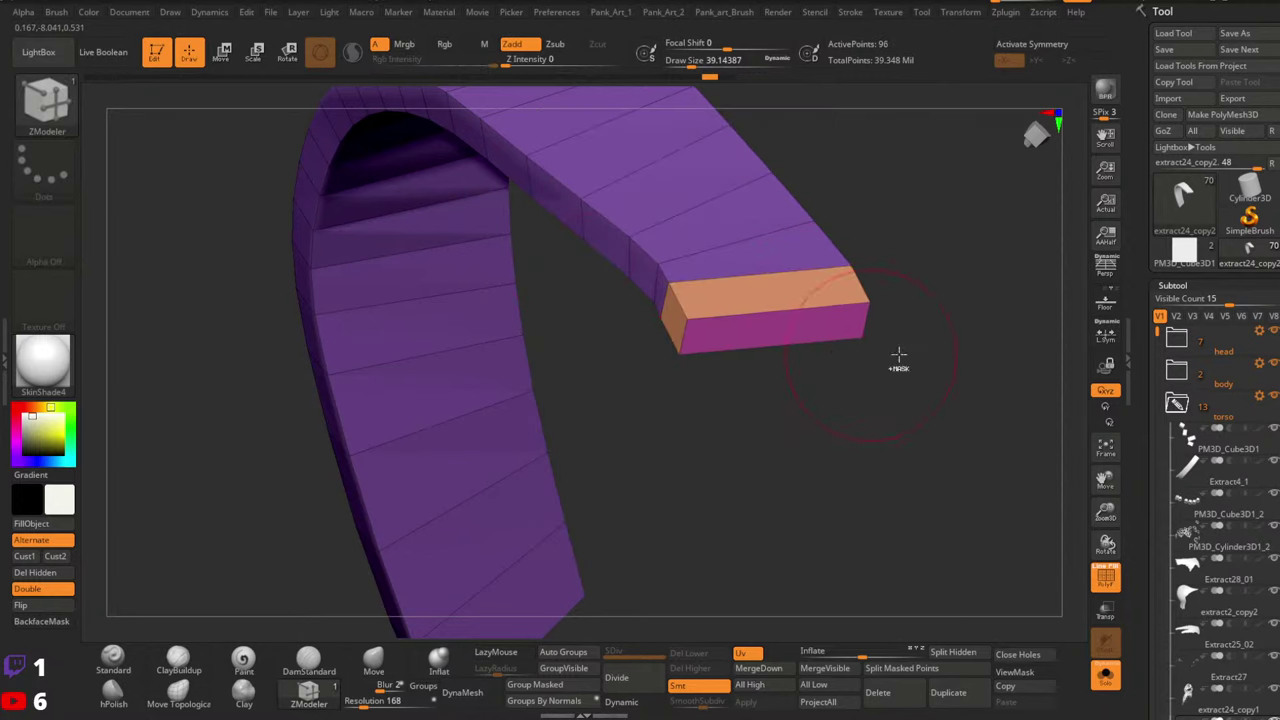
{"action": "mouse_move", "coordinate": [898, 355]}
{"action": "left_mouse_down"}
{"action": "mouse_move", "coordinate": [846, 309]}
{"action": "mouse_move", "coordinate": [800, 340]}
{"action": "mouse_move", "coordinate": [770, 300]}
{"action": "mouse_move", "coordinate": [738, 315]}
{"action": "mouse_move", "coordinate": [737, 263]}
{"action": "mouse_move", "coordinate": [728, 354]}
{"action": "mouse_move", "coordinate": [740, 300]}
{"action": "mouse_move", "coordinate": [720, 334]}
{"action": "mouse_move", "coordinate": [673, 349]}
{"action": "mouse_move", "coordinate": [663, 298]}
{"action": "left_mouse_up"}
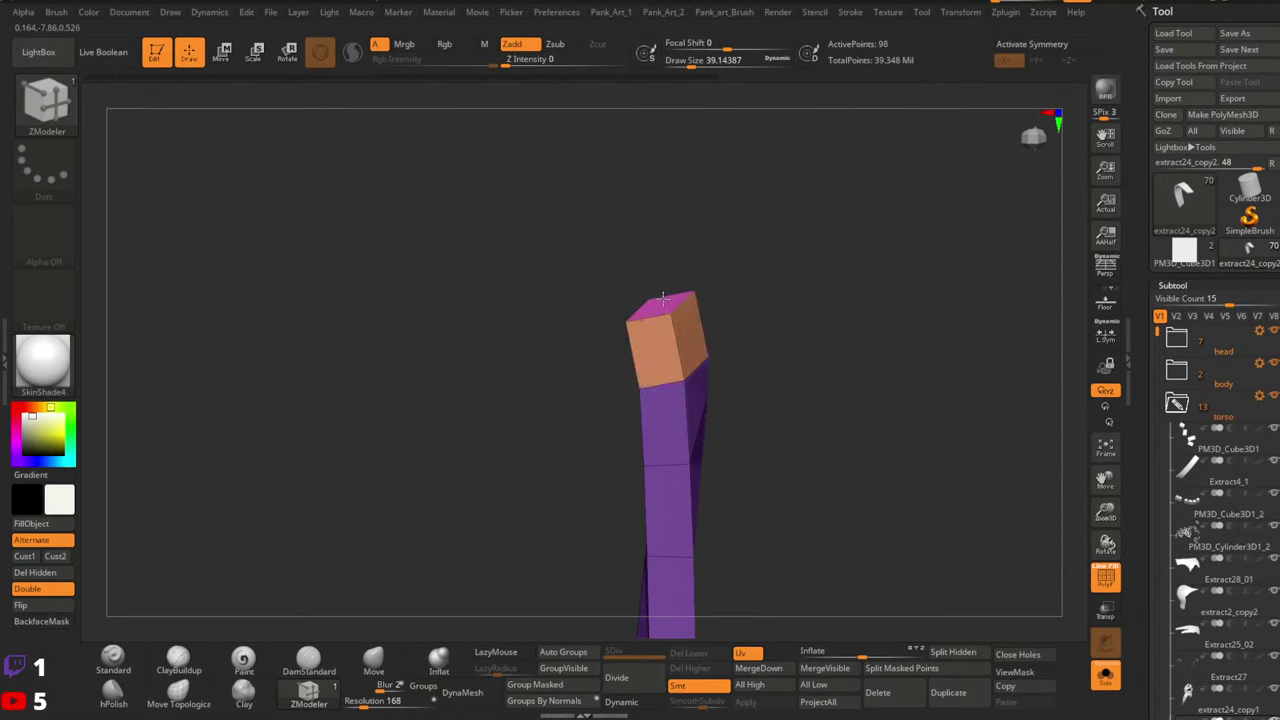
Transpose the end polygon of the purple strap, rotating and moving it to start a bend at the tip
{"action": "key", "text": "space"}
{"action": "left_click", "coordinate": [790, 210]}
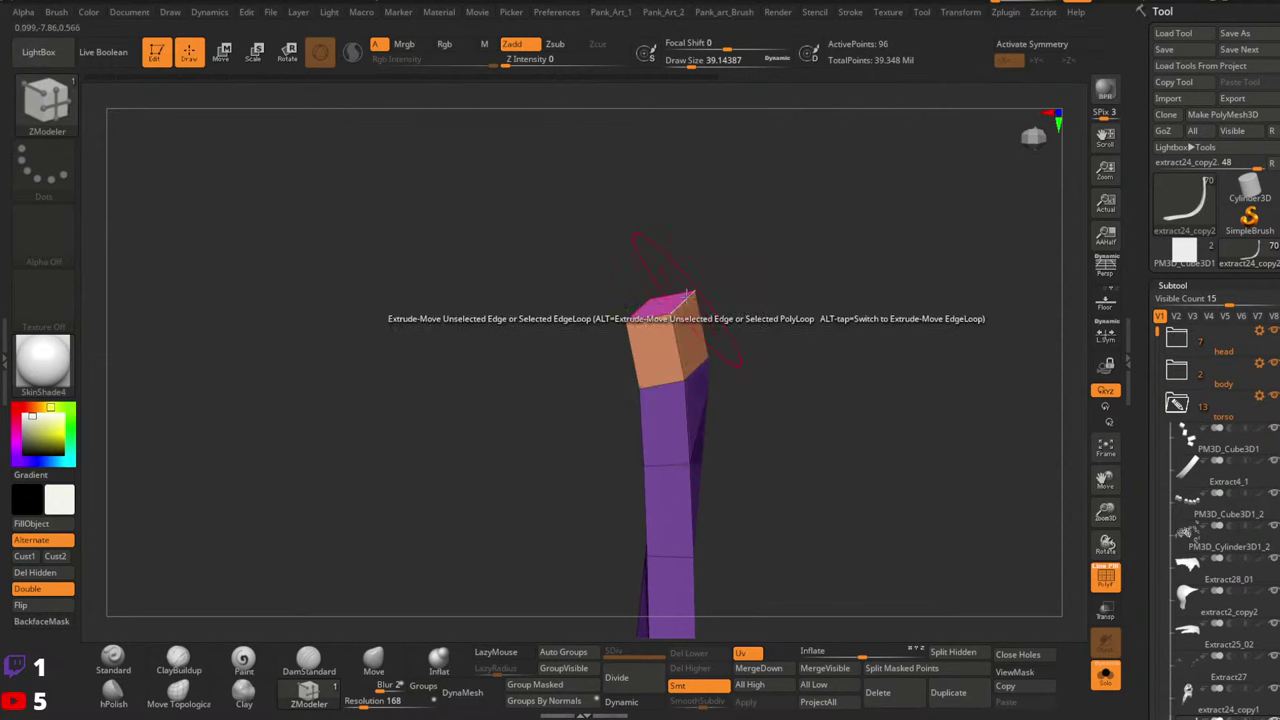
{"action": "left_click", "coordinate": [658, 302]}
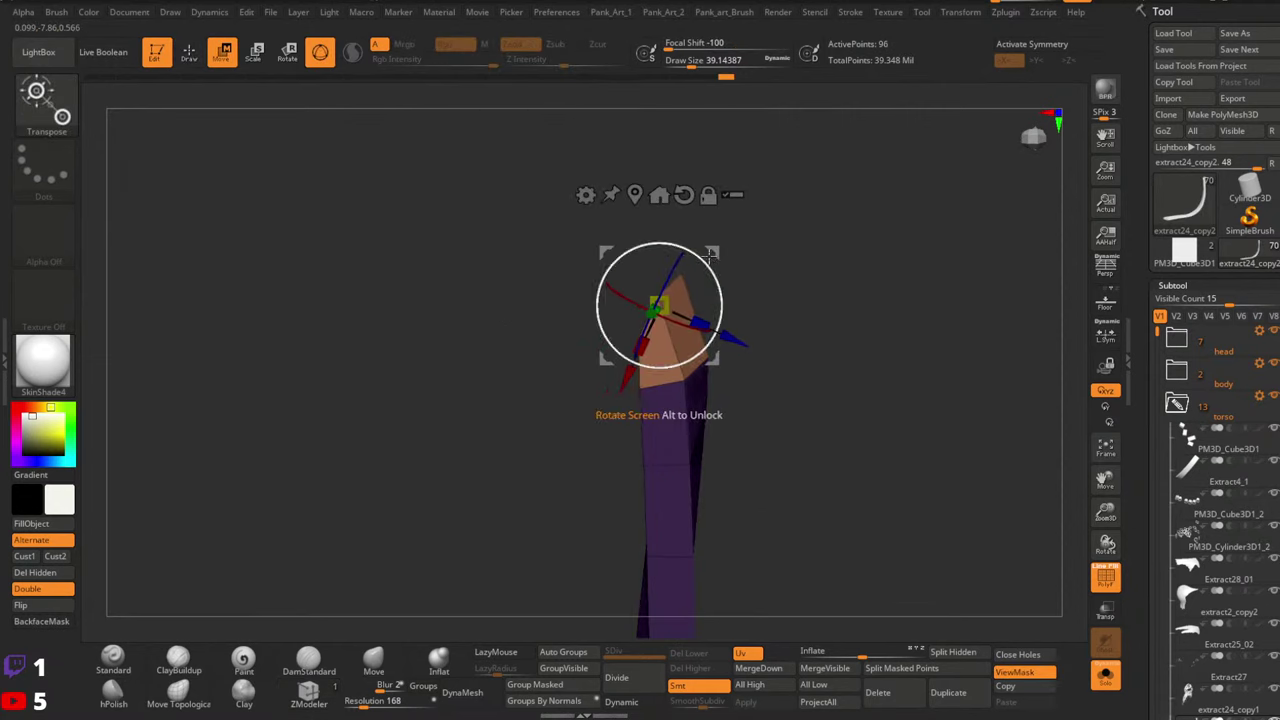
{"action": "left_click_drag", "start_coordinate": [710, 255], "coordinate": [709, 295]}
{"action": "left_click_drag", "start_coordinate": [880, 320], "coordinate": [835, 245]}
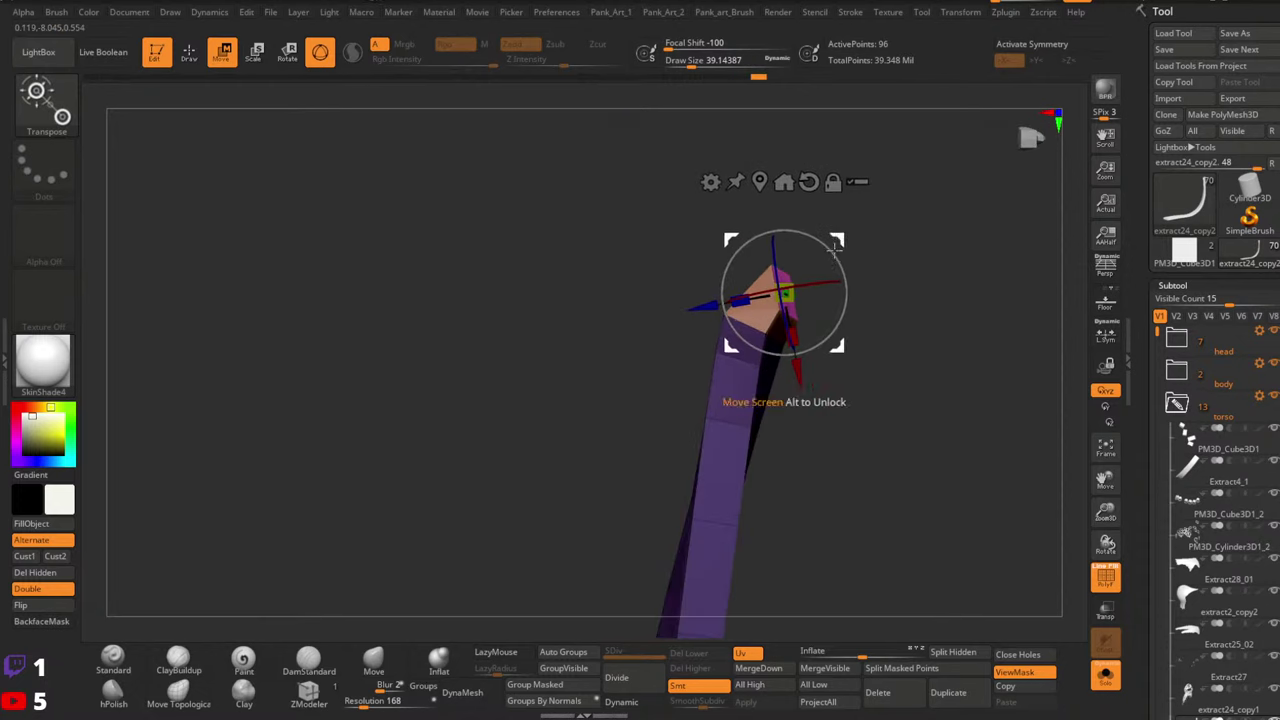
{"action": "key", "text": "q"}
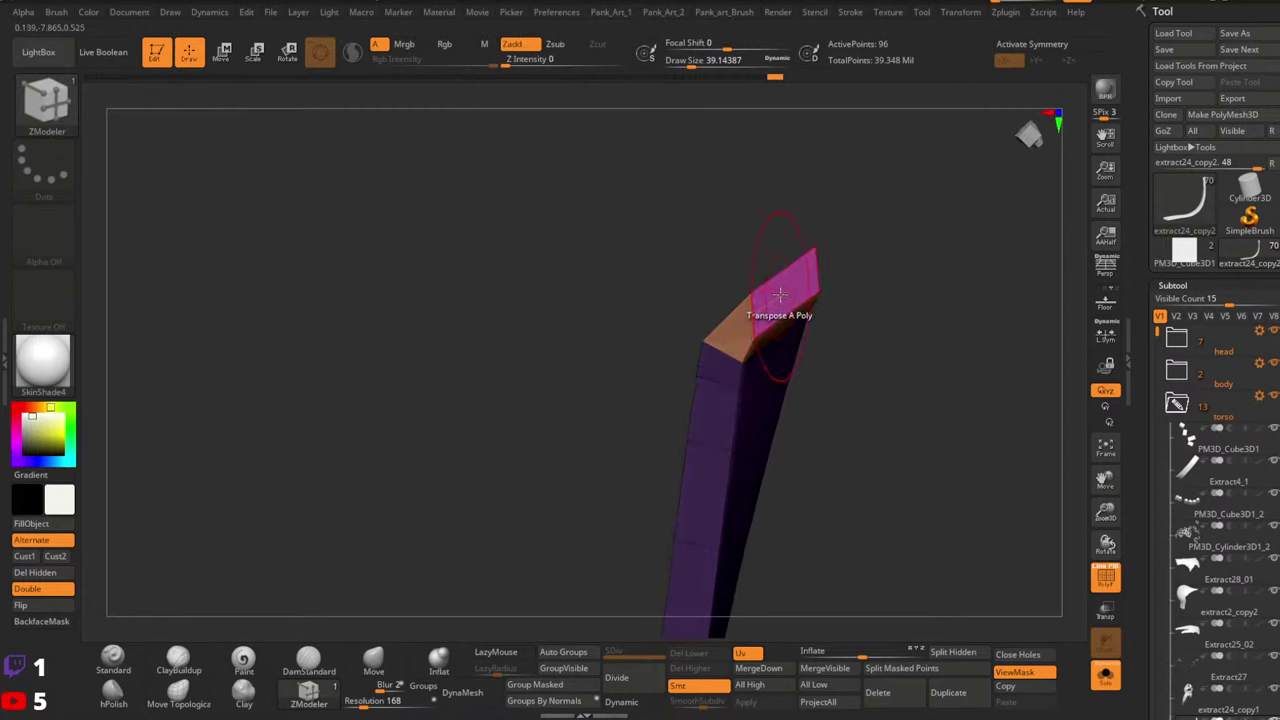
Extrude the purple strap's angled end polygon outward and rotate the new end face to curl the tip over
{"action": "key", "text": "space"}
{"action": "left_click", "coordinate": [589, 245]}
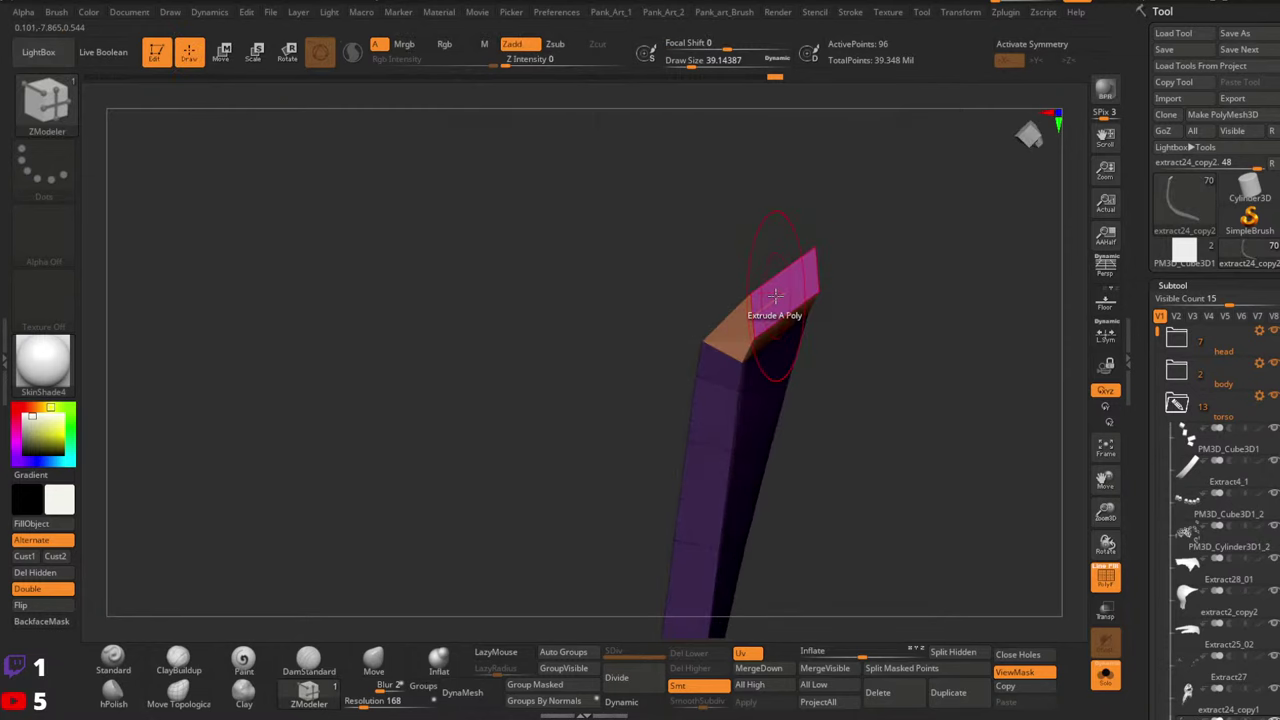
{"action": "left_click_drag", "start_coordinate": [777, 309], "coordinate": [824, 288]}
{"action": "right_click_drag", "start_coordinate": [825, 288], "coordinate": [798, 308], "text": "alt"}
{"action": "key", "text": "space"}
{"action": "left_click", "coordinate": [889, 212]}
{"action": "left_click", "coordinate": [781, 291]}
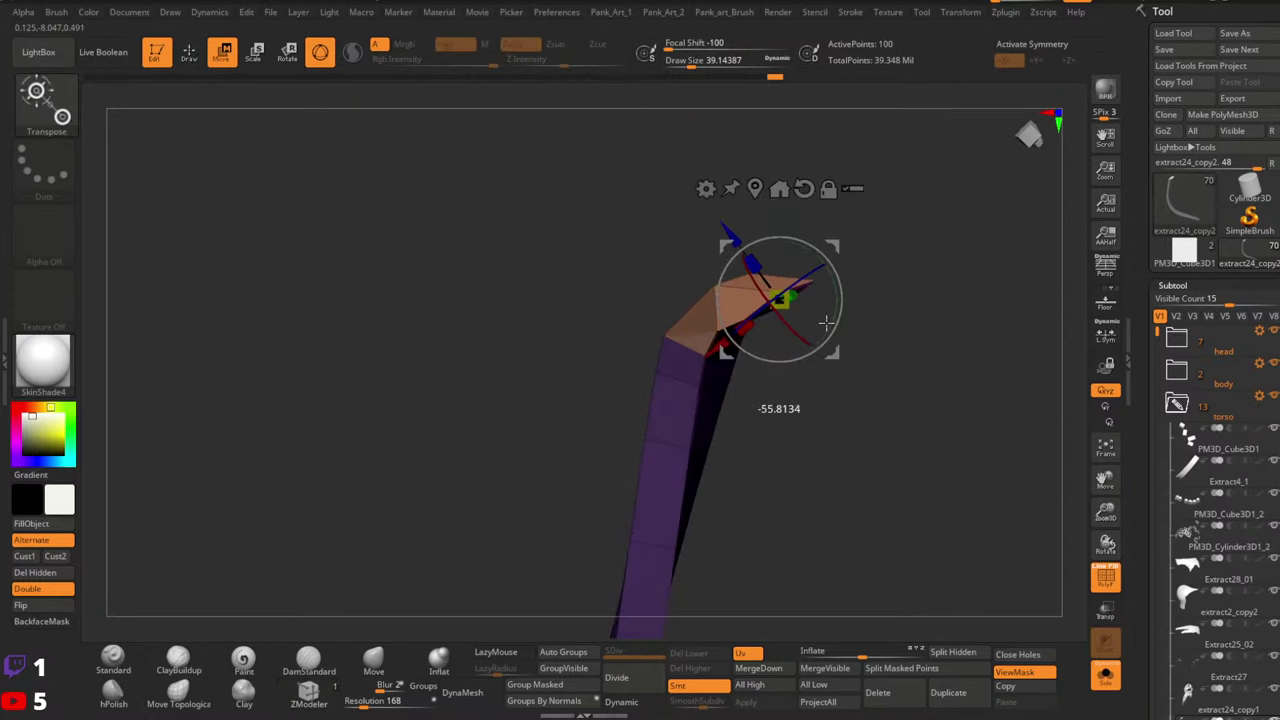
{"action": "left_click_drag", "start_coordinate": [839, 251], "coordinate": [826, 273]}
{"action": "mouse_move", "coordinate": [826, 273]}
{"action": "right_mouse_down"}
{"action": "mouse_move", "coordinate": [818, 287]}
{"action": "mouse_move", "coordinate": [825, 265]}
{"action": "right_mouse_up"}
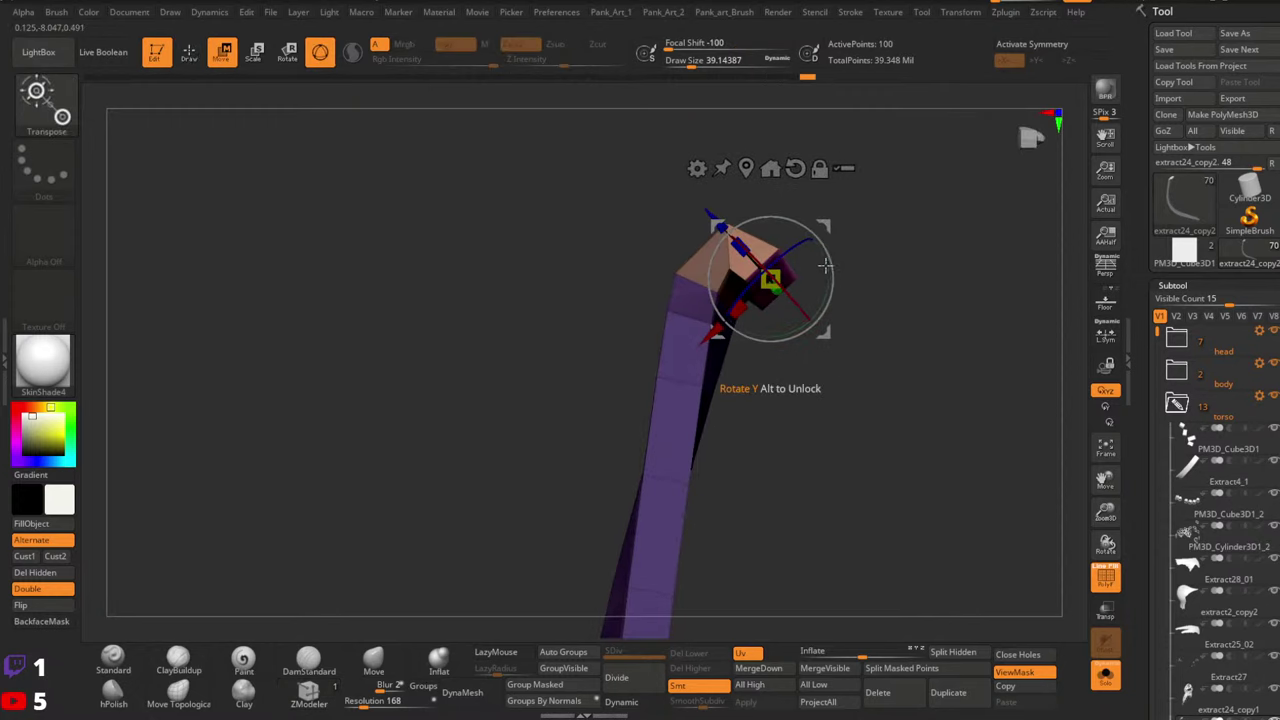
{"action": "key", "text": "q"}
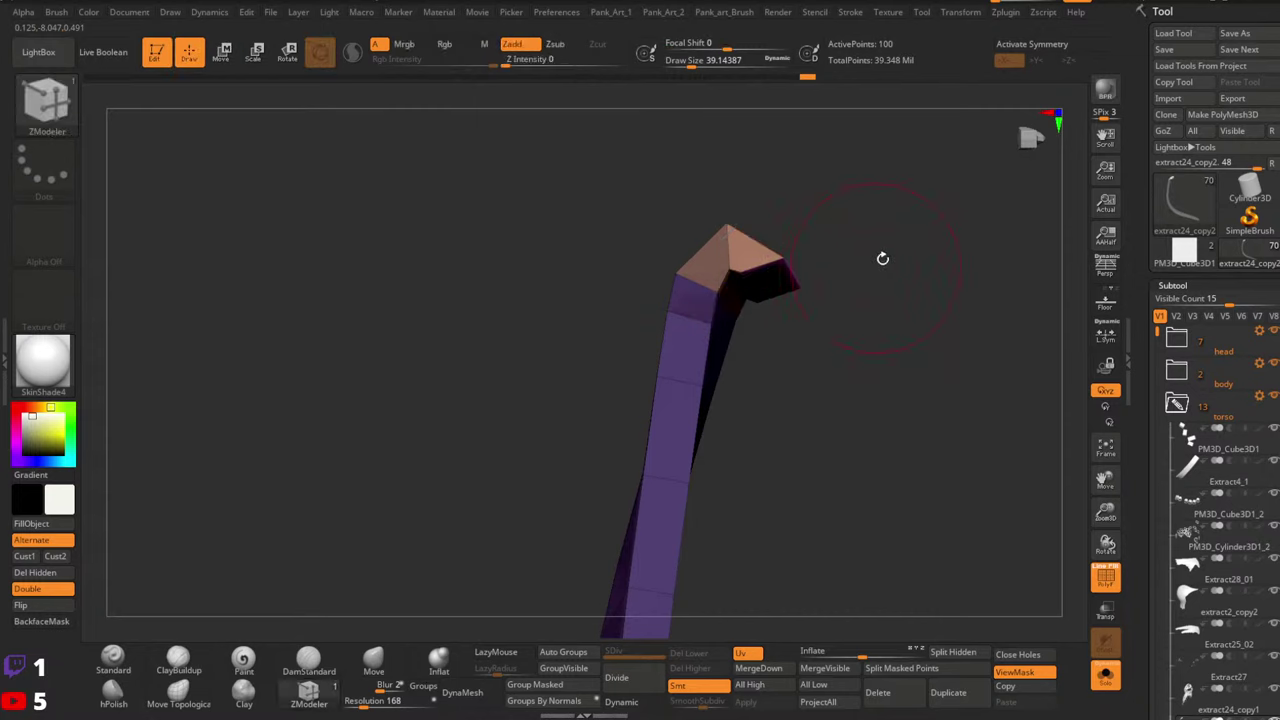
Extrude the curled end of the purple strap downward and move its end face in towards the strap
{"action": "key", "text": "space"}
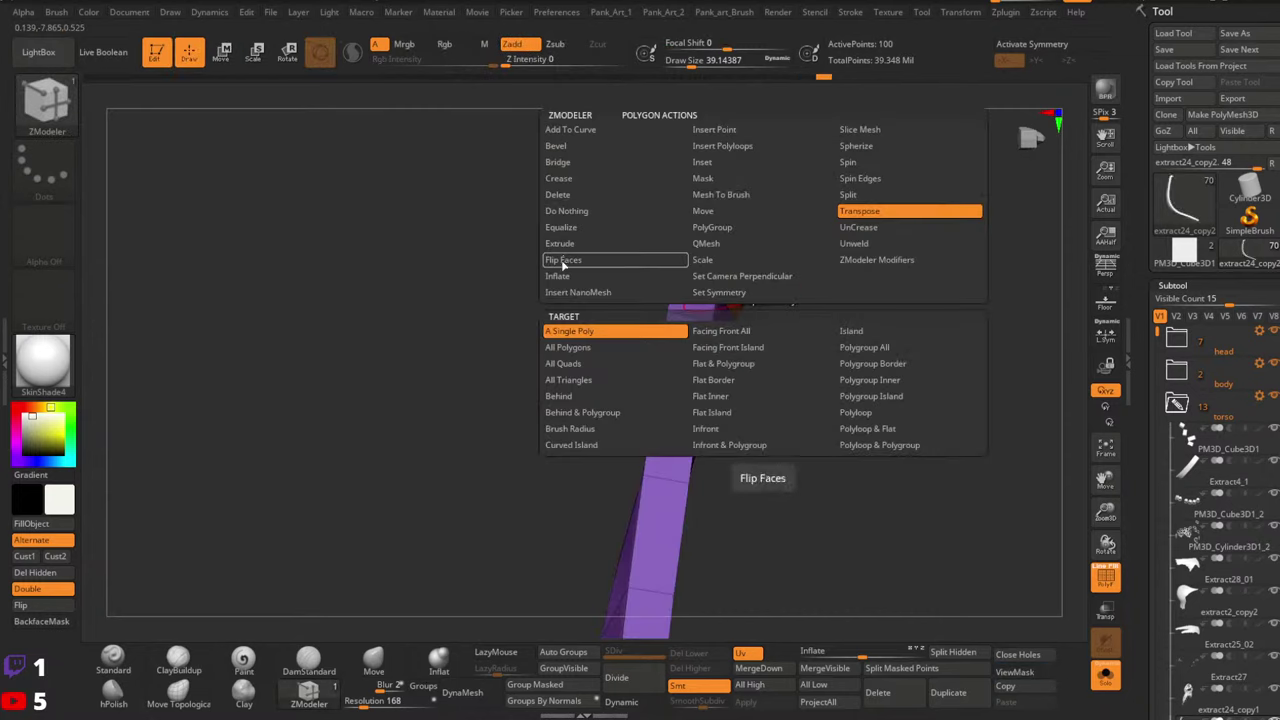
{"action": "left_click", "coordinate": [563, 259]}
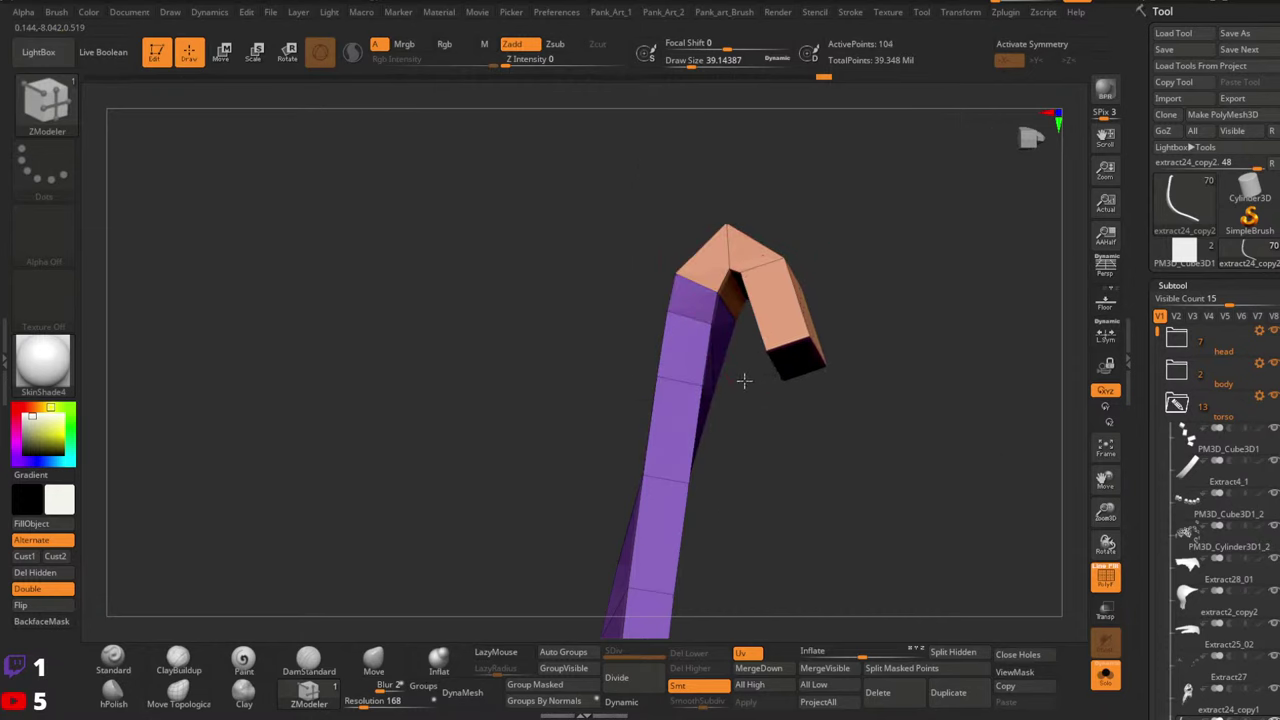
{"action": "key", "text": "space"}
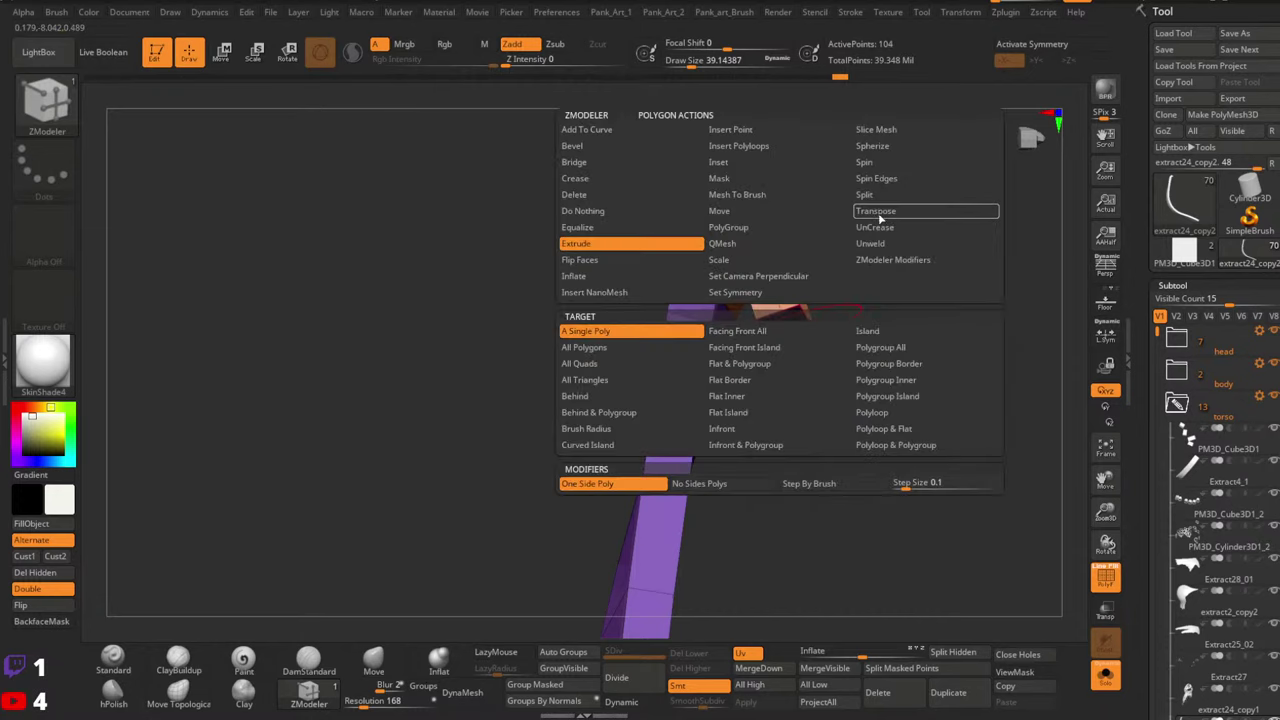
{"action": "left_click", "coordinate": [880, 213]}
{"action": "key", "text": "w"}
{"action": "left_click_drag", "start_coordinate": [831, 282], "coordinate": [802, 299]}
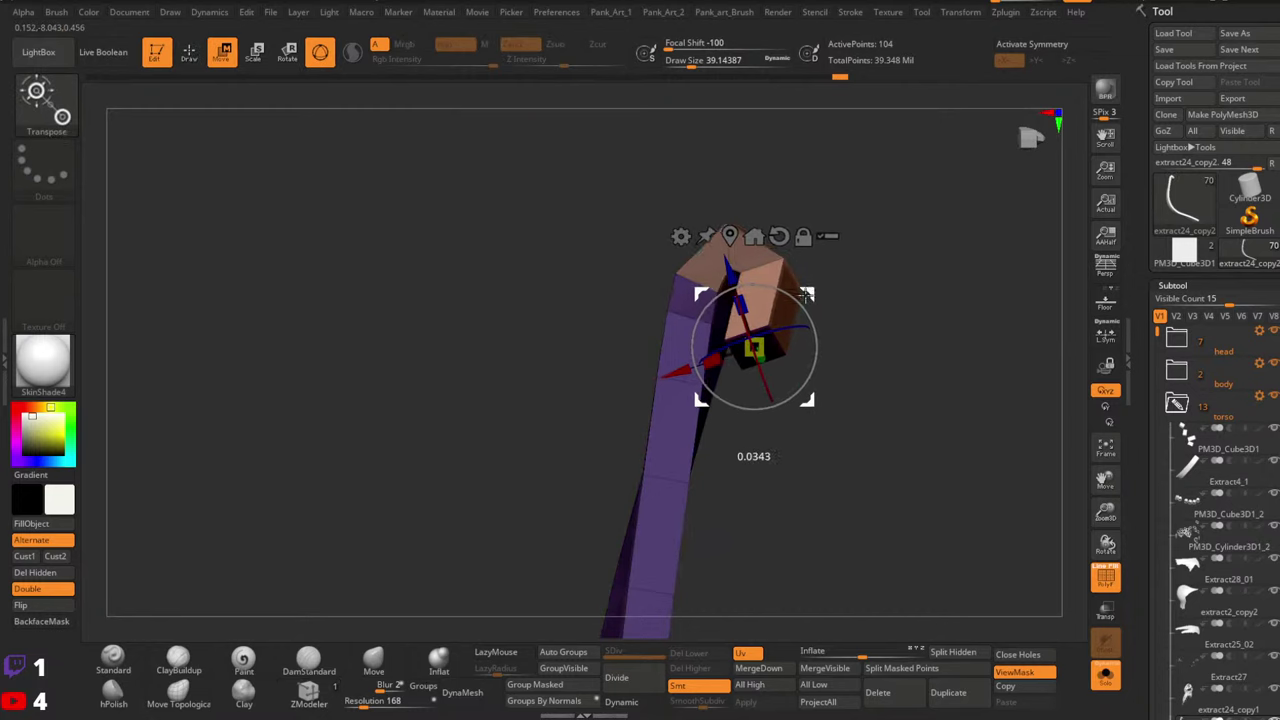
{"action": "mouse_move", "coordinate": [816, 335]}
{"action": "right_mouse_down"}
{"action": "mouse_move", "coordinate": [726, 331]}
{"action": "mouse_move", "coordinate": [725, 295]}
{"action": "mouse_move", "coordinate": [738, 296]}
{"action": "mouse_move", "coordinate": [746, 345]}
{"action": "right_mouse_up"}
{"action": "key", "text": "q"}
Rotate the hooked end face of the purple strap with Transpose to refine the fold
{"action": "right_click_drag", "start_coordinate": [746, 345], "coordinate": [749, 334]}
{"action": "left_click", "coordinate": [738, 312]}
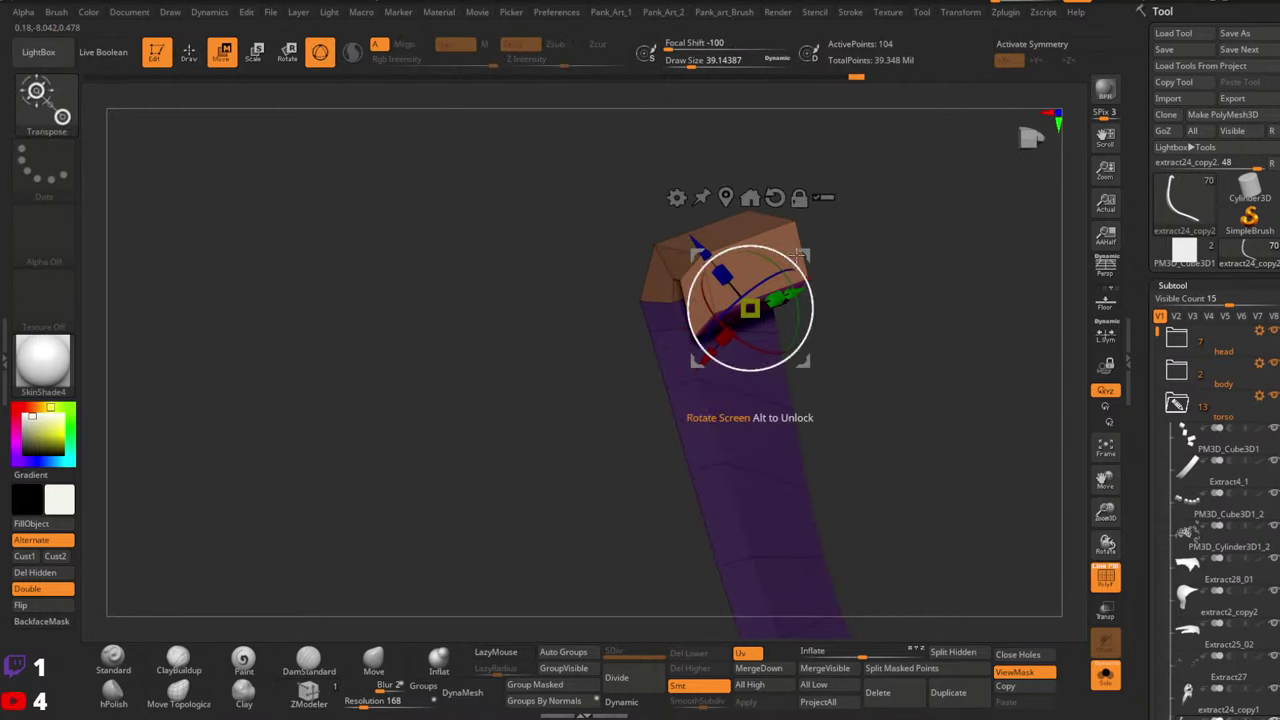
{"action": "left_click_drag", "start_coordinate": [808, 253], "coordinate": [811, 280]}
{"action": "key", "text": "q"}
Regroup the strap pieces with Auto Groups and isolate the next strap that needs a folded end
{"action": "right_click_drag", "start_coordinate": [748, 289], "coordinate": [788, 278]}
{"action": "left_click_drag", "start_coordinate": [788, 278], "coordinate": [631, 624]}
{"action": "mouse_move", "coordinate": [565, 660]}
{"action": "left_mouse_down"}
{"action": "mouse_move", "coordinate": [729, 357]}
{"action": "mouse_move", "coordinate": [705, 333]}
{"action": "left_mouse_up"}
{"action": "left_click", "coordinate": [703, 325], "text": "ctrl+shift"}
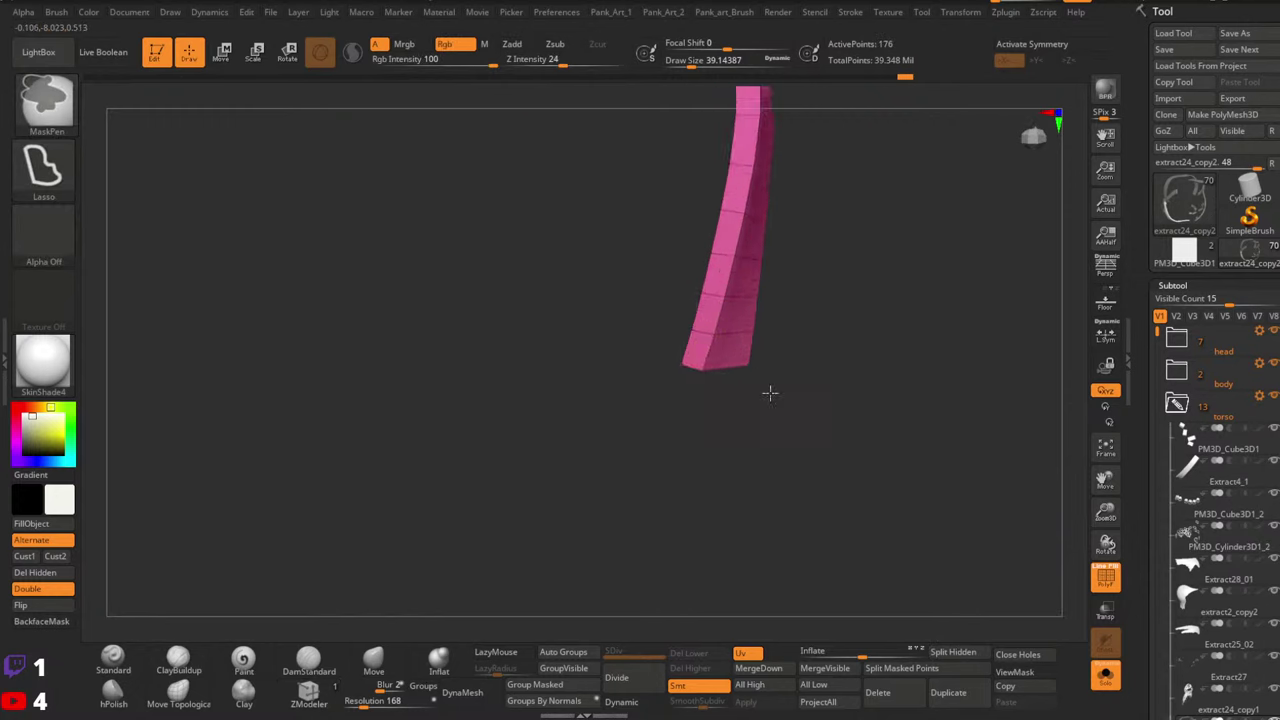
Extrude the end polygon of the isolated pink strap by one short segment
{"action": "left_click", "coordinate": [695, 398]}
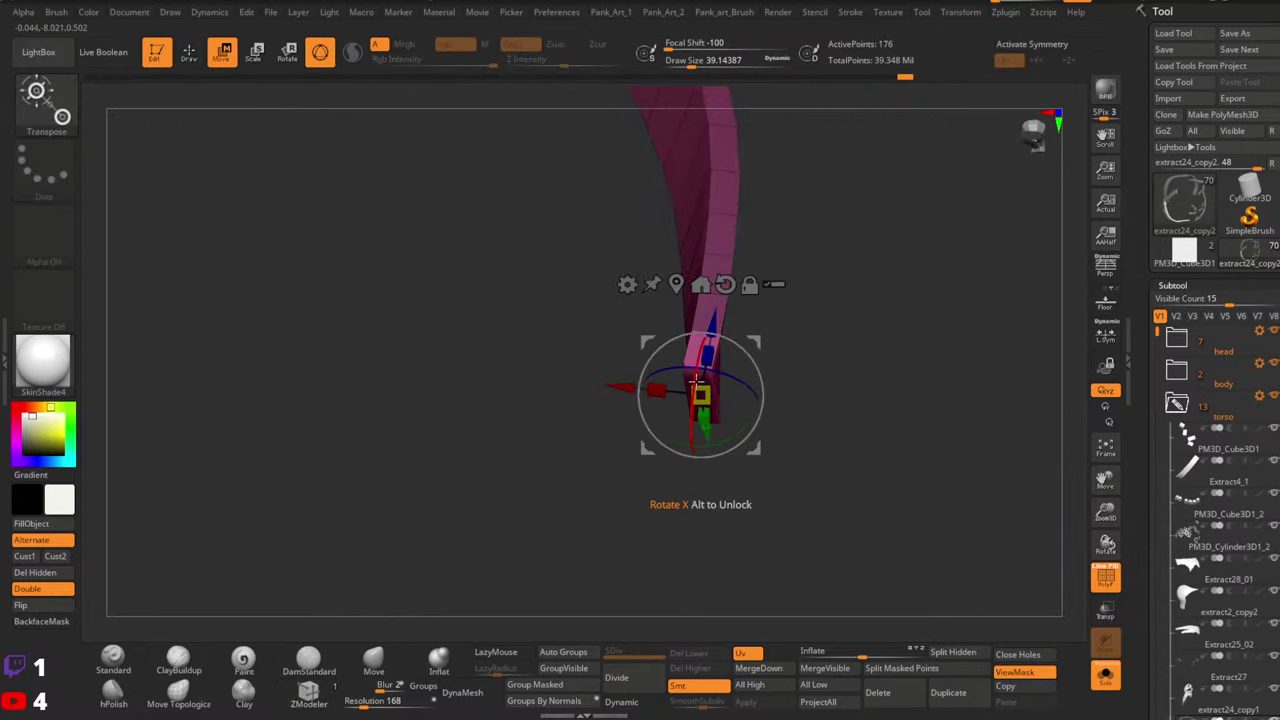
{"action": "key", "text": "q"}
{"action": "key", "text": "space"}
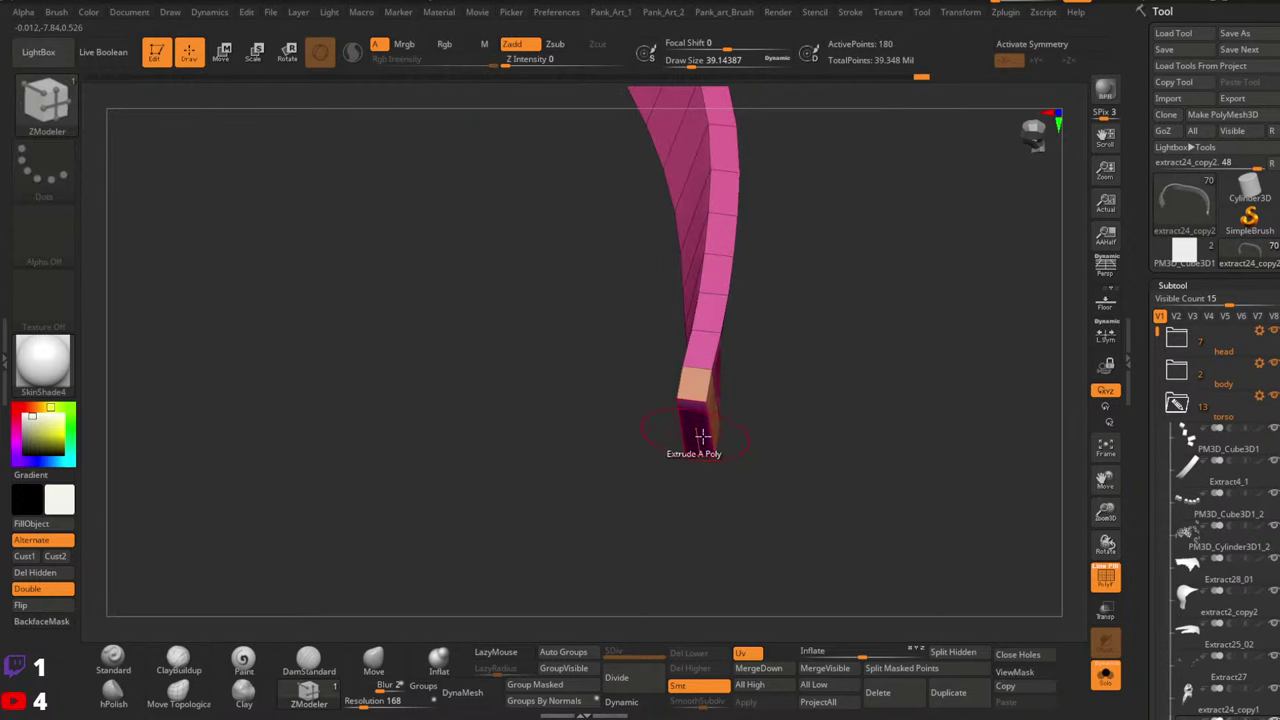
{"action": "right_click_drag", "start_coordinate": [702, 436], "coordinate": [748, 410]}
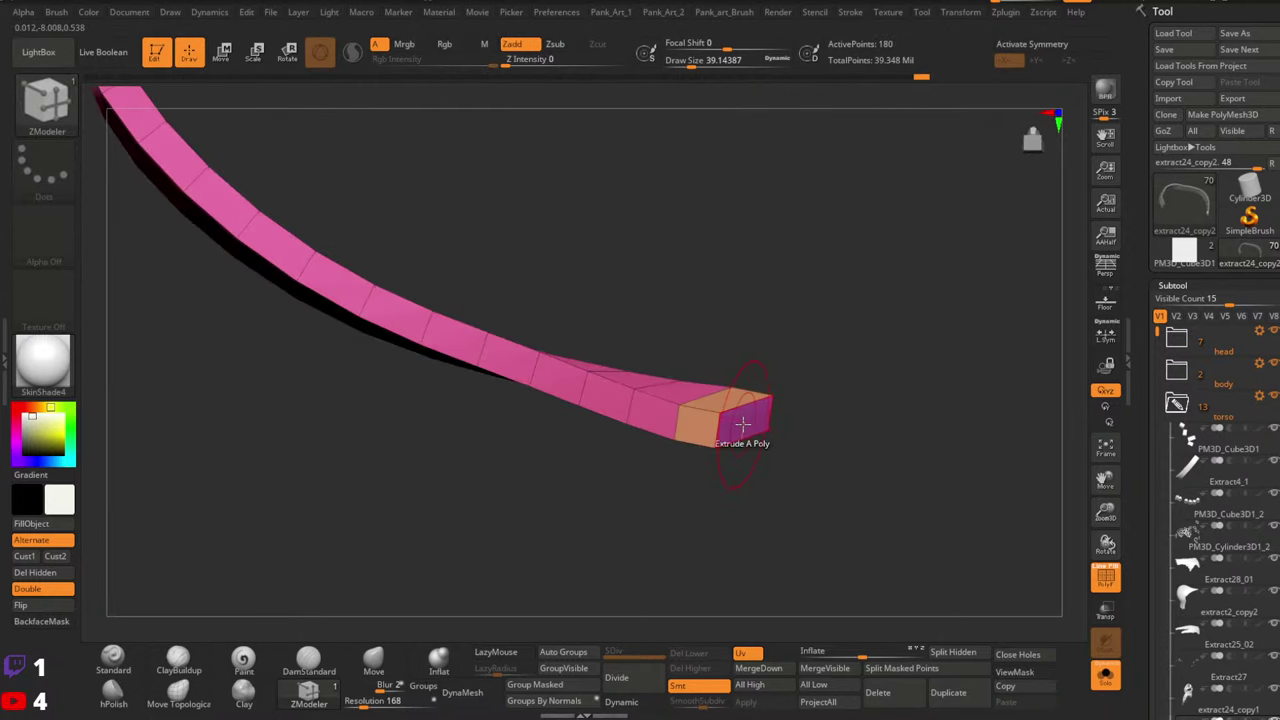
Transpose the pink strap's new end polygon, tilting and shifting it to begin the bend
{"action": "key", "text": "space"}
{"action": "left_click", "coordinate": [836, 212]}
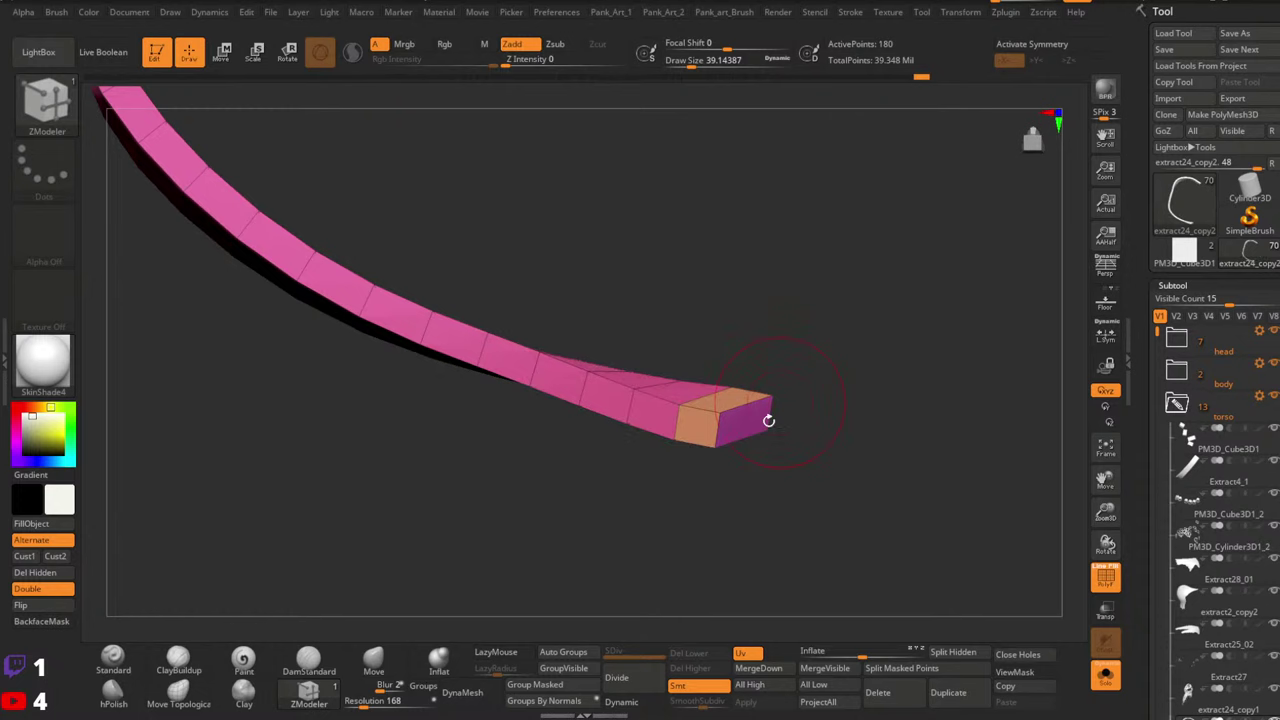
{"action": "left_click", "coordinate": [745, 422]}
{"action": "mouse_move", "coordinate": [786, 403]}
{"action": "left_mouse_down"}
{"action": "mouse_move", "coordinate": [766, 343]}
{"action": "mouse_move", "coordinate": [785, 334]}
{"action": "mouse_move", "coordinate": [786, 356]}
{"action": "mouse_move", "coordinate": [780, 332]}
{"action": "mouse_move", "coordinate": [803, 330]}
{"action": "mouse_move", "coordinate": [790, 298]}
{"action": "mouse_move", "coordinate": [798, 319]}
{"action": "mouse_move", "coordinate": [834, 331]}
{"action": "left_mouse_up"}
{"action": "key", "text": "q"}
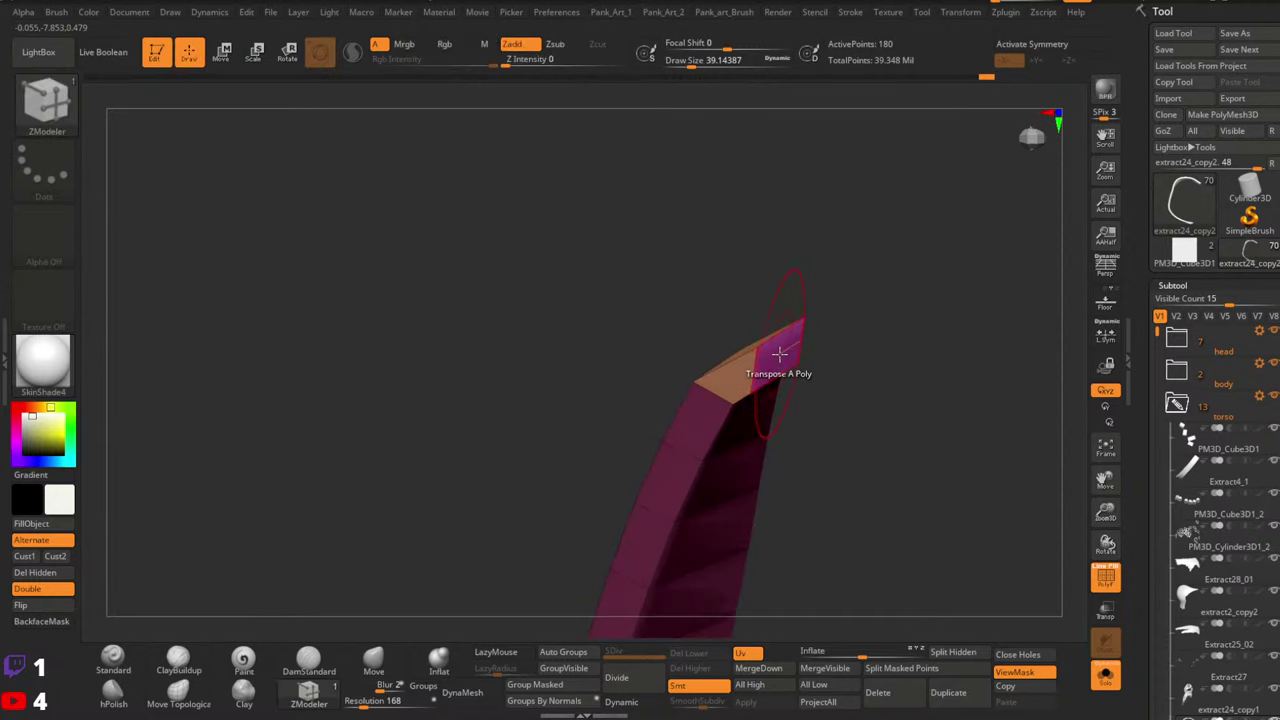
{"action": "left_click_drag", "start_coordinate": [918, 327], "coordinate": [808, 297]}
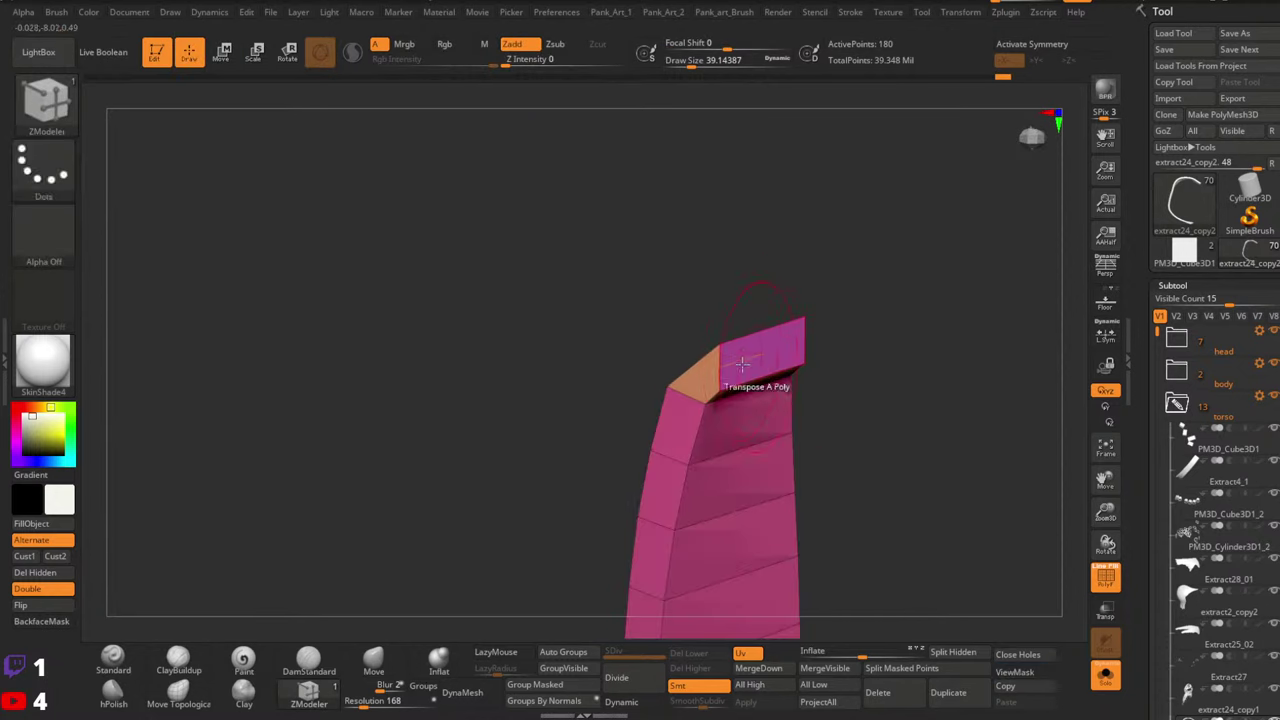
Extrude the pink strap's tilted end polygon and rotate and reposition the new end face to turn the tip over
{"action": "key", "text": "space"}
{"action": "left_click", "coordinate": [549, 246]}
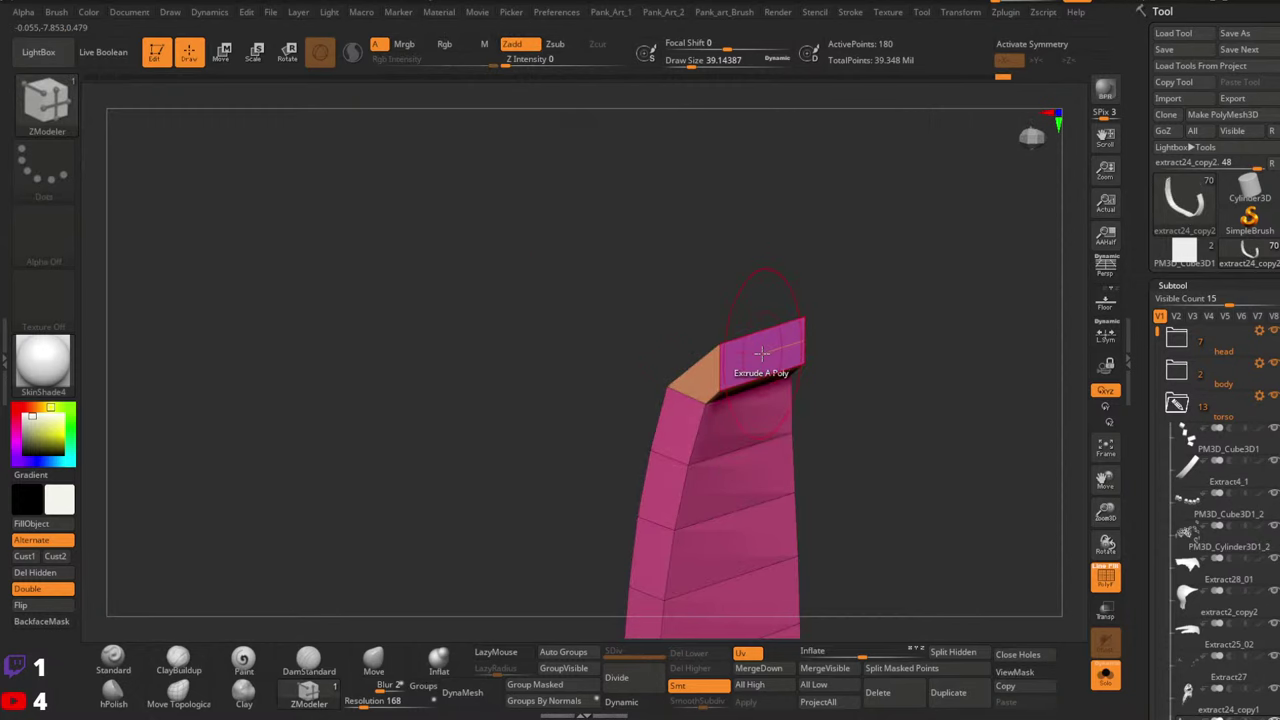
{"action": "left_click_drag", "start_coordinate": [800, 383], "coordinate": [811, 350]}
{"action": "key", "text": "space"}
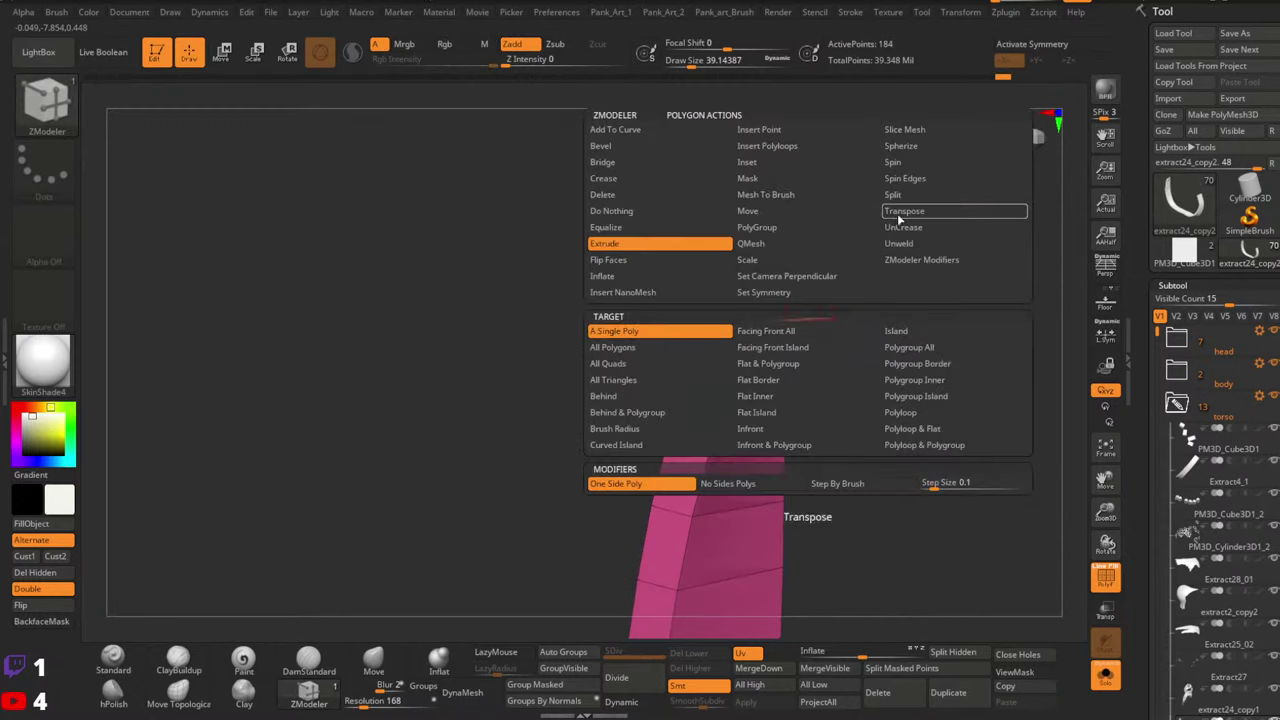
{"action": "left_click", "coordinate": [898, 215]}
{"action": "left_click", "coordinate": [804, 348]}
{"action": "left_click_drag", "start_coordinate": [861, 292], "coordinate": [853, 327]}
{"action": "right_click_drag", "start_coordinate": [855, 326], "coordinate": [842, 353]}
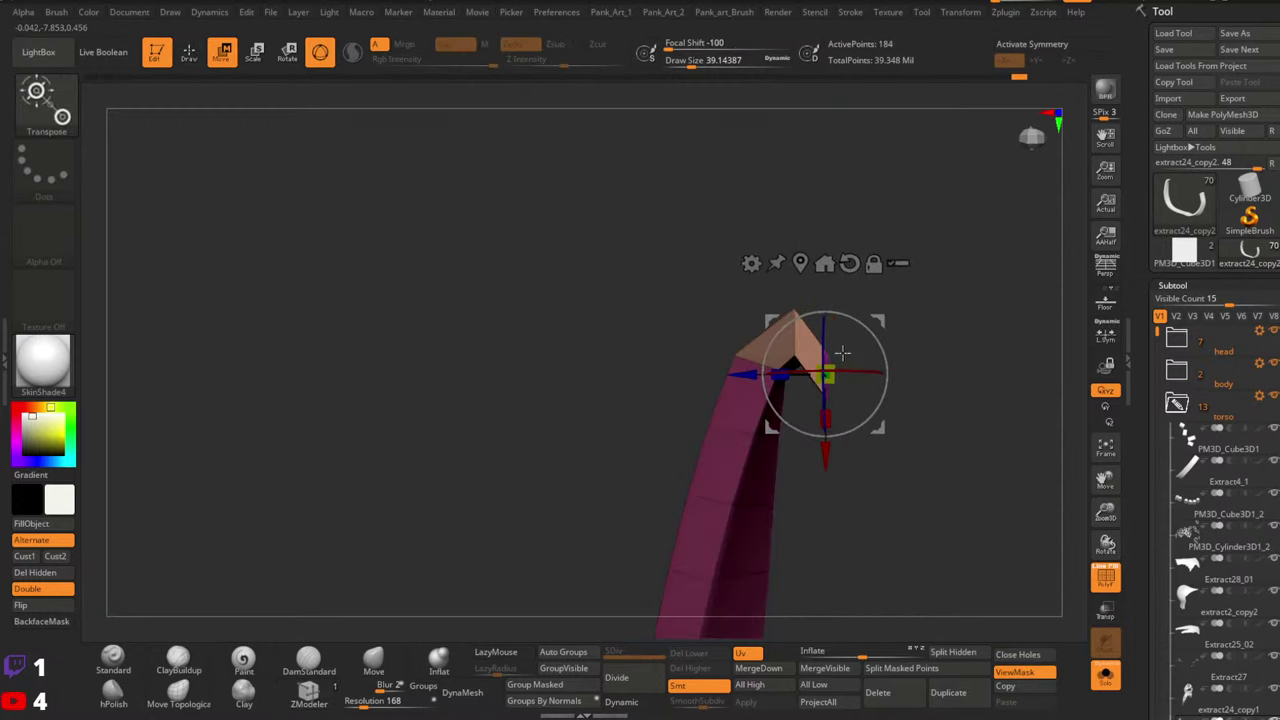
{"action": "left_click_drag", "start_coordinate": [877, 321], "coordinate": [877, 371]}
{"action": "key", "text": "q"}
{"action": "left_click_drag", "start_coordinate": [951, 313], "coordinate": [910, 405], "text": "ctrl"}
Extrude the folded end of the pink strap downward and transpose its end face in against the strap
{"action": "key", "text": "space"}
{"action": "left_click", "coordinate": [617, 245]}
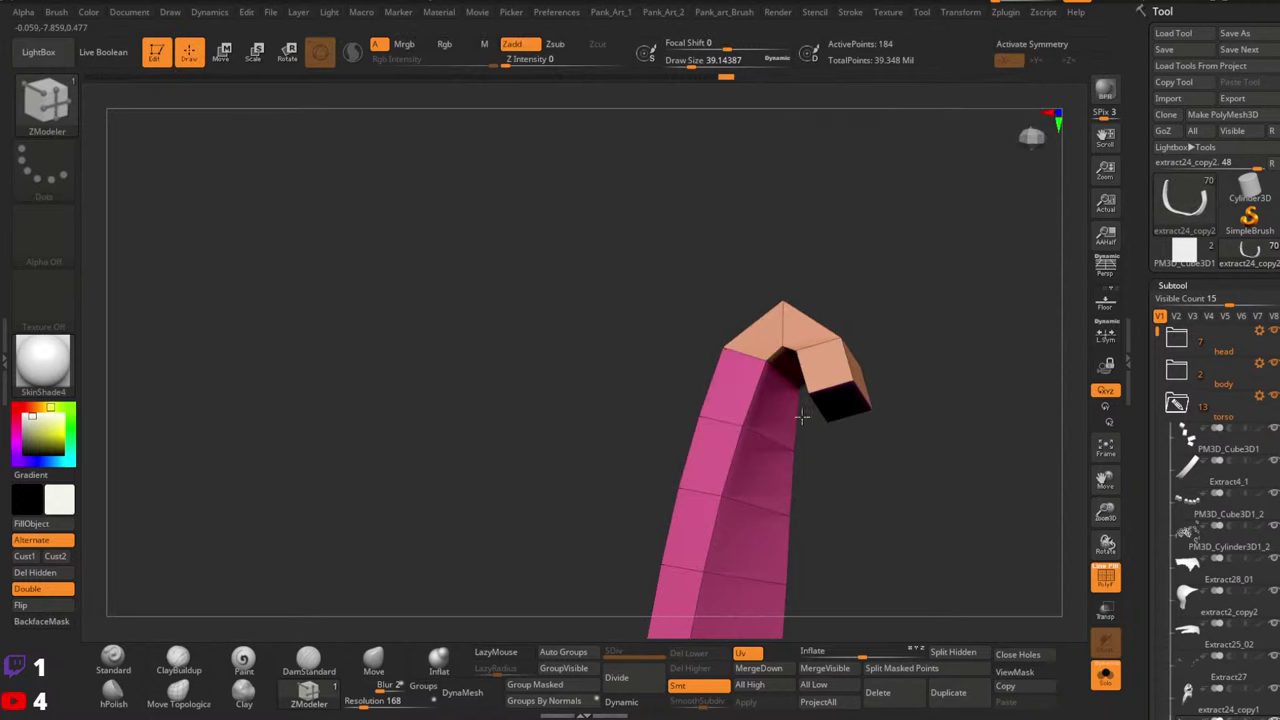
{"action": "key", "text": "space"}
{"action": "left_click", "coordinate": [939, 211]}
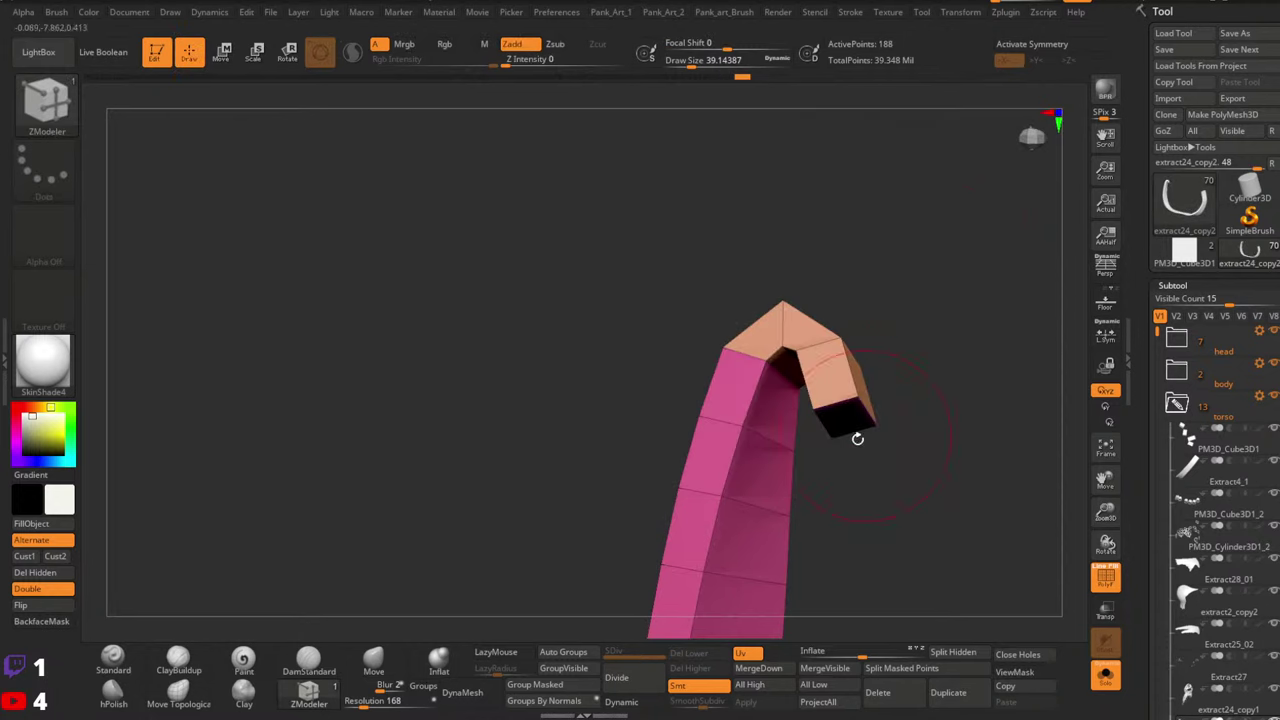
{"action": "left_click", "coordinate": [856, 432]}
{"action": "left_click_drag", "start_coordinate": [857, 380], "coordinate": [889, 425]}
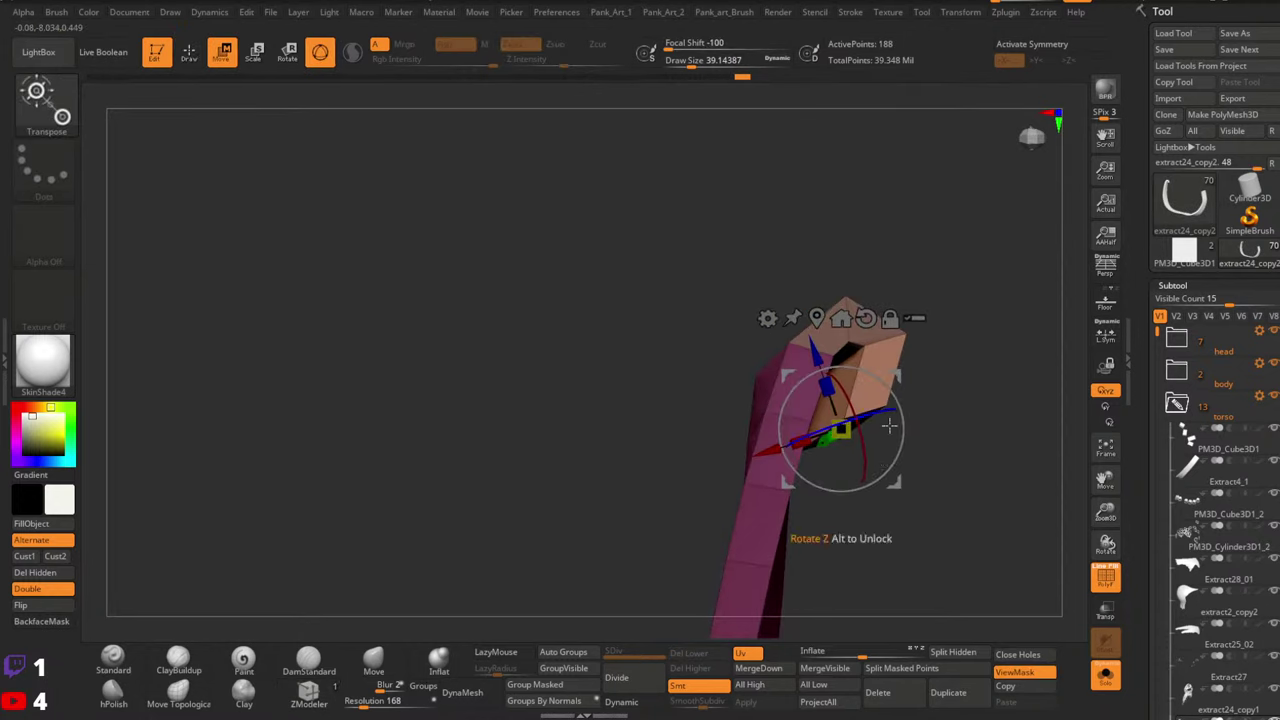
{"action": "left_click_drag", "start_coordinate": [874, 477], "coordinate": [869, 427]}
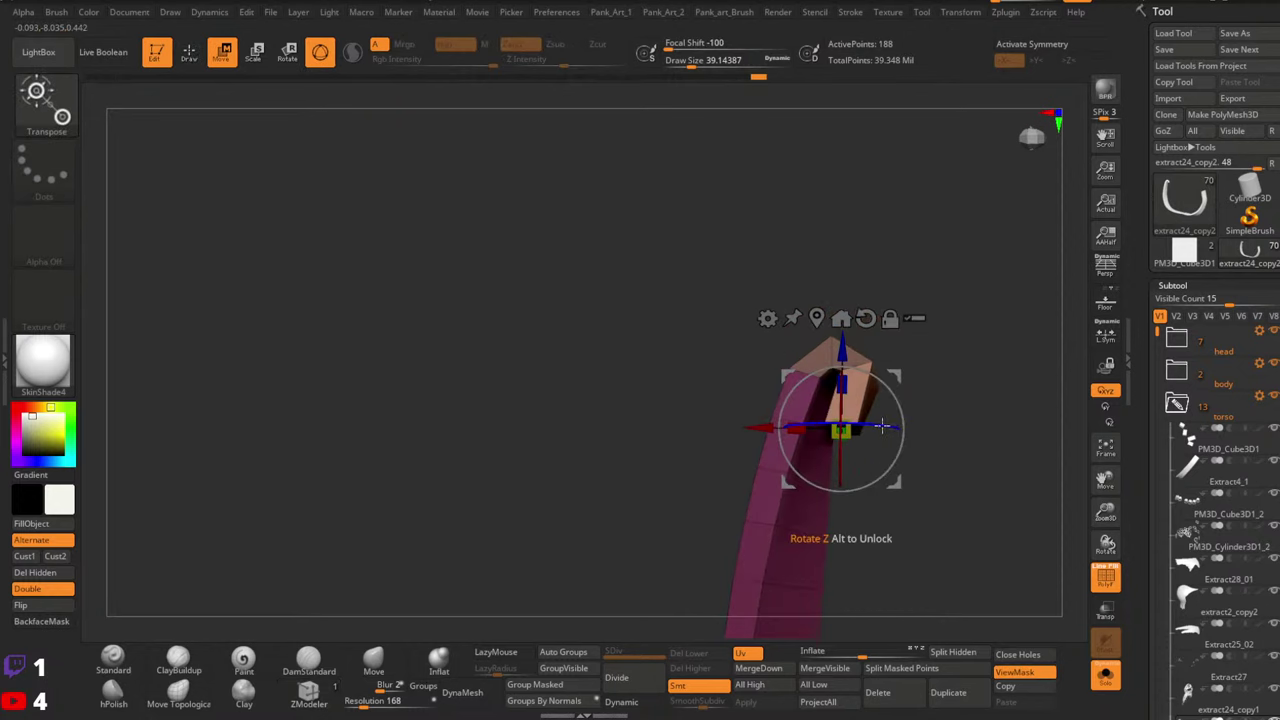
{"action": "left_click_drag", "start_coordinate": [945, 400], "coordinate": [972, 420], "text": "ctrl"}
{"action": "key", "text": "q"}
Show all the straps again and regroup them with Auto Groups
{"action": "mouse_move", "coordinate": [972, 420]}
{"action": "right_mouse_down", "text": "ctrl"}
{"action": "mouse_move", "coordinate": [894, 389]}
{"action": "mouse_move", "coordinate": [850, 400]}
{"action": "right_mouse_up", "text": "ctrl"}
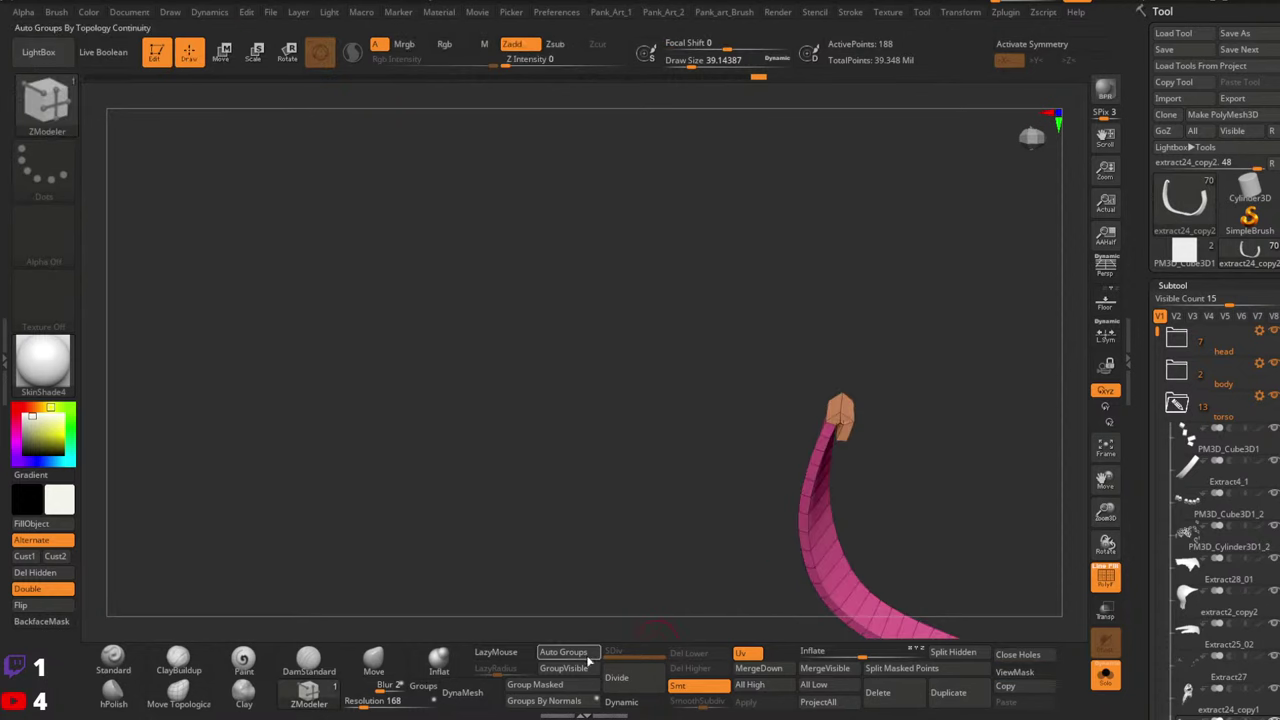
{"action": "left_click", "coordinate": [644, 477], "text": "ctrl+shift"}
{"action": "left_click", "coordinate": [570, 653]}
{"action": "right_click_drag", "start_coordinate": [662, 460], "coordinate": [850, 410]}
{"action": "right_click_drag", "start_coordinate": [850, 410], "coordinate": [801, 466]}
{"action": "left_click_drag", "start_coordinate": [801, 465], "coordinate": [633, 526]}
Switch to the Move Topological brush and reduce its draw size to about 15.6 for work on the folded strap tips
{"action": "left_click", "coordinate": [113, 658]}
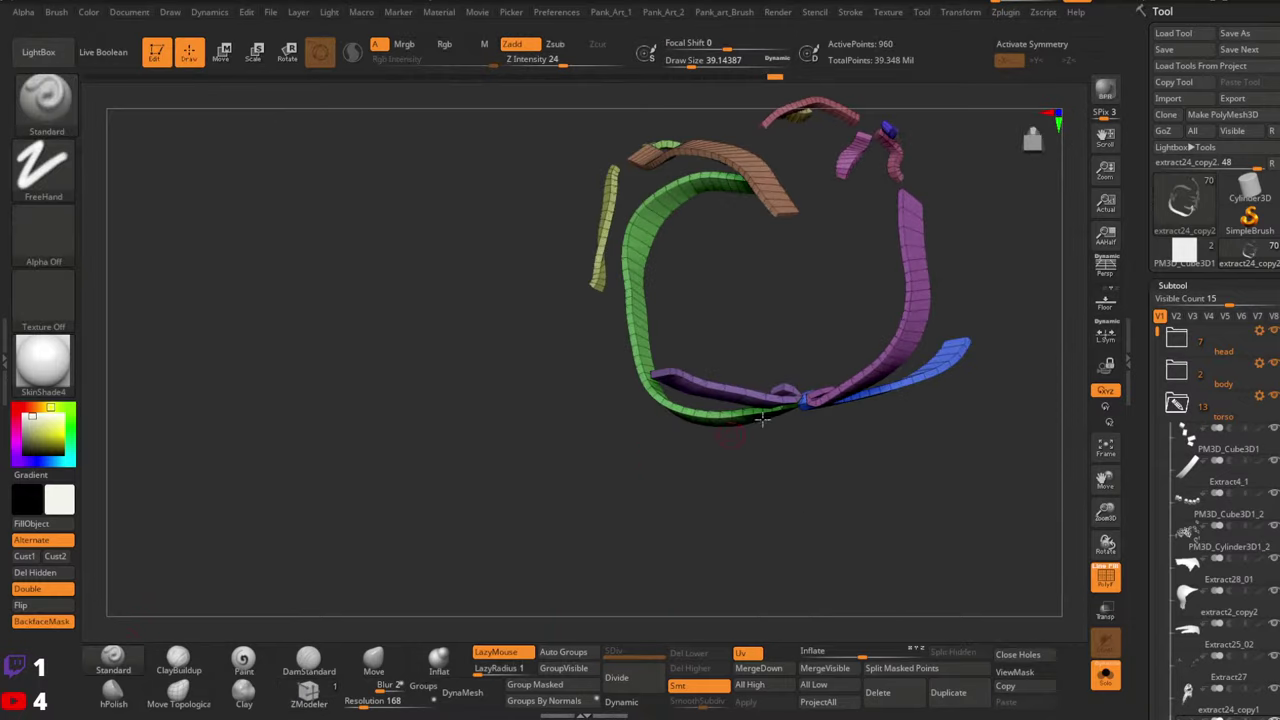
{"action": "mouse_move", "coordinate": [706, 440]}
{"action": "right_mouse_down"}
{"action": "mouse_move", "coordinate": [783, 317]}
{"action": "mouse_move", "coordinate": [834, 395]}
{"action": "mouse_move", "coordinate": [633, 488]}
{"action": "right_mouse_up"}
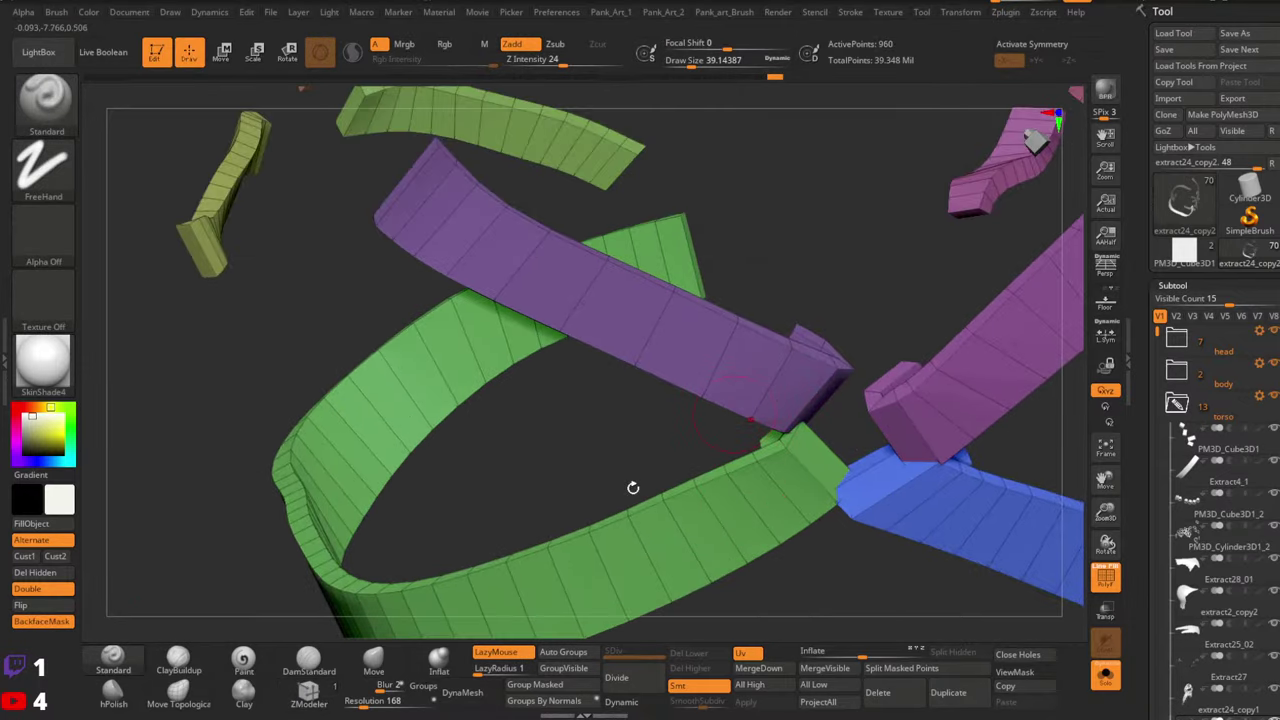
{"action": "left_click", "coordinate": [178, 690]}
{"action": "key", "text": "space"}
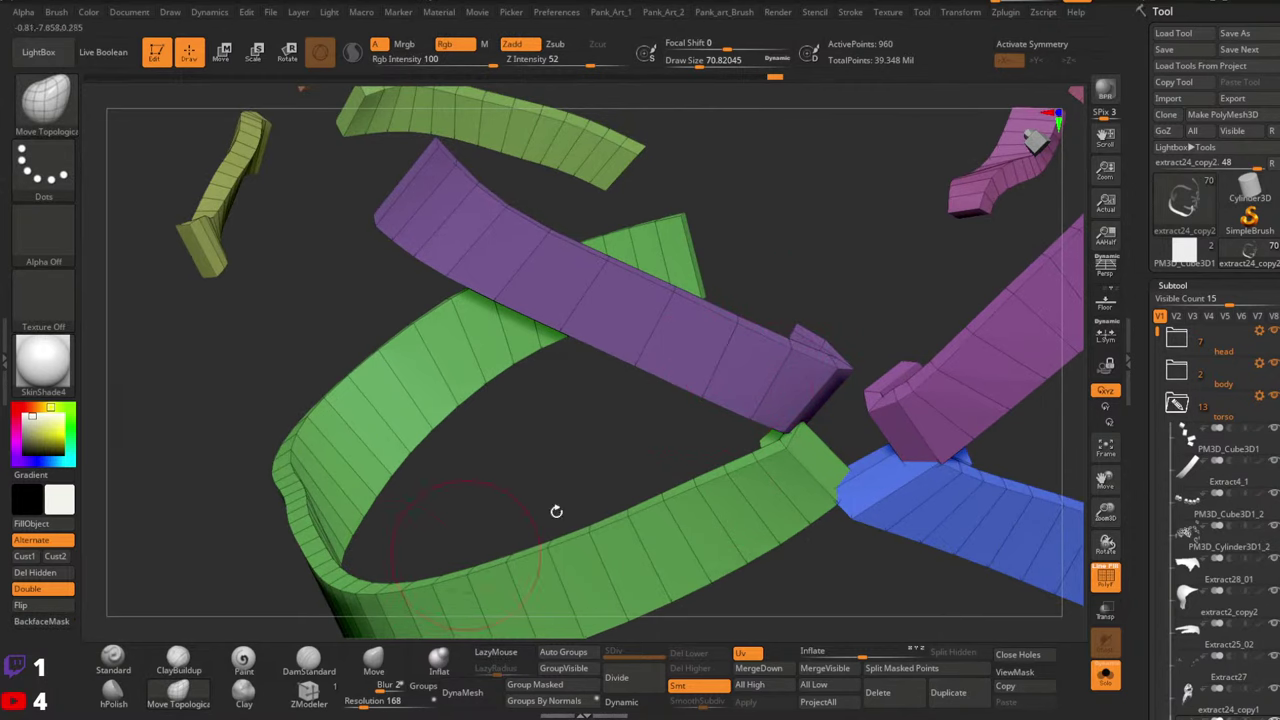
{"action": "left_click_drag", "start_coordinate": [556, 511], "coordinate": [795, 295]}
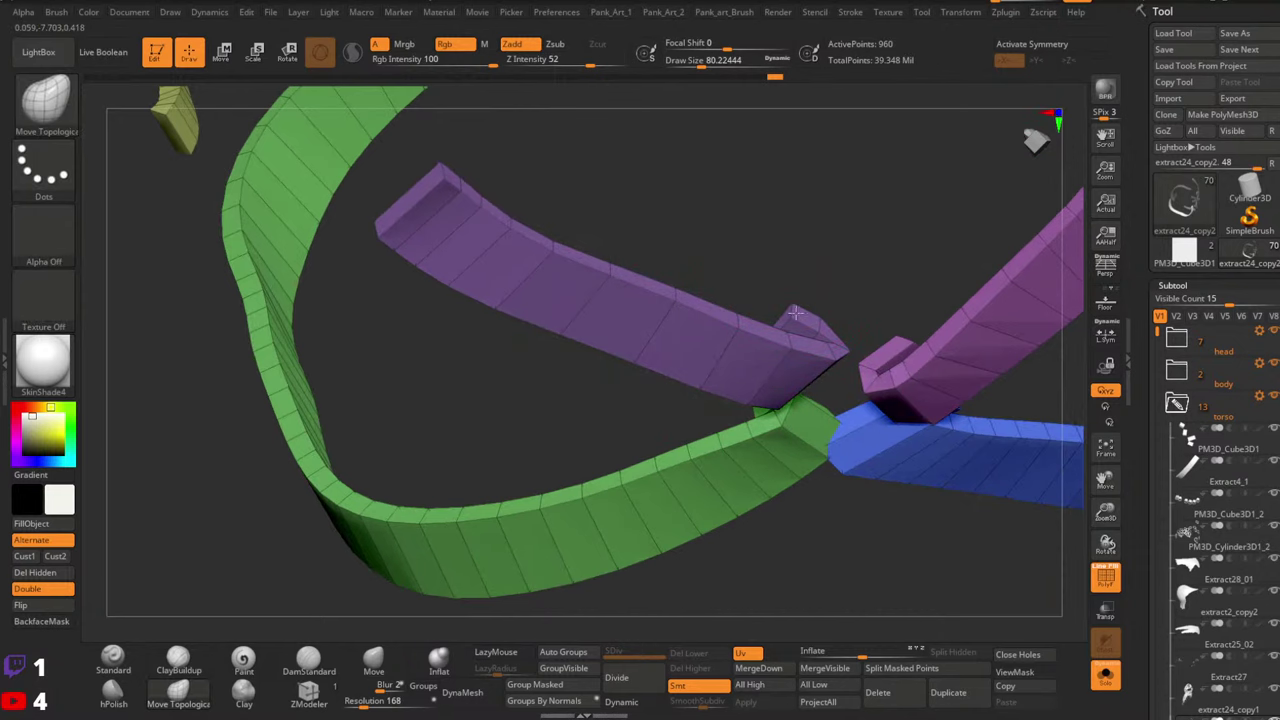
{"action": "key", "text": "space"}
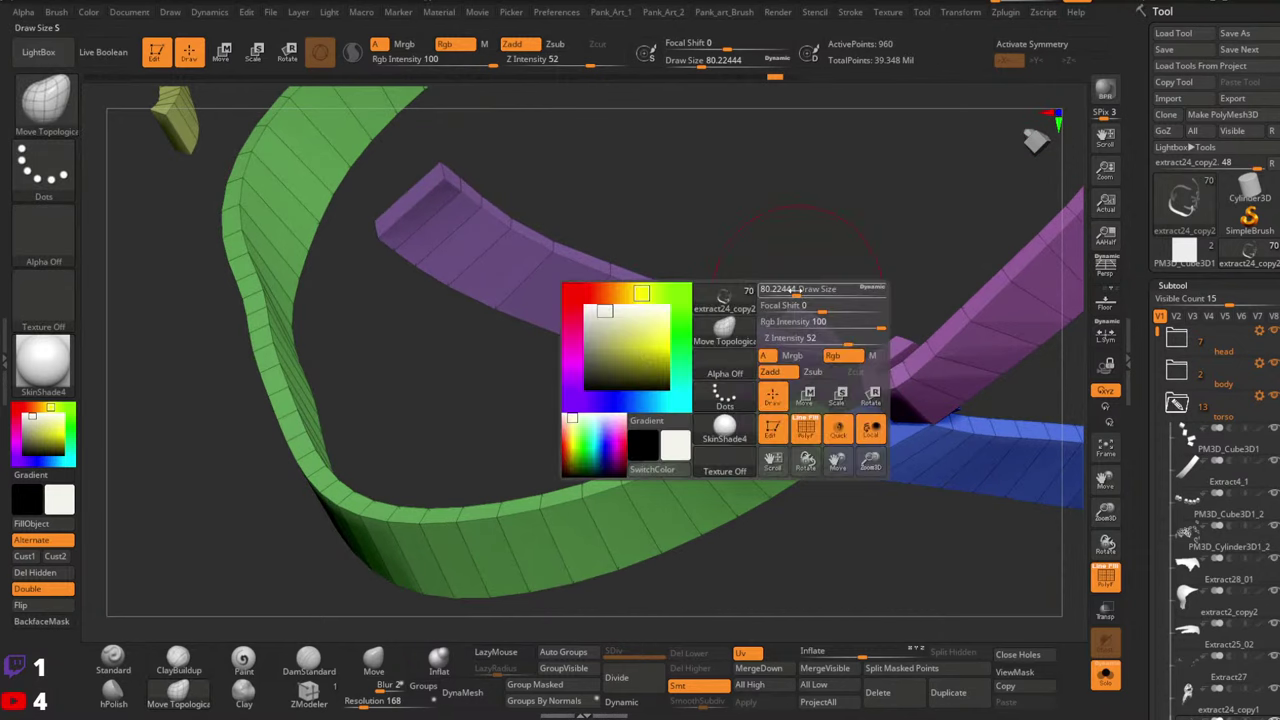
{"action": "left_click_drag", "start_coordinate": [794, 292], "coordinate": [783, 292]}
{"action": "mouse_move", "coordinate": [784, 292]}
{"action": "right_mouse_down"}
{"action": "mouse_move", "coordinate": [798, 315]}
{"action": "mouse_move", "coordinate": [780, 366]}
{"action": "mouse_move", "coordinate": [838, 357]}
{"action": "right_mouse_up"}
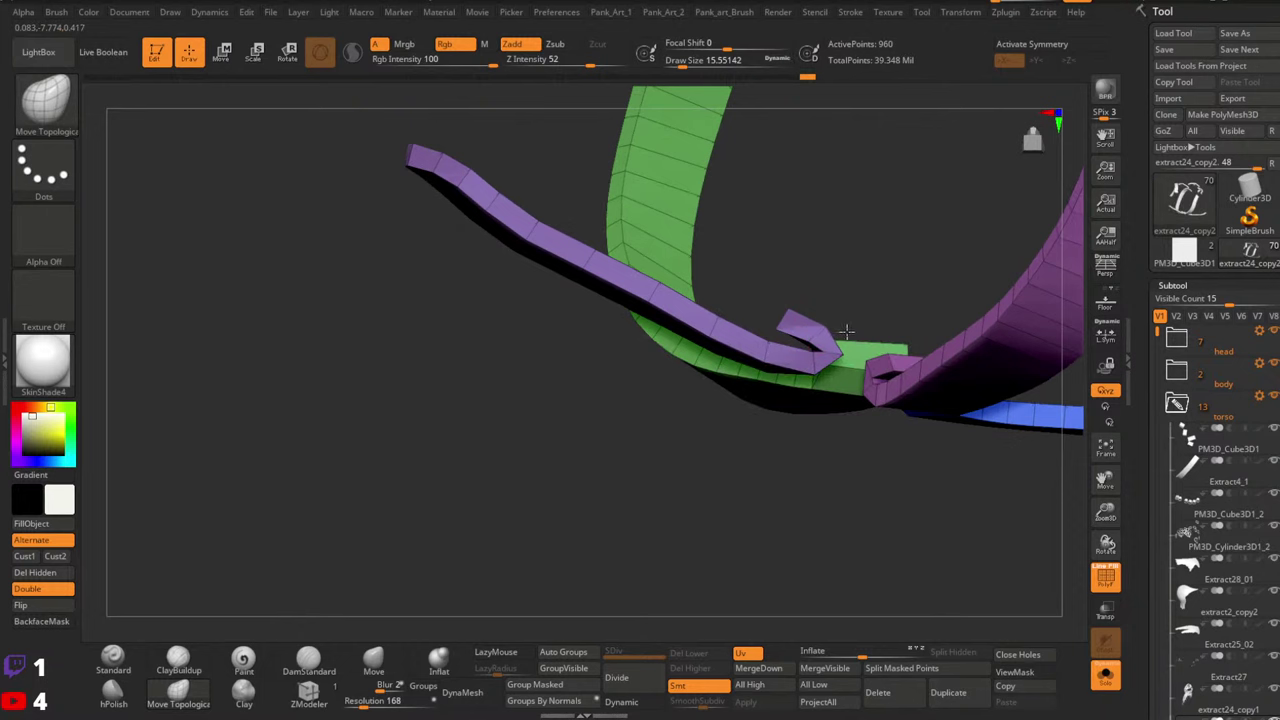
{"action": "mouse_move", "coordinate": [830, 358]}
{"action": "right_mouse_down"}
{"action": "mouse_move", "coordinate": [809, 329]}
{"action": "mouse_move", "coordinate": [846, 323]}
{"action": "mouse_move", "coordinate": [760, 362]}
{"action": "mouse_move", "coordinate": [540, 353]}
{"action": "mouse_move", "coordinate": [782, 330]}
{"action": "mouse_move", "coordinate": [710, 318]}
{"action": "right_mouse_up"}
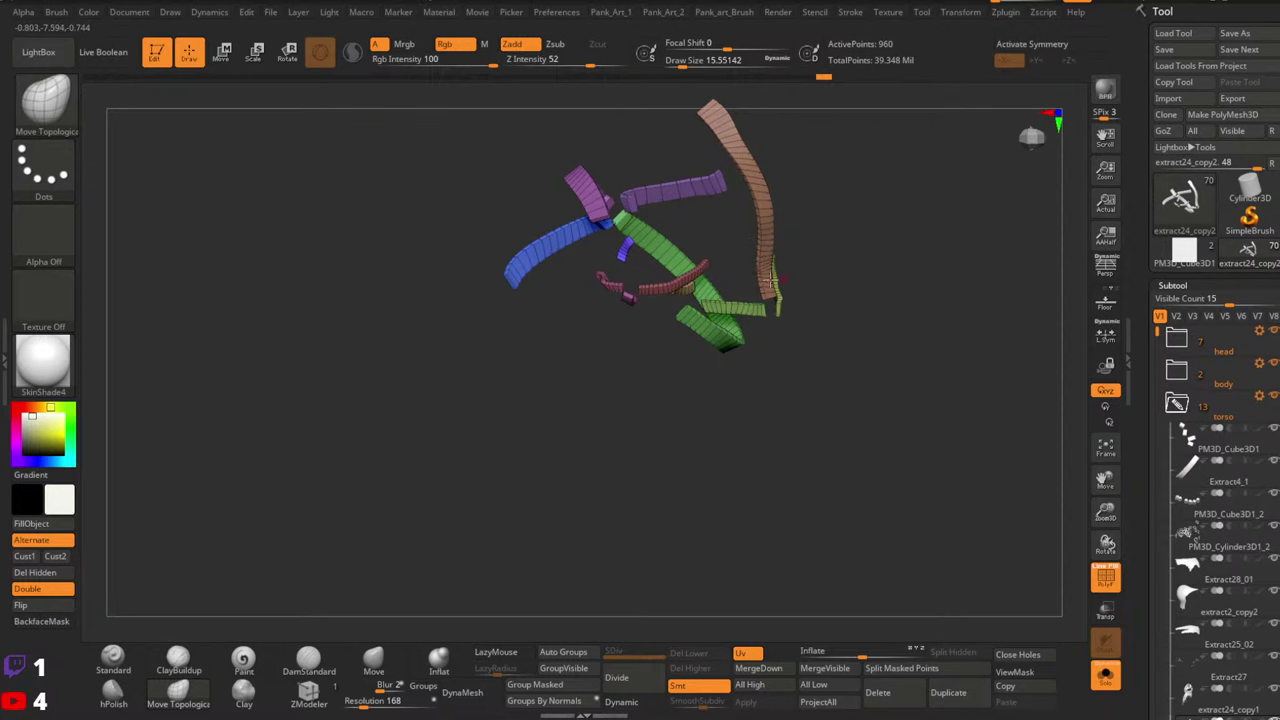
Isolate the long brown strap and extrude the single polygon at its tip with ZModeler
{"action": "right_click_drag", "start_coordinate": [718, 330], "coordinate": [751, 305]}
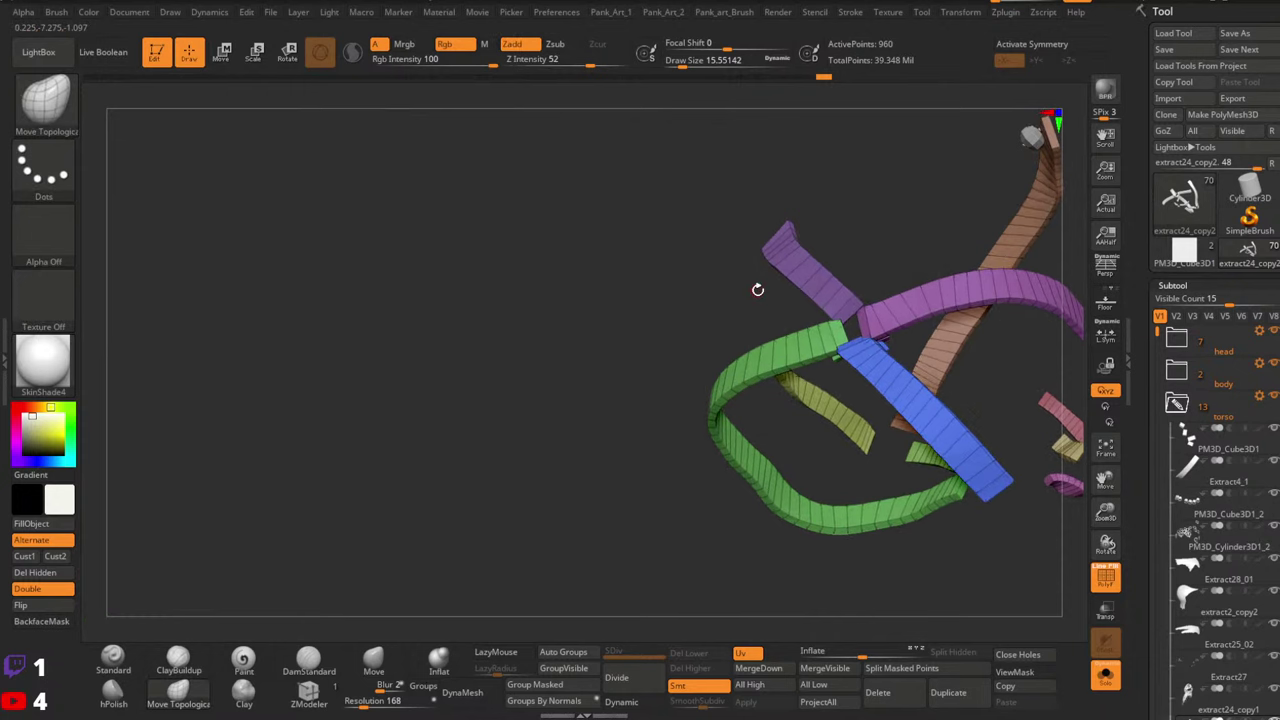
{"action": "right_click_drag", "start_coordinate": [829, 254], "coordinate": [722, 338]}
{"action": "right_click_drag", "start_coordinate": [722, 338], "coordinate": [738, 470], "text": "ctrl"}
{"action": "mouse_move", "coordinate": [738, 470]}
{"action": "right_mouse_down"}
{"action": "mouse_move", "coordinate": [756, 360]}
{"action": "mouse_move", "coordinate": [829, 343]}
{"action": "mouse_move", "coordinate": [755, 337]}
{"action": "right_mouse_up"}
{"action": "mouse_move", "coordinate": [755, 337]}
{"action": "right_mouse_down"}
{"action": "mouse_move", "coordinate": [669, 363]}
{"action": "mouse_move", "coordinate": [806, 266]}
{"action": "mouse_move", "coordinate": [818, 441]}
{"action": "right_mouse_up"}
{"action": "right_click_drag", "start_coordinate": [554, 423], "coordinate": [630, 415]}
{"action": "right_click_drag", "start_coordinate": [630, 415], "coordinate": [724, 392], "text": "alt"}
{"action": "left_click", "coordinate": [752, 388], "text": "ctrl+shift"}
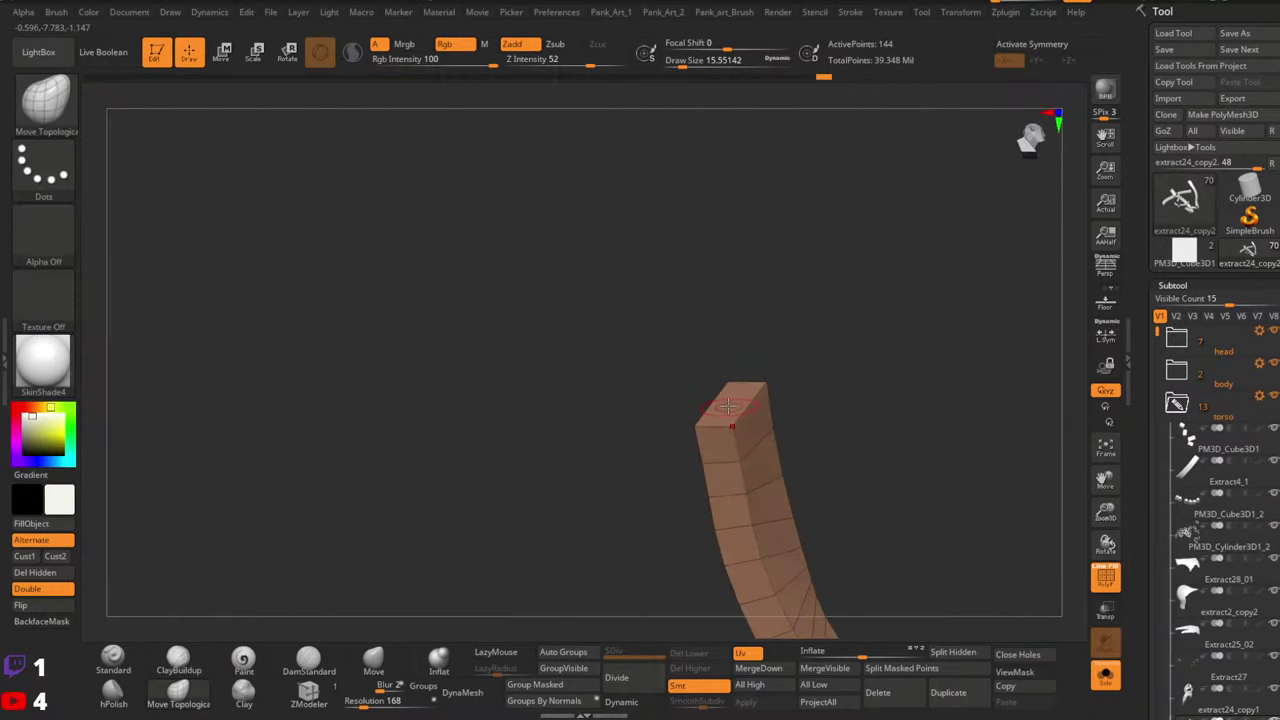
{"action": "left_click", "coordinate": [309, 692]}
{"action": "key", "text": "space"}
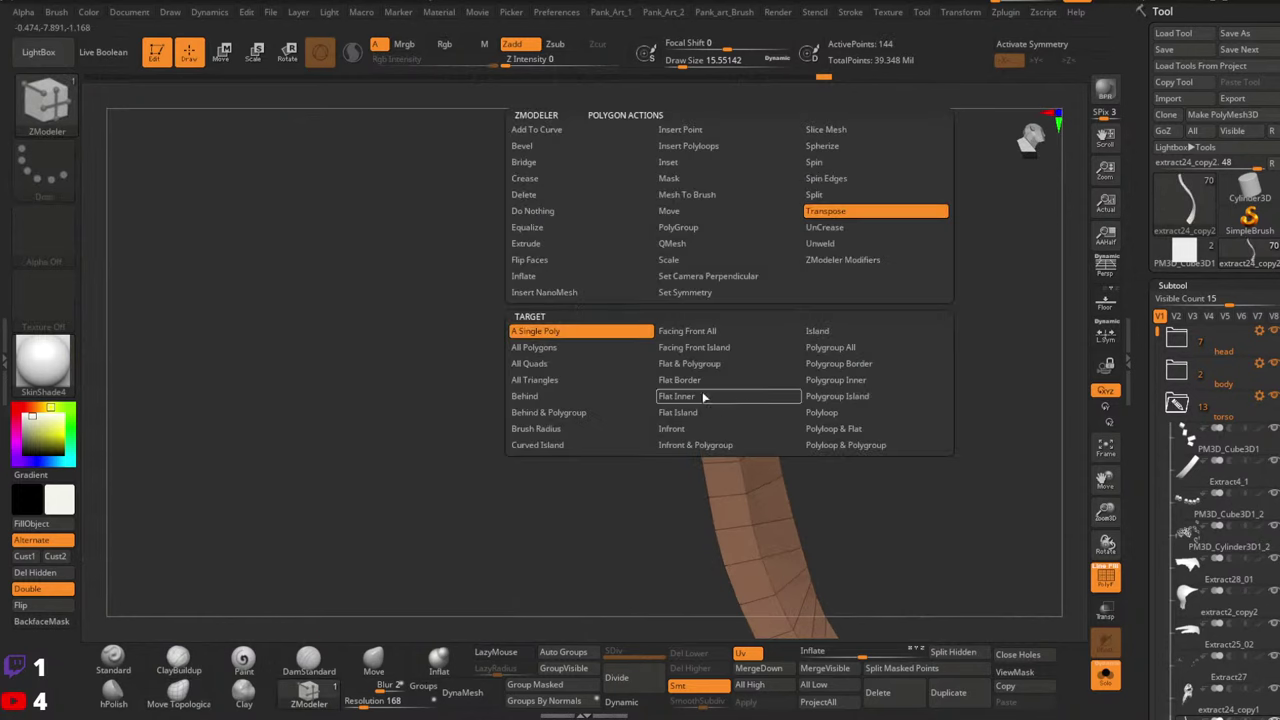
{"action": "left_click", "coordinate": [518, 246]}
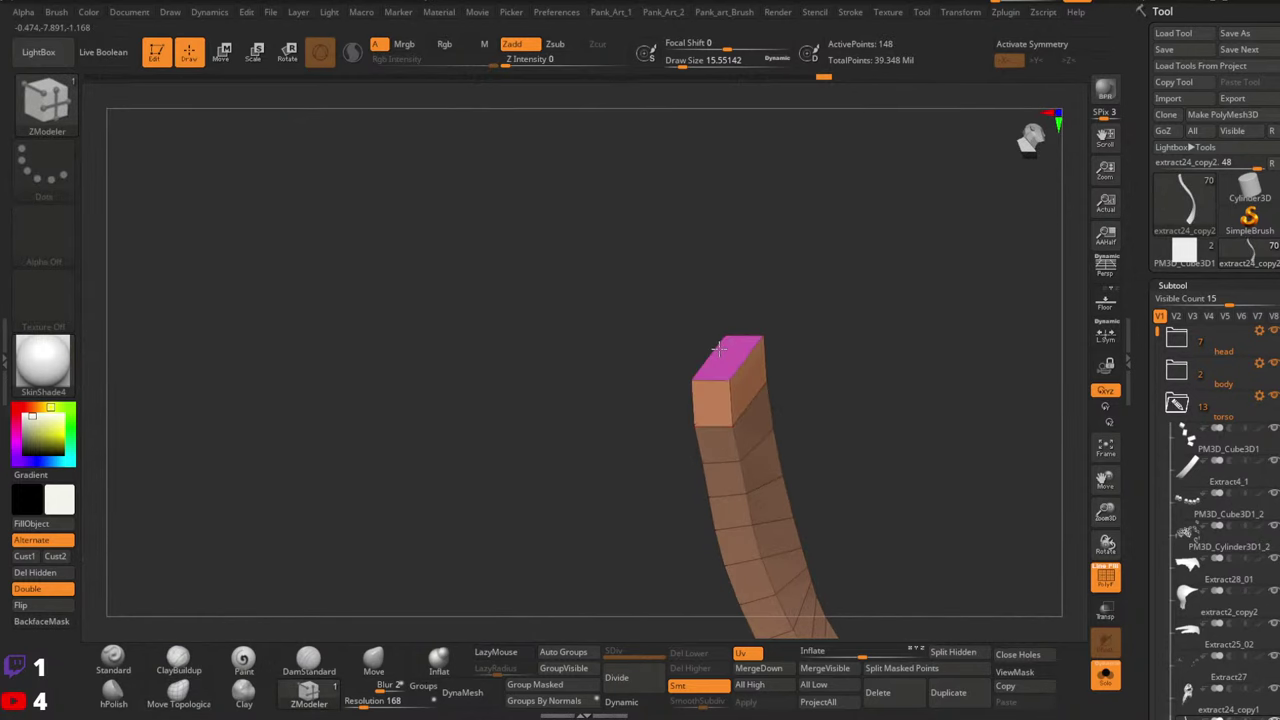
Transpose the brown strap's extruded end face, rotating and shifting it to start bending the tip over
{"action": "key", "text": "space"}
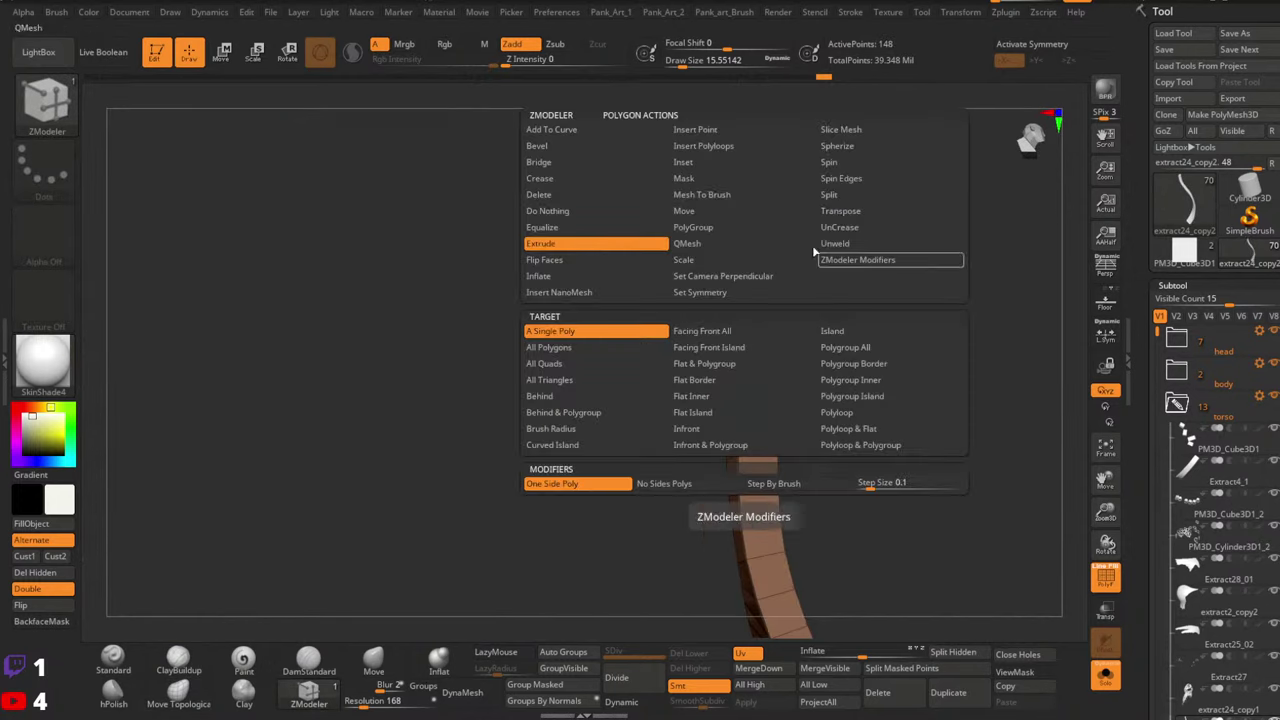
{"action": "left_click", "coordinate": [841, 211]}
{"action": "left_click", "coordinate": [752, 362]}
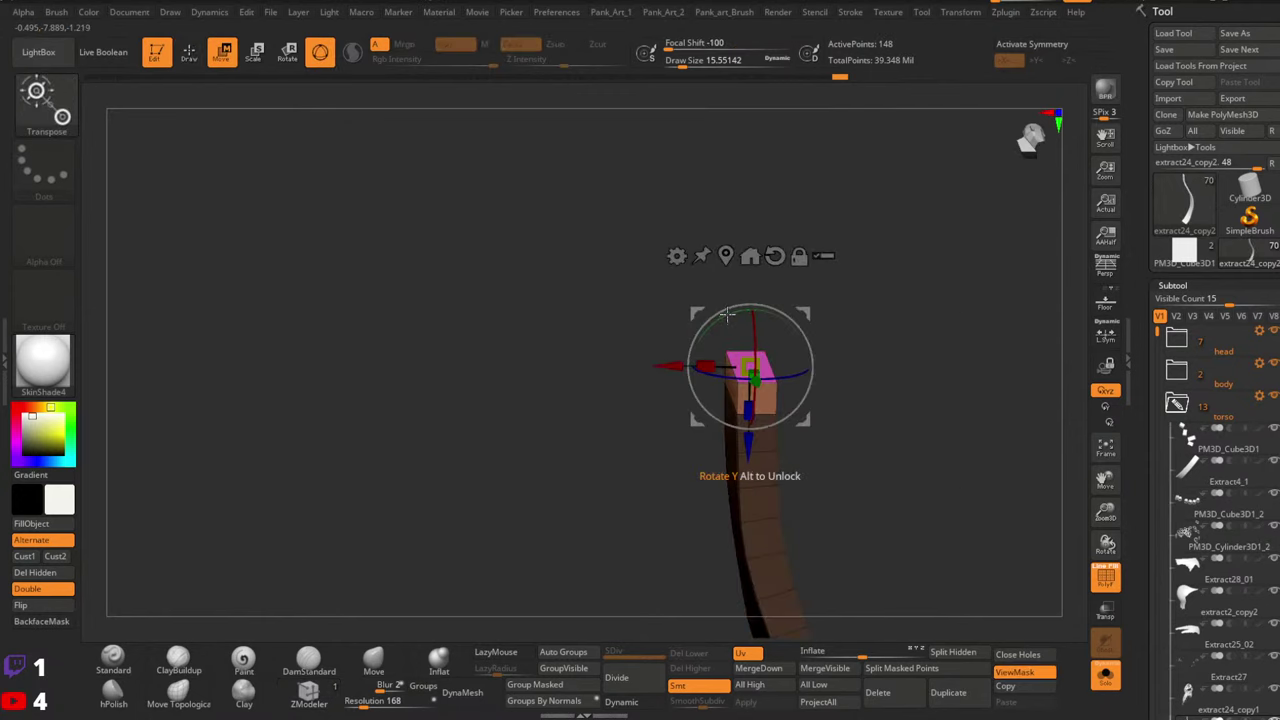
{"action": "mouse_move", "coordinate": [803, 314]}
{"action": "left_mouse_down"}
{"action": "mouse_move", "coordinate": [786, 325]}
{"action": "mouse_move", "coordinate": [809, 299]}
{"action": "mouse_move", "coordinate": [793, 320]}
{"action": "left_mouse_up"}
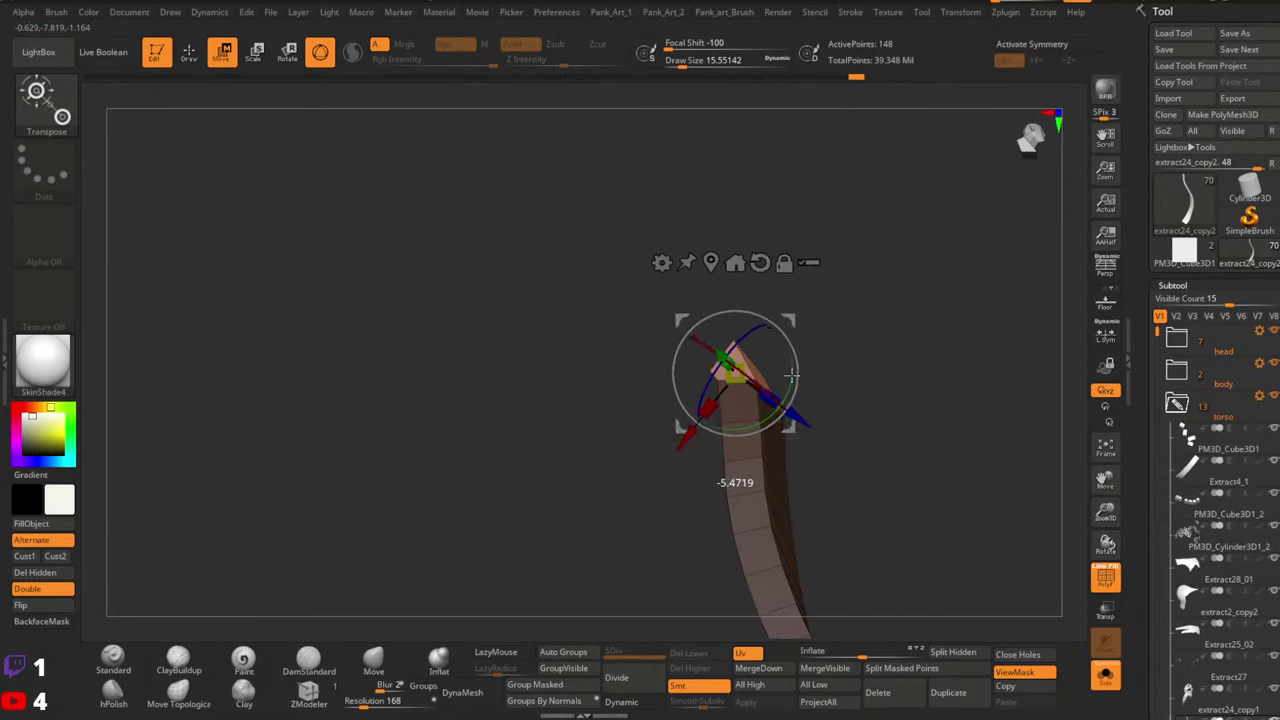
{"action": "mouse_move", "coordinate": [840, 364]}
{"action": "left_mouse_down"}
{"action": "mouse_move", "coordinate": [886, 363]}
{"action": "mouse_move", "coordinate": [834, 371]}
{"action": "mouse_move", "coordinate": [872, 343]}
{"action": "left_mouse_up"}
{"action": "key", "text": "q"}
Extrude the brown strap's tilted end polygon again and transpose the new face to carry the bend further over
{"action": "key", "text": "space"}
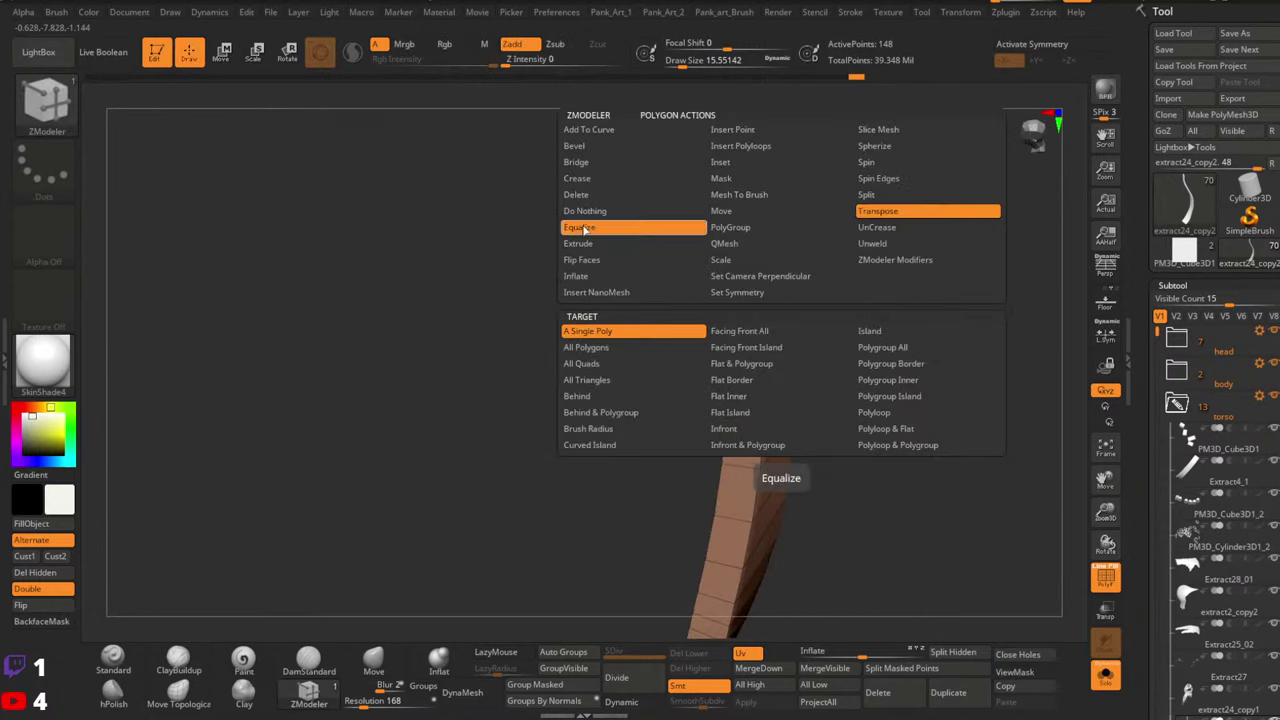
{"action": "left_click", "coordinate": [584, 229]}
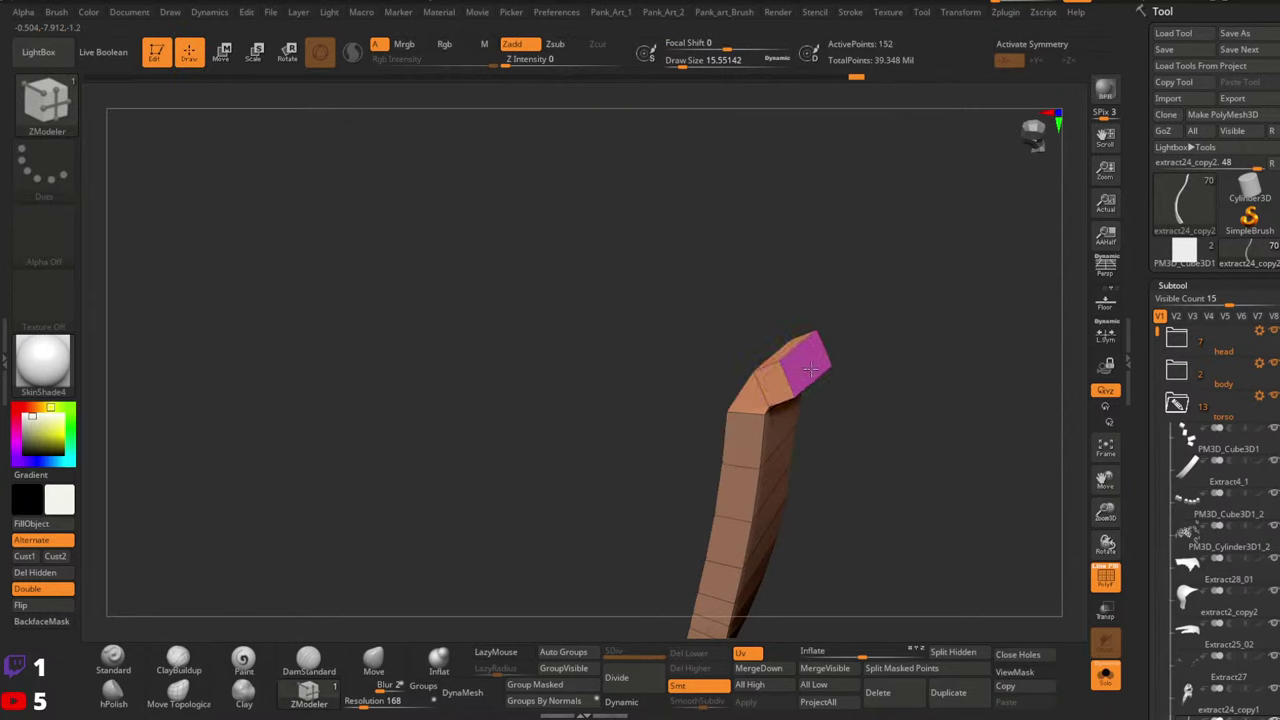
{"action": "key", "text": "space"}
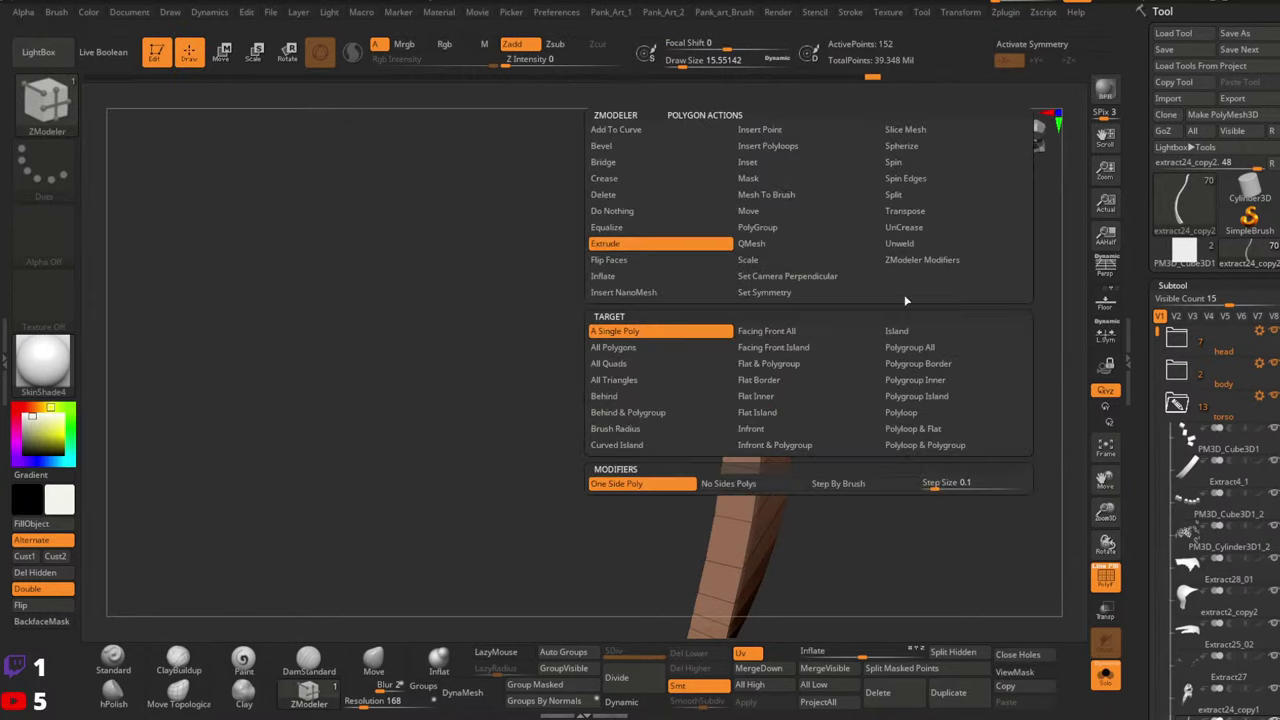
{"action": "left_click", "coordinate": [903, 212]}
{"action": "left_click", "coordinate": [808, 360]}
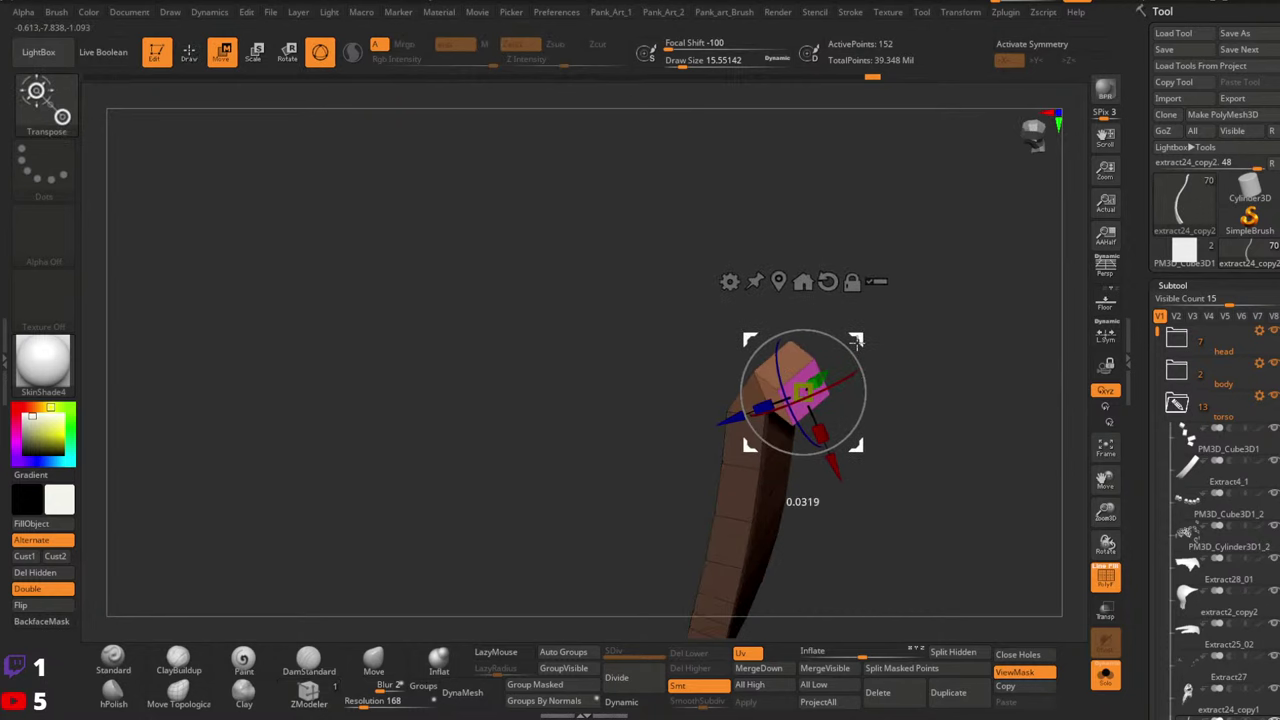
{"action": "left_click_drag", "start_coordinate": [850, 357], "coordinate": [856, 414]}
{"action": "right_click_drag", "start_coordinate": [856, 414], "coordinate": [792, 394]}
{"action": "mouse_move", "coordinate": [801, 378]}
{"action": "left_mouse_down"}
{"action": "mouse_move", "coordinate": [805, 400]}
{"action": "mouse_move", "coordinate": [808, 388]}
{"action": "left_mouse_up"}
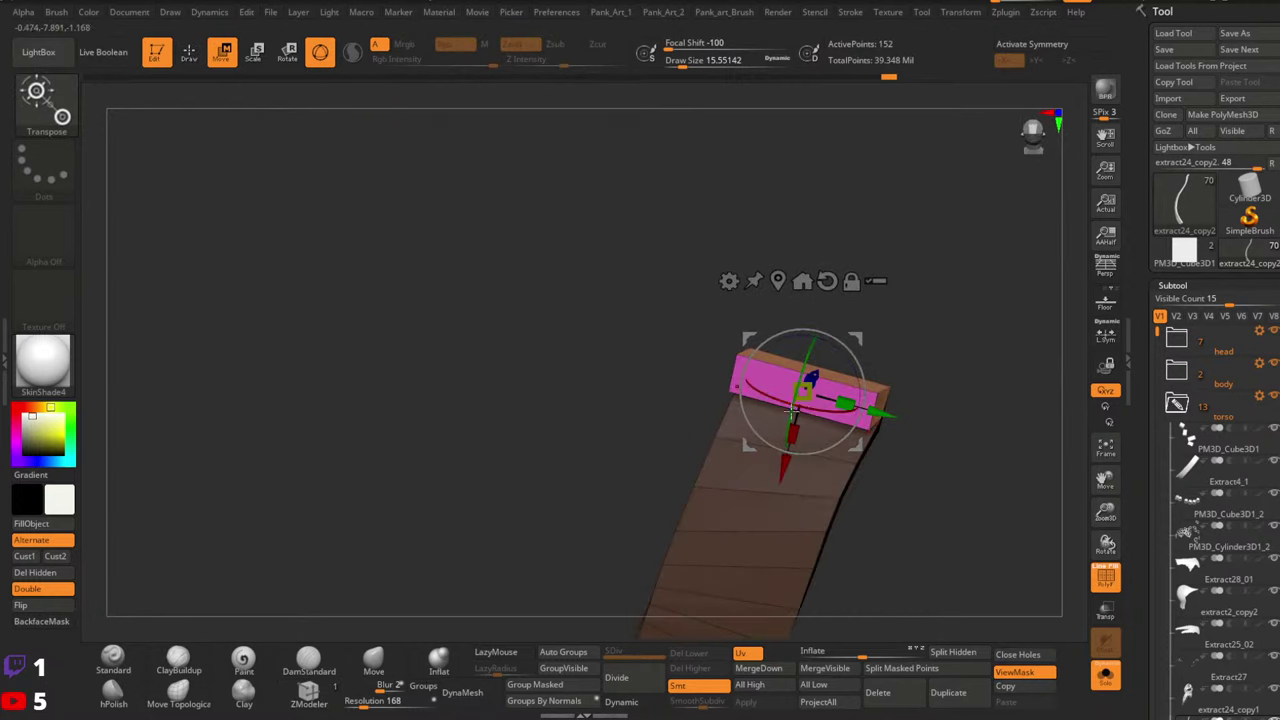
Rotate the brown strap's second end face toward the underside and reposition it to tighten the fold
{"action": "right_click_drag", "start_coordinate": [808, 390], "coordinate": [899, 430]}
{"action": "left_click_drag", "start_coordinate": [932, 352], "coordinate": [945, 338]}
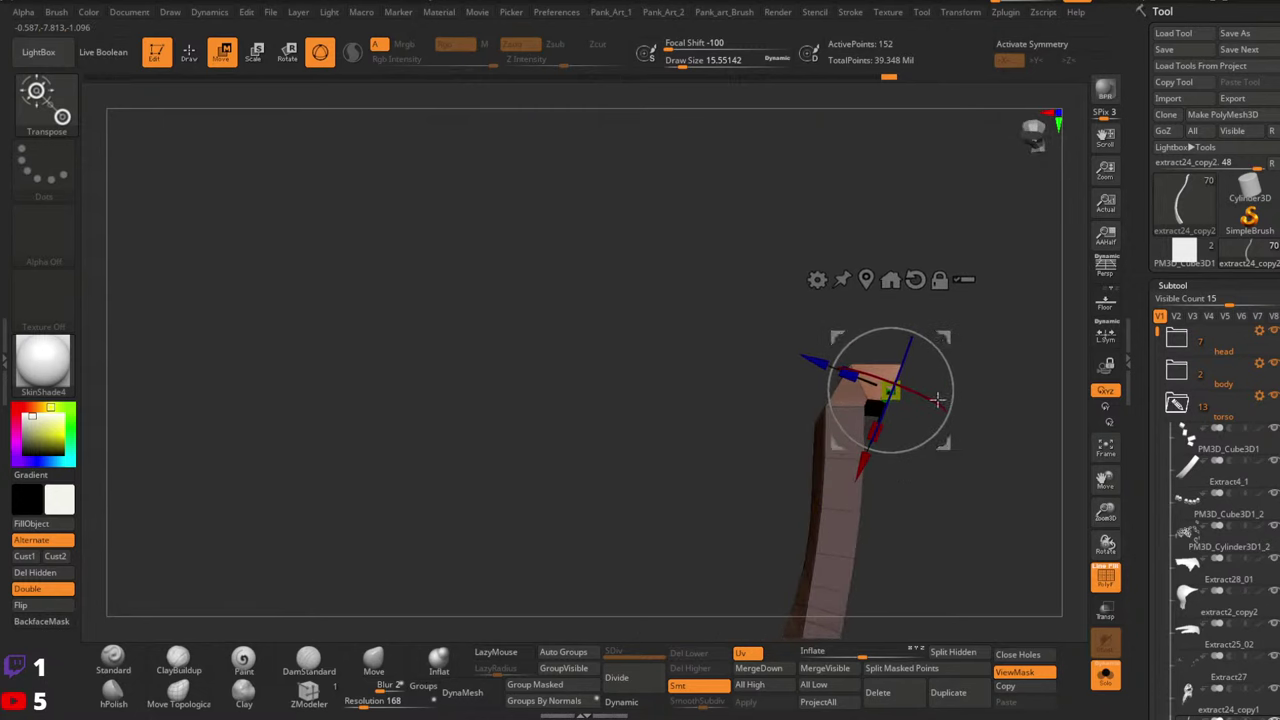
{"action": "left_click_drag", "start_coordinate": [912, 438], "coordinate": [906, 441]}
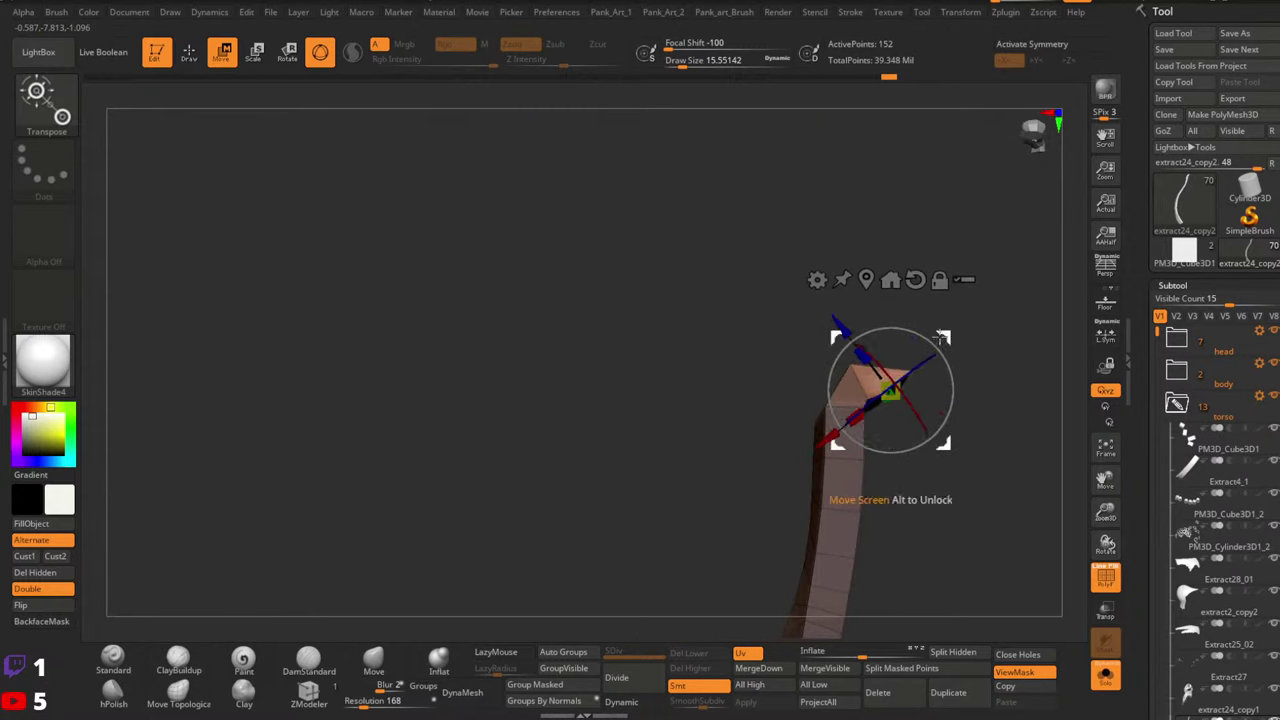
{"action": "left_click_drag", "start_coordinate": [942, 338], "coordinate": [932, 364]}
{"action": "key", "text": "q"}
Extrude the brown strap's folded end once more and rotate and move the end face down toward the strap
{"action": "right_click_drag", "start_coordinate": [954, 406], "coordinate": [790, 377]}
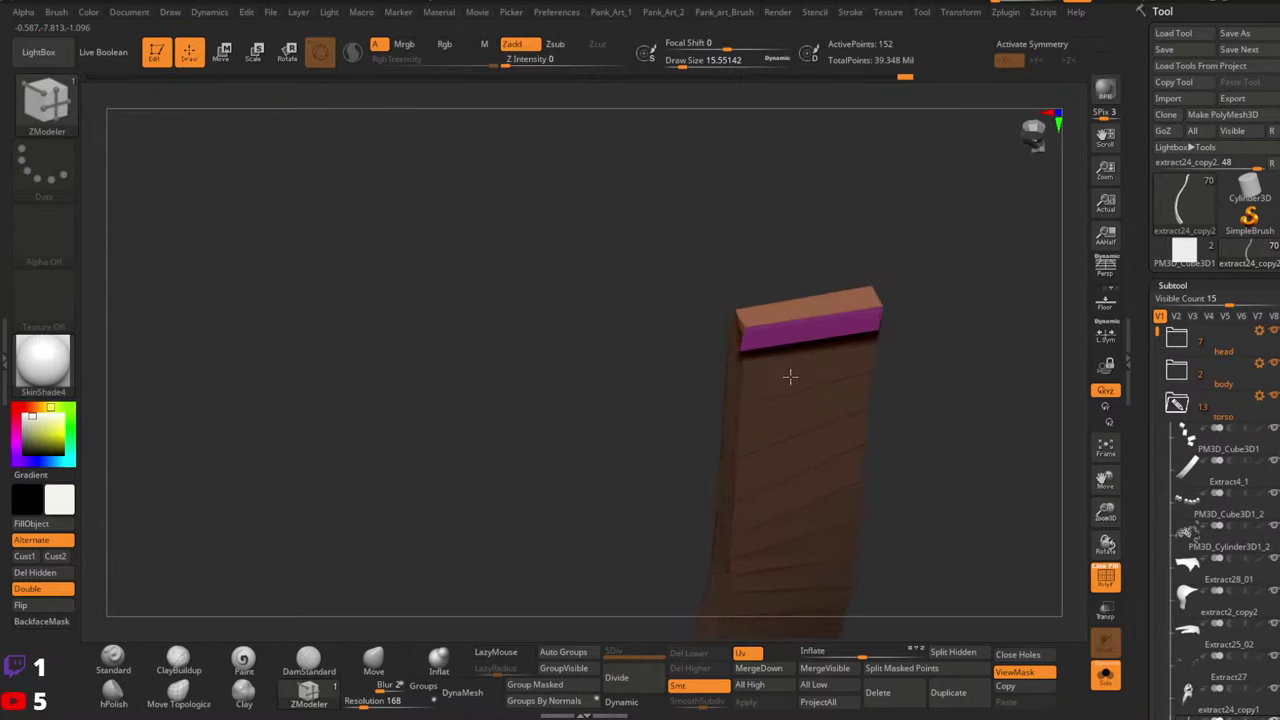
{"action": "left_click_drag", "start_coordinate": [790, 376], "coordinate": [749, 320]}
{"action": "key", "text": "space"}
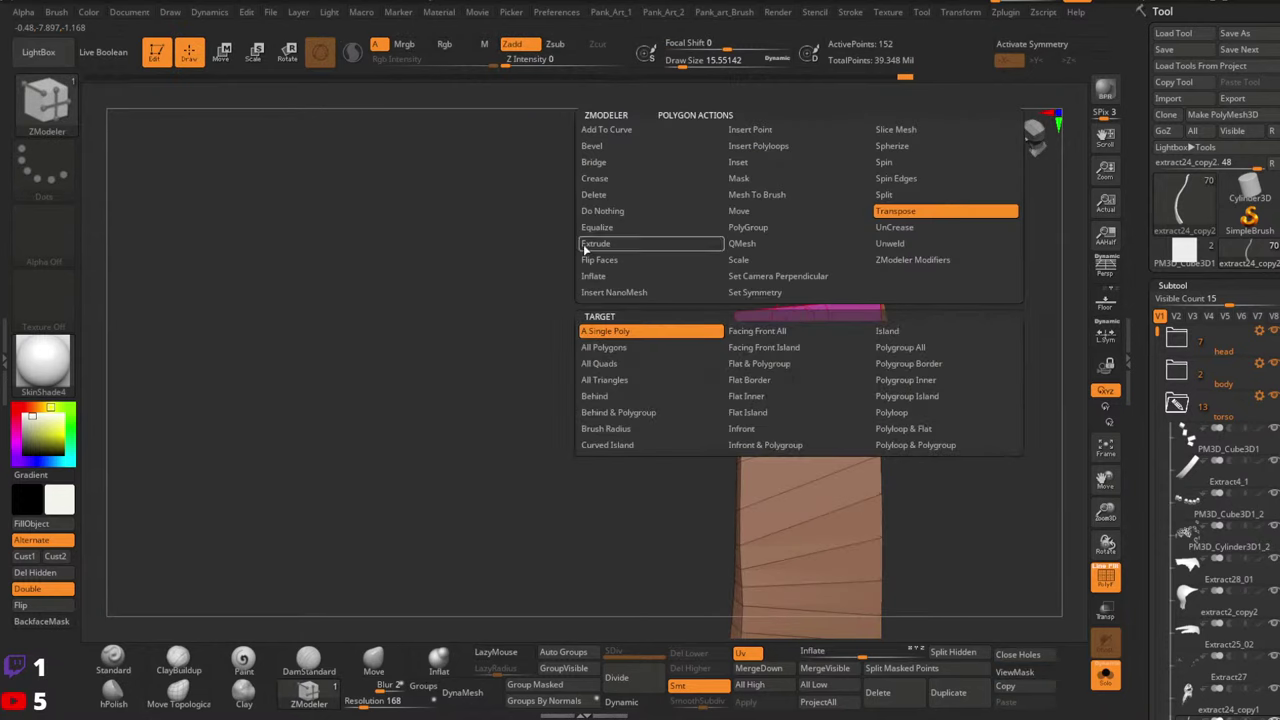
{"action": "left_click", "coordinate": [585, 247]}
{"action": "right_click_drag", "start_coordinate": [775, 325], "coordinate": [829, 327]}
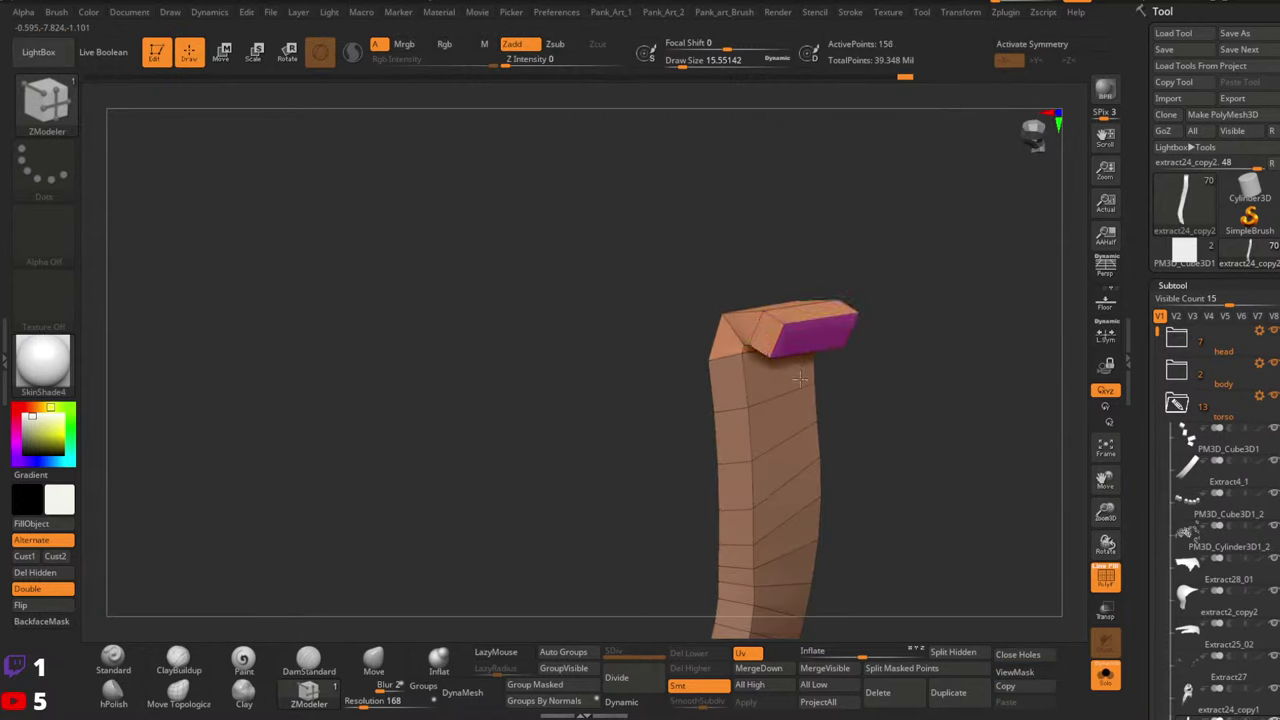
{"action": "key", "text": "space"}
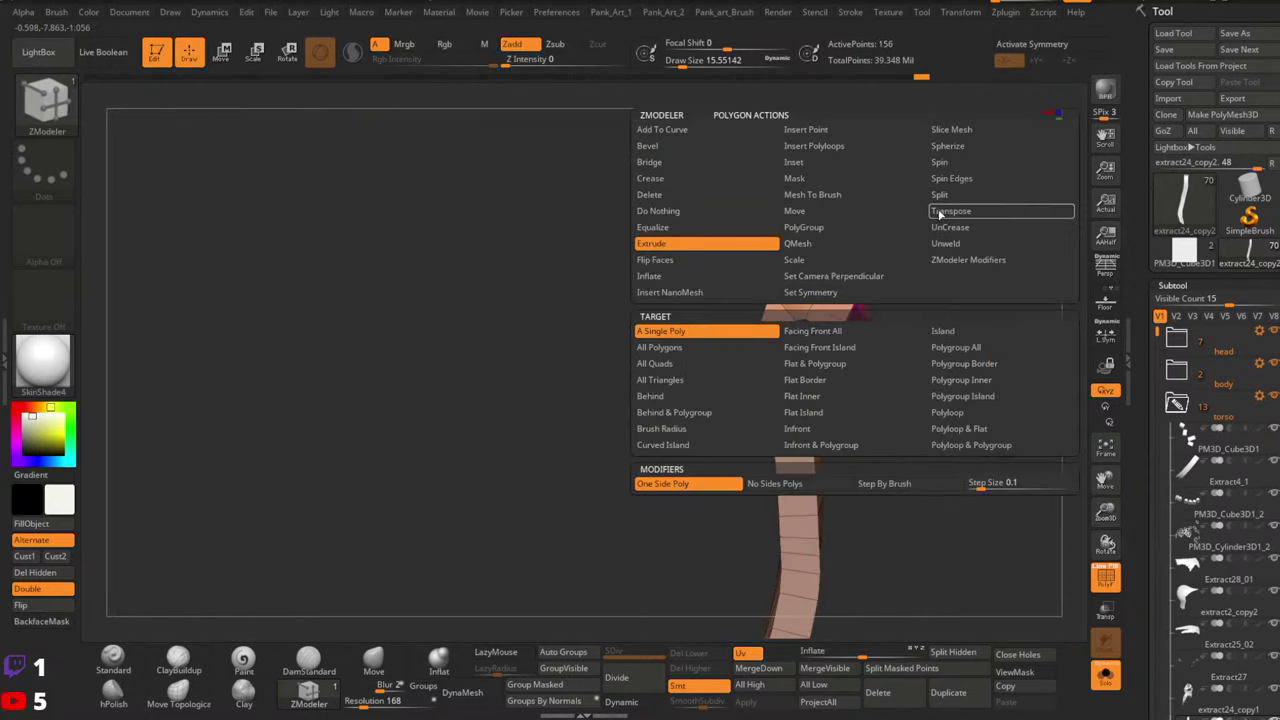
{"action": "left_click", "coordinate": [940, 212]}
{"action": "left_click", "coordinate": [850, 340]}
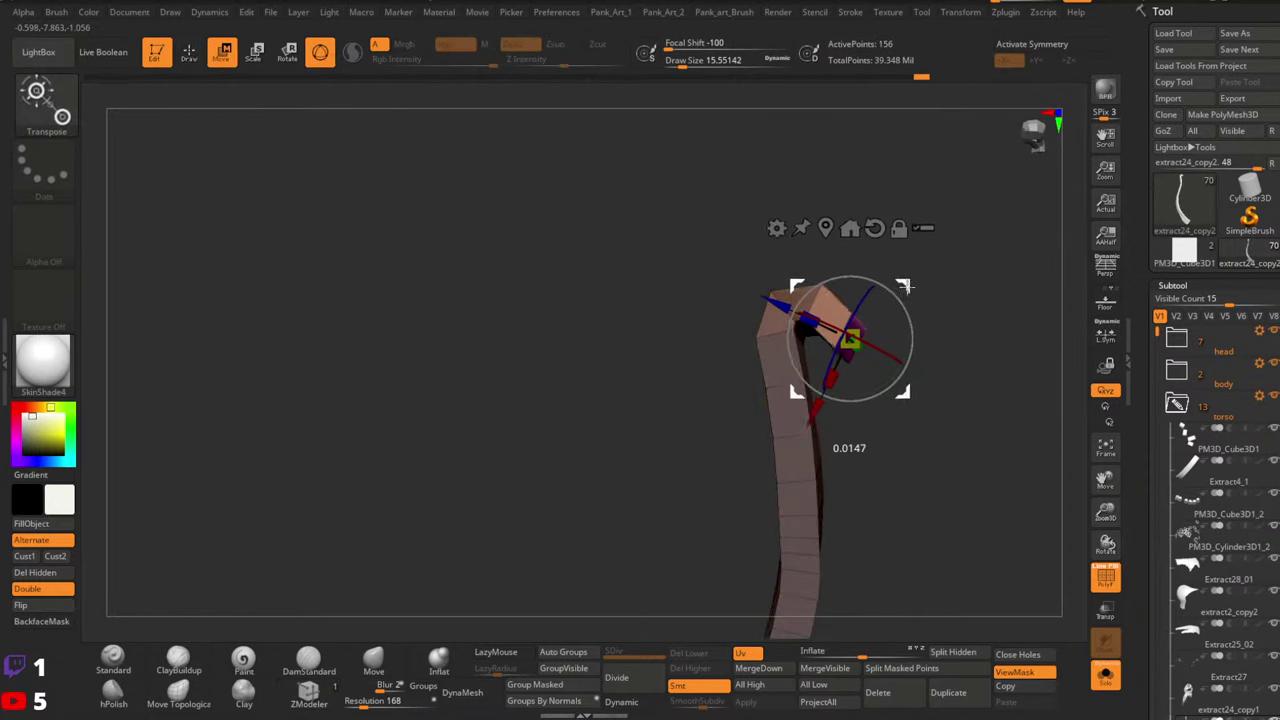
{"action": "left_click_drag", "start_coordinate": [903, 286], "coordinate": [888, 338]}
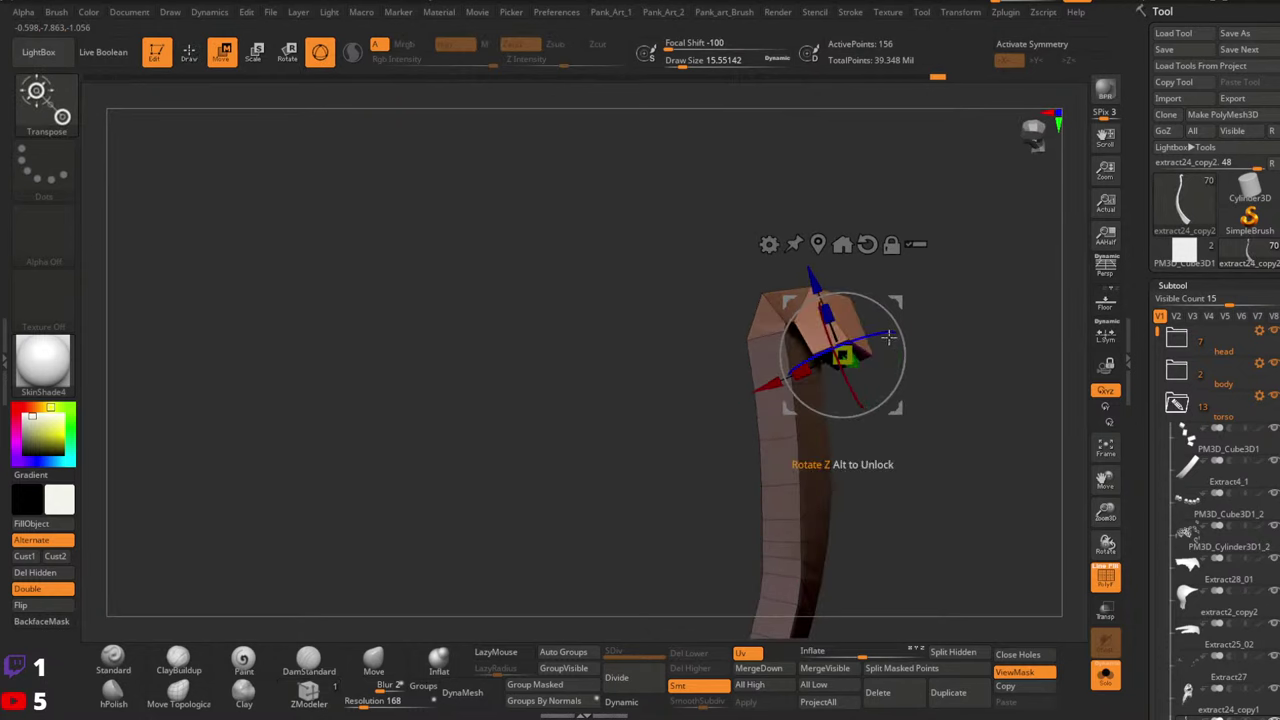
{"action": "right_click_drag", "start_coordinate": [876, 334], "coordinate": [914, 322]}
{"action": "left_click_drag", "start_coordinate": [917, 306], "coordinate": [982, 350]}
{"action": "key", "text": "q"}
Show all the straps, isolate the yellow-green strap and switch to the ZModeler brush at its tip
{"action": "mouse_move", "coordinate": [982, 364]}
{"action": "right_mouse_down", "text": "ctrl"}
{"action": "mouse_move", "coordinate": [929, 343]}
{"action": "mouse_move", "coordinate": [829, 360]}
{"action": "mouse_move", "coordinate": [803, 391]}
{"action": "mouse_move", "coordinate": [686, 380]}
{"action": "mouse_move", "coordinate": [236, 632]}
{"action": "right_mouse_up", "text": "ctrl"}
{"action": "left_click", "coordinate": [823, 366], "text": "ctrl+shift"}
{"action": "left_click", "coordinate": [113, 660]}
{"action": "left_click", "coordinate": [534, 360], "text": "ctrl+shift"}
{"action": "mouse_move", "coordinate": [534, 360]}
{"action": "right_mouse_down"}
{"action": "mouse_move", "coordinate": [508, 357]}
{"action": "mouse_move", "coordinate": [567, 393]}
{"action": "right_mouse_up"}
{"action": "left_click_drag", "start_coordinate": [567, 392], "coordinate": [594, 396]}
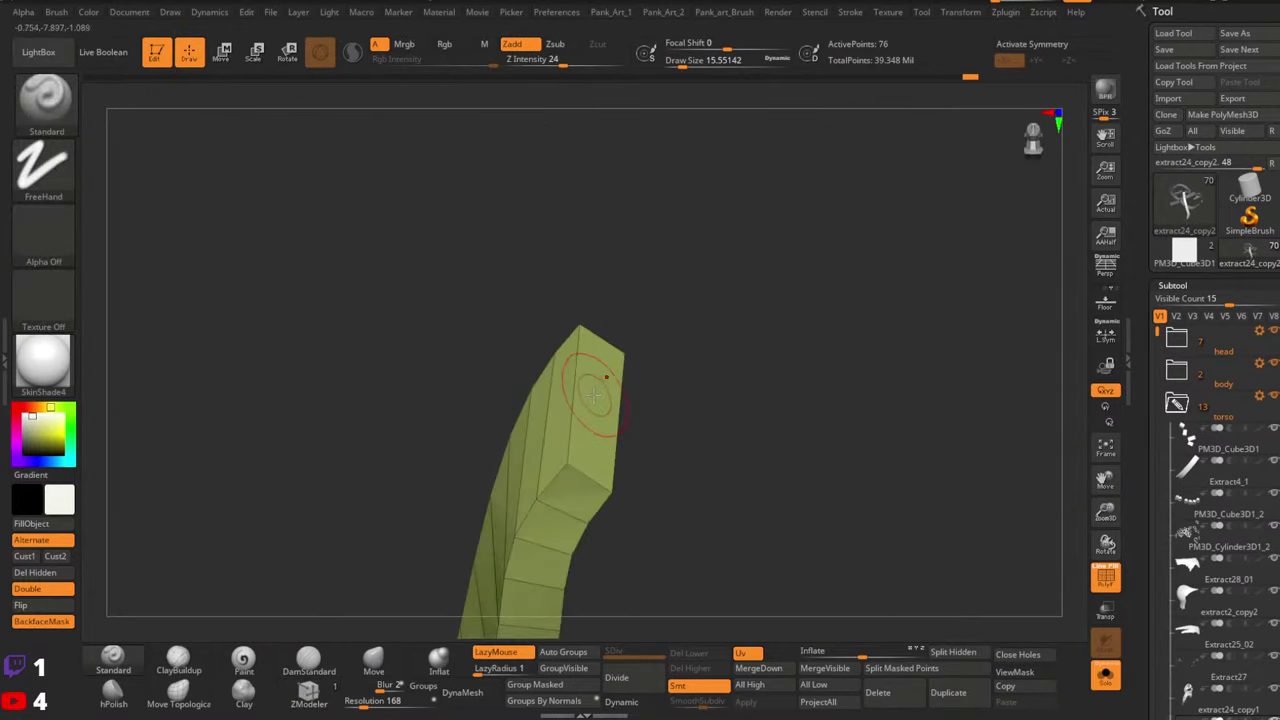
{"action": "left_click", "coordinate": [308, 695]}
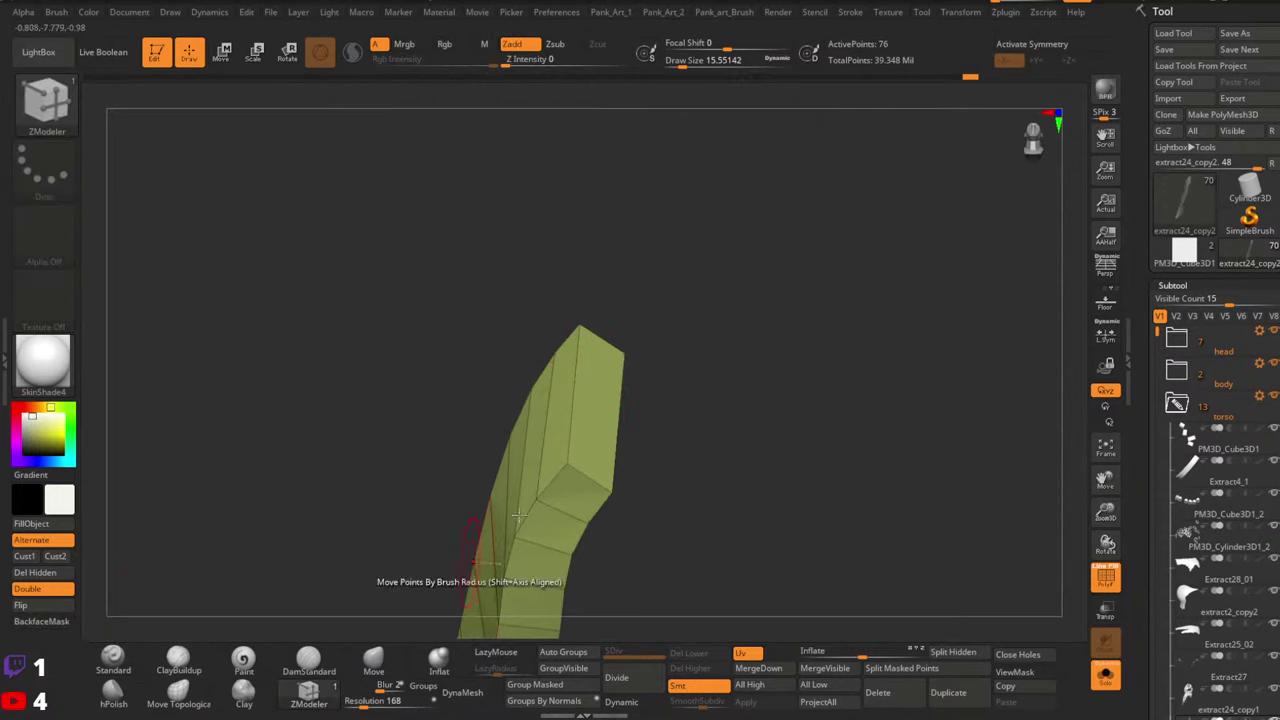
{"action": "left_click", "coordinate": [613, 367]}
{"action": "key", "text": "ctrl+z"}
{"action": "key", "text": "q"}
Extrude the end polygon of the yellow-green strap outward using the single-polygon target
{"action": "key", "text": "space"}
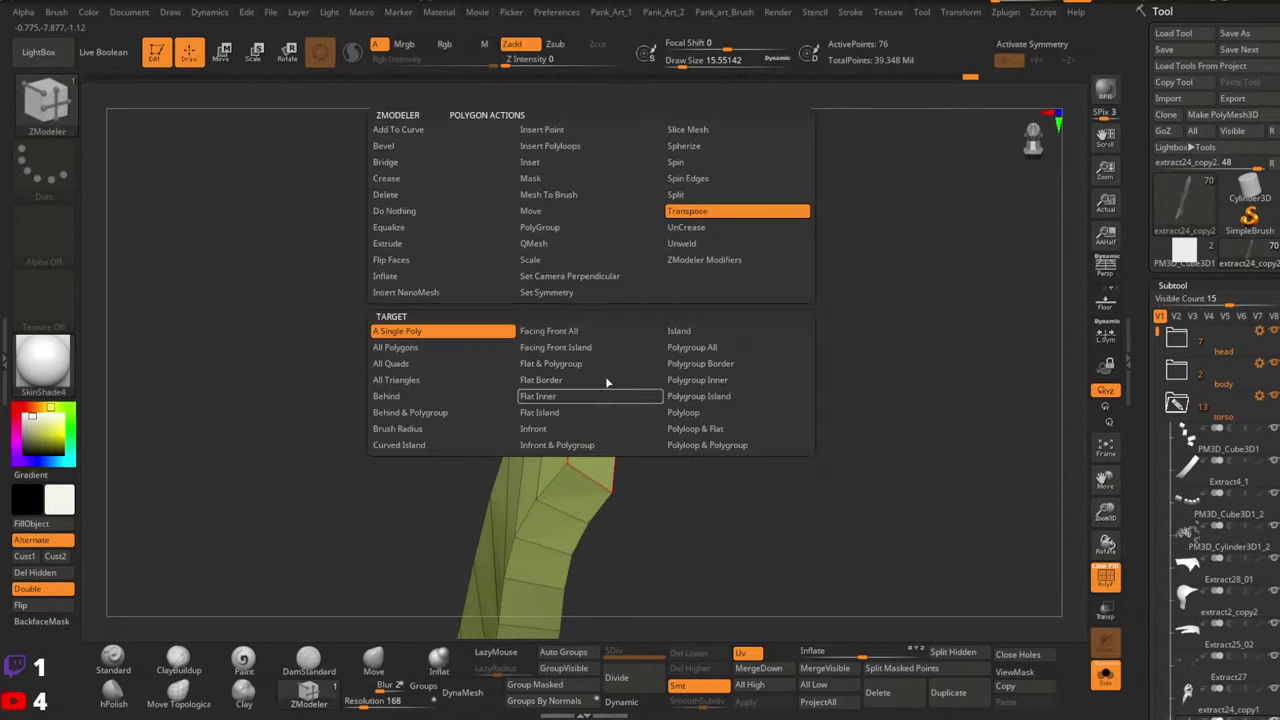
{"action": "left_click", "coordinate": [389, 243]}
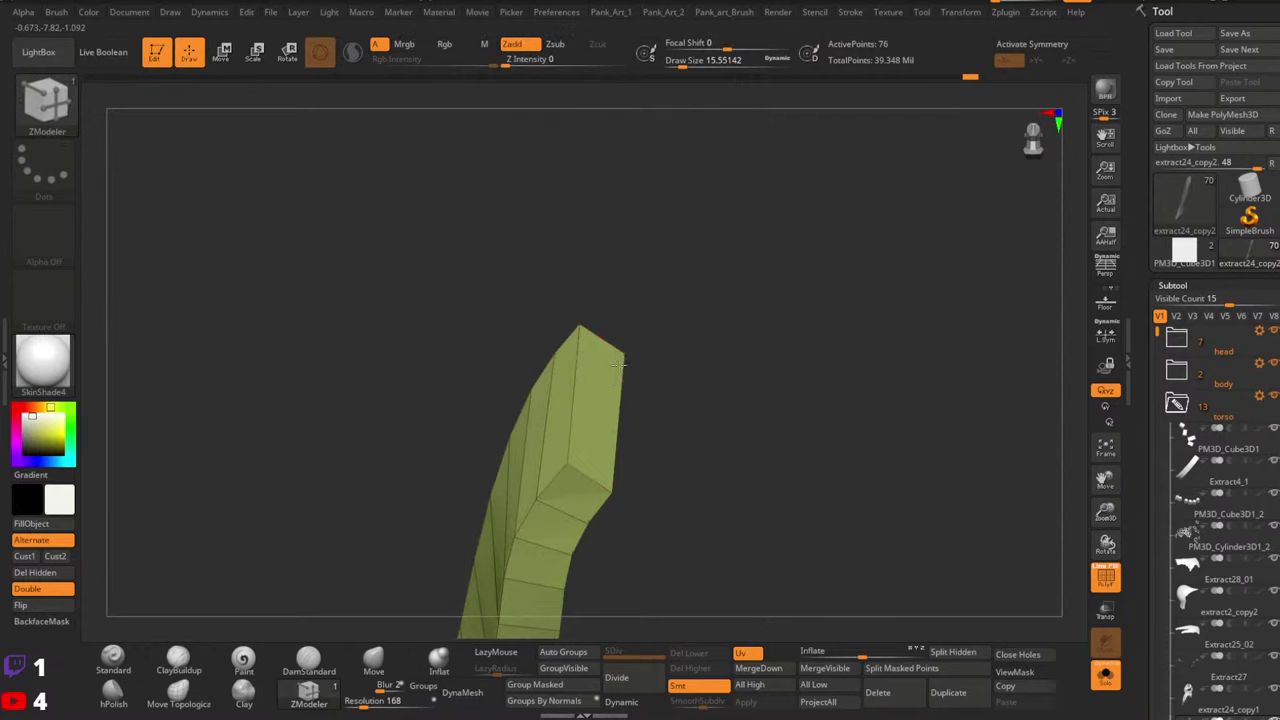
{"action": "left_click_drag", "start_coordinate": [625, 350], "coordinate": [709, 286]}
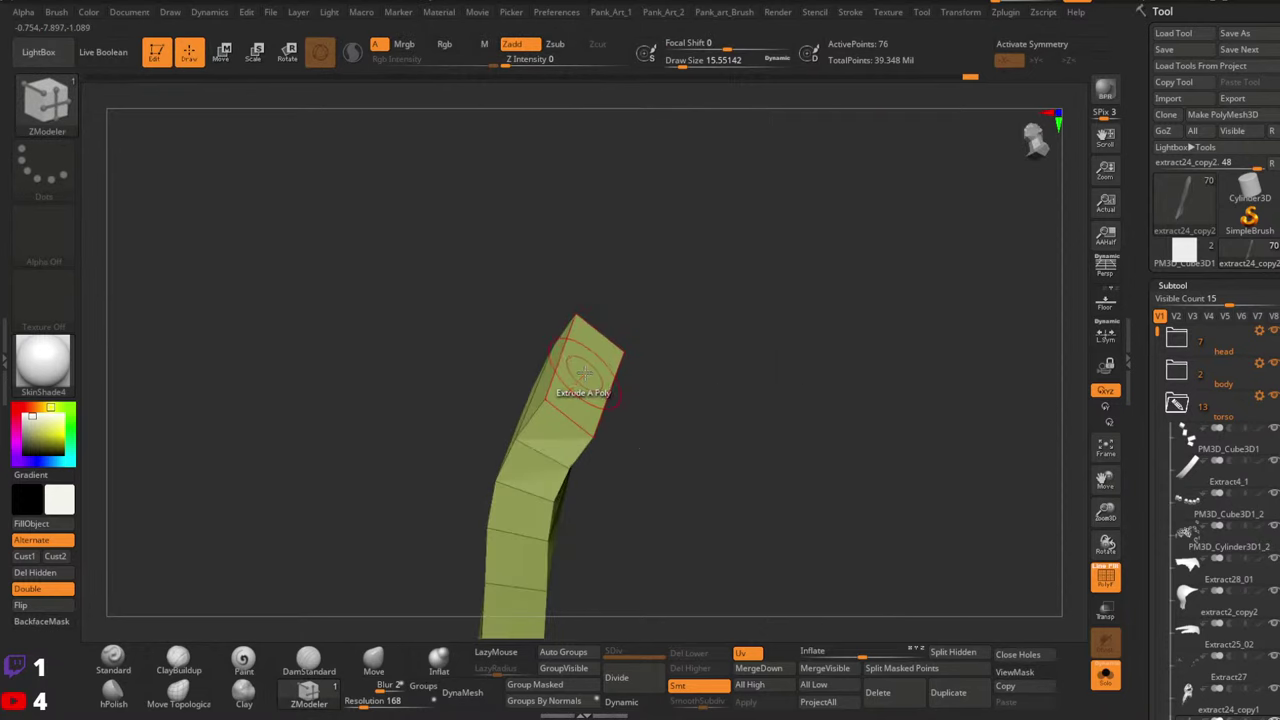
{"action": "left_click_drag", "start_coordinate": [586, 368], "coordinate": [625, 335]}
Transpose the yellow-green strap's extruded end face, rotating and moving it to bend the tip over
{"action": "key", "text": "space"}
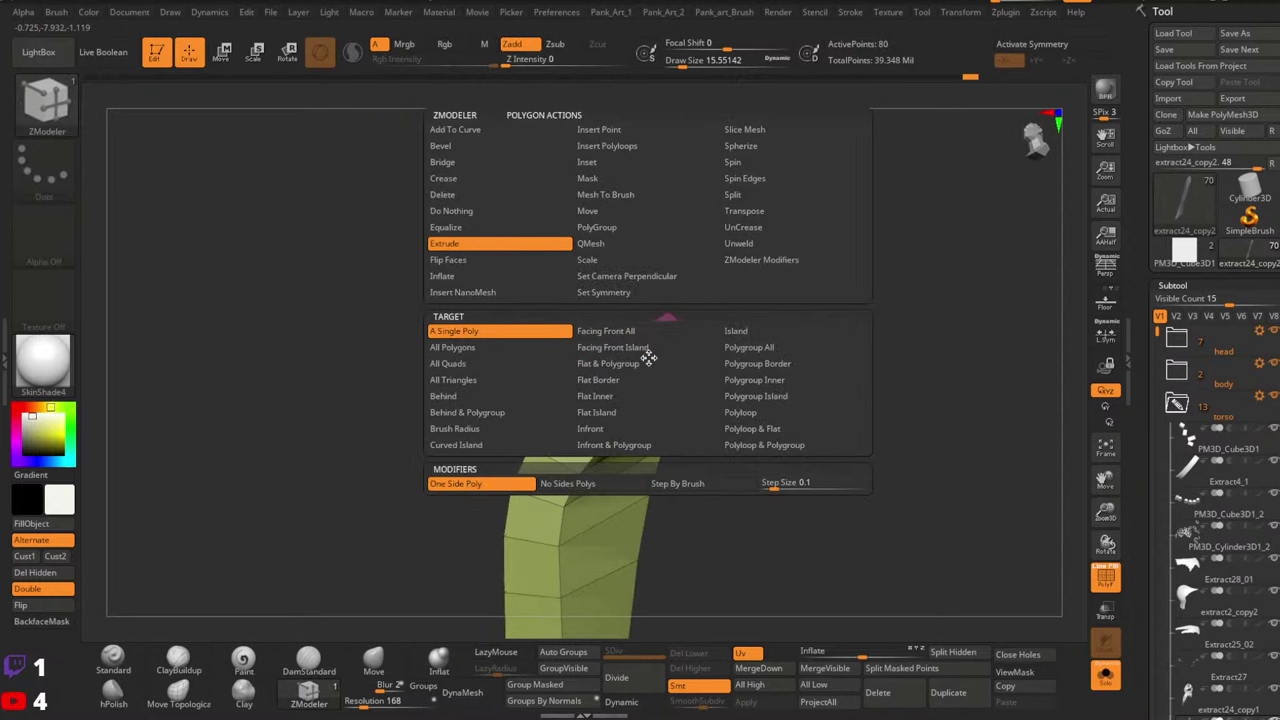
{"action": "left_click", "coordinate": [744, 211]}
{"action": "left_click", "coordinate": [668, 352]}
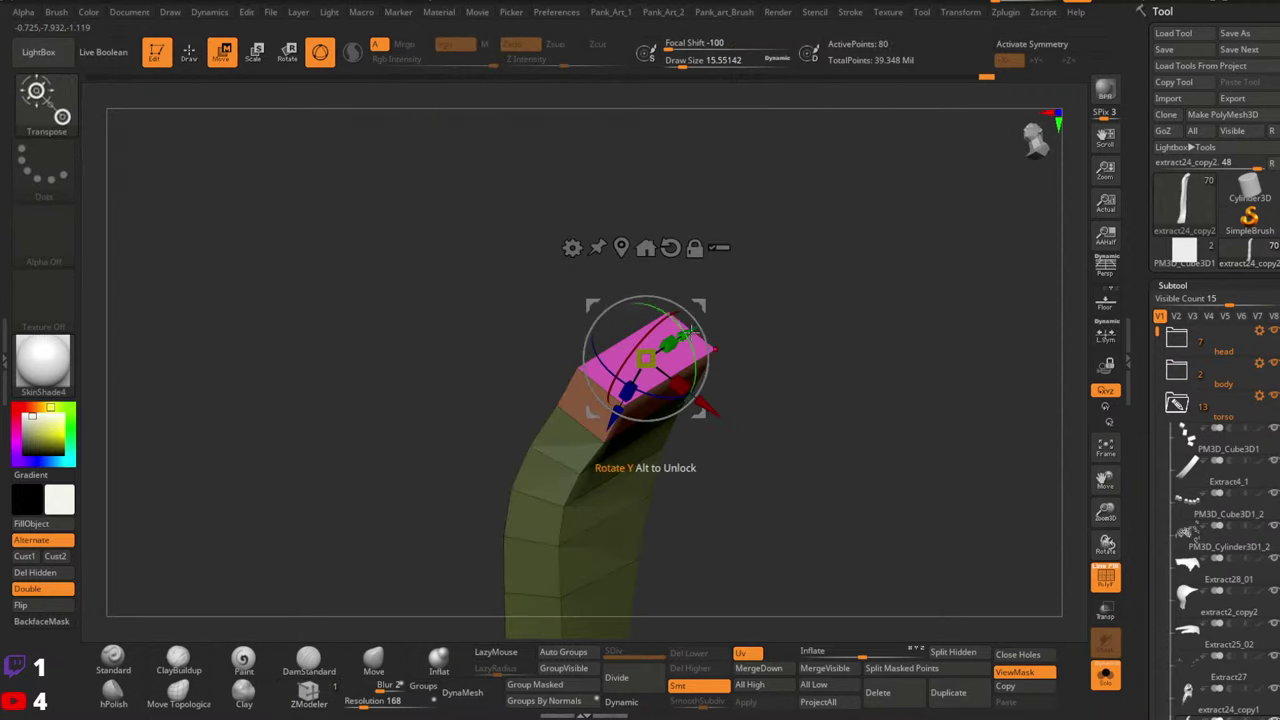
{"action": "left_click_drag", "start_coordinate": [676, 325], "coordinate": [716, 336]}
{"action": "right_click_drag", "start_coordinate": [716, 334], "coordinate": [724, 311]}
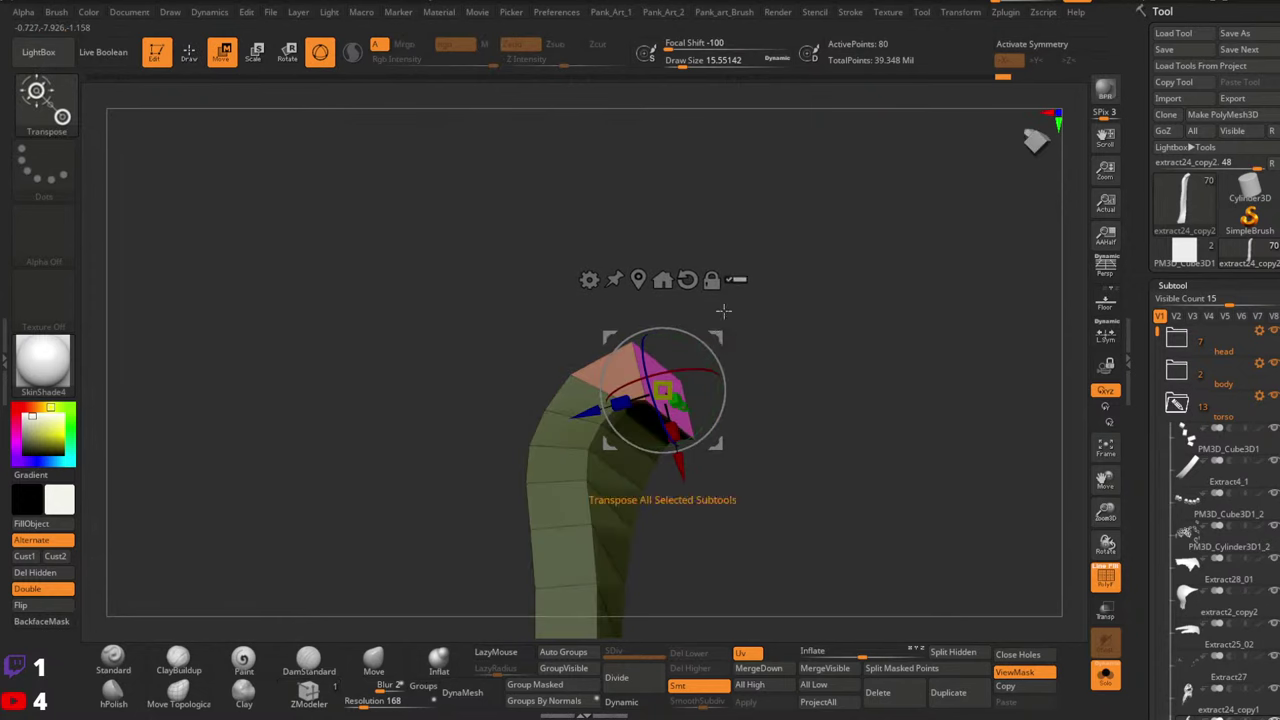
{"action": "right_click_drag", "start_coordinate": [710, 418], "coordinate": [758, 474], "text": "alt"}
{"action": "right_click_drag", "start_coordinate": [758, 474], "coordinate": [668, 384]}
{"action": "key", "text": "q"}
{"action": "left_click_drag", "start_coordinate": [760, 348], "coordinate": [735, 373], "text": "ctrl"}
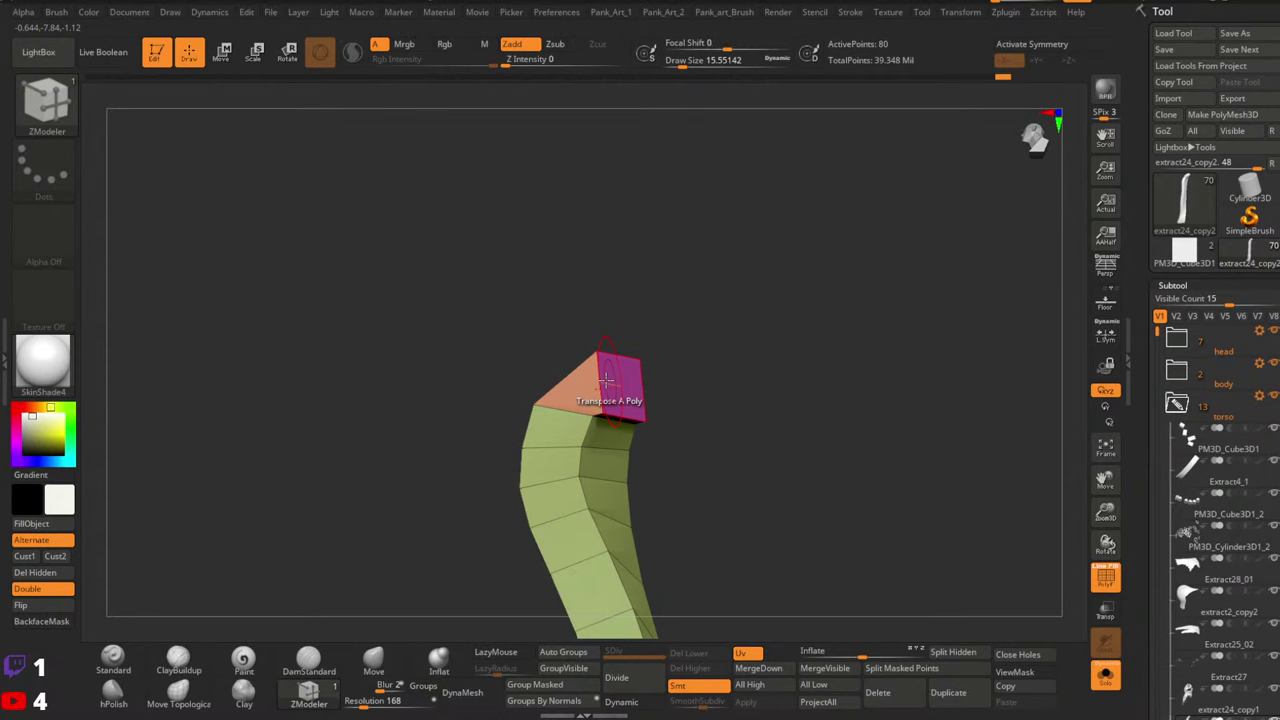
Extrude the yellow-green strap's bent end again and rotate and reposition the new face to turn it downward
{"action": "key", "text": "space"}
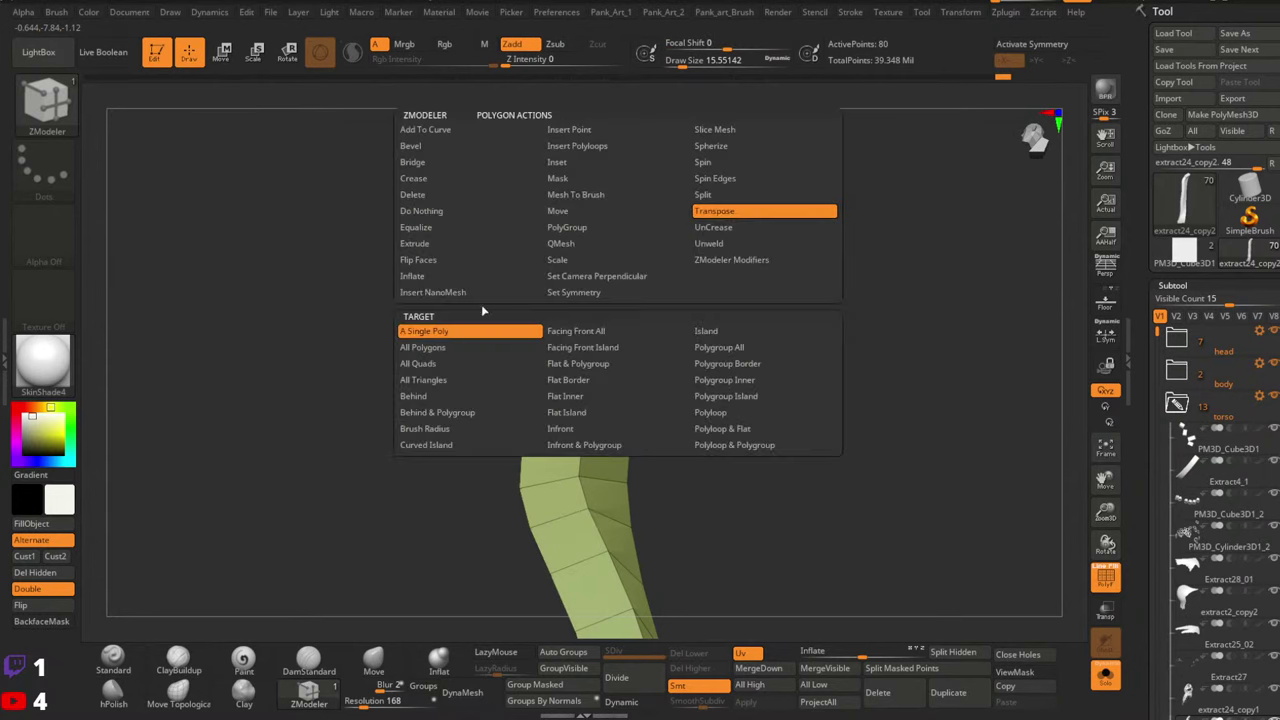
{"action": "left_click", "coordinate": [420, 262]}
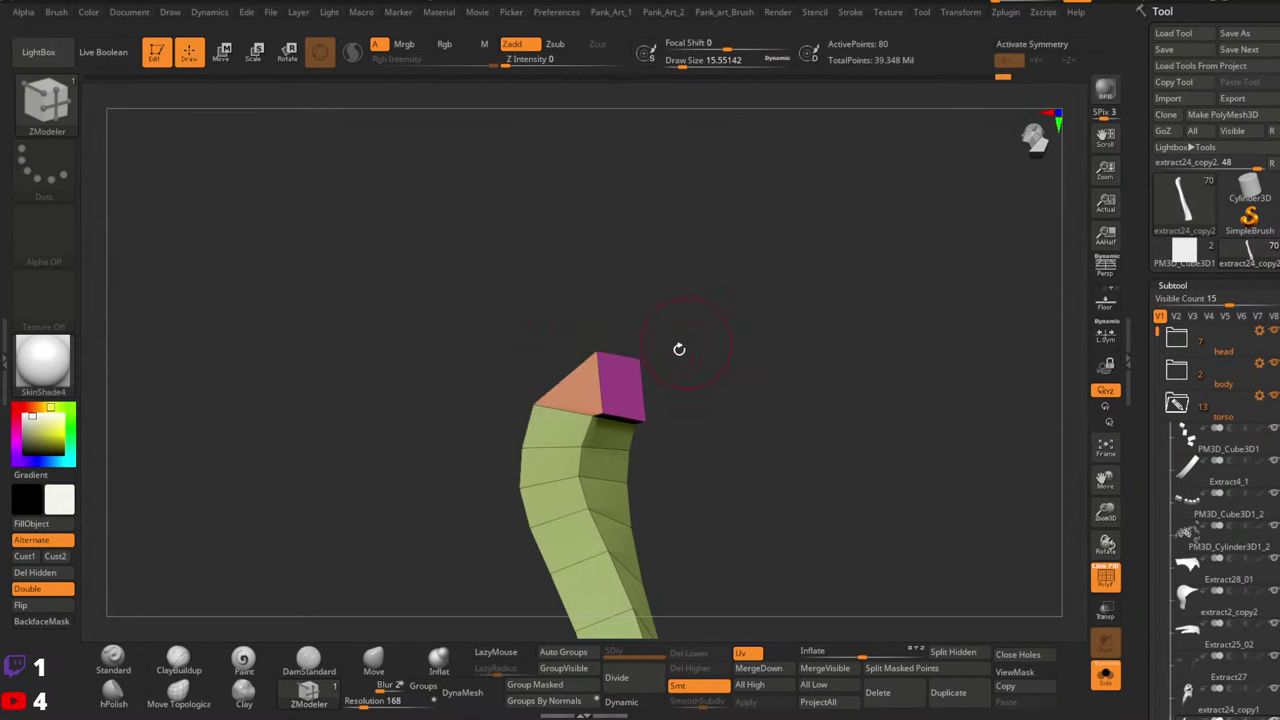
{"action": "key", "text": "space"}
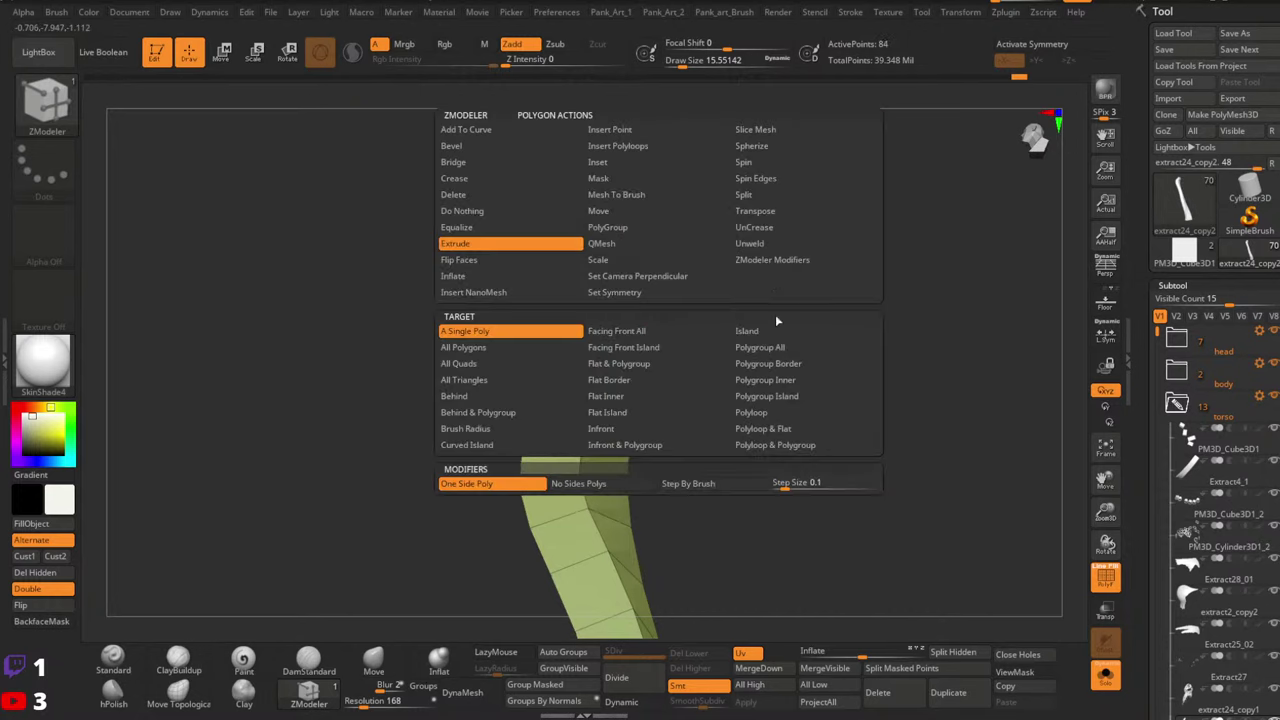
{"action": "left_click", "coordinate": [768, 212]}
{"action": "left_click", "coordinate": [652, 375]}
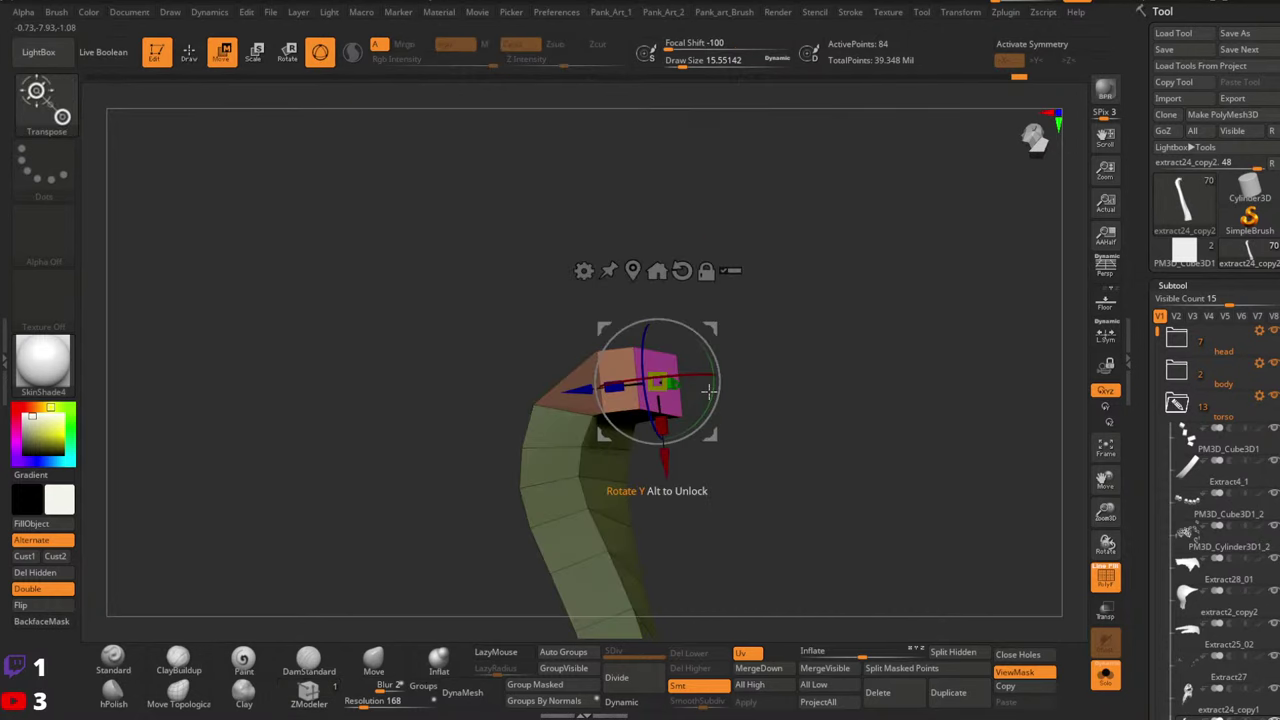
{"action": "mouse_move", "coordinate": [713, 356]}
{"action": "left_mouse_down"}
{"action": "mouse_move", "coordinate": [706, 378]}
{"action": "mouse_move", "coordinate": [715, 343]}
{"action": "left_mouse_up"}
{"action": "mouse_move", "coordinate": [734, 378]}
{"action": "left_mouse_down"}
{"action": "mouse_move", "coordinate": [768, 346]}
{"action": "mouse_move", "coordinate": [812, 362]}
{"action": "left_mouse_up"}
{"action": "key", "text": "q"}
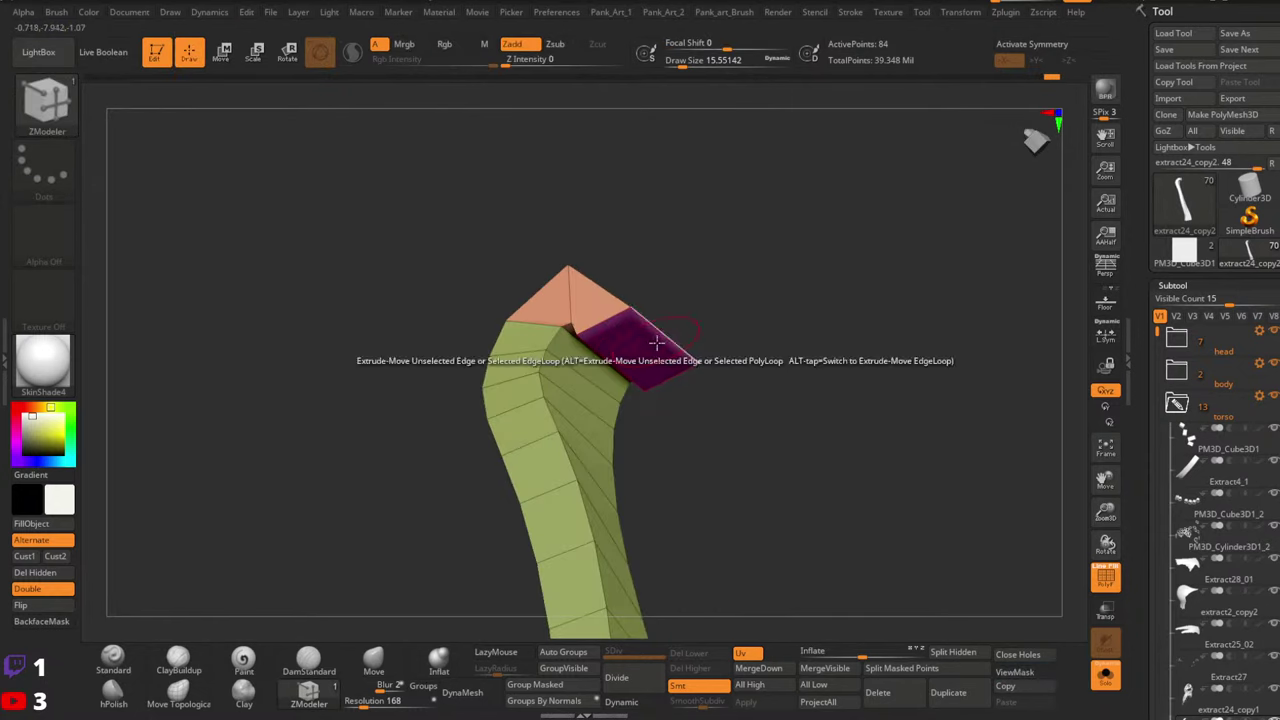
Extrude the yellow-green strap's turned-down end polygon once more and reposition the new face with Transpose to complete the hook
{"action": "key", "text": "space"}
{"action": "left_click", "coordinate": [428, 243]}
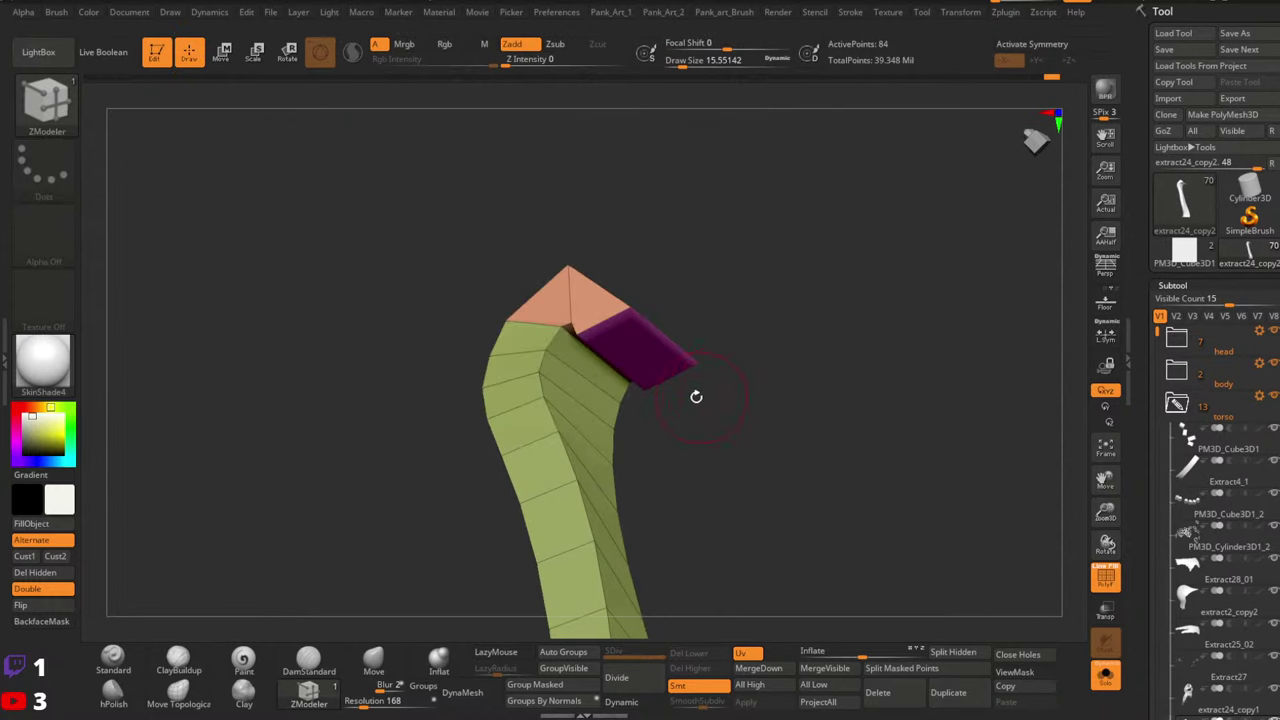
{"action": "left_click_drag", "start_coordinate": [633, 352], "coordinate": [629, 442]}
{"action": "key", "text": "space"}
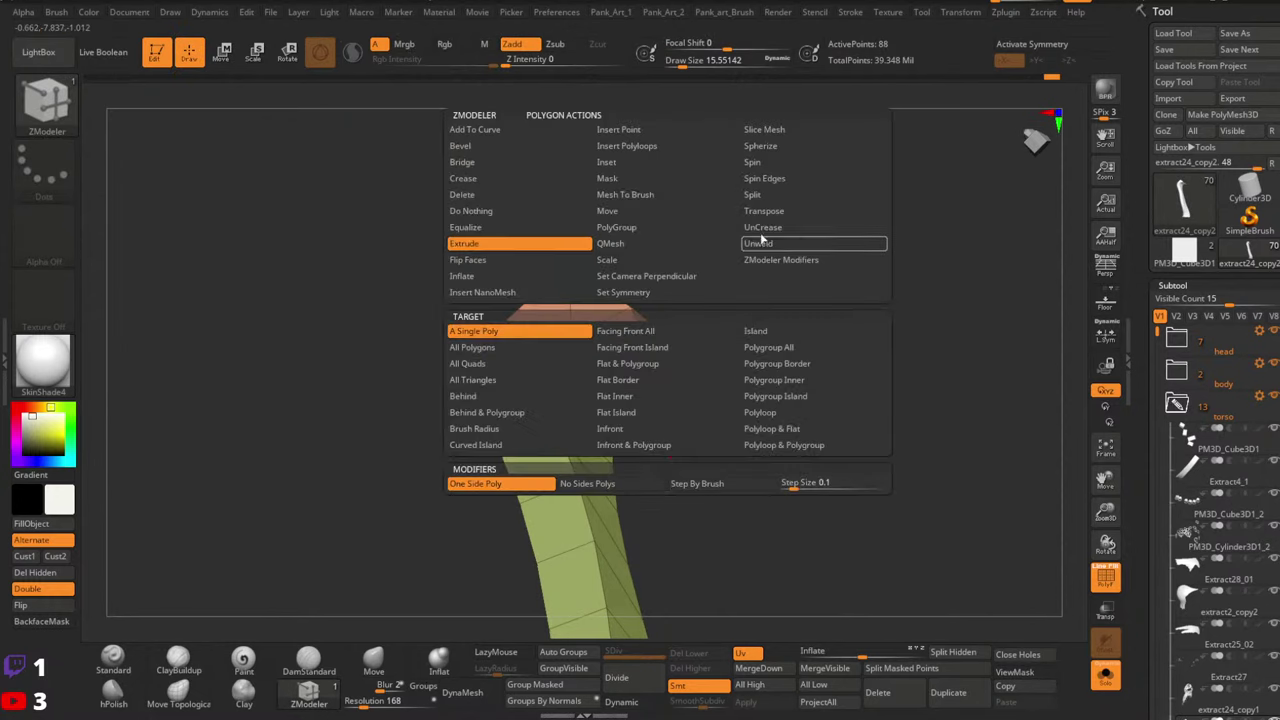
{"action": "left_click", "coordinate": [766, 213]}
{"action": "left_click", "coordinate": [672, 425]}
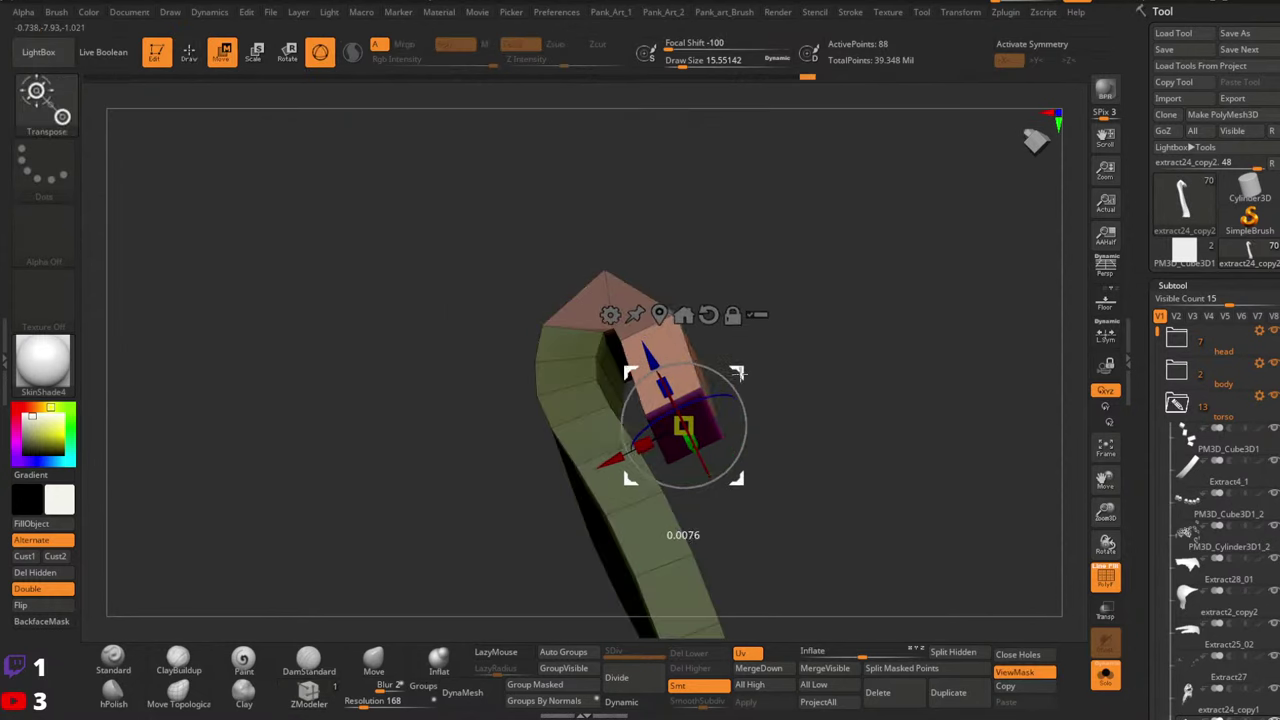
{"action": "right_click_drag", "start_coordinate": [725, 379], "coordinate": [727, 350], "text": "ctrl"}
{"action": "left_click_drag", "start_coordinate": [800, 380], "coordinate": [829, 404], "text": "ctrl"}
{"action": "key", "text": "q"}
Show all the straps, regroup them with Auto Groups and isolate the purple strap, framed at its unfinished end
{"action": "right_click_drag", "start_coordinate": [829, 406], "coordinate": [814, 506]}
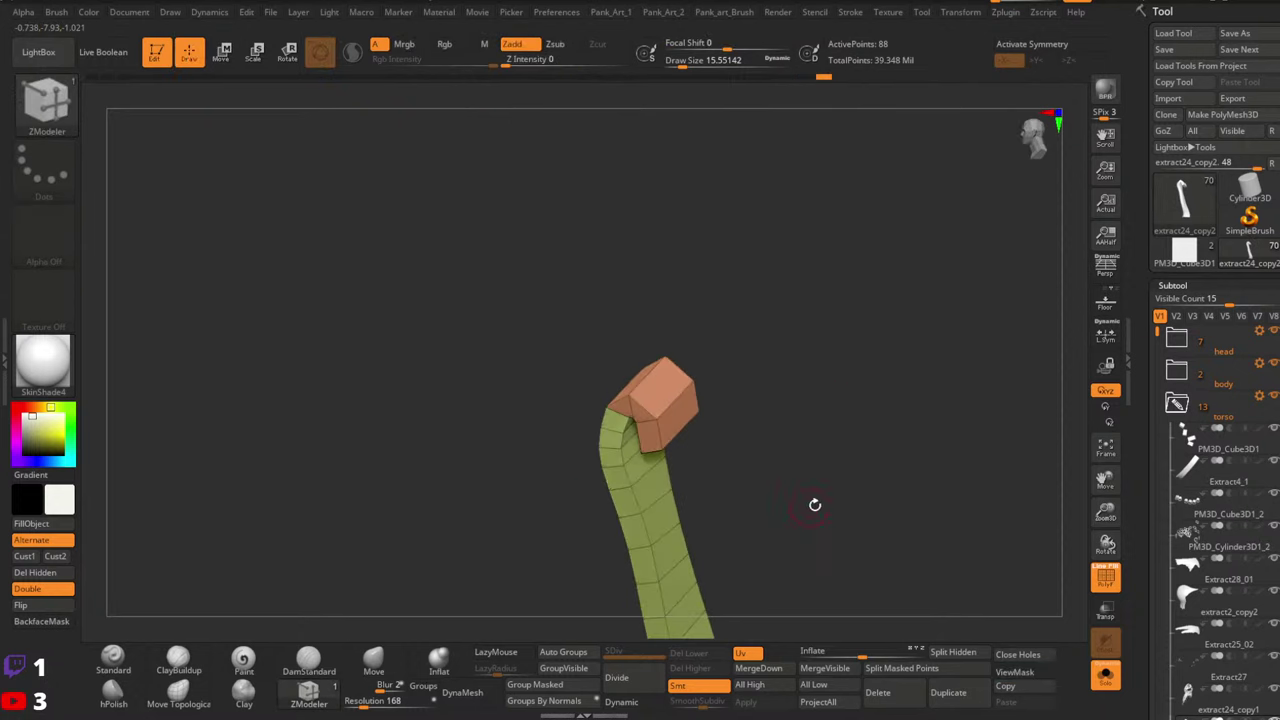
{"action": "left_click", "coordinate": [827, 518], "text": "ctrl+shift"}
{"action": "left_click", "coordinate": [545, 657]}
{"action": "right_click_drag", "start_coordinate": [722, 478], "coordinate": [784, 376], "text": "ctrl"}
{"action": "mouse_move", "coordinate": [784, 375]}
{"action": "left_mouse_down"}
{"action": "mouse_move", "coordinate": [700, 514]}
{"action": "mouse_move", "coordinate": [806, 485]}
{"action": "mouse_move", "coordinate": [864, 515]}
{"action": "mouse_move", "coordinate": [846, 527]}
{"action": "mouse_move", "coordinate": [800, 426]}
{"action": "mouse_move", "coordinate": [771, 443]}
{"action": "mouse_move", "coordinate": [786, 451]}
{"action": "mouse_move", "coordinate": [814, 417]}
{"action": "mouse_move", "coordinate": [864, 453]}
{"action": "left_mouse_up"}
{"action": "left_click", "coordinate": [710, 412], "text": "ctrl+shift"}
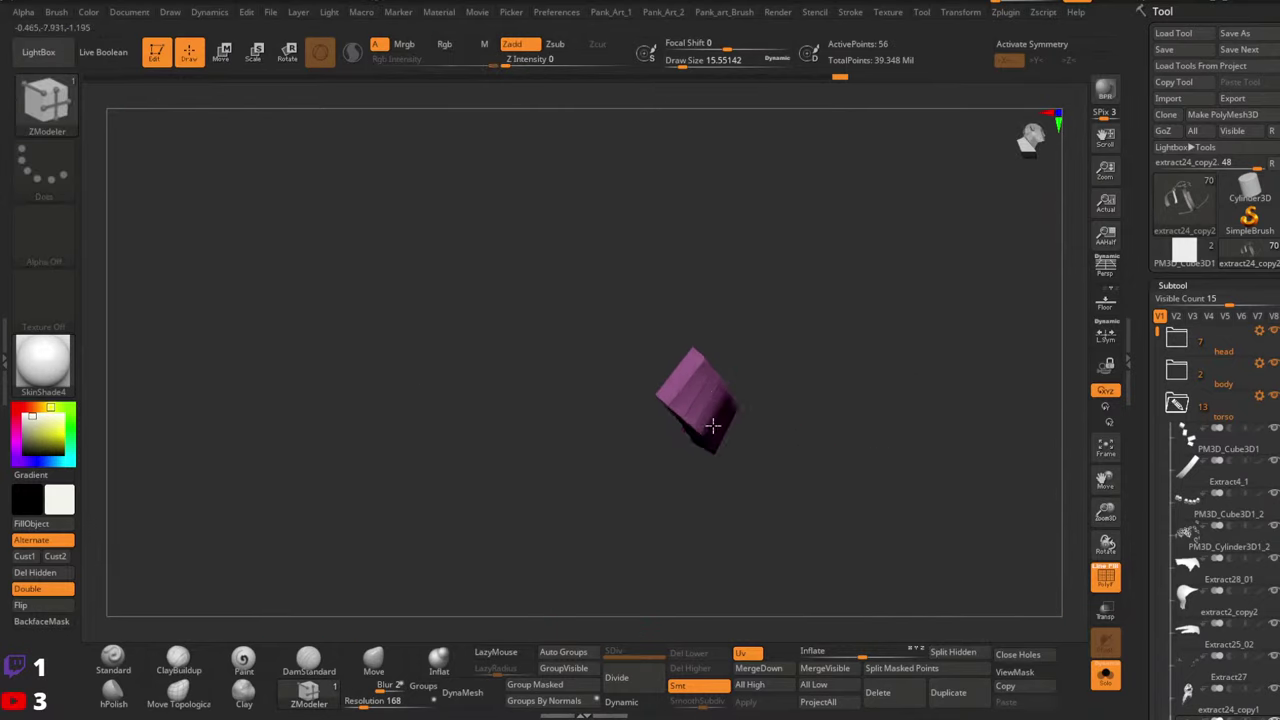
{"action": "key", "text": "f"}
{"action": "right_click_drag", "start_coordinate": [653, 383], "coordinate": [634, 395]}
Extrude the end polygon of the purple strap outward using the single-polygon target
{"action": "key", "text": "space"}
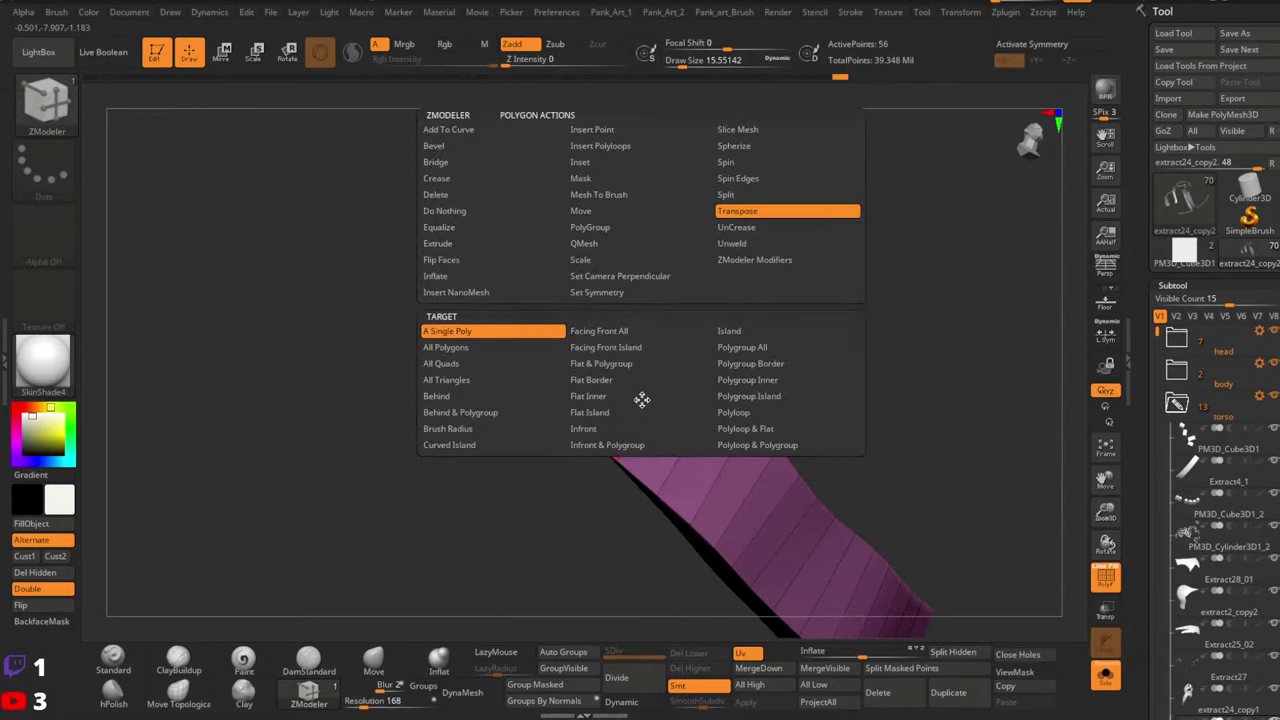
{"action": "key", "text": "space"}
{"action": "key", "text": "space"}
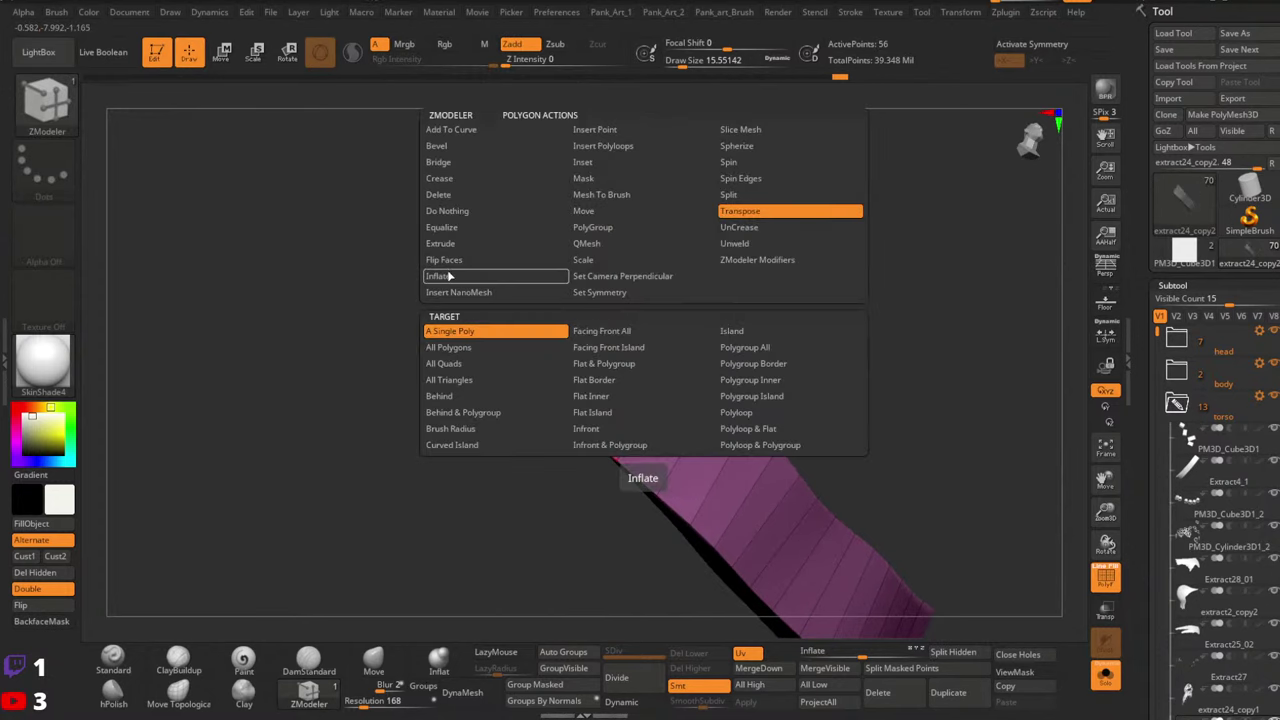
{"action": "left_click", "coordinate": [444, 245]}
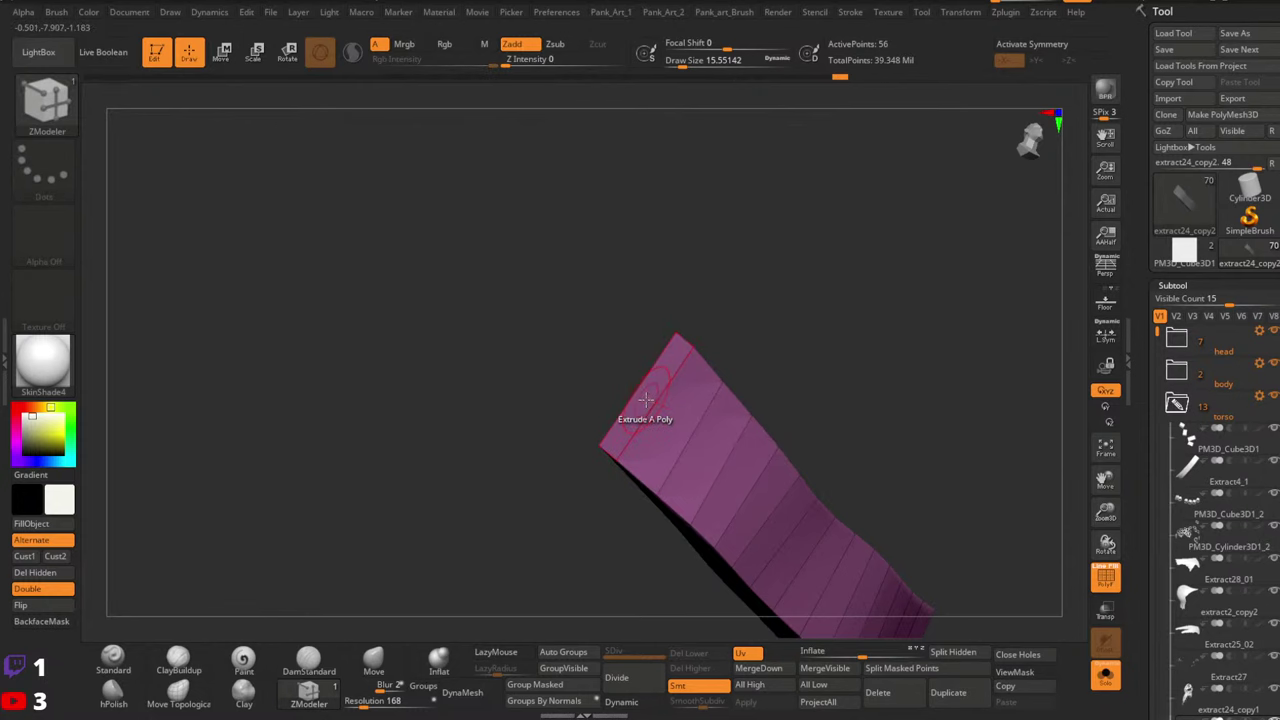
{"action": "left_click_drag", "start_coordinate": [638, 422], "coordinate": [609, 372]}
{"action": "right_click_drag", "start_coordinate": [620, 363], "coordinate": [722, 346], "text": "ctrl"}
{"action": "left_click_drag", "start_coordinate": [722, 346], "coordinate": [654, 383]}
Transpose the purple strap's extruded end face, moving and rotating it to start bending the tip over
{"action": "key", "text": "space"}
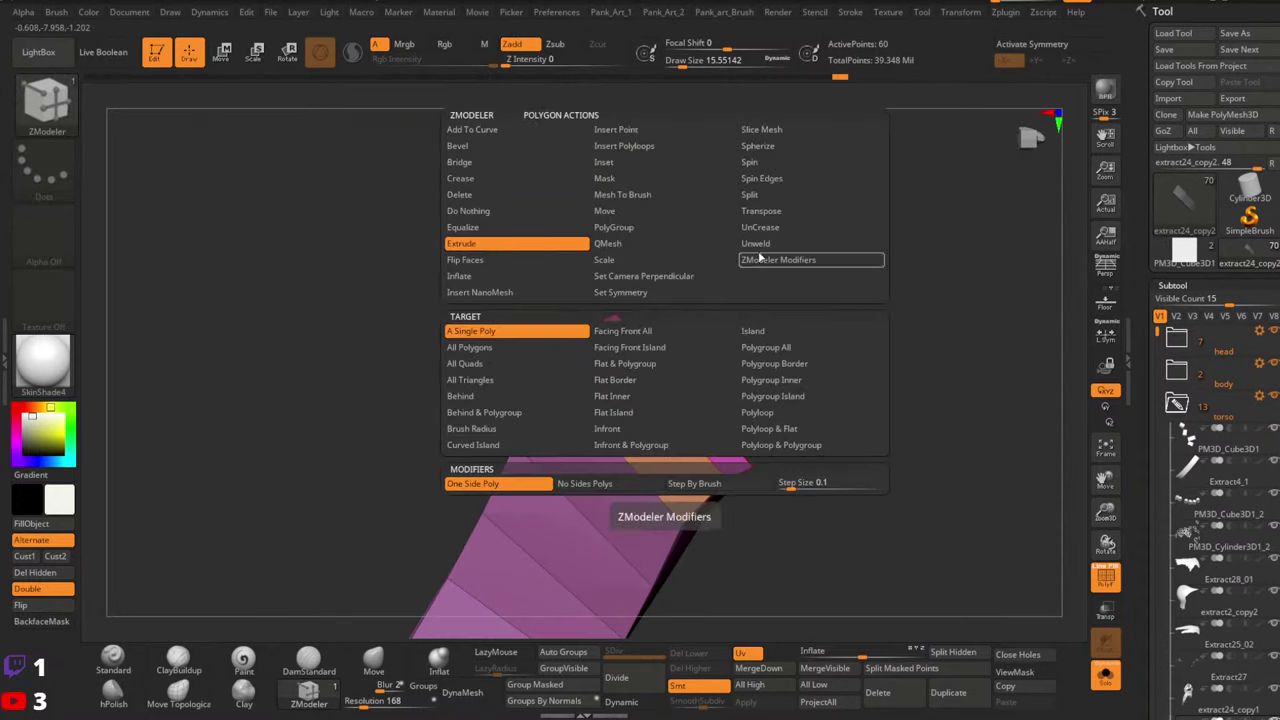
{"action": "left_click", "coordinate": [768, 212]}
{"action": "left_click", "coordinate": [672, 372]}
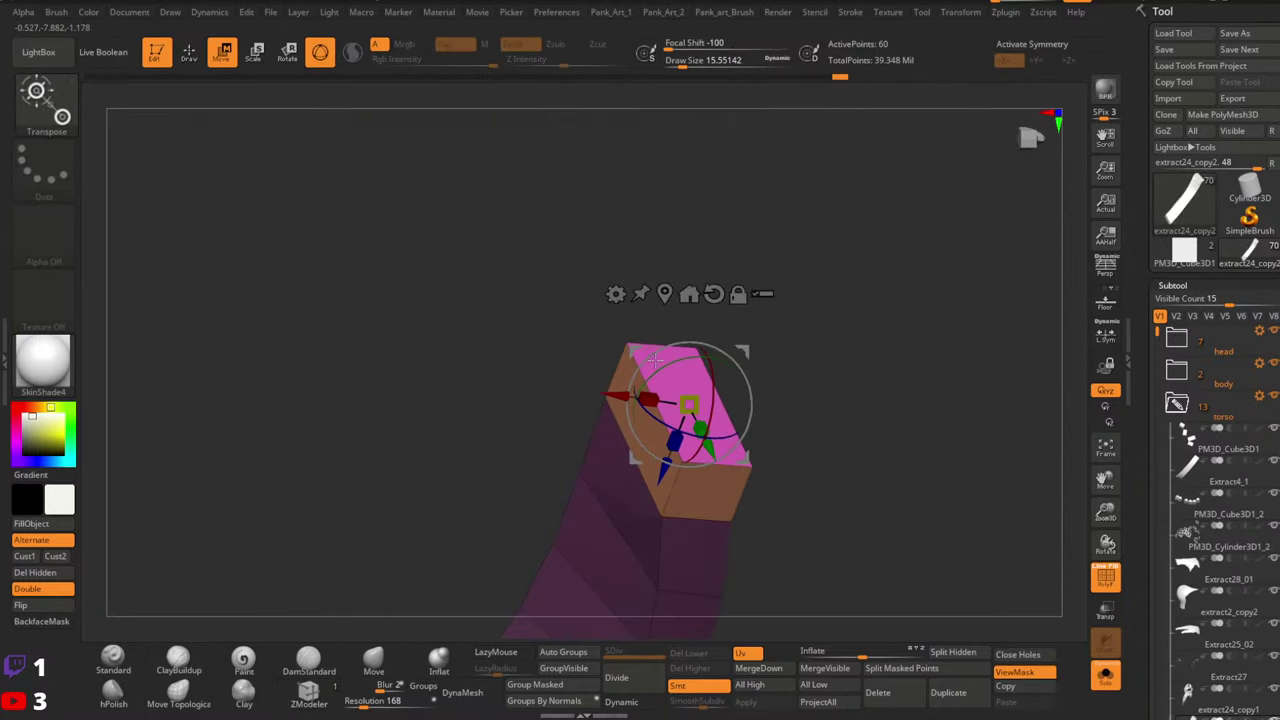
{"action": "left_click_drag", "start_coordinate": [676, 366], "coordinate": [632, 341]}
{"action": "right_click_drag", "start_coordinate": [631, 343], "coordinate": [788, 304]}
{"action": "left_click_drag", "start_coordinate": [790, 302], "coordinate": [804, 301]}
{"action": "right_click_drag", "start_coordinate": [805, 308], "coordinate": [860, 337]}
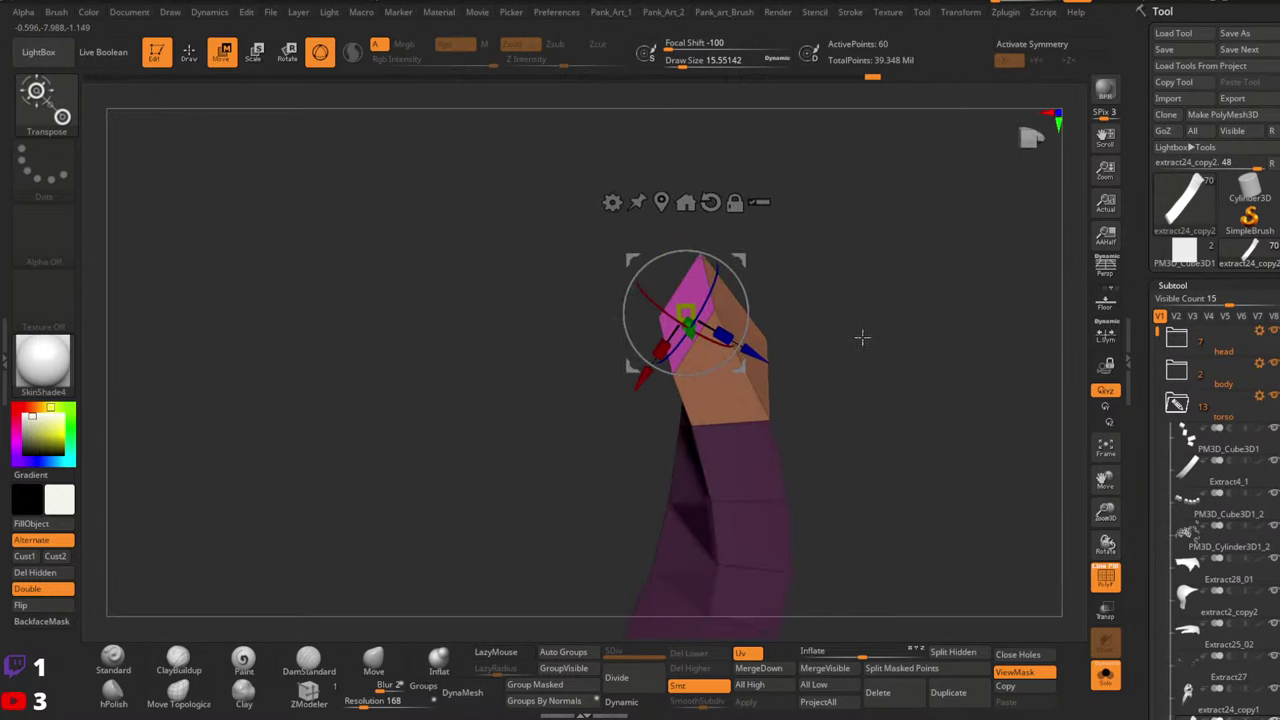
{"action": "left_click_drag", "start_coordinate": [748, 356], "coordinate": [770, 343]}
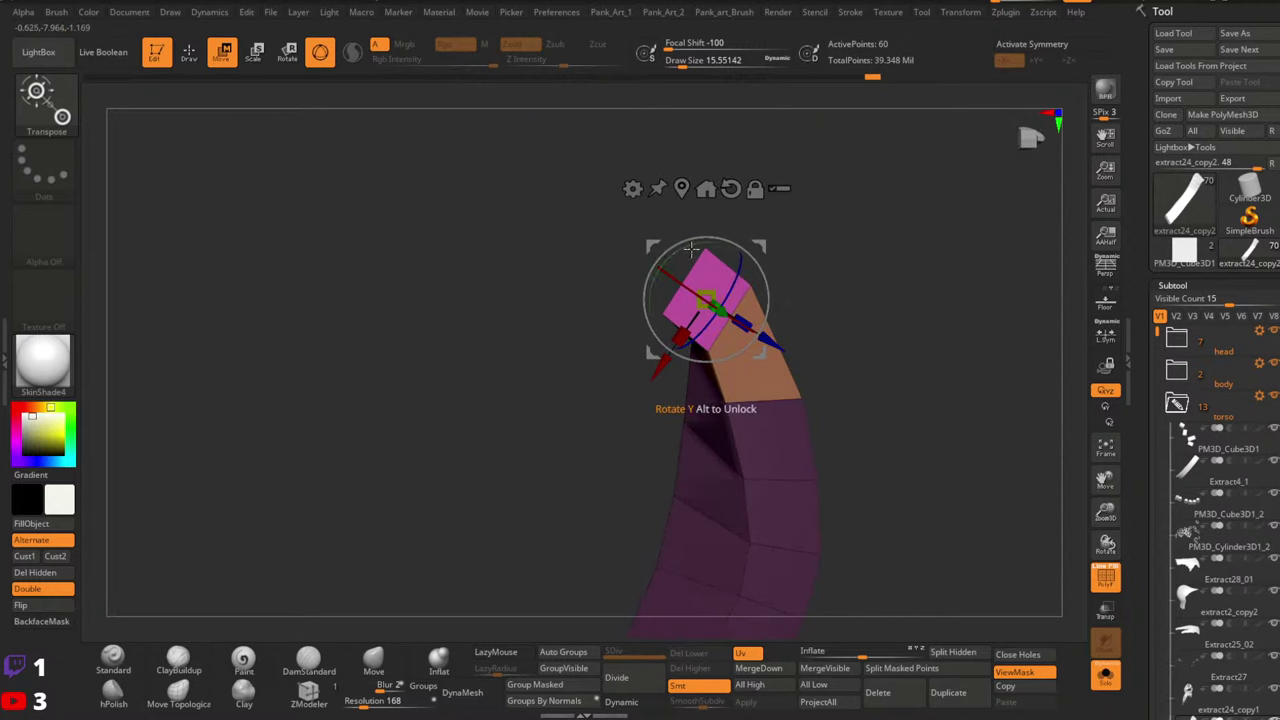
{"action": "left_click_drag", "start_coordinate": [691, 249], "coordinate": [676, 256]}
{"action": "left_click_drag", "start_coordinate": [760, 245], "coordinate": [763, 262]}
Extrude the purple strap's bent end face a second time with the single-polygon target
{"action": "key", "text": "q"}
{"action": "key", "text": "space"}
{"action": "left_click", "coordinate": [501, 248]}
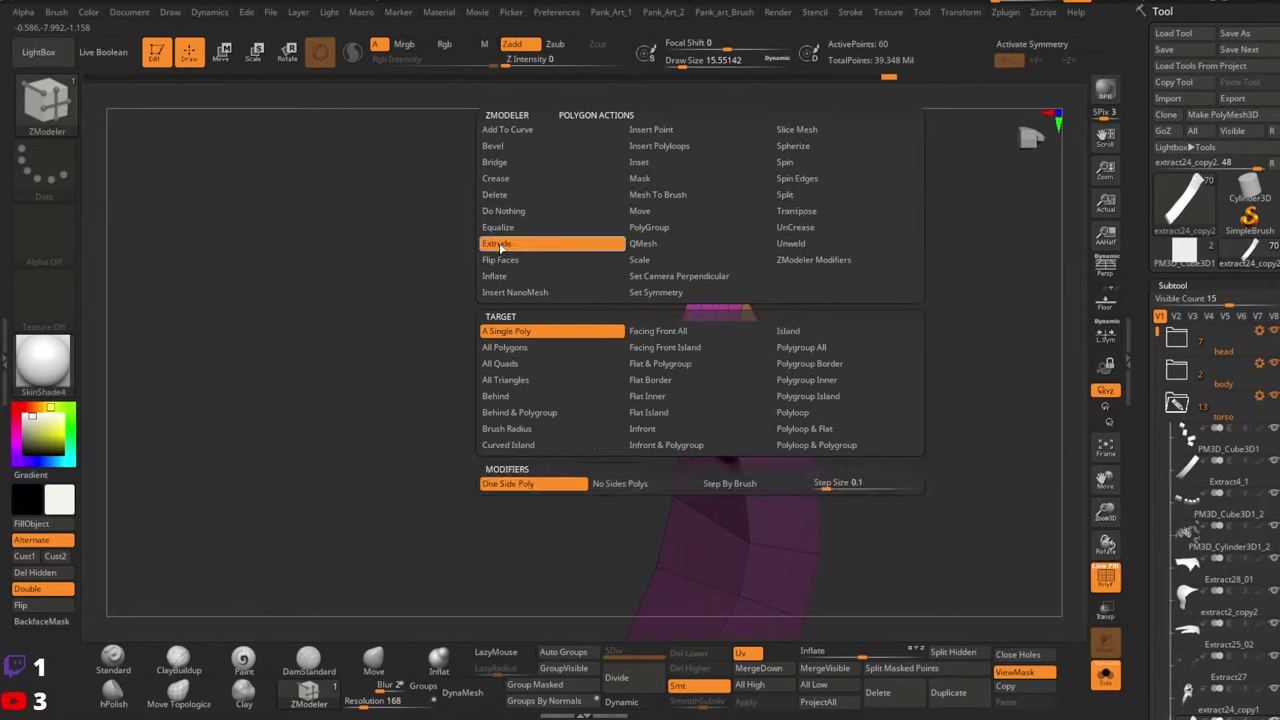
{"action": "left_click_drag", "start_coordinate": [696, 317], "coordinate": [688, 302]}
Rotate the purple strap's second extruded face downward with Transpose and reposition it to fold the tip back
{"action": "key", "text": "space"}
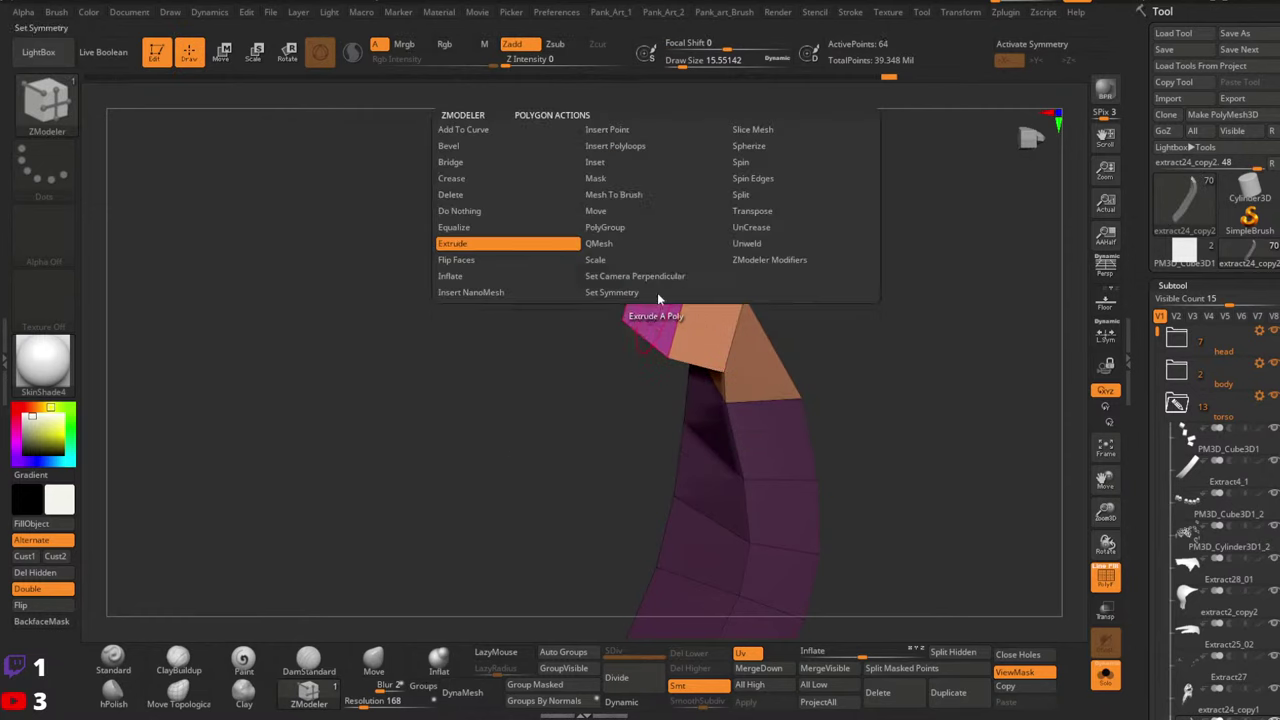
{"action": "left_click", "coordinate": [806, 211]}
{"action": "left_click", "coordinate": [654, 299]}
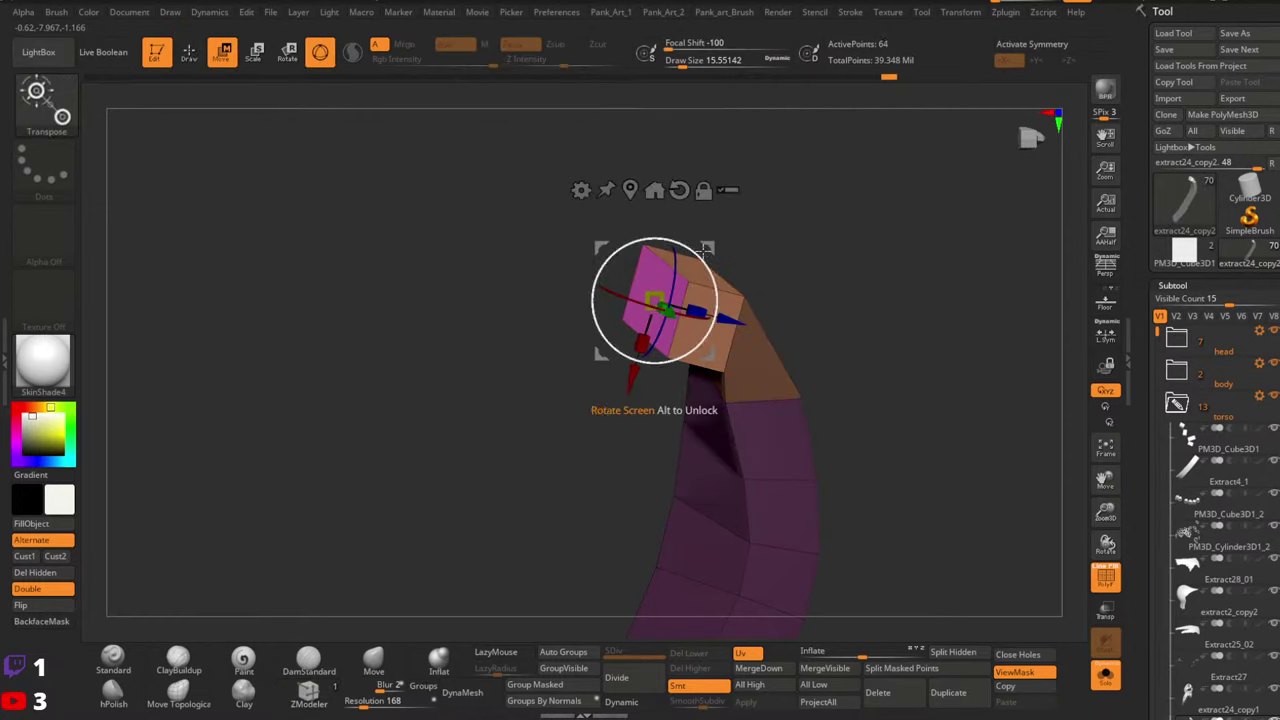
{"action": "left_click_drag", "start_coordinate": [601, 247], "coordinate": [583, 341]}
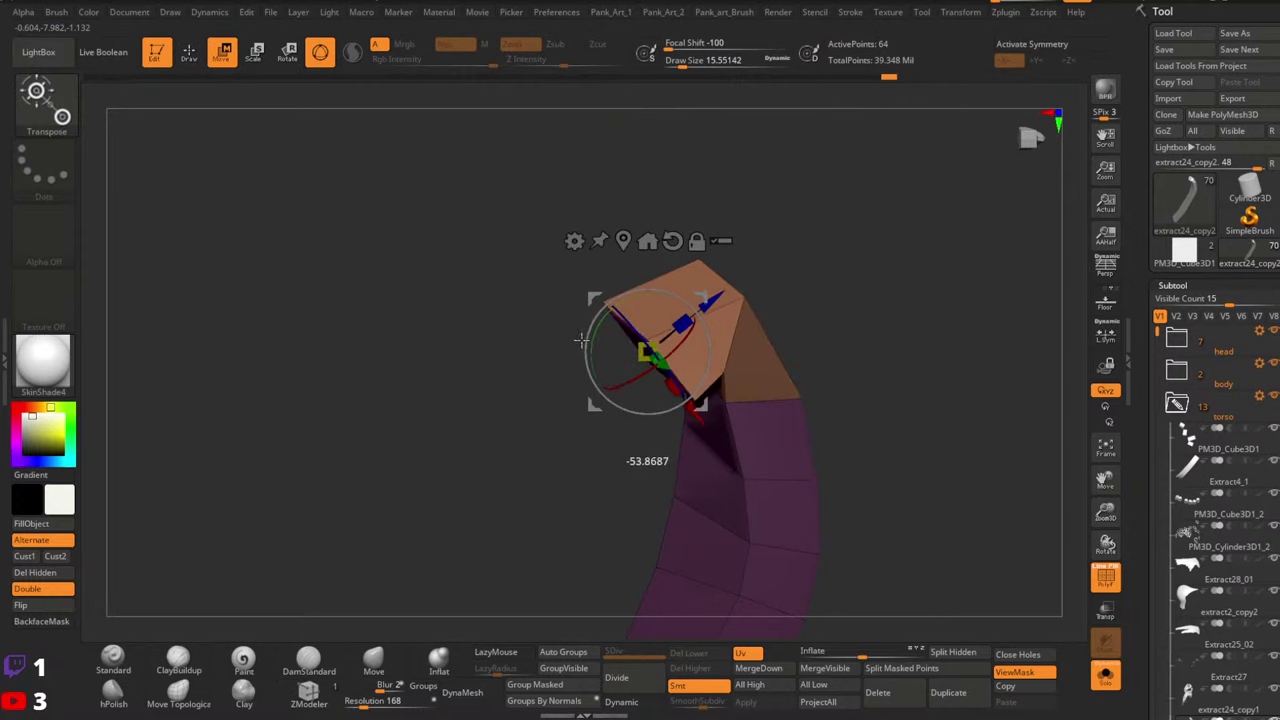
{"action": "right_click_drag", "start_coordinate": [584, 341], "coordinate": [691, 309]}
{"action": "left_click_drag", "start_coordinate": [738, 327], "coordinate": [742, 315]}
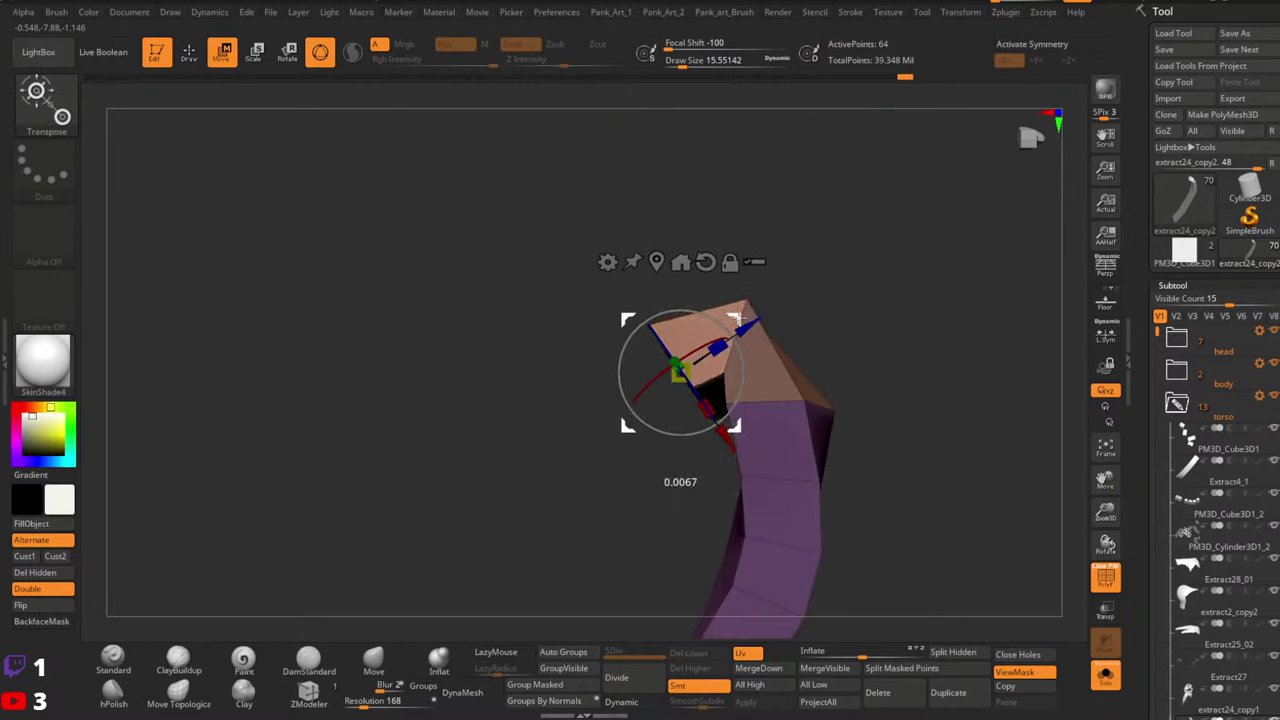
{"action": "right_click_drag", "start_coordinate": [655, 345], "coordinate": [735, 271]}
{"action": "left_click_drag", "start_coordinate": [746, 257], "coordinate": [744, 280]}
{"action": "right_click_drag", "start_coordinate": [742, 279], "coordinate": [751, 266]}
{"action": "left_click_drag", "start_coordinate": [776, 241], "coordinate": [768, 241]}
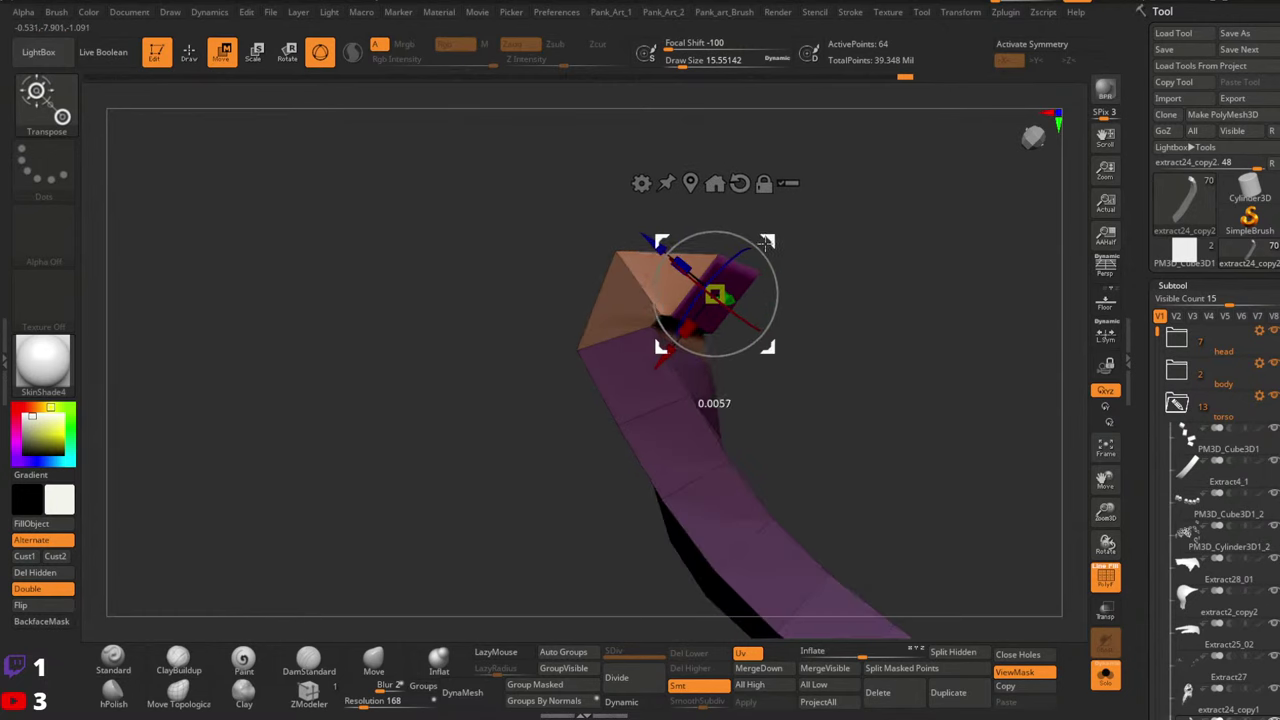
Extrude the folded end face of the purple strap a third time to lengthen the hook
{"action": "key", "text": "q"}
{"action": "key", "text": "space"}
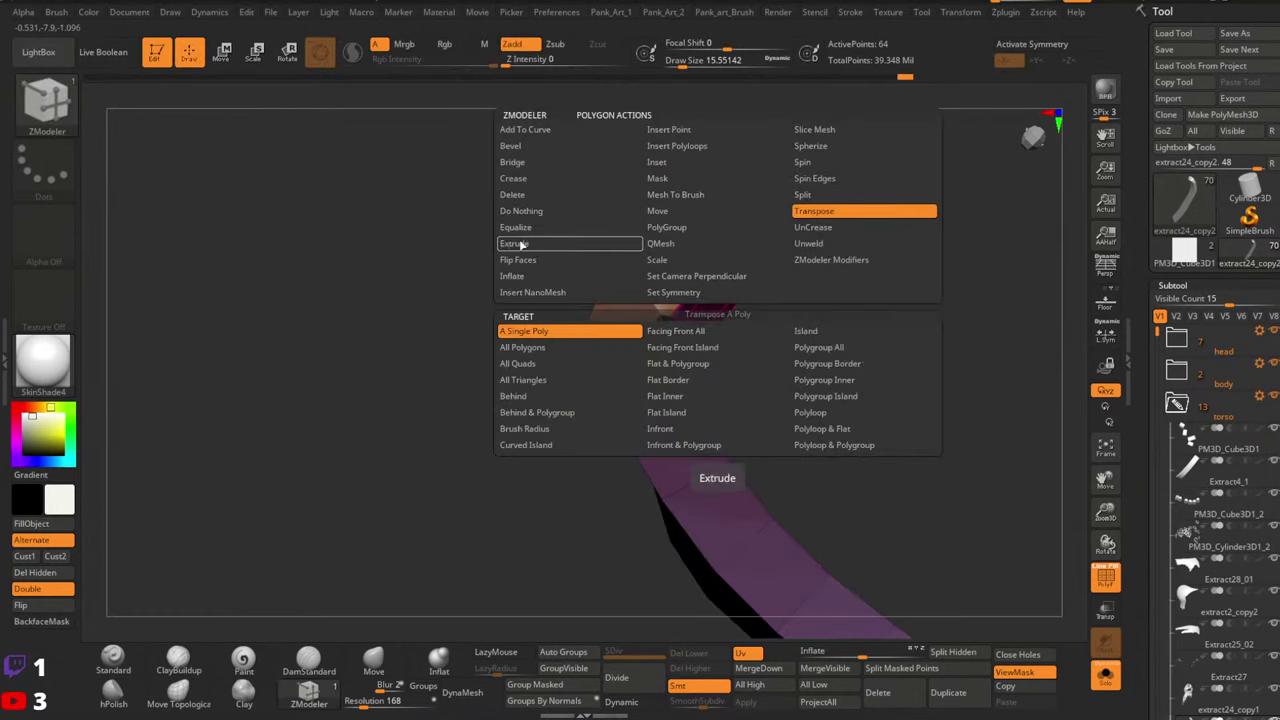
{"action": "left_click", "coordinate": [513, 244]}
{"action": "left_click_drag", "start_coordinate": [734, 294], "coordinate": [757, 422]}
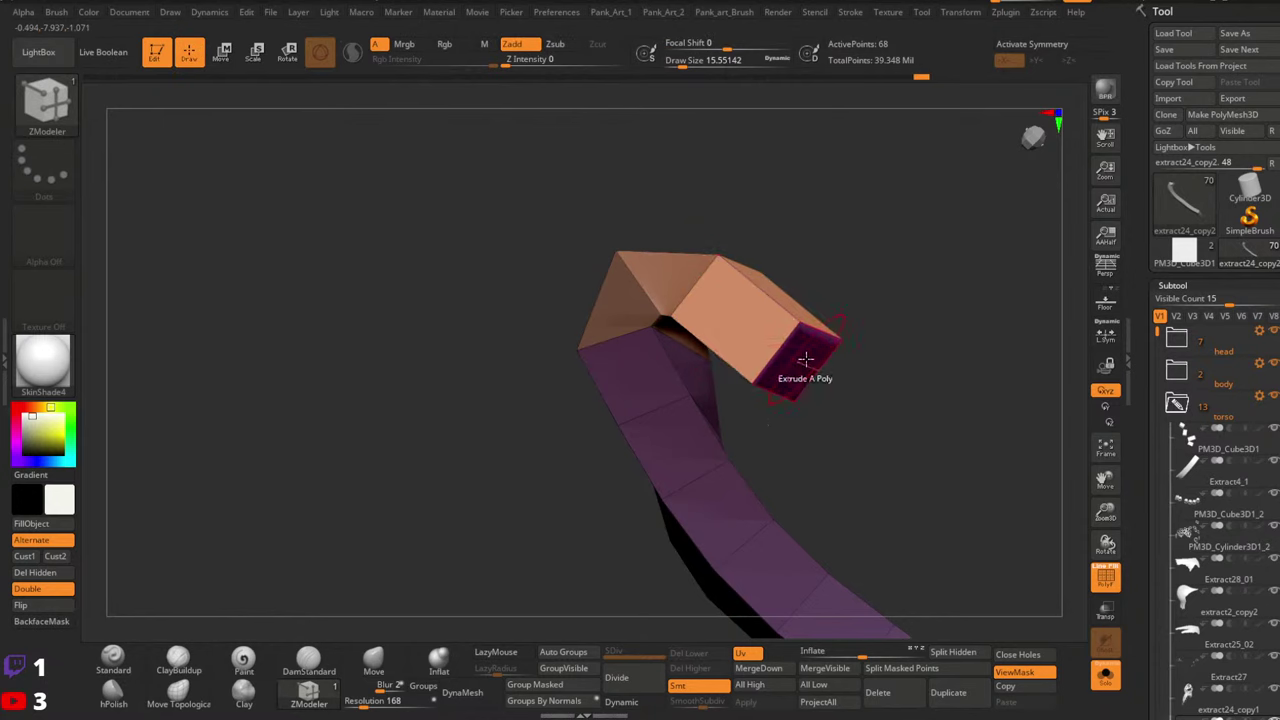
Transpose the purple strap's last extruded face toward the strap body to close the hook, and return to Draw mode
{"action": "key", "text": "space"}
{"action": "left_click", "coordinate": [915, 212]}
{"action": "left_click", "coordinate": [800, 362]}
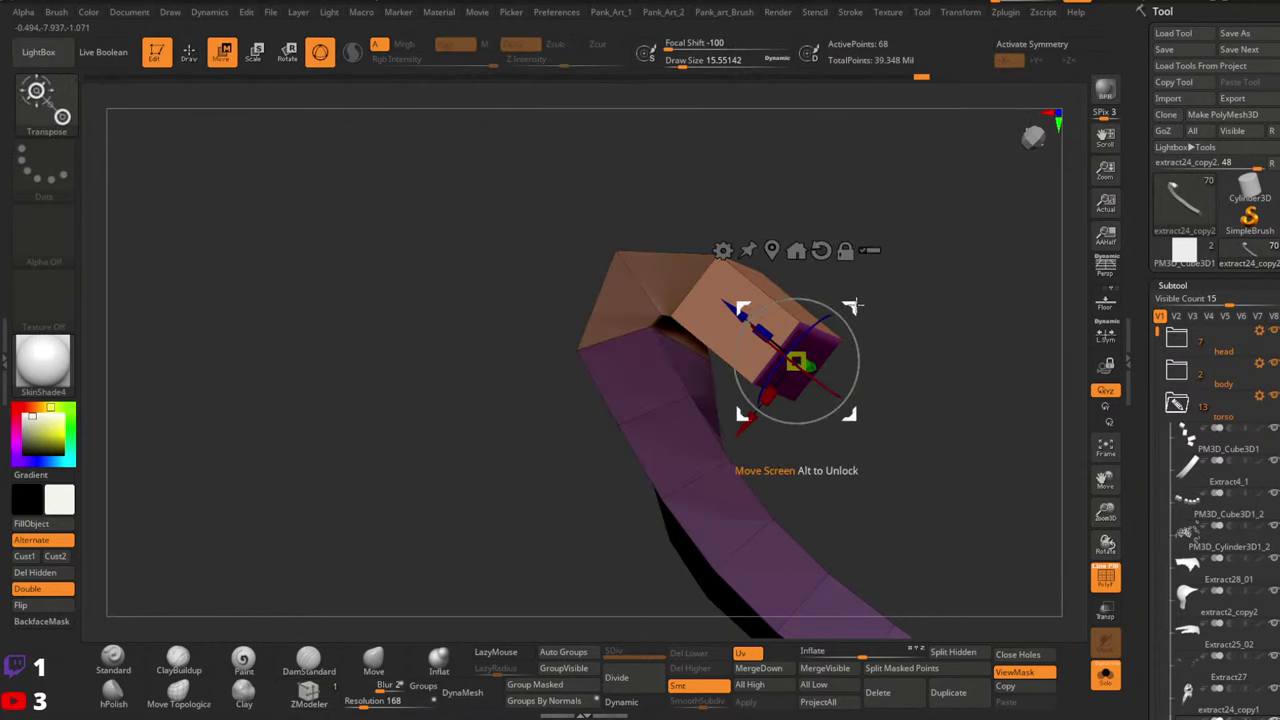
{"action": "left_click_drag", "start_coordinate": [857, 305], "coordinate": [817, 335]}
{"action": "left_click_drag", "start_coordinate": [923, 349], "coordinate": [770, 370]}
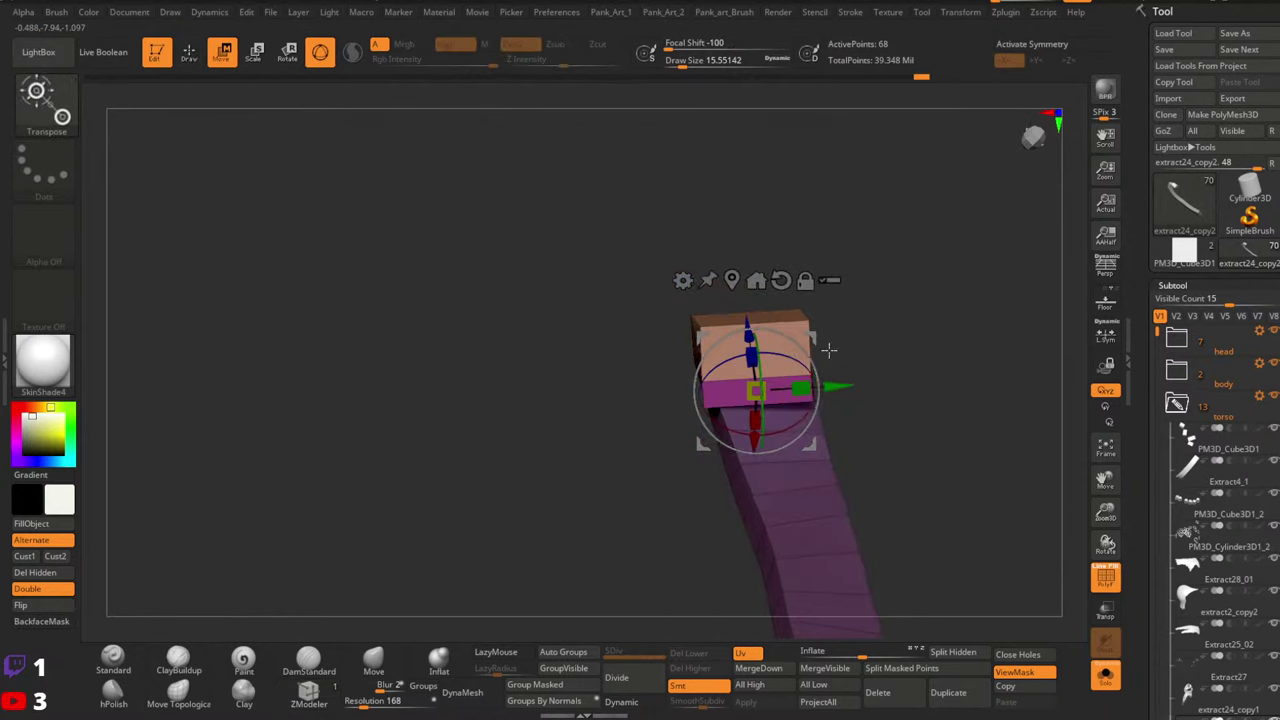
{"action": "right_click_drag", "start_coordinate": [829, 350], "coordinate": [812, 344]}
{"action": "left_click_drag", "start_coordinate": [811, 338], "coordinate": [825, 340]}
{"action": "right_click_drag", "start_coordinate": [823, 352], "coordinate": [860, 350]}
{"action": "left_click_drag", "start_coordinate": [825, 340], "coordinate": [748, 339]}
{"action": "right_click_drag", "start_coordinate": [762, 364], "coordinate": [814, 354]}
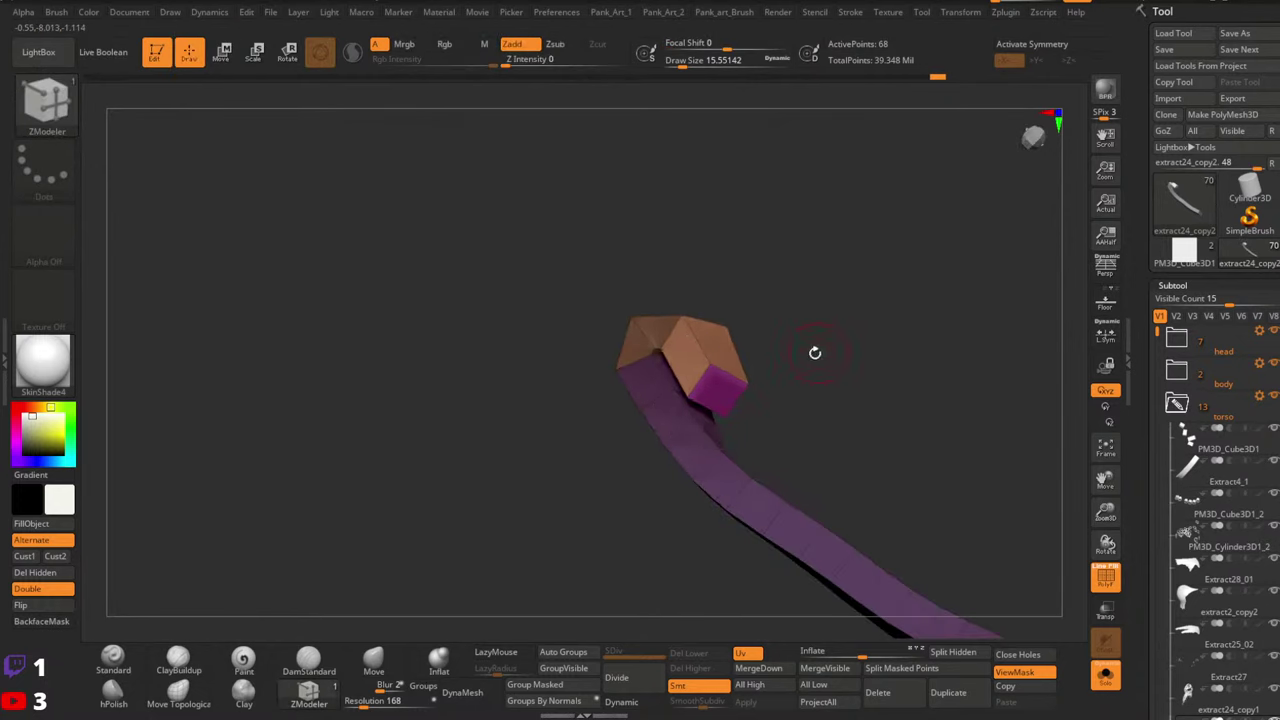
Show all the straps again and reassign their polygroups with Auto Groups
{"action": "left_click_drag", "start_coordinate": [779, 378], "coordinate": [773, 373]}
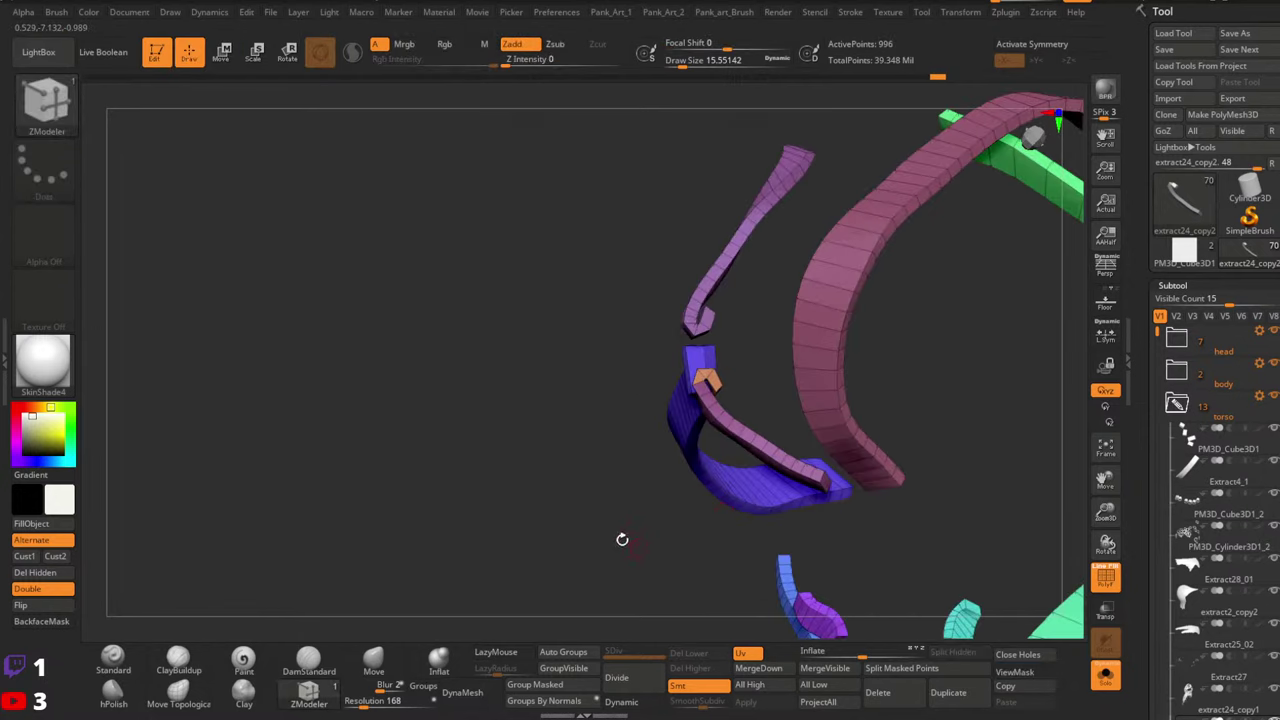
{"action": "left_click", "coordinate": [551, 652]}
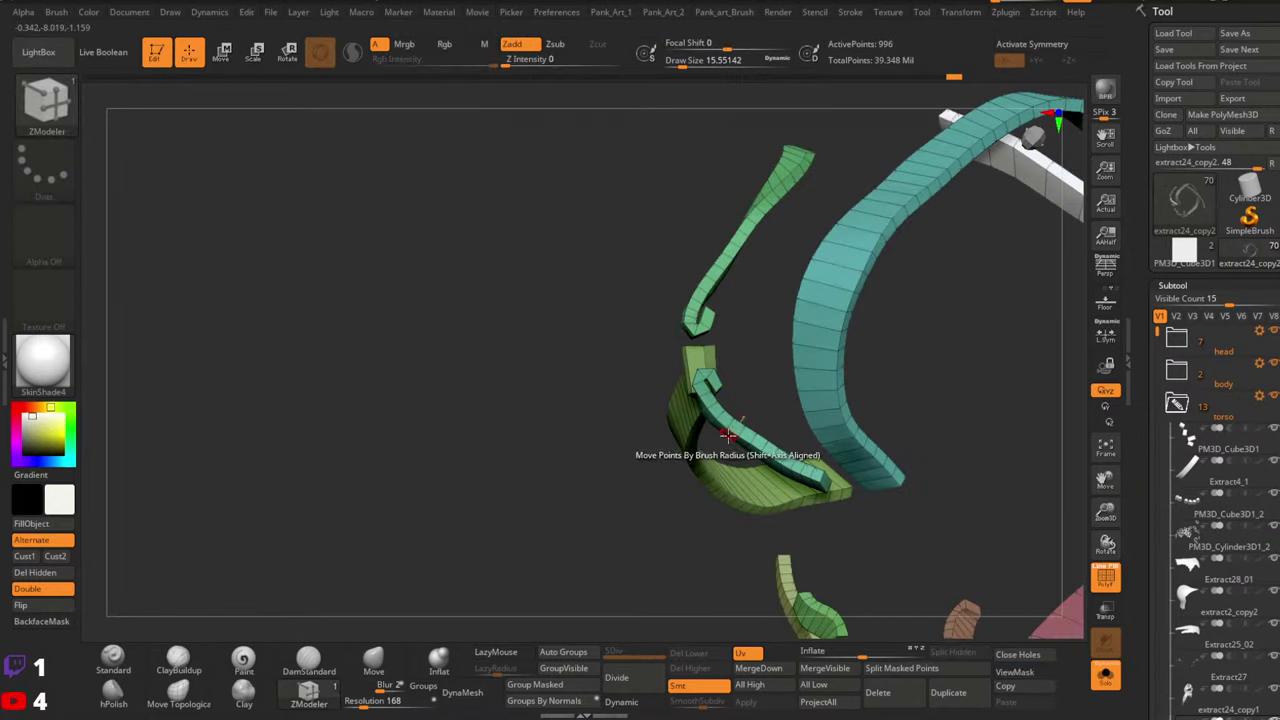
{"action": "right_click_drag", "start_coordinate": [733, 371], "coordinate": [837, 401]}
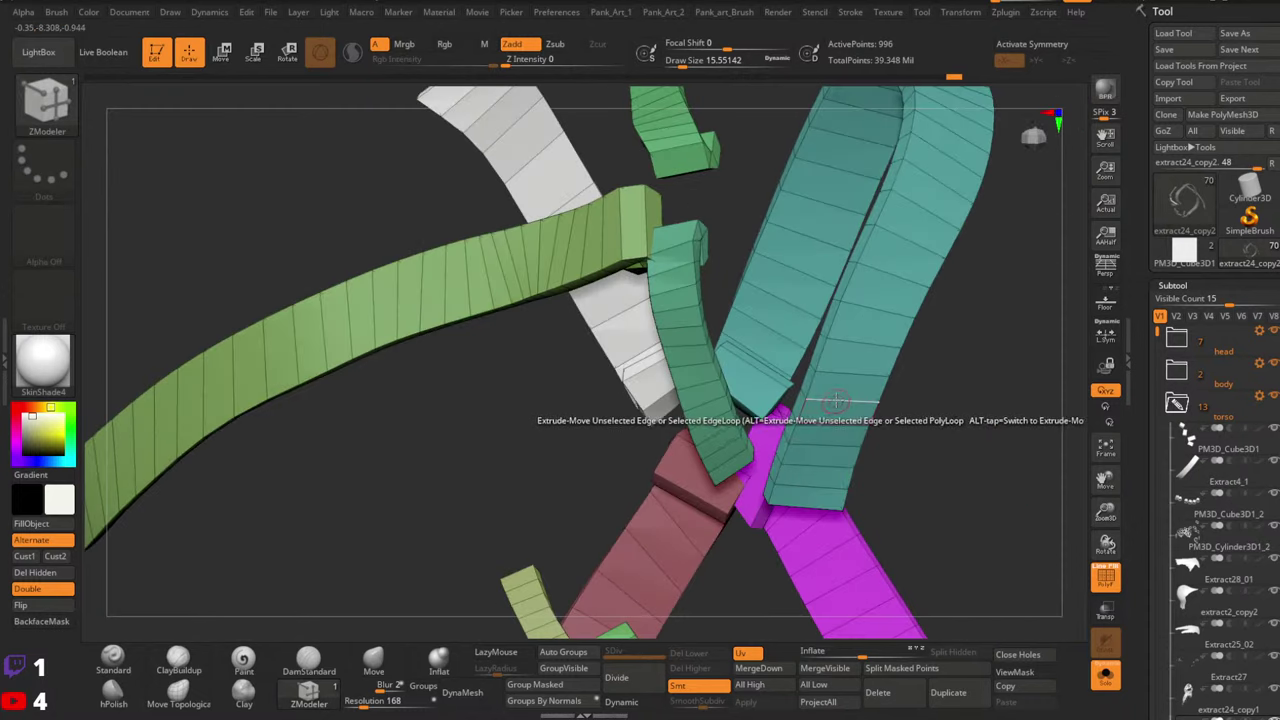
Check the straps on the full torso, solo the strap subtool again and isolate the short green strap
{"action": "left_click", "coordinate": [1105, 680]}
{"action": "right_click_drag", "start_coordinate": [905, 500], "coordinate": [762, 343], "text": "ctrl"}
{"action": "left_click", "coordinate": [121, 657]}
{"action": "mouse_move", "coordinate": [803, 417]}
{"action": "right_mouse_down", "text": "ctrl"}
{"action": "mouse_move", "coordinate": [791, 440]}
{"action": "mouse_move", "coordinate": [1035, 437]}
{"action": "mouse_move", "coordinate": [803, 429]}
{"action": "mouse_move", "coordinate": [845, 447]}
{"action": "right_mouse_up", "text": "ctrl"}
{"action": "left_click_drag", "start_coordinate": [845, 450], "coordinate": [828, 494]}
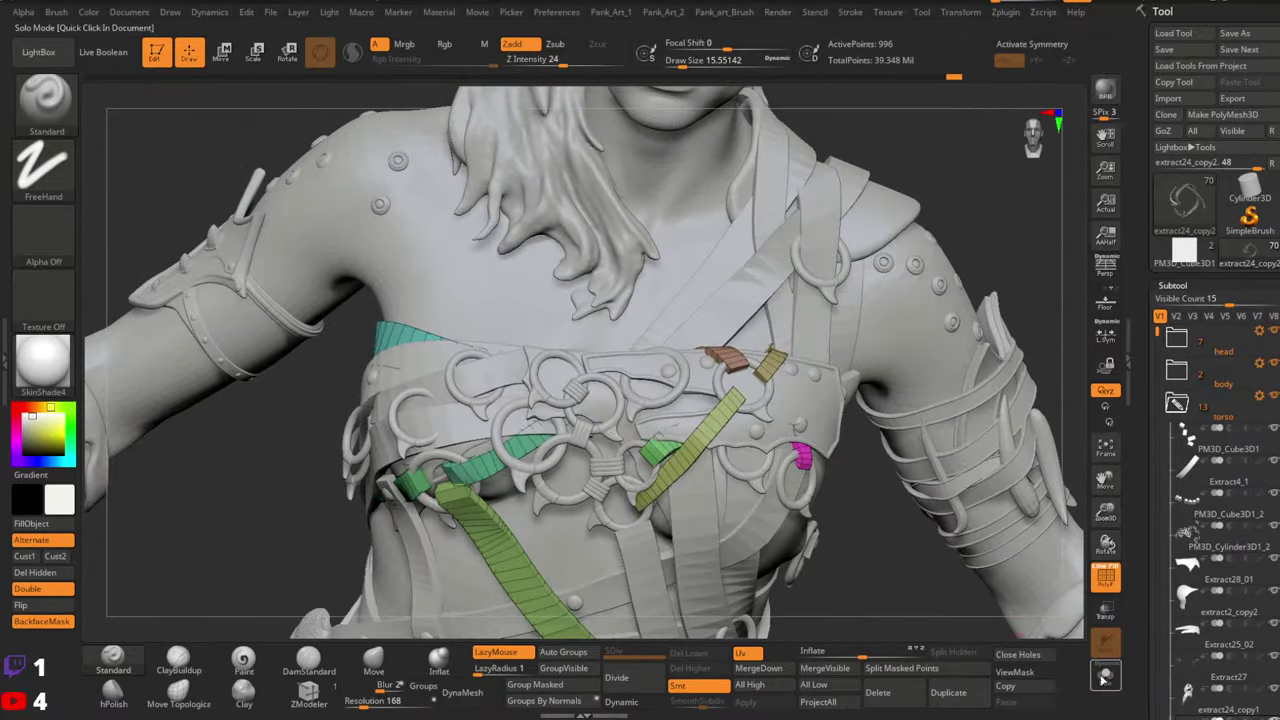
{"action": "left_click", "coordinate": [1105, 676]}
{"action": "key", "text": "ctrl+shift"}
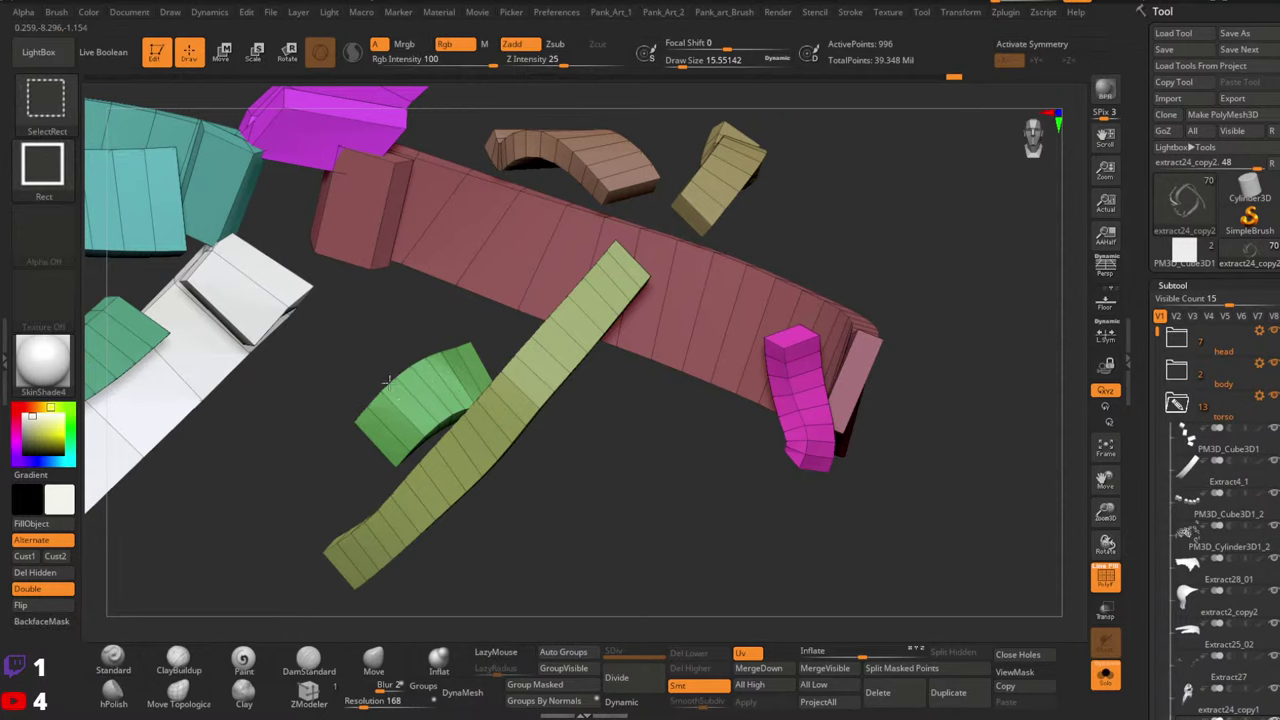
{"action": "left_click", "coordinate": [387, 381], "text": "ctrl+shift"}
{"action": "left_click_drag", "start_coordinate": [751, 397], "coordinate": [726, 436]}
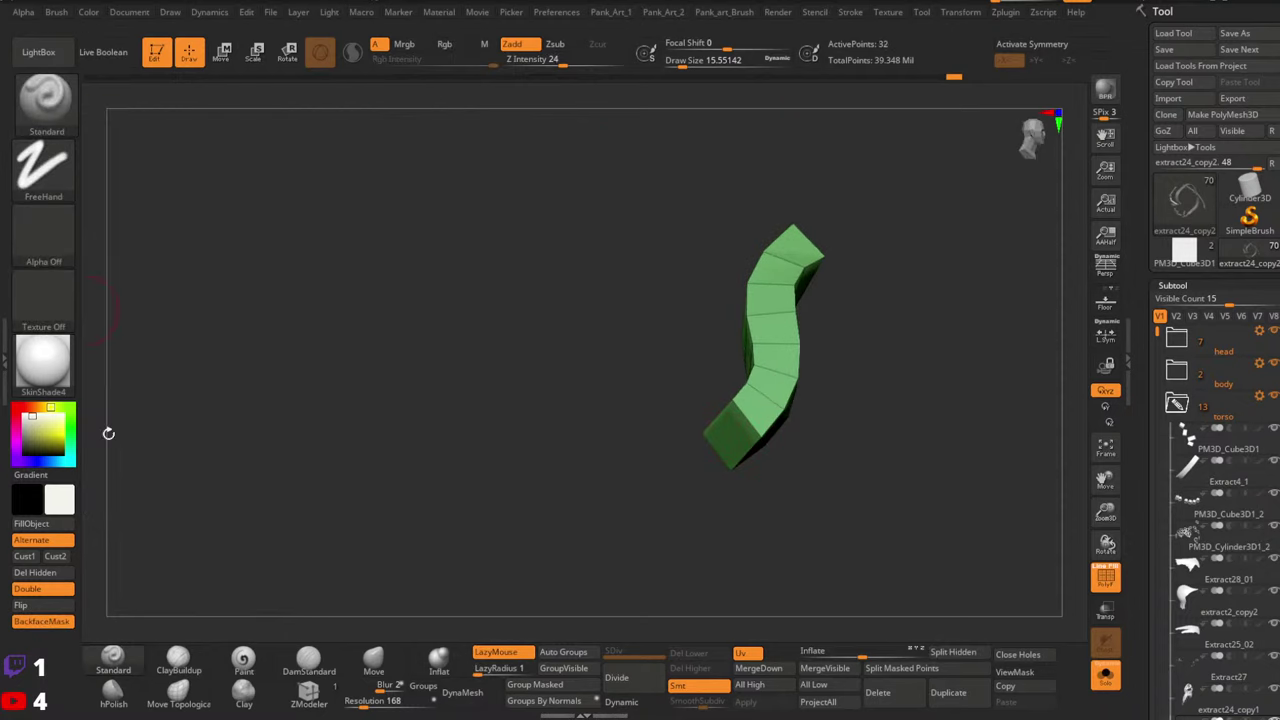
Extrude the lower end polygon of the short green strap with the ZModeler brush's single-polygon target
{"action": "left_click", "coordinate": [310, 692]}
{"action": "key", "text": "space"}
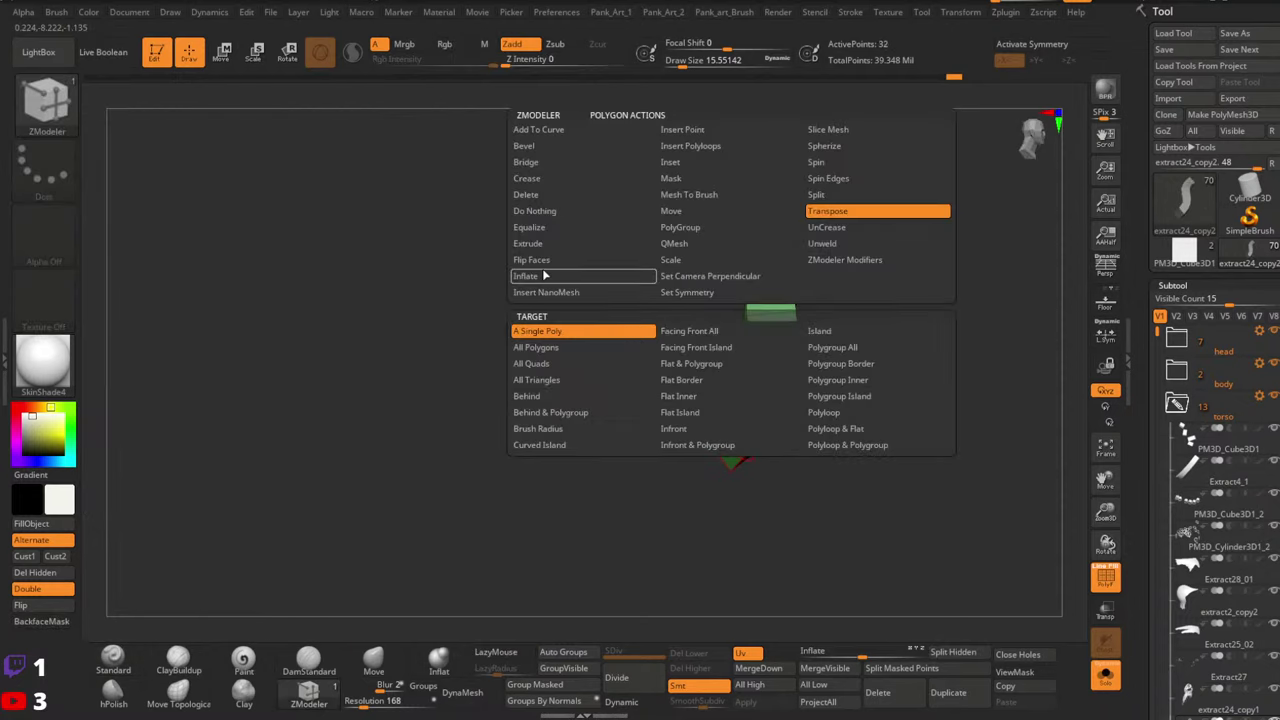
{"action": "left_click", "coordinate": [534, 248]}
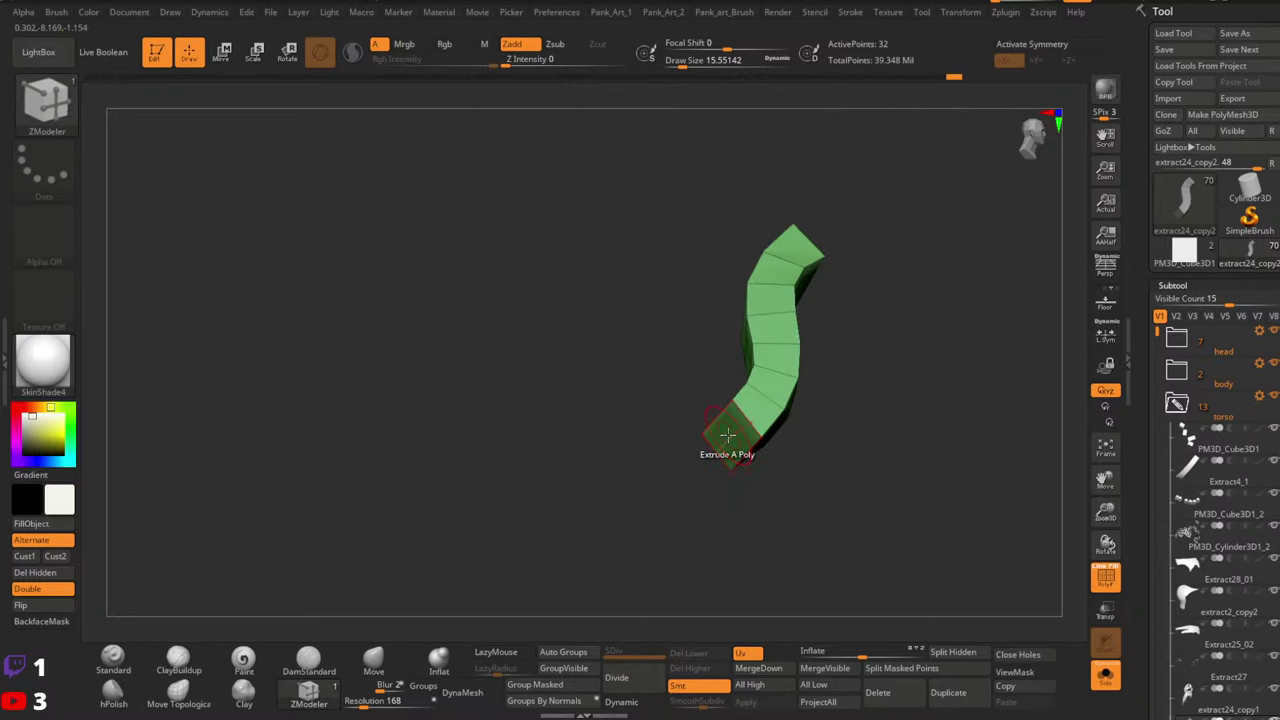
{"action": "left_click_drag", "start_coordinate": [728, 437], "coordinate": [675, 442]}
Transpose the extruded lower end polygon of the short green strap, moving and rotating it to begin the fold, and clear the mask
{"action": "key", "text": "space"}
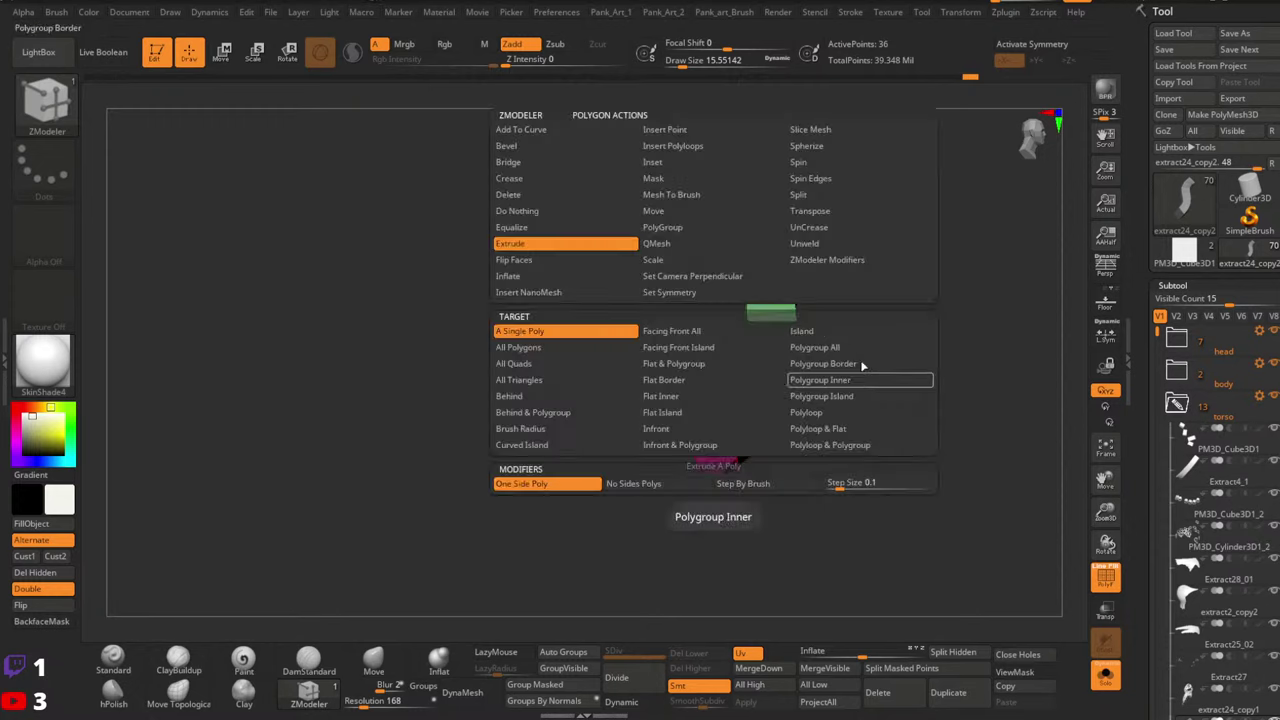
{"action": "left_click", "coordinate": [860, 220]}
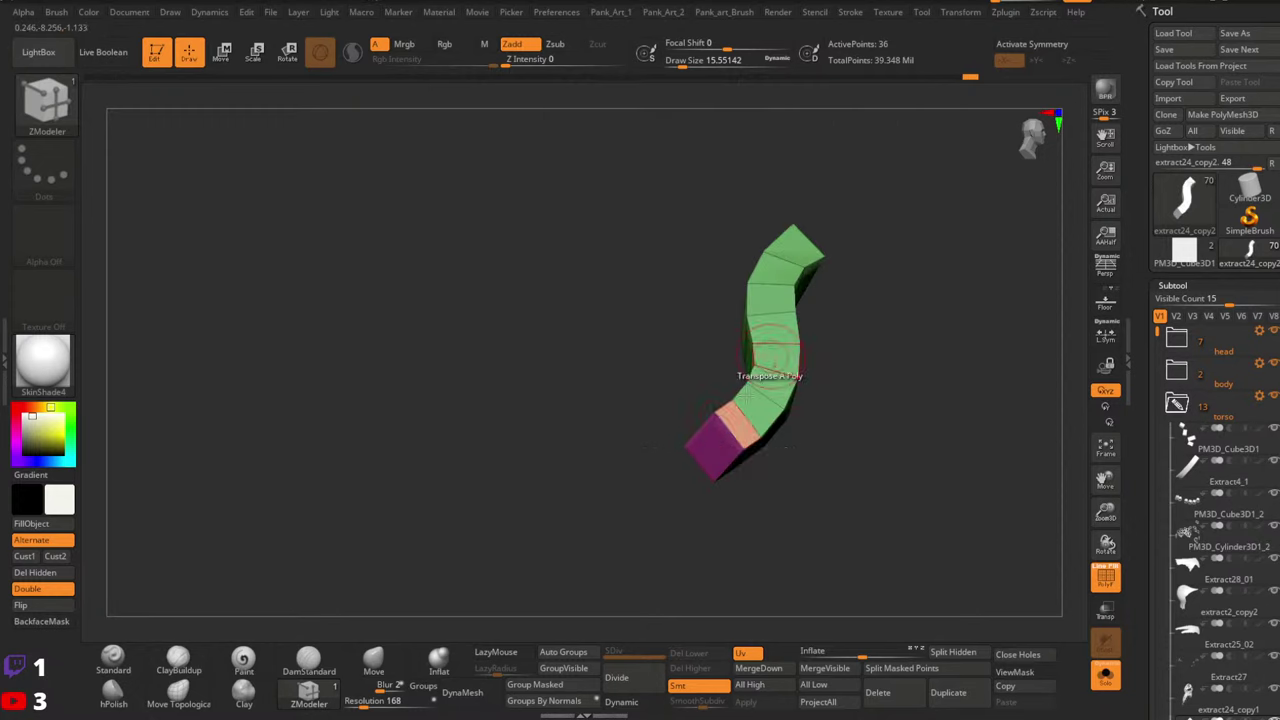
{"action": "left_click", "coordinate": [713, 459]}
{"action": "left_click_drag", "start_coordinate": [709, 497], "coordinate": [676, 495]}
{"action": "right_click_drag", "start_coordinate": [705, 462], "coordinate": [712, 400]}
{"action": "right_click_drag", "start_coordinate": [748, 522], "coordinate": [772, 388]}
{"action": "left_click_drag", "start_coordinate": [781, 373], "coordinate": [781, 358]}
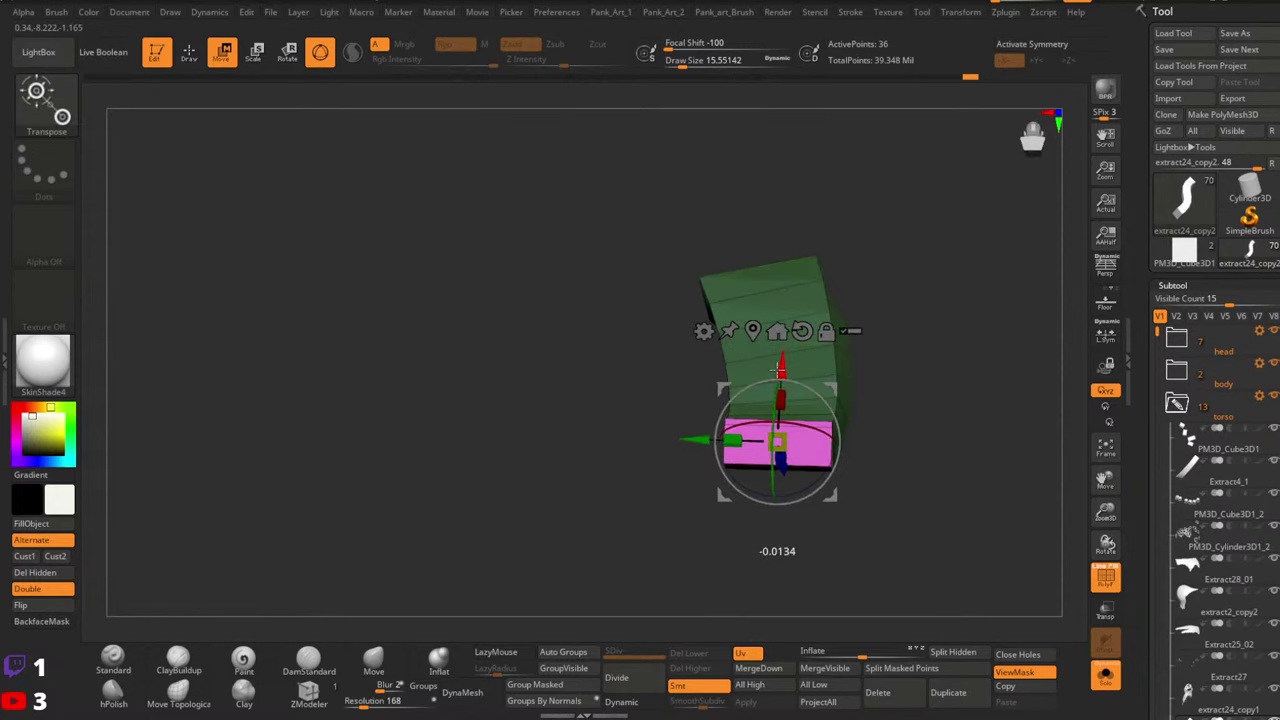
{"action": "right_click_drag", "start_coordinate": [781, 358], "coordinate": [712, 364]}
{"action": "left_click_drag", "start_coordinate": [849, 393], "coordinate": [836, 389]}
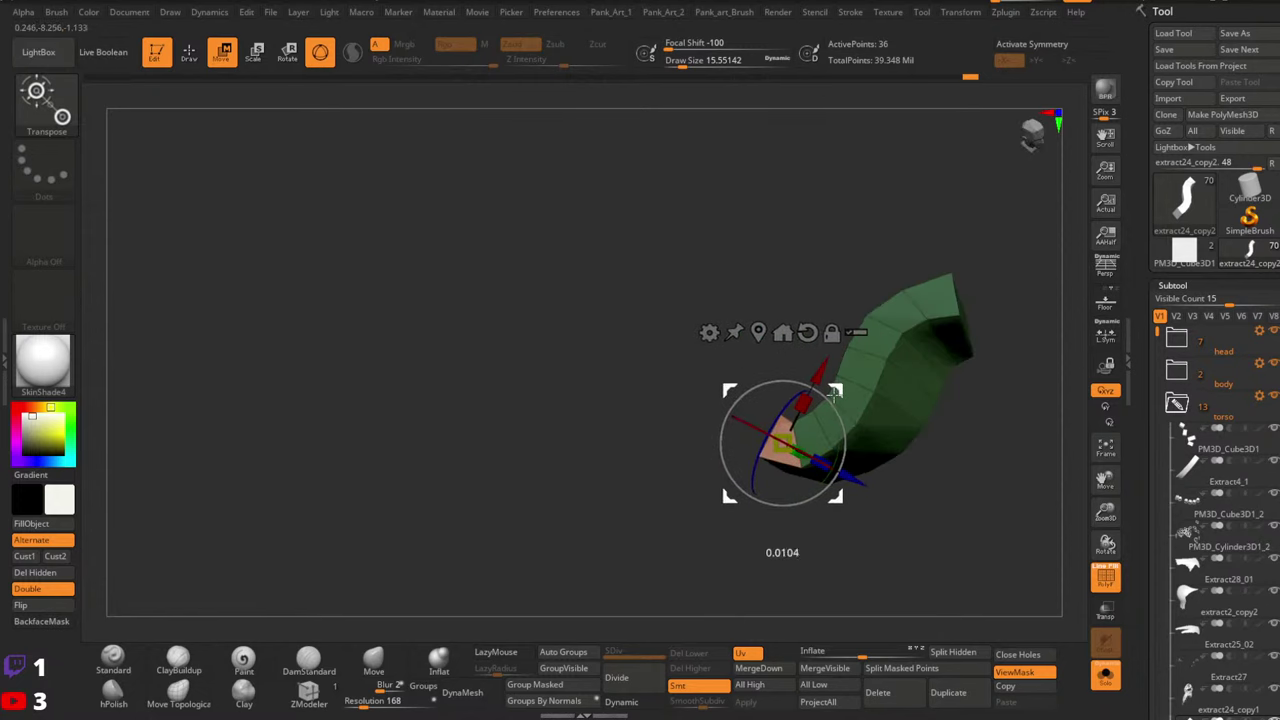
{"action": "mouse_move", "coordinate": [750, 425]}
{"action": "right_mouse_down"}
{"action": "mouse_move", "coordinate": [795, 432]}
{"action": "mouse_move", "coordinate": [812, 420]}
{"action": "right_mouse_up"}
{"action": "key", "text": "q"}
{"action": "left_click_drag", "start_coordinate": [908, 367], "coordinate": [925, 385], "text": "ctrl"}
Extrude the green strap's end polygon again with the ZModeler single-polygon target
{"action": "right_click_drag", "start_coordinate": [800, 410], "coordinate": [773, 445], "text": "ctrl"}
{"action": "key", "text": "space"}
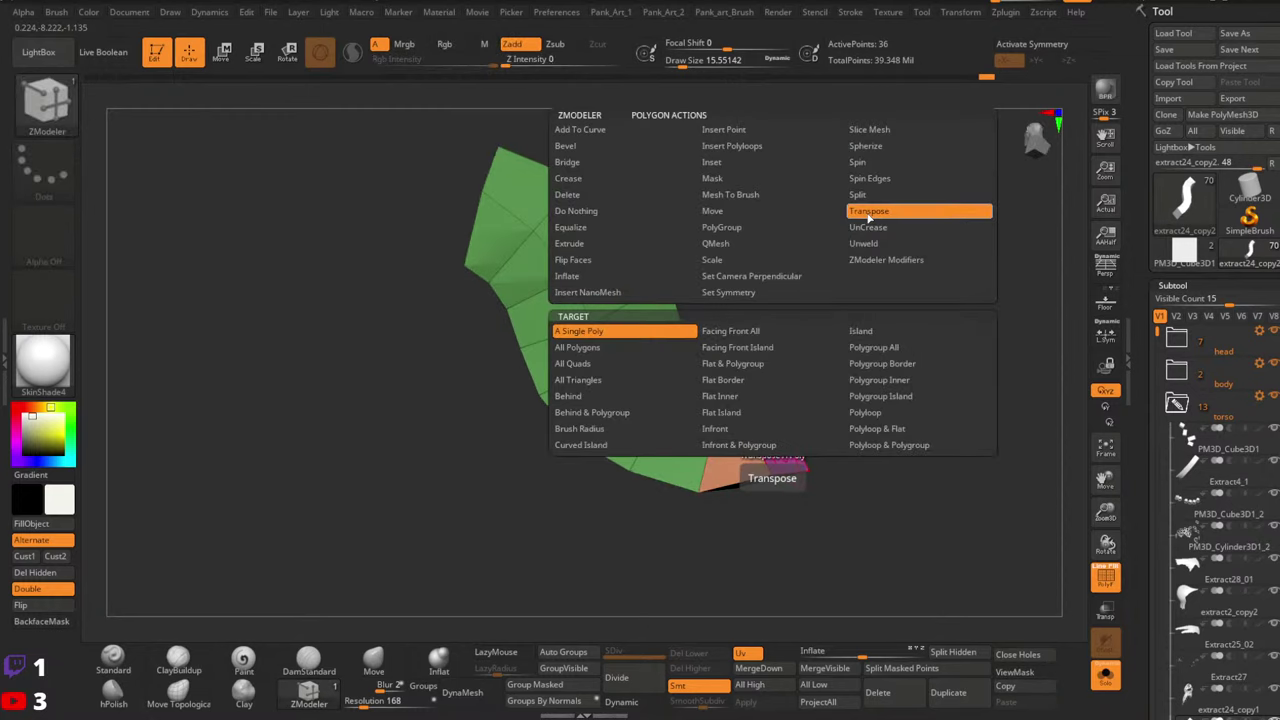
{"action": "left_click", "coordinate": [868, 211]}
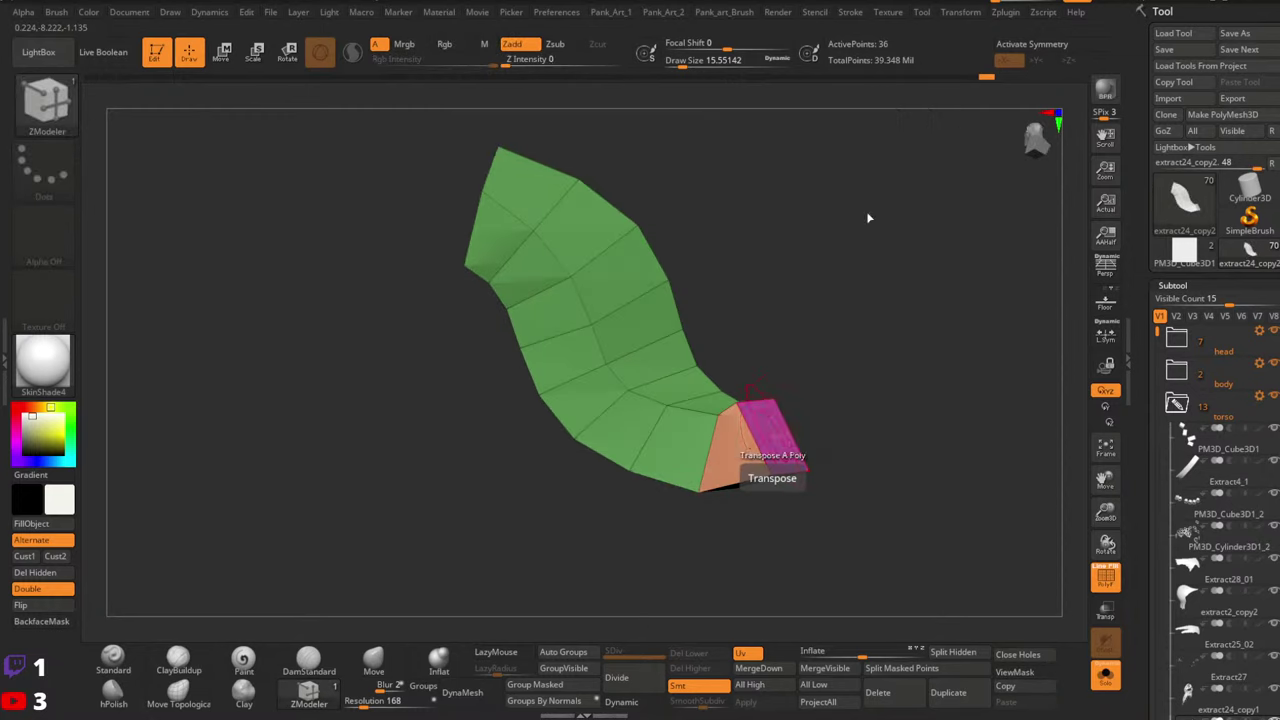
{"action": "key", "text": "space"}
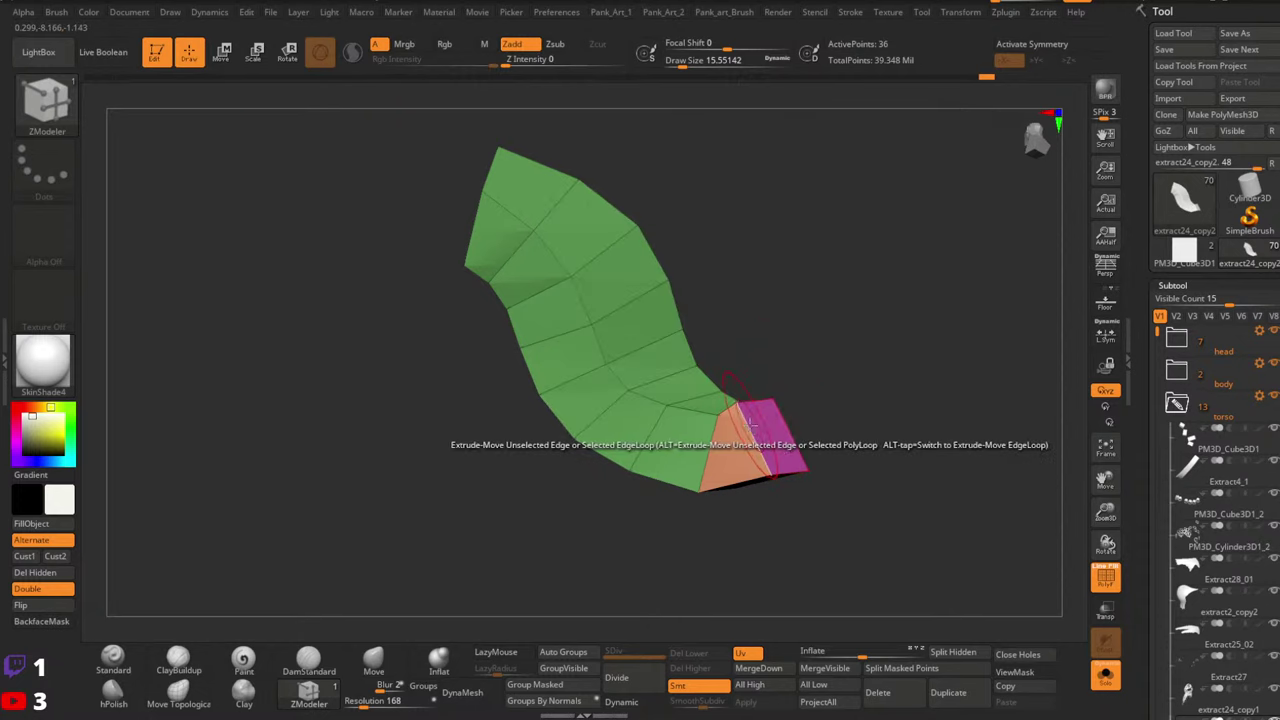
{"action": "key", "text": "space"}
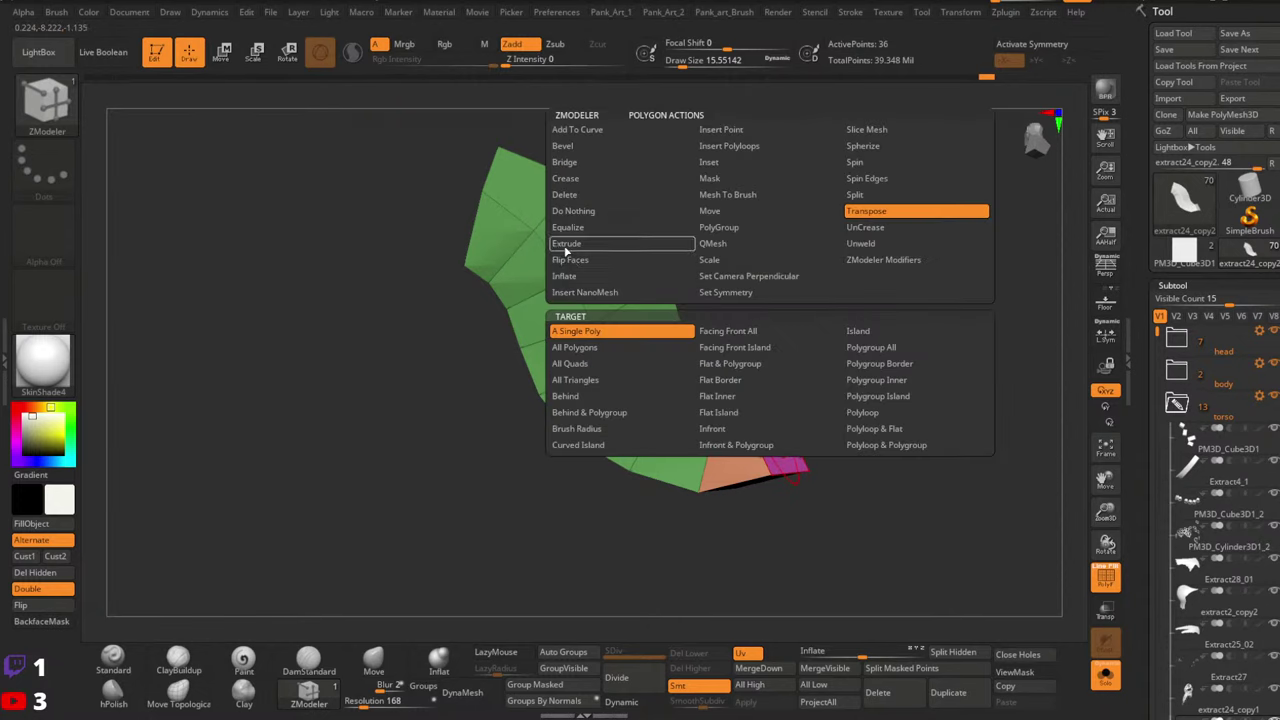
{"action": "left_click", "coordinate": [566, 246]}
Transpose the newly extruded end polygon of the green strap, moving and rotating it back over the strap to bend the hook
{"action": "key", "text": "space"}
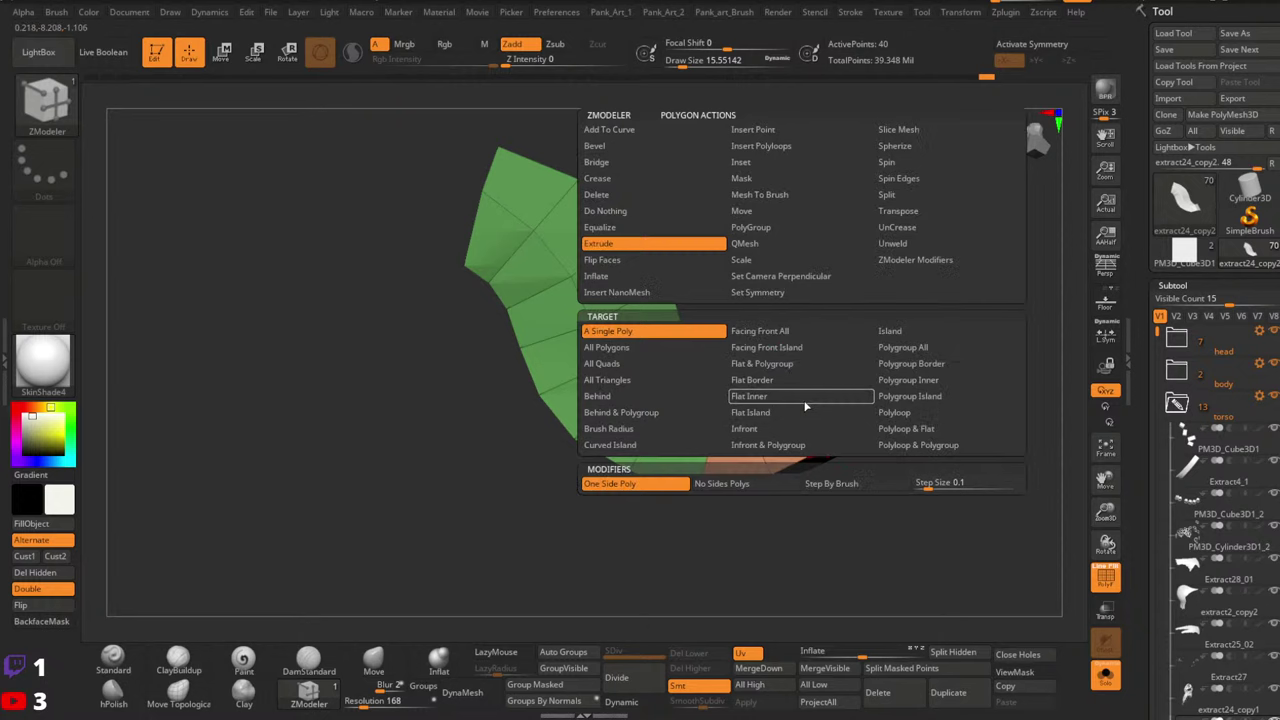
{"action": "left_click", "coordinate": [897, 211]}
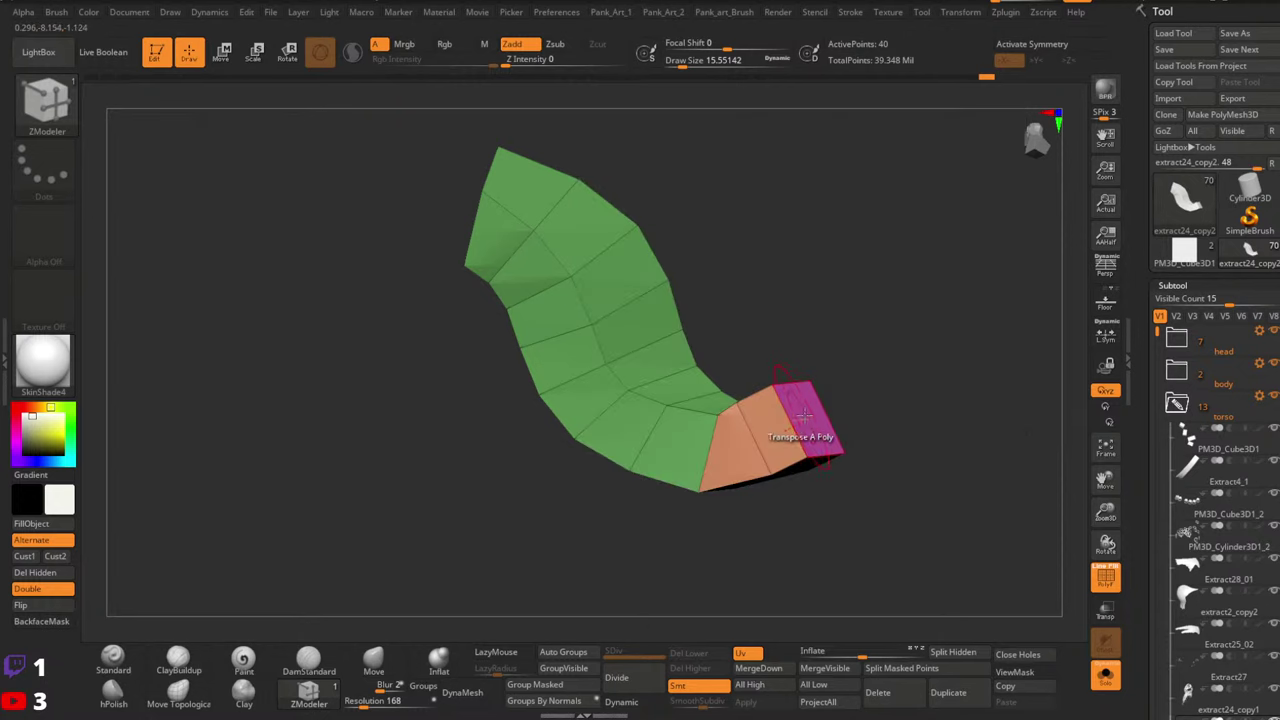
{"action": "left_click", "coordinate": [795, 422]}
{"action": "left_click_drag", "start_coordinate": [867, 404], "coordinate": [861, 331]}
{"action": "left_click_drag", "start_coordinate": [886, 284], "coordinate": [803, 286]}
{"action": "right_click_drag", "start_coordinate": [803, 286], "coordinate": [832, 290]}
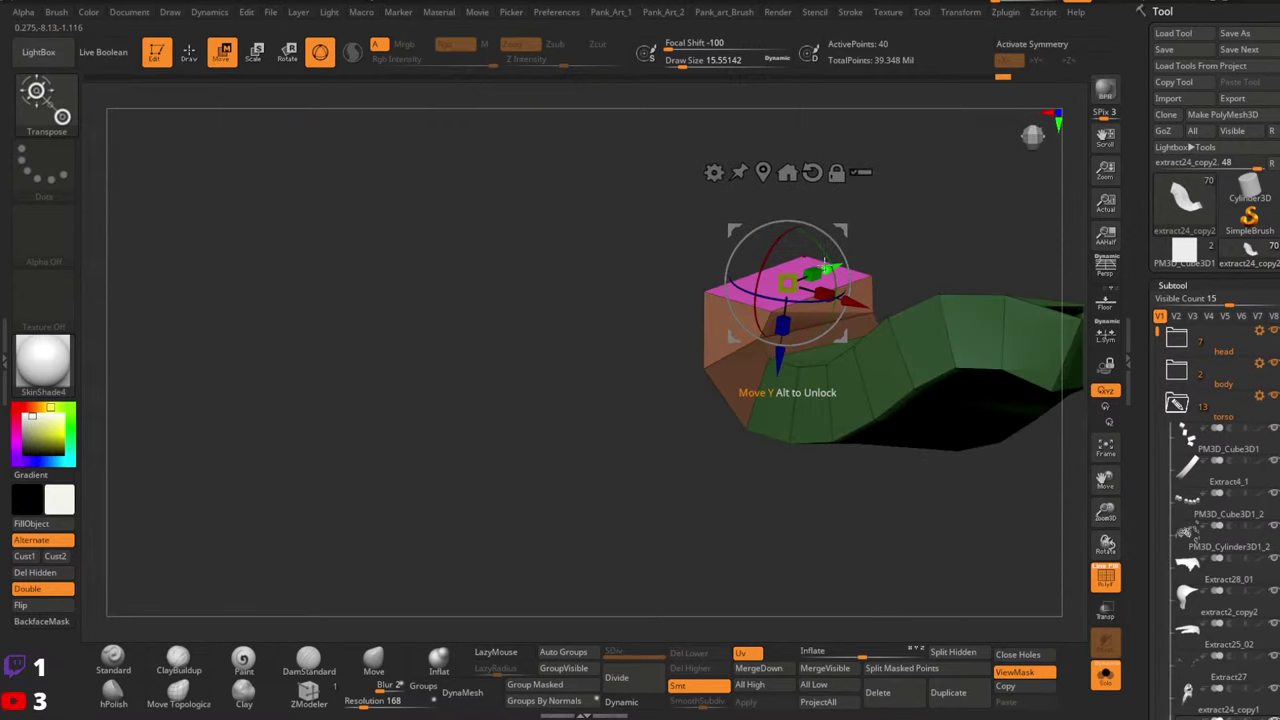
{"action": "left_click_drag", "start_coordinate": [836, 318], "coordinate": [811, 340]}
{"action": "right_click_drag", "start_coordinate": [840, 328], "coordinate": [812, 304]}
{"action": "left_click_drag", "start_coordinate": [812, 303], "coordinate": [885, 232]}
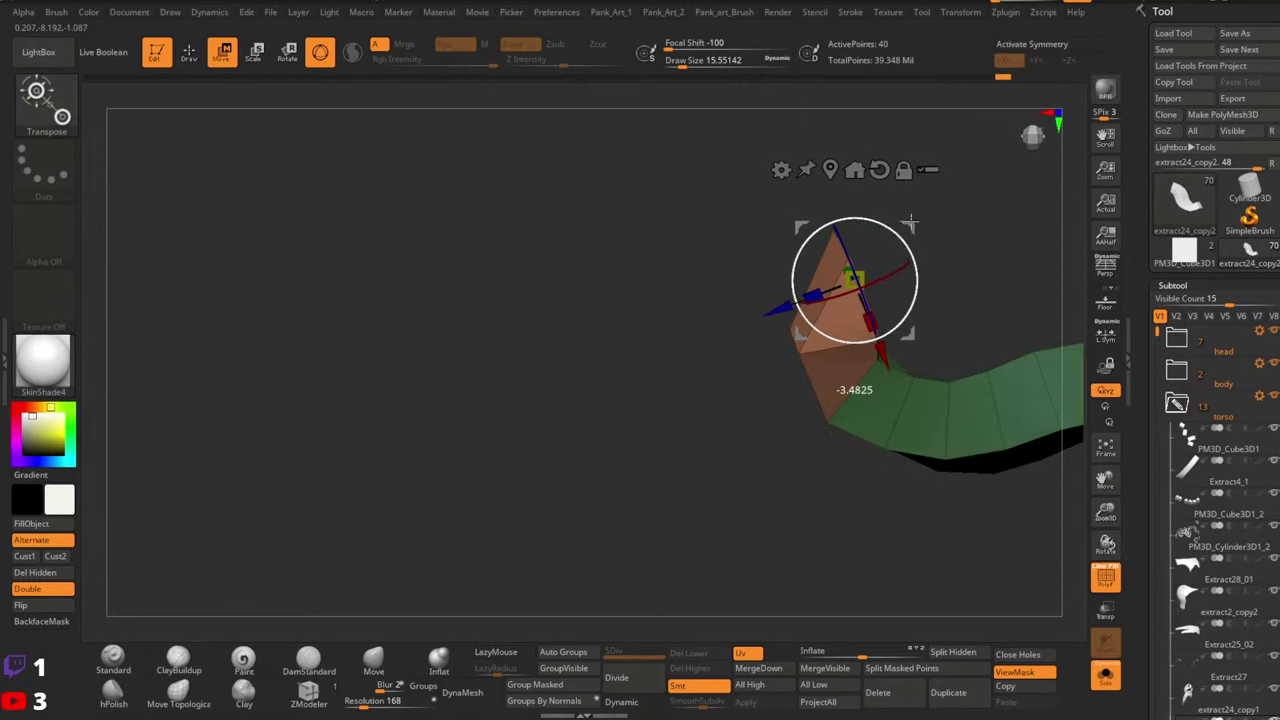
{"action": "key", "text": "q"}
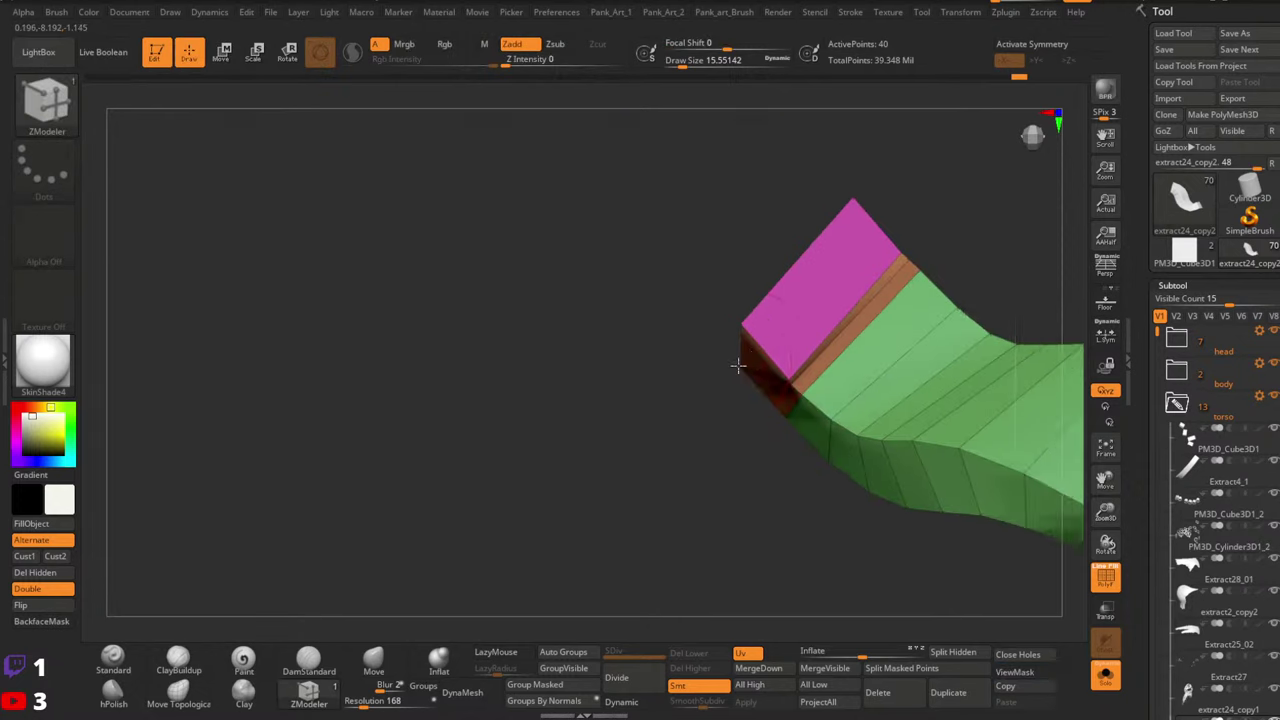
Step back to the masked end polygon of the green strap, refine its rotation and return to Draw mode
{"action": "key", "text": "ctrl+z"}
{"action": "key", "text": "w"}
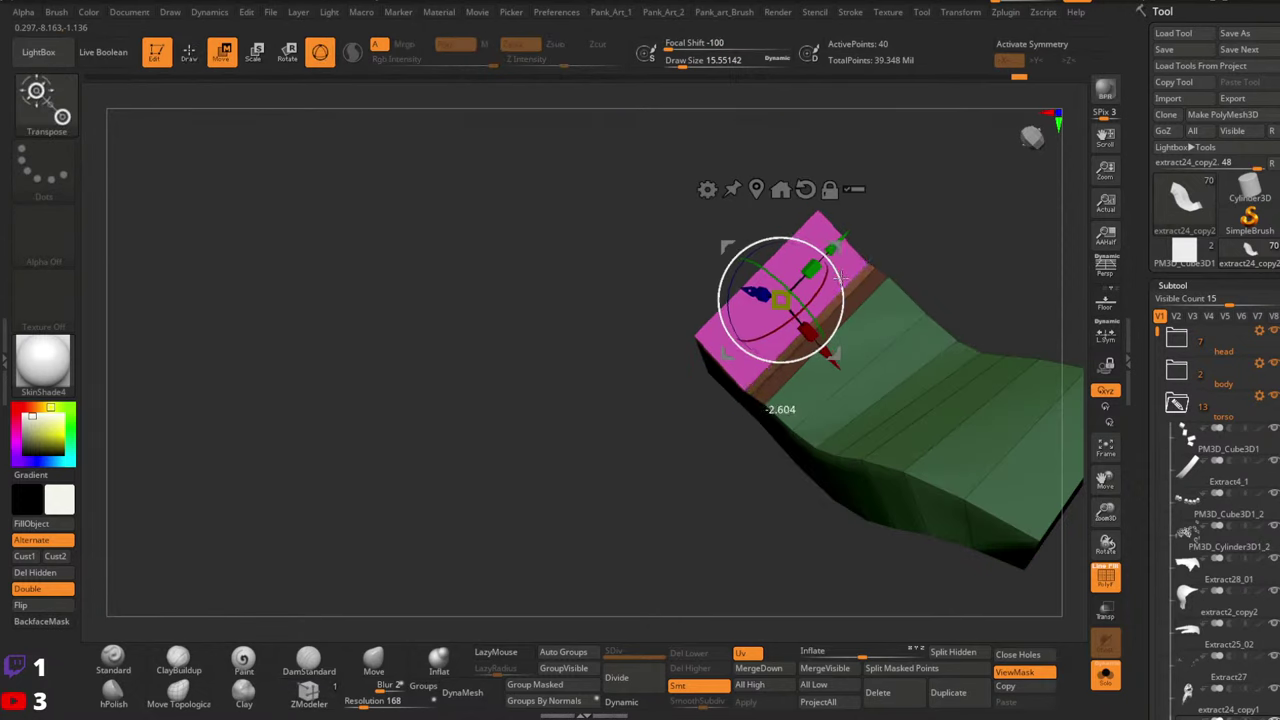
{"action": "key", "text": "q"}
Extrude the folded end polygon of the green strap toward the strap body with the single-polygon target
{"action": "right_click_drag", "start_coordinate": [774, 301], "coordinate": [779, 281]}
{"action": "key", "text": "space"}
{"action": "left_click", "coordinate": [552, 246]}
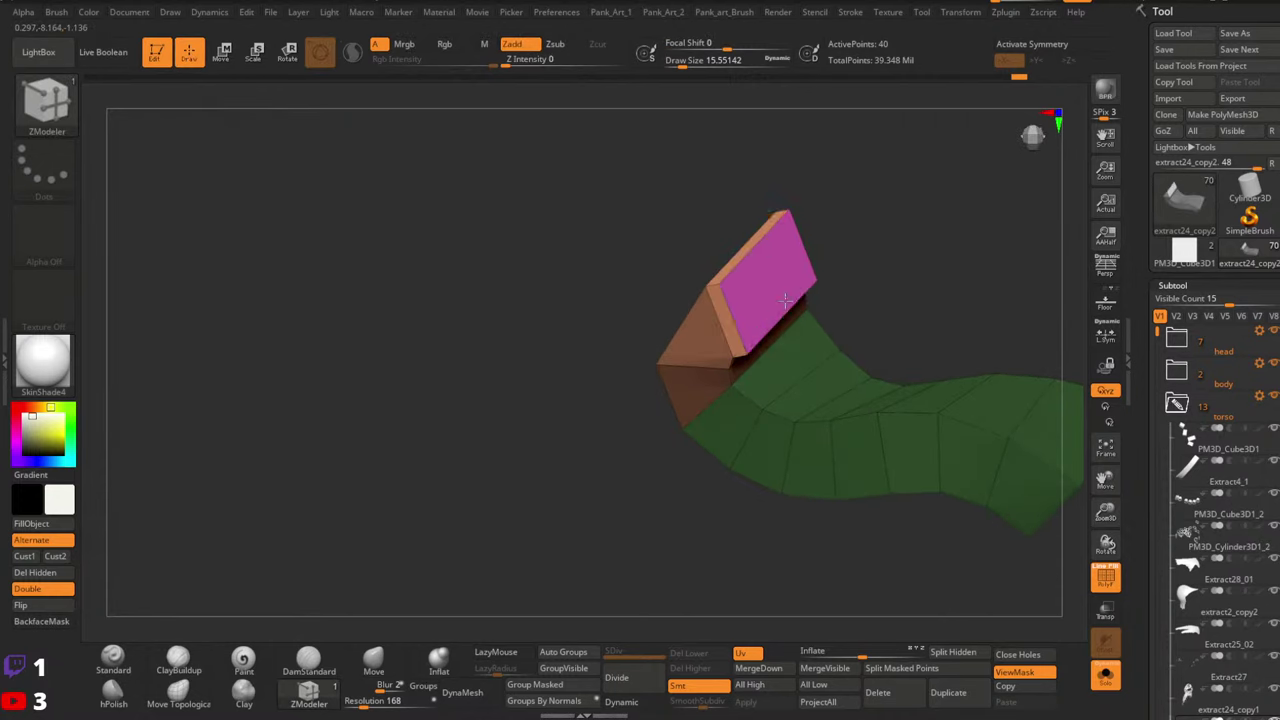
{"action": "left_click_drag", "start_coordinate": [785, 301], "coordinate": [806, 296]}
Transpose the green strap's last extruded face, moving and rotating it to curl the hook inward, and return to Draw mode
{"action": "key", "text": "space"}
{"action": "left_click", "coordinate": [915, 212]}
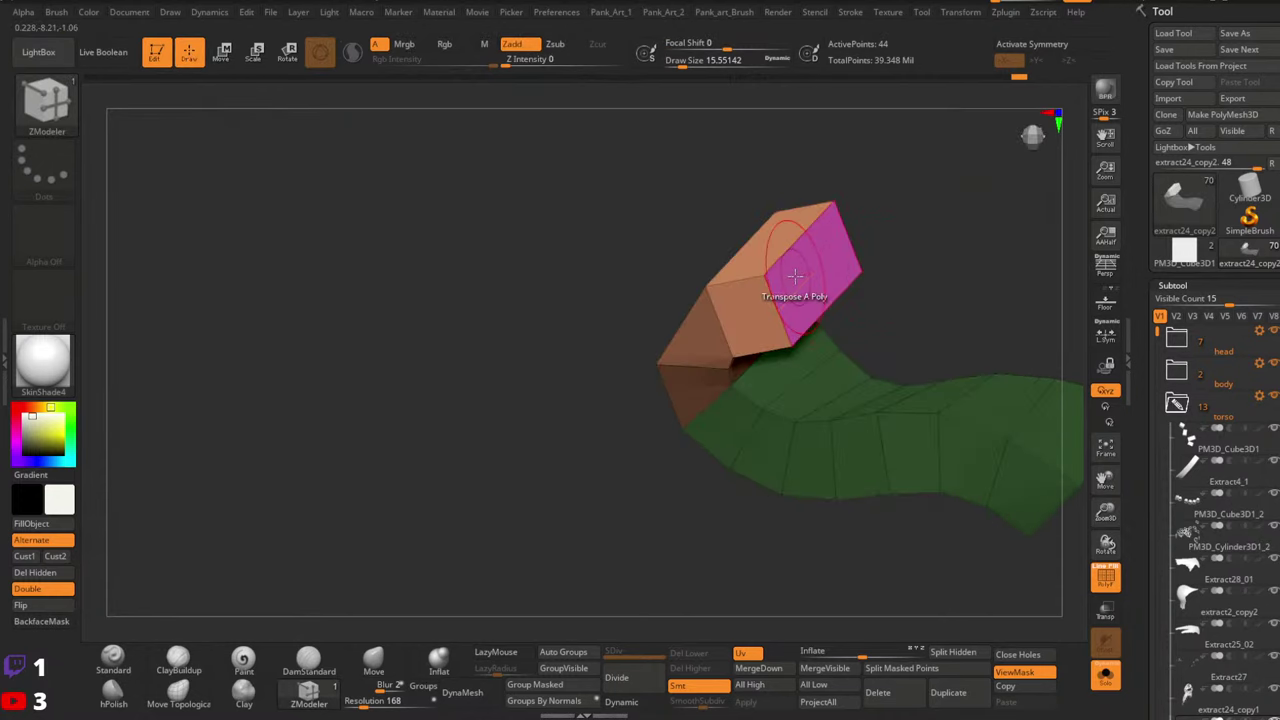
{"action": "left_click", "coordinate": [795, 276]}
{"action": "left_click_drag", "start_coordinate": [866, 222], "coordinate": [862, 276]}
{"action": "right_click_drag", "start_coordinate": [866, 290], "coordinate": [879, 248]}
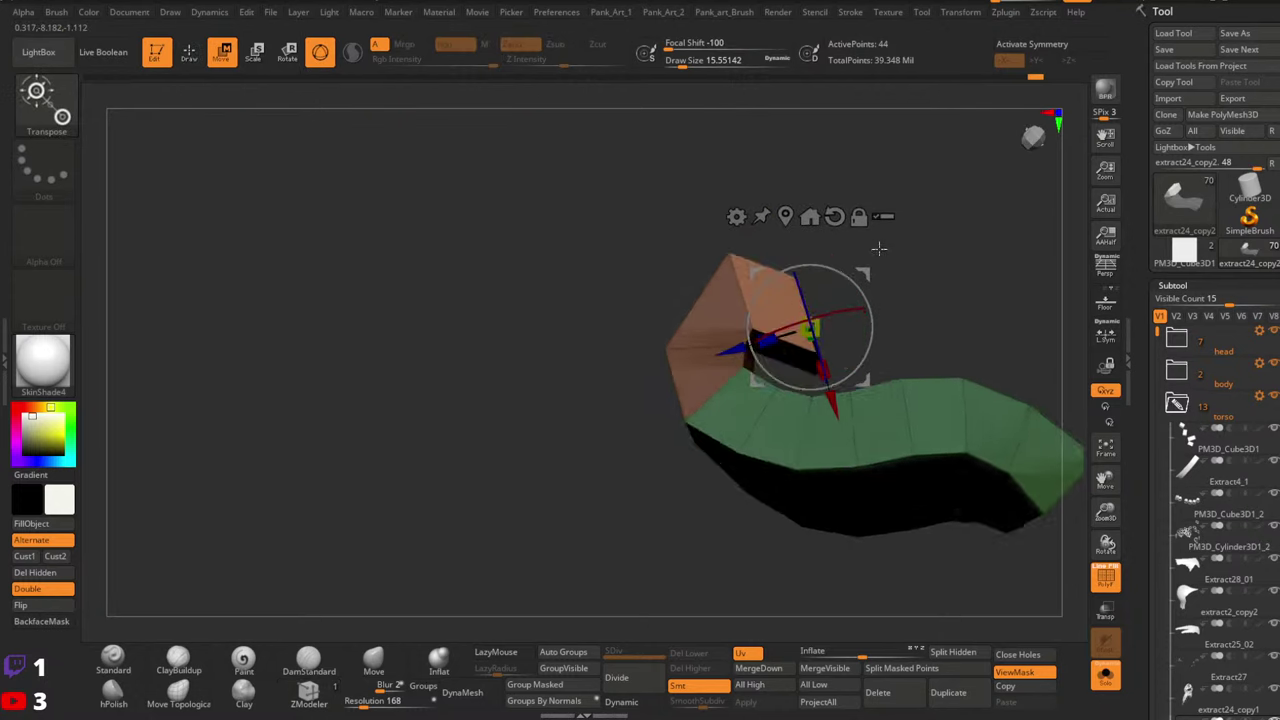
{"action": "mouse_move", "coordinate": [879, 248]}
{"action": "left_mouse_down"}
{"action": "mouse_move", "coordinate": [836, 304]}
{"action": "mouse_move", "coordinate": [882, 278]}
{"action": "left_mouse_up"}
{"action": "key", "text": "q"}
Transpose the green hook's end face closer to the strap body, clear the mask and return to Draw mode
{"action": "mouse_move", "coordinate": [845, 304]}
{"action": "right_mouse_down"}
{"action": "mouse_move", "coordinate": [866, 330]}
{"action": "mouse_move", "coordinate": [908, 322]}
{"action": "right_mouse_up"}
{"action": "left_click", "coordinate": [862, 305]}
{"action": "left_click_drag", "start_coordinate": [886, 283], "coordinate": [866, 320]}
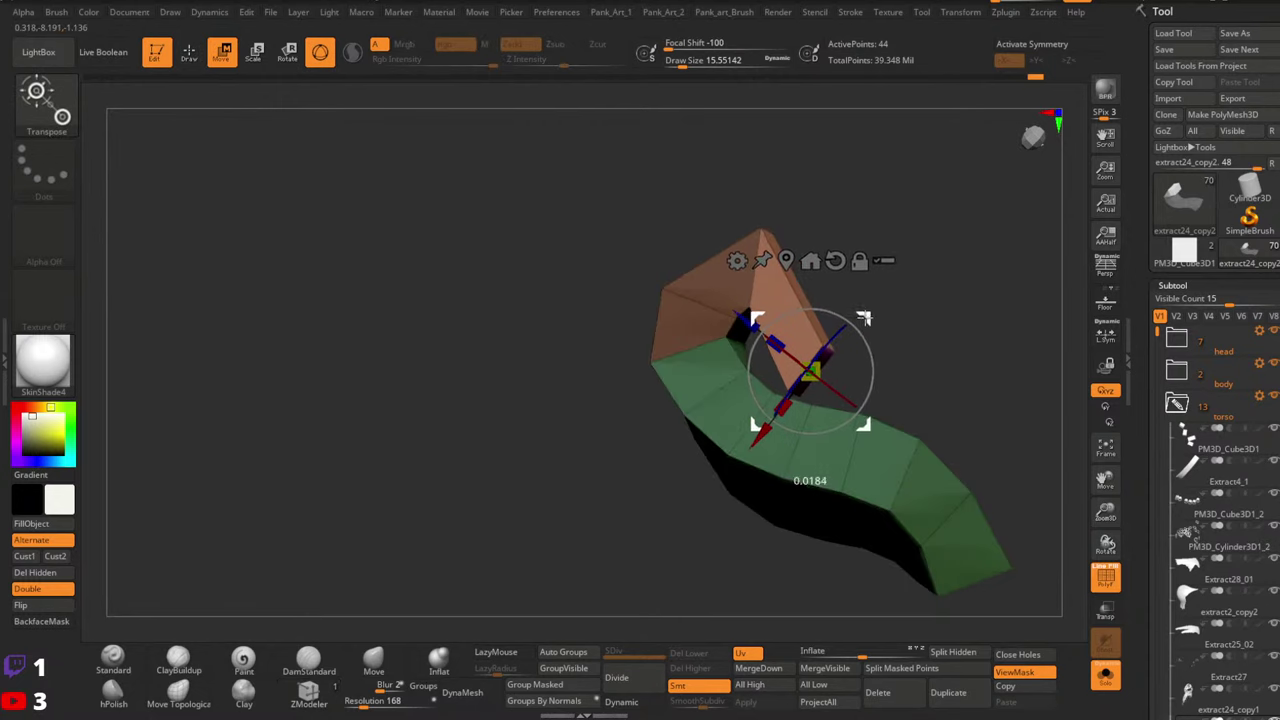
{"action": "left_click_drag", "start_coordinate": [946, 238], "coordinate": [1000, 354], "text": "ctrl"}
{"action": "mouse_move", "coordinate": [980, 330]}
{"action": "right_mouse_down"}
{"action": "mouse_move", "coordinate": [894, 291]}
{"action": "mouse_move", "coordinate": [850, 315]}
{"action": "mouse_move", "coordinate": [862, 372]}
{"action": "mouse_move", "coordinate": [779, 496]}
{"action": "right_mouse_up"}
{"action": "key", "text": "q"}
Reassign the polygroups with Auto Groups and bring all the straps back into view
{"action": "left_click", "coordinate": [561, 657]}
{"action": "left_click", "coordinate": [697, 403], "text": "ctrl+shift"}
{"action": "right_click_drag", "start_coordinate": [697, 403], "coordinate": [811, 379]}
{"action": "left_click_drag", "start_coordinate": [810, 378], "coordinate": [675, 393]}
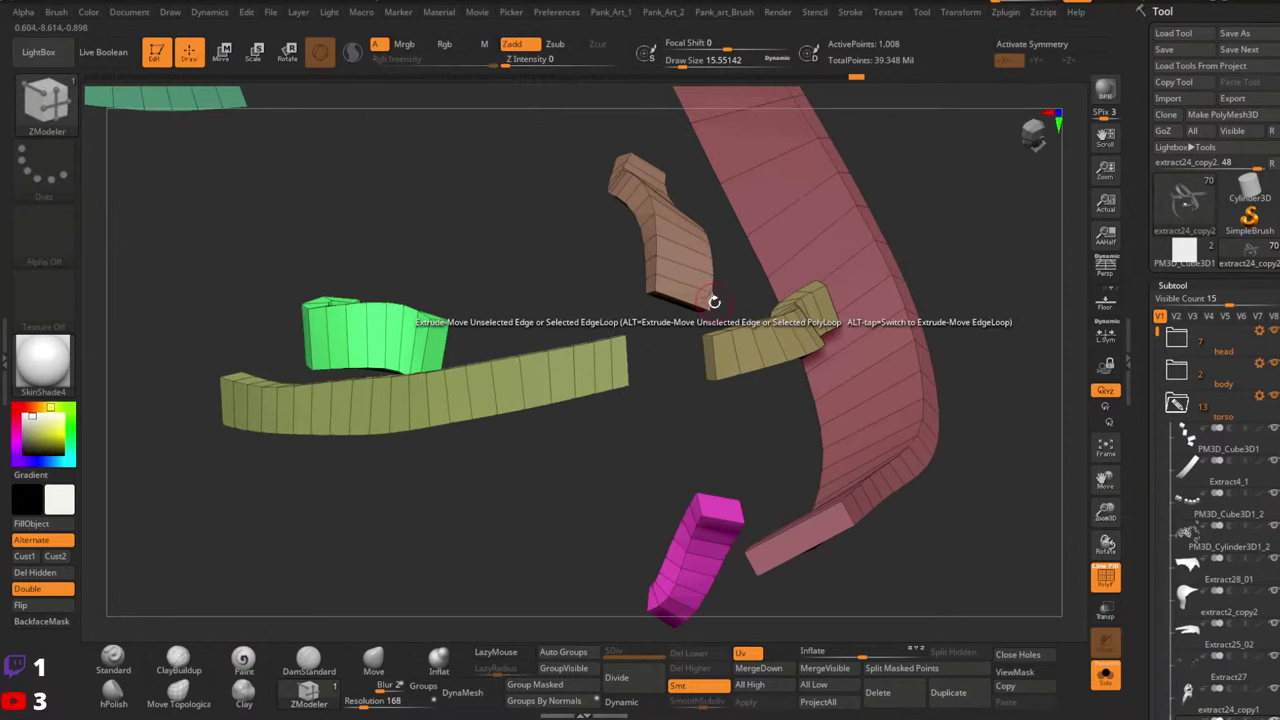
Isolate the short brown strap and activate the ZModeler brush
{"action": "right_click_drag", "start_coordinate": [674, 281], "coordinate": [805, 357], "text": "ctrl"}
{"action": "left_click", "coordinate": [767, 318], "text": "ctrl+shift"}
{"action": "key", "text": "b"}
{"action": "key", "text": "z"}
{"action": "key", "text": "m"}
Extrude the unhooked lower end polygon of the isolated brown strap with the single-polygon target
{"action": "key", "text": "space"}
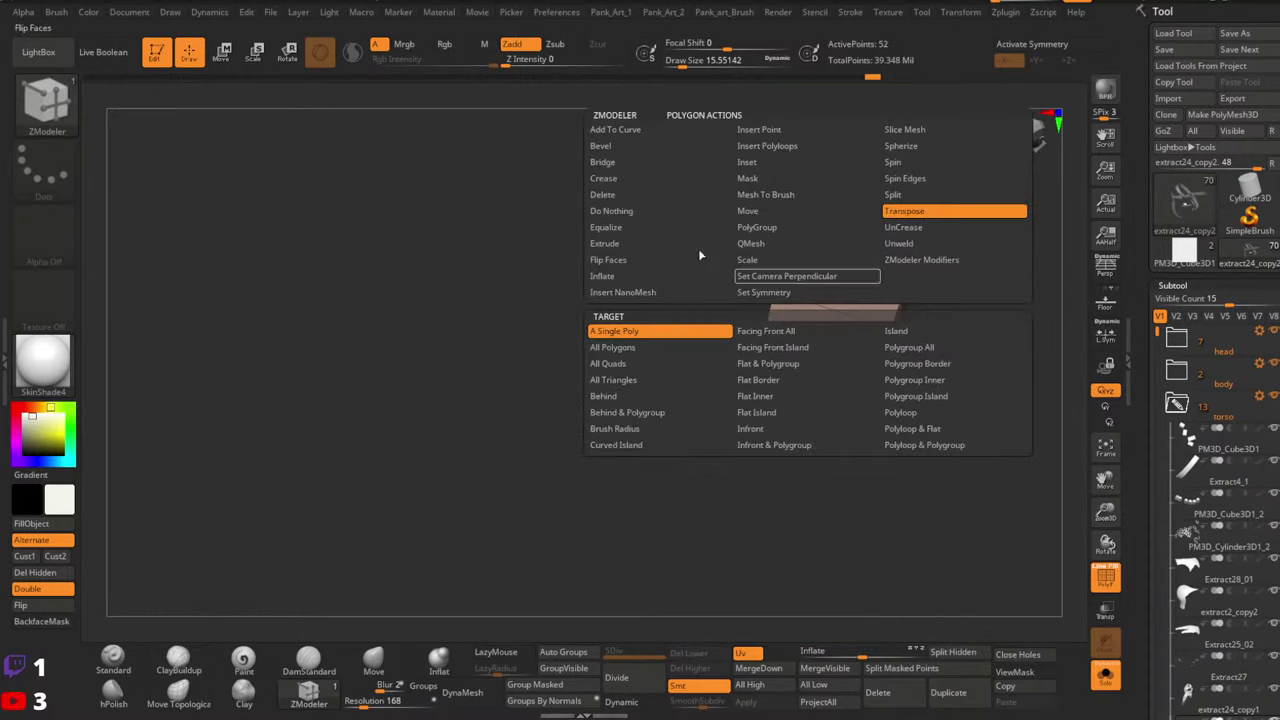
{"action": "left_click", "coordinate": [615, 232]}
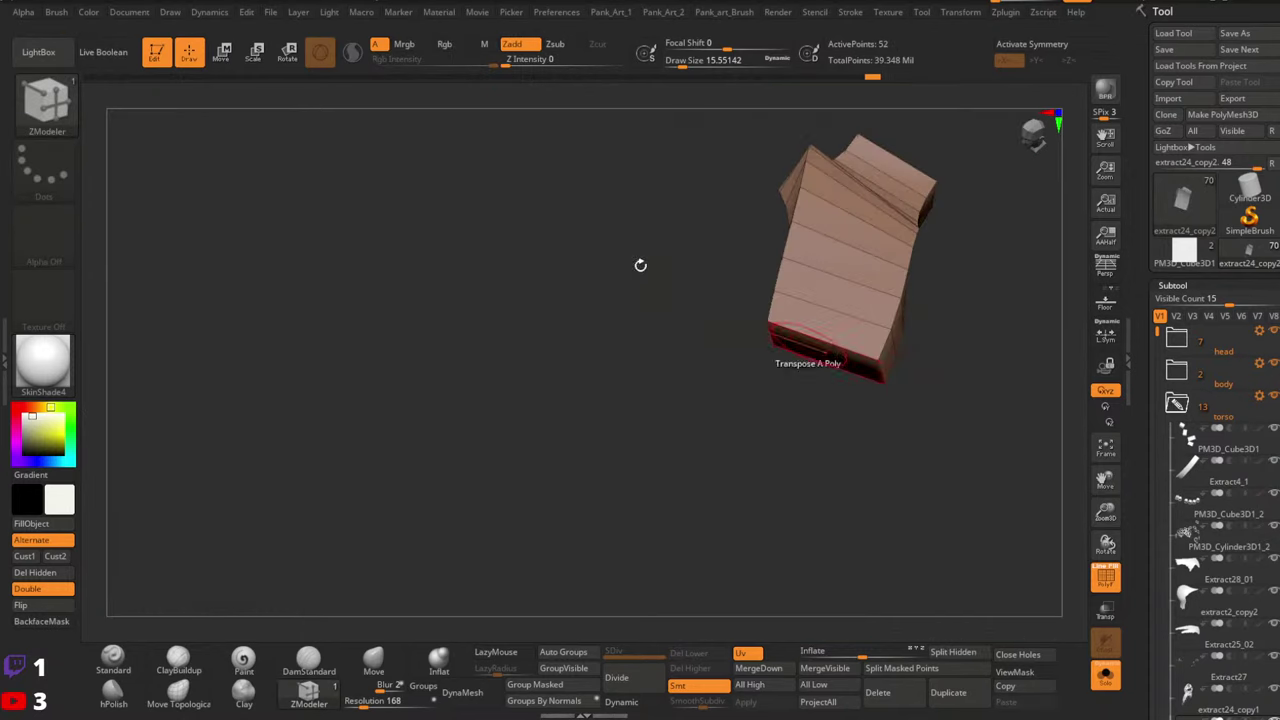
{"action": "left_click", "coordinate": [807, 401], "text": "ctrl+shift"}
{"action": "left_click", "coordinate": [792, 379], "text": "ctrl+shift"}
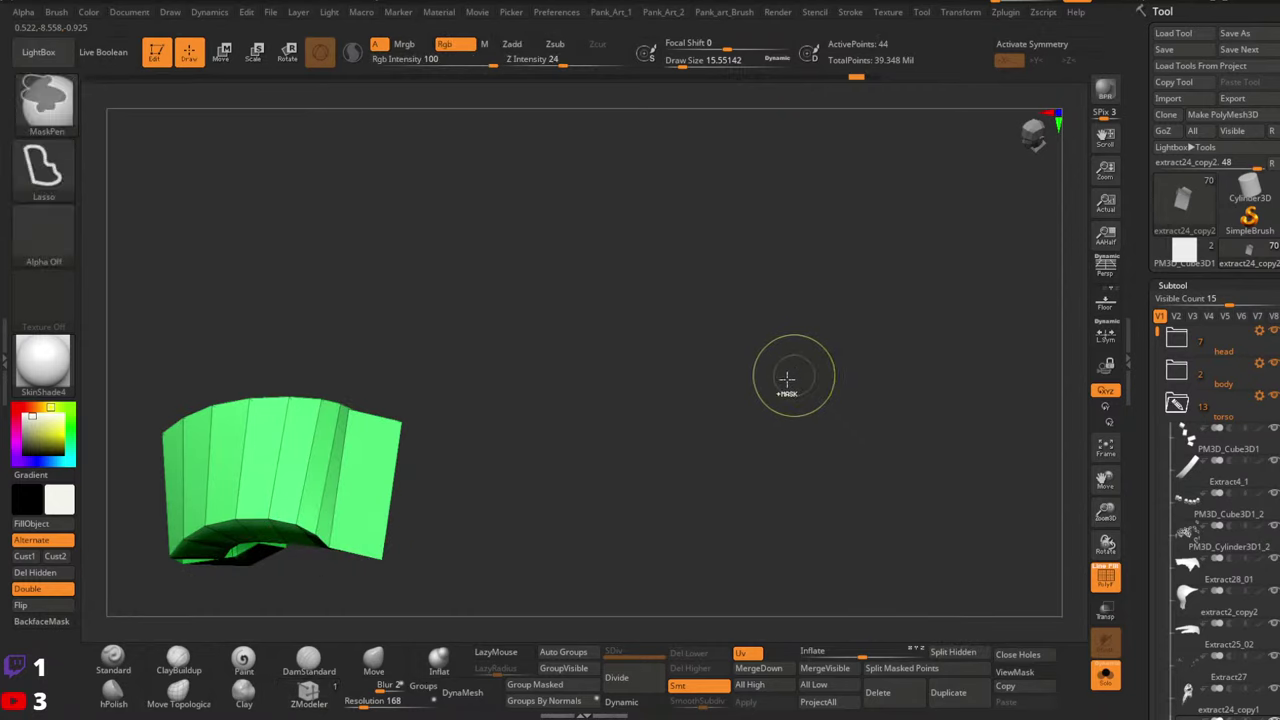
{"action": "left_click", "coordinate": [781, 383], "text": "ctrl+shift"}
{"action": "left_click", "coordinate": [834, 357], "text": "ctrl+shift"}
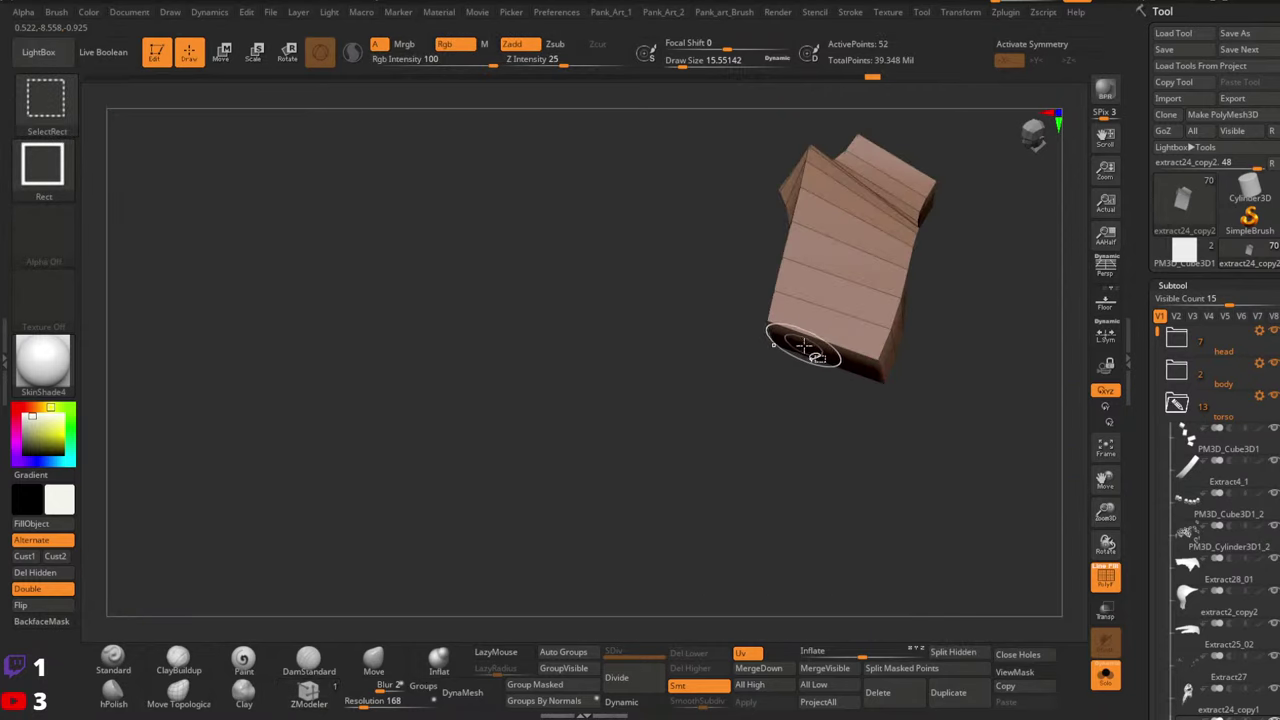
{"action": "left_click_drag", "start_coordinate": [797, 386], "coordinate": [797, 404]}
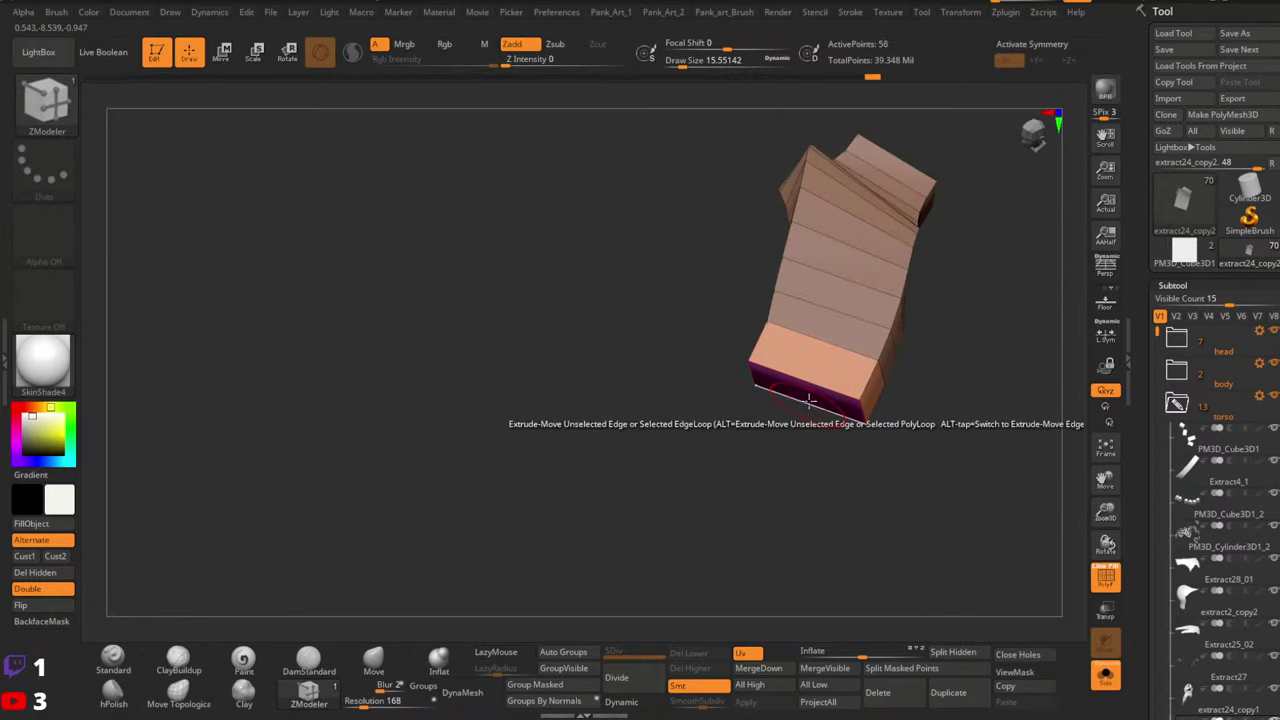
Transpose the brown strap's extruded end polygon, moving and rotating it to start the fold, and clear the mask
{"action": "right_click_drag", "start_coordinate": [797, 404], "coordinate": [815, 350]}
{"action": "key", "text": "space"}
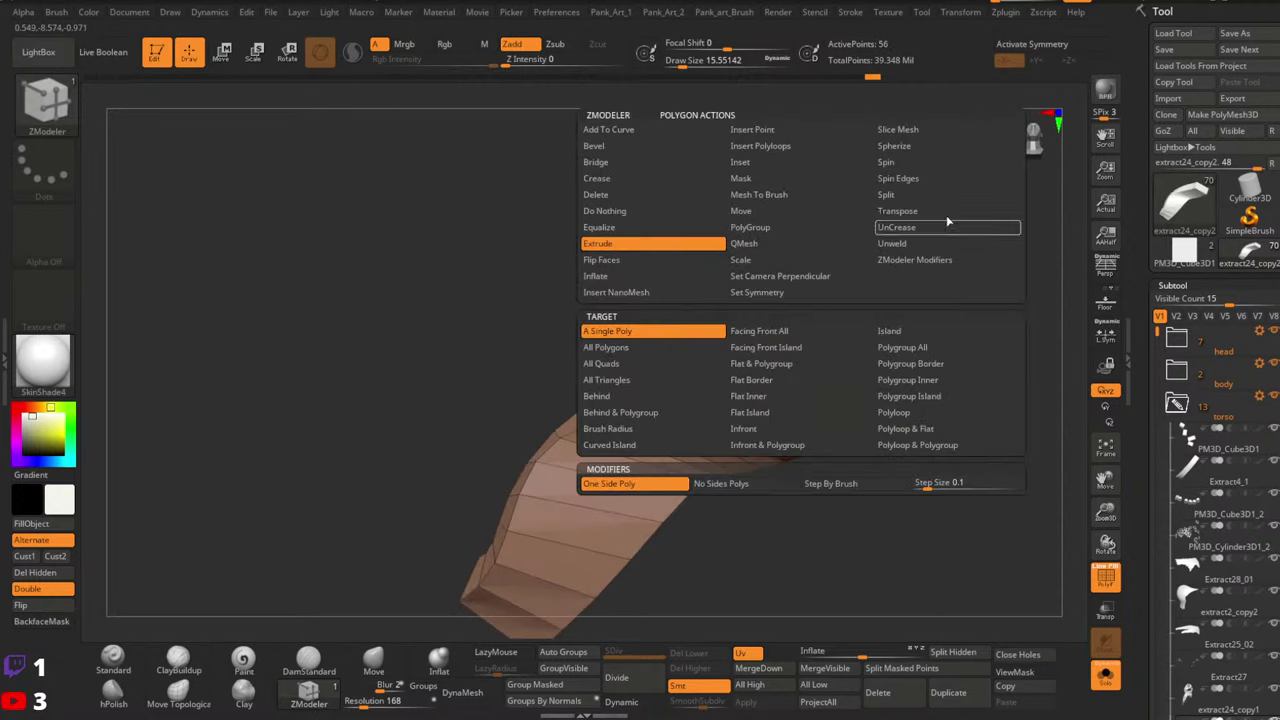
{"action": "left_click", "coordinate": [908, 211]}
{"action": "left_click", "coordinate": [840, 400]}
{"action": "right_click_drag", "start_coordinate": [845, 404], "coordinate": [839, 420]}
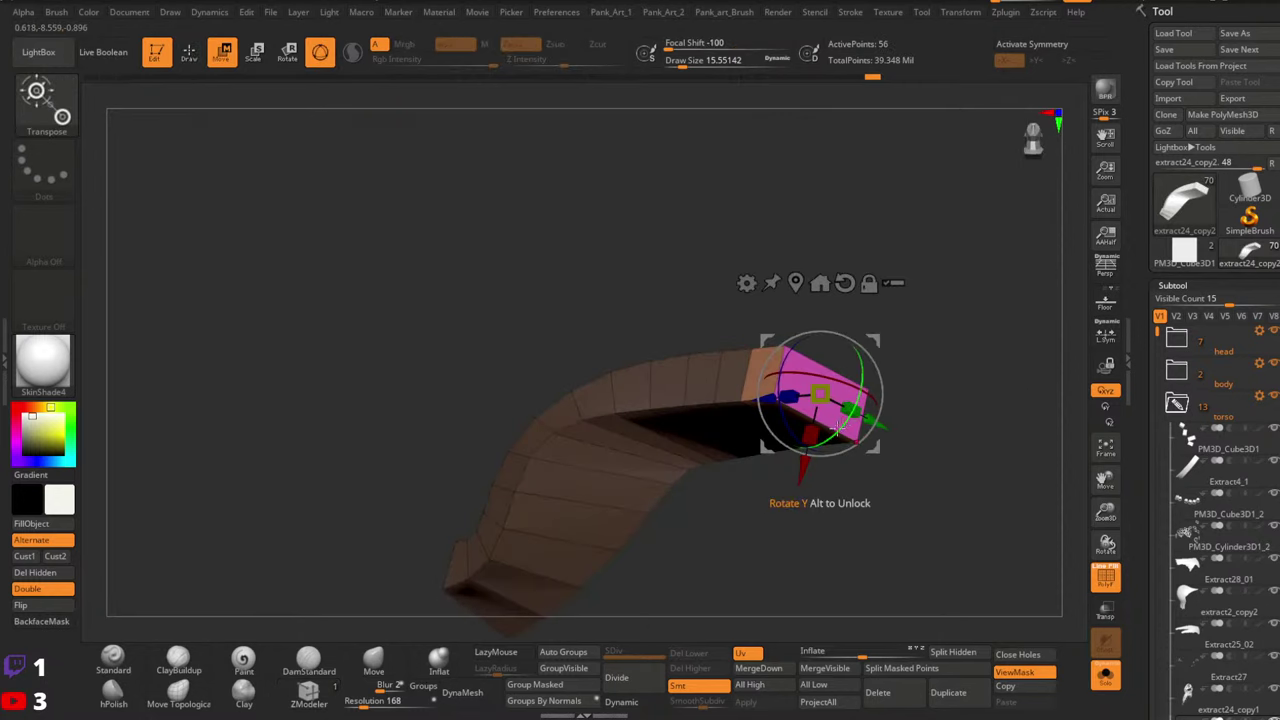
{"action": "right_click_drag", "start_coordinate": [785, 486], "coordinate": [800, 484]}
{"action": "left_click_drag", "start_coordinate": [893, 448], "coordinate": [881, 468]}
{"action": "right_click_drag", "start_coordinate": [881, 468], "coordinate": [908, 432]}
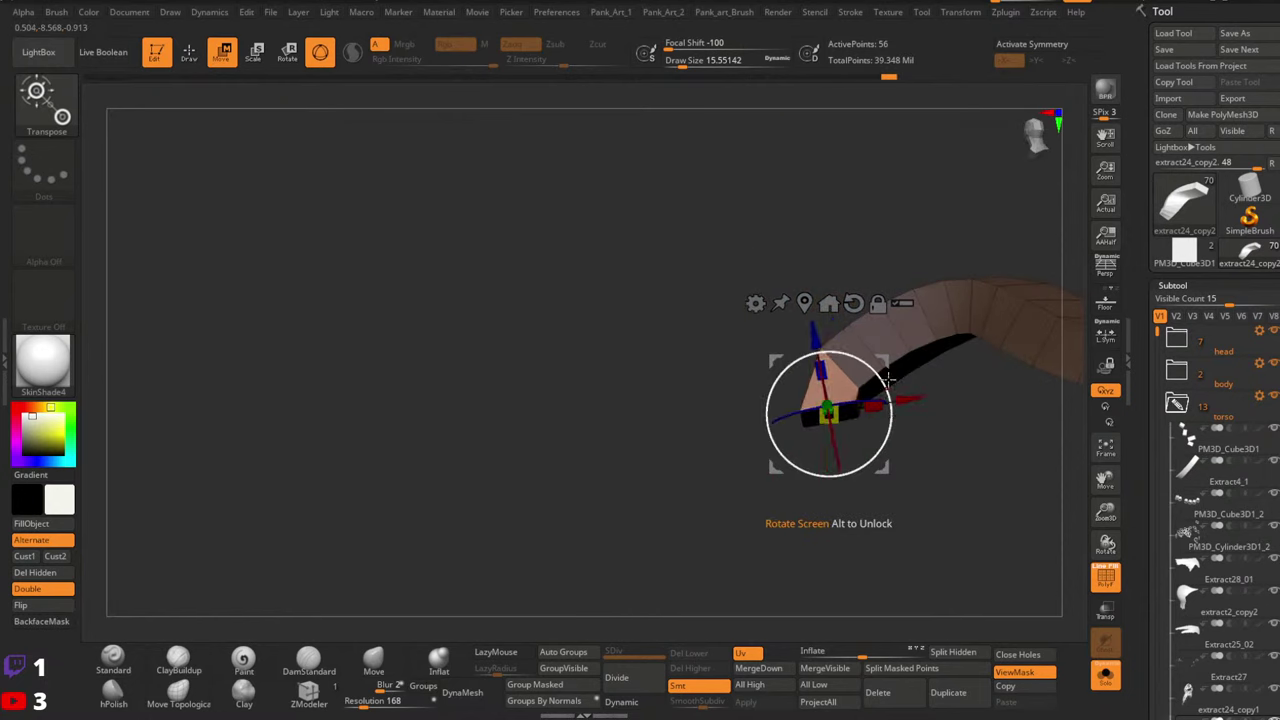
{"action": "left_click_drag", "start_coordinate": [889, 378], "coordinate": [891, 362]}
{"action": "key", "text": "q"}
{"action": "left_click_drag", "start_coordinate": [686, 414], "coordinate": [712, 432], "text": "ctrl"}
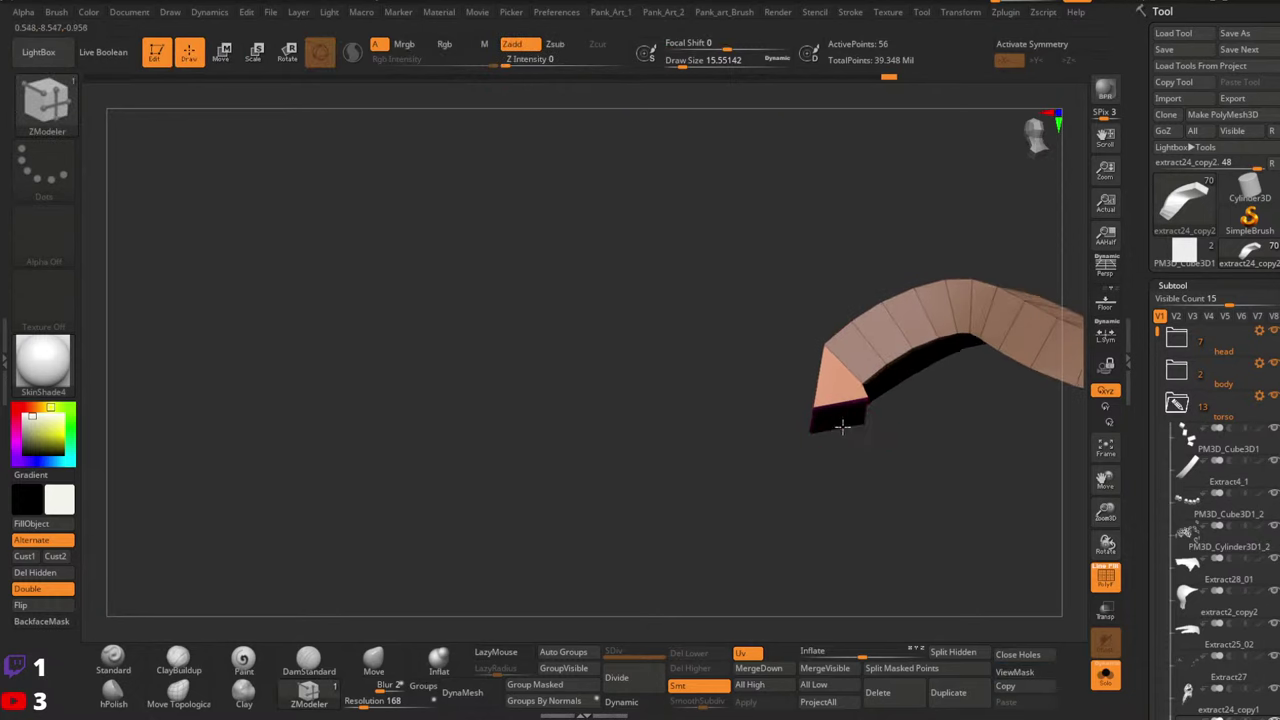
Undo the mask clearing, tilt and shift the brown strap's end polygon further, and clear the mask again
{"action": "key", "text": "ctrl+z"}
{"action": "right_click_drag", "start_coordinate": [880, 420], "coordinate": [752, 413]}
{"action": "key", "text": "w"}
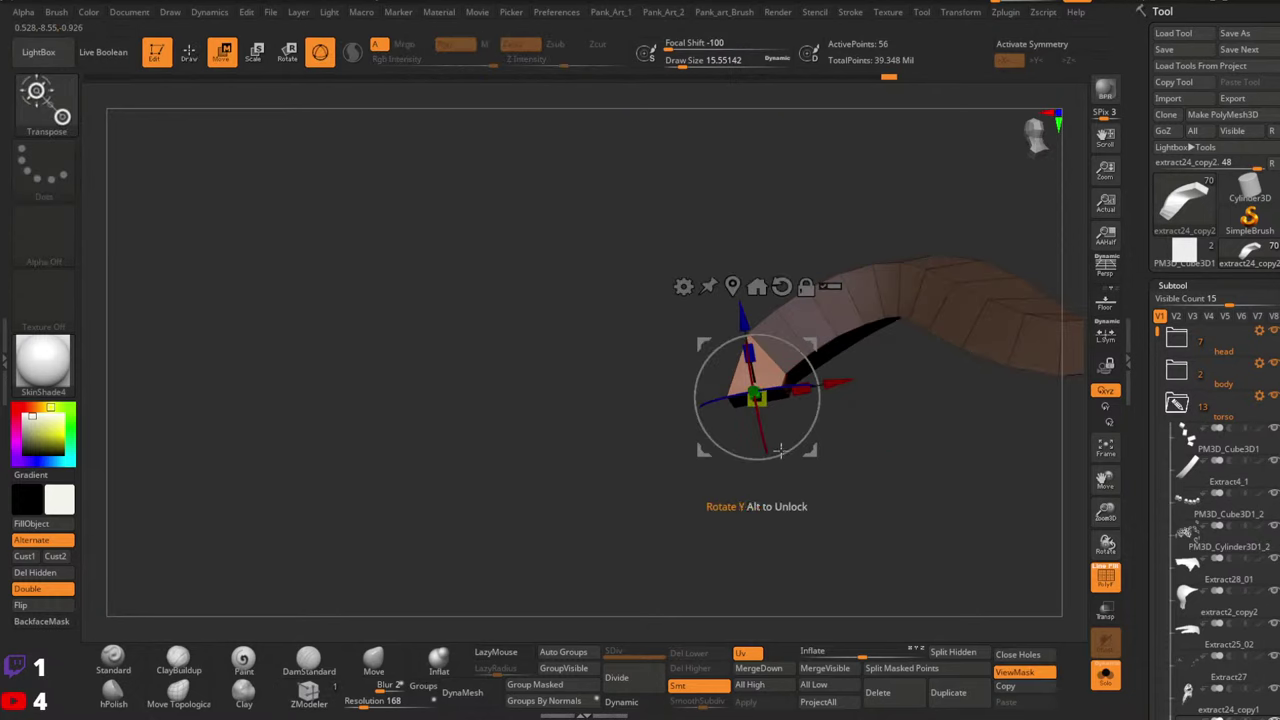
{"action": "left_click_drag", "start_coordinate": [814, 345], "coordinate": [811, 353]}
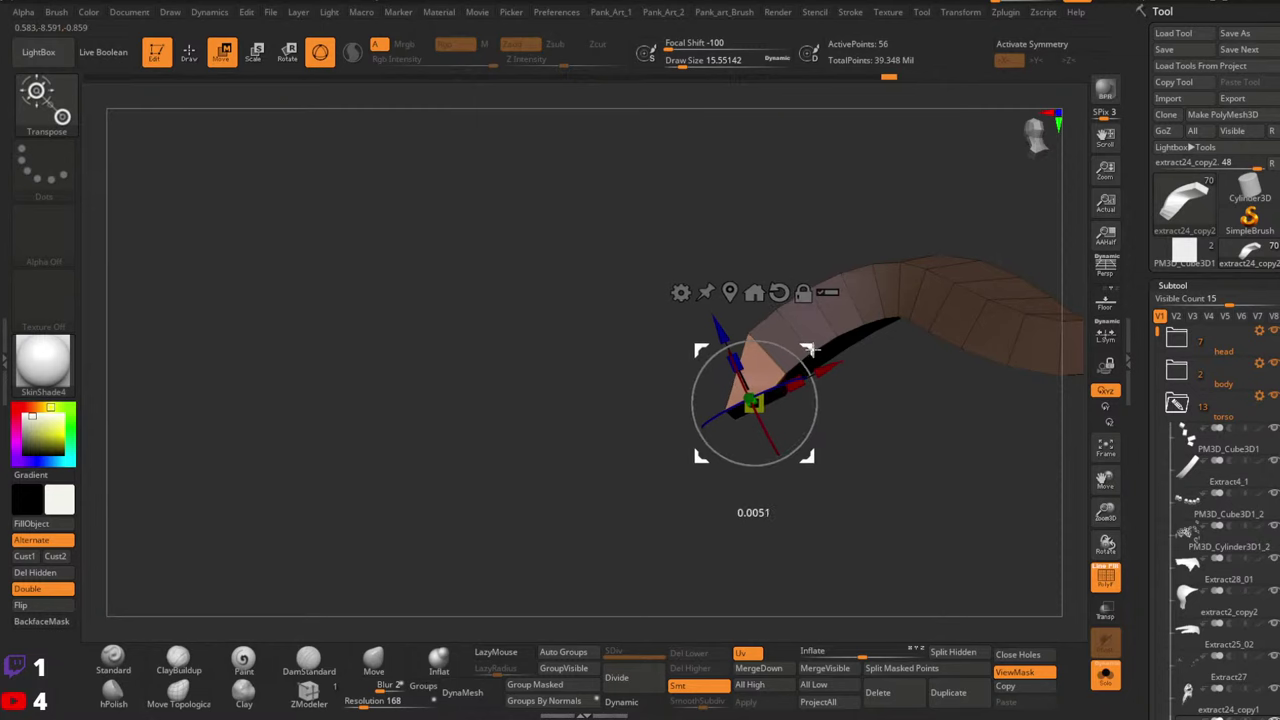
{"action": "key", "text": "q"}
{"action": "left_click_drag", "start_coordinate": [854, 426], "coordinate": [866, 440], "text": "ctrl"}
Extrude the brown strap's lower end polygon again, transpose it with rotations to bend the fold further, and clear the mask
{"action": "key", "text": "space"}
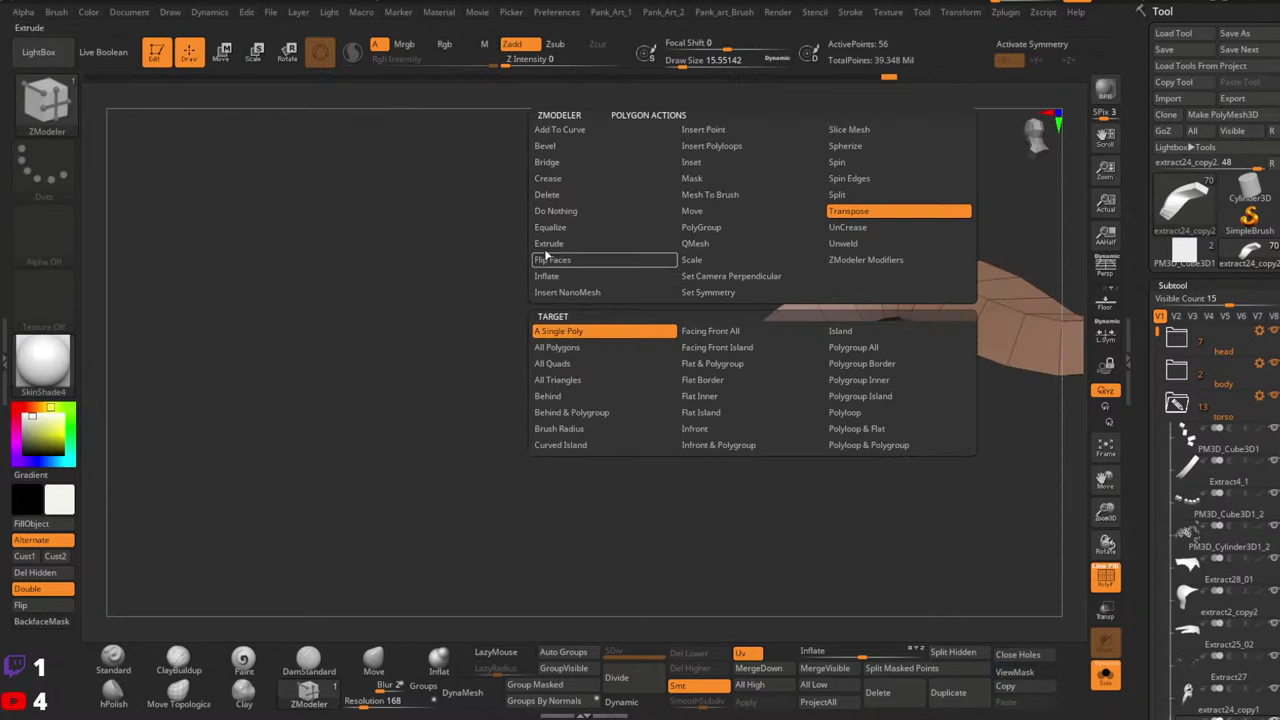
{"action": "left_click", "coordinate": [548, 243]}
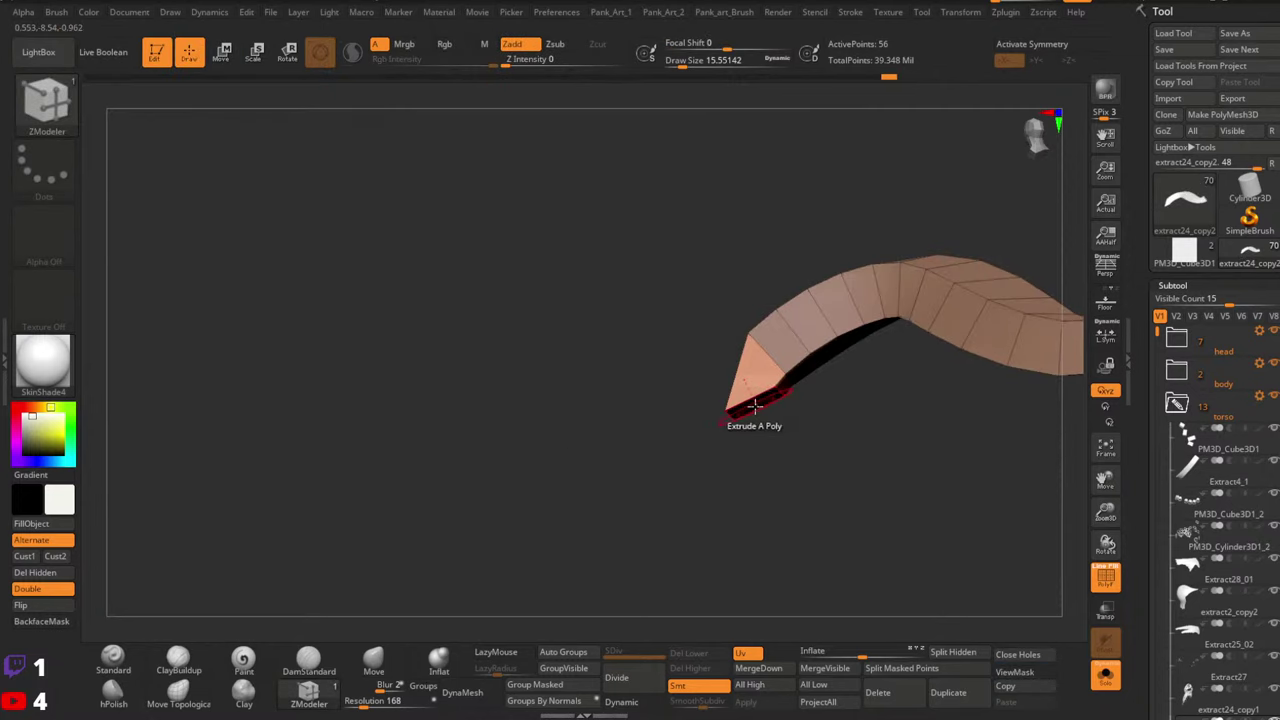
{"action": "key", "text": "space"}
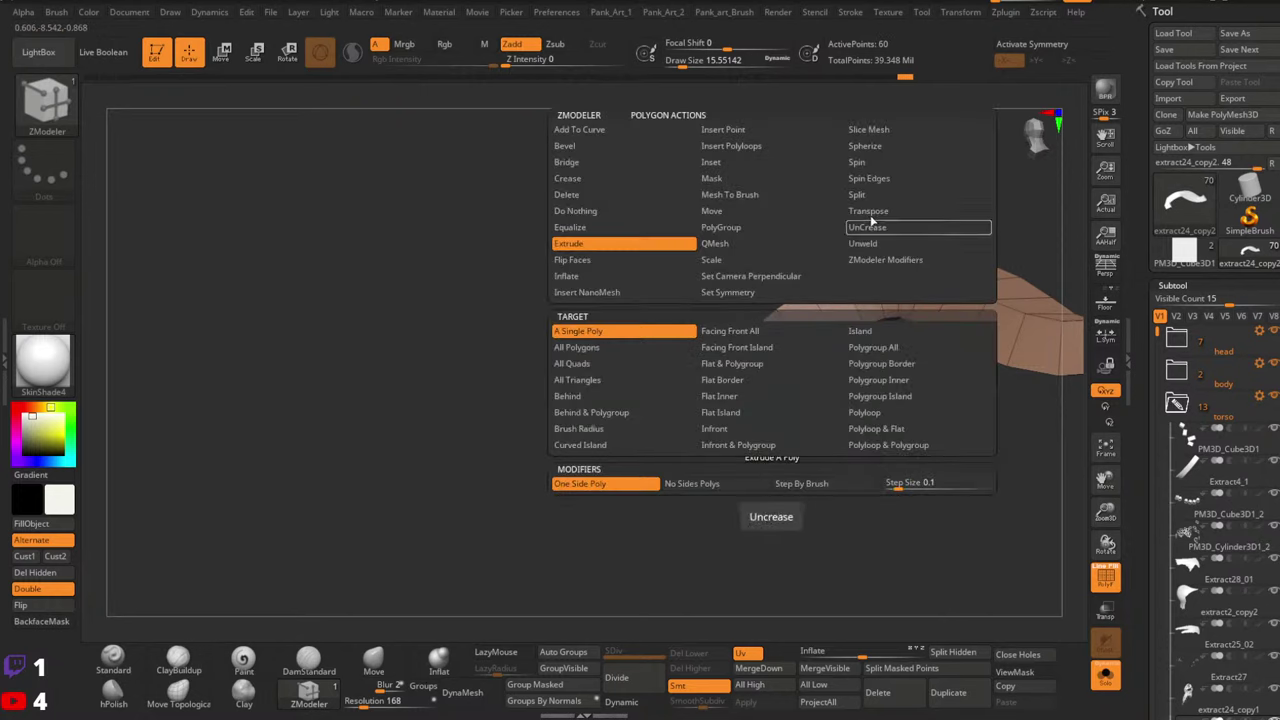
{"action": "left_click", "coordinate": [873, 212]}
{"action": "left_click", "coordinate": [767, 444]}
{"action": "key", "text": "w"}
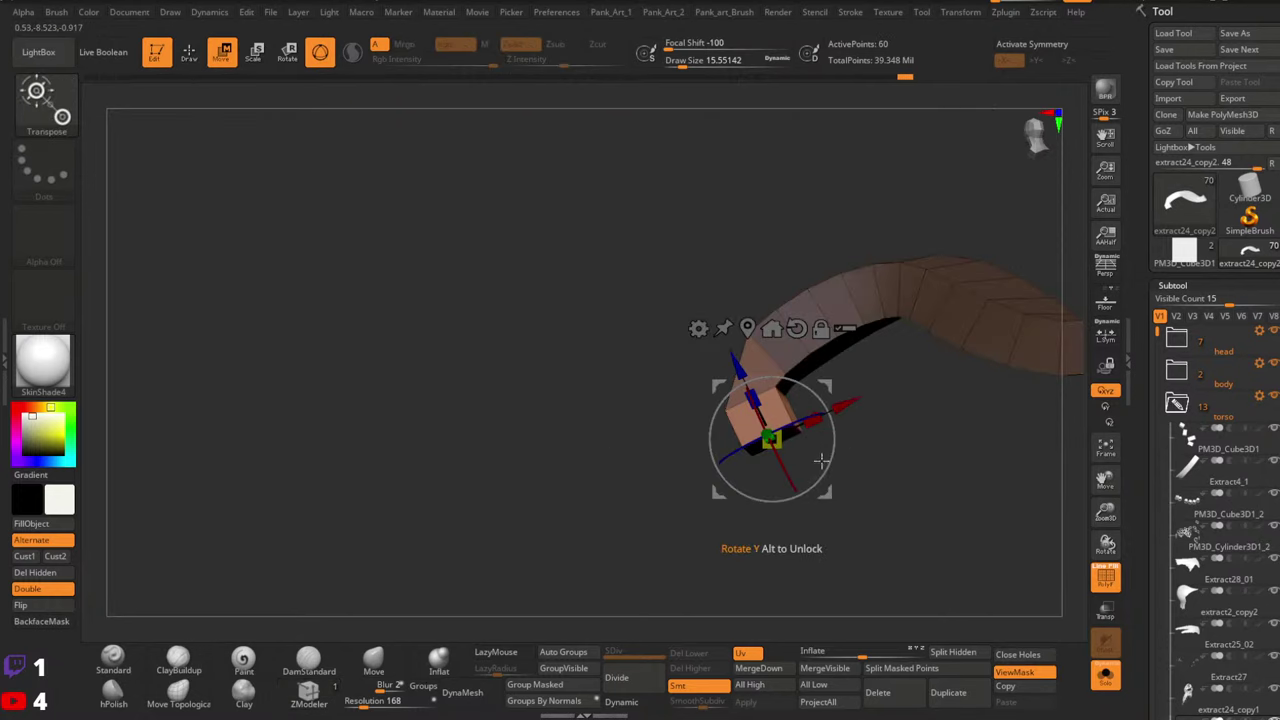
{"action": "left_click_drag", "start_coordinate": [831, 397], "coordinate": [836, 384]}
{"action": "right_click_drag", "start_coordinate": [836, 384], "coordinate": [797, 400]}
{"action": "left_click_drag", "start_coordinate": [787, 378], "coordinate": [843, 325]}
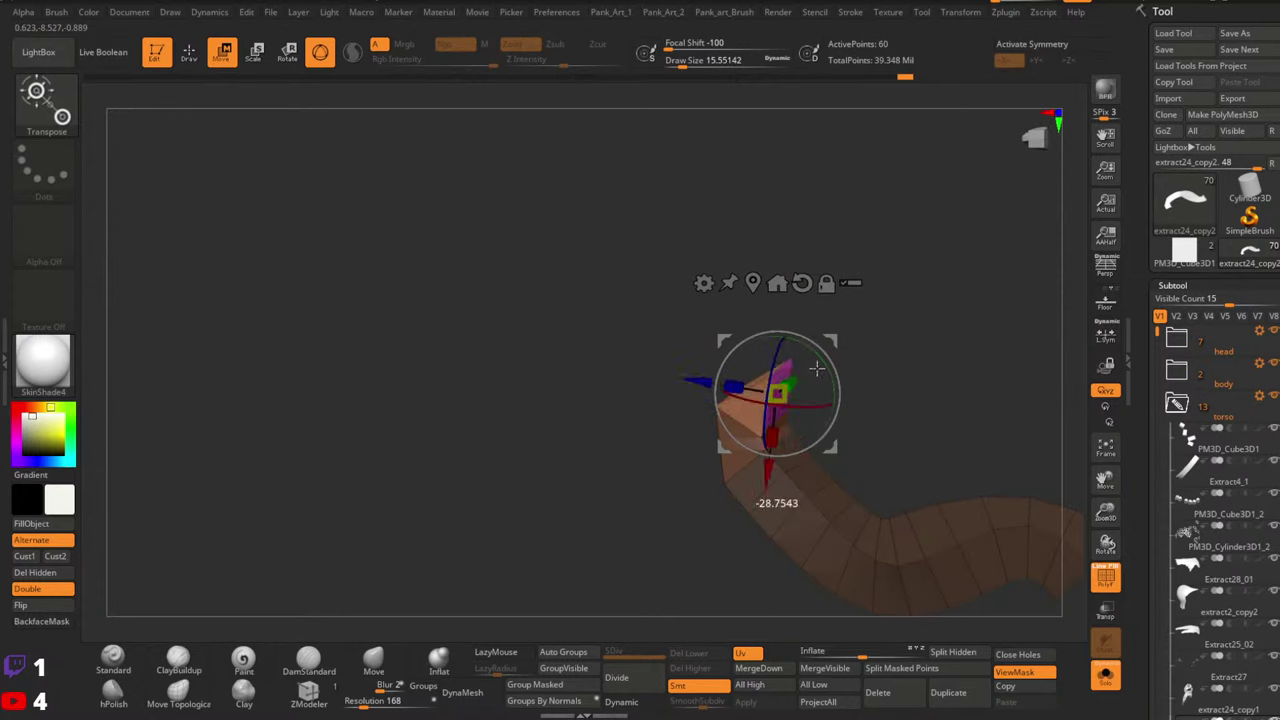
{"action": "key", "text": "q"}
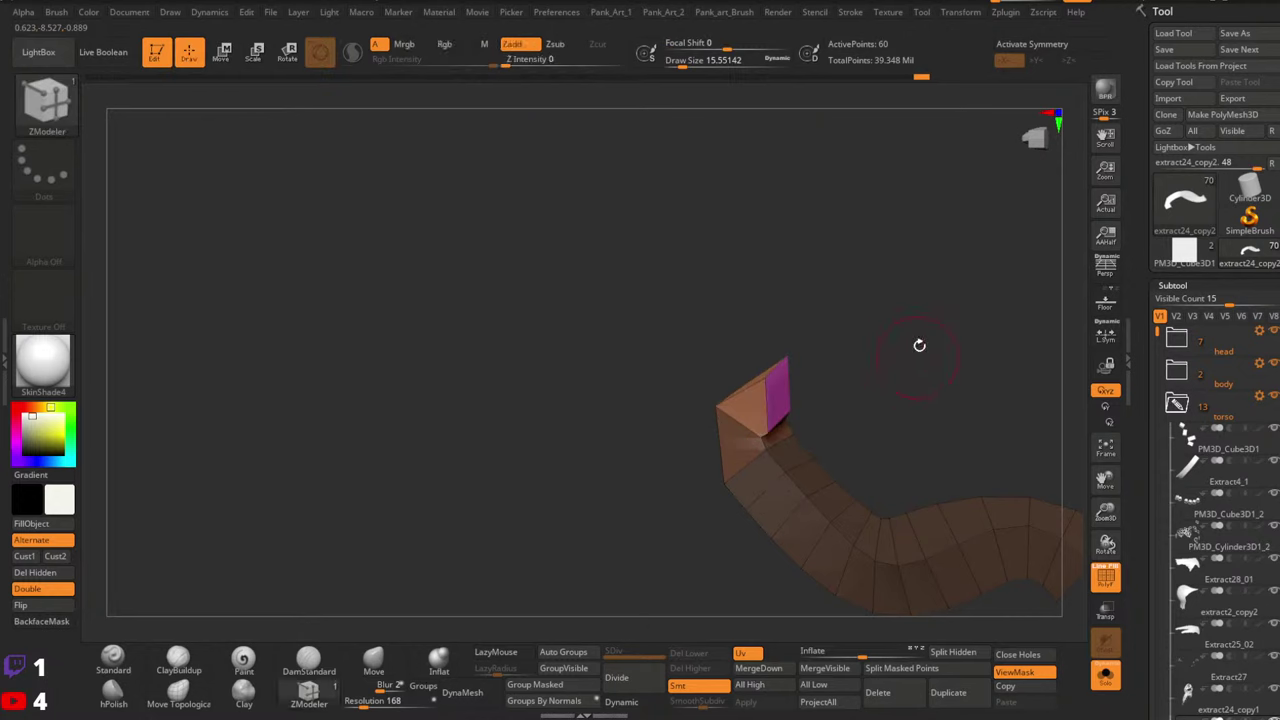
{"action": "left_click_drag", "start_coordinate": [920, 346], "coordinate": [932, 360], "text": "ctrl"}
Extrude one more segment from the brown strap's folded end and transpose its end polygon back over the strap to complete the hook
{"action": "key", "text": "space"}
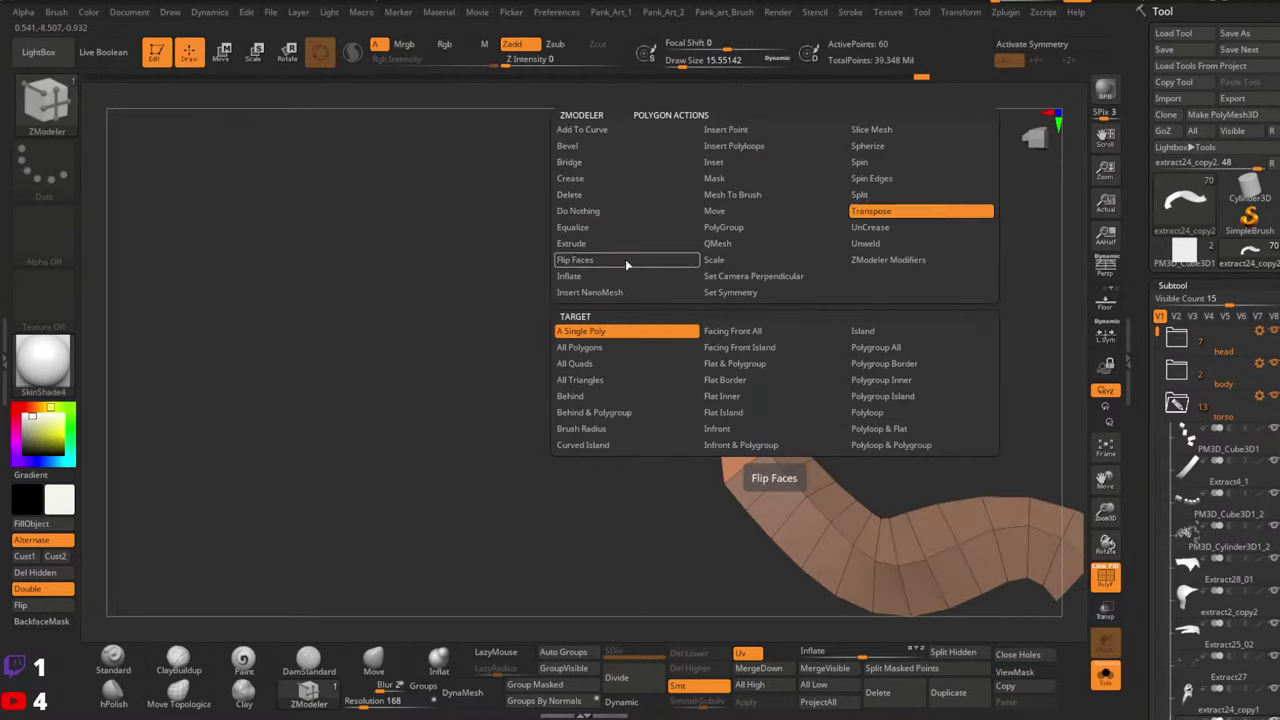
{"action": "left_click", "coordinate": [571, 243]}
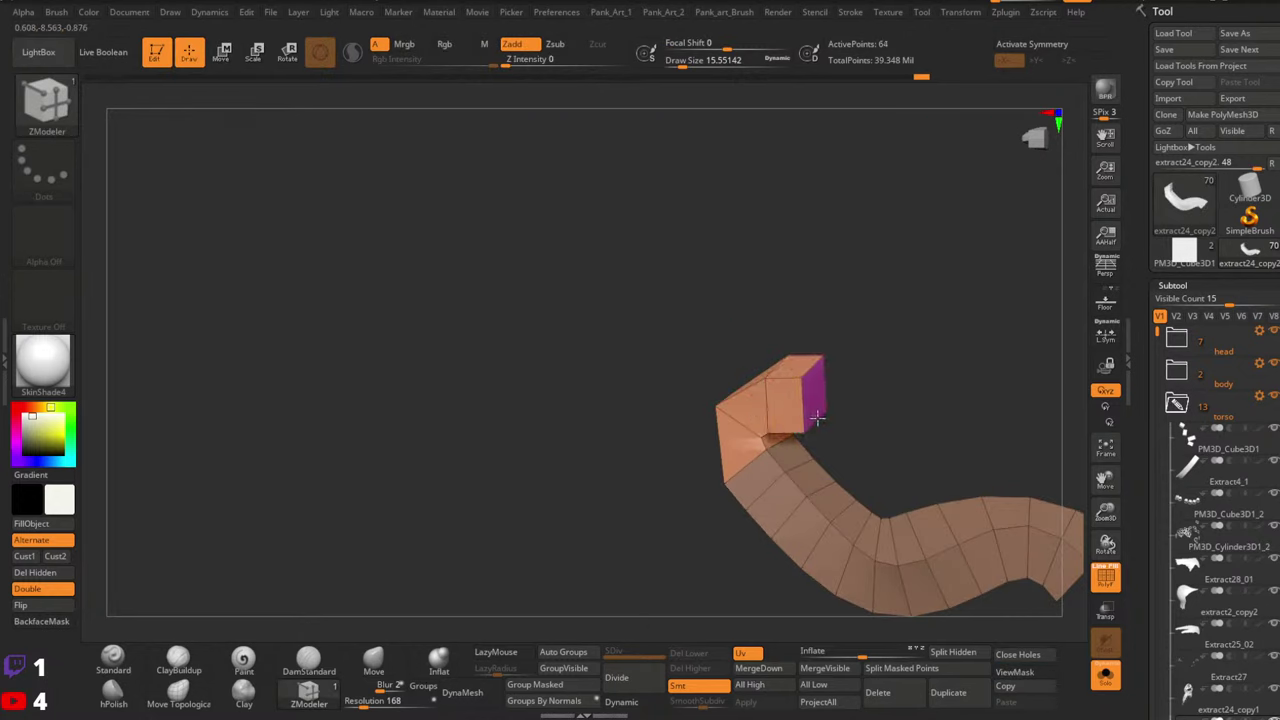
{"action": "right_click", "coordinate": [818, 410]}
{"action": "left_click", "coordinate": [935, 212]}
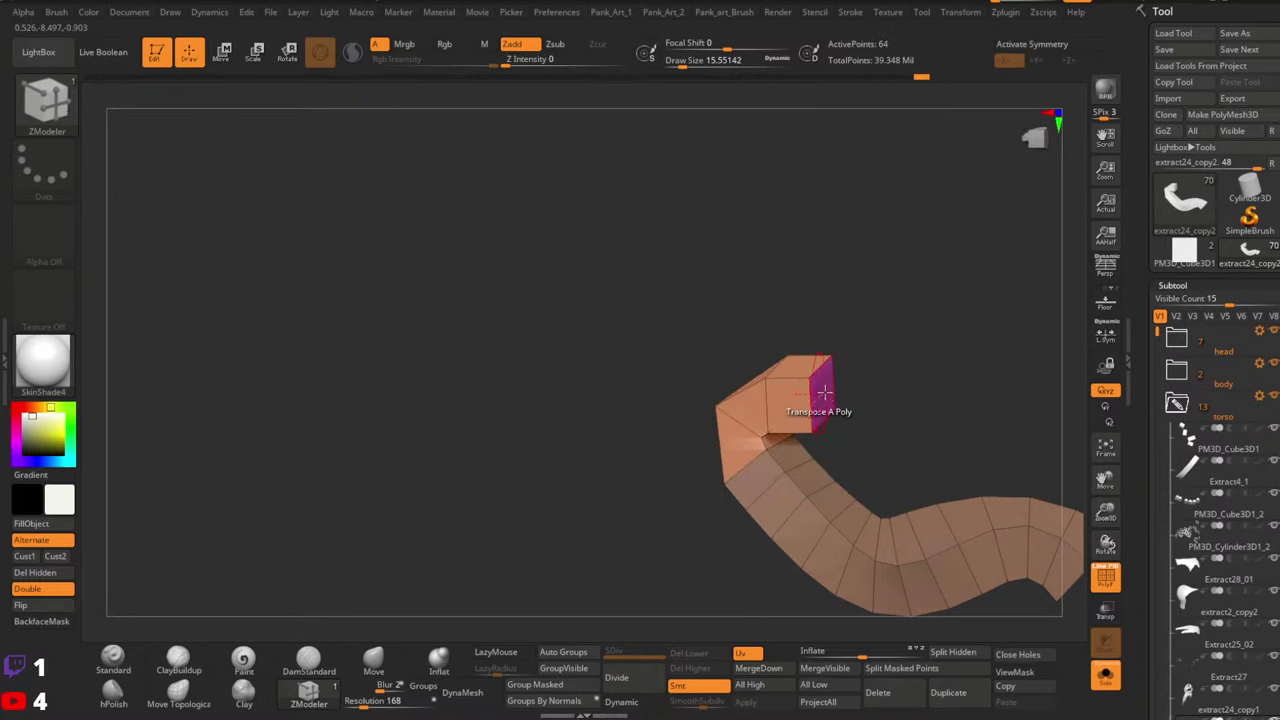
{"action": "left_click", "coordinate": [824, 392]}
{"action": "left_click_drag", "start_coordinate": [875, 343], "coordinate": [849, 387]}
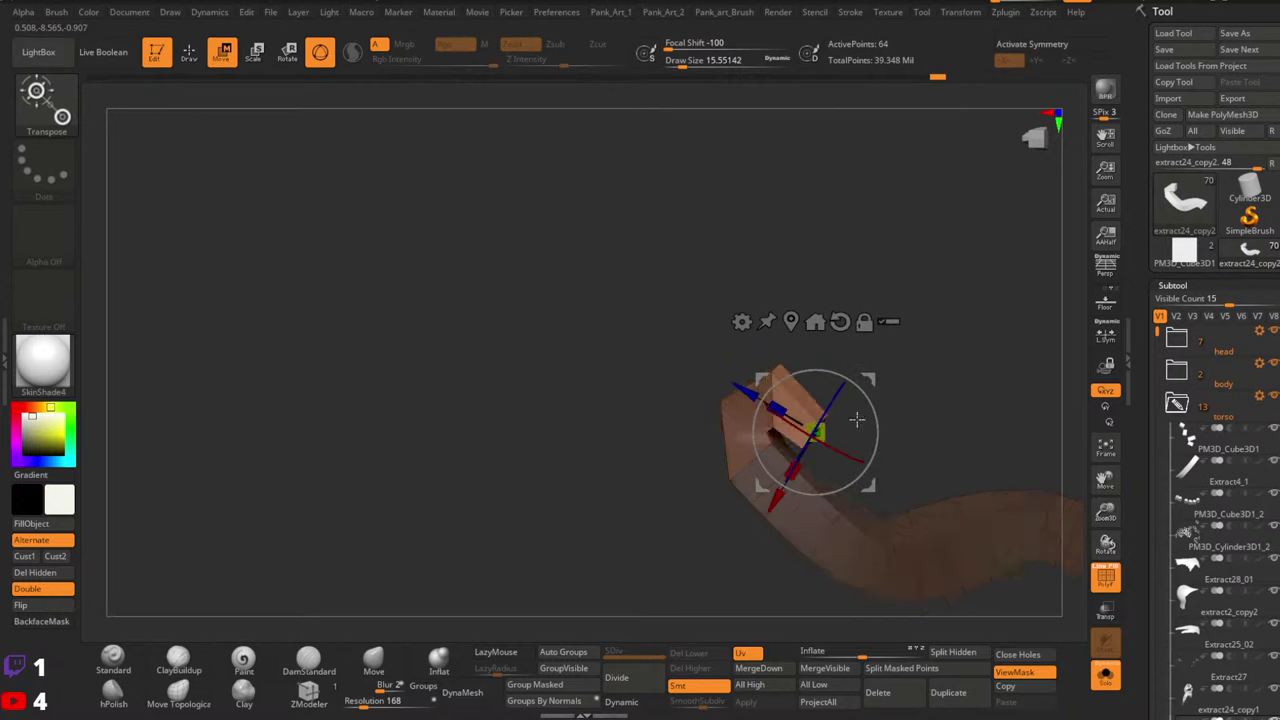
{"action": "left_click_drag", "start_coordinate": [856, 419], "coordinate": [876, 392]}
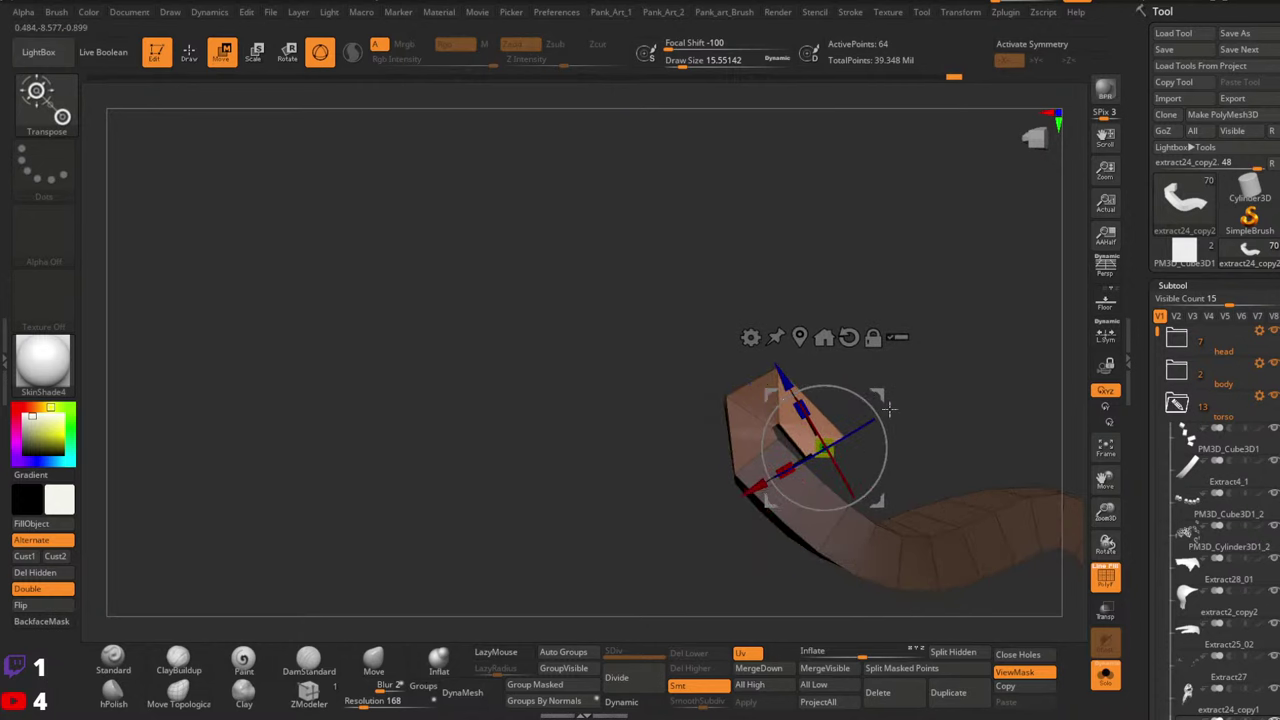
{"action": "left_click_drag", "start_coordinate": [877, 396], "coordinate": [949, 426]}
{"action": "key", "text": "q"}
{"action": "mouse_move", "coordinate": [949, 426]}
{"action": "right_mouse_down", "text": "ctrl"}
{"action": "mouse_move", "coordinate": [797, 377]}
{"action": "mouse_move", "coordinate": [763, 458]}
{"action": "right_mouse_up", "text": "ctrl"}
Restore all strap pieces, then isolate the long diagonal strap ending inside the upper chest ring in Solo mode with its wireframe shown
{"action": "left_click", "coordinate": [1103, 681]}
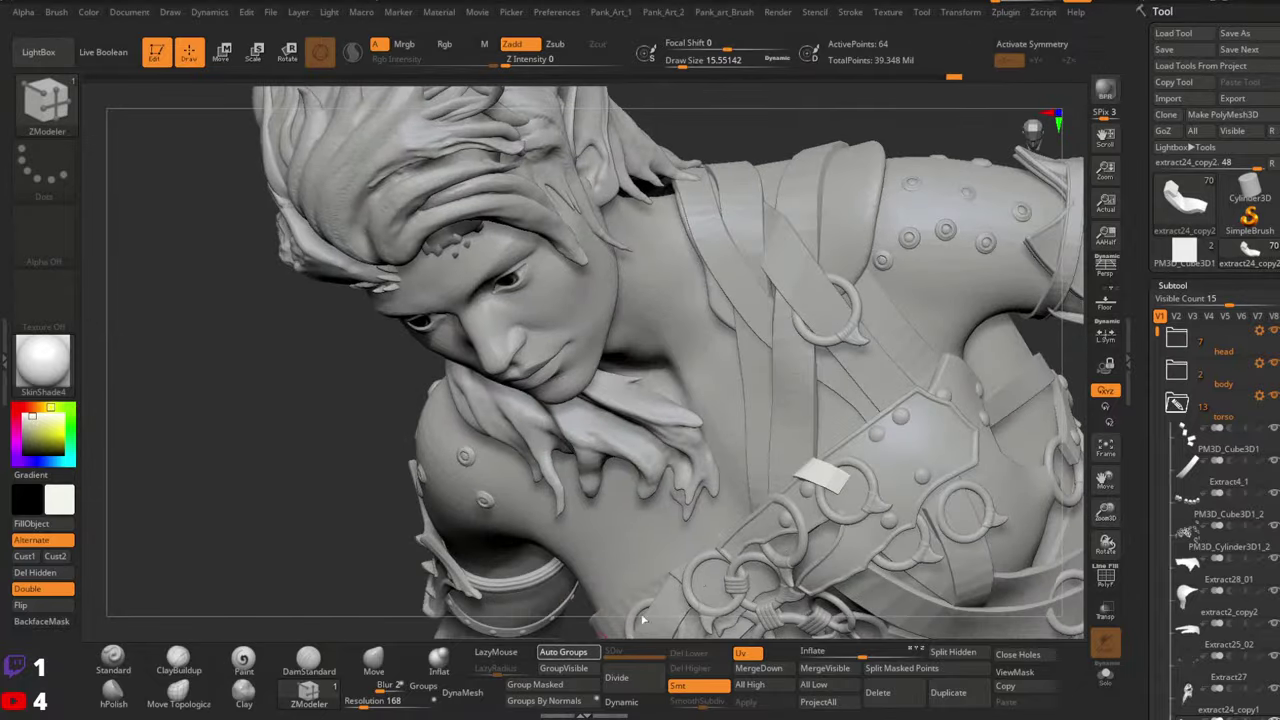
{"action": "left_click_drag", "start_coordinate": [643, 620], "coordinate": [580, 450]}
{"action": "right_click_drag", "start_coordinate": [799, 296], "coordinate": [738, 236]}
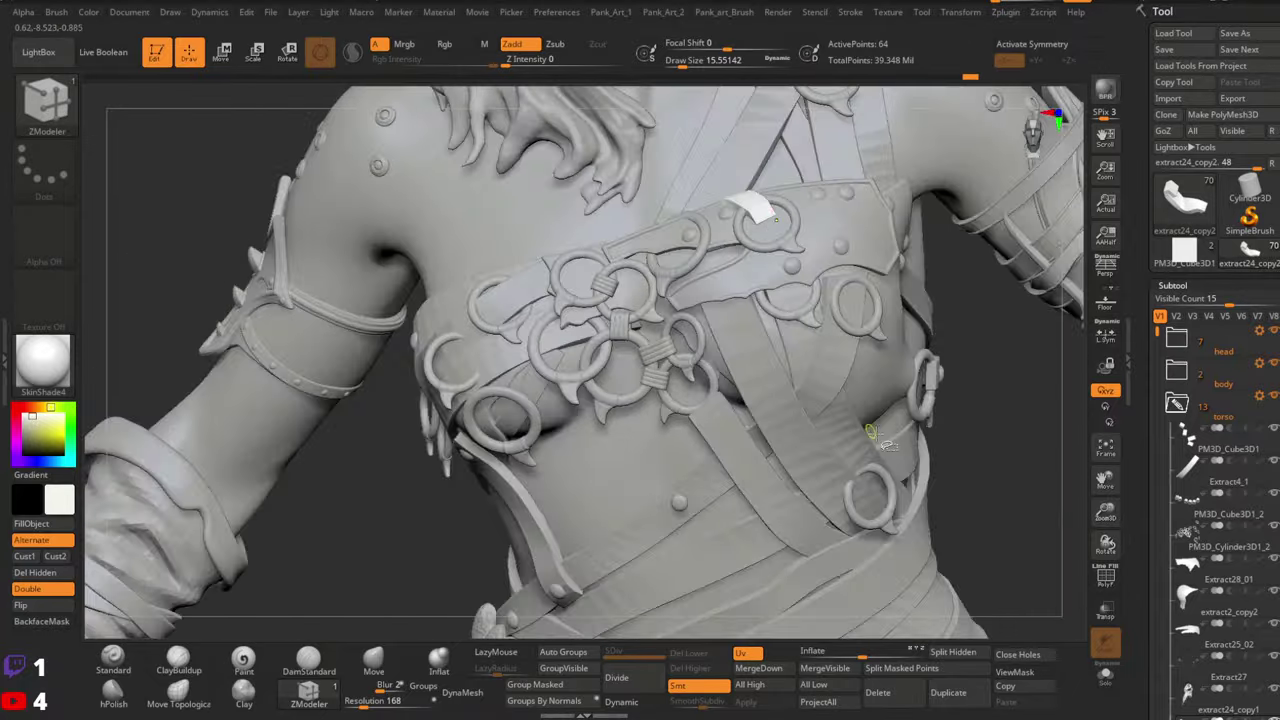
{"action": "left_click", "coordinate": [989, 454], "text": "ctrl+shift"}
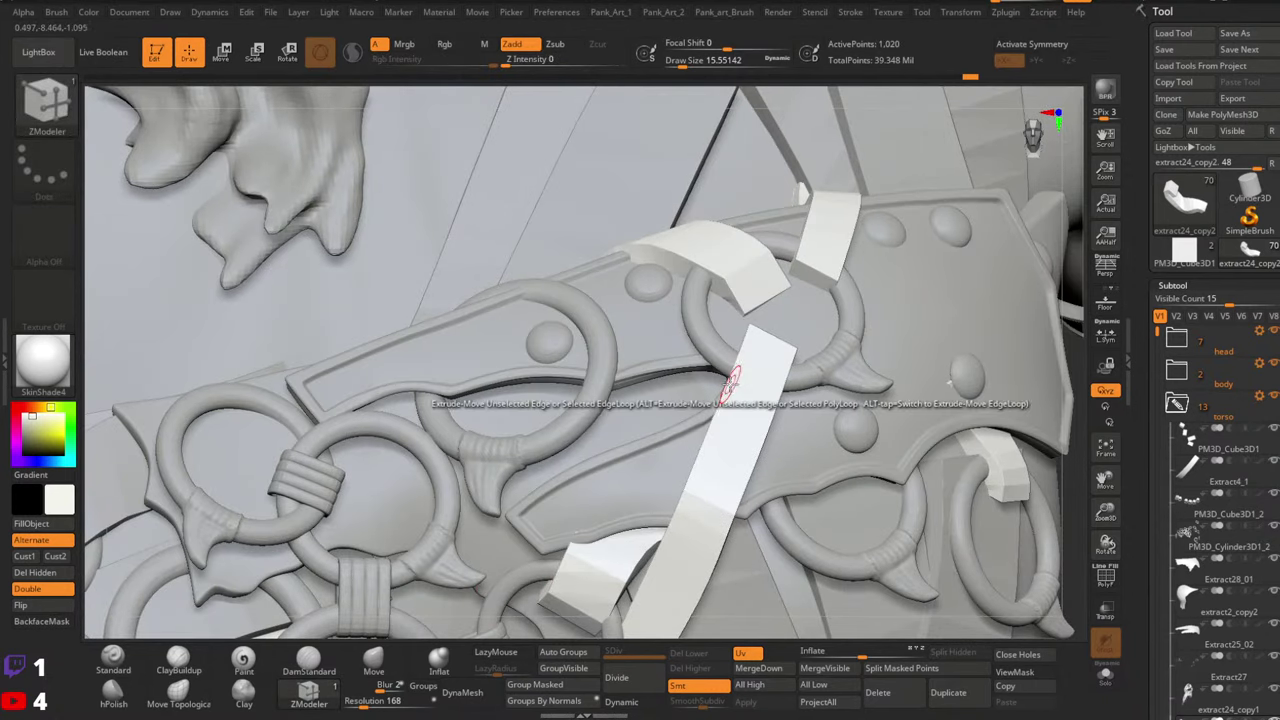
{"action": "left_click", "coordinate": [432, 664]}
{"action": "key", "text": "ctrl+shift"}
{"action": "left_click", "coordinate": [755, 455], "text": "ctrl+shift"}
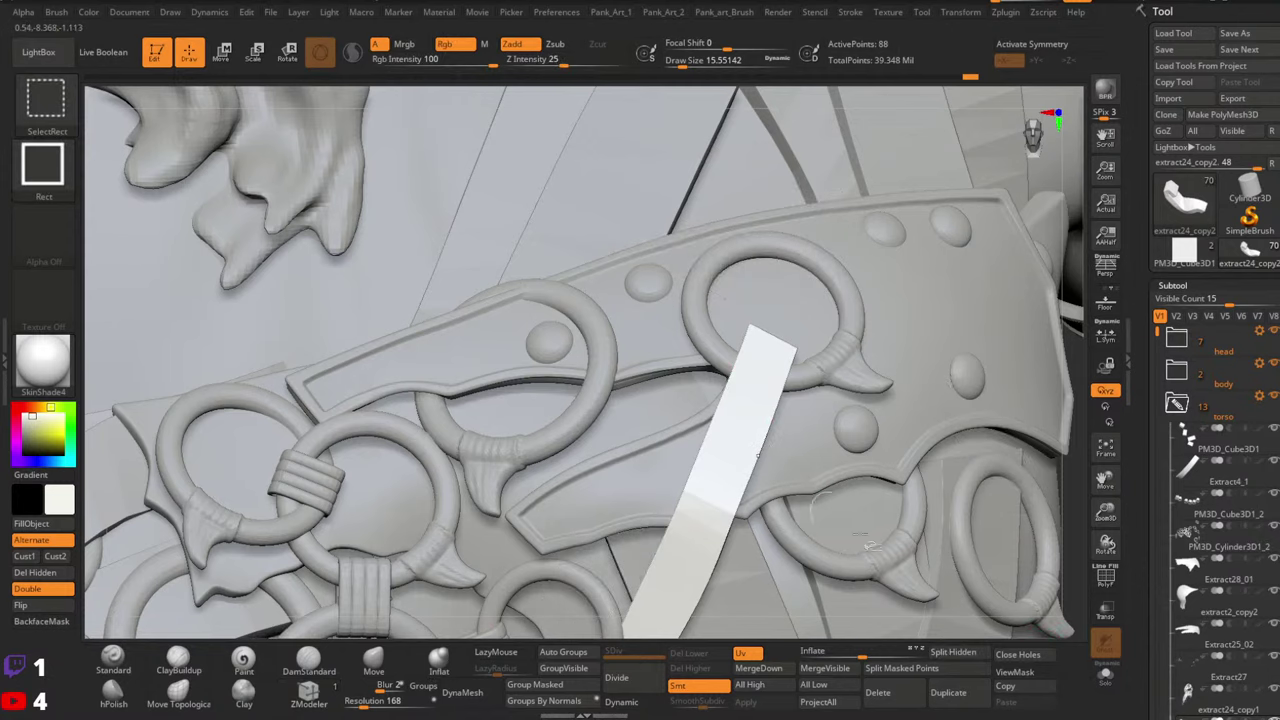
{"action": "left_click", "coordinate": [1107, 679]}
{"action": "right_click_drag", "start_coordinate": [835, 368], "coordinate": [807, 359]}
{"action": "key", "text": "shift+f"}
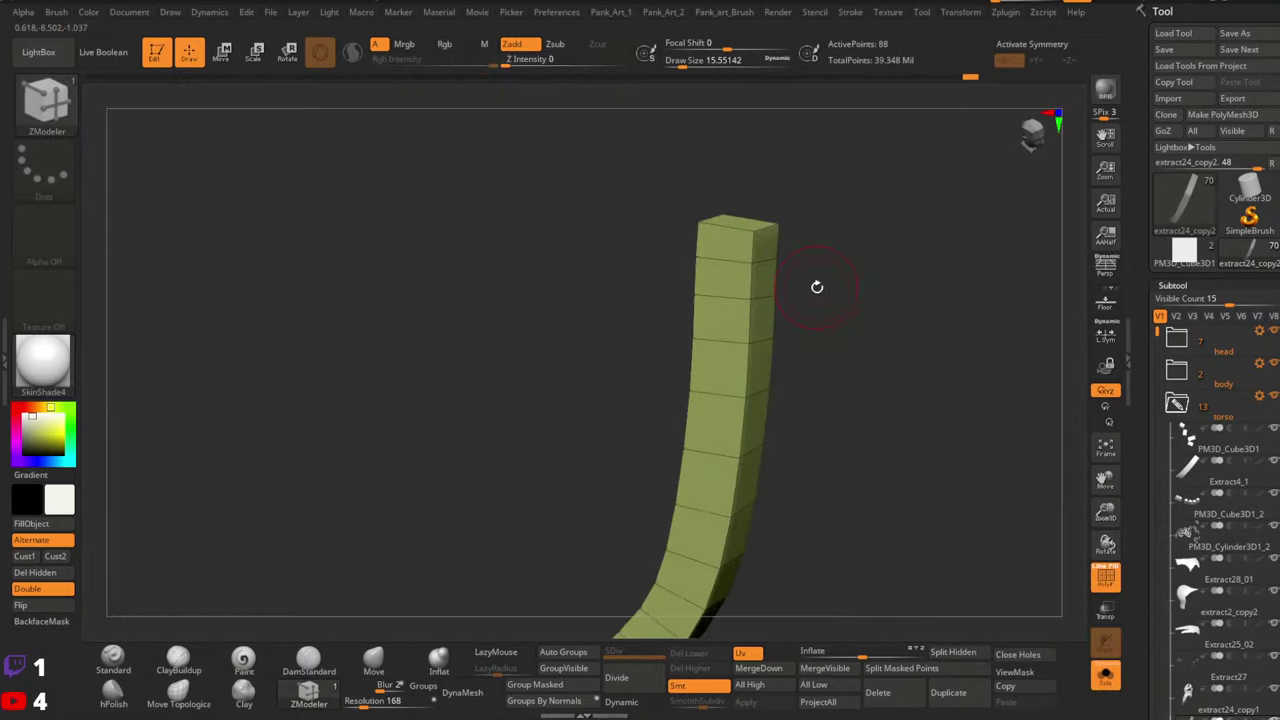
Use QMesh with the single-polygon target to pull a detached polygon from the olive-green strap's upper end
{"action": "right_click_drag", "start_coordinate": [817, 286], "coordinate": [957, 307], "text": "alt"}
{"action": "right_click_drag", "start_coordinate": [957, 307], "coordinate": [900, 304]}
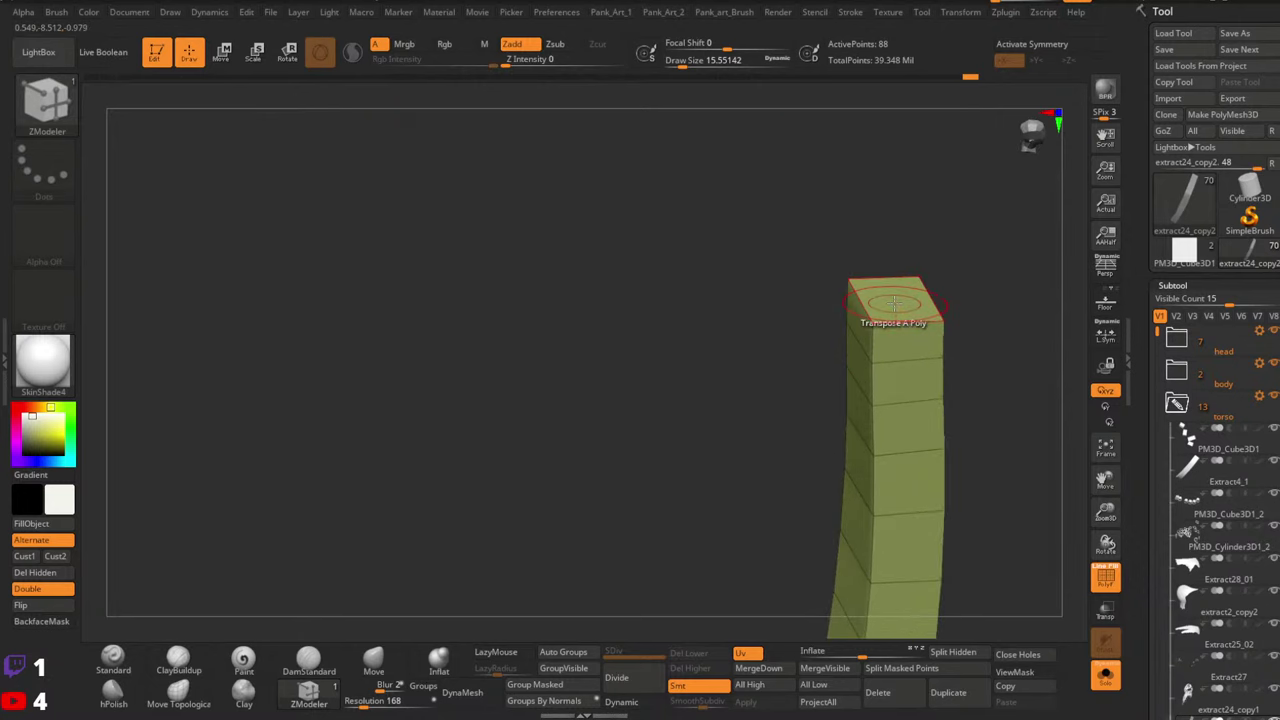
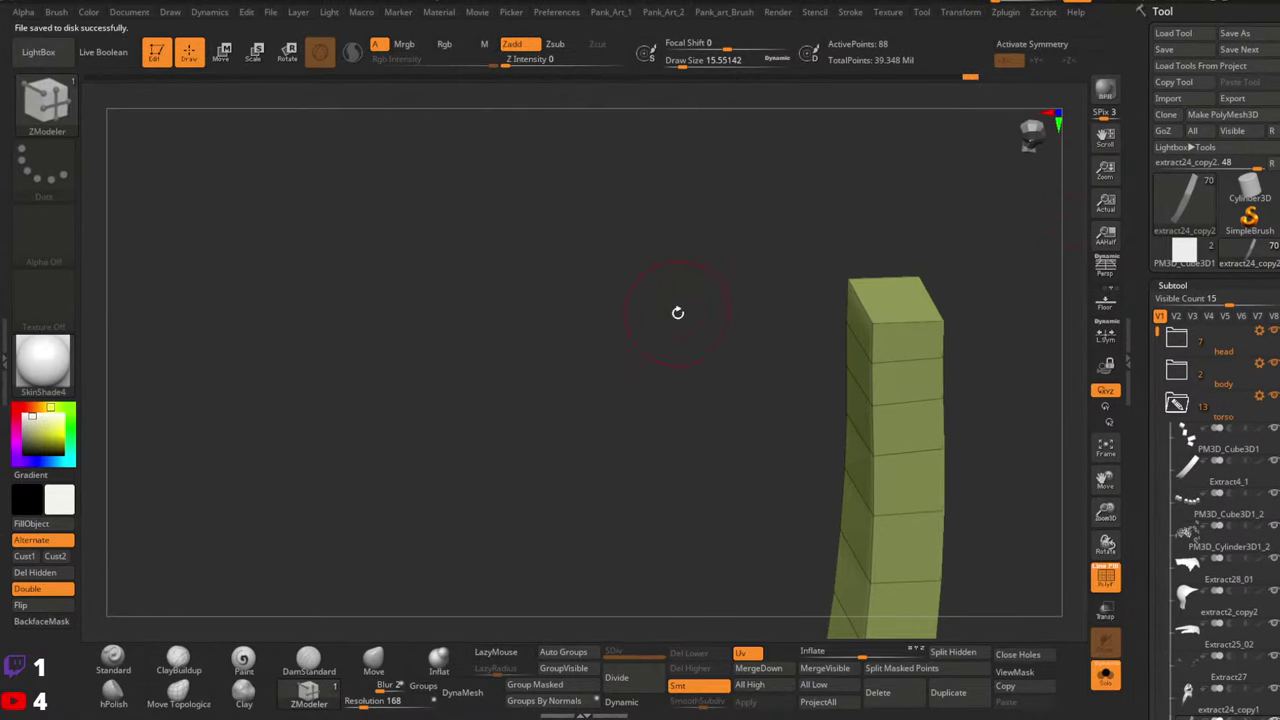
{"action": "right_click_drag", "start_coordinate": [823, 285], "coordinate": [821, 310]}
{"action": "right_click_drag", "start_coordinate": [908, 299], "coordinate": [905, 280]}
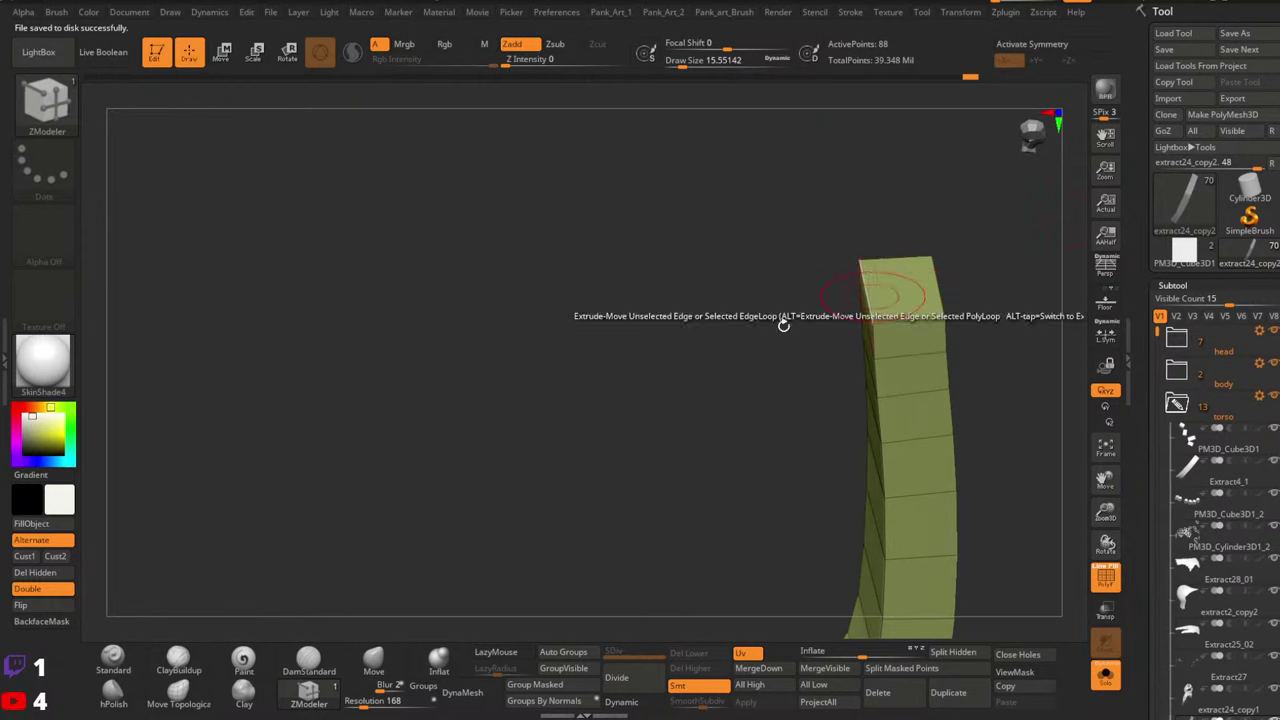
{"action": "key", "text": "space"}
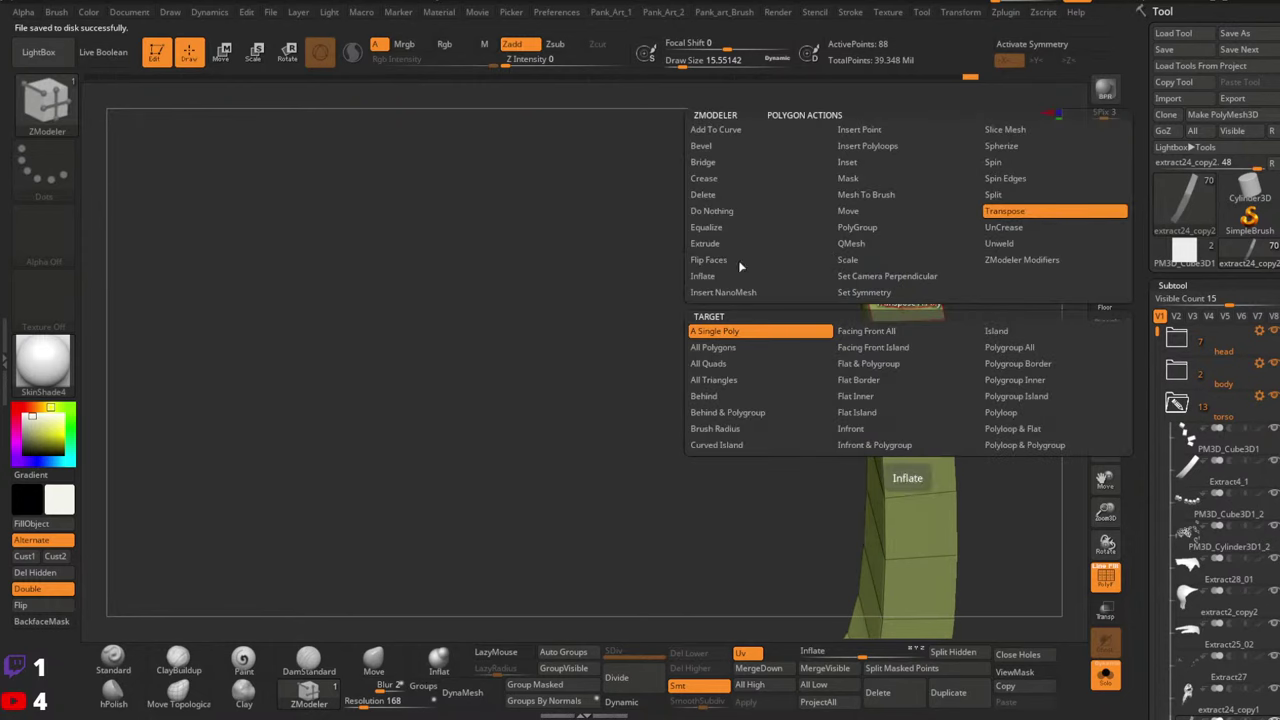
{"action": "left_click", "coordinate": [871, 246]}
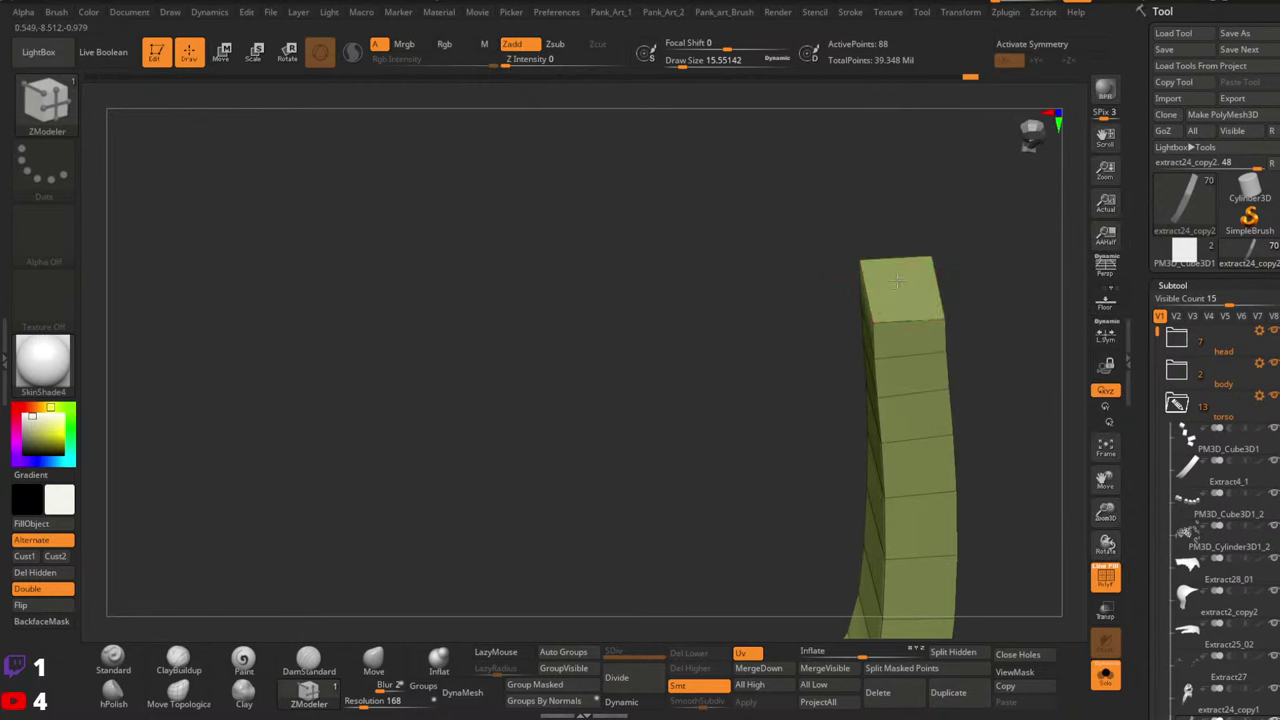
{"action": "left_click_drag", "start_coordinate": [899, 282], "coordinate": [862, 240]}
{"action": "right_click_drag", "start_coordinate": [906, 279], "coordinate": [908, 263]}
Transpose the detached pink polygon, moving it off the olive-green strap's upper end to a position beside it
{"action": "key", "text": "space"}
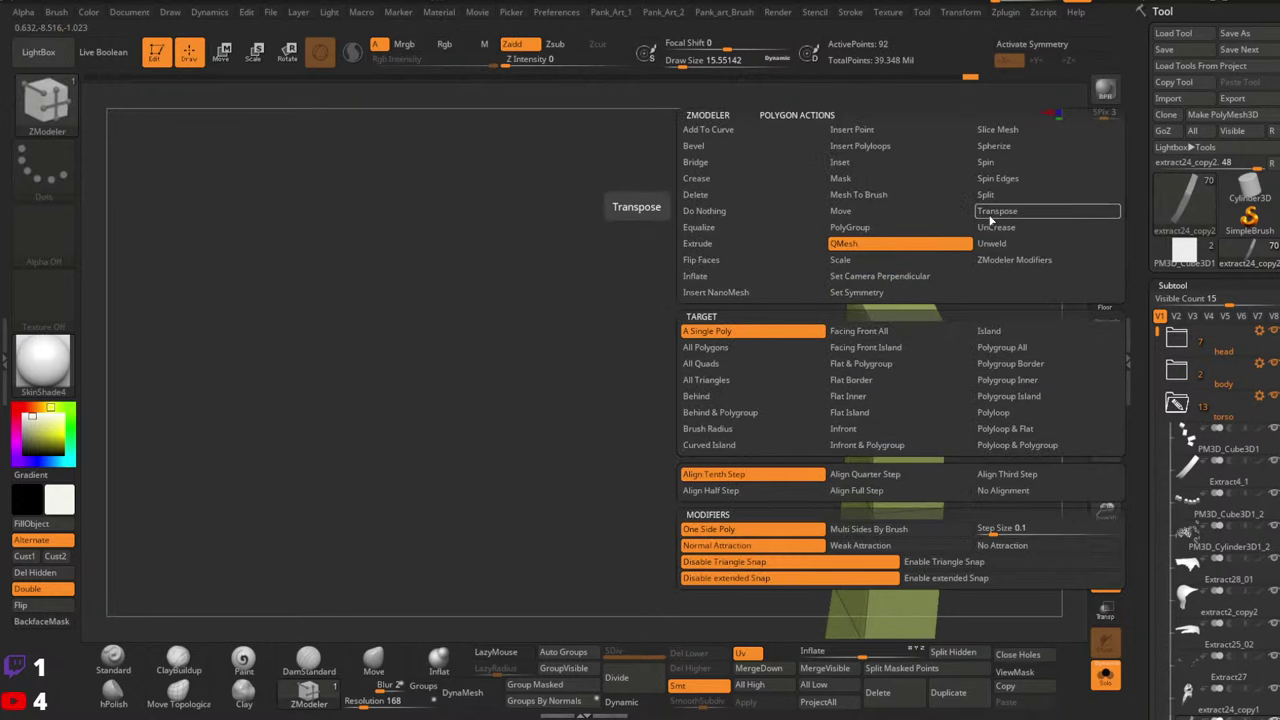
{"action": "left_click", "coordinate": [990, 218]}
{"action": "key", "text": "w"}
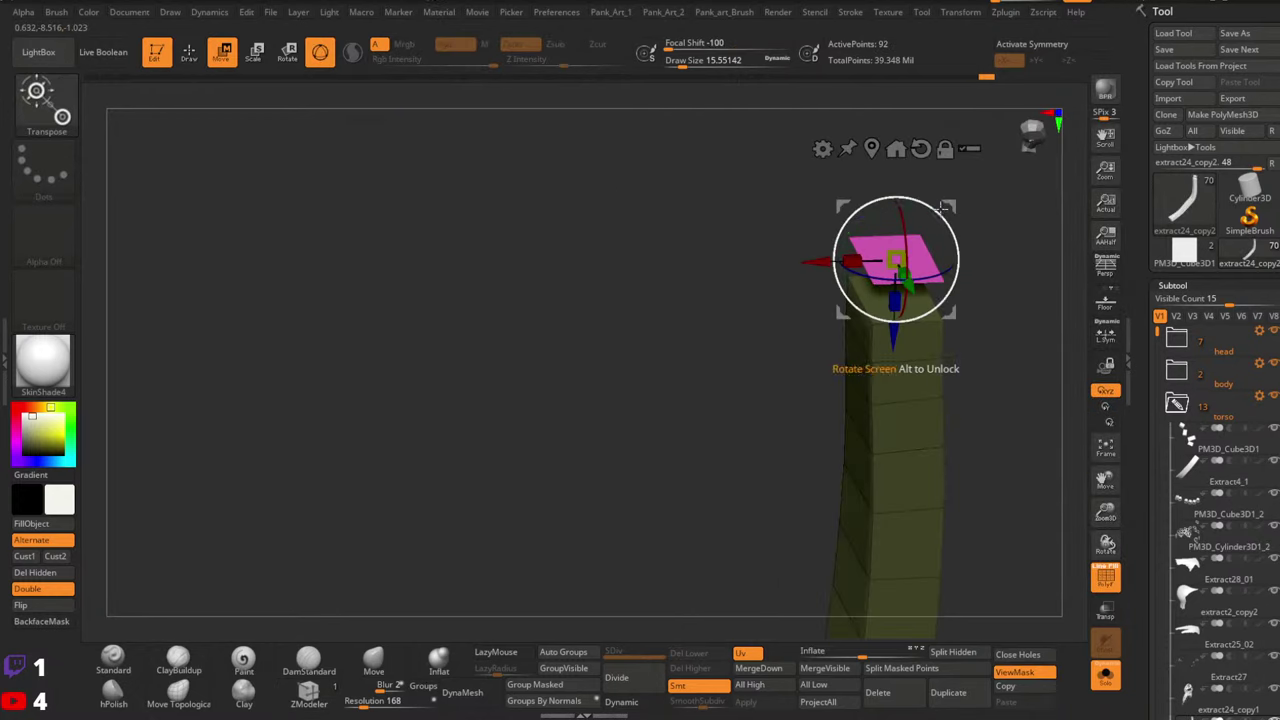
{"action": "key", "text": "ctrl+z"}
{"action": "left_click_drag", "start_coordinate": [950, 207], "coordinate": [845, 293]}
{"action": "right_click_drag", "start_coordinate": [845, 293], "coordinate": [863, 275]}
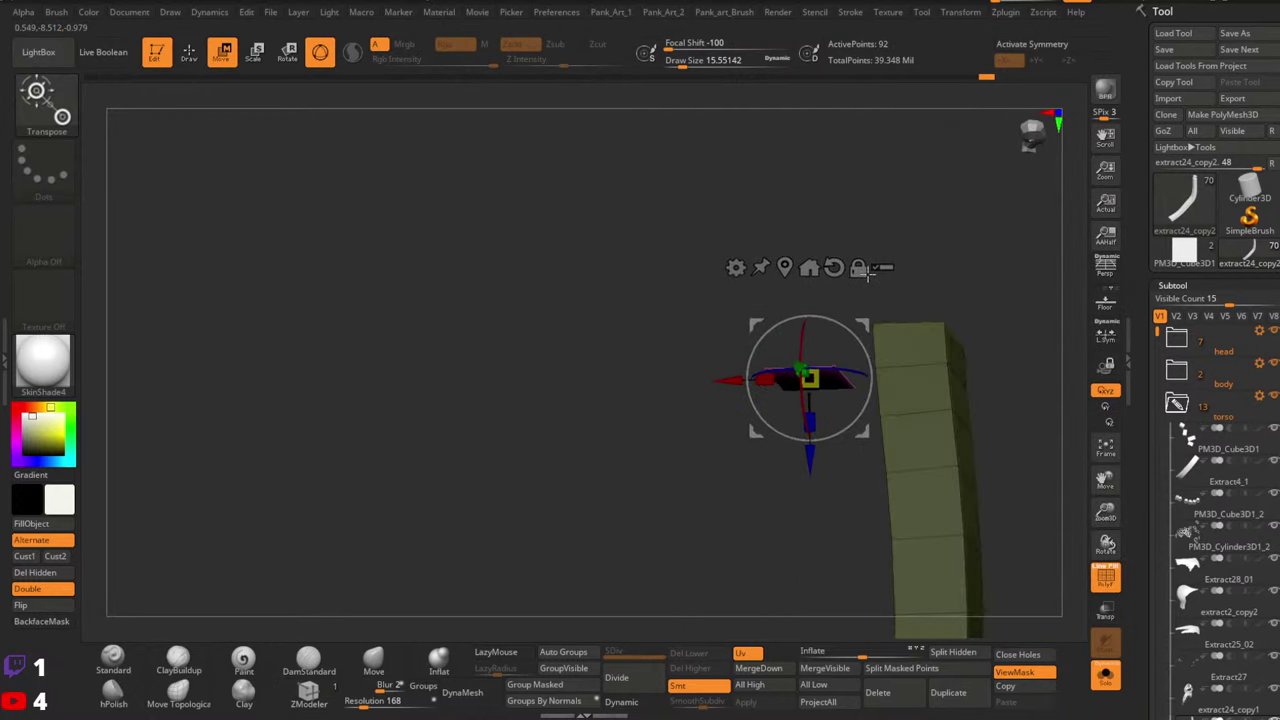
Rotate and shift the detached pink polygon beside the olive-green strap to orient it for the fold, and clear the mask
{"action": "right_click_drag", "start_coordinate": [863, 320], "coordinate": [908, 304]}
{"action": "left_click_drag", "start_coordinate": [868, 325], "coordinate": [858, 350]}
{"action": "right_click_drag", "start_coordinate": [858, 352], "coordinate": [912, 322]}
{"action": "left_click_drag", "start_coordinate": [921, 317], "coordinate": [924, 354]}
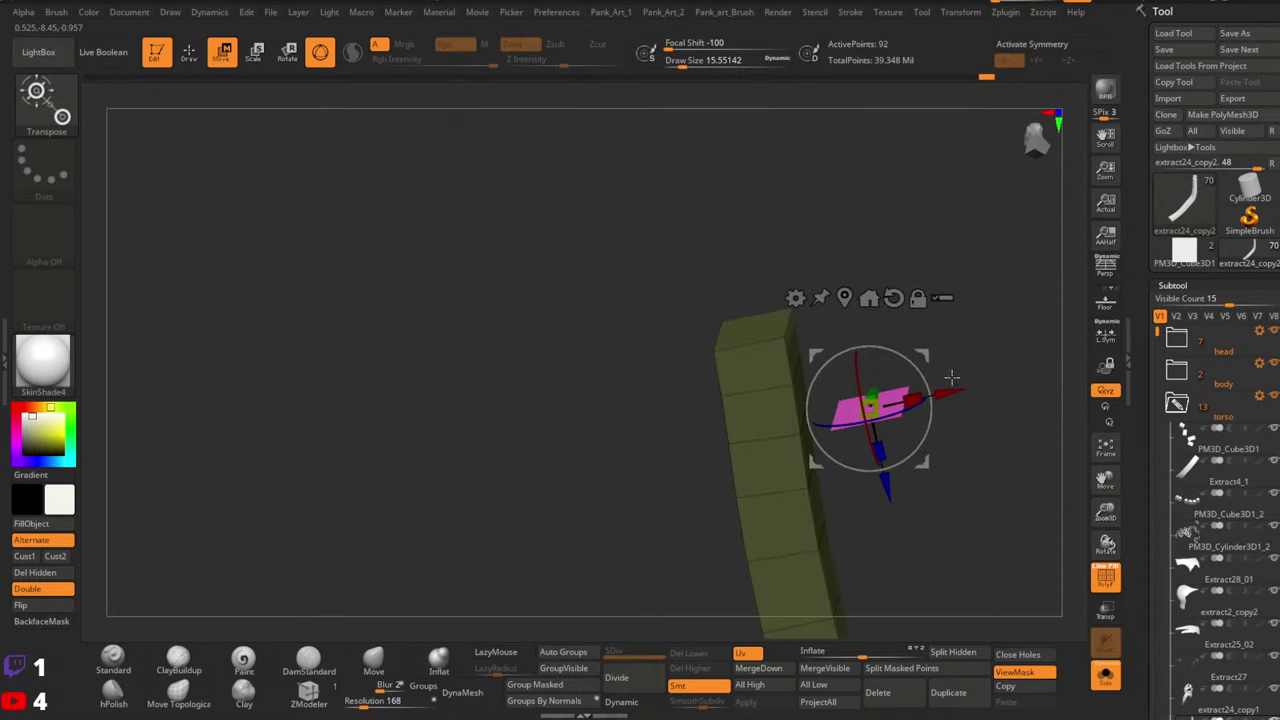
{"action": "right_click_drag", "start_coordinate": [951, 377], "coordinate": [925, 352]}
{"action": "mouse_move", "coordinate": [924, 352]}
{"action": "left_mouse_down"}
{"action": "mouse_move", "coordinate": [891, 348]}
{"action": "mouse_move", "coordinate": [966, 340]}
{"action": "left_mouse_up"}
{"action": "key", "text": "q"}
{"action": "mouse_move", "coordinate": [888, 348]}
{"action": "right_mouse_down"}
{"action": "mouse_move", "coordinate": [849, 371]}
{"action": "mouse_move", "coordinate": [846, 396]}
{"action": "right_mouse_up"}
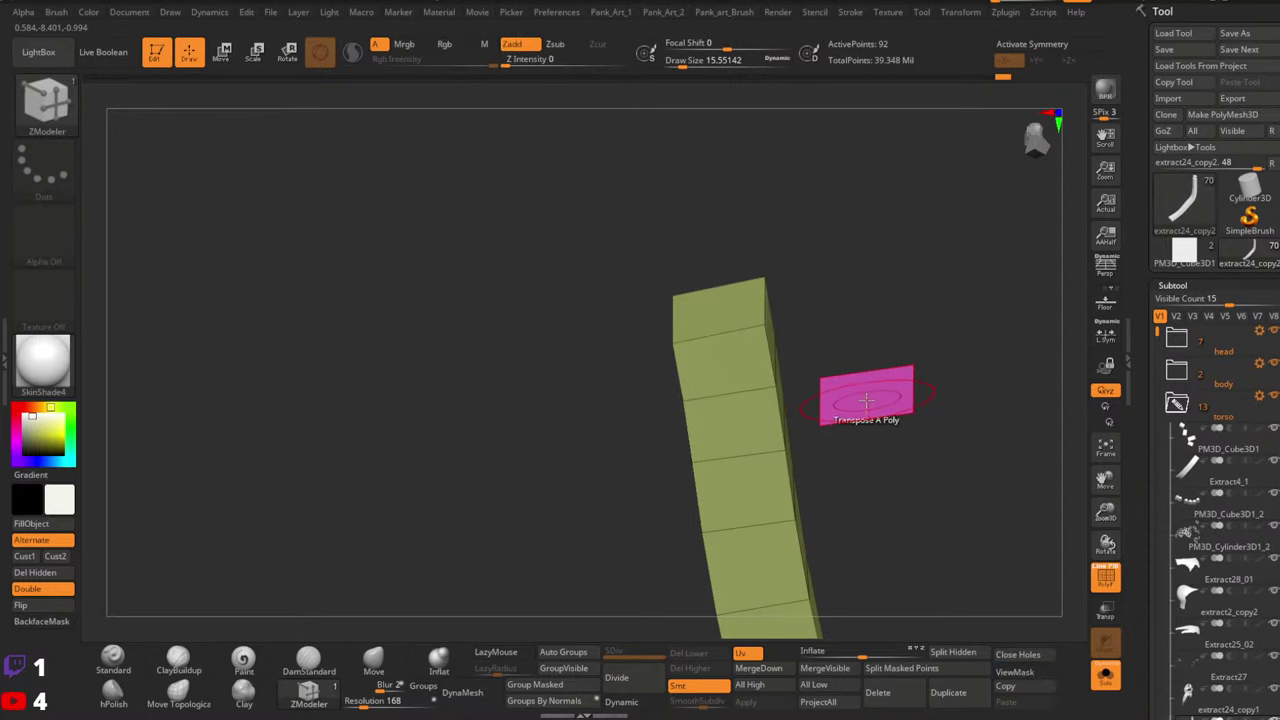
Try to bridge the olive-green strap's end polygon with the Connected Polys target, and undo it
{"action": "key", "text": "space"}
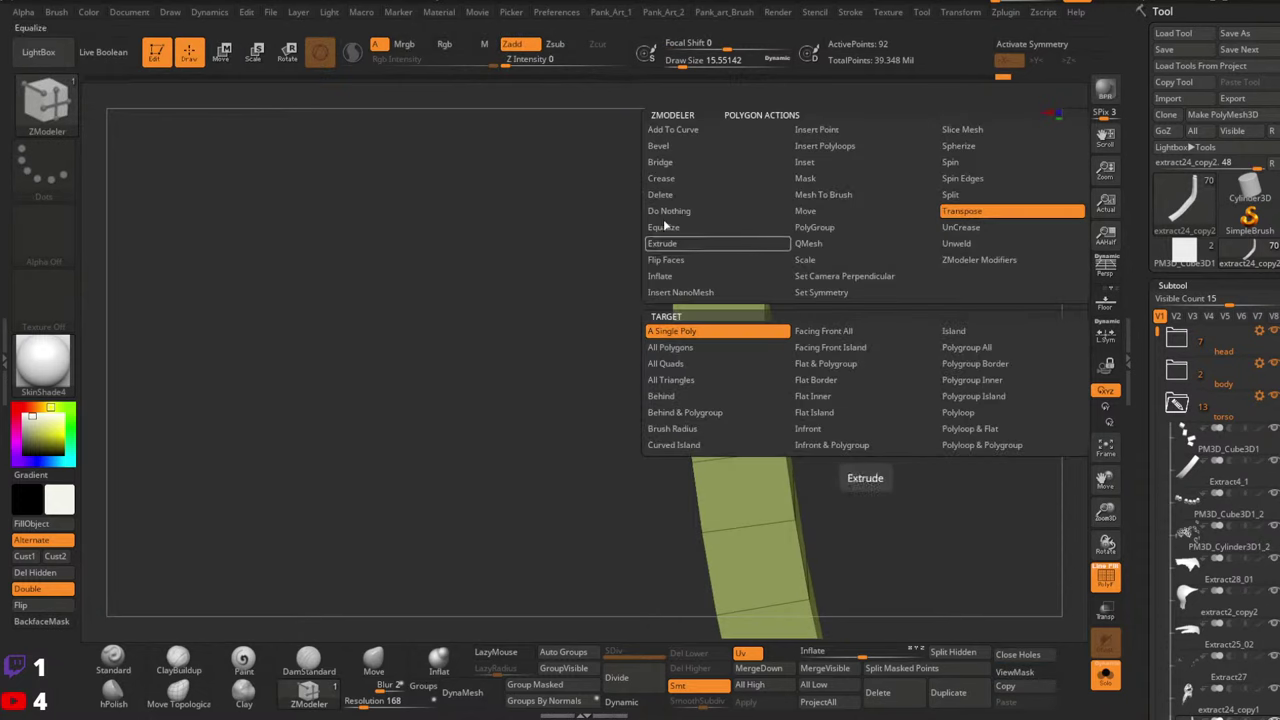
{"action": "left_click", "coordinate": [660, 162]}
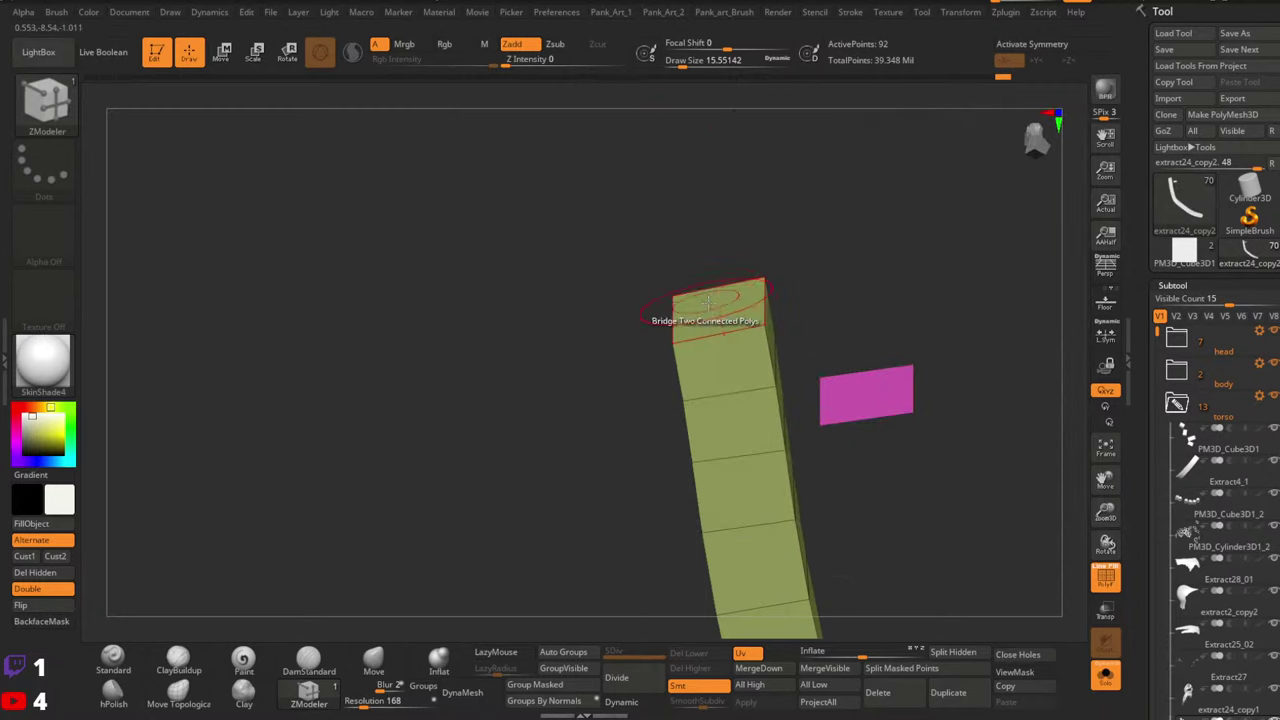
{"action": "left_click", "coordinate": [707, 300]}
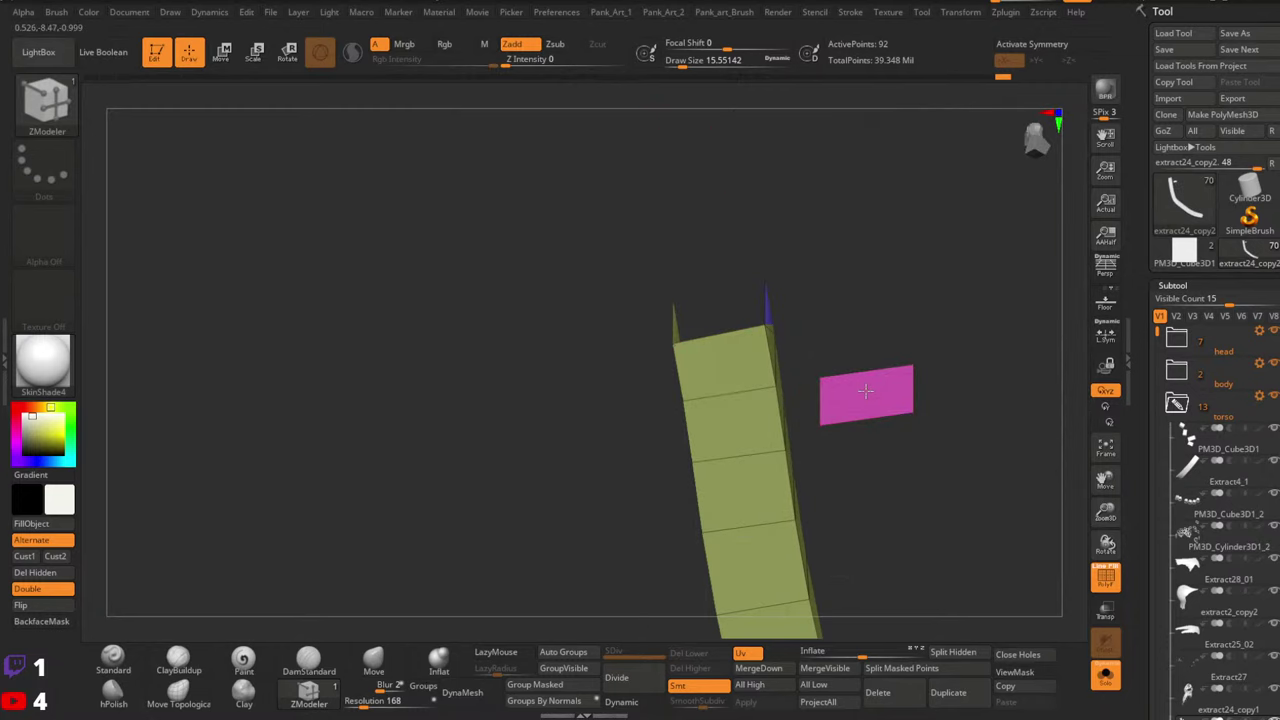
{"action": "right_click_drag", "start_coordinate": [890, 380], "coordinate": [820, 368]}
{"action": "key", "text": "ctrl+z"}
Set the Bridge target to Two Polys, try it on the olive-green strap's end and the detached polygon, and undo the attempt
{"action": "key", "text": "space"}
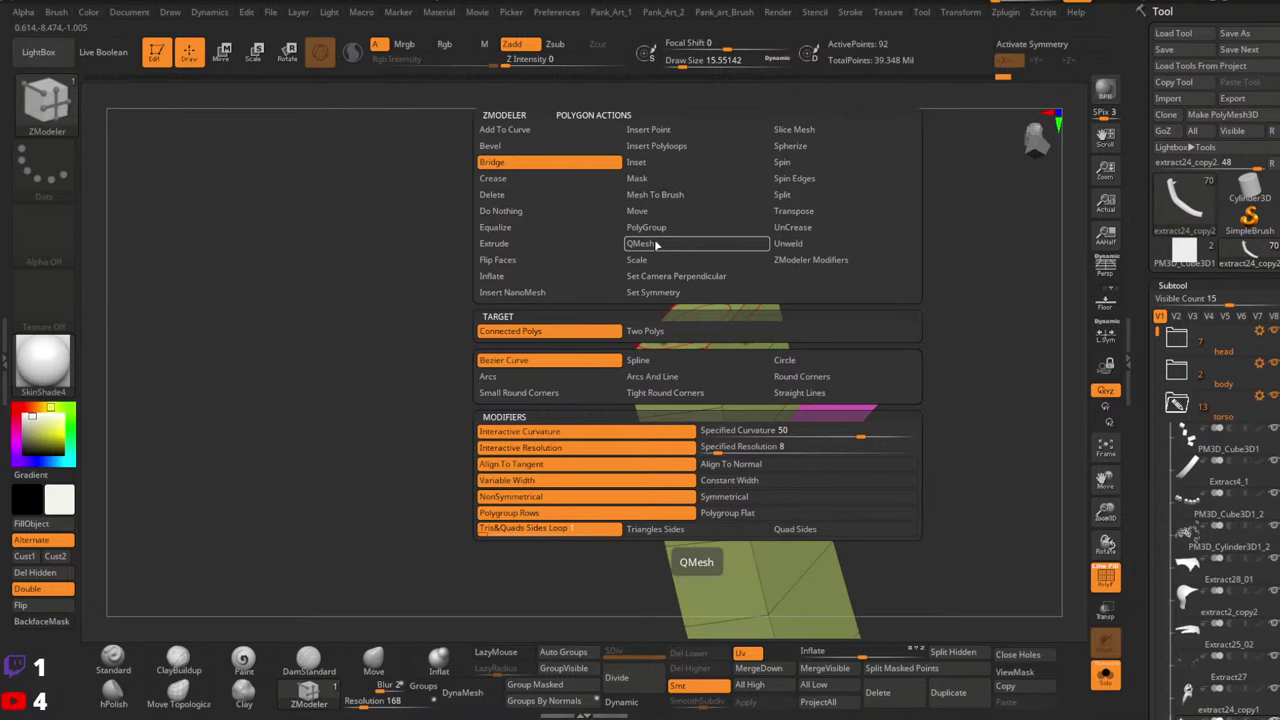
{"action": "left_click", "coordinate": [644, 331]}
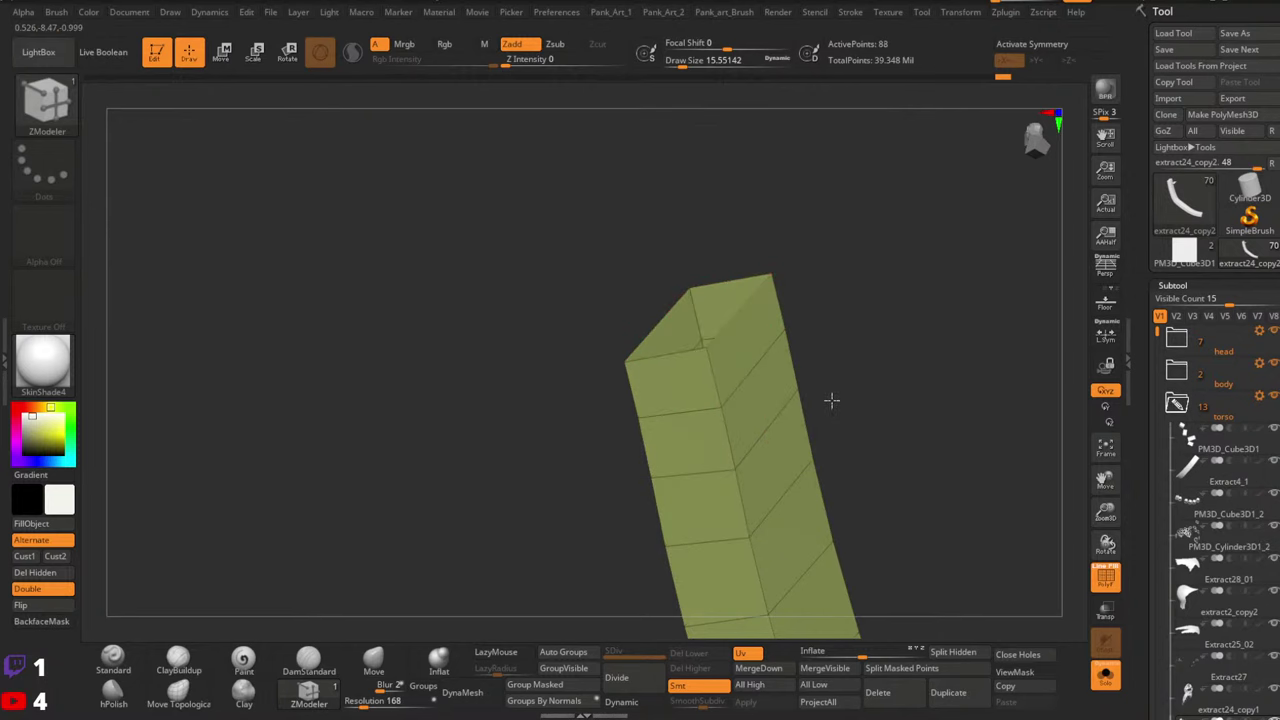
{"action": "left_click_drag", "start_coordinate": [795, 356], "coordinate": [737, 357]}
{"action": "key", "text": "ctrl+z"}
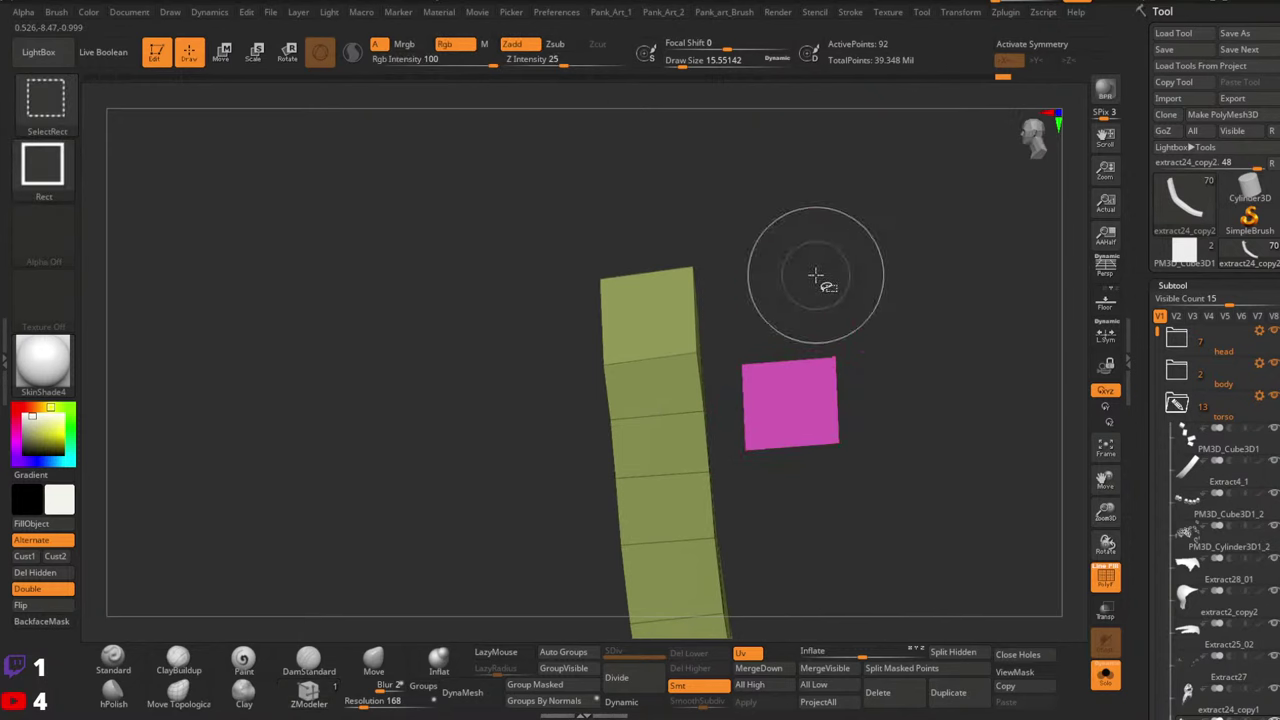
Unhide the other straps, bridge the olive-green strap's end polygon to the detached pink polygon, and undo the bridge
{"action": "left_click", "coordinate": [816, 275], "text": "ctrl+shift"}
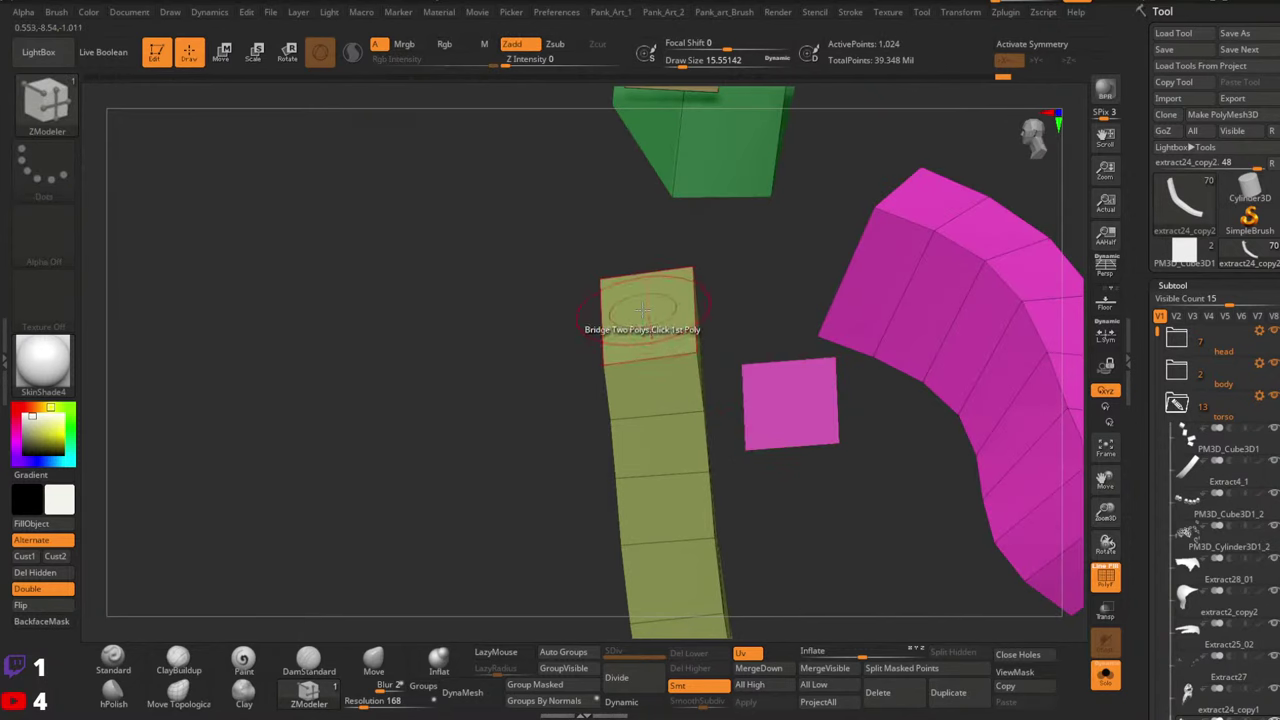
{"action": "left_click", "coordinate": [643, 313]}
{"action": "left_click", "coordinate": [777, 398]}
{"action": "right_click_drag", "start_coordinate": [735, 384], "coordinate": [724, 358]}
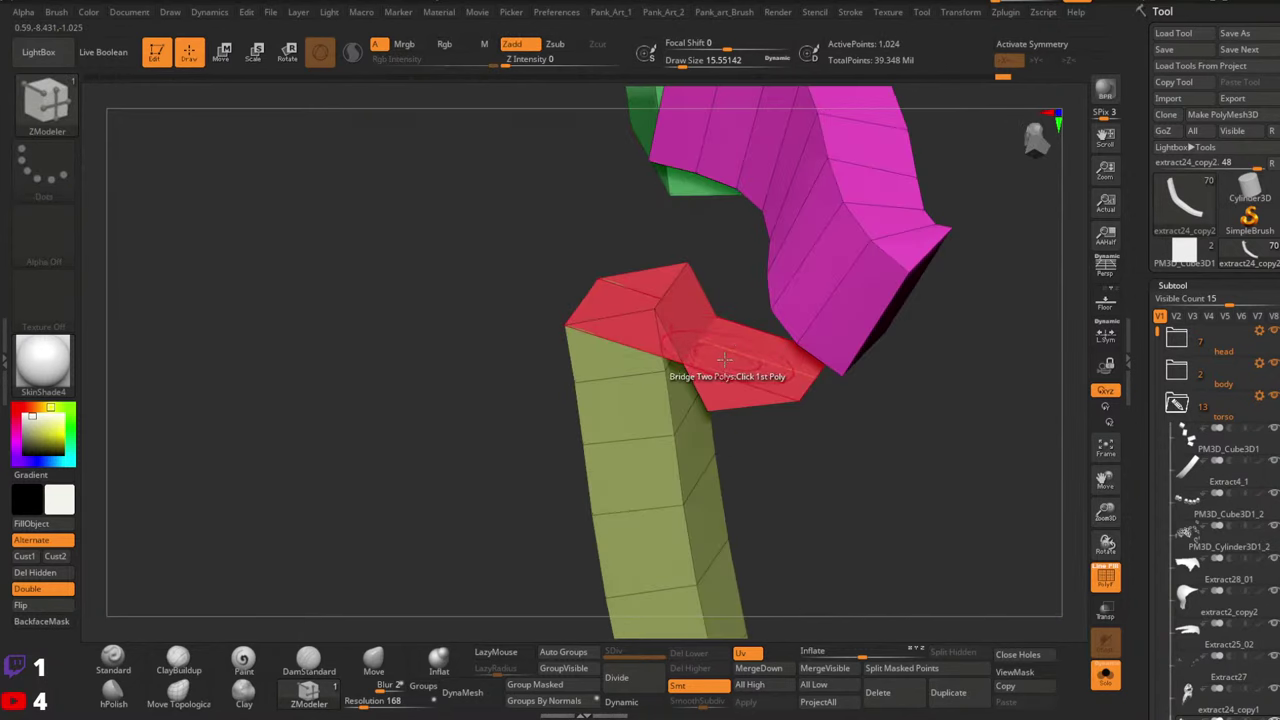
{"action": "key", "text": "ctrl+z"}
Try again to bridge the olive-green strap's end polygon to the detached pink polygon with the Two Polys target, and undo it
{"action": "key", "text": "space"}
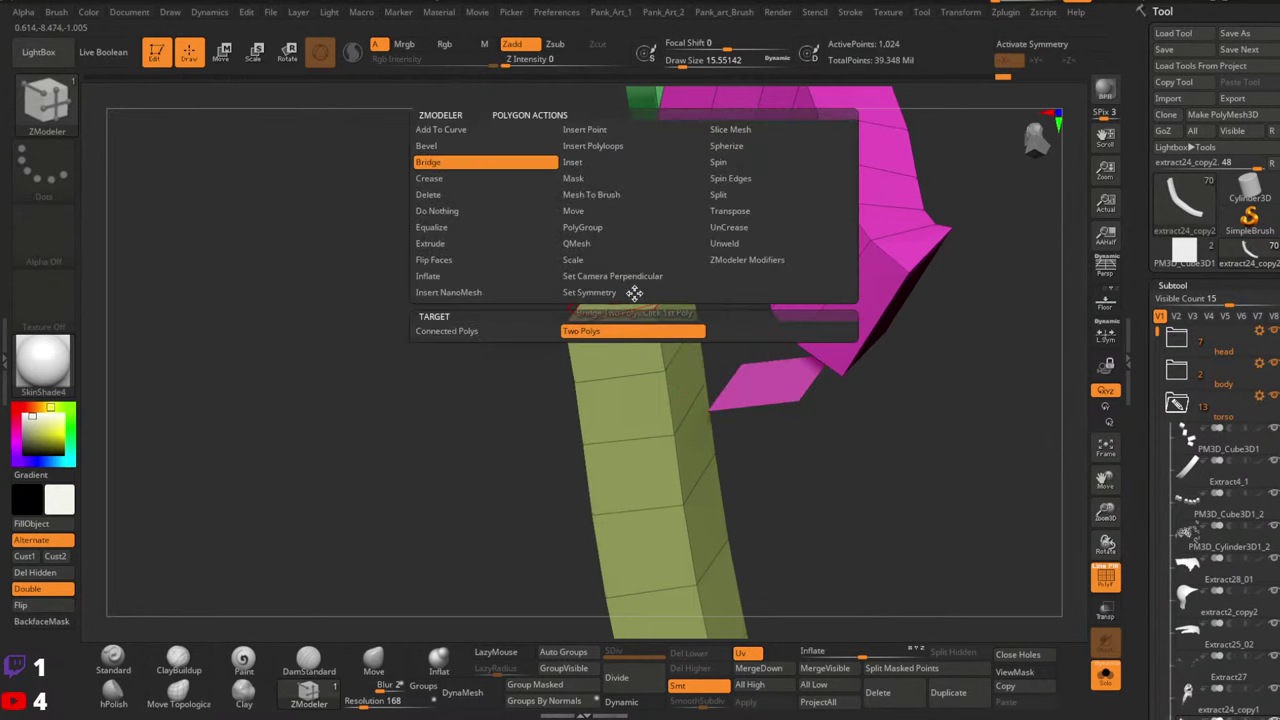
{"action": "left_click", "coordinate": [593, 334]}
{"action": "left_click", "coordinate": [691, 377]}
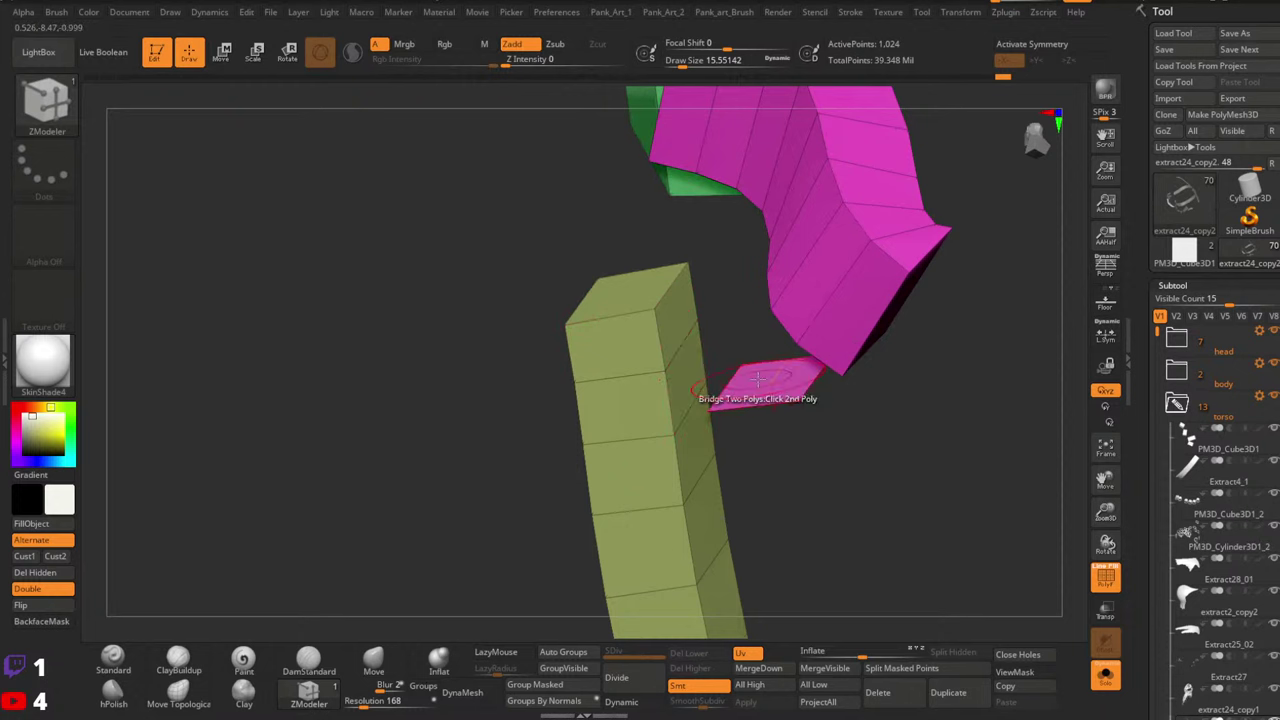
{"action": "left_click", "coordinate": [760, 378]}
{"action": "right_click_drag", "start_coordinate": [757, 377], "coordinate": [705, 460]}
{"action": "key", "text": "ctrl+z"}
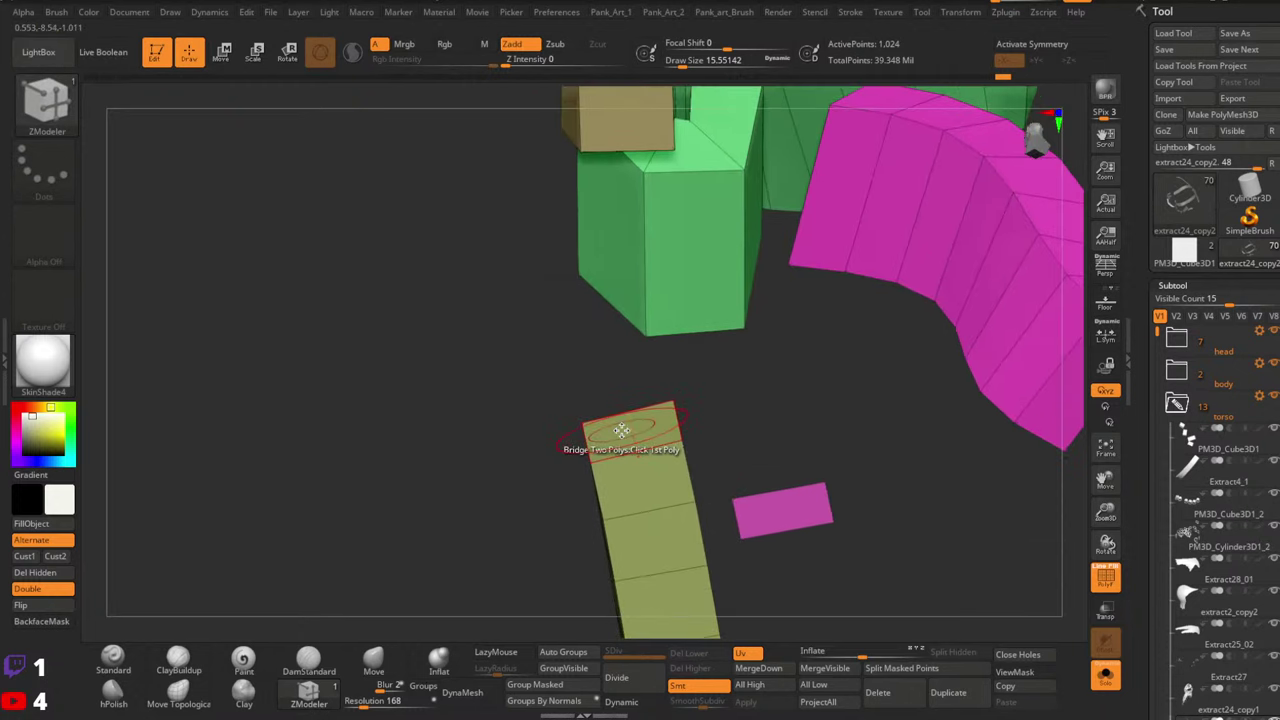
Try Connected Polys bridges with the Round Corners and Circle curves on the olive-green strap's end, and undo them
{"action": "key", "text": "space"}
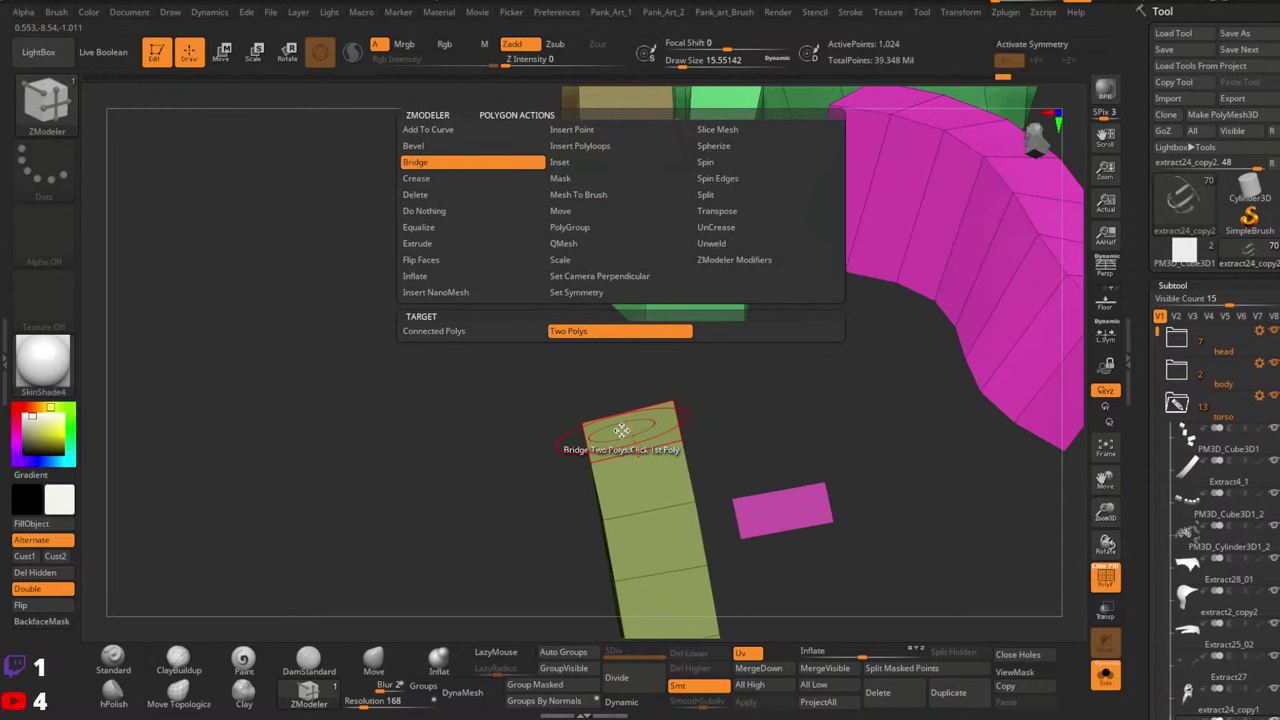
{"action": "left_click", "coordinate": [478, 335]}
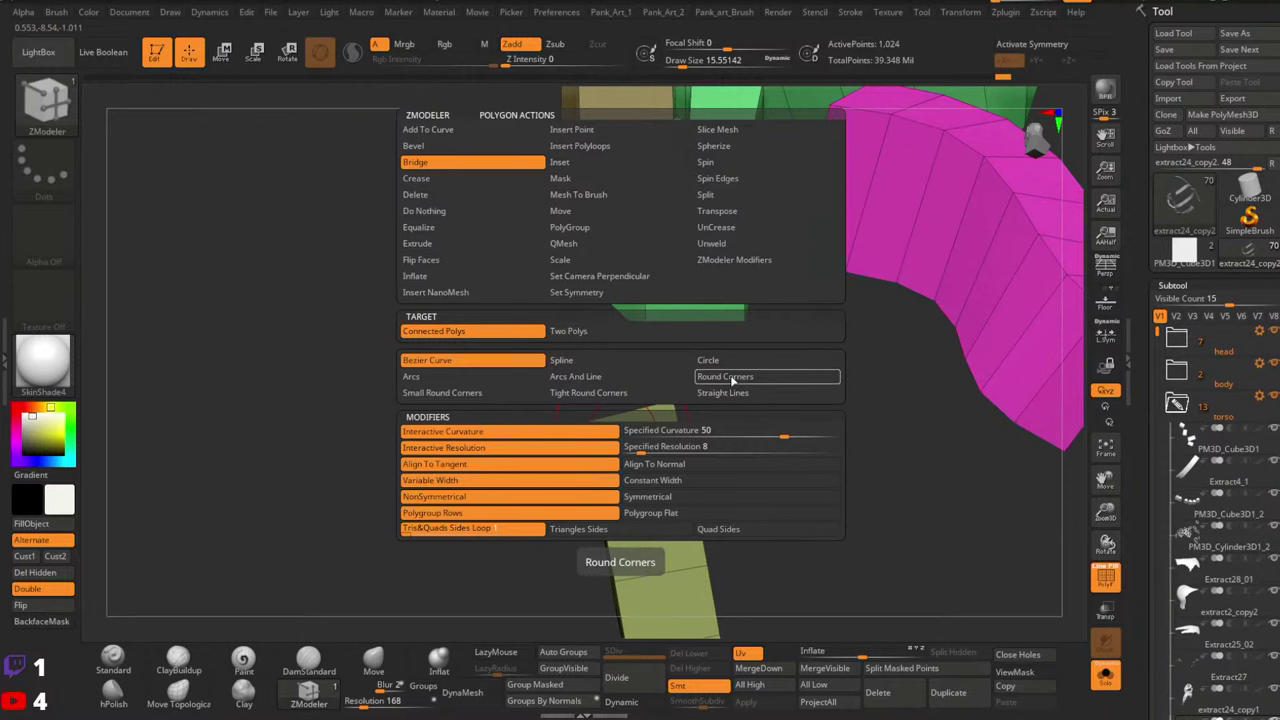
{"action": "left_click", "coordinate": [733, 378]}
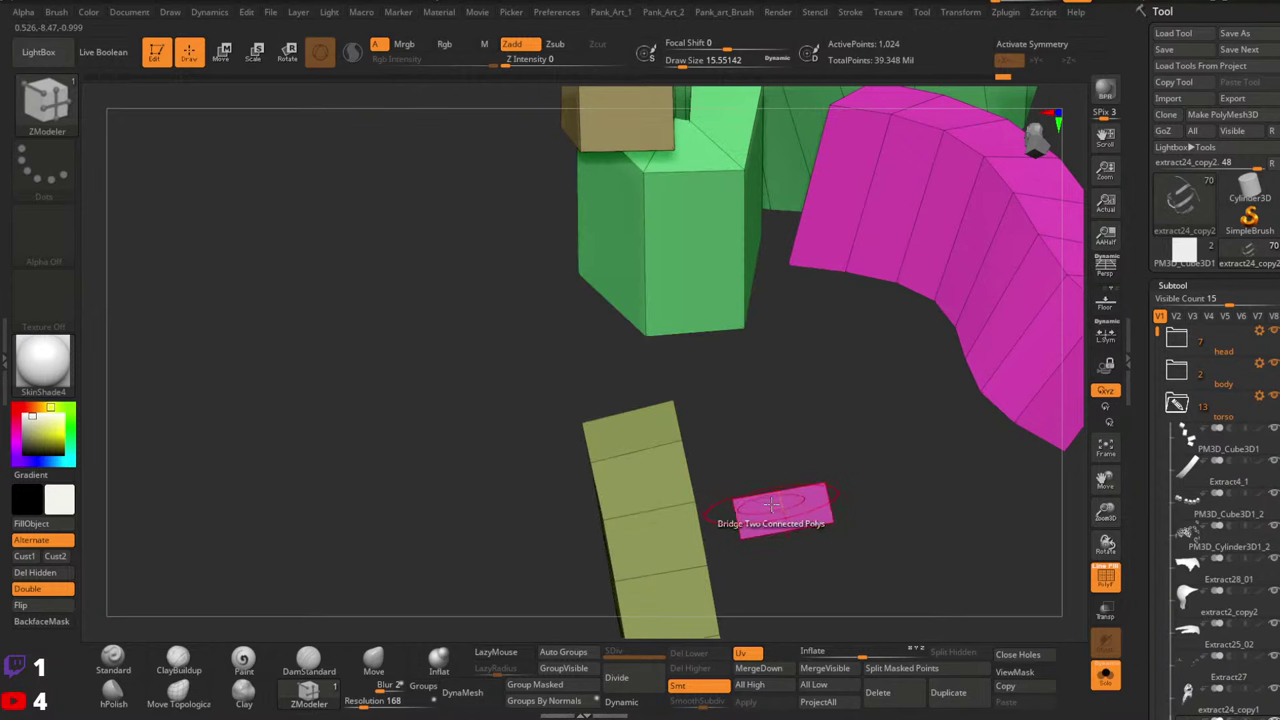
{"action": "left_click", "coordinate": [644, 430]}
{"action": "left_click_drag", "start_coordinate": [654, 418], "coordinate": [660, 406]}
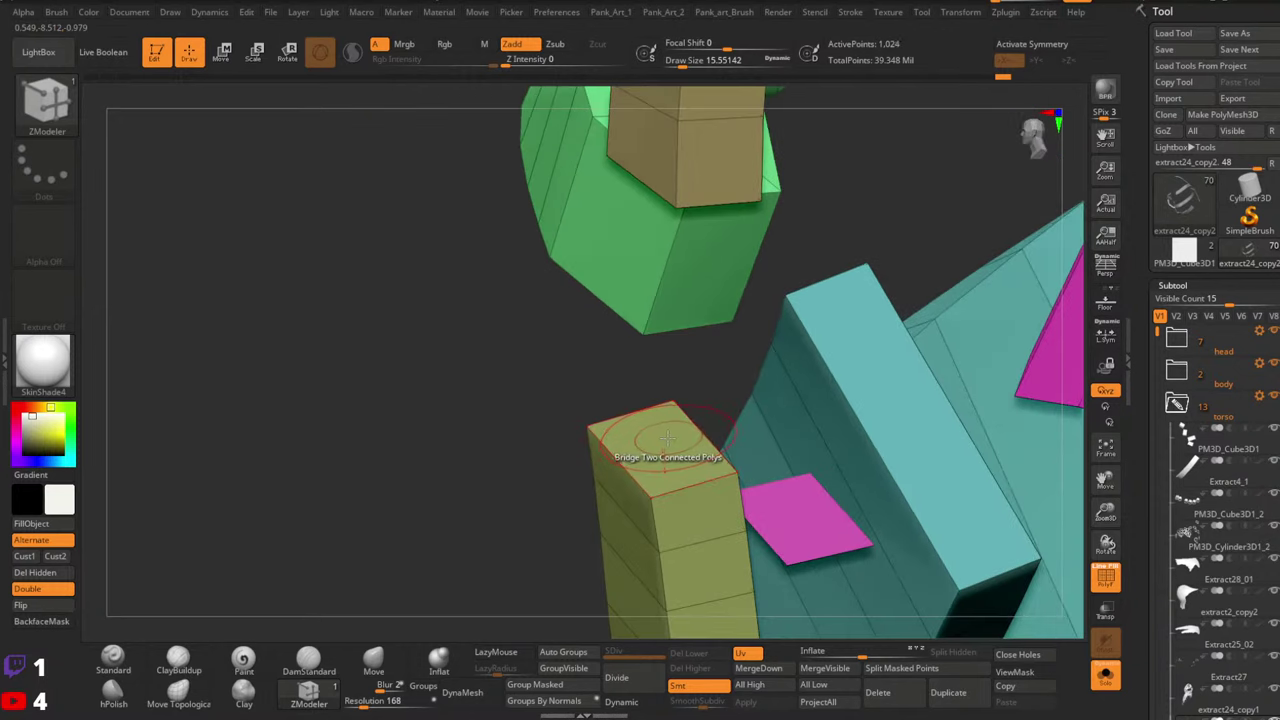
{"action": "left_click_drag", "start_coordinate": [654, 453], "coordinate": [543, 417]}
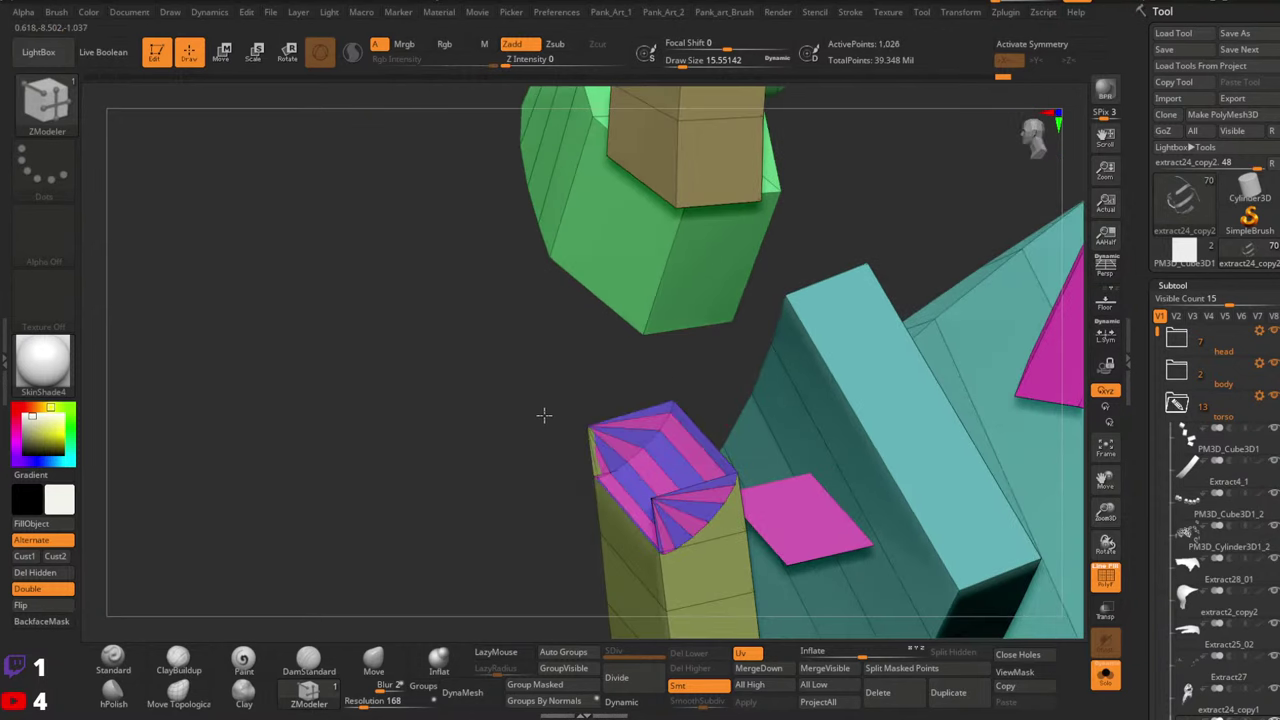
{"action": "key", "text": "ctrl+z"}
{"action": "left_click_drag", "start_coordinate": [660, 452], "coordinate": [543, 436], "text": "alt"}
{"action": "left_click_drag", "start_coordinate": [770, 405], "coordinate": [691, 399]}
{"action": "key", "text": "ctrl+z"}
Set the polygon Bridge curve to Straight Lines, try it between the strap's end and the pink polygon, and undo the attempt
{"action": "key", "text": "space"}
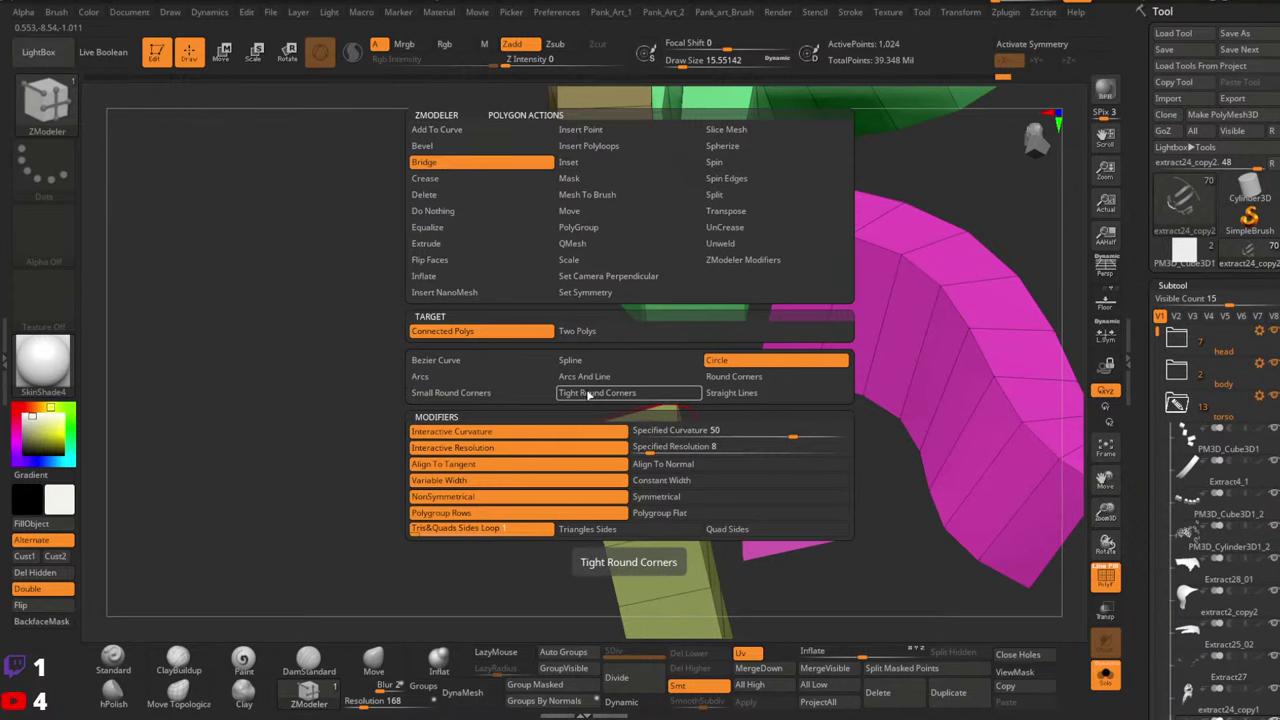
{"action": "left_click", "coordinate": [743, 394]}
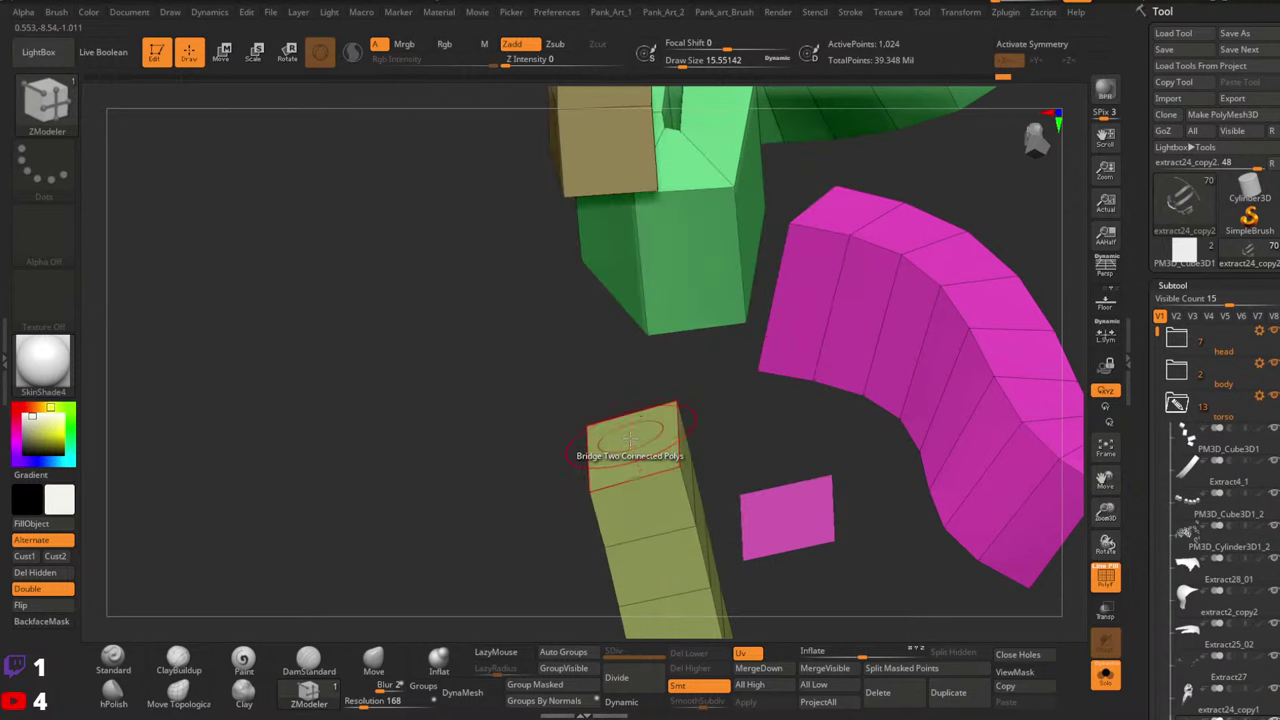
{"action": "key", "text": "ctrl"}
{"action": "key", "text": "ctrl"}
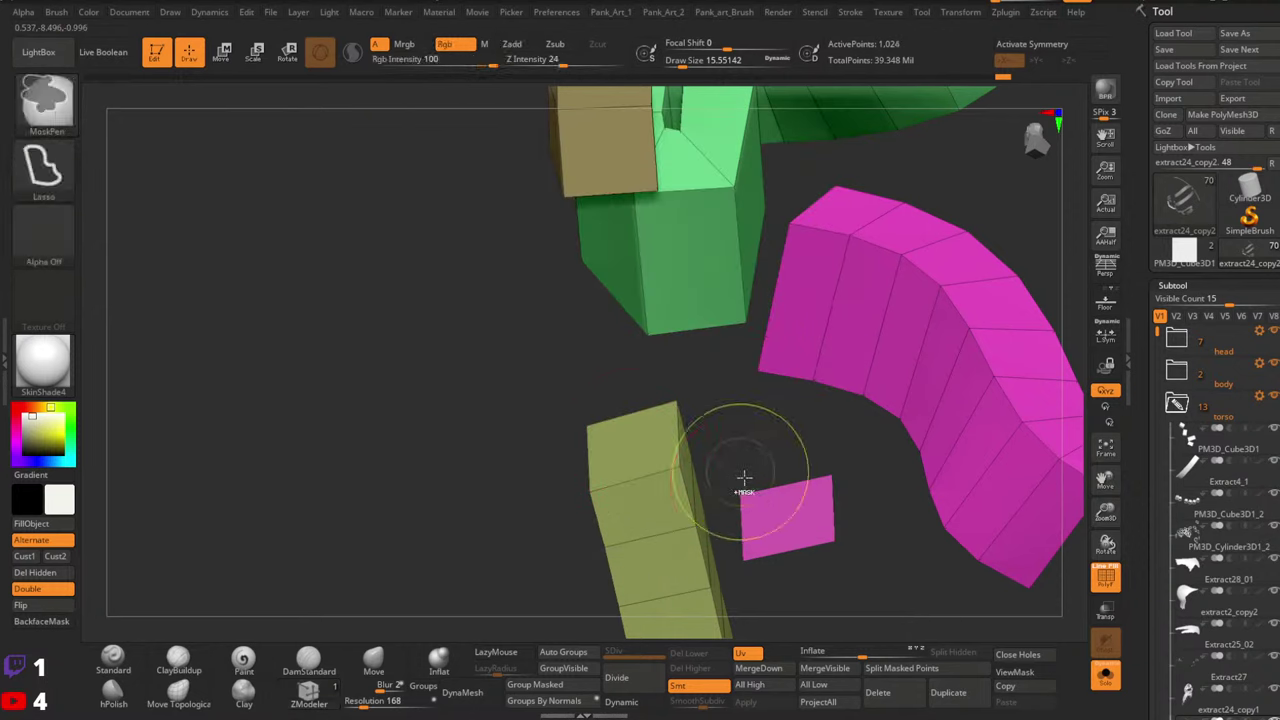
{"action": "key", "text": "space"}
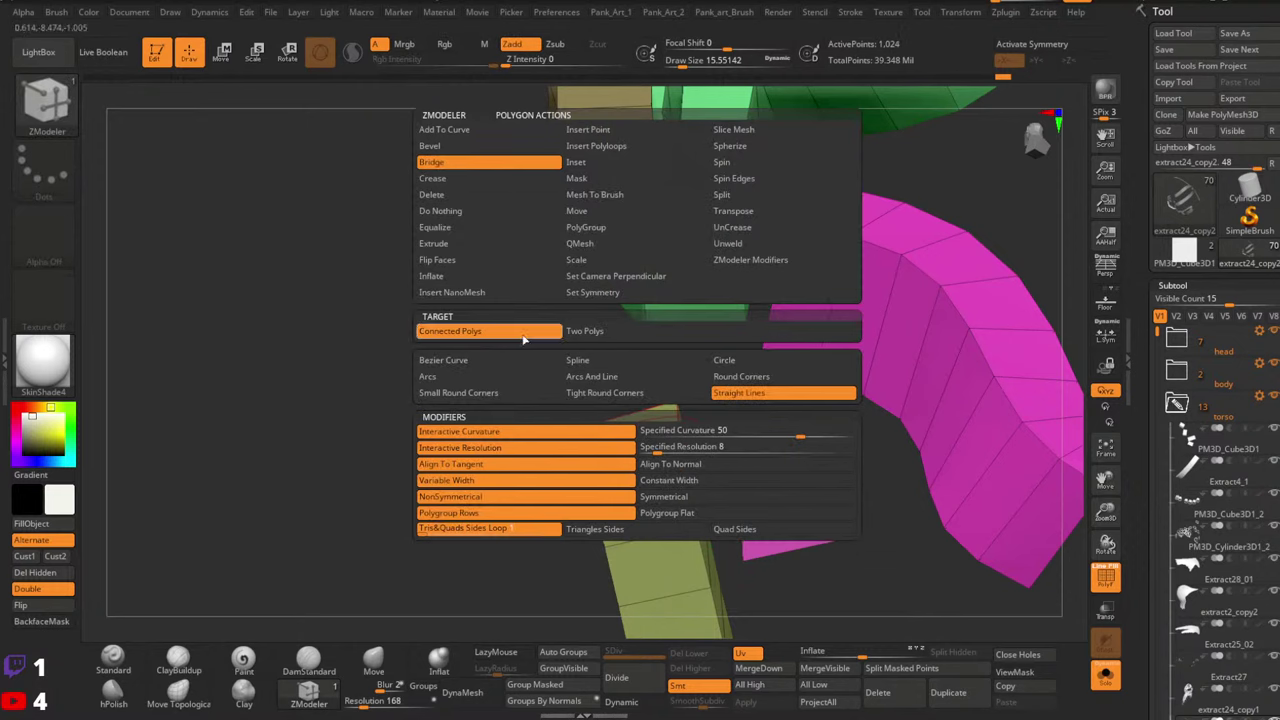
{"action": "left_click", "coordinate": [578, 333]}
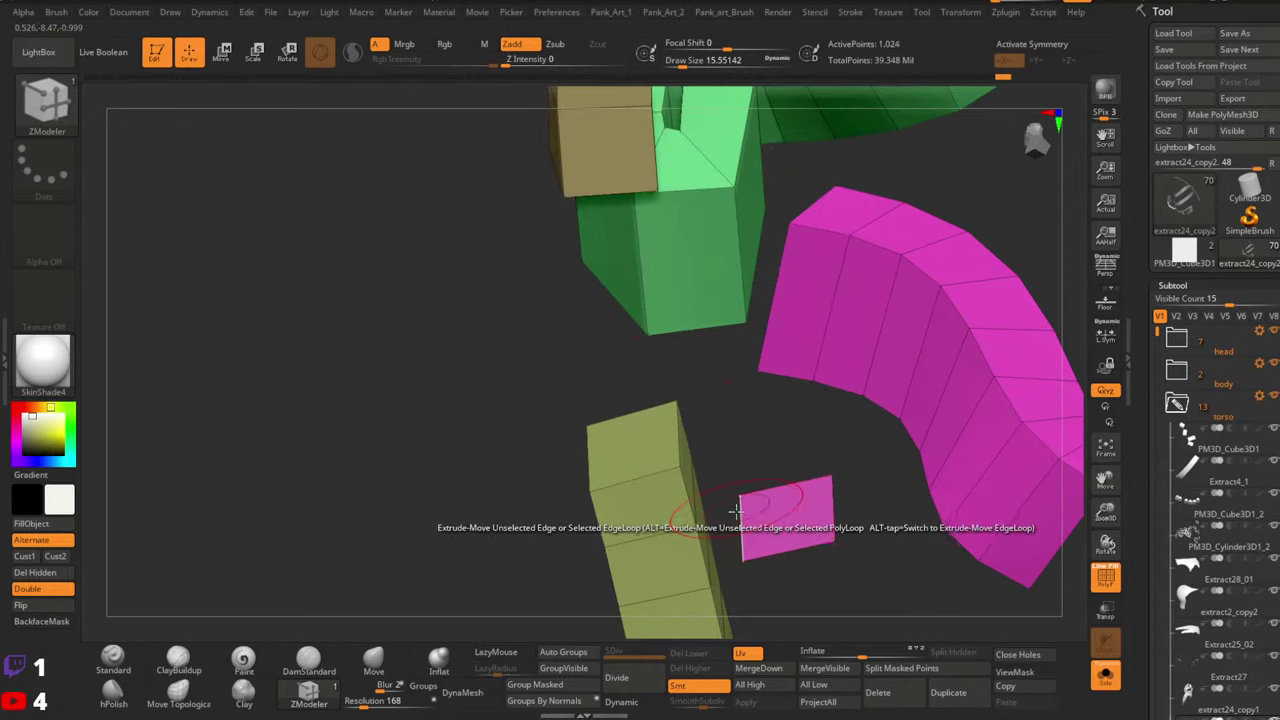
{"action": "left_click_drag", "start_coordinate": [706, 385], "coordinate": [681, 384]}
{"action": "key", "text": "ctrl+z"}
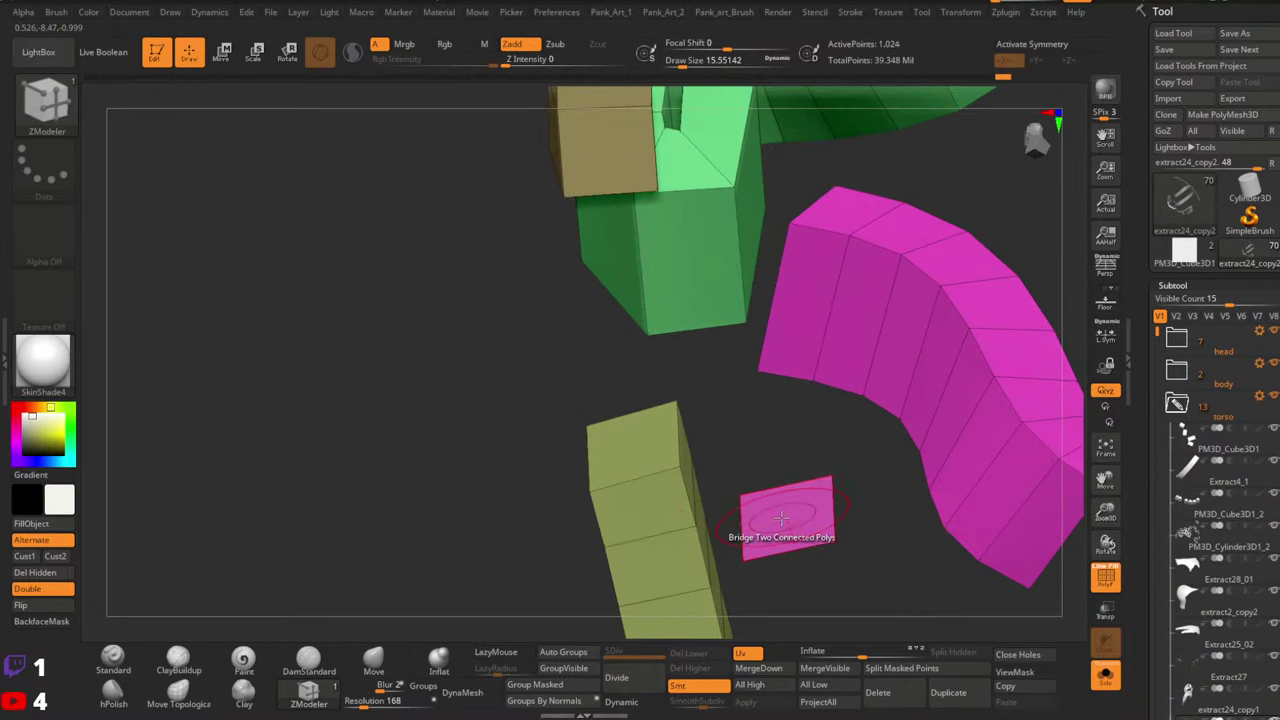
Extrude the detached pink polygon into a short block using the ZModeler Extrude polygon action
{"action": "key", "text": "space"}
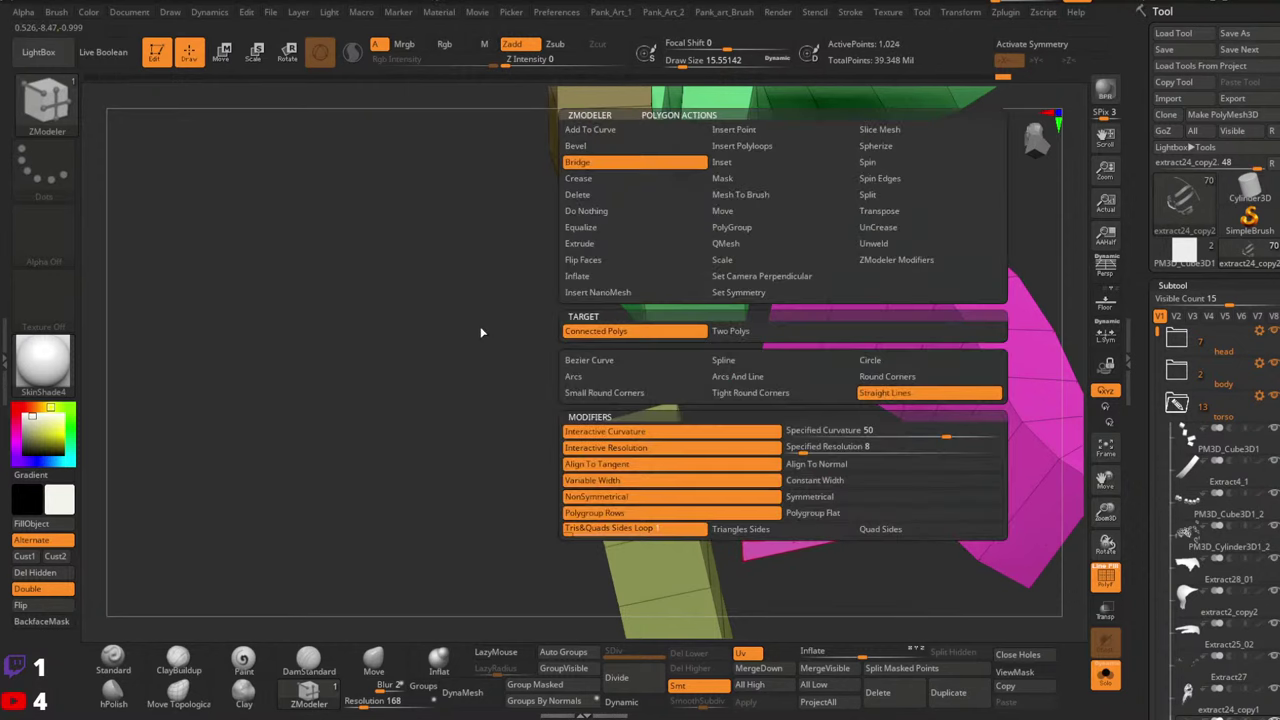
{"action": "key", "text": "space"}
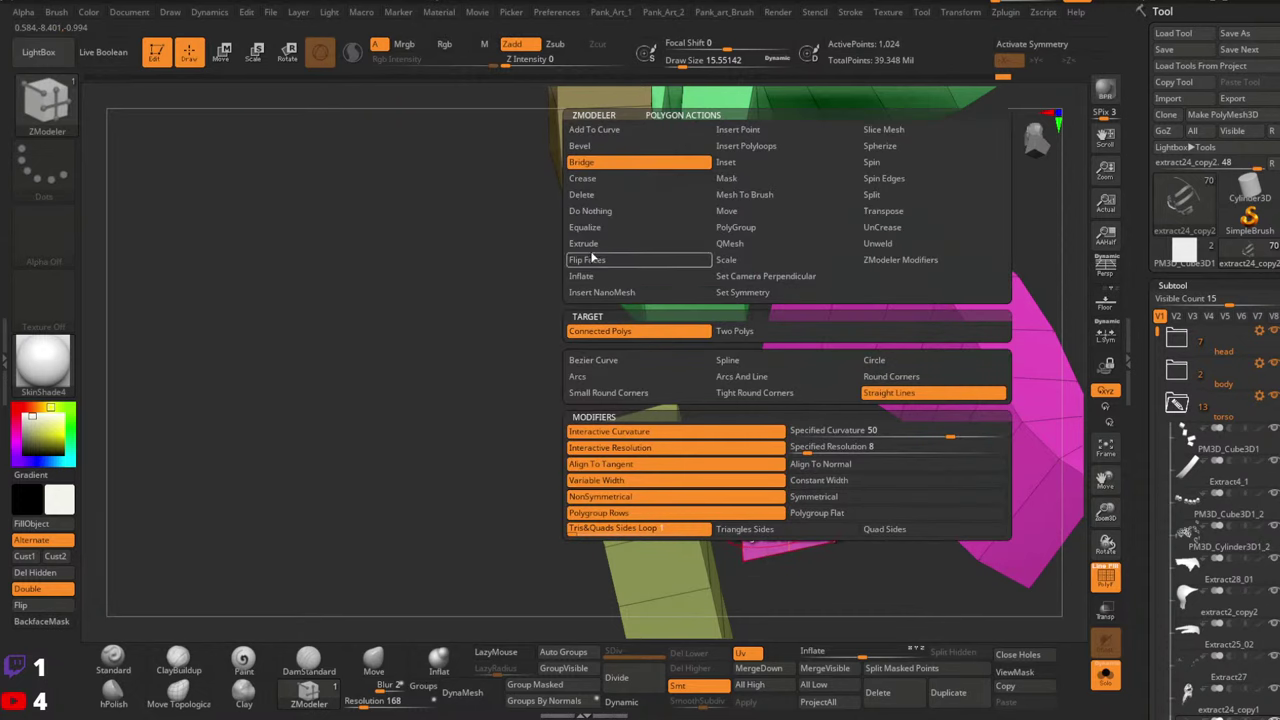
{"action": "left_click", "coordinate": [583, 243]}
{"action": "left_click_drag", "start_coordinate": [766, 486], "coordinate": [777, 480]}
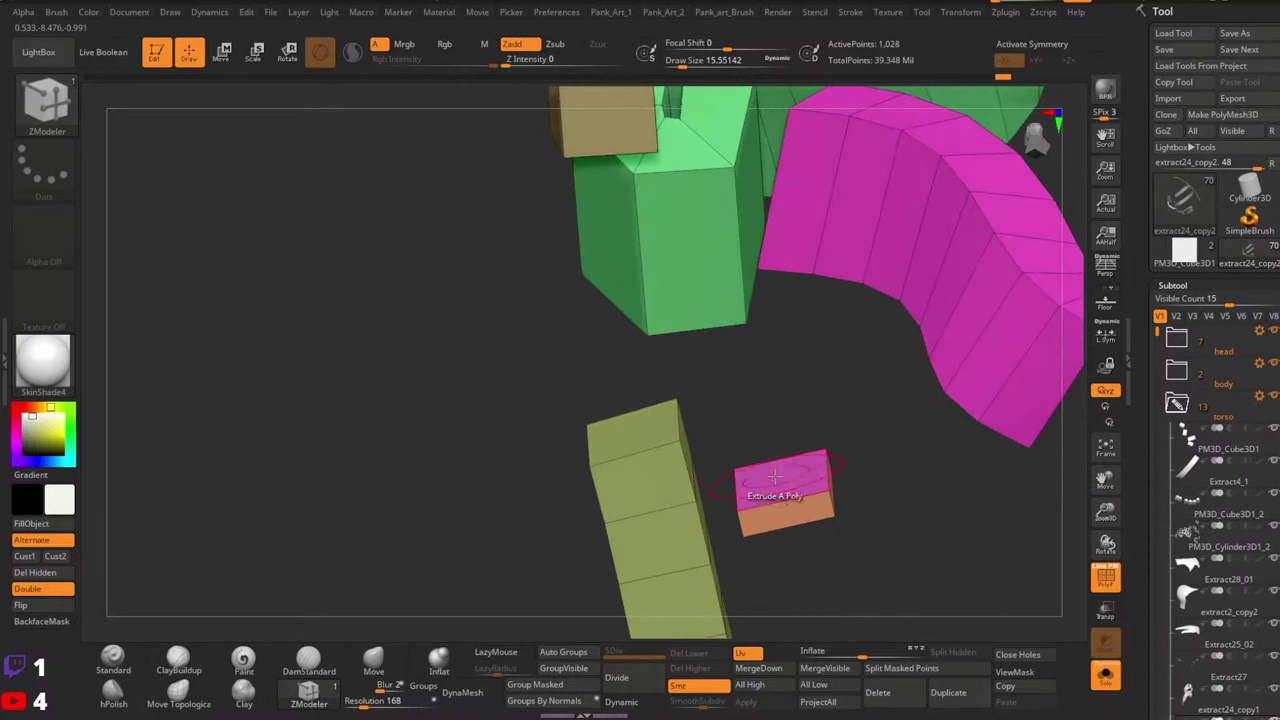
Delete the olive-green strap's end polygon and the extruded block's cap polygon to open both ends
{"action": "right_click_drag", "start_coordinate": [672, 449], "coordinate": [626, 434]}
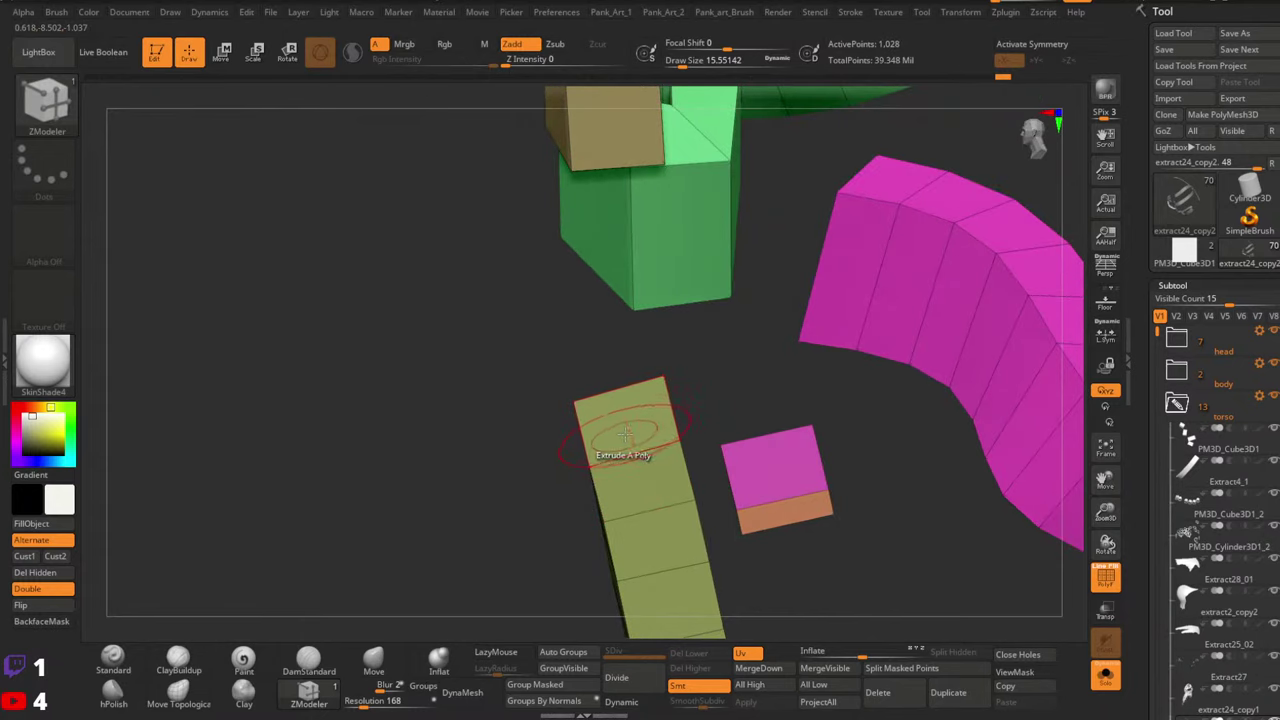
{"action": "key", "text": "space"}
{"action": "left_click", "coordinate": [425, 228]}
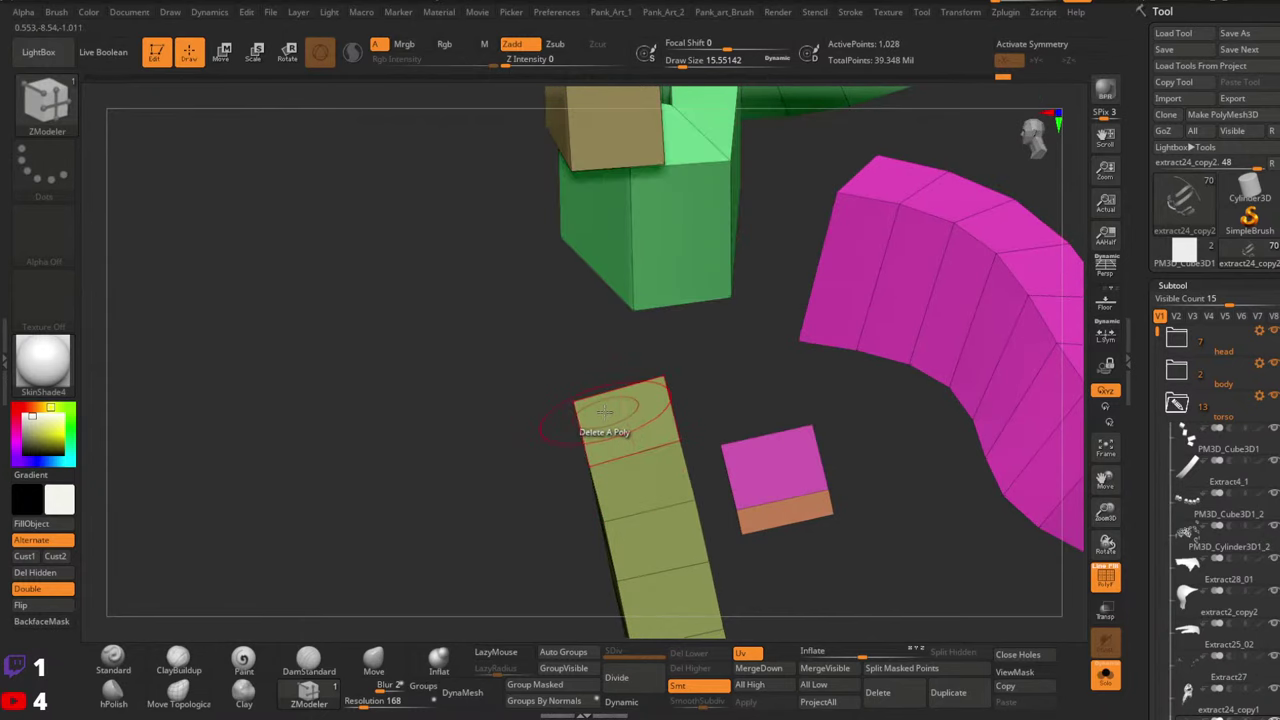
{"action": "key", "text": "ctrl+z"}
{"action": "right_click_drag", "start_coordinate": [725, 443], "coordinate": [543, 368]}
{"action": "left_click", "coordinate": [678, 461]}
{"action": "left_click", "coordinate": [794, 484]}
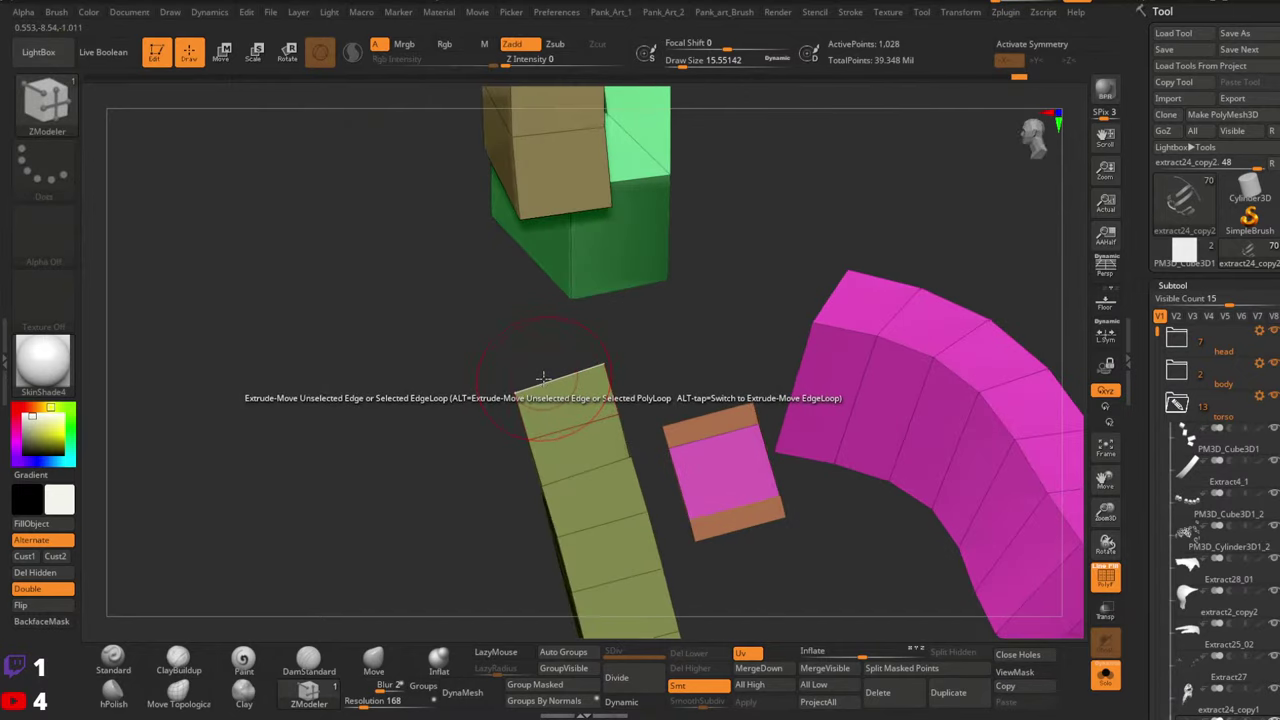
Bridge the open ends of the strap and the extruded block with the edge Bridge target Two Holes and the Arcs curve
{"action": "key", "text": "space"}
{"action": "left_click", "coordinate": [380, 292]}
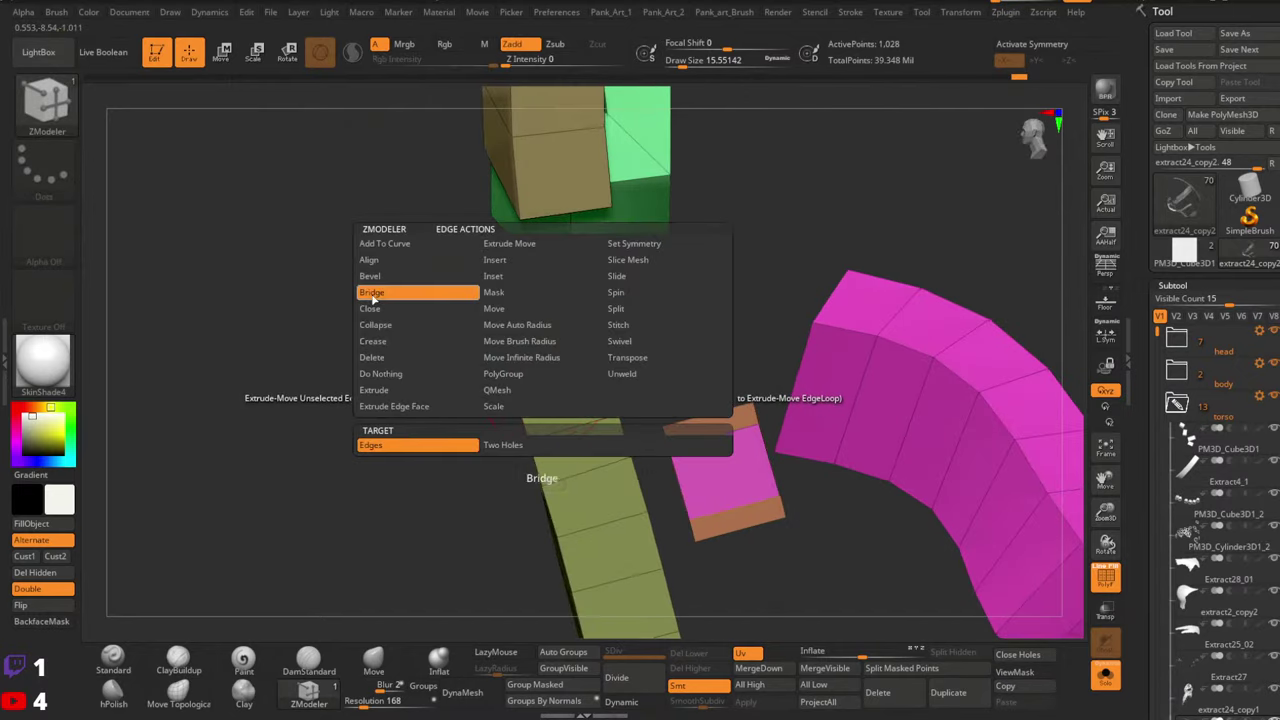
{"action": "left_click", "coordinate": [497, 450]}
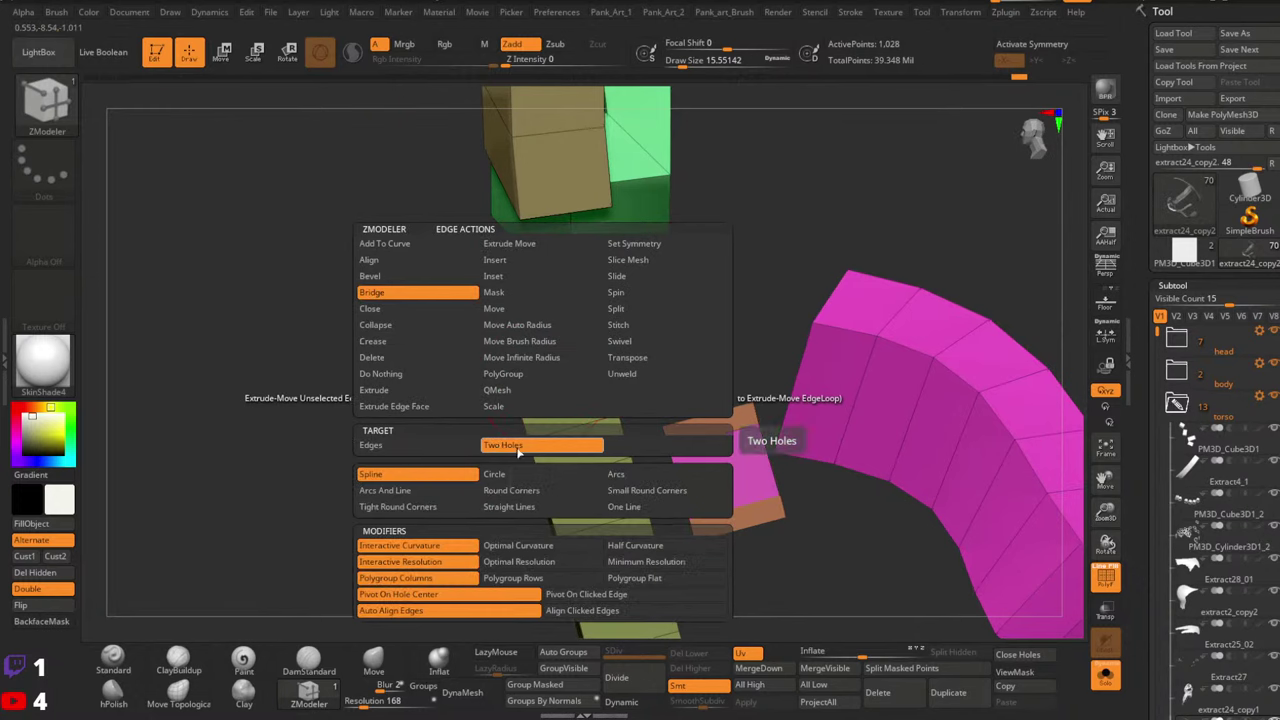
{"action": "left_click", "coordinate": [619, 476]}
{"action": "right_click_drag", "start_coordinate": [585, 410], "coordinate": [648, 395]}
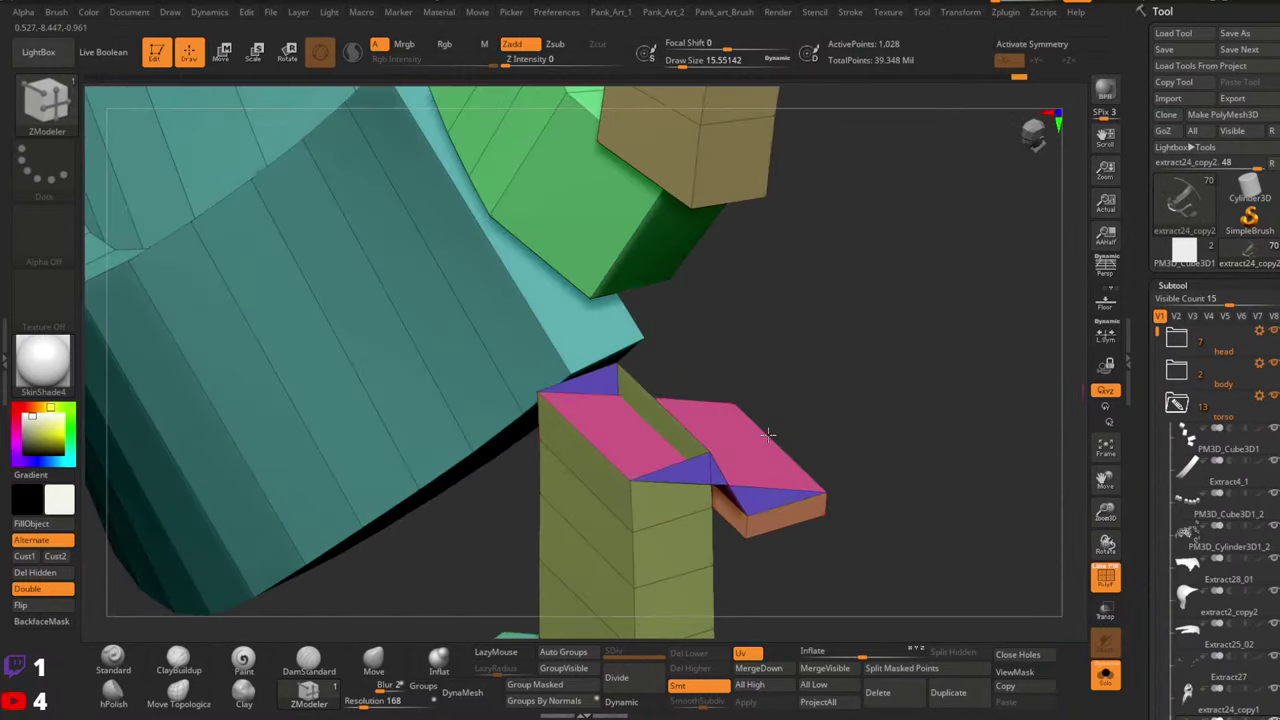
{"action": "right_click_drag", "start_coordinate": [705, 404], "coordinate": [640, 400]}
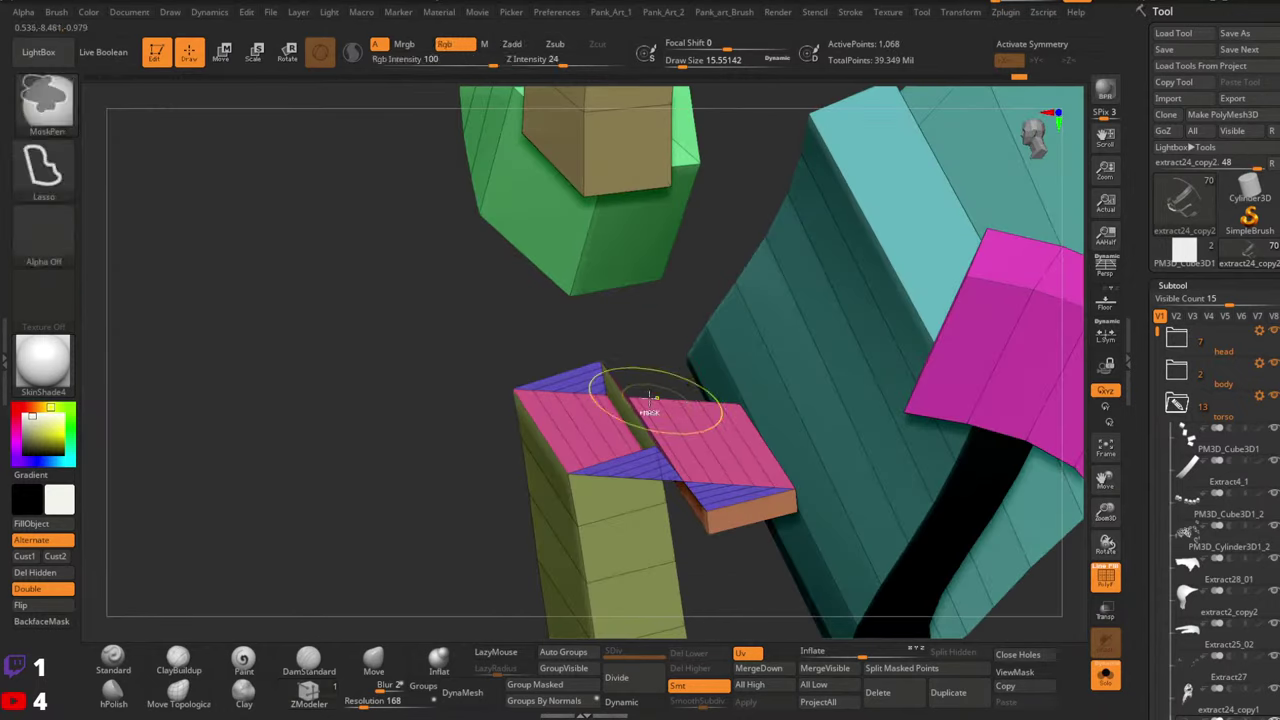
Undo the Arcs bridge, try a Two Holes bridge with the Small Round Corners curve, and undo it too
{"action": "key", "text": "space"}
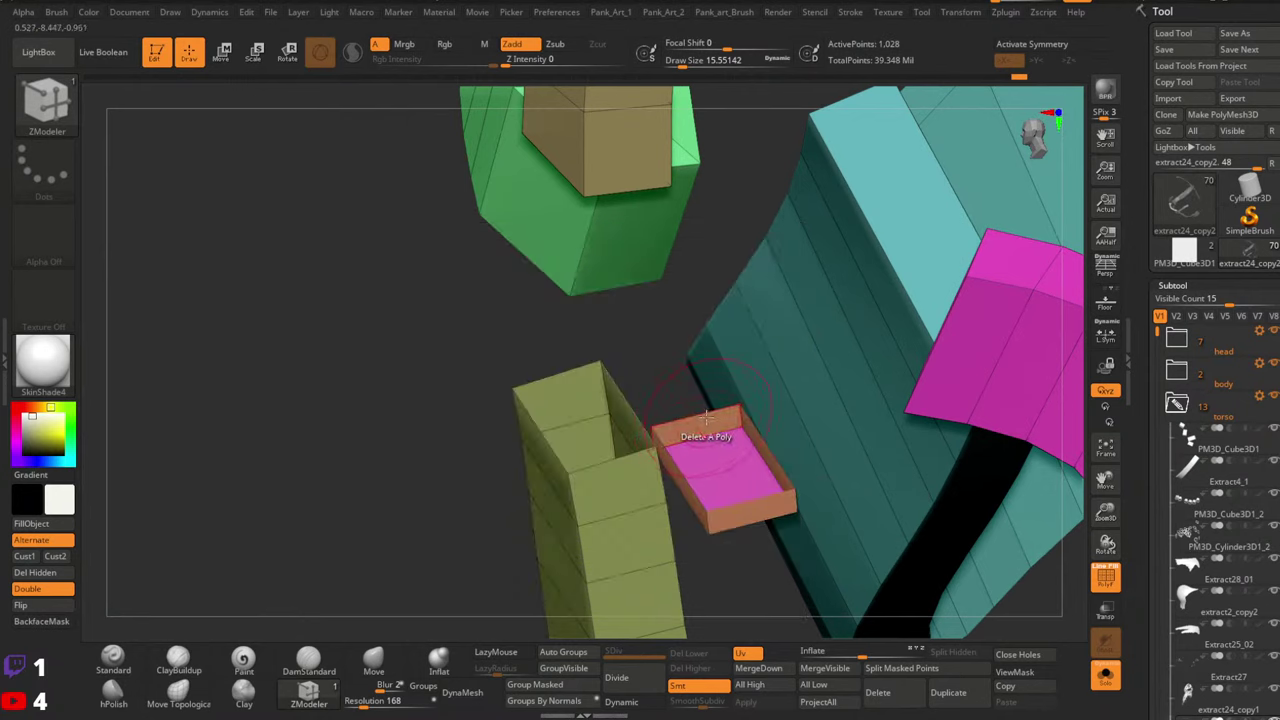
{"action": "left_click", "coordinate": [757, 432]}
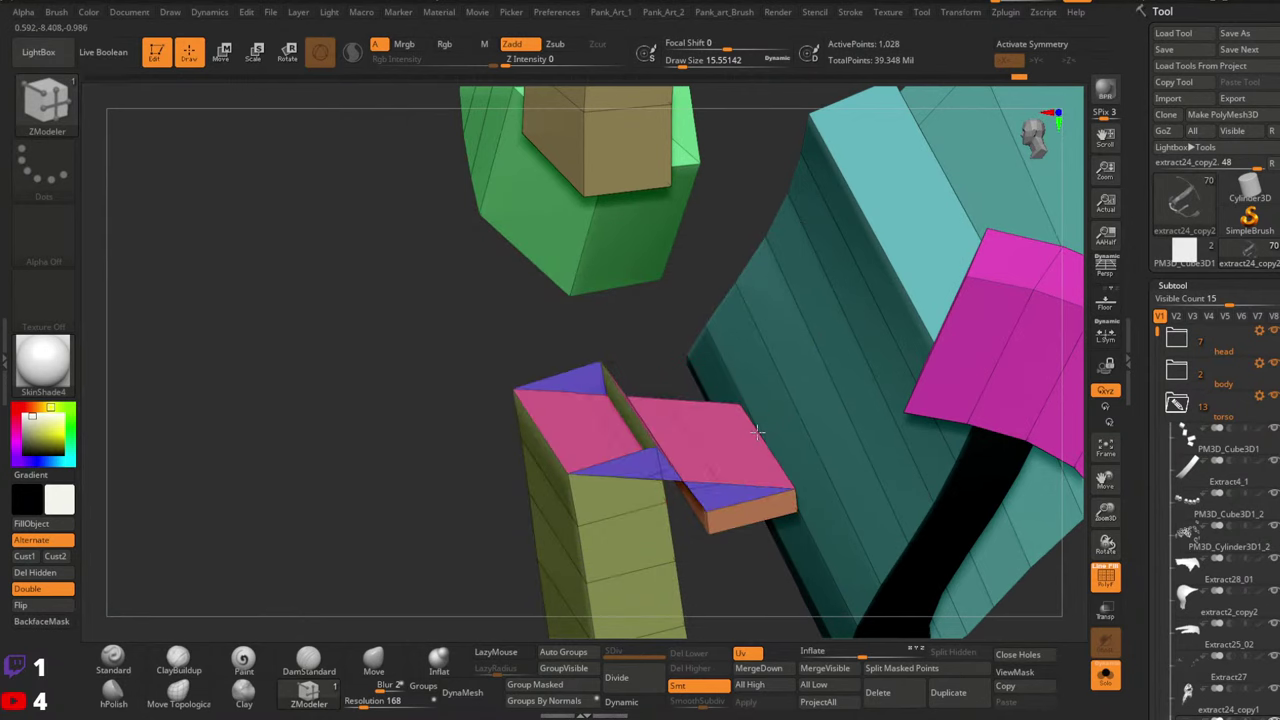
{"action": "left_click_drag", "start_coordinate": [676, 432], "coordinate": [729, 537]}
{"action": "right_click_drag", "start_coordinate": [729, 537], "coordinate": [732, 494]}
{"action": "key", "text": "ctrl+z"}
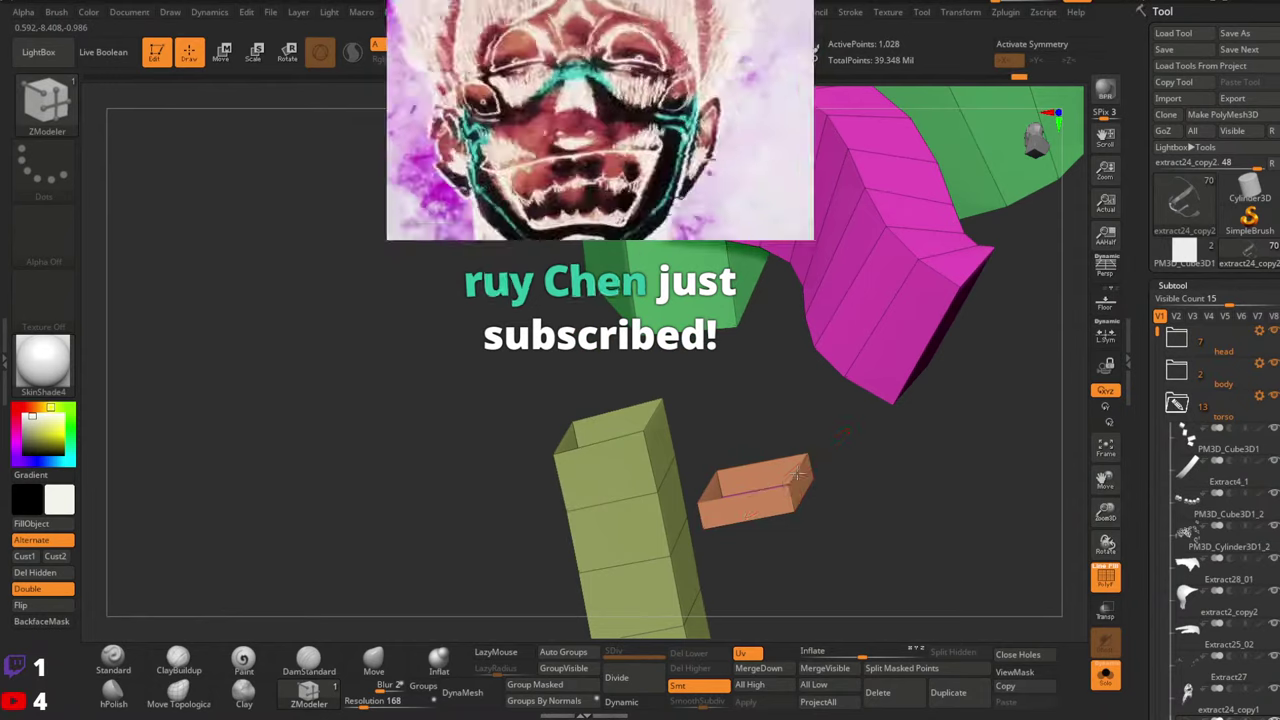
Set the edge Bridge target to Edges and try bridging the strap's upper side edge to the block's matching edge
{"action": "mouse_move", "coordinate": [656, 414]}
{"action": "left_mouse_down"}
{"action": "mouse_move", "coordinate": [643, 364]}
{"action": "mouse_move", "coordinate": [665, 475]}
{"action": "mouse_move", "coordinate": [749, 423]}
{"action": "mouse_move", "coordinate": [648, 410]}
{"action": "left_mouse_up"}
{"action": "key", "text": "alt"}
{"action": "key", "text": "space"}
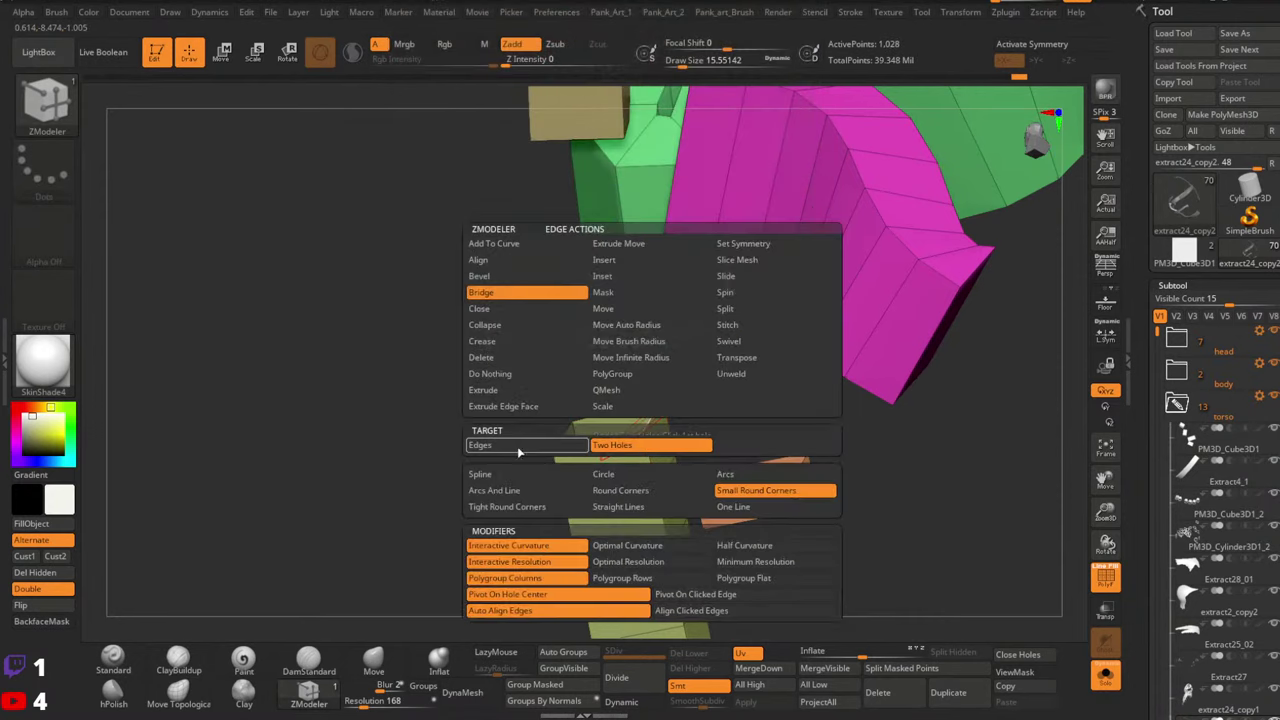
{"action": "left_click", "coordinate": [490, 446]}
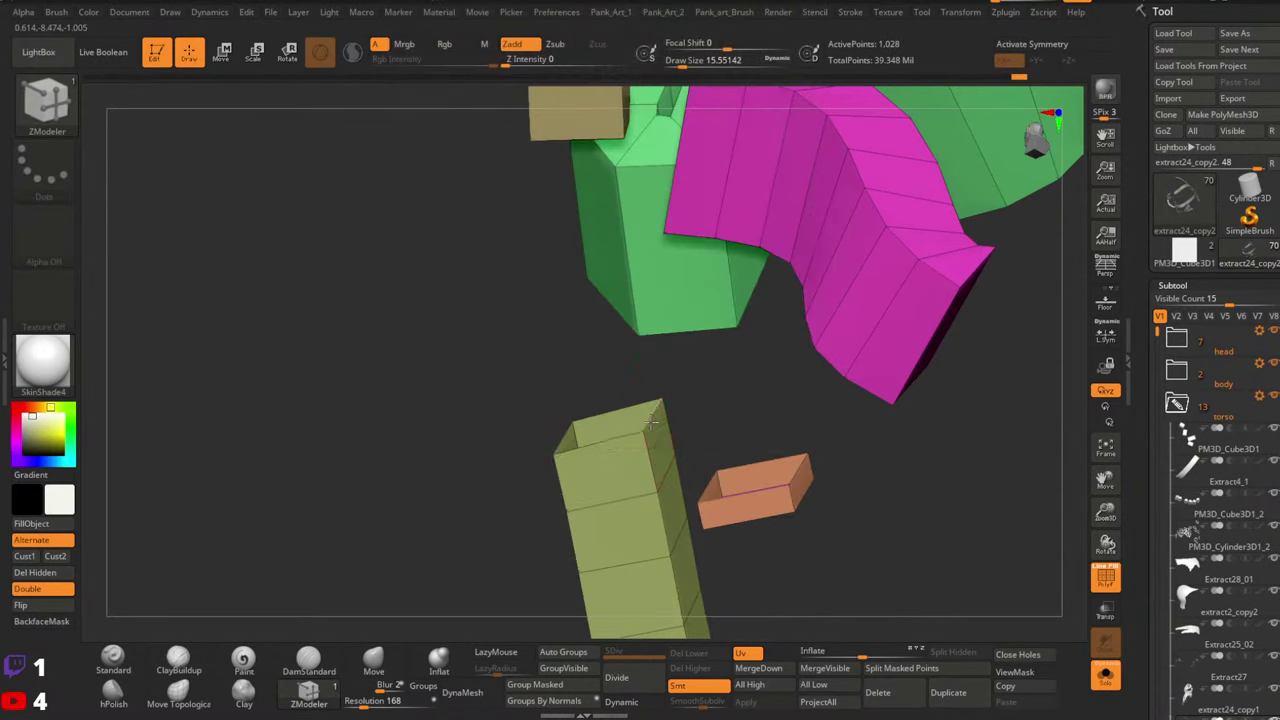
{"action": "left_click", "coordinate": [797, 466]}
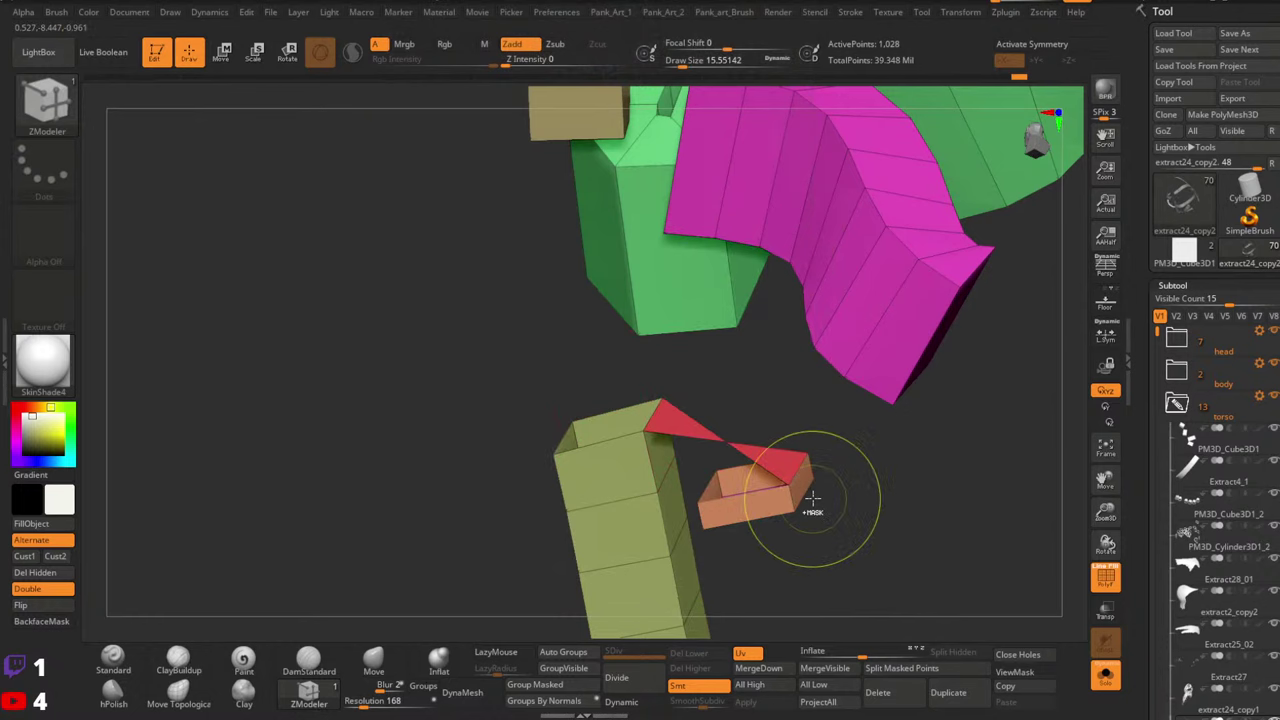
Undo the edge bridge, try a Two Holes bridge with the Circle curve between both open ends, and undo it
{"action": "key", "text": "space"}
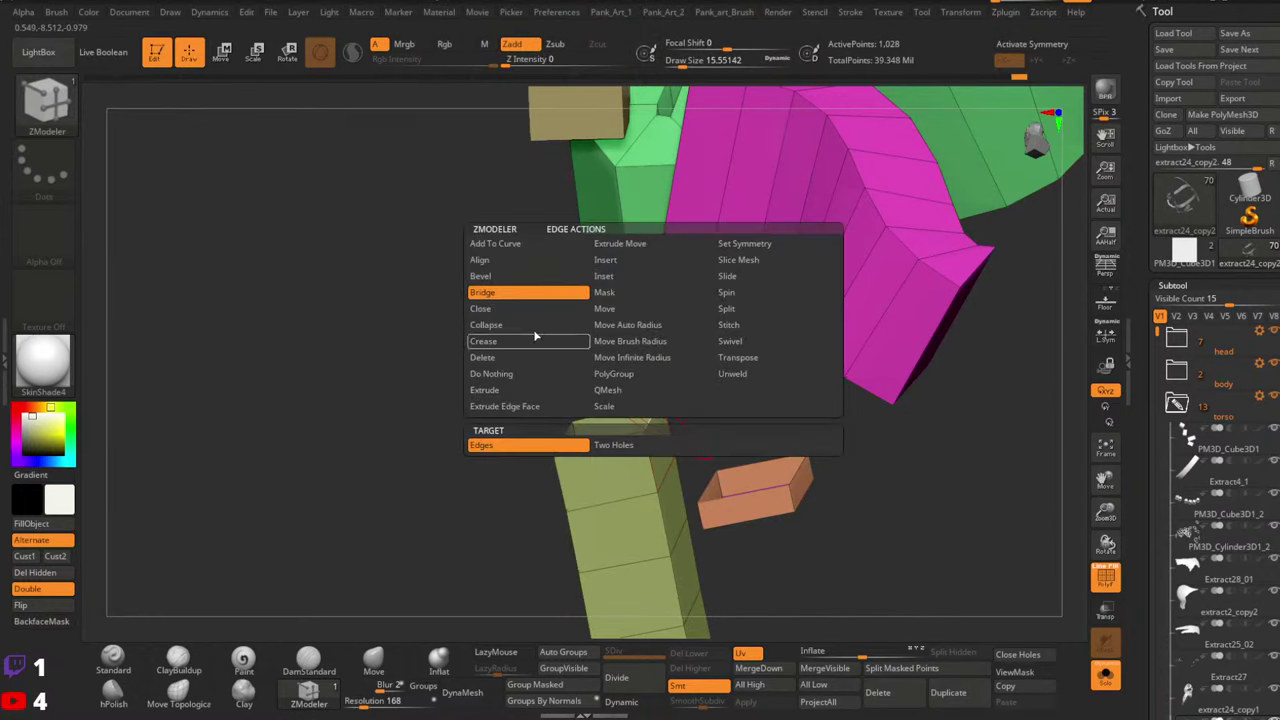
{"action": "left_click", "coordinate": [614, 446]}
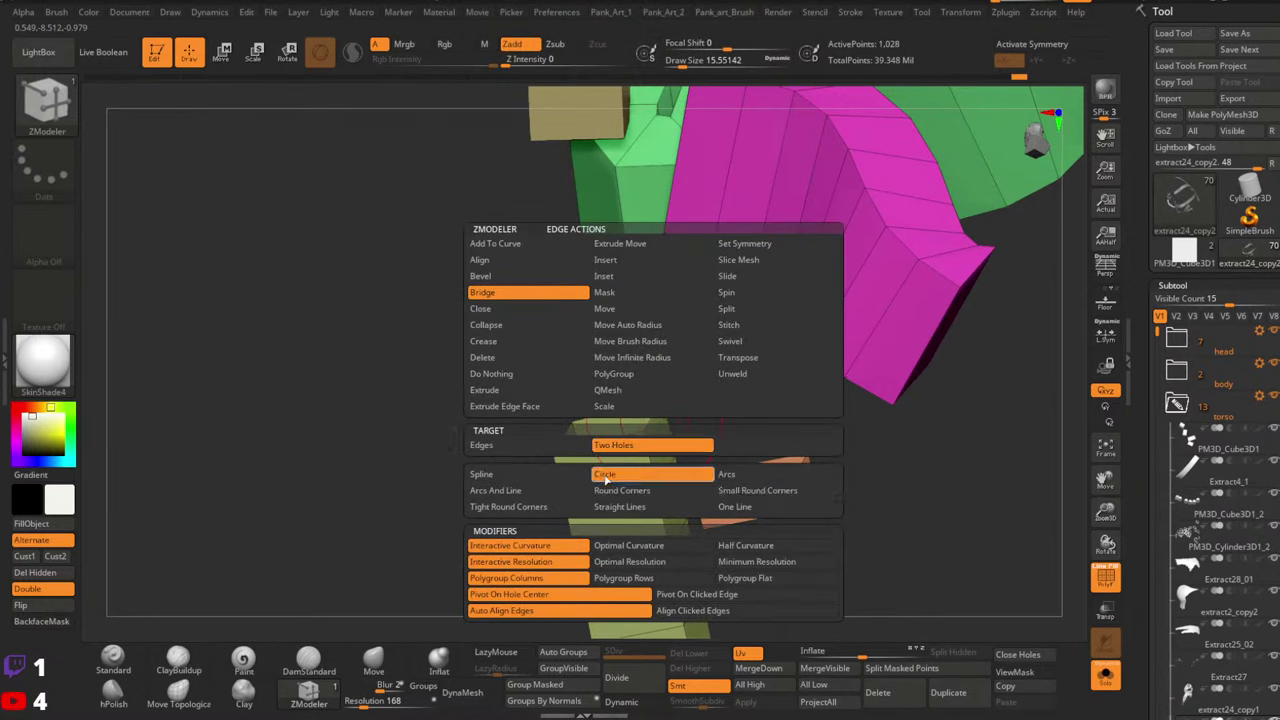
{"action": "left_click", "coordinate": [605, 476]}
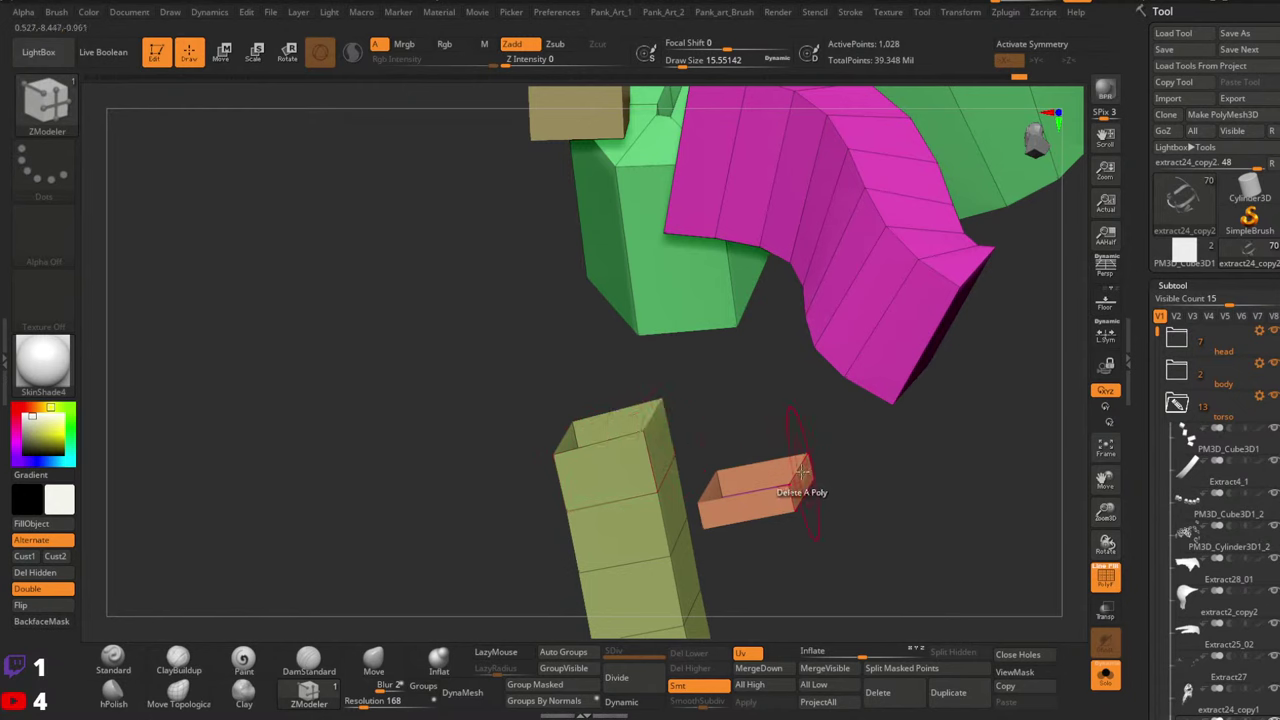
{"action": "mouse_move", "coordinate": [802, 470]}
{"action": "left_mouse_down"}
{"action": "mouse_move", "coordinate": [785, 465]}
{"action": "mouse_move", "coordinate": [764, 355]}
{"action": "mouse_move", "coordinate": [782, 478]}
{"action": "left_mouse_up"}
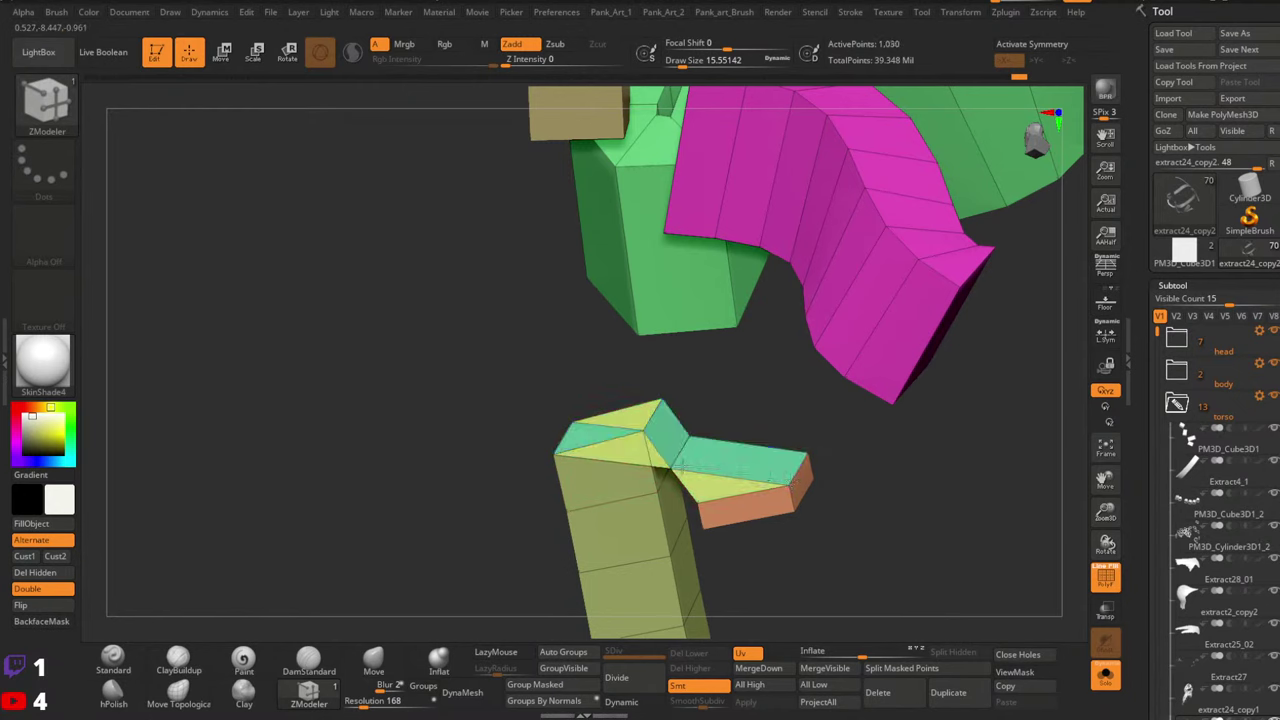
{"action": "key", "text": "ctrl+z"}
{"action": "mouse_move", "coordinate": [787, 482]}
{"action": "right_mouse_down"}
{"action": "mouse_move", "coordinate": [802, 502]}
{"action": "mouse_move", "coordinate": [805, 473]}
{"action": "right_mouse_up"}
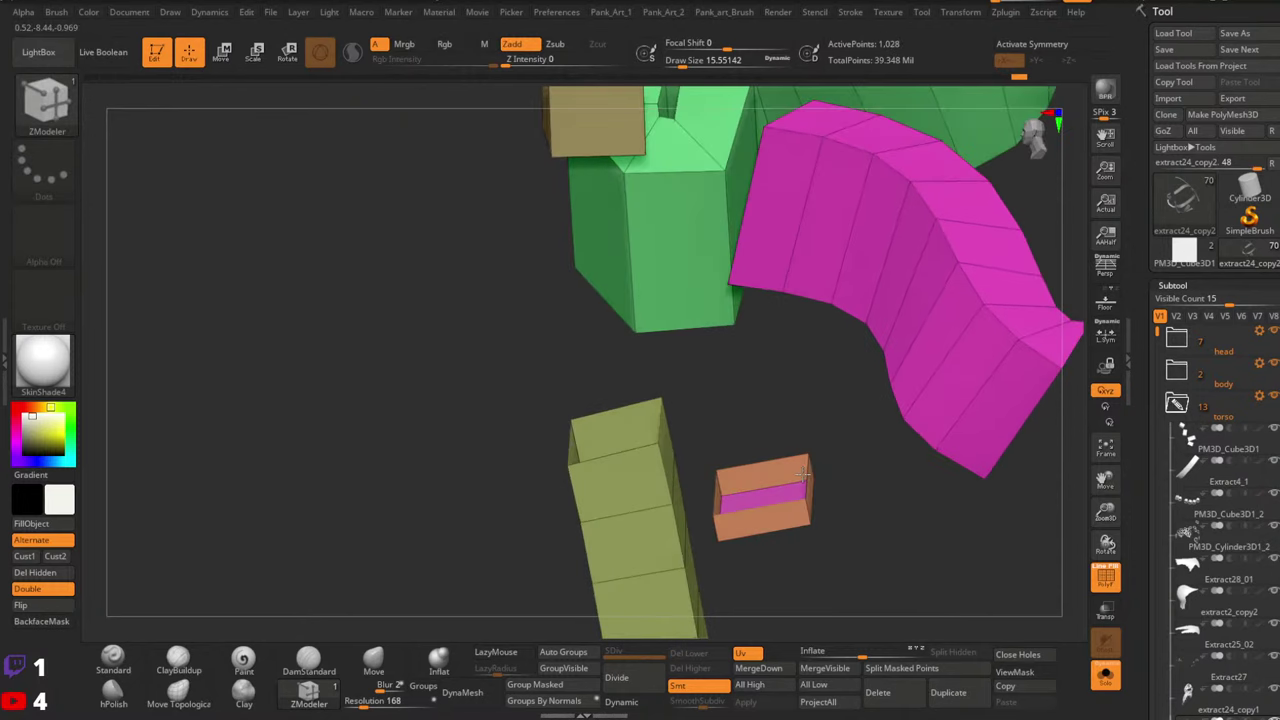
Try a Two Holes bridge with the Round Corners curve between the strap and block openings, and undo it
{"action": "left_click_drag", "start_coordinate": [803, 476], "coordinate": [806, 486]}
{"action": "key", "text": "space"}
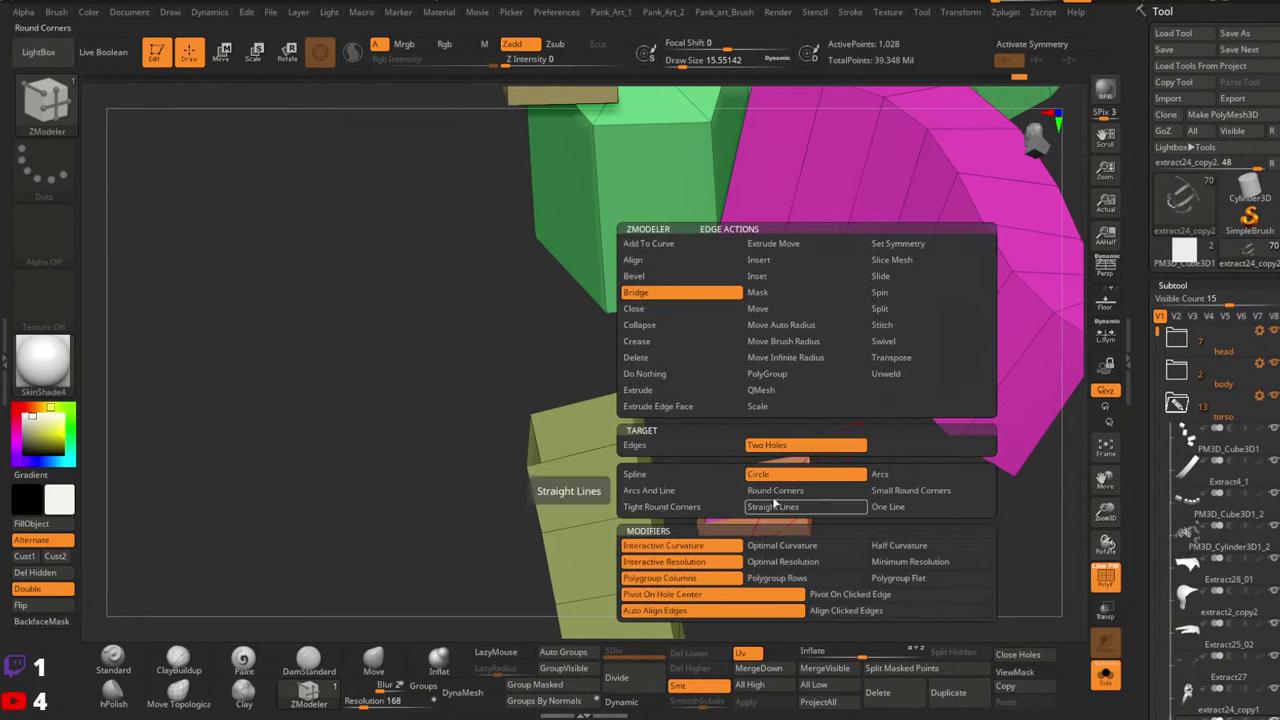
{"action": "left_click", "coordinate": [775, 490]}
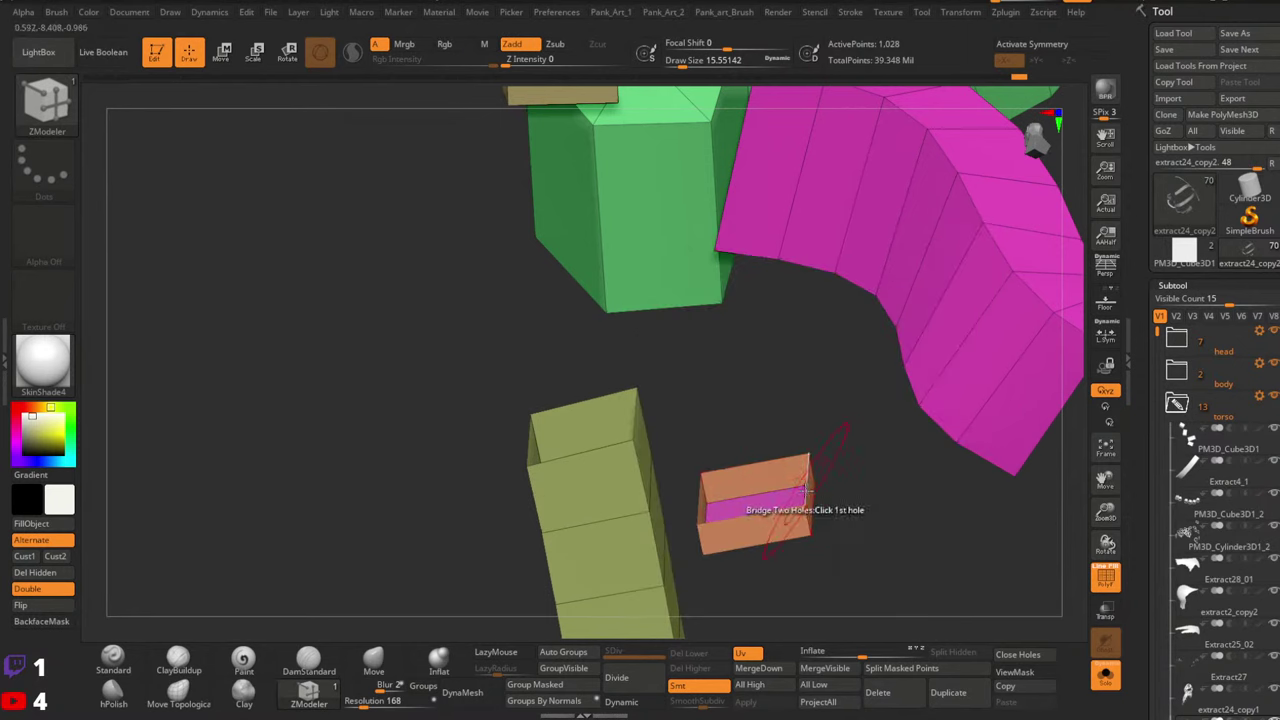
{"action": "left_click_drag", "start_coordinate": [590, 414], "coordinate": [623, 365]}
{"action": "key", "text": "ctrl+z"}
{"action": "right_click_drag", "start_coordinate": [606, 377], "coordinate": [694, 408], "text": "ctrl"}
Undo the detached block and duplicated end face, going back to the strap's original closed end
{"action": "key", "text": "ctrl+z"}
{"action": "key", "text": "ctrl+z"}
{"action": "key", "text": "ctrl+z"}
{"action": "key", "text": "ctrl+z"}
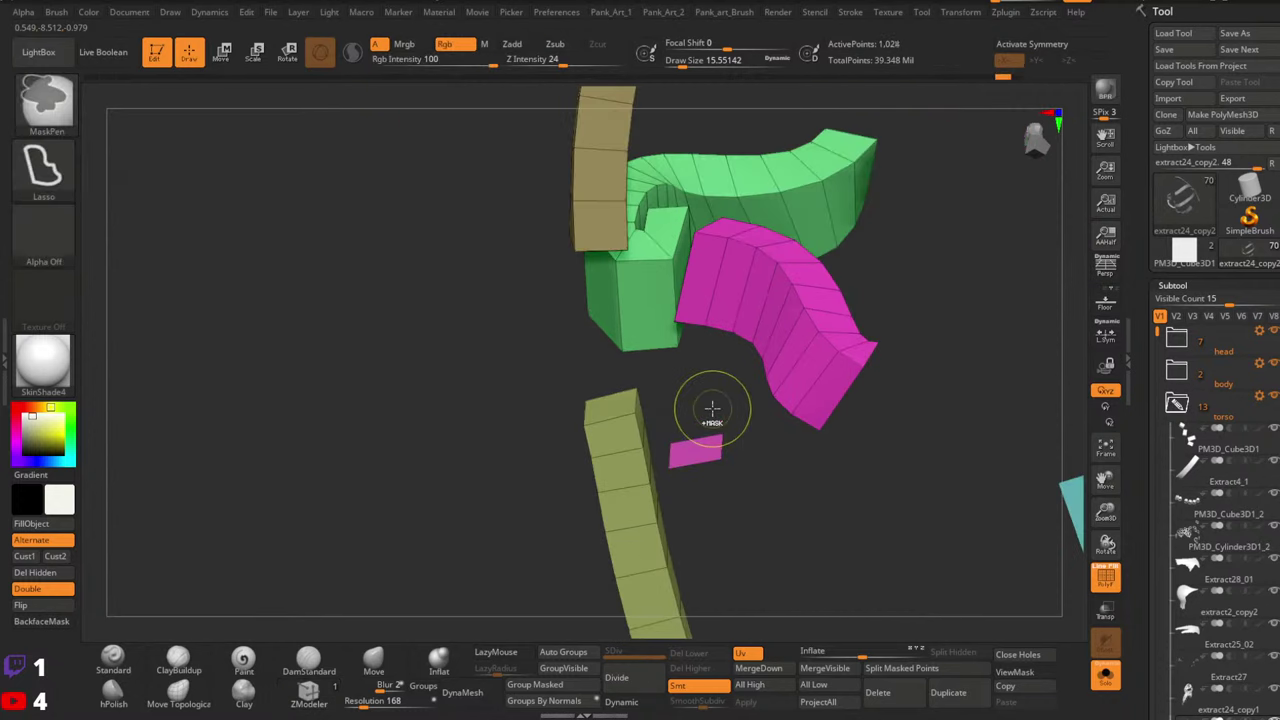
{"action": "key", "text": "ctrl+z"}
{"action": "key", "text": "ctrl+z"}
{"action": "key", "text": "ctrl+z"}
{"action": "key", "text": "ctrl+z"}
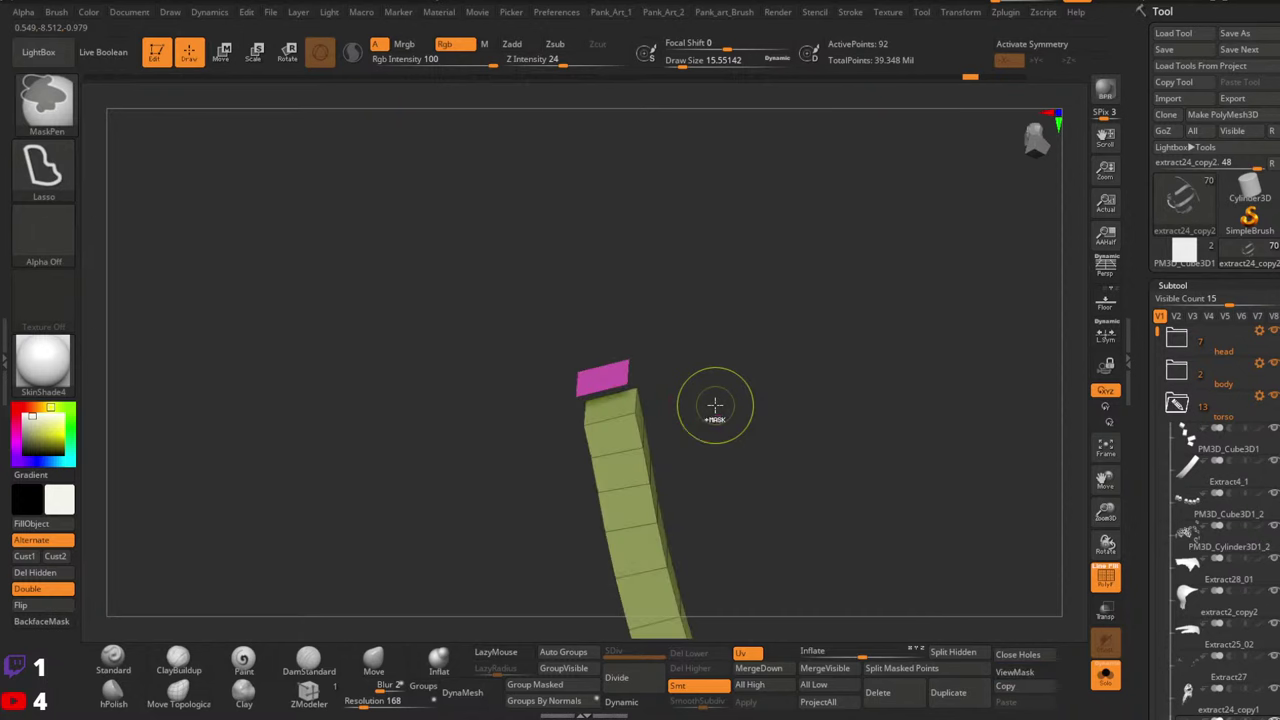
{"action": "right_click_drag", "start_coordinate": [714, 408], "coordinate": [709, 437], "text": "ctrl"}
{"action": "key", "text": "ctrl+z"}
{"action": "key", "text": "ctrl+z"}
{"action": "key", "text": "ctrl+z"}
{"action": "key", "text": "ctrl+z"}
{"action": "key", "text": "ctrl+shift+z"}
{"action": "key", "text": "ctrl+shift+z"}
{"action": "key", "text": "ctrl+shift+z"}
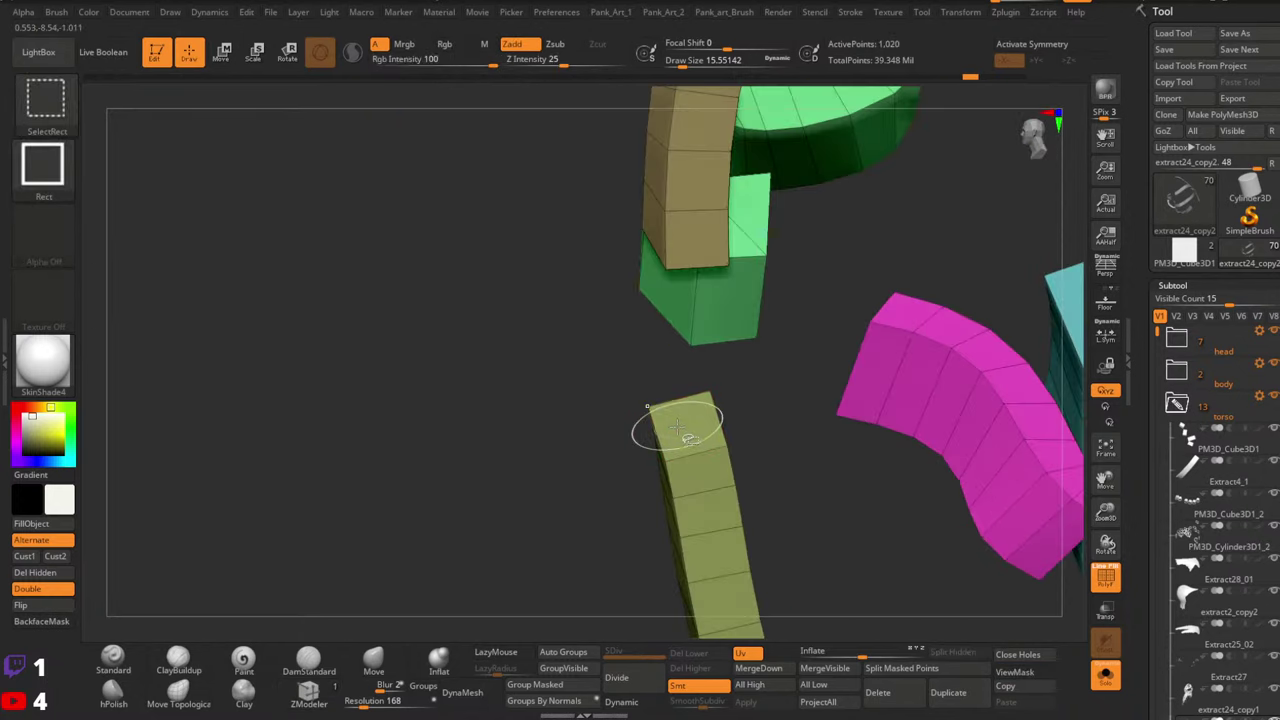
Extrude the strap's end as a single polygon and tilt the new end face with Transpose to start the hook
{"action": "key", "text": "space"}
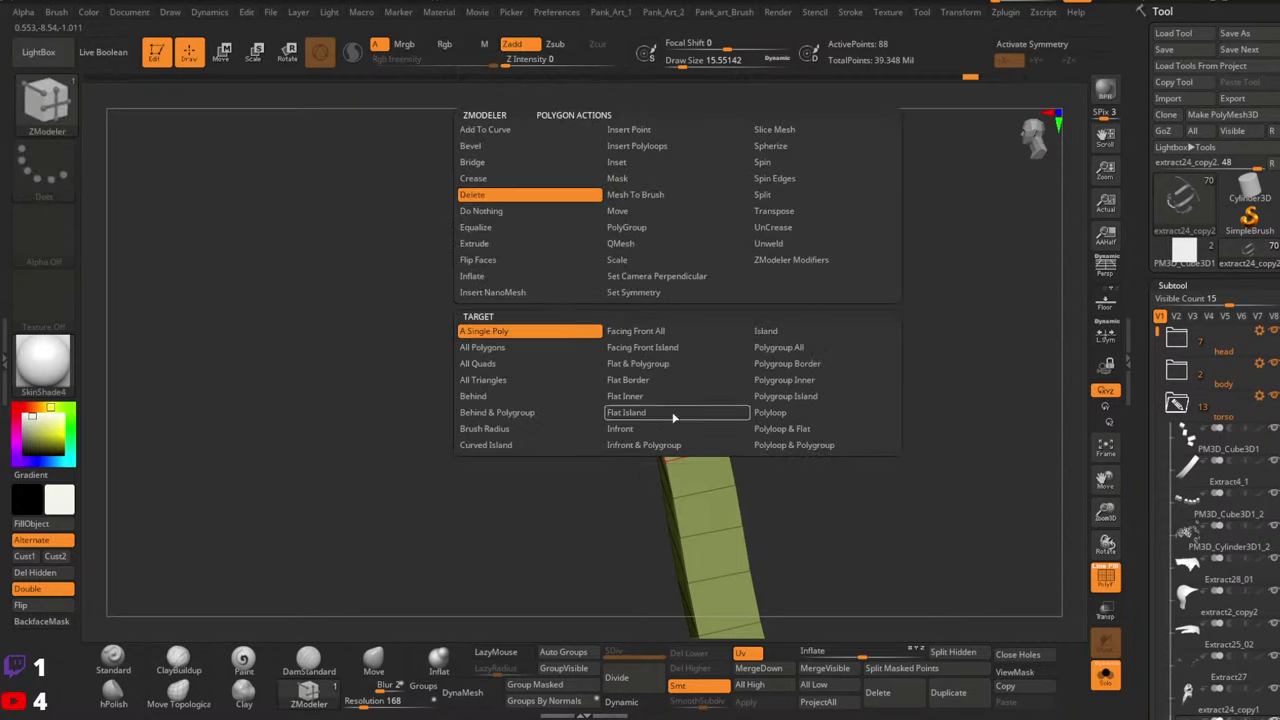
{"action": "left_click", "coordinate": [474, 243]}
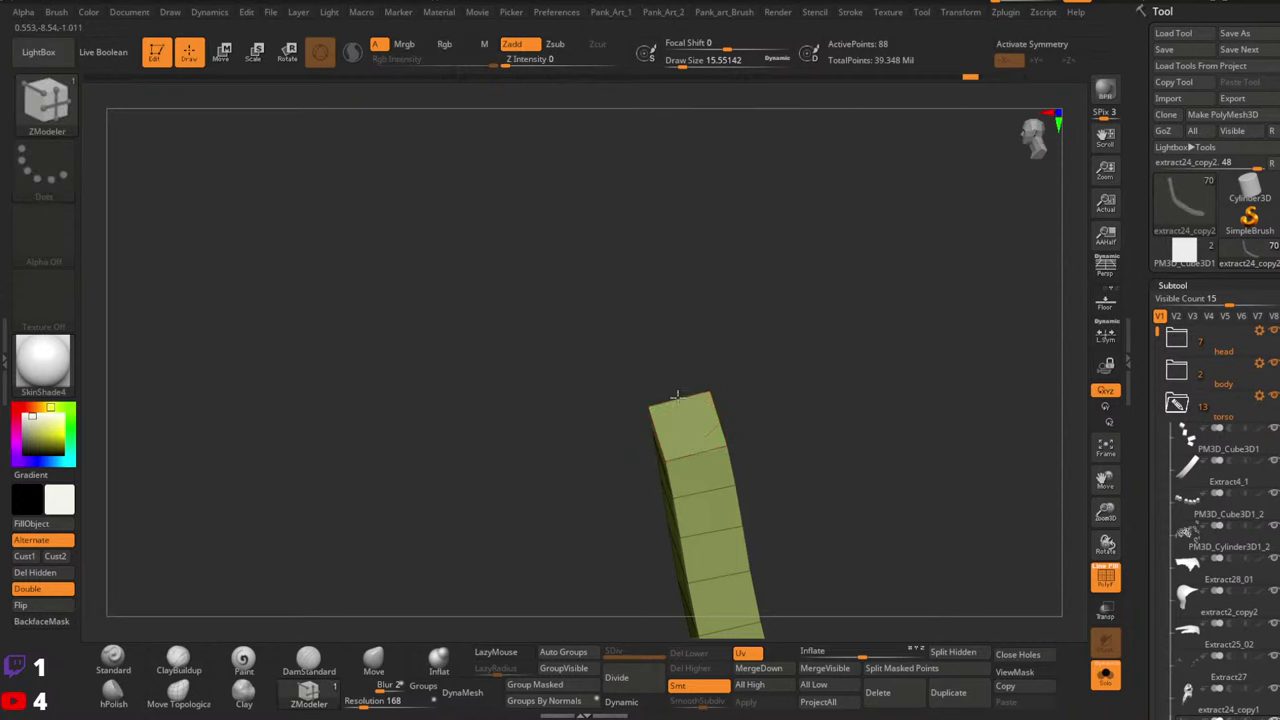
{"action": "right_click_drag", "start_coordinate": [688, 416], "coordinate": [694, 315]}
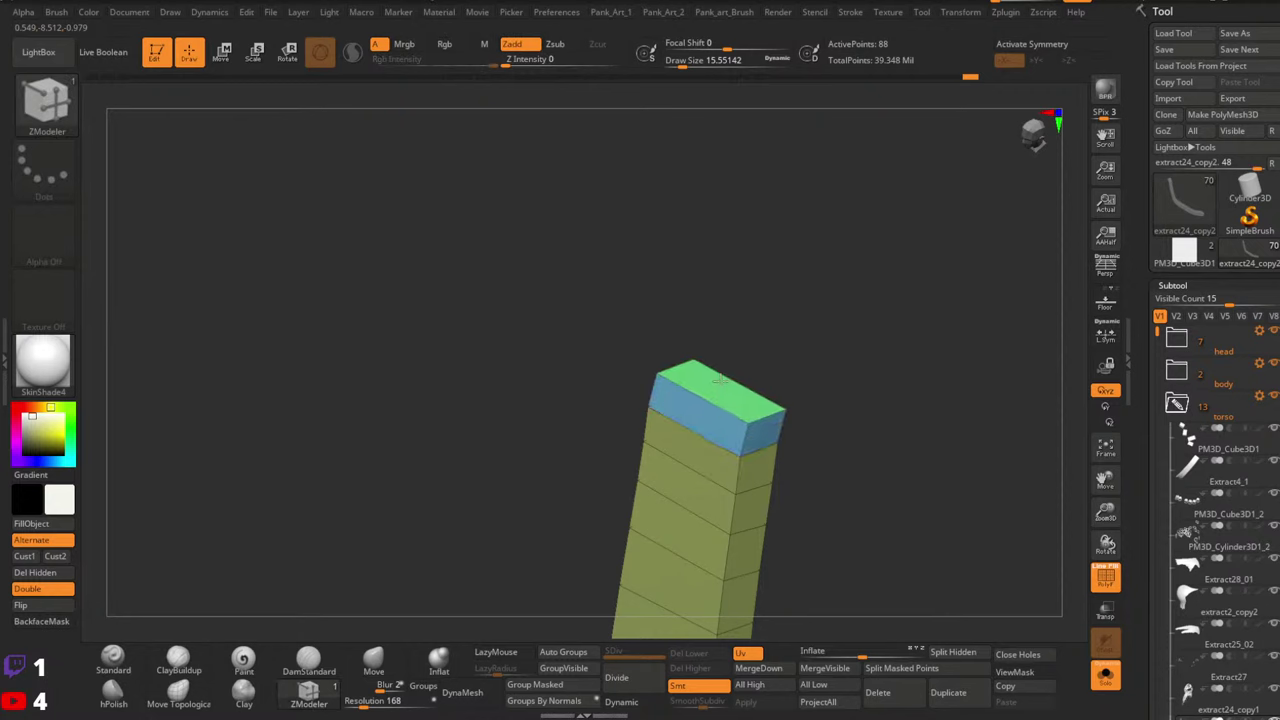
{"action": "right_click_drag", "start_coordinate": [720, 380], "coordinate": [640, 388]}
{"action": "key", "text": "space"}
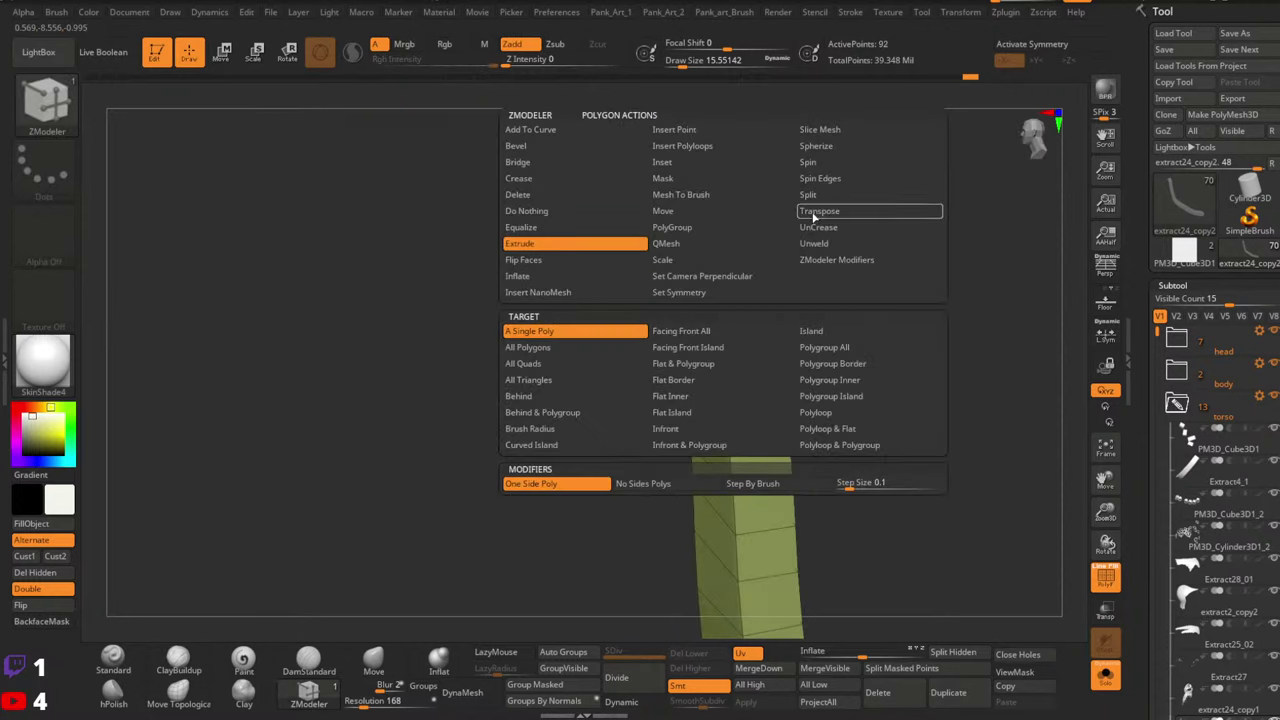
{"action": "left_click", "coordinate": [815, 212]}
{"action": "key", "text": "w"}
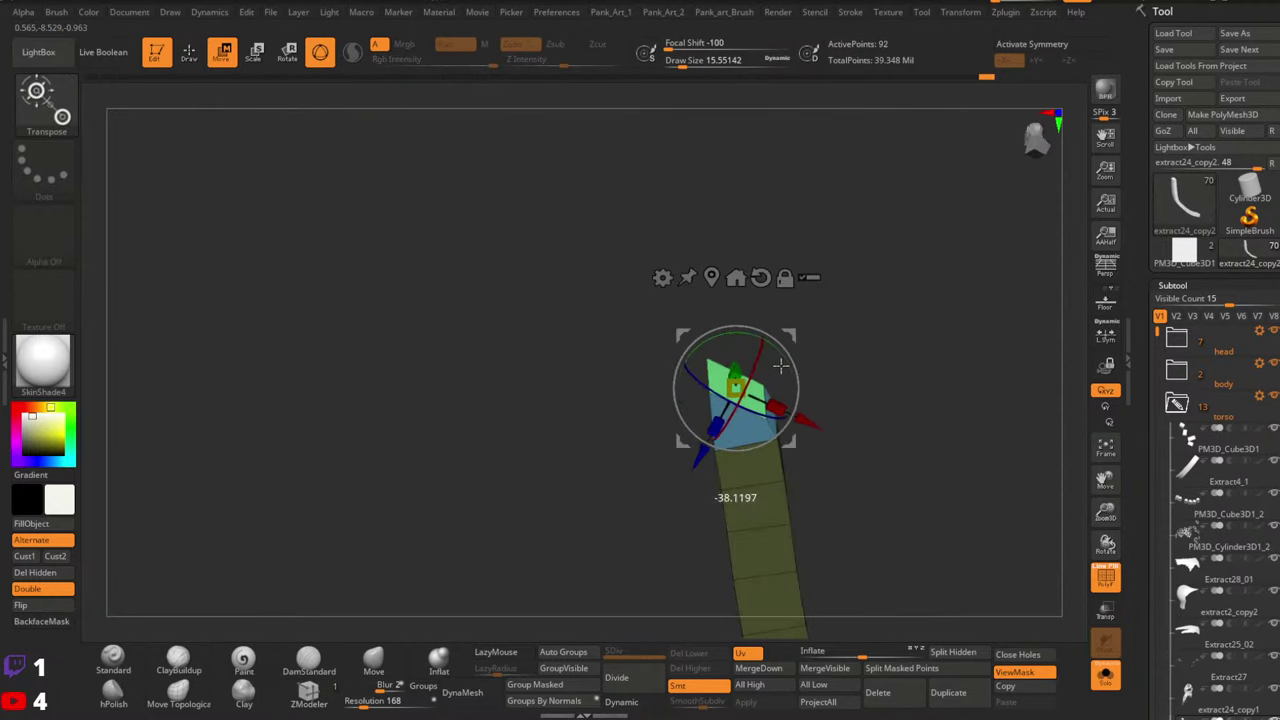
{"action": "mouse_move", "coordinate": [806, 345]}
{"action": "left_mouse_down"}
{"action": "mouse_move", "coordinate": [806, 376]}
{"action": "mouse_move", "coordinate": [797, 365]}
{"action": "left_mouse_up"}
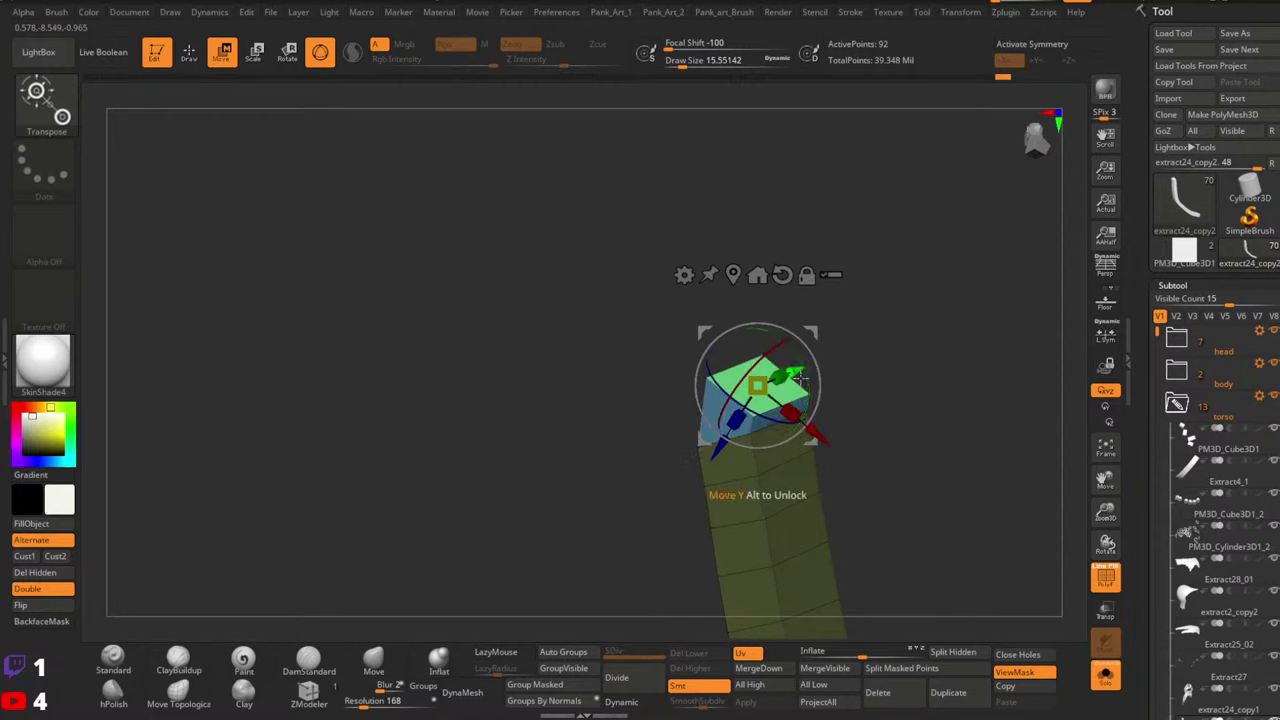
Extrude a second segment from the hook's end face, then rotate and move it sideways across the strap
{"action": "key", "text": "q"}
{"action": "key", "text": "space"}
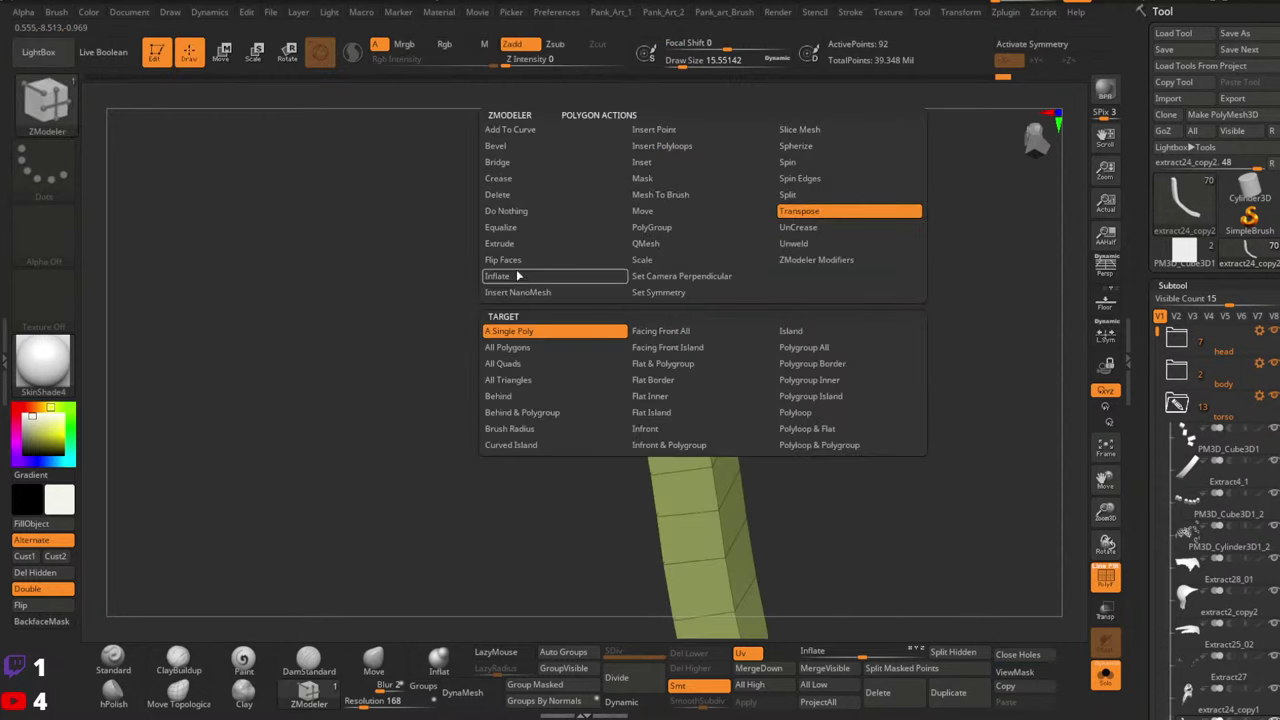
{"action": "left_click", "coordinate": [516, 245]}
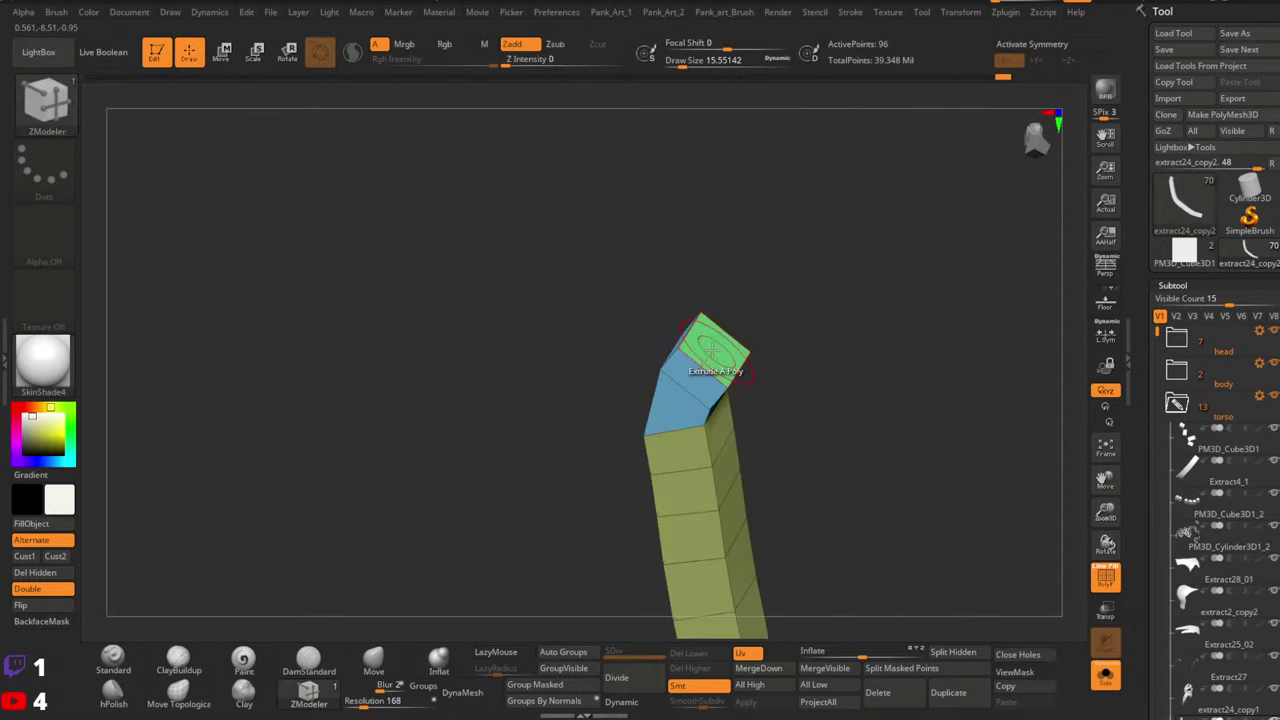
{"action": "key", "text": "space"}
{"action": "left_click", "coordinate": [811, 211]}
{"action": "left_click", "coordinate": [682, 345]}
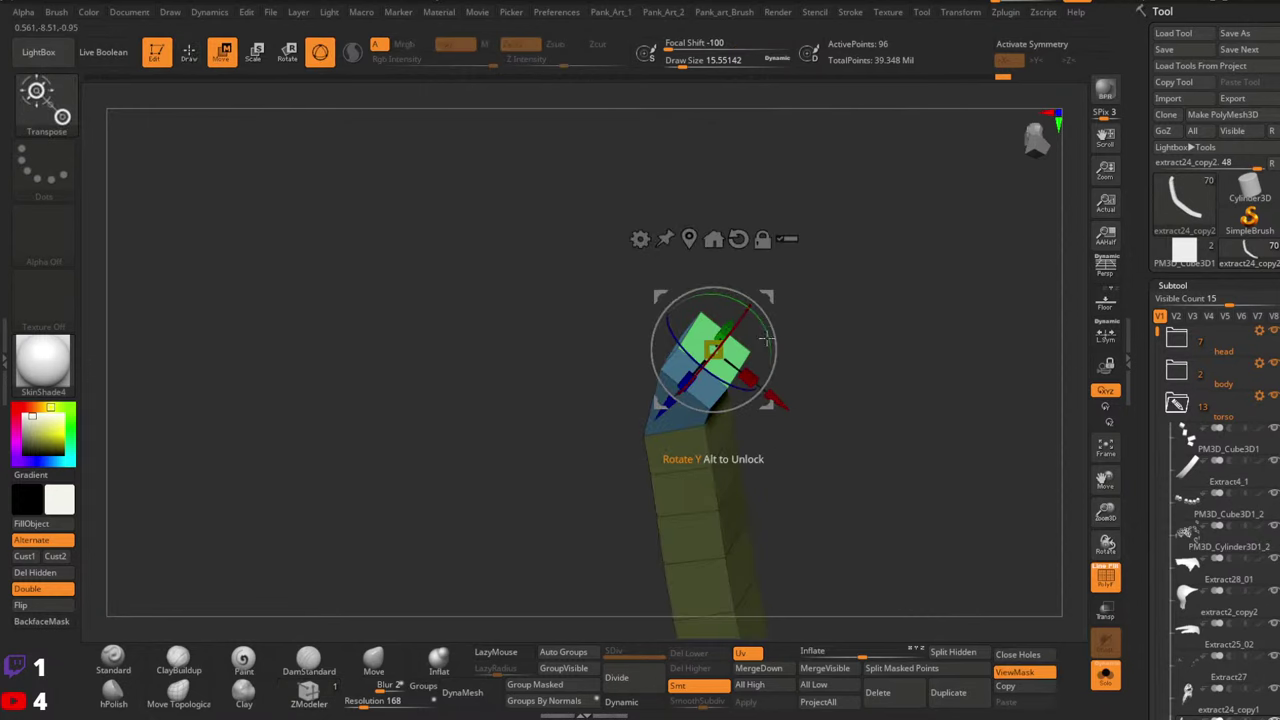
{"action": "left_click_drag", "start_coordinate": [768, 296], "coordinate": [793, 336]}
{"action": "left_click_drag", "start_coordinate": [789, 416], "coordinate": [827, 312]}
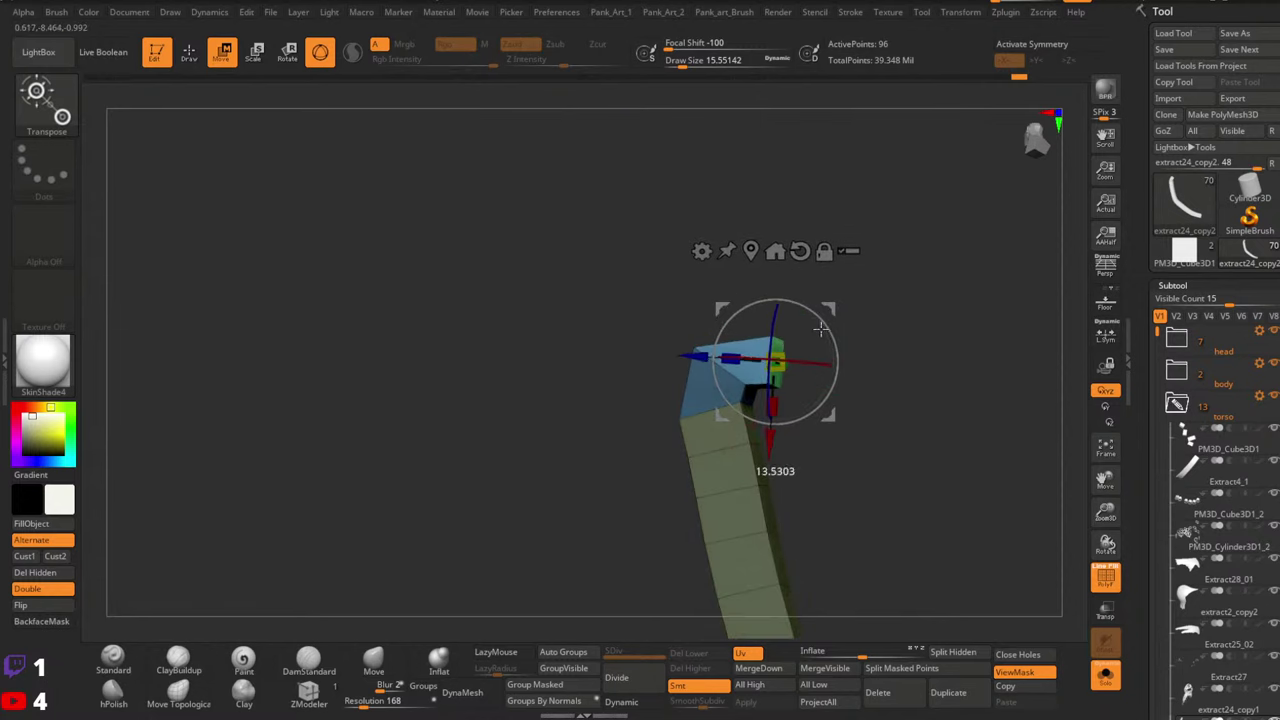
{"action": "mouse_move", "coordinate": [827, 310]}
{"action": "left_mouse_down"}
{"action": "mouse_move", "coordinate": [820, 290]}
{"action": "mouse_move", "coordinate": [822, 303]}
{"action": "left_mouse_up"}
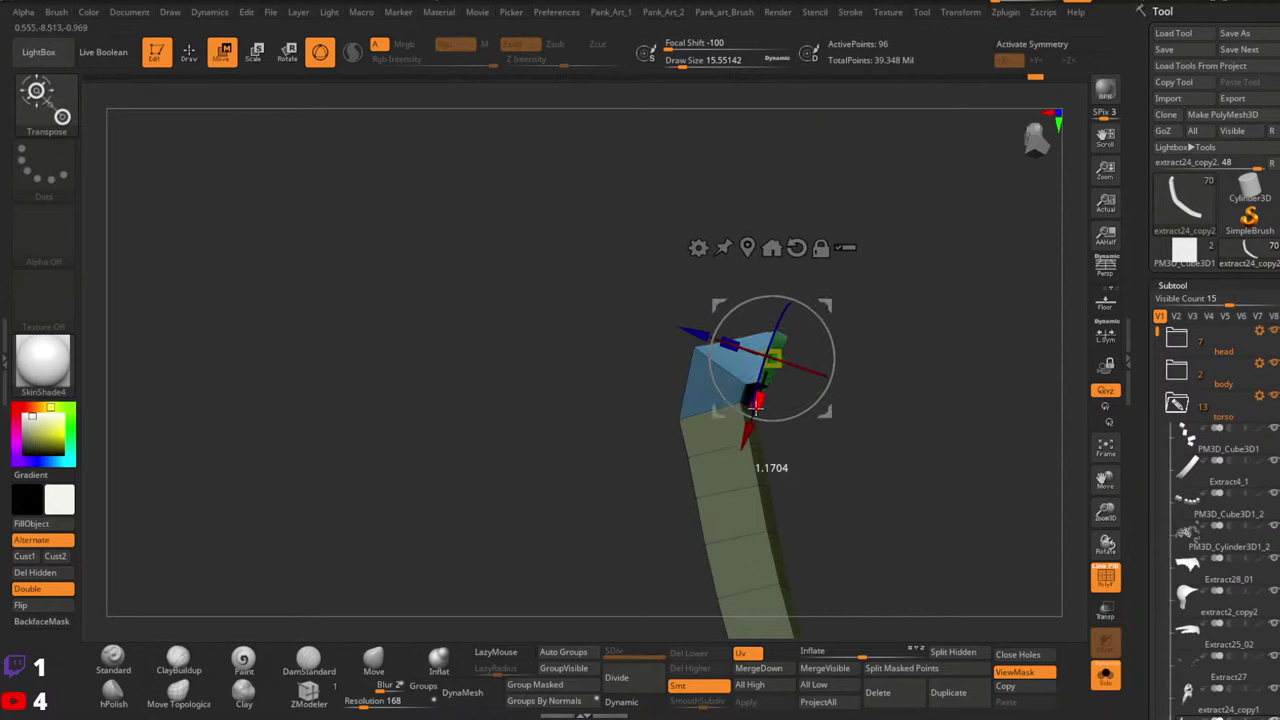
Extrude a third hook segment from the end face and rotate and move it down alongside the strap
{"action": "key", "text": "q"}
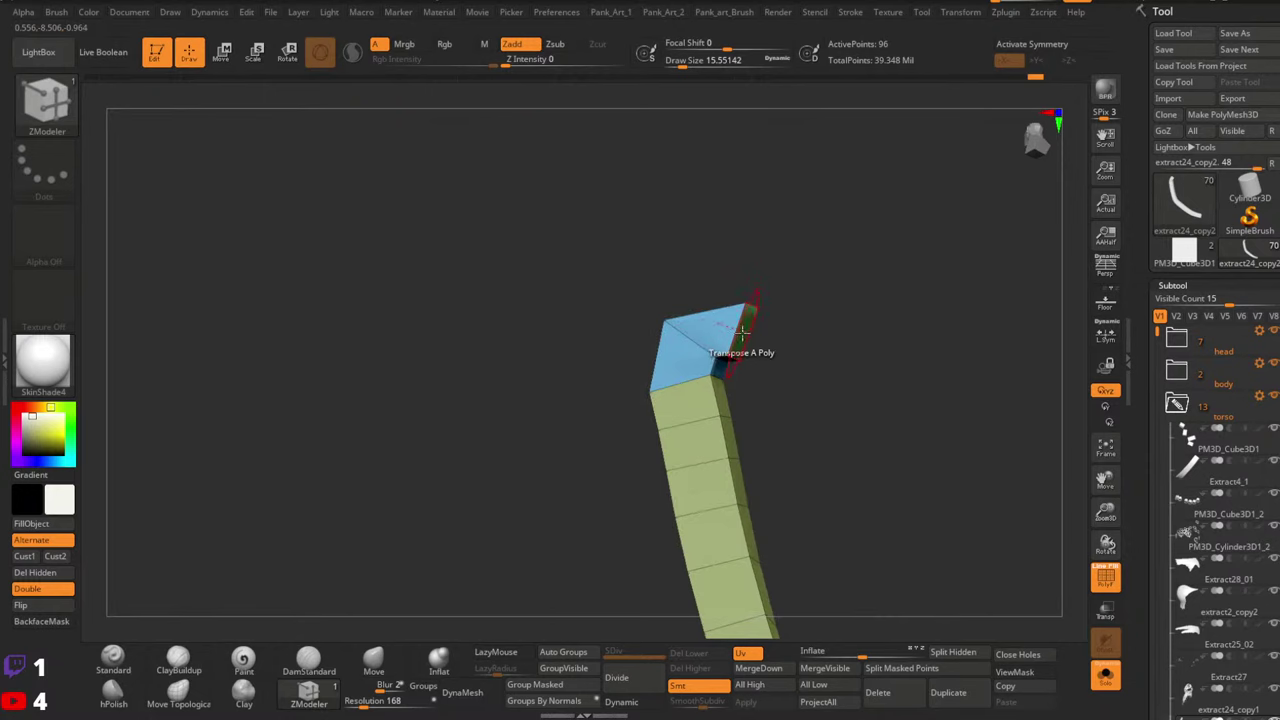
{"action": "key", "text": "space"}
{"action": "left_click", "coordinate": [544, 245]}
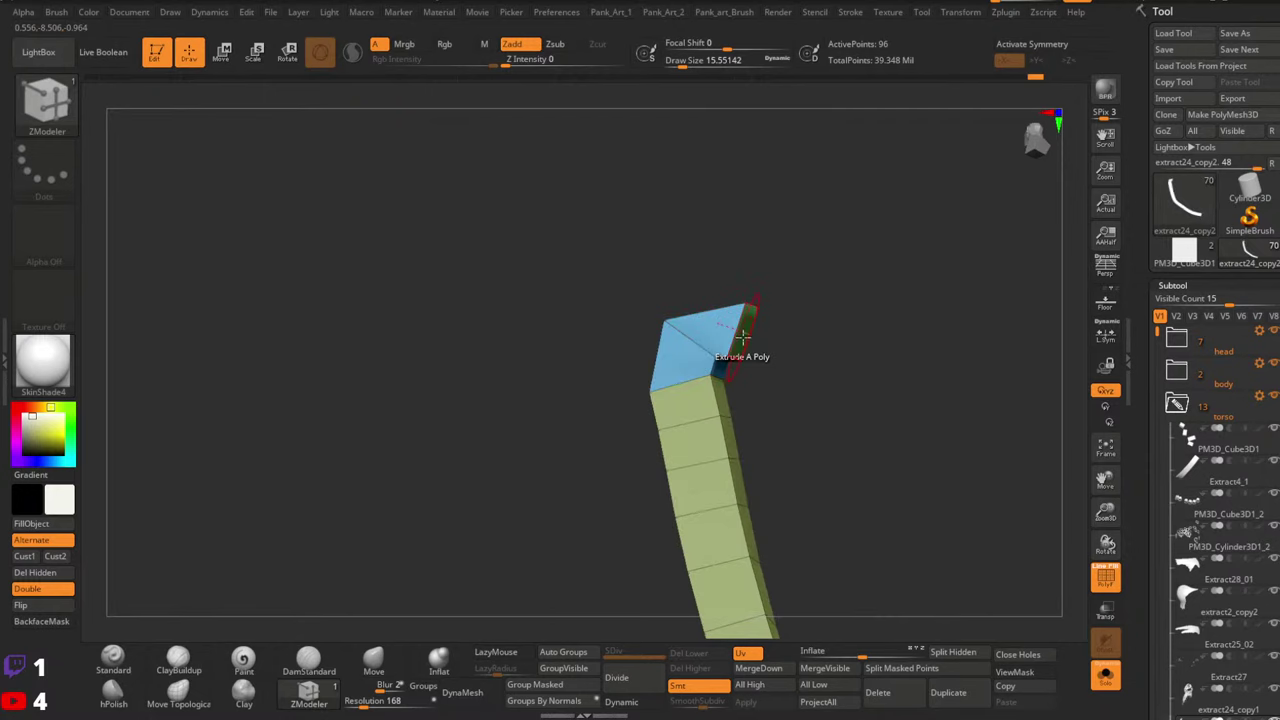
{"action": "key", "text": "space"}
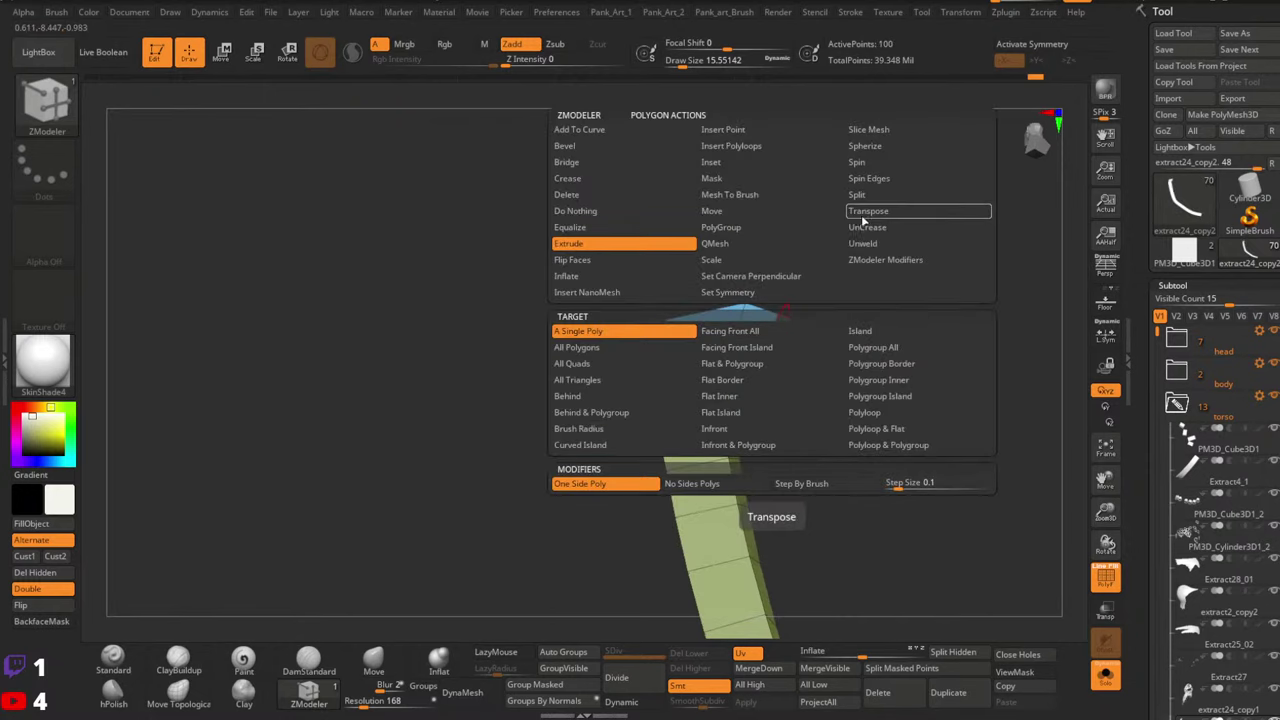
{"action": "left_click", "coordinate": [866, 213]}
{"action": "left_click", "coordinate": [800, 350]}
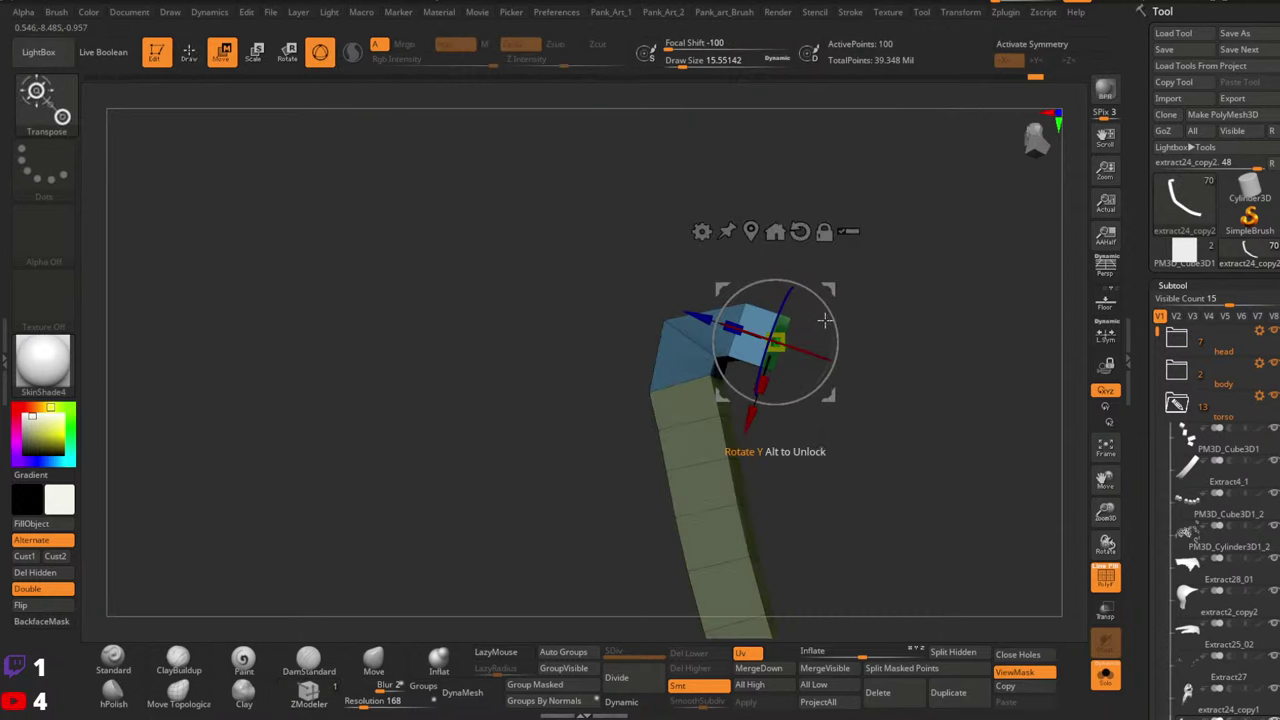
{"action": "left_click_drag", "start_coordinate": [830, 289], "coordinate": [822, 340]}
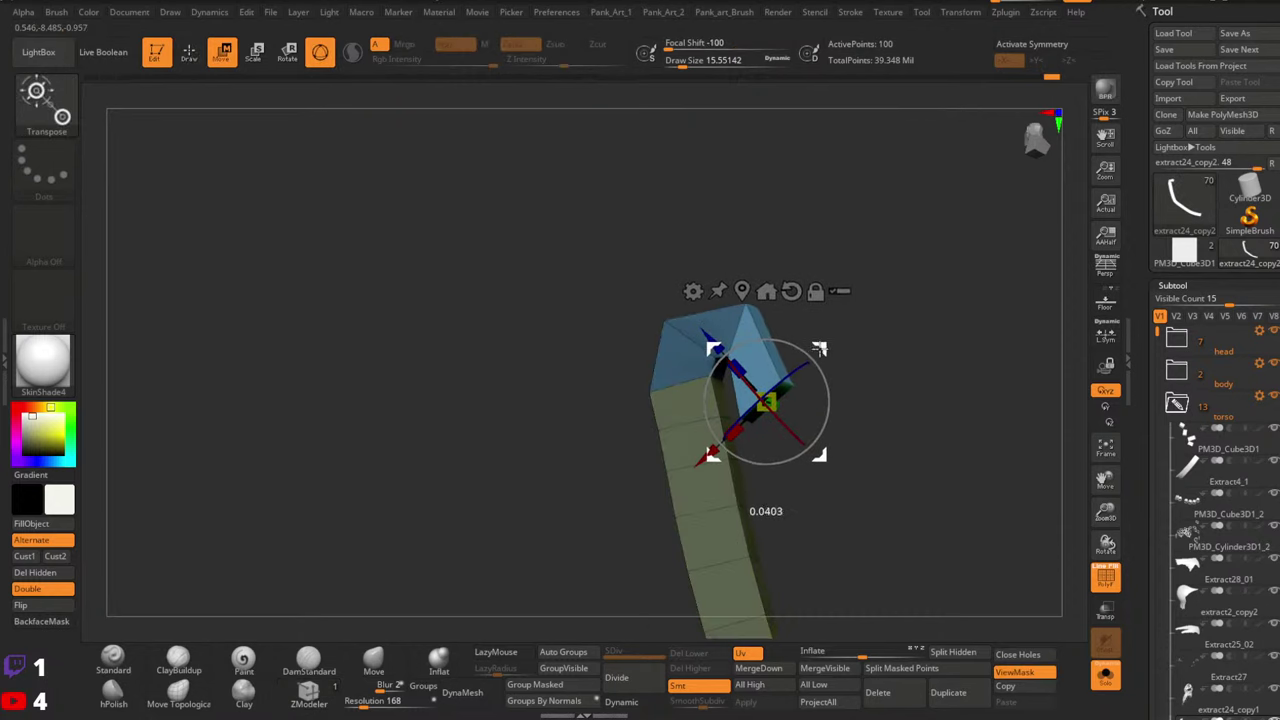
{"action": "mouse_move", "coordinate": [776, 415]}
{"action": "right_mouse_down"}
{"action": "mouse_move", "coordinate": [809, 394]}
{"action": "mouse_move", "coordinate": [818, 358]}
{"action": "right_mouse_up"}
{"action": "left_click_drag", "start_coordinate": [818, 355], "coordinate": [814, 371]}
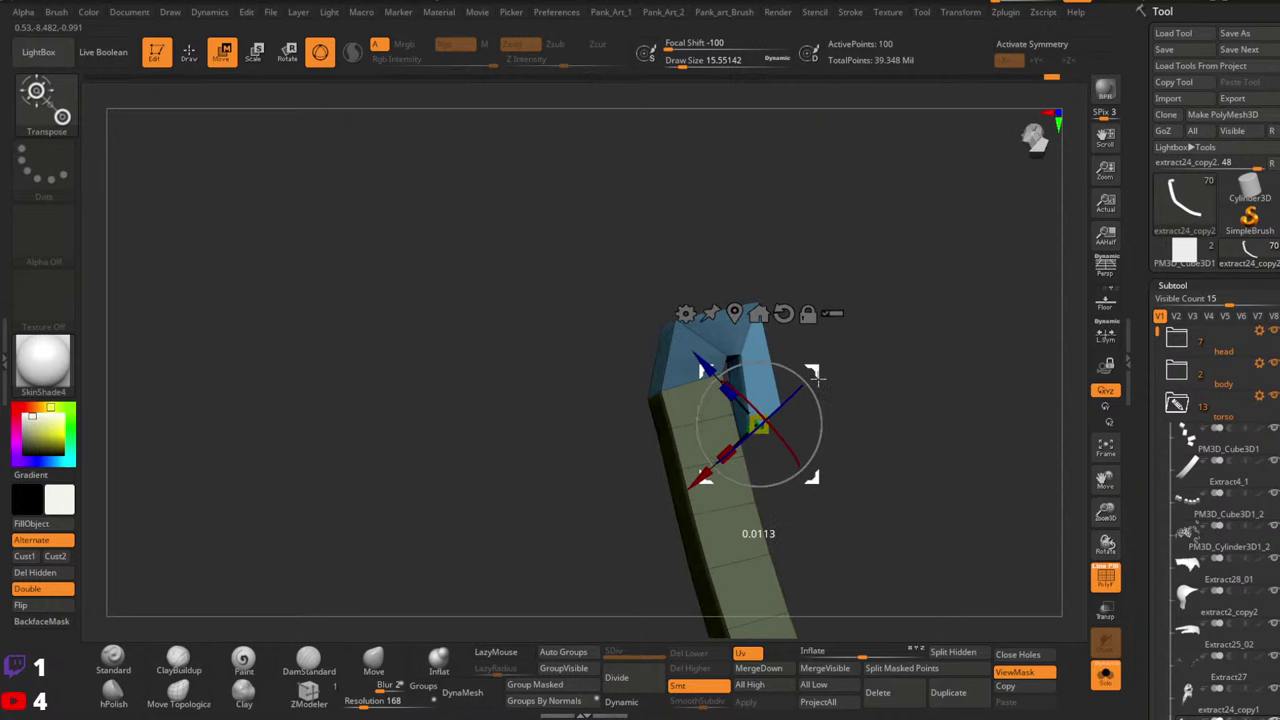
Clear the mask and use the Slide edge action to shift the hook's upper outer edge inward
{"action": "key", "text": "q"}
{"action": "right_click_drag", "start_coordinate": [814, 374], "coordinate": [852, 338], "text": "ctrl"}
{"action": "left_click_drag", "start_coordinate": [852, 338], "coordinate": [866, 350], "text": "ctrl"}
{"action": "right_click_drag", "start_coordinate": [862, 352], "coordinate": [815, 345]}
{"action": "right_click_drag", "start_coordinate": [815, 345], "coordinate": [735, 400]}
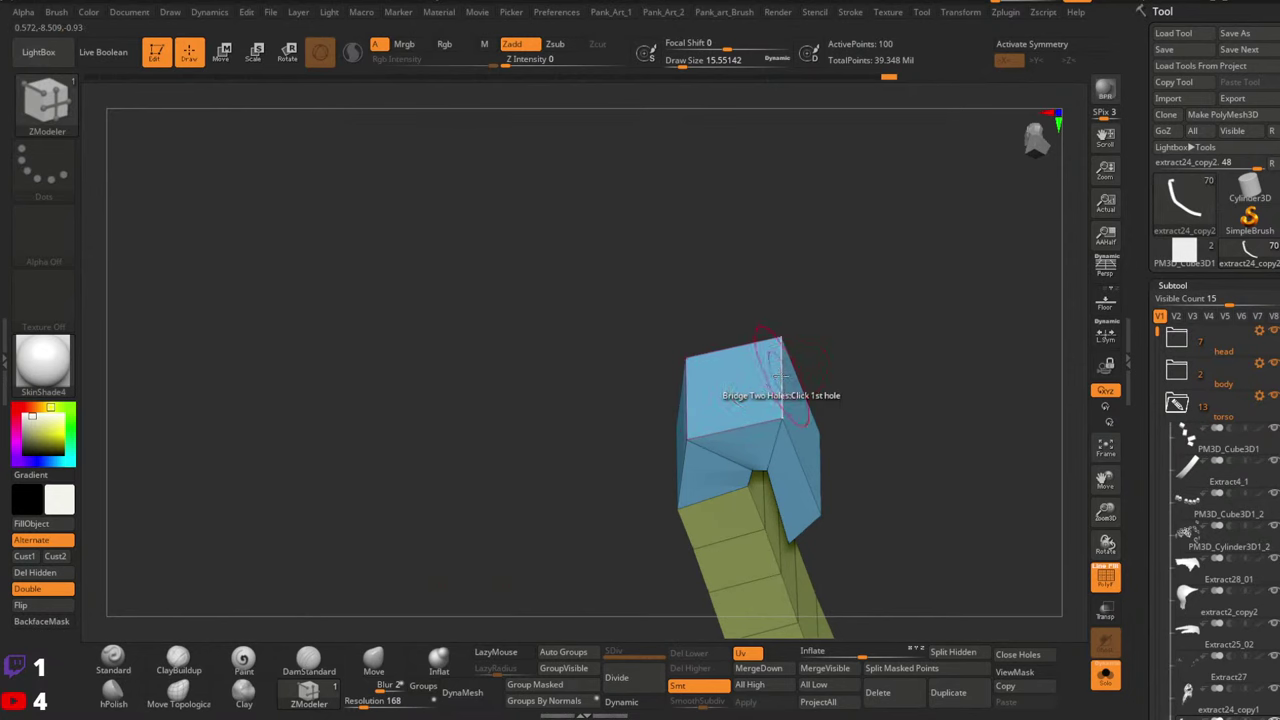
{"action": "key", "text": "space"}
{"action": "left_click", "coordinate": [857, 278]}
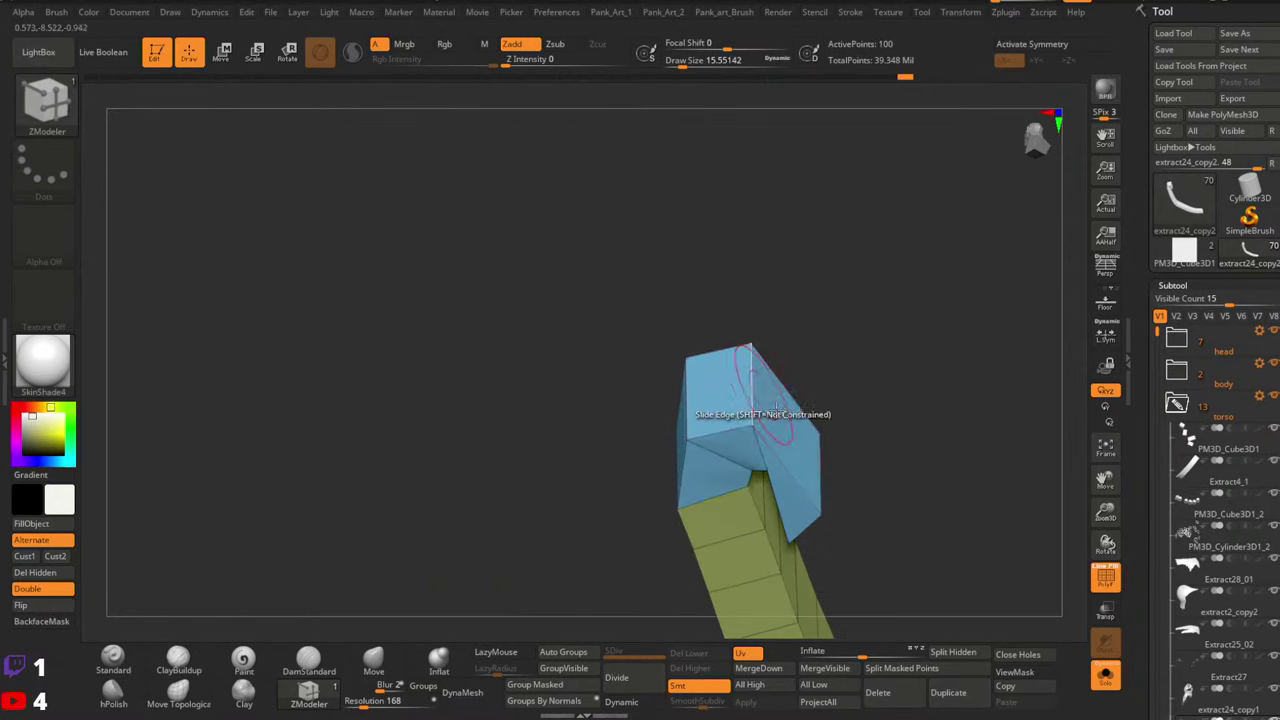
{"action": "right_click_drag", "start_coordinate": [777, 408], "coordinate": [761, 382]}
Transpose the hook's end polygon again, raising it back toward the bend to shorten the last segment
{"action": "left_click", "coordinate": [754, 434]}
{"action": "key", "text": "ctrl+z"}
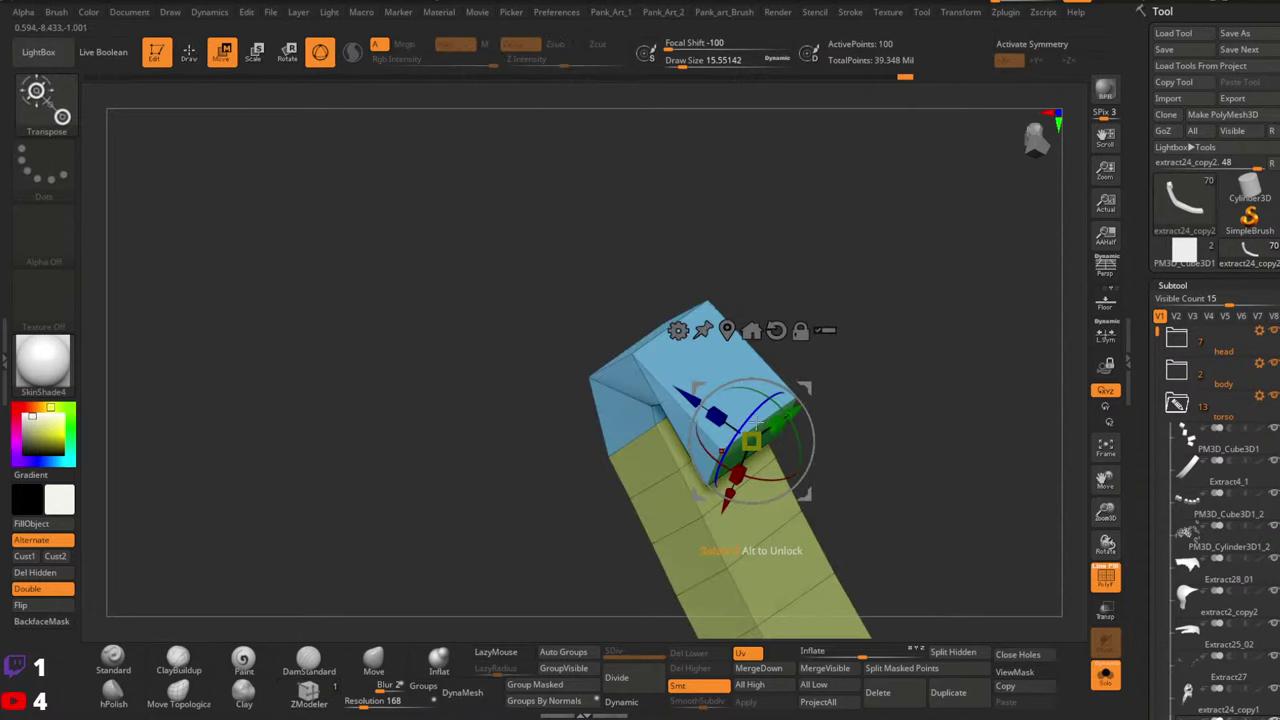
{"action": "key", "text": "q"}
{"action": "key", "text": "w"}
{"action": "key", "text": "q"}
{"action": "left_click", "coordinate": [751, 438]}
{"action": "right_click_drag", "start_coordinate": [756, 432], "coordinate": [829, 389]}
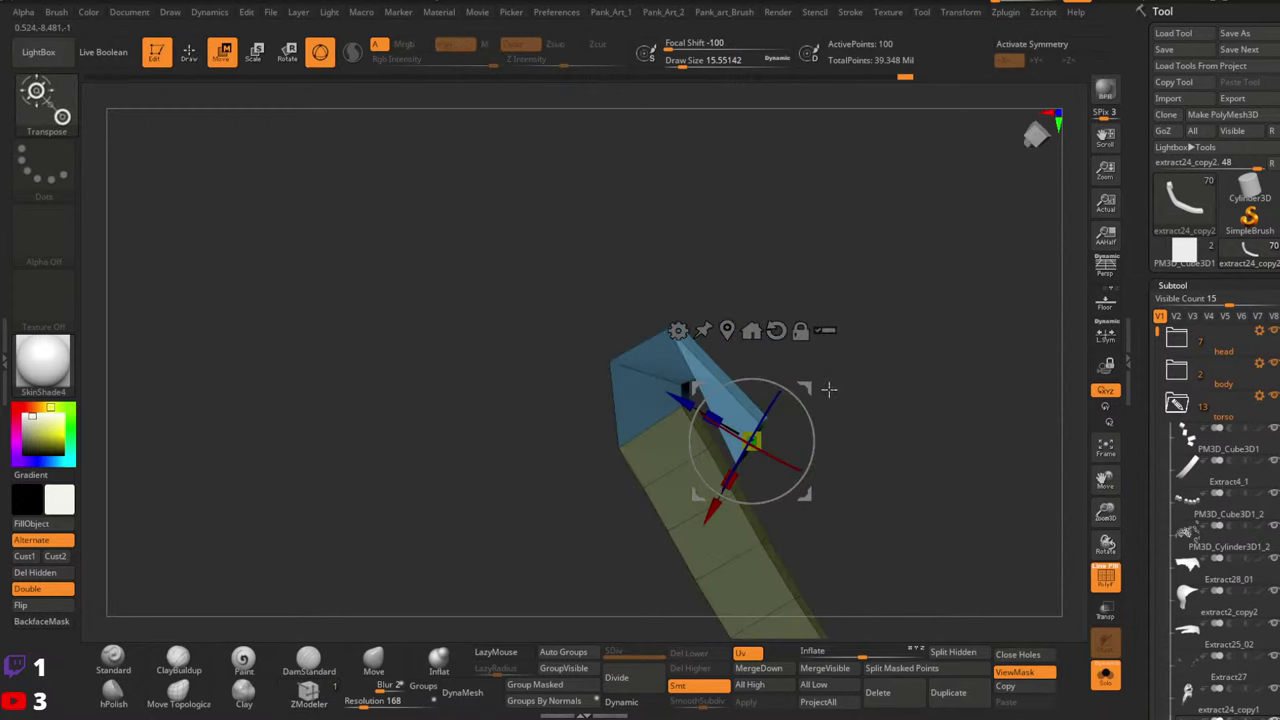
{"action": "left_click_drag", "start_coordinate": [811, 391], "coordinate": [791, 327]}
Extrude another single-polygon segment from the hook's end, adjust its end face with Transpose, and clear the mask
{"action": "key", "text": "b"}
{"action": "key", "text": "z"}
{"action": "key", "text": "m"}
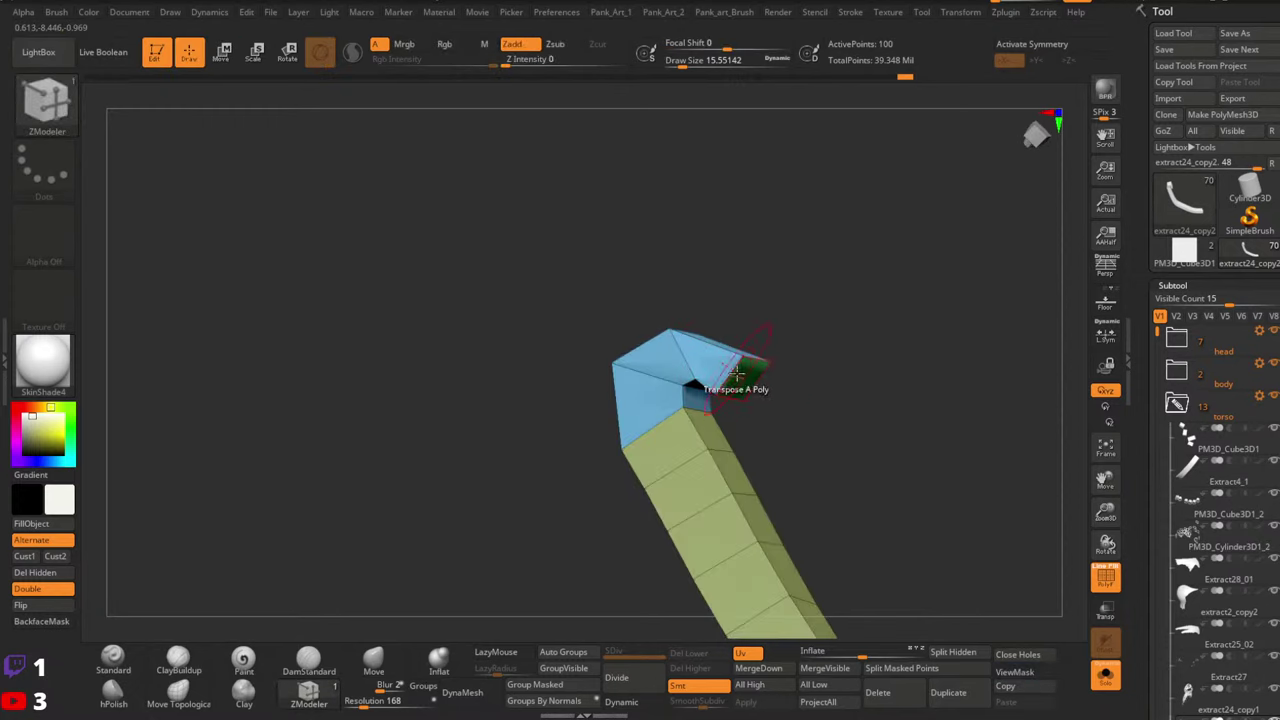
{"action": "key", "text": "space"}
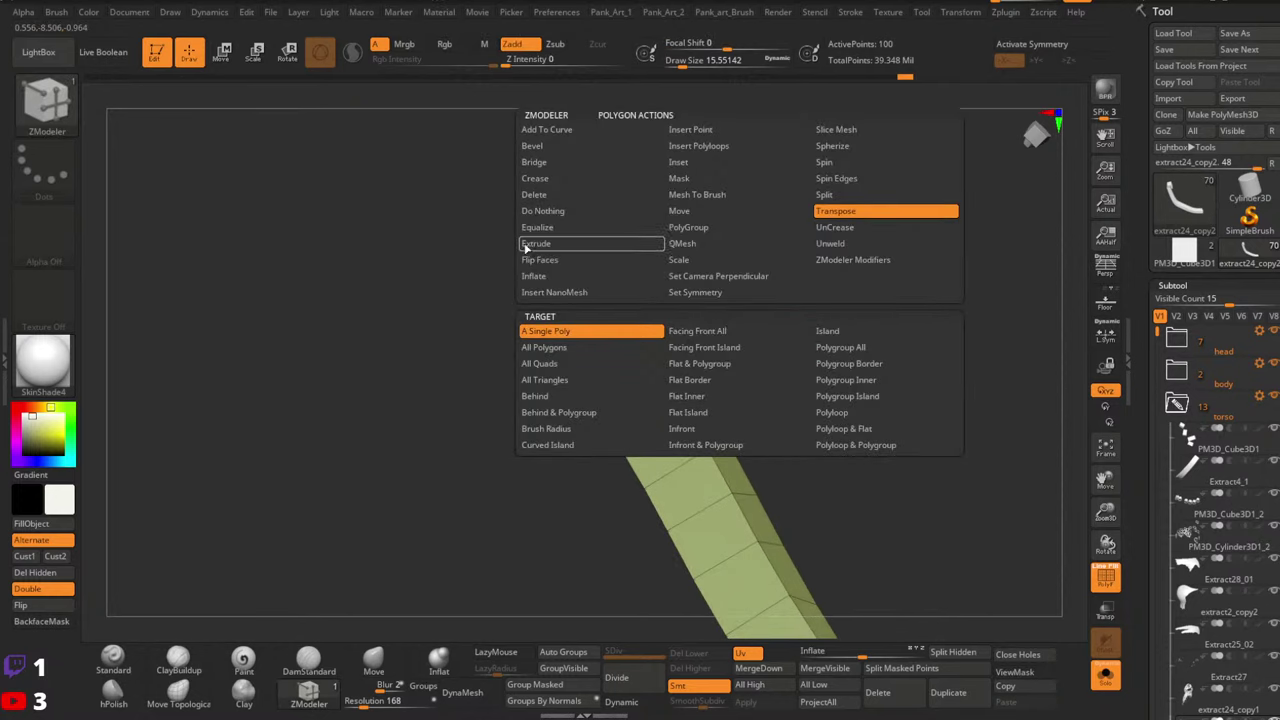
{"action": "left_click", "coordinate": [527, 246]}
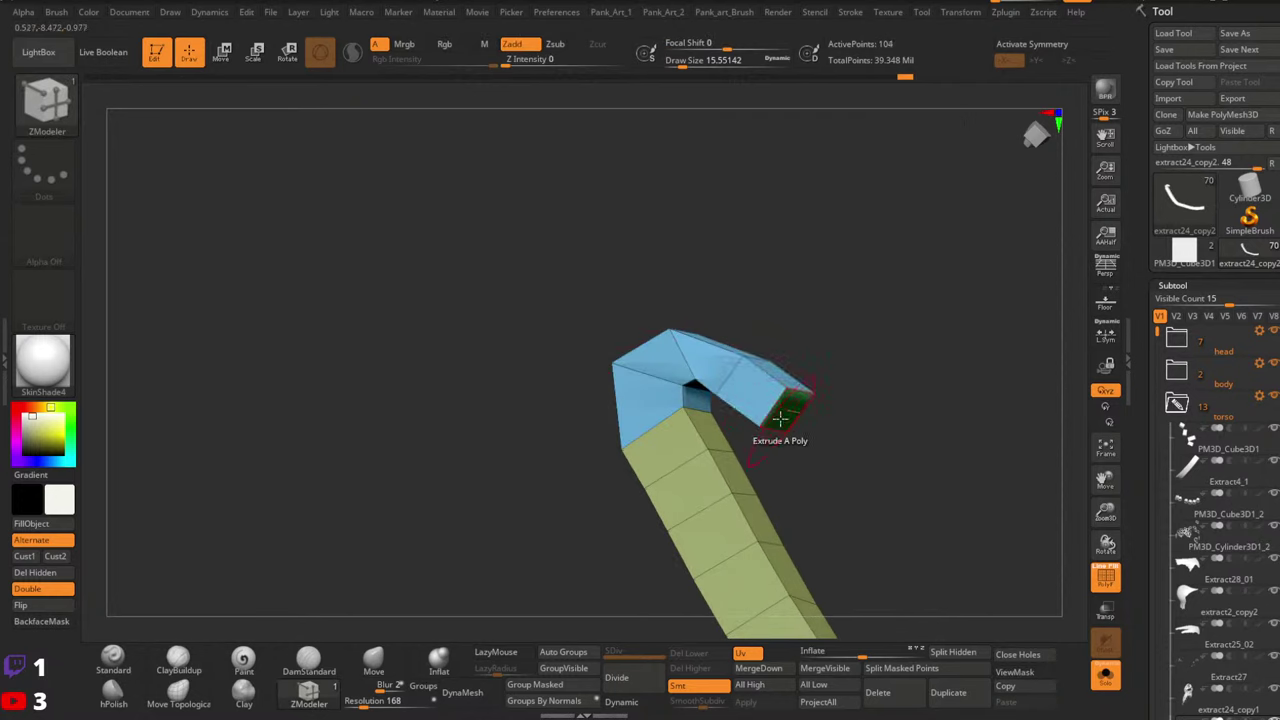
{"action": "key", "text": "space"}
{"action": "left_click", "coordinate": [873, 213]}
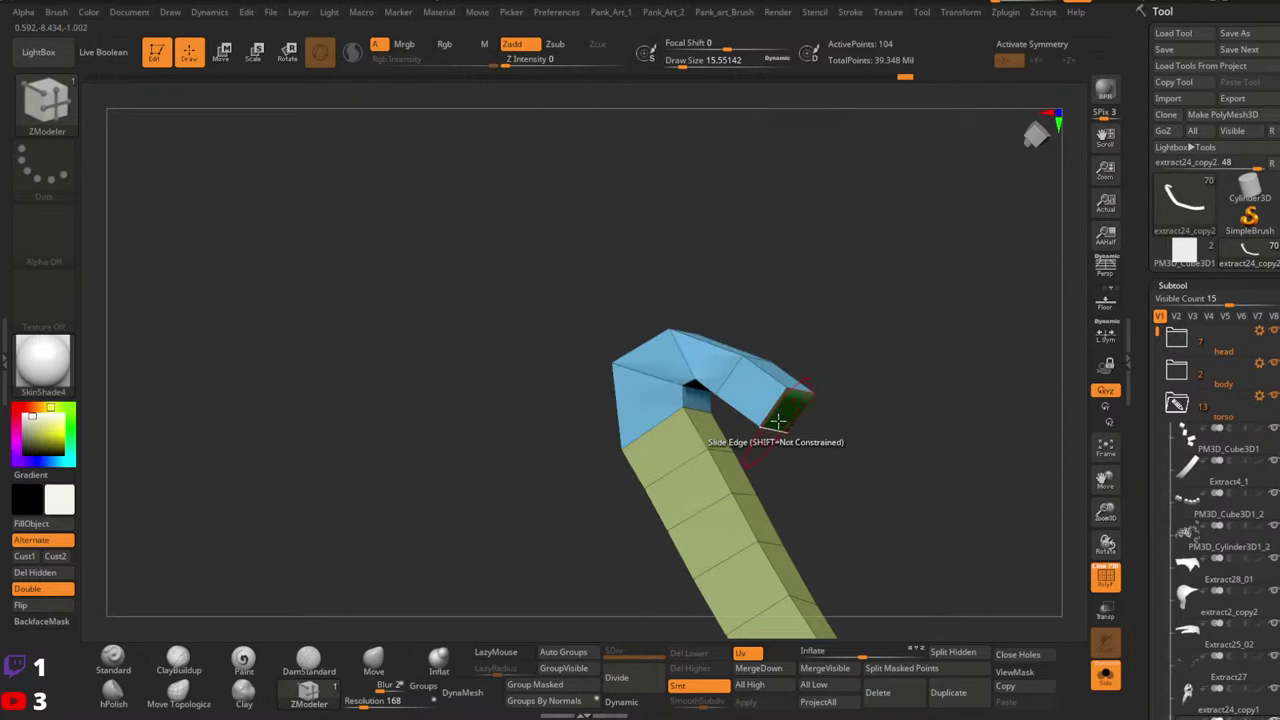
{"action": "left_click", "coordinate": [785, 415]}
{"action": "mouse_move", "coordinate": [826, 396]}
{"action": "left_mouse_down"}
{"action": "mouse_move", "coordinate": [831, 357]}
{"action": "mouse_move", "coordinate": [877, 440]}
{"action": "mouse_move", "coordinate": [875, 418]}
{"action": "left_mouse_up"}
{"action": "key", "text": "q"}
{"action": "mouse_move", "coordinate": [866, 442]}
{"action": "left_mouse_down", "text": "ctrl"}
{"action": "mouse_move", "coordinate": [874, 457]}
{"action": "mouse_move", "coordinate": [874, 384]}
{"action": "left_mouse_up", "text": "ctrl"}
{"action": "right_click_drag", "start_coordinate": [874, 384], "coordinate": [876, 332], "text": "ctrl"}
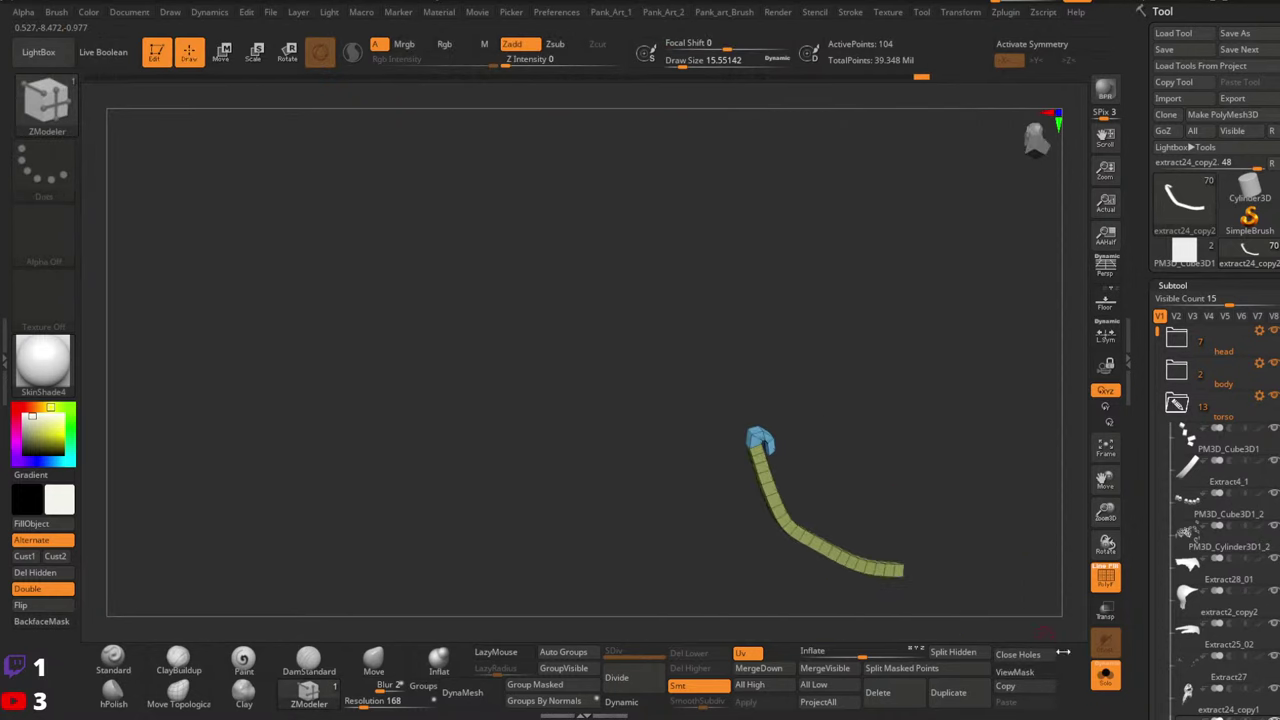
Bring all the strap pieces back into view and regroup them with Auto Groups
{"action": "left_click", "coordinate": [1102, 672]}
{"action": "right_click_drag", "start_coordinate": [762, 457], "coordinate": [808, 438]}
{"action": "right_click_drag", "start_coordinate": [742, 530], "coordinate": [738, 450], "text": "alt"}
{"action": "left_click", "coordinate": [574, 658]}
{"action": "right_click_drag", "start_coordinate": [848, 500], "coordinate": [745, 392], "text": "ctrl"}
{"action": "left_click", "coordinate": [558, 576], "text": "ctrl+shift"}
{"action": "left_click", "coordinate": [1104, 681]}
{"action": "right_click_drag", "start_coordinate": [800, 300], "coordinate": [845, 348], "text": "ctrl"}
{"action": "right_click_drag", "start_coordinate": [845, 348], "coordinate": [747, 436], "text": "alt"}
{"action": "left_click_drag", "start_coordinate": [747, 436], "coordinate": [706, 345]}
{"action": "mouse_move", "coordinate": [706, 345]}
{"action": "right_mouse_down"}
{"action": "mouse_move", "coordinate": [717, 371]}
{"action": "mouse_move", "coordinate": [712, 355]}
{"action": "mouse_move", "coordinate": [804, 314]}
{"action": "mouse_move", "coordinate": [700, 345]}
{"action": "right_mouse_up"}
{"action": "left_click", "coordinate": [697, 337], "text": "ctrl+shift"}
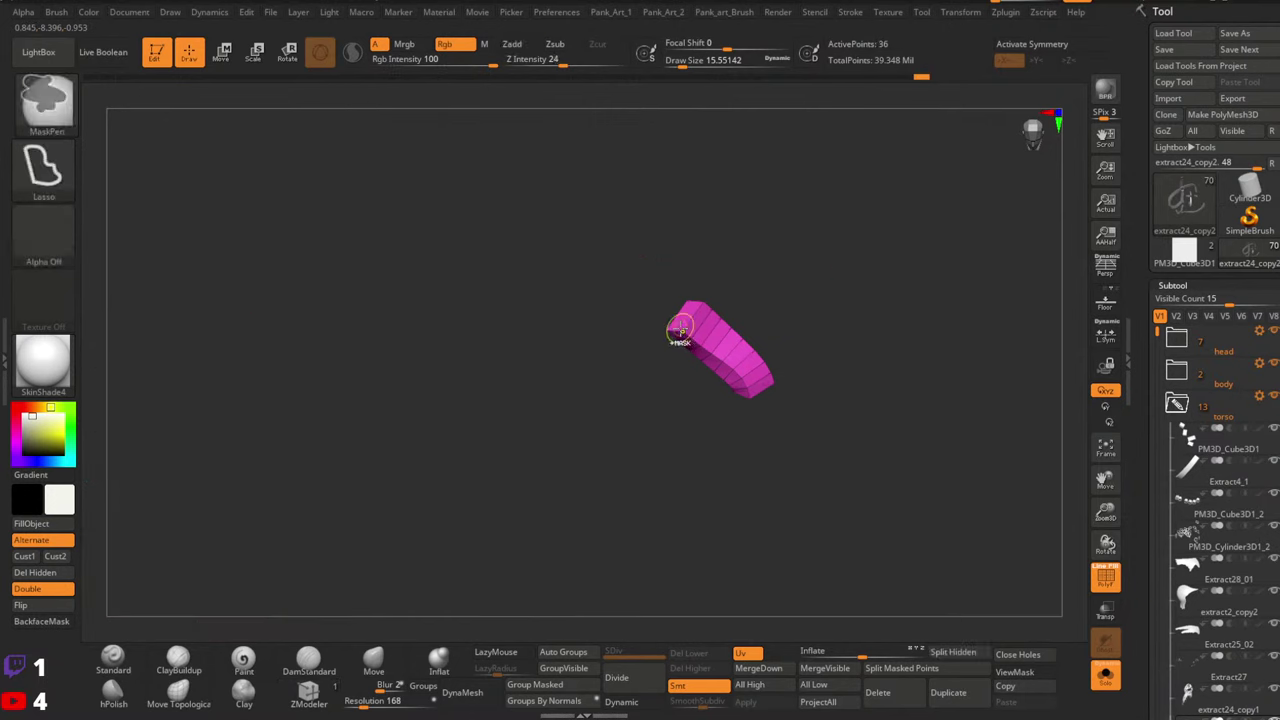
{"action": "left_click", "coordinate": [638, 375], "text": "ctrl+shift"}
{"action": "left_click_drag", "start_coordinate": [638, 374], "coordinate": [694, 390]}
{"action": "left_click", "coordinate": [699, 383], "text": "ctrl+shift"}
{"action": "right_click_drag", "start_coordinate": [702, 380], "coordinate": [704, 410], "text": "ctrl"}
{"action": "right_click_drag", "start_coordinate": [704, 410], "coordinate": [737, 391]}
{"action": "left_click", "coordinate": [694, 360]}
{"action": "key", "text": "w"}
{"action": "key", "text": "ctrl+z"}
Show all strap pieces, return to Draw mode, and isolate the short magenta strap piece at its upper end
{"action": "left_click", "coordinate": [854, 511], "text": "ctrl+shift"}
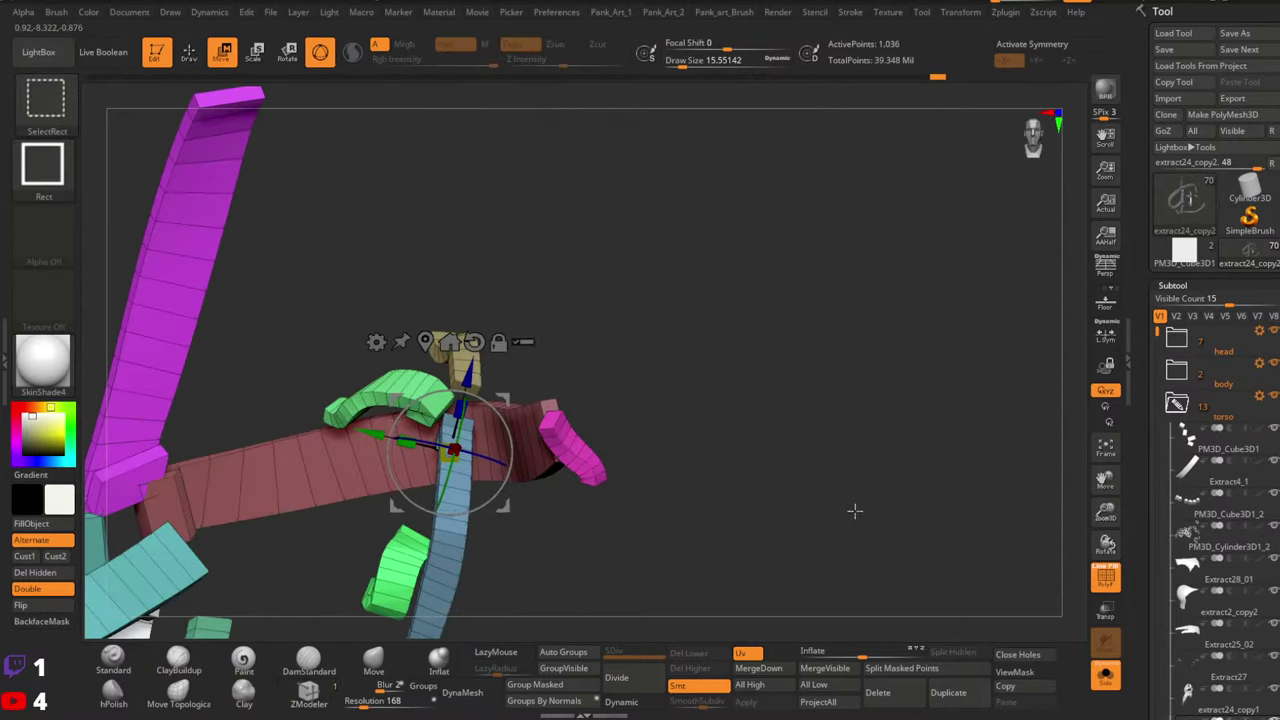
{"action": "right_click_drag", "start_coordinate": [854, 511], "coordinate": [720, 506]}
{"action": "key", "text": "q"}
{"action": "mouse_move", "coordinate": [719, 506]}
{"action": "left_mouse_down"}
{"action": "mouse_move", "coordinate": [657, 537]}
{"action": "mouse_move", "coordinate": [620, 466]}
{"action": "mouse_move", "coordinate": [604, 533]}
{"action": "mouse_move", "coordinate": [623, 554]}
{"action": "mouse_move", "coordinate": [651, 446]}
{"action": "mouse_move", "coordinate": [614, 360]}
{"action": "mouse_move", "coordinate": [698, 440]}
{"action": "left_mouse_up"}
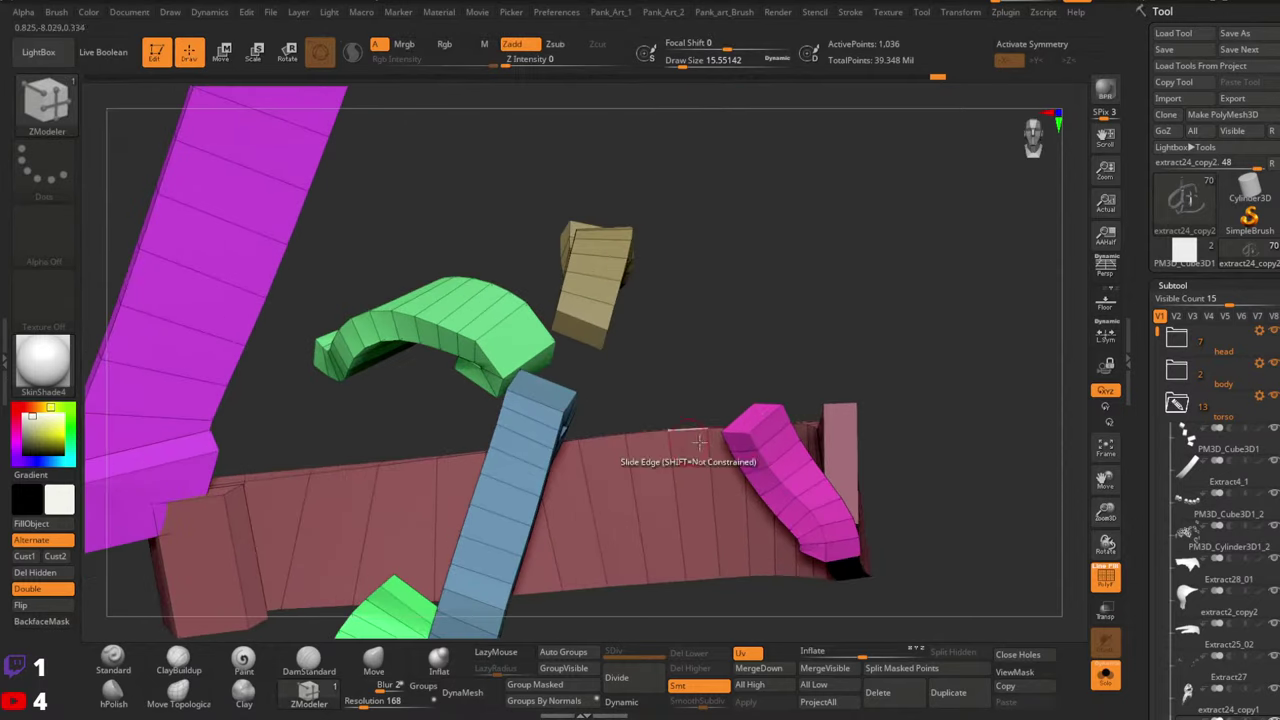
{"action": "left_click", "coordinate": [755, 418], "text": "ctrl+shift"}
{"action": "right_click_drag", "start_coordinate": [472, 591], "coordinate": [480, 632], "text": "ctrl"}
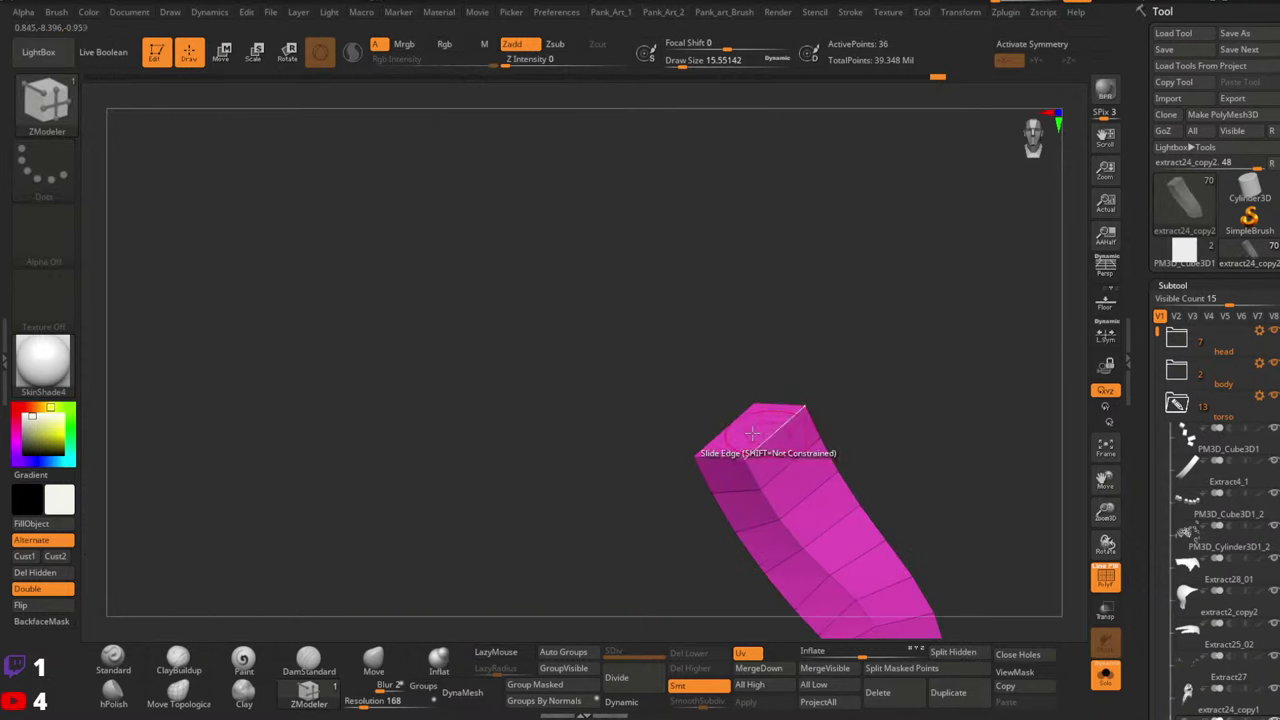
Extrude a single-polygon segment from the magenta strap's upper end and rotate its end face with Transpose to start the bend
{"action": "key", "text": "space"}
{"action": "left_click", "coordinate": [543, 247]}
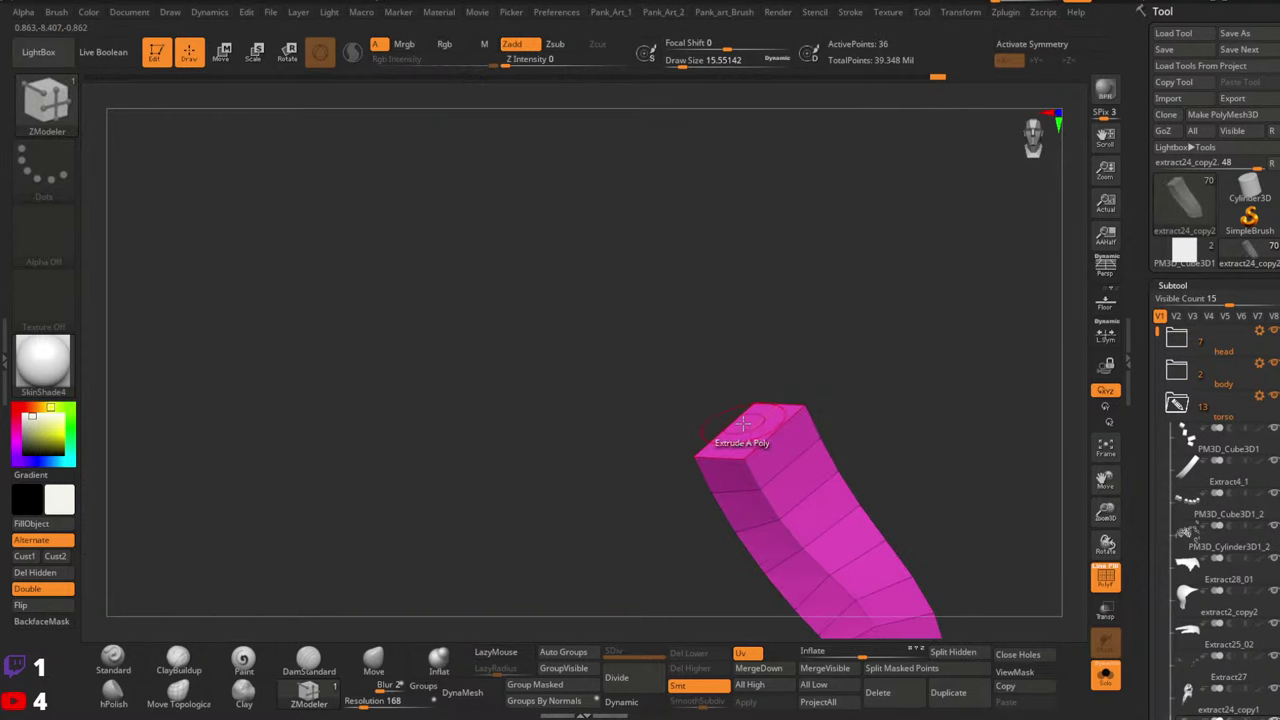
{"action": "right_click_drag", "start_coordinate": [718, 393], "coordinate": [760, 394]}
{"action": "key", "text": "space"}
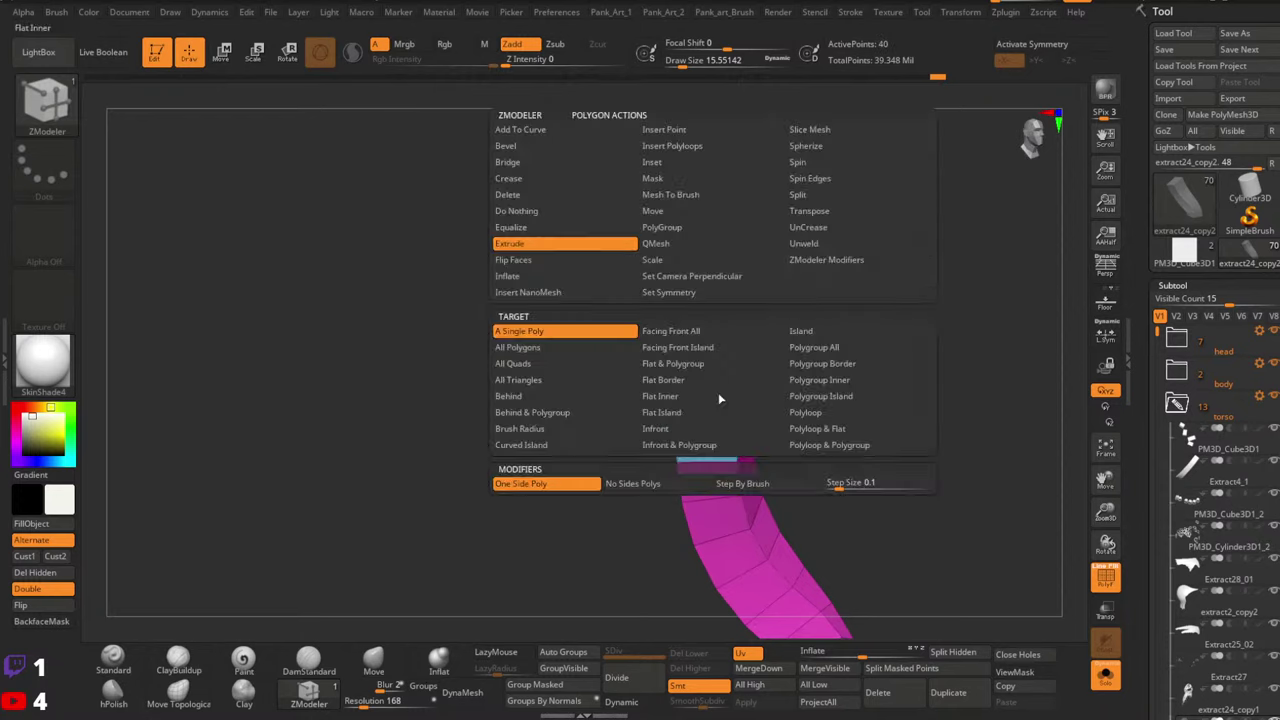
{"action": "left_click", "coordinate": [820, 210]}
{"action": "left_click", "coordinate": [708, 399]}
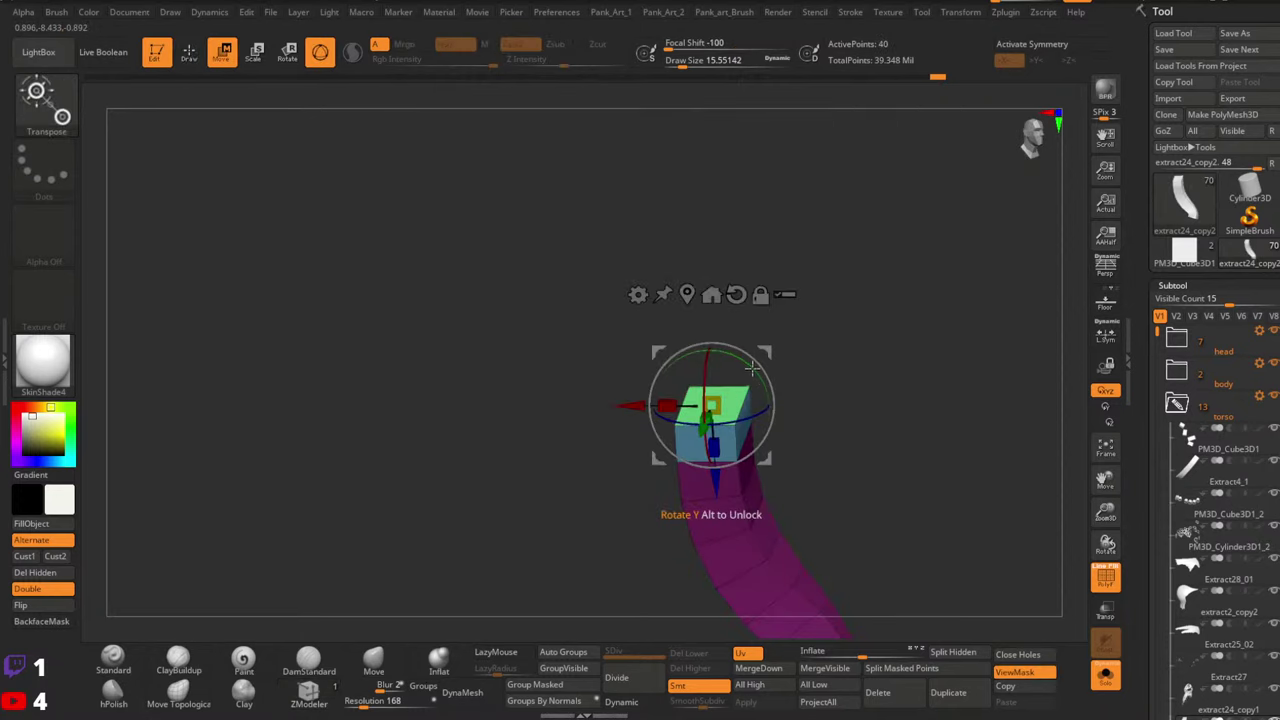
{"action": "left_click_drag", "start_coordinate": [752, 369], "coordinate": [726, 353]}
{"action": "right_click_drag", "start_coordinate": [755, 373], "coordinate": [766, 357]}
{"action": "left_click_drag", "start_coordinate": [766, 355], "coordinate": [745, 367]}
Extrude a second single-polygon segment from the bend's end face and rotate the new face further over with Transpose
{"action": "key", "text": "q"}
{"action": "right_click_drag", "start_coordinate": [745, 367], "coordinate": [712, 378]}
{"action": "key", "text": "space"}
{"action": "left_click", "coordinate": [514, 244]}
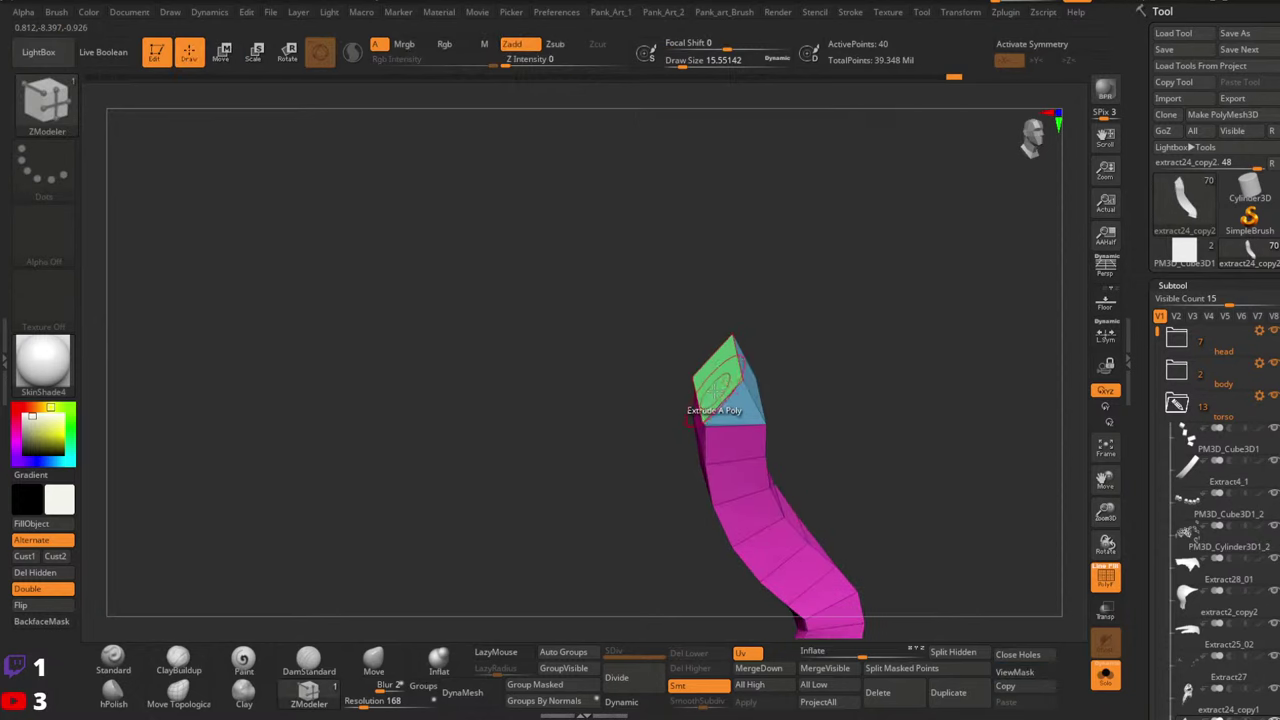
{"action": "key", "text": "space"}
{"action": "left_click", "coordinate": [786, 211]}
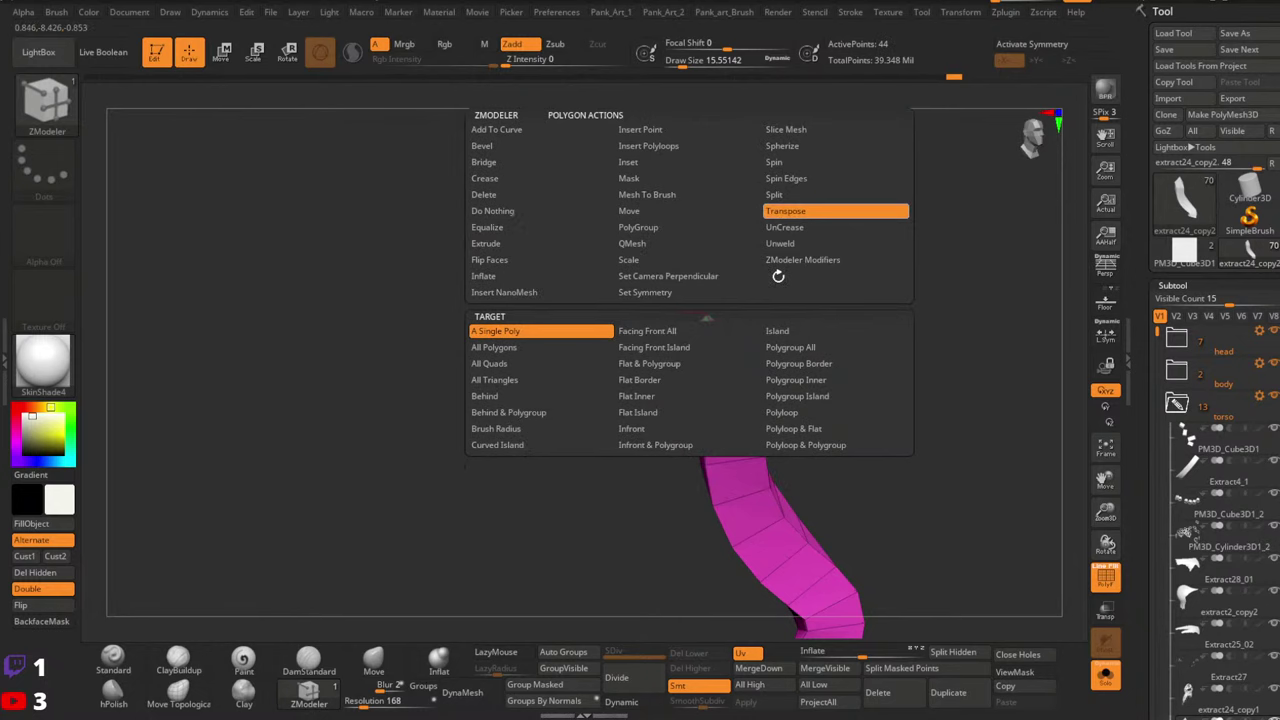
{"action": "left_click", "coordinate": [700, 360]}
{"action": "left_click_drag", "start_coordinate": [728, 319], "coordinate": [677, 315]}
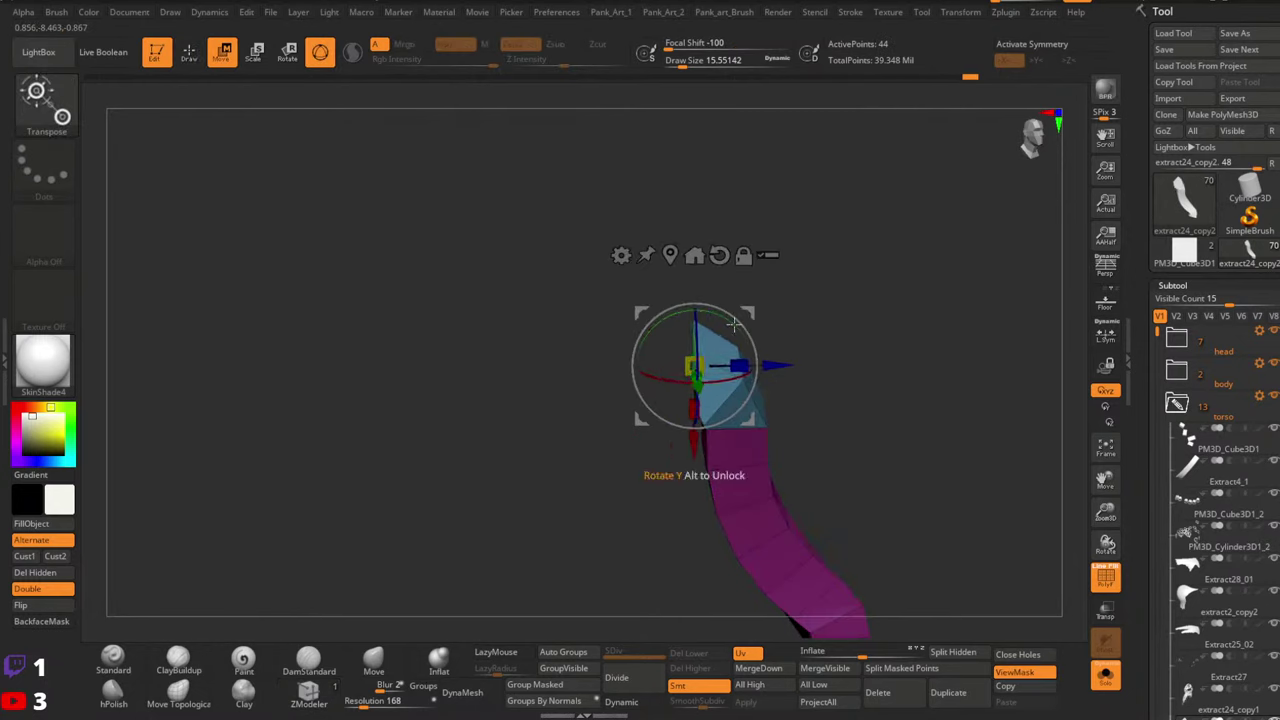
{"action": "right_click_drag", "start_coordinate": [734, 324], "coordinate": [744, 316]}
{"action": "left_click_drag", "start_coordinate": [748, 313], "coordinate": [734, 330]}
Refine the tilt of the second segment's end face with Transpose, checking it from the other side
{"action": "right_click_drag", "start_coordinate": [734, 330], "coordinate": [790, 338]}
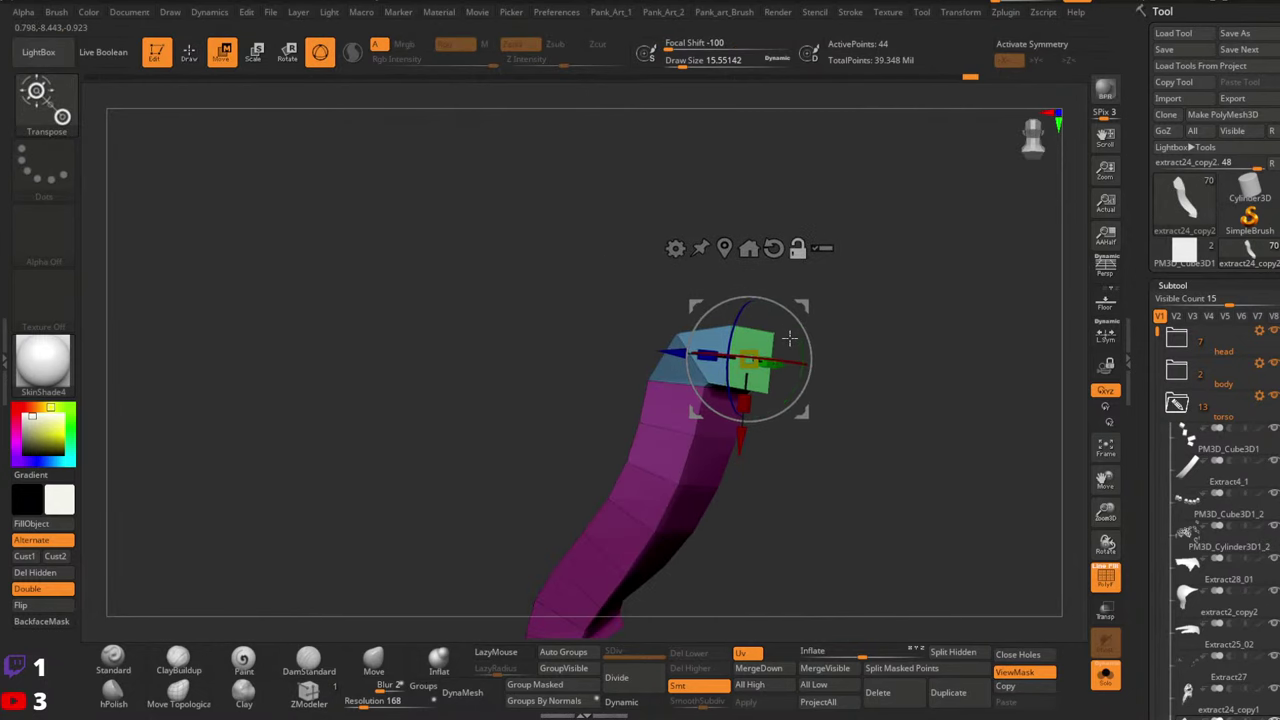
{"action": "left_click_drag", "start_coordinate": [797, 328], "coordinate": [797, 346]}
{"action": "right_click_drag", "start_coordinate": [797, 346], "coordinate": [809, 314]}
{"action": "left_click_drag", "start_coordinate": [807, 308], "coordinate": [802, 308]}
{"action": "right_click_drag", "start_coordinate": [802, 310], "coordinate": [785, 358]}
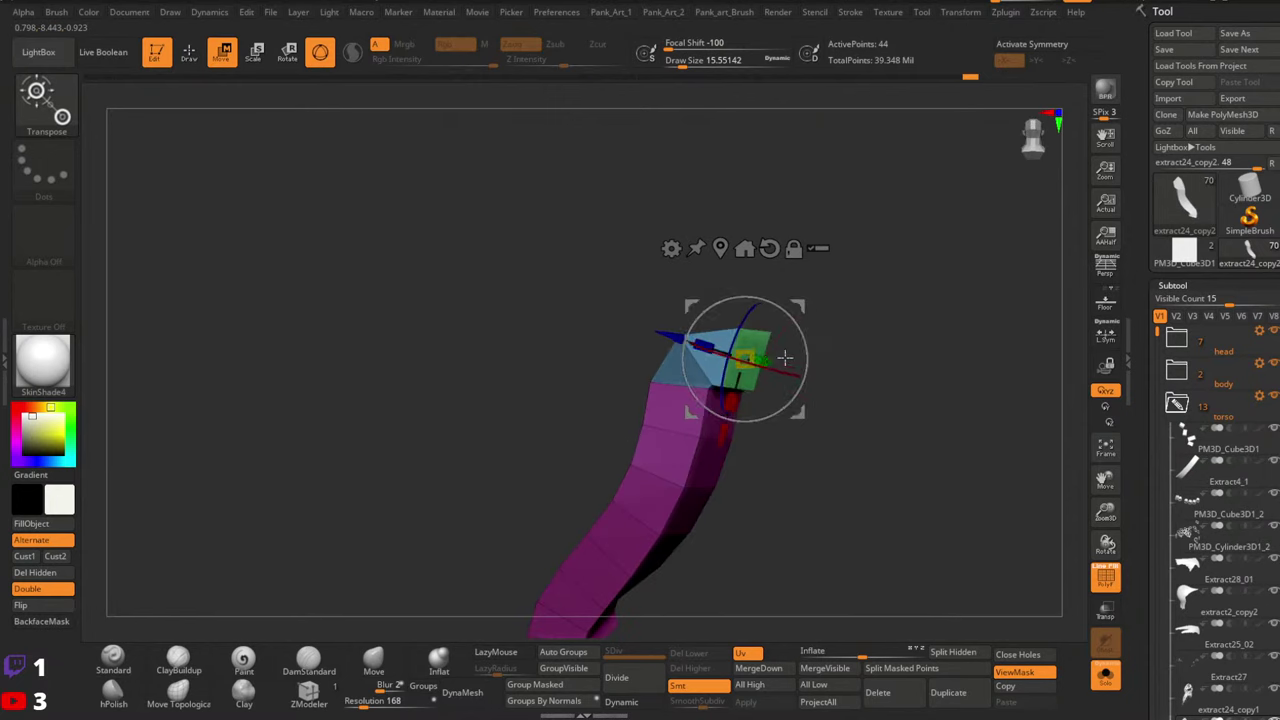
Extrude a third single-polygon segment outward from the end of the magenta strap's bend
{"action": "key", "text": "q"}
{"action": "key", "text": "space"}
{"action": "left_click", "coordinate": [850, 212]}
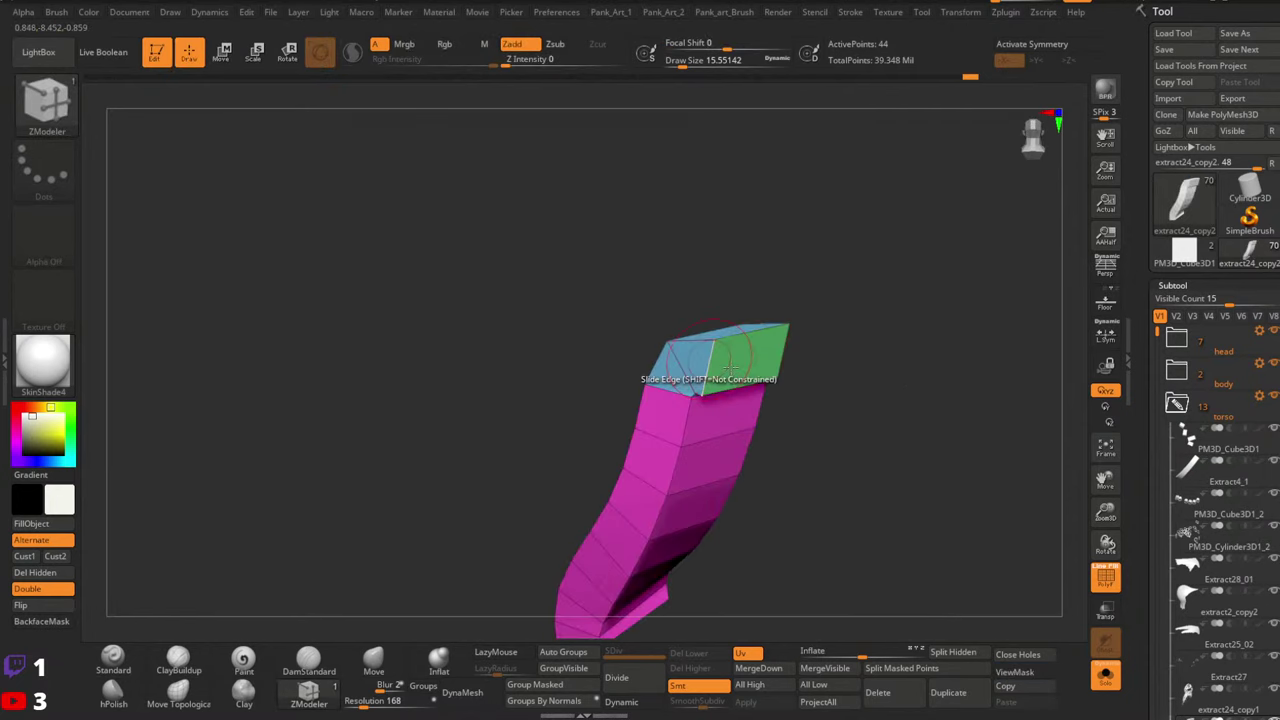
{"action": "left_click_drag", "start_coordinate": [736, 364], "coordinate": [776, 408]}
{"action": "right_click_drag", "start_coordinate": [778, 410], "coordinate": [774, 391]}
Transpose the third segment's end polygon, rotating it to face downward and moving it lower beside the strap
{"action": "key", "text": "space"}
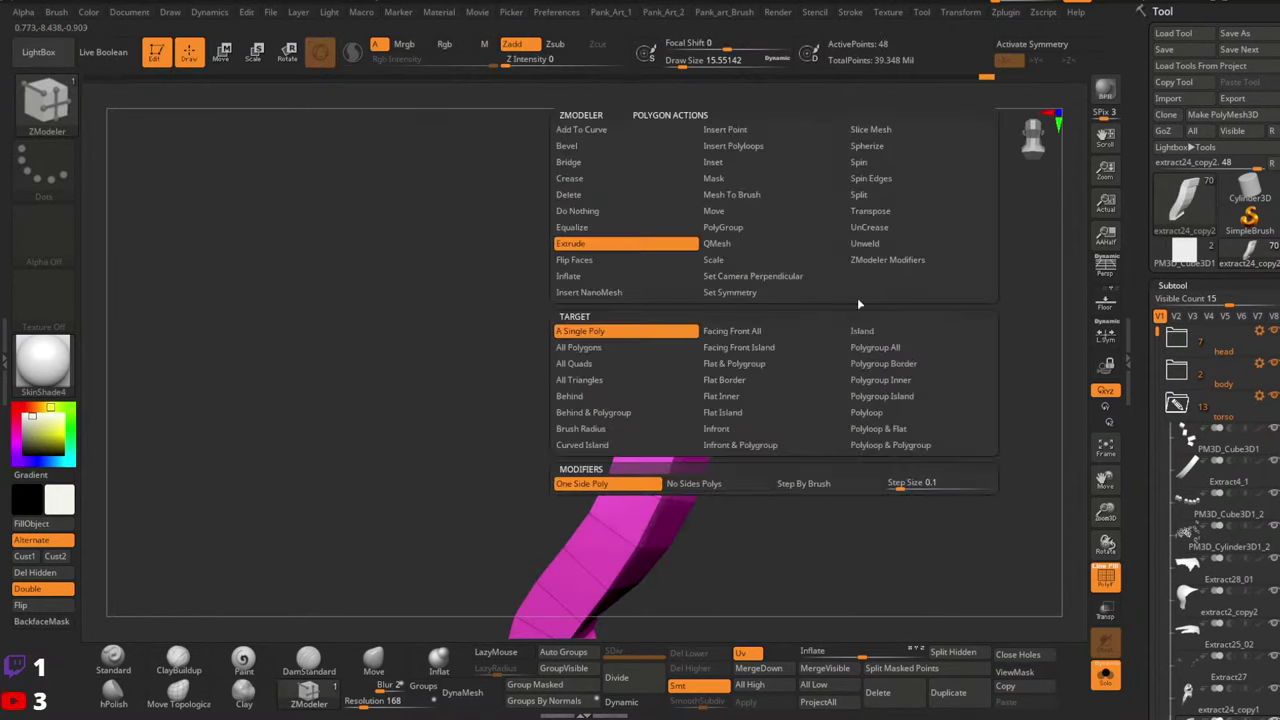
{"action": "left_click", "coordinate": [870, 212]}
{"action": "left_click", "coordinate": [723, 396]}
{"action": "left_click", "coordinate": [760, 380]}
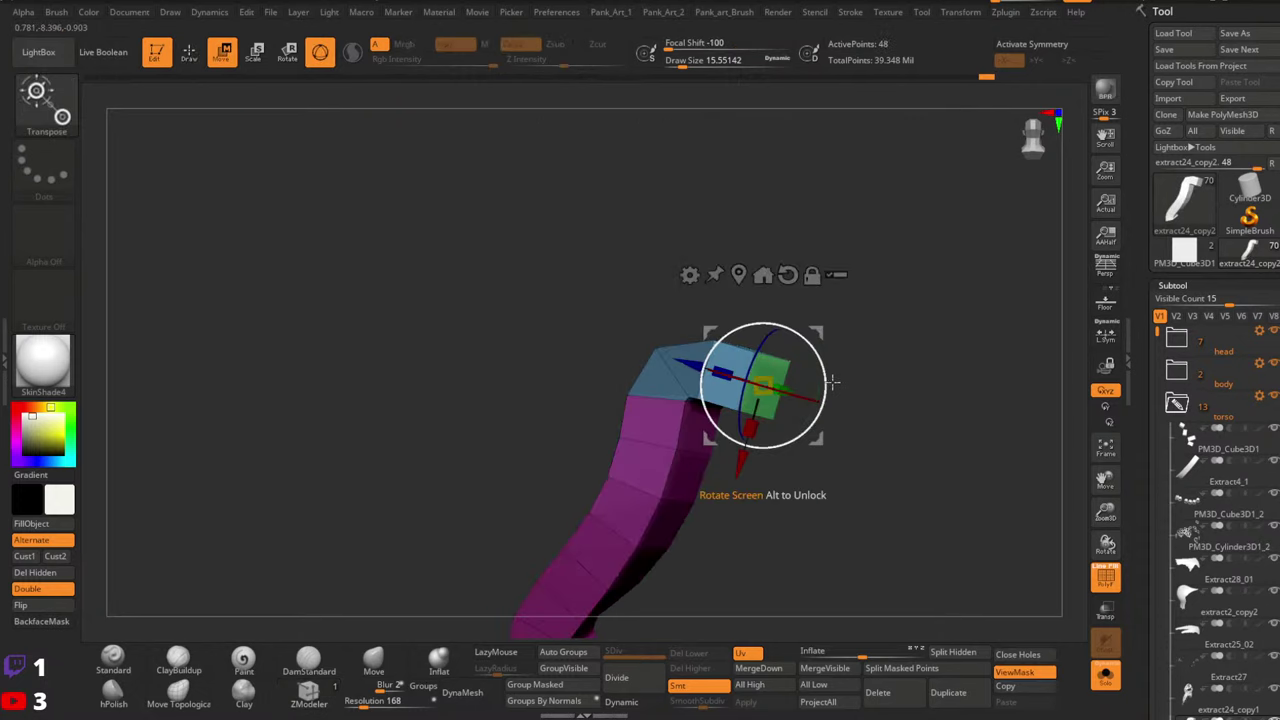
{"action": "left_click_drag", "start_coordinate": [820, 332], "coordinate": [811, 460]}
{"action": "right_click_drag", "start_coordinate": [808, 460], "coordinate": [748, 436]}
{"action": "left_click_drag", "start_coordinate": [757, 386], "coordinate": [760, 448]}
{"action": "right_click_drag", "start_coordinate": [760, 448], "coordinate": [813, 424]}
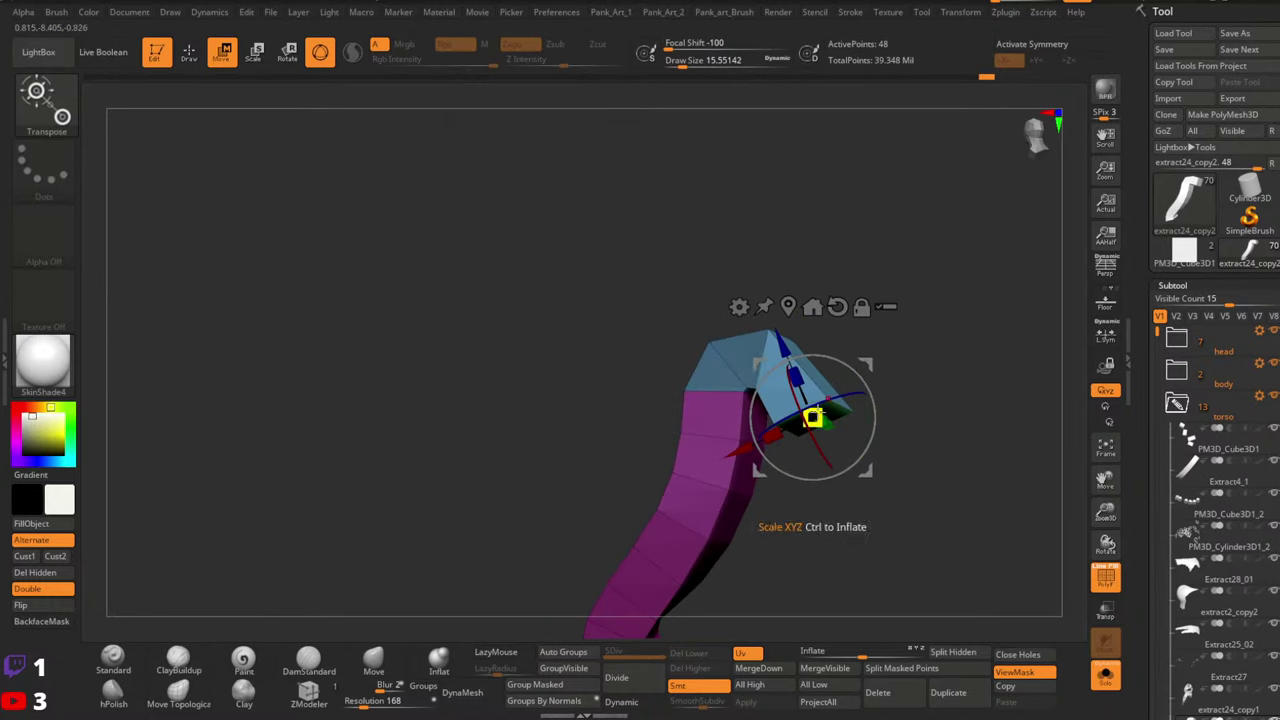
Level and raise the third segment's end face with Transpose, and clear the mask
{"action": "left_click_drag", "start_coordinate": [865, 367], "coordinate": [862, 345]}
{"action": "left_click_drag", "start_coordinate": [848, 408], "coordinate": [852, 431]}
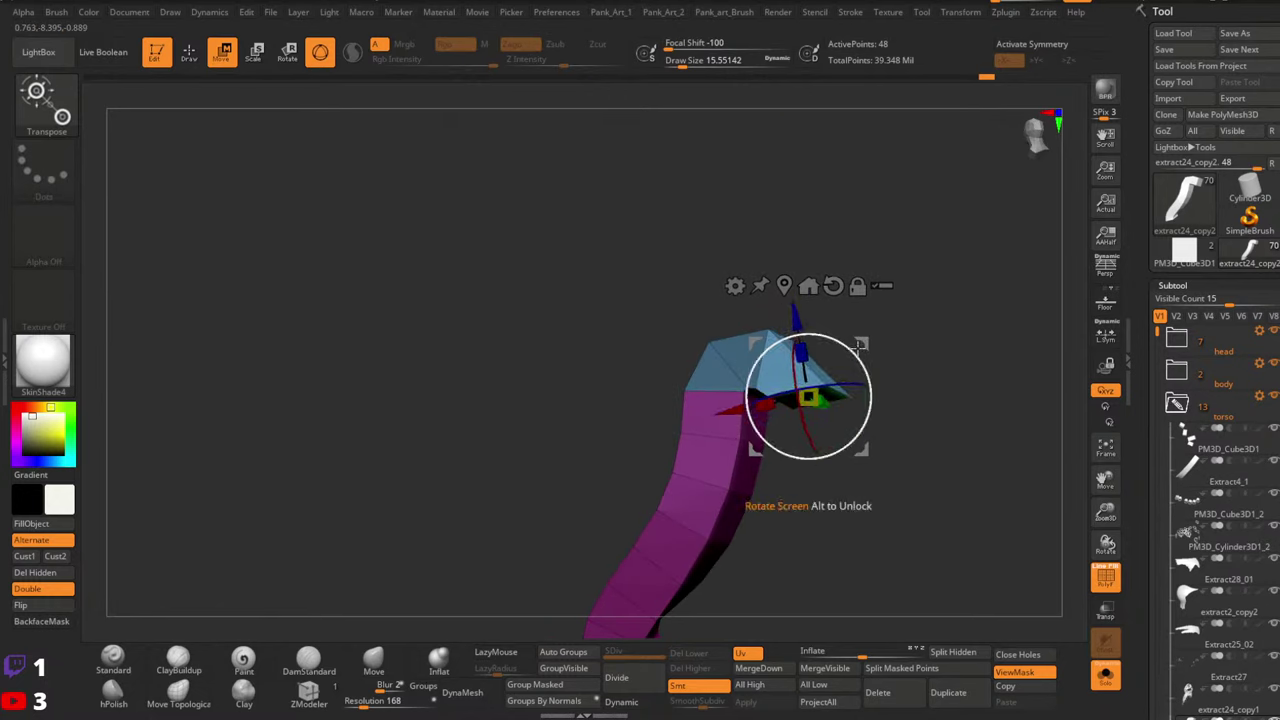
{"action": "left_click_drag", "start_coordinate": [858, 345], "coordinate": [857, 337]}
{"action": "right_click_drag", "start_coordinate": [857, 345], "coordinate": [874, 366]}
{"action": "left_click_drag", "start_coordinate": [893, 407], "coordinate": [907, 433], "text": "ctrl"}
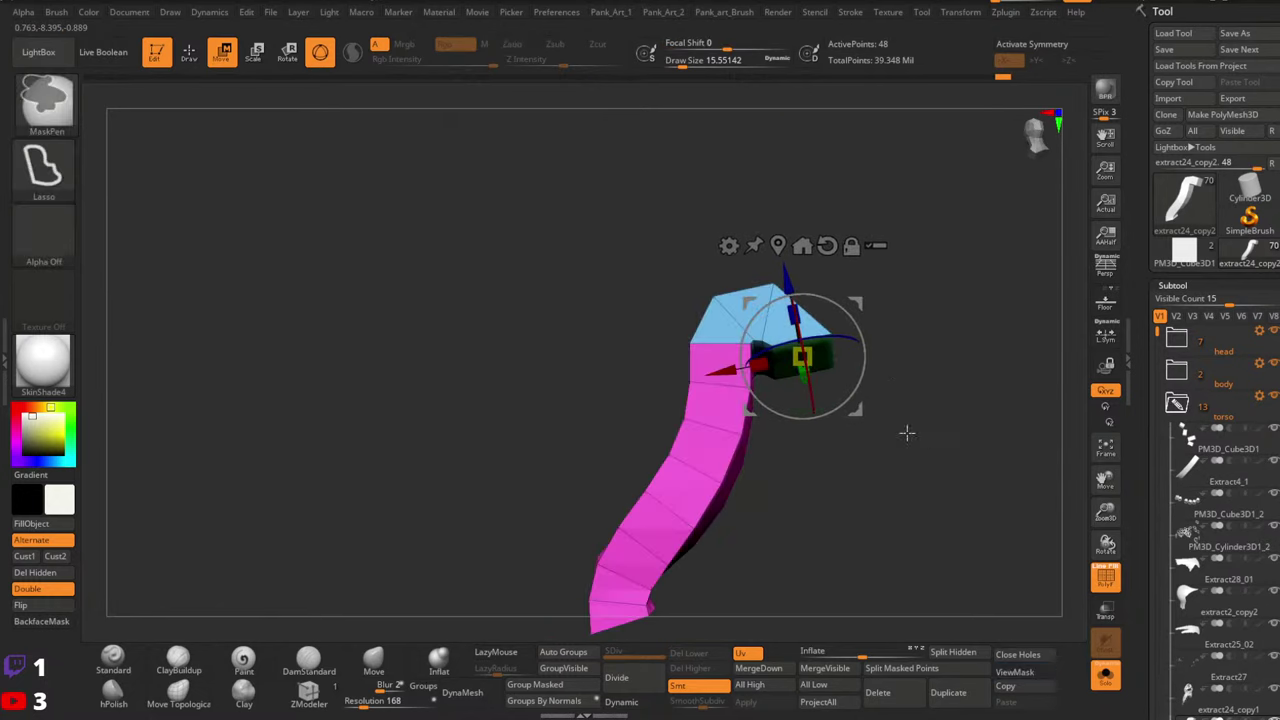
Extrude the downward-facing end polygon into a longer return leg alongside the magenta strap
{"action": "key", "text": "q"}
{"action": "key", "text": "space"}
{"action": "left_click", "coordinate": [597, 244]}
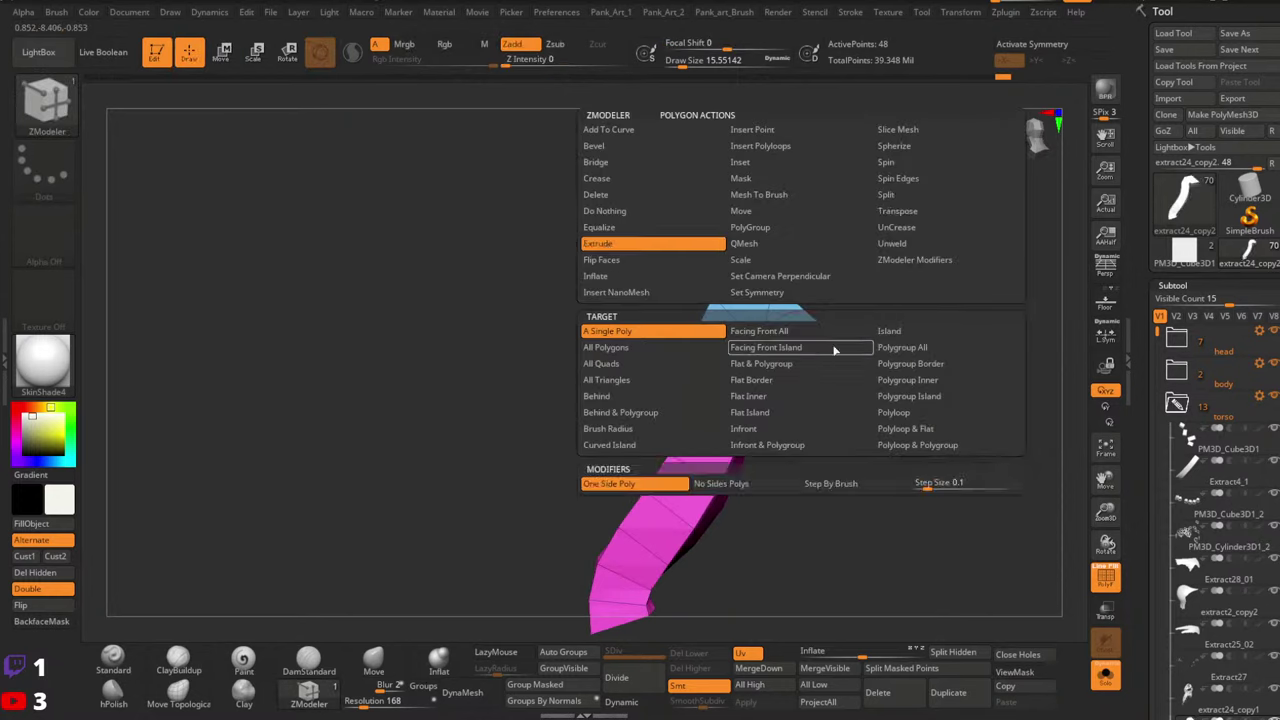
{"action": "left_click_drag", "start_coordinate": [772, 352], "coordinate": [793, 451]}
Transpose the return leg's end polygon toward the strap, narrow it to about 0.75, and clear the mask
{"action": "key", "text": "space"}
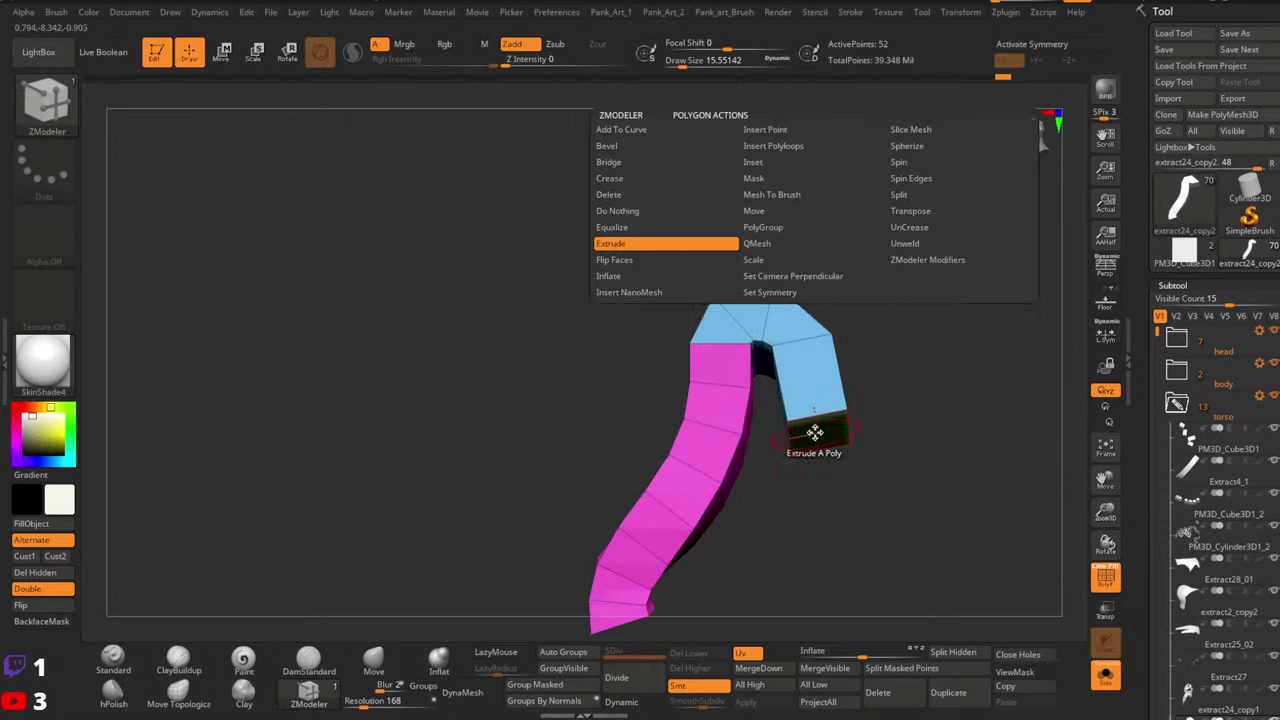
{"action": "left_click", "coordinate": [980, 209]}
{"action": "key", "text": "w"}
{"action": "left_click", "coordinate": [811, 443], "text": "ctrl"}
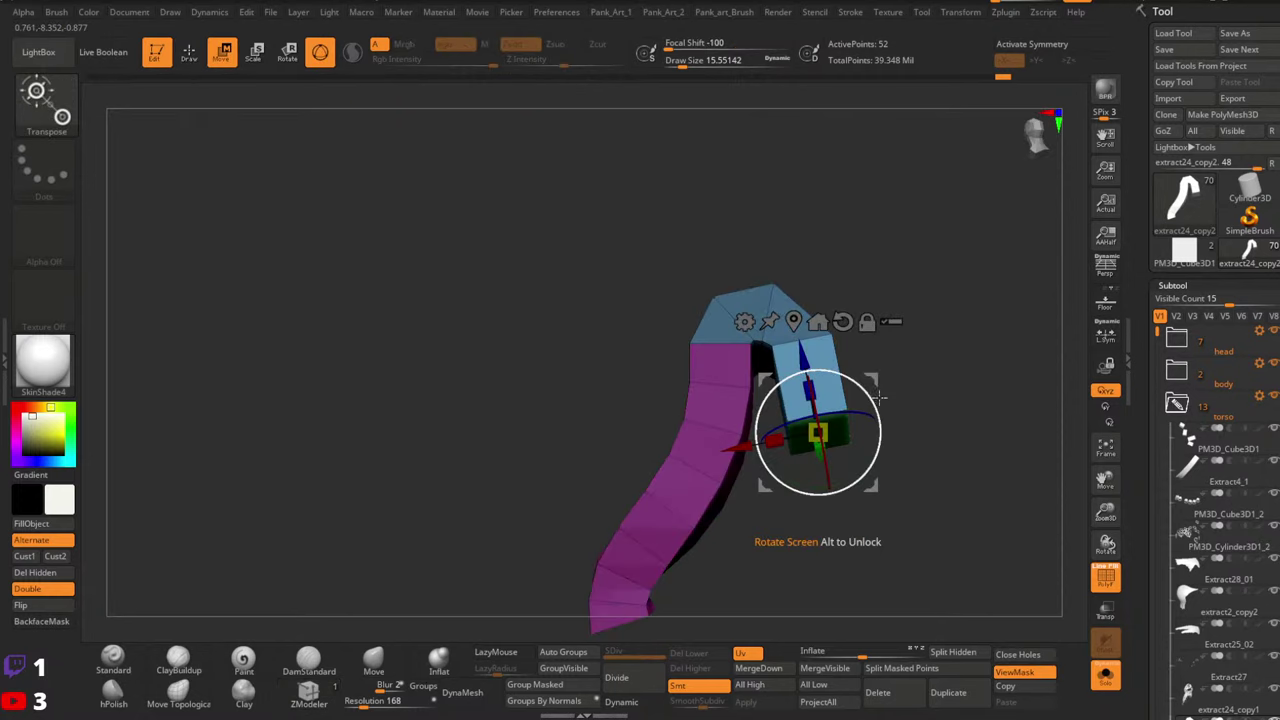
{"action": "left_click_drag", "start_coordinate": [766, 484], "coordinate": [728, 491]}
{"action": "left_click_drag", "start_coordinate": [743, 448], "coordinate": [755, 446]}
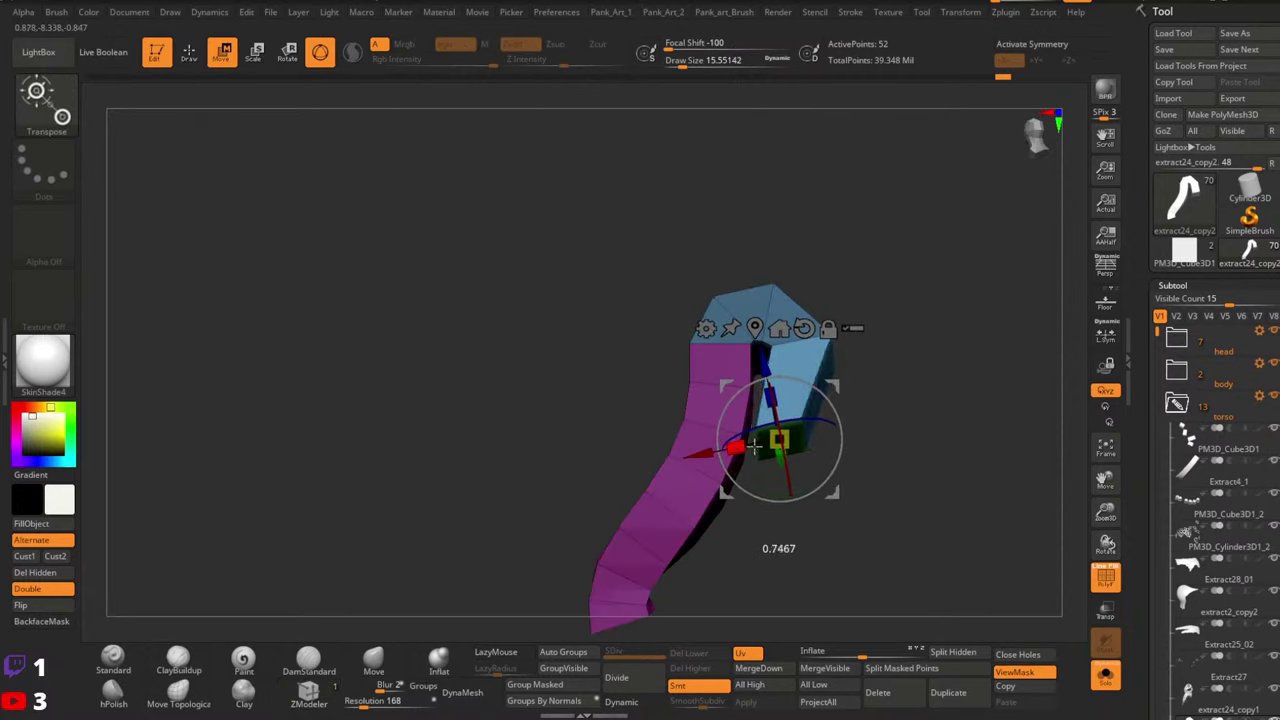
{"action": "mouse_move", "coordinate": [760, 445]}
{"action": "right_mouse_down", "text": "ctrl"}
{"action": "mouse_move", "coordinate": [775, 380]}
{"action": "mouse_move", "coordinate": [815, 427]}
{"action": "mouse_move", "coordinate": [840, 422]}
{"action": "right_mouse_up", "text": "ctrl"}
{"action": "key", "text": "q"}
{"action": "mouse_move", "coordinate": [850, 405]}
{"action": "left_mouse_down", "text": "ctrl"}
{"action": "mouse_move", "coordinate": [863, 418]}
{"action": "mouse_move", "coordinate": [820, 423]}
{"action": "mouse_move", "coordinate": [800, 440]}
{"action": "mouse_move", "coordinate": [814, 451]}
{"action": "mouse_move", "coordinate": [765, 430]}
{"action": "left_mouse_up", "text": "ctrl"}
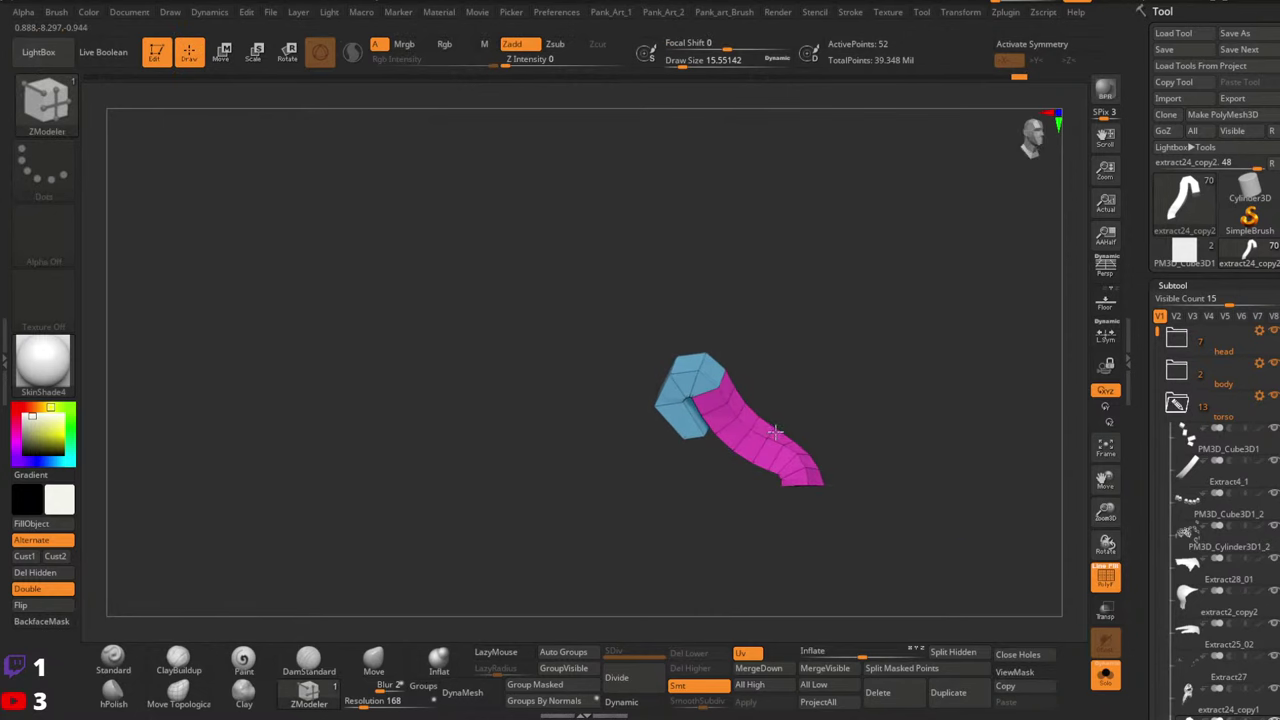
Bring the other strap pieces back into view, isolate the khaki strap piece at its open end, and return to Draw mode
{"action": "left_click_drag", "start_coordinate": [862, 446], "coordinate": [849, 374]}
{"action": "left_click", "coordinate": [849, 374], "text": "ctrl+shift"}
{"action": "left_click_drag", "start_coordinate": [913, 508], "coordinate": [850, 490]}
{"action": "right_click_drag", "start_coordinate": [850, 490], "coordinate": [733, 469], "text": "ctrl"}
{"action": "left_click", "coordinate": [722, 436], "text": "ctrl+shift"}
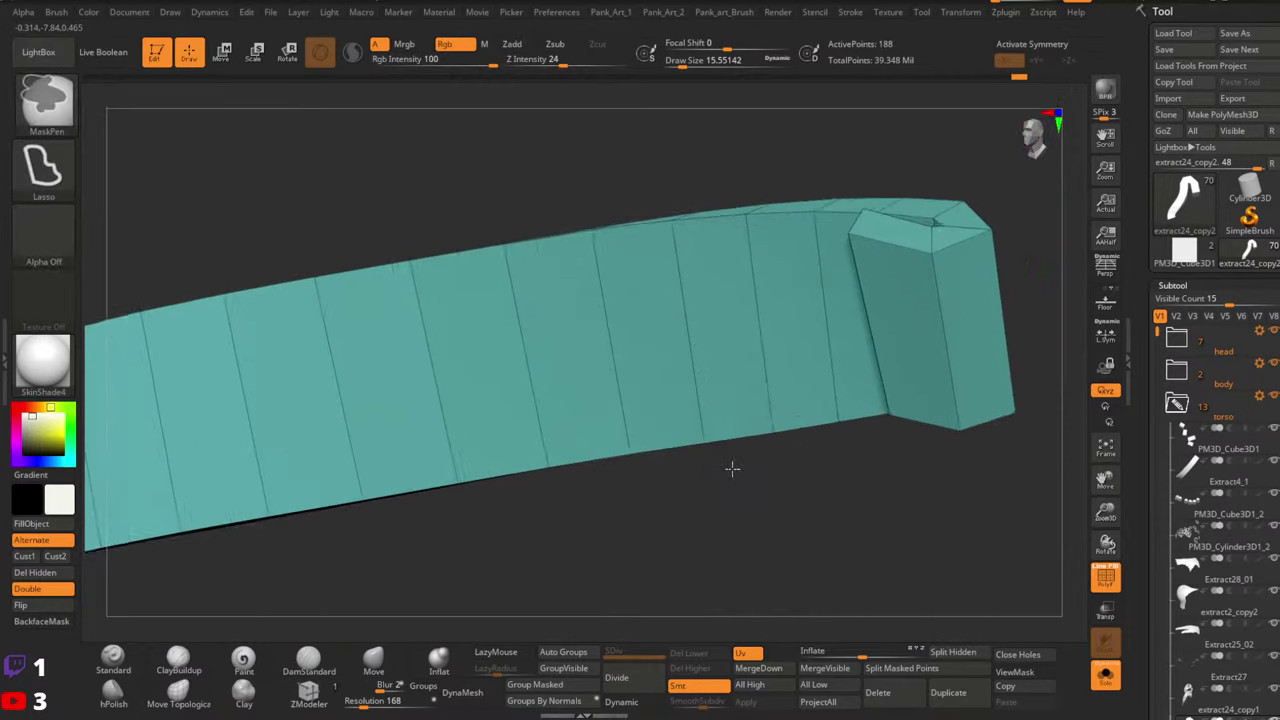
{"action": "left_click", "coordinate": [732, 468], "text": "ctrl+shift"}
{"action": "left_click", "coordinate": [690, 411], "text": "ctrl+shift"}
{"action": "mouse_move", "coordinate": [692, 413]}
{"action": "right_mouse_down"}
{"action": "mouse_move", "coordinate": [751, 460]}
{"action": "mouse_move", "coordinate": [734, 382]}
{"action": "mouse_move", "coordinate": [703, 370]}
{"action": "right_mouse_up"}
{"action": "key", "text": "w"}
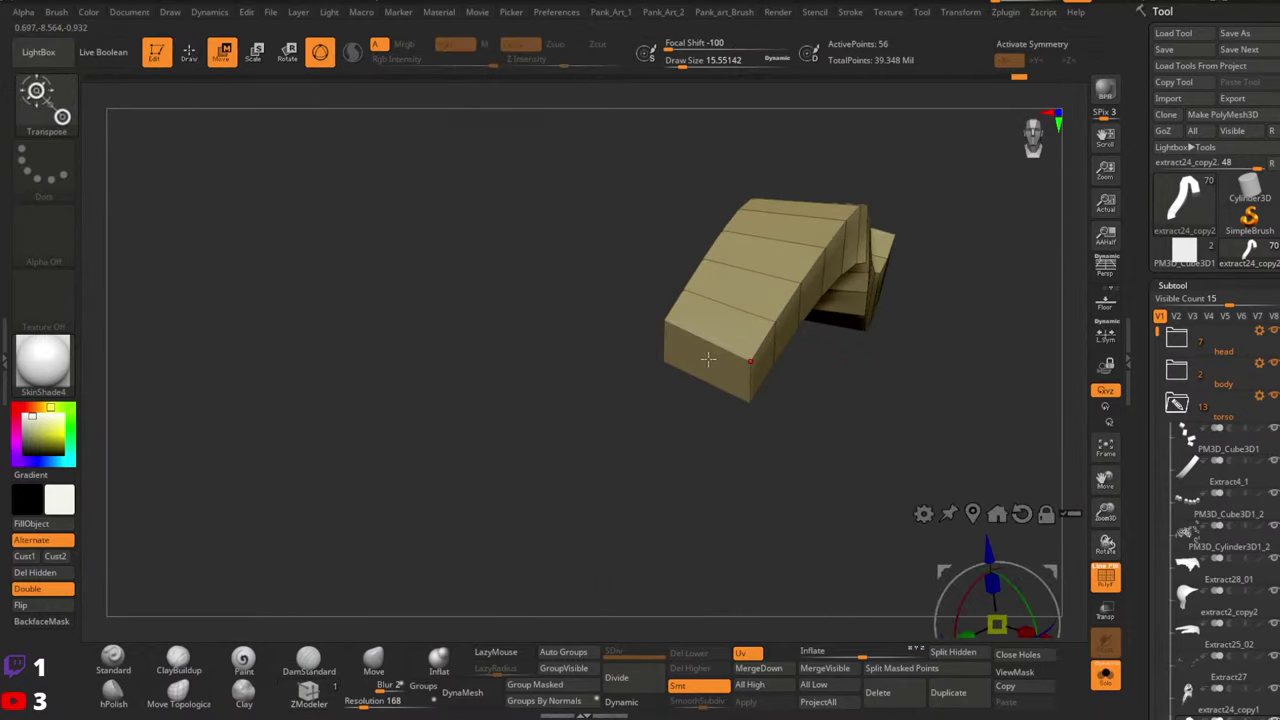
{"action": "key", "text": "q"}
Extrude a single-polygon segment from the khaki strap's open end and rotate its end face downward with Transpose
{"action": "key", "text": "space"}
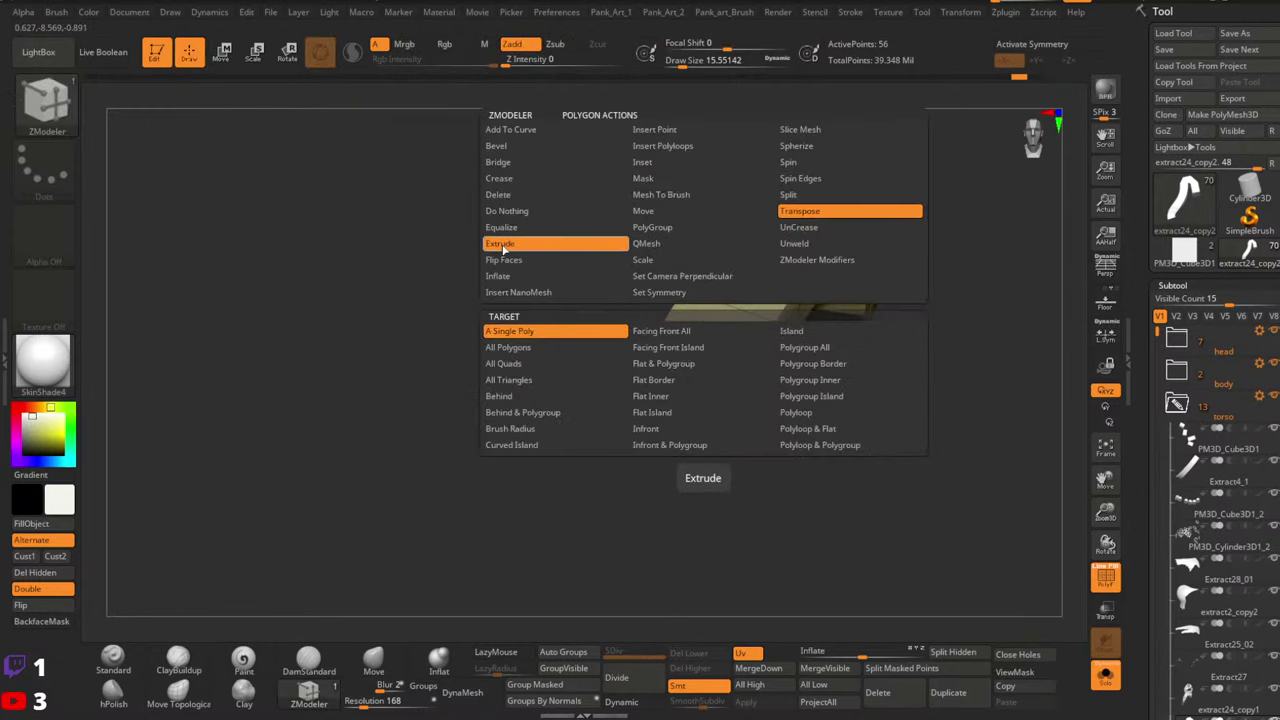
{"action": "left_click", "coordinate": [502, 246]}
{"action": "right_click_drag", "start_coordinate": [668, 406], "coordinate": [698, 405]}
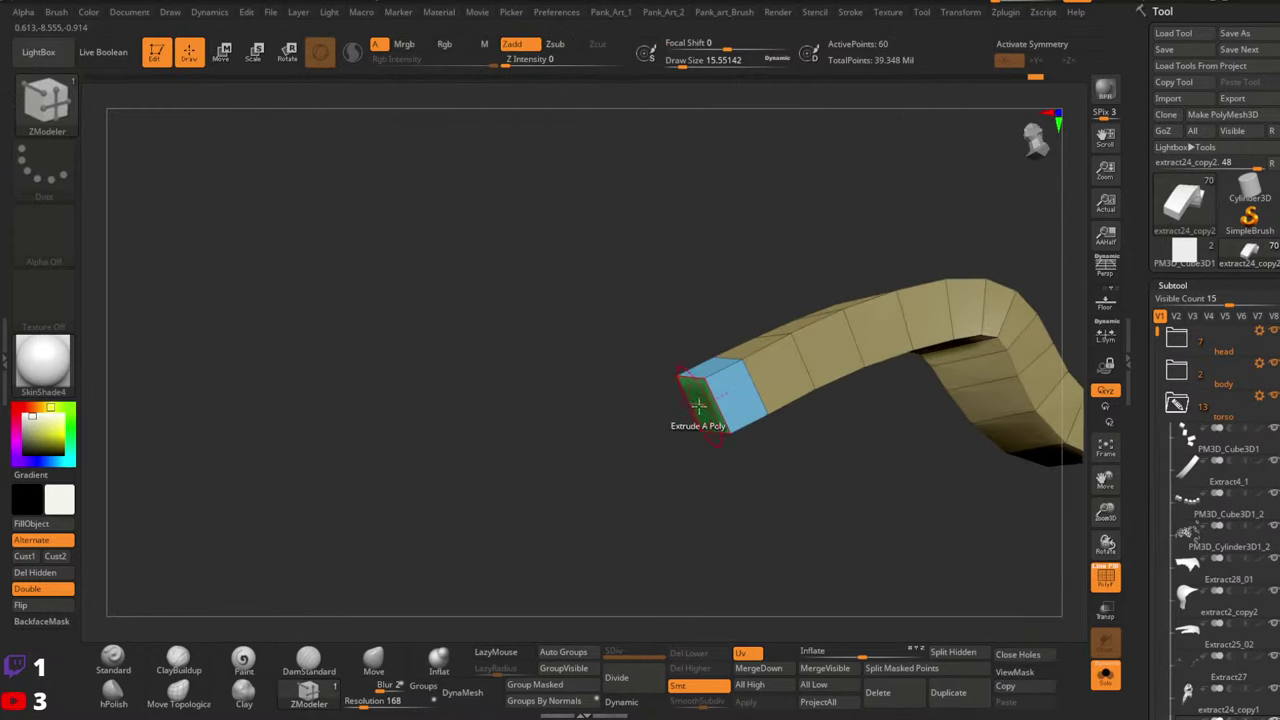
{"action": "key", "text": "space"}
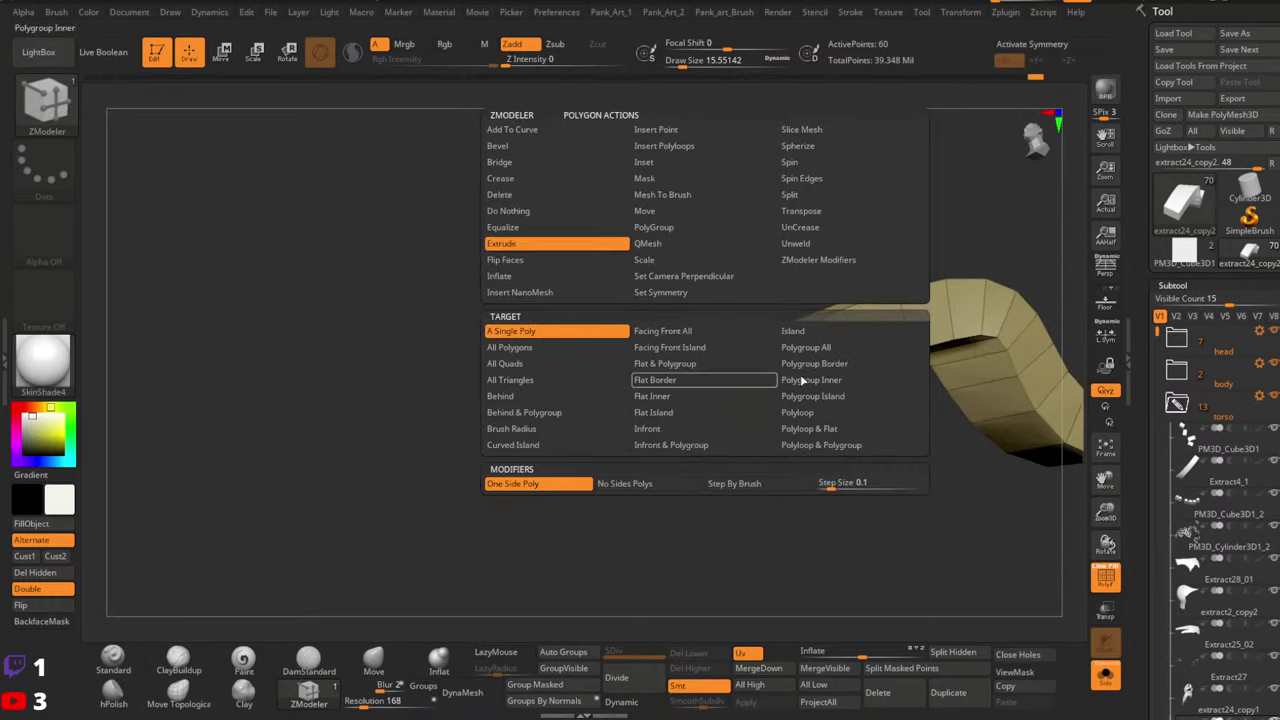
{"action": "key", "text": "space"}
{"action": "left_click", "coordinate": [802, 217]}
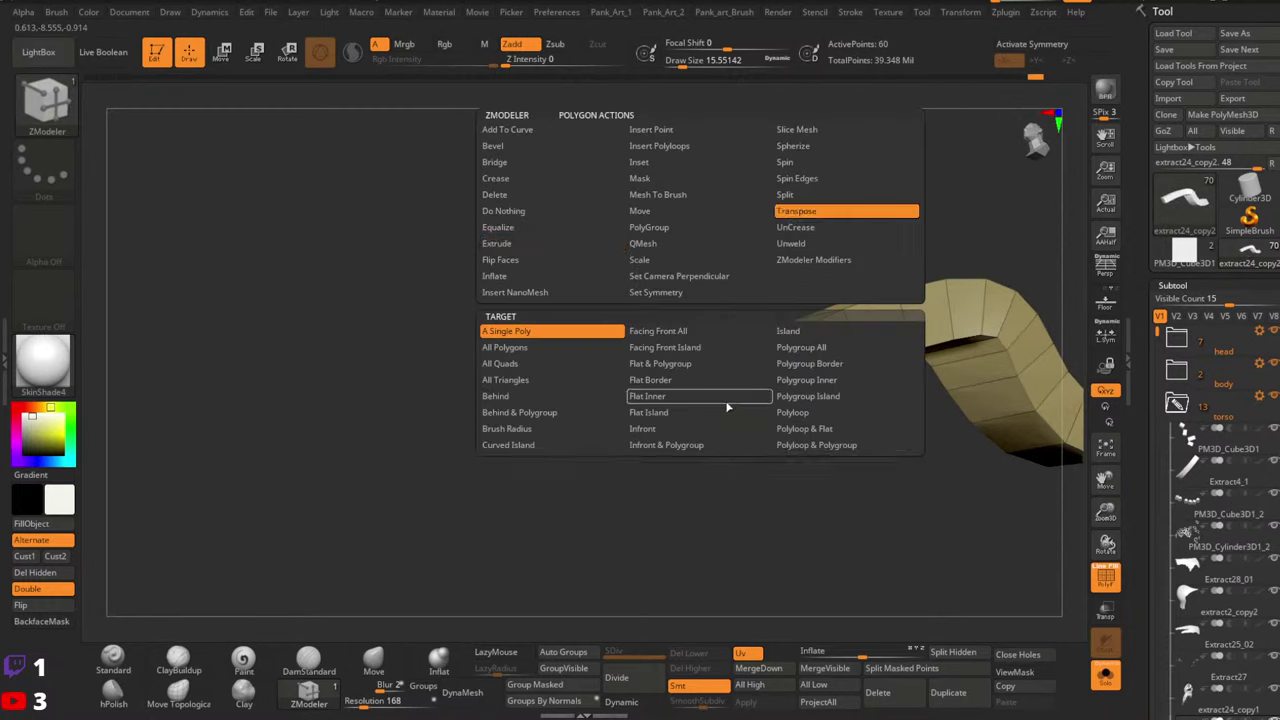
{"action": "left_click", "coordinate": [702, 410]}
{"action": "left_click_drag", "start_coordinate": [744, 481], "coordinate": [761, 517]}
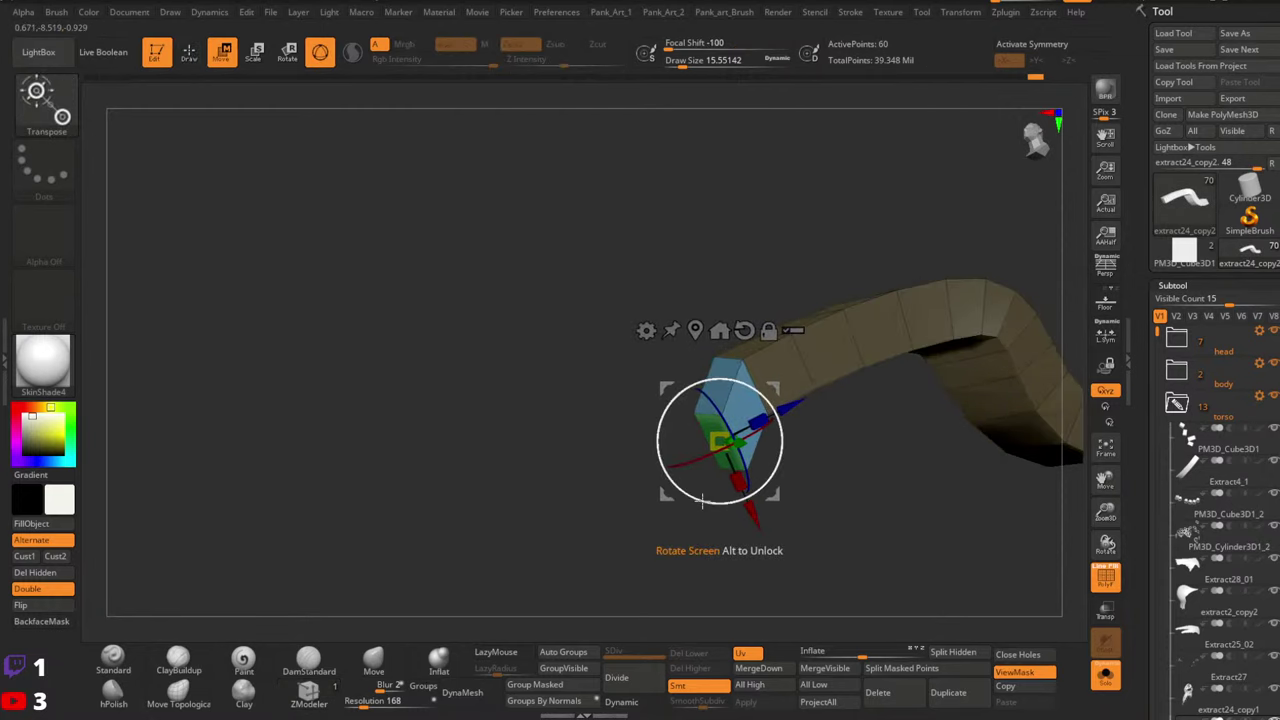
Refine the tilt of the khaki strap's first bend segment with Transpose, clear the mask, and return to Draw mode
{"action": "right_click_drag", "start_coordinate": [736, 502], "coordinate": [664, 477]}
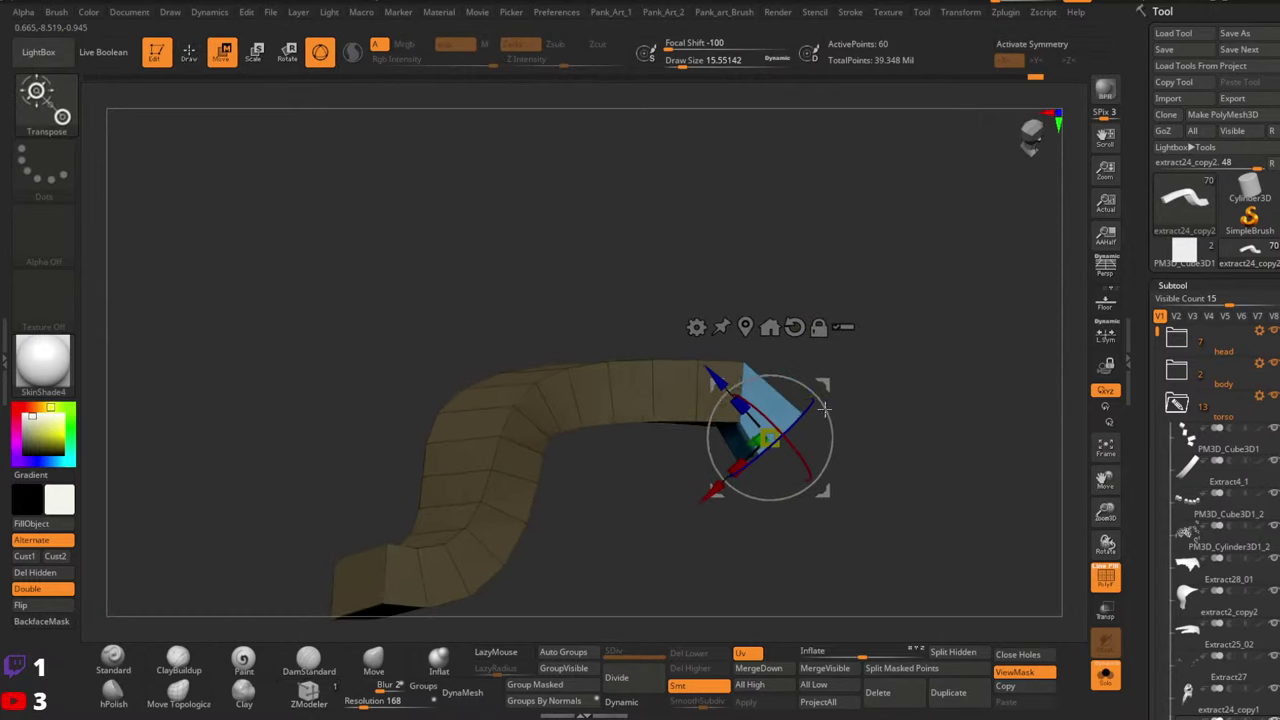
{"action": "left_click_drag", "start_coordinate": [818, 384], "coordinate": [820, 363]}
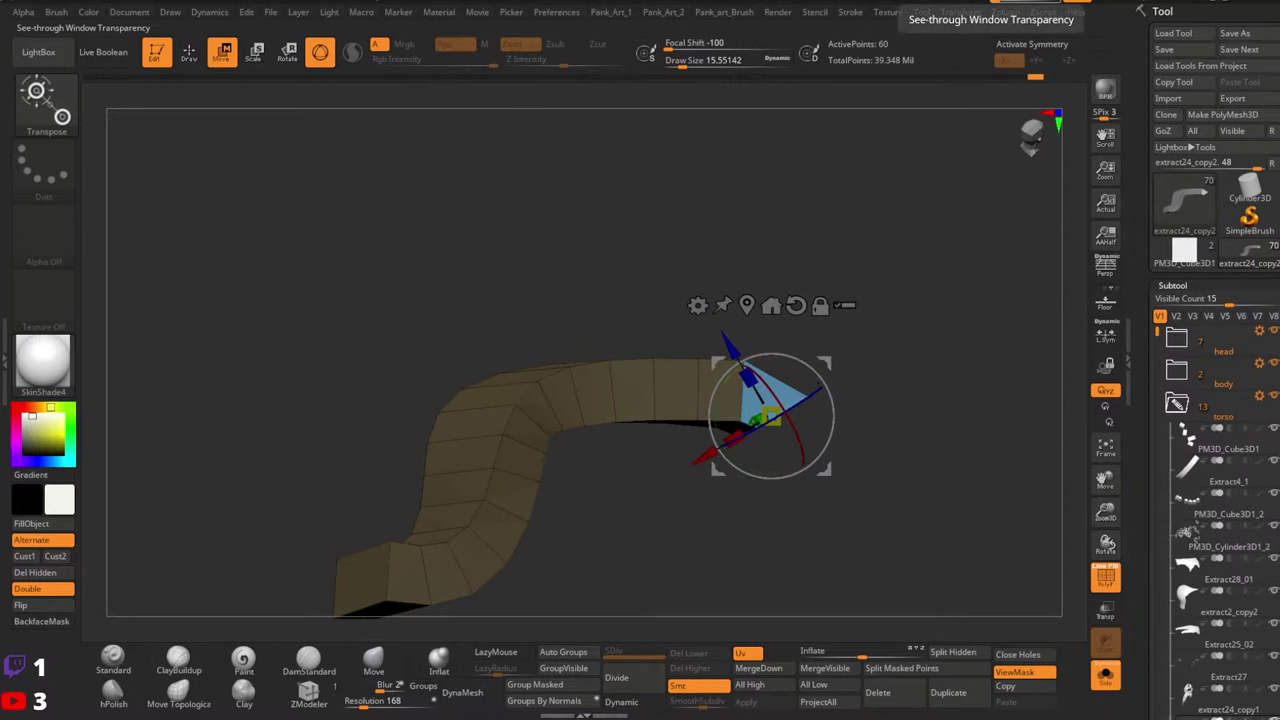
{"action": "mouse_move", "coordinate": [835, 376]}
{"action": "right_mouse_down"}
{"action": "mouse_move", "coordinate": [869, 389]}
{"action": "mouse_move", "coordinate": [840, 377]}
{"action": "right_mouse_up"}
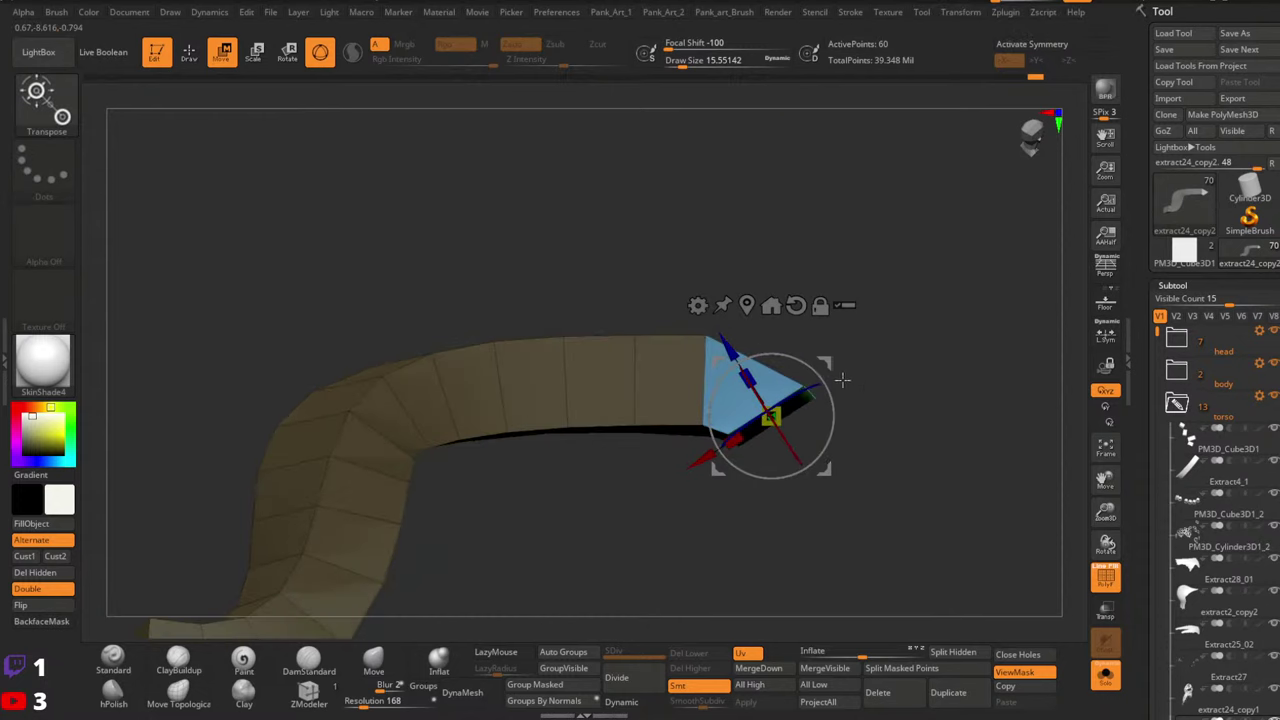
{"action": "left_click_drag", "start_coordinate": [828, 368], "coordinate": [819, 365]}
{"action": "left_click_drag", "start_coordinate": [890, 455], "coordinate": [903, 471], "text": "ctrl"}
{"action": "right_click_drag", "start_coordinate": [903, 471], "coordinate": [866, 440]}
{"action": "key", "text": "q"}
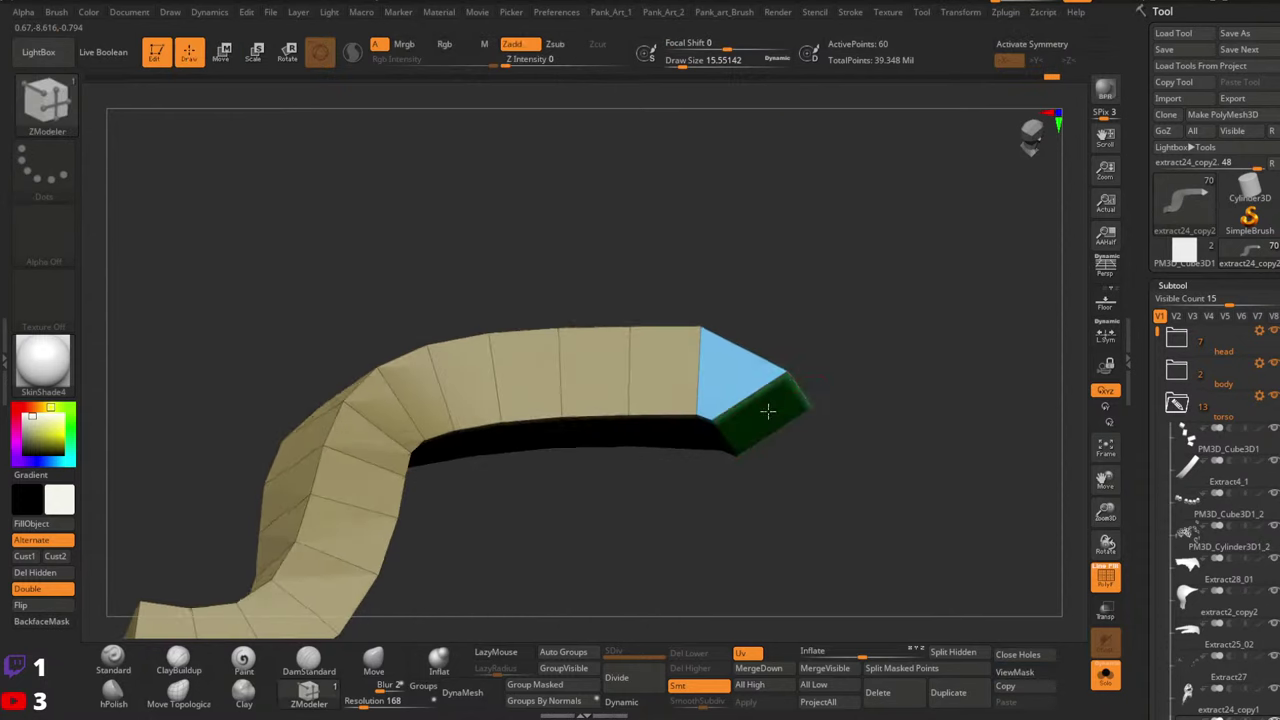
{"action": "key", "text": "space"}
{"action": "left_click", "coordinate": [768, 428]}
{"action": "key", "text": "ctrl+z"}
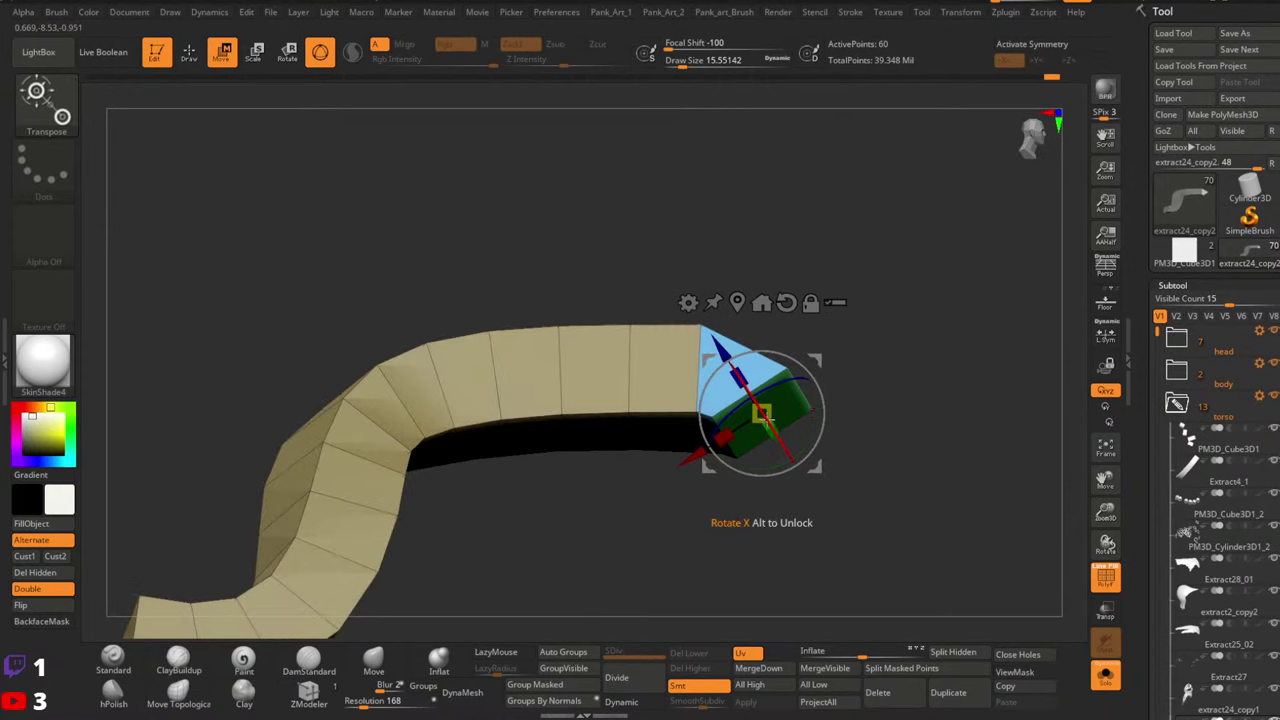
{"action": "key", "text": "q"}
Extrude a second single-polygon segment from the khaki strap's bent end and rotate its end face further downward with Transpose
{"action": "key", "text": "space"}
{"action": "left_click", "coordinate": [553, 244]}
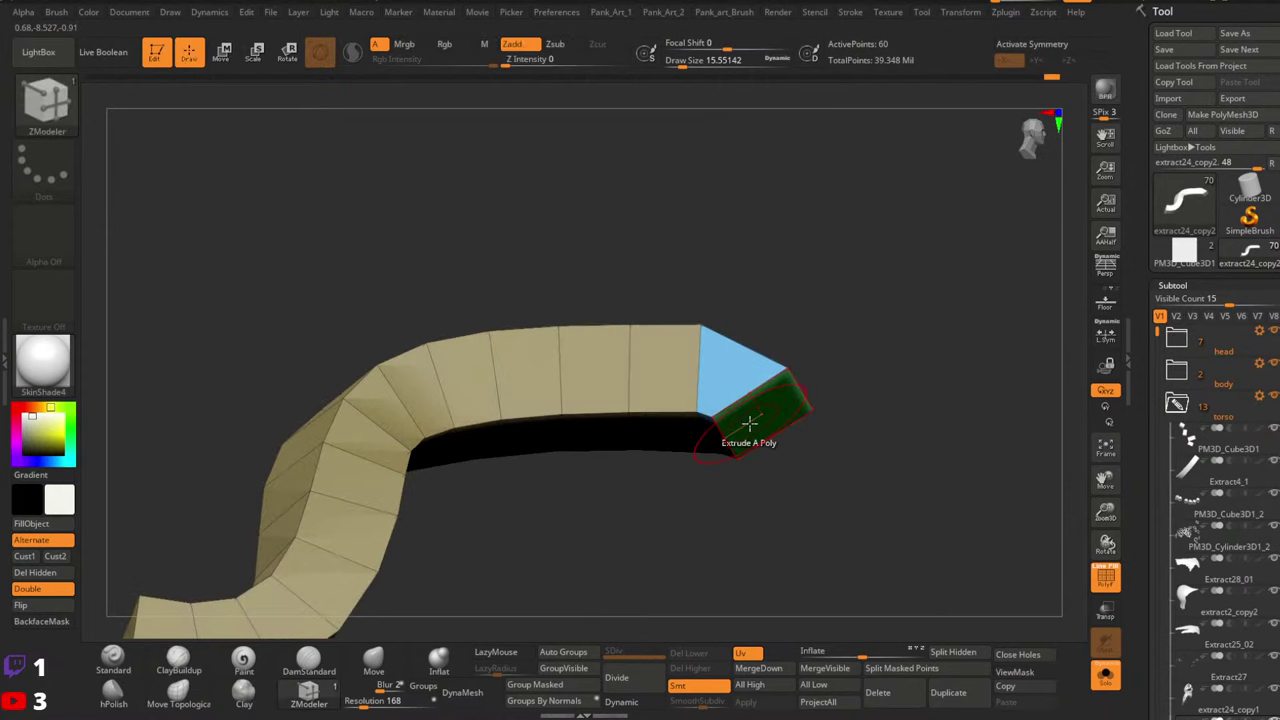
{"action": "key", "text": "space"}
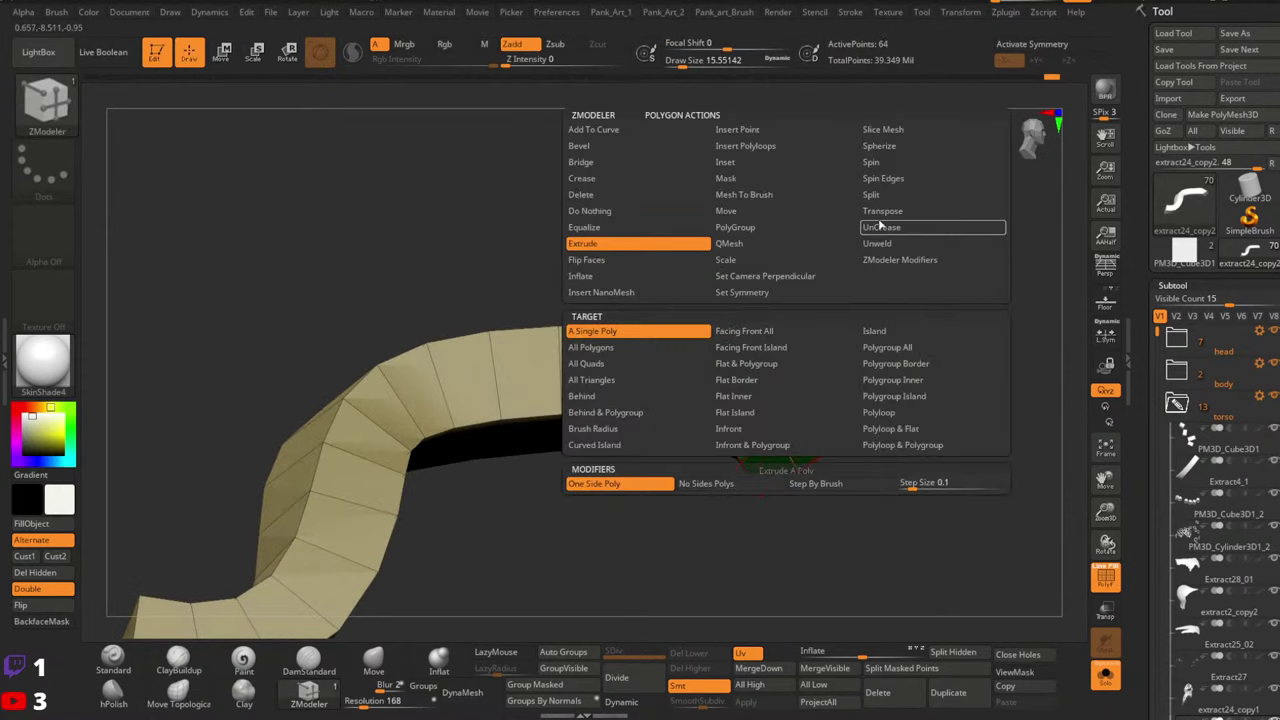
{"action": "left_click", "coordinate": [880, 212]}
{"action": "left_click_drag", "start_coordinate": [723, 523], "coordinate": [775, 517]}
{"action": "left_click", "coordinate": [806, 466]}
{"action": "left_click_drag", "start_coordinate": [880, 482], "coordinate": [855, 465]}
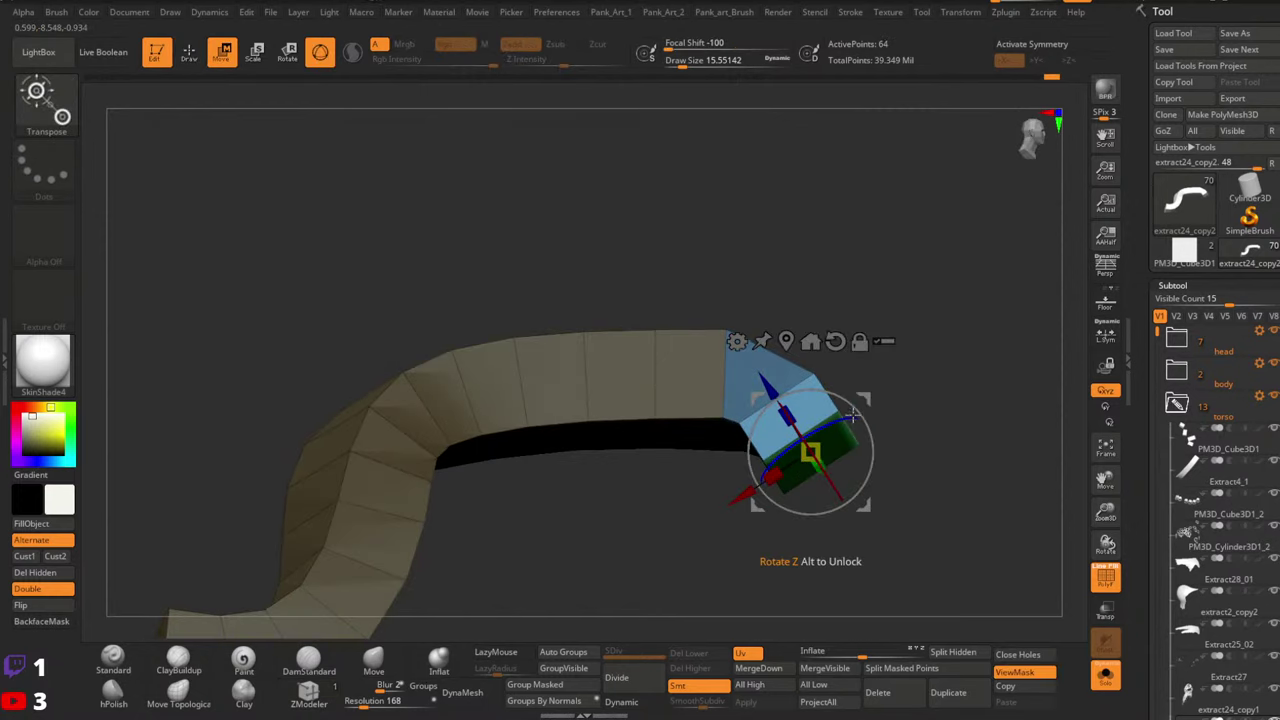
{"action": "left_click_drag", "start_coordinate": [861, 402], "coordinate": [846, 405]}
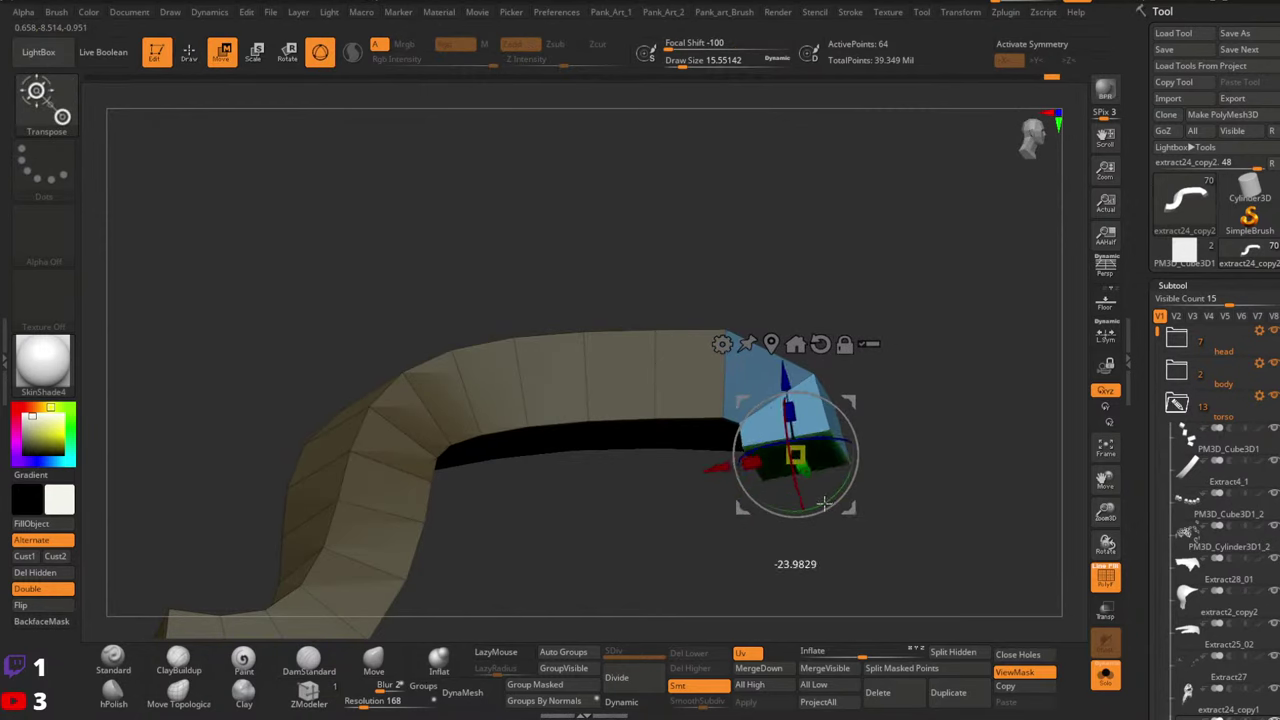
Refine the second bend segment's tilt and position with Transpose, return to Draw mode, and clear the mask
{"action": "left_click_drag", "start_coordinate": [822, 503], "coordinate": [848, 527]}
{"action": "mouse_move", "coordinate": [752, 466]}
{"action": "left_mouse_down"}
{"action": "mouse_move", "coordinate": [731, 517]}
{"action": "mouse_move", "coordinate": [745, 470]}
{"action": "left_mouse_up"}
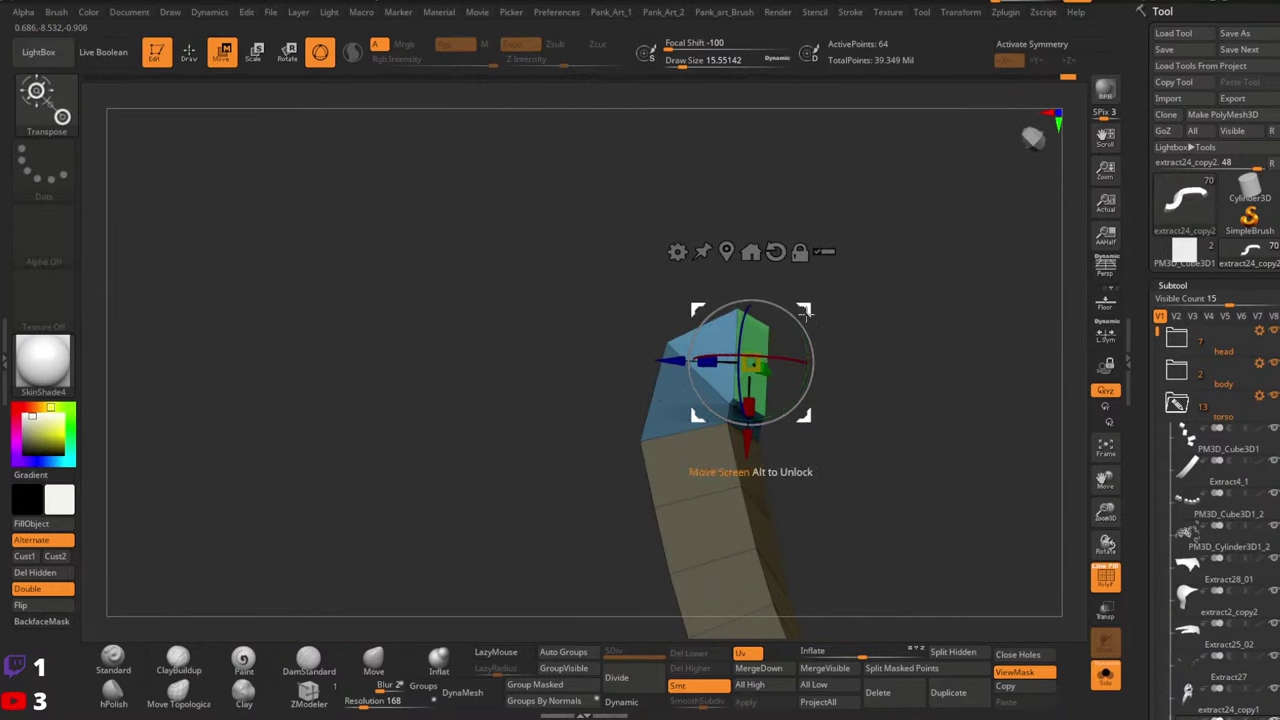
{"action": "left_click_drag", "start_coordinate": [805, 313], "coordinate": [819, 310]}
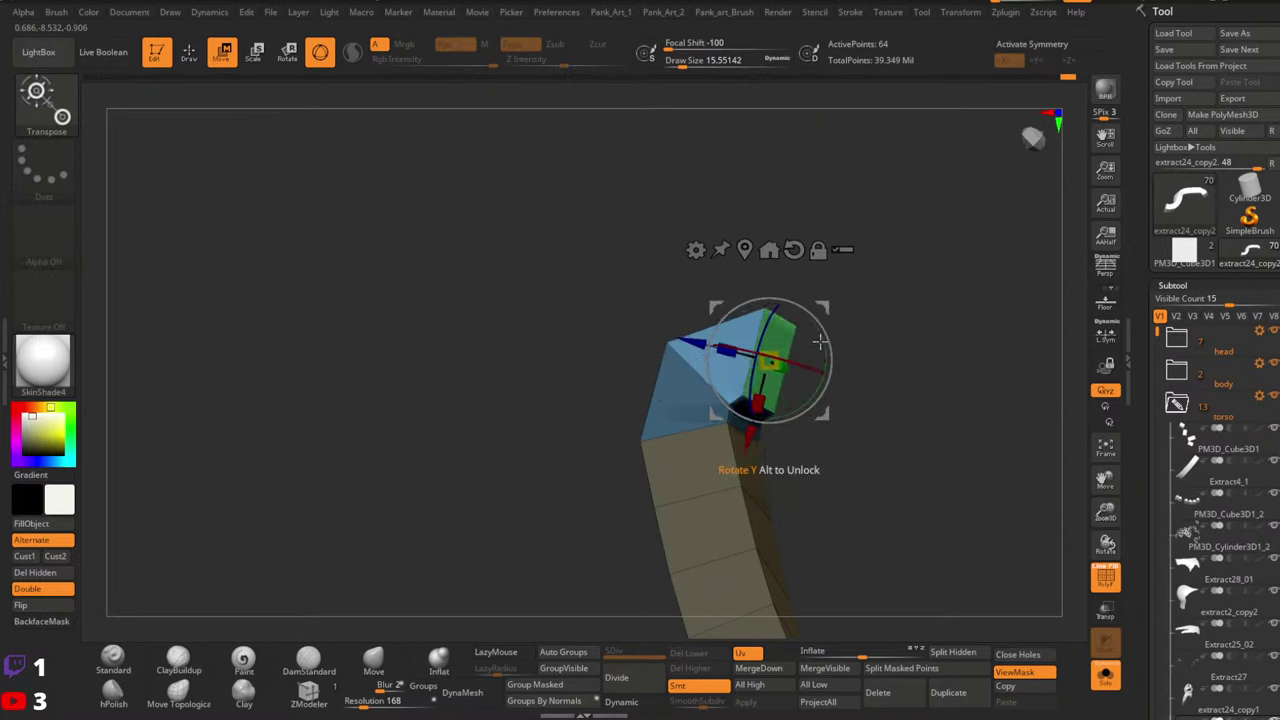
{"action": "key", "text": "q"}
{"action": "left_click_drag", "start_coordinate": [914, 376], "coordinate": [877, 434], "text": "ctrl"}
Extrude a third single-polygon segment from the strap's end and Transpose its end face to turn back along the strap
{"action": "key", "text": "space"}
{"action": "left_click", "coordinate": [566, 244]}
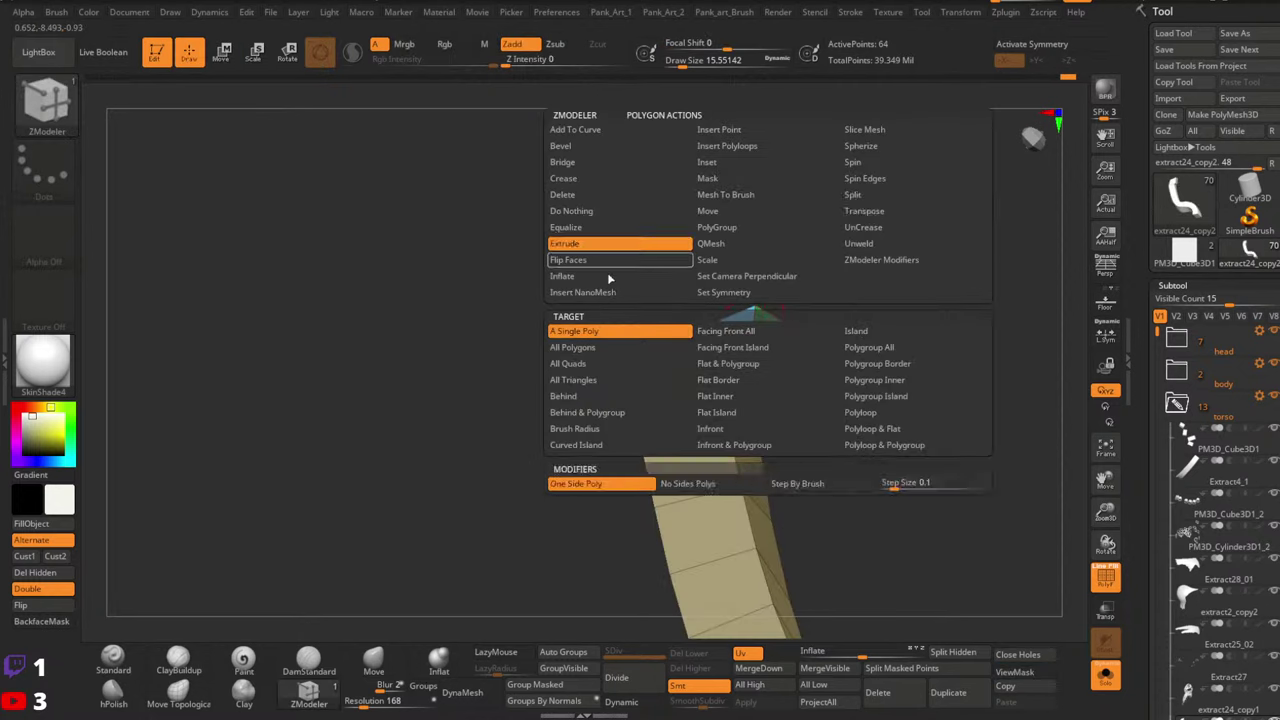
{"action": "key", "text": "space"}
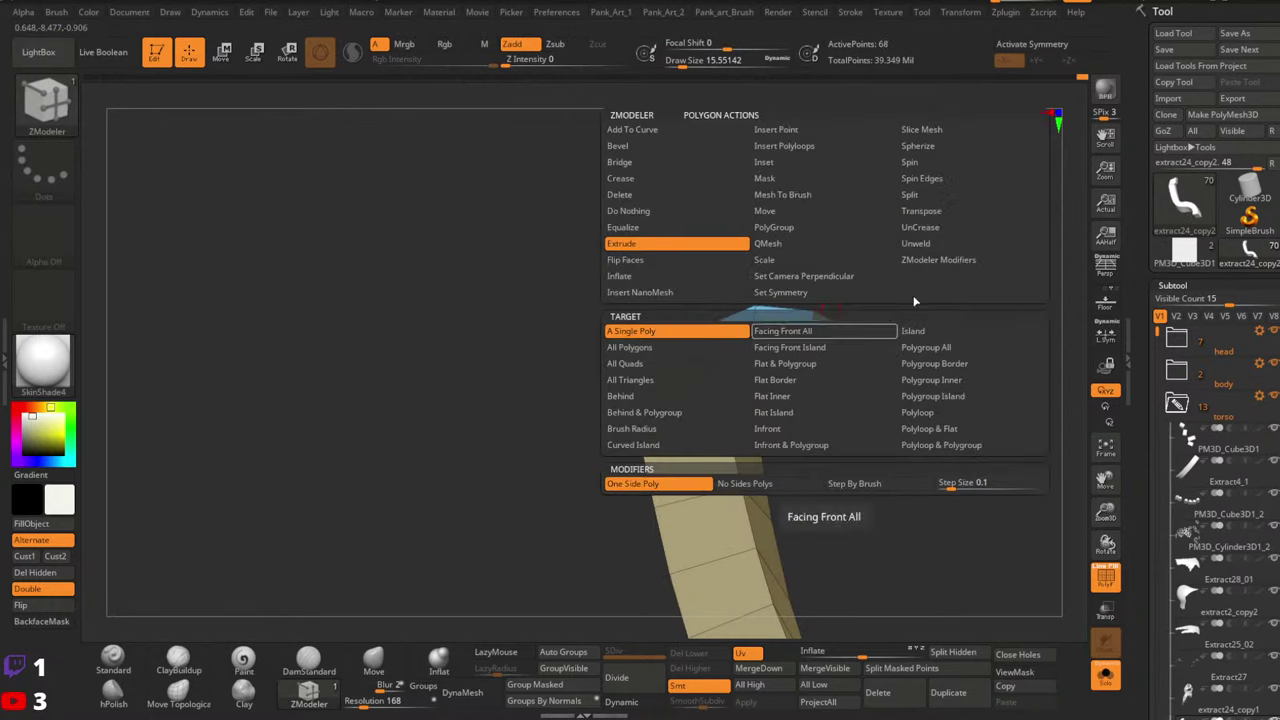
{"action": "left_click", "coordinate": [921, 211]}
{"action": "left_click", "coordinate": [826, 367]}
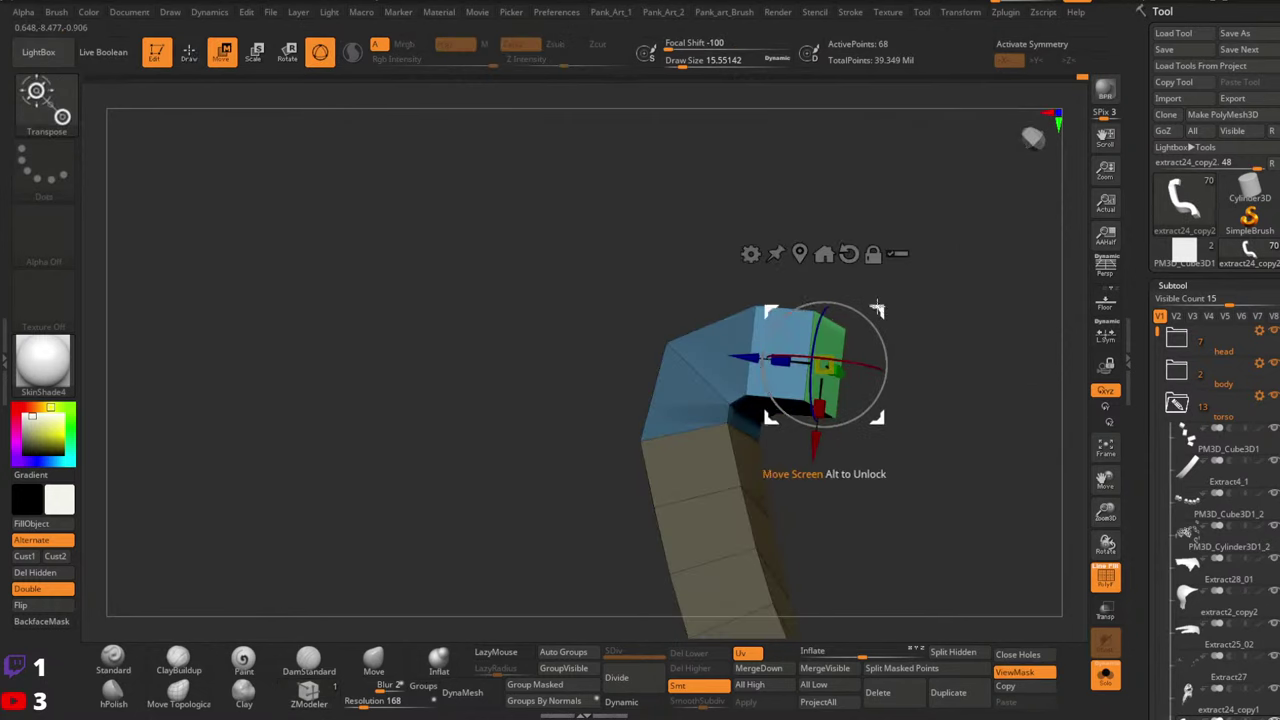
{"action": "left_click_drag", "start_coordinate": [877, 311], "coordinate": [828, 438]}
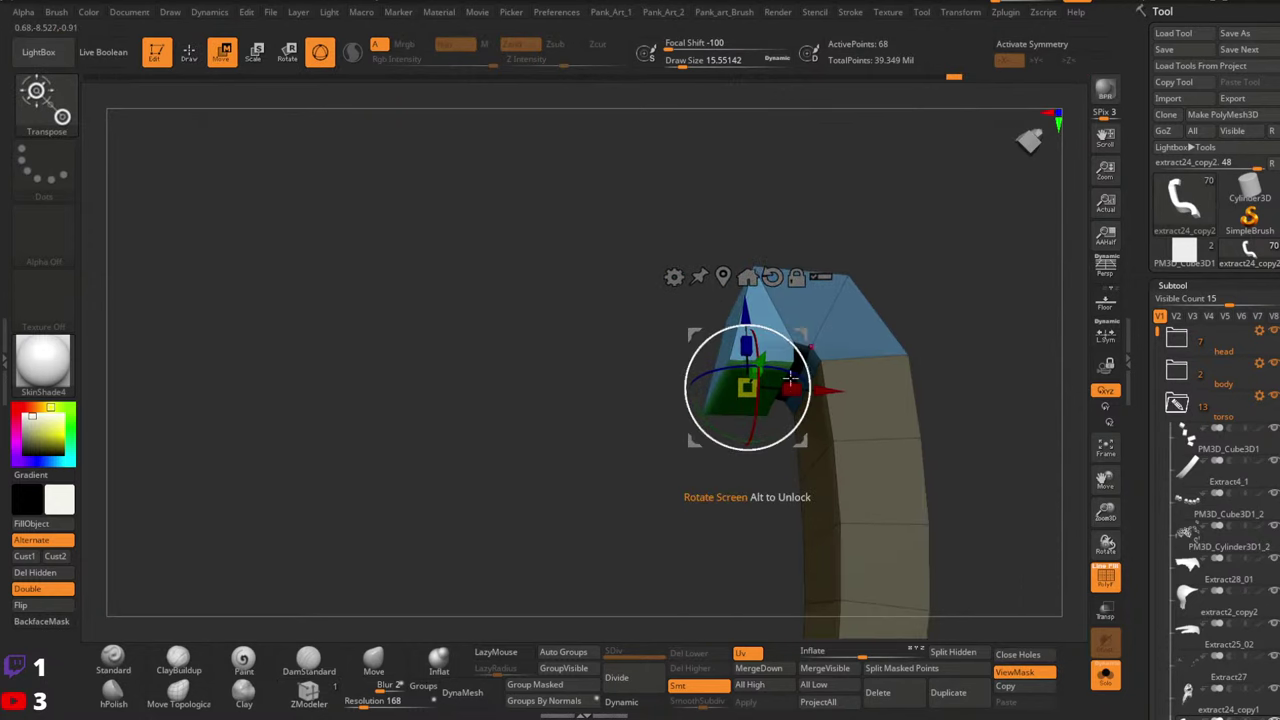
Extrude the hook's return leg from the end polygon and Transpose its end face toward the strap
{"action": "key", "text": "q"}
{"action": "key", "text": "space"}
{"action": "left_click", "coordinate": [538, 243]}
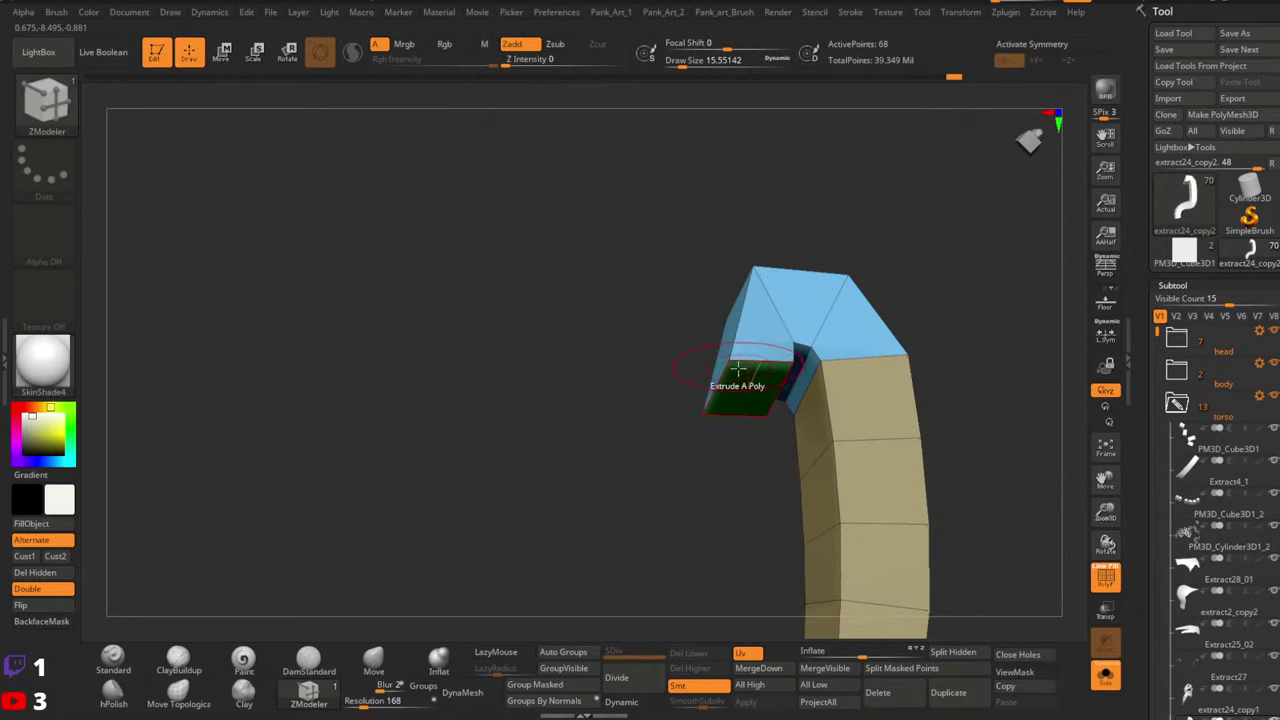
{"action": "key", "text": "space"}
{"action": "left_click", "coordinate": [937, 212]}
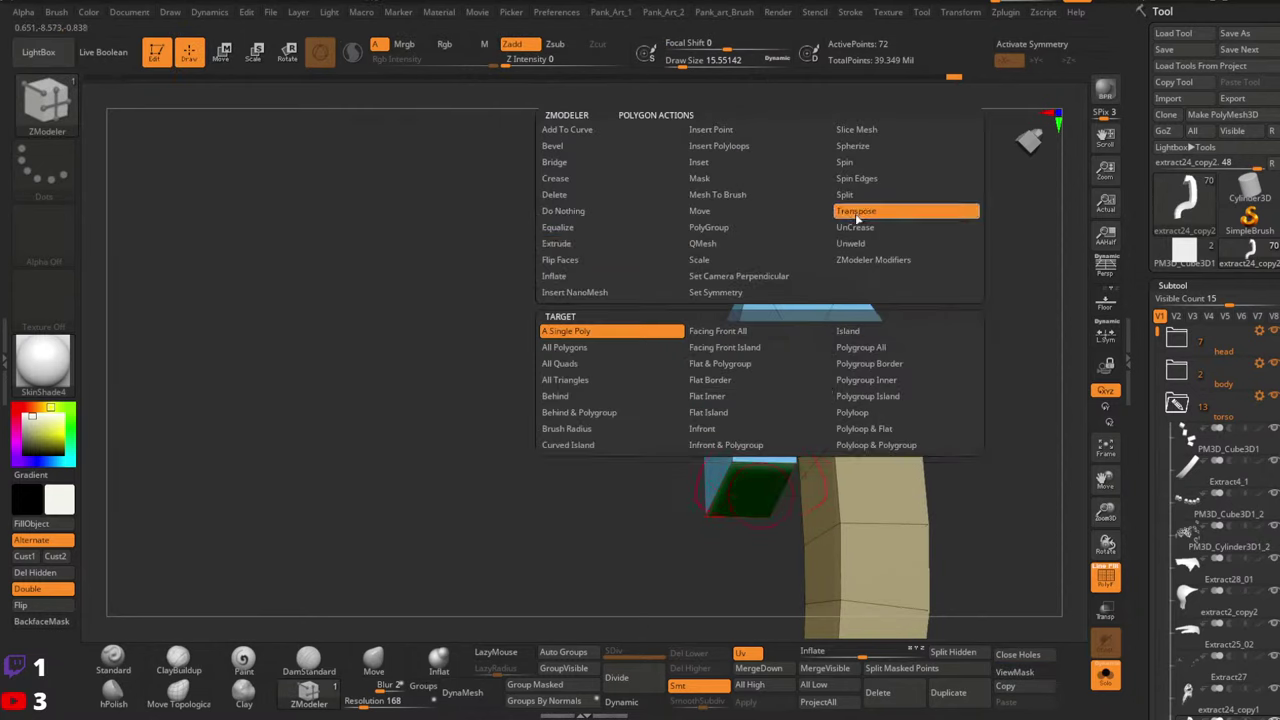
{"action": "left_click", "coordinate": [752, 490]}
{"action": "left_click_drag", "start_coordinate": [817, 492], "coordinate": [842, 492]}
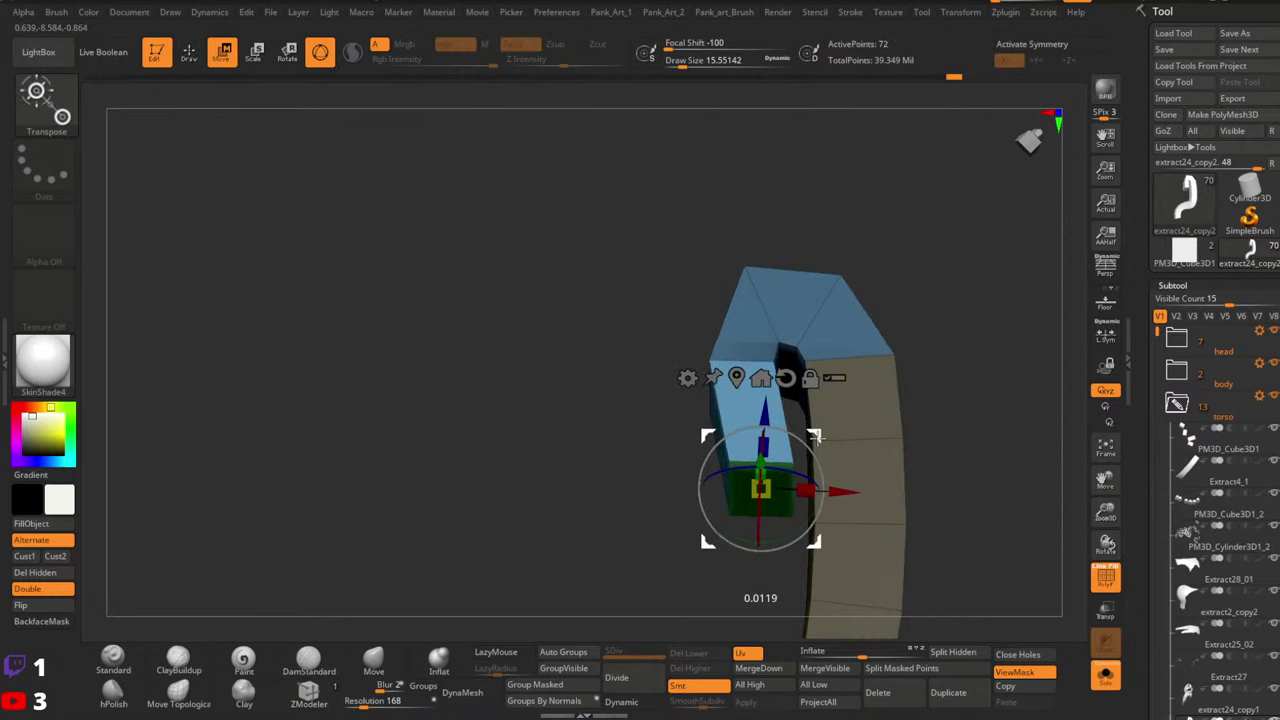
Clear the mask, regroup the hooked strap with Auto Groups, and bring all strap pieces back into view
{"action": "key", "text": "q"}
{"action": "right_click_drag", "start_coordinate": [906, 446], "coordinate": [858, 447], "text": "ctrl"}
{"action": "left_click_drag", "start_coordinate": [858, 447], "coordinate": [916, 445], "text": "ctrl"}
{"action": "right_click_drag", "start_coordinate": [916, 445], "coordinate": [815, 499], "text": "ctrl"}
{"action": "left_click", "coordinate": [568, 652]}
{"action": "left_click", "coordinate": [885, 484], "text": "ctrl+shift"}
{"action": "left_click_drag", "start_coordinate": [815, 499], "coordinate": [776, 497]}
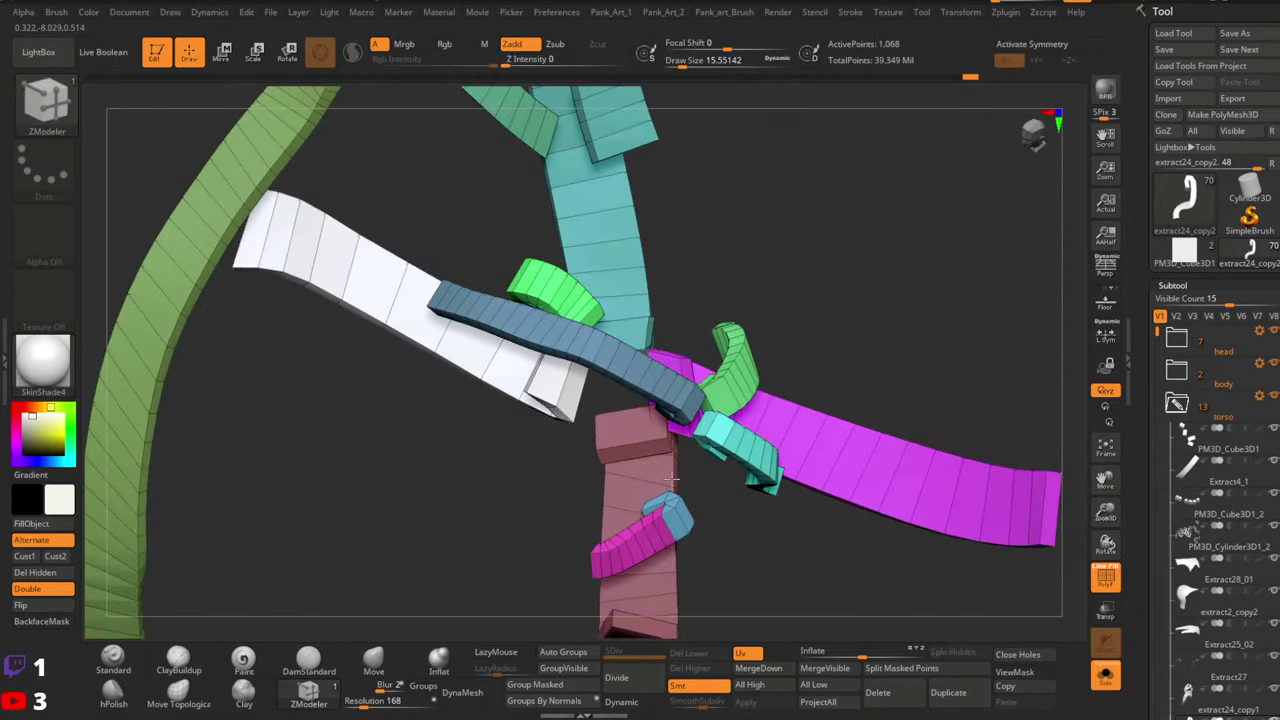
Set the ZModeler edge action to Insert with the Multiple EdgeLoops target at the light green strap's bend
{"action": "right_click_drag", "start_coordinate": [672, 478], "coordinate": [677, 400]}
{"action": "right_click_drag", "start_coordinate": [677, 400], "coordinate": [720, 452], "text": "ctrl"}
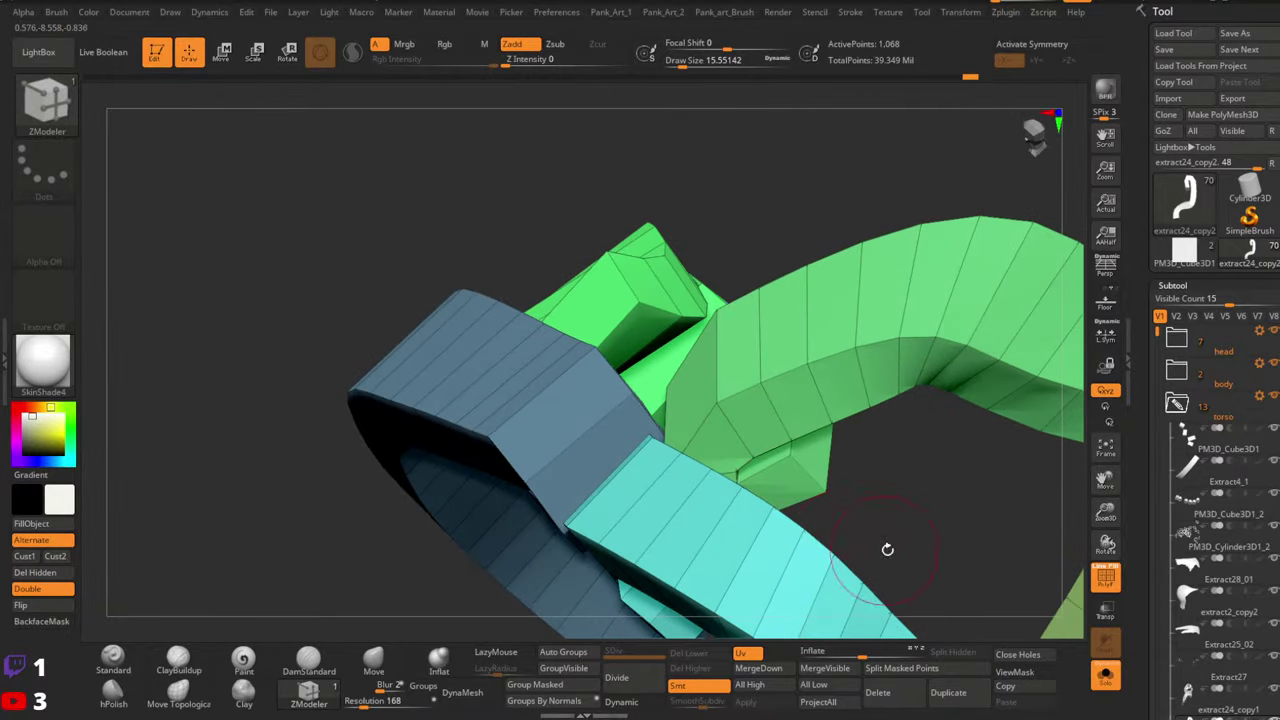
{"action": "right_click_drag", "start_coordinate": [887, 549], "coordinate": [750, 440], "text": "ctrl"}
{"action": "right_click_drag", "start_coordinate": [750, 440], "coordinate": [776, 452], "text": "ctrl"}
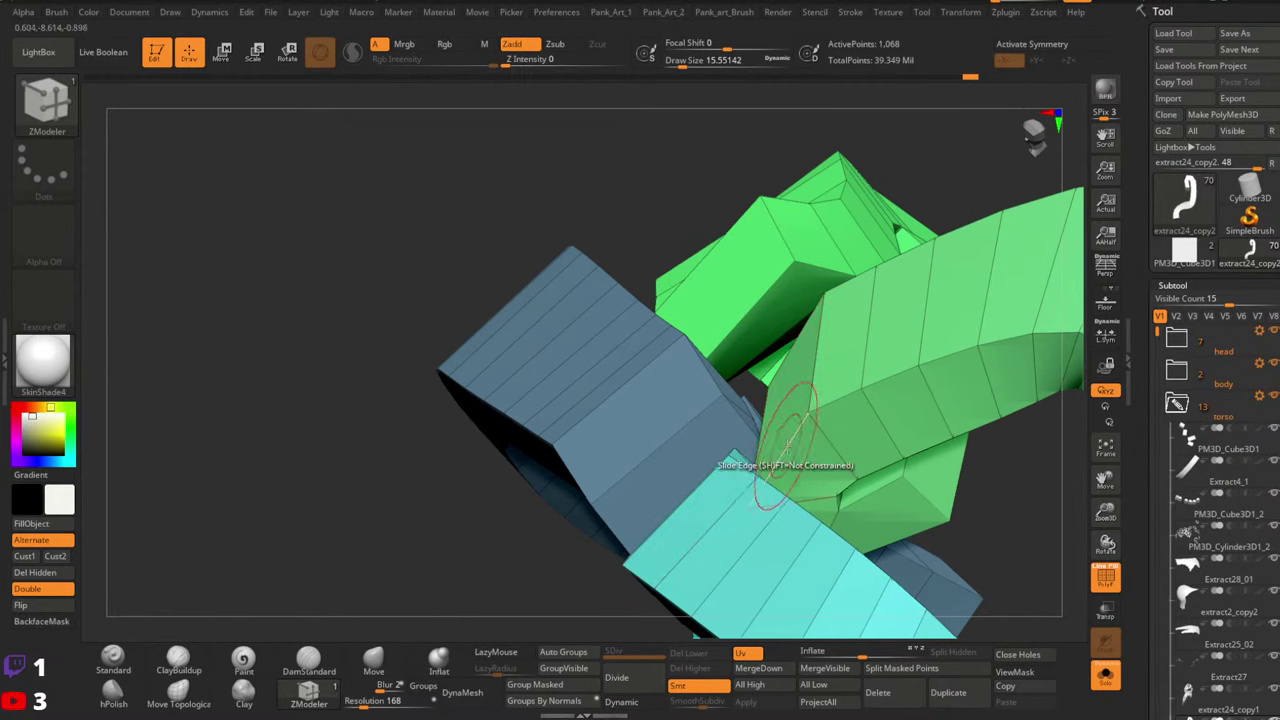
{"action": "key", "text": "space"}
{"action": "left_click", "coordinate": [737, 262]}
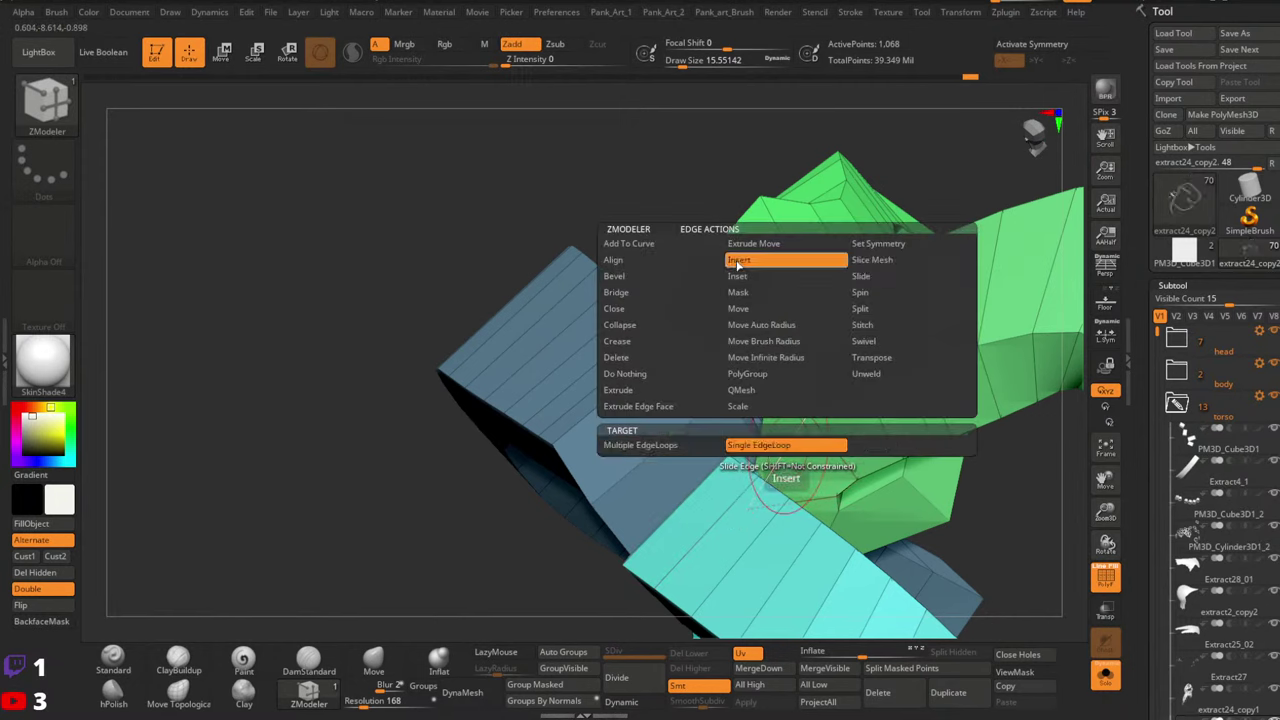
{"action": "left_click", "coordinate": [656, 448]}
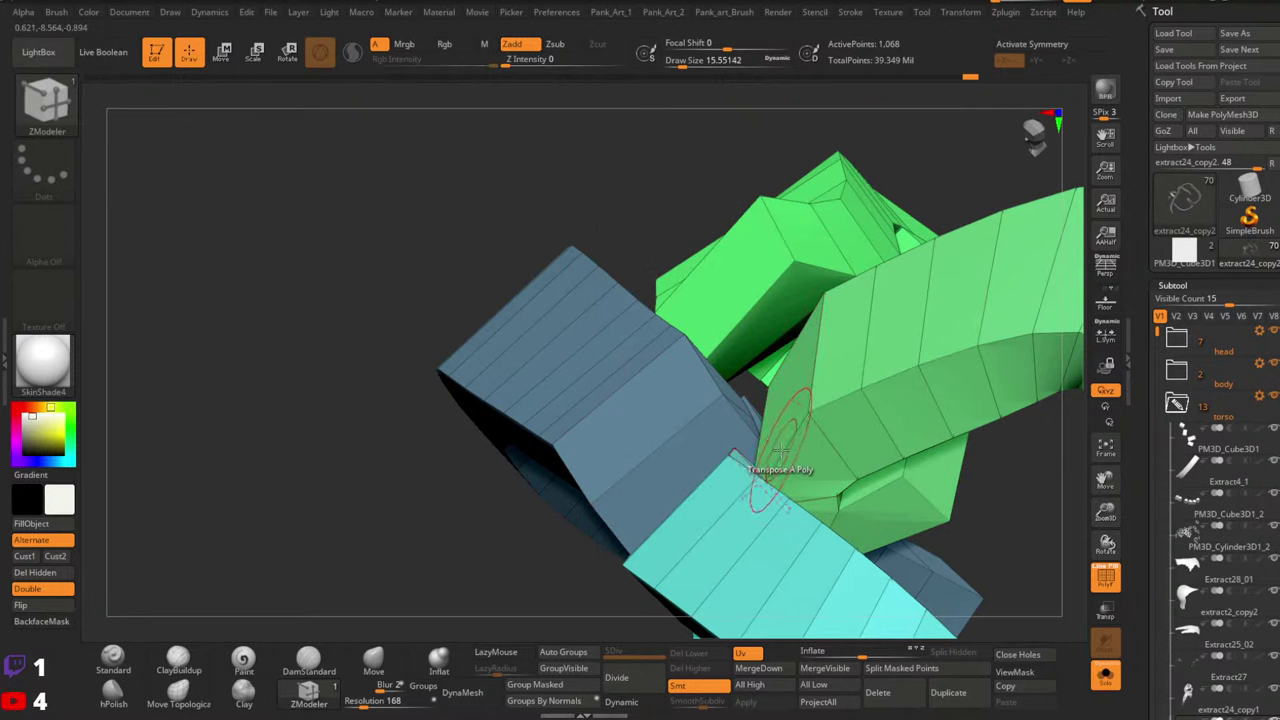
{"action": "left_click", "coordinate": [780, 450]}
{"action": "key", "text": "ctrl+z"}
{"action": "right_click_drag", "start_coordinate": [780, 450], "coordinate": [928, 452]}
{"action": "key", "text": "q"}
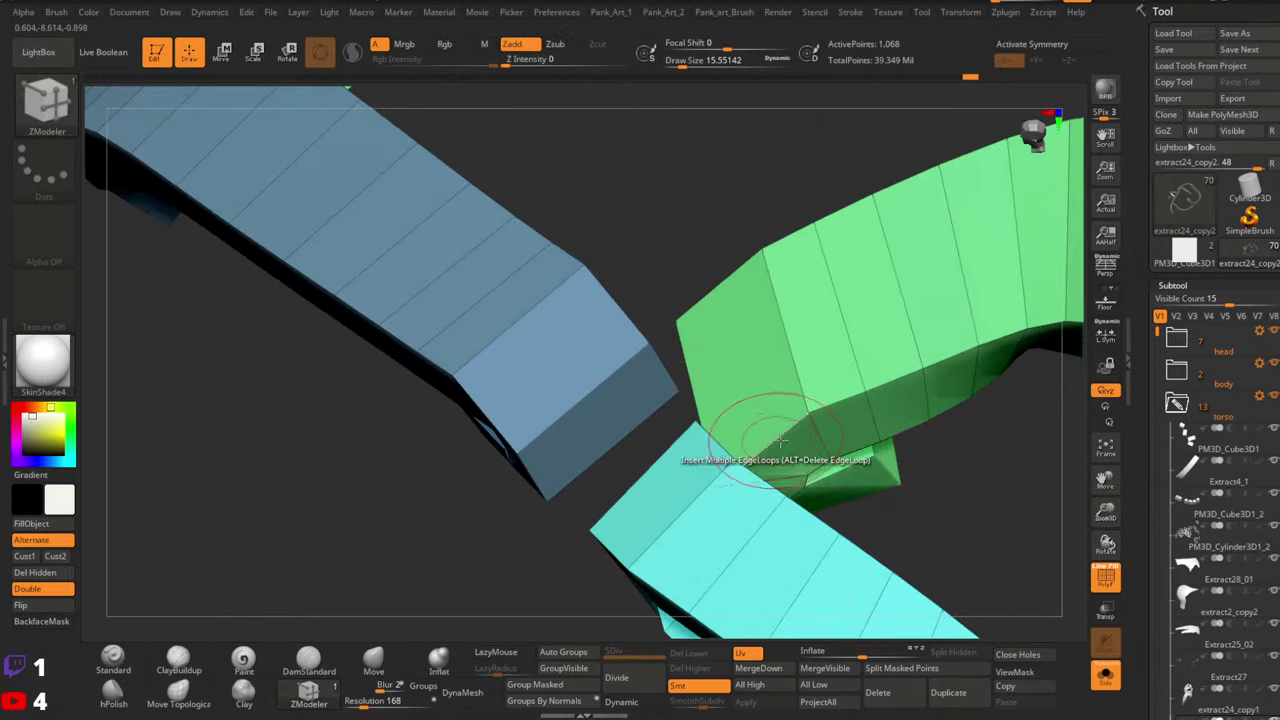
Configure the multiple edge loop Insert with Interactive Elevation and Keep Polygroup
{"action": "key", "text": "space"}
{"action": "left_click", "coordinate": [739, 279]}
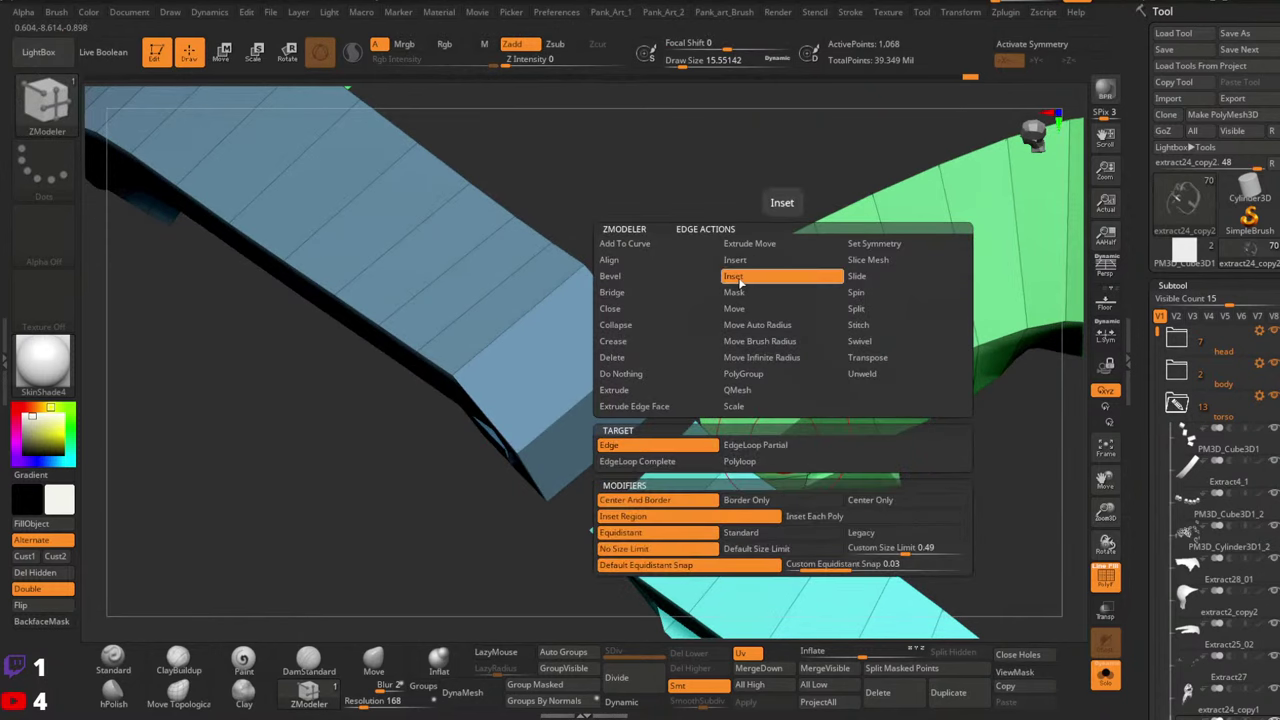
{"action": "left_click", "coordinate": [742, 262]}
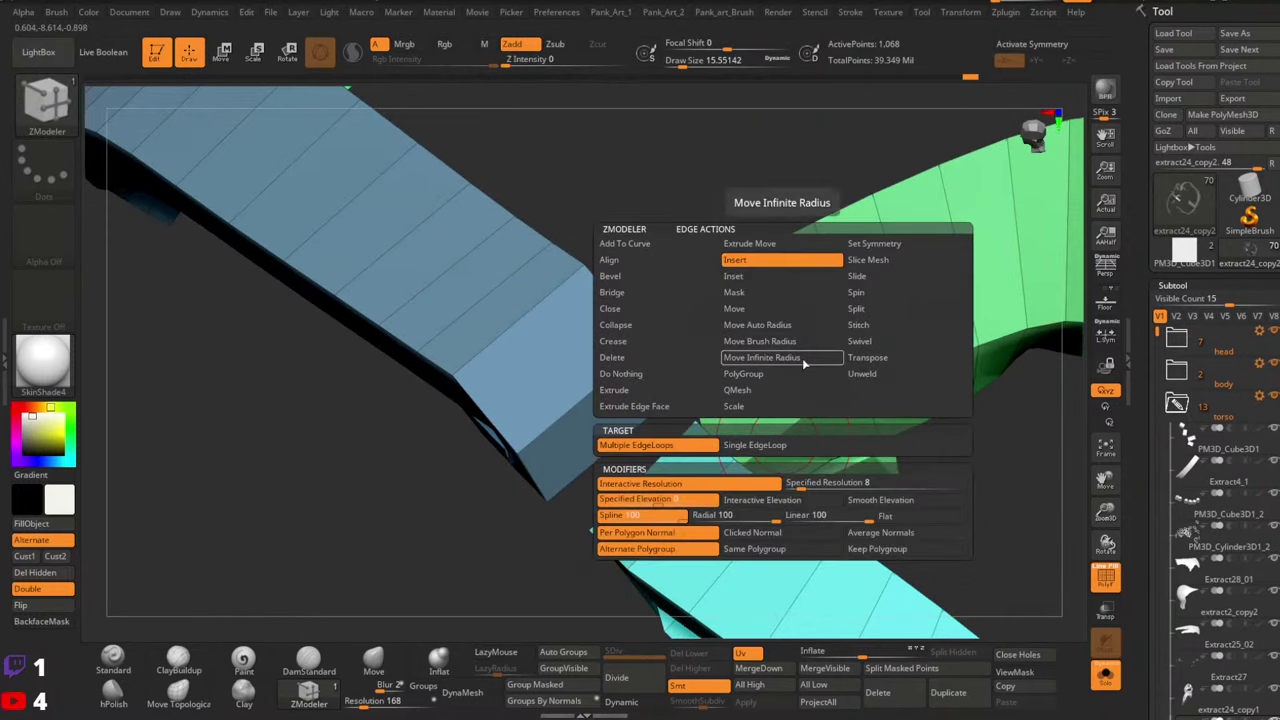
{"action": "left_click", "coordinate": [772, 500]}
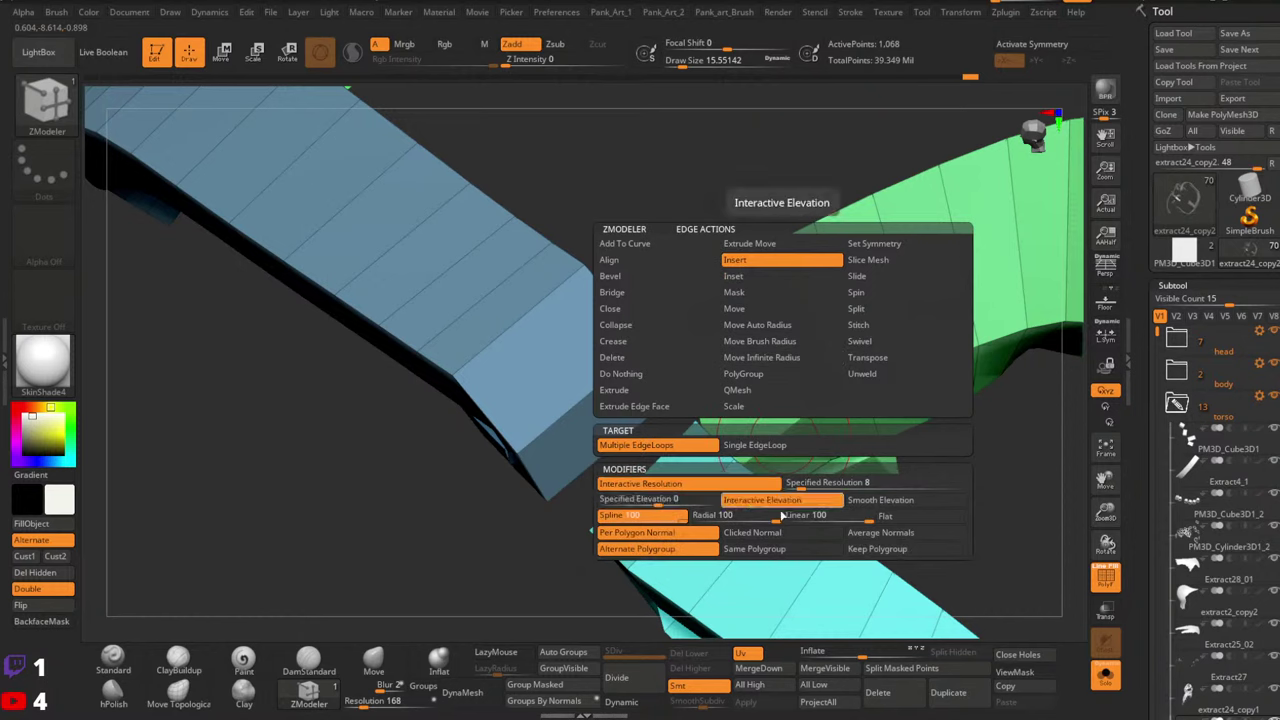
{"action": "left_click", "coordinate": [873, 550]}
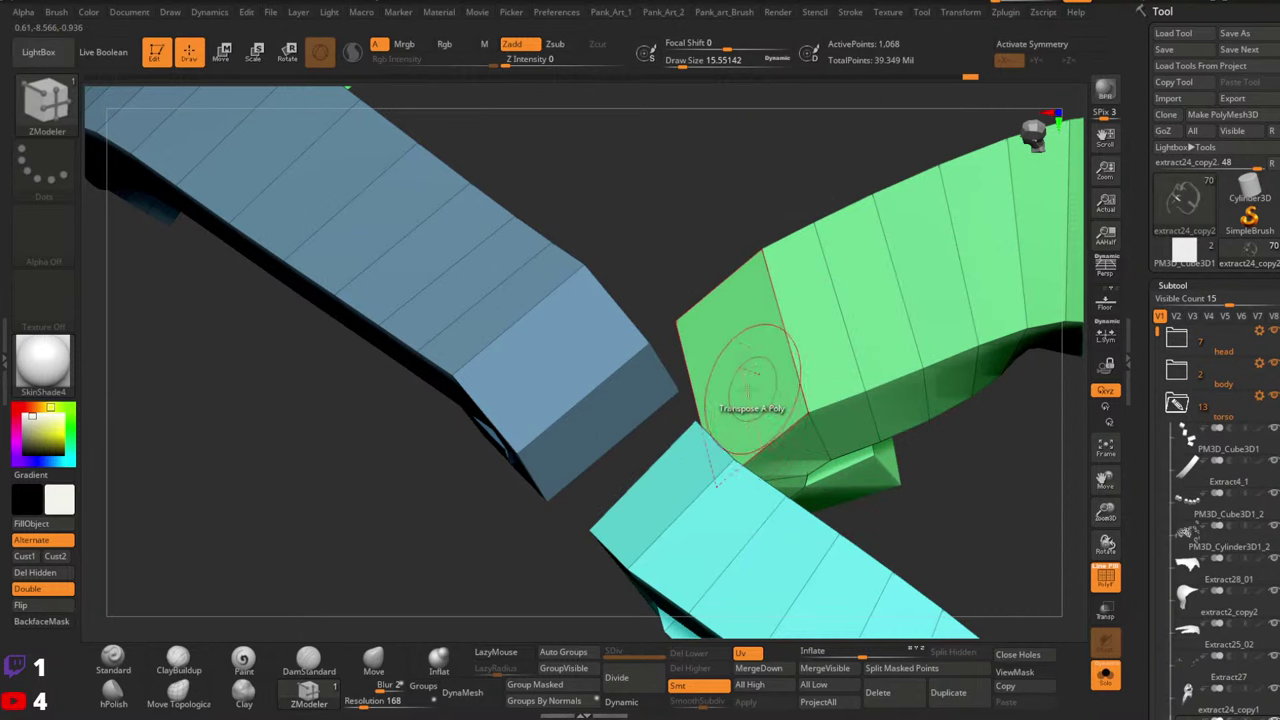
Insert extra edge loops across the light green strap's hooked bend to round it
{"action": "right_click_drag", "start_coordinate": [748, 392], "coordinate": [816, 380]}
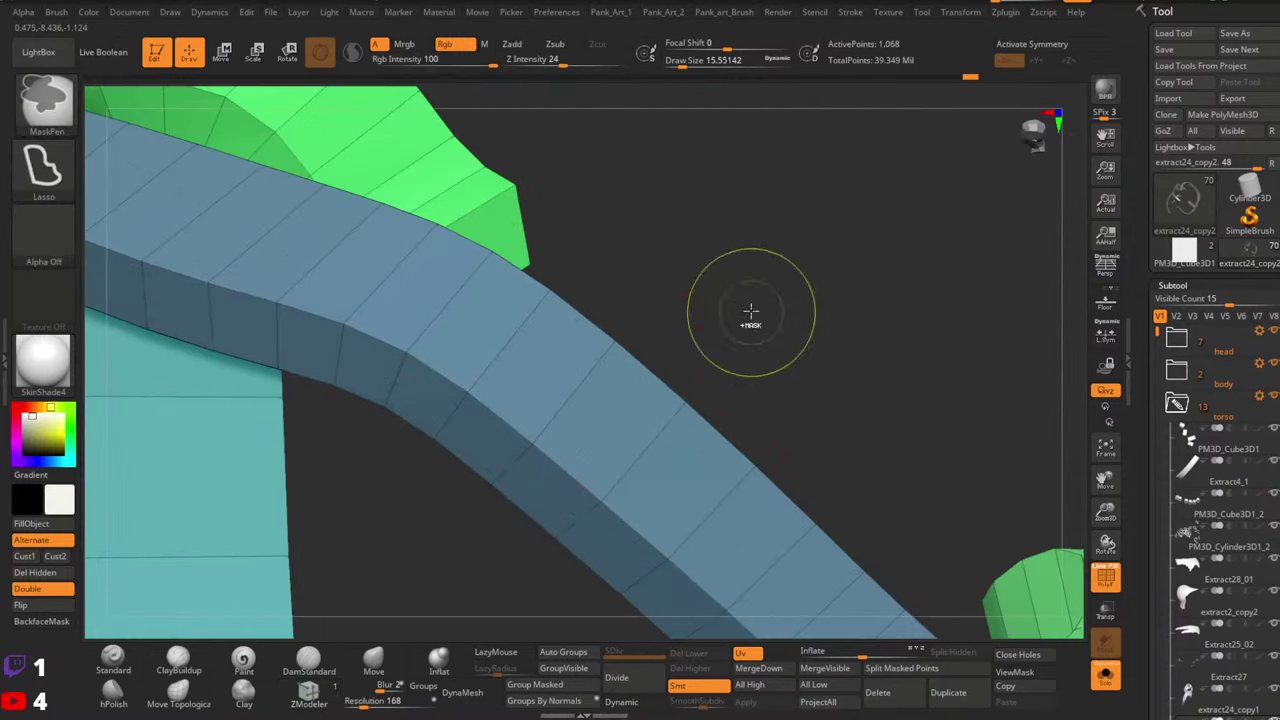
{"action": "key", "text": "ctrl"}
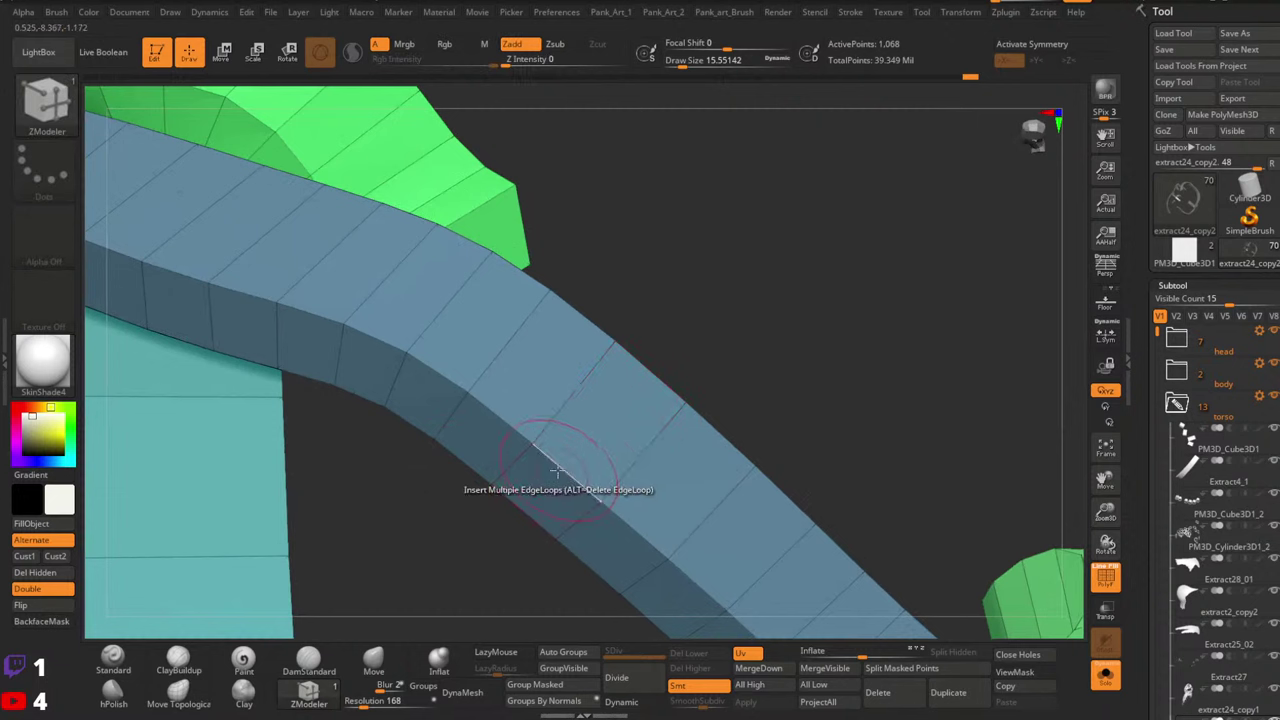
{"action": "key", "text": "ctrl"}
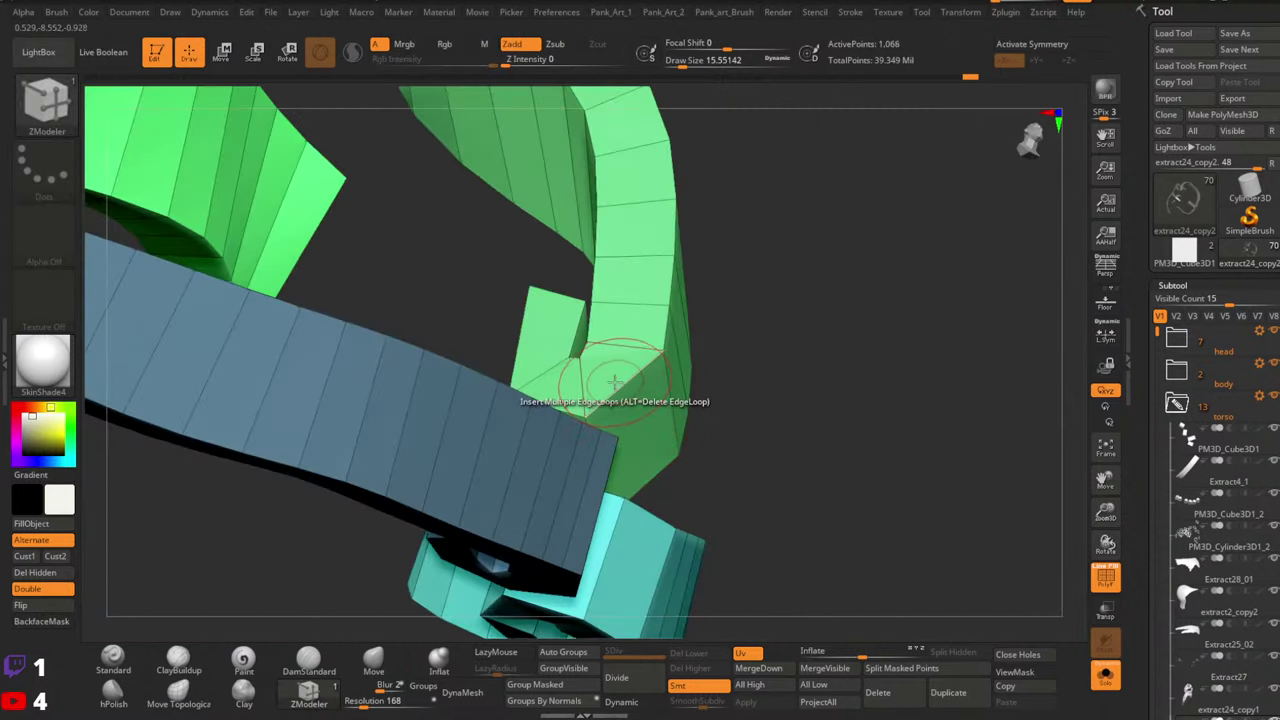
{"action": "left_click_drag", "start_coordinate": [621, 388], "coordinate": [664, 444]}
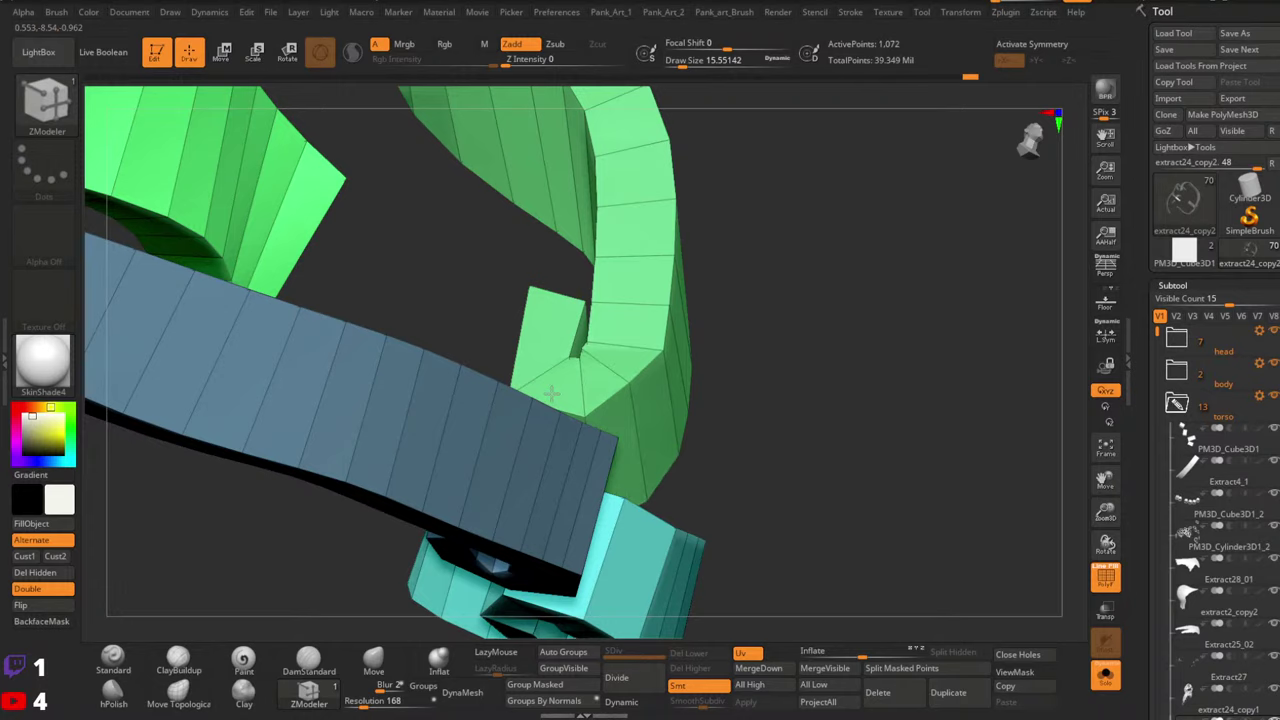
{"action": "right_click_drag", "start_coordinate": [631, 423], "coordinate": [605, 438]}
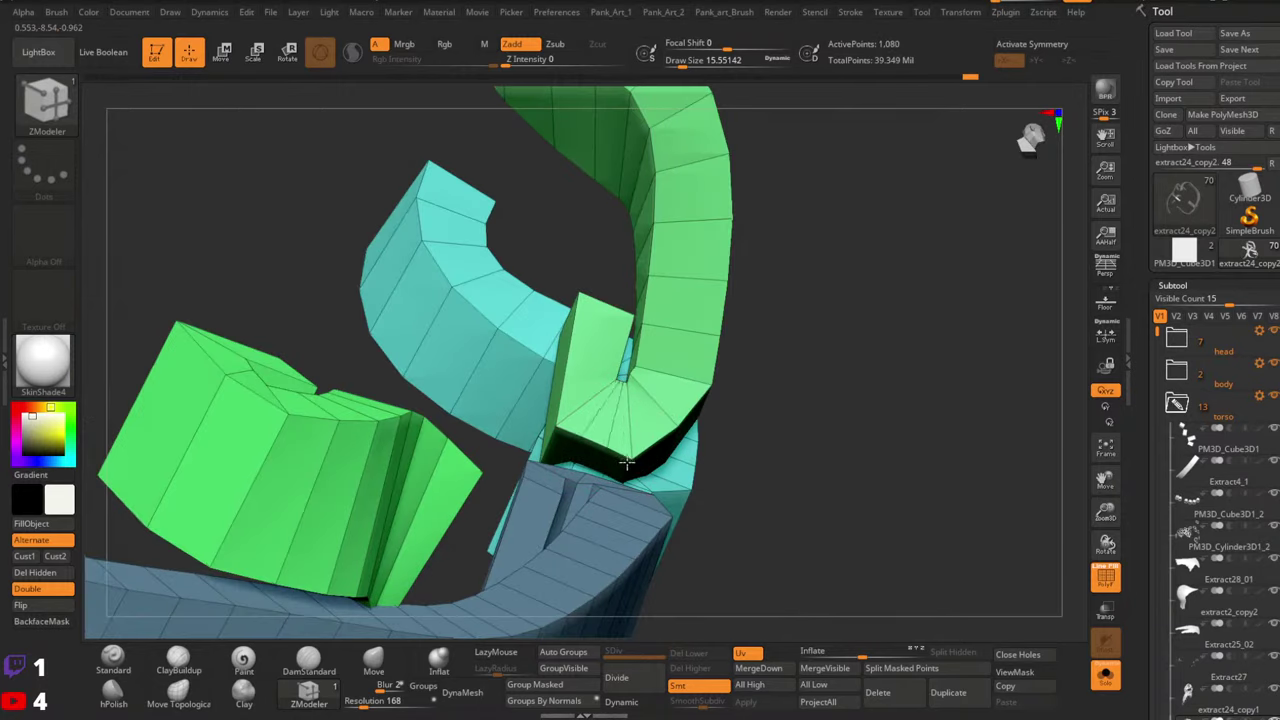
Insert edge loops around the bends of the other hooked strap ends, including the blue-grey and teal pieces
{"action": "right_click_drag", "start_coordinate": [506, 447], "coordinate": [705, 497]}
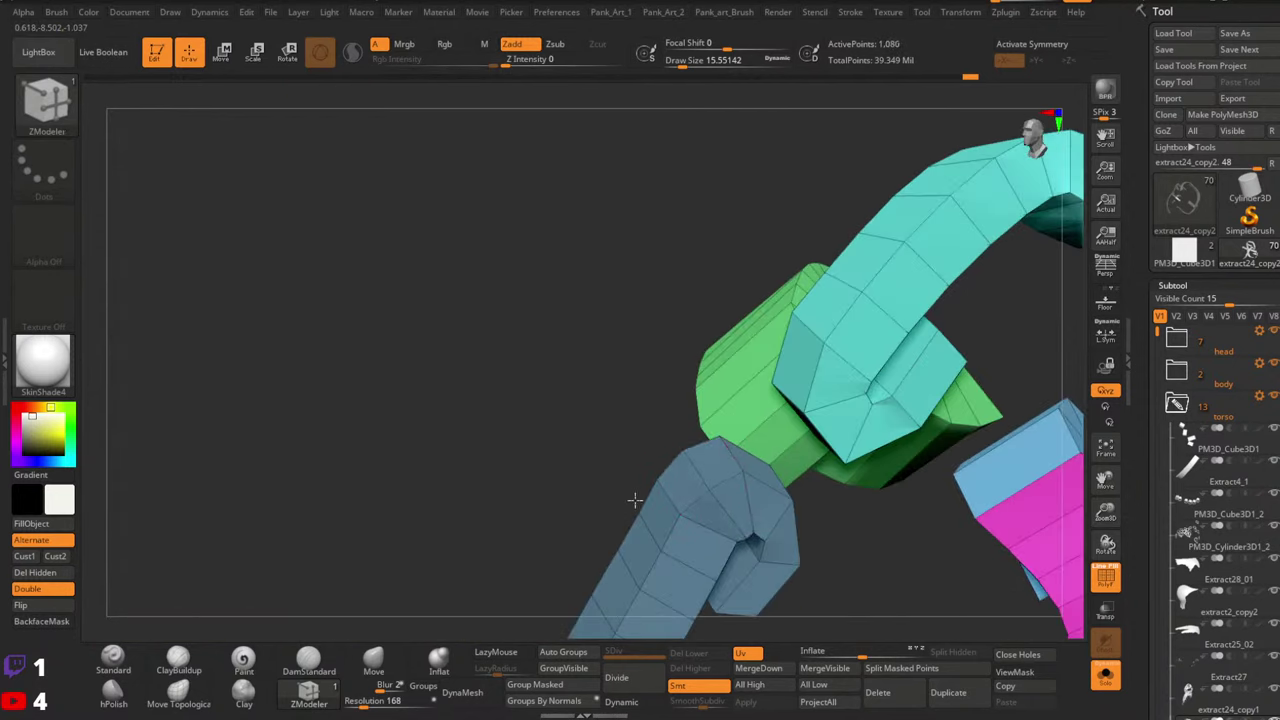
{"action": "right_click_drag", "start_coordinate": [754, 513], "coordinate": [678, 457]}
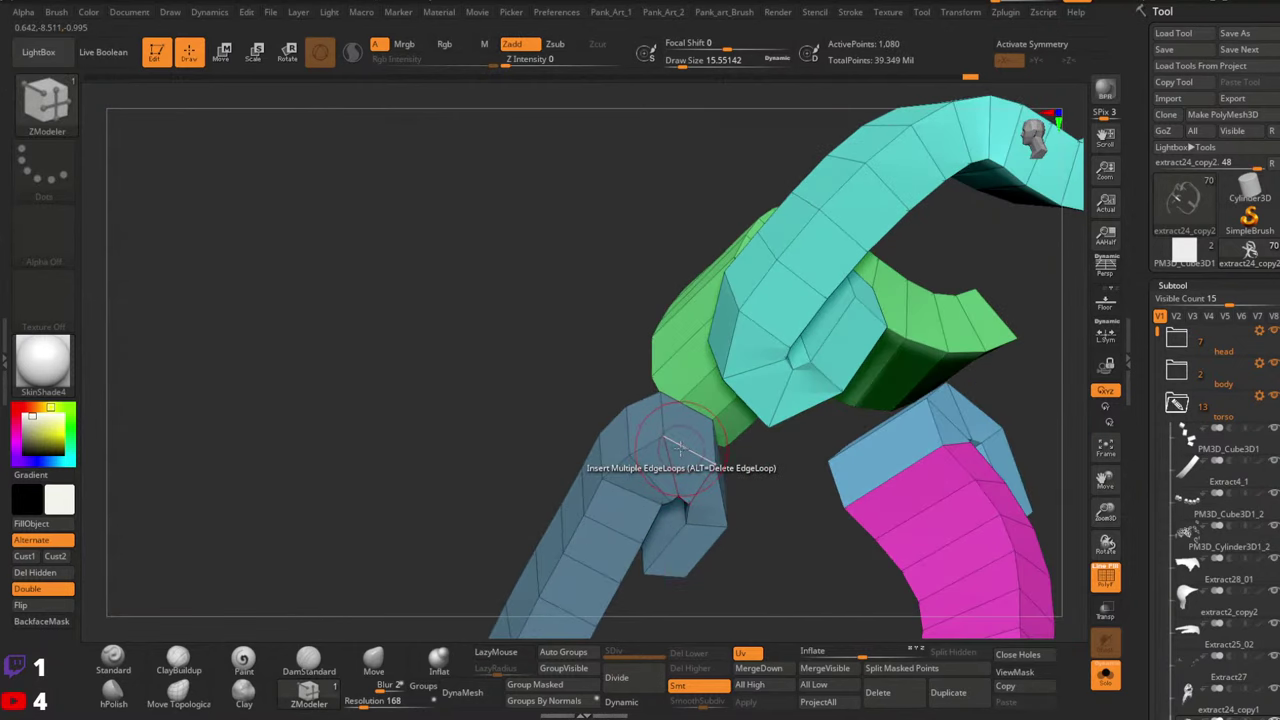
{"action": "right_click_drag", "start_coordinate": [686, 503], "coordinate": [693, 358]}
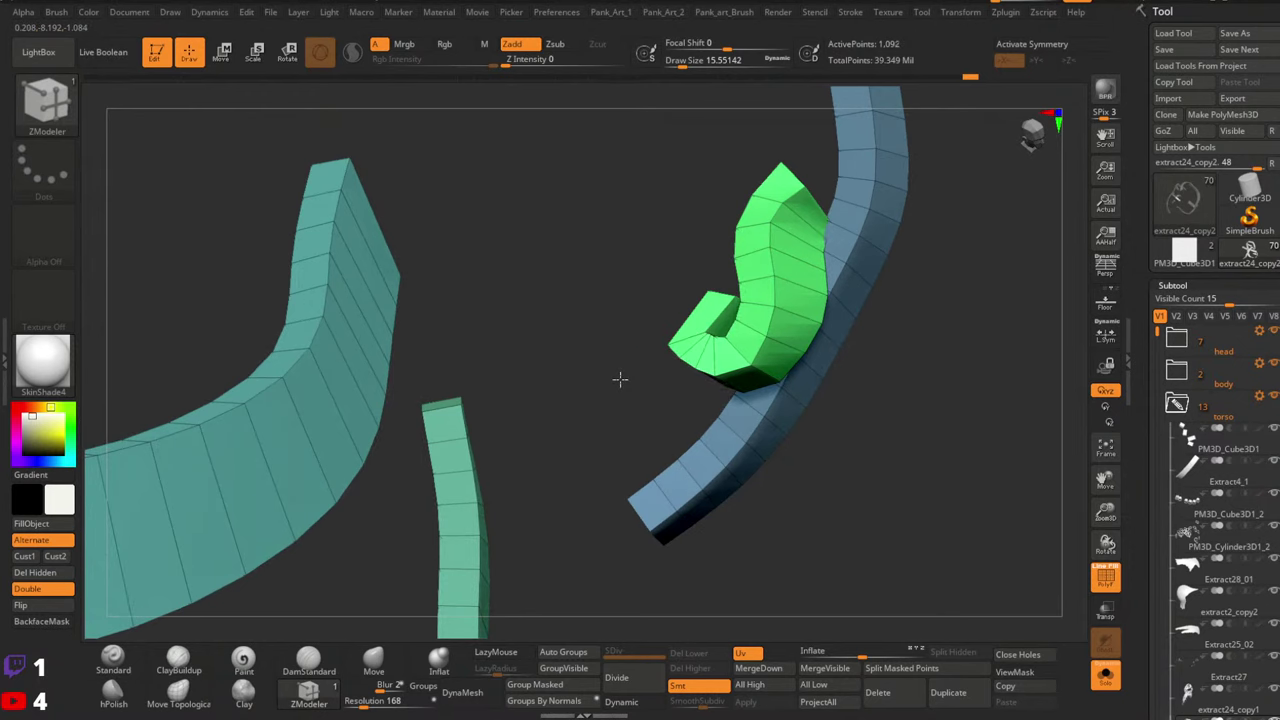
{"action": "right_click_drag", "start_coordinate": [614, 370], "coordinate": [758, 402]}
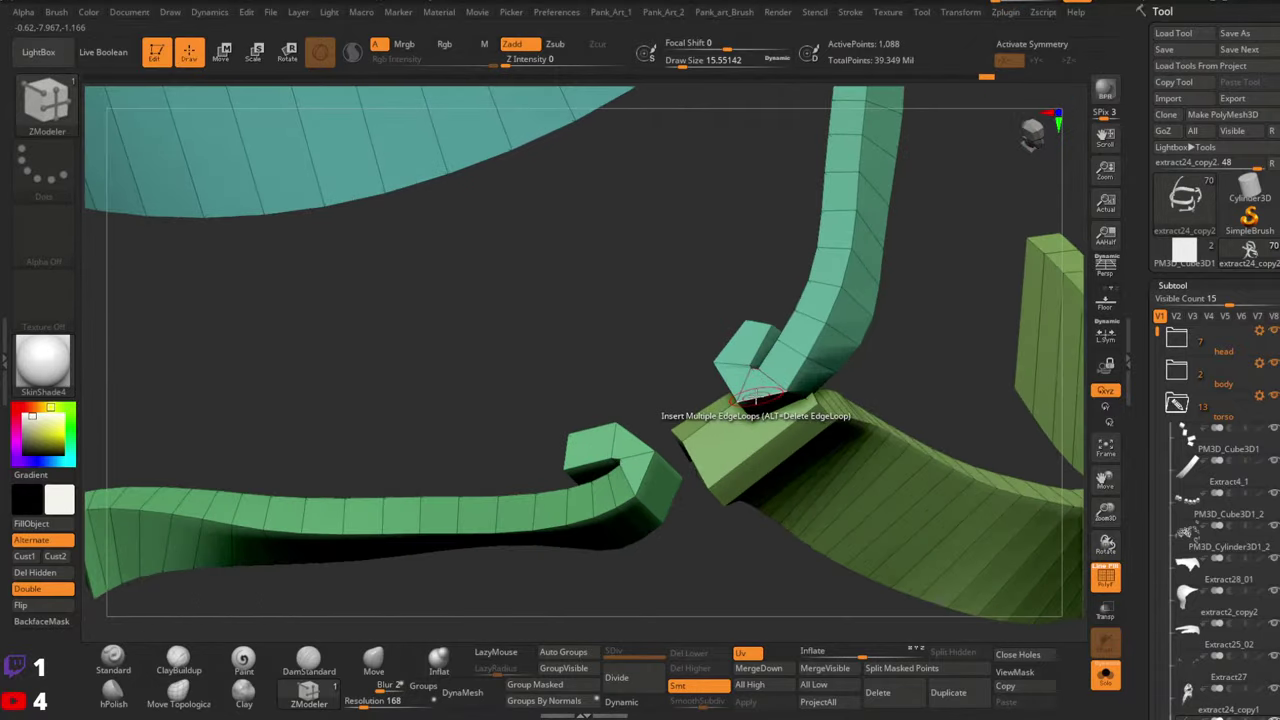
{"action": "right_click_drag", "start_coordinate": [676, 401], "coordinate": [880, 410]}
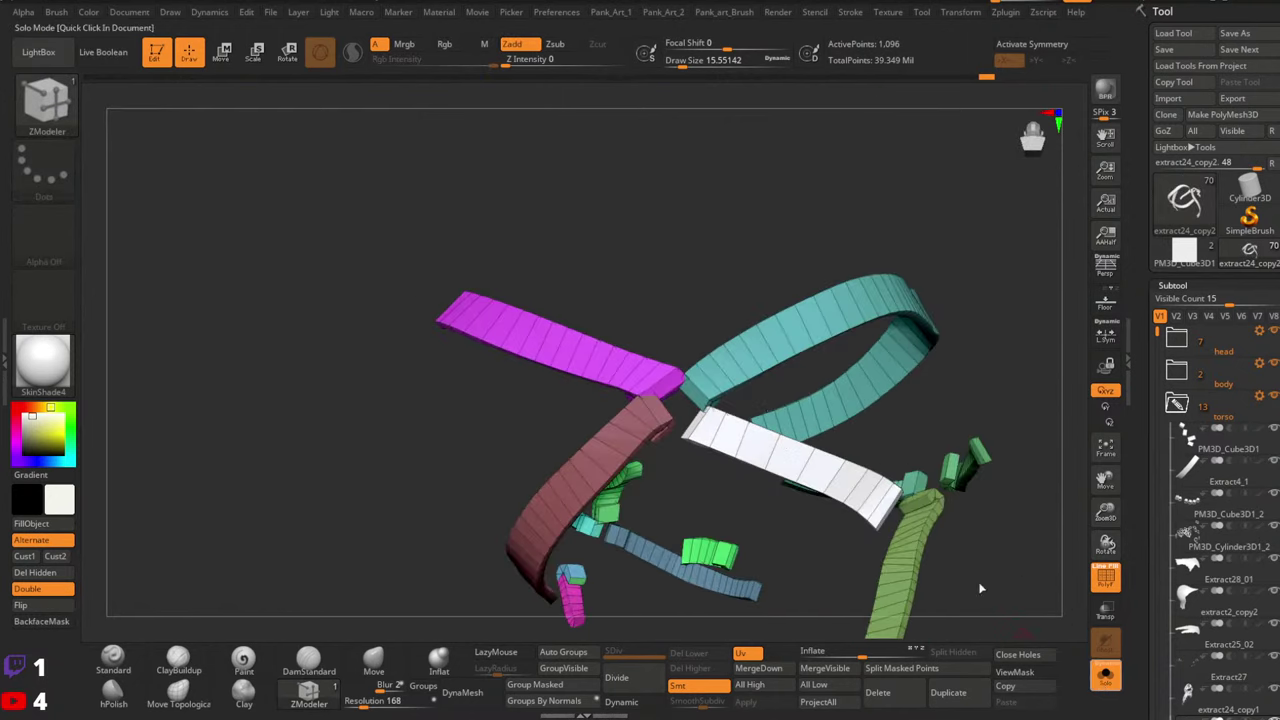
Hide the polyframe, leave Solo mode to show the whole character, and choose the Standard brush
{"action": "key", "text": "shift+f"}
{"action": "mouse_move", "coordinate": [680, 460]}
{"action": "right_mouse_down", "text": "ctrl"}
{"action": "mouse_move", "coordinate": [669, 443]}
{"action": "mouse_move", "coordinate": [714, 457]}
{"action": "mouse_move", "coordinate": [760, 445]}
{"action": "mouse_move", "coordinate": [700, 590]}
{"action": "right_mouse_up", "text": "ctrl"}
{"action": "left_click", "coordinate": [115, 662]}
{"action": "mouse_move", "coordinate": [795, 520]}
{"action": "right_mouse_down"}
{"action": "mouse_move", "coordinate": [820, 451]}
{"action": "mouse_move", "coordinate": [848, 478]}
{"action": "right_mouse_up"}
Select the PM3D_Cylinder3D1_2 subtool on the character's back and return to Draw mode
{"action": "left_click", "coordinate": [819, 455], "text": "alt"}
{"action": "key", "text": "w"}
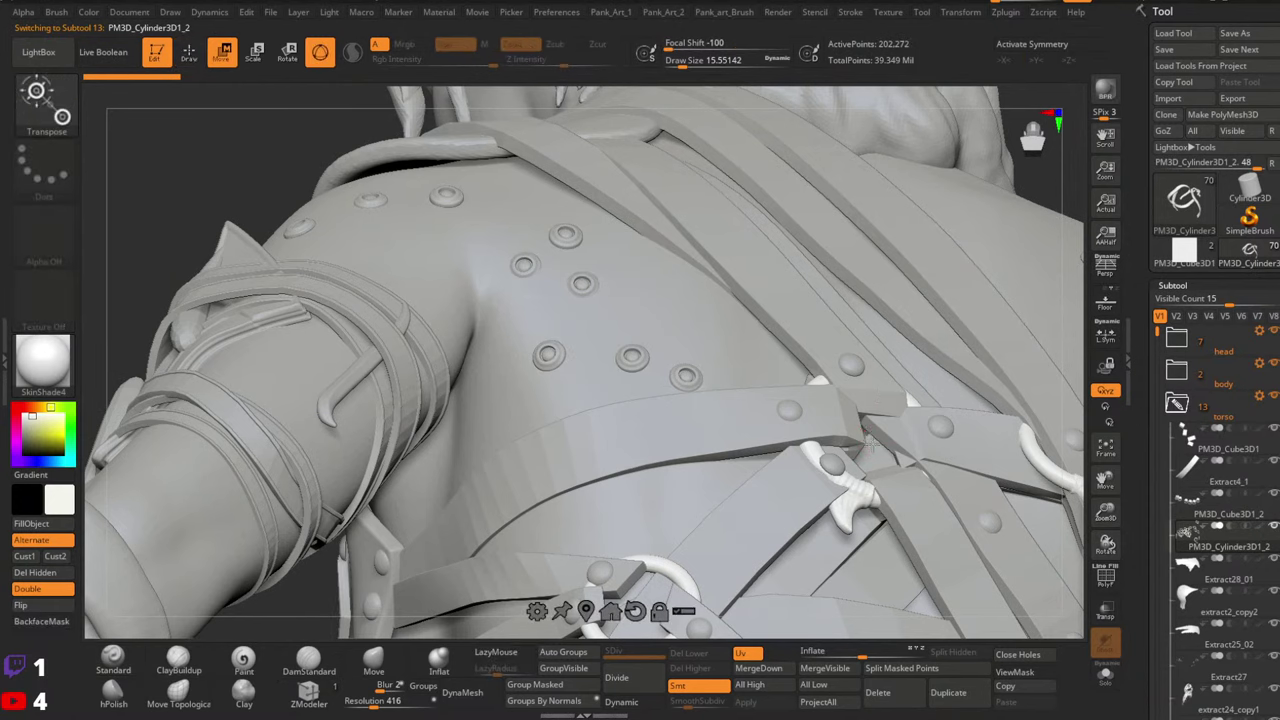
{"action": "mouse_move", "coordinate": [728, 569]}
{"action": "right_mouse_down", "text": "alt"}
{"action": "mouse_move", "coordinate": [735, 449]}
{"action": "mouse_move", "coordinate": [840, 371]}
{"action": "mouse_move", "coordinate": [850, 345]}
{"action": "mouse_move", "coordinate": [838, 398]}
{"action": "right_mouse_up", "text": "alt"}
{"action": "key", "text": "q"}
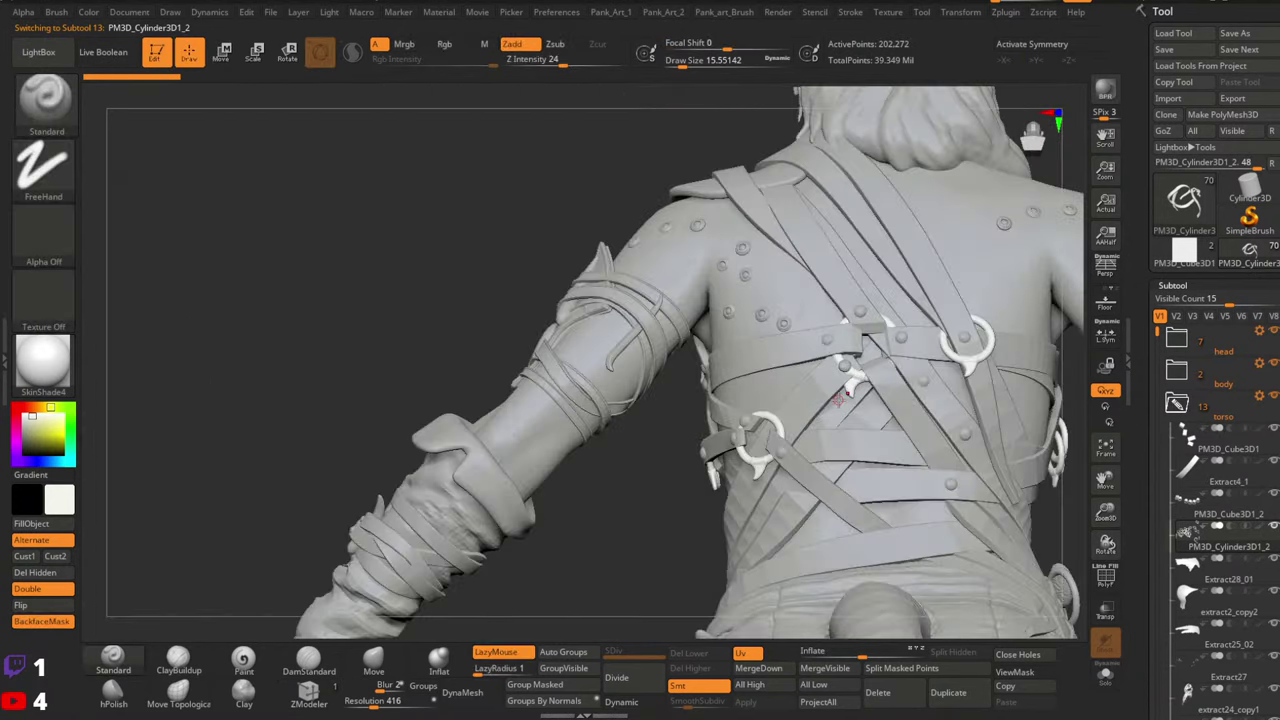
Select the extract24_copy1 straps and pull the side straps clear of the surface poking through, using Move Topological at draw size about 68
{"action": "left_click", "coordinate": [828, 393], "text": "alt"}
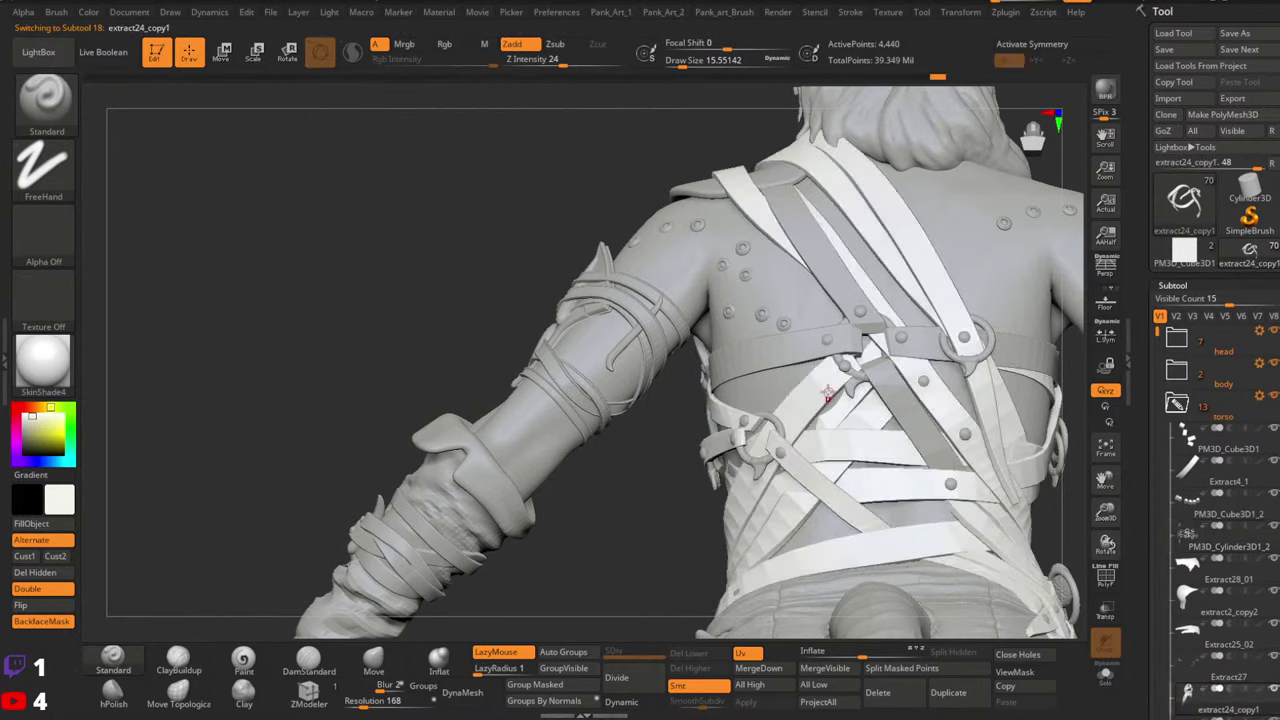
{"action": "left_click", "coordinate": [591, 506], "text": "ctrl+shift"}
{"action": "mouse_move", "coordinate": [886, 423]}
{"action": "right_mouse_down"}
{"action": "mouse_move", "coordinate": [926, 396]}
{"action": "mouse_move", "coordinate": [930, 446]}
{"action": "right_mouse_up"}
{"action": "right_click_drag", "start_coordinate": [930, 446], "coordinate": [785, 508]}
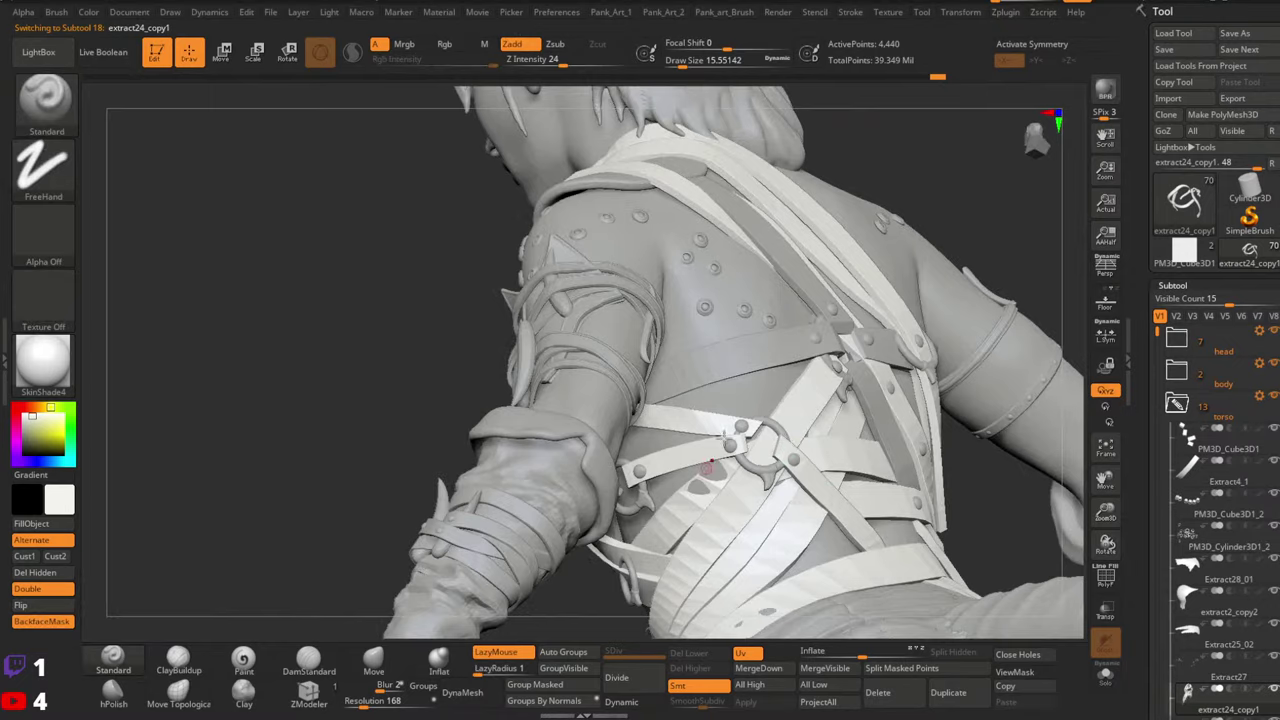
{"action": "right_click_drag", "start_coordinate": [727, 438], "coordinate": [860, 436]}
{"action": "mouse_move", "coordinate": [571, 448]}
{"action": "right_mouse_down"}
{"action": "mouse_move", "coordinate": [694, 497]}
{"action": "mouse_move", "coordinate": [740, 457]}
{"action": "right_mouse_up"}
{"action": "right_click_drag", "start_coordinate": [740, 457], "coordinate": [732, 405], "text": "ctrl"}
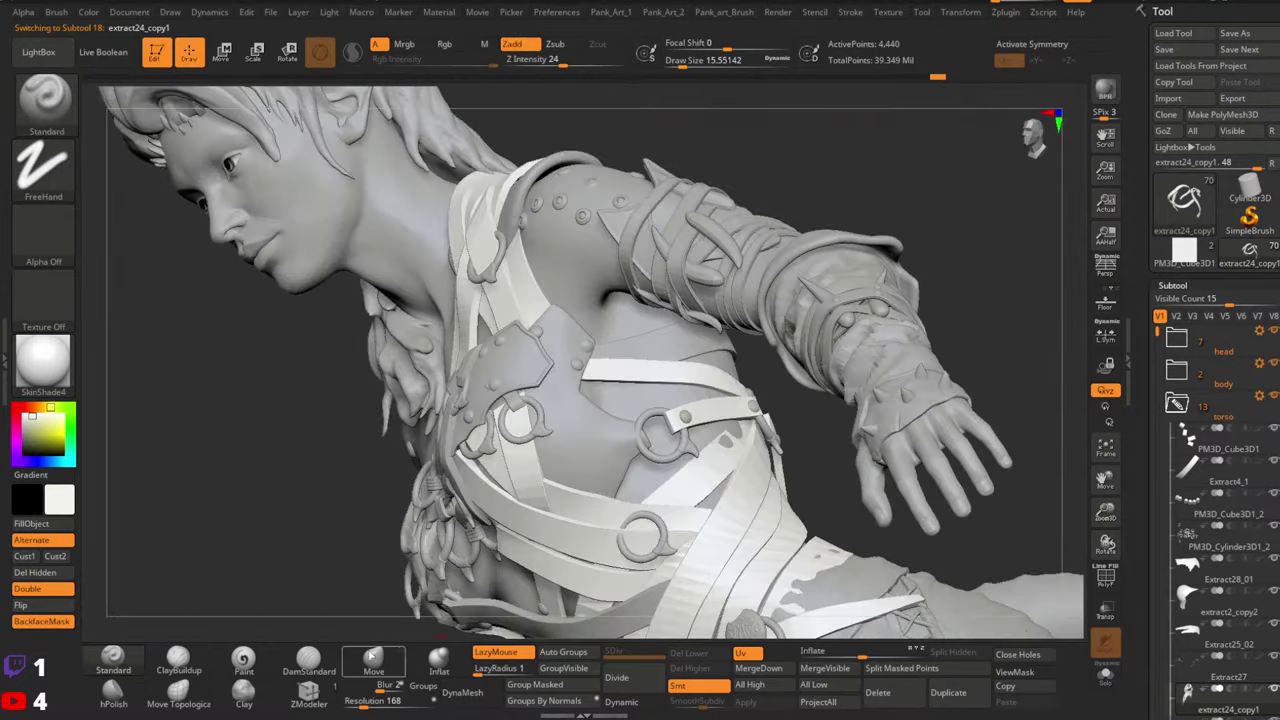
{"action": "left_click", "coordinate": [180, 697]}
{"action": "right_click_drag", "start_coordinate": [620, 470], "coordinate": [686, 550], "text": "ctrl"}
{"action": "key", "text": "space"}
{"action": "left_click_drag", "start_coordinate": [740, 460], "coordinate": [756, 460]}
{"action": "mouse_move", "coordinate": [780, 450]}
{"action": "right_mouse_down"}
{"action": "mouse_move", "coordinate": [743, 421]}
{"action": "mouse_move", "coordinate": [720, 485]}
{"action": "right_mouse_up"}
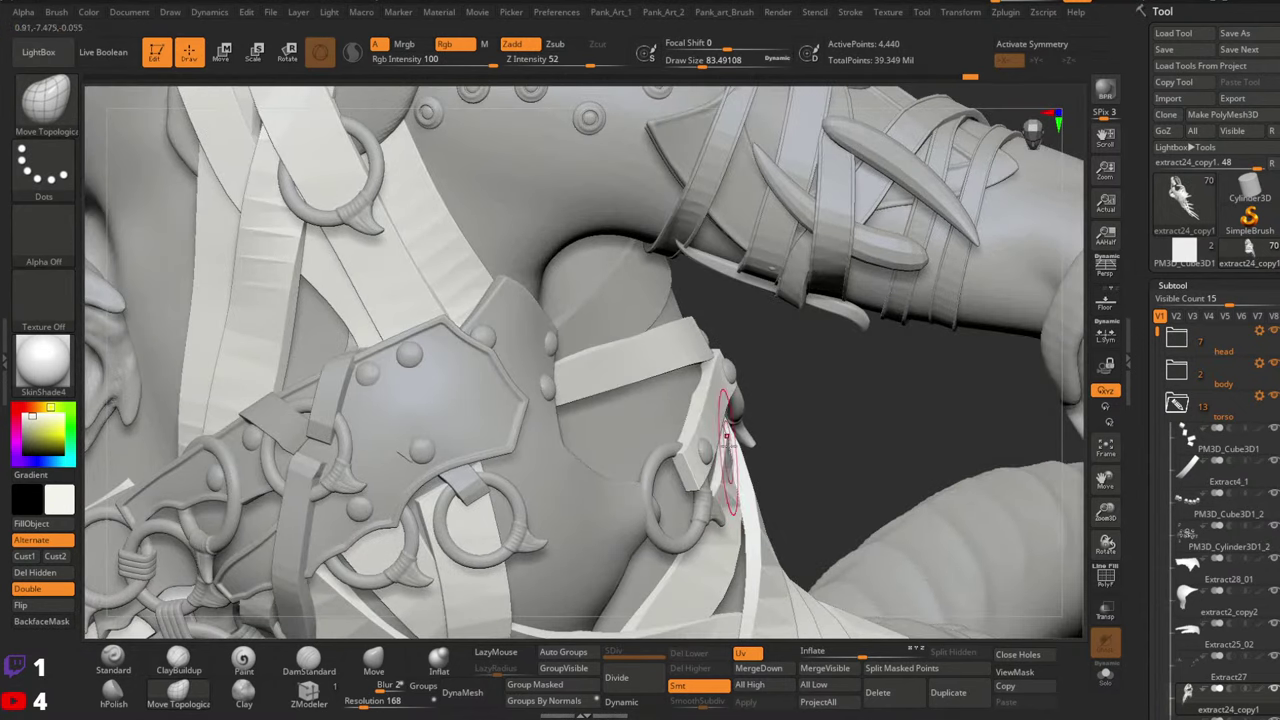
{"action": "key", "text": "space"}
{"action": "left_click_drag", "start_coordinate": [728, 442], "coordinate": [720, 449]}
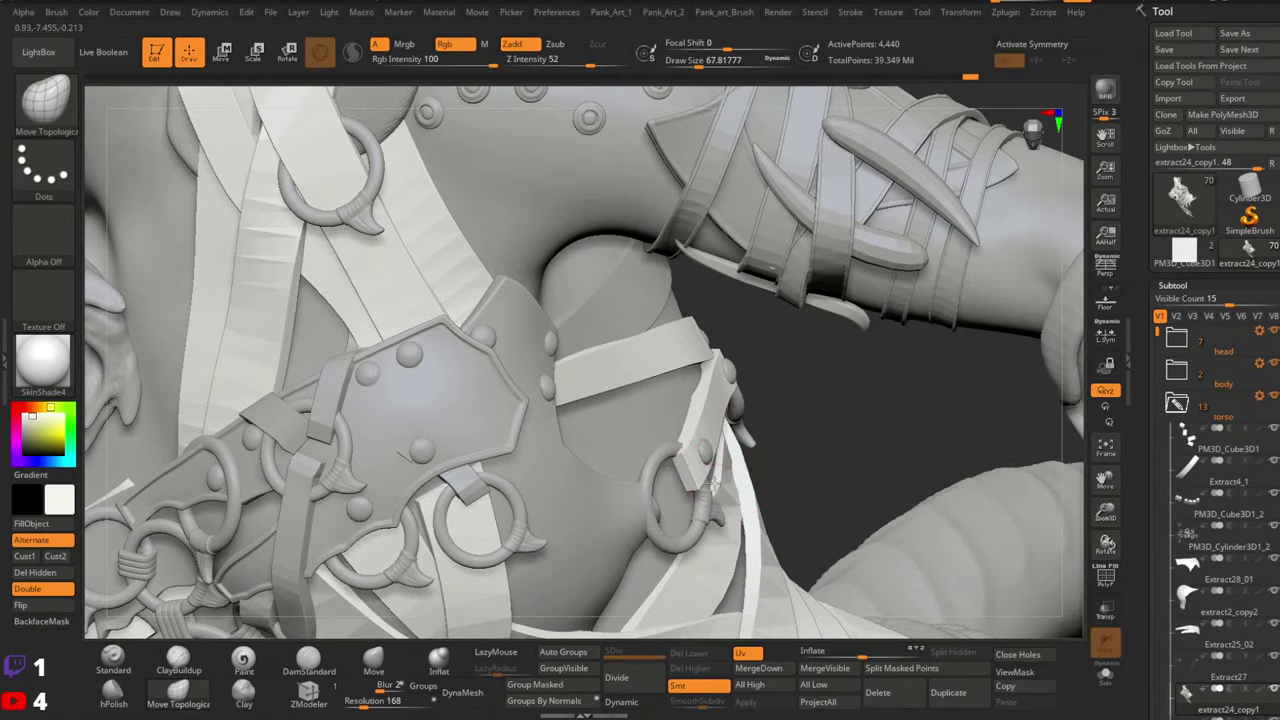
{"action": "mouse_move", "coordinate": [717, 482]}
{"action": "right_mouse_down"}
{"action": "mouse_move", "coordinate": [704, 510]}
{"action": "mouse_move", "coordinate": [738, 398]}
{"action": "right_mouse_up"}
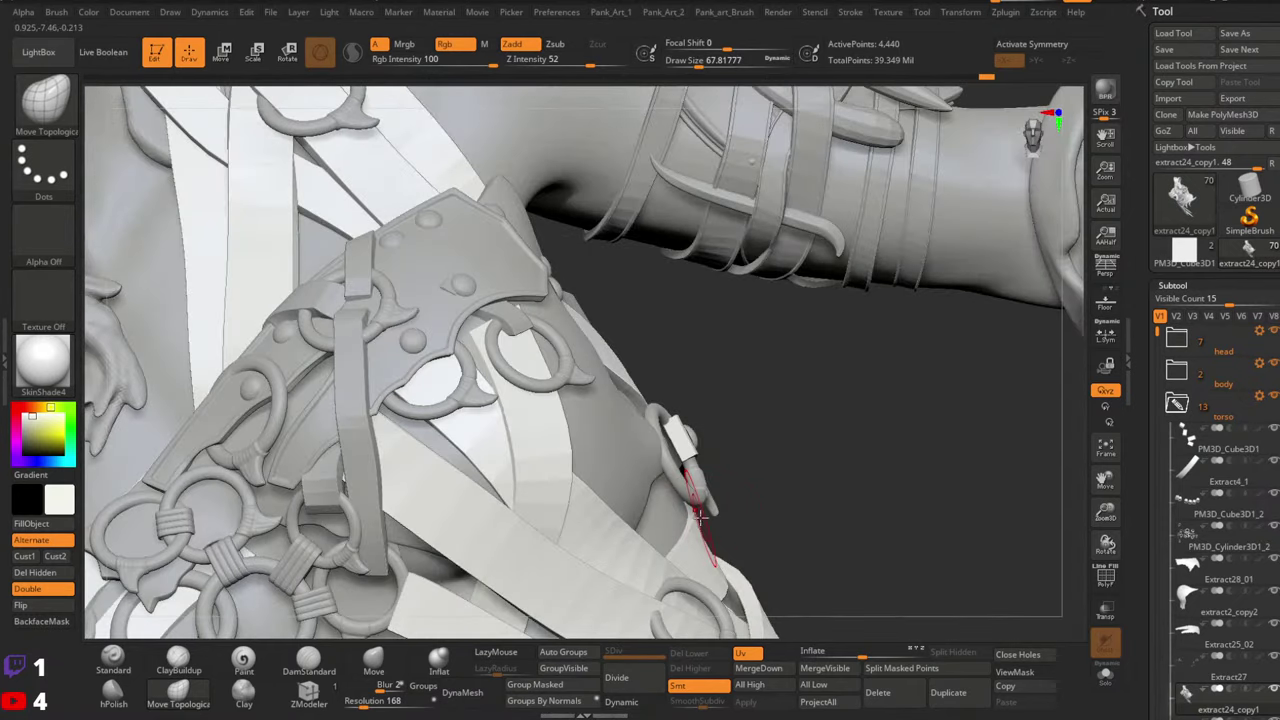
Isolate the extract24_copy2 straps, mask everything except the short curved strap piece, and place the transform gizmo on that piece
{"action": "mouse_move", "coordinate": [702, 526]}
{"action": "right_mouse_down"}
{"action": "mouse_move", "coordinate": [640, 325]}
{"action": "mouse_move", "coordinate": [741, 455]}
{"action": "mouse_move", "coordinate": [535, 462]}
{"action": "mouse_move", "coordinate": [690, 485]}
{"action": "mouse_move", "coordinate": [810, 465]}
{"action": "mouse_move", "coordinate": [685, 488]}
{"action": "mouse_move", "coordinate": [660, 440]}
{"action": "mouse_move", "coordinate": [700, 470]}
{"action": "mouse_move", "coordinate": [845, 497]}
{"action": "mouse_move", "coordinate": [832, 395]}
{"action": "mouse_move", "coordinate": [800, 400]}
{"action": "mouse_move", "coordinate": [790, 470]}
{"action": "mouse_move", "coordinate": [811, 473]}
{"action": "mouse_move", "coordinate": [795, 468]}
{"action": "mouse_move", "coordinate": [868, 406]}
{"action": "mouse_move", "coordinate": [822, 378]}
{"action": "mouse_move", "coordinate": [760, 285]}
{"action": "mouse_move", "coordinate": [700, 240]}
{"action": "mouse_move", "coordinate": [803, 325]}
{"action": "mouse_move", "coordinate": [671, 271]}
{"action": "mouse_move", "coordinate": [857, 286]}
{"action": "mouse_move", "coordinate": [849, 337]}
{"action": "mouse_move", "coordinate": [785, 308]}
{"action": "mouse_move", "coordinate": [1035, 553]}
{"action": "right_mouse_up"}
{"action": "left_click", "coordinate": [1106, 677]}
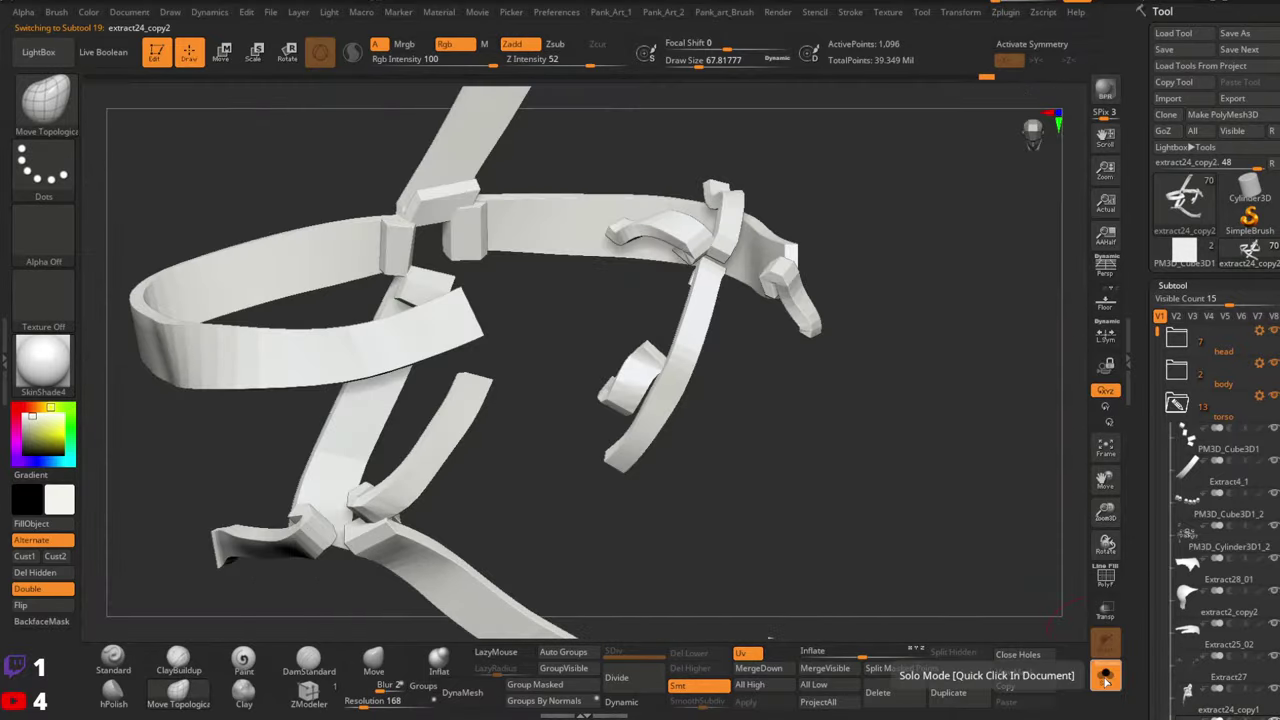
{"action": "left_click", "coordinate": [1106, 677]}
{"action": "right_click_drag", "start_coordinate": [783, 275], "coordinate": [1038, 648], "text": "ctrl"}
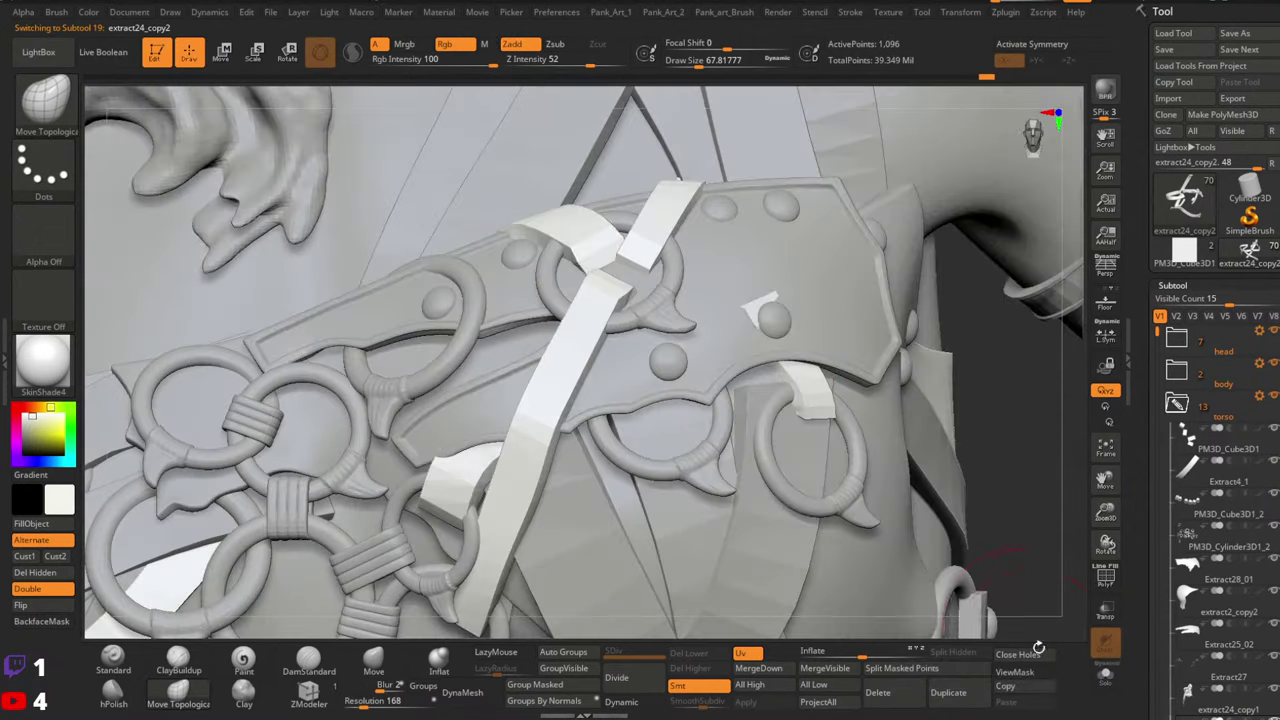
{"action": "left_click", "coordinate": [1106, 677]}
{"action": "mouse_move", "coordinate": [808, 463]}
{"action": "right_mouse_down"}
{"action": "mouse_move", "coordinate": [726, 403]}
{"action": "mouse_move", "coordinate": [723, 480]}
{"action": "right_mouse_up"}
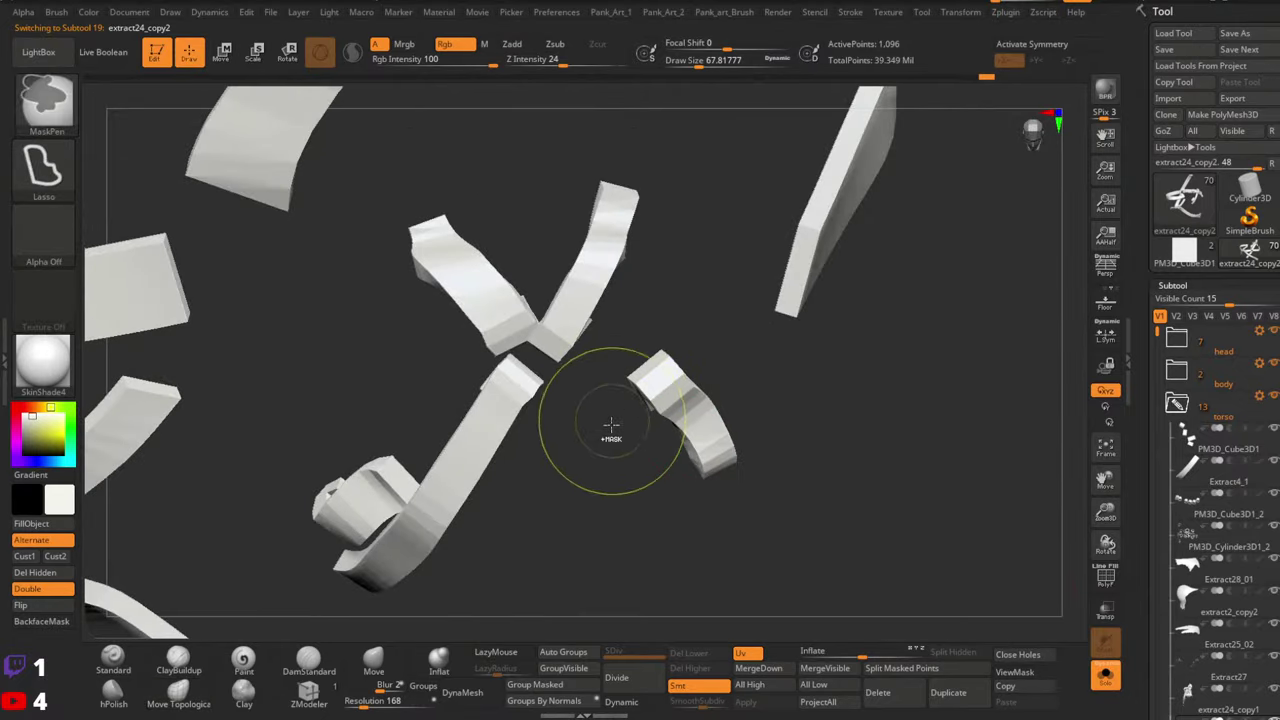
{"action": "mouse_move", "coordinate": [618, 335]}
{"action": "left_mouse_down", "text": "ctrl"}
{"action": "mouse_move", "coordinate": [631, 554]}
{"action": "mouse_move", "coordinate": [612, 520]}
{"action": "left_mouse_up", "text": "ctrl"}
{"action": "left_click", "coordinate": [746, 423], "text": "ctrl"}
{"action": "key", "text": "w"}
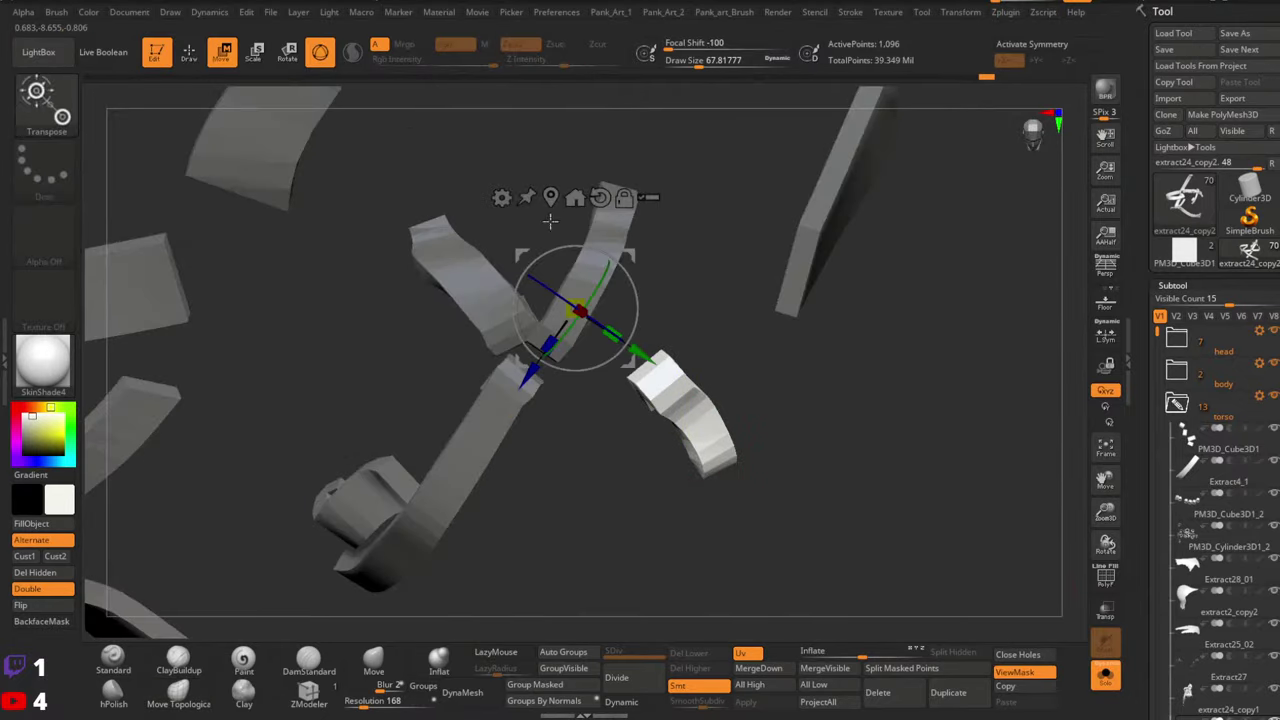
{"action": "right_click_drag", "start_coordinate": [541, 176], "coordinate": [694, 394]}
{"action": "left_click", "coordinate": [700, 413], "text": "alt"}
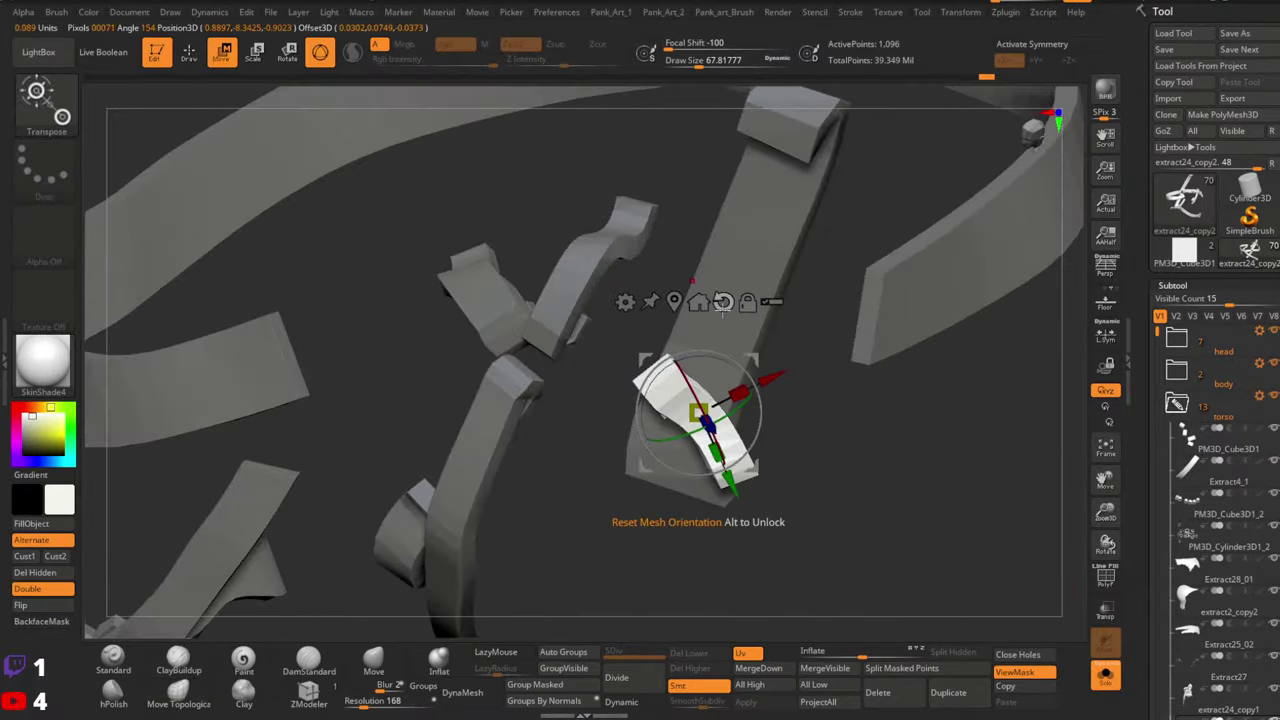
Show the whole character and rotate the short strap piece upright so its hooked end meets the ring below the chest plate
{"action": "left_click", "coordinate": [1105, 676]}
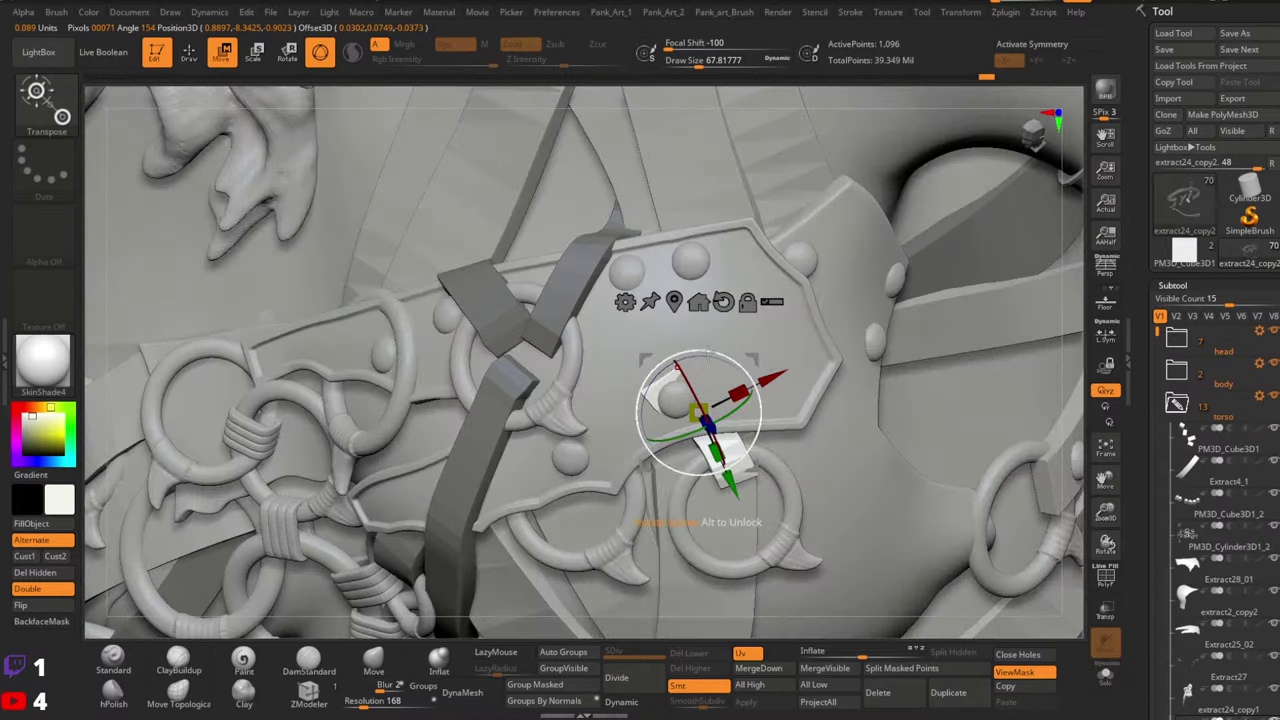
{"action": "left_click_drag", "start_coordinate": [700, 358], "coordinate": [675, 490]}
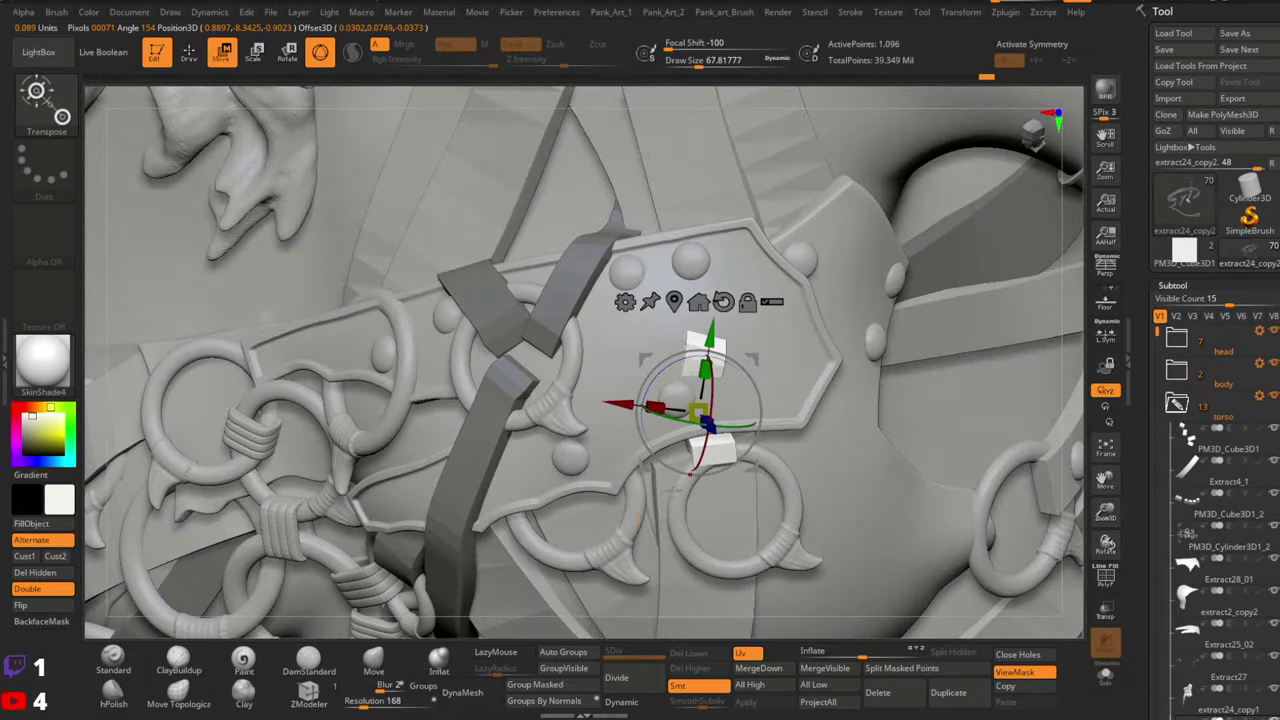
{"action": "left_click_drag", "start_coordinate": [751, 466], "coordinate": [764, 481]}
{"action": "key", "text": "q"}
Push the short strap's protruding upper end beneath the chest plate with the Move brush at draw size about 46
{"action": "right_click_drag", "start_coordinate": [740, 468], "coordinate": [714, 359]}
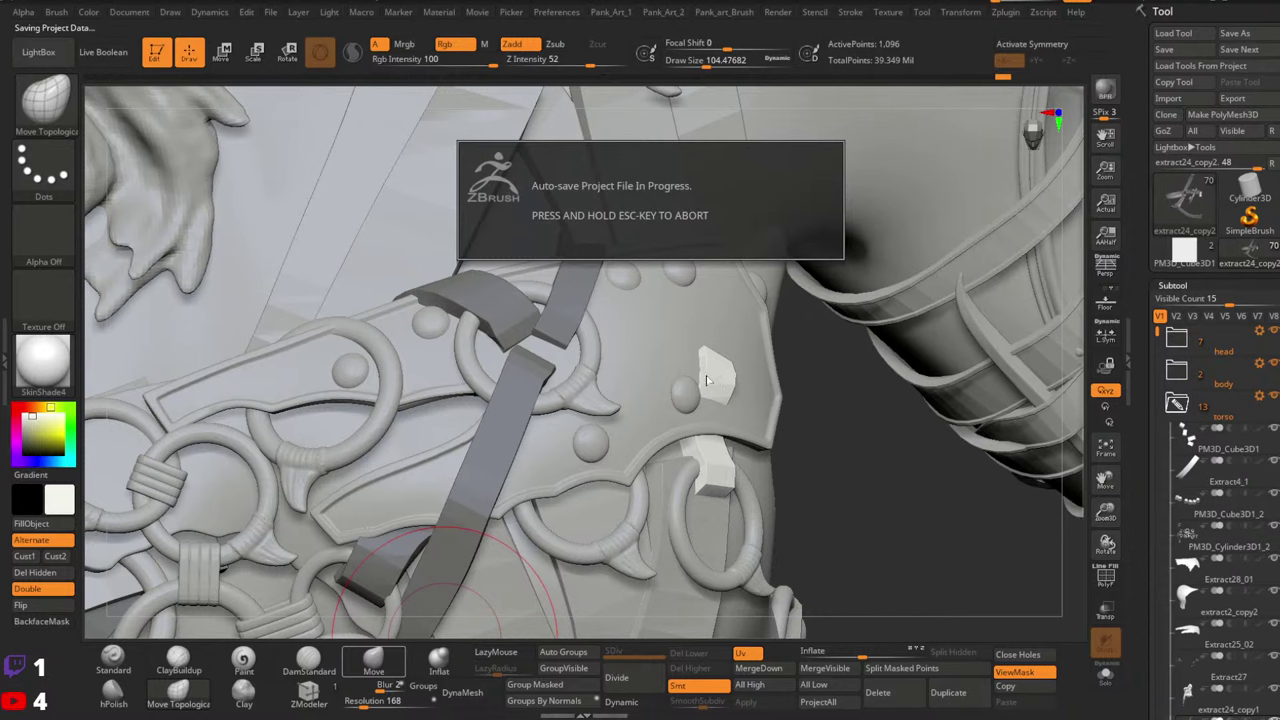
{"action": "key", "text": "b"}
{"action": "key", "text": "m"}
{"action": "key", "text": "v"}
{"action": "left_click_drag", "start_coordinate": [712, 364], "coordinate": [714, 397]}
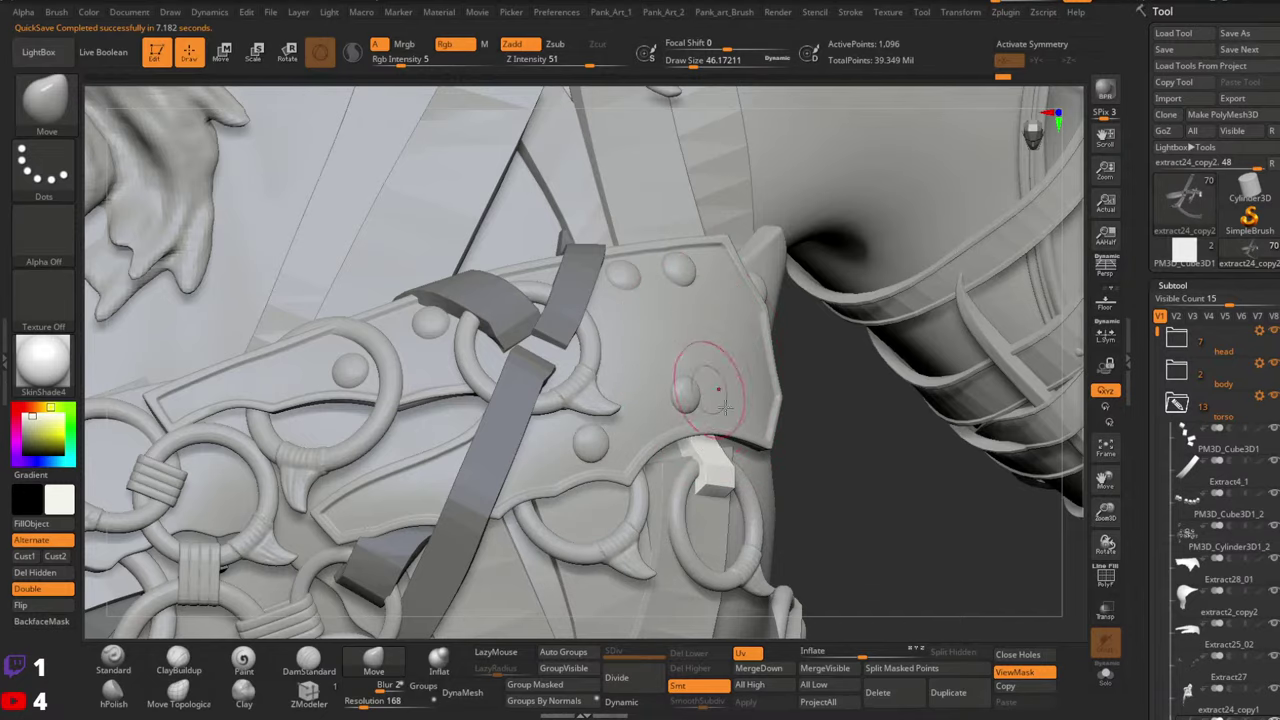
Reduce the Move brush to draw size about 39, check the short strap's fit over the ring, and clear the mask
{"action": "right_click_drag", "start_coordinate": [714, 397], "coordinate": [686, 460]}
{"action": "key", "text": "space"}
{"action": "mouse_move", "coordinate": [686, 460]}
{"action": "left_mouse_down"}
{"action": "mouse_move", "coordinate": [698, 462]}
{"action": "mouse_move", "coordinate": [685, 446]}
{"action": "left_mouse_up"}
{"action": "key", "text": "space"}
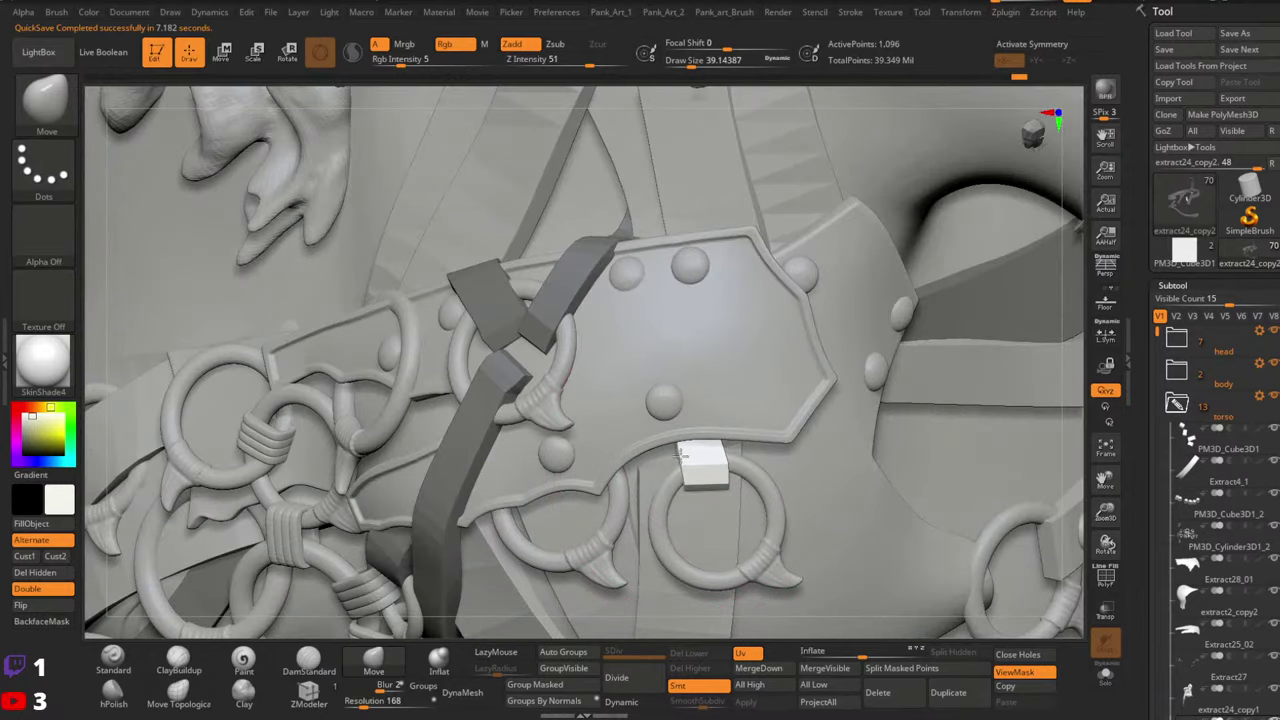
{"action": "mouse_move", "coordinate": [684, 484]}
{"action": "right_mouse_down"}
{"action": "mouse_move", "coordinate": [711, 466]}
{"action": "mouse_move", "coordinate": [672, 450]}
{"action": "mouse_move", "coordinate": [668, 425]}
{"action": "right_mouse_up"}
{"action": "right_click_drag", "start_coordinate": [668, 425], "coordinate": [630, 450]}
{"action": "key", "text": "ctrl+h"}
{"action": "right_click_drag", "start_coordinate": [777, 603], "coordinate": [640, 600]}
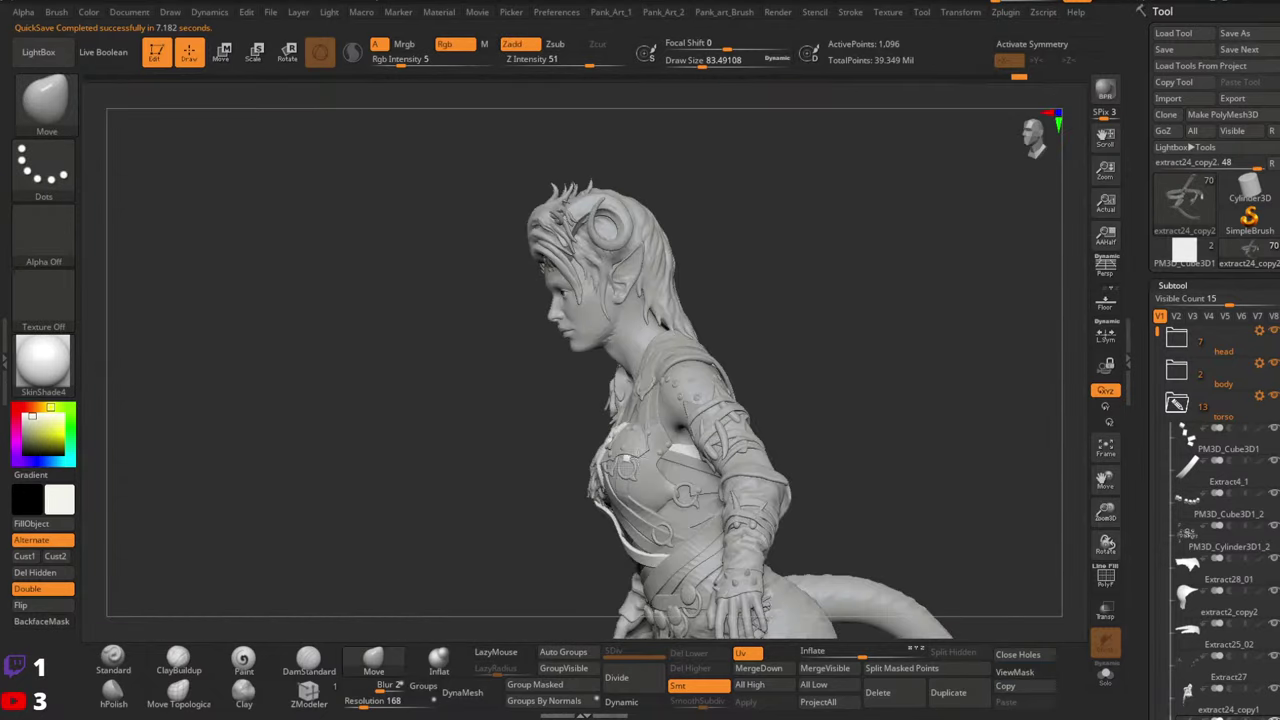
Reshape the short strap's end around the chest plate ring with the Move brush at draw size about 41, and raise the Z Intensity to about 53
{"action": "mouse_move", "coordinate": [646, 400]}
{"action": "right_mouse_down", "text": "ctrl"}
{"action": "mouse_move", "coordinate": [643, 471]}
{"action": "mouse_move", "coordinate": [628, 474]}
{"action": "right_mouse_up", "text": "ctrl"}
{"action": "key", "text": "space"}
{"action": "left_click_drag", "start_coordinate": [648, 490], "coordinate": [665, 488]}
{"action": "mouse_move", "coordinate": [665, 475]}
{"action": "right_mouse_down"}
{"action": "mouse_move", "coordinate": [640, 472]}
{"action": "mouse_move", "coordinate": [692, 400]}
{"action": "mouse_move", "coordinate": [690, 490]}
{"action": "right_mouse_up"}
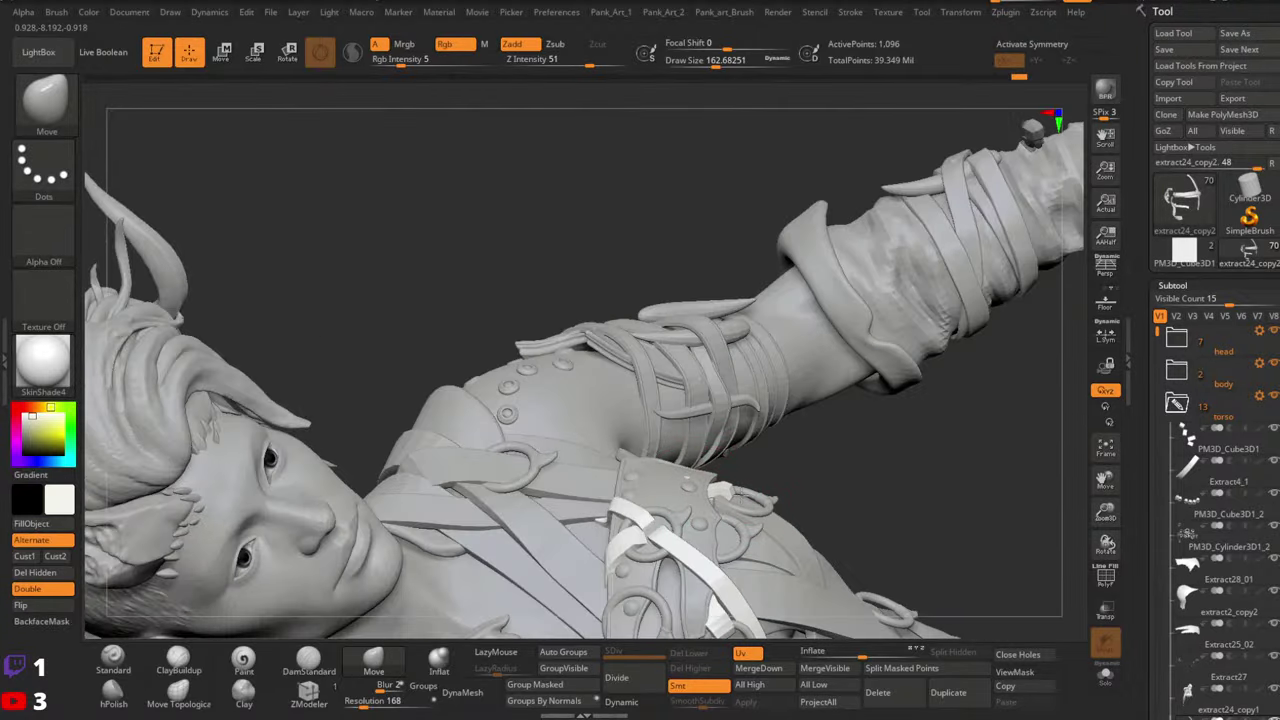
{"action": "key", "text": "space"}
{"action": "left_click_drag", "start_coordinate": [708, 487], "coordinate": [707, 487]}
{"action": "mouse_move", "coordinate": [804, 506]}
{"action": "right_mouse_down", "text": "ctrl"}
{"action": "mouse_move", "coordinate": [806, 565]}
{"action": "mouse_move", "coordinate": [752, 487]}
{"action": "mouse_move", "coordinate": [748, 500]}
{"action": "mouse_move", "coordinate": [757, 484]}
{"action": "mouse_move", "coordinate": [680, 522]}
{"action": "right_mouse_up", "text": "ctrl"}
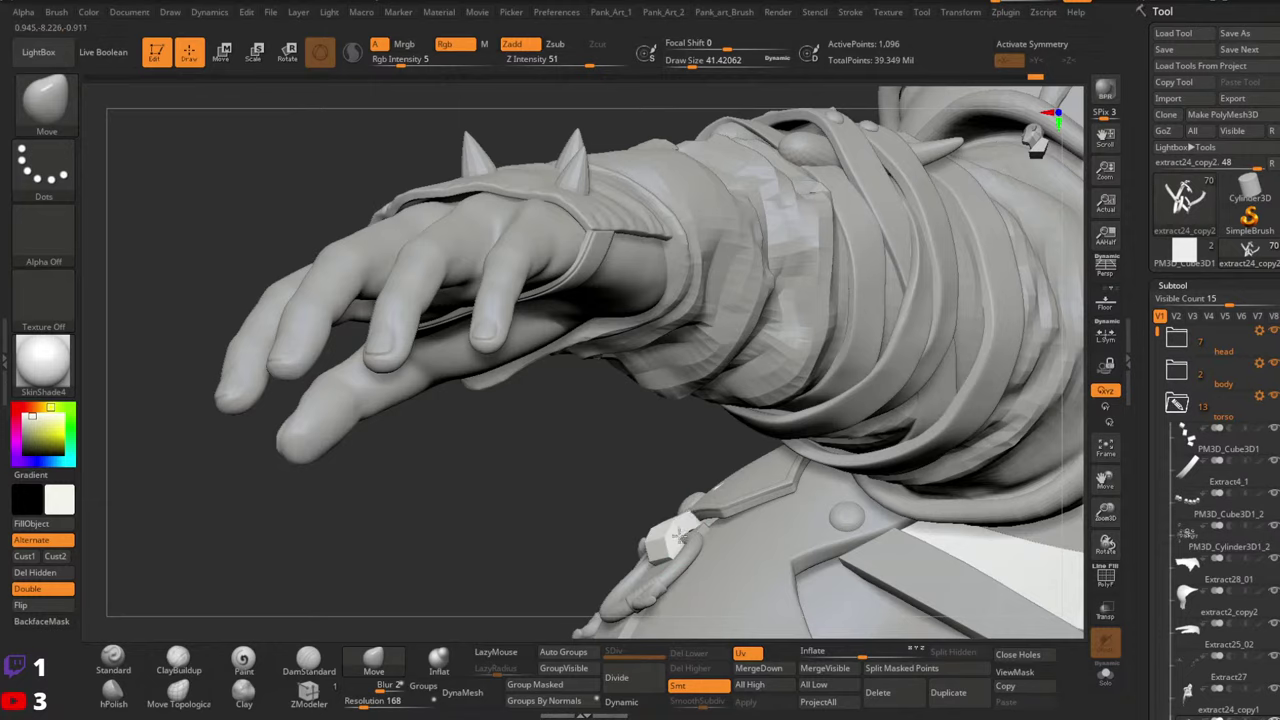
{"action": "right_click_drag", "start_coordinate": [680, 537], "coordinate": [710, 490]}
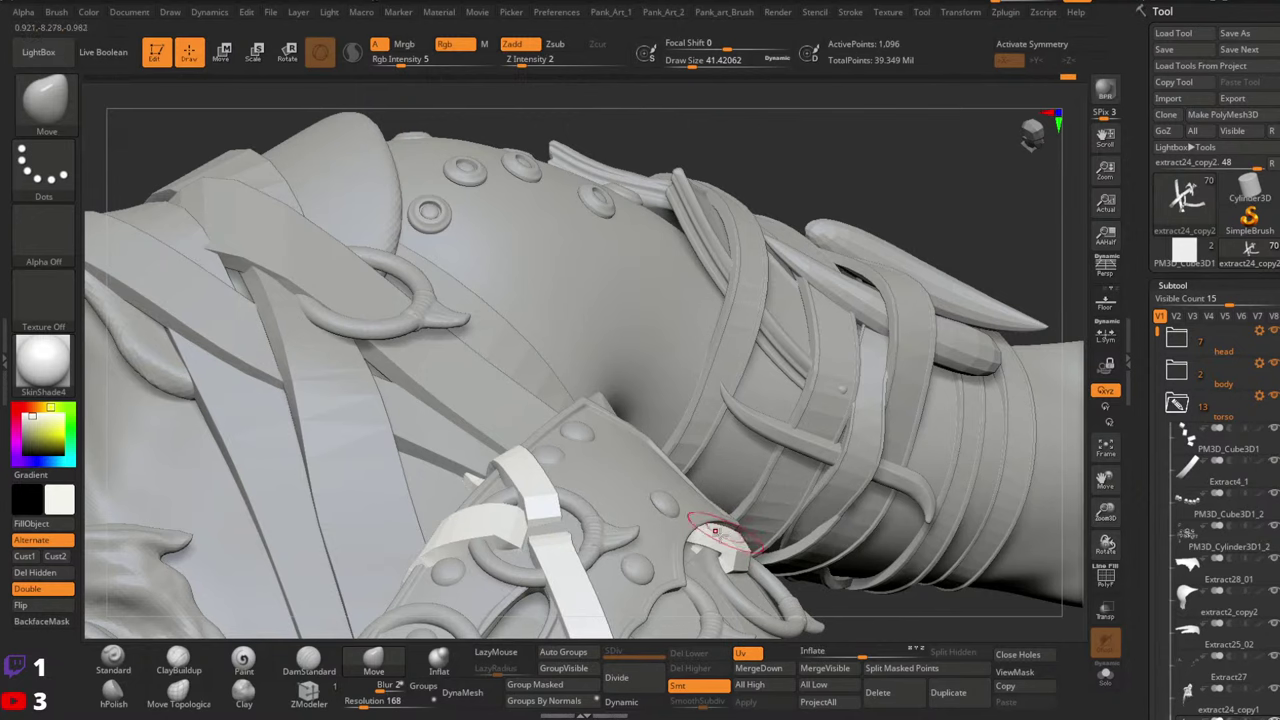
{"action": "key", "text": "space"}
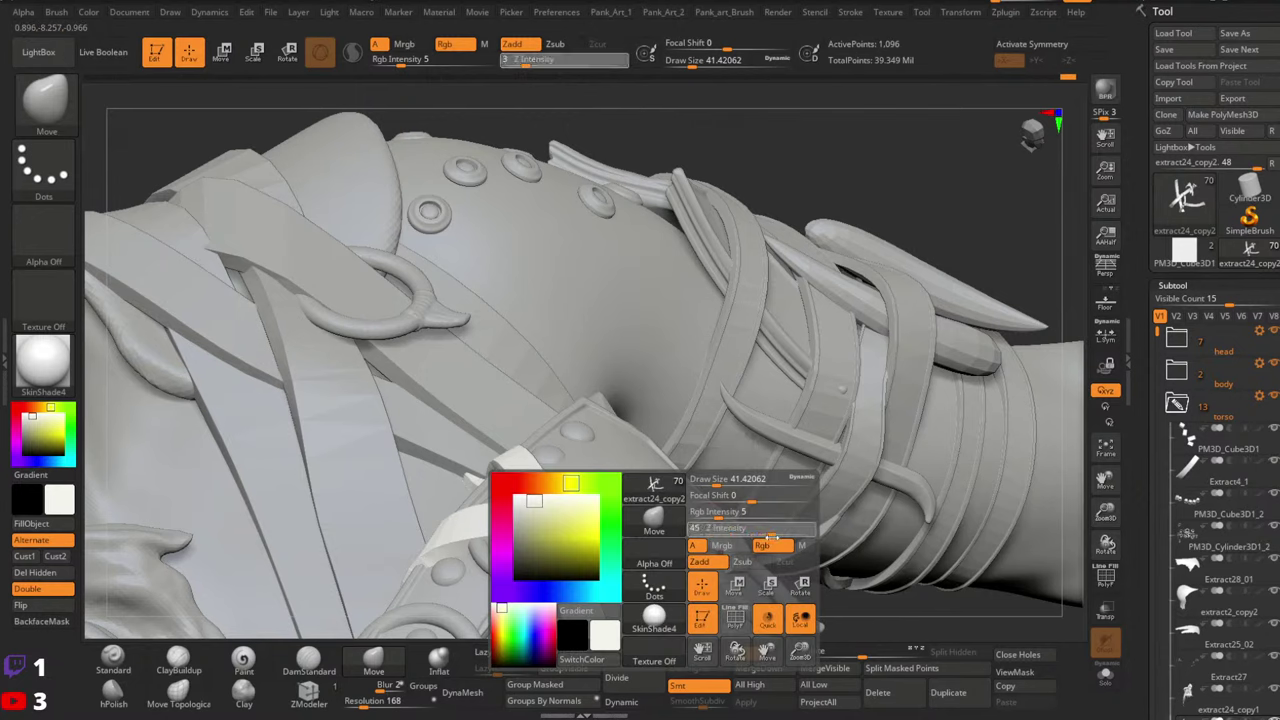
{"action": "right_click_drag", "start_coordinate": [724, 542], "coordinate": [660, 510], "text": "ctrl"}
{"action": "mouse_move", "coordinate": [660, 510]}
{"action": "right_mouse_down", "text": "alt"}
{"action": "mouse_move", "coordinate": [640, 370]}
{"action": "mouse_move", "coordinate": [611, 429]}
{"action": "mouse_move", "coordinate": [447, 421]}
{"action": "right_mouse_up", "text": "alt"}
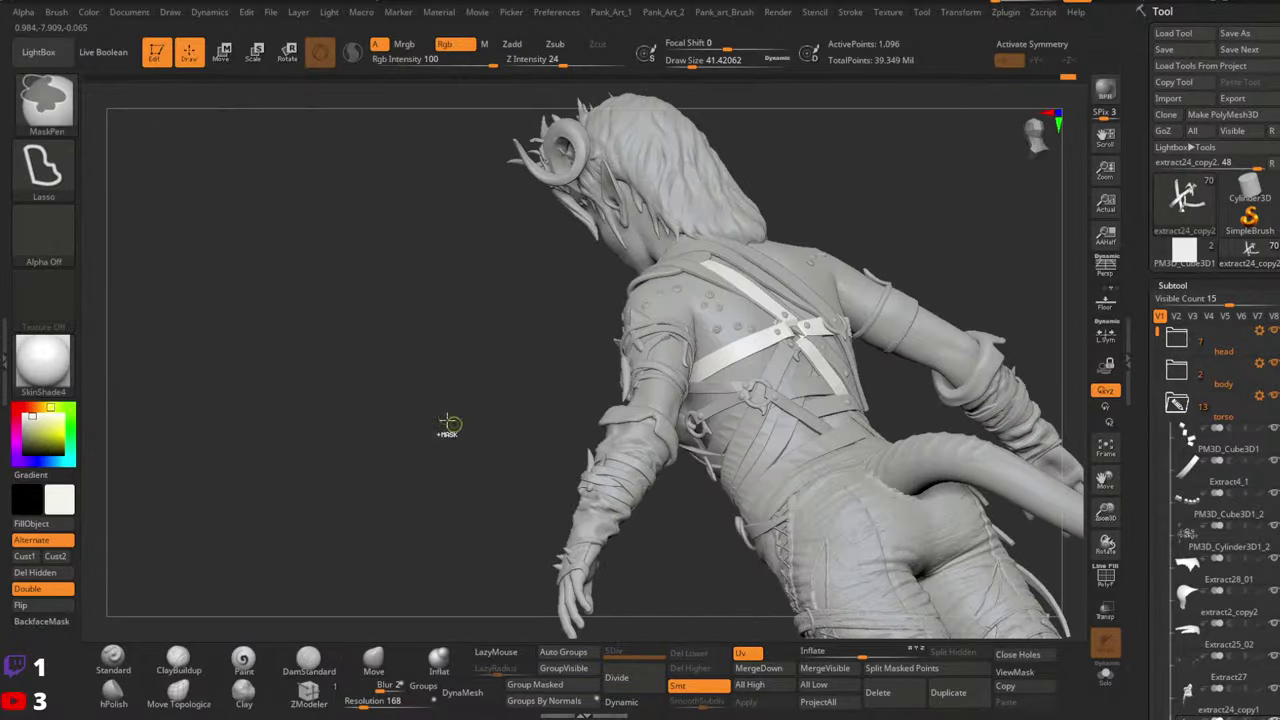
Isolate the PM3D_Cylinder3D1_2 rings, mask everything except the ring at the crossing back straps, and bring up its transform gizmo
{"action": "mouse_move", "coordinate": [841, 446]}
{"action": "right_mouse_down", "text": "ctrl"}
{"action": "mouse_move", "coordinate": [868, 500]}
{"action": "mouse_move", "coordinate": [775, 350]}
{"action": "mouse_move", "coordinate": [787, 390]}
{"action": "mouse_move", "coordinate": [722, 432]}
{"action": "mouse_move", "coordinate": [708, 425]}
{"action": "mouse_move", "coordinate": [732, 438]}
{"action": "right_mouse_up", "text": "ctrl"}
{"action": "left_click", "coordinate": [765, 447], "text": "alt"}
{"action": "key", "text": "w"}
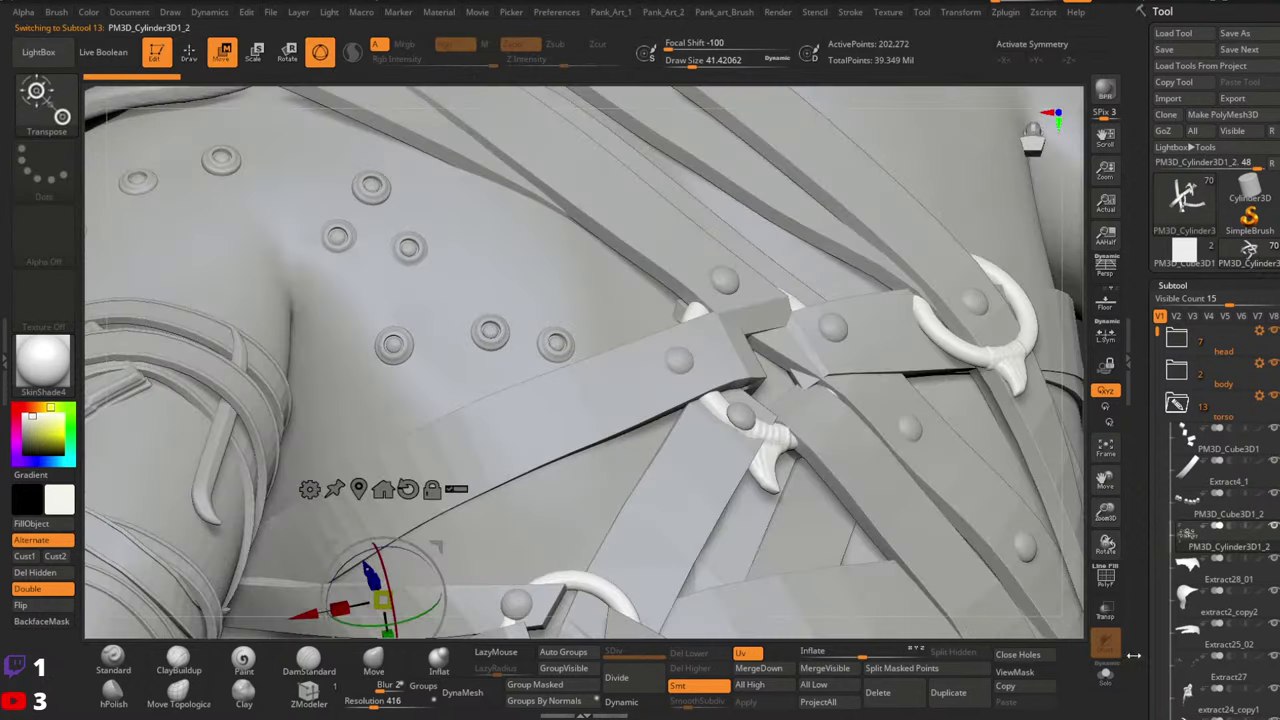
{"action": "left_click", "coordinate": [1106, 673]}
{"action": "mouse_move", "coordinate": [803, 386]}
{"action": "right_mouse_down"}
{"action": "mouse_move", "coordinate": [780, 374]}
{"action": "mouse_move", "coordinate": [786, 263]}
{"action": "mouse_move", "coordinate": [745, 585]}
{"action": "right_mouse_up"}
{"action": "key", "text": "q"}
{"action": "left_click_drag", "start_coordinate": [602, 317], "coordinate": [878, 438], "text": "ctrl"}
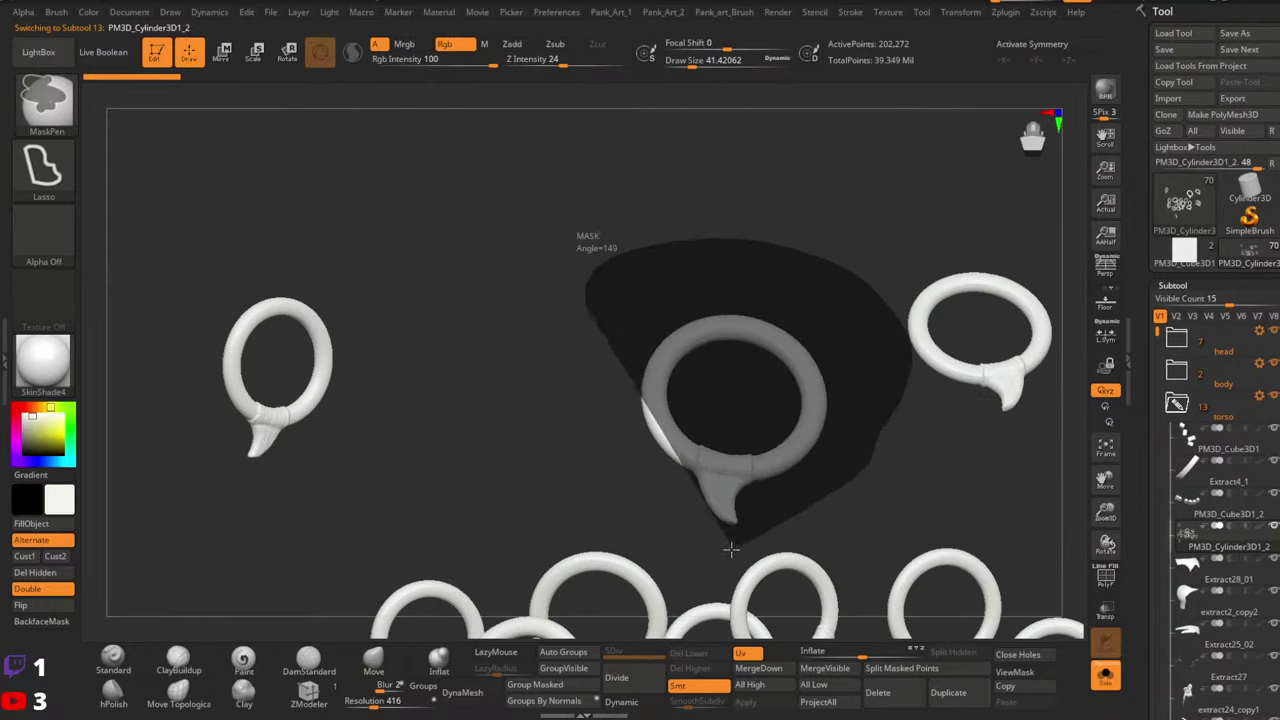
{"action": "left_click_drag", "start_coordinate": [731, 549], "coordinate": [592, 420], "text": "ctrl"}
{"action": "left_click", "coordinate": [523, 340], "text": "ctrl"}
{"action": "key", "text": "w"}
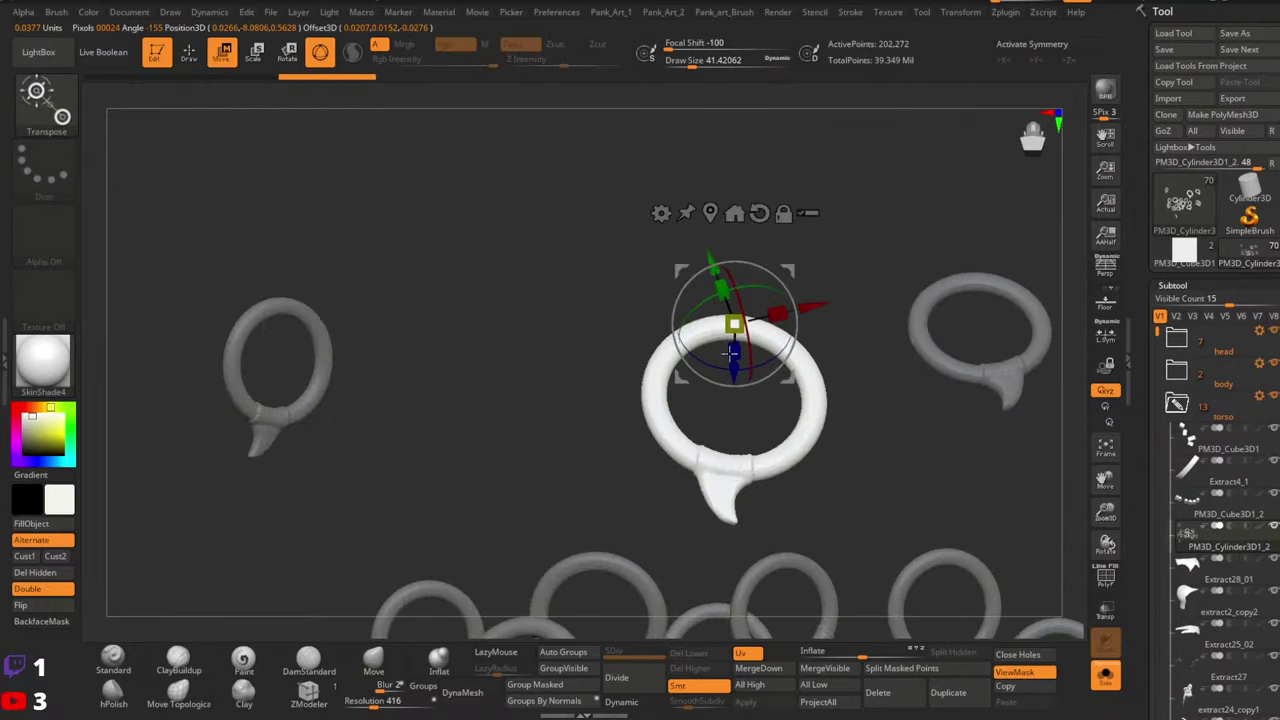
Try to move the unmasked back ring outward over the crossing straps
{"action": "left_click", "coordinate": [1106, 678]}
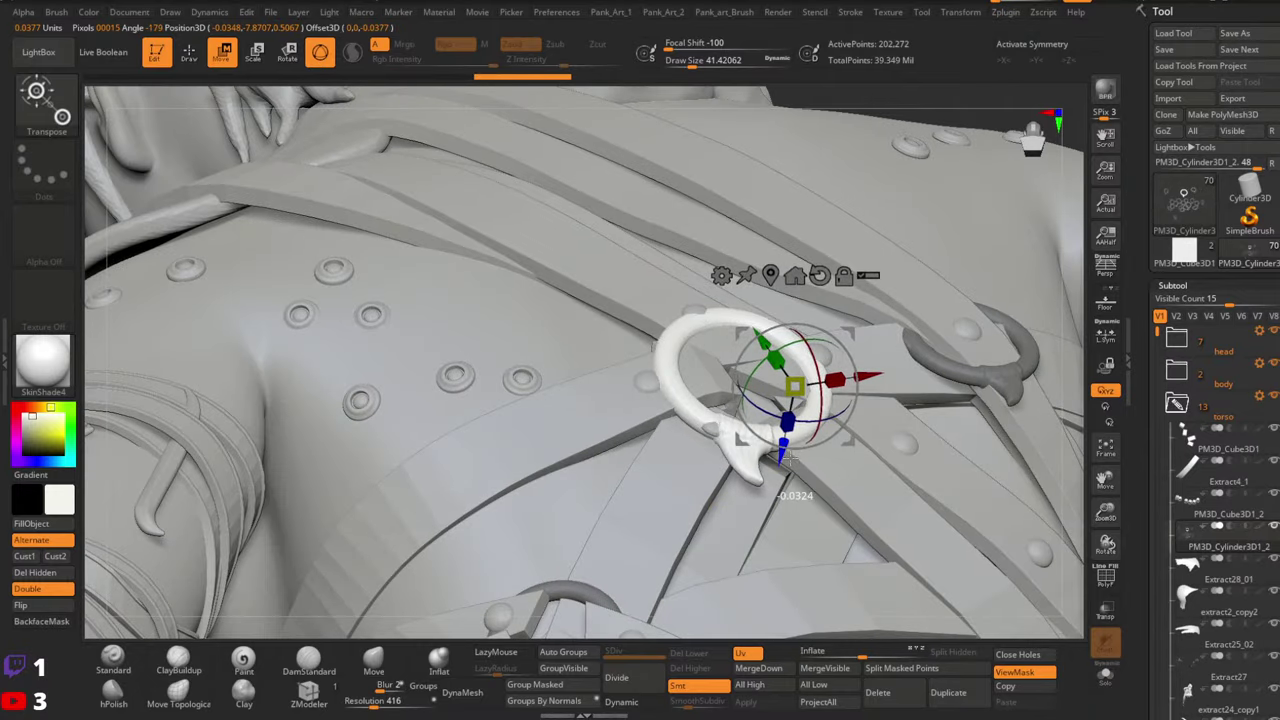
{"action": "key", "text": "q"}
{"action": "mouse_move", "coordinate": [740, 368]}
{"action": "right_mouse_down"}
{"action": "mouse_move", "coordinate": [752, 424]}
{"action": "mouse_move", "coordinate": [779, 391]}
{"action": "right_mouse_up"}
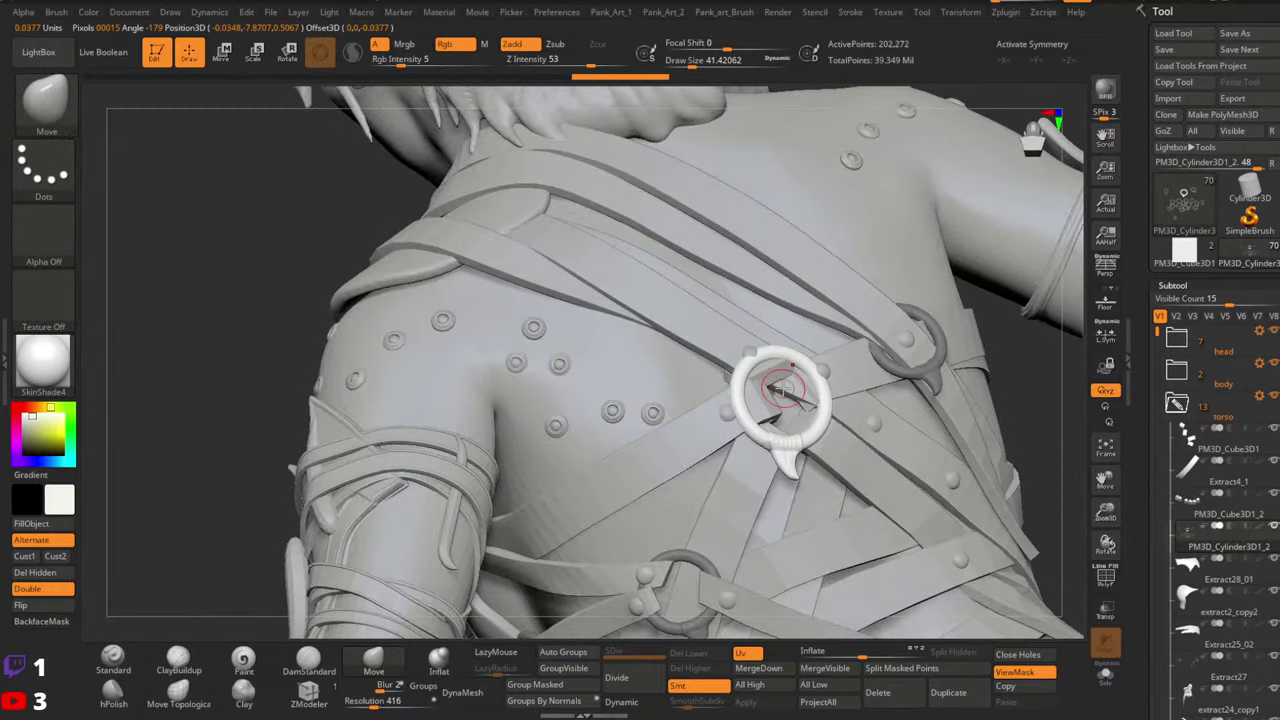
{"action": "mouse_move", "coordinate": [820, 455]}
{"action": "right_mouse_down"}
{"action": "mouse_move", "coordinate": [786, 349]}
{"action": "mouse_move", "coordinate": [790, 390]}
{"action": "mouse_move", "coordinate": [803, 363]}
{"action": "right_mouse_up"}
{"action": "key", "text": "ctrl"}
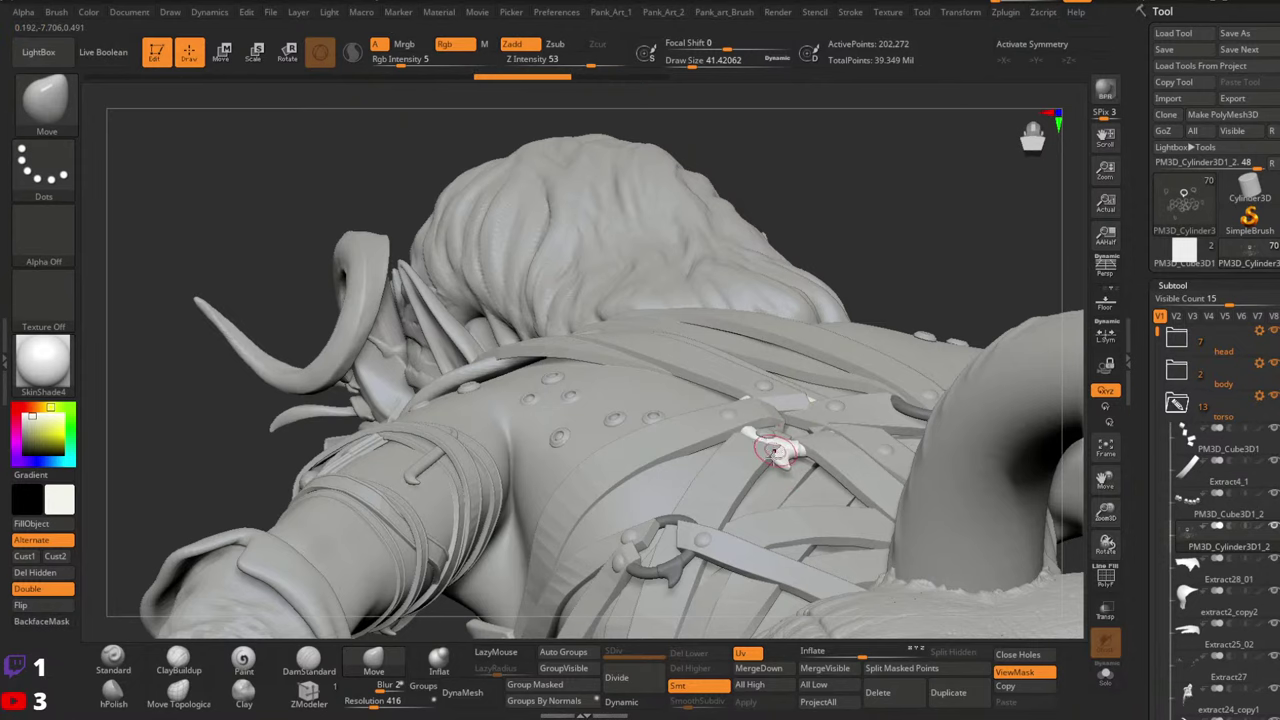
{"action": "right_click_drag", "start_coordinate": [773, 453], "coordinate": [803, 388]}
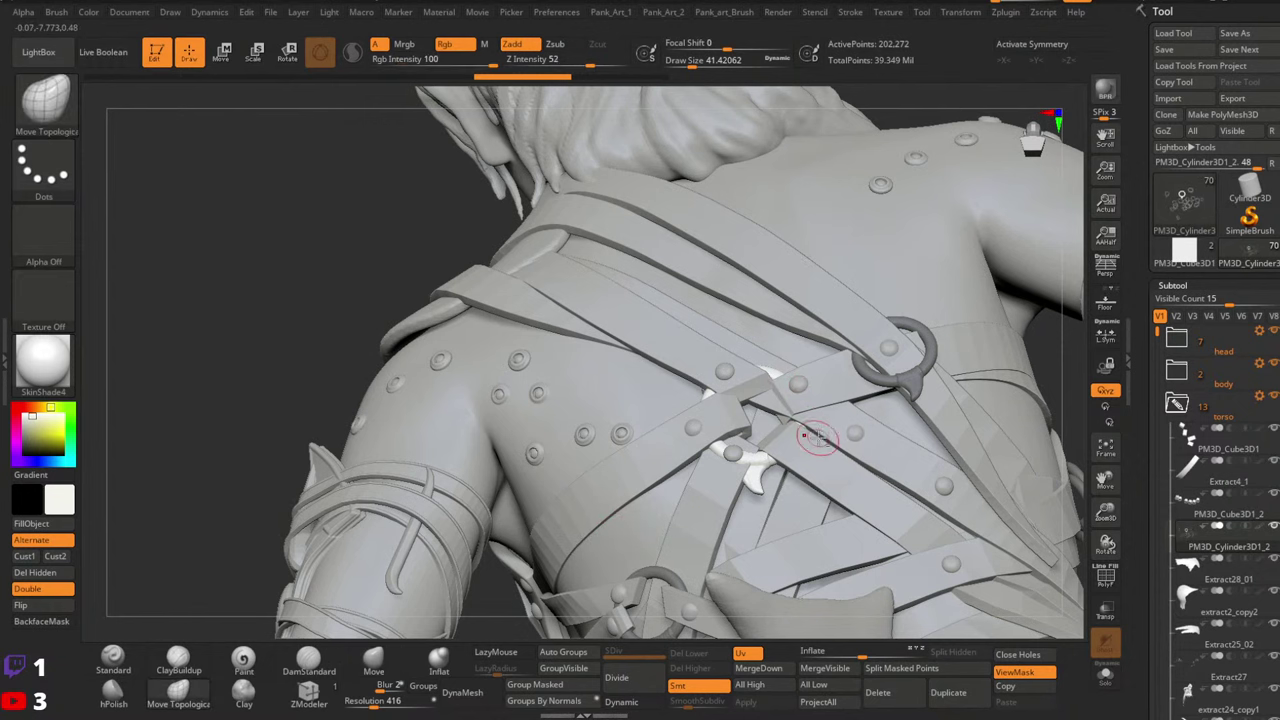
Select the extract24_copy1 straps and adjust their fit around the back ring with Move Topological at draw sizes of about 140 to 167
{"action": "left_click", "coordinate": [826, 431], "text": "alt"}
{"action": "key", "text": "space"}
{"action": "left_click_drag", "start_coordinate": [797, 378], "coordinate": [819, 379]}
{"action": "mouse_move", "coordinate": [812, 378]}
{"action": "right_mouse_down"}
{"action": "mouse_move", "coordinate": [793, 418]}
{"action": "mouse_move", "coordinate": [752, 413]}
{"action": "mouse_move", "coordinate": [742, 433]}
{"action": "right_mouse_up"}
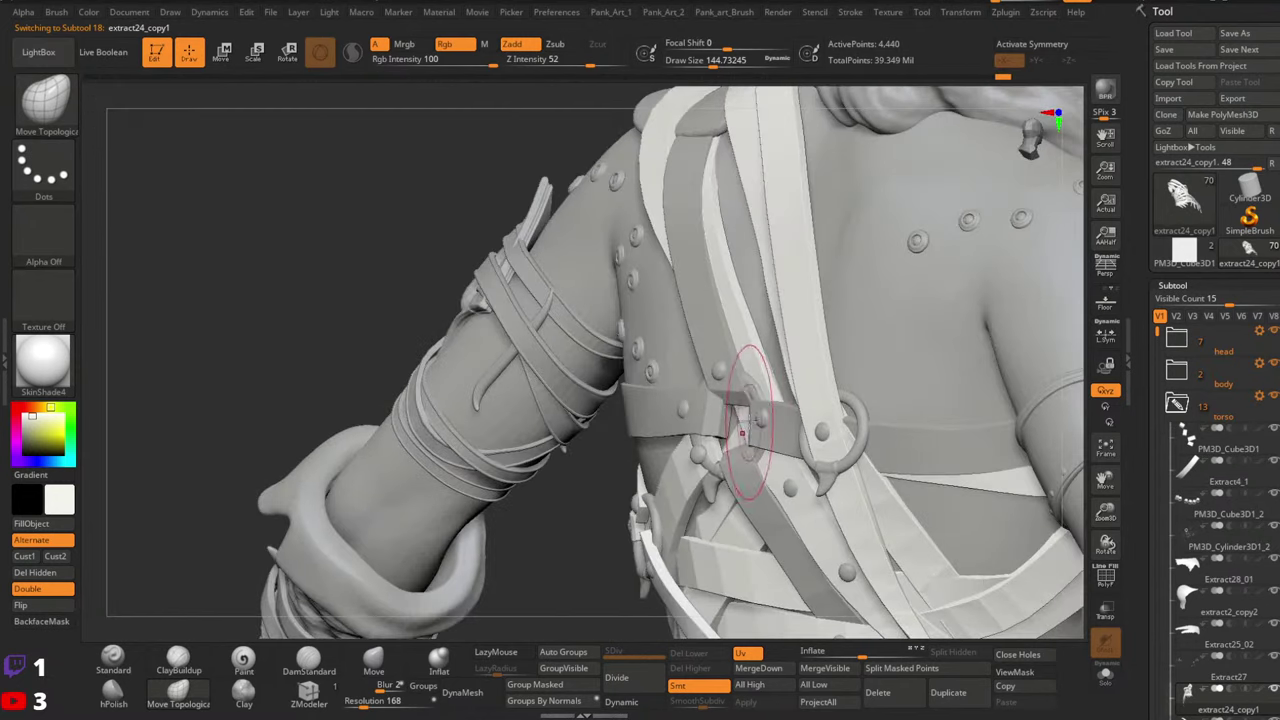
{"action": "right_click_drag", "start_coordinate": [767, 392], "coordinate": [772, 394]}
{"action": "key", "text": "space"}
{"action": "left_click_drag", "start_coordinate": [774, 393], "coordinate": [781, 392]}
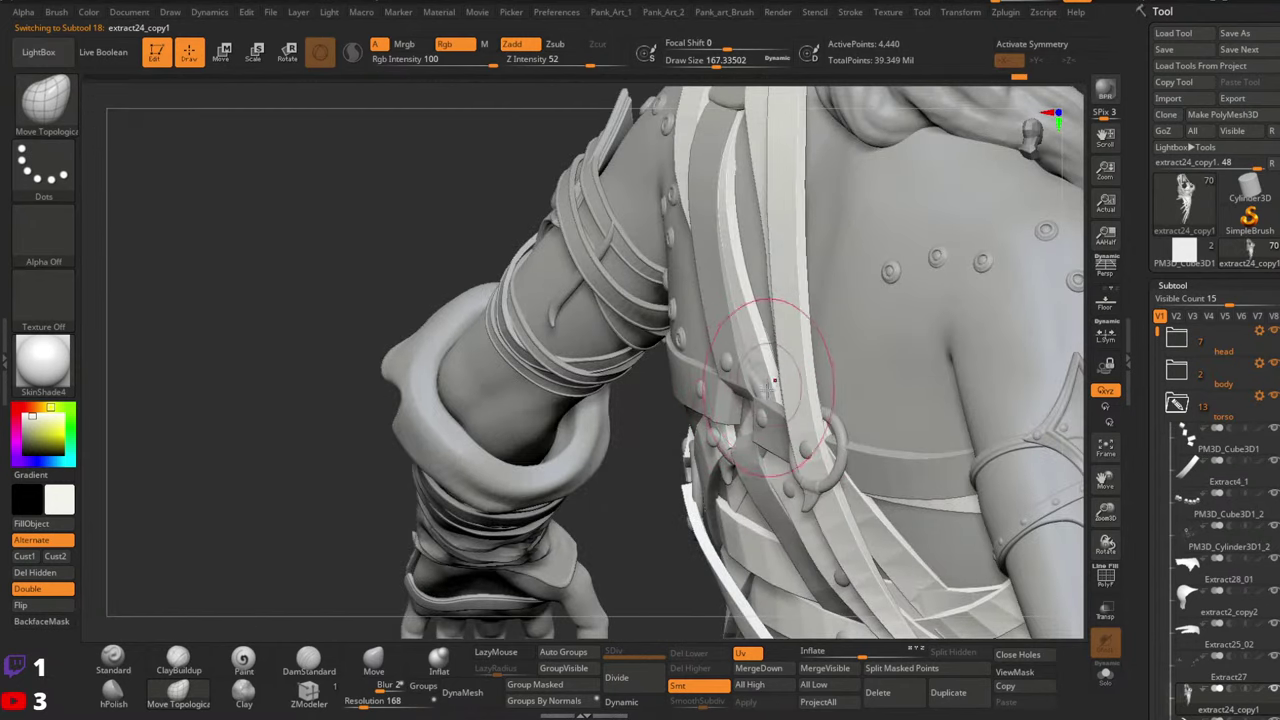
{"action": "mouse_move", "coordinate": [768, 396]}
{"action": "right_mouse_down"}
{"action": "mouse_move", "coordinate": [686, 400]}
{"action": "mouse_move", "coordinate": [720, 400]}
{"action": "right_mouse_up"}
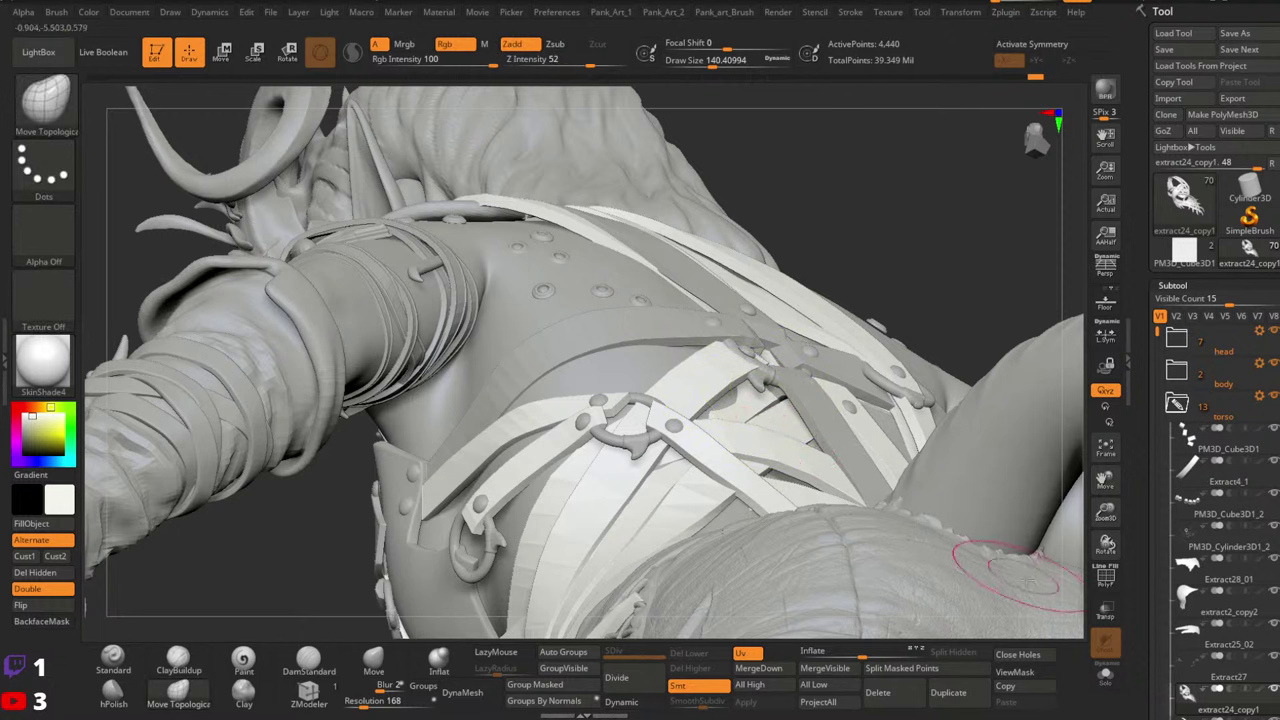
Show the extract24_copy1 straps in Solo mode and isolate the curved strap piece ending near the back ring
{"action": "left_click", "coordinate": [782, 408], "text": "ctrl+shift"}
{"action": "left_click", "coordinate": [903, 248], "text": "ctrl+shift"}
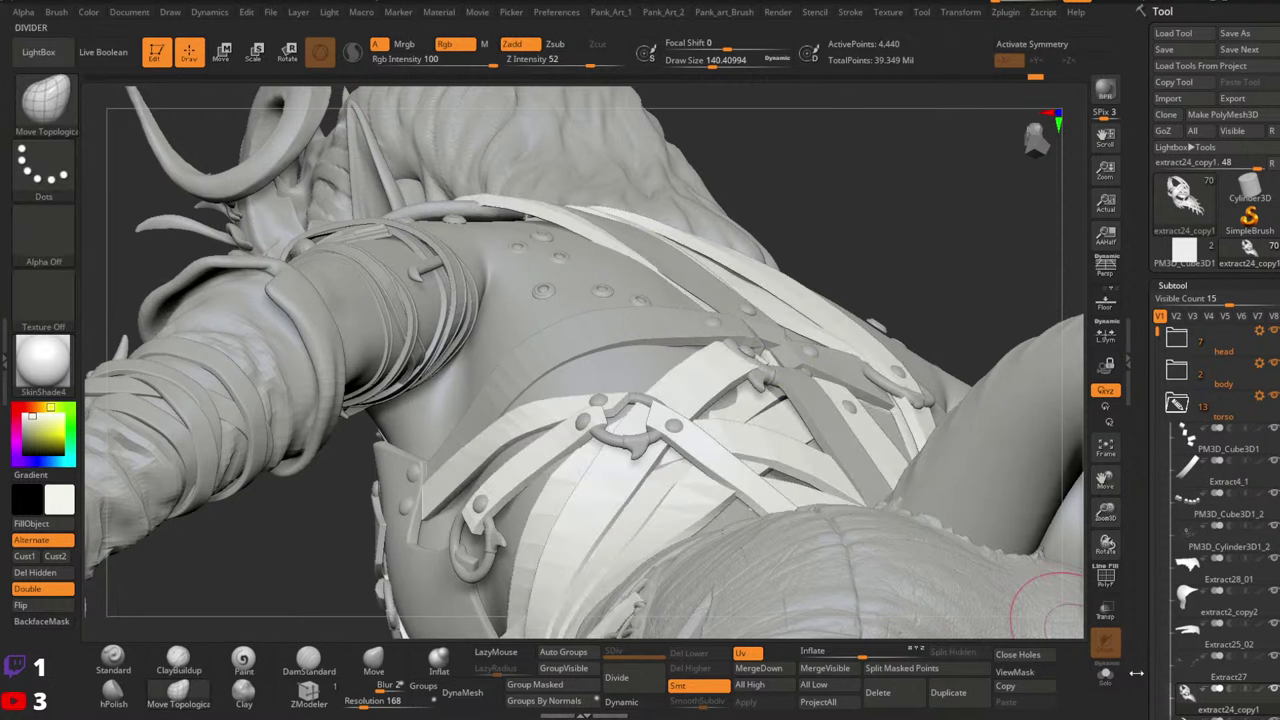
{"action": "left_click", "coordinate": [1104, 678]}
{"action": "right_click_drag", "start_coordinate": [791, 420], "coordinate": [770, 400]}
{"action": "left_click", "coordinate": [762, 393], "text": "ctrl+shift"}
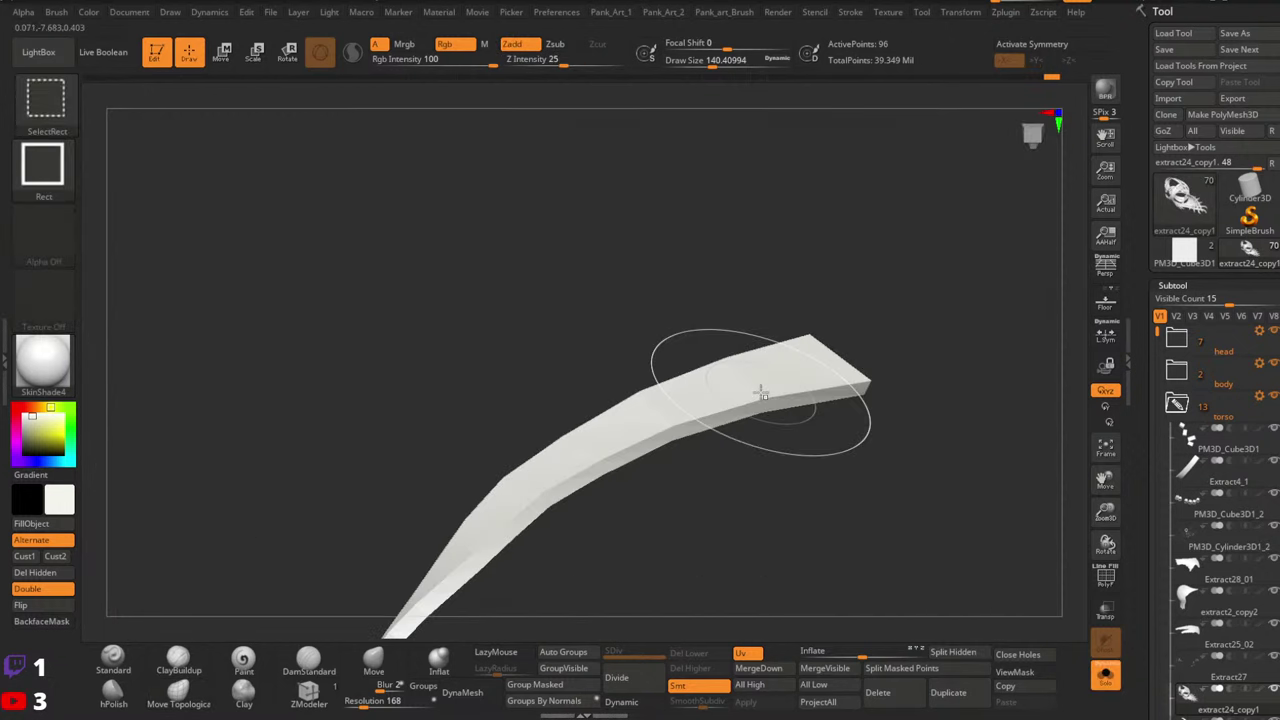
{"action": "left_click", "coordinate": [885, 275], "text": "ctrl+shift"}
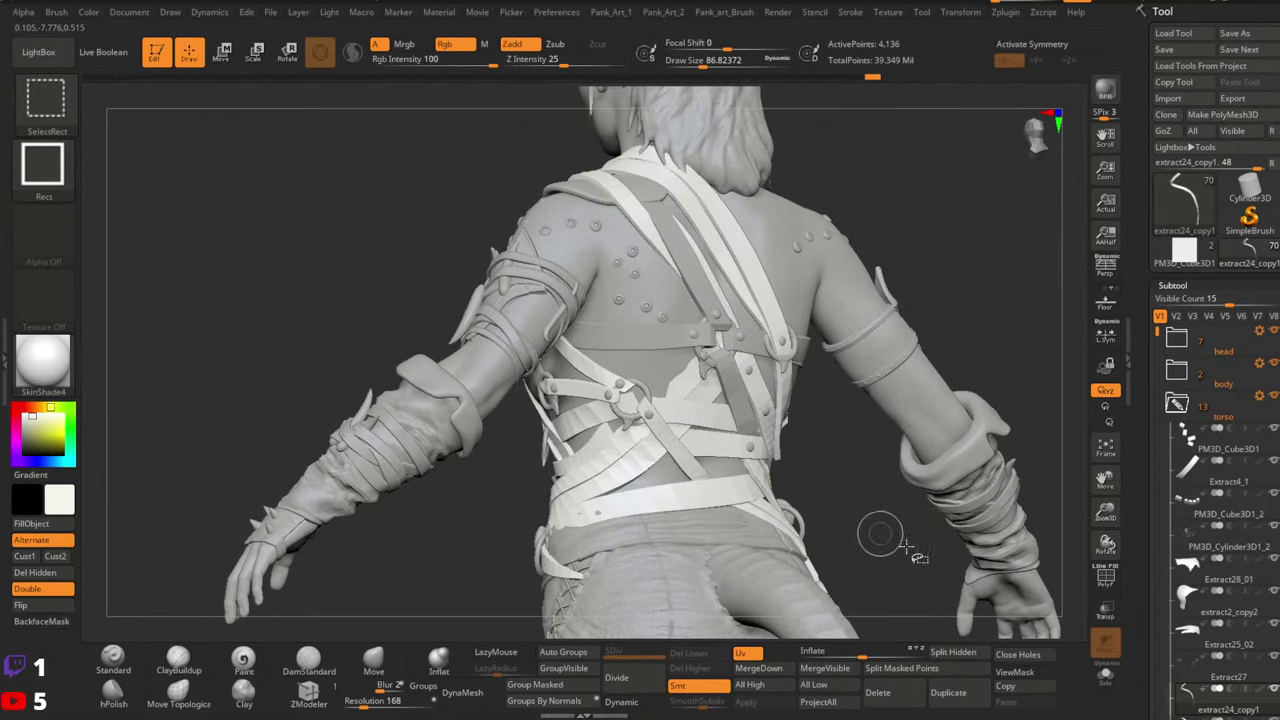
Solo the extract24_copy1 straps, turn on their polygroup wireframe and hide the strap piece that runs down from the back ring
{"action": "right_click_drag", "start_coordinate": [727, 430], "coordinate": [845, 588], "text": "ctrl"}
{"action": "left_click", "coordinate": [1103, 684]}
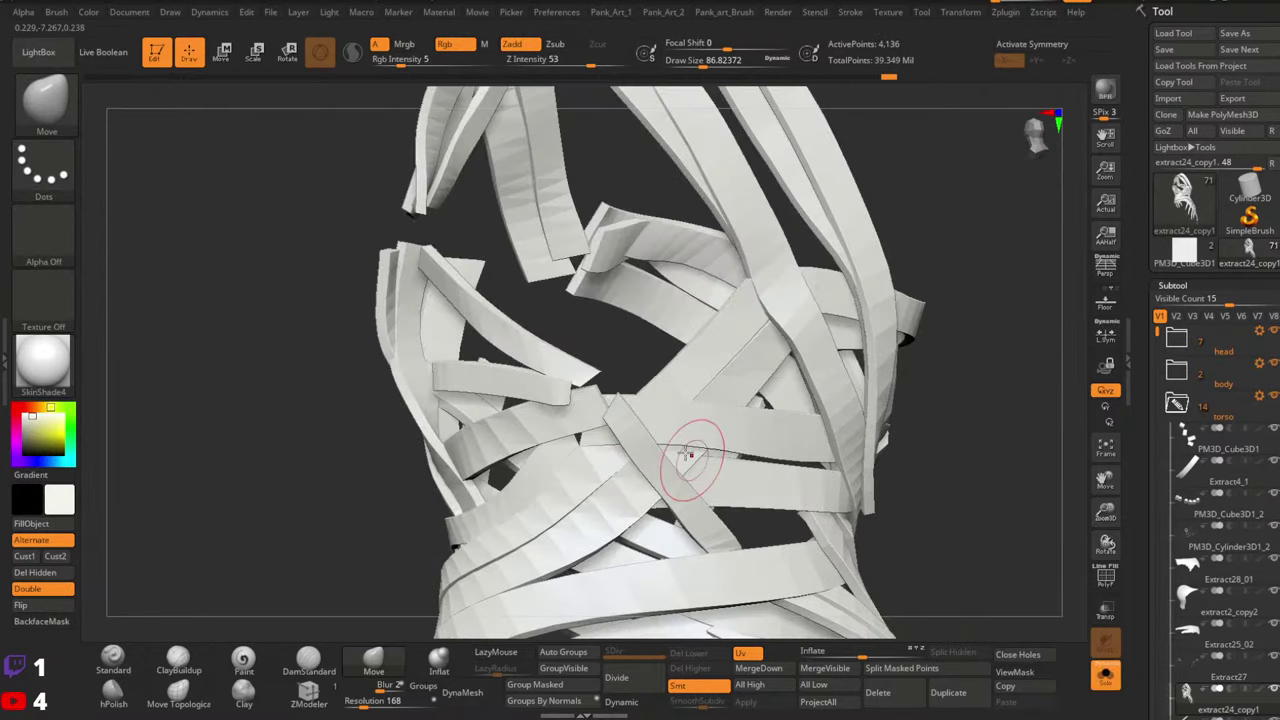
{"action": "mouse_move", "coordinate": [691, 453]}
{"action": "right_mouse_down"}
{"action": "mouse_move", "coordinate": [811, 420]}
{"action": "mouse_move", "coordinate": [822, 475]}
{"action": "right_mouse_up"}
{"action": "key", "text": "shift+f"}
{"action": "left_click", "coordinate": [748, 372], "text": "ctrl+shift"}
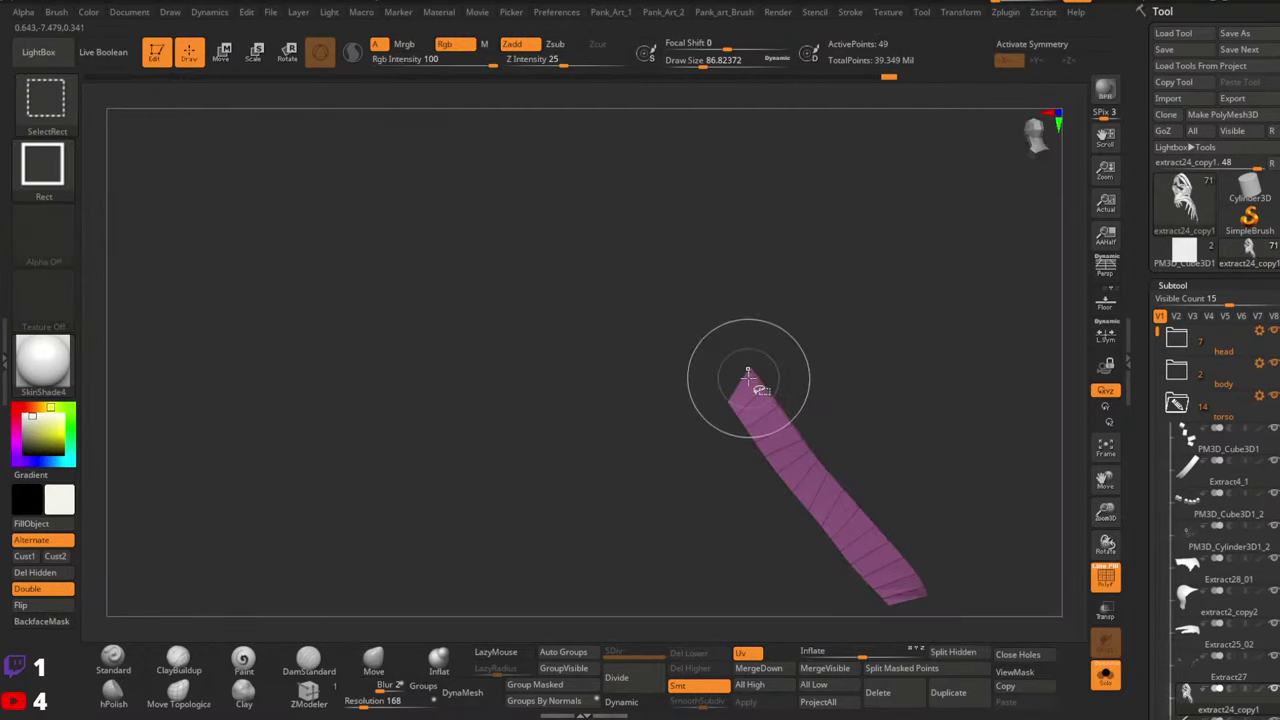
{"action": "left_click", "coordinate": [787, 345], "text": "ctrl+shift"}
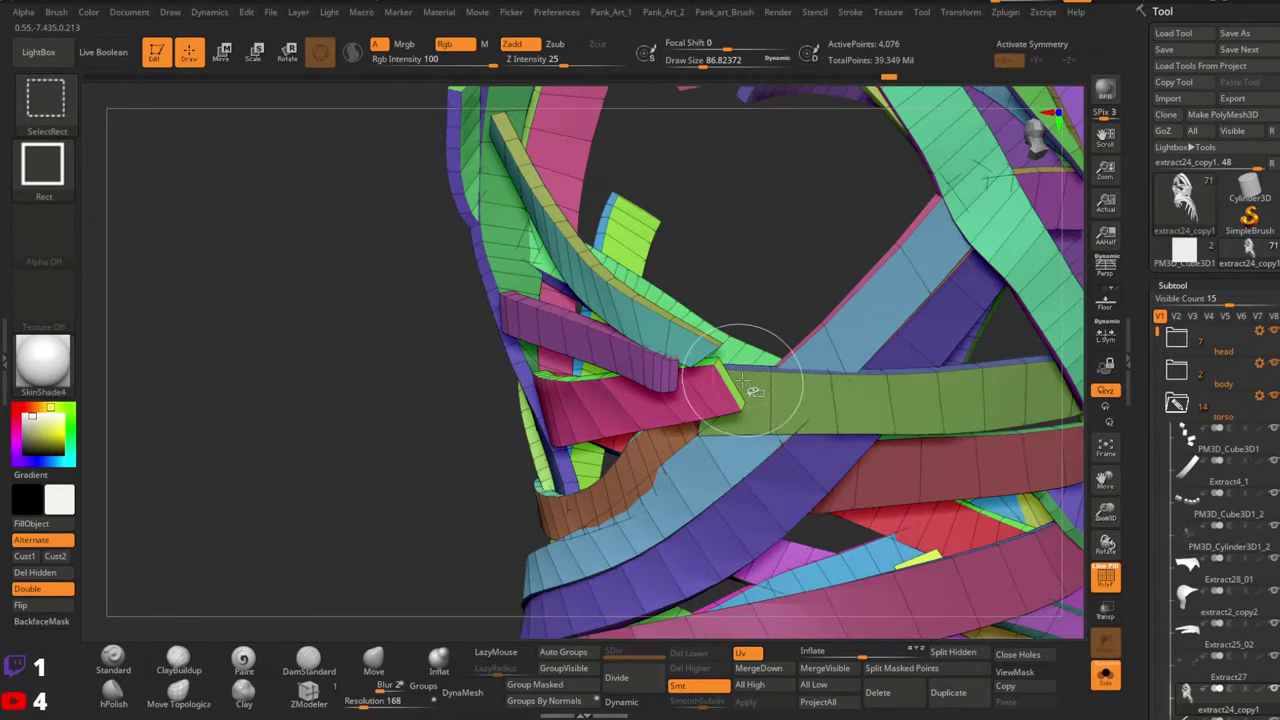
{"action": "right_click_drag", "start_coordinate": [754, 390], "coordinate": [895, 555]}
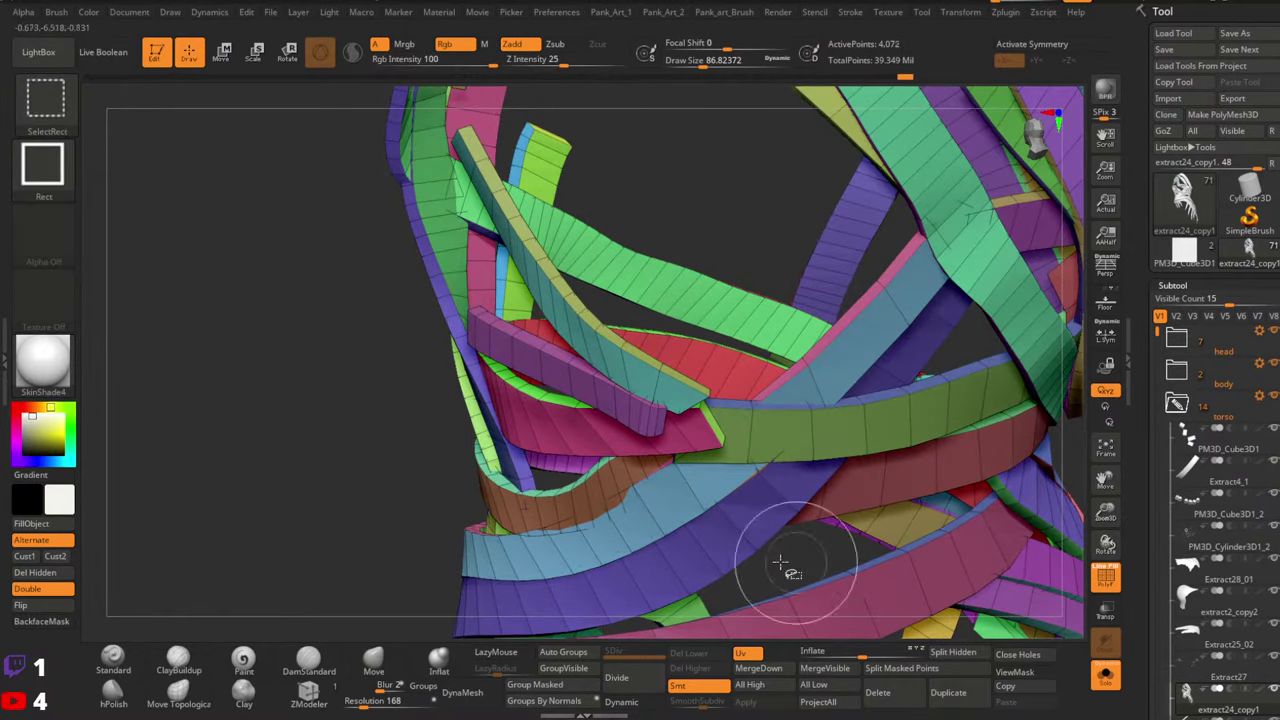
Hide the polygroups of the curved strap and the short strap meeting at the back ring, including their leftover faces
{"action": "left_click_drag", "start_coordinate": [657, 373], "coordinate": [687, 386]}
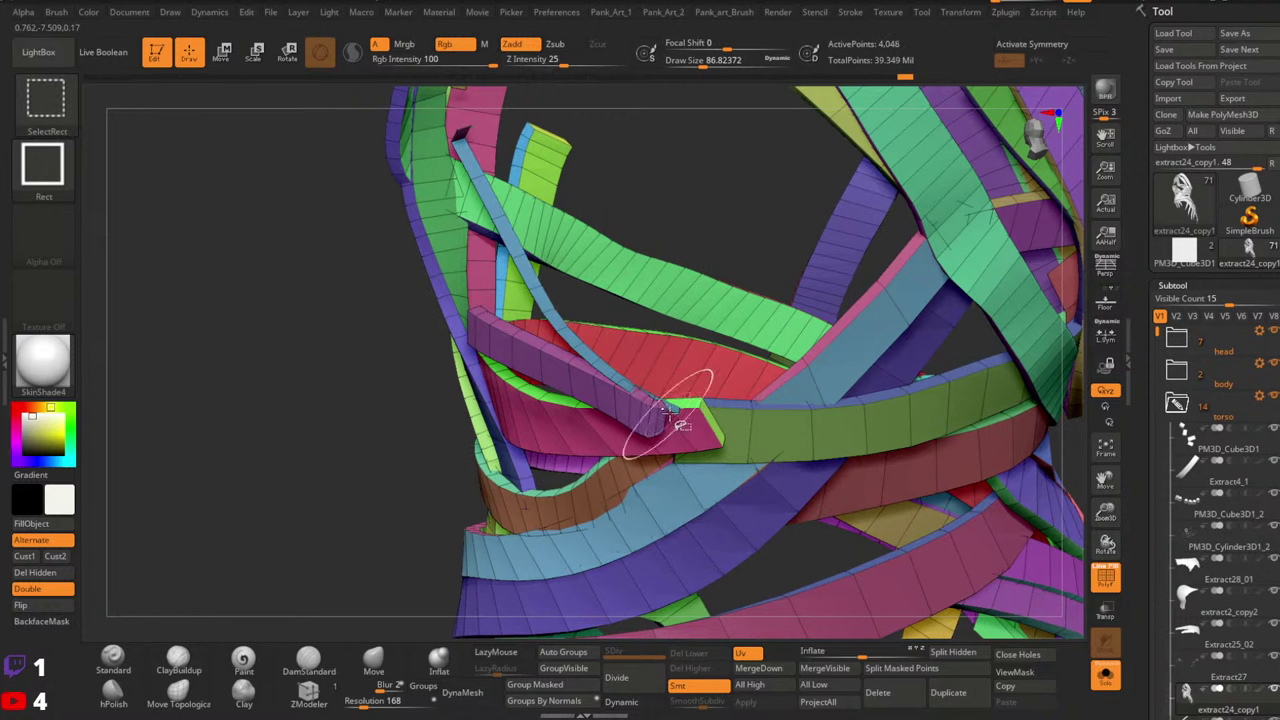
{"action": "left_click", "coordinate": [690, 424], "text": "ctrl+shift"}
{"action": "right_click_drag", "start_coordinate": [733, 424], "coordinate": [840, 479], "text": "alt"}
{"action": "key", "text": "ctrl+z"}
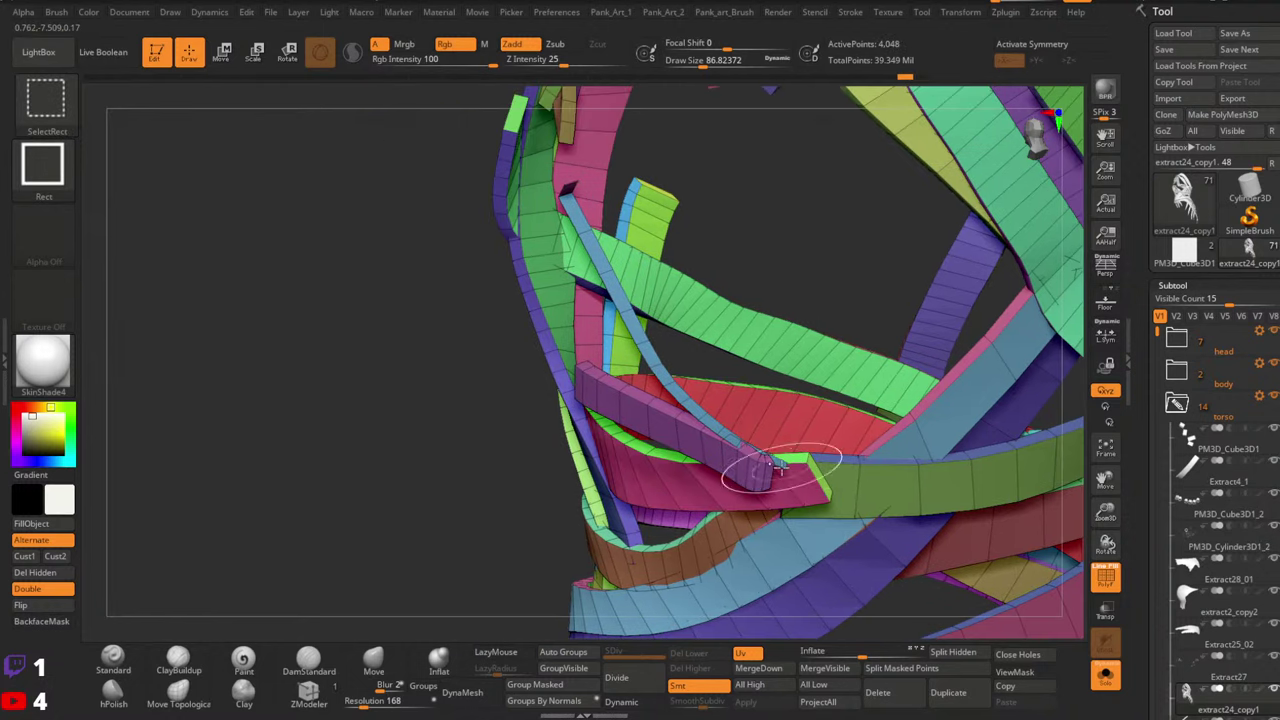
{"action": "left_click", "coordinate": [780, 468], "text": "ctrl+shift"}
{"action": "key", "text": "ctrl+z"}
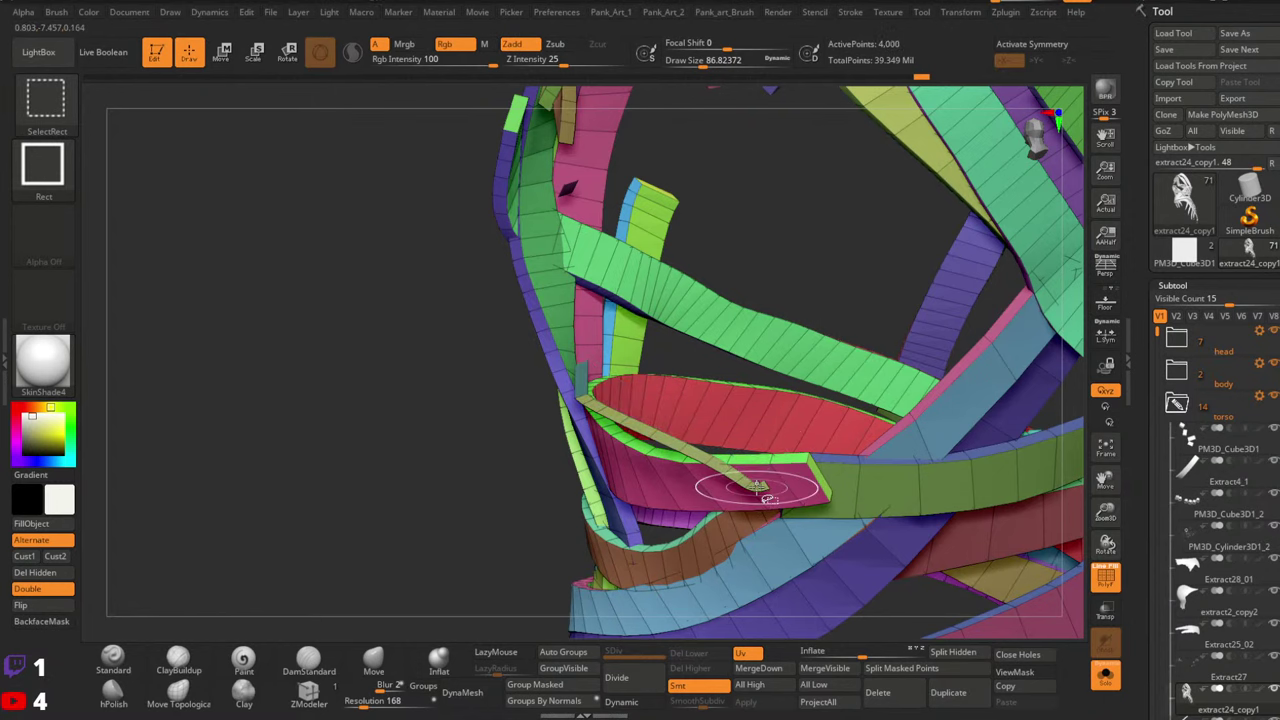
{"action": "right_click_drag", "start_coordinate": [762, 492], "coordinate": [693, 462]}
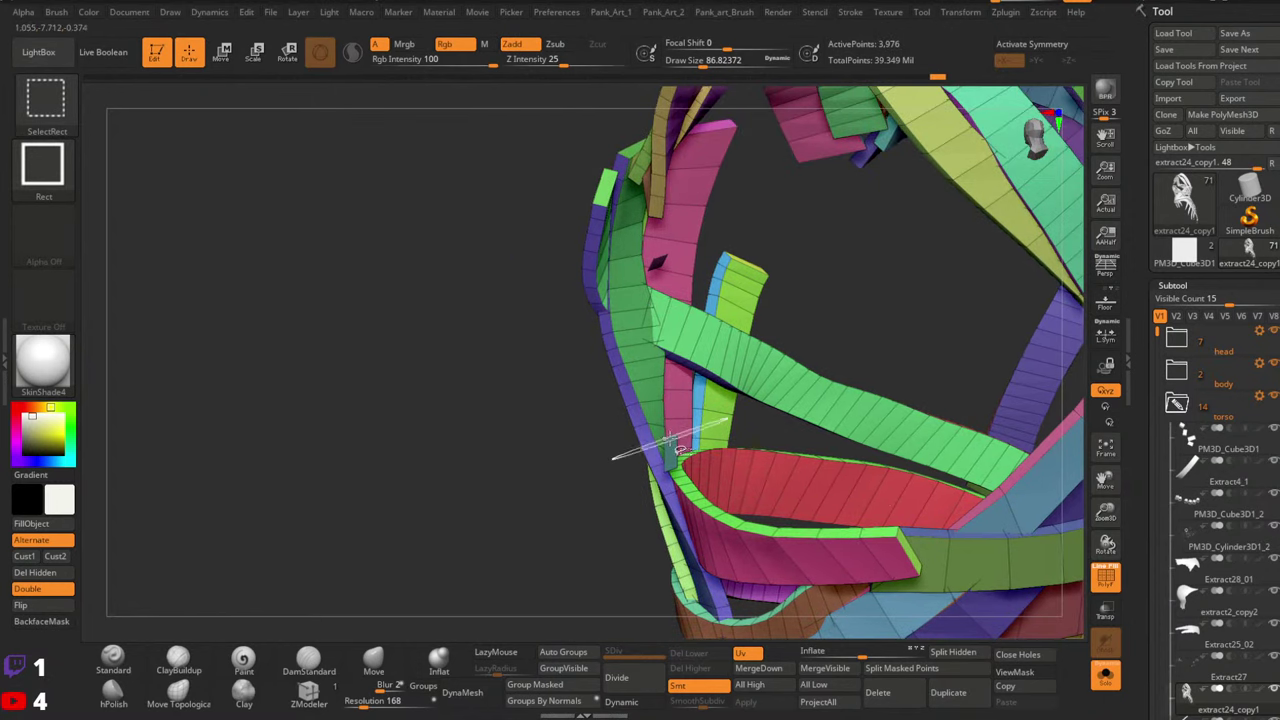
{"action": "left_click", "coordinate": [653, 261], "text": "ctrl+shift"}
{"action": "key", "text": "ctrl+z"}
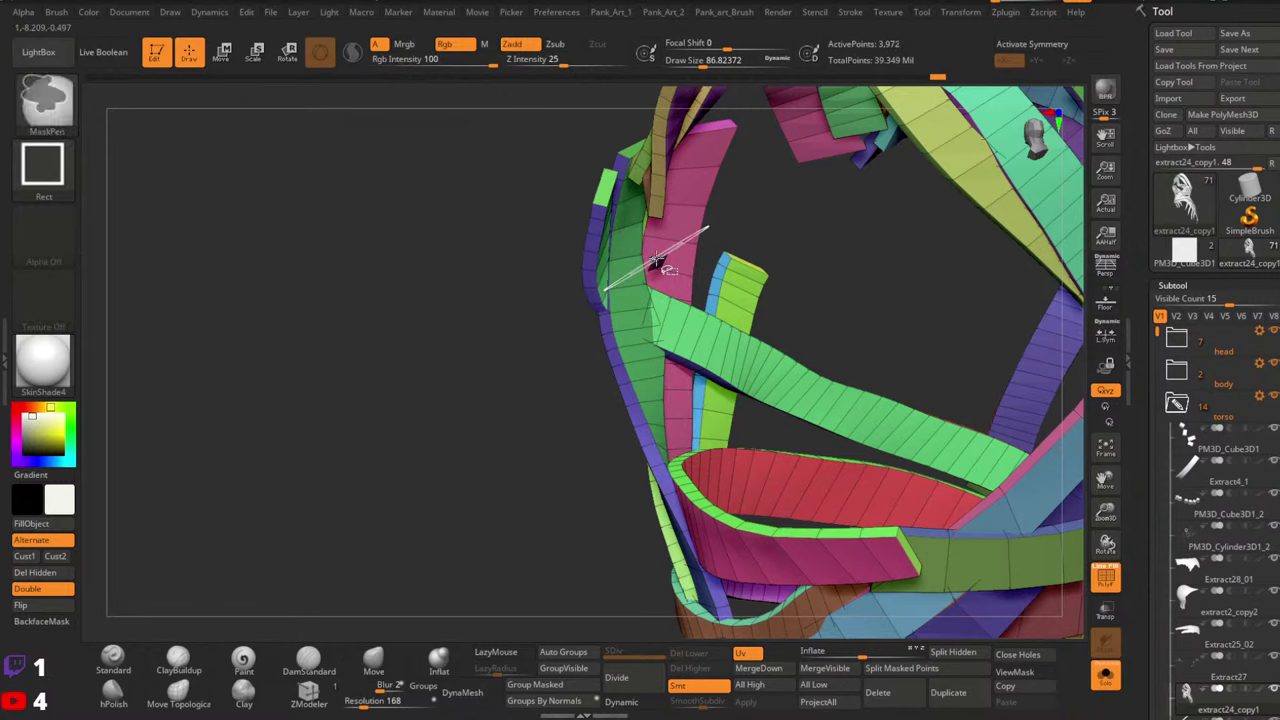
Invert the visibility to check the hidden back strap pieces, then restore the view of the remaining straps
{"action": "right_click_drag", "start_coordinate": [844, 376], "coordinate": [676, 386], "text": "ctrl"}
{"action": "left_click_drag", "start_coordinate": [672, 388], "coordinate": [700, 402], "text": "ctrl+shift"}
{"action": "right_click_drag", "start_coordinate": [818, 370], "coordinate": [892, 398]}
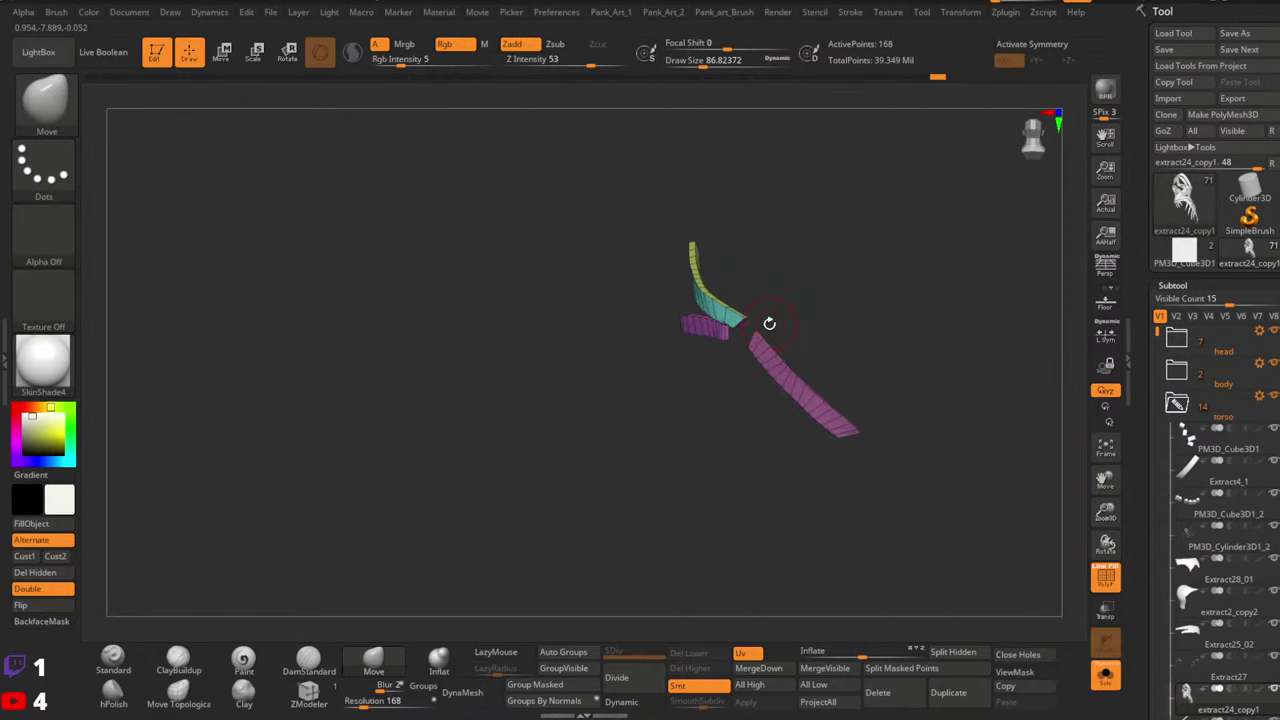
{"action": "right_click_drag", "start_coordinate": [769, 323], "coordinate": [743, 302]}
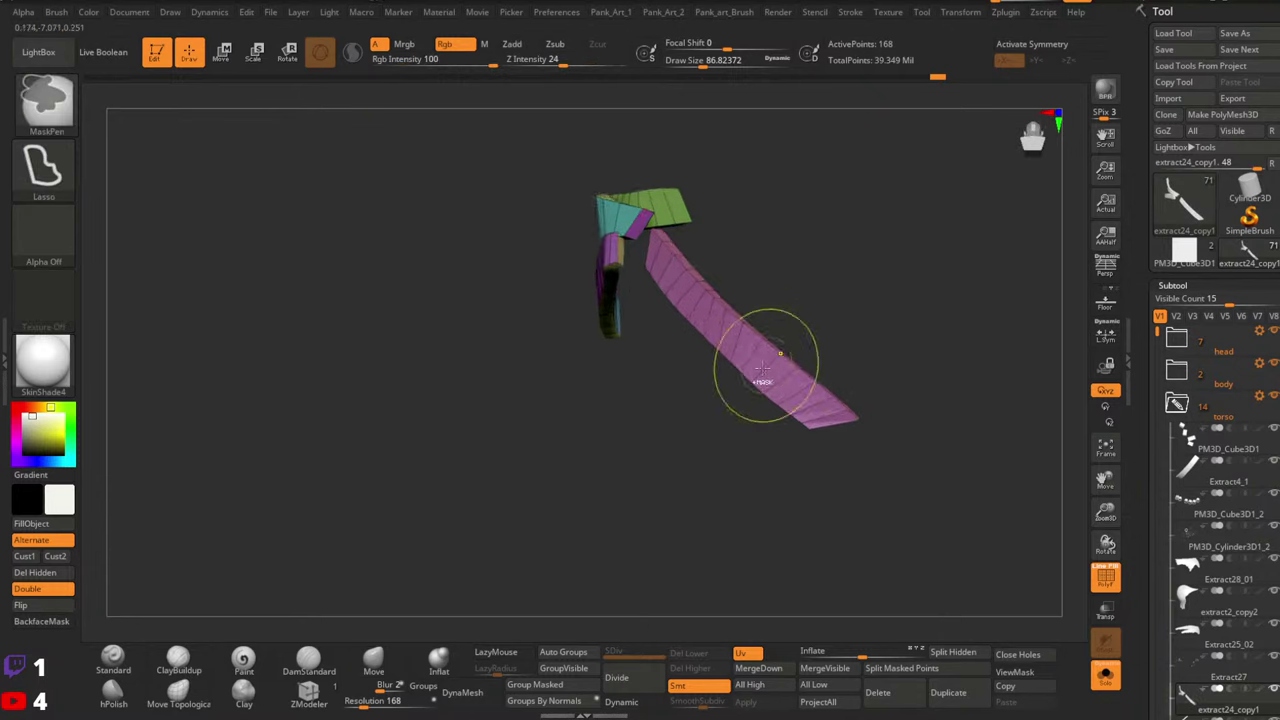
{"action": "mouse_move", "coordinate": [763, 370]}
{"action": "right_mouse_down"}
{"action": "mouse_move", "coordinate": [694, 266]}
{"action": "mouse_move", "coordinate": [737, 386]}
{"action": "right_mouse_up"}
{"action": "left_click", "coordinate": [820, 505], "text": "ctrl+shift"}
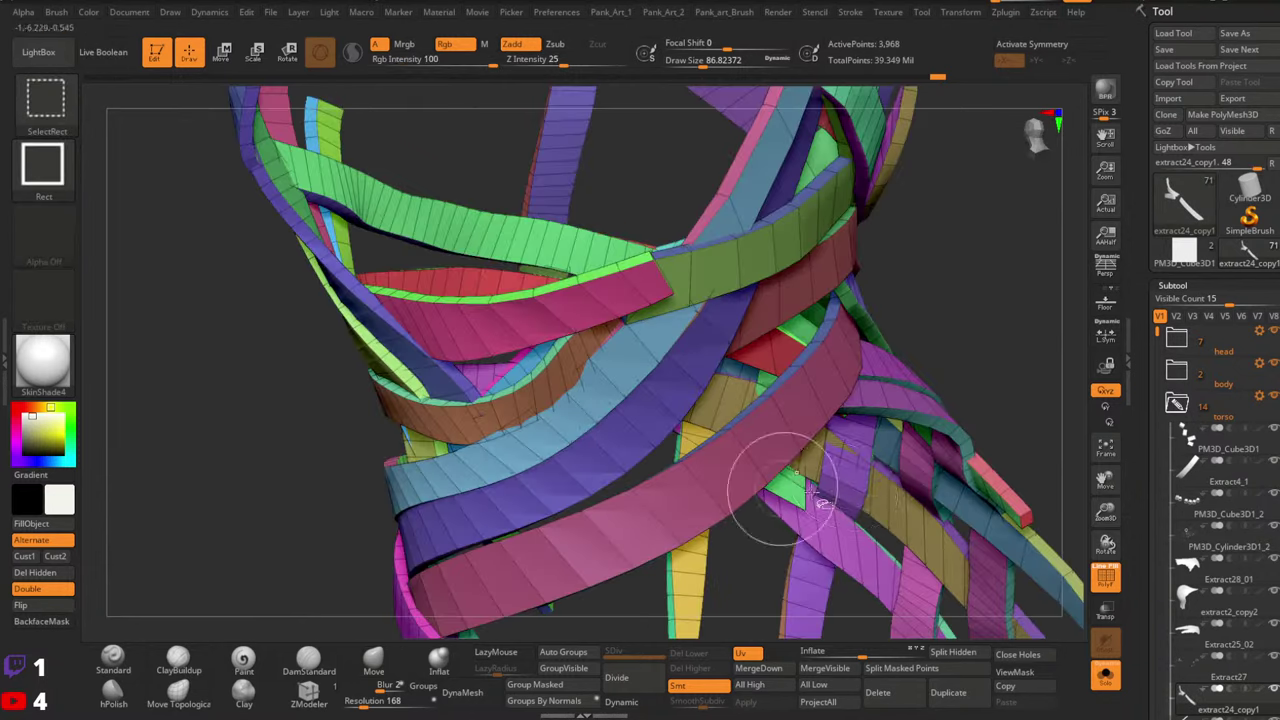
Return to the full model, hide the strap descending from the chest ornament rings, and invert the visibility to the hidden pieces
{"action": "mouse_move", "coordinate": [812, 492]}
{"action": "right_mouse_down", "text": "ctrl"}
{"action": "mouse_move", "coordinate": [700, 410]}
{"action": "mouse_move", "coordinate": [590, 440]}
{"action": "mouse_move", "coordinate": [604, 450]}
{"action": "right_mouse_up", "text": "ctrl"}
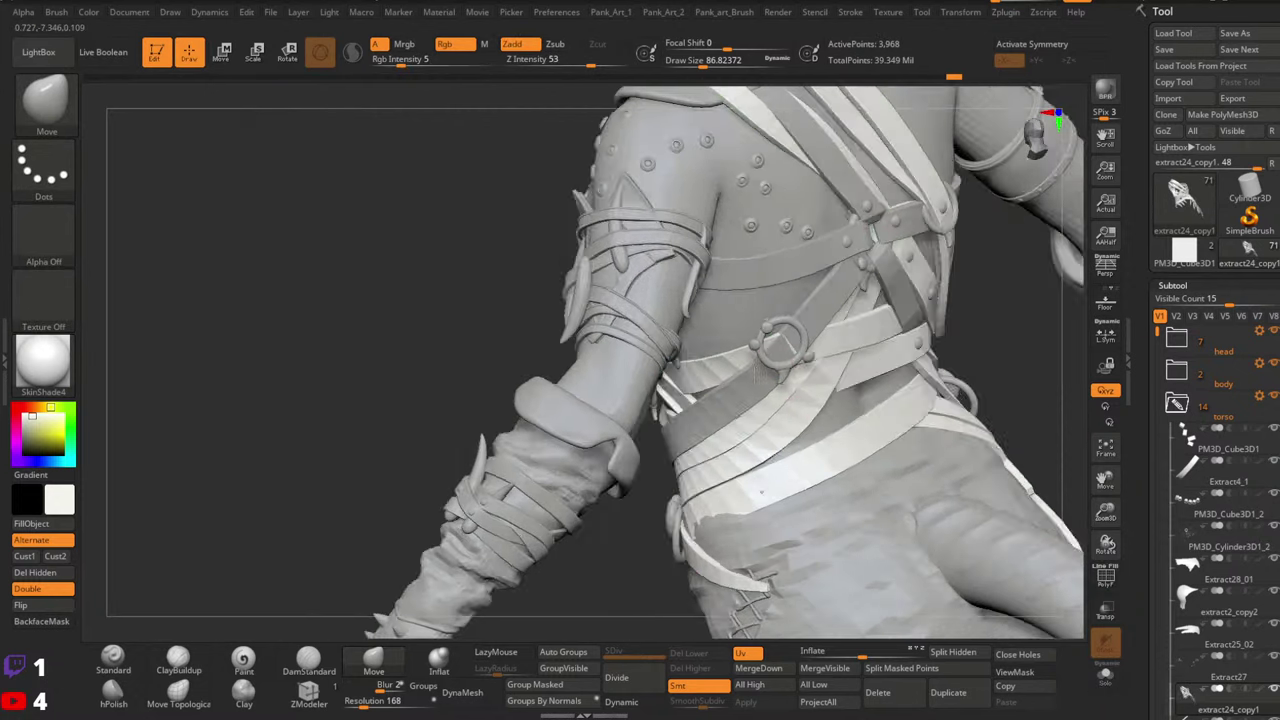
{"action": "right_click_drag", "start_coordinate": [808, 355], "coordinate": [835, 335]}
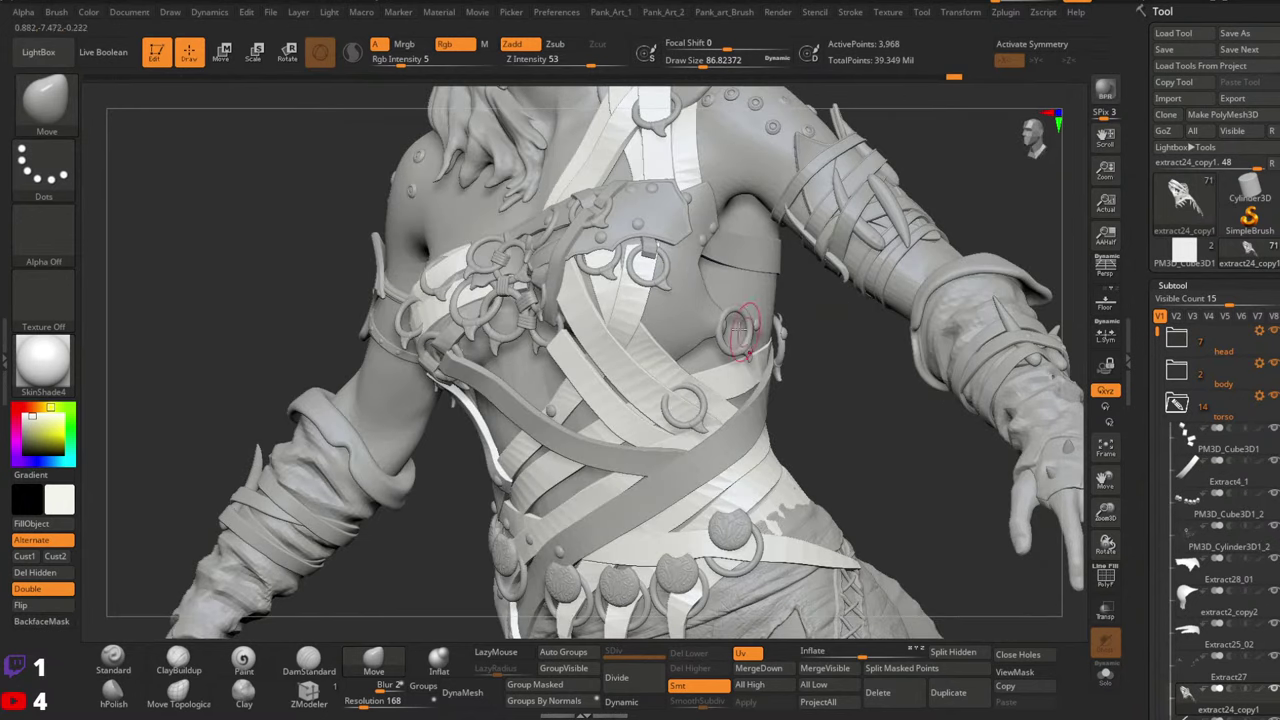
{"action": "right_click_drag", "start_coordinate": [740, 330], "coordinate": [768, 304]}
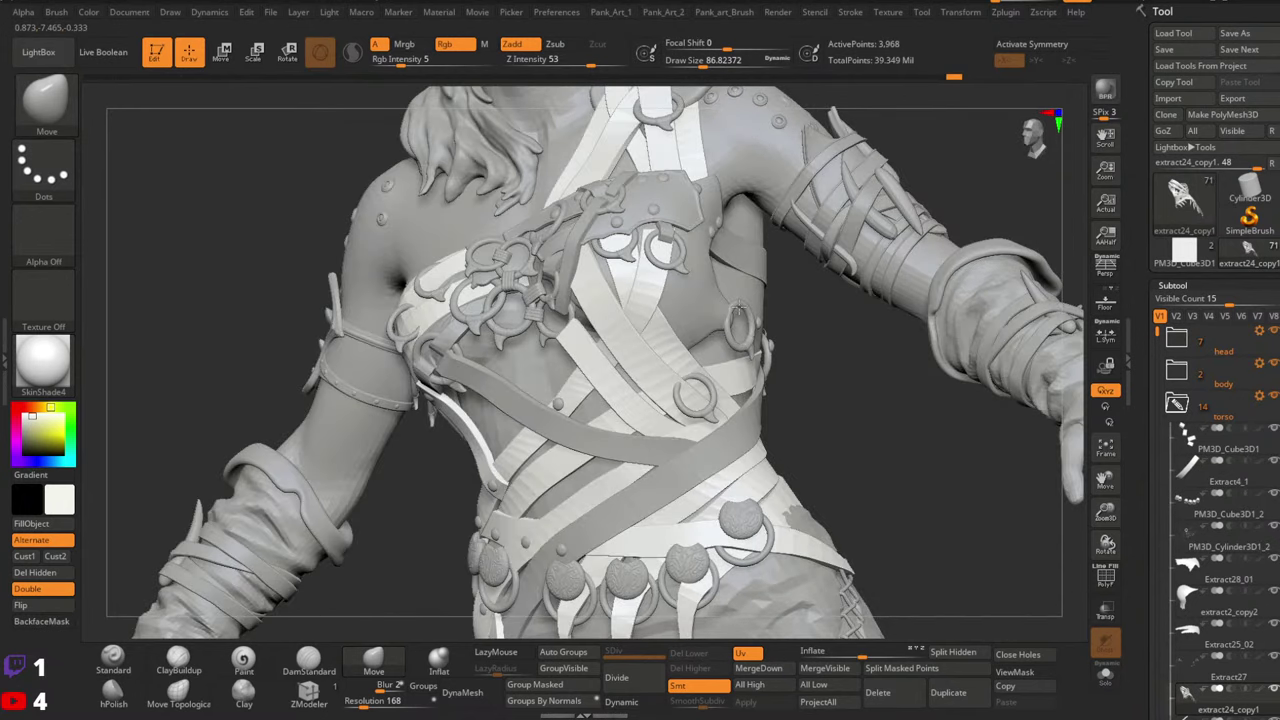
{"action": "right_click_drag", "start_coordinate": [612, 262], "coordinate": [663, 332], "text": "ctrl"}
{"action": "key", "text": "ctrl+shift"}
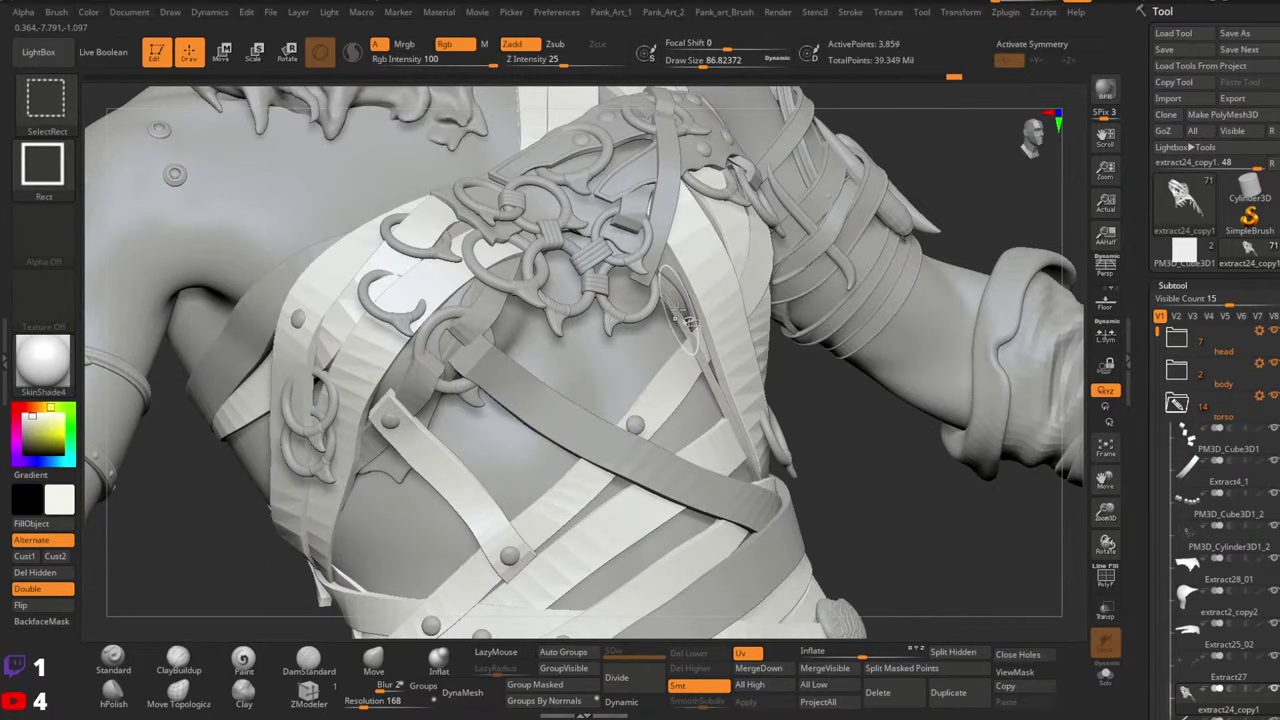
{"action": "left_click_drag", "start_coordinate": [966, 557], "coordinate": [954, 574], "text": "ctrl+shift"}
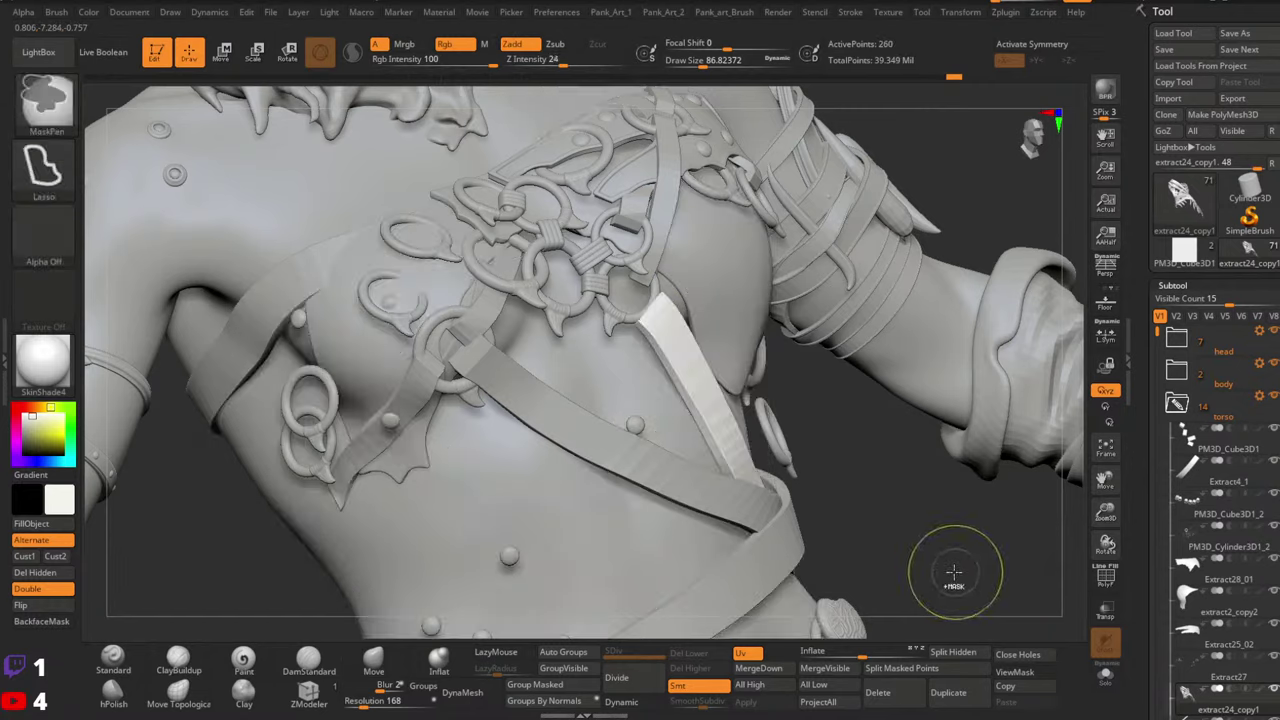
Check the hidden strap pieces in Solo mode, invert back to the remaining straps and show the full model again
{"action": "right_click_drag", "start_coordinate": [954, 574], "coordinate": [957, 494], "text": "alt"}
{"action": "left_click", "coordinate": [1103, 680]}
{"action": "right_click_drag", "start_coordinate": [836, 408], "coordinate": [886, 386]}
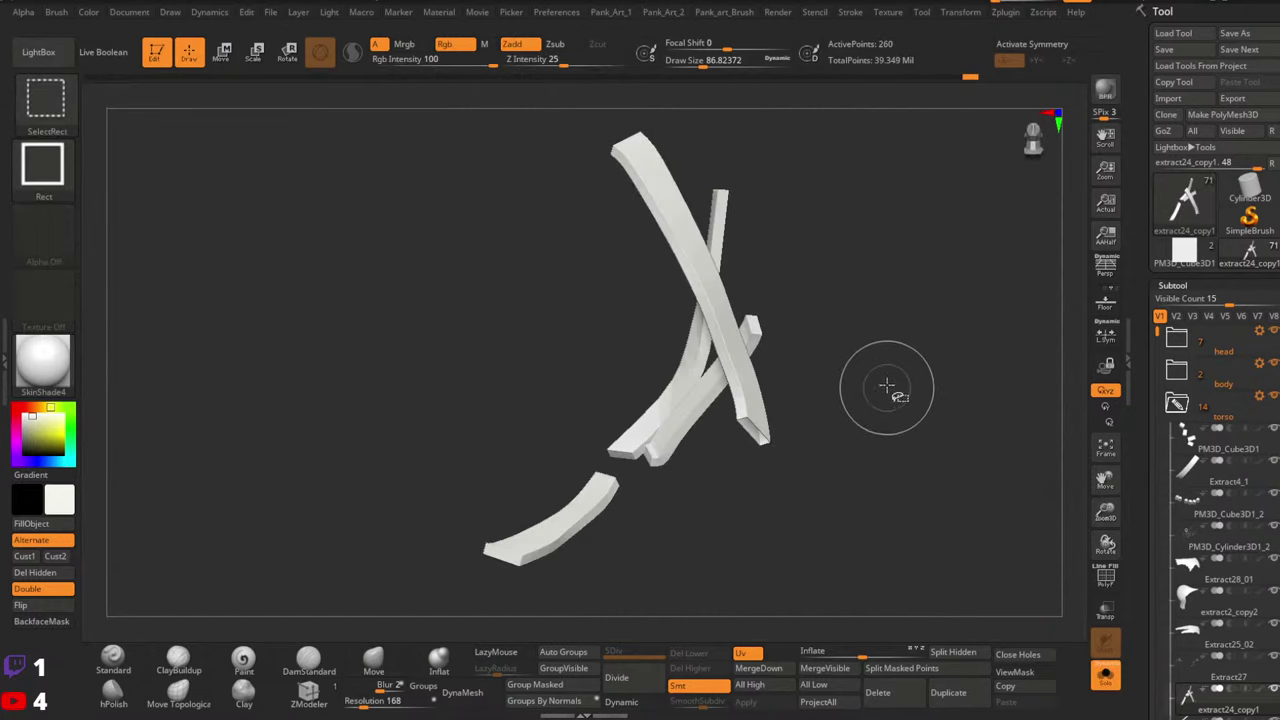
{"action": "left_click", "coordinate": [886, 386], "text": "ctrl+shift"}
{"action": "right_click_drag", "start_coordinate": [771, 423], "coordinate": [826, 572]}
{"action": "right_click_drag", "start_coordinate": [752, 370], "coordinate": [760, 432], "text": "ctrl"}
{"action": "right_click_drag", "start_coordinate": [950, 437], "coordinate": [560, 414], "text": "ctrl"}
{"action": "left_click_drag", "start_coordinate": [543, 414], "coordinate": [580, 440], "text": "ctrl+shift"}
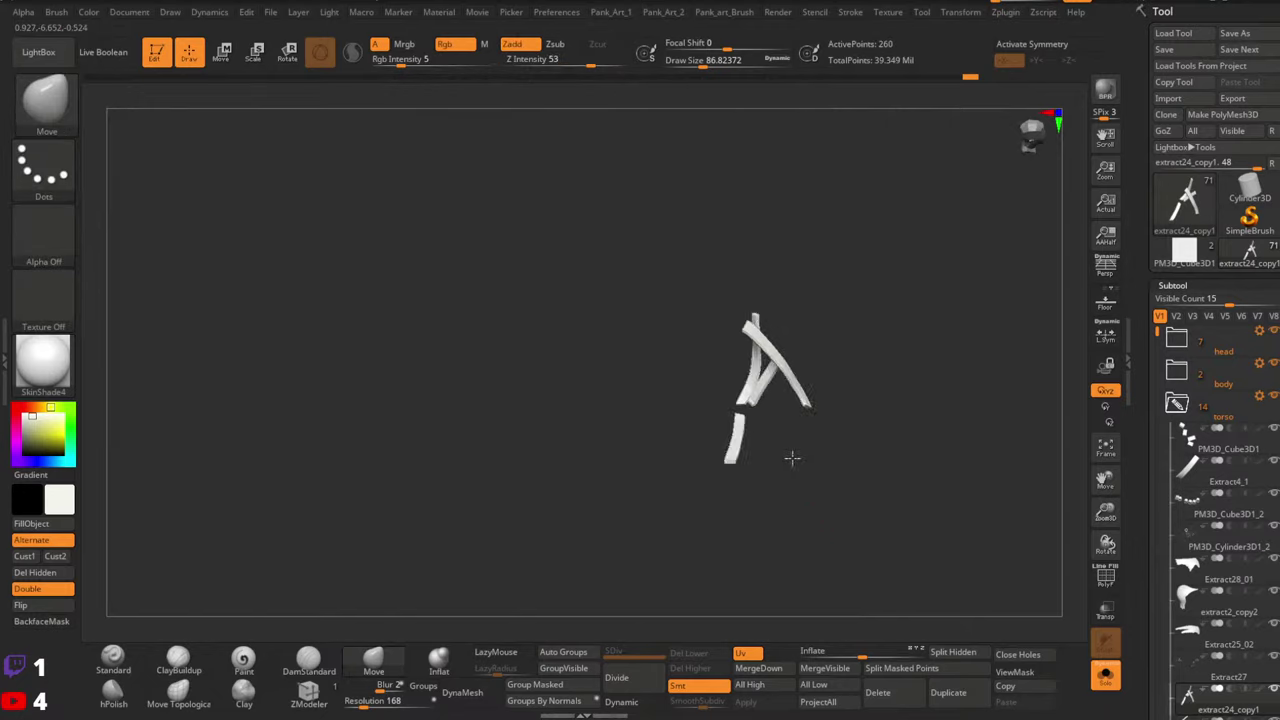
{"action": "left_click", "coordinate": [943, 614], "text": "ctrl+shift"}
{"action": "left_click", "coordinate": [1106, 684]}
Set the draw size to about 94 and hide part of the strap beneath the chest plate's hanging ring
{"action": "key", "text": "shift+f"}
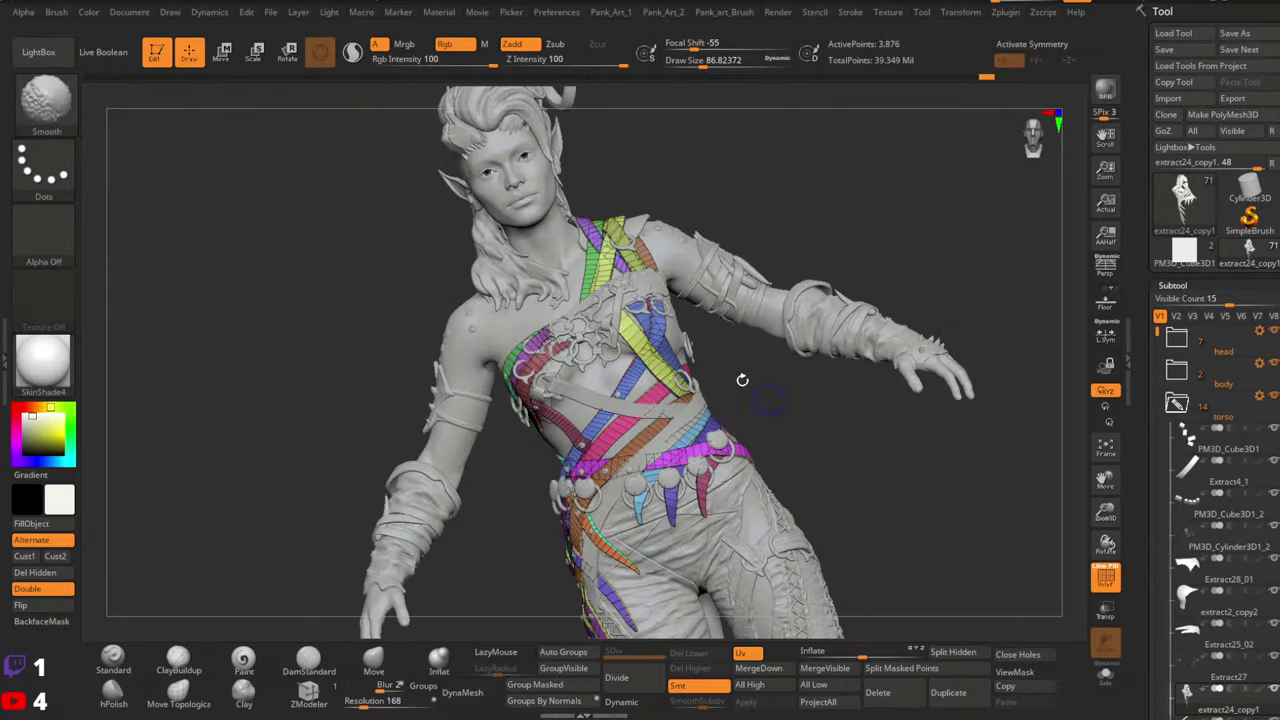
{"action": "key", "text": "shift+f"}
{"action": "right_click_drag", "start_coordinate": [682, 385], "coordinate": [725, 365]}
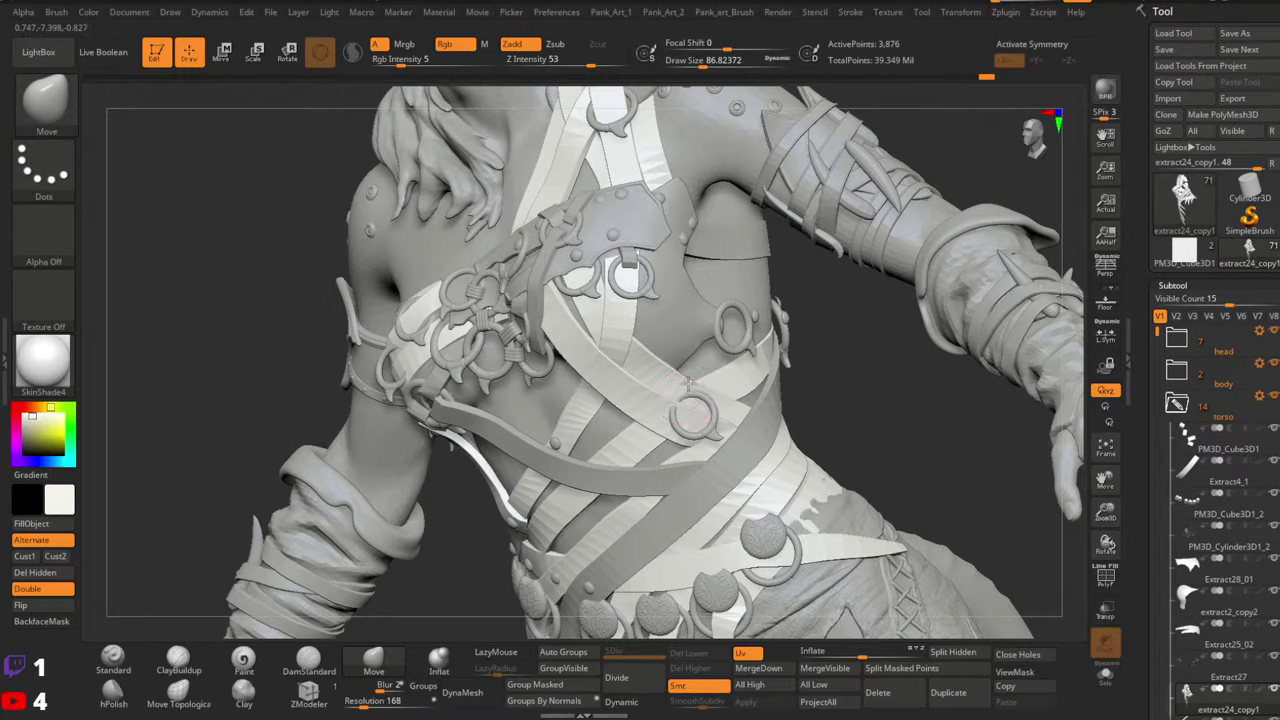
{"action": "mouse_move", "coordinate": [854, 514]}
{"action": "right_mouse_down", "text": "alt"}
{"action": "mouse_move", "coordinate": [761, 397]}
{"action": "mouse_move", "coordinate": [759, 367]}
{"action": "mouse_move", "coordinate": [774, 365]}
{"action": "mouse_move", "coordinate": [713, 371]}
{"action": "mouse_move", "coordinate": [845, 352]}
{"action": "mouse_move", "coordinate": [801, 358]}
{"action": "mouse_move", "coordinate": [832, 308]}
{"action": "mouse_move", "coordinate": [890, 304]}
{"action": "right_mouse_up", "text": "alt"}
{"action": "key", "text": "space"}
{"action": "left_click", "coordinate": [776, 373]}
{"action": "mouse_move", "coordinate": [729, 300]}
{"action": "right_mouse_down", "text": "alt"}
{"action": "mouse_move", "coordinate": [770, 360]}
{"action": "mouse_move", "coordinate": [749, 371]}
{"action": "mouse_move", "coordinate": [728, 302]}
{"action": "mouse_move", "coordinate": [695, 359]}
{"action": "right_mouse_up", "text": "alt"}
{"action": "key", "text": "ctrl+shift"}
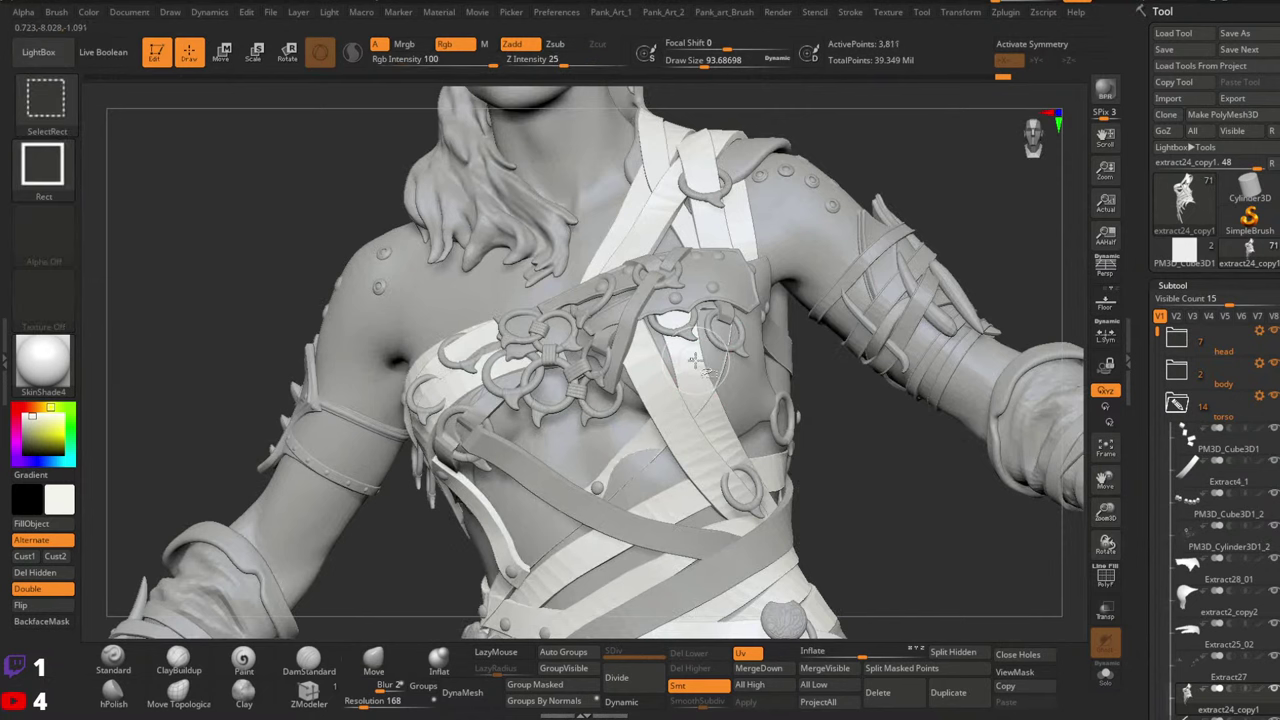
Solo the straps, hide the rest of the strap beneath the chest ring, and invert the visibility to the hidden set
{"action": "left_click", "coordinate": [1105, 676]}
{"action": "right_click_drag", "start_coordinate": [937, 557], "coordinate": [772, 358], "text": "ctrl"}
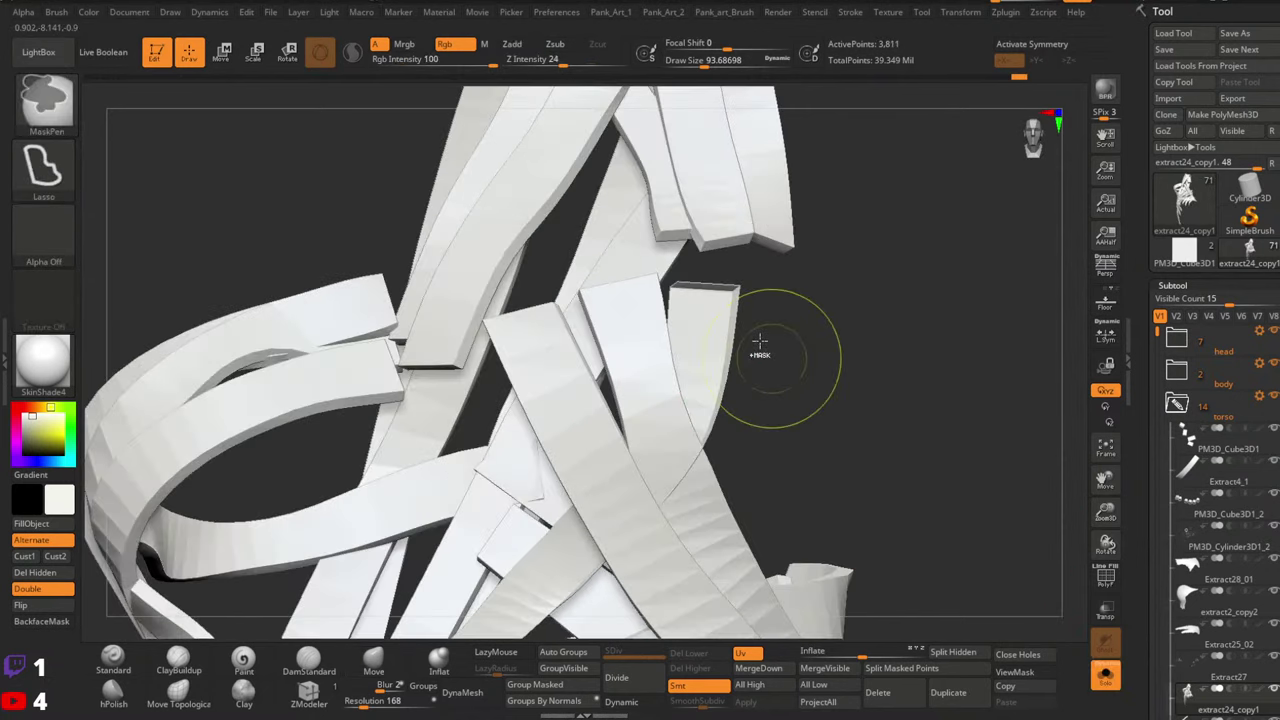
{"action": "left_click", "coordinate": [717, 286], "text": "ctrl+shift"}
{"action": "right_click_drag", "start_coordinate": [717, 286], "coordinate": [930, 512], "text": "ctrl"}
{"action": "left_click_drag", "start_coordinate": [939, 511], "coordinate": [953, 553], "text": "ctrl+shift"}
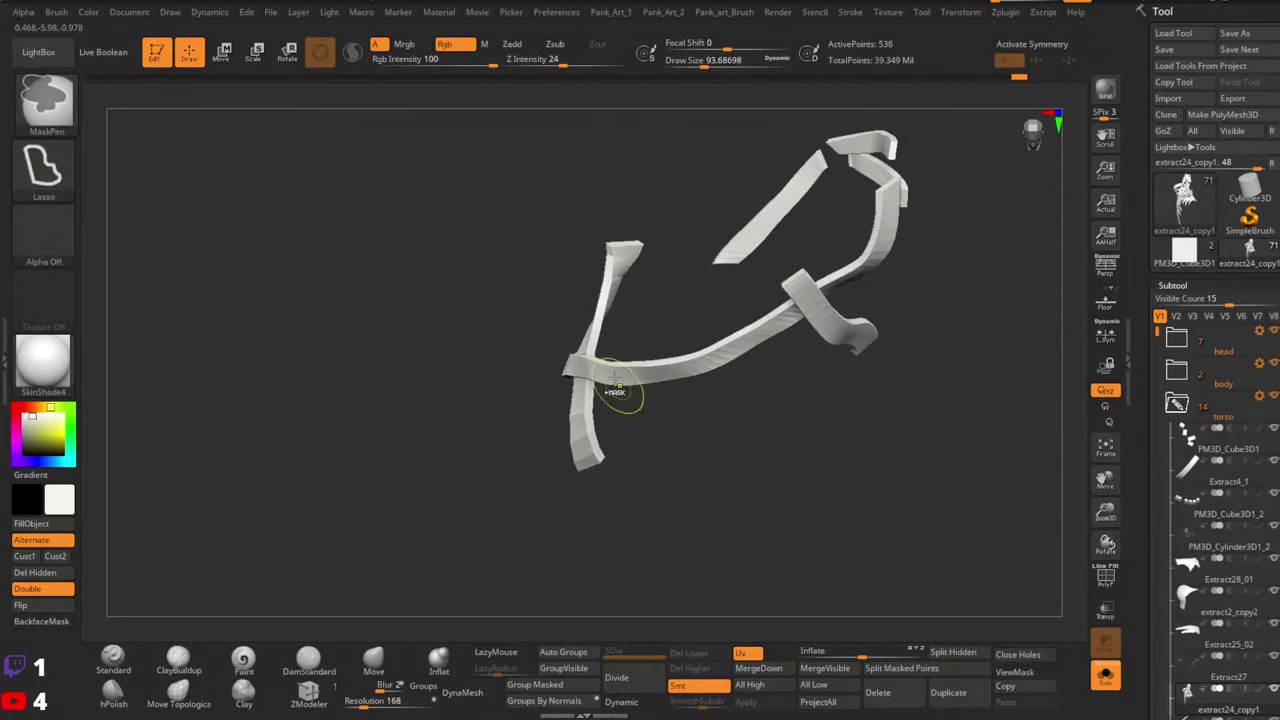
Invert back to the remaining straps, hide the stray leftover faces at the side, and leave Solo mode
{"action": "right_click_drag", "start_coordinate": [615, 380], "coordinate": [622, 330], "text": "ctrl"}
{"action": "right_click_drag", "start_coordinate": [622, 330], "coordinate": [660, 377]}
{"action": "left_click_drag", "start_coordinate": [668, 379], "coordinate": [695, 412], "text": "ctrl+shift"}
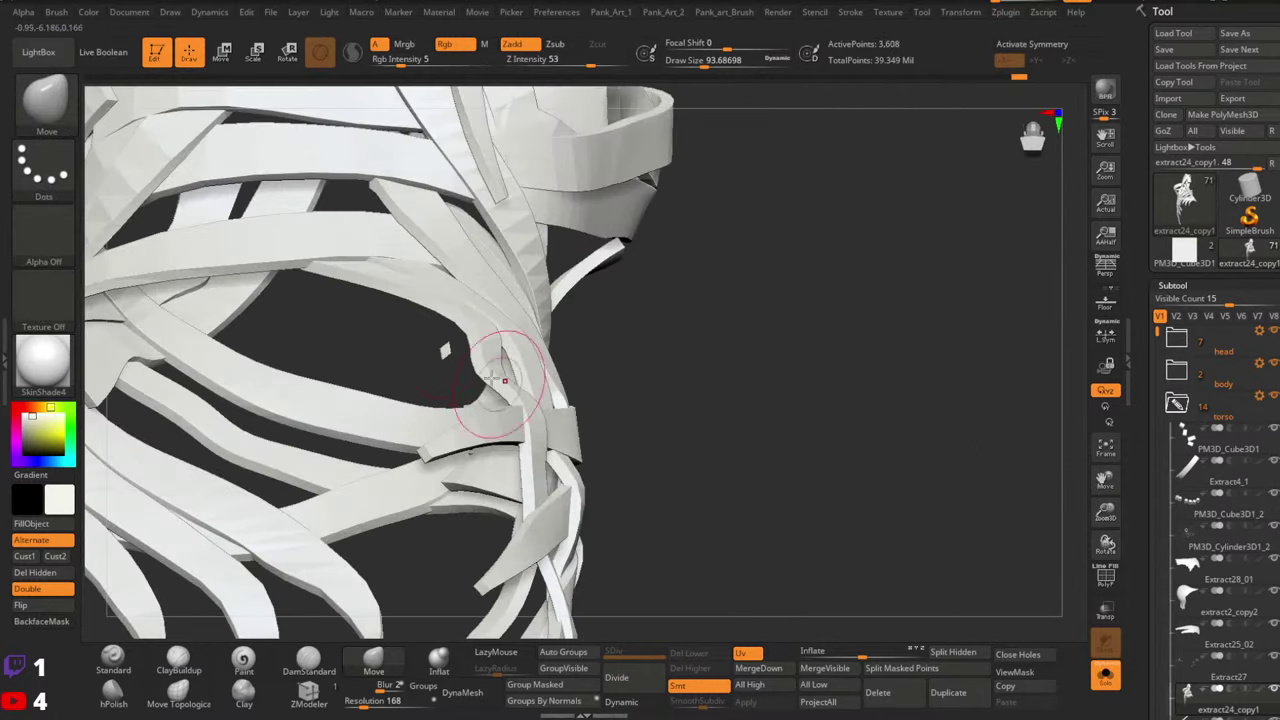
{"action": "mouse_move", "coordinate": [443, 363]}
{"action": "right_mouse_down"}
{"action": "mouse_move", "coordinate": [600, 414]}
{"action": "mouse_move", "coordinate": [706, 394]}
{"action": "mouse_move", "coordinate": [771, 400]}
{"action": "mouse_move", "coordinate": [586, 343]}
{"action": "mouse_move", "coordinate": [912, 435]}
{"action": "mouse_move", "coordinate": [796, 414]}
{"action": "mouse_move", "coordinate": [951, 356]}
{"action": "right_mouse_up"}
{"action": "left_click_drag", "start_coordinate": [966, 391], "coordinate": [974, 438], "text": "ctrl+shift"}
{"action": "right_click_drag", "start_coordinate": [974, 438], "coordinate": [804, 444]}
{"action": "left_click", "coordinate": [900, 422], "text": "ctrl+shift"}
{"action": "left_click", "coordinate": [1106, 680]}
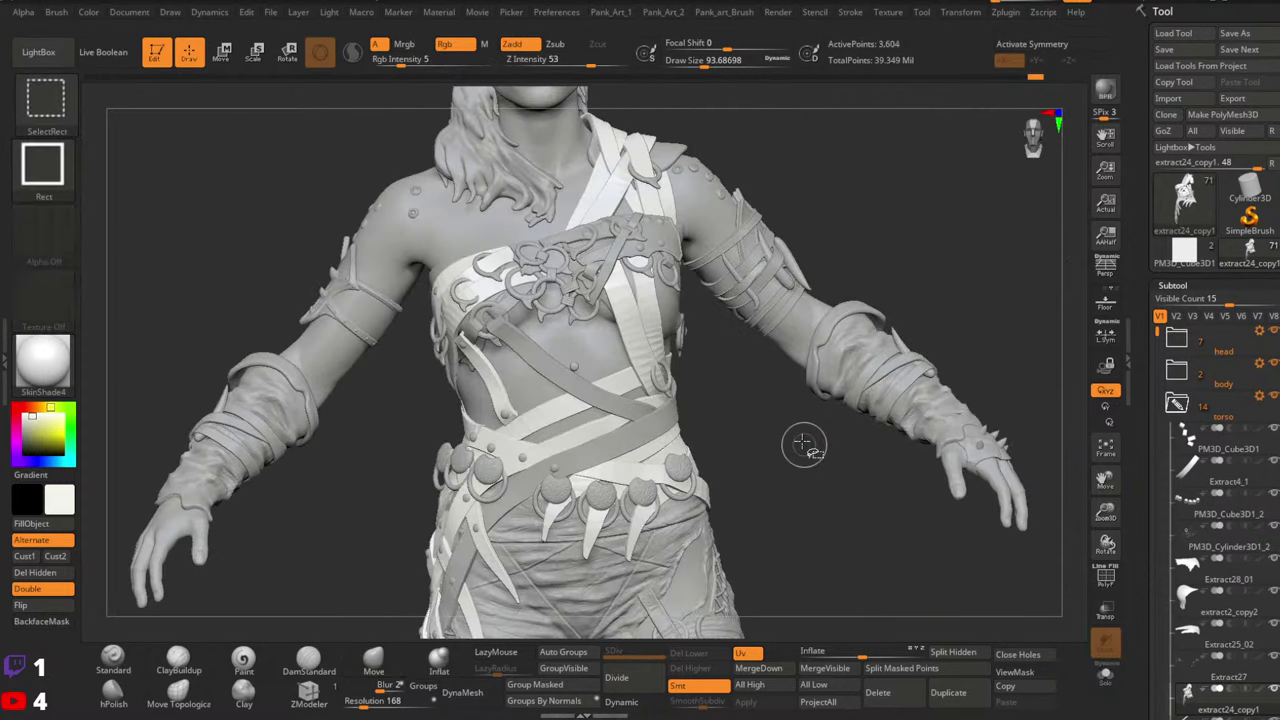
Invert the visibility so only the hidden strap pieces show on the body, and examine how they cross the chest and waist
{"action": "left_click_drag", "start_coordinate": [804, 444], "coordinate": [823, 489], "text": "ctrl+shift"}
{"action": "right_click_drag", "start_coordinate": [823, 489], "coordinate": [791, 451]}
{"action": "left_click_drag", "start_coordinate": [789, 421], "coordinate": [822, 474], "text": "ctrl+shift"}
{"action": "mouse_move", "coordinate": [818, 461]}
{"action": "right_mouse_down"}
{"action": "mouse_move", "coordinate": [754, 400]}
{"action": "mouse_move", "coordinate": [754, 377]}
{"action": "right_mouse_up"}
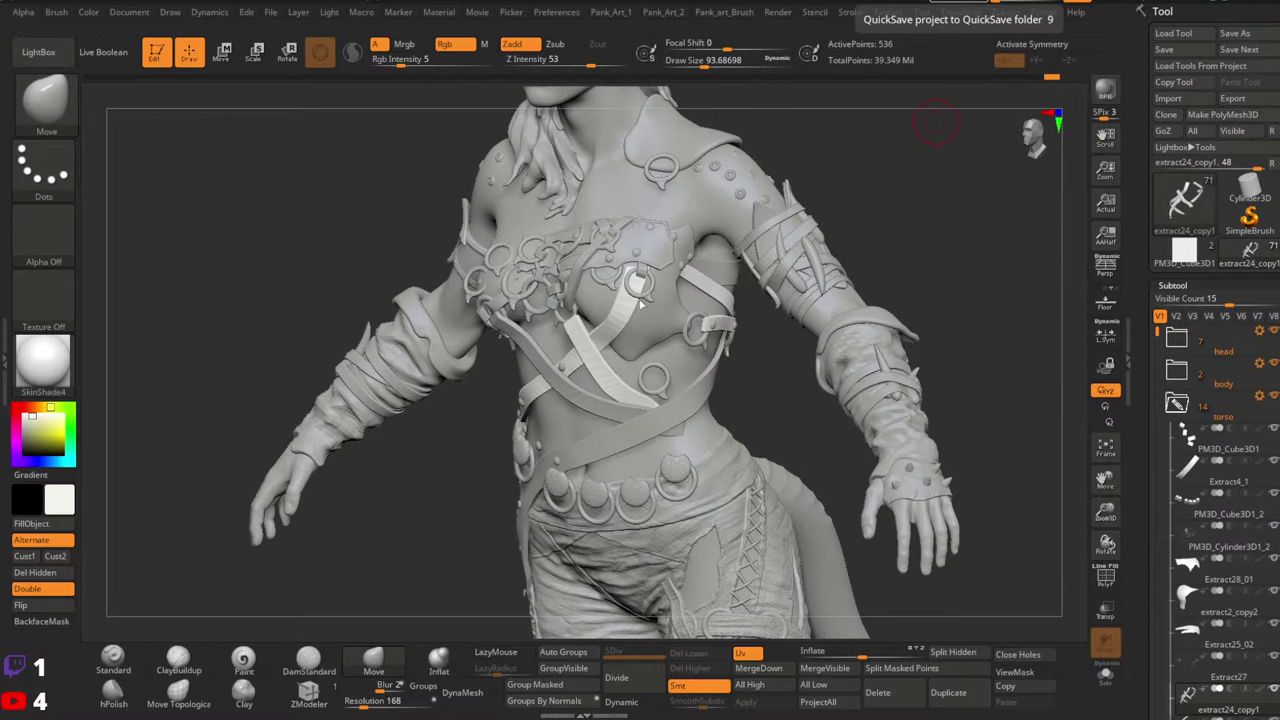
{"action": "right_click_drag", "start_coordinate": [641, 305], "coordinate": [647, 295]}
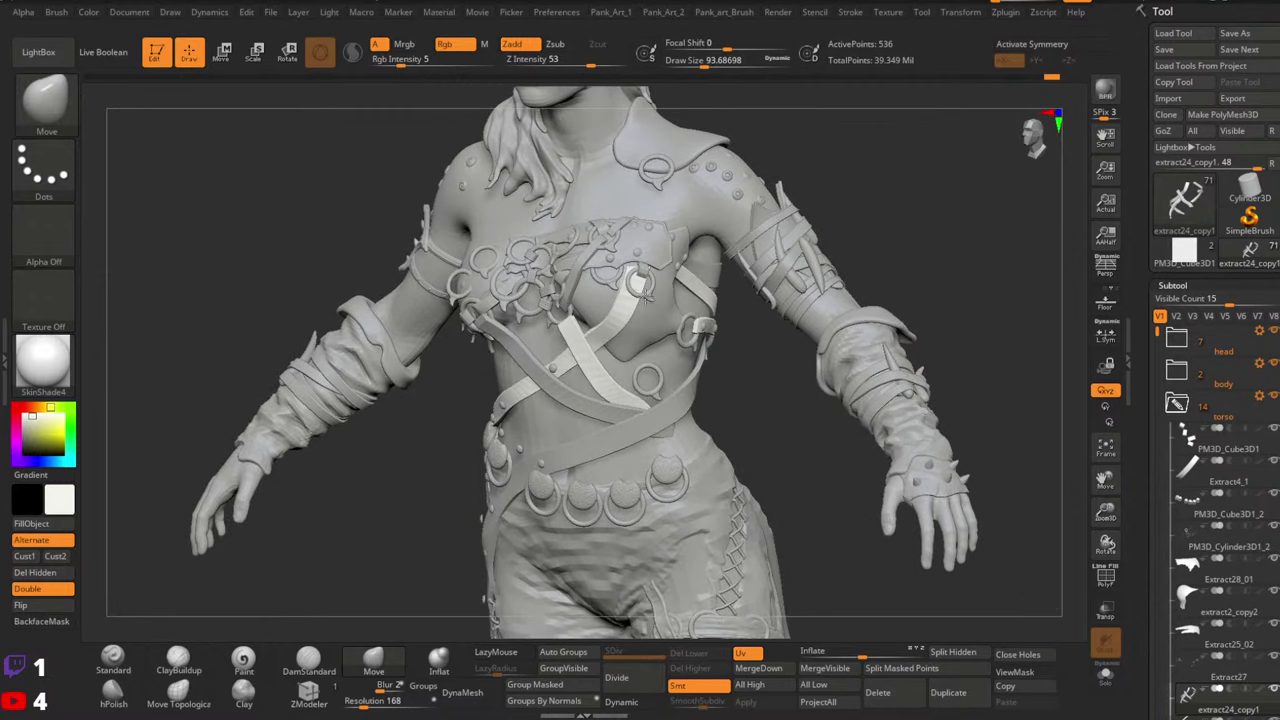
{"action": "mouse_move", "coordinate": [641, 283]}
{"action": "right_mouse_down"}
{"action": "mouse_move", "coordinate": [678, 268]}
{"action": "mouse_move", "coordinate": [663, 349]}
{"action": "mouse_move", "coordinate": [729, 434]}
{"action": "right_mouse_up"}
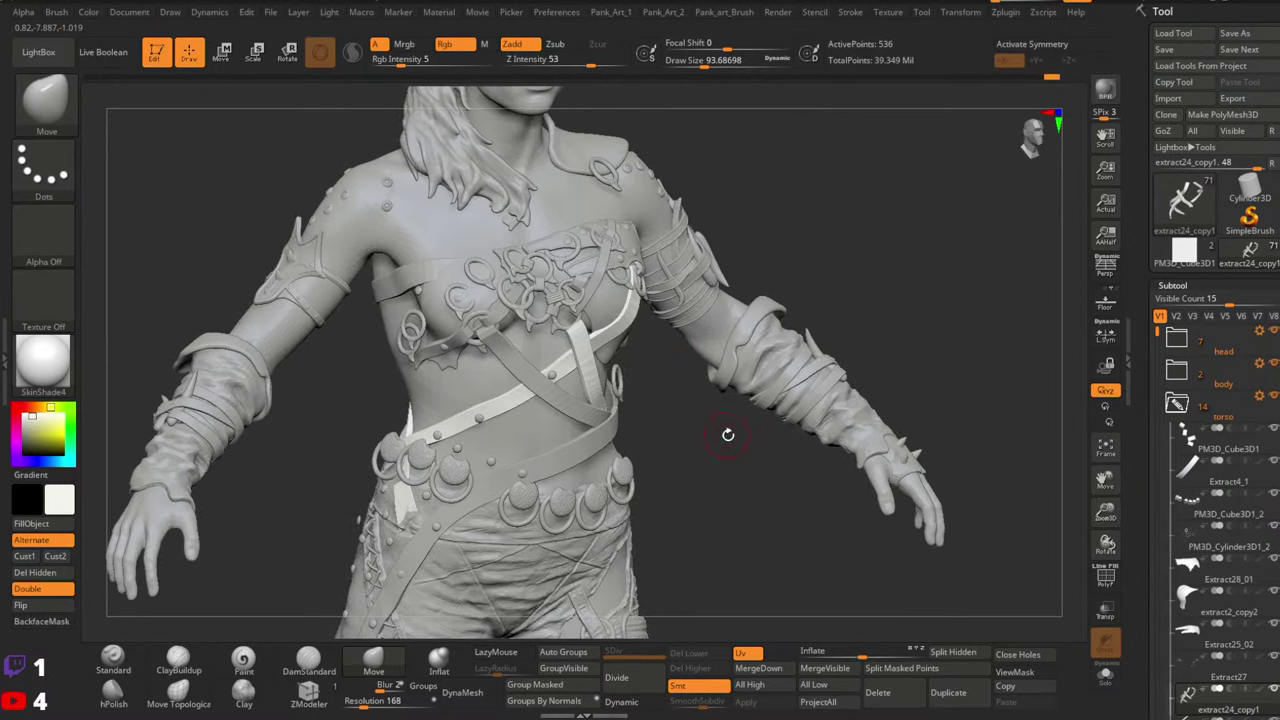
{"action": "key", "text": "shift+f"}
{"action": "key", "text": "shift+f"}
Solo the isolated strap pieces and hide the long strap wrapping from chest to hip, including its side and end faces
{"action": "left_click", "coordinate": [1104, 674]}
{"action": "right_click_drag", "start_coordinate": [636, 313], "coordinate": [663, 337], "text": "ctrl"}
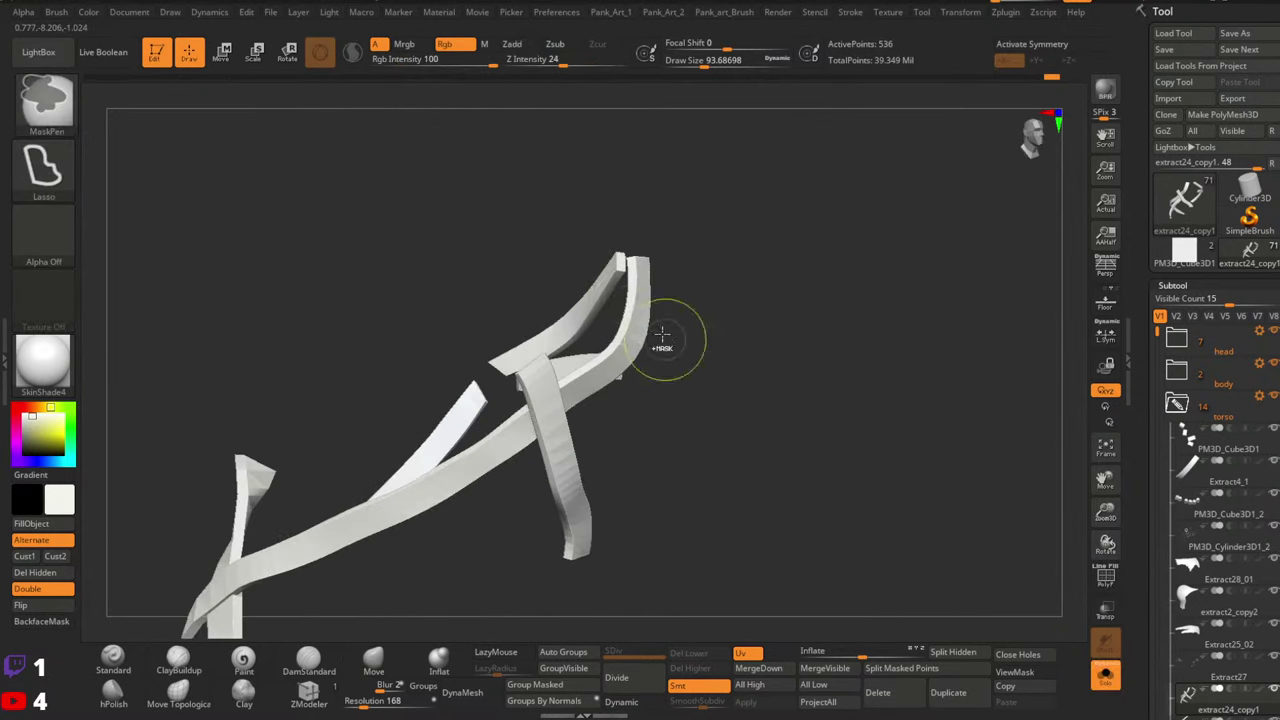
{"action": "left_click", "coordinate": [632, 310], "text": "ctrl+shift"}
{"action": "left_click", "coordinate": [633, 305], "text": "ctrl+shift"}
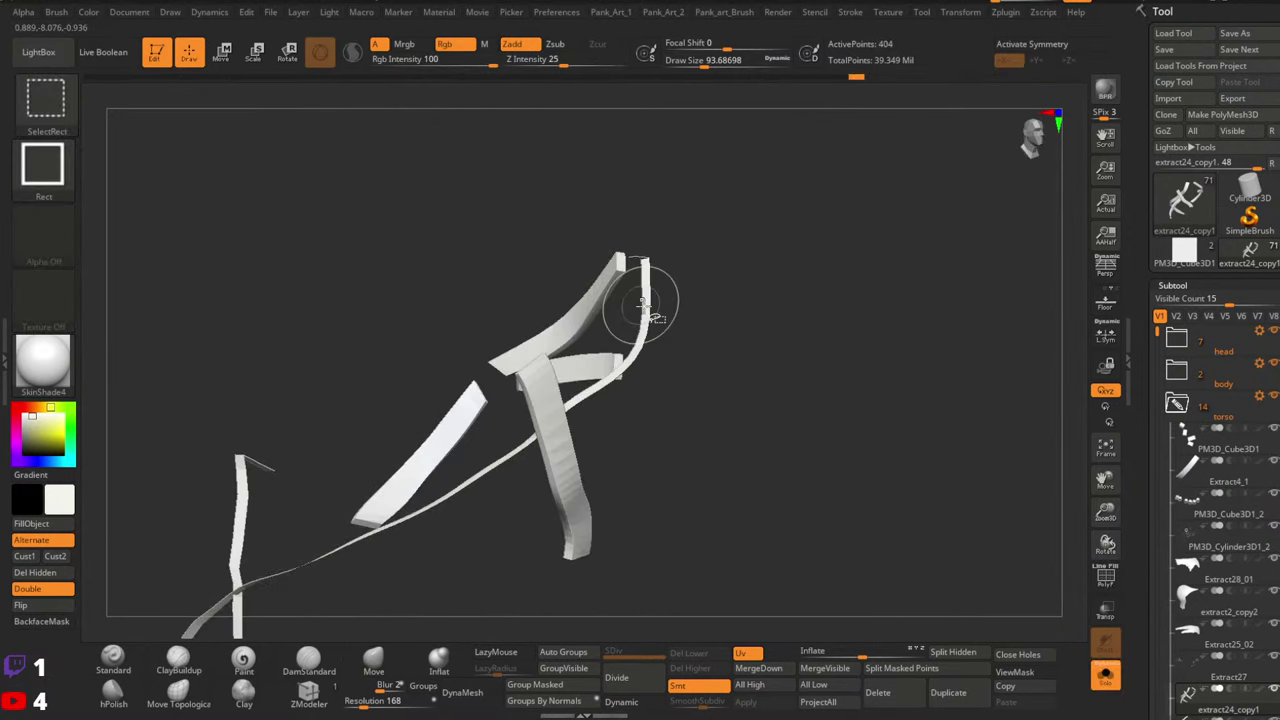
{"action": "left_click", "coordinate": [646, 303], "text": "ctrl+shift"}
{"action": "left_click", "coordinate": [251, 463], "text": "ctrl+shift"}
{"action": "right_click_drag", "start_coordinate": [283, 534], "coordinate": [656, 263], "text": "alt"}
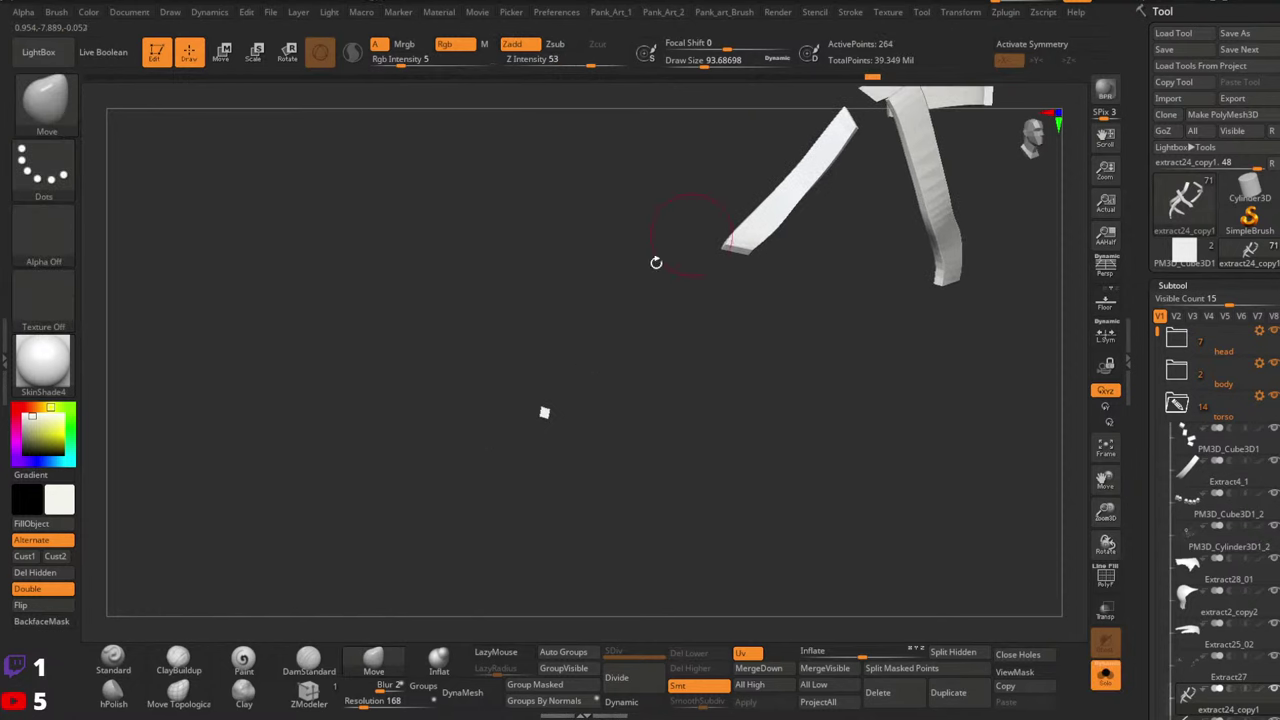
{"action": "left_click", "coordinate": [543, 413], "text": "ctrl+shift"}
Inspect the four isolated strap pieces from several angles, inverting the visibility to compare them with the other straps
{"action": "right_click_drag", "start_coordinate": [763, 400], "coordinate": [684, 458], "text": "alt"}
{"action": "right_click_drag", "start_coordinate": [684, 458], "coordinate": [674, 374], "text": "ctrl"}
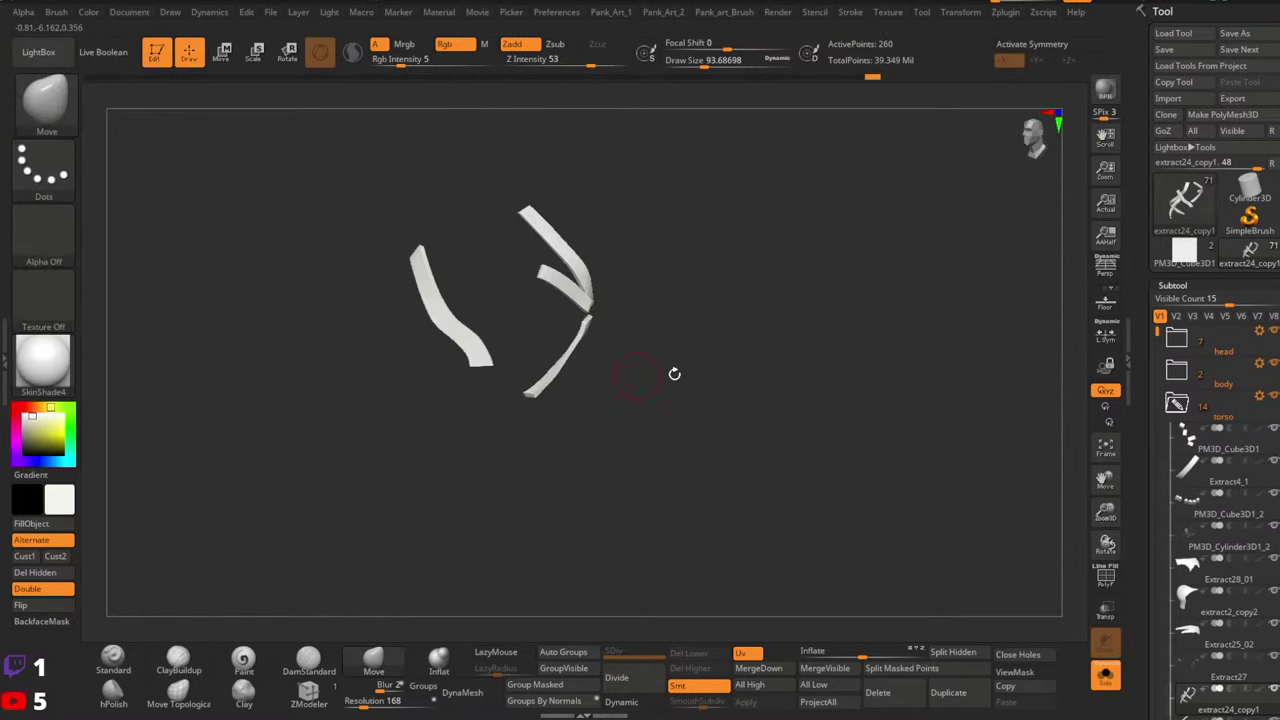
{"action": "left_click_drag", "start_coordinate": [744, 326], "coordinate": [757, 397], "text": "ctrl+shift"}
{"action": "right_click_drag", "start_coordinate": [757, 397], "coordinate": [910, 375]}
{"action": "left_click_drag", "start_coordinate": [922, 366], "coordinate": [988, 488], "text": "ctrl+shift"}
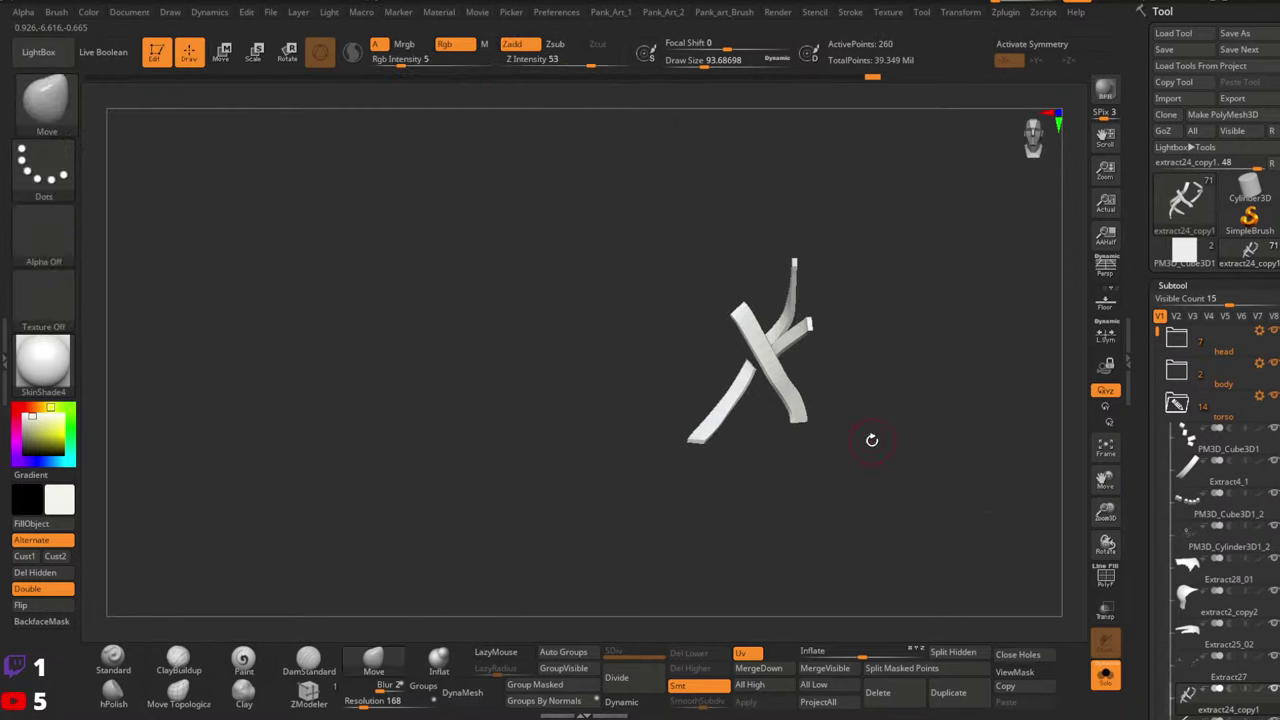
{"action": "right_click_drag", "start_coordinate": [871, 440], "coordinate": [937, 449]}
{"action": "left_click_drag", "start_coordinate": [938, 460], "coordinate": [980, 522], "text": "ctrl+shift"}
{"action": "left_click_drag", "start_coordinate": [900, 441], "coordinate": [990, 536], "text": "ctrl+shift"}
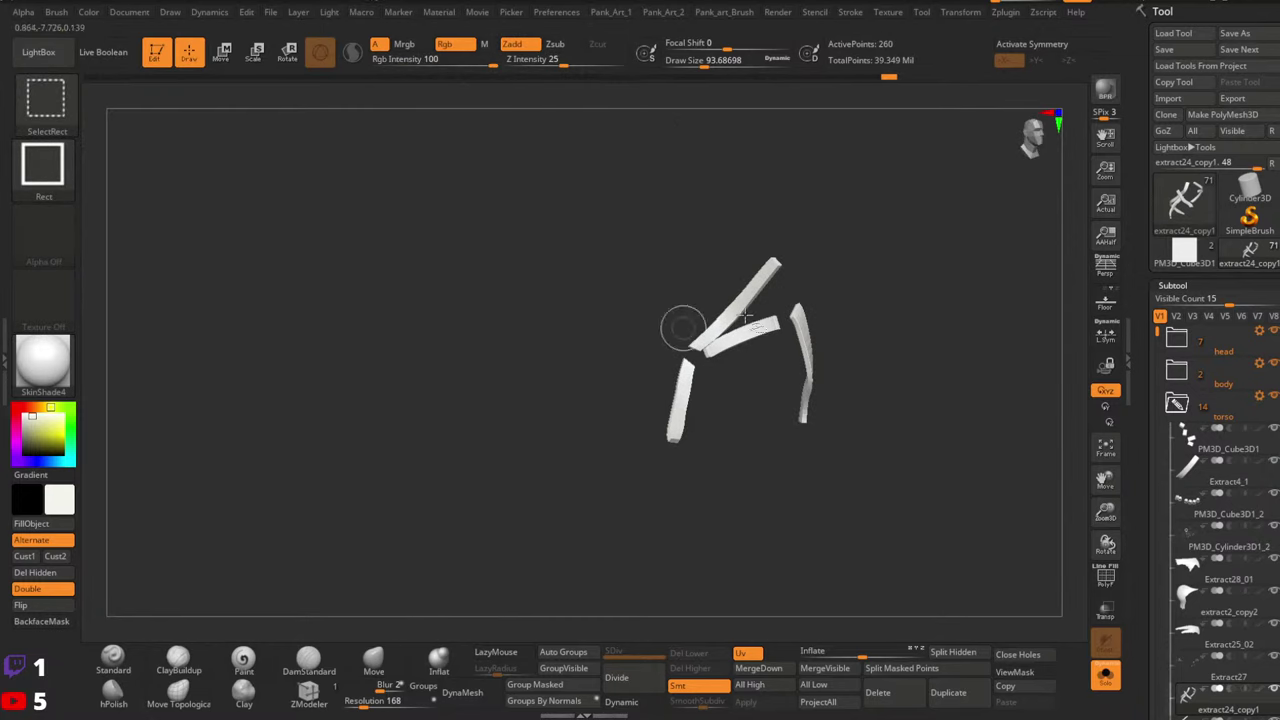
Split the four isolated strap pieces from the remaining straps into a separate subtool, and leave Solo mode
{"action": "left_click_drag", "start_coordinate": [862, 420], "coordinate": [886, 484], "text": "ctrl+shift"}
{"action": "left_click_drag", "start_coordinate": [921, 382], "coordinate": [966, 499], "text": "ctrl+shift"}
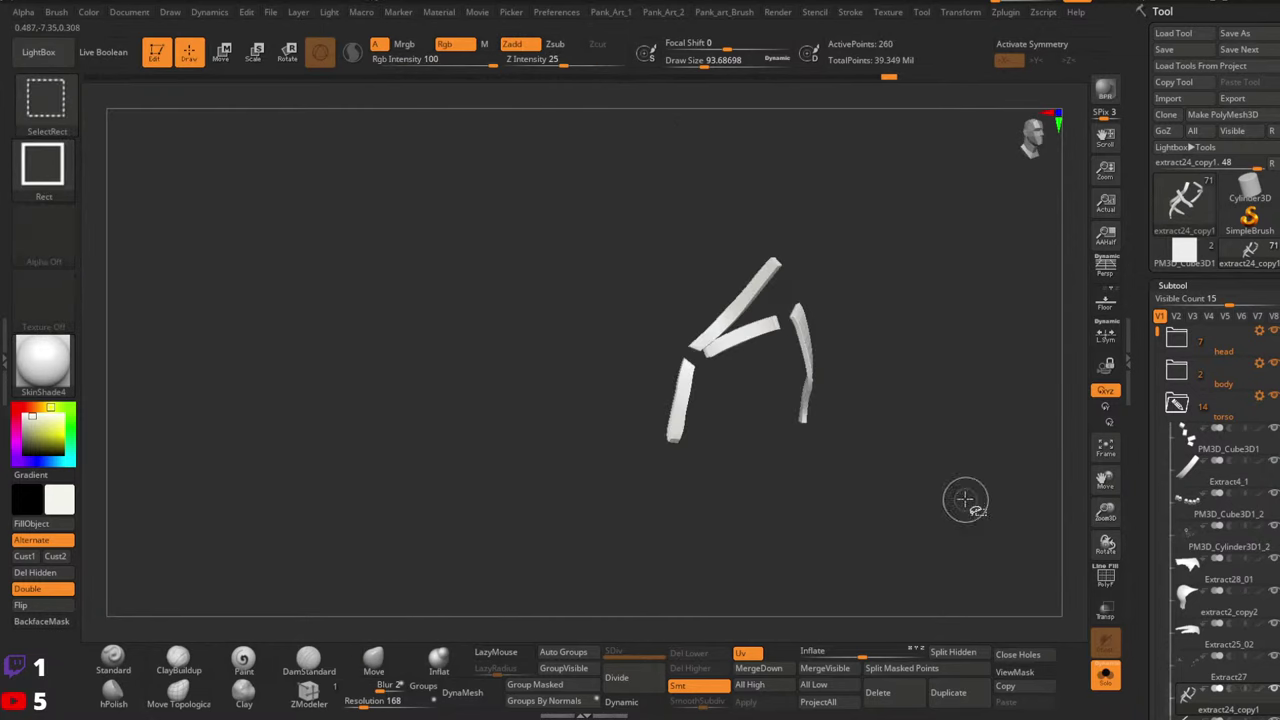
{"action": "left_click_drag", "start_coordinate": [958, 425], "coordinate": [973, 638], "text": "ctrl+shift"}
{"action": "left_click", "coordinate": [1104, 676]}
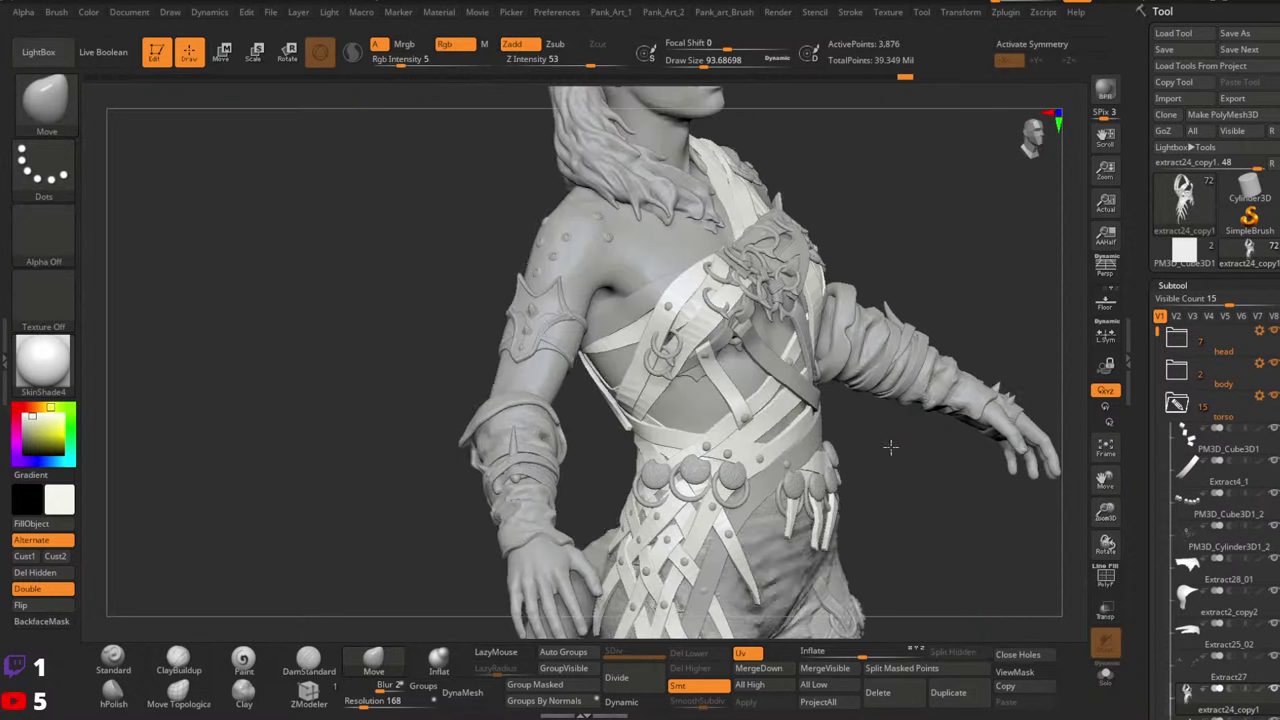
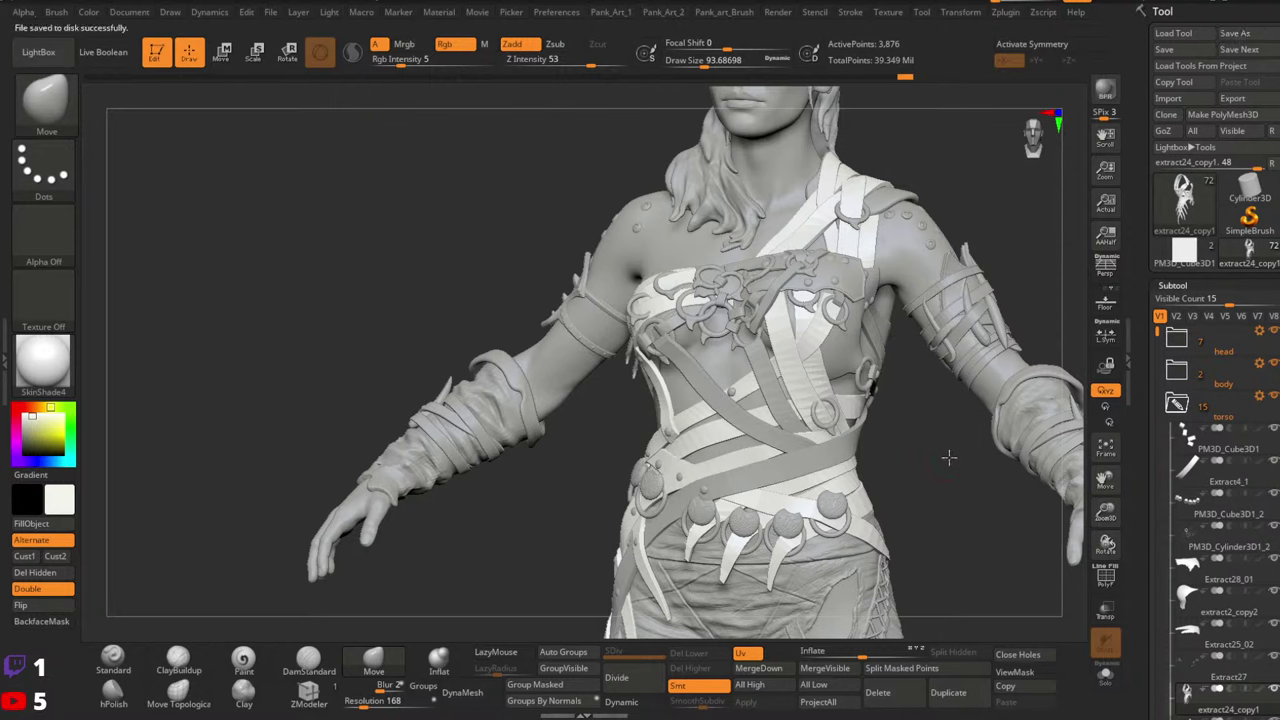
Select the extract24_copy2_2 subtool and merge it down with extract24_copy2_1, accepting the merge
{"action": "left_click_drag", "start_coordinate": [1157, 332], "coordinate": [1157, 424]}
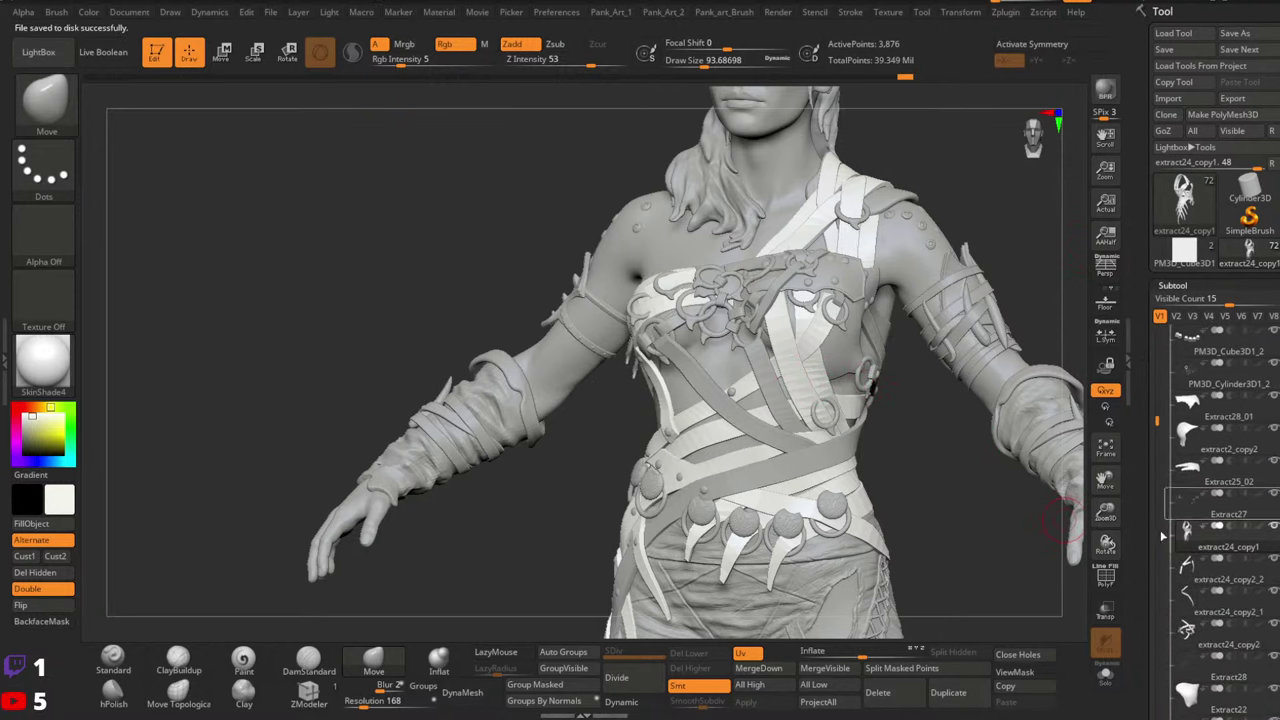
{"action": "left_click", "coordinate": [1207, 578]}
{"action": "mouse_move", "coordinate": [1207, 640]}
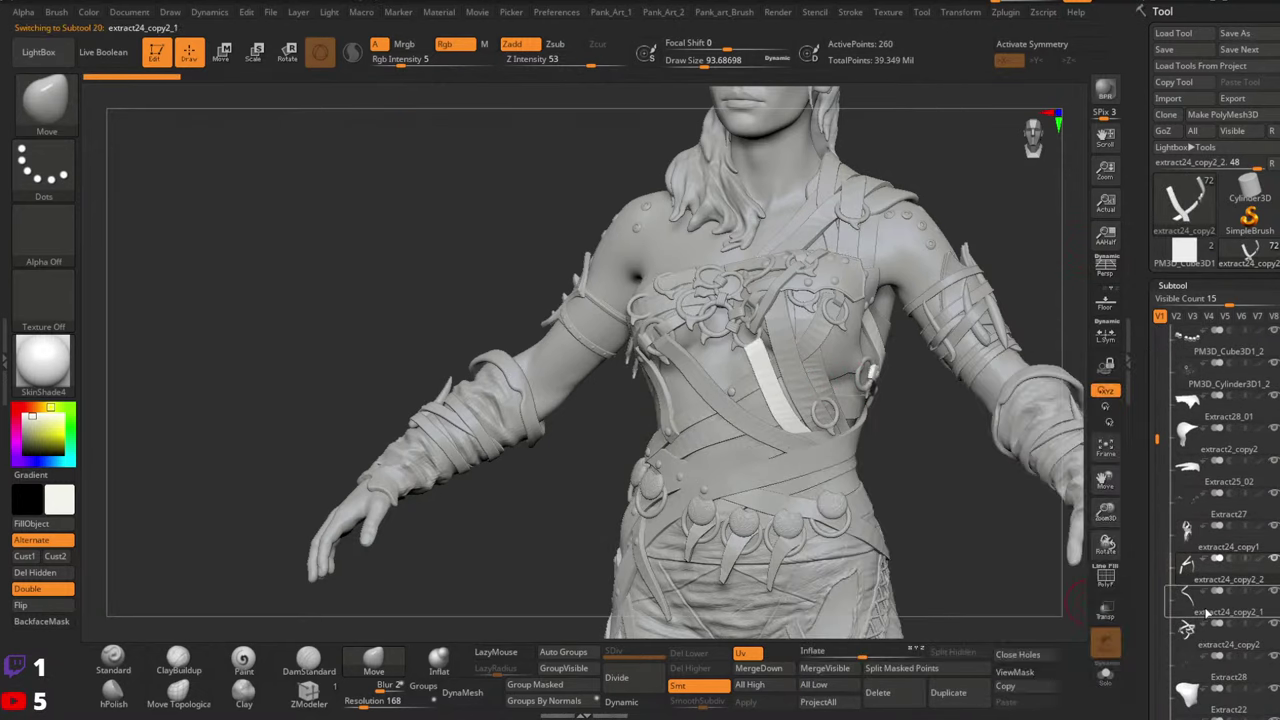
{"action": "left_click", "coordinate": [822, 672]}
{"action": "left_click", "coordinate": [926, 557]}
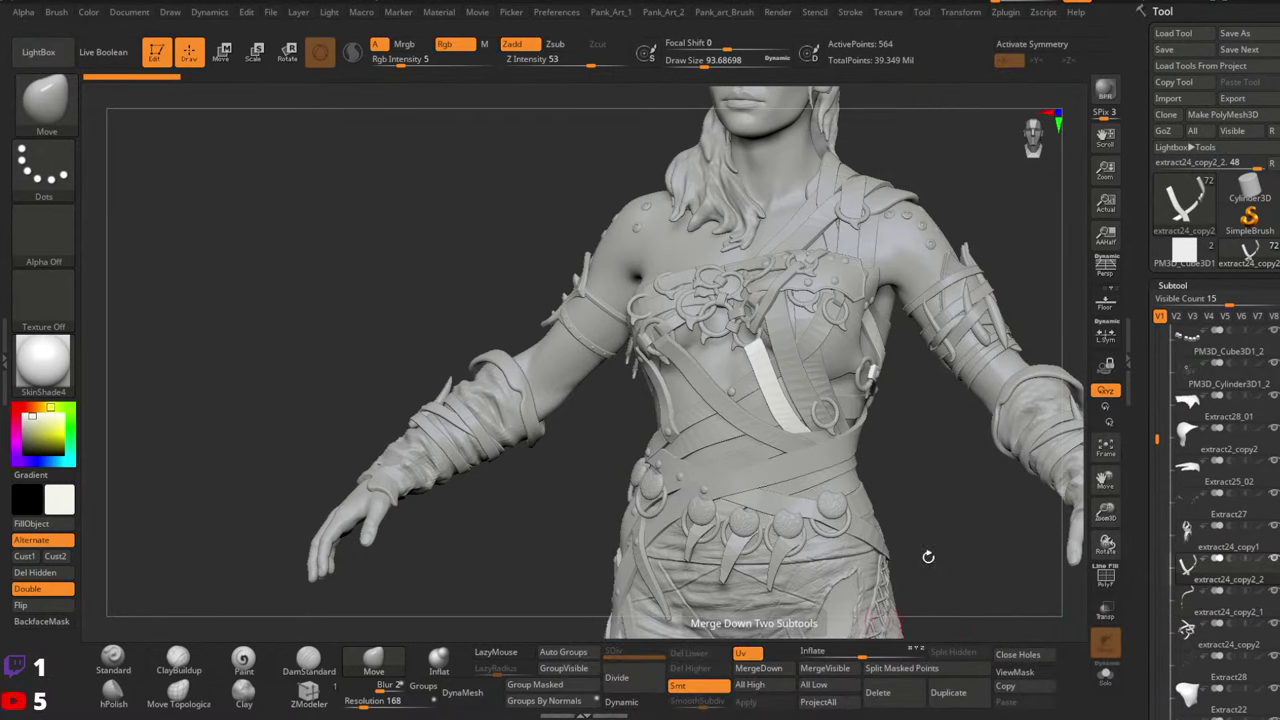
Check the merged straps around the back ring in Solo mode and against the full body
{"action": "left_click", "coordinate": [1105, 676]}
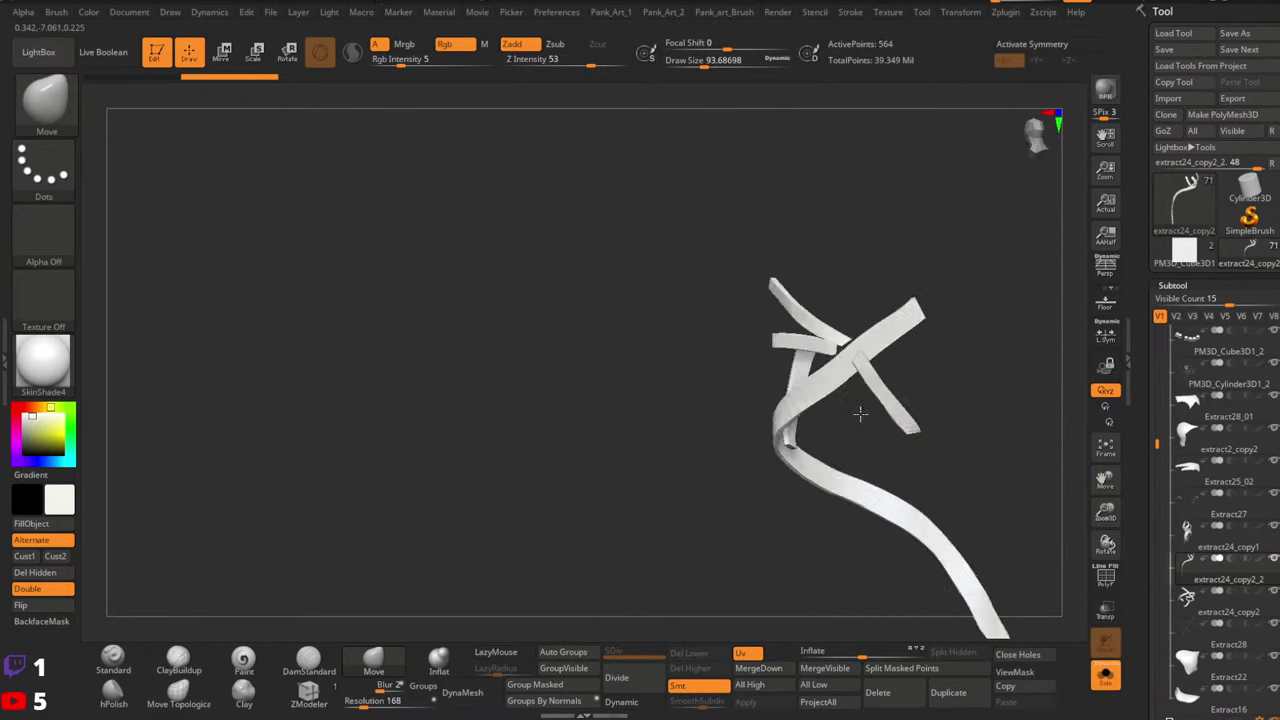
{"action": "left_click", "coordinate": [1105, 676]}
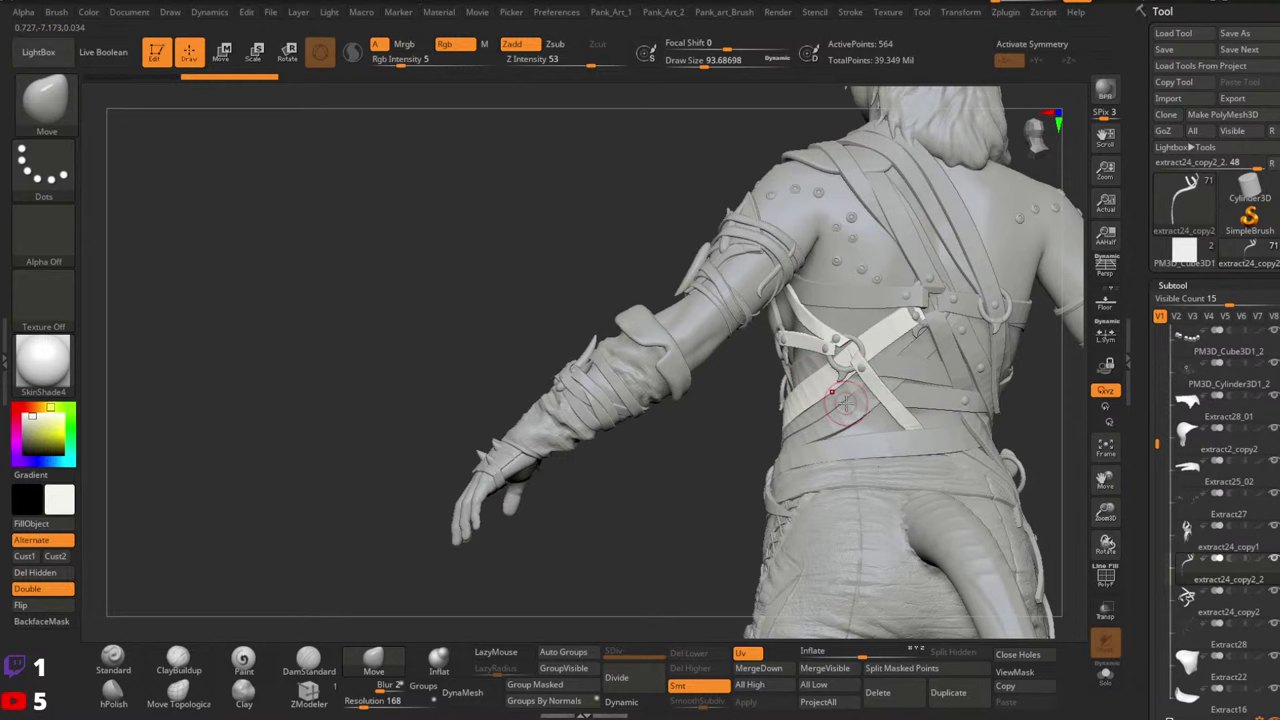
{"action": "right_click_drag", "start_coordinate": [846, 403], "coordinate": [889, 451], "text": "ctrl"}
{"action": "left_click", "coordinate": [1105, 677]}
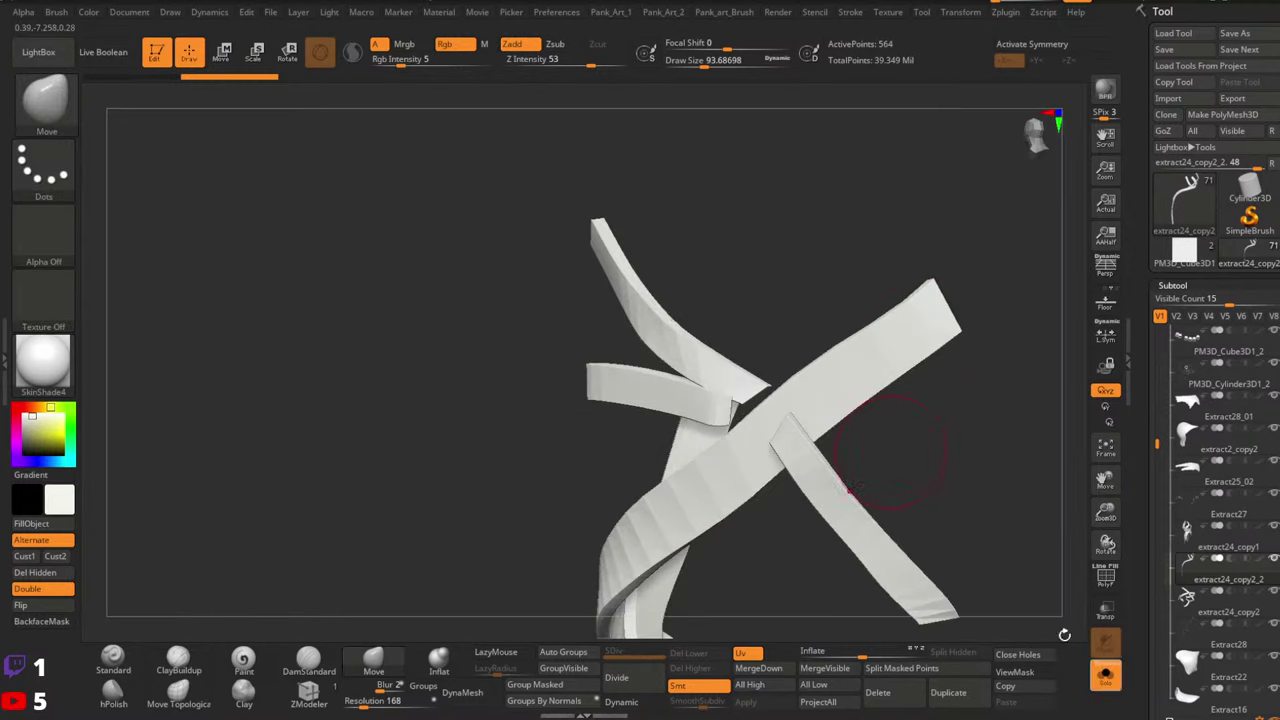
Display the merged straps' polygroups and wireframe, and set the draw size to about 80 while focusing on the strap's end
{"action": "mouse_move", "coordinate": [945, 306]}
{"action": "right_mouse_down", "text": "alt"}
{"action": "mouse_move", "coordinate": [786, 394]}
{"action": "mouse_move", "coordinate": [790, 450]}
{"action": "right_mouse_up", "text": "alt"}
{"action": "mouse_move", "coordinate": [790, 450]}
{"action": "right_mouse_down"}
{"action": "mouse_move", "coordinate": [800, 443]}
{"action": "mouse_move", "coordinate": [700, 455]}
{"action": "right_mouse_up"}
{"action": "key", "text": "space"}
{"action": "mouse_move", "coordinate": [692, 462]}
{"action": "left_mouse_down"}
{"action": "mouse_move", "coordinate": [706, 462]}
{"action": "mouse_move", "coordinate": [674, 446]}
{"action": "left_mouse_up"}
{"action": "key", "text": "shift+f"}
{"action": "right_click_drag", "start_coordinate": [676, 446], "coordinate": [774, 428]}
{"action": "key", "text": "space"}
{"action": "left_click_drag", "start_coordinate": [789, 430], "coordinate": [776, 430]}
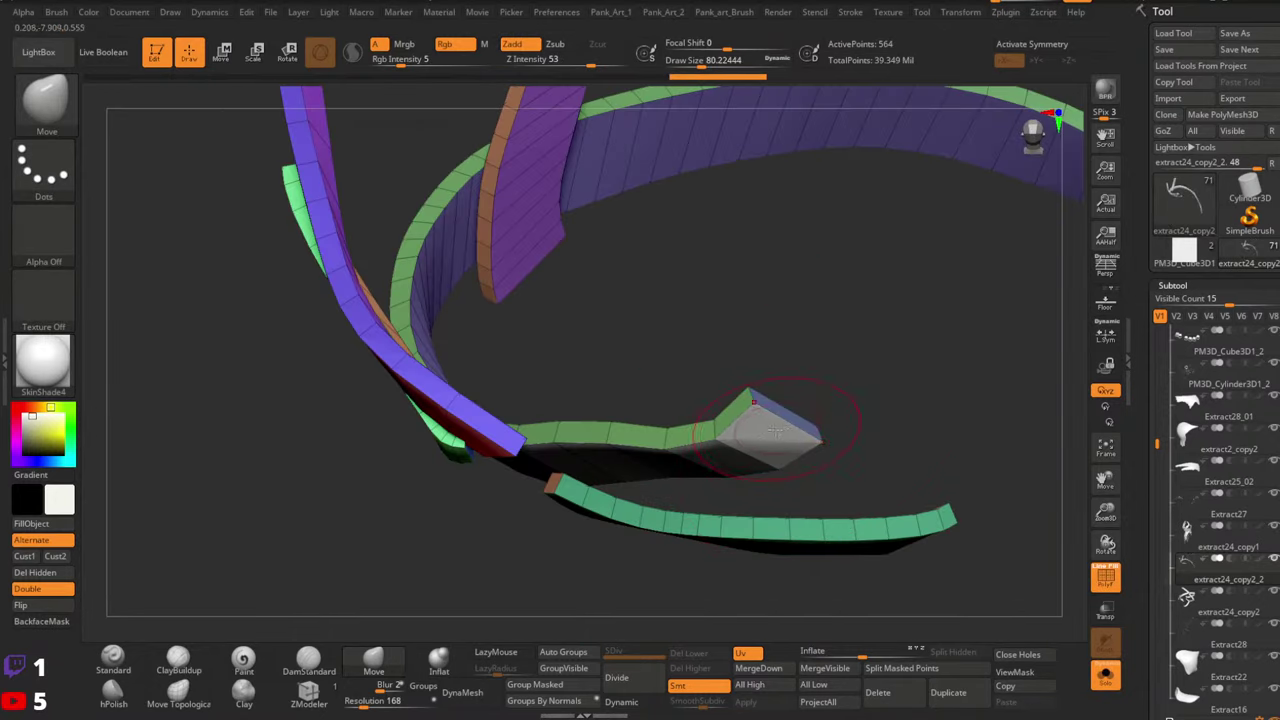
{"action": "right_click_drag", "start_coordinate": [775, 430], "coordinate": [592, 503]}
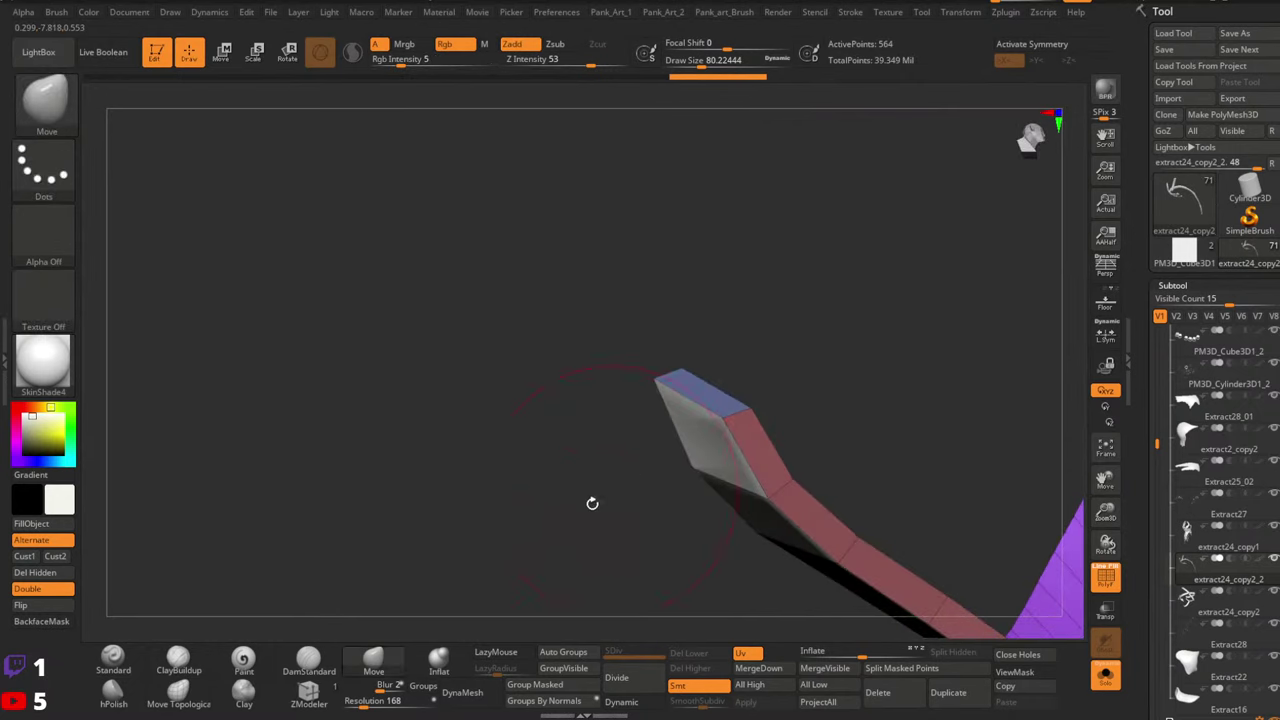
With ZModeler at draw size about 25, extrude the small end face of the strap as a single polygon
{"action": "left_click", "coordinate": [308, 693]}
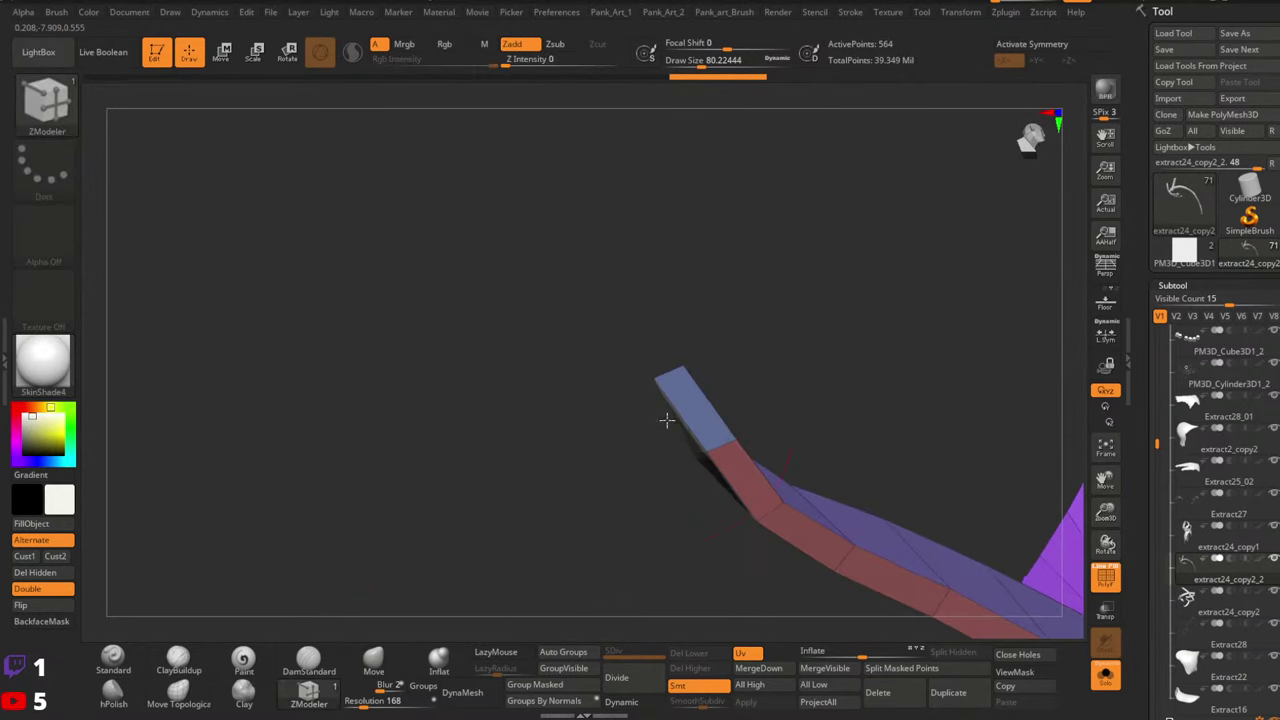
{"action": "key", "text": "space"}
{"action": "left_click_drag", "start_coordinate": [823, 296], "coordinate": [818, 296]}
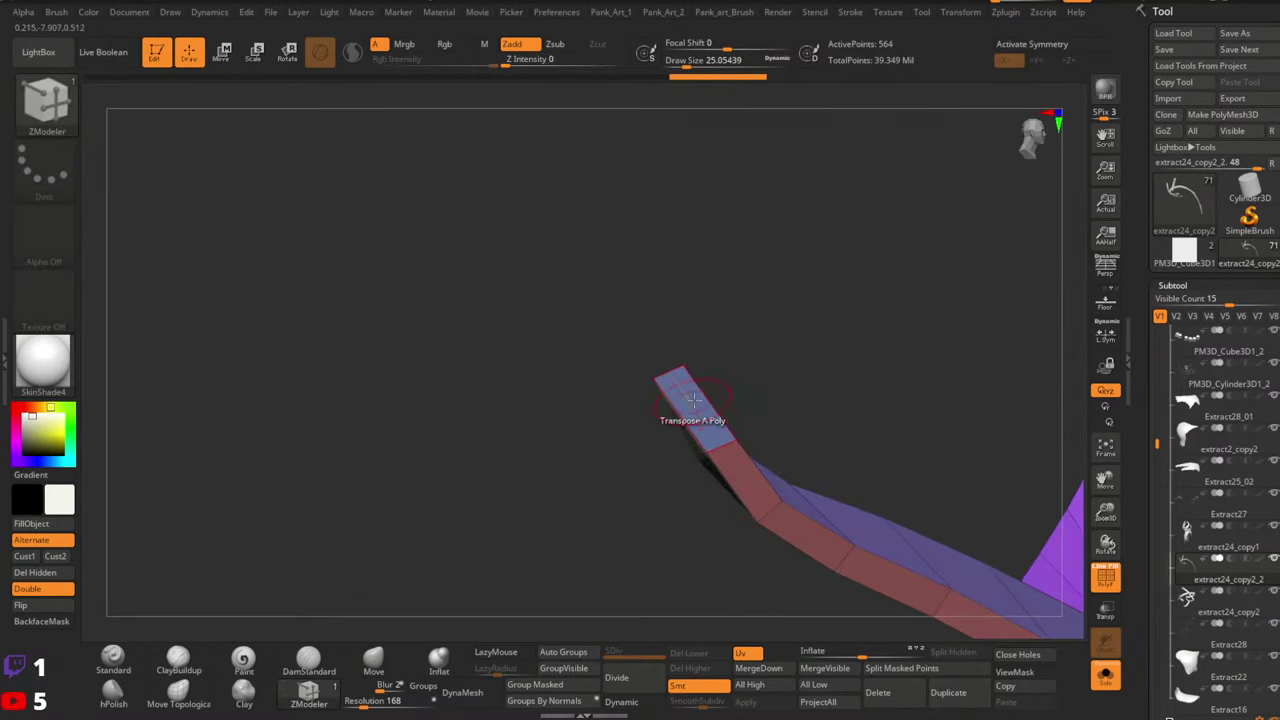
{"action": "key", "text": "space"}
{"action": "left_click", "coordinate": [498, 243]}
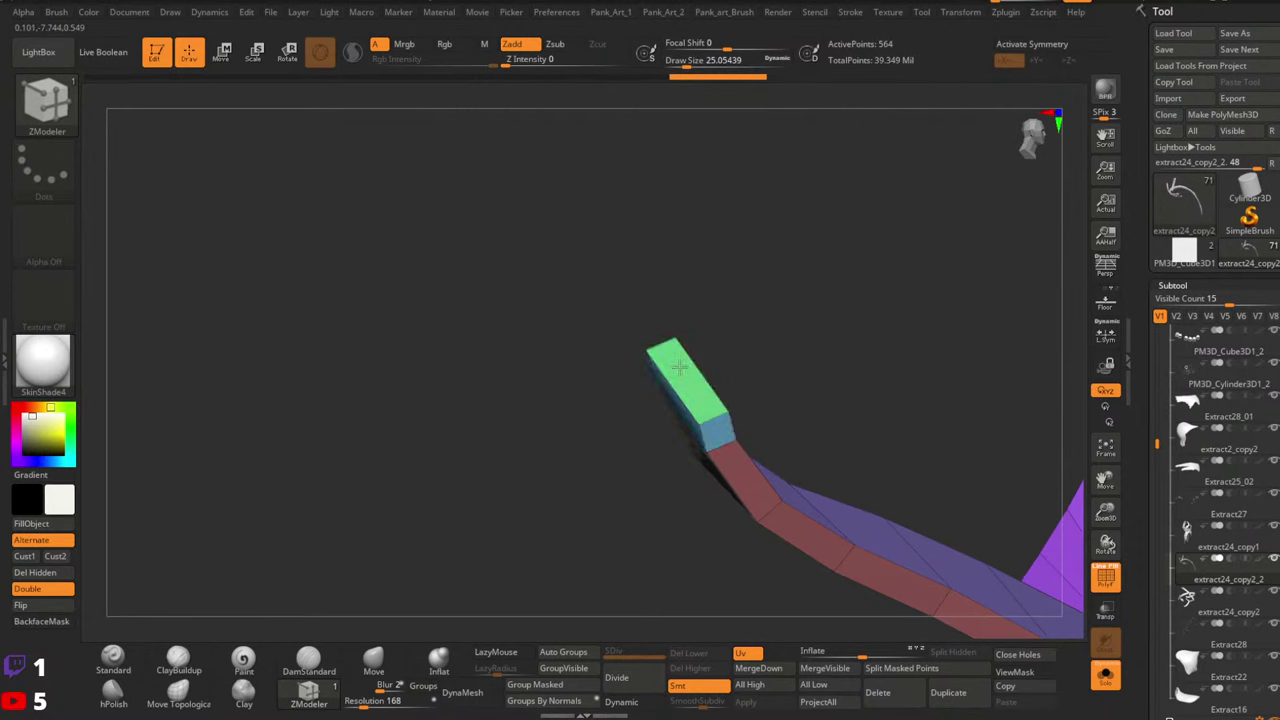
Switch the ZModeler polygon action to Transpose for the side face of the newly extruded strap end
{"action": "key", "text": "space"}
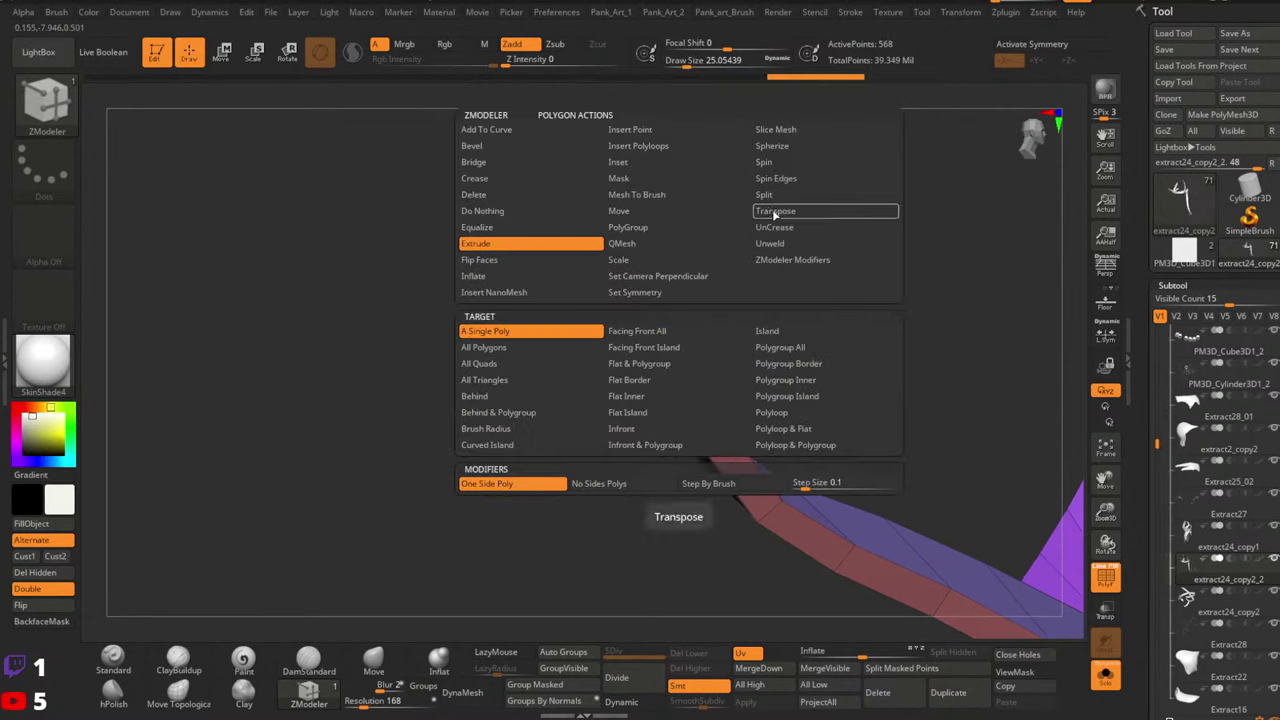
{"action": "key", "text": "space"}
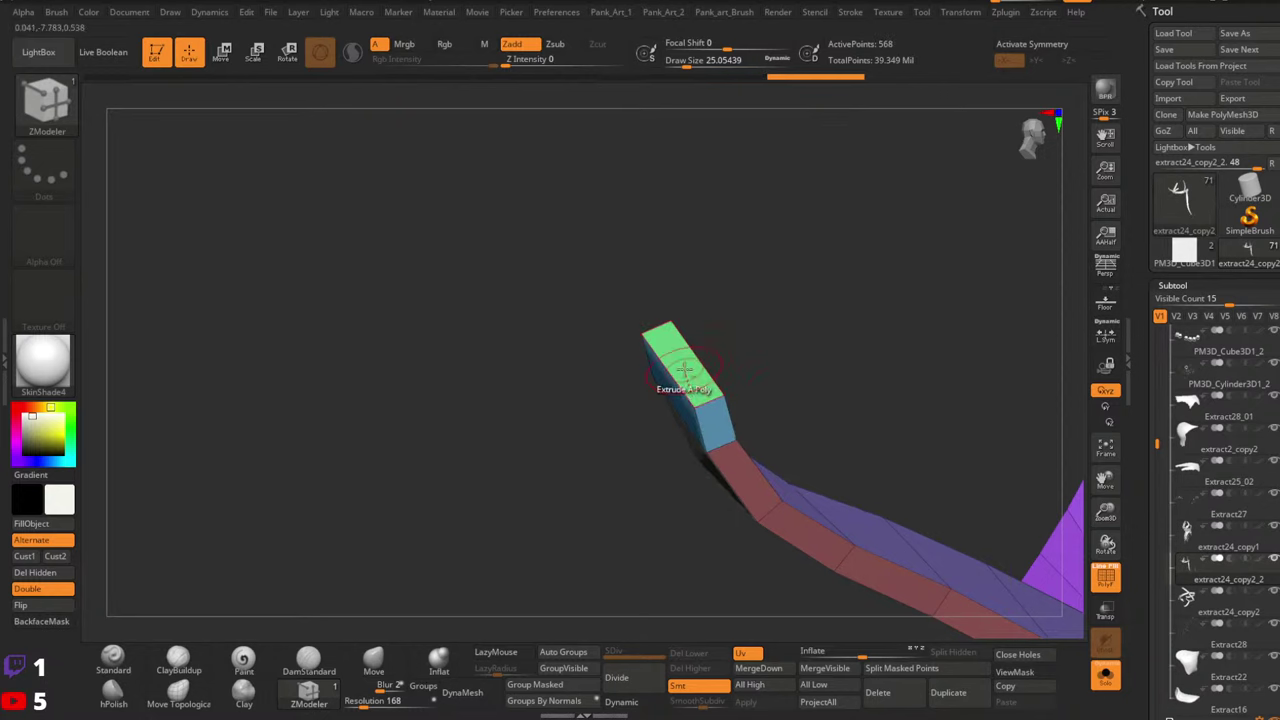
{"action": "key", "text": "ctrl+shift+z"}
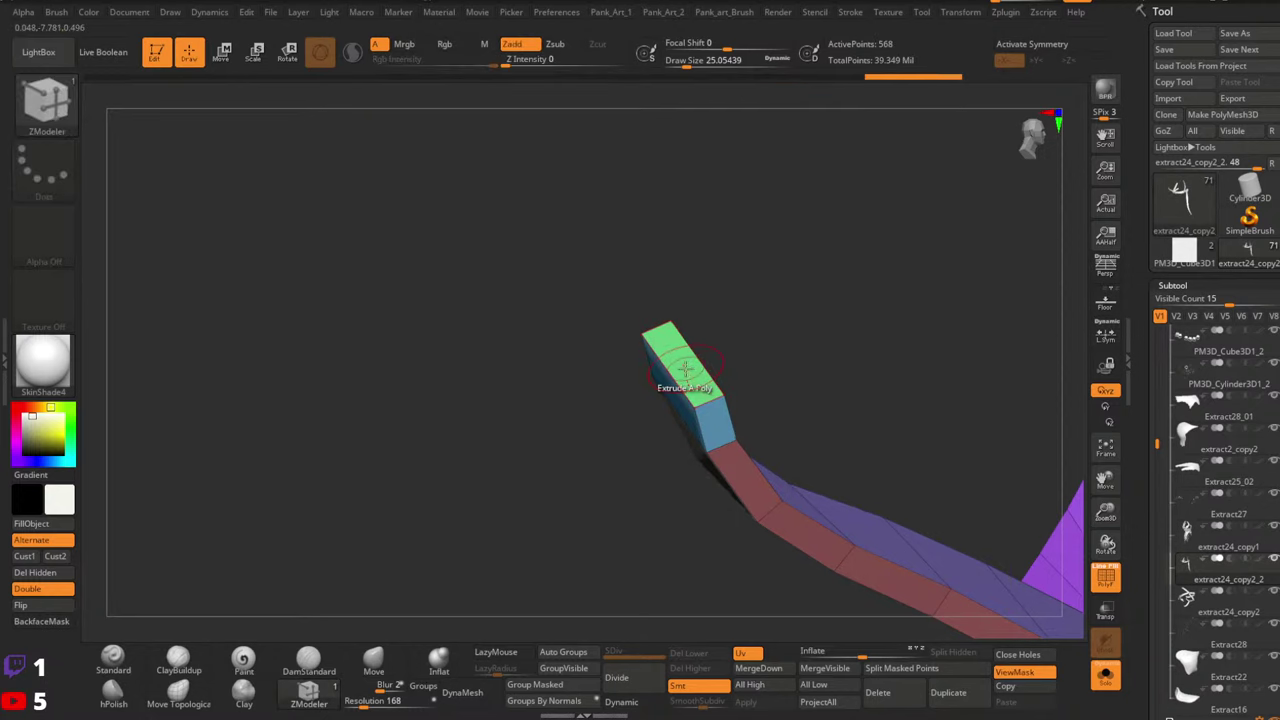
{"action": "key", "text": "ctrl+z"}
{"action": "left_click_drag", "start_coordinate": [604, 388], "coordinate": [612, 354]}
{"action": "key", "text": "space"}
{"action": "left_click", "coordinate": [843, 220]}
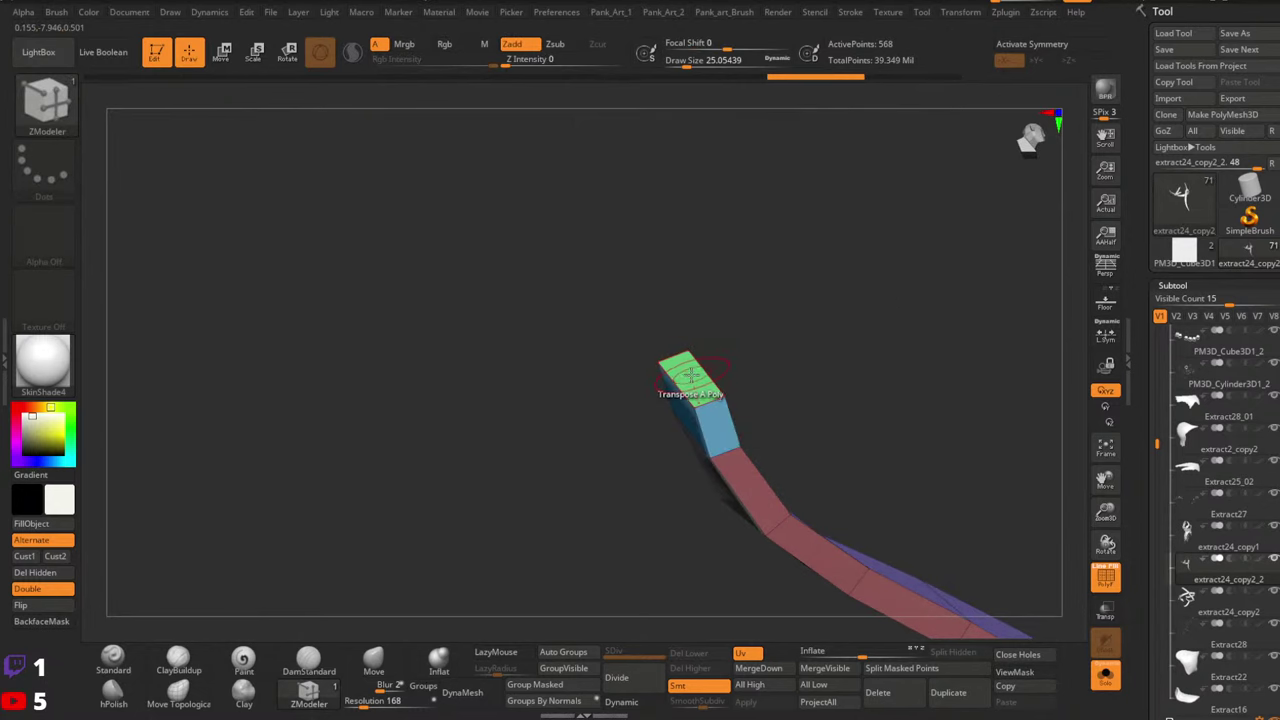
Transpose the single polygon at the main strap's tip, rotating it about 22 degrees and repositioning it to start an inward curl
{"action": "left_click", "coordinate": [691, 375]}
{"action": "left_click_drag", "start_coordinate": [800, 375], "coordinate": [785, 398]}
{"action": "left_click_drag", "start_coordinate": [812, 345], "coordinate": [807, 400]}
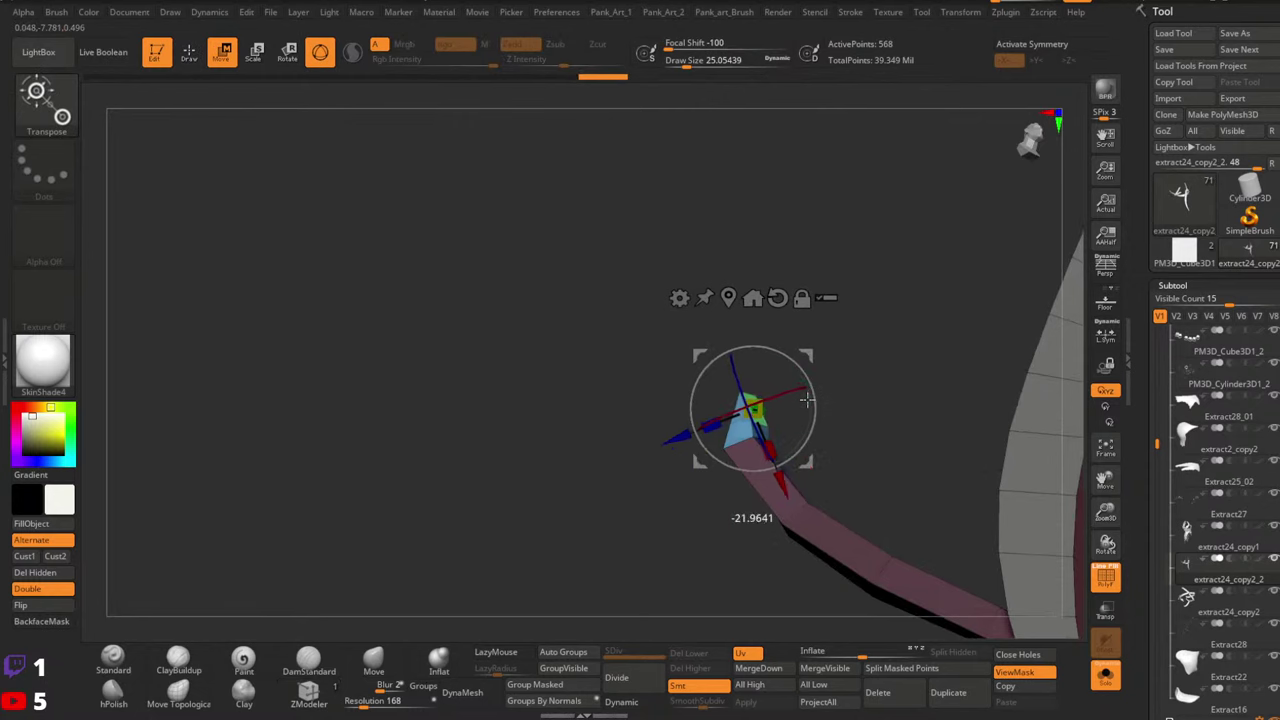
{"action": "right_click_drag", "start_coordinate": [807, 400], "coordinate": [761, 443]}
{"action": "left_click_drag", "start_coordinate": [802, 351], "coordinate": [800, 340]}
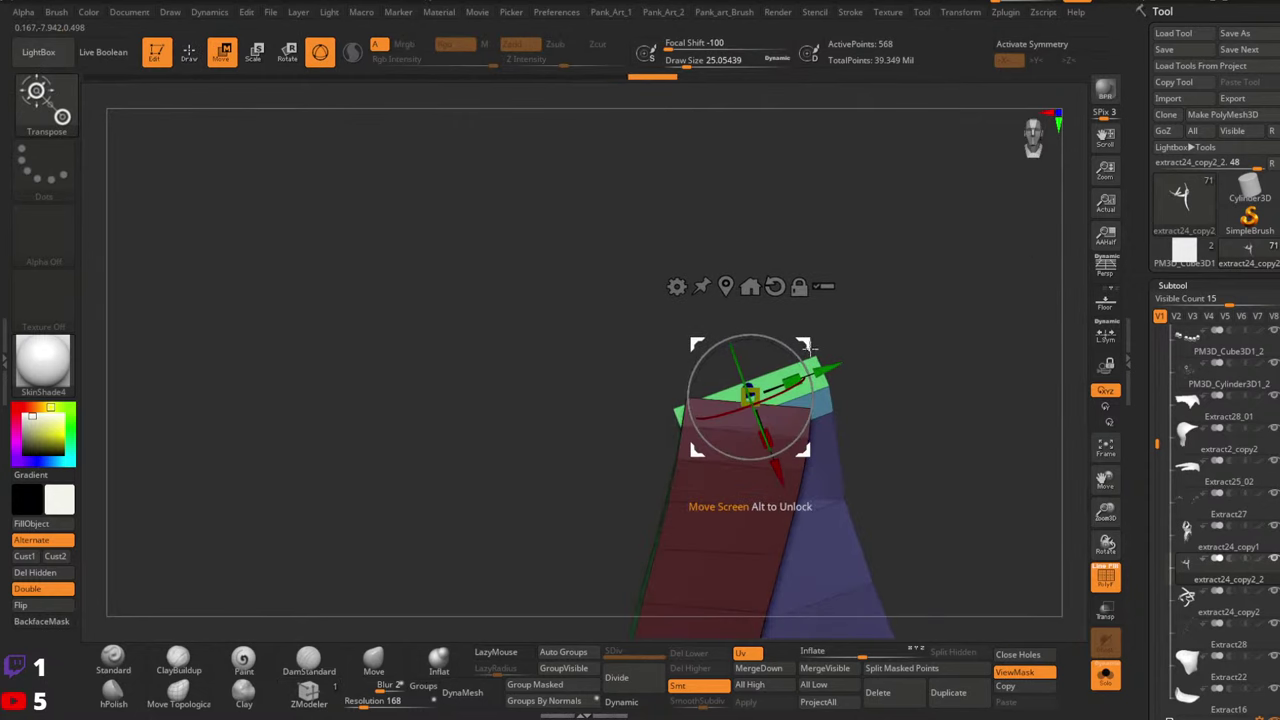
{"action": "right_click_drag", "start_coordinate": [806, 345], "coordinate": [776, 351]}
{"action": "left_click_drag", "start_coordinate": [774, 351], "coordinate": [792, 354]}
Fine-tune the tip polygon's position from several angles and clear the mask from the strap
{"action": "right_click_drag", "start_coordinate": [794, 353], "coordinate": [859, 322]}
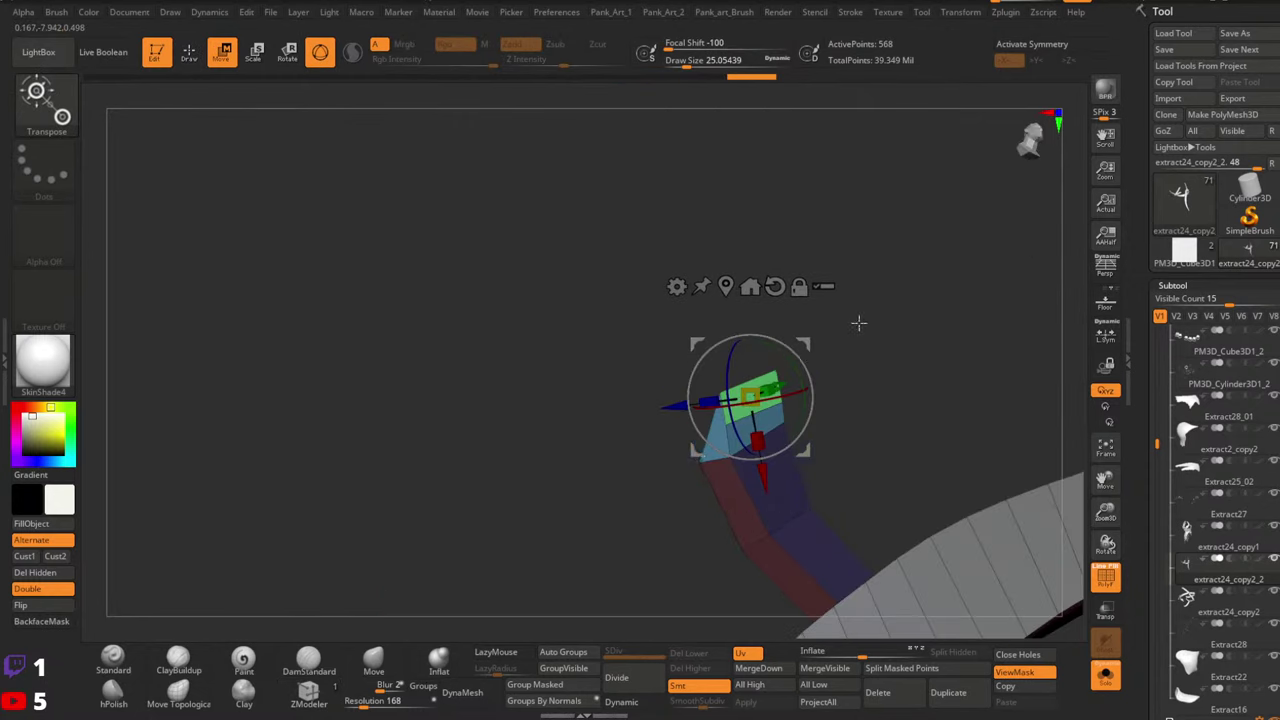
{"action": "left_click_drag", "start_coordinate": [790, 373], "coordinate": [767, 349]}
{"action": "right_click_drag", "start_coordinate": [767, 349], "coordinate": [803, 346]}
{"action": "left_click_drag", "start_coordinate": [803, 346], "coordinate": [793, 356]}
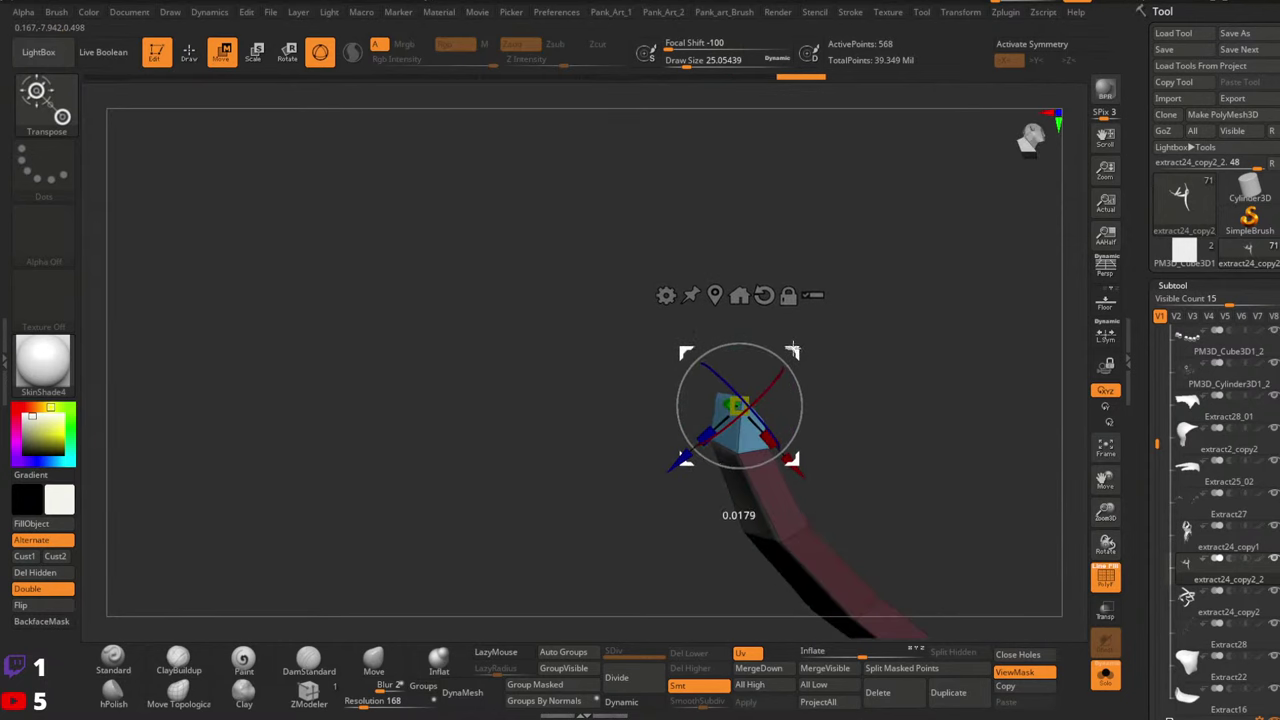
{"action": "right_click_drag", "start_coordinate": [793, 356], "coordinate": [799, 448]}
{"action": "left_click_drag", "start_coordinate": [797, 460], "coordinate": [802, 460]}
{"action": "key", "text": "q"}
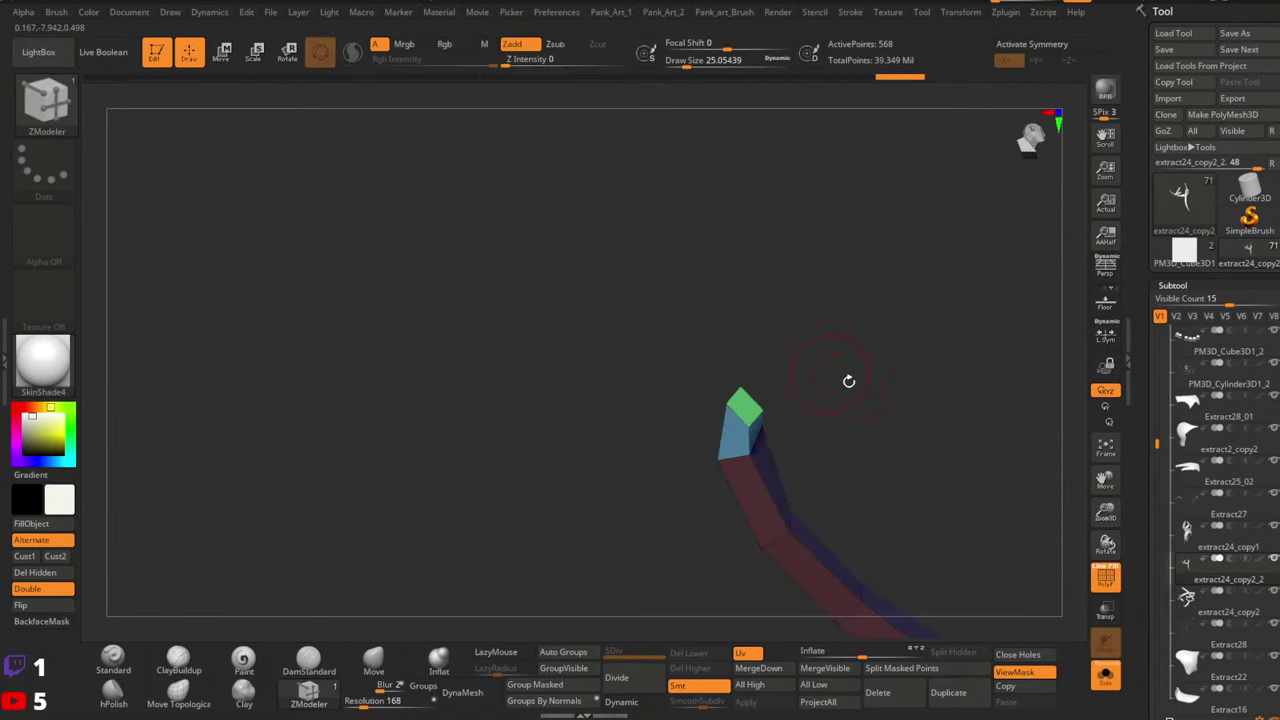
{"action": "left_click_drag", "start_coordinate": [848, 380], "coordinate": [862, 396], "text": "ctrl"}
Extrude the single end polygon of the main strap with ZModeler to add a short curl segment
{"action": "key", "text": "b"}
{"action": "key", "text": "z"}
{"action": "key", "text": "m"}
{"action": "key", "text": "space"}
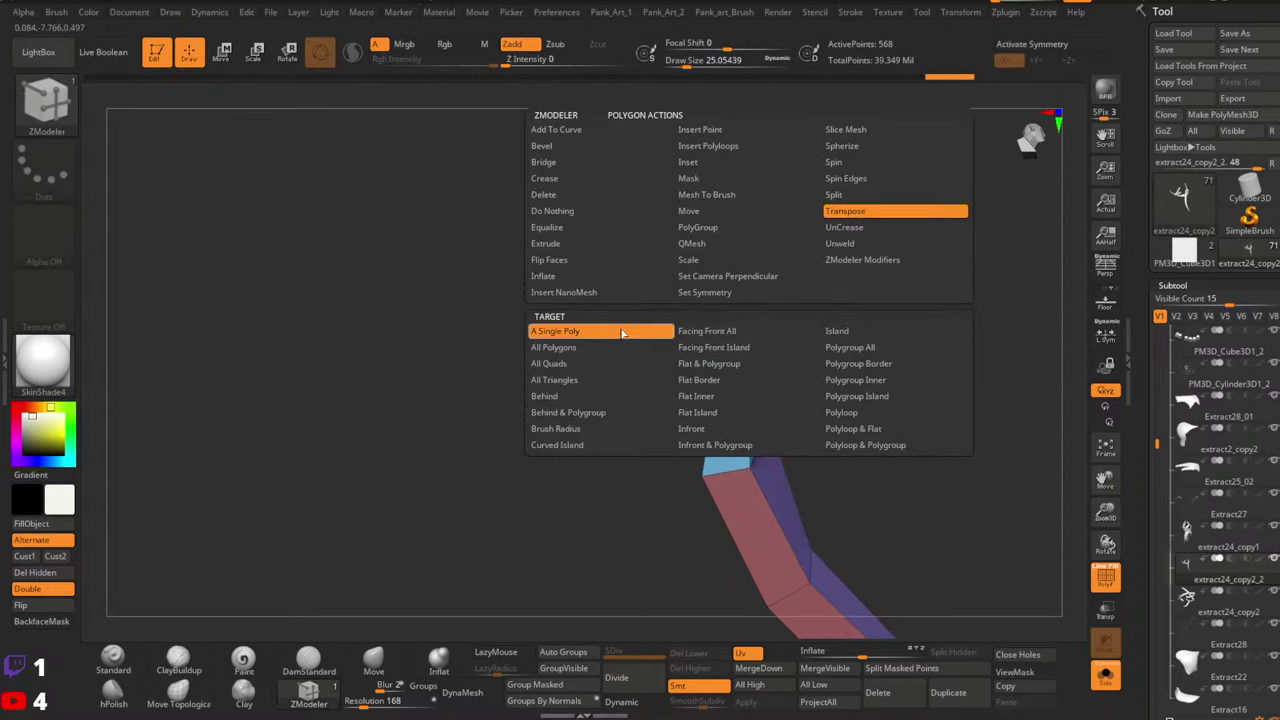
{"action": "left_click", "coordinate": [545, 243]}
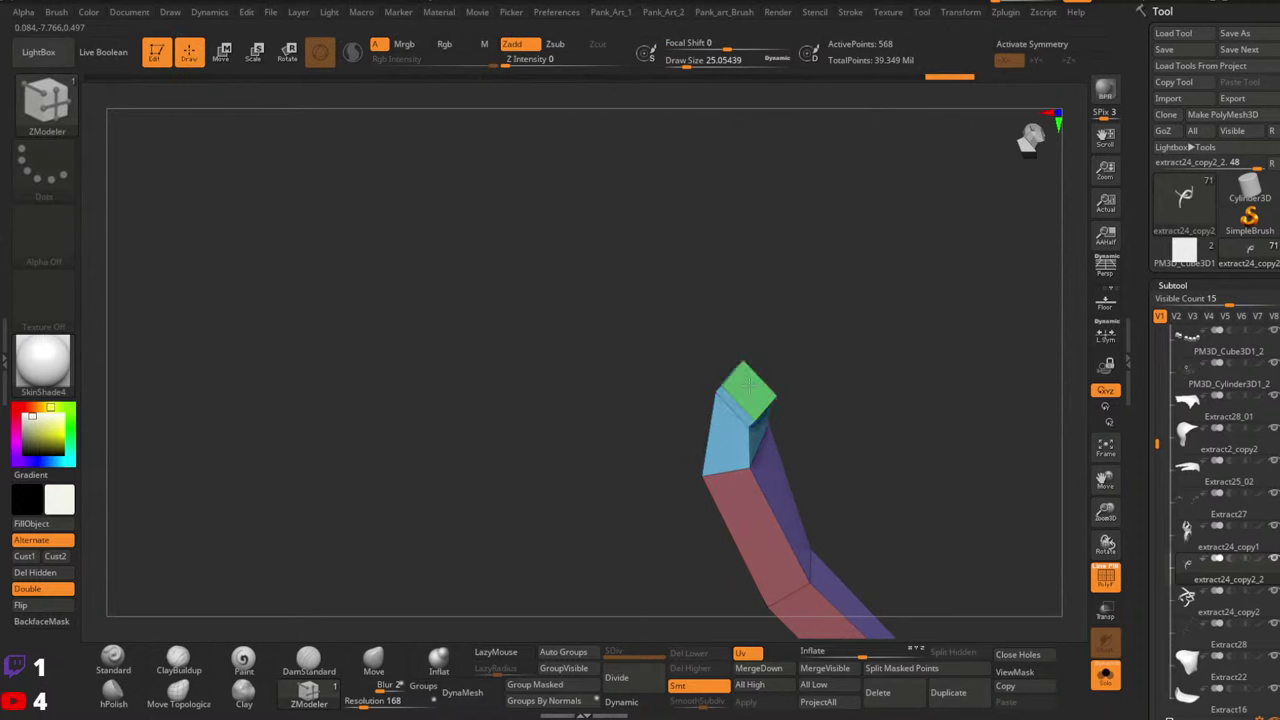
Transpose the newly extruded end polygon to follow the curl and clear the mask
{"action": "key", "text": "space"}
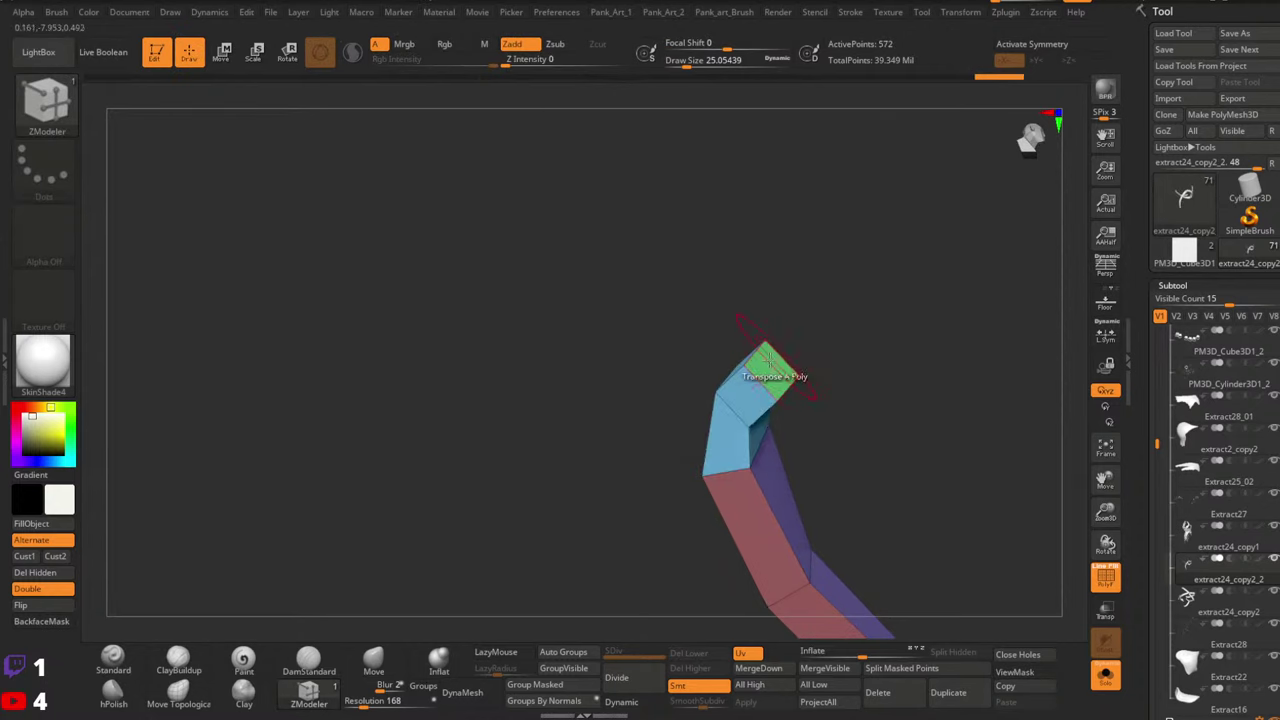
{"action": "key", "text": "w"}
{"action": "left_click_drag", "start_coordinate": [818, 340], "coordinate": [826, 384]}
{"action": "right_click_drag", "start_coordinate": [833, 354], "coordinate": [846, 332]}
{"action": "left_click_drag", "start_coordinate": [816, 322], "coordinate": [831, 358]}
{"action": "right_click_drag", "start_coordinate": [831, 358], "coordinate": [846, 389]}
{"action": "left_click_drag", "start_coordinate": [848, 390], "coordinate": [868, 410], "text": "ctrl"}
{"action": "key", "text": "q"}
Extrude the main strap's angled end polygon to add the next segment of the curl
{"action": "key", "text": "space"}
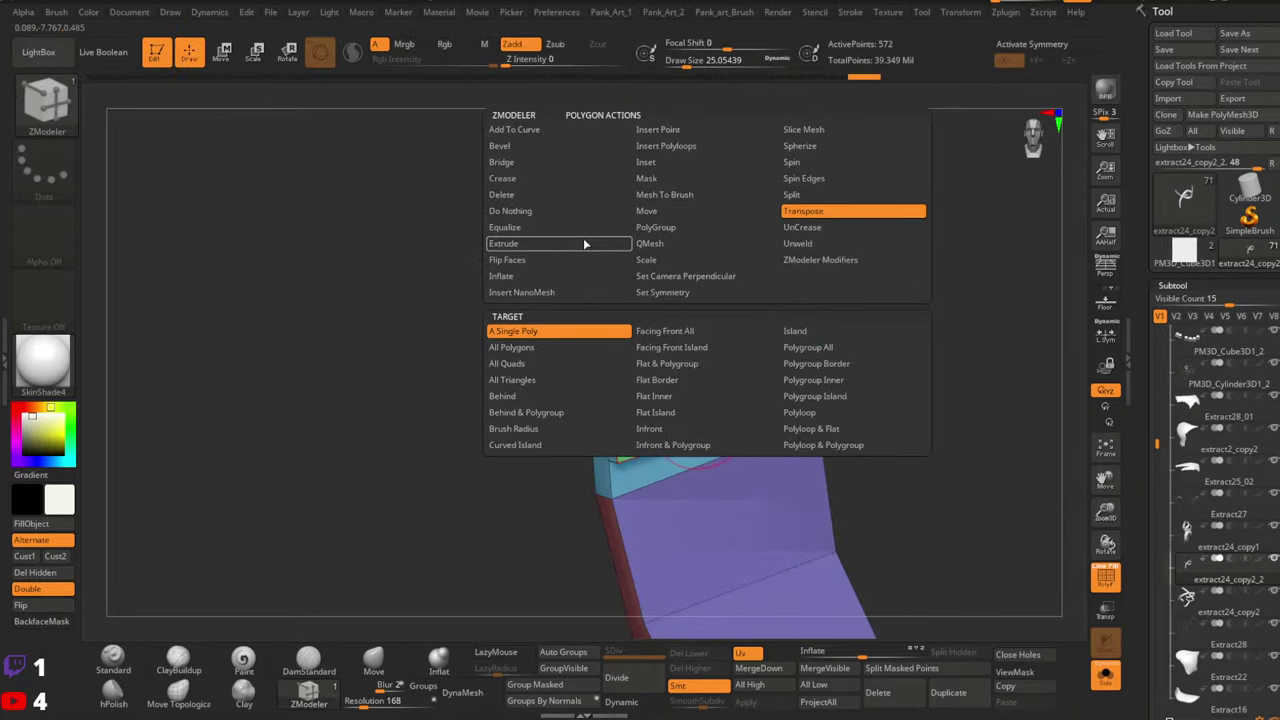
{"action": "left_click", "coordinate": [503, 243]}
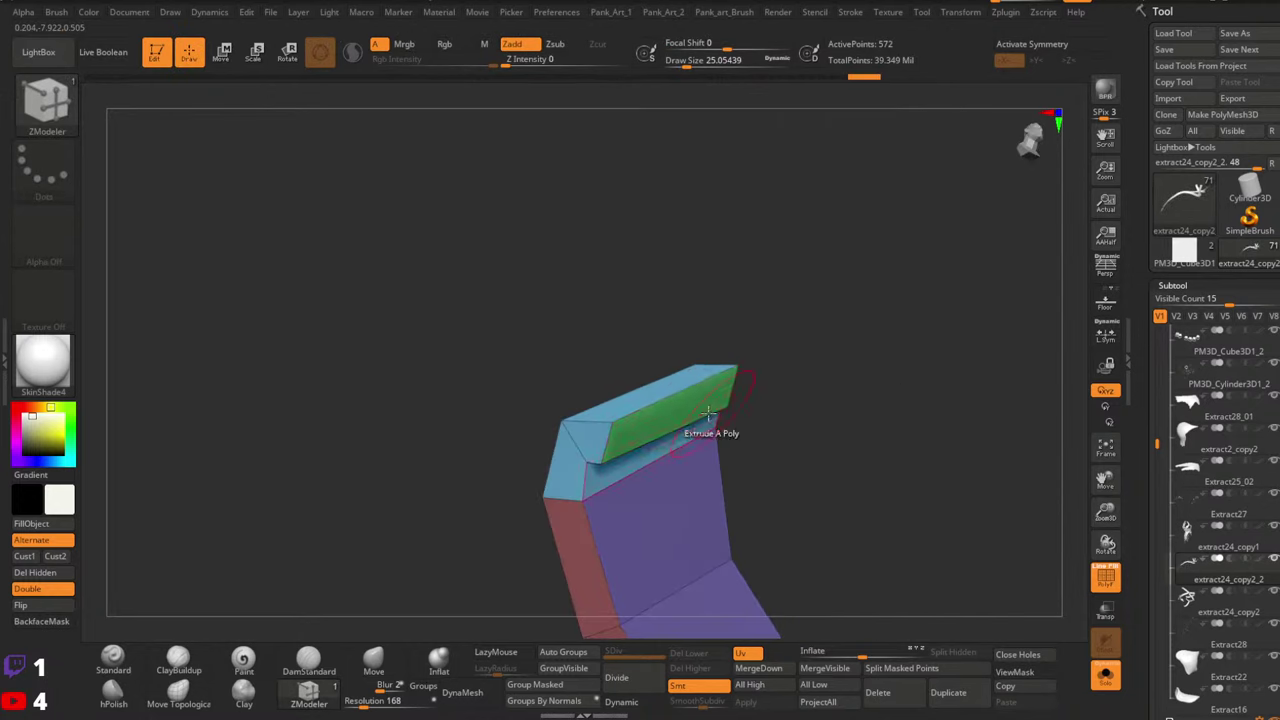
{"action": "left_click_drag", "start_coordinate": [670, 411], "coordinate": [697, 486]}
Transpose the new end polygon, rotating it about 22 degrees and moving it so the curl folds back toward the strap
{"action": "key", "text": "space"}
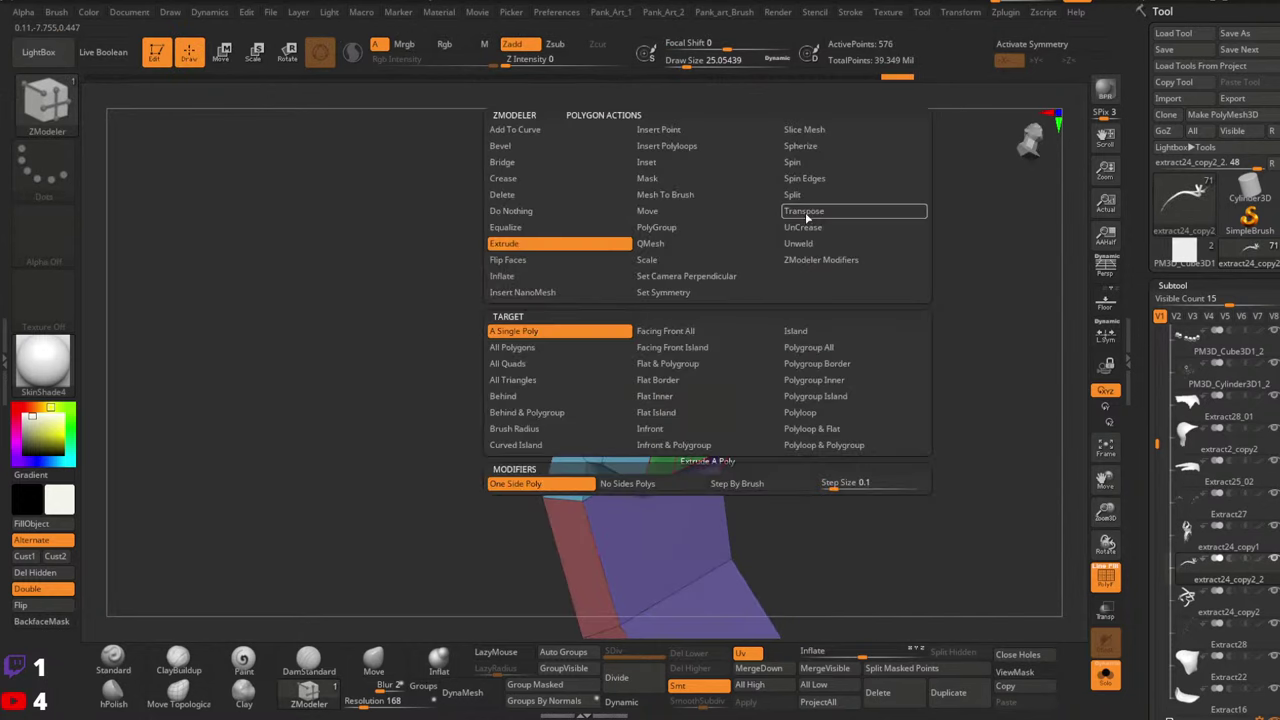
{"action": "left_click", "coordinate": [806, 215]}
{"action": "right_click_drag", "start_coordinate": [700, 464], "coordinate": [728, 412]}
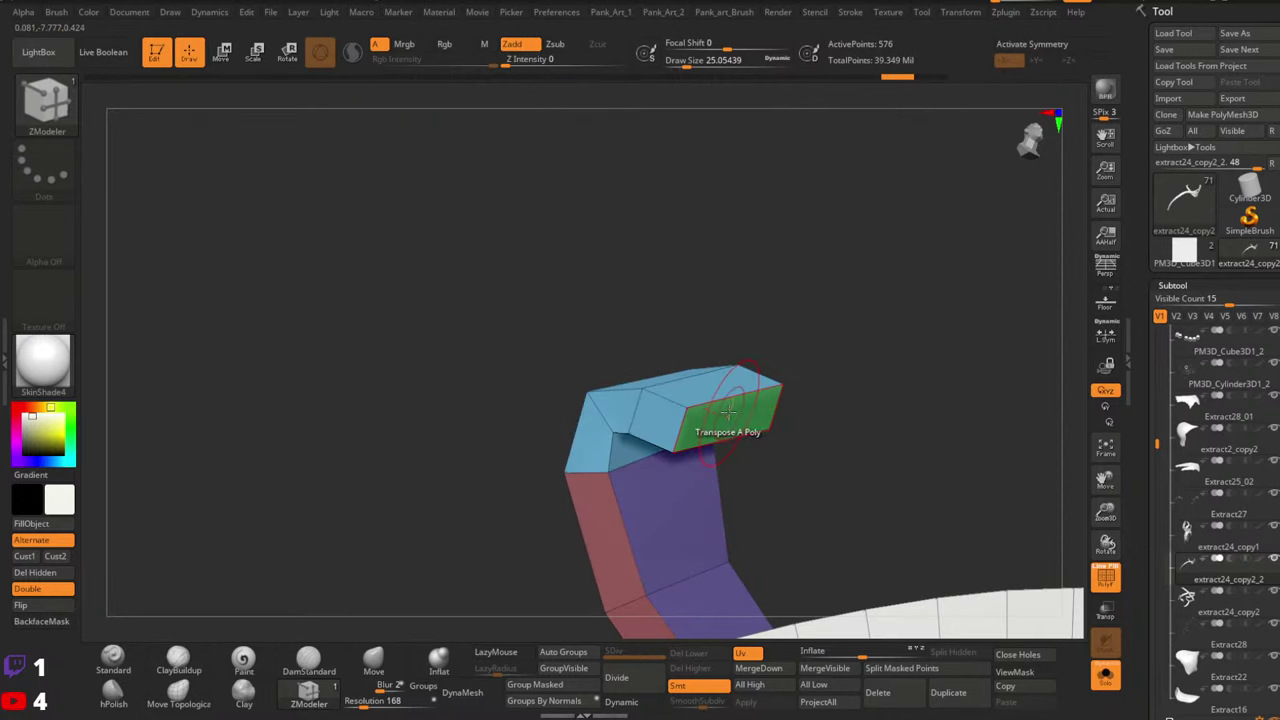
{"action": "left_click", "coordinate": [728, 412]}
{"action": "left_click_drag", "start_coordinate": [708, 487], "coordinate": [692, 514]}
{"action": "right_click_drag", "start_coordinate": [700, 500], "coordinate": [802, 390]}
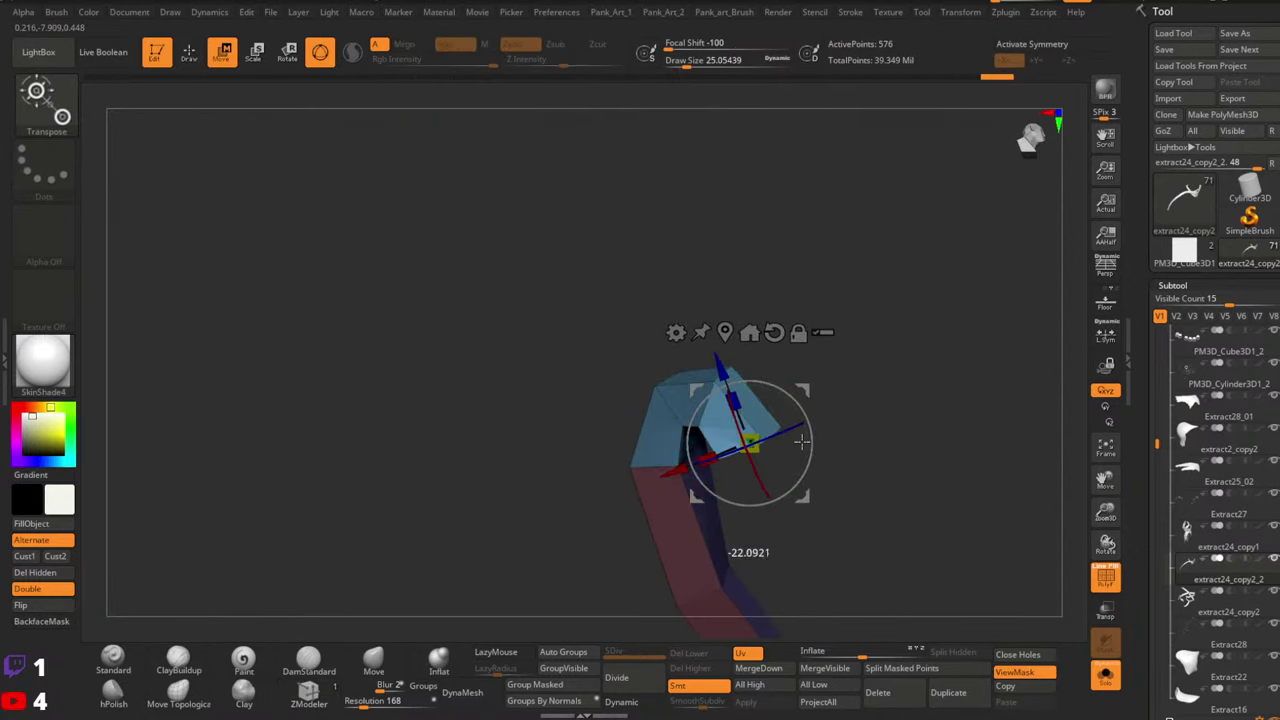
{"action": "right_click_drag", "start_coordinate": [802, 442], "coordinate": [802, 384], "text": "alt"}
{"action": "right_click_drag", "start_coordinate": [814, 329], "coordinate": [797, 347]}
{"action": "left_click_drag", "start_coordinate": [810, 332], "coordinate": [802, 342]}
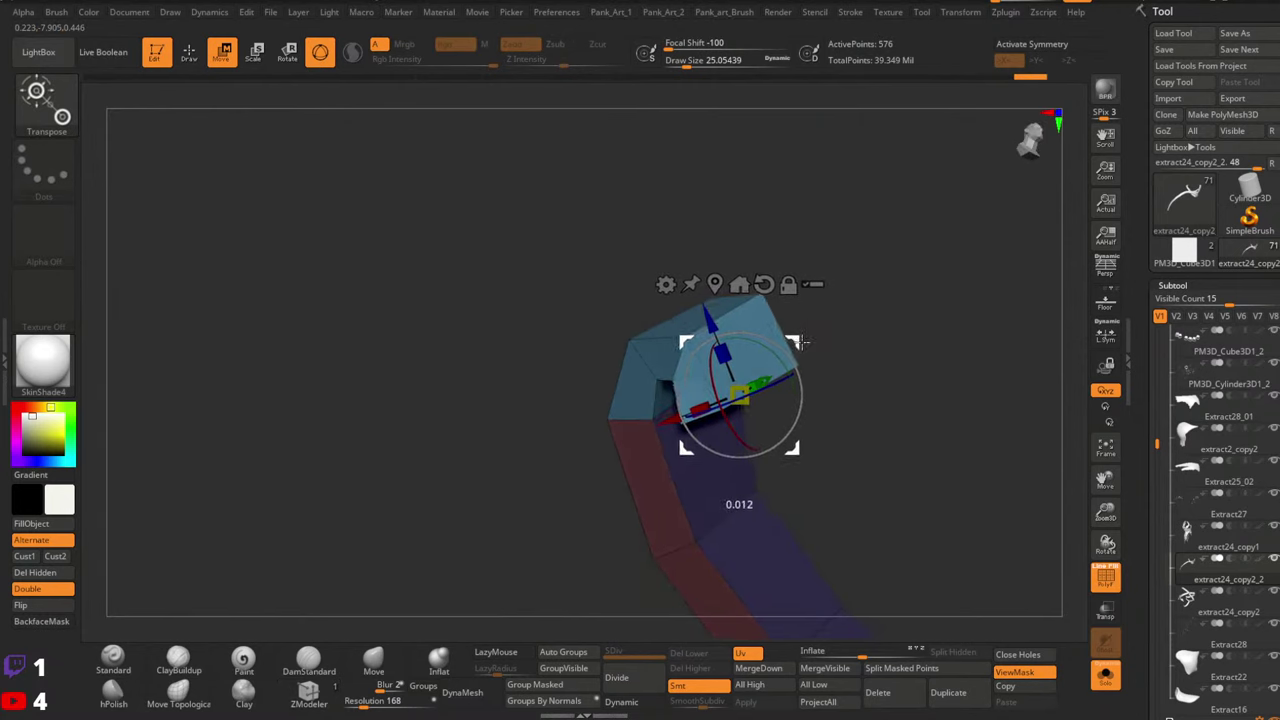
{"action": "right_click_drag", "start_coordinate": [802, 342], "coordinate": [812, 350]}
{"action": "key", "text": "q"}
Extrude one more segment from the main strap's folded end and transpose its end polygon to finish the curl
{"action": "key", "text": "space"}
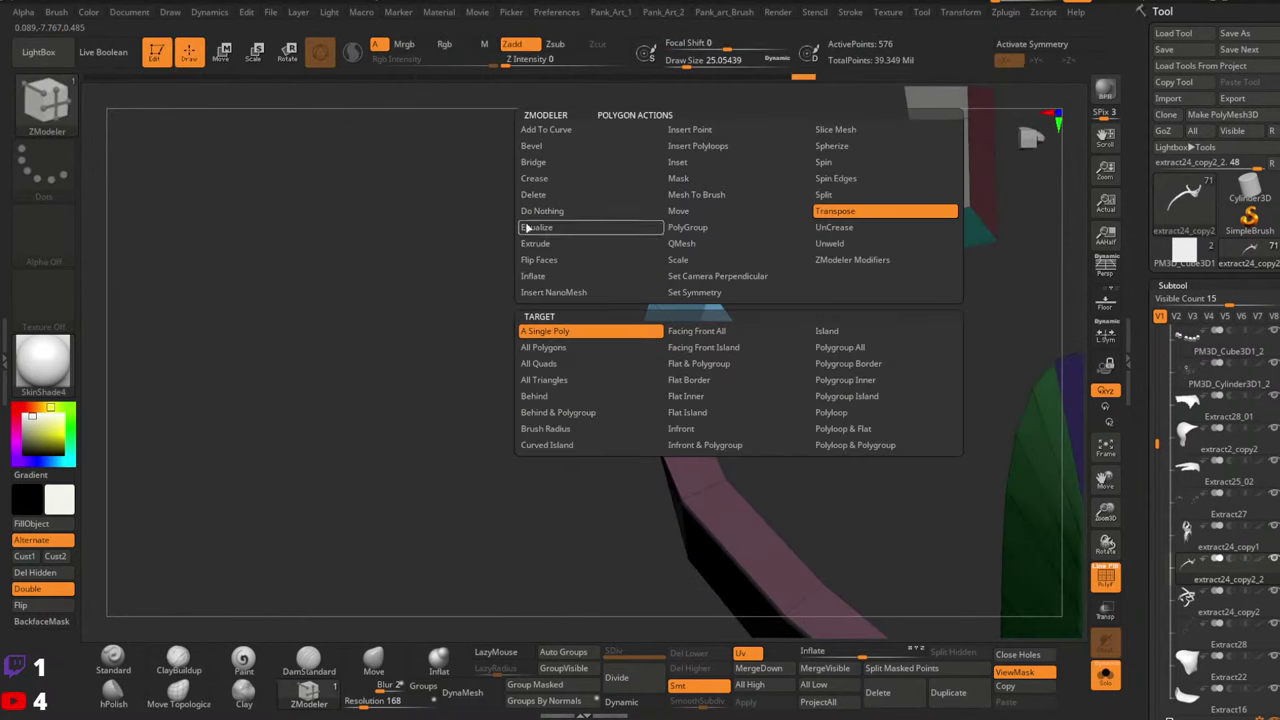
{"action": "left_click", "coordinate": [535, 243]}
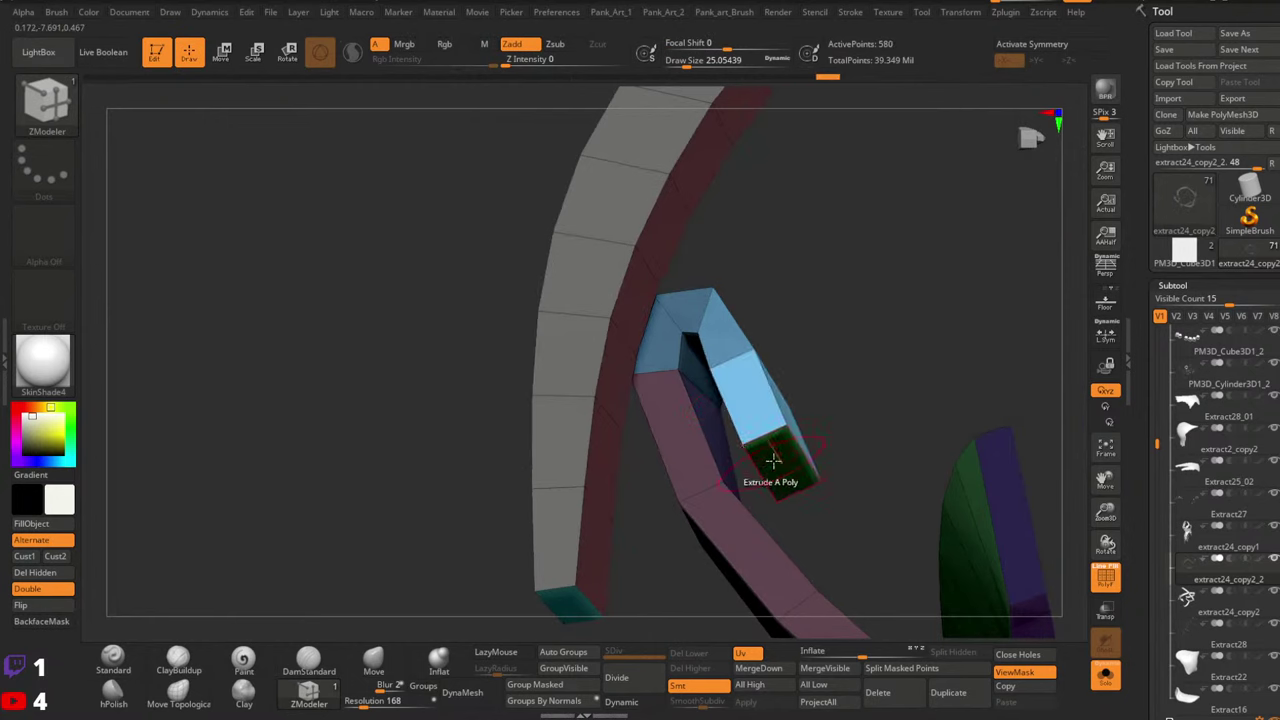
{"action": "key", "text": "space"}
{"action": "left_click", "coordinate": [886, 211]}
{"action": "key", "text": "w"}
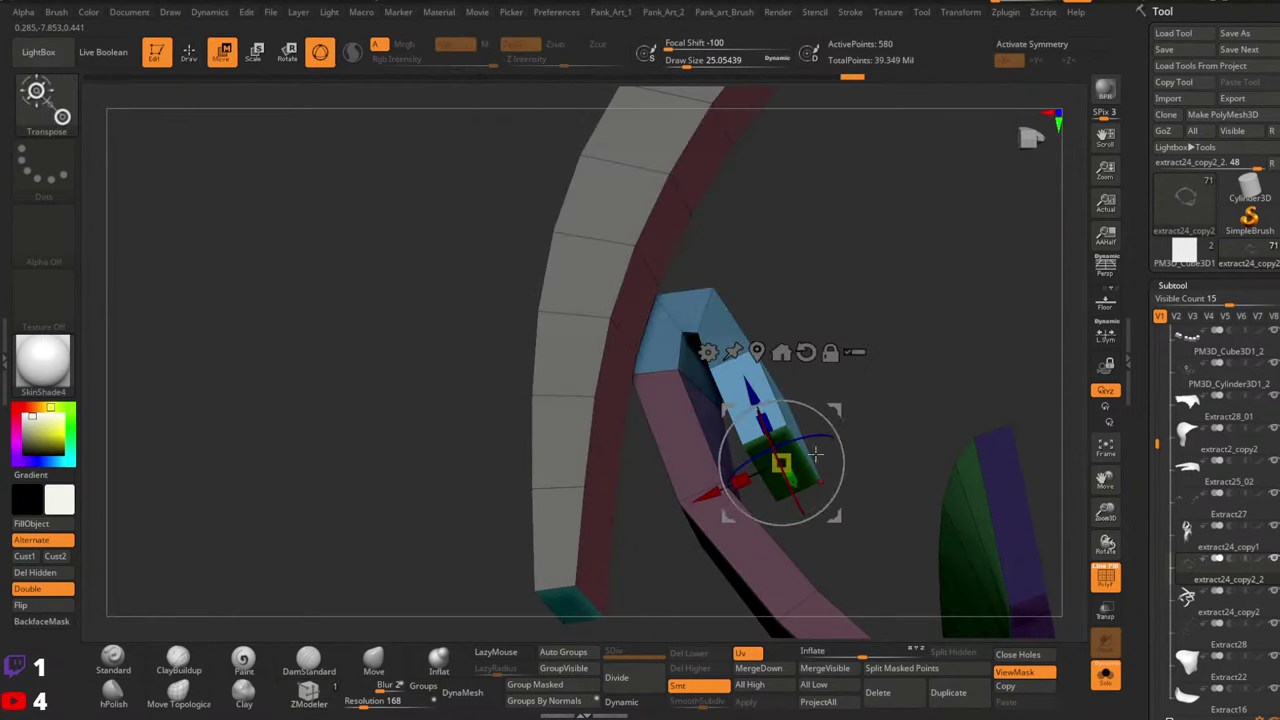
{"action": "left_click_drag", "start_coordinate": [834, 411], "coordinate": [805, 397]}
{"action": "mouse_move", "coordinate": [805, 397]}
{"action": "right_mouse_down", "text": "ctrl"}
{"action": "mouse_move", "coordinate": [790, 370]}
{"action": "mouse_move", "coordinate": [791, 451]}
{"action": "mouse_move", "coordinate": [834, 477]}
{"action": "mouse_move", "coordinate": [722, 512]}
{"action": "right_mouse_up", "text": "ctrl"}
{"action": "key", "text": "q"}
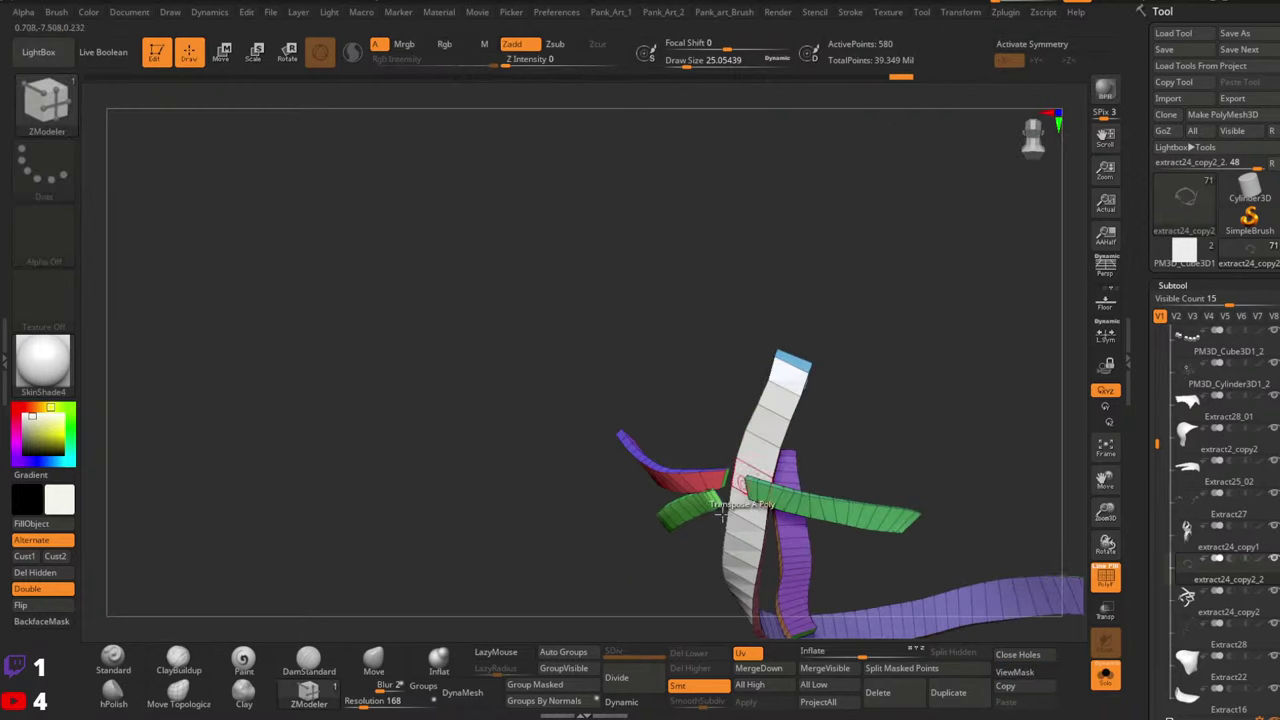
Assign a separate polygroup to each strap piece with Auto Groups
{"action": "left_click", "coordinate": [572, 655]}
{"action": "right_click_drag", "start_coordinate": [849, 420], "coordinate": [800, 480]}
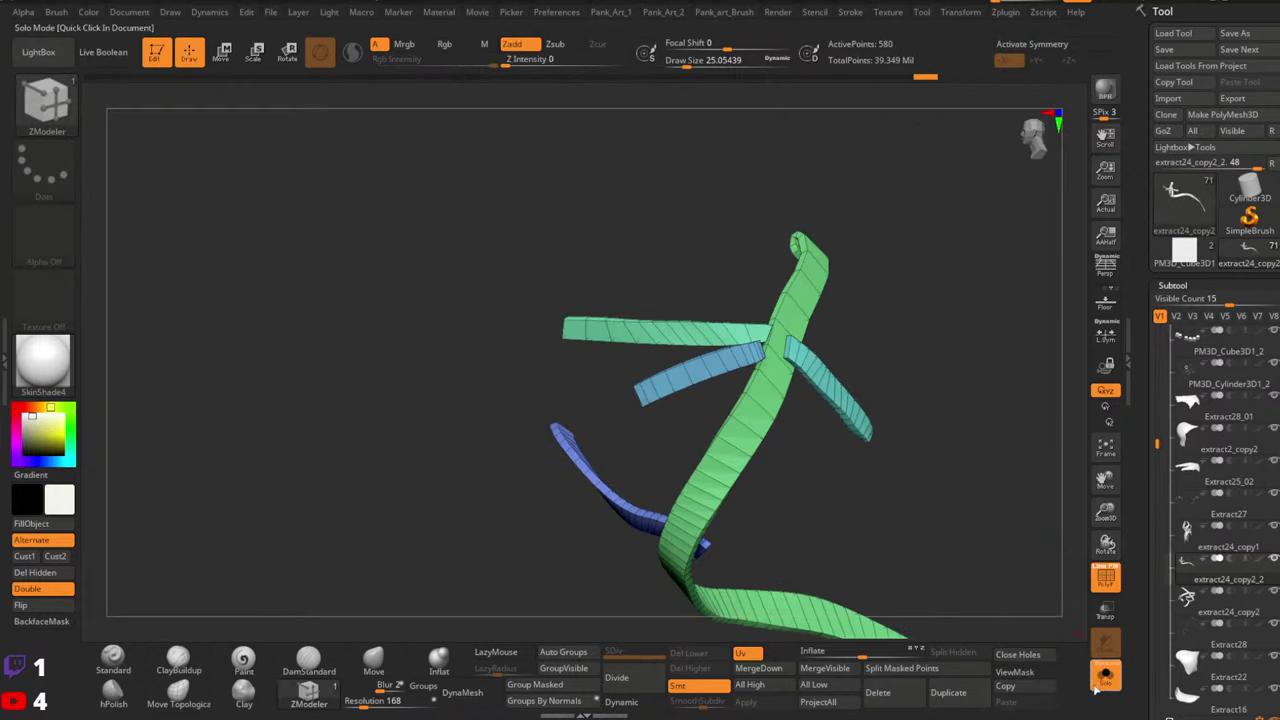
{"action": "left_click", "coordinate": [1104, 680]}
{"action": "left_click", "coordinate": [1104, 680]}
Isolate the short teal side strap next to the main strap by hiding the other polygroups
{"action": "right_click_drag", "start_coordinate": [846, 420], "coordinate": [797, 365]}
{"action": "right_click_drag", "start_coordinate": [797, 365], "coordinate": [803, 386], "text": "ctrl"}
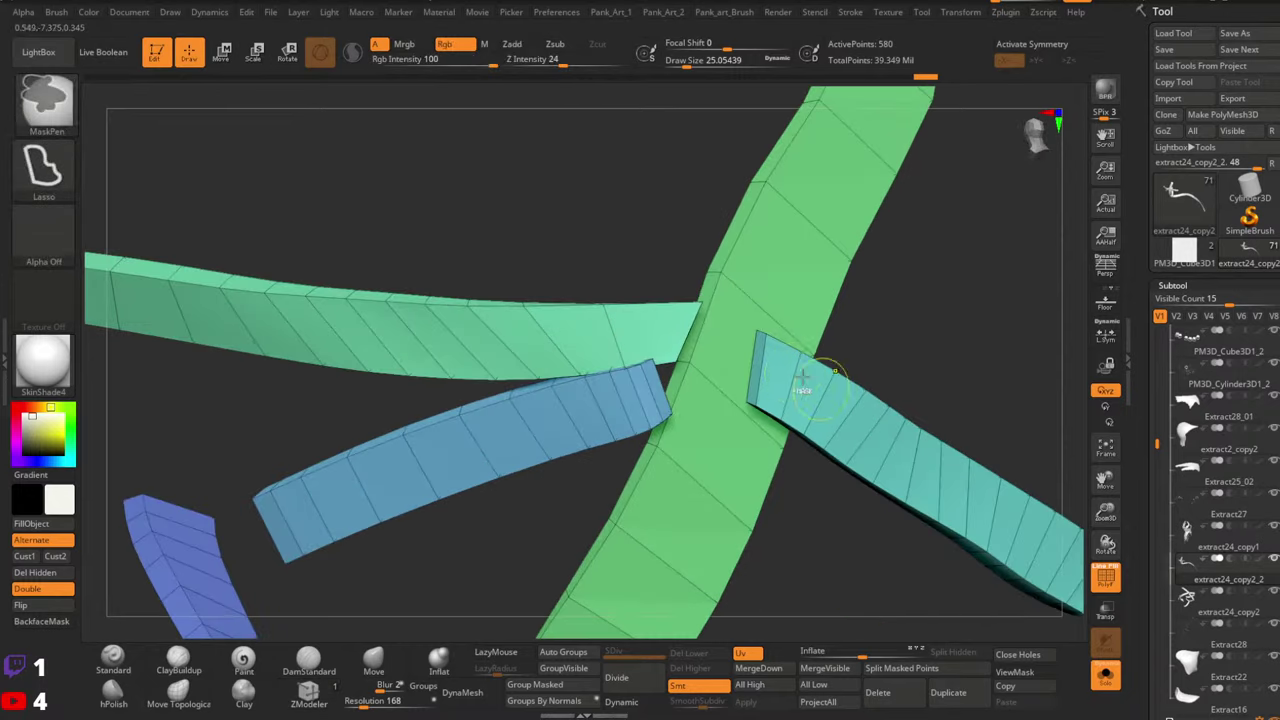
{"action": "left_click", "coordinate": [766, 335], "text": "ctrl+shift"}
{"action": "mouse_move", "coordinate": [772, 345]}
{"action": "right_mouse_down", "text": "ctrl"}
{"action": "mouse_move", "coordinate": [829, 425]}
{"action": "mouse_move", "coordinate": [768, 362]}
{"action": "right_mouse_up", "text": "ctrl"}
Extrude the single end polygon of the isolated teal strap to add a short segment
{"action": "key", "text": "space"}
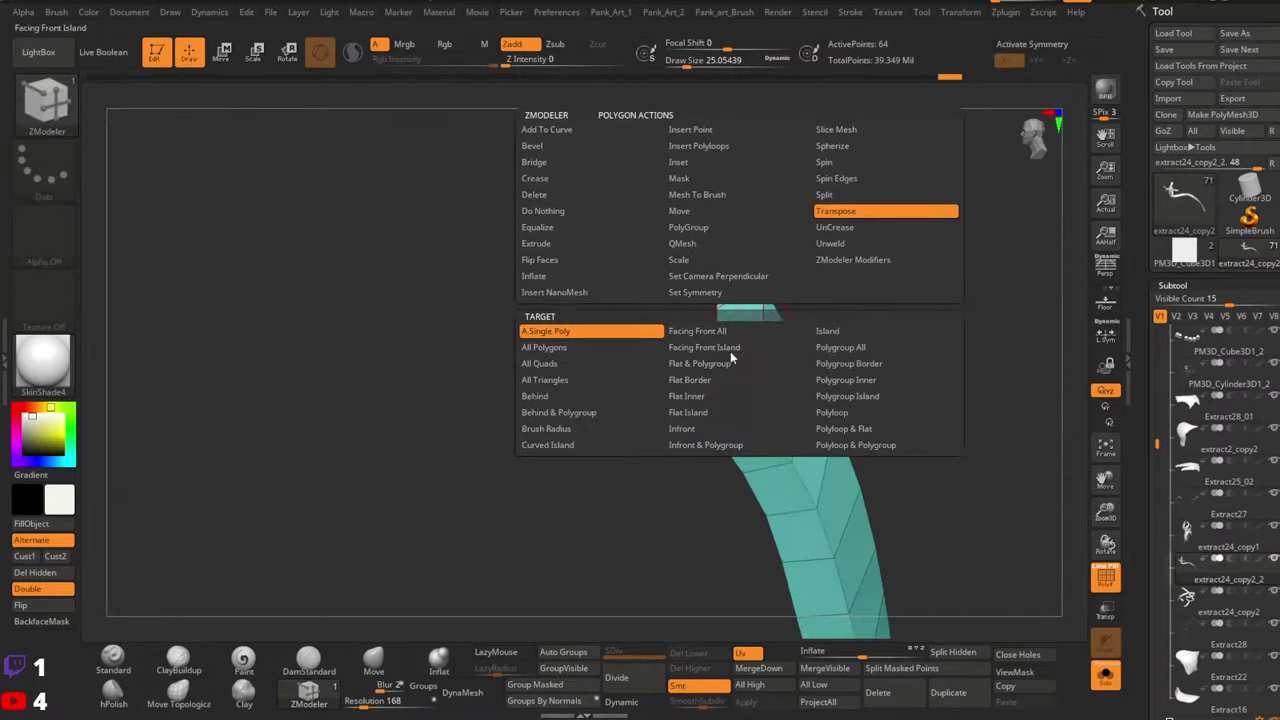
{"action": "left_click", "coordinate": [537, 244]}
{"action": "right_click_drag", "start_coordinate": [690, 300], "coordinate": [735, 343]}
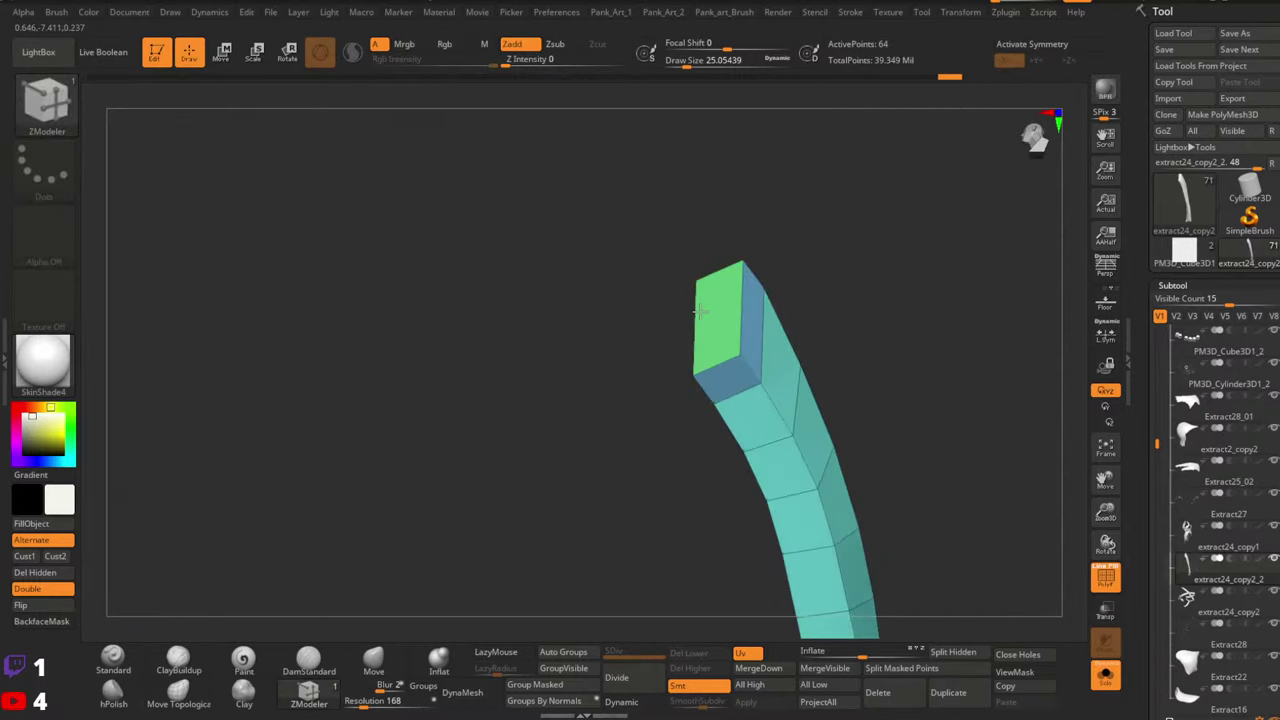
Transpose the teal strap's new end polygon into an angled position that begins the curl, then clear the mask
{"action": "key", "text": "space"}
{"action": "left_click", "coordinate": [791, 211]}
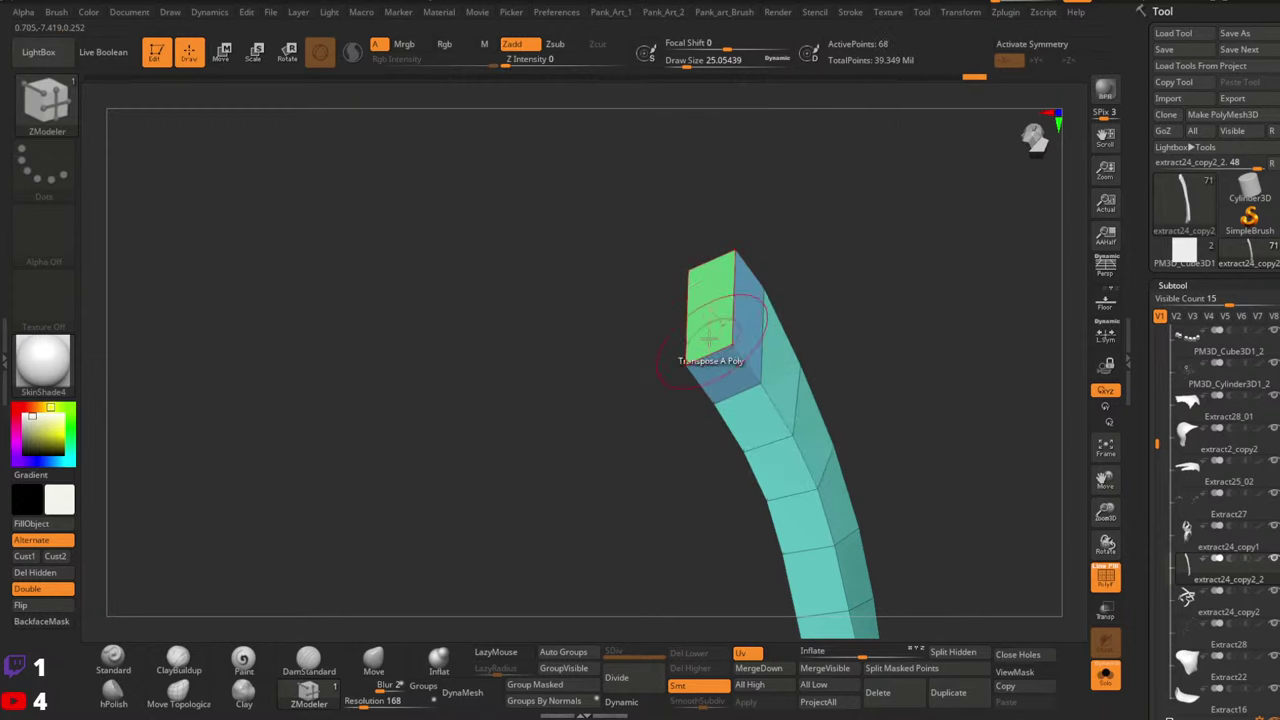
{"action": "left_click", "coordinate": [712, 326]}
{"action": "right_click_drag", "start_coordinate": [742, 328], "coordinate": [750, 288]}
{"action": "left_click_drag", "start_coordinate": [764, 288], "coordinate": [750, 319]}
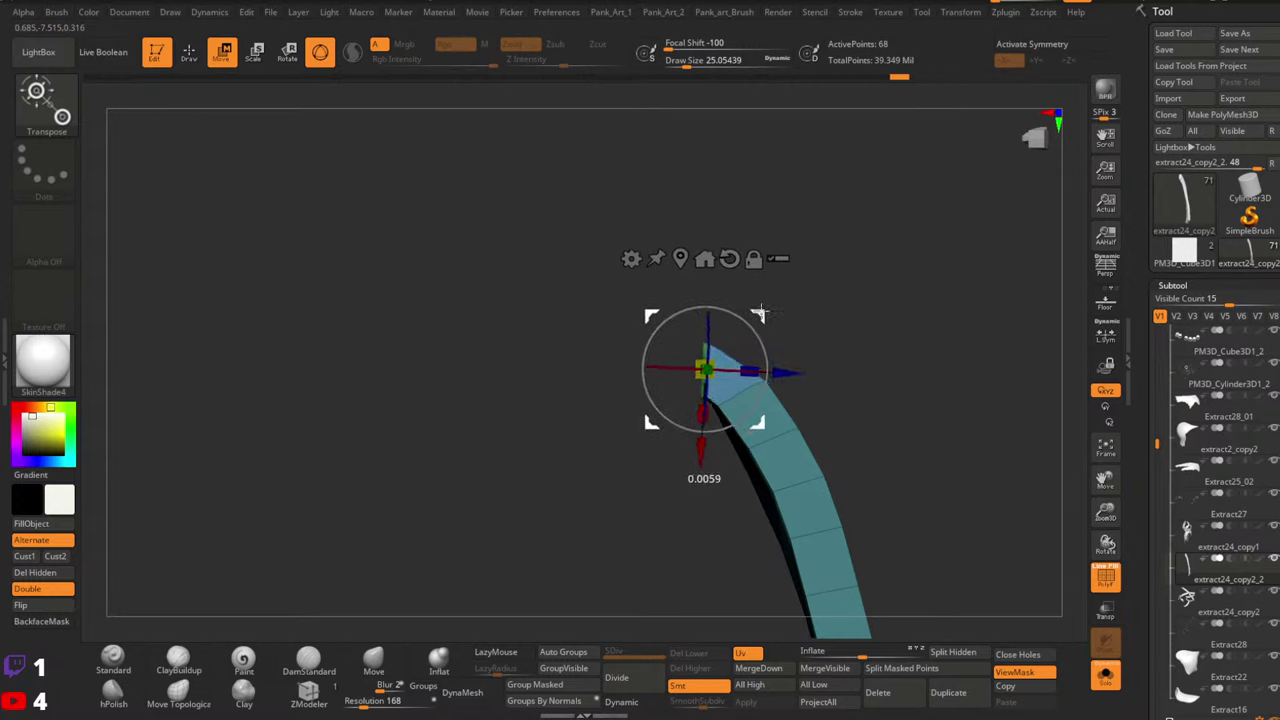
{"action": "mouse_move", "coordinate": [760, 315]}
{"action": "right_mouse_down"}
{"action": "mouse_move", "coordinate": [803, 317]}
{"action": "mouse_move", "coordinate": [786, 360]}
{"action": "right_mouse_up"}
{"action": "key", "text": "q"}
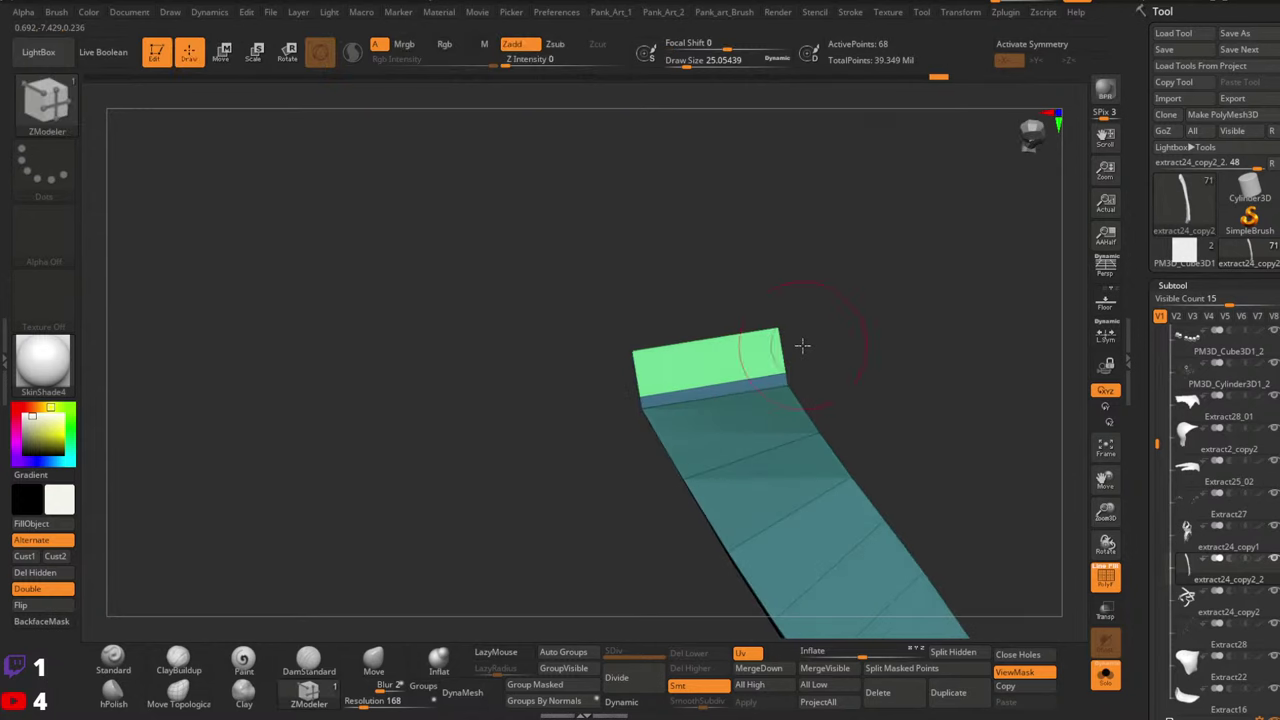
{"action": "key", "text": "w"}
{"action": "left_click_drag", "start_coordinate": [766, 308], "coordinate": [763, 310]}
{"action": "key", "text": "q"}
{"action": "right_click_drag", "start_coordinate": [765, 312], "coordinate": [806, 352]}
{"action": "left_click_drag", "start_coordinate": [826, 350], "coordinate": [848, 368], "text": "ctrl"}
Extrude the teal strap's angled end polygon to add a second curl segment
{"action": "key", "text": "space"}
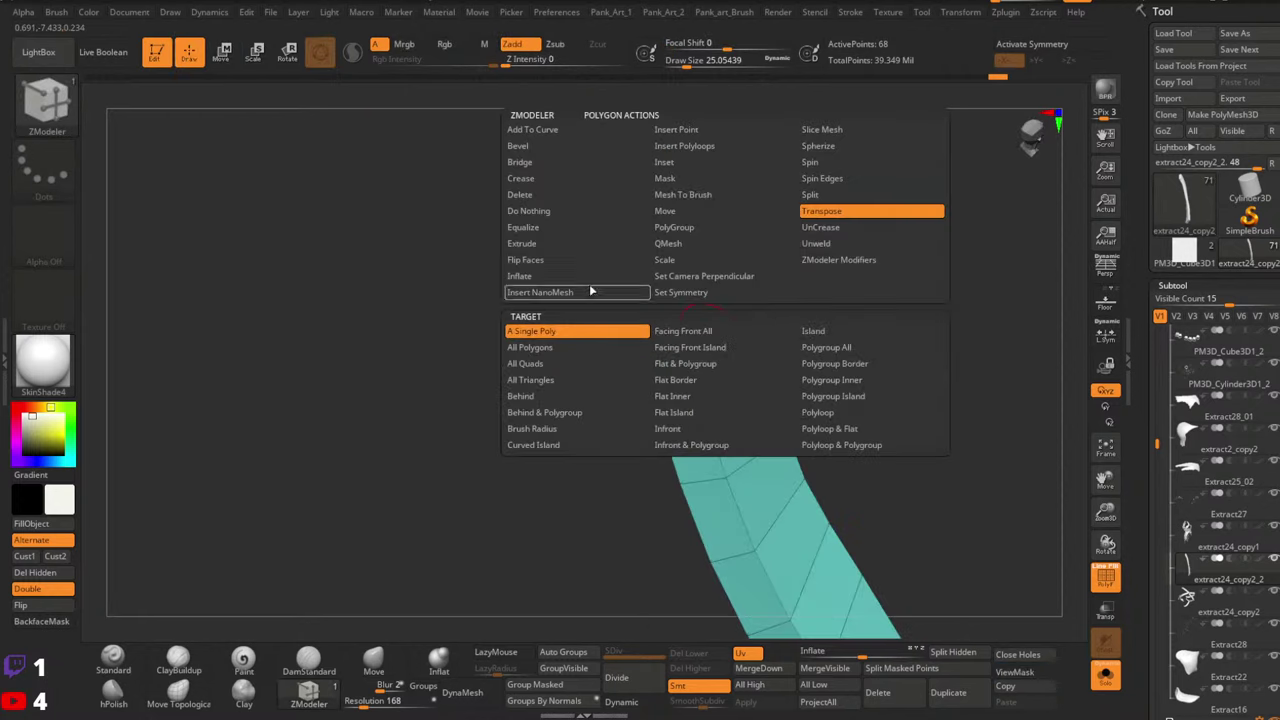
{"action": "left_click", "coordinate": [534, 244]}
{"action": "right_click_drag", "start_coordinate": [712, 366], "coordinate": [739, 371]}
{"action": "left_click_drag", "start_coordinate": [737, 372], "coordinate": [764, 361]}
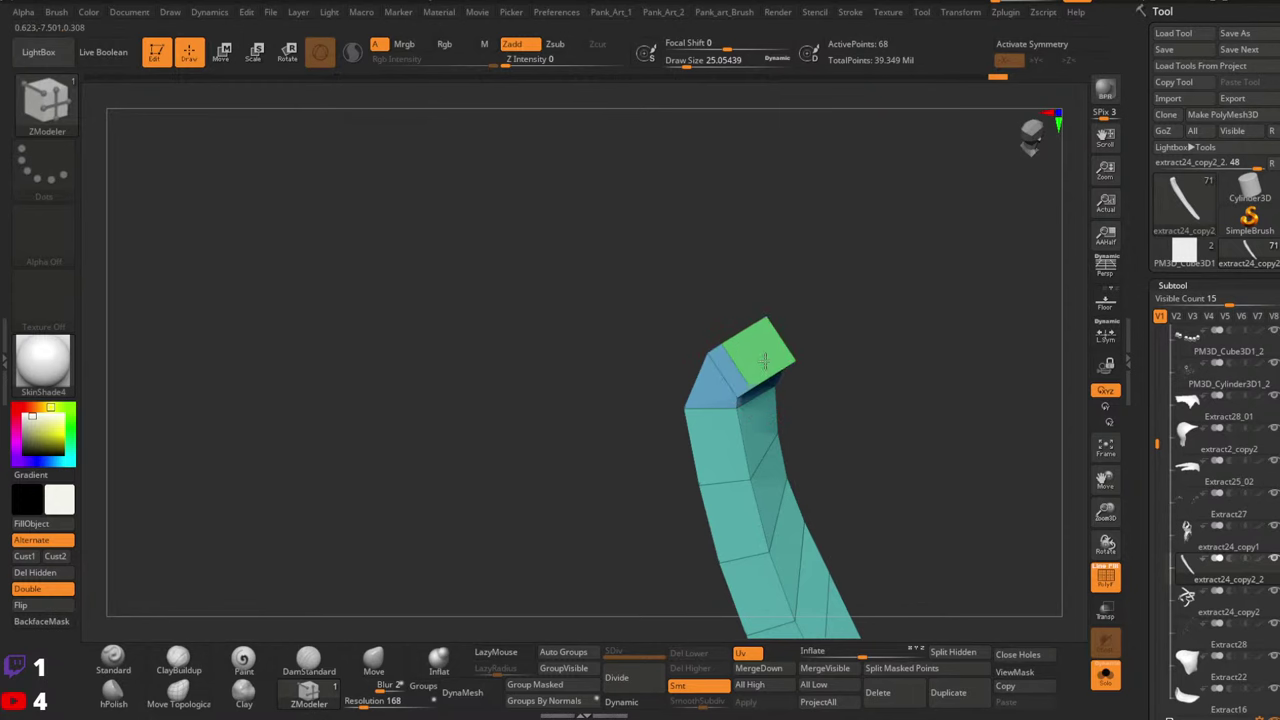
Rotate and move the second segment's end polygon with Transpose to continue the teal strap's curl, and clear the mask
{"action": "key", "text": "space"}
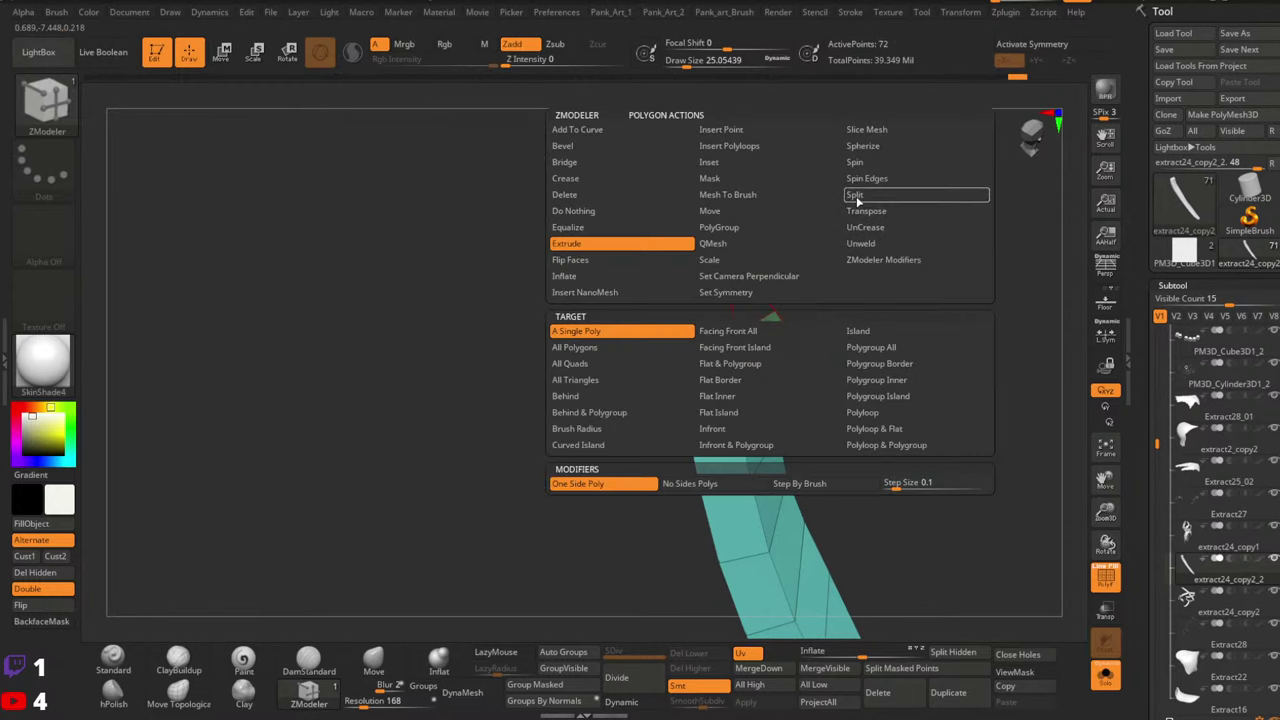
{"action": "left_click", "coordinate": [862, 212]}
{"action": "left_click", "coordinate": [765, 340]}
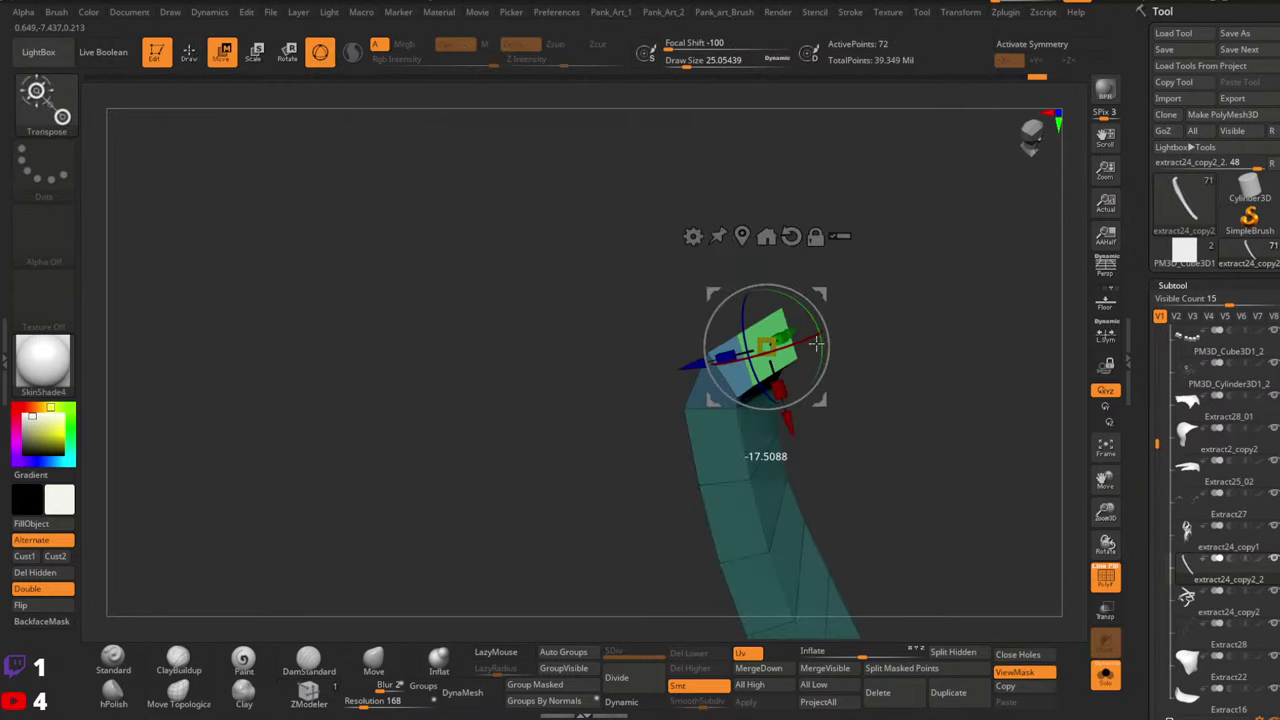
{"action": "mouse_move", "coordinate": [820, 296]}
{"action": "left_mouse_down"}
{"action": "mouse_move", "coordinate": [823, 340]}
{"action": "mouse_move", "coordinate": [832, 307]}
{"action": "left_mouse_up"}
{"action": "right_click_drag", "start_coordinate": [832, 307], "coordinate": [866, 331]}
{"action": "key", "text": "q"}
{"action": "left_click_drag", "start_coordinate": [868, 333], "coordinate": [886, 350], "text": "ctrl"}
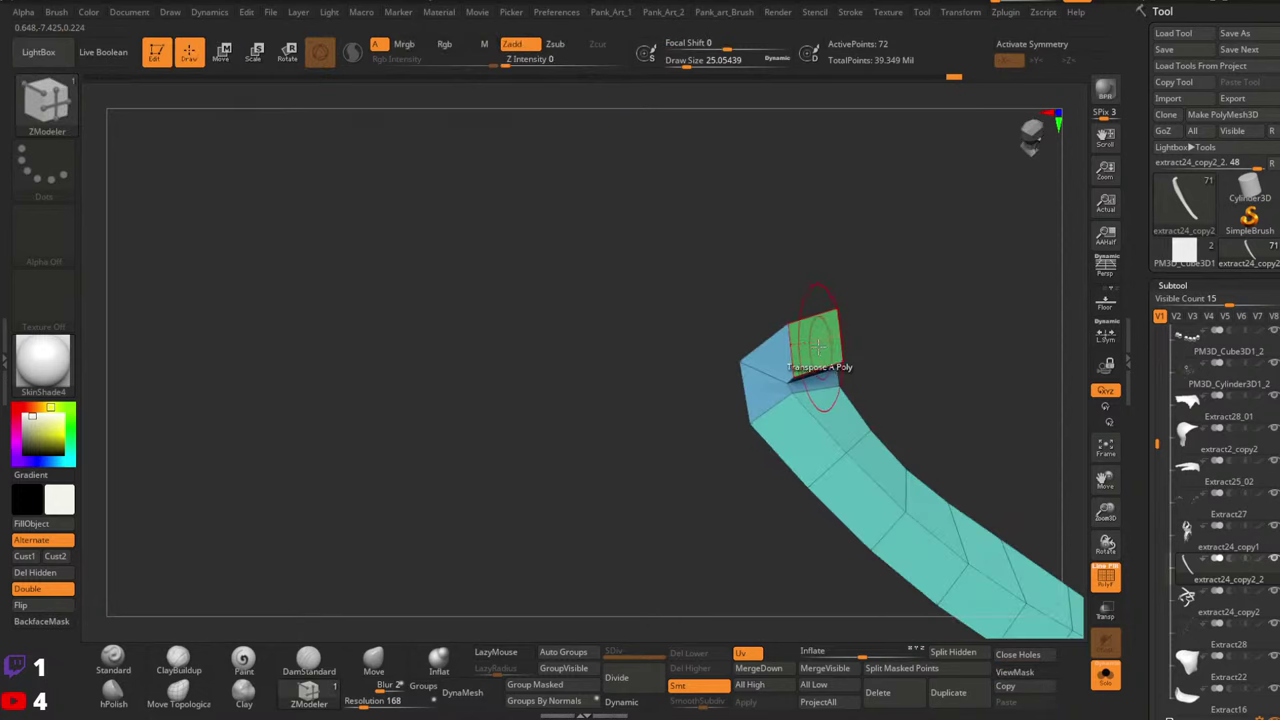
Extrude the teal strap's end polygon into a third segment and rotate its new end inward with Transpose
{"action": "key", "text": "space"}
{"action": "left_click", "coordinate": [615, 247]}
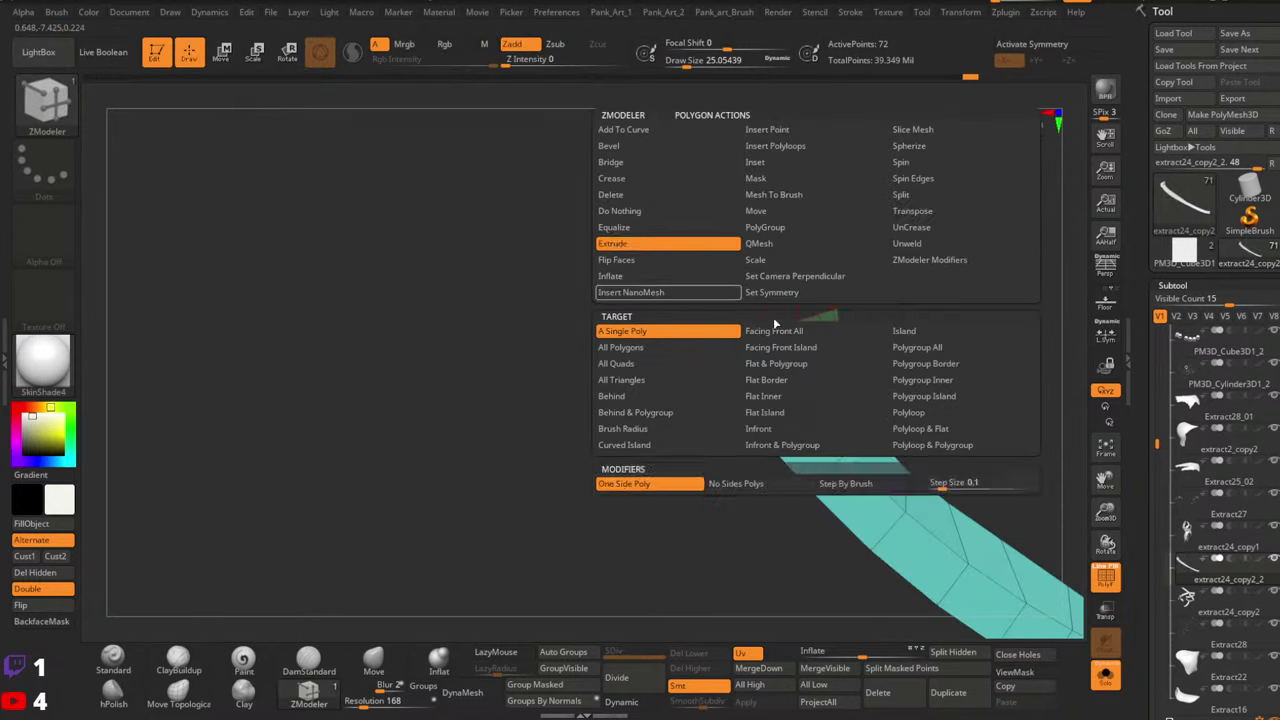
{"action": "key", "text": "space"}
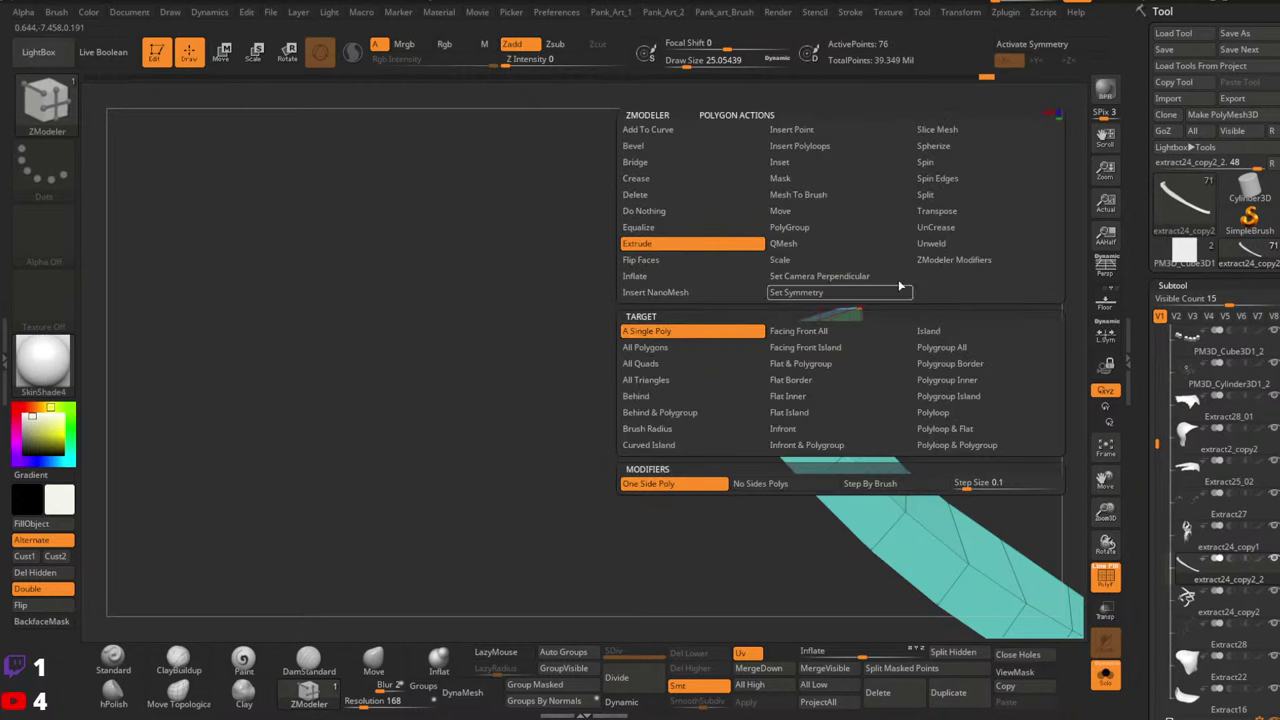
{"action": "left_click", "coordinate": [990, 214]}
{"action": "left_click", "coordinate": [840, 338]}
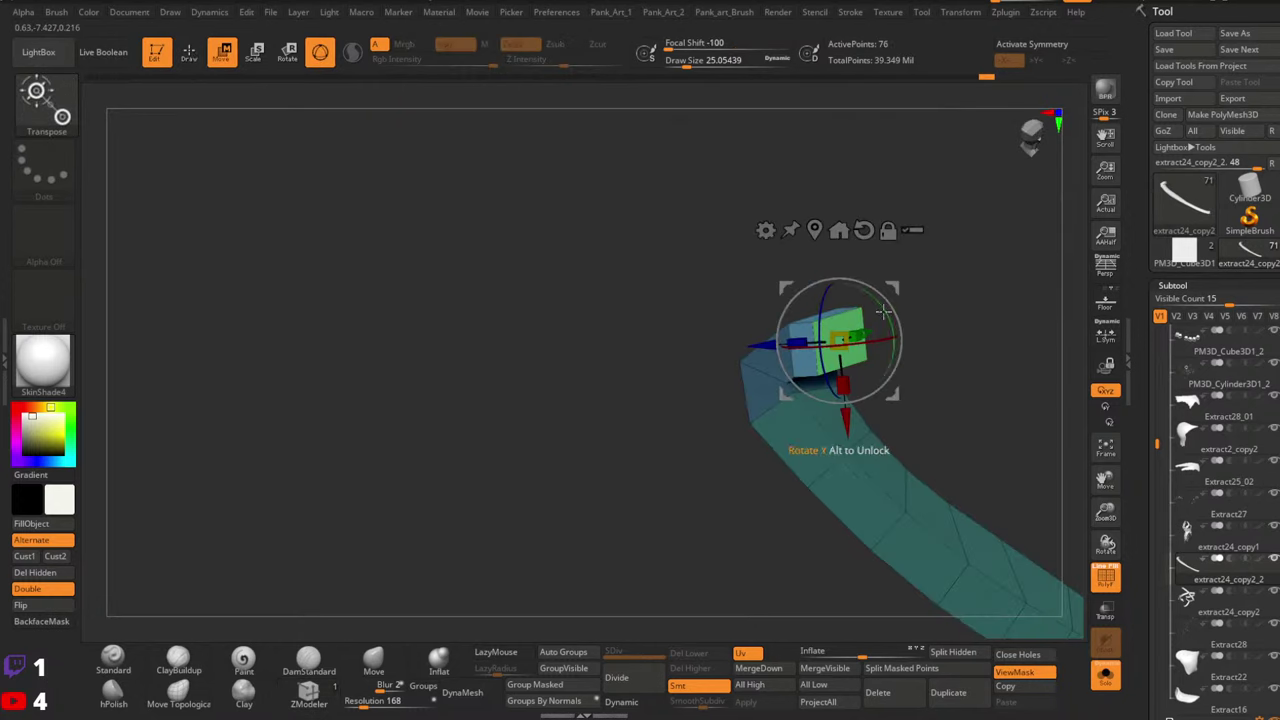
{"action": "left_click_drag", "start_coordinate": [891, 287], "coordinate": [903, 329]}
{"action": "right_click_drag", "start_coordinate": [903, 333], "coordinate": [899, 345]}
{"action": "mouse_move", "coordinate": [900, 345]}
{"action": "left_mouse_down"}
{"action": "mouse_move", "coordinate": [903, 356]}
{"action": "mouse_move", "coordinate": [895, 330]}
{"action": "mouse_move", "coordinate": [894, 354]}
{"action": "left_mouse_up"}
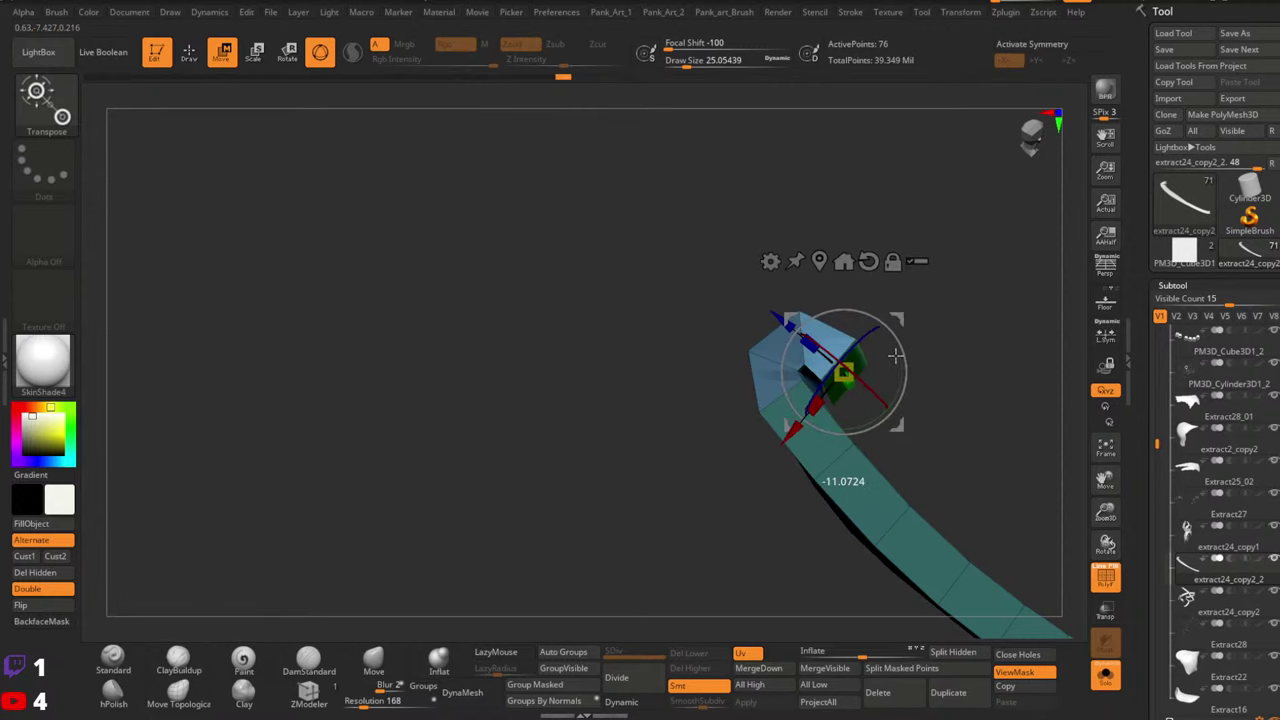
Adjust the third segment's end polygon with Transpose to tighten the curl, and clear the mask
{"action": "mouse_move", "coordinate": [895, 356]}
{"action": "right_mouse_down"}
{"action": "mouse_move", "coordinate": [914, 347]}
{"action": "mouse_move", "coordinate": [897, 360]}
{"action": "right_mouse_up"}
{"action": "key", "text": "q"}
{"action": "key", "text": "w"}
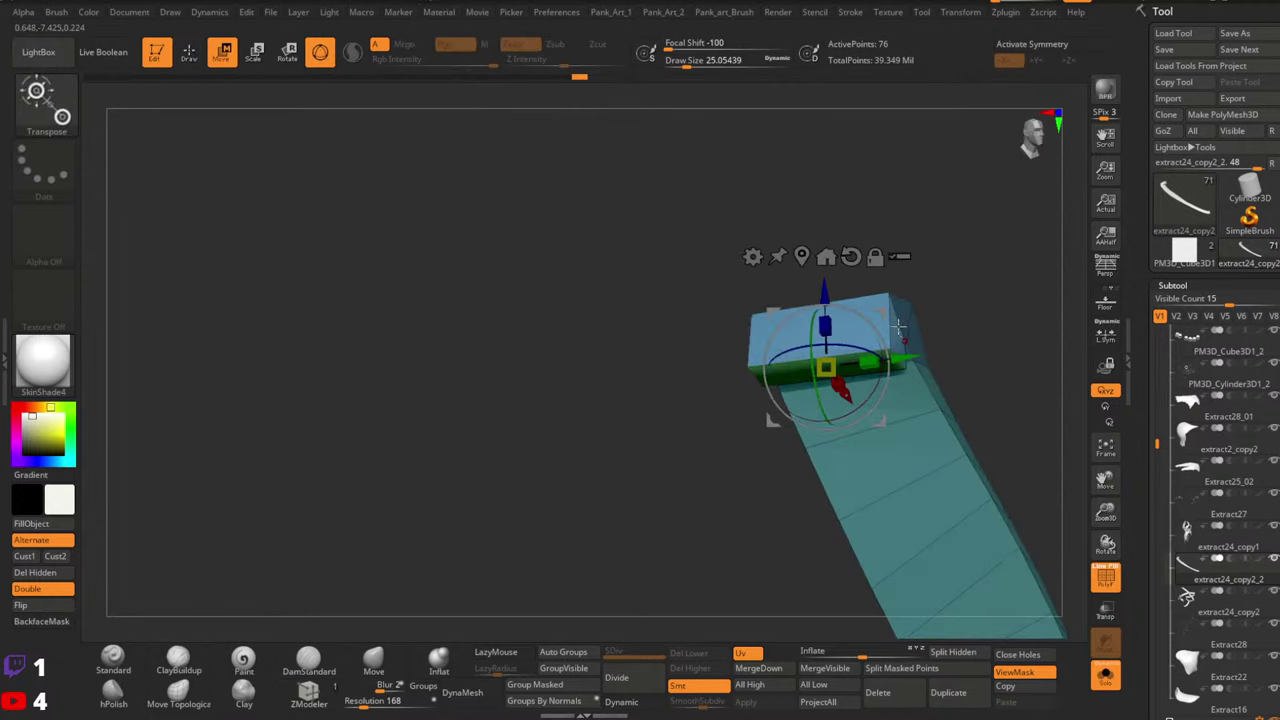
{"action": "left_click_drag", "start_coordinate": [888, 415], "coordinate": [887, 419]}
{"action": "key", "text": "q"}
{"action": "right_click_drag", "start_coordinate": [880, 418], "coordinate": [897, 407]}
{"action": "key", "text": "ctrl+shift+a"}
{"action": "key", "text": "ctrl+z"}
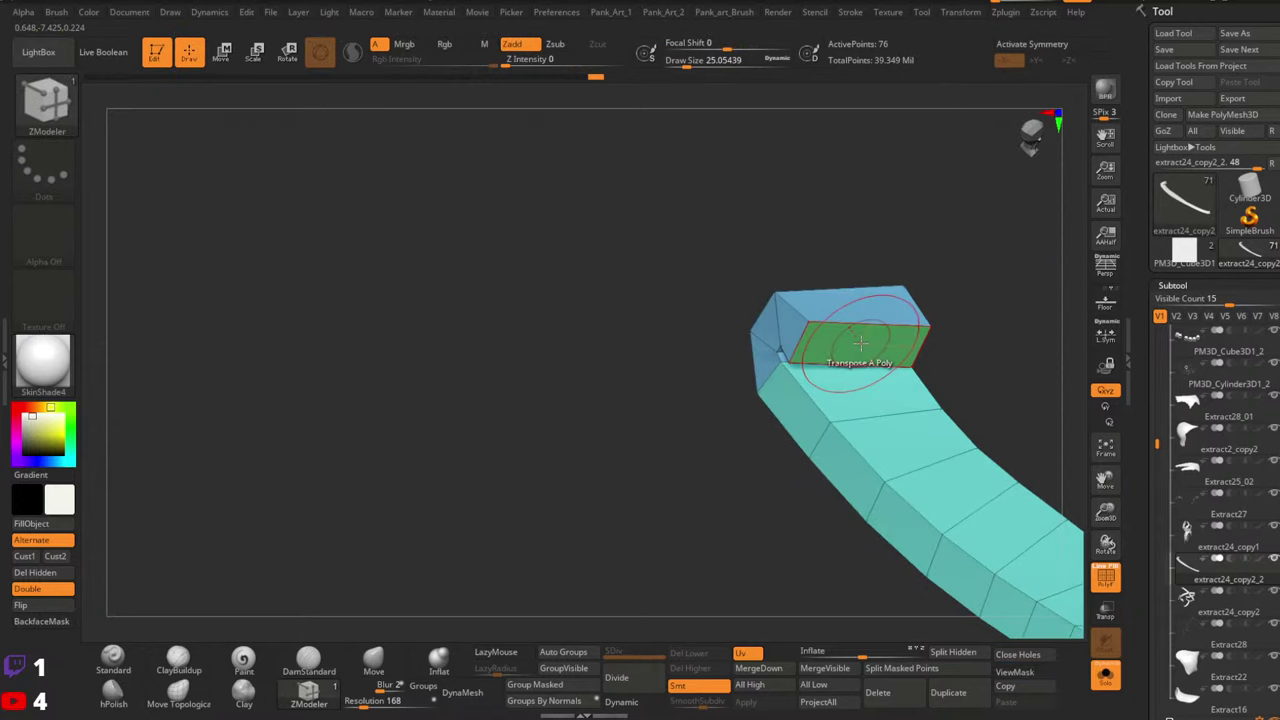
Extrude the folded end polygon of the teal strap once more to extend the curl
{"action": "key", "text": "space"}
{"action": "left_click", "coordinate": [658, 243]}
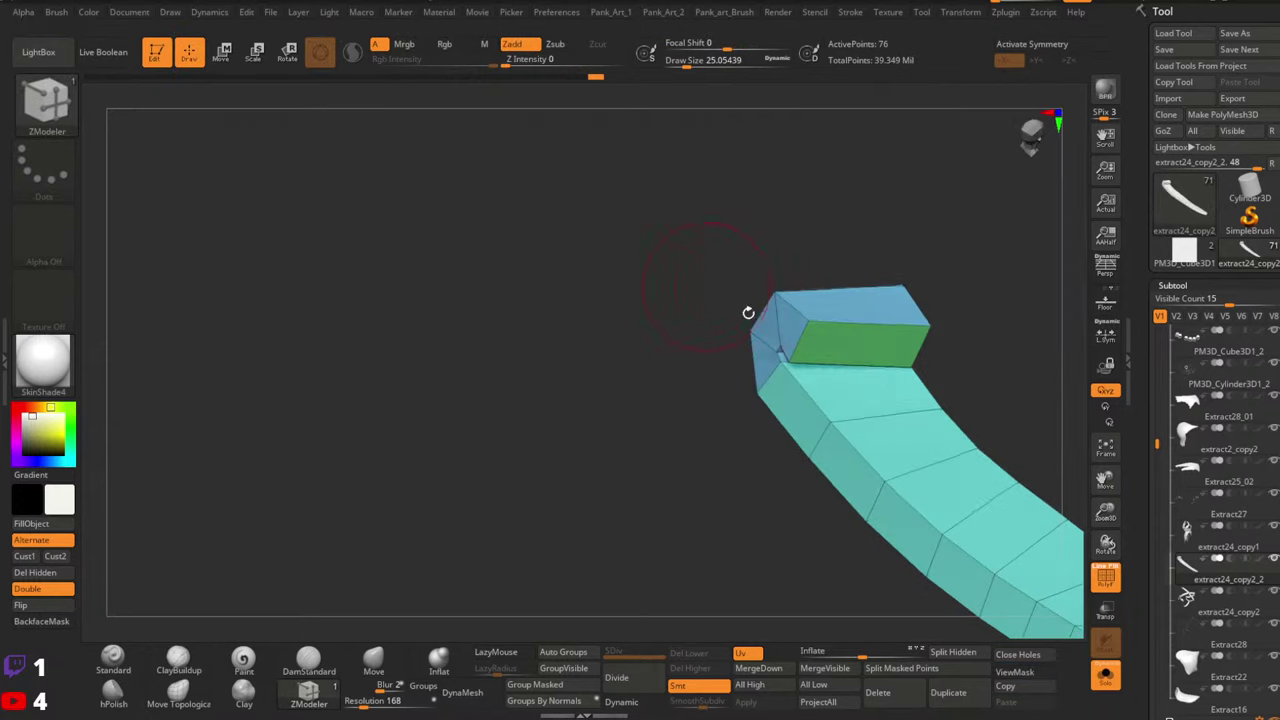
{"action": "left_click_drag", "start_coordinate": [752, 312], "coordinate": [875, 389]}
{"action": "mouse_move", "coordinate": [1012, 408]}
{"action": "right_mouse_down", "text": "alt"}
{"action": "mouse_move", "coordinate": [866, 354]}
{"action": "mouse_move", "coordinate": [820, 385]}
{"action": "right_mouse_up", "text": "alt"}
{"action": "right_click_drag", "start_coordinate": [820, 385], "coordinate": [680, 400]}
Show all the strap pieces, regroup them with Auto Groups, and isolate the next strap
{"action": "left_click", "coordinate": [814, 422], "text": "ctrl+shift"}
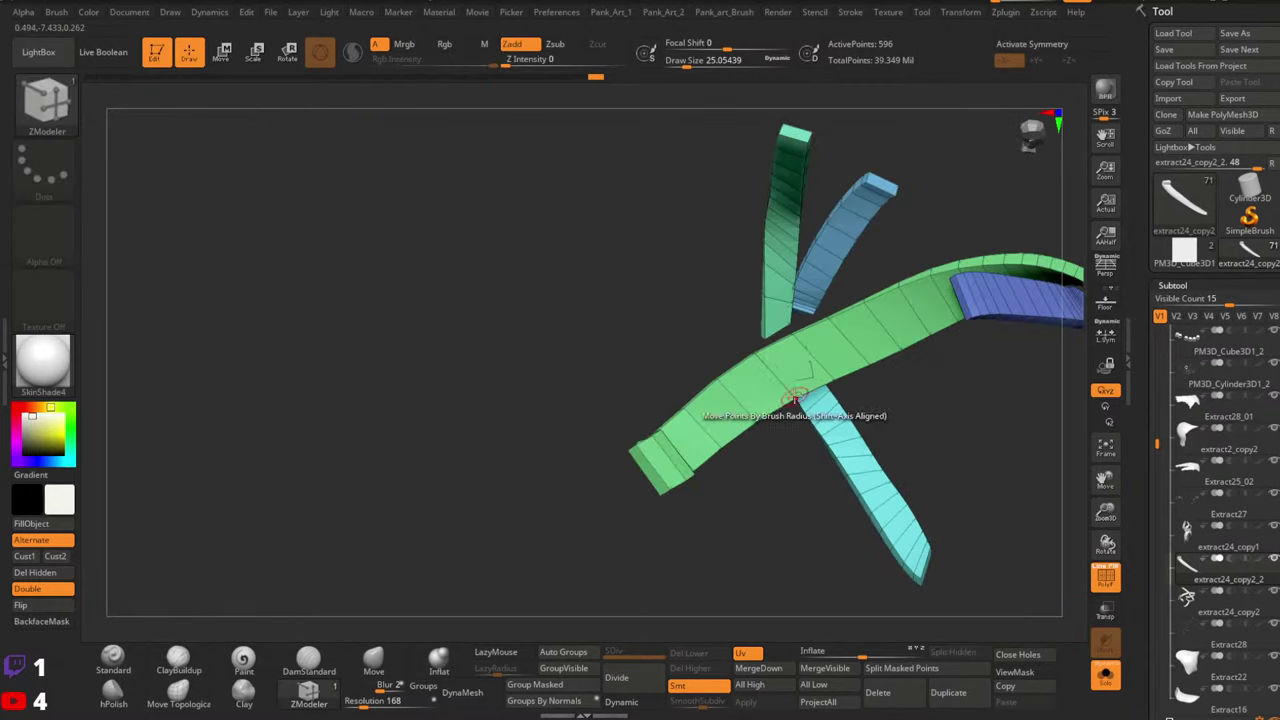
{"action": "right_click_drag", "start_coordinate": [834, 412], "coordinate": [897, 449]}
{"action": "left_click", "coordinate": [567, 652]}
{"action": "mouse_move", "coordinate": [660, 570]}
{"action": "right_mouse_down"}
{"action": "mouse_move", "coordinate": [825, 400]}
{"action": "mouse_move", "coordinate": [770, 395]}
{"action": "mouse_move", "coordinate": [749, 306]}
{"action": "mouse_move", "coordinate": [806, 437]}
{"action": "mouse_move", "coordinate": [740, 375]}
{"action": "right_mouse_up"}
{"action": "left_click", "coordinate": [770, 390], "text": "ctrl+shift"}
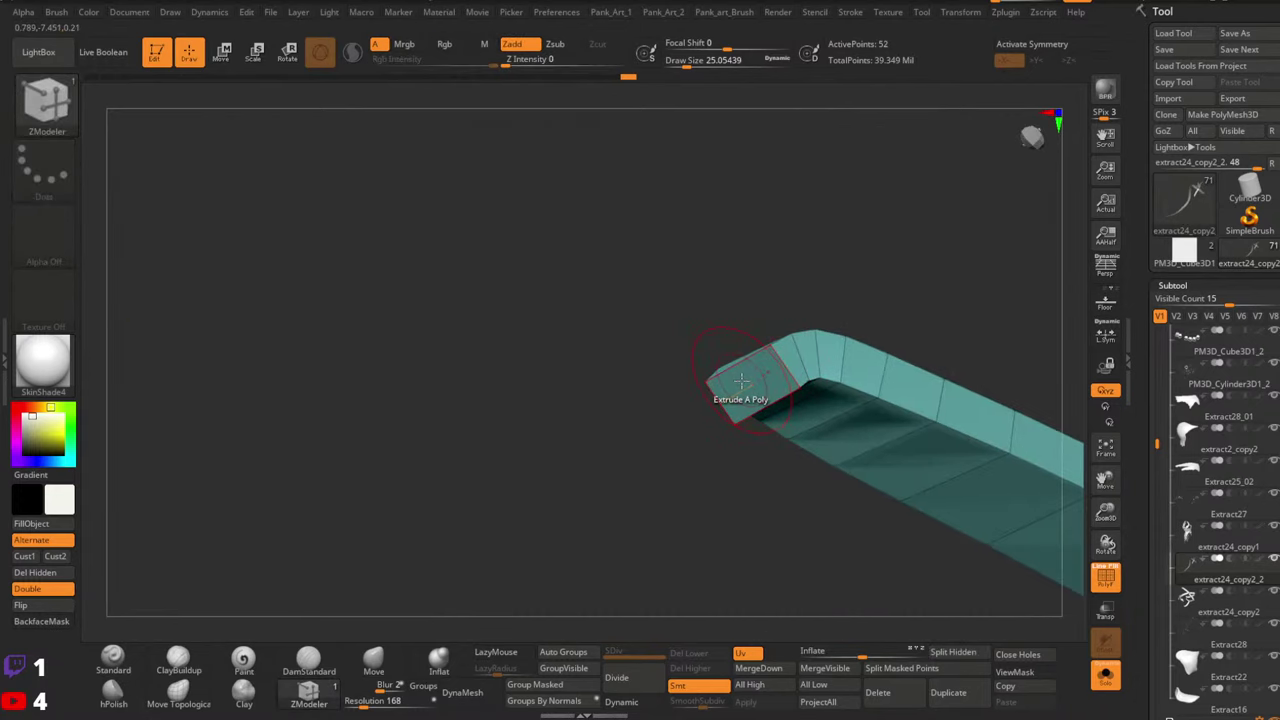
Extrude the isolated strap's single end polygon and angle the new end with Transpose to begin its curl
{"action": "key", "text": "space"}
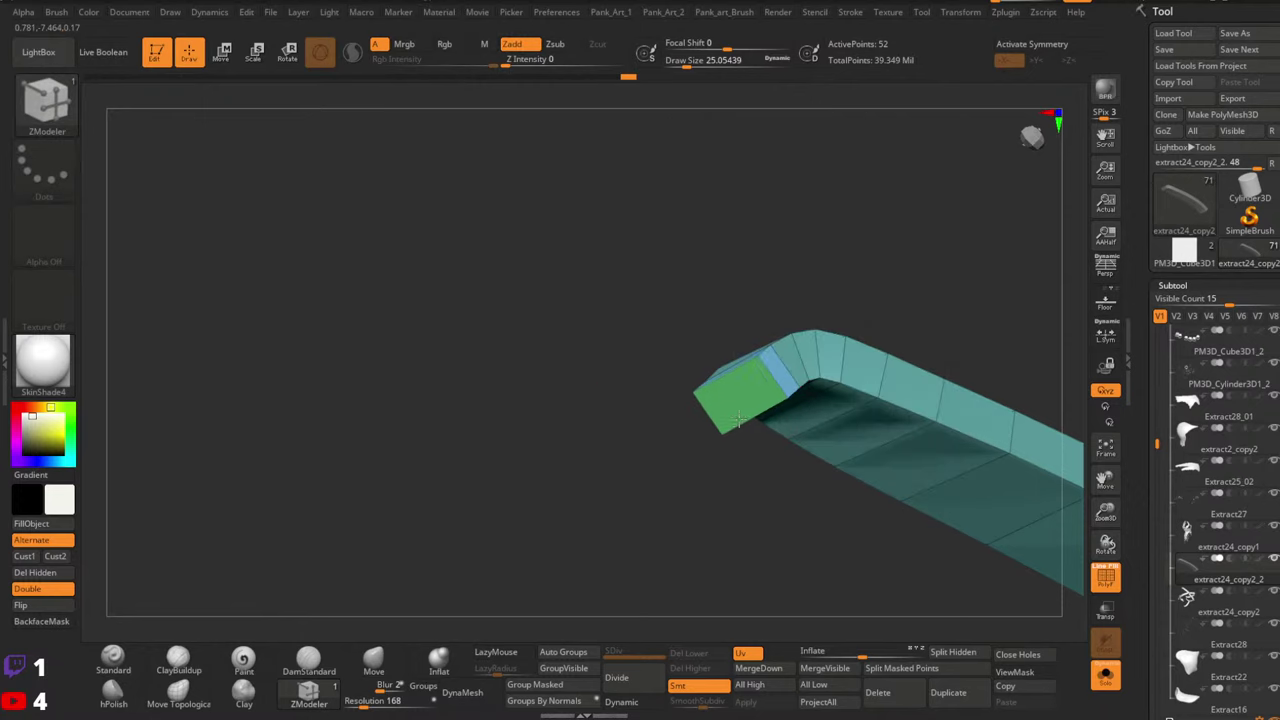
{"action": "key", "text": "space"}
{"action": "key", "text": "space"}
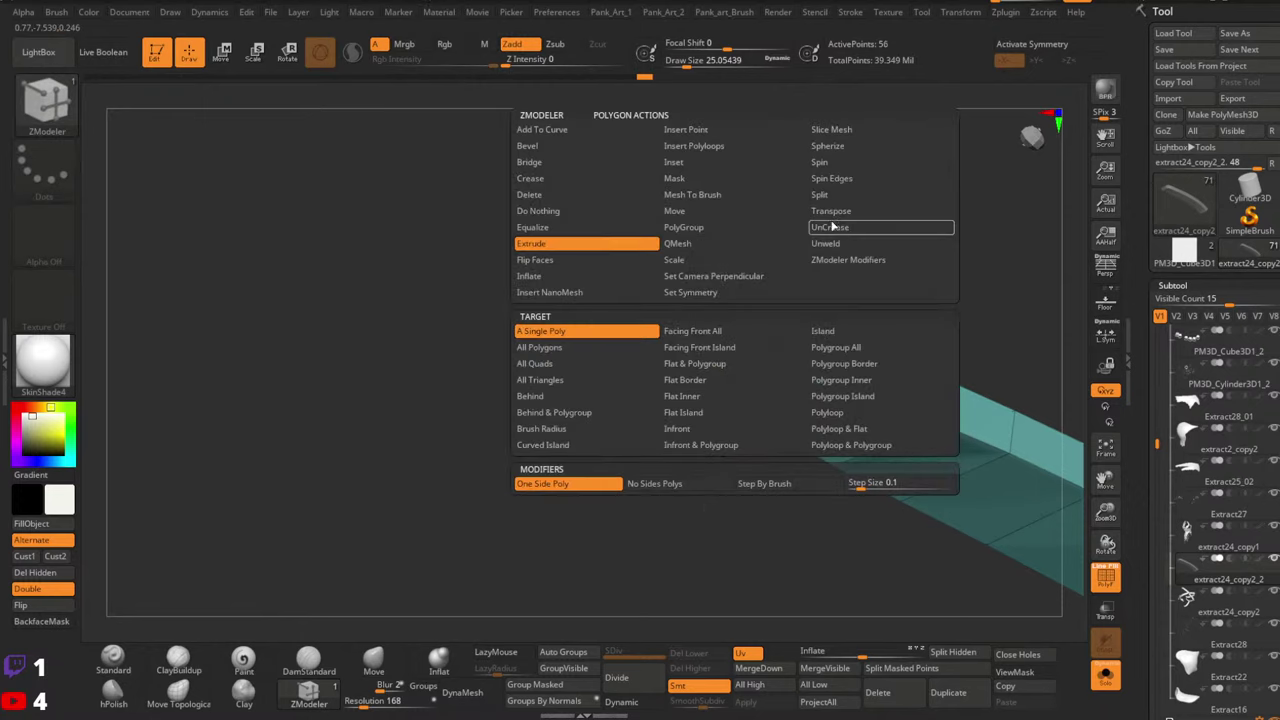
{"action": "left_click", "coordinate": [702, 398]}
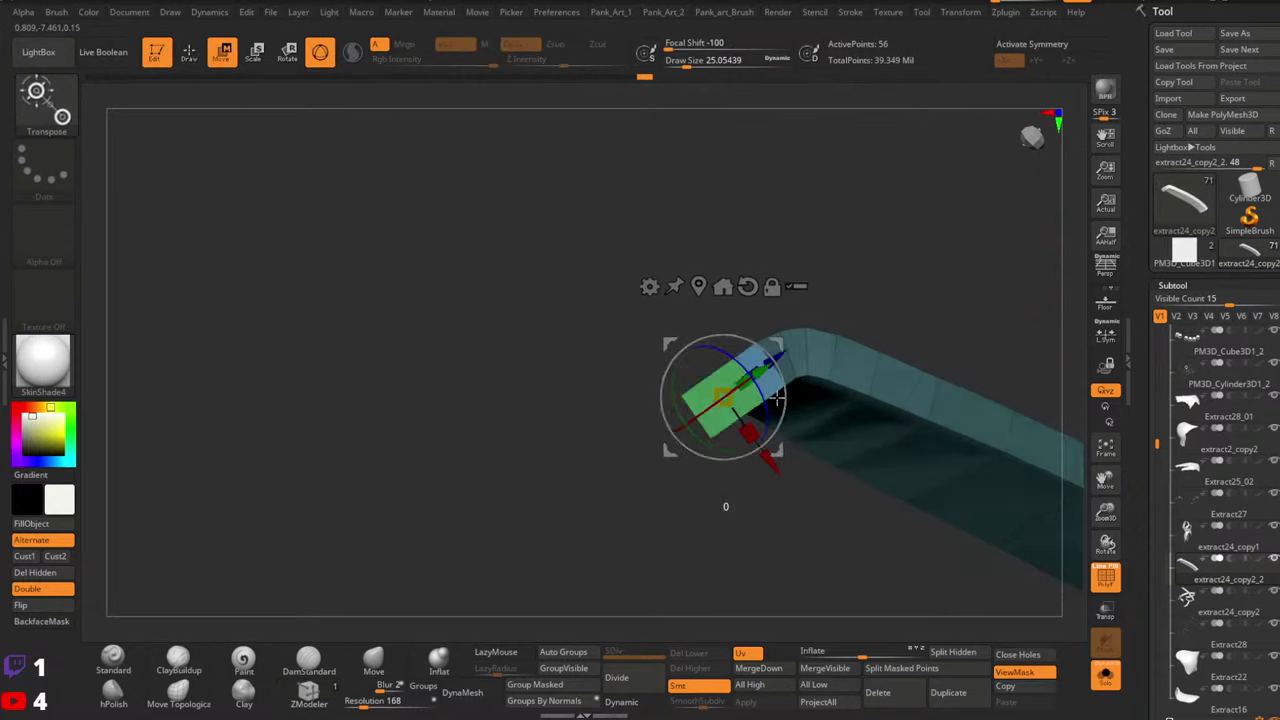
{"action": "mouse_move", "coordinate": [683, 420]}
{"action": "left_mouse_down"}
{"action": "mouse_move", "coordinate": [734, 466]}
{"action": "mouse_move", "coordinate": [798, 295]}
{"action": "mouse_move", "coordinate": [846, 266]}
{"action": "mouse_move", "coordinate": [815, 266]}
{"action": "mouse_move", "coordinate": [781, 331]}
{"action": "left_mouse_up"}
{"action": "key", "text": "q"}
Extrude the strap's angled end polygon to add a second curl segment
{"action": "key", "text": "space"}
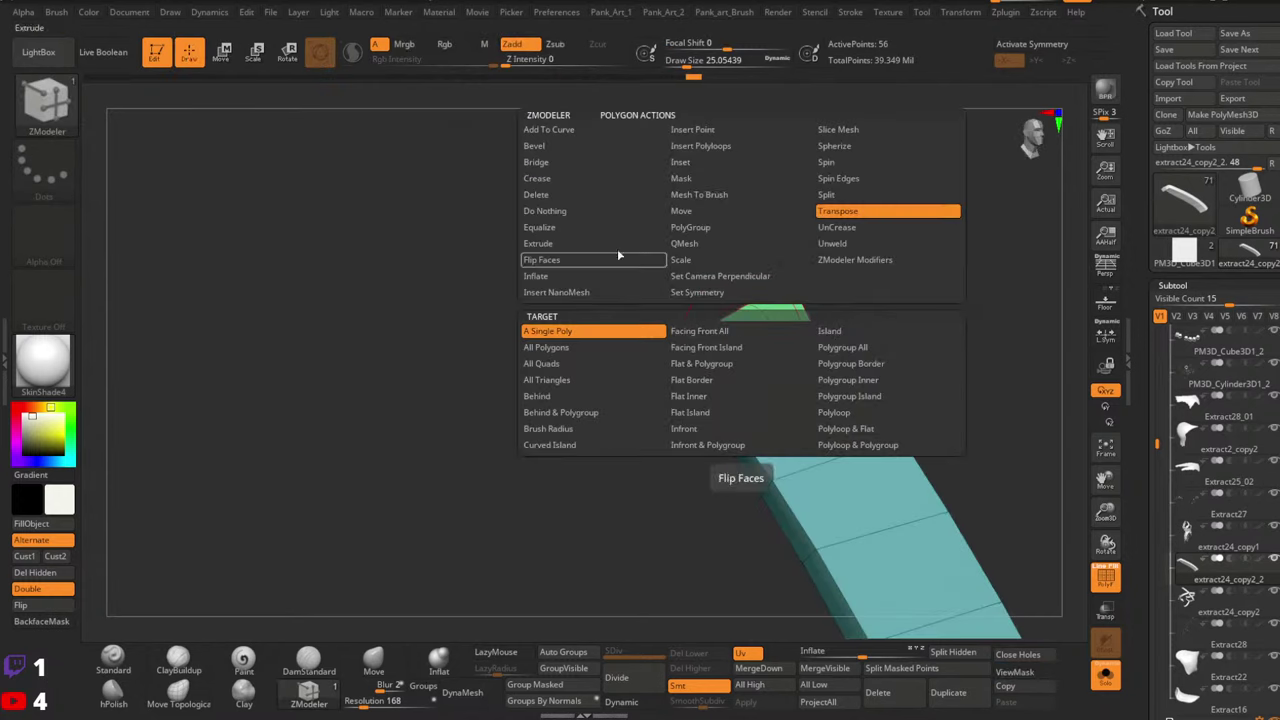
{"action": "left_click", "coordinate": [540, 243]}
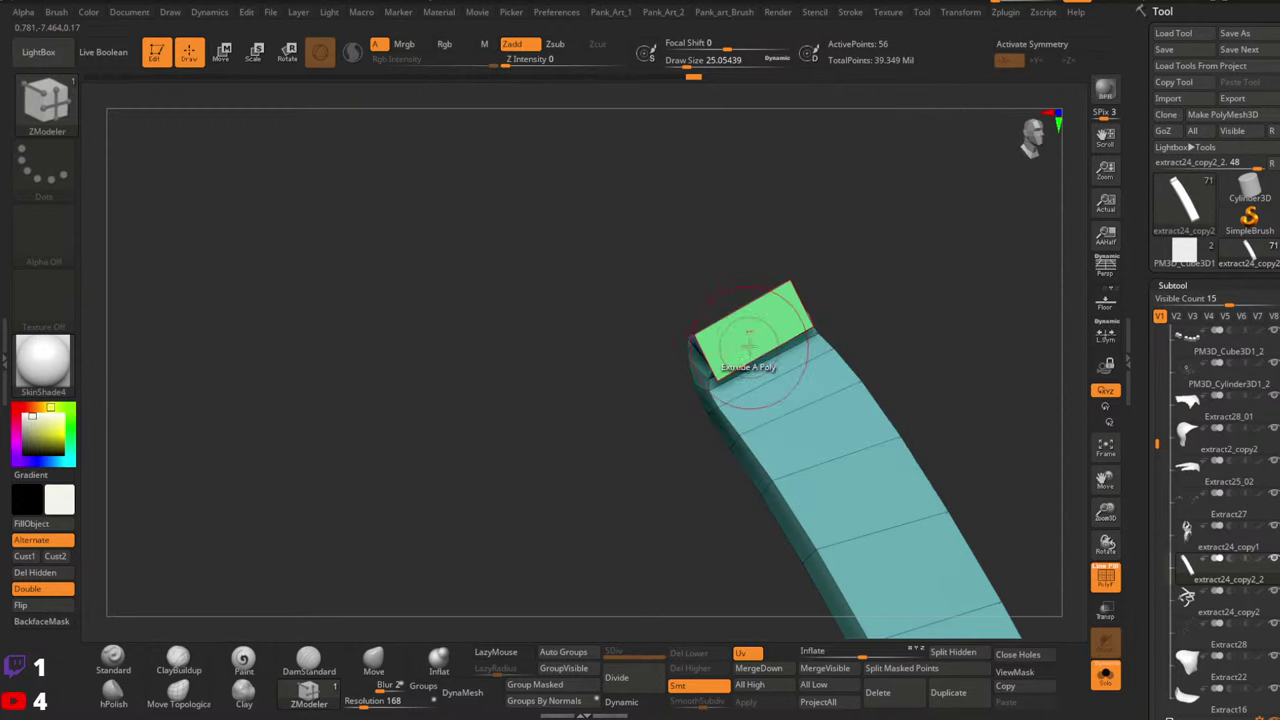
{"action": "left_click_drag", "start_coordinate": [752, 336], "coordinate": [830, 344]}
Rotate and move the second segment's end polygon with Transpose to continue the fold, and clear the mask
{"action": "key", "text": "space"}
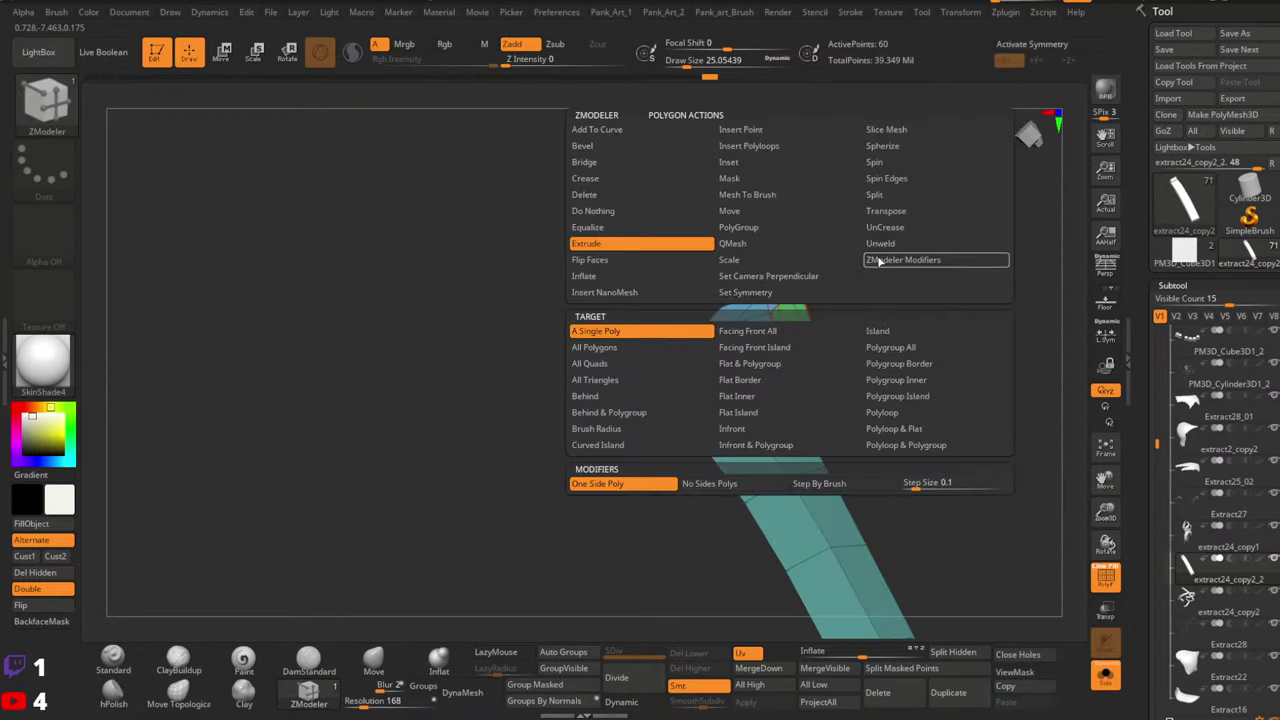
{"action": "left_click", "coordinate": [888, 217]}
{"action": "left_click", "coordinate": [786, 325]}
{"action": "left_click_drag", "start_coordinate": [847, 268], "coordinate": [915, 365]}
{"action": "left_click_drag", "start_coordinate": [845, 319], "coordinate": [838, 294]}
{"action": "key", "text": "q"}
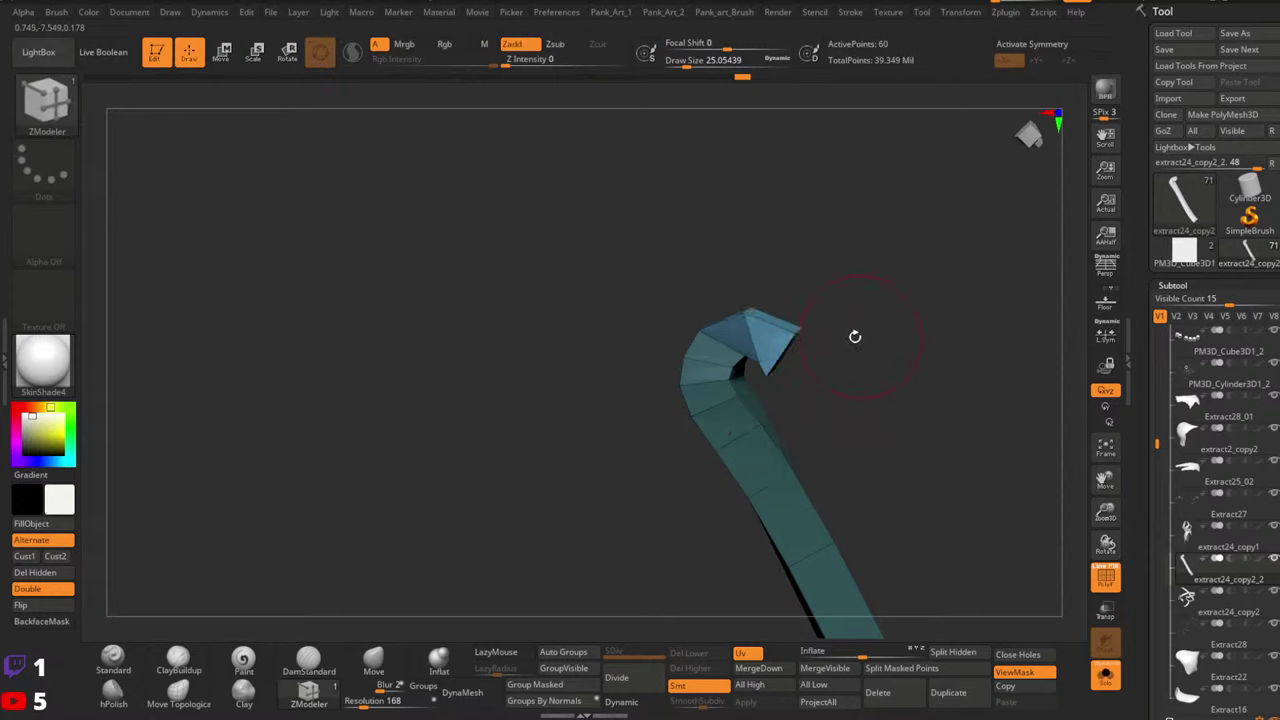
{"action": "mouse_move", "coordinate": [854, 337]}
{"action": "left_mouse_down"}
{"action": "mouse_move", "coordinate": [893, 320]}
{"action": "mouse_move", "coordinate": [879, 372]}
{"action": "left_mouse_up"}
Extrude a third segment from the strap's end polygon and transpose its end to form a hook
{"action": "key", "text": "space"}
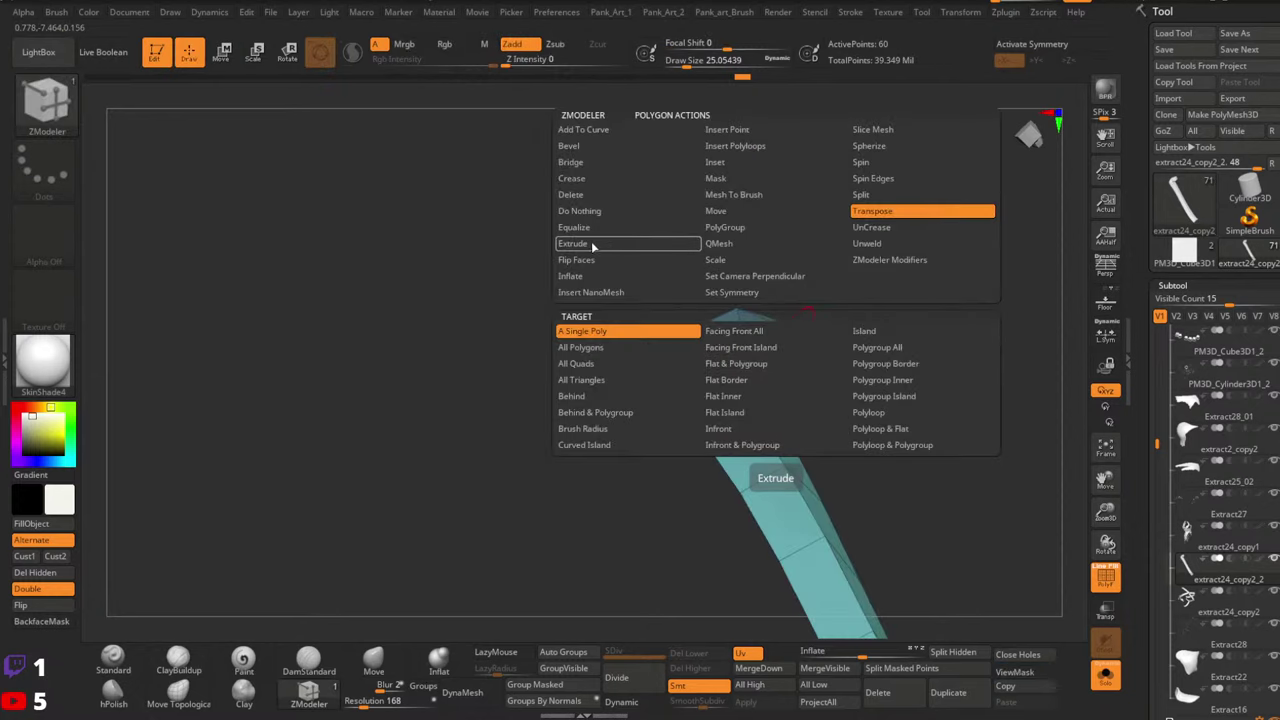
{"action": "left_click", "coordinate": [591, 243]}
{"action": "key", "text": "space"}
{"action": "left_click_drag", "start_coordinate": [803, 403], "coordinate": [853, 384]}
{"action": "left_click", "coordinate": [917, 217]}
{"action": "left_click", "coordinate": [818, 376]}
{"action": "key", "text": "q"}
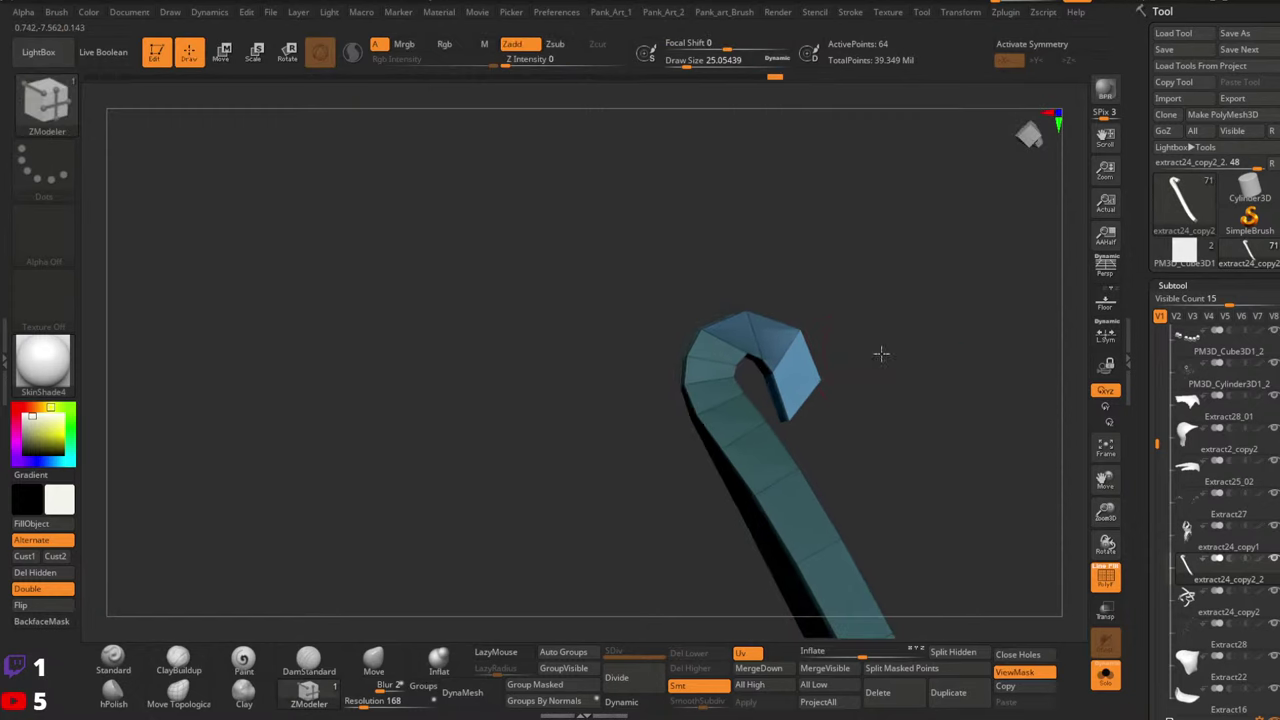
Refine the inner bend of the curled end with the Move Topological brush, reducing the draw size to about 13
{"action": "left_click", "coordinate": [178, 692]}
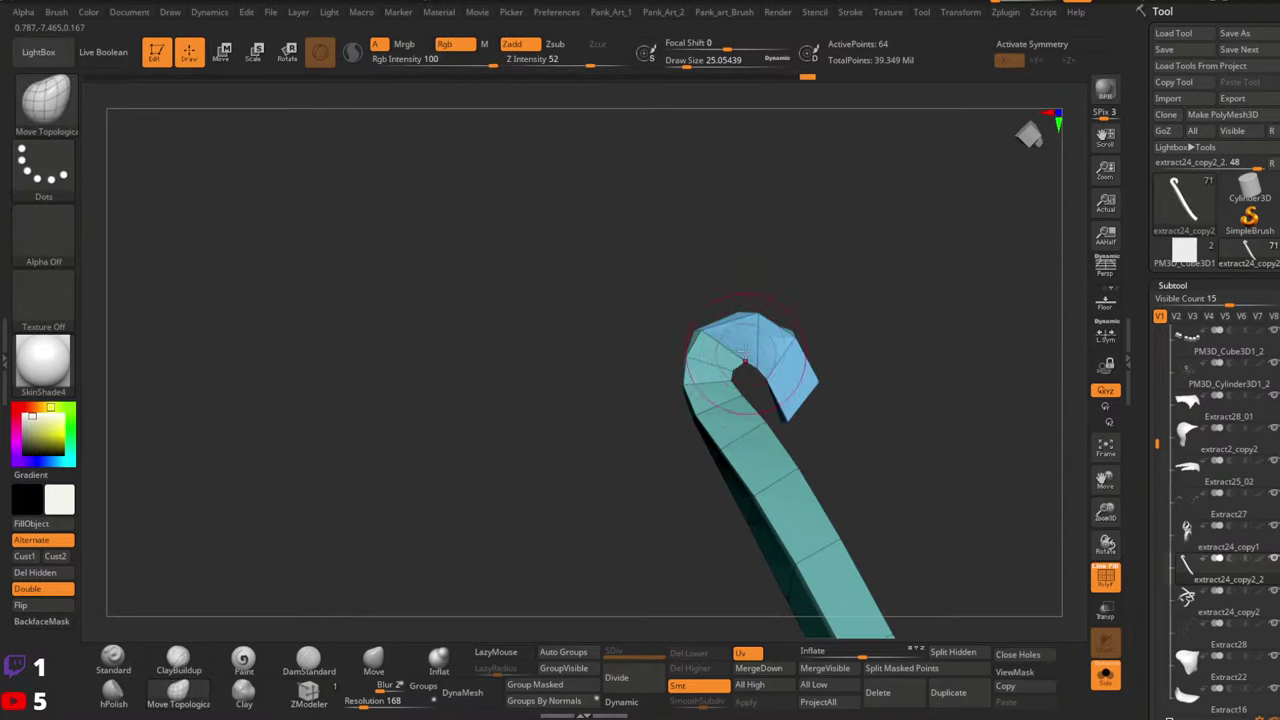
{"action": "key", "text": "space"}
{"action": "left_click_drag", "start_coordinate": [745, 352], "coordinate": [733, 353]}
{"action": "mouse_move", "coordinate": [745, 350]}
{"action": "right_mouse_down"}
{"action": "mouse_move", "coordinate": [757, 305]}
{"action": "mouse_move", "coordinate": [690, 410]}
{"action": "mouse_move", "coordinate": [823, 361]}
{"action": "mouse_move", "coordinate": [850, 370]}
{"action": "right_mouse_up"}
{"action": "key", "text": "space"}
{"action": "mouse_move", "coordinate": [850, 370]}
{"action": "left_mouse_down"}
{"action": "mouse_move", "coordinate": [868, 370]}
{"action": "mouse_move", "coordinate": [841, 376]}
{"action": "left_mouse_up"}
{"action": "key", "text": "space"}
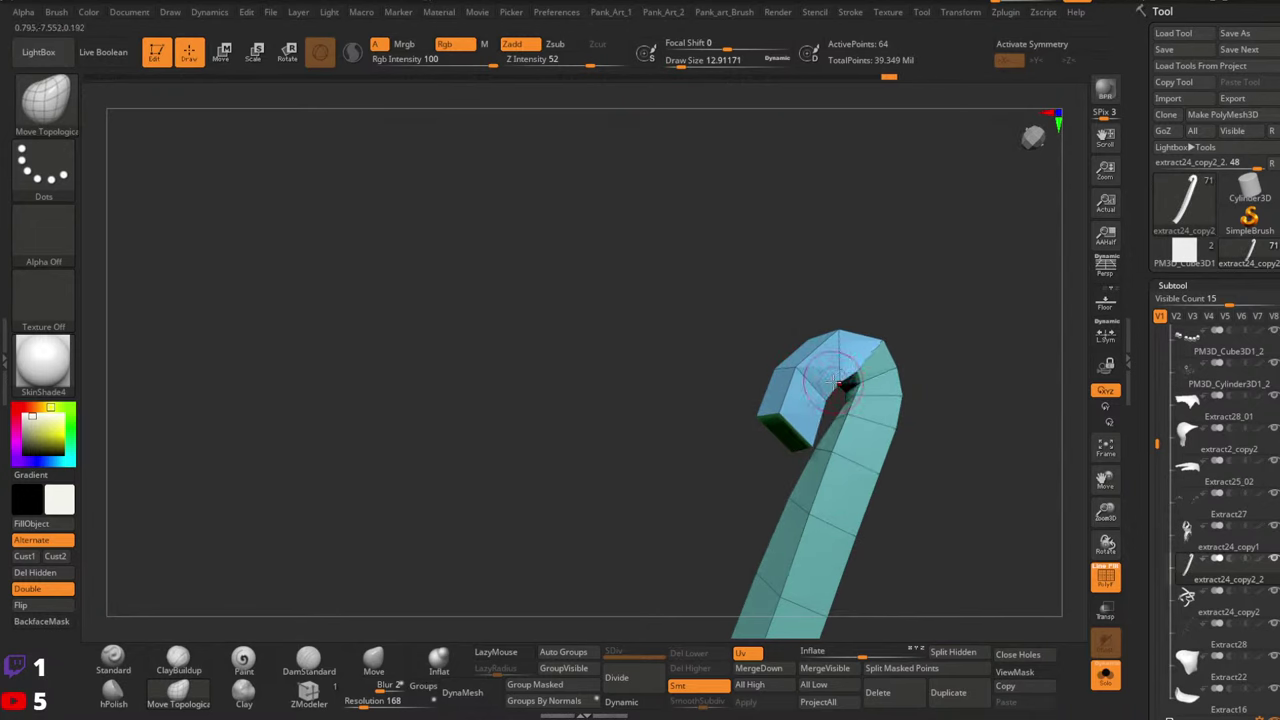
Reshape the curl's outline from other angles with Move Topological, ending with a draw size of about 35
{"action": "mouse_move", "coordinate": [813, 405]}
{"action": "right_mouse_down"}
{"action": "mouse_move", "coordinate": [857, 392]}
{"action": "mouse_move", "coordinate": [862, 408]}
{"action": "right_mouse_up"}
{"action": "key", "text": "space"}
{"action": "mouse_move", "coordinate": [781, 388]}
{"action": "left_mouse_down"}
{"action": "mouse_move", "coordinate": [818, 388]}
{"action": "mouse_move", "coordinate": [832, 349]}
{"action": "mouse_move", "coordinate": [817, 380]}
{"action": "left_mouse_up"}
{"action": "key", "text": "space"}
{"action": "key", "text": "space"}
{"action": "key", "text": "space"}
{"action": "left_click_drag", "start_coordinate": [809, 376], "coordinate": [819, 382]}
{"action": "right_click_drag", "start_coordinate": [820, 386], "coordinate": [822, 404]}
Bring the whole character back into view and regroup the curled strap with Auto Groups
{"action": "right_click_drag", "start_coordinate": [822, 404], "coordinate": [818, 372], "text": "ctrl"}
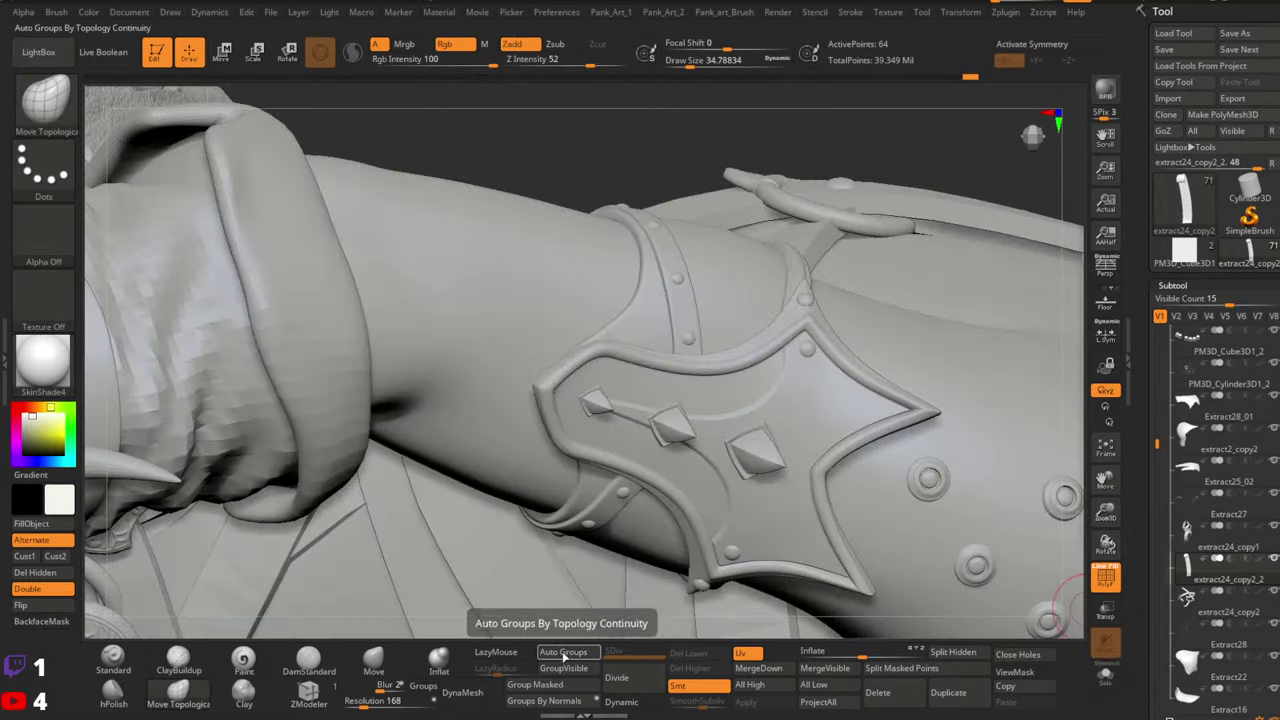
{"action": "left_click", "coordinate": [563, 656]}
{"action": "mouse_move", "coordinate": [903, 422]}
{"action": "right_mouse_down", "text": "ctrl"}
{"action": "mouse_move", "coordinate": [885, 340]}
{"action": "mouse_move", "coordinate": [868, 410]}
{"action": "mouse_move", "coordinate": [875, 471]}
{"action": "right_mouse_up", "text": "ctrl"}
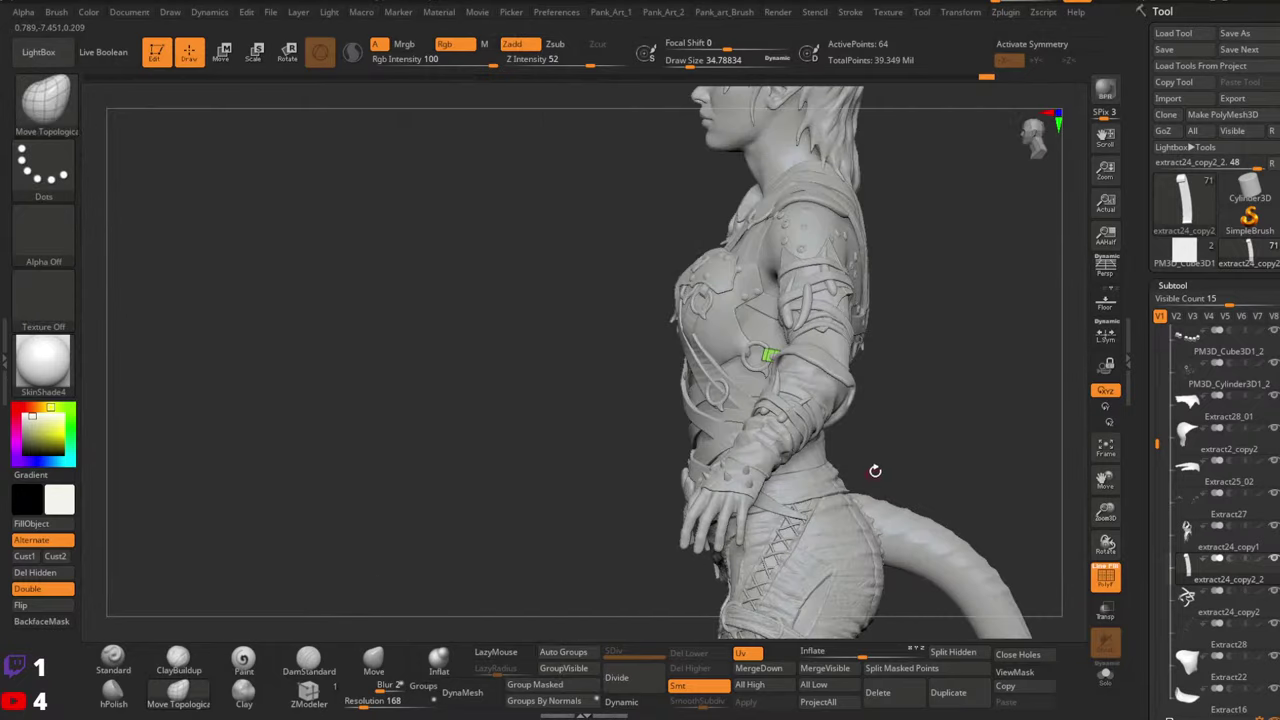
Examine the strap in place on the character without polyframe, then isolate it with polyframe on at its uncurled end
{"action": "key", "text": "shift+f"}
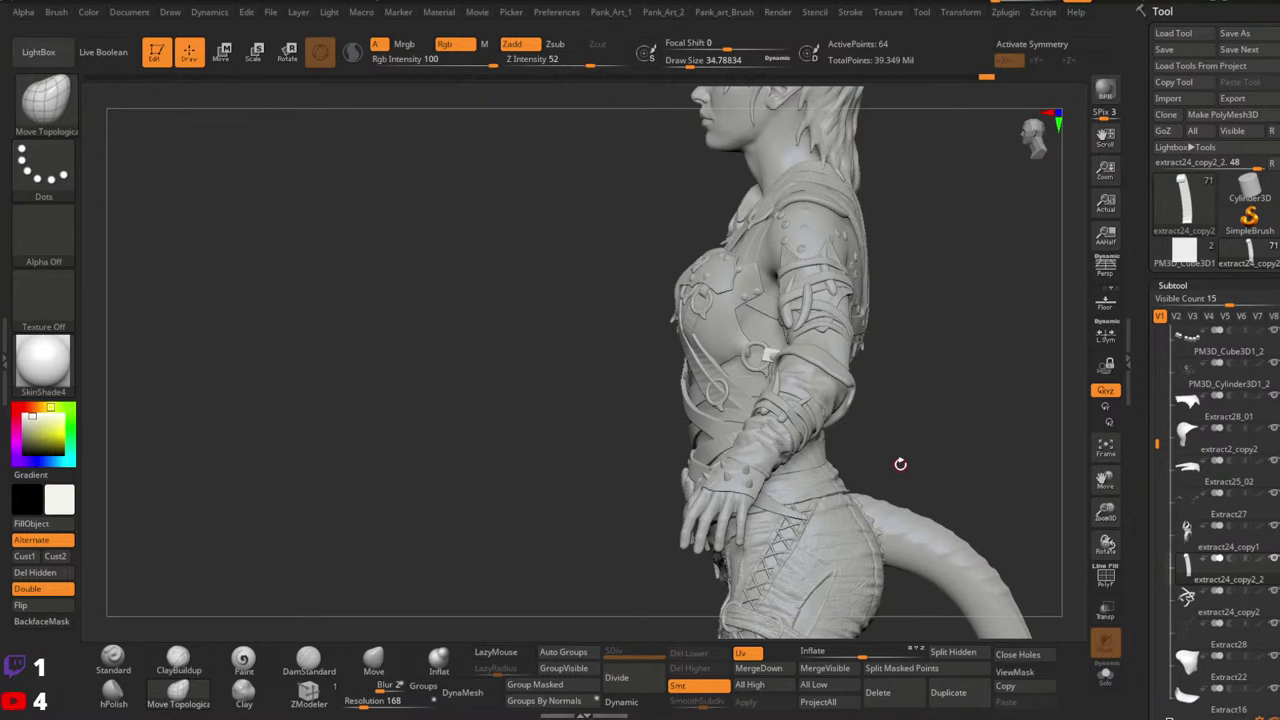
{"action": "right_click_drag", "start_coordinate": [802, 392], "coordinate": [780, 520]}
{"action": "right_click_drag", "start_coordinate": [800, 450], "coordinate": [877, 470]}
{"action": "left_click_drag", "start_coordinate": [877, 470], "coordinate": [953, 443]}
{"action": "left_click", "coordinate": [1105, 677]}
{"action": "right_click_drag", "start_coordinate": [850, 385], "coordinate": [860, 420]}
{"action": "key", "text": "shift+f"}
{"action": "right_click_drag", "start_coordinate": [710, 300], "coordinate": [792, 412], "text": "alt"}
{"action": "left_click_drag", "start_coordinate": [790, 410], "coordinate": [766, 420]}
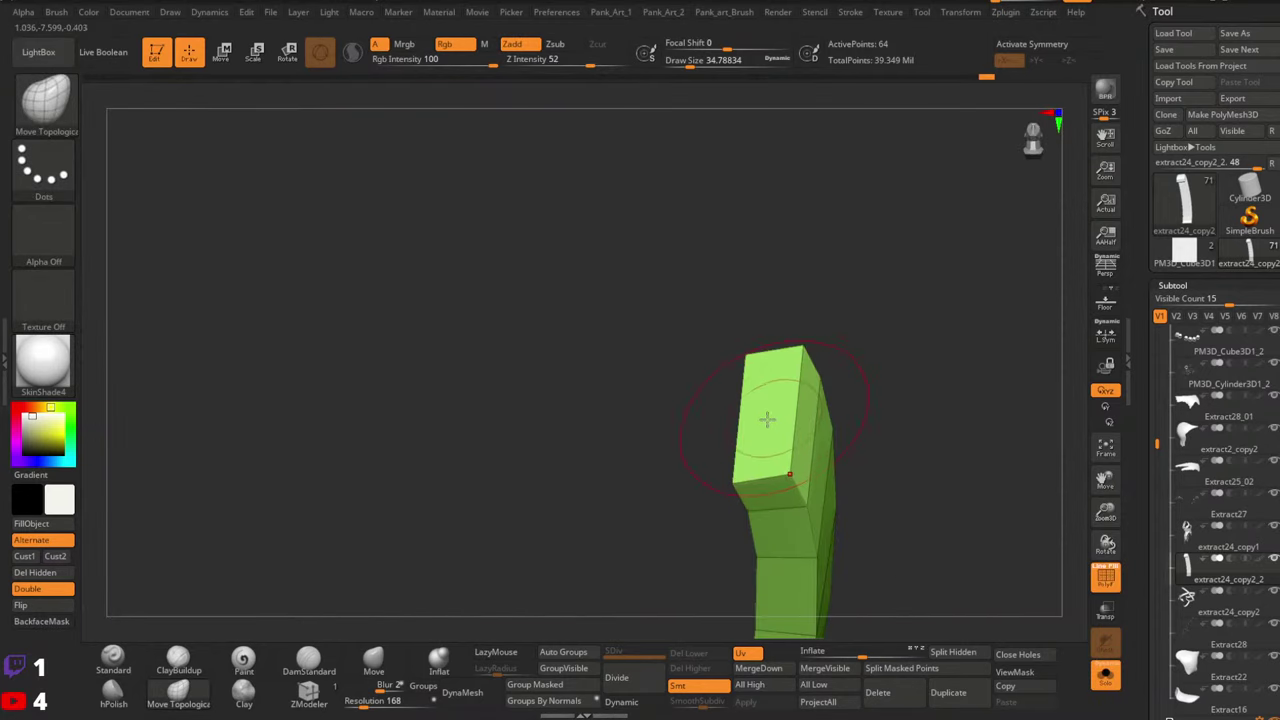
Extrude the single polygon at the strap's opposite, uncurled end with ZModeler to add a short segment
{"action": "left_click", "coordinate": [308, 690]}
{"action": "key", "text": "space"}
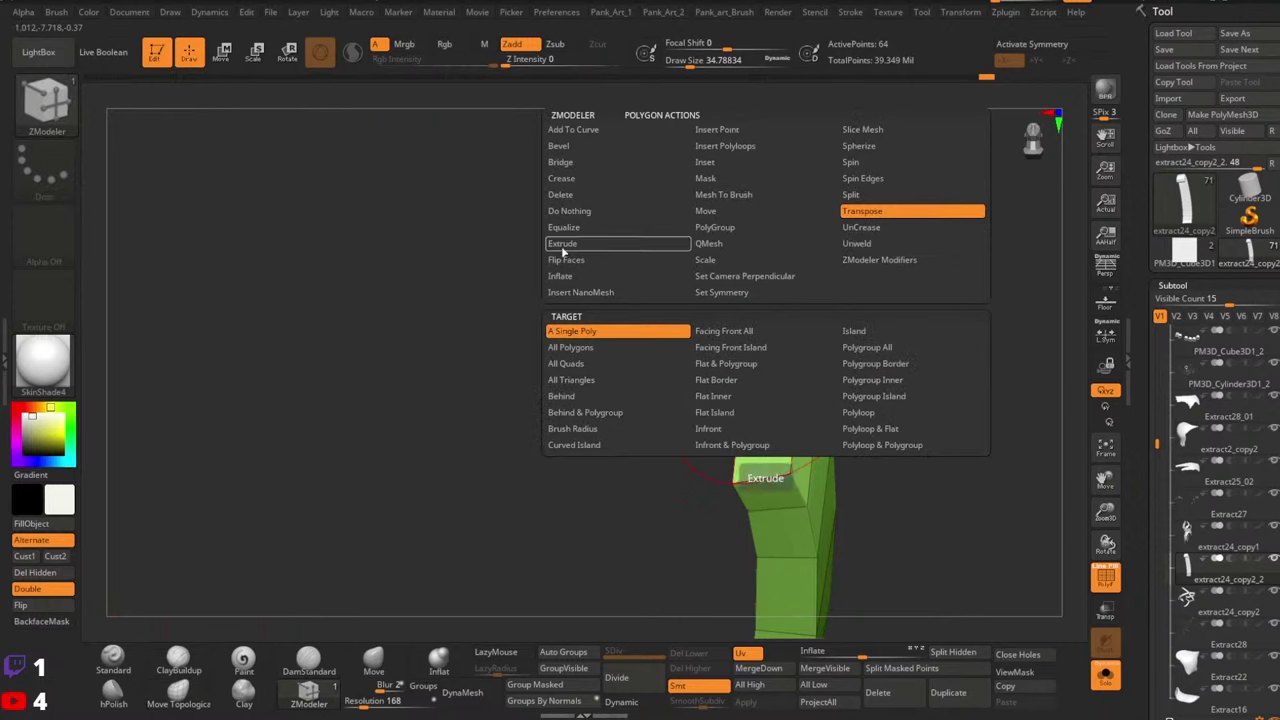
{"action": "left_click", "coordinate": [560, 246]}
{"action": "left_click_drag", "start_coordinate": [767, 405], "coordinate": [758, 355]}
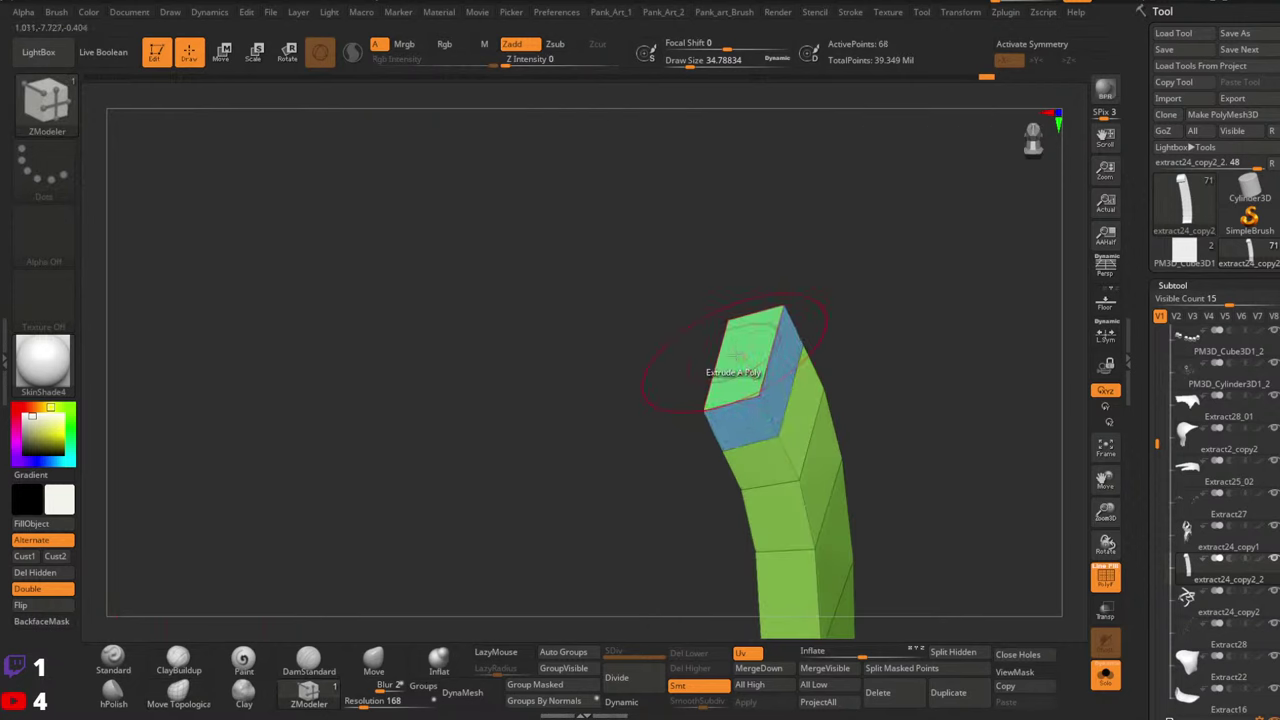
Rotate the green strap's new end polygon with Transpose to tilt it into the start of a fold
{"action": "key", "text": "space"}
{"action": "left_click", "coordinate": [836, 212]}
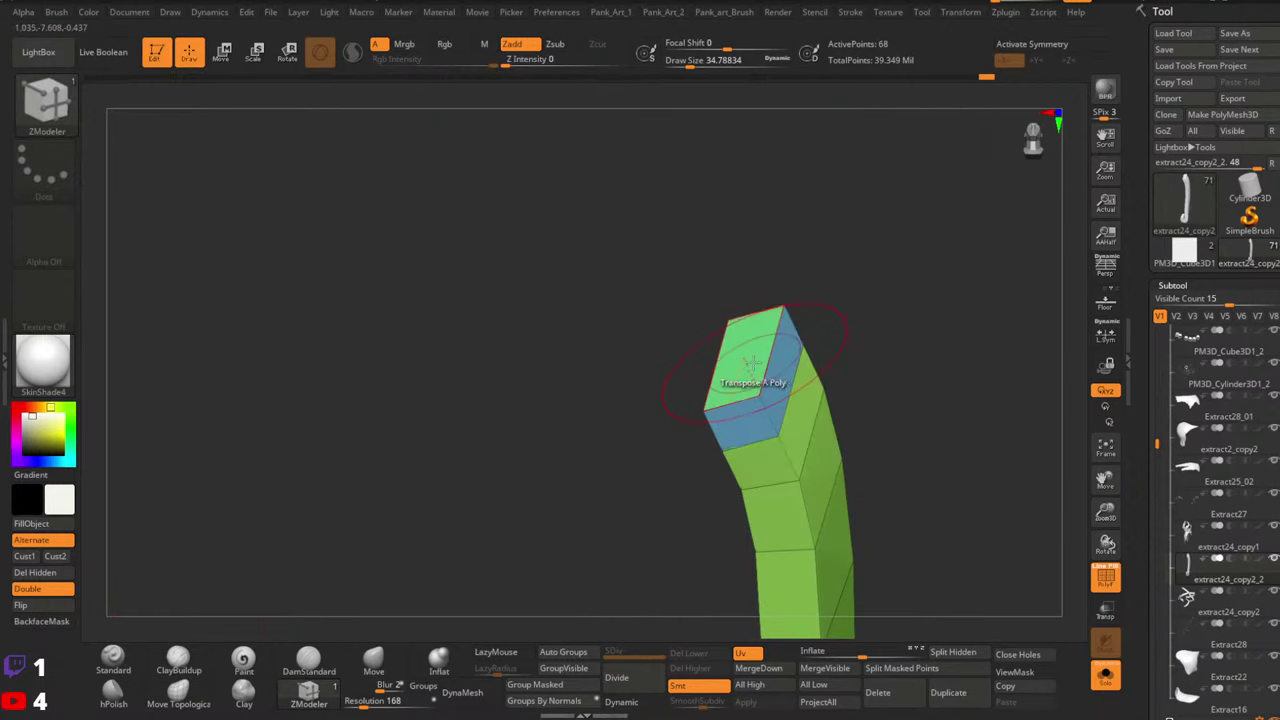
{"action": "left_click", "coordinate": [742, 360]}
{"action": "left_click_drag", "start_coordinate": [736, 272], "coordinate": [736, 271]}
{"action": "right_click_drag", "start_coordinate": [734, 272], "coordinate": [700, 277], "text": "shift"}
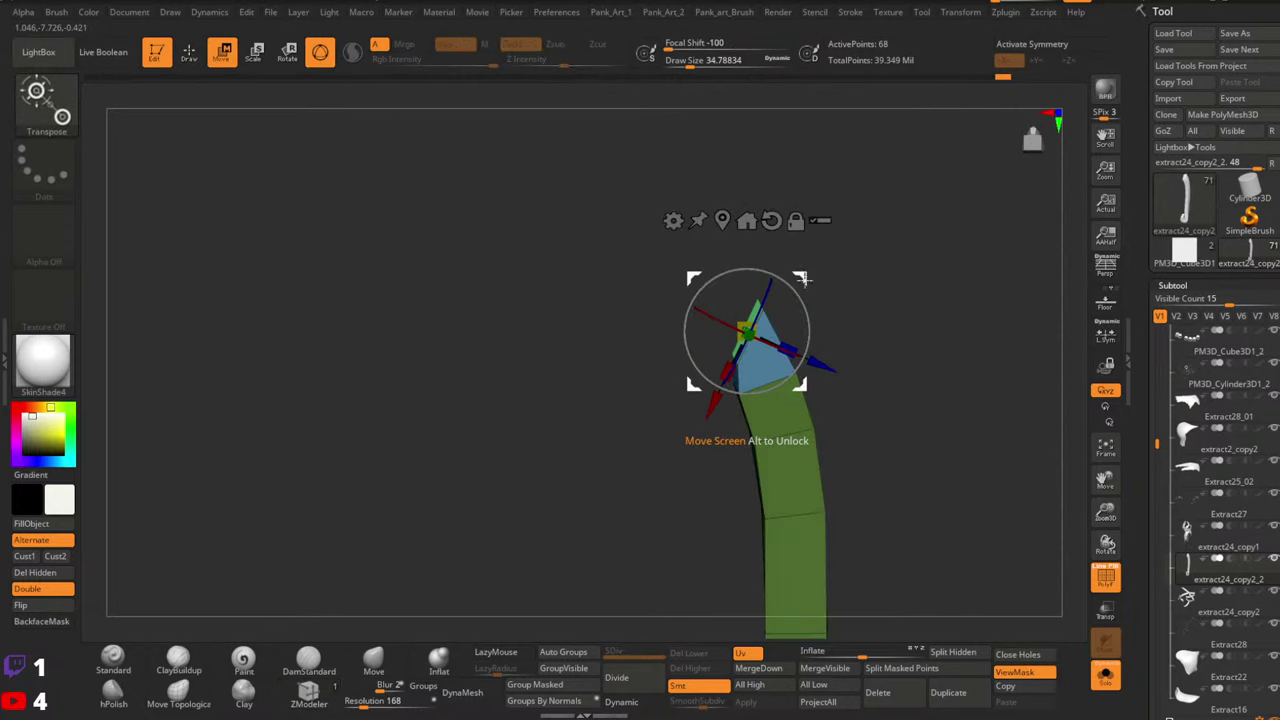
{"action": "left_click_drag", "start_coordinate": [694, 279], "coordinate": [665, 310]}
{"action": "right_click_drag", "start_coordinate": [692, 312], "coordinate": [640, 326]}
{"action": "left_click_drag", "start_coordinate": [608, 312], "coordinate": [628, 294]}
Refine the tilt and position of the green strap's end polygon from several angles with Transpose, and release the mask
{"action": "right_click_drag", "start_coordinate": [634, 294], "coordinate": [747, 295]}
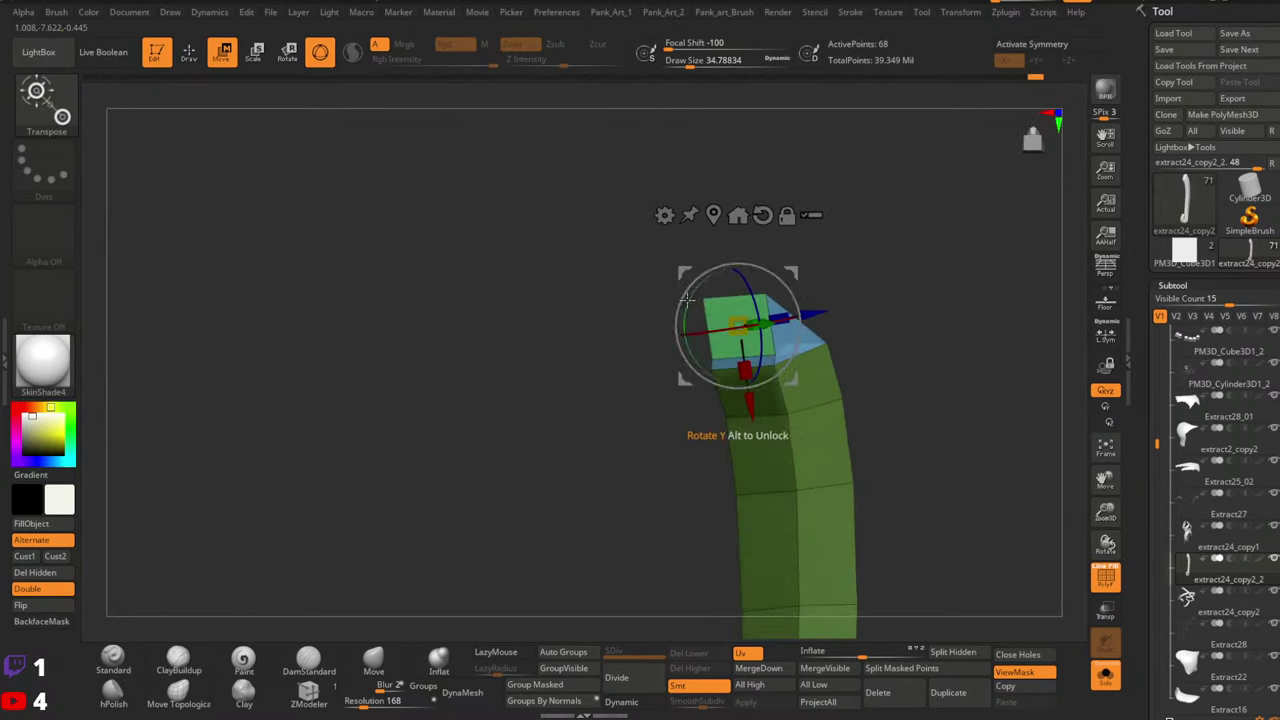
{"action": "left_click_drag", "start_coordinate": [689, 276], "coordinate": [790, 287]}
{"action": "right_click_drag", "start_coordinate": [860, 296], "coordinate": [740, 312]}
{"action": "left_click_drag", "start_coordinate": [739, 281], "coordinate": [715, 280]}
{"action": "right_click_drag", "start_coordinate": [715, 285], "coordinate": [830, 318]}
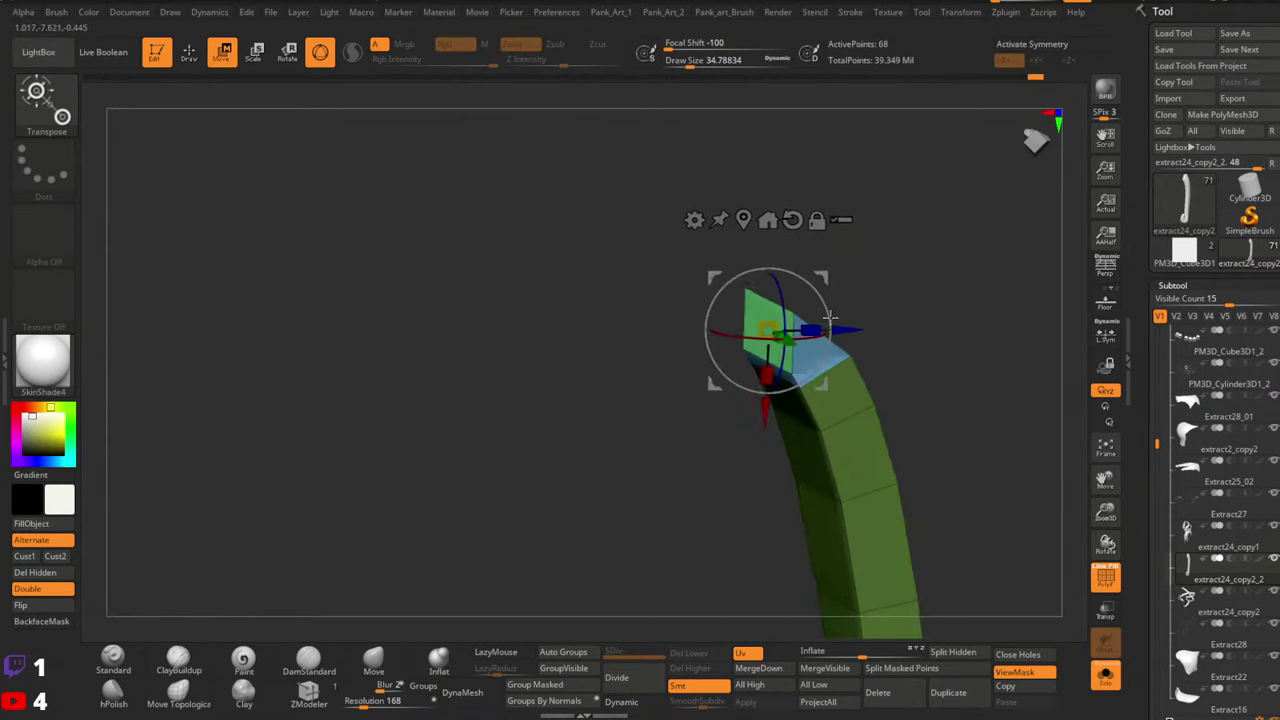
{"action": "key", "text": "q"}
Extrude the green strap's tilted end polygon with ZModeler to add a second segment
{"action": "key", "text": "b"}
{"action": "key", "text": "z"}
{"action": "key", "text": "m"}
{"action": "key", "text": "space"}
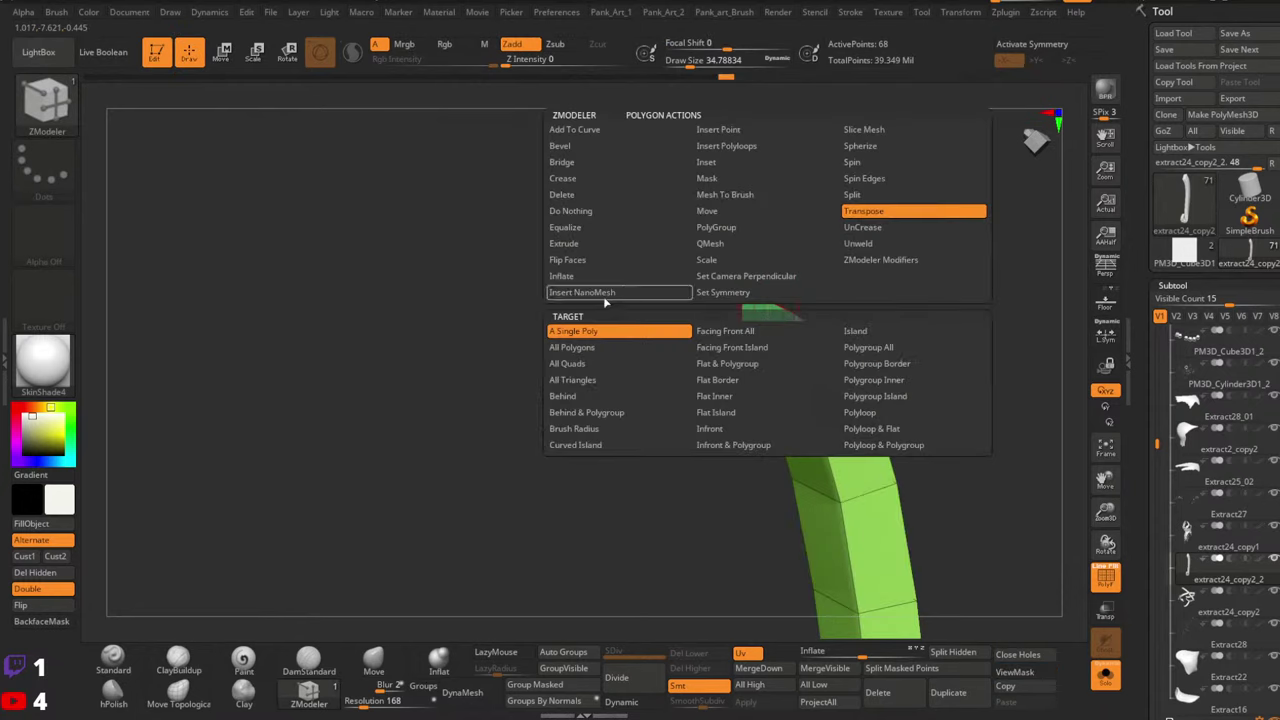
{"action": "left_click", "coordinate": [564, 243]}
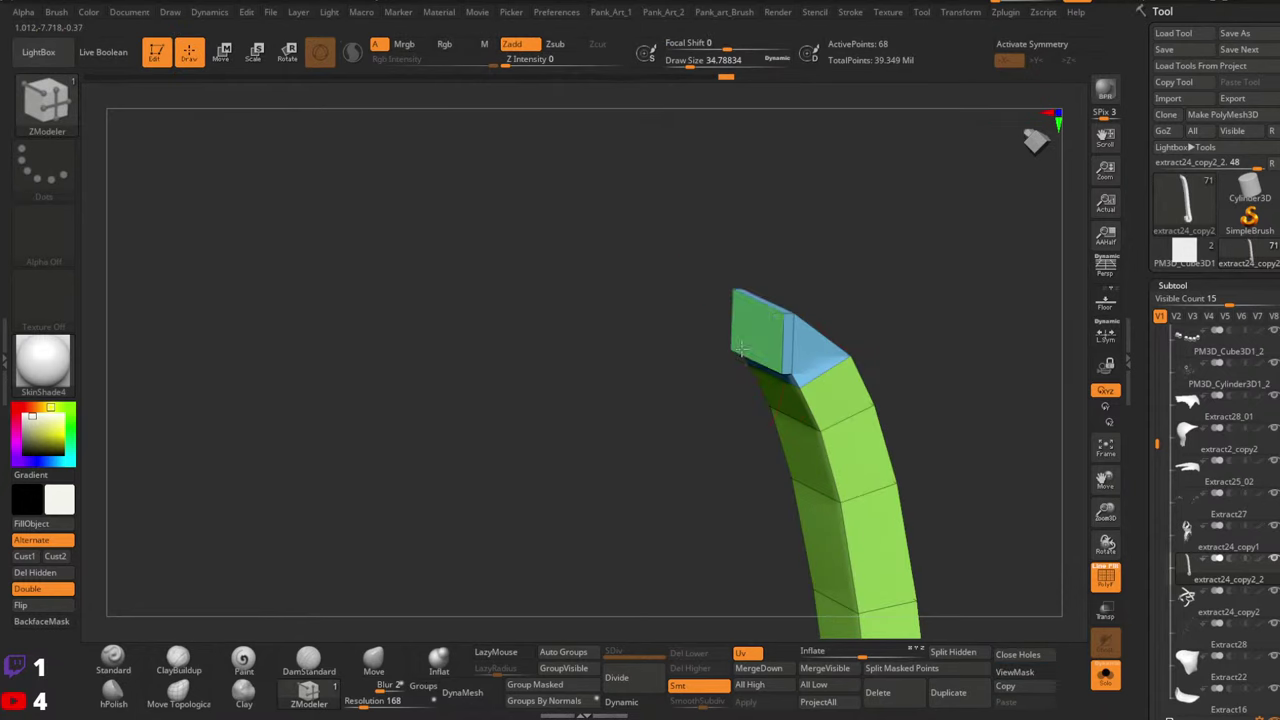
Transpose the second segment's end polygon downward to continue the green strap's fold, and clear the mask
{"action": "key", "text": "space"}
{"action": "left_click", "coordinate": [835, 212]}
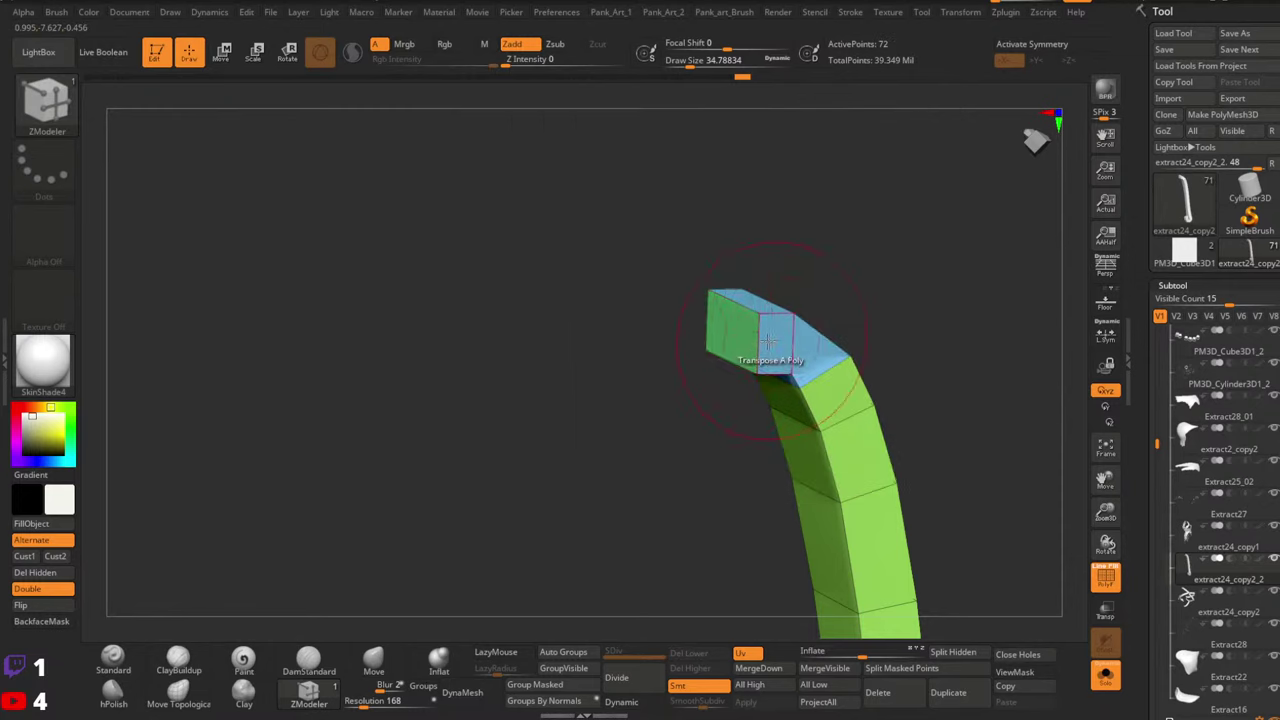
{"action": "left_click", "coordinate": [737, 335]}
{"action": "left_click_drag", "start_coordinate": [757, 405], "coordinate": [763, 378]}
{"action": "key", "text": "q"}
{"action": "left_click_drag", "start_coordinate": [886, 396], "coordinate": [894, 402], "text": "ctrl"}
Extrude a third segment from the green strap's folded end, rotate its end polygon downward with Transpose, and clear the mask
{"action": "key", "text": "space"}
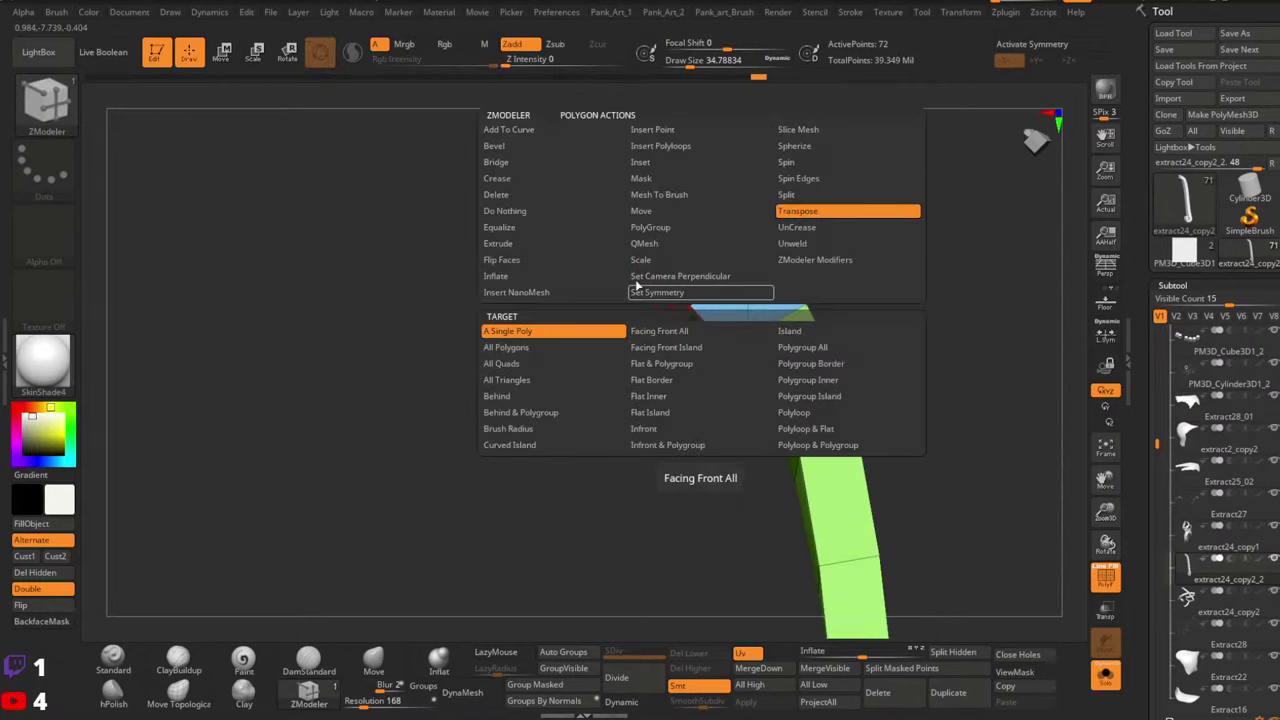
{"action": "left_click", "coordinate": [497, 243]}
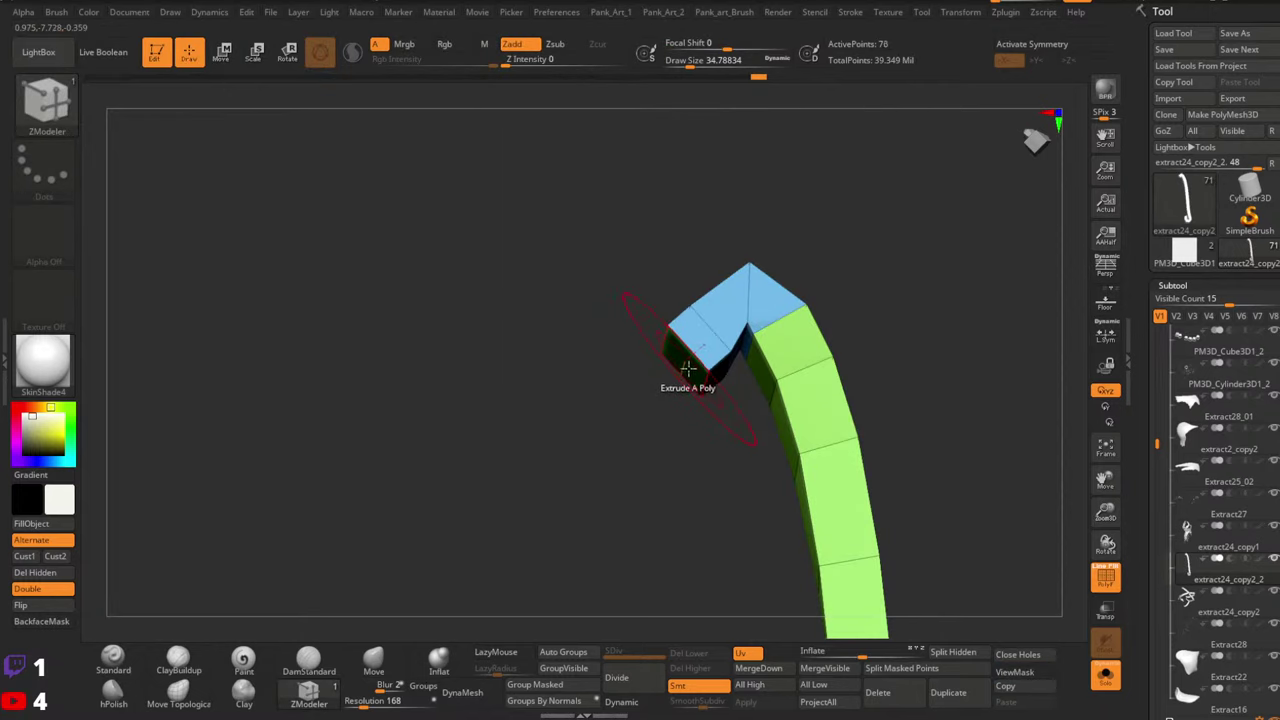
{"action": "key", "text": "space"}
{"action": "left_click", "coordinate": [789, 211]}
{"action": "left_click", "coordinate": [687, 368]}
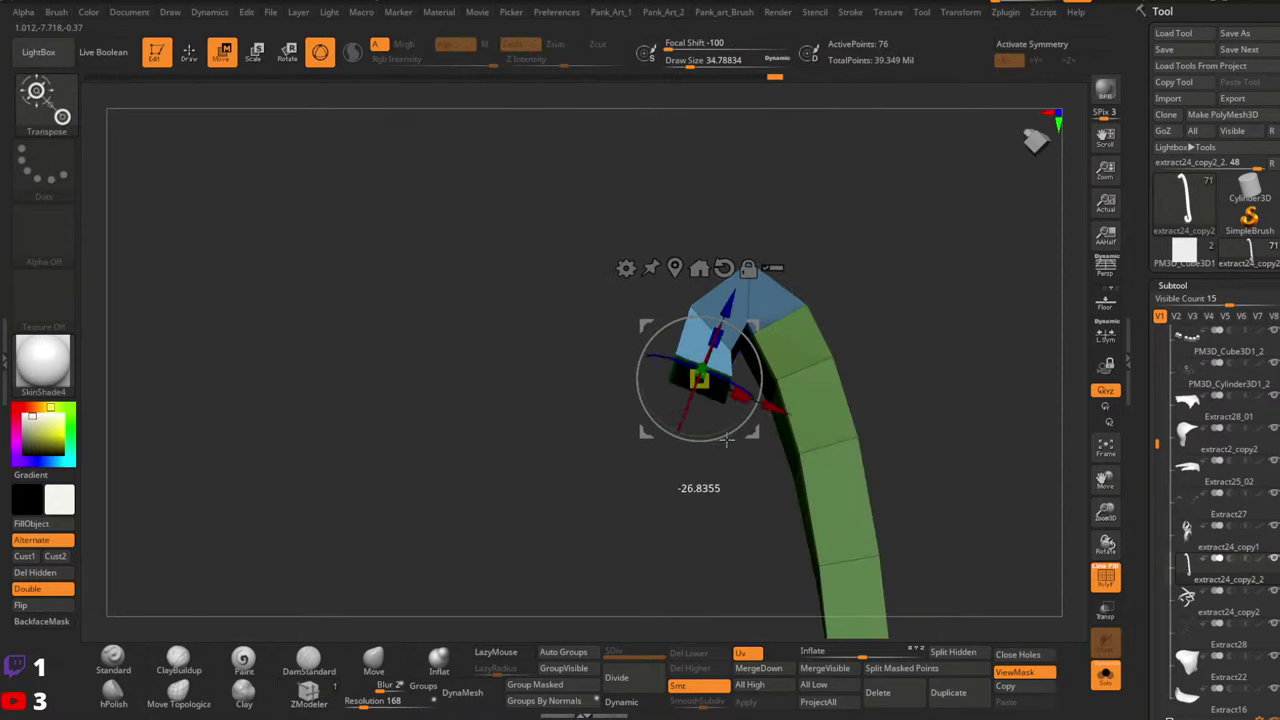
{"action": "left_click_drag", "start_coordinate": [754, 432], "coordinate": [763, 435]}
{"action": "key", "text": "q"}
{"action": "left_click_drag", "start_coordinate": [905, 275], "coordinate": [922, 296], "text": "ctrl"}
Extrude the downward-facing end polygon with ZModeler to add a longer hanging segment to the fold
{"action": "key", "text": "space"}
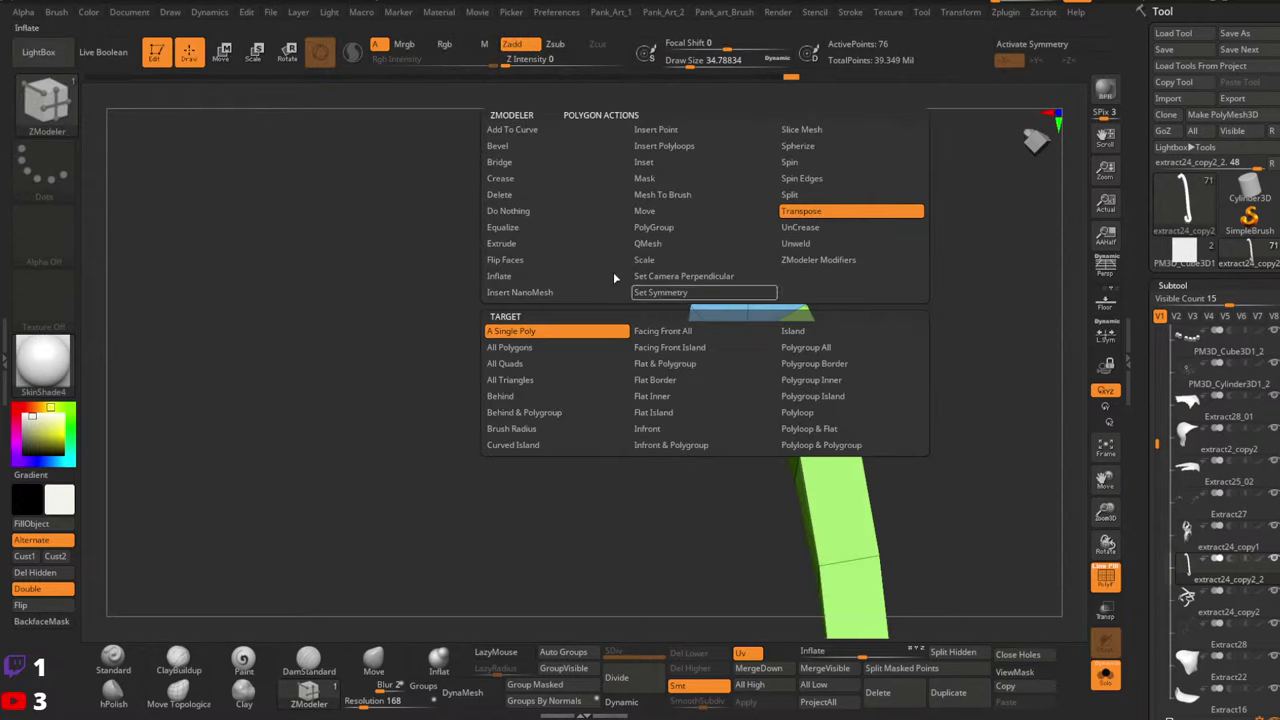
{"action": "left_click", "coordinate": [505, 247]}
{"action": "left_click_drag", "start_coordinate": [712, 386], "coordinate": [705, 450]}
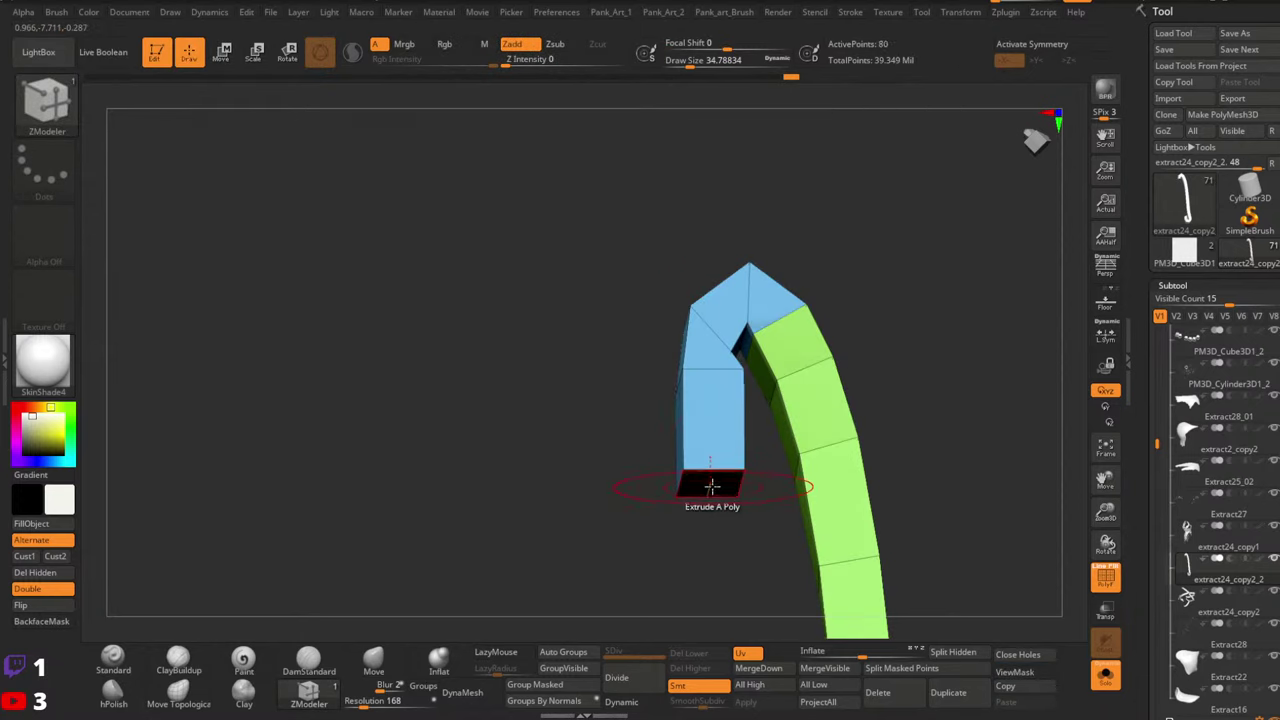
Move the hanging segment's end polygon about 0.62 toward the strap body with Transpose
{"action": "key", "text": "space"}
{"action": "left_click", "coordinate": [809, 217]}
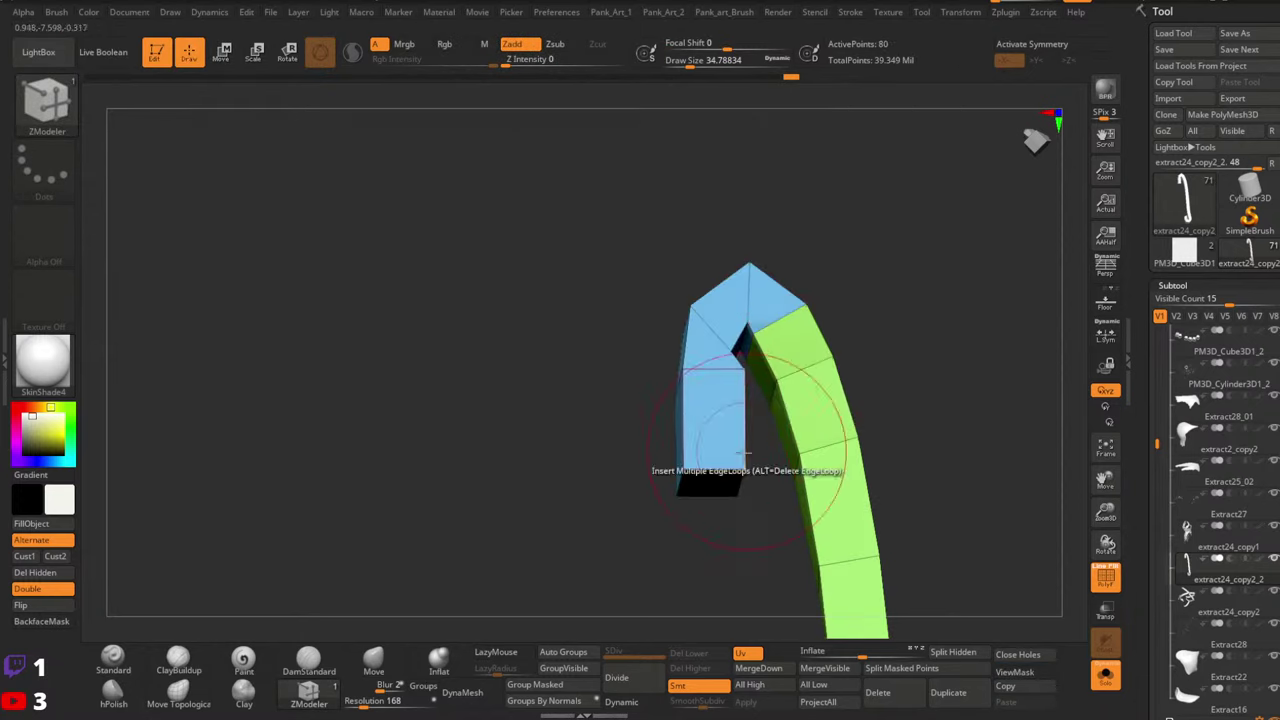
{"action": "left_click", "coordinate": [706, 484]}
{"action": "mouse_move", "coordinate": [782, 477]}
{"action": "left_mouse_down"}
{"action": "mouse_move", "coordinate": [824, 476]}
{"action": "mouse_move", "coordinate": [768, 483]}
{"action": "left_mouse_up"}
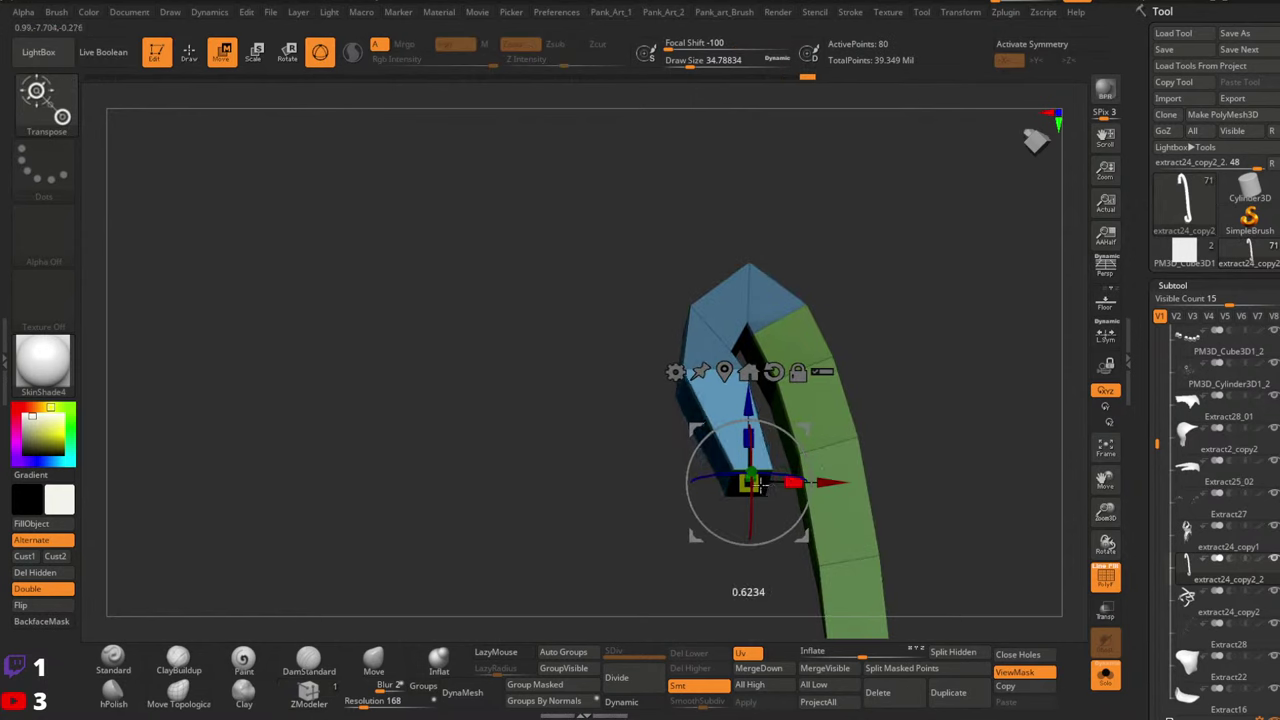
{"action": "key", "text": "q"}
{"action": "mouse_move", "coordinate": [856, 374]}
{"action": "right_mouse_down"}
{"action": "mouse_move", "coordinate": [749, 434]}
{"action": "mouse_move", "coordinate": [600, 465]}
{"action": "right_mouse_up"}
{"action": "right_click_drag", "start_coordinate": [500, 465], "coordinate": [569, 386]}
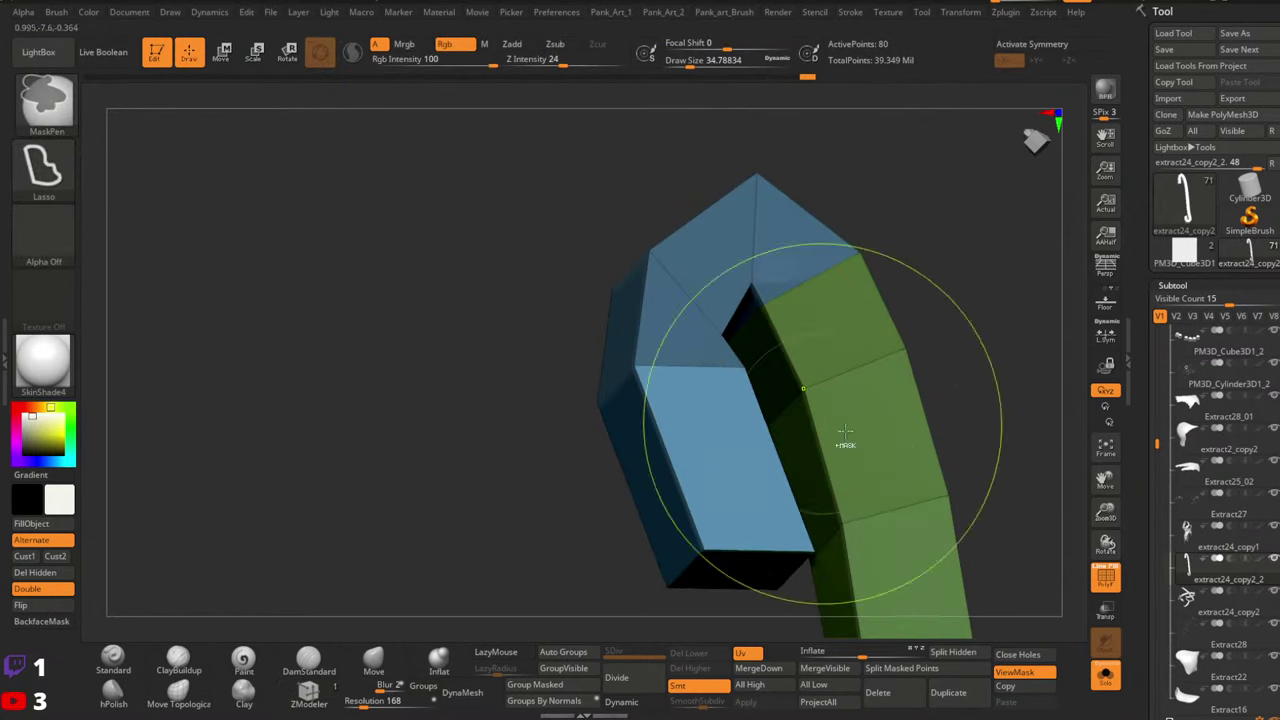
{"action": "right_click_drag", "start_coordinate": [846, 443], "coordinate": [807, 424], "text": "alt"}
{"action": "key", "text": "w"}
{"action": "key", "text": "q"}
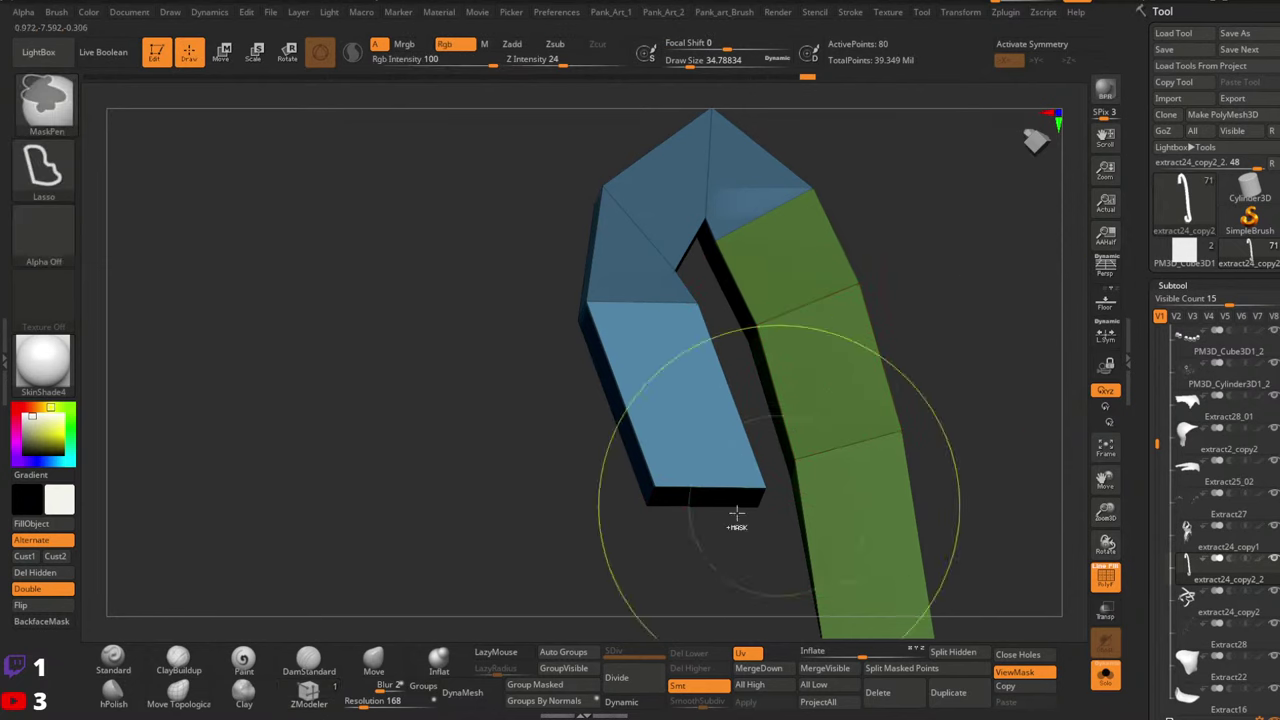
Clear the mask and adjust the fold's inner corner with the Move brush at a draw size of about 4.3
{"action": "left_click", "coordinate": [374, 661]}
{"action": "left_click", "coordinate": [491, 315], "text": "ctrl"}
{"action": "key", "text": "space"}
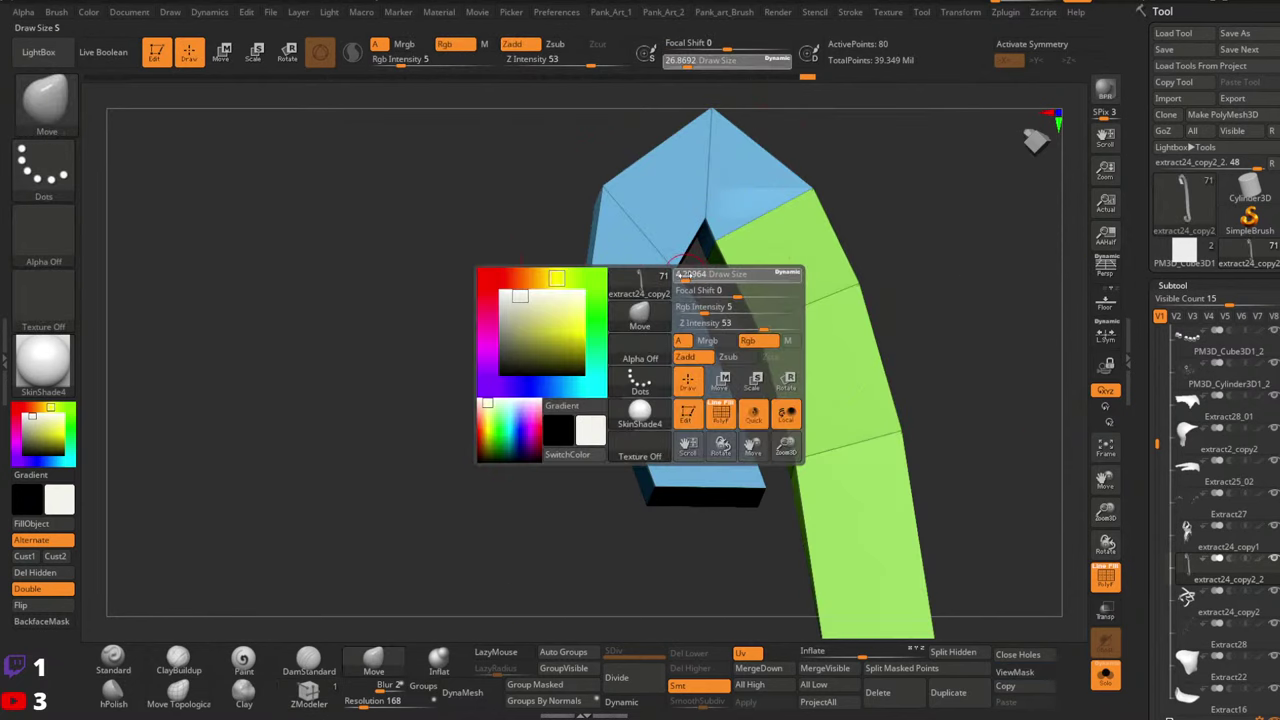
{"action": "right_click_drag", "start_coordinate": [703, 265], "coordinate": [566, 277]}
{"action": "left_click_drag", "start_coordinate": [573, 243], "coordinate": [582, 257]}
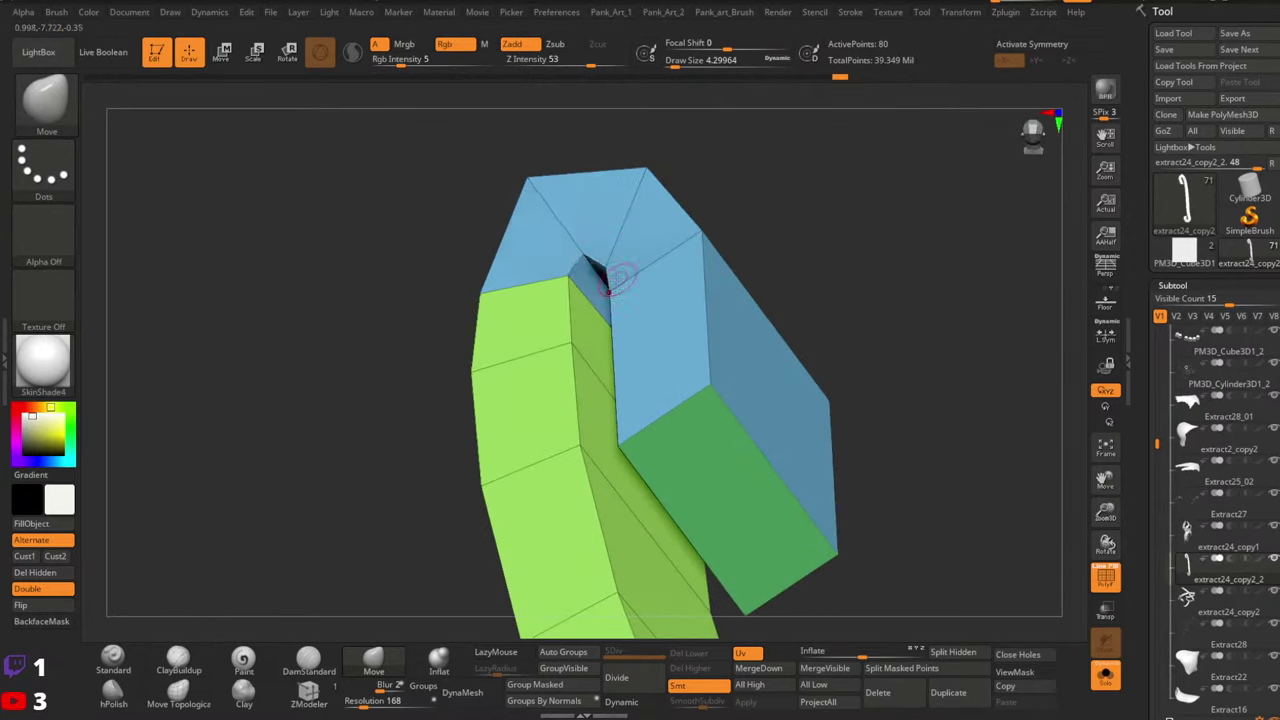
{"action": "right_click_drag", "start_coordinate": [610, 279], "coordinate": [592, 271]}
{"action": "right_click_drag", "start_coordinate": [681, 290], "coordinate": [717, 291], "text": "ctrl"}
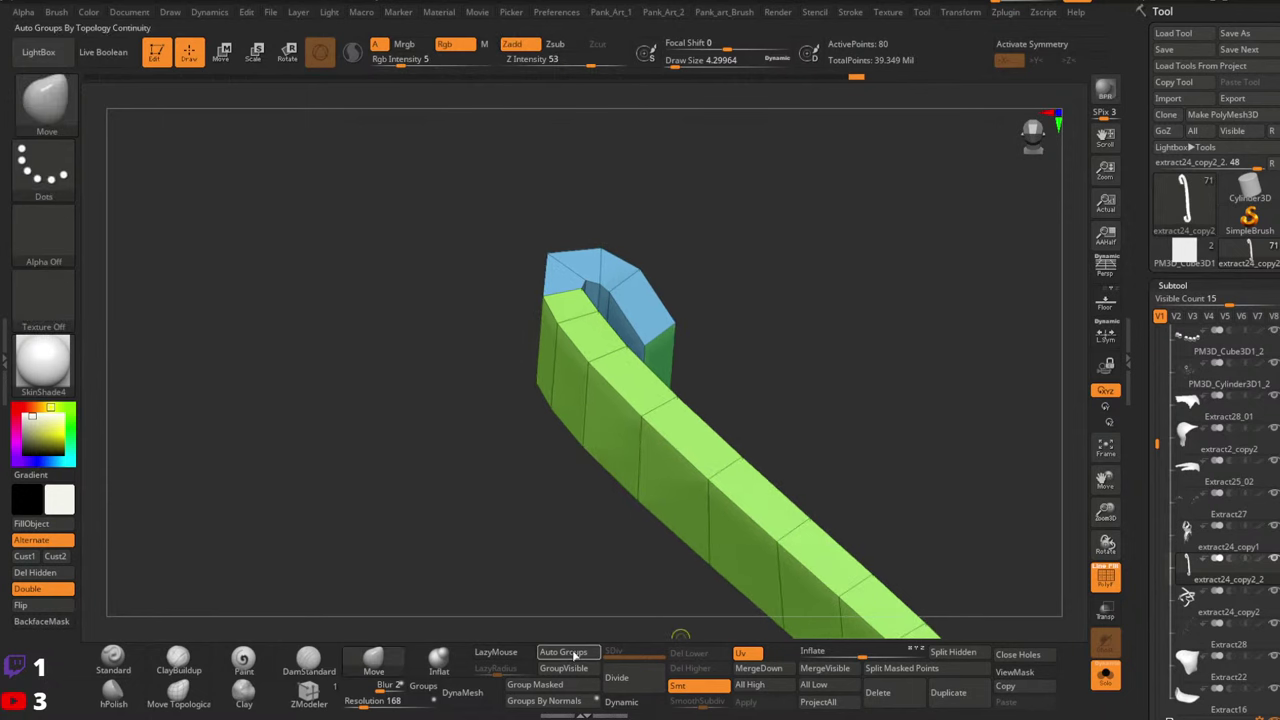
Assign new polygroups to the folded strap with Auto Groups, then isolate another strap piece for ZModeler editing
{"action": "left_click", "coordinate": [574, 653]}
{"action": "left_click", "coordinate": [820, 397], "text": "ctrl+shift"}
{"action": "right_click_drag", "start_coordinate": [820, 397], "coordinate": [778, 476], "text": "ctrl"}
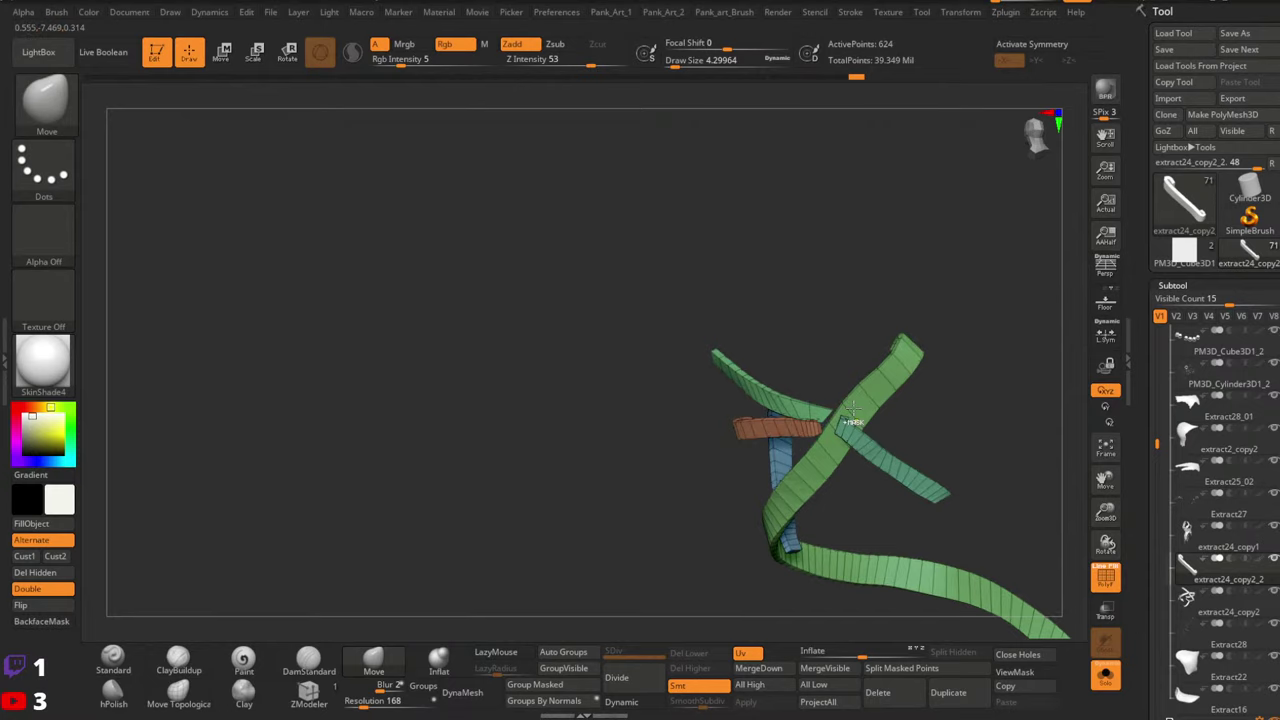
{"action": "right_click_drag", "start_coordinate": [851, 423], "coordinate": [660, 525], "text": "ctrl"}
{"action": "left_click", "coordinate": [732, 429], "text": "ctrl+shift"}
{"action": "left_click", "coordinate": [309, 692]}
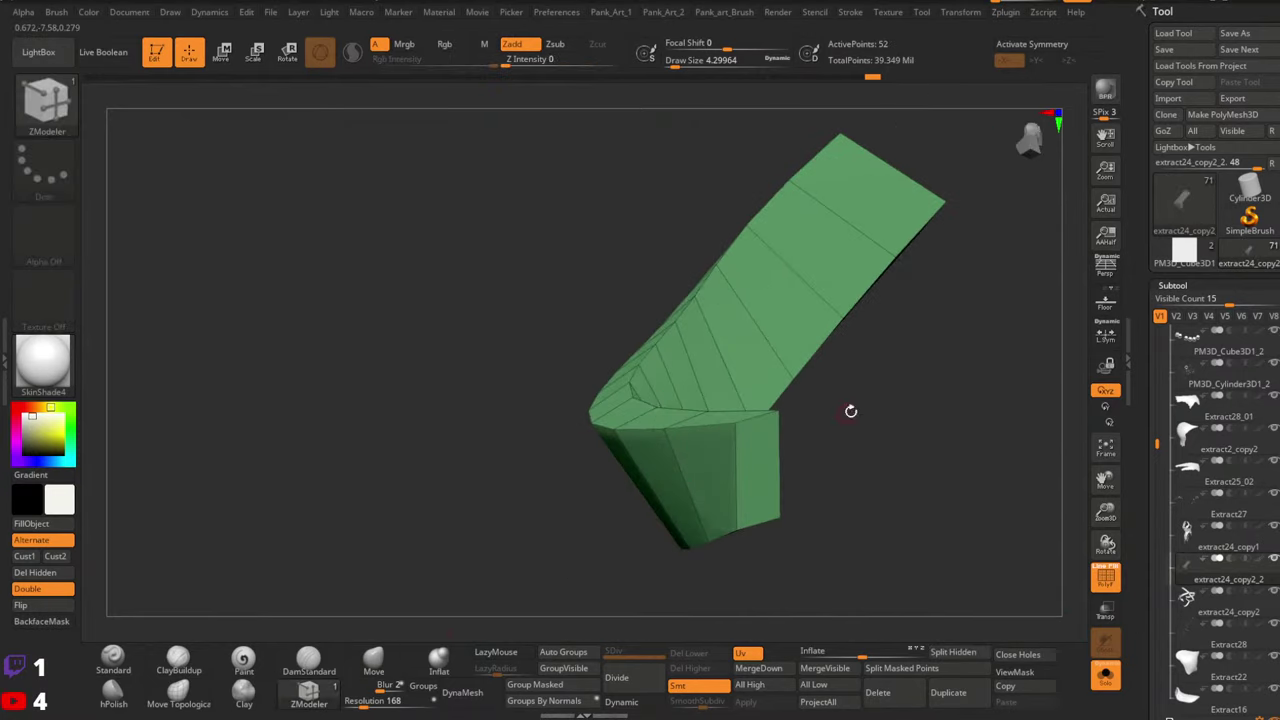
{"action": "mouse_move", "coordinate": [851, 411]}
{"action": "right_mouse_down"}
{"action": "mouse_move", "coordinate": [769, 397]}
{"action": "mouse_move", "coordinate": [770, 415]}
{"action": "right_mouse_up"}
{"action": "left_click", "coordinate": [771, 453]}
{"action": "left_click_drag", "start_coordinate": [877, 345], "coordinate": [908, 455], "text": "ctrl"}
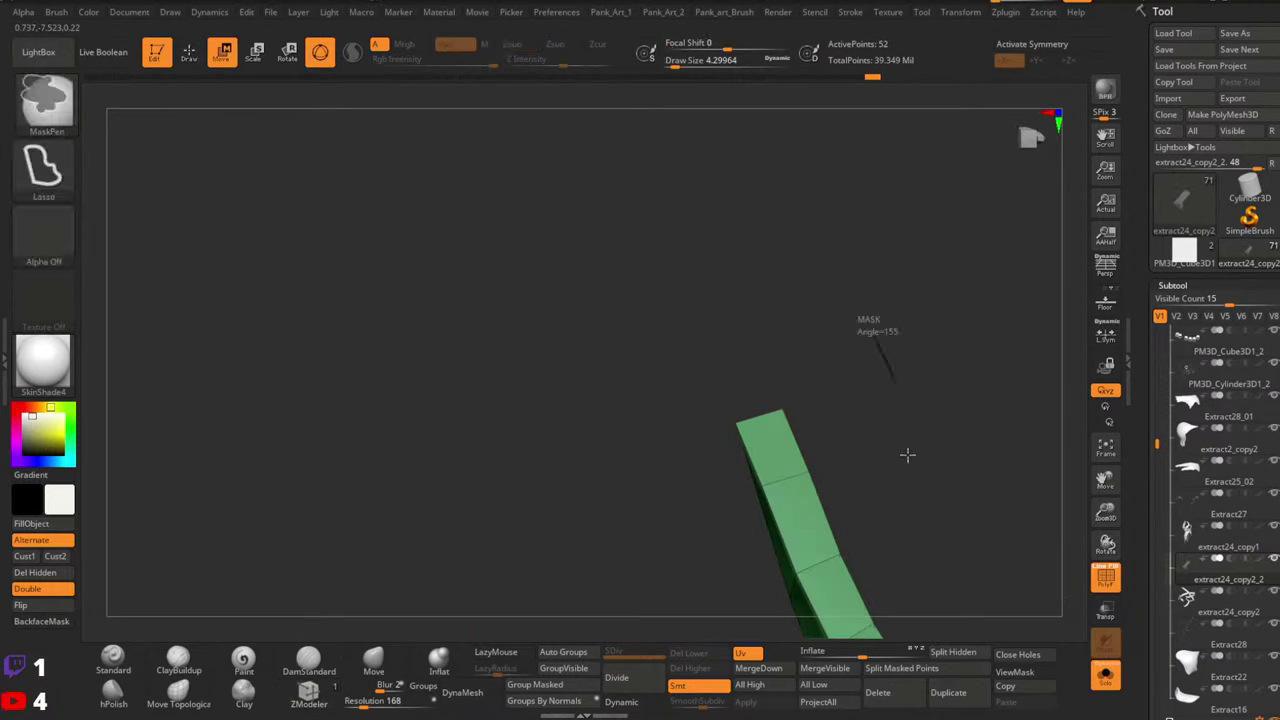
{"action": "key", "text": "b"}
{"action": "key", "text": "z"}
{"action": "key", "text": "m"}
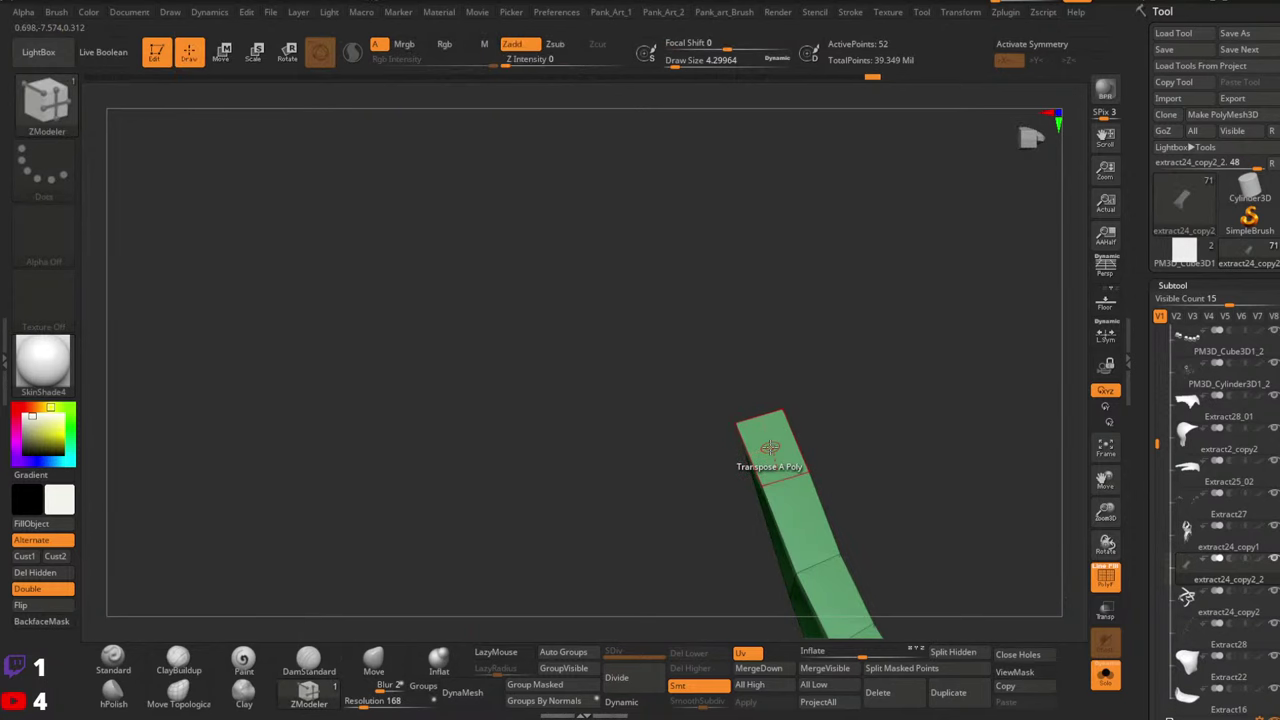
Try extruding the isolated strap's end polygon with ZModeler, and undo the extrusion
{"action": "key", "text": "space"}
{"action": "left_click", "coordinate": [567, 243]}
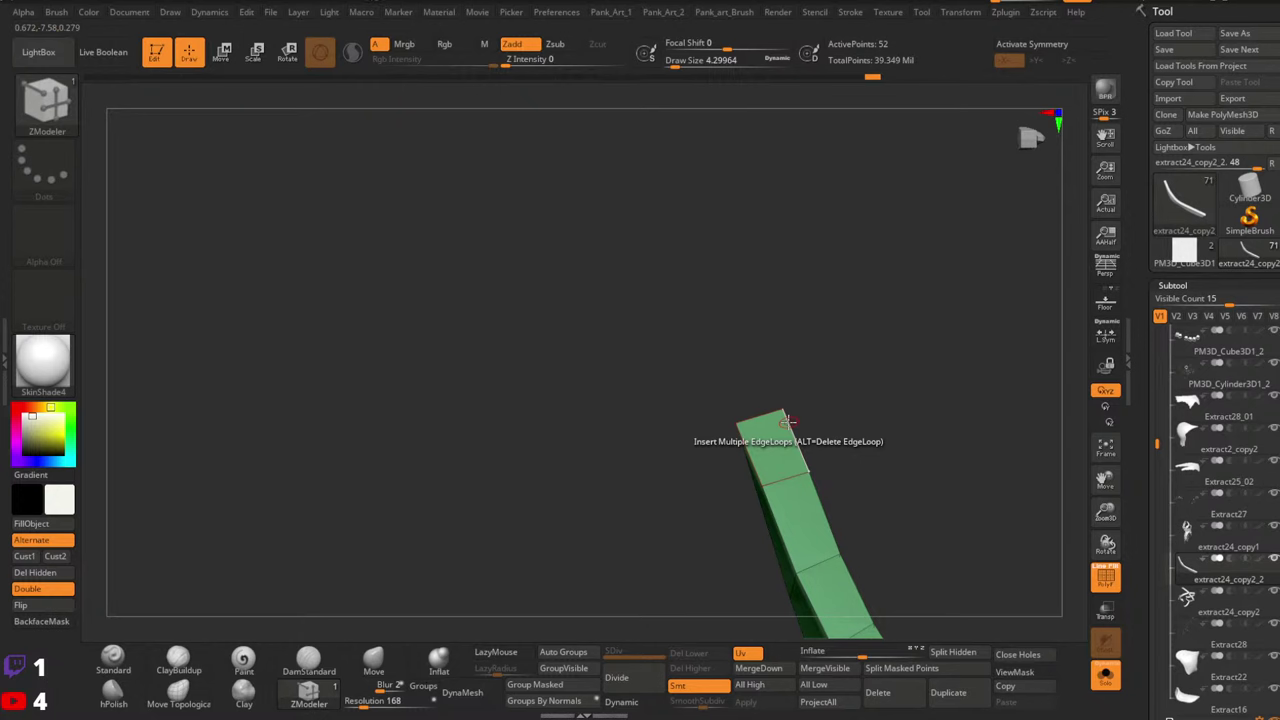
{"action": "left_click_drag", "start_coordinate": [820, 403], "coordinate": [838, 412]}
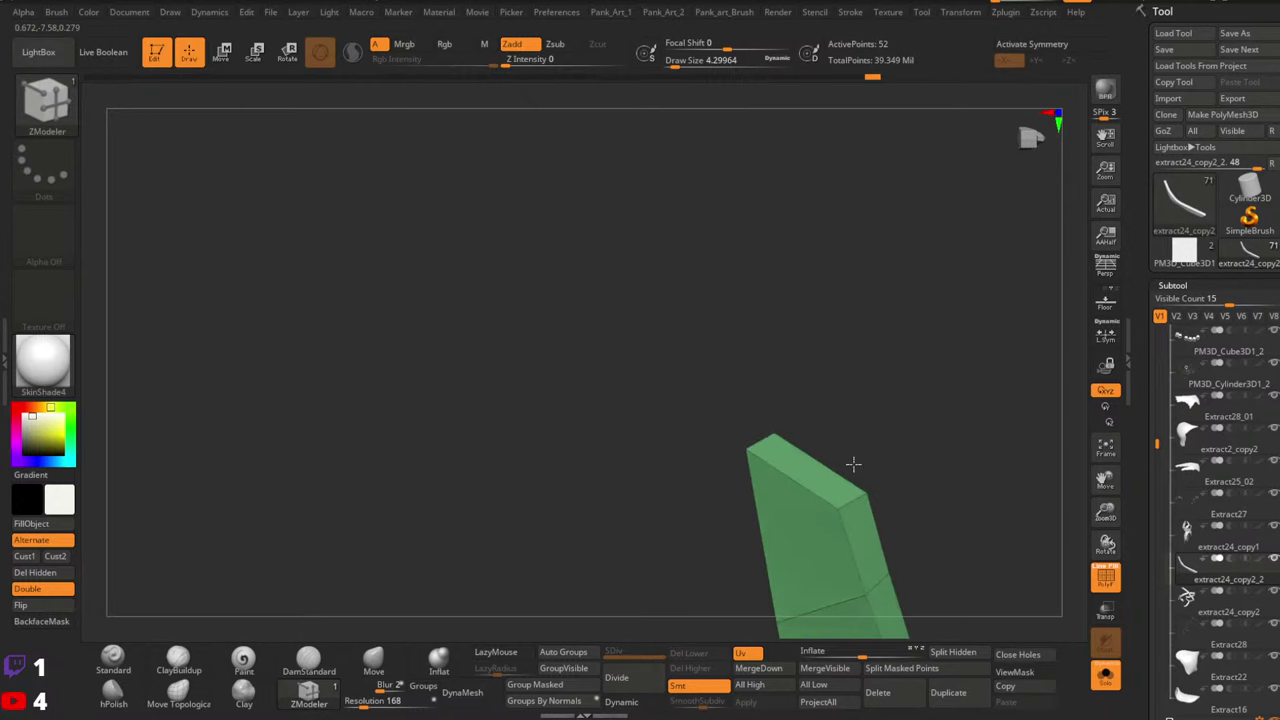
{"action": "left_click_drag", "start_coordinate": [811, 466], "coordinate": [798, 349]}
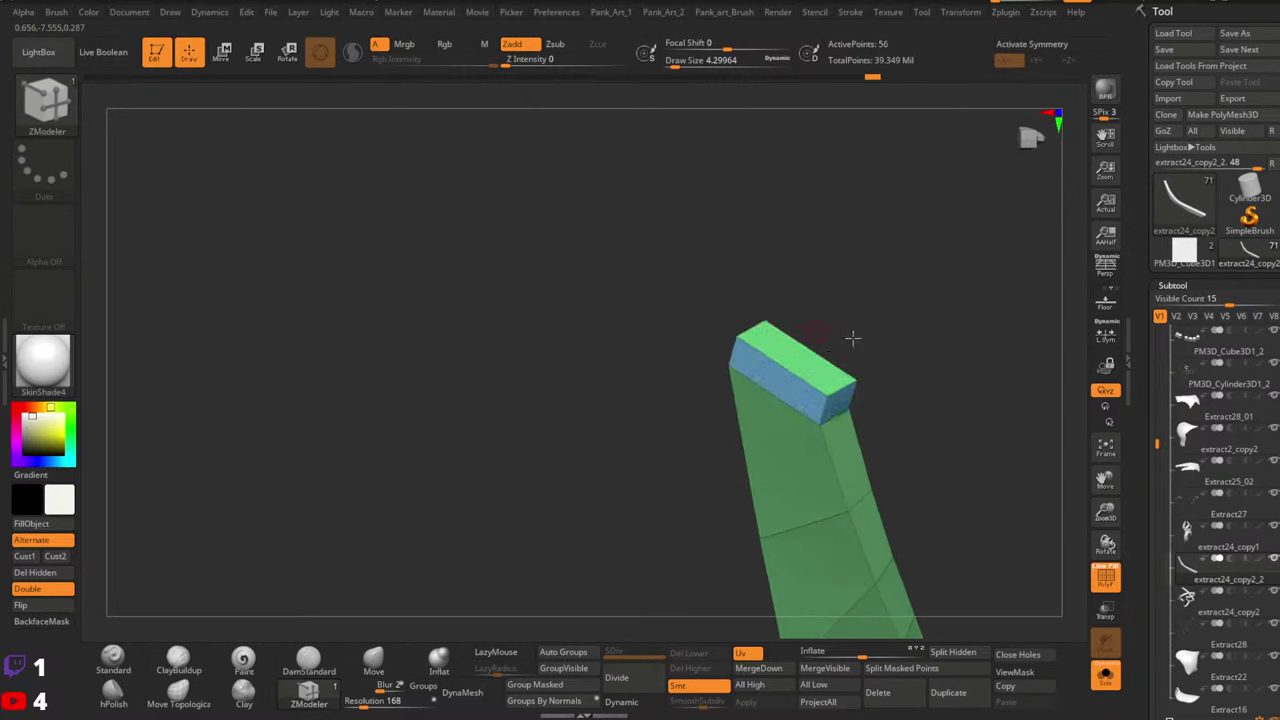
{"action": "right_click_drag", "start_coordinate": [853, 338], "coordinate": [938, 432]}
{"action": "key", "text": "ctrl+z"}
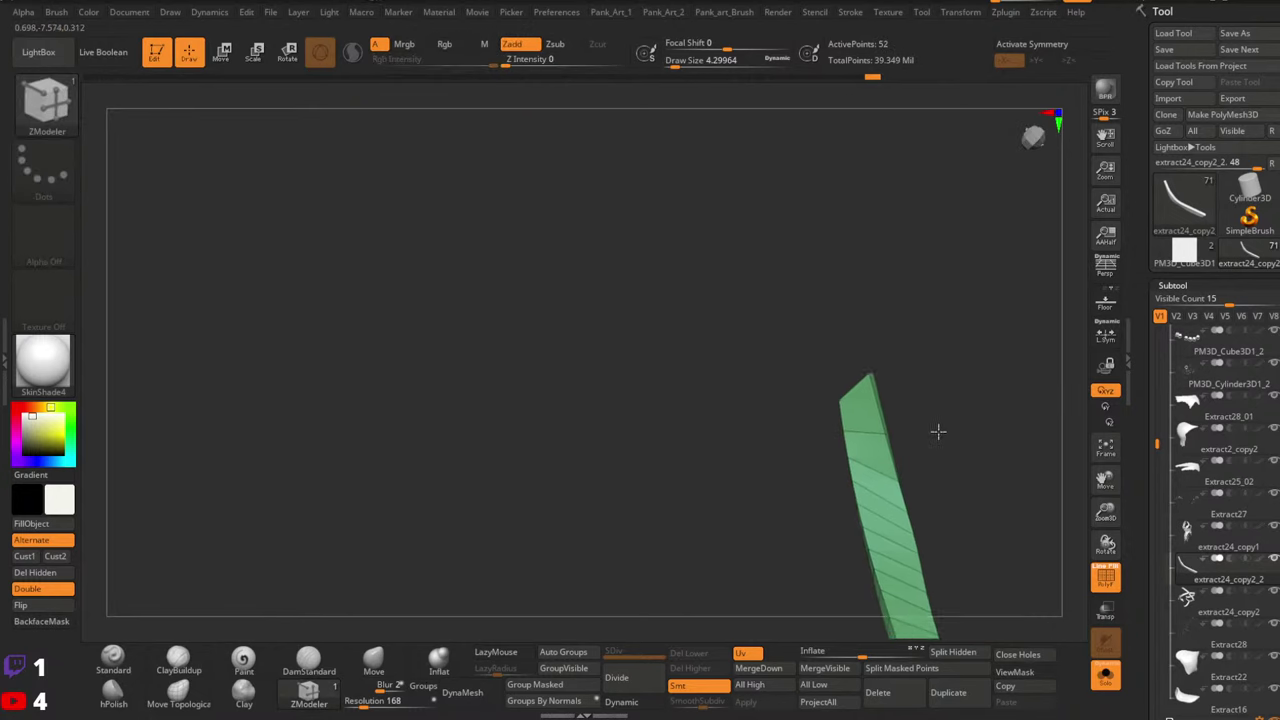
Extrude the polygon at the isolated strap's opposite end to add a short segment
{"action": "left_click_drag", "start_coordinate": [938, 431], "coordinate": [913, 341]}
{"action": "left_click", "coordinate": [1105, 676]}
{"action": "left_click", "coordinate": [1105, 676]}
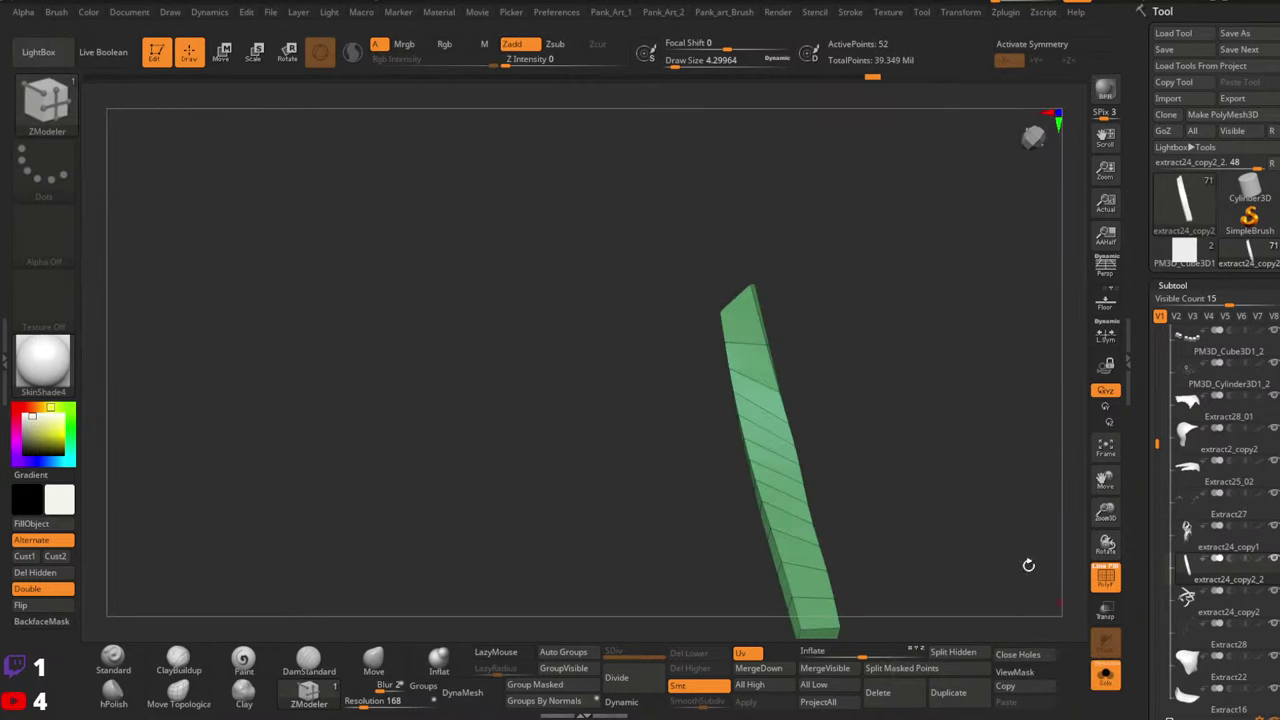
{"action": "left_click_drag", "start_coordinate": [1029, 563], "coordinate": [887, 390]}
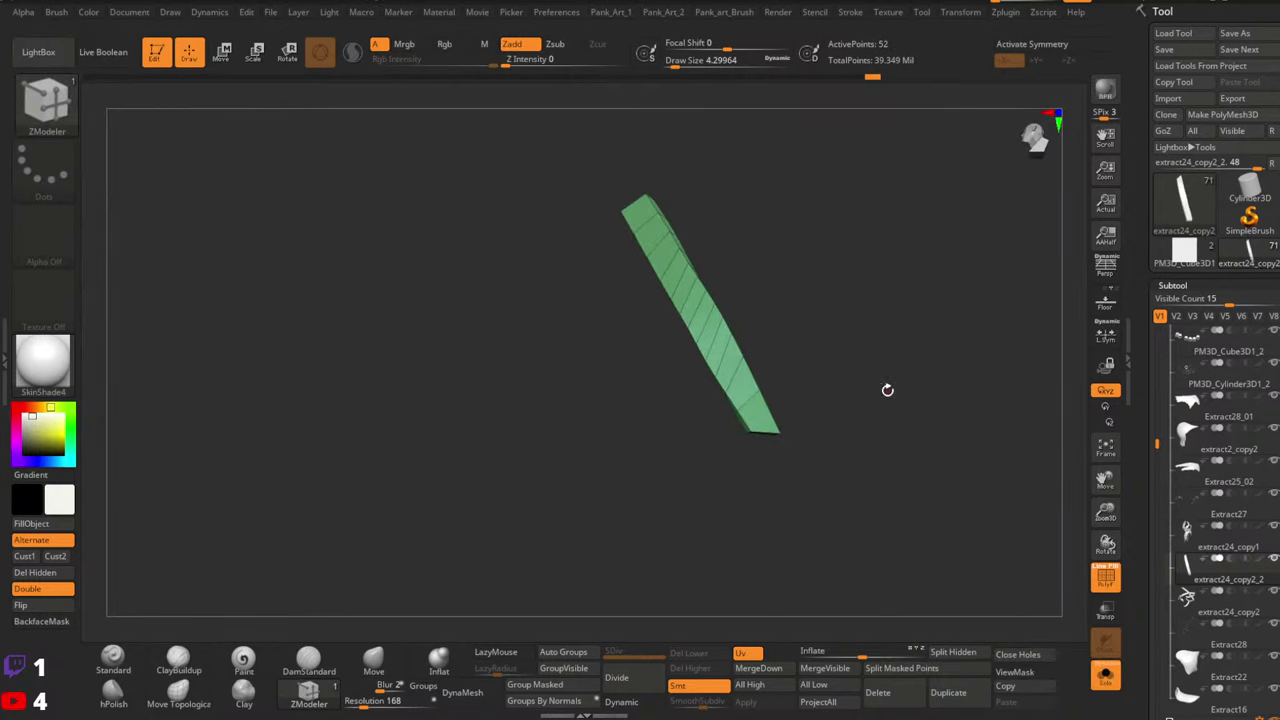
{"action": "left_click", "coordinate": [1105, 676]}
{"action": "left_click", "coordinate": [1105, 676]}
{"action": "left_click_drag", "start_coordinate": [860, 449], "coordinate": [820, 505]}
Rotate the short segment's end polygon with Transpose to start bending the strap end under
{"action": "key", "text": "space"}
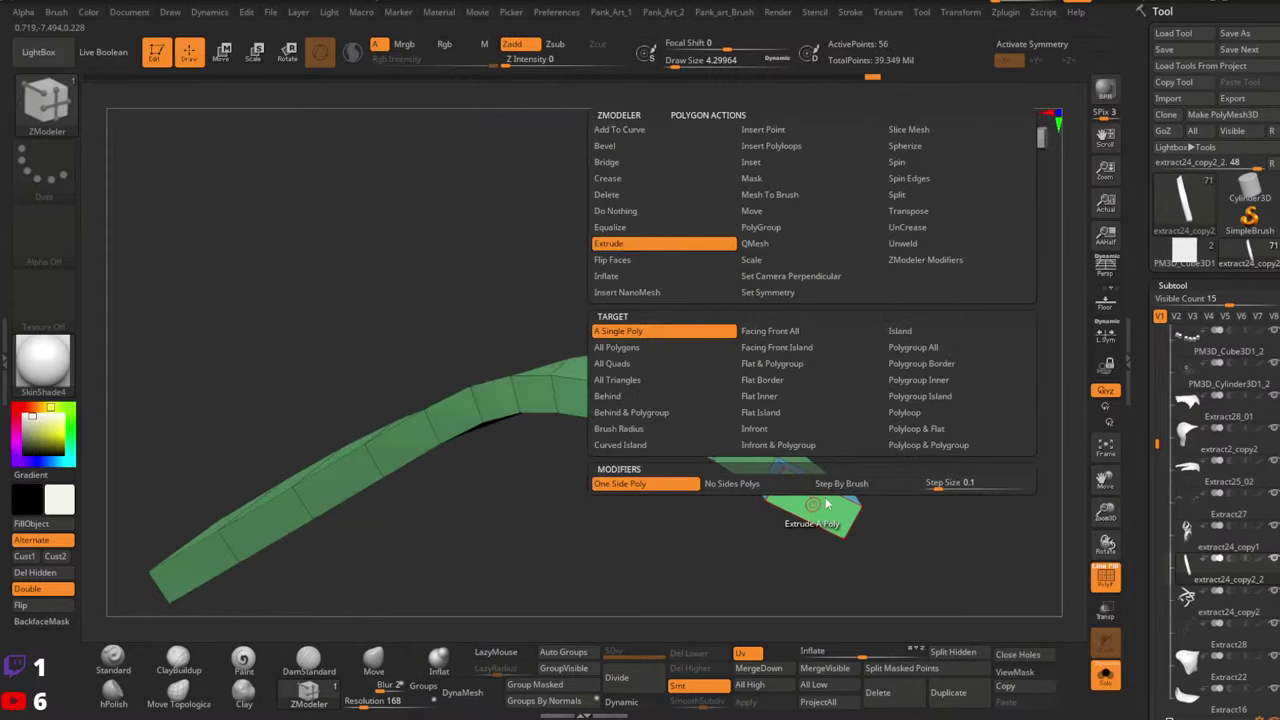
{"action": "left_click", "coordinate": [909, 212]}
{"action": "left_click", "coordinate": [813, 505]}
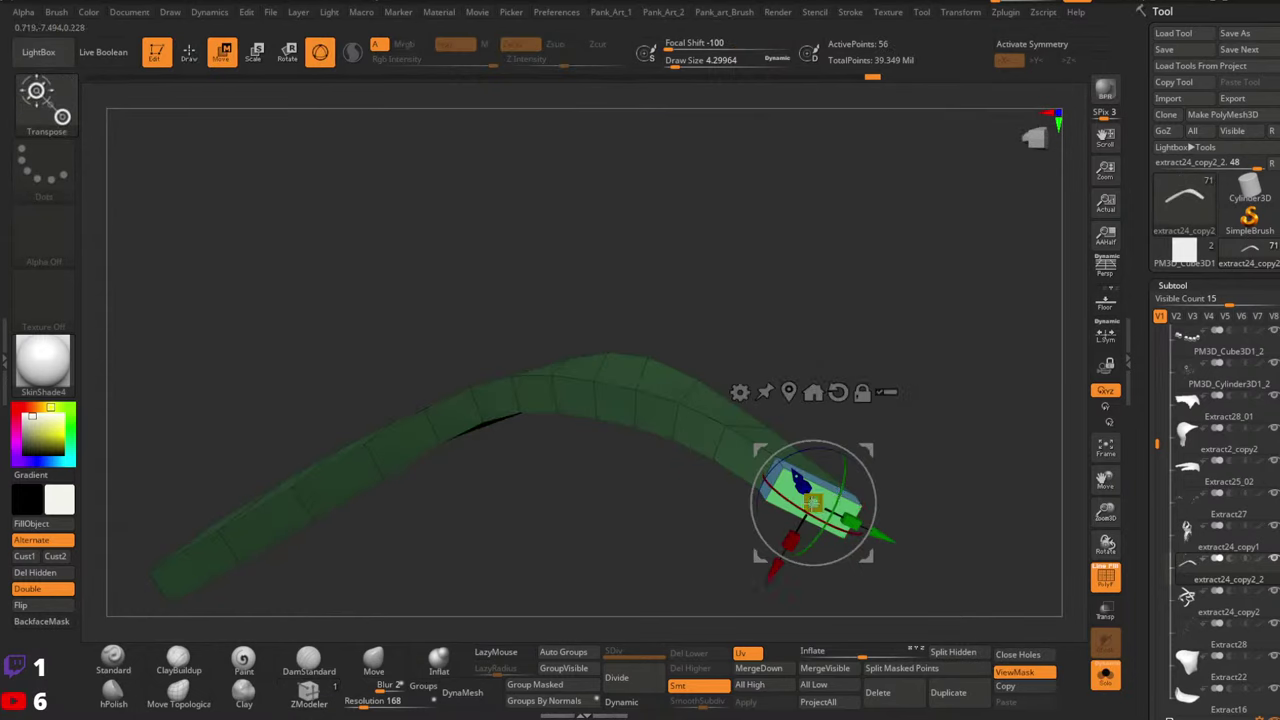
{"action": "right_click_drag", "start_coordinate": [826, 506], "coordinate": [868, 528]}
{"action": "left_click_drag", "start_coordinate": [880, 450], "coordinate": [853, 447]}
{"action": "right_click_drag", "start_coordinate": [853, 447], "coordinate": [834, 510]}
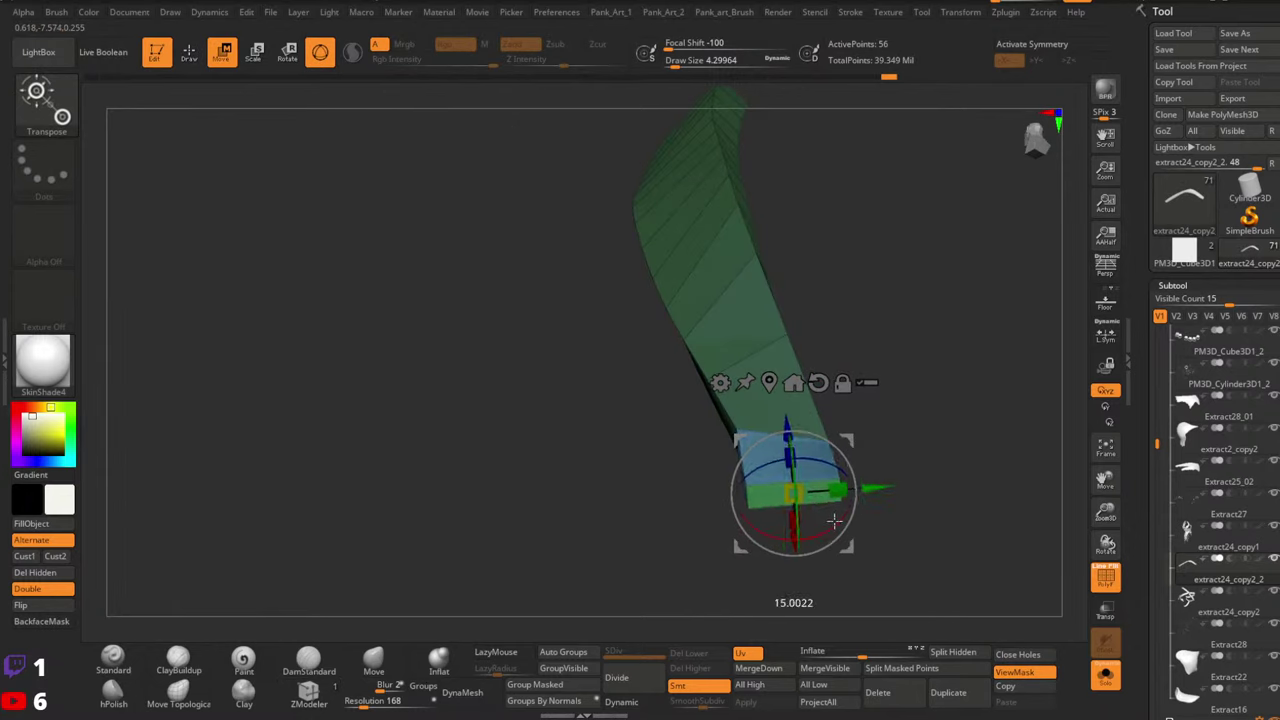
{"action": "left_click_drag", "start_coordinate": [857, 440], "coordinate": [853, 429]}
Refine the tilt of the short segment's end polygon from the side and underside, and leave Transpose
{"action": "right_click_drag", "start_coordinate": [868, 430], "coordinate": [903, 381]}
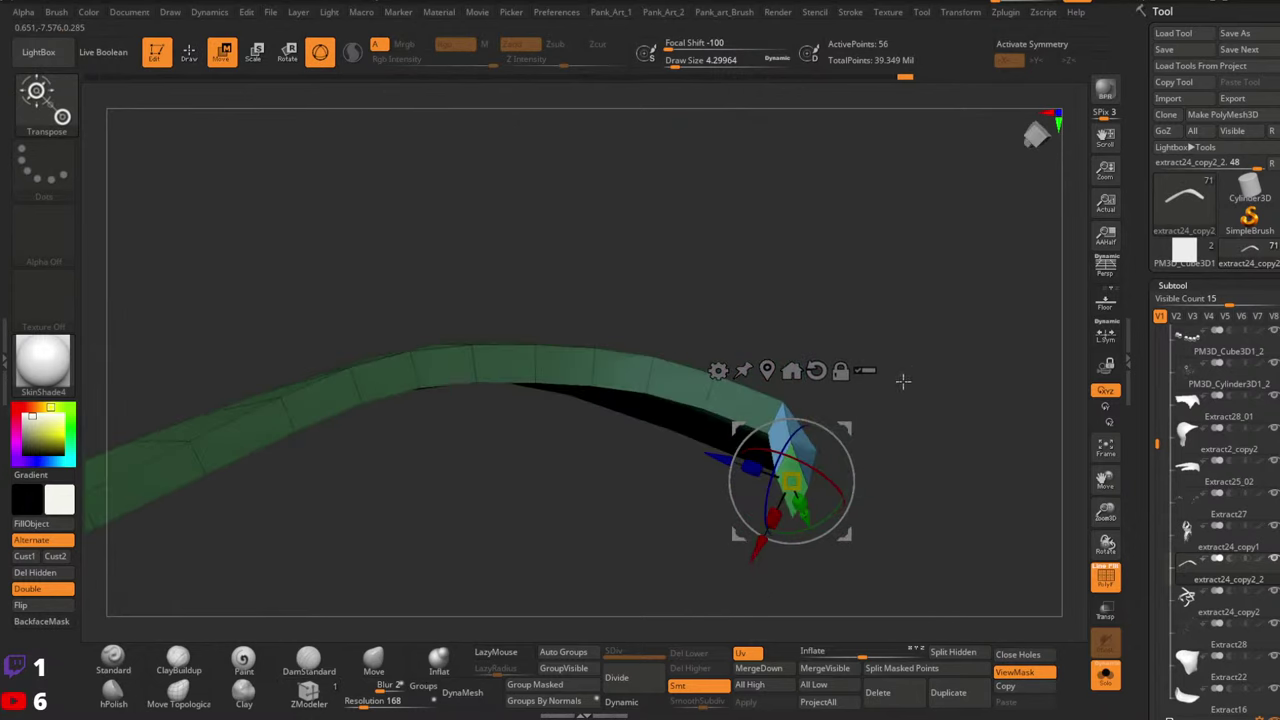
{"action": "left_click_drag", "start_coordinate": [854, 423], "coordinate": [850, 497]}
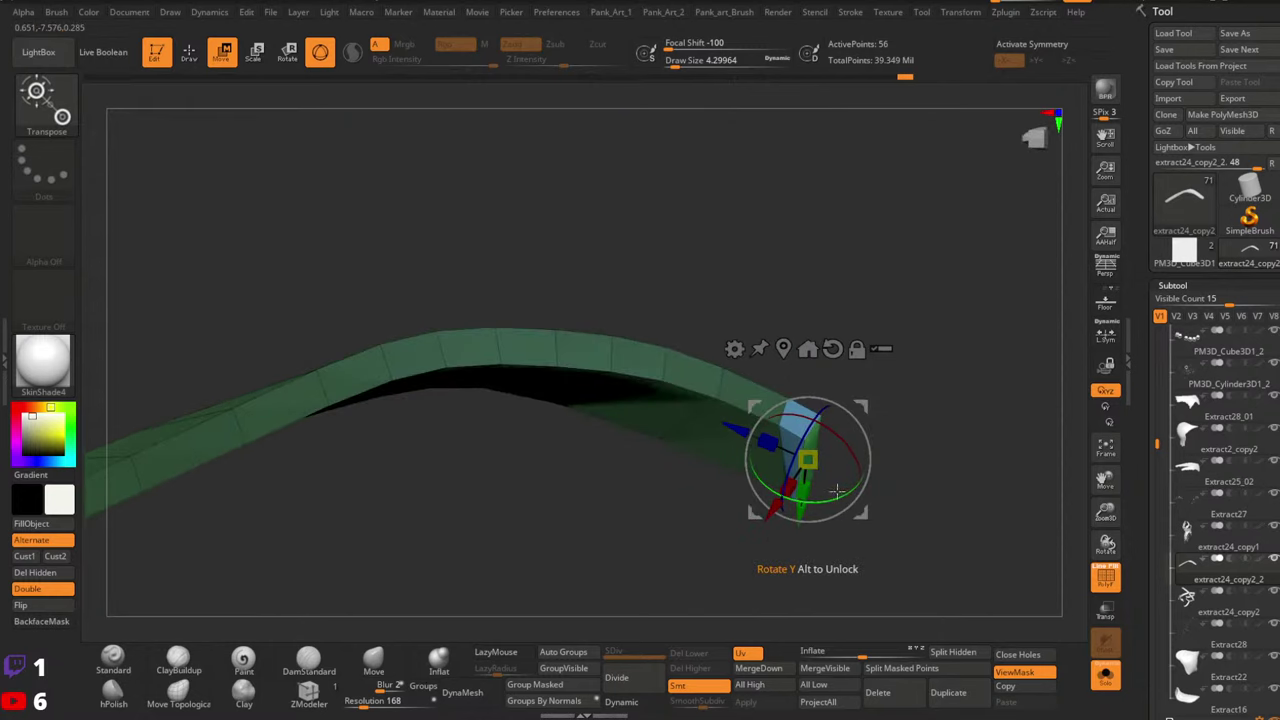
{"action": "right_click_drag", "start_coordinate": [862, 464], "coordinate": [873, 325]}
{"action": "right_click_drag", "start_coordinate": [850, 442], "coordinate": [844, 285]}
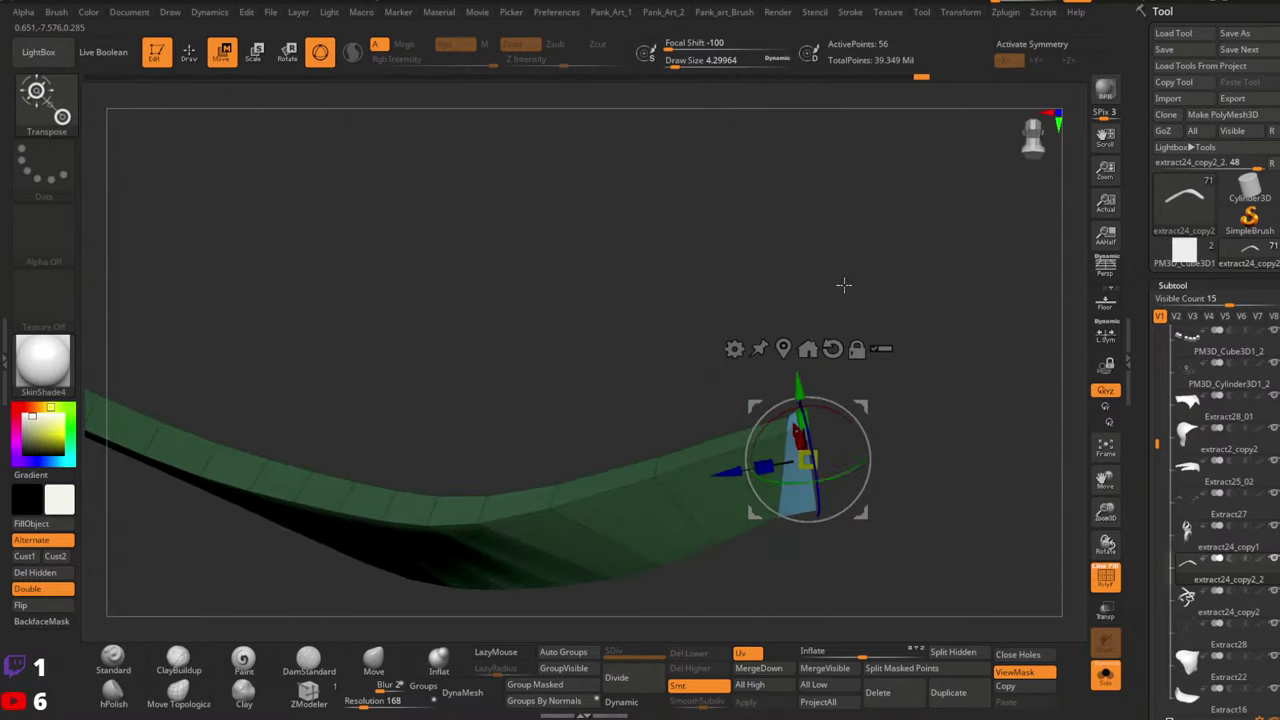
{"action": "key", "text": "q"}
Extrude the tilted end polygon with ZModeler to add a second segment to the bend
{"action": "mouse_move", "coordinate": [843, 285]}
{"action": "left_mouse_down"}
{"action": "mouse_move", "coordinate": [817, 503]}
{"action": "mouse_move", "coordinate": [766, 480]}
{"action": "mouse_move", "coordinate": [769, 526]}
{"action": "mouse_move", "coordinate": [875, 444]}
{"action": "mouse_move", "coordinate": [880, 414]}
{"action": "mouse_move", "coordinate": [851, 400]}
{"action": "mouse_move", "coordinate": [829, 491]}
{"action": "left_mouse_up"}
{"action": "key", "text": "space"}
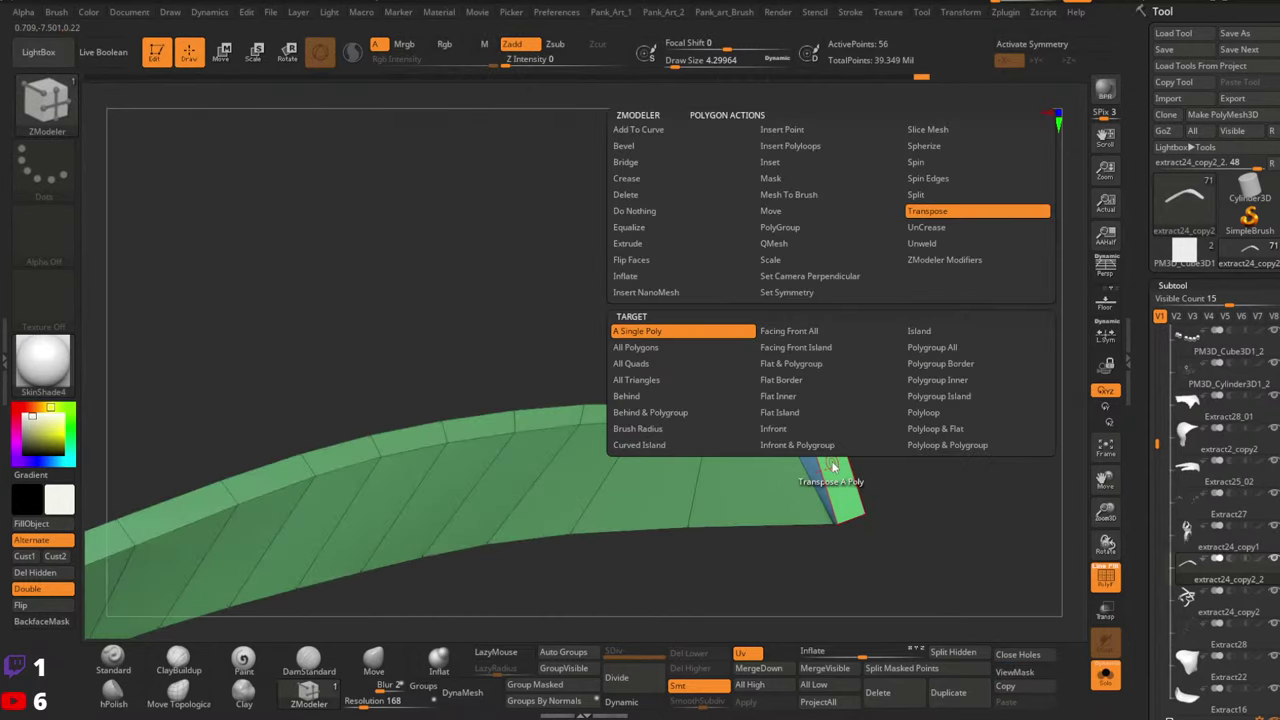
{"action": "left_click", "coordinate": [645, 244]}
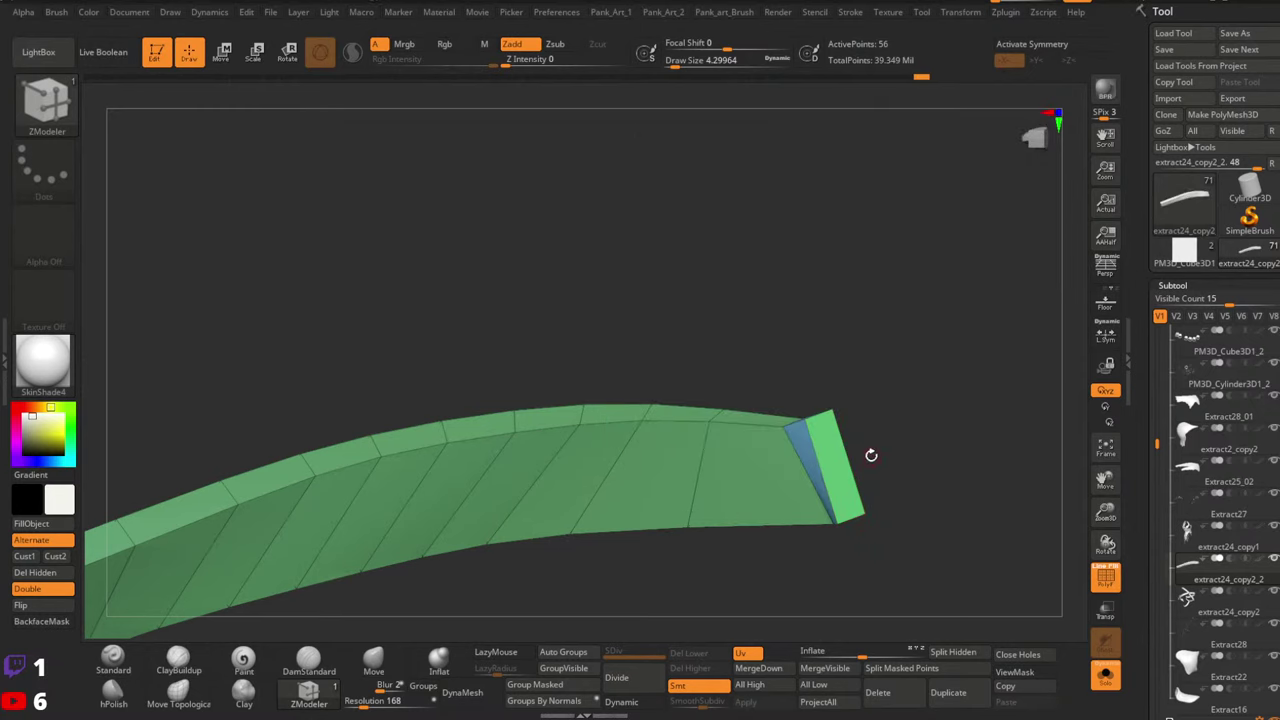
{"action": "left_click_drag", "start_coordinate": [871, 451], "coordinate": [815, 372]}
Rotate and reposition the second segment's end polygon with Transpose from several angles to continue the strap's fold
{"action": "key", "text": "space"}
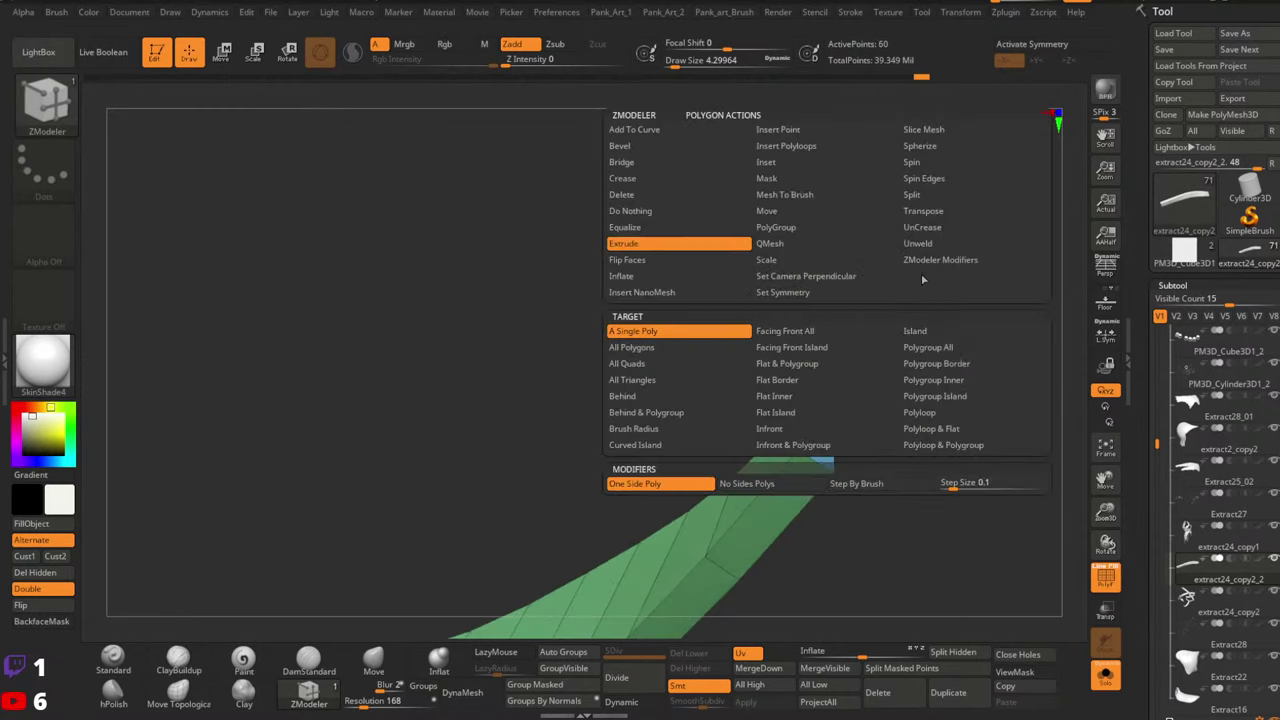
{"action": "left_click", "coordinate": [925, 211]}
{"action": "left_click", "coordinate": [826, 388]}
{"action": "left_click_drag", "start_coordinate": [885, 342], "coordinate": [827, 418]}
{"action": "right_click_drag", "start_coordinate": [827, 418], "coordinate": [832, 430]}
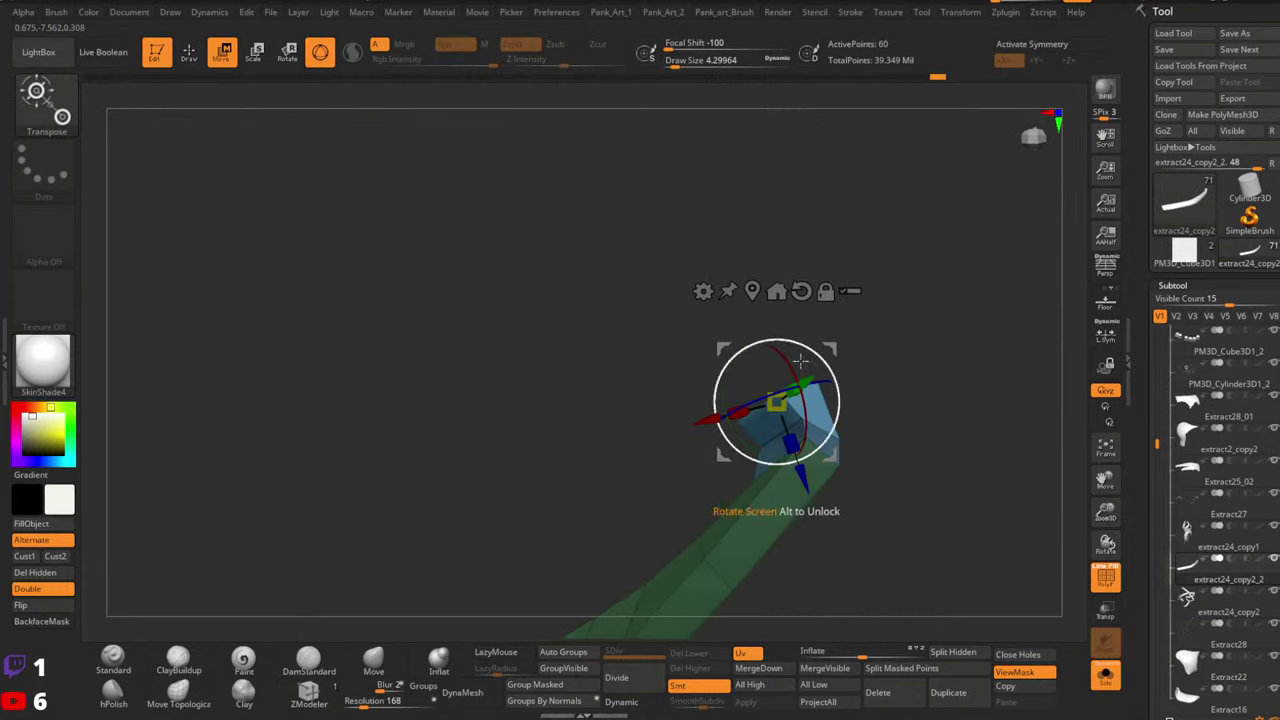
{"action": "left_click_drag", "start_coordinate": [832, 430], "coordinate": [820, 447]}
{"action": "right_click_drag", "start_coordinate": [825, 445], "coordinate": [851, 406]}
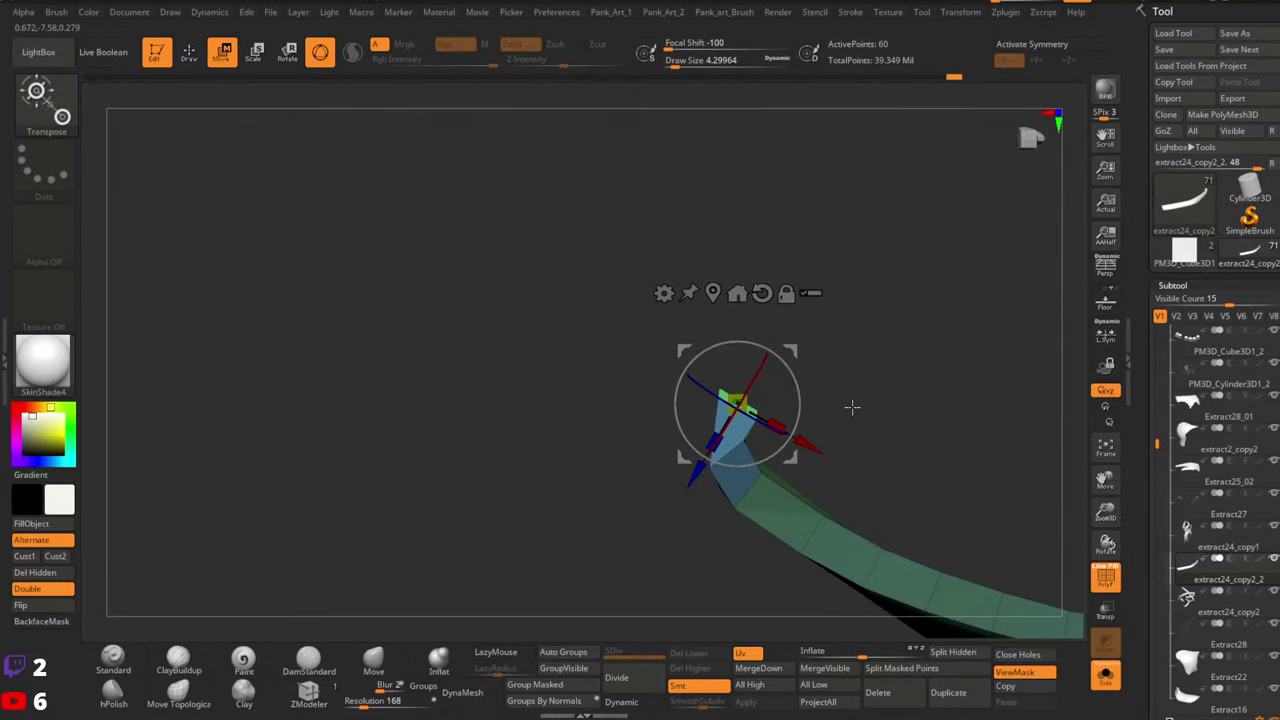
{"action": "left_click_drag", "start_coordinate": [800, 388], "coordinate": [799, 385]}
{"action": "left_click_drag", "start_coordinate": [799, 339], "coordinate": [805, 459]}
{"action": "key", "text": "q"}
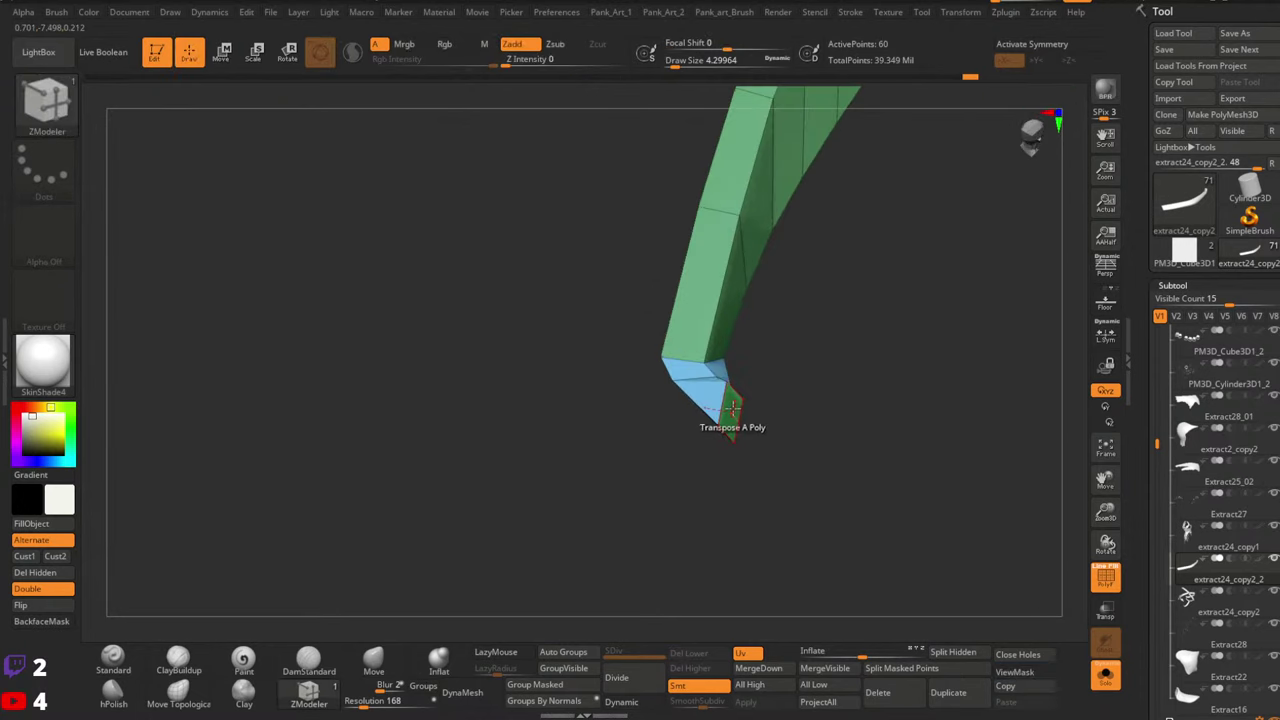
Extrude the second segment's end polygon with ZModeler to add a short third segment
{"action": "key", "text": "space"}
{"action": "left_click", "coordinate": [548, 244]}
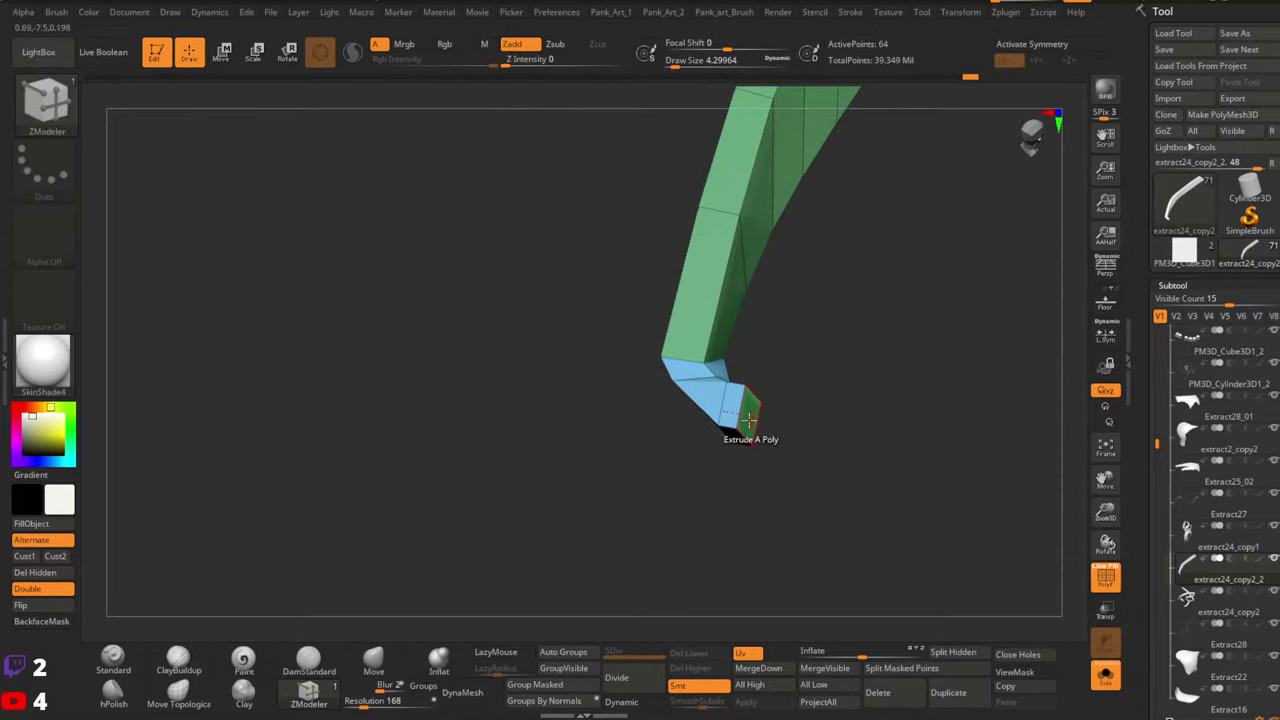
Rotate and reposition the third segment's end polygon with Transpose from several angles to curl the strap end further
{"action": "key", "text": "space"}
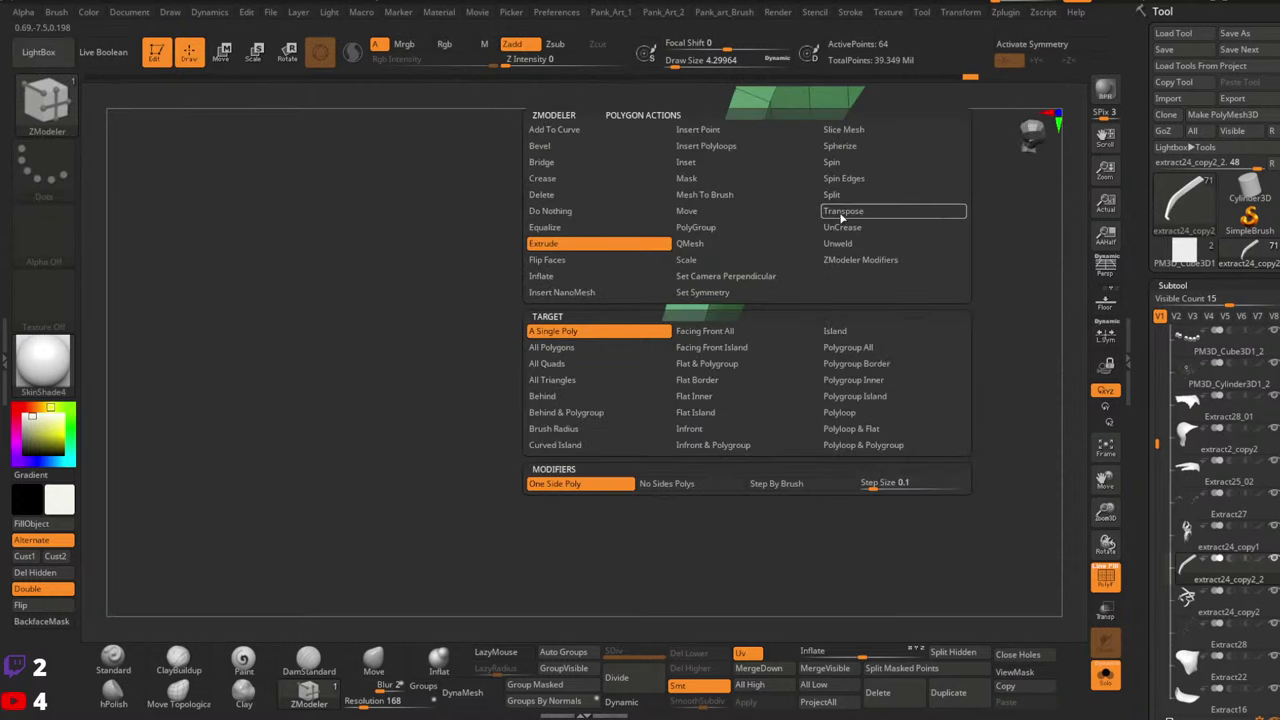
{"action": "left_click", "coordinate": [843, 214]}
{"action": "left_click", "coordinate": [738, 427]}
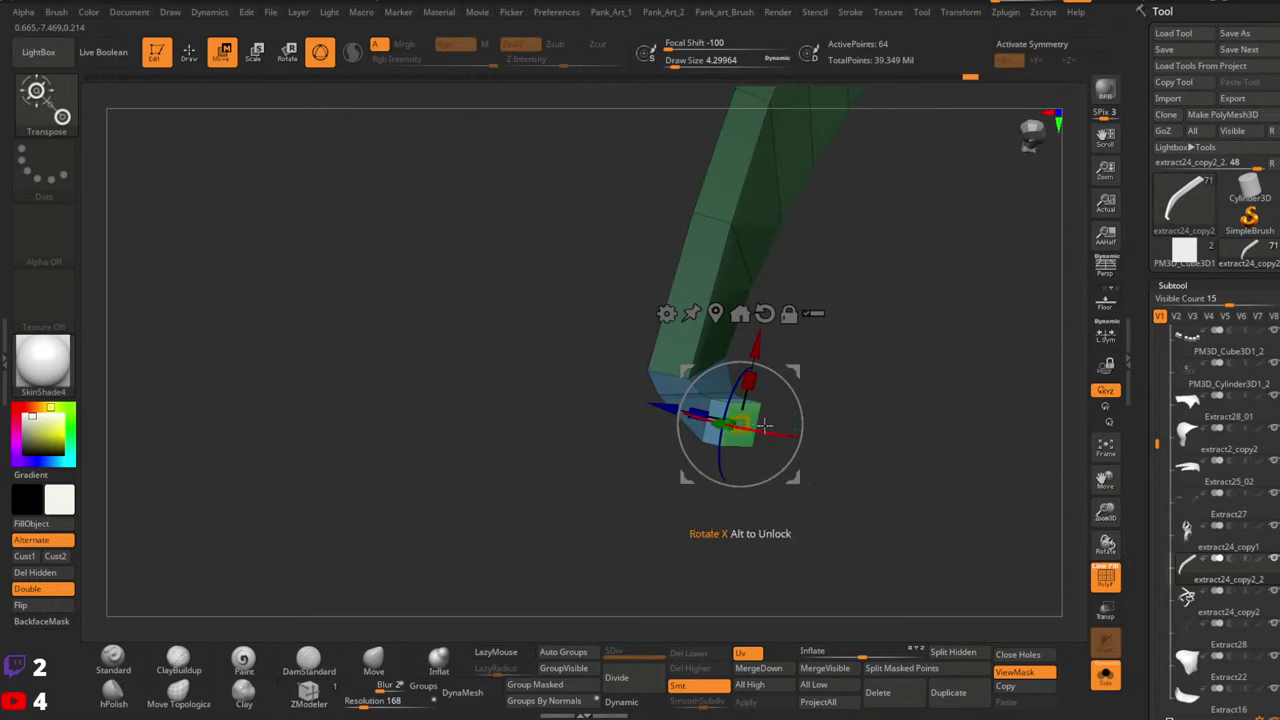
{"action": "left_click_drag", "start_coordinate": [797, 376], "coordinate": [816, 332]}
{"action": "right_click_drag", "start_coordinate": [816, 332], "coordinate": [822, 288]}
{"action": "left_click_drag", "start_coordinate": [817, 289], "coordinate": [792, 320]}
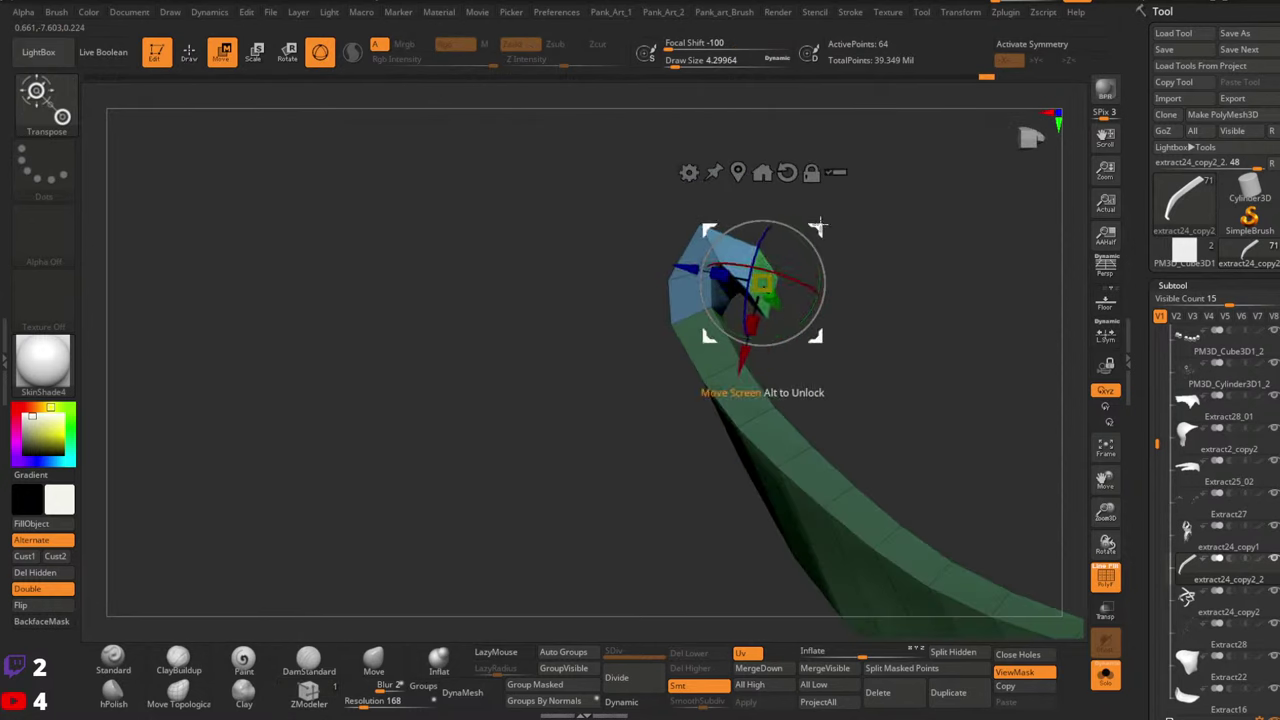
{"action": "mouse_move", "coordinate": [822, 224]}
{"action": "left_mouse_down"}
{"action": "mouse_move", "coordinate": [814, 247]}
{"action": "mouse_move", "coordinate": [808, 212]}
{"action": "left_mouse_up"}
{"action": "key", "text": "q"}
Extrude the curled strap's end polygon with ZModeler to add a fourth segment
{"action": "key", "text": "b"}
{"action": "key", "text": "z"}
{"action": "key", "text": "m"}
{"action": "key", "text": "space"}
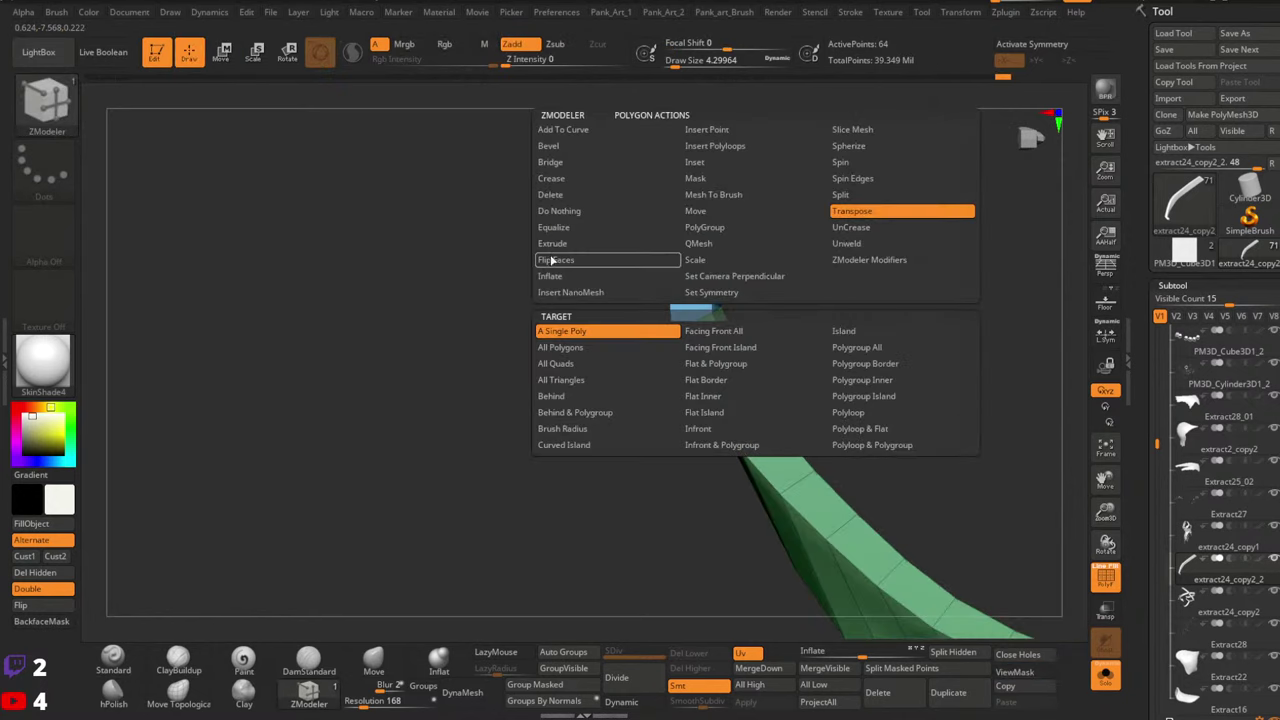
Transpose the fourth segment's end polygon inward to close the fold against the strap
{"action": "key", "text": "space"}
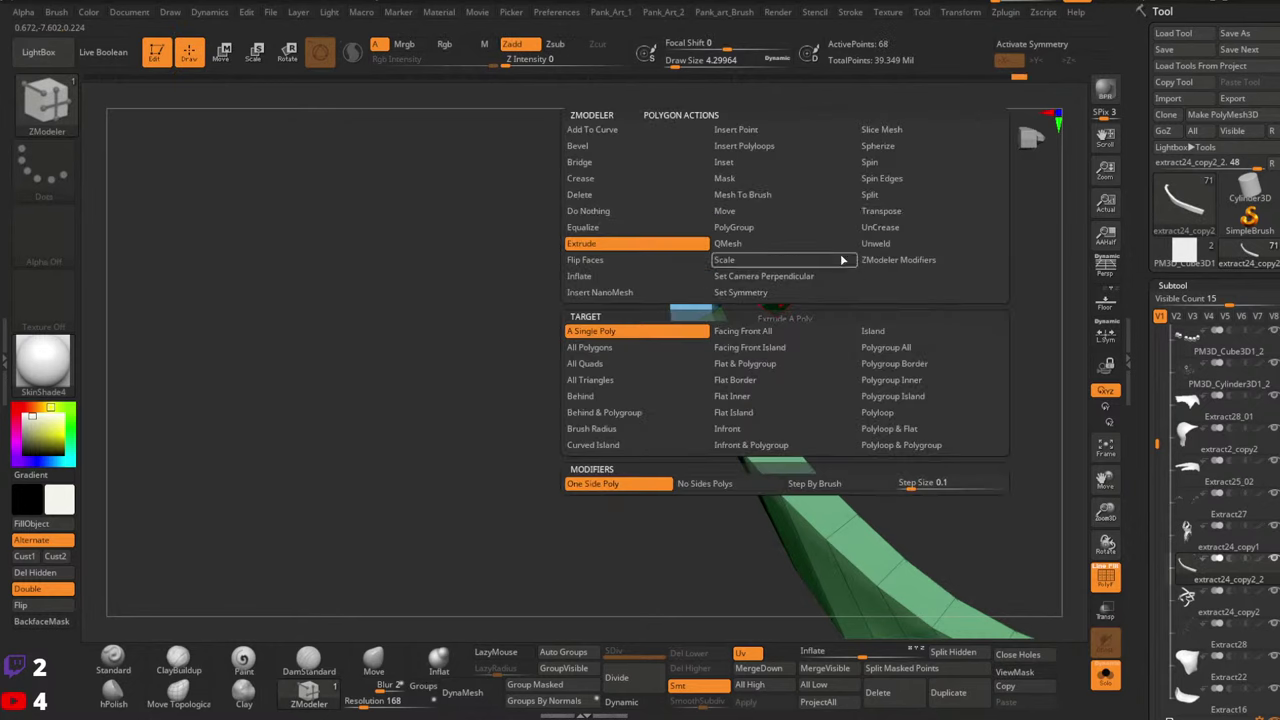
{"action": "left_click", "coordinate": [785, 296]}
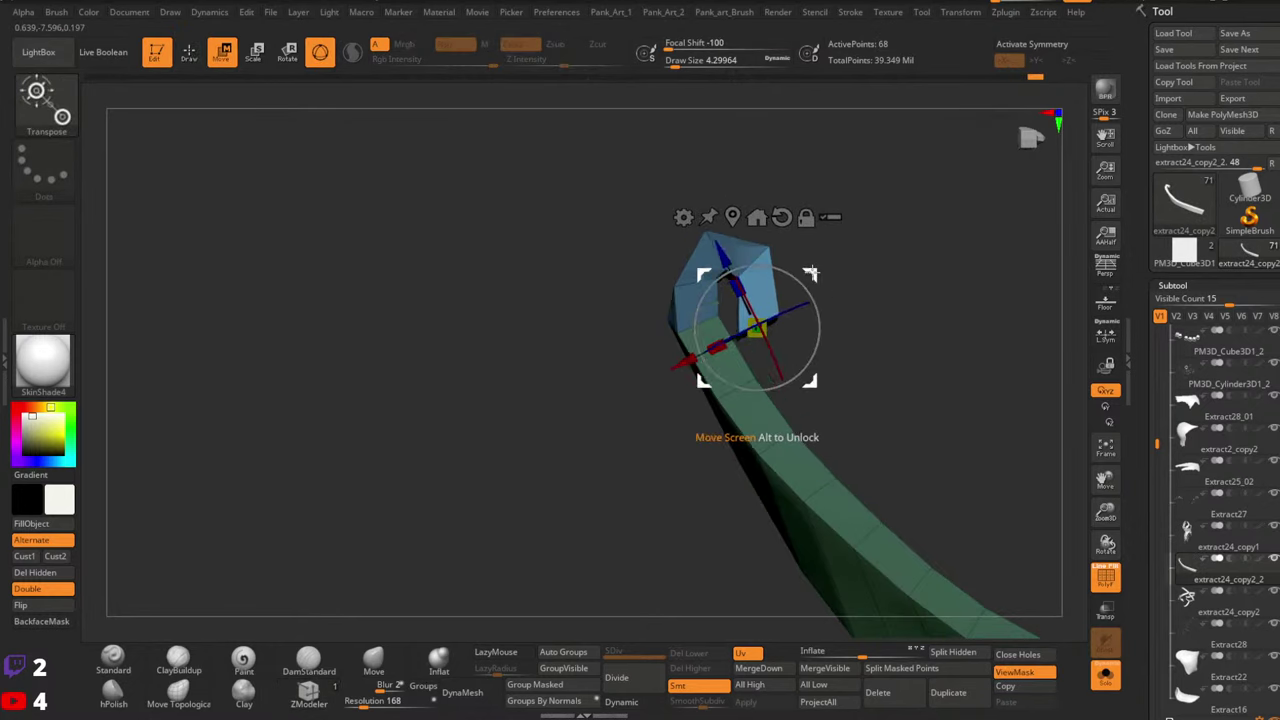
{"action": "key", "text": "q"}
Unhide the other strap pieces of the subtool and leave Solo mode to show the whole character
{"action": "mouse_move", "coordinate": [920, 300]}
{"action": "left_mouse_down"}
{"action": "mouse_move", "coordinate": [828, 363]}
{"action": "mouse_move", "coordinate": [766, 337]}
{"action": "mouse_move", "coordinate": [777, 274]}
{"action": "mouse_move", "coordinate": [737, 326]}
{"action": "left_mouse_up"}
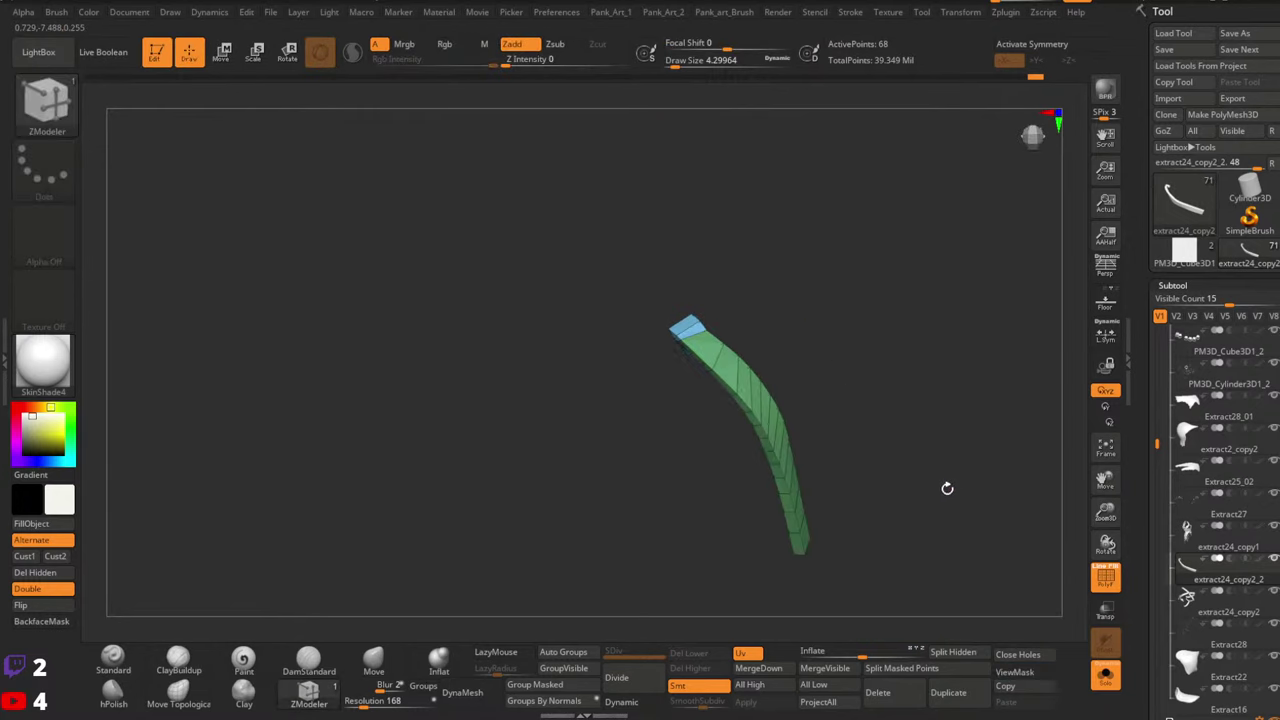
{"action": "left_click", "coordinate": [947, 488], "text": "ctrl+shift"}
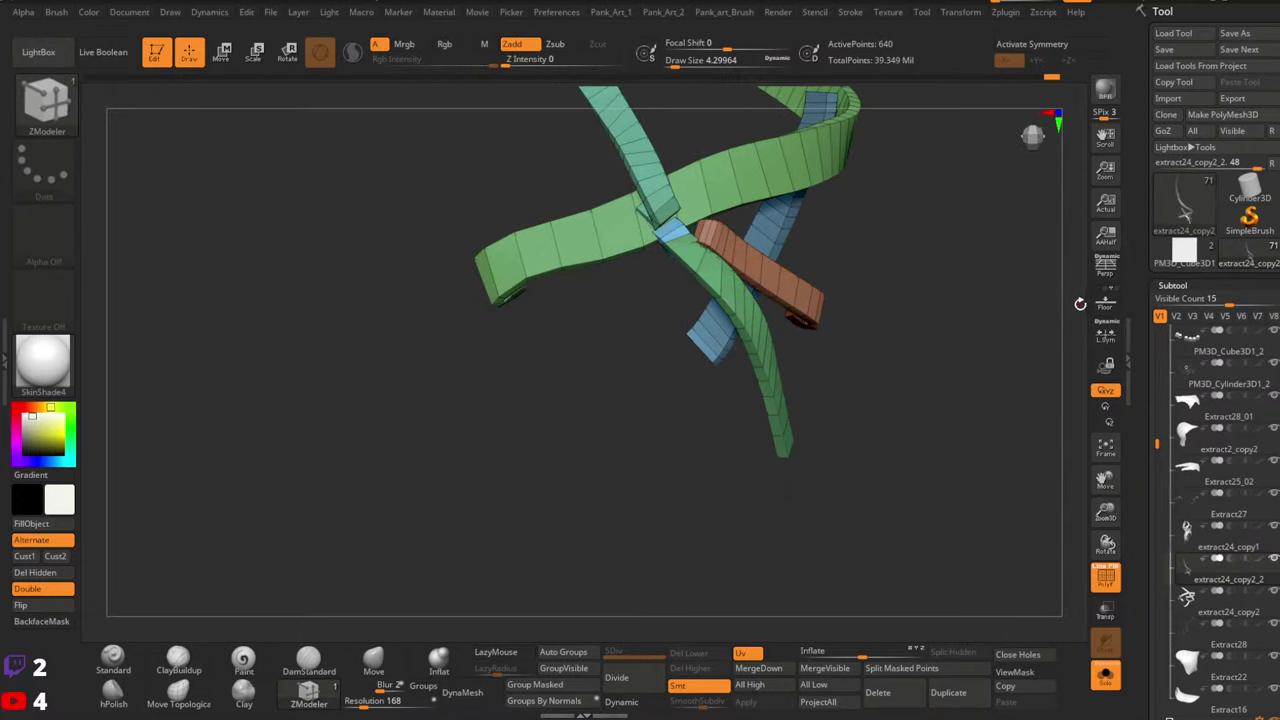
{"action": "left_click", "coordinate": [1107, 677]}
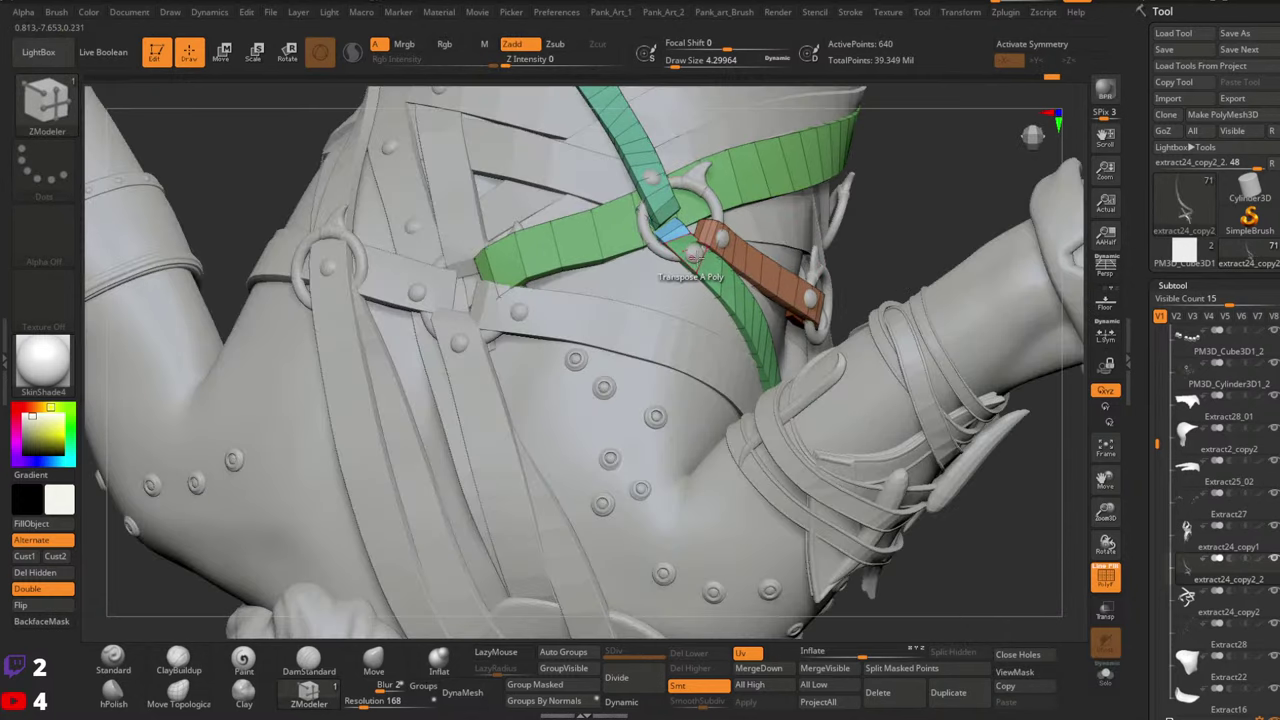
Switch to the Standard brush and change the display material to StartupMaterial
{"action": "left_click_drag", "start_coordinate": [693, 257], "coordinate": [647, 318]}
{"action": "left_click", "coordinate": [127, 652]}
{"action": "mouse_move", "coordinate": [860, 350]}
{"action": "right_mouse_down"}
{"action": "mouse_move", "coordinate": [835, 310]}
{"action": "mouse_move", "coordinate": [711, 328]}
{"action": "mouse_move", "coordinate": [500, 262]}
{"action": "mouse_move", "coordinate": [180, 215]}
{"action": "mouse_move", "coordinate": [96, 402]}
{"action": "right_mouse_up"}
{"action": "left_click", "coordinate": [52, 371]}
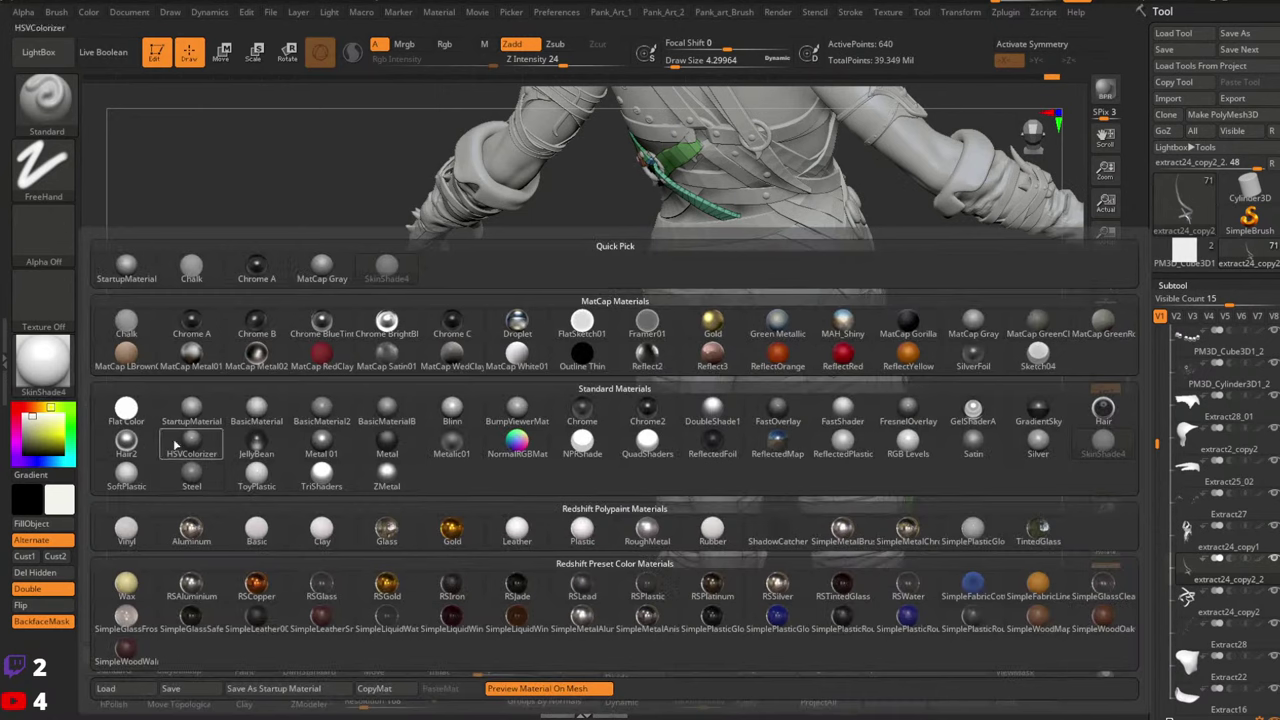
{"action": "left_click", "coordinate": [190, 412]}
Inspect the character's legs, belt and torso straps from several angles under the new material
{"action": "right_click_drag", "start_coordinate": [388, 398], "coordinate": [900, 375]}
{"action": "right_click_drag", "start_coordinate": [560, 200], "coordinate": [777, 383], "text": "alt"}
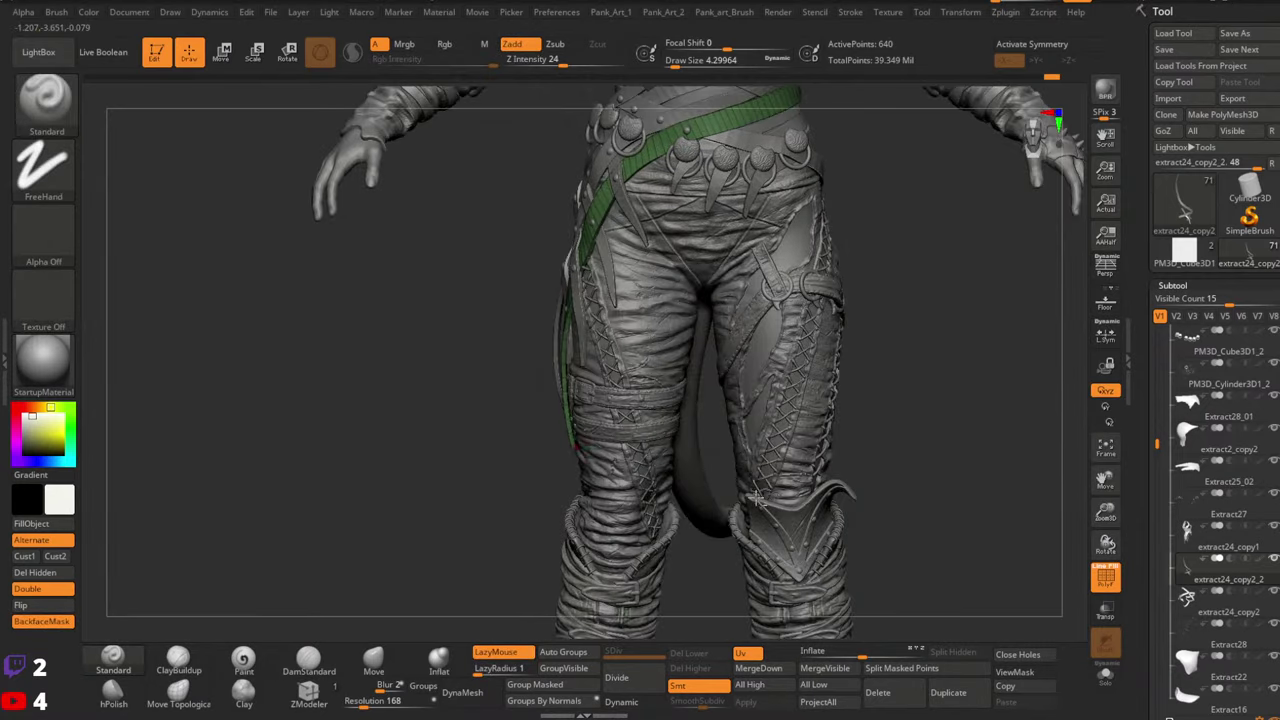
{"action": "left_click_drag", "start_coordinate": [779, 294], "coordinate": [777, 268], "text": "alt"}
{"action": "right_click_drag", "start_coordinate": [680, 370], "coordinate": [592, 372]}
{"action": "right_click_drag", "start_coordinate": [880, 380], "coordinate": [894, 520], "text": "alt"}
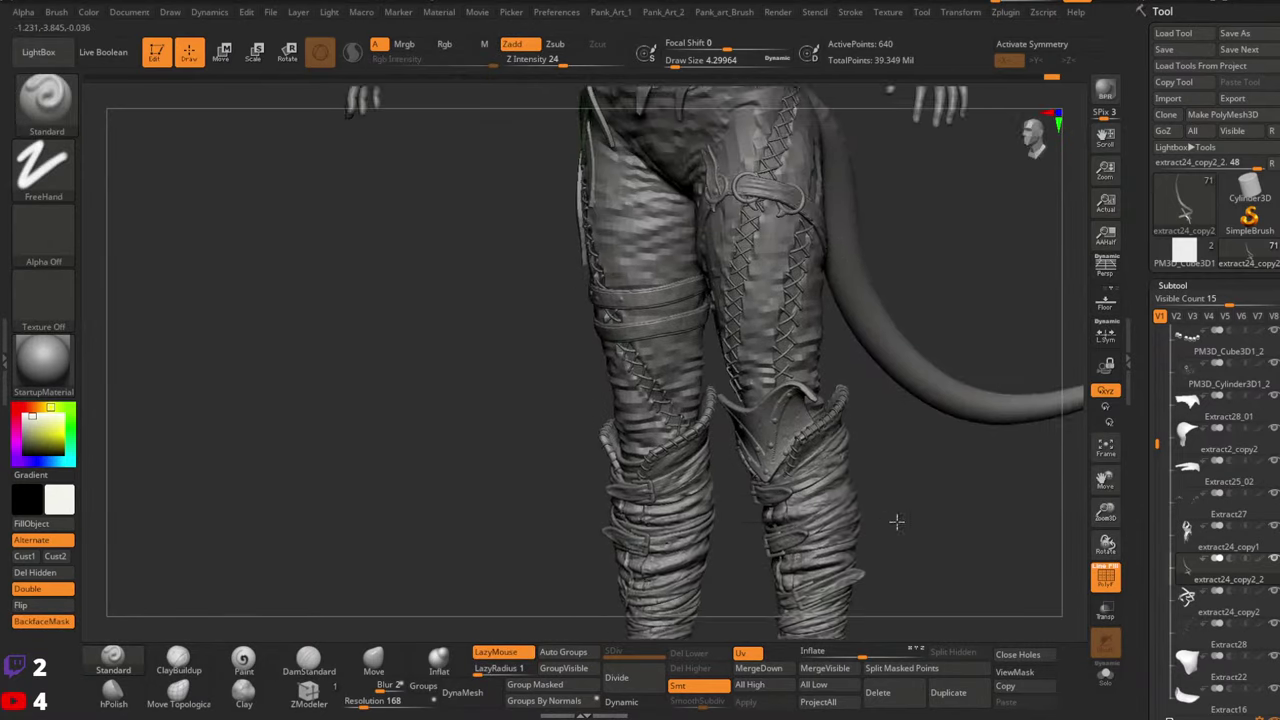
{"action": "right_click_drag", "start_coordinate": [800, 120], "coordinate": [790, 505], "text": "alt"}
{"action": "left_click_drag", "start_coordinate": [784, 320], "coordinate": [766, 372]}
{"action": "right_click_drag", "start_coordinate": [766, 373], "coordinate": [712, 450]}
{"action": "right_click_drag", "start_coordinate": [725, 440], "coordinate": [792, 325], "text": "alt"}
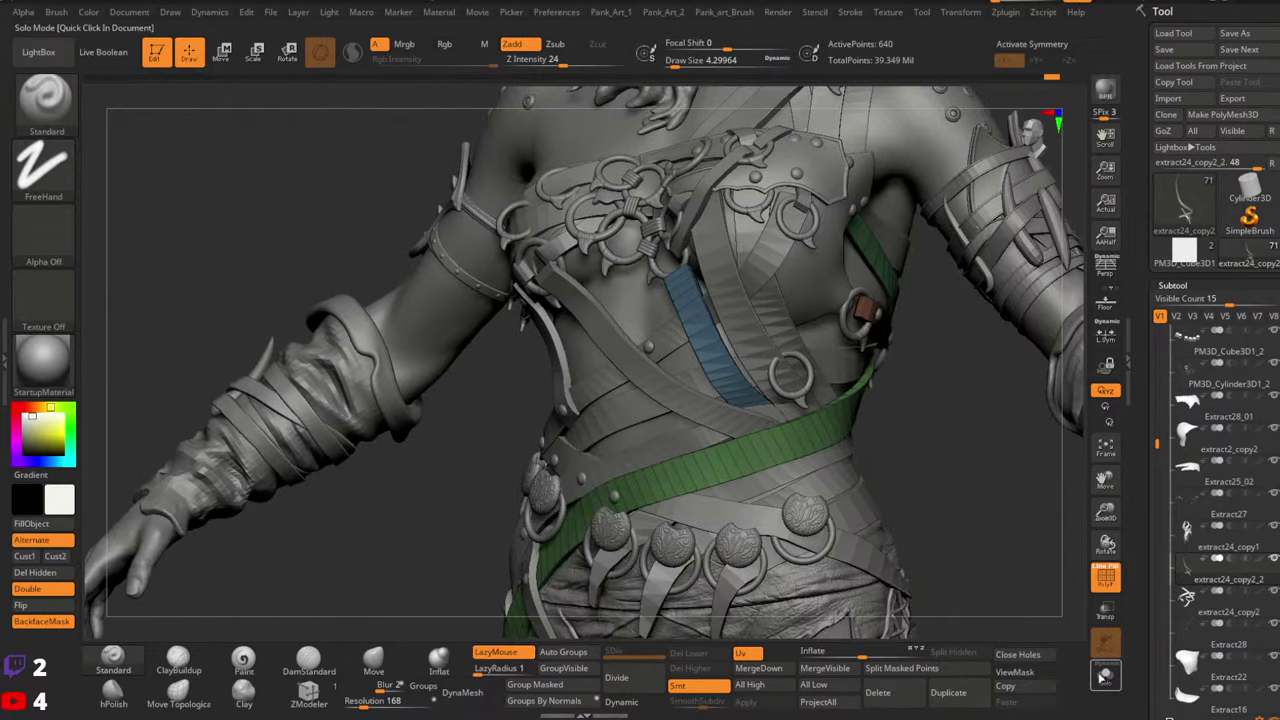
Isolate the strap subtool with Solo mode and regroup its pieces with Auto Groups
{"action": "left_click", "coordinate": [1105, 675]}
{"action": "right_click_drag", "start_coordinate": [1012, 612], "coordinate": [878, 611]}
{"action": "left_click_drag", "start_coordinate": [878, 610], "coordinate": [790, 562]}
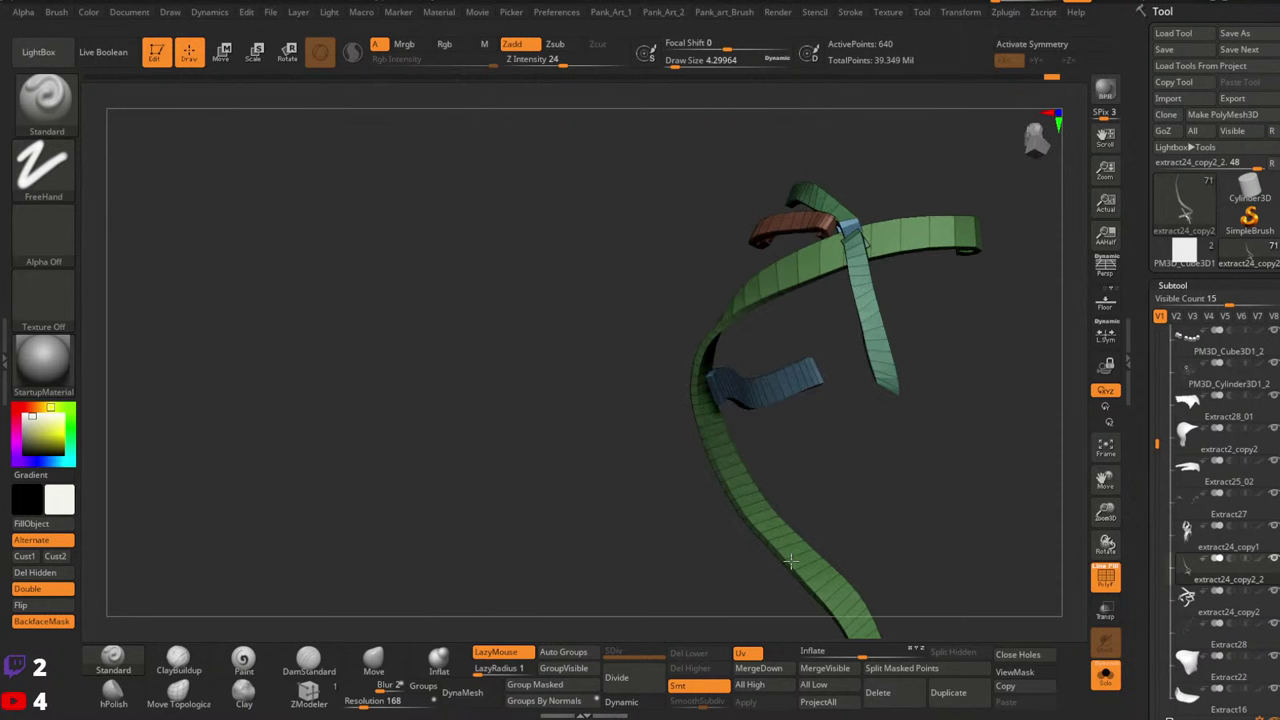
{"action": "left_click", "coordinate": [549, 655]}
Extrude the unfolded teal strap's end polygon with ZModeler to add a first short segment
{"action": "right_click_drag", "start_coordinate": [940, 372], "coordinate": [876, 284]}
{"action": "left_click_drag", "start_coordinate": [876, 284], "coordinate": [787, 371]}
{"action": "left_click", "coordinate": [309, 692]}
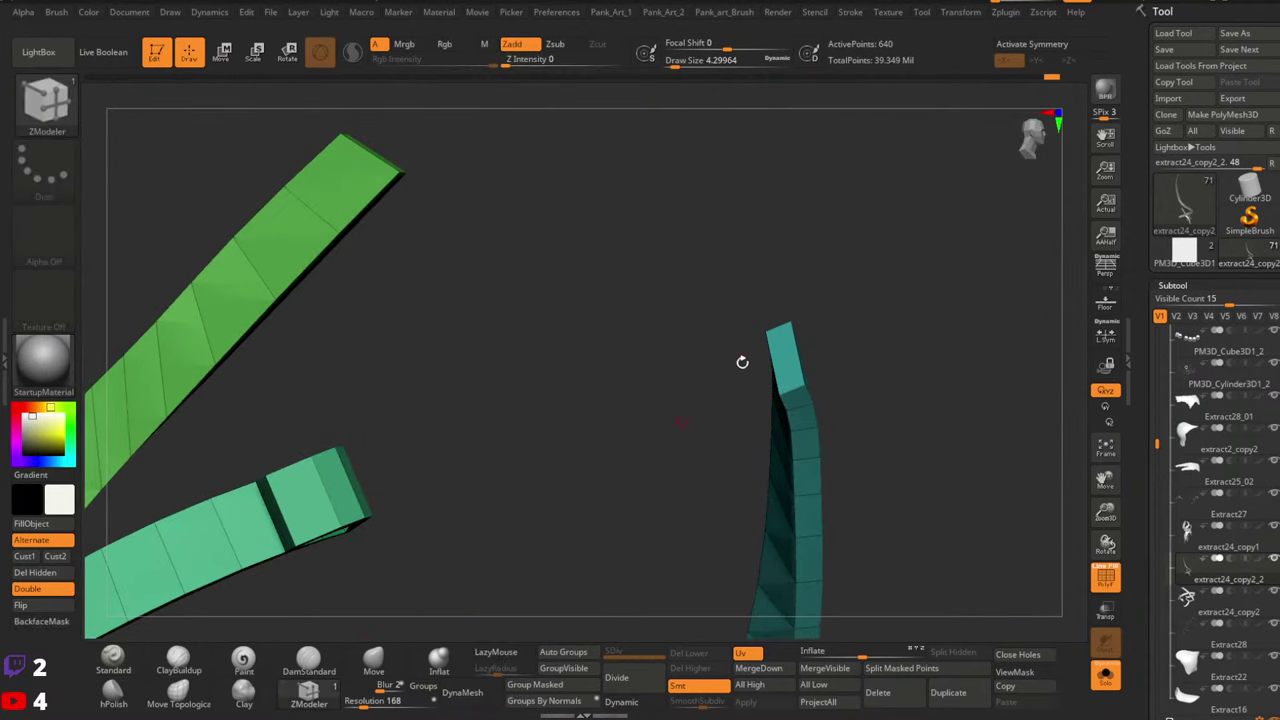
{"action": "key", "text": "space"}
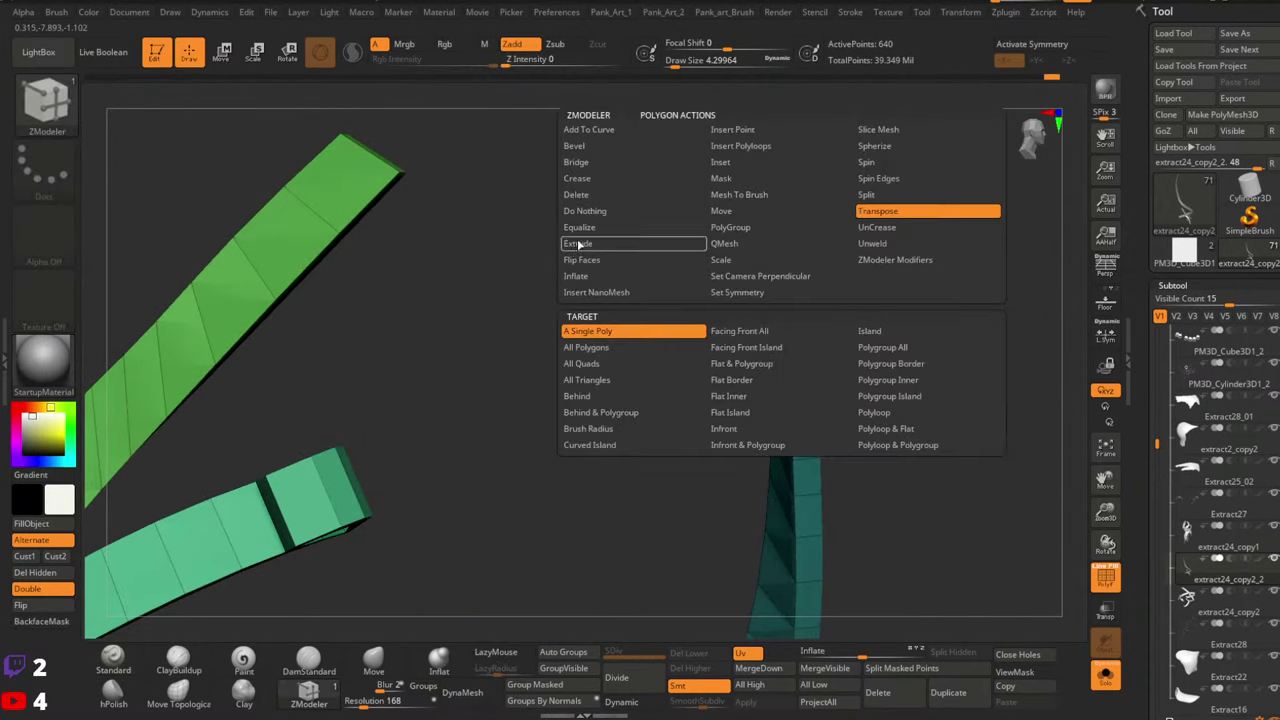
{"action": "left_click", "coordinate": [578, 244]}
{"action": "right_click_drag", "start_coordinate": [783, 331], "coordinate": [812, 353]}
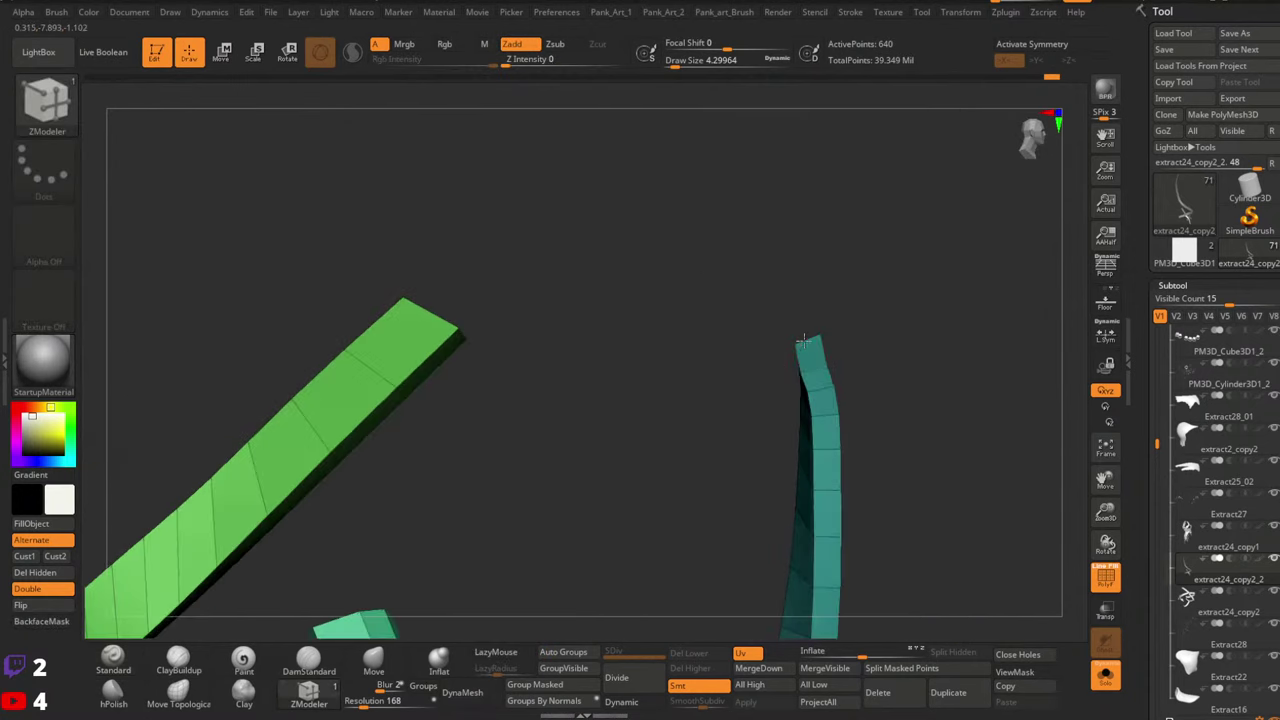
{"action": "key", "text": "ctrl+z"}
{"action": "key", "text": "space"}
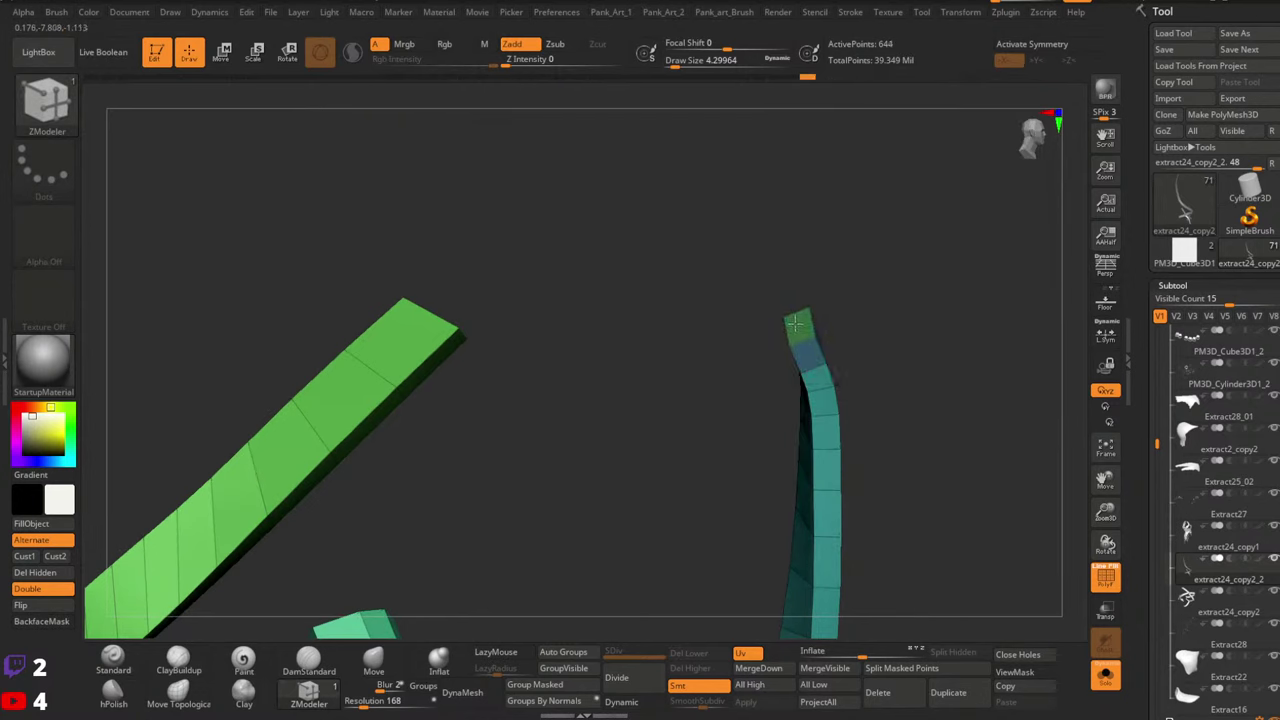
{"action": "mouse_move", "coordinate": [803, 315]}
{"action": "right_mouse_down"}
{"action": "mouse_move", "coordinate": [826, 317]}
{"action": "mouse_move", "coordinate": [808, 326]}
{"action": "right_mouse_up"}
Tilt and shift the teal strap's new end polygon with Transpose to start the bend, and clear the mask
{"action": "left_click", "coordinate": [736, 367], "text": "alt"}
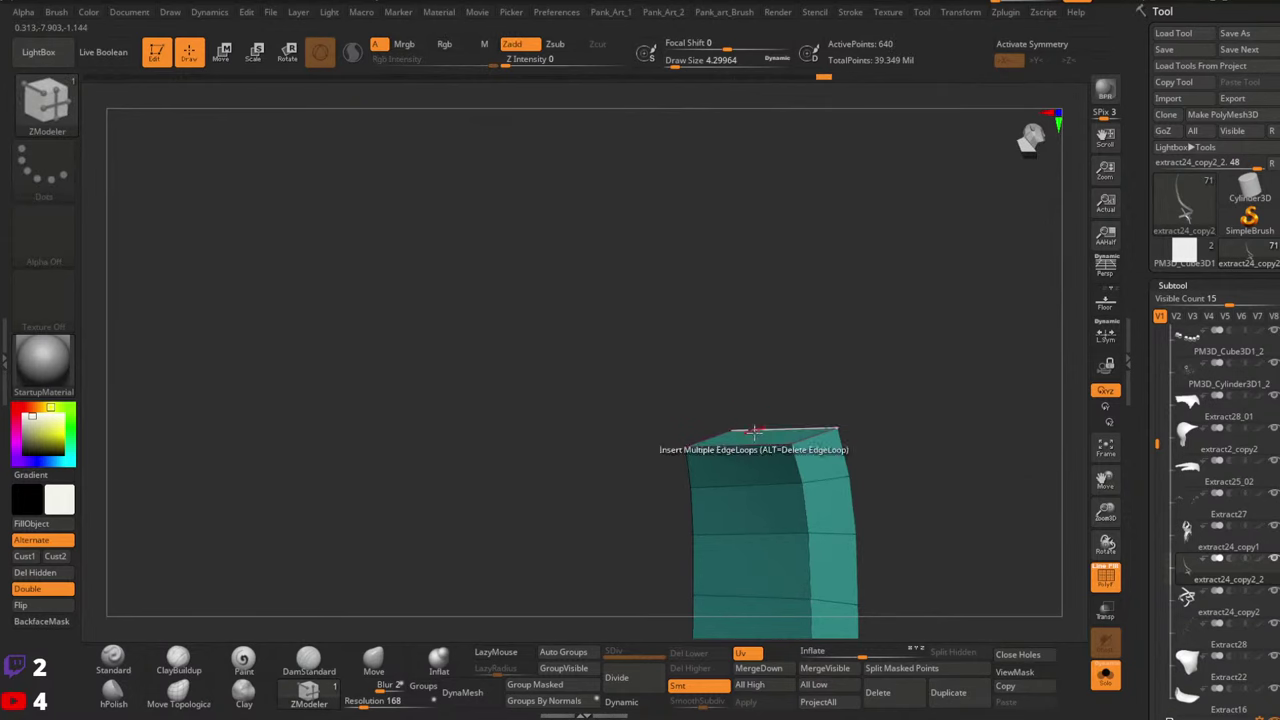
{"action": "left_click_drag", "start_coordinate": [746, 435], "coordinate": [738, 371]}
{"action": "key", "text": "space"}
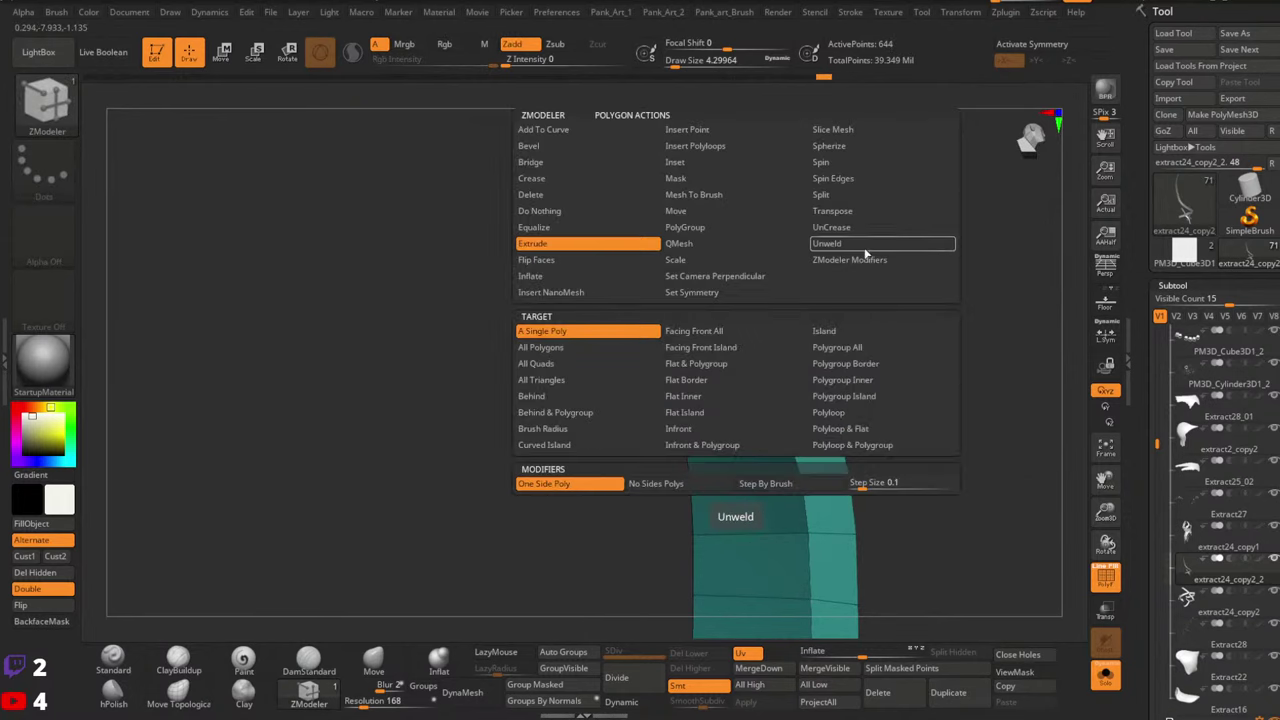
{"action": "left_click", "coordinate": [831, 216]}
{"action": "left_click", "coordinate": [730, 390]}
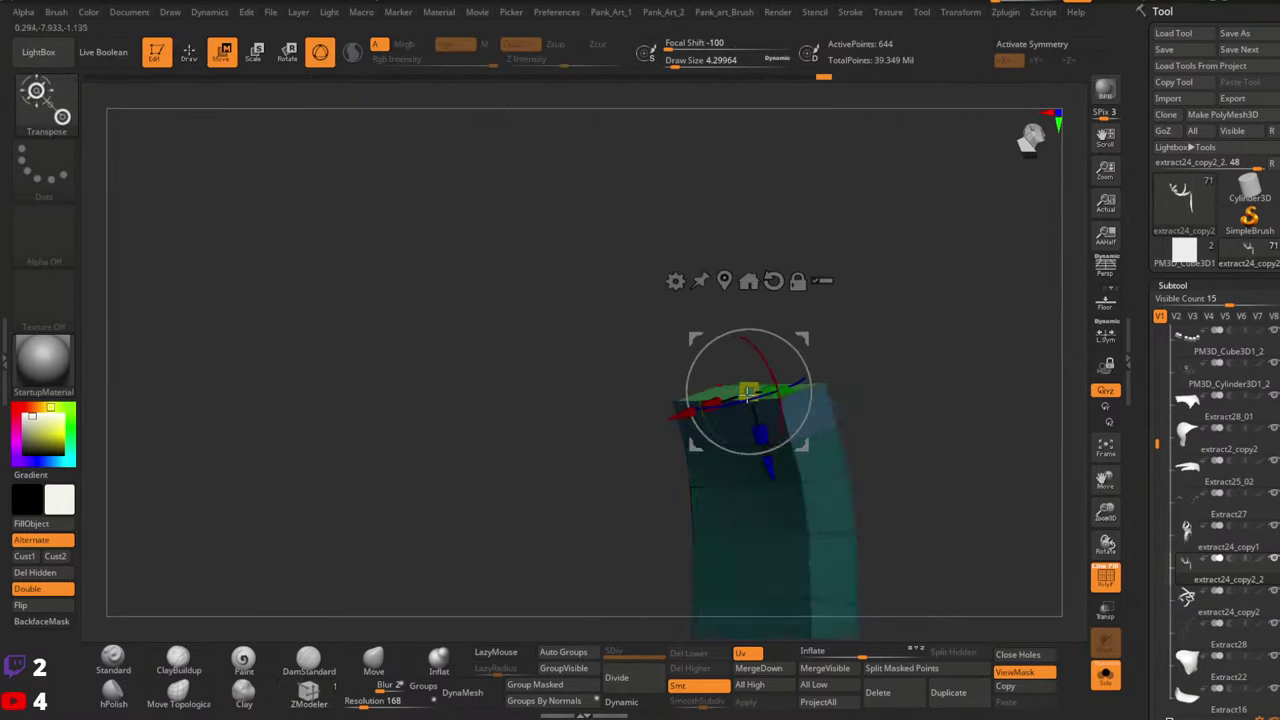
{"action": "right_click_drag", "start_coordinate": [735, 388], "coordinate": [708, 372]}
{"action": "left_click_drag", "start_coordinate": [716, 360], "coordinate": [711, 391]}
{"action": "right_click_drag", "start_coordinate": [811, 372], "coordinate": [803, 370]}
{"action": "left_click_drag", "start_coordinate": [803, 372], "coordinate": [846, 355]}
{"action": "key", "text": "q"}
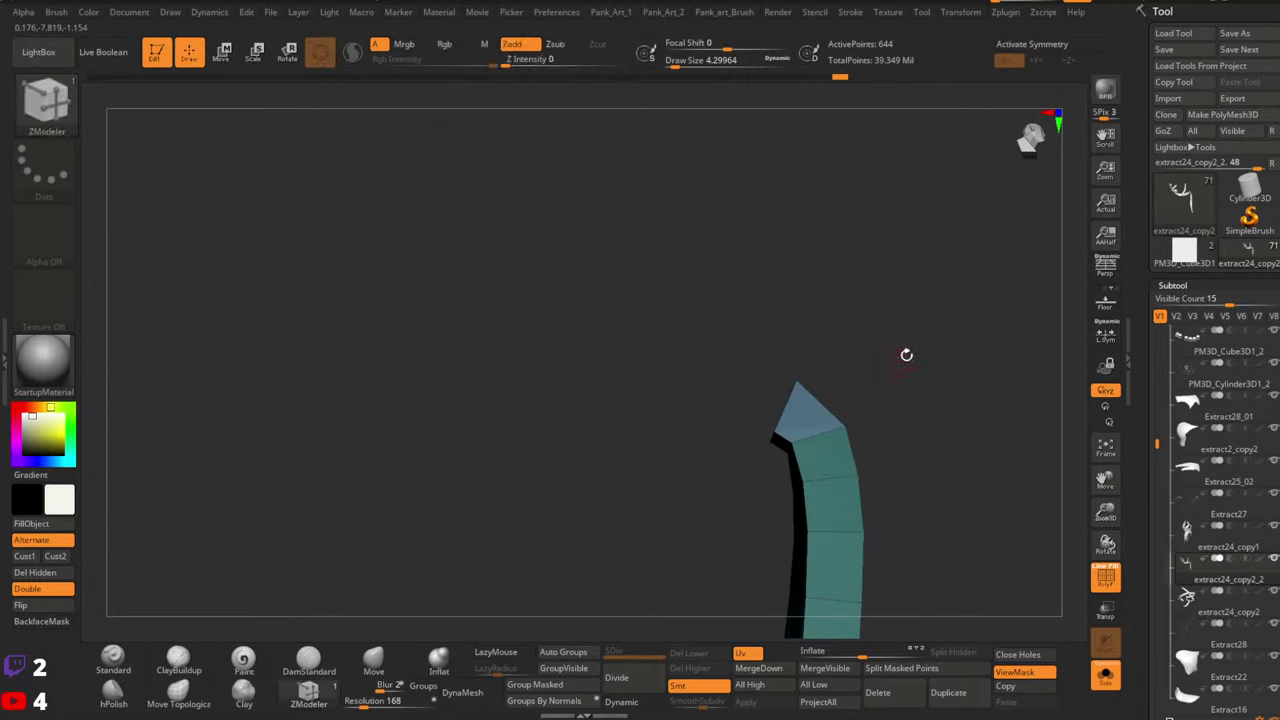
{"action": "left_click_drag", "start_coordinate": [920, 323], "coordinate": [890, 350], "text": "ctrl"}
Extrude the teal strap's tilted end polygon to add a second segment to the bend
{"action": "right_click_drag", "start_coordinate": [752, 397], "coordinate": [856, 408]}
{"action": "key", "text": "space"}
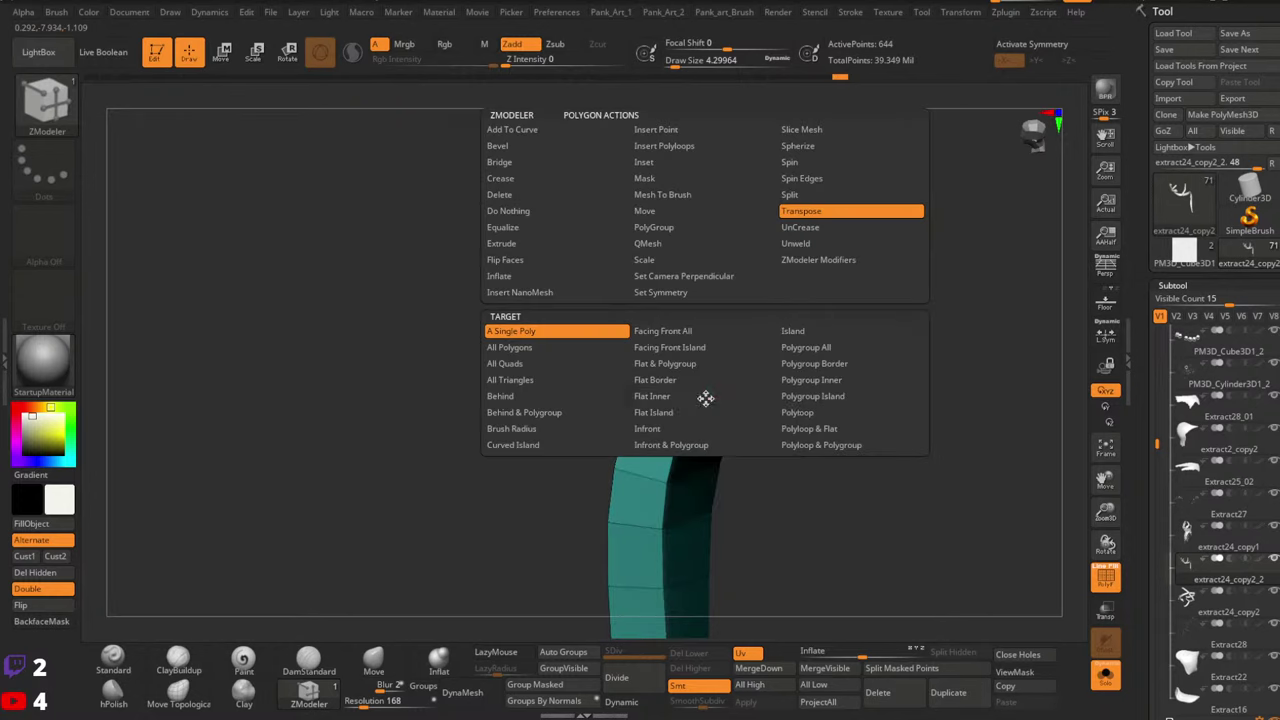
{"action": "left_click", "coordinate": [530, 245]}
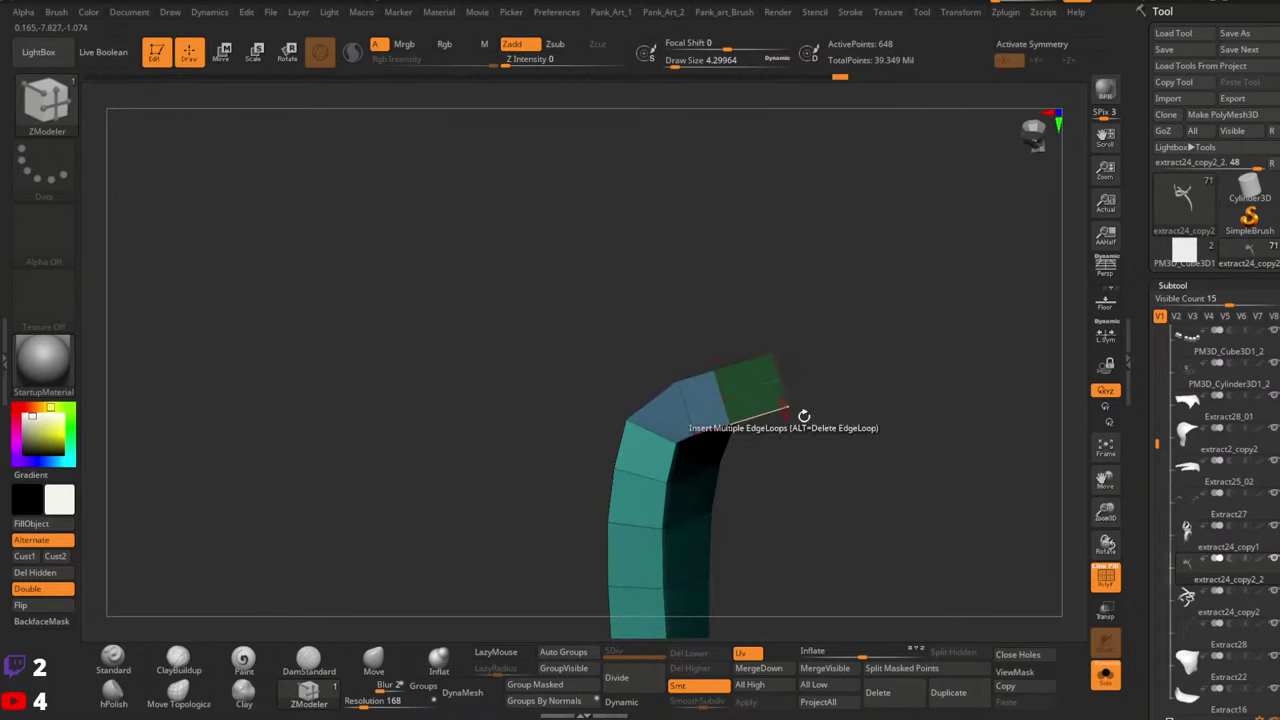
{"action": "right_click_drag", "start_coordinate": [803, 416], "coordinate": [797, 398]}
Rotate and reposition the teal strap's second-segment end polygon with Transpose from several angles, and clear the mask
{"action": "key", "text": "space"}
{"action": "left_click", "coordinate": [848, 213]}
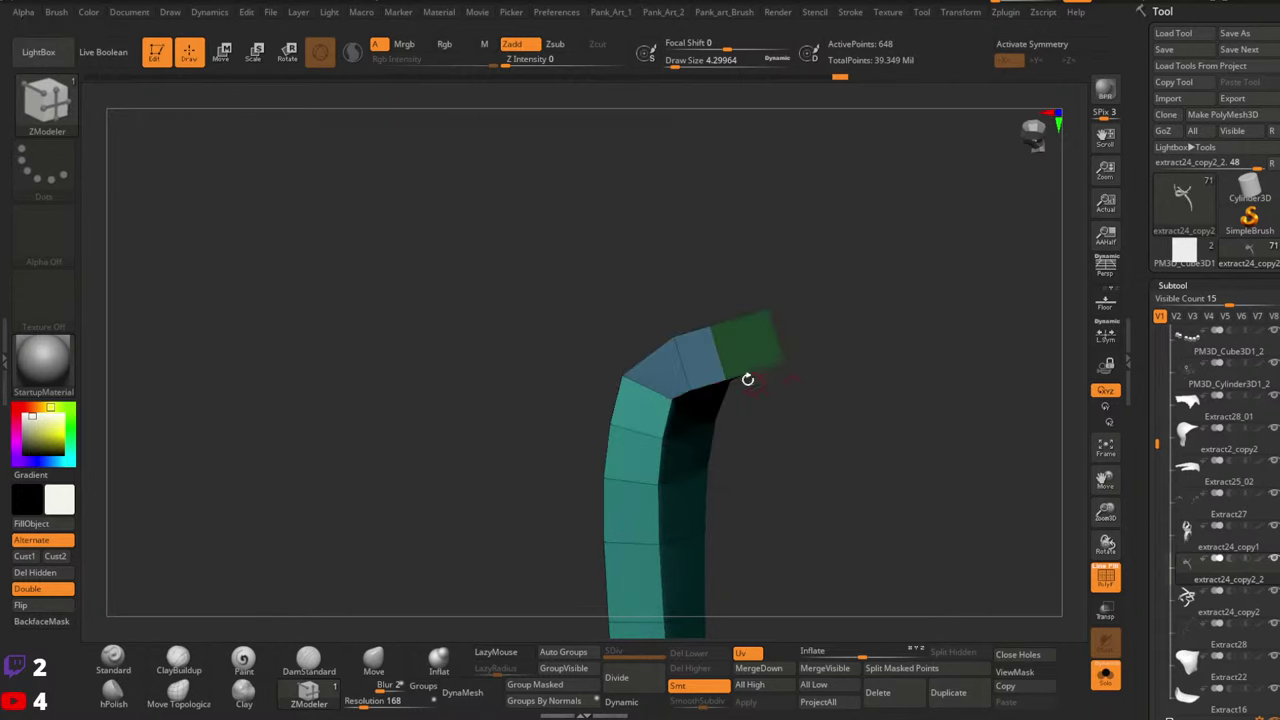
{"action": "left_click", "coordinate": [746, 346]}
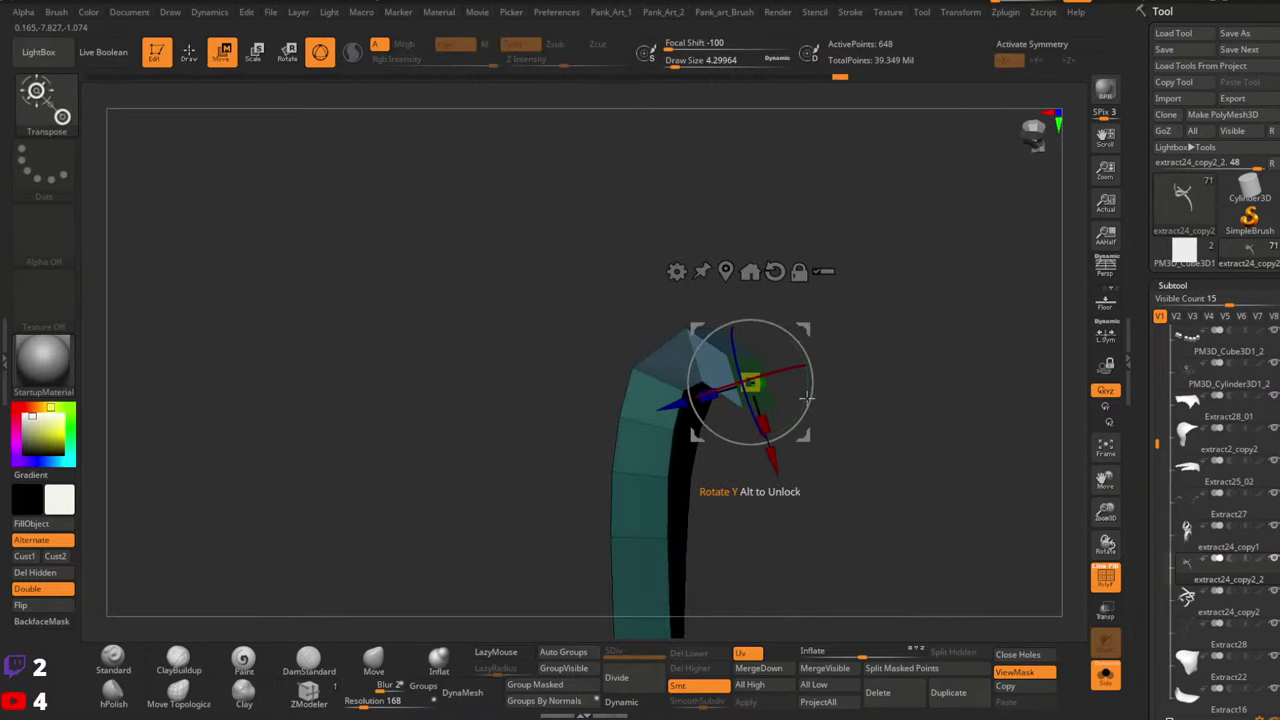
{"action": "left_click_drag", "start_coordinate": [806, 325], "coordinate": [806, 311]}
{"action": "right_click_drag", "start_coordinate": [806, 311], "coordinate": [738, 319]}
{"action": "right_click_drag", "start_coordinate": [778, 362], "coordinate": [826, 366]}
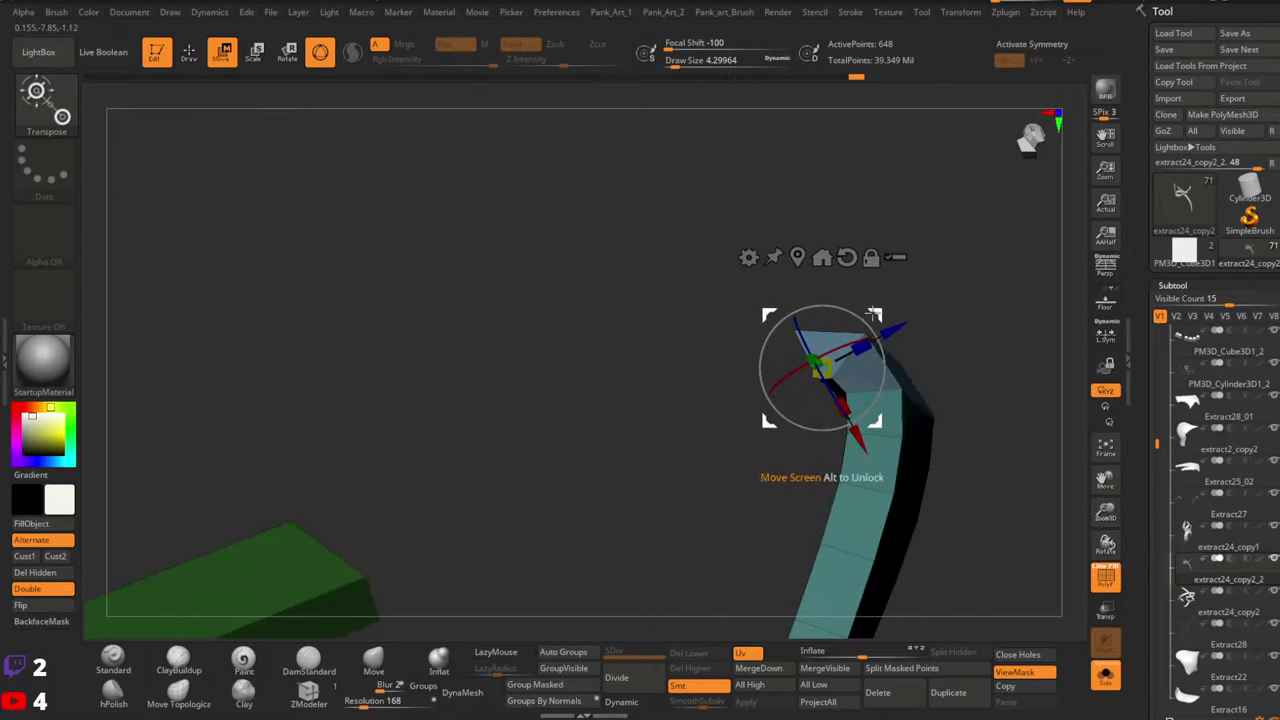
{"action": "left_click_drag", "start_coordinate": [824, 367], "coordinate": [815, 384]}
{"action": "right_click_drag", "start_coordinate": [815, 384], "coordinate": [770, 404]}
{"action": "left_click_drag", "start_coordinate": [797, 430], "coordinate": [762, 440]}
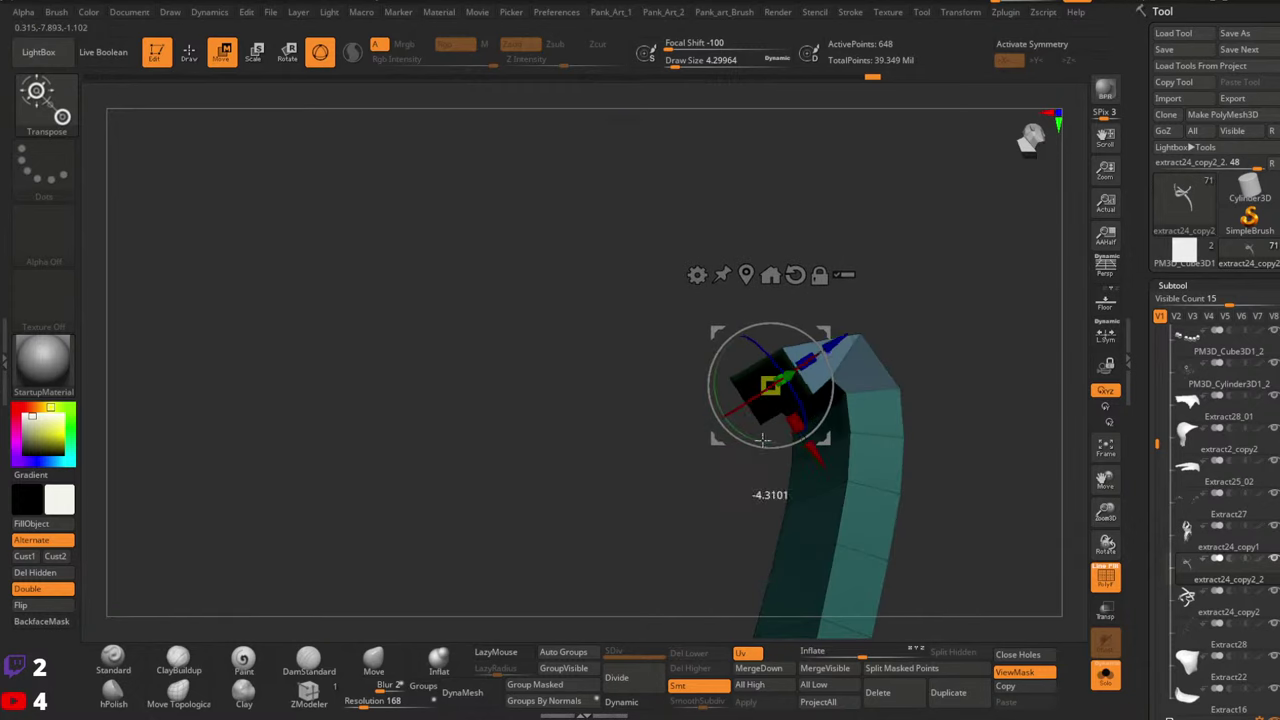
{"action": "left_click_drag", "start_coordinate": [826, 345], "coordinate": [819, 315]}
{"action": "key", "text": "q"}
{"action": "left_click_drag", "start_coordinate": [950, 365], "coordinate": [970, 385], "text": "ctrl"}
Extrude the second segment's end polygon on the teal strap to add a third segment
{"action": "mouse_move", "coordinate": [826, 390]}
{"action": "right_mouse_down", "text": "alt"}
{"action": "mouse_move", "coordinate": [822, 290]}
{"action": "mouse_move", "coordinate": [848, 268]}
{"action": "right_mouse_up", "text": "alt"}
{"action": "key", "text": "space"}
{"action": "left_click", "coordinate": [645, 248]}
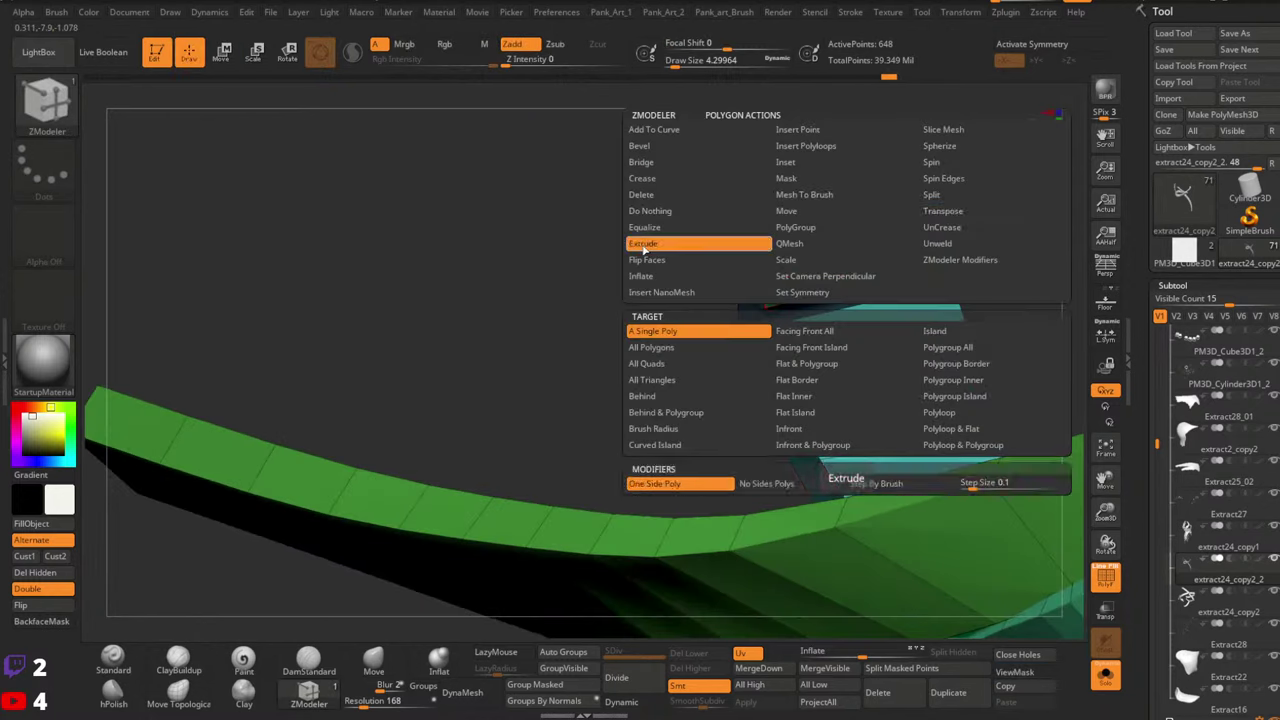
{"action": "right_click_drag", "start_coordinate": [770, 258], "coordinate": [849, 263]}
{"action": "left_click_drag", "start_coordinate": [849, 263], "coordinate": [850, 309]}
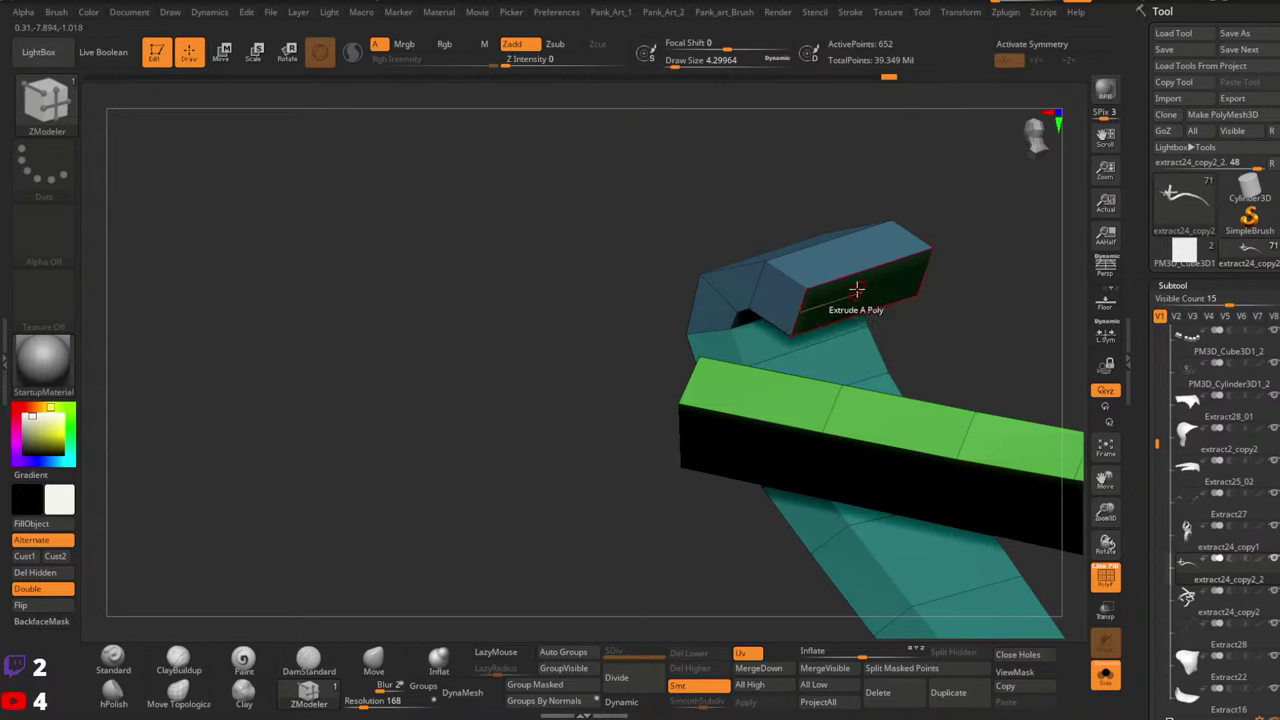
Angle the teal strap's third-segment end polygon back toward the strap with Transpose
{"action": "key", "text": "space"}
{"action": "right_click_drag", "start_coordinate": [947, 224], "coordinate": [935, 245]}
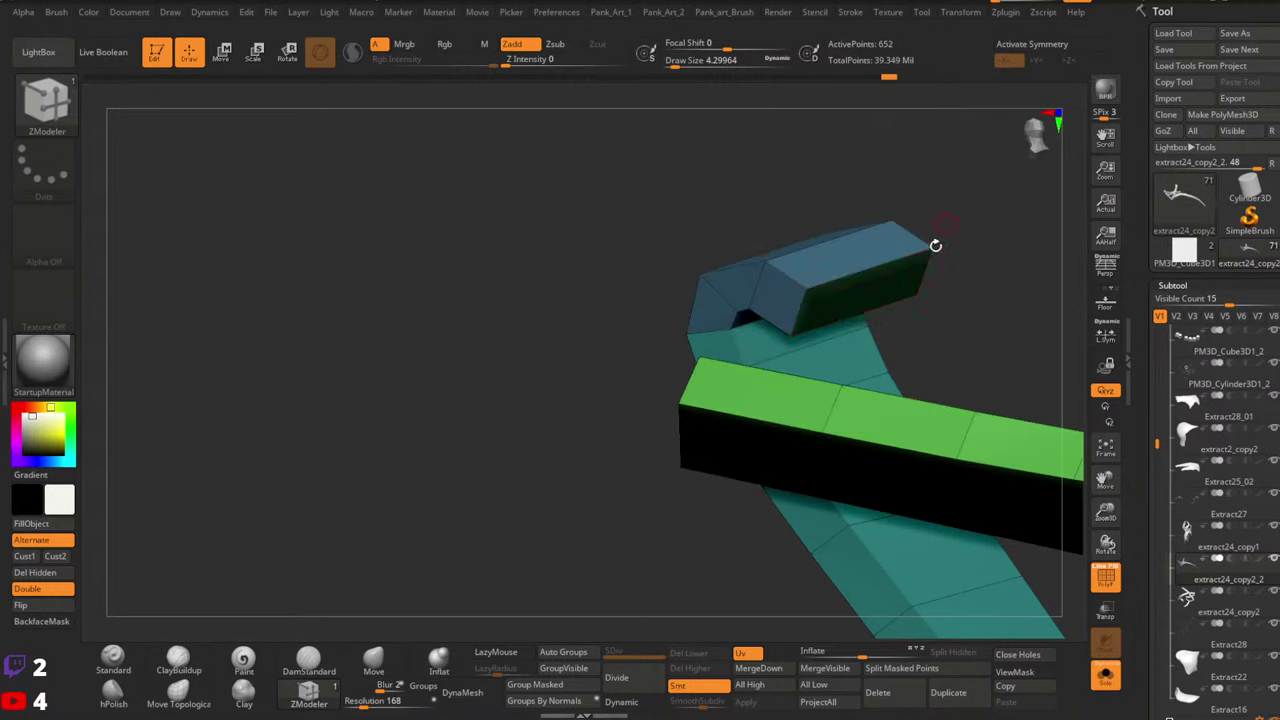
{"action": "left_click", "coordinate": [851, 287]}
{"action": "right_click_drag", "start_coordinate": [862, 368], "coordinate": [925, 385]}
{"action": "mouse_move", "coordinate": [963, 222]}
{"action": "left_mouse_down"}
{"action": "mouse_move", "coordinate": [949, 254]}
{"action": "mouse_move", "coordinate": [946, 244]}
{"action": "left_mouse_up"}
{"action": "key", "text": "q"}
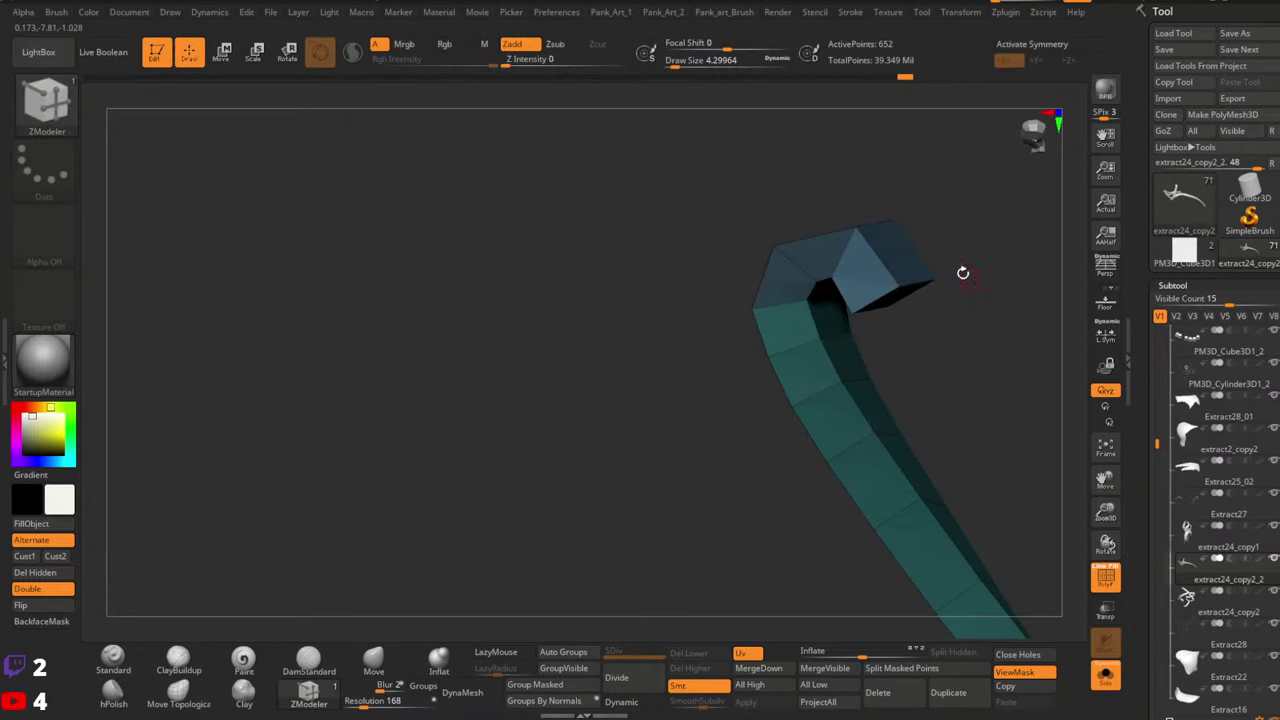
Clear the mask and extrude the third segment's end polygon to add a fourth segment to the teal strap
{"action": "right_click_drag", "start_coordinate": [963, 274], "coordinate": [879, 257], "text": "alt"}
{"action": "mouse_move", "coordinate": [880, 290]}
{"action": "left_mouse_down", "text": "ctrl"}
{"action": "mouse_move", "coordinate": [863, 316]}
{"action": "mouse_move", "coordinate": [809, 271]}
{"action": "mouse_move", "coordinate": [835, 303]}
{"action": "left_mouse_up", "text": "ctrl"}
{"action": "key", "text": "space"}
{"action": "left_click", "coordinate": [598, 246]}
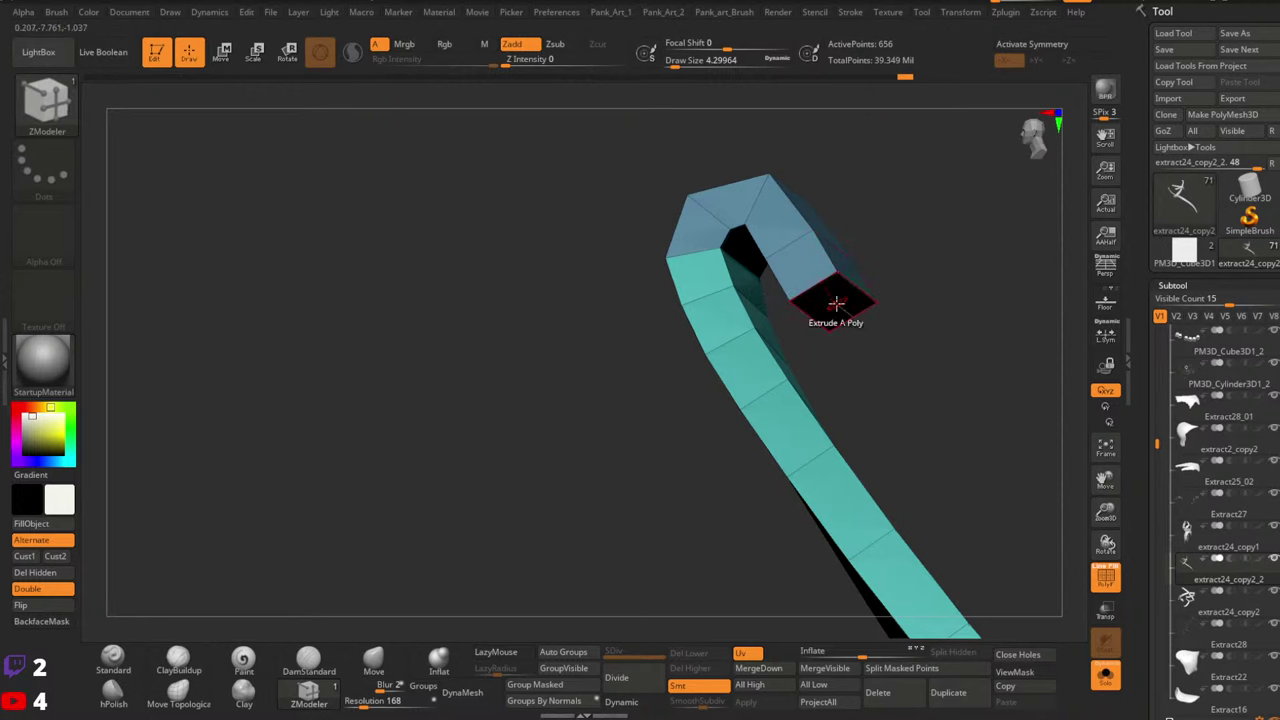
Reposition the teal strap's fourth-segment end polygon with Transpose to tighten the curl, and turn off Solo to show the whole character
{"action": "key", "text": "space"}
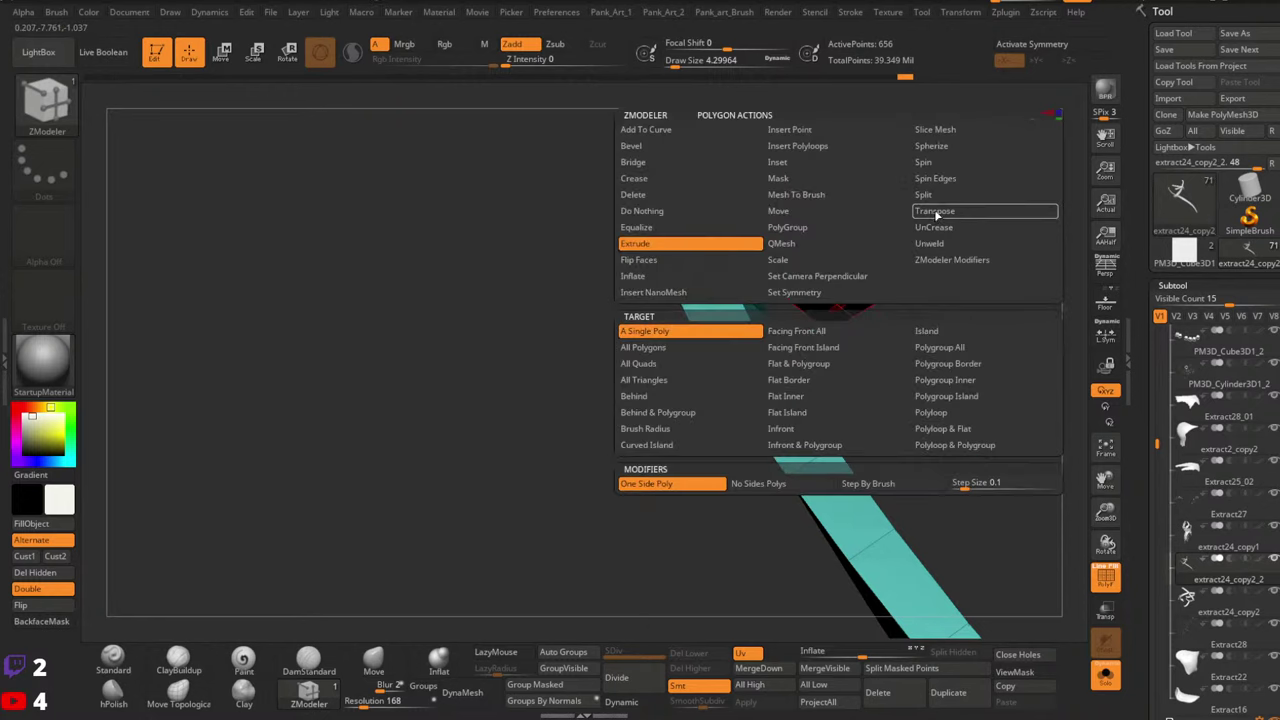
{"action": "left_click", "coordinate": [937, 213]}
{"action": "left_click", "coordinate": [837, 297]}
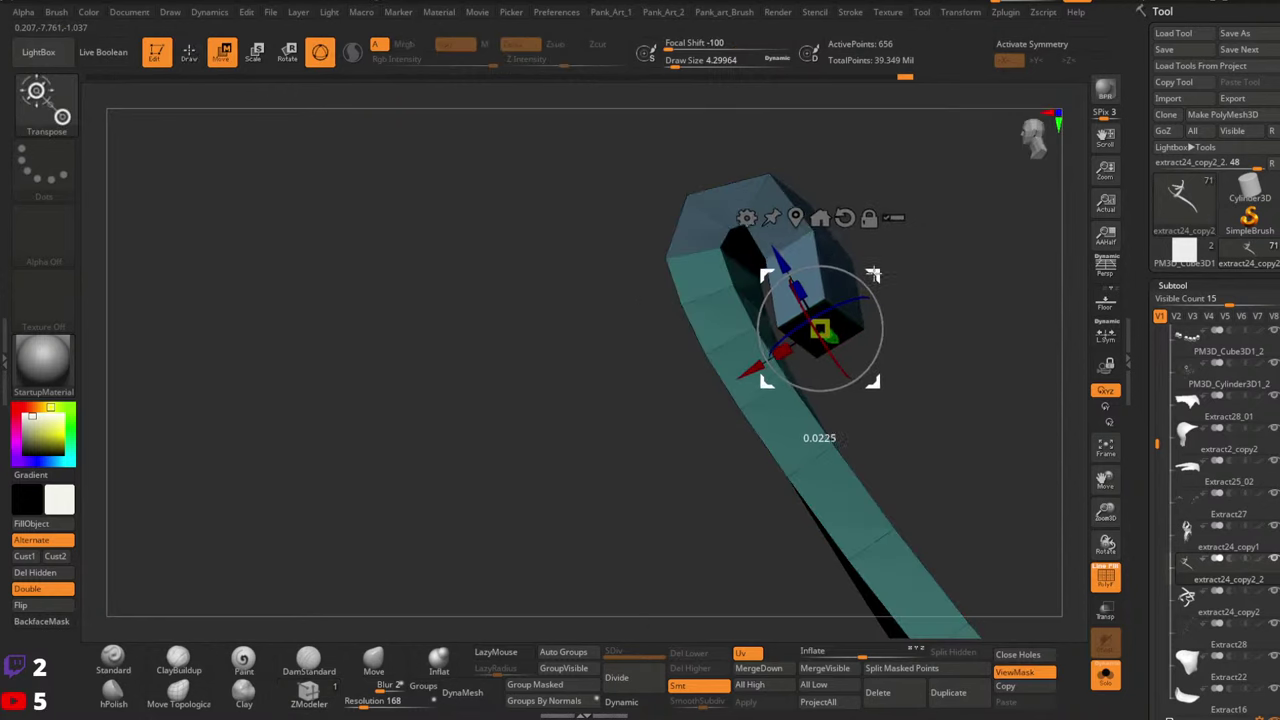
{"action": "key", "text": "q"}
{"action": "mouse_move", "coordinate": [917, 291]}
{"action": "left_mouse_down"}
{"action": "mouse_move", "coordinate": [849, 314]}
{"action": "mouse_move", "coordinate": [954, 602]}
{"action": "left_mouse_up"}
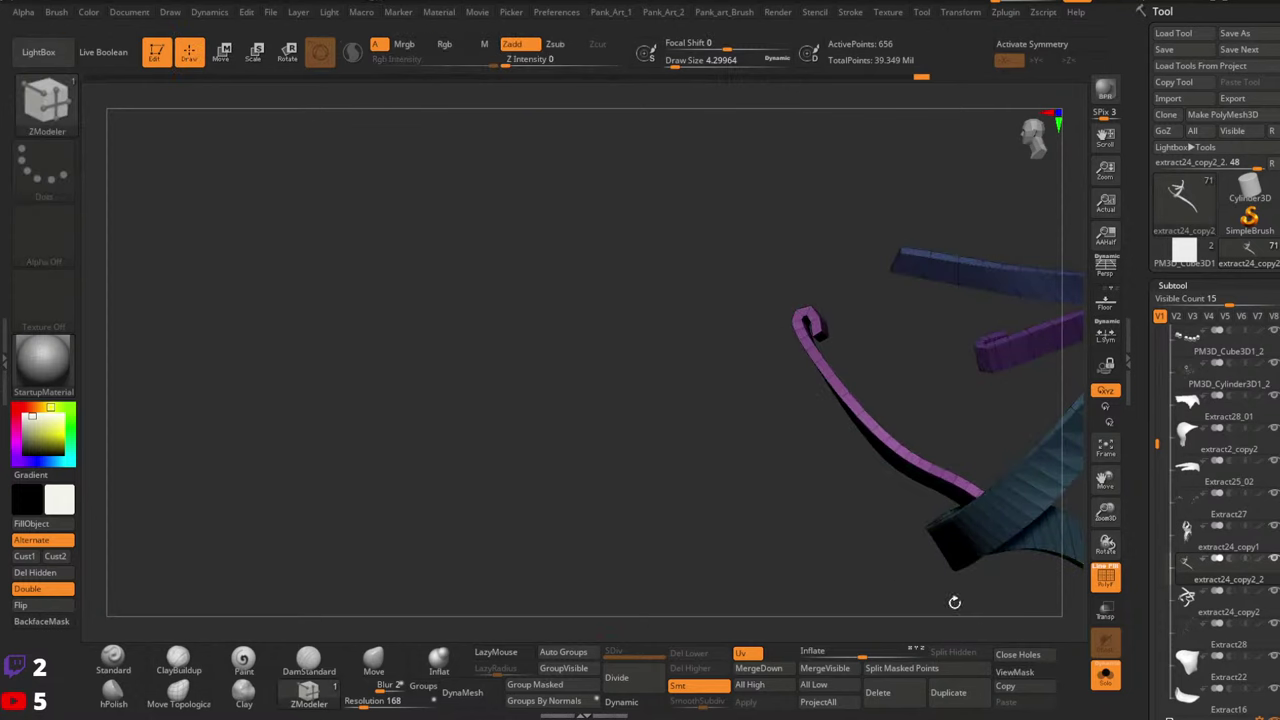
{"action": "left_click", "coordinate": [1101, 683]}
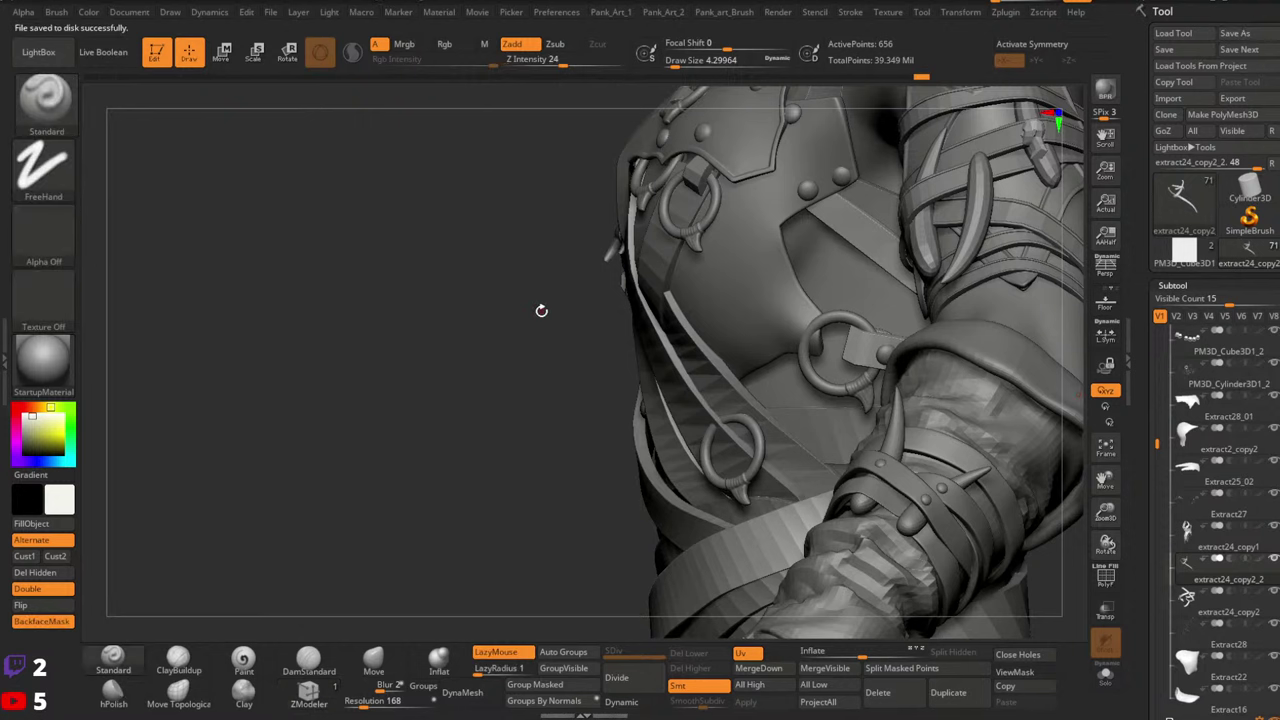
Select the Move brush and adjust the curled strap end inside the chest-side ring at a draw size of about 124
{"action": "left_click", "coordinate": [373, 660]}
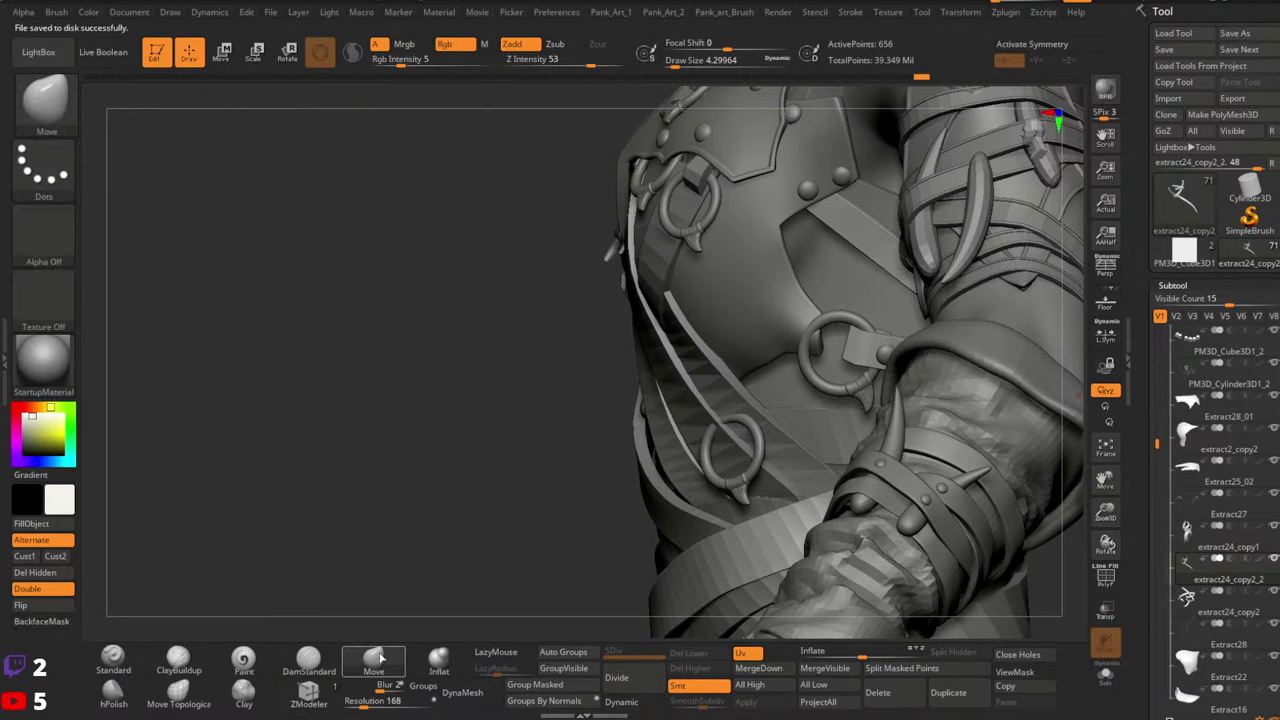
{"action": "mouse_move", "coordinate": [560, 500]}
{"action": "right_mouse_down"}
{"action": "mouse_move", "coordinate": [620, 470]}
{"action": "mouse_move", "coordinate": [800, 430]}
{"action": "right_mouse_up"}
{"action": "key", "text": "space"}
{"action": "left_click_drag", "start_coordinate": [873, 323], "coordinate": [893, 323]}
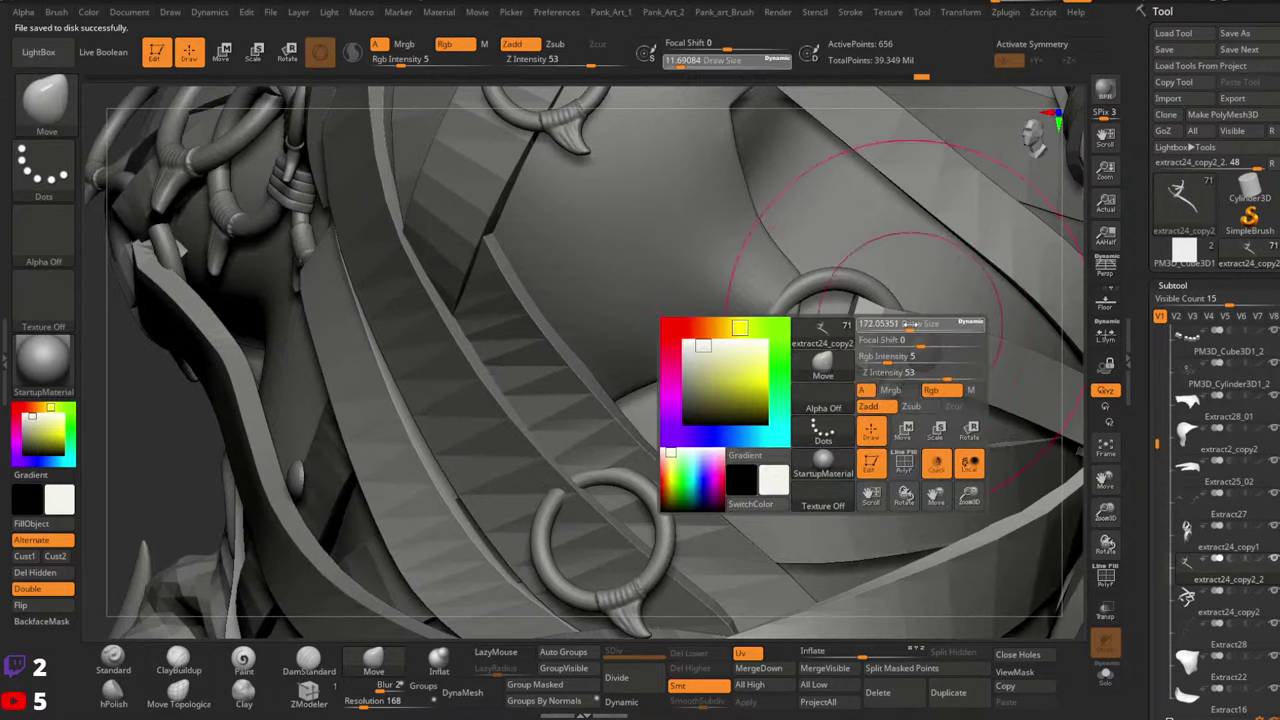
{"action": "right_click_drag", "start_coordinate": [882, 412], "coordinate": [864, 364]}
{"action": "key", "text": "space"}
{"action": "left_click_drag", "start_coordinate": [862, 362], "coordinate": [853, 361]}
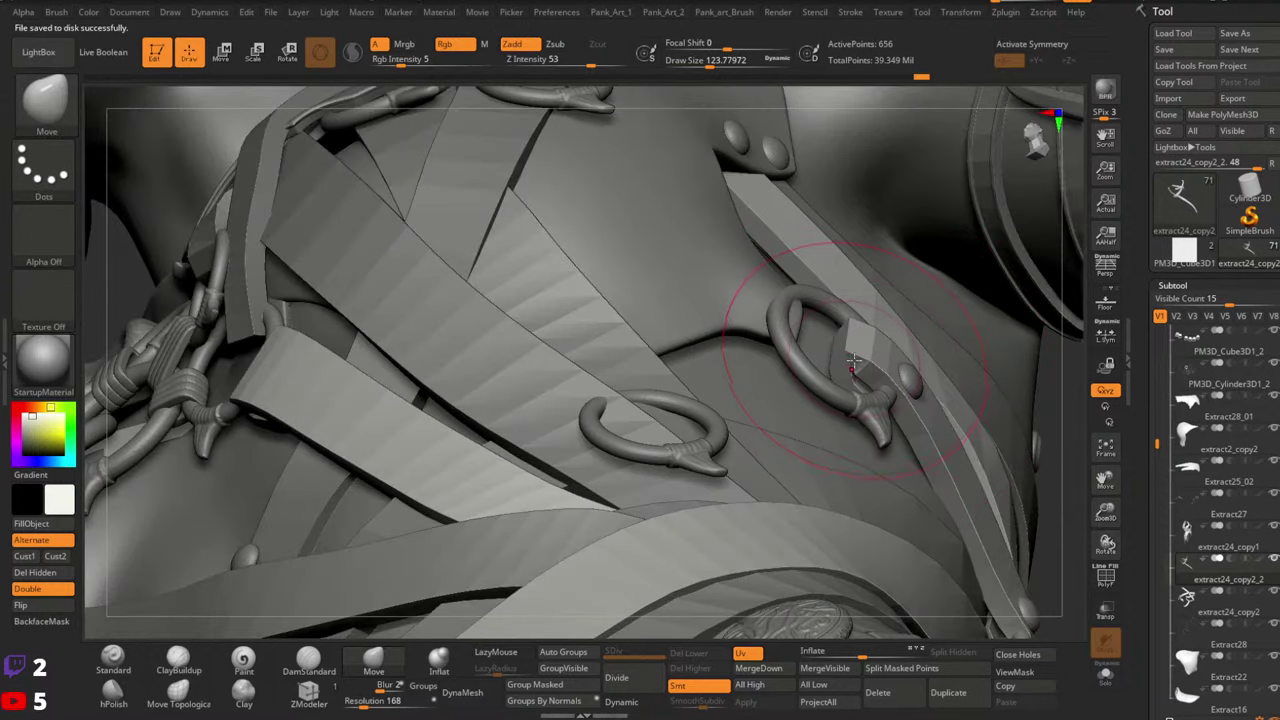
{"action": "left_click_drag", "start_coordinate": [830, 405], "coordinate": [857, 367]}
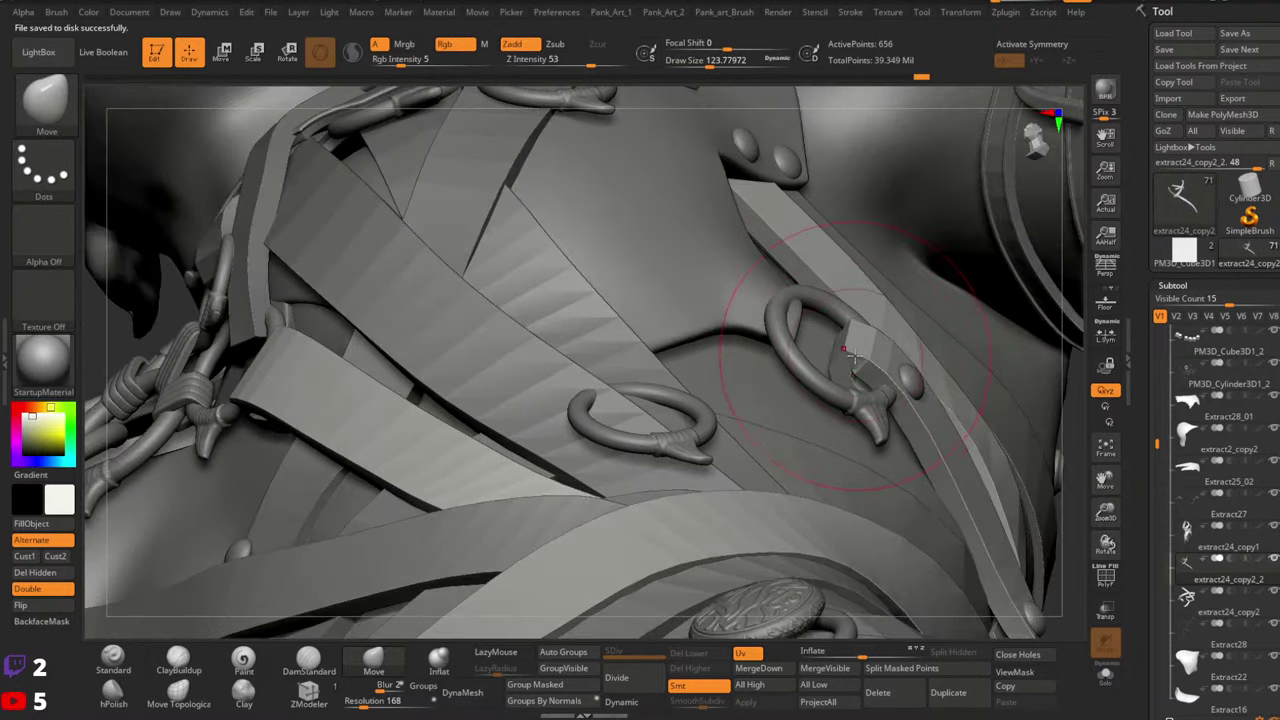
Shift the curled strap end toward its rivet with Move Topological, reducing the draw size to about 74
{"action": "left_click", "coordinate": [181, 695]}
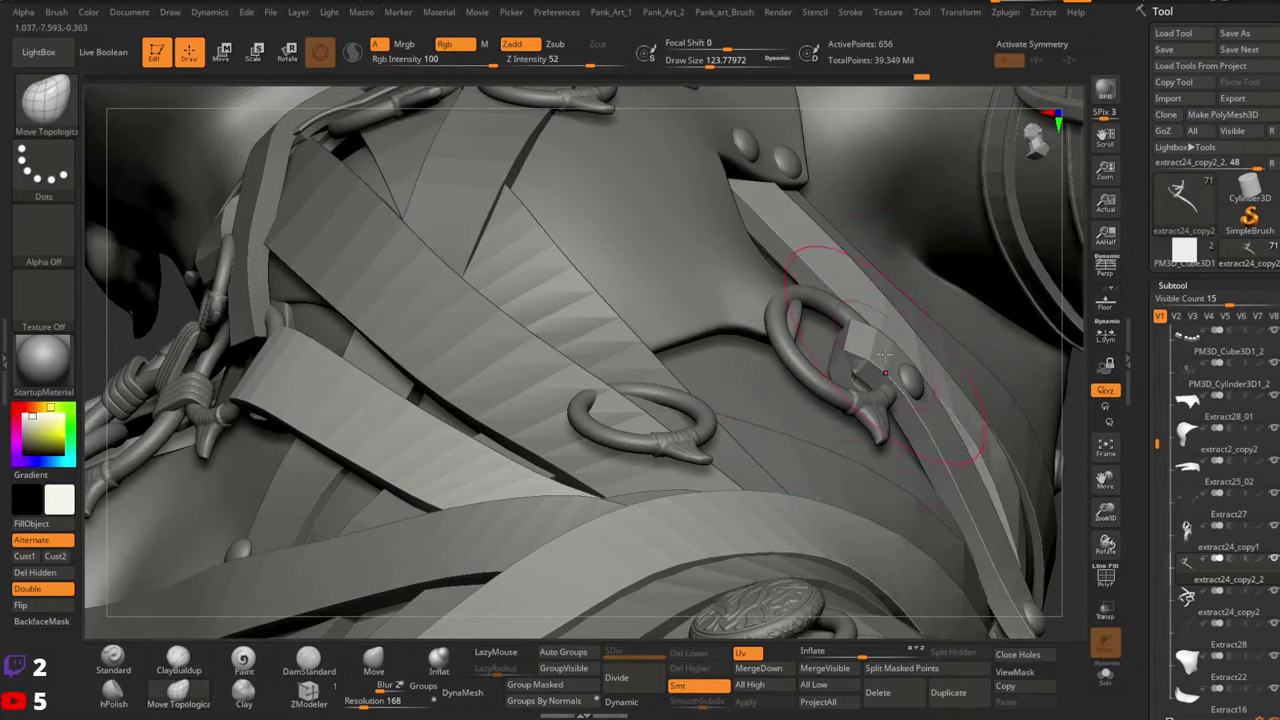
{"action": "mouse_move", "coordinate": [853, 362]}
{"action": "left_mouse_down"}
{"action": "mouse_move", "coordinate": [910, 373]}
{"action": "mouse_move", "coordinate": [908, 388]}
{"action": "left_mouse_up"}
{"action": "key", "text": "space"}
{"action": "key", "text": "space"}
{"action": "left_click_drag", "start_coordinate": [906, 388], "coordinate": [896, 388]}
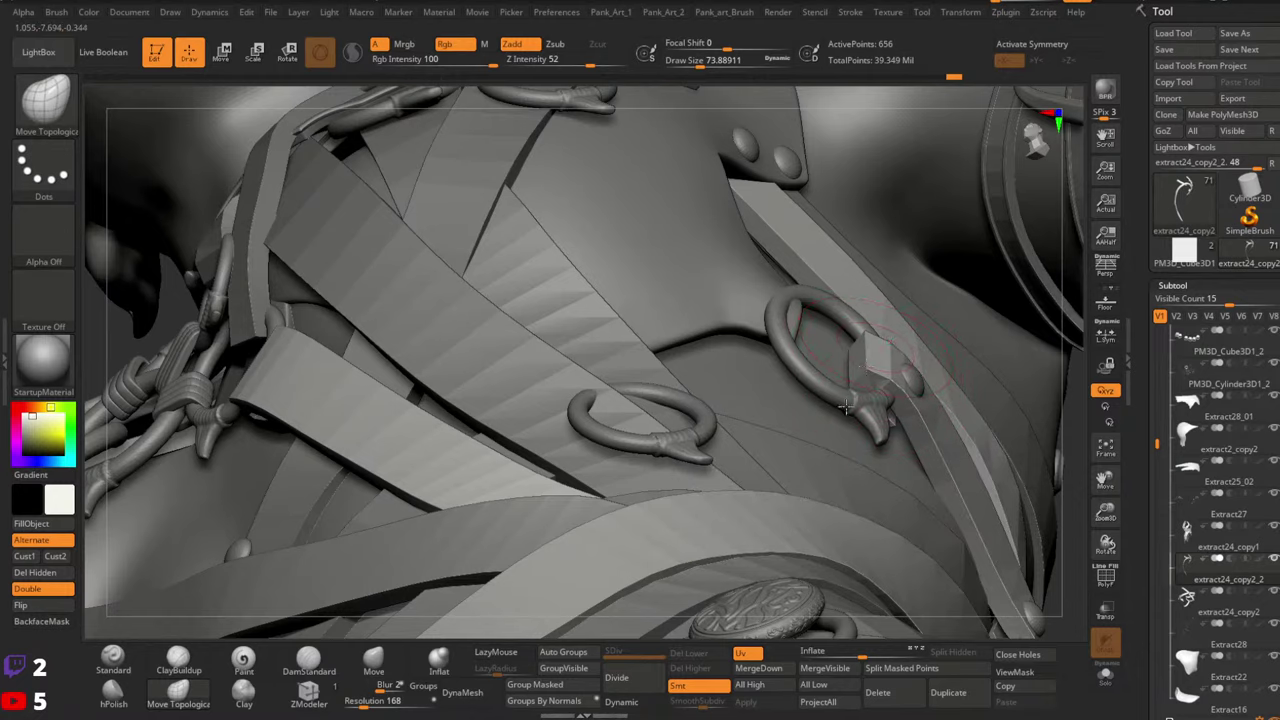
Refine how the curled strap end wraps the ring from several angles, using draw sizes of about 51 and 33
{"action": "mouse_move", "coordinate": [846, 407]}
{"action": "right_mouse_down"}
{"action": "mouse_move", "coordinate": [812, 392]}
{"action": "mouse_move", "coordinate": [940, 353]}
{"action": "right_mouse_up"}
{"action": "right_click_drag", "start_coordinate": [935, 375], "coordinate": [915, 345], "text": "ctrl"}
{"action": "right_click_drag", "start_coordinate": [915, 345], "coordinate": [935, 375]}
{"action": "key", "text": "space"}
{"action": "mouse_move", "coordinate": [930, 379]}
{"action": "left_mouse_down"}
{"action": "mouse_move", "coordinate": [917, 377]}
{"action": "mouse_move", "coordinate": [953, 403]}
{"action": "mouse_move", "coordinate": [928, 392]}
{"action": "left_mouse_up"}
{"action": "mouse_move", "coordinate": [928, 392]}
{"action": "right_mouse_down"}
{"action": "mouse_move", "coordinate": [905, 455]}
{"action": "mouse_move", "coordinate": [885, 445]}
{"action": "mouse_move", "coordinate": [857, 462]}
{"action": "right_mouse_up"}
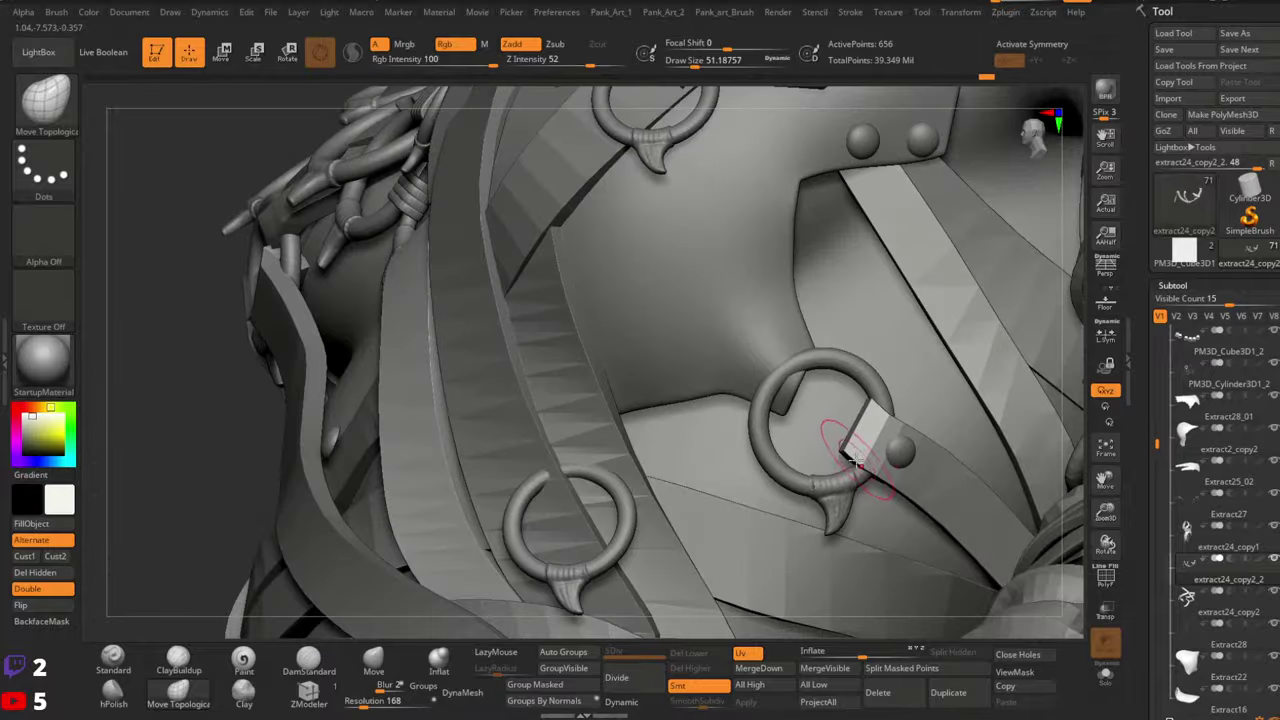
{"action": "key", "text": "space"}
{"action": "left_click_drag", "start_coordinate": [878, 448], "coordinate": [863, 446]}
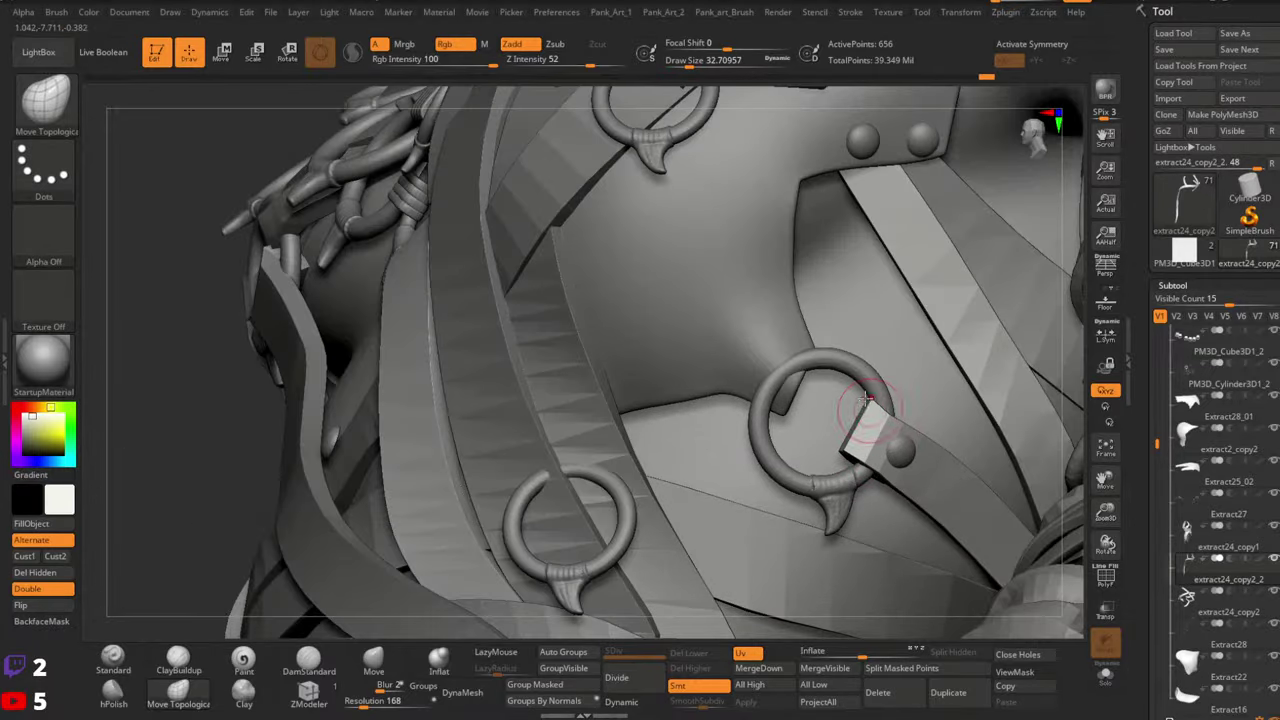
Set the draw size to about 124, and mask every strap piece except the diagonal one reaching the waist-side ring from above
{"action": "right_click_drag", "start_coordinate": [889, 415], "coordinate": [838, 430], "text": "ctrl"}
{"action": "key", "text": "space"}
{"action": "left_click_drag", "start_coordinate": [838, 430], "coordinate": [880, 426]}
{"action": "right_click_drag", "start_coordinate": [867, 440], "coordinate": [865, 405], "text": "ctrl"}
{"action": "left_click", "coordinate": [866, 450], "text": "ctrl+shift"}
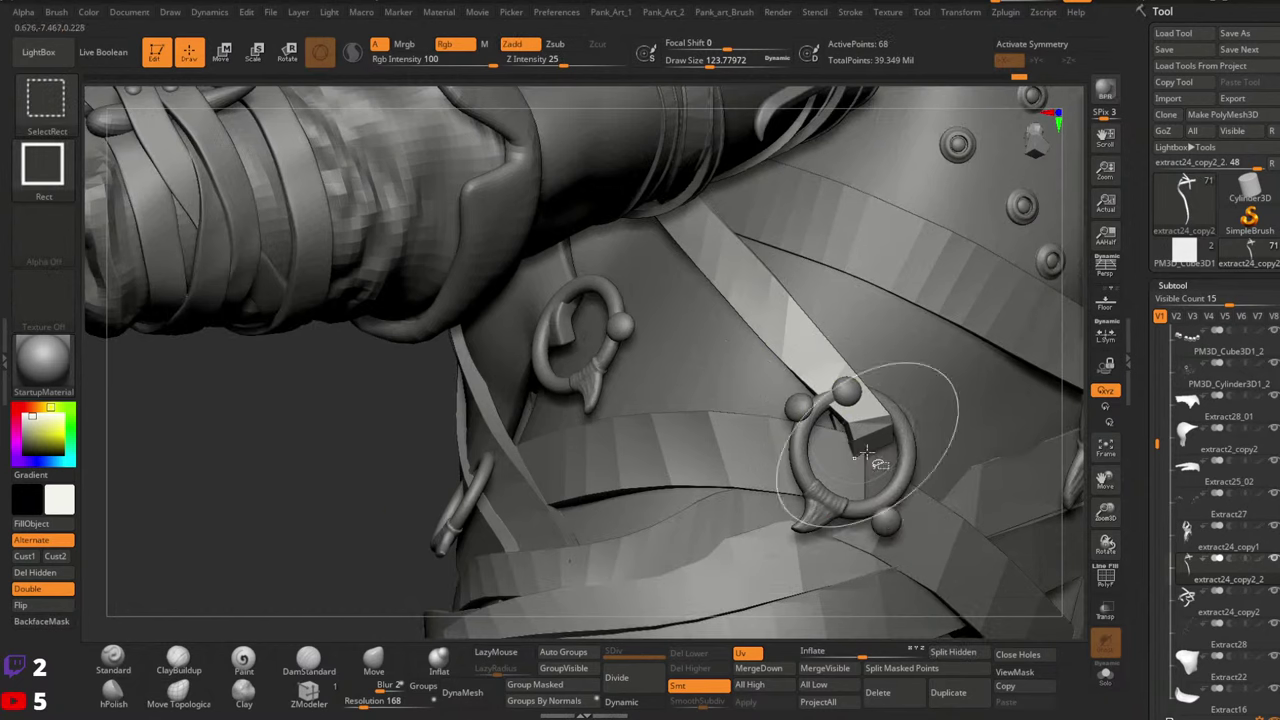
{"action": "left_click", "coordinate": [249, 537], "text": "ctrl"}
{"action": "left_click", "coordinate": [268, 508], "text": "ctrl+shift"}
{"action": "left_click", "coordinate": [271, 503], "text": "ctrl"}
Pull the unmasked diagonal strap's folded end onto the waist-side ring with the Move brush, ending at a draw size of about 97
{"action": "left_click", "coordinate": [373, 661]}
{"action": "key", "text": "space"}
{"action": "mouse_move", "coordinate": [869, 383]}
{"action": "left_mouse_down"}
{"action": "mouse_move", "coordinate": [883, 382]}
{"action": "mouse_move", "coordinate": [847, 402]}
{"action": "left_mouse_up"}
{"action": "right_click_drag", "start_coordinate": [858, 400], "coordinate": [815, 406]}
{"action": "key", "text": "space"}
{"action": "left_click_drag", "start_coordinate": [866, 388], "coordinate": [842, 388]}
{"action": "right_click_drag", "start_coordinate": [824, 398], "coordinate": [846, 397]}
{"action": "key", "text": "space"}
{"action": "left_click_drag", "start_coordinate": [842, 389], "coordinate": [852, 389]}
{"action": "left_click_drag", "start_coordinate": [853, 416], "coordinate": [812, 376]}
{"action": "key", "text": "space"}
{"action": "right_click_drag", "start_coordinate": [902, 394], "coordinate": [868, 397]}
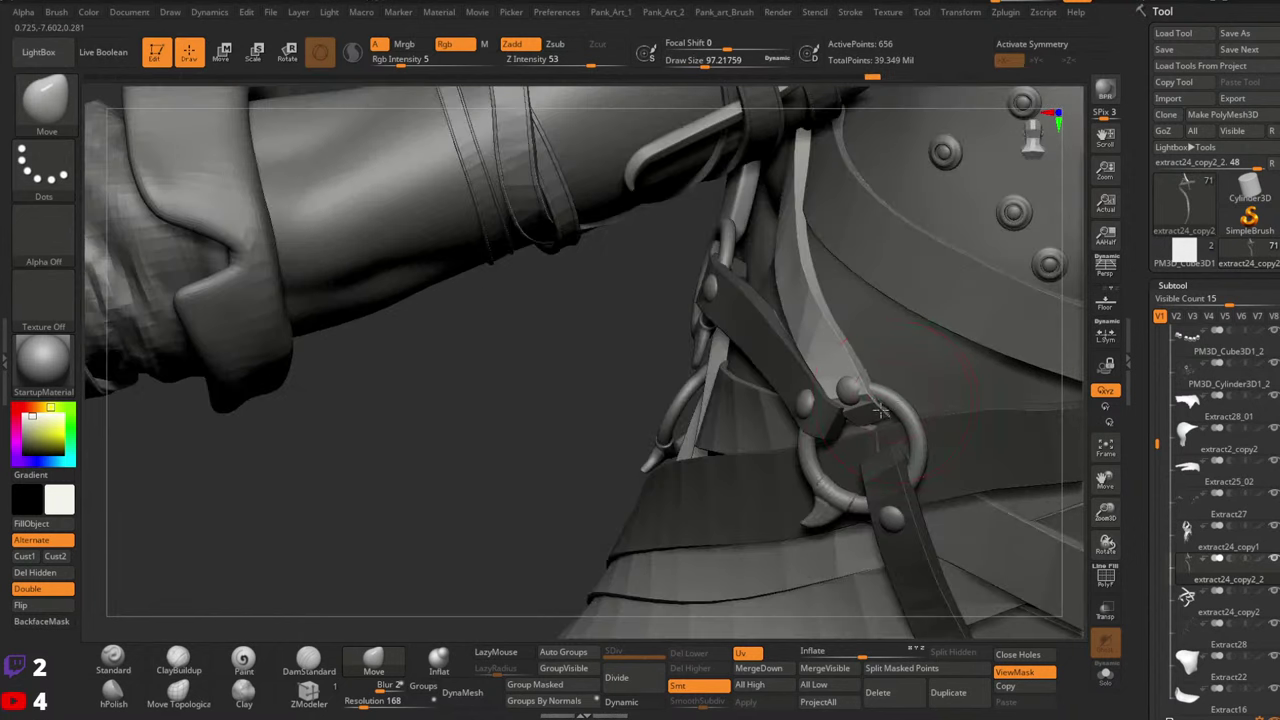
Fine-tune the diagonal strap's fold where it meets the ring, with the Move brush reduced to about 29
{"action": "key", "text": "space"}
{"action": "left_click_drag", "start_coordinate": [890, 397], "coordinate": [880, 398]}
{"action": "right_click_drag", "start_coordinate": [882, 406], "coordinate": [868, 410]}
{"action": "key", "text": "space"}
{"action": "left_click_drag", "start_coordinate": [876, 406], "coordinate": [872, 400]}
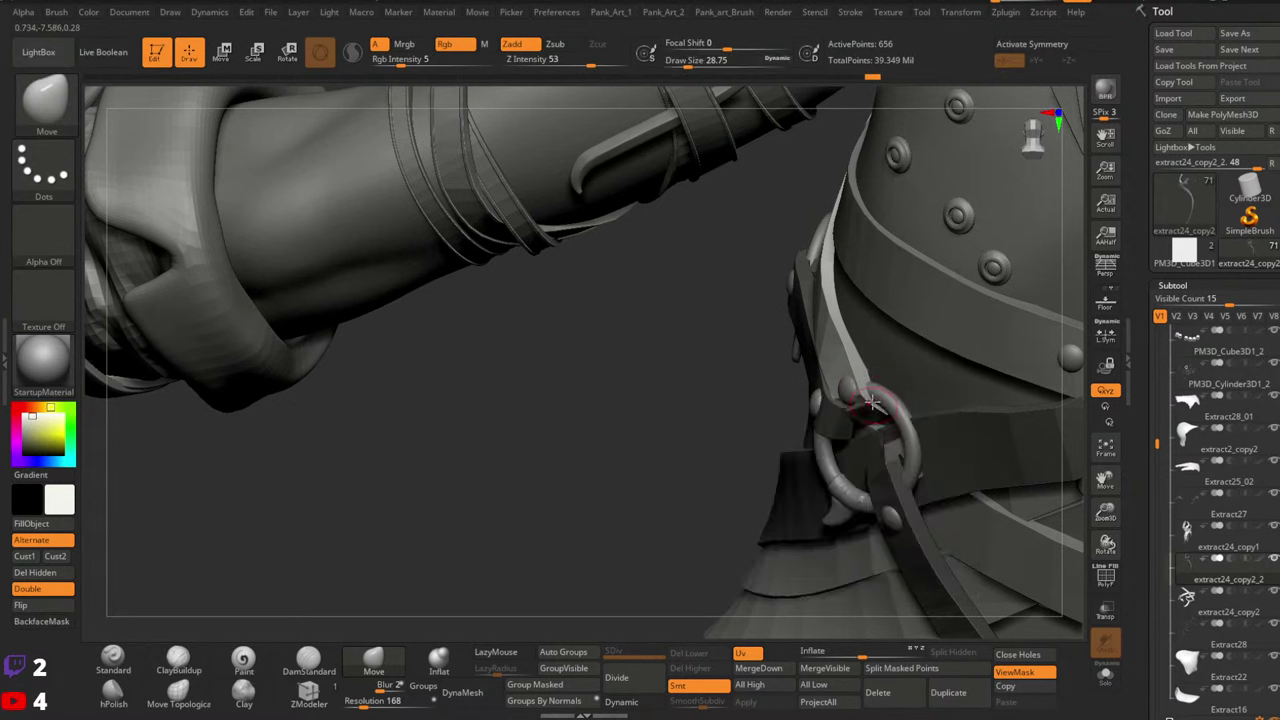
Adjust the diagonal strap's edges around its rivet and the ring from other angles, with draw sizes of about 25 and 31
{"action": "right_click_drag", "start_coordinate": [853, 383], "coordinate": [908, 392]}
{"action": "key", "text": "space"}
{"action": "left_click_drag", "start_coordinate": [851, 400], "coordinate": [858, 400]}
{"action": "mouse_move", "coordinate": [858, 400]}
{"action": "right_mouse_down"}
{"action": "mouse_move", "coordinate": [853, 383]}
{"action": "mouse_move", "coordinate": [857, 440]}
{"action": "mouse_move", "coordinate": [857, 400]}
{"action": "mouse_move", "coordinate": [860, 420]}
{"action": "mouse_move", "coordinate": [880, 412]}
{"action": "right_mouse_up"}
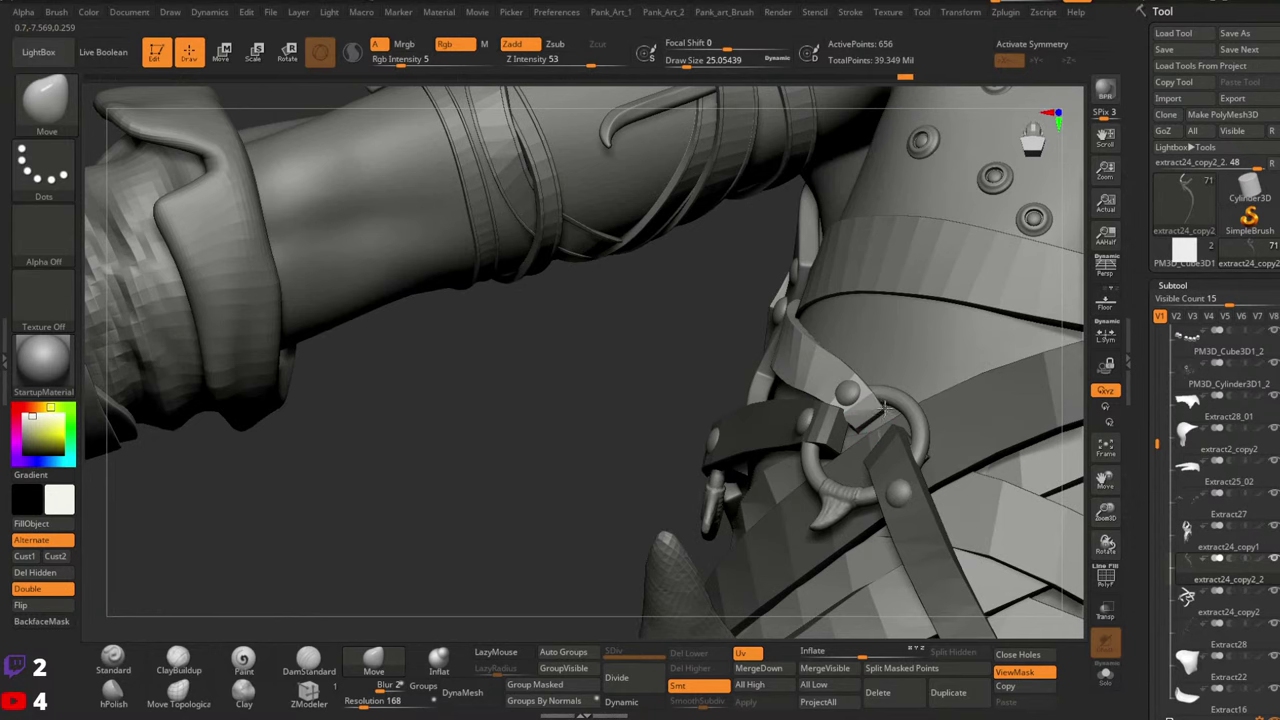
{"action": "key", "text": "s"}
{"action": "left_click_drag", "start_coordinate": [885, 408], "coordinate": [891, 406]}
{"action": "right_click_drag", "start_coordinate": [887, 402], "coordinate": [849, 407]}
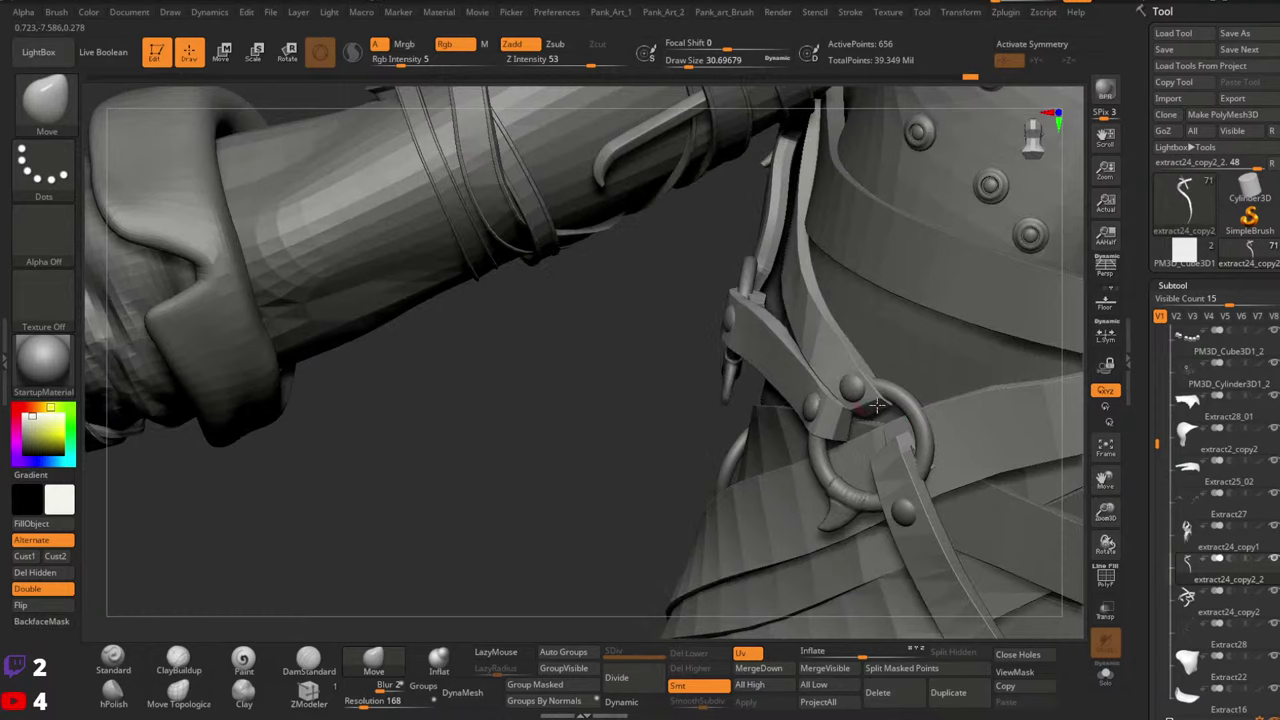
Mask the other strap pieces again, leaving only the diagonal strap above the waist-side ring editable
{"action": "key", "text": "ctrl"}
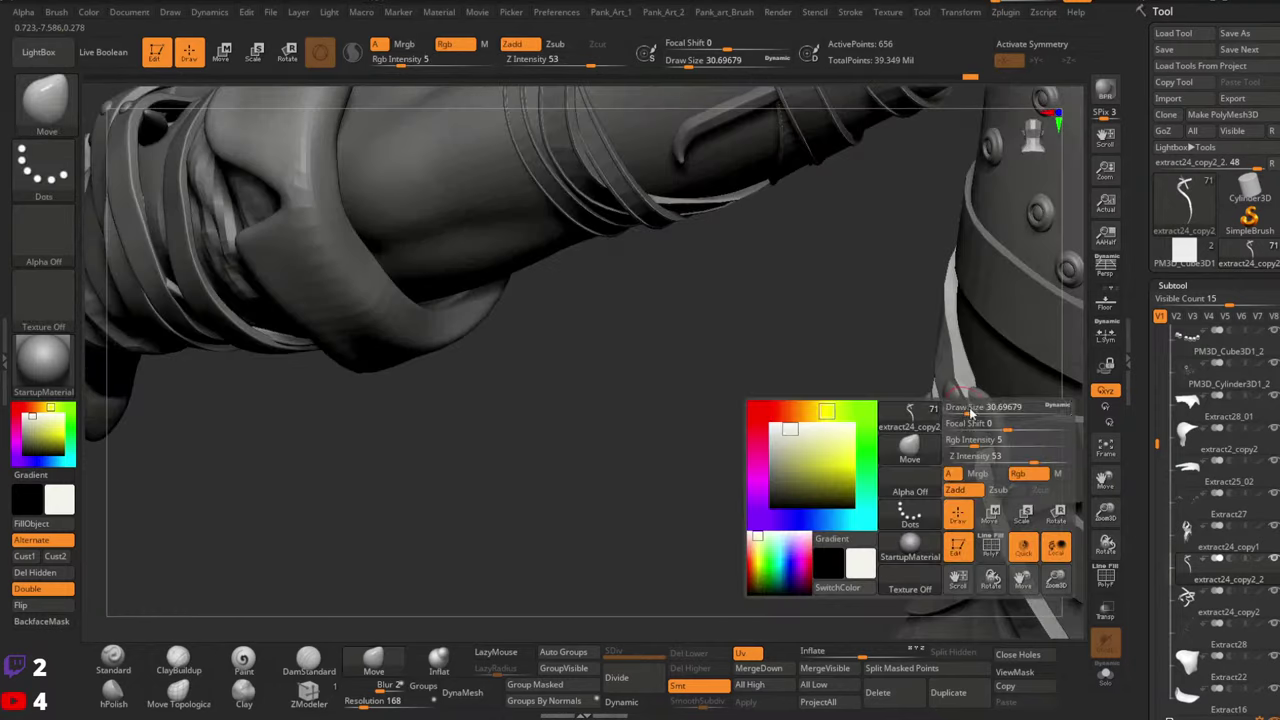
{"action": "key", "text": "ctrl+shift"}
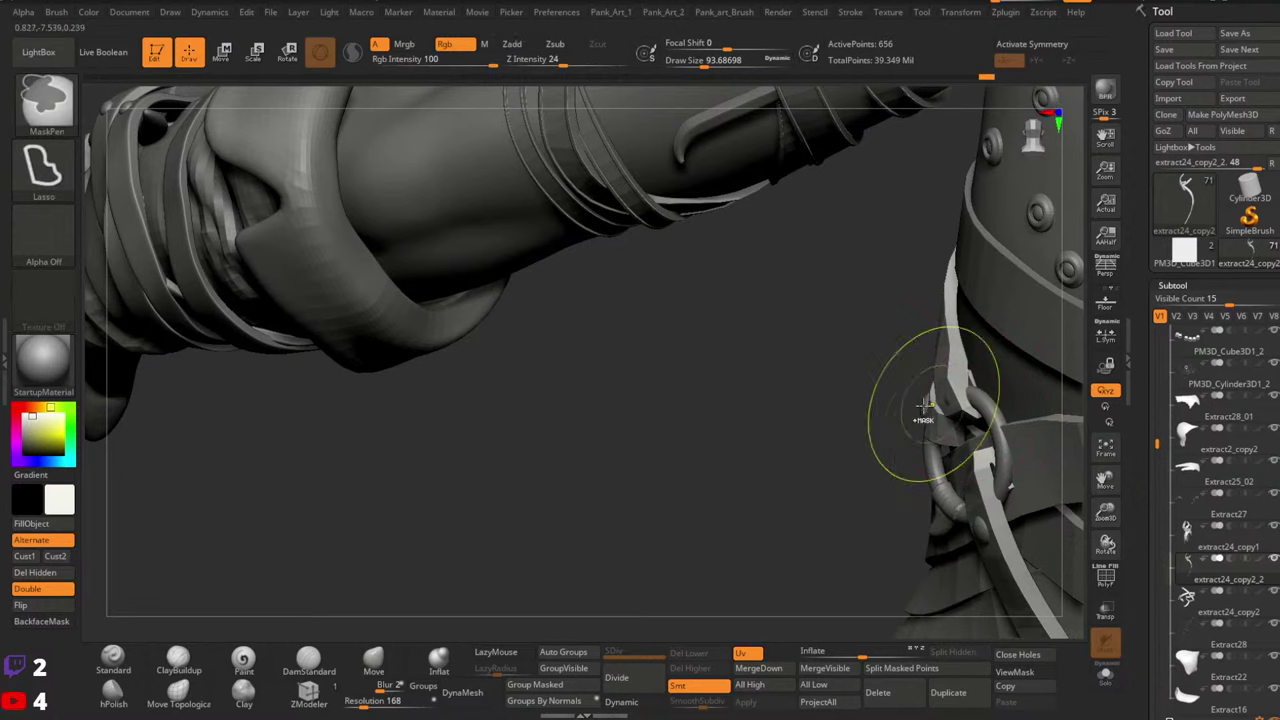
{"action": "mouse_move", "coordinate": [811, 427]}
{"action": "left_mouse_down", "text": "ctrl"}
{"action": "mouse_move", "coordinate": [786, 443]}
{"action": "mouse_move", "coordinate": [808, 465]}
{"action": "left_mouse_up", "text": "ctrl"}
{"action": "key", "text": "ctrl+shift"}
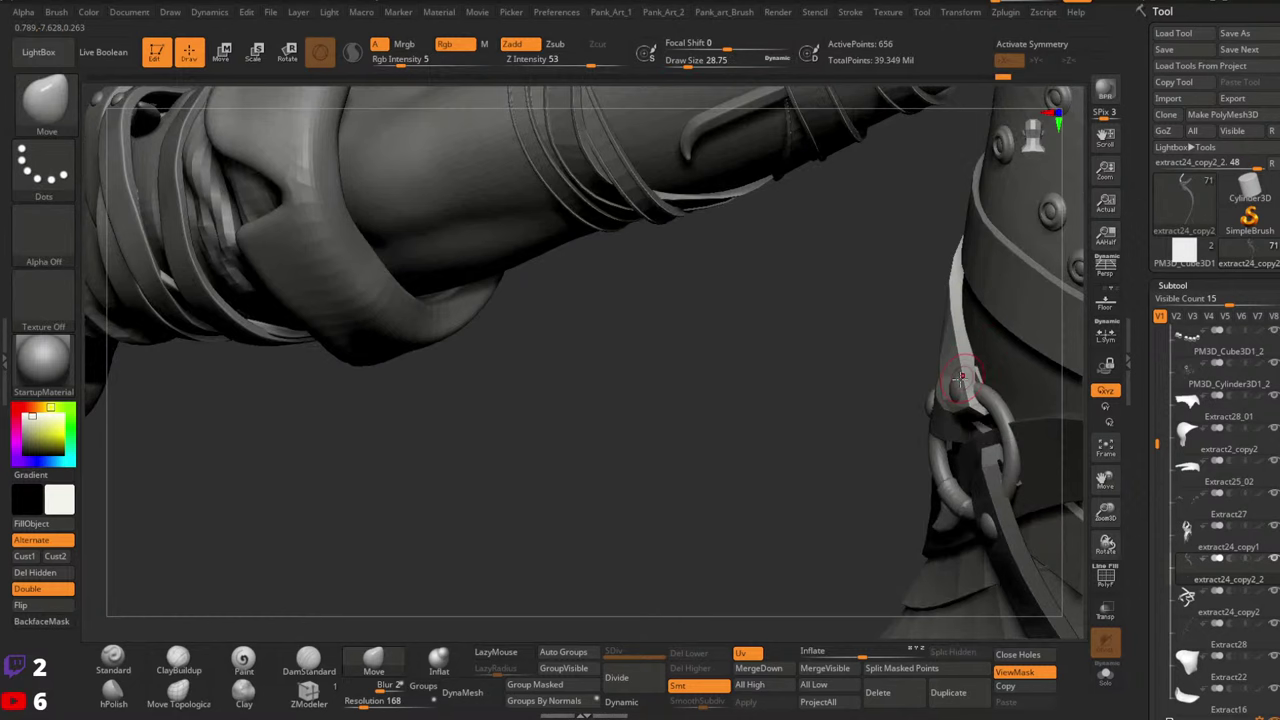
Shape the diagonal strap's riveted end against the ring with the Move brush at a draw size of about 25
{"action": "key", "text": "s"}
{"action": "left_click_drag", "start_coordinate": [960, 378], "coordinate": [967, 380]}
{"action": "right_click_drag", "start_coordinate": [954, 384], "coordinate": [1018, 406]}
{"action": "key", "text": "space"}
{"action": "left_click_drag", "start_coordinate": [1012, 414], "coordinate": [1000, 414]}
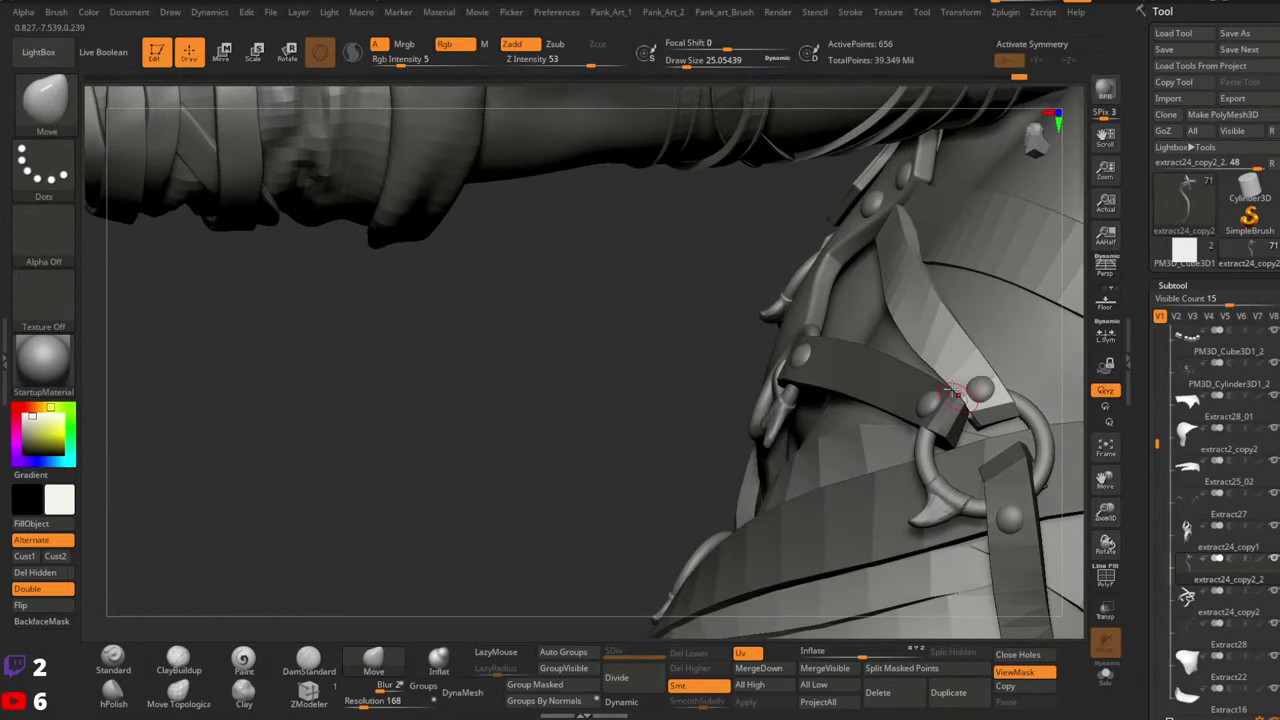
{"action": "mouse_move", "coordinate": [956, 394]}
{"action": "right_mouse_down"}
{"action": "mouse_move", "coordinate": [940, 374]}
{"action": "mouse_move", "coordinate": [959, 376]}
{"action": "mouse_move", "coordinate": [870, 362]}
{"action": "right_mouse_up"}
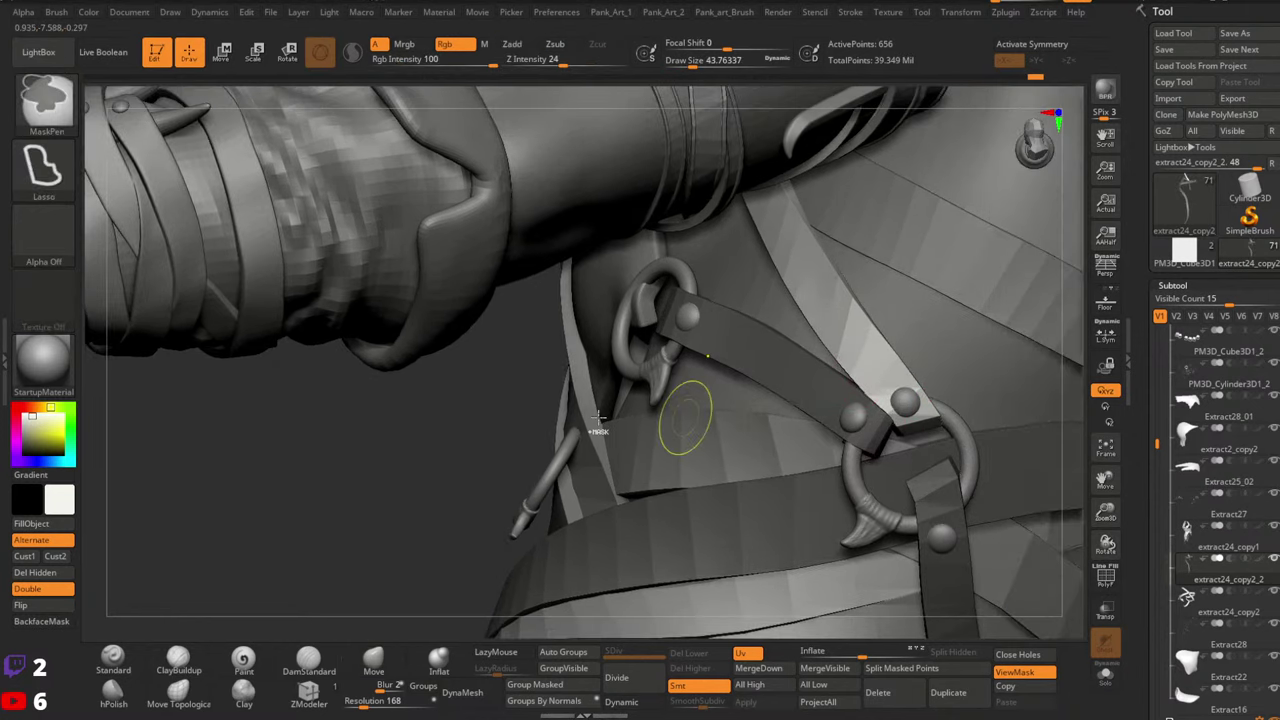
Clear the mask, and mask every strap piece except the one hanging below the waist-side ring
{"action": "left_click_drag", "start_coordinate": [500, 444], "coordinate": [456, 470], "text": "ctrl"}
{"action": "mouse_move", "coordinate": [640, 430]}
{"action": "right_mouse_down", "text": "ctrl"}
{"action": "mouse_move", "coordinate": [780, 330]}
{"action": "mouse_move", "coordinate": [850, 375]}
{"action": "right_mouse_up", "text": "ctrl"}
{"action": "mouse_move", "coordinate": [850, 375]}
{"action": "right_mouse_down", "text": "ctrl"}
{"action": "mouse_move", "coordinate": [887, 440]}
{"action": "mouse_move", "coordinate": [892, 492]}
{"action": "right_mouse_up", "text": "ctrl"}
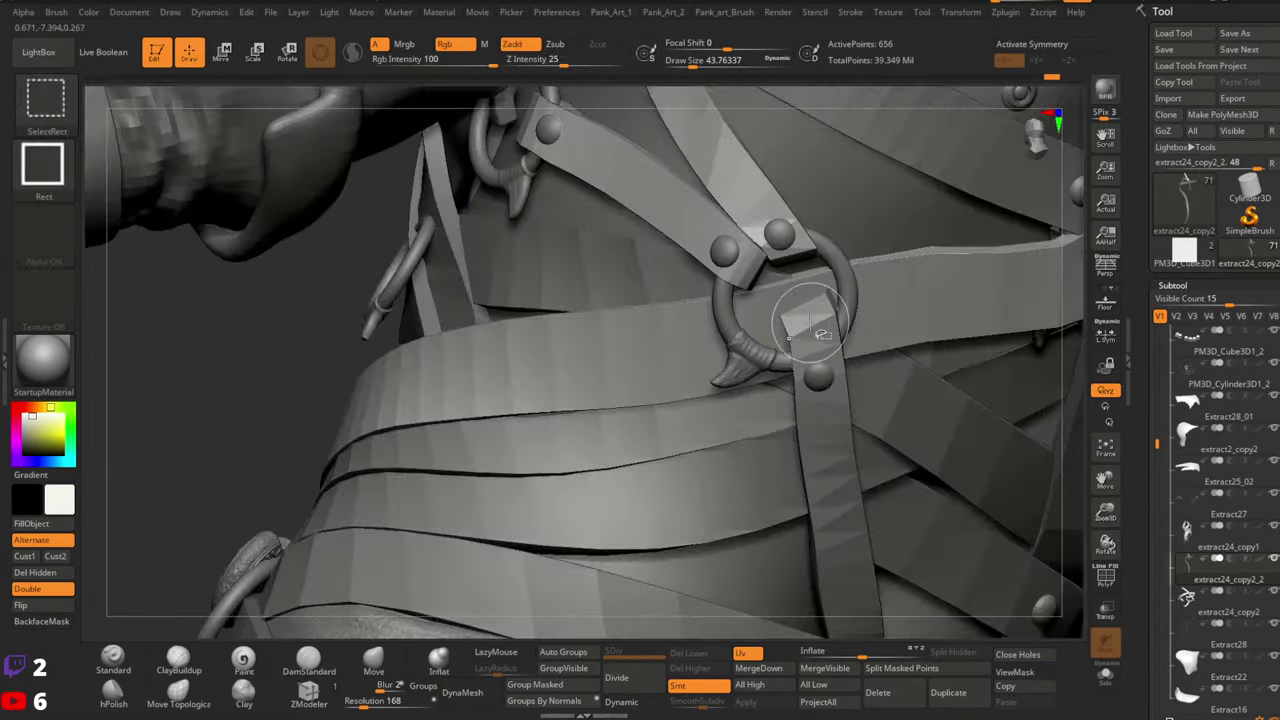
{"action": "left_click", "coordinate": [808, 326], "text": "ctrl+shift"}
{"action": "right_click_drag", "start_coordinate": [860, 420], "coordinate": [978, 410], "text": "ctrl"}
{"action": "left_click", "coordinate": [982, 408], "text": "ctrl"}
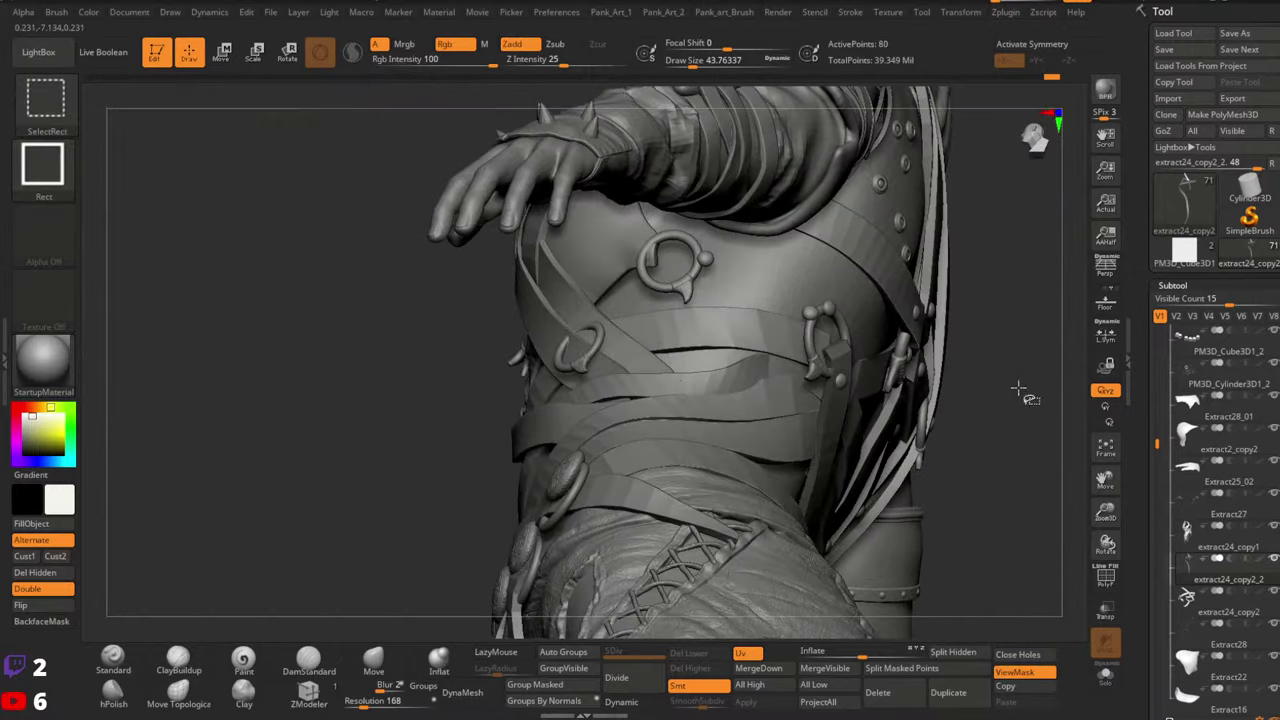
{"action": "left_click", "coordinate": [1018, 388], "text": "ctrl+shift"}
{"action": "left_click", "coordinate": [1016, 388], "text": "ctrl"}
Move the hanging strap's upper end up to the ring with the Move brush at a draw size of about 71
{"action": "key", "text": "space"}
{"action": "mouse_move", "coordinate": [820, 348]}
{"action": "left_mouse_down"}
{"action": "mouse_move", "coordinate": [837, 351]}
{"action": "mouse_move", "coordinate": [825, 370]}
{"action": "left_mouse_up"}
{"action": "key", "text": "space"}
{"action": "mouse_move", "coordinate": [825, 370]}
{"action": "right_mouse_down"}
{"action": "mouse_move", "coordinate": [900, 378]}
{"action": "mouse_move", "coordinate": [872, 350]}
{"action": "mouse_move", "coordinate": [765, 372]}
{"action": "mouse_move", "coordinate": [812, 388]}
{"action": "mouse_move", "coordinate": [824, 372]}
{"action": "right_mouse_up"}
{"action": "key", "text": "space"}
{"action": "left_click_drag", "start_coordinate": [824, 372], "coordinate": [817, 372]}
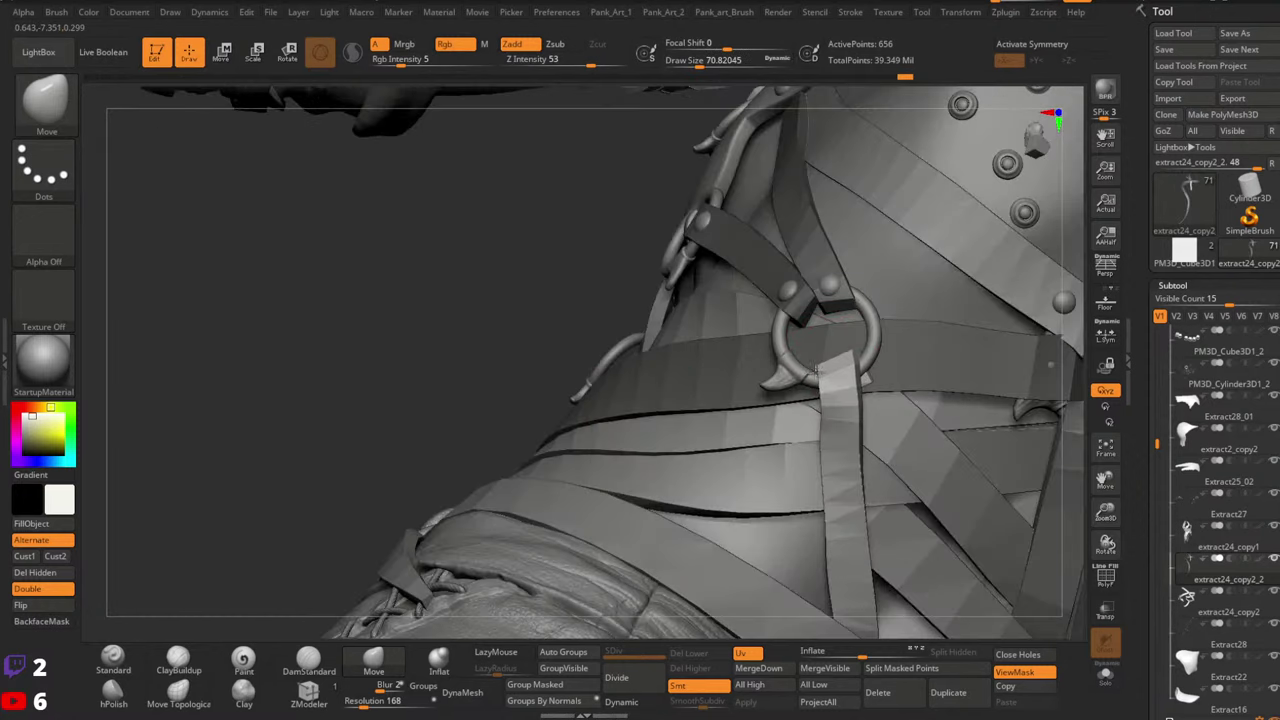
Push the hanging strap's upper end inward from the side until its rivet sits on the surface, using a draw size of about 74
{"action": "right_click_drag", "start_coordinate": [867, 382], "coordinate": [843, 406]}
{"action": "left_click_drag", "start_coordinate": [851, 409], "coordinate": [865, 412]}
{"action": "key", "text": "space"}
{"action": "left_click_drag", "start_coordinate": [865, 413], "coordinate": [858, 413]}
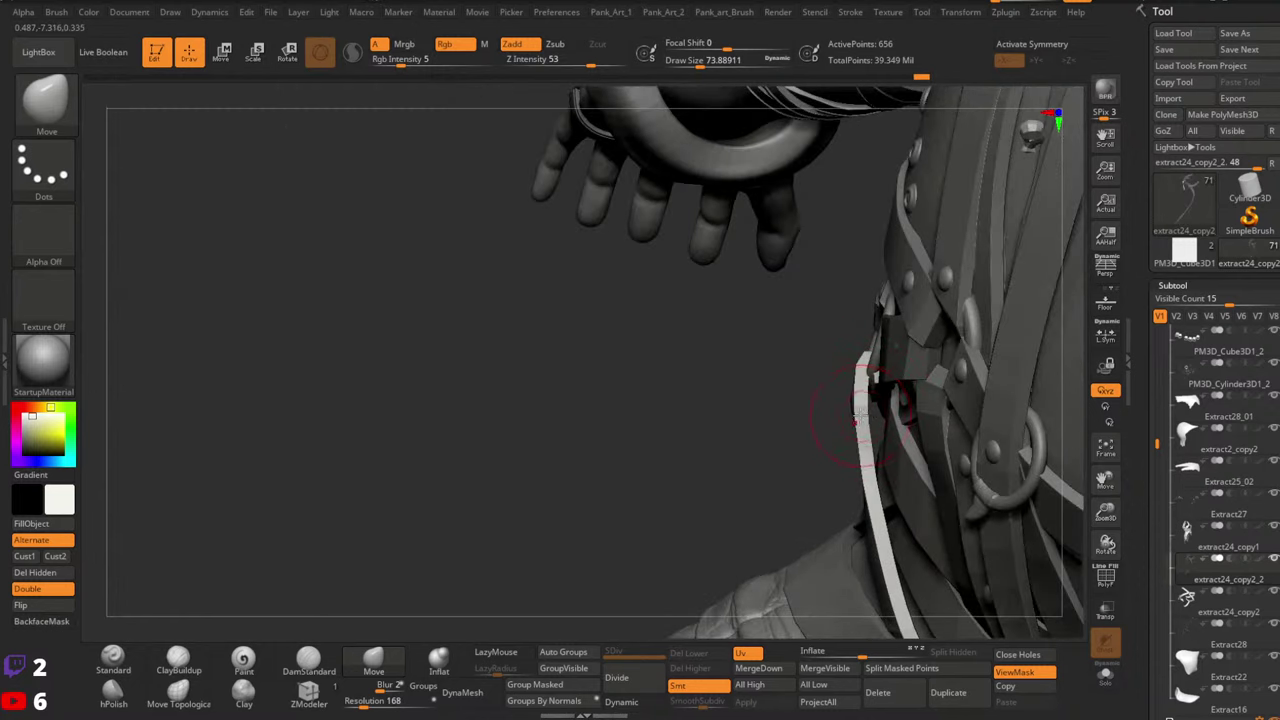
{"action": "mouse_move", "coordinate": [866, 419]}
{"action": "right_mouse_down"}
{"action": "mouse_move", "coordinate": [838, 429]}
{"action": "mouse_move", "coordinate": [845, 392]}
{"action": "right_mouse_up"}
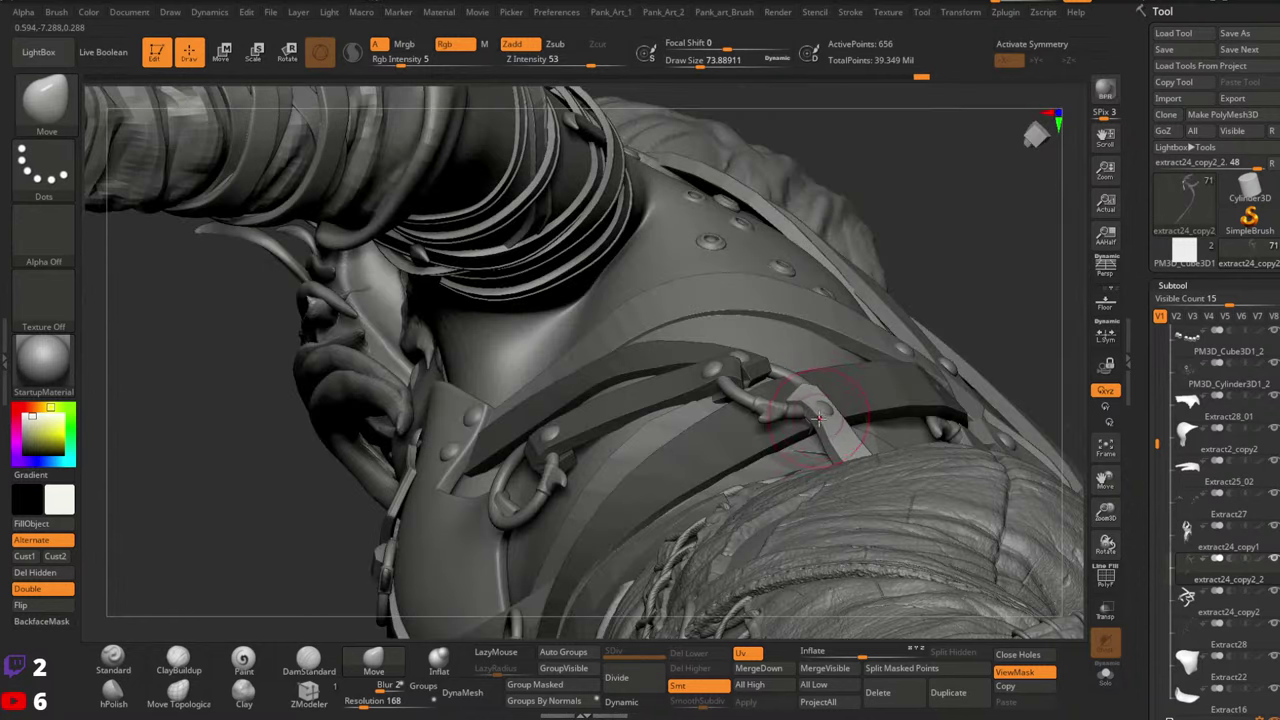
{"action": "key", "text": "space"}
{"action": "left_click_drag", "start_coordinate": [826, 419], "coordinate": [820, 420]}
Refine the hanging strap's folded corners around the ring and rivet with the Move brush at about 31
{"action": "right_click_drag", "start_coordinate": [818, 420], "coordinate": [666, 414]}
{"action": "key", "text": "space"}
{"action": "key", "text": "space"}
{"action": "left_click_drag", "start_coordinate": [657, 407], "coordinate": [671, 383]}
{"action": "key", "text": "space"}
{"action": "key", "text": "space"}
{"action": "key", "text": "space"}
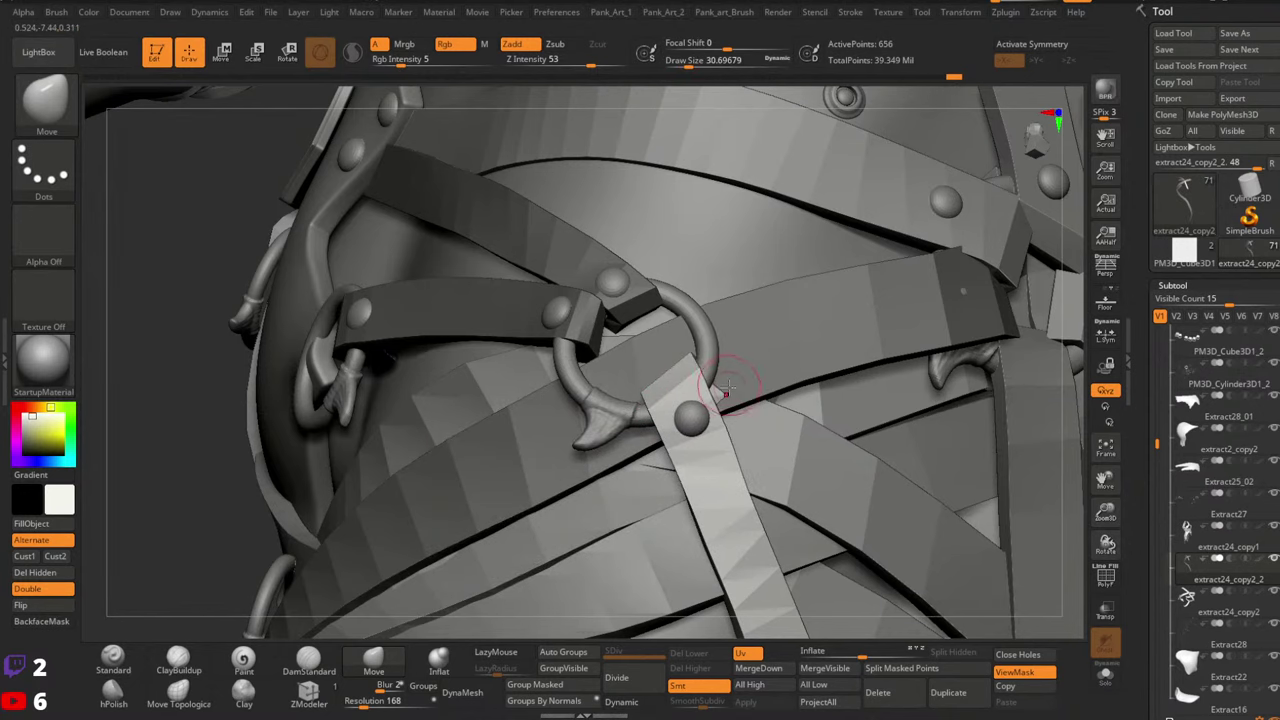
{"action": "mouse_move", "coordinate": [680, 405]}
{"action": "right_mouse_down"}
{"action": "mouse_move", "coordinate": [850, 415]}
{"action": "mouse_move", "coordinate": [840, 395]}
{"action": "right_mouse_up"}
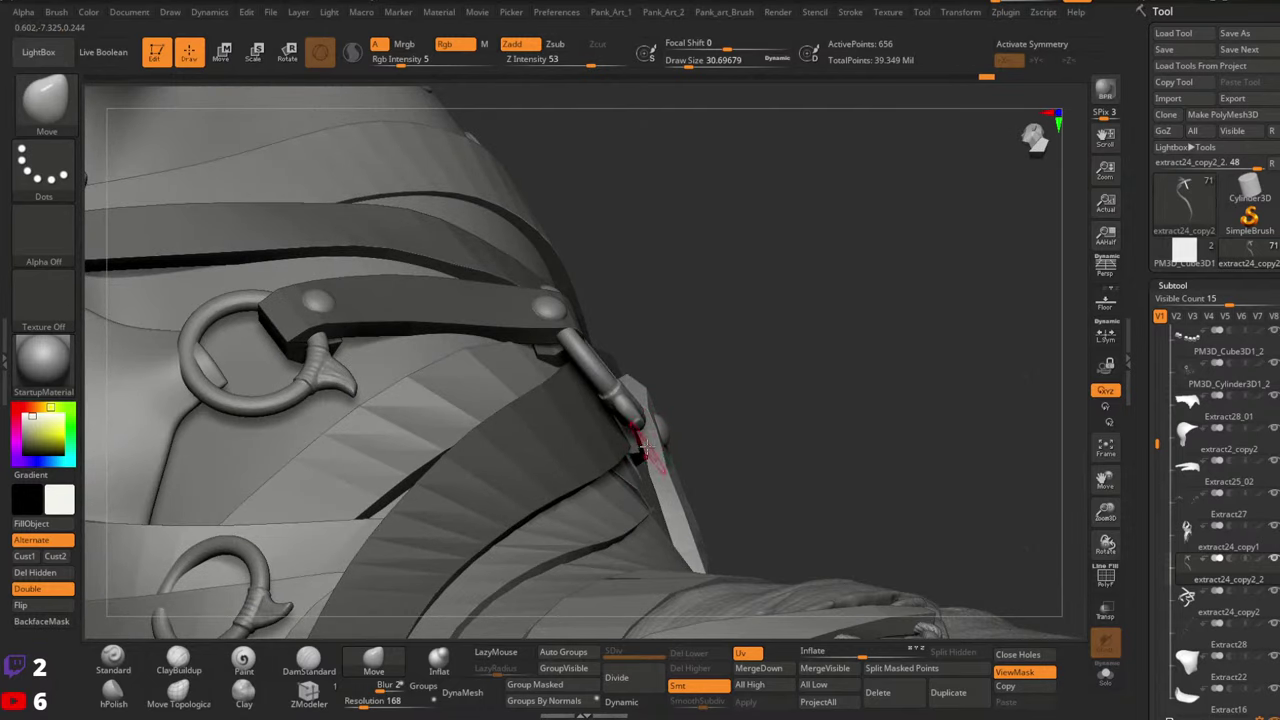
Adjust the length and lower end of the hanging strap where it crosses the waist belts, with a draw size of about 59
{"action": "right_click_drag", "start_coordinate": [641, 448], "coordinate": [515, 490], "text": "ctrl"}
{"action": "mouse_move", "coordinate": [628, 390]}
{"action": "right_mouse_down"}
{"action": "mouse_move", "coordinate": [649, 373]}
{"action": "mouse_move", "coordinate": [621, 378]}
{"action": "right_mouse_up"}
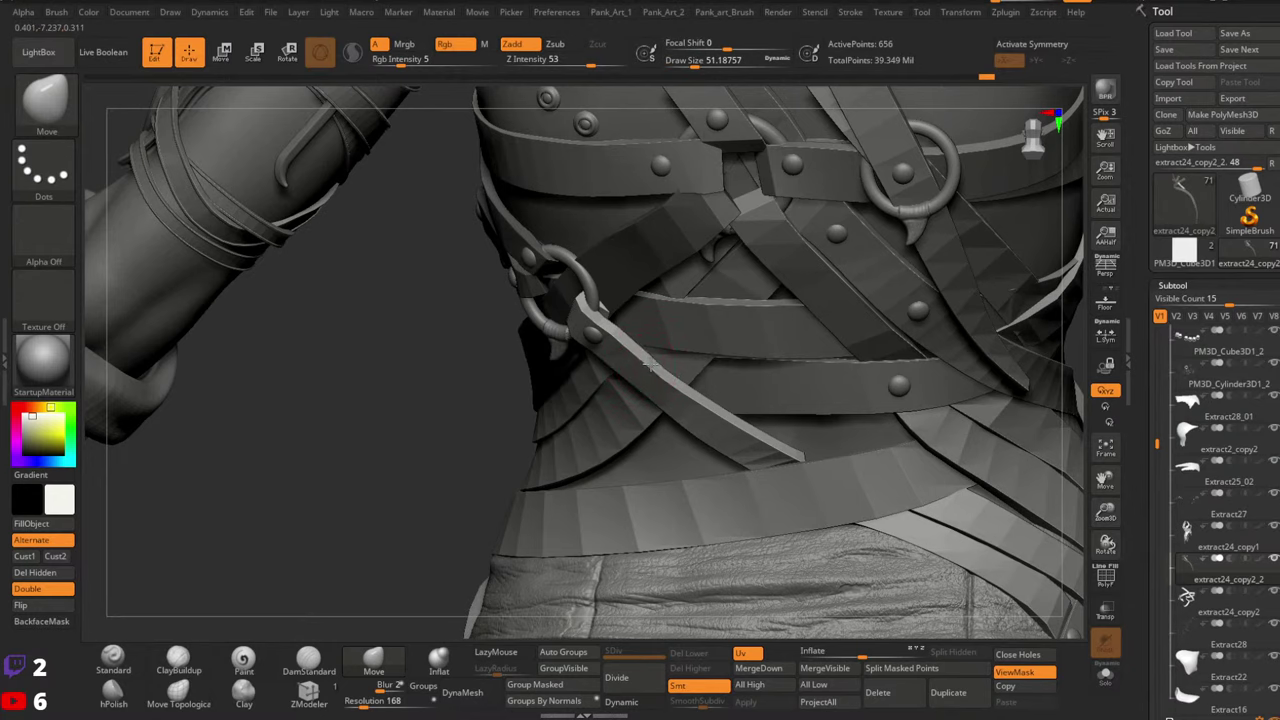
{"action": "mouse_move", "coordinate": [763, 403]}
{"action": "right_mouse_down", "text": "ctrl"}
{"action": "mouse_move", "coordinate": [563, 471]}
{"action": "mouse_move", "coordinate": [540, 400]}
{"action": "mouse_move", "coordinate": [672, 450]}
{"action": "right_mouse_up", "text": "ctrl"}
{"action": "key", "text": "space"}
{"action": "left_click", "coordinate": [740, 360]}
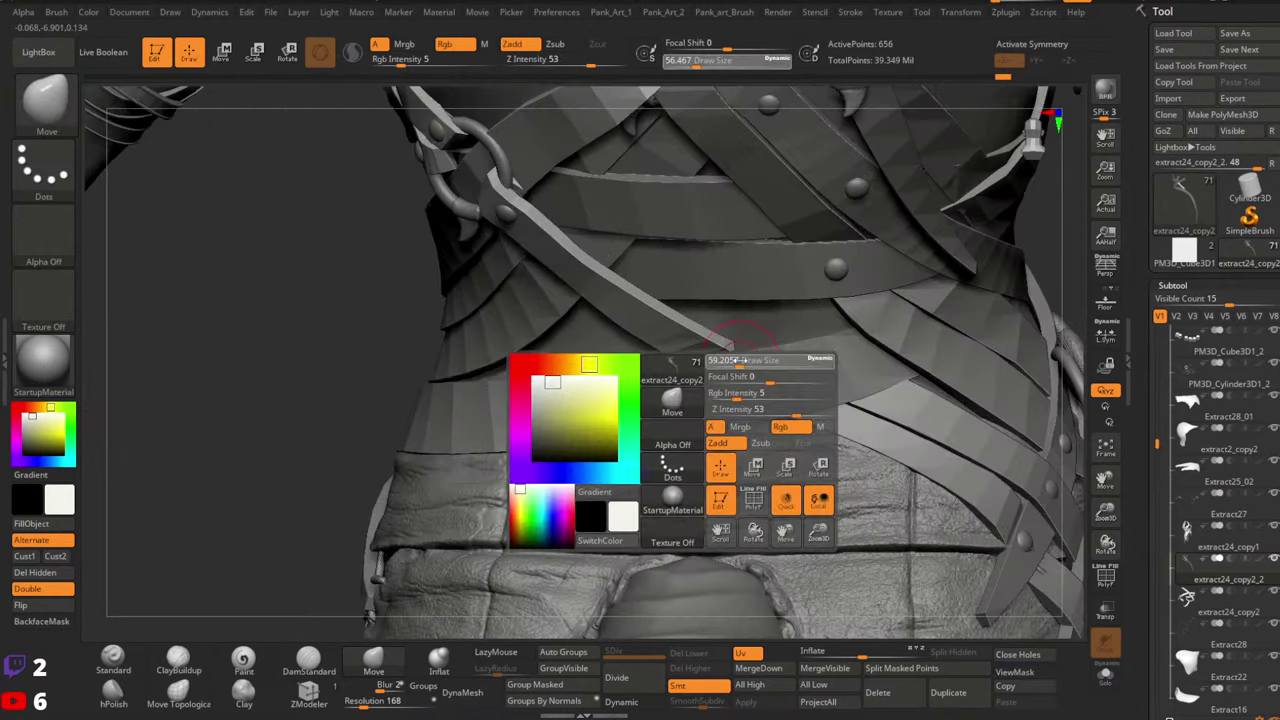
{"action": "mouse_move", "coordinate": [740, 360]}
{"action": "right_mouse_down"}
{"action": "mouse_move", "coordinate": [735, 346]}
{"action": "mouse_move", "coordinate": [759, 365]}
{"action": "mouse_move", "coordinate": [751, 294]}
{"action": "mouse_move", "coordinate": [500, 346]}
{"action": "mouse_move", "coordinate": [471, 279]}
{"action": "right_mouse_up"}
{"action": "right_click_drag", "start_coordinate": [757, 294], "coordinate": [726, 320], "text": "alt"}
{"action": "left_click", "coordinate": [731, 347], "text": "ctrl+shift"}
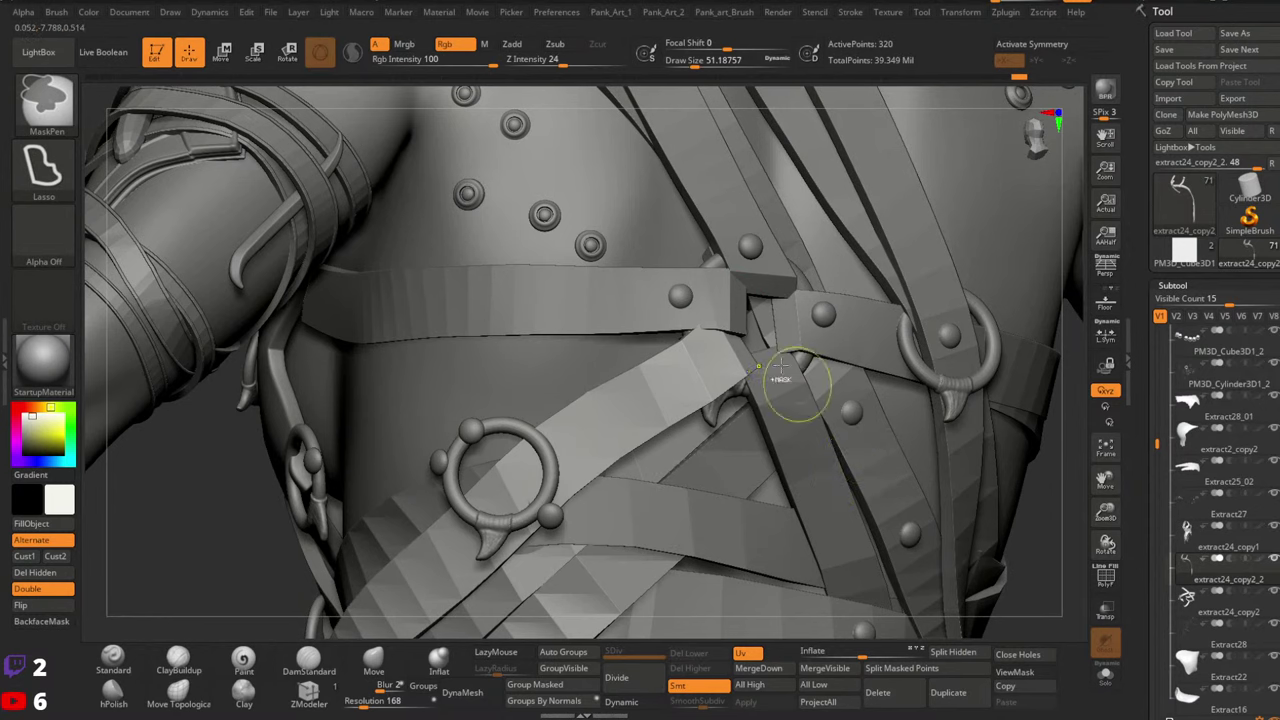
{"action": "left_click", "coordinate": [1040, 531], "text": "ctrl+shift"}
Select the extract24_copy2 straps and adjust the horizontal strap's folded end at the central ring using the Move brush at about 39
{"action": "left_click", "coordinate": [727, 324], "text": "alt"}
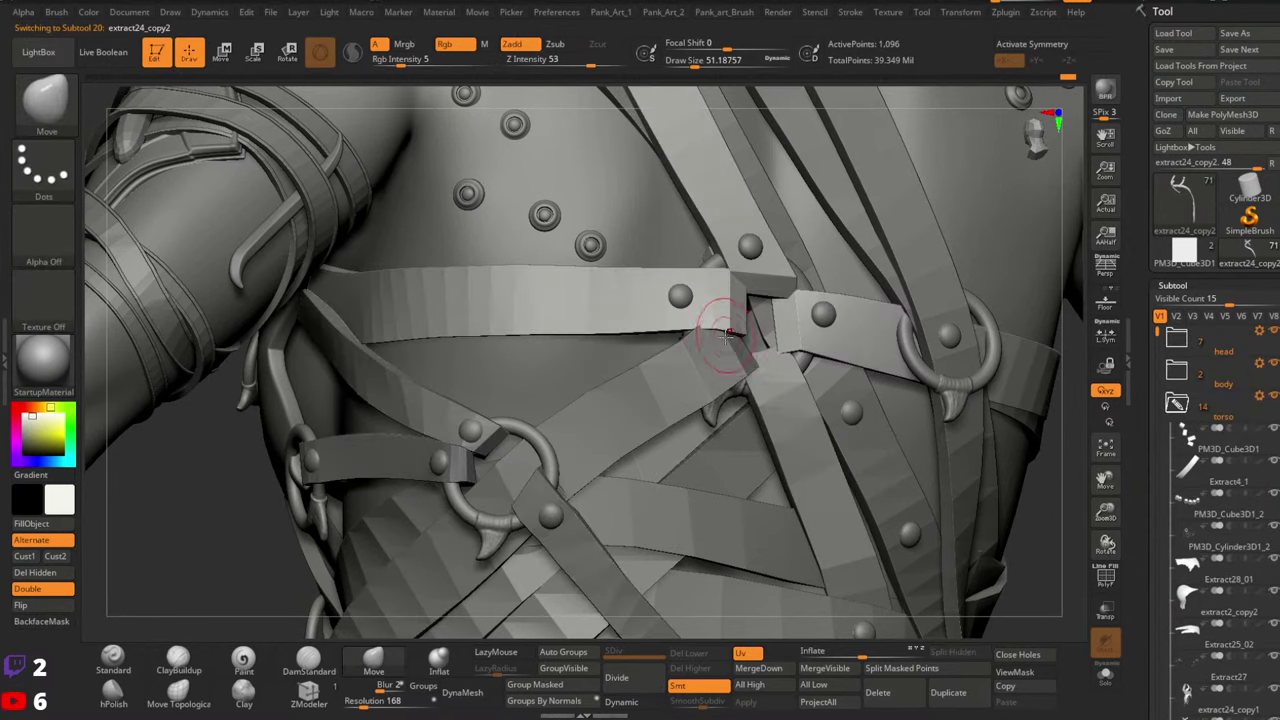
{"action": "left_click", "coordinate": [720, 329], "text": "ctrl+shift"}
{"action": "left_click", "coordinate": [1050, 587], "text": "ctrl+shift"}
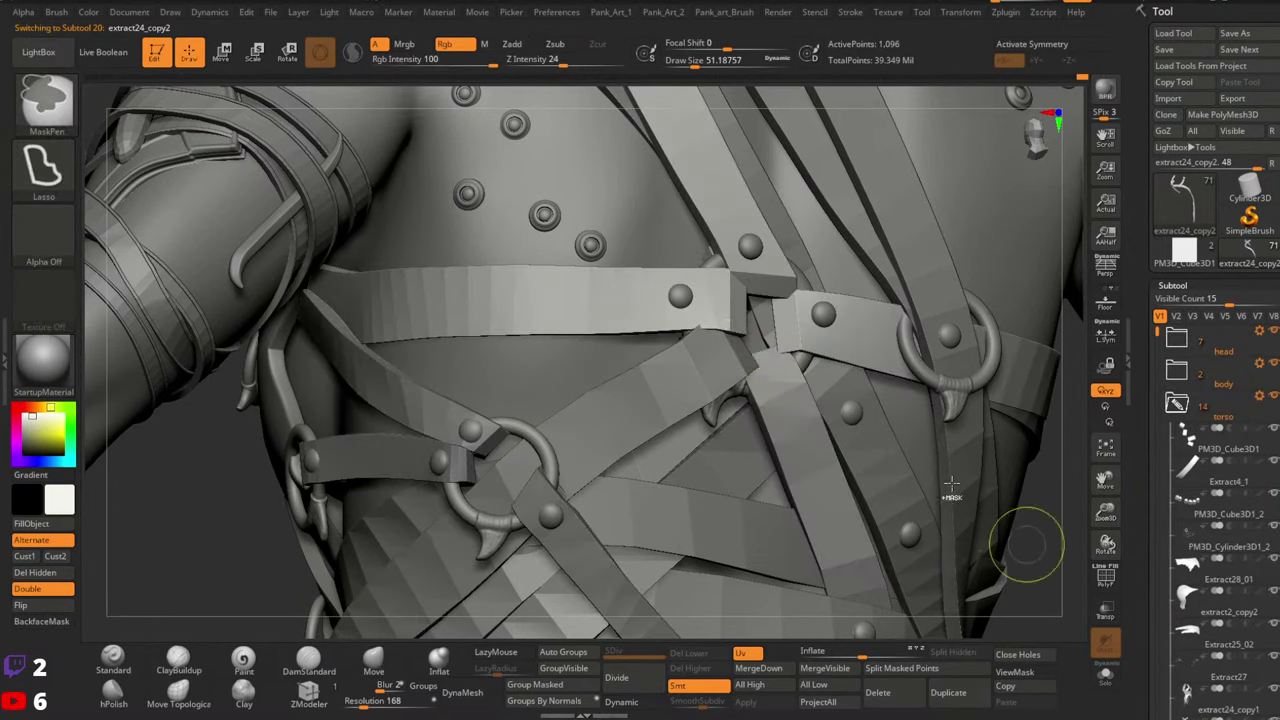
{"action": "key", "text": "space"}
{"action": "left_click_drag", "start_coordinate": [703, 302], "coordinate": [716, 302]}
{"action": "right_click_drag", "start_coordinate": [731, 310], "coordinate": [735, 266]}
{"action": "key", "text": "space"}
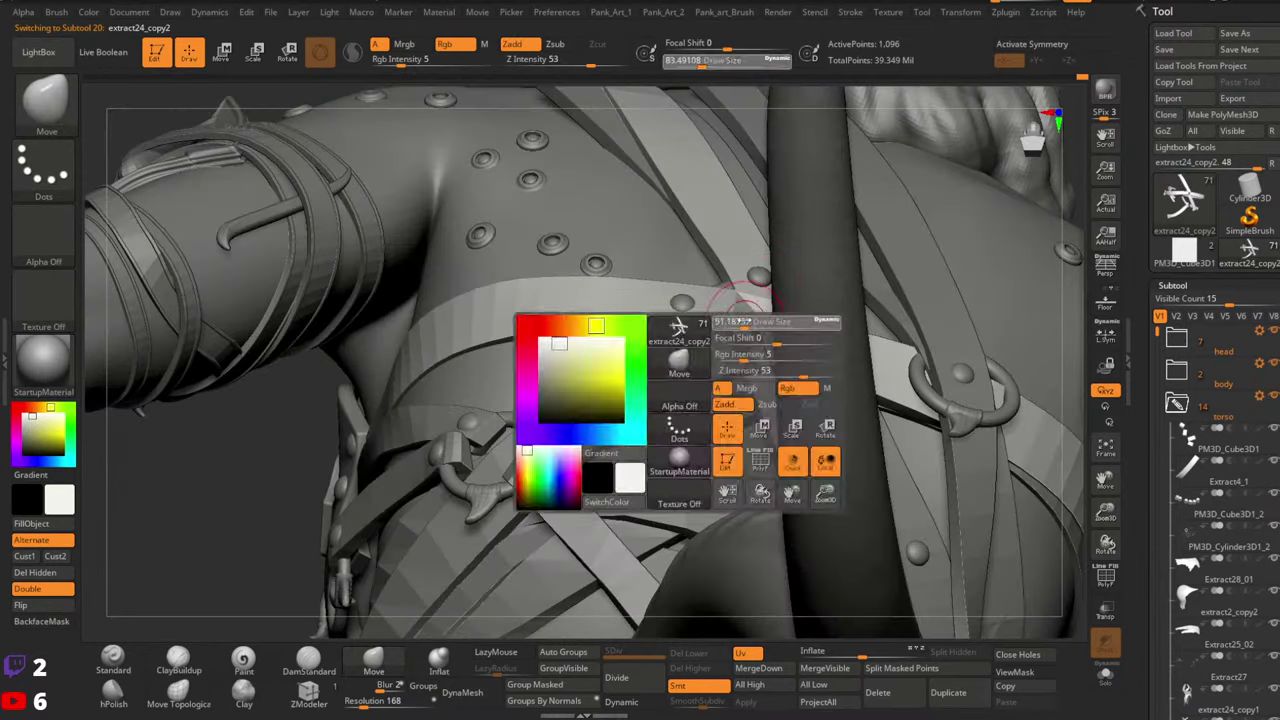
{"action": "left_click_drag", "start_coordinate": [743, 338], "coordinate": [730, 338]}
{"action": "right_click_drag", "start_coordinate": [714, 312], "coordinate": [772, 328]}
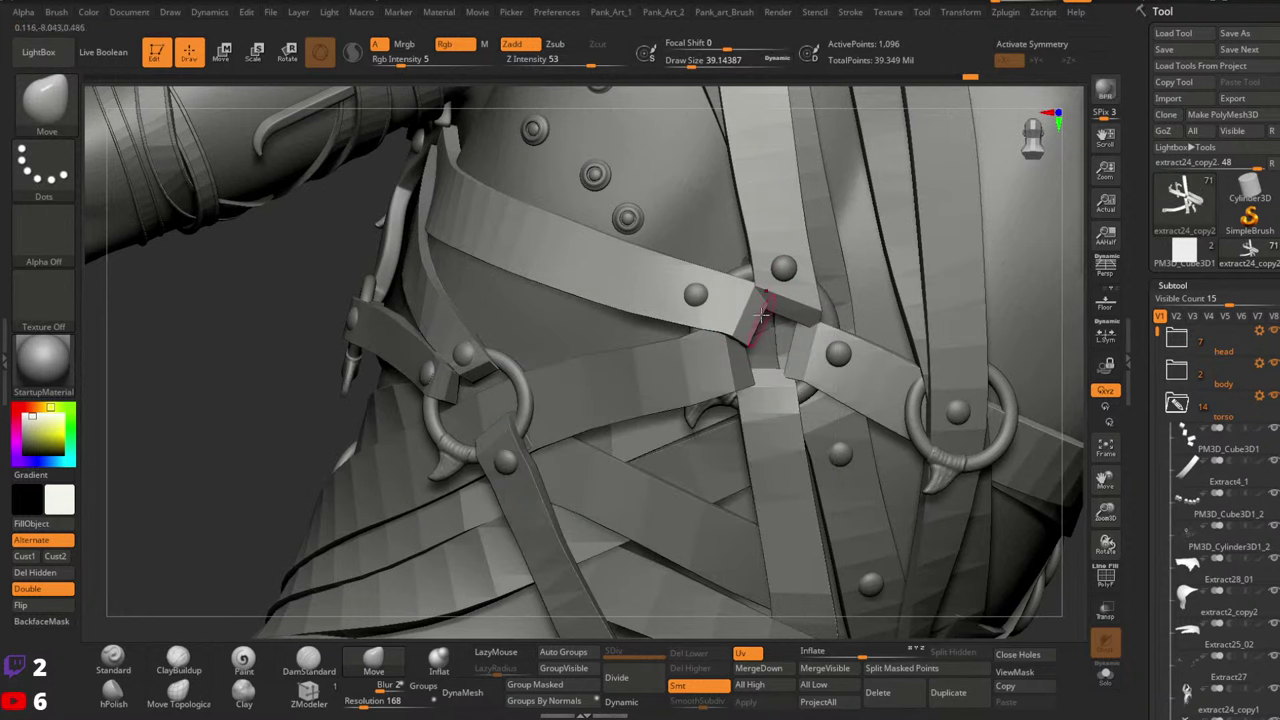
Mask every strap of the subtool except the upper diagonal strap that ends at the central ring
{"action": "left_click", "coordinate": [738, 352], "text": "ctrl+shift"}
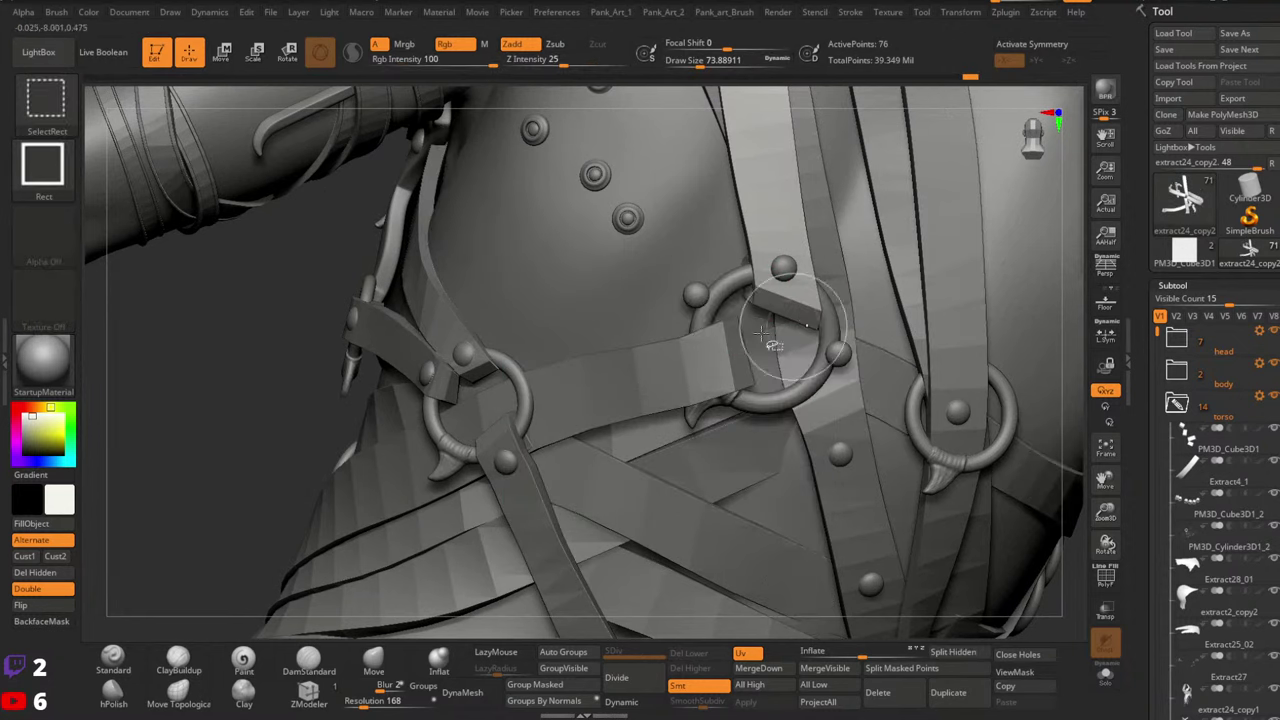
{"action": "left_click", "coordinate": [235, 340], "text": "ctrl"}
{"action": "left_click", "coordinate": [235, 340], "text": "ctrl+shift"}
{"action": "left_click", "coordinate": [235, 340], "text": "ctrl"}
{"action": "right_click", "coordinate": [757, 314]}
{"action": "right_click_drag", "start_coordinate": [838, 313], "coordinate": [818, 317]}
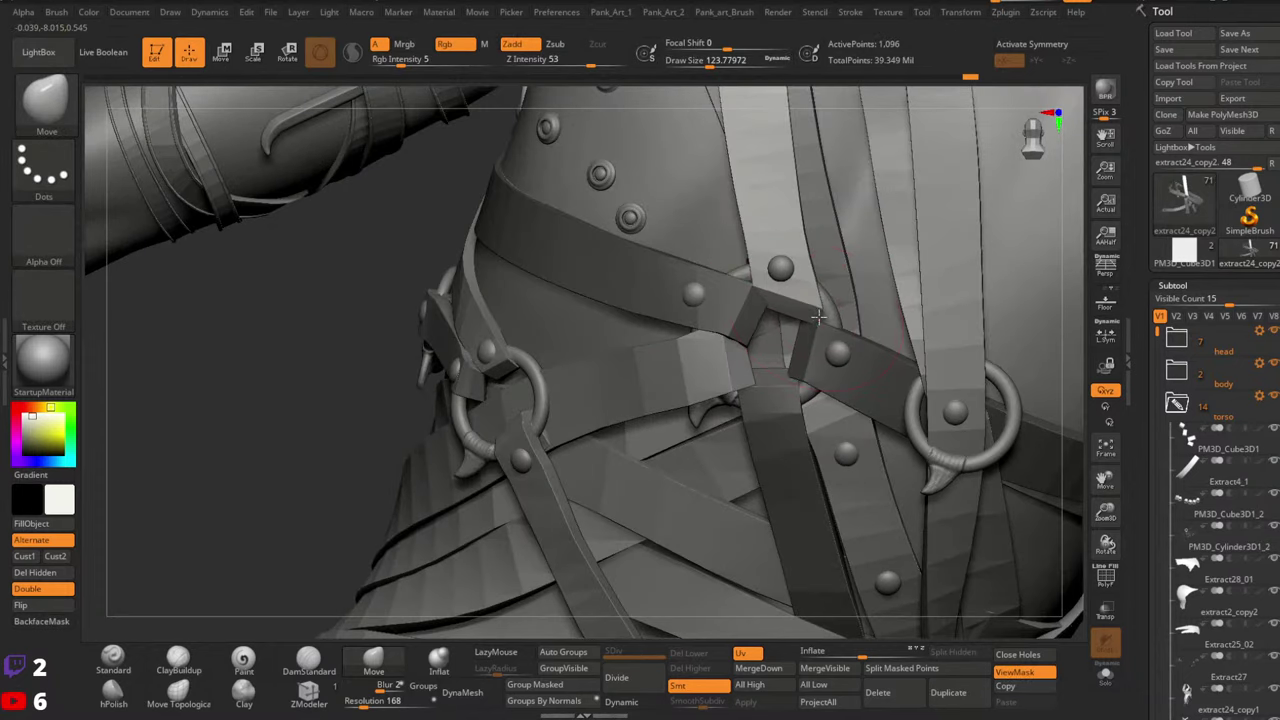
Reshape the upper strap's folded end below its rivet with the Move brush, using draw sizes of about 37 and 39
{"action": "left_click_drag", "start_coordinate": [765, 292], "coordinate": [753, 268]}
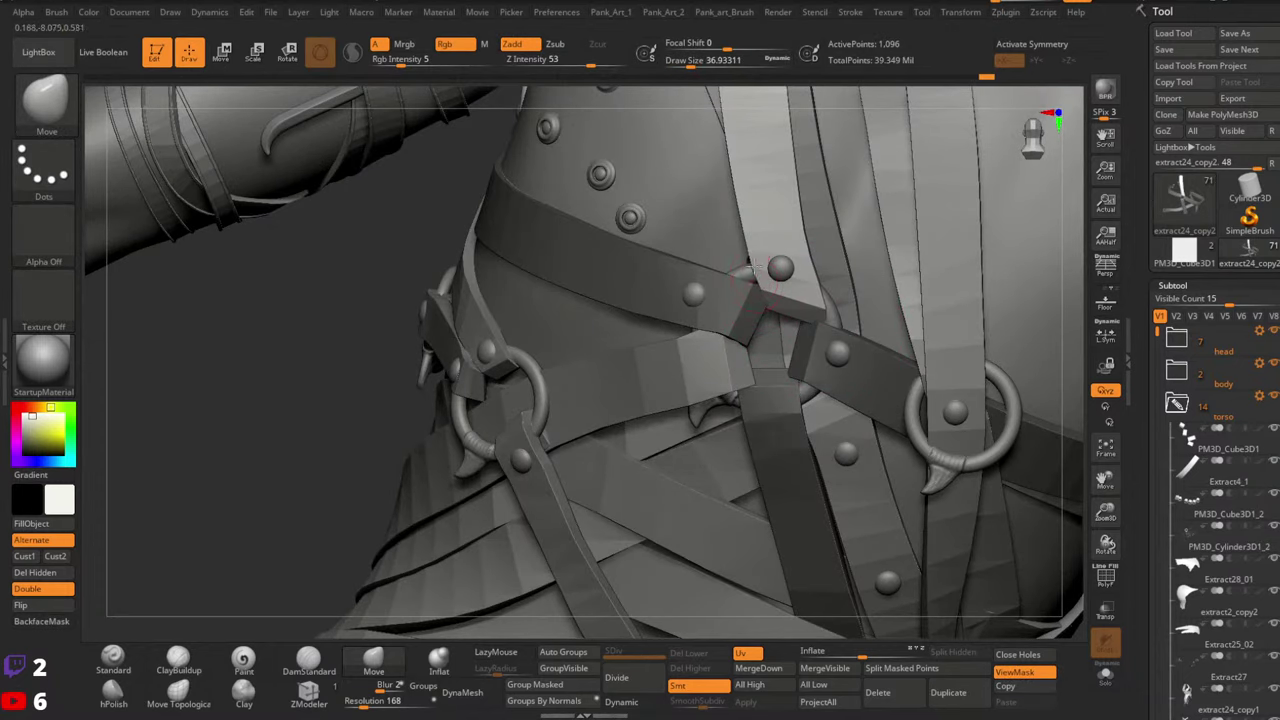
{"action": "key", "text": "bracketleft"}
{"action": "key", "text": "bracketright"}
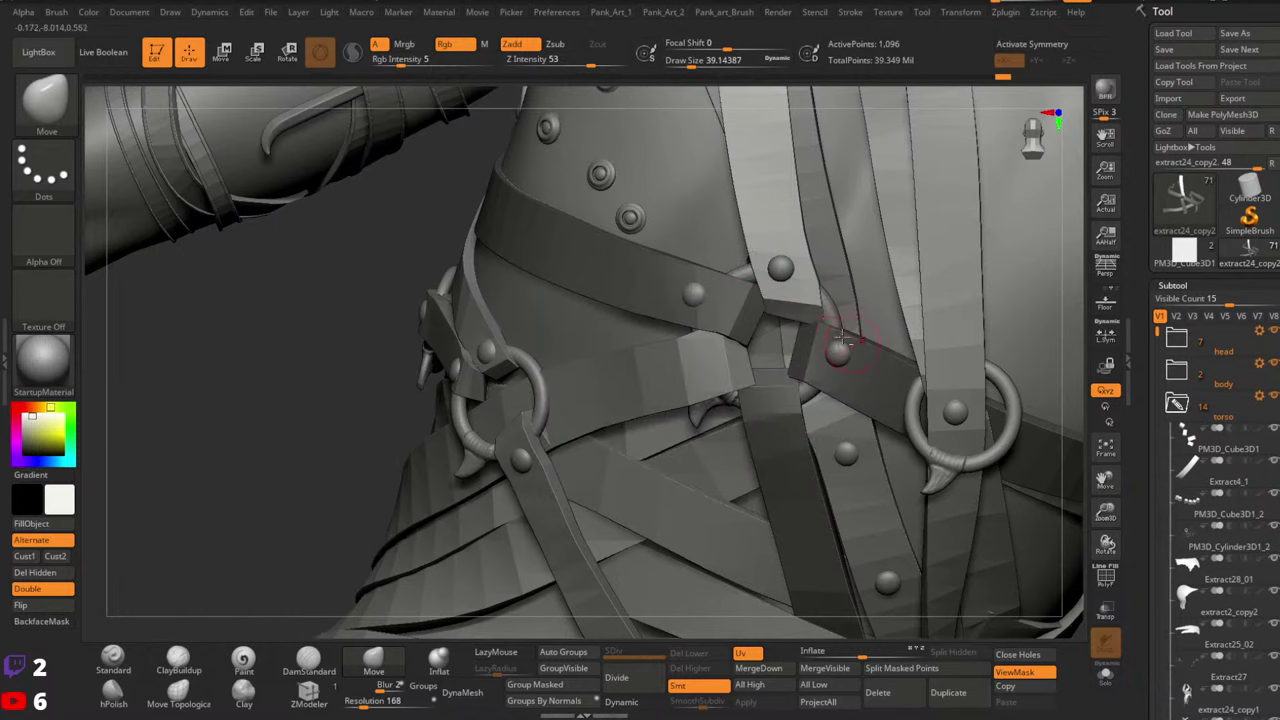
{"action": "right_click_drag", "start_coordinate": [842, 338], "coordinate": [828, 325], "text": "alt"}
{"action": "right_click_drag", "start_coordinate": [800, 266], "coordinate": [803, 267], "text": "alt"}
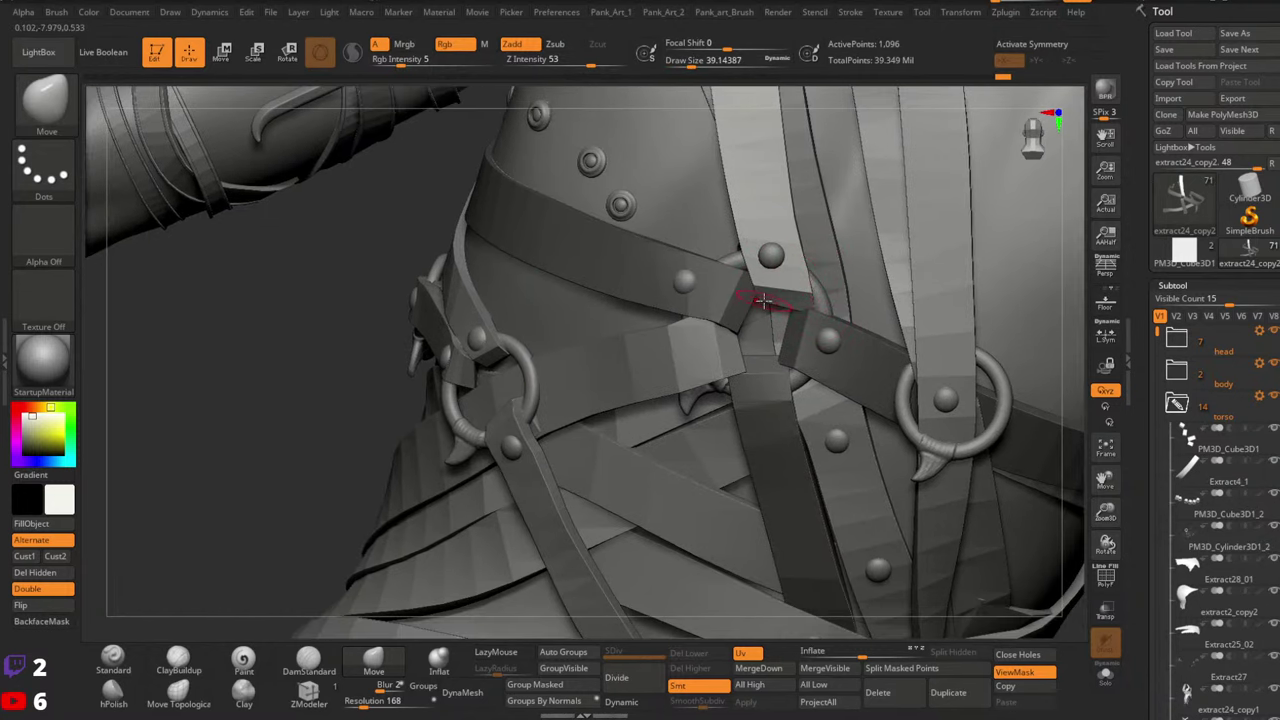
Clear the mask and briefly preview the straps smoothed with Dynamic subdivision
{"action": "left_click_drag", "start_coordinate": [494, 378], "coordinate": [549, 374], "text": "ctrl"}
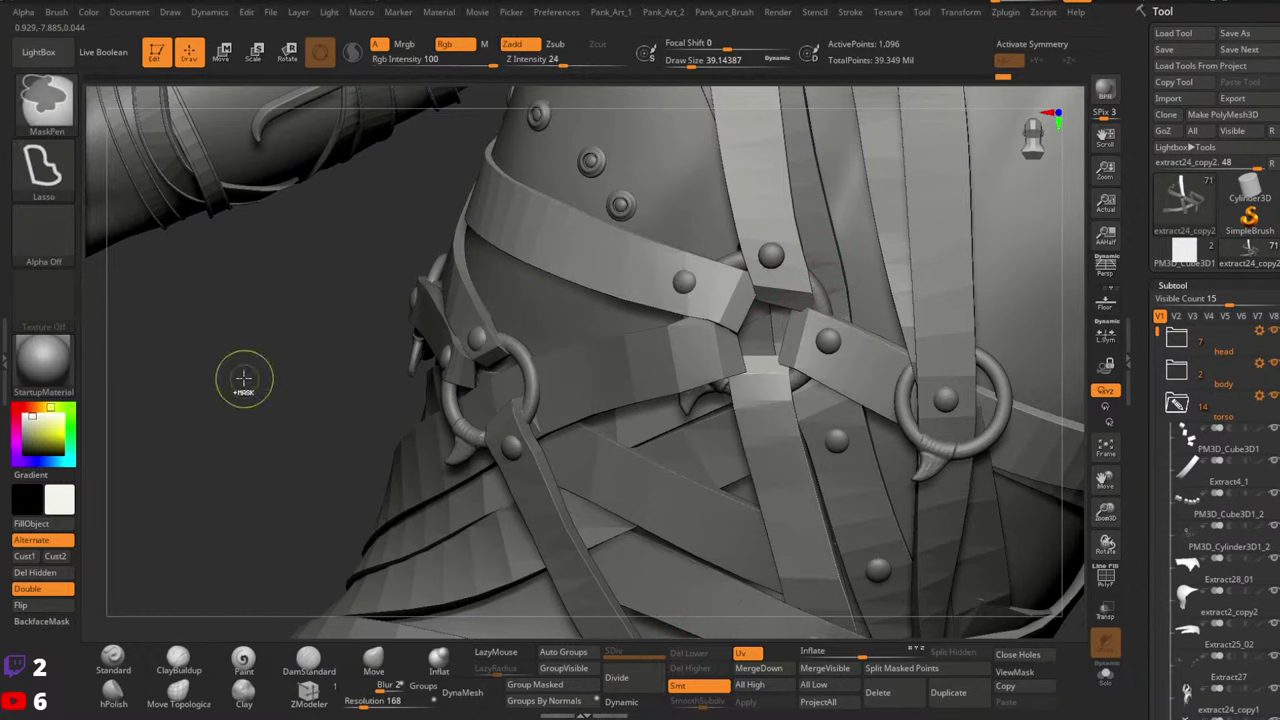
{"action": "left_click", "coordinate": [621, 701]}
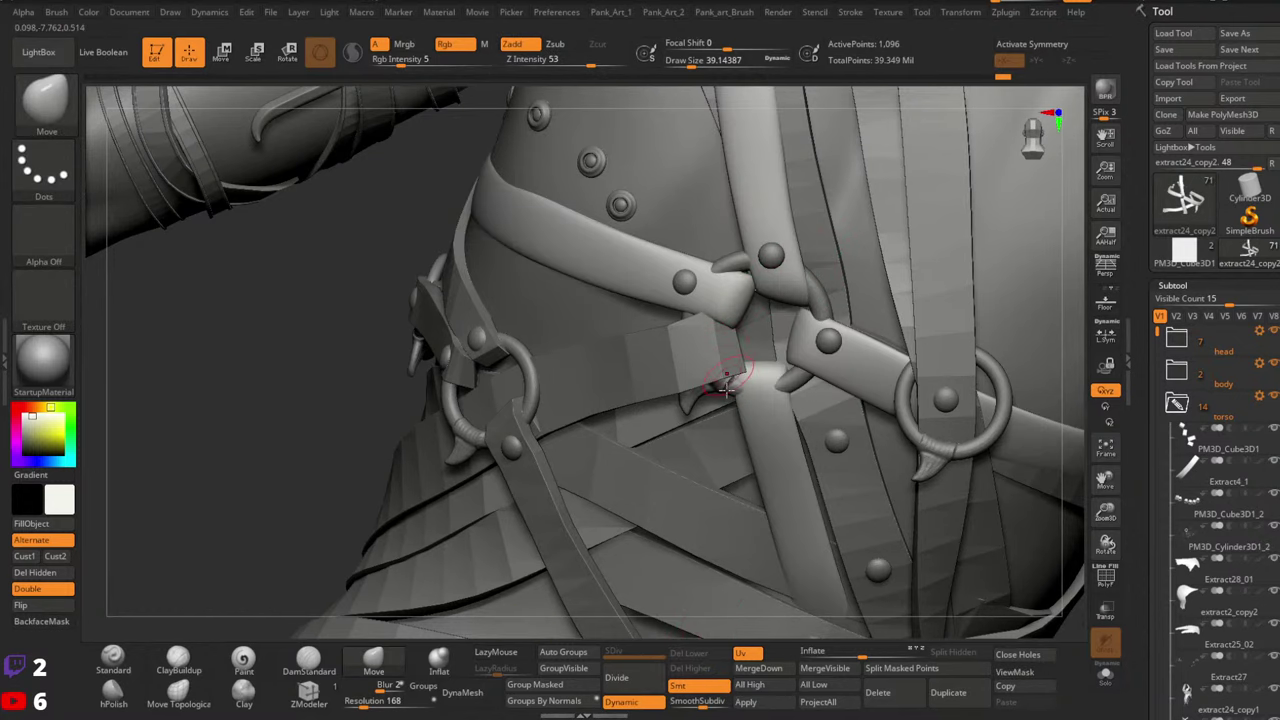
{"action": "key", "text": "ctrl+z"}
Mask the surrounding straps again so that only the upper strap at the central ring stays editable
{"action": "right_click_drag", "start_coordinate": [839, 420], "coordinate": [750, 368], "text": "alt"}
{"action": "left_click", "coordinate": [764, 308], "text": "ctrl+shift"}
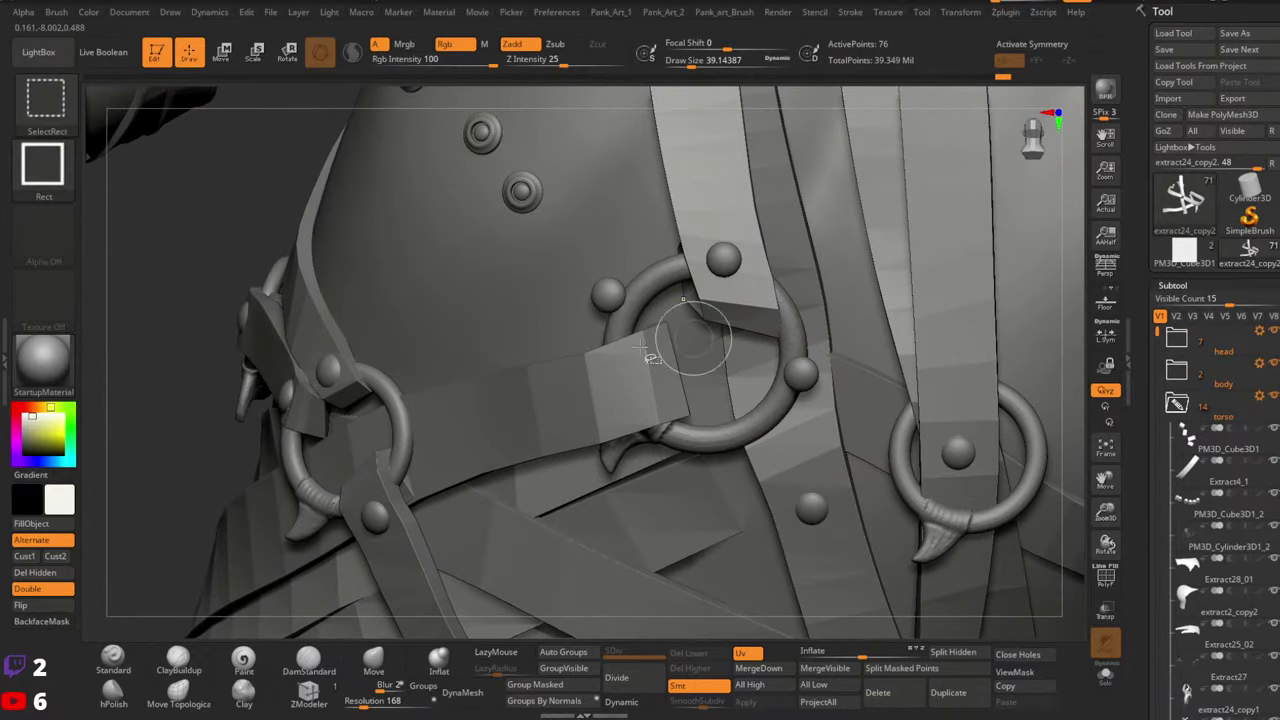
{"action": "left_click", "coordinate": [200, 374], "text": "ctrl"}
{"action": "left_click", "coordinate": [187, 374], "text": "ctrl+shift"}
{"action": "left_click", "coordinate": [171, 369], "text": "ctrl"}
Shorten and narrow the upper strap's folded end with the Move brush, reducing the draw size from about 120 to 33, and clear the mask
{"action": "key", "text": "s"}
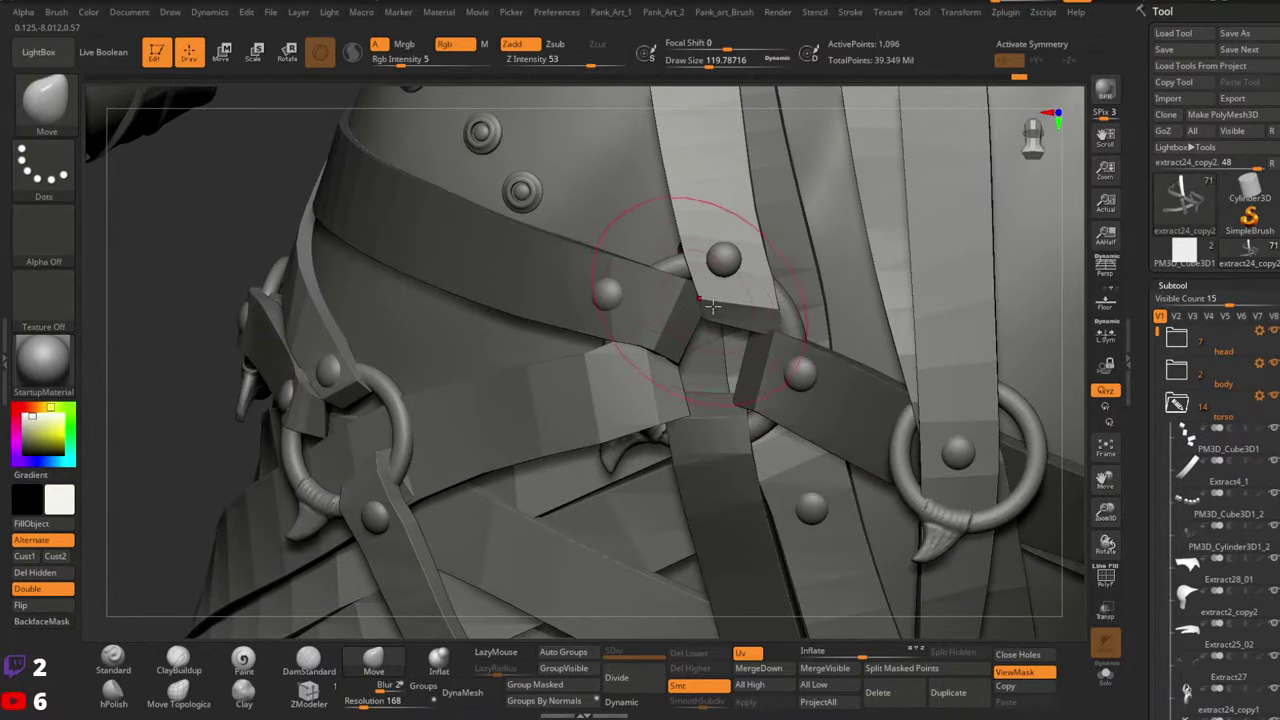
{"action": "key", "text": "bracketleft"}
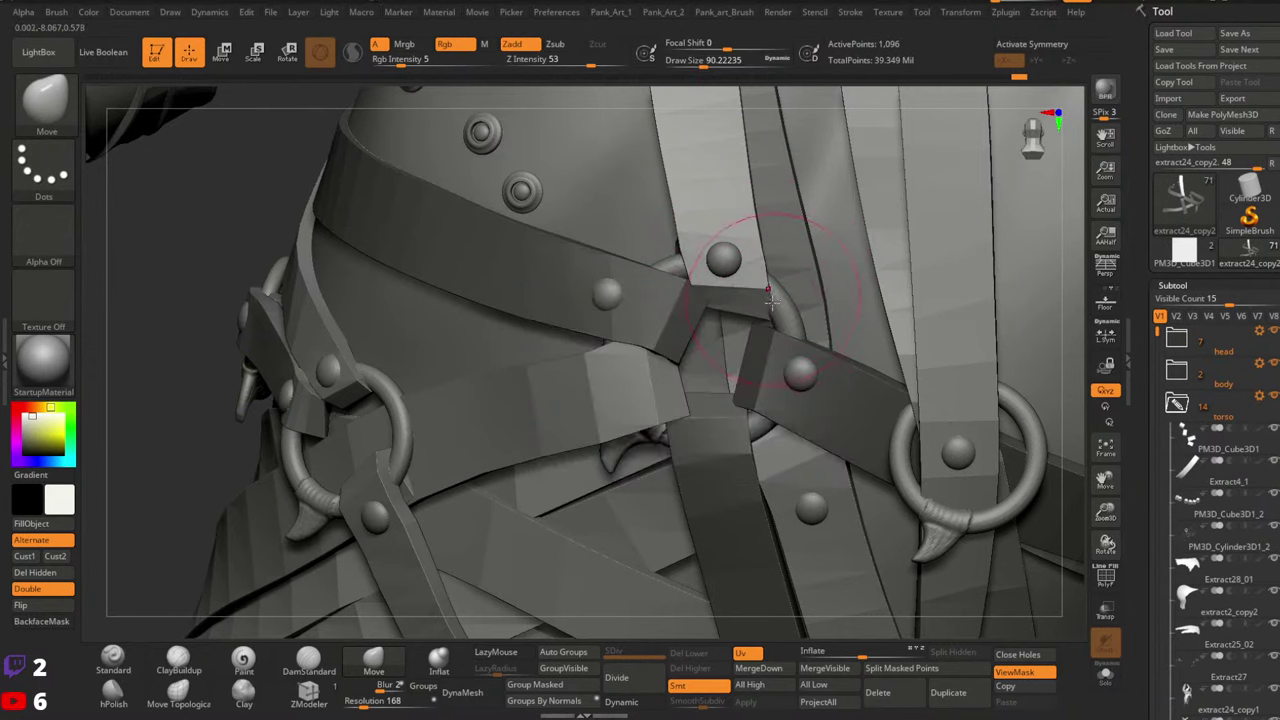
{"action": "key", "text": "bracketleft"}
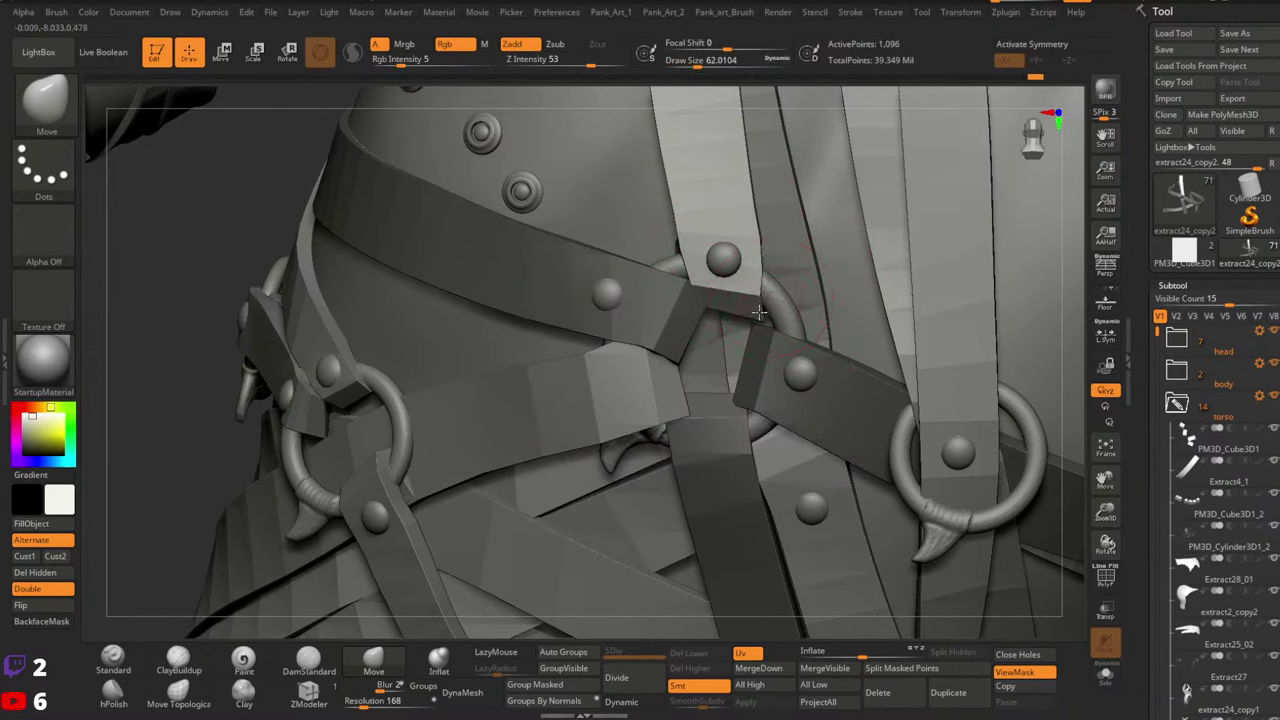
{"action": "key", "text": "bracketleft"}
{"action": "key", "text": "space"}
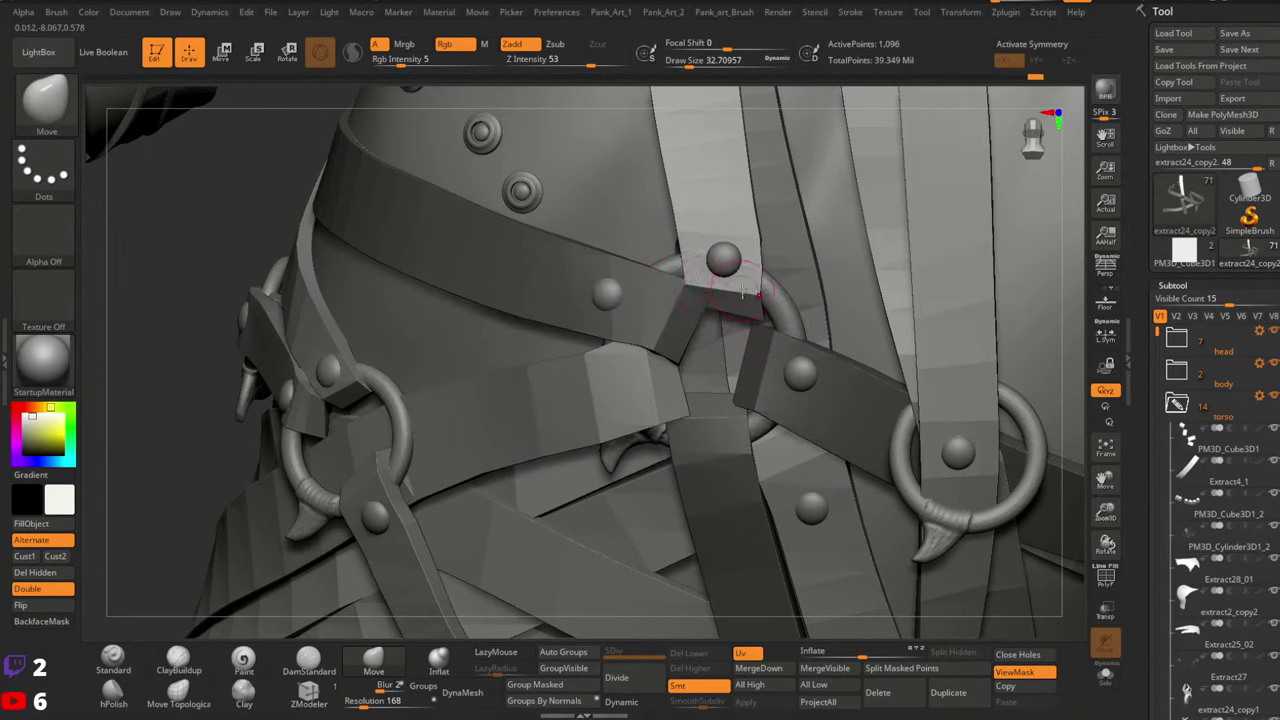
{"action": "right_click_drag", "start_coordinate": [811, 309], "coordinate": [538, 366], "text": "ctrl"}
{"action": "left_click_drag", "start_coordinate": [440, 372], "coordinate": [471, 406], "text": "ctrl"}
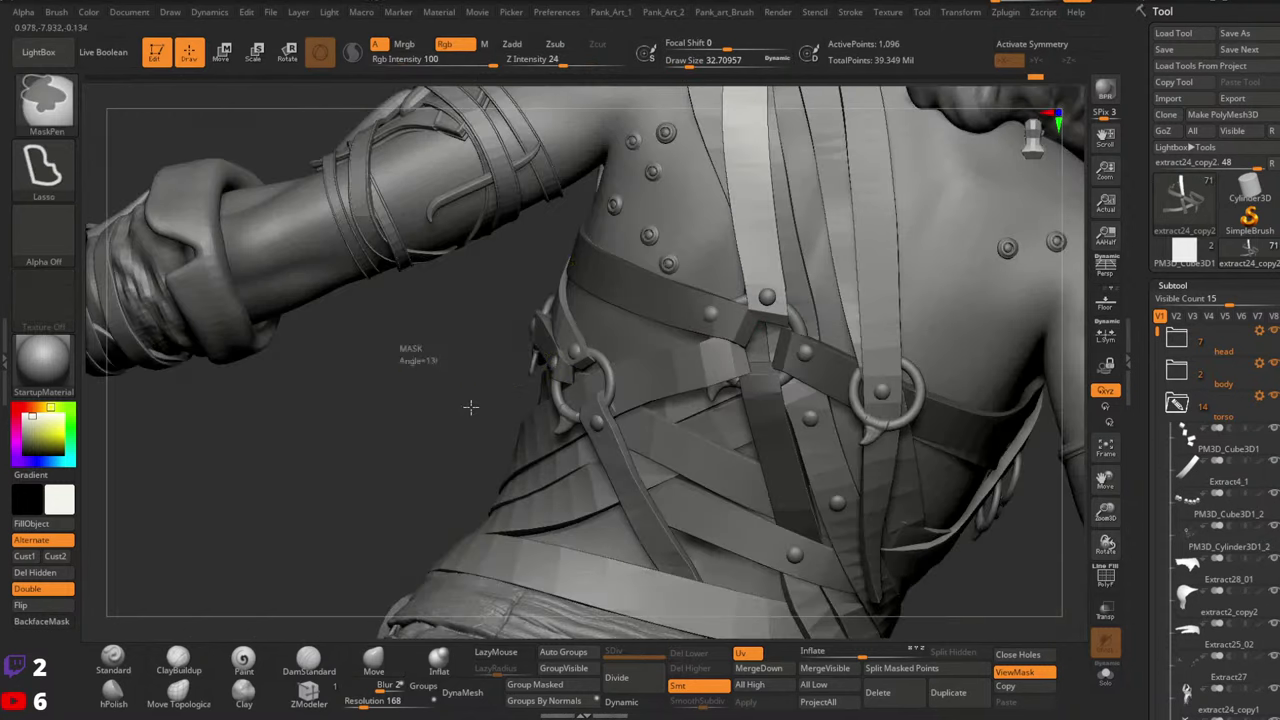
Mask the other straps, adjust the horizontal strap's folded end at the central ring with Move at about 83 and 33, and clear the mask
{"action": "right_click_drag", "start_coordinate": [471, 406], "coordinate": [768, 345]}
{"action": "right_click_drag", "start_coordinate": [768, 345], "coordinate": [742, 349], "text": "ctrl"}
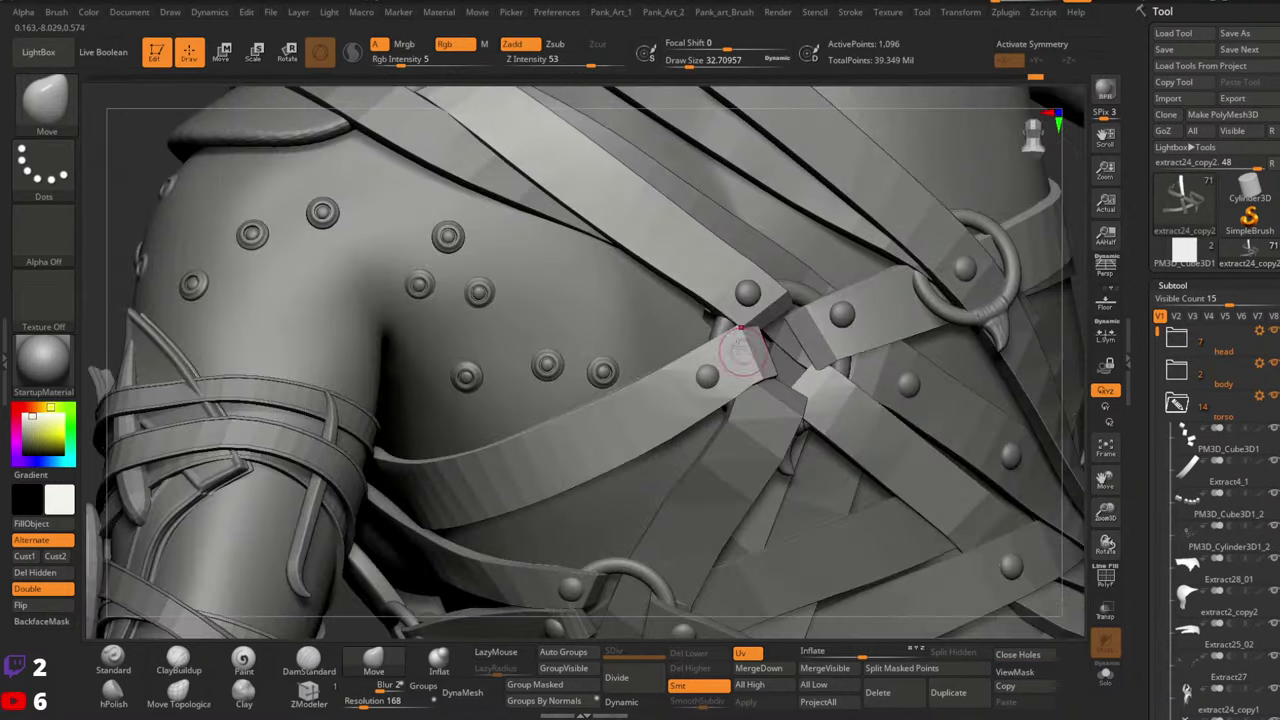
{"action": "key", "text": "w"}
{"action": "left_click", "coordinate": [762, 379], "text": "ctrl"}
{"action": "key", "text": "q"}
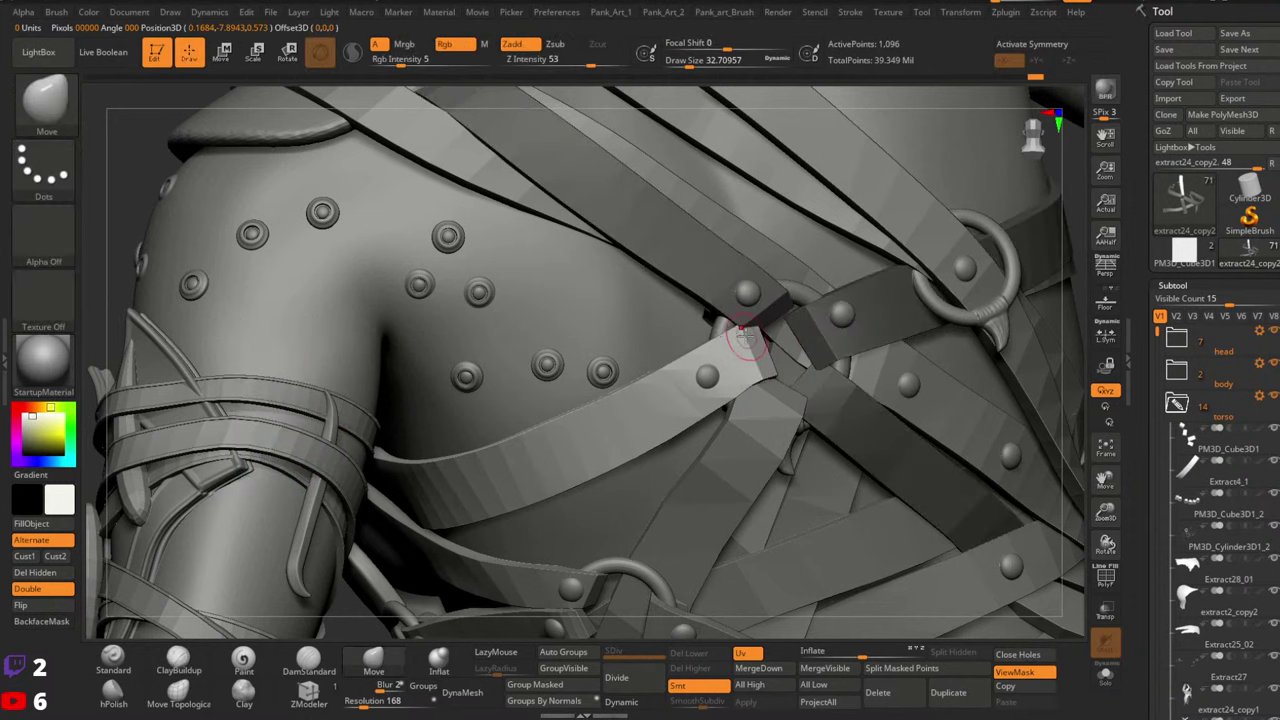
{"action": "key", "text": "space"}
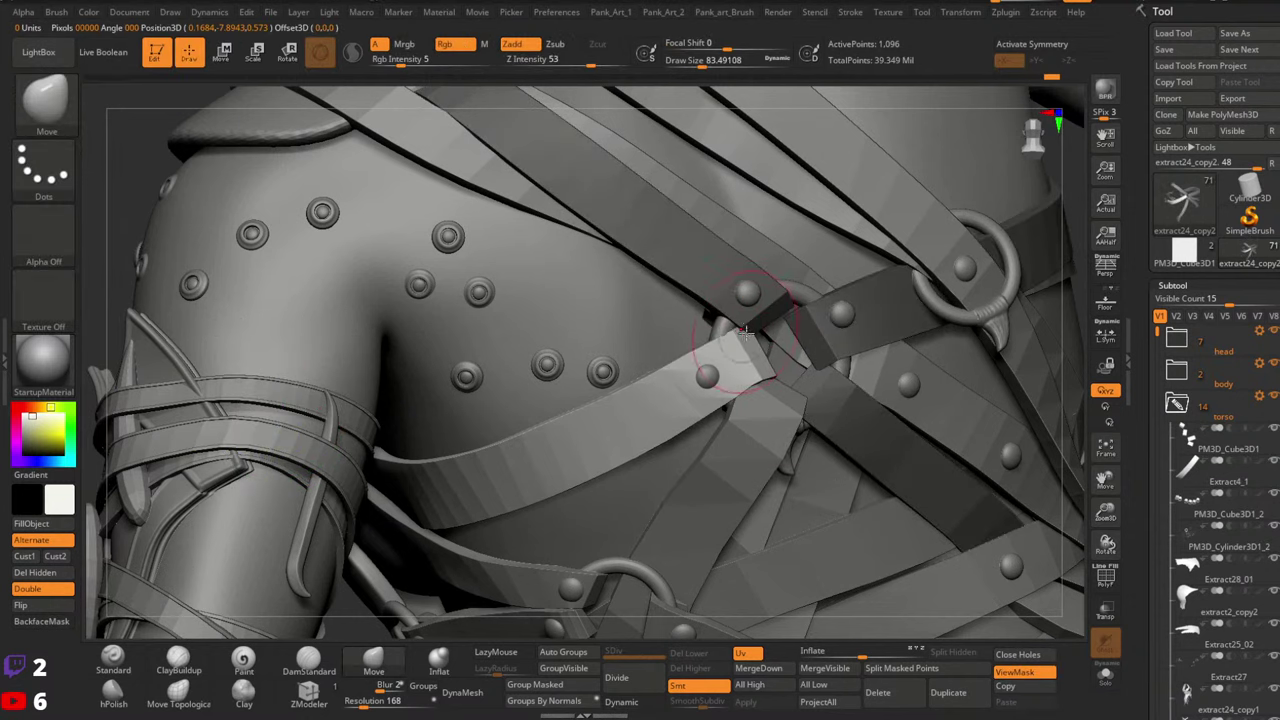
{"action": "key", "text": "space"}
{"action": "left_click_drag", "start_coordinate": [746, 333], "coordinate": [741, 332]}
{"action": "right_click_drag", "start_coordinate": [793, 359], "coordinate": [409, 340], "text": "ctrl"}
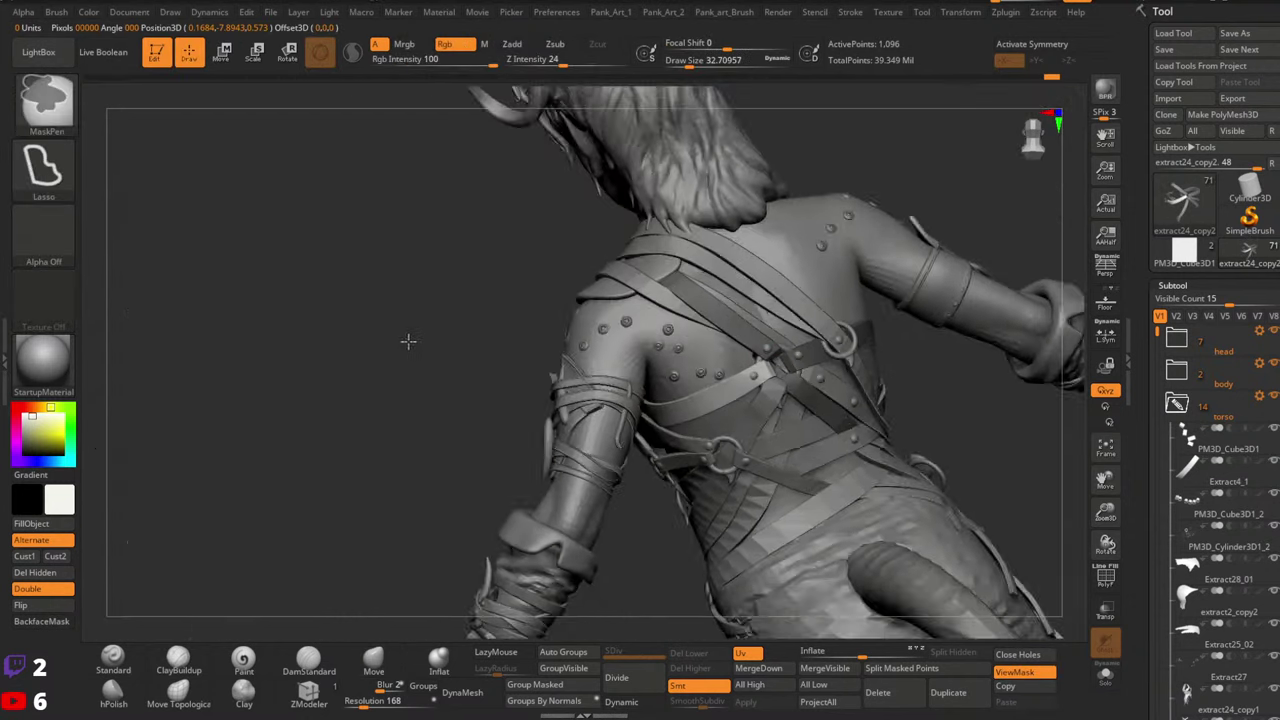
{"action": "left_click_drag", "start_coordinate": [409, 340], "coordinate": [430, 362], "text": "ctrl"}
Mask all but the strap linking the two back rings and fit its folded end against the body with Move at about 128 and 80
{"action": "mouse_move", "coordinate": [430, 362]}
{"action": "right_mouse_down"}
{"action": "mouse_move", "coordinate": [712, 326]}
{"action": "mouse_move", "coordinate": [688, 329]}
{"action": "mouse_move", "coordinate": [697, 306]}
{"action": "right_mouse_up"}
{"action": "key", "text": "w"}
{"action": "left_click", "coordinate": [688, 329], "text": "ctrl"}
{"action": "key", "text": "q"}
{"action": "key", "text": "space"}
{"action": "left_click_drag", "start_coordinate": [697, 306], "coordinate": [709, 306]}
{"action": "mouse_move", "coordinate": [709, 306]}
{"action": "right_mouse_down"}
{"action": "mouse_move", "coordinate": [657, 275]}
{"action": "mouse_move", "coordinate": [658, 318]}
{"action": "mouse_move", "coordinate": [691, 333]}
{"action": "mouse_move", "coordinate": [672, 318]}
{"action": "right_mouse_up"}
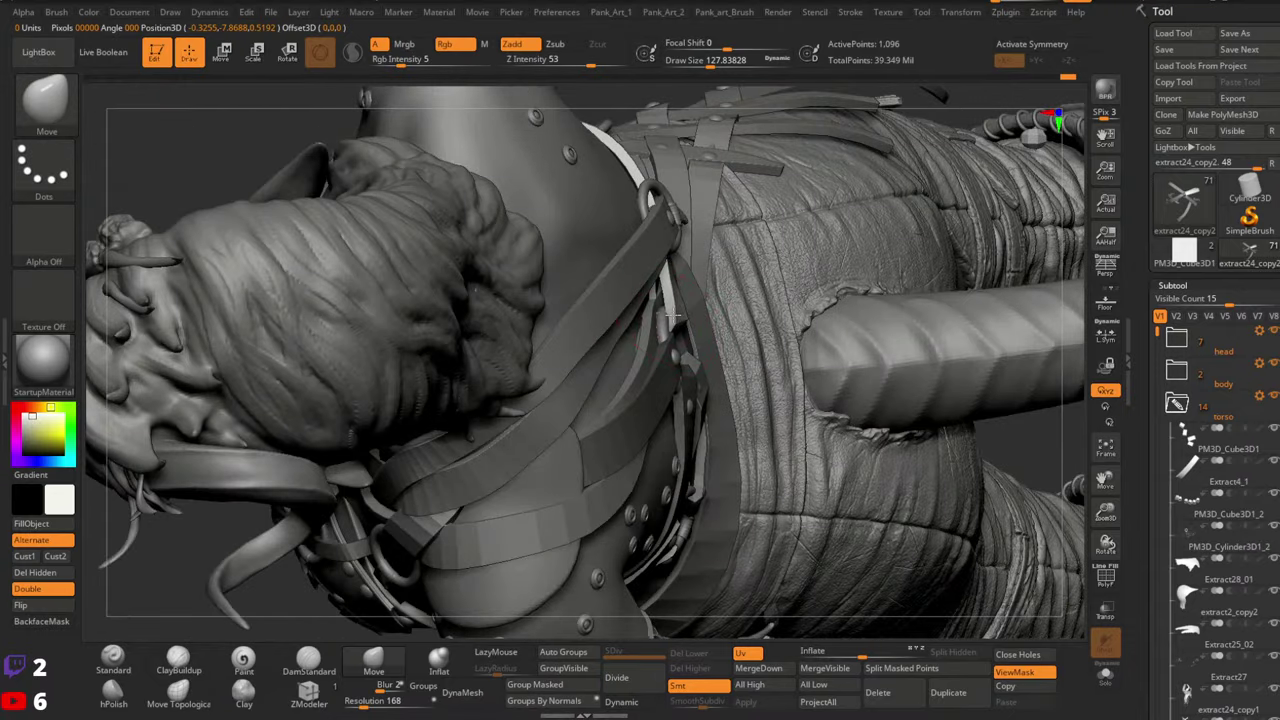
{"action": "key", "text": "space"}
{"action": "left_click_drag", "start_coordinate": [671, 321], "coordinate": [665, 311]}
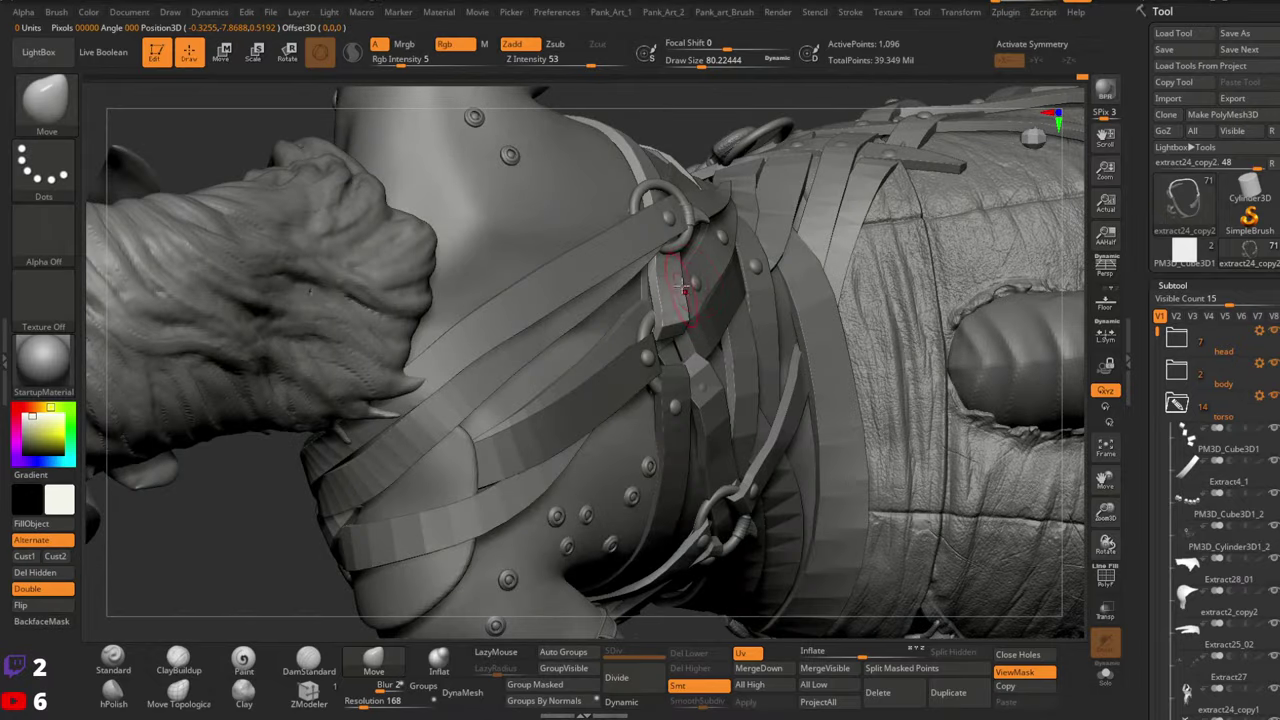
Select the Extract28 rivets and fit the rivet to the linking strap using the Move Topological brush at about 286
{"action": "left_click", "coordinate": [675, 309], "text": "alt"}
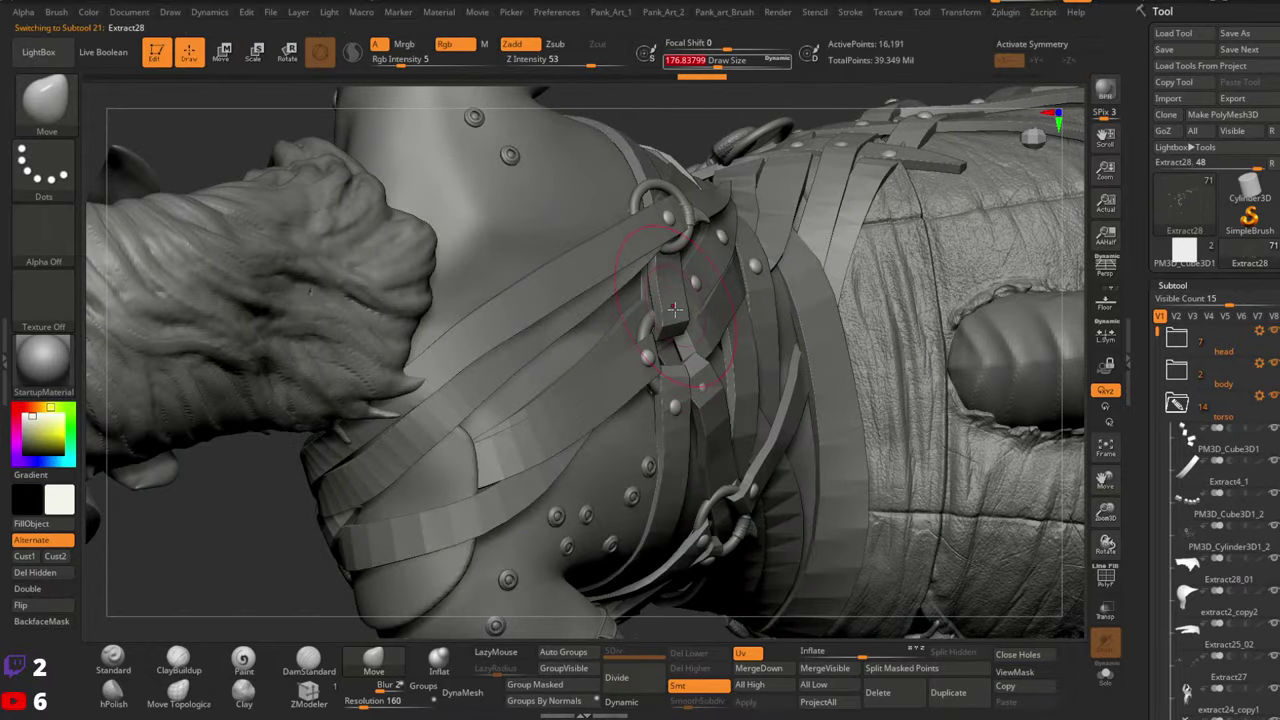
{"action": "left_click", "coordinate": [179, 693]}
{"action": "key", "text": "space"}
{"action": "left_click_drag", "start_coordinate": [668, 314], "coordinate": [694, 306]}
{"action": "mouse_move", "coordinate": [694, 306]}
{"action": "right_mouse_down"}
{"action": "mouse_move", "coordinate": [602, 312]}
{"action": "mouse_move", "coordinate": [603, 369]}
{"action": "mouse_move", "coordinate": [877, 358]}
{"action": "right_mouse_up"}
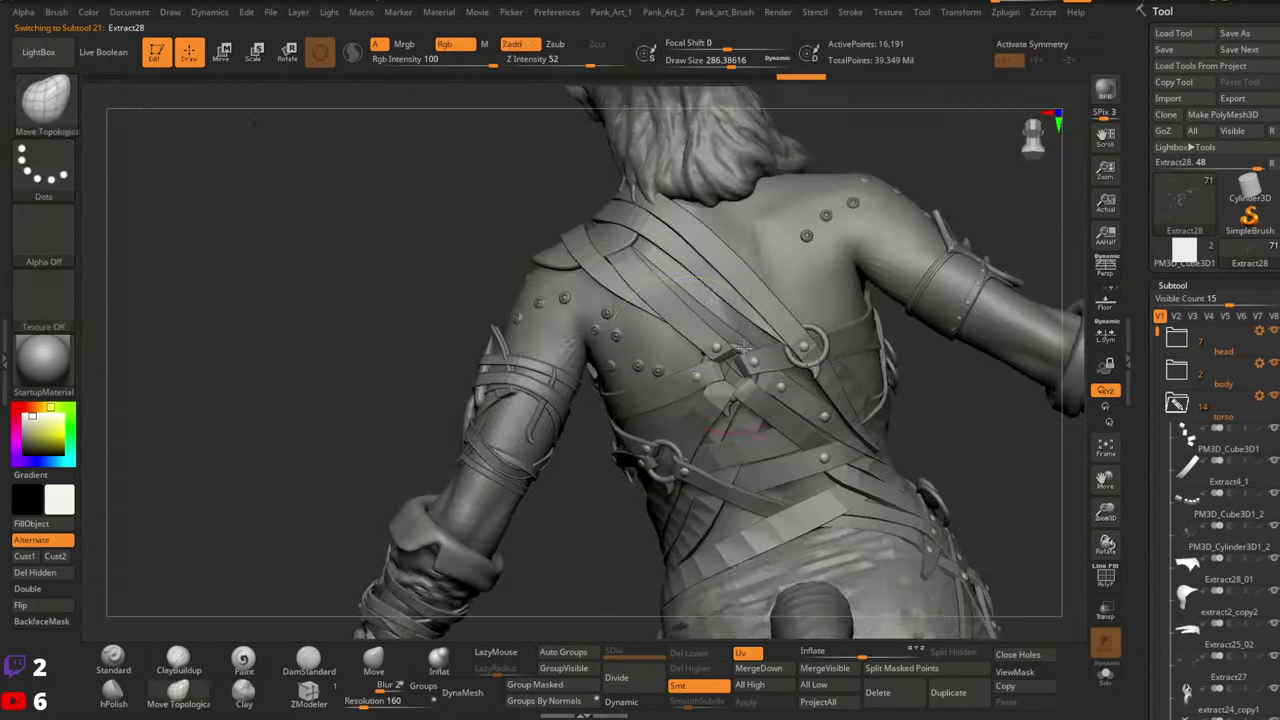
Select the extract24_copy2 straps and refine the folded corners inside the central ring with Move Topological at about 54
{"action": "right_click_drag", "start_coordinate": [742, 347], "coordinate": [722, 365], "text": "ctrl"}
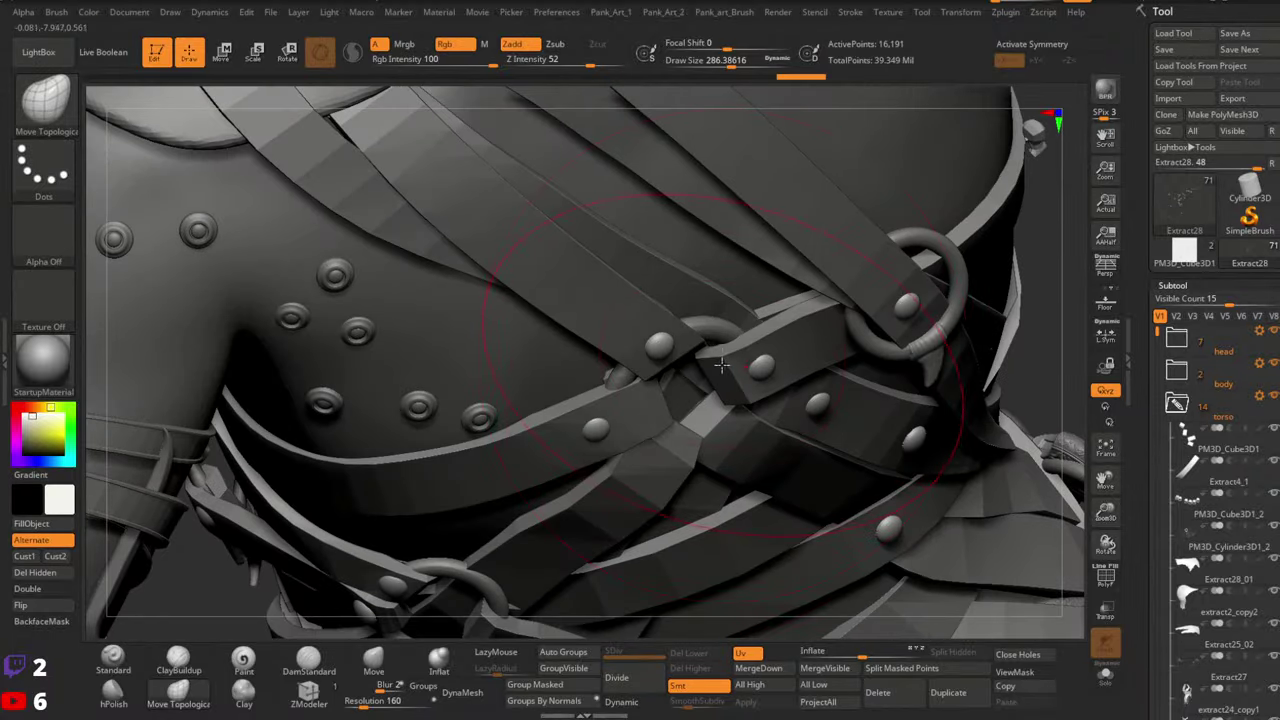
{"action": "left_click", "coordinate": [716, 372], "text": "alt"}
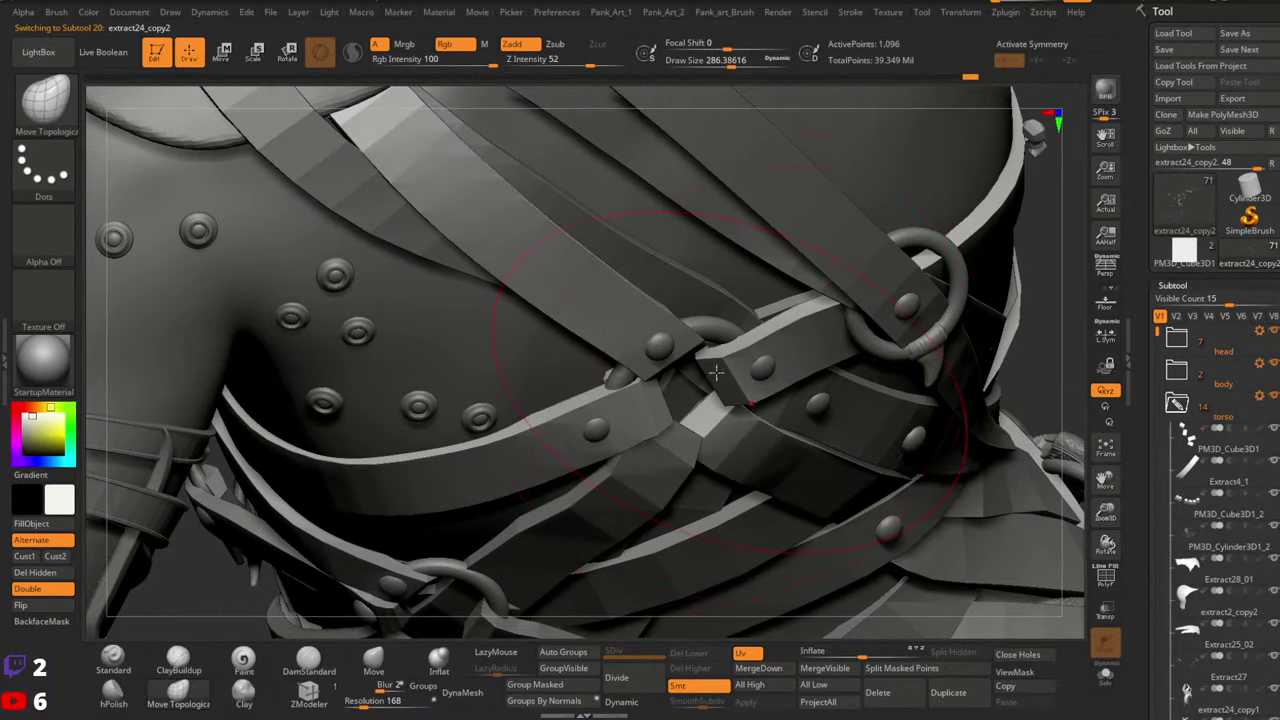
{"action": "key", "text": "space"}
{"action": "left_click_drag", "start_coordinate": [754, 336], "coordinate": [697, 348]}
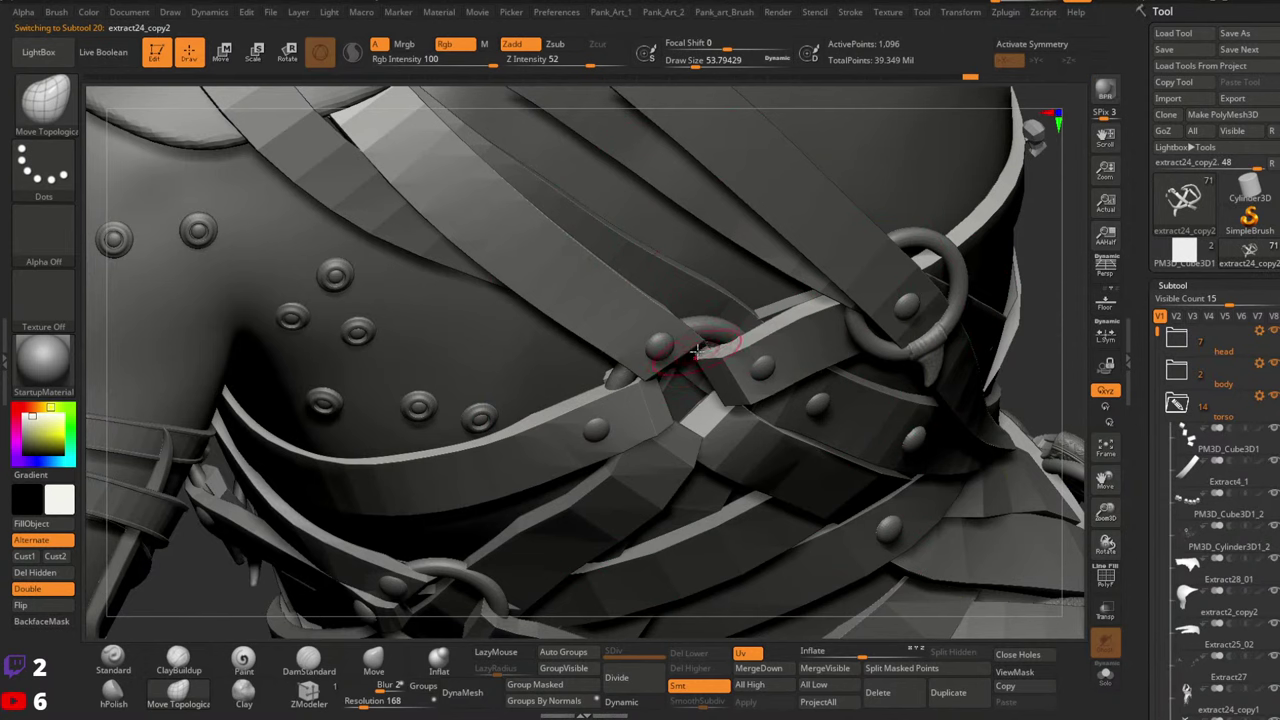
{"action": "right_click_drag", "start_coordinate": [706, 350], "coordinate": [716, 246]}
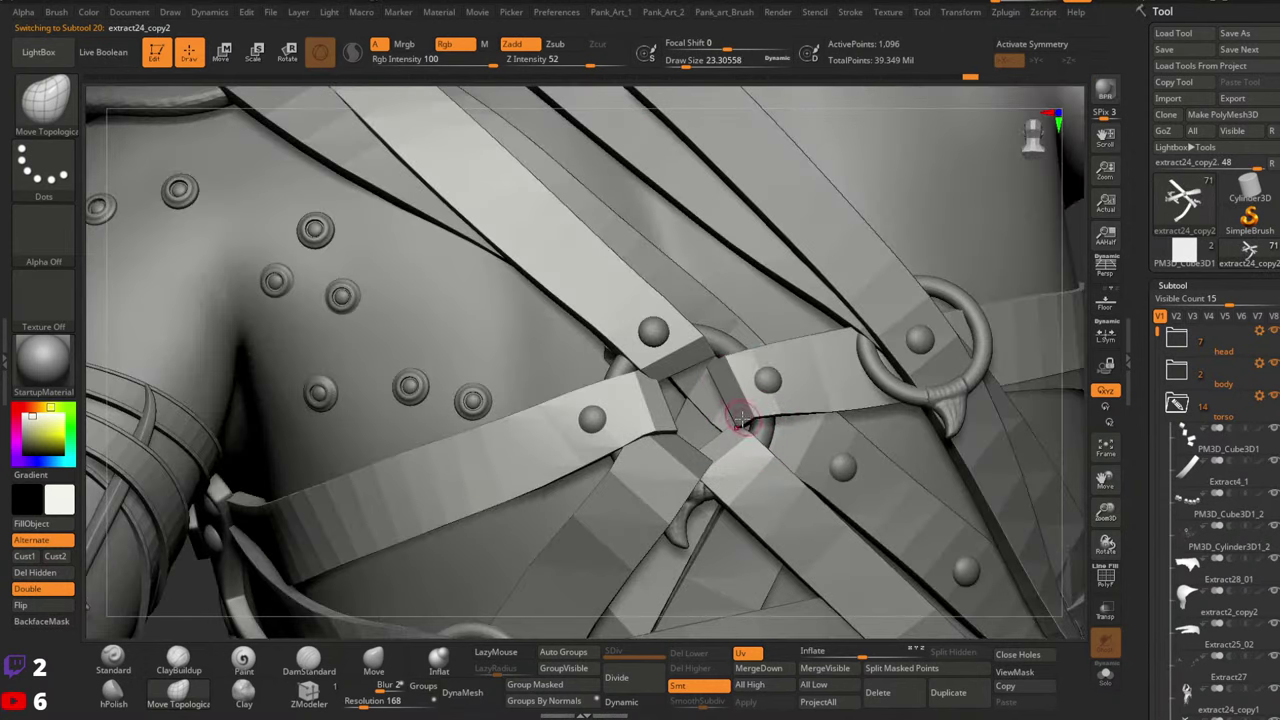
Adjust the linking strap's lower folded corner and the neighbouring strap edge with Move Topological at a draw size of about 46
{"action": "key", "text": "space"}
{"action": "left_click_drag", "start_coordinate": [742, 420], "coordinate": [752, 420]}
{"action": "right_click_drag", "start_coordinate": [752, 420], "coordinate": [712, 374]}
{"action": "mouse_move", "coordinate": [778, 428]}
{"action": "right_mouse_down"}
{"action": "mouse_move", "coordinate": [800, 440]}
{"action": "mouse_move", "coordinate": [806, 400]}
{"action": "mouse_move", "coordinate": [716, 277]}
{"action": "mouse_move", "coordinate": [901, 352]}
{"action": "mouse_move", "coordinate": [930, 378]}
{"action": "right_mouse_up"}
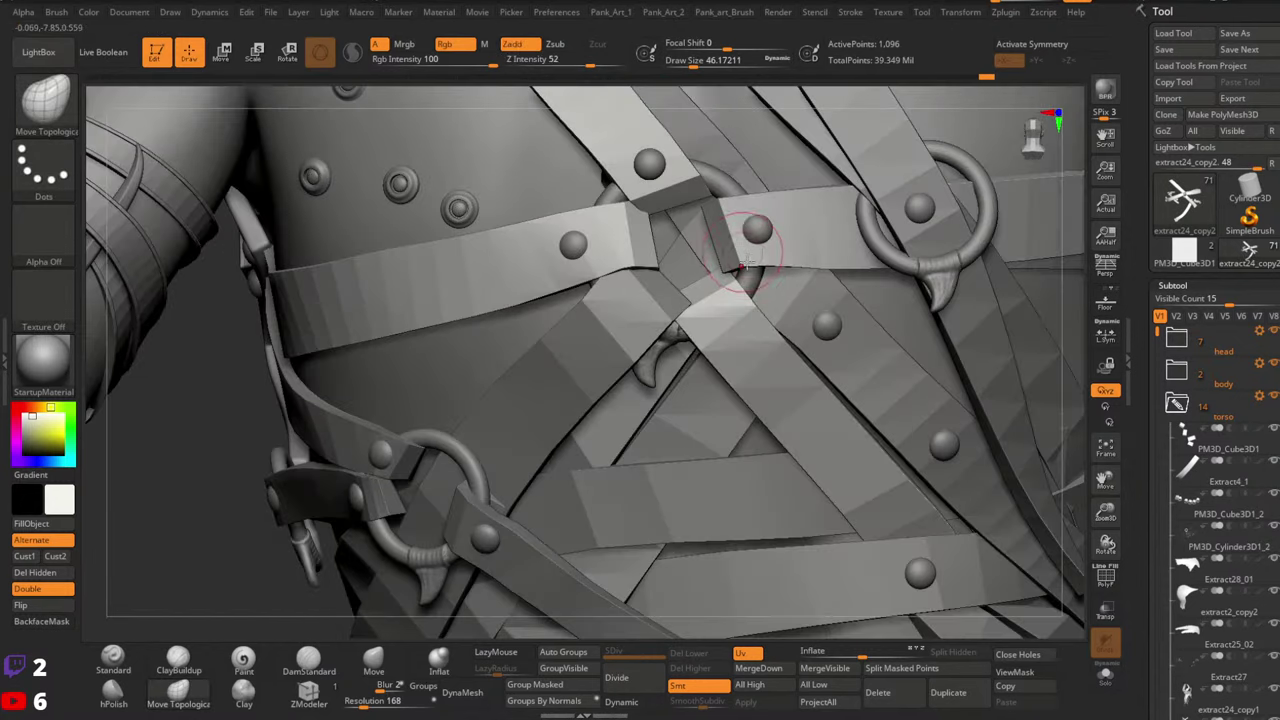
{"action": "left_click_drag", "start_coordinate": [760, 268], "coordinate": [735, 316]}
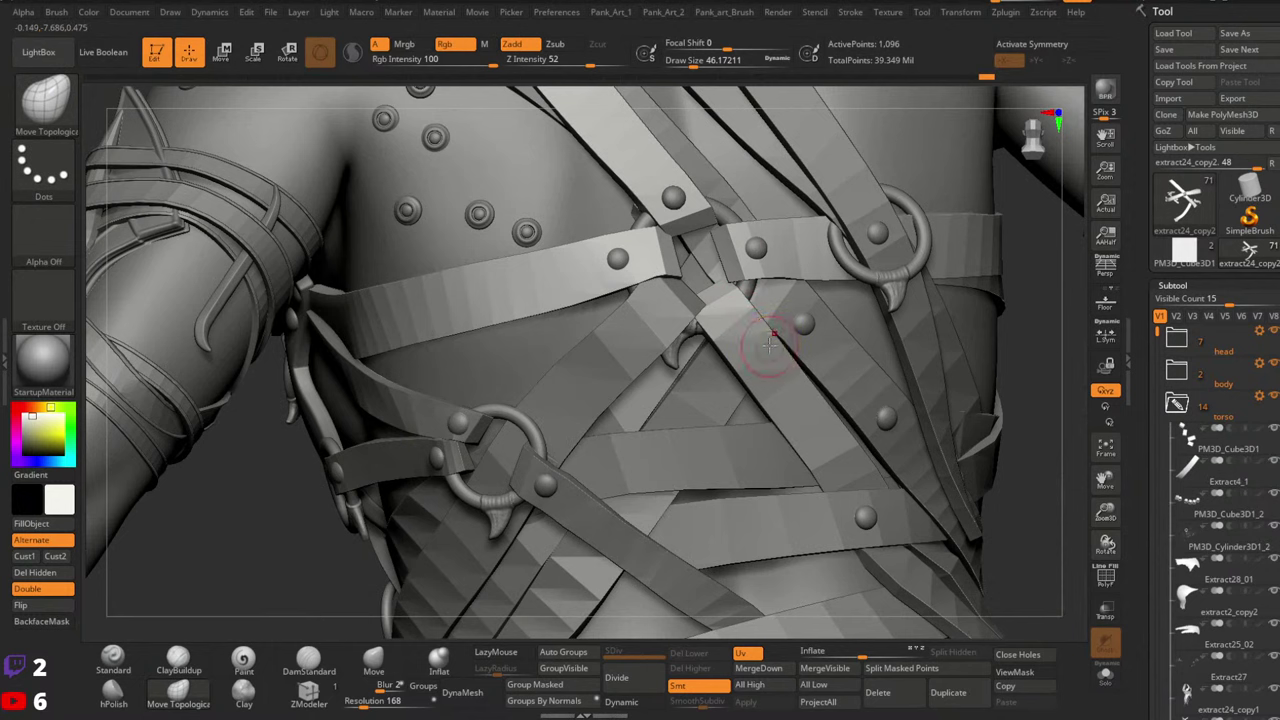
Mask all but the lower diagonal strap and reshape its upper end at the central ring with the Move brush at about 94
{"action": "key", "text": "w"}
{"action": "left_click_drag", "start_coordinate": [745, 318], "coordinate": [748, 318]}
{"action": "right_click_drag", "start_coordinate": [751, 312], "coordinate": [727, 305]}
{"action": "left_click", "coordinate": [373, 659]}
{"action": "key", "text": "space"}
{"action": "left_click", "coordinate": [734, 315]}
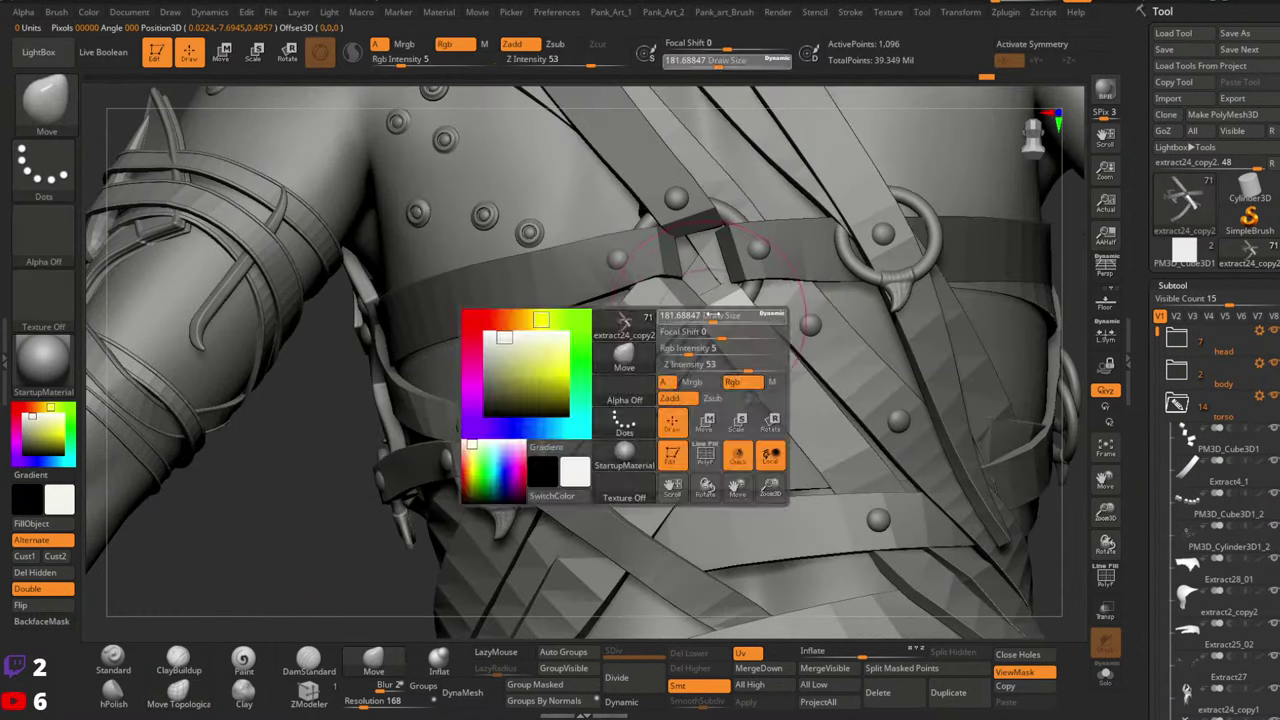
{"action": "key", "text": "space"}
{"action": "left_click_drag", "start_coordinate": [742, 318], "coordinate": [750, 292]}
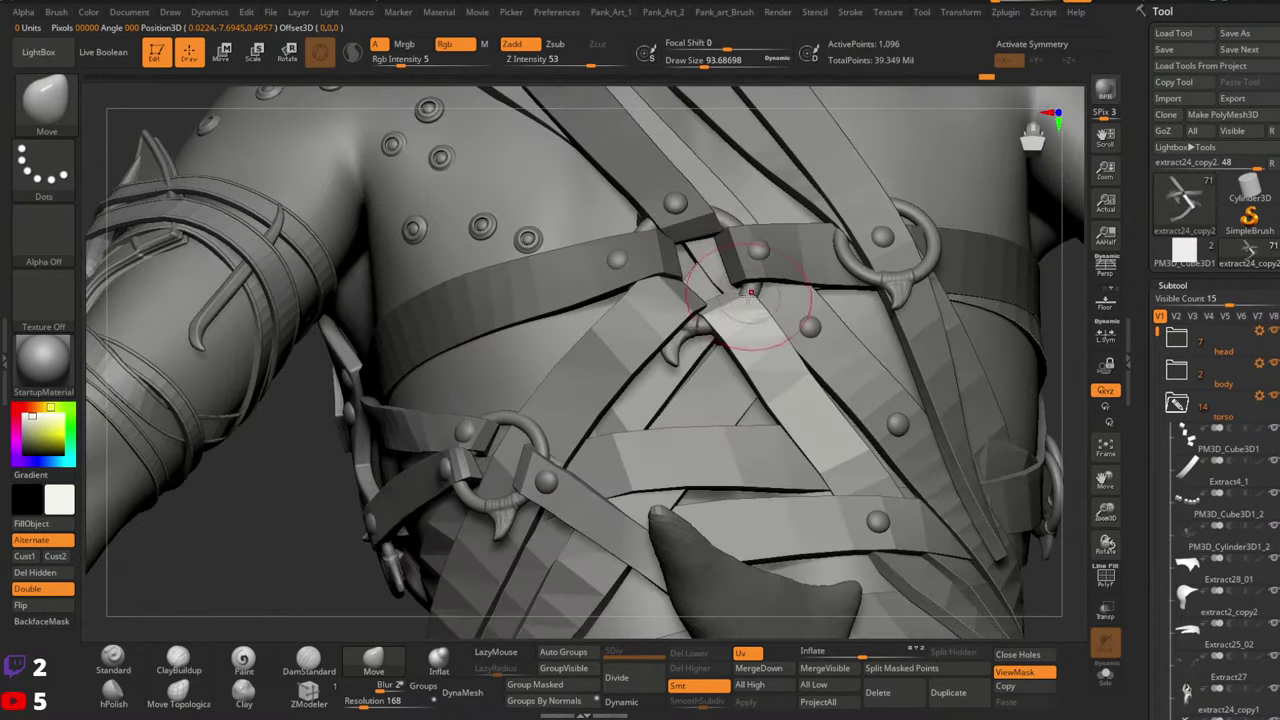
{"action": "mouse_move", "coordinate": [740, 284]}
{"action": "right_mouse_down"}
{"action": "mouse_move", "coordinate": [714, 316]}
{"action": "mouse_move", "coordinate": [838, 410]}
{"action": "right_mouse_up"}
{"action": "right_click_drag", "start_coordinate": [946, 206], "coordinate": [738, 367]}
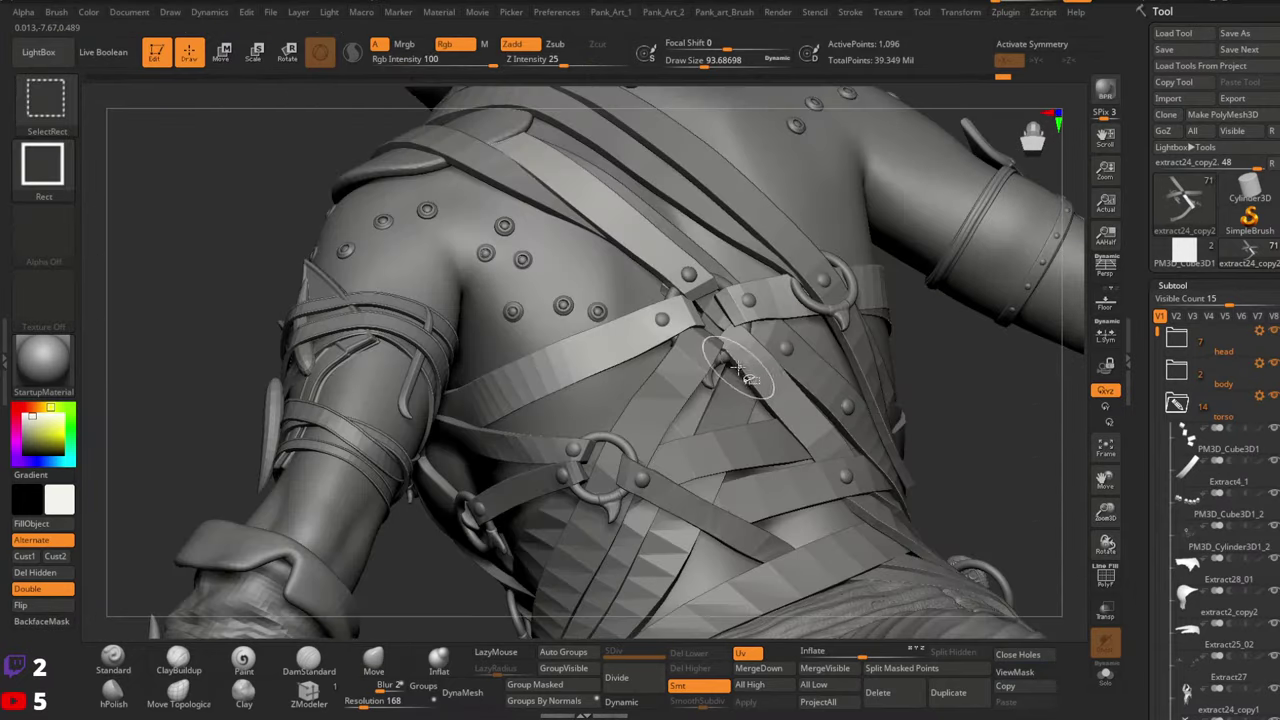
Solo the strap subtool and hide all its pieces except the lower diagonal strap
{"action": "left_click", "coordinate": [738, 367], "text": "ctrl+shift"}
{"action": "left_click", "coordinate": [1105, 675]}
{"action": "left_click", "coordinate": [947, 407], "text": "ctrl+shift"}
{"action": "mouse_move", "coordinate": [951, 451]}
{"action": "right_mouse_down"}
{"action": "mouse_move", "coordinate": [947, 407]}
{"action": "mouse_move", "coordinate": [904, 352]}
{"action": "right_mouse_up"}
{"action": "left_click", "coordinate": [735, 350], "text": "ctrl+shift"}
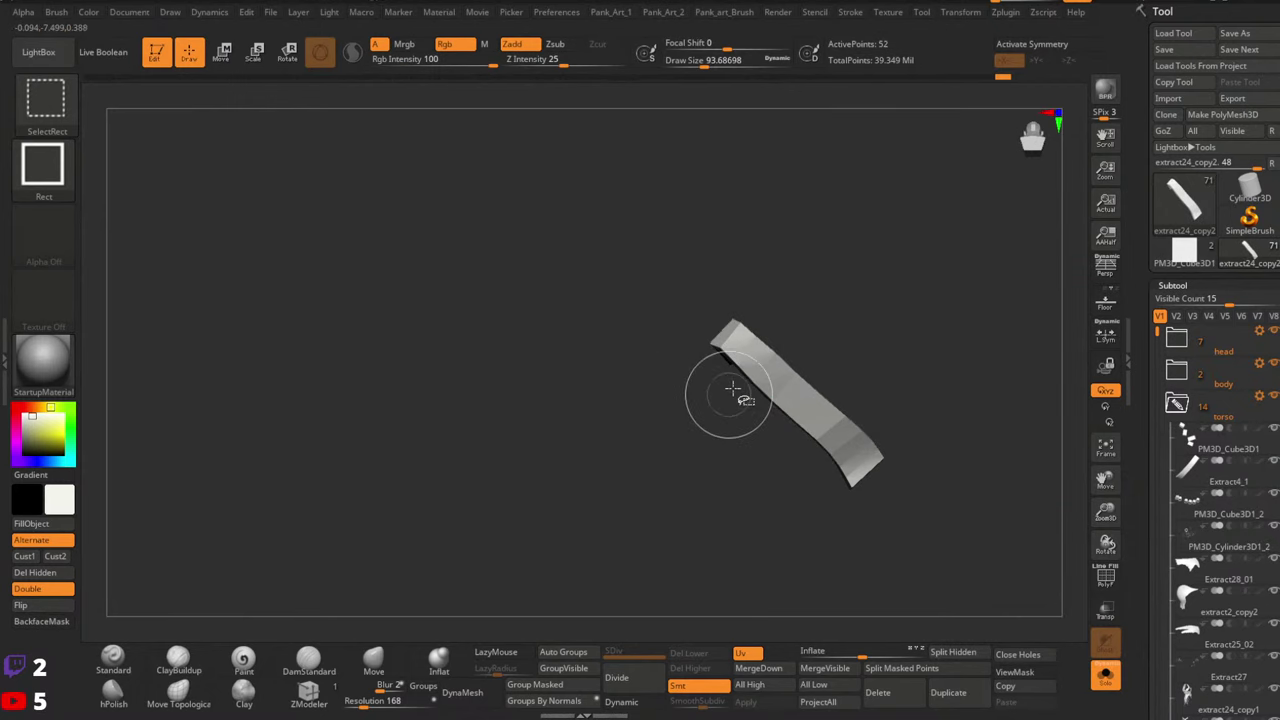
Unhide all of the soloed subtool's strap pieces and clear the mask
{"action": "mouse_move", "coordinate": [733, 389]}
{"action": "right_mouse_down"}
{"action": "mouse_move", "coordinate": [751, 349]}
{"action": "mouse_move", "coordinate": [780, 357]}
{"action": "mouse_move", "coordinate": [700, 362]}
{"action": "mouse_move", "coordinate": [826, 326]}
{"action": "mouse_move", "coordinate": [976, 342]}
{"action": "right_mouse_up"}
{"action": "left_click", "coordinate": [935, 337], "text": "ctrl+shift"}
{"action": "left_click", "coordinate": [923, 343], "text": "ctrl"}
{"action": "left_click_drag", "start_coordinate": [976, 342], "coordinate": [1032, 450], "text": "ctrl"}
{"action": "right_click_drag", "start_coordinate": [1010, 438], "coordinate": [772, 395], "text": "ctrl"}
Mask every strap piece except the lower diagonal strap using Transpose, and return to the Move brush
{"action": "key", "text": "w"}
{"action": "right_click_drag", "start_coordinate": [1006, 346], "coordinate": [1065, 400], "text": "ctrl"}
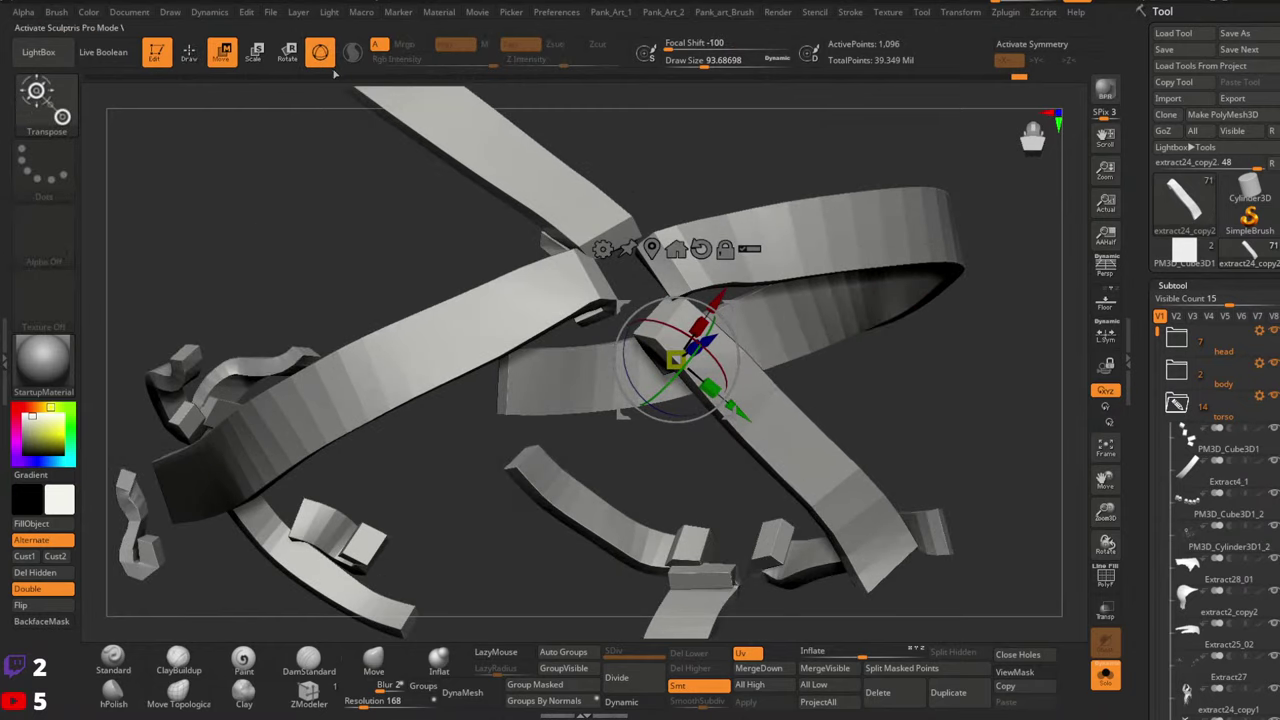
{"action": "right_click_drag", "start_coordinate": [832, 345], "coordinate": [722, 338]}
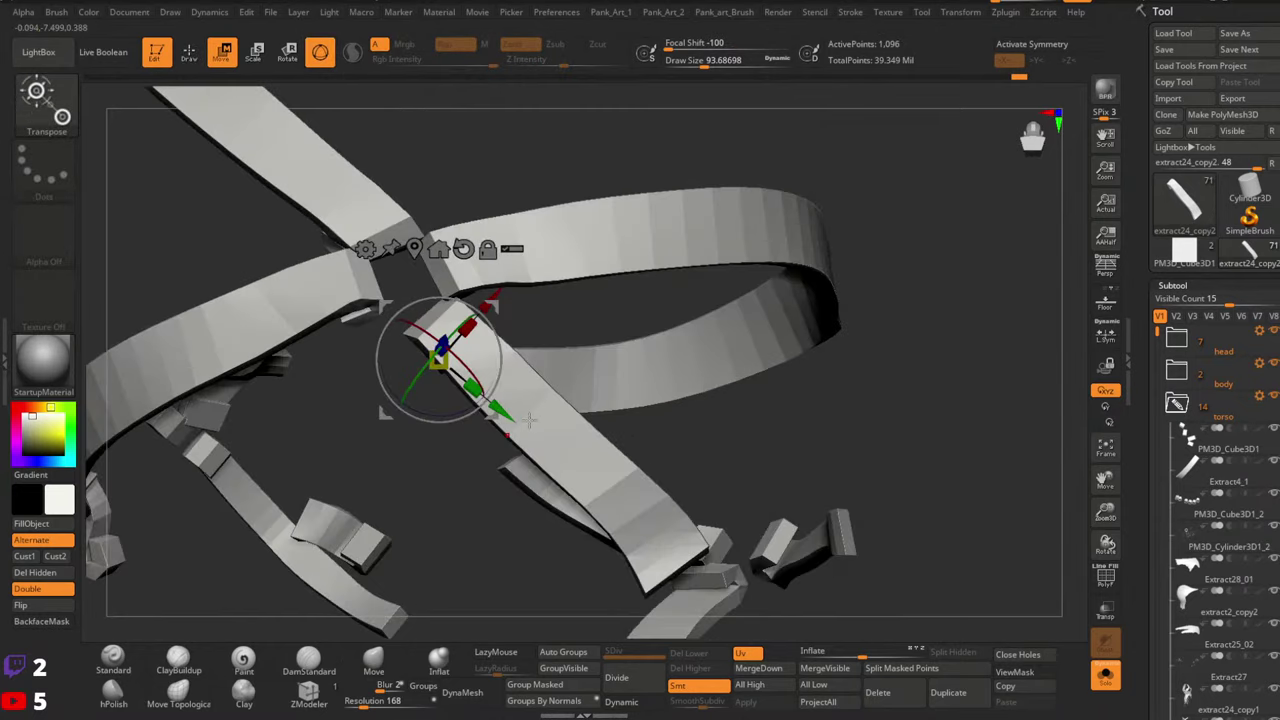
{"action": "left_click", "coordinate": [561, 434], "text": "ctrl"}
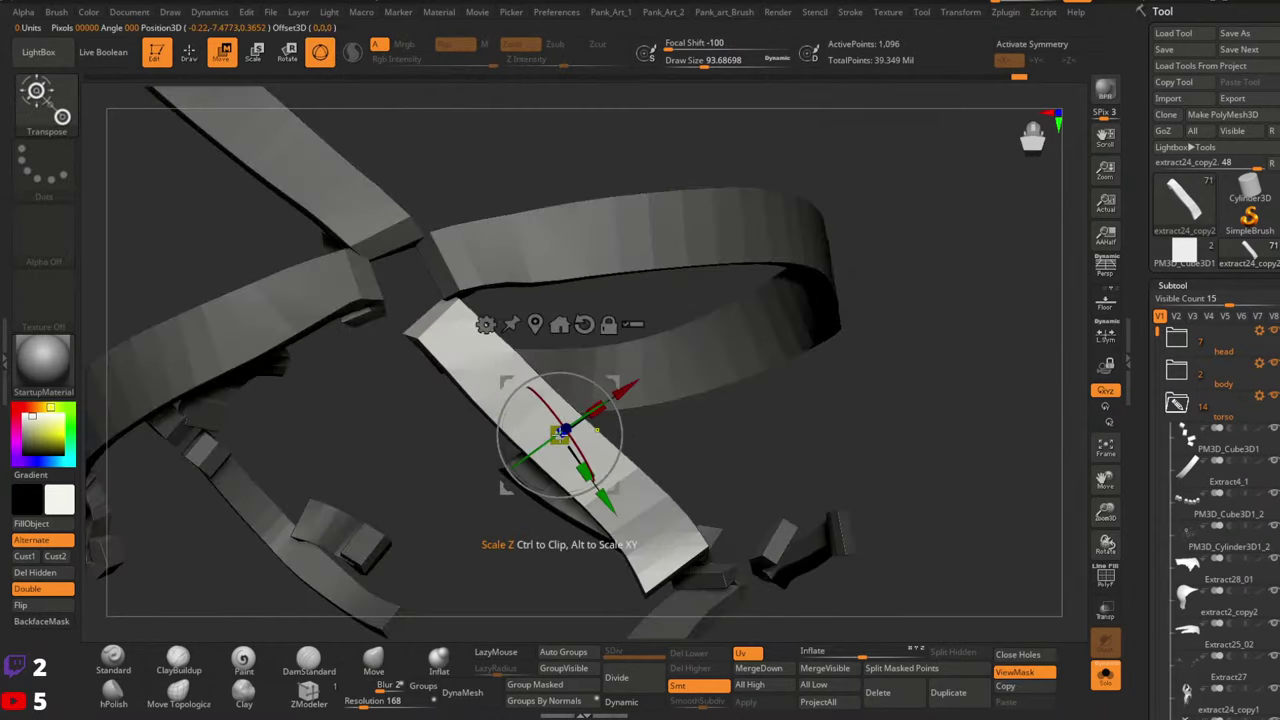
{"action": "right_click_drag", "start_coordinate": [700, 425], "coordinate": [840, 412]}
{"action": "key", "text": "q"}
{"action": "mouse_move", "coordinate": [634, 383]}
{"action": "right_mouse_down"}
{"action": "mouse_move", "coordinate": [595, 376]}
{"action": "mouse_move", "coordinate": [706, 328]}
{"action": "right_mouse_up"}
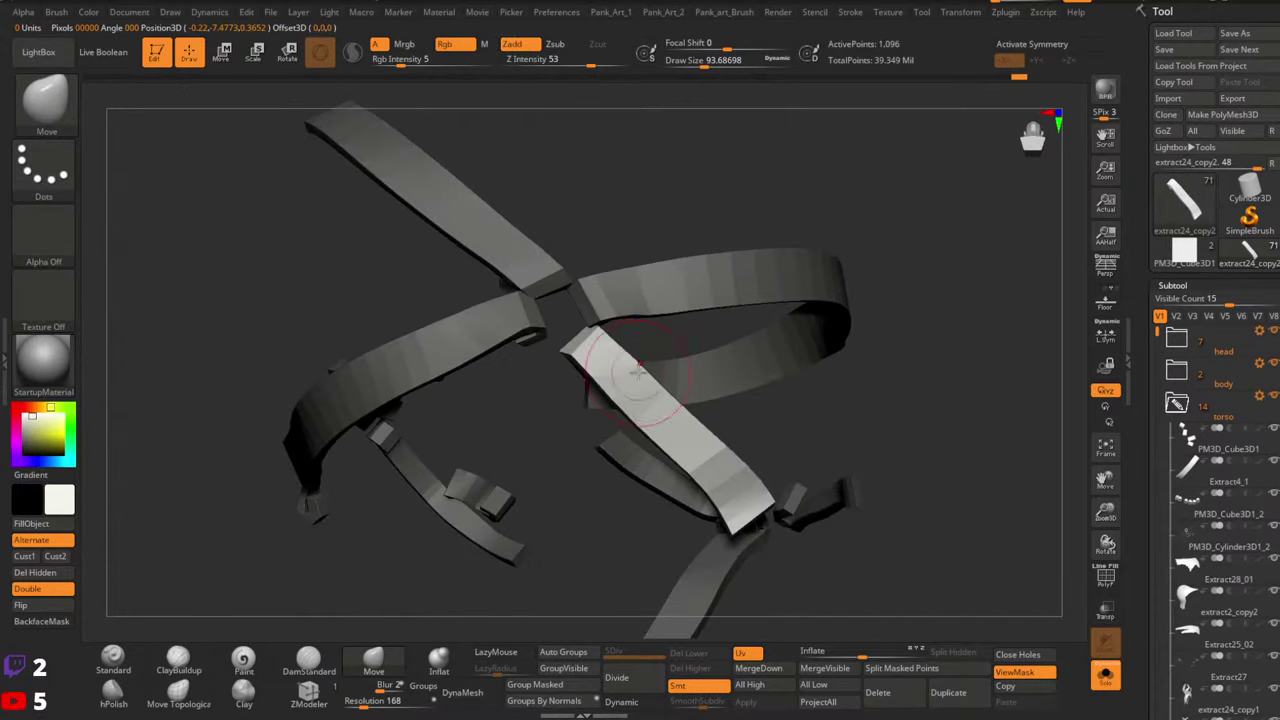
Try Transpose masking to isolate each strap around the central crossing in turn, and clear the mask
{"action": "key", "text": "w"}
{"action": "left_click", "coordinate": [503, 240]}
{"action": "left_click", "coordinate": [688, 298]}
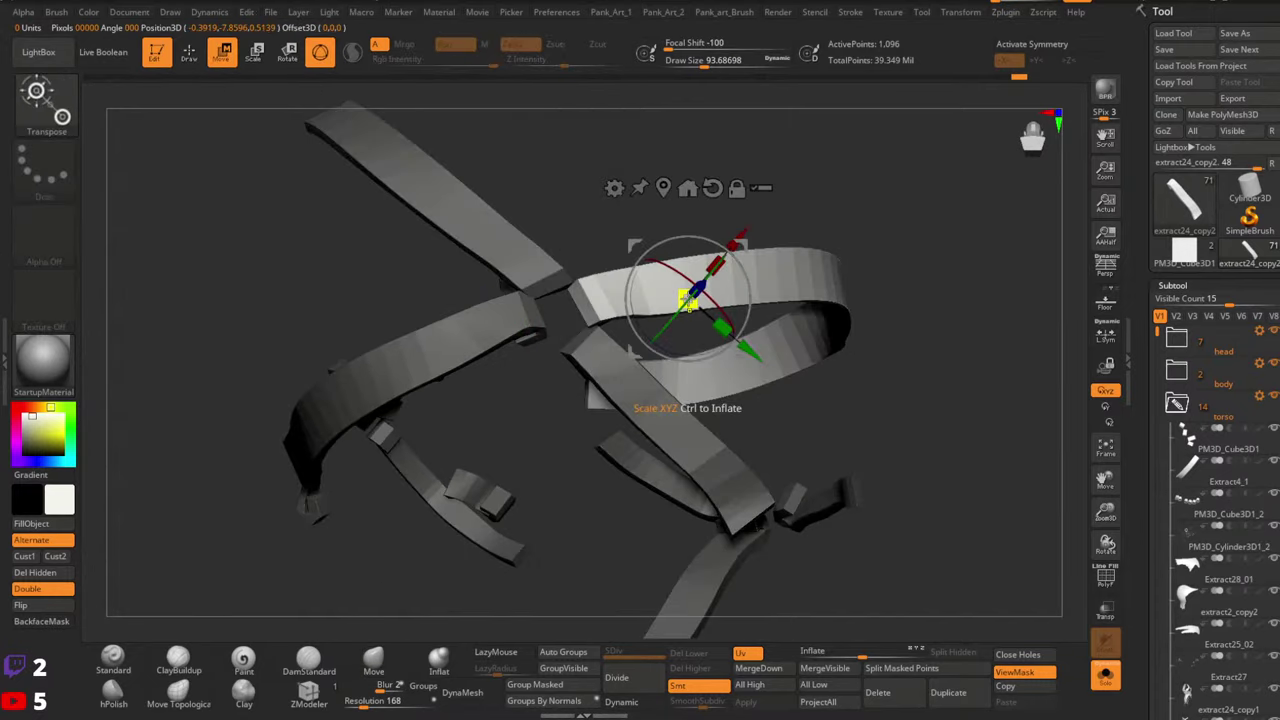
{"action": "left_click", "coordinate": [465, 342]}
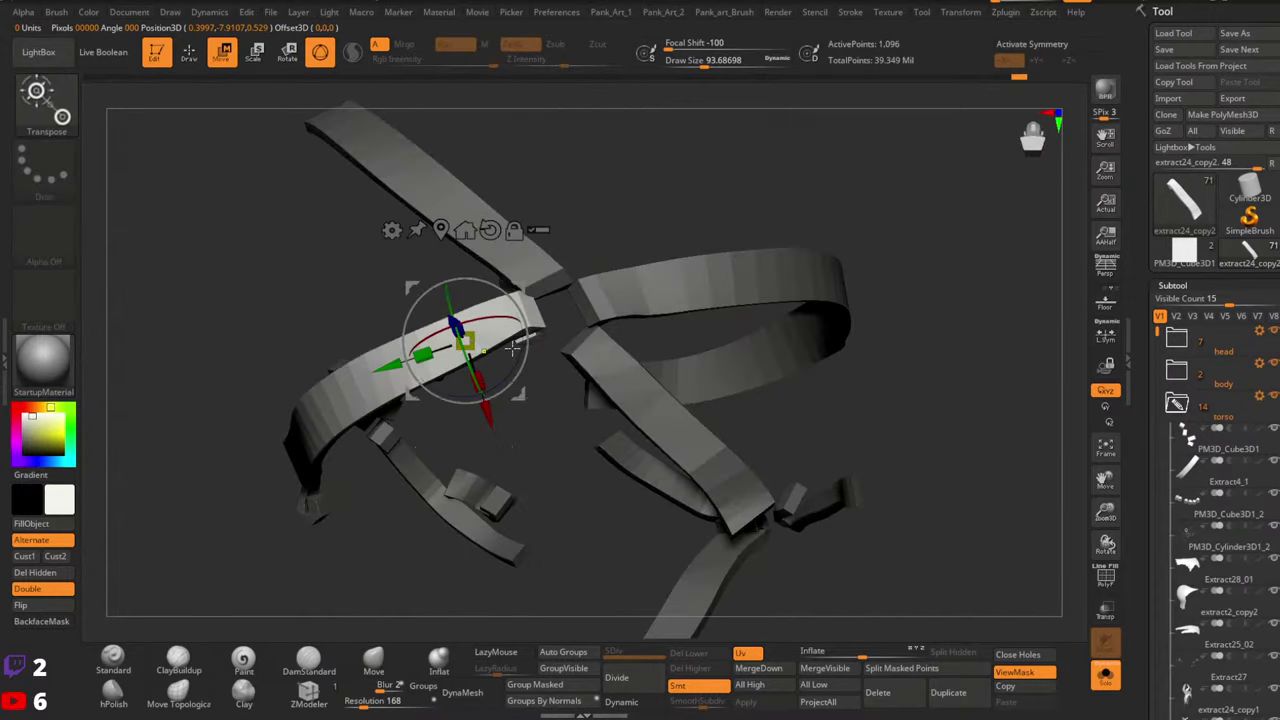
{"action": "left_click", "coordinate": [669, 300]}
{"action": "left_click", "coordinate": [496, 333]}
{"action": "left_click", "coordinate": [659, 406]}
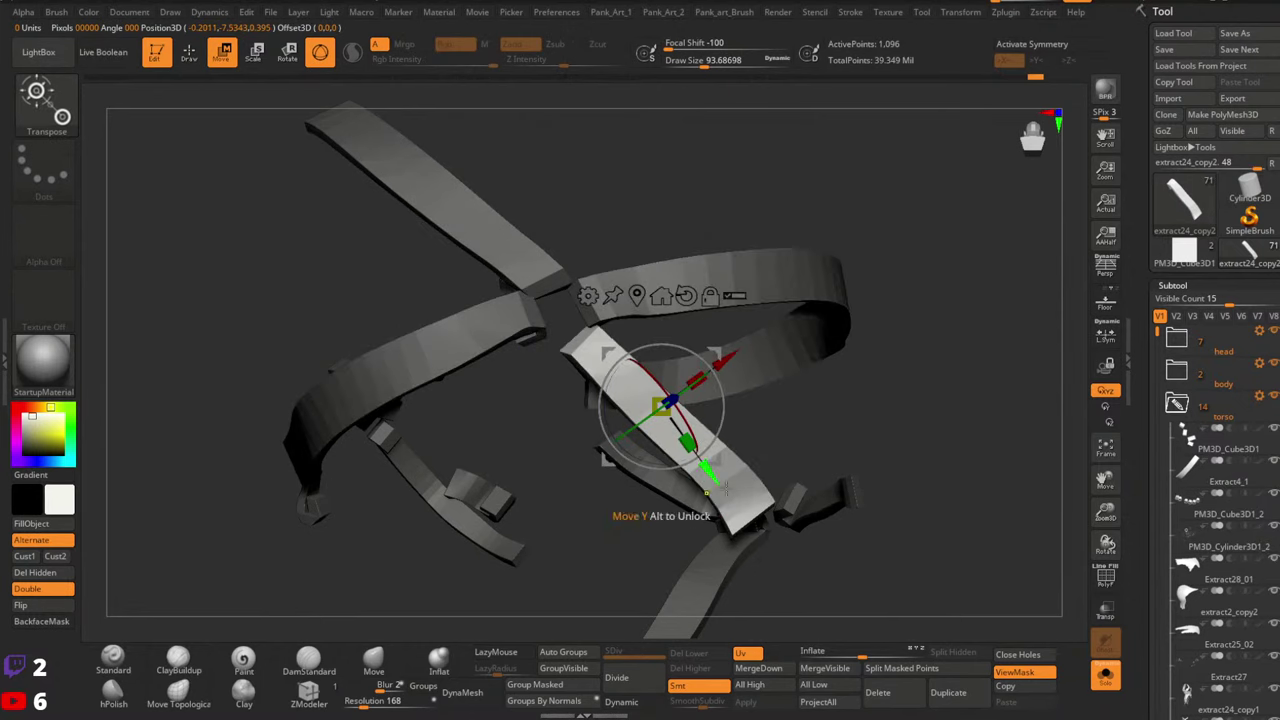
{"action": "left_click_drag", "start_coordinate": [874, 381], "coordinate": [885, 278], "text": "alt"}
{"action": "key", "text": "q"}
{"action": "mouse_move", "coordinate": [885, 278]}
{"action": "right_mouse_down"}
{"action": "mouse_move", "coordinate": [760, 370]}
{"action": "mouse_move", "coordinate": [645, 410]}
{"action": "mouse_move", "coordinate": [494, 322]}
{"action": "mouse_move", "coordinate": [466, 323]}
{"action": "right_mouse_up"}
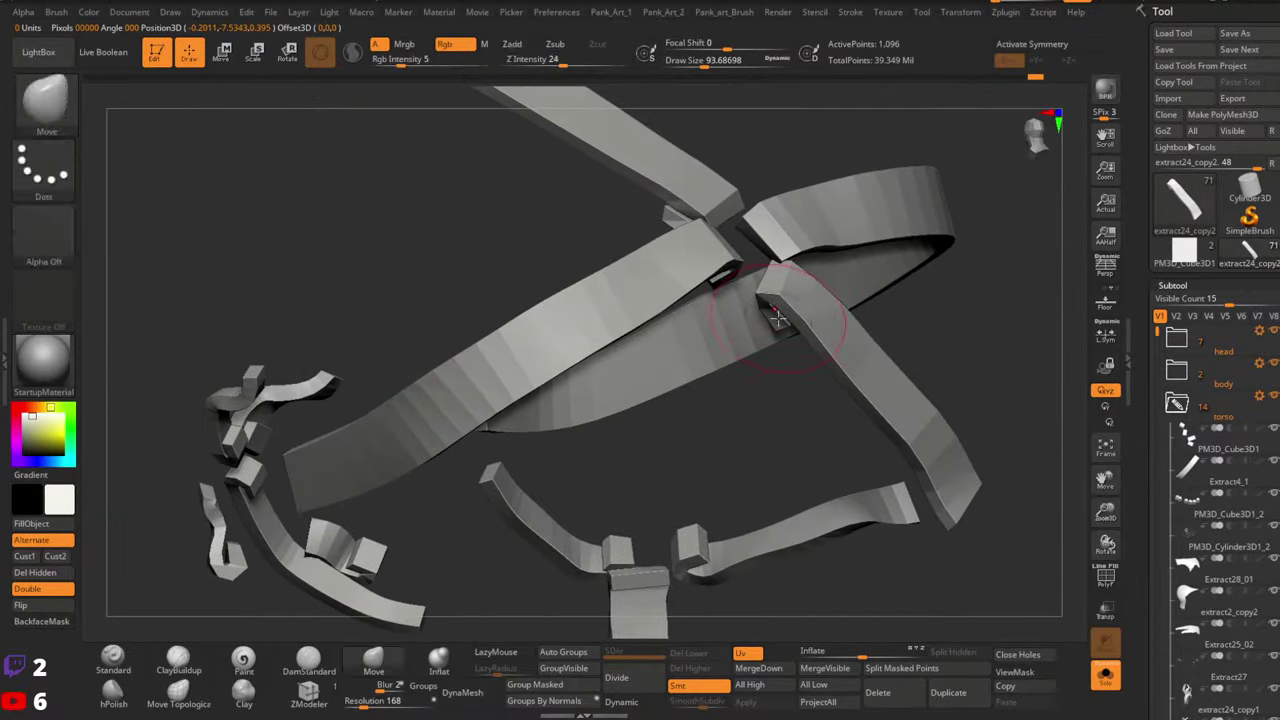
Mask all but the lower diagonal strap, turn off Solo, and adjust its upper end at the central ring with the Move brush
{"action": "key", "text": "w"}
{"action": "left_click_drag", "start_coordinate": [780, 306], "coordinate": [969, 546], "text": "ctrl"}
{"action": "left_click", "coordinate": [1108, 683]}
{"action": "key", "text": "q"}
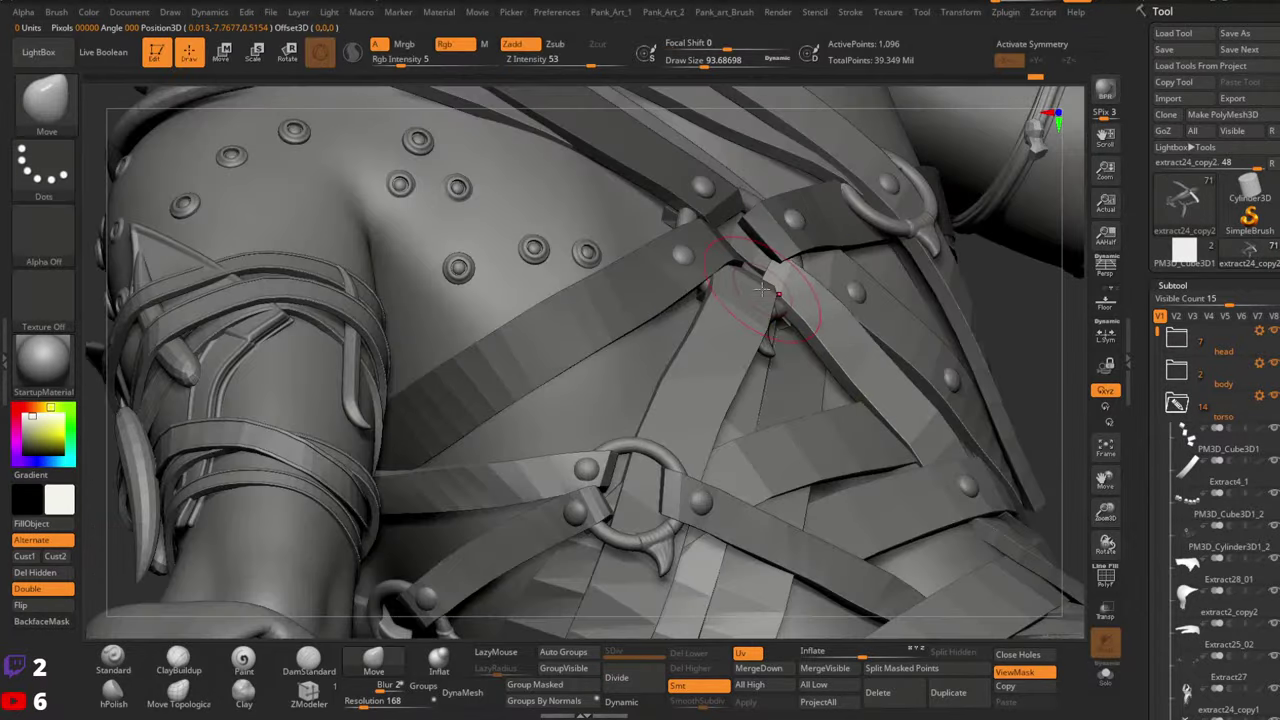
{"action": "right_click_drag", "start_coordinate": [766, 296], "coordinate": [804, 300]}
{"action": "key", "text": "bracketleft"}
{"action": "left_click_drag", "start_coordinate": [804, 296], "coordinate": [798, 287]}
{"action": "right_click_drag", "start_coordinate": [792, 353], "coordinate": [838, 366], "text": "ctrl"}
Select the extract24_copy2_2 strap, reduce the Move brush draw size to about 71, and reselect extract24_copy2
{"action": "left_click", "coordinate": [660, 312], "text": "alt"}
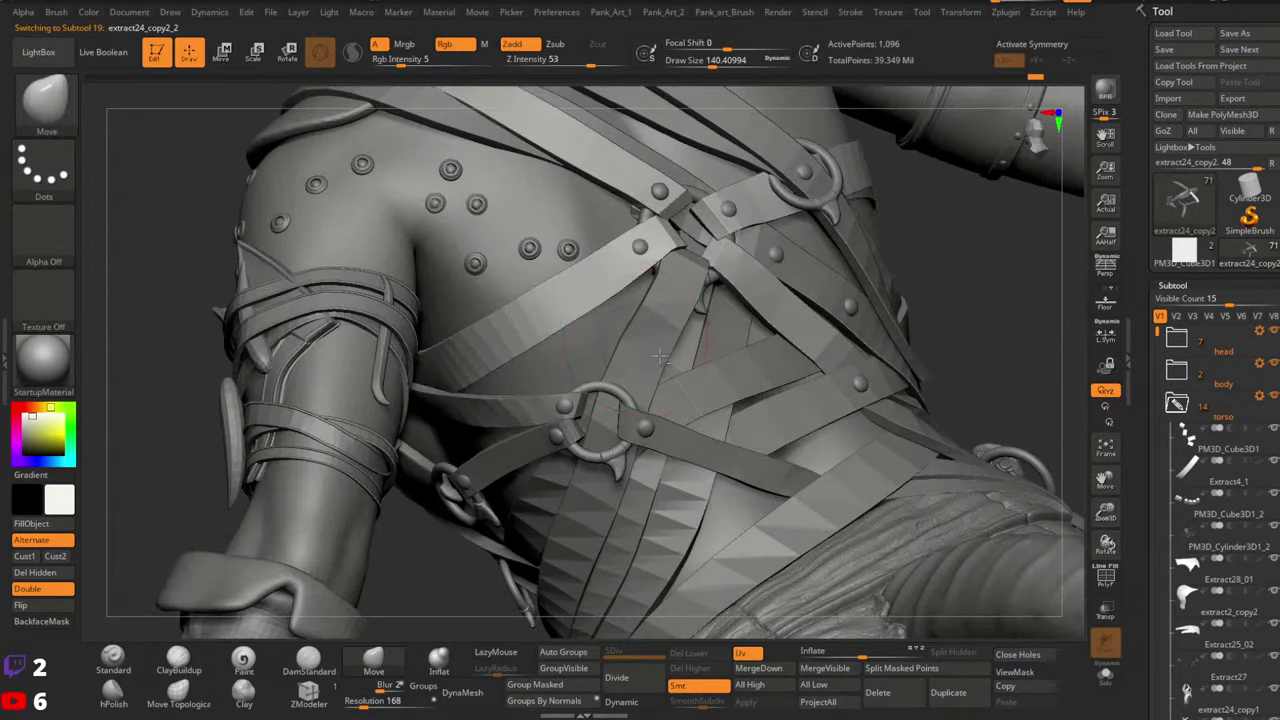
{"action": "key", "text": "space"}
{"action": "left_click_drag", "start_coordinate": [636, 349], "coordinate": [630, 350]}
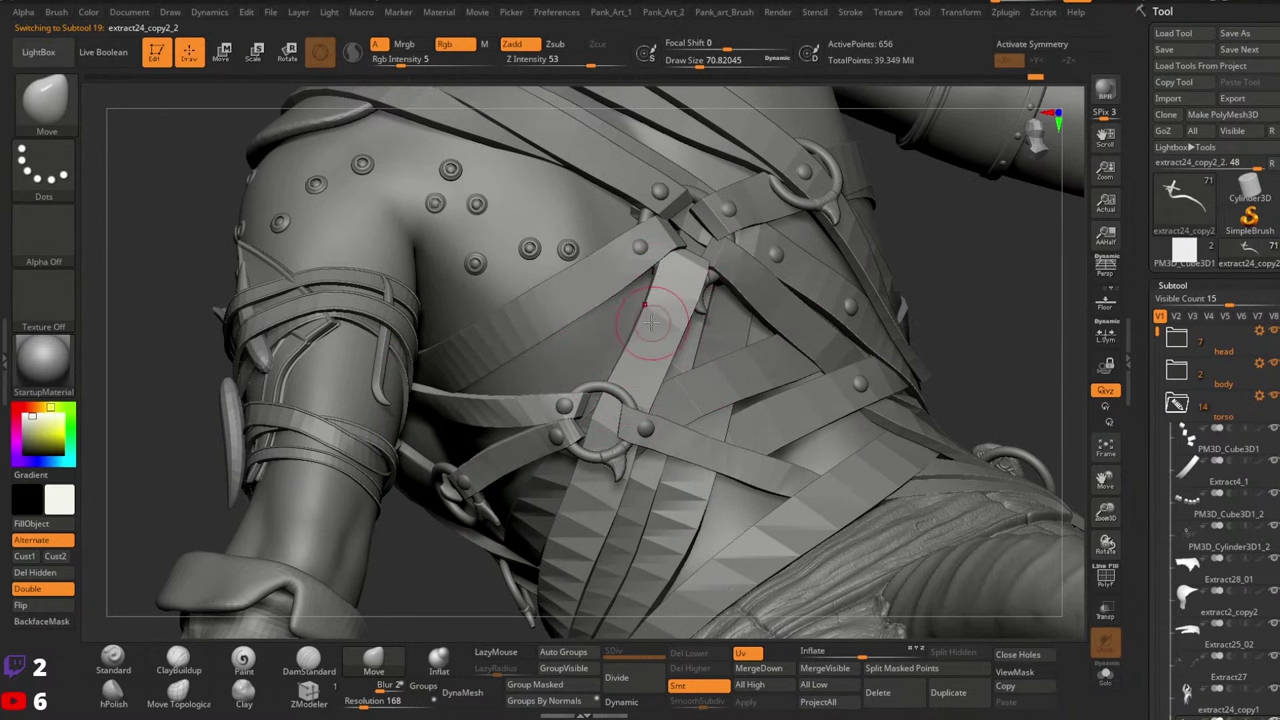
{"action": "right_click_drag", "start_coordinate": [665, 337], "coordinate": [735, 257], "text": "ctrl"}
{"action": "left_click", "coordinate": [735, 257], "text": "alt"}
{"action": "key", "text": "space"}
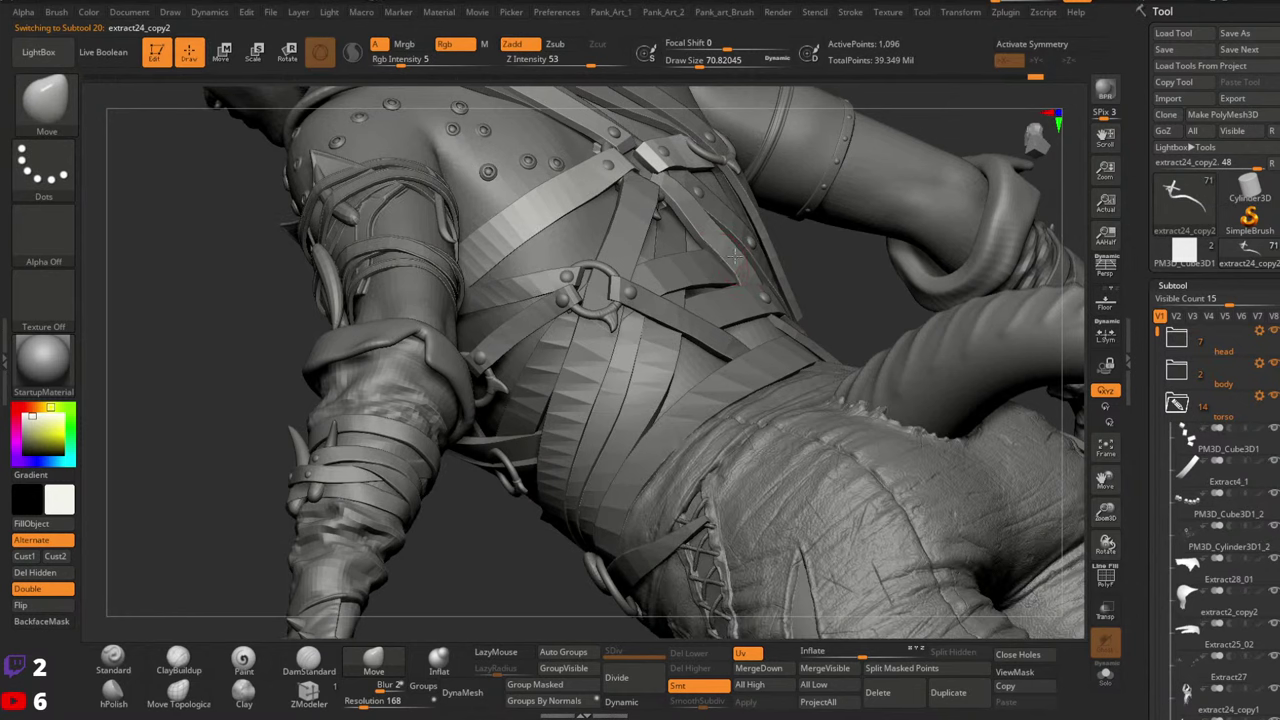
{"action": "left_click_drag", "start_coordinate": [699, 239], "coordinate": [725, 271]}
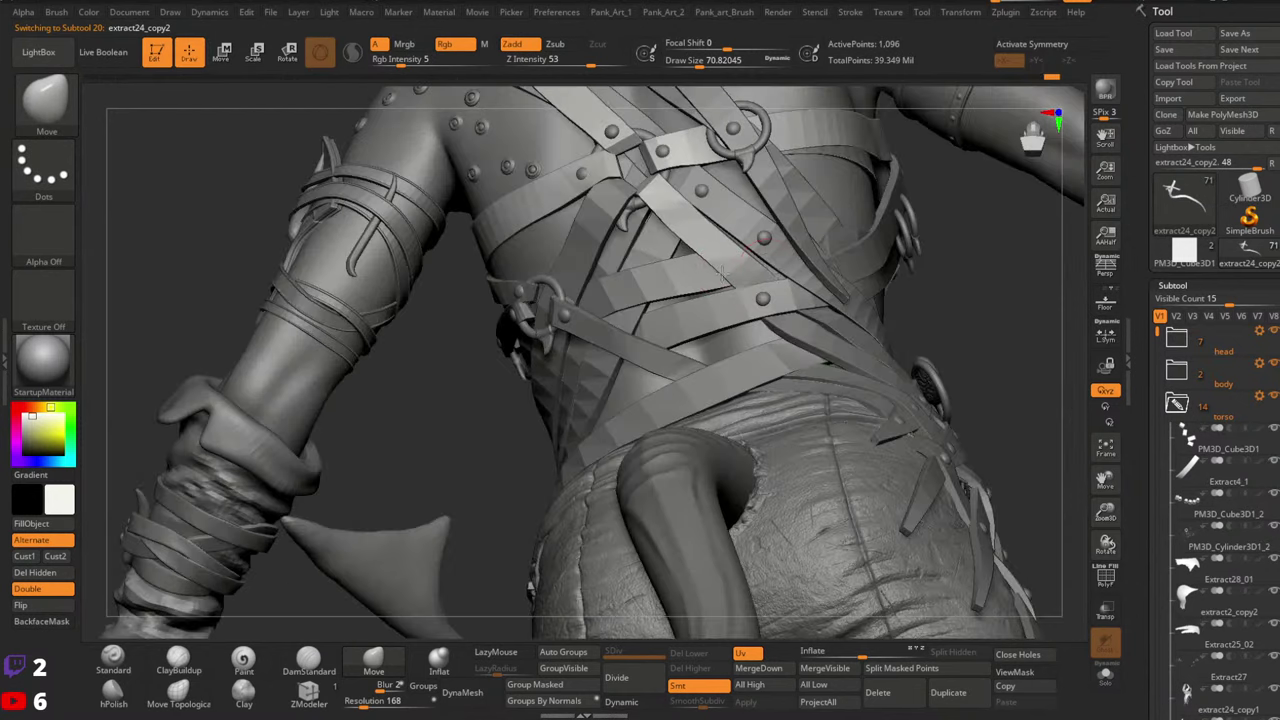
Select the extract24_copy1 straps from the side of the waist and set the Move brush draw size to about 94
{"action": "right_click_drag", "start_coordinate": [722, 272], "coordinate": [683, 311], "text": "ctrl"}
{"action": "right_click_drag", "start_coordinate": [830, 275], "coordinate": [610, 305], "text": "alt"}
{"action": "mouse_move", "coordinate": [880, 346]}
{"action": "right_mouse_down", "text": "alt"}
{"action": "mouse_move", "coordinate": [826, 320]}
{"action": "mouse_move", "coordinate": [860, 312]}
{"action": "mouse_move", "coordinate": [882, 345]}
{"action": "right_mouse_up", "text": "alt"}
{"action": "right_click_drag", "start_coordinate": [806, 266], "coordinate": [864, 324]}
{"action": "left_click", "coordinate": [868, 290], "text": "alt"}
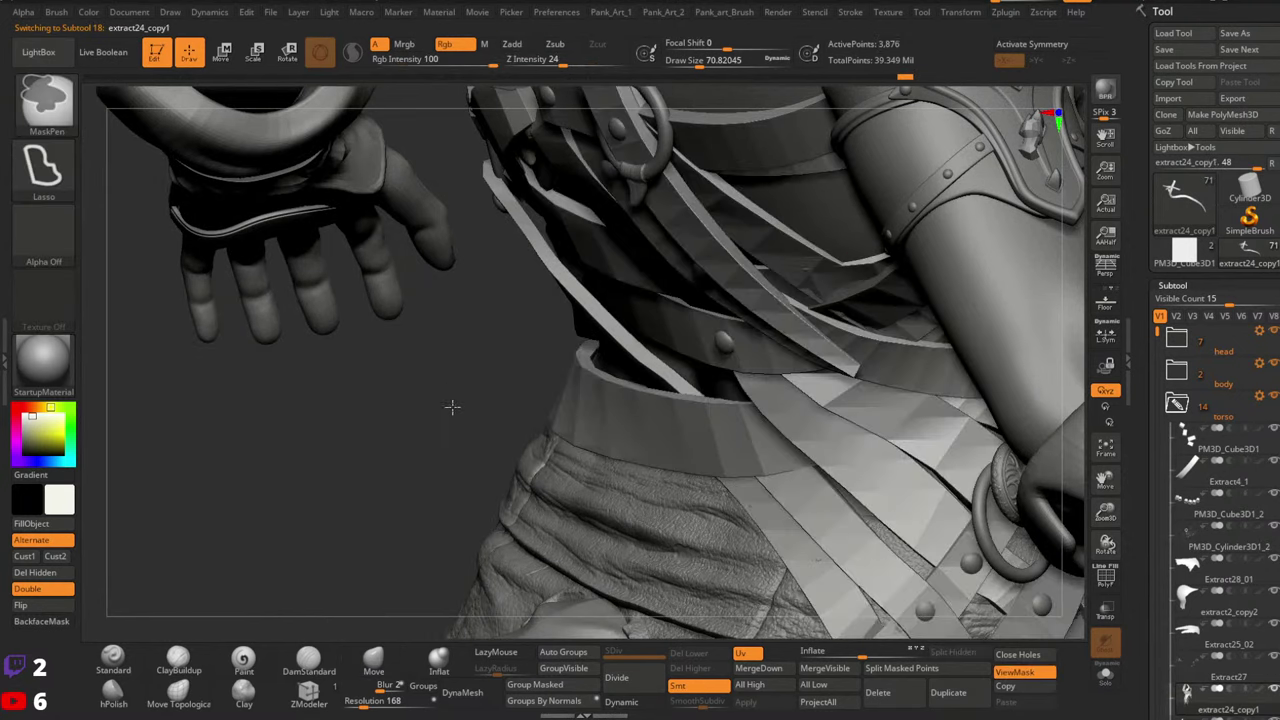
{"action": "key", "text": "space"}
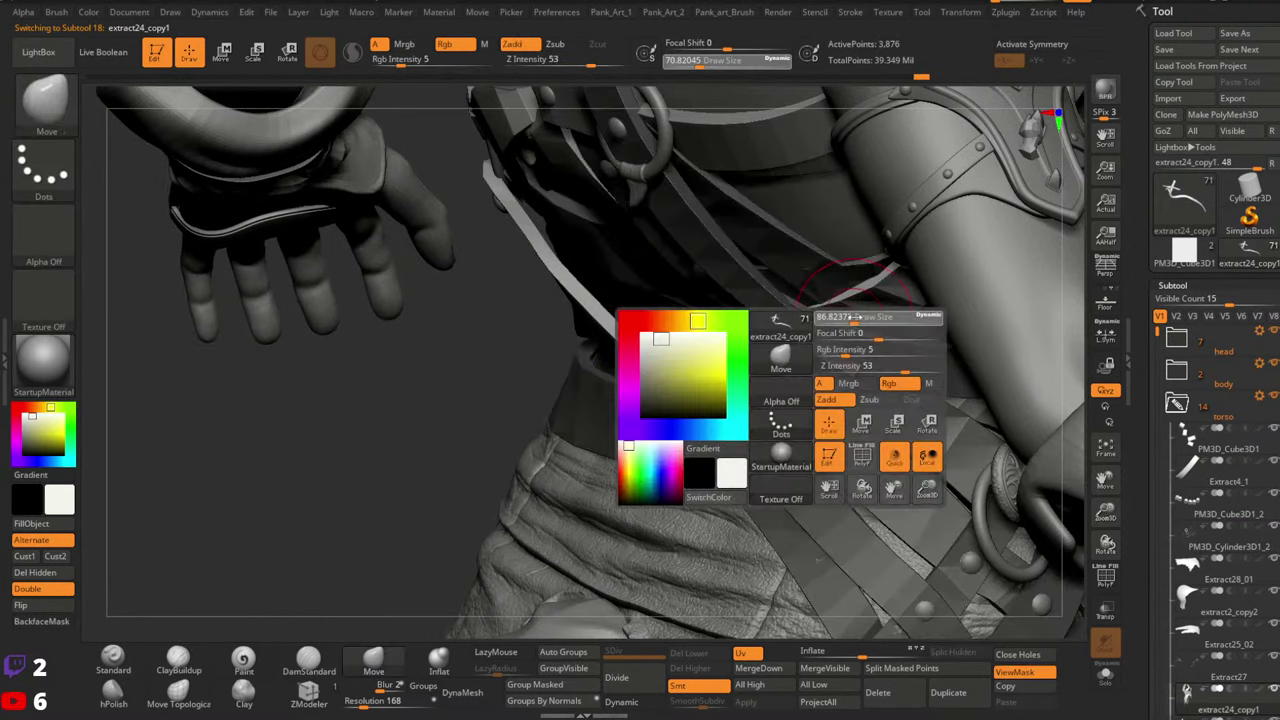
{"action": "left_click_drag", "start_coordinate": [855, 317], "coordinate": [871, 327]}
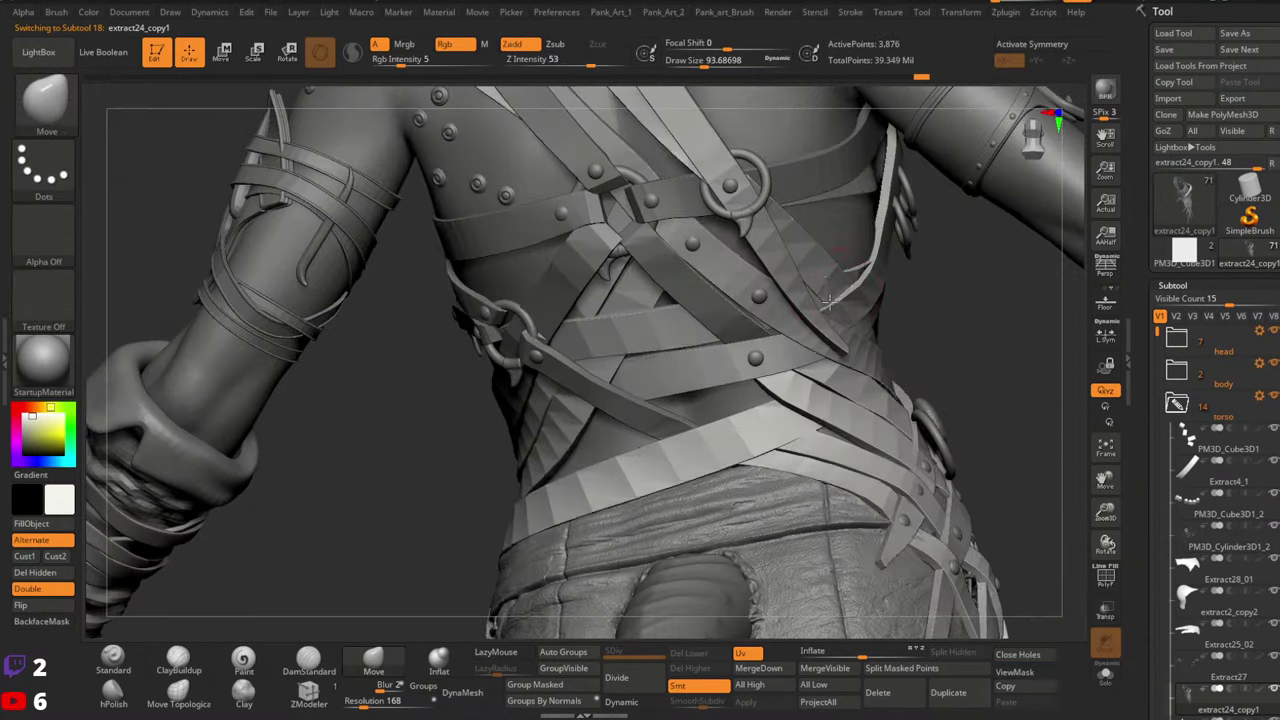
Mask all of extract24_copy1 except the strap along the side of the waist, and clear the mask
{"action": "right_click_drag", "start_coordinate": [828, 302], "coordinate": [831, 280]}
{"action": "left_click", "coordinate": [837, 265], "text": "ctrl+shift"}
{"action": "left_click", "coordinate": [936, 303], "text": "ctrl"}
{"action": "left_click", "coordinate": [966, 302], "text": "ctrl+shift"}
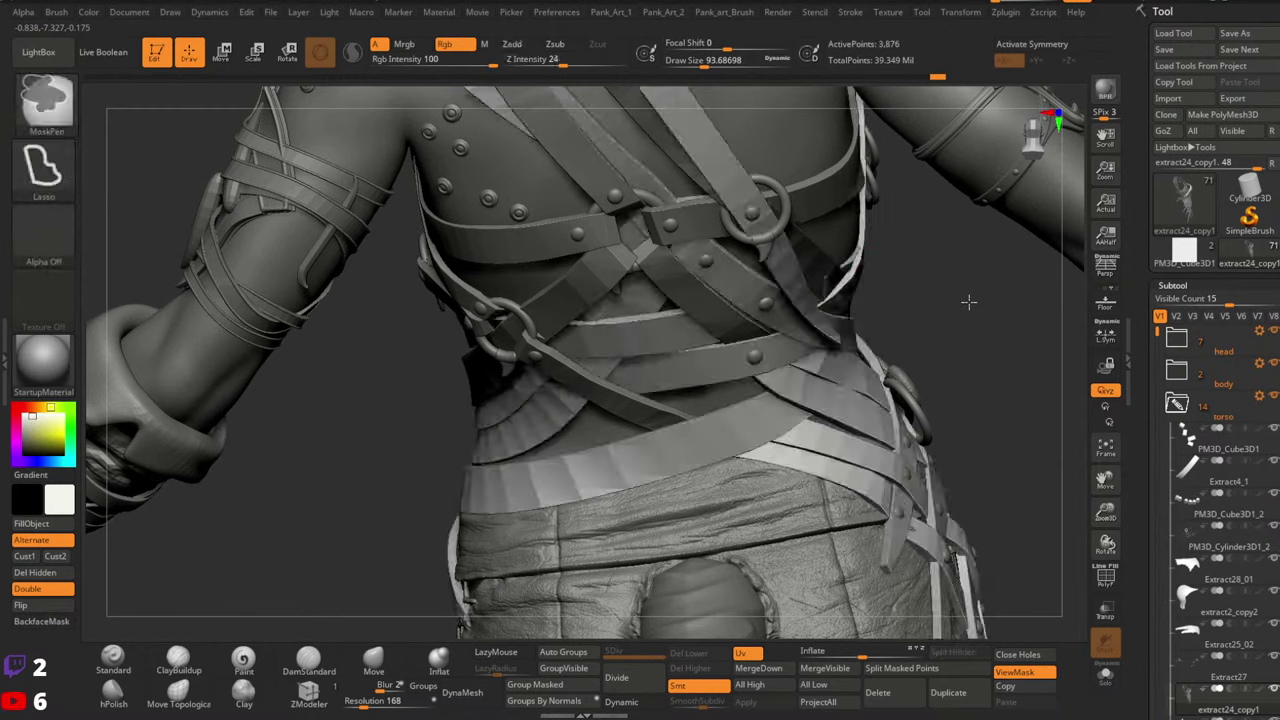
{"action": "left_click", "coordinate": [969, 302], "text": "ctrl"}
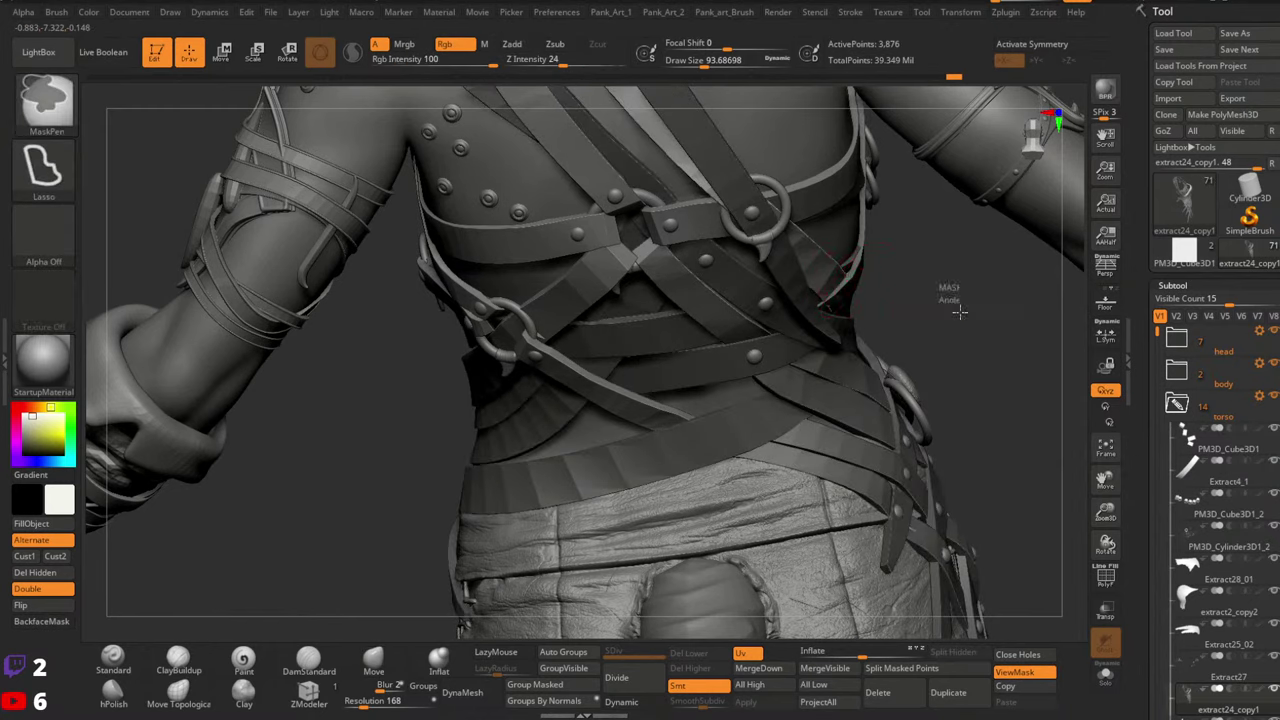
{"action": "left_click_drag", "start_coordinate": [952, 292], "coordinate": [1026, 360], "text": "ctrl"}
Reposition the short chest strap's end at the ring below the riveted plate with Move, and with Move Topological at about 108
{"action": "right_click_drag", "start_coordinate": [1010, 350], "coordinate": [960, 230], "text": "ctrl"}
{"action": "mouse_move", "coordinate": [960, 230]}
{"action": "right_mouse_down"}
{"action": "mouse_move", "coordinate": [873, 316]}
{"action": "mouse_move", "coordinate": [814, 337]}
{"action": "mouse_move", "coordinate": [634, 323]}
{"action": "mouse_move", "coordinate": [847, 331]}
{"action": "mouse_move", "coordinate": [660, 323]}
{"action": "mouse_move", "coordinate": [671, 343]}
{"action": "right_mouse_up"}
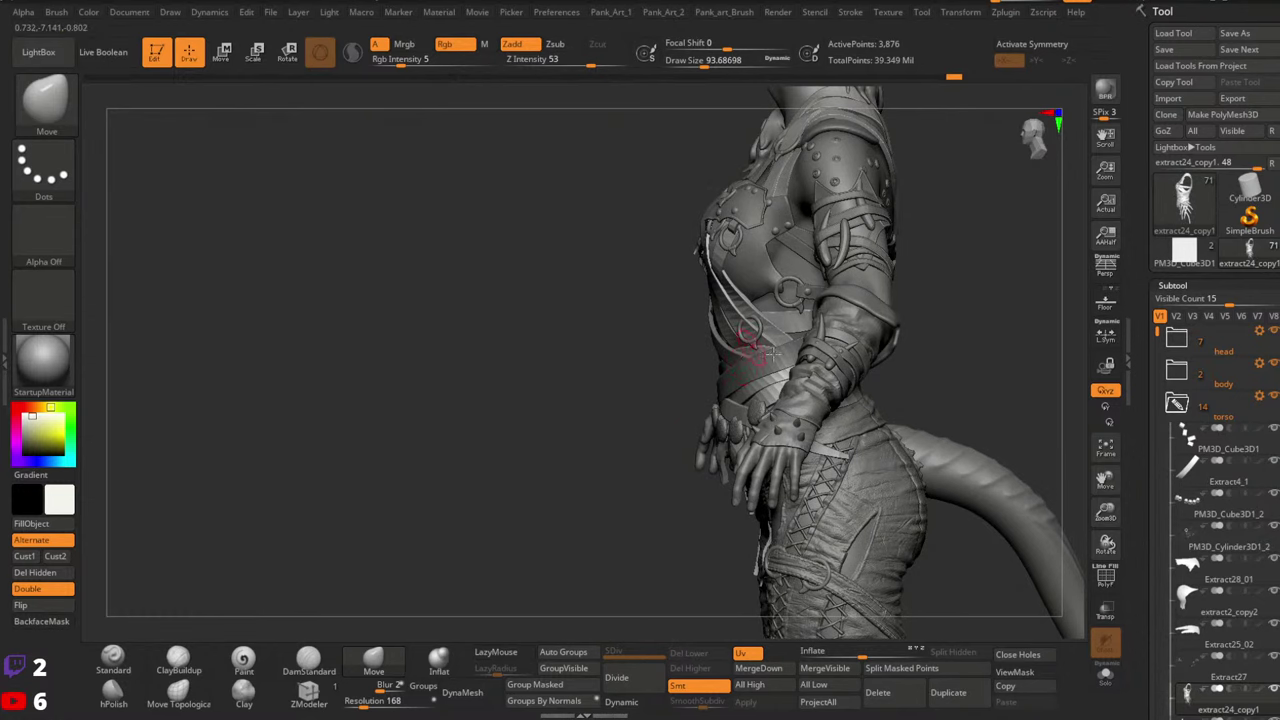
{"action": "mouse_move", "coordinate": [772, 354]}
{"action": "right_mouse_down"}
{"action": "mouse_move", "coordinate": [846, 351]}
{"action": "mouse_move", "coordinate": [811, 320]}
{"action": "mouse_move", "coordinate": [868, 331]}
{"action": "right_mouse_up"}
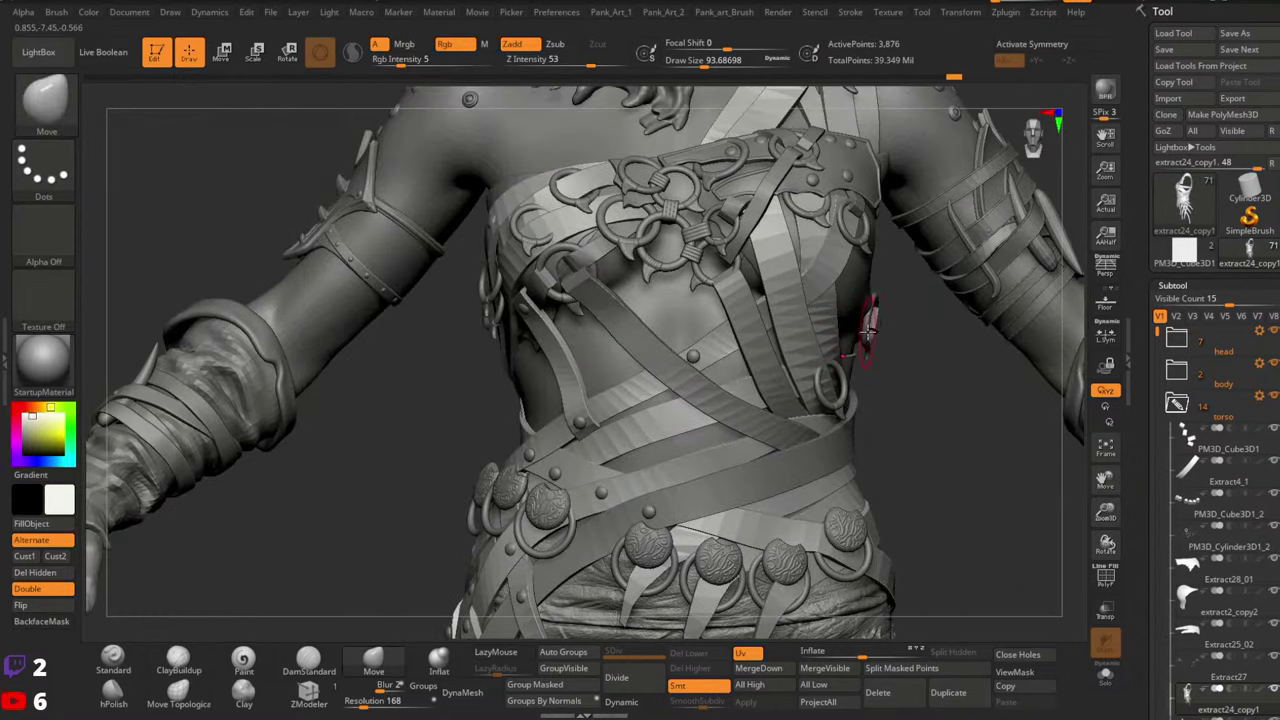
{"action": "mouse_move", "coordinate": [738, 272]}
{"action": "right_mouse_down", "text": "alt"}
{"action": "mouse_move", "coordinate": [804, 297]}
{"action": "mouse_move", "coordinate": [770, 278]}
{"action": "mouse_move", "coordinate": [690, 300]}
{"action": "mouse_move", "coordinate": [778, 303]}
{"action": "right_mouse_up", "text": "alt"}
{"action": "left_click_drag", "start_coordinate": [738, 296], "coordinate": [745, 284]}
{"action": "right_click", "coordinate": [660, 342]}
{"action": "right_click_drag", "start_coordinate": [745, 284], "coordinate": [540, 432]}
{"action": "left_click", "coordinate": [180, 692]}
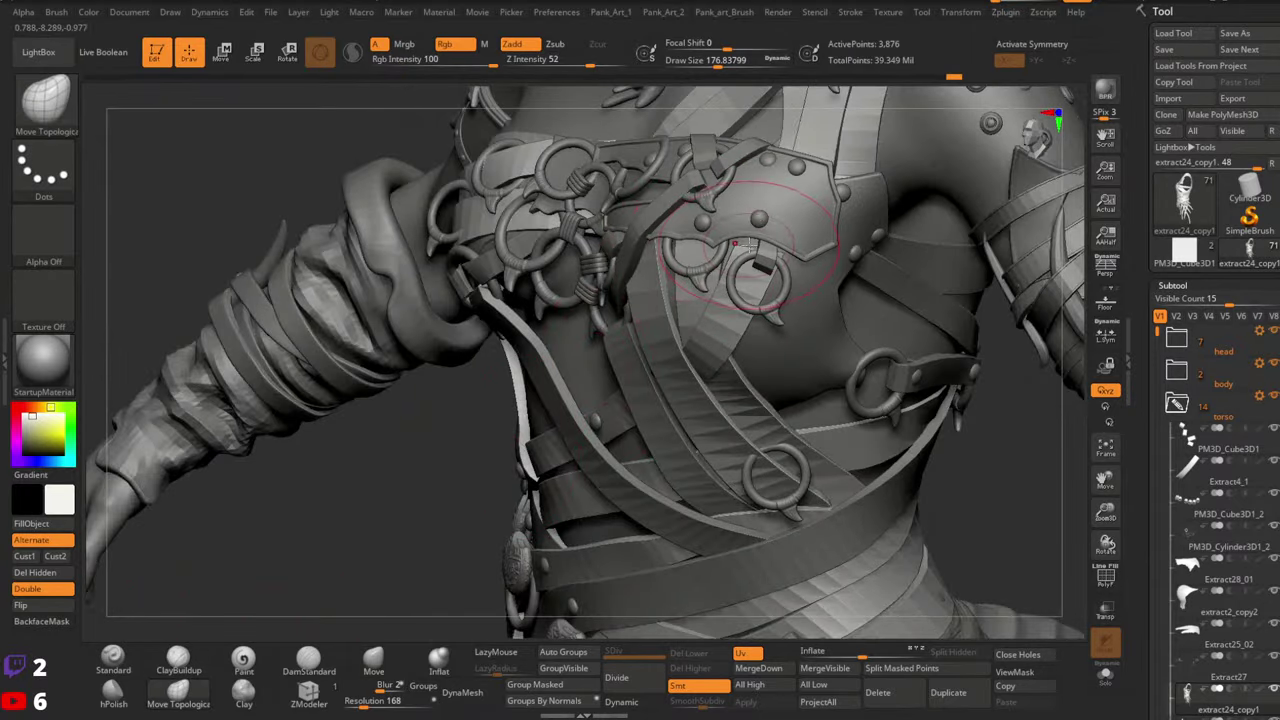
{"action": "mouse_move", "coordinate": [766, 214]}
{"action": "right_mouse_down"}
{"action": "mouse_move", "coordinate": [730, 295]}
{"action": "mouse_move", "coordinate": [748, 285]}
{"action": "mouse_move", "coordinate": [762, 305]}
{"action": "right_mouse_up"}
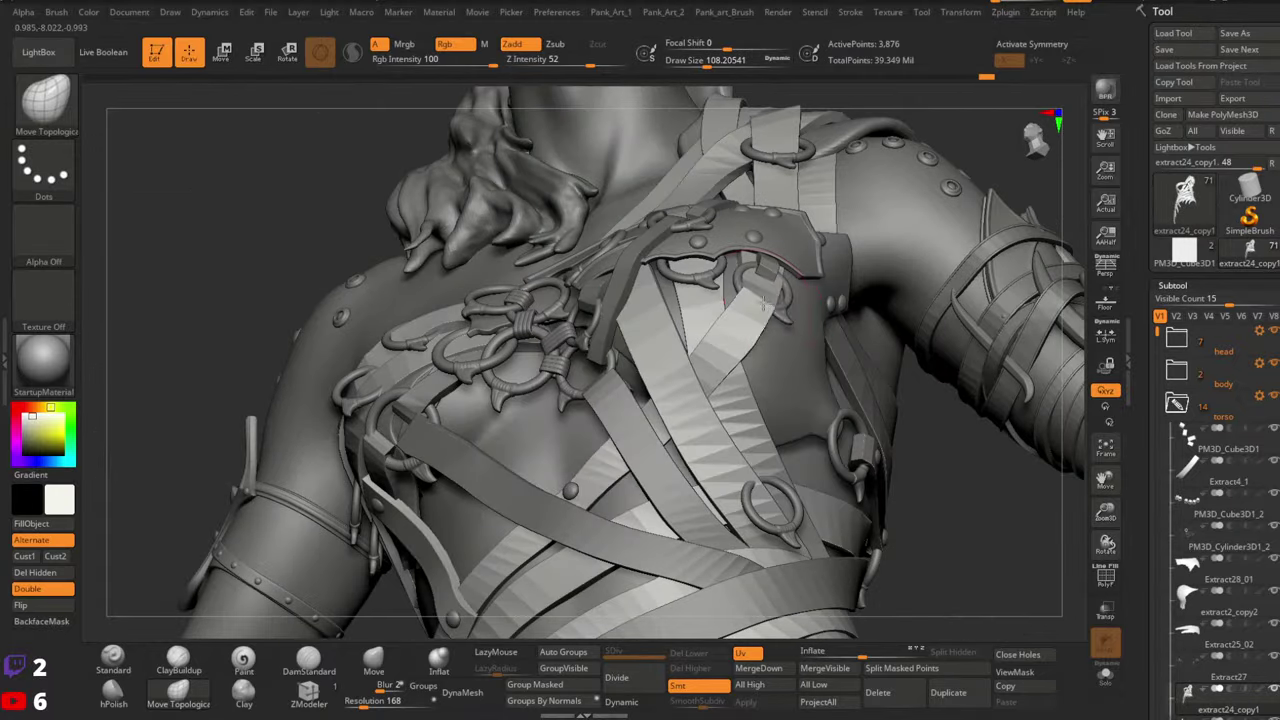
{"action": "left_click_drag", "start_coordinate": [743, 318], "coordinate": [728, 343]}
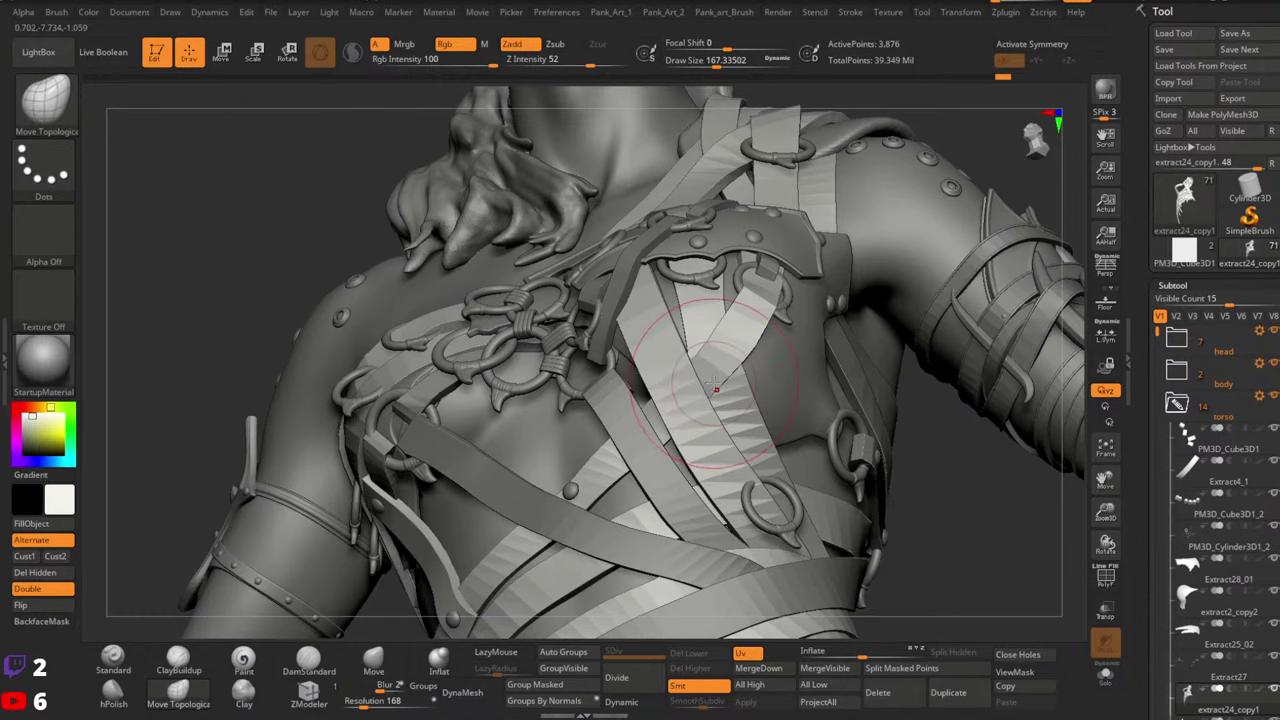
Adjust the short chest strap's lower end where it meets the long straps with Move Topological at about 101
{"action": "key", "text": "space"}
{"action": "left_click_drag", "start_coordinate": [732, 350], "coordinate": [702, 356]}
{"action": "key", "text": "space"}
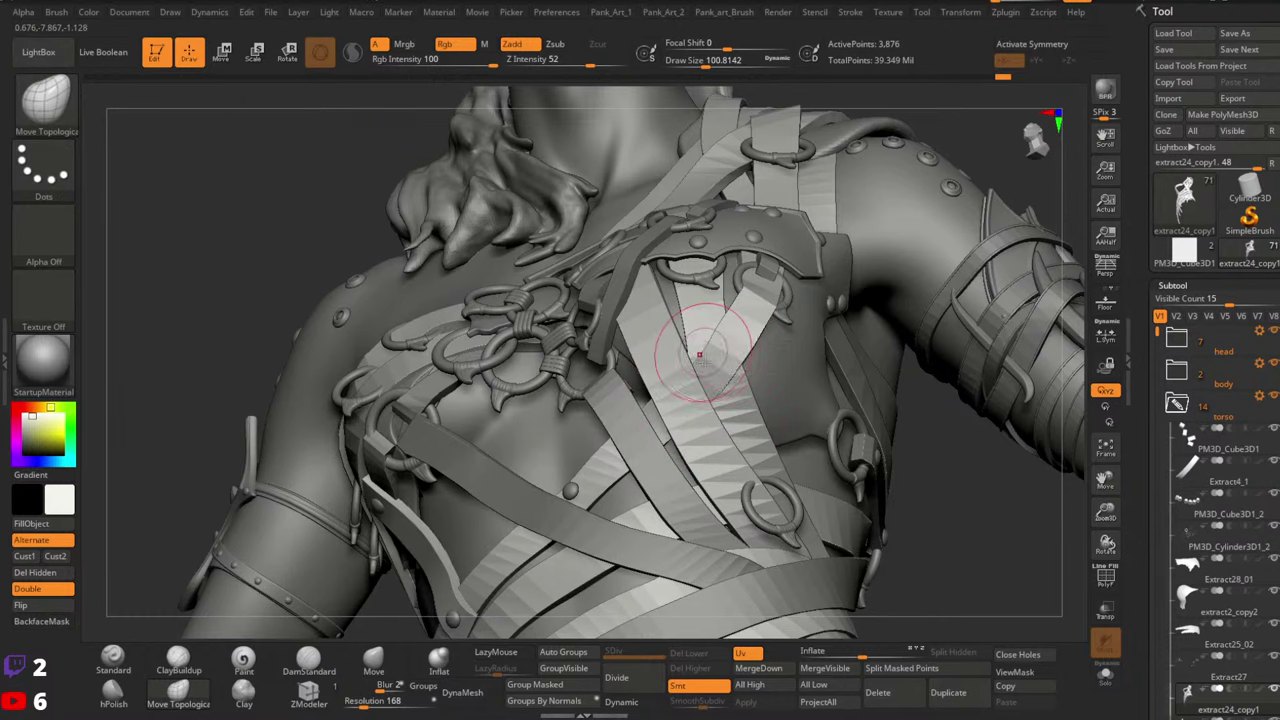
{"action": "mouse_move", "coordinate": [765, 325]}
{"action": "right_mouse_down"}
{"action": "mouse_move", "coordinate": [752, 292]}
{"action": "mouse_move", "coordinate": [732, 292]}
{"action": "mouse_move", "coordinate": [771, 287]}
{"action": "mouse_move", "coordinate": [747, 262]}
{"action": "mouse_move", "coordinate": [752, 288]}
{"action": "mouse_move", "coordinate": [757, 274]}
{"action": "right_mouse_up"}
Refine the short chest strap's folded end inside the ring with Move Topological at draw sizes between about 46 and 74
{"action": "key", "text": "space"}
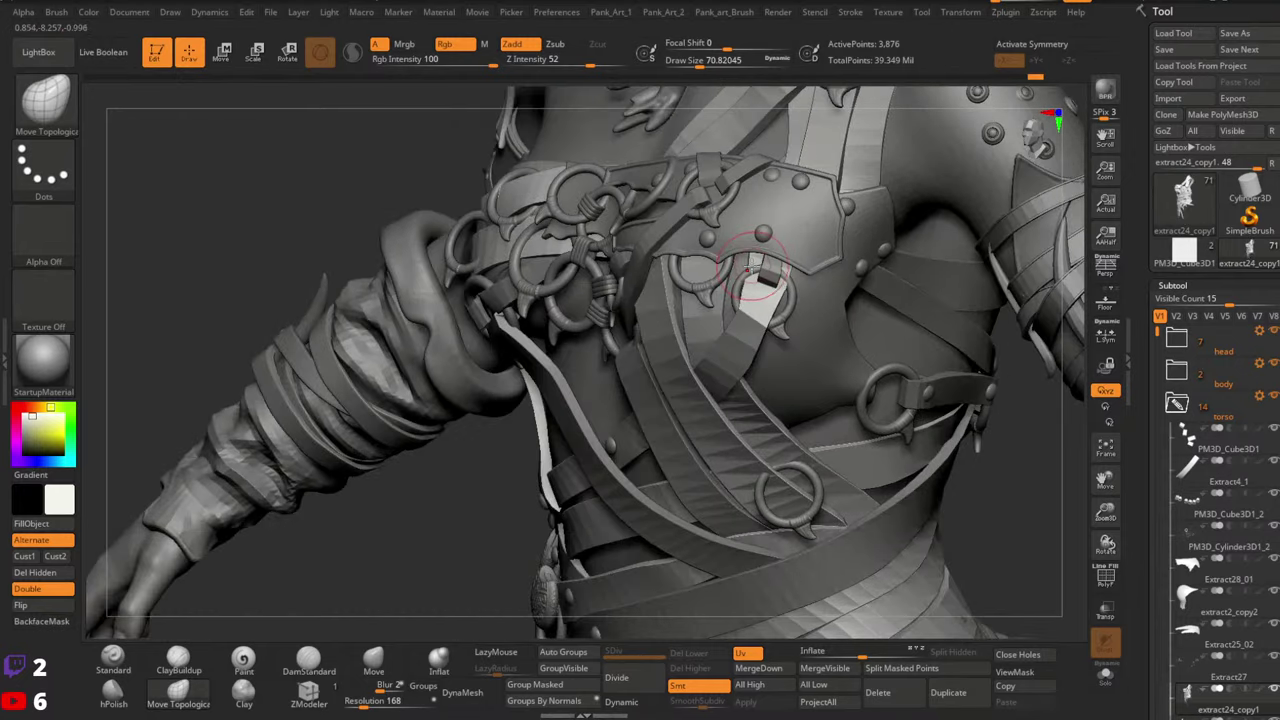
{"action": "key", "text": "space"}
{"action": "left_click_drag", "start_coordinate": [751, 285], "coordinate": [737, 287]}
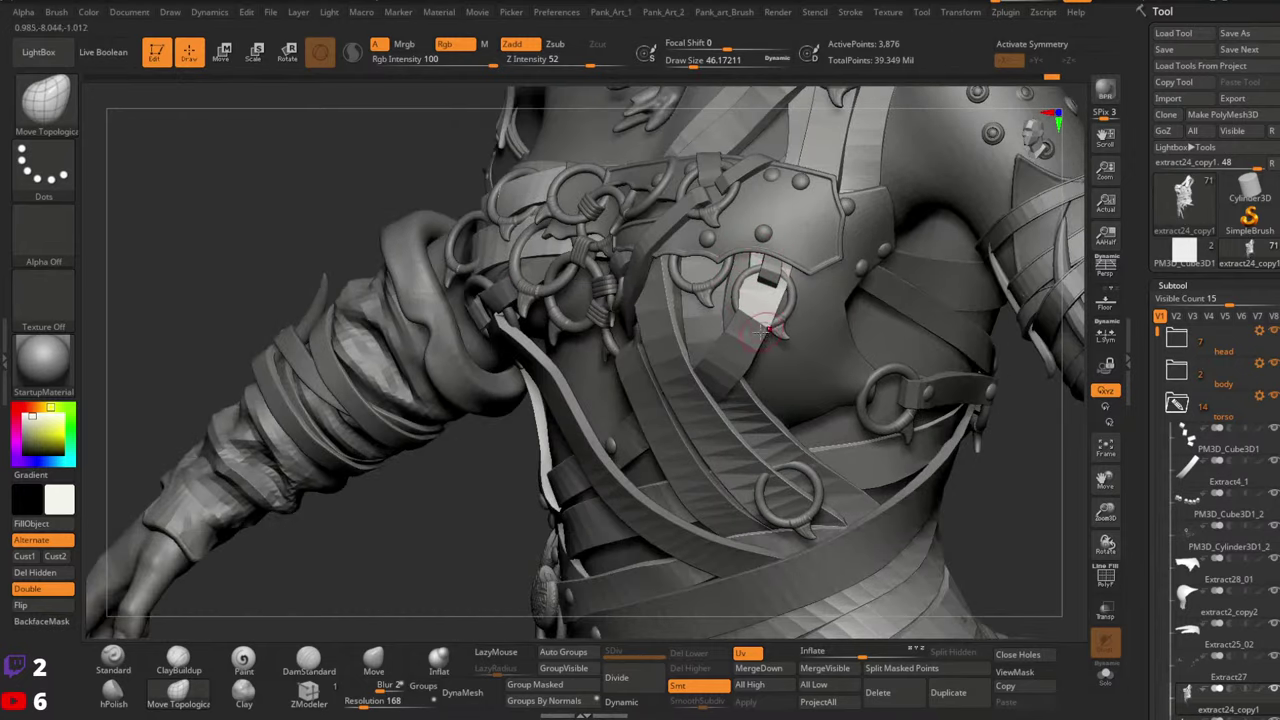
{"action": "mouse_move", "coordinate": [762, 330]}
{"action": "right_mouse_down"}
{"action": "mouse_move", "coordinate": [735, 375]}
{"action": "mouse_move", "coordinate": [780, 290]}
{"action": "right_mouse_up"}
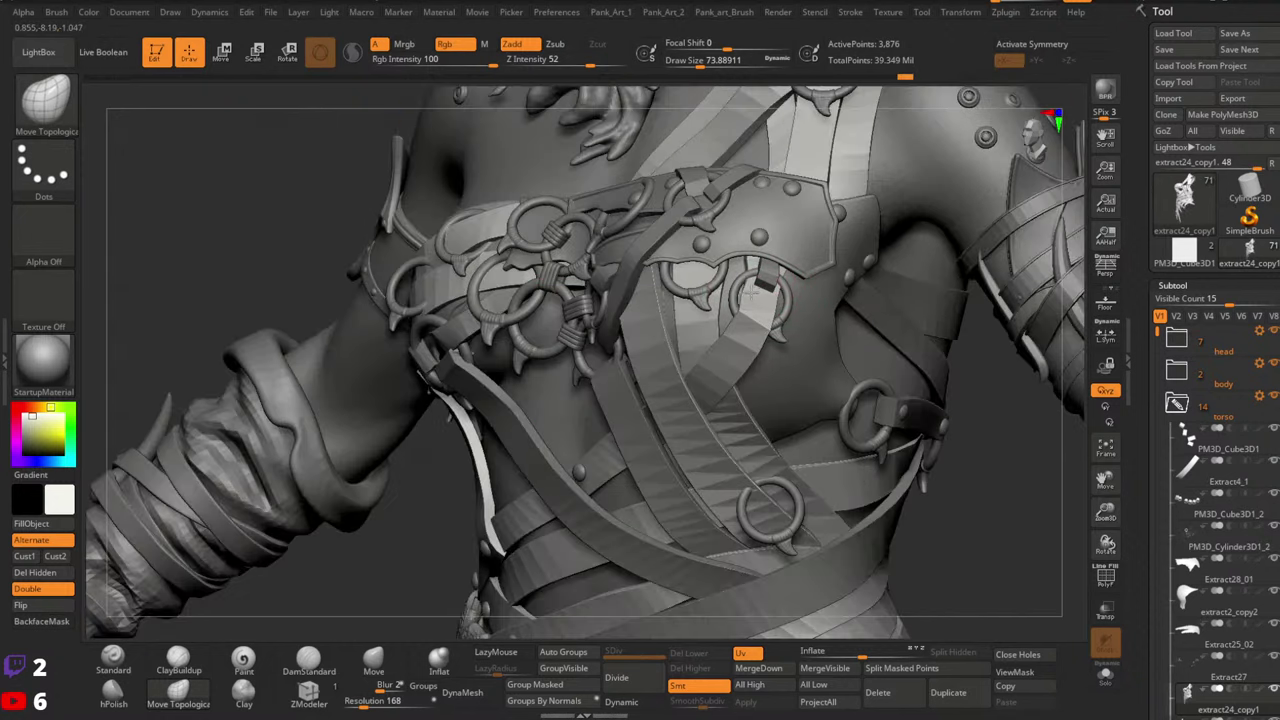
{"action": "key", "text": "space"}
{"action": "mouse_move", "coordinate": [749, 291]}
{"action": "right_mouse_down"}
{"action": "mouse_move", "coordinate": [791, 264]}
{"action": "mouse_move", "coordinate": [770, 312]}
{"action": "right_mouse_up"}
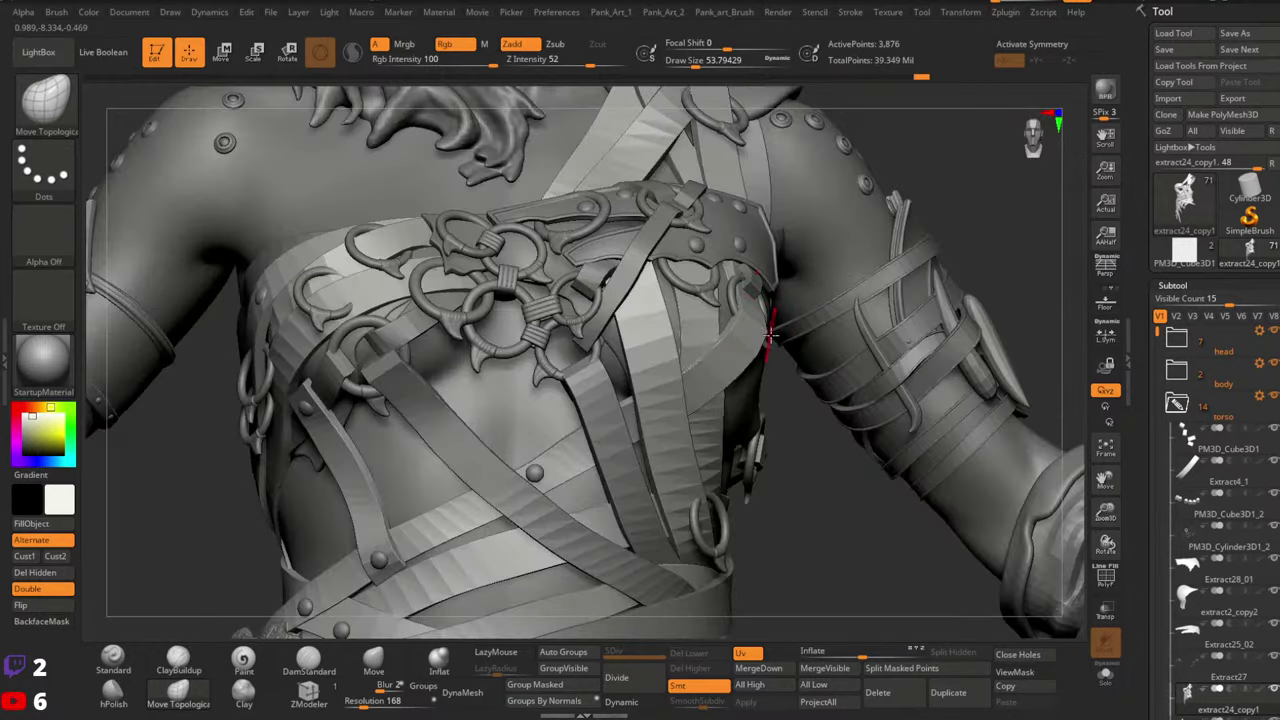
Fine-tune the short chest strap's edges around the ring with Move Topological, reducing the draw size to about 56 and to about 33
{"action": "mouse_move", "coordinate": [757, 332]}
{"action": "right_mouse_down"}
{"action": "mouse_move", "coordinate": [722, 304]}
{"action": "mouse_move", "coordinate": [789, 280]}
{"action": "mouse_move", "coordinate": [808, 244]}
{"action": "right_mouse_up"}
{"action": "key", "text": "bracketright"}
{"action": "key", "text": "bracketright"}
{"action": "key", "text": "bracketright"}
{"action": "key", "text": "bracketright"}
{"action": "key", "text": "bracketright"}
{"action": "mouse_move", "coordinate": [808, 244]}
{"action": "right_mouse_down"}
{"action": "mouse_move", "coordinate": [819, 281]}
{"action": "mouse_move", "coordinate": [803, 251]}
{"action": "mouse_move", "coordinate": [783, 257]}
{"action": "mouse_move", "coordinate": [803, 250]}
{"action": "right_mouse_up"}
{"action": "right_click_drag", "start_coordinate": [803, 250], "coordinate": [748, 246]}
{"action": "right_click_drag", "start_coordinate": [869, 223], "coordinate": [828, 212]}
{"action": "right_click_drag", "start_coordinate": [828, 212], "coordinate": [862, 202], "text": "ctrl"}
{"action": "key", "text": "space"}
{"action": "left_click_drag", "start_coordinate": [855, 237], "coordinate": [836, 235]}
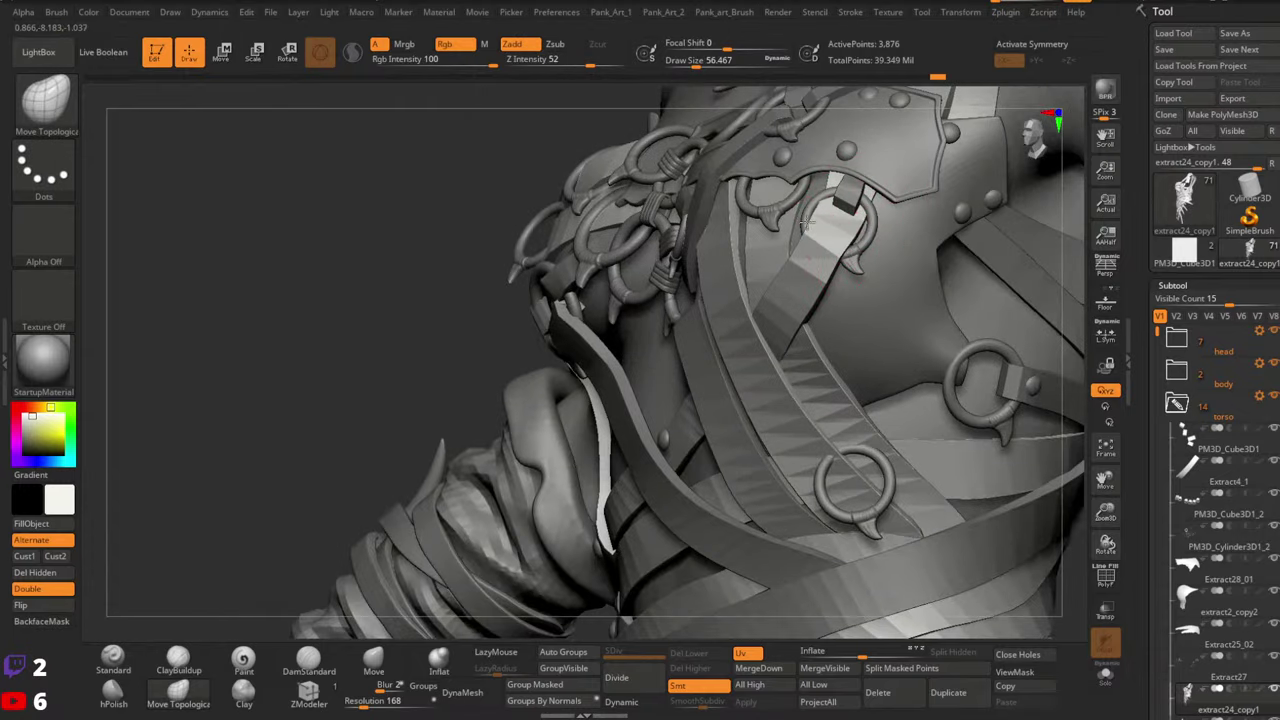
{"action": "right_click_drag", "start_coordinate": [830, 210], "coordinate": [862, 240]}
{"action": "key", "text": "space"}
{"action": "left_click_drag", "start_coordinate": [845, 281], "coordinate": [790, 240]}
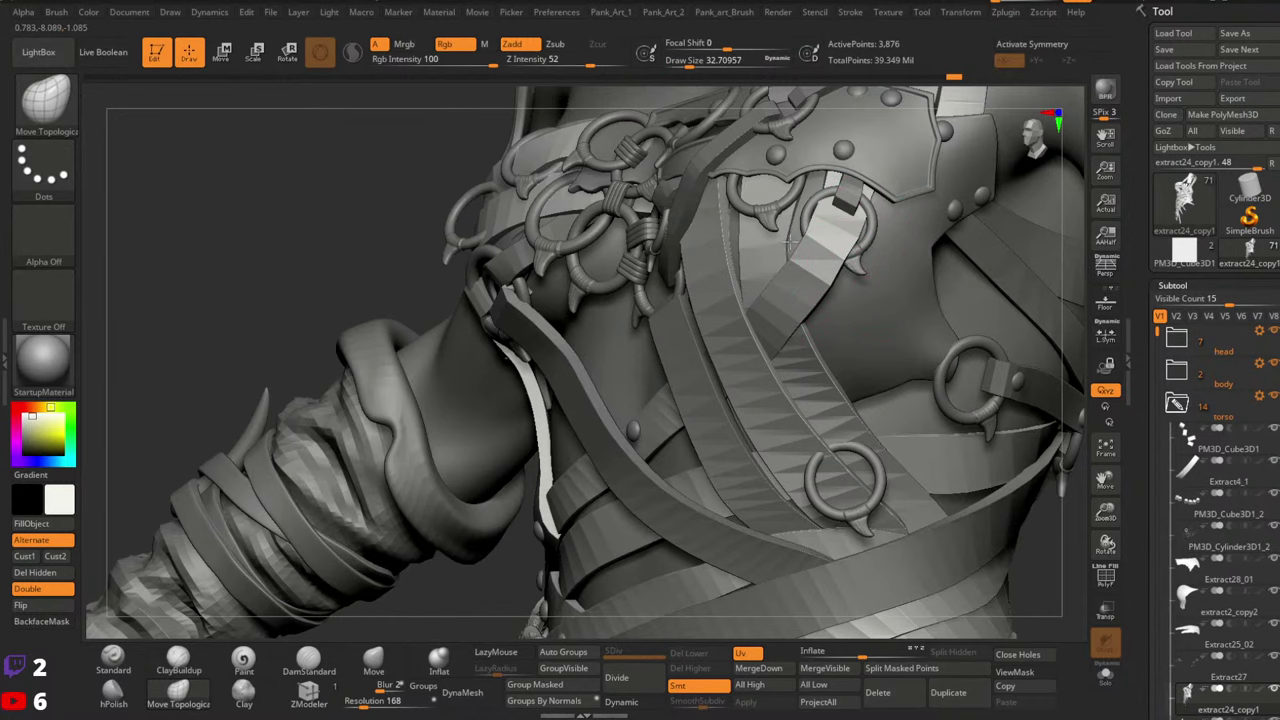
Select the extract24_copy2 straps and mask everything except the strap piece at the upper edge of the chest plate
{"action": "right_click_drag", "start_coordinate": [838, 218], "coordinate": [849, 318]}
{"action": "right_click_drag", "start_coordinate": [757, 208], "coordinate": [880, 250], "text": "alt"}
{"action": "right_click_drag", "start_coordinate": [880, 250], "coordinate": [812, 100]}
{"action": "right_click_drag", "start_coordinate": [700, 240], "coordinate": [815, 280]}
{"action": "right_click_drag", "start_coordinate": [650, 250], "coordinate": [712, 290]}
{"action": "left_click", "coordinate": [713, 323], "text": "alt"}
{"action": "left_click", "coordinate": [714, 282], "text": "alt"}
{"action": "left_click", "coordinate": [706, 290], "text": "ctrl+shift"}
{"action": "left_click", "coordinate": [963, 391], "text": "ctrl"}
{"action": "left_click", "coordinate": [963, 391], "text": "ctrl+shift"}
{"action": "left_click", "coordinate": [963, 391], "text": "ctrl"}
Reposition the strap piece at the chest plate's upper edge with Move Topological at draw sizes of about 132 and 59
{"action": "key", "text": "space"}
{"action": "left_click_drag", "start_coordinate": [718, 301], "coordinate": [742, 300]}
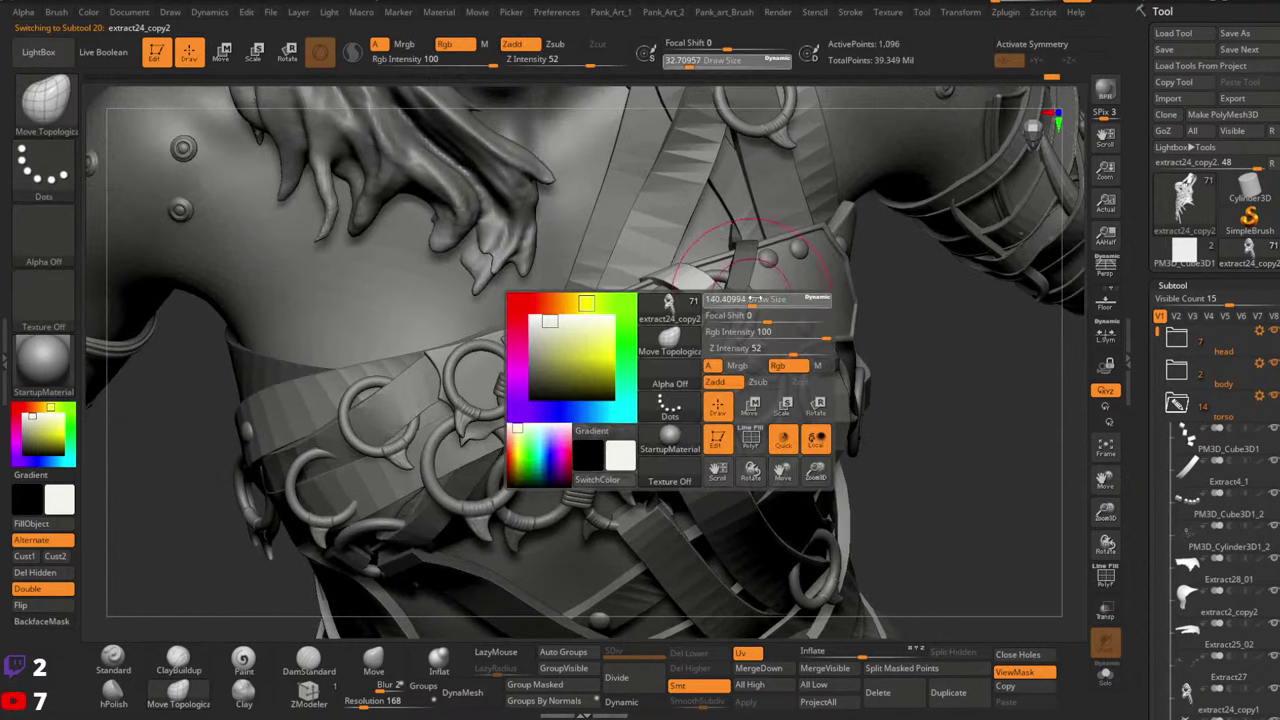
{"action": "mouse_move", "coordinate": [742, 278]}
{"action": "right_mouse_down"}
{"action": "mouse_move", "coordinate": [704, 308]}
{"action": "mouse_move", "coordinate": [704, 280]}
{"action": "right_mouse_up"}
{"action": "key", "text": "["}
{"action": "key", "text": "space"}
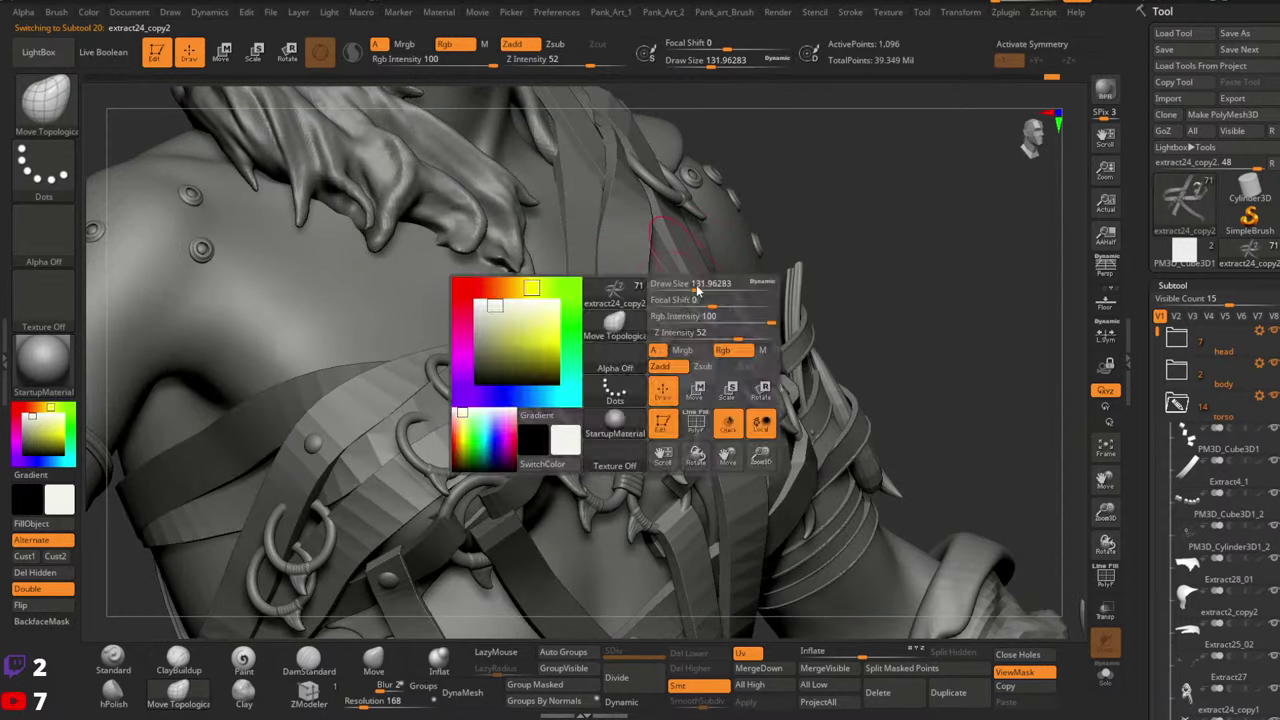
{"action": "left_click_drag", "start_coordinate": [697, 288], "coordinate": [682, 289]}
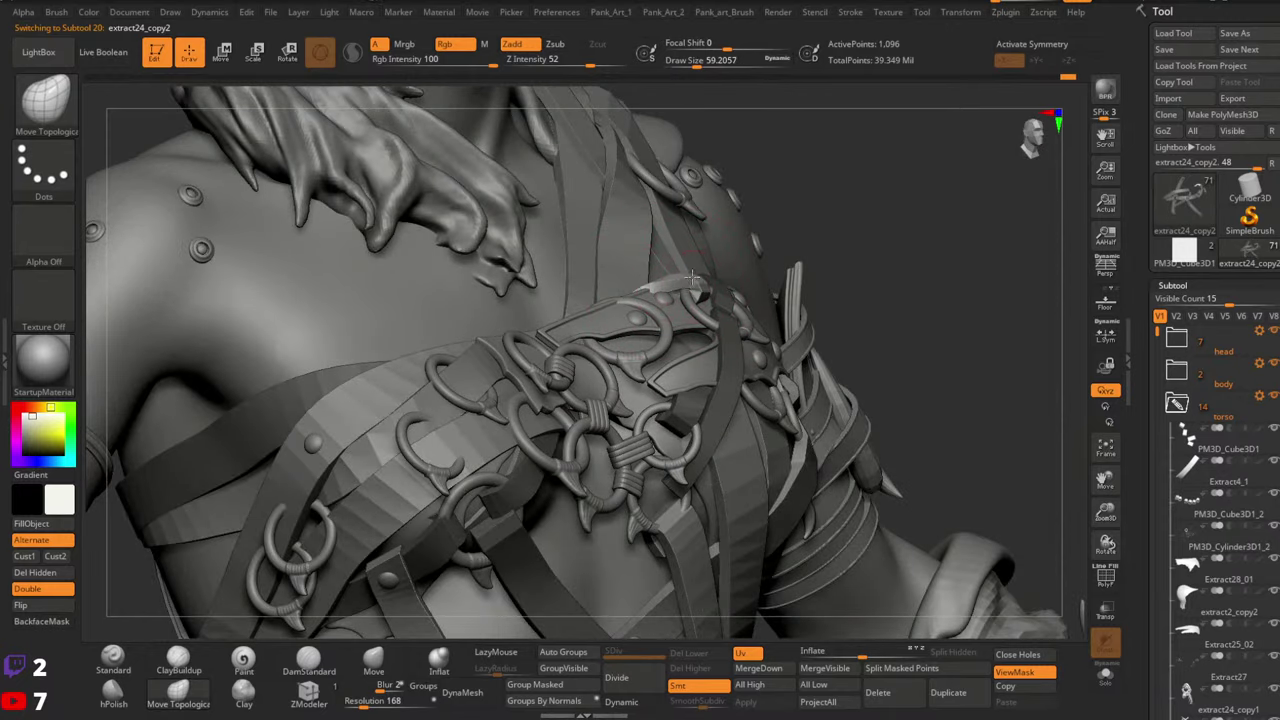
{"action": "right_click_drag", "start_coordinate": [692, 285], "coordinate": [699, 289]}
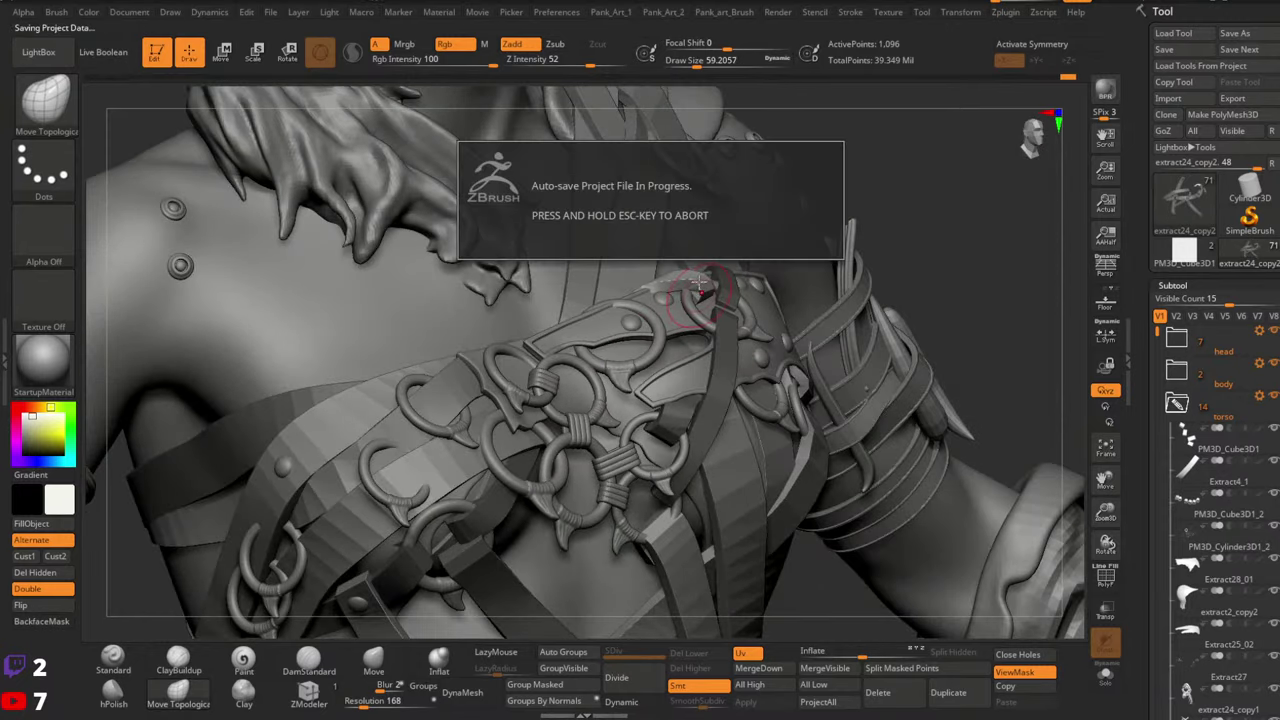
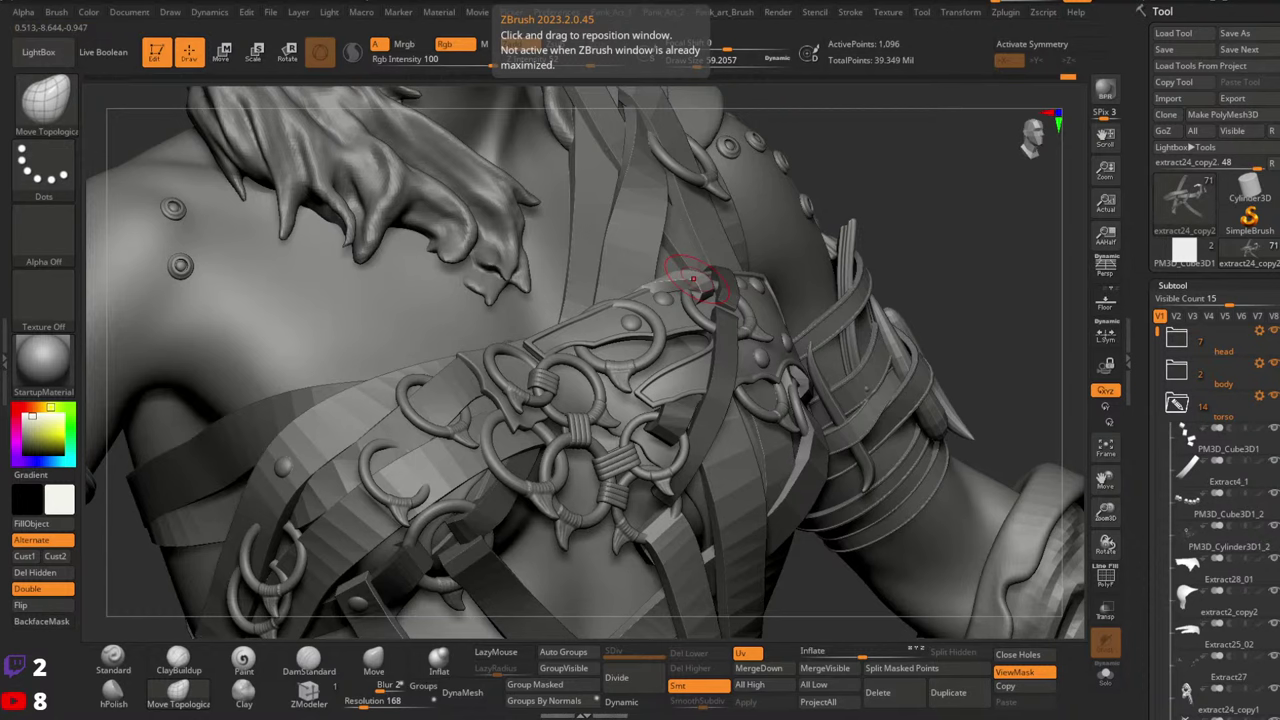
{"action": "mouse_move", "coordinate": [754, 206]}
{"action": "right_mouse_down"}
{"action": "mouse_move", "coordinate": [704, 290]}
{"action": "mouse_move", "coordinate": [722, 306]}
{"action": "right_mouse_up"}
Bend the strap piece over the chest plate's upper edge with the Move brush at draw sizes of about 23 and 62
{"action": "left_click", "coordinate": [373, 660]}
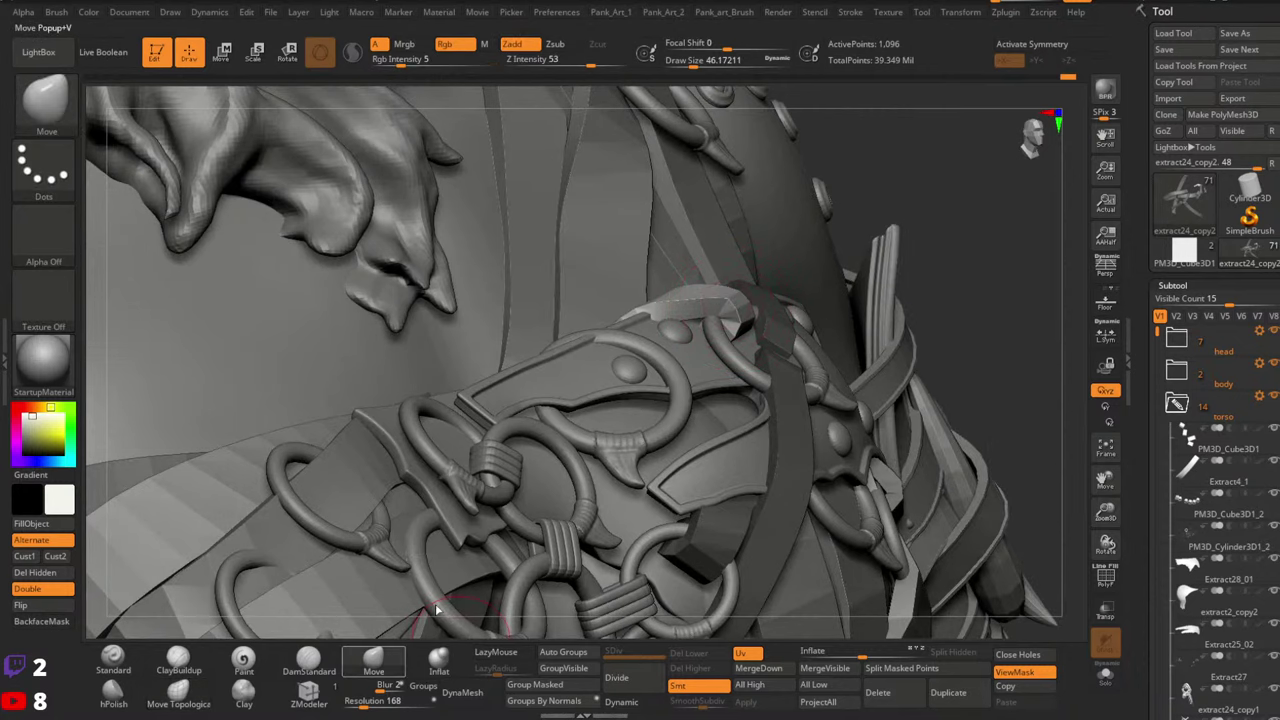
{"action": "key", "text": "space"}
{"action": "key", "text": "space"}
{"action": "left_click_drag", "start_coordinate": [709, 310], "coordinate": [701, 312]}
{"action": "right_click_drag", "start_coordinate": [704, 320], "coordinate": [752, 316], "text": "ctrl"}
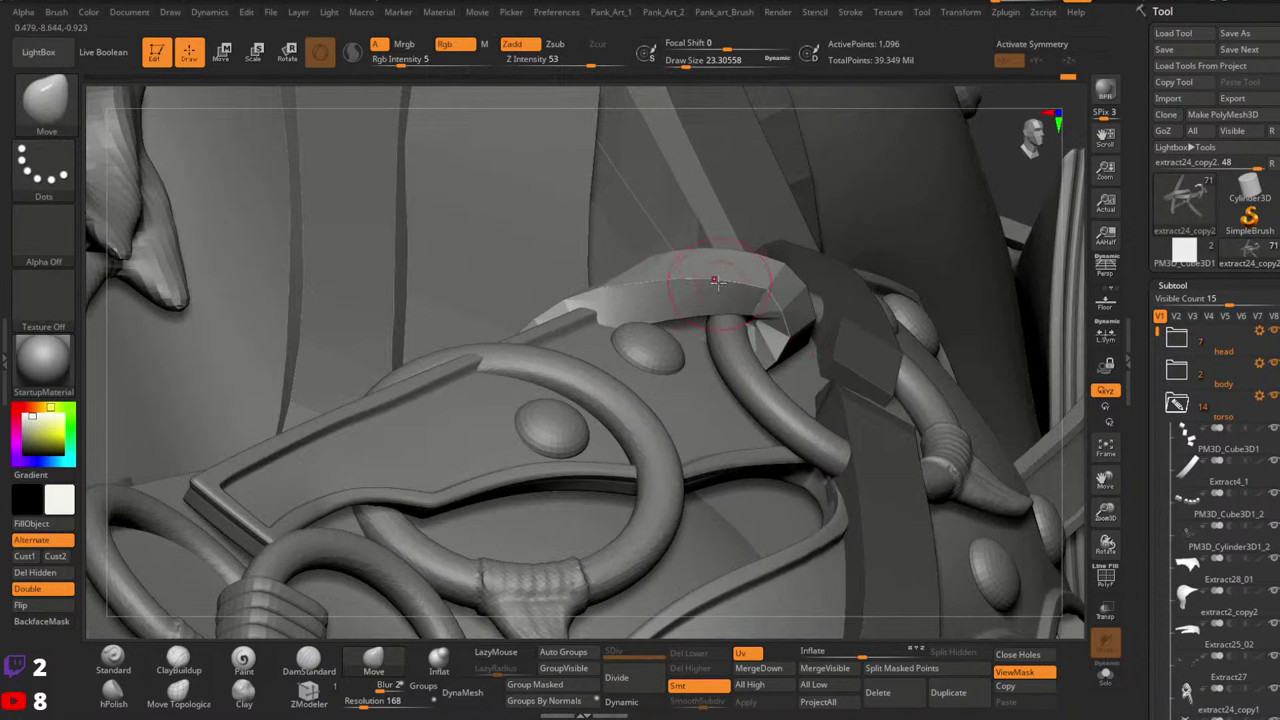
{"action": "key", "text": "space"}
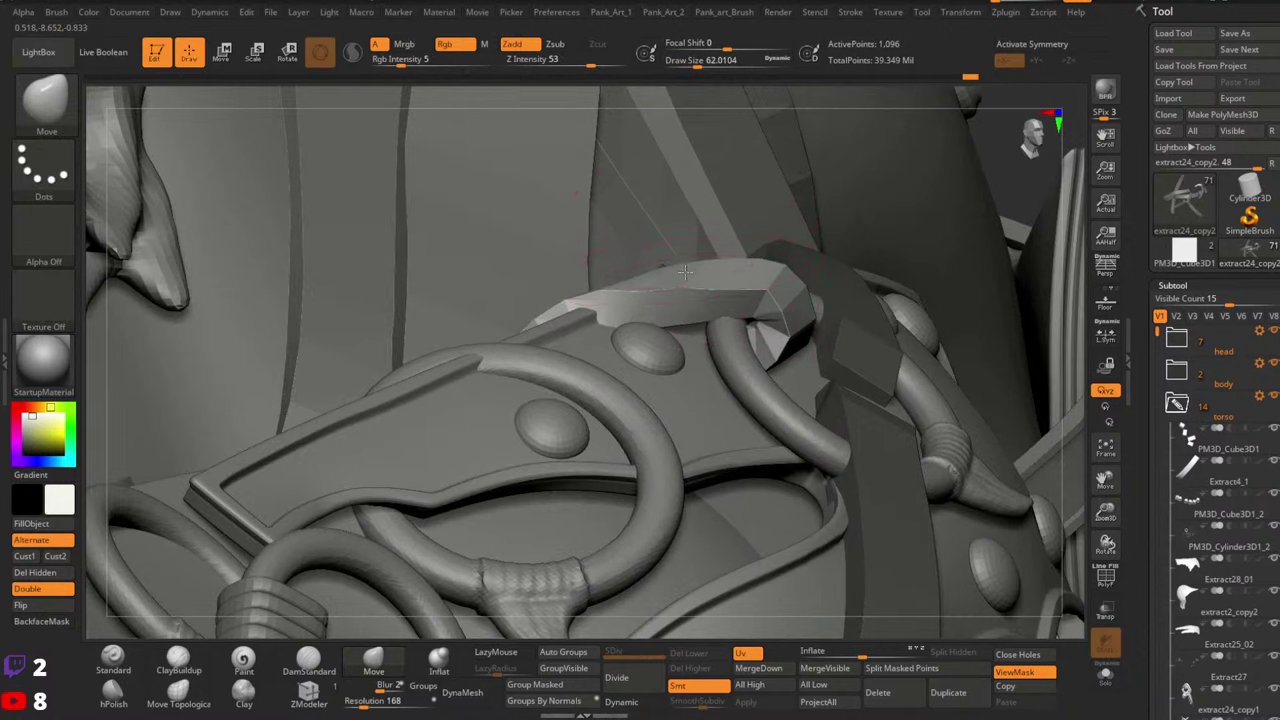
{"action": "key", "text": "space"}
{"action": "right_click_drag", "start_coordinate": [731, 313], "coordinate": [758, 318]}
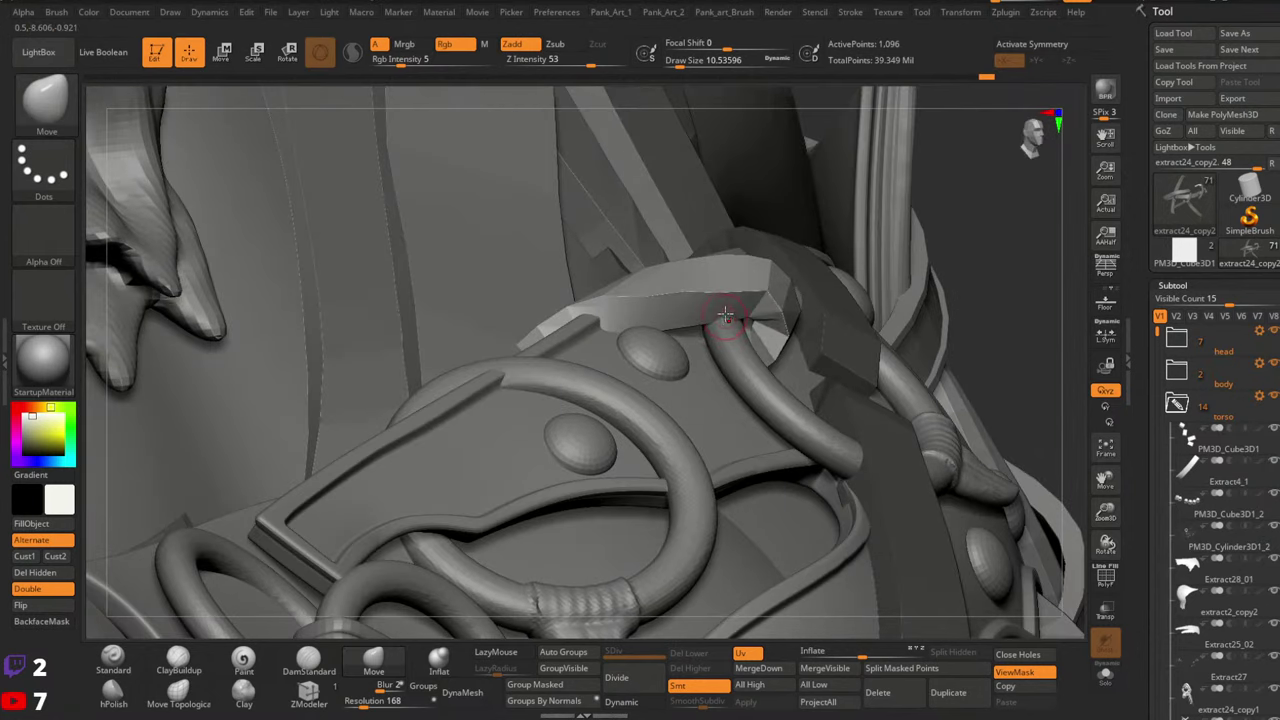
Fit the strap piece's folded end around the ring with the Move brush at about 16, and clear the mask
{"action": "key", "text": "space"}
{"action": "left_click_drag", "start_coordinate": [734, 300], "coordinate": [750, 300]}
{"action": "right_click_drag", "start_coordinate": [750, 300], "coordinate": [735, 284]}
{"action": "key", "text": "space"}
{"action": "left_click_drag", "start_coordinate": [735, 293], "coordinate": [740, 294]}
{"action": "key", "text": "space"}
{"action": "mouse_move", "coordinate": [790, 312]}
{"action": "right_mouse_down"}
{"action": "mouse_move", "coordinate": [835, 306]}
{"action": "mouse_move", "coordinate": [773, 295]}
{"action": "mouse_move", "coordinate": [761, 249]}
{"action": "right_mouse_up"}
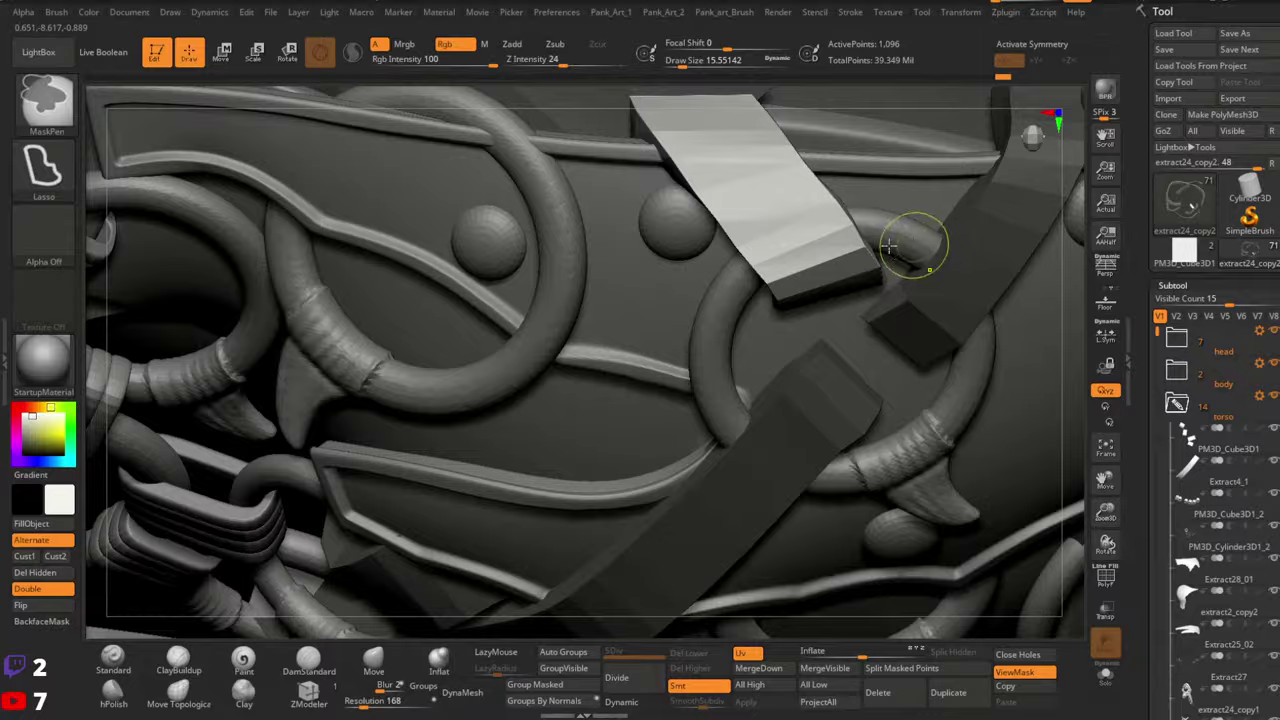
{"action": "right_click_drag", "start_coordinate": [914, 251], "coordinate": [813, 260], "text": "ctrl"}
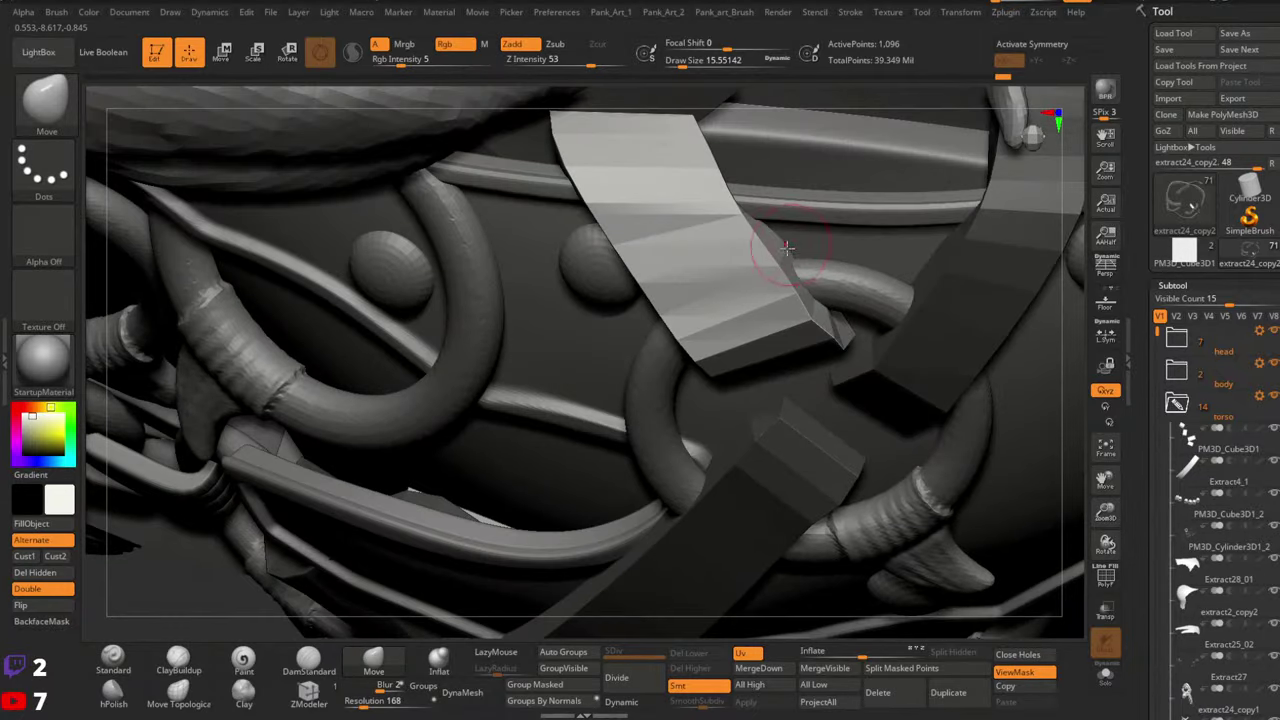
{"action": "mouse_move", "coordinate": [820, 320]}
{"action": "right_mouse_down"}
{"action": "mouse_move", "coordinate": [848, 352]}
{"action": "mouse_move", "coordinate": [477, 306]}
{"action": "mouse_move", "coordinate": [450, 420]}
{"action": "mouse_move", "coordinate": [533, 358]}
{"action": "mouse_move", "coordinate": [828, 313]}
{"action": "mouse_move", "coordinate": [692, 241]}
{"action": "mouse_move", "coordinate": [836, 334]}
{"action": "right_mouse_up"}
{"action": "left_click_drag", "start_coordinate": [1006, 530], "coordinate": [987, 497], "text": "ctrl"}
Mask everything except the neighbouring short strap piece at the upper chest ring
{"action": "mouse_move", "coordinate": [850, 330]}
{"action": "right_mouse_down"}
{"action": "mouse_move", "coordinate": [915, 290]}
{"action": "mouse_move", "coordinate": [900, 335]}
{"action": "mouse_move", "coordinate": [827, 275]}
{"action": "right_mouse_up"}
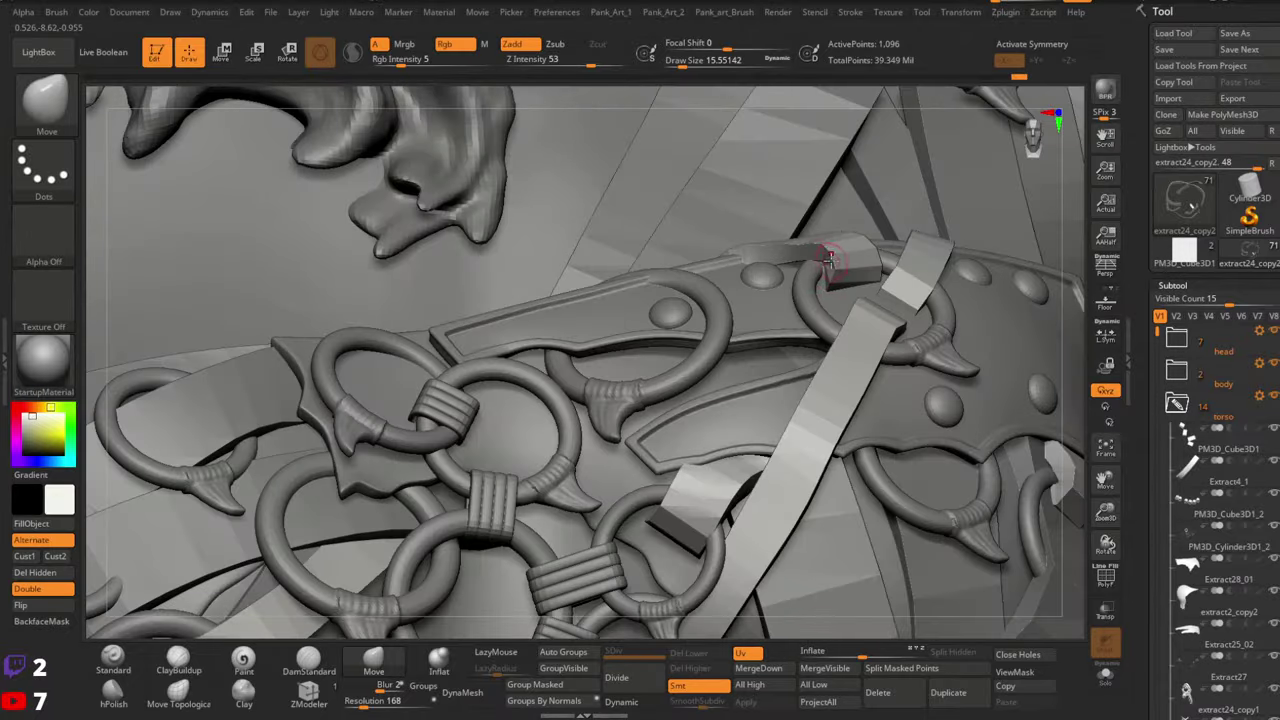
{"action": "key", "text": "space"}
{"action": "mouse_move", "coordinate": [859, 278]}
{"action": "right_mouse_down"}
{"action": "mouse_move", "coordinate": [717, 333]}
{"action": "mouse_move", "coordinate": [775, 365]}
{"action": "mouse_move", "coordinate": [728, 402]}
{"action": "right_mouse_up"}
{"action": "key", "text": "e"}
{"action": "key", "text": "w"}
{"action": "left_click", "coordinate": [809, 331], "text": "ctrl"}
{"action": "key", "text": "q"}
Shape the unmasked short strap around the upper chest ring with the Move brush, reaching a draw size of about 51
{"action": "key", "text": "space"}
{"action": "left_click_drag", "start_coordinate": [790, 322], "coordinate": [814, 322]}
{"action": "mouse_move", "coordinate": [826, 322]}
{"action": "right_mouse_down"}
{"action": "mouse_move", "coordinate": [800, 340]}
{"action": "mouse_move", "coordinate": [773, 325]}
{"action": "mouse_move", "coordinate": [790, 316]}
{"action": "right_mouse_up"}
{"action": "key", "text": "space"}
{"action": "left_click_drag", "start_coordinate": [790, 316], "coordinate": [774, 316]}
{"action": "mouse_move", "coordinate": [774, 316]}
{"action": "right_mouse_down"}
{"action": "mouse_move", "coordinate": [752, 312]}
{"action": "mouse_move", "coordinate": [765, 318]}
{"action": "right_mouse_up"}
{"action": "key", "text": "space"}
{"action": "left_click_drag", "start_coordinate": [765, 318], "coordinate": [774, 318]}
{"action": "left_click_drag", "start_coordinate": [772, 317], "coordinate": [763, 315]}
{"action": "mouse_move", "coordinate": [828, 288]}
{"action": "right_mouse_down", "text": "ctrl"}
{"action": "mouse_move", "coordinate": [797, 286]}
{"action": "mouse_move", "coordinate": [806, 294]}
{"action": "right_mouse_up", "text": "ctrl"}
{"action": "mouse_move", "coordinate": [806, 294]}
{"action": "right_mouse_down", "text": "ctrl"}
{"action": "mouse_move", "coordinate": [838, 304]}
{"action": "mouse_move", "coordinate": [725, 293]}
{"action": "right_mouse_up", "text": "ctrl"}
Isolate the straps, clear the mask and extrude the short folded strap with ZModeler using the Polygroup All target
{"action": "left_click", "coordinate": [1105, 676]}
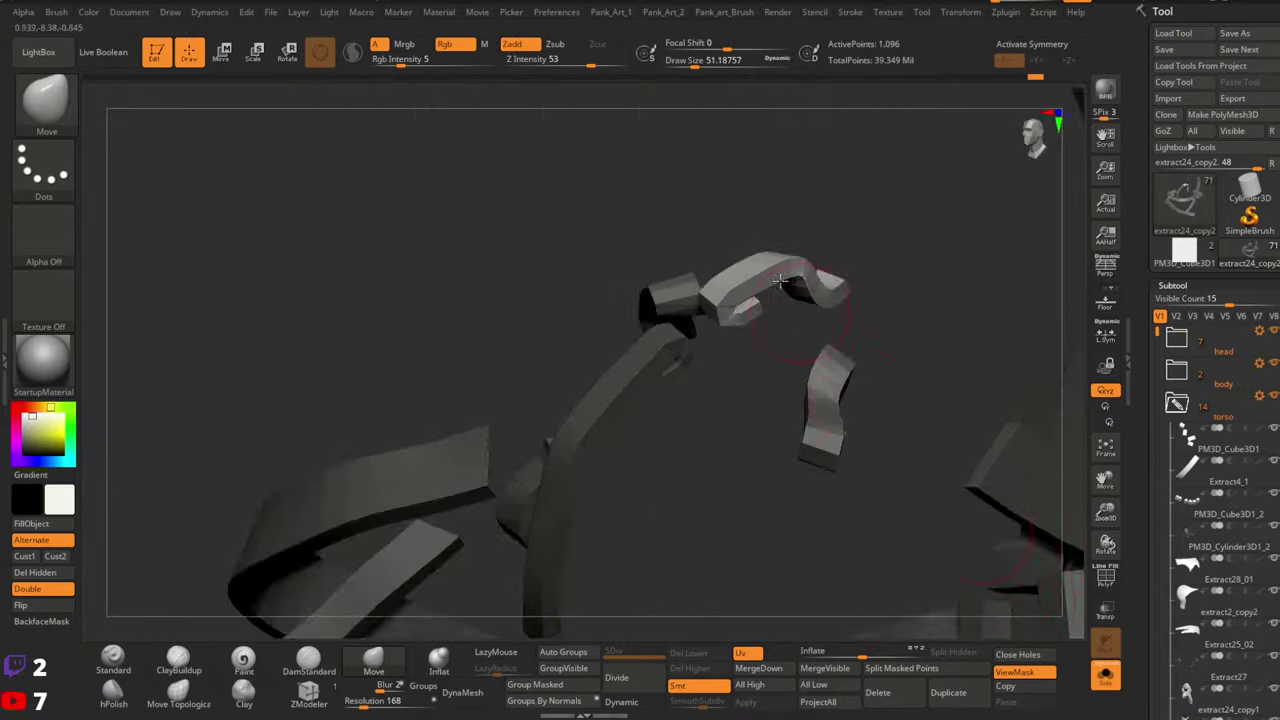
{"action": "right_click_drag", "start_coordinate": [843, 286], "coordinate": [690, 200]}
{"action": "left_click_drag", "start_coordinate": [529, 190], "coordinate": [590, 215], "text": "ctrl"}
{"action": "right_click_drag", "start_coordinate": [700, 215], "coordinate": [831, 414]}
{"action": "key", "text": "shift+f"}
{"action": "left_click", "coordinate": [309, 690]}
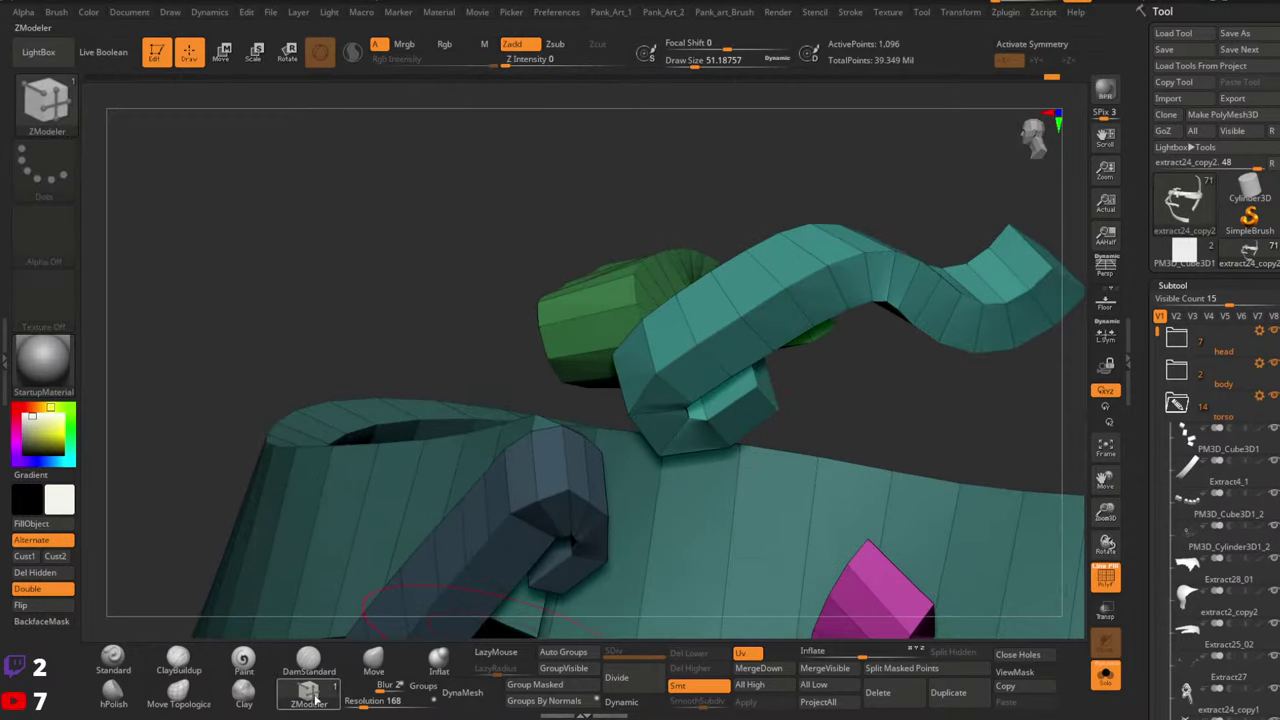
{"action": "key", "text": "space"}
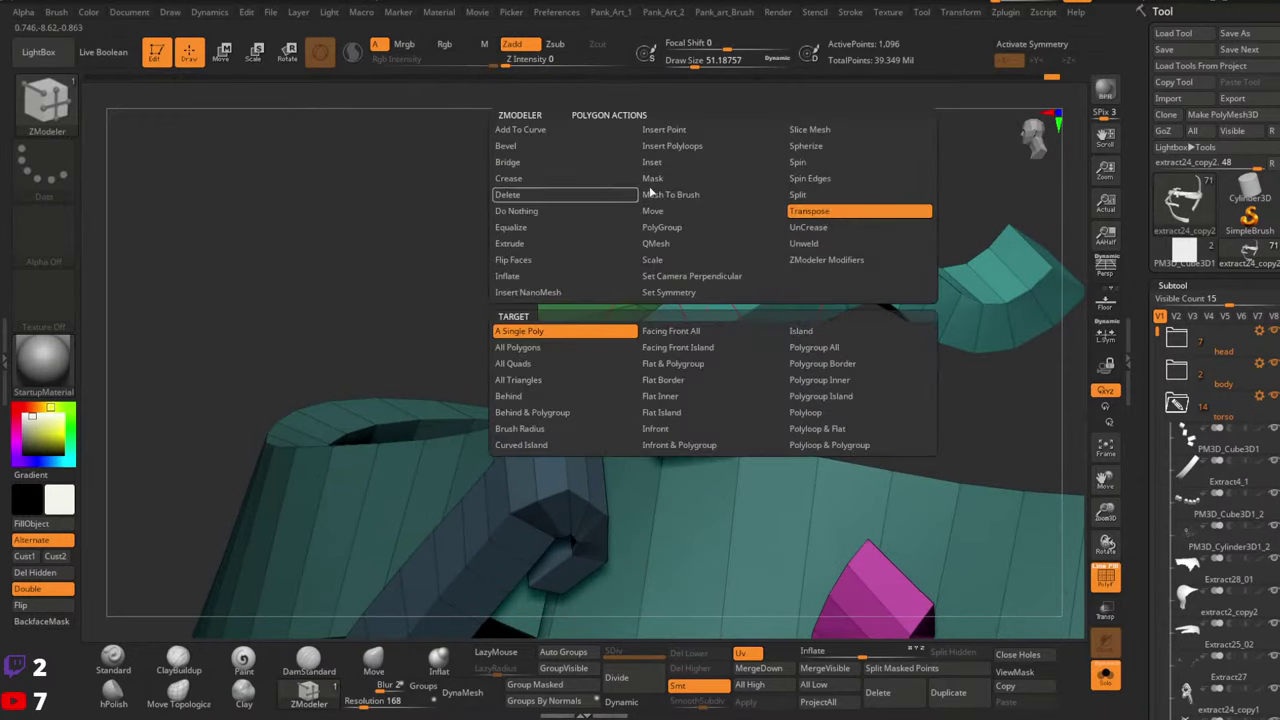
{"action": "left_click", "coordinate": [505, 243]}
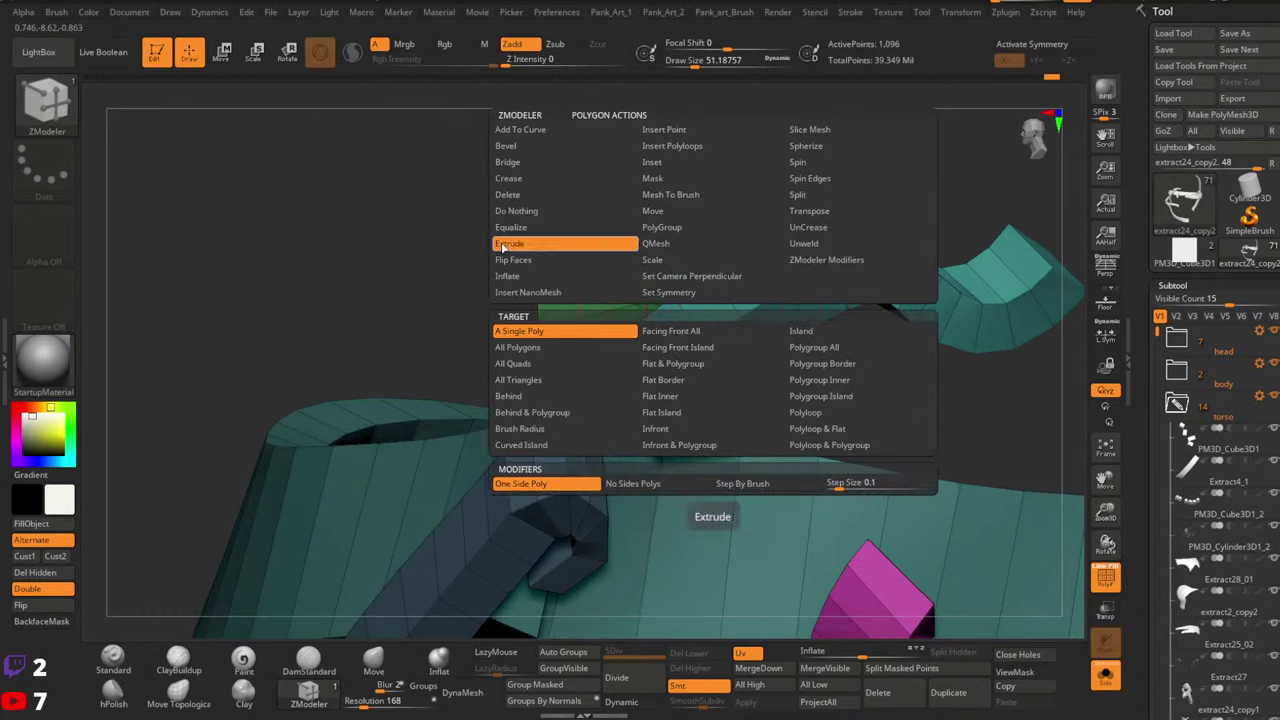
{"action": "left_click", "coordinate": [817, 349]}
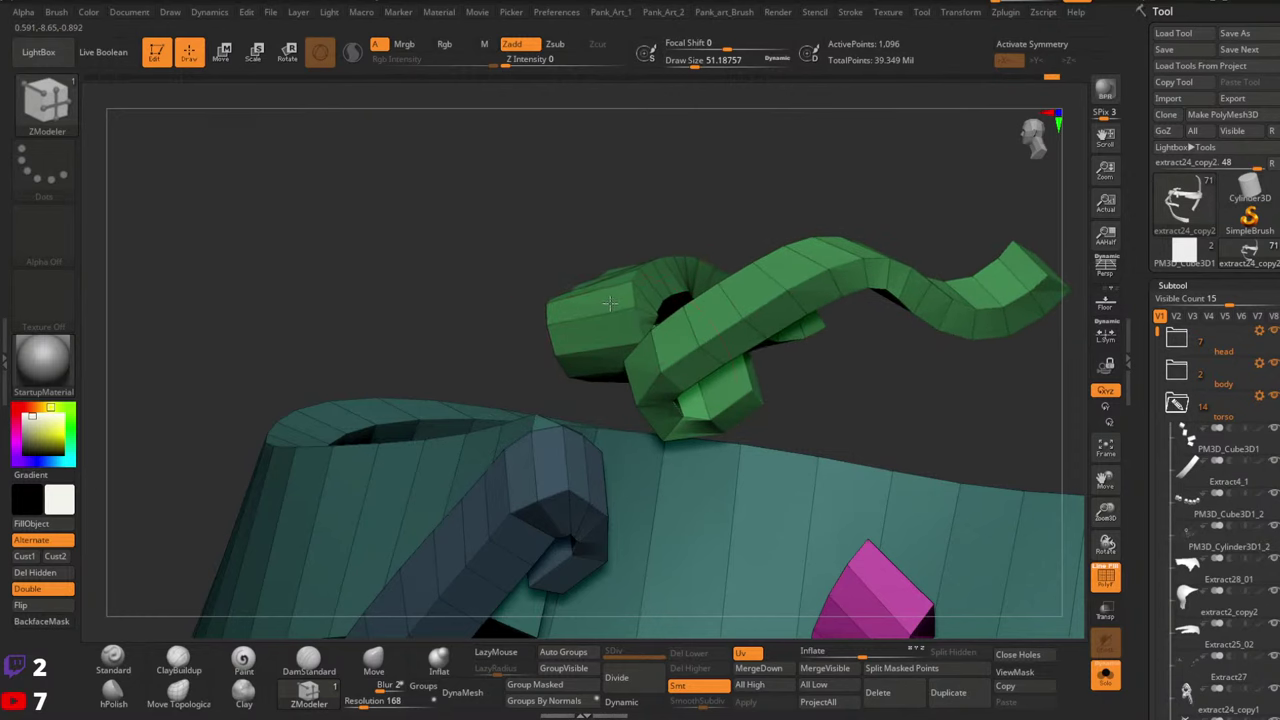
Auto-group the straps, extrude another short strap's polygroup with ZModeler, and show the full model again
{"action": "right_click_drag", "start_coordinate": [605, 298], "coordinate": [574, 343]}
{"action": "mouse_move", "coordinate": [808, 360]}
{"action": "right_mouse_down", "text": "ctrl"}
{"action": "mouse_move", "coordinate": [742, 322]}
{"action": "mouse_move", "coordinate": [714, 343]}
{"action": "mouse_move", "coordinate": [760, 326]}
{"action": "mouse_move", "coordinate": [714, 394]}
{"action": "mouse_move", "coordinate": [636, 377]}
{"action": "mouse_move", "coordinate": [638, 556]}
{"action": "right_mouse_up", "text": "ctrl"}
{"action": "left_click", "coordinate": [562, 652]}
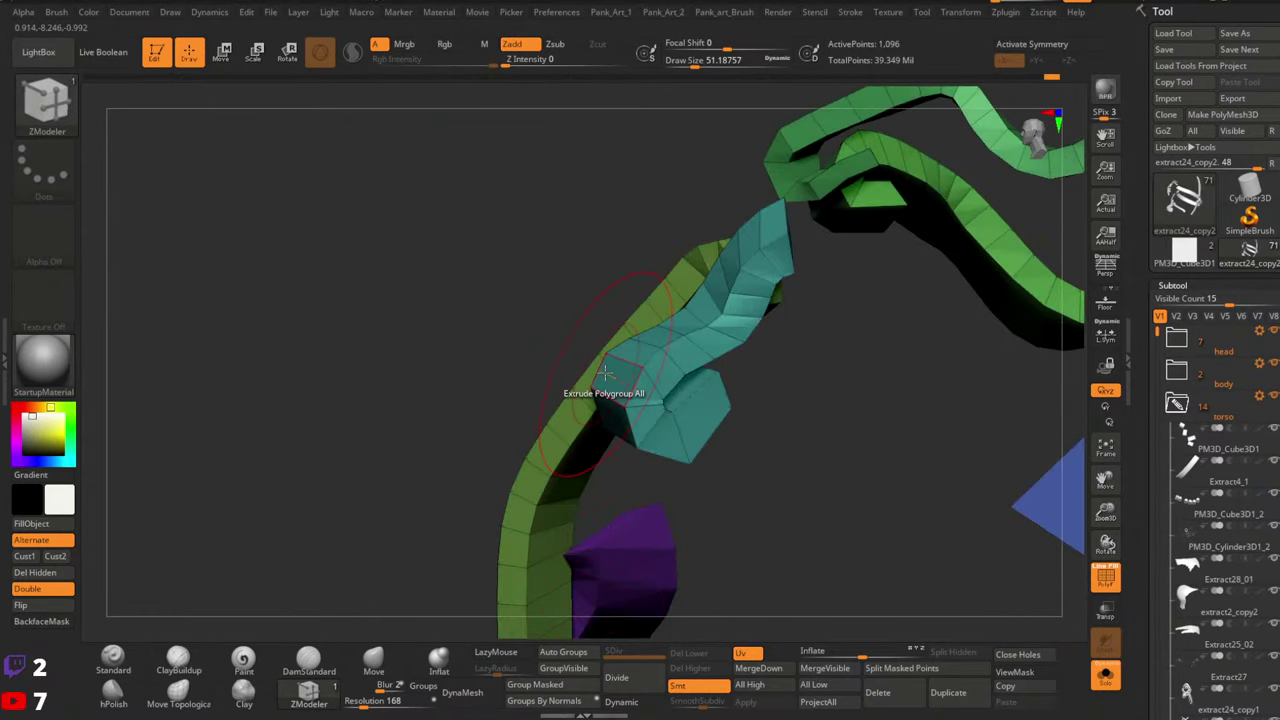
{"action": "left_click", "coordinate": [618, 381]}
{"action": "right_click_drag", "start_coordinate": [640, 395], "coordinate": [780, 335], "text": "ctrl"}
{"action": "key", "text": "shift+f"}
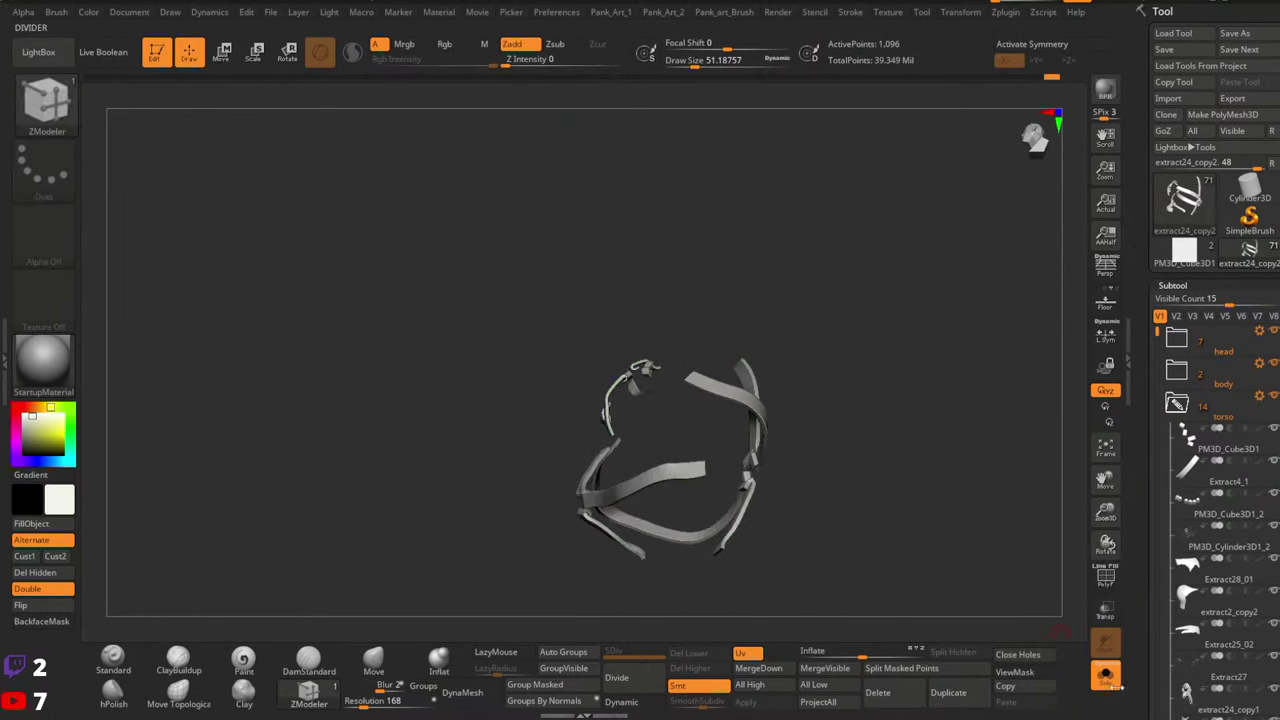
{"action": "left_click", "coordinate": [1105, 675]}
Adjust the short strap pieces around the upper chest ring with the Move brush at a draw size of about 90
{"action": "right_click_drag", "start_coordinate": [708, 380], "coordinate": [740, 415]}
{"action": "right_click_drag", "start_coordinate": [740, 415], "coordinate": [884, 484], "text": "ctrl"}
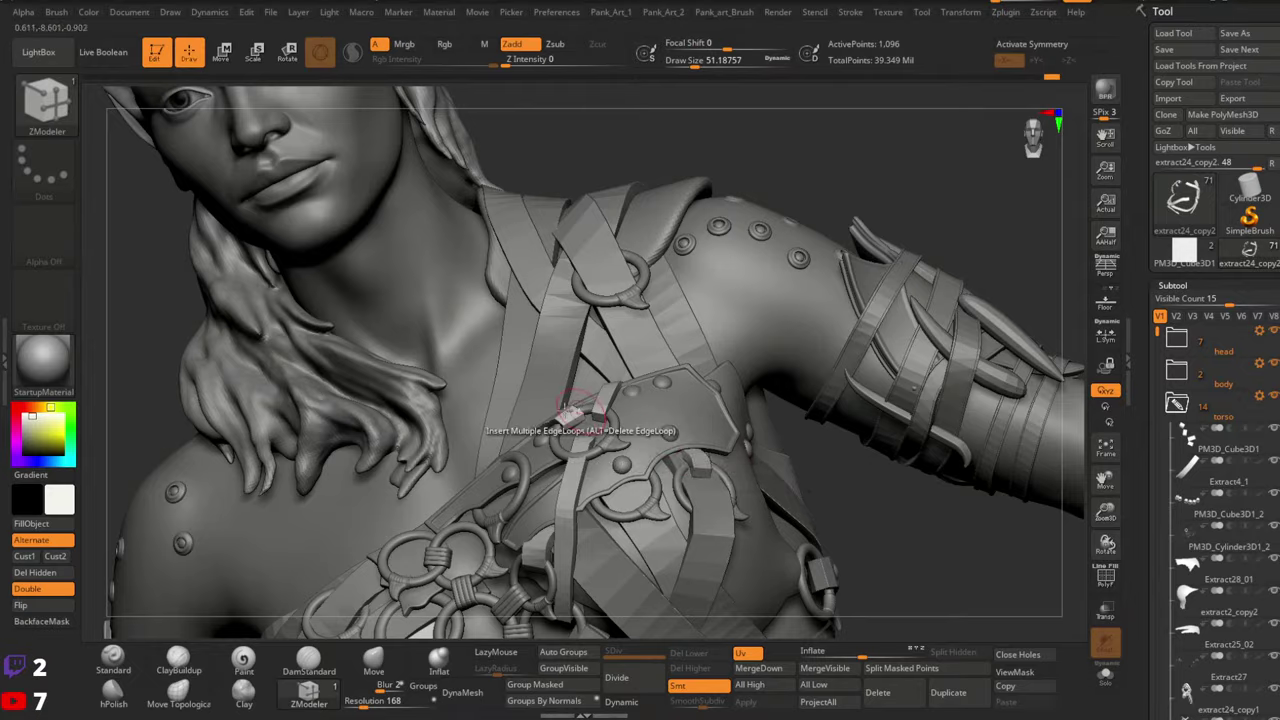
{"action": "right_click_drag", "start_coordinate": [580, 409], "coordinate": [520, 400]}
{"action": "right_click_drag", "start_coordinate": [520, 400], "coordinate": [640, 470], "text": "ctrl"}
{"action": "key", "text": "space"}
{"action": "left_click", "coordinate": [624, 397]}
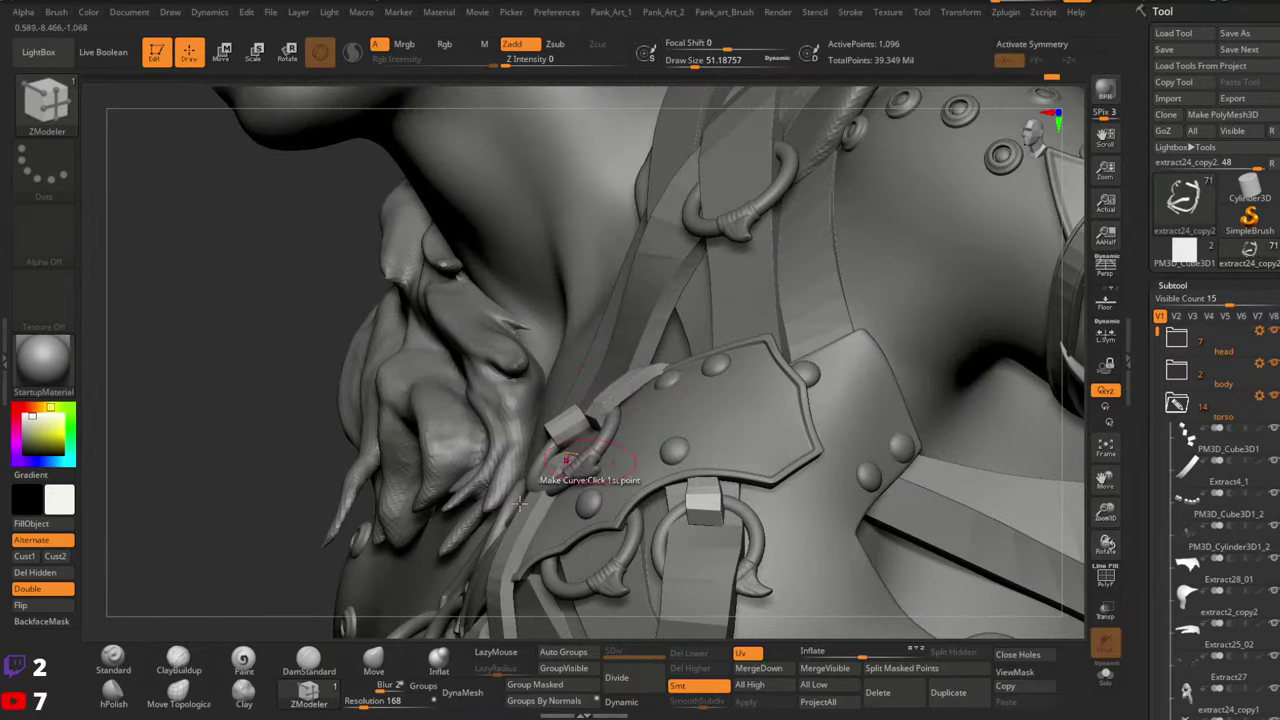
{"action": "left_click", "coordinate": [378, 662]}
{"action": "mouse_move", "coordinate": [655, 385]}
{"action": "right_mouse_down"}
{"action": "mouse_move", "coordinate": [723, 420]}
{"action": "mouse_move", "coordinate": [655, 375]}
{"action": "mouse_move", "coordinate": [691, 380]}
{"action": "mouse_move", "coordinate": [730, 415]}
{"action": "mouse_move", "coordinate": [690, 368]}
{"action": "right_mouse_up"}
{"action": "key", "text": "space"}
{"action": "left_click_drag", "start_coordinate": [688, 366], "coordinate": [701, 366]}
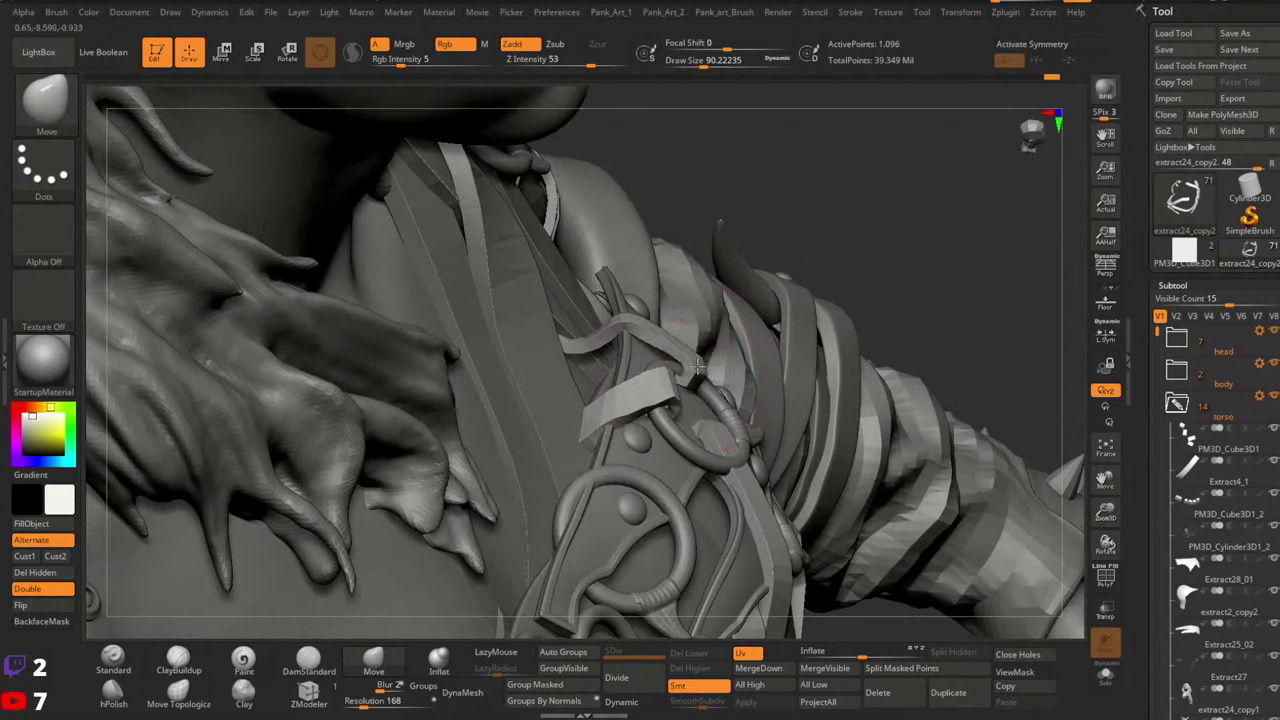
Refine the short straps' placement on the upper chest ring with Move Topological at draw sizes of about 90 and 71
{"action": "left_click", "coordinate": [308, 690]}
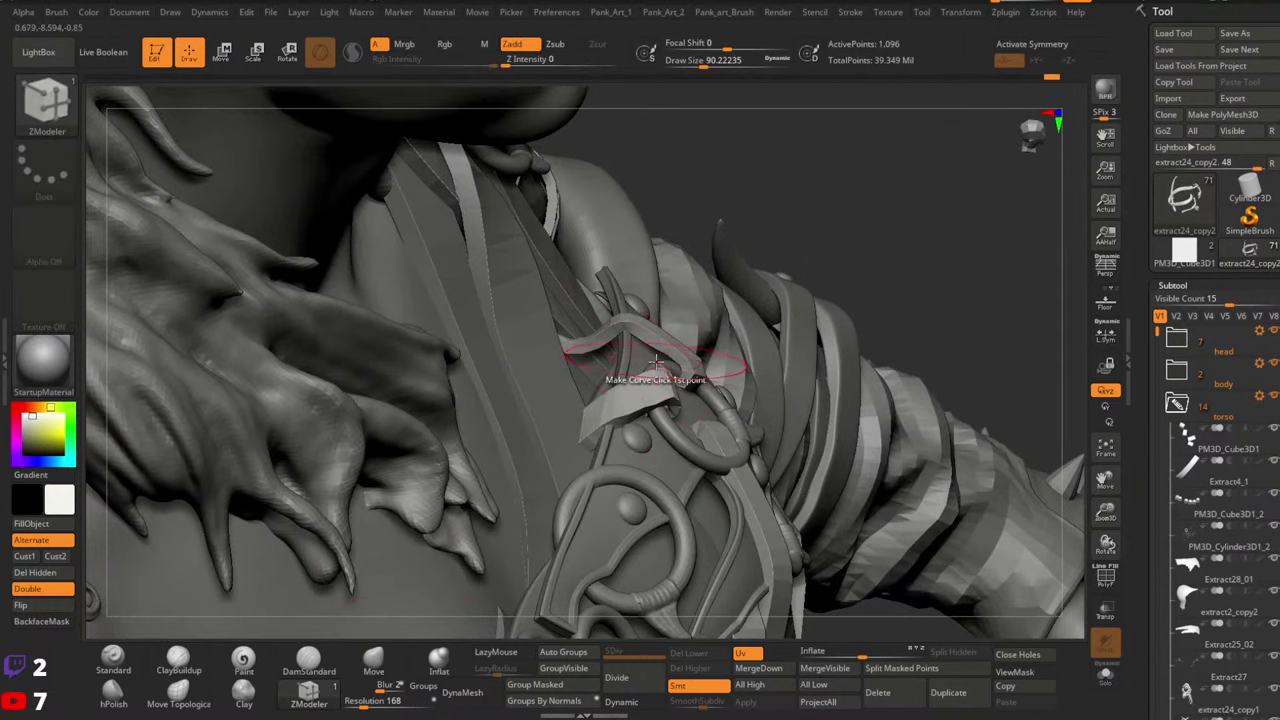
{"action": "left_click", "coordinate": [178, 660]}
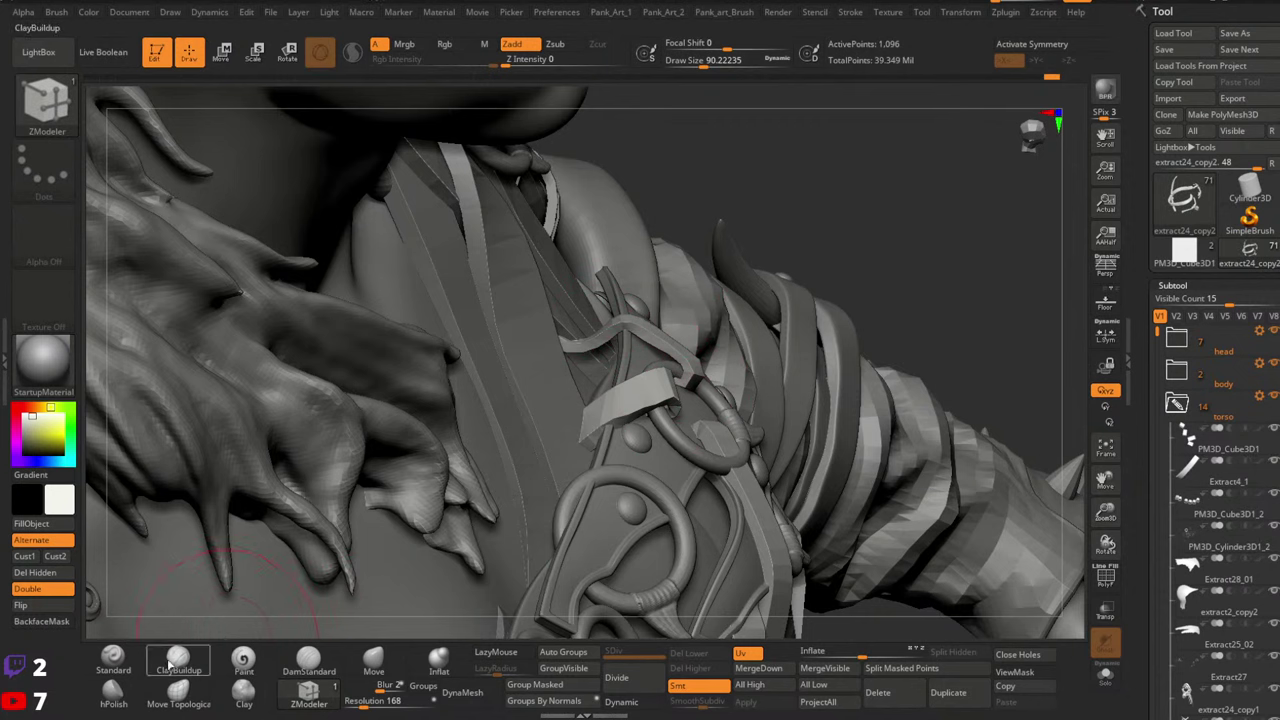
{"action": "left_click", "coordinate": [178, 697]}
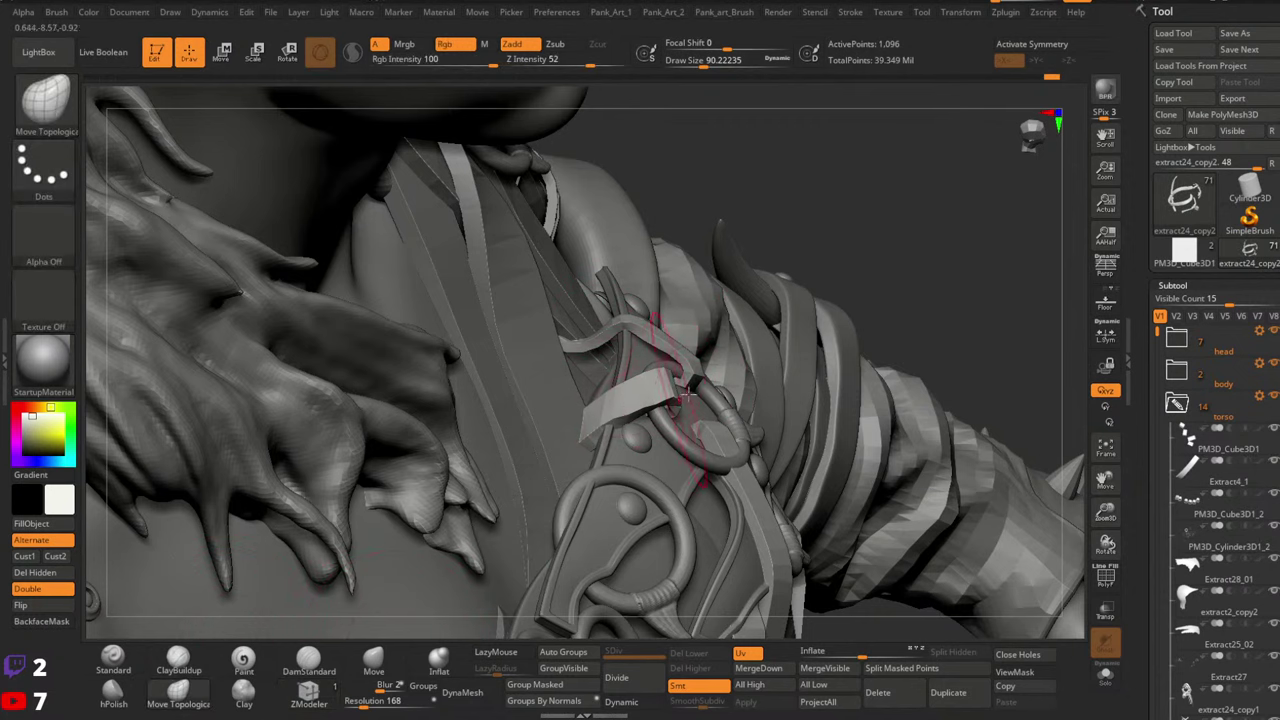
{"action": "mouse_move", "coordinate": [692, 384]}
{"action": "right_mouse_down"}
{"action": "mouse_move", "coordinate": [632, 400]}
{"action": "mouse_move", "coordinate": [585, 352]}
{"action": "mouse_move", "coordinate": [651, 346]}
{"action": "mouse_move", "coordinate": [648, 390]}
{"action": "right_mouse_up"}
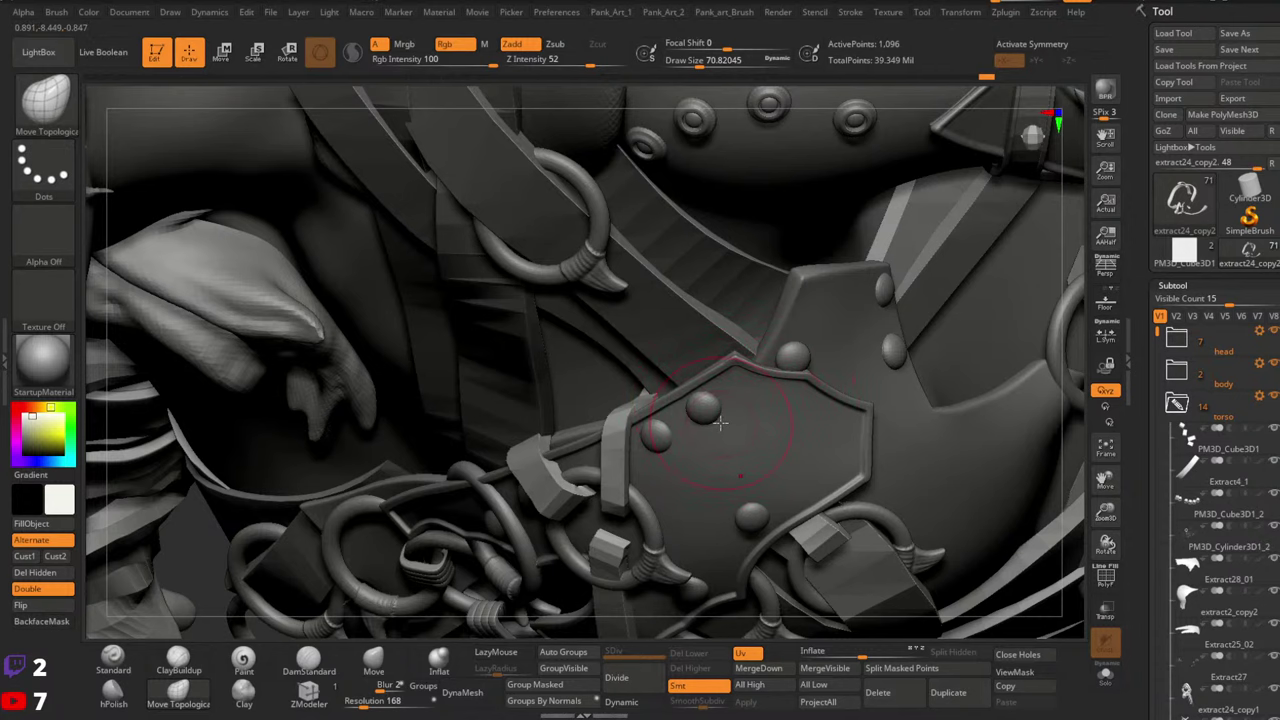
{"action": "mouse_move", "coordinate": [814, 394]}
{"action": "right_mouse_down", "text": "ctrl"}
{"action": "mouse_move", "coordinate": [748, 420]}
{"action": "mouse_move", "coordinate": [752, 486]}
{"action": "mouse_move", "coordinate": [752, 290]}
{"action": "mouse_move", "coordinate": [668, 368]}
{"action": "mouse_move", "coordinate": [645, 368]}
{"action": "mouse_move", "coordinate": [655, 360]}
{"action": "right_mouse_up", "text": "ctrl"}
{"action": "key", "text": "space"}
Mask everything except the narrow strap below the upper chest ring and move its folded end with Move at about 49
{"action": "key", "text": "w"}
{"action": "left_click", "coordinate": [665, 372], "text": "ctrl"}
{"action": "key", "text": "q"}
{"action": "left_click", "coordinate": [373, 660]}
{"action": "mouse_move", "coordinate": [600, 420]}
{"action": "right_mouse_down"}
{"action": "mouse_move", "coordinate": [683, 344]}
{"action": "mouse_move", "coordinate": [668, 333]}
{"action": "right_mouse_up"}
{"action": "key", "text": "space"}
{"action": "left_click_drag", "start_coordinate": [688, 342], "coordinate": [641, 376]}
{"action": "key", "text": "space"}
{"action": "key", "text": "space"}
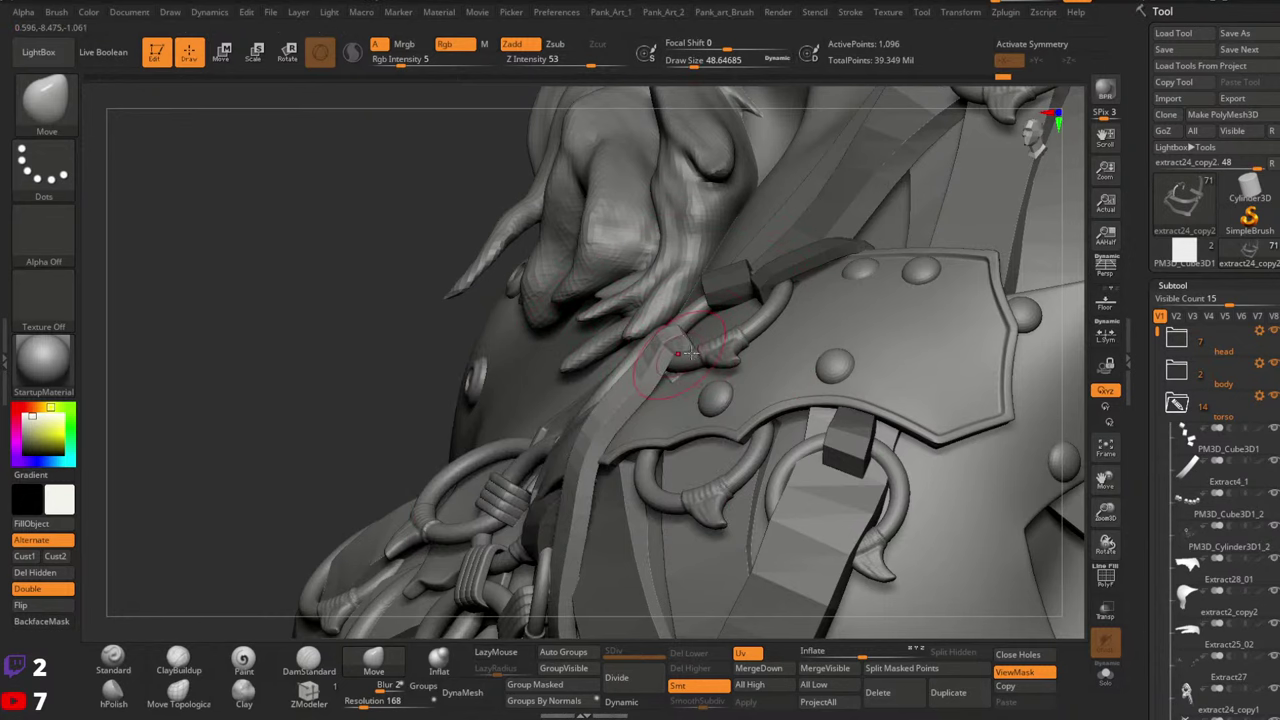
Fit the narrow strap's folded end around the ring with the Move brush at draw sizes of about 56, 20 and 68
{"action": "right_click_drag", "start_coordinate": [690, 353], "coordinate": [760, 358]}
{"action": "key", "text": "space"}
{"action": "left_click_drag", "start_coordinate": [643, 402], "coordinate": [632, 374]}
{"action": "mouse_move", "coordinate": [710, 386]}
{"action": "right_mouse_down"}
{"action": "mouse_move", "coordinate": [650, 382]}
{"action": "mouse_move", "coordinate": [742, 362]}
{"action": "right_mouse_up"}
{"action": "key", "text": "space"}
{"action": "left_click_drag", "start_coordinate": [652, 366], "coordinate": [643, 366]}
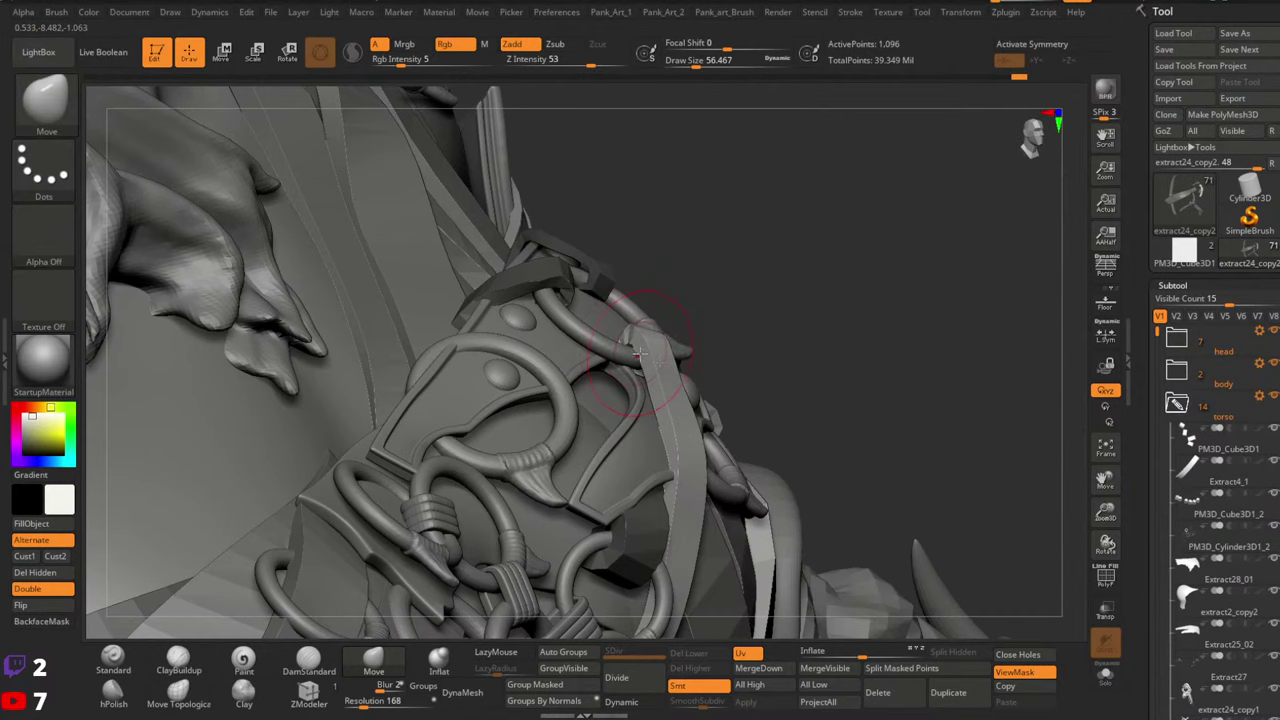
{"action": "right_click_drag", "start_coordinate": [639, 353], "coordinate": [621, 339]}
{"action": "key", "text": "space"}
{"action": "left_click_drag", "start_coordinate": [630, 332], "coordinate": [627, 332]}
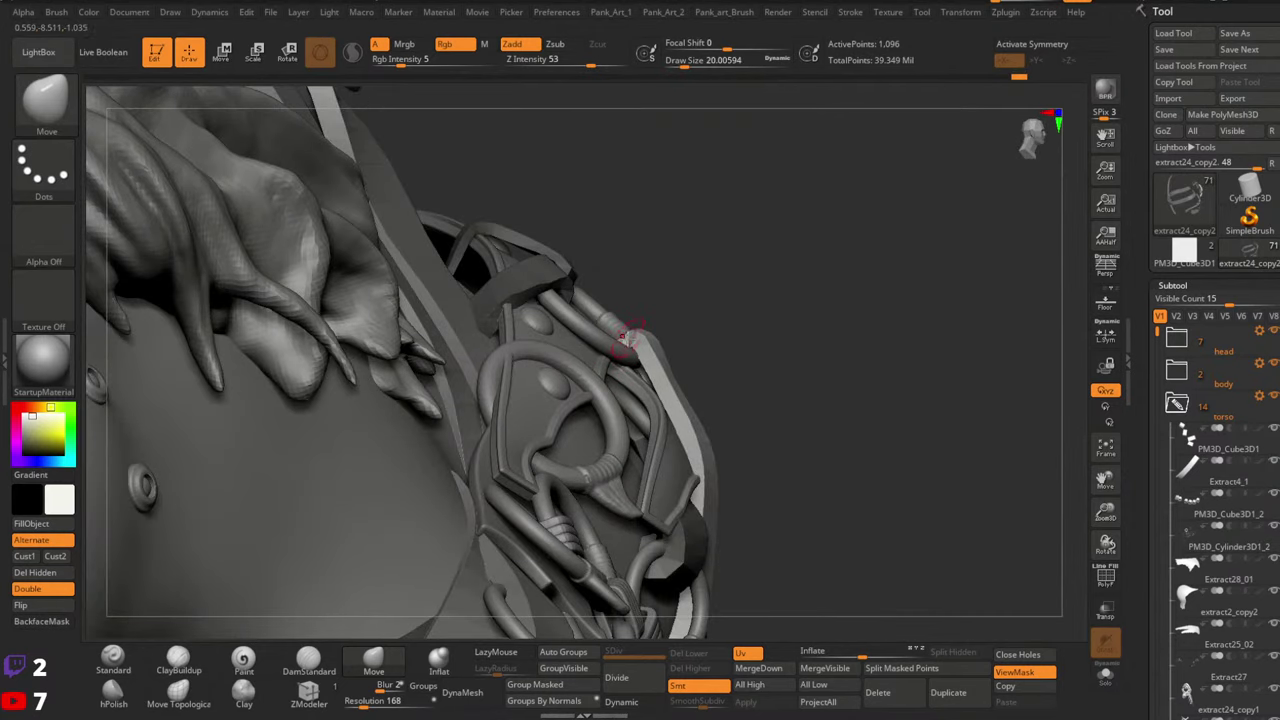
{"action": "mouse_move", "coordinate": [616, 331]}
{"action": "right_mouse_down"}
{"action": "mouse_move", "coordinate": [643, 358]}
{"action": "mouse_move", "coordinate": [660, 322]}
{"action": "mouse_move", "coordinate": [540, 346]}
{"action": "mouse_move", "coordinate": [640, 292]}
{"action": "right_mouse_up"}
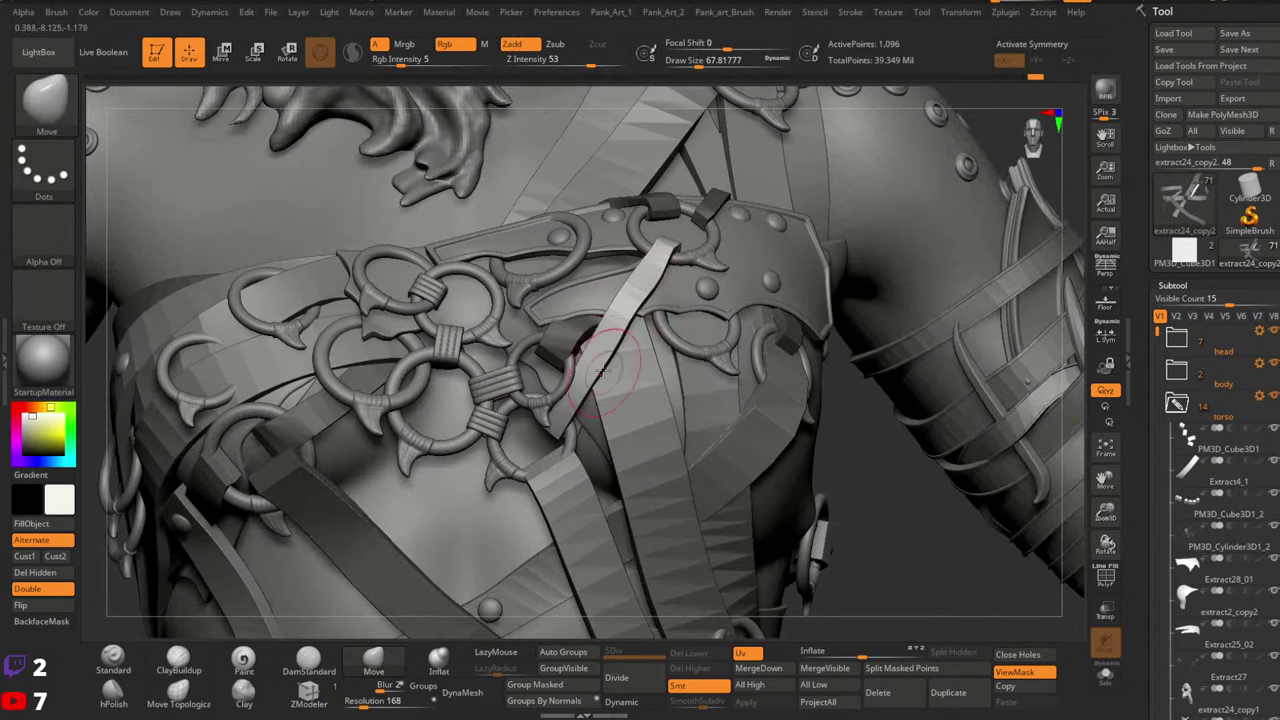
Clear the mask and adjust the short strap end beside the narrow strap with the Move brush at about 33
{"action": "left_click_drag", "start_coordinate": [900, 519], "coordinate": [912, 532], "text": "ctrl"}
{"action": "key", "text": "space"}
{"action": "mouse_move", "coordinate": [557, 316]}
{"action": "left_mouse_down"}
{"action": "mouse_move", "coordinate": [532, 326]}
{"action": "mouse_move", "coordinate": [549, 346]}
{"action": "left_mouse_up"}
{"action": "key", "text": "space"}
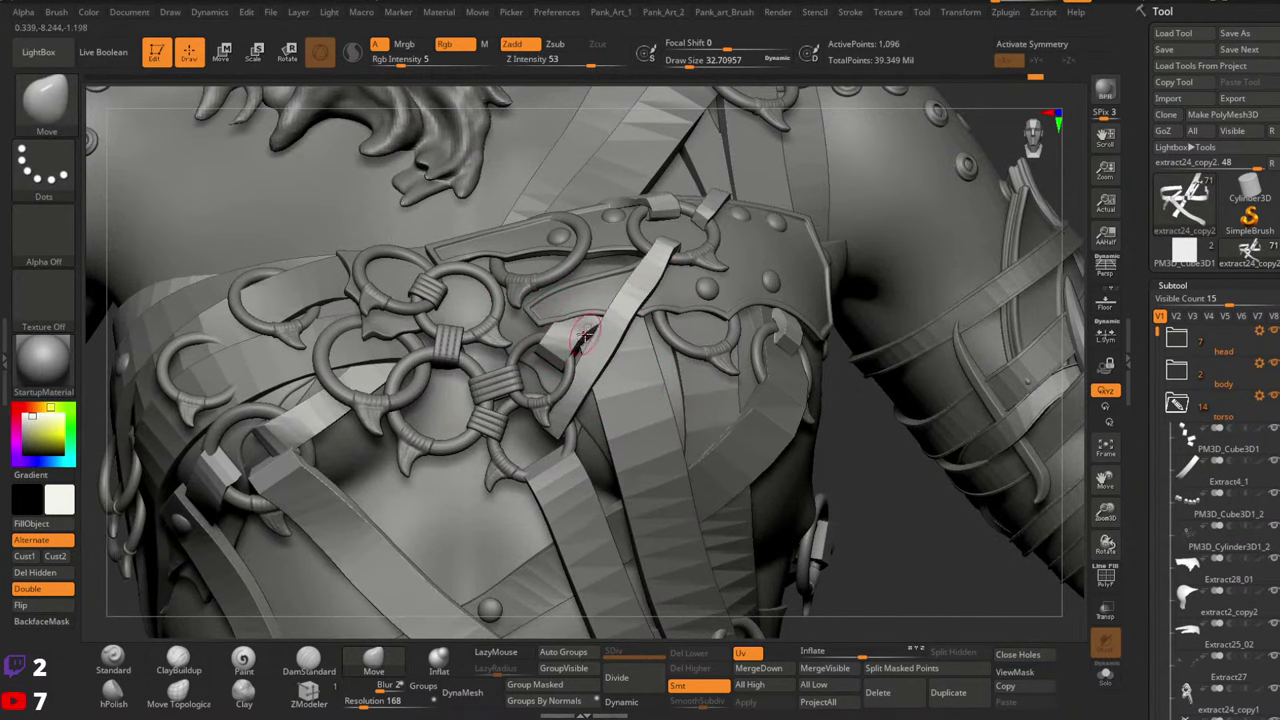
{"action": "mouse_move", "coordinate": [585, 335]}
{"action": "right_mouse_down"}
{"action": "mouse_move", "coordinate": [563, 360]}
{"action": "mouse_move", "coordinate": [577, 352]}
{"action": "right_mouse_up"}
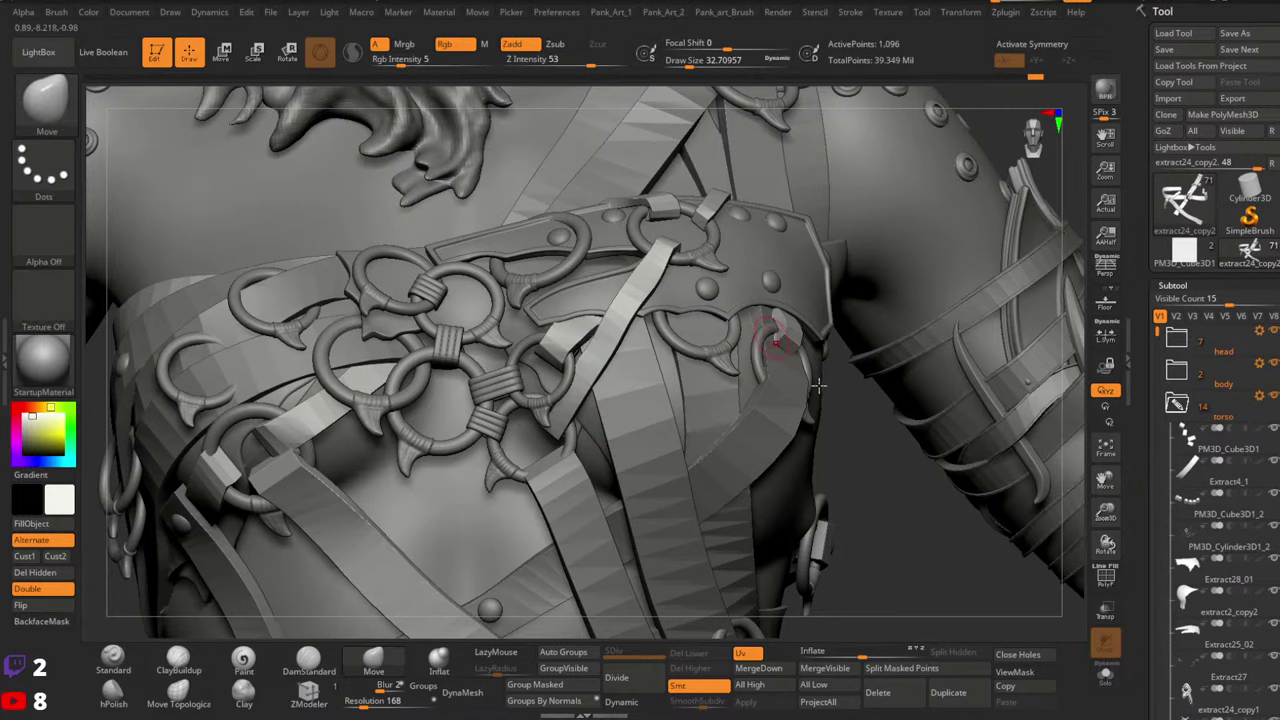
Touch up the strap ends along the chest plate with the Move brush at a draw size of about 35
{"action": "right_click_drag", "start_coordinate": [837, 280], "coordinate": [829, 297]}
{"action": "key", "text": "space"}
{"action": "left_click_drag", "start_coordinate": [757, 304], "coordinate": [759, 304]}
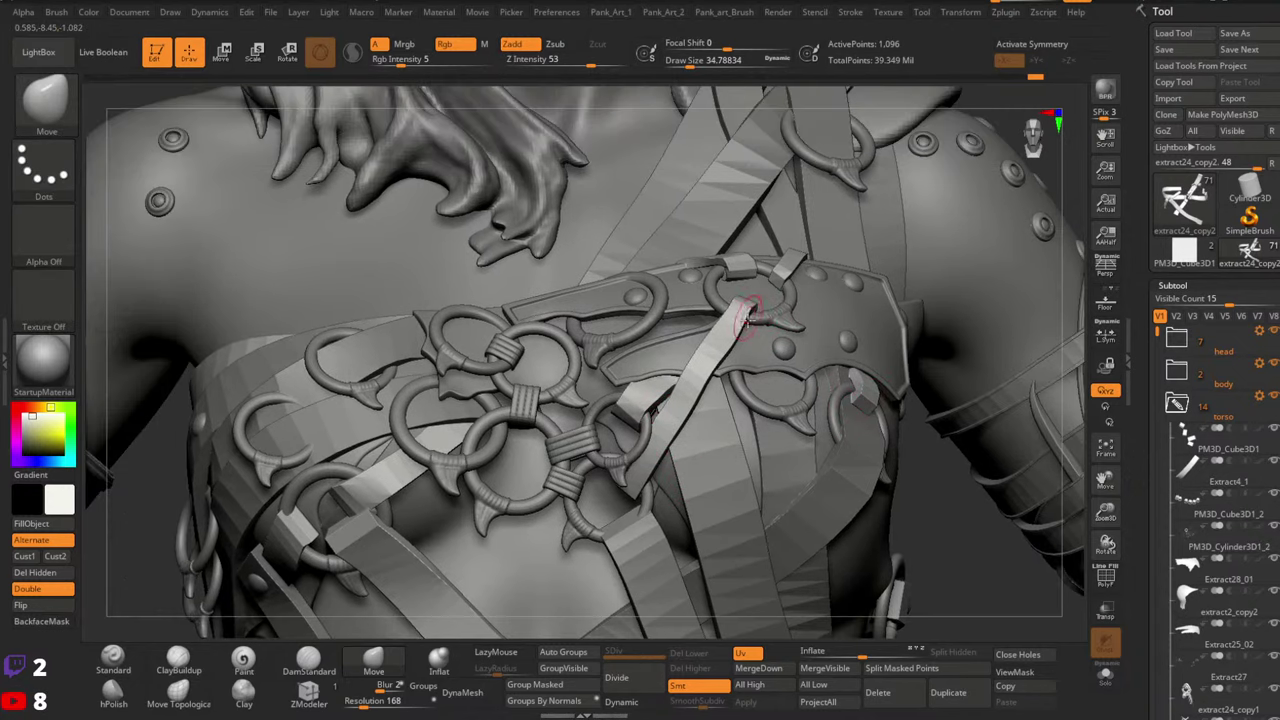
{"action": "right_click_drag", "start_coordinate": [737, 340], "coordinate": [661, 402]}
Select the subtool of the strap hanging from the lowest chest ring, mask the rest and adjust its end with Move at about 65
{"action": "left_click", "coordinate": [661, 402], "text": "alt"}
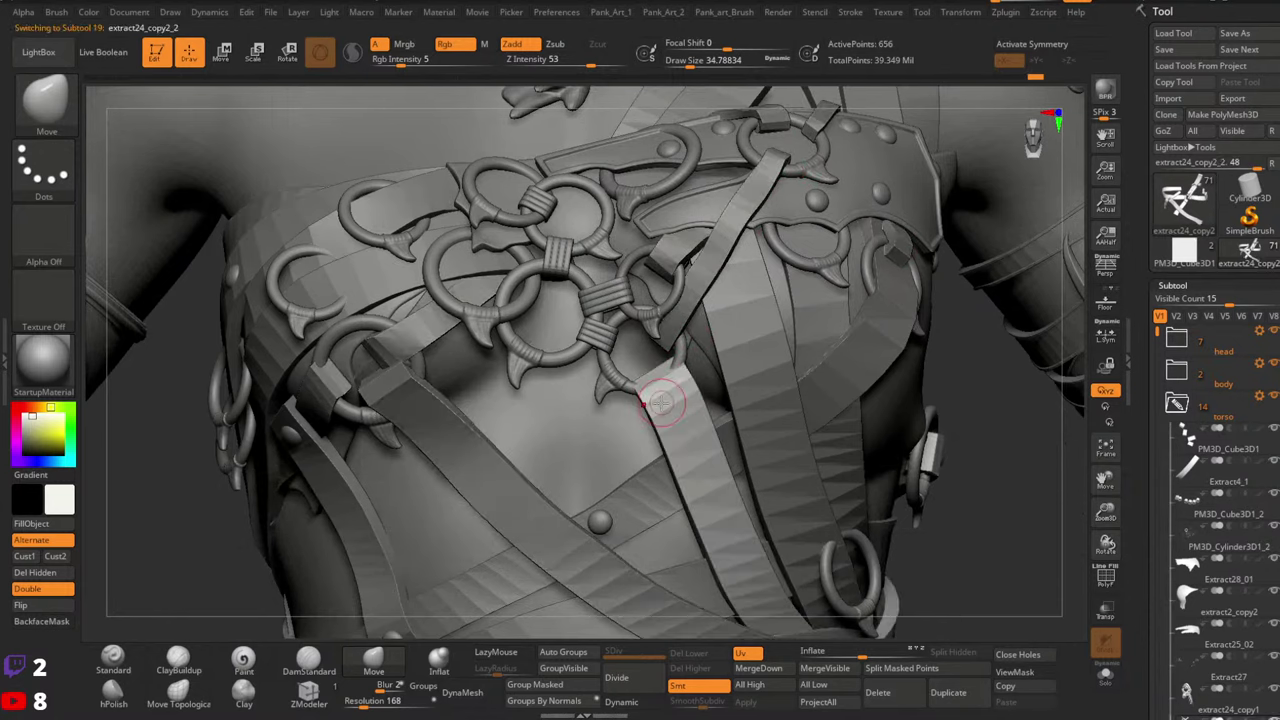
{"action": "key", "text": "w"}
{"action": "left_click_drag", "start_coordinate": [665, 405], "coordinate": [708, 514], "text": "ctrl"}
{"action": "key", "text": "q"}
{"action": "key", "text": "space"}
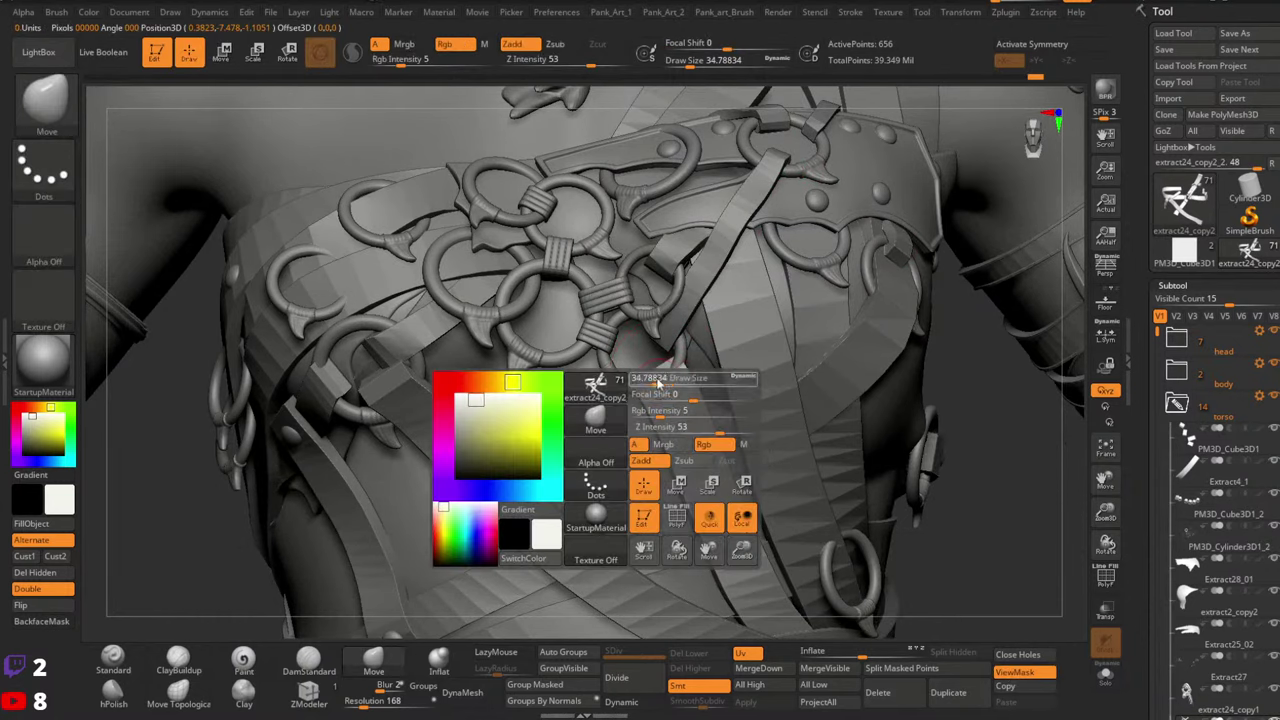
{"action": "left_click_drag", "start_coordinate": [656, 381], "coordinate": [670, 381]}
{"action": "mouse_move", "coordinate": [637, 394]}
{"action": "right_mouse_down"}
{"action": "mouse_move", "coordinate": [685, 380]}
{"action": "mouse_move", "coordinate": [637, 375]}
{"action": "mouse_move", "coordinate": [669, 392]}
{"action": "mouse_move", "coordinate": [701, 369]}
{"action": "mouse_move", "coordinate": [676, 370]}
{"action": "right_mouse_up"}
{"action": "right_click", "coordinate": [676, 366]}
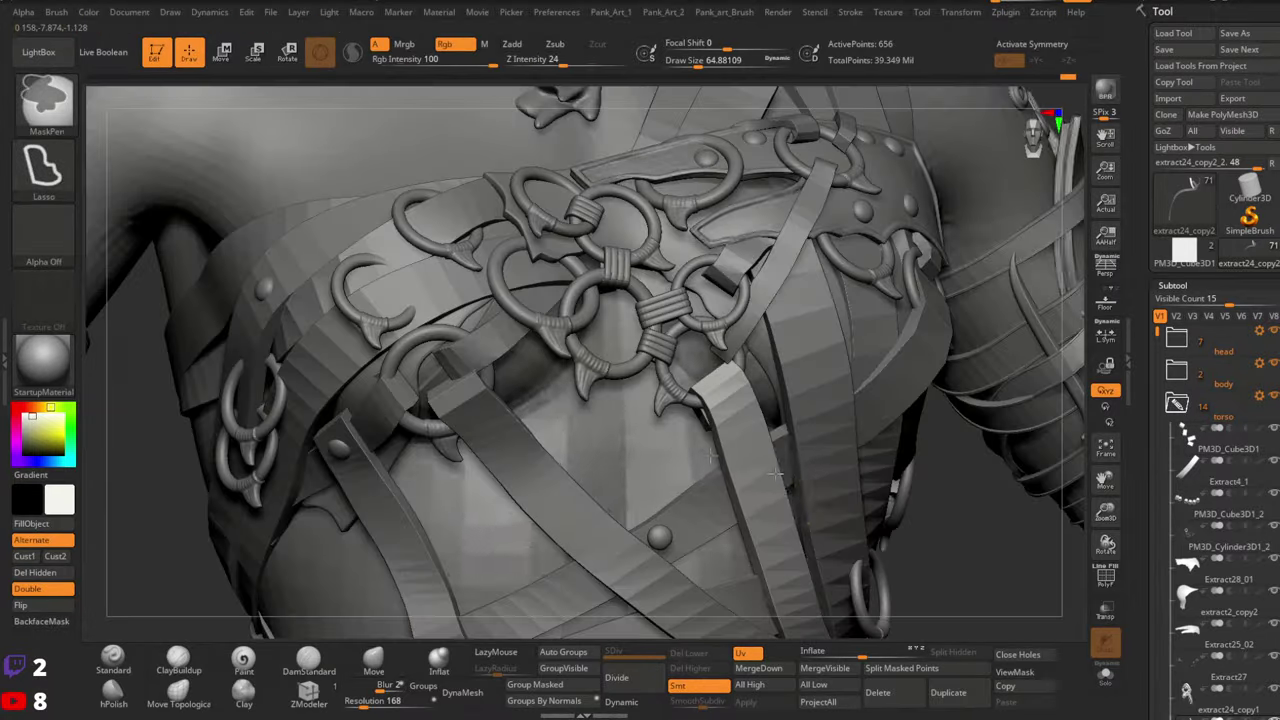
{"action": "right_click_drag", "start_coordinate": [590, 420], "coordinate": [680, 375]}
{"action": "right_click_drag", "start_coordinate": [549, 368], "coordinate": [640, 383]}
Select the subtool with the long diagonal strap, mask everything else and move its folded end with Move at about 202
{"action": "key", "text": "w"}
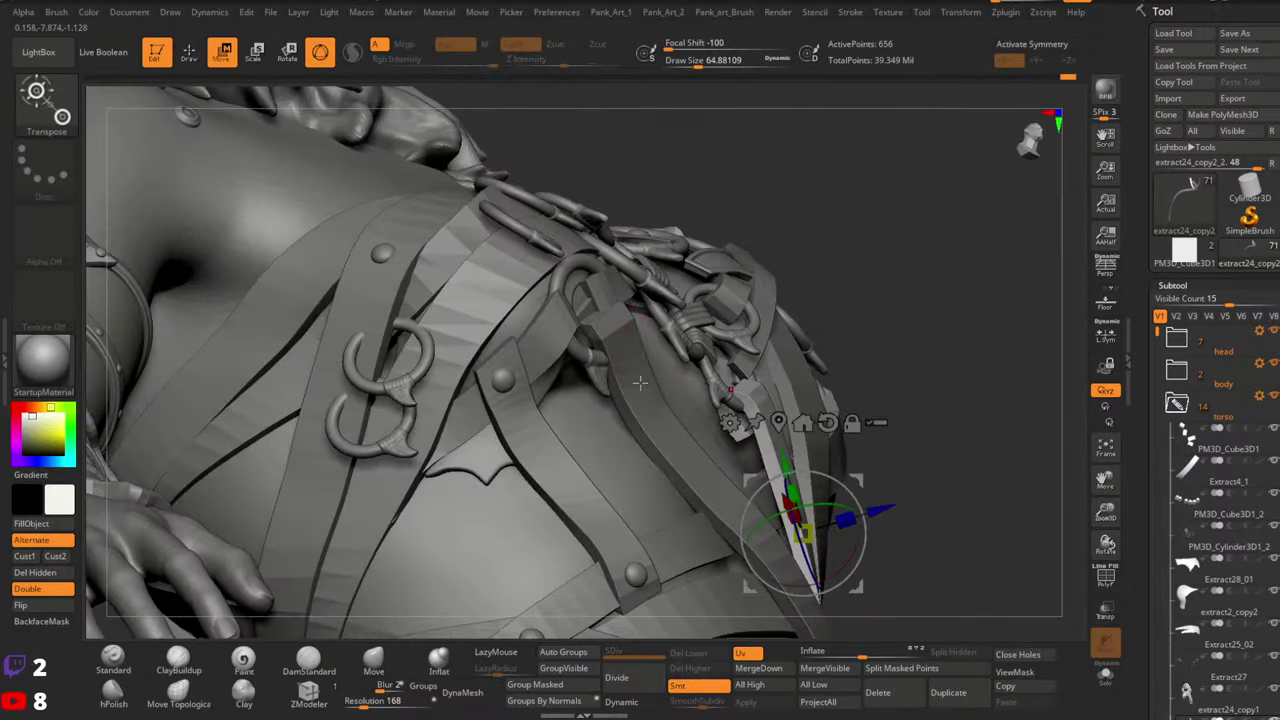
{"action": "left_click", "coordinate": [645, 425], "text": "alt"}
{"action": "key", "text": "q"}
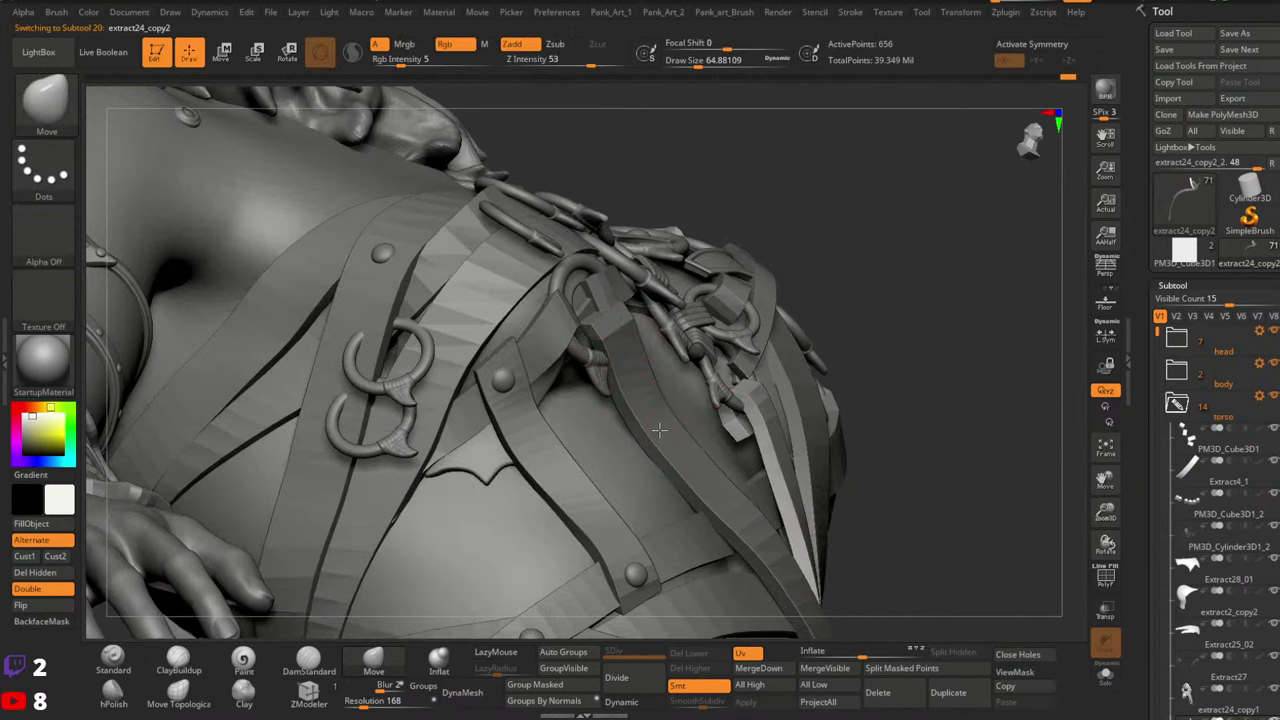
{"action": "left_click", "coordinate": [655, 431], "text": "alt"}
{"action": "key", "text": "w"}
{"action": "left_click", "coordinate": [648, 432], "text": "ctrl"}
{"action": "key", "text": "q"}
{"action": "key", "text": "s"}
{"action": "left_click_drag", "start_coordinate": [604, 334], "coordinate": [616, 340]}
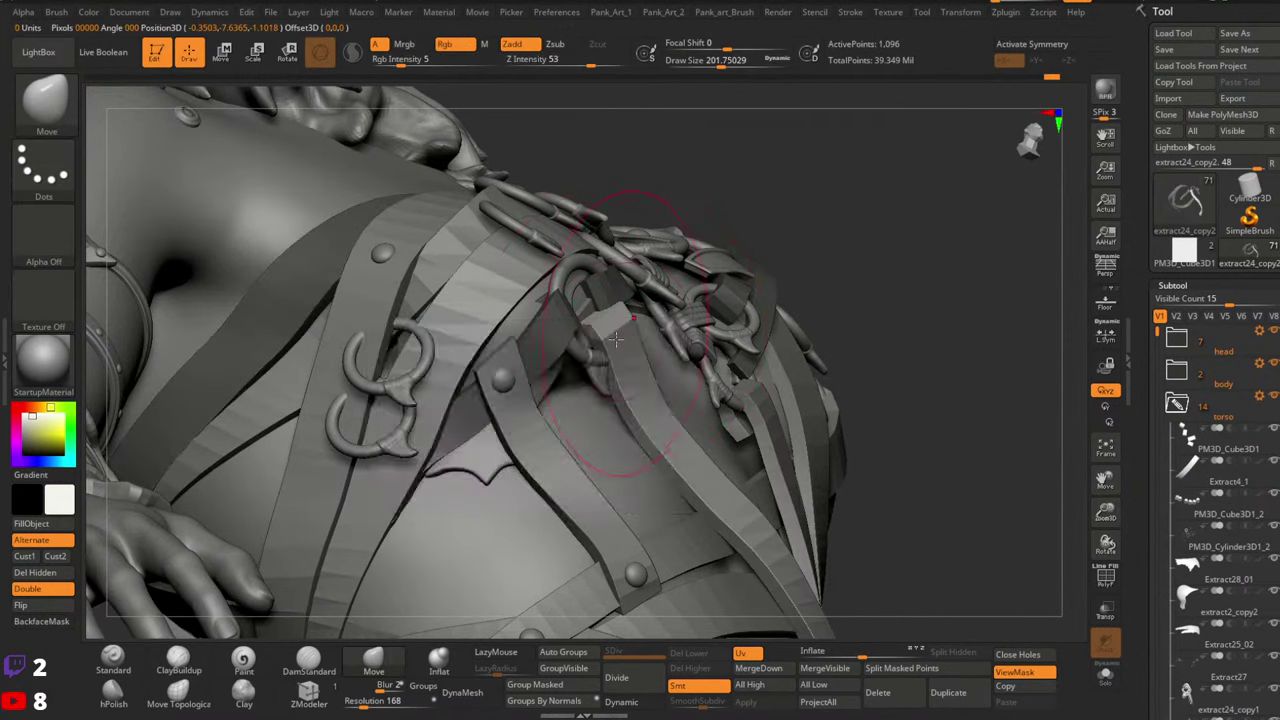
Refine the long diagonal strap's folded end beside the side ring with the Move brush at about 65
{"action": "mouse_move", "coordinate": [615, 340]}
{"action": "right_mouse_down"}
{"action": "mouse_move", "coordinate": [606, 311]}
{"action": "mouse_move", "coordinate": [618, 334]}
{"action": "mouse_move", "coordinate": [634, 318]}
{"action": "right_mouse_up"}
{"action": "key", "text": "space"}
{"action": "left_click_drag", "start_coordinate": [640, 320], "coordinate": [635, 318]}
{"action": "mouse_move", "coordinate": [635, 316]}
{"action": "right_mouse_down"}
{"action": "mouse_move", "coordinate": [616, 326]}
{"action": "mouse_move", "coordinate": [640, 318]}
{"action": "right_mouse_up"}
{"action": "key", "text": "space"}
{"action": "left_click_drag", "start_coordinate": [640, 318], "coordinate": [664, 320]}
{"action": "key", "text": "space"}
{"action": "right_click_drag", "start_coordinate": [666, 327], "coordinate": [722, 360]}
Mask everything except the short strap beside the long diagonal one and move its folded end with Move at about 71
{"action": "key", "text": "w"}
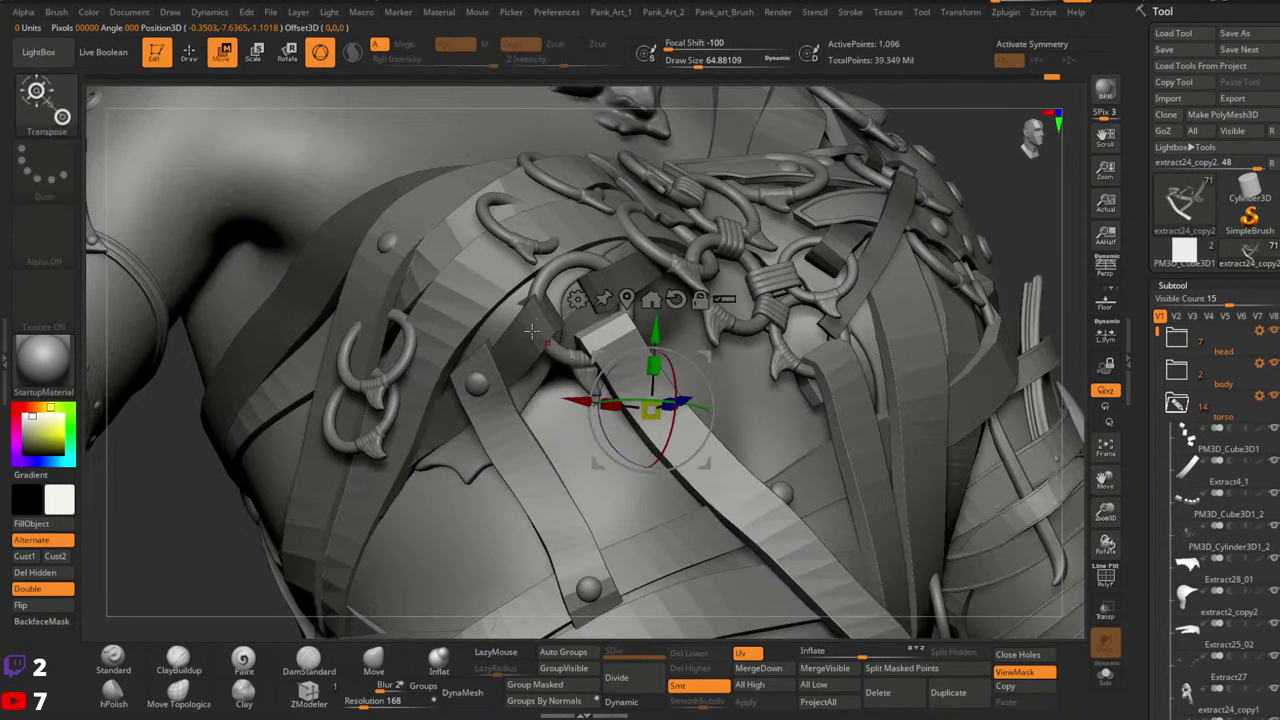
{"action": "left_click", "coordinate": [546, 314], "text": "ctrl"}
{"action": "key", "text": "q"}
{"action": "key", "text": "space"}
{"action": "mouse_move", "coordinate": [516, 315]}
{"action": "left_mouse_down"}
{"action": "mouse_move", "coordinate": [557, 329]}
{"action": "mouse_move", "coordinate": [517, 325]}
{"action": "left_mouse_up"}
{"action": "key", "text": "space"}
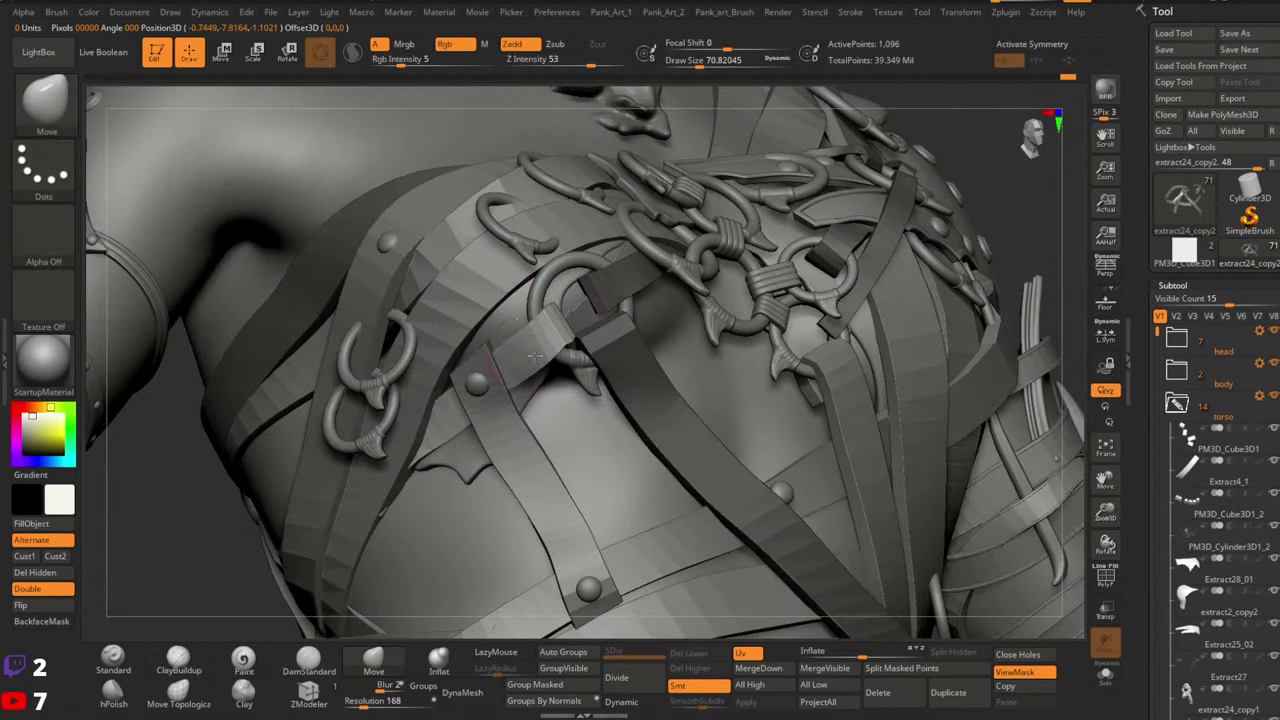
Fit the short strap's end around the side ring with Move at about 77 and clear the mask
{"action": "right_click_drag", "start_coordinate": [535, 357], "coordinate": [543, 313]}
{"action": "right_click_drag", "start_coordinate": [547, 320], "coordinate": [620, 324]}
{"action": "mouse_move", "coordinate": [526, 328]}
{"action": "left_mouse_down"}
{"action": "mouse_move", "coordinate": [535, 306]}
{"action": "mouse_move", "coordinate": [548, 329]}
{"action": "left_mouse_up"}
{"action": "key", "text": "space"}
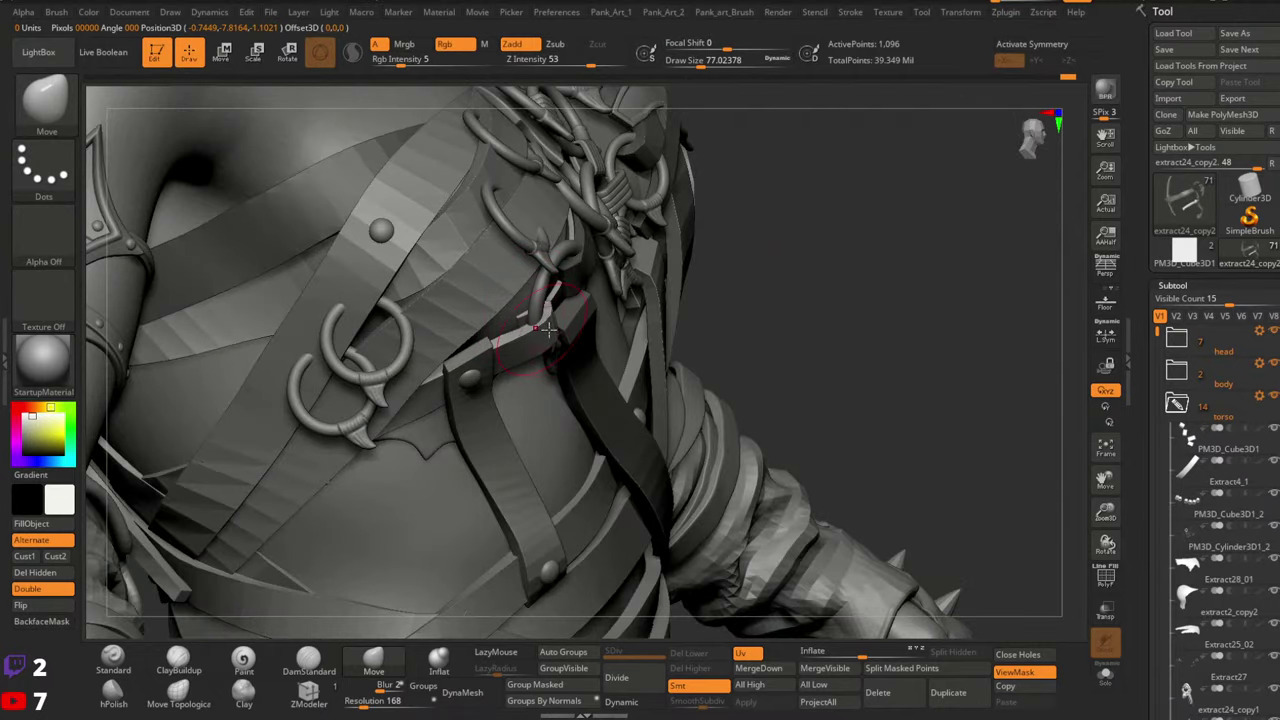
{"action": "mouse_move", "coordinate": [554, 342]}
{"action": "right_mouse_down"}
{"action": "mouse_move", "coordinate": [425, 365]}
{"action": "mouse_move", "coordinate": [410, 380]}
{"action": "right_mouse_up"}
{"action": "left_click_drag", "start_coordinate": [378, 475], "coordinate": [368, 492], "text": "ctrl"}
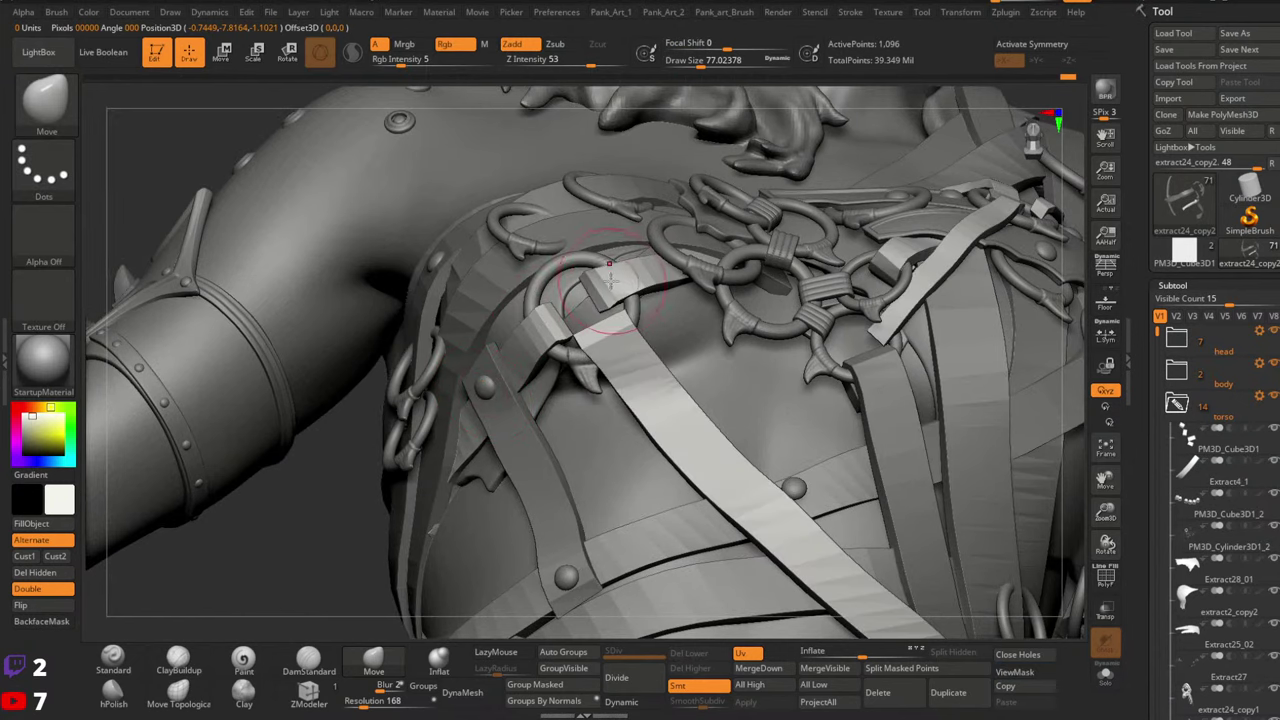
Mask everything except the upper strap entering the side ring and bend its end with Move at about 77, 112, 83 and 68
{"action": "key", "text": "w"}
{"action": "key", "text": "q"}
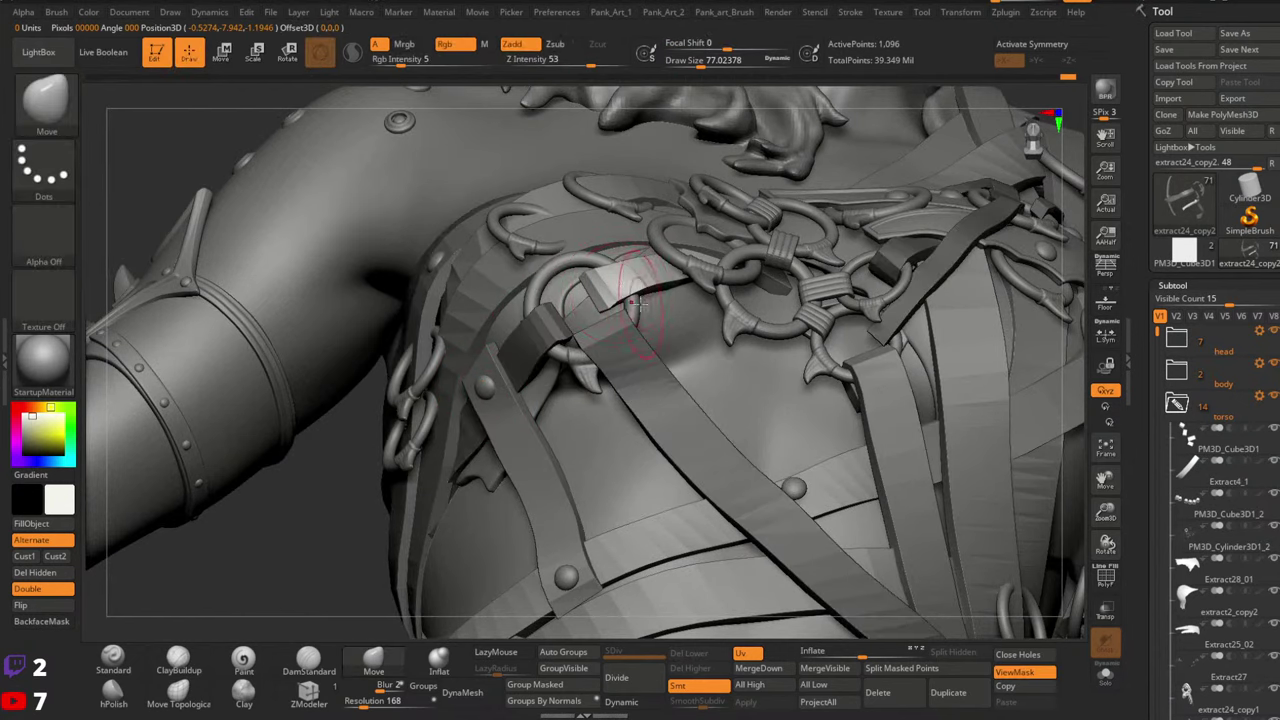
{"action": "left_click_drag", "start_coordinate": [641, 312], "coordinate": [634, 294]}
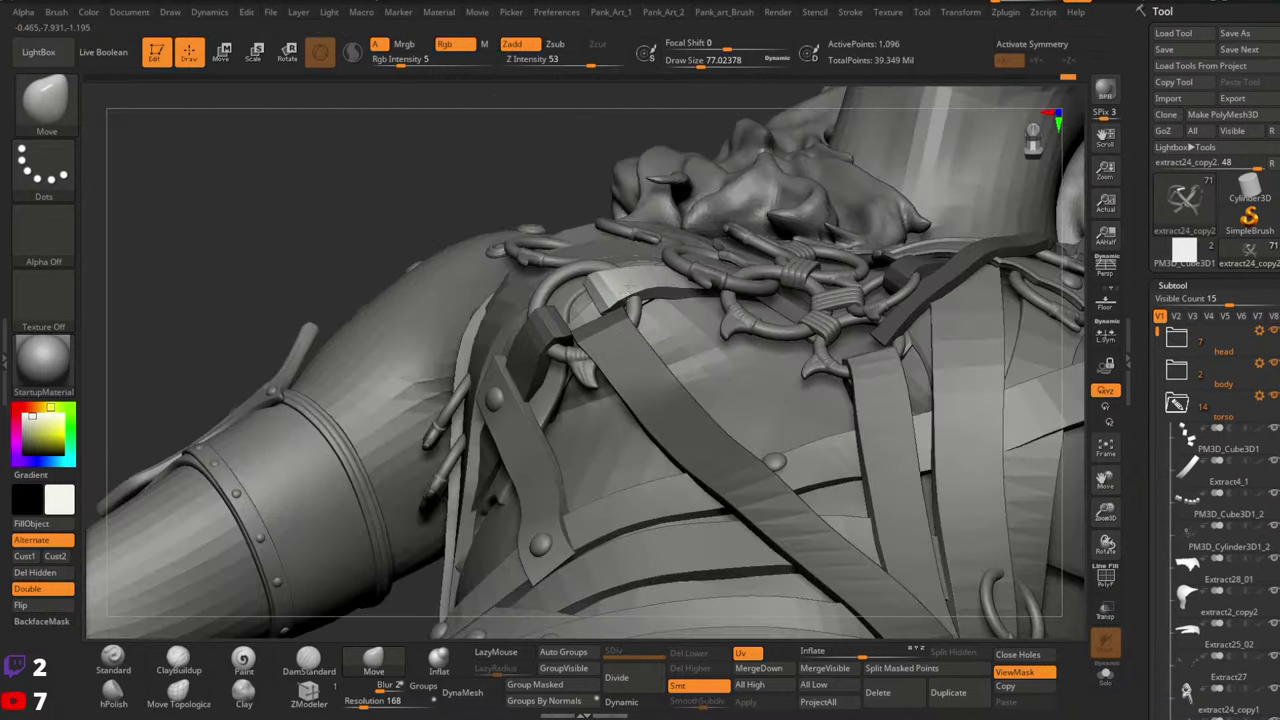
{"action": "key", "text": "ctrl"}
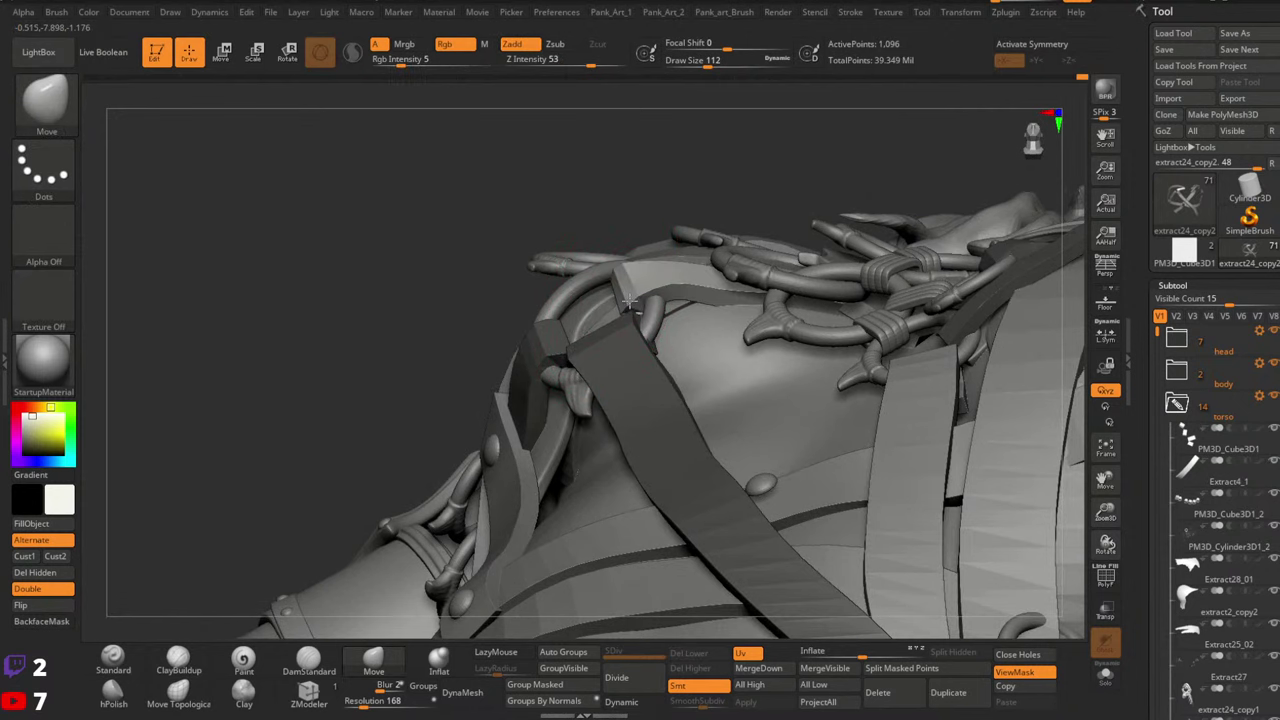
{"action": "key", "text": "space"}
{"action": "left_click_drag", "start_coordinate": [629, 302], "coordinate": [654, 286]}
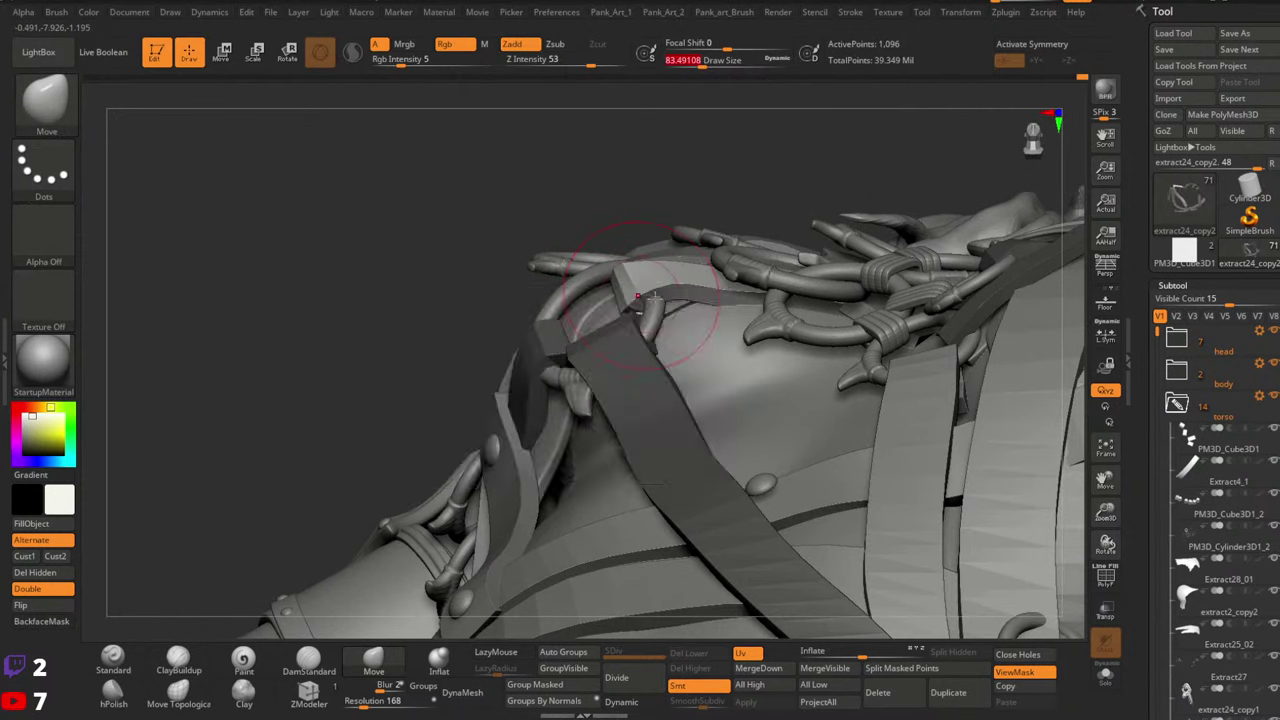
{"action": "right_click_drag", "start_coordinate": [654, 286], "coordinate": [651, 280]}
{"action": "key", "text": "space"}
{"action": "left_click_drag", "start_coordinate": [650, 279], "coordinate": [646, 278]}
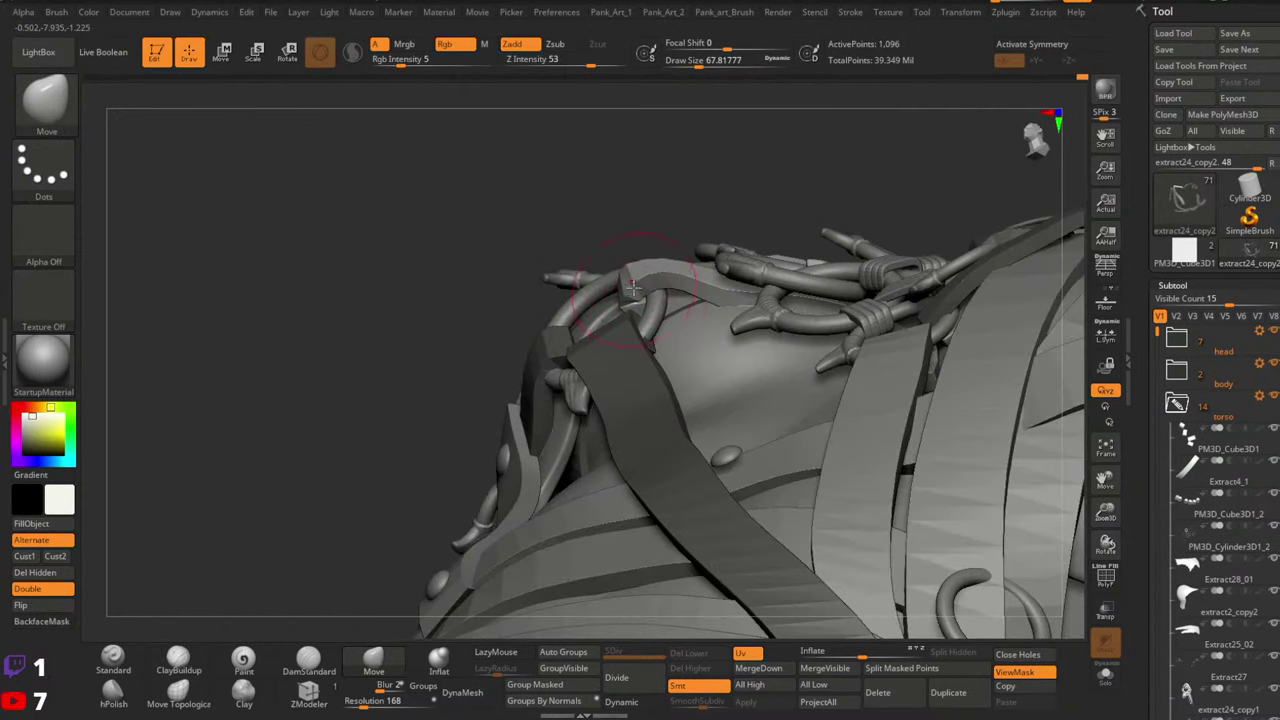
{"action": "key", "text": "bracketright"}
Refine the tip of the upper strap's folded end with the Move brush at draw sizes of about 27 and 13
{"action": "mouse_move", "coordinate": [676, 326]}
{"action": "right_mouse_down"}
{"action": "mouse_move", "coordinate": [610, 338]}
{"action": "mouse_move", "coordinate": [562, 370]}
{"action": "mouse_move", "coordinate": [618, 350]}
{"action": "mouse_move", "coordinate": [628, 294]}
{"action": "mouse_move", "coordinate": [610, 352]}
{"action": "mouse_move", "coordinate": [602, 320]}
{"action": "right_mouse_up"}
{"action": "right_click", "coordinate": [562, 370]}
{"action": "key", "text": "space"}
{"action": "left_click_drag", "start_coordinate": [602, 320], "coordinate": [592, 320]}
{"action": "right_click_drag", "start_coordinate": [592, 320], "coordinate": [608, 320]}
{"action": "key", "text": "space"}
{"action": "left_click_drag", "start_coordinate": [608, 320], "coordinate": [598, 320]}
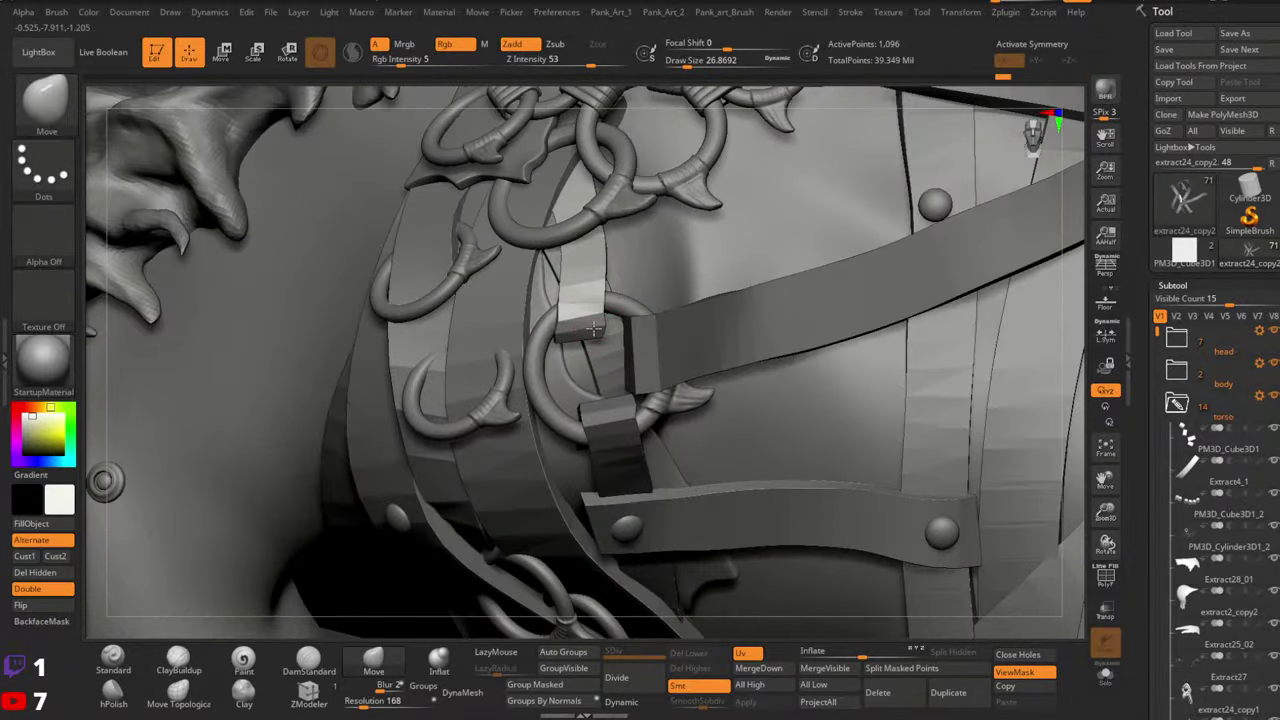
{"action": "key", "text": "bracketright"}
{"action": "mouse_move", "coordinate": [600, 316]}
{"action": "right_mouse_down"}
{"action": "mouse_move", "coordinate": [590, 322]}
{"action": "mouse_move", "coordinate": [606, 330]}
{"action": "mouse_move", "coordinate": [555, 346]}
{"action": "right_mouse_up"}
{"action": "right_click_drag", "start_coordinate": [560, 294], "coordinate": [568, 302]}
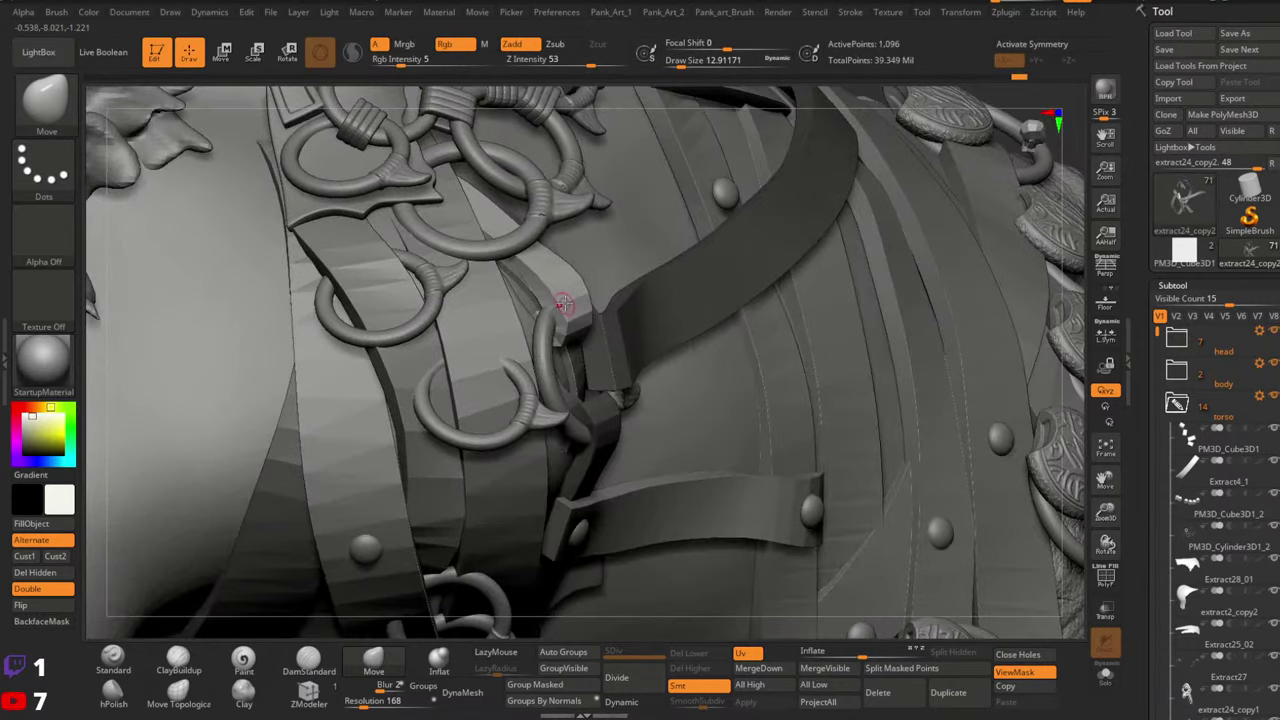
Wrap the upper strap's end around the side ring with Move at draw sizes of about 62, 41, 65 and 46
{"action": "key", "text": "space"}
{"action": "left_click_drag", "start_coordinate": [545, 314], "coordinate": [552, 313]}
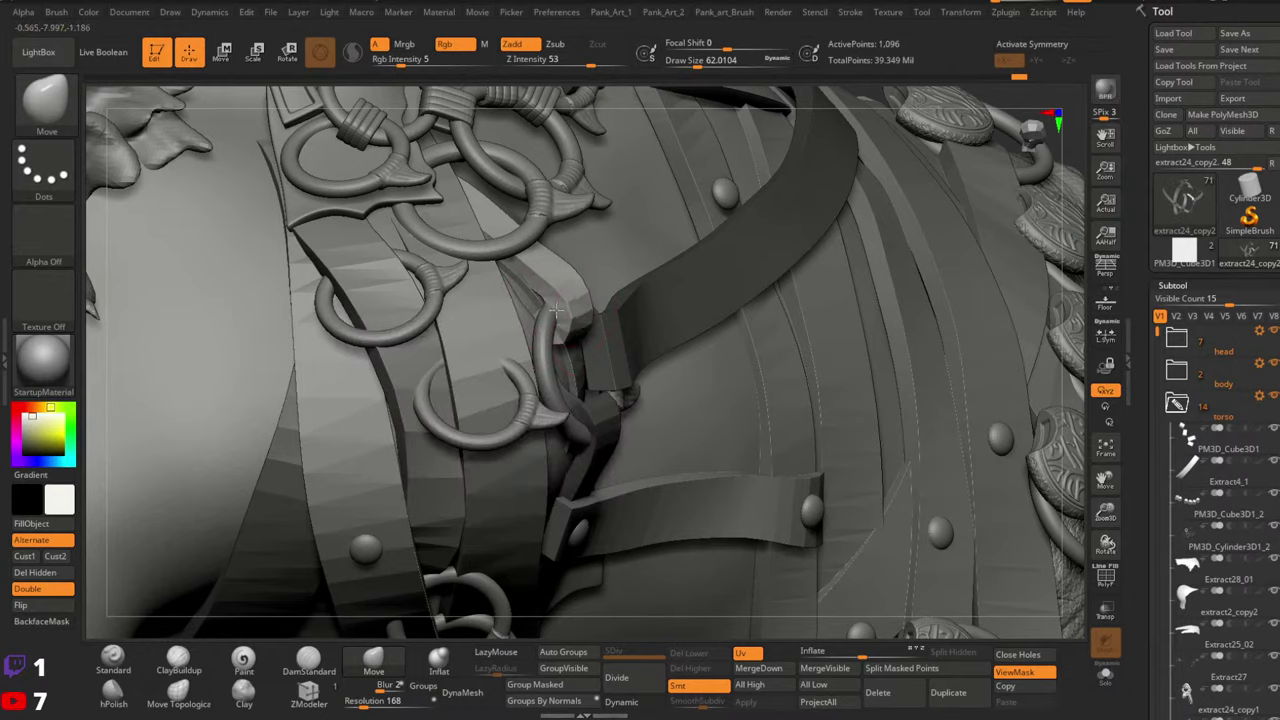
{"action": "mouse_move", "coordinate": [556, 310]}
{"action": "right_mouse_down"}
{"action": "mouse_move", "coordinate": [646, 394]}
{"action": "mouse_move", "coordinate": [616, 309]}
{"action": "right_mouse_up"}
{"action": "key", "text": "space"}
{"action": "left_click_drag", "start_coordinate": [618, 308], "coordinate": [613, 307]}
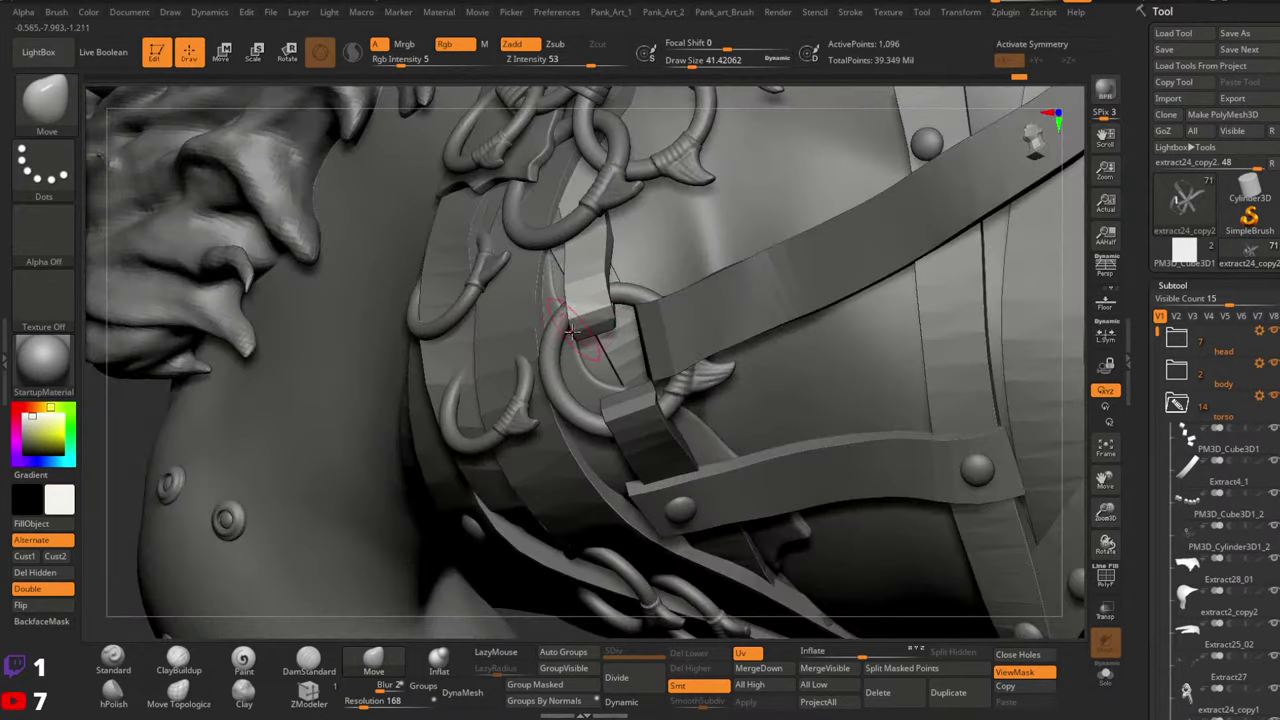
{"action": "right_click_drag", "start_coordinate": [570, 333], "coordinate": [628, 308]}
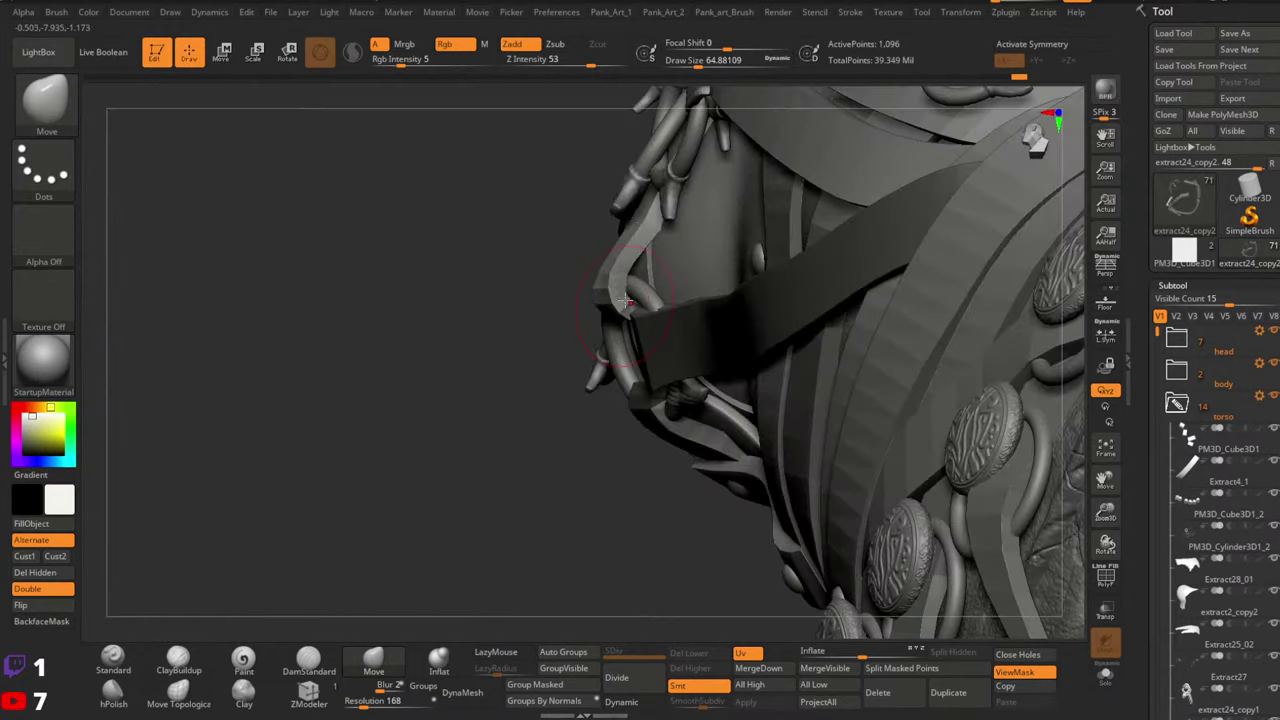
{"action": "key", "text": "space"}
{"action": "left_click_drag", "start_coordinate": [625, 302], "coordinate": [620, 301]}
{"action": "mouse_move", "coordinate": [653, 271]}
{"action": "right_mouse_down"}
{"action": "mouse_move", "coordinate": [647, 232]}
{"action": "mouse_move", "coordinate": [640, 240]}
{"action": "right_mouse_up"}
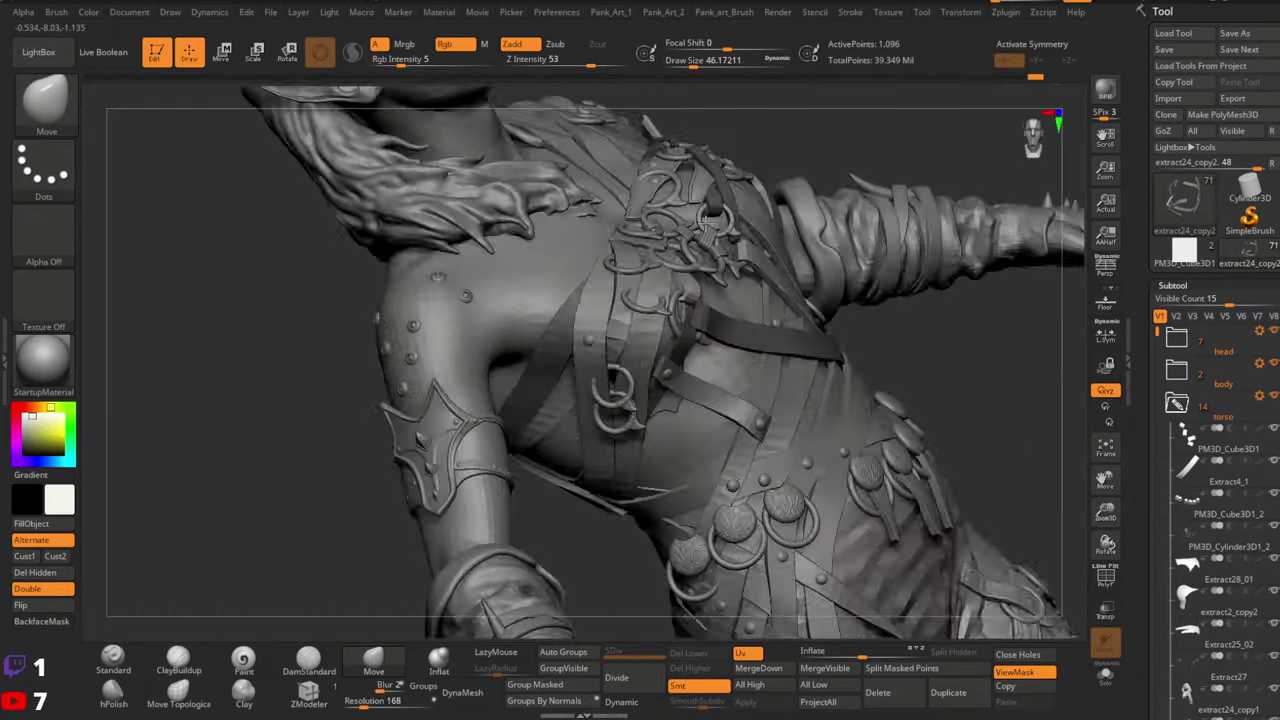
Touch up the upper strap's bend above the side ring with Move at about 46 and clear the mask
{"action": "right_click_drag", "start_coordinate": [709, 222], "coordinate": [719, 328]}
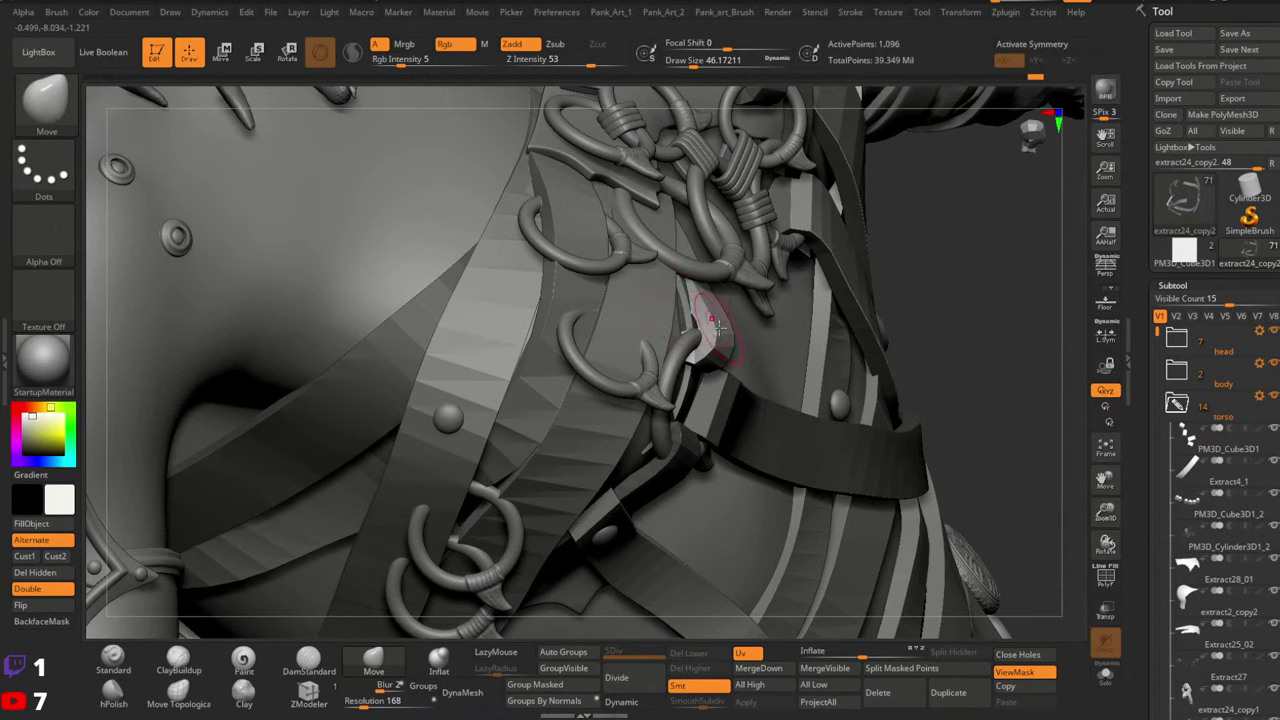
{"action": "left_click_drag", "start_coordinate": [718, 326], "coordinate": [706, 338]}
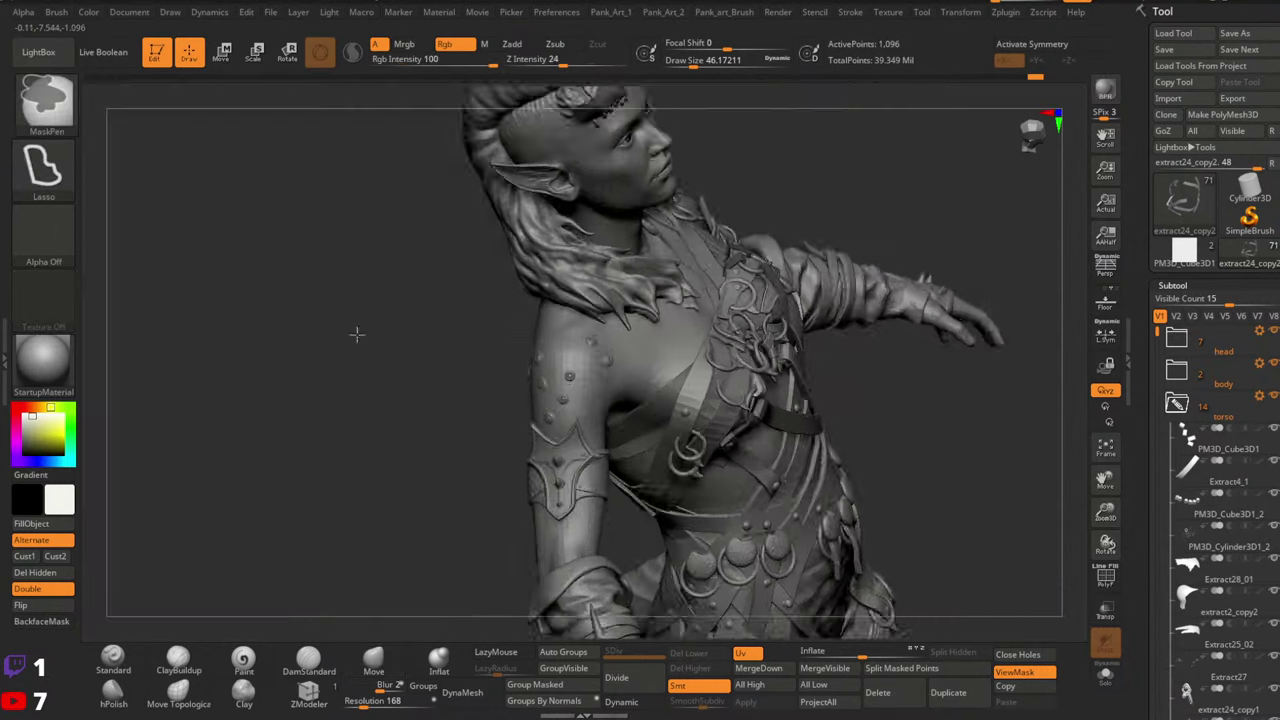
{"action": "right_click_drag", "start_coordinate": [357, 334], "coordinate": [640, 430]}
{"action": "left_click_drag", "start_coordinate": [838, 556], "coordinate": [851, 571], "text": "ctrl"}
Examine the laced trousers, knee armor and the straps around the waist
{"action": "right_click_drag", "start_coordinate": [745, 560], "coordinate": [737, 277], "text": "alt"}
{"action": "right_click_drag", "start_coordinate": [720, 455], "coordinate": [786, 372]}
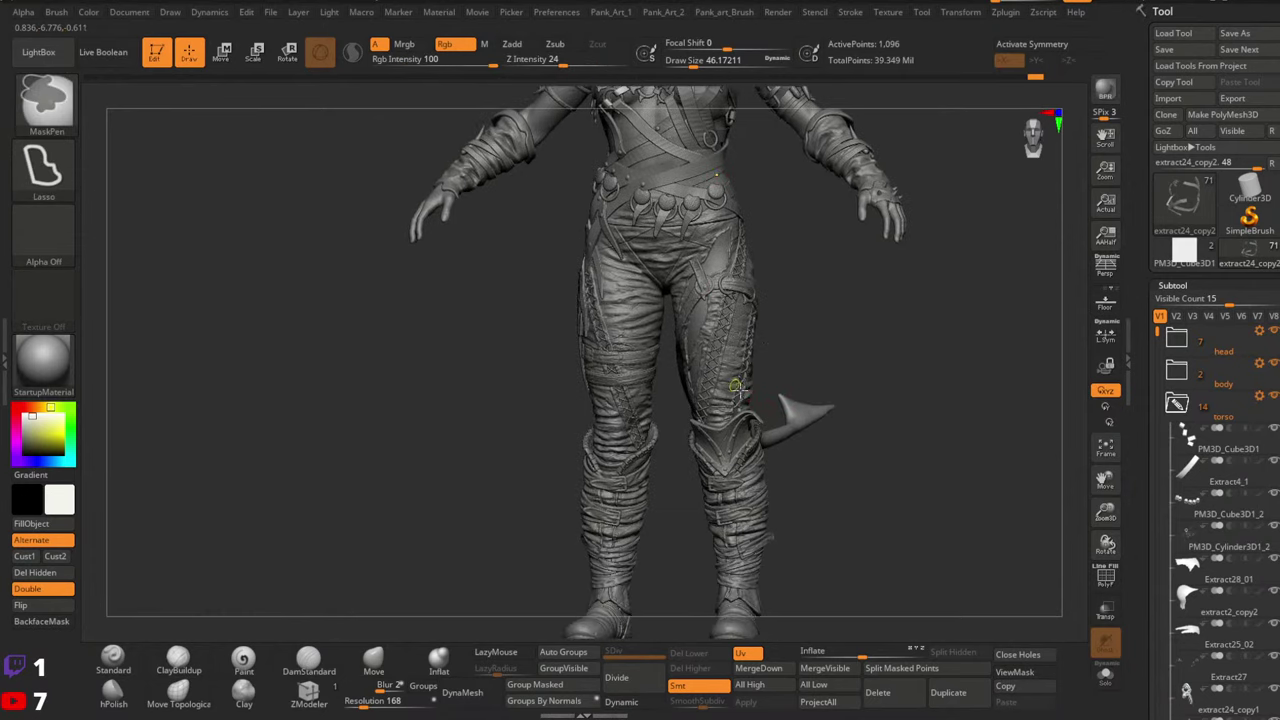
{"action": "right_click_drag", "start_coordinate": [752, 426], "coordinate": [809, 406], "text": "ctrl"}
{"action": "right_click_drag", "start_coordinate": [840, 474], "coordinate": [843, 360], "text": "alt"}
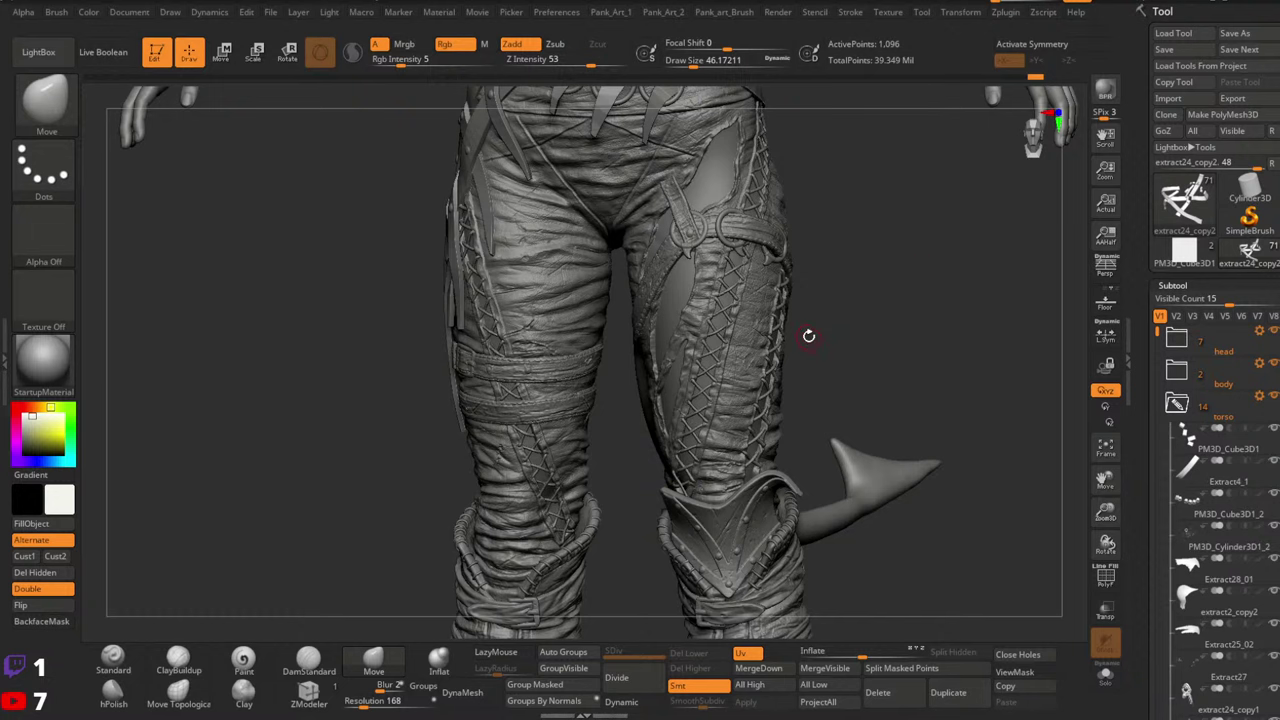
{"action": "left_click_drag", "start_coordinate": [815, 350], "coordinate": [834, 311]}
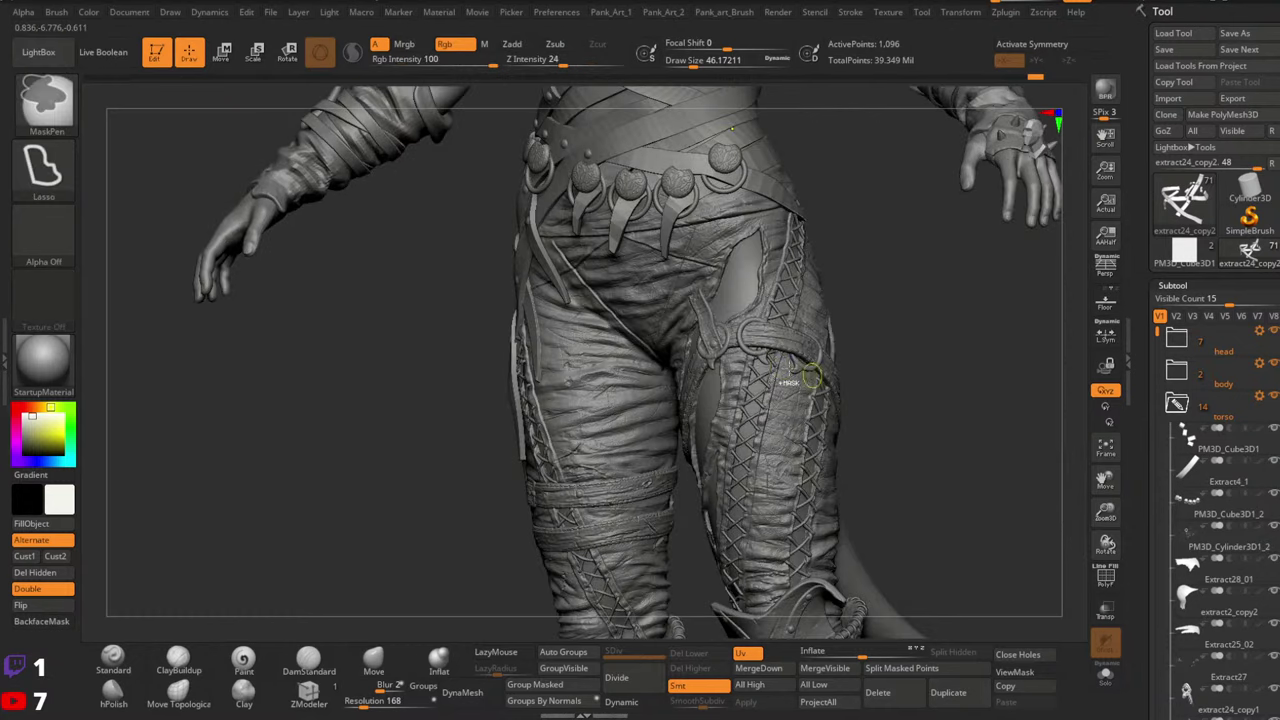
{"action": "left_click_drag", "start_coordinate": [760, 300], "coordinate": [928, 400], "text": "alt"}
{"action": "right_click_drag", "start_coordinate": [890, 398], "coordinate": [714, 352], "text": "ctrl"}
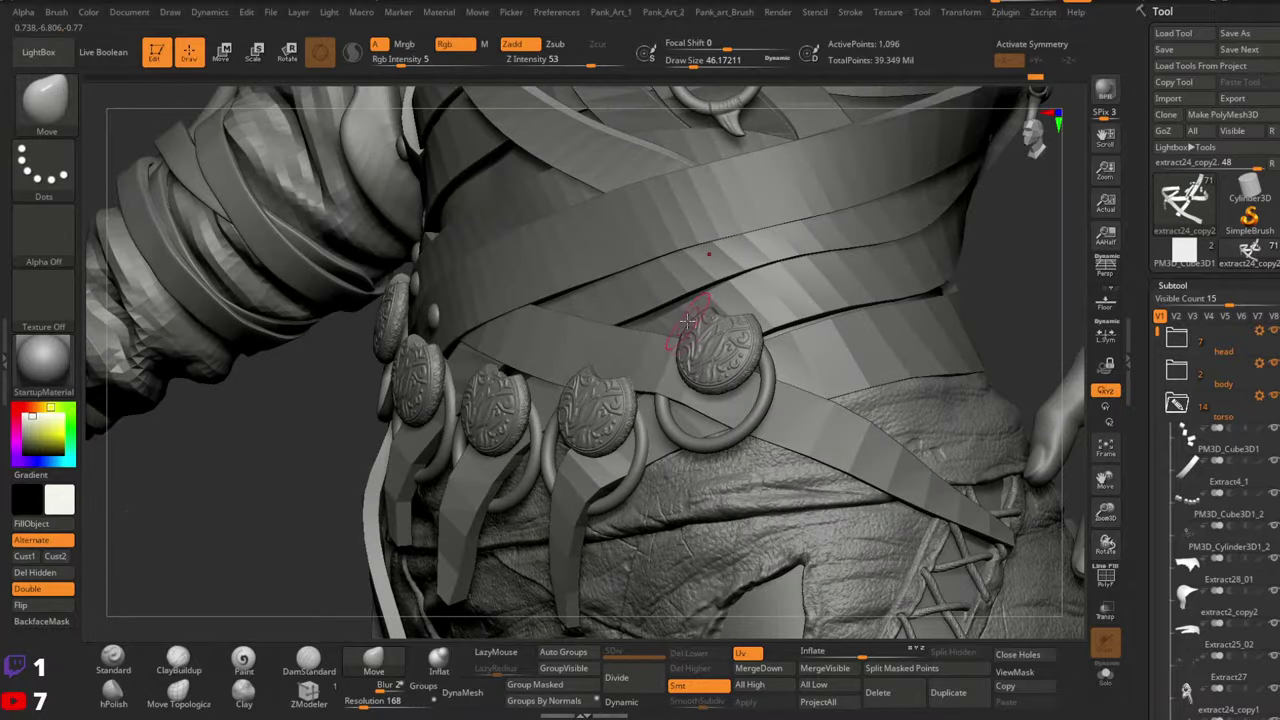
Enlarge the Move brush to a draw size of about 108 at the waist straps
{"action": "key", "text": "space"}
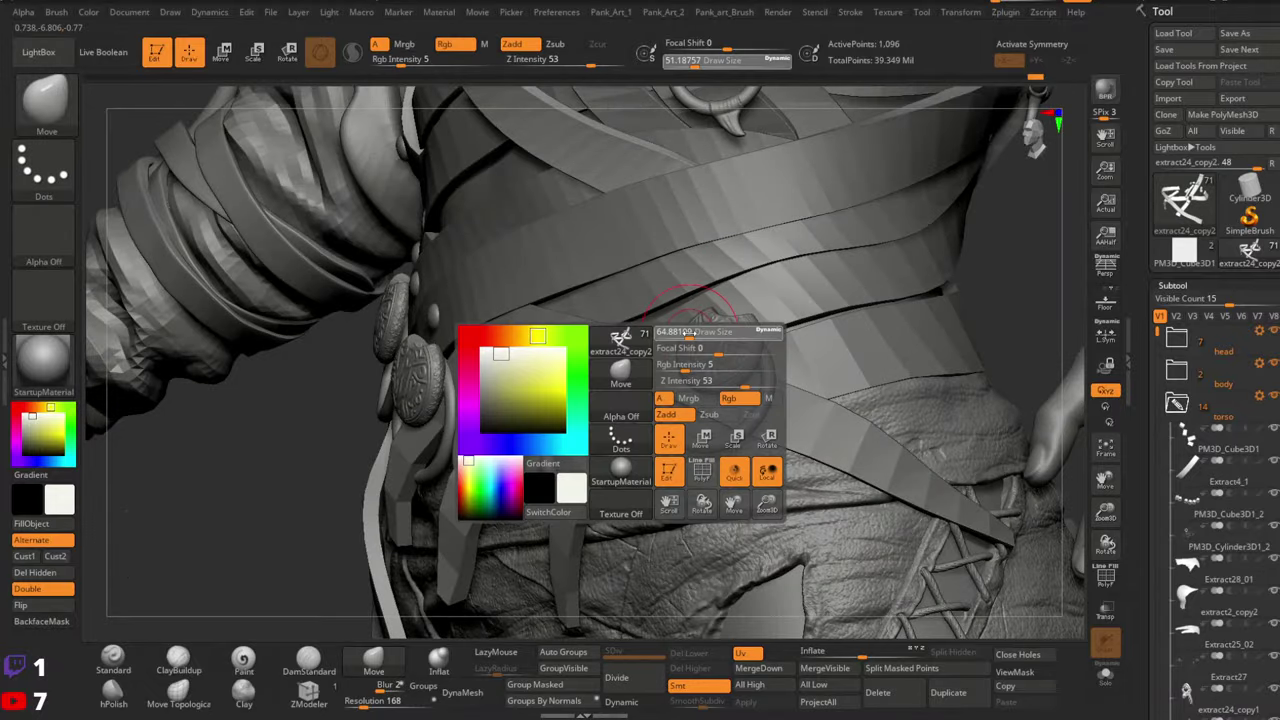
{"action": "left_click_drag", "start_coordinate": [530, 315], "coordinate": [748, 350]}
{"action": "mouse_move", "coordinate": [740, 355]}
{"action": "right_mouse_down", "text": "ctrl"}
{"action": "mouse_move", "coordinate": [705, 318]}
{"action": "mouse_move", "coordinate": [709, 406]}
{"action": "right_mouse_up", "text": "ctrl"}
{"action": "key", "text": "space"}
{"action": "left_click_drag", "start_coordinate": [792, 323], "coordinate": [804, 323]}
Examine the torso straps and their ring connections from the front, the side and the back
{"action": "mouse_move", "coordinate": [800, 325]}
{"action": "right_mouse_down"}
{"action": "mouse_move", "coordinate": [786, 427]}
{"action": "mouse_move", "coordinate": [655, 345]}
{"action": "right_mouse_up"}
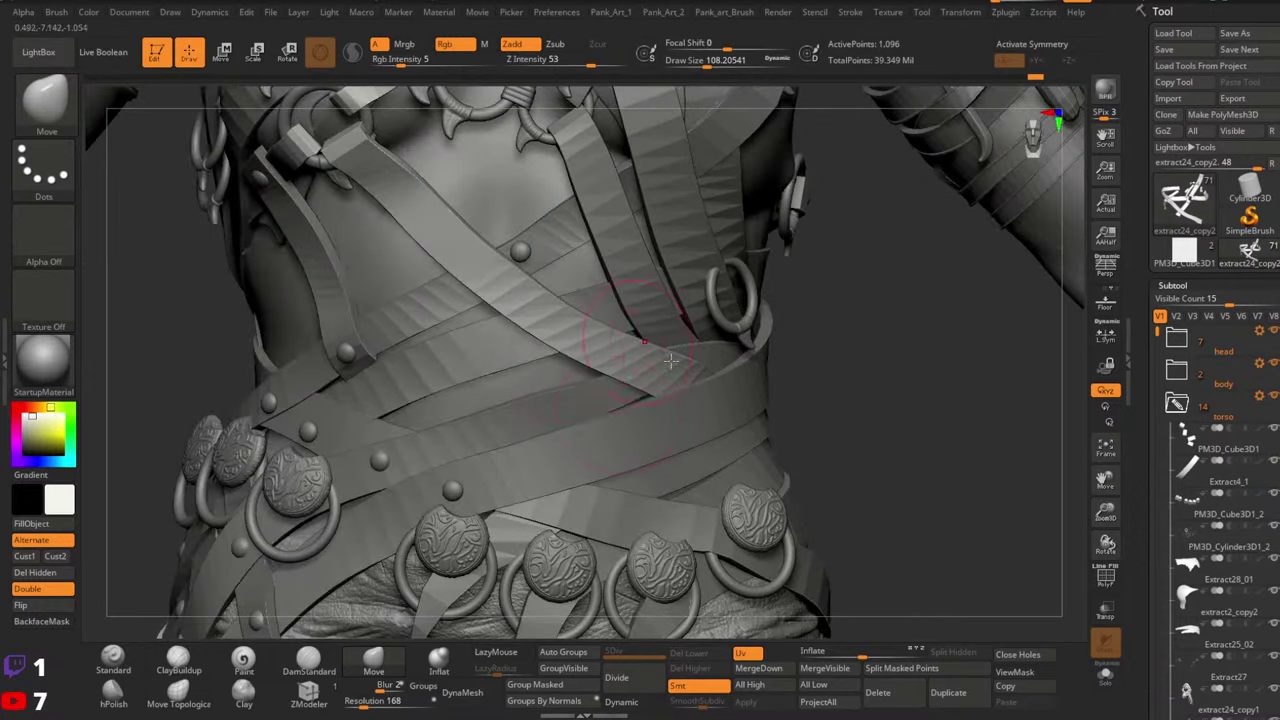
{"action": "right_click_drag", "start_coordinate": [564, 368], "coordinate": [620, 335]}
{"action": "right_click_drag", "start_coordinate": [880, 300], "coordinate": [590, 395], "text": "alt"}
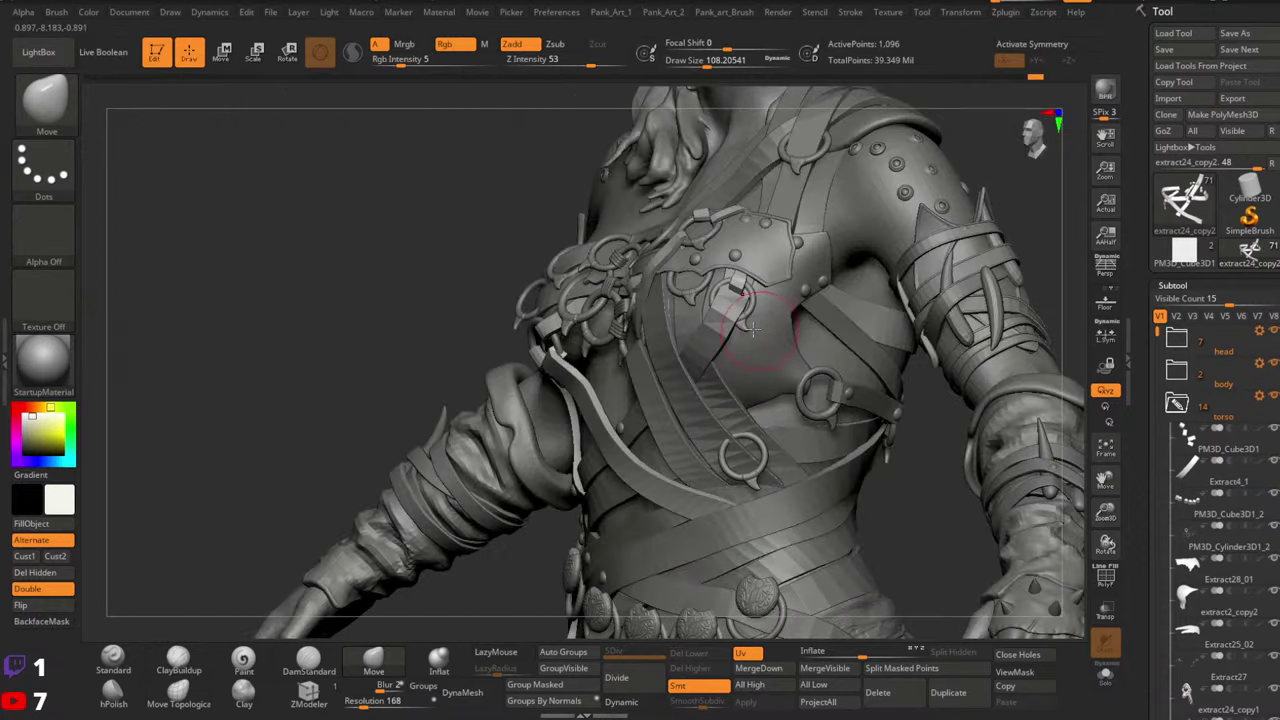
{"action": "right_click_drag", "start_coordinate": [650, 305], "coordinate": [786, 302]}
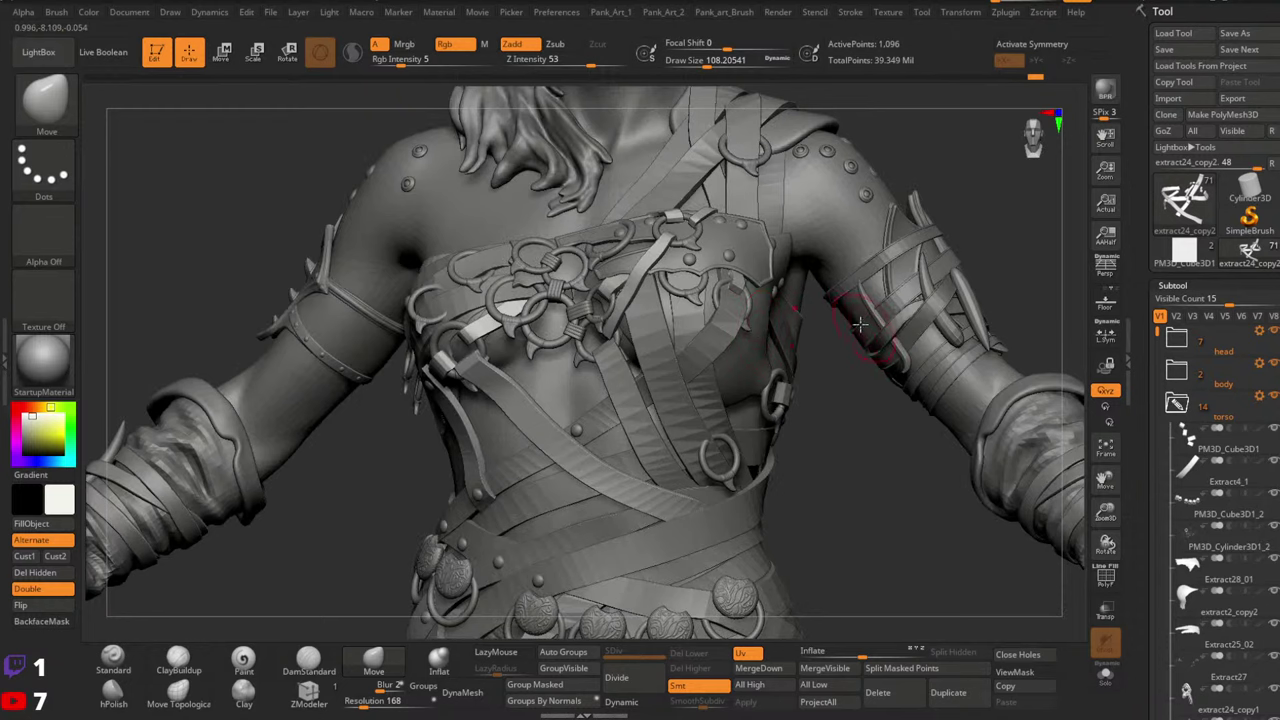
{"action": "right_click_drag", "start_coordinate": [757, 345], "coordinate": [804, 360]}
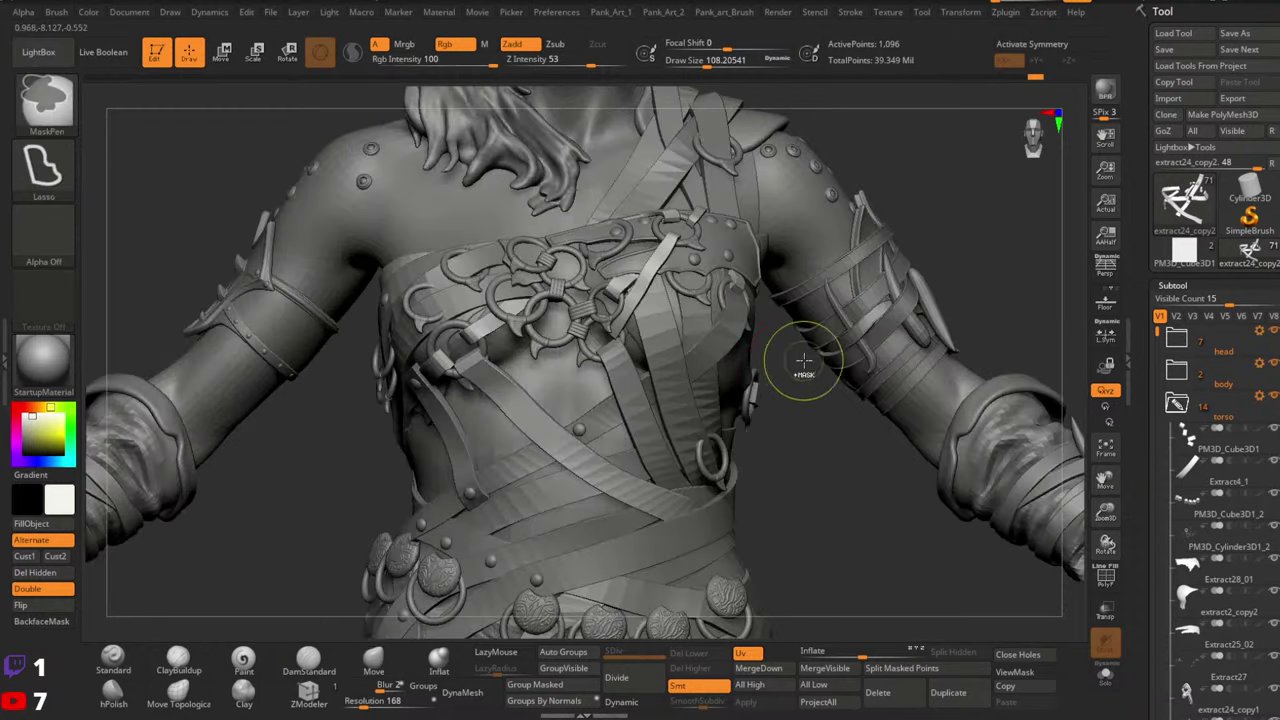
{"action": "right_click_drag", "start_coordinate": [672, 290], "coordinate": [690, 335], "text": "ctrl"}
{"action": "right_click_drag", "start_coordinate": [704, 245], "coordinate": [668, 360], "text": "alt"}
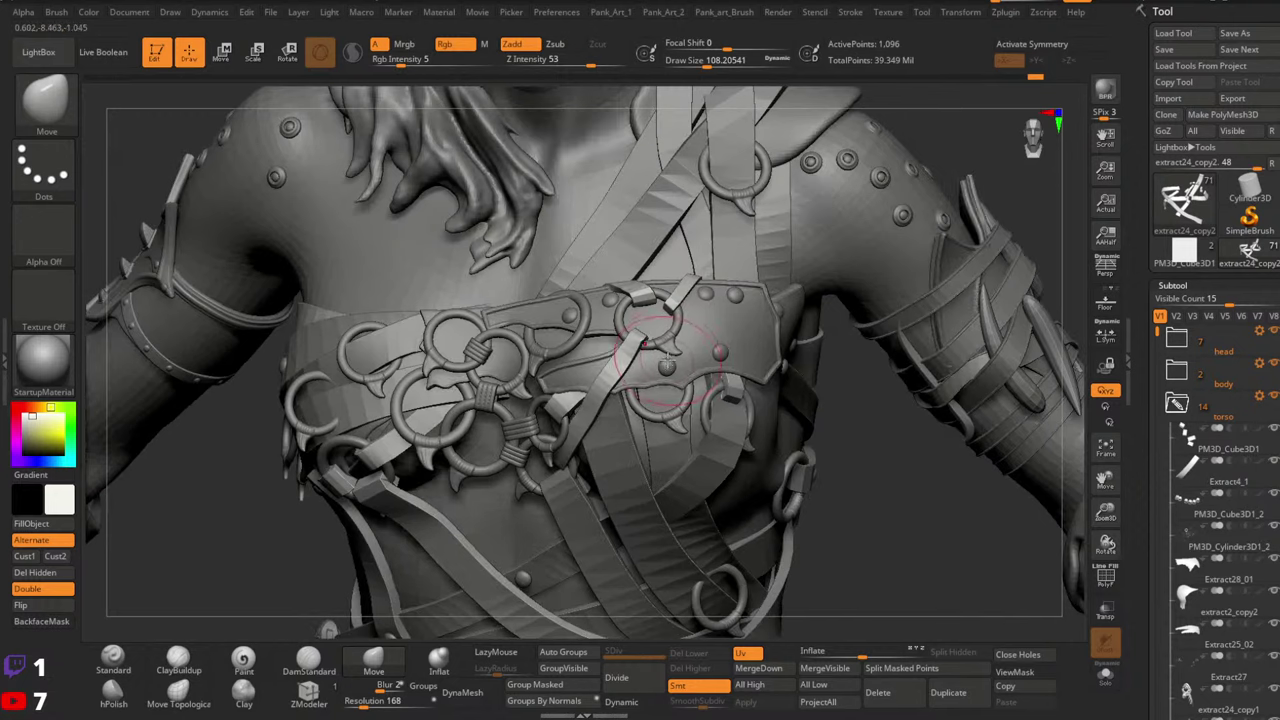
{"action": "right_click_drag", "start_coordinate": [803, 390], "coordinate": [775, 305], "text": "ctrl"}
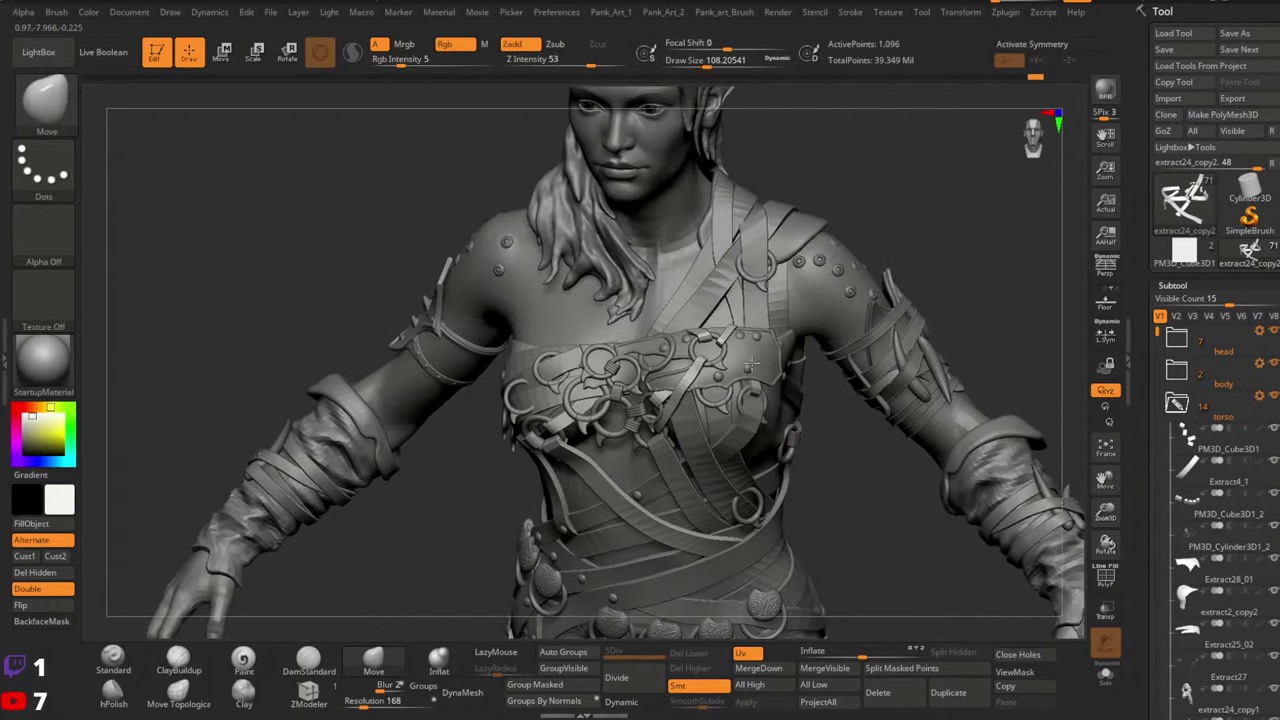
{"action": "right_click_drag", "start_coordinate": [755, 480], "coordinate": [742, 295], "text": "alt"}
{"action": "mouse_move", "coordinate": [716, 380]}
{"action": "left_mouse_down"}
{"action": "mouse_move", "coordinate": [720, 323]}
{"action": "mouse_move", "coordinate": [771, 349]}
{"action": "mouse_move", "coordinate": [727, 400]}
{"action": "left_mouse_up"}
{"action": "mouse_move", "coordinate": [573, 340]}
{"action": "right_mouse_down", "text": "ctrl"}
{"action": "mouse_move", "coordinate": [592, 378]}
{"action": "mouse_move", "coordinate": [692, 378]}
{"action": "right_mouse_up", "text": "ctrl"}
{"action": "left_click_drag", "start_coordinate": [691, 378], "coordinate": [522, 356]}
{"action": "right_click_drag", "start_coordinate": [523, 356], "coordinate": [566, 380], "text": "ctrl"}
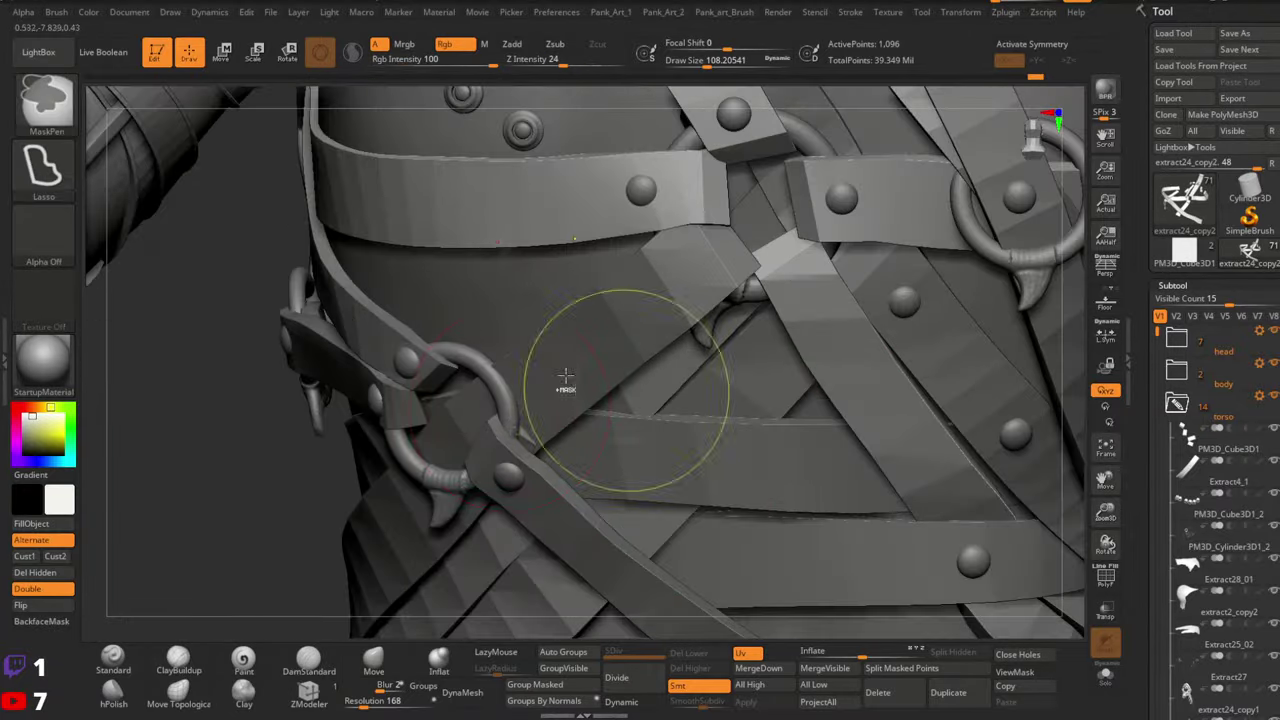
Select the diagonal strap subtool extract24_copy2_2 and adjust its end at the side ring with Move at a draw size of about 31
{"action": "left_click", "coordinate": [527, 470], "text": "alt"}
{"action": "right_click_drag", "start_coordinate": [566, 454], "coordinate": [538, 321], "text": "alt"}
{"action": "key", "text": "space"}
{"action": "left_click_drag", "start_coordinate": [540, 321], "coordinate": [533, 321]}
{"action": "right_click_drag", "start_coordinate": [533, 321], "coordinate": [486, 214]}
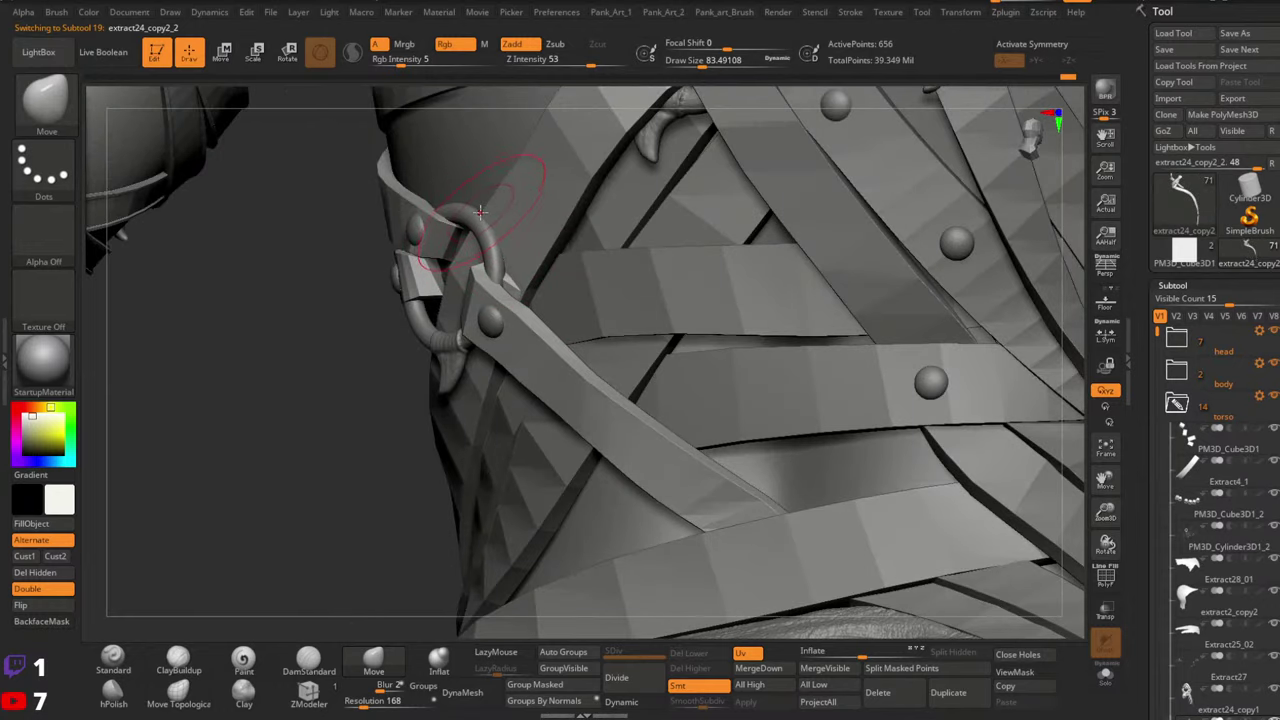
{"action": "key", "text": "space"}
{"action": "left_click_drag", "start_coordinate": [492, 225], "coordinate": [487, 226]}
{"action": "key", "text": "space"}
{"action": "left_click_drag", "start_coordinate": [507, 303], "coordinate": [500, 302]}
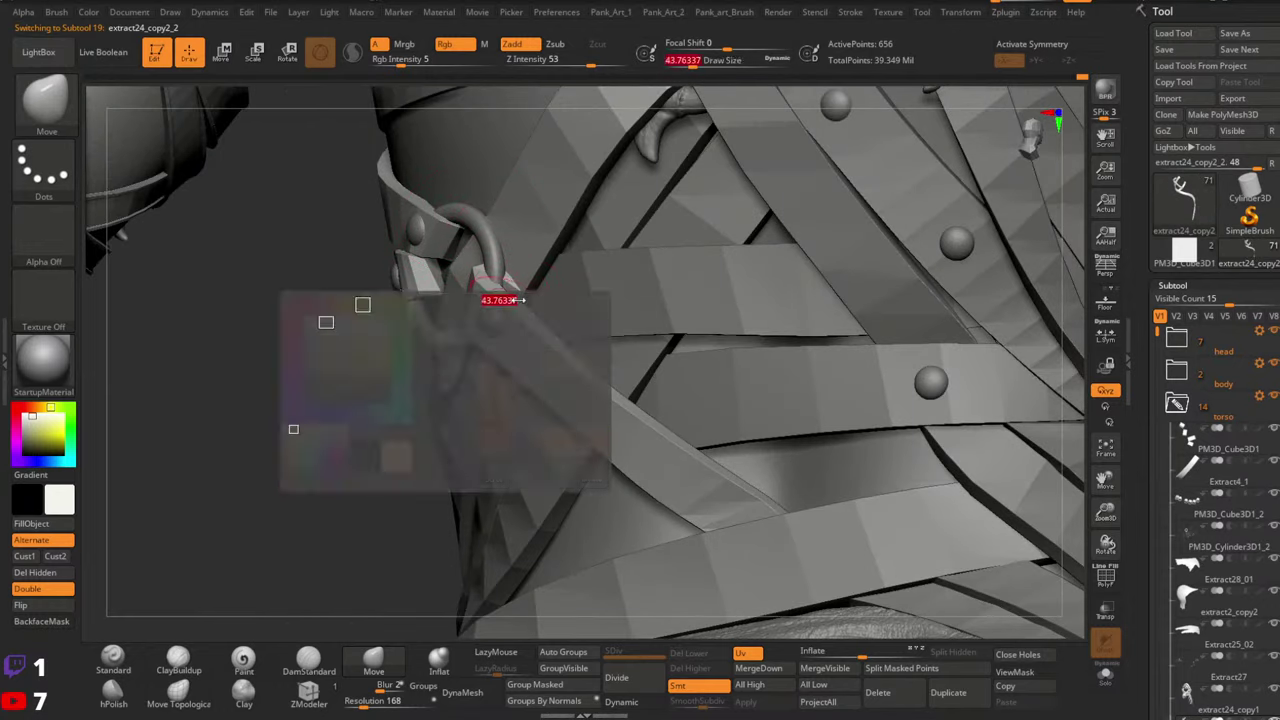
{"action": "right_click_drag", "start_coordinate": [500, 302], "coordinate": [518, 316]}
{"action": "mouse_move", "coordinate": [518, 312]}
{"action": "left_mouse_down"}
{"action": "mouse_move", "coordinate": [527, 289]}
{"action": "mouse_move", "coordinate": [520, 300]}
{"action": "left_mouse_up"}
{"action": "key", "text": "space"}
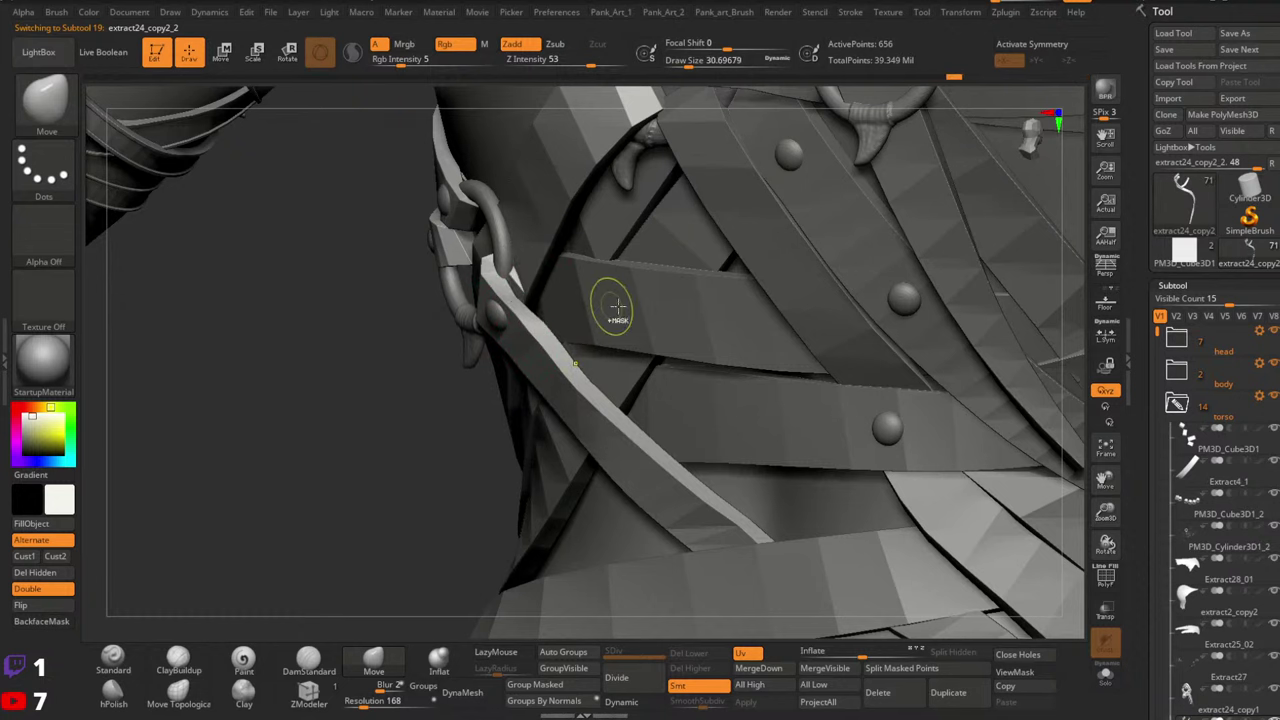
Merge extract24_copy1 down with the two strap subtools below it and save the tool to disk
{"action": "right_click_drag", "start_coordinate": [611, 306], "coordinate": [590, 262], "text": "ctrl"}
{"action": "right_click_drag", "start_coordinate": [590, 262], "coordinate": [826, 413]}
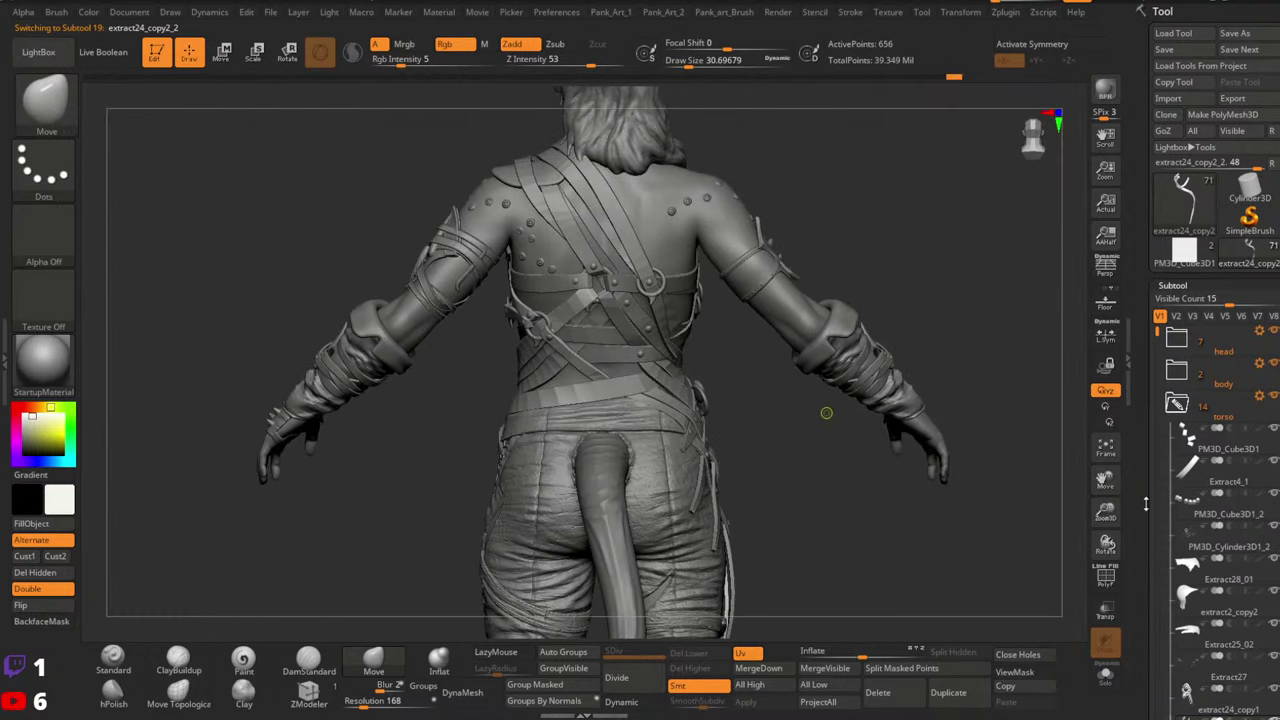
{"action": "left_click_drag", "start_coordinate": [1147, 506], "coordinate": [1149, 394]}
{"action": "left_click", "coordinate": [1212, 420]}
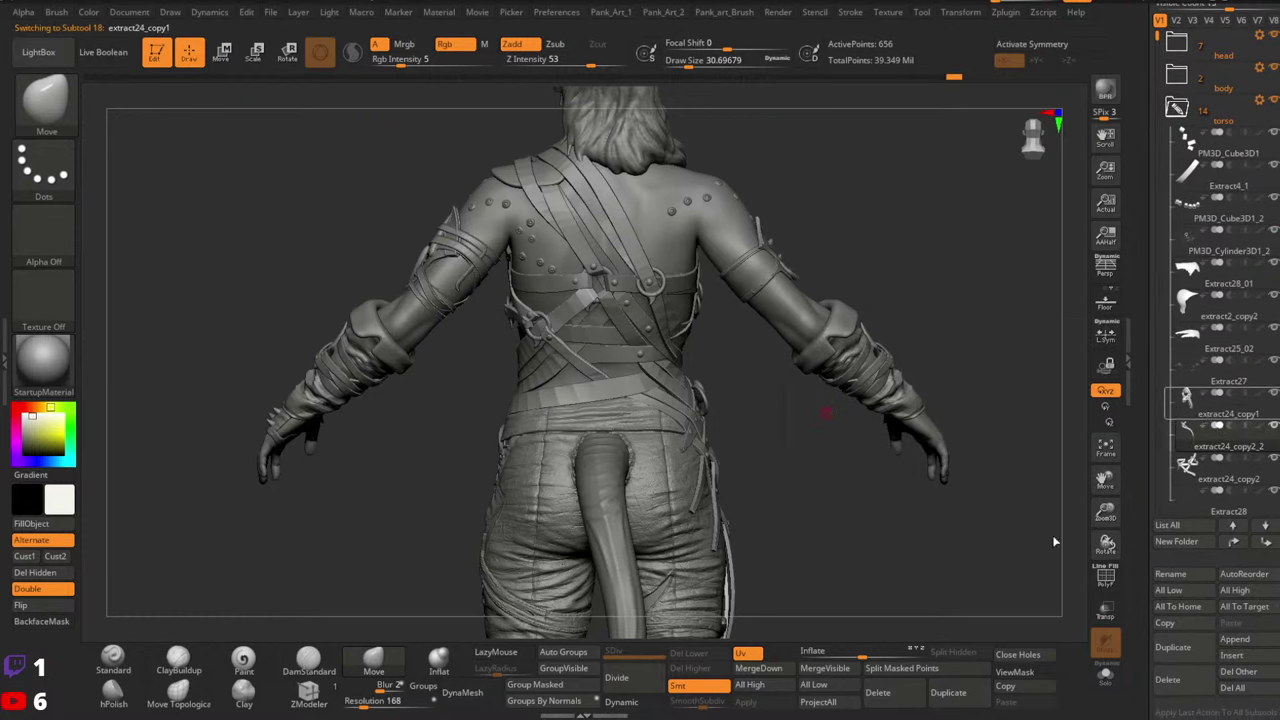
{"action": "left_click", "coordinate": [765, 668]}
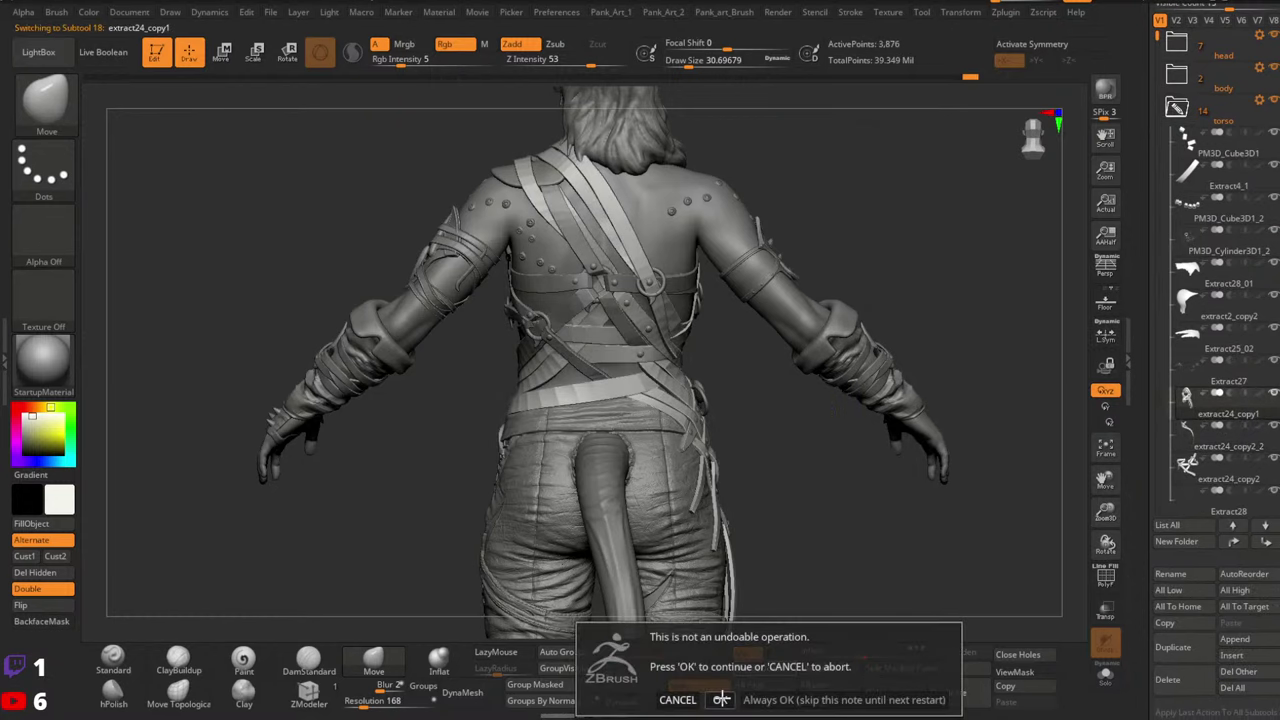
{"action": "left_click", "coordinate": [720, 699]}
{"action": "left_click", "coordinate": [760, 670]}
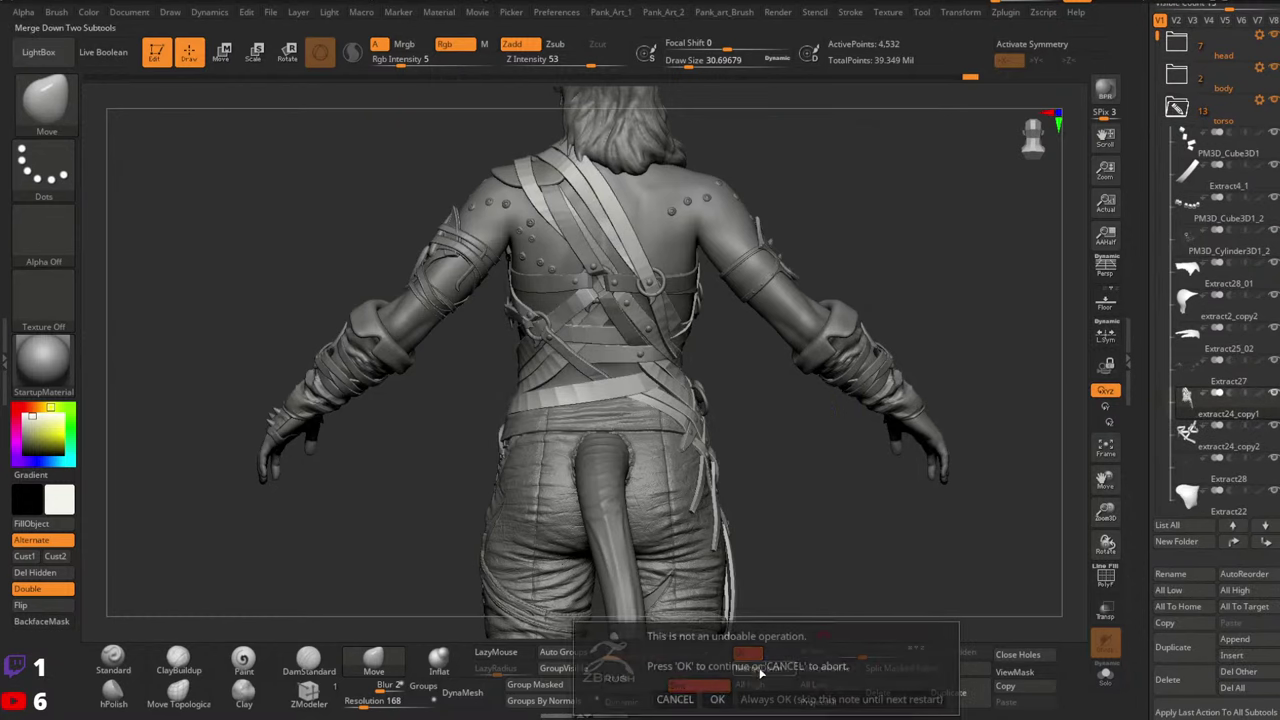
{"action": "left_click", "coordinate": [718, 699]}
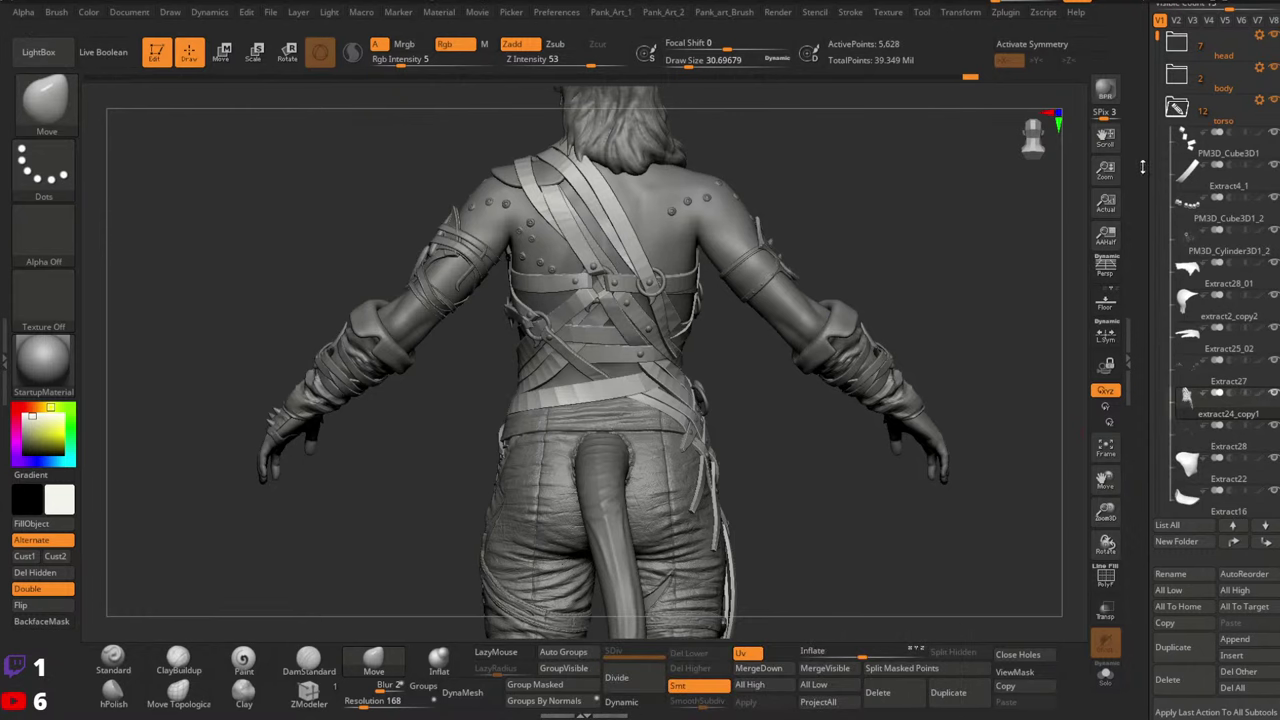
{"action": "left_click_drag", "start_coordinate": [1143, 166], "coordinate": [1131, 337]}
{"action": "left_click", "coordinate": [1235, 35]}
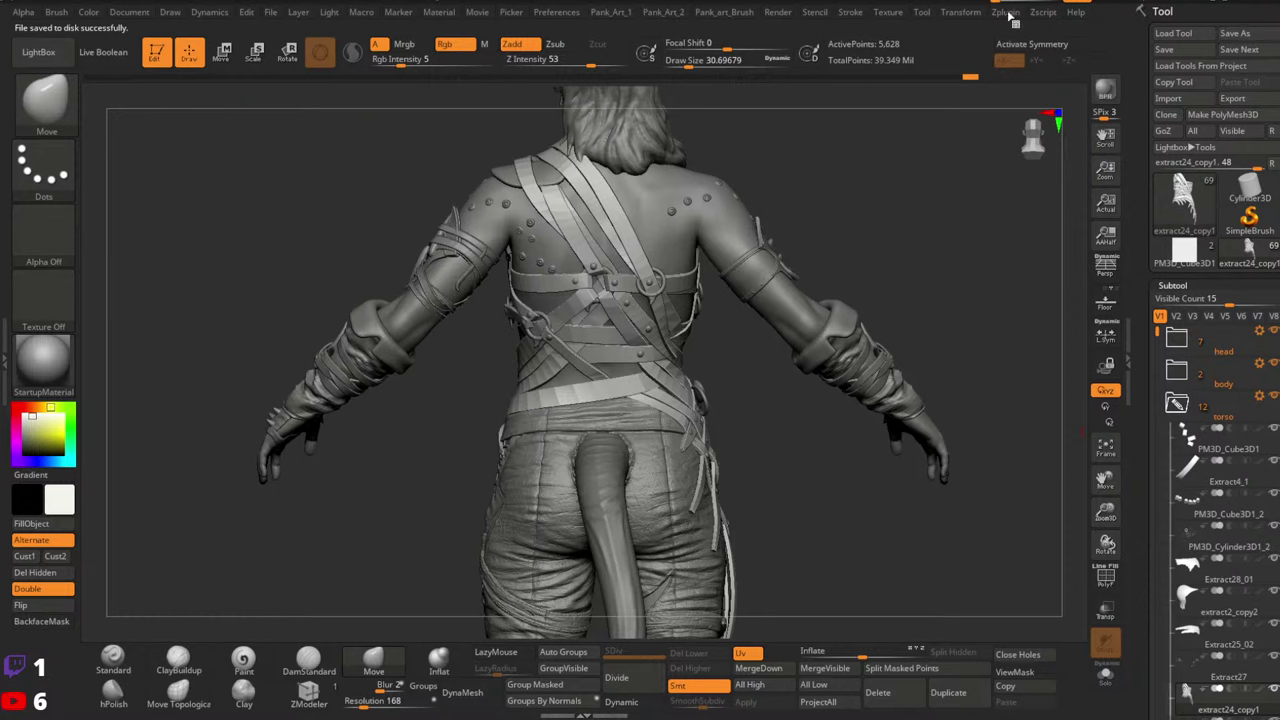
Show the polyframe on the merged straps and set the material to SkinShade4
{"action": "key", "text": "shift"}
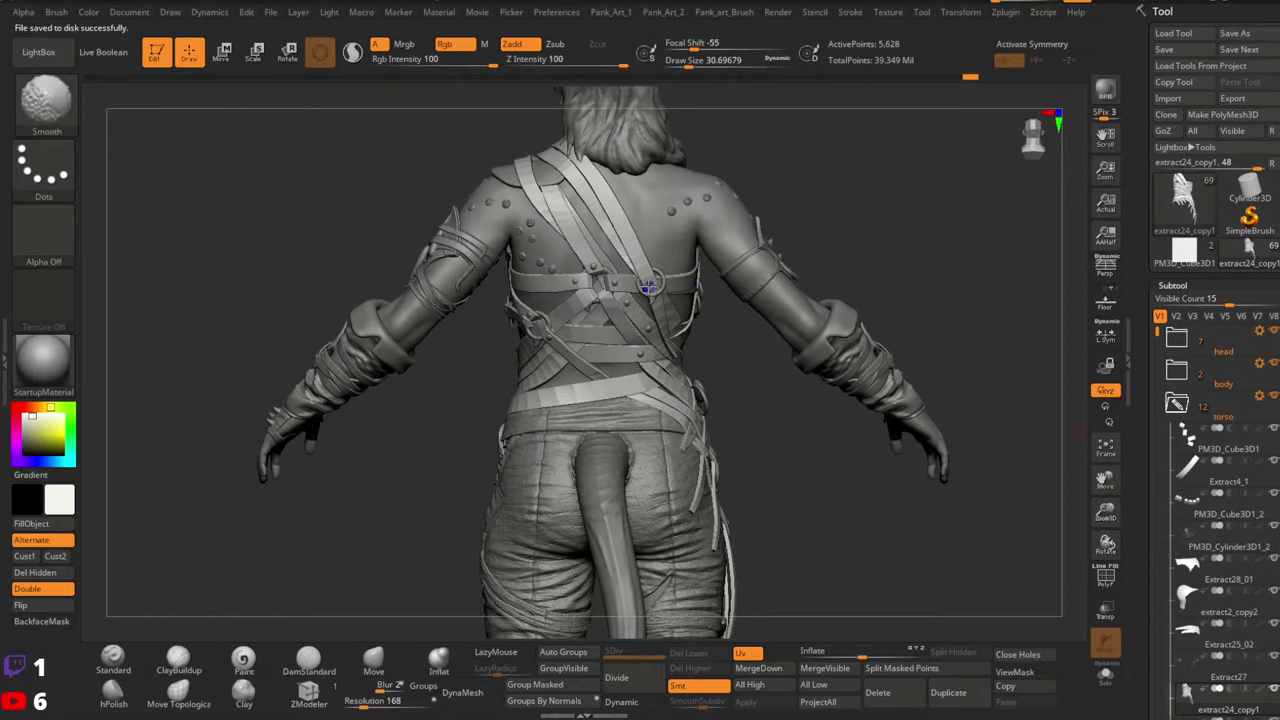
{"action": "key", "text": "shift+f"}
{"action": "right_click_drag", "start_coordinate": [648, 284], "coordinate": [92, 300], "text": "ctrl"}
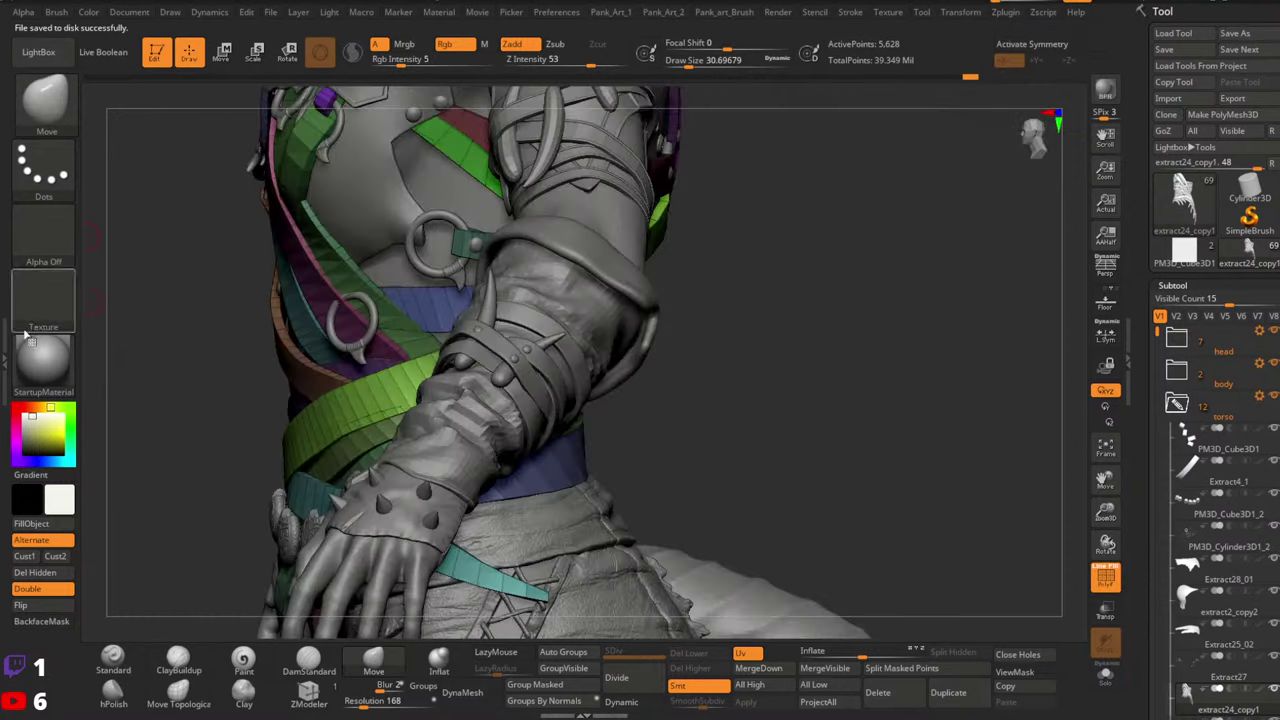
{"action": "left_click", "coordinate": [38, 360]}
{"action": "left_click", "coordinate": [388, 270]}
{"action": "mouse_move", "coordinate": [443, 286]}
{"action": "right_mouse_down"}
{"action": "mouse_move", "coordinate": [617, 277]}
{"action": "mouse_move", "coordinate": [788, 185]}
{"action": "mouse_move", "coordinate": [680, 328]}
{"action": "mouse_move", "coordinate": [730, 365]}
{"action": "mouse_move", "coordinate": [715, 509]}
{"action": "right_mouse_up"}
{"action": "right_click_drag", "start_coordinate": [633, 588], "coordinate": [775, 427]}
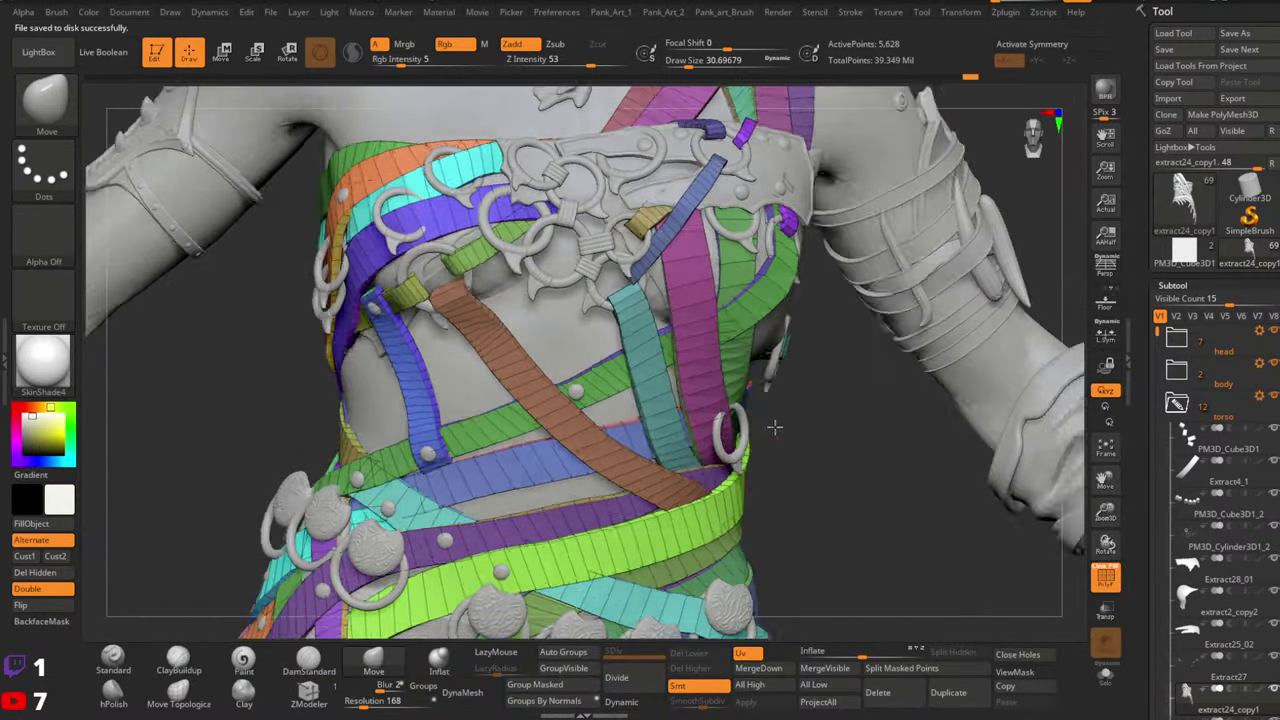
Isolate the merged strap subtool, regroup its polygons by normals and check the new polygroups from several sides
{"action": "left_click", "coordinate": [1105, 675]}
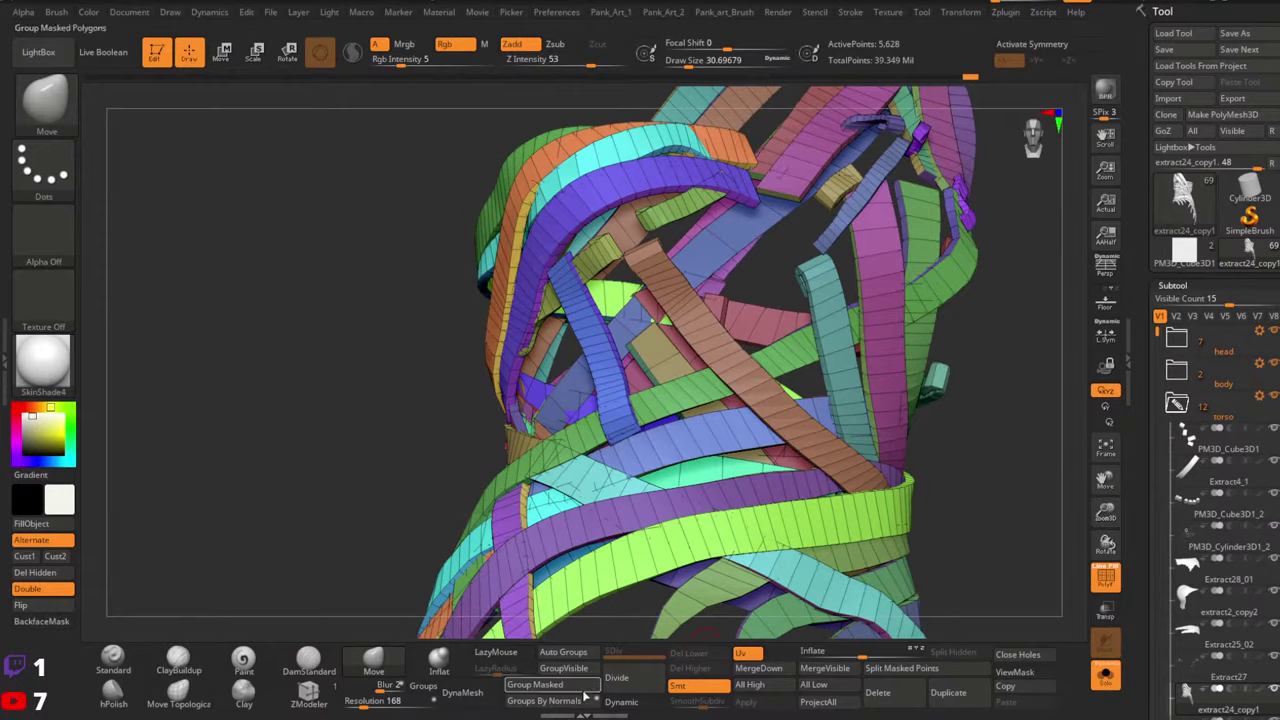
{"action": "left_click", "coordinate": [544, 702]}
{"action": "right_click_drag", "start_coordinate": [570, 450], "coordinate": [707, 332]}
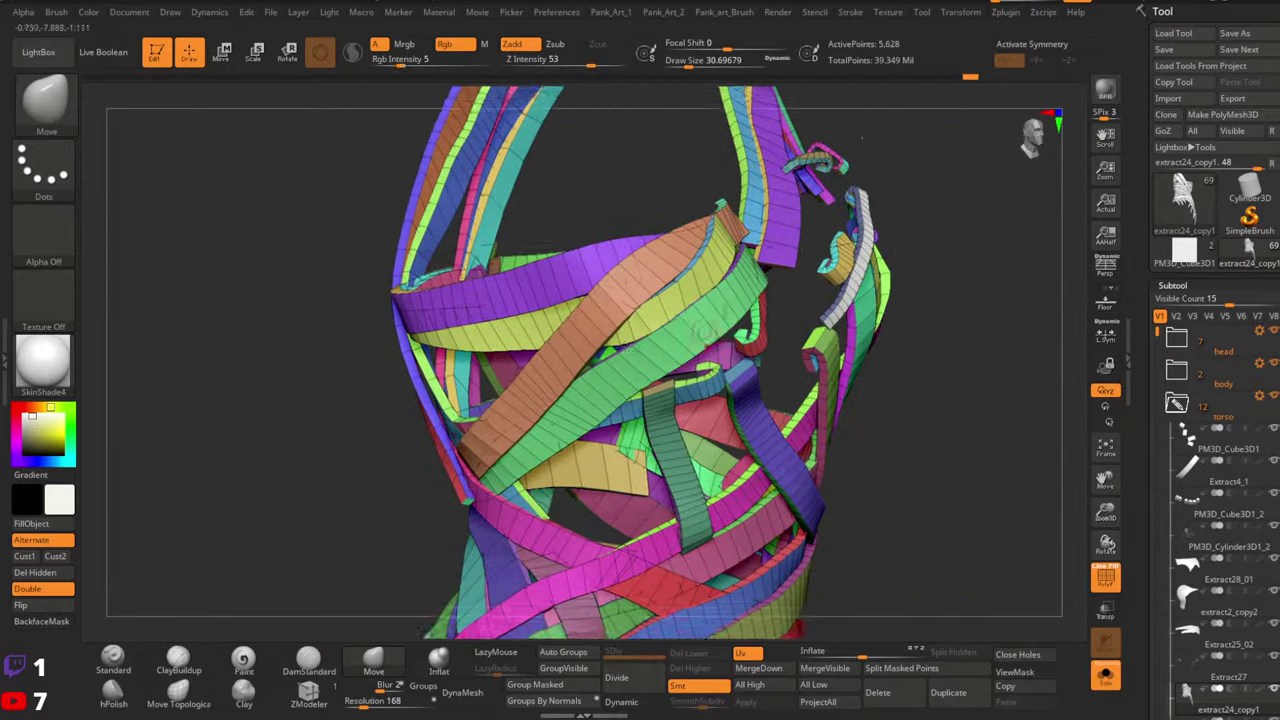
{"action": "left_click_drag", "start_coordinate": [700, 330], "coordinate": [825, 278]}
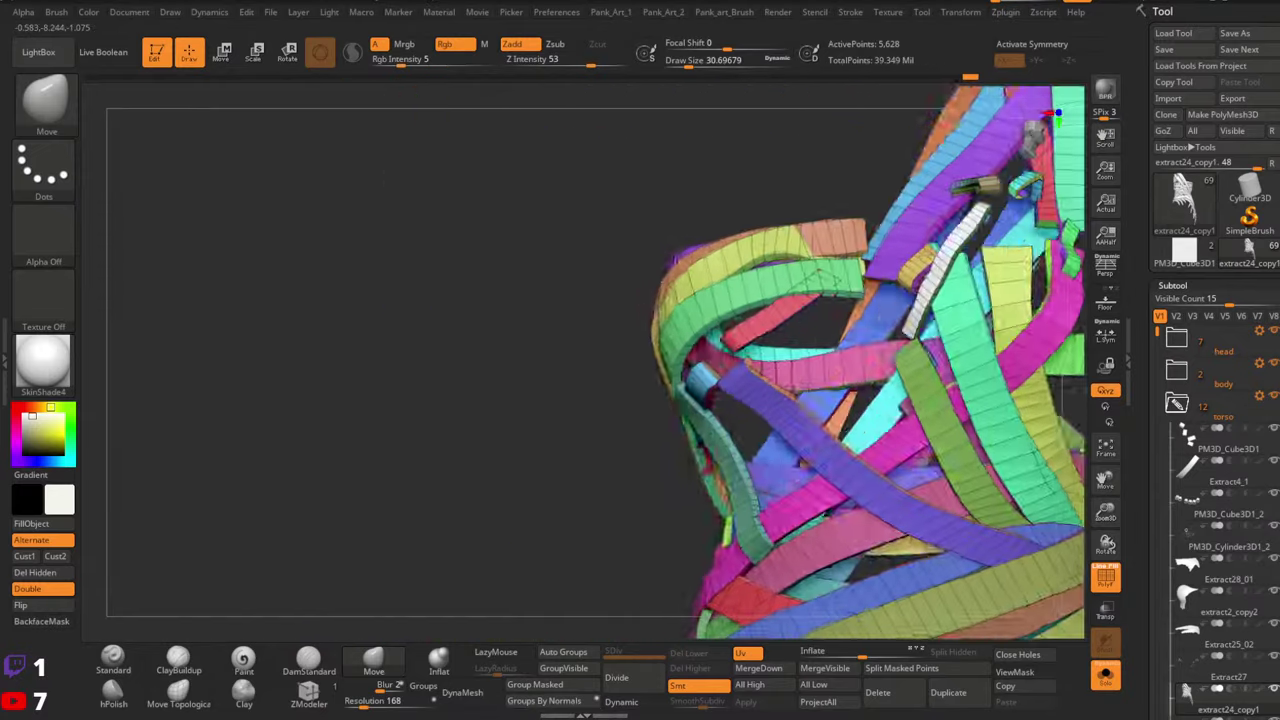
{"action": "right_click_drag", "start_coordinate": [820, 300], "coordinate": [706, 372]}
{"action": "key", "text": "shift+f"}
{"action": "key", "text": "shift+f"}
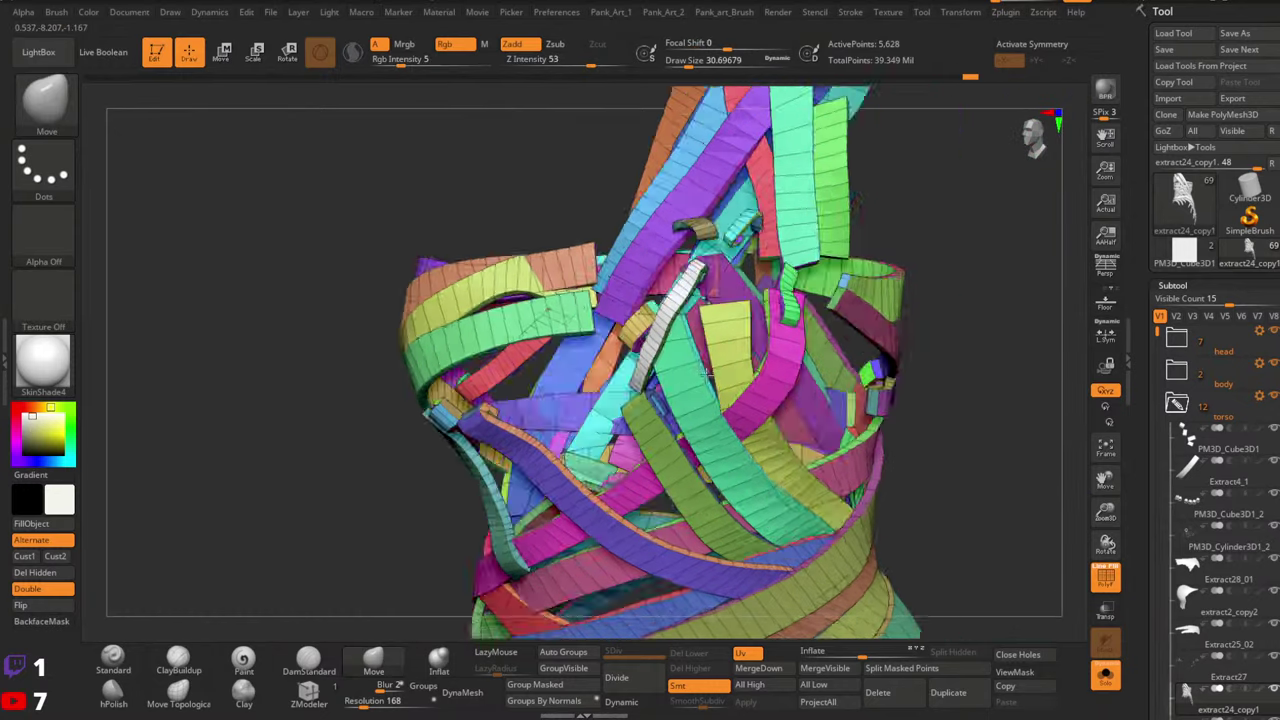
{"action": "left_click_drag", "start_coordinate": [705, 372], "coordinate": [825, 380]}
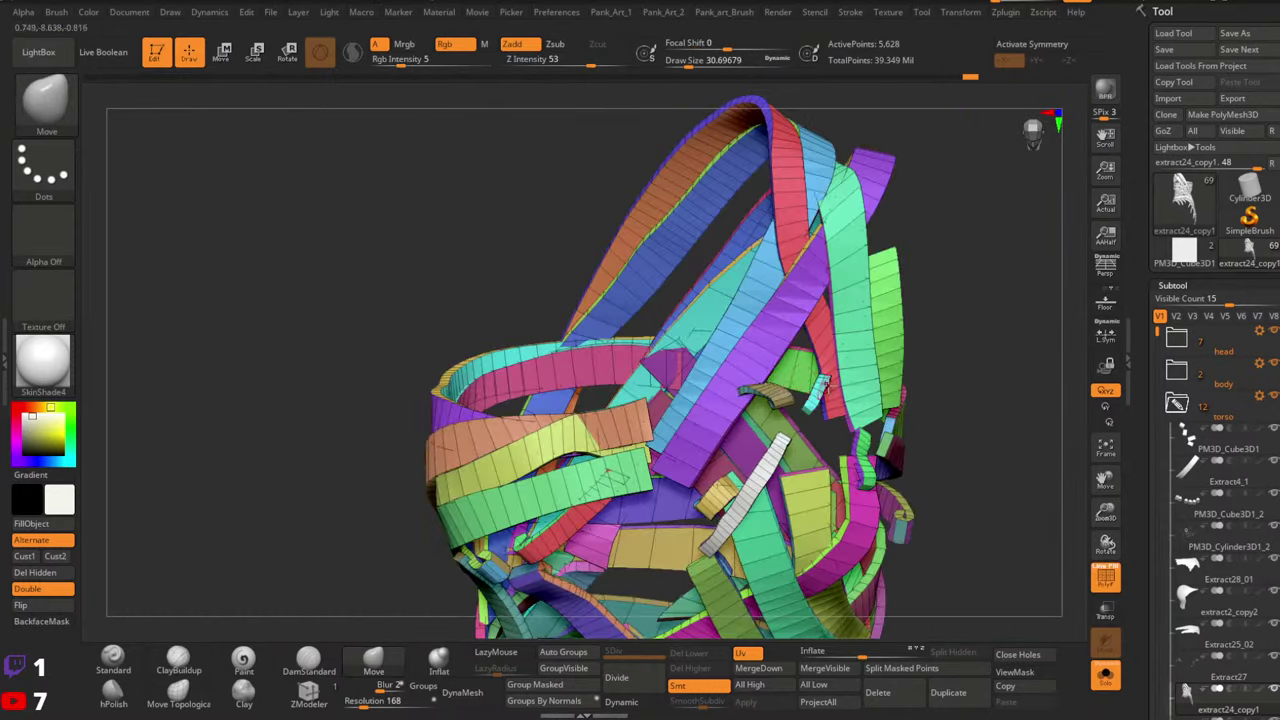
Set ZModeler's polygon action to Inset with the Polygroup All target and inset the front shoulder strap's outer face
{"action": "right_click_drag", "start_coordinate": [825, 380], "coordinate": [697, 401], "text": "ctrl"}
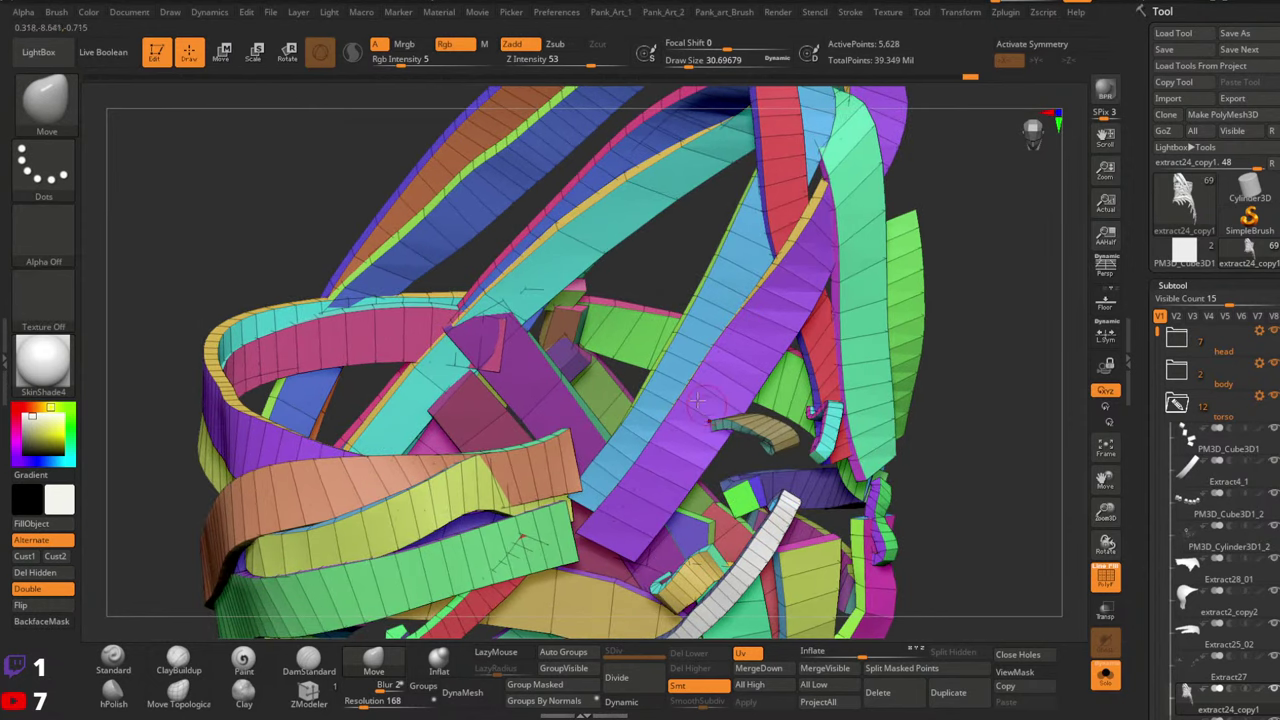
{"action": "left_click", "coordinate": [308, 690]}
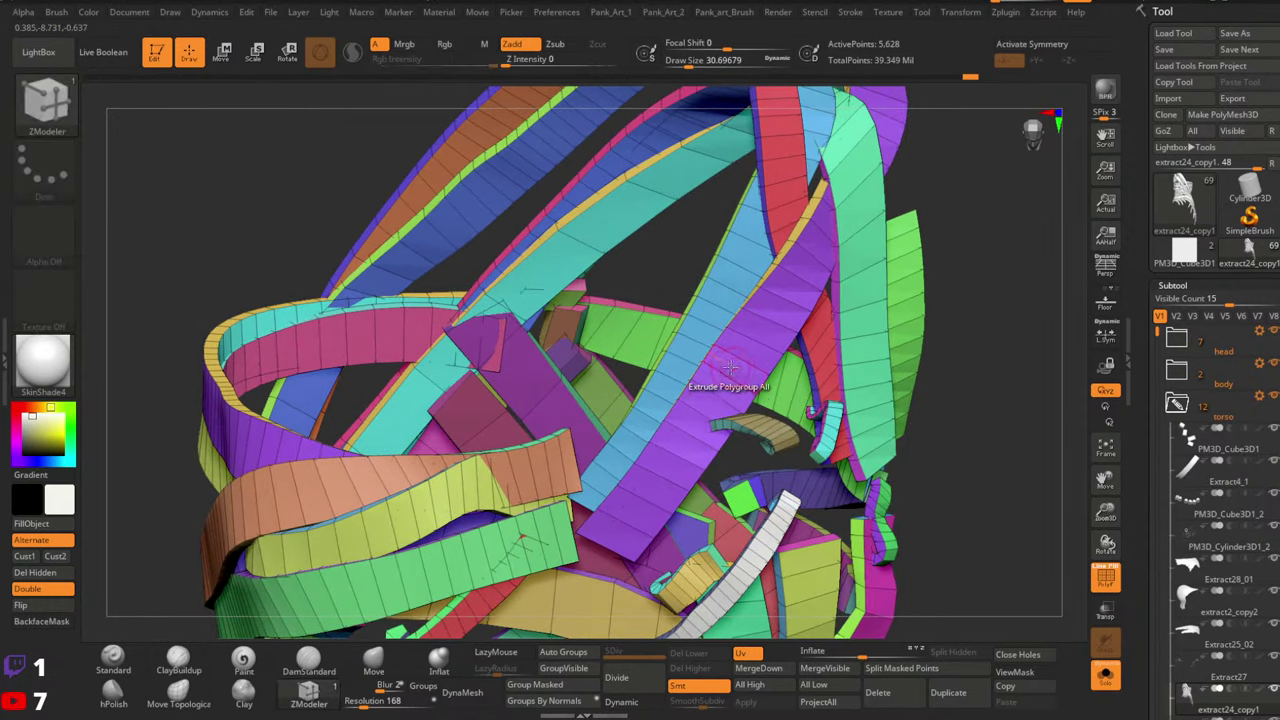
{"action": "key", "text": "space"}
{"action": "left_click", "coordinate": [690, 162]}
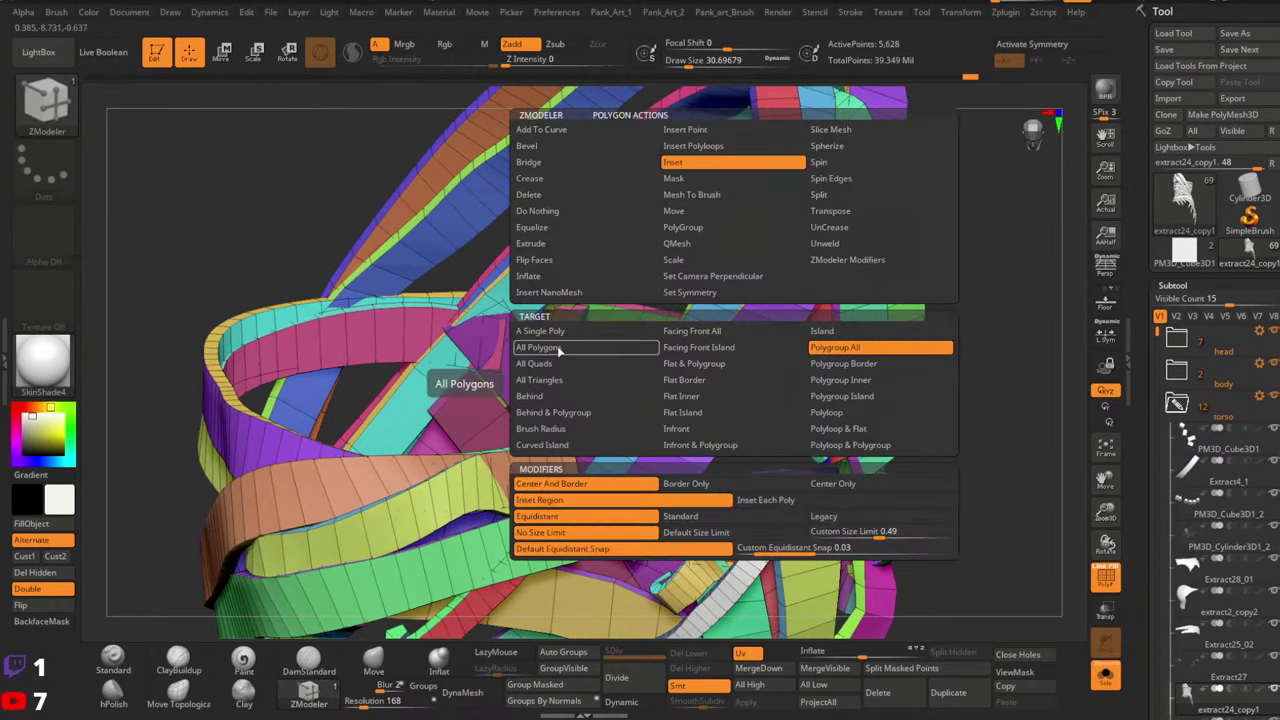
{"action": "left_click", "coordinate": [843, 363]}
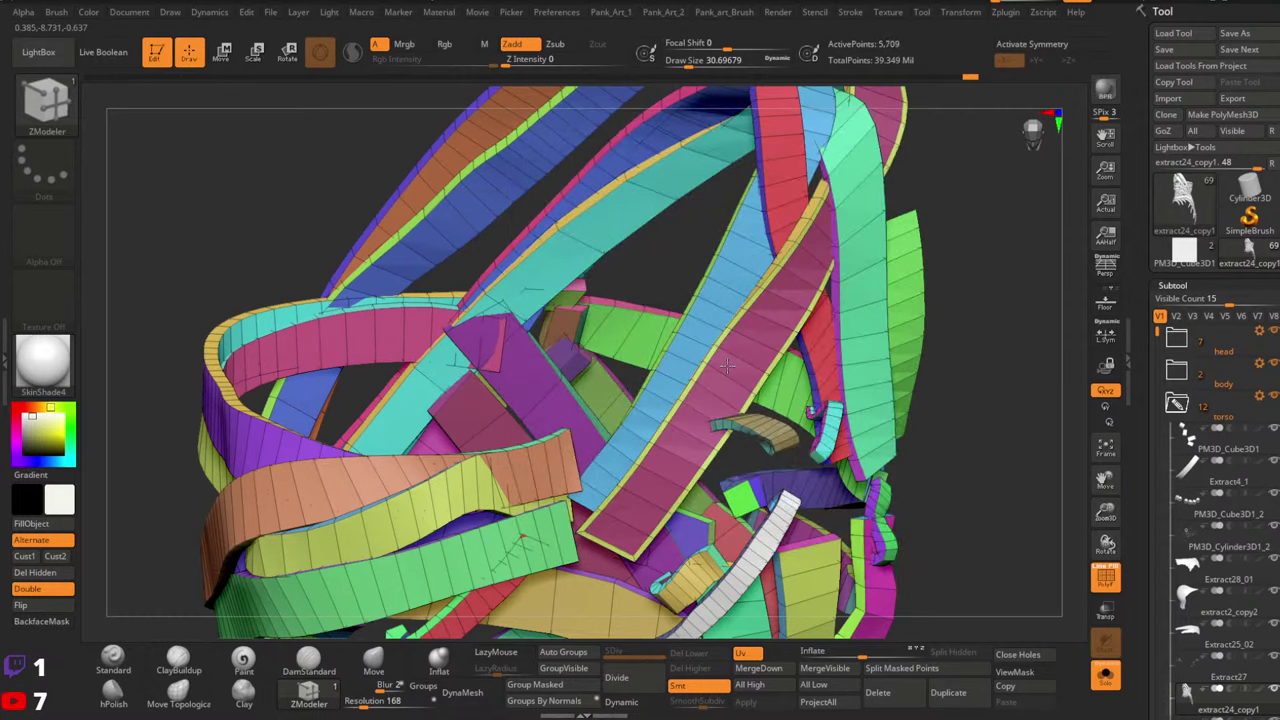
Inset the outer faces of the neighbouring shoulder strap and the straps wrapping around the chest with Polygroup All
{"action": "right_click_drag", "start_coordinate": [575, 443], "coordinate": [659, 434], "text": "alt"}
{"action": "left_click", "coordinate": [732, 390]}
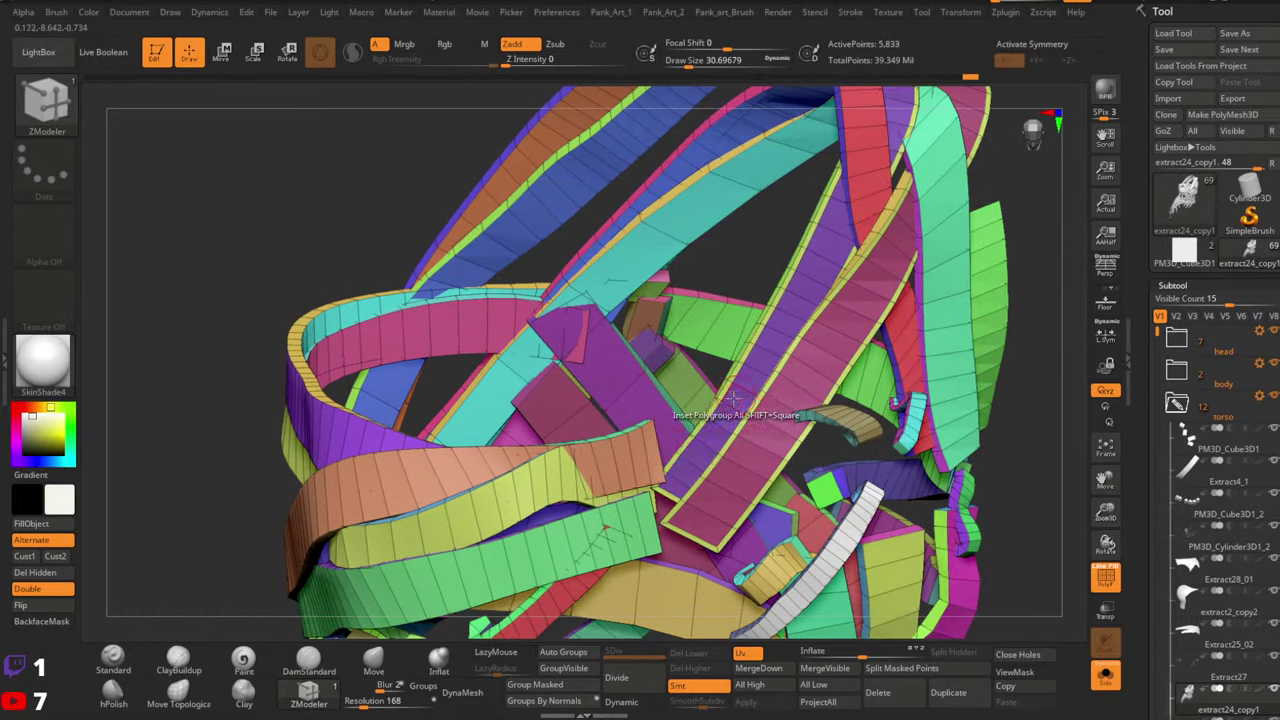
{"action": "left_click", "coordinate": [600, 461]}
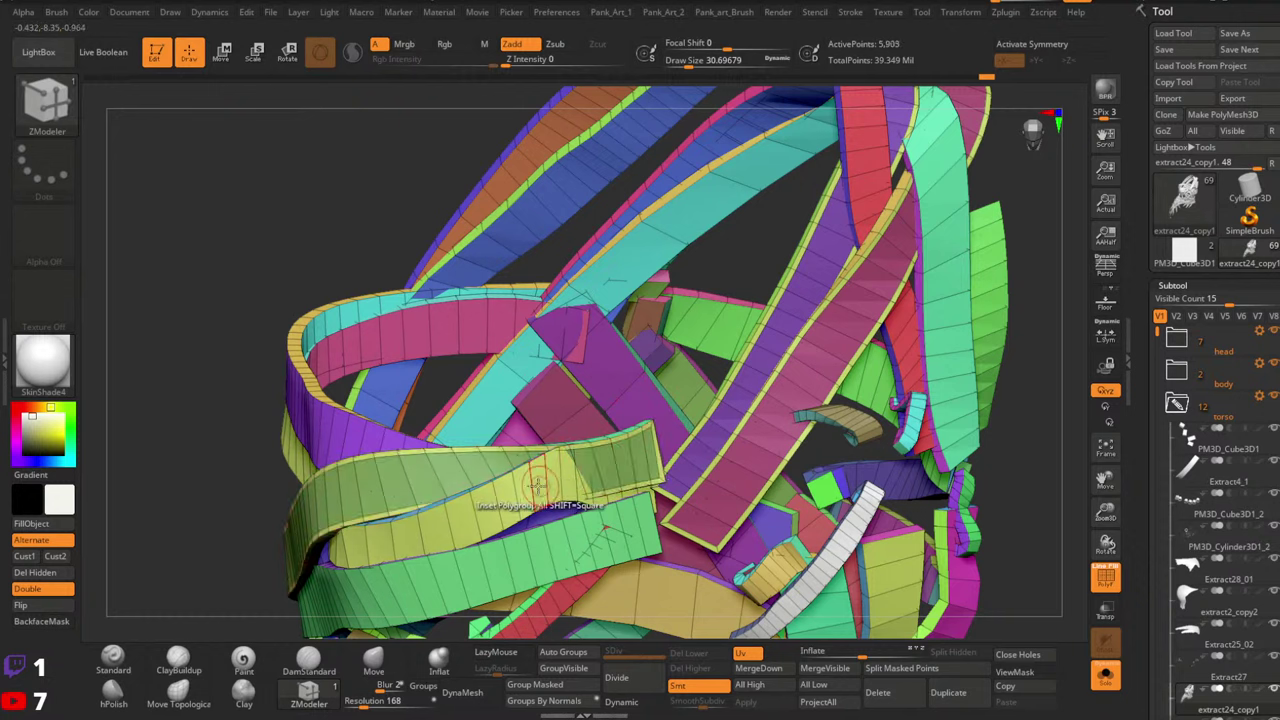
{"action": "left_click", "coordinate": [532, 483]}
{"action": "right_click_drag", "start_coordinate": [588, 404], "coordinate": [664, 431], "text": "alt"}
{"action": "left_click", "coordinate": [588, 475]}
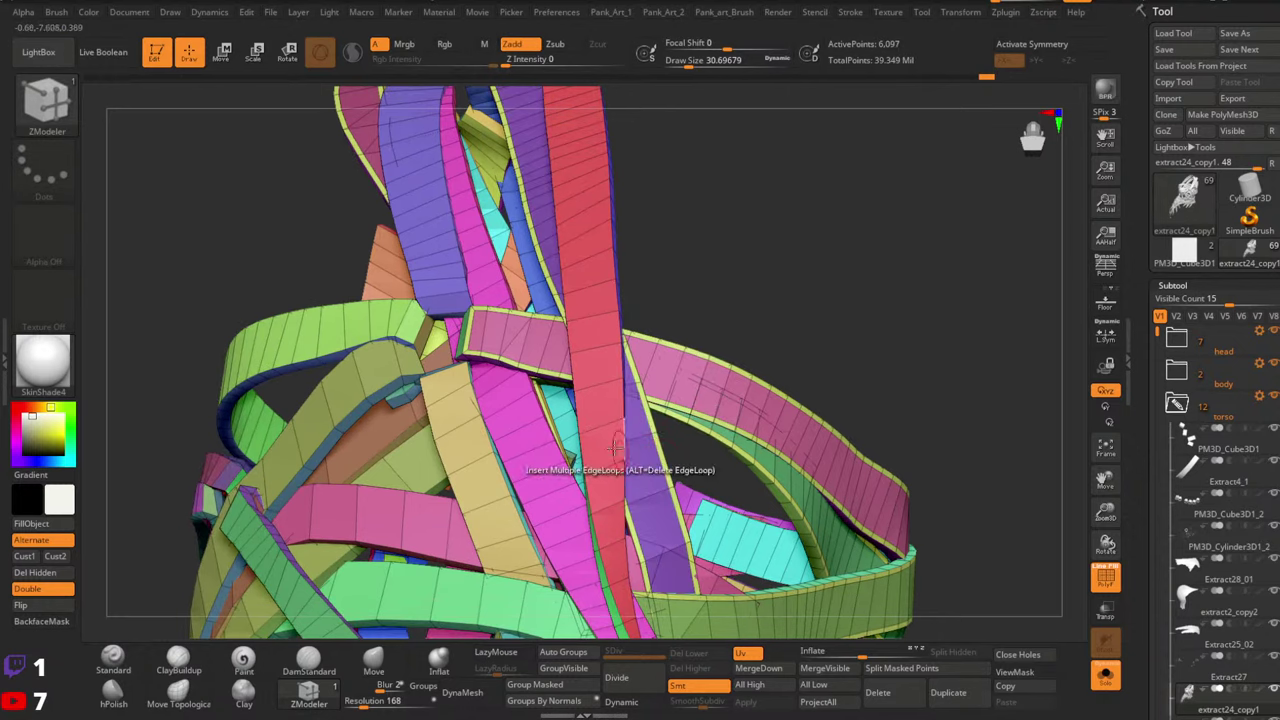
Inset the outer faces of the shoulder, diagonal and crossing straps on the back with Polygroup All
{"action": "left_click", "coordinate": [600, 408]}
{"action": "right_click_drag", "start_coordinate": [600, 408], "coordinate": [765, 428], "text": "alt"}
{"action": "left_click", "coordinate": [641, 407]}
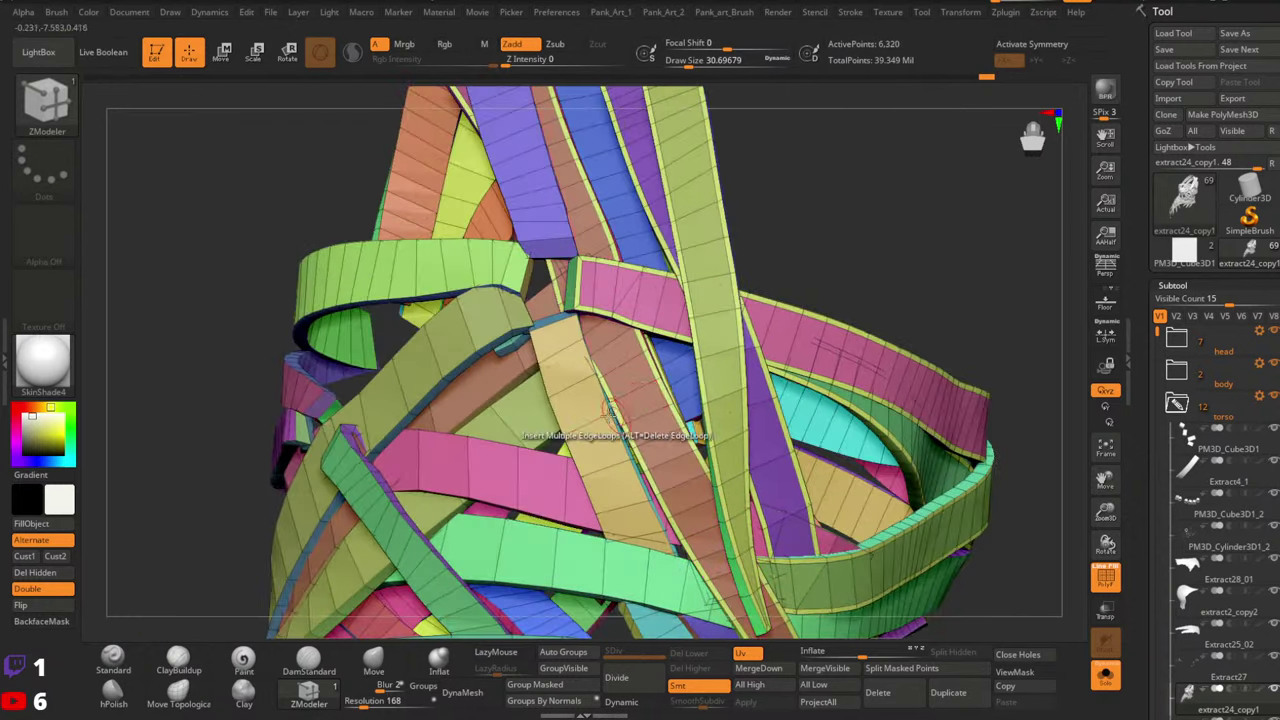
{"action": "left_click", "coordinate": [571, 382]}
{"action": "right_click_drag", "start_coordinate": [575, 384], "coordinate": [640, 392]}
{"action": "right_click_drag", "start_coordinate": [540, 436], "coordinate": [622, 420]}
{"action": "left_click", "coordinate": [570, 428]}
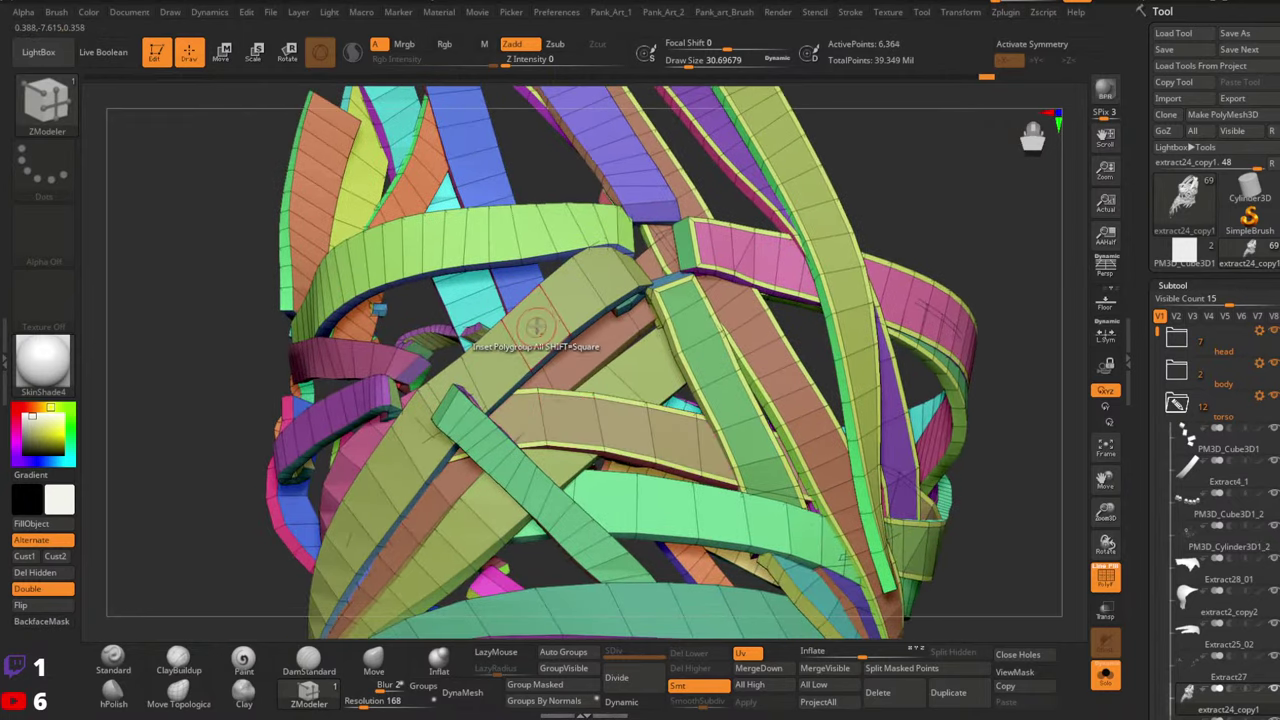
{"action": "left_click", "coordinate": [546, 327]}
{"action": "left_click_drag", "start_coordinate": [576, 352], "coordinate": [681, 365]}
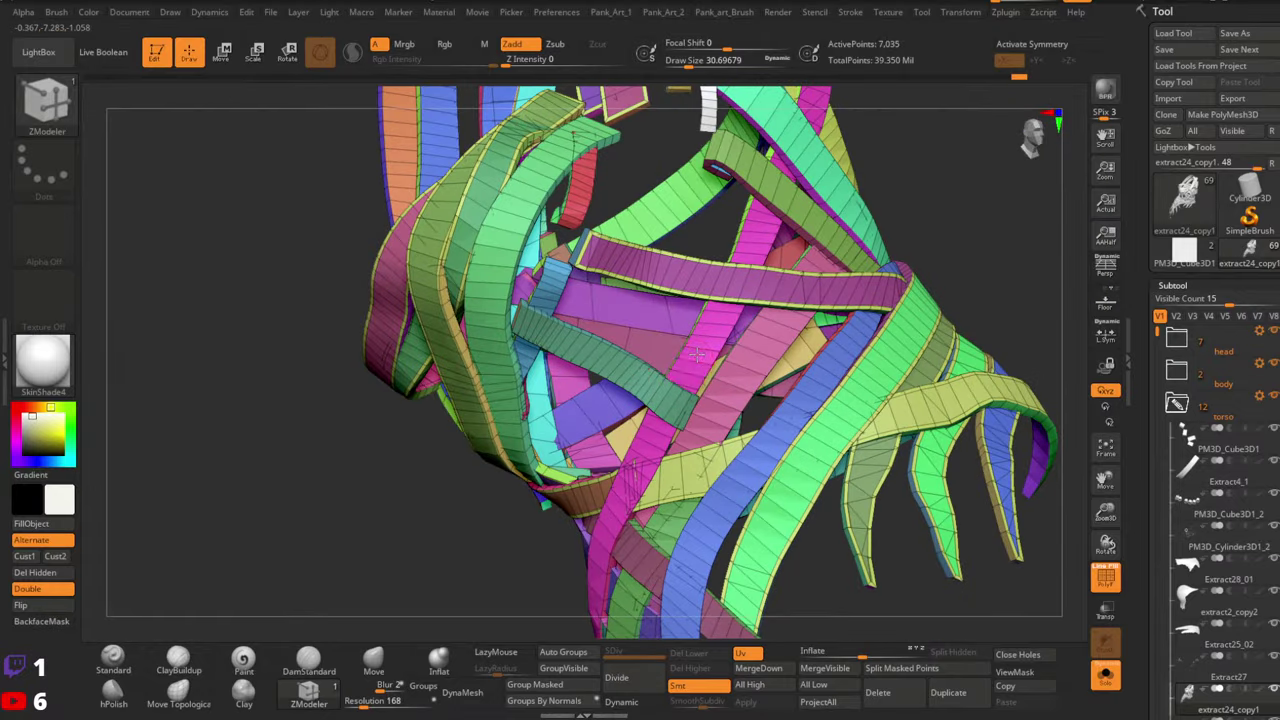
Inset the outer faces of the straps around the waist side and those hanging over the hip
{"action": "left_click", "coordinate": [625, 367]}
{"action": "right_click_drag", "start_coordinate": [705, 470], "coordinate": [741, 372], "text": "alt"}
{"action": "left_click", "coordinate": [722, 337]}
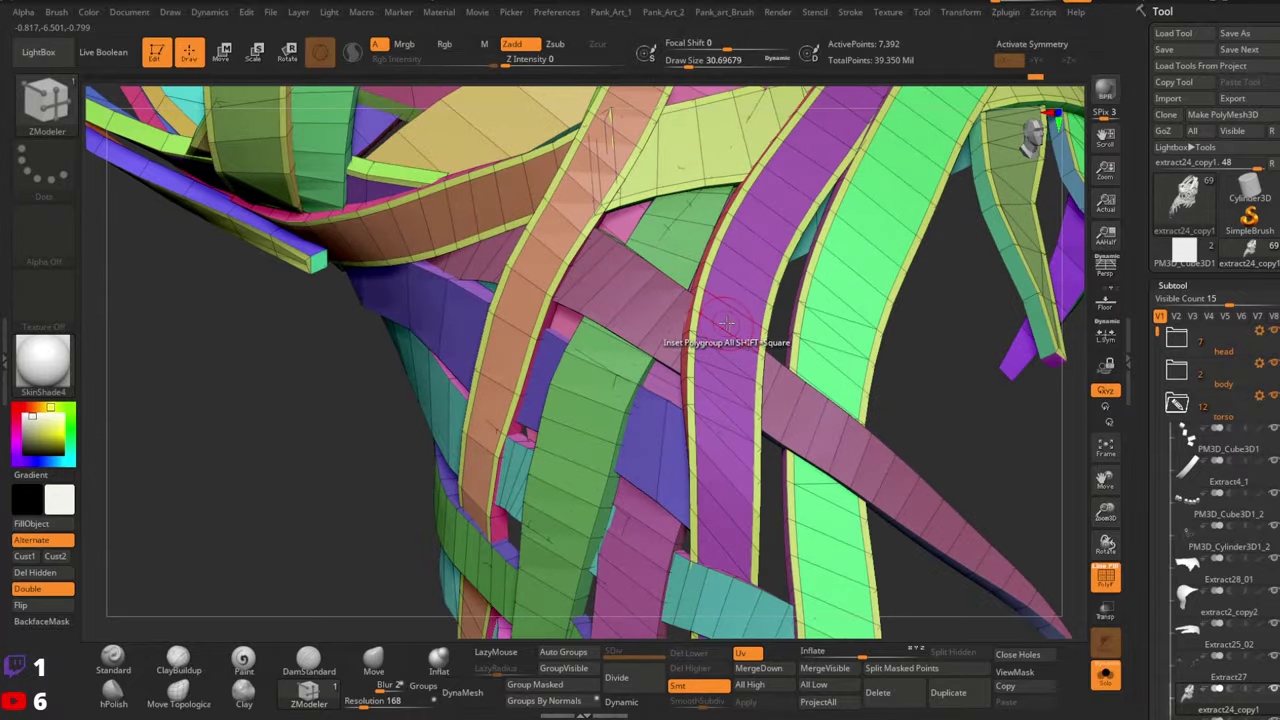
{"action": "mouse_move", "coordinate": [728, 325]}
{"action": "right_mouse_down", "text": "ctrl"}
{"action": "mouse_move", "coordinate": [754, 373]}
{"action": "mouse_move", "coordinate": [730, 303]}
{"action": "right_mouse_up", "text": "ctrl"}
{"action": "left_click_drag", "start_coordinate": [707, 267], "coordinate": [716, 371]}
{"action": "right_click_drag", "start_coordinate": [720, 372], "coordinate": [751, 409], "text": "alt"}
{"action": "left_click", "coordinate": [754, 402]}
{"action": "left_click_drag", "start_coordinate": [655, 318], "coordinate": [727, 300]}
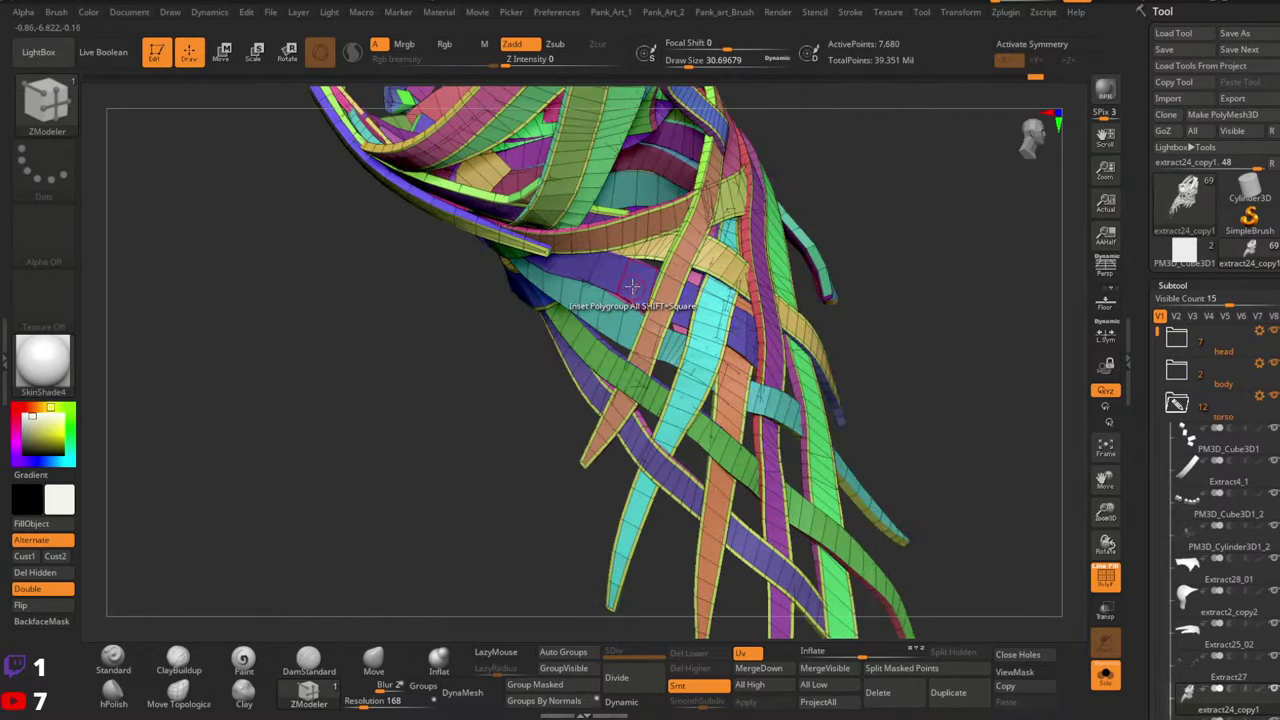
Inset the remaining strap faces across the lower back, the side and the front of the torso
{"action": "left_click_drag", "start_coordinate": [632, 287], "coordinate": [748, 374]}
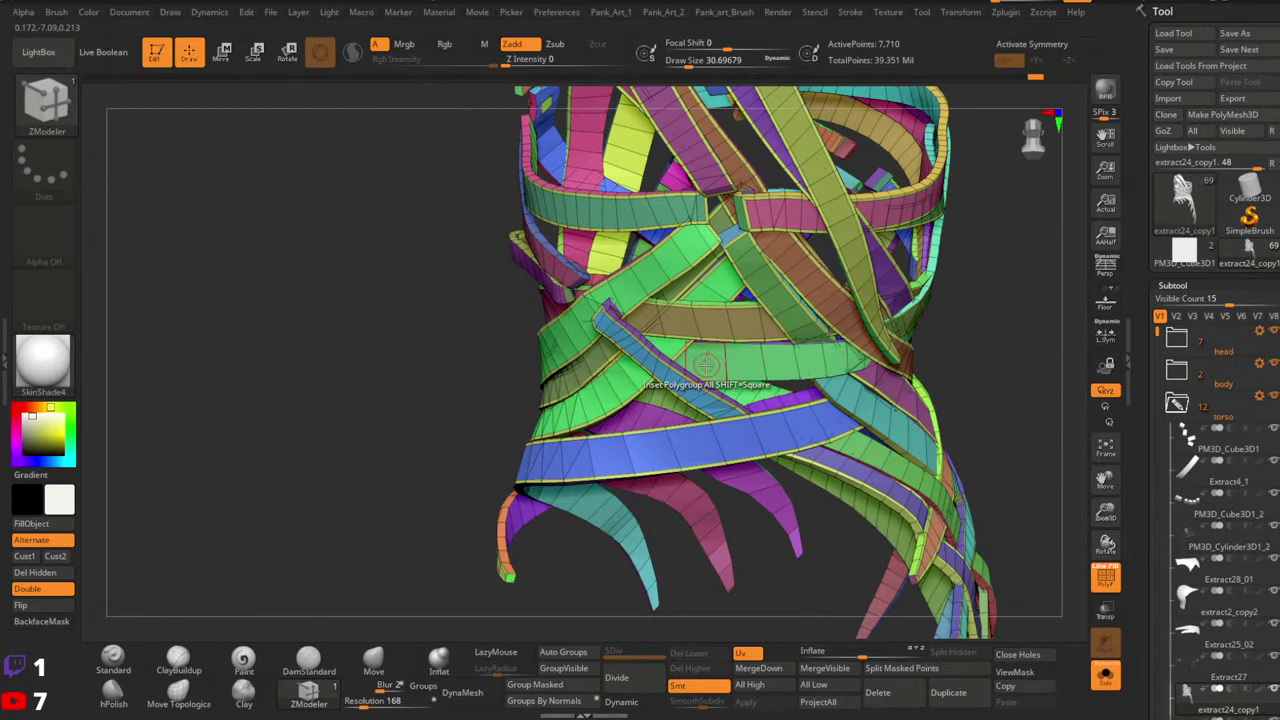
{"action": "right_click_drag", "start_coordinate": [706, 366], "coordinate": [674, 345]}
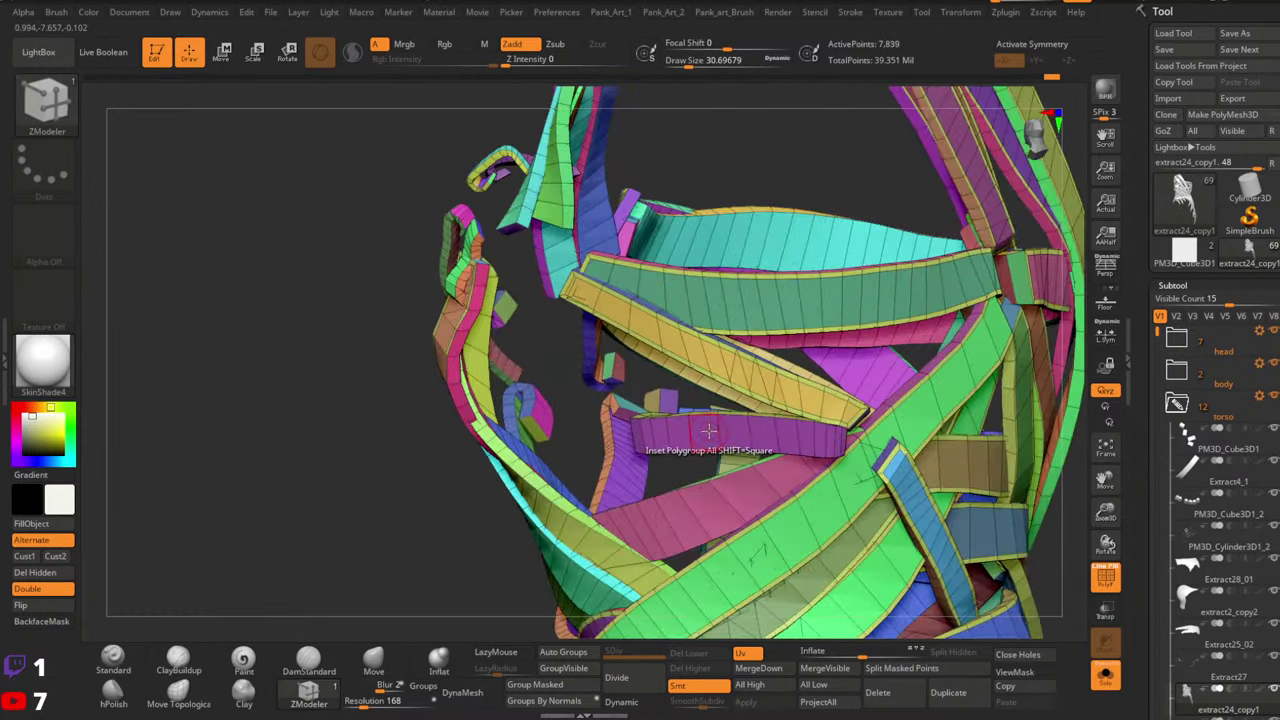
{"action": "right_click_drag", "start_coordinate": [840, 440], "coordinate": [705, 348]}
{"action": "right_click_drag", "start_coordinate": [742, 390], "coordinate": [762, 352], "text": "ctrl"}
{"action": "right_click_drag", "start_coordinate": [688, 258], "coordinate": [700, 380]}
{"action": "right_click_drag", "start_coordinate": [765, 432], "coordinate": [815, 307]}
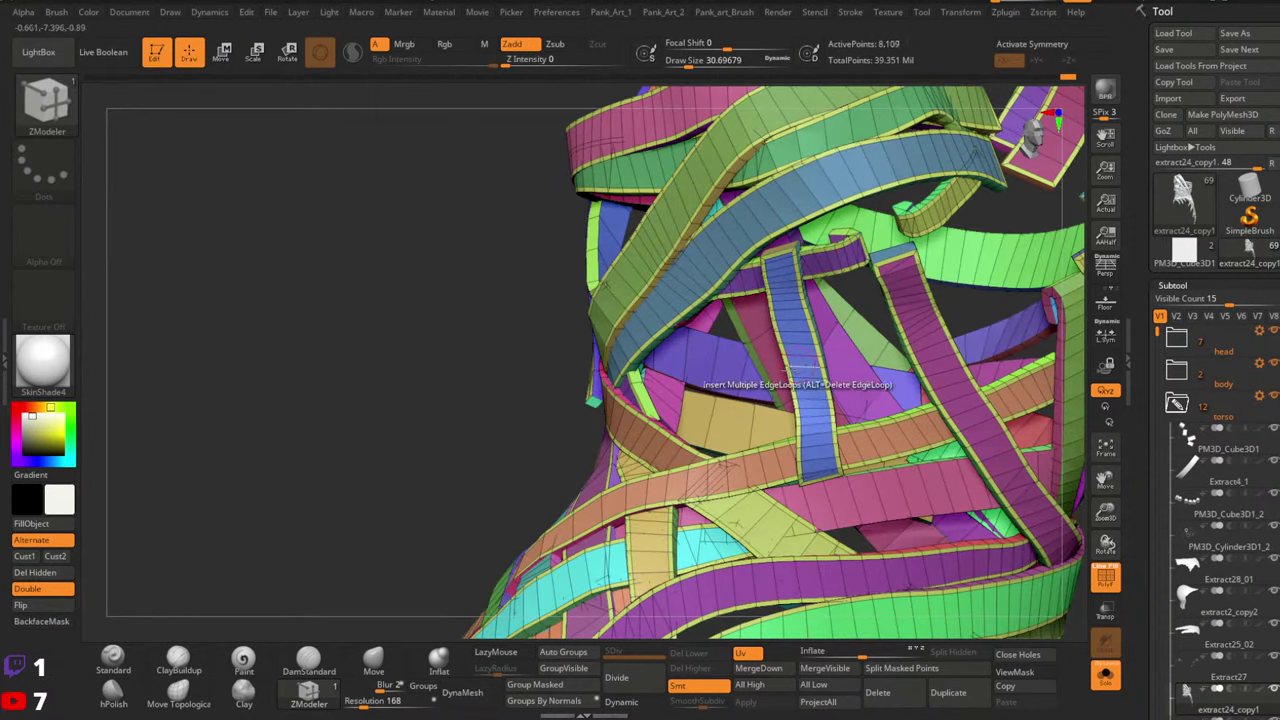
{"action": "right_click_drag", "start_coordinate": [772, 355], "coordinate": [724, 403]}
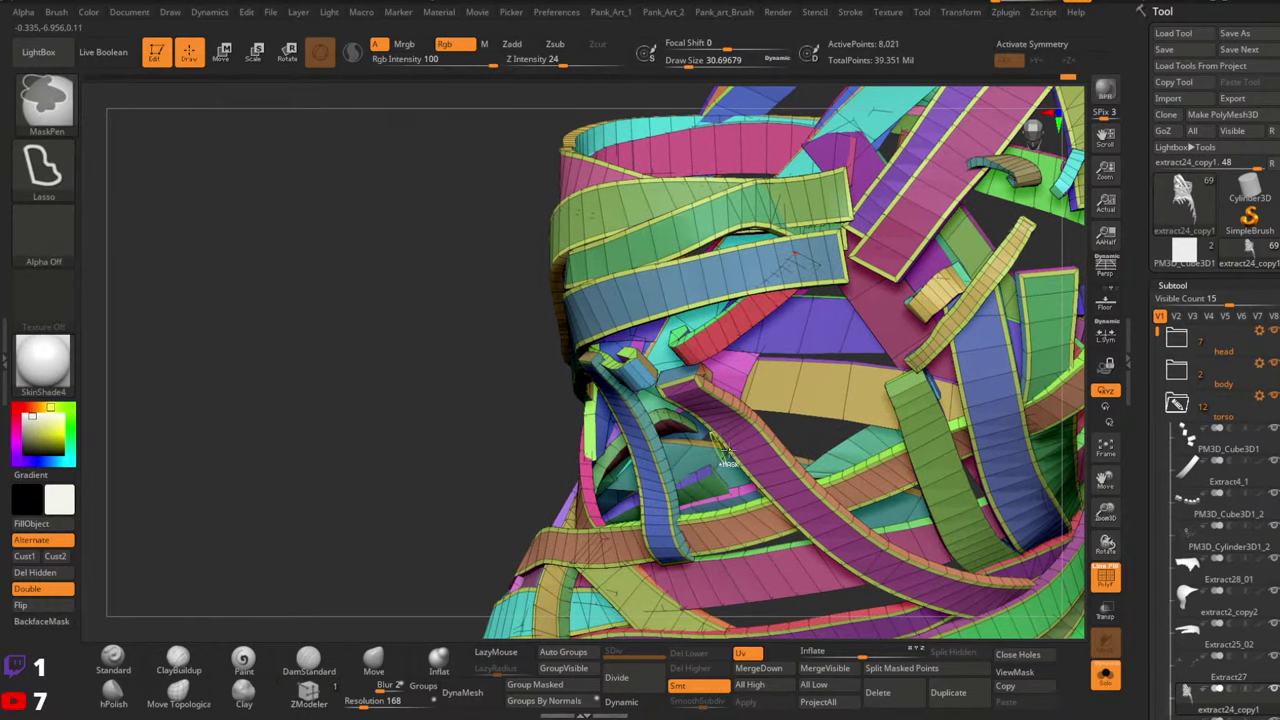
Step back and forward through the latest insets on the front torso straps and check the straps from the side
{"action": "key", "text": "ctrl+z"}
{"action": "key", "text": "ctrl+shift+z"}
{"action": "key", "text": "ctrl+shift+z"}
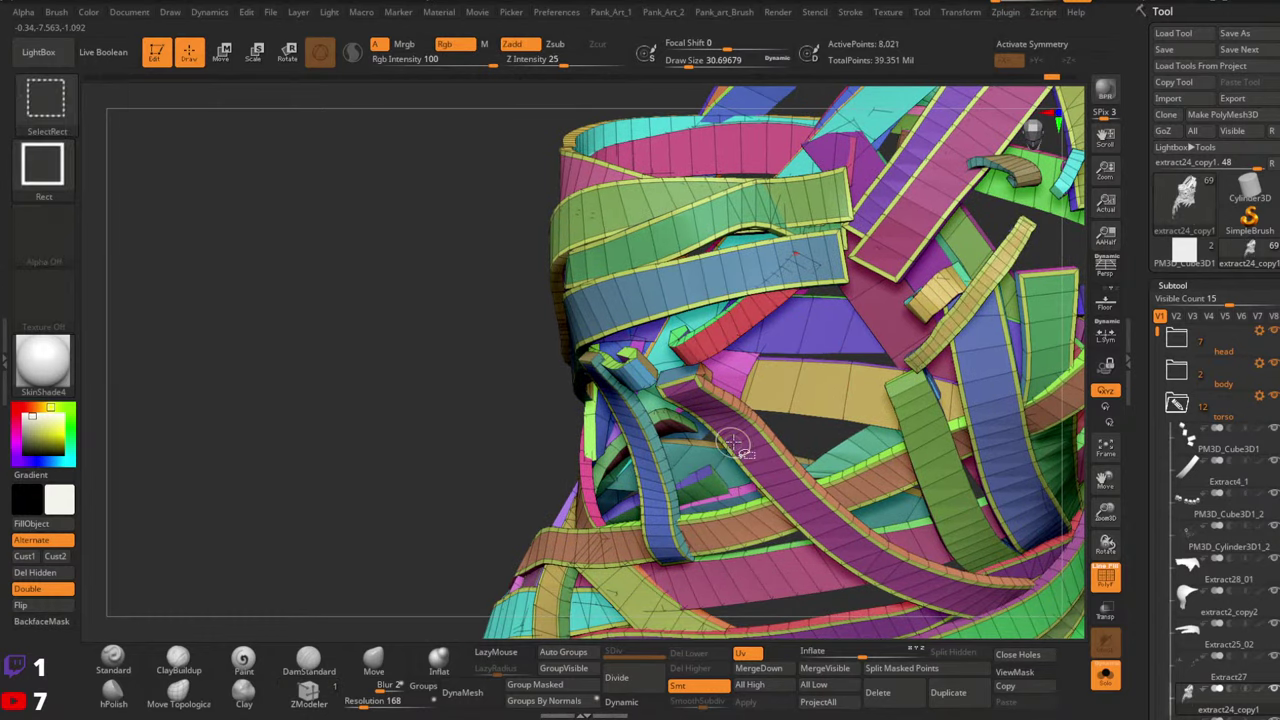
{"action": "mouse_move", "coordinate": [664, 404]}
{"action": "right_mouse_down", "text": "ctrl"}
{"action": "mouse_move", "coordinate": [661, 474]}
{"action": "mouse_move", "coordinate": [627, 439]}
{"action": "mouse_move", "coordinate": [640, 423]}
{"action": "mouse_move", "coordinate": [729, 423]}
{"action": "mouse_move", "coordinate": [589, 391]}
{"action": "mouse_move", "coordinate": [740, 420]}
{"action": "mouse_move", "coordinate": [721, 255]}
{"action": "mouse_move", "coordinate": [768, 308]}
{"action": "mouse_move", "coordinate": [767, 274]}
{"action": "mouse_move", "coordinate": [722, 312]}
{"action": "mouse_move", "coordinate": [744, 338]}
{"action": "right_mouse_up", "text": "ctrl"}
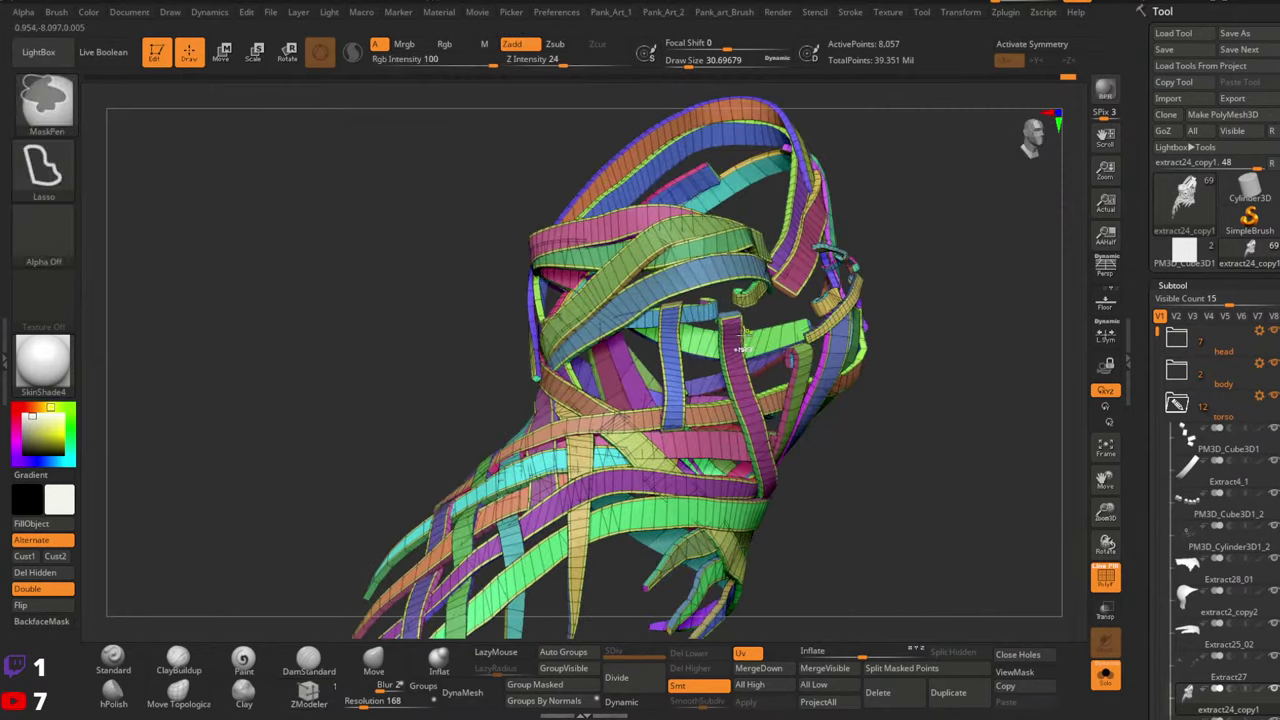
Undo the strap insets and the polygrouping by normals, and hide the wireframe lines
{"action": "key", "text": "ctrl+z"}
{"action": "key", "text": "ctrl+z"}
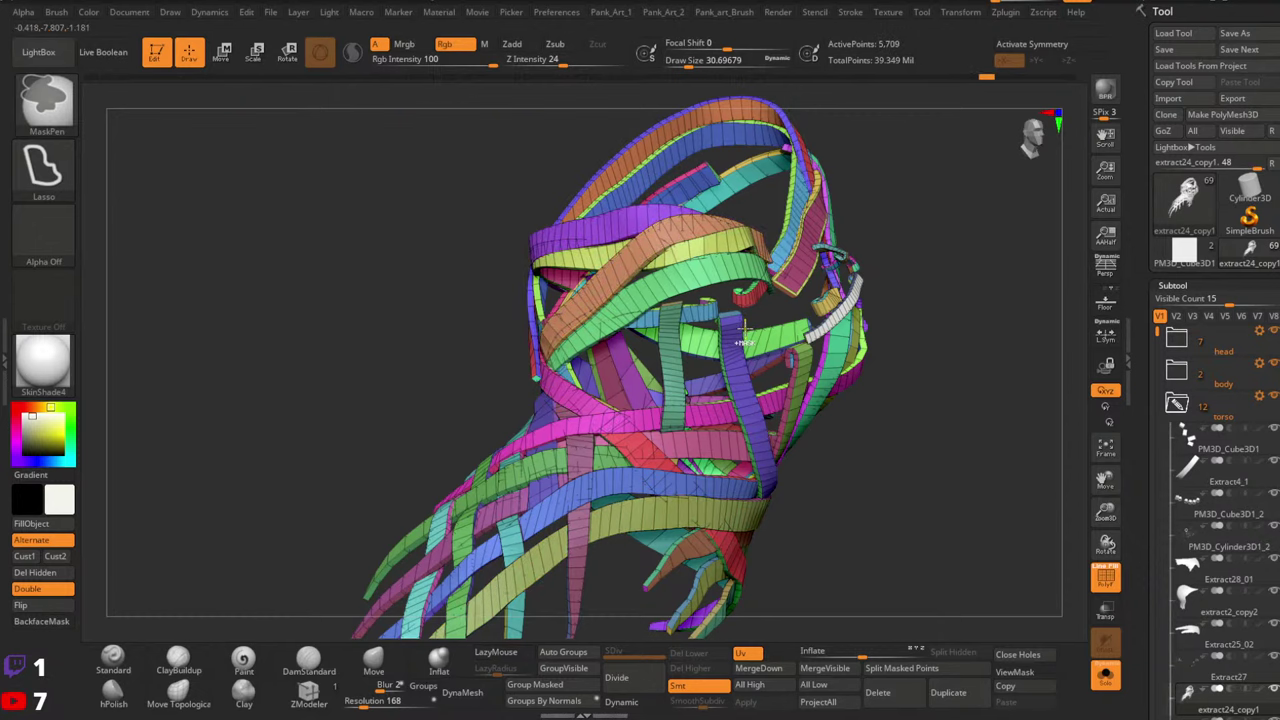
{"action": "key", "text": "shift+f"}
{"action": "key", "text": "shift+f"}
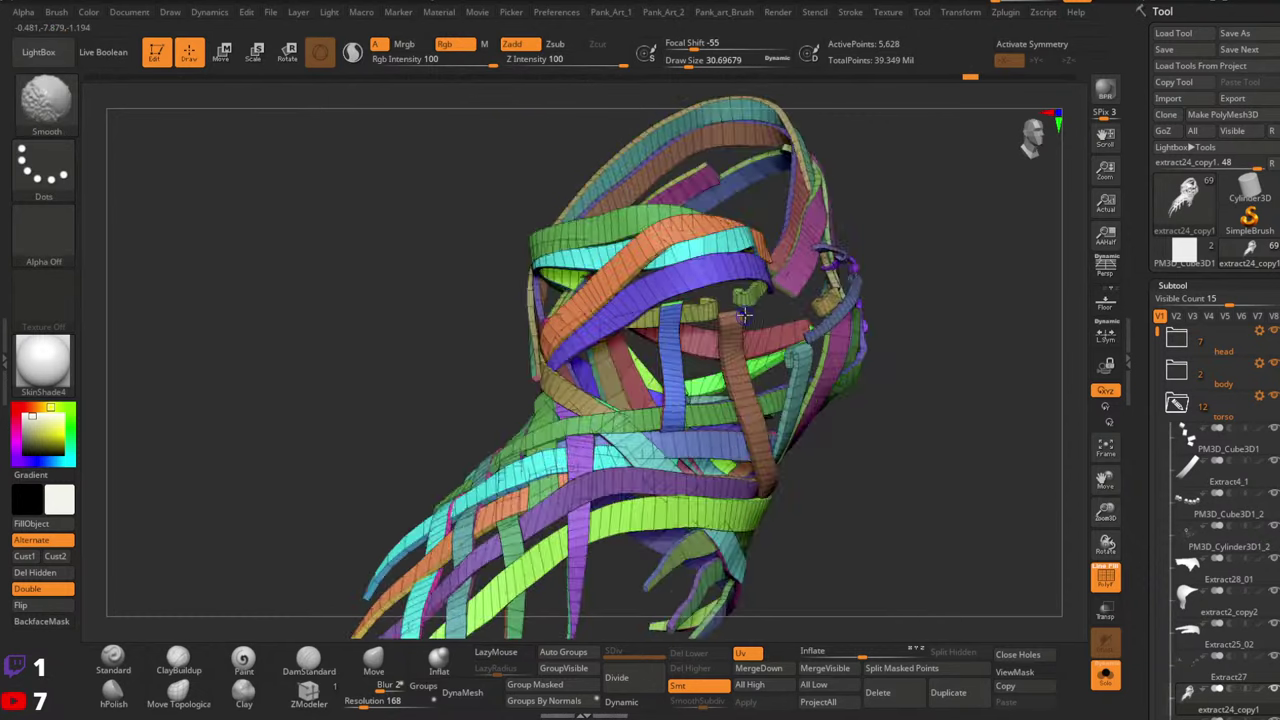
{"action": "mouse_move", "coordinate": [744, 330]}
{"action": "right_mouse_down"}
{"action": "mouse_move", "coordinate": [745, 372]}
{"action": "mouse_move", "coordinate": [746, 352]}
{"action": "right_mouse_up"}
{"action": "right_click_drag", "start_coordinate": [746, 352], "coordinate": [748, 378], "text": "ctrl"}
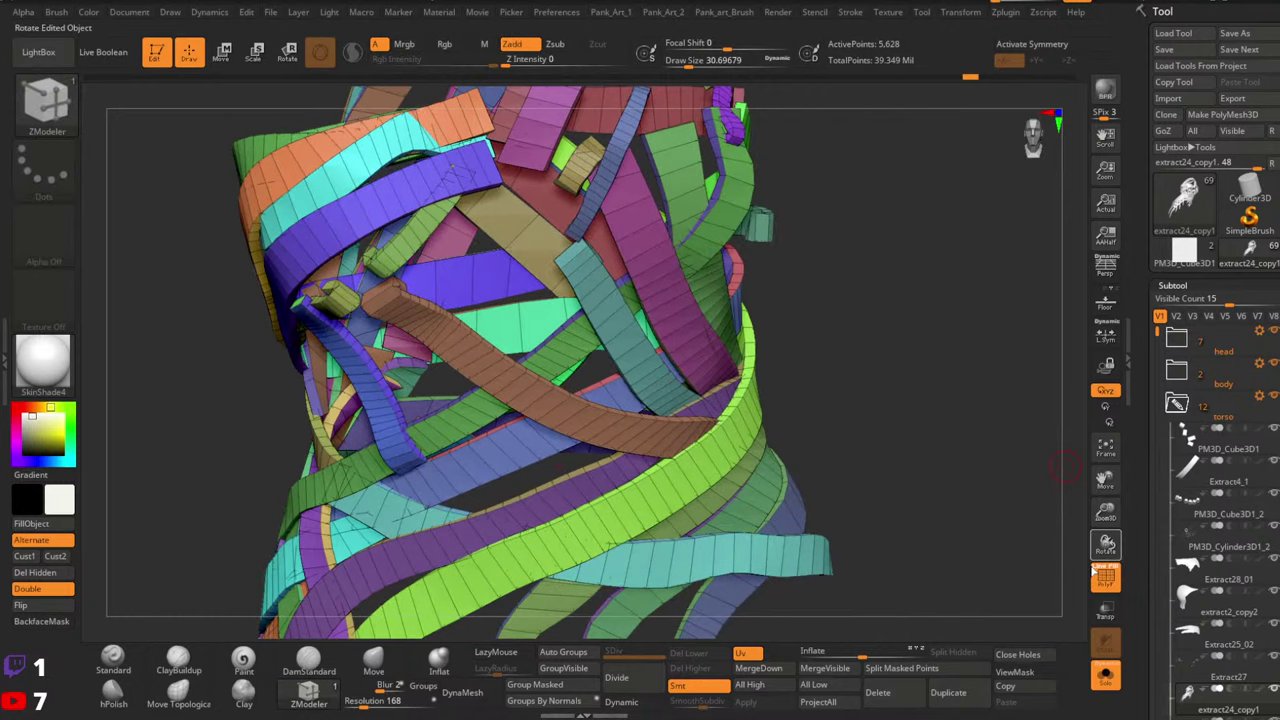
{"action": "key", "text": "shift+f"}
{"action": "left_click_drag", "start_coordinate": [920, 525], "coordinate": [1140, 565], "text": "alt"}
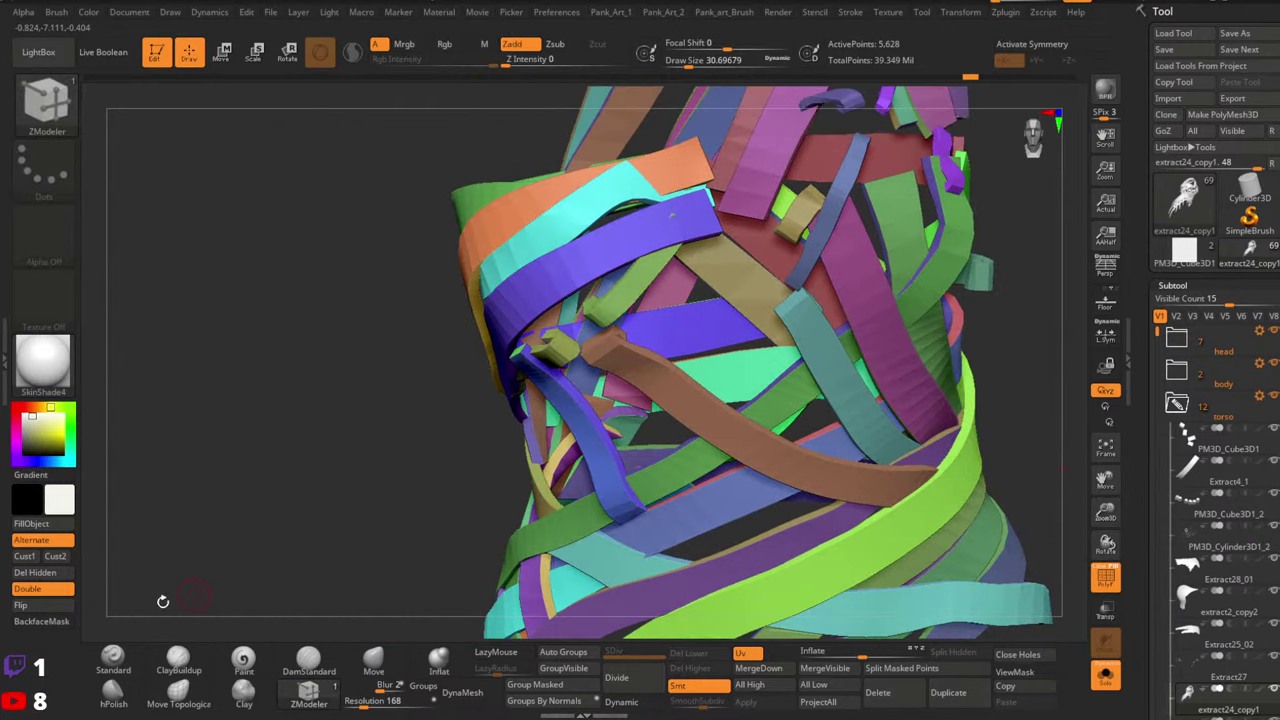
Hide the first straps with hooked ends on the front of the torso, accepting the removal of the newer undo history entries
{"action": "left_click", "coordinate": [113, 660]}
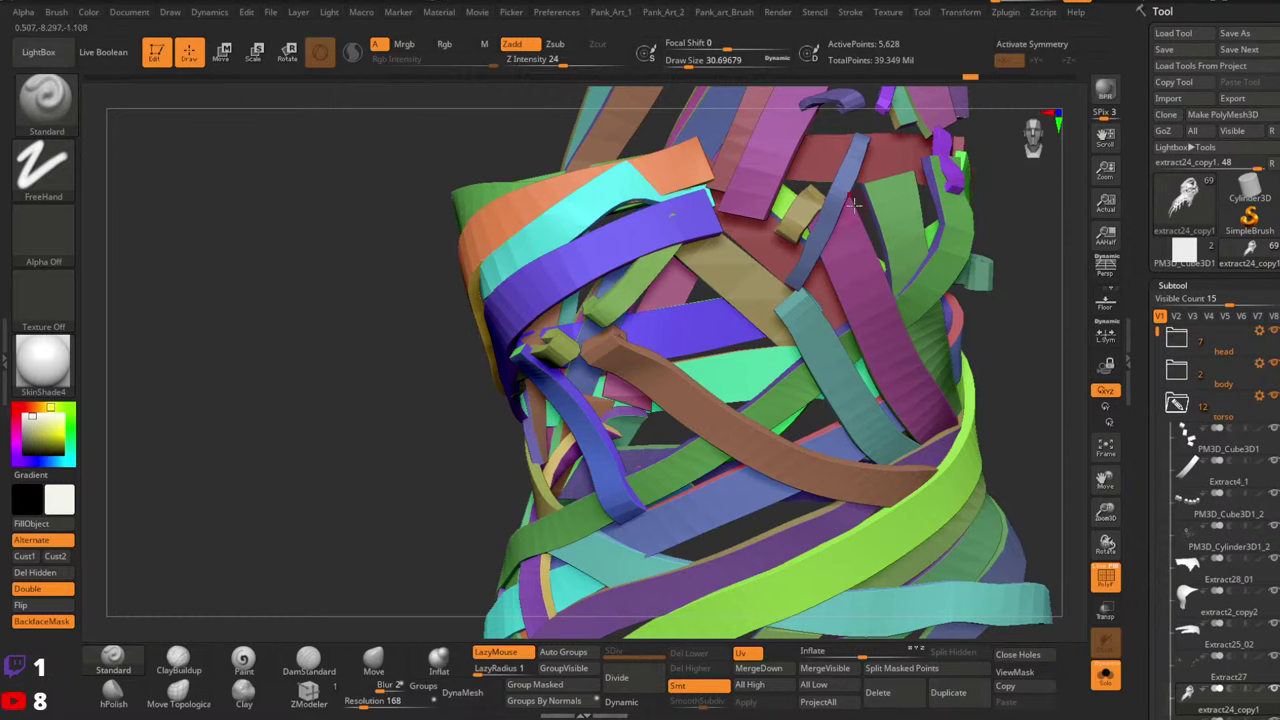
{"action": "mouse_move", "coordinate": [748, 355]}
{"action": "right_mouse_down"}
{"action": "mouse_move", "coordinate": [715, 308]}
{"action": "mouse_move", "coordinate": [838, 342]}
{"action": "mouse_move", "coordinate": [789, 351]}
{"action": "right_mouse_up"}
{"action": "left_click", "coordinate": [739, 317], "text": "ctrl+shift"}
{"action": "left_click", "coordinate": [740, 369]}
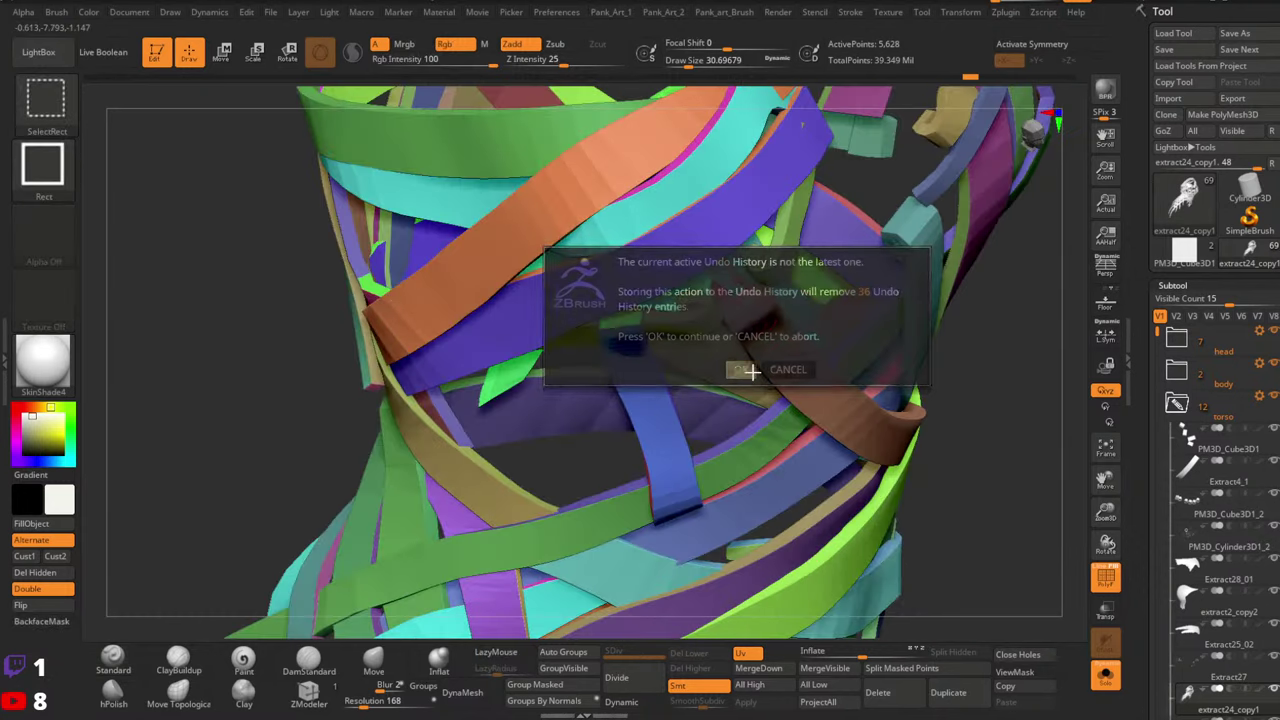
{"action": "left_click", "coordinate": [737, 368], "text": "ctrl+shift"}
{"action": "right_click_drag", "start_coordinate": [775, 262], "coordinate": [890, 303]}
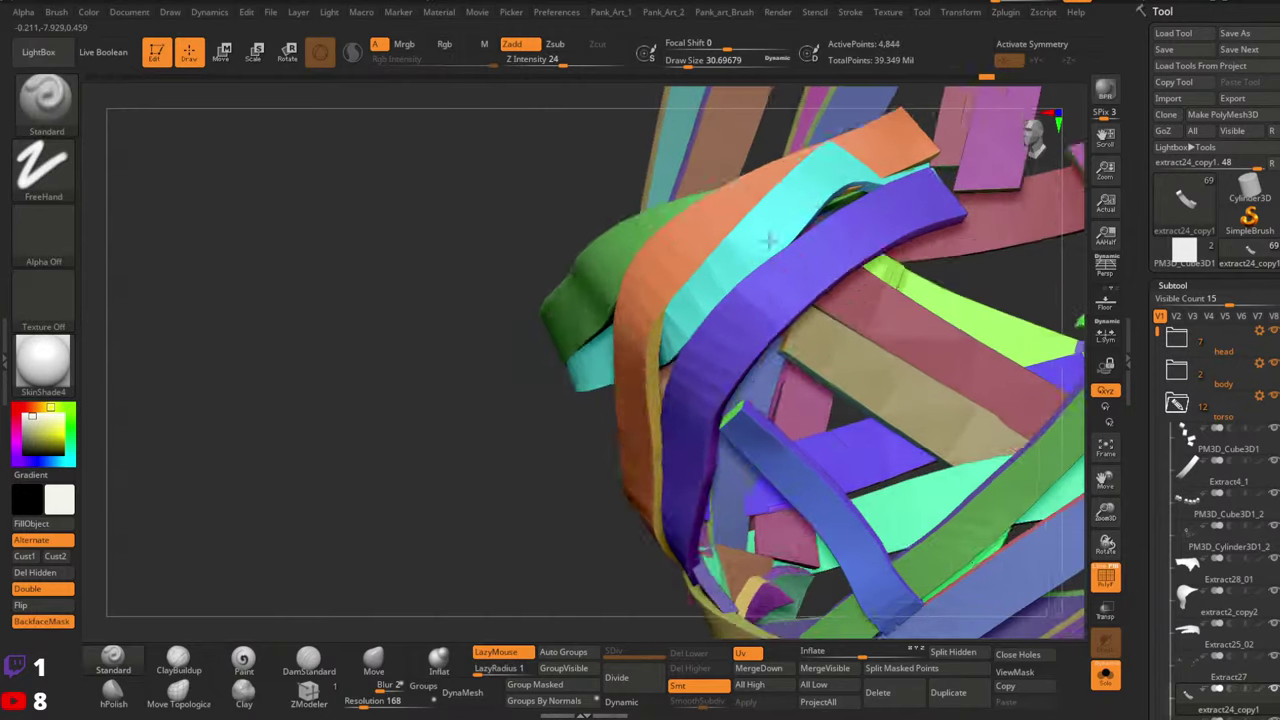
Hide the remaining hooked-end straps around the chest, shoulder and back
{"action": "mouse_move", "coordinate": [769, 239]}
{"action": "right_mouse_down"}
{"action": "mouse_move", "coordinate": [725, 346]}
{"action": "mouse_move", "coordinate": [643, 366]}
{"action": "mouse_move", "coordinate": [875, 205]}
{"action": "mouse_move", "coordinate": [825, 262]}
{"action": "right_mouse_up"}
{"action": "key", "text": "ctrl+shift"}
{"action": "mouse_move", "coordinate": [946, 286]}
{"action": "right_mouse_down"}
{"action": "mouse_move", "coordinate": [894, 354]}
{"action": "mouse_move", "coordinate": [805, 350]}
{"action": "mouse_move", "coordinate": [805, 375]}
{"action": "mouse_move", "coordinate": [775, 380]}
{"action": "right_mouse_up"}
{"action": "key", "text": "ctrl+shift"}
{"action": "key", "text": "ctrl+shift"}
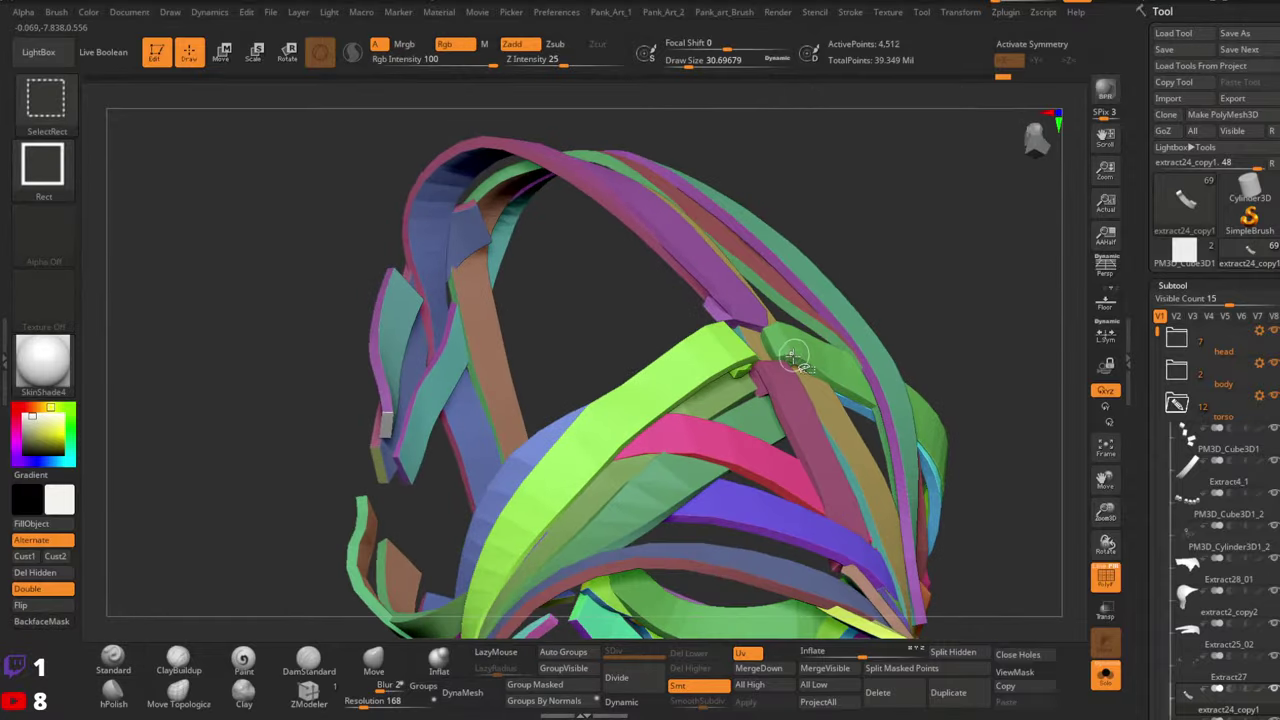
{"action": "left_click", "coordinate": [745, 366], "text": "ctrl+alt+shift"}
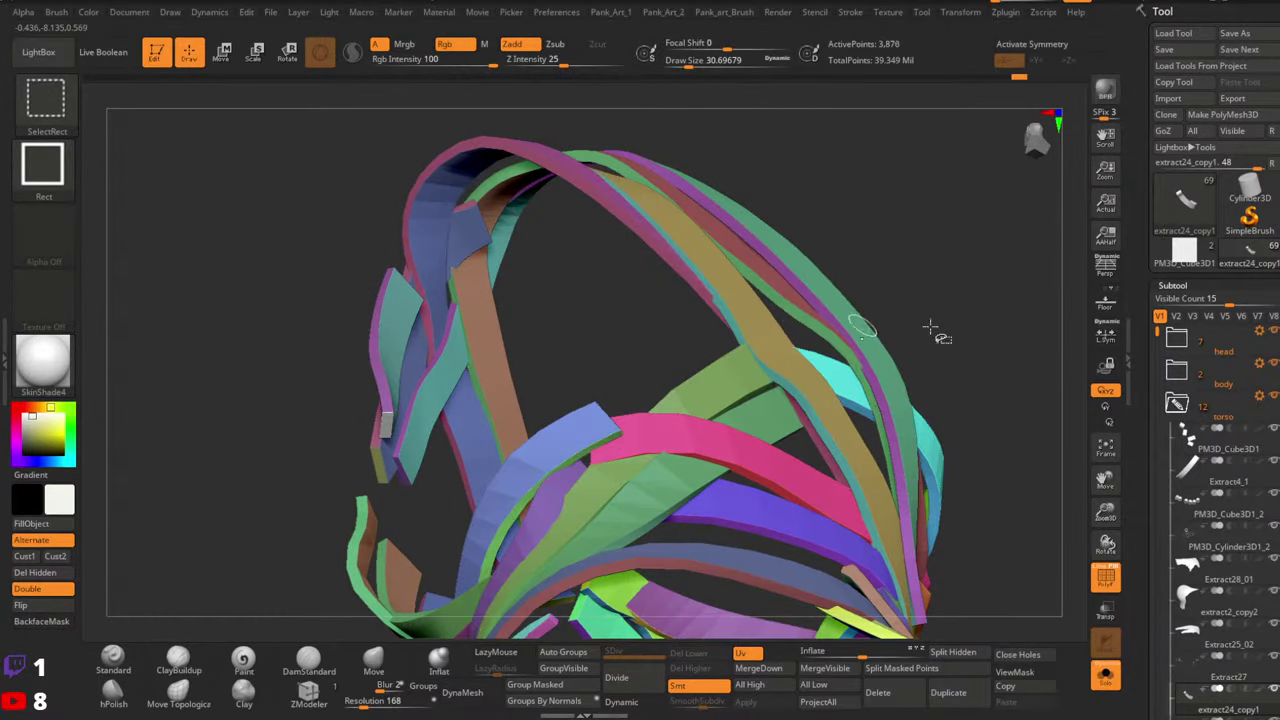
Invert the strap visibility to check the hooked straps, restore it and inspect the plain straps from all sides
{"action": "mouse_move", "coordinate": [930, 327]}
{"action": "right_mouse_down", "text": "ctrl"}
{"action": "mouse_move", "coordinate": [915, 270]}
{"action": "mouse_move", "coordinate": [885, 320]}
{"action": "mouse_move", "coordinate": [830, 365]}
{"action": "mouse_move", "coordinate": [756, 387]}
{"action": "mouse_move", "coordinate": [843, 340]}
{"action": "mouse_move", "coordinate": [776, 305]}
{"action": "mouse_move", "coordinate": [806, 449]}
{"action": "mouse_move", "coordinate": [849, 349]}
{"action": "mouse_move", "coordinate": [880, 362]}
{"action": "right_mouse_up", "text": "ctrl"}
{"action": "left_click_drag", "start_coordinate": [890, 372], "coordinate": [915, 397], "text": "ctrl+shift"}
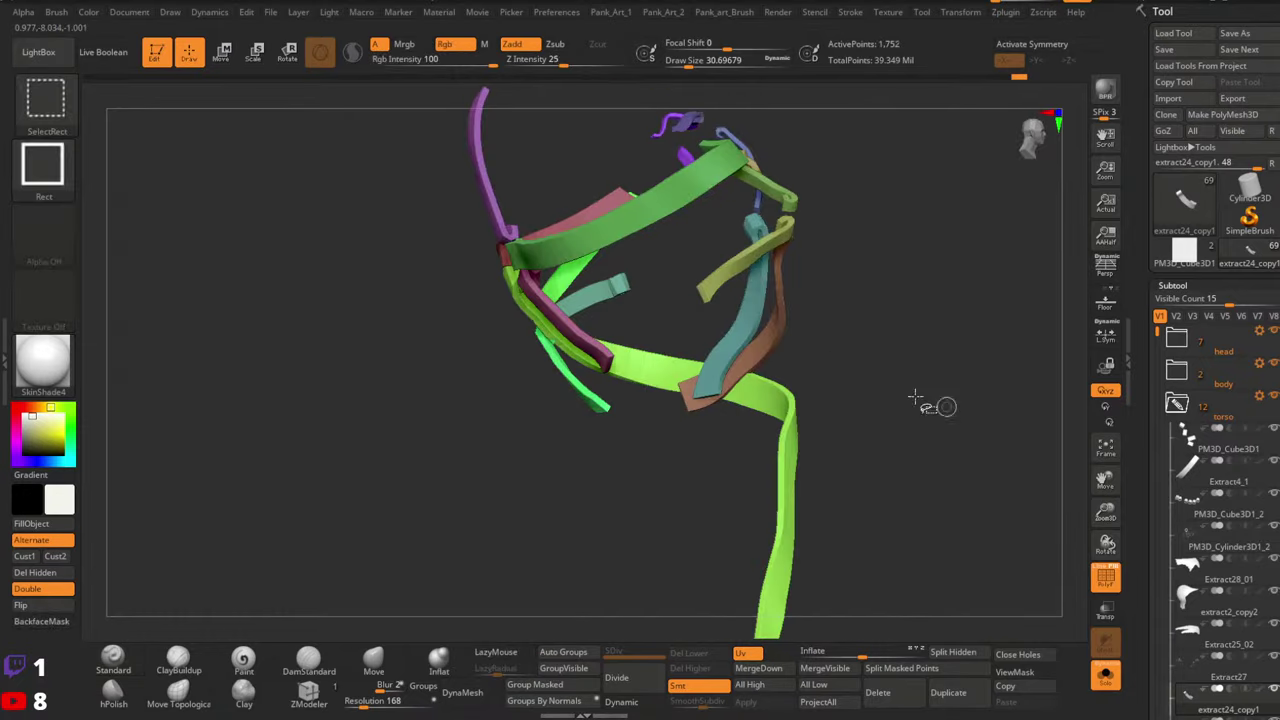
{"action": "mouse_move", "coordinate": [915, 398]}
{"action": "right_mouse_down"}
{"action": "mouse_move", "coordinate": [803, 417]}
{"action": "mouse_move", "coordinate": [877, 393]}
{"action": "mouse_move", "coordinate": [794, 324]}
{"action": "mouse_move", "coordinate": [717, 297]}
{"action": "mouse_move", "coordinate": [726, 271]}
{"action": "mouse_move", "coordinate": [750, 300]}
{"action": "mouse_move", "coordinate": [711, 283]}
{"action": "mouse_move", "coordinate": [814, 271]}
{"action": "mouse_move", "coordinate": [609, 380]}
{"action": "mouse_move", "coordinate": [646, 223]}
{"action": "mouse_move", "coordinate": [764, 322]}
{"action": "mouse_move", "coordinate": [726, 374]}
{"action": "mouse_move", "coordinate": [715, 350]}
{"action": "mouse_move", "coordinate": [754, 375]}
{"action": "right_mouse_up"}
{"action": "left_click", "coordinate": [877, 393], "text": "ctrl+shift"}
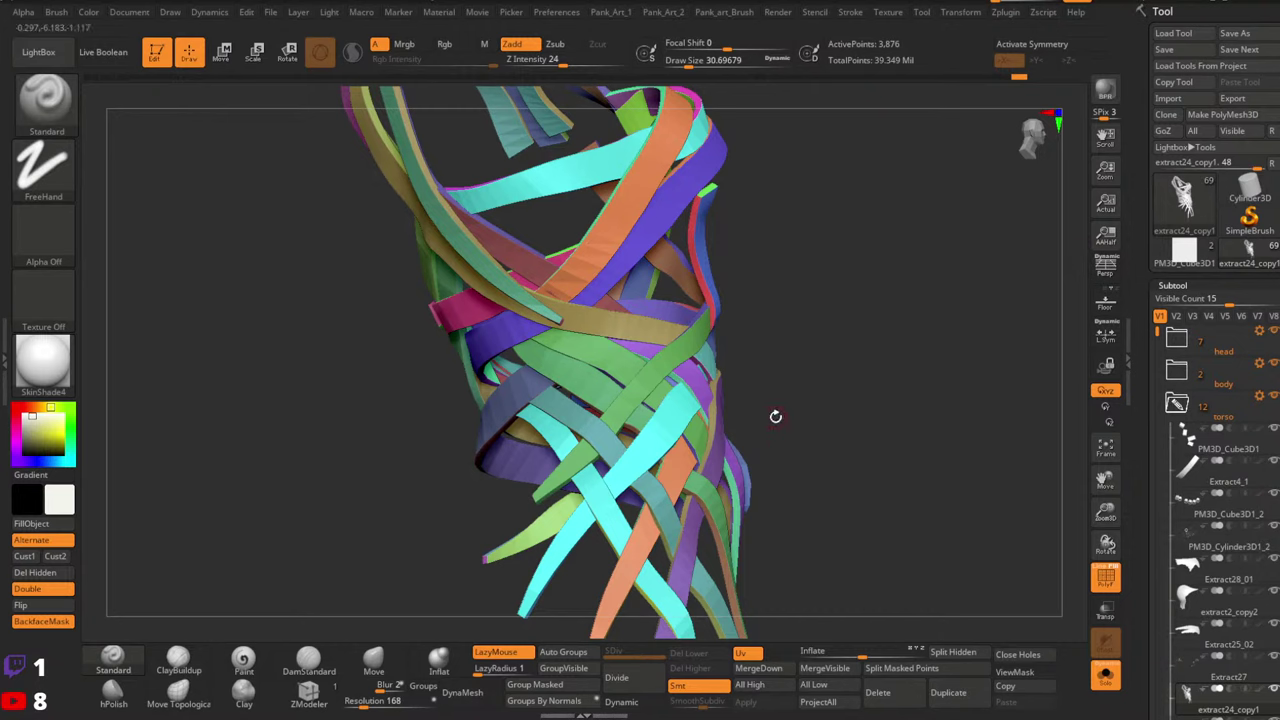
{"action": "left_click_drag", "start_coordinate": [776, 416], "coordinate": [720, 325]}
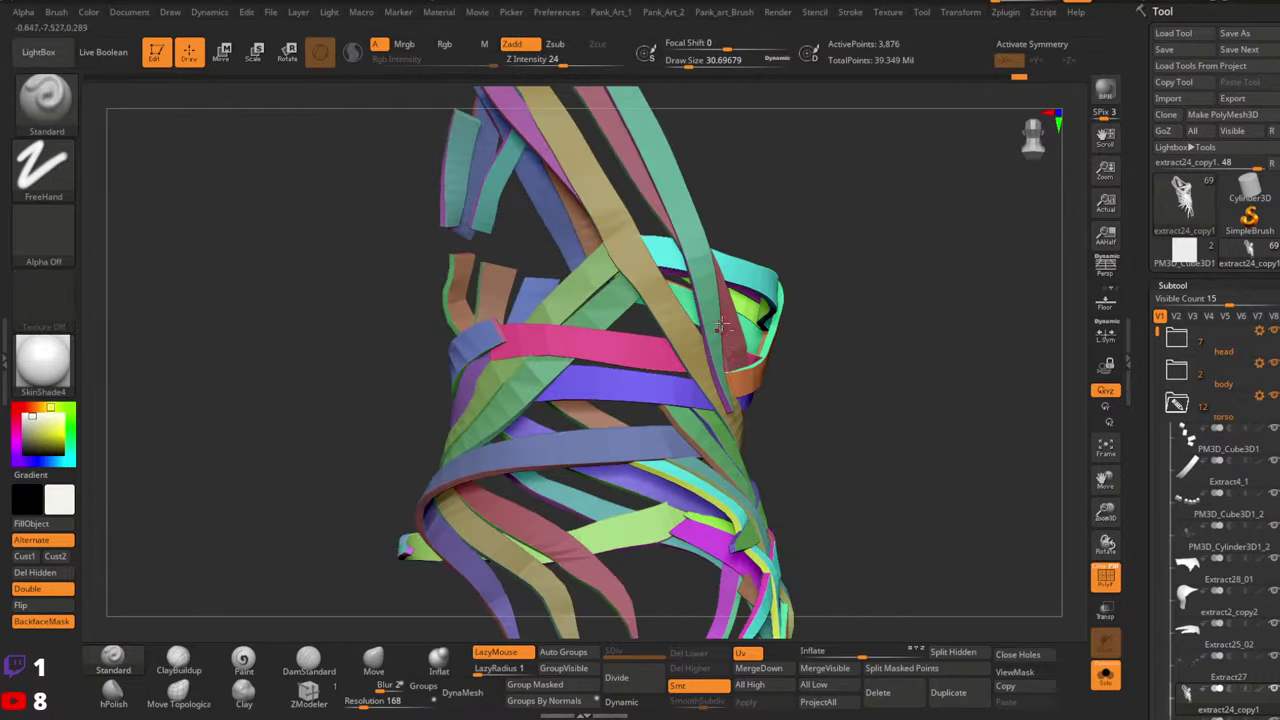
{"action": "mouse_move", "coordinate": [722, 327]}
{"action": "right_mouse_down", "text": "alt"}
{"action": "mouse_move", "coordinate": [720, 450]}
{"action": "mouse_move", "coordinate": [666, 414]}
{"action": "mouse_move", "coordinate": [668, 475]}
{"action": "mouse_move", "coordinate": [655, 421]}
{"action": "right_mouse_up", "text": "alt"}
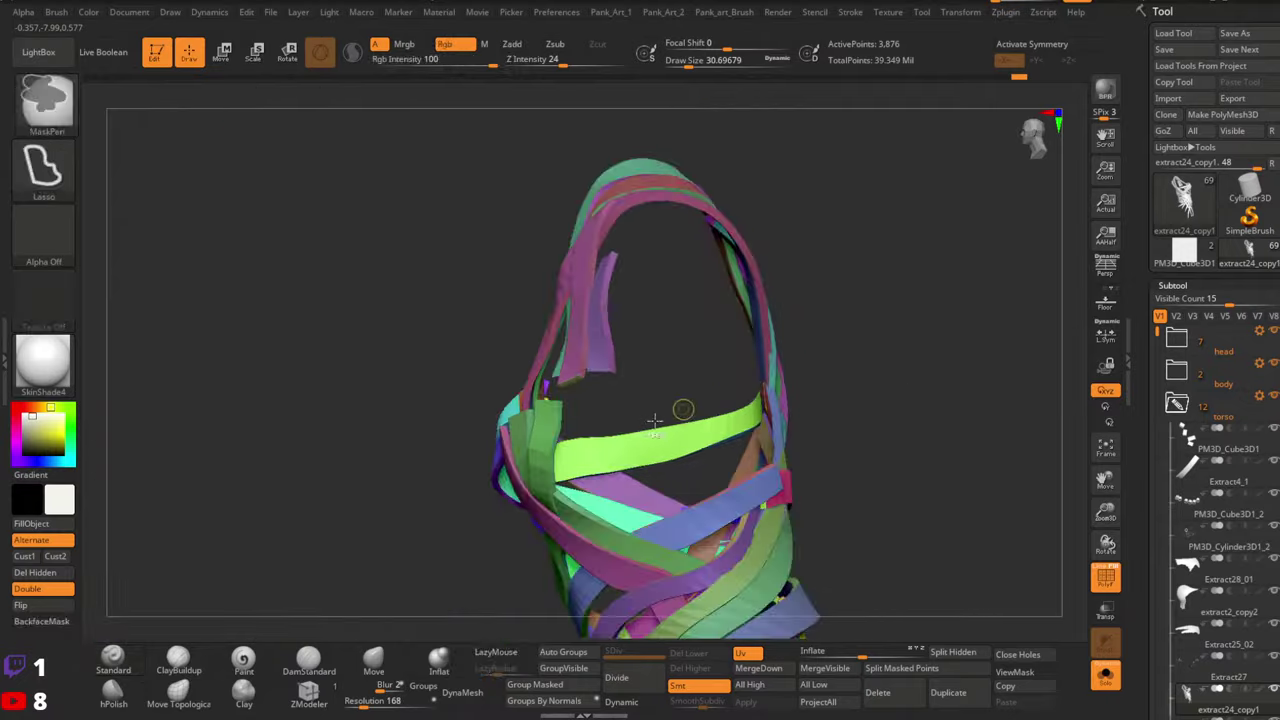
{"action": "mouse_move", "coordinate": [653, 421]}
{"action": "left_mouse_down"}
{"action": "mouse_move", "coordinate": [753, 456]}
{"action": "mouse_move", "coordinate": [683, 399]}
{"action": "mouse_move", "coordinate": [709, 429]}
{"action": "mouse_move", "coordinate": [697, 432]}
{"action": "mouse_move", "coordinate": [757, 409]}
{"action": "mouse_move", "coordinate": [674, 437]}
{"action": "mouse_move", "coordinate": [657, 393]}
{"action": "left_mouse_up"}
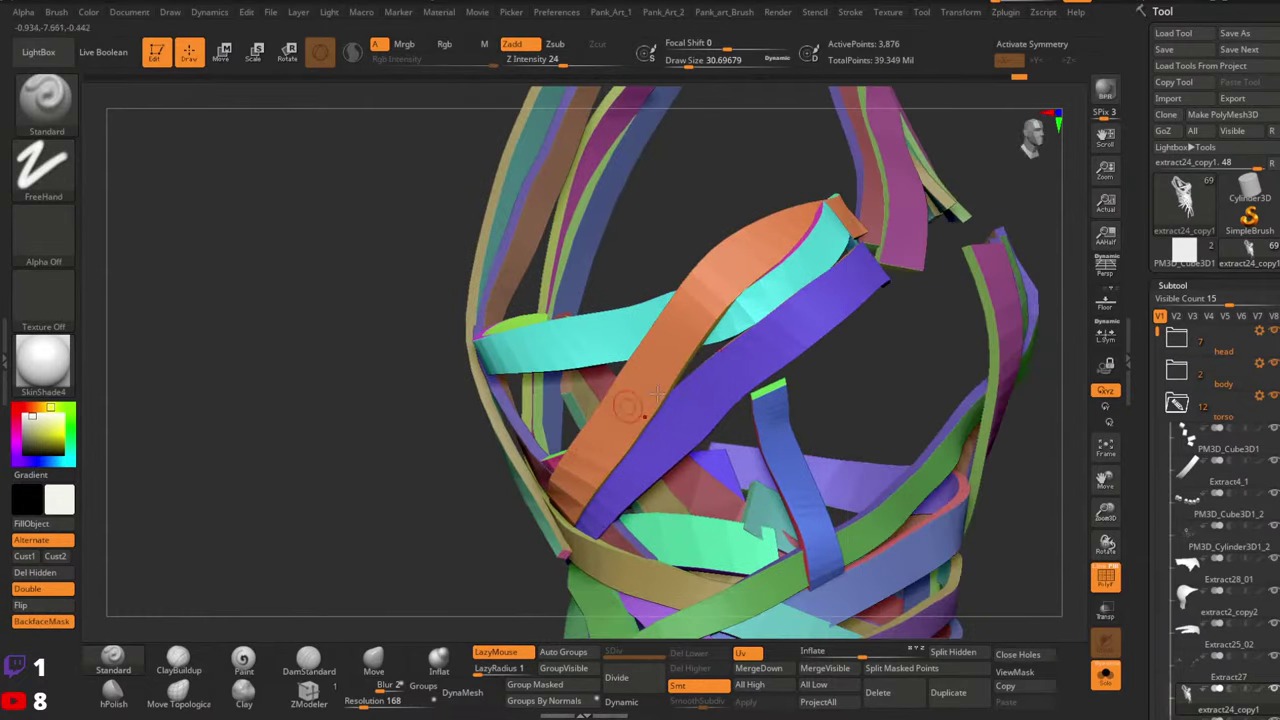
{"action": "mouse_move", "coordinate": [657, 393]}
{"action": "right_mouse_down"}
{"action": "mouse_move", "coordinate": [671, 383]}
{"action": "mouse_move", "coordinate": [823, 403]}
{"action": "mouse_move", "coordinate": [774, 394]}
{"action": "mouse_move", "coordinate": [668, 412]}
{"action": "right_mouse_up"}
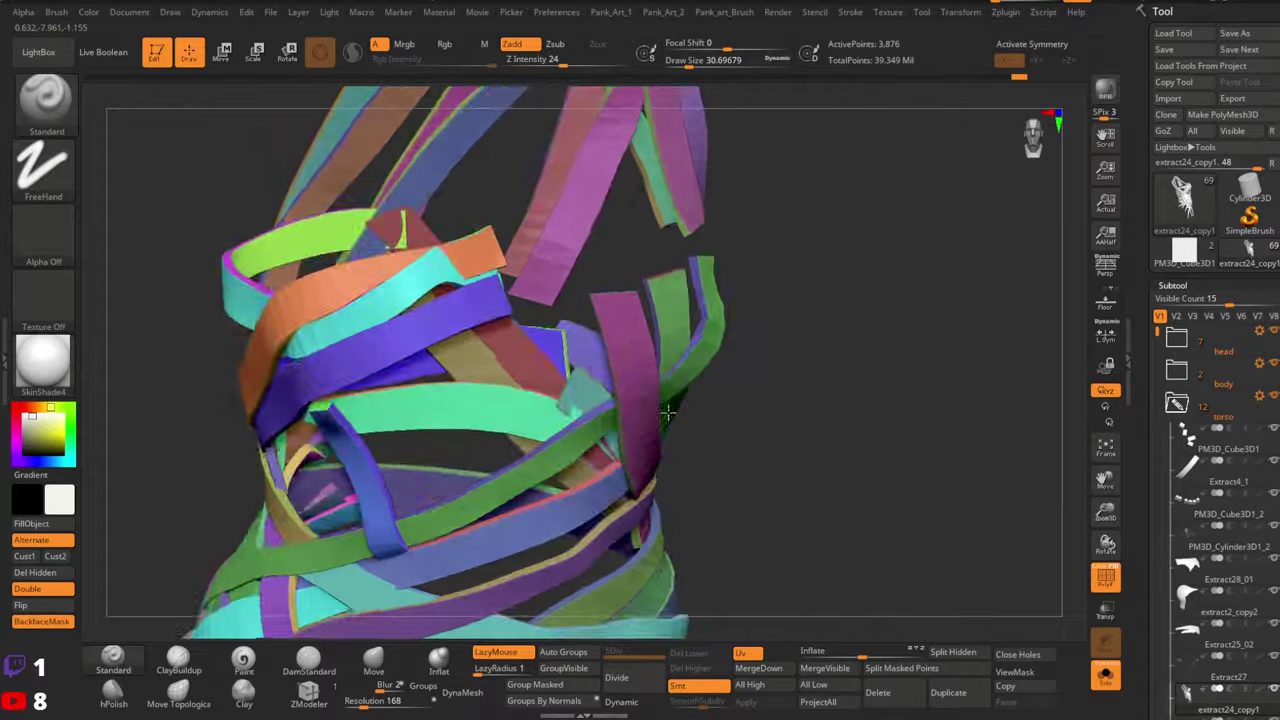
{"action": "left_click_drag", "start_coordinate": [667, 413], "coordinate": [639, 381]}
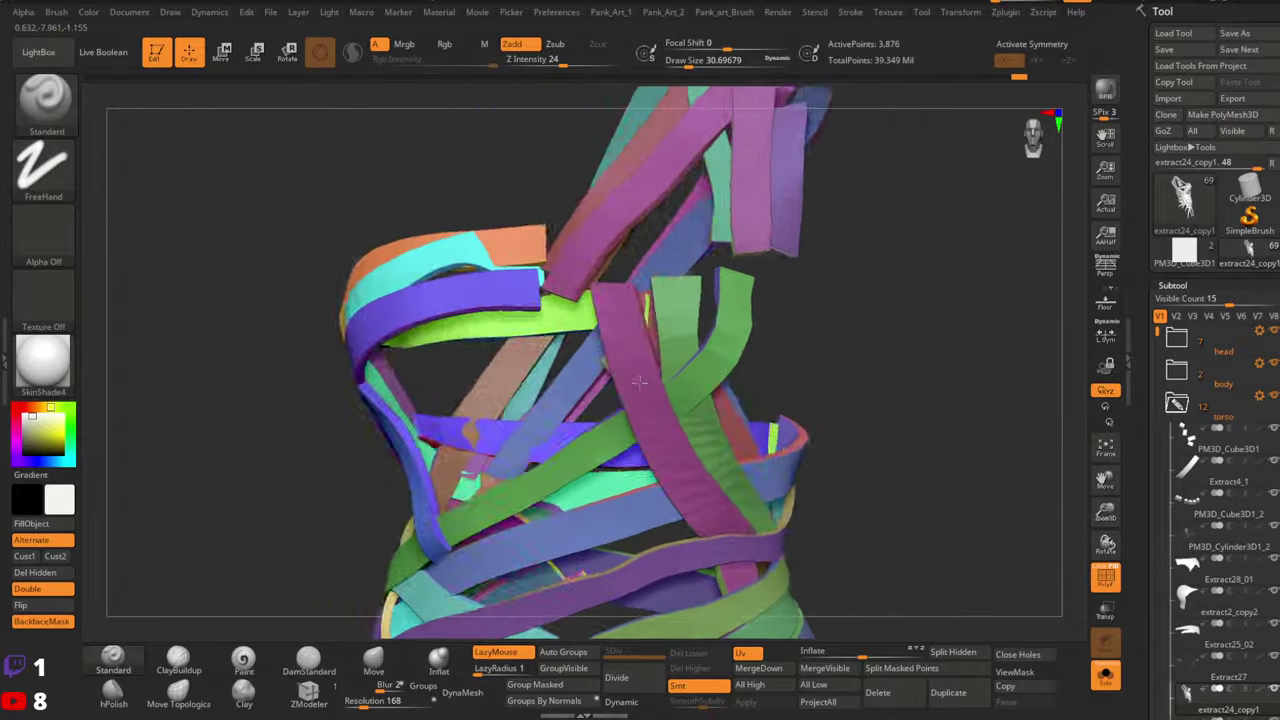
{"action": "right_click_drag", "start_coordinate": [639, 382], "coordinate": [860, 350]}
Show only the hooked straps and polygroup them by normals
{"action": "left_click_drag", "start_coordinate": [880, 356], "coordinate": [937, 420], "text": "ctrl+shift"}
{"action": "right_click_drag", "start_coordinate": [937, 420], "coordinate": [785, 310]}
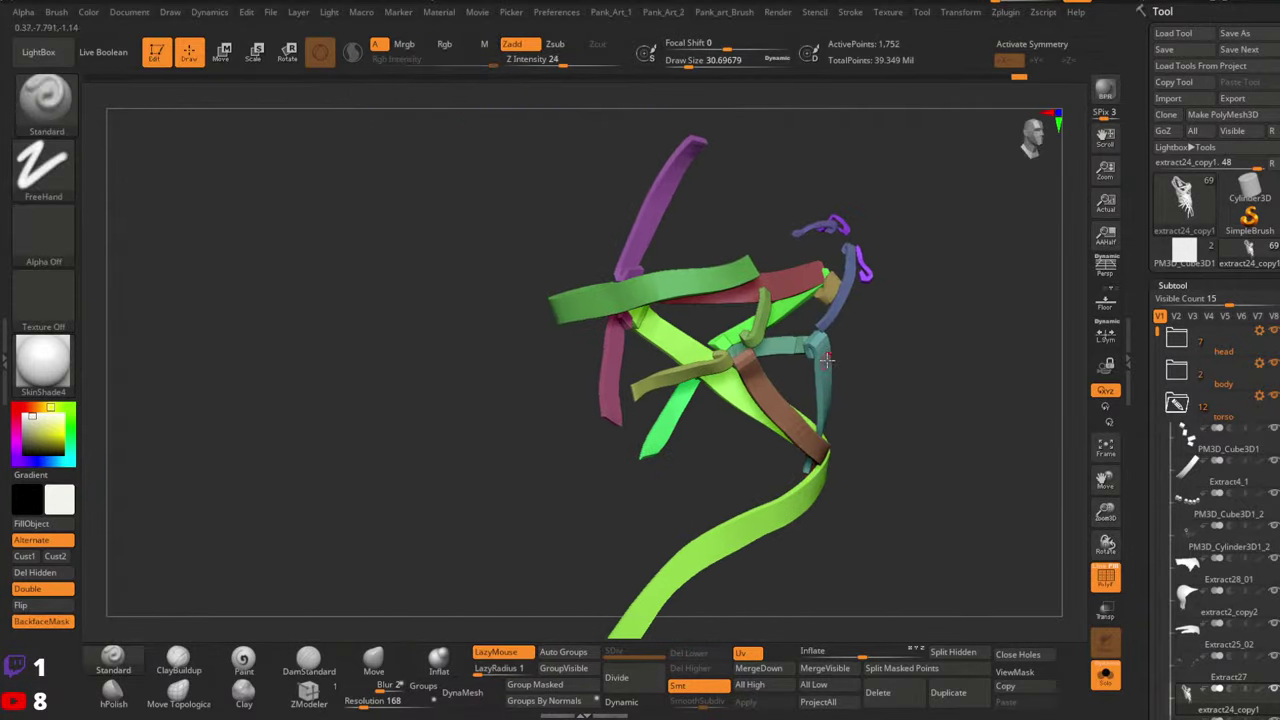
{"action": "right_click_drag", "start_coordinate": [827, 360], "coordinate": [752, 376], "text": "ctrl"}
{"action": "right_click_drag", "start_coordinate": [752, 376], "coordinate": [797, 457]}
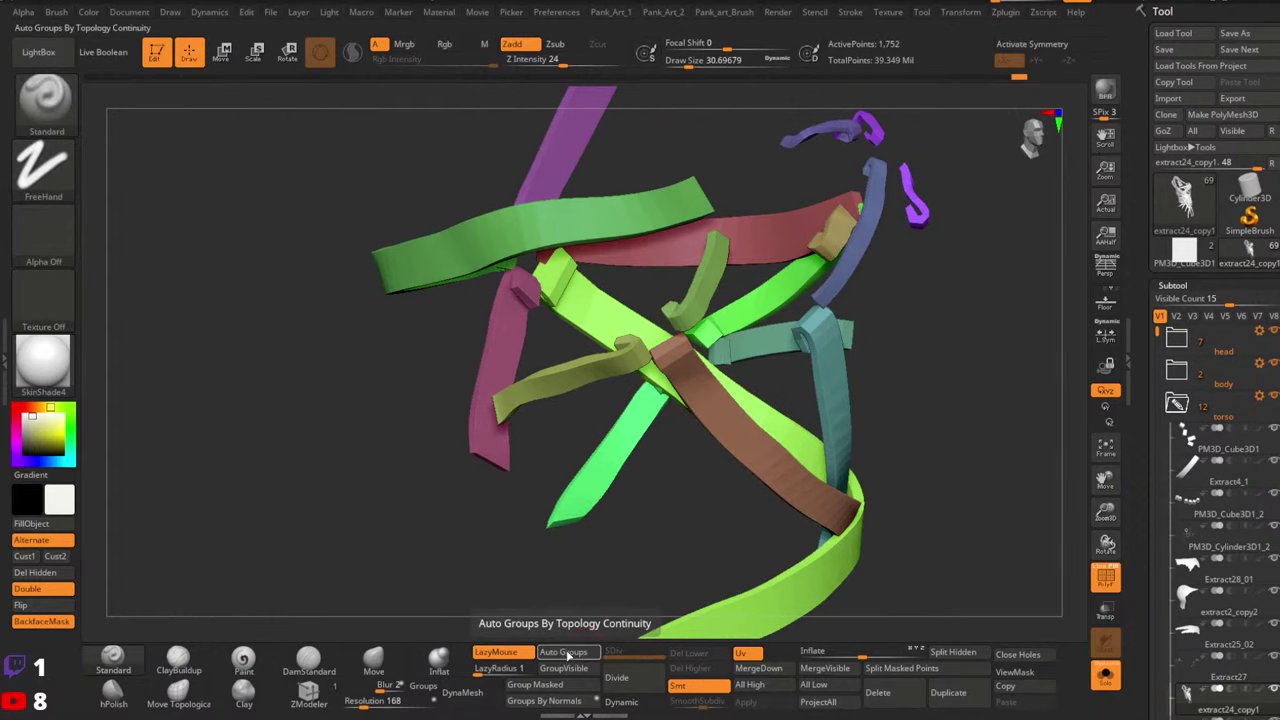
{"action": "left_click", "coordinate": [559, 702]}
{"action": "right_click_drag", "start_coordinate": [880, 235], "coordinate": [775, 325]}
{"action": "right_click_drag", "start_coordinate": [775, 325], "coordinate": [780, 347], "text": "ctrl"}
Try hiding the polygroups at the curled tip of one small strap, and show all the straps again
{"action": "mouse_move", "coordinate": [779, 345]}
{"action": "left_mouse_down"}
{"action": "mouse_move", "coordinate": [709, 266]}
{"action": "mouse_move", "coordinate": [752, 369]}
{"action": "left_mouse_up"}
{"action": "mouse_move", "coordinate": [752, 369]}
{"action": "right_mouse_down"}
{"action": "mouse_move", "coordinate": [731, 267]}
{"action": "mouse_move", "coordinate": [748, 237]}
{"action": "mouse_move", "coordinate": [766, 249]}
{"action": "mouse_move", "coordinate": [781, 221]}
{"action": "right_mouse_up"}
{"action": "left_click", "coordinate": [757, 225], "text": "ctrl+shift"}
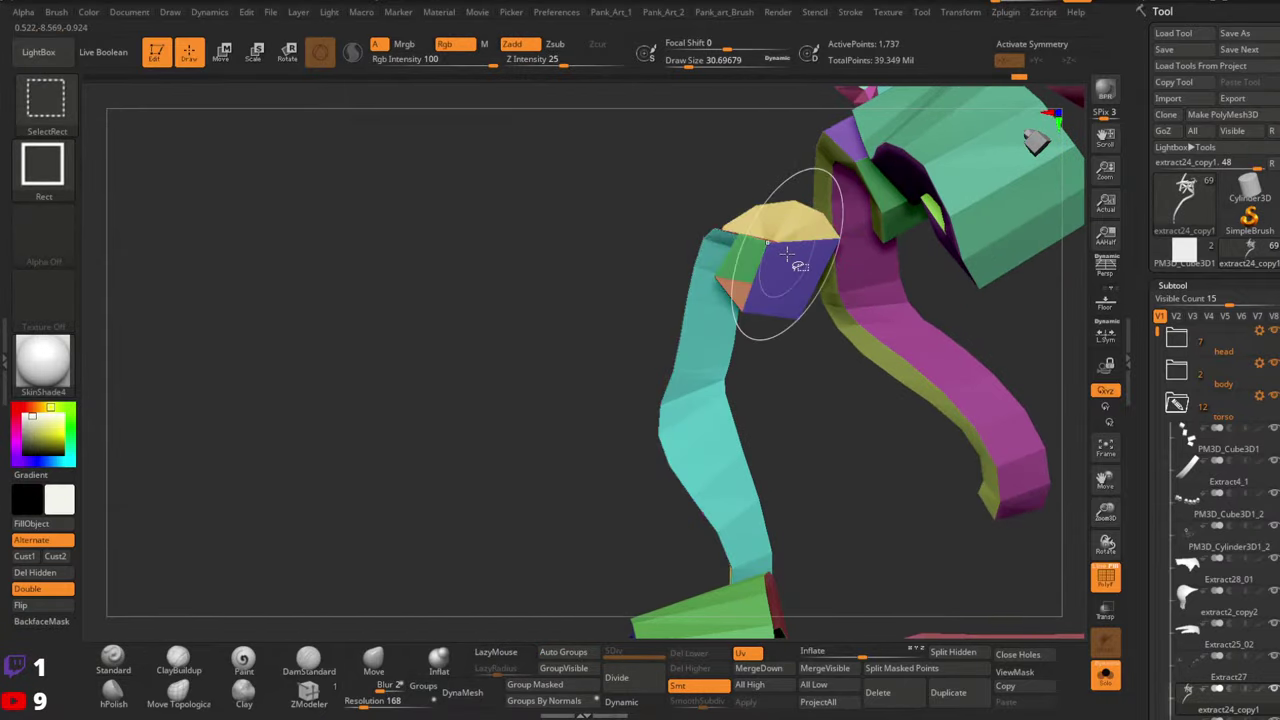
{"action": "left_click", "coordinate": [789, 251], "text": "ctrl+shift"}
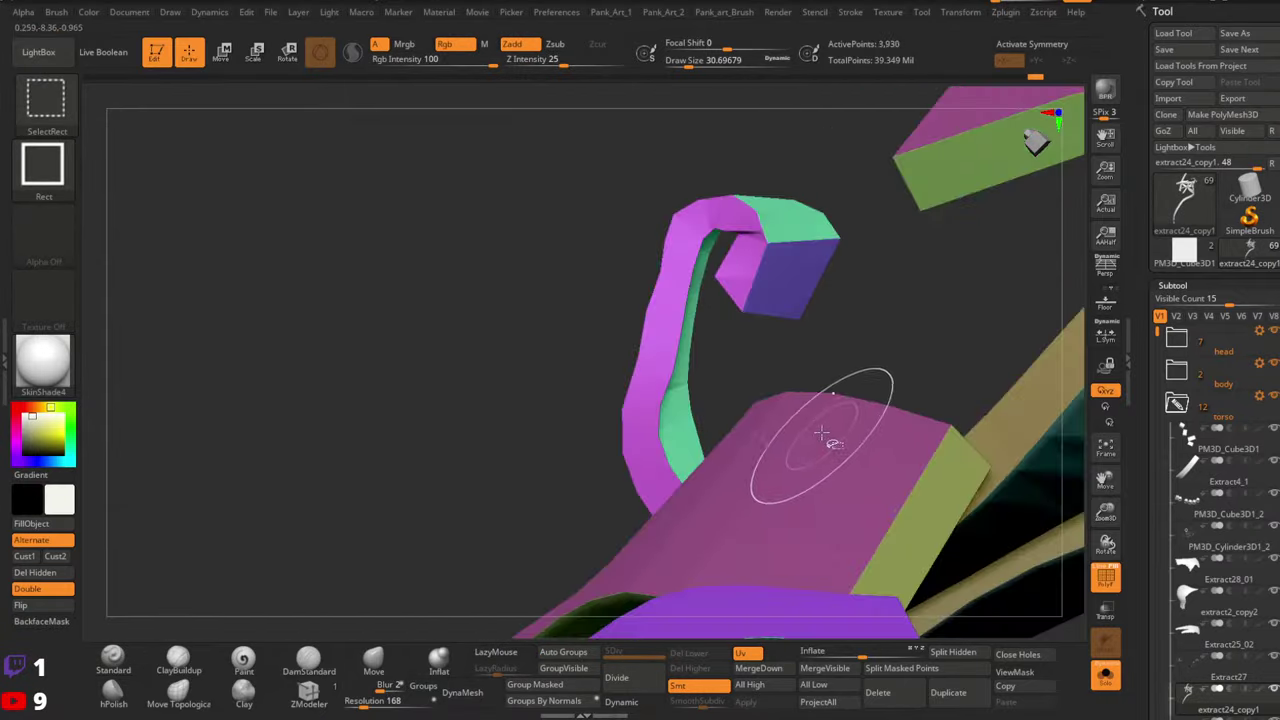
{"action": "left_click", "coordinate": [726, 272], "text": "ctrl+shift"}
{"action": "right_click_drag", "start_coordinate": [790, 262], "coordinate": [745, 270], "text": "ctrl"}
{"action": "right_click_drag", "start_coordinate": [823, 310], "coordinate": [785, 418]}
{"action": "left_click", "coordinate": [597, 231], "text": "ctrl+shift"}
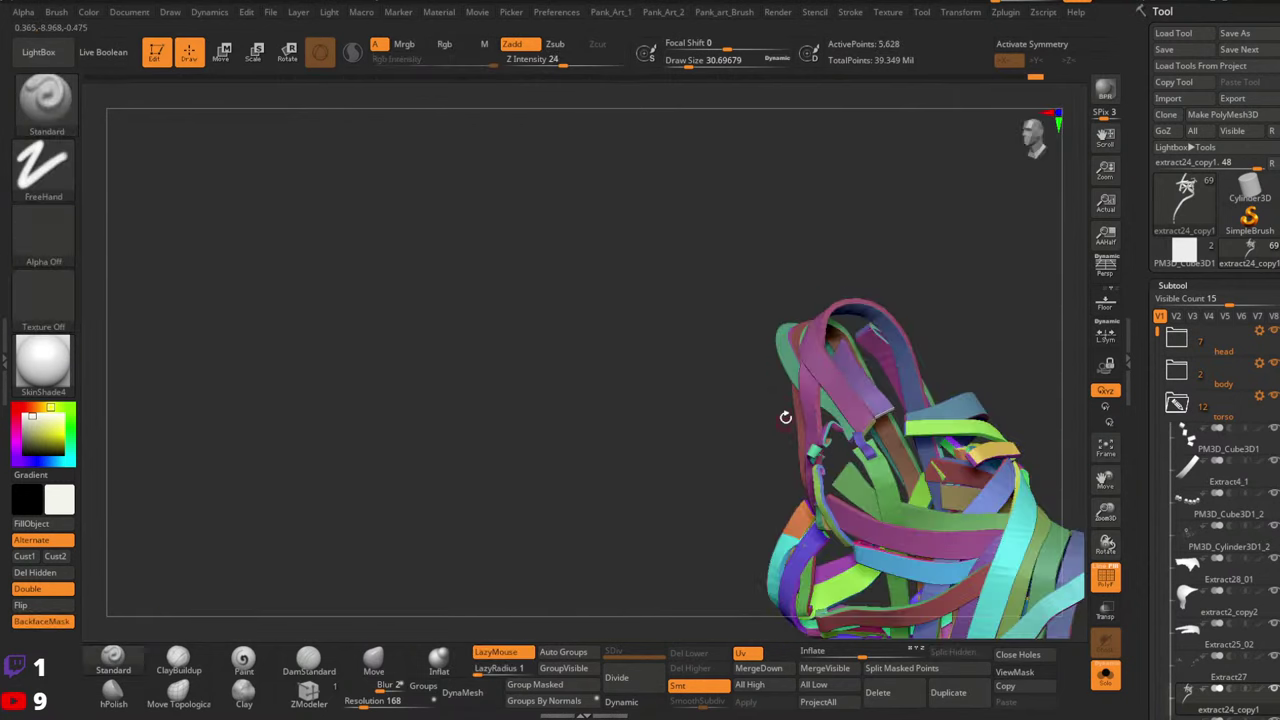
Hide the hooked straps and split them off from the plain straps into a separate subtool
{"action": "left_click_drag", "start_coordinate": [785, 417], "coordinate": [1094, 651]}
{"action": "left_click", "coordinate": [1106, 683]}
{"action": "left_click", "coordinate": [1106, 680]}
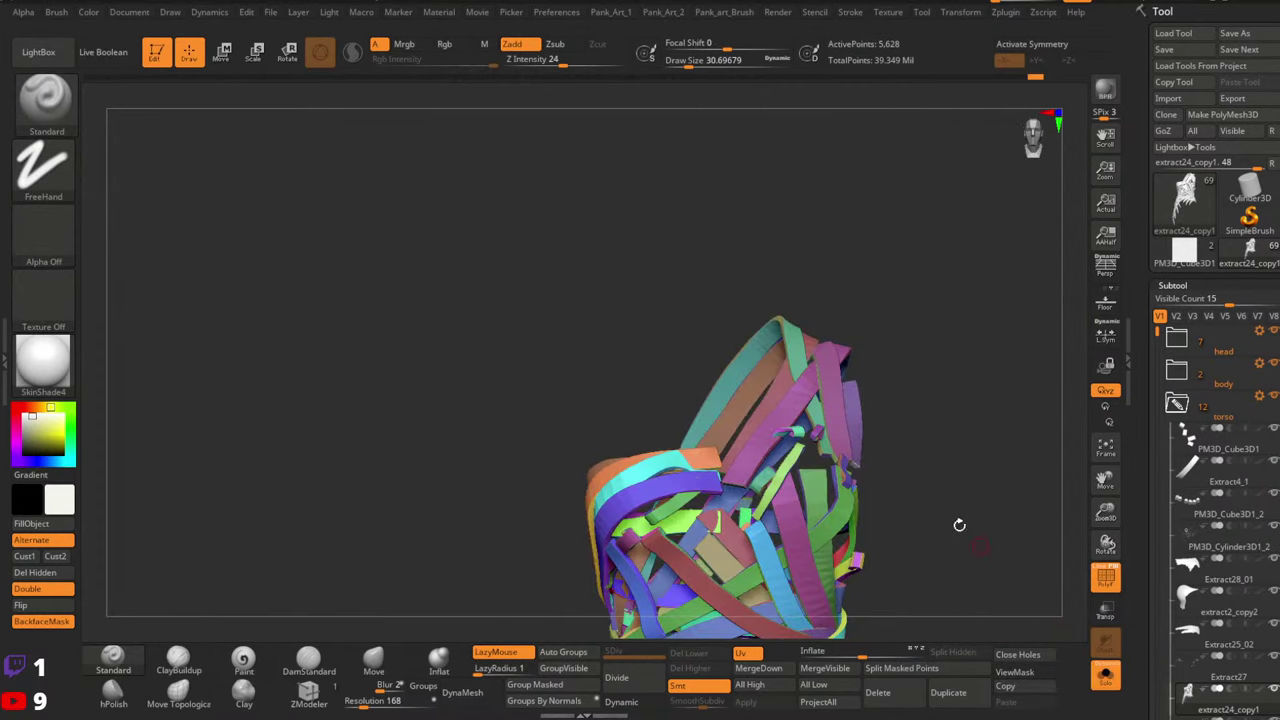
{"action": "right_click_drag", "start_coordinate": [957, 523], "coordinate": [946, 354], "text": "alt"}
{"action": "key", "text": "ctrl+z"}
{"action": "left_click", "coordinate": [946, 352], "text": "ctrl+shift"}
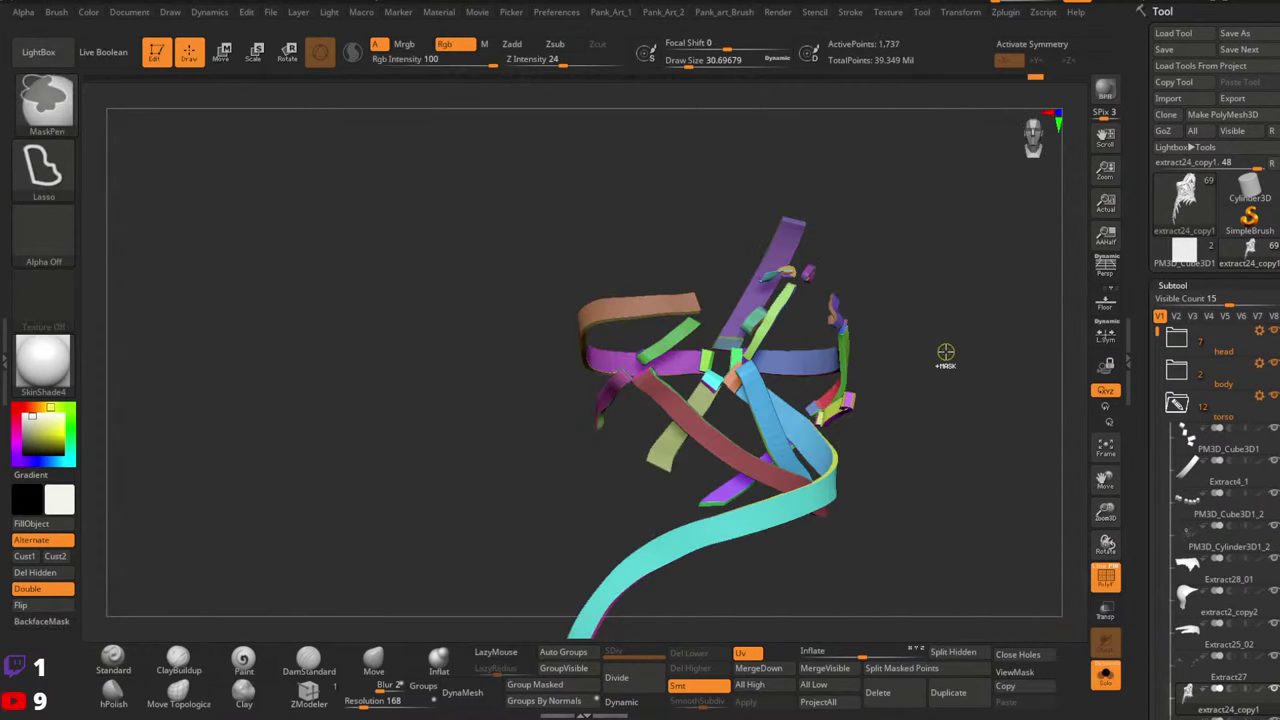
{"action": "key", "text": "ctrl+w"}
{"action": "left_click", "coordinate": [957, 653]}
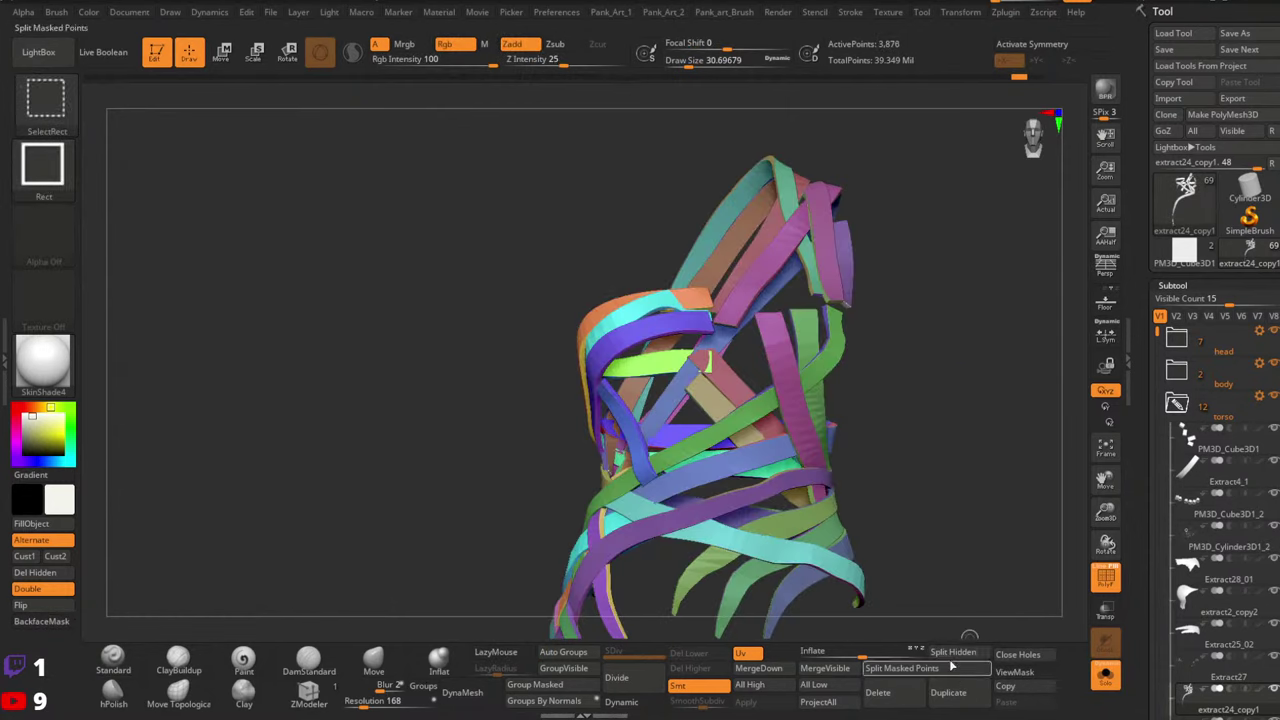
Switch to the split-off extract24_copy2 subtool, undo its grouping by normals and show it in solo mode
{"action": "left_click", "coordinate": [1106, 680]}
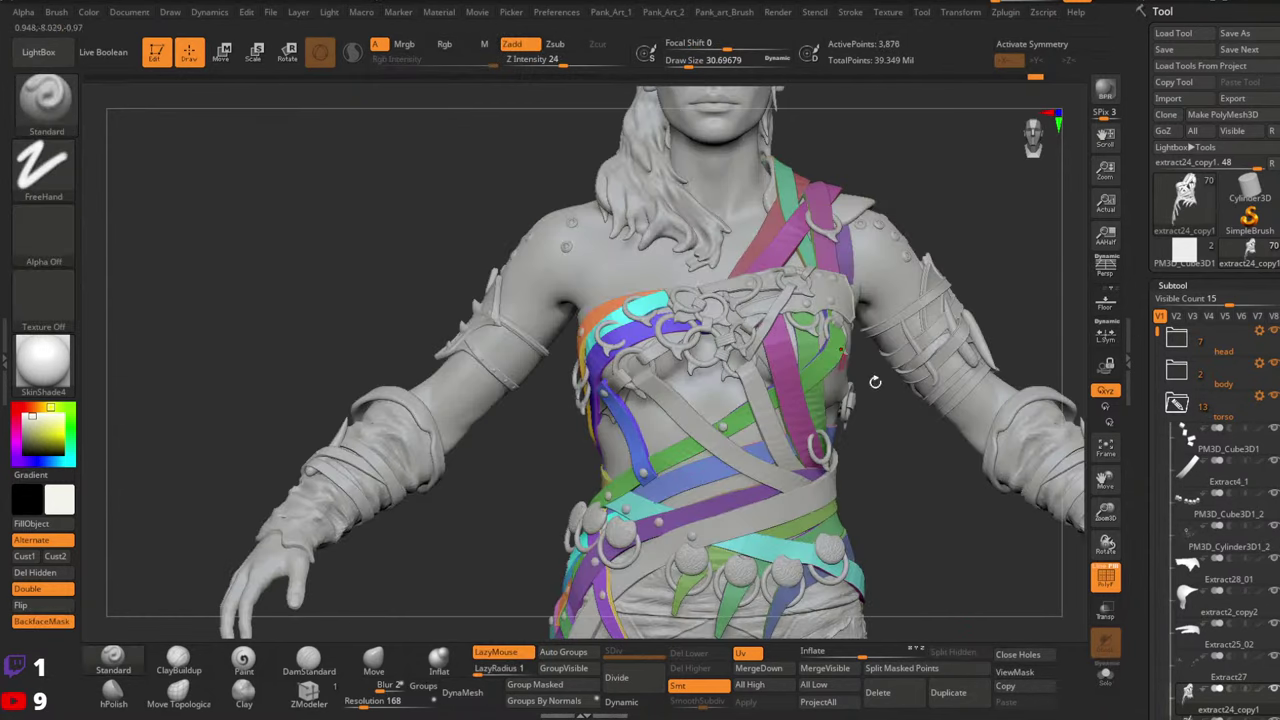
{"action": "left_click_drag", "start_coordinate": [1141, 455], "coordinate": [1147, 350]}
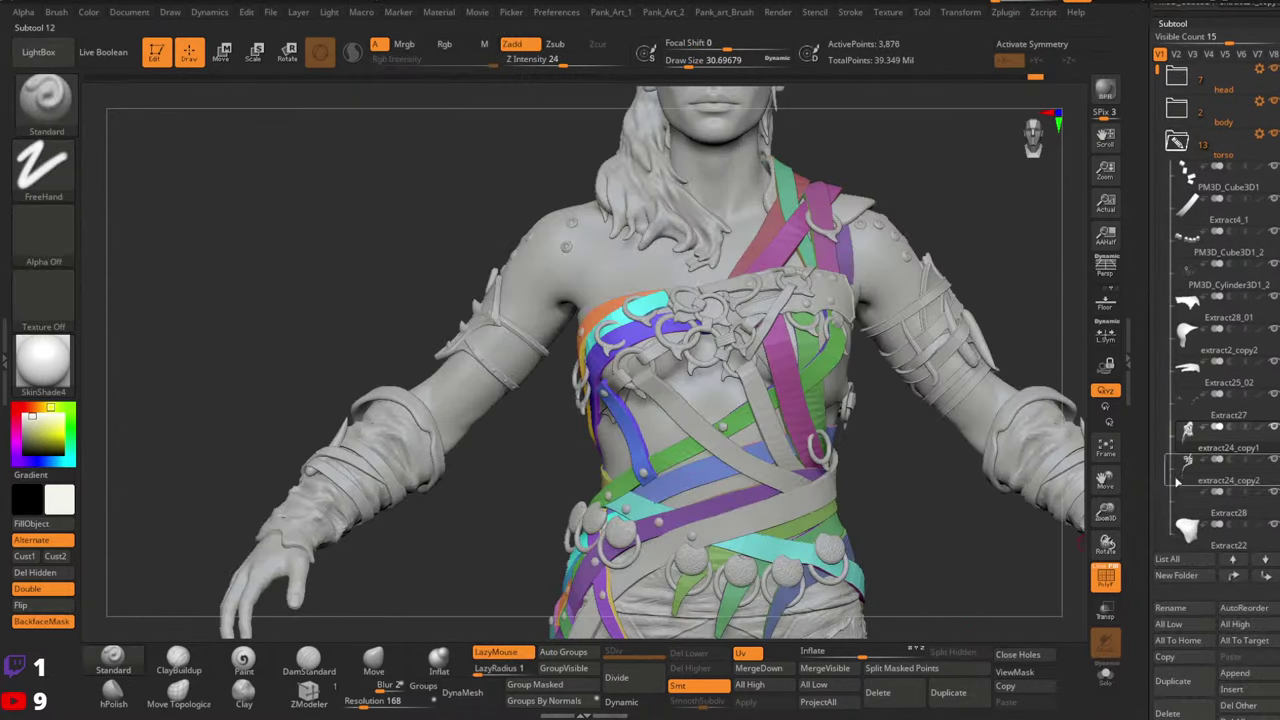
{"action": "key", "text": "ctrl+z"}
{"action": "left_click", "coordinate": [1106, 680]}
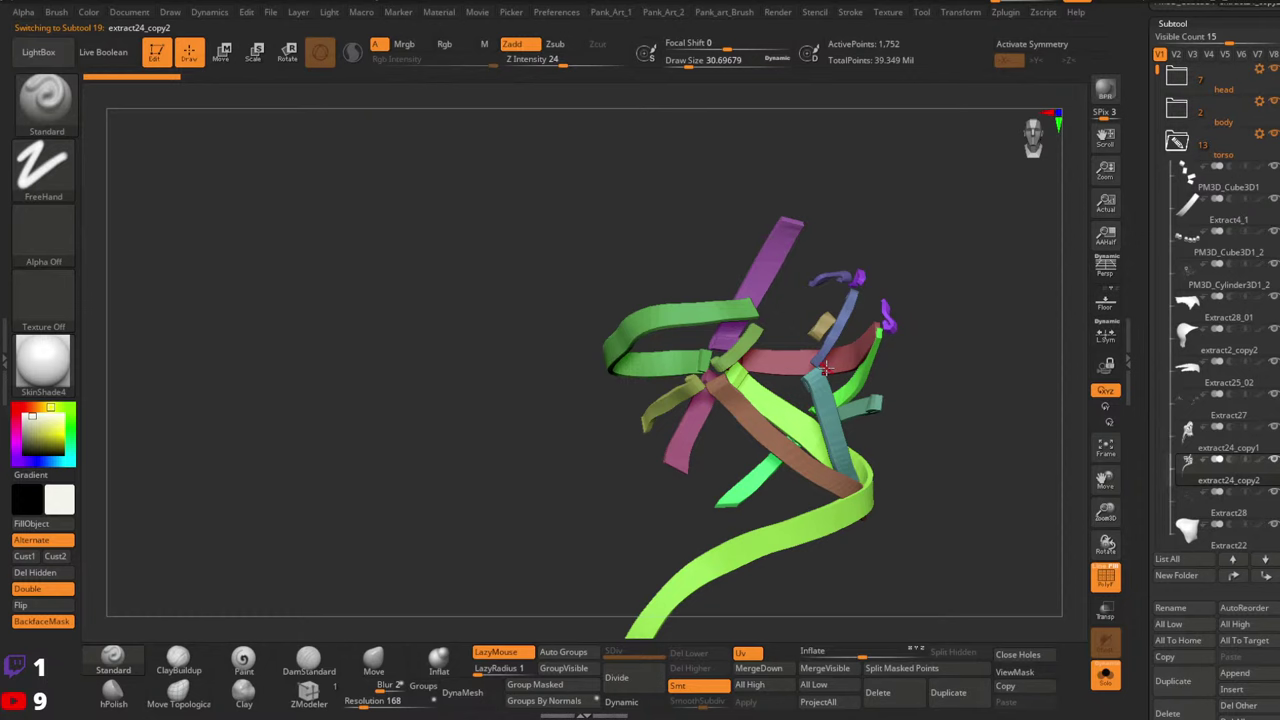
Show the wireframe of the hooked straps and preview their smoothing with dynamic subdivision, switching the preview off again
{"action": "key", "text": "shift+f"}
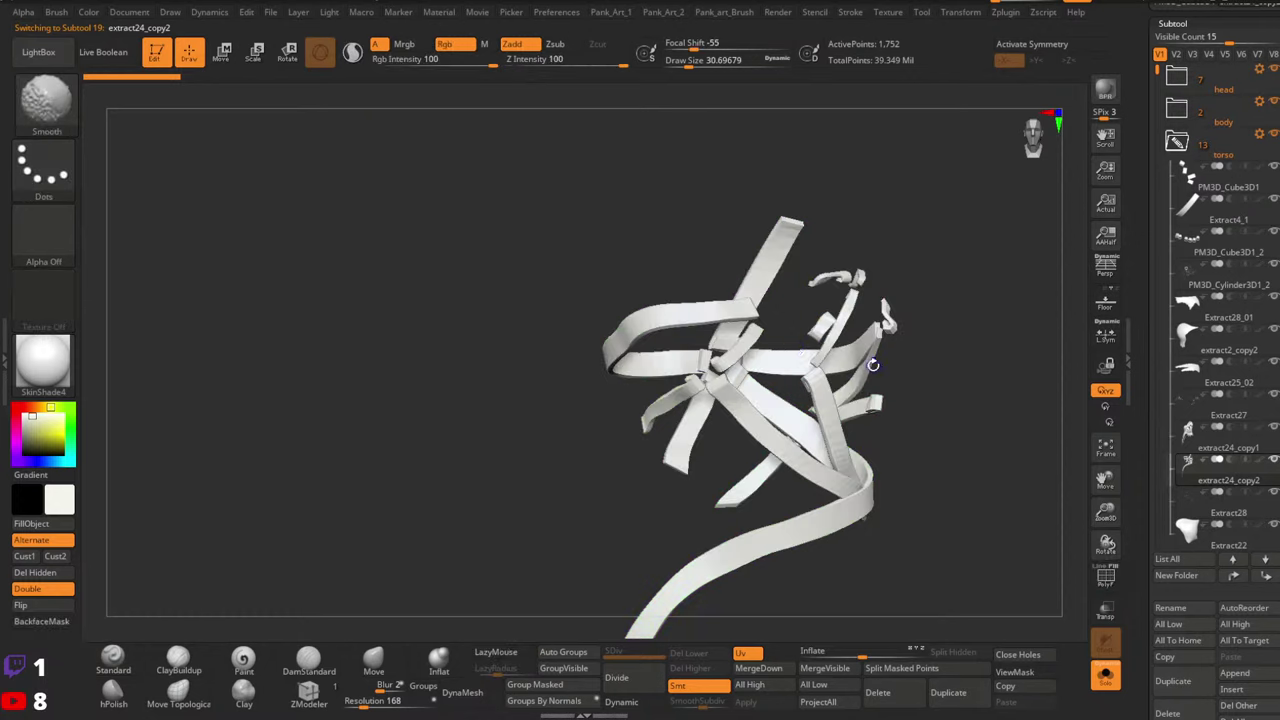
{"action": "key", "text": "shift+f"}
{"action": "right_click_drag", "start_coordinate": [845, 350], "coordinate": [840, 455], "text": "ctrl"}
{"action": "right_click_drag", "start_coordinate": [995, 397], "coordinate": [824, 472], "text": "alt"}
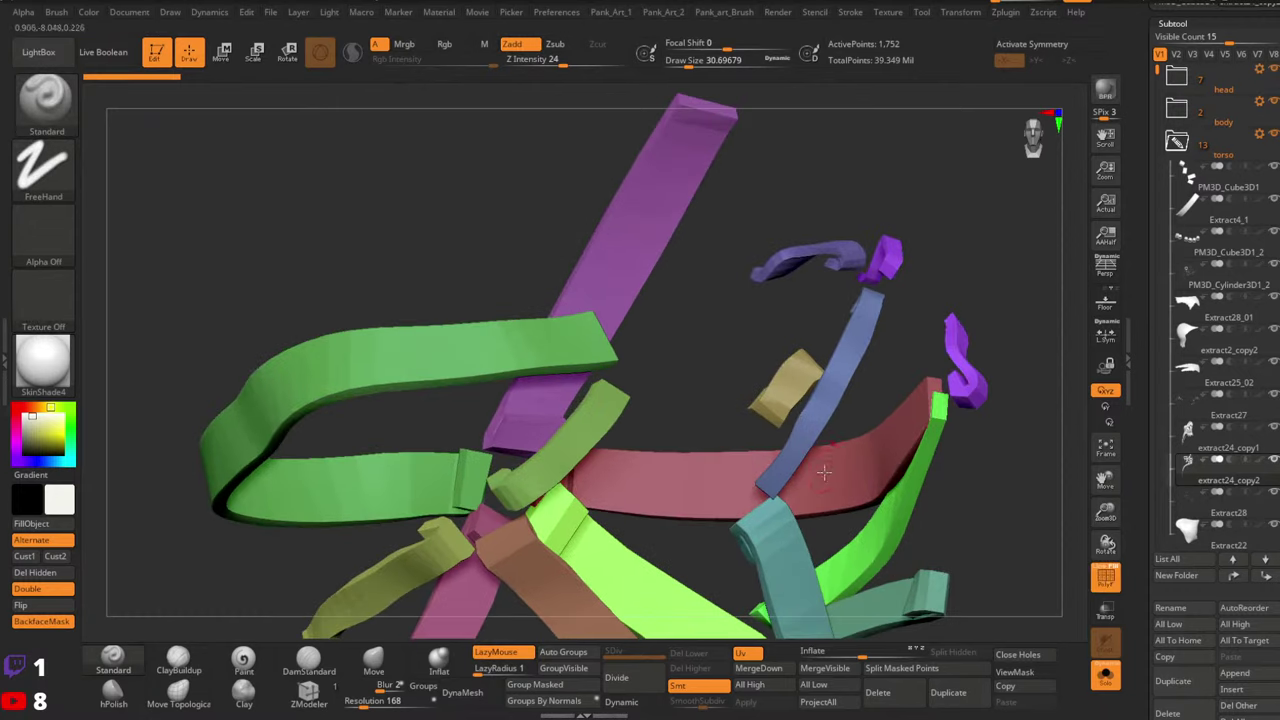
{"action": "left_click", "coordinate": [1104, 573]}
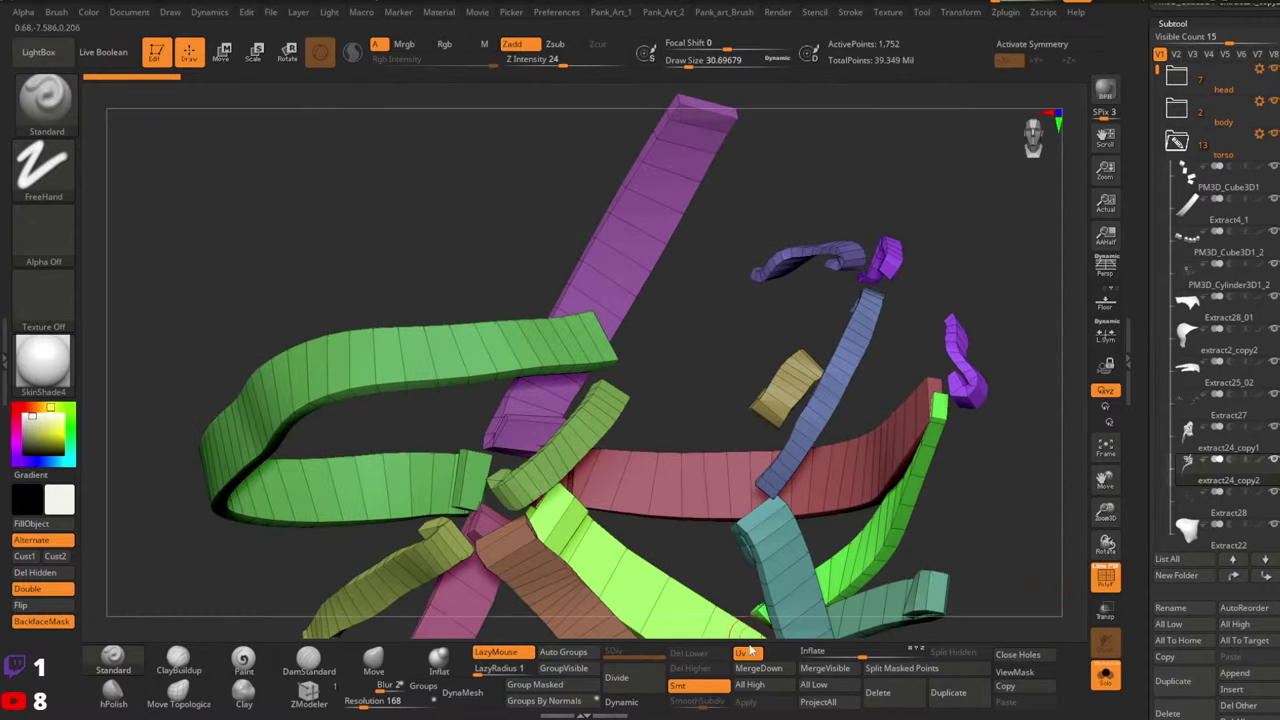
{"action": "left_click", "coordinate": [624, 703]}
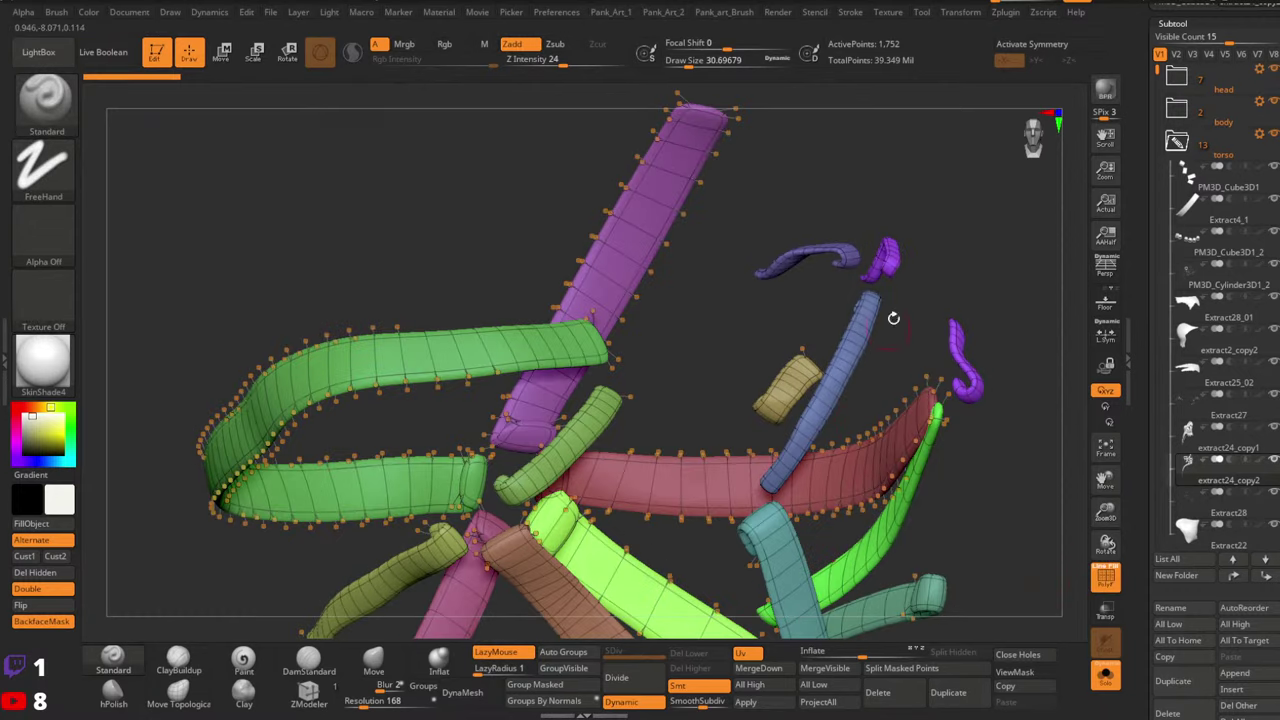
{"action": "left_click", "coordinate": [608, 704]}
Polygroup the hooked straps by normals, reduce the draw size to about 4.3 and set the selection stroke to Lasso
{"action": "left_click", "coordinate": [568, 702]}
{"action": "right_click_drag", "start_coordinate": [950, 305], "coordinate": [790, 425], "text": "alt"}
{"action": "mouse_move", "coordinate": [790, 425]}
{"action": "right_mouse_down"}
{"action": "mouse_move", "coordinate": [838, 408]}
{"action": "mouse_move", "coordinate": [797, 479]}
{"action": "right_mouse_up"}
{"action": "key", "text": "space"}
{"action": "left_click_drag", "start_coordinate": [853, 393], "coordinate": [839, 393]}
{"action": "mouse_move", "coordinate": [839, 393]}
{"action": "right_mouse_down"}
{"action": "mouse_move", "coordinate": [834, 374]}
{"action": "mouse_move", "coordinate": [820, 410]}
{"action": "mouse_move", "coordinate": [797, 408]}
{"action": "right_mouse_up"}
{"action": "left_click", "coordinate": [43, 170], "text": "ctrl+shift"}
{"action": "left_click", "coordinate": [320, 178], "text": "ctrl+shift"}
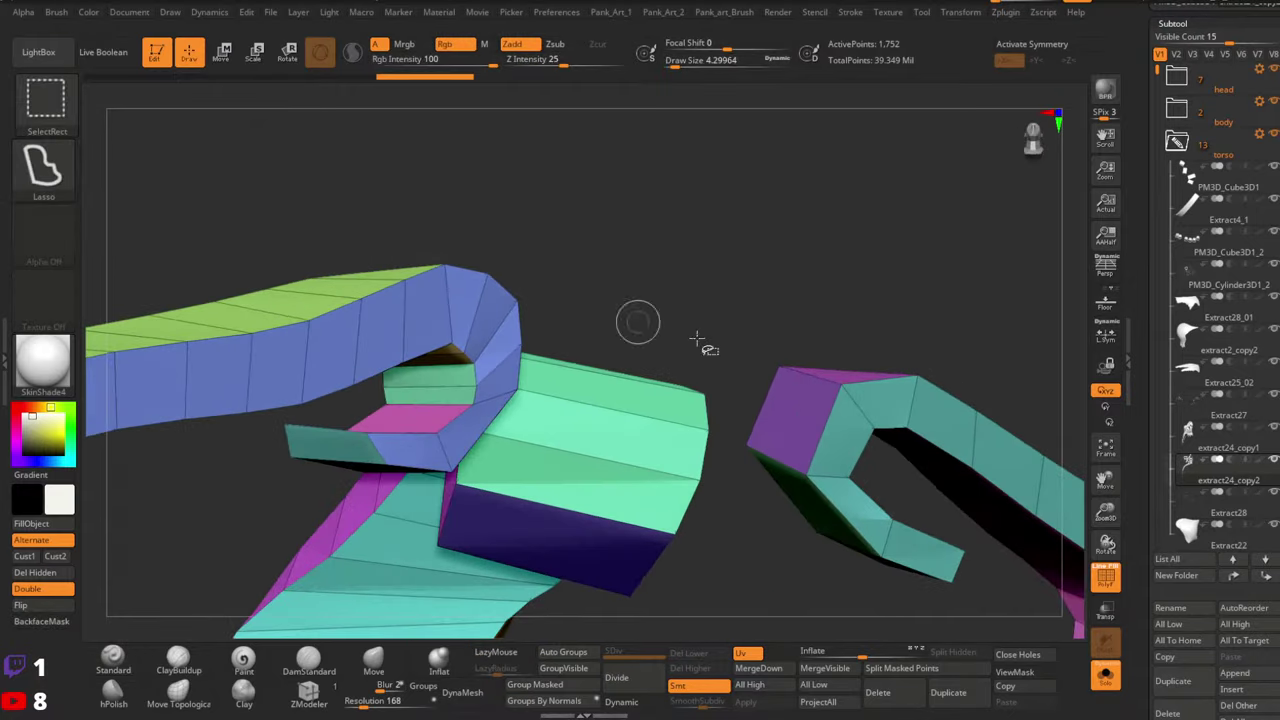
Isolate polygroups and hide face loops on one hooked strap to examine how its side faces connect, and show all straps again
{"action": "left_click", "coordinate": [818, 378], "text": "ctrl+shift"}
{"action": "right_click_drag", "start_coordinate": [930, 420], "coordinate": [946, 363], "text": "ctrl"}
{"action": "left_click_drag", "start_coordinate": [950, 364], "coordinate": [1020, 364], "text": "ctrl+shift"}
{"action": "right_click_drag", "start_coordinate": [1027, 364], "coordinate": [900, 330], "text": "ctrl"}
{"action": "mouse_move", "coordinate": [900, 330]}
{"action": "right_mouse_down"}
{"action": "mouse_move", "coordinate": [725, 352]}
{"action": "mouse_move", "coordinate": [823, 417]}
{"action": "right_mouse_up"}
{"action": "left_click", "coordinate": [778, 379], "text": "ctrl+shift"}
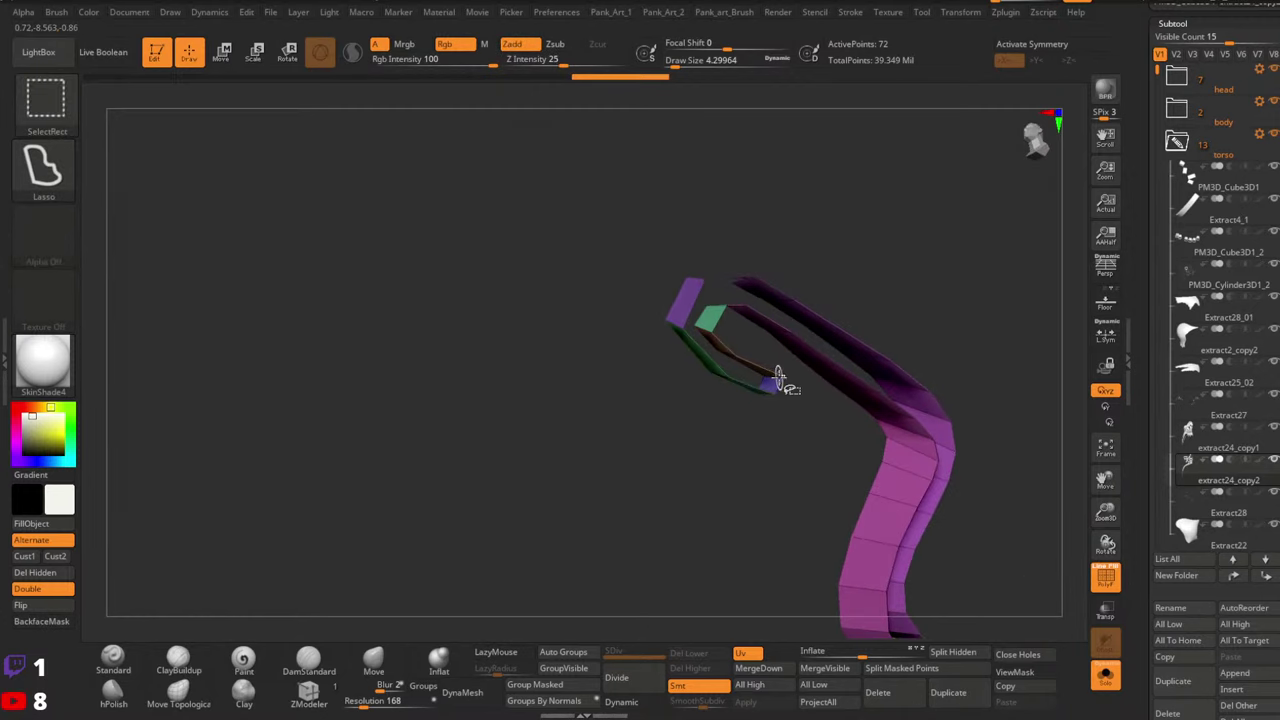
{"action": "left_click", "coordinate": [723, 314], "text": "ctrl+shift"}
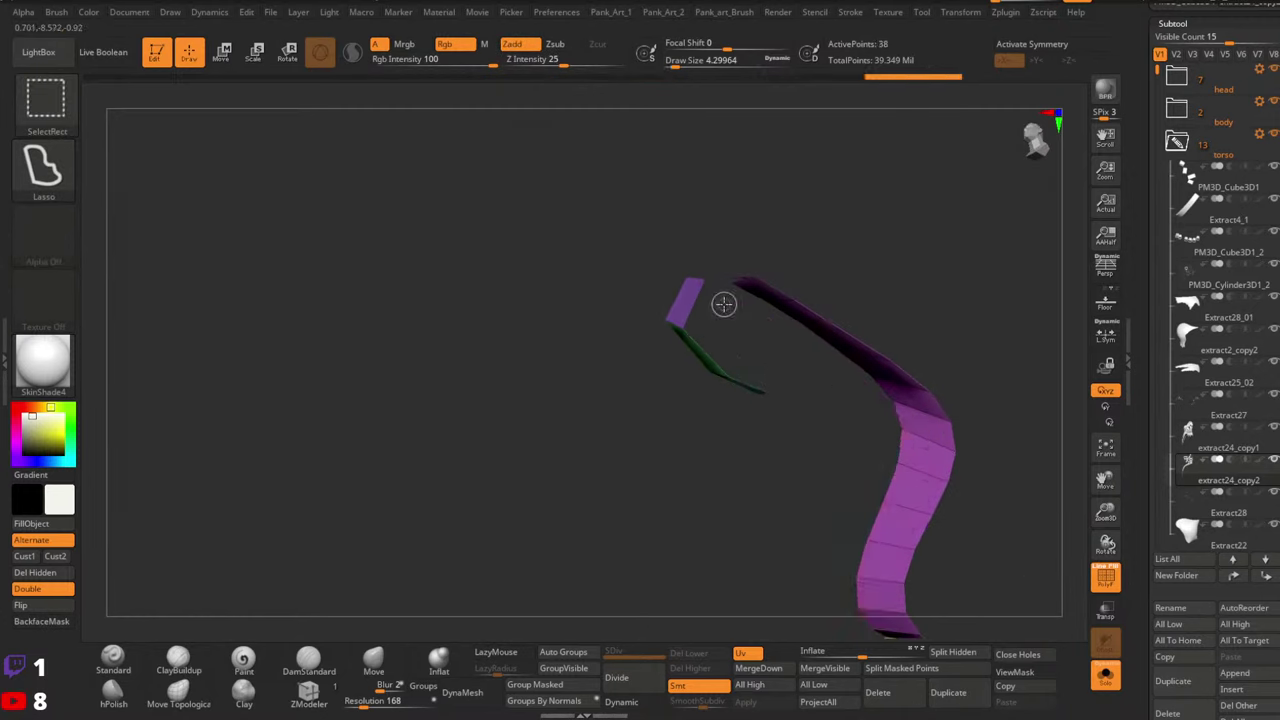
{"action": "right_click_drag", "start_coordinate": [850, 335], "coordinate": [908, 520], "text": "ctrl"}
{"action": "mouse_move", "coordinate": [908, 520]}
{"action": "right_mouse_down", "text": "alt"}
{"action": "mouse_move", "coordinate": [761, 428]}
{"action": "mouse_move", "coordinate": [792, 492]}
{"action": "right_mouse_up", "text": "alt"}
{"action": "key", "text": "ctrl+shift"}
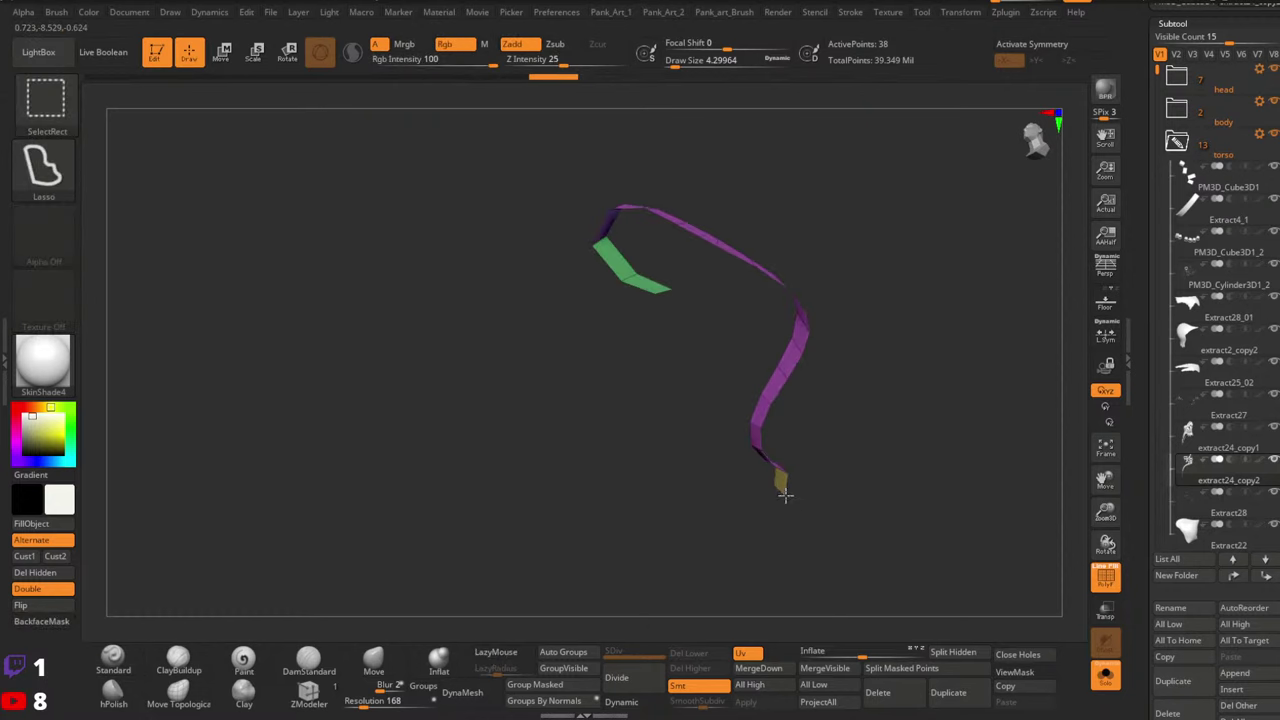
{"action": "left_click", "coordinate": [903, 429], "text": "ctrl+shift"}
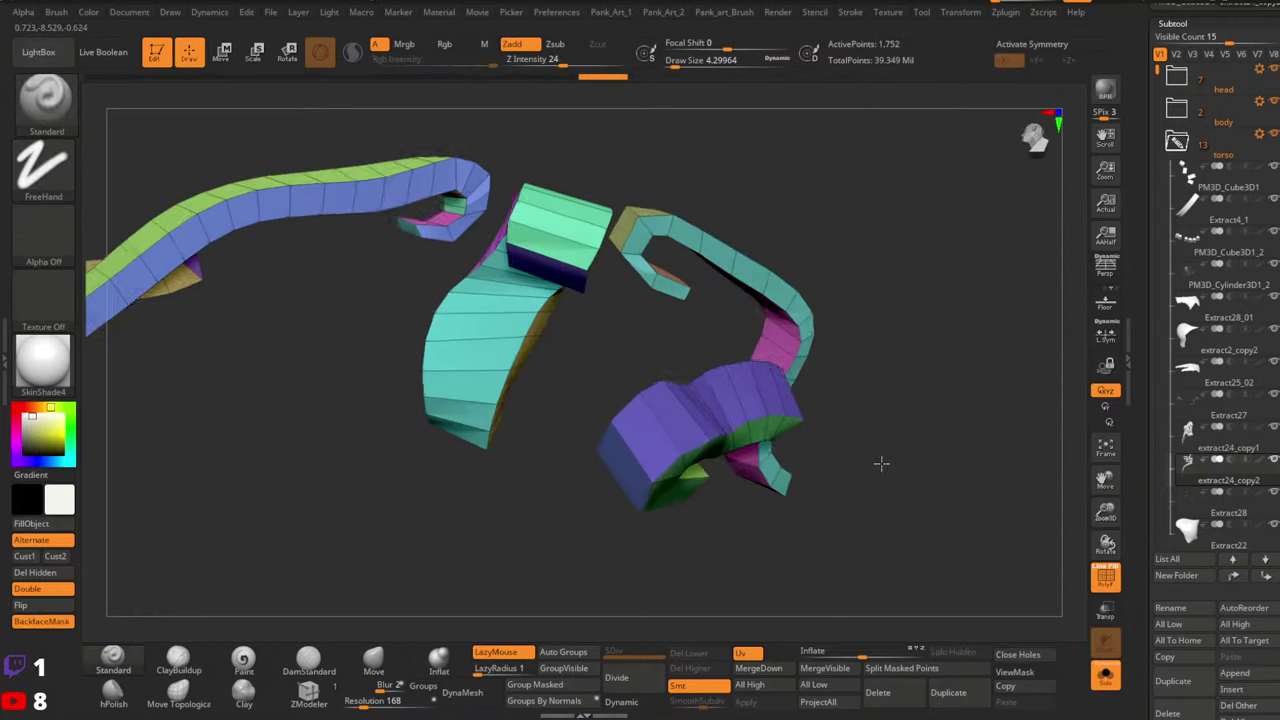
Hide the side face loop of the hooked strap to inspect its course around the hook tip, and restore full visibility
{"action": "mouse_move", "coordinate": [690, 280]}
{"action": "right_mouse_down", "text": "alt"}
{"action": "mouse_move", "coordinate": [723, 354]}
{"action": "mouse_move", "coordinate": [686, 329]}
{"action": "mouse_move", "coordinate": [672, 275]}
{"action": "right_mouse_up", "text": "alt"}
{"action": "right_click_drag", "start_coordinate": [672, 275], "coordinate": [757, 366]}
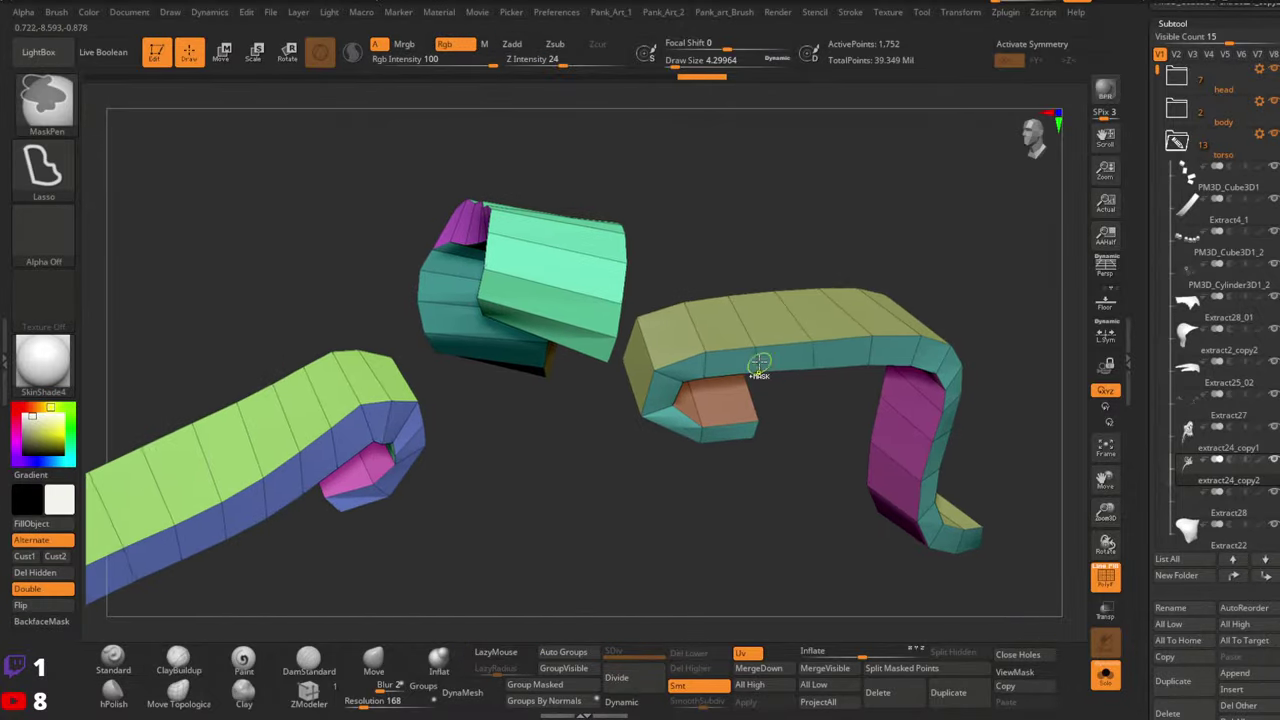
{"action": "left_click", "coordinate": [759, 360], "text": "ctrl+shift"}
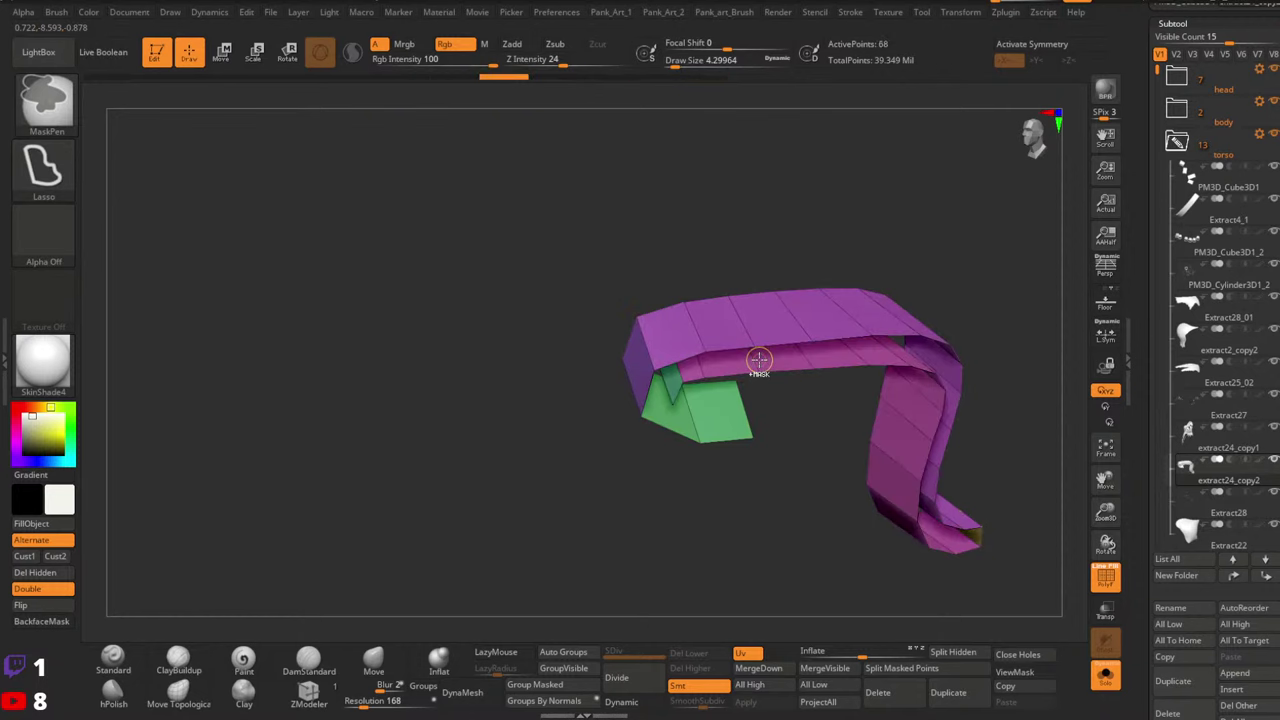
{"action": "mouse_move", "coordinate": [760, 357]}
{"action": "right_mouse_down"}
{"action": "mouse_move", "coordinate": [697, 335]}
{"action": "mouse_move", "coordinate": [712, 360]}
{"action": "mouse_move", "coordinate": [695, 356]}
{"action": "right_mouse_up"}
{"action": "left_click", "coordinate": [714, 258], "text": "ctrl+shift"}
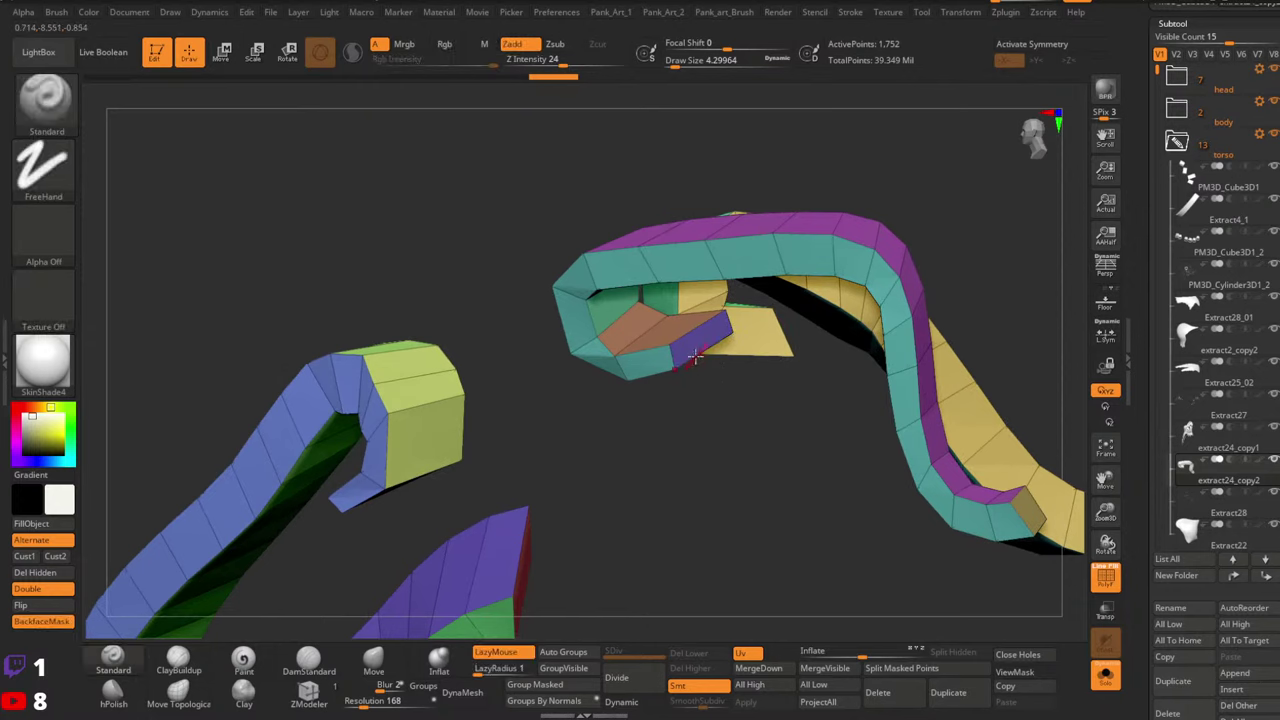
Set ZModeler's polygon action to Delete and remove the end-cap face at the tip of the hooked strap
{"action": "left_click", "coordinate": [324, 692]}
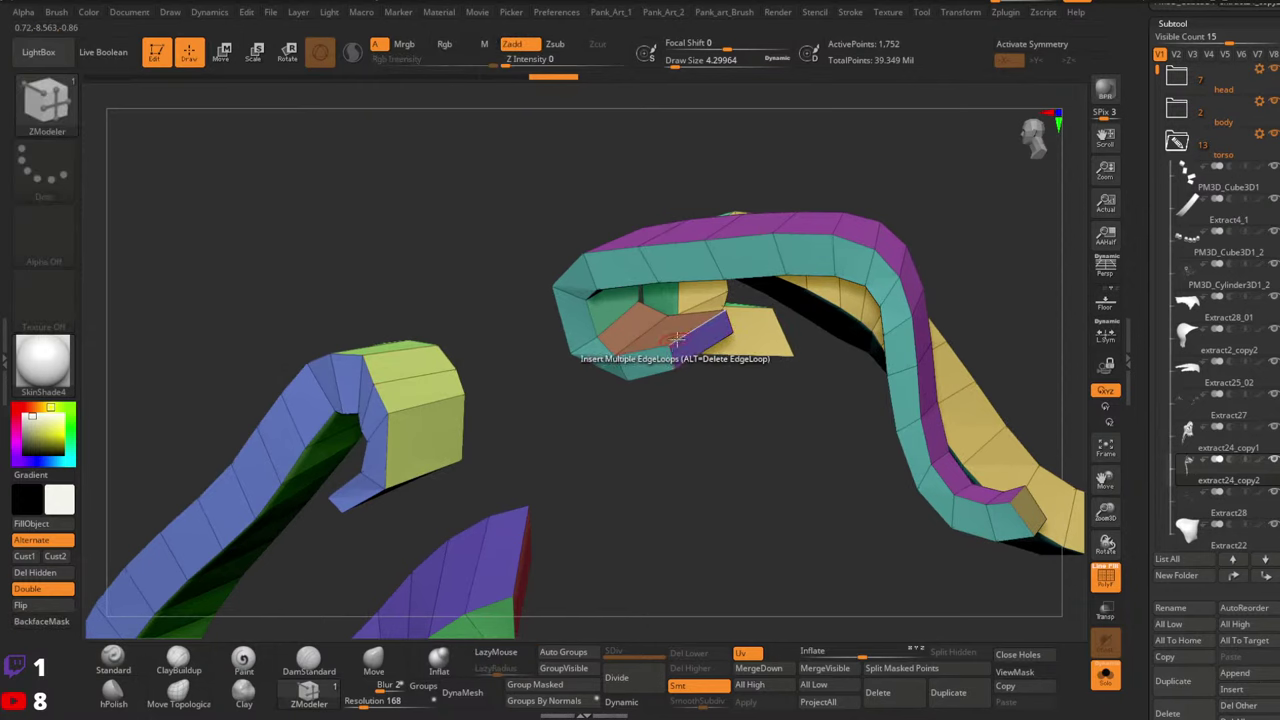
{"action": "key", "text": "space"}
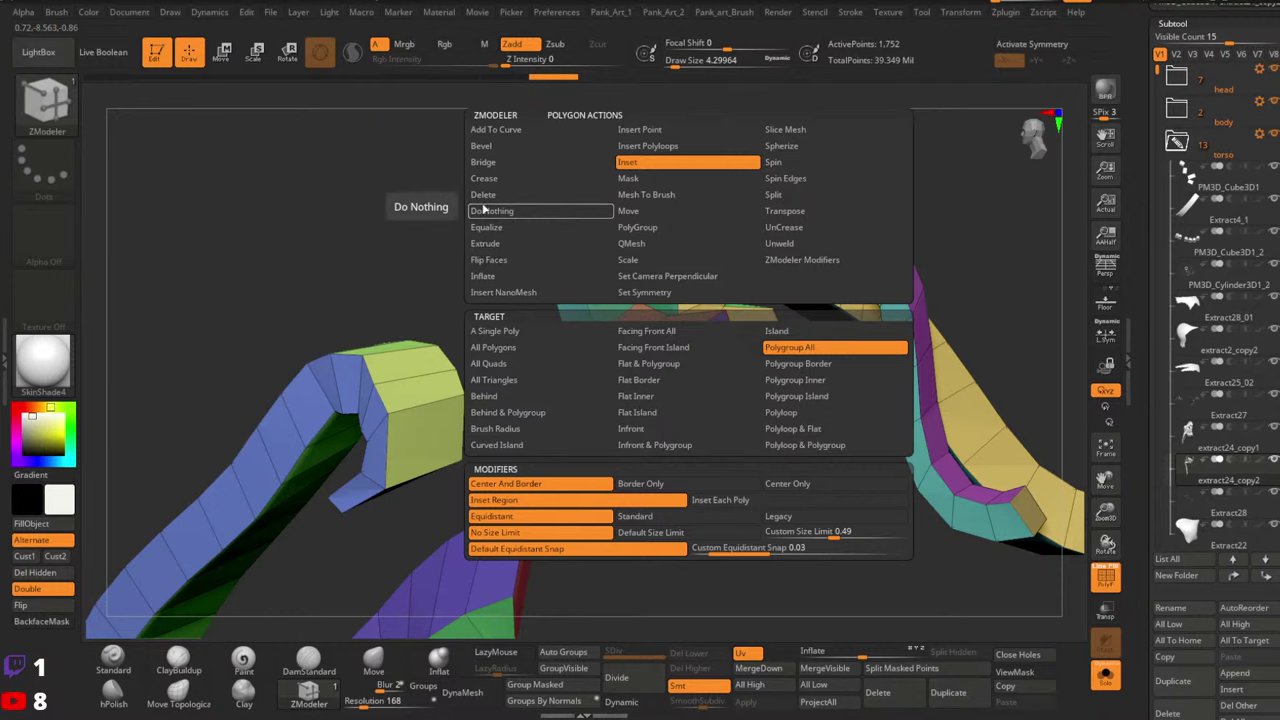
{"action": "left_click", "coordinate": [484, 194]}
{"action": "left_click", "coordinate": [703, 337]}
{"action": "left_click_drag", "start_coordinate": [777, 394], "coordinate": [542, 322], "text": "alt"}
{"action": "left_click_drag", "start_coordinate": [793, 440], "coordinate": [688, 370]}
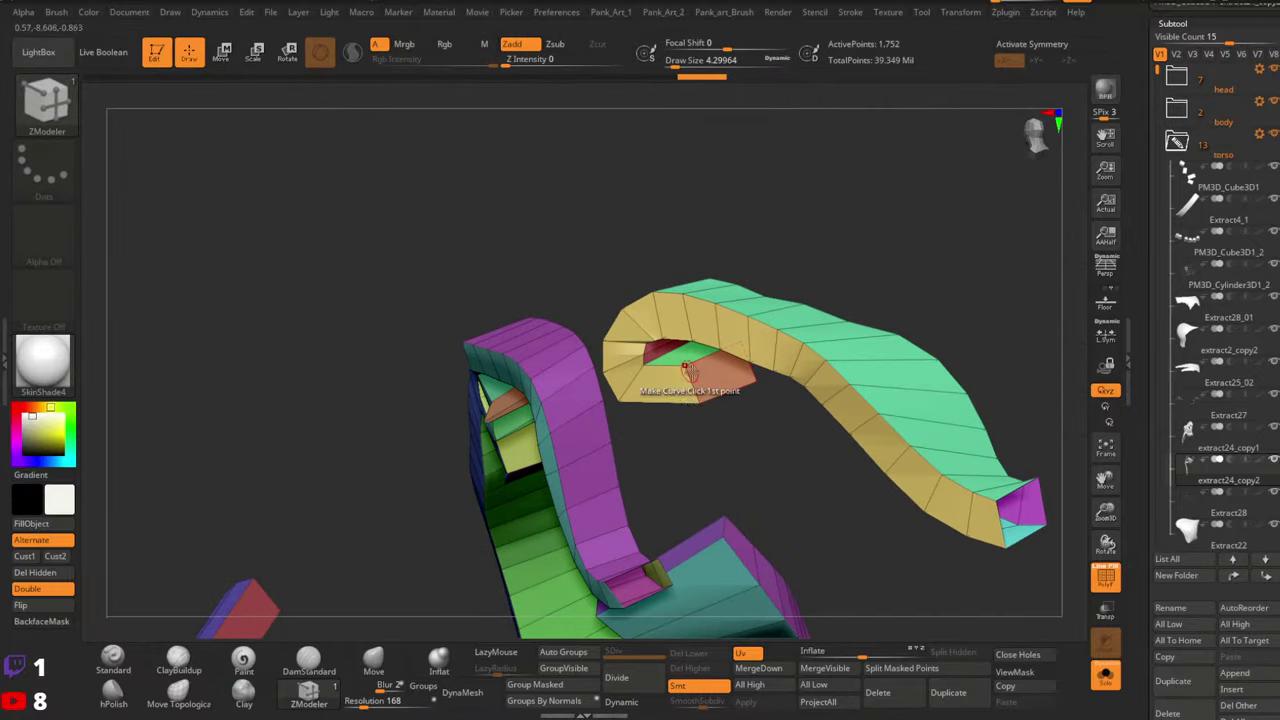
Delete the end-cap polygons on the tips of the other torso straps with ZModeler
{"action": "left_click_drag", "start_coordinate": [805, 496], "coordinate": [733, 262]}
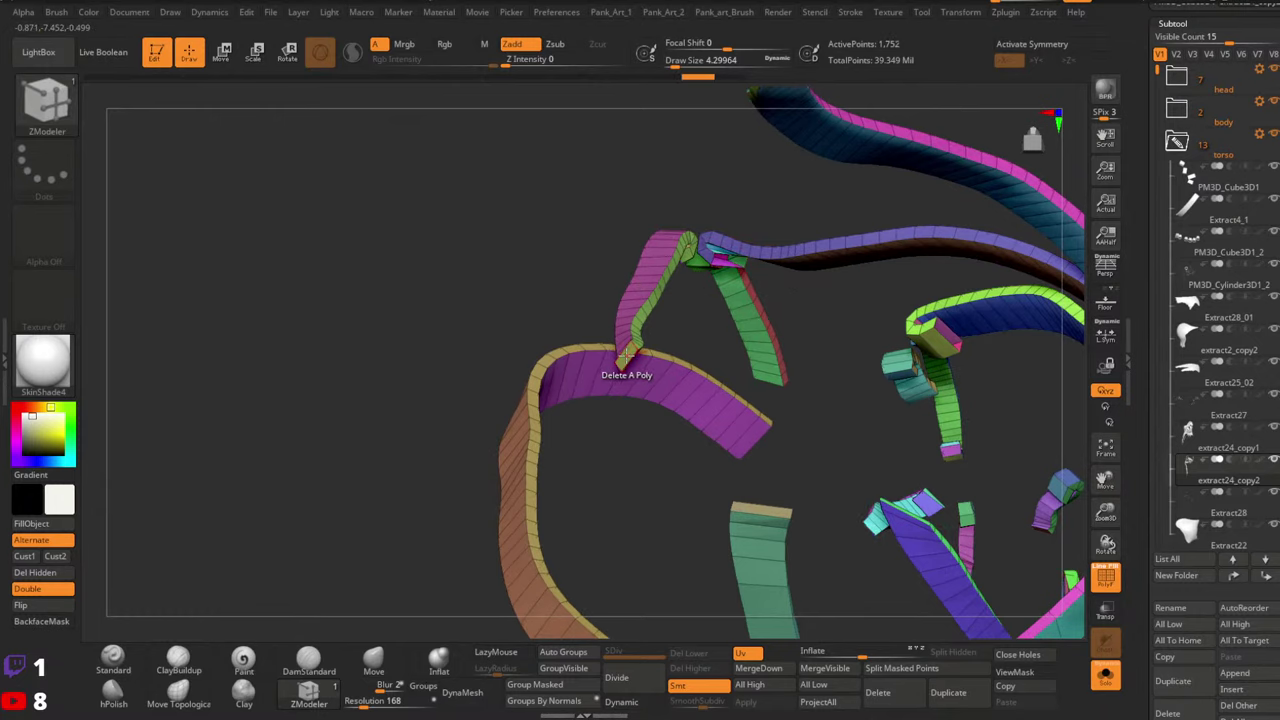
{"action": "left_click_drag", "start_coordinate": [714, 291], "coordinate": [750, 185]}
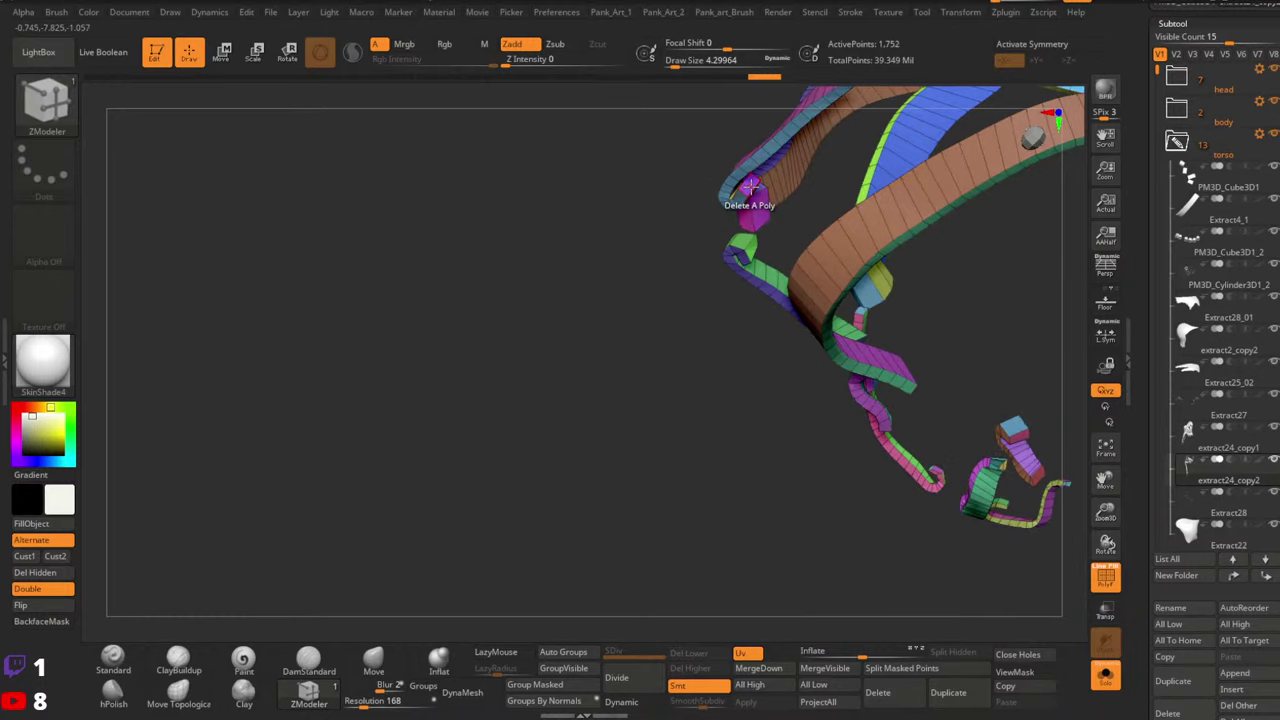
{"action": "right_click_drag", "start_coordinate": [760, 218], "coordinate": [811, 178]}
{"action": "left_click_drag", "start_coordinate": [810, 180], "coordinate": [607, 320]}
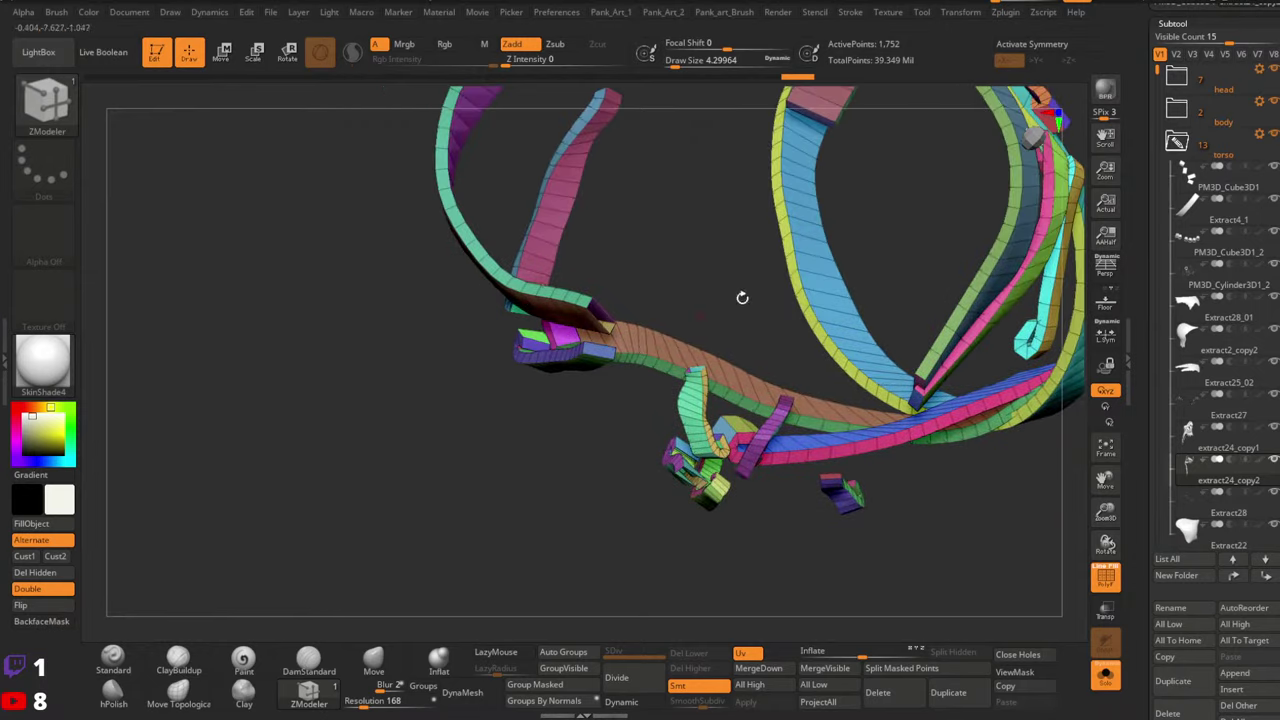
{"action": "left_click_drag", "start_coordinate": [742, 297], "coordinate": [505, 254]}
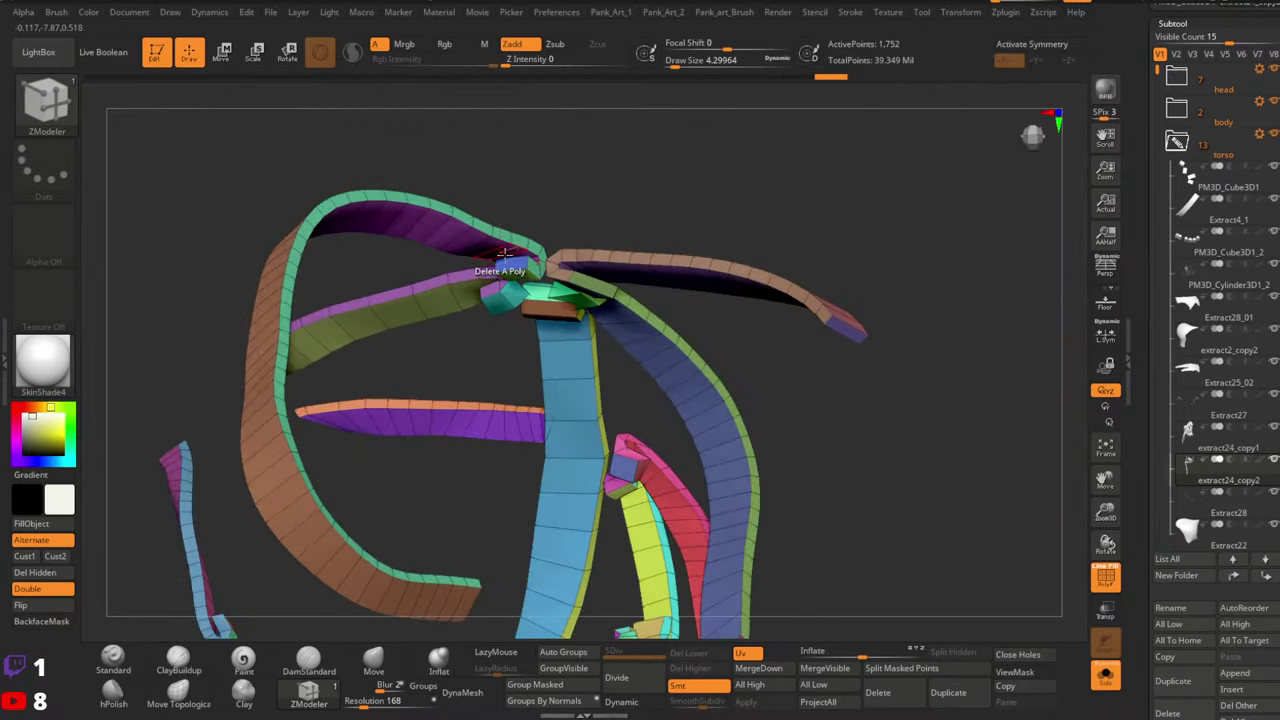
{"action": "left_click_drag", "start_coordinate": [215, 225], "coordinate": [716, 303]}
{"action": "left_click", "coordinate": [483, 303]}
{"action": "mouse_move", "coordinate": [614, 333]}
{"action": "right_mouse_down"}
{"action": "mouse_move", "coordinate": [672, 283]}
{"action": "mouse_move", "coordinate": [742, 335]}
{"action": "mouse_move", "coordinate": [768, 378]}
{"action": "mouse_move", "coordinate": [711, 404]}
{"action": "mouse_move", "coordinate": [700, 395]}
{"action": "mouse_move", "coordinate": [703, 420]}
{"action": "mouse_move", "coordinate": [738, 420]}
{"action": "mouse_move", "coordinate": [711, 426]}
{"action": "mouse_move", "coordinate": [771, 377]}
{"action": "mouse_move", "coordinate": [786, 514]}
{"action": "mouse_move", "coordinate": [766, 397]}
{"action": "mouse_move", "coordinate": [630, 372]}
{"action": "mouse_move", "coordinate": [731, 357]}
{"action": "mouse_move", "coordinate": [705, 480]}
{"action": "mouse_move", "coordinate": [740, 317]}
{"action": "mouse_move", "coordinate": [680, 380]}
{"action": "mouse_move", "coordinate": [545, 342]}
{"action": "mouse_move", "coordinate": [640, 320]}
{"action": "mouse_move", "coordinate": [628, 309]}
{"action": "right_mouse_up"}
{"action": "left_click", "coordinate": [702, 297]}
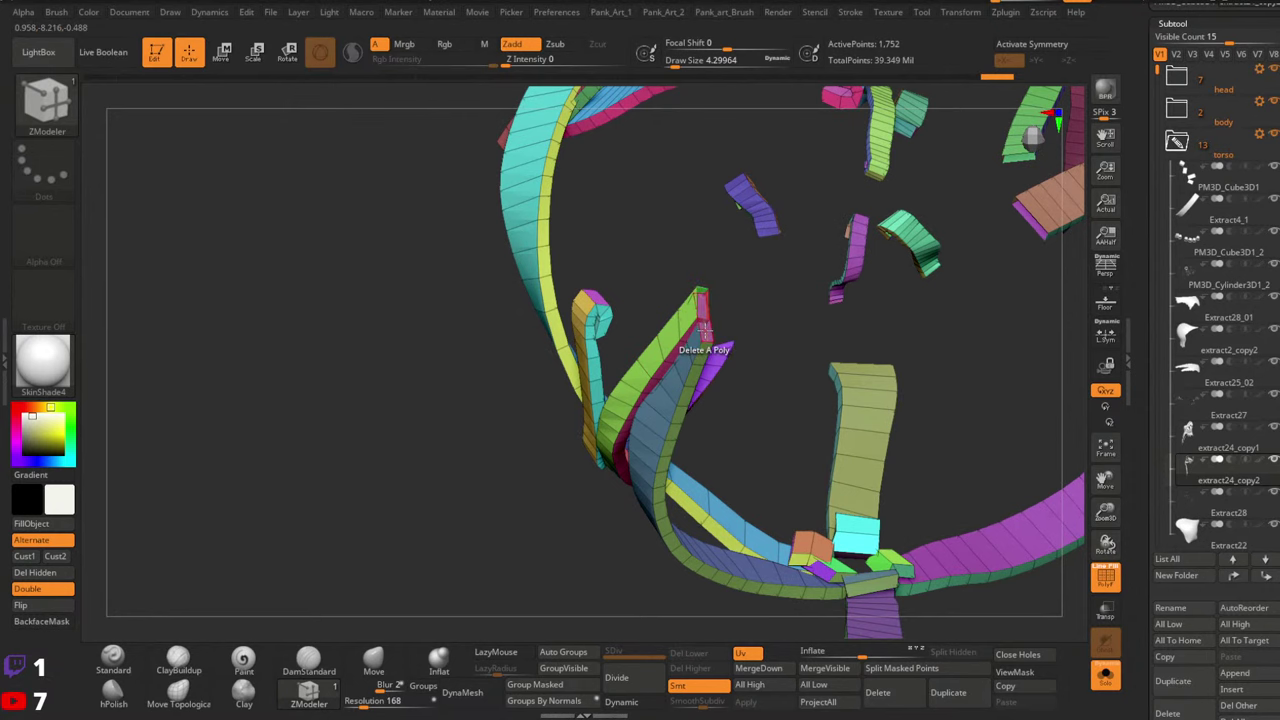
Remove the remaining end-cap polygons from the small hooked straps and the wide strap ends with ZModeler
{"action": "mouse_move", "coordinate": [740, 340]}
{"action": "right_mouse_down"}
{"action": "mouse_move", "coordinate": [731, 374]}
{"action": "mouse_move", "coordinate": [717, 277]}
{"action": "mouse_move", "coordinate": [732, 340]}
{"action": "mouse_move", "coordinate": [720, 361]}
{"action": "right_mouse_up"}
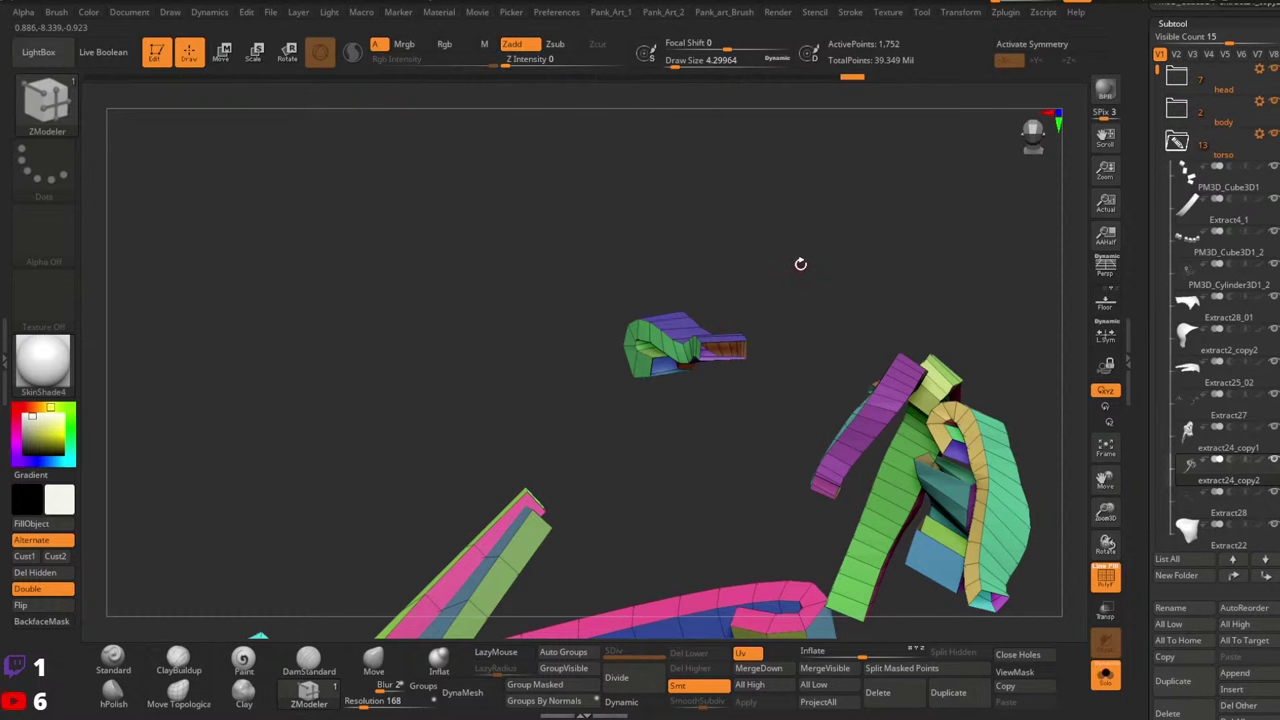
{"action": "right_click_drag", "start_coordinate": [696, 358], "coordinate": [677, 330]}
{"action": "left_click_drag", "start_coordinate": [676, 330], "coordinate": [727, 218]}
{"action": "right_click_drag", "start_coordinate": [727, 218], "coordinate": [611, 277]}
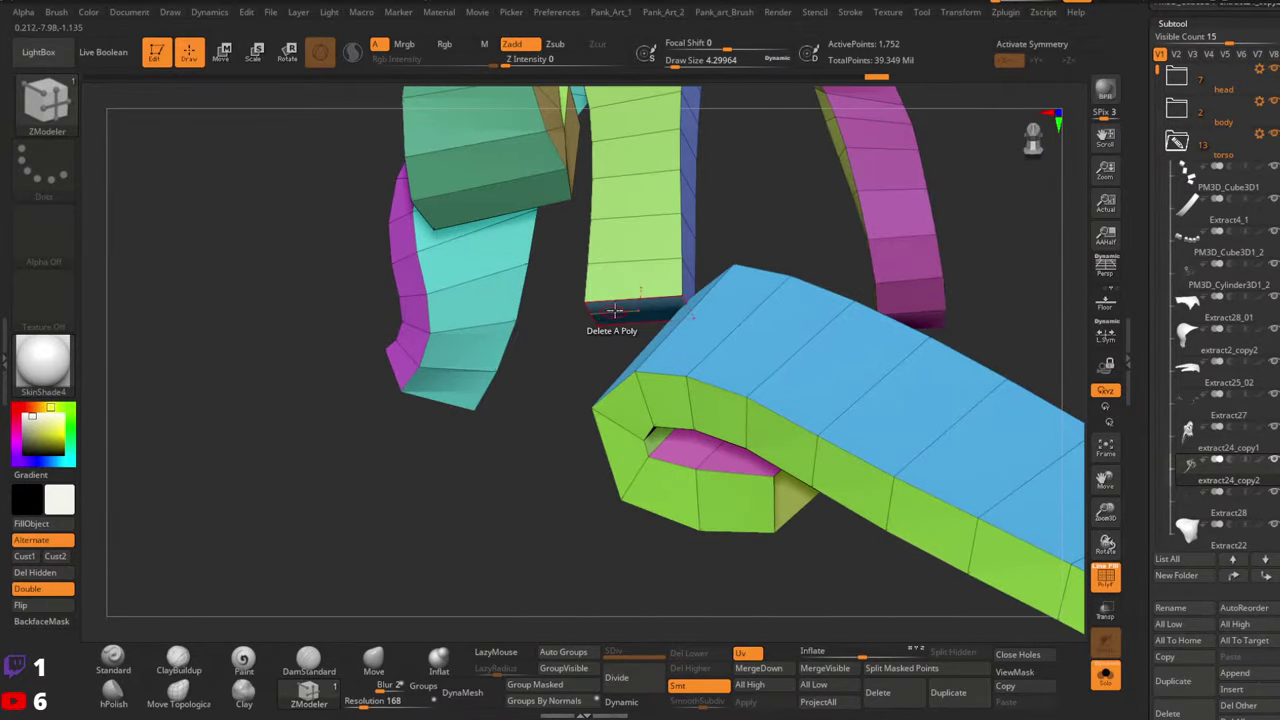
{"action": "left_click", "coordinate": [616, 311]}
{"action": "right_click_drag", "start_coordinate": [734, 340], "coordinate": [644, 334]}
{"action": "left_click_drag", "start_coordinate": [643, 333], "coordinate": [736, 318]}
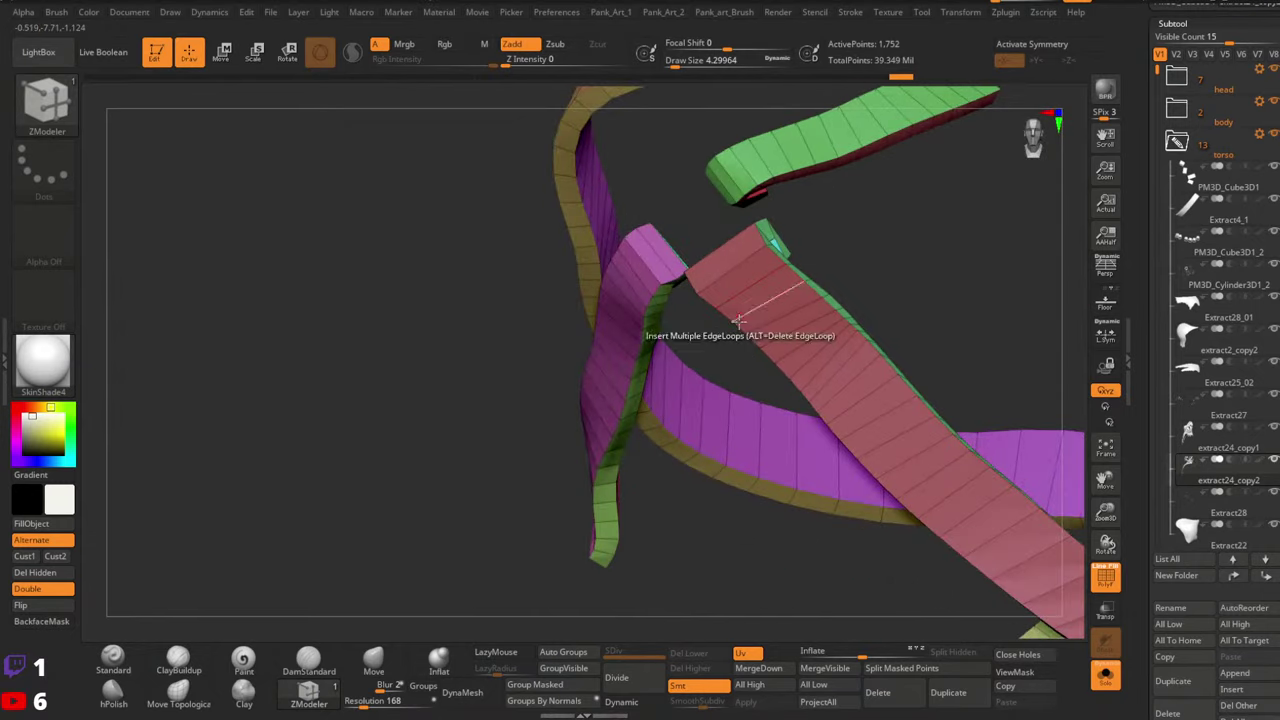
{"action": "left_click_drag", "start_coordinate": [738, 320], "coordinate": [559, 492]}
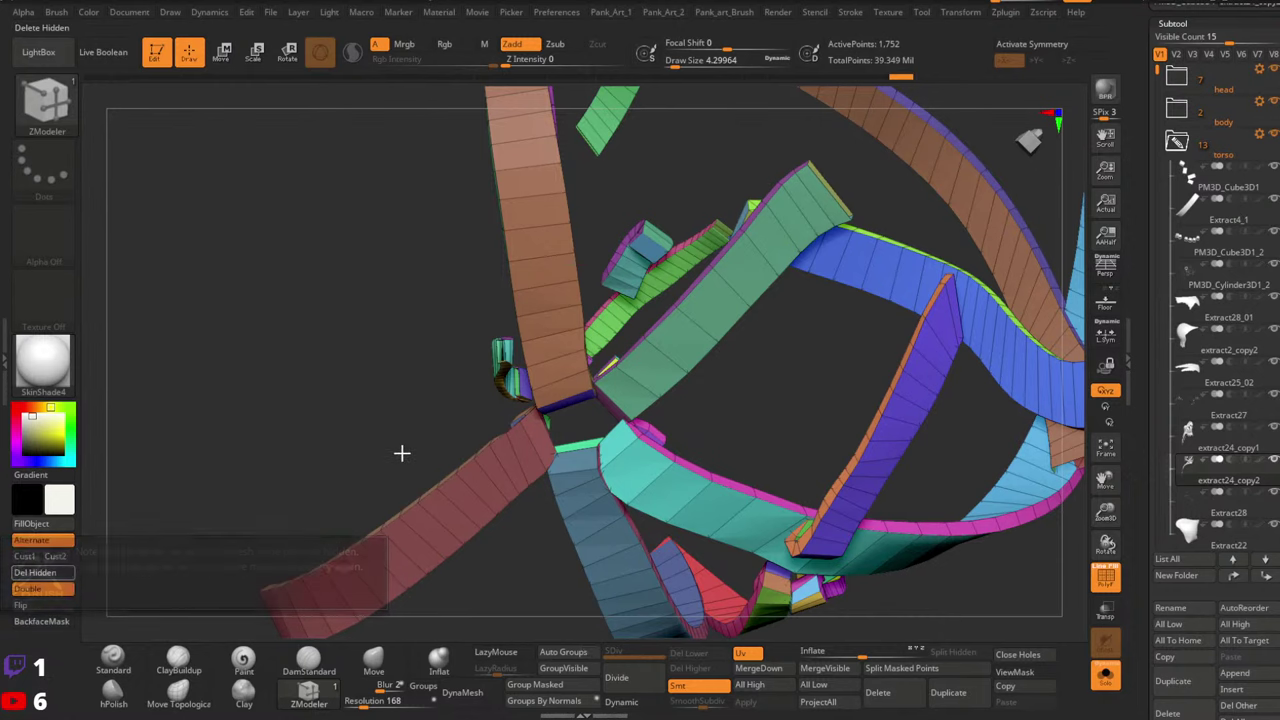
Merge all visible hooked straps into a single polygroup
{"action": "key", "text": "ctrl+shift"}
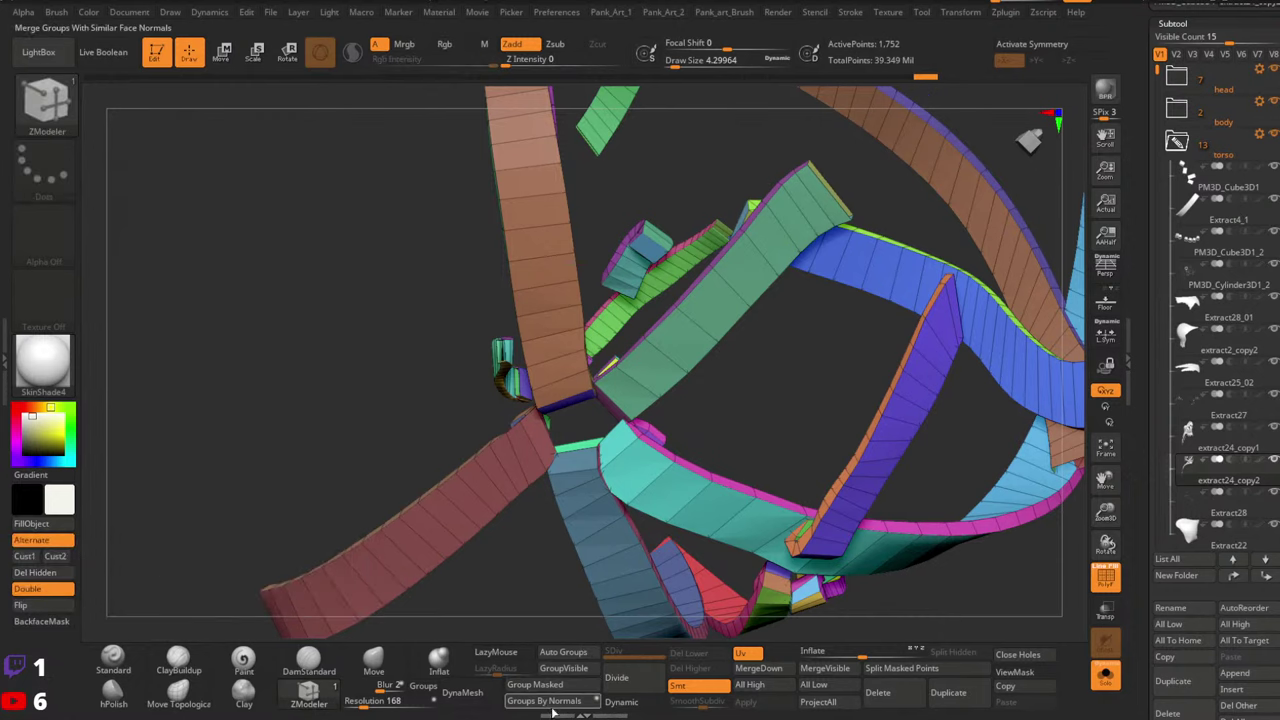
{"action": "left_click", "coordinate": [557, 670]}
{"action": "right_click_drag", "start_coordinate": [625, 405], "coordinate": [718, 539], "text": "alt"}
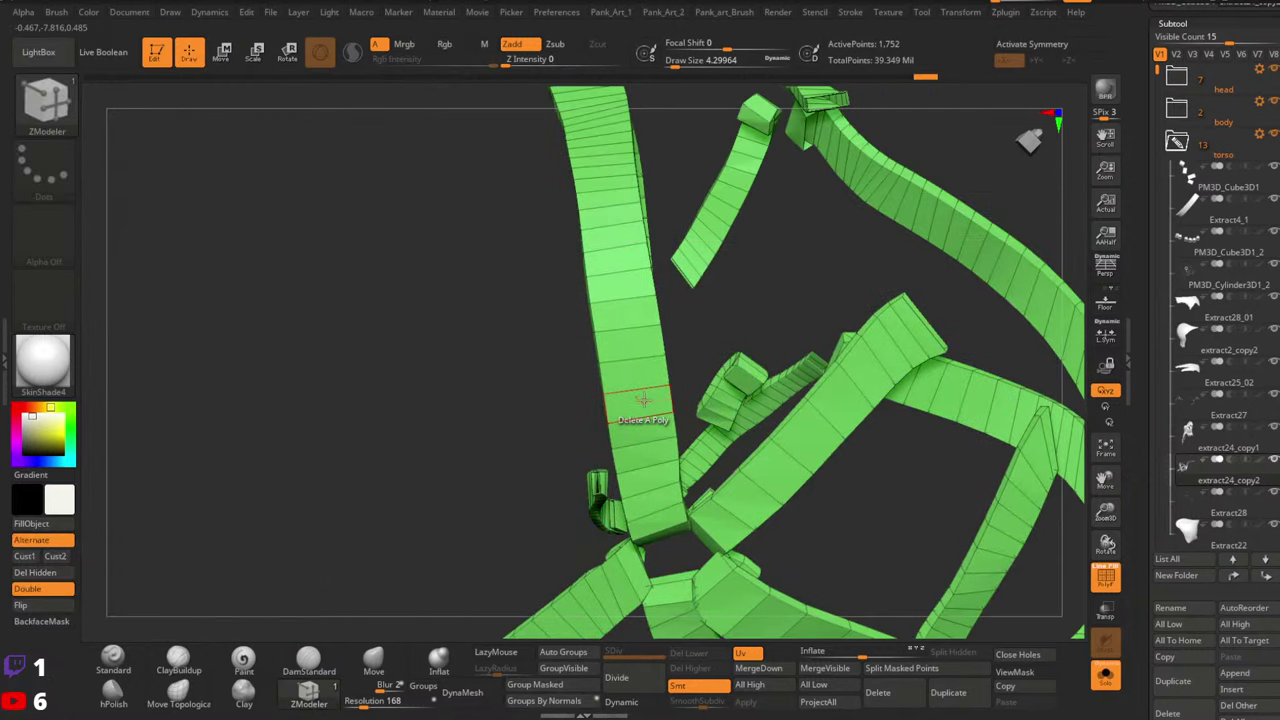
Try hiding the broad face loops of the single-group straps, invert the visibility to check the selection, and show all straps again
{"action": "mouse_move", "coordinate": [648, 430]}
{"action": "left_mouse_down"}
{"action": "mouse_move", "coordinate": [630, 410]}
{"action": "mouse_move", "coordinate": [652, 402]}
{"action": "mouse_move", "coordinate": [678, 446]}
{"action": "mouse_move", "coordinate": [672, 468]}
{"action": "left_mouse_up"}
{"action": "key", "text": "ctrl+shift"}
{"action": "left_click", "coordinate": [663, 440], "text": "ctrl+alt+shift"}
{"action": "left_click", "coordinate": [700, 449], "text": "ctrl+alt+shift"}
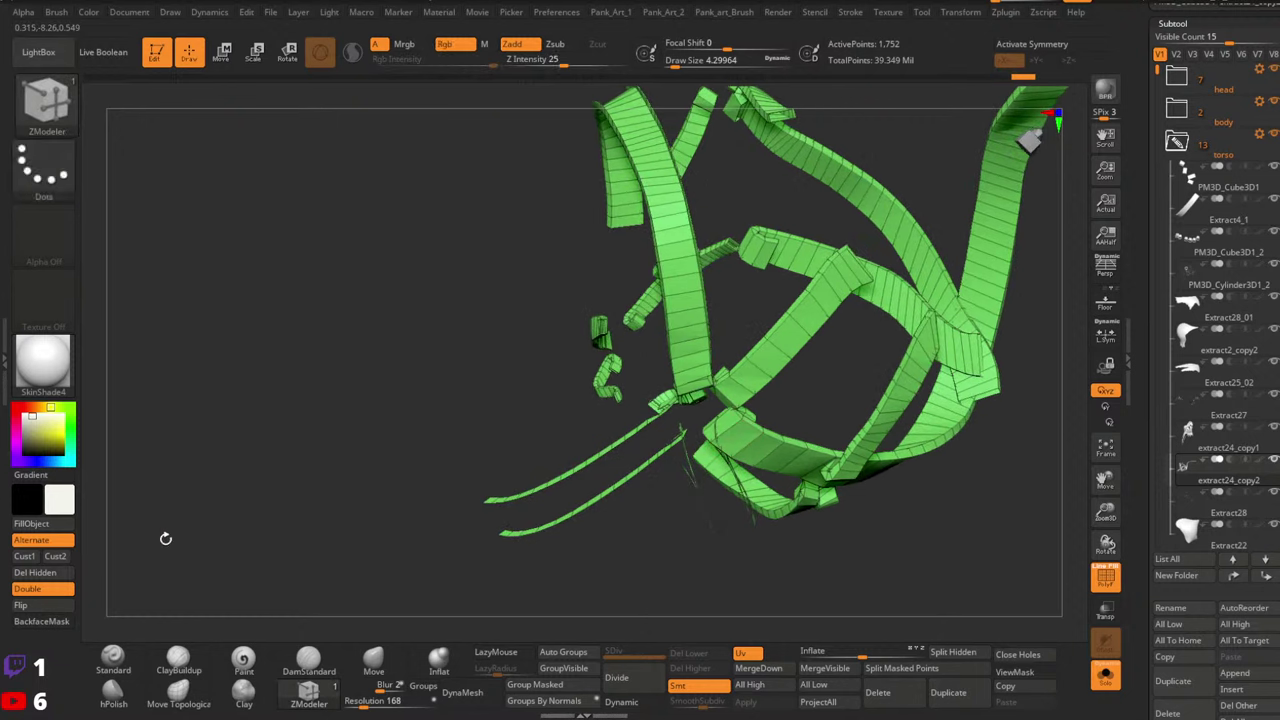
{"action": "left_click", "coordinate": [778, 459], "text": "ctrl+alt+shift"}
{"action": "mouse_move", "coordinate": [772, 455]}
{"action": "left_mouse_down"}
{"action": "mouse_move", "coordinate": [849, 441]}
{"action": "mouse_move", "coordinate": [725, 441]}
{"action": "mouse_move", "coordinate": [775, 427]}
{"action": "mouse_move", "coordinate": [763, 445]}
{"action": "mouse_move", "coordinate": [762, 428]}
{"action": "left_mouse_up"}
{"action": "left_click", "coordinate": [765, 427], "text": "ctrl+shift"}
{"action": "left_click", "coordinate": [762, 434], "text": "ctrl+shift"}
{"action": "mouse_move", "coordinate": [795, 528]}
{"action": "left_mouse_down", "text": "ctrl+shift"}
{"action": "mouse_move", "coordinate": [671, 546]}
{"action": "mouse_move", "coordinate": [667, 586]}
{"action": "mouse_move", "coordinate": [663, 512]}
{"action": "left_mouse_up", "text": "ctrl+shift"}
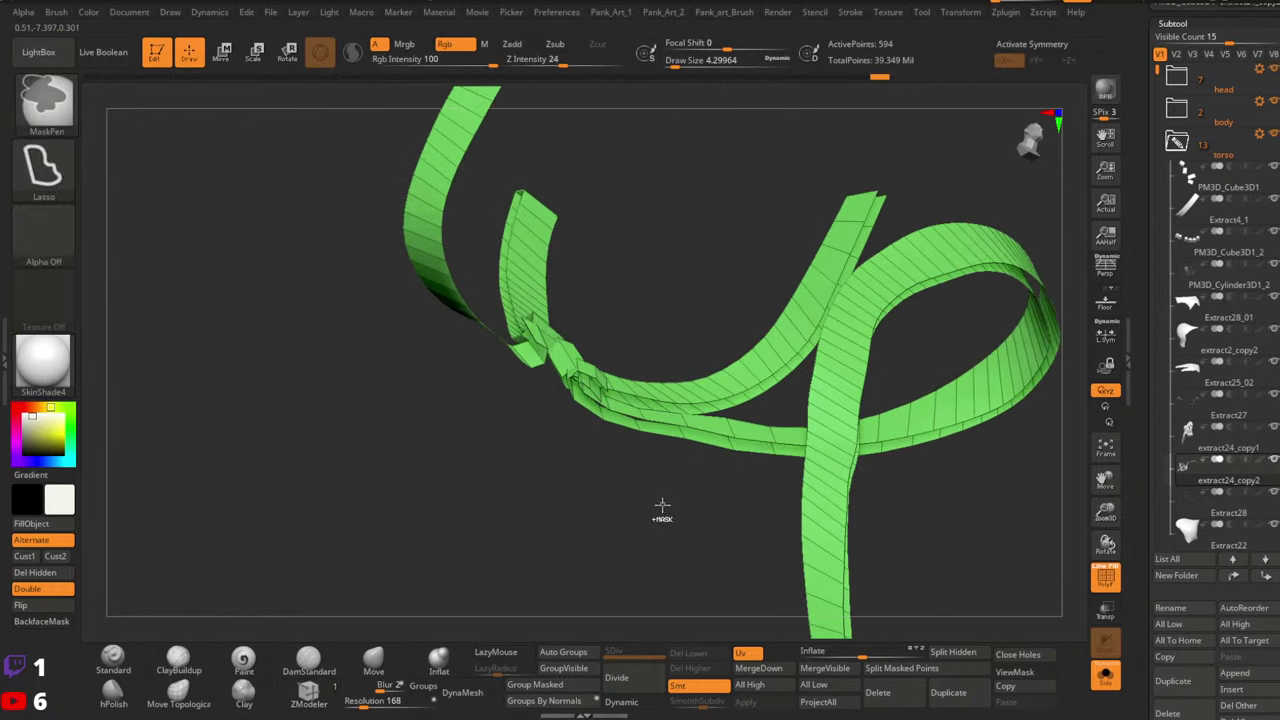
{"action": "left_click", "coordinate": [646, 514], "text": "ctrl+shift"}
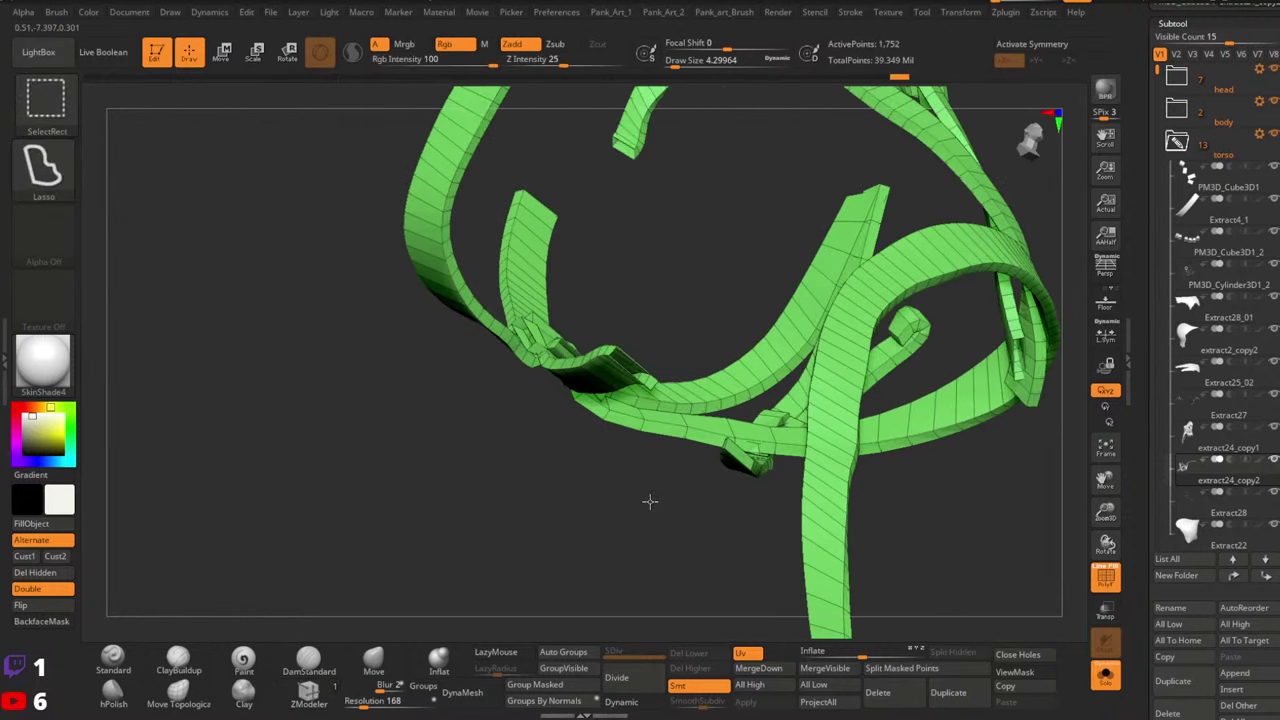
Polygroup the straps by normals again, try hiding face loops on several straps, and restore full visibility
{"action": "left_click", "coordinate": [572, 703]}
{"action": "left_click_drag", "start_coordinate": [606, 623], "coordinate": [770, 366]}
{"action": "left_click", "coordinate": [732, 304], "text": "ctrl+shift"}
{"action": "mouse_move", "coordinate": [768, 370]}
{"action": "left_mouse_down"}
{"action": "mouse_move", "coordinate": [803, 337]}
{"action": "mouse_move", "coordinate": [694, 403]}
{"action": "mouse_move", "coordinate": [766, 380]}
{"action": "mouse_move", "coordinate": [723, 437]}
{"action": "mouse_move", "coordinate": [705, 420]}
{"action": "mouse_move", "coordinate": [763, 334]}
{"action": "mouse_move", "coordinate": [863, 277]}
{"action": "left_mouse_up"}
{"action": "left_click", "coordinate": [800, 417], "text": "ctrl+shift"}
{"action": "left_click", "coordinate": [700, 380], "text": "ctrl+shift"}
{"action": "left_click_drag", "start_coordinate": [700, 380], "coordinate": [800, 480]}
{"action": "left_click", "coordinate": [929, 318], "text": "ctrl+shift"}
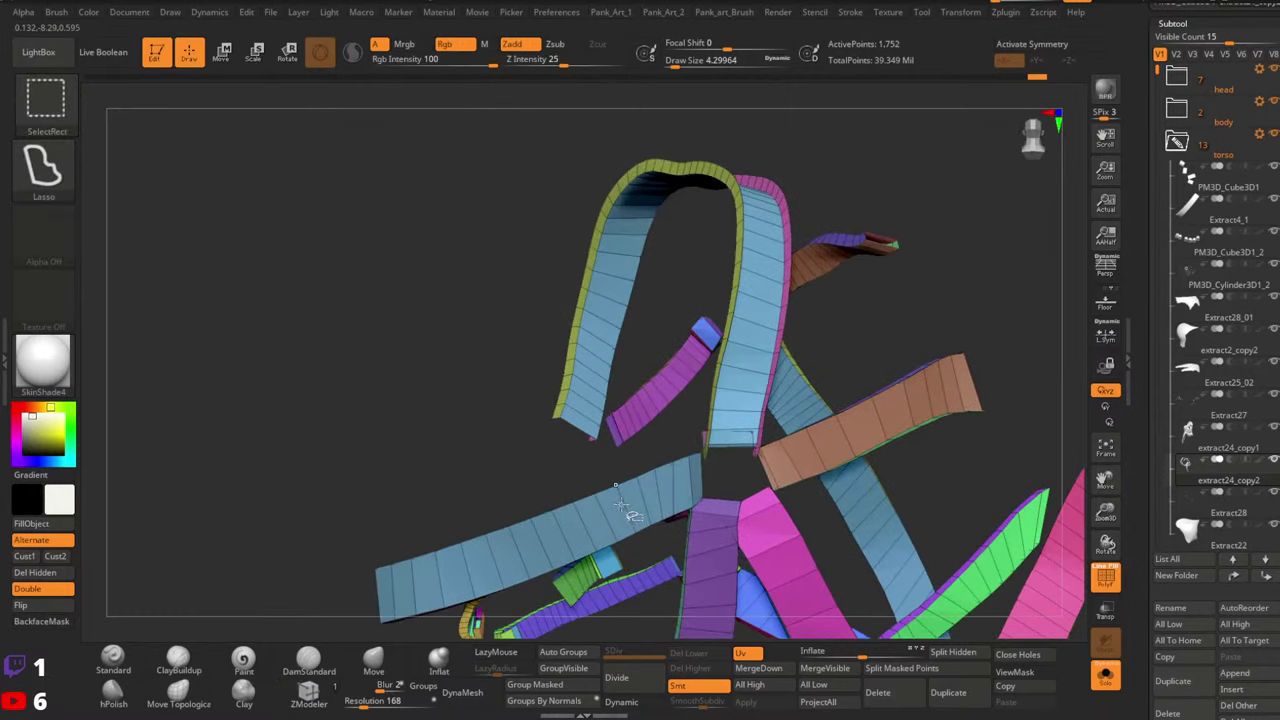
Hide face loops on the regrouped straps and invert the visibility to isolate them
{"action": "left_click", "coordinate": [621, 505], "text": "ctrl+shift"}
{"action": "left_click_drag", "start_coordinate": [677, 508], "coordinate": [677, 455]}
{"action": "left_click_drag", "start_coordinate": [560, 470], "coordinate": [757, 372], "text": "ctrl+shift"}
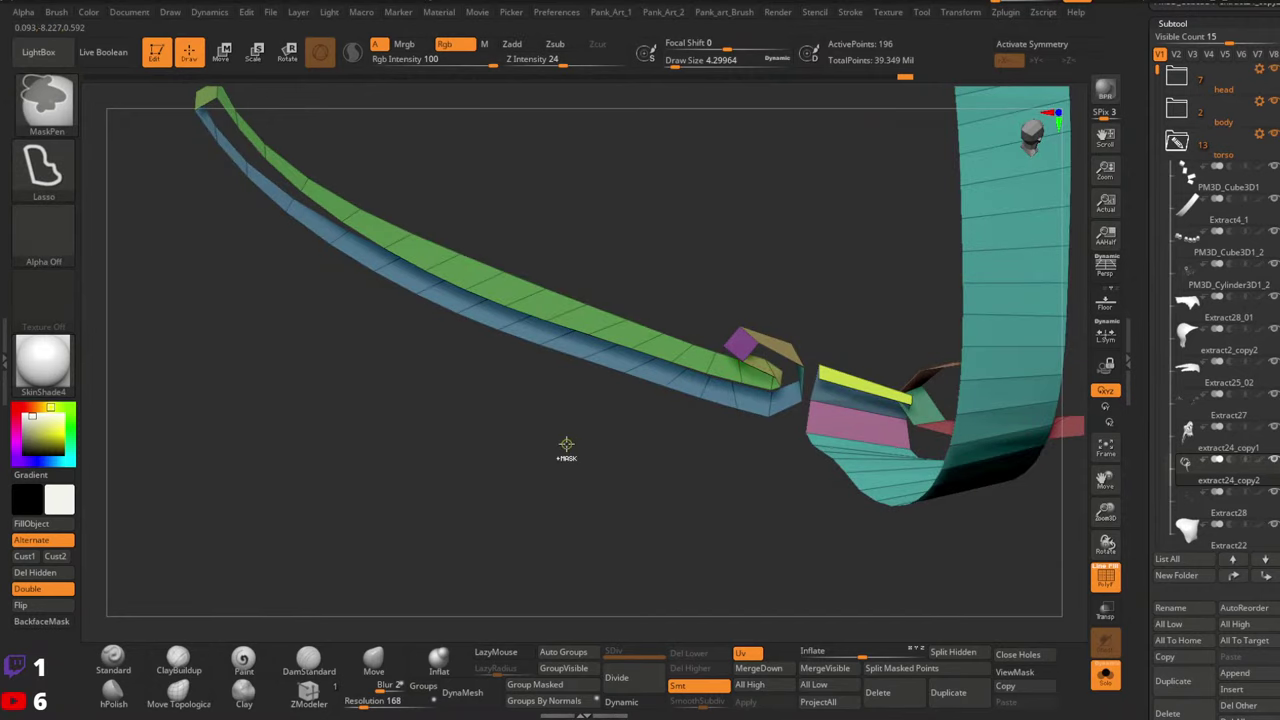
Isolate the hooked strap end's polygroup, undo that change, and bring all hidden straps back into view
{"action": "left_click", "coordinate": [739, 355], "text": "ctrl+shift"}
{"action": "key", "text": "ctrl+z"}
{"action": "mouse_move", "coordinate": [743, 358]}
{"action": "right_mouse_down"}
{"action": "mouse_move", "coordinate": [750, 396]}
{"action": "mouse_move", "coordinate": [752, 372]}
{"action": "right_mouse_up"}
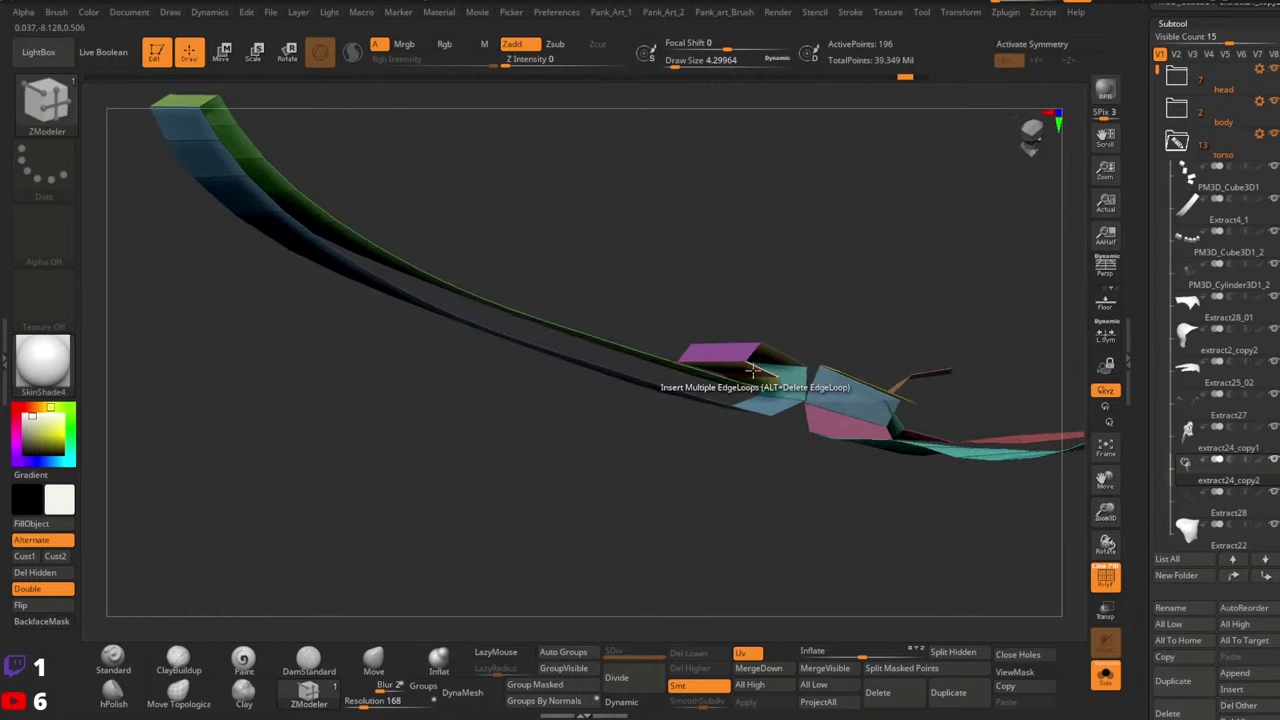
{"action": "mouse_move", "coordinate": [304, 157]}
{"action": "right_mouse_down", "text": "alt"}
{"action": "mouse_move", "coordinate": [694, 386]}
{"action": "mouse_move", "coordinate": [600, 334]}
{"action": "mouse_move", "coordinate": [597, 350]}
{"action": "right_mouse_up", "text": "alt"}
{"action": "left_click", "coordinate": [625, 392], "text": "ctrl+shift"}
{"action": "left_click_drag", "start_coordinate": [625, 392], "coordinate": [690, 295]}
{"action": "left_click", "coordinate": [691, 295], "text": "ctrl+shift"}
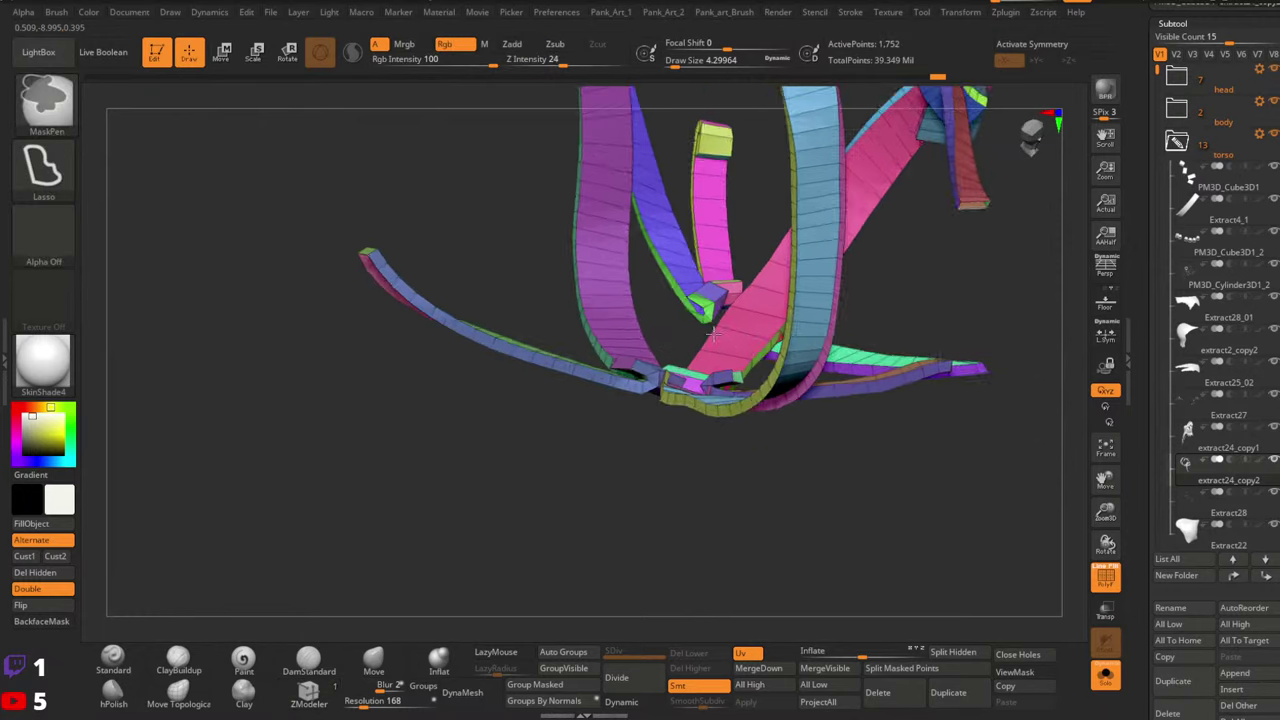
Isolate the straps meeting at the lower junction, apply Auto Groups to them, and show the full strap mesh
{"action": "right_click_drag", "start_coordinate": [691, 295], "coordinate": [546, 473]}
{"action": "left_click", "coordinate": [640, 383], "text": "ctrl+shift"}
{"action": "left_click_drag", "start_coordinate": [585, 508], "coordinate": [625, 325], "text": "ctrl+shift"}
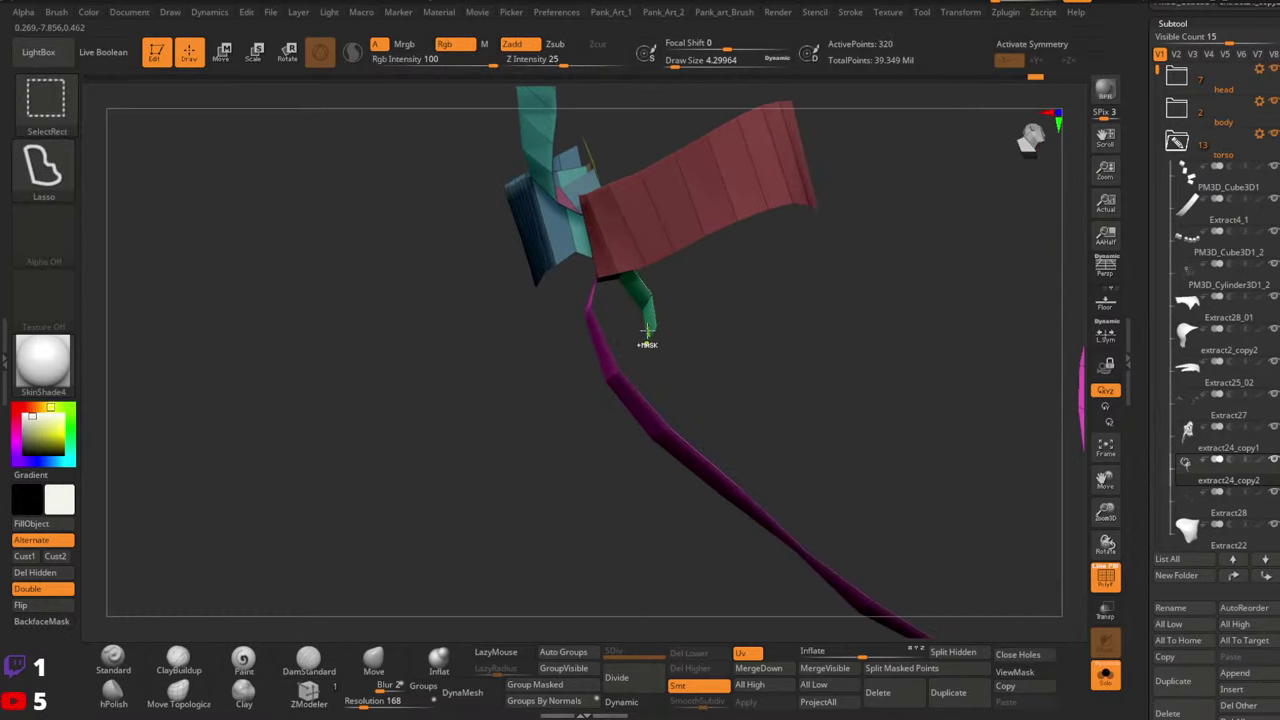
{"action": "mouse_move", "coordinate": [647, 333]}
{"action": "left_mouse_down"}
{"action": "mouse_move", "coordinate": [729, 429]}
{"action": "mouse_move", "coordinate": [820, 436]}
{"action": "mouse_move", "coordinate": [680, 432]}
{"action": "mouse_move", "coordinate": [686, 500]}
{"action": "mouse_move", "coordinate": [724, 437]}
{"action": "mouse_move", "coordinate": [663, 520]}
{"action": "mouse_move", "coordinate": [776, 400]}
{"action": "mouse_move", "coordinate": [720, 408]}
{"action": "left_mouse_up"}
{"action": "left_click", "coordinate": [567, 653]}
{"action": "left_click_drag", "start_coordinate": [603, 600], "coordinate": [645, 250]}
{"action": "left_click", "coordinate": [803, 343], "text": "ctrl+shift"}
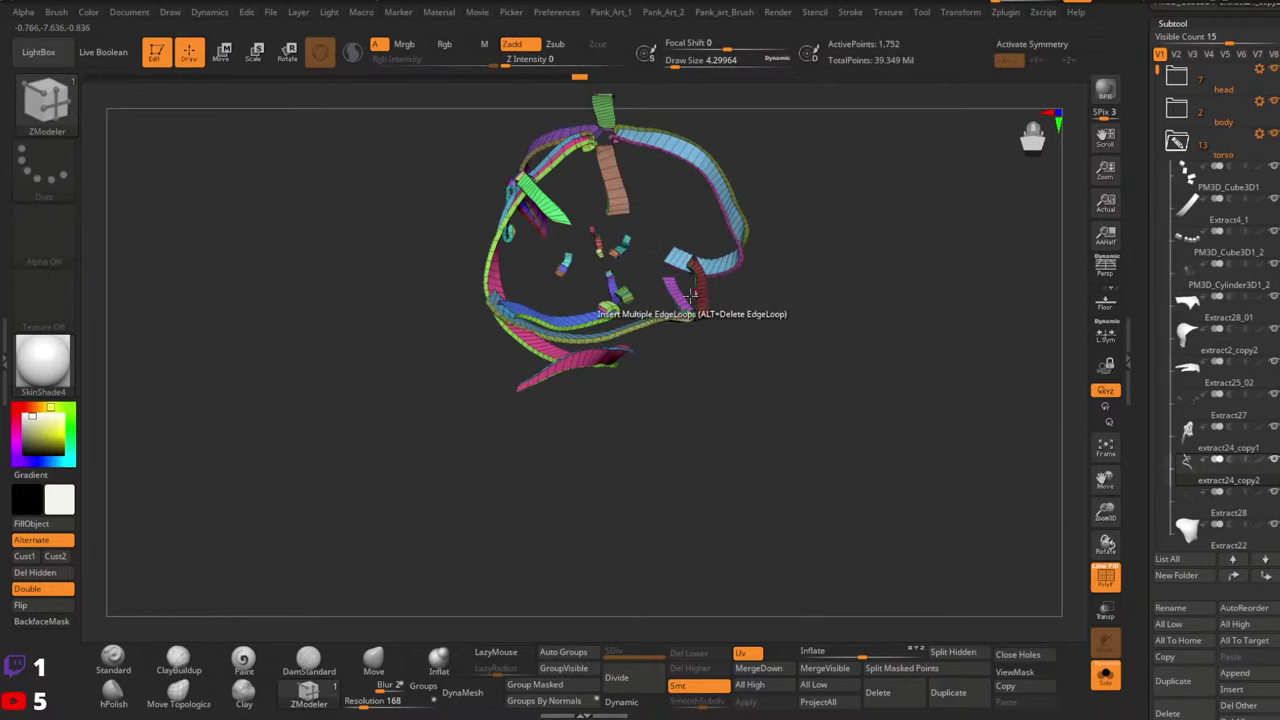
Separate the broad faces and thin side faces of the brown, teal and blue straps into distinct polygroups
{"action": "mouse_move", "coordinate": [691, 295]}
{"action": "left_mouse_down"}
{"action": "mouse_move", "coordinate": [715, 352]}
{"action": "mouse_move", "coordinate": [744, 336]}
{"action": "mouse_move", "coordinate": [690, 305]}
{"action": "mouse_move", "coordinate": [703, 391]}
{"action": "mouse_move", "coordinate": [555, 335]}
{"action": "mouse_move", "coordinate": [689, 380]}
{"action": "mouse_move", "coordinate": [567, 270]}
{"action": "mouse_move", "coordinate": [665, 320]}
{"action": "mouse_move", "coordinate": [647, 394]}
{"action": "left_mouse_up"}
{"action": "key", "text": "ctrl+shift"}
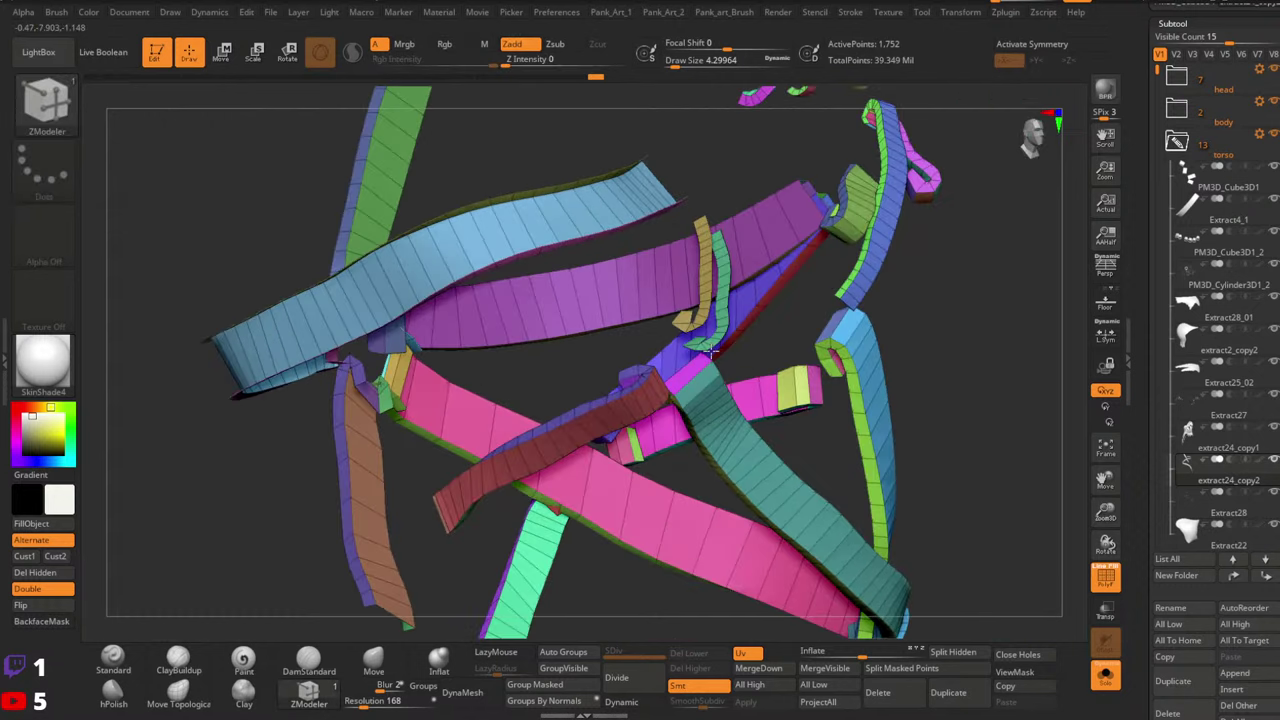
{"action": "left_click", "coordinate": [649, 397], "text": "ctrl+shift"}
{"action": "left_click", "coordinate": [724, 417], "text": "ctrl+shift"}
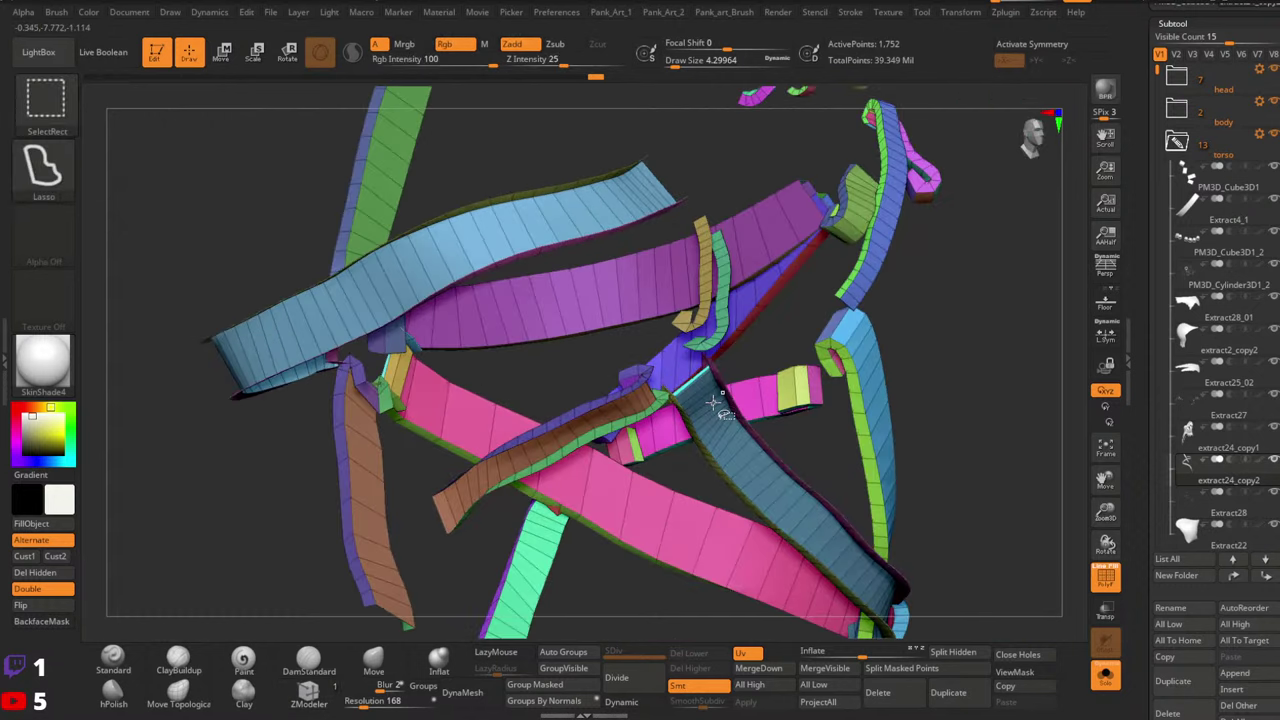
{"action": "left_click", "coordinate": [852, 328], "text": "ctrl+shift"}
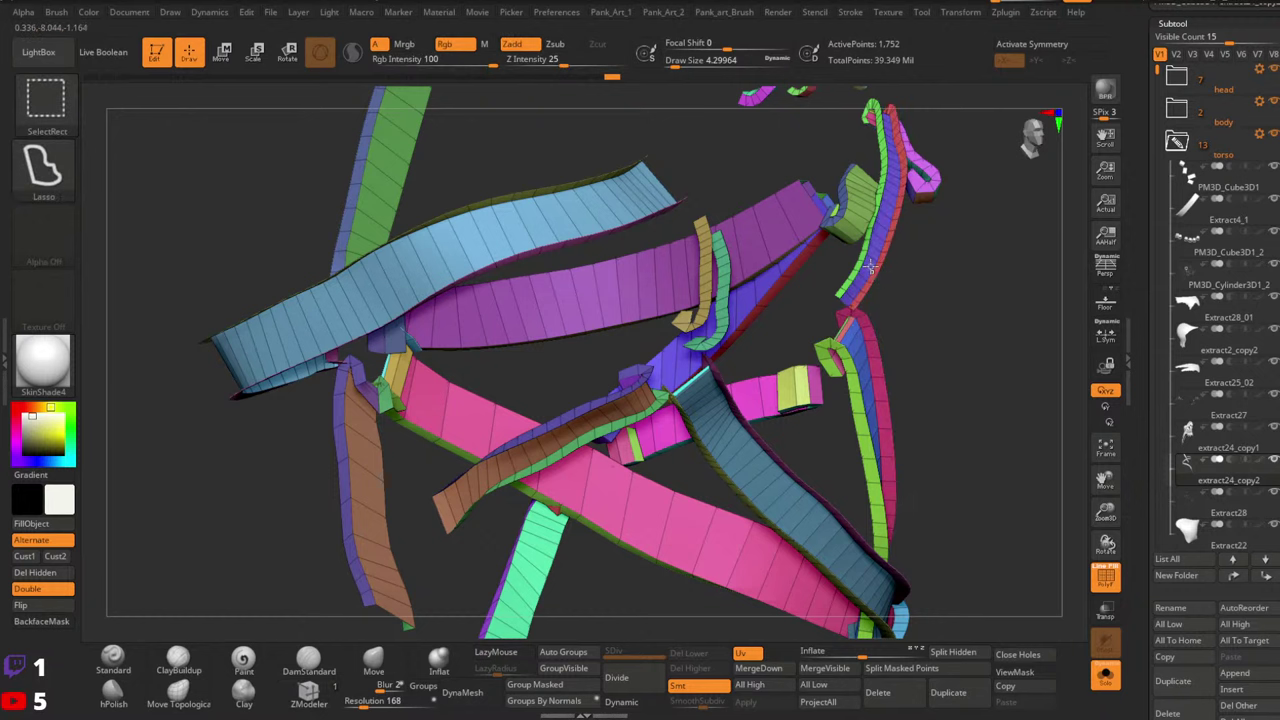
{"action": "left_click_drag", "start_coordinate": [846, 371], "coordinate": [885, 310]}
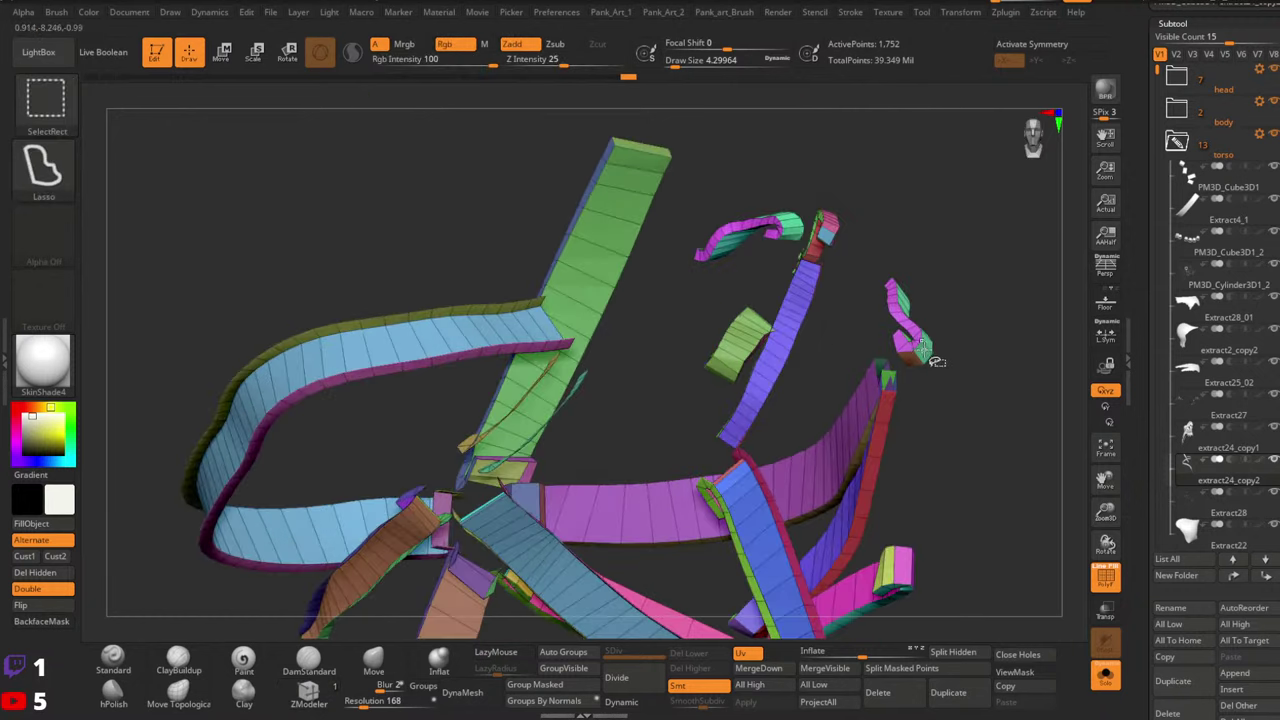
{"action": "left_click_drag", "start_coordinate": [945, 395], "coordinate": [912, 292]}
{"action": "left_click", "coordinate": [911, 292], "text": "ctrl+alt+shift"}
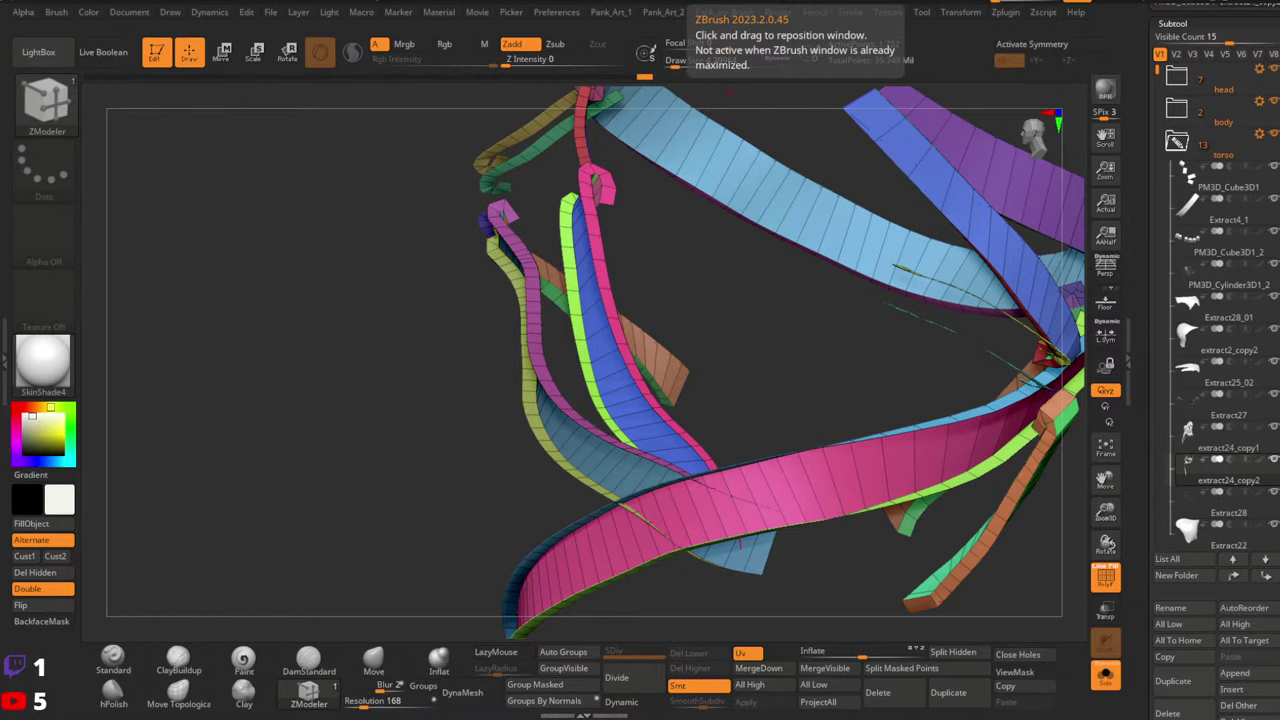
Switch to Chrome and open the Flame thrower and C4 project from the ArtStation portfolio
{"action": "left_click_drag", "start_coordinate": [920, 0], "coordinate": [908, 133]}
{"action": "left_click", "coordinate": [938, 106]}
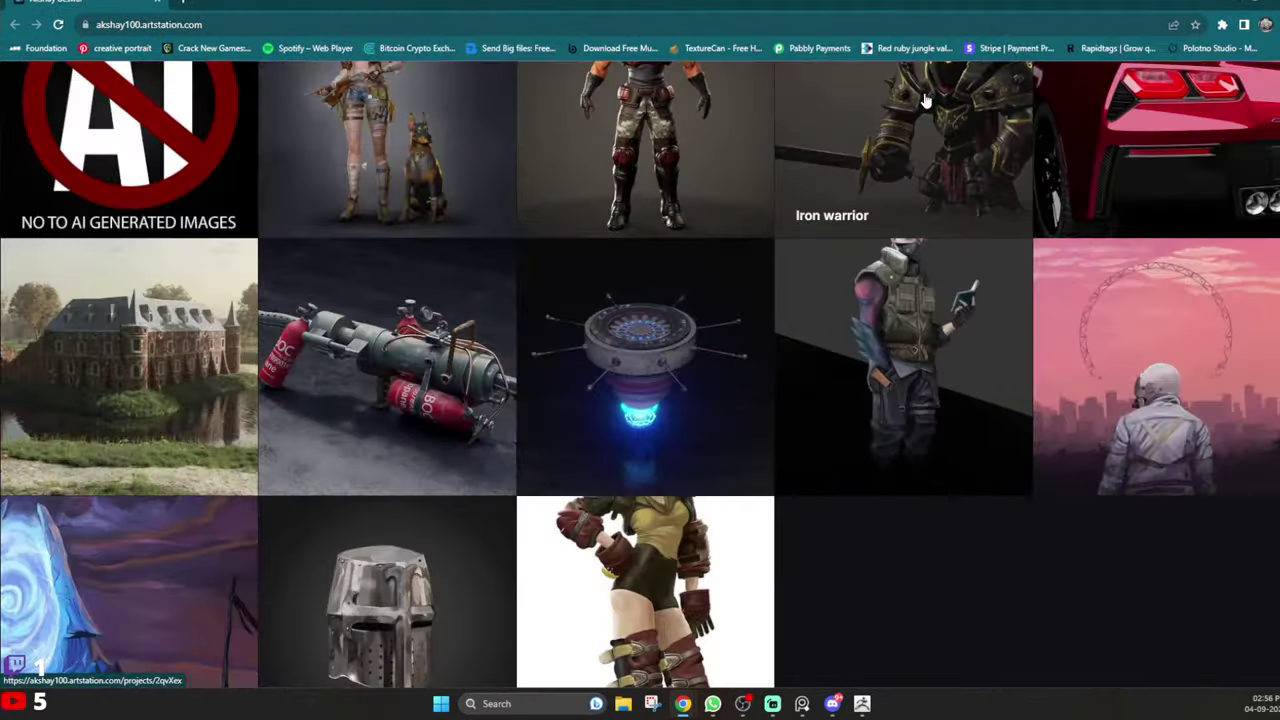
{"action": "scroll", "coordinate": [749, 377], "scroll_direction": "down", "scroll_amount": 2}
{"action": "scroll", "coordinate": [651, 343], "scroll_direction": "up", "scroll_amount": 4}
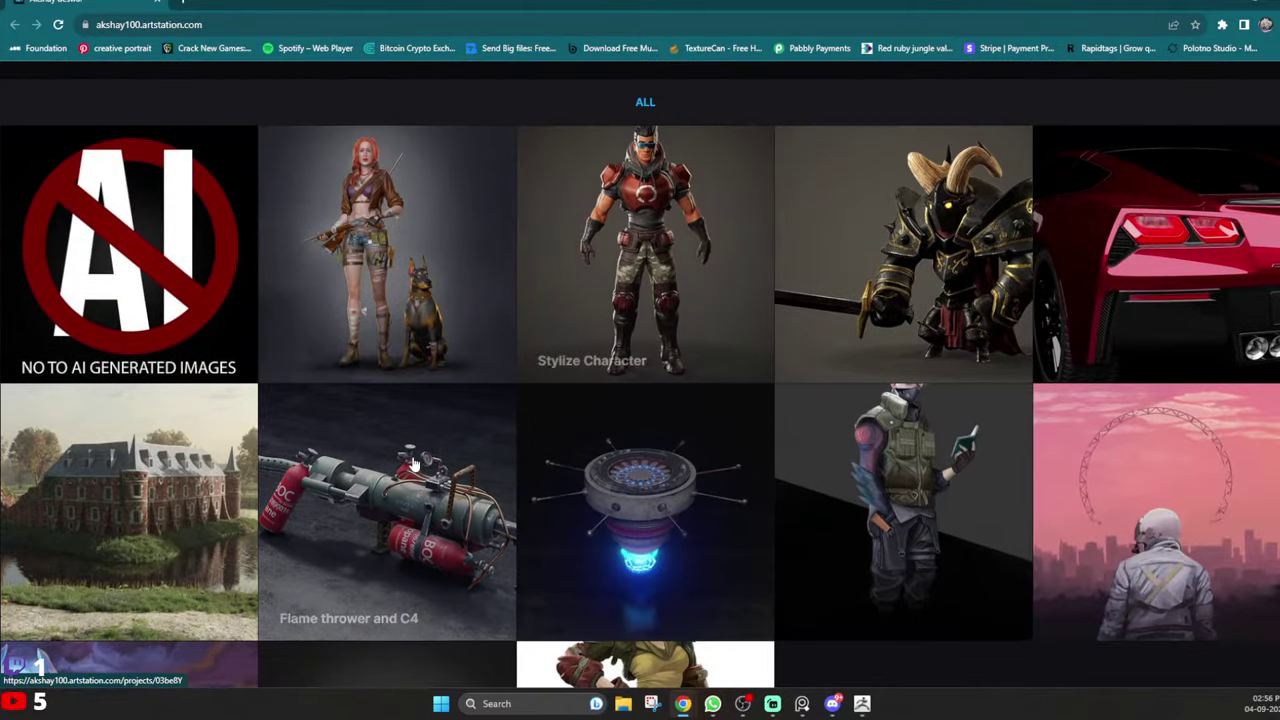
{"action": "left_click", "coordinate": [413, 462]}
Examine the renders and turntable videos of the flamethrower and the C4 device
{"action": "scroll", "coordinate": [443, 434], "scroll_direction": "down", "scroll_amount": 3}
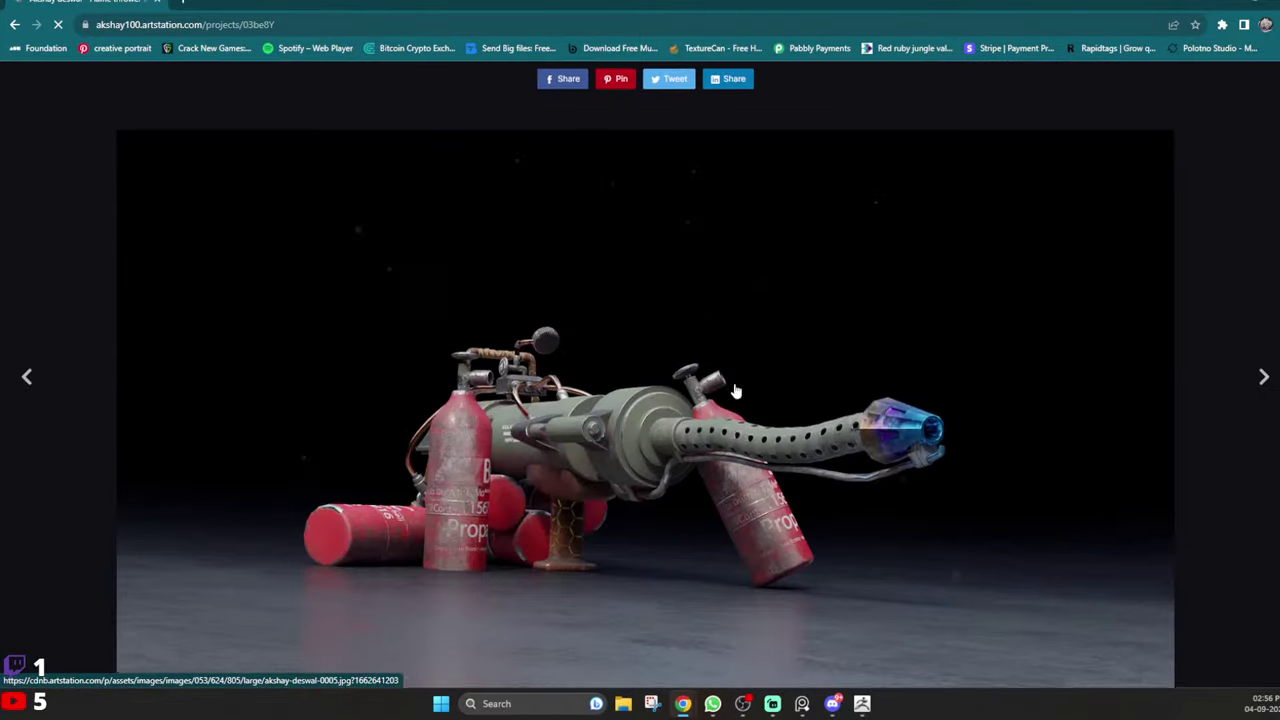
{"action": "scroll", "coordinate": [870, 345], "scroll_direction": "down", "scroll_amount": 6}
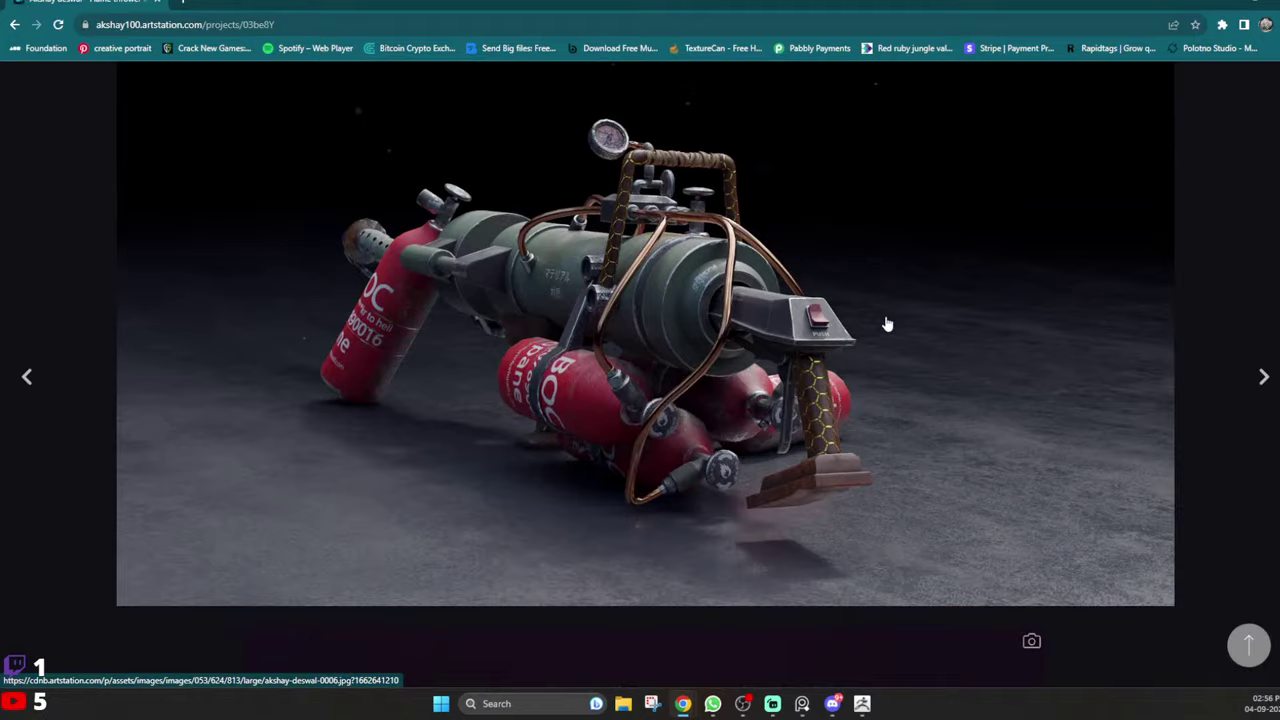
{"action": "scroll", "coordinate": [889, 328], "scroll_direction": "down", "scroll_amount": 7}
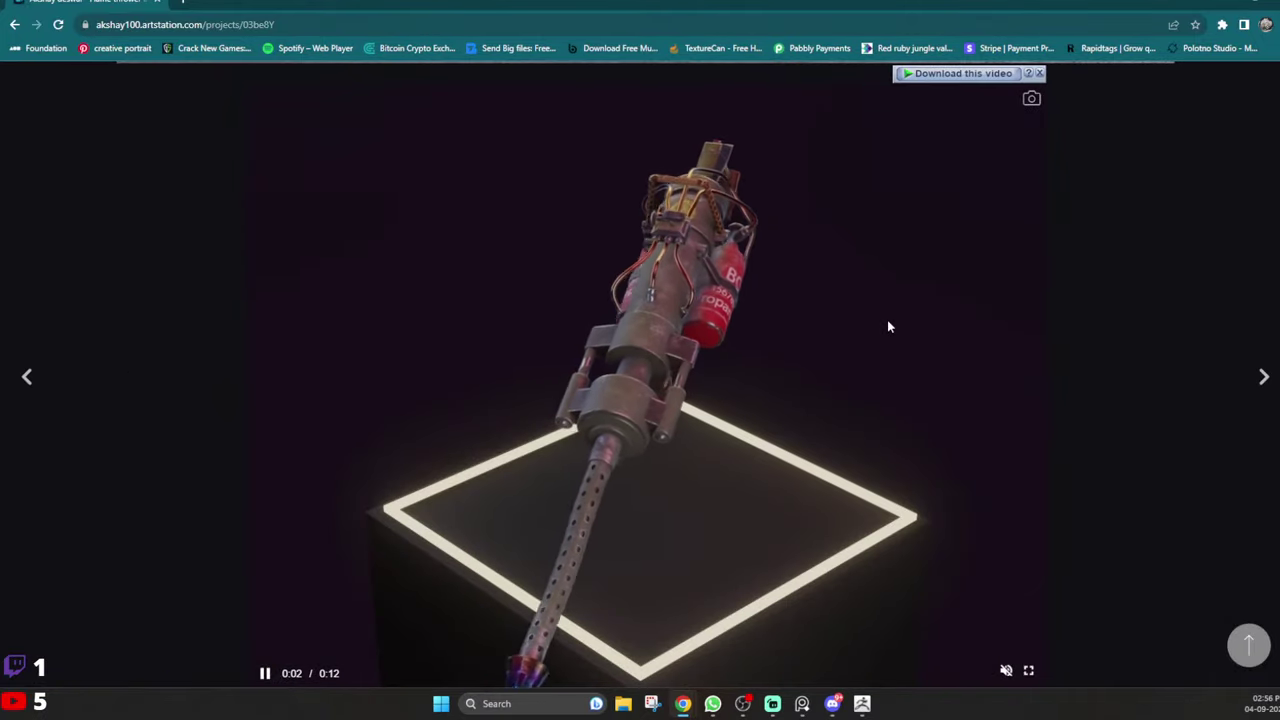
{"action": "scroll", "coordinate": [889, 328], "scroll_direction": "down", "scroll_amount": 4}
{"action": "scroll", "coordinate": [889, 328], "scroll_direction": "down", "scroll_amount": 2}
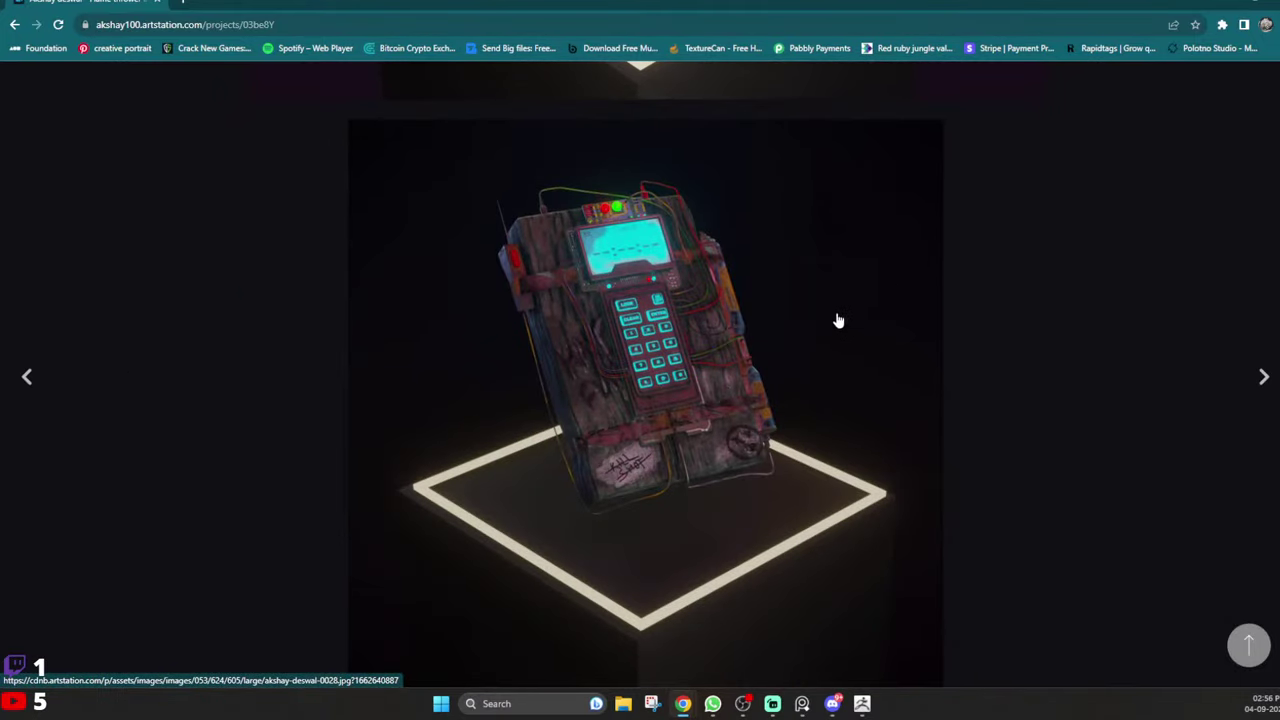
{"action": "scroll", "coordinate": [838, 320], "scroll_direction": "down", "scroll_amount": 8}
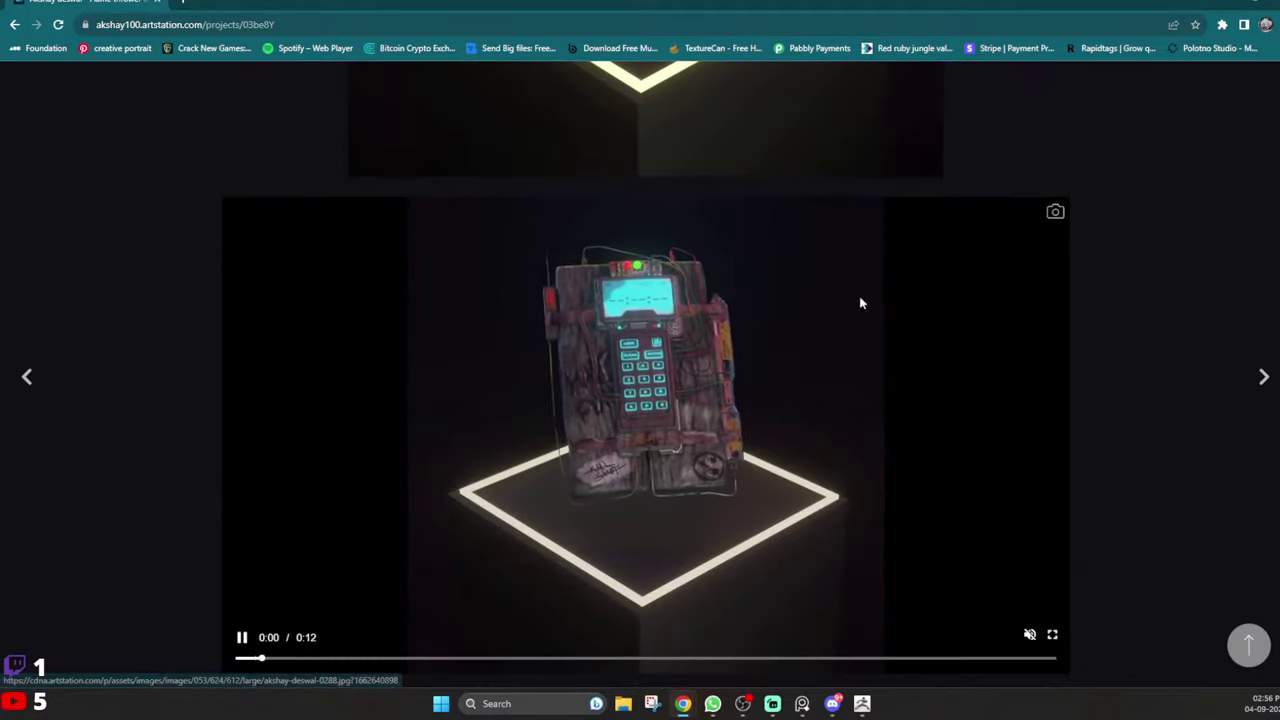
{"action": "scroll", "coordinate": [817, 330], "scroll_direction": "down", "scroll_amount": 2}
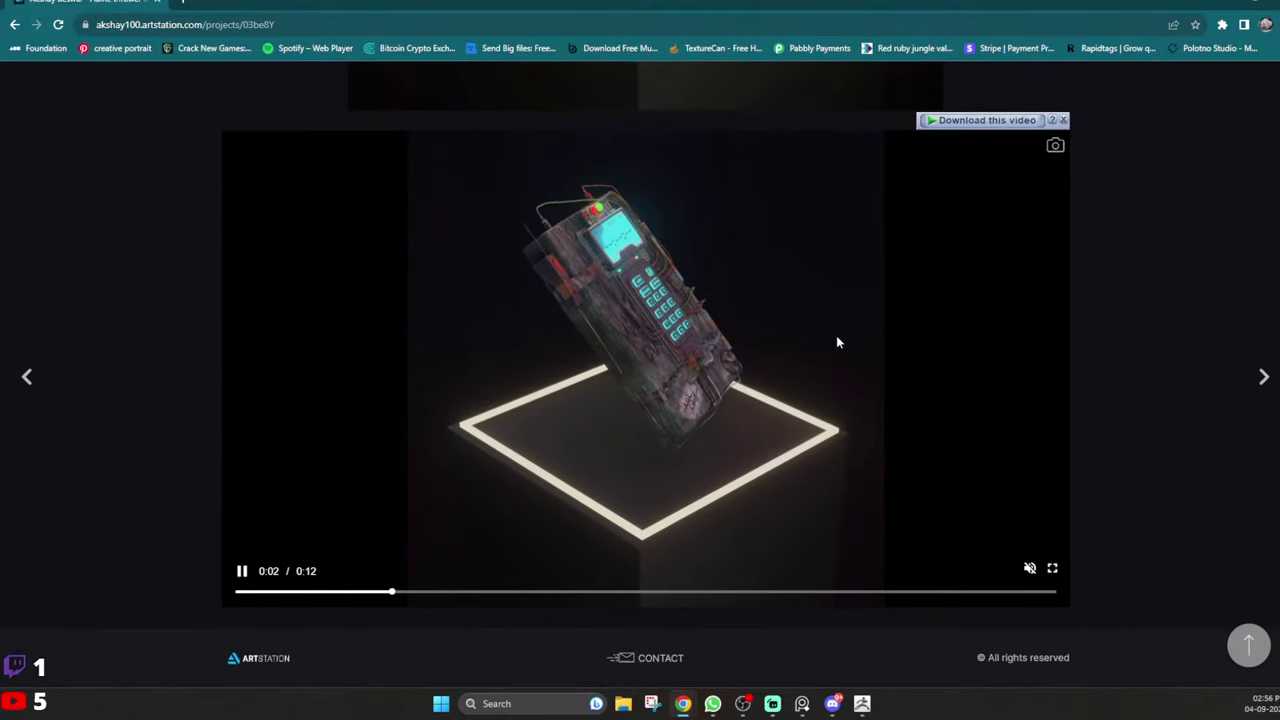
{"action": "scroll", "coordinate": [837, 342], "scroll_direction": "up", "scroll_amount": 12}
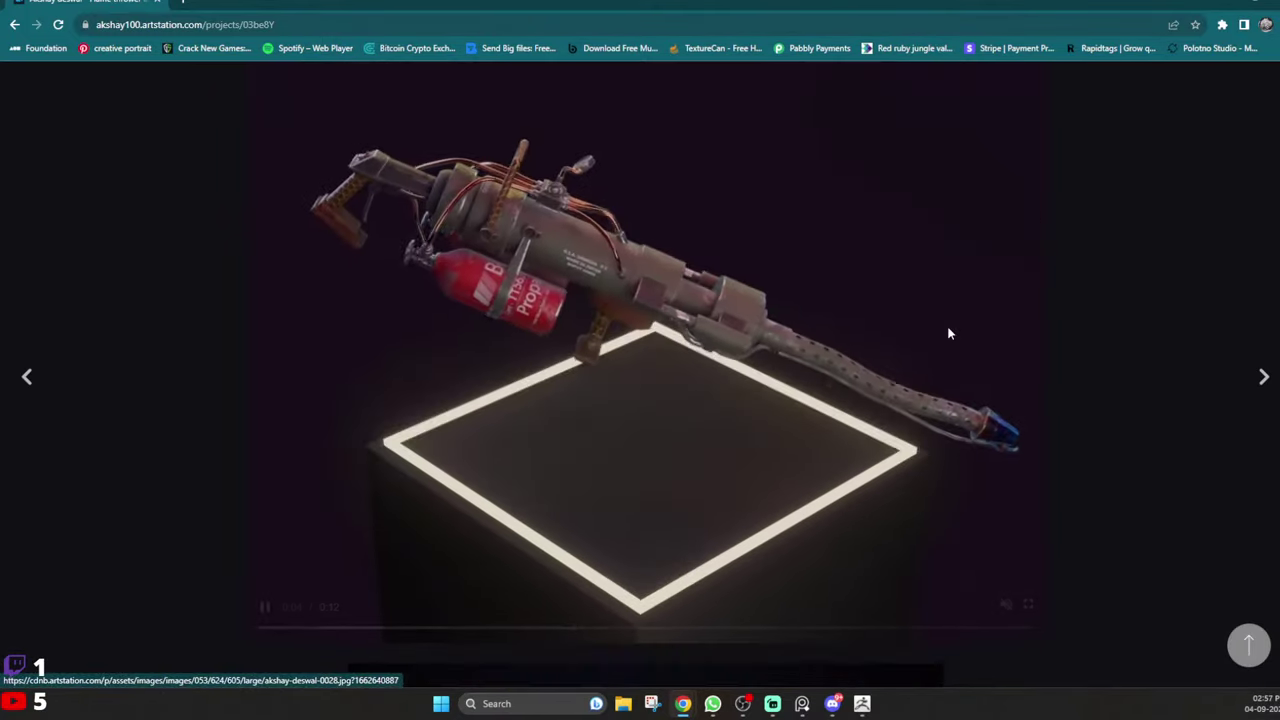
{"action": "scroll", "coordinate": [947, 324], "scroll_direction": "up", "scroll_amount": 5}
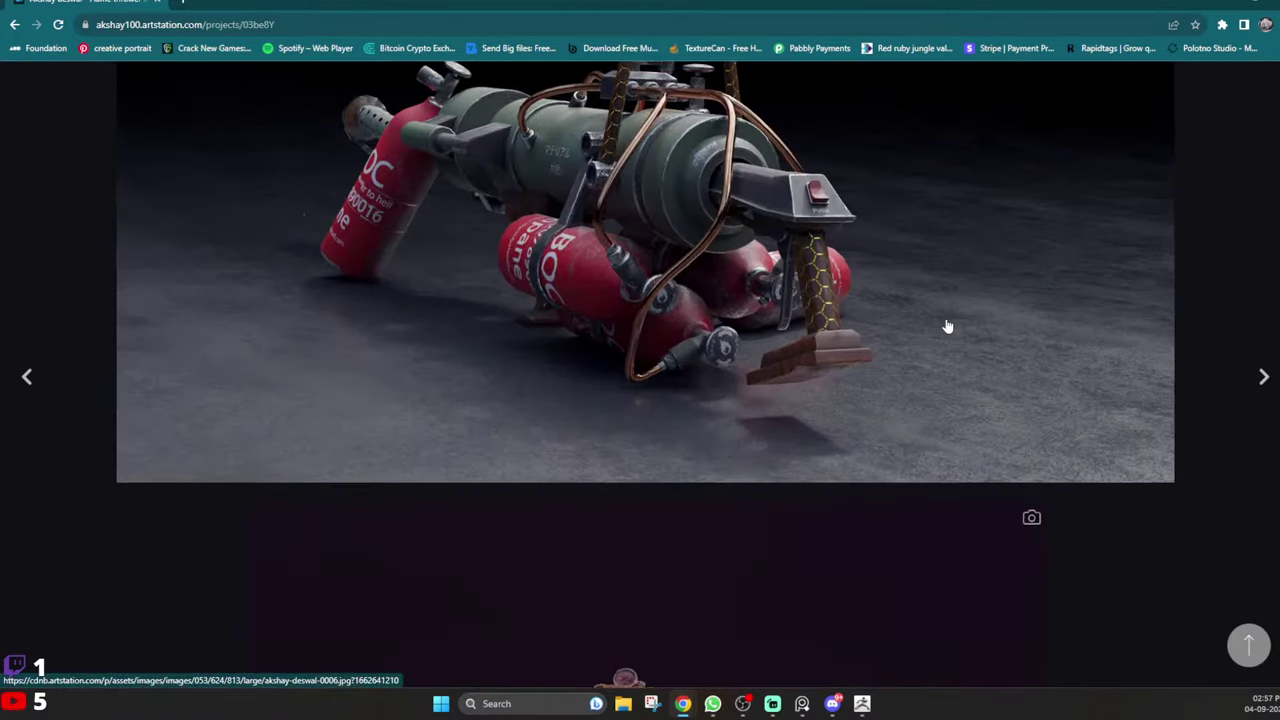
{"action": "scroll", "coordinate": [947, 326], "scroll_direction": "up", "scroll_amount": 5}
Return to the portfolio overview, open the Girl with Dog project, and examine its final render and character turnaround
{"action": "left_click", "coordinate": [14, 25]}
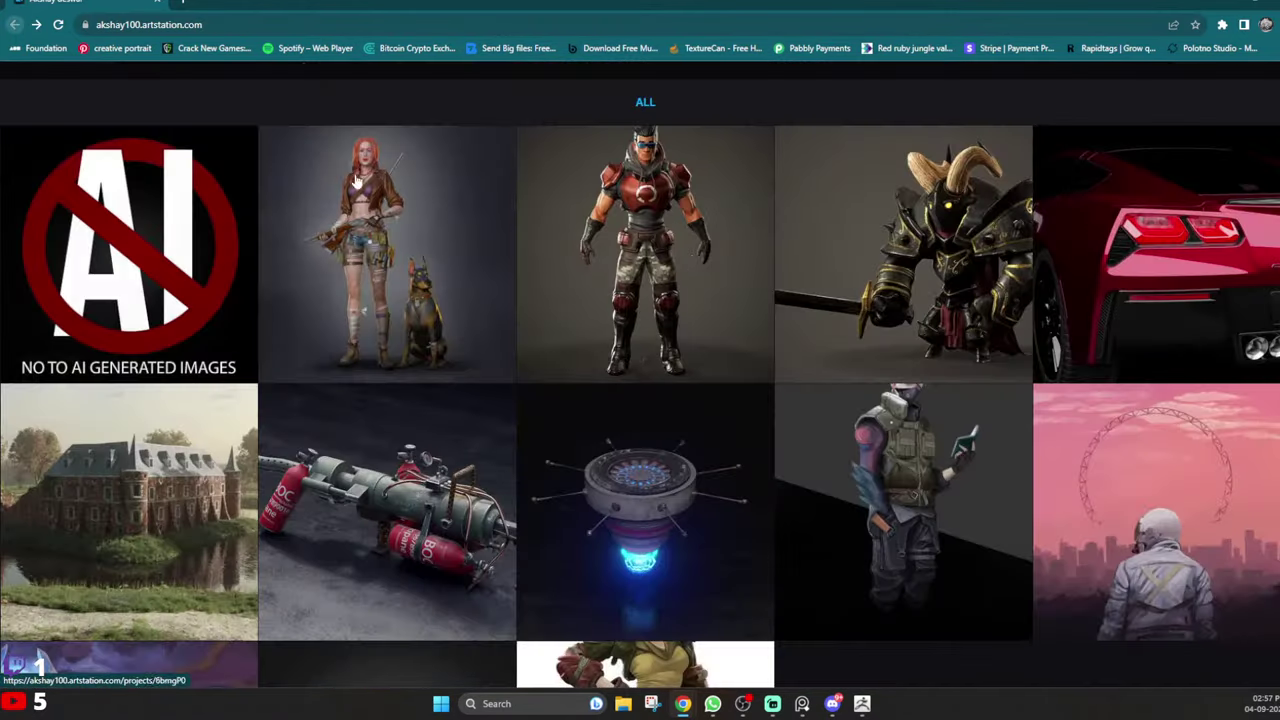
{"action": "scroll", "coordinate": [815, 288], "scroll_direction": "down", "scroll_amount": 2}
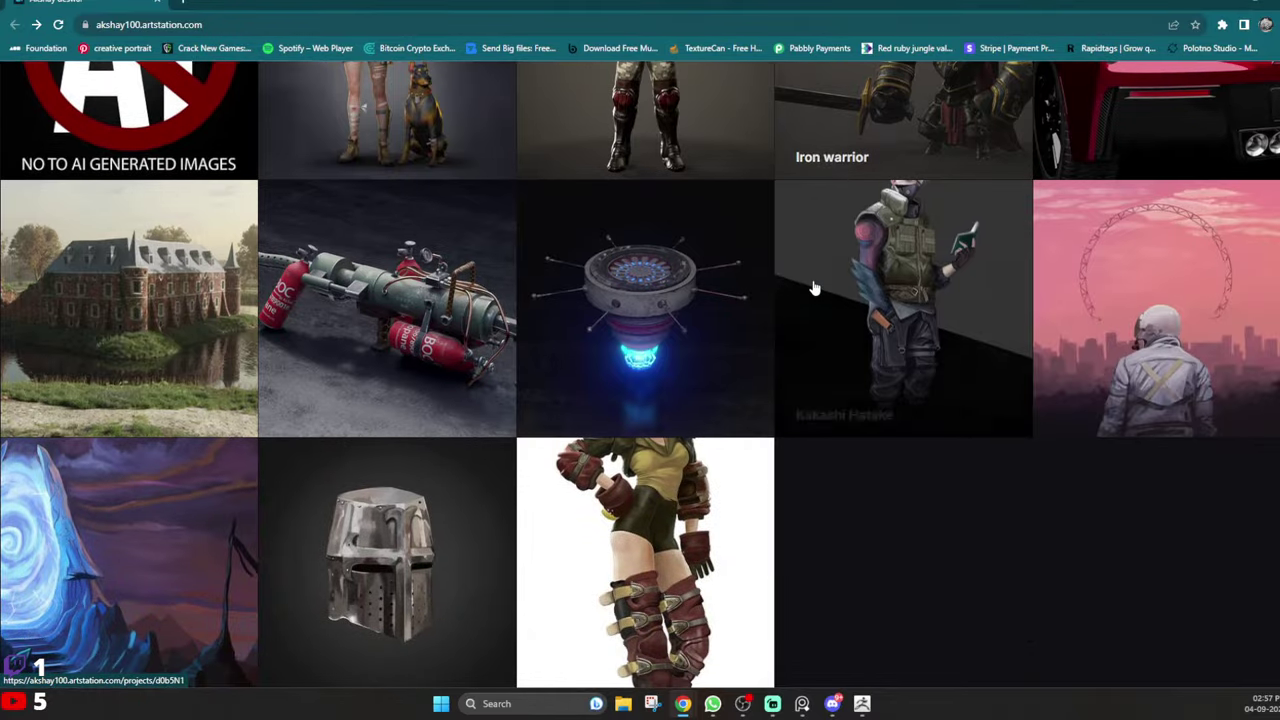
{"action": "scroll", "coordinate": [718, 362], "scroll_direction": "down", "scroll_amount": 1}
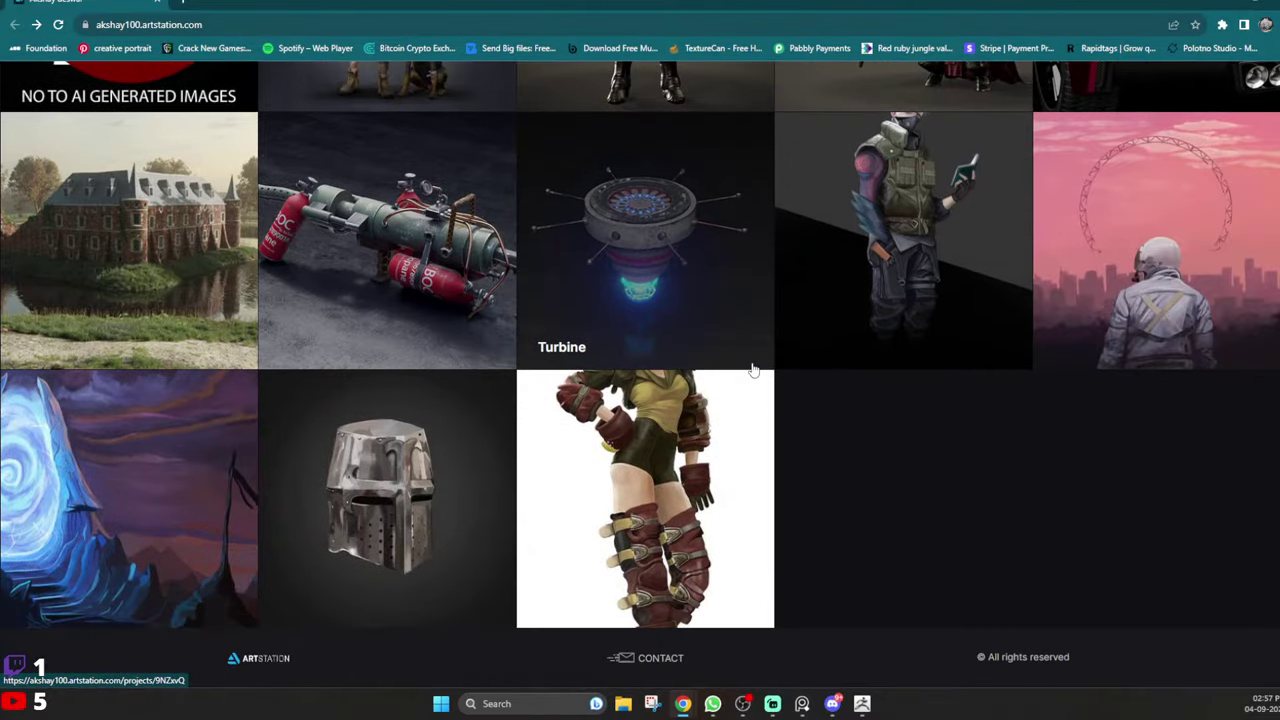
{"action": "scroll", "coordinate": [393, 465], "scroll_direction": "up", "scroll_amount": 4}
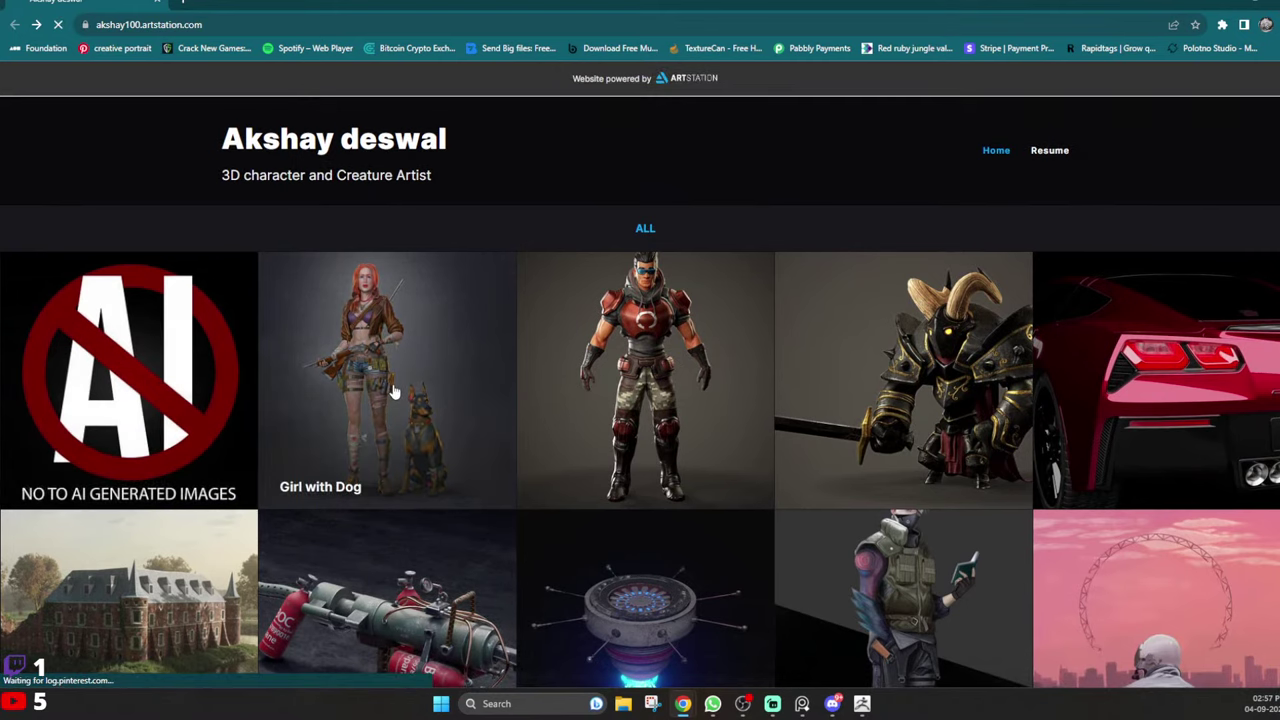
{"action": "left_click", "coordinate": [393, 390]}
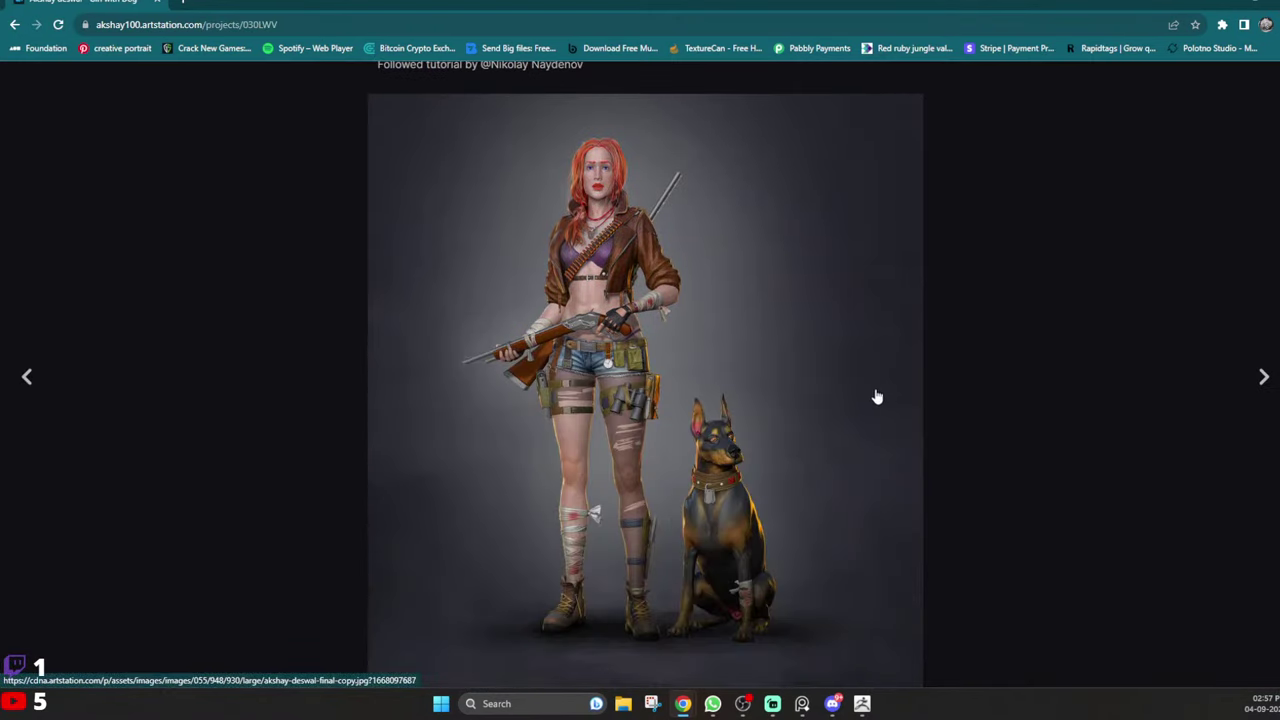
{"action": "scroll", "coordinate": [876, 393], "scroll_direction": "down", "scroll_amount": 5}
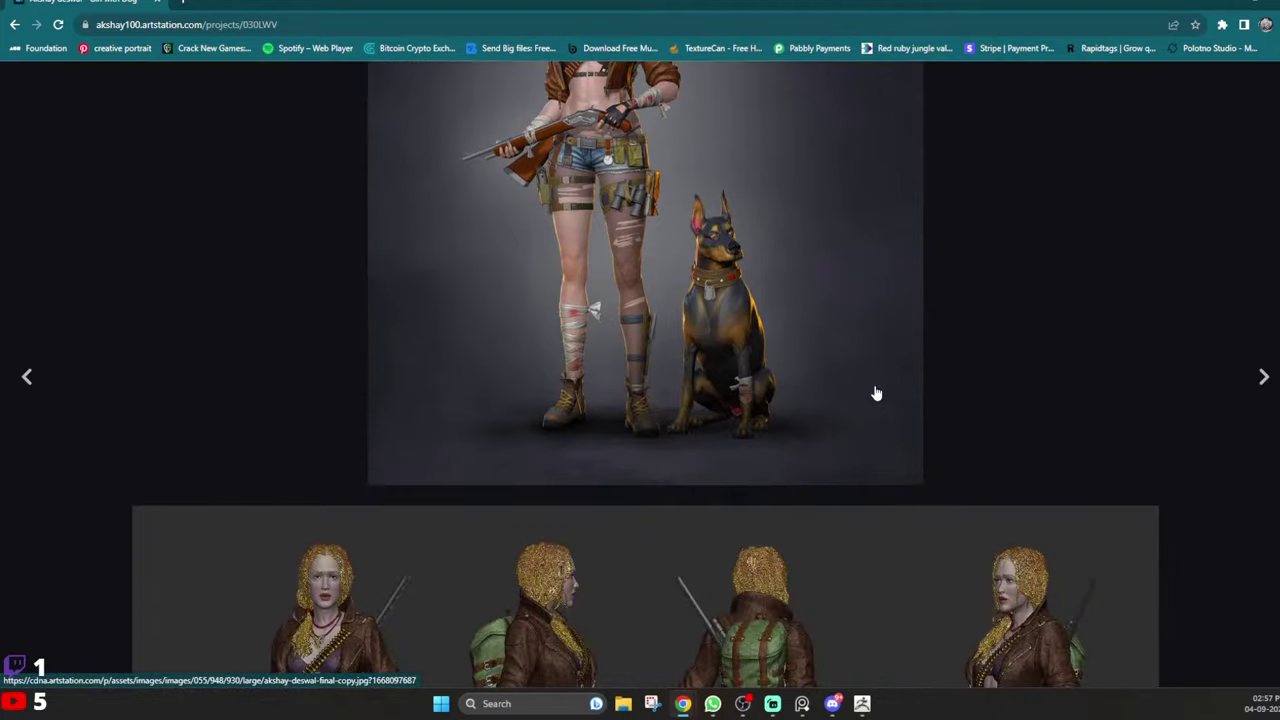
{"action": "scroll", "coordinate": [876, 393], "scroll_direction": "down", "scroll_amount": 2}
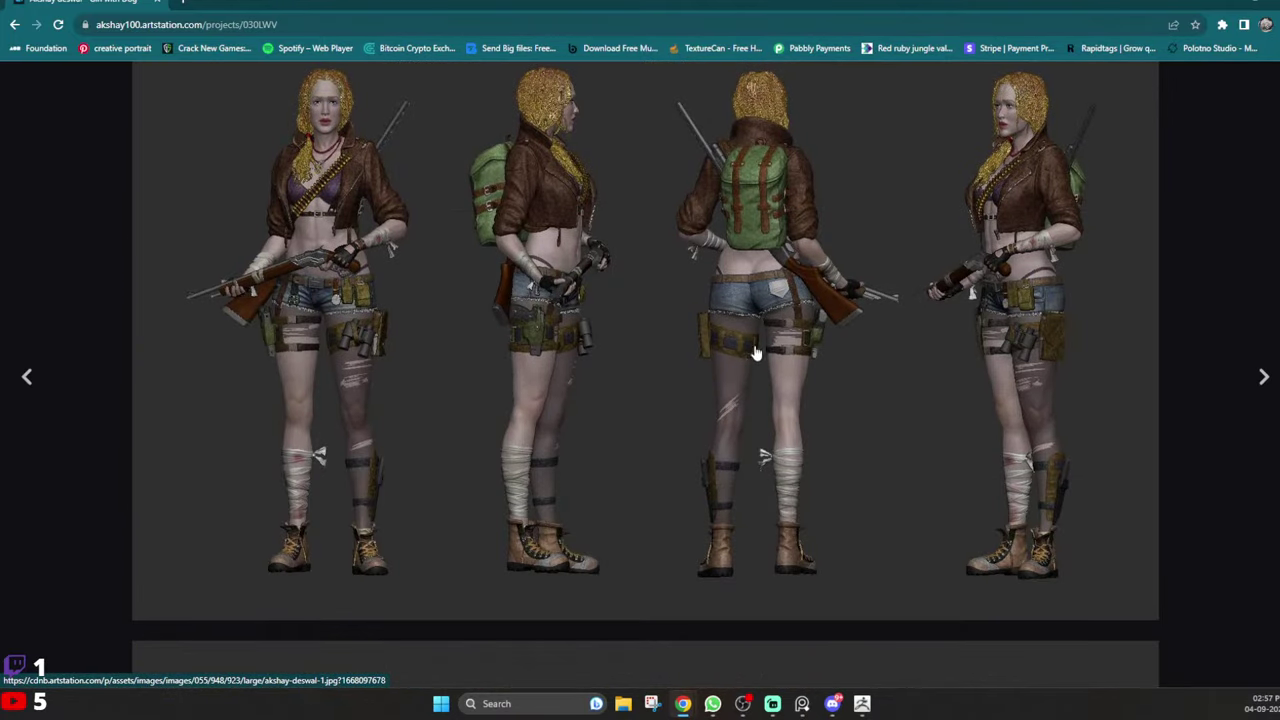
{"action": "scroll", "coordinate": [700, 360], "scroll_direction": "up", "scroll_amount": 1}
{"action": "scroll", "coordinate": [829, 340], "scroll_direction": "up", "scroll_amount": 5}
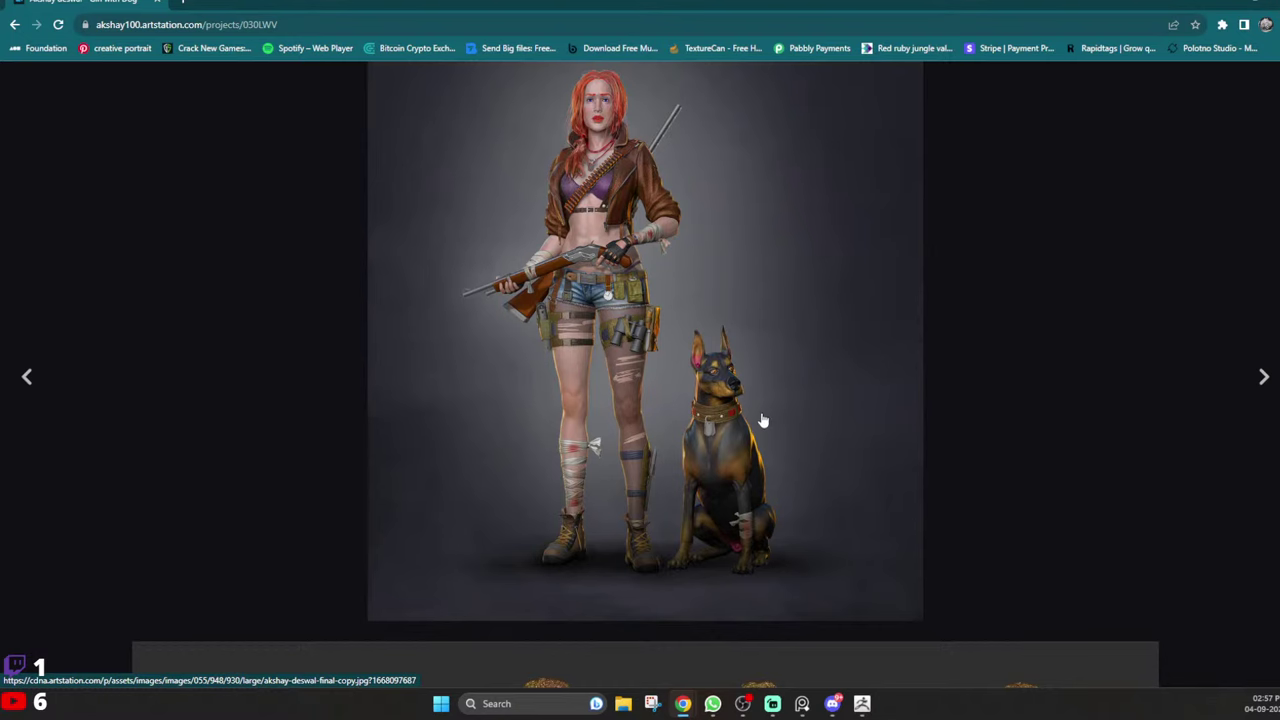
Open the Stylize Character project from the portfolio and examine its posed renders, wireframe and sculpt views
{"action": "left_click", "coordinate": [14, 24]}
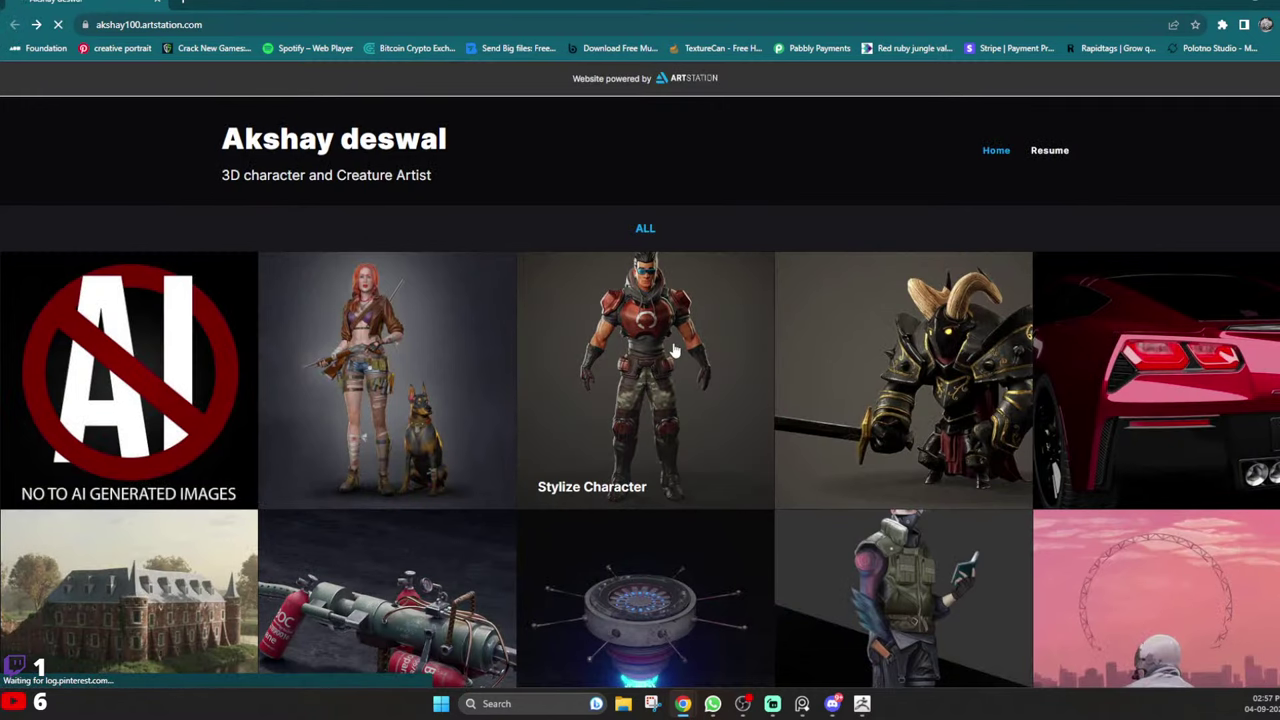
{"action": "left_click", "coordinate": [676, 348]}
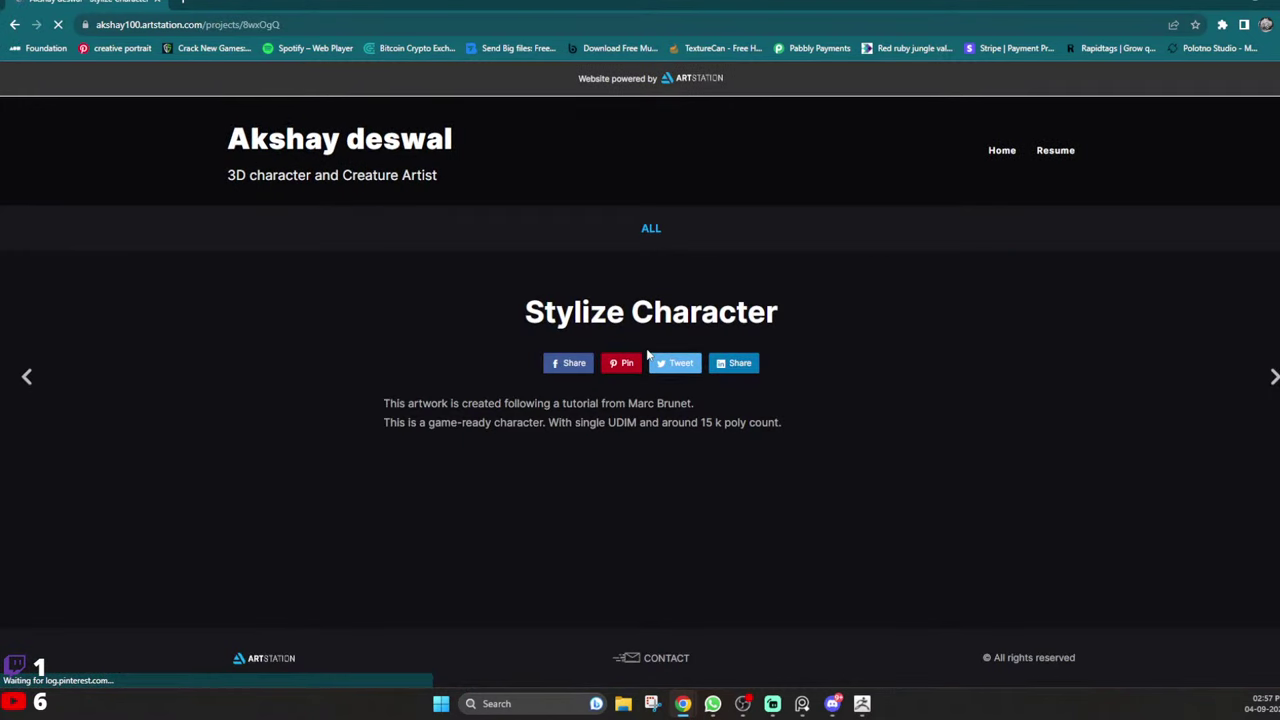
{"action": "scroll", "coordinate": [632, 335], "scroll_direction": "down", "scroll_amount": 6}
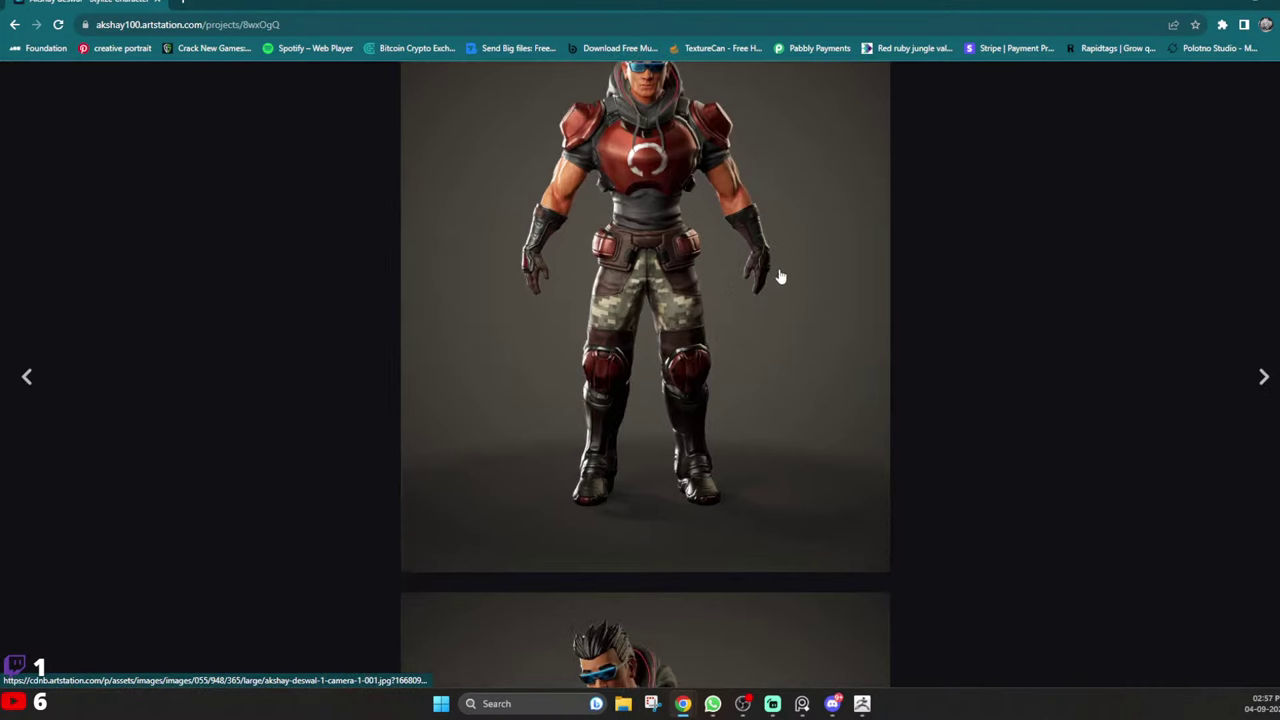
{"action": "scroll", "coordinate": [772, 292], "scroll_direction": "up", "scroll_amount": 2}
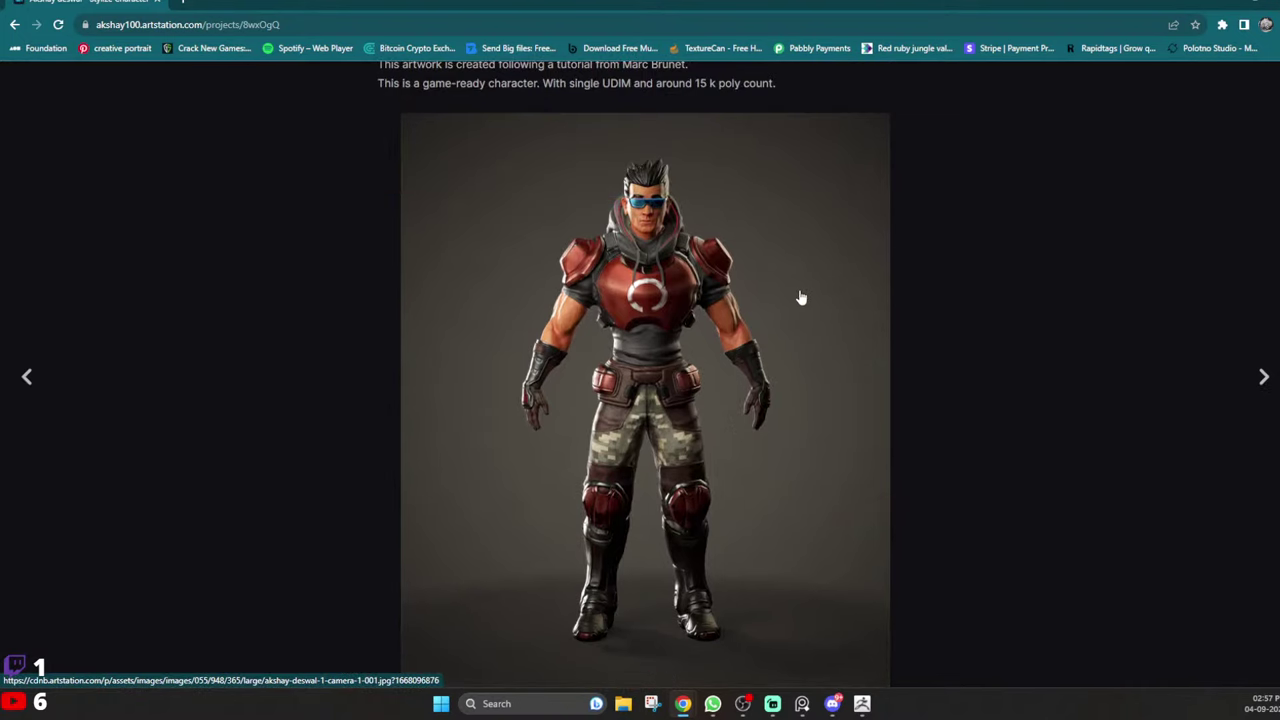
{"action": "scroll", "coordinate": [801, 291], "scroll_direction": "down", "scroll_amount": 7}
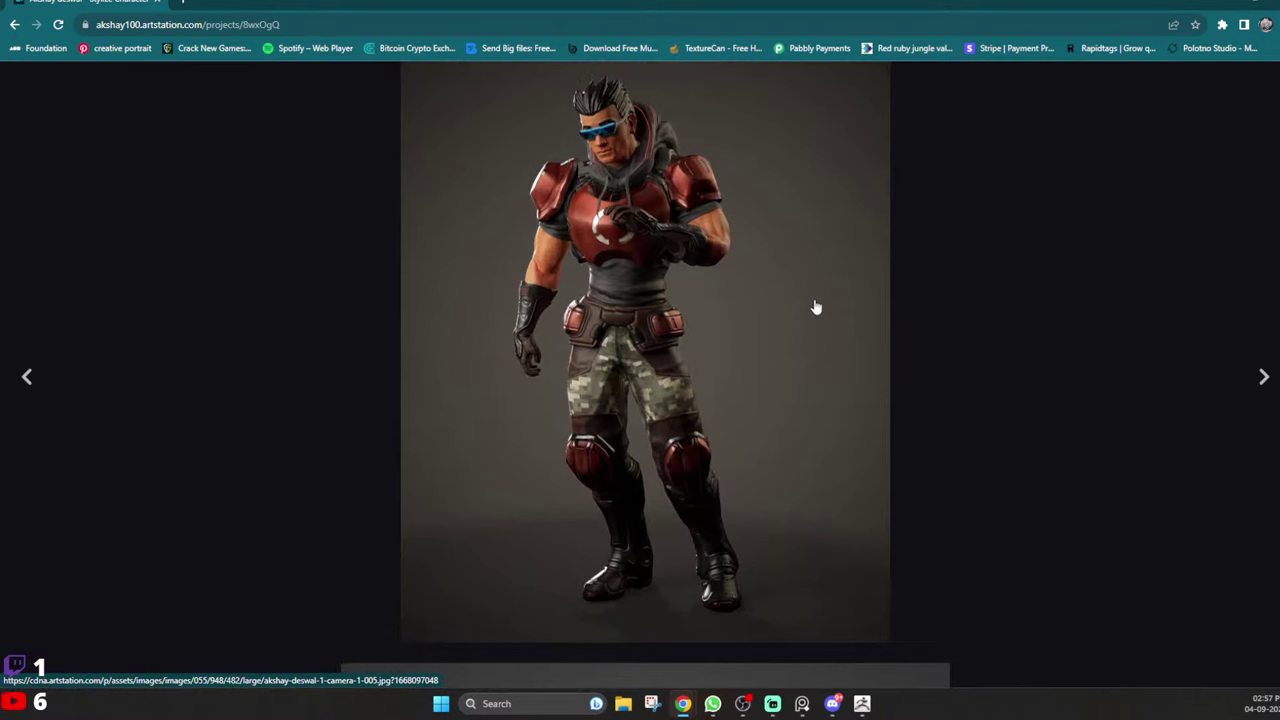
{"action": "scroll", "coordinate": [814, 300], "scroll_direction": "down", "scroll_amount": 3}
{"action": "scroll", "coordinate": [816, 298], "scroll_direction": "up", "scroll_amount": 3}
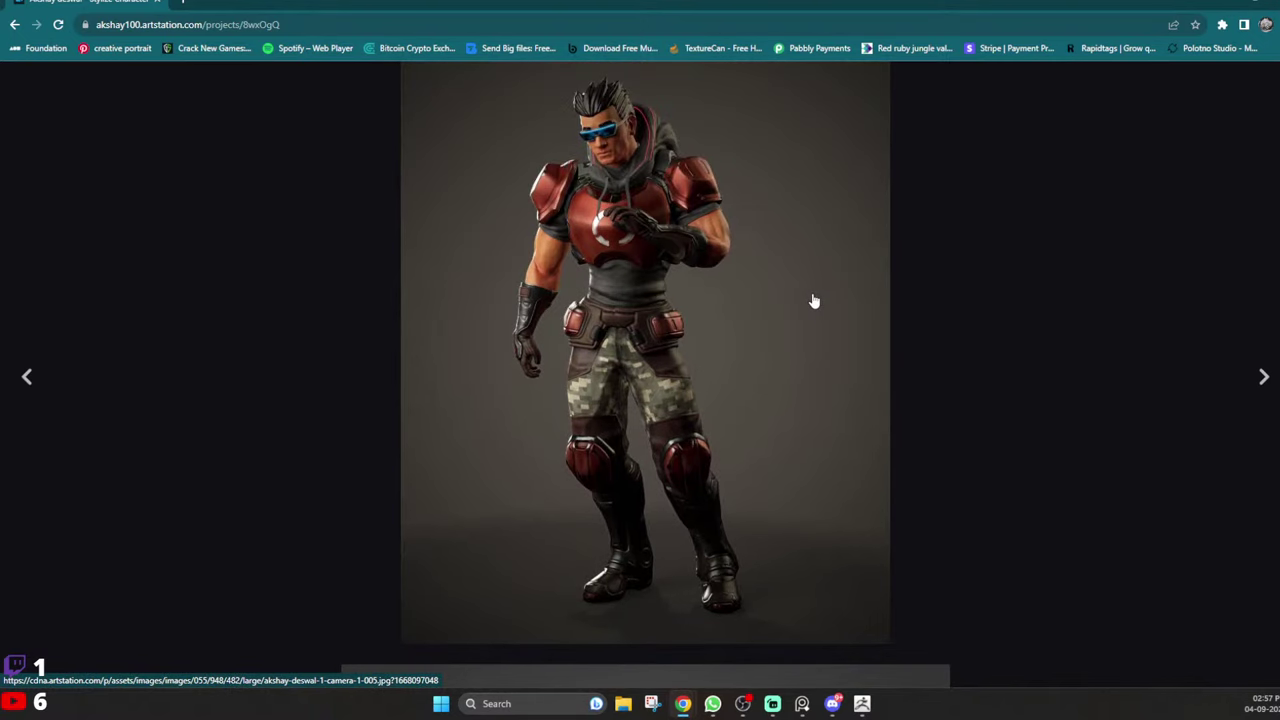
{"action": "scroll", "coordinate": [816, 300], "scroll_direction": "down", "scroll_amount": 4}
{"action": "scroll", "coordinate": [832, 302], "scroll_direction": "down", "scroll_amount": 2}
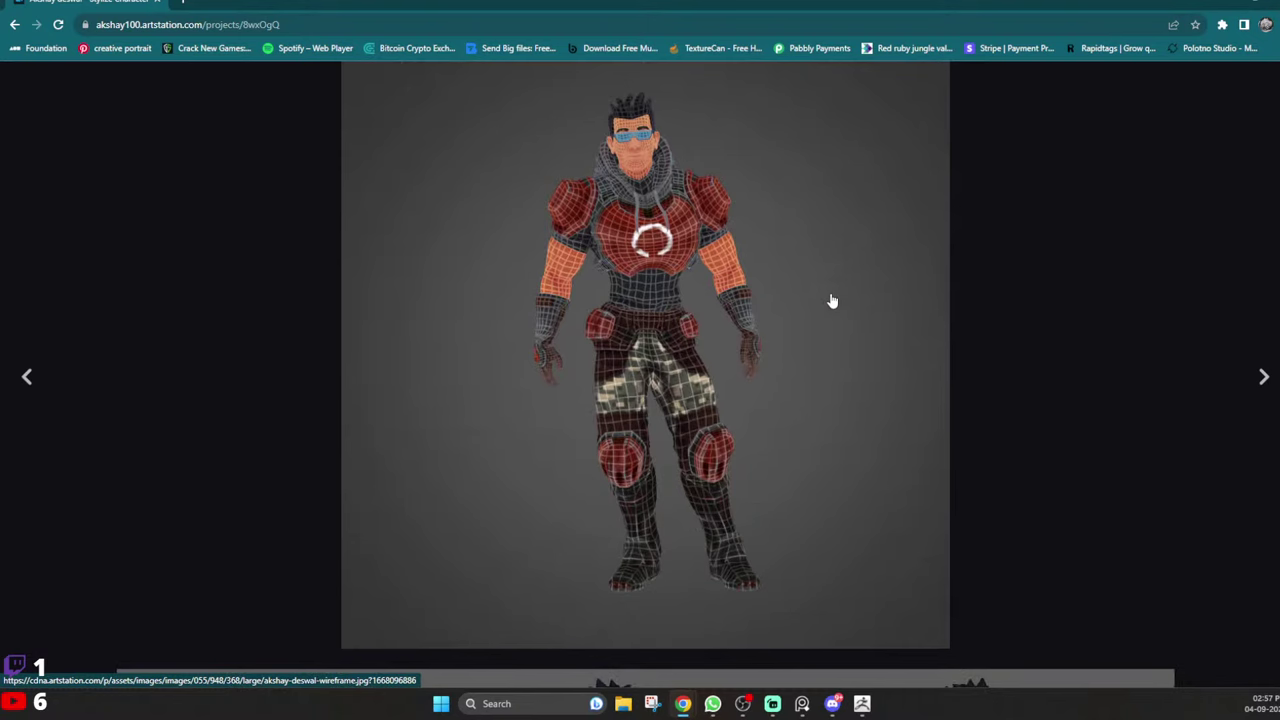
{"action": "scroll", "coordinate": [834, 298], "scroll_direction": "down", "scroll_amount": 5}
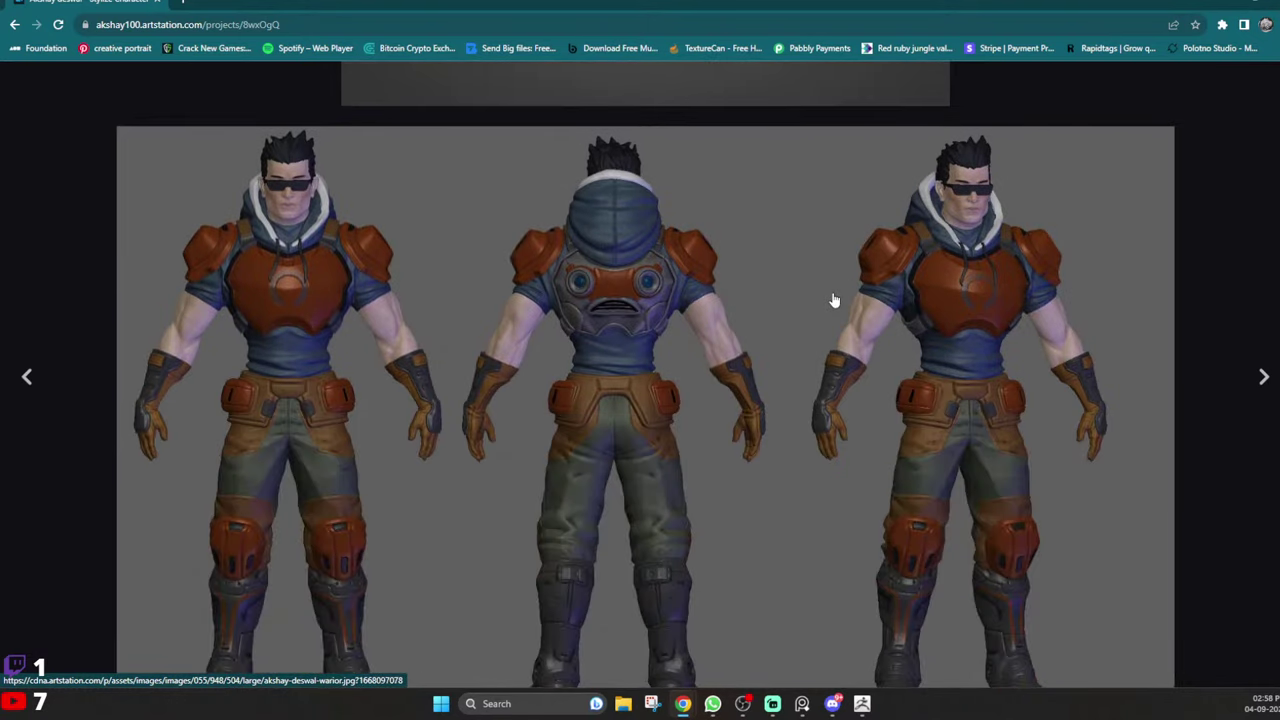
Examine the Stylize Character's coloured turnaround and grey sculpt views, then return to the project description
{"action": "scroll", "coordinate": [834, 300], "scroll_direction": "down", "scroll_amount": 1}
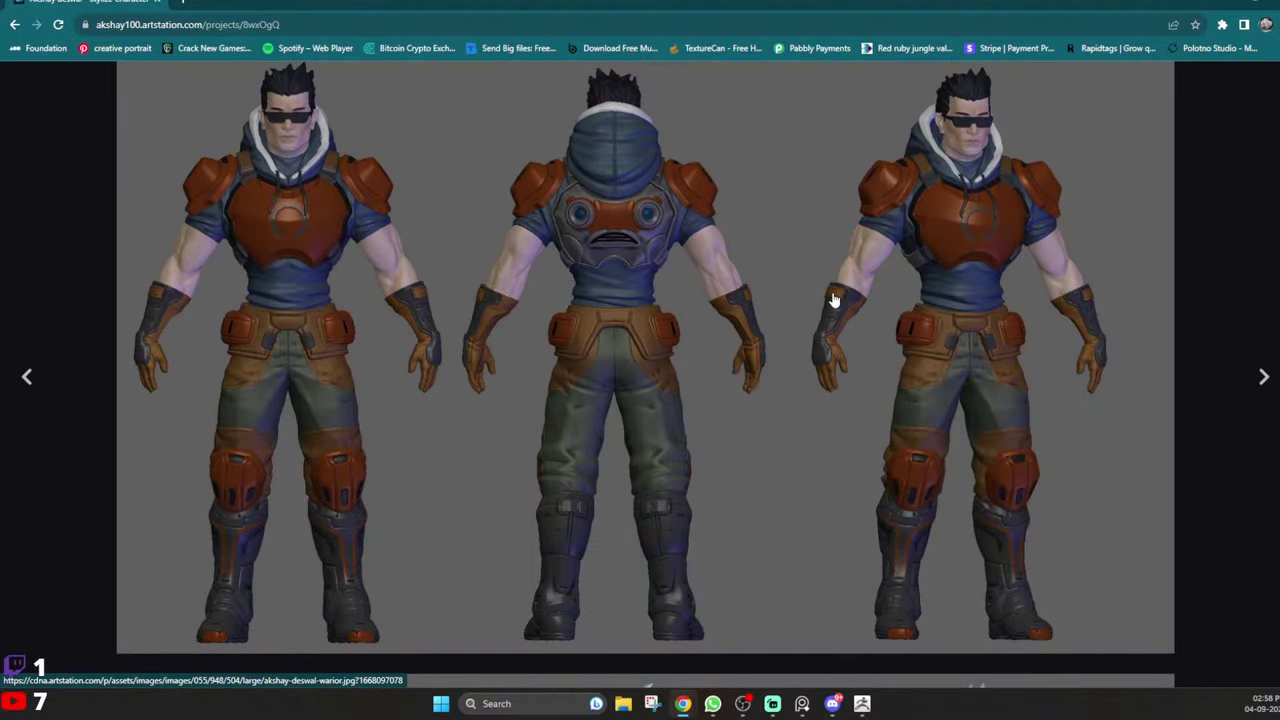
{"action": "scroll", "coordinate": [834, 300], "scroll_direction": "down", "scroll_amount": 4}
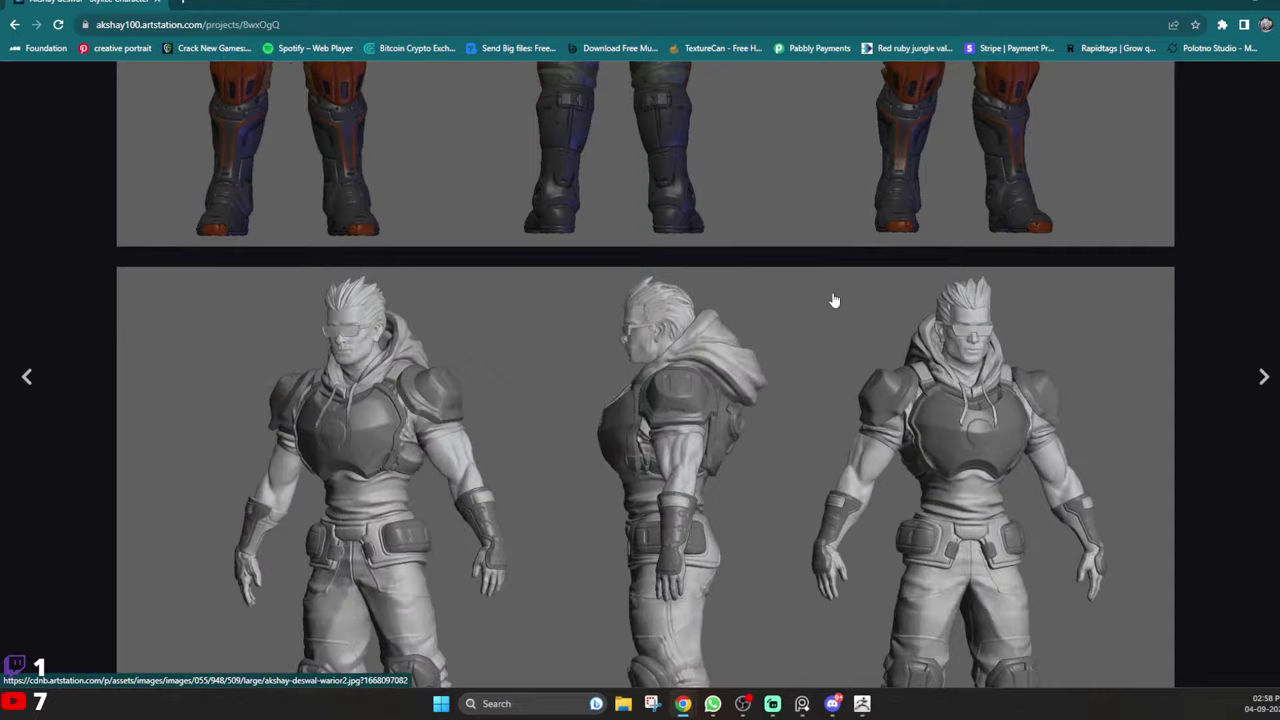
{"action": "scroll", "coordinate": [834, 300], "scroll_direction": "down", "scroll_amount": 2}
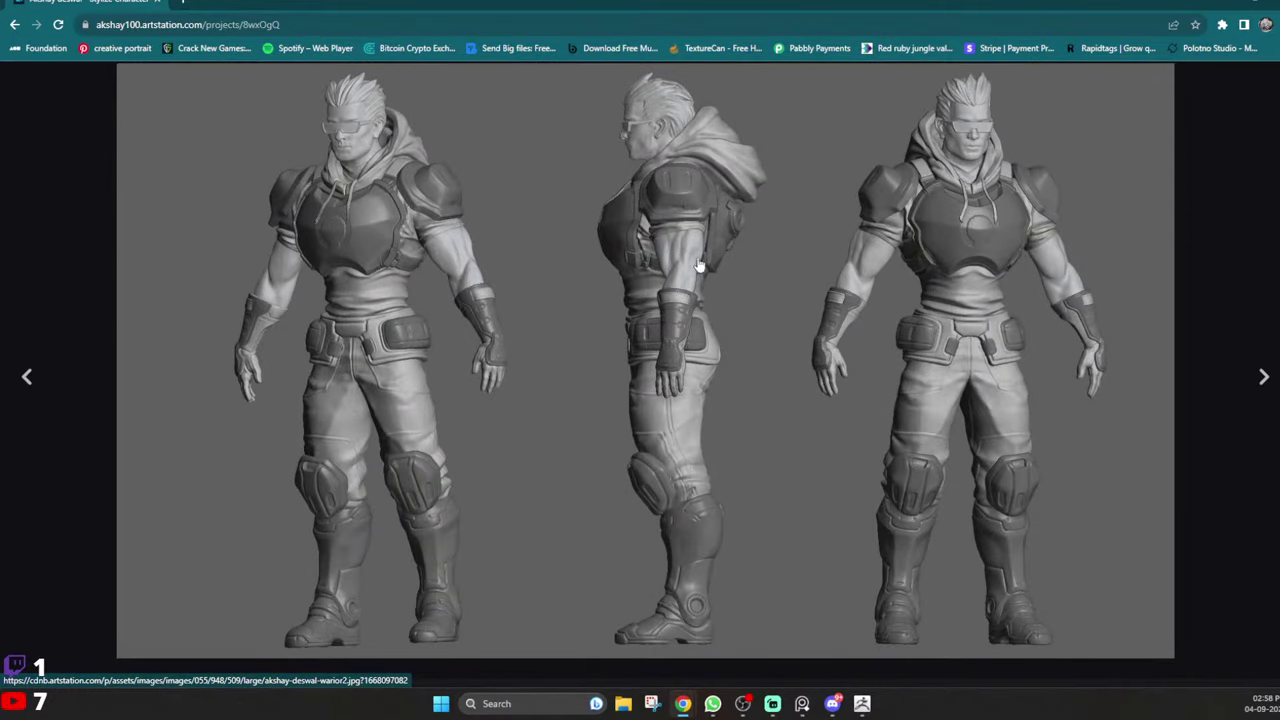
{"action": "scroll", "coordinate": [695, 385], "scroll_direction": "down", "scroll_amount": 1}
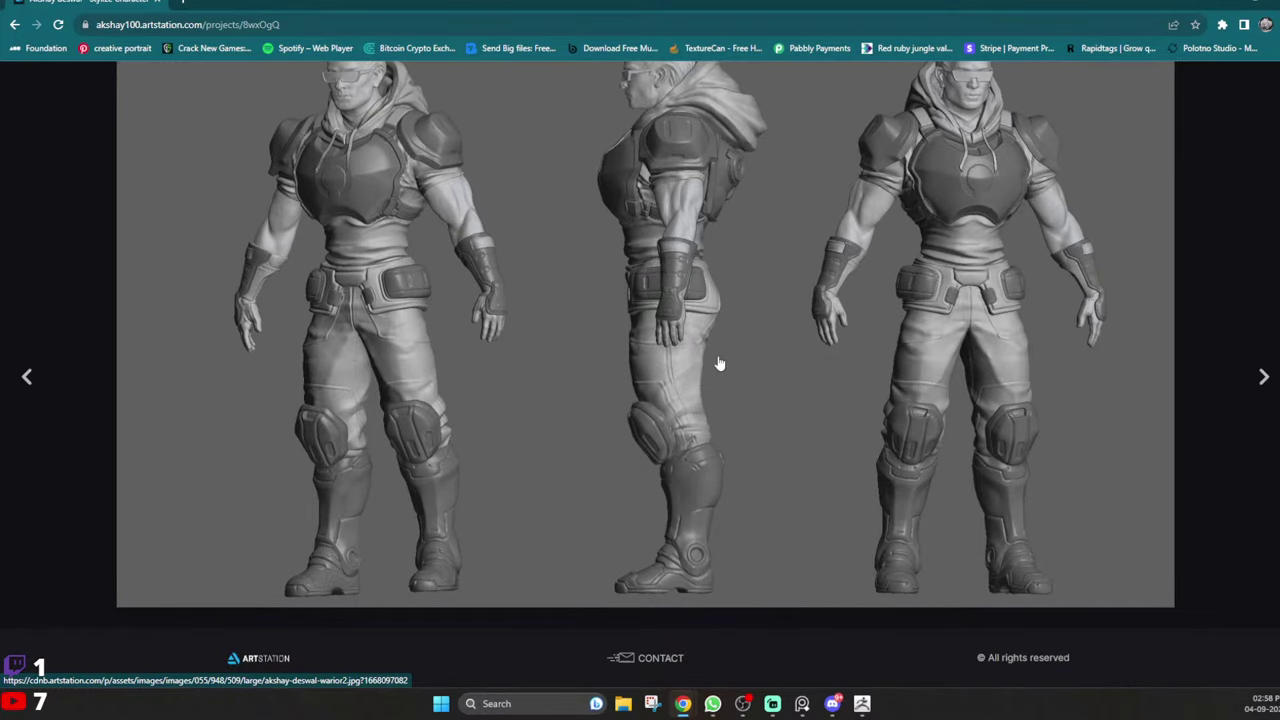
{"action": "scroll", "coordinate": [714, 363], "scroll_direction": "up", "scroll_amount": 2}
{"action": "scroll", "coordinate": [725, 363], "scroll_direction": "down", "scroll_amount": 3}
{"action": "scroll", "coordinate": [731, 400], "scroll_direction": "up", "scroll_amount": 15}
{"action": "scroll", "coordinate": [716, 459], "scroll_direction": "up", "scroll_amount": 15}
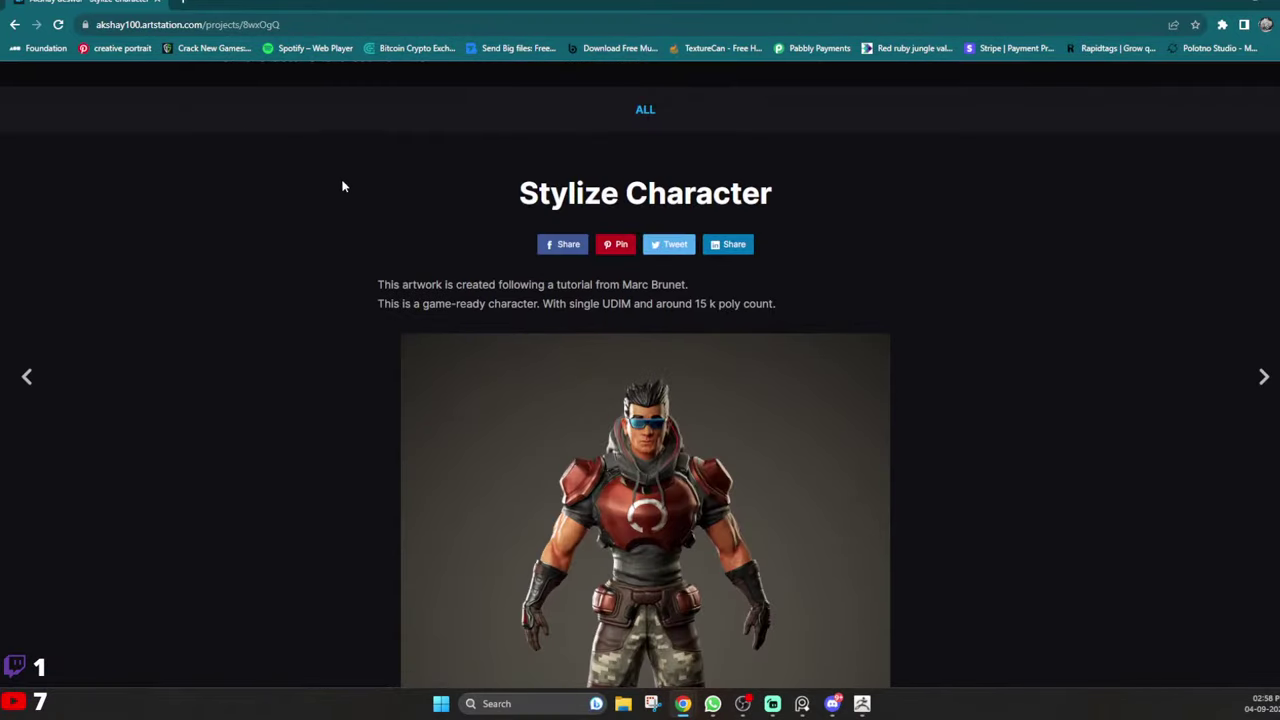
Return to the portfolio overview and open the Iron warrior project
{"action": "left_click", "coordinate": [14, 24]}
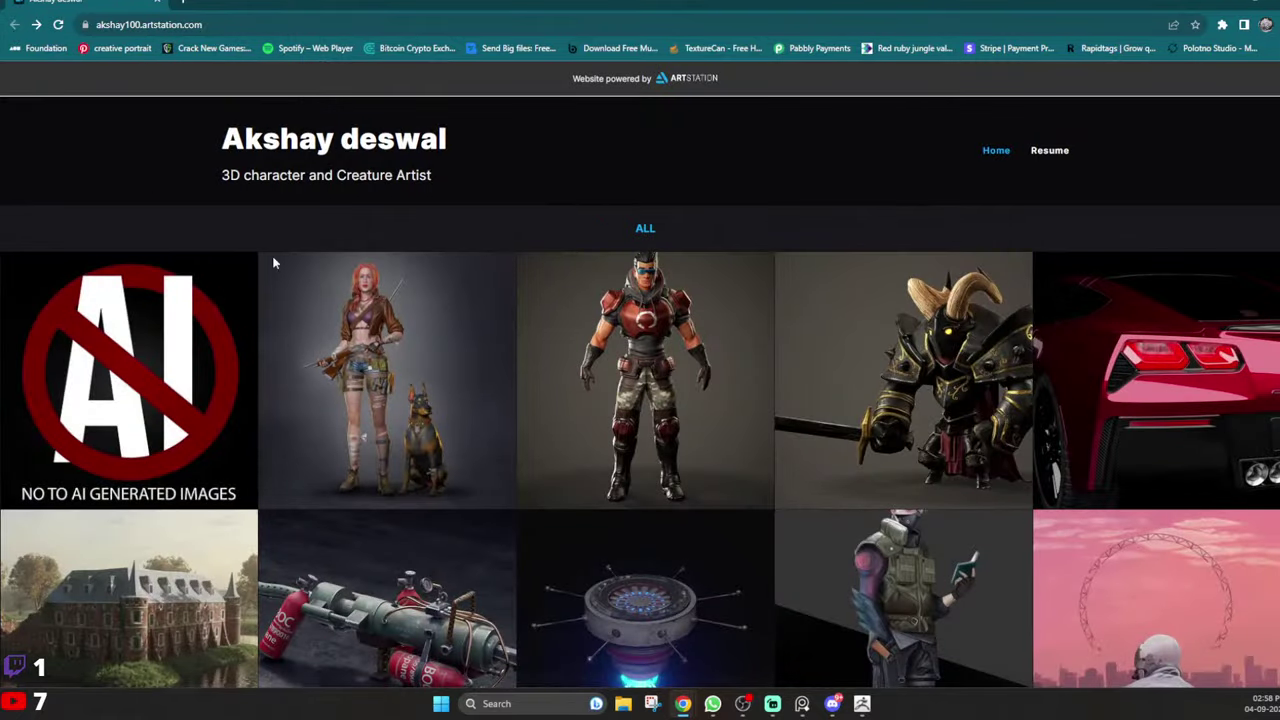
{"action": "scroll", "coordinate": [983, 371], "scroll_direction": "down", "scroll_amount": 2}
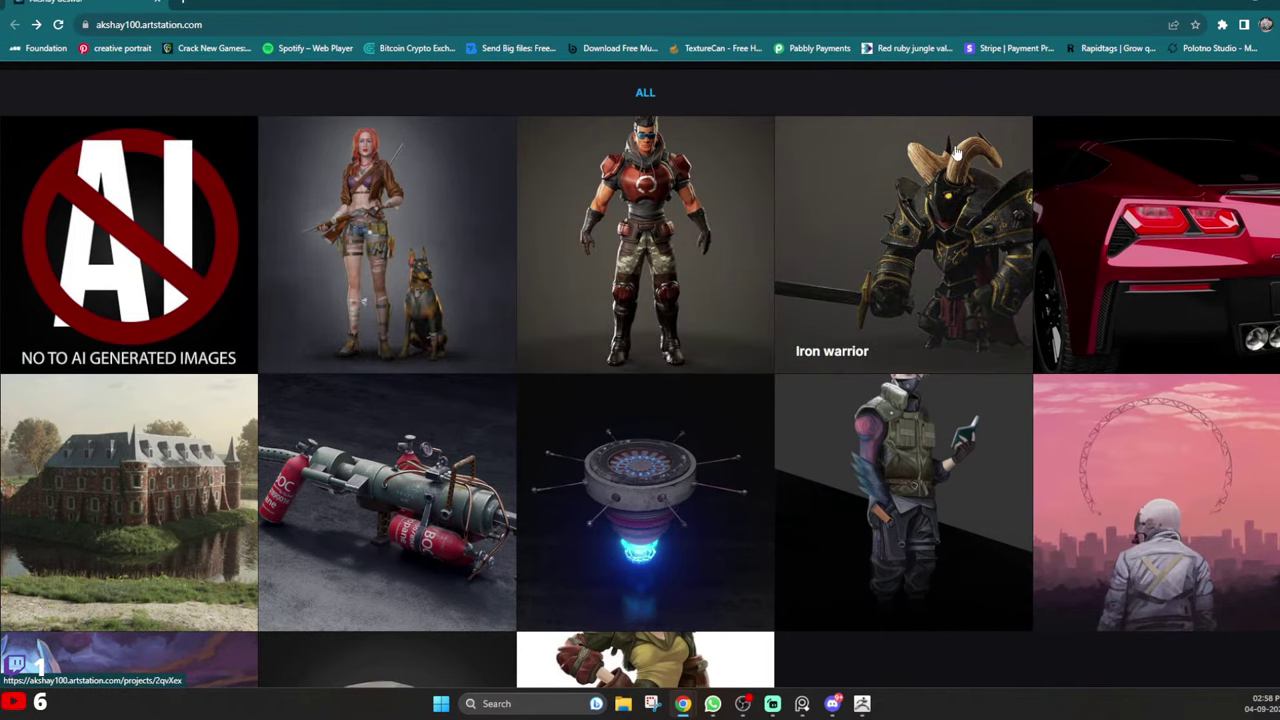
{"action": "left_click", "coordinate": [912, 228]}
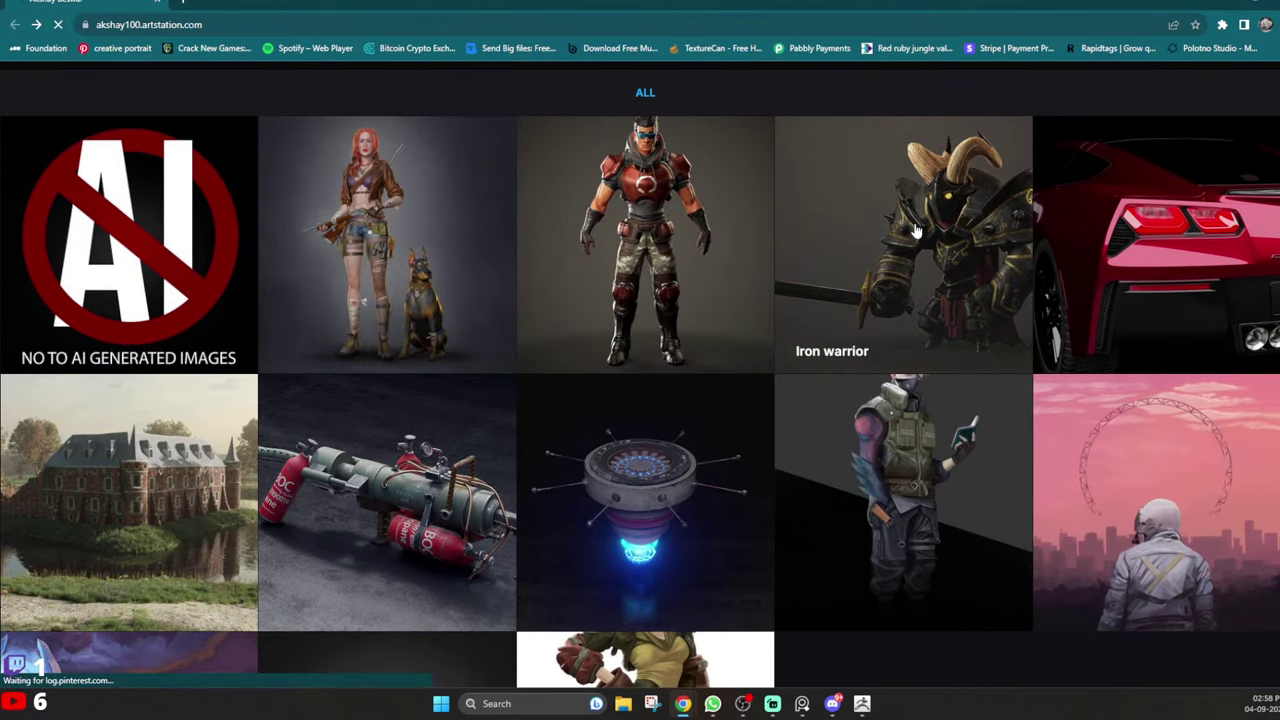
Examine the Iron warrior's posed renders, ZBrush sculpt views and project description
{"action": "scroll", "coordinate": [741, 502], "scroll_direction": "down", "scroll_amount": 4}
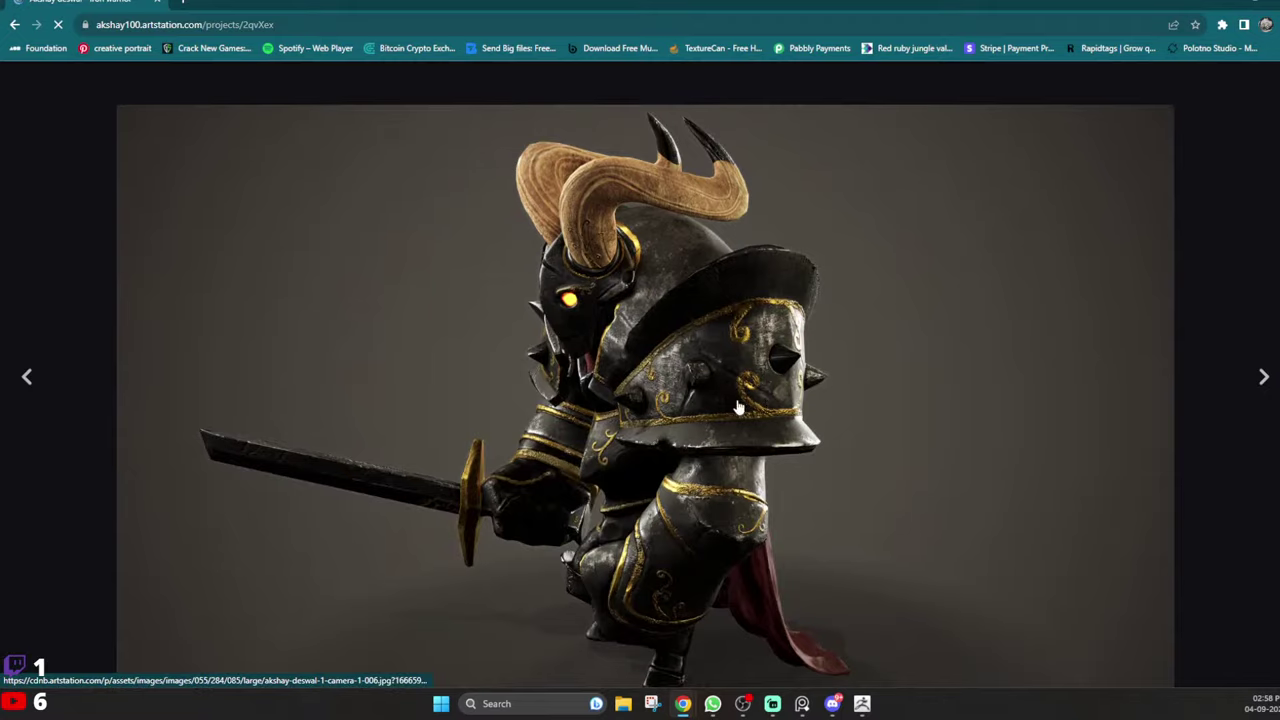
{"action": "scroll", "coordinate": [849, 386], "scroll_direction": "down", "scroll_amount": 6}
{"action": "scroll", "coordinate": [775, 424], "scroll_direction": "down", "scroll_amount": 2}
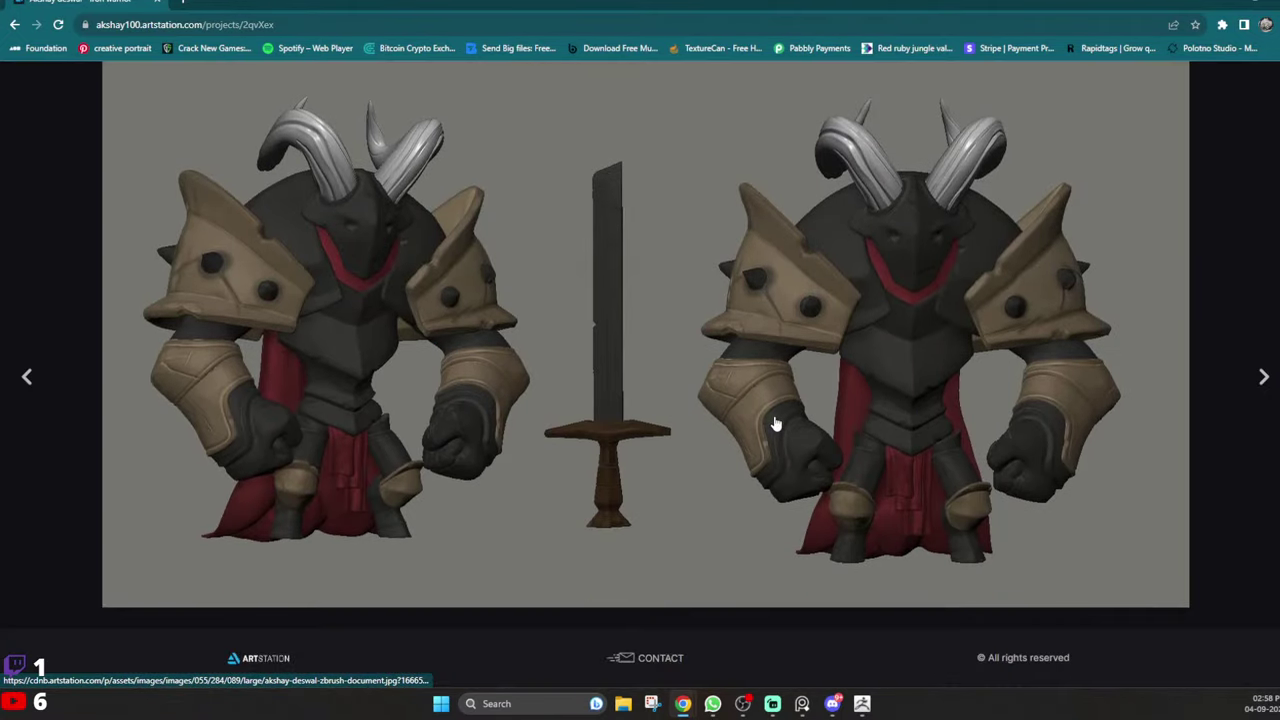
{"action": "scroll", "coordinate": [775, 424], "scroll_direction": "up", "scroll_amount": 8}
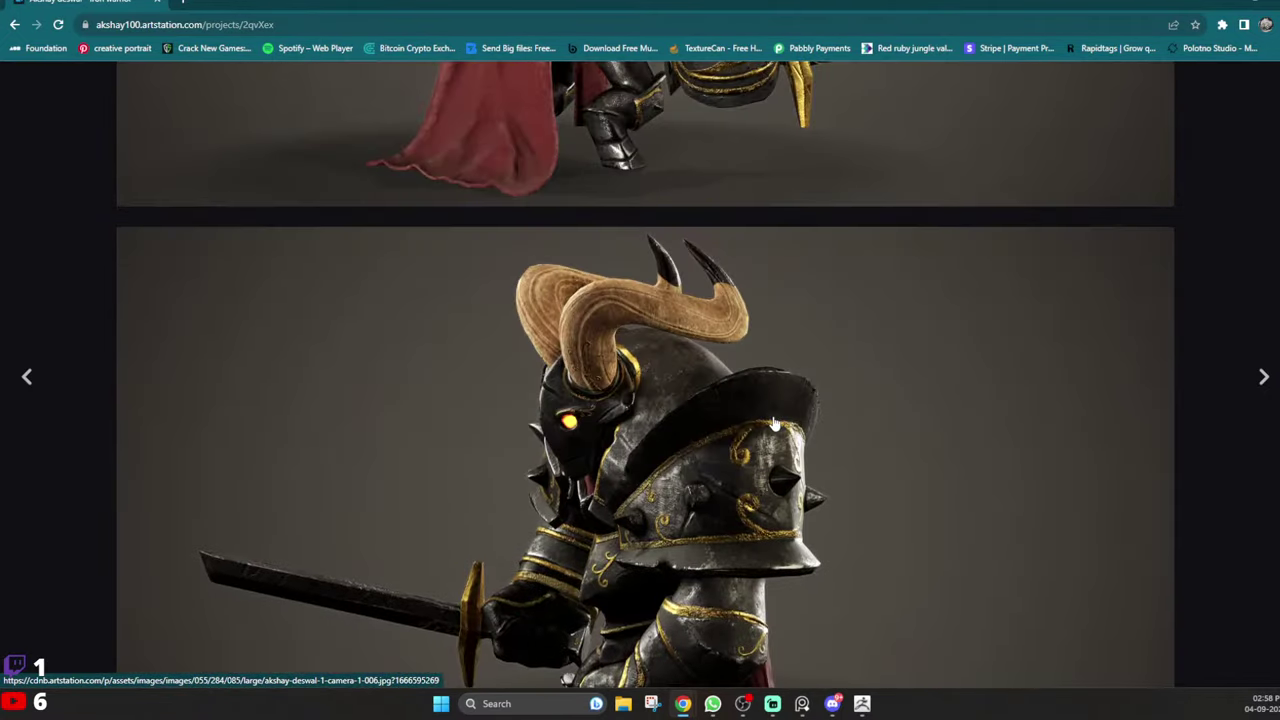
{"action": "scroll", "coordinate": [775, 424], "scroll_direction": "down", "scroll_amount": 8}
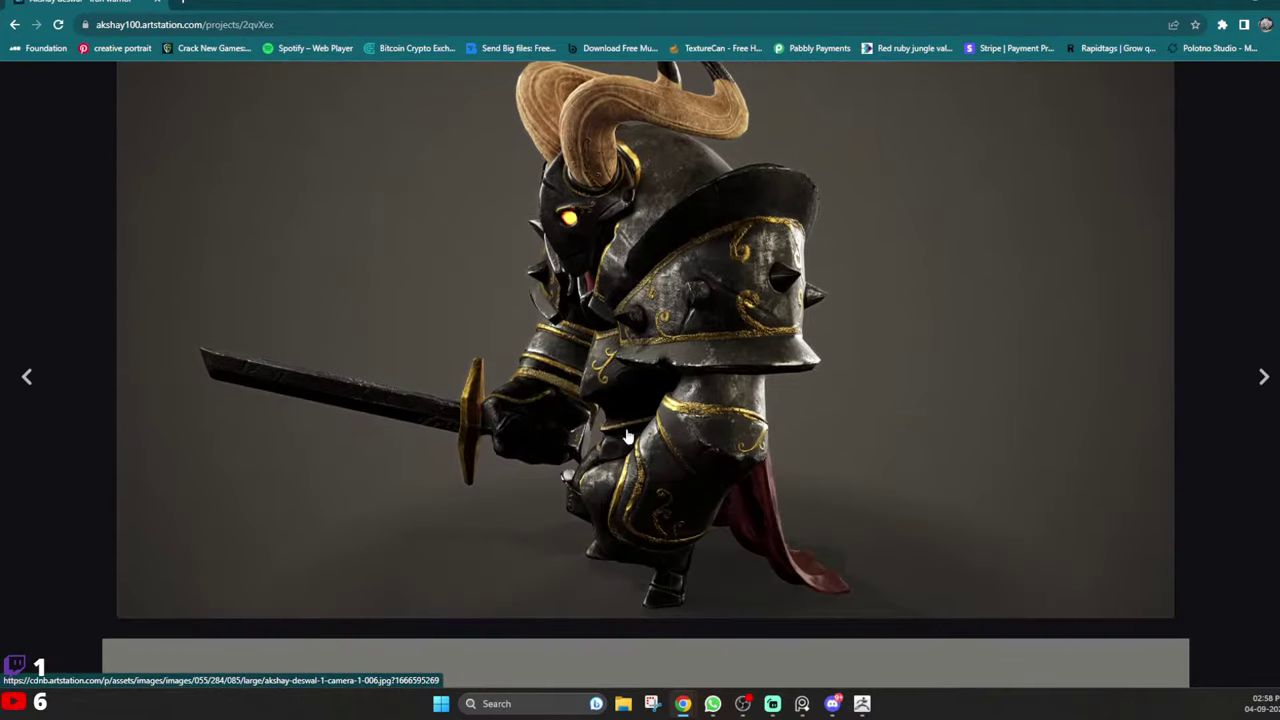
{"action": "scroll", "coordinate": [628, 437], "scroll_direction": "down", "scroll_amount": 5}
{"action": "scroll", "coordinate": [648, 430], "scroll_direction": "up", "scroll_amount": 10}
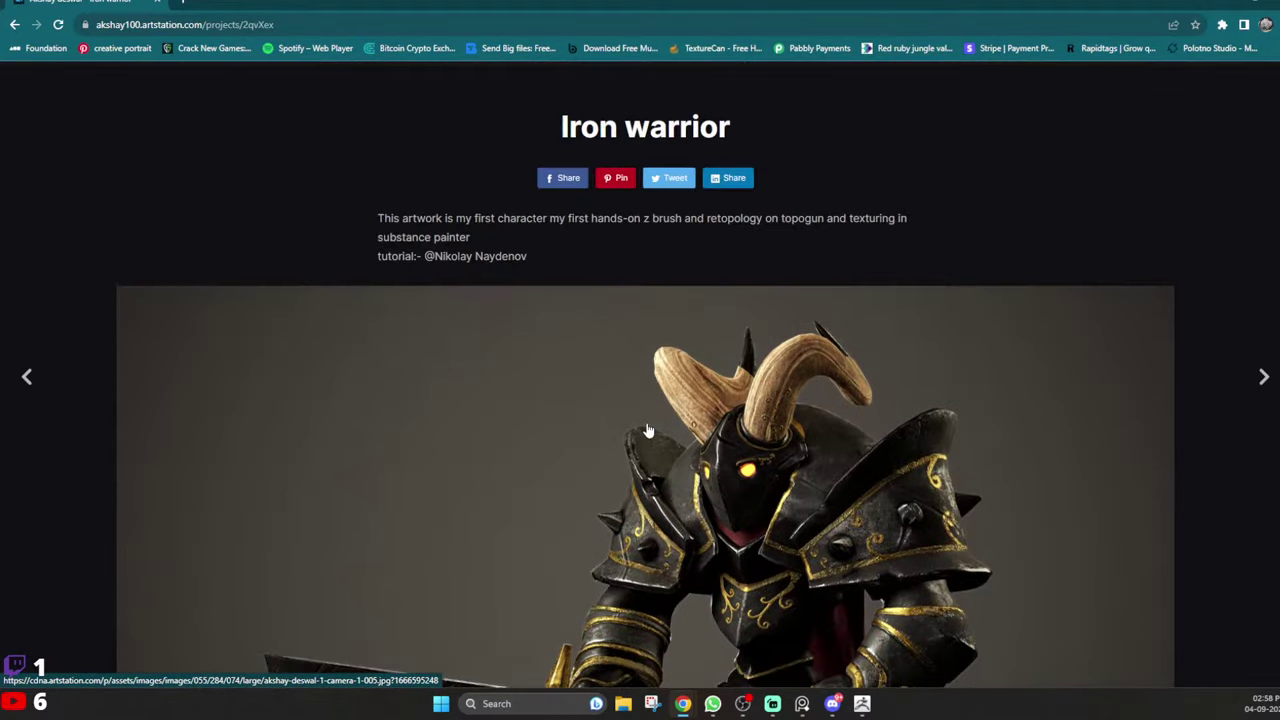
{"action": "scroll", "coordinate": [648, 430], "scroll_direction": "down", "scroll_amount": 3}
{"action": "scroll", "coordinate": [648, 430], "scroll_direction": "up", "scroll_amount": 3}
{"action": "scroll", "coordinate": [648, 430], "scroll_direction": "down", "scroll_amount": 3}
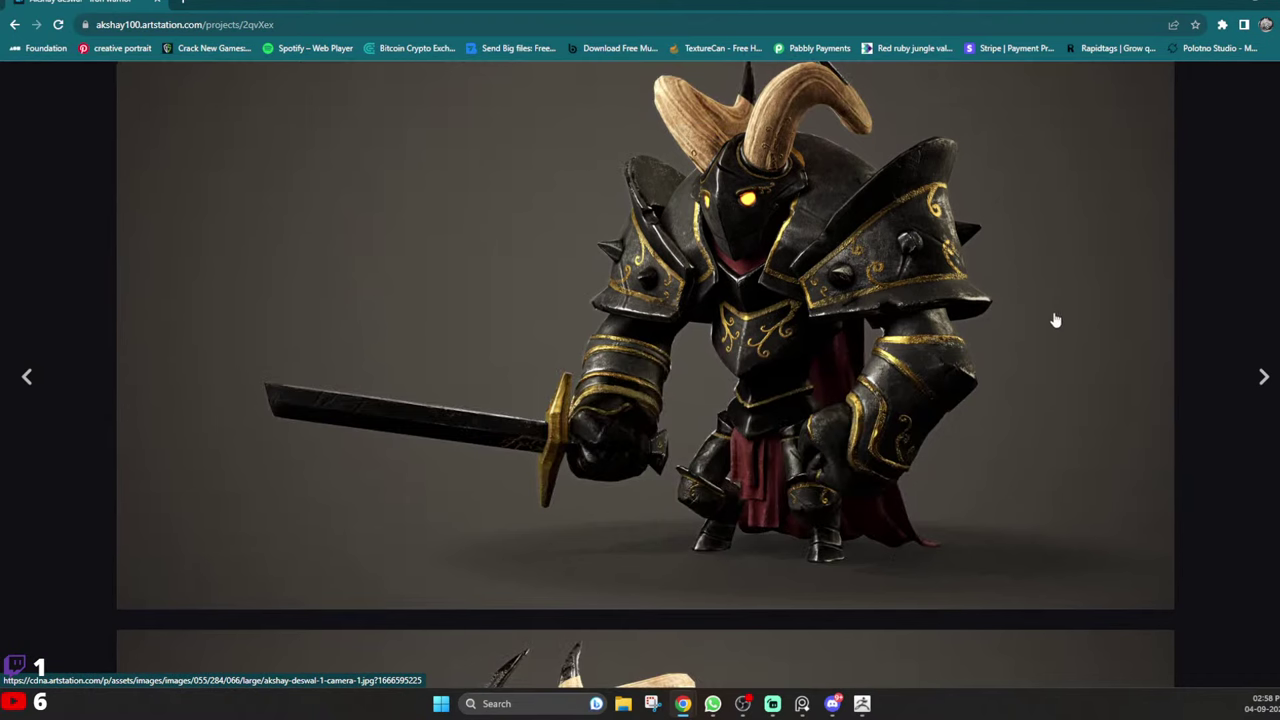
Return to the portfolio overview and open the Broken Castle project
{"action": "left_click", "coordinate": [14, 24]}
{"action": "scroll", "coordinate": [831, 323], "scroll_direction": "down", "scroll_amount": 2}
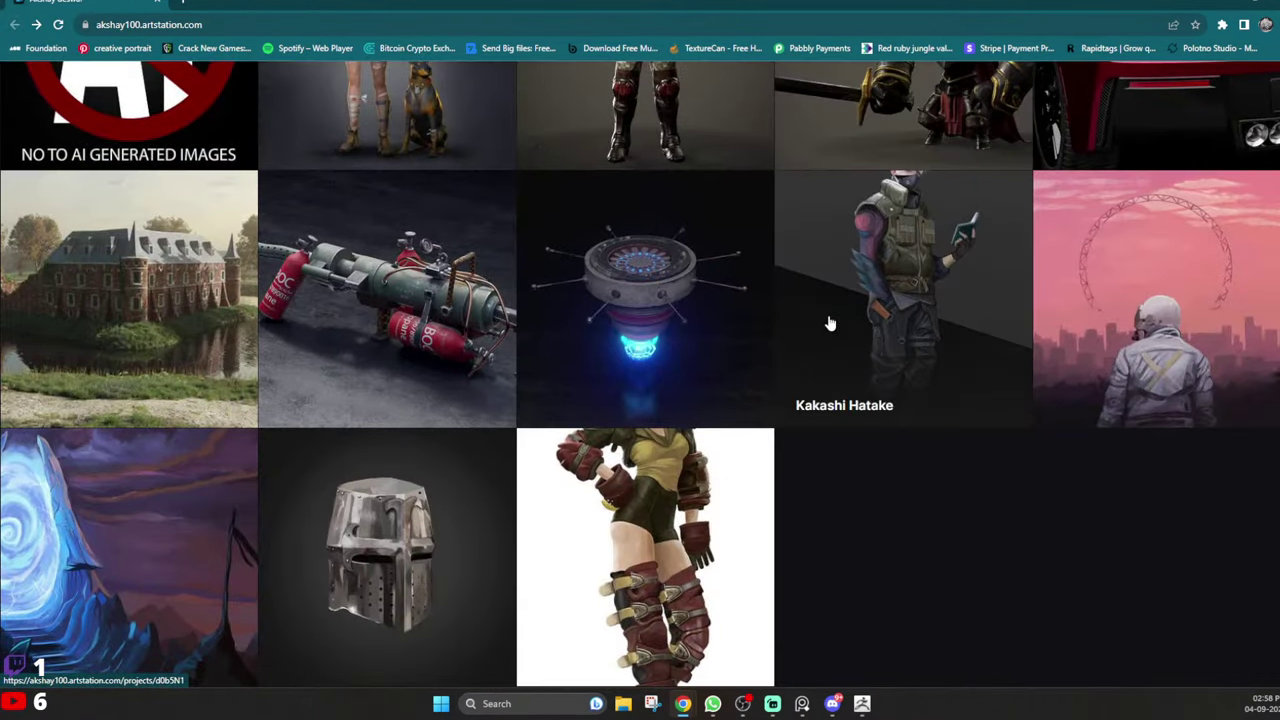
{"action": "left_click", "coordinate": [190, 362]}
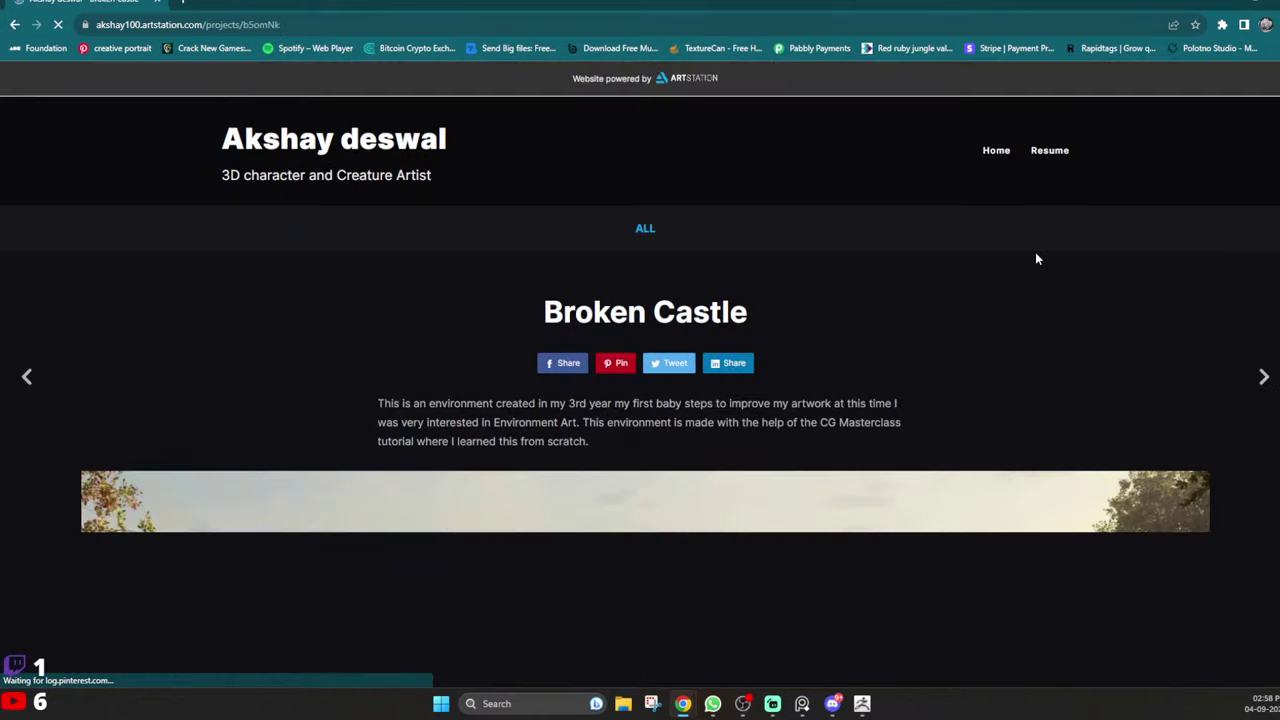
{"action": "scroll", "coordinate": [1036, 259], "scroll_direction": "down", "scroll_amount": 4}
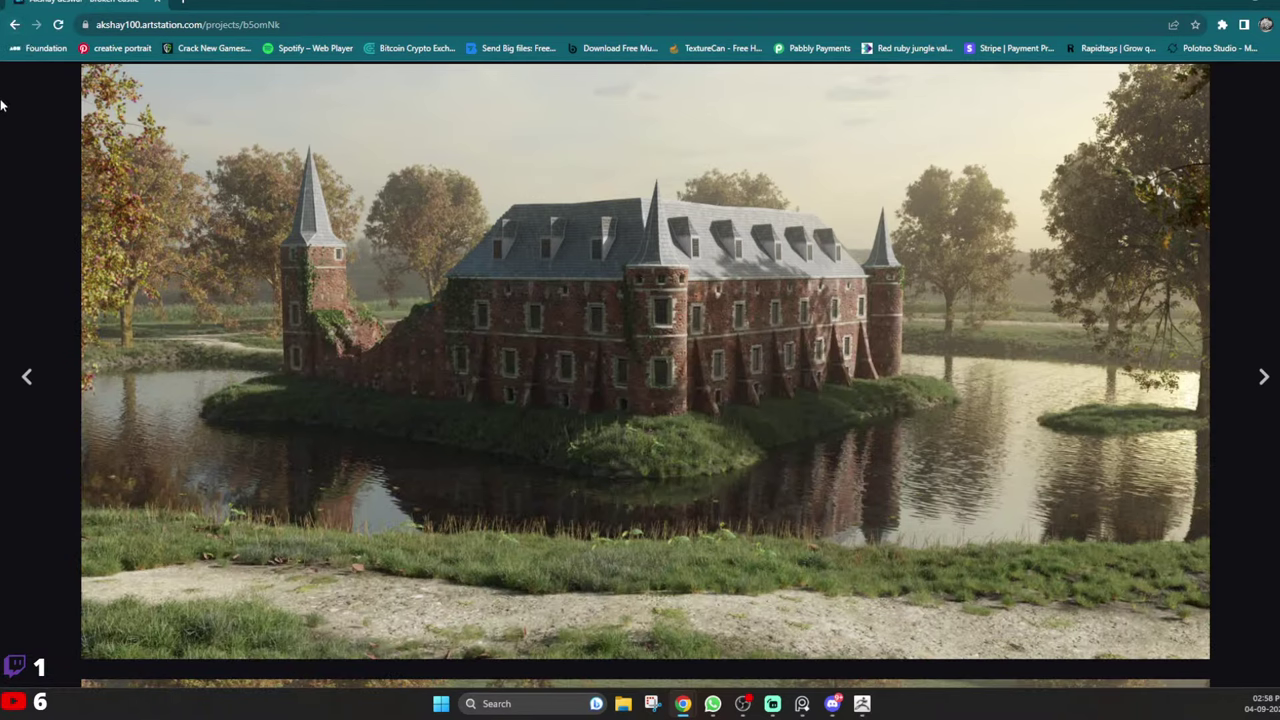
{"action": "left_click", "coordinate": [15, 30]}
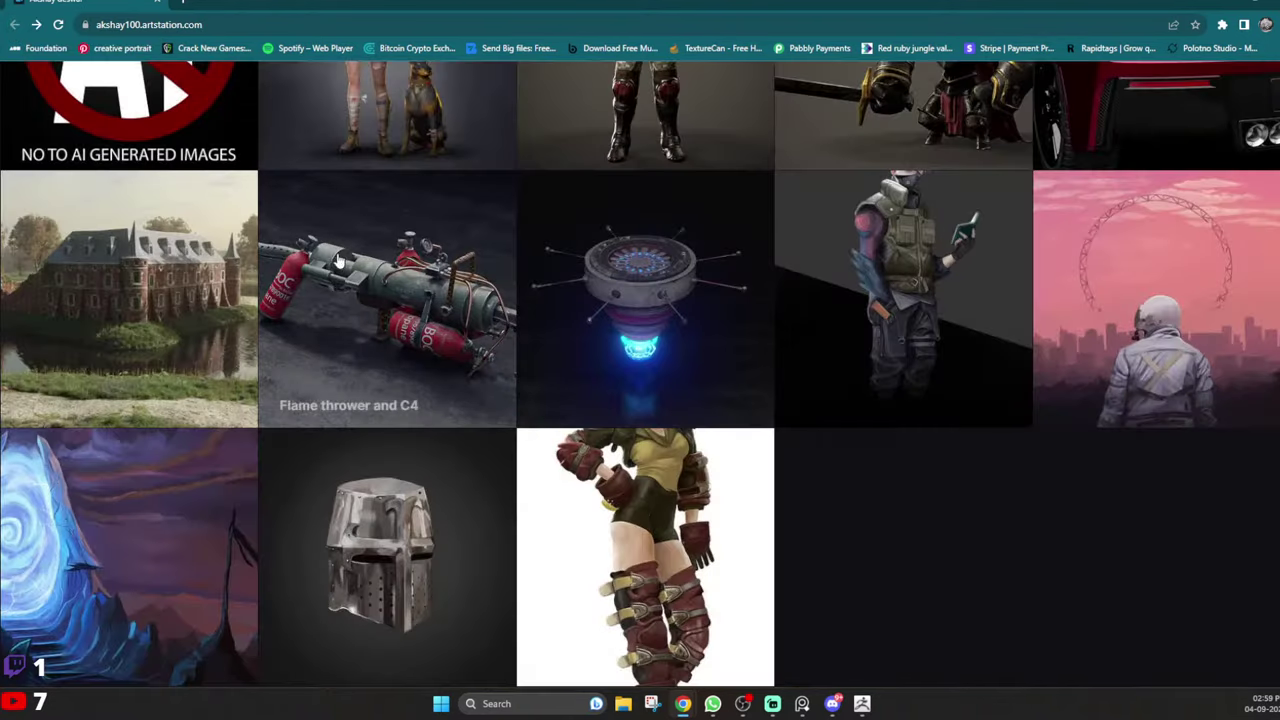
{"action": "left_click", "coordinate": [150, 300]}
Examine the Broken Castle renders from the different camera angles and read the project description
{"action": "scroll", "coordinate": [734, 386], "scroll_direction": "down", "scroll_amount": 15}
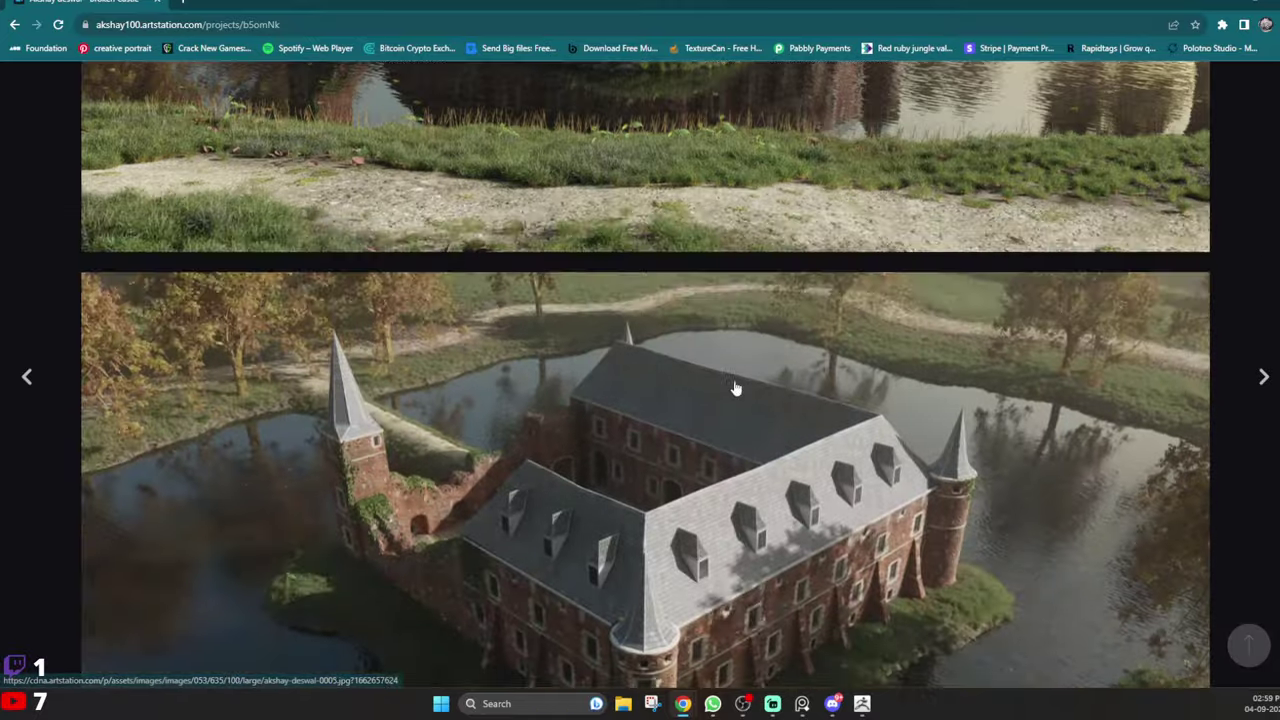
{"action": "scroll", "coordinate": [770, 360], "scroll_direction": "down", "scroll_amount": 7}
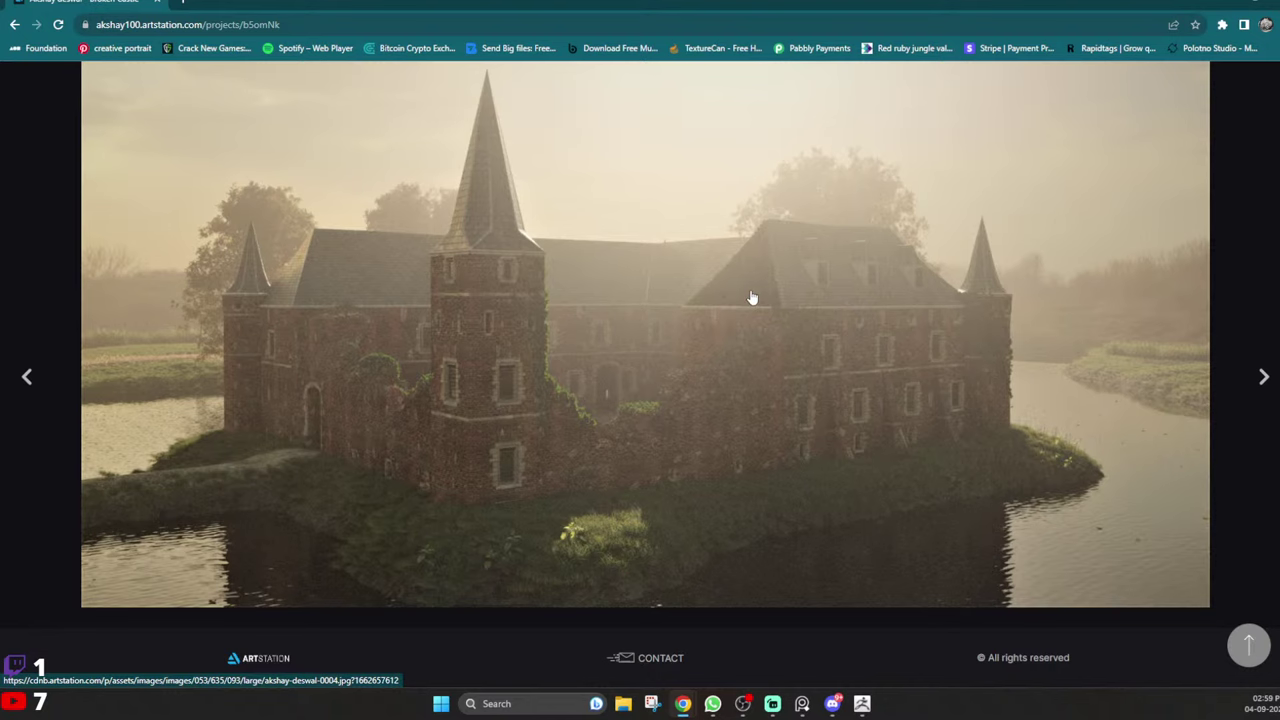
{"action": "scroll", "coordinate": [751, 297], "scroll_direction": "up", "scroll_amount": 3}
{"action": "scroll", "coordinate": [794, 329], "scroll_direction": "up", "scroll_amount": 5}
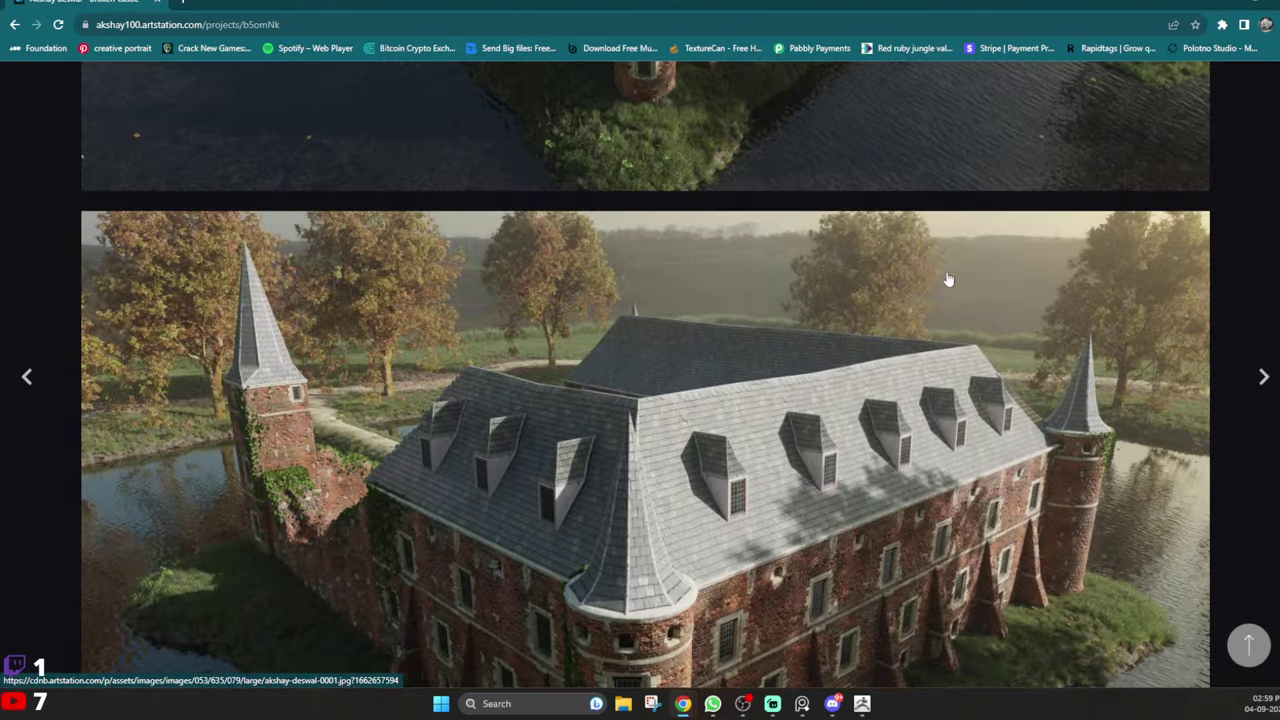
{"action": "scroll", "coordinate": [948, 277], "scroll_direction": "down", "scroll_amount": 3}
{"action": "scroll", "coordinate": [942, 258], "scroll_direction": "up", "scroll_amount": 15}
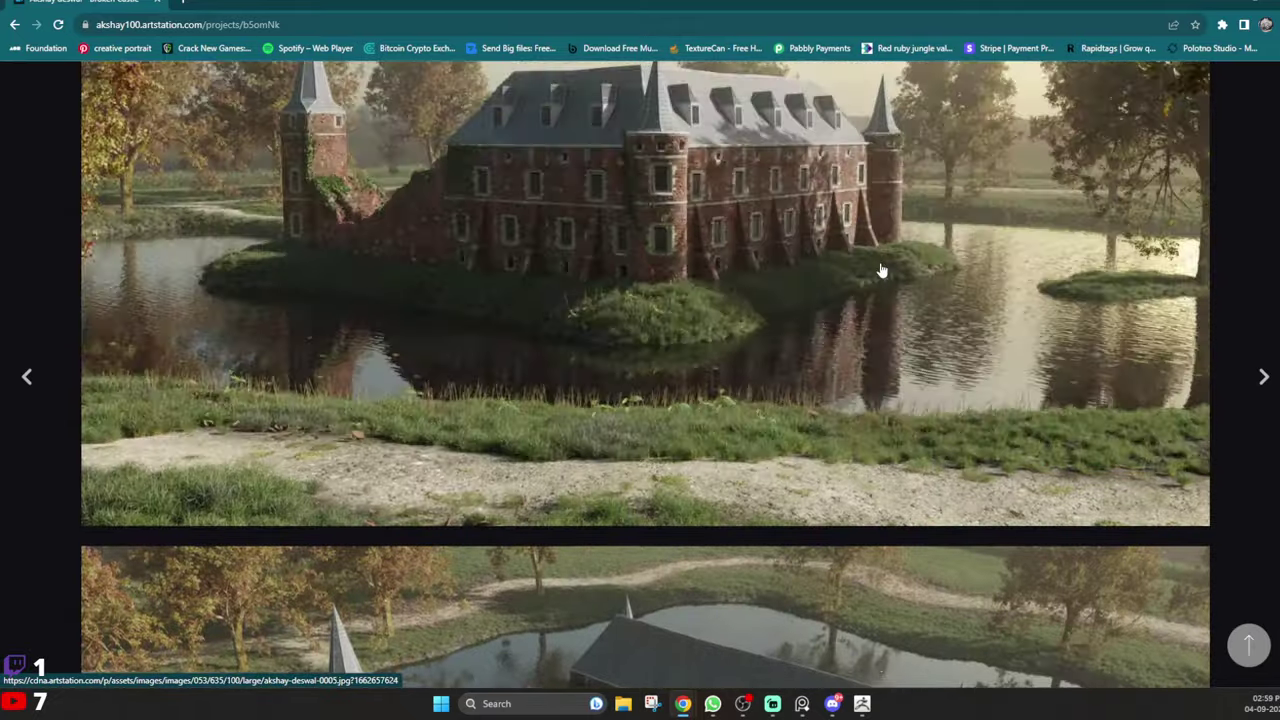
{"action": "scroll", "coordinate": [871, 254], "scroll_direction": "down", "scroll_amount": 5}
{"action": "scroll", "coordinate": [871, 254], "scroll_direction": "up", "scroll_amount": 5}
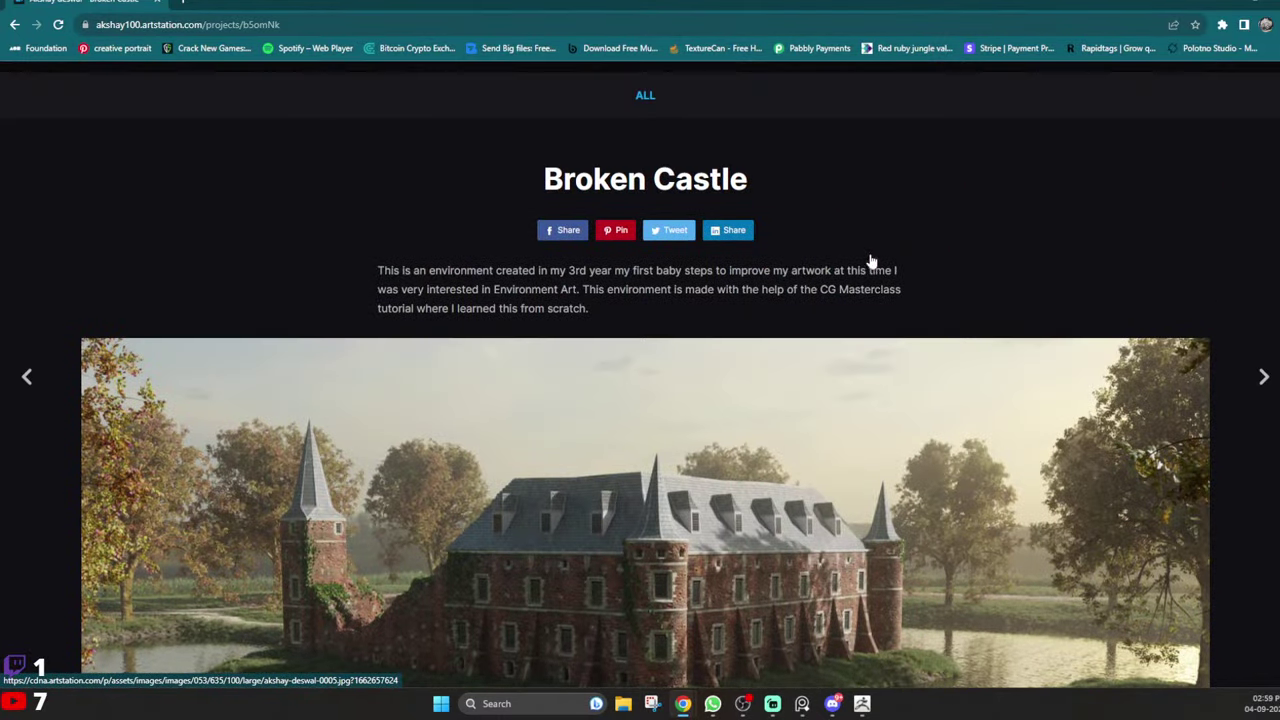
{"action": "scroll", "coordinate": [917, 258], "scroll_direction": "up", "scroll_amount": 2}
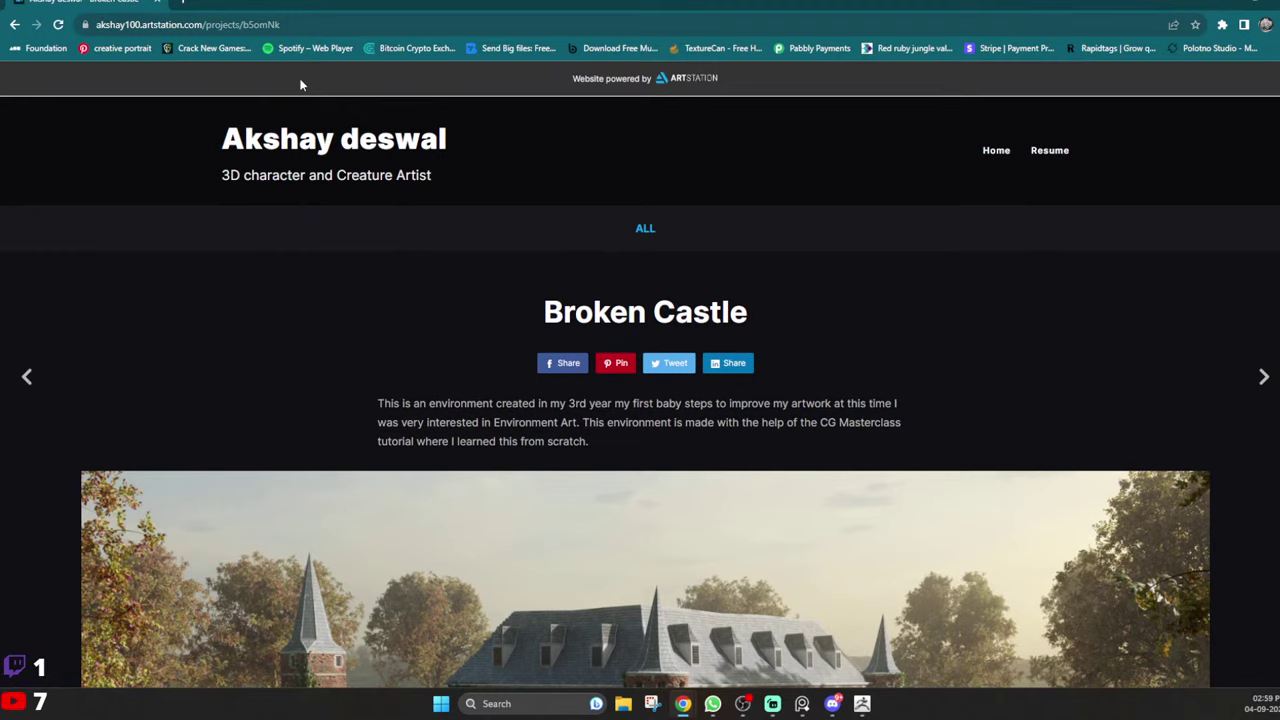
Go back to the portfolio overview and open the car project
{"action": "left_click", "coordinate": [16, 25]}
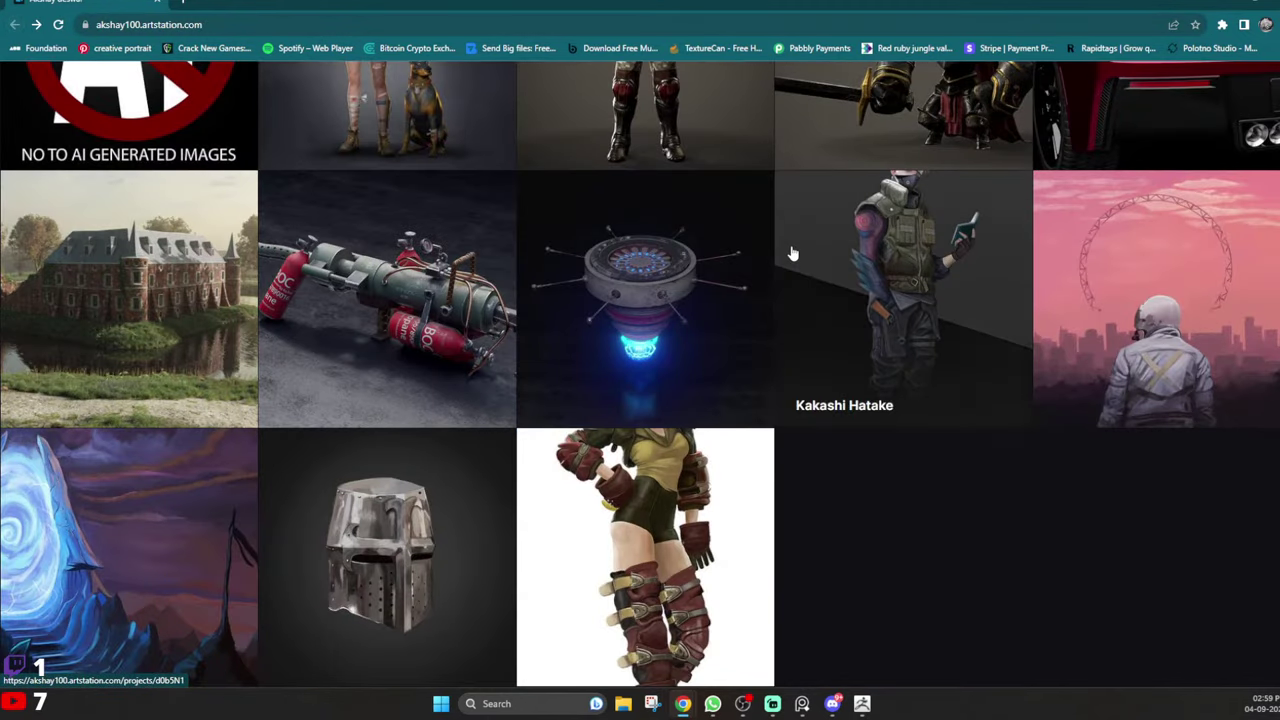
{"action": "scroll", "coordinate": [734, 323], "scroll_direction": "up", "scroll_amount": 2}
{"action": "scroll", "coordinate": [743, 305], "scroll_direction": "up", "scroll_amount": 2}
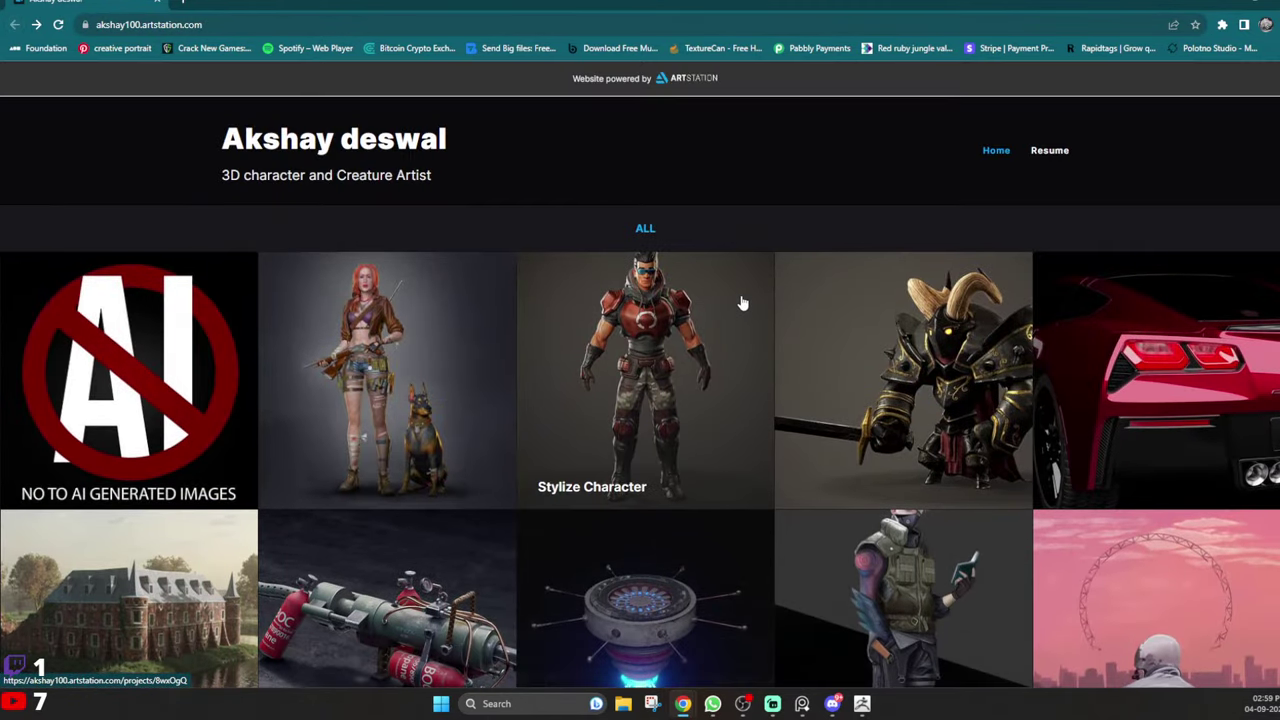
{"action": "left_click", "coordinate": [1165, 360]}
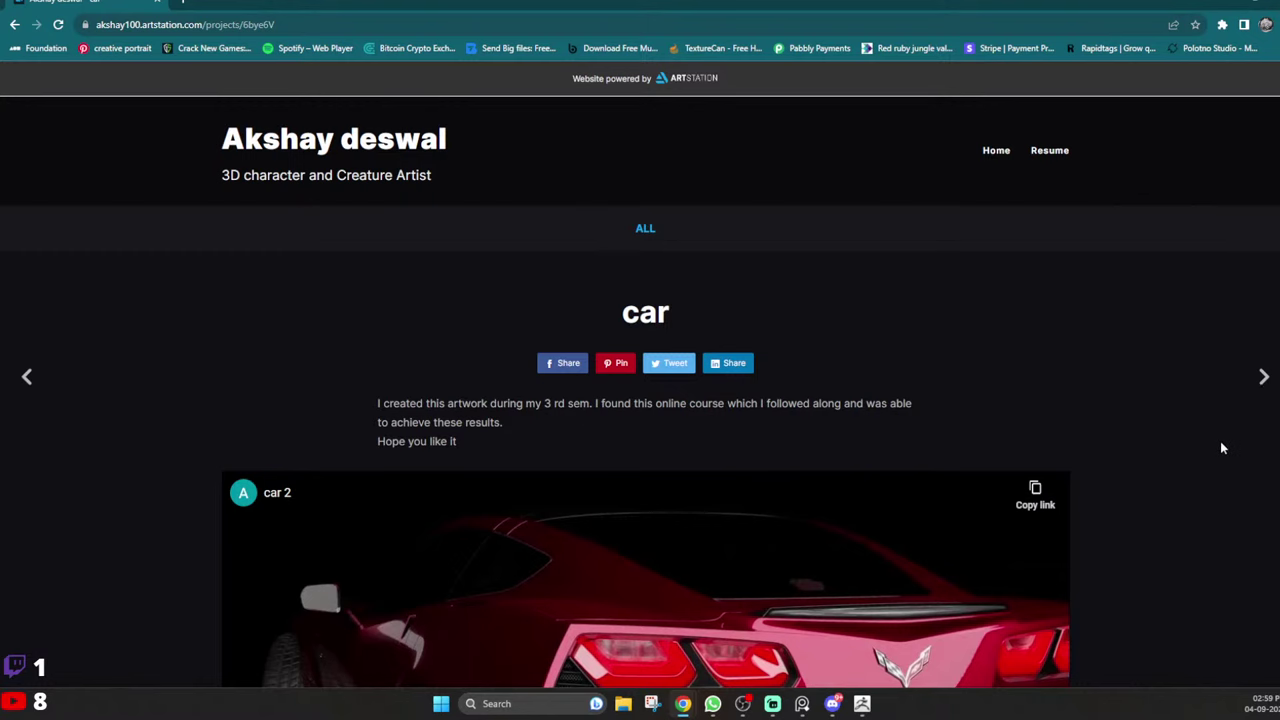
Examine the car project's video preview and Corvette renders, and return to the portfolio overview
{"action": "scroll", "coordinate": [1050, 385], "scroll_direction": "down", "scroll_amount": 3}
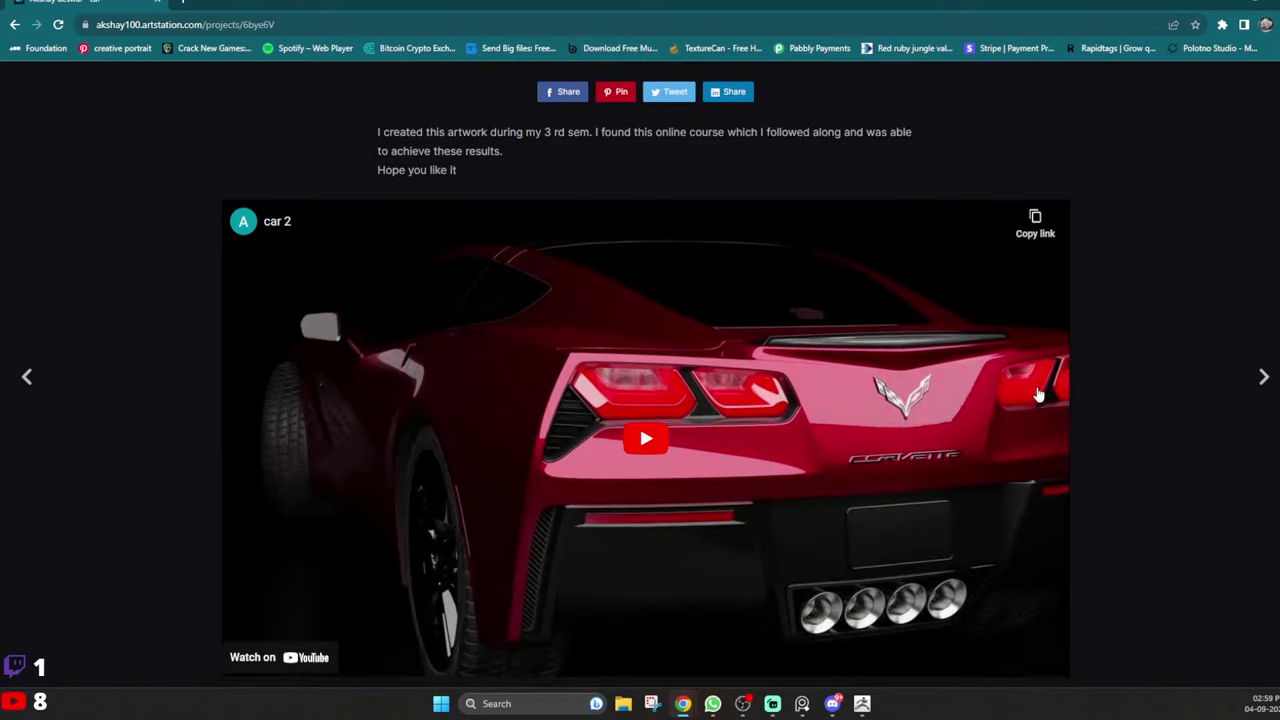
{"action": "scroll", "coordinate": [1045, 405], "scroll_direction": "down", "scroll_amount": 5}
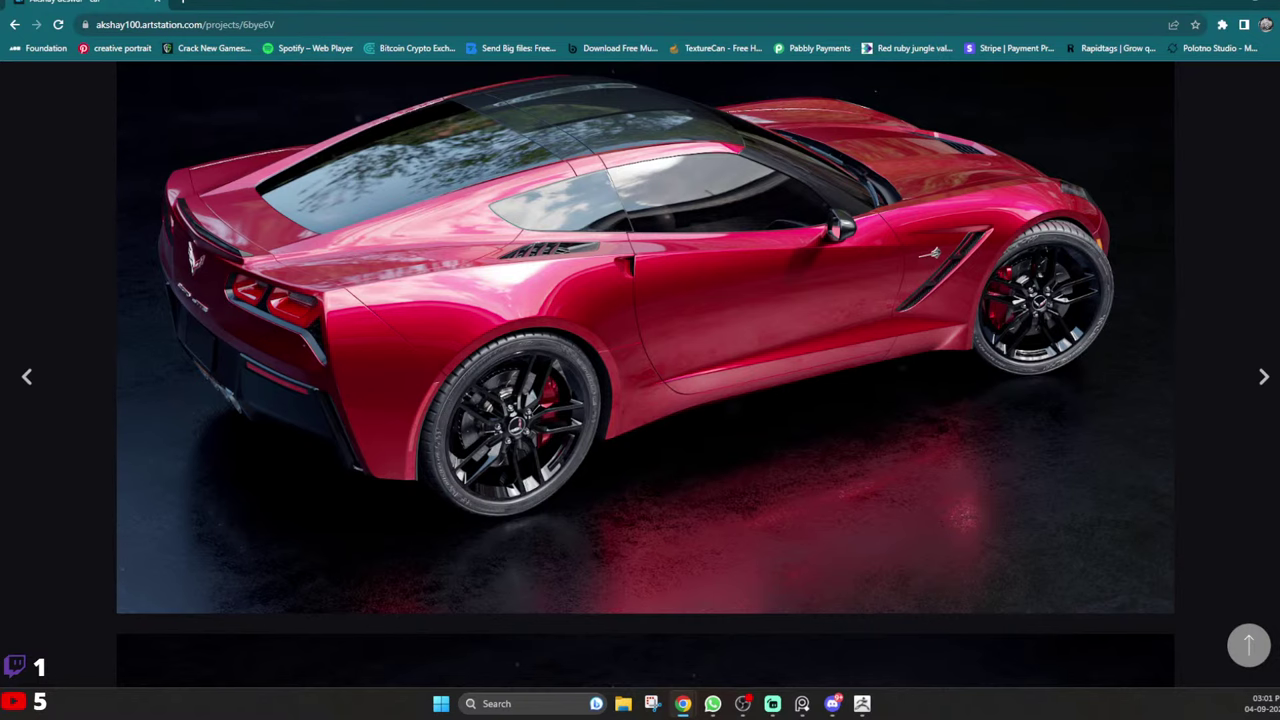
{"action": "scroll", "coordinate": [514, 300], "scroll_direction": "down", "scroll_amount": 9}
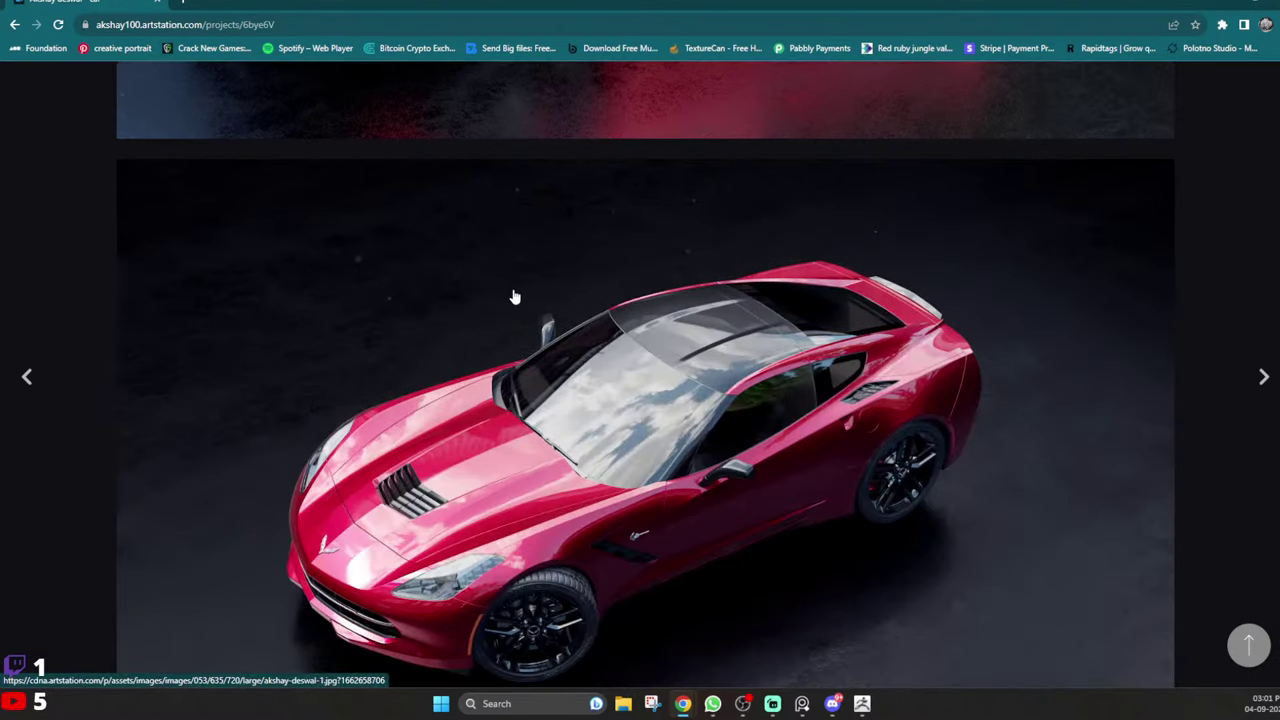
{"action": "scroll", "coordinate": [514, 316], "scroll_direction": "down", "scroll_amount": 3}
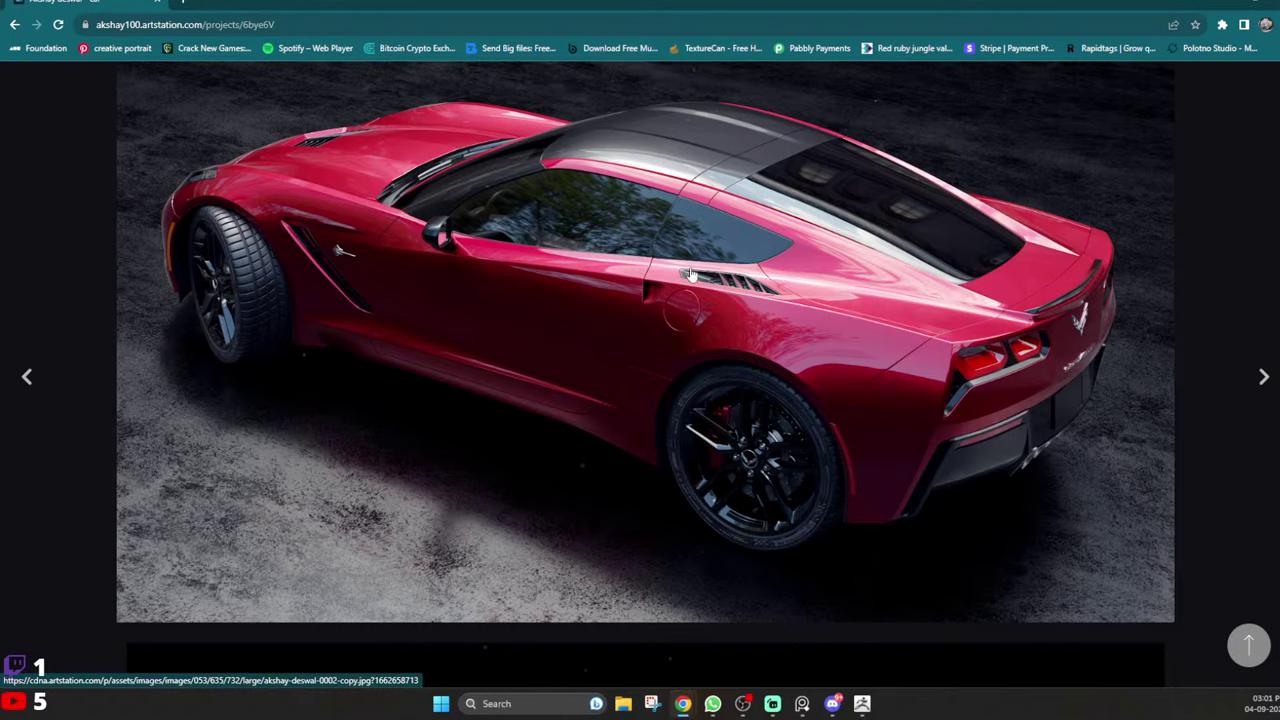
{"action": "scroll", "coordinate": [730, 270], "scroll_direction": "down", "scroll_amount": 7}
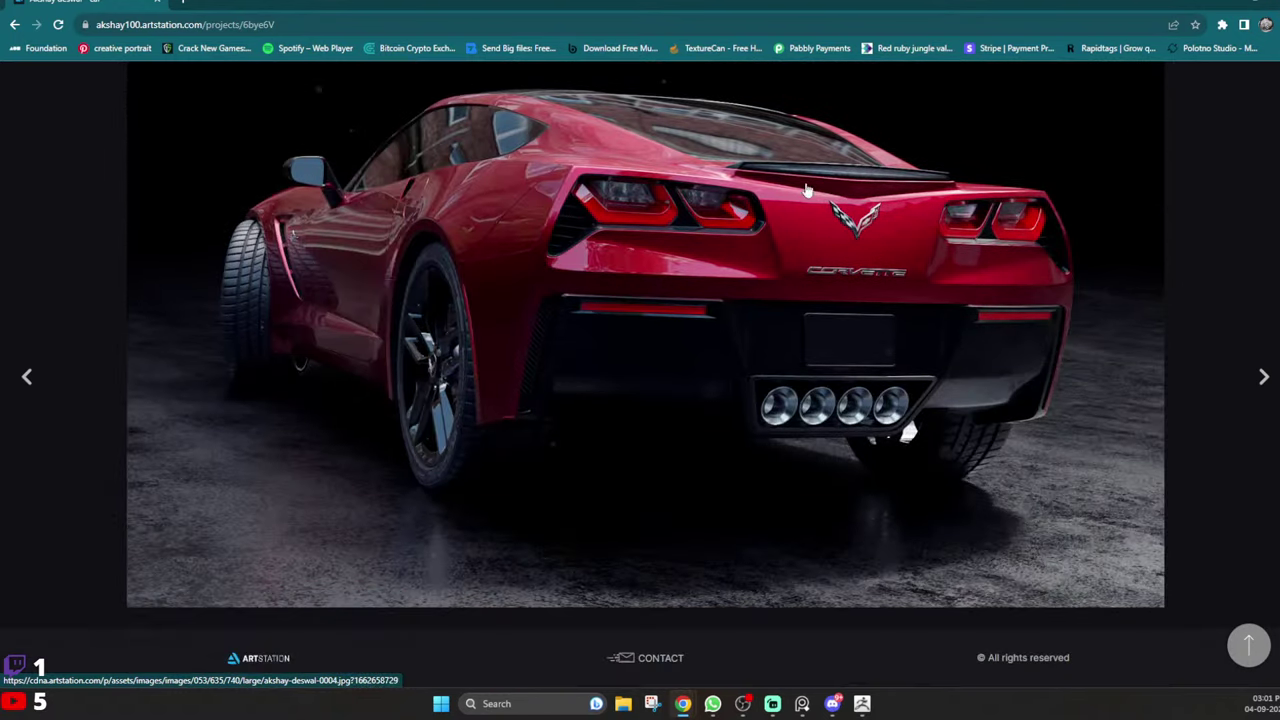
{"action": "scroll", "coordinate": [680, 275], "scroll_direction": "up", "scroll_amount": 10}
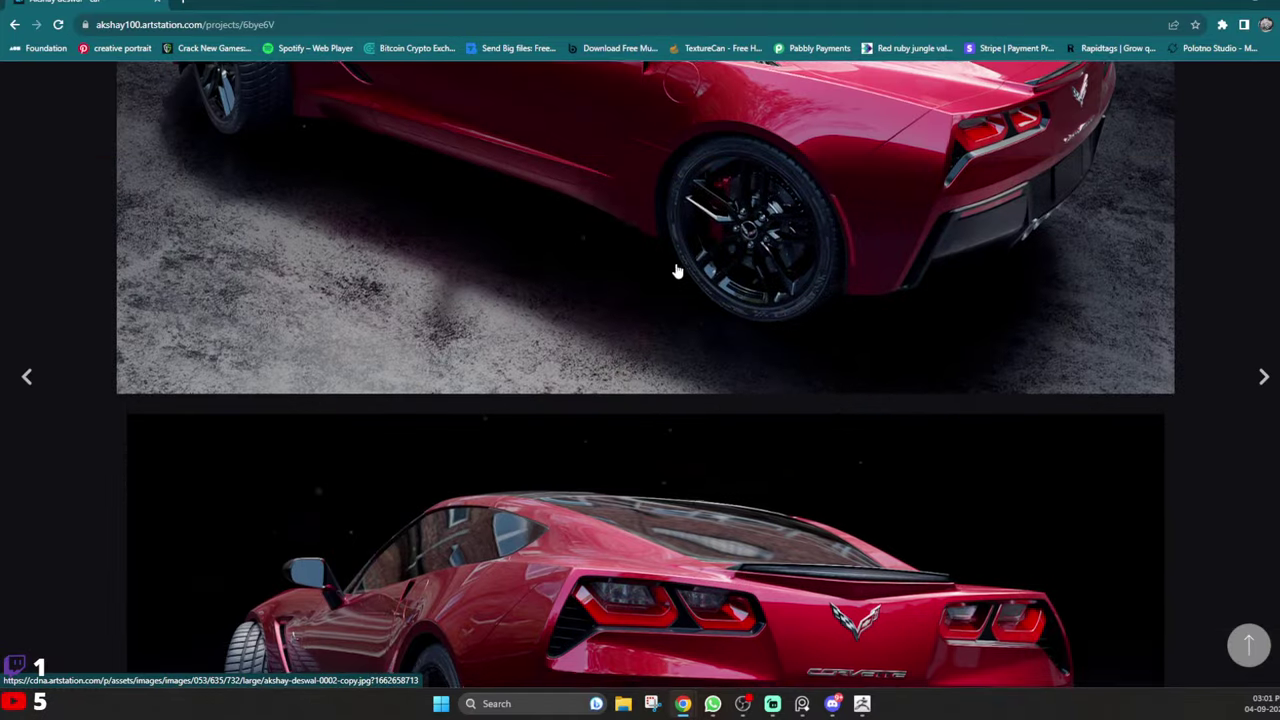
{"action": "scroll", "coordinate": [680, 278], "scroll_direction": "up", "scroll_amount": 15}
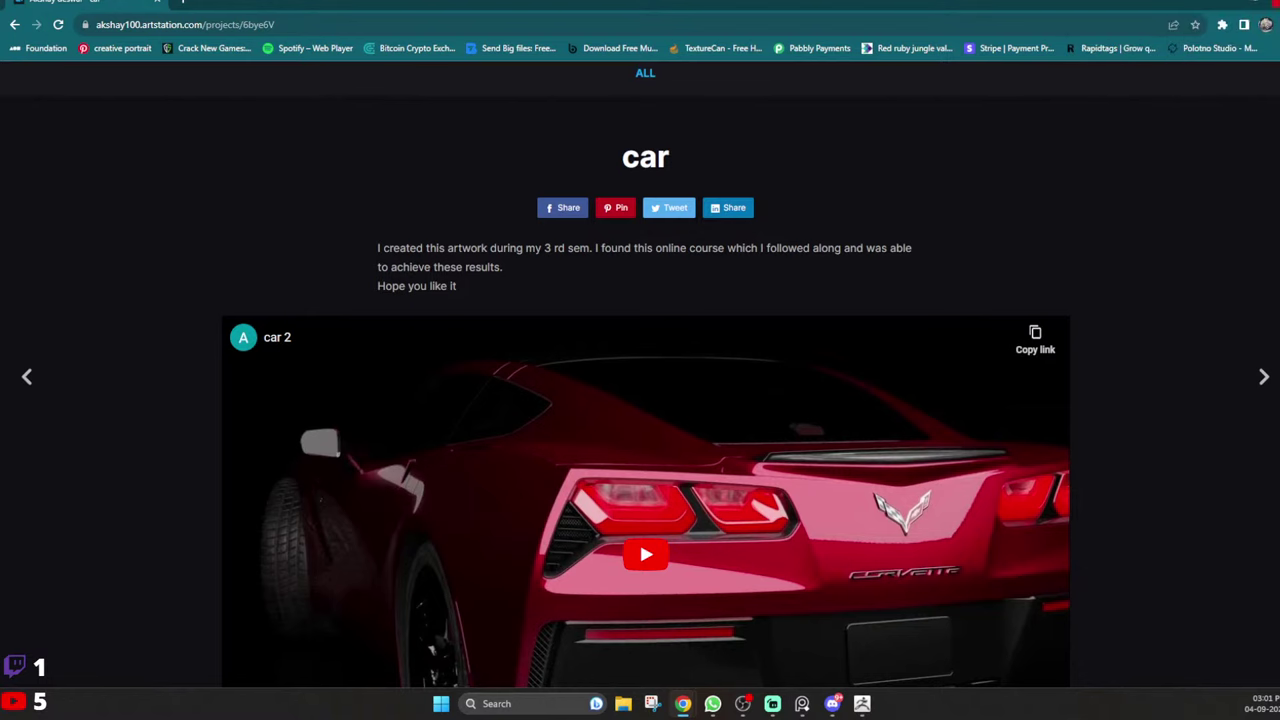
{"action": "left_click", "coordinate": [14, 24]}
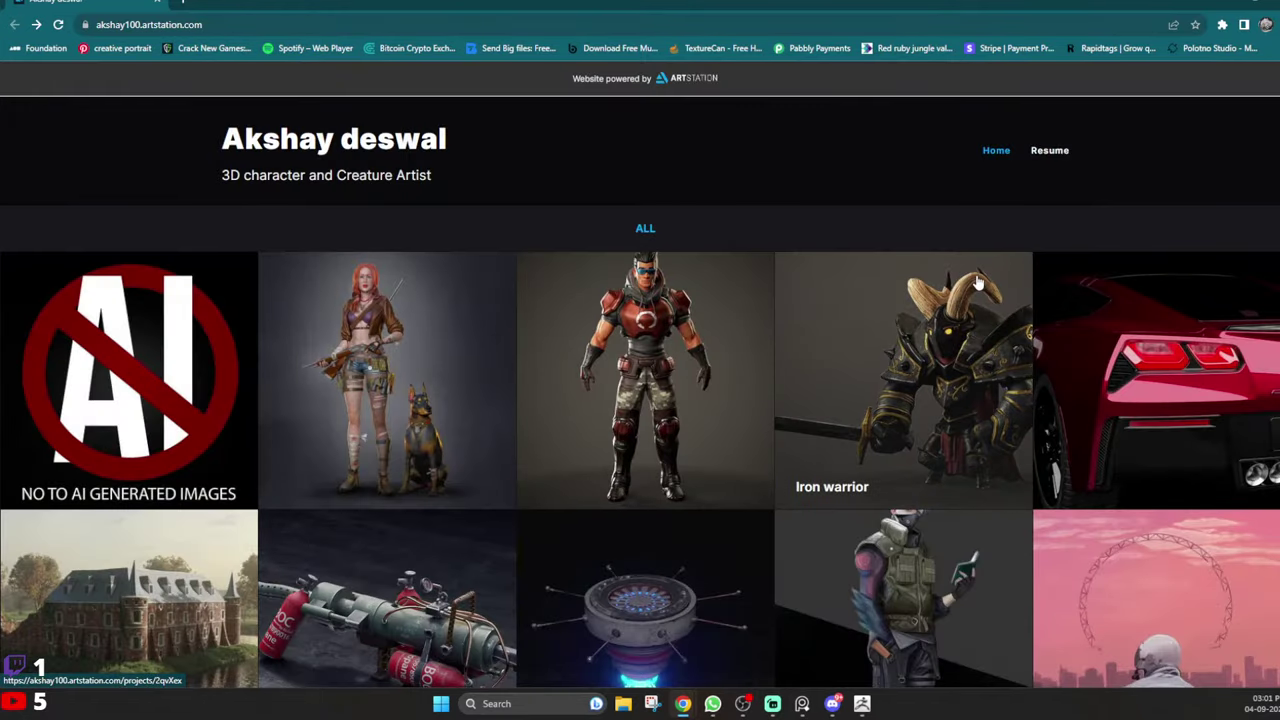
Open the Kakashi Hatake project, view its character illustration, and return to the portfolio overview
{"action": "scroll", "coordinate": [834, 386], "scroll_direction": "down", "scroll_amount": 3}
{"action": "scroll", "coordinate": [680, 325], "scroll_direction": "up", "scroll_amount": 2}
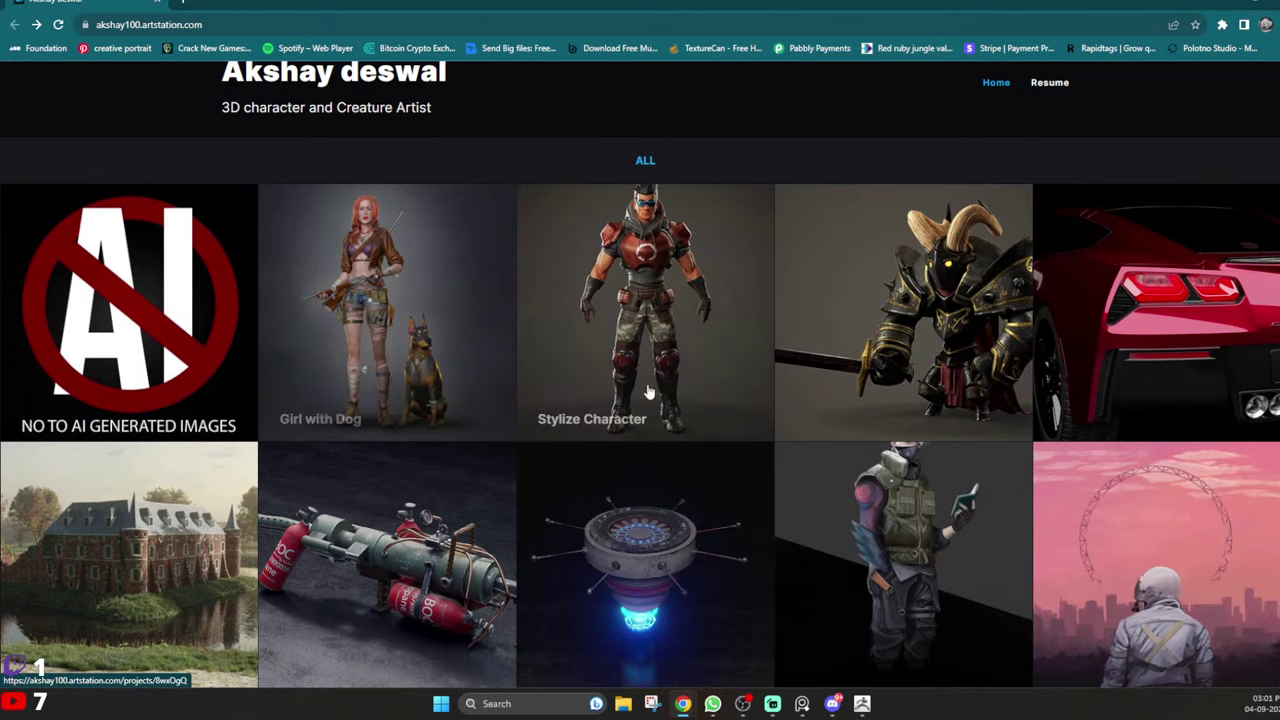
{"action": "scroll", "coordinate": [815, 452], "scroll_direction": "down", "scroll_amount": 2}
{"action": "left_click", "coordinate": [902, 400]}
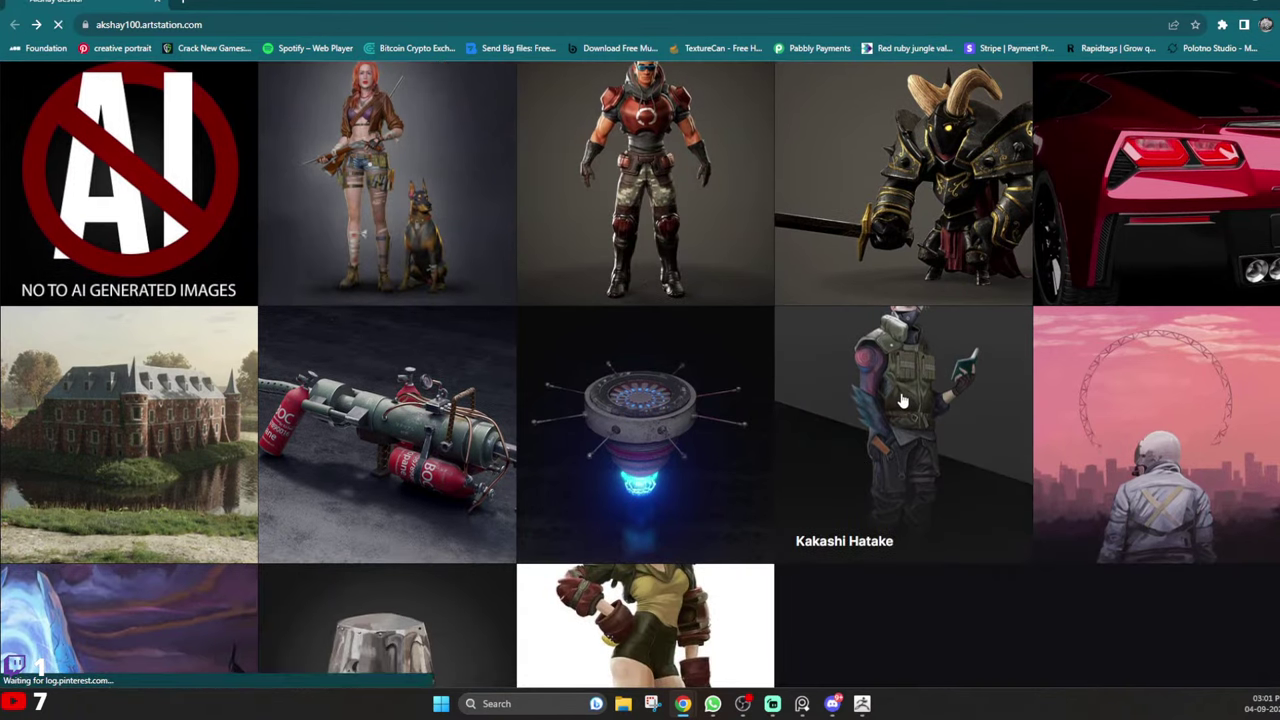
{"action": "scroll", "coordinate": [903, 389], "scroll_direction": "down", "scroll_amount": 4}
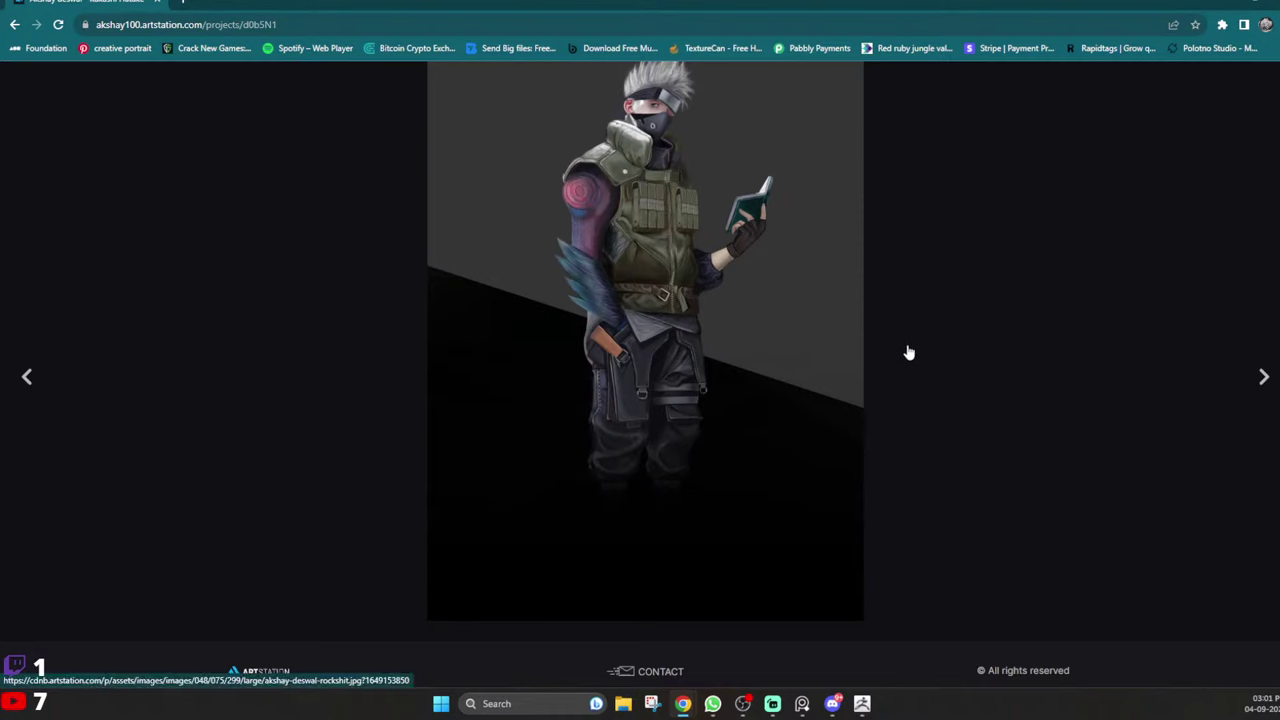
{"action": "left_click", "coordinate": [14, 24]}
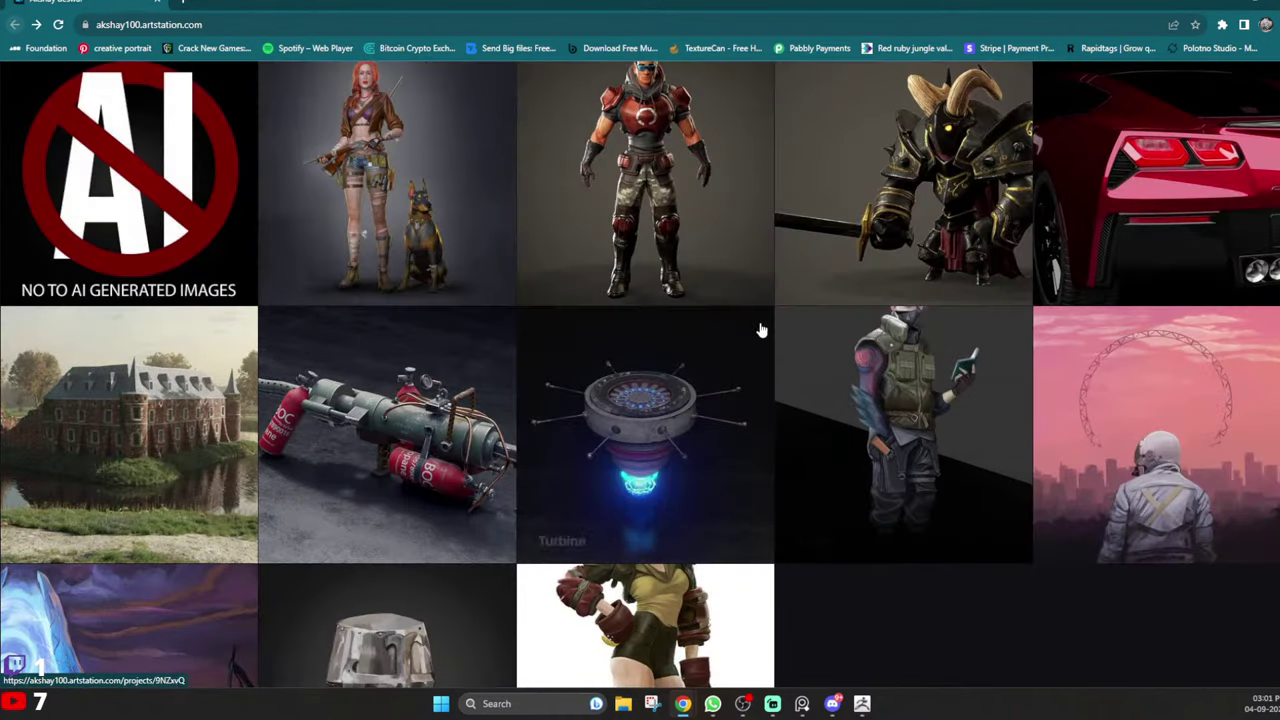
Open the Girl with Dog project, examine the full-body character render, and go back to the portfolio overview
{"action": "scroll", "coordinate": [508, 406], "scroll_direction": "up", "scroll_amount": 3}
{"action": "left_click", "coordinate": [391, 320]}
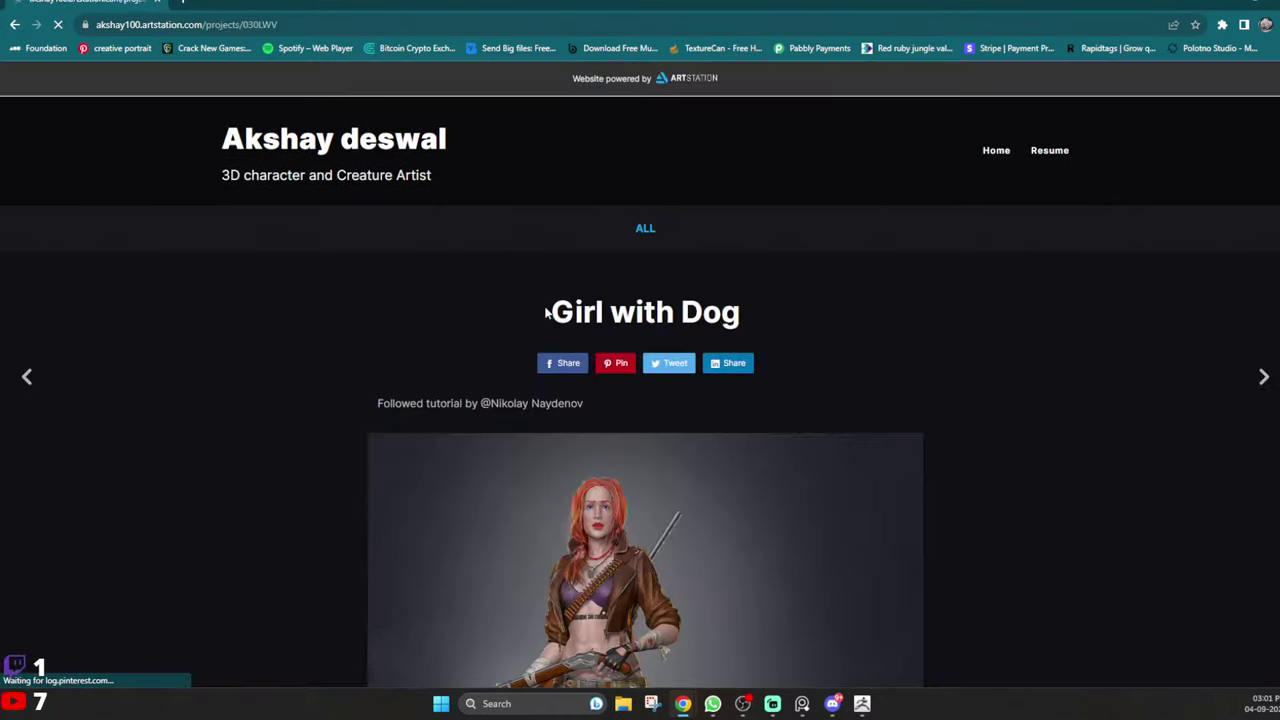
{"action": "scroll", "coordinate": [606, 420], "scroll_direction": "down", "scroll_amount": 3}
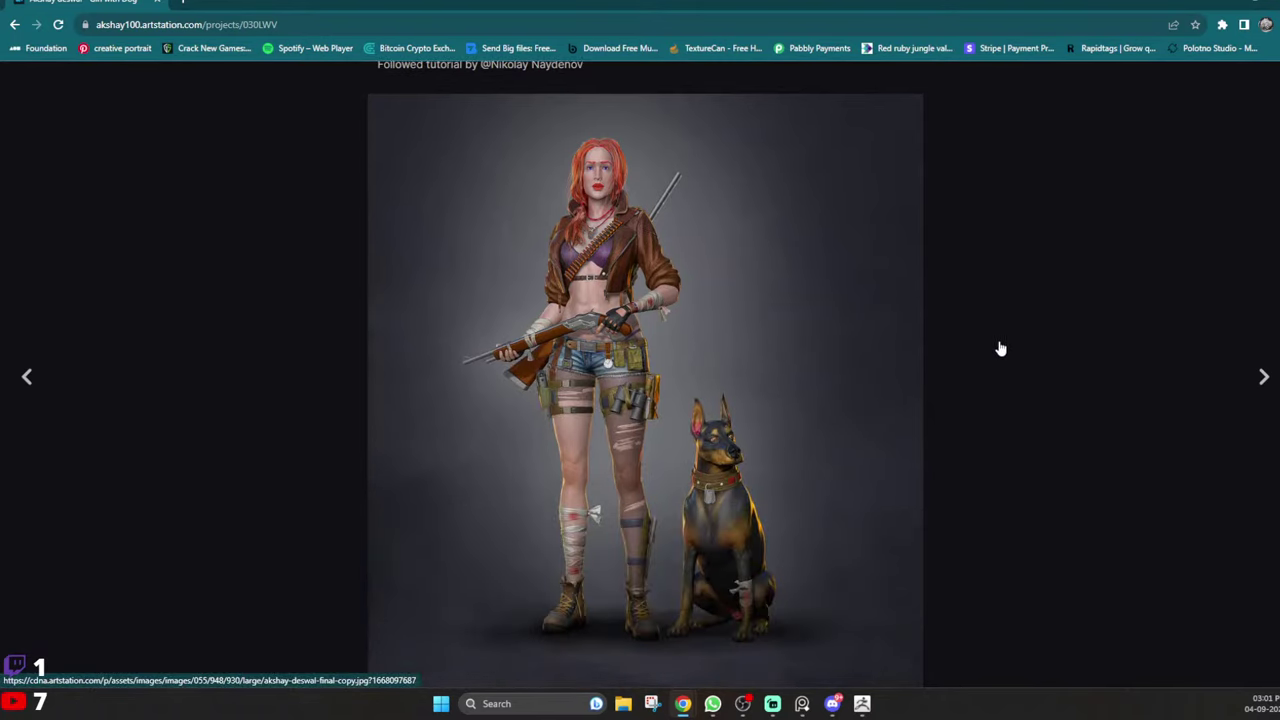
{"action": "left_click", "coordinate": [15, 27]}
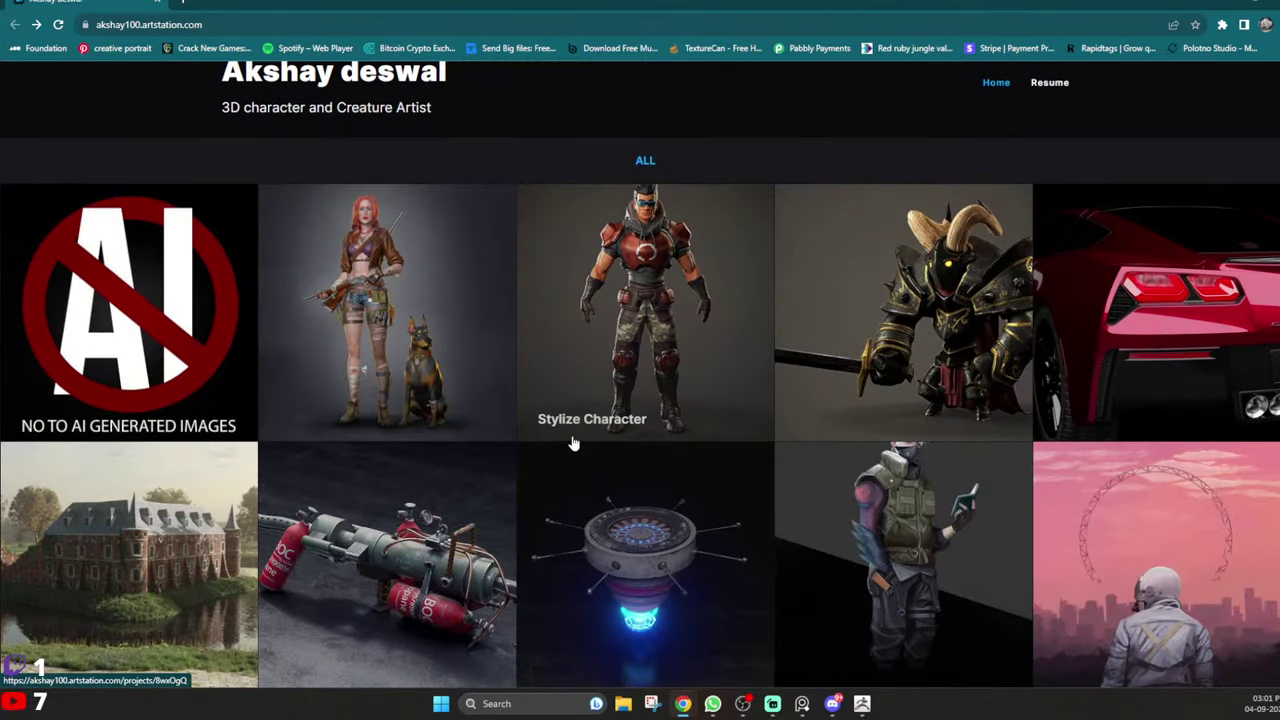
Open the Untitled project at the end of the portfolio, examine its character painting and description, and return to the overview
{"action": "scroll", "coordinate": [573, 443], "scroll_direction": "down", "scroll_amount": 2}
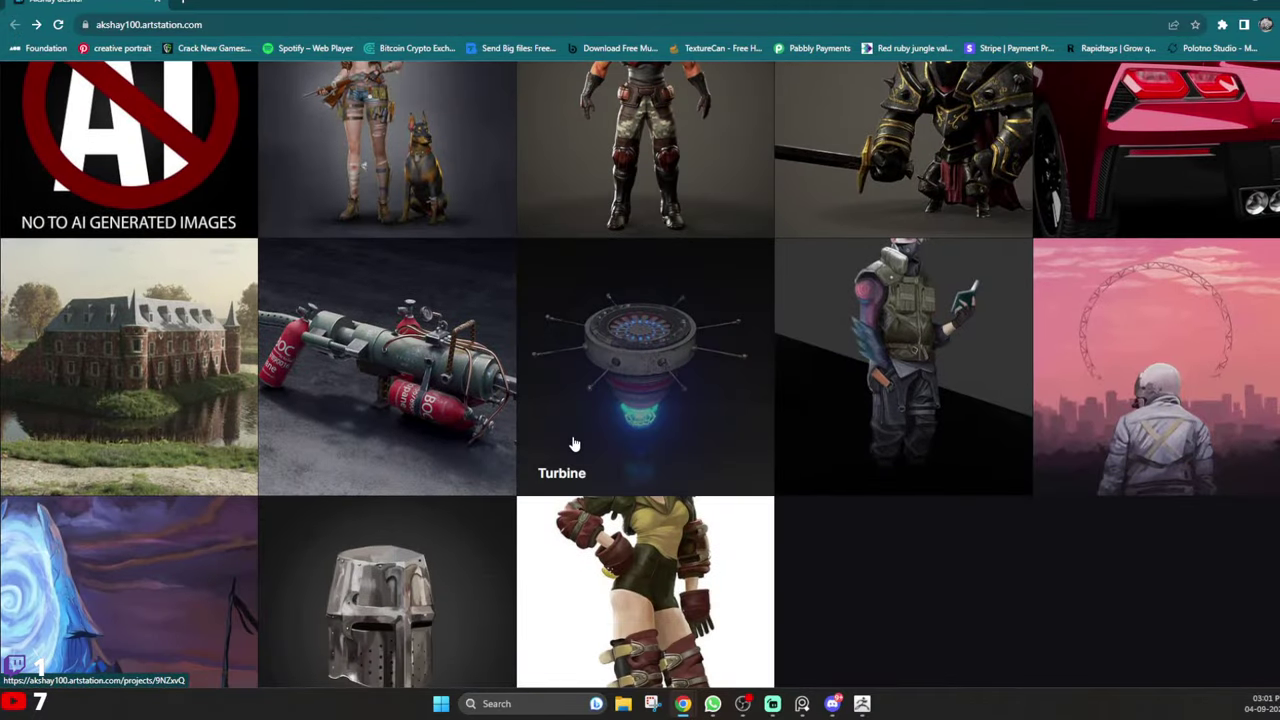
{"action": "scroll", "coordinate": [575, 443], "scroll_direction": "down", "scroll_amount": 2}
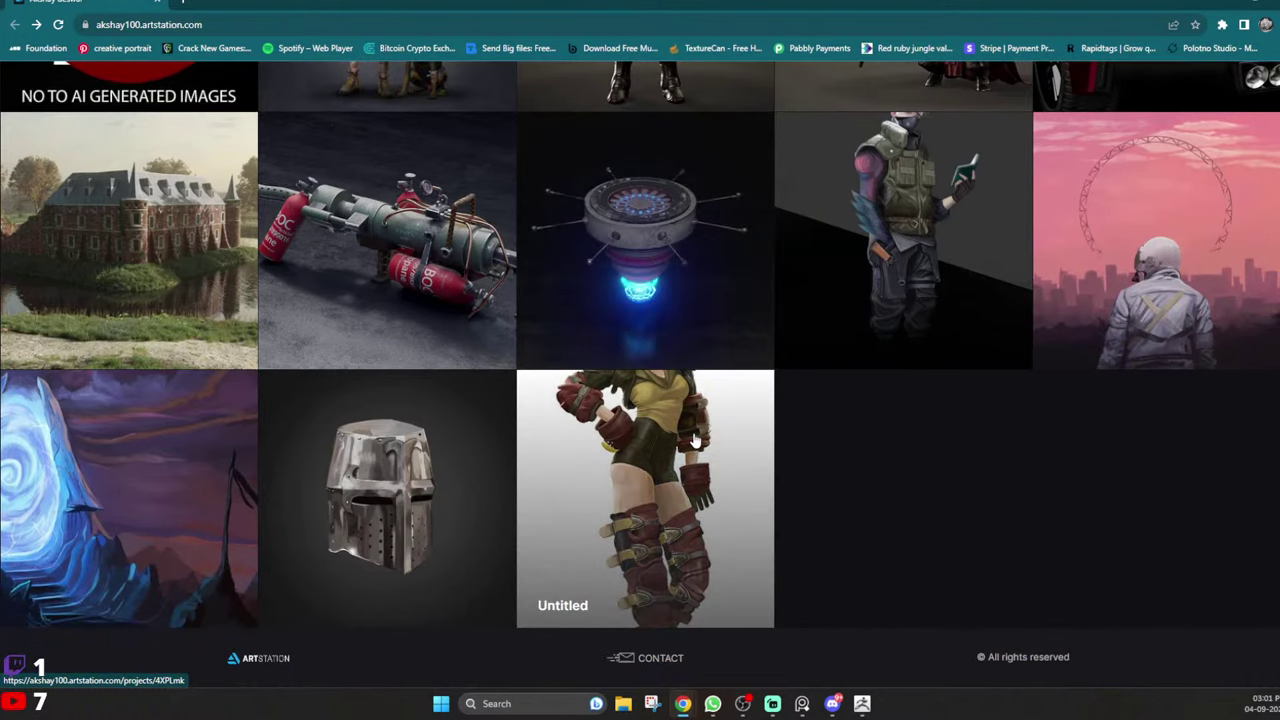
{"action": "left_click", "coordinate": [696, 440]}
{"action": "scroll", "coordinate": [784, 389], "scroll_direction": "down", "scroll_amount": 1}
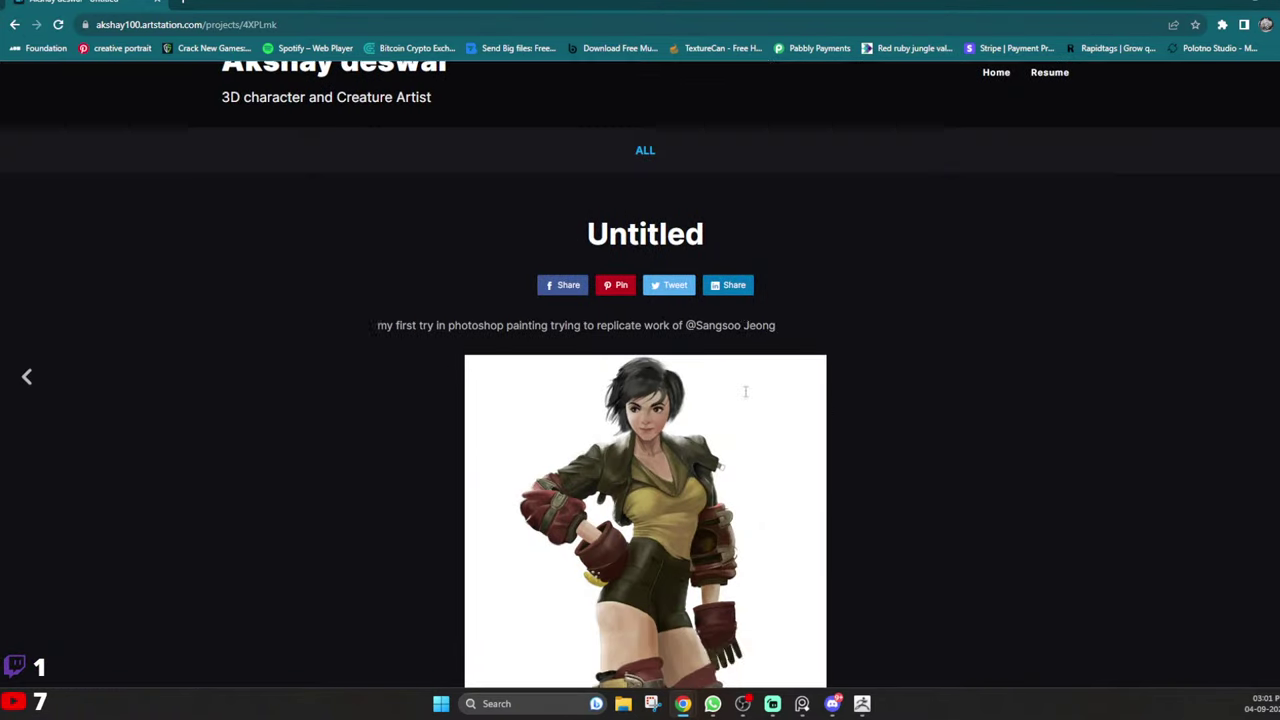
{"action": "scroll", "coordinate": [745, 391], "scroll_direction": "down", "scroll_amount": 3}
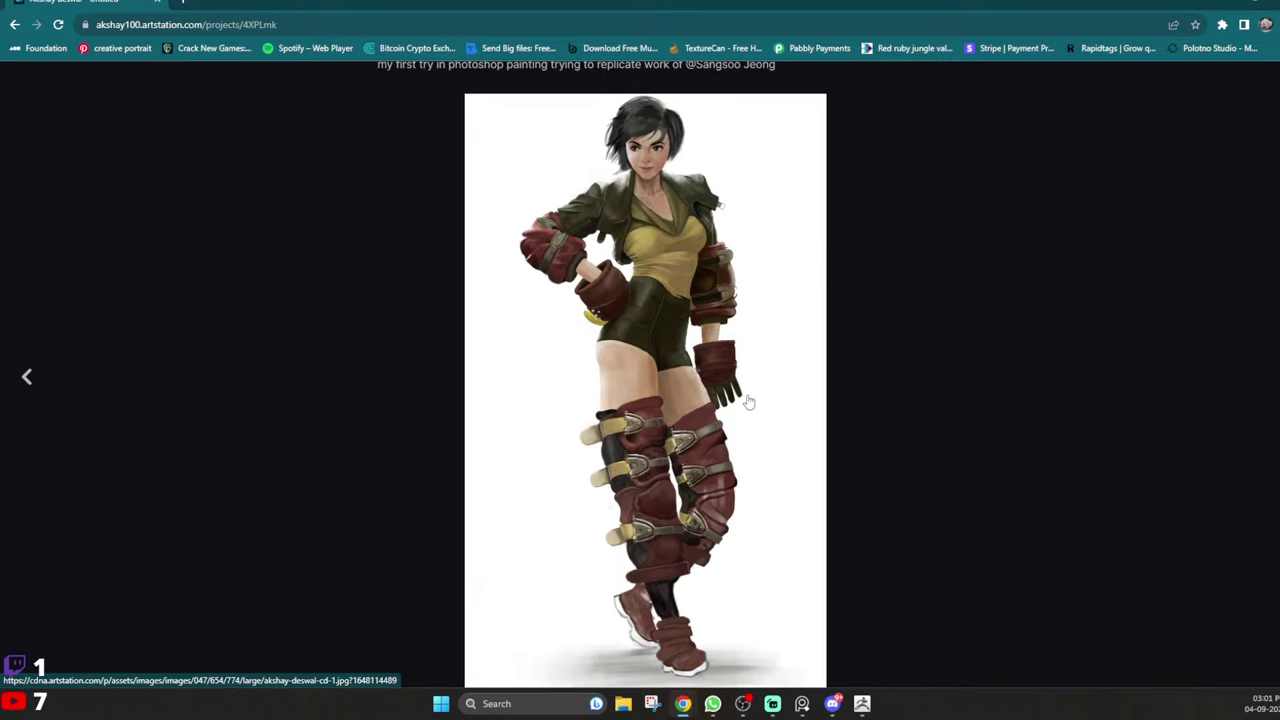
{"action": "scroll", "coordinate": [749, 402], "scroll_direction": "down", "scroll_amount": 1}
{"action": "scroll", "coordinate": [749, 402], "scroll_direction": "up", "scroll_amount": 6}
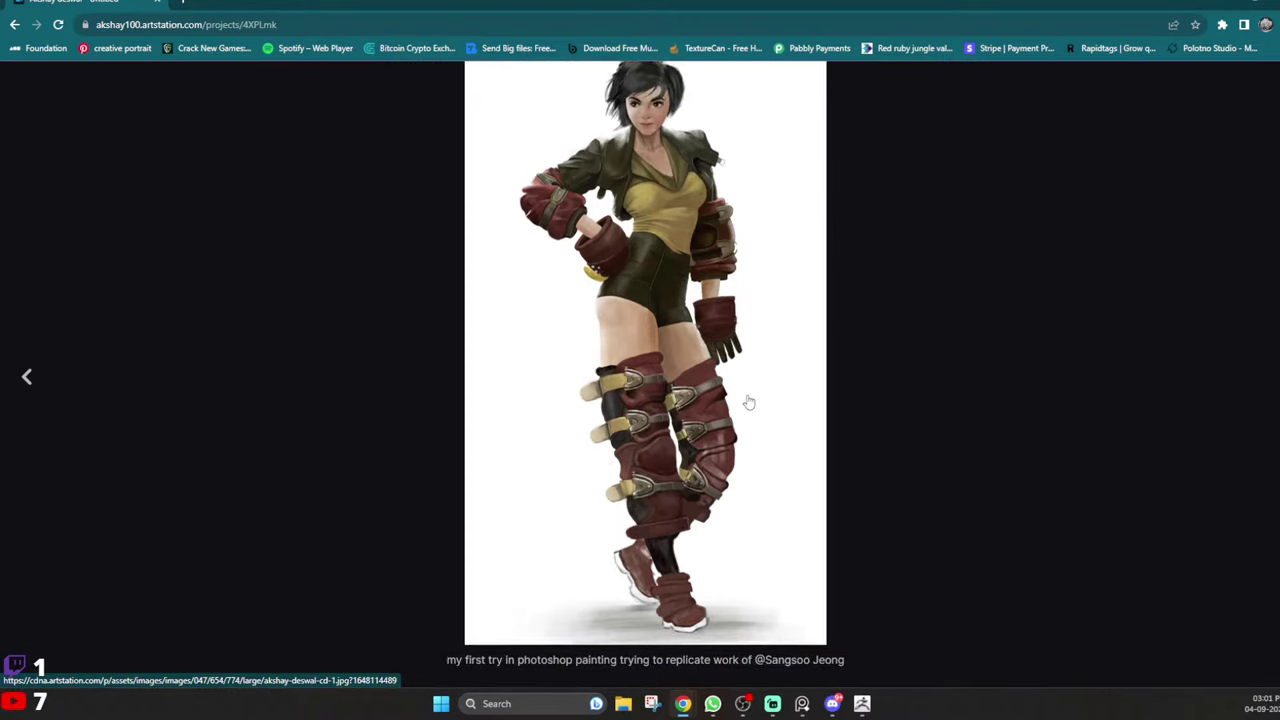
{"action": "left_click", "coordinate": [15, 25]}
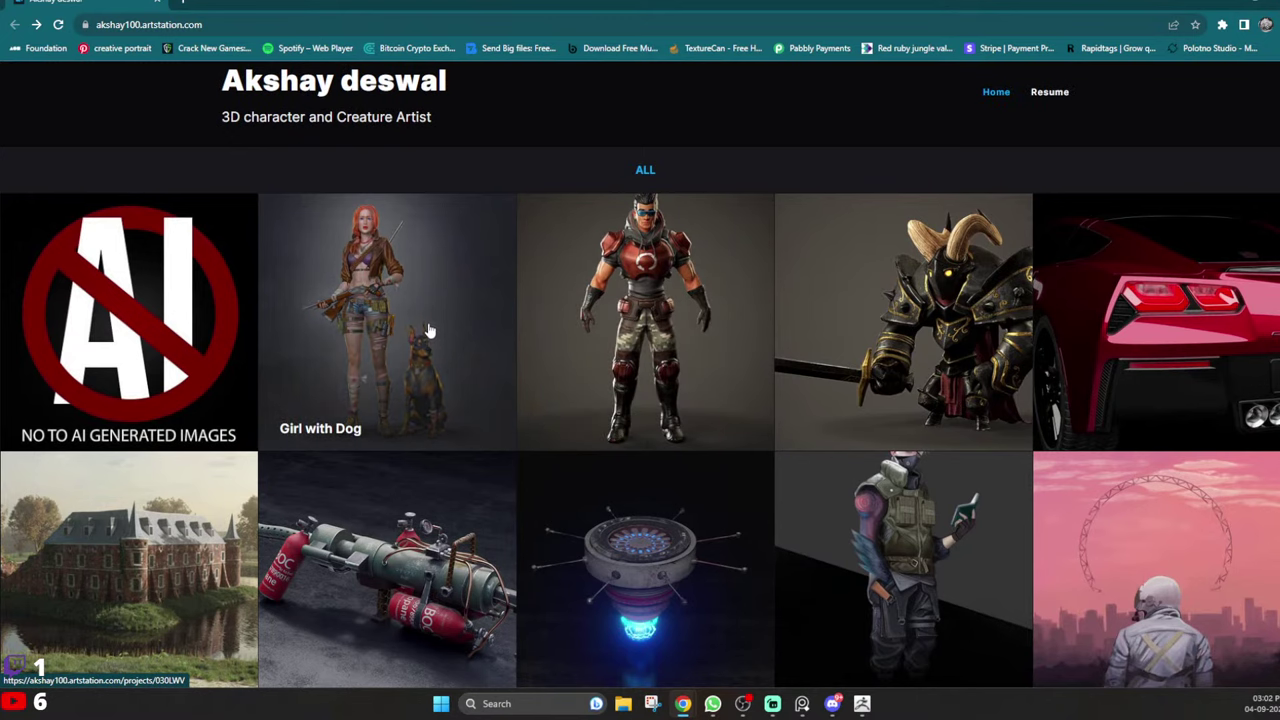
Recheck the descriptions of the Girl with Dog and Stylize Character projects, returning to the portfolio overview after each
{"action": "left_click", "coordinate": [431, 329]}
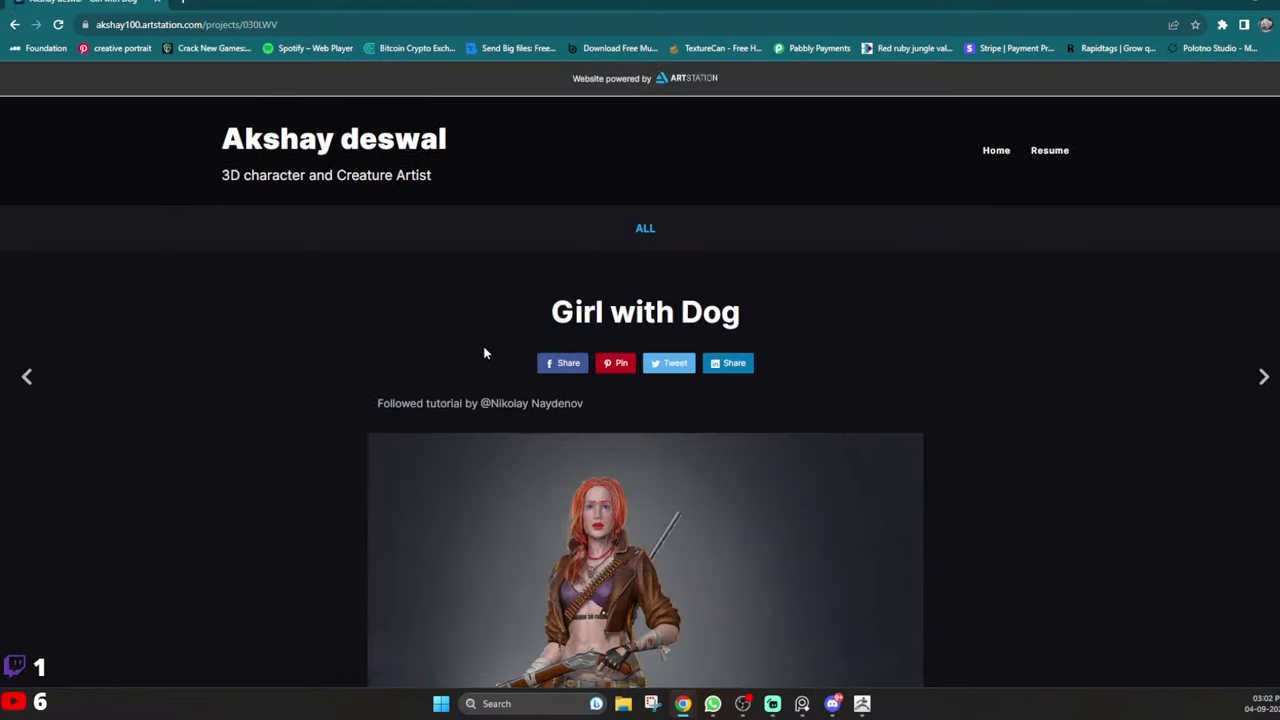
{"action": "left_click", "coordinate": [18, 25]}
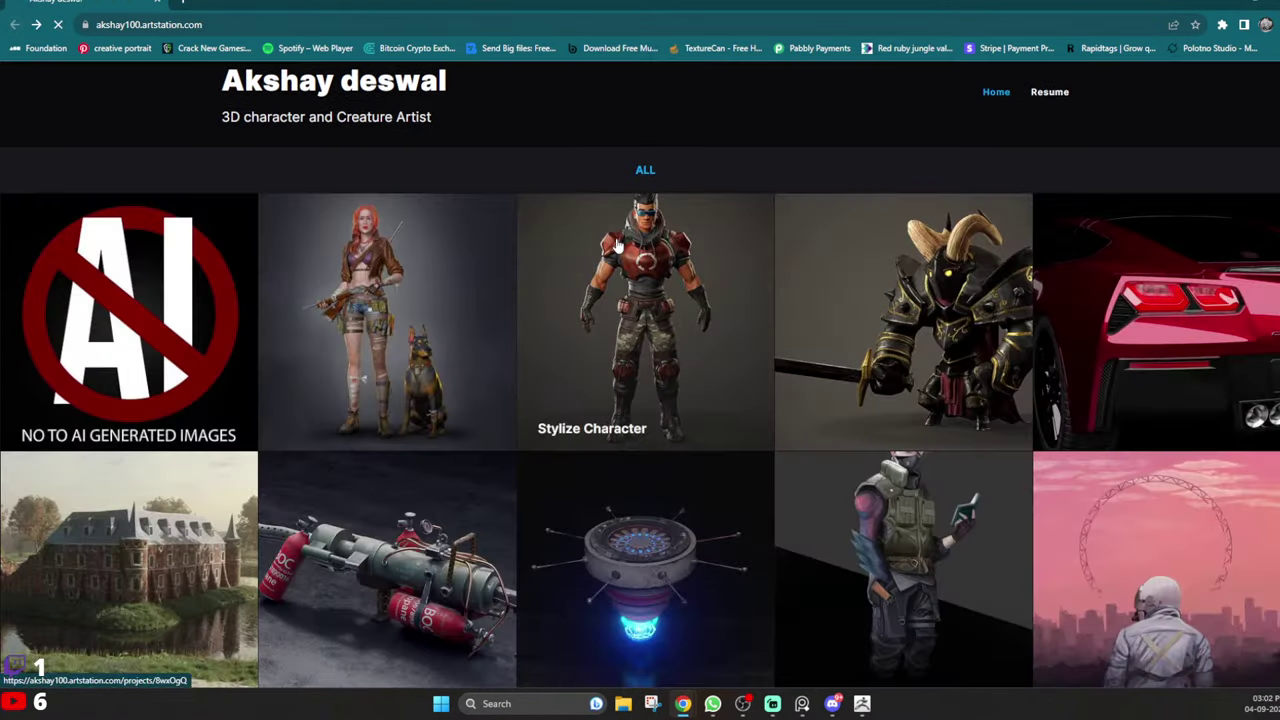
{"action": "left_click", "coordinate": [600, 300]}
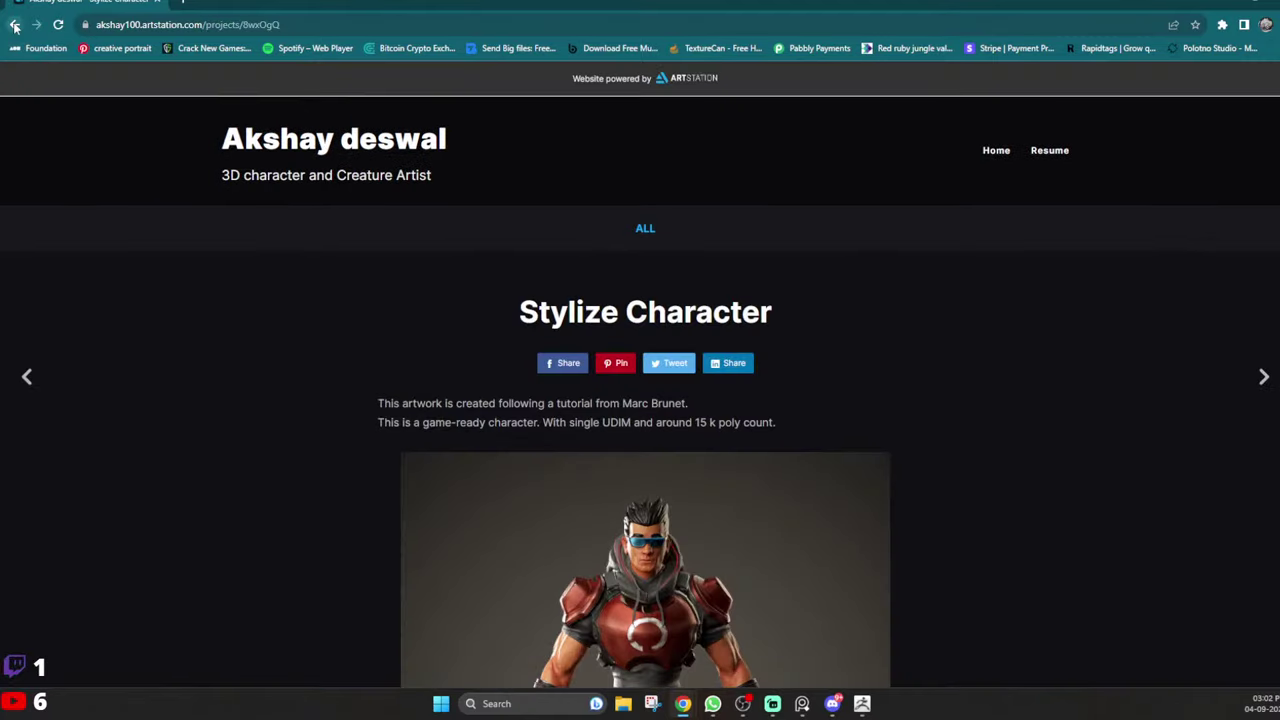
{"action": "left_click", "coordinate": [14, 24]}
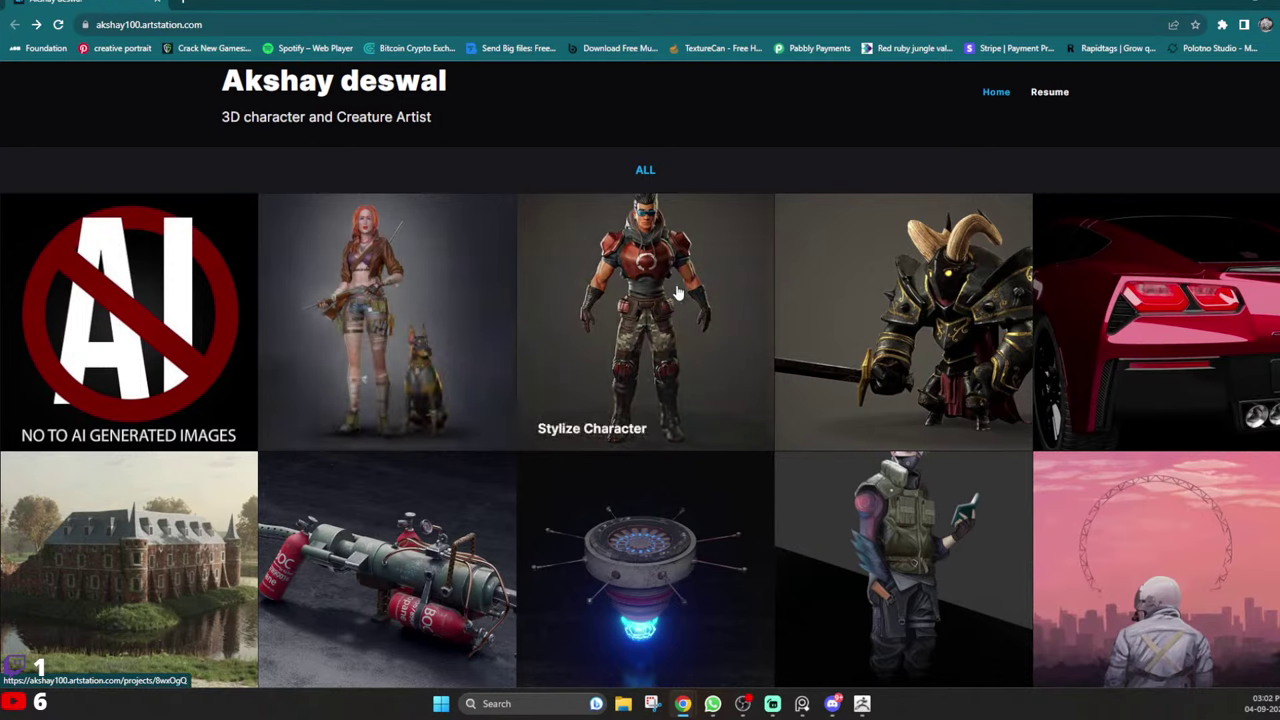
Examine the Iron warrior project's description and armoured character render, and look over the complete portfolio overview again
{"action": "left_click", "coordinate": [978, 330]}
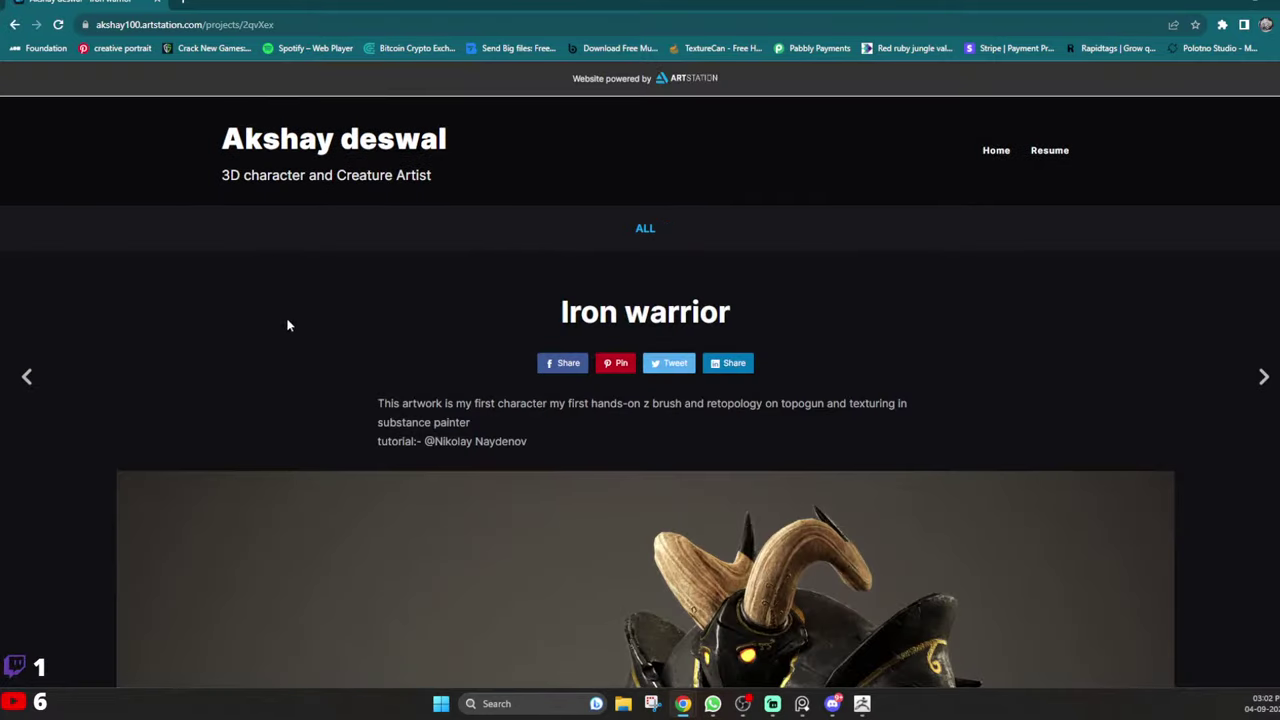
{"action": "scroll", "coordinate": [855, 425], "scroll_direction": "down", "scroll_amount": 4}
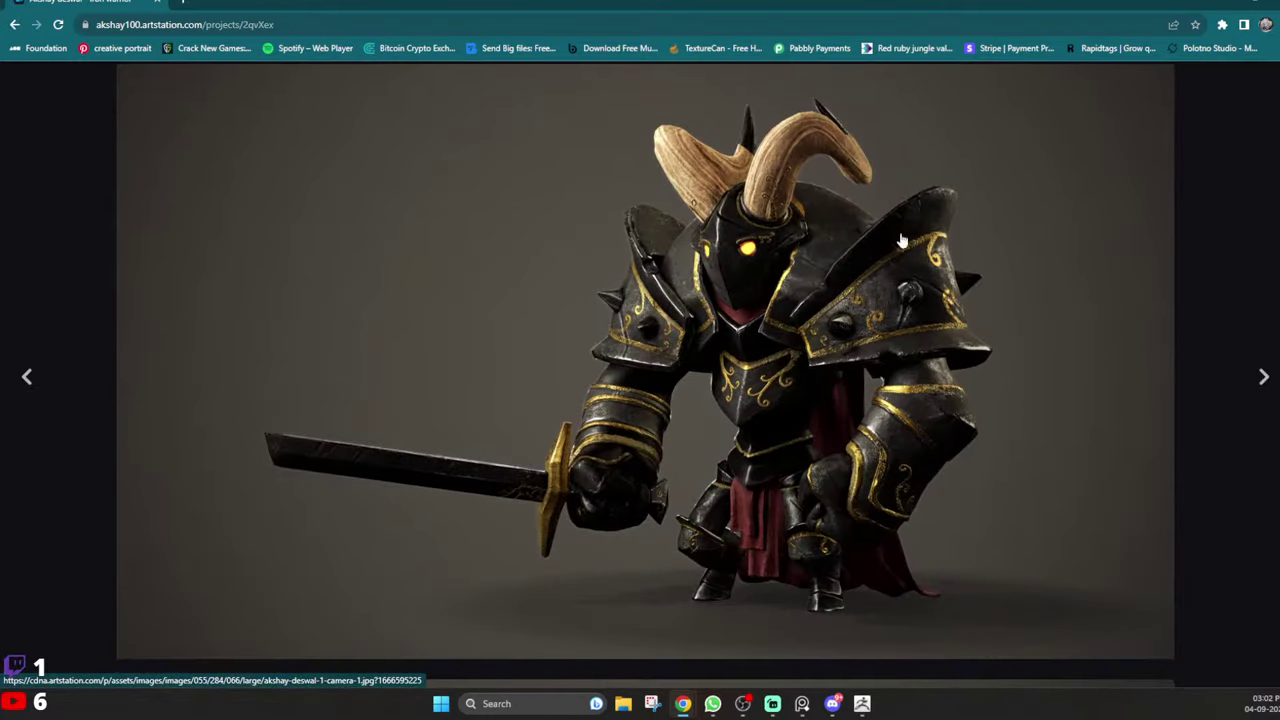
{"action": "left_click", "coordinate": [15, 25]}
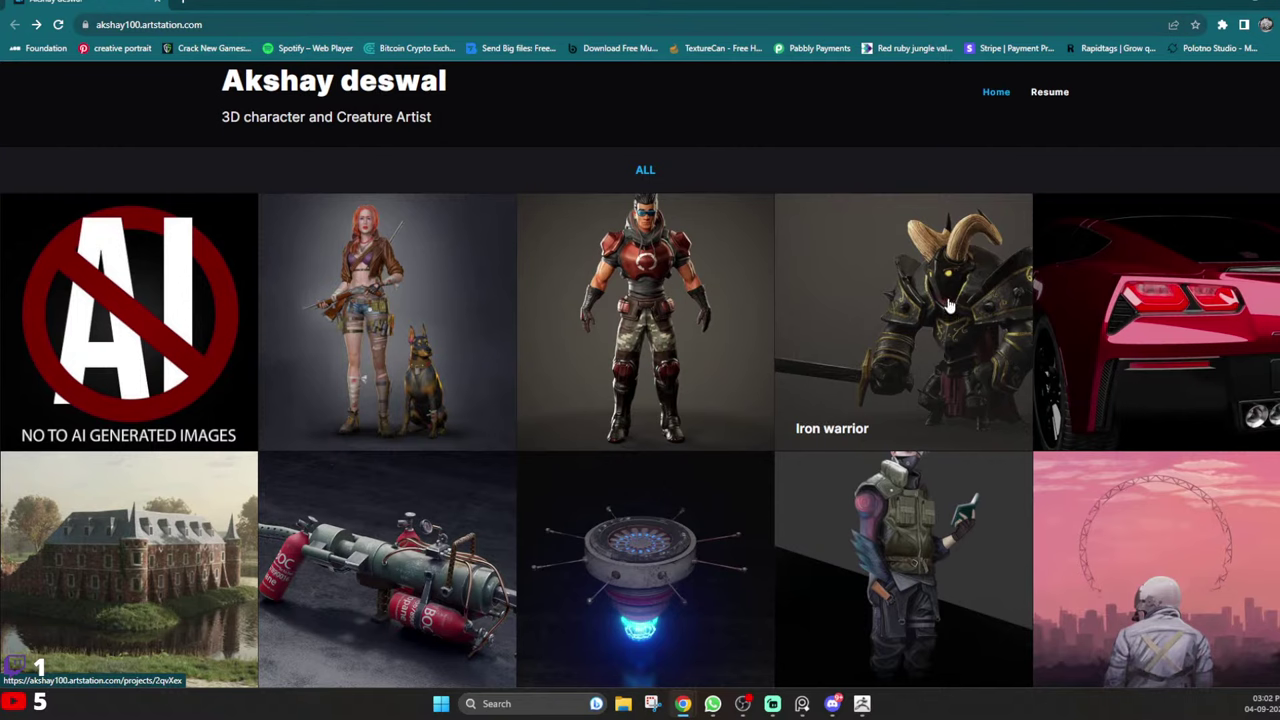
{"action": "scroll", "coordinate": [920, 345], "scroll_direction": "down", "scroll_amount": 3}
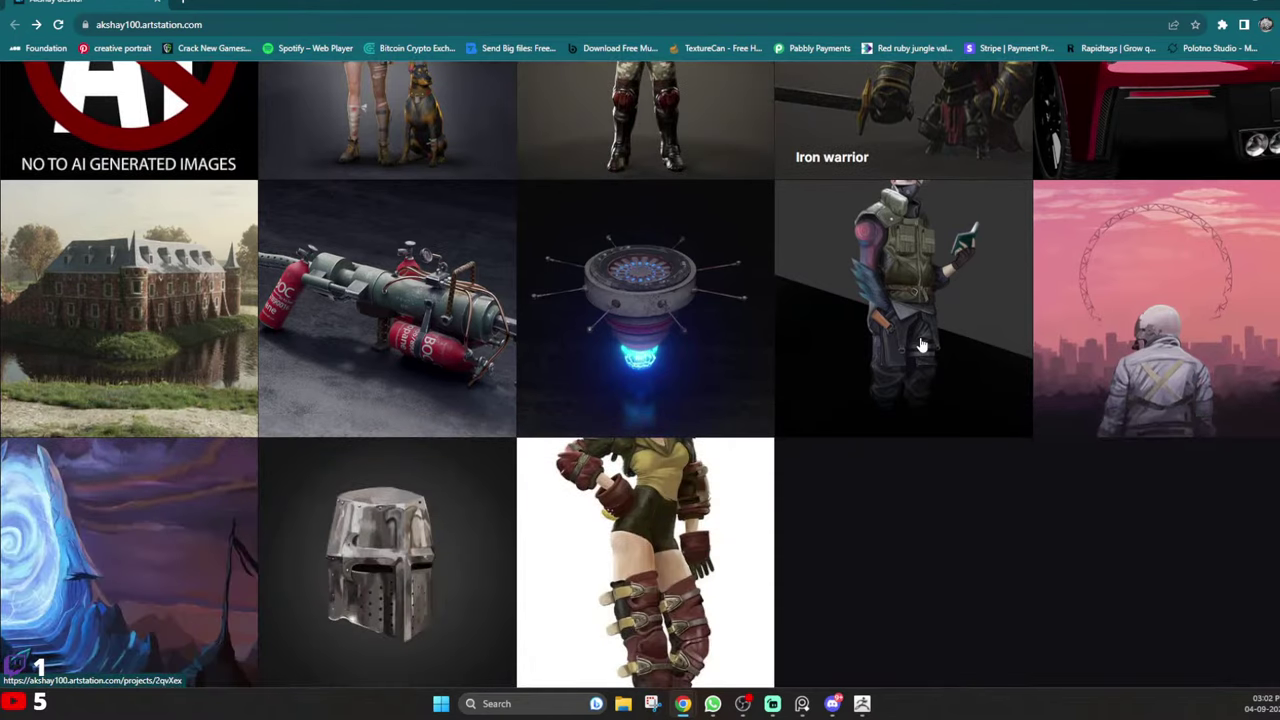
{"action": "scroll", "coordinate": [920, 347], "scroll_direction": "up", "scroll_amount": 4}
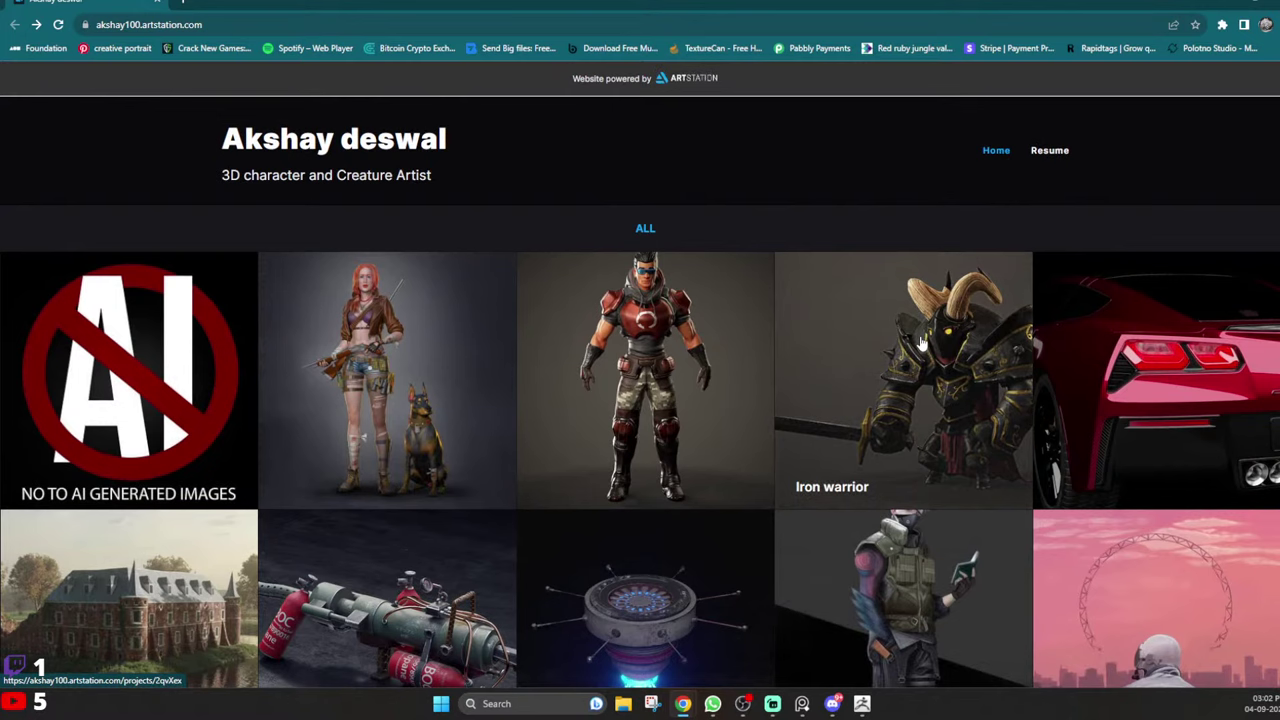
{"action": "scroll", "coordinate": [417, 434], "scroll_direction": "down", "scroll_amount": 4}
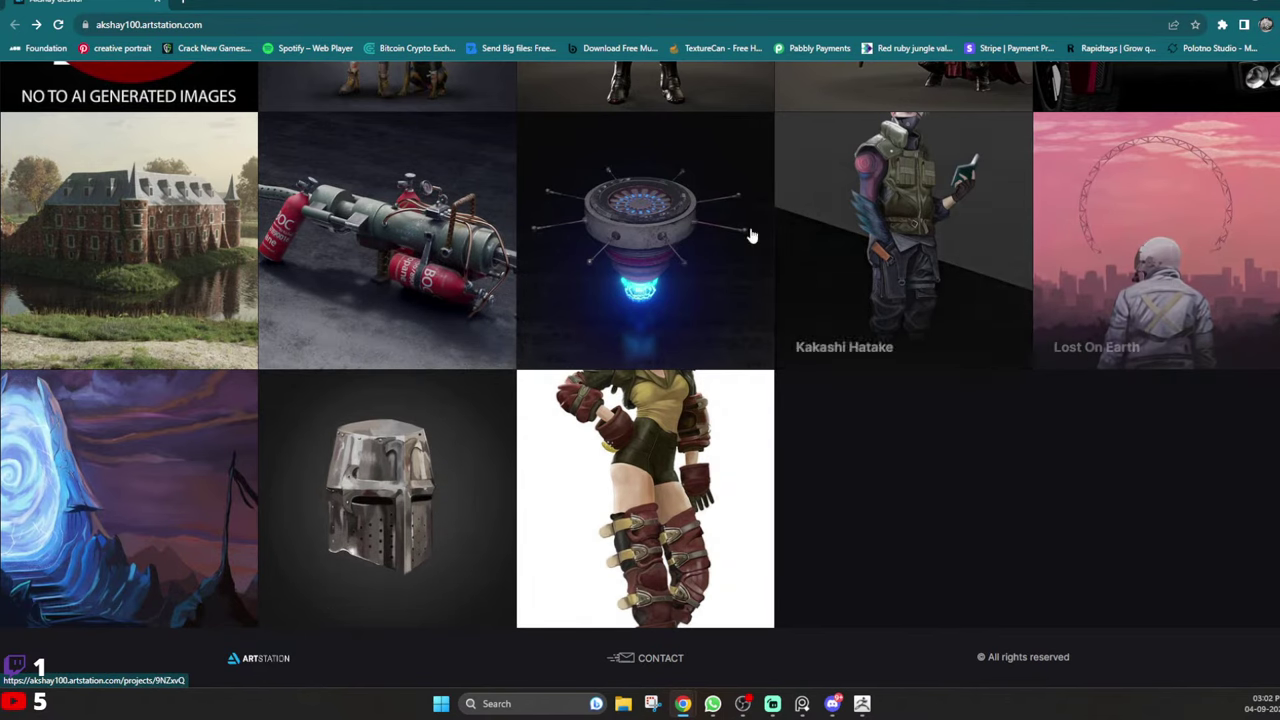
{"action": "scroll", "coordinate": [941, 428], "scroll_direction": "up", "scroll_amount": 2}
{"action": "scroll", "coordinate": [941, 428], "scroll_direction": "up", "scroll_amount": 3}
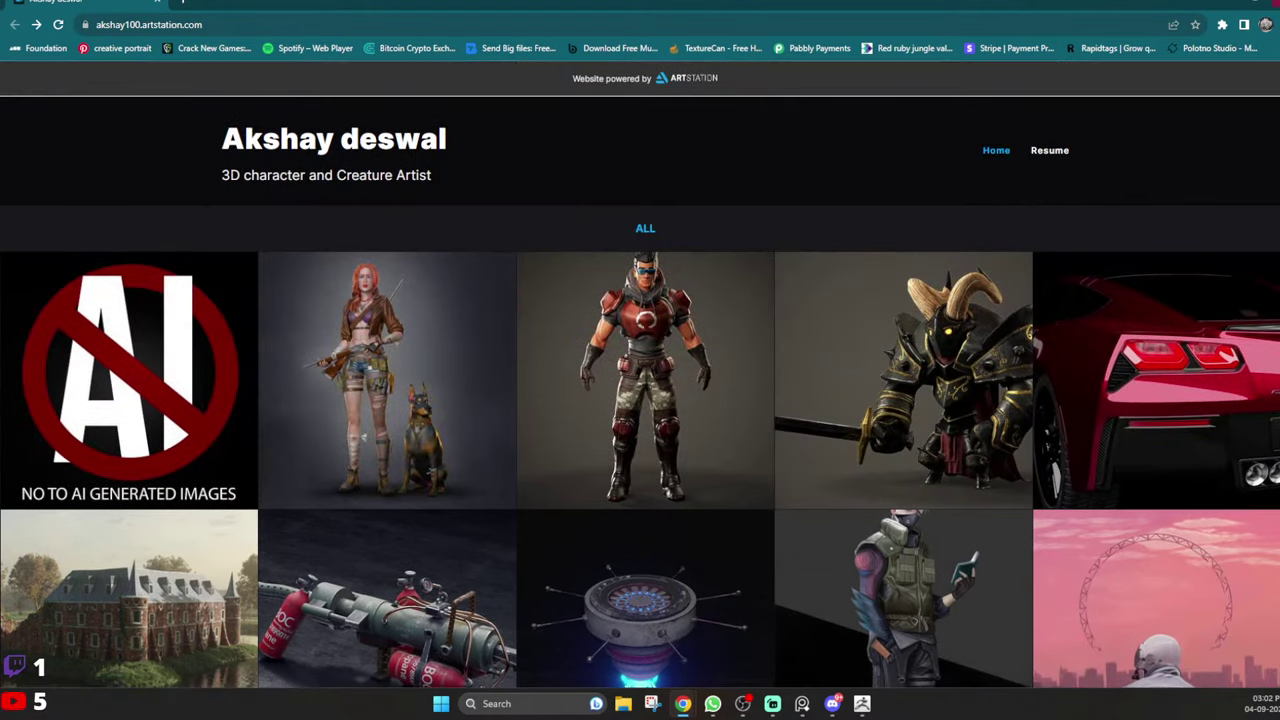
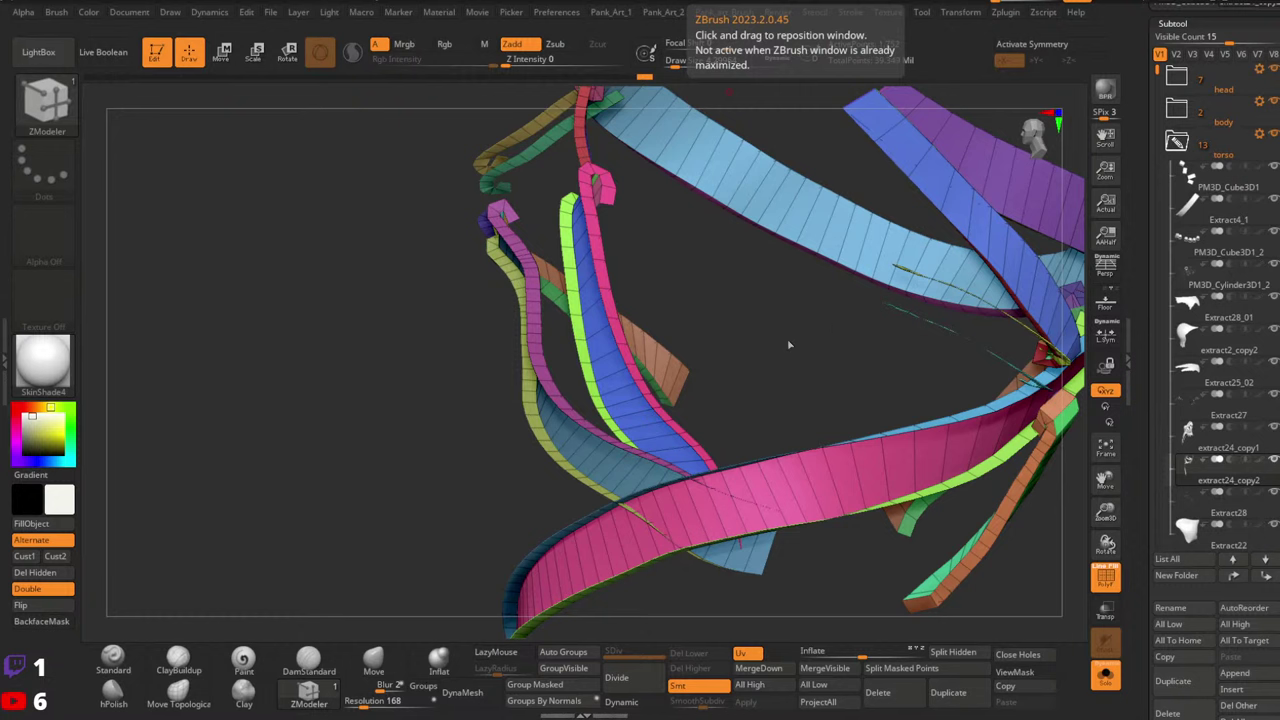
In ZBrush, hide the narrow edge polygroups along the blue crossing strap and the lower hanging straps of the torso
{"action": "left_click_drag", "start_coordinate": [789, 345], "coordinate": [787, 376]}
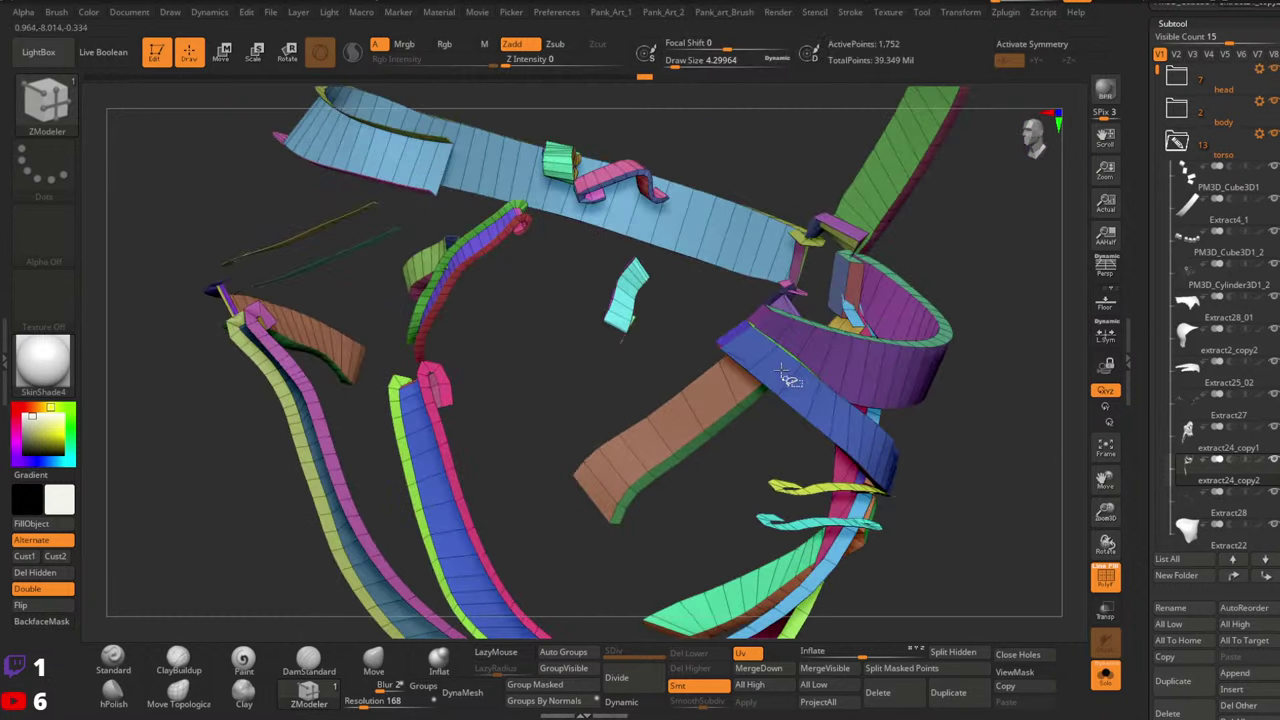
{"action": "key", "text": "ctrl+shift"}
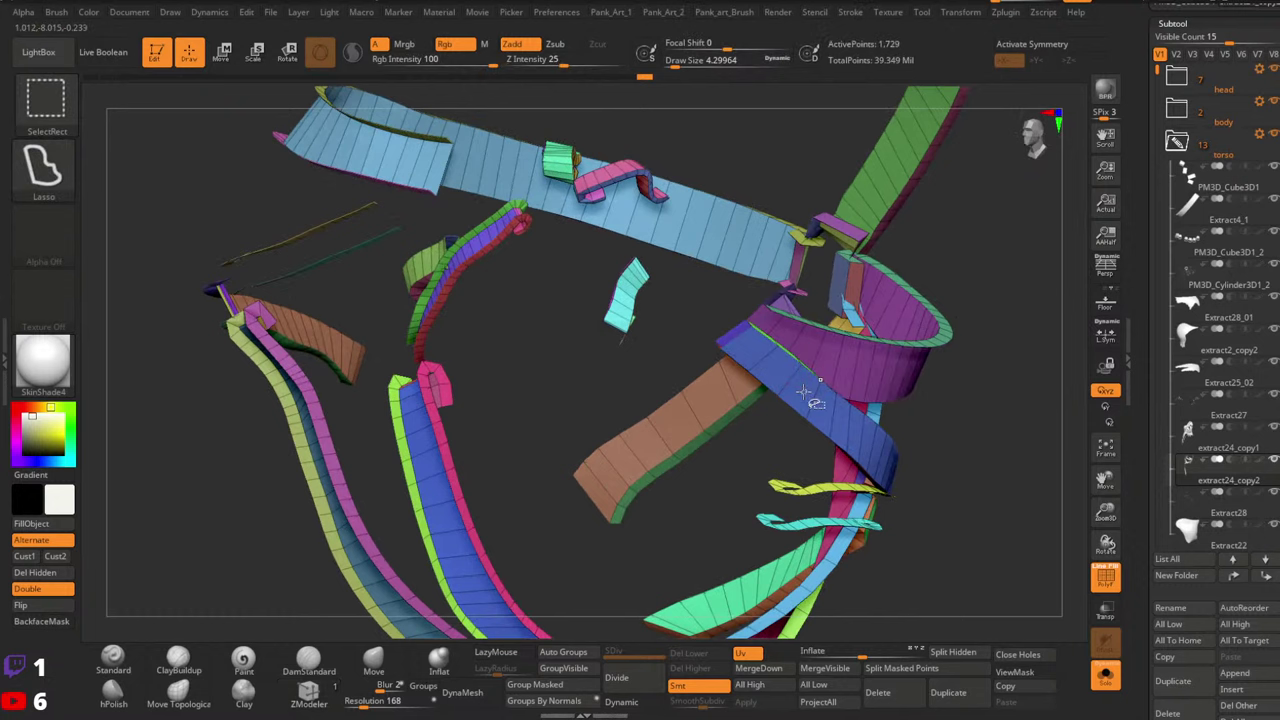
{"action": "left_click", "coordinate": [788, 383], "text": "ctrl+shift"}
{"action": "left_click_drag", "start_coordinate": [957, 428], "coordinate": [804, 396]}
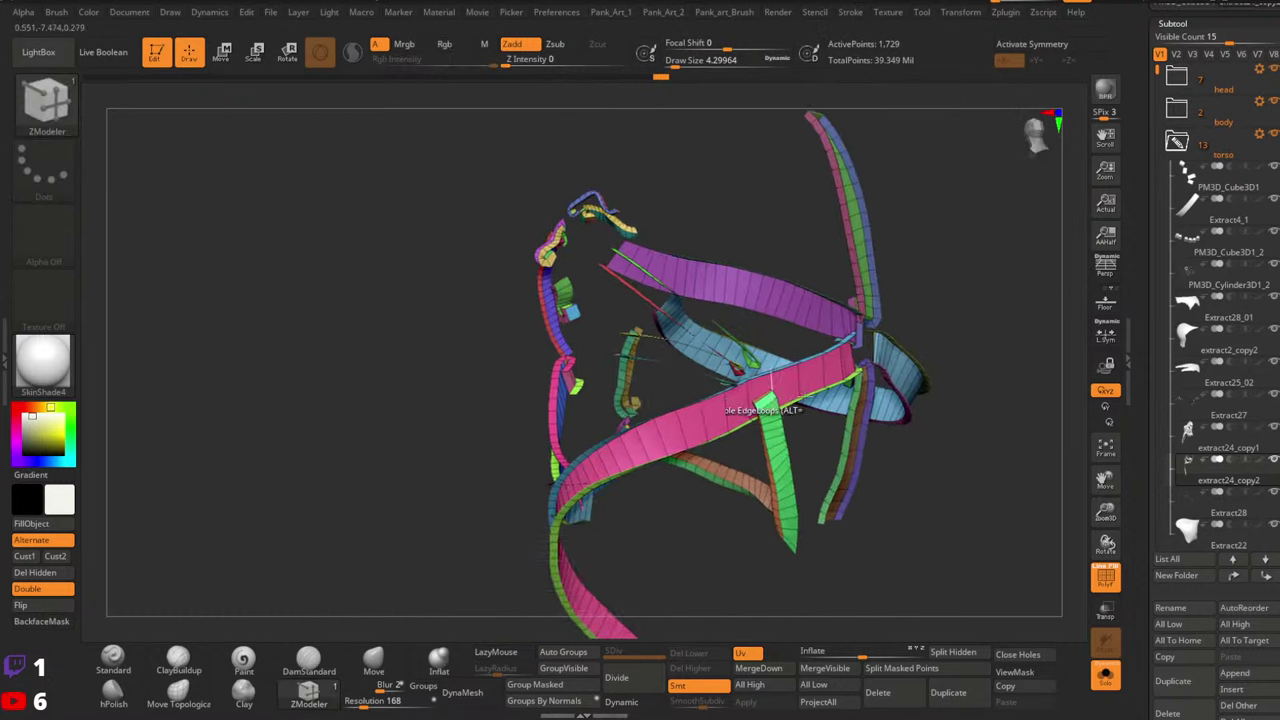
{"action": "right_click_drag", "start_coordinate": [804, 396], "coordinate": [762, 476]}
{"action": "left_click", "coordinate": [673, 482], "text": "ctrl+shift"}
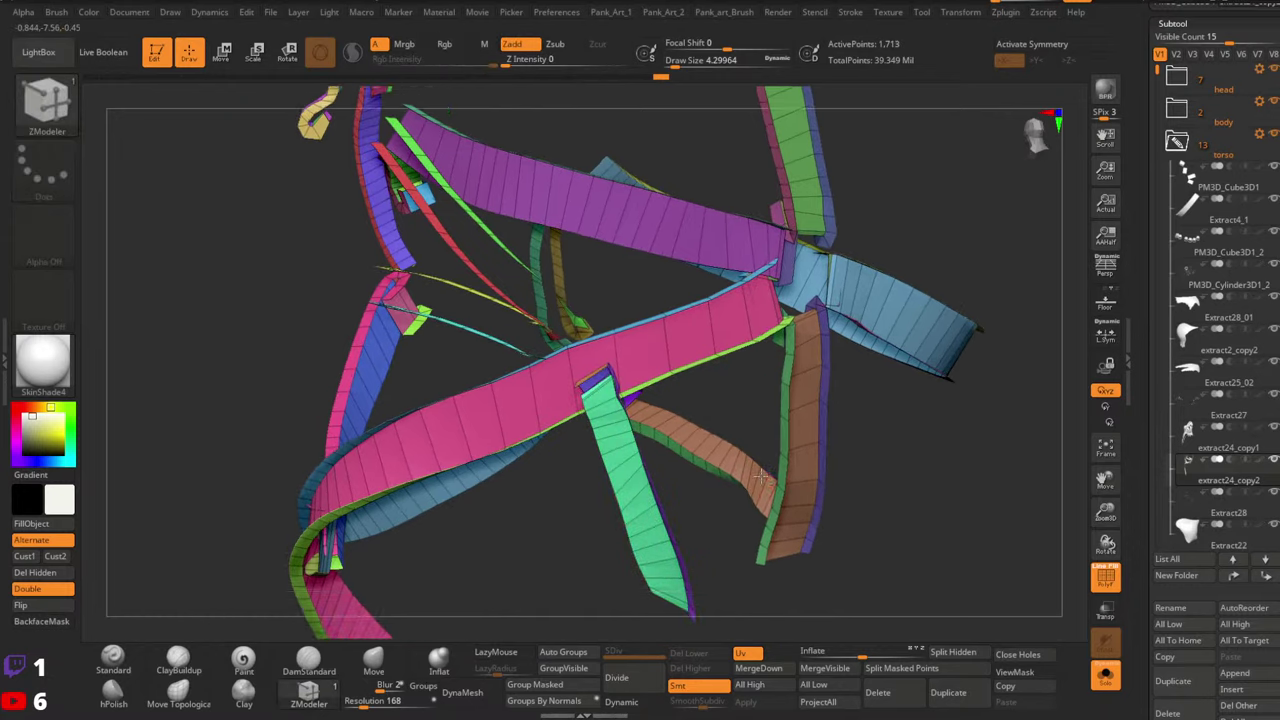
Hide more unwanted side polygroups of the torso straps, undoing one mistaken change around the strap joint
{"action": "mouse_move", "coordinate": [760, 478]}
{"action": "left_mouse_down"}
{"action": "mouse_move", "coordinate": [663, 429]}
{"action": "mouse_move", "coordinate": [660, 477]}
{"action": "mouse_move", "coordinate": [607, 437]}
{"action": "mouse_move", "coordinate": [620, 442]}
{"action": "left_mouse_up"}
{"action": "mouse_move", "coordinate": [613, 437]}
{"action": "right_mouse_down"}
{"action": "mouse_move", "coordinate": [594, 437]}
{"action": "mouse_move", "coordinate": [620, 417]}
{"action": "right_mouse_up"}
{"action": "mouse_move", "coordinate": [617, 420]}
{"action": "left_mouse_down"}
{"action": "mouse_move", "coordinate": [586, 409]}
{"action": "mouse_move", "coordinate": [688, 412]}
{"action": "mouse_move", "coordinate": [674, 443]}
{"action": "mouse_move", "coordinate": [678, 558]}
{"action": "mouse_move", "coordinate": [697, 429]}
{"action": "mouse_move", "coordinate": [657, 523]}
{"action": "mouse_move", "coordinate": [650, 268]}
{"action": "mouse_move", "coordinate": [686, 447]}
{"action": "mouse_move", "coordinate": [663, 480]}
{"action": "mouse_move", "coordinate": [709, 363]}
{"action": "mouse_move", "coordinate": [583, 346]}
{"action": "mouse_move", "coordinate": [620, 385]}
{"action": "mouse_move", "coordinate": [771, 380]}
{"action": "mouse_move", "coordinate": [651, 323]}
{"action": "mouse_move", "coordinate": [597, 451]}
{"action": "mouse_move", "coordinate": [660, 345]}
{"action": "left_mouse_up"}
{"action": "key", "text": "ctrl"}
{"action": "mouse_move", "coordinate": [662, 342]}
{"action": "right_mouse_down"}
{"action": "mouse_move", "coordinate": [700, 400]}
{"action": "mouse_move", "coordinate": [690, 350]}
{"action": "mouse_move", "coordinate": [640, 370]}
{"action": "mouse_move", "coordinate": [653, 311]}
{"action": "mouse_move", "coordinate": [740, 314]}
{"action": "mouse_move", "coordinate": [766, 366]}
{"action": "mouse_move", "coordinate": [686, 396]}
{"action": "mouse_move", "coordinate": [671, 388]}
{"action": "mouse_move", "coordinate": [685, 372]}
{"action": "mouse_move", "coordinate": [689, 291]}
{"action": "mouse_move", "coordinate": [715, 388]}
{"action": "mouse_move", "coordinate": [822, 386]}
{"action": "mouse_move", "coordinate": [818, 290]}
{"action": "mouse_move", "coordinate": [740, 377]}
{"action": "mouse_move", "coordinate": [754, 302]}
{"action": "mouse_move", "coordinate": [745, 370]}
{"action": "right_mouse_up"}
{"action": "left_click", "coordinate": [723, 385], "text": "ctrl+shift"}
{"action": "mouse_move", "coordinate": [755, 380]}
{"action": "left_mouse_down"}
{"action": "mouse_move", "coordinate": [866, 383]}
{"action": "mouse_move", "coordinate": [843, 420]}
{"action": "mouse_move", "coordinate": [660, 430]}
{"action": "mouse_move", "coordinate": [634, 360]}
{"action": "mouse_move", "coordinate": [654, 420]}
{"action": "mouse_move", "coordinate": [636, 370]}
{"action": "mouse_move", "coordinate": [746, 349]}
{"action": "mouse_move", "coordinate": [523, 360]}
{"action": "mouse_move", "coordinate": [423, 348]}
{"action": "mouse_move", "coordinate": [389, 303]}
{"action": "mouse_move", "coordinate": [443, 371]}
{"action": "mouse_move", "coordinate": [460, 363]}
{"action": "left_mouse_up"}
{"action": "key", "text": "ctrl+z"}
{"action": "left_click", "coordinate": [456, 387], "text": "ctrl+shift"}
{"action": "mouse_move", "coordinate": [460, 363]}
{"action": "right_mouse_down"}
{"action": "mouse_move", "coordinate": [443, 420]}
{"action": "mouse_move", "coordinate": [528, 400]}
{"action": "right_mouse_up"}
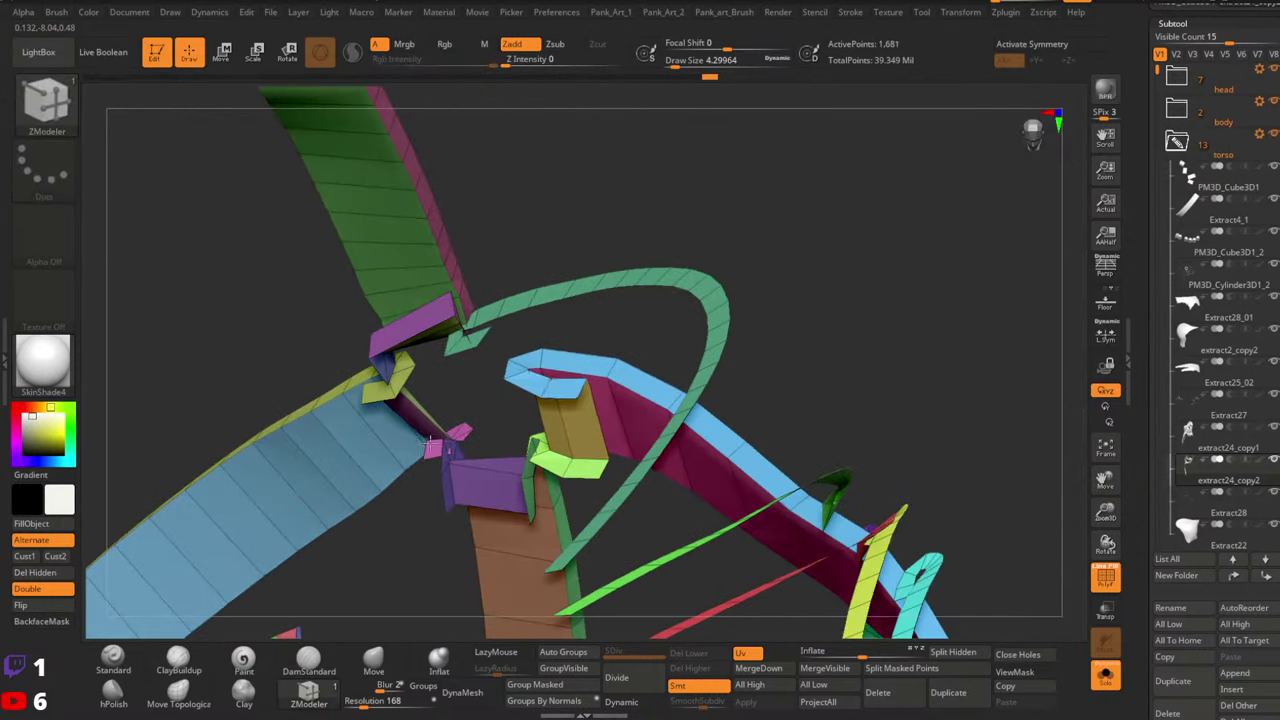
Hide the leftover inner and side polygroups around the folded joint where the green and purple straps meet
{"action": "right_click_drag", "start_coordinate": [714, 380], "coordinate": [578, 429], "text": "ctrl"}
{"action": "mouse_move", "coordinate": [578, 430]}
{"action": "left_mouse_down"}
{"action": "mouse_move", "coordinate": [363, 400]}
{"action": "mouse_move", "coordinate": [580, 286]}
{"action": "mouse_move", "coordinate": [583, 334]}
{"action": "mouse_move", "coordinate": [663, 294]}
{"action": "mouse_move", "coordinate": [645, 268]}
{"action": "mouse_move", "coordinate": [580, 237]}
{"action": "mouse_move", "coordinate": [610, 367]}
{"action": "mouse_move", "coordinate": [557, 283]}
{"action": "mouse_move", "coordinate": [586, 320]}
{"action": "mouse_move", "coordinate": [706, 326]}
{"action": "left_mouse_up"}
{"action": "left_click", "coordinate": [652, 316], "text": "ctrl+alt+shift"}
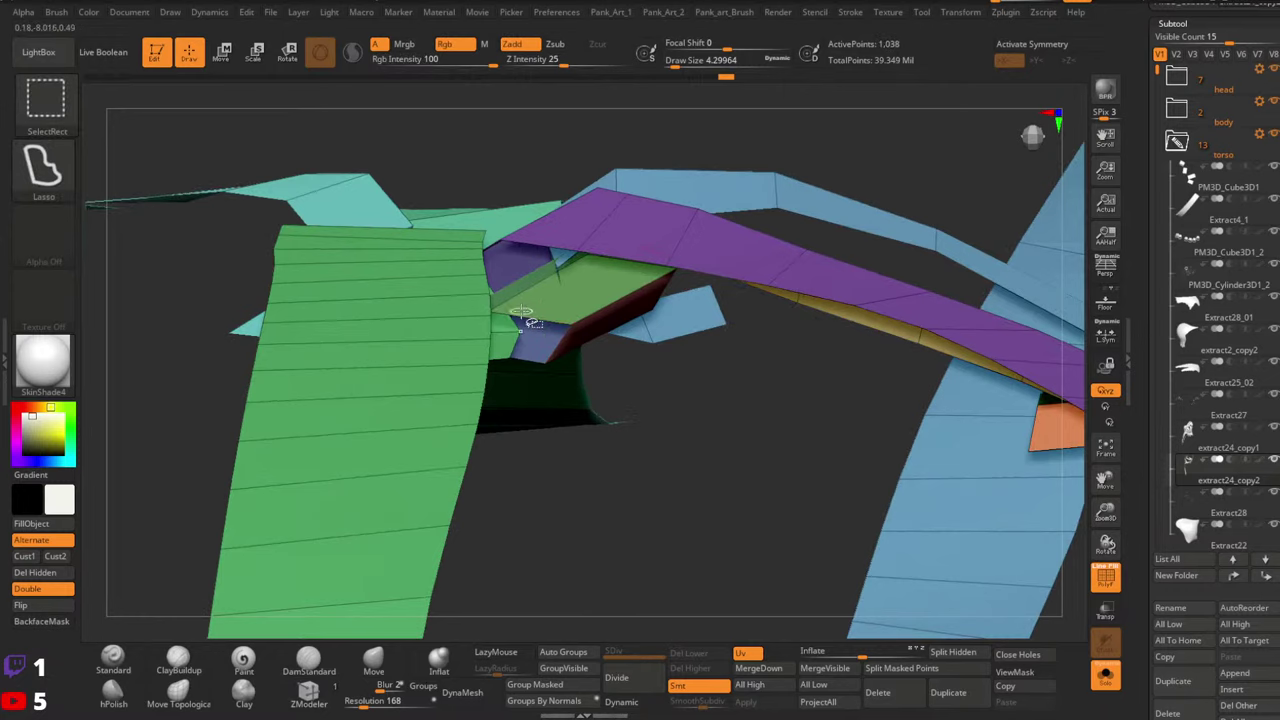
{"action": "left_click_drag", "start_coordinate": [527, 316], "coordinate": [492, 313]}
{"action": "mouse_move", "coordinate": [490, 311]}
{"action": "right_mouse_down"}
{"action": "mouse_move", "coordinate": [606, 306]}
{"action": "mouse_move", "coordinate": [597, 237]}
{"action": "mouse_move", "coordinate": [650, 299]}
{"action": "mouse_move", "coordinate": [643, 262]}
{"action": "mouse_move", "coordinate": [637, 300]}
{"action": "mouse_move", "coordinate": [592, 243]}
{"action": "mouse_move", "coordinate": [650, 221]}
{"action": "right_mouse_up"}
{"action": "mouse_move", "coordinate": [650, 221]}
{"action": "left_mouse_down"}
{"action": "mouse_move", "coordinate": [570, 285]}
{"action": "mouse_move", "coordinate": [610, 310]}
{"action": "mouse_move", "coordinate": [606, 290]}
{"action": "mouse_move", "coordinate": [697, 320]}
{"action": "mouse_move", "coordinate": [652, 268]}
{"action": "left_mouse_up"}
{"action": "right_click_drag", "start_coordinate": [655, 270], "coordinate": [700, 281], "text": "ctrl"}
{"action": "left_click", "coordinate": [650, 246], "text": "ctrl+shift"}
Hide the inner and side polygroups at the curled end of the magenta strap
{"action": "mouse_move", "coordinate": [700, 281]}
{"action": "left_mouse_down"}
{"action": "mouse_move", "coordinate": [677, 323]}
{"action": "mouse_move", "coordinate": [700, 305]}
{"action": "mouse_move", "coordinate": [729, 320]}
{"action": "left_mouse_up"}
{"action": "mouse_move", "coordinate": [730, 320]}
{"action": "right_mouse_down"}
{"action": "mouse_move", "coordinate": [746, 344]}
{"action": "mouse_move", "coordinate": [722, 179]}
{"action": "right_mouse_up"}
{"action": "left_click", "coordinate": [760, 379], "text": "ctrl+shift"}
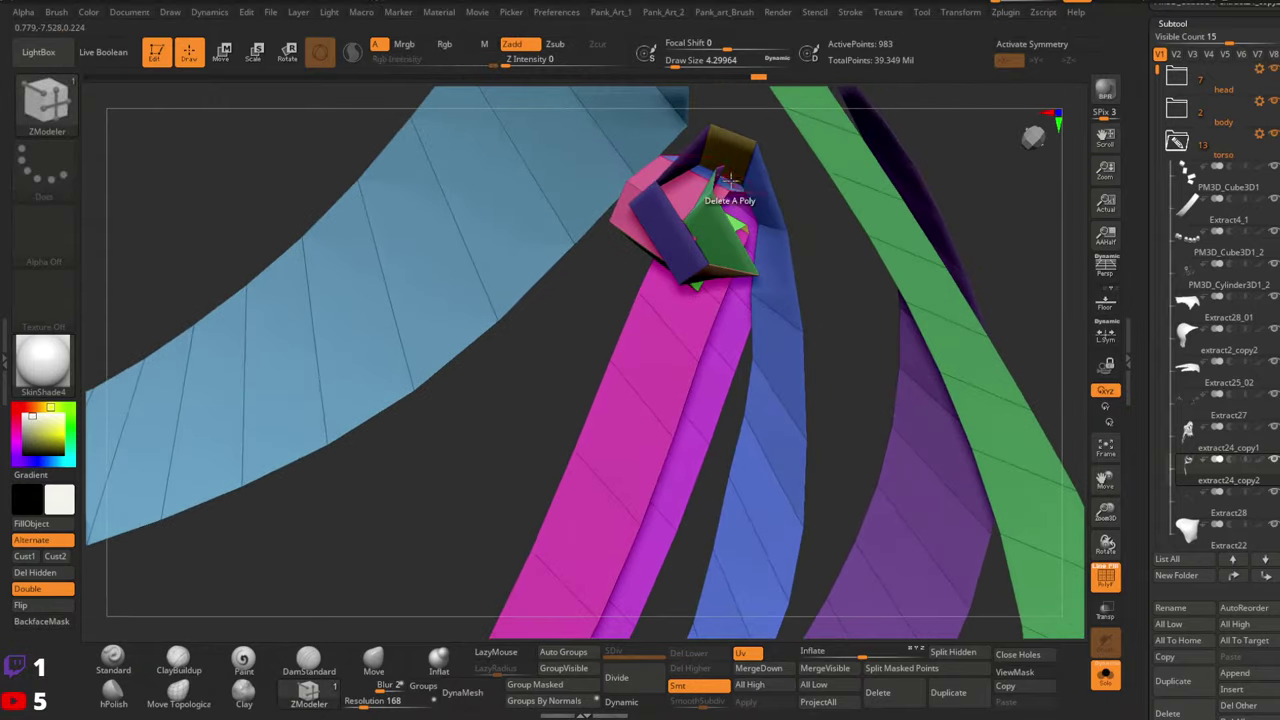
{"action": "mouse_move", "coordinate": [712, 193]}
{"action": "left_mouse_down"}
{"action": "mouse_move", "coordinate": [705, 255]}
{"action": "mouse_move", "coordinate": [777, 294]}
{"action": "mouse_move", "coordinate": [743, 402]}
{"action": "left_mouse_up"}
{"action": "mouse_move", "coordinate": [743, 402]}
{"action": "right_mouse_down"}
{"action": "mouse_move", "coordinate": [729, 267]}
{"action": "mouse_move", "coordinate": [697, 418]}
{"action": "mouse_move", "coordinate": [663, 402]}
{"action": "mouse_move", "coordinate": [663, 363]}
{"action": "mouse_move", "coordinate": [669, 443]}
{"action": "right_mouse_up"}
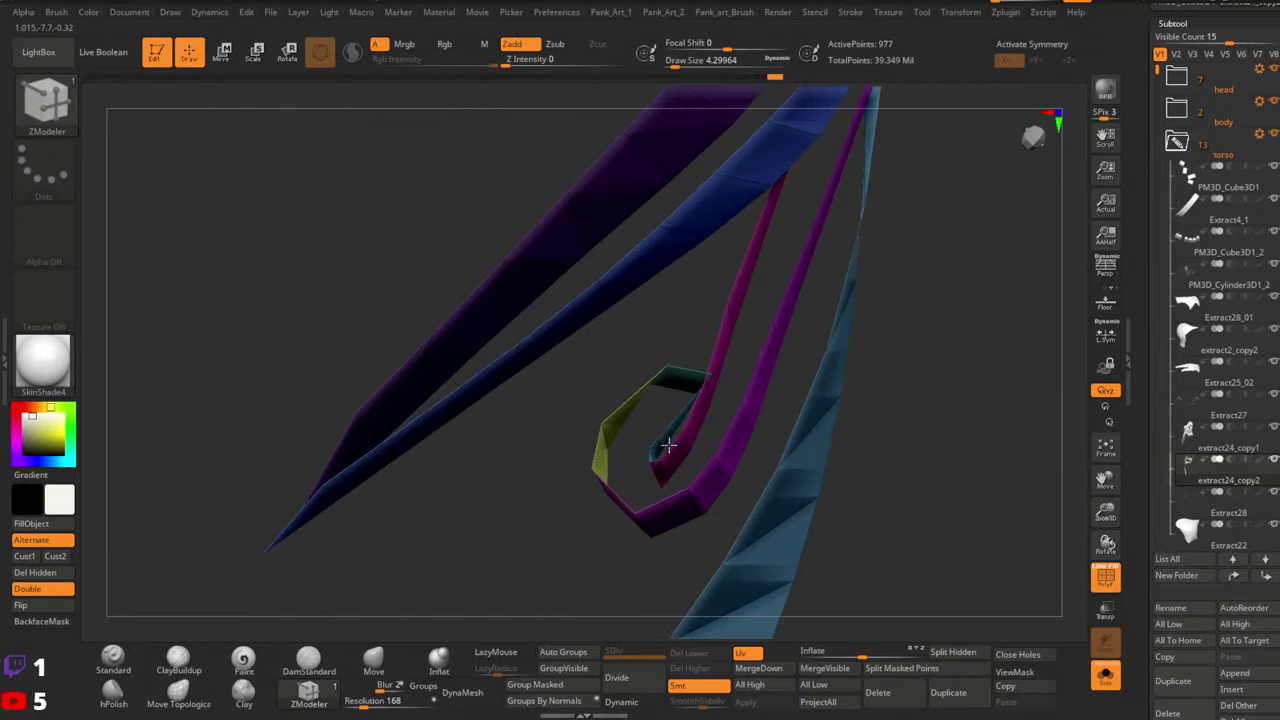
{"action": "left_click_drag", "start_coordinate": [670, 458], "coordinate": [663, 445]}
{"action": "key", "text": "ctrl+shift"}
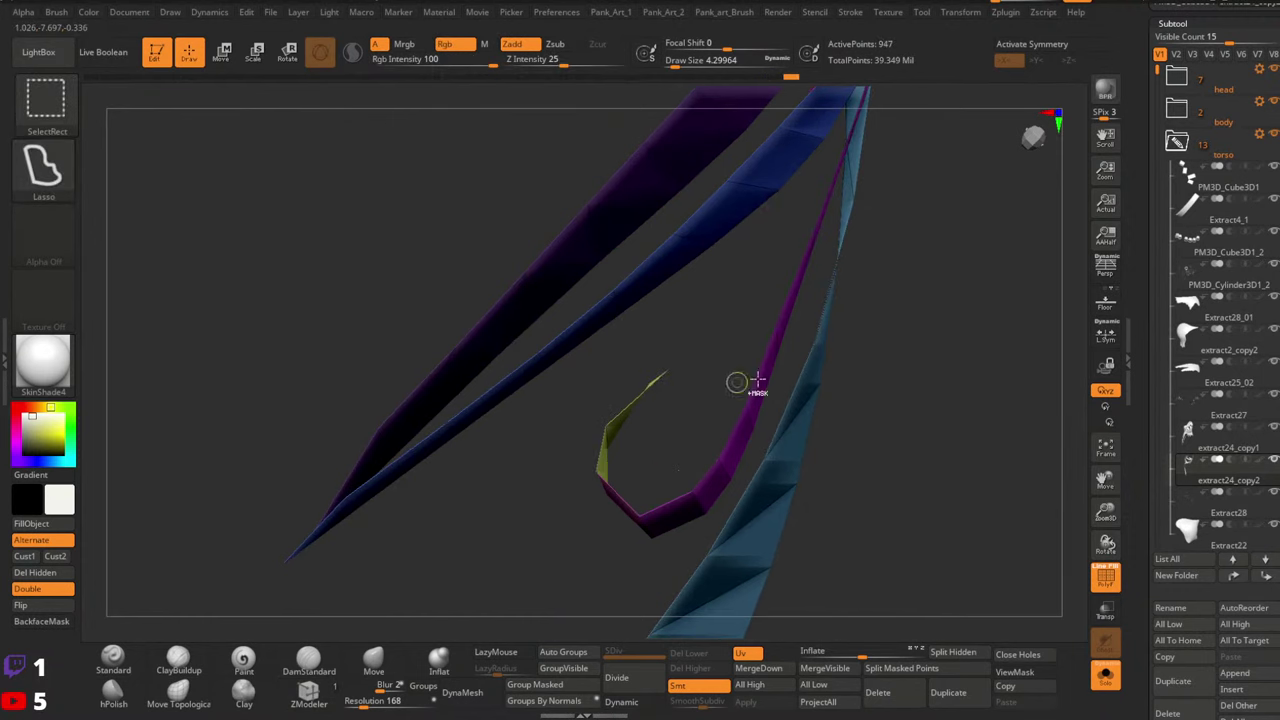
{"action": "mouse_move", "coordinate": [757, 380]}
{"action": "left_mouse_down"}
{"action": "mouse_move", "coordinate": [763, 340]}
{"action": "mouse_move", "coordinate": [740, 430]}
{"action": "mouse_move", "coordinate": [745, 390]}
{"action": "mouse_move", "coordinate": [720, 400]}
{"action": "mouse_move", "coordinate": [726, 316]}
{"action": "mouse_move", "coordinate": [730, 340]}
{"action": "mouse_move", "coordinate": [750, 342]}
{"action": "mouse_move", "coordinate": [749, 323]}
{"action": "mouse_move", "coordinate": [731, 318]}
{"action": "mouse_move", "coordinate": [729, 251]}
{"action": "mouse_move", "coordinate": [800, 330]}
{"action": "mouse_move", "coordinate": [780, 218]}
{"action": "left_mouse_up"}
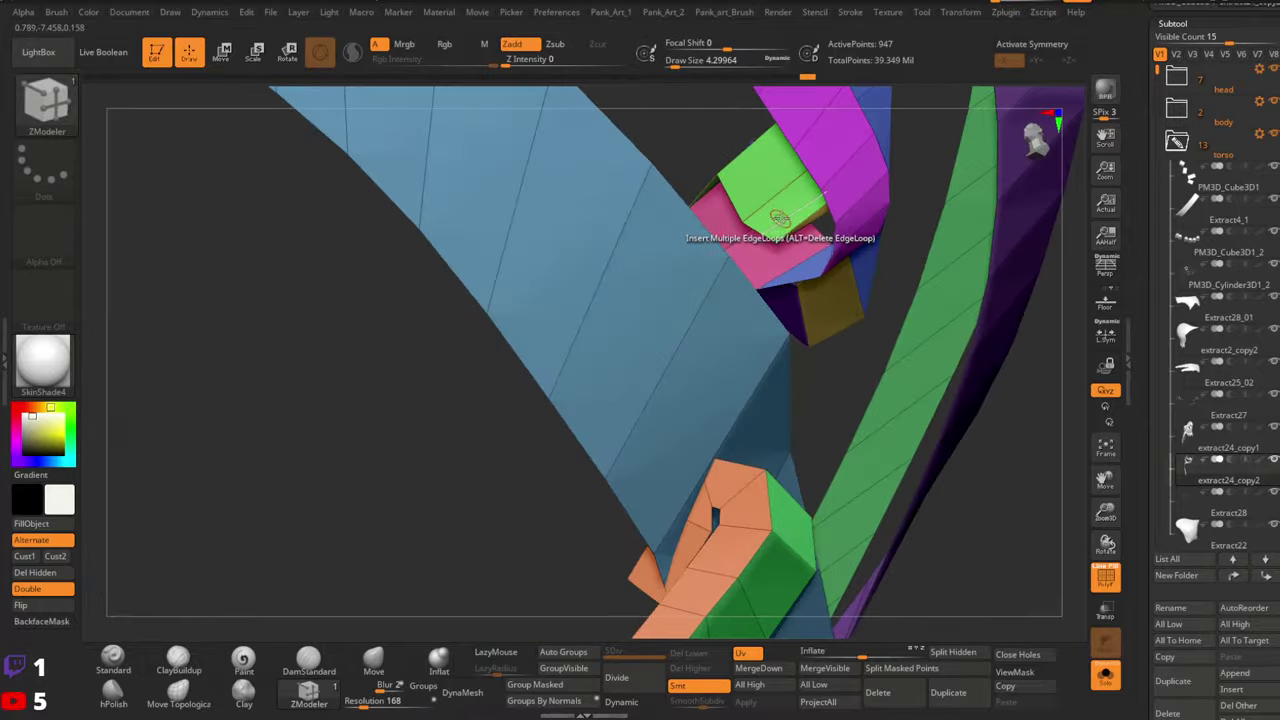
Hide the inner and side polygroups of the folded green and pink strap joint beside the blue strap, undoing one mistaken change
{"action": "mouse_move", "coordinate": [780, 218]}
{"action": "right_mouse_down", "text": "alt"}
{"action": "mouse_move", "coordinate": [800, 235]}
{"action": "mouse_move", "coordinate": [825, 185]}
{"action": "mouse_move", "coordinate": [801, 274]}
{"action": "mouse_move", "coordinate": [758, 300]}
{"action": "right_mouse_up", "text": "alt"}
{"action": "left_click", "coordinate": [838, 166], "text": "ctrl+shift"}
{"action": "left_click", "coordinate": [800, 321], "text": "ctrl+shift"}
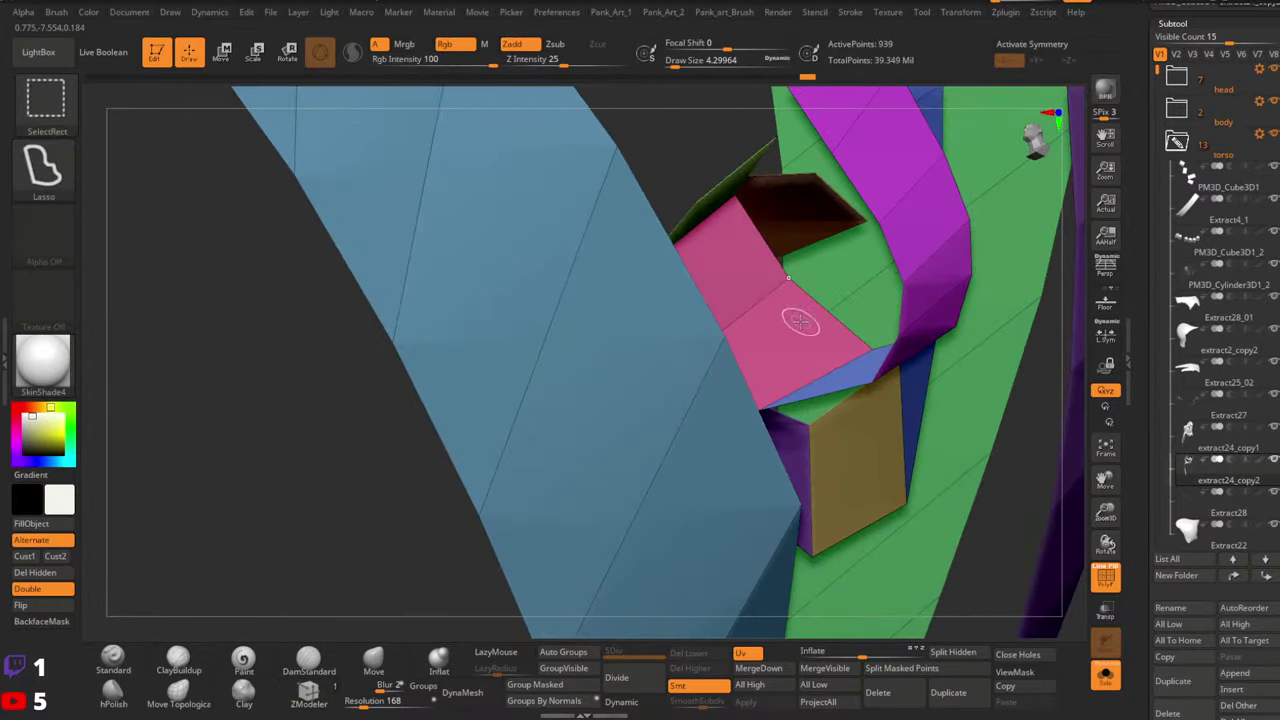
{"action": "key", "text": "ctrl+z"}
{"action": "right_click_drag", "start_coordinate": [863, 294], "coordinate": [841, 325], "text": "alt"}
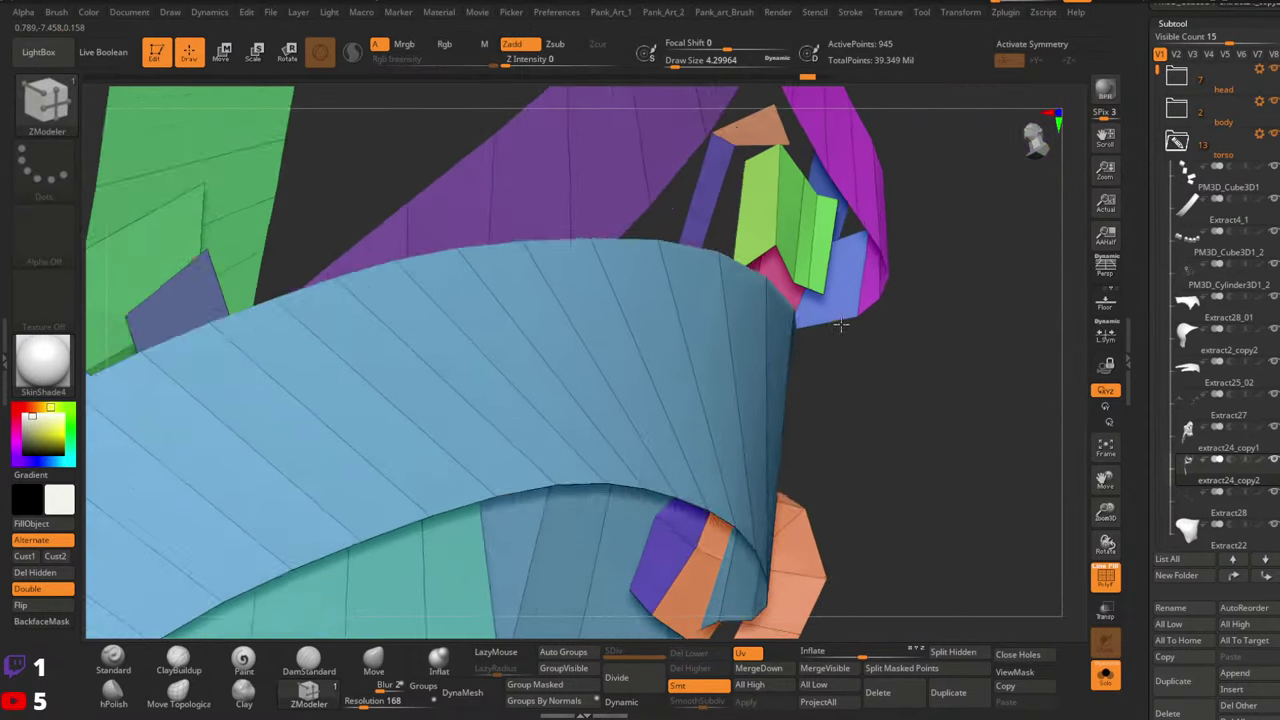
Hide the unwanted side polygroup at the end of the thin orange strap hanging below the blue strap, undoing the first attempt
{"action": "left_click_drag", "start_coordinate": [840, 323], "coordinate": [852, 308]}
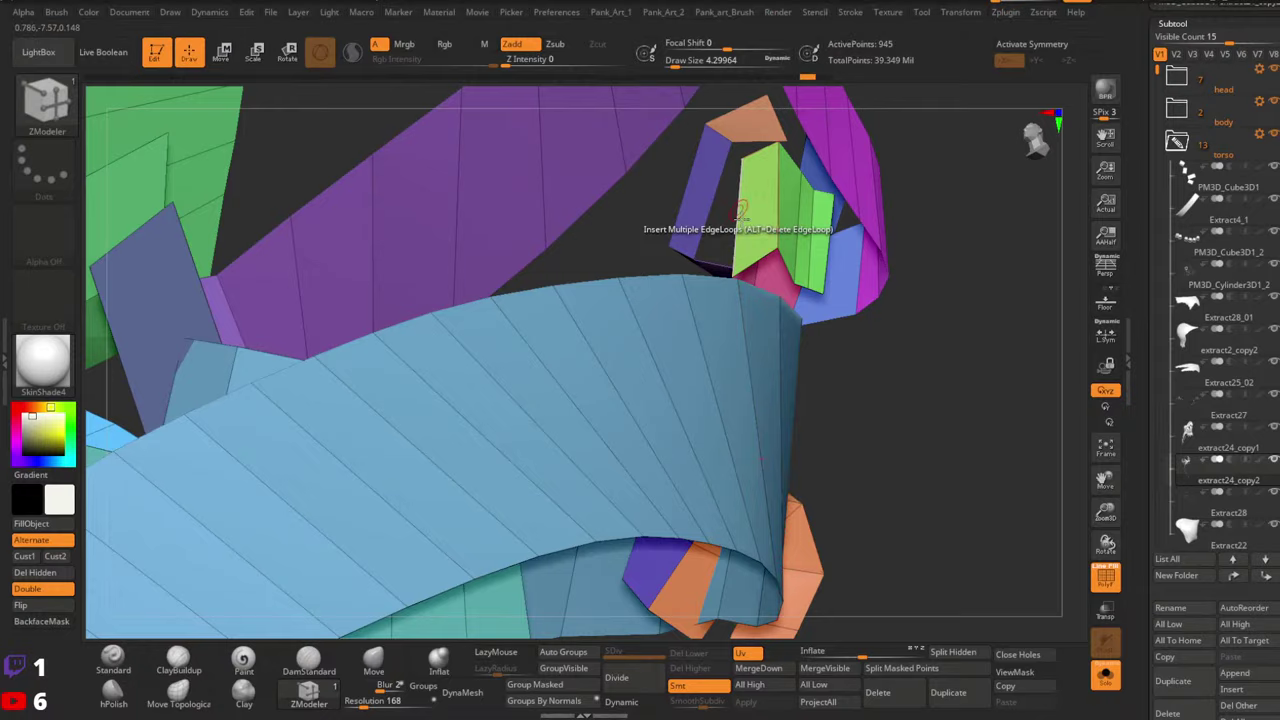
{"action": "right_click_drag", "start_coordinate": [795, 270], "coordinate": [701, 370], "text": "ctrl"}
{"action": "mouse_move", "coordinate": [700, 369]}
{"action": "left_mouse_down"}
{"action": "mouse_move", "coordinate": [723, 317]}
{"action": "mouse_move", "coordinate": [775, 287]}
{"action": "mouse_move", "coordinate": [660, 340]}
{"action": "mouse_move", "coordinate": [809, 274]}
{"action": "mouse_move", "coordinate": [763, 423]}
{"action": "mouse_move", "coordinate": [790, 410]}
{"action": "left_mouse_up"}
{"action": "left_click", "coordinate": [790, 408], "text": "ctrl+shift"}
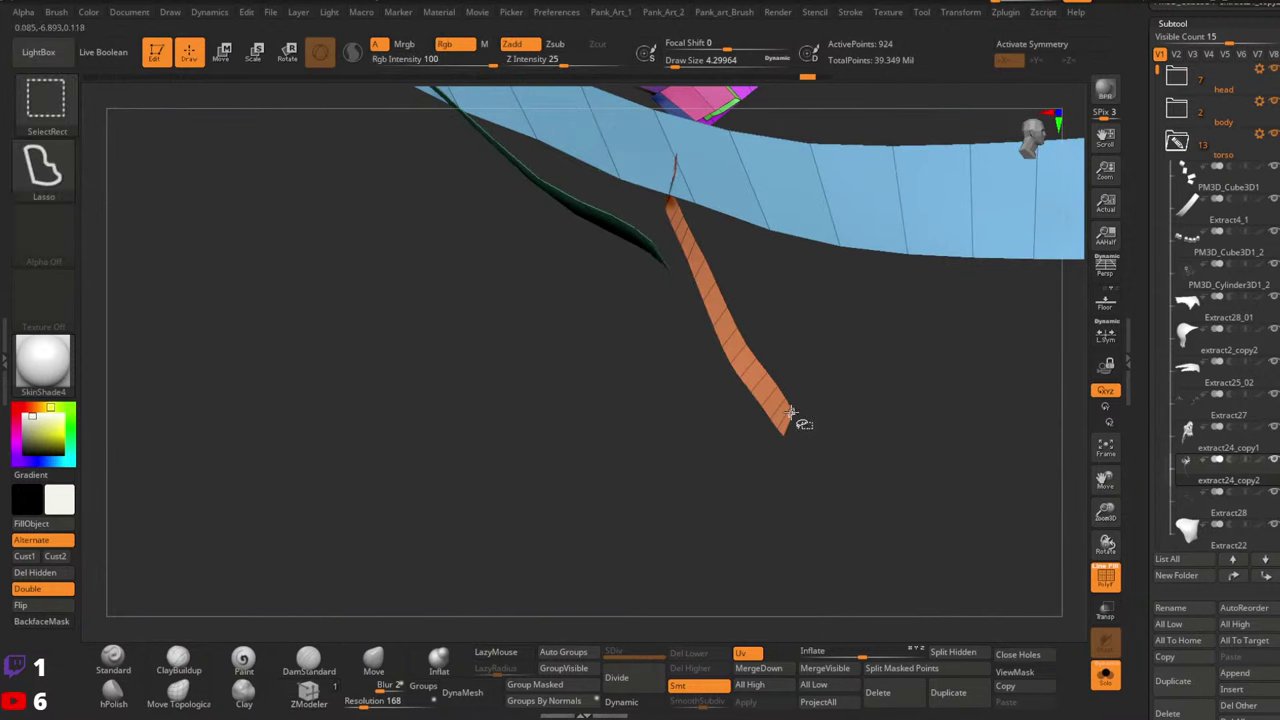
{"action": "key", "text": "ctrl+z"}
{"action": "left_click", "coordinate": [781, 400], "text": "ctrl+shift"}
Hide the leftover inner and side polygroups at the curled joint of the purple, mint and magenta straps
{"action": "right_click_drag", "start_coordinate": [780, 397], "coordinate": [768, 359]}
{"action": "mouse_move", "coordinate": [768, 358]}
{"action": "left_mouse_down"}
{"action": "mouse_move", "coordinate": [757, 297]}
{"action": "mouse_move", "coordinate": [723, 349]}
{"action": "mouse_move", "coordinate": [777, 400]}
{"action": "mouse_move", "coordinate": [778, 347]}
{"action": "mouse_move", "coordinate": [751, 277]}
{"action": "mouse_move", "coordinate": [740, 360]}
{"action": "mouse_move", "coordinate": [777, 400]}
{"action": "mouse_move", "coordinate": [643, 377]}
{"action": "mouse_move", "coordinate": [706, 321]}
{"action": "left_mouse_up"}
{"action": "mouse_move", "coordinate": [599, 302]}
{"action": "right_mouse_down"}
{"action": "mouse_move", "coordinate": [594, 317]}
{"action": "mouse_move", "coordinate": [674, 275]}
{"action": "mouse_move", "coordinate": [675, 316]}
{"action": "mouse_move", "coordinate": [666, 301]}
{"action": "mouse_move", "coordinate": [751, 277]}
{"action": "mouse_move", "coordinate": [793, 212]}
{"action": "mouse_move", "coordinate": [783, 303]}
{"action": "mouse_move", "coordinate": [789, 246]}
{"action": "mouse_move", "coordinate": [746, 317]}
{"action": "mouse_move", "coordinate": [697, 287]}
{"action": "mouse_move", "coordinate": [866, 380]}
{"action": "mouse_move", "coordinate": [771, 240]}
{"action": "mouse_move", "coordinate": [686, 286]}
{"action": "mouse_move", "coordinate": [700, 306]}
{"action": "mouse_move", "coordinate": [690, 352]}
{"action": "mouse_move", "coordinate": [735, 310]}
{"action": "mouse_move", "coordinate": [740, 282]}
{"action": "mouse_move", "coordinate": [641, 272]}
{"action": "mouse_move", "coordinate": [663, 300]}
{"action": "right_mouse_up"}
{"action": "key", "text": "ctrl+shift"}
{"action": "left_click", "coordinate": [680, 314], "text": "ctrl+shift"}
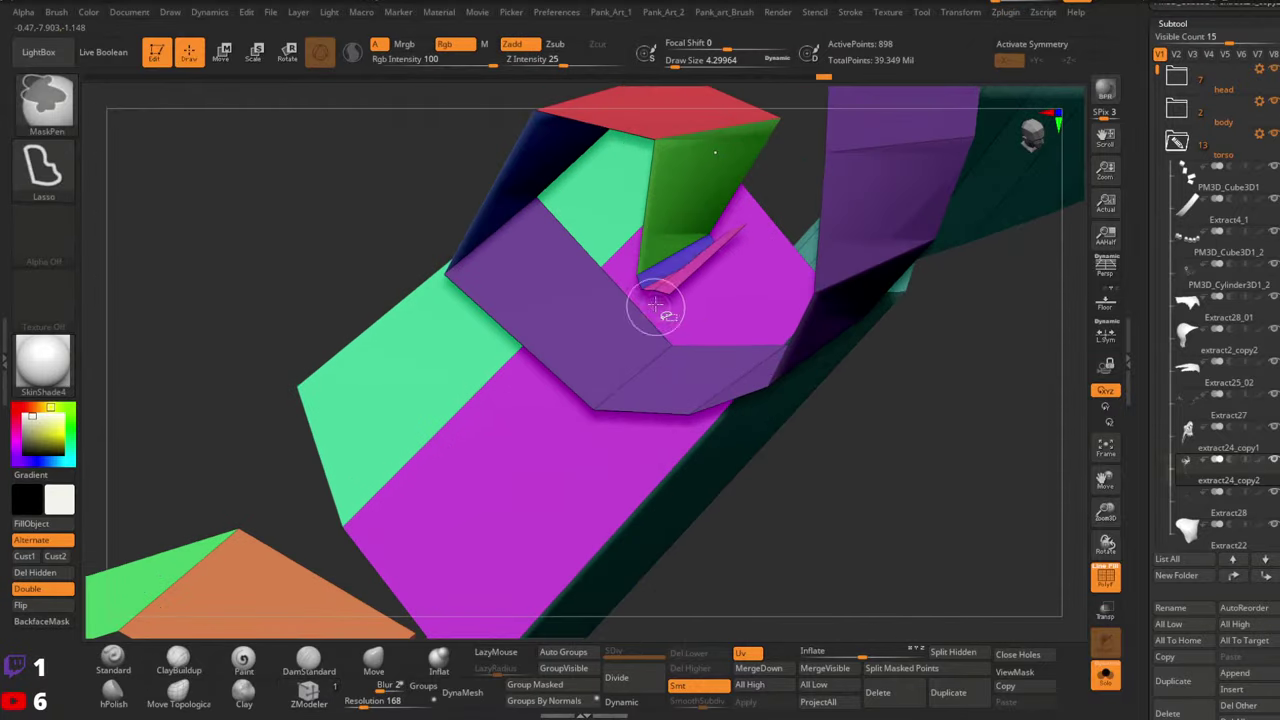
{"action": "key", "text": "ctrl+shift"}
{"action": "left_click_drag", "start_coordinate": [669, 293], "coordinate": [643, 288], "text": "ctrl+alt+shift"}
{"action": "mouse_move", "coordinate": [643, 288]}
{"action": "right_mouse_down", "text": "ctrl"}
{"action": "mouse_move", "coordinate": [629, 266]}
{"action": "mouse_move", "coordinate": [663, 345]}
{"action": "mouse_move", "coordinate": [574, 257]}
{"action": "mouse_move", "coordinate": [590, 290]}
{"action": "right_mouse_up", "text": "ctrl"}
Delete the hidden geometry of the torso straps, keeping only the single-sided strip faces
{"action": "mouse_move", "coordinate": [600, 240]}
{"action": "right_mouse_down"}
{"action": "mouse_move", "coordinate": [582, 296]}
{"action": "mouse_move", "coordinate": [555, 286]}
{"action": "mouse_move", "coordinate": [600, 182]}
{"action": "mouse_move", "coordinate": [684, 311]}
{"action": "mouse_move", "coordinate": [557, 263]}
{"action": "mouse_move", "coordinate": [825, 272]}
{"action": "mouse_move", "coordinate": [683, 257]}
{"action": "mouse_move", "coordinate": [646, 337]}
{"action": "mouse_move", "coordinate": [603, 337]}
{"action": "mouse_move", "coordinate": [634, 380]}
{"action": "mouse_move", "coordinate": [723, 331]}
{"action": "mouse_move", "coordinate": [657, 363]}
{"action": "mouse_move", "coordinate": [727, 345]}
{"action": "mouse_move", "coordinate": [780, 357]}
{"action": "mouse_move", "coordinate": [791, 337]}
{"action": "mouse_move", "coordinate": [497, 297]}
{"action": "mouse_move", "coordinate": [600, 306]}
{"action": "mouse_move", "coordinate": [780, 395]}
{"action": "right_mouse_up"}
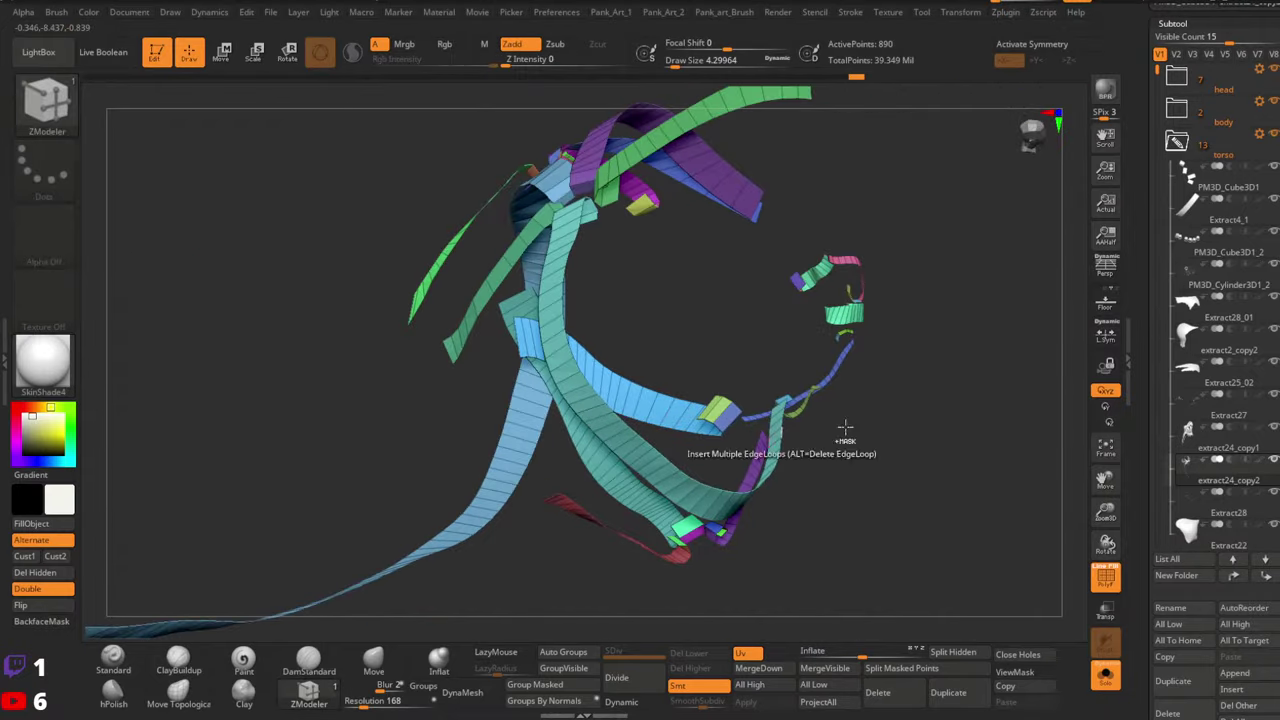
{"action": "left_click_drag", "start_coordinate": [934, 464], "coordinate": [973, 519], "text": "ctrl+shift"}
{"action": "mouse_move", "coordinate": [915, 460]}
{"action": "right_mouse_down"}
{"action": "mouse_move", "coordinate": [736, 334]}
{"action": "mouse_move", "coordinate": [870, 382]}
{"action": "mouse_move", "coordinate": [728, 289]}
{"action": "mouse_move", "coordinate": [517, 306]}
{"action": "mouse_move", "coordinate": [668, 386]}
{"action": "mouse_move", "coordinate": [692, 345]}
{"action": "mouse_move", "coordinate": [662, 358]}
{"action": "mouse_move", "coordinate": [656, 381]}
{"action": "mouse_move", "coordinate": [694, 380]}
{"action": "mouse_move", "coordinate": [580, 360]}
{"action": "mouse_move", "coordinate": [609, 383]}
{"action": "mouse_move", "coordinate": [532, 366]}
{"action": "mouse_move", "coordinate": [471, 329]}
{"action": "mouse_move", "coordinate": [506, 306]}
{"action": "mouse_move", "coordinate": [508, 379]}
{"action": "mouse_move", "coordinate": [851, 289]}
{"action": "mouse_move", "coordinate": [803, 266]}
{"action": "mouse_move", "coordinate": [840, 269]}
{"action": "right_mouse_up"}
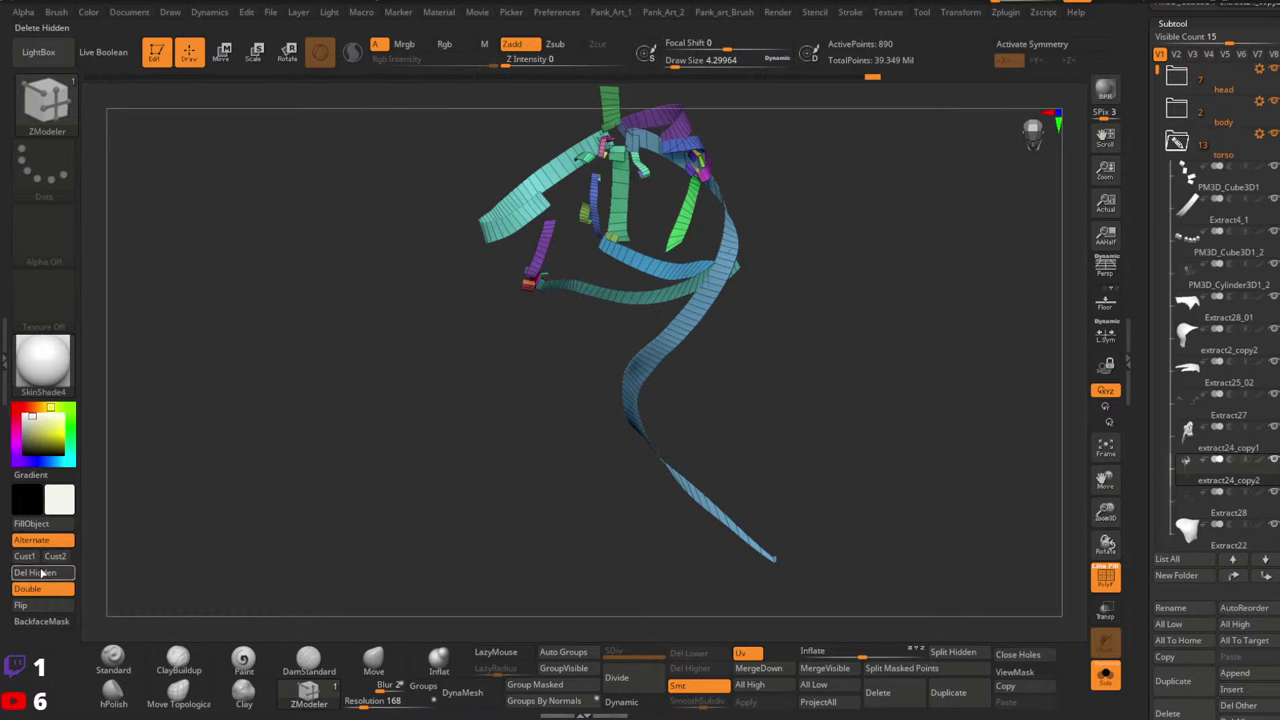
{"action": "mouse_move", "coordinate": [600, 300]}
{"action": "right_mouse_down"}
{"action": "mouse_move", "coordinate": [623, 271]}
{"action": "mouse_move", "coordinate": [576, 331]}
{"action": "mouse_move", "coordinate": [686, 365]}
{"action": "right_mouse_up"}
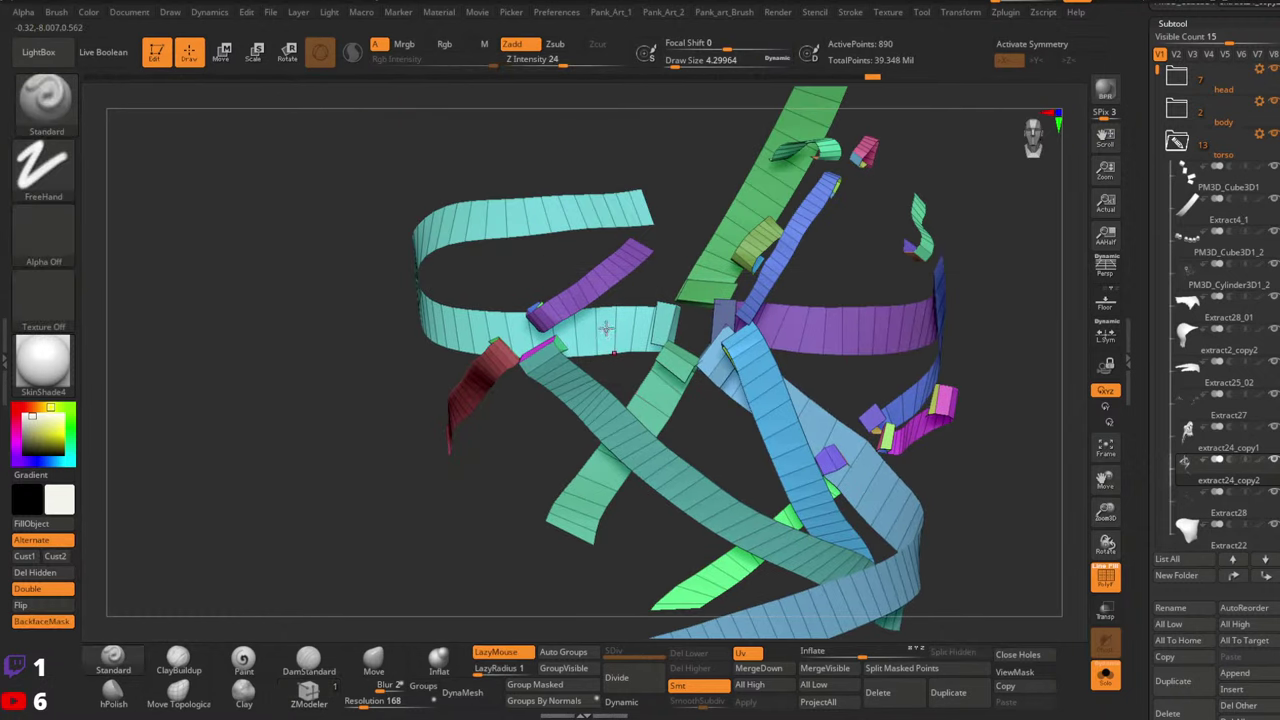
Assign a separate polygroup to each strap with Auto Groups and exit Solo mode to show the whole character
{"action": "right_click_drag", "start_coordinate": [606, 326], "coordinate": [848, 442]}
{"action": "left_click", "coordinate": [560, 653]}
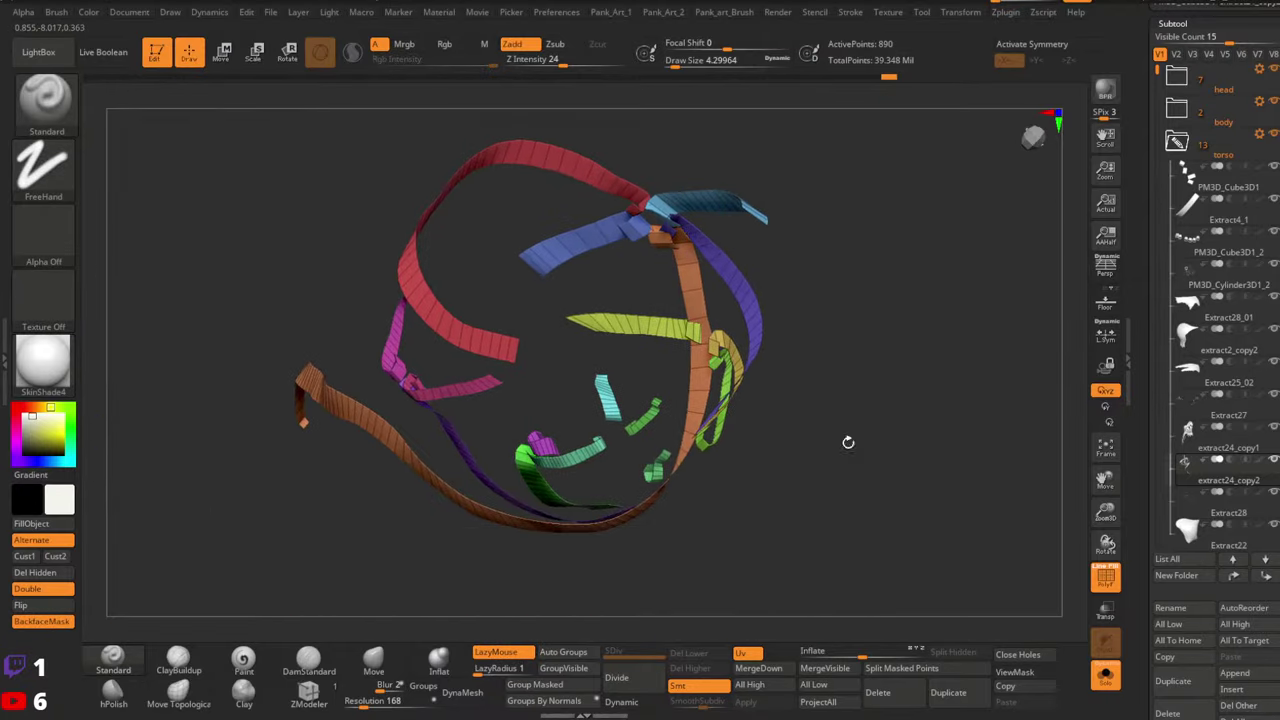
{"action": "left_click", "coordinate": [1110, 680]}
{"action": "left_click_drag", "start_coordinate": [1145, 184], "coordinate": [1155, 318]}
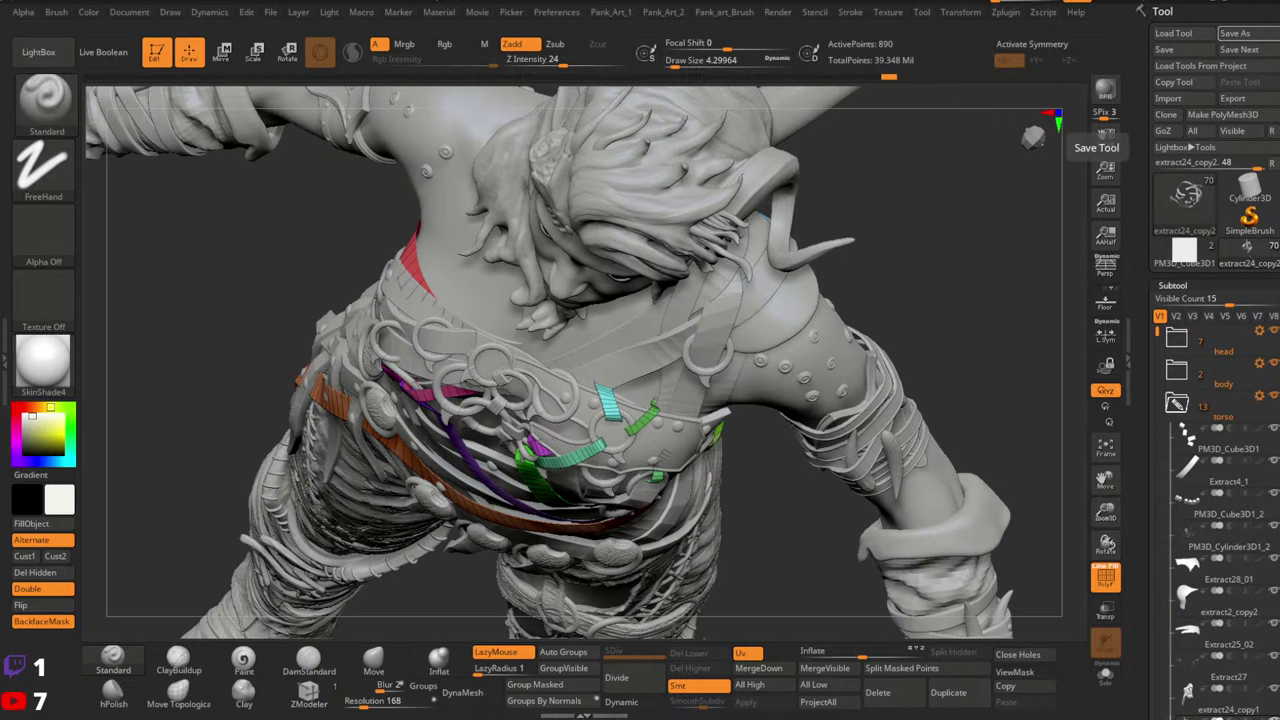
Switch to Discord and examine the full axe render and its head close-up in the artwork-wip channel
{"action": "left_click_drag", "start_coordinate": [657, 0], "coordinate": [628, 120]}
{"action": "left_click", "coordinate": [912, 120]}
{"action": "left_click", "coordinate": [437, 481]}
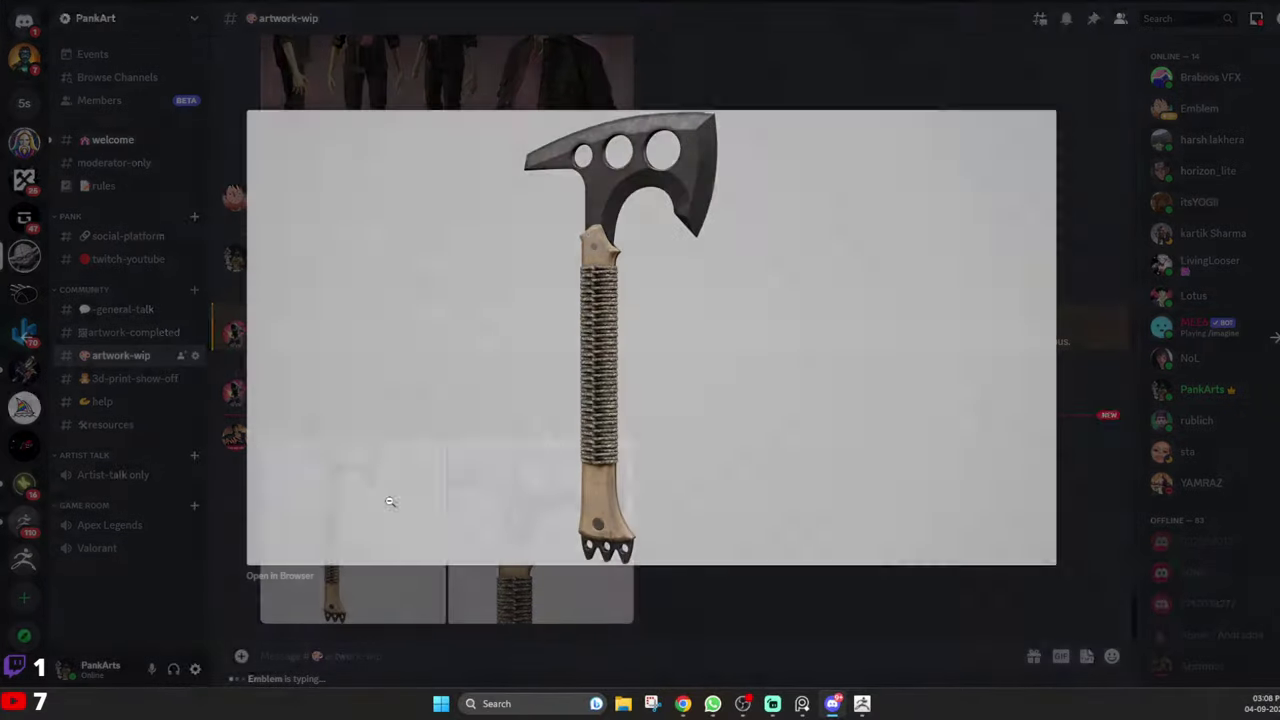
{"action": "key", "text": "Escape"}
{"action": "left_click", "coordinate": [306, 520]}
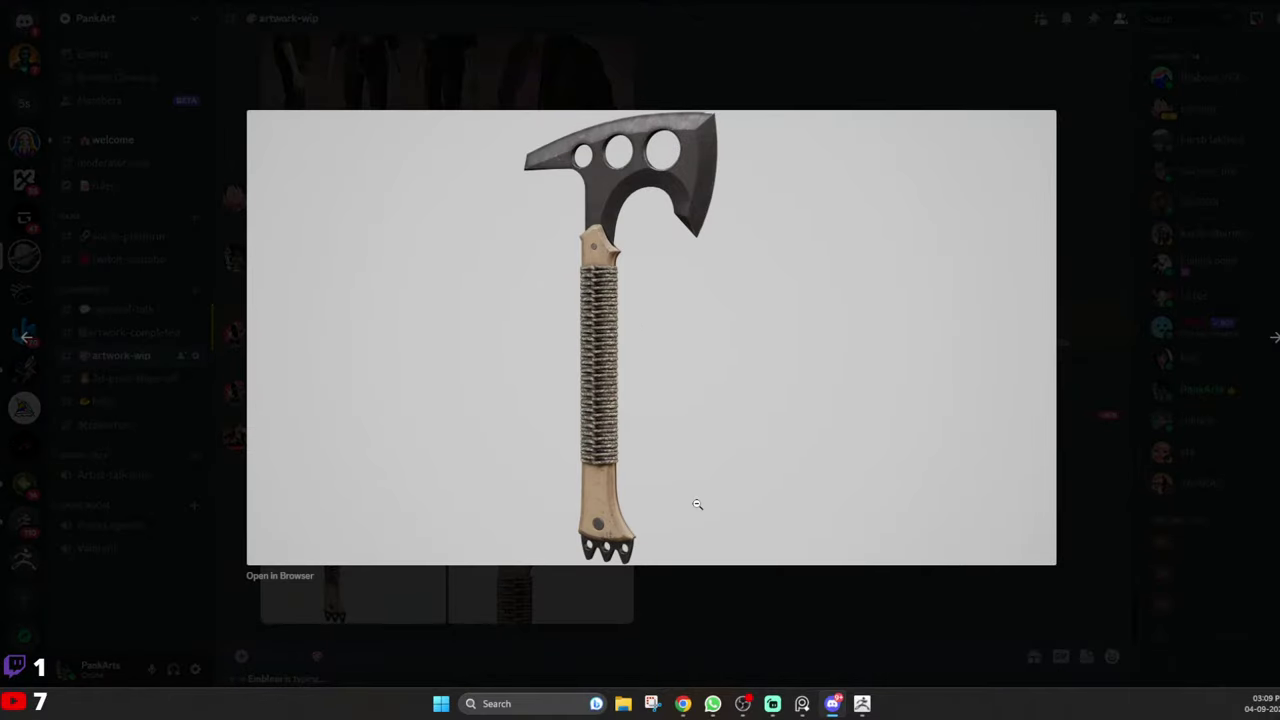
{"action": "left_click", "coordinate": [697, 612]}
{"action": "left_click", "coordinate": [574, 547]}
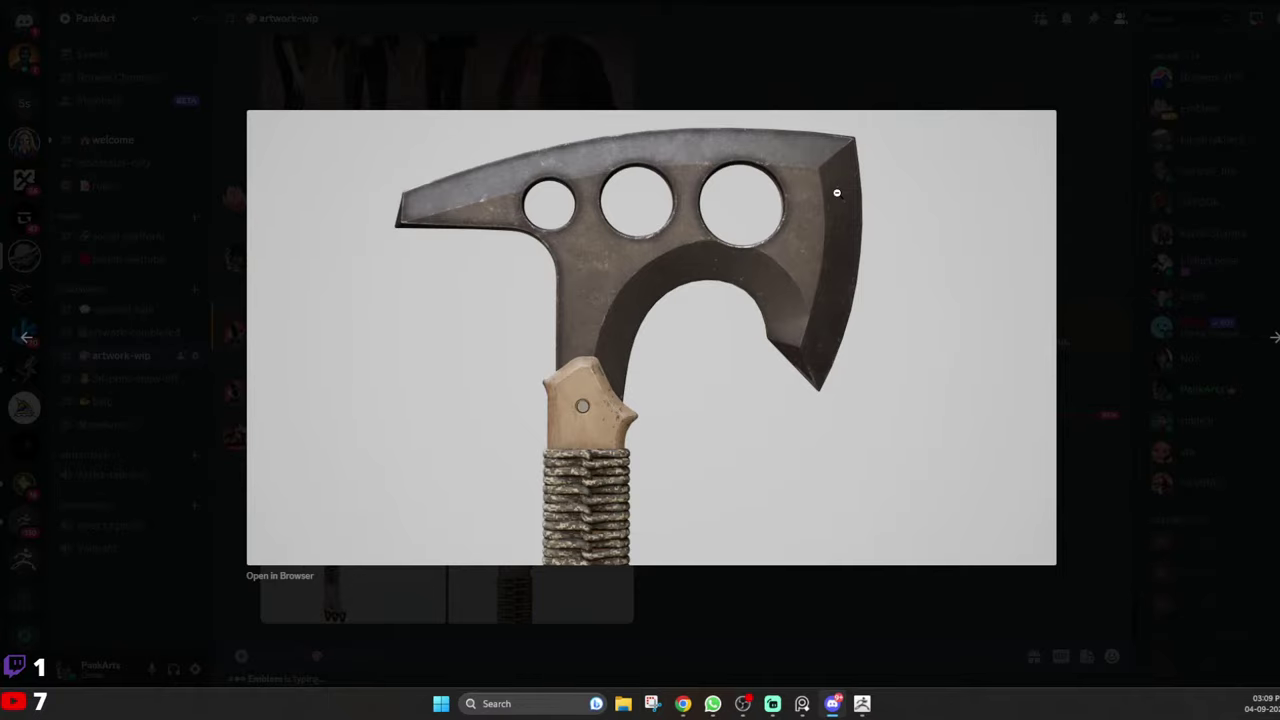
{"action": "left_click", "coordinate": [207, 312]}
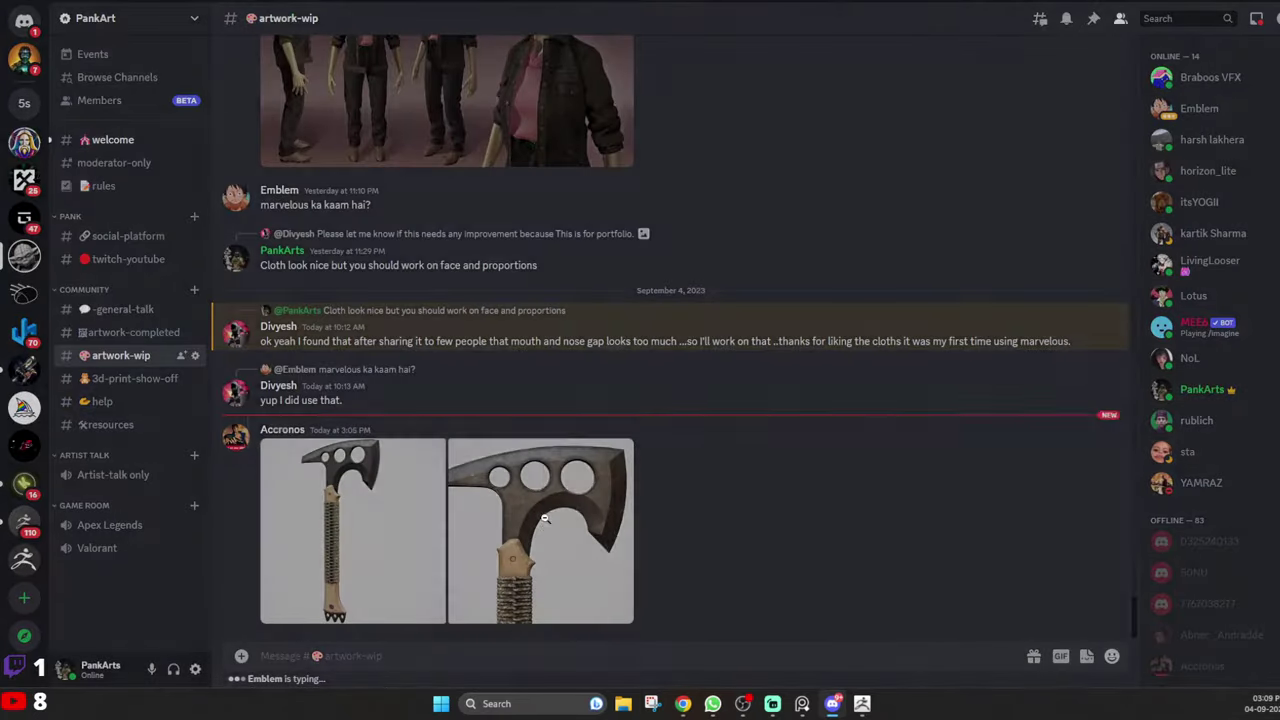
{"action": "left_click", "coordinate": [540, 525]}
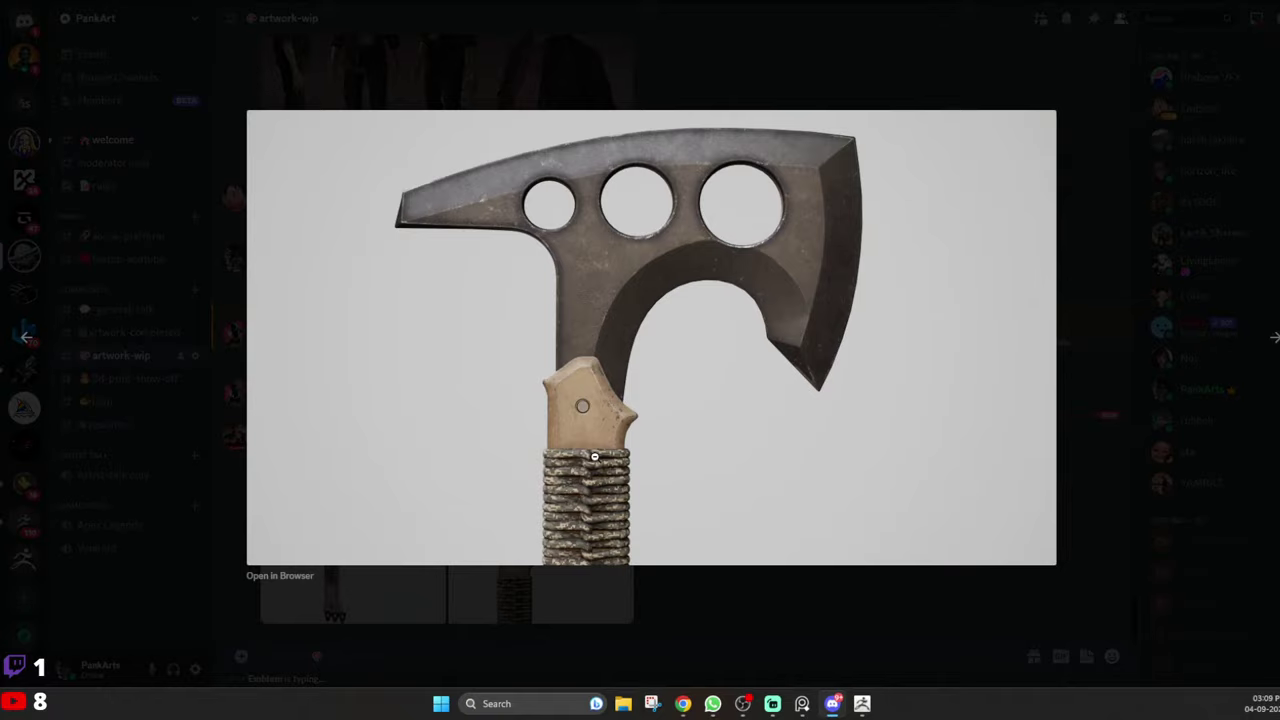
{"action": "left_click", "coordinate": [1098, 473]}
{"action": "left_click", "coordinate": [381, 530]}
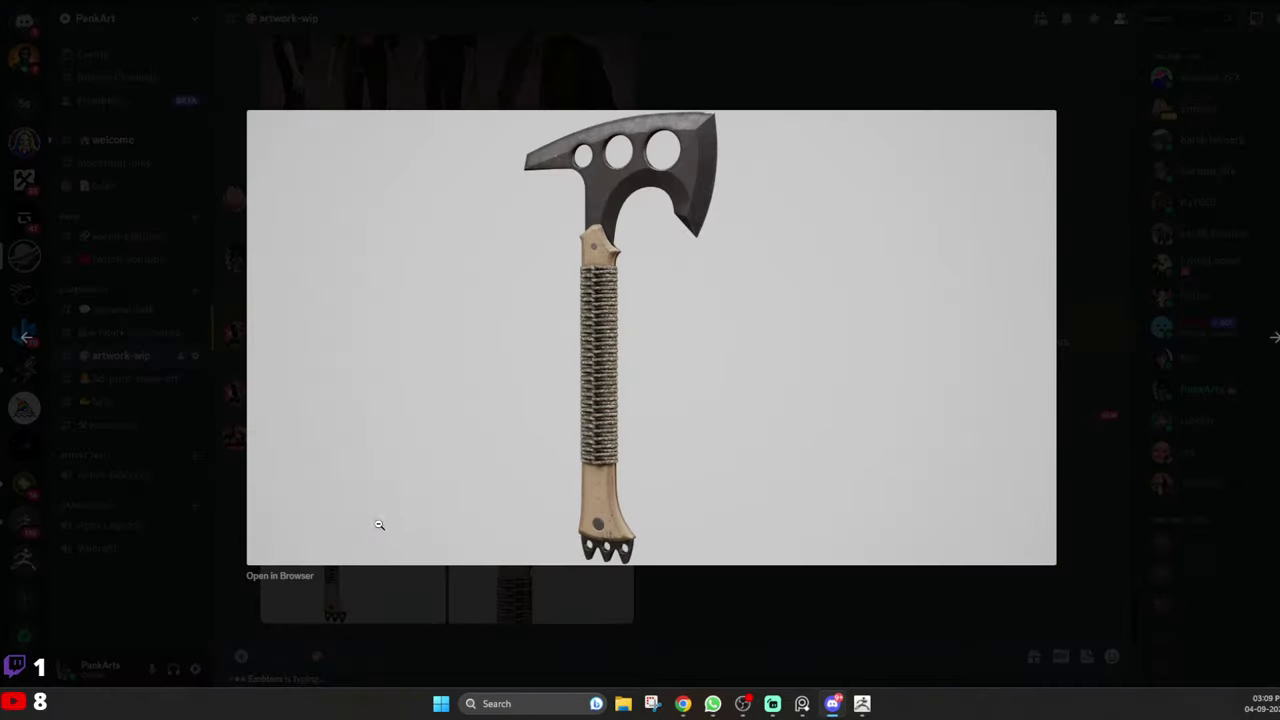
{"action": "left_click", "coordinate": [871, 56]}
{"action": "left_click", "coordinate": [560, 522]}
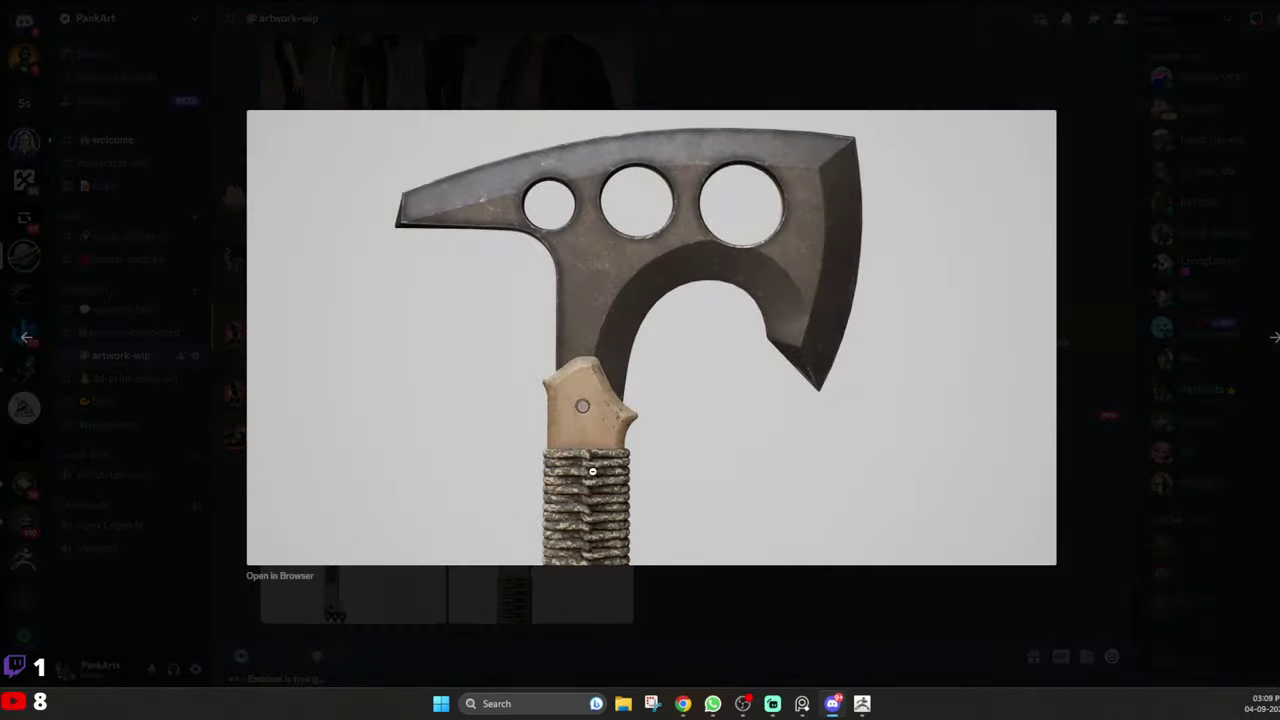
{"action": "left_click", "coordinate": [849, 77]}
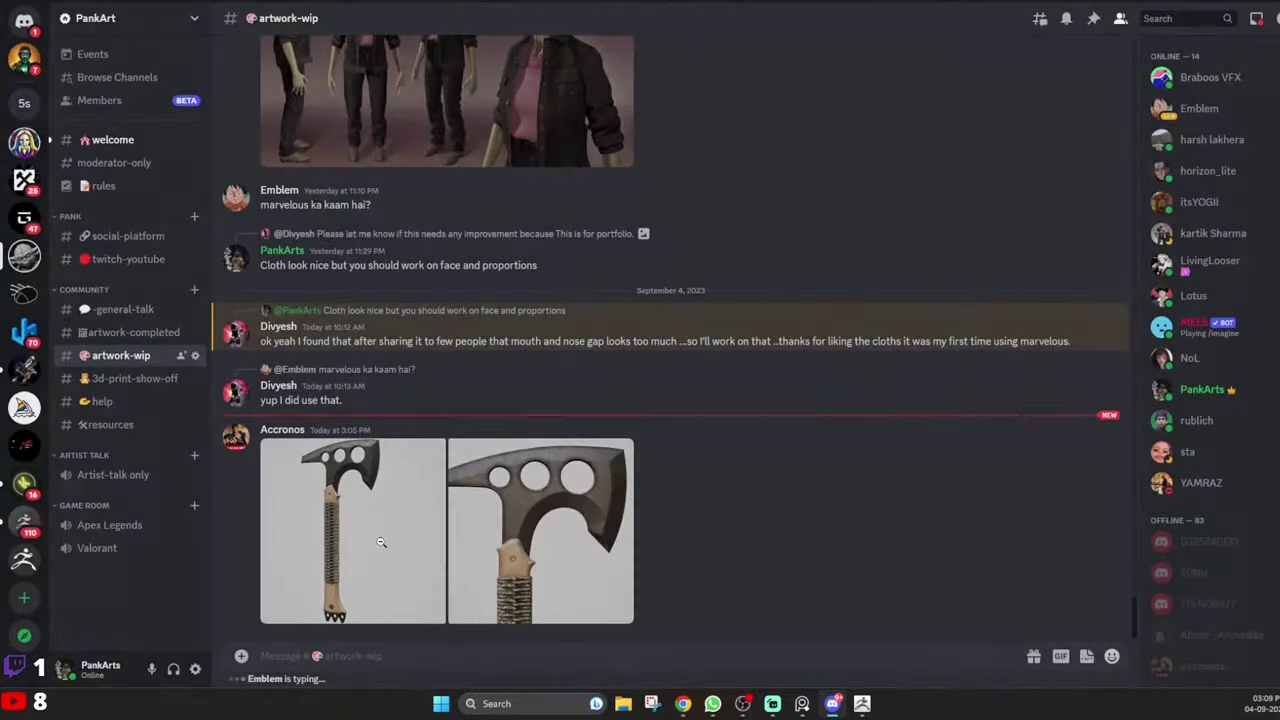
Compare the two posted axe images again, alternating between the full view and the close-up of the blade and handle wrap
{"action": "left_click", "coordinate": [419, 550]}
{"action": "left_click", "coordinate": [828, 67]}
{"action": "left_click", "coordinate": [553, 518]}
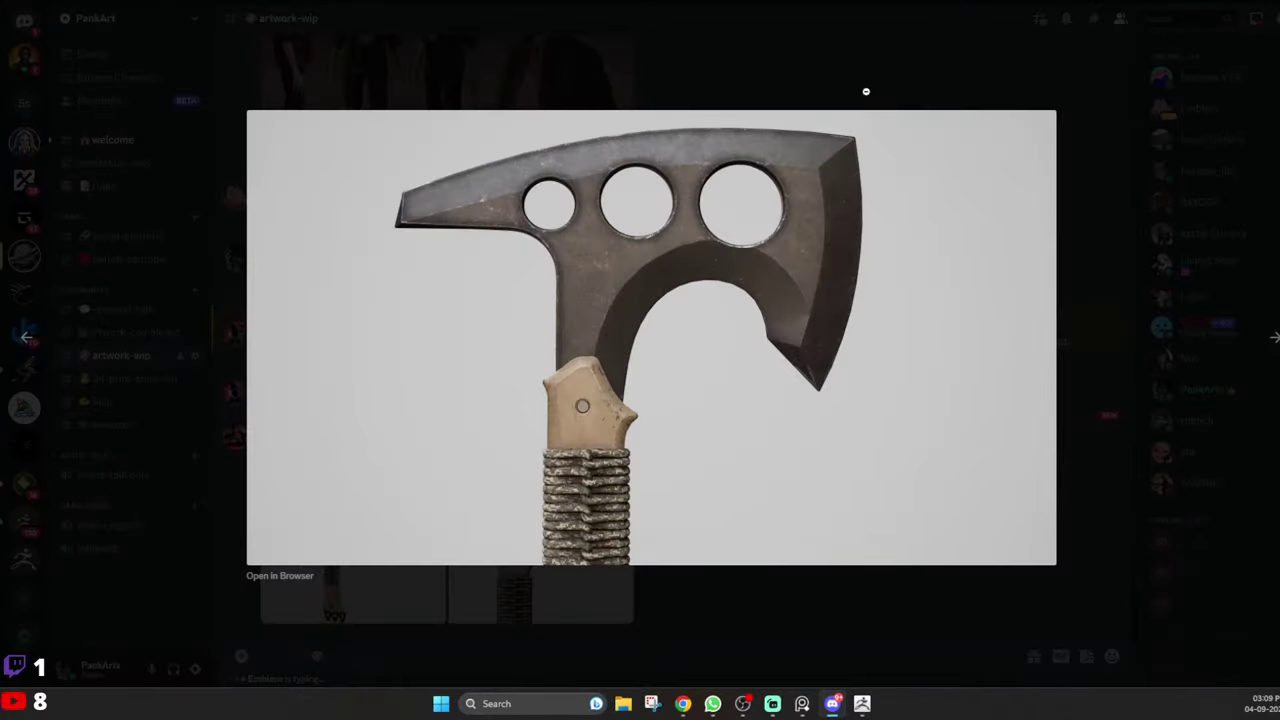
{"action": "left_click", "coordinate": [865, 79]}
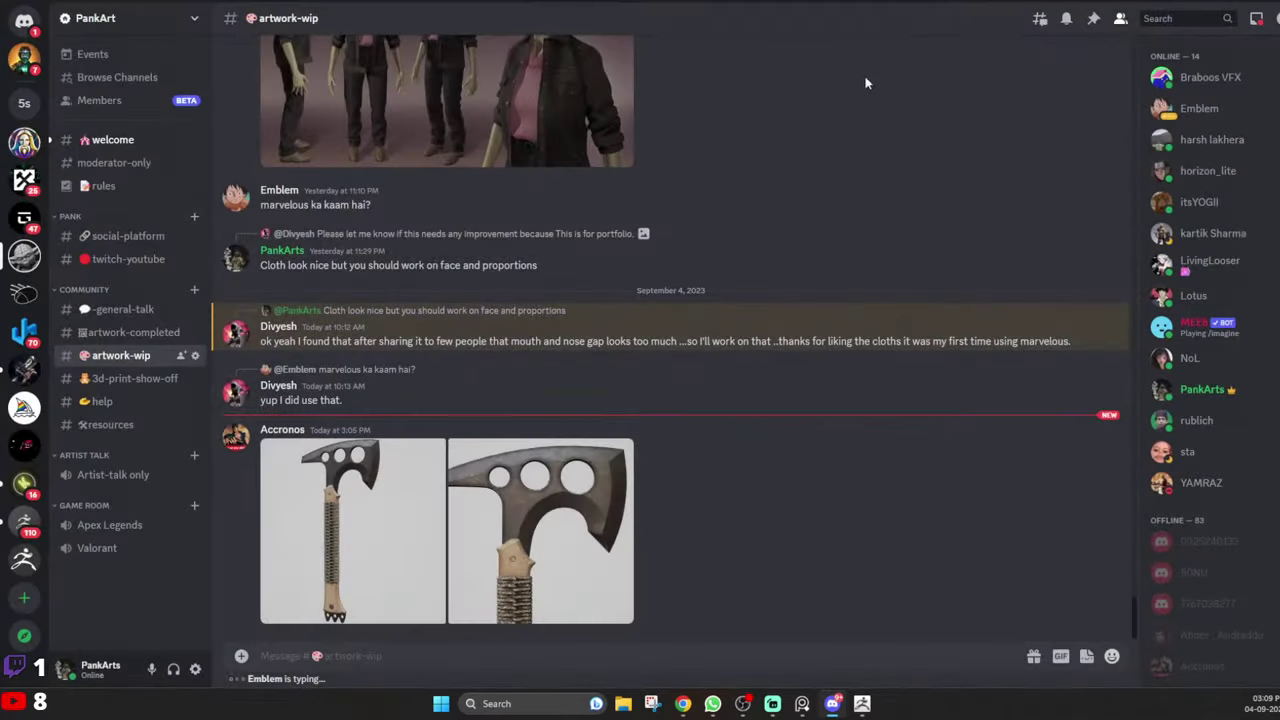
{"action": "left_click", "coordinate": [355, 525]}
{"action": "key", "text": "Escape"}
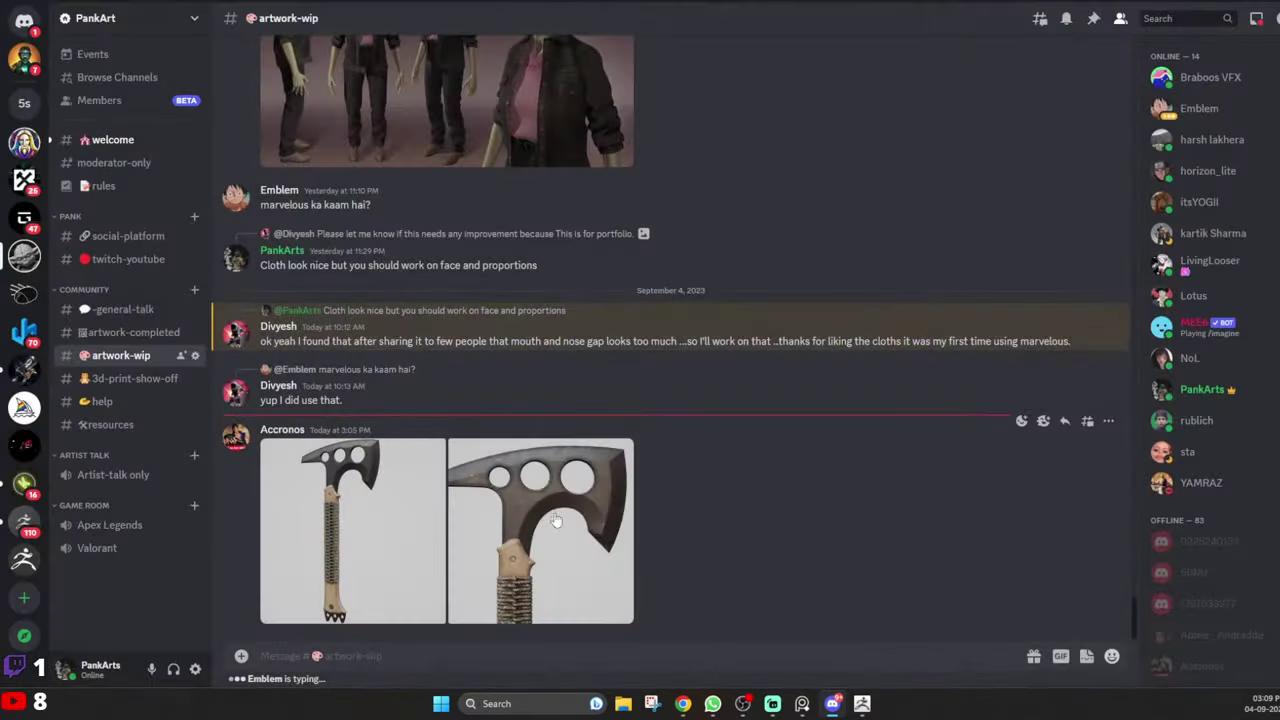
{"action": "left_click", "coordinate": [551, 513]}
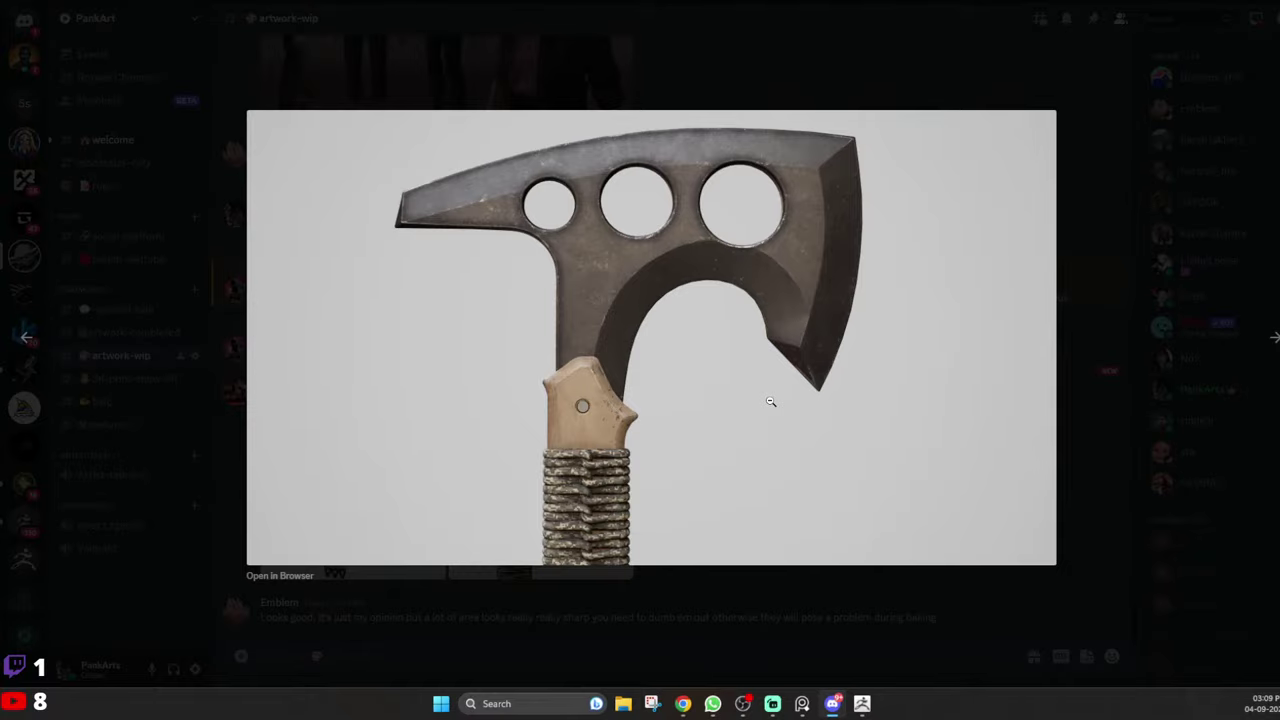
{"action": "left_click", "coordinate": [696, 615]}
{"action": "left_click", "coordinate": [360, 497]}
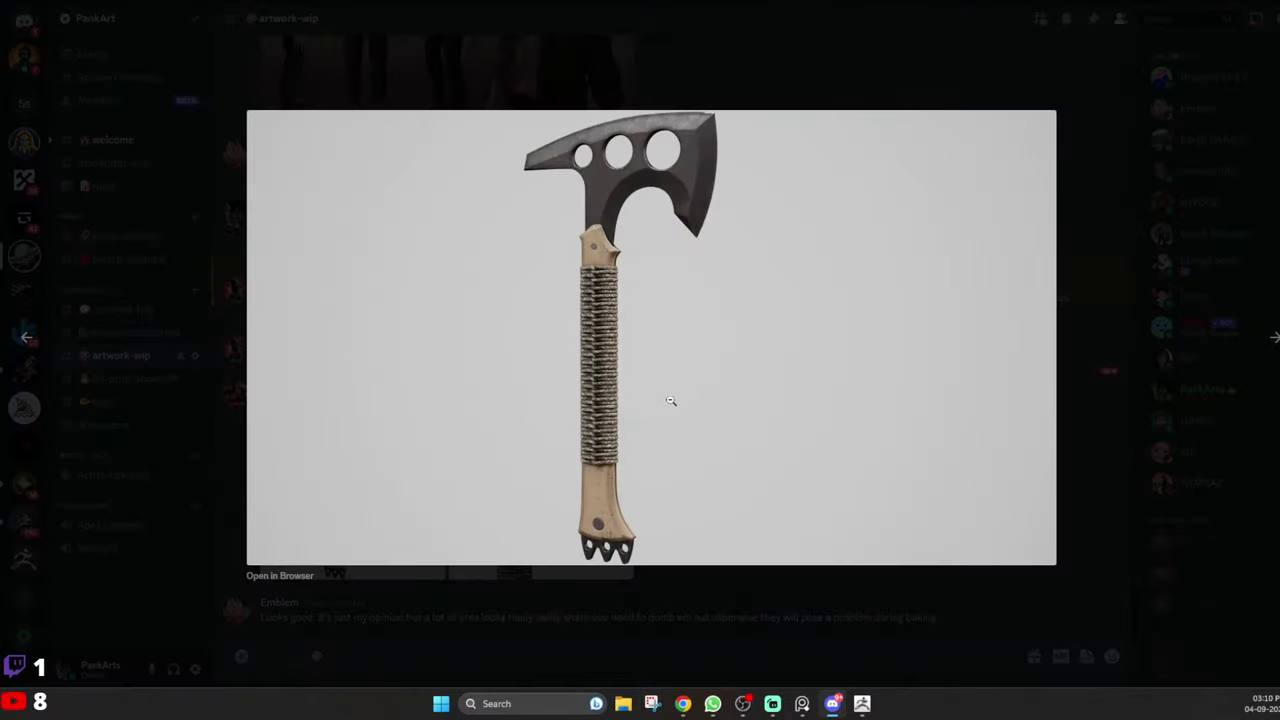
{"action": "left_click", "coordinate": [698, 632]}
{"action": "left_click", "coordinate": [548, 482]}
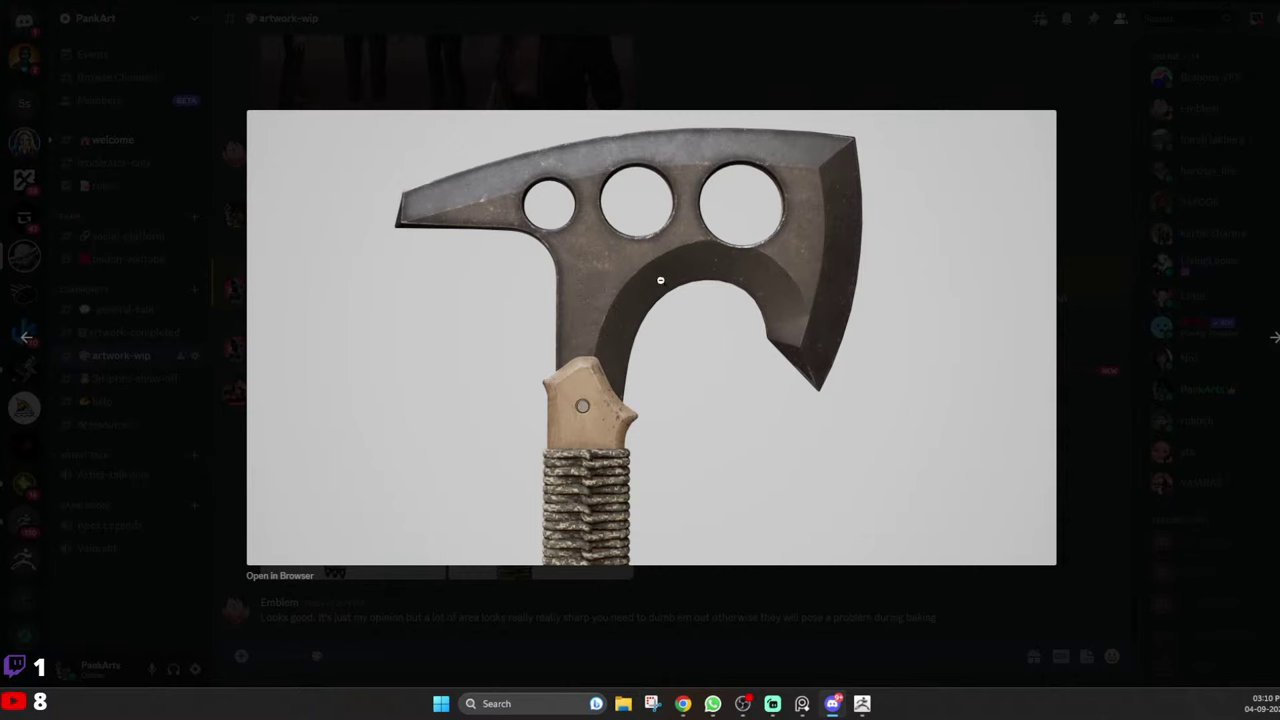
{"action": "left_click", "coordinate": [712, 604]}
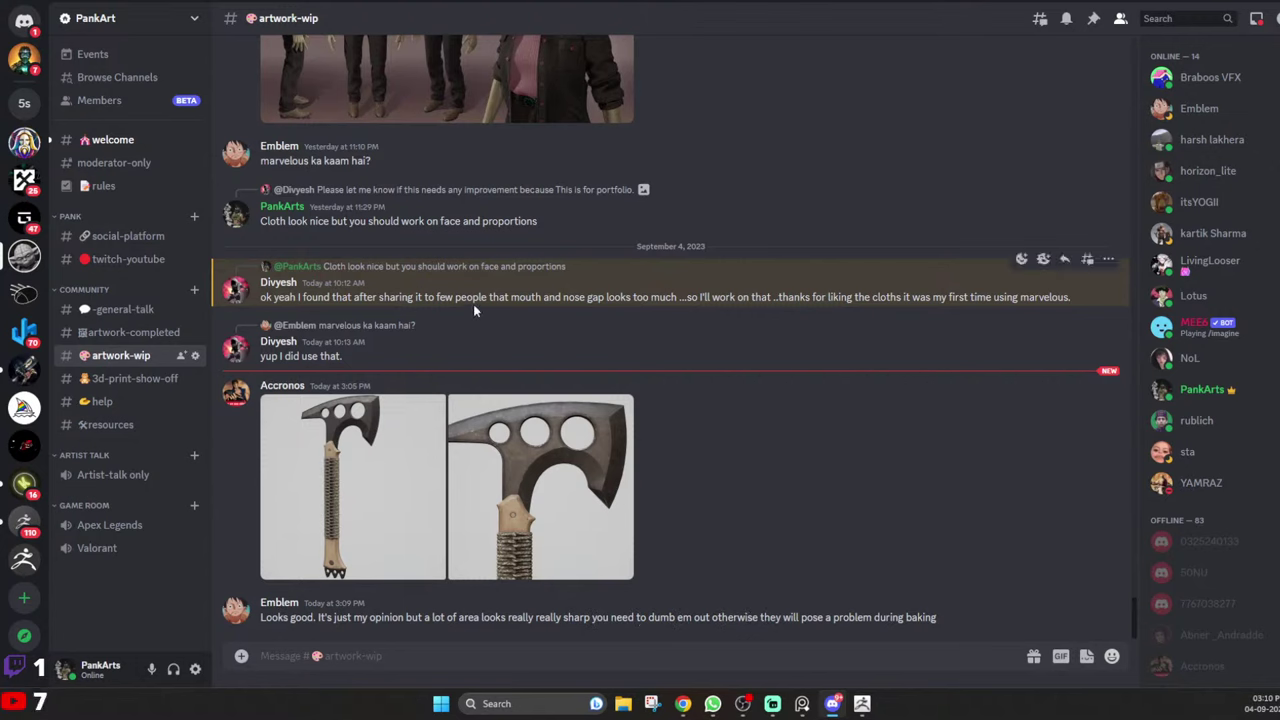
Switch back to ZBrush and isolate the torso straps in Solo mode at the chest
{"action": "left_click_drag", "start_coordinate": [732, 2], "coordinate": [872, 0]}
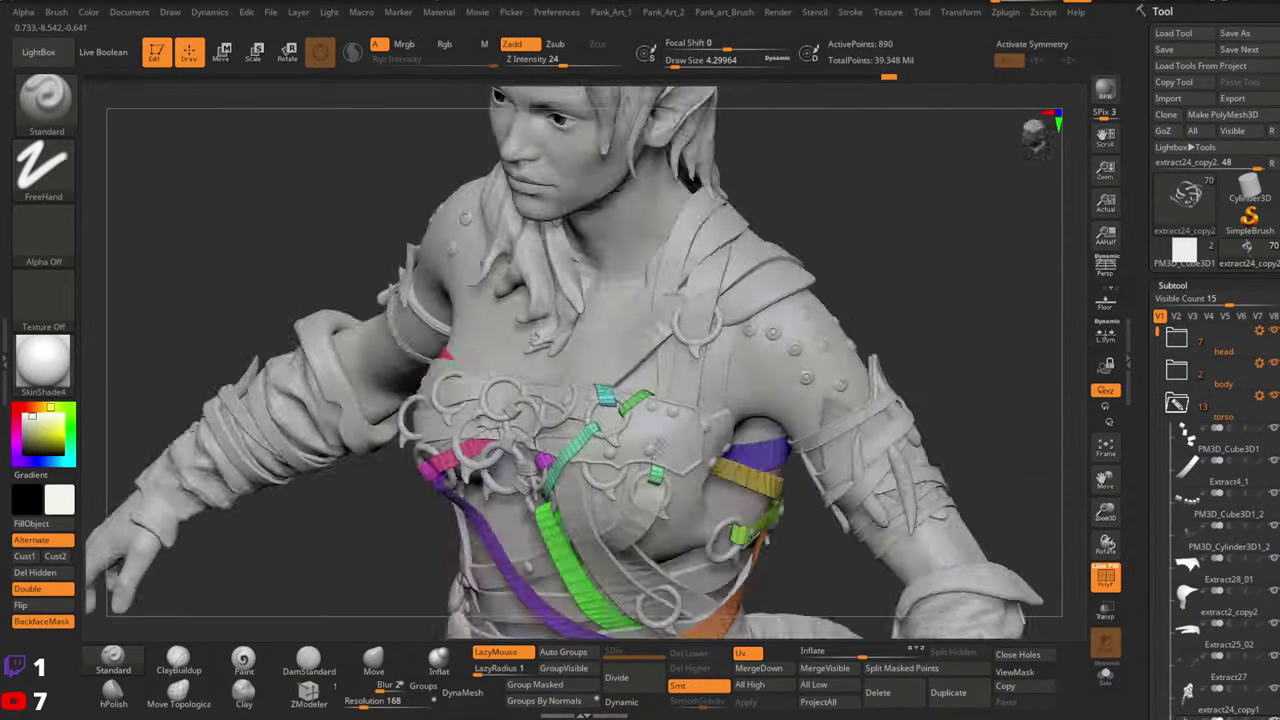
{"action": "right_click_drag", "start_coordinate": [560, 410], "coordinate": [655, 375]}
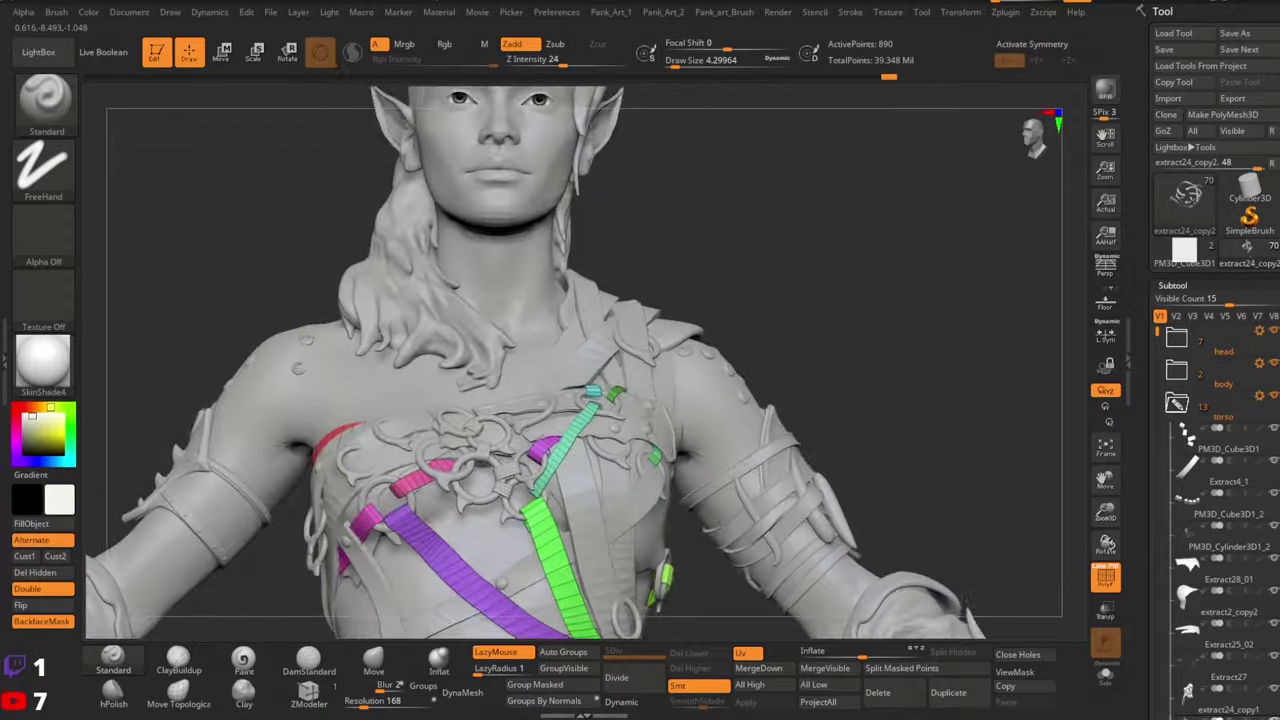
{"action": "right_click_drag", "start_coordinate": [600, 450], "coordinate": [620, 480], "text": "alt"}
{"action": "left_click", "coordinate": [1106, 677]}
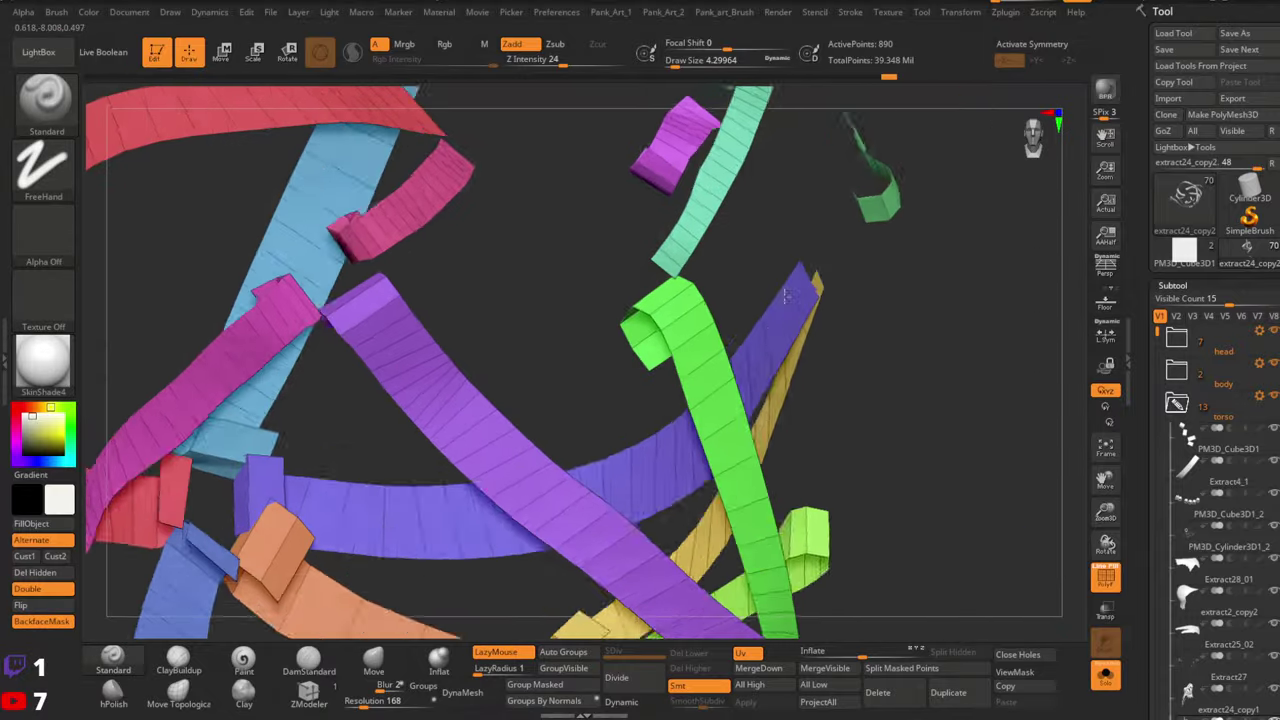
{"action": "mouse_move", "coordinate": [837, 297]}
{"action": "right_mouse_down", "text": "ctrl"}
{"action": "mouse_move", "coordinate": [950, 345]}
{"action": "mouse_move", "coordinate": [924, 394]}
{"action": "right_mouse_up", "text": "ctrl"}
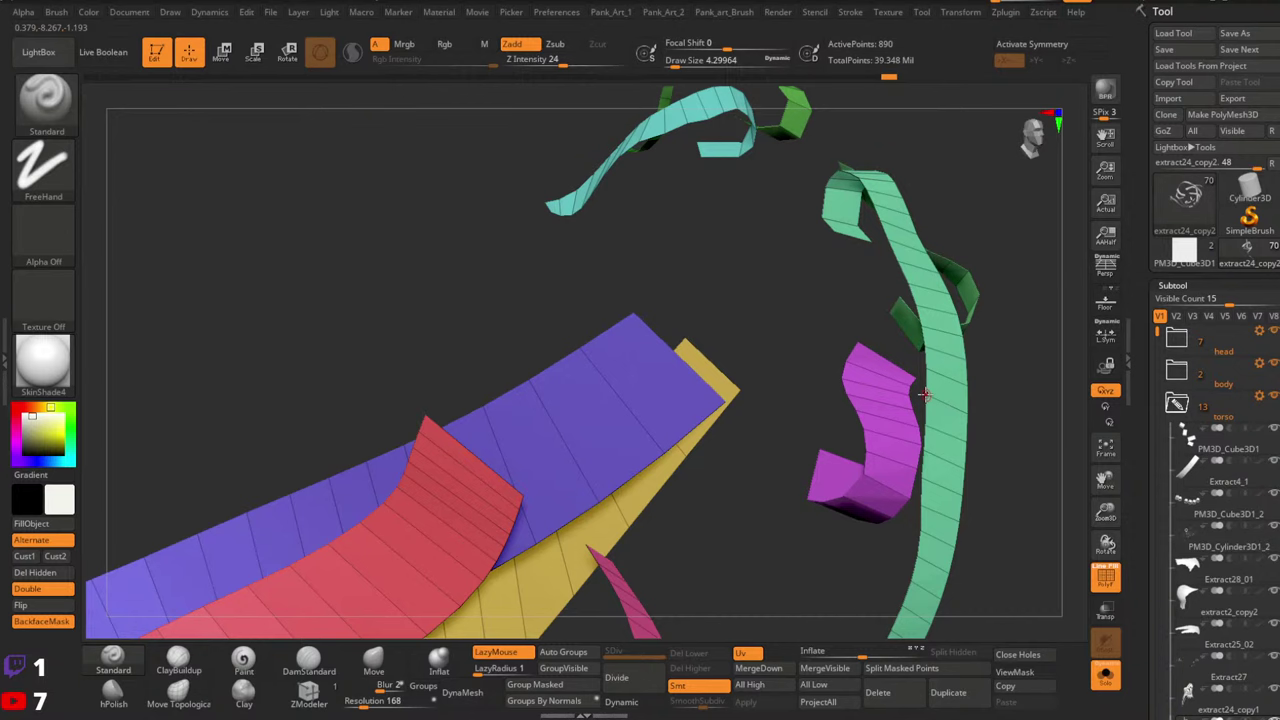
{"action": "mouse_move", "coordinate": [1200, 345]}
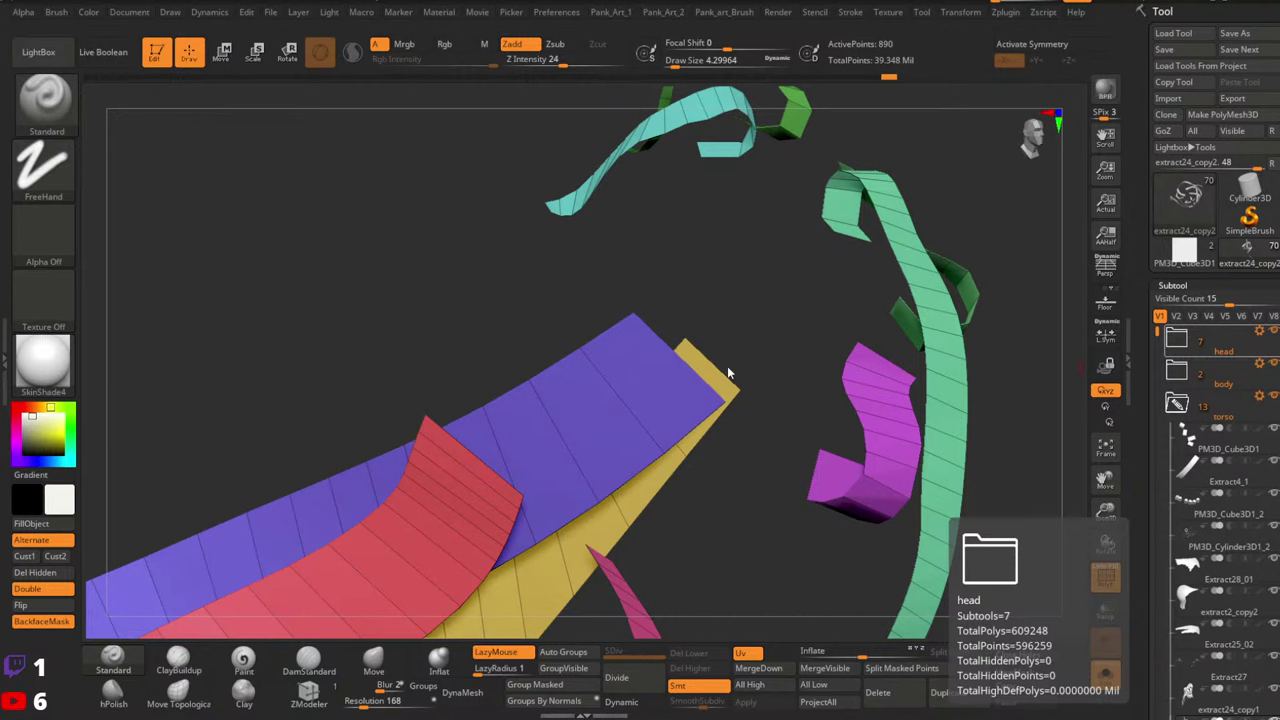
Give all the straps thickness using the ZModeler polygon action Extrude with the All Polygons target
{"action": "left_click_drag", "start_coordinate": [748, 471], "coordinate": [891, 316]}
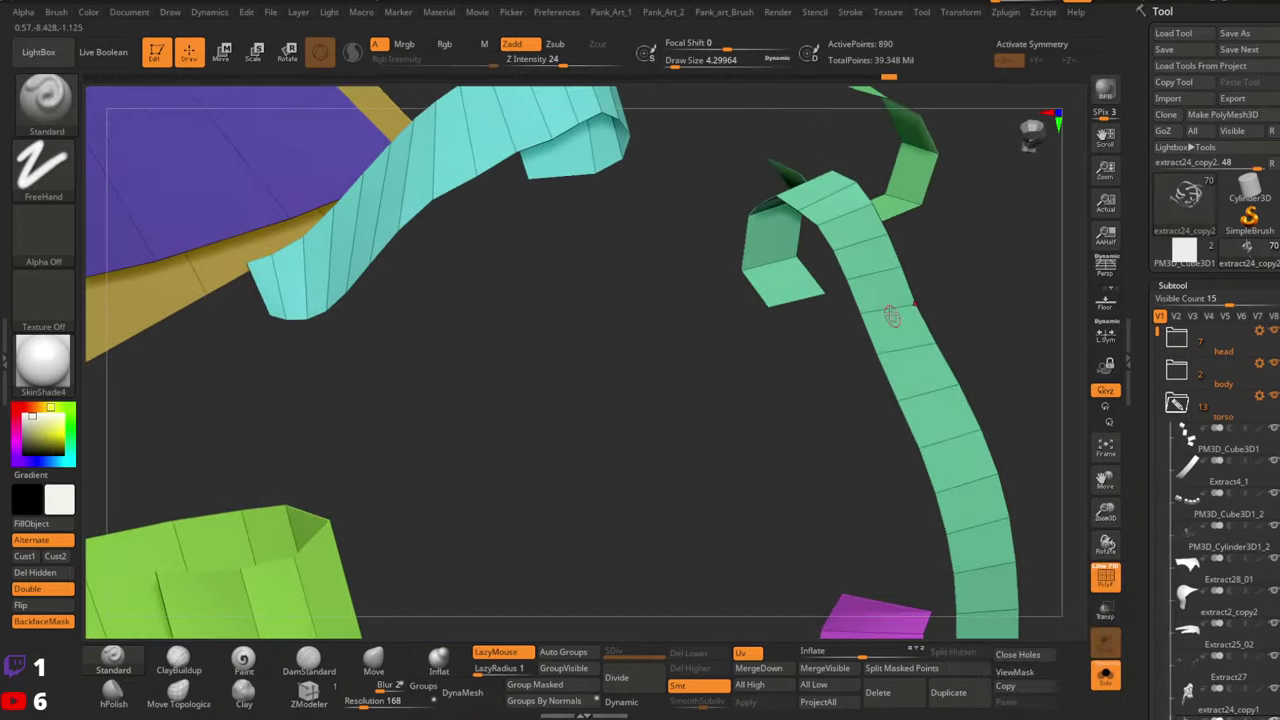
{"action": "left_click", "coordinate": [309, 695]}
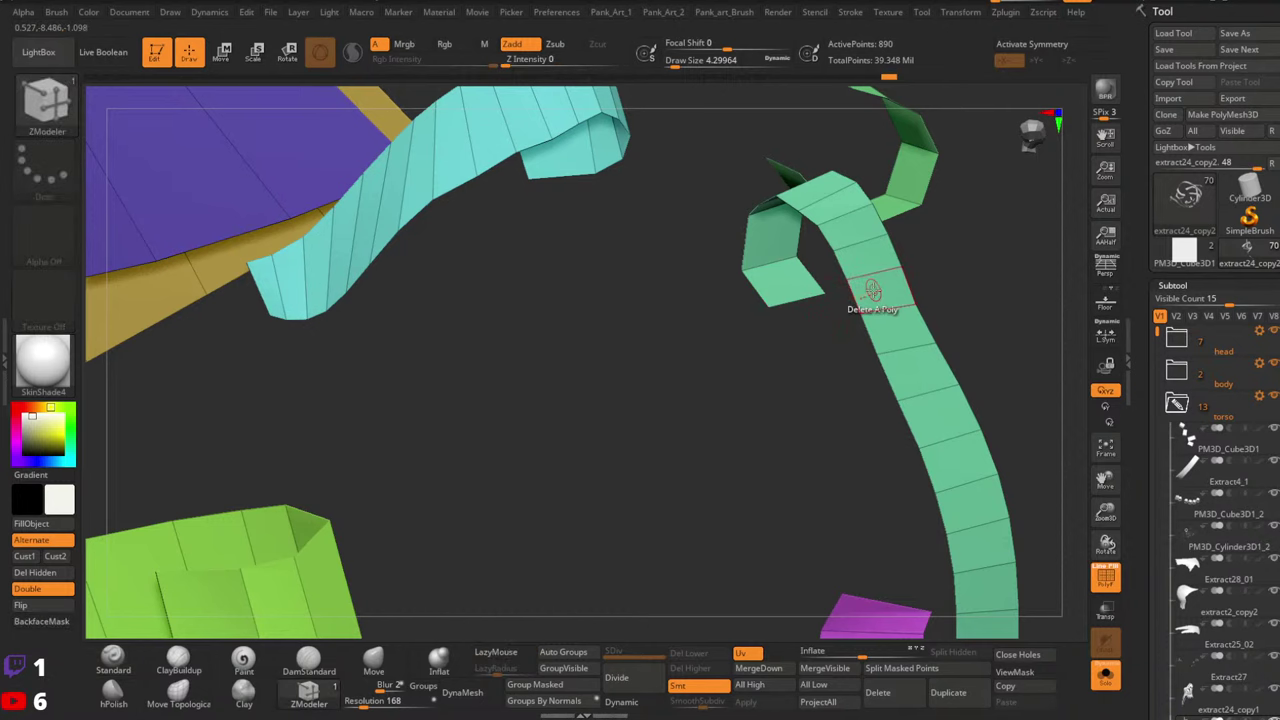
{"action": "key", "text": "space"}
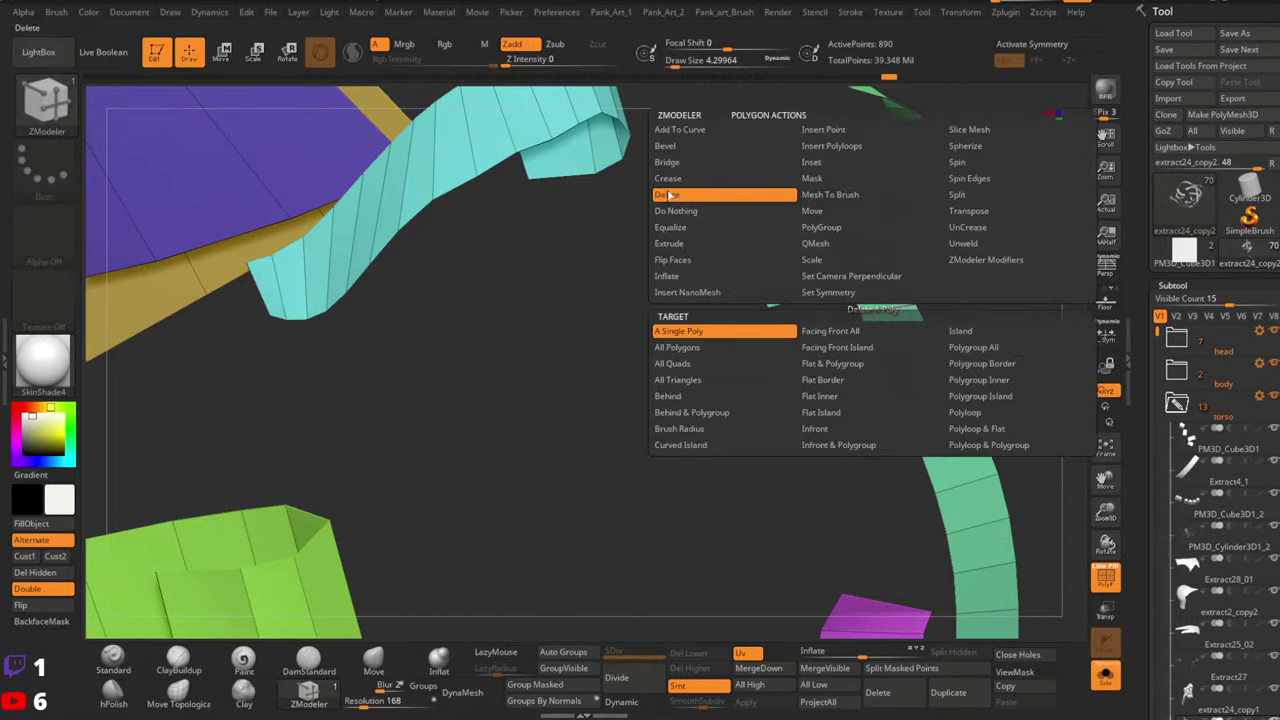
{"action": "left_click", "coordinate": [668, 246]}
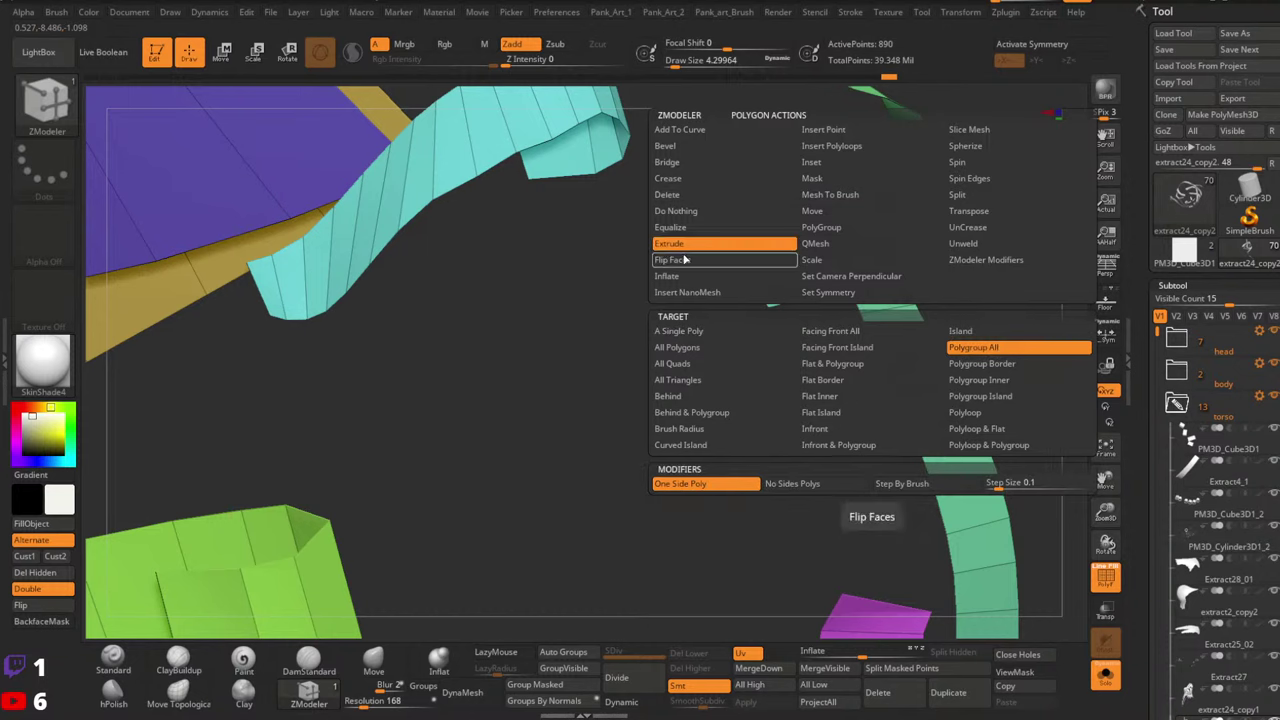
{"action": "left_click", "coordinate": [679, 349]}
{"action": "left_click_drag", "start_coordinate": [835, 306], "coordinate": [868, 313]}
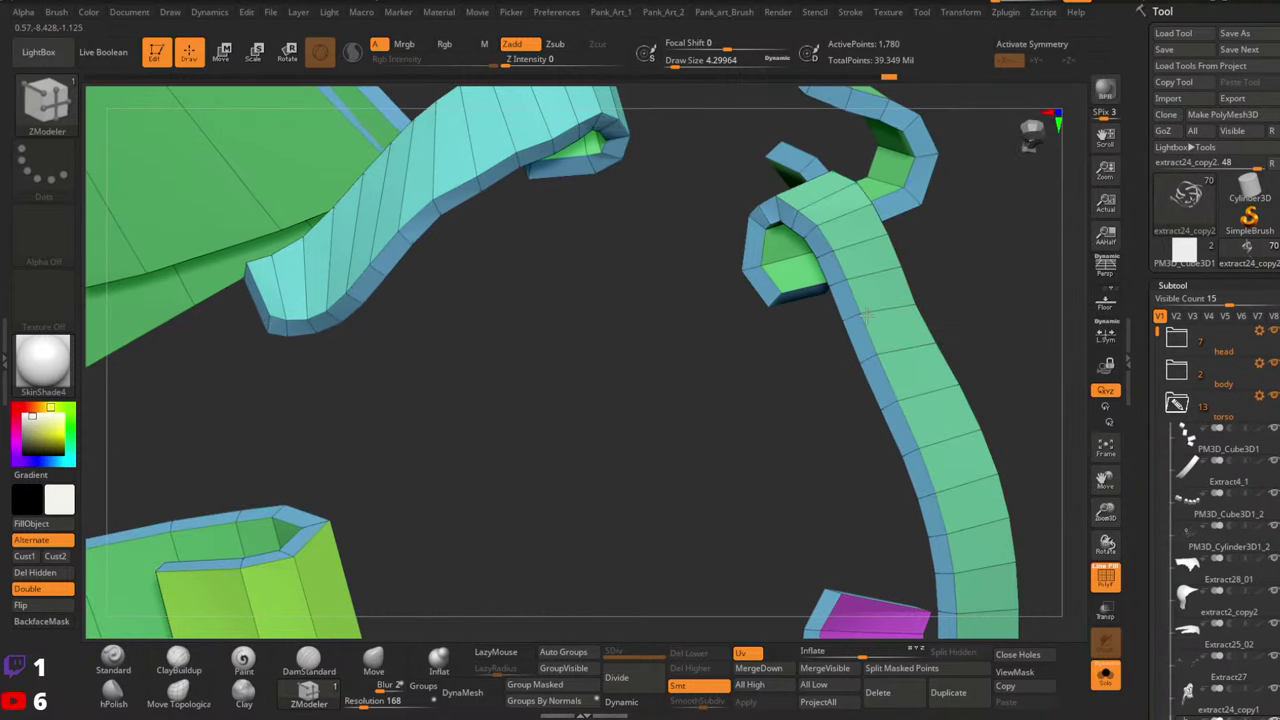
Mark the end-cap polygons of the short curled chest straps with ZModeler's white temporary polygroup
{"action": "right_click_drag", "start_coordinate": [865, 315], "coordinate": [858, 370]}
{"action": "right_click_drag", "start_coordinate": [858, 370], "coordinate": [769, 296], "text": "ctrl"}
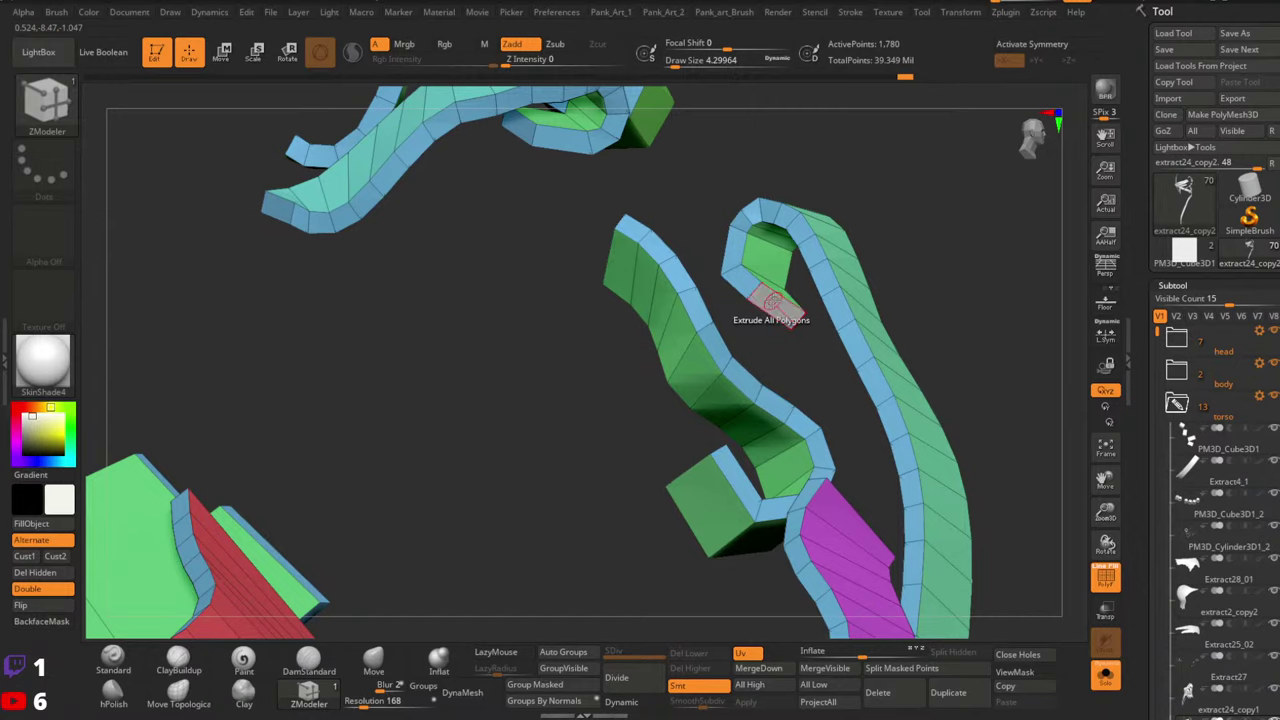
{"action": "right_click_drag", "start_coordinate": [822, 427], "coordinate": [655, 297]}
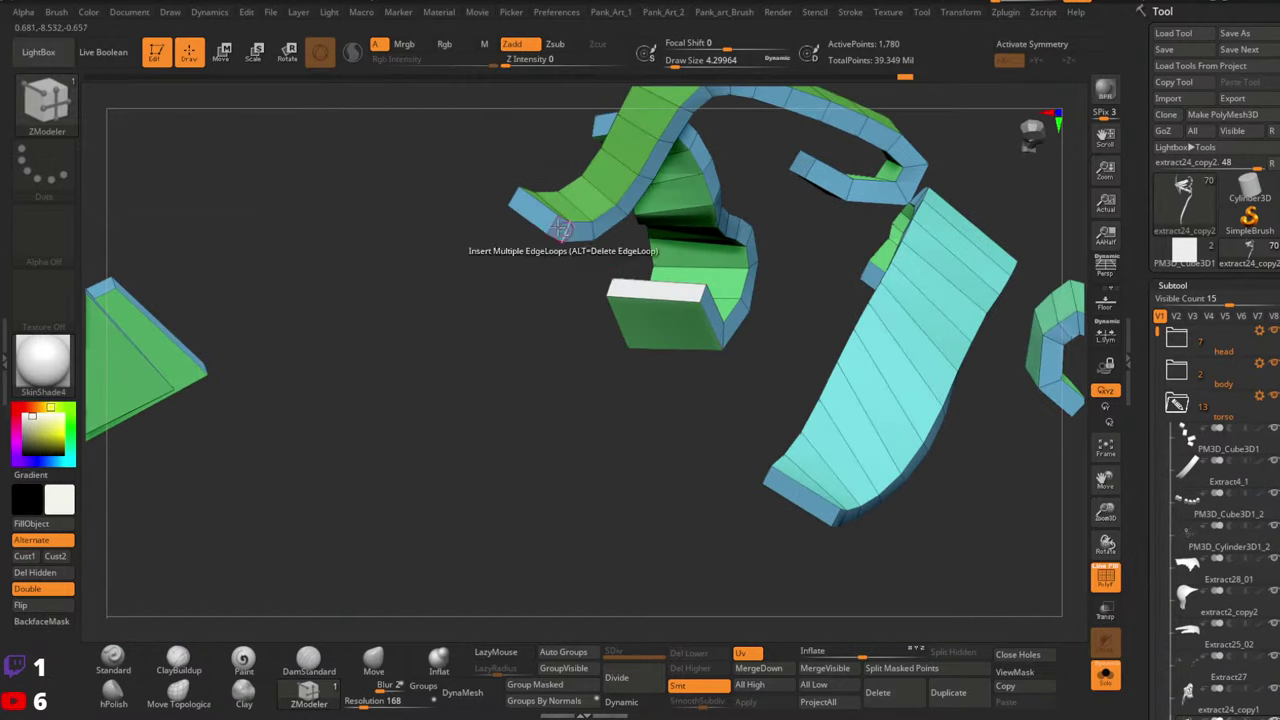
{"action": "right_click_drag", "start_coordinate": [533, 210], "coordinate": [657, 230]}
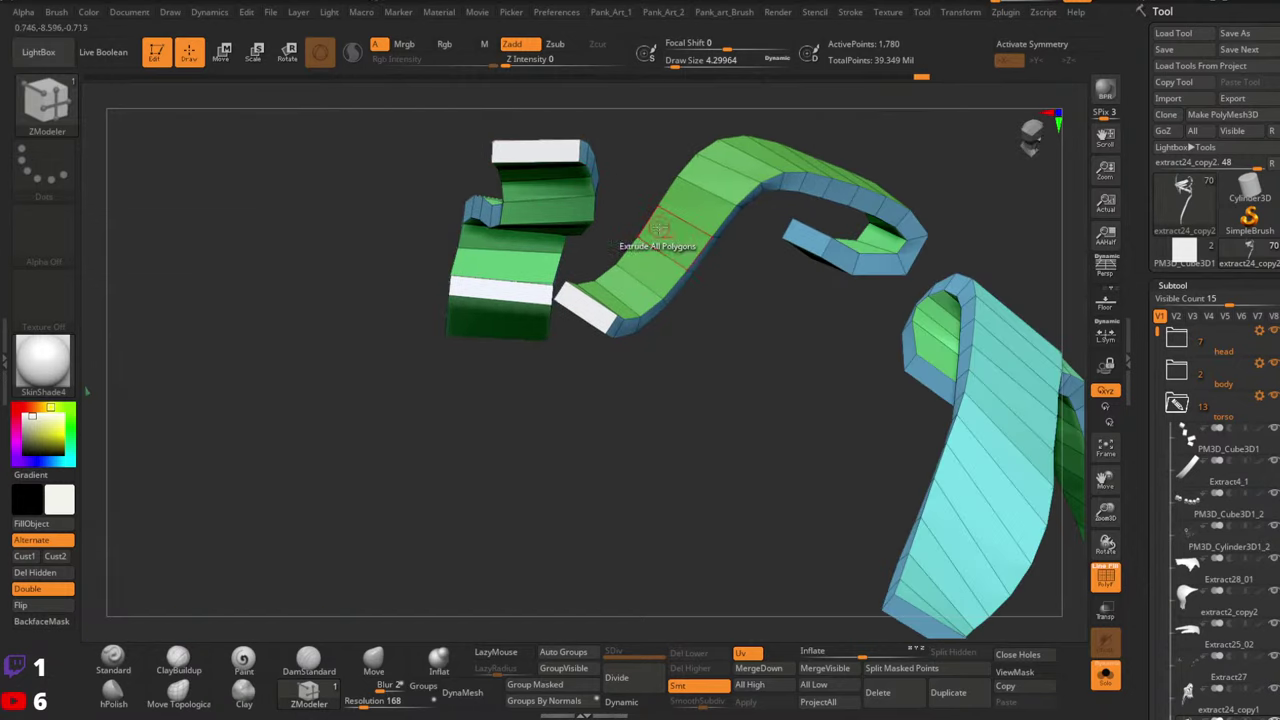
{"action": "right_click_drag", "start_coordinate": [808, 238], "coordinate": [757, 372]}
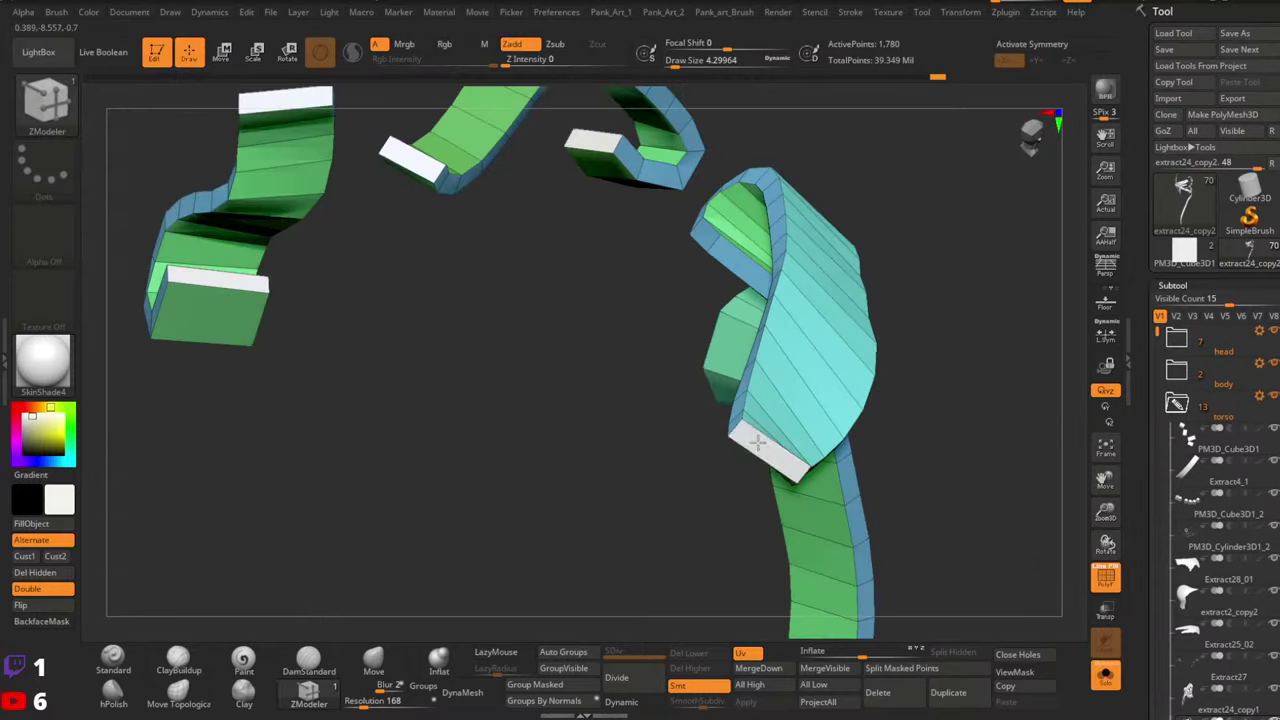
{"action": "right_click_drag", "start_coordinate": [758, 442], "coordinate": [675, 272]}
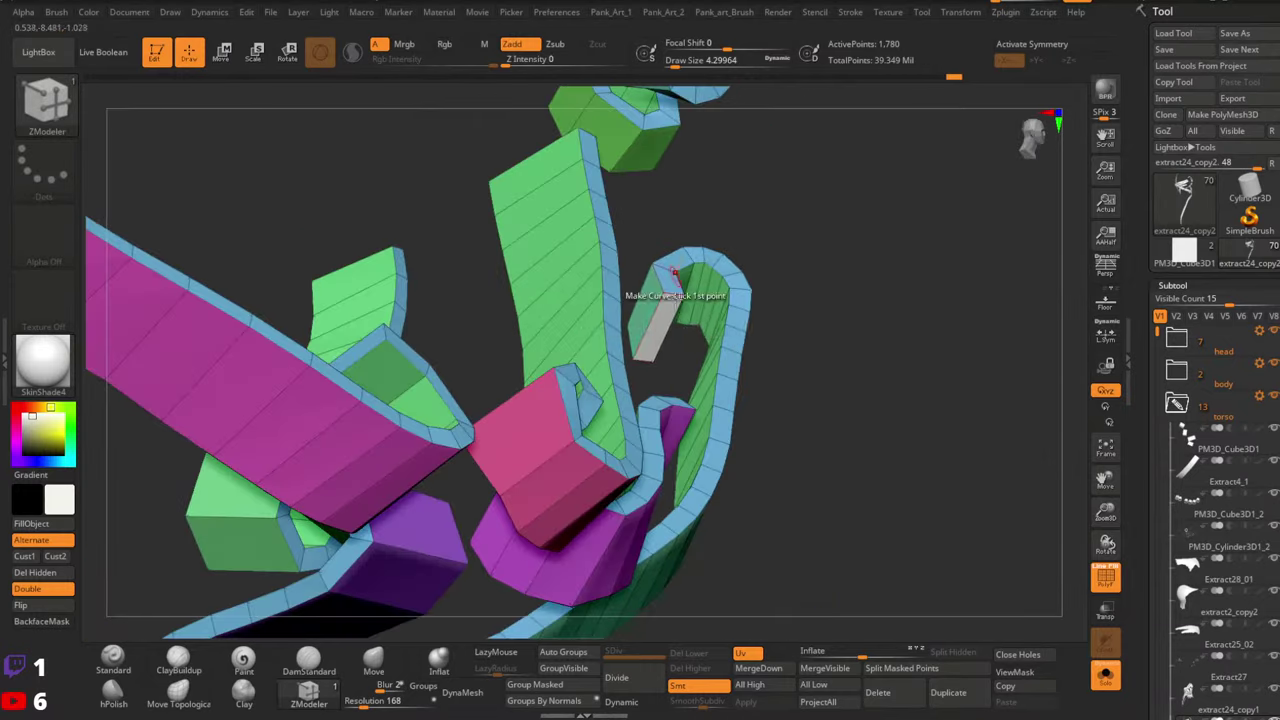
Add the end caps of the green straps beside the pink loop and the dark magenta strap to the white temporary polygroup
{"action": "right_click_drag", "start_coordinate": [690, 398], "coordinate": [620, 345]}
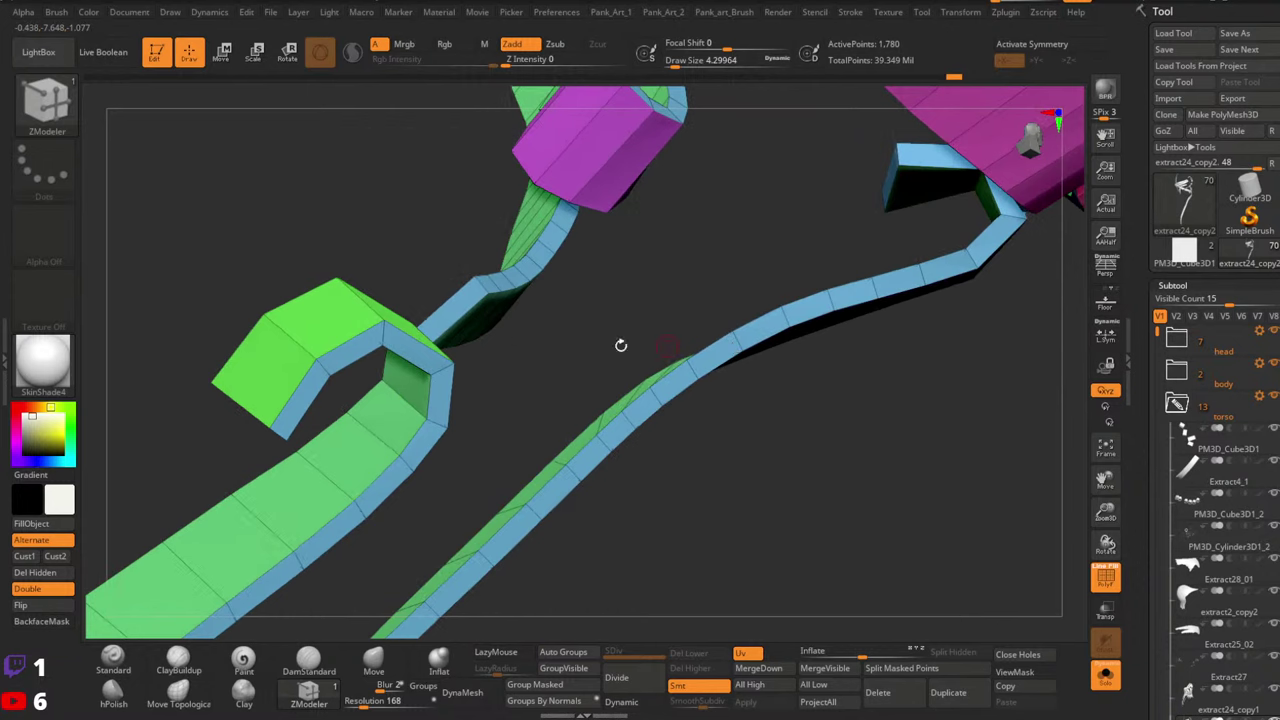
{"action": "right_click_drag", "start_coordinate": [458, 307], "coordinate": [644, 380]}
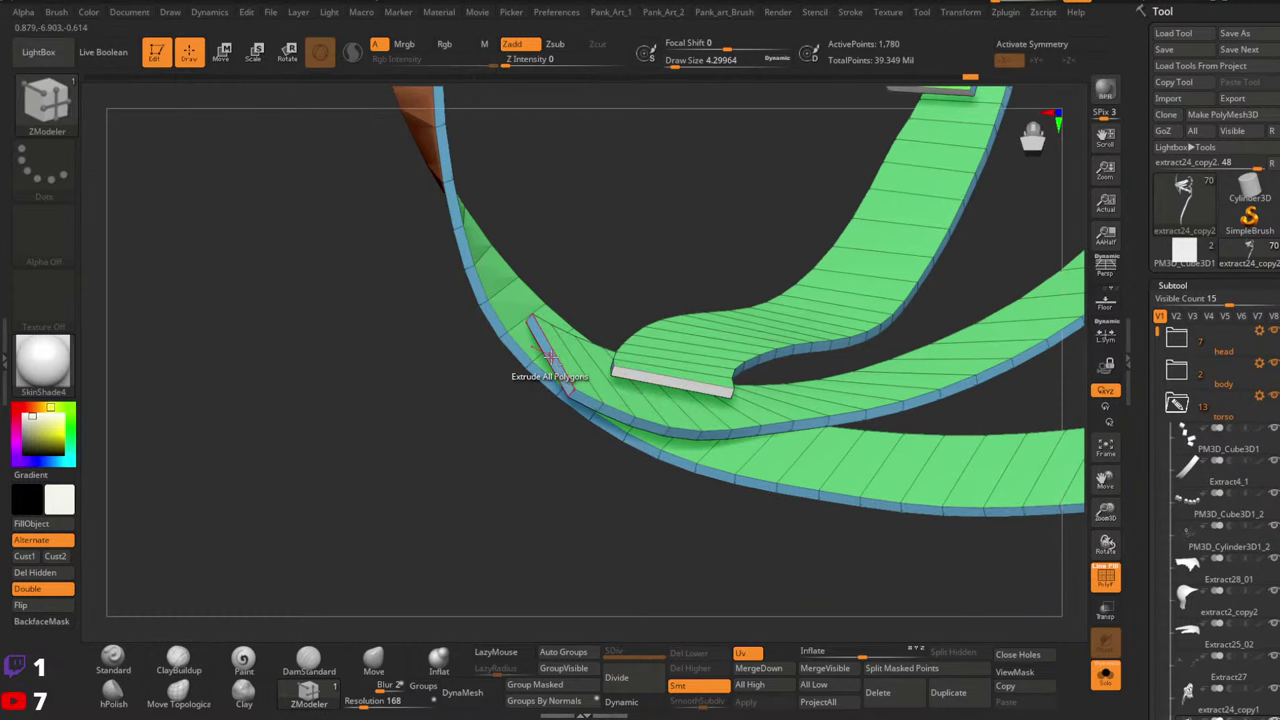
{"action": "right_click_drag", "start_coordinate": [992, 340], "coordinate": [675, 384]}
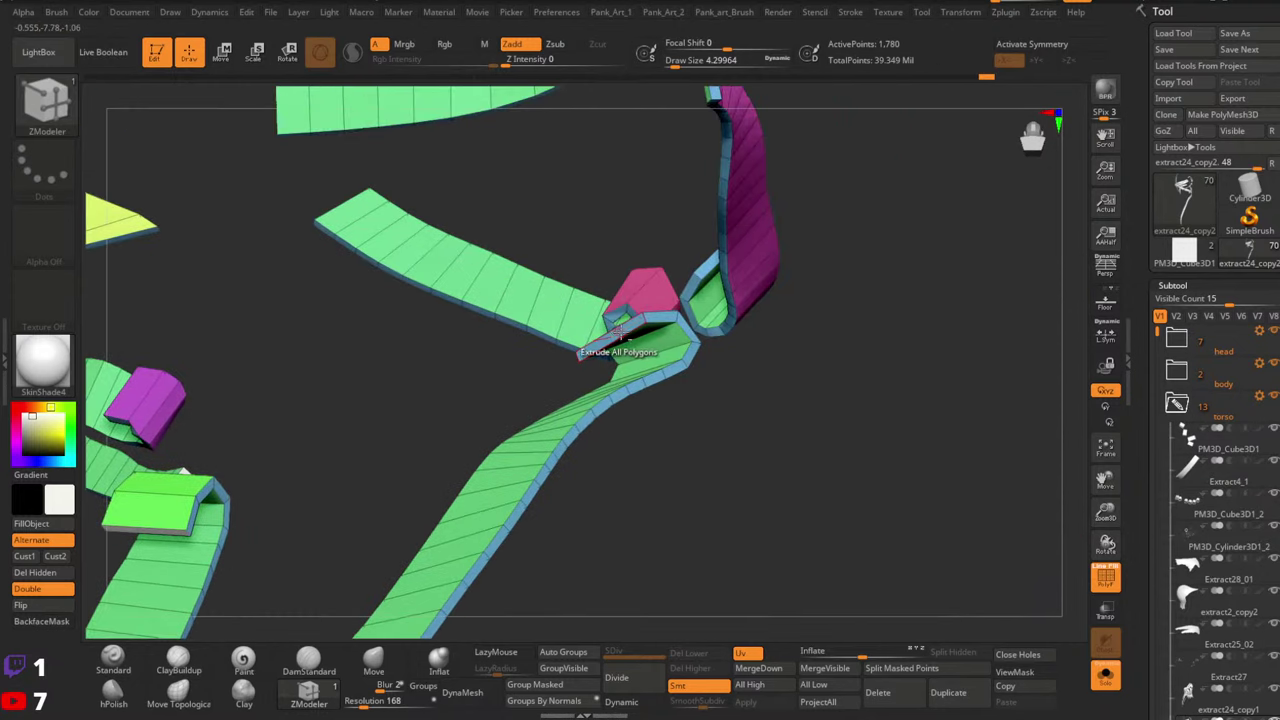
{"action": "right_click_drag", "start_coordinate": [619, 332], "coordinate": [678, 405]}
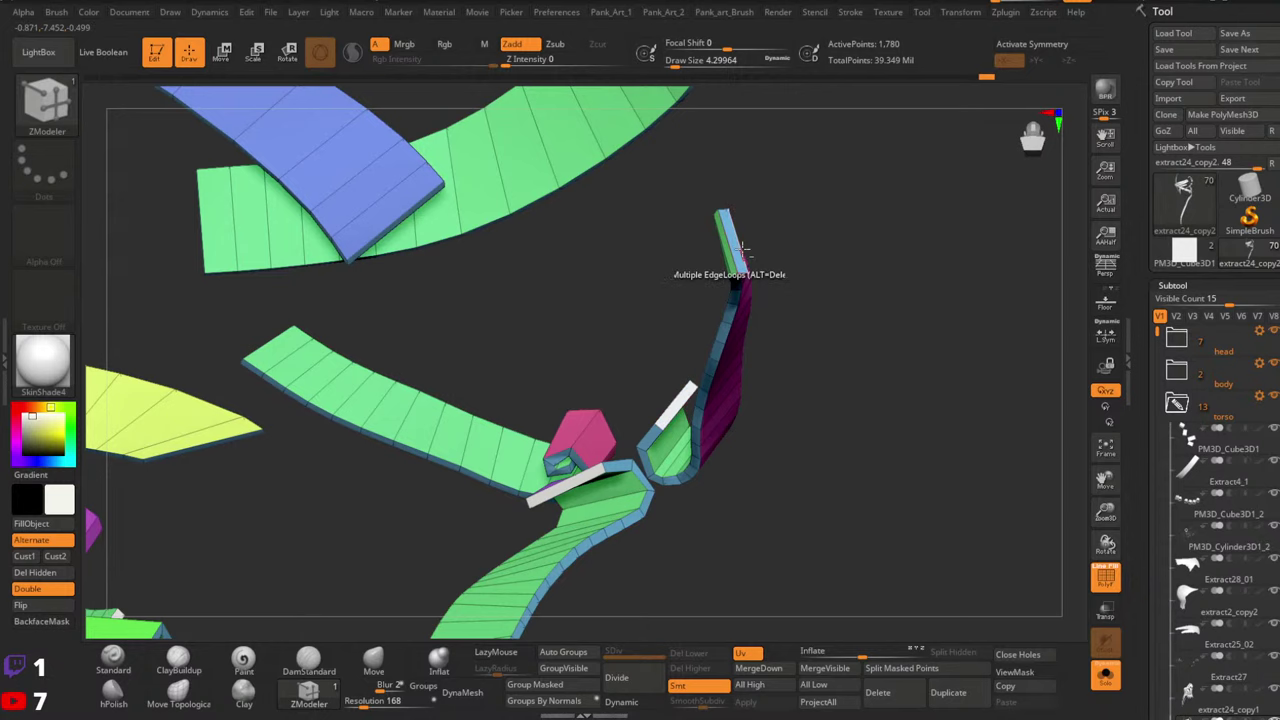
{"action": "mouse_move", "coordinate": [731, 250]}
{"action": "right_mouse_down"}
{"action": "mouse_move", "coordinate": [803, 286]}
{"action": "mouse_move", "coordinate": [786, 394]}
{"action": "mouse_move", "coordinate": [857, 251]}
{"action": "mouse_move", "coordinate": [737, 255]}
{"action": "mouse_move", "coordinate": [686, 314]}
{"action": "mouse_move", "coordinate": [860, 363]}
{"action": "mouse_move", "coordinate": [500, 430]}
{"action": "mouse_move", "coordinate": [458, 425]}
{"action": "mouse_move", "coordinate": [629, 386]}
{"action": "mouse_move", "coordinate": [686, 340]}
{"action": "mouse_move", "coordinate": [660, 378]}
{"action": "mouse_move", "coordinate": [628, 390]}
{"action": "mouse_move", "coordinate": [634, 425]}
{"action": "right_mouse_up"}
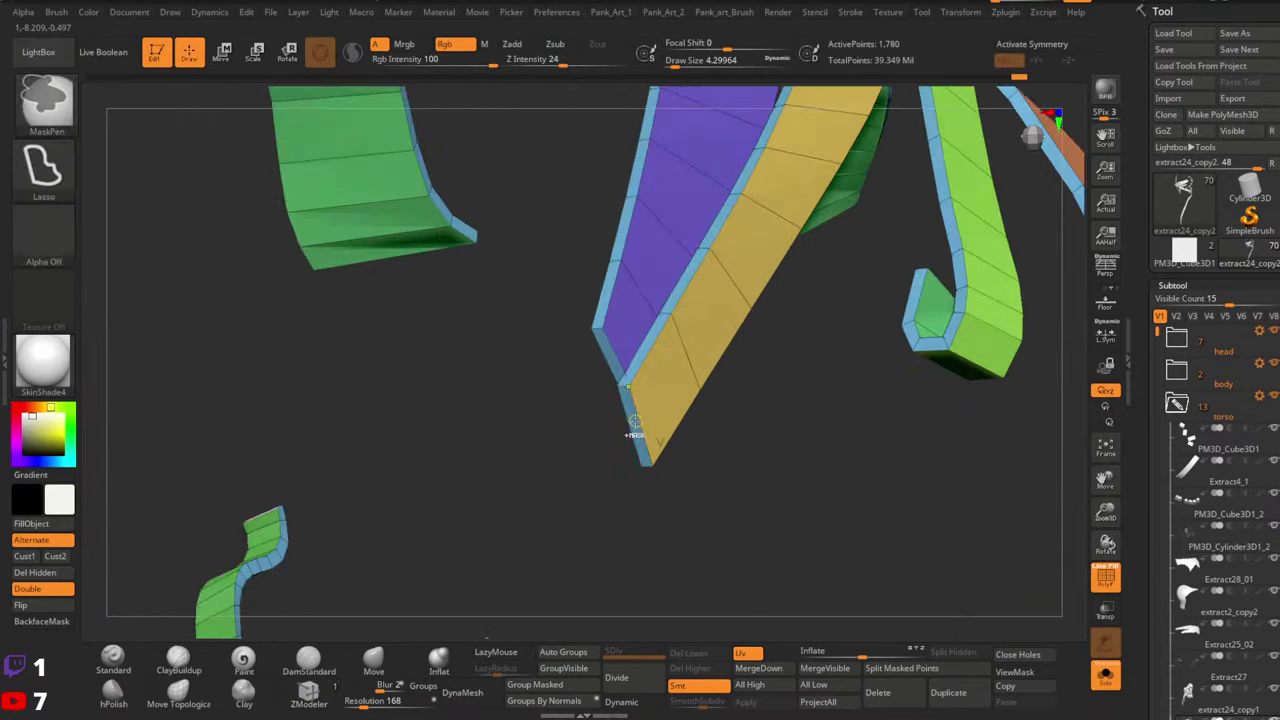
Mark the tips of the paired purple and yellow straps with the white temporary polygroup and check neighbouring straps for missed caps
{"action": "mouse_move", "coordinate": [613, 362]}
{"action": "right_mouse_down", "text": "ctrl"}
{"action": "mouse_move", "coordinate": [600, 325]}
{"action": "mouse_move", "coordinate": [622, 390]}
{"action": "mouse_move", "coordinate": [760, 375]}
{"action": "mouse_move", "coordinate": [655, 313]}
{"action": "mouse_move", "coordinate": [607, 362]}
{"action": "right_mouse_up", "text": "ctrl"}
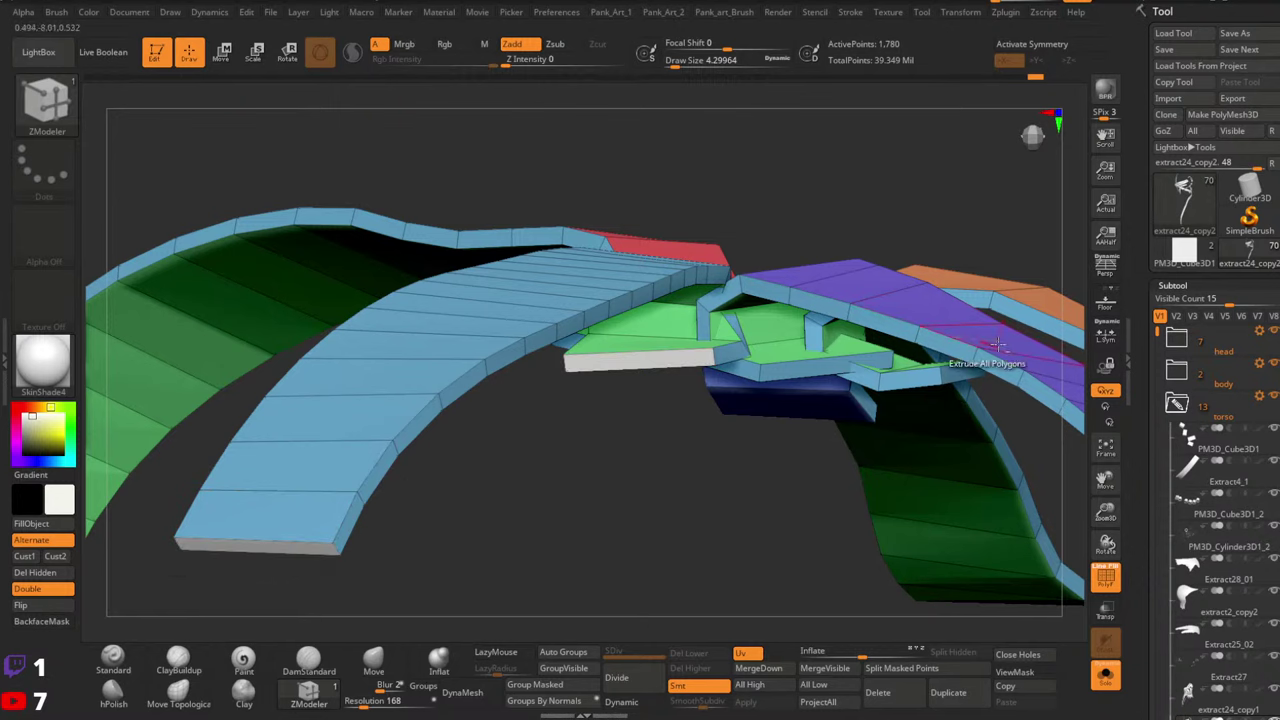
{"action": "mouse_move", "coordinate": [997, 345]}
{"action": "right_mouse_down"}
{"action": "mouse_move", "coordinate": [694, 351]}
{"action": "mouse_move", "coordinate": [714, 376]}
{"action": "mouse_move", "coordinate": [626, 398]}
{"action": "mouse_move", "coordinate": [598, 340]}
{"action": "mouse_move", "coordinate": [771, 357]}
{"action": "mouse_move", "coordinate": [690, 330]}
{"action": "mouse_move", "coordinate": [674, 349]}
{"action": "mouse_move", "coordinate": [708, 310]}
{"action": "mouse_move", "coordinate": [655, 335]}
{"action": "mouse_move", "coordinate": [691, 283]}
{"action": "mouse_move", "coordinate": [606, 287]}
{"action": "mouse_move", "coordinate": [615, 228]}
{"action": "mouse_move", "coordinate": [754, 277]}
{"action": "mouse_move", "coordinate": [637, 329]}
{"action": "mouse_move", "coordinate": [651, 400]}
{"action": "mouse_move", "coordinate": [717, 376]}
{"action": "mouse_move", "coordinate": [750, 420]}
{"action": "right_mouse_up"}
{"action": "key", "text": "ctrl"}
{"action": "right_click_drag", "start_coordinate": [750, 420], "coordinate": [757, 286], "text": "ctrl"}
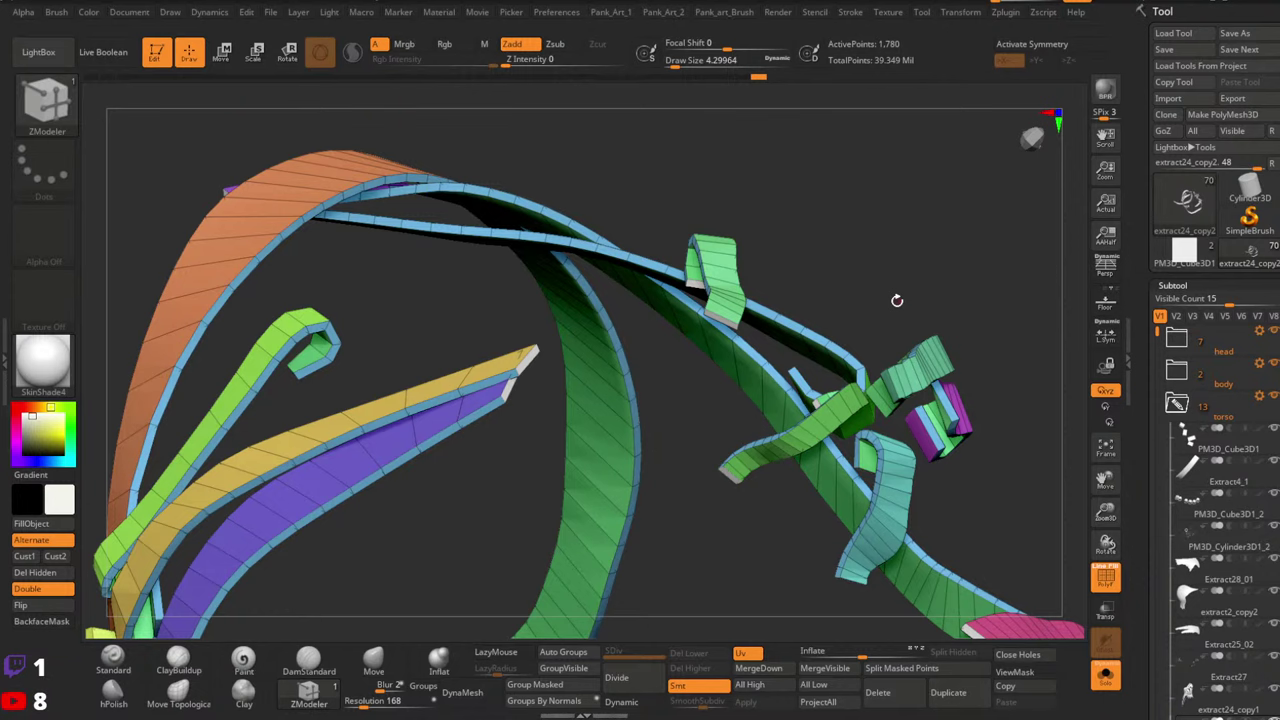
{"action": "right_click_drag", "start_coordinate": [806, 378], "coordinate": [732, 333]}
{"action": "mouse_move", "coordinate": [490, 265]}
{"action": "right_mouse_down", "text": "alt"}
{"action": "mouse_move", "coordinate": [770, 329]}
{"action": "mouse_move", "coordinate": [774, 363]}
{"action": "mouse_move", "coordinate": [950, 275]}
{"action": "mouse_move", "coordinate": [660, 283]}
{"action": "mouse_move", "coordinate": [823, 294]}
{"action": "mouse_move", "coordinate": [651, 309]}
{"action": "mouse_move", "coordinate": [737, 426]}
{"action": "right_mouse_up", "text": "alt"}
{"action": "right_click_drag", "start_coordinate": [442, 494], "coordinate": [834, 290], "text": "alt"}
{"action": "mouse_move", "coordinate": [751, 347]}
{"action": "right_mouse_down"}
{"action": "mouse_move", "coordinate": [723, 343]}
{"action": "mouse_move", "coordinate": [731, 328]}
{"action": "mouse_move", "coordinate": [739, 376]}
{"action": "mouse_move", "coordinate": [809, 371]}
{"action": "mouse_move", "coordinate": [746, 350]}
{"action": "mouse_move", "coordinate": [809, 334]}
{"action": "mouse_move", "coordinate": [812, 312]}
{"action": "right_mouse_up"}
{"action": "right_click_drag", "start_coordinate": [900, 310], "coordinate": [475, 523], "text": "alt"}
{"action": "right_click_drag", "start_coordinate": [946, 281], "coordinate": [699, 205], "text": "alt"}
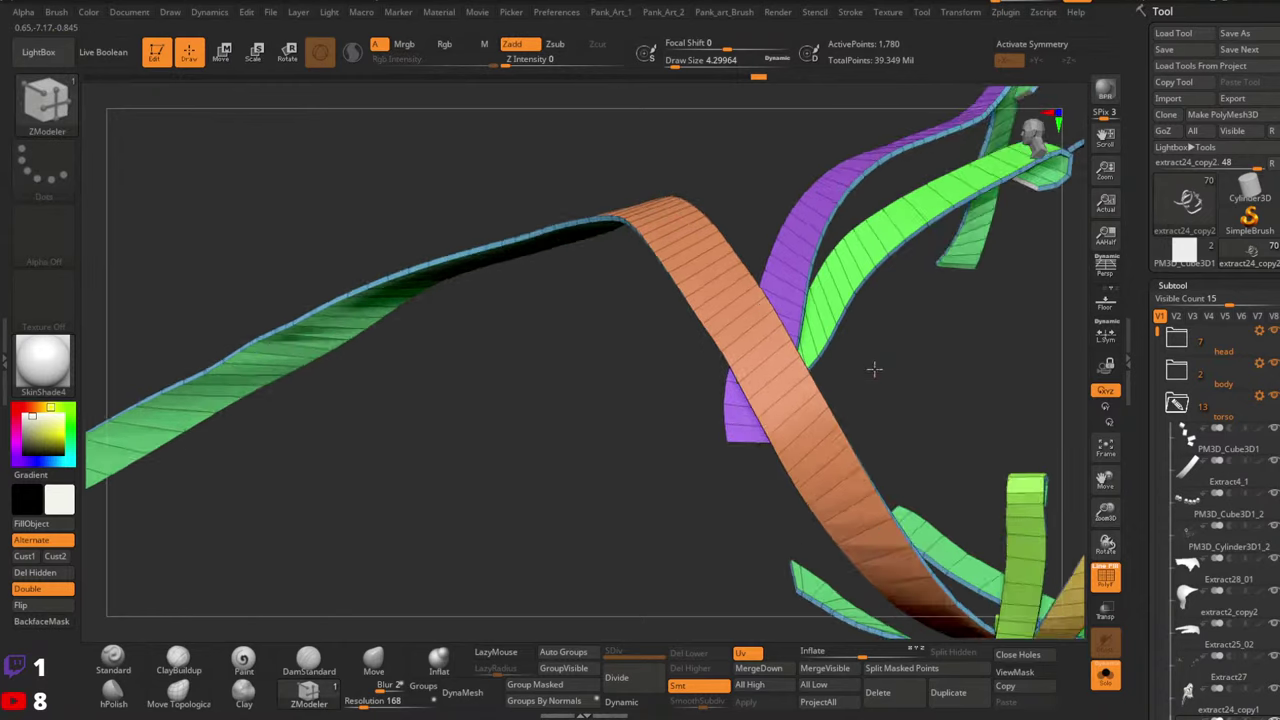
Mark the end caps of the small coloured loops and green straps around the central crossing with the white temporary polygroup
{"action": "right_click_drag", "start_coordinate": [874, 369], "coordinate": [678, 232]}
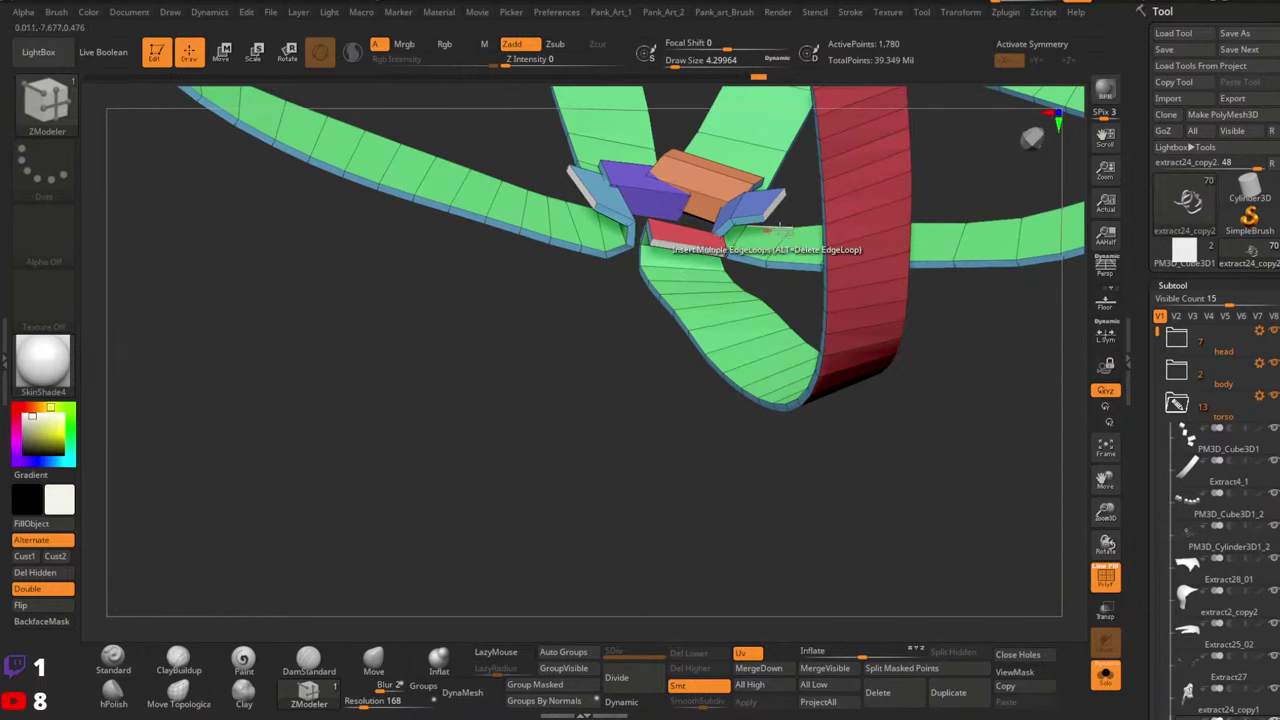
{"action": "right_click_drag", "start_coordinate": [780, 228], "coordinate": [764, 306]}
{"action": "right_click_drag", "start_coordinate": [712, 366], "coordinate": [938, 448]}
{"action": "mouse_move", "coordinate": [1025, 374]}
{"action": "right_mouse_down"}
{"action": "mouse_move", "coordinate": [923, 323]}
{"action": "mouse_move", "coordinate": [852, 311]}
{"action": "mouse_move", "coordinate": [900, 380]}
{"action": "mouse_move", "coordinate": [709, 286]}
{"action": "mouse_move", "coordinate": [740, 308]}
{"action": "mouse_move", "coordinate": [843, 289]}
{"action": "mouse_move", "coordinate": [731, 289]}
{"action": "mouse_move", "coordinate": [708, 253]}
{"action": "mouse_move", "coordinate": [848, 320]}
{"action": "mouse_move", "coordinate": [714, 366]}
{"action": "mouse_move", "coordinate": [743, 362]}
{"action": "mouse_move", "coordinate": [679, 396]}
{"action": "mouse_move", "coordinate": [739, 252]}
{"action": "right_mouse_up"}
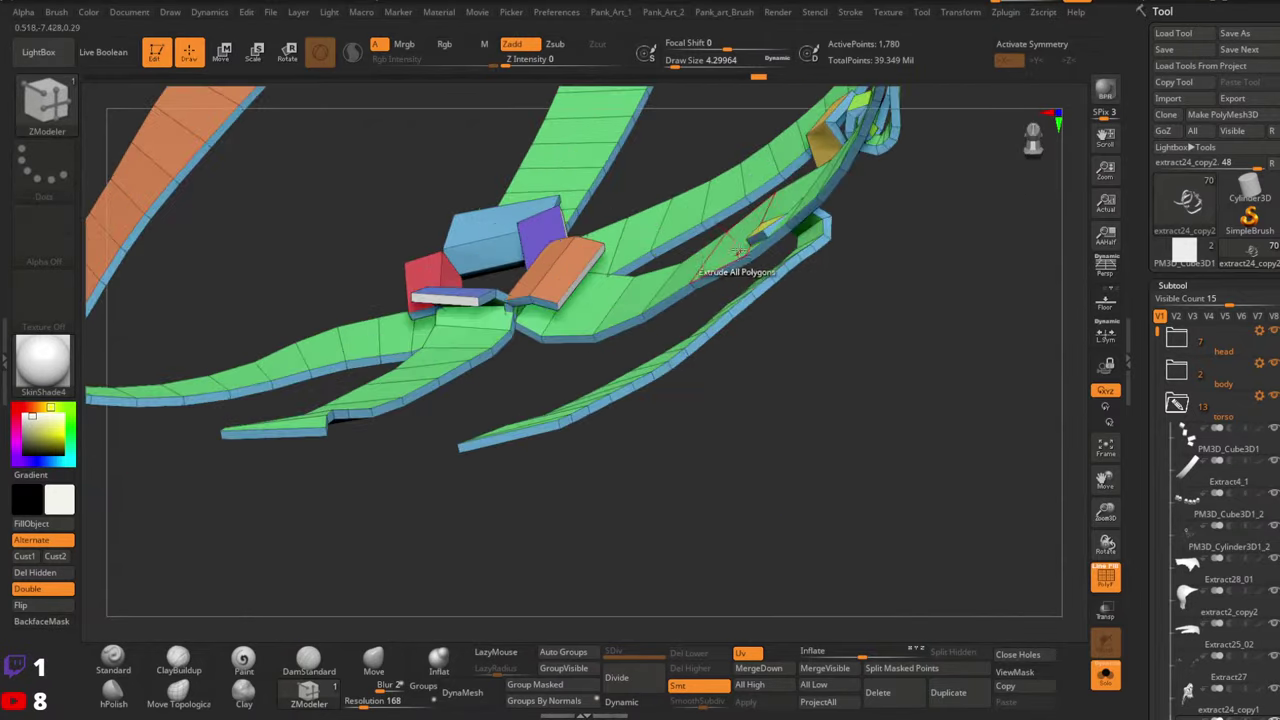
{"action": "right_click_drag", "start_coordinate": [547, 438], "coordinate": [790, 400]}
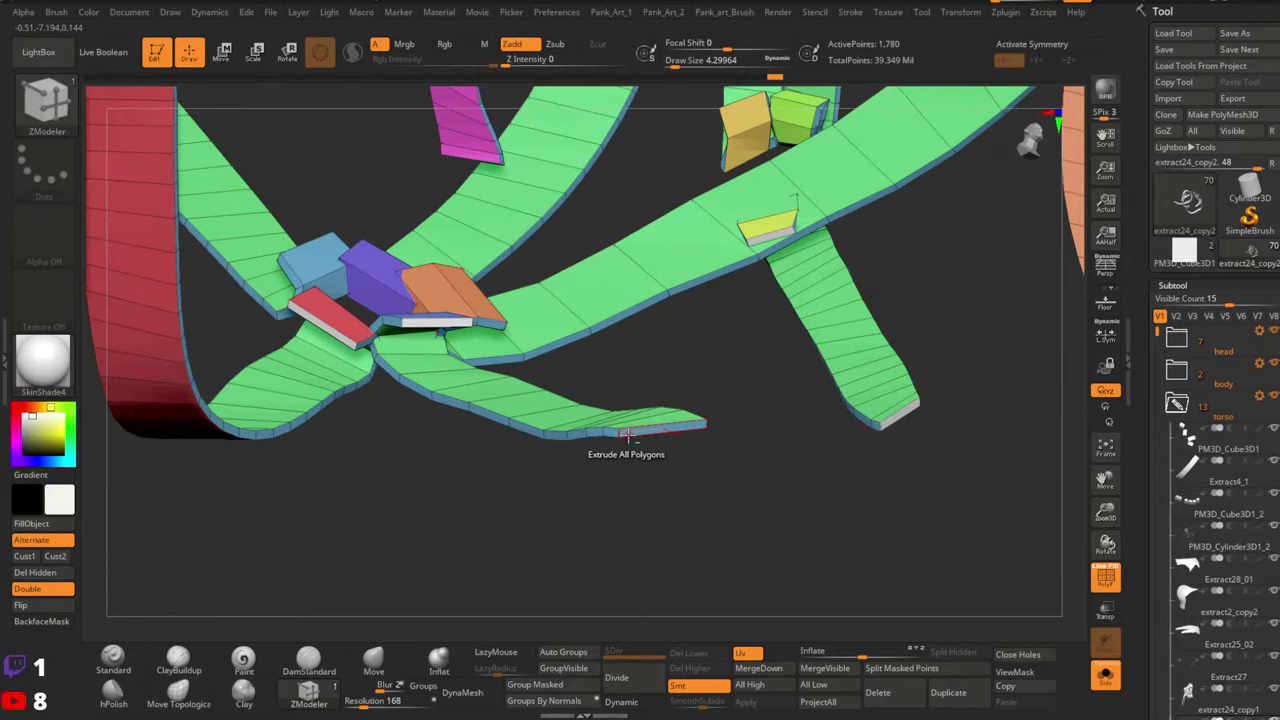
{"action": "right_click_drag", "start_coordinate": [627, 433], "coordinate": [818, 268]}
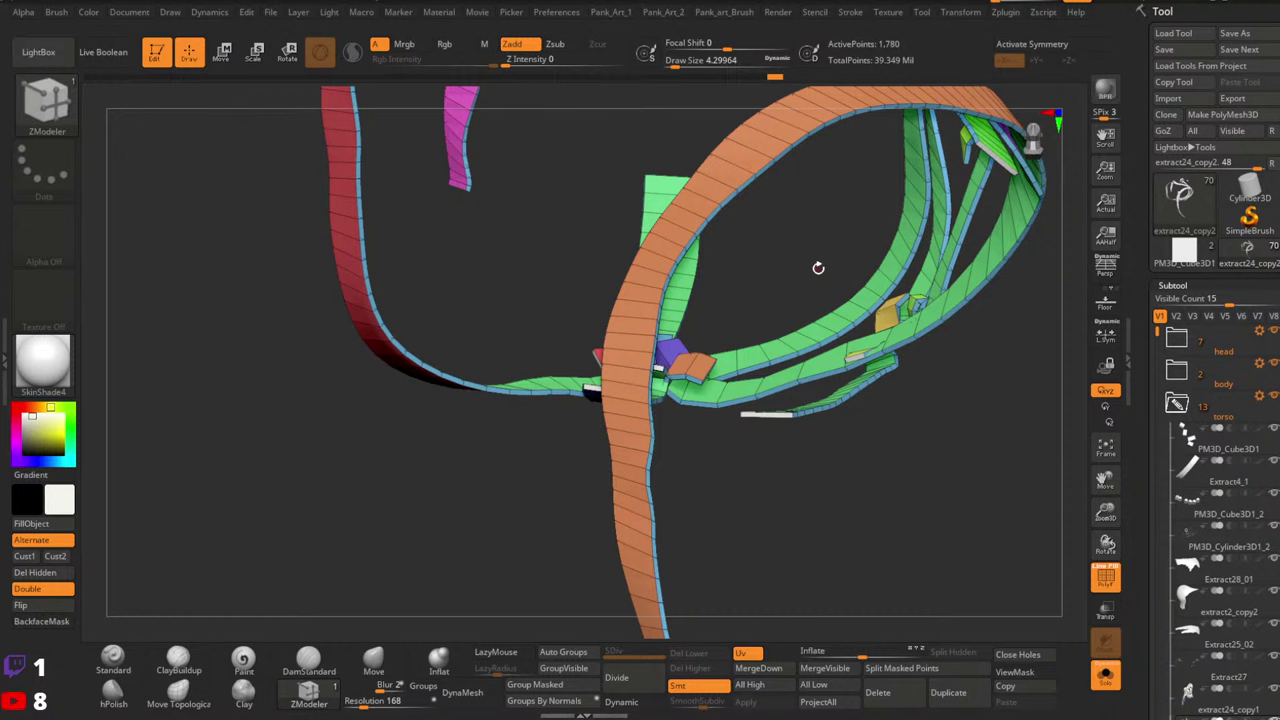
Mark the remaining unmarked end caps on the magenta, olive and lime curled straps with the white temporary polygroup
{"action": "left_click_drag", "start_coordinate": [742, 384], "coordinate": [748, 371]}
{"action": "left_click_drag", "start_coordinate": [867, 459], "coordinate": [696, 462], "text": "alt"}
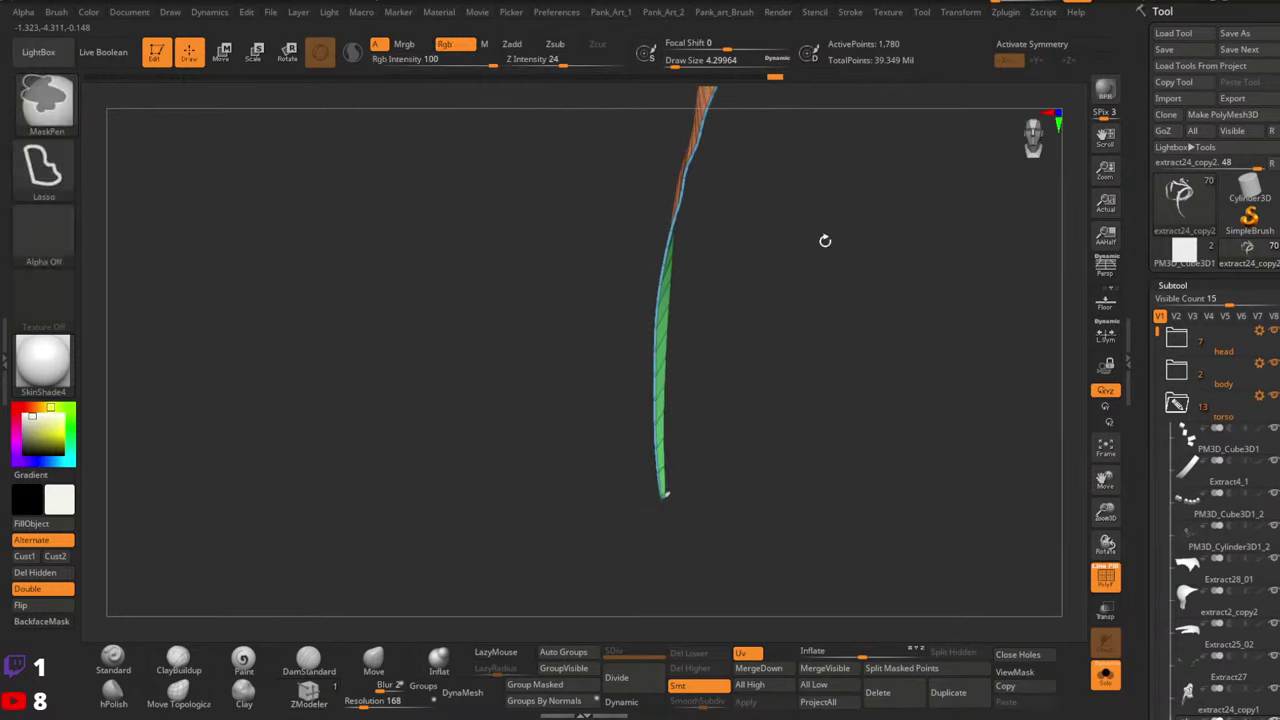
{"action": "left_click_drag", "start_coordinate": [825, 241], "coordinate": [732, 509], "text": "alt"}
{"action": "left_click_drag", "start_coordinate": [851, 313], "coordinate": [764, 303]}
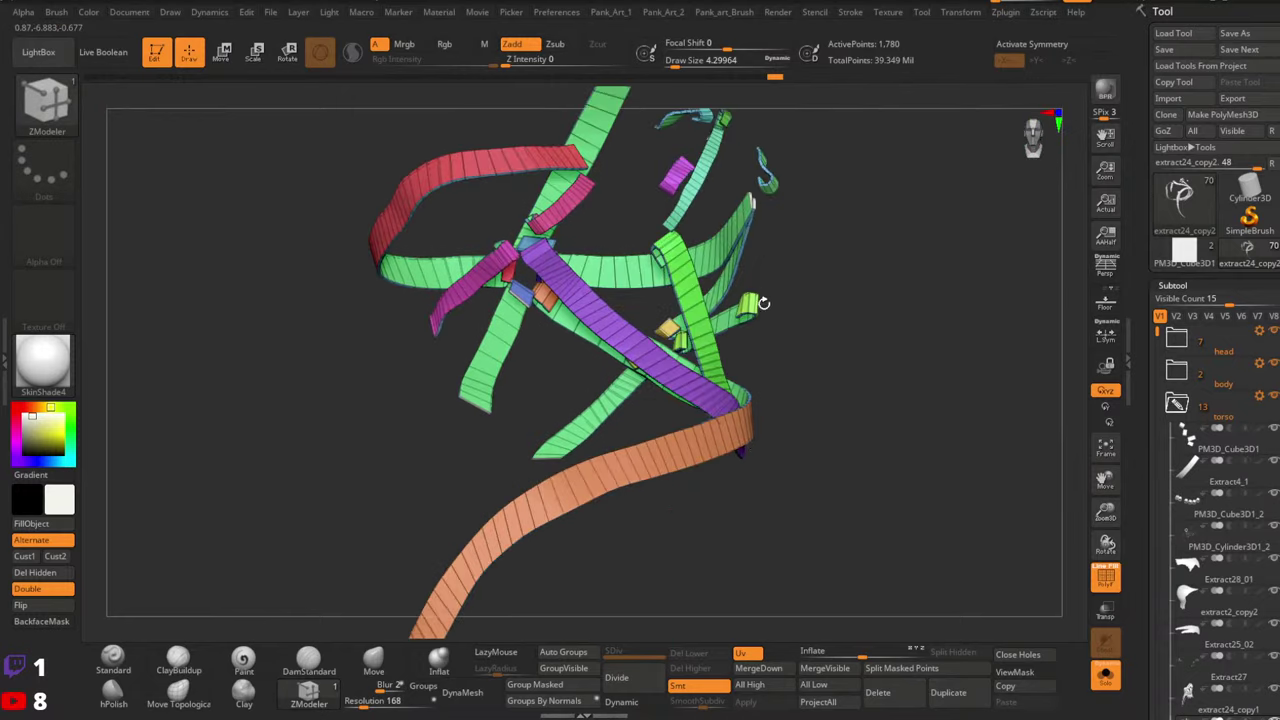
{"action": "right_click_drag", "start_coordinate": [763, 302], "coordinate": [690, 435]}
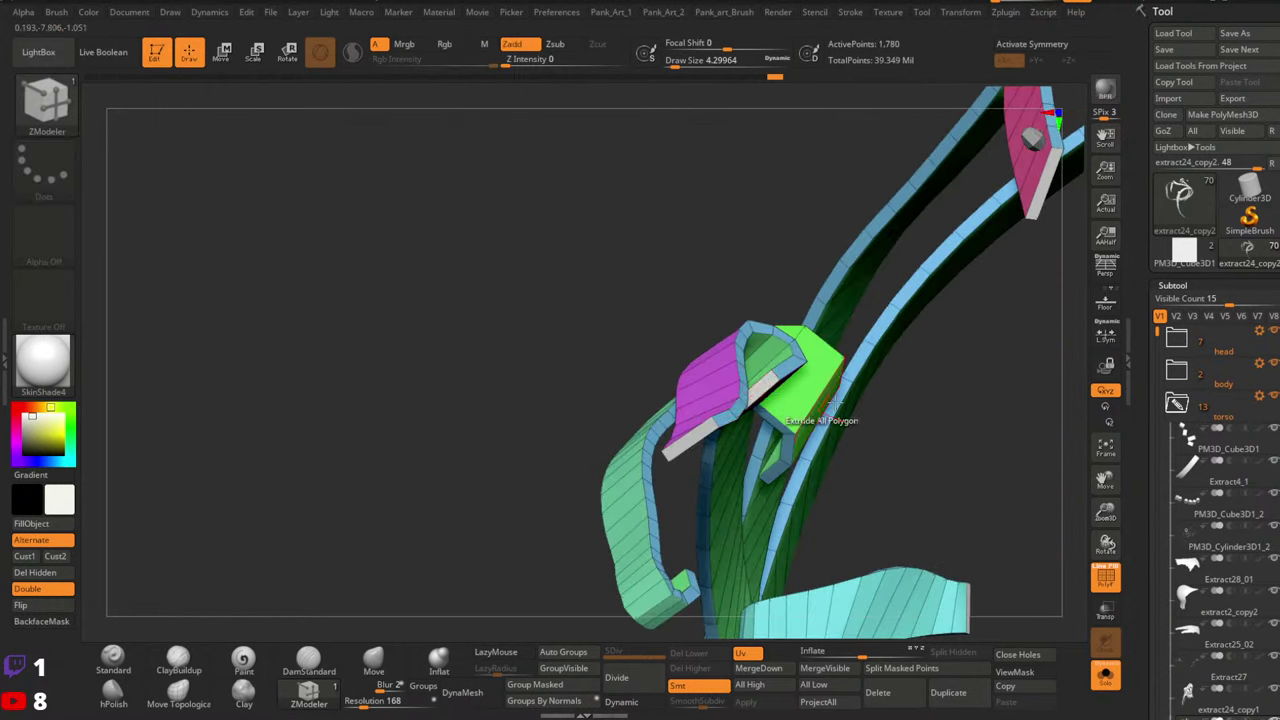
{"action": "right_click_drag", "start_coordinate": [832, 402], "coordinate": [900, 420]}
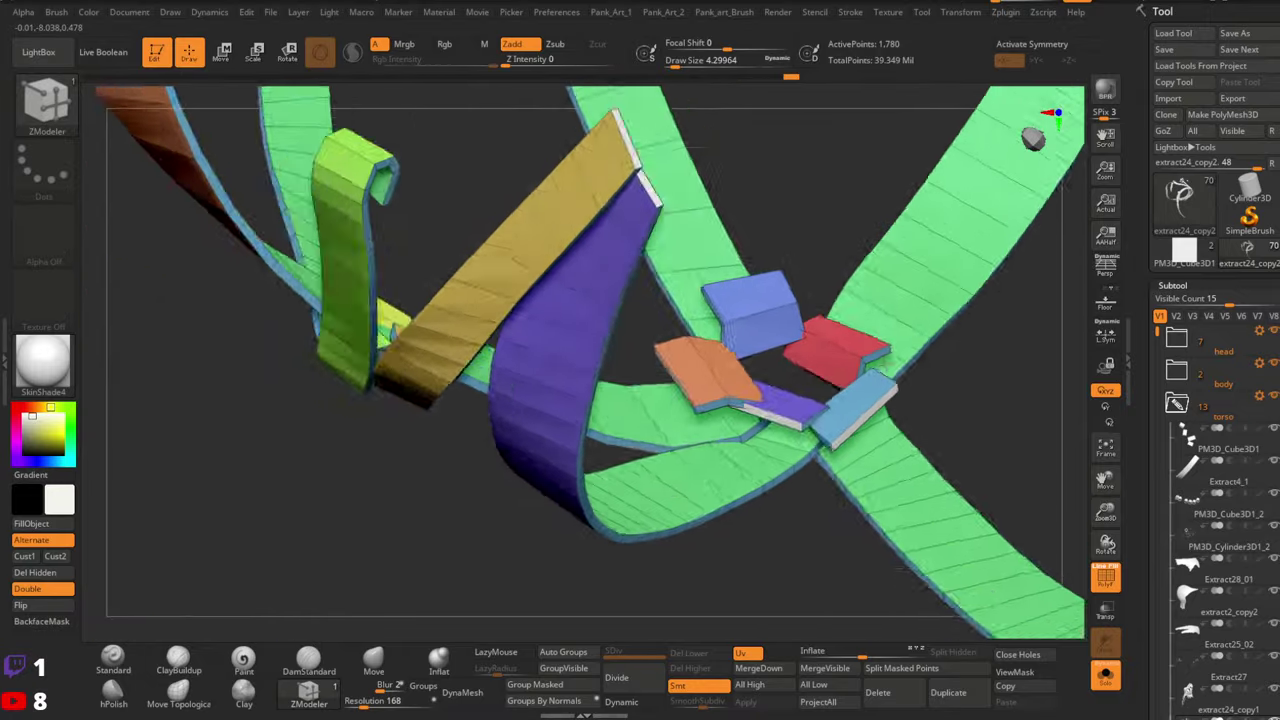
{"action": "right_click_drag", "start_coordinate": [680, 400], "coordinate": [812, 298]}
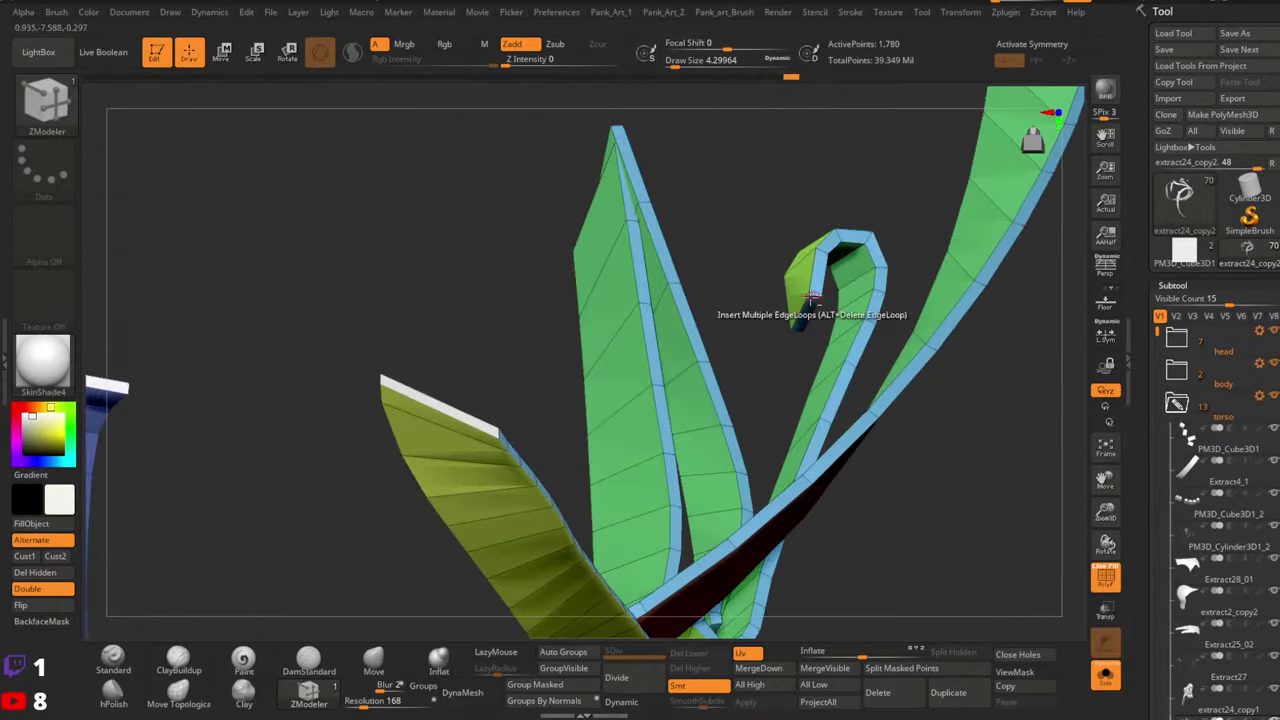
{"action": "right_click_drag", "start_coordinate": [818, 350], "coordinate": [815, 395]}
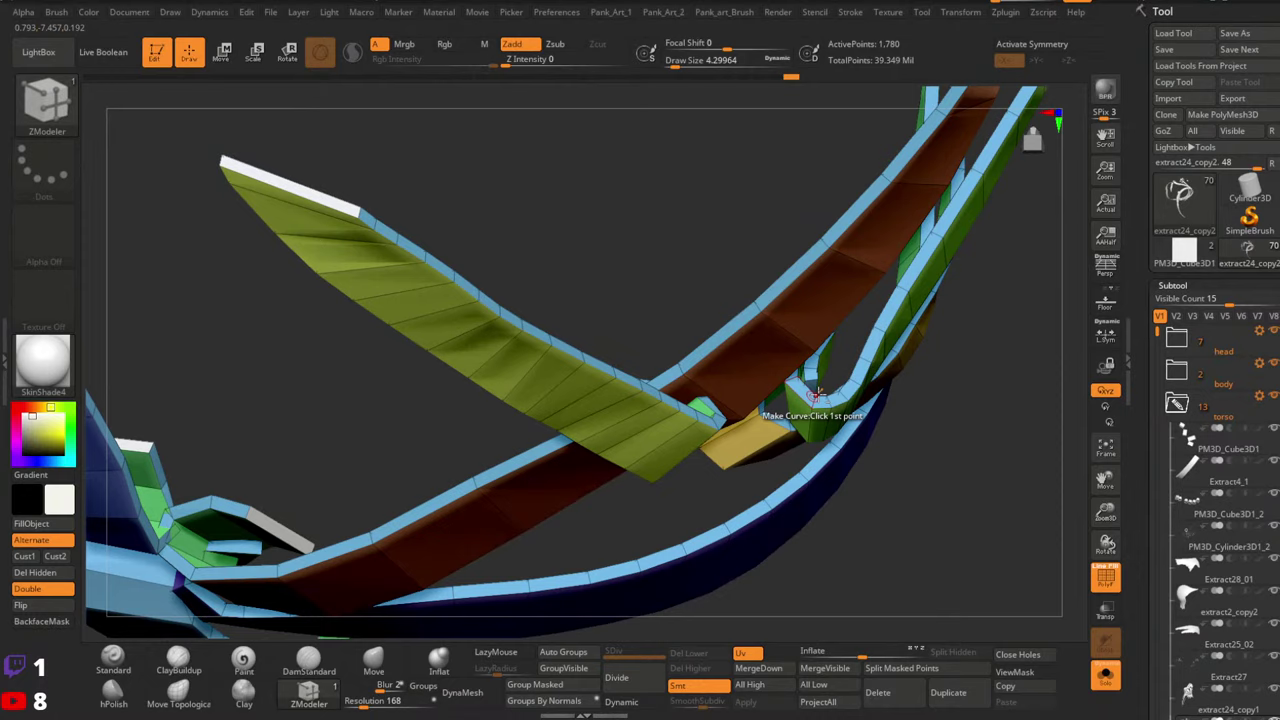
{"action": "mouse_move", "coordinate": [920, 404]}
{"action": "right_mouse_down", "text": "ctrl"}
{"action": "mouse_move", "coordinate": [811, 426]}
{"action": "mouse_move", "coordinate": [834, 492]}
{"action": "mouse_move", "coordinate": [843, 409]}
{"action": "mouse_move", "coordinate": [790, 400]}
{"action": "mouse_move", "coordinate": [750, 460]}
{"action": "mouse_move", "coordinate": [703, 309]}
{"action": "mouse_move", "coordinate": [716, 352]}
{"action": "right_mouse_up", "text": "ctrl"}
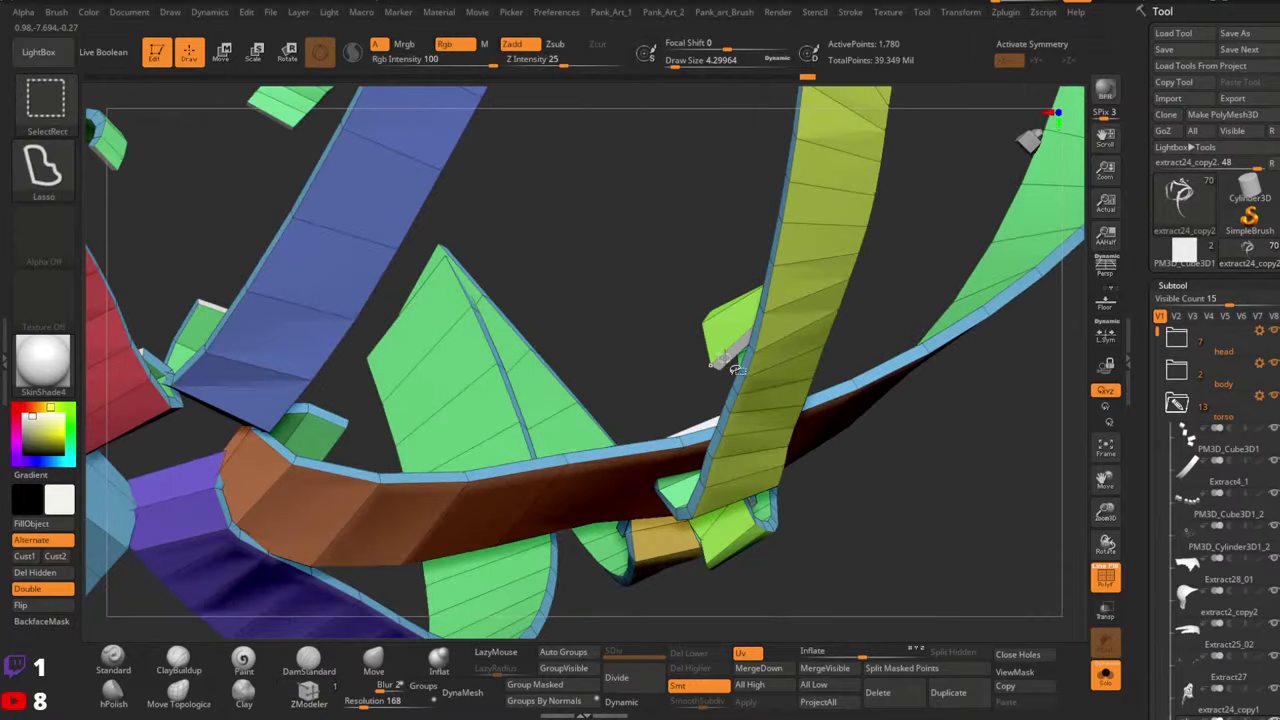
Isolate the white end caps by hiding the lime strap, regroup them with Auto Groups, and show the whole mesh again
{"action": "left_click", "coordinate": [735, 369], "text": "ctrl+shift"}
{"action": "left_click", "coordinate": [790, 282], "text": "ctrl+shift"}
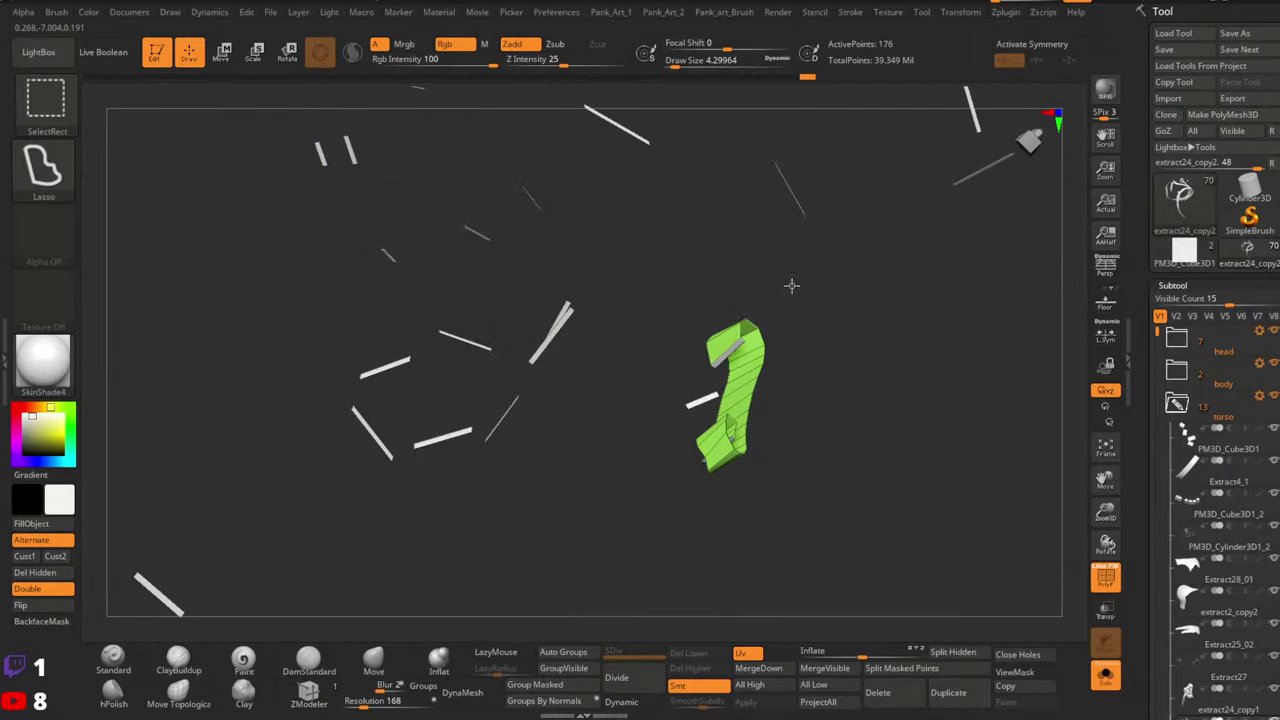
{"action": "right_click_drag", "start_coordinate": [734, 315], "coordinate": [745, 348]}
{"action": "left_click", "coordinate": [747, 350], "text": "ctrl+shift"}
{"action": "right_click_drag", "start_coordinate": [876, 379], "coordinate": [833, 467], "text": "ctrl"}
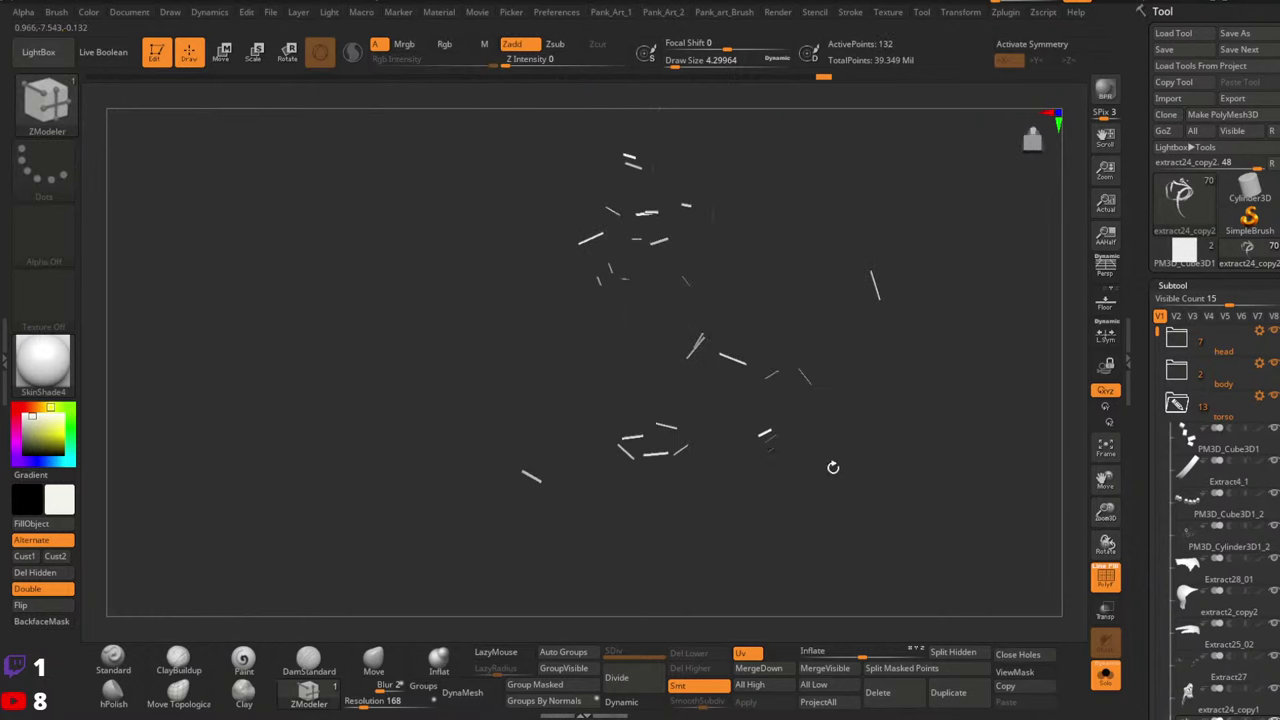
{"action": "left_click", "coordinate": [559, 655]}
{"action": "left_click", "coordinate": [767, 508], "text": "ctrl+shift"}
{"action": "right_click_drag", "start_coordinate": [768, 509], "coordinate": [783, 436], "text": "ctrl"}
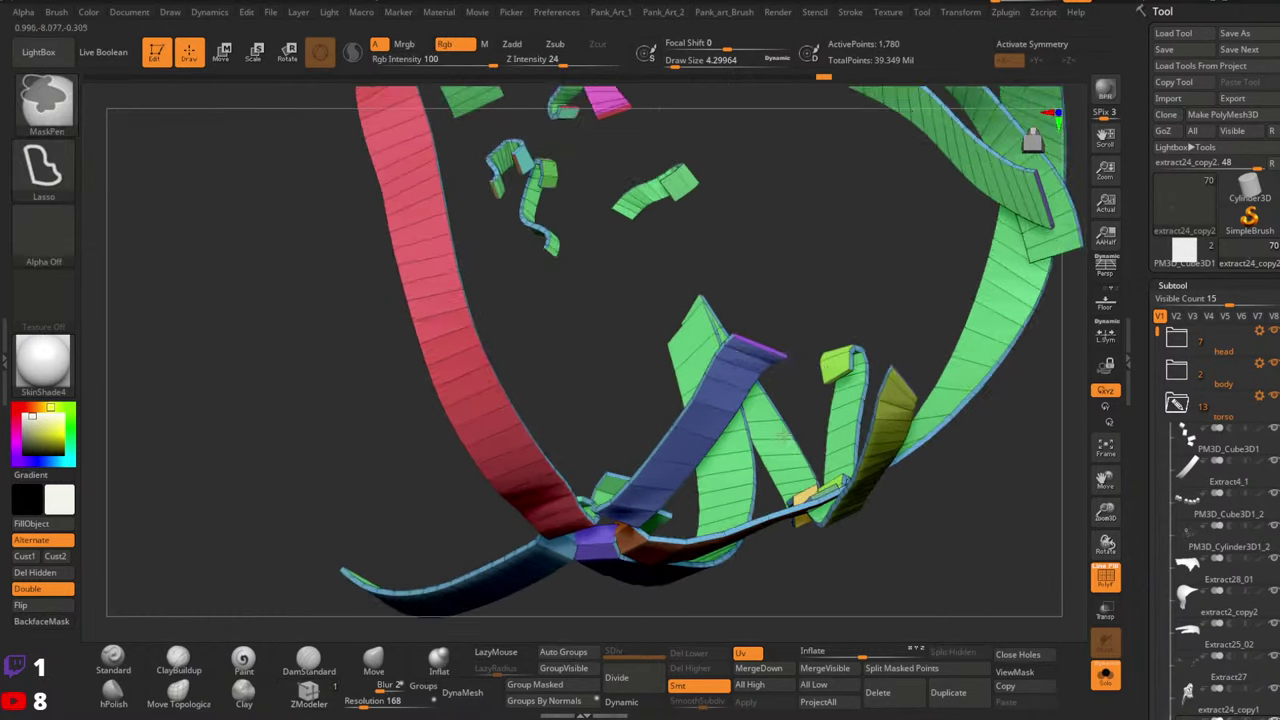
Examine the long hanging strap's surface with the polyframe toggled off and on
{"action": "mouse_move", "coordinate": [745, 300]}
{"action": "right_mouse_down", "text": "alt"}
{"action": "mouse_move", "coordinate": [857, 460]}
{"action": "mouse_move", "coordinate": [757, 343]}
{"action": "mouse_move", "coordinate": [744, 388]}
{"action": "mouse_move", "coordinate": [727, 317]}
{"action": "mouse_move", "coordinate": [723, 349]}
{"action": "mouse_move", "coordinate": [837, 426]}
{"action": "mouse_move", "coordinate": [694, 357]}
{"action": "mouse_move", "coordinate": [770, 505]}
{"action": "right_mouse_up", "text": "alt"}
{"action": "key", "text": "shift+f"}
{"action": "key", "text": "shift+f"}
{"action": "right_click_drag", "start_coordinate": [790, 560], "coordinate": [794, 380], "text": "alt"}
{"action": "key", "text": "shift+f"}
{"action": "right_click_drag", "start_coordinate": [836, 422], "coordinate": [848, 434]}
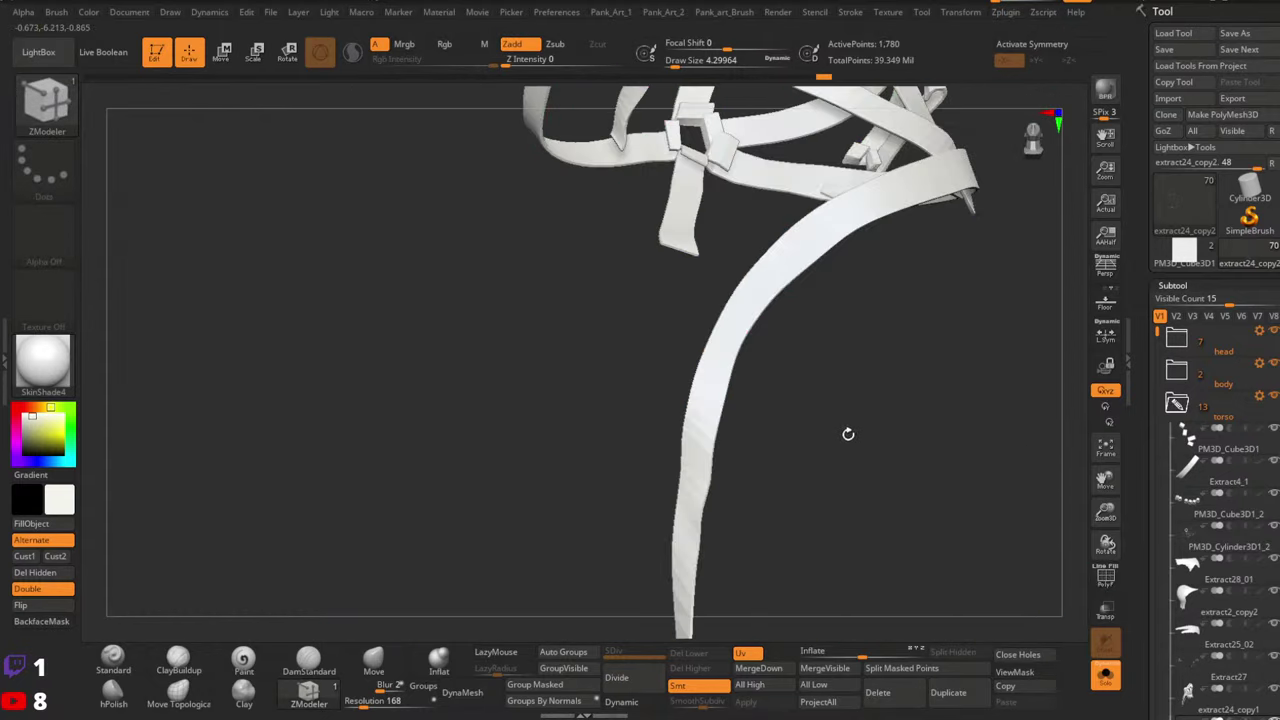
{"action": "key", "text": "2"}
{"action": "key", "text": "shift+f"}
{"action": "right_click_drag", "start_coordinate": [660, 411], "coordinate": [890, 459], "text": "ctrl"}
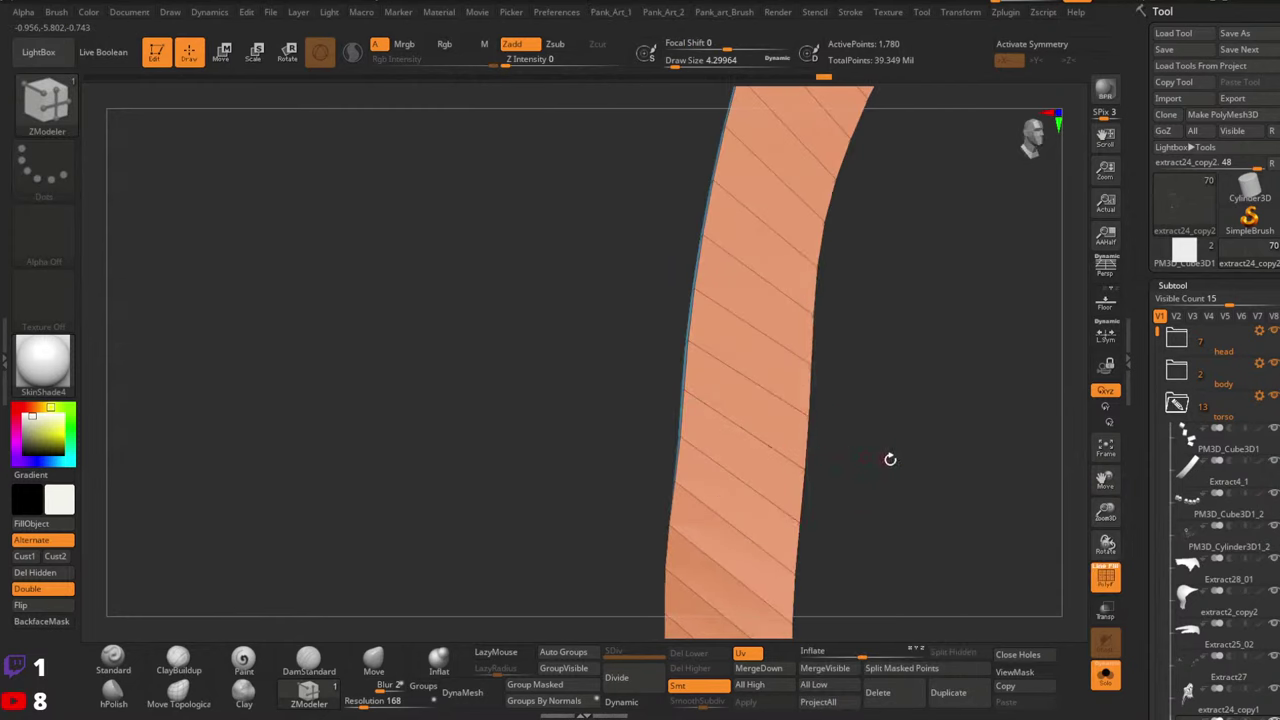
{"action": "key", "text": "2"}
{"action": "left_click", "coordinate": [860, 645]}
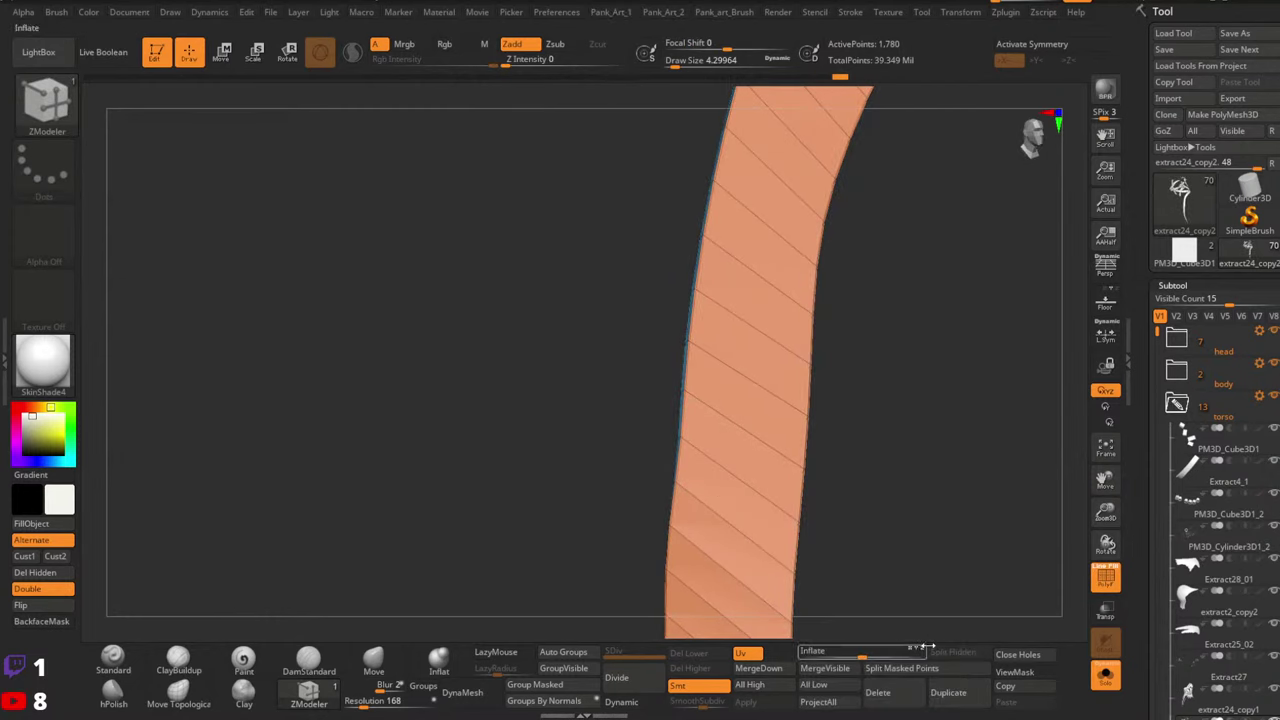
{"action": "key", "text": "2"}
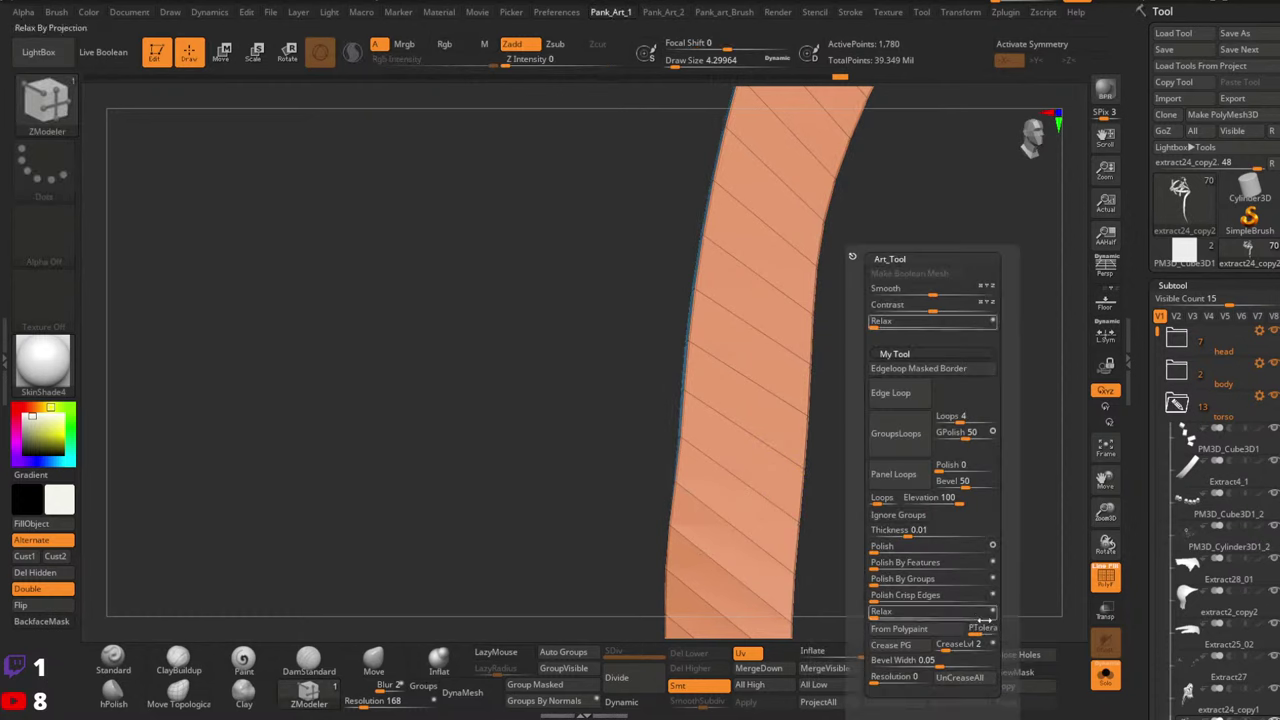
{"action": "left_click", "coordinate": [631, 703]}
Switch the material to StartupMaterial and view the straps' underside with the polyframe on
{"action": "key", "text": "shift+f"}
{"action": "right_click_drag", "start_coordinate": [838, 529], "coordinate": [146, 442], "text": "ctrl"}
{"action": "left_click", "coordinate": [43, 362]}
{"action": "left_click", "coordinate": [239, 418]}
{"action": "right_click_drag", "start_coordinate": [785, 475], "coordinate": [811, 472], "text": "ctrl"}
{"action": "left_click_drag", "start_coordinate": [810, 472], "coordinate": [809, 394]}
{"action": "key", "text": "shift+f"}
{"action": "right_click_drag", "start_coordinate": [809, 394], "coordinate": [786, 458], "text": "ctrl"}
{"action": "left_click_drag", "start_coordinate": [786, 458], "coordinate": [741, 428]}
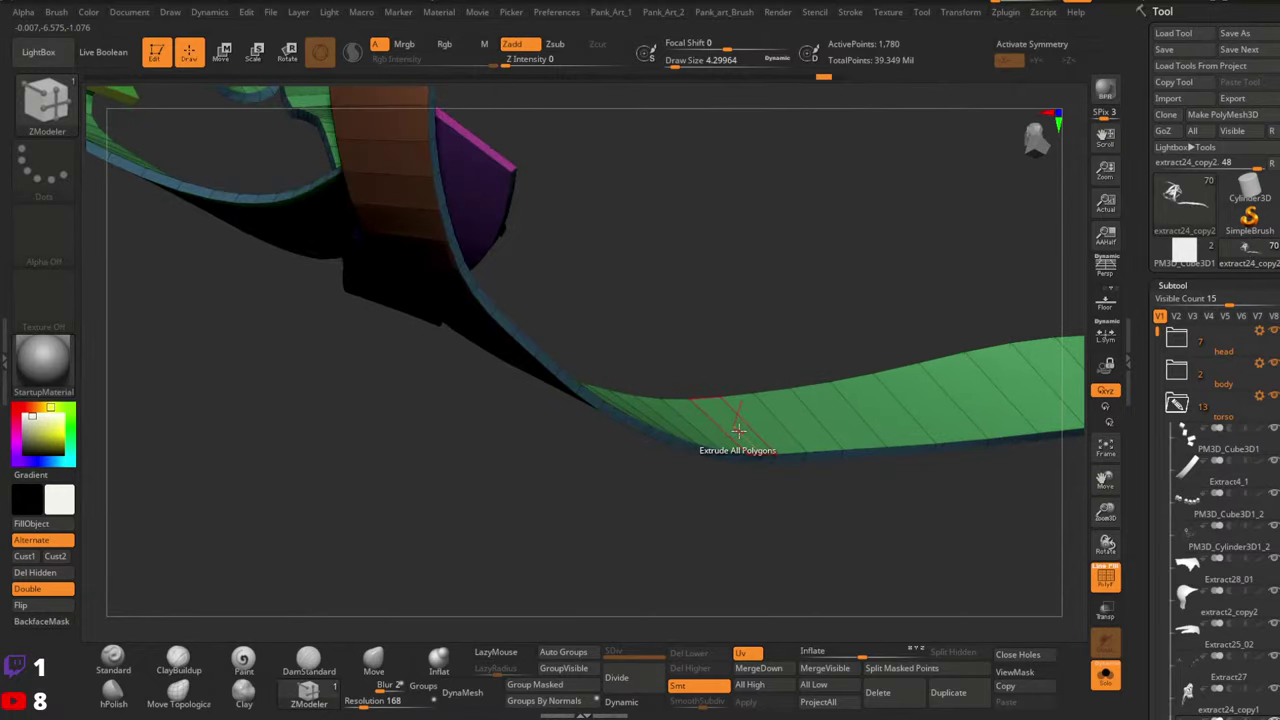
Set the ZModeler Extrude target to Polygroup All and extrude the green strap faces to add more thickness
{"action": "key", "text": "space"}
{"action": "left_click", "coordinate": [843, 443]}
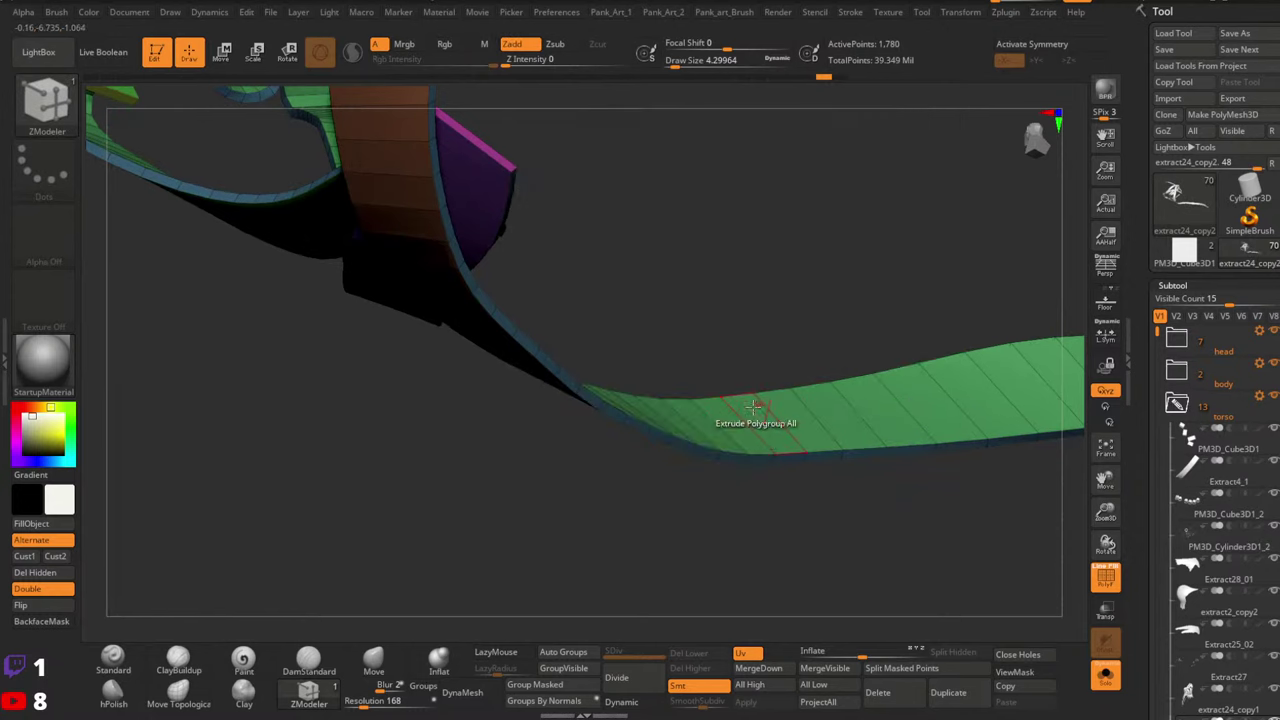
{"action": "left_click_drag", "start_coordinate": [731, 429], "coordinate": [740, 413]}
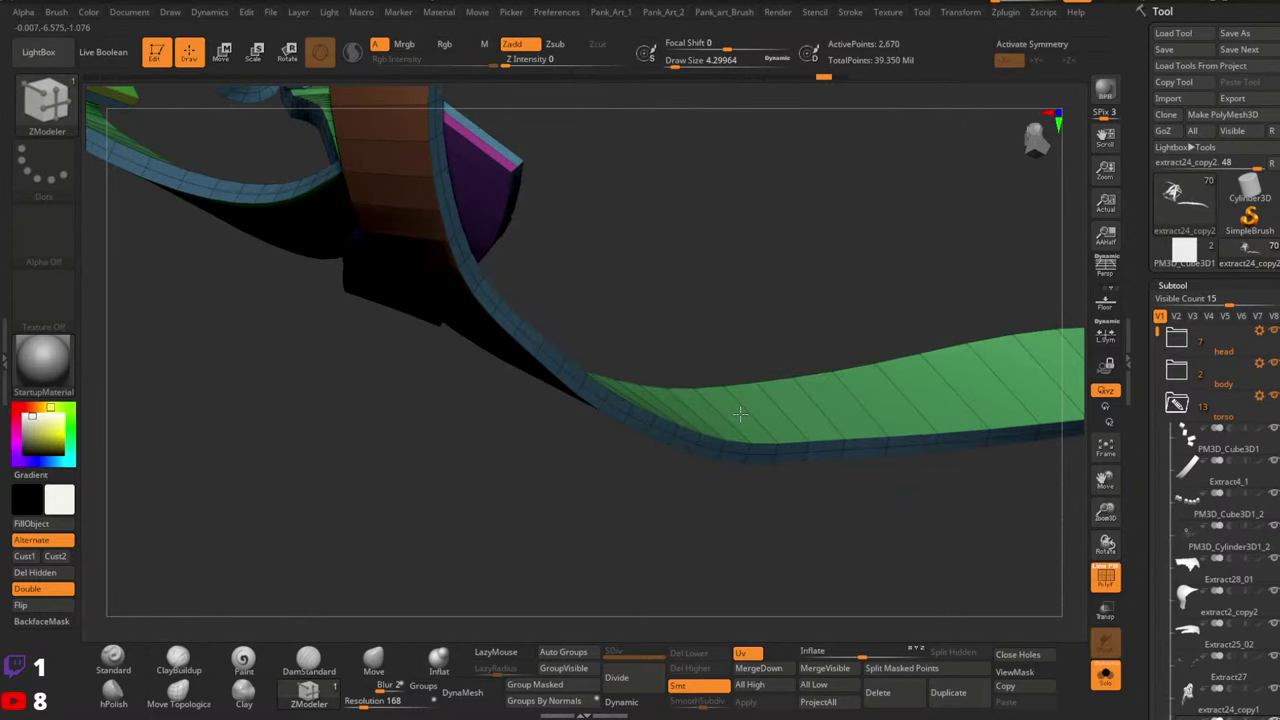
{"action": "mouse_move", "coordinate": [740, 413]}
{"action": "right_mouse_down", "text": "ctrl"}
{"action": "mouse_move", "coordinate": [774, 400]}
{"action": "mouse_move", "coordinate": [666, 291]}
{"action": "mouse_move", "coordinate": [834, 392]}
{"action": "right_mouse_up", "text": "ctrl"}
{"action": "mouse_move", "coordinate": [826, 331]}
{"action": "left_mouse_down"}
{"action": "mouse_move", "coordinate": [709, 337]}
{"action": "mouse_move", "coordinate": [651, 363]}
{"action": "mouse_move", "coordinate": [751, 420]}
{"action": "mouse_move", "coordinate": [664, 368]}
{"action": "left_mouse_up"}
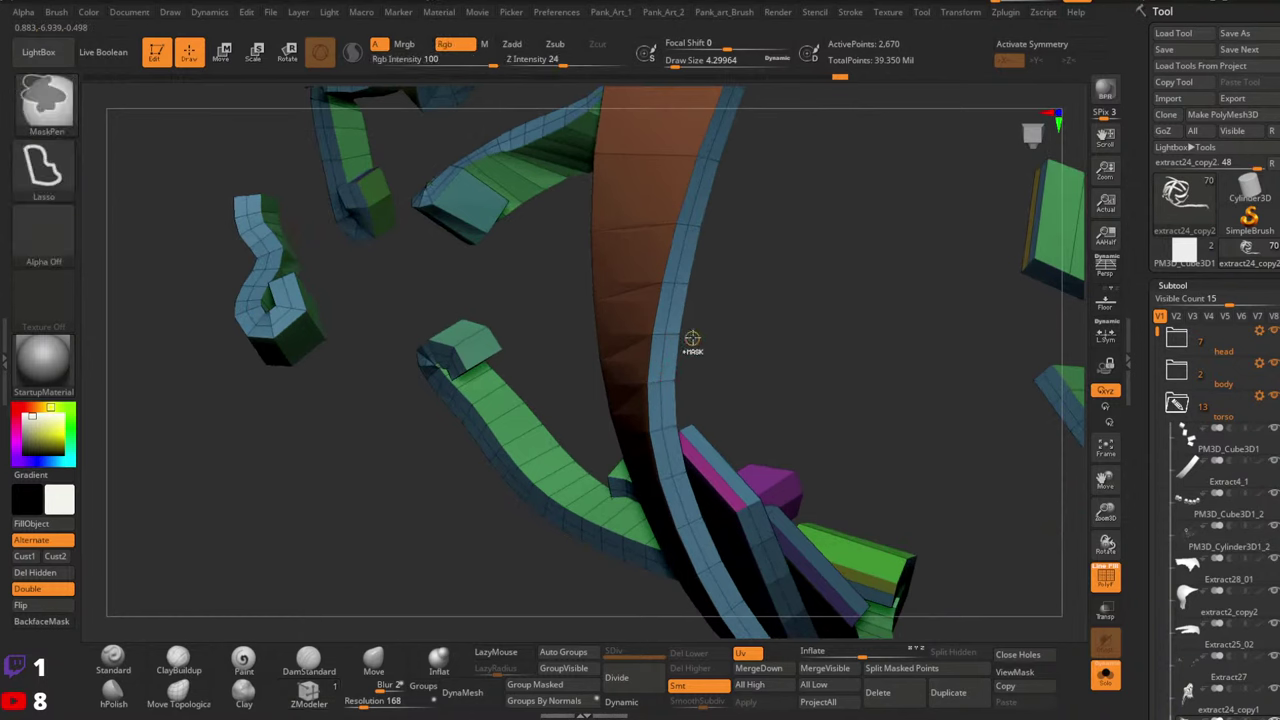
Undo the last strap extrusion and inflate the strap mesh with a value of 2
{"action": "key", "text": "ctrl+z"}
{"action": "left_click_drag", "start_coordinate": [691, 336], "coordinate": [690, 384]}
{"action": "mouse_move", "coordinate": [780, 350]}
{"action": "left_mouse_down"}
{"action": "mouse_move", "coordinate": [600, 328]}
{"action": "mouse_move", "coordinate": [669, 317]}
{"action": "mouse_move", "coordinate": [597, 334]}
{"action": "mouse_move", "coordinate": [566, 308]}
{"action": "mouse_move", "coordinate": [763, 220]}
{"action": "mouse_move", "coordinate": [623, 334]}
{"action": "mouse_move", "coordinate": [723, 354]}
{"action": "mouse_move", "coordinate": [731, 315]}
{"action": "mouse_move", "coordinate": [706, 386]}
{"action": "mouse_move", "coordinate": [669, 423]}
{"action": "mouse_move", "coordinate": [848, 515]}
{"action": "left_mouse_up"}
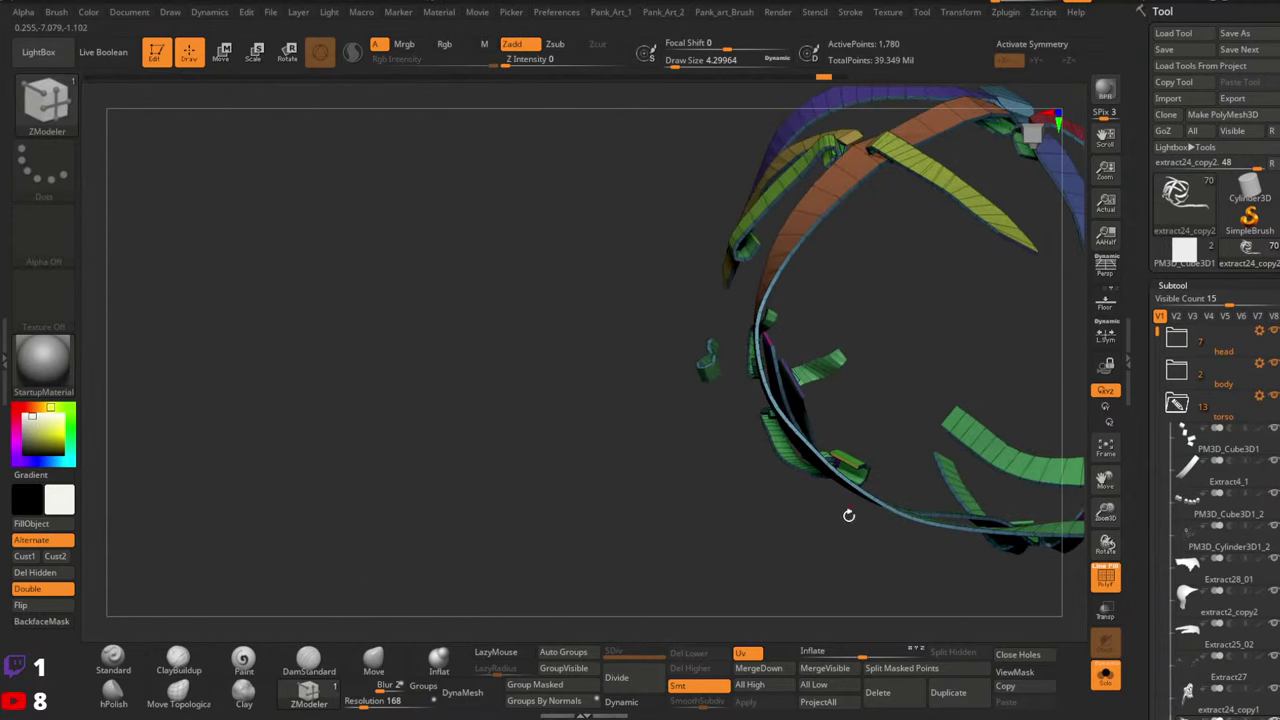
{"action": "left_click", "coordinate": [807, 650]}
{"action": "type", "text": "2"}
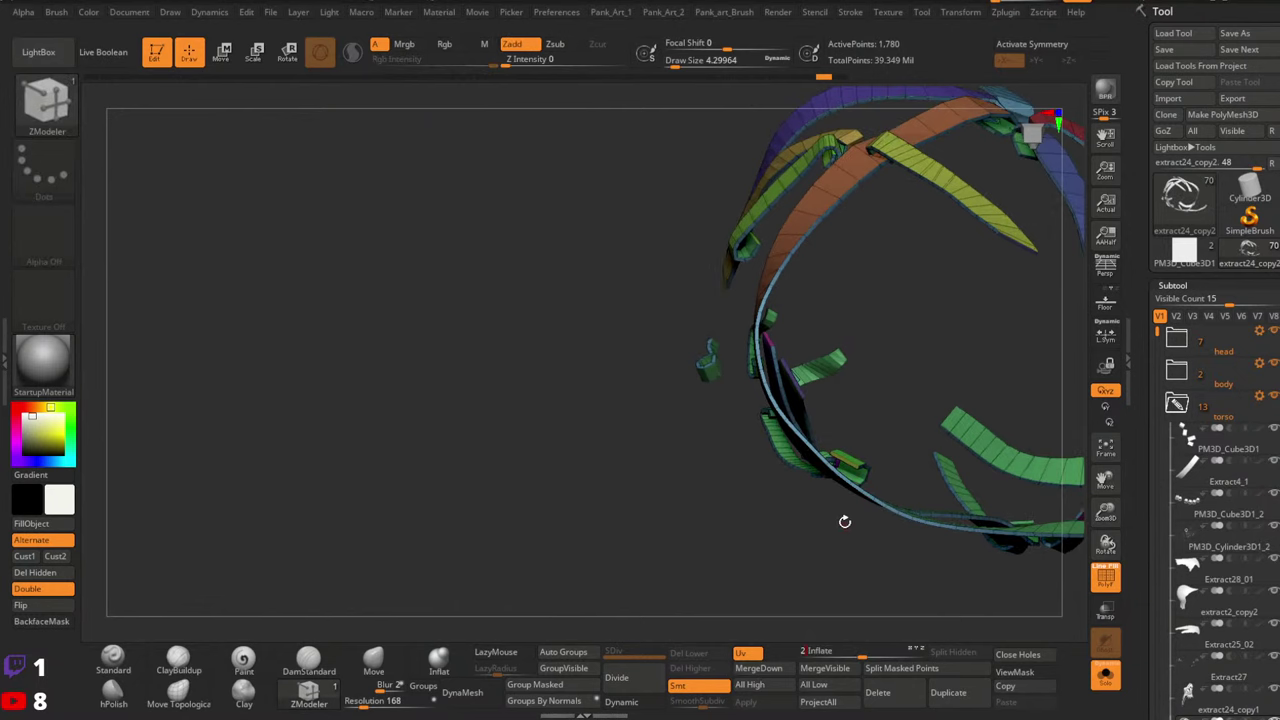
{"action": "key", "text": "Return"}
{"action": "right_click_drag", "start_coordinate": [779, 315], "coordinate": [880, 430], "text": "ctrl"}
{"action": "mouse_move", "coordinate": [880, 430]}
{"action": "right_mouse_down", "text": "ctrl"}
{"action": "mouse_move", "coordinate": [853, 325]}
{"action": "mouse_move", "coordinate": [800, 330]}
{"action": "mouse_move", "coordinate": [803, 206]}
{"action": "mouse_move", "coordinate": [955, 405]}
{"action": "mouse_move", "coordinate": [637, 337]}
{"action": "mouse_move", "coordinate": [657, 357]}
{"action": "mouse_move", "coordinate": [771, 300]}
{"action": "mouse_move", "coordinate": [776, 324]}
{"action": "mouse_move", "coordinate": [730, 339]}
{"action": "right_mouse_up", "text": "ctrl"}
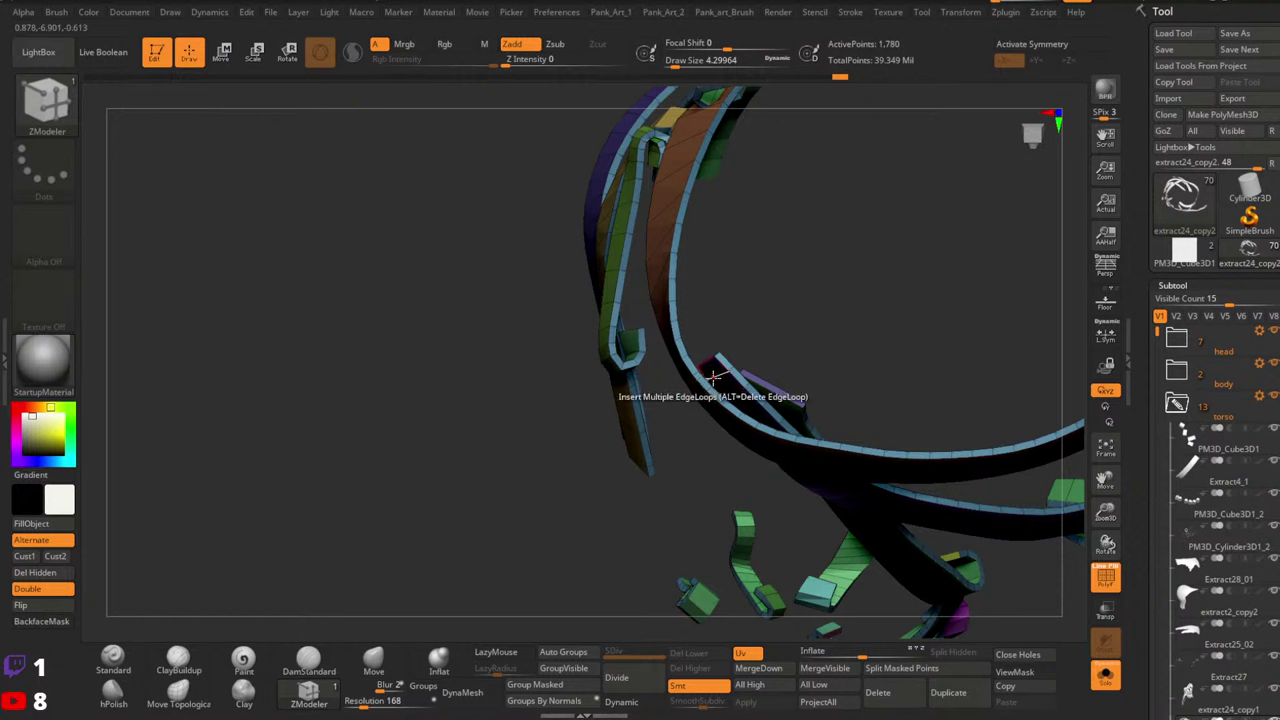
Try to extrude the green strap faces by polygroup and delete a side edge loop, and undo both edits
{"action": "mouse_move", "coordinate": [713, 376]}
{"action": "right_mouse_down"}
{"action": "mouse_move", "coordinate": [723, 396]}
{"action": "mouse_move", "coordinate": [829, 408]}
{"action": "mouse_move", "coordinate": [691, 443]}
{"action": "mouse_move", "coordinate": [771, 471]}
{"action": "mouse_move", "coordinate": [691, 456]}
{"action": "right_mouse_up"}
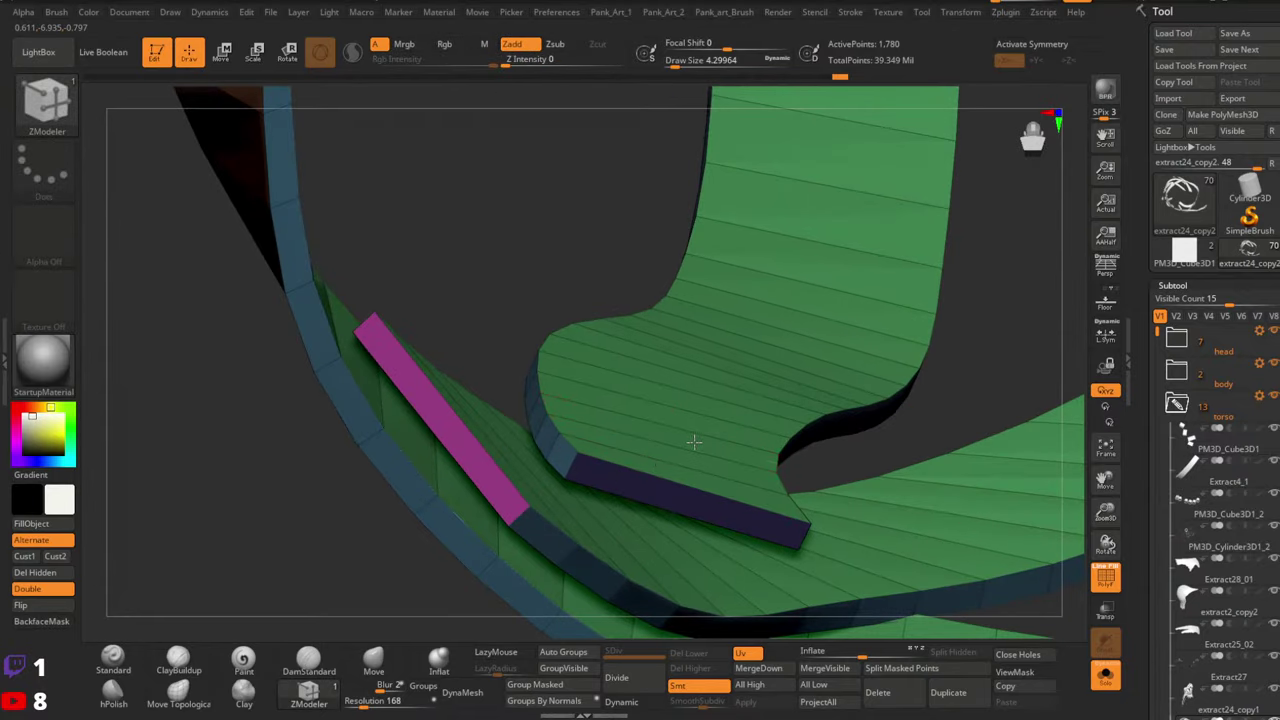
{"action": "left_click_drag", "start_coordinate": [694, 441], "coordinate": [697, 433]}
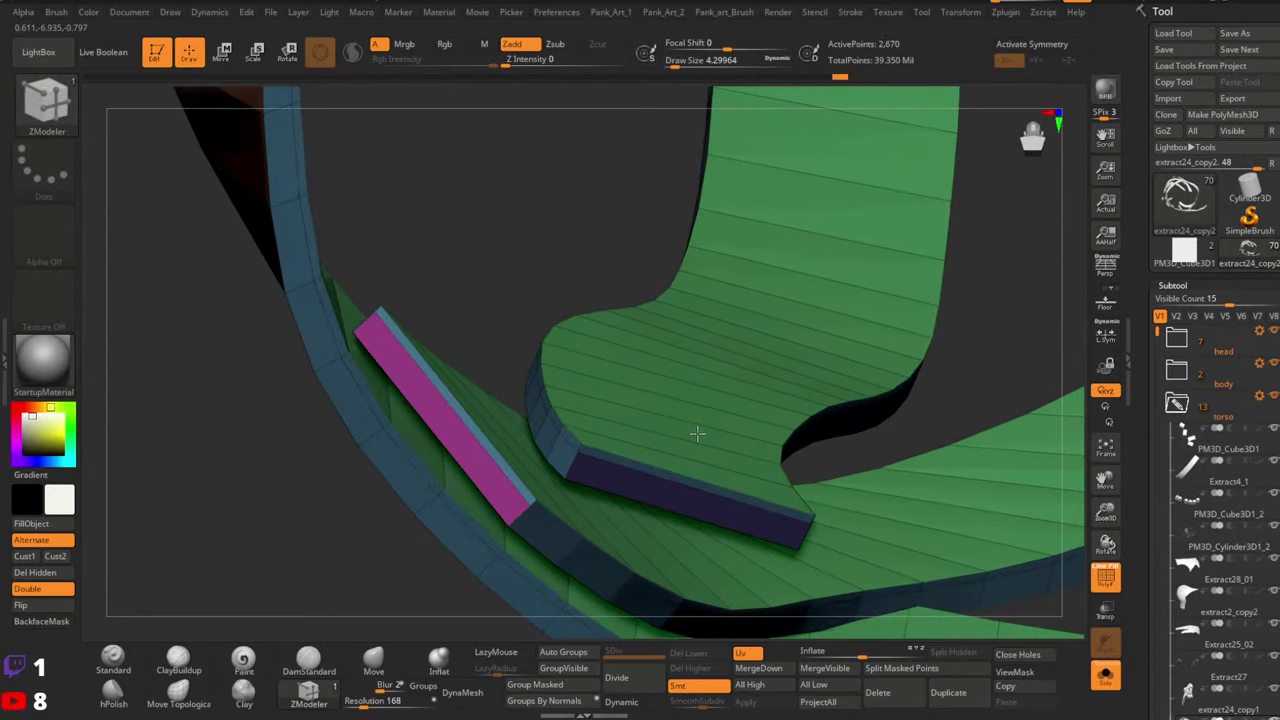
{"action": "mouse_move", "coordinate": [697, 433]}
{"action": "right_mouse_down"}
{"action": "mouse_move", "coordinate": [751, 443]}
{"action": "mouse_move", "coordinate": [697, 446]}
{"action": "mouse_move", "coordinate": [561, 367]}
{"action": "mouse_move", "coordinate": [606, 403]}
{"action": "mouse_move", "coordinate": [631, 394]}
{"action": "mouse_move", "coordinate": [709, 435]}
{"action": "right_mouse_up"}
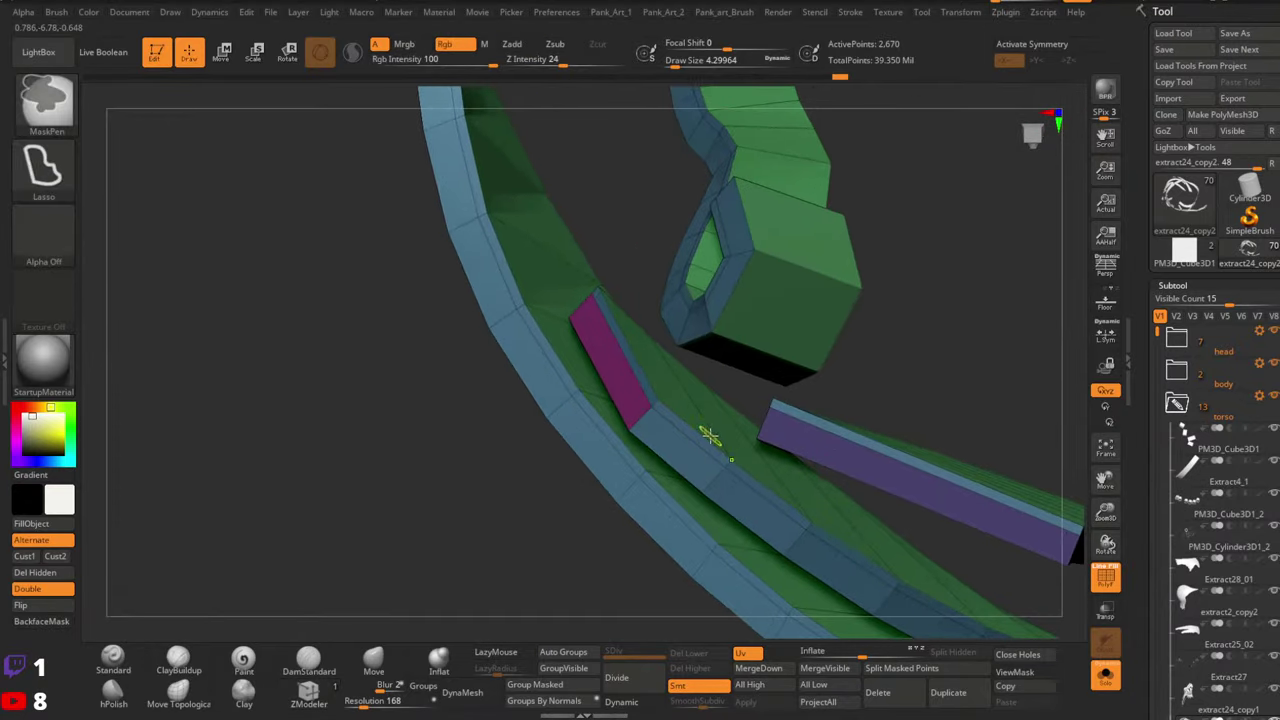
{"action": "right_click_drag", "start_coordinate": [663, 480], "coordinate": [478, 624]}
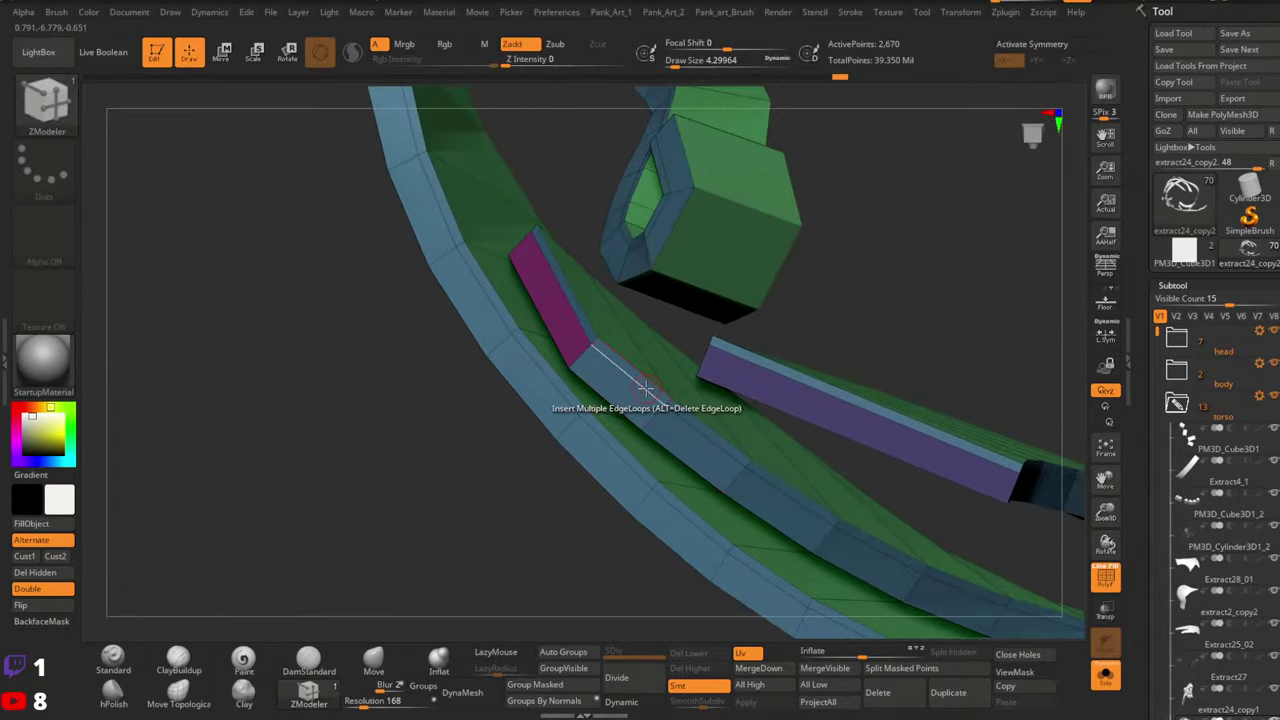
{"action": "key", "text": "space"}
{"action": "left_click", "coordinate": [606, 261]}
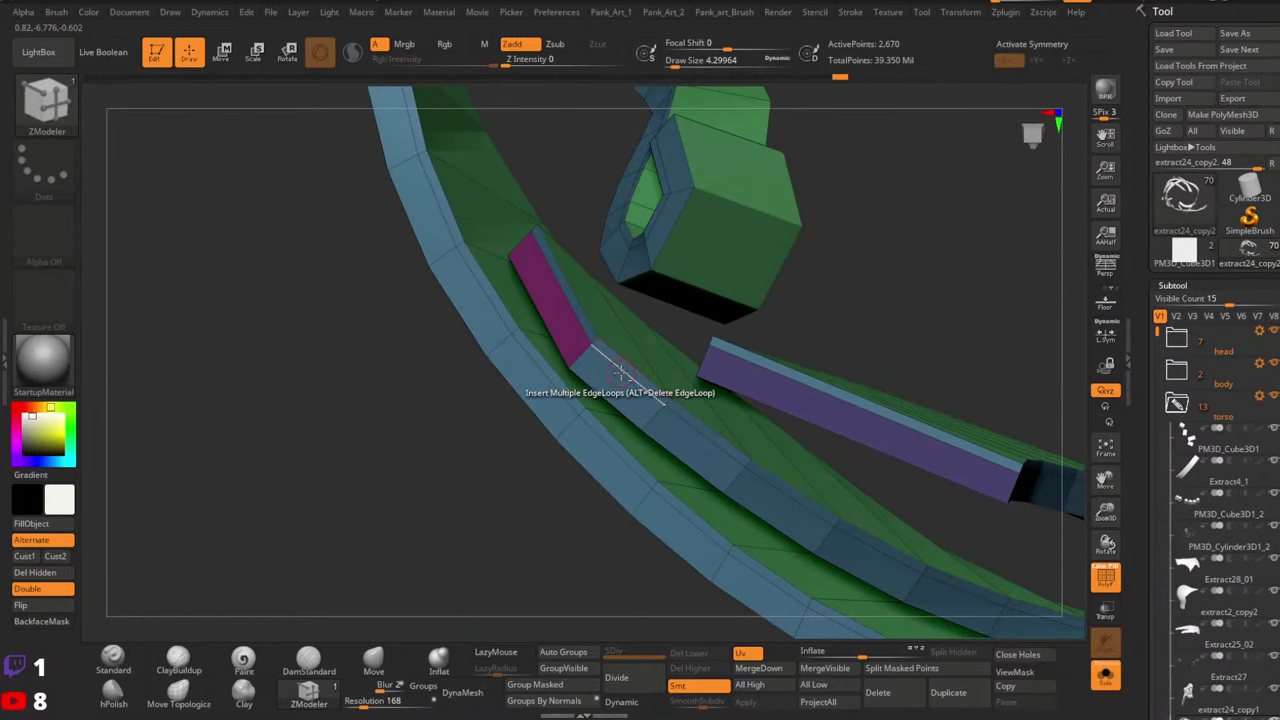
{"action": "left_click", "coordinate": [621, 374], "text": "alt"}
{"action": "key", "text": "ctrl+z"}
{"action": "key", "text": "ctrl+z"}
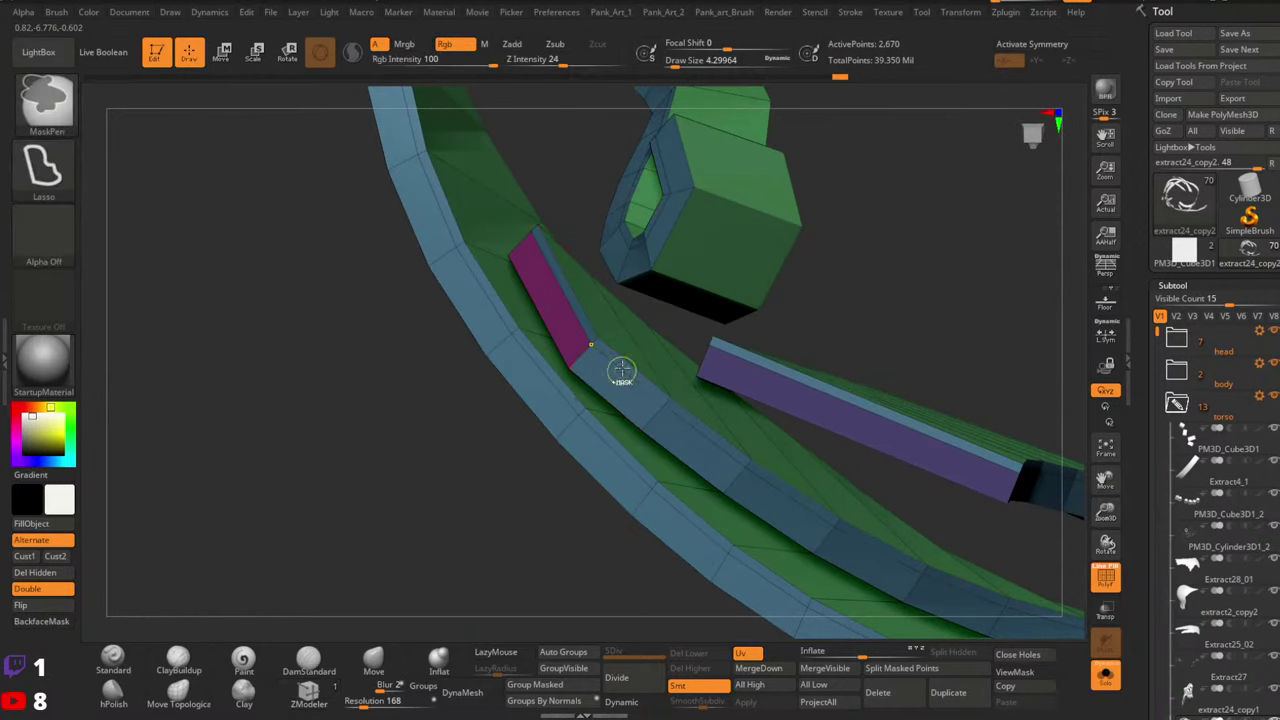
Try the Extrude side-polygon modifiers with the Polygroup All target on the green strap faces, and undo the extrusion
{"action": "key", "text": "space"}
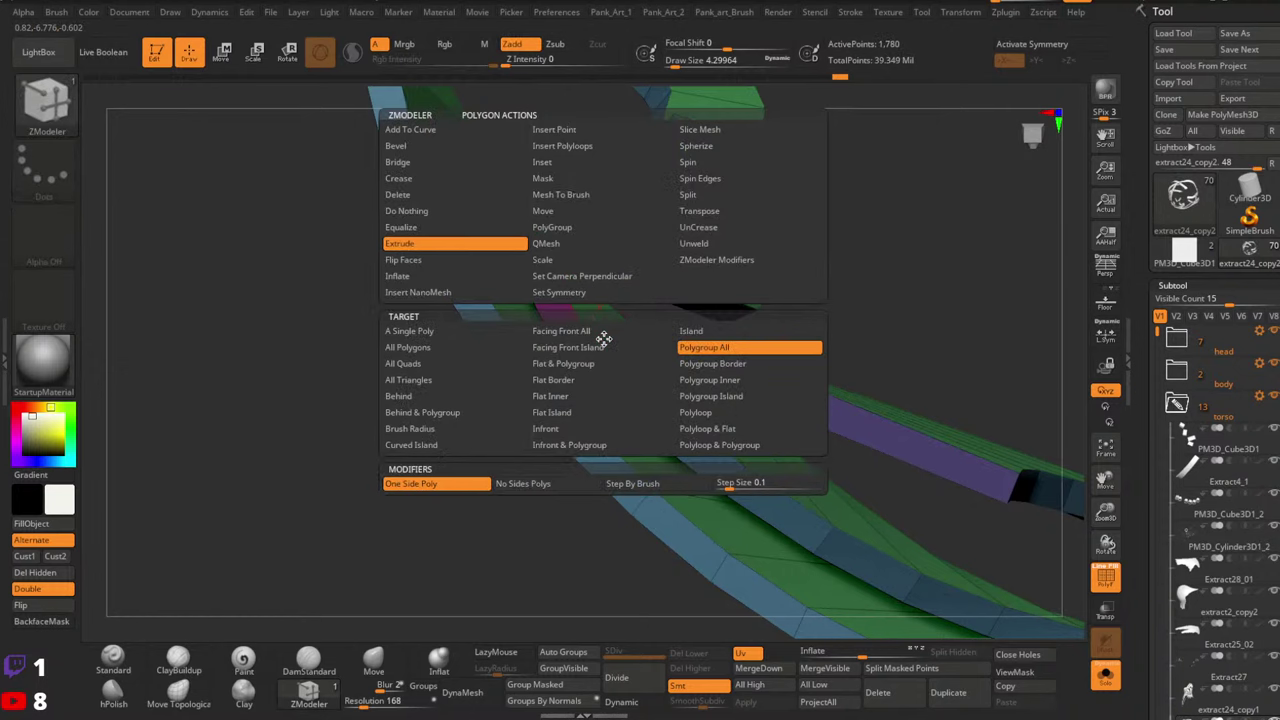
{"action": "left_click", "coordinate": [533, 485]}
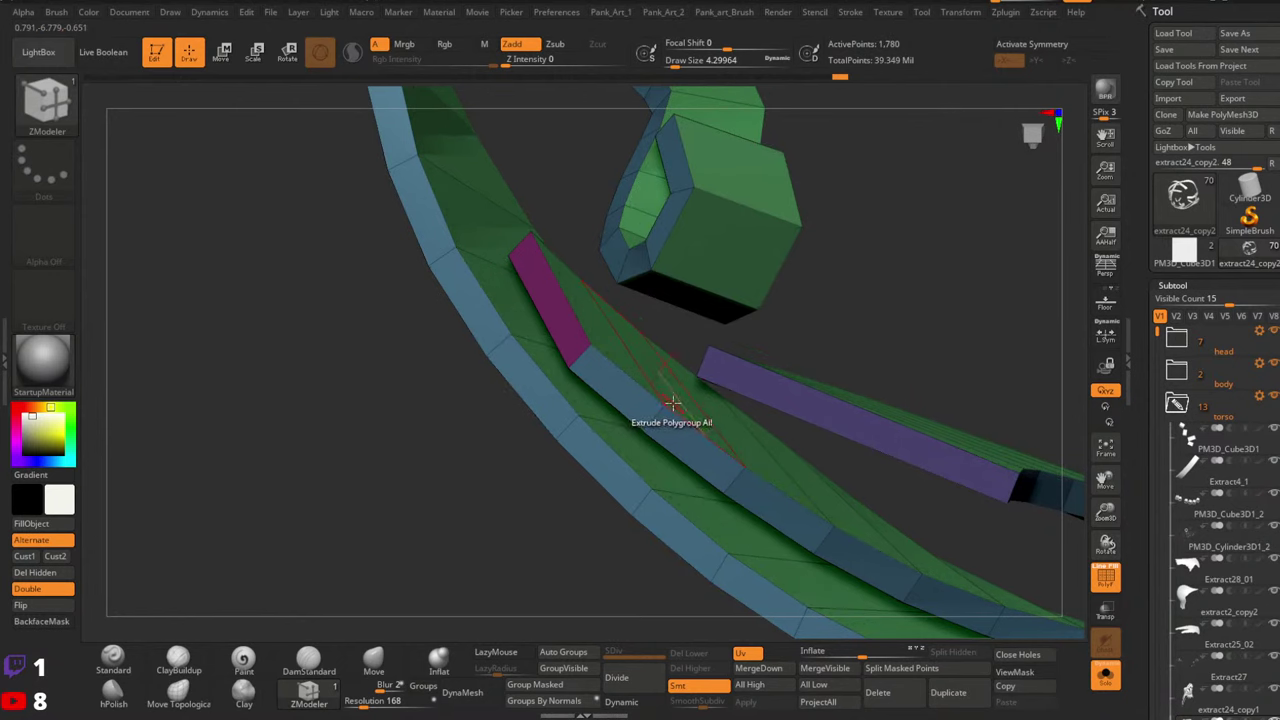
{"action": "key", "text": "space"}
{"action": "left_click", "coordinate": [493, 484]}
{"action": "left_click_drag", "start_coordinate": [677, 400], "coordinate": [684, 394]}
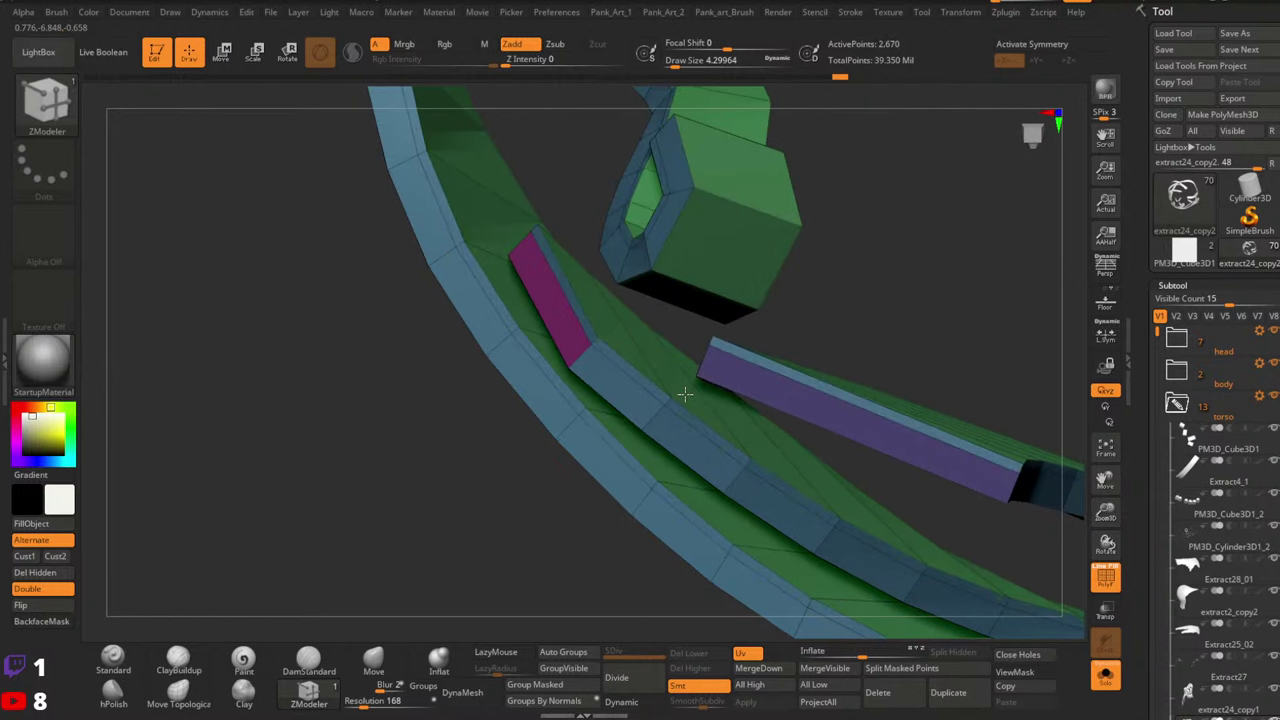
{"action": "key", "text": "ctrl+z"}
Extrude the green strap faces slightly with Polygroup All and delete the extra side edge loops on the long outer straps
{"action": "right_click_drag", "start_coordinate": [703, 397], "coordinate": [606, 354], "text": "ctrl"}
{"action": "right_click_drag", "start_coordinate": [828, 431], "coordinate": [788, 403], "text": "alt"}
{"action": "left_click_drag", "start_coordinate": [788, 430], "coordinate": [790, 422]}
{"action": "right_click_drag", "start_coordinate": [630, 372], "coordinate": [905, 455], "text": "alt"}
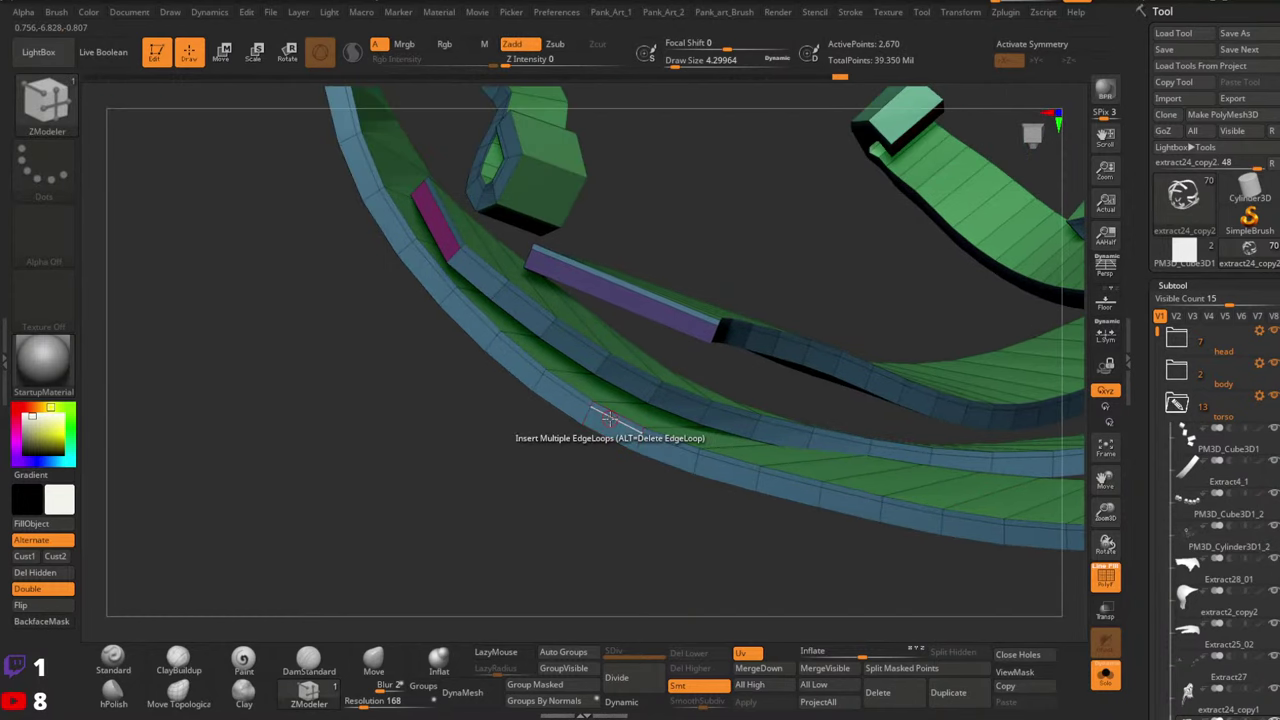
{"action": "key", "text": "space"}
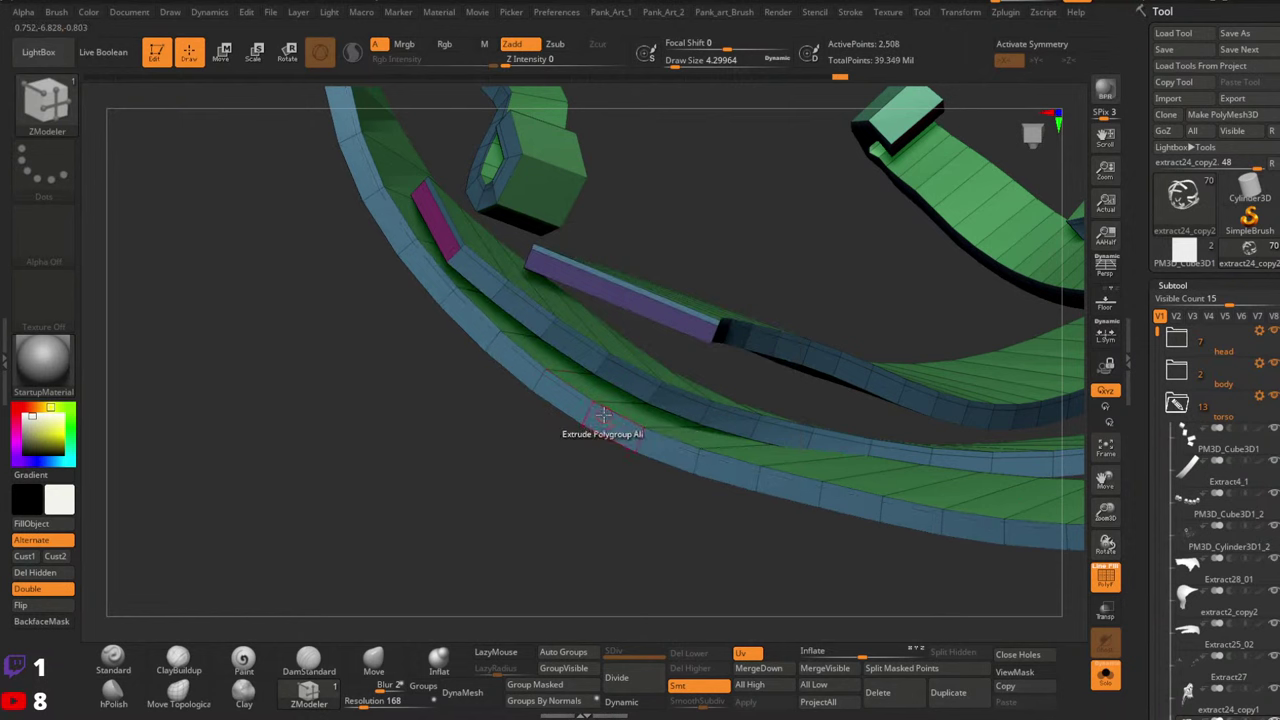
{"action": "left_click", "coordinate": [597, 278], "text": "alt"}
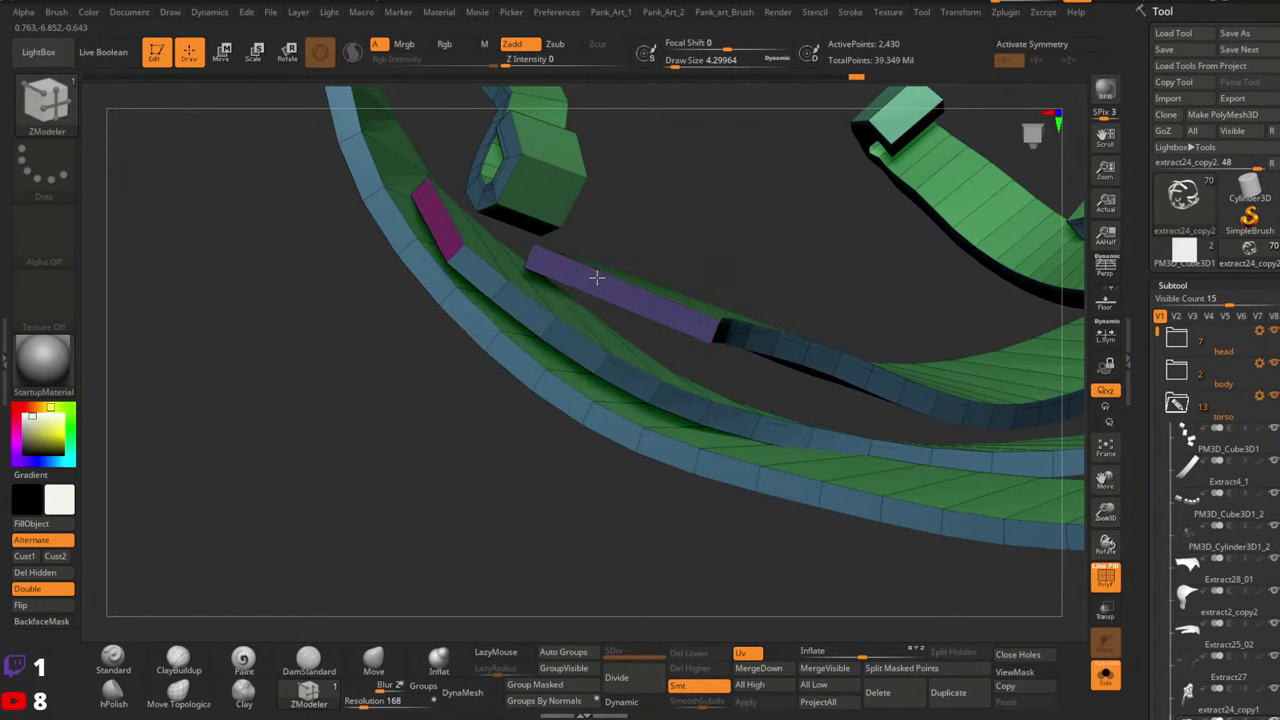
Switch the material to SkinShade4
{"action": "right_click_drag", "start_coordinate": [729, 306], "coordinate": [680, 400], "text": "ctrl"}
{"action": "right_click_drag", "start_coordinate": [680, 400], "coordinate": [770, 250]}
{"action": "left_click", "coordinate": [43, 358]}
{"action": "left_click", "coordinate": [386, 268]}
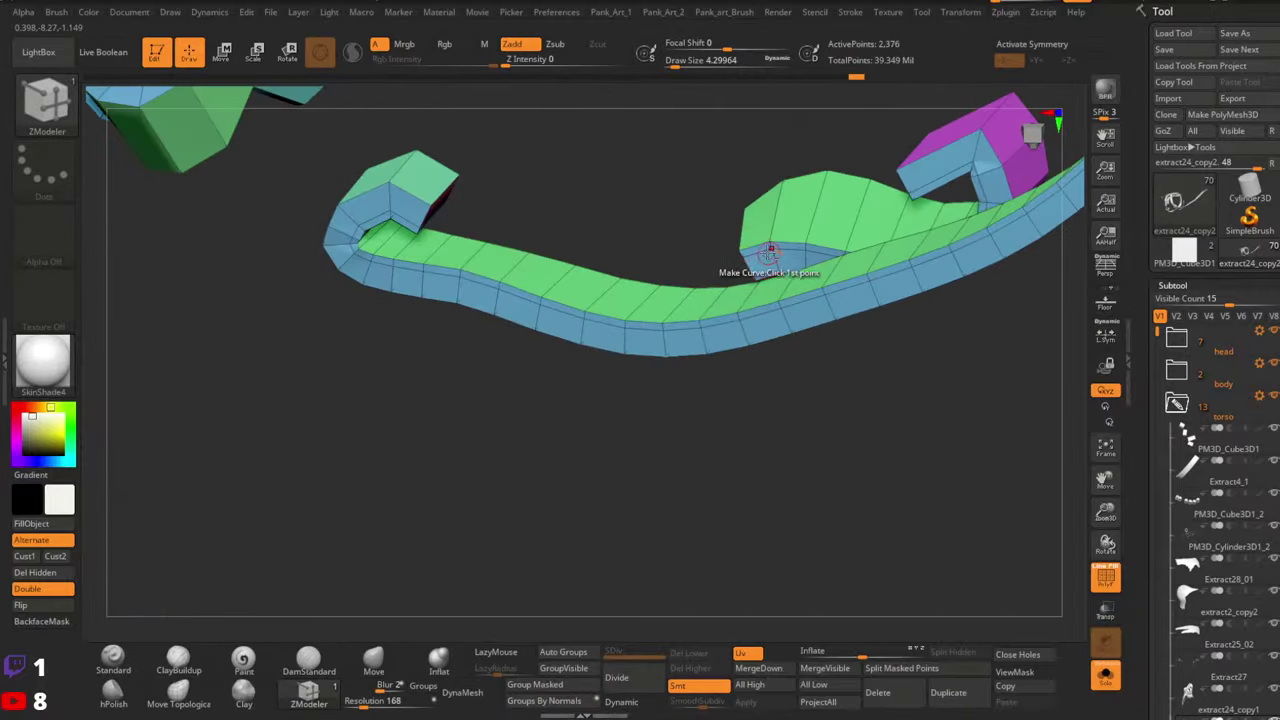
Delete the extra side edge loops left by the extrusion along the curled straps with light green faces
{"action": "left_click", "coordinate": [760, 250], "text": "alt"}
{"action": "left_click", "coordinate": [519, 296], "text": "alt"}
{"action": "right_click_drag", "start_coordinate": [519, 296], "coordinate": [560, 320], "text": "ctrl"}
{"action": "right_click_drag", "start_coordinate": [560, 320], "coordinate": [532, 392], "text": "ctrl"}
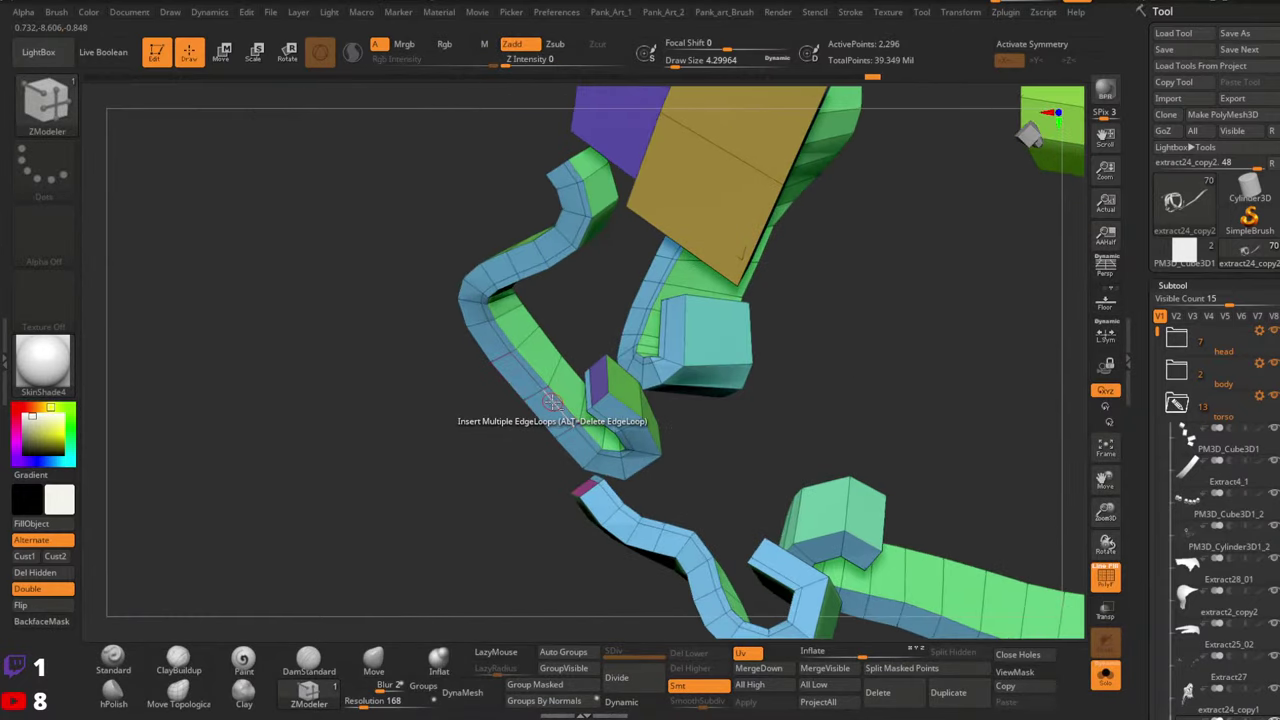
{"action": "left_click", "coordinate": [531, 393], "text": "alt"}
{"action": "left_click", "coordinate": [667, 328], "text": "alt"}
{"action": "right_click_drag", "start_coordinate": [667, 328], "coordinate": [649, 286]}
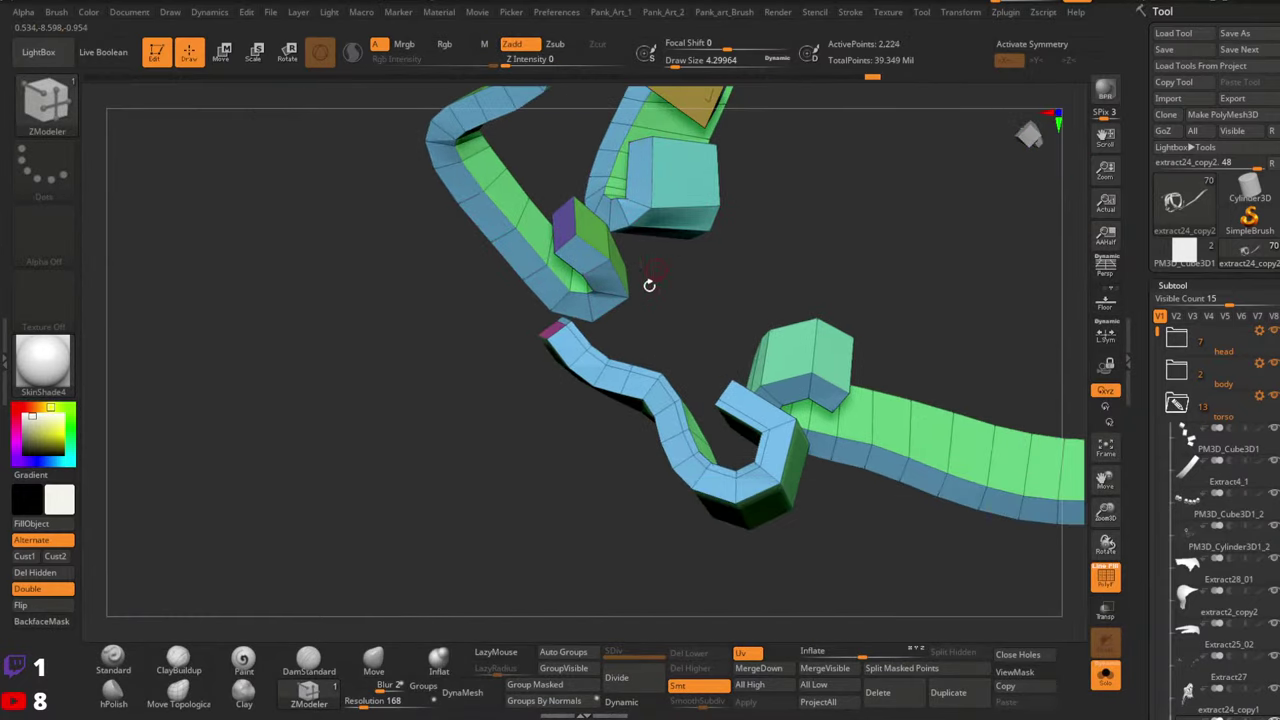
{"action": "left_click", "coordinate": [736, 460], "text": "alt"}
{"action": "right_click_drag", "start_coordinate": [788, 371], "coordinate": [722, 345], "text": "ctrl"}
{"action": "right_click_drag", "start_coordinate": [722, 345], "coordinate": [711, 371], "text": "ctrl"}
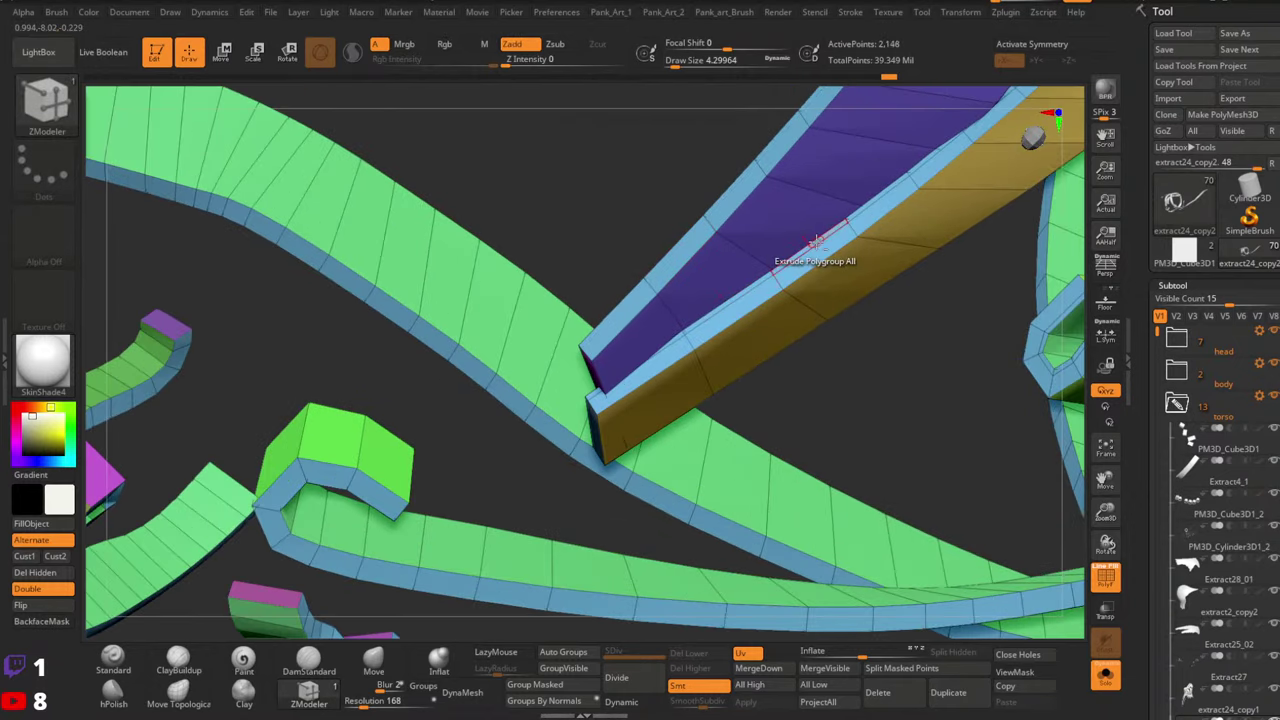
Delete the extra side edge loops along the ochre and olive straps and the long strips with green undersides
{"action": "right_click_drag", "start_coordinate": [946, 257], "coordinate": [718, 405]}
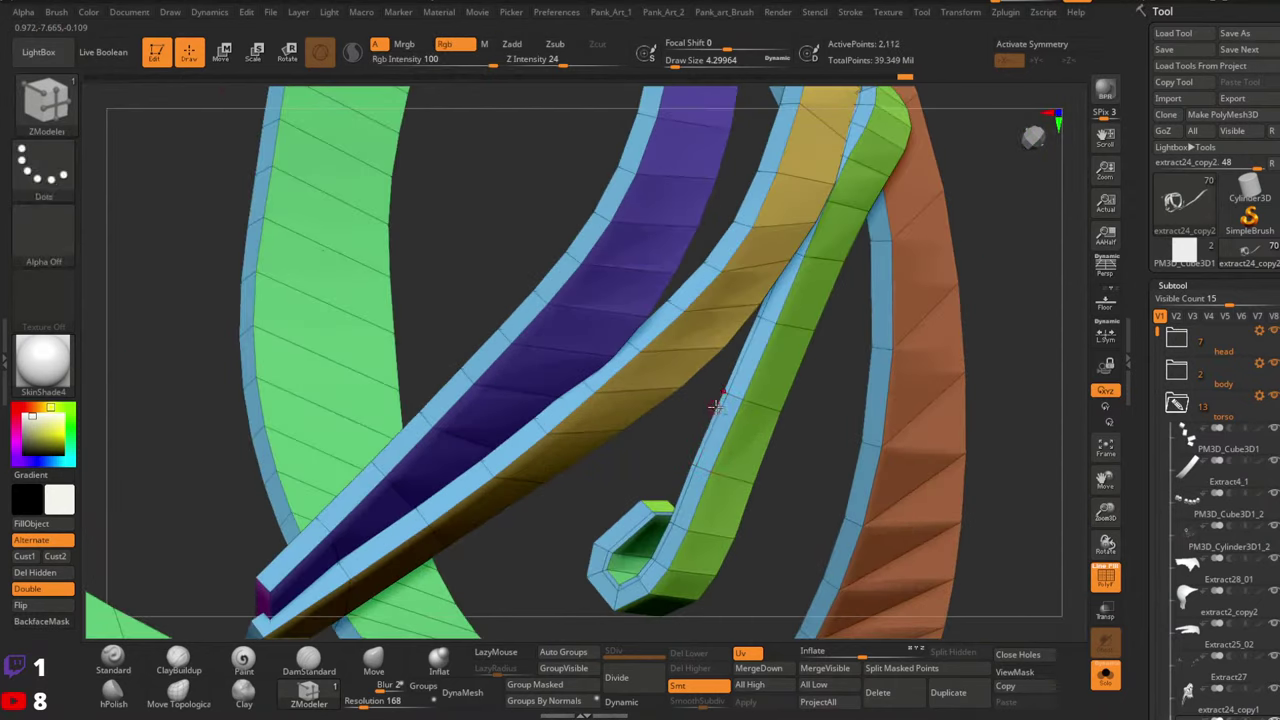
{"action": "left_click", "coordinate": [723, 400], "text": "alt"}
{"action": "right_click_drag", "start_coordinate": [884, 420], "coordinate": [952, 412], "text": "ctrl"}
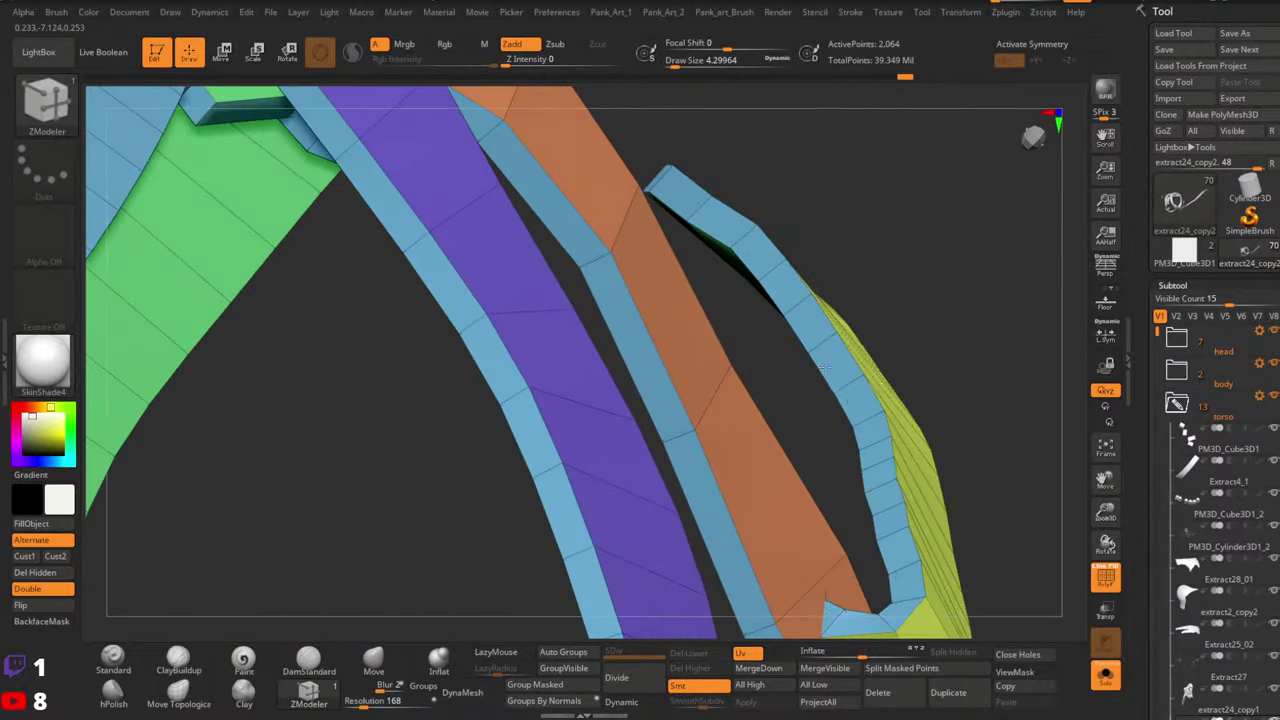
{"action": "right_click_drag", "start_coordinate": [790, 372], "coordinate": [744, 370]}
{"action": "right_click_drag", "start_coordinate": [866, 376], "coordinate": [955, 395], "text": "ctrl"}
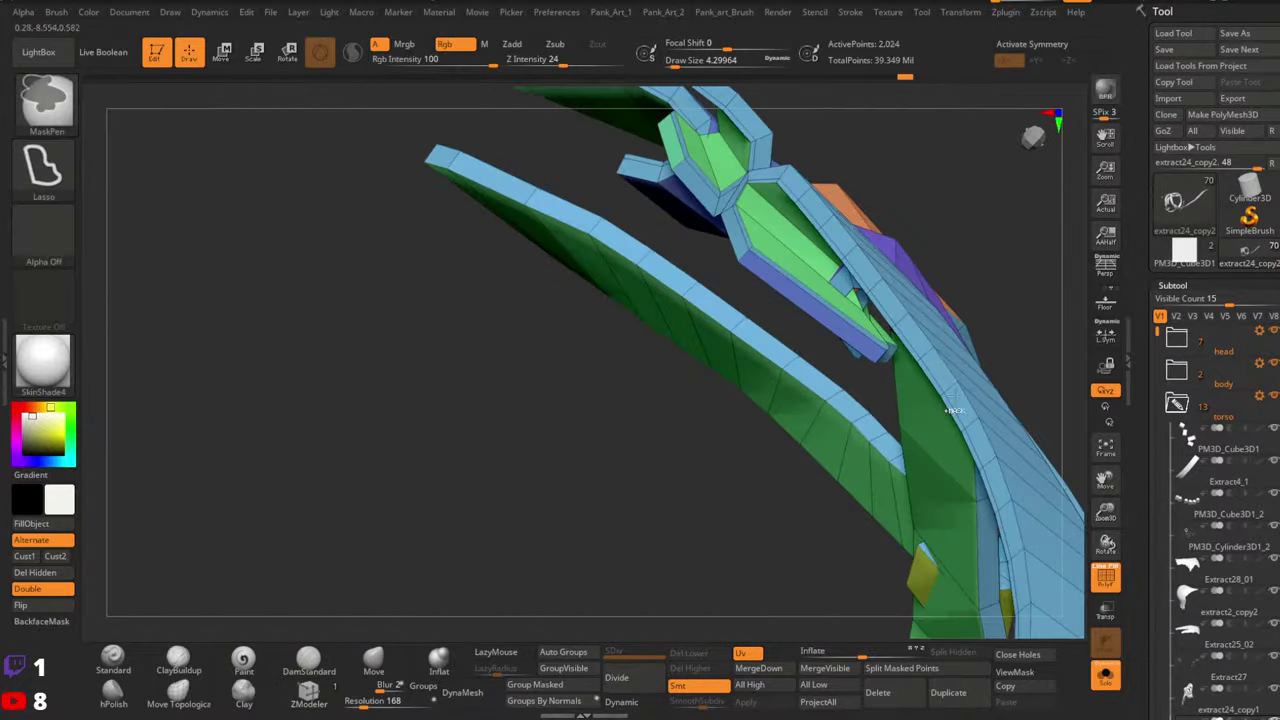
{"action": "left_click", "coordinate": [895, 338], "text": "alt"}
{"action": "mouse_move", "coordinate": [737, 254]}
{"action": "right_mouse_down"}
{"action": "mouse_move", "coordinate": [746, 240]}
{"action": "mouse_move", "coordinate": [820, 318]}
{"action": "mouse_move", "coordinate": [923, 591]}
{"action": "mouse_move", "coordinate": [707, 304]}
{"action": "mouse_move", "coordinate": [857, 314]}
{"action": "mouse_move", "coordinate": [771, 334]}
{"action": "right_mouse_up"}
{"action": "left_click", "coordinate": [813, 300], "text": "alt"}
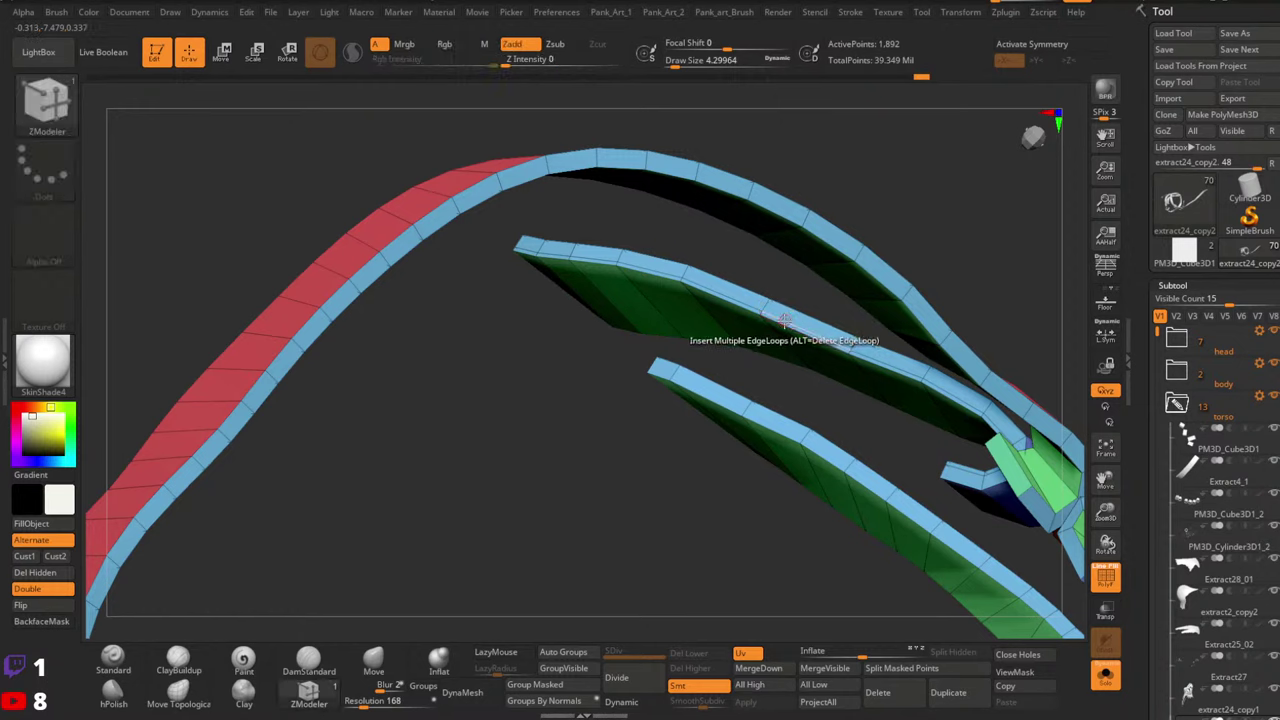
{"action": "left_click", "coordinate": [785, 320], "text": "alt"}
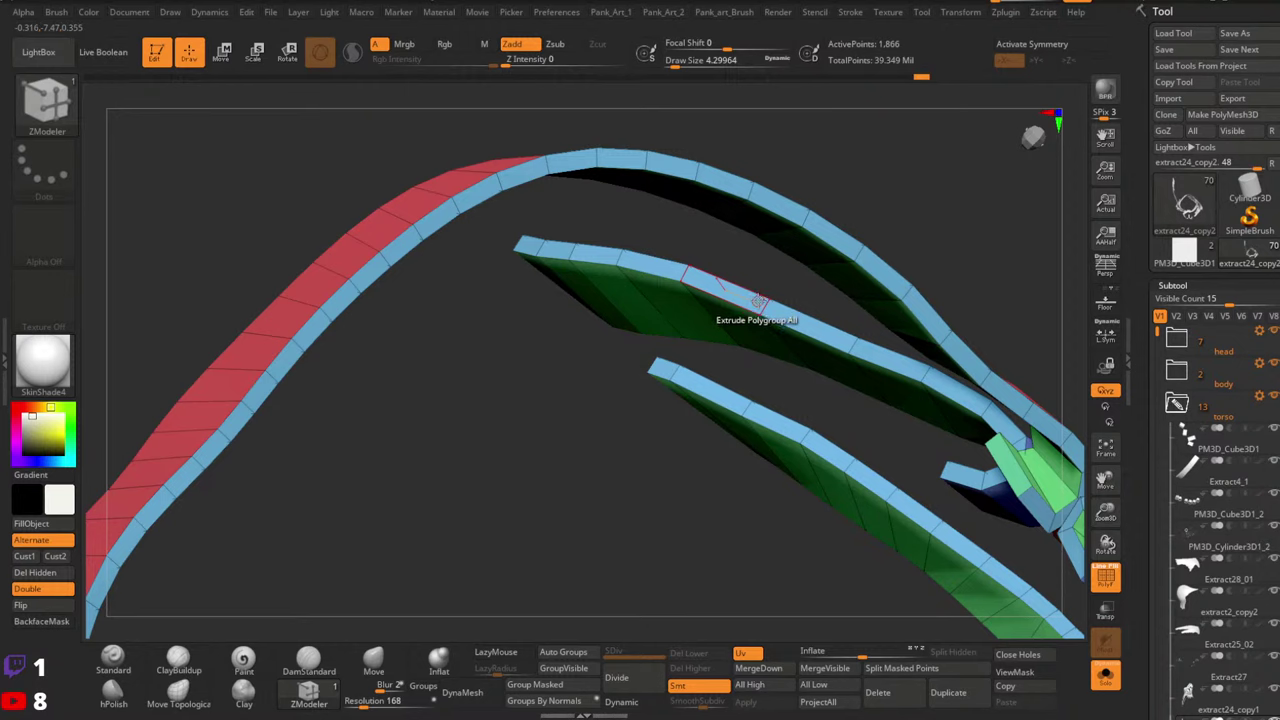
Delete the remaining extra side edge loops on the hooked magenta strap and its neighbouring straps
{"action": "left_click_drag", "start_coordinate": [837, 397], "coordinate": [703, 370]}
{"action": "right_click_drag", "start_coordinate": [703, 370], "coordinate": [700, 230], "text": "alt"}
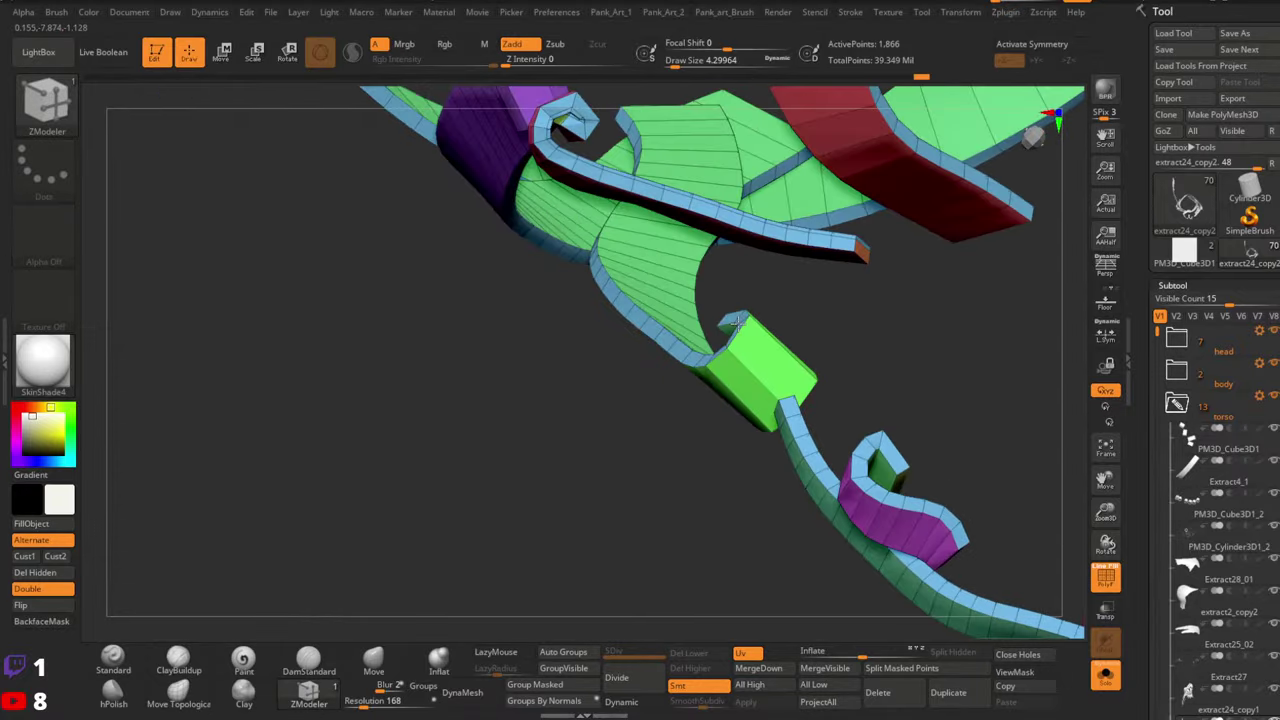
{"action": "right_click_drag", "start_coordinate": [690, 170], "coordinate": [665, 383], "text": "alt"}
{"action": "mouse_move", "coordinate": [669, 378]}
{"action": "right_mouse_down", "text": "ctrl"}
{"action": "mouse_move", "coordinate": [672, 310]}
{"action": "mouse_move", "coordinate": [780, 391]}
{"action": "mouse_move", "coordinate": [877, 391]}
{"action": "mouse_move", "coordinate": [865, 370]}
{"action": "mouse_move", "coordinate": [803, 471]}
{"action": "mouse_move", "coordinate": [691, 429]}
{"action": "right_mouse_up", "text": "ctrl"}
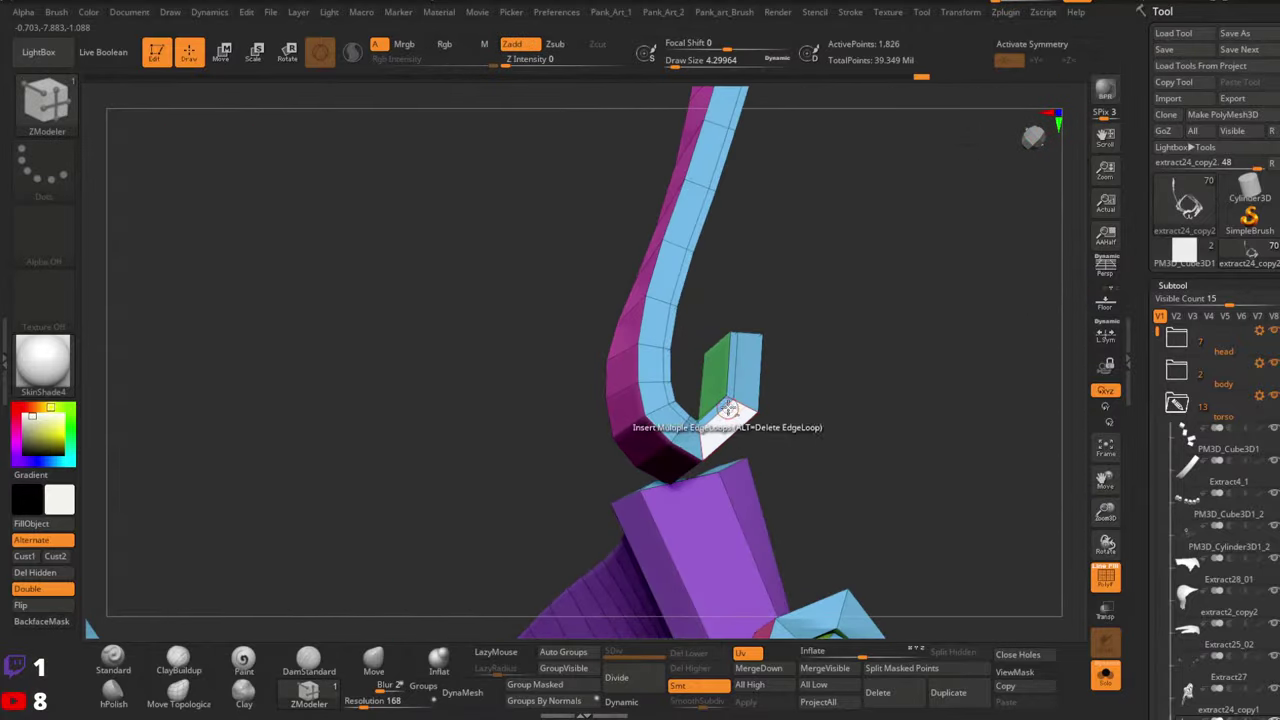
{"action": "mouse_move", "coordinate": [722, 408]}
{"action": "left_mouse_down"}
{"action": "mouse_move", "coordinate": [623, 371]}
{"action": "mouse_move", "coordinate": [786, 337]}
{"action": "mouse_move", "coordinate": [646, 371]}
{"action": "mouse_move", "coordinate": [690, 428]}
{"action": "mouse_move", "coordinate": [765, 422]}
{"action": "mouse_move", "coordinate": [810, 320]}
{"action": "mouse_move", "coordinate": [891, 331]}
{"action": "mouse_move", "coordinate": [629, 391]}
{"action": "mouse_move", "coordinate": [740, 458]}
{"action": "mouse_move", "coordinate": [745, 382]}
{"action": "mouse_move", "coordinate": [805, 399]}
{"action": "mouse_move", "coordinate": [809, 326]}
{"action": "mouse_move", "coordinate": [686, 449]}
{"action": "mouse_move", "coordinate": [800, 238]}
{"action": "mouse_move", "coordinate": [694, 340]}
{"action": "mouse_move", "coordinate": [720, 320]}
{"action": "mouse_move", "coordinate": [679, 252]}
{"action": "left_mouse_up"}
{"action": "mouse_move", "coordinate": [702, 315]}
{"action": "left_mouse_down"}
{"action": "mouse_move", "coordinate": [720, 300]}
{"action": "mouse_move", "coordinate": [697, 283]}
{"action": "mouse_move", "coordinate": [809, 286]}
{"action": "mouse_move", "coordinate": [796, 263]}
{"action": "left_mouse_up"}
Examine the isolated straps from all sides for leftover edge loops and uneven thickness
{"action": "left_click", "coordinate": [373, 660]}
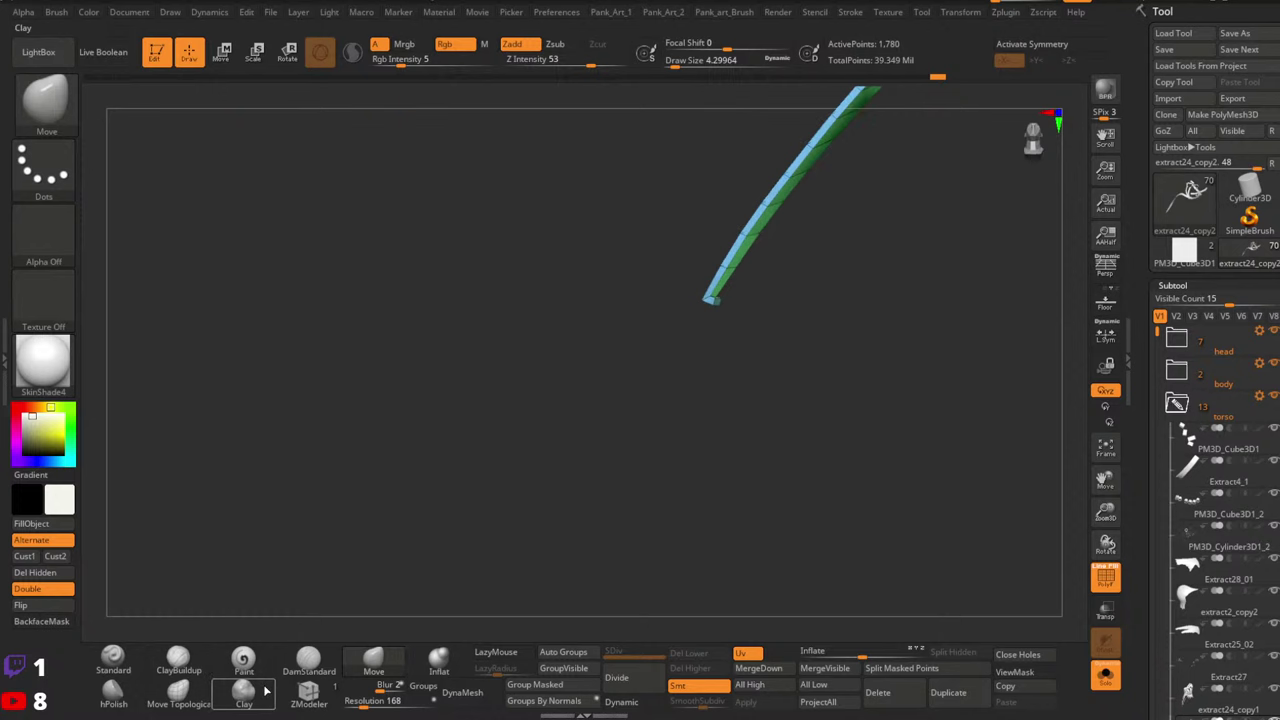
{"action": "left_click", "coordinate": [309, 693]}
{"action": "mouse_move", "coordinate": [629, 363]}
{"action": "left_mouse_down"}
{"action": "mouse_move", "coordinate": [690, 320]}
{"action": "mouse_move", "coordinate": [809, 174]}
{"action": "mouse_move", "coordinate": [648, 284]}
{"action": "left_mouse_up"}
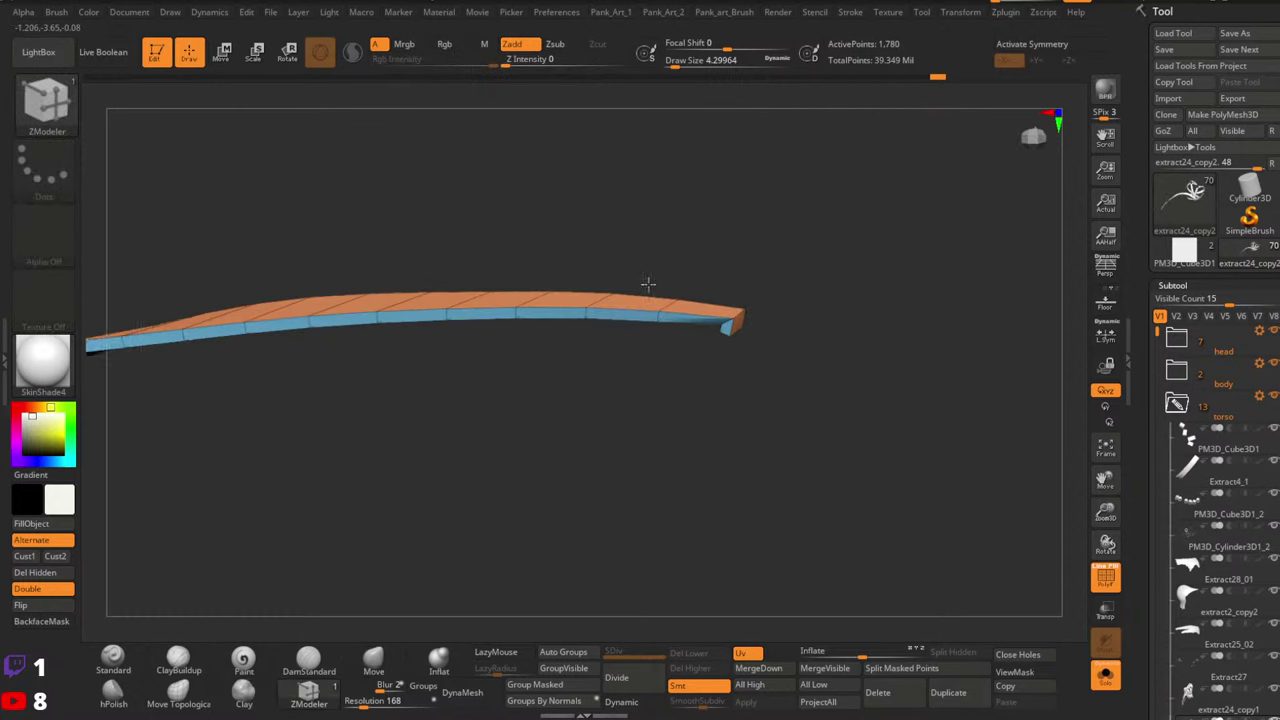
{"action": "right_click_drag", "start_coordinate": [648, 284], "coordinate": [652, 347]}
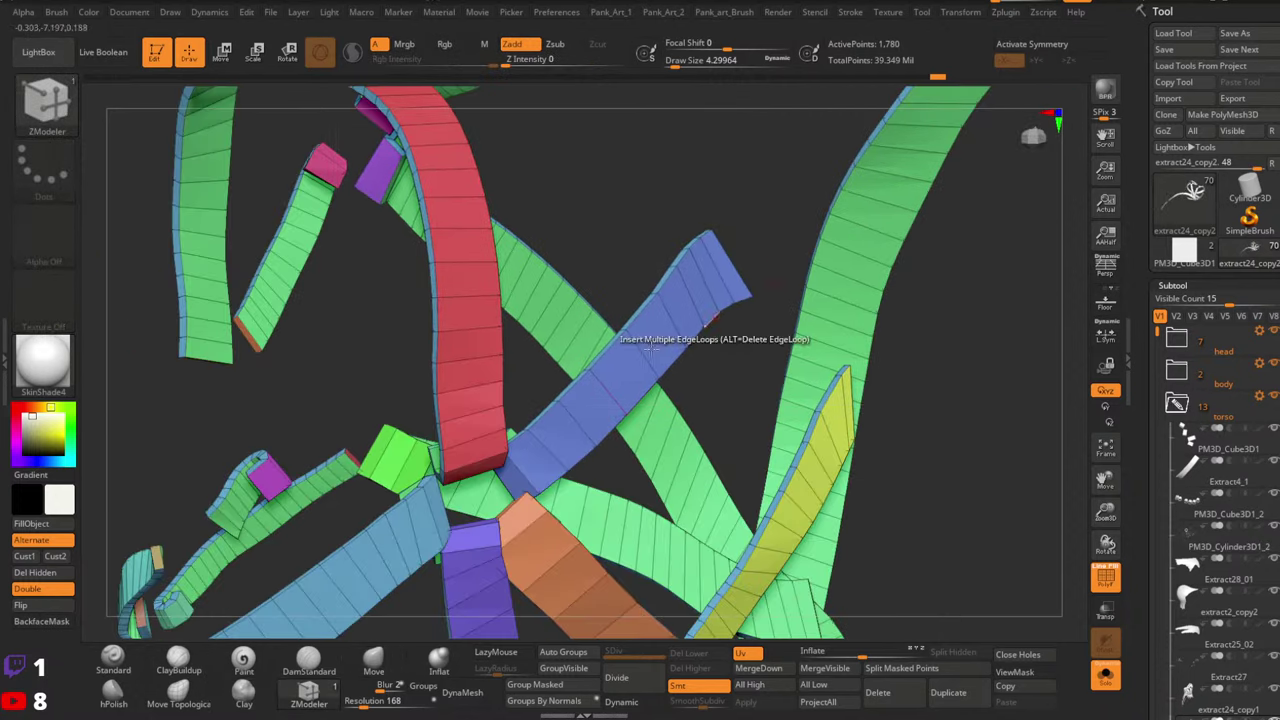
{"action": "left_click_drag", "start_coordinate": [648, 342], "coordinate": [834, 354]}
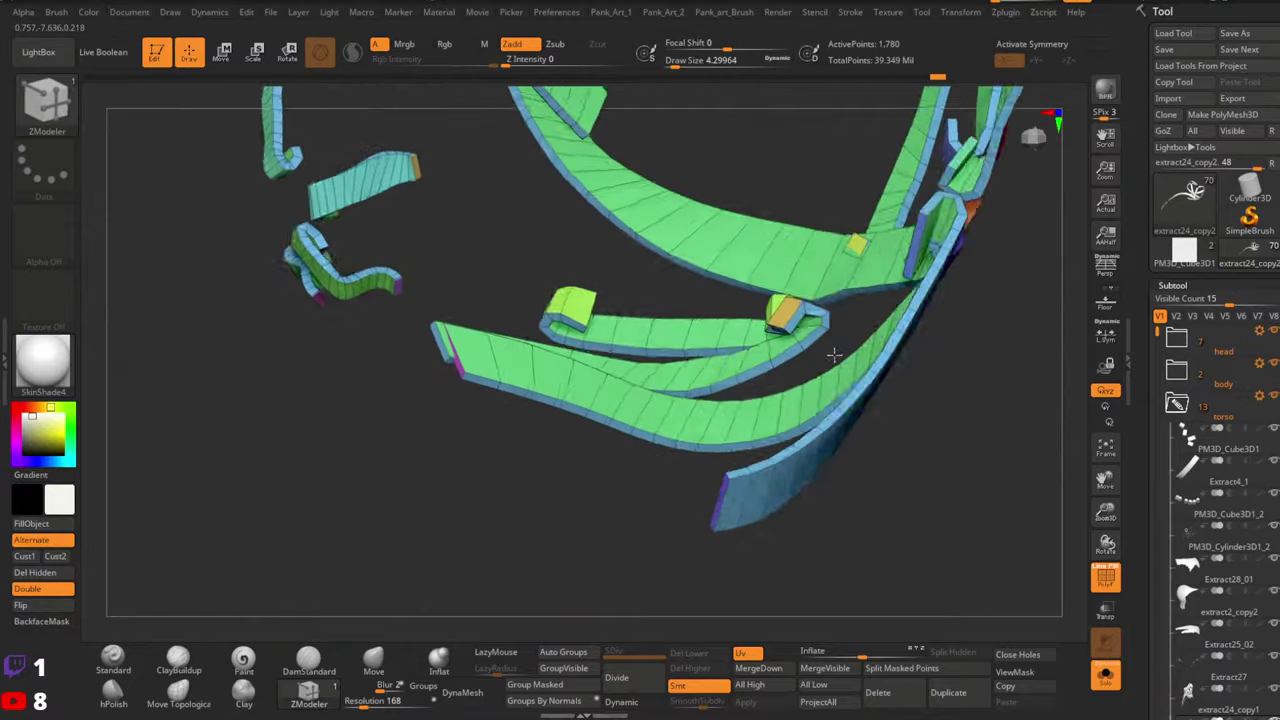
{"action": "right_click_drag", "start_coordinate": [834, 354], "coordinate": [863, 365]}
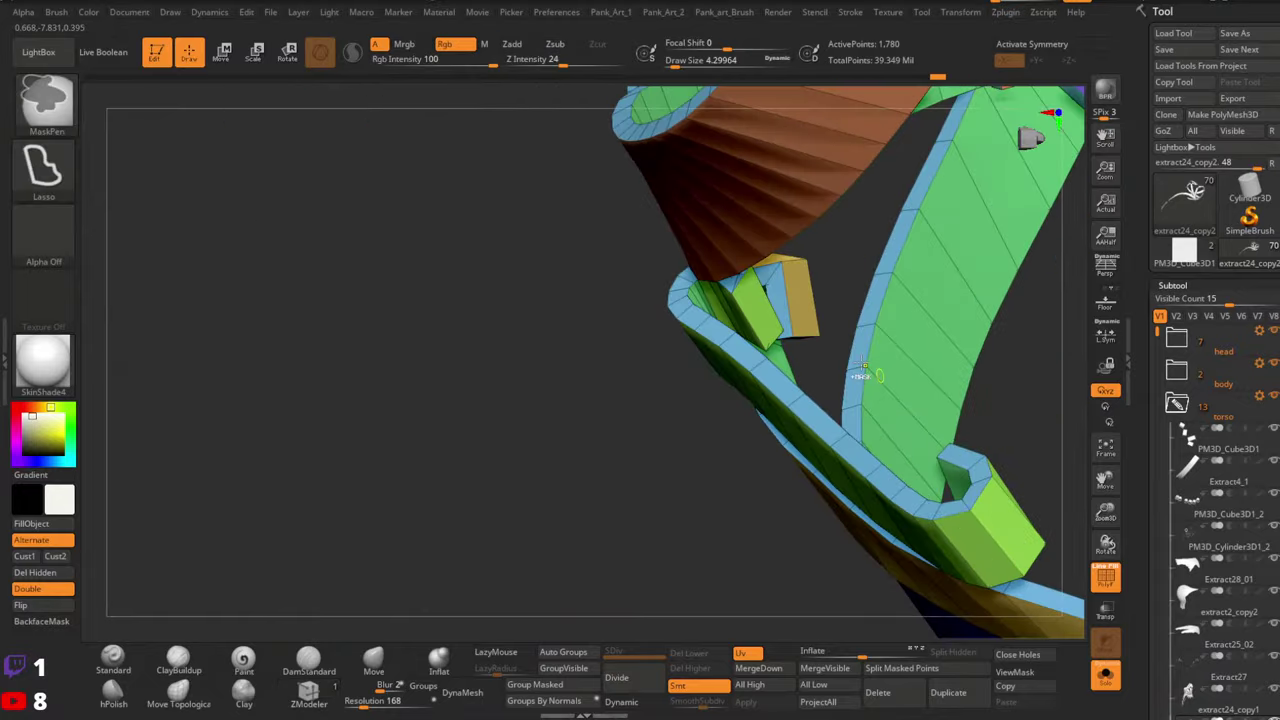
{"action": "mouse_move", "coordinate": [862, 375]}
{"action": "left_mouse_down"}
{"action": "mouse_move", "coordinate": [771, 323]}
{"action": "mouse_move", "coordinate": [657, 349]}
{"action": "mouse_move", "coordinate": [730, 330]}
{"action": "mouse_move", "coordinate": [820, 354]}
{"action": "mouse_move", "coordinate": [770, 300]}
{"action": "mouse_move", "coordinate": [676, 355]}
{"action": "mouse_move", "coordinate": [646, 394]}
{"action": "mouse_move", "coordinate": [700, 400]}
{"action": "mouse_move", "coordinate": [863, 374]}
{"action": "mouse_move", "coordinate": [929, 177]}
{"action": "mouse_move", "coordinate": [903, 329]}
{"action": "mouse_move", "coordinate": [940, 258]}
{"action": "left_mouse_up"}
{"action": "key", "text": "ctrl"}
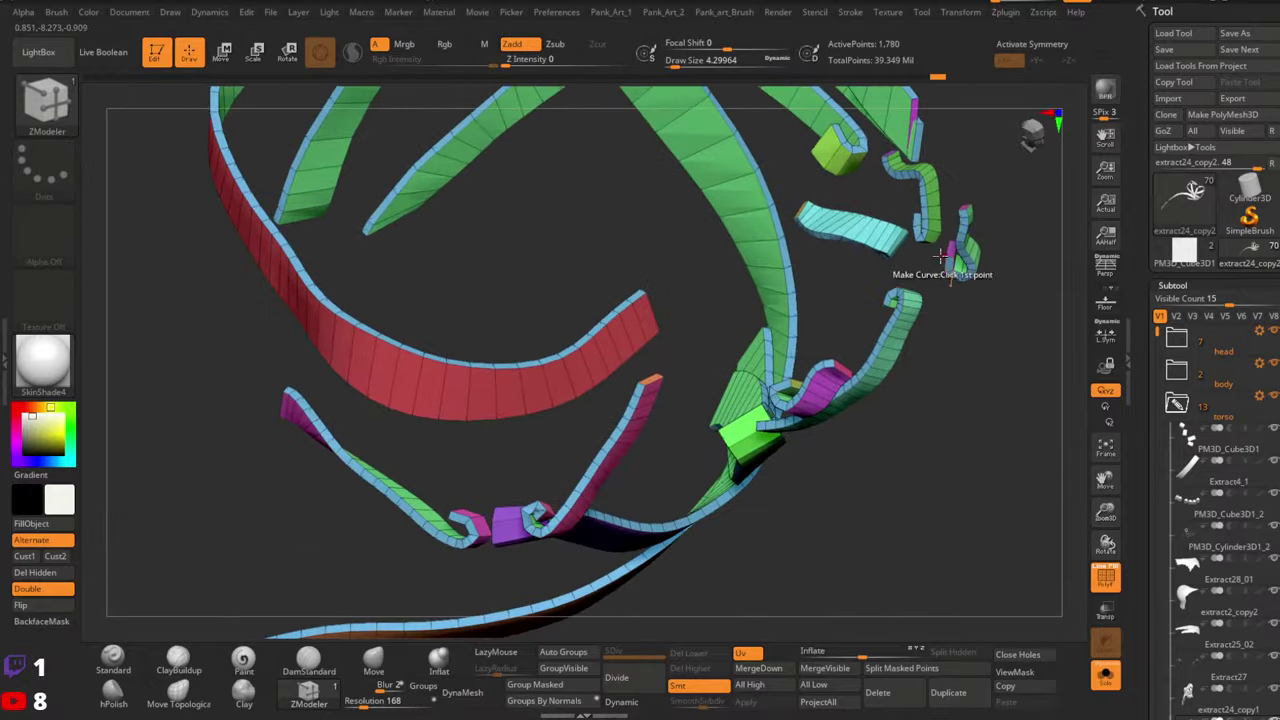
{"action": "mouse_move", "coordinate": [940, 256]}
{"action": "right_mouse_down"}
{"action": "mouse_move", "coordinate": [900, 357]}
{"action": "mouse_move", "coordinate": [966, 386]}
{"action": "mouse_move", "coordinate": [449, 463]}
{"action": "mouse_move", "coordinate": [852, 392]}
{"action": "mouse_move", "coordinate": [930, 320]}
{"action": "mouse_move", "coordinate": [805, 412]}
{"action": "mouse_move", "coordinate": [775, 392]}
{"action": "mouse_move", "coordinate": [803, 404]}
{"action": "right_mouse_up"}
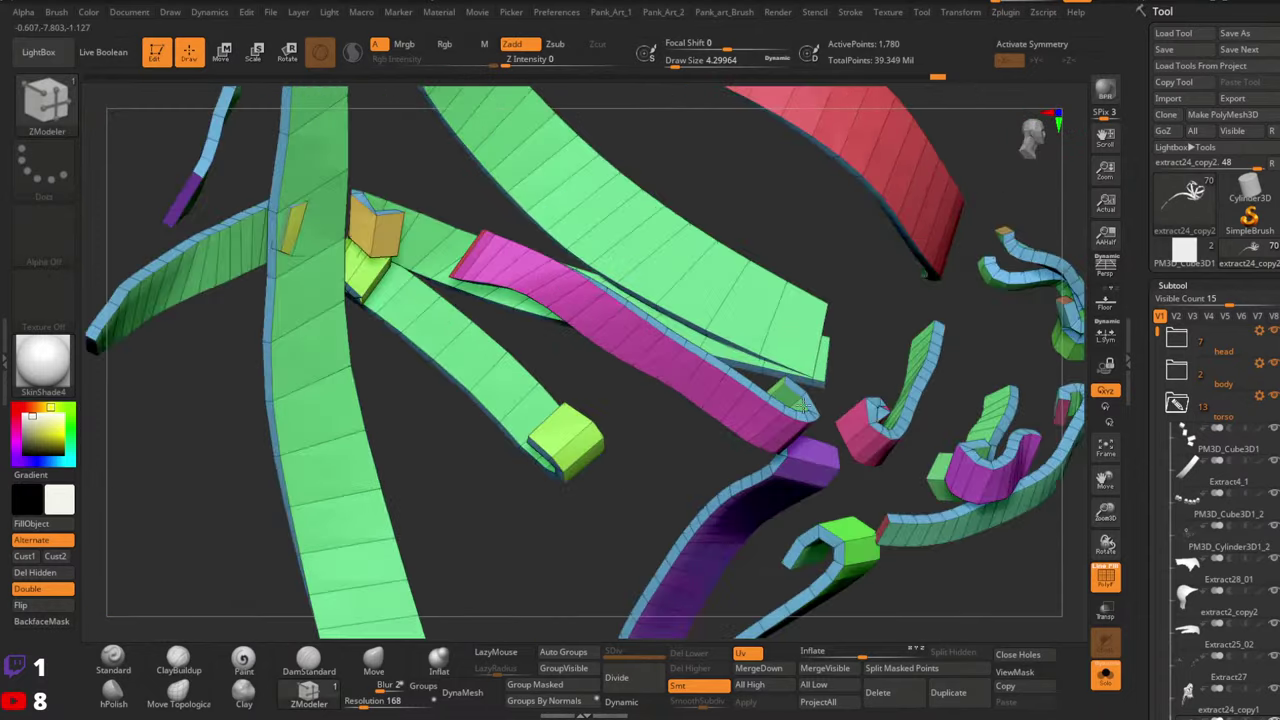
{"action": "mouse_move", "coordinate": [800, 403]}
{"action": "left_mouse_down"}
{"action": "mouse_move", "coordinate": [920, 443]}
{"action": "mouse_move", "coordinate": [754, 437]}
{"action": "mouse_move", "coordinate": [797, 486]}
{"action": "mouse_move", "coordinate": [578, 371]}
{"action": "mouse_move", "coordinate": [677, 477]}
{"action": "mouse_move", "coordinate": [793, 250]}
{"action": "mouse_move", "coordinate": [670, 445]}
{"action": "mouse_move", "coordinate": [714, 380]}
{"action": "mouse_move", "coordinate": [735, 381]}
{"action": "mouse_move", "coordinate": [634, 464]}
{"action": "left_mouse_up"}
{"action": "mouse_move", "coordinate": [645, 420]}
{"action": "left_mouse_down"}
{"action": "mouse_move", "coordinate": [800, 386]}
{"action": "mouse_move", "coordinate": [751, 471]}
{"action": "mouse_move", "coordinate": [820, 466]}
{"action": "mouse_move", "coordinate": [760, 443]}
{"action": "mouse_move", "coordinate": [700, 363]}
{"action": "mouse_move", "coordinate": [700, 323]}
{"action": "mouse_move", "coordinate": [864, 378]}
{"action": "mouse_move", "coordinate": [657, 400]}
{"action": "mouse_move", "coordinate": [743, 386]}
{"action": "mouse_move", "coordinate": [717, 443]}
{"action": "mouse_move", "coordinate": [689, 366]}
{"action": "mouse_move", "coordinate": [660, 362]}
{"action": "mouse_move", "coordinate": [714, 429]}
{"action": "mouse_move", "coordinate": [818, 312]}
{"action": "mouse_move", "coordinate": [777, 380]}
{"action": "mouse_move", "coordinate": [750, 321]}
{"action": "mouse_move", "coordinate": [734, 323]}
{"action": "mouse_move", "coordinate": [700, 362]}
{"action": "mouse_move", "coordinate": [866, 294]}
{"action": "mouse_move", "coordinate": [694, 266]}
{"action": "mouse_move", "coordinate": [754, 343]}
{"action": "mouse_move", "coordinate": [794, 277]}
{"action": "mouse_move", "coordinate": [686, 342]}
{"action": "mouse_move", "coordinate": [700, 360]}
{"action": "mouse_move", "coordinate": [726, 334]}
{"action": "mouse_move", "coordinate": [709, 446]}
{"action": "mouse_move", "coordinate": [740, 374]}
{"action": "mouse_move", "coordinate": [703, 404]}
{"action": "mouse_move", "coordinate": [757, 446]}
{"action": "mouse_move", "coordinate": [560, 308]}
{"action": "mouse_move", "coordinate": [737, 371]}
{"action": "mouse_move", "coordinate": [829, 352]}
{"action": "left_mouse_up"}
{"action": "right_click_drag", "start_coordinate": [829, 352], "coordinate": [708, 288]}
Turn off Solo and the polyframe, and view the thickened straps on the full character's torso
{"action": "left_click", "coordinate": [1109, 688]}
{"action": "right_click_drag", "start_coordinate": [800, 400], "coordinate": [803, 357]}
{"action": "key", "text": "shift+f"}
{"action": "right_click_drag", "start_coordinate": [608, 419], "coordinate": [814, 426], "text": "alt"}
{"action": "left_click_drag", "start_coordinate": [813, 425], "coordinate": [845, 418]}
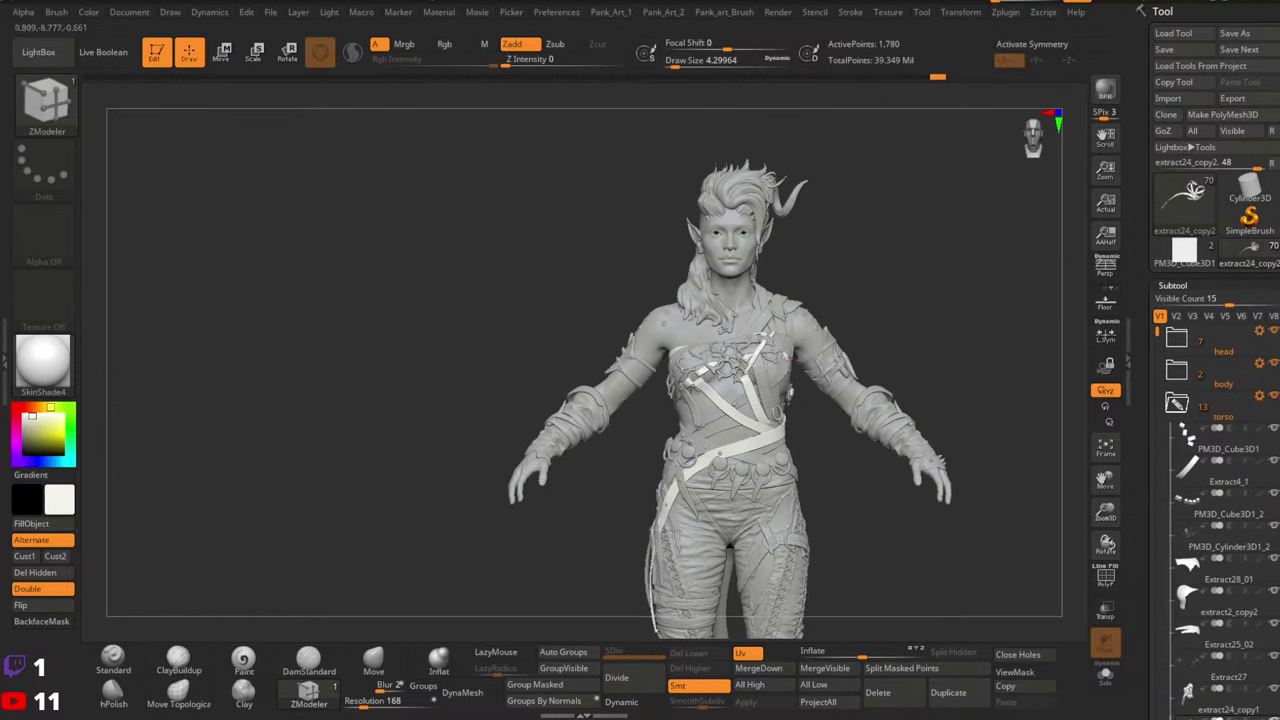
{"action": "left_click", "coordinate": [110, 672]}
{"action": "right_click_drag", "start_coordinate": [1000, 340], "coordinate": [1020, 440], "text": "ctrl"}
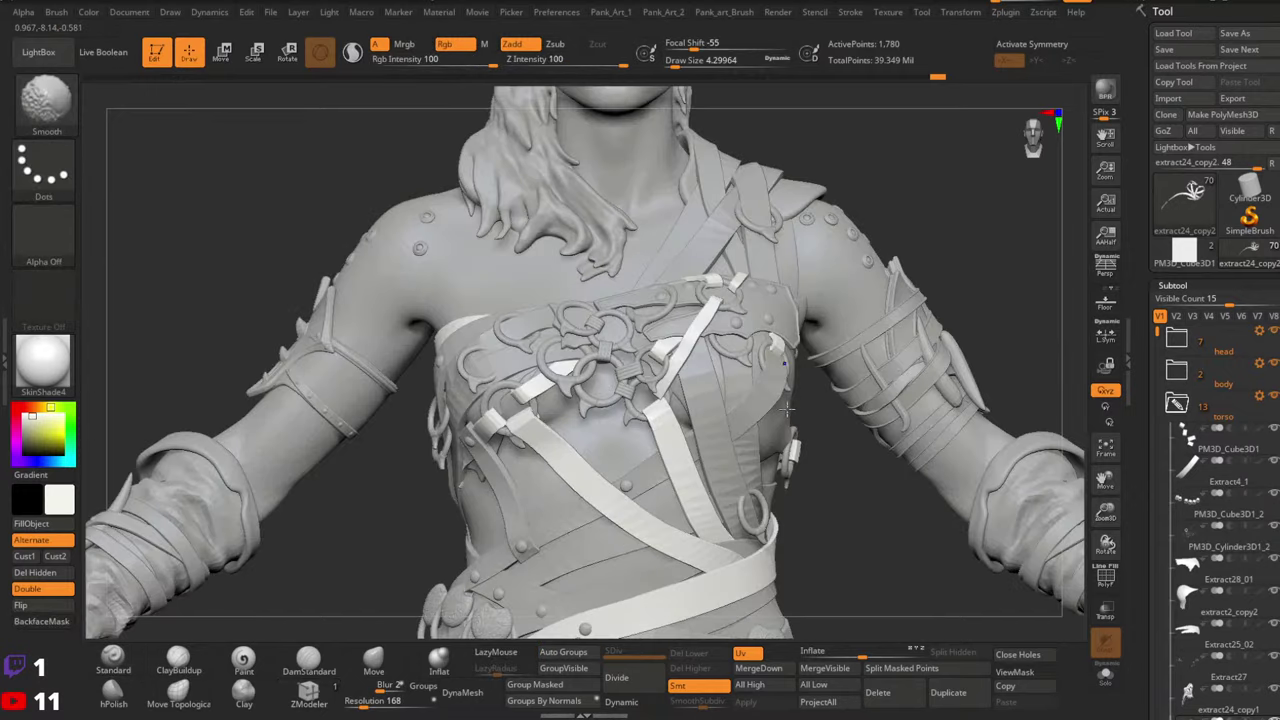
Examine the thickened straps on the full figure from the front and back, with the body selected
{"action": "key", "text": "shift+f"}
{"action": "key", "text": "shift+f"}
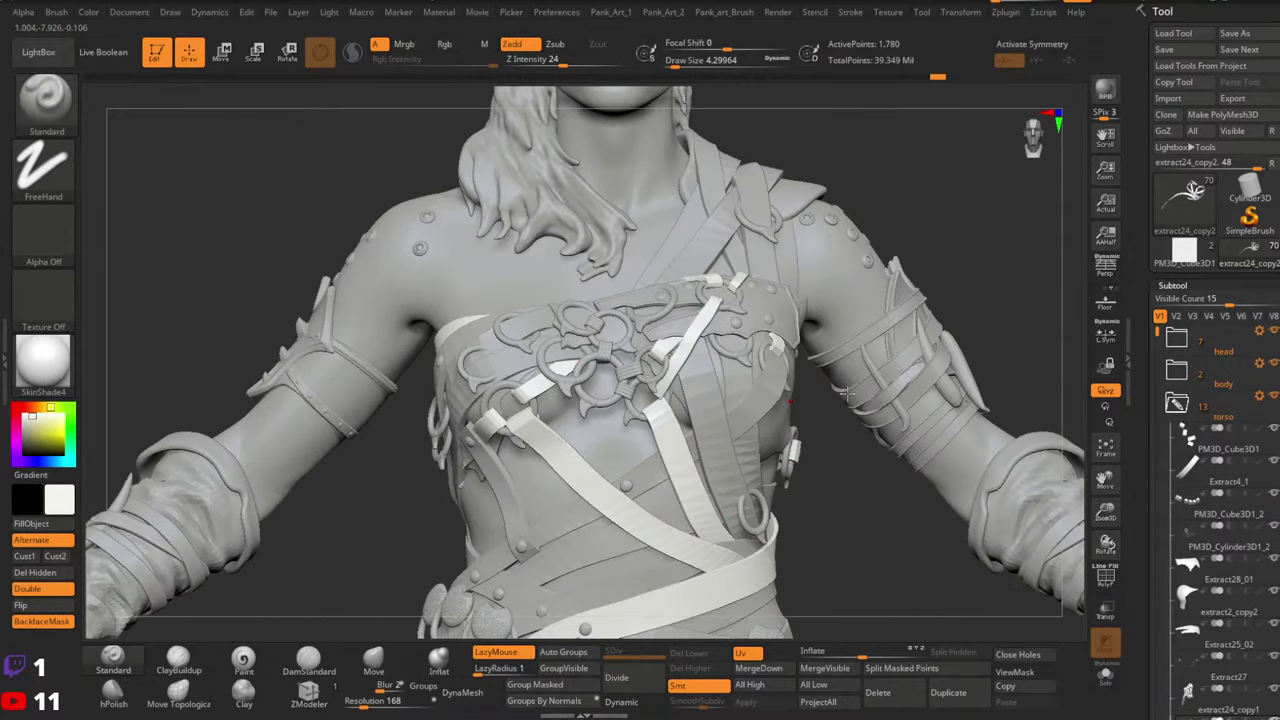
{"action": "right_click_drag", "start_coordinate": [689, 456], "coordinate": [720, 350], "text": "ctrl"}
{"action": "right_click_drag", "start_coordinate": [944, 530], "coordinate": [668, 357], "text": "alt"}
{"action": "scroll", "coordinate": [950, 410], "scroll_direction": "up", "scroll_amount": 4}
{"action": "left_click", "coordinate": [668, 352], "text": "alt"}
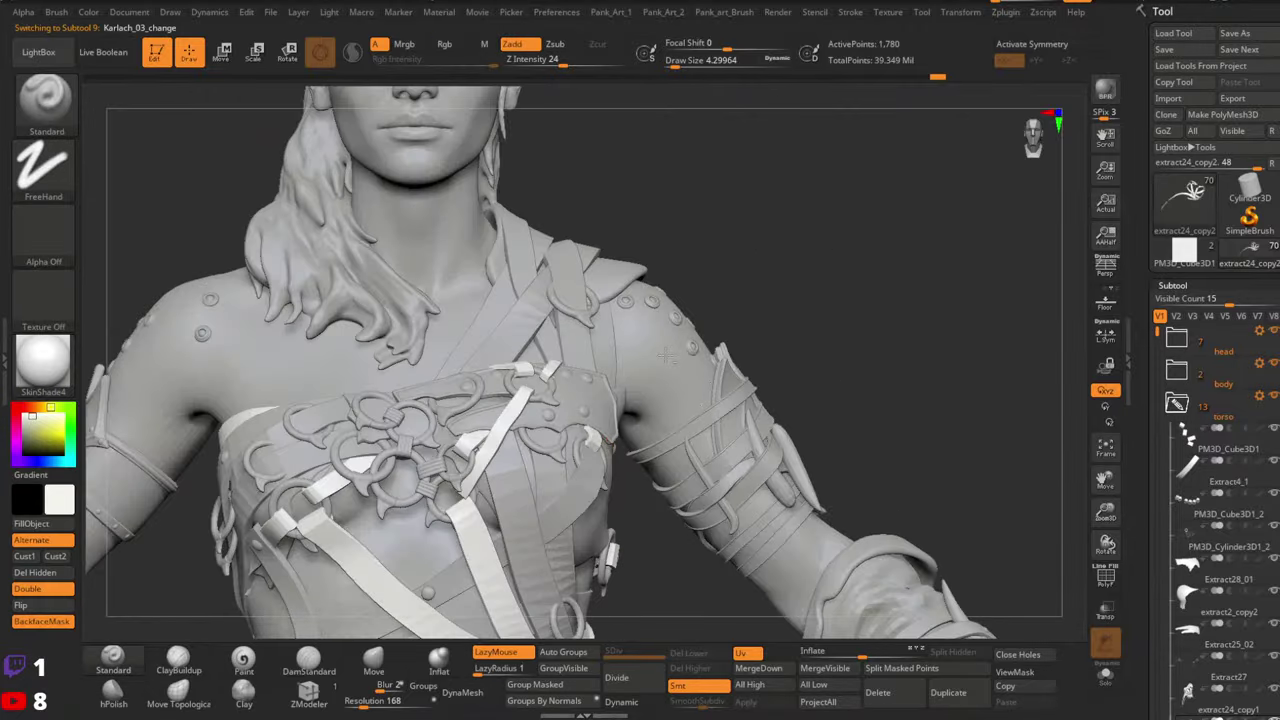
{"action": "mouse_move", "coordinate": [889, 394]}
{"action": "left_mouse_down"}
{"action": "mouse_move", "coordinate": [758, 421]}
{"action": "mouse_move", "coordinate": [630, 410]}
{"action": "left_mouse_up"}
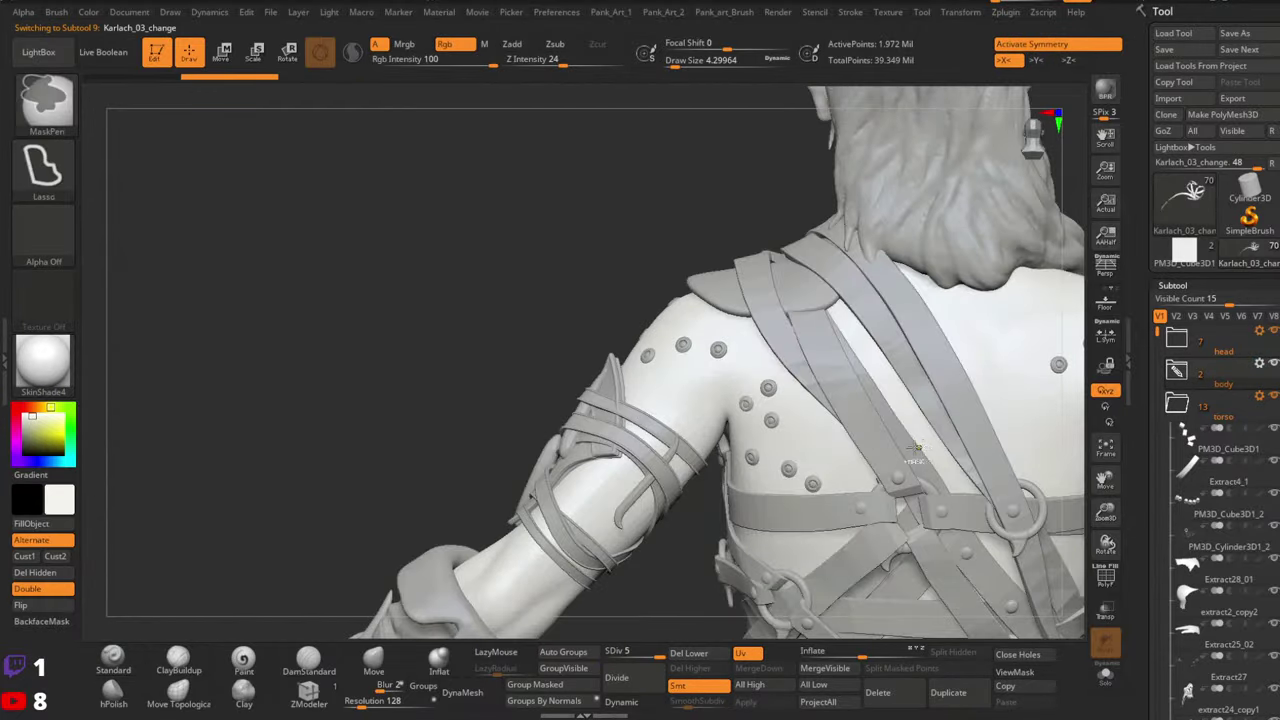
{"action": "right_click_drag", "start_coordinate": [740, 540], "coordinate": [800, 490], "text": "ctrl"}
{"action": "right_click_drag", "start_coordinate": [800, 490], "coordinate": [728, 300], "text": "alt"}
{"action": "key", "text": "shift+f"}
{"action": "key", "text": "shift+f"}
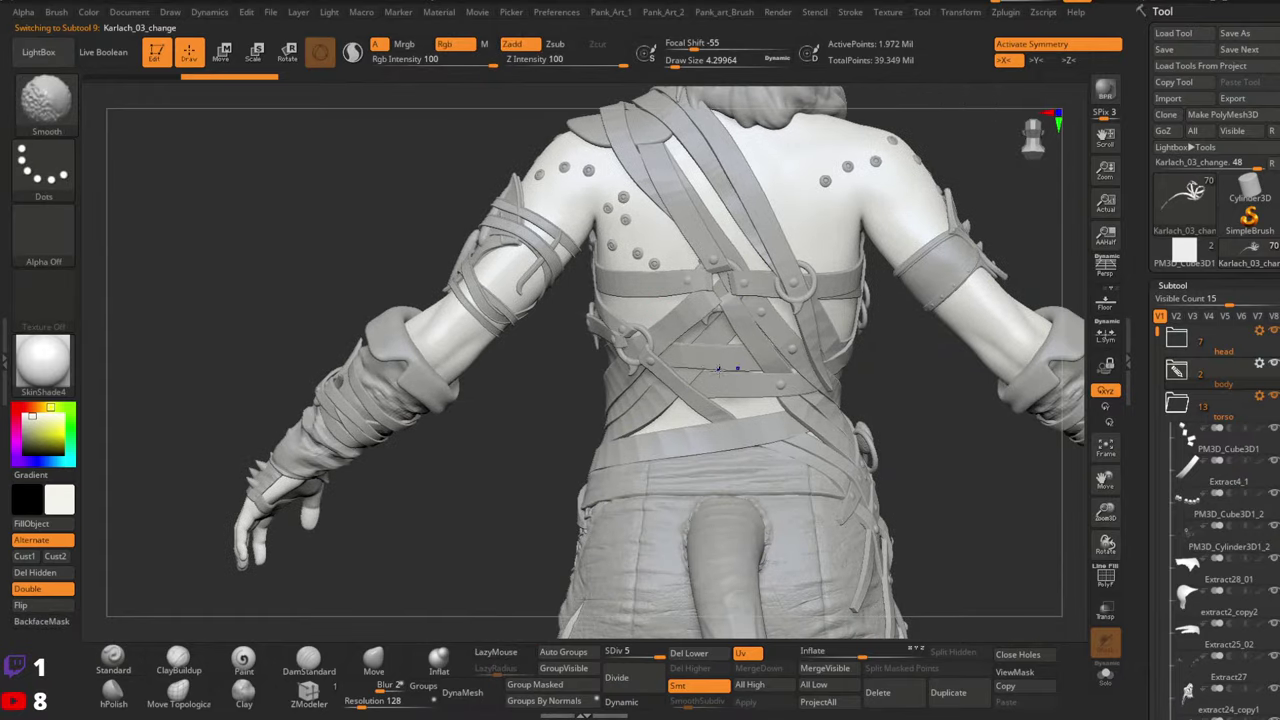
Select the strap subtool extract24_copy1 on the character's back and merge it down with extract24_copy2
{"action": "left_click", "coordinate": [758, 383], "text": "alt"}
{"action": "scroll", "coordinate": [1146, 494], "scroll_direction": "down", "scroll_amount": 5}
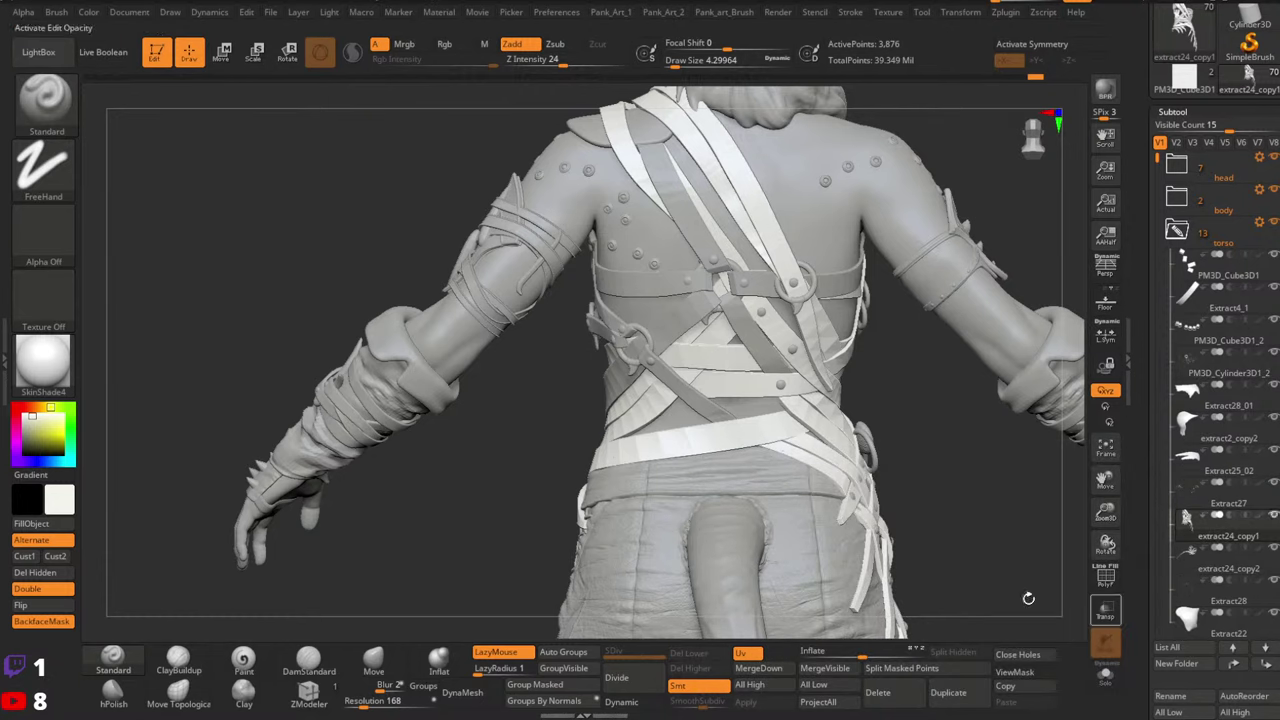
{"action": "left_click", "coordinate": [767, 668]}
{"action": "left_click", "coordinate": [712, 694]}
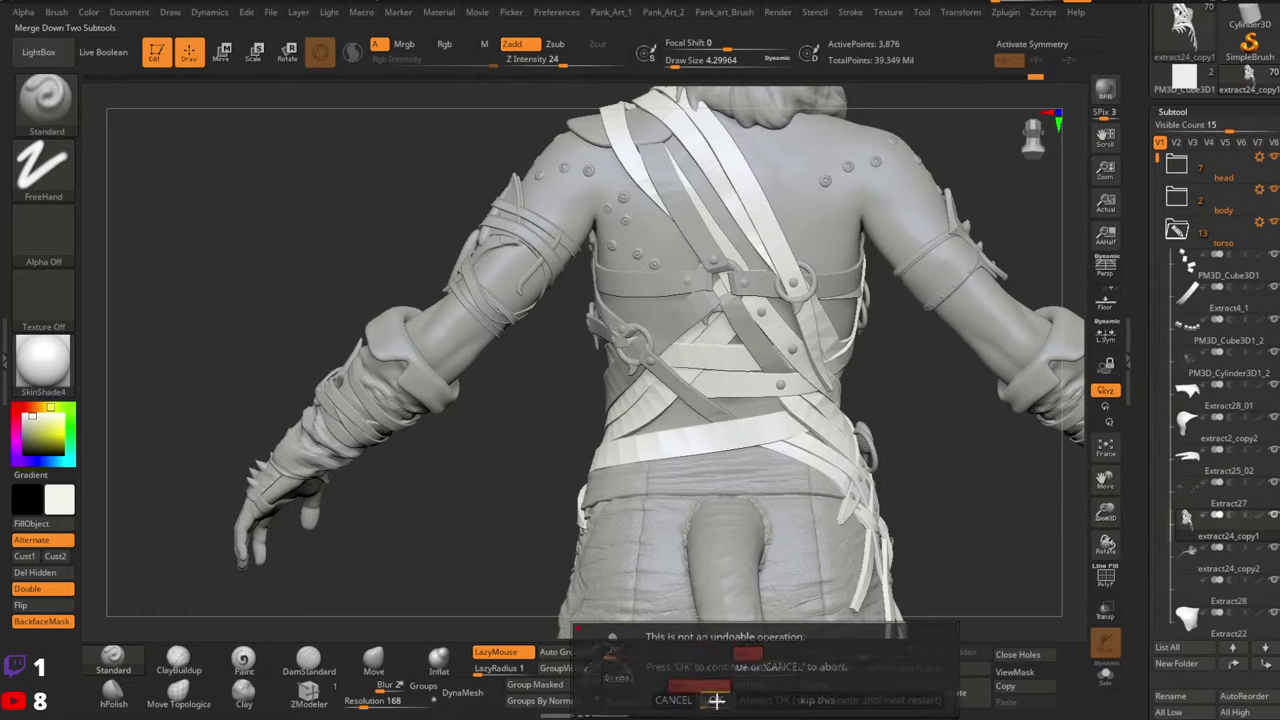
Set the material to StartupMaterial with the Cortana figure in view
{"action": "left_click_drag", "start_coordinate": [1138, 245], "coordinate": [1141, 385]}
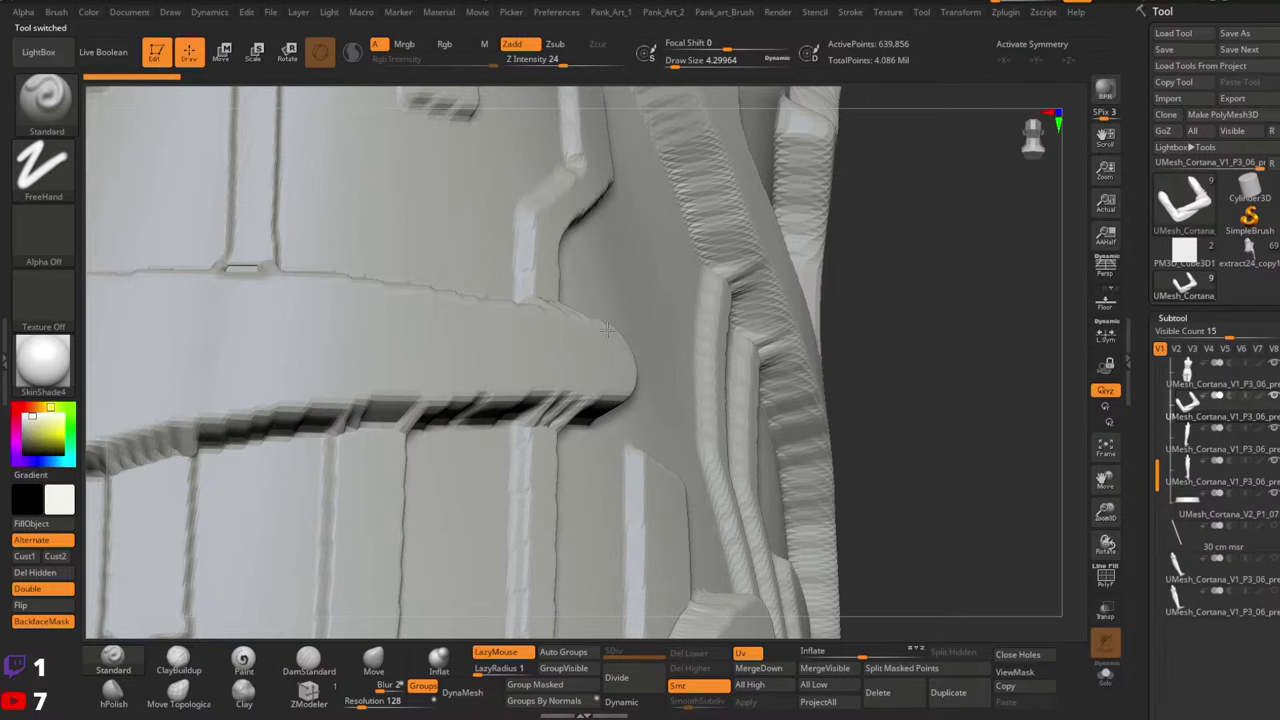
{"action": "right_click_drag", "start_coordinate": [607, 330], "coordinate": [450, 530], "text": "ctrl"}
{"action": "left_click", "coordinate": [45, 366]}
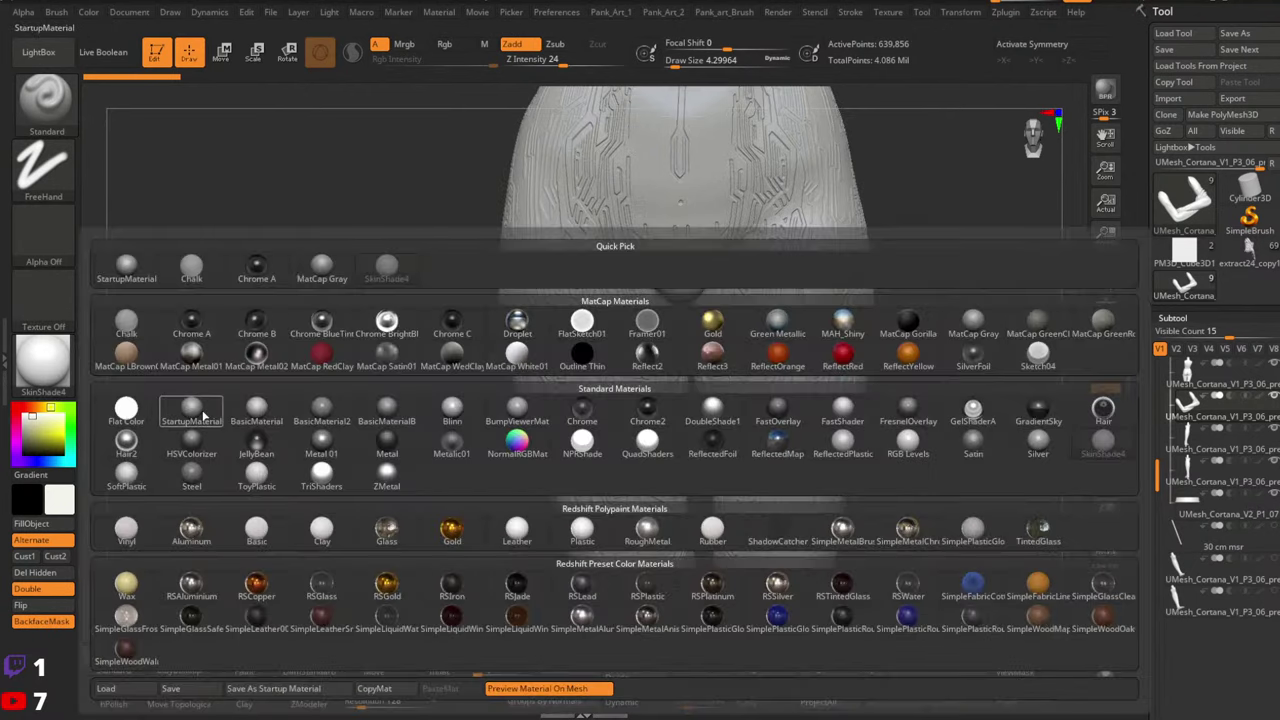
{"action": "left_click", "coordinate": [191, 406]}
Examine the Cortana figure's circuit-patterned back, shoulders and hair from the rear and side
{"action": "right_click_drag", "start_coordinate": [735, 200], "coordinate": [655, 400], "text": "alt"}
{"action": "right_click_drag", "start_coordinate": [560, 300], "coordinate": [820, 387]}
{"action": "right_click_drag", "start_coordinate": [820, 387], "coordinate": [1030, 229], "text": "alt"}
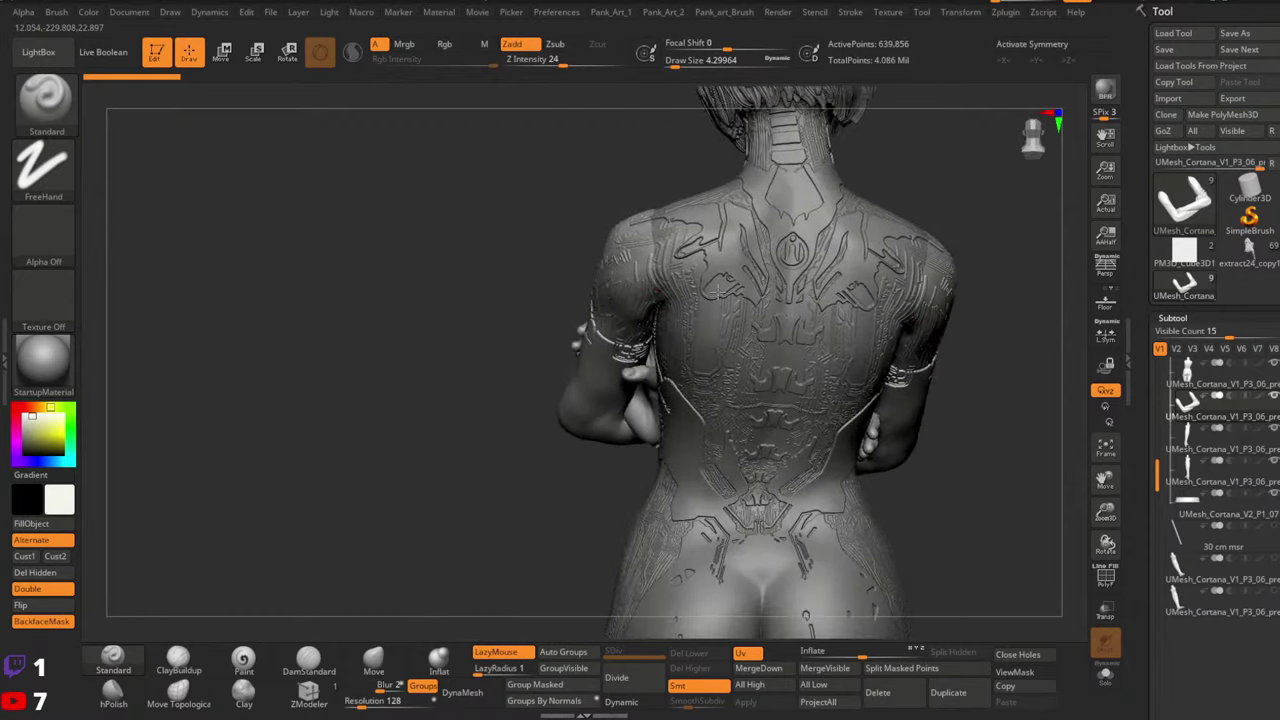
{"action": "right_click_drag", "start_coordinate": [565, 252], "coordinate": [685, 418]}
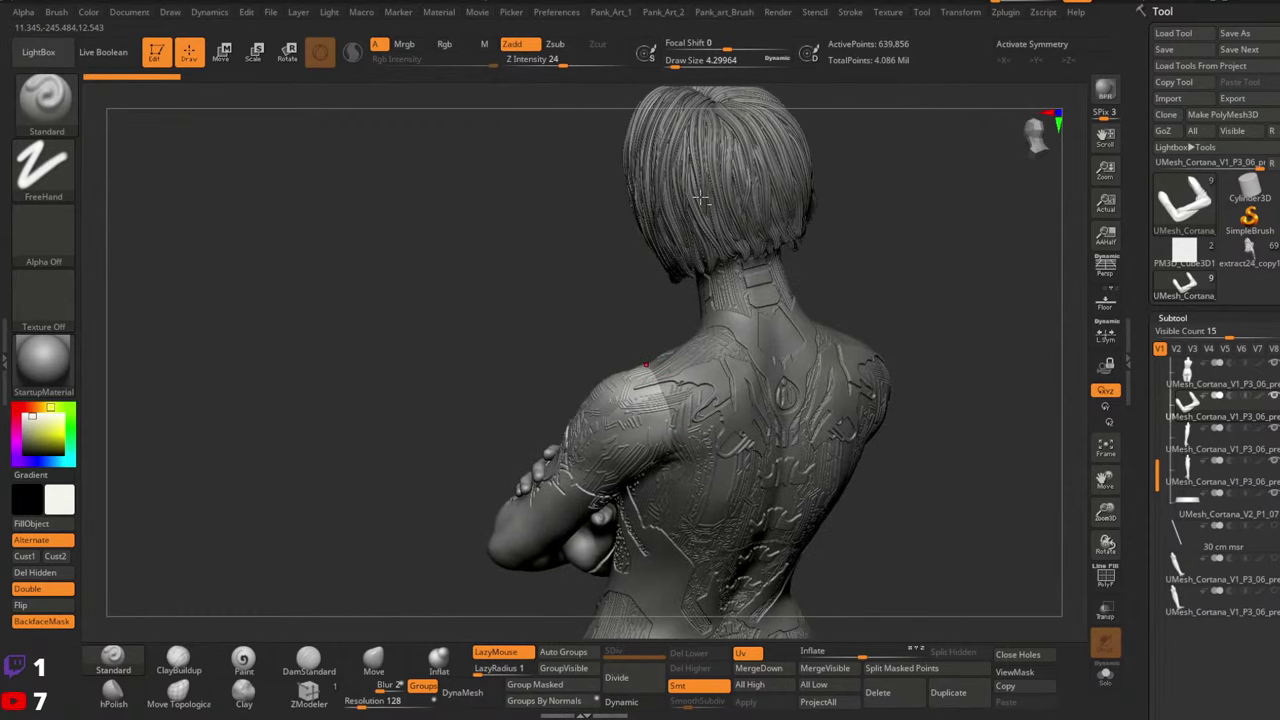
{"action": "left_click", "coordinate": [722, 218], "text": "alt"}
{"action": "right_click_drag", "start_coordinate": [666, 334], "coordinate": [735, 400]}
{"action": "right_click_drag", "start_coordinate": [735, 400], "coordinate": [765, 290], "text": "alt"}
{"action": "right_click_drag", "start_coordinate": [580, 345], "coordinate": [797, 304]}
Try to move the crossed-arms part forward away from the torso with the Move gizmo
{"action": "left_click", "coordinate": [660, 324], "text": "alt"}
{"action": "key", "text": "w"}
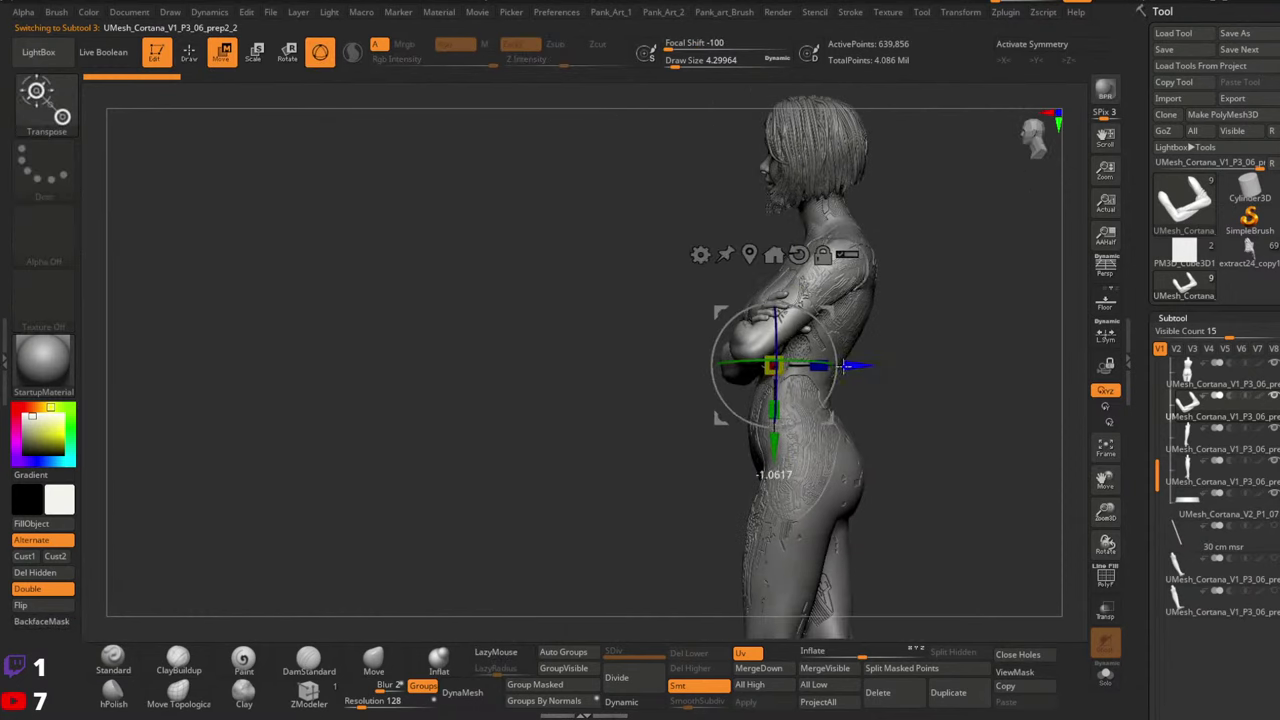
{"action": "left_click_drag", "start_coordinate": [843, 366], "coordinate": [699, 367]}
{"action": "key", "text": "q"}
Examine the seam between the arms and torso by selecting the arms and base subtools in turn, and inspect the hair
{"action": "mouse_move", "coordinate": [720, 297]}
{"action": "right_mouse_down", "text": "ctrl"}
{"action": "mouse_move", "coordinate": [674, 386]}
{"action": "mouse_move", "coordinate": [646, 371]}
{"action": "mouse_move", "coordinate": [495, 362]}
{"action": "mouse_move", "coordinate": [865, 344]}
{"action": "mouse_move", "coordinate": [663, 358]}
{"action": "mouse_move", "coordinate": [580, 337]}
{"action": "mouse_move", "coordinate": [575, 318]}
{"action": "right_mouse_up", "text": "ctrl"}
{"action": "mouse_move", "coordinate": [562, 375]}
{"action": "right_mouse_down"}
{"action": "mouse_move", "coordinate": [822, 268]}
{"action": "mouse_move", "coordinate": [807, 275]}
{"action": "right_mouse_up"}
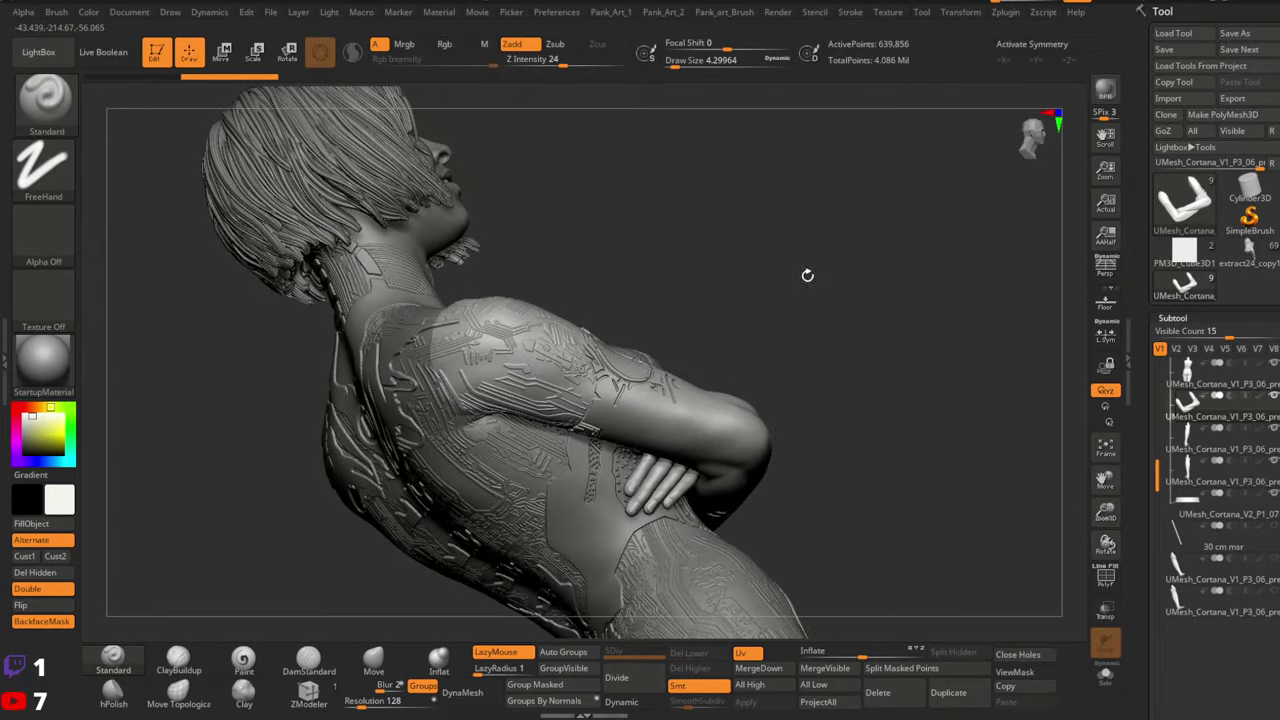
{"action": "mouse_move", "coordinate": [580, 380]}
{"action": "right_mouse_down"}
{"action": "mouse_move", "coordinate": [720, 330]}
{"action": "mouse_move", "coordinate": [765, 180]}
{"action": "mouse_move", "coordinate": [878, 246]}
{"action": "mouse_move", "coordinate": [542, 411]}
{"action": "right_mouse_up"}
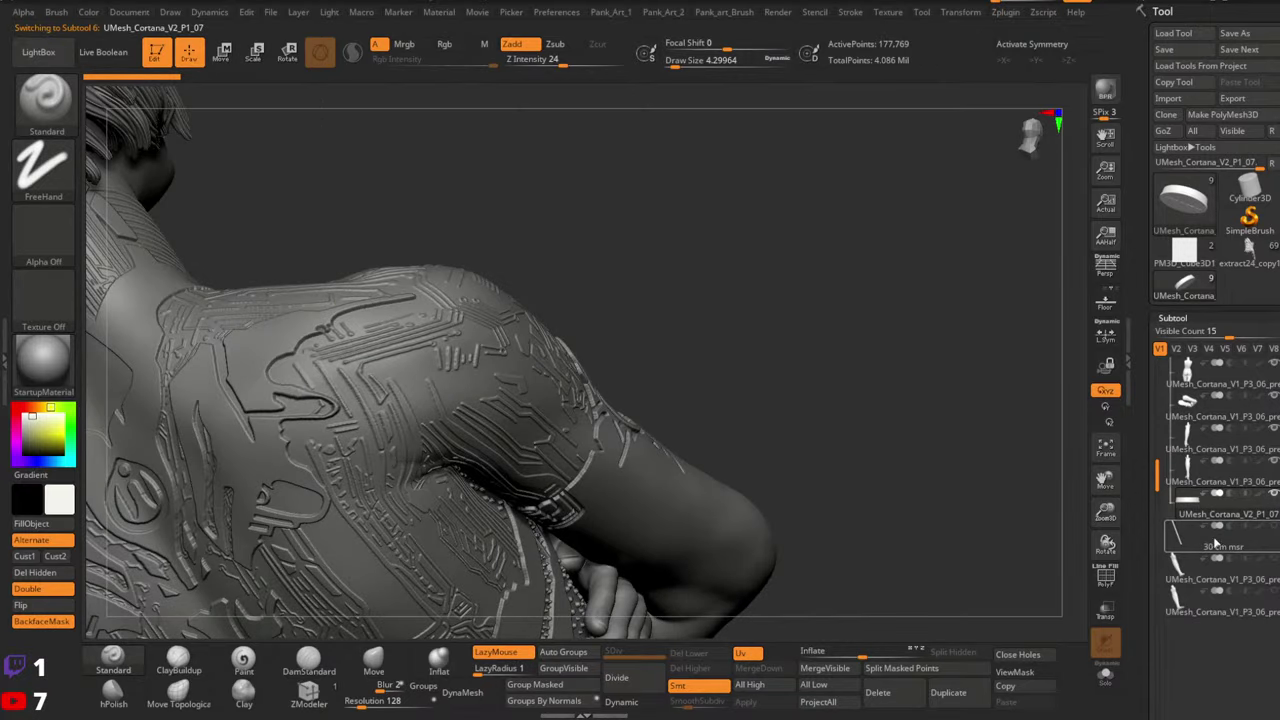
{"action": "left_click", "coordinate": [492, 352], "text": "alt"}
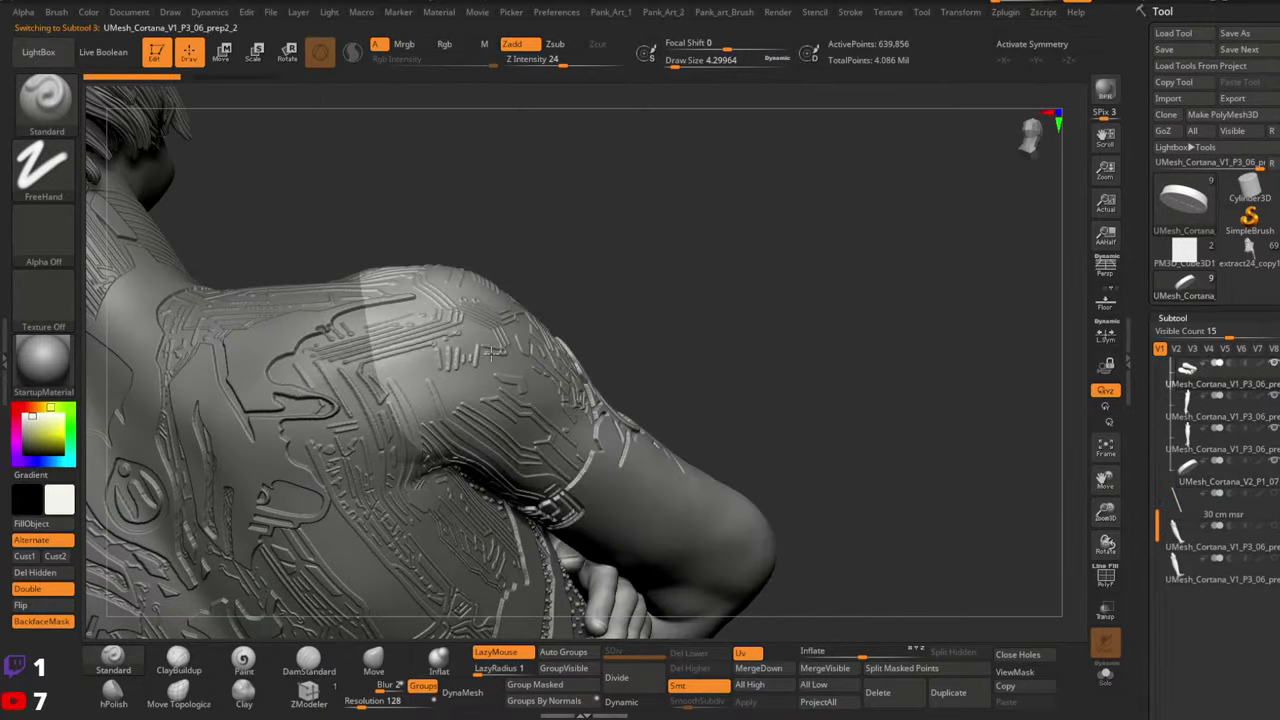
{"action": "left_click", "coordinate": [1213, 480]}
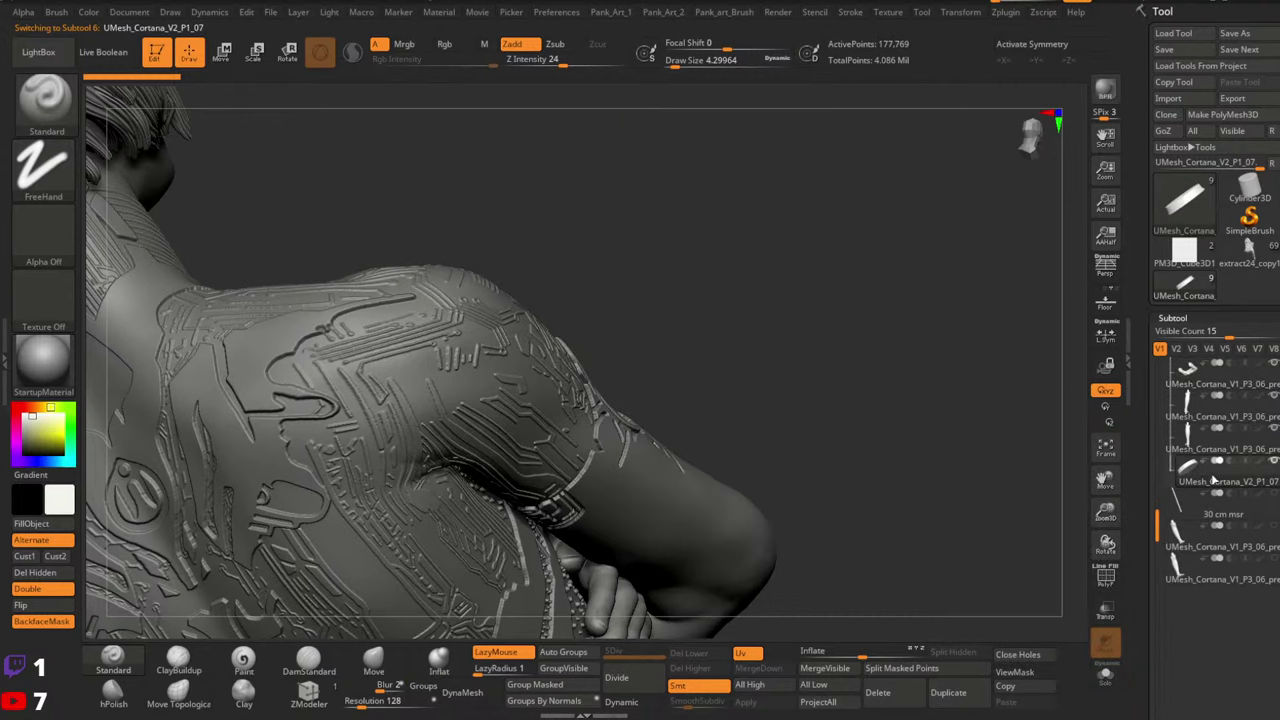
{"action": "right_click_drag", "start_coordinate": [656, 406], "coordinate": [640, 385], "text": "alt"}
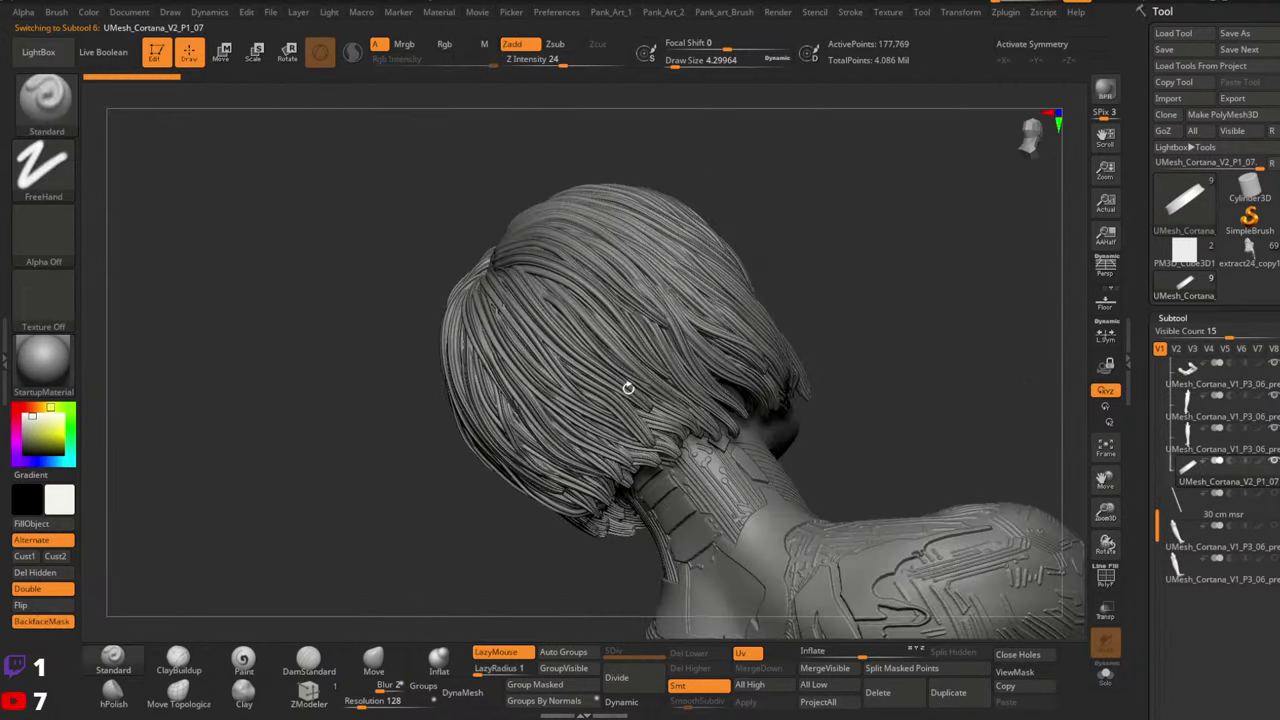
{"action": "left_click", "coordinate": [628, 388], "text": "alt"}
View the figure from the front with the crossed-arms subtool selected
{"action": "right_click_drag", "start_coordinate": [805, 423], "coordinate": [766, 127], "text": "ctrl"}
{"action": "right_click_drag", "start_coordinate": [920, 610], "coordinate": [891, 349], "text": "alt"}
{"action": "mouse_move", "coordinate": [891, 349]}
{"action": "left_mouse_down"}
{"action": "mouse_move", "coordinate": [900, 277]}
{"action": "mouse_move", "coordinate": [828, 345]}
{"action": "mouse_move", "coordinate": [814, 408]}
{"action": "mouse_move", "coordinate": [829, 384]}
{"action": "left_mouse_up"}
{"action": "right_click_drag", "start_coordinate": [829, 384], "coordinate": [866, 263], "text": "ctrl"}
{"action": "mouse_move", "coordinate": [650, 415]}
{"action": "right_mouse_down", "text": "alt"}
{"action": "mouse_move", "coordinate": [673, 277]}
{"action": "mouse_move", "coordinate": [756, 346]}
{"action": "mouse_move", "coordinate": [663, 365]}
{"action": "right_mouse_up", "text": "alt"}
{"action": "left_click", "coordinate": [663, 365], "text": "alt"}
{"action": "right_click_drag", "start_coordinate": [881, 355], "coordinate": [970, 358]}
{"action": "right_click_drag", "start_coordinate": [949, 304], "coordinate": [877, 466], "text": "alt"}
{"action": "right_click_drag", "start_coordinate": [877, 466], "coordinate": [910, 370], "text": "alt"}
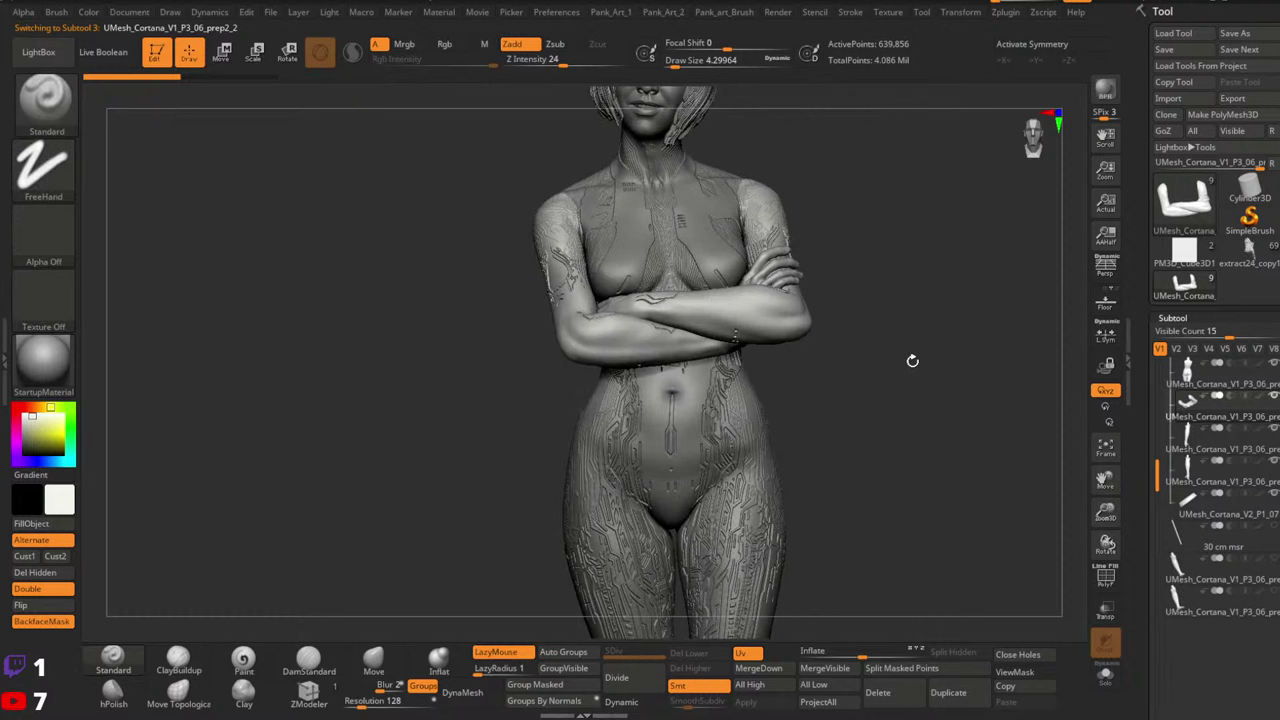
Inspect the circuit pattern on the crossed arms, chest, legs and upper back from several angles
{"action": "left_click_drag", "start_coordinate": [815, 358], "coordinate": [711, 368]}
{"action": "left_click_drag", "start_coordinate": [939, 363], "coordinate": [822, 405]}
{"action": "right_click_drag", "start_coordinate": [822, 405], "coordinate": [942, 470]}
{"action": "right_click_drag", "start_coordinate": [612, 408], "coordinate": [714, 423]}
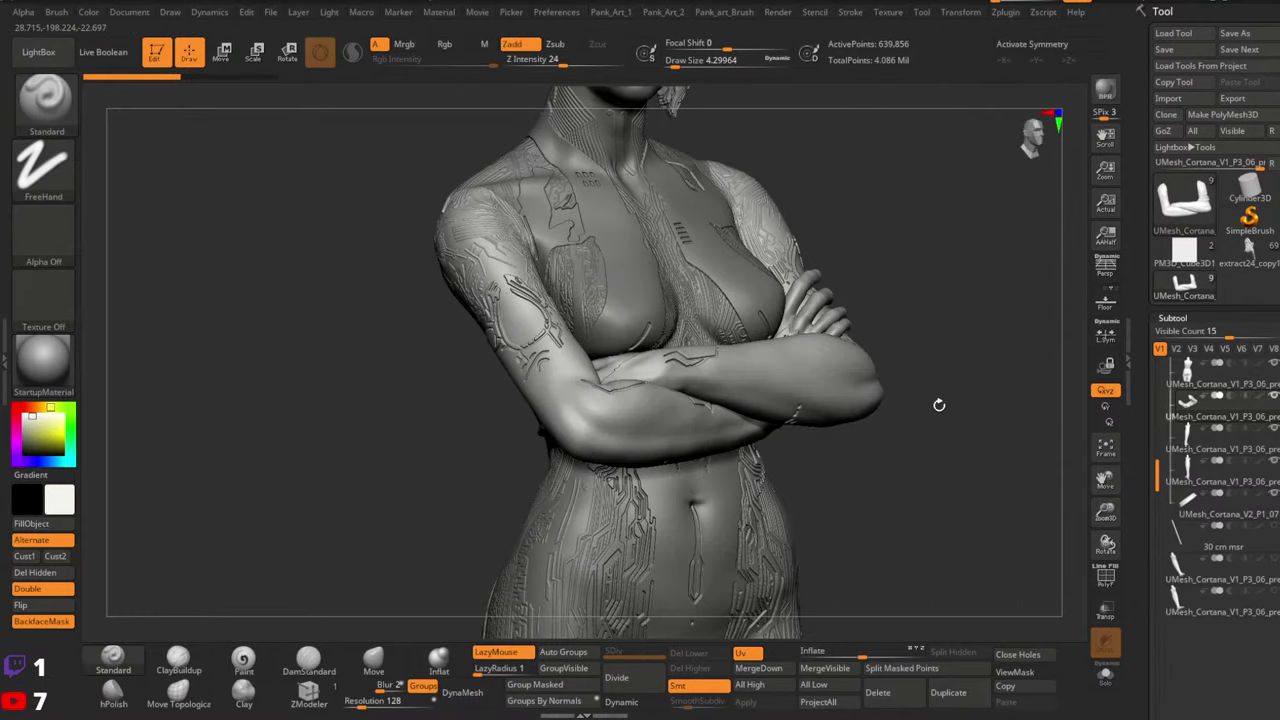
{"action": "right_click_drag", "start_coordinate": [969, 363], "coordinate": [983, 421], "text": "alt"}
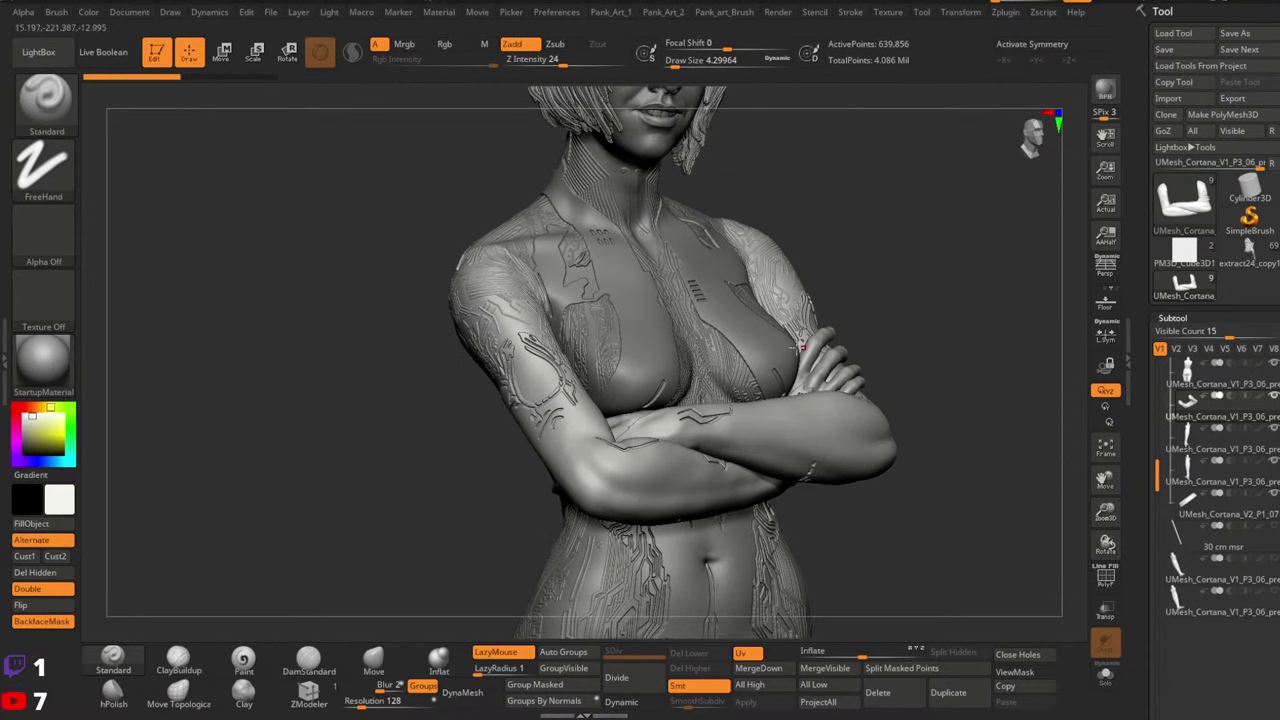
{"action": "mouse_move", "coordinate": [898, 302]}
{"action": "right_mouse_down"}
{"action": "mouse_move", "coordinate": [826, 304]}
{"action": "mouse_move", "coordinate": [790, 252]}
{"action": "mouse_move", "coordinate": [770, 410]}
{"action": "right_mouse_up"}
{"action": "mouse_move", "coordinate": [789, 365]}
{"action": "right_mouse_down"}
{"action": "mouse_move", "coordinate": [695, 367]}
{"action": "mouse_move", "coordinate": [777, 367]}
{"action": "mouse_move", "coordinate": [758, 354]}
{"action": "mouse_move", "coordinate": [746, 383]}
{"action": "mouse_move", "coordinate": [931, 457]}
{"action": "mouse_move", "coordinate": [794, 348]}
{"action": "mouse_move", "coordinate": [770, 160]}
{"action": "right_mouse_up"}
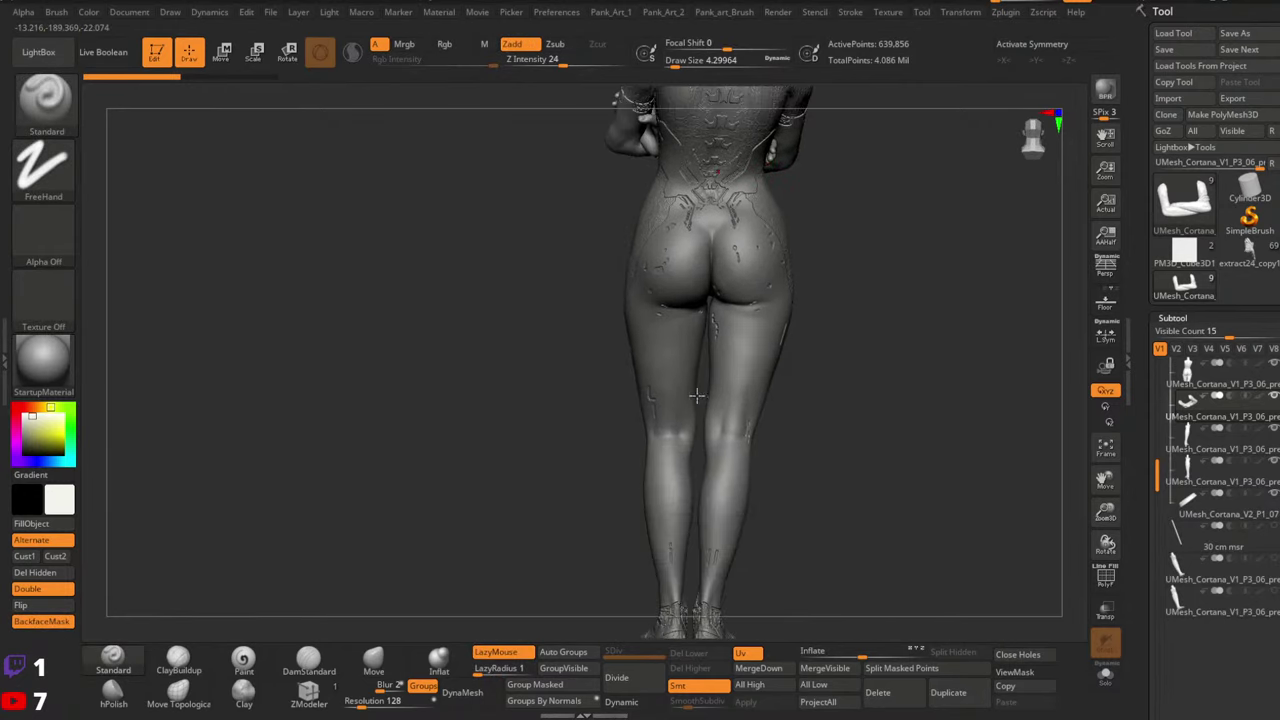
{"action": "right_click_drag", "start_coordinate": [697, 396], "coordinate": [834, 489]}
{"action": "right_click_drag", "start_coordinate": [785, 124], "coordinate": [740, 357], "text": "alt"}
{"action": "right_click_drag", "start_coordinate": [664, 345], "coordinate": [655, 445], "text": "ctrl"}
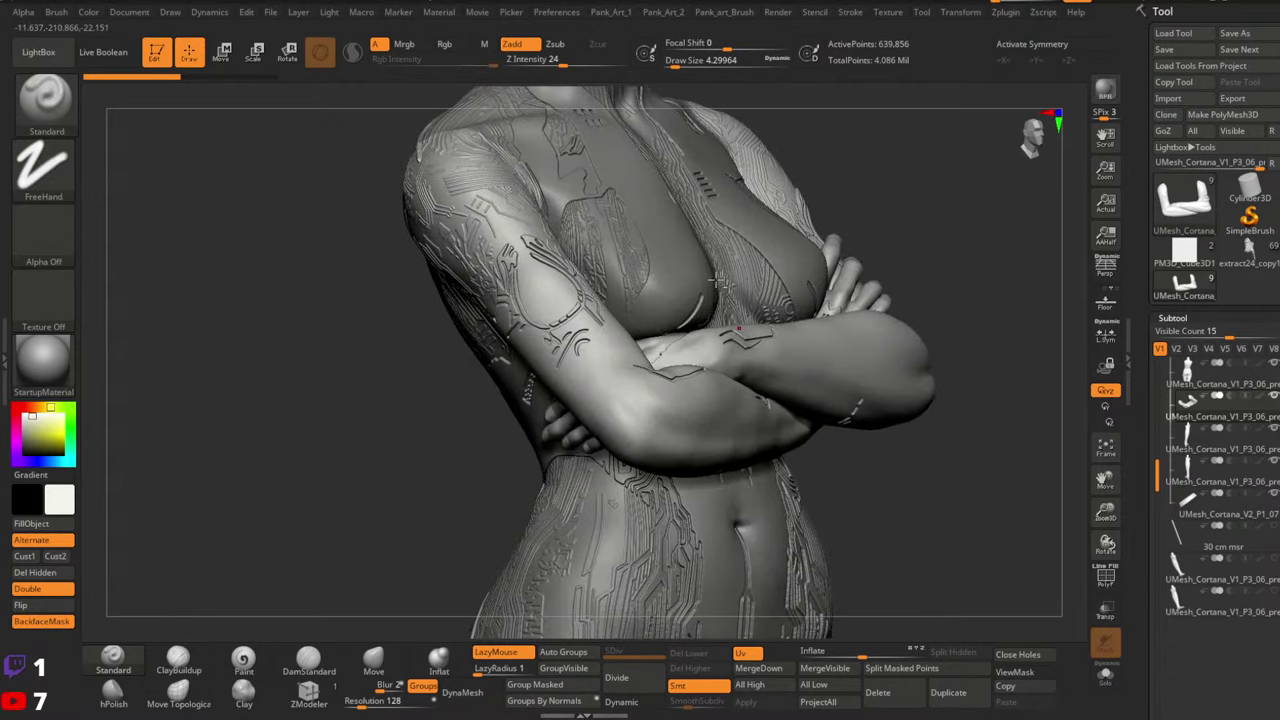
{"action": "right_click_drag", "start_coordinate": [395, 170], "coordinate": [658, 425], "text": "alt"}
{"action": "right_click_drag", "start_coordinate": [640, 410], "coordinate": [650, 475]}
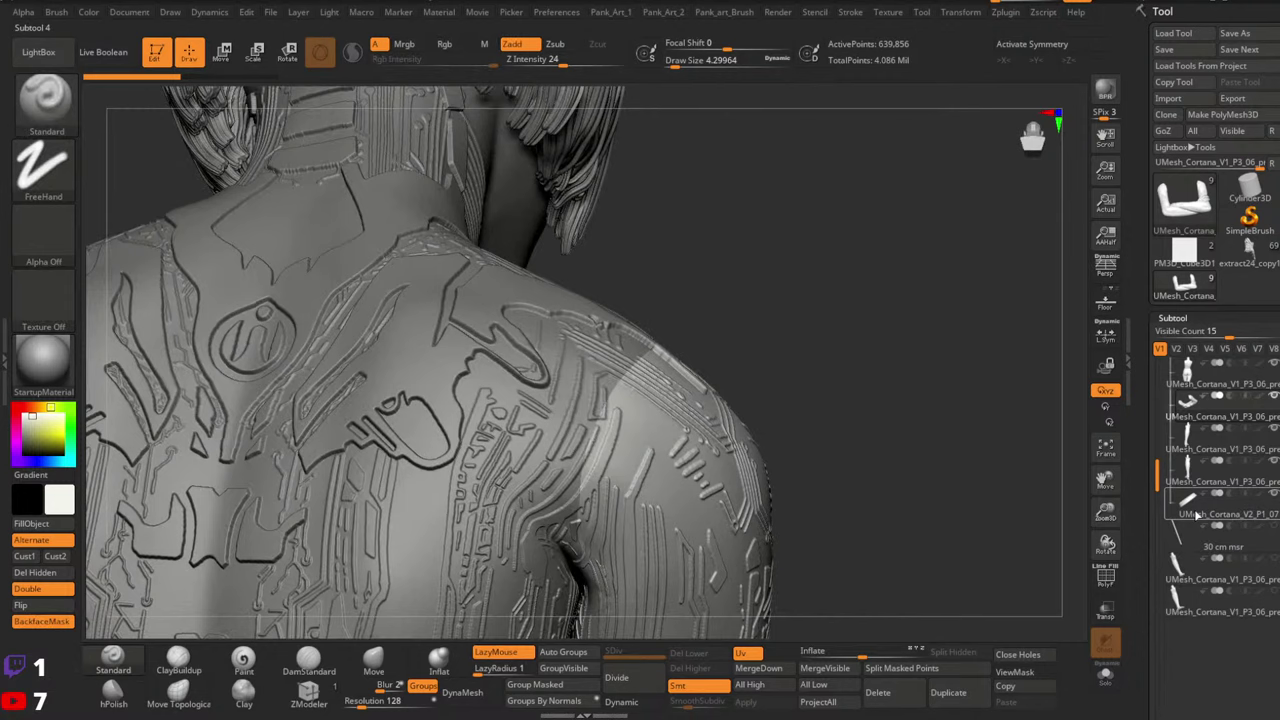
Compare the rear shoulder seam with the base subtool selected and with the arms subtool UMesh_Cortana_V1_P3_06_prep2_2 selected
{"action": "left_click", "coordinate": [1194, 512]}
{"action": "left_click_drag", "start_coordinate": [774, 466], "coordinate": [1118, 456]}
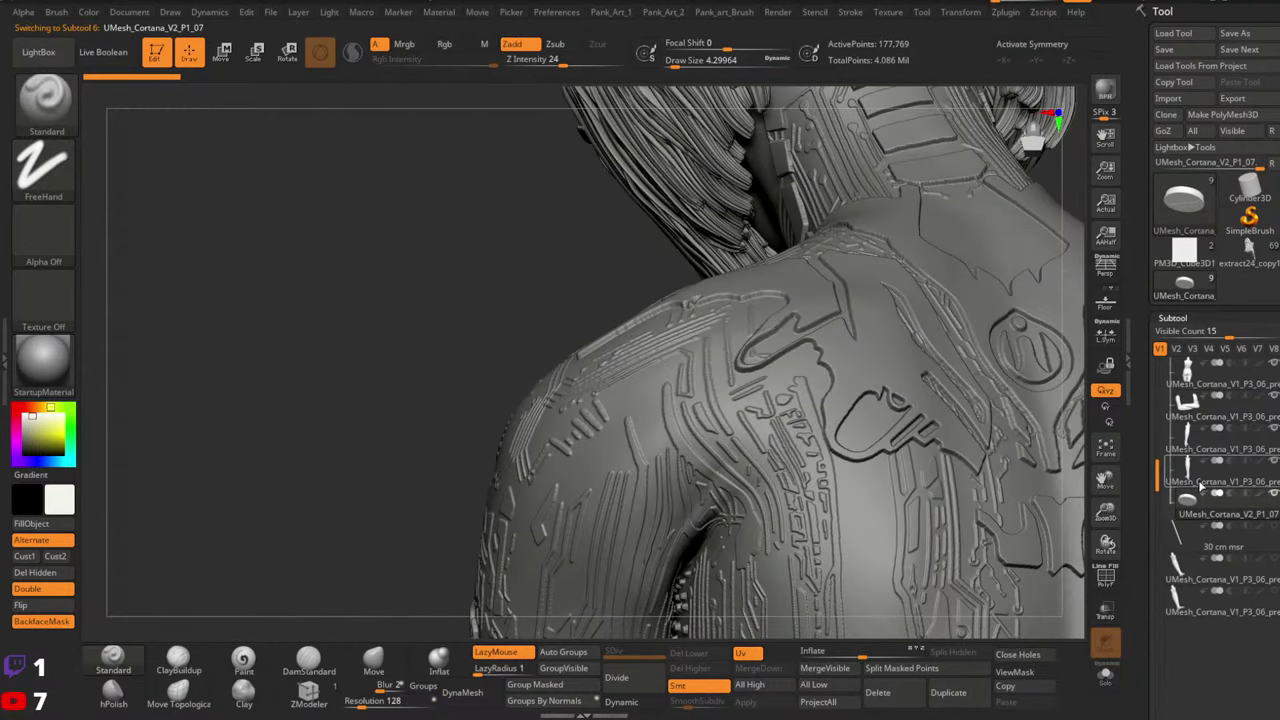
{"action": "left_click", "coordinate": [1205, 415]}
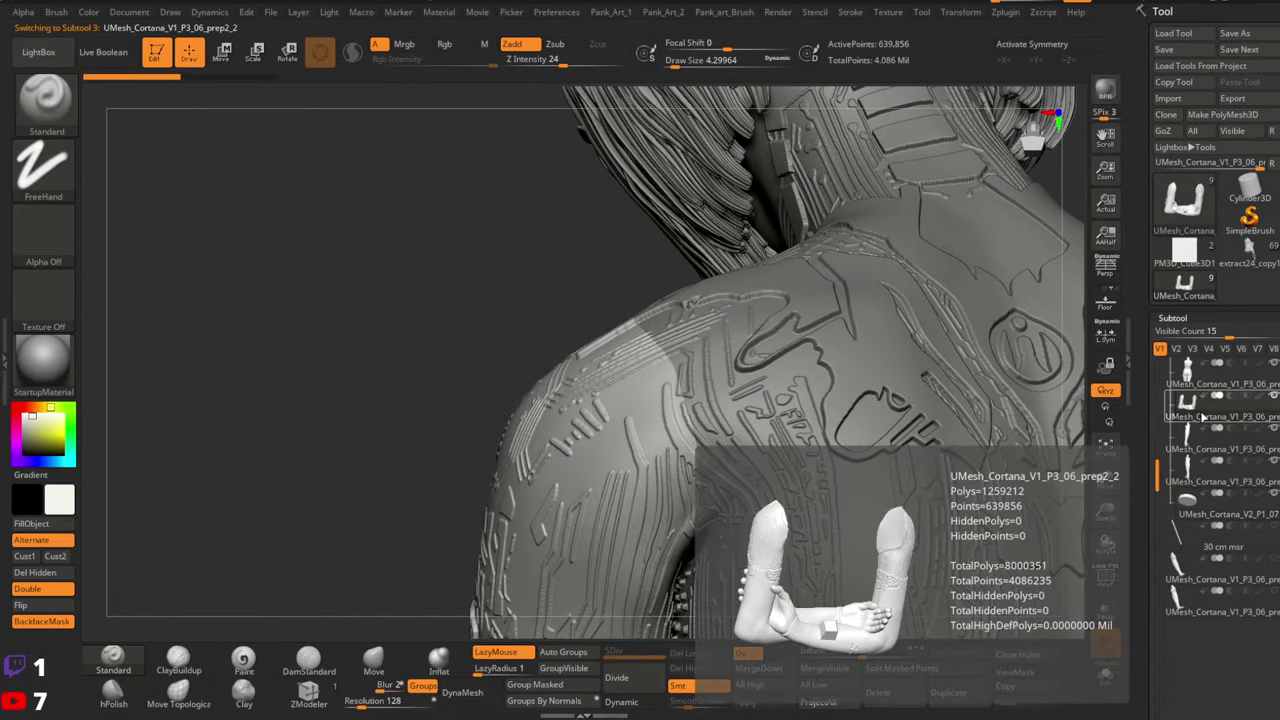
{"action": "right_click_drag", "start_coordinate": [530, 440], "coordinate": [669, 450]}
{"action": "left_click_drag", "start_coordinate": [668, 452], "coordinate": [672, 385]}
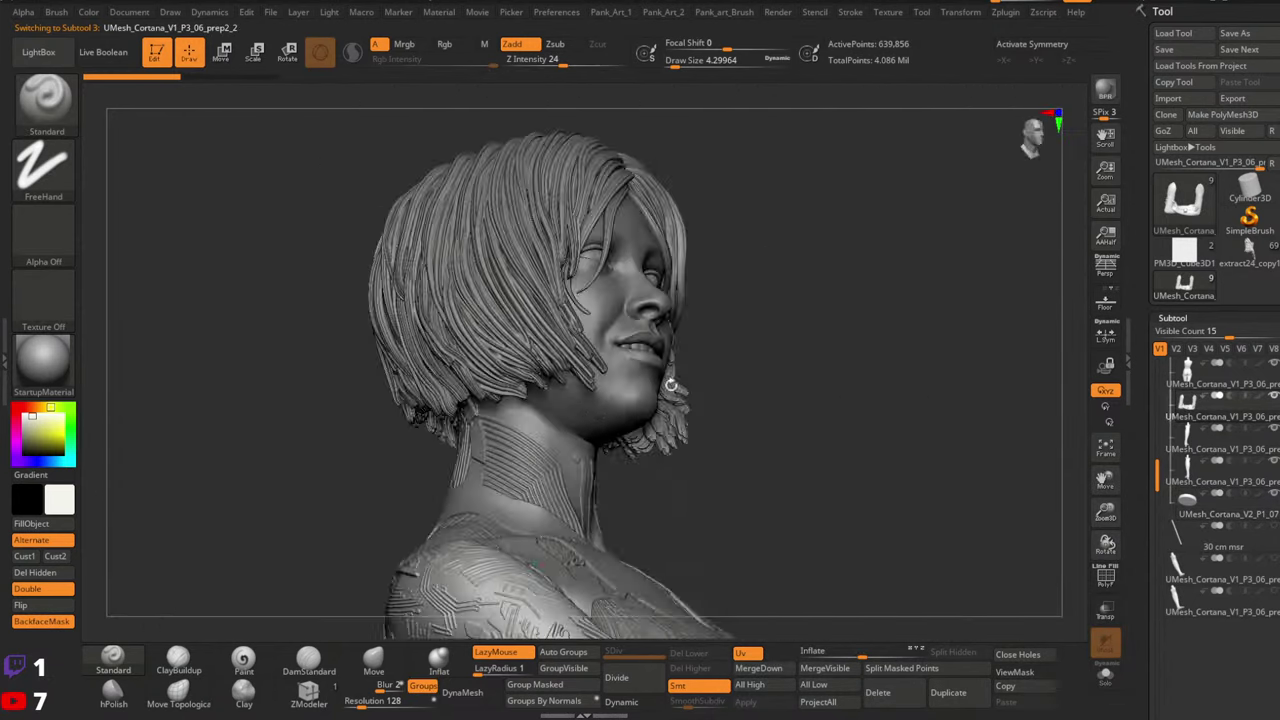
Inspect the hair and neck up close, select the base subtool UMesh_Cortana_V2_P1_07 and view the whole statue
{"action": "right_click_drag", "start_coordinate": [581, 409], "coordinate": [888, 424], "text": "alt"}
{"action": "left_click_drag", "start_coordinate": [888, 424], "coordinate": [631, 334]}
{"action": "left_click", "coordinate": [1199, 538]}
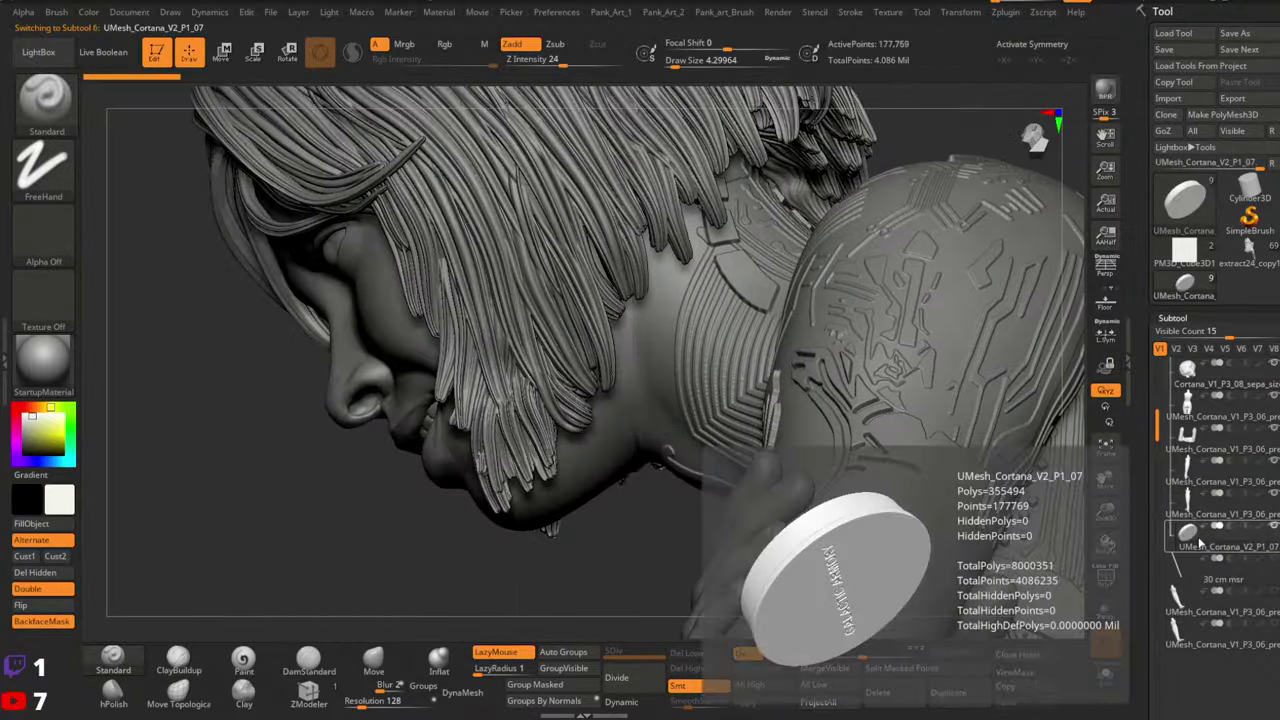
{"action": "left_click_drag", "start_coordinate": [666, 524], "coordinate": [656, 498]}
{"action": "key", "text": "f"}
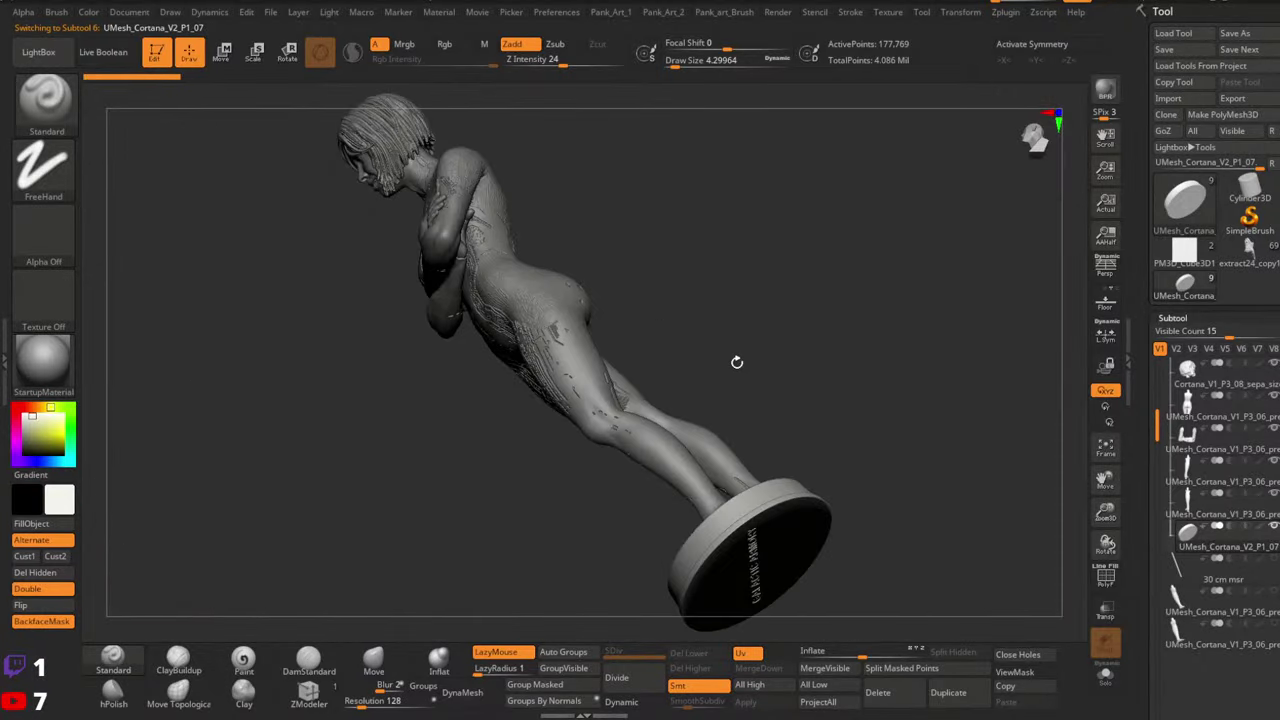
{"action": "left_click_drag", "start_coordinate": [683, 344], "coordinate": [851, 544]}
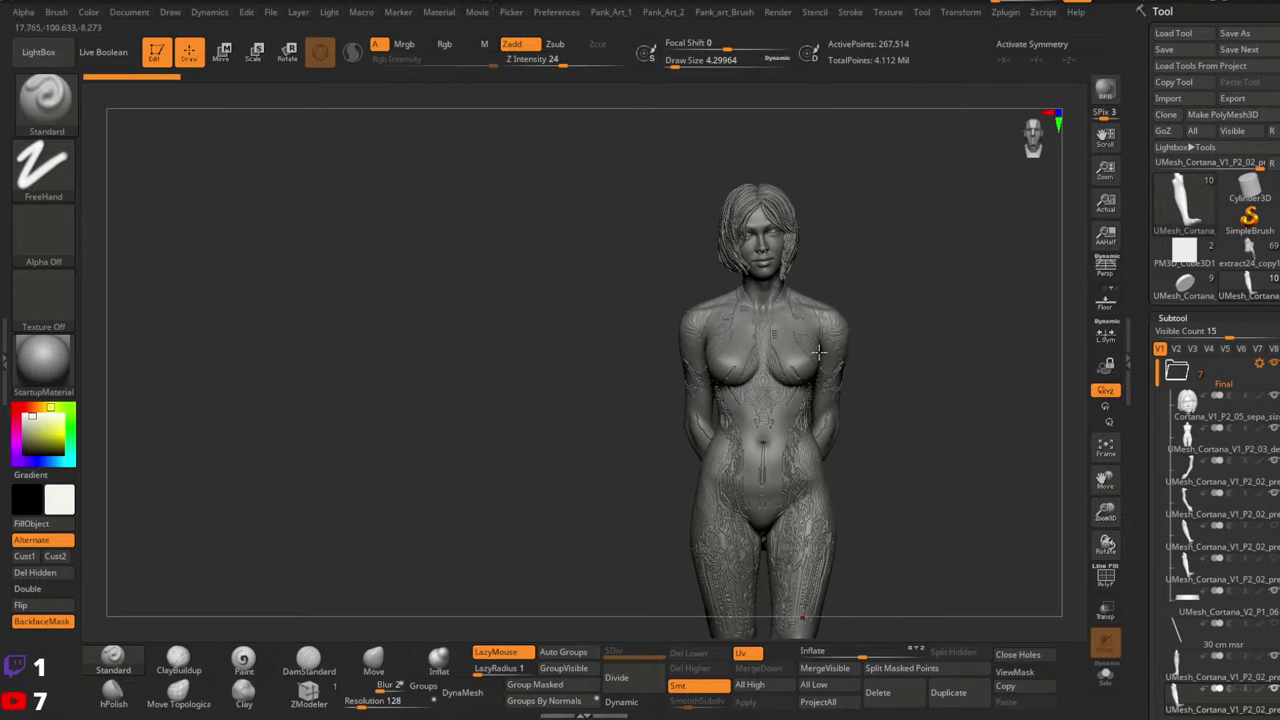
Examine the Cortana version with arms behind her back from the front, with its hair subtool selected
{"action": "right_click_drag", "start_coordinate": [819, 352], "coordinate": [610, 356]}
{"action": "right_click_drag", "start_coordinate": [830, 215], "coordinate": [819, 568], "text": "ctrl"}
{"action": "left_click", "coordinate": [727, 404], "text": "alt"}
{"action": "right_click_drag", "start_coordinate": [855, 300], "coordinate": [728, 286]}
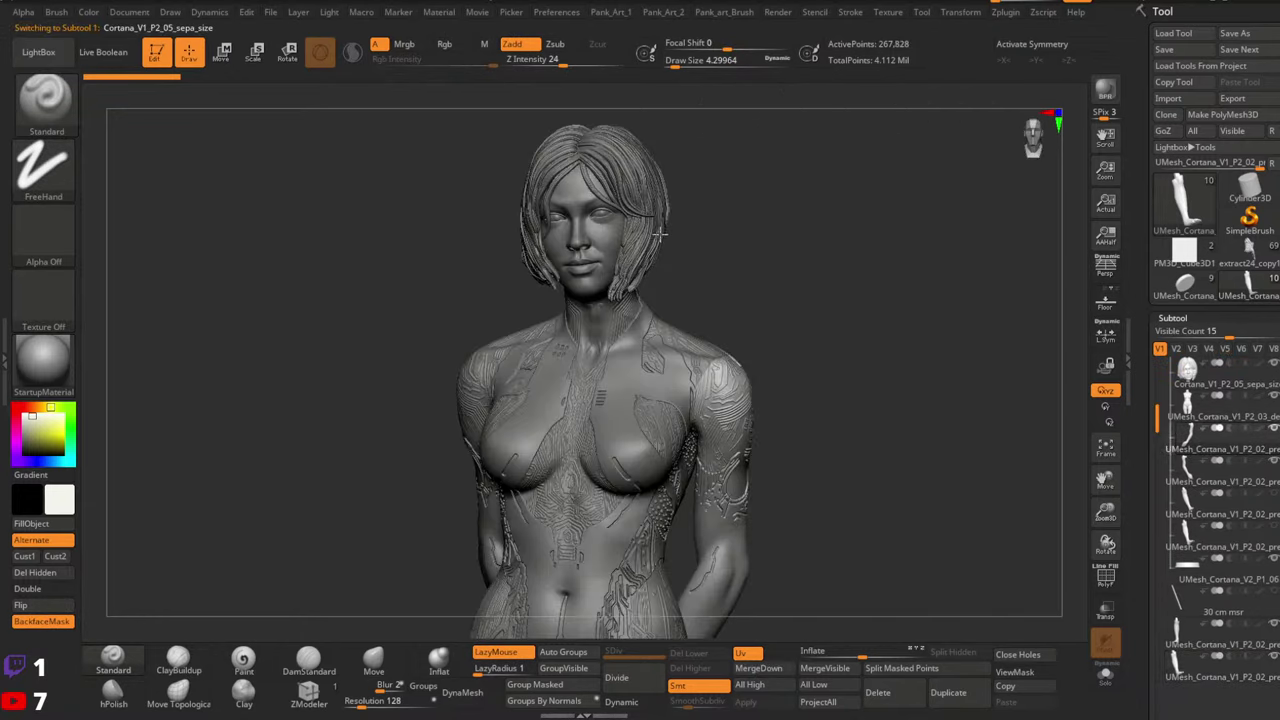
{"action": "right_click_drag", "start_coordinate": [815, 285], "coordinate": [943, 135], "text": "alt"}
{"action": "right_click_drag", "start_coordinate": [925, 247], "coordinate": [948, 249]}
{"action": "right_click_drag", "start_coordinate": [935, 305], "coordinate": [888, 377], "text": "ctrl"}
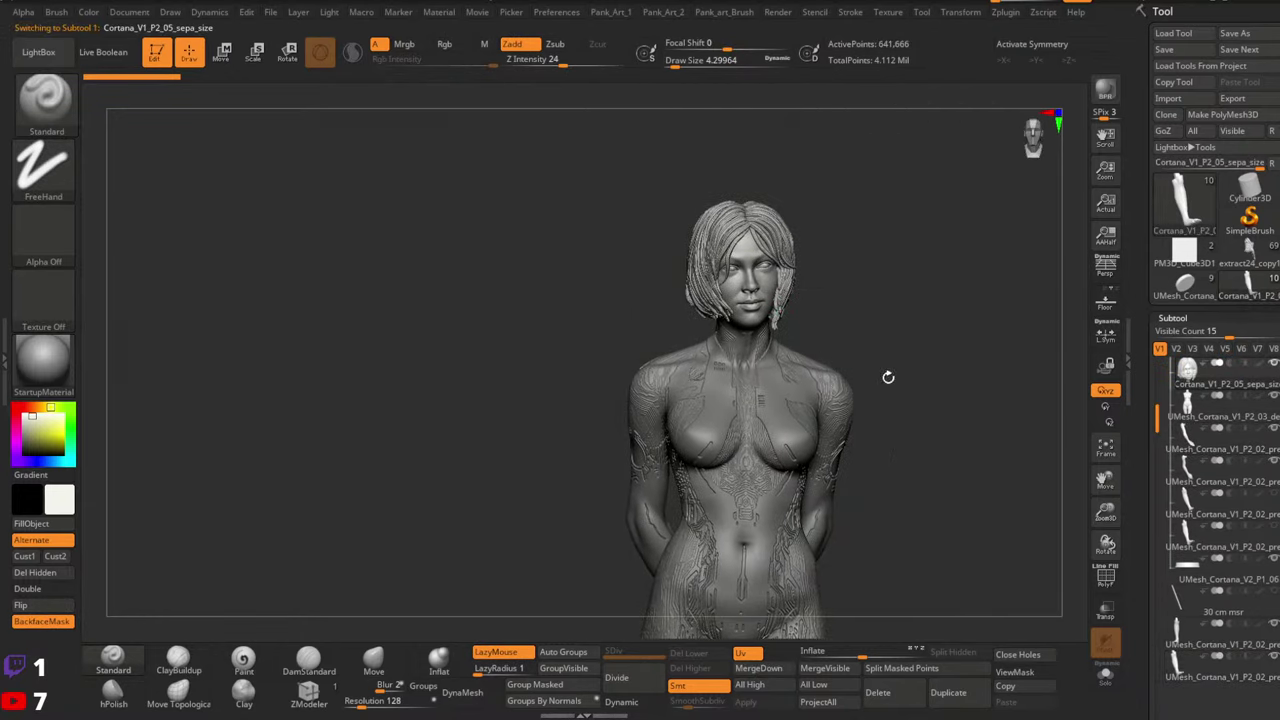
{"action": "left_click_drag", "start_coordinate": [888, 377], "coordinate": [1042, 196]}
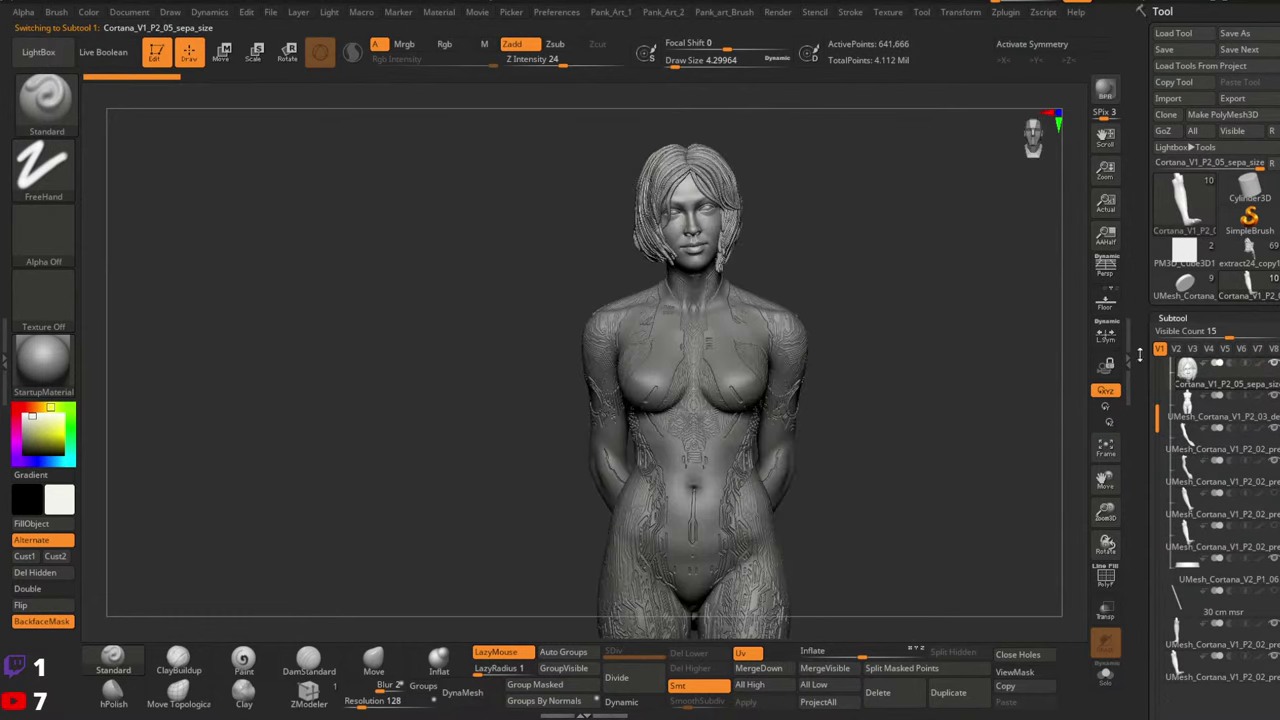
{"action": "scroll", "coordinate": [1142, 376], "scroll_direction": "down", "scroll_amount": 10}
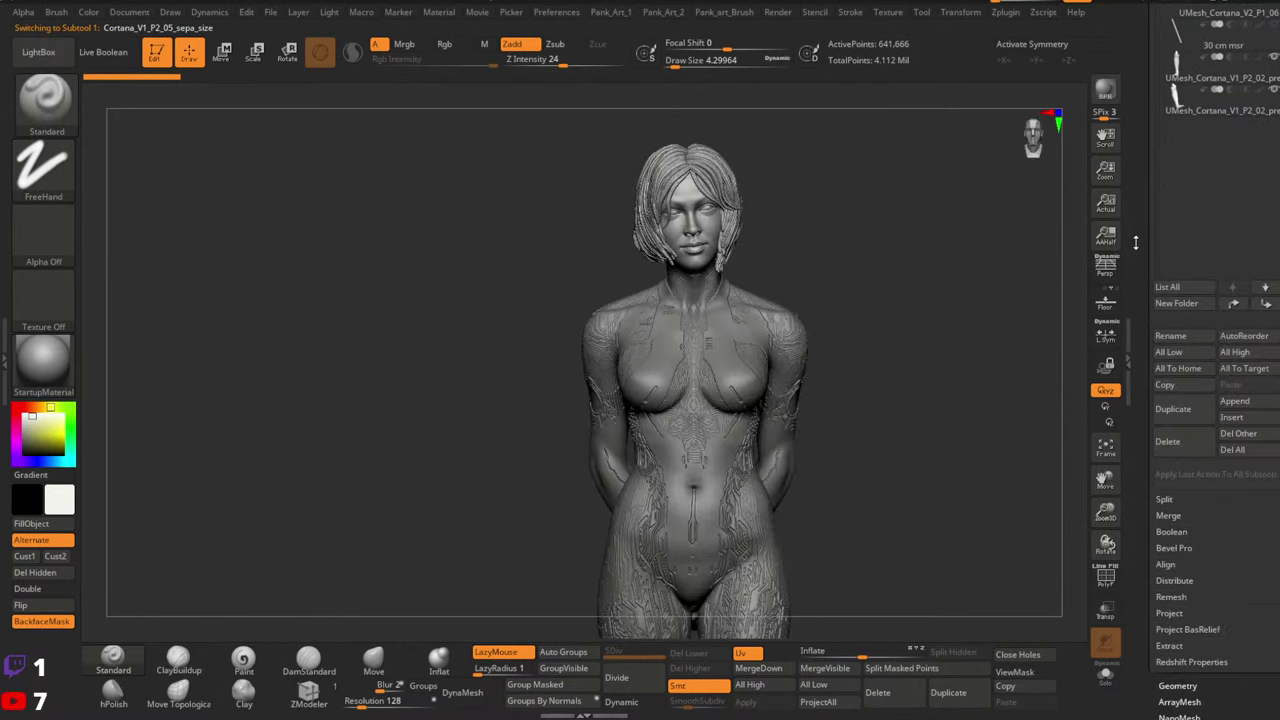
Select the figure's right arm subtool and move it sideways away from the torso with the Move gizmo, exposing the shoulder joint
{"action": "mouse_move", "coordinate": [1003, 325]}
{"action": "left_mouse_down"}
{"action": "mouse_move", "coordinate": [846, 323]}
{"action": "mouse_move", "coordinate": [906, 274]}
{"action": "mouse_move", "coordinate": [892, 411]}
{"action": "mouse_move", "coordinate": [872, 240]}
{"action": "mouse_move", "coordinate": [844, 408]}
{"action": "left_mouse_up"}
{"action": "left_click", "coordinate": [834, 347], "text": "alt"}
{"action": "left_click_drag", "start_coordinate": [920, 340], "coordinate": [875, 295]}
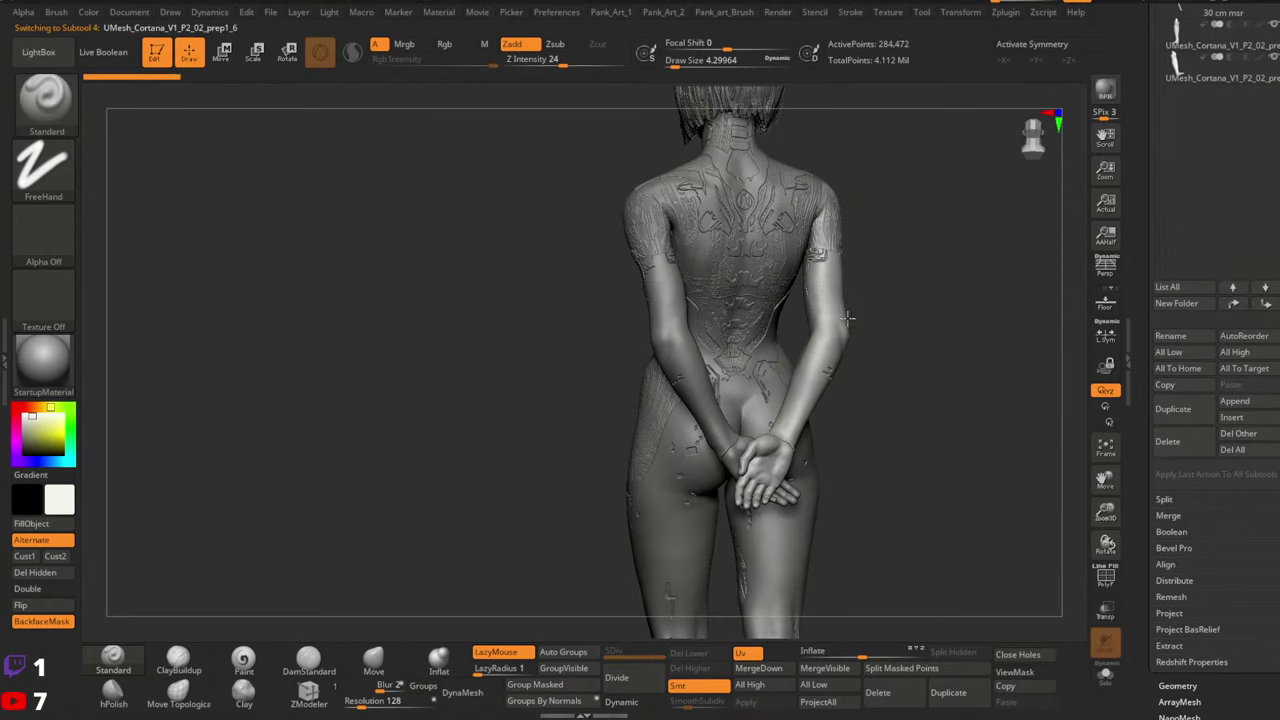
{"action": "key", "text": "w"}
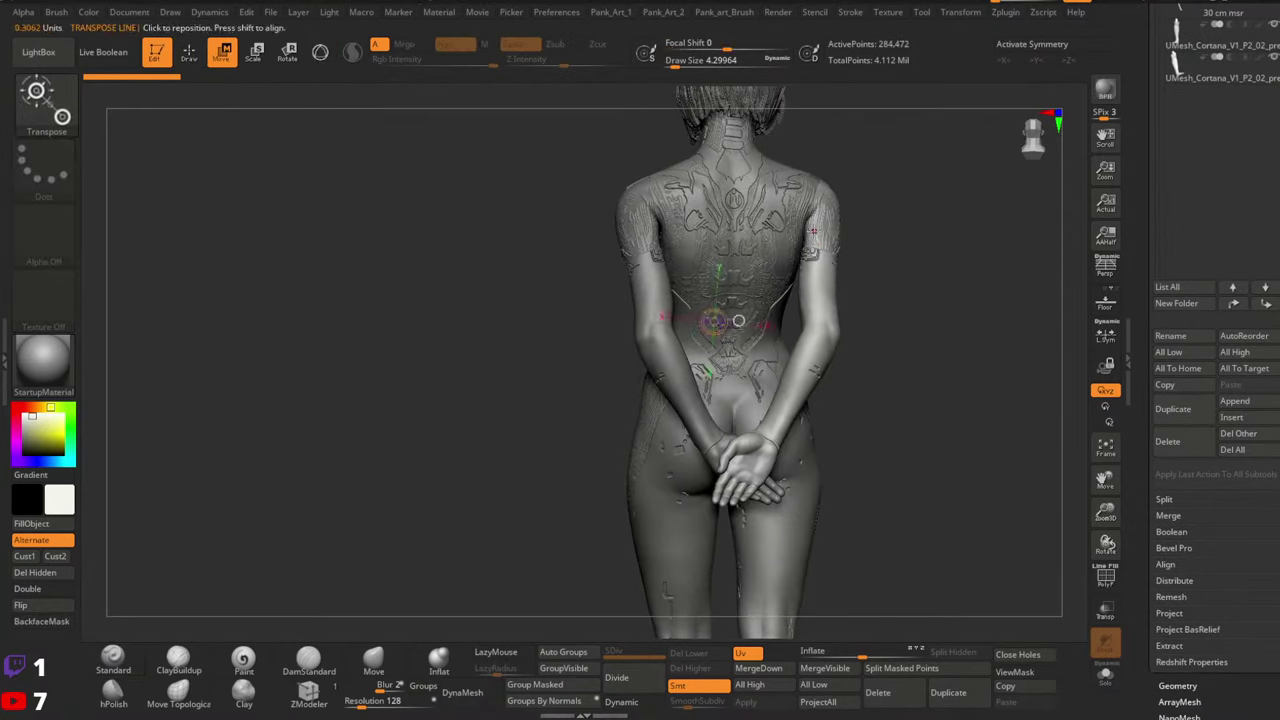
{"action": "left_click_drag", "start_coordinate": [815, 232], "coordinate": [917, 247]}
{"action": "left_click", "coordinate": [332, 56]}
{"action": "mouse_move", "coordinate": [894, 410]}
{"action": "left_mouse_down"}
{"action": "mouse_move", "coordinate": [800, 437]}
{"action": "mouse_move", "coordinate": [892, 400]}
{"action": "left_mouse_up"}
{"action": "mouse_move", "coordinate": [895, 250]}
{"action": "left_mouse_down", "text": "alt"}
{"action": "mouse_move", "coordinate": [893, 316]}
{"action": "mouse_move", "coordinate": [1066, 316]}
{"action": "left_mouse_up", "text": "alt"}
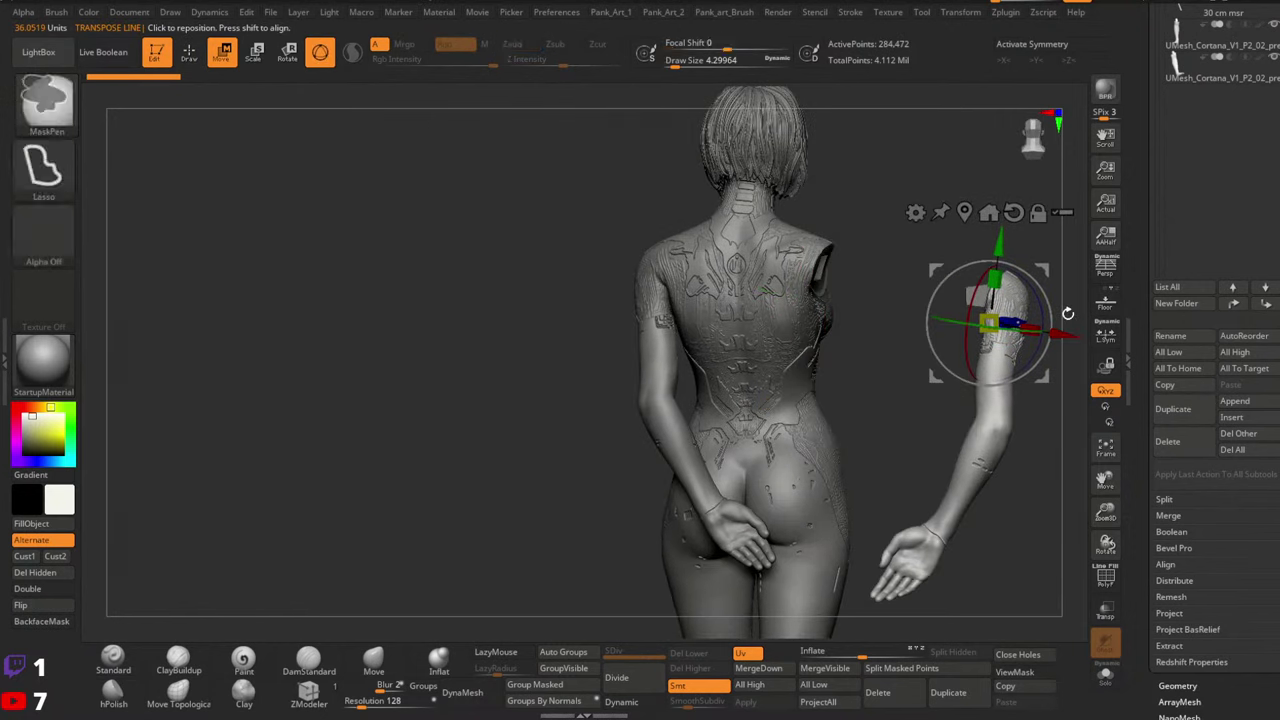
Undo the right arm's sideways move and try the transpose line on that arm from behind the statue
{"action": "key", "text": "ctrl+z"}
{"action": "key", "text": "q"}
{"action": "mouse_move", "coordinate": [989, 360]}
{"action": "left_mouse_down"}
{"action": "mouse_move", "coordinate": [870, 365]}
{"action": "mouse_move", "coordinate": [803, 323]}
{"action": "mouse_move", "coordinate": [823, 258]}
{"action": "left_mouse_up"}
{"action": "key", "text": "w"}
{"action": "left_click_drag", "start_coordinate": [470, 262], "coordinate": [432, 340]}
{"action": "left_click", "coordinate": [322, 58]}
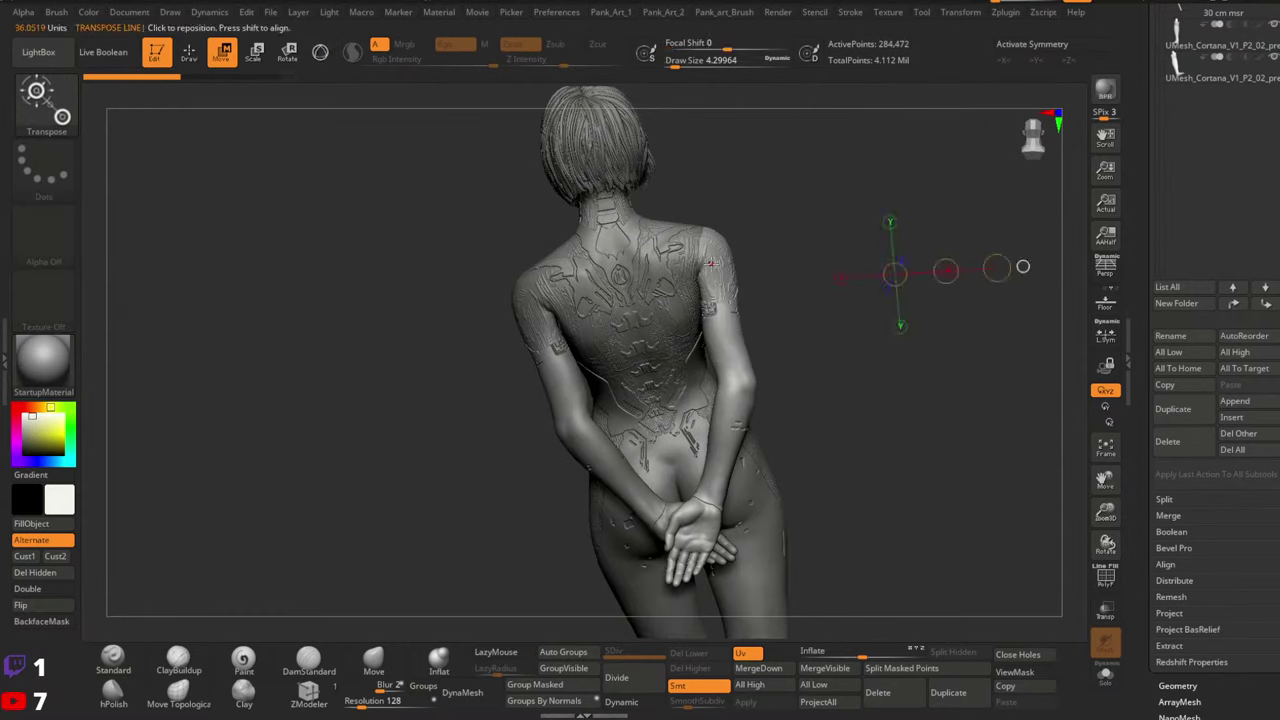
{"action": "left_click_drag", "start_coordinate": [711, 263], "coordinate": [958, 233]}
{"action": "key", "text": "y"}
{"action": "left_click_drag", "start_coordinate": [917, 316], "coordinate": [843, 370]}
{"action": "right_click_drag", "start_coordinate": [844, 371], "coordinate": [785, 365]}
Select the figure's other arm subtool, try moving it away from the torso with the Move gizmo, and undo the move
{"action": "key", "text": "q"}
{"action": "mouse_move", "coordinate": [952, 251]}
{"action": "right_mouse_down"}
{"action": "mouse_move", "coordinate": [960, 330]}
{"action": "mouse_move", "coordinate": [900, 345]}
{"action": "mouse_move", "coordinate": [845, 332]}
{"action": "right_mouse_up"}
{"action": "left_click_drag", "start_coordinate": [845, 332], "coordinate": [1000, 258]}
{"action": "right_click_drag", "start_coordinate": [651, 267], "coordinate": [847, 310], "text": "alt"}
{"action": "left_click", "coordinate": [871, 336], "text": "alt"}
{"action": "left_click_drag", "start_coordinate": [846, 311], "coordinate": [750, 245]}
{"action": "key", "text": "w"}
{"action": "right_click_drag", "start_coordinate": [718, 192], "coordinate": [692, 281], "text": "alt"}
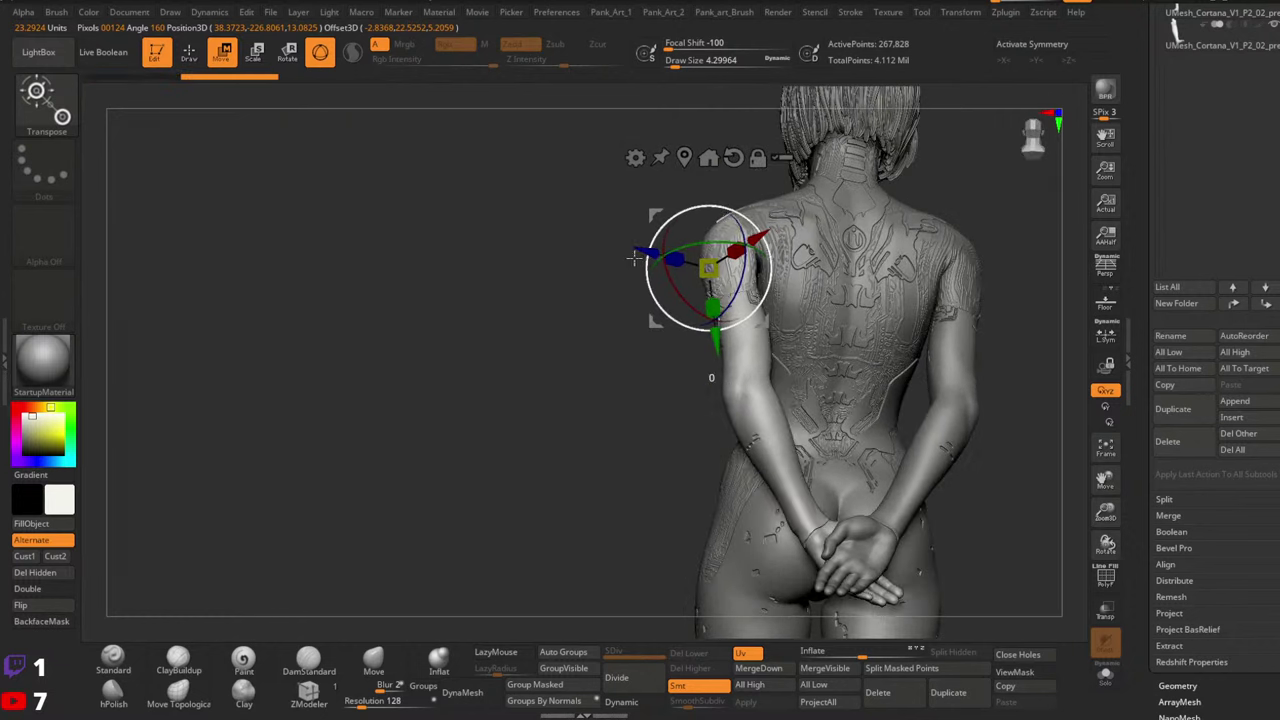
{"action": "left_click_drag", "start_coordinate": [638, 256], "coordinate": [454, 228]}
{"action": "key", "text": "ctrl+z"}
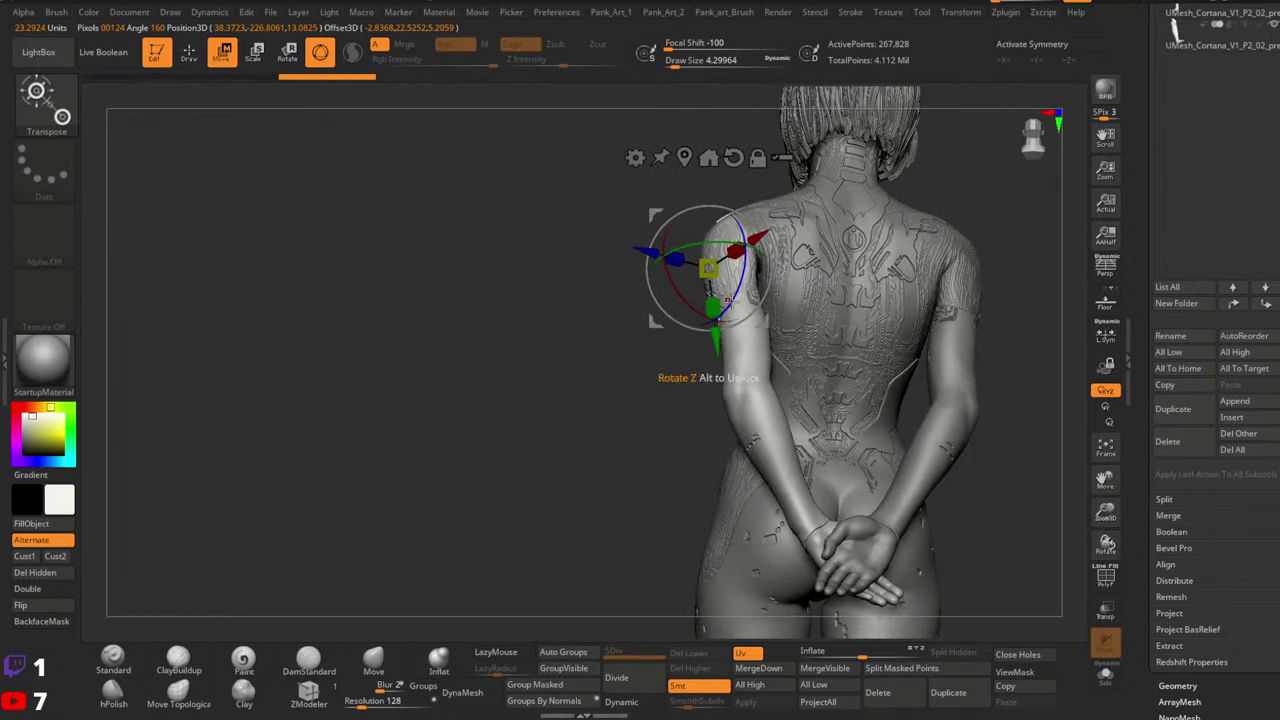
View the arms-behind-back Cortana statue from the front and delete all of its subtools
{"action": "key", "text": "q"}
{"action": "right_click_drag", "start_coordinate": [850, 370], "coordinate": [963, 421]}
{"action": "mouse_move", "coordinate": [963, 421]}
{"action": "right_mouse_down", "text": "alt"}
{"action": "mouse_move", "coordinate": [954, 331]}
{"action": "mouse_move", "coordinate": [851, 286]}
{"action": "mouse_move", "coordinate": [914, 337]}
{"action": "mouse_move", "coordinate": [933, 378]}
{"action": "right_mouse_up", "text": "alt"}
{"action": "right_click_drag", "start_coordinate": [994, 206], "coordinate": [815, 301]}
{"action": "left_click_drag", "start_coordinate": [815, 300], "coordinate": [746, 286]}
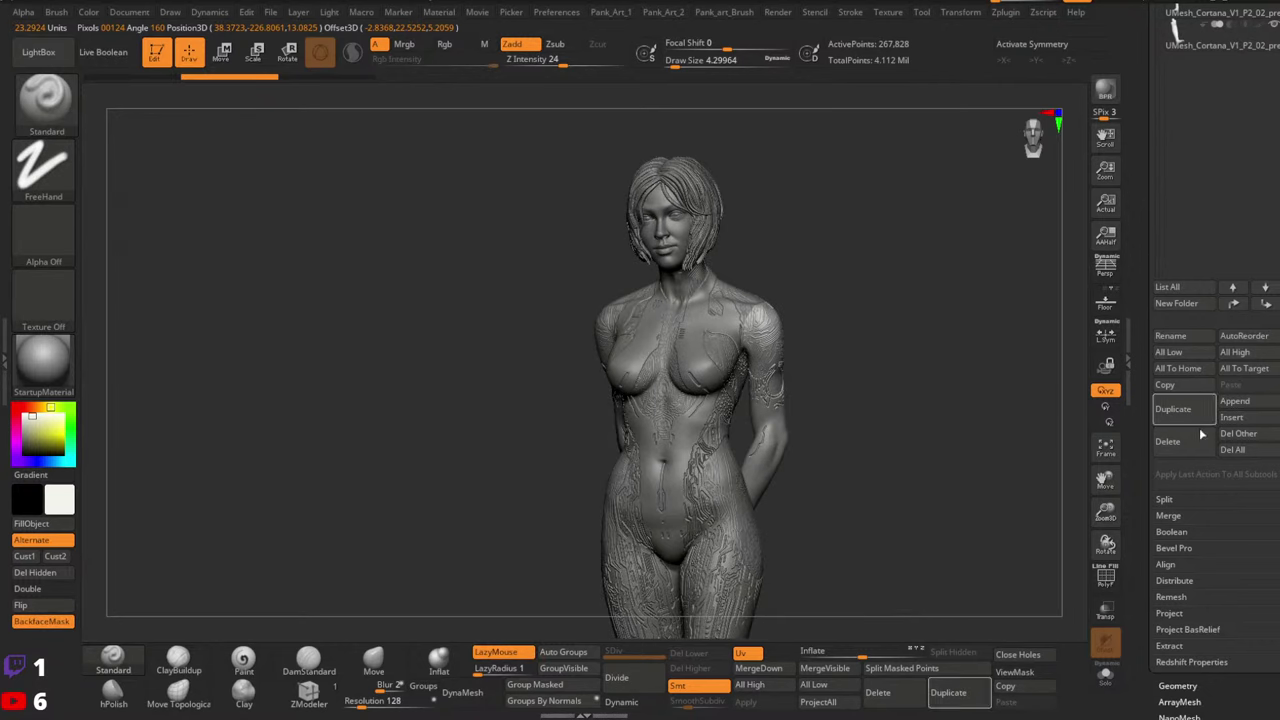
{"action": "left_click", "coordinate": [1257, 449]}
{"action": "left_click", "coordinate": [1061, 477]}
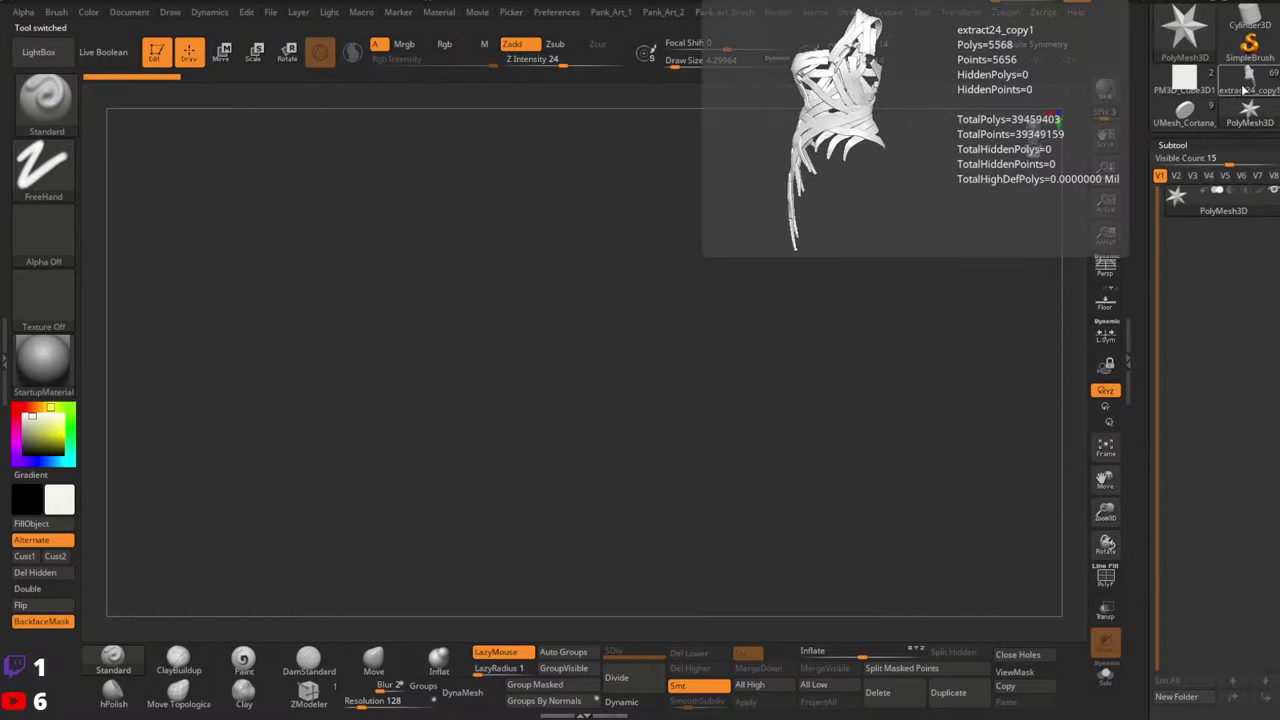
Switch to the crossed-arms Cortana tool and delete all of its subtools
{"action": "left_click", "coordinate": [1240, 90]}
{"action": "left_click_drag", "start_coordinate": [1140, 360], "coordinate": [1142, 244]}
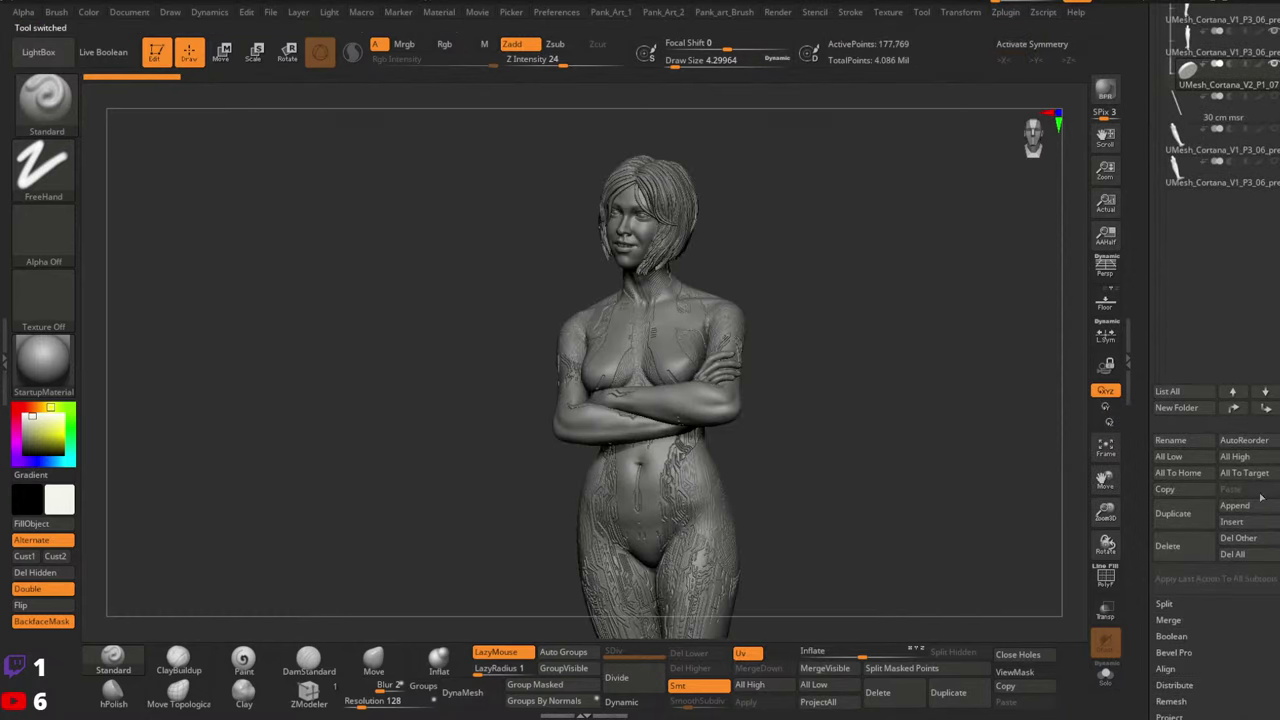
{"action": "left_click", "coordinate": [1241, 555]}
{"action": "left_click", "coordinate": [1057, 583]}
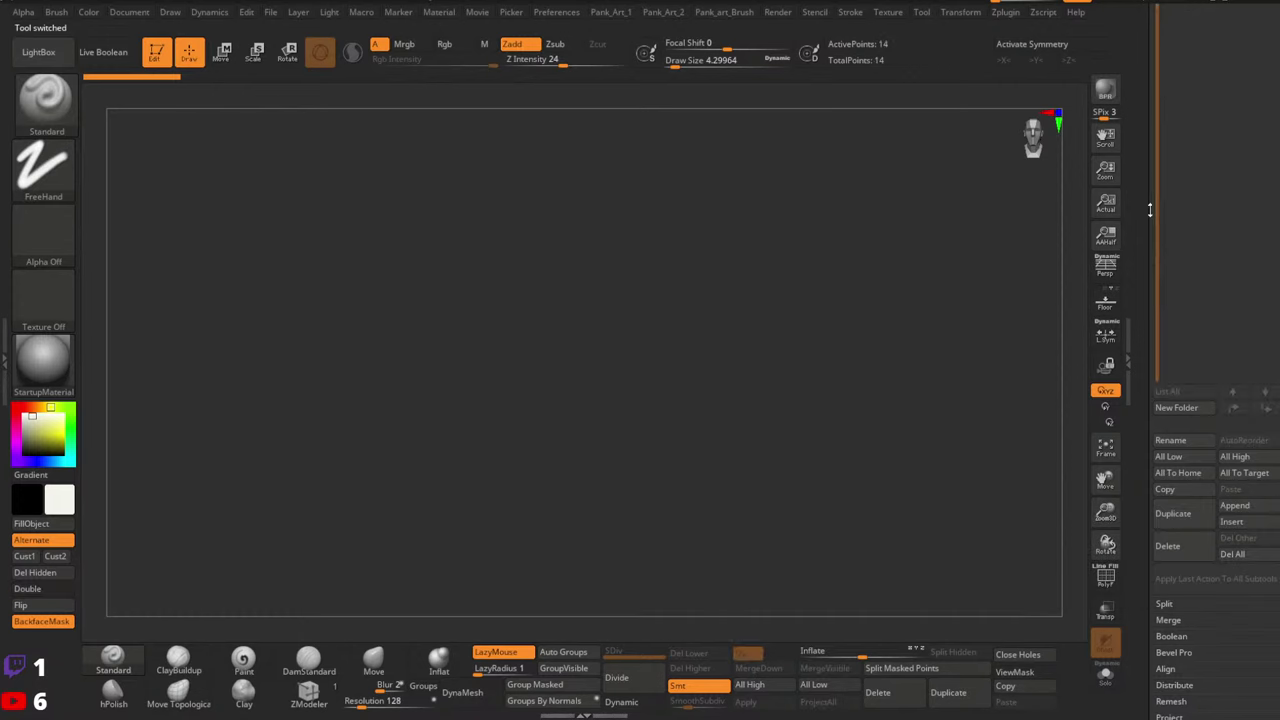
Load the extract24_copy1 character tool, apply the SkinShade4 material, and display the torso straps with polyframes
{"action": "left_click_drag", "start_coordinate": [1142, 256], "coordinate": [1143, 264]}
{"action": "left_click", "coordinate": [1244, 264]}
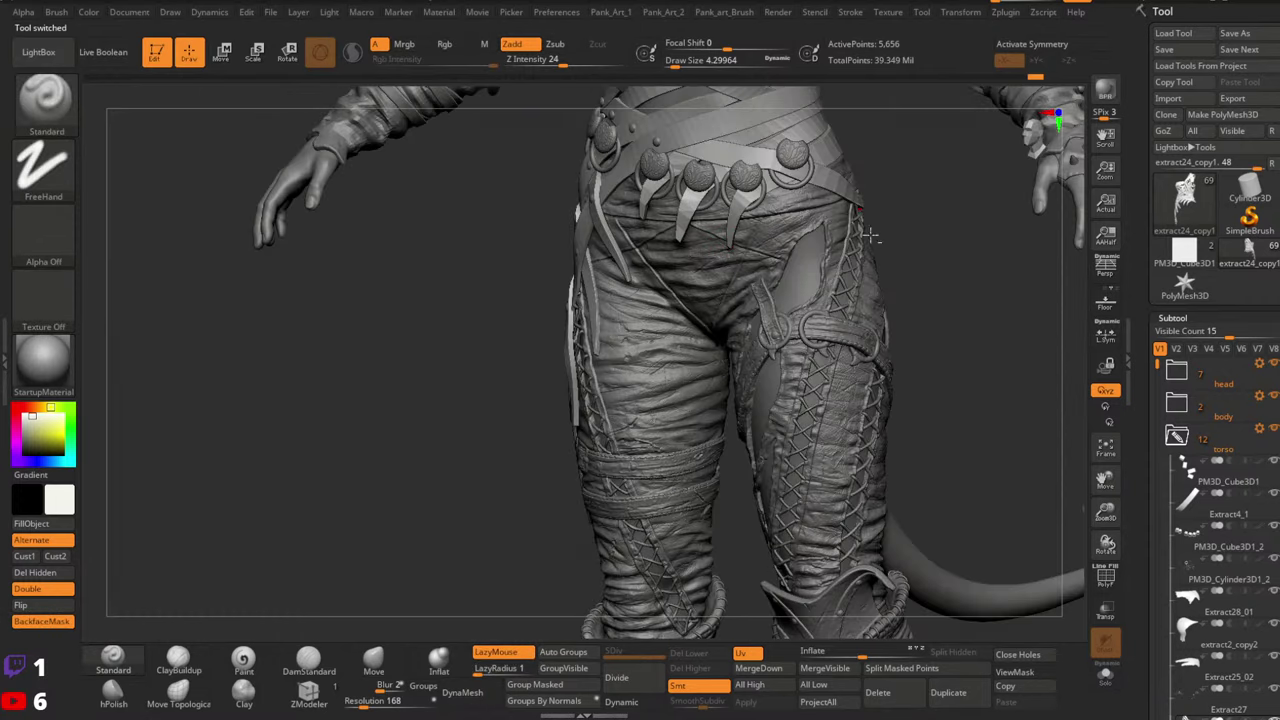
{"action": "right_click_drag", "start_coordinate": [870, 235], "coordinate": [823, 418], "text": "alt"}
{"action": "key", "text": "shift+f"}
{"action": "left_click", "coordinate": [55, 355]}
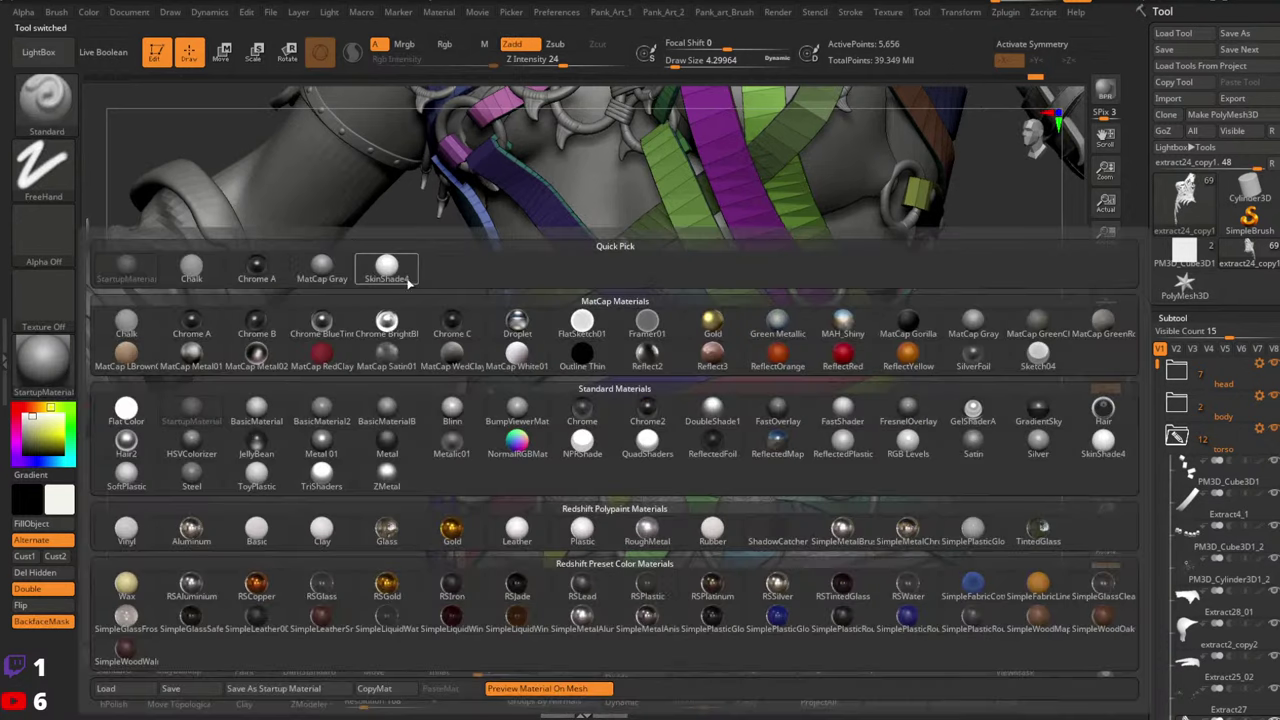
{"action": "left_click", "coordinate": [388, 266]}
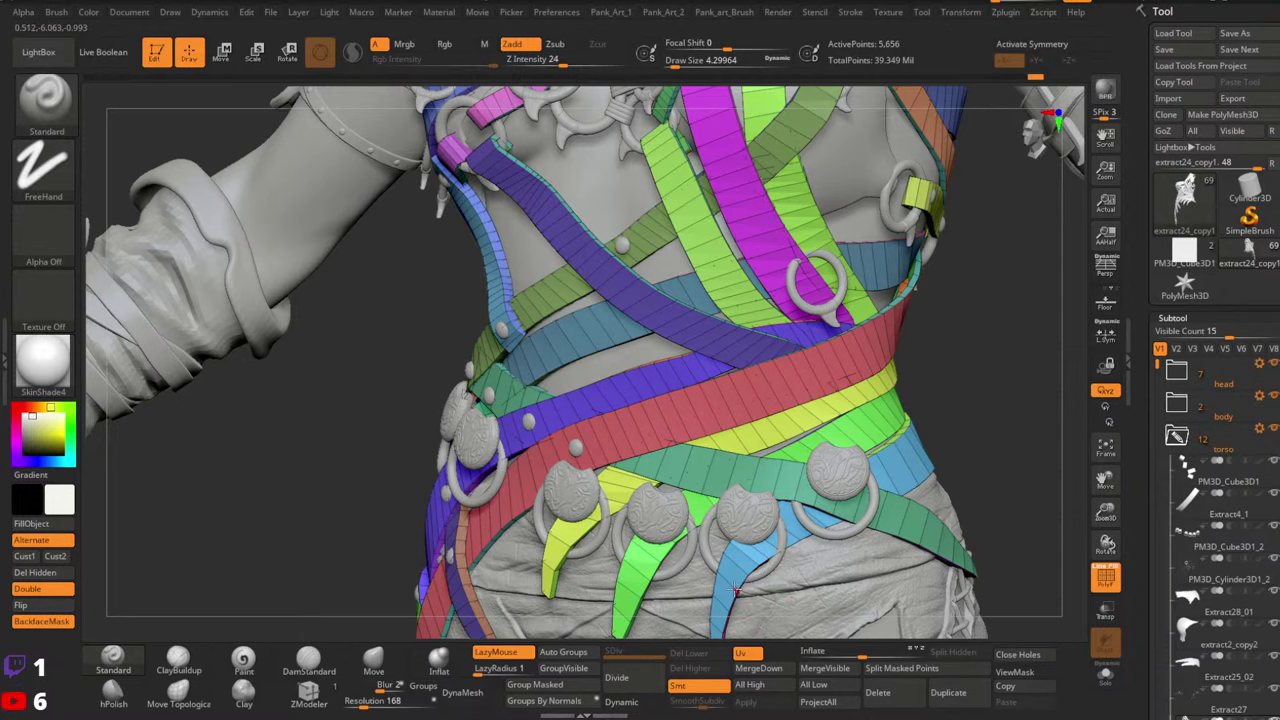
{"action": "right_click_drag", "start_coordinate": [706, 506], "coordinate": [850, 512]}
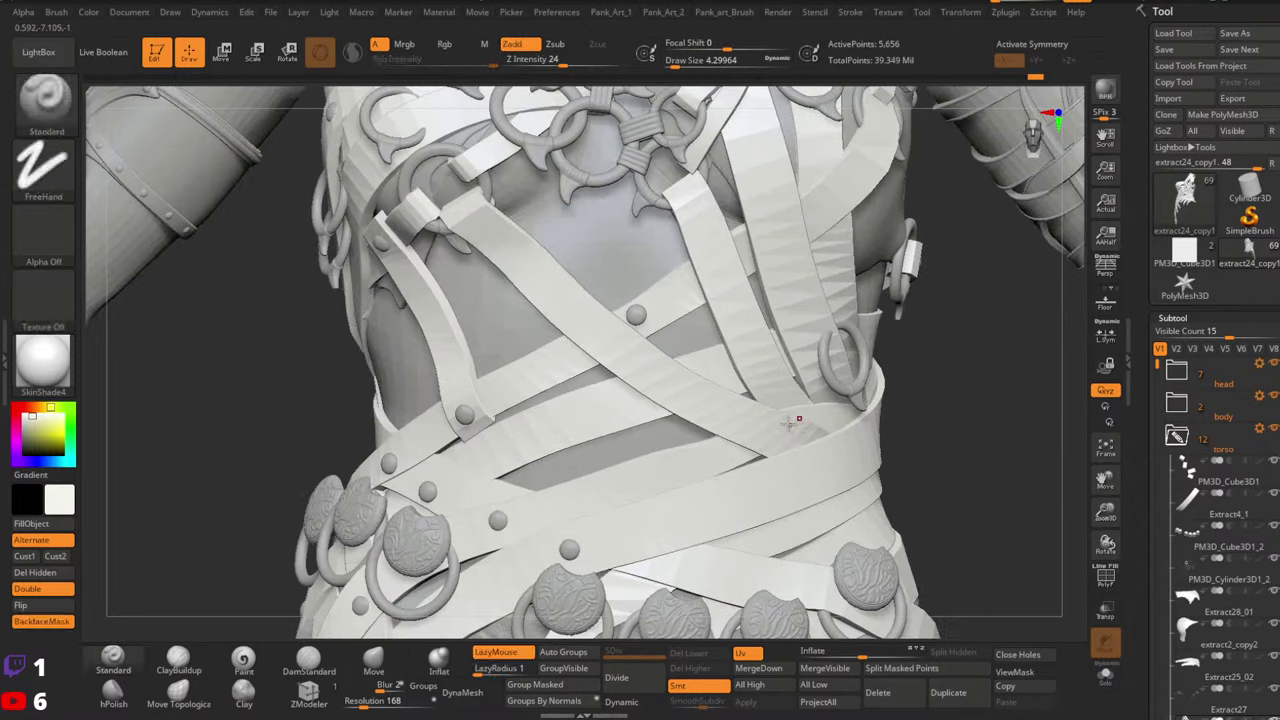
{"action": "key", "text": "shift+f"}
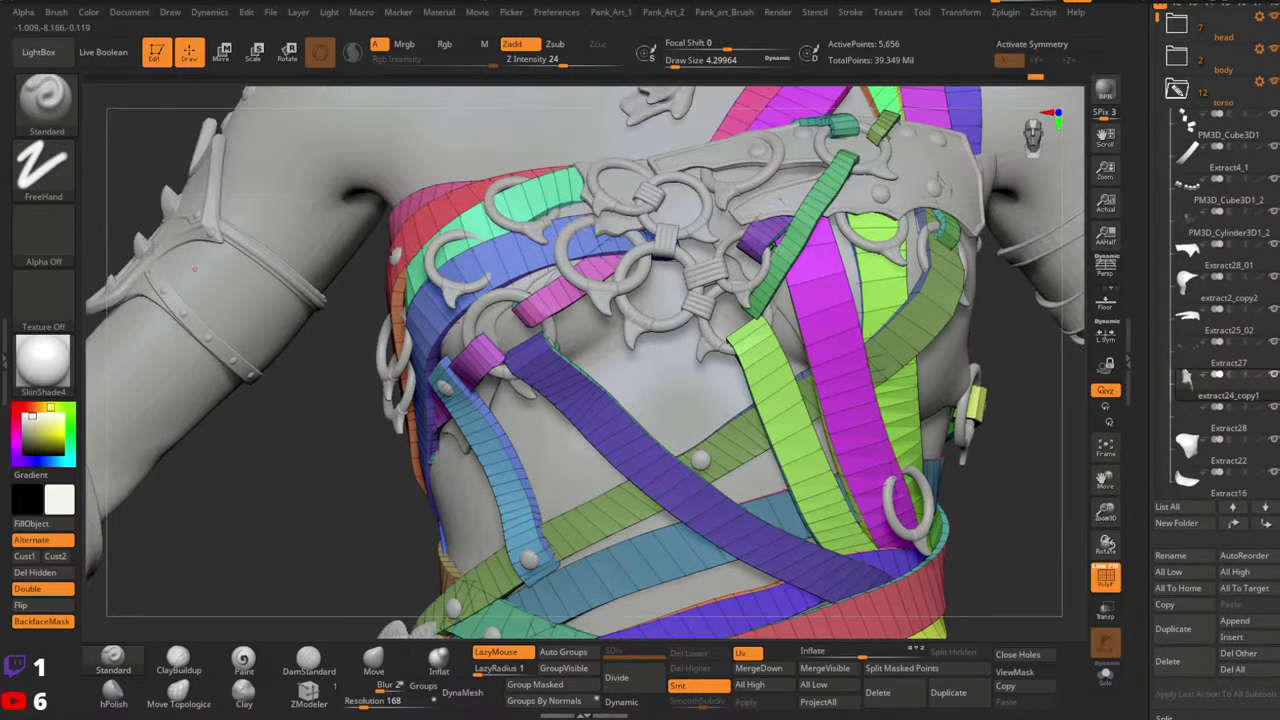
Choose the ZModeler brush and polish the torso straps with Polish By Groups at 1
{"action": "left_click", "coordinate": [310, 690]}
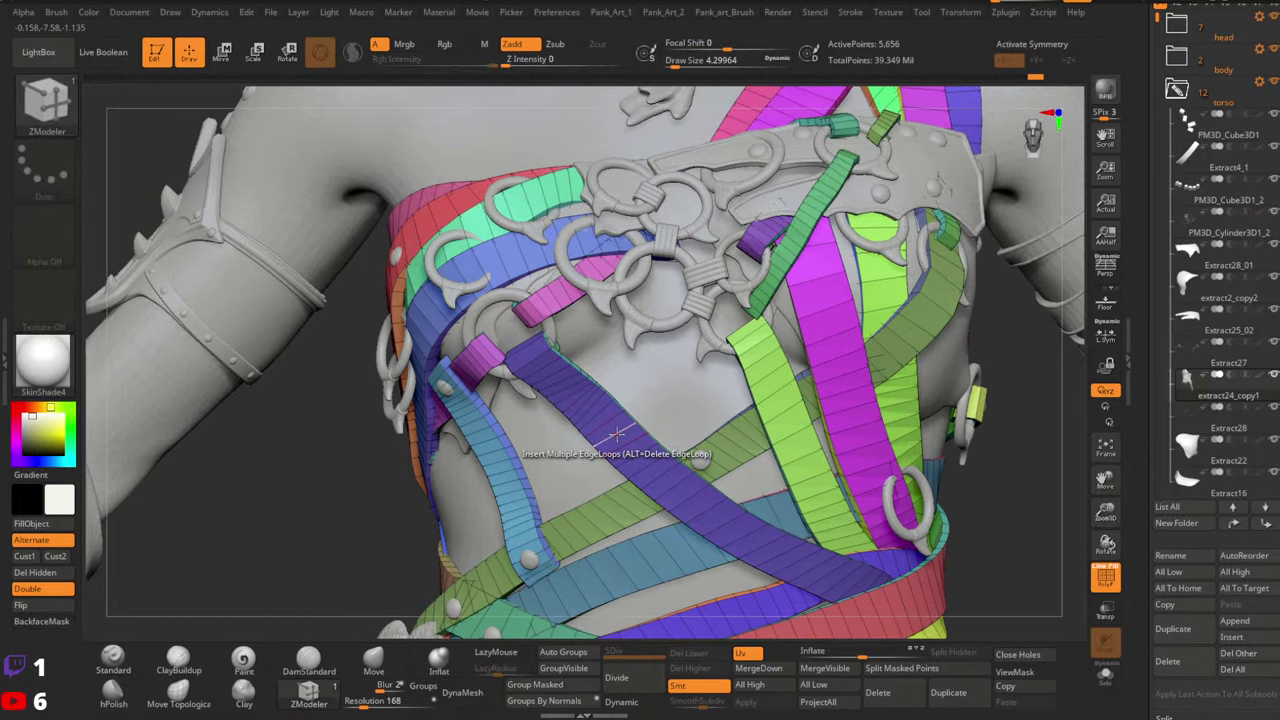
{"action": "key", "text": "space"}
{"action": "right_click_drag", "start_coordinate": [617, 435], "coordinate": [771, 417], "text": "ctrl"}
{"action": "key", "text": "1"}
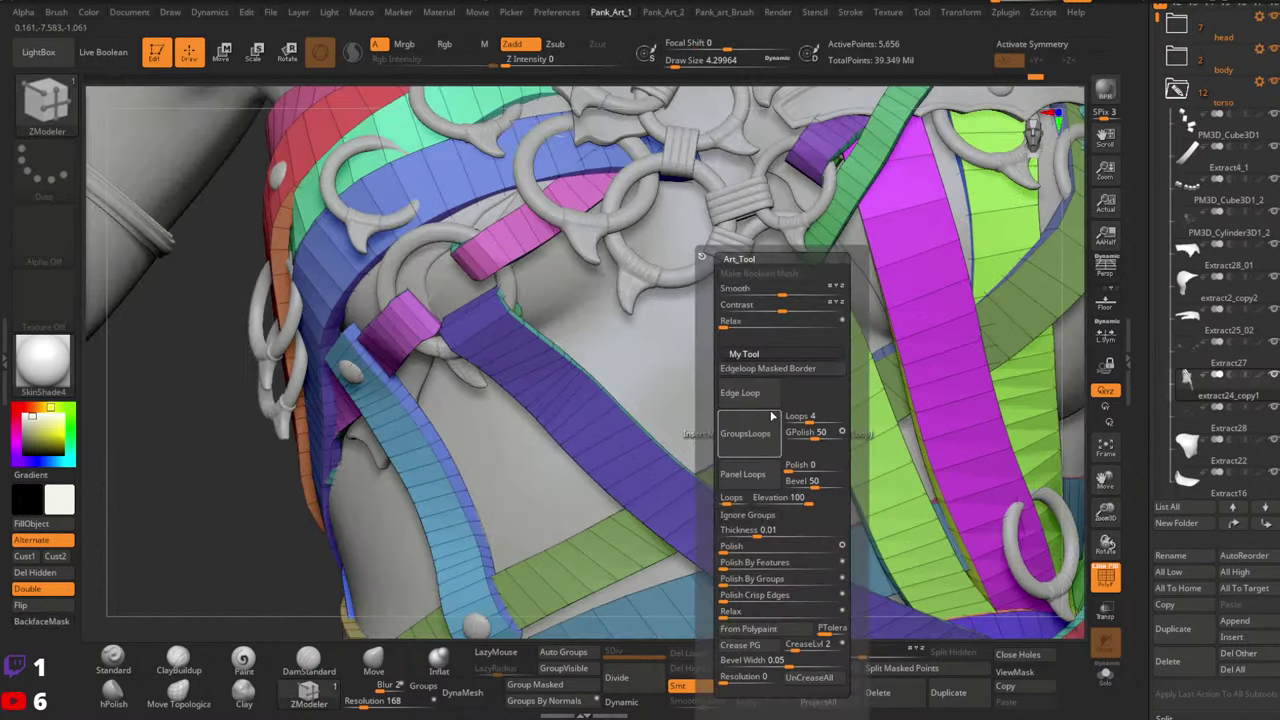
{"action": "left_click", "coordinate": [743, 583]}
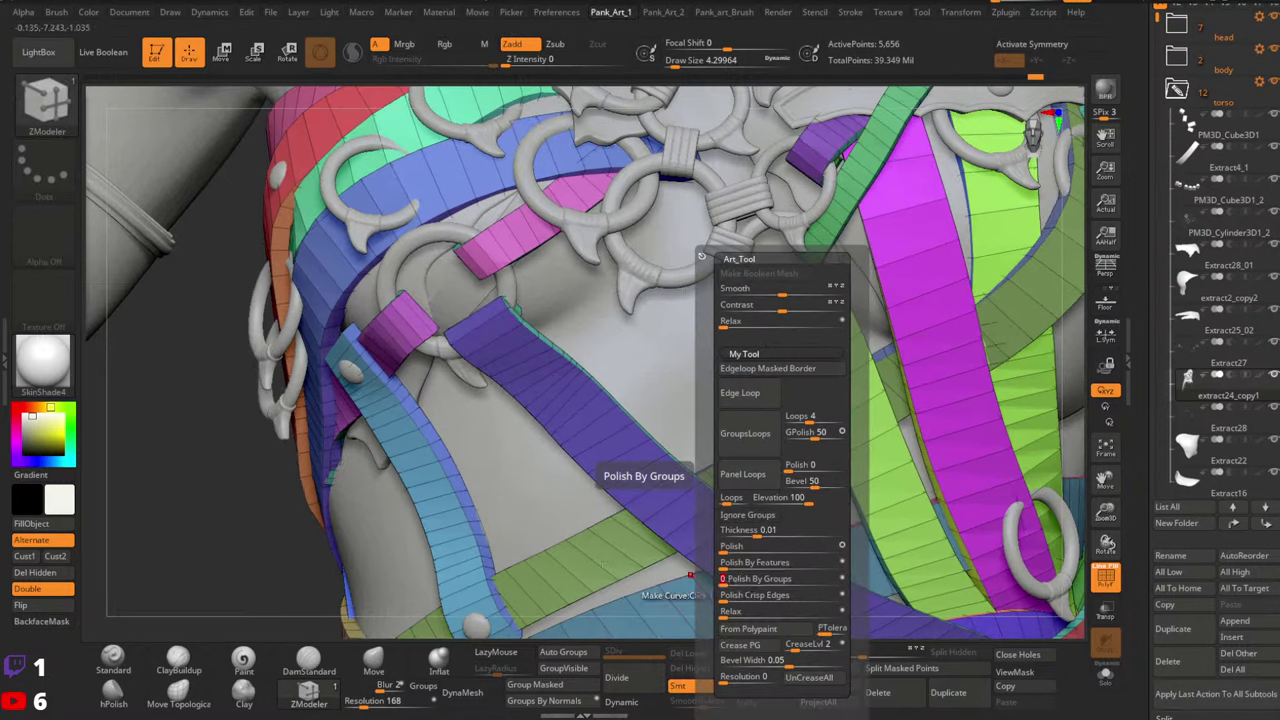
{"action": "key", "text": "ctrl+z"}
{"action": "key", "text": "shift+space"}
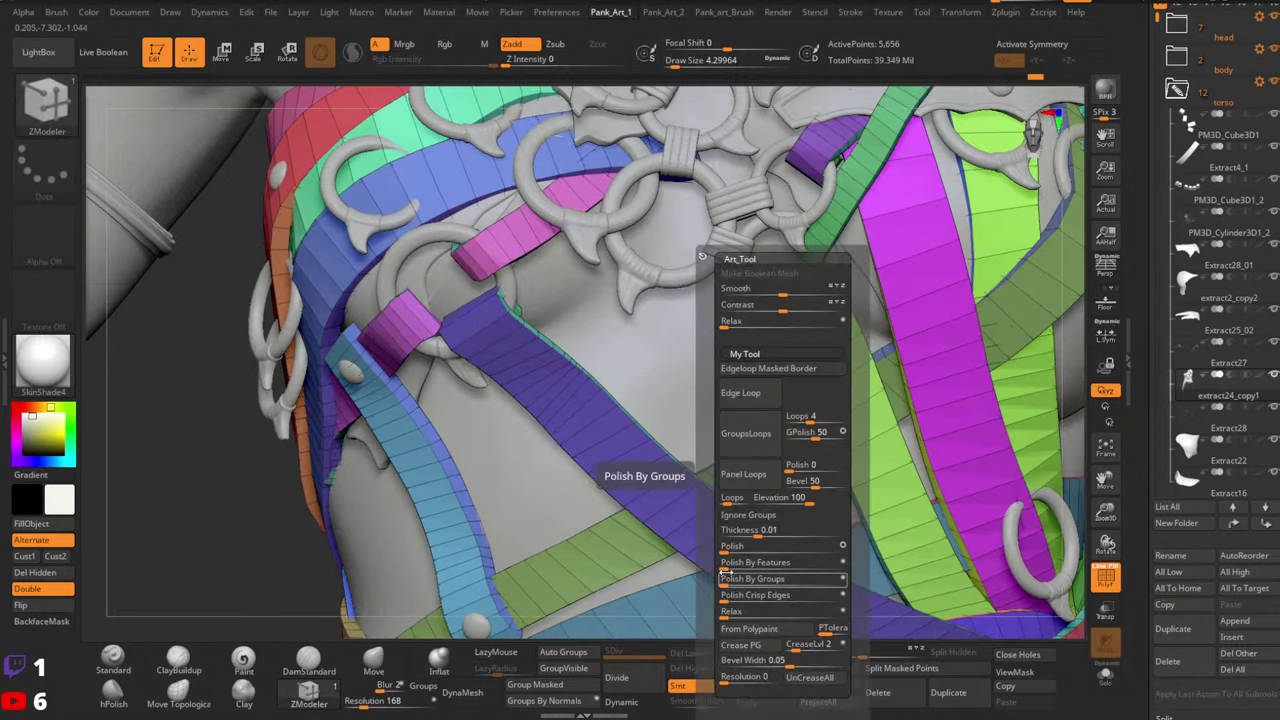
{"action": "left_click", "coordinate": [727, 583]}
{"action": "right_click_drag", "start_coordinate": [624, 482], "coordinate": [602, 432], "text": "ctrl"}
{"action": "key", "text": "shift+space"}
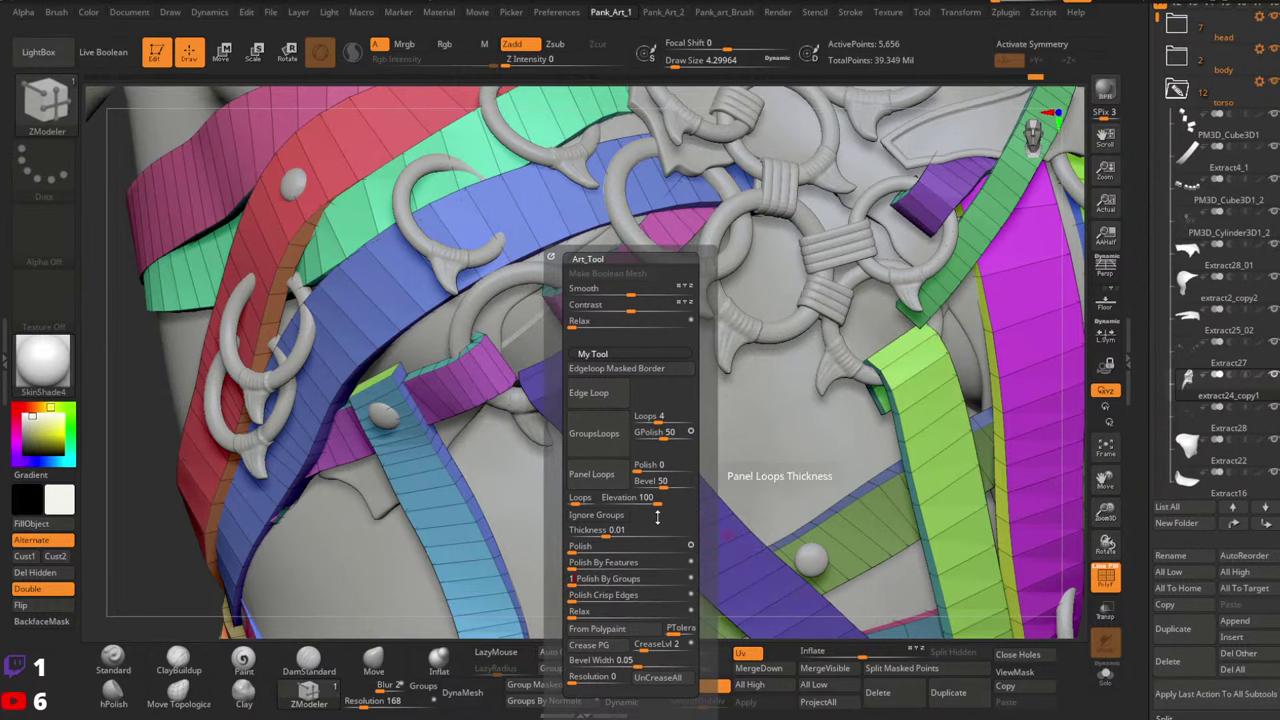
{"action": "mouse_move", "coordinate": [754, 406]}
{"action": "right_mouse_down", "text": "ctrl"}
{"action": "mouse_move", "coordinate": [716, 362]}
{"action": "mouse_move", "coordinate": [650, 360]}
{"action": "mouse_move", "coordinate": [722, 345]}
{"action": "mouse_move", "coordinate": [686, 438]}
{"action": "mouse_move", "coordinate": [784, 434]}
{"action": "mouse_move", "coordinate": [812, 402]}
{"action": "right_mouse_up", "text": "ctrl"}
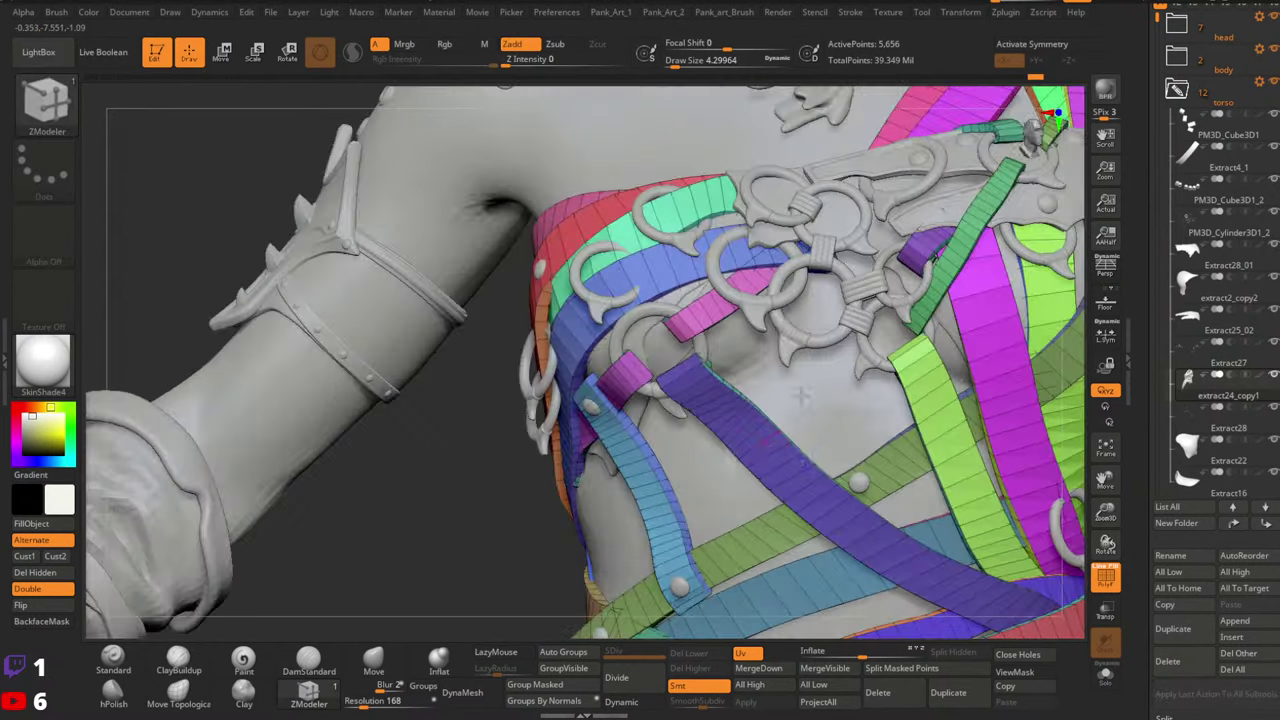
Set the ZModeler polygon action to Inset with target Polygroup All and inset the long diagonal strap across the torso
{"action": "right_click_drag", "start_coordinate": [715, 452], "coordinate": [856, 532]}
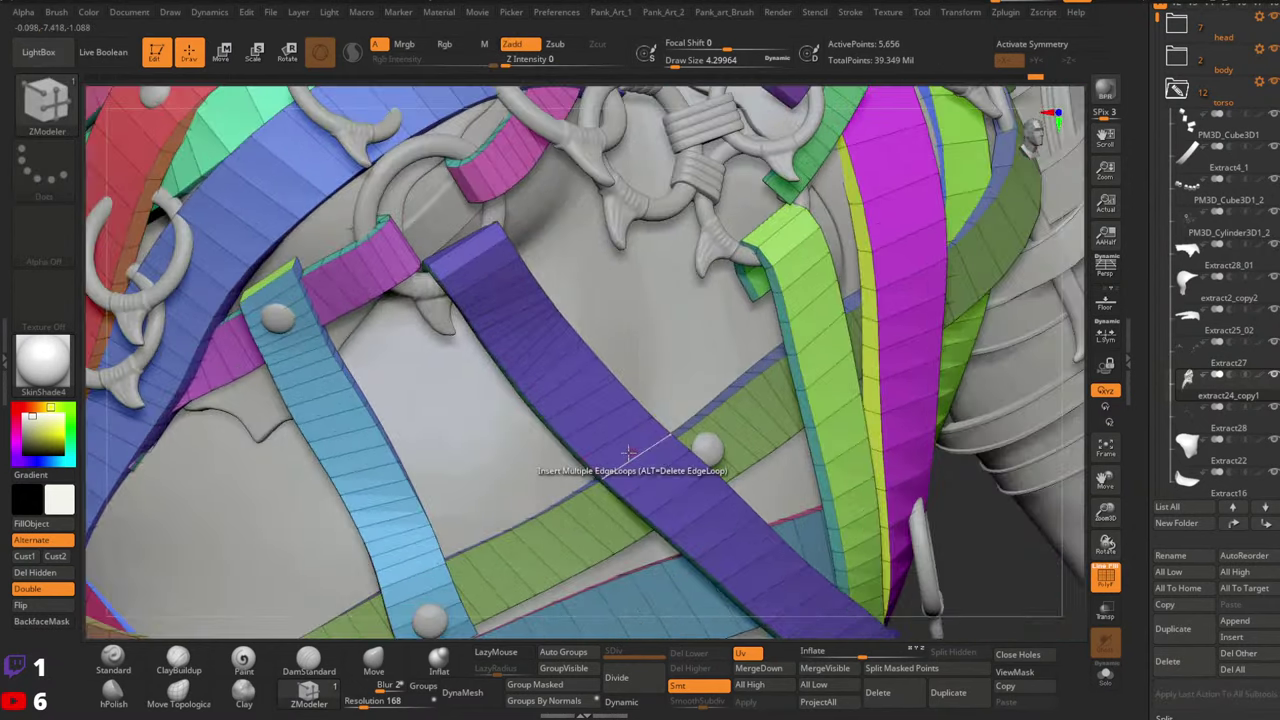
{"action": "right_click_drag", "start_coordinate": [620, 451], "coordinate": [602, 440]}
{"action": "key", "text": "space"}
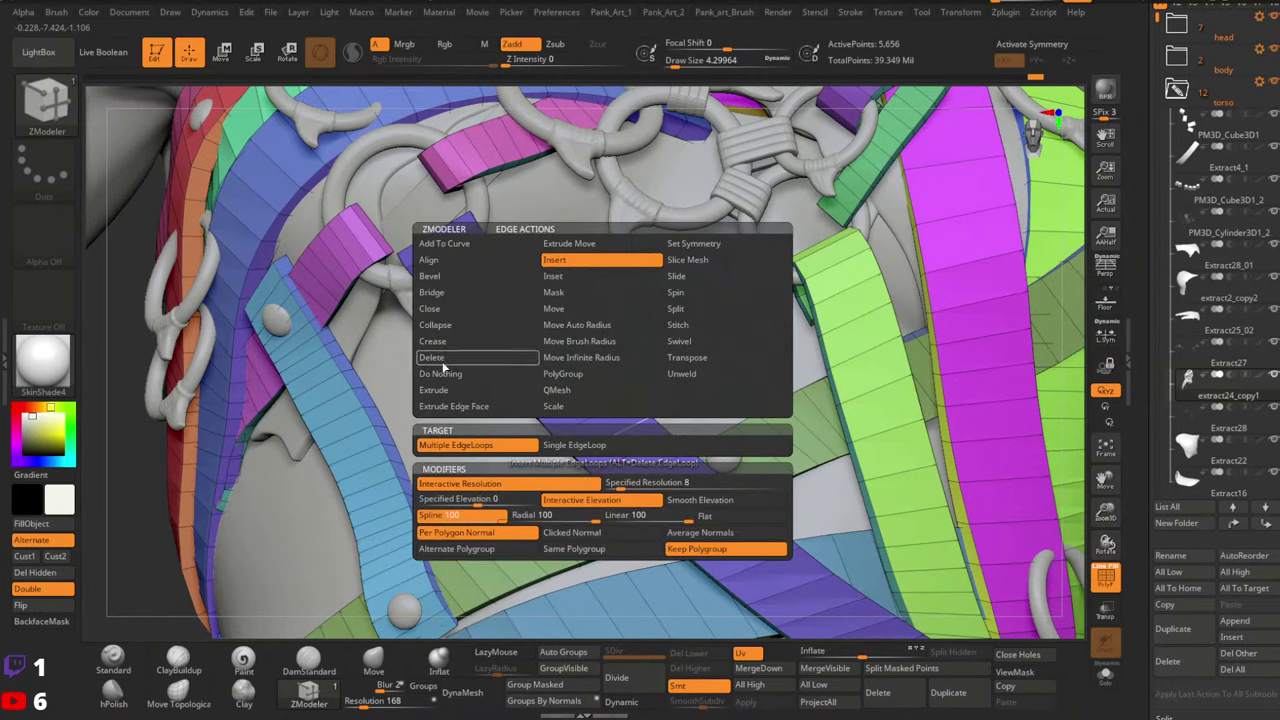
{"action": "left_click", "coordinate": [442, 443]}
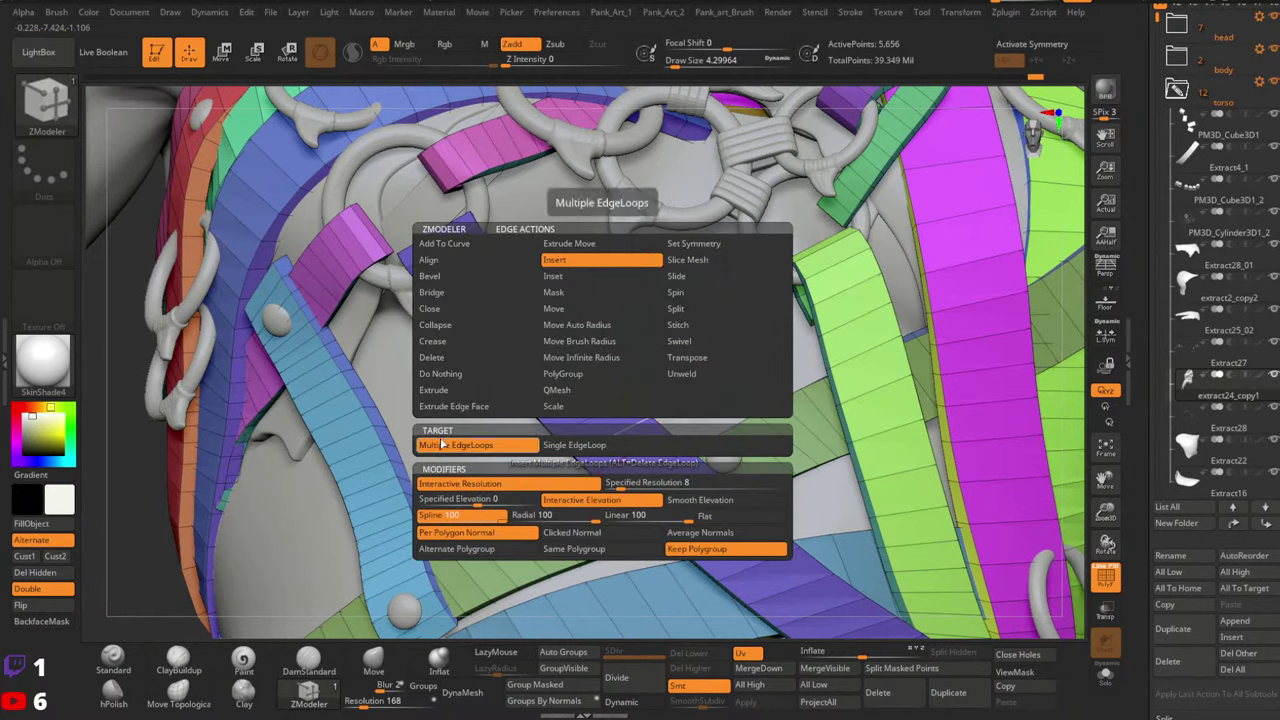
{"action": "key", "text": "space"}
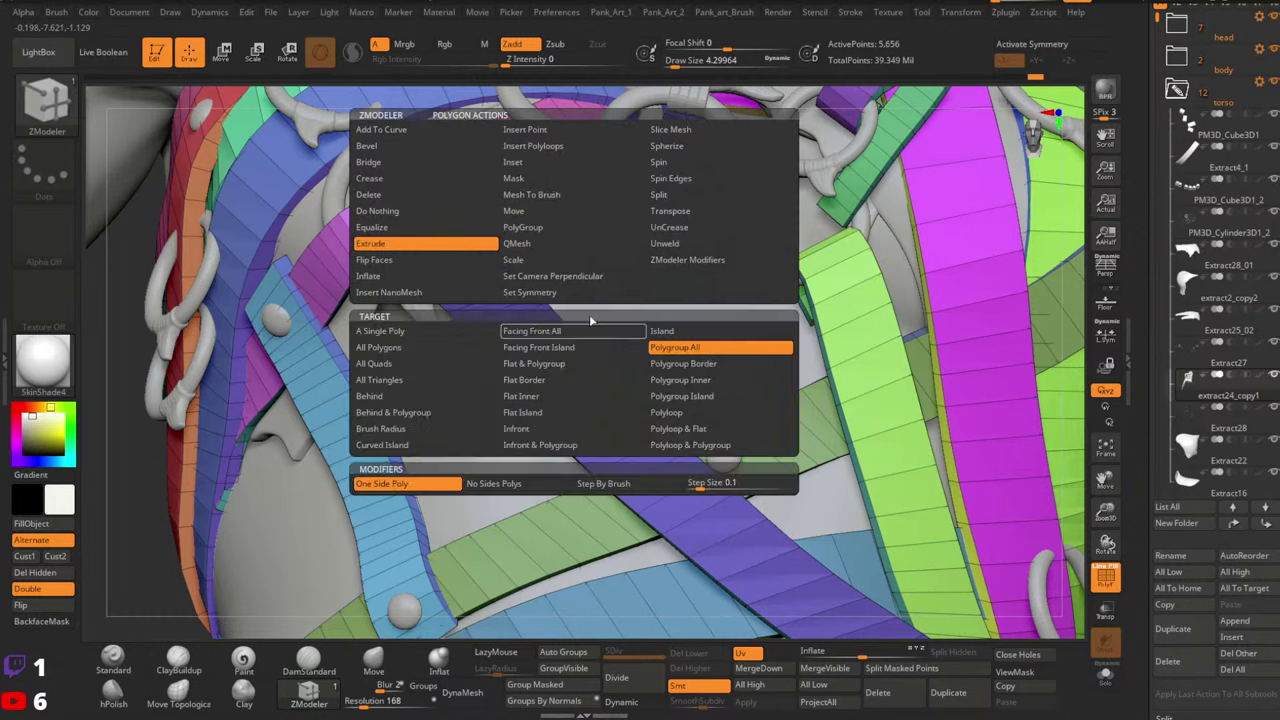
{"action": "left_click", "coordinate": [516, 163]}
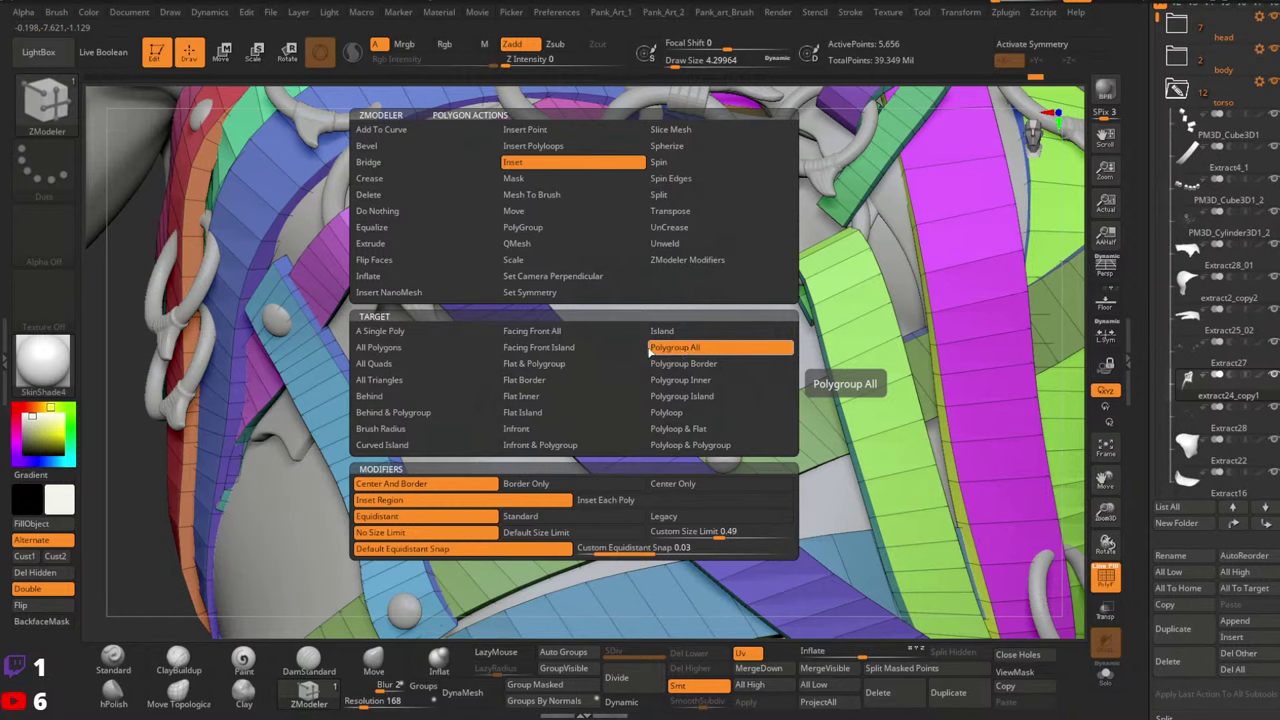
{"action": "left_click", "coordinate": [689, 350]}
{"action": "left_click_drag", "start_coordinate": [586, 400], "coordinate": [584, 407]}
{"action": "right_click_drag", "start_coordinate": [584, 408], "coordinate": [560, 280], "text": "ctrl"}
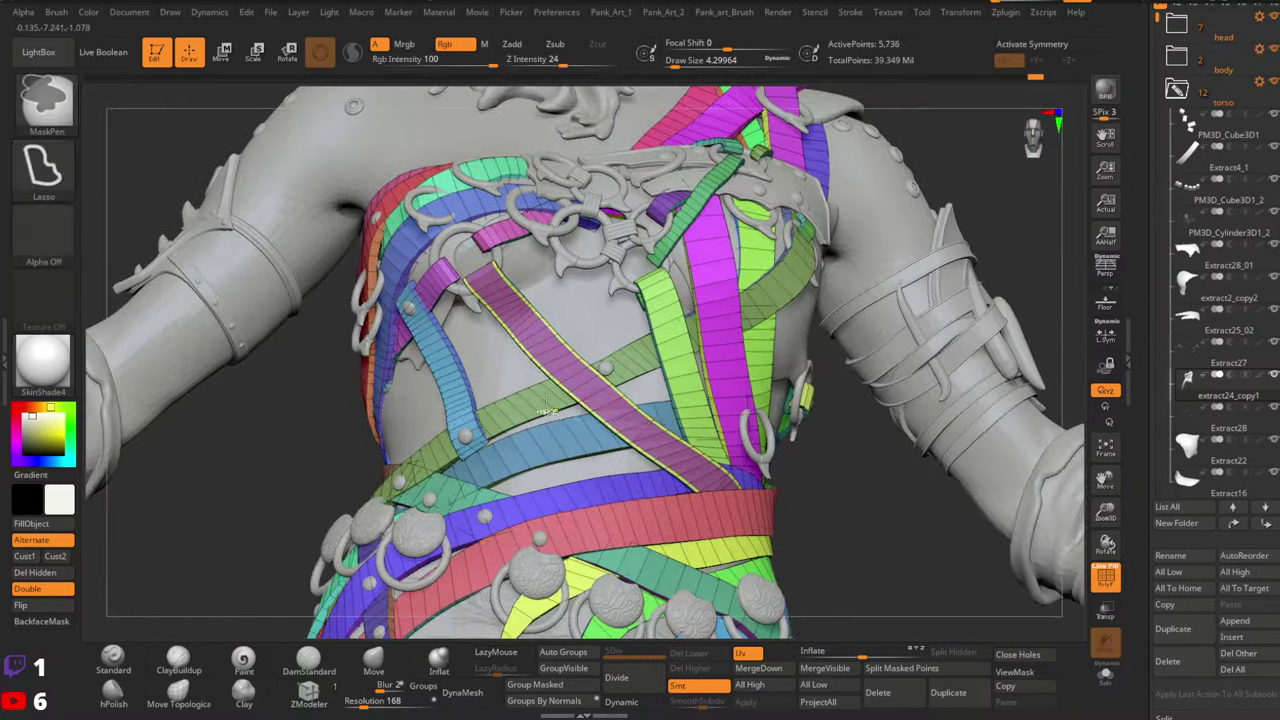
Inset the polygroups of the vertical straps on the front torso and the strap running through the shoulder ring
{"action": "right_click_drag", "start_coordinate": [640, 290], "coordinate": [650, 375], "text": "ctrl"}
{"action": "left_click", "coordinate": [604, 380]}
{"action": "left_click", "coordinate": [725, 346]}
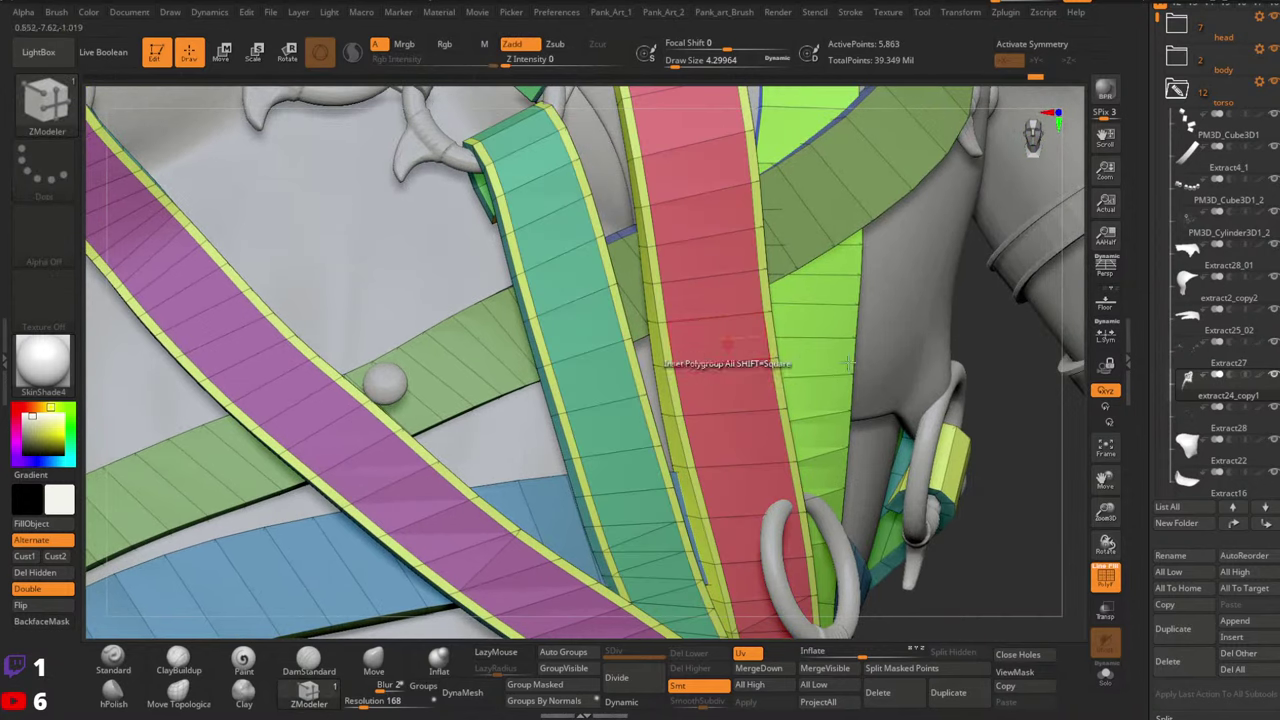
{"action": "right_click_drag", "start_coordinate": [728, 344], "coordinate": [808, 455], "text": "ctrl"}
{"action": "left_click", "coordinate": [740, 368]}
{"action": "left_click", "coordinate": [758, 438]}
{"action": "left_click", "coordinate": [835, 390]}
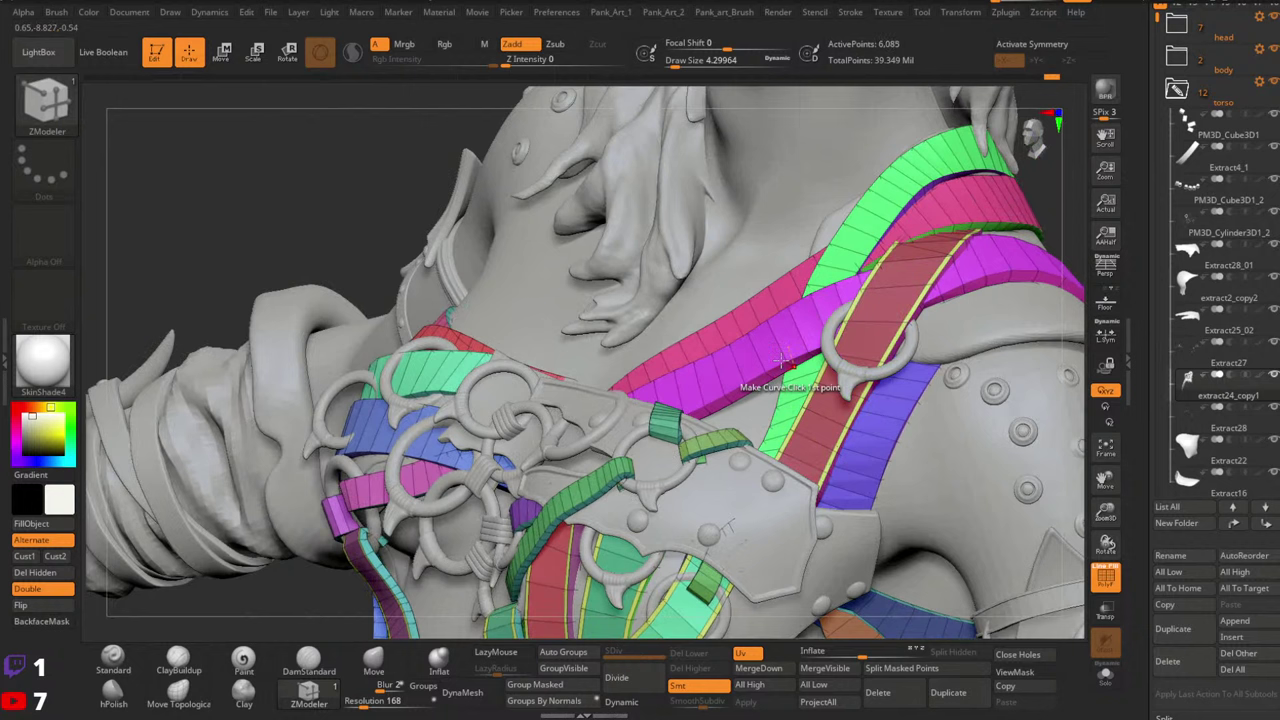
Inset the magenta strap crossing the upper chest and the violet strap beside the shoulder ring
{"action": "left_click", "coordinate": [768, 341]}
{"action": "left_click", "coordinate": [870, 422]}
{"action": "right_click_drag", "start_coordinate": [870, 422], "coordinate": [848, 372]}
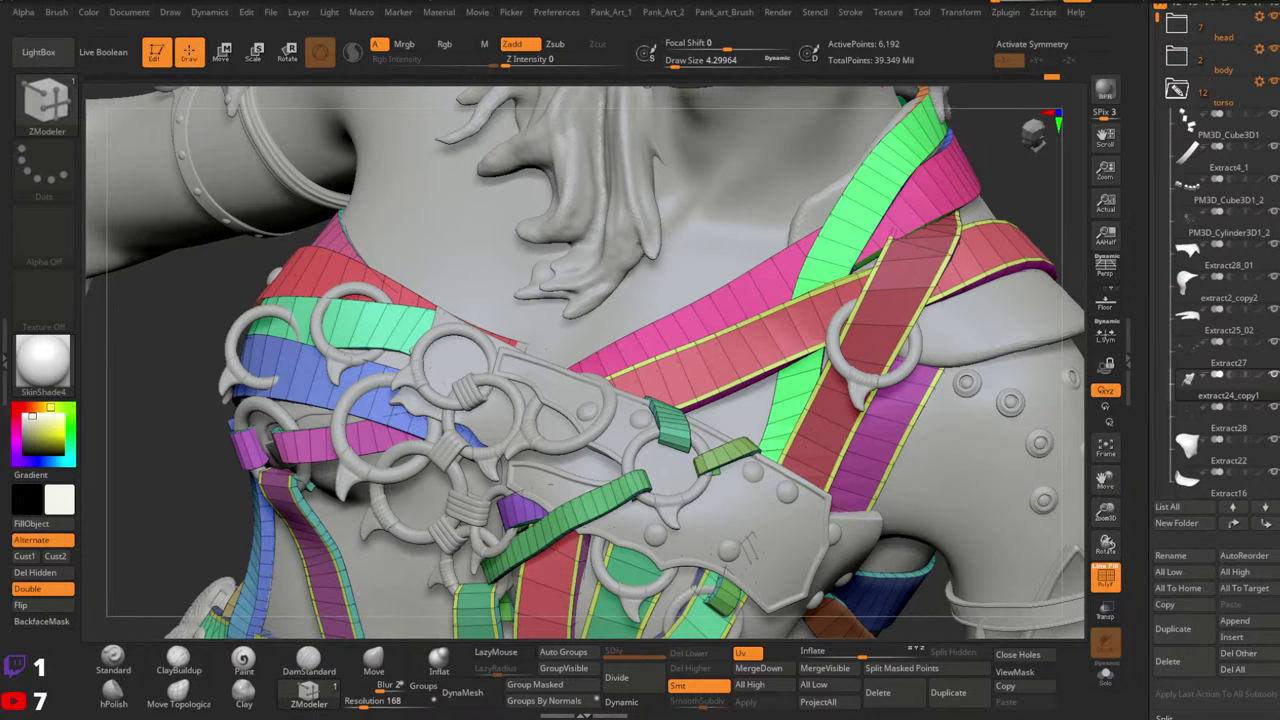
Switch to Discord and check the PankArt server's artwork-completed, artwork-wip and 3d-print-show-off channels
{"action": "left_click_drag", "start_coordinate": [645, 0], "coordinate": [609, 63]}
{"action": "left_click", "coordinate": [907, 56]}
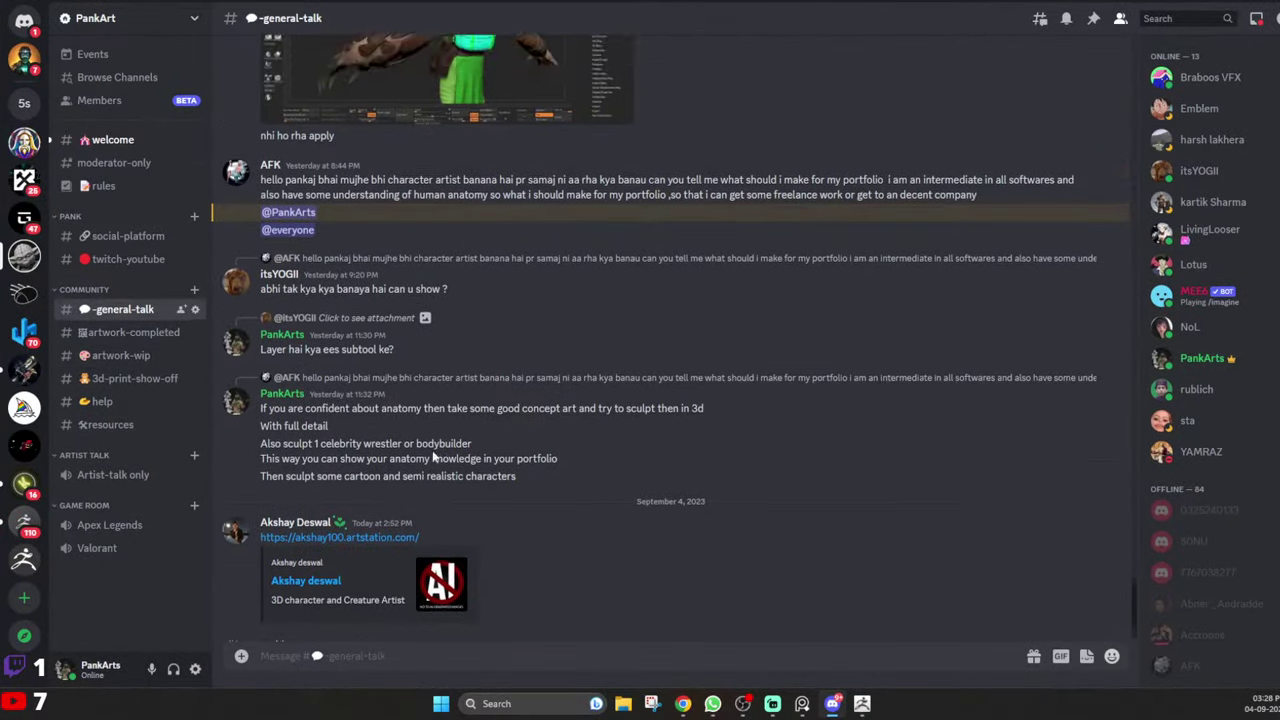
{"action": "left_click", "coordinate": [125, 334]}
{"action": "left_click", "coordinate": [128, 360]}
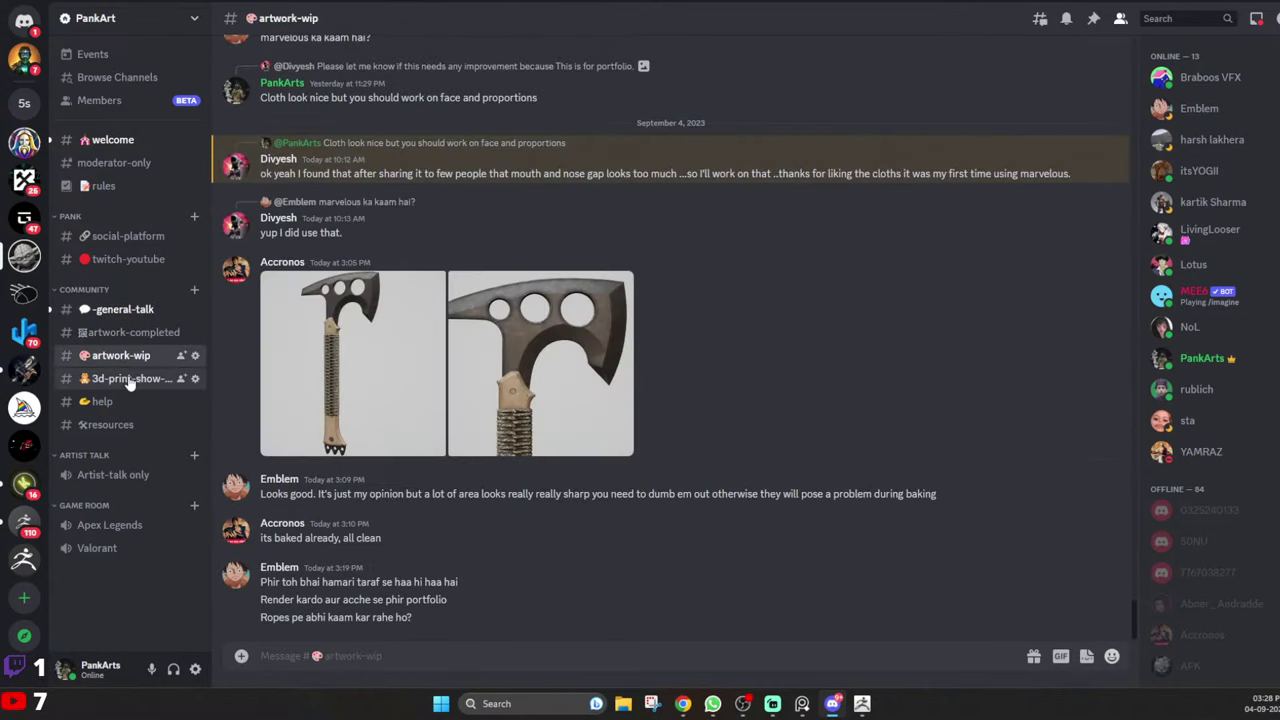
{"action": "left_click", "coordinate": [114, 377]}
Enlarge the image of separated figure parts in the general-talk channel, close it, and return to ZBrush
{"action": "left_click", "coordinate": [102, 309]}
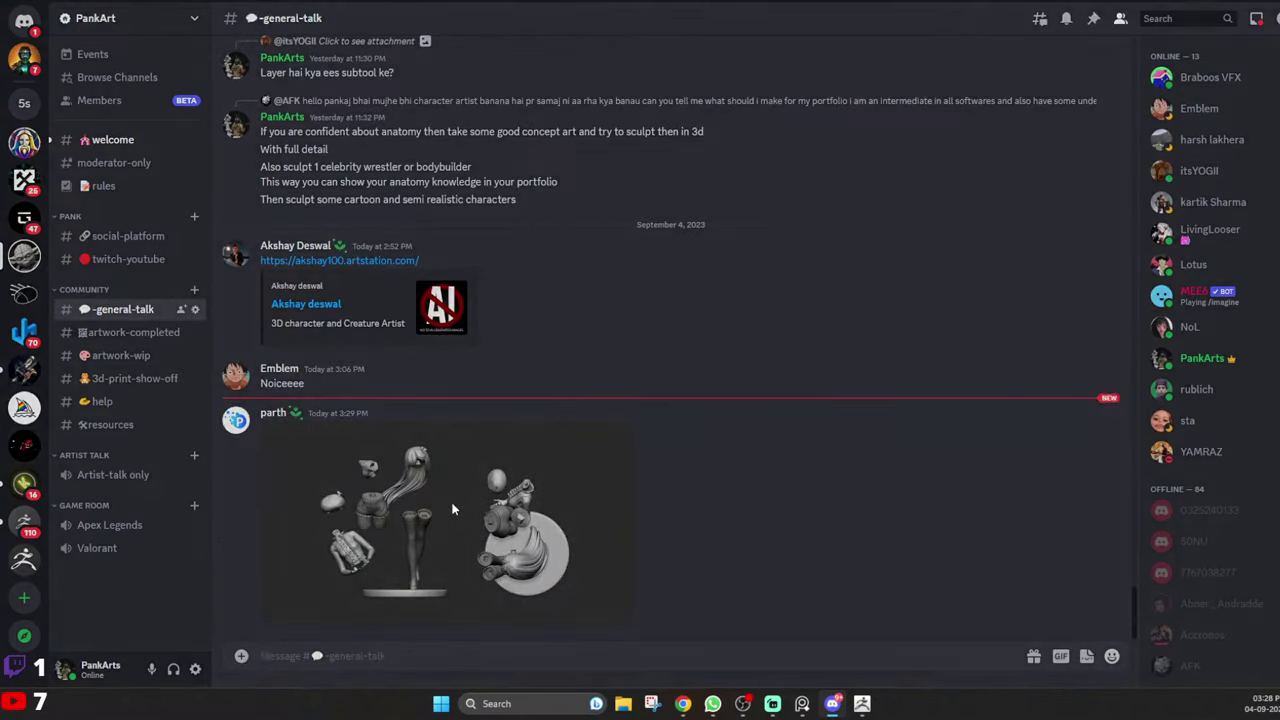
{"action": "left_click", "coordinate": [455, 505]}
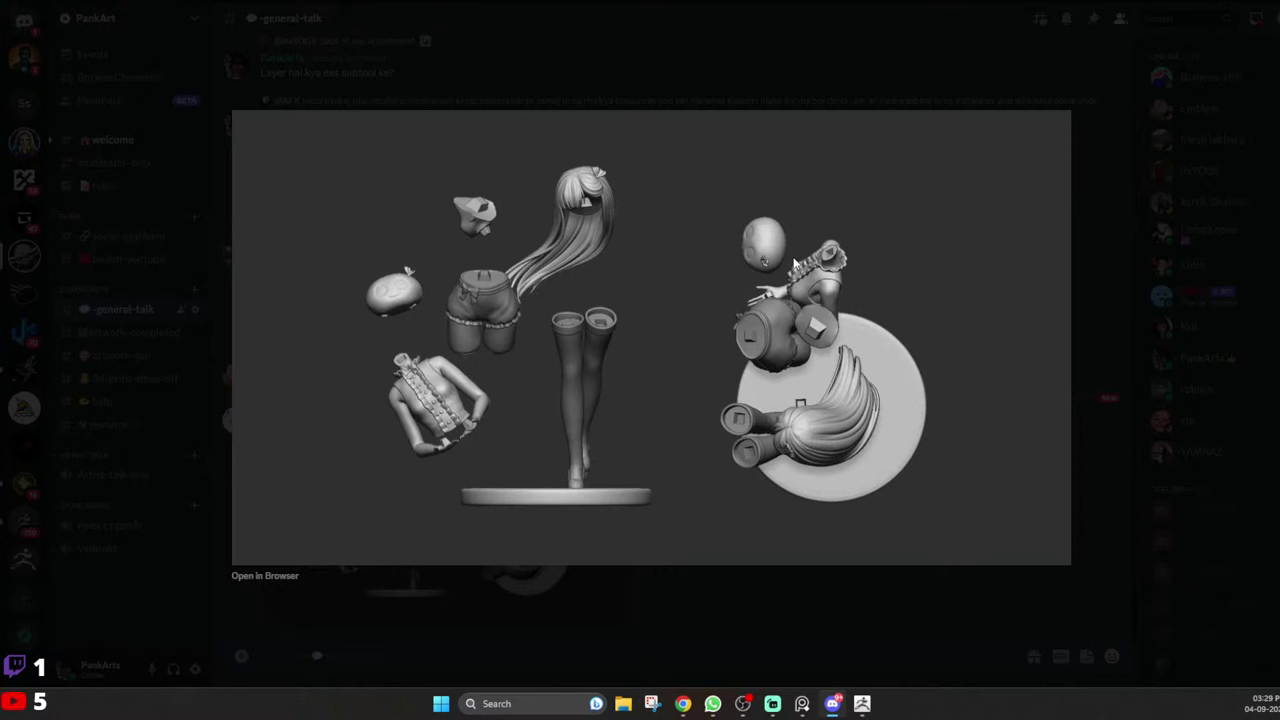
{"action": "left_click", "coordinate": [680, 91]}
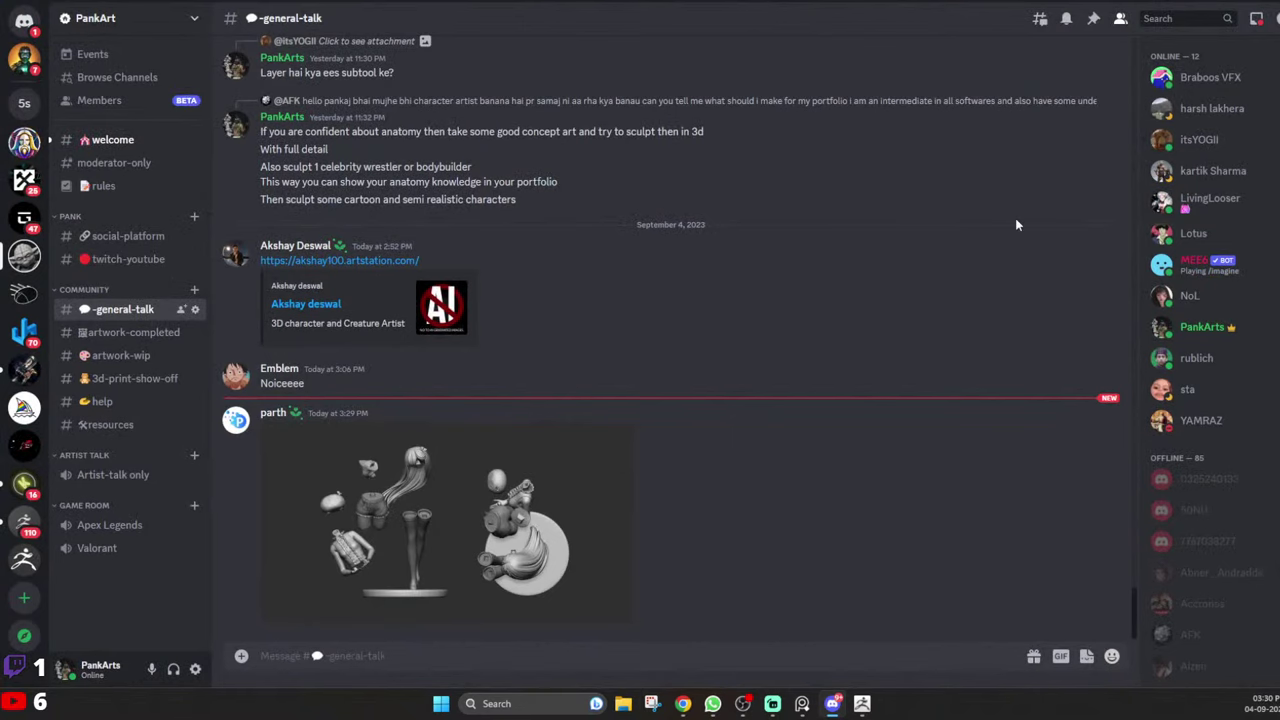
{"action": "left_click", "coordinate": [1250, 5]}
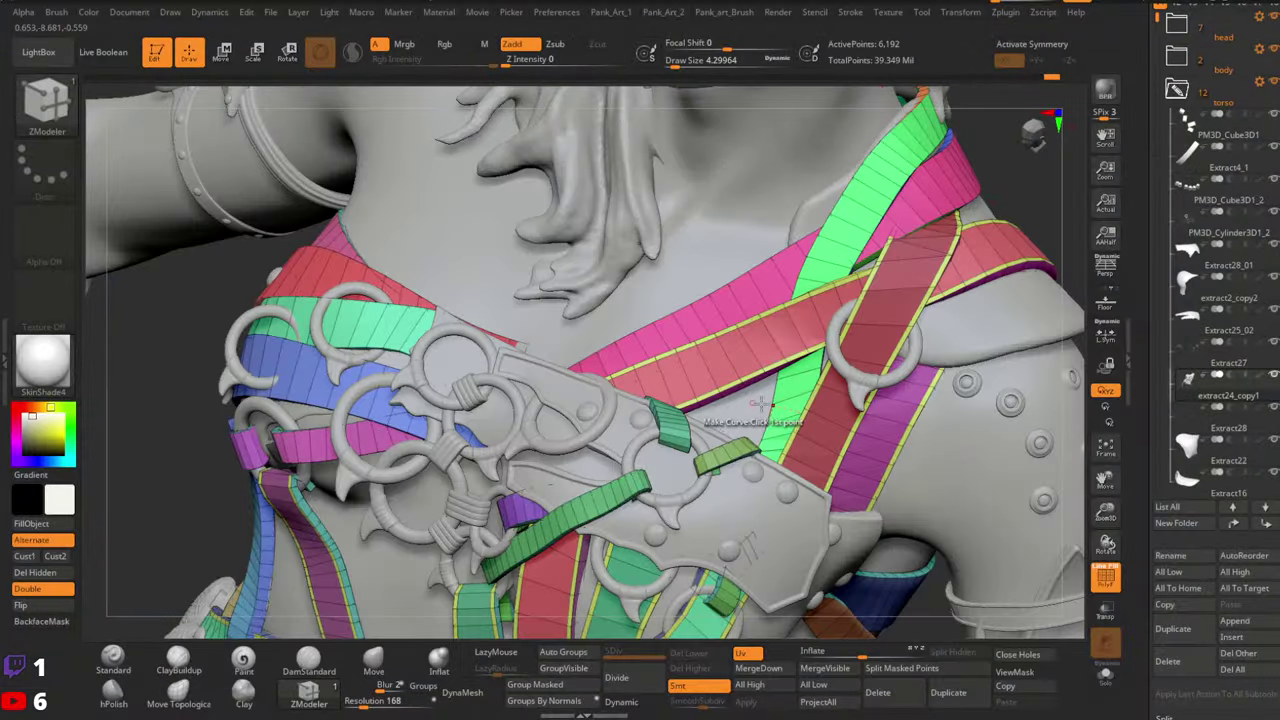
Inset the polygroups of the remaining straps around the shoulder
{"action": "left_click", "coordinate": [720, 318]}
{"action": "right_click_drag", "start_coordinate": [928, 262], "coordinate": [792, 462], "text": "alt"}
{"action": "right_click_drag", "start_coordinate": [755, 376], "coordinate": [812, 421]}
{"action": "left_click", "coordinate": [812, 421]}
Inset the polygroups of the straps crossing the back, including the blue and light-blue vertical straps
{"action": "right_click_drag", "start_coordinate": [900, 340], "coordinate": [702, 400]}
{"action": "left_click", "coordinate": [912, 342]}
{"action": "left_click", "coordinate": [745, 408]}
{"action": "left_click", "coordinate": [825, 428]}
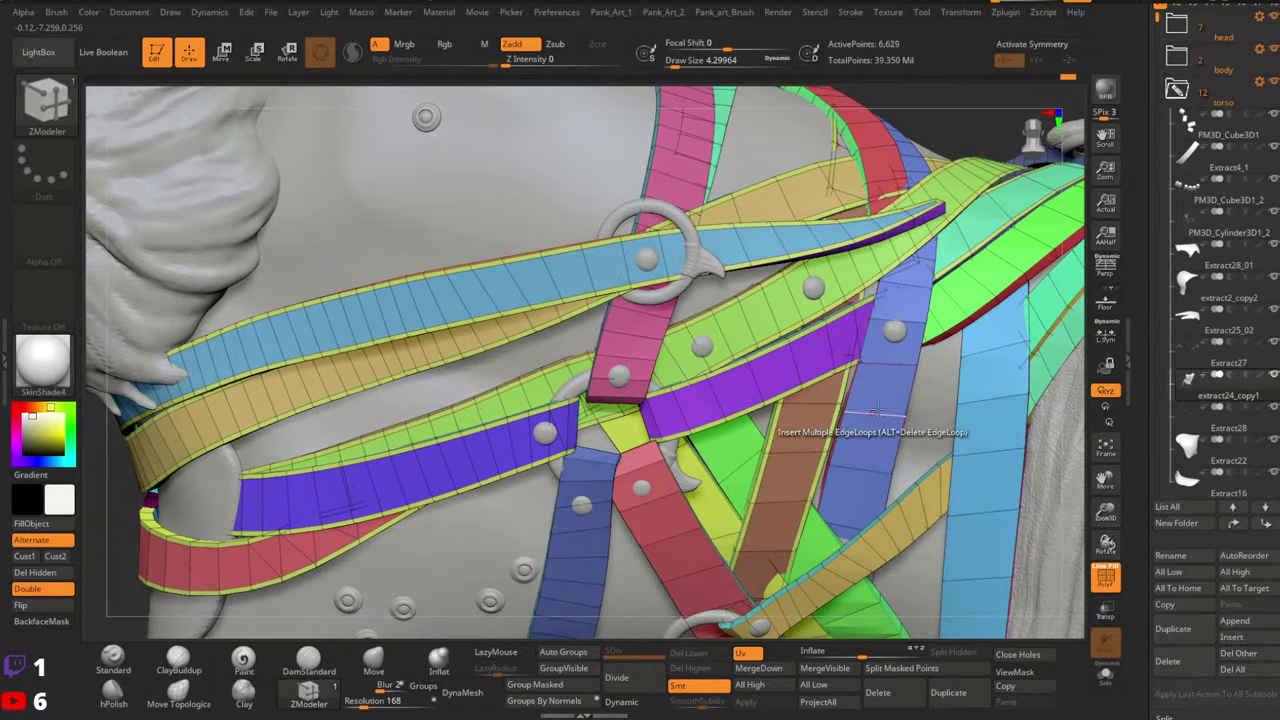
{"action": "left_click", "coordinate": [882, 410]}
{"action": "left_click", "coordinate": [957, 404]}
Inset the polygroups of the crossing green straps over the hip, and return to ZBrush from Discord
{"action": "right_click_drag", "start_coordinate": [968, 312], "coordinate": [742, 458]}
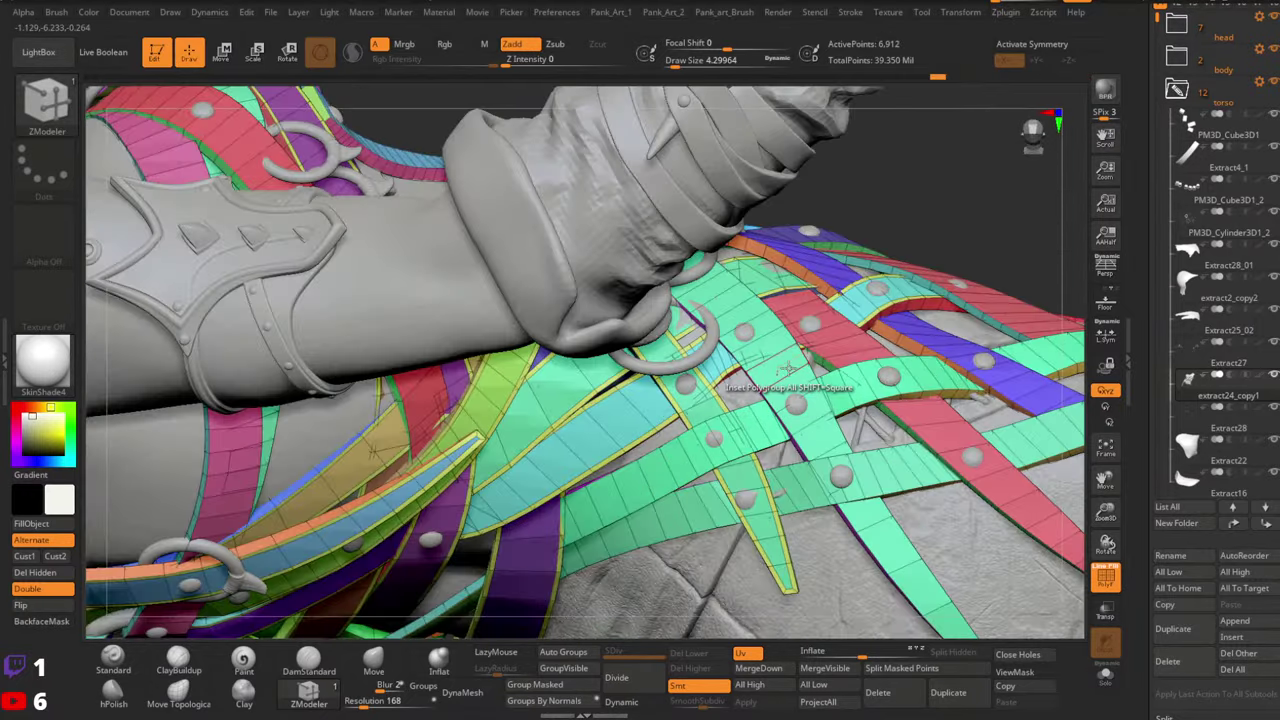
{"action": "left_click", "coordinate": [666, 482]}
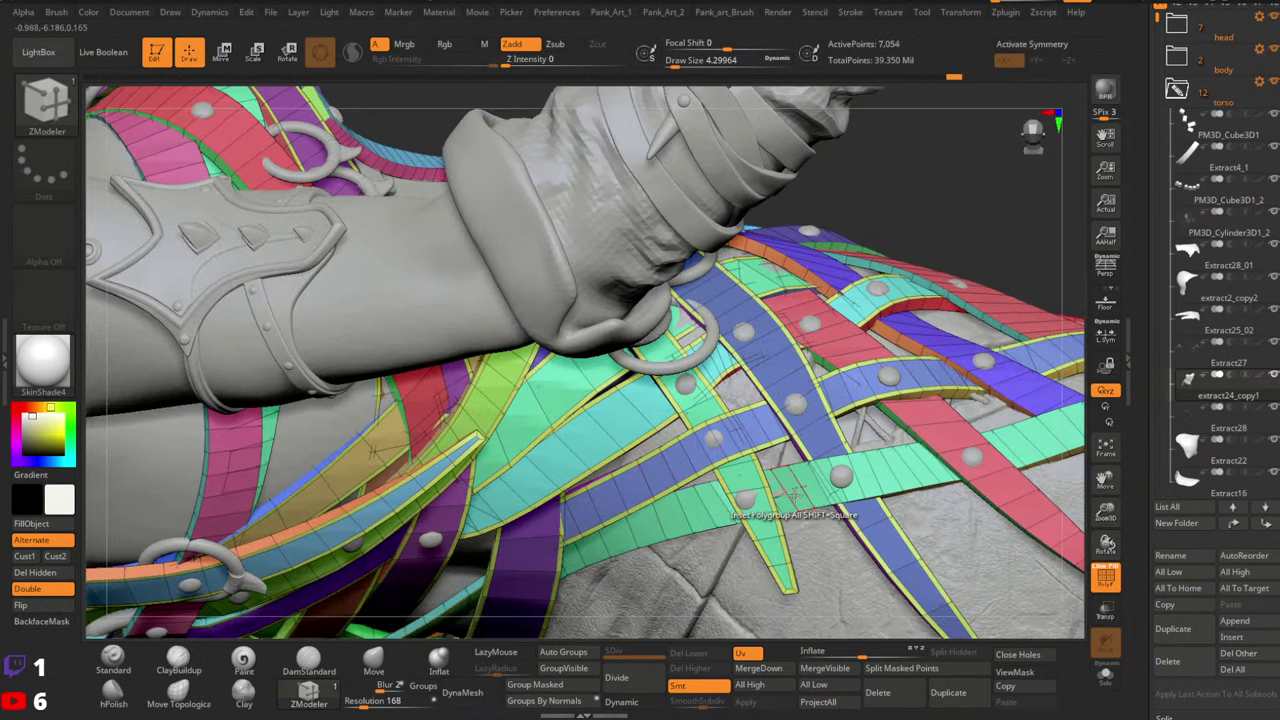
{"action": "left_click", "coordinate": [793, 497]}
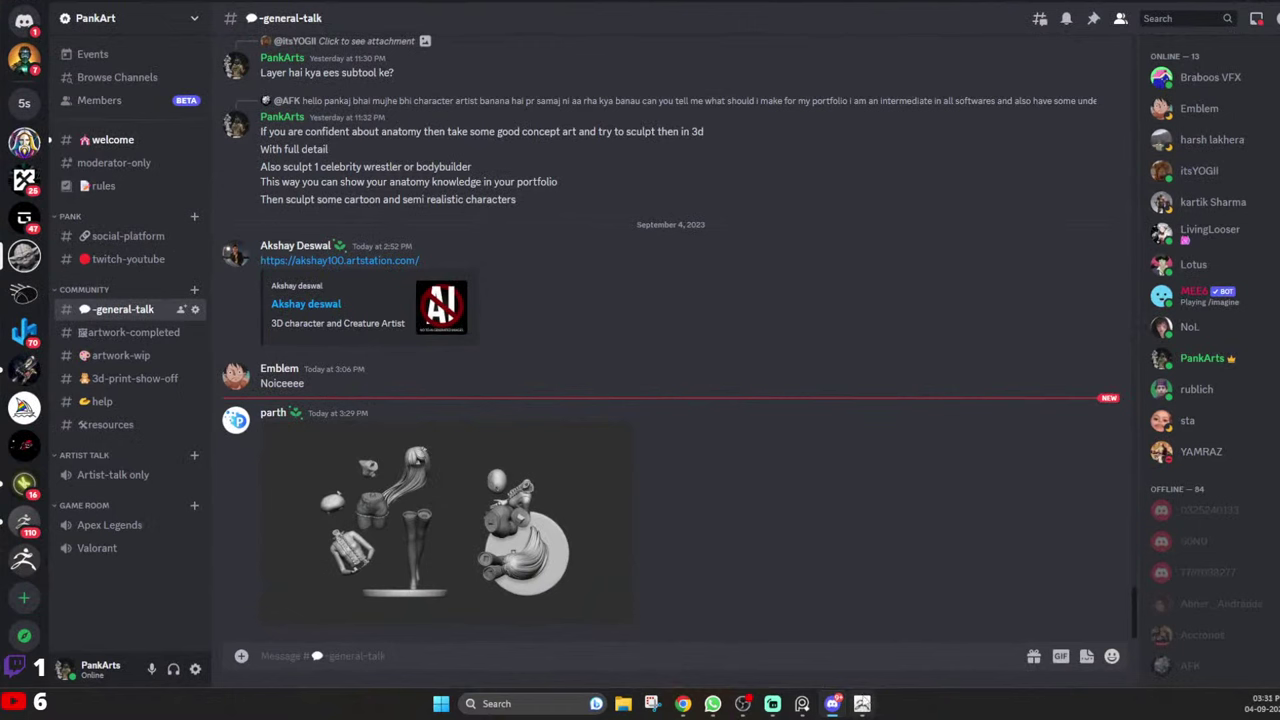
{"action": "left_click", "coordinate": [862, 703]}
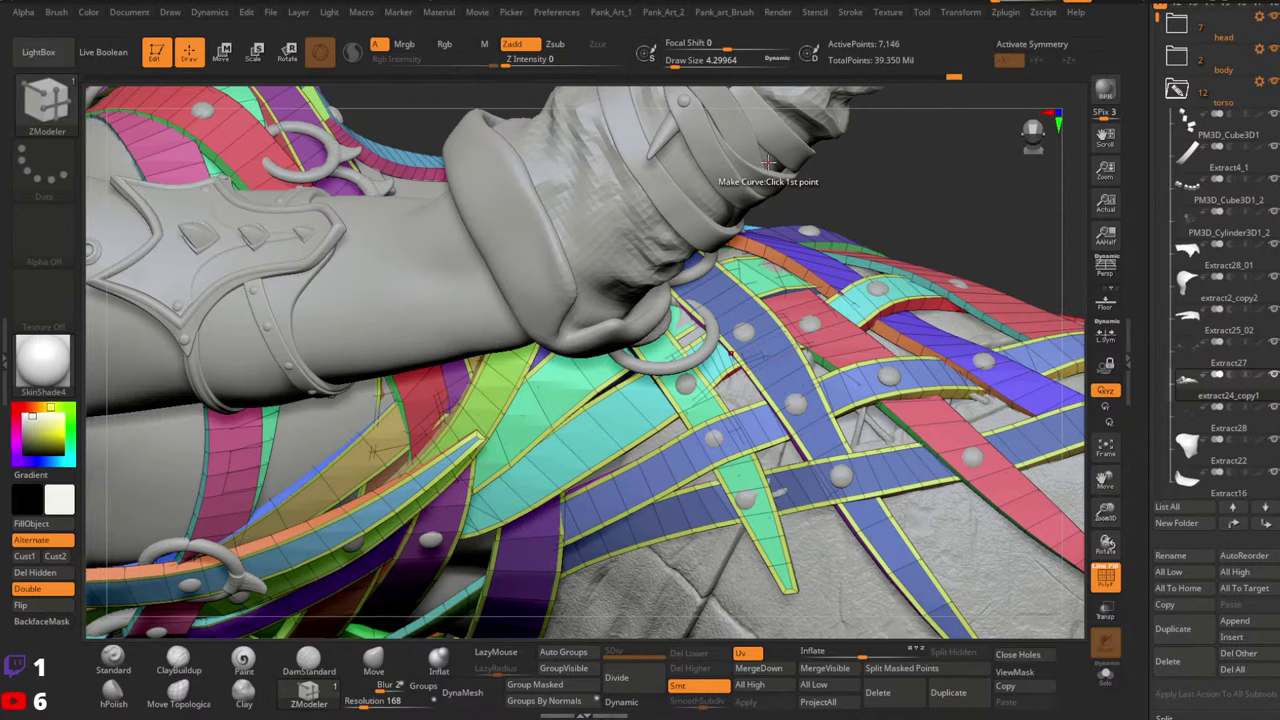
Inset the polygroups of the long red strap over the thigh and the violet pointed strap beside the medallions
{"action": "right_click_drag", "start_coordinate": [755, 354], "coordinate": [640, 405]}
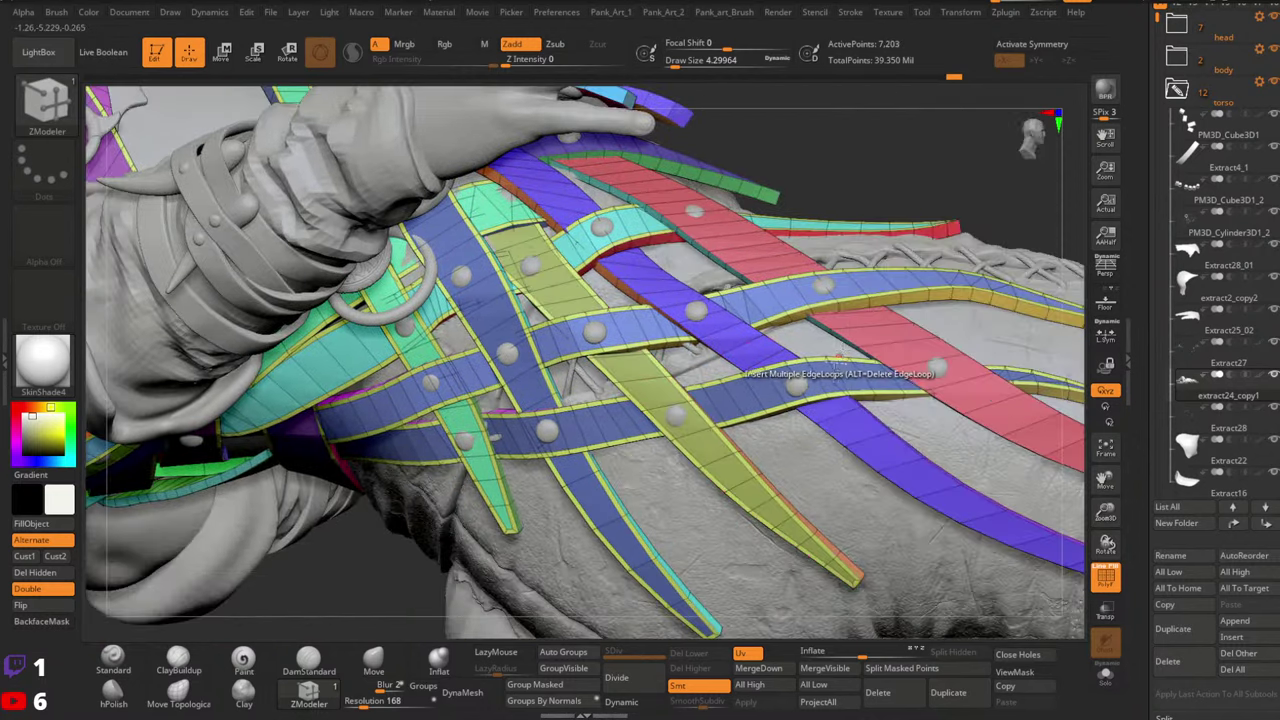
{"action": "right_click_drag", "start_coordinate": [740, 372], "coordinate": [630, 298]}
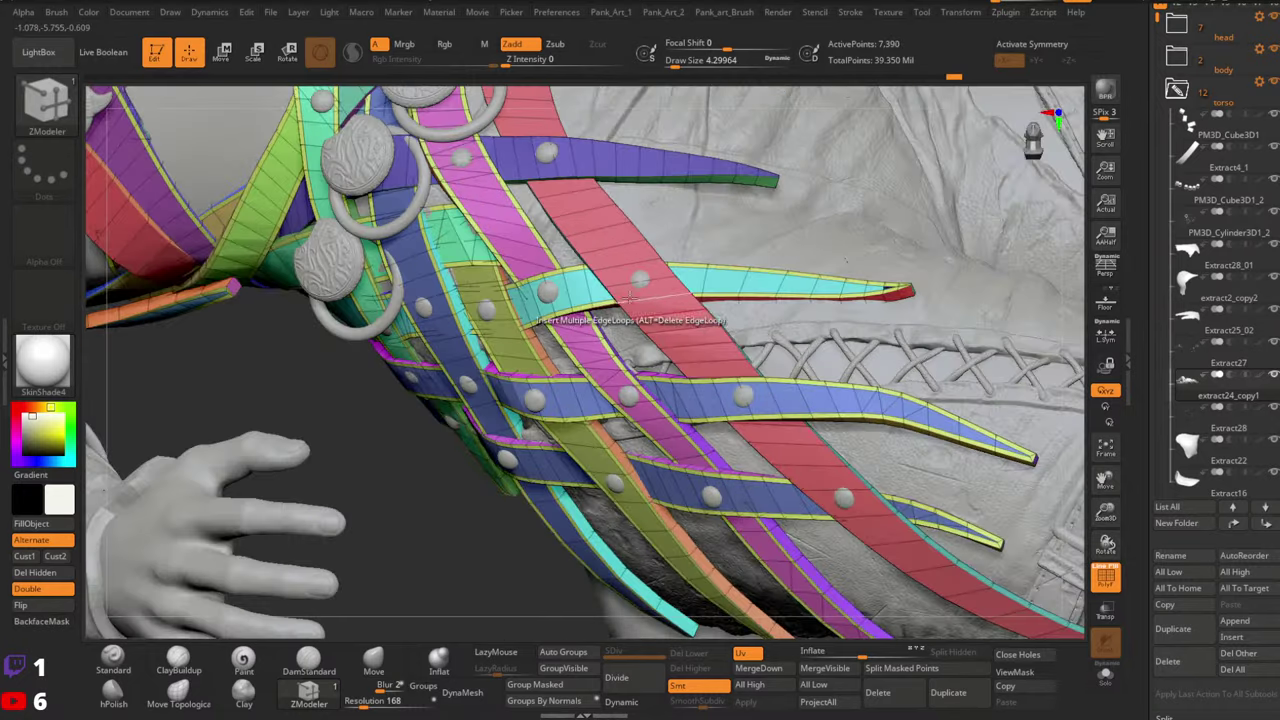
{"action": "left_click", "coordinate": [610, 256]}
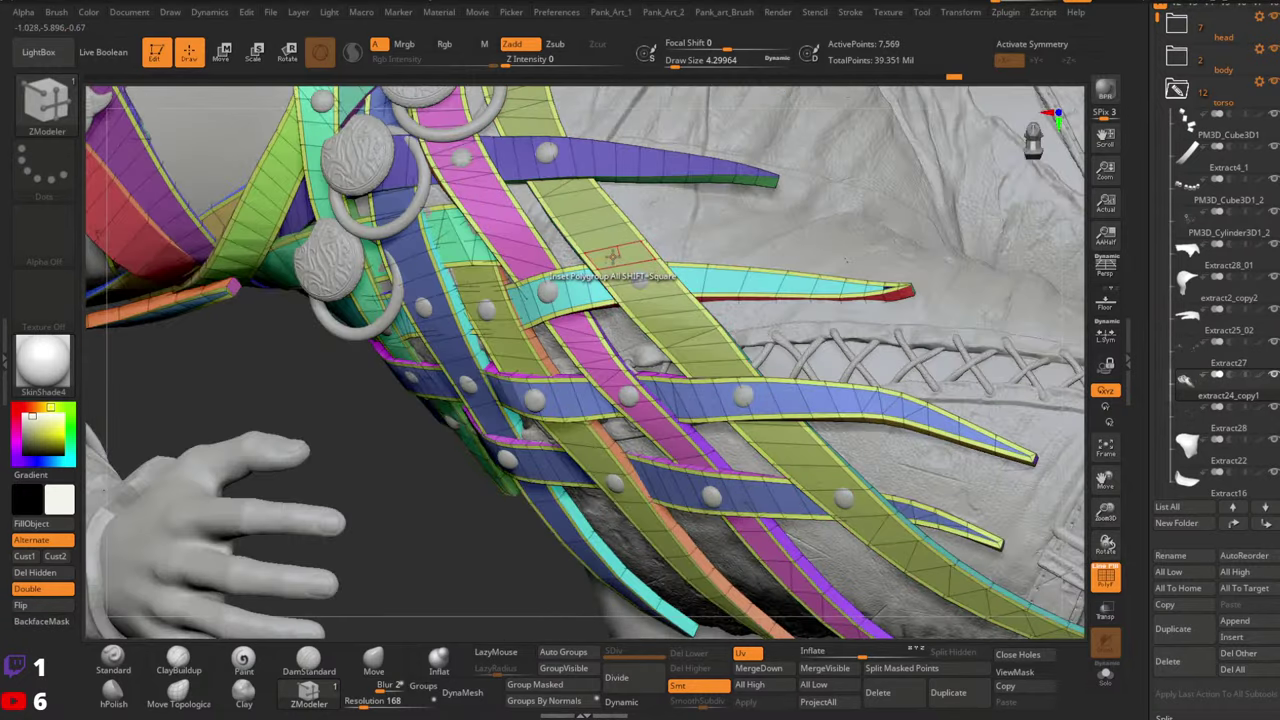
{"action": "right_click_drag", "start_coordinate": [690, 250], "coordinate": [705, 362]}
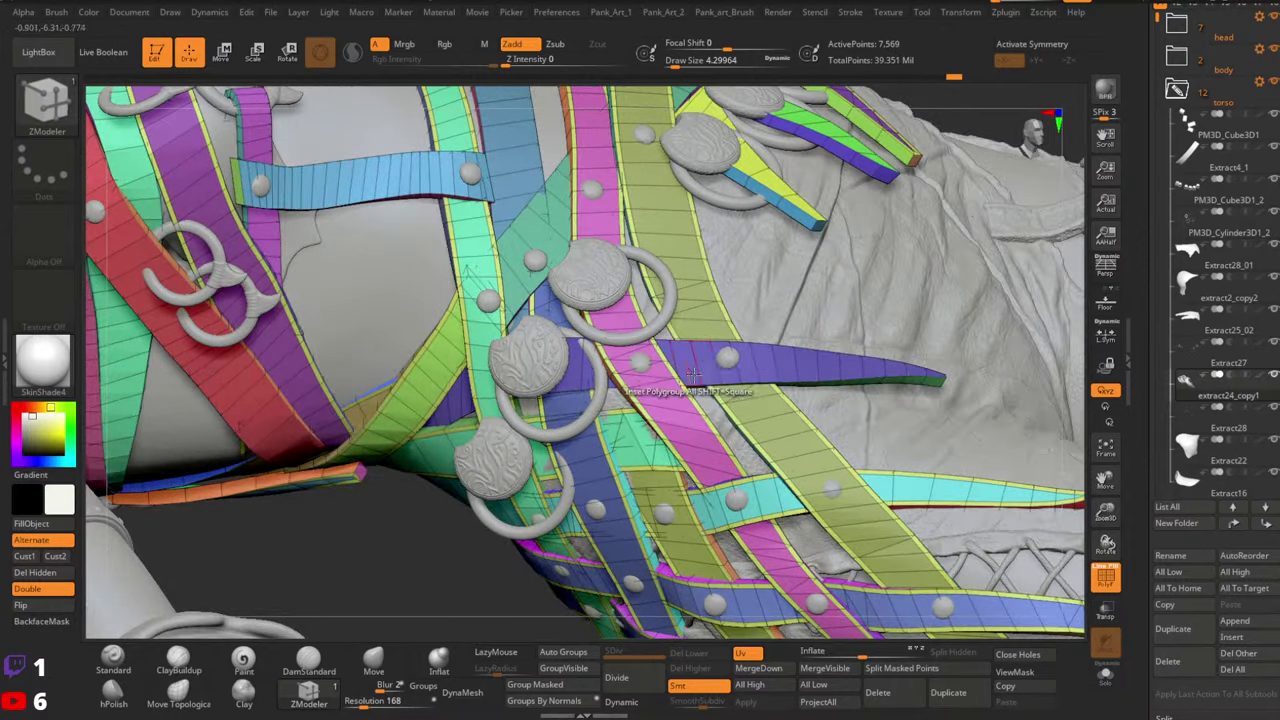
{"action": "left_click", "coordinate": [705, 362]}
Inset the polygroups of the yellow and bright green straps wrapping the front of the waist
{"action": "right_click_drag", "start_coordinate": [926, 422], "coordinate": [755, 390], "text": "alt"}
{"action": "right_click_drag", "start_coordinate": [755, 390], "coordinate": [821, 268], "text": "ctrl"}
{"action": "left_click", "coordinate": [801, 407]}
Undo the series of strap insets back to the torso straps without inset borders
{"action": "key", "text": "ctrl+z"}
{"action": "key", "text": "ctrl+z"}
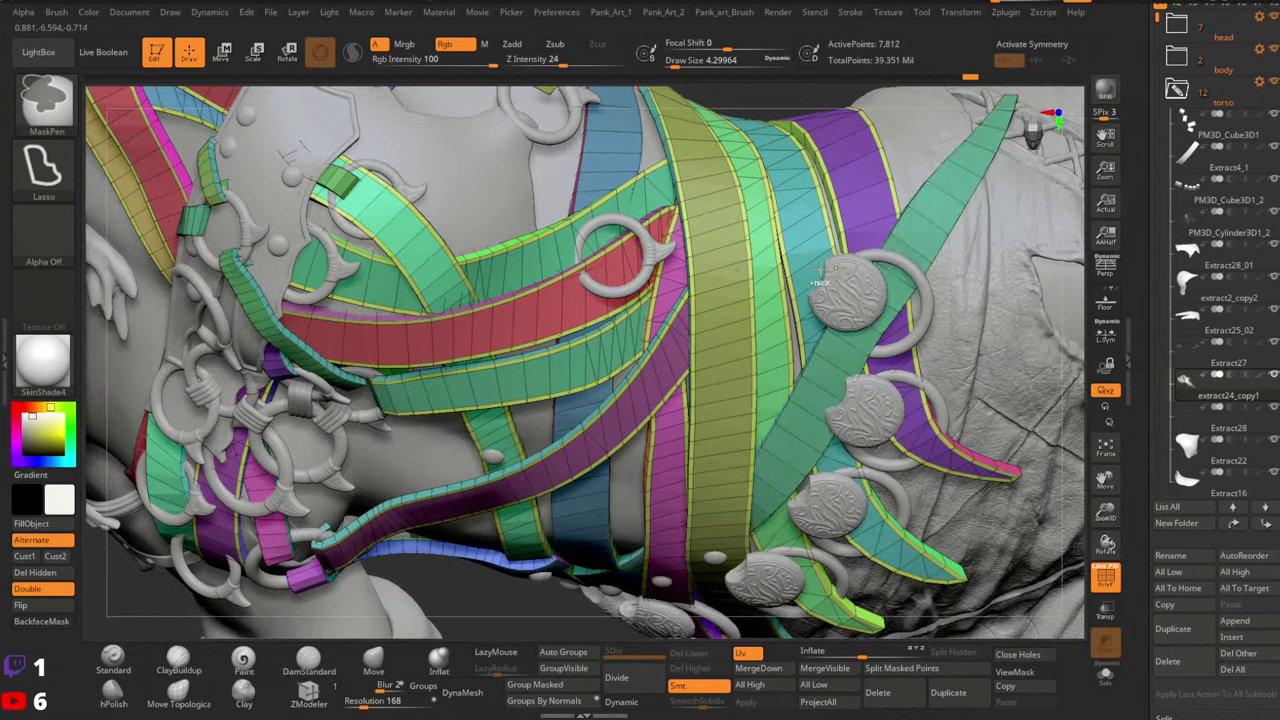
{"action": "key", "text": "ctrl+z"}
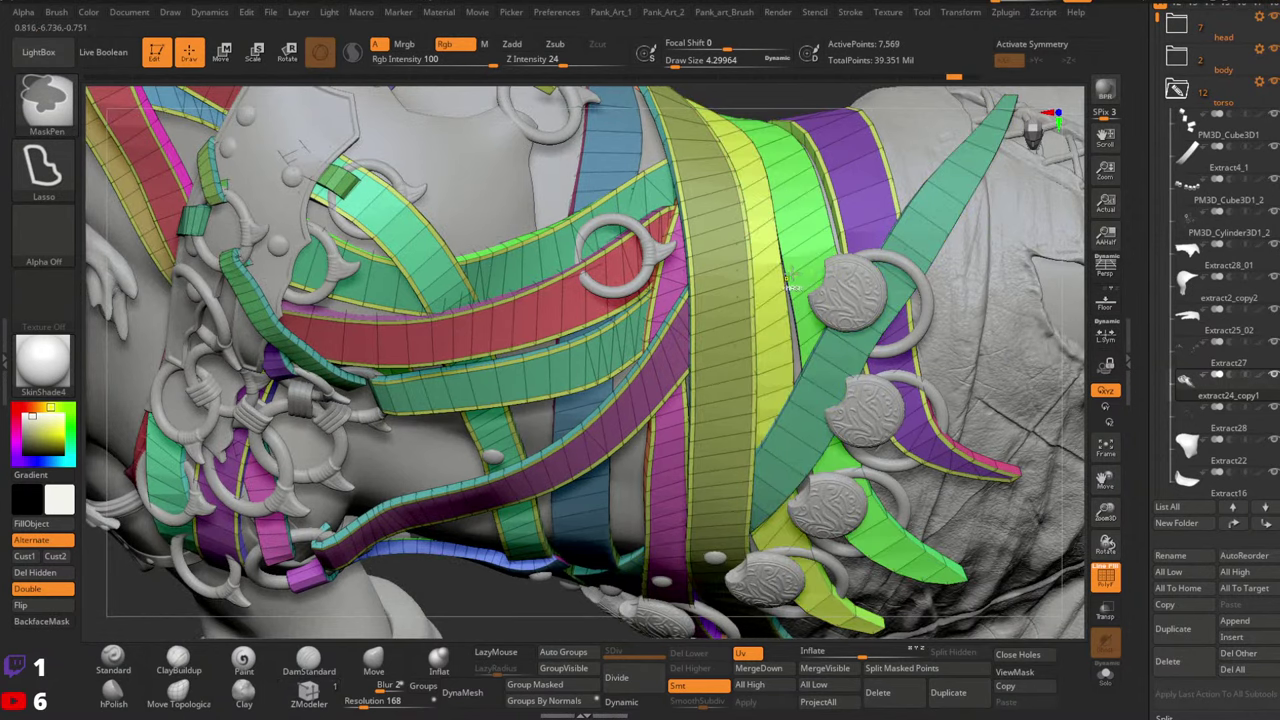
{"action": "key", "text": "ctrl+z"}
{"action": "key", "text": "ctrl+z"}
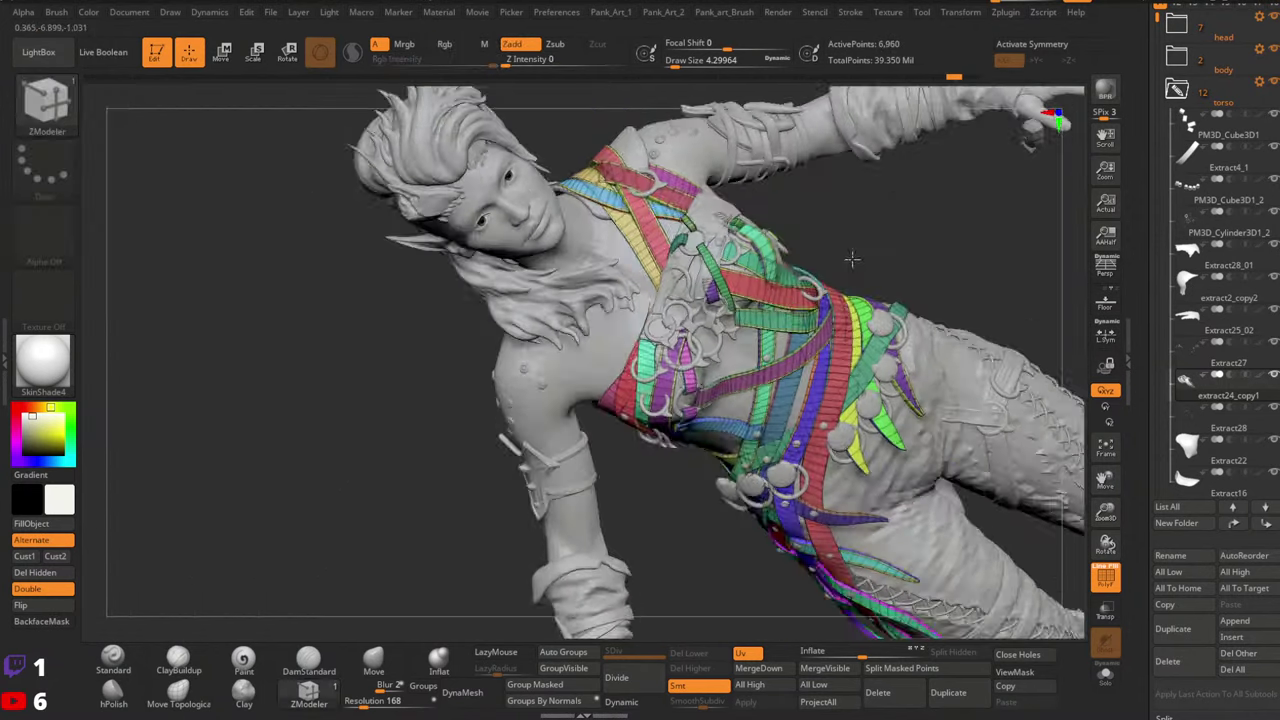
{"action": "key", "text": "ctrl+z"}
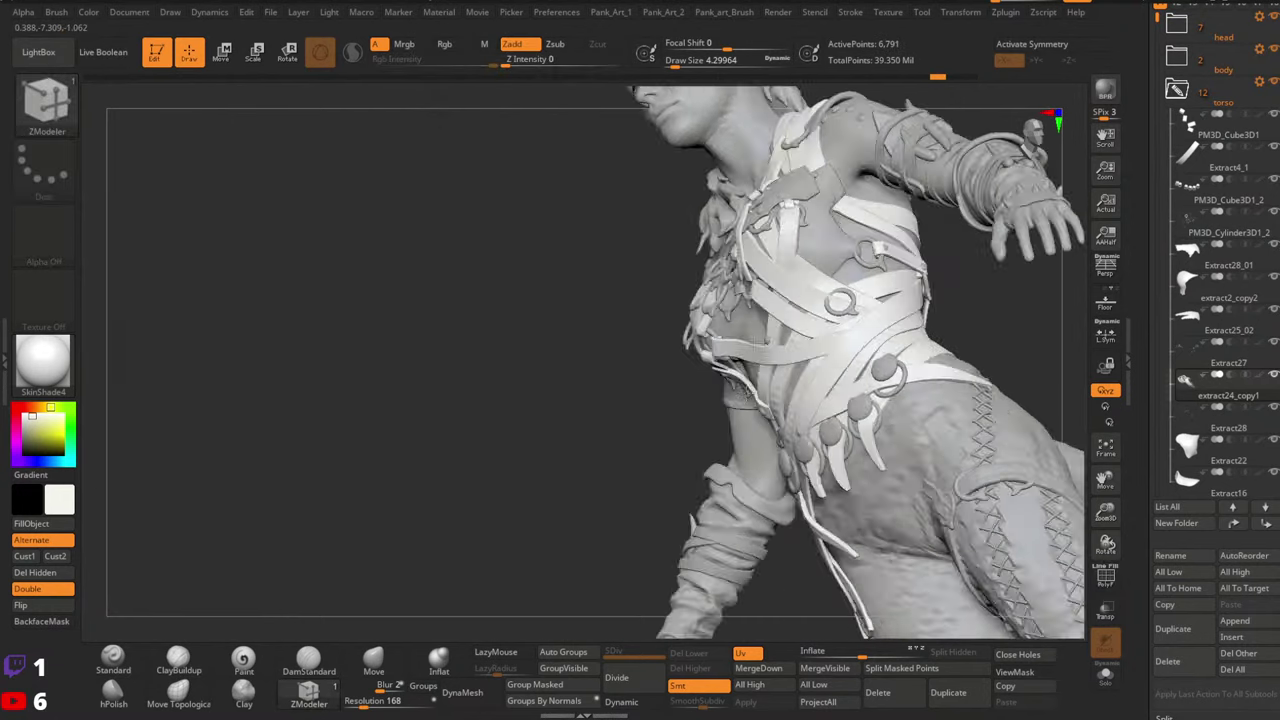
{"action": "key", "text": "ctrl+z"}
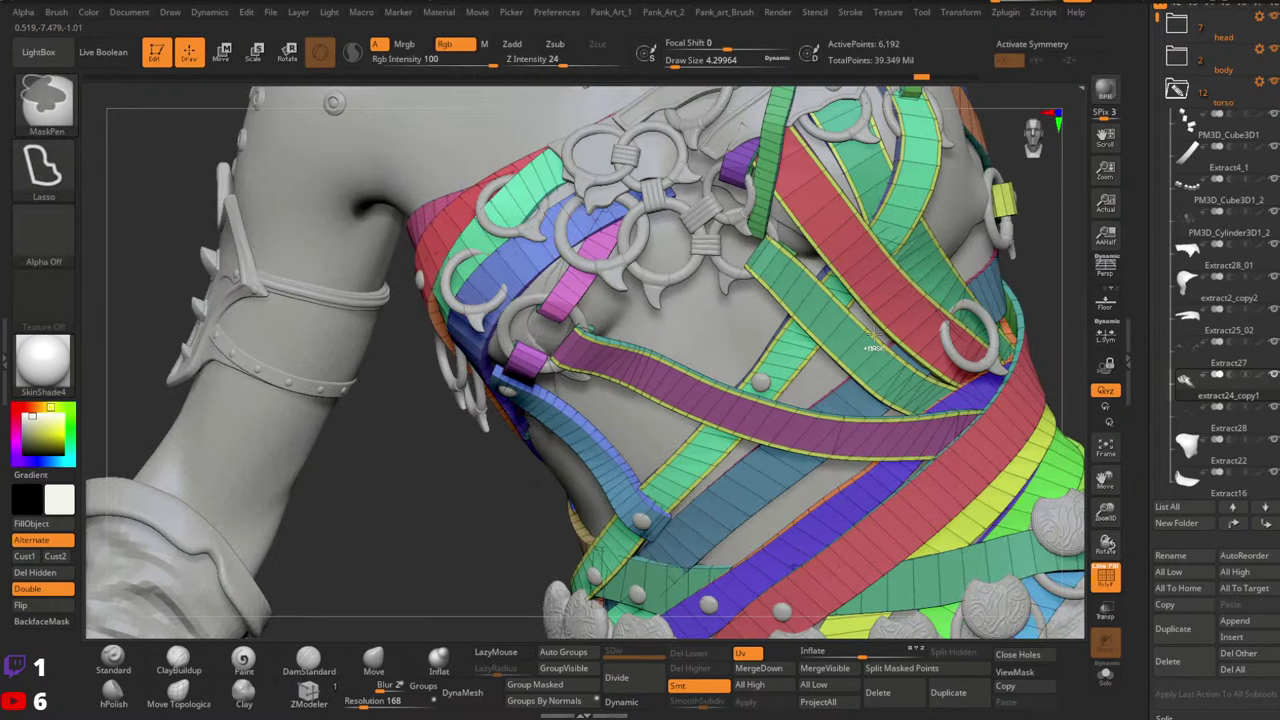
{"action": "key", "text": "ctrl+z"}
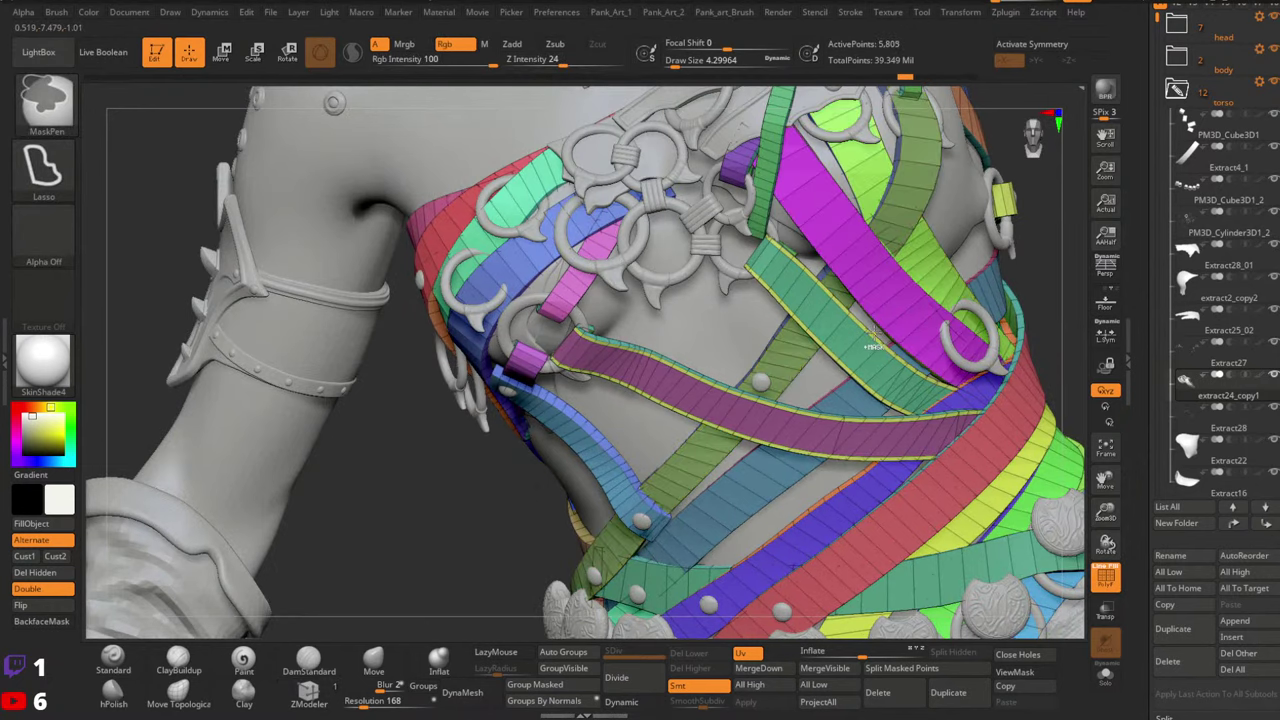
{"action": "key", "text": "ctrl+z"}
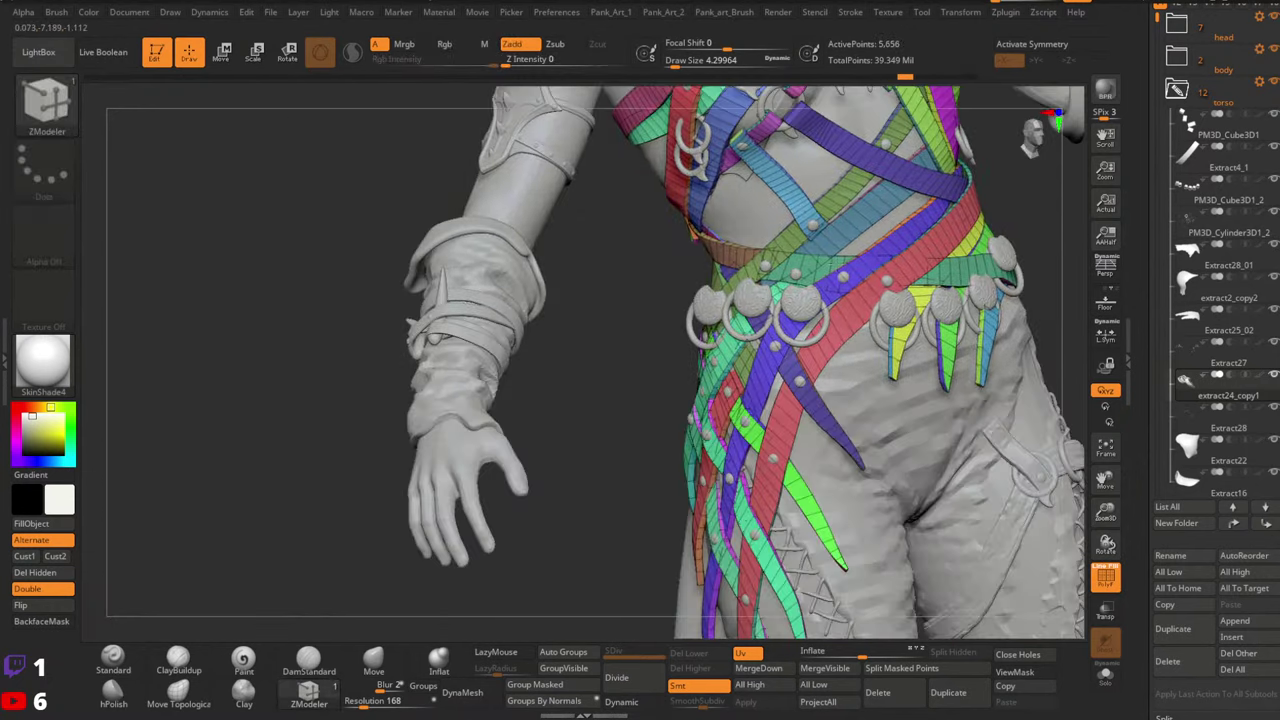
Hide the polyframe lines and examine the coloured strap polygroups around the front, back and hips of the figure
{"action": "left_click_drag", "start_coordinate": [600, 290], "coordinate": [1023, 416]}
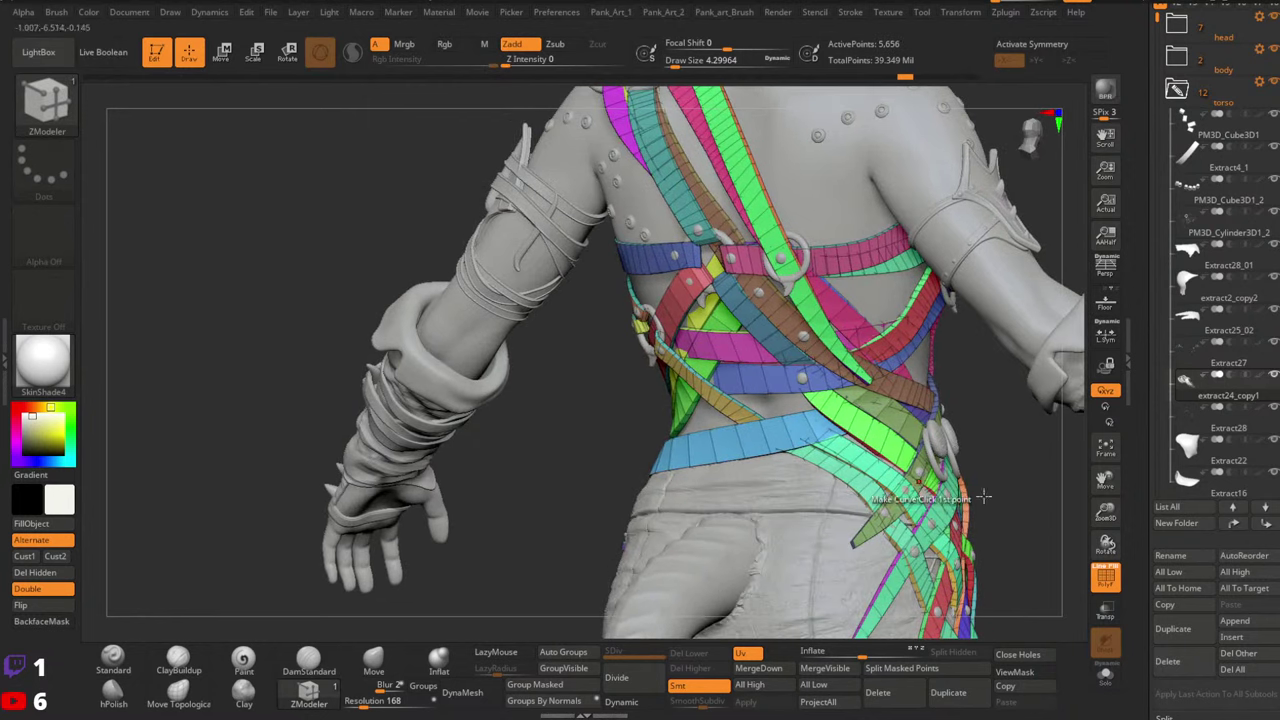
{"action": "left_click", "coordinate": [1105, 574]}
{"action": "right_click_drag", "start_coordinate": [805, 348], "coordinate": [975, 355]}
{"action": "right_click_drag", "start_coordinate": [628, 373], "coordinate": [800, 190]}
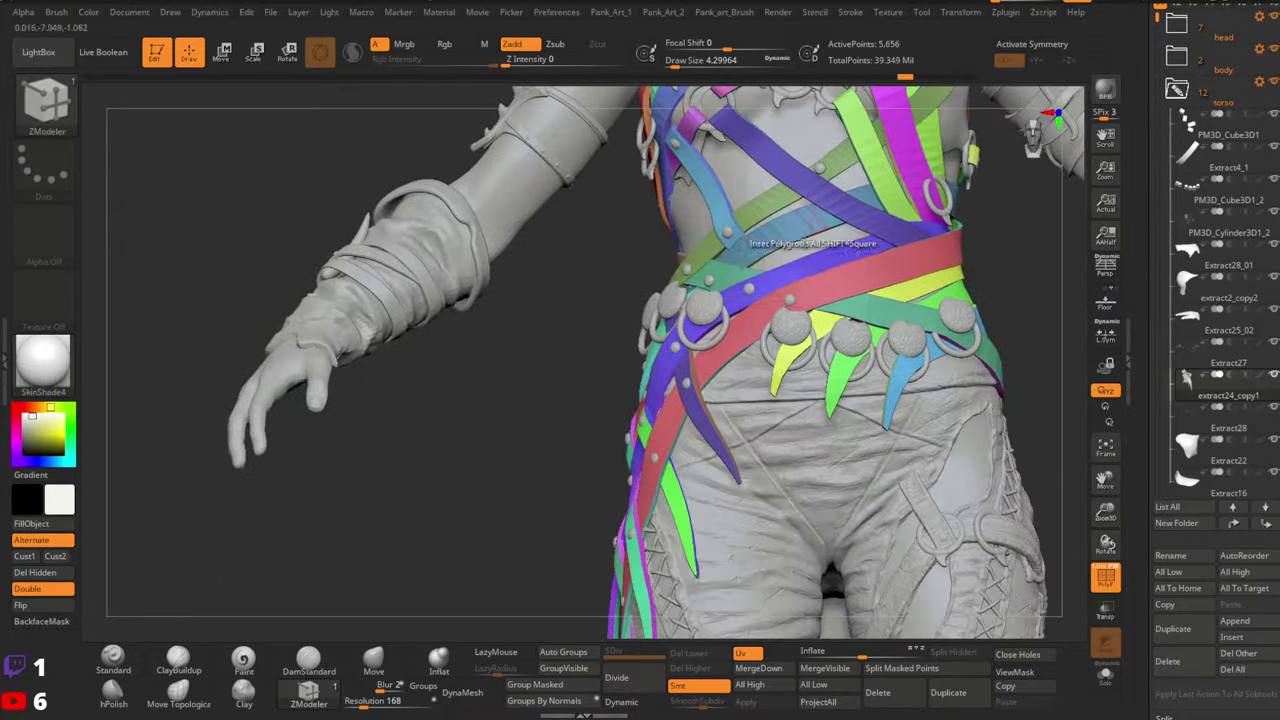
{"action": "right_click_drag", "start_coordinate": [650, 290], "coordinate": [880, 295]}
{"action": "right_click_drag", "start_coordinate": [610, 285], "coordinate": [965, 335], "text": "alt"}
{"action": "right_click_drag", "start_coordinate": [735, 485], "coordinate": [757, 359], "text": "alt"}
{"action": "key", "text": "ctrl+z"}
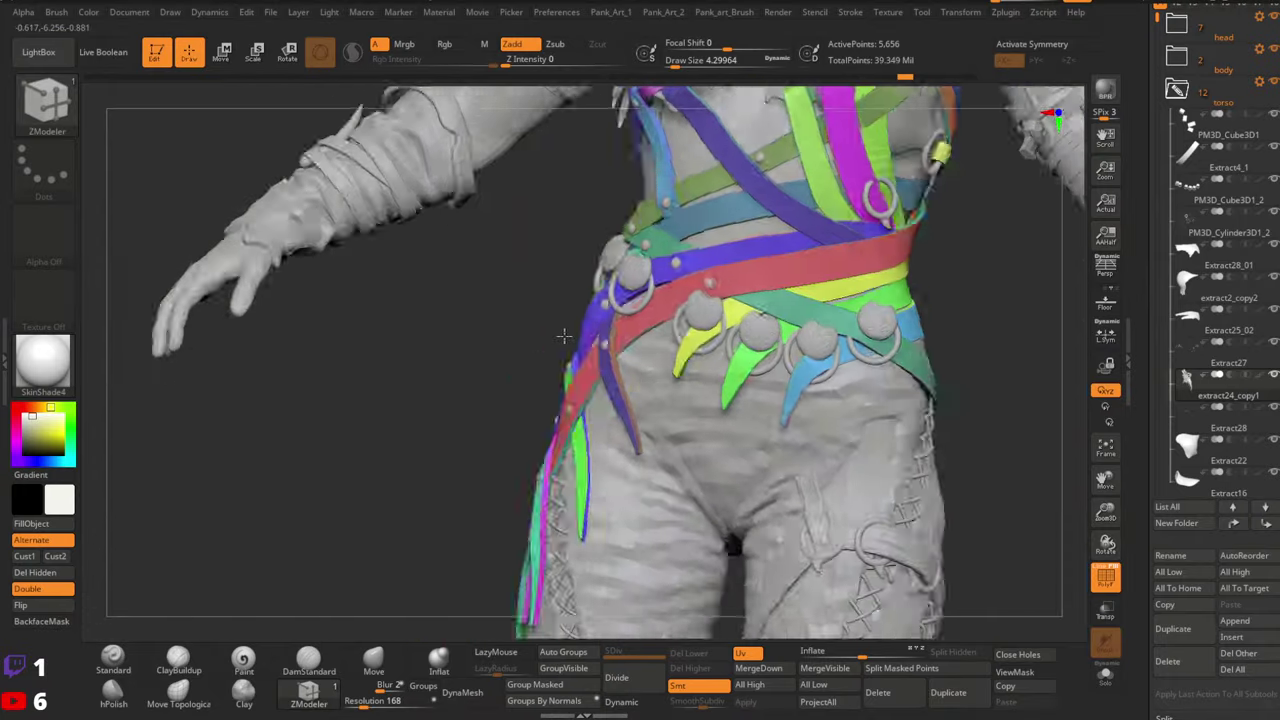
{"action": "right_click_drag", "start_coordinate": [564, 336], "coordinate": [700, 345]}
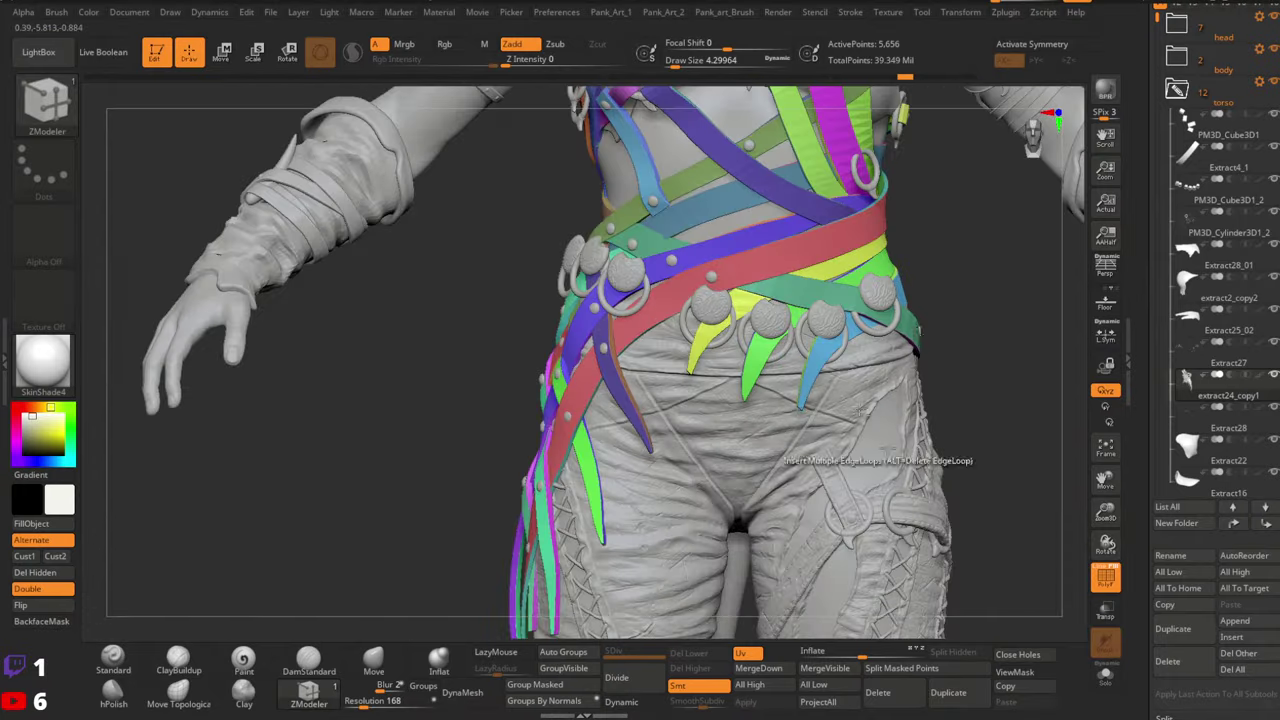
{"action": "right_click_drag", "start_coordinate": [895, 430], "coordinate": [751, 329], "text": "alt"}
{"action": "right_click_drag", "start_coordinate": [649, 155], "coordinate": [475, 345], "text": "alt"}
{"action": "right_click_drag", "start_coordinate": [714, 246], "coordinate": [763, 302], "text": "ctrl"}
{"action": "key", "text": "ctrl+z"}
{"action": "key", "text": "ctrl+z"}
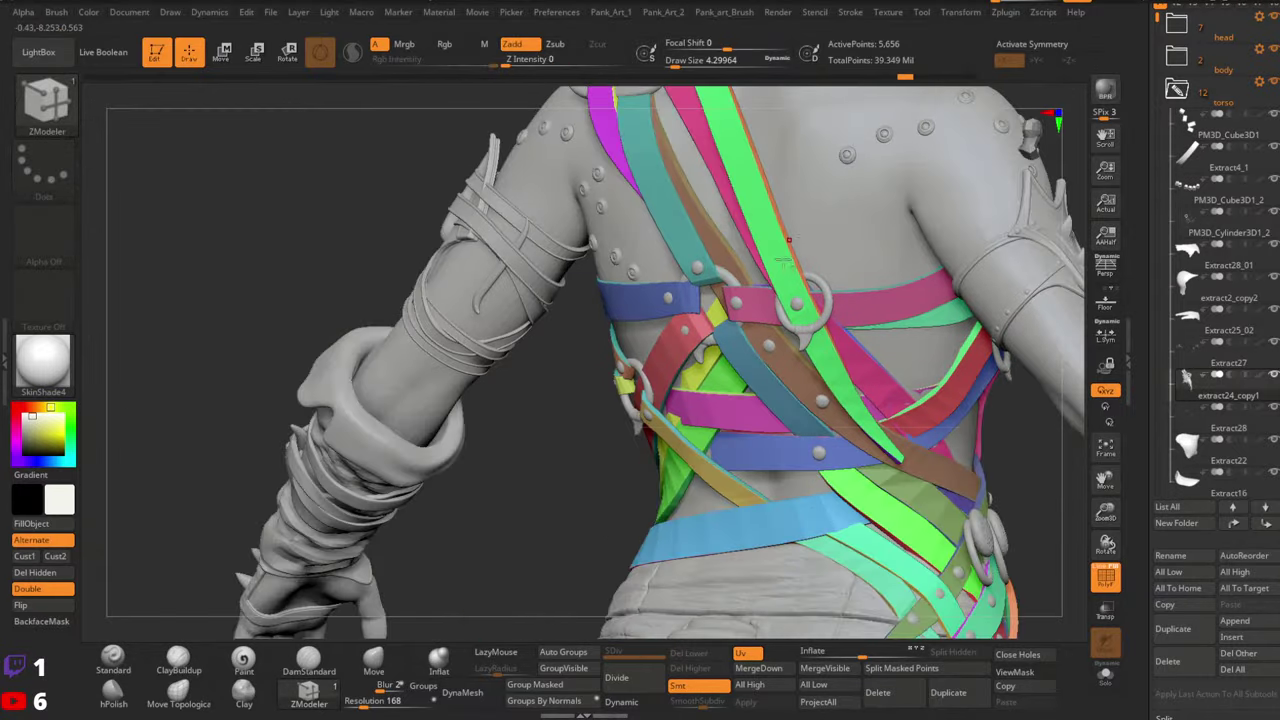
{"action": "key", "text": "ctrl+z"}
{"action": "key", "text": "ctrl+z"}
{"action": "key", "text": "ctrl+z"}
{"action": "key", "text": "ctrl+z"}
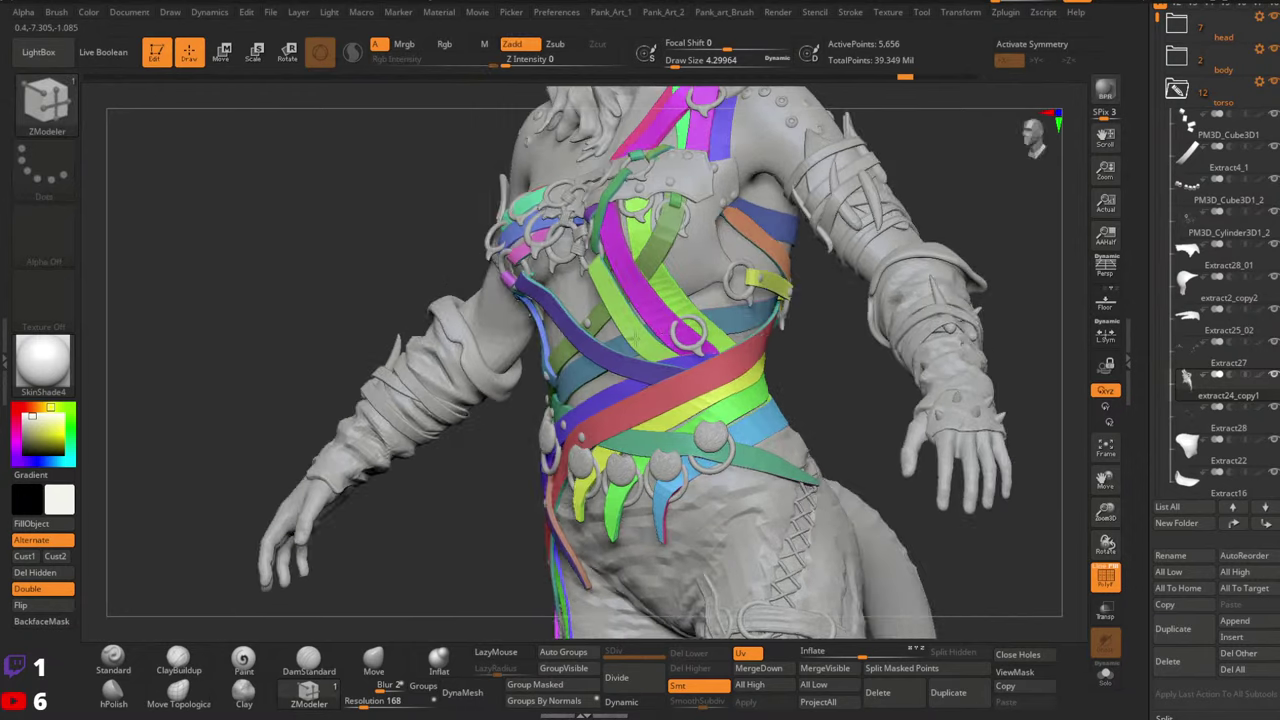
Restore the polyframe lines, and check Discord's general-talk and artwork-completed channels before returning to ZBrush
{"action": "left_click_drag", "start_coordinate": [1076, 502], "coordinate": [1051, 517]}
{"action": "key", "text": "shift+f"}
{"action": "key", "text": "shift+f"}
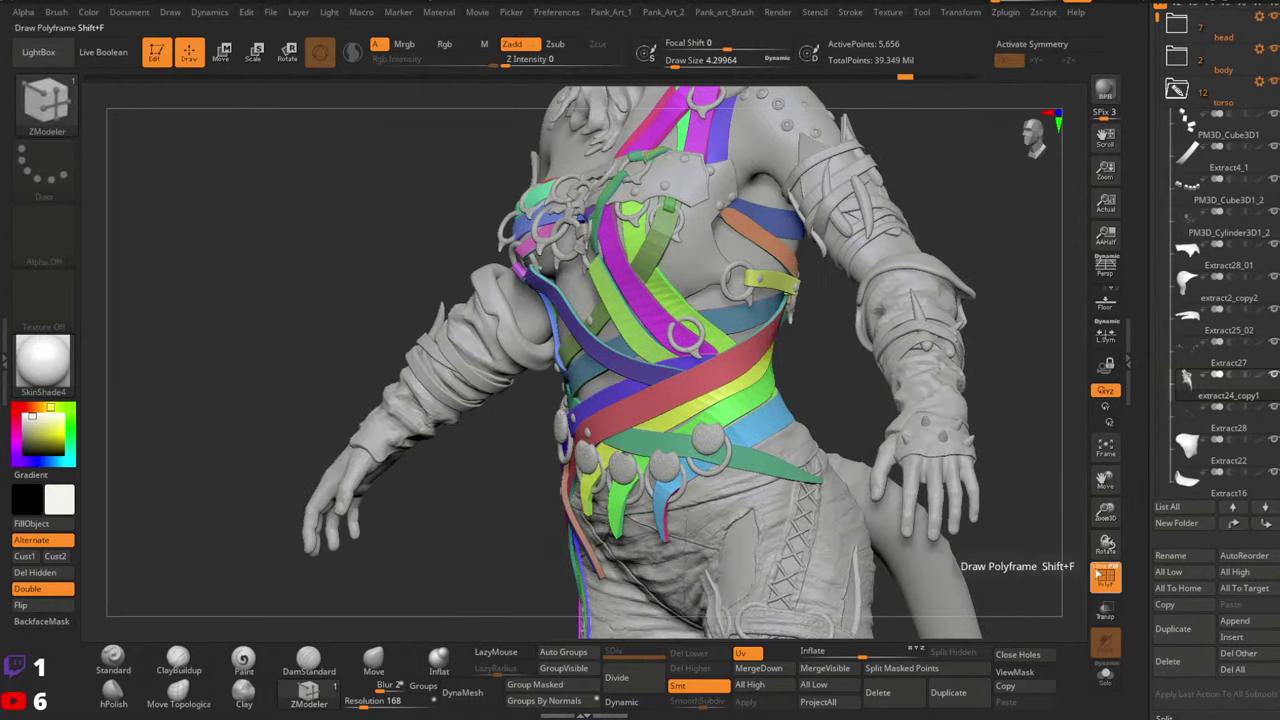
{"action": "left_click", "coordinate": [1105, 577]}
{"action": "key", "text": "alt+Tab"}
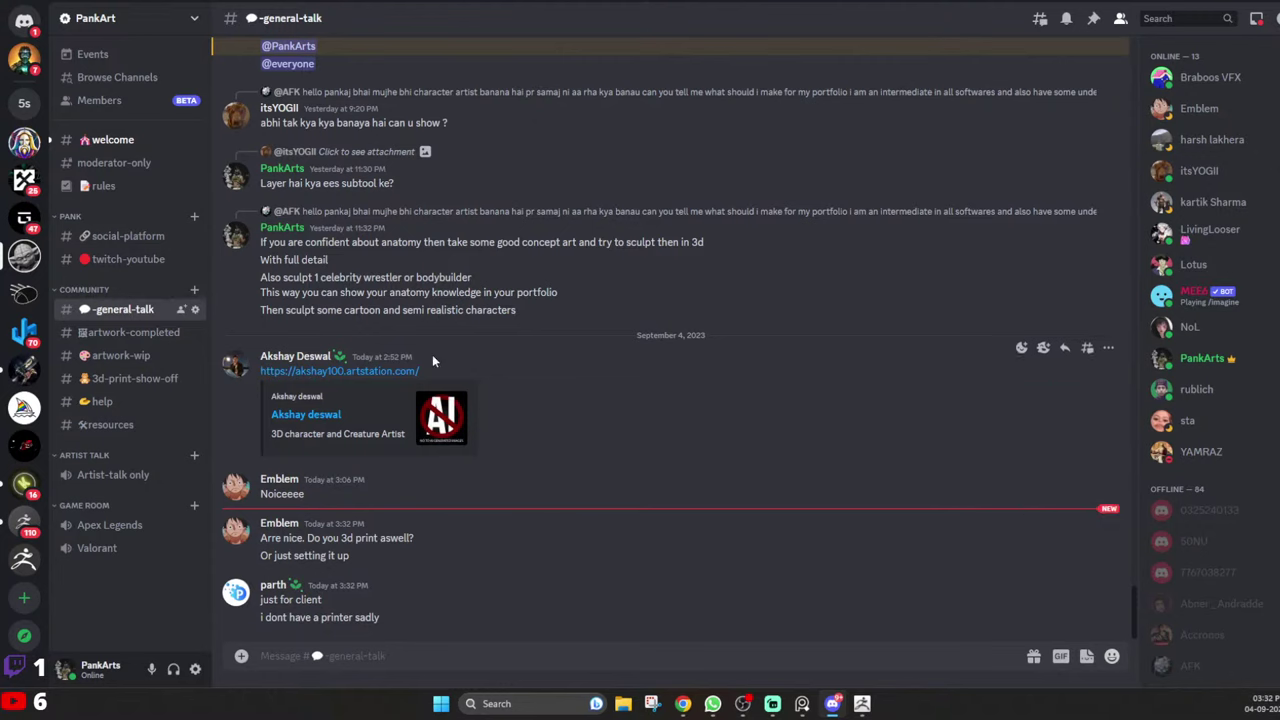
{"action": "left_click", "coordinate": [146, 340]}
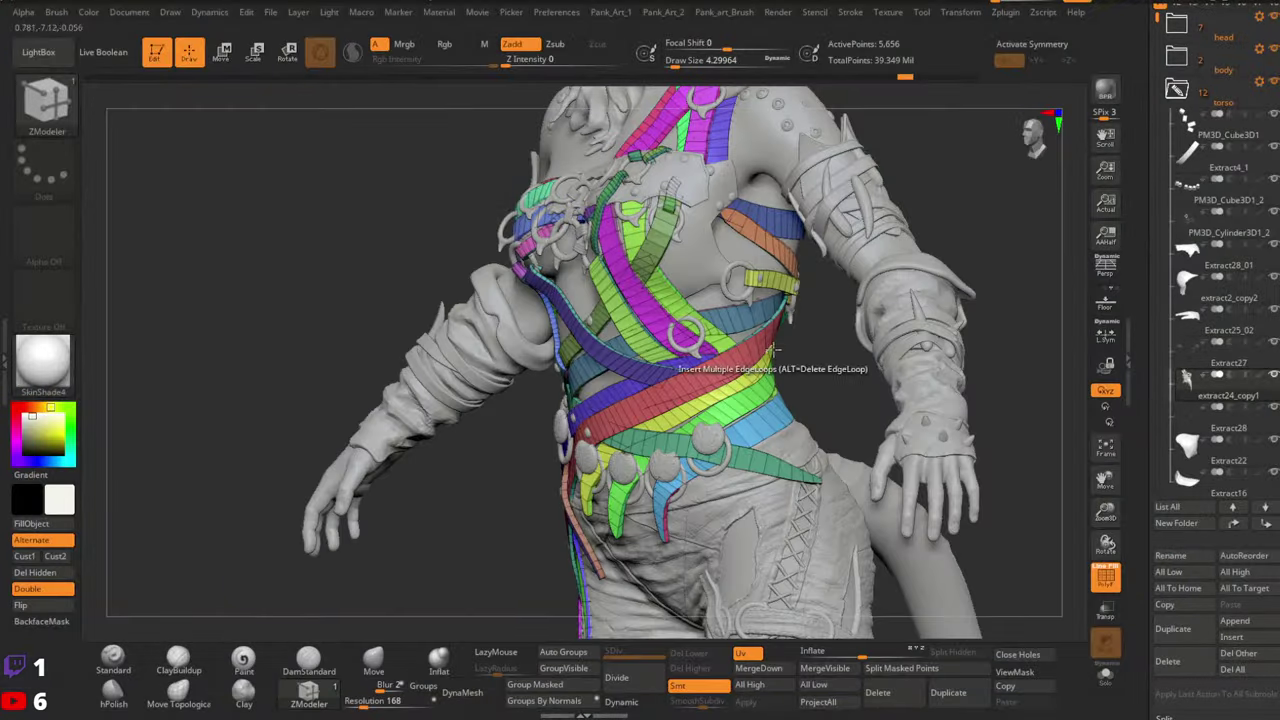
{"action": "key", "text": "shift+f"}
{"action": "key", "text": "shift+f"}
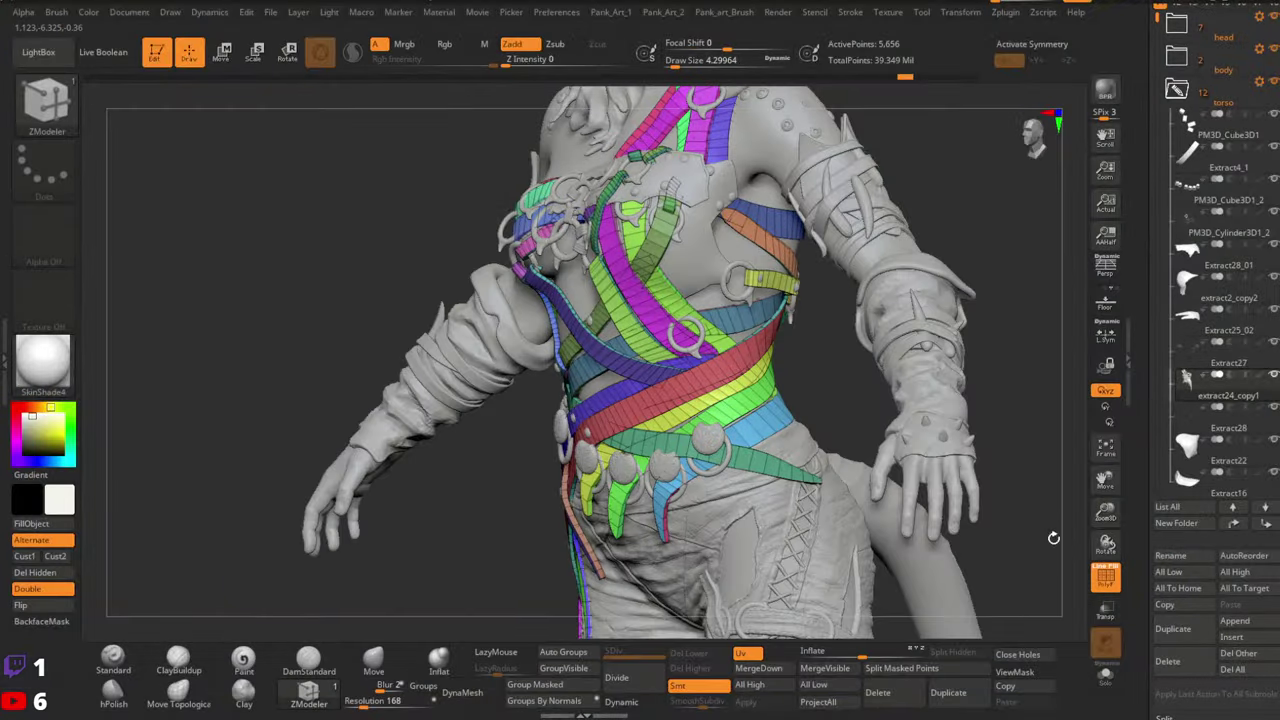
Set the ZModeler polygon Inset to Standard and inset the red waist strap's polygroup, accepting removal of the newer undo history
{"action": "right_click_drag", "start_coordinate": [1051, 537], "coordinate": [660, 385], "text": "ctrl"}
{"action": "key", "text": "space"}
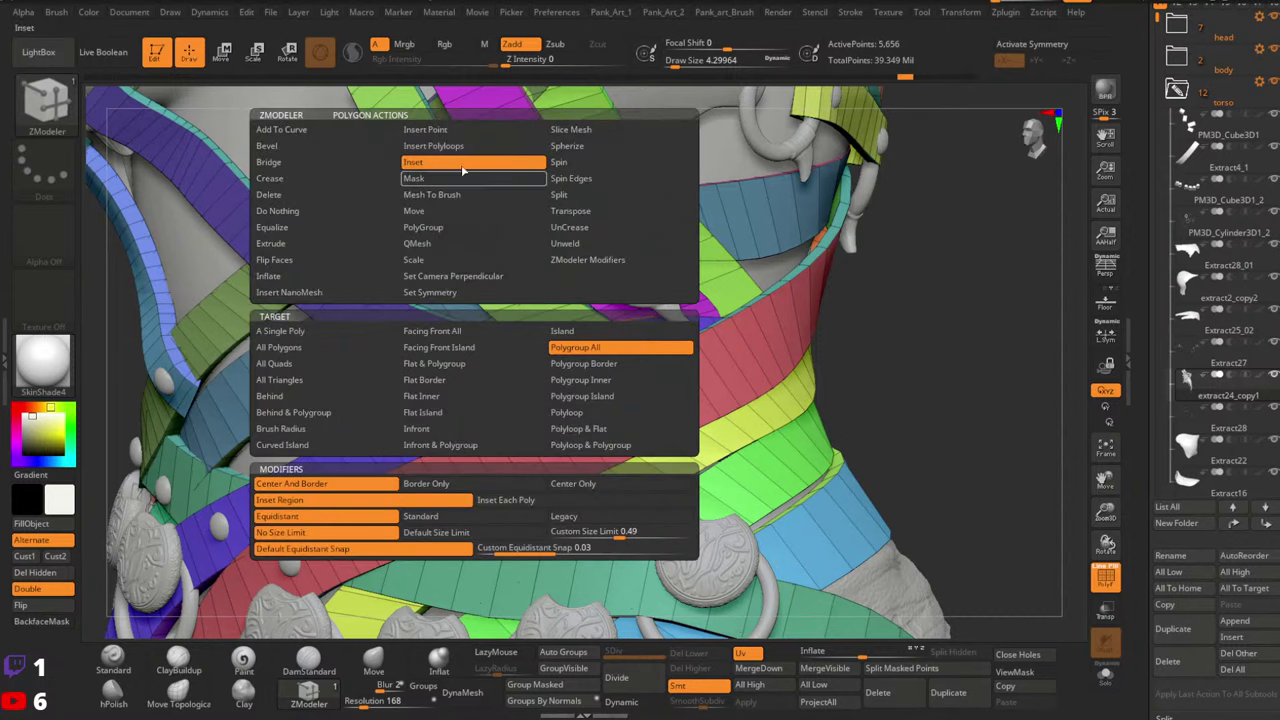
{"action": "left_click", "coordinate": [440, 521]}
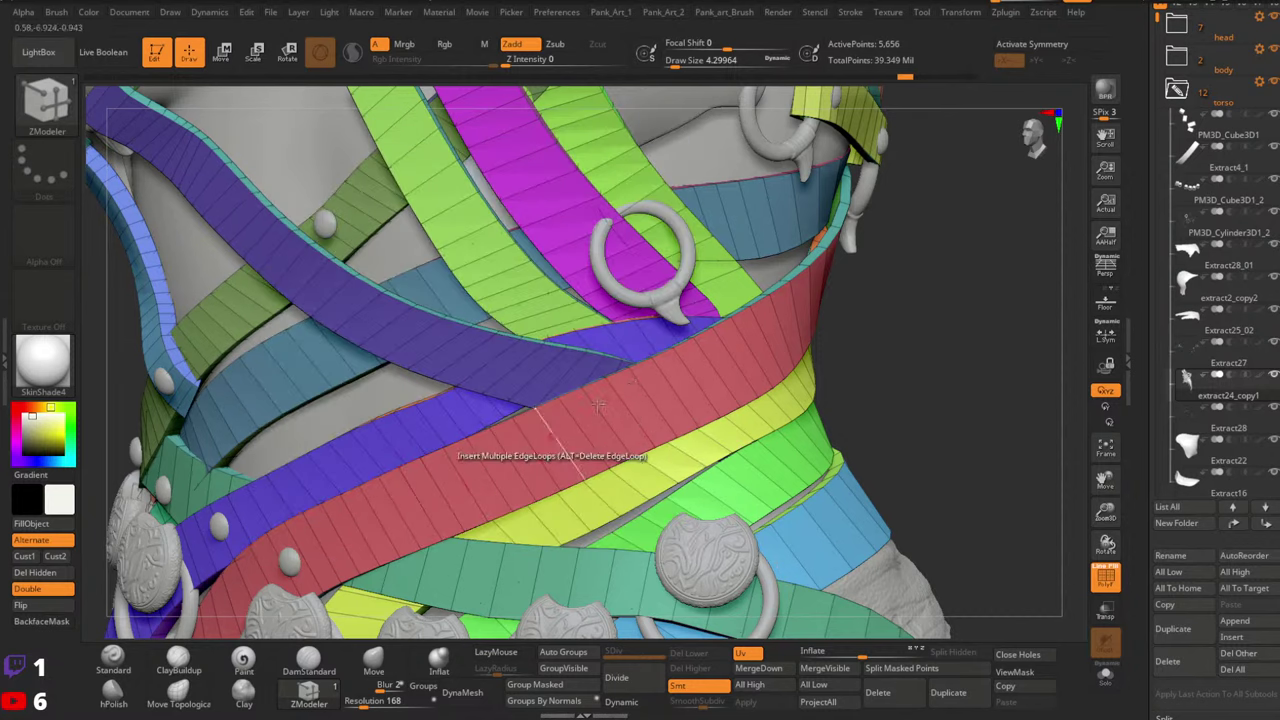
{"action": "left_click", "coordinate": [612, 416]}
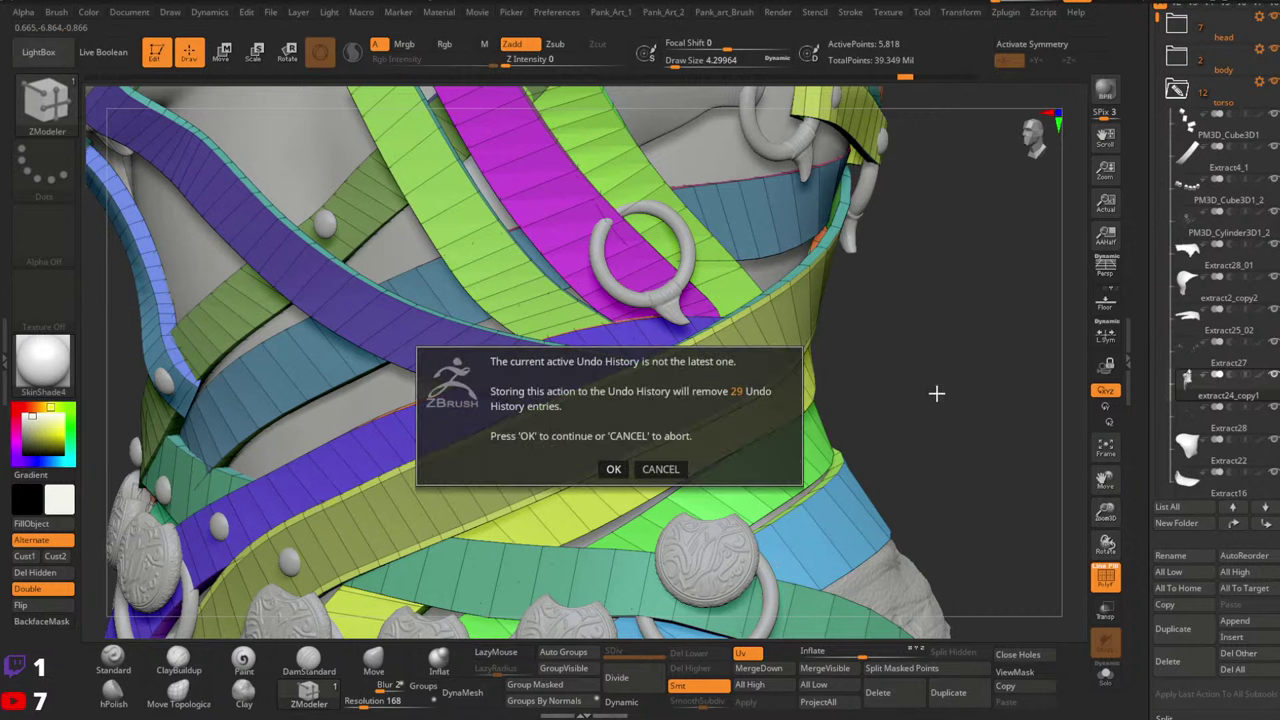
{"action": "left_click", "coordinate": [624, 468]}
Inset the polygroups of the lime, violet and magenta straps crossing the abdomen
{"action": "right_click_drag", "start_coordinate": [1003, 350], "coordinate": [985, 225], "text": "ctrl"}
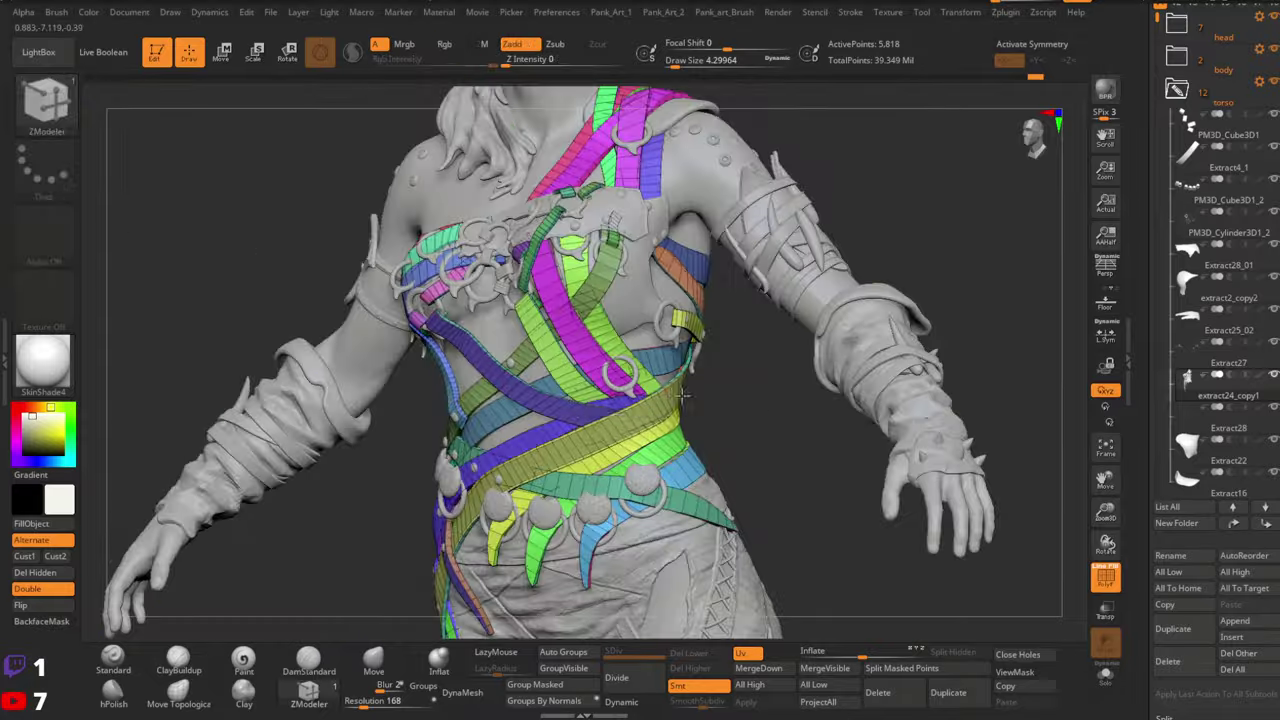
{"action": "right_click_drag", "start_coordinate": [775, 330], "coordinate": [777, 470], "text": "ctrl"}
{"action": "left_click", "coordinate": [621, 295]}
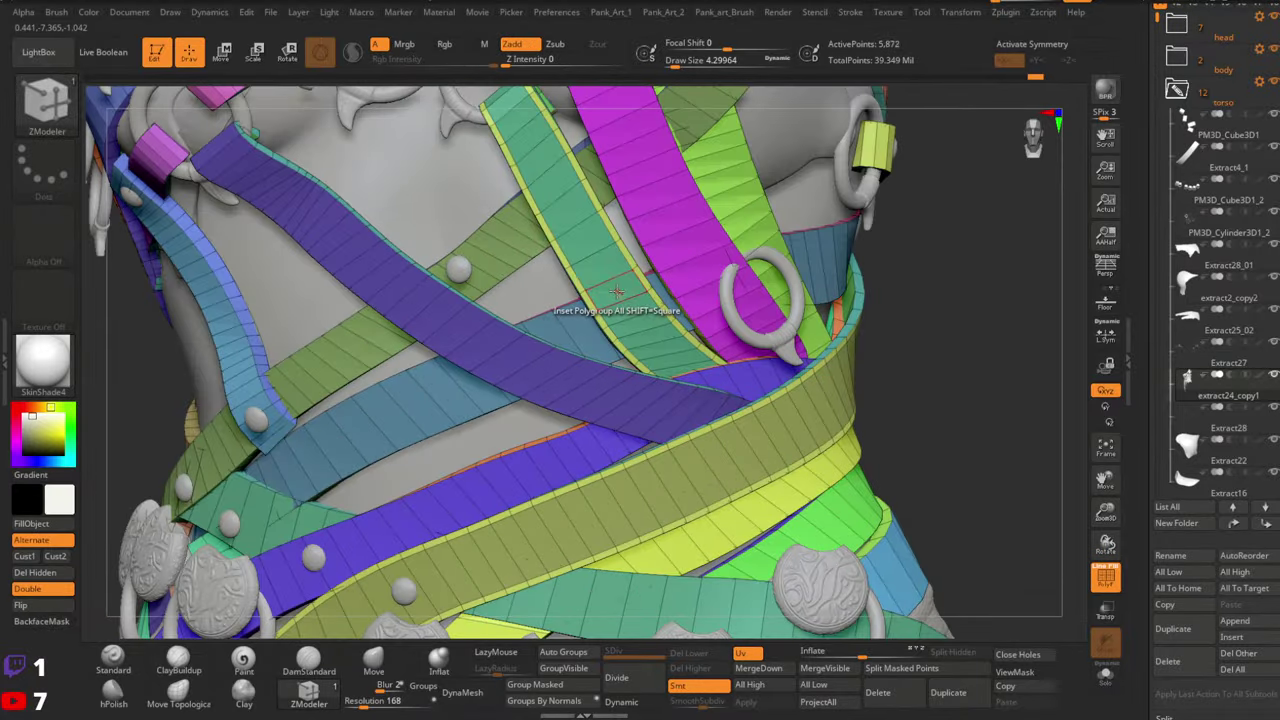
{"action": "left_click", "coordinate": [499, 335]}
{"action": "left_click", "coordinate": [683, 193]}
Inset the polygroups of the olive strap hanging from the chest plate and the lime strap beneath it
{"action": "right_click_drag", "start_coordinate": [702, 228], "coordinate": [748, 325], "text": "ctrl"}
{"action": "right_click_drag", "start_coordinate": [748, 325], "coordinate": [757, 386], "text": "ctrl"}
{"action": "left_click", "coordinate": [732, 358]}
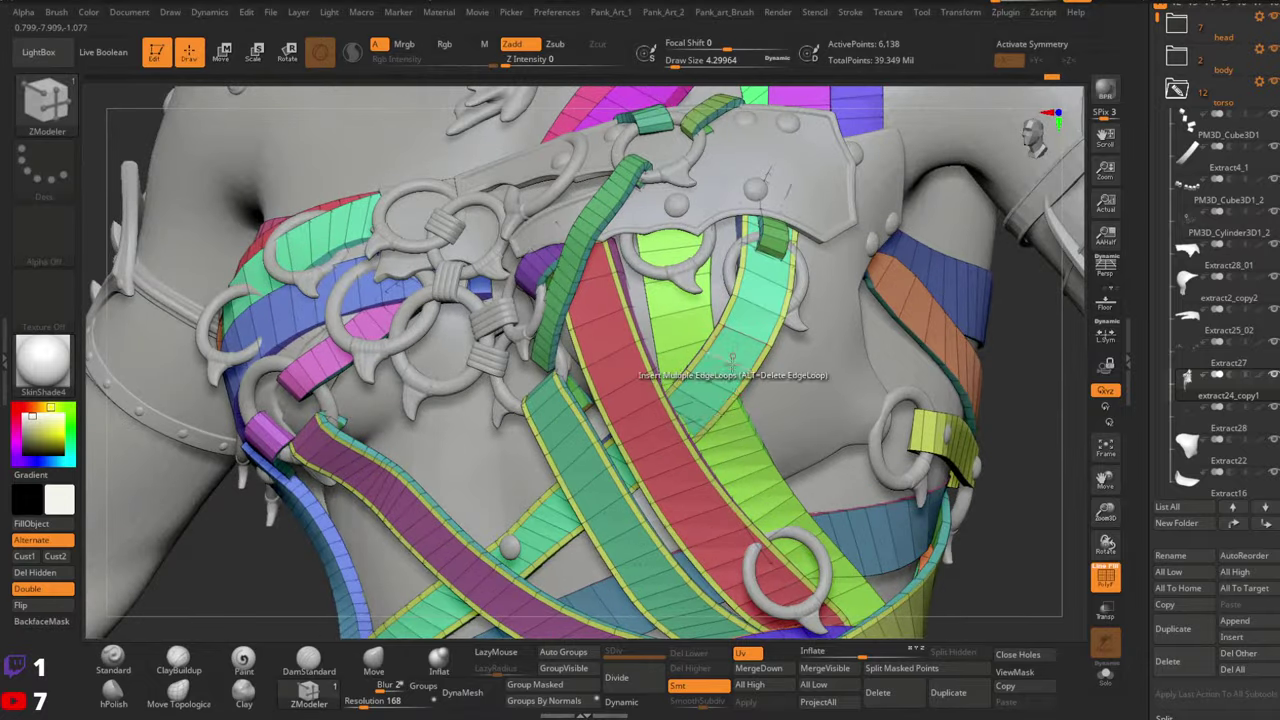
{"action": "left_click", "coordinate": [741, 466]}
Inset the polygroups of the short strap loops on the chest plate and the long green strap below the ring
{"action": "mouse_move", "coordinate": [750, 121]}
{"action": "right_mouse_down", "text": "alt"}
{"action": "mouse_move", "coordinate": [829, 417]}
{"action": "mouse_move", "coordinate": [805, 390]}
{"action": "right_mouse_up", "text": "alt"}
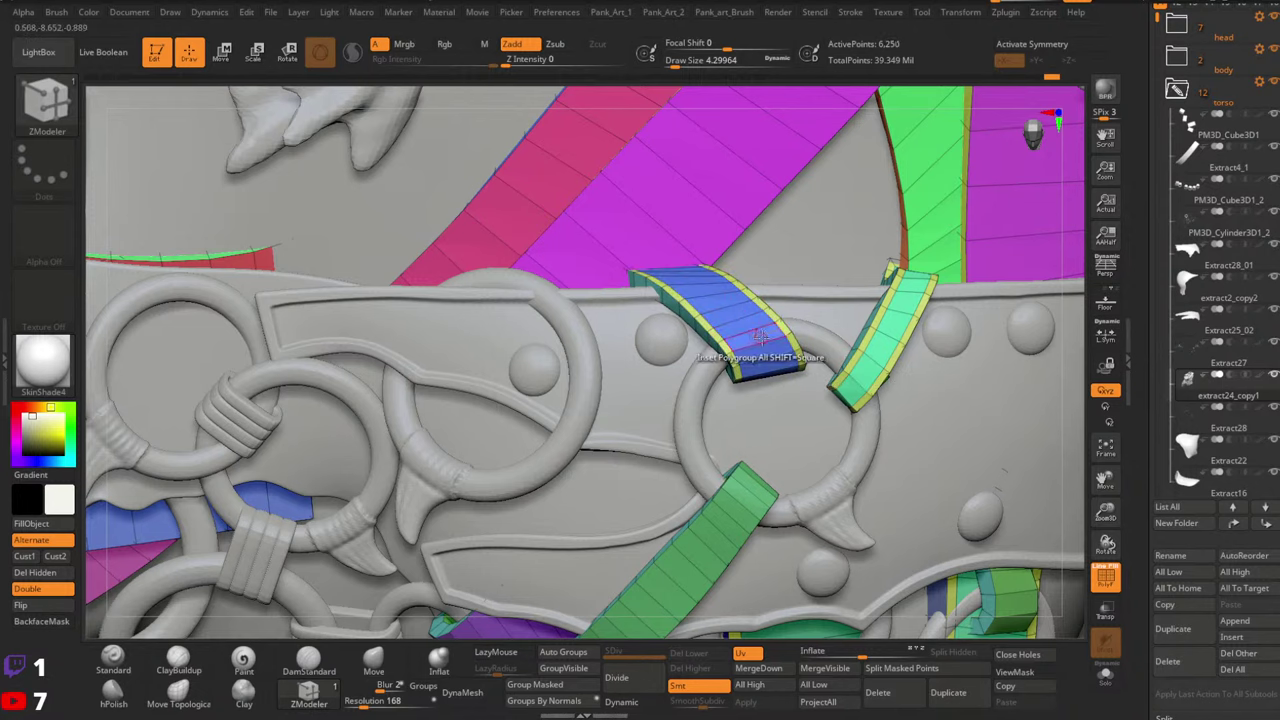
{"action": "right_click_drag", "start_coordinate": [786, 453], "coordinate": [817, 315], "text": "alt"}
{"action": "left_click", "coordinate": [731, 430]}
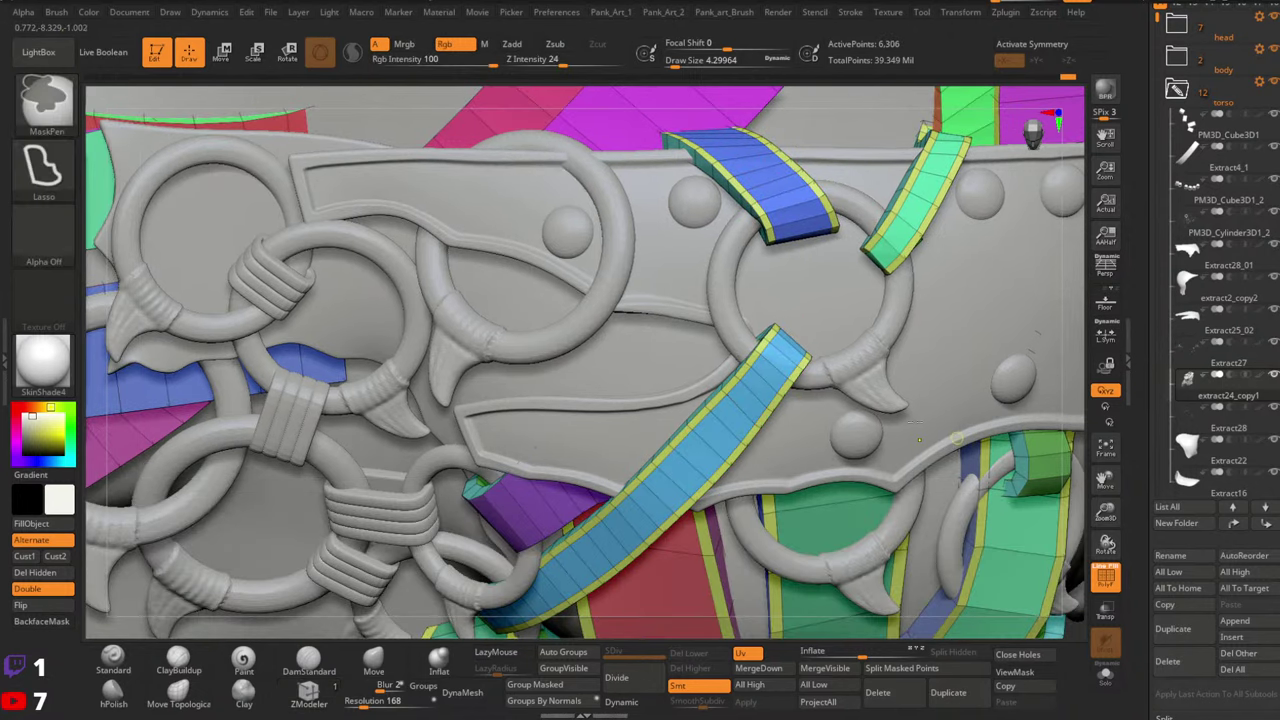
{"action": "mouse_move", "coordinate": [866, 451]}
{"action": "right_mouse_down", "text": "ctrl"}
{"action": "mouse_move", "coordinate": [787, 435]}
{"action": "mouse_move", "coordinate": [871, 423]}
{"action": "mouse_move", "coordinate": [850, 440]}
{"action": "right_mouse_up", "text": "ctrl"}
{"action": "right_click_drag", "start_coordinate": [640, 470], "coordinate": [930, 372]}
{"action": "right_click_drag", "start_coordinate": [750, 375], "coordinate": [817, 403], "text": "ctrl"}
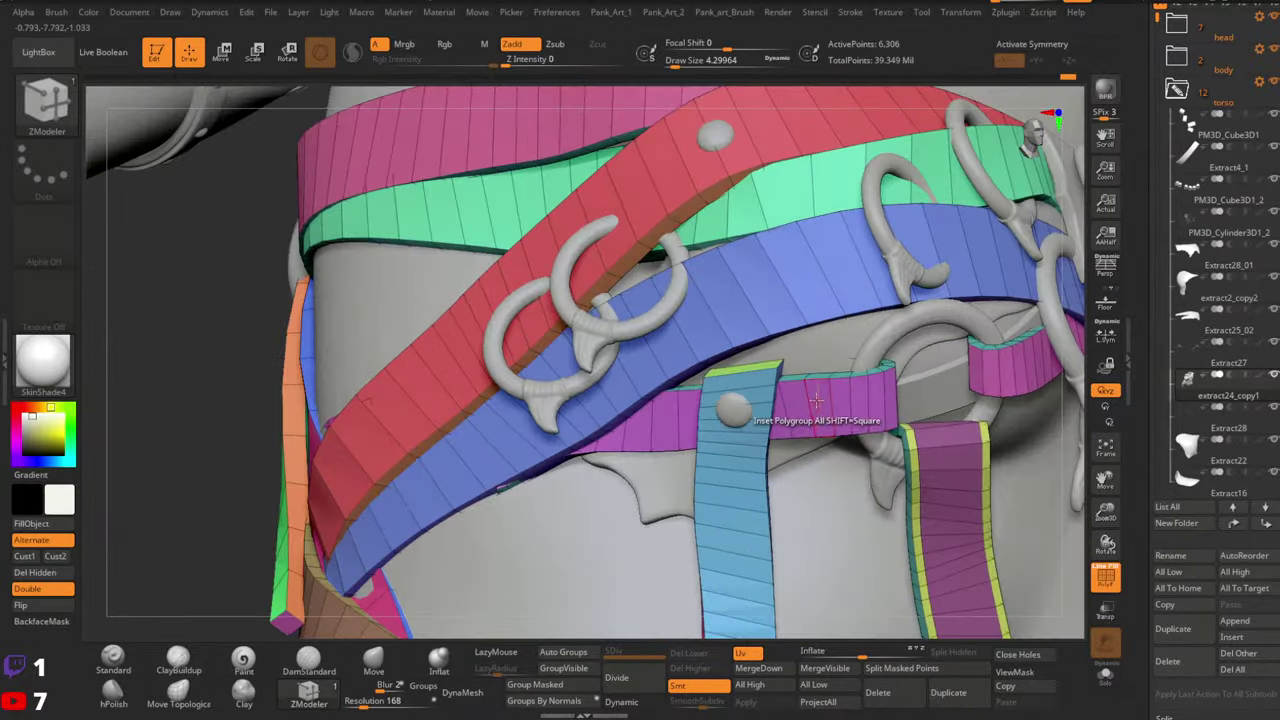
Inset the polygroups of the magenta strap under the bust, the light-blue vertical strap joining it and the brown strap at the side waist
{"action": "left_click", "coordinate": [819, 413]}
{"action": "key", "text": "ctrl+z"}
{"action": "left_click_drag", "start_coordinate": [819, 416], "coordinate": [817, 410]}
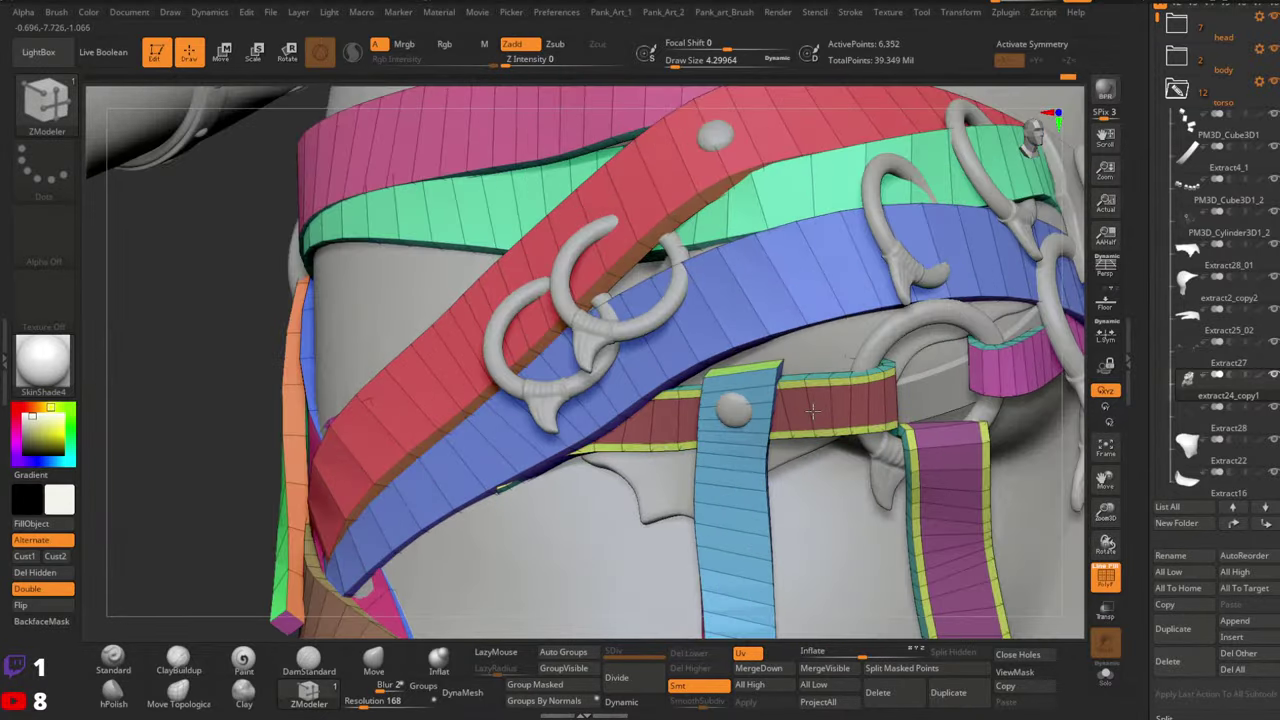
{"action": "right_click_drag", "start_coordinate": [782, 427], "coordinate": [789, 334], "text": "ctrl"}
{"action": "left_click_drag", "start_coordinate": [768, 329], "coordinate": [792, 374]}
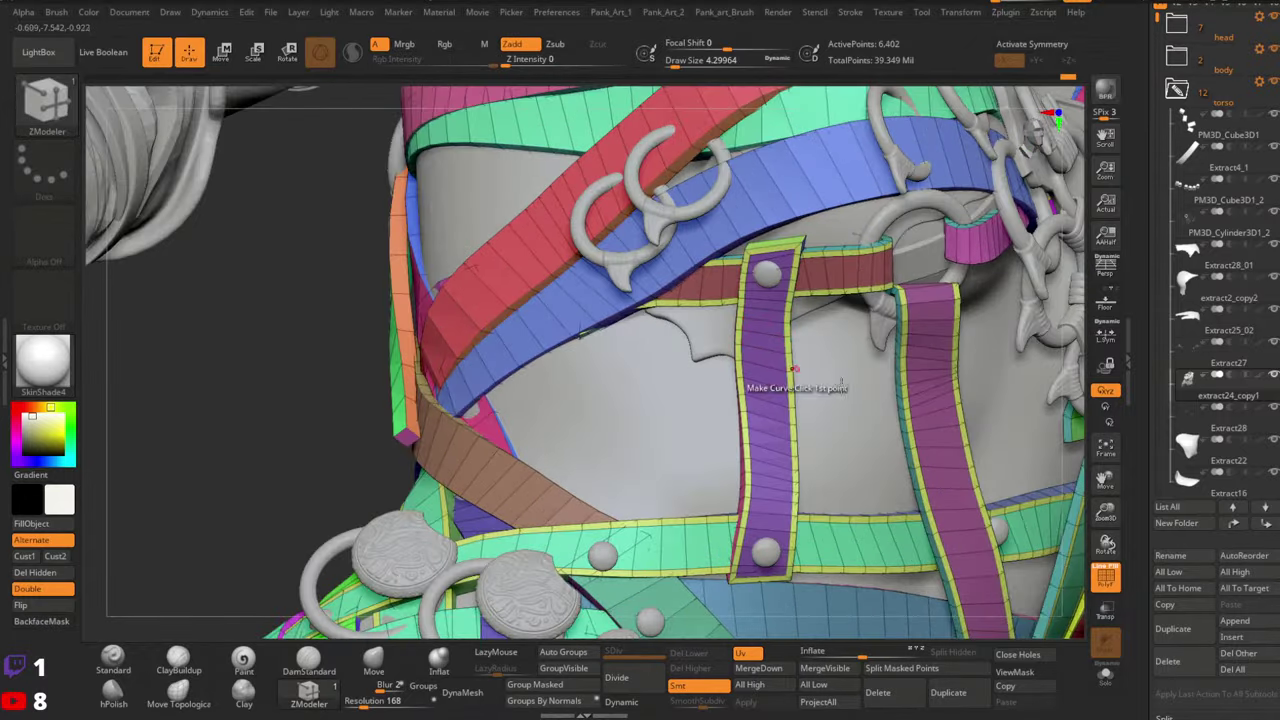
{"action": "right_click_drag", "start_coordinate": [797, 420], "coordinate": [836, 391], "text": "ctrl"}
{"action": "right_click_drag", "start_coordinate": [836, 391], "coordinate": [948, 272], "text": "alt"}
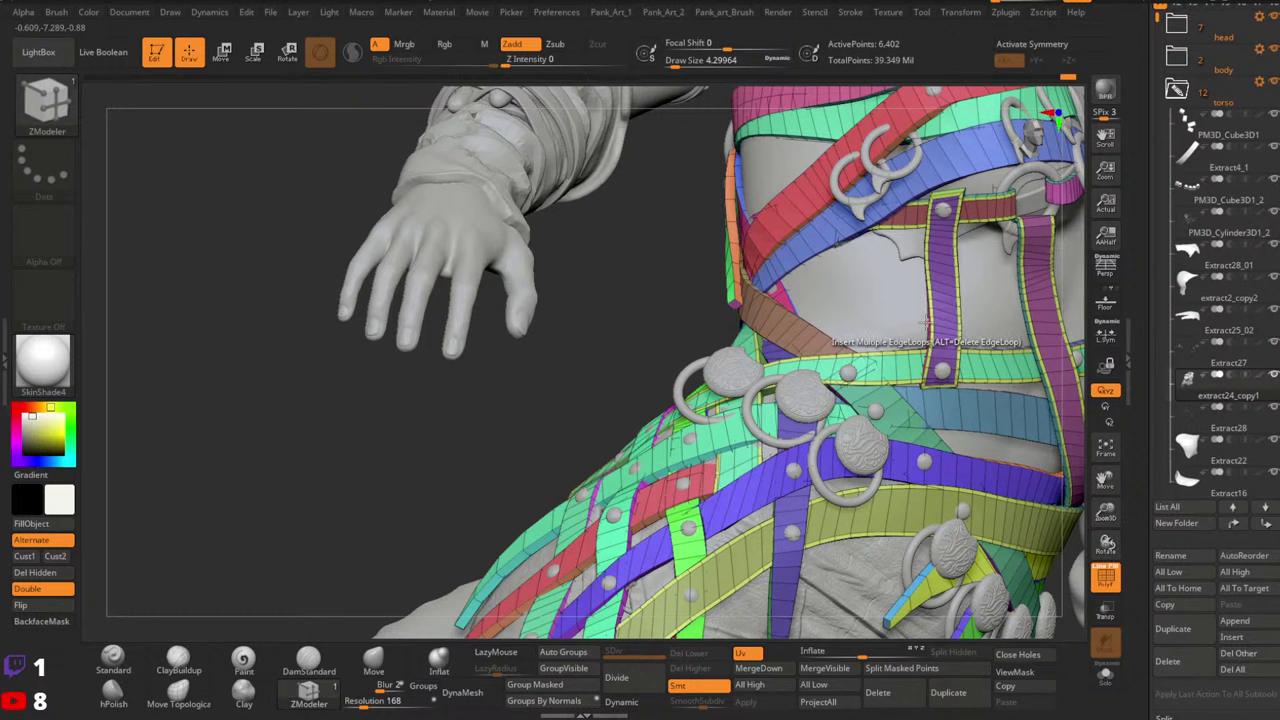
{"action": "right_click_drag", "start_coordinate": [808, 375], "coordinate": [848, 371]}
{"action": "left_click_drag", "start_coordinate": [776, 318], "coordinate": [790, 345]}
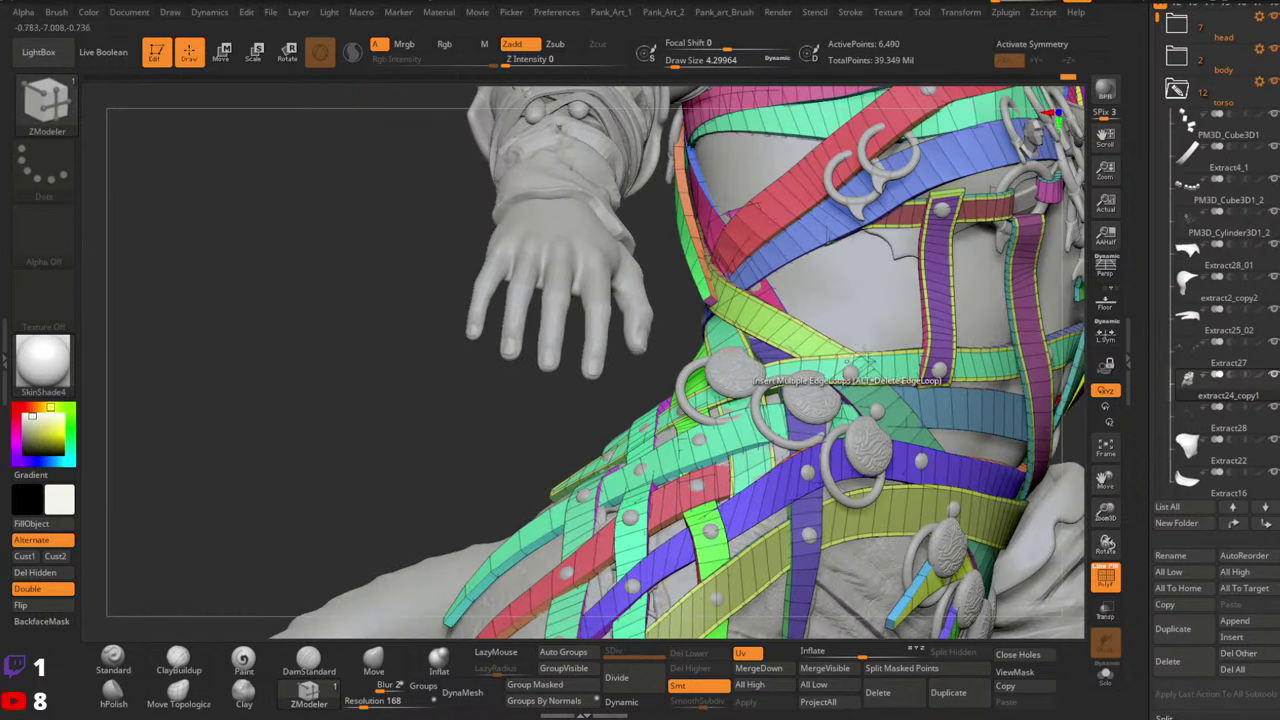
Inset the polygroups of the dark teal, magenta, blue, orange and light-blue straps crossing the lower back
{"action": "right_click_drag", "start_coordinate": [800, 360], "coordinate": [925, 365]}
{"action": "right_click_drag", "start_coordinate": [880, 300], "coordinate": [730, 355]}
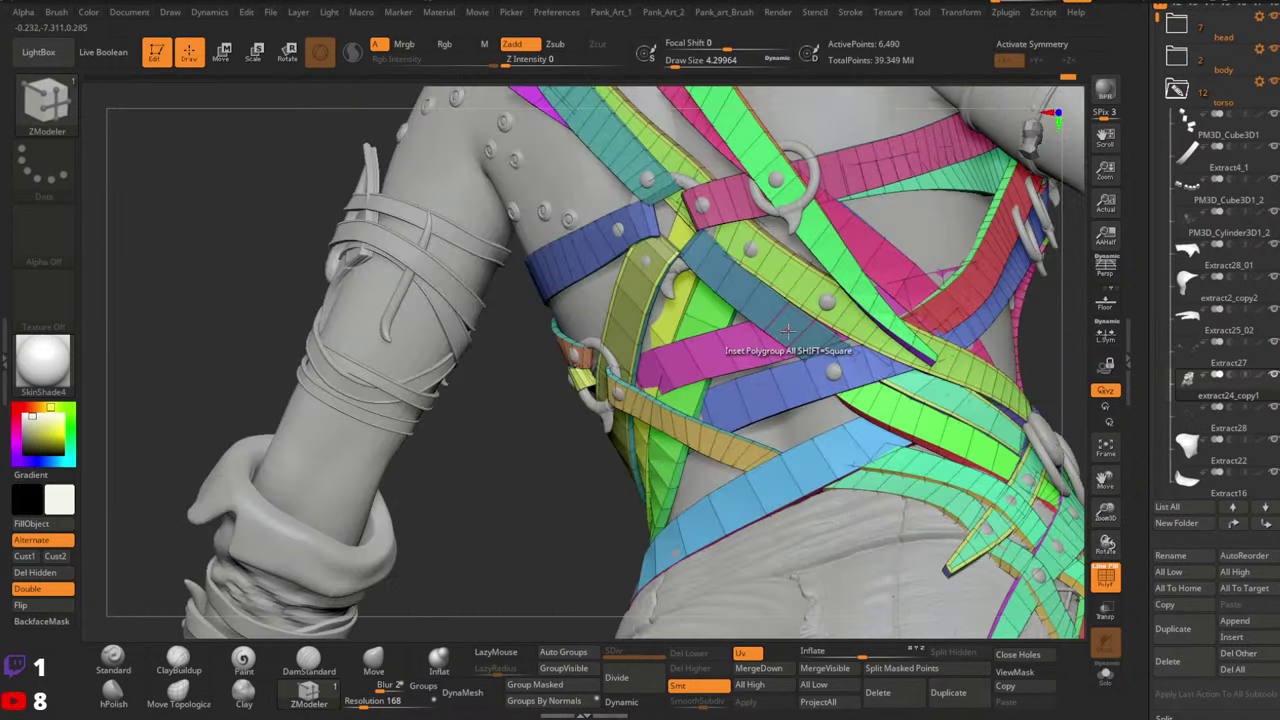
{"action": "left_click", "coordinate": [762, 403]}
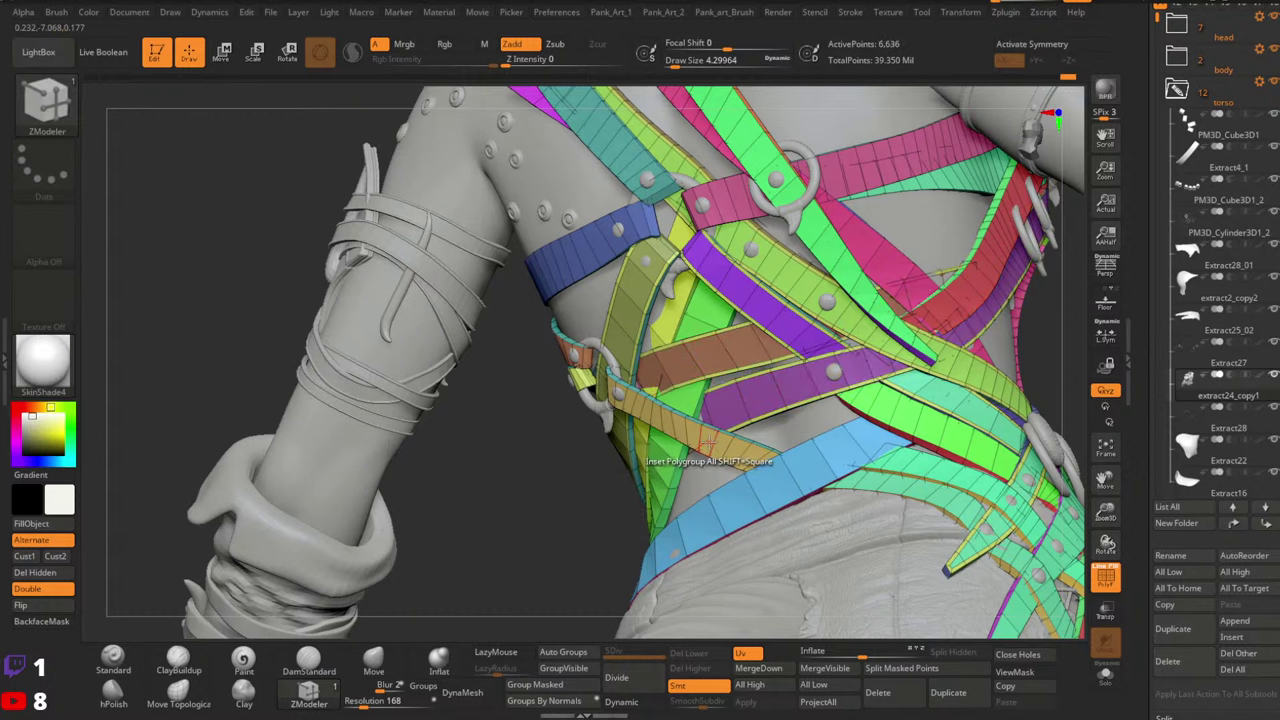
{"action": "left_click", "coordinate": [700, 441]}
{"action": "left_click", "coordinate": [766, 487]}
Inset the polygroups of the bright green diagonal strap and the pink strap running across the upper back
{"action": "right_click_drag", "start_coordinate": [896, 424], "coordinate": [803, 344]}
{"action": "left_click", "coordinate": [745, 265]}
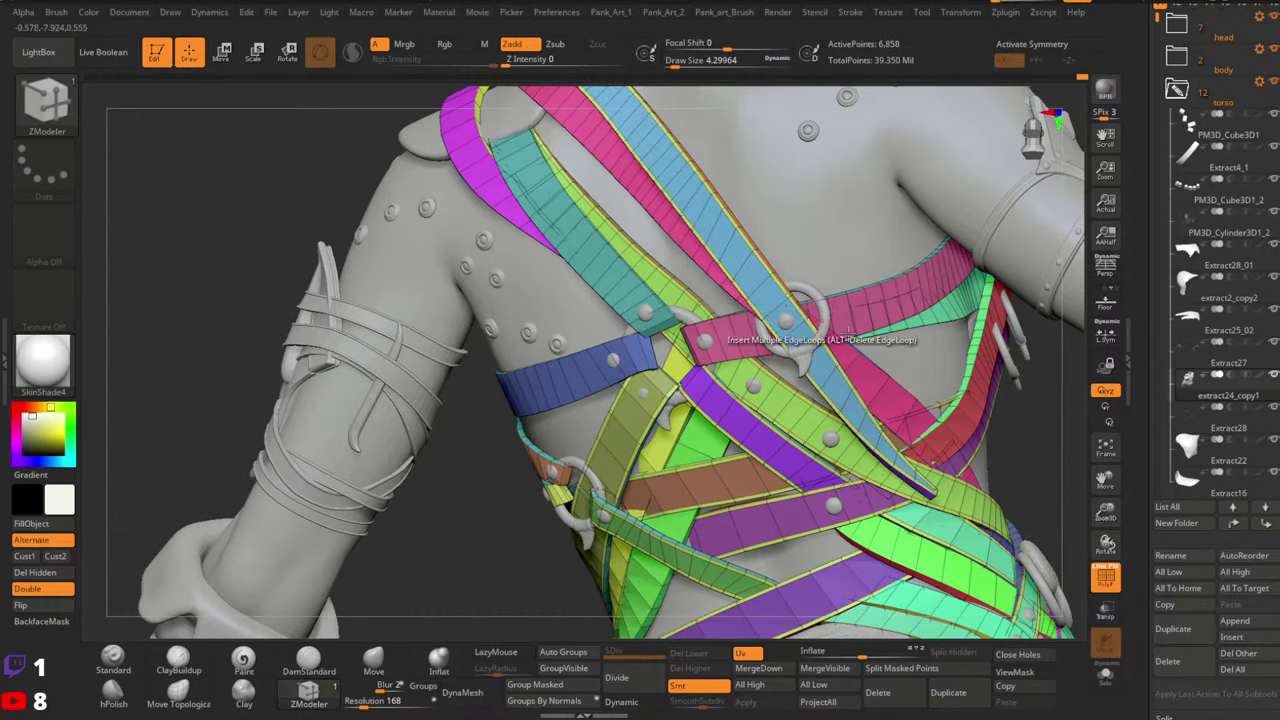
{"action": "left_click", "coordinate": [838, 308]}
{"action": "right_click_drag", "start_coordinate": [592, 374], "coordinate": [738, 306], "text": "alt"}
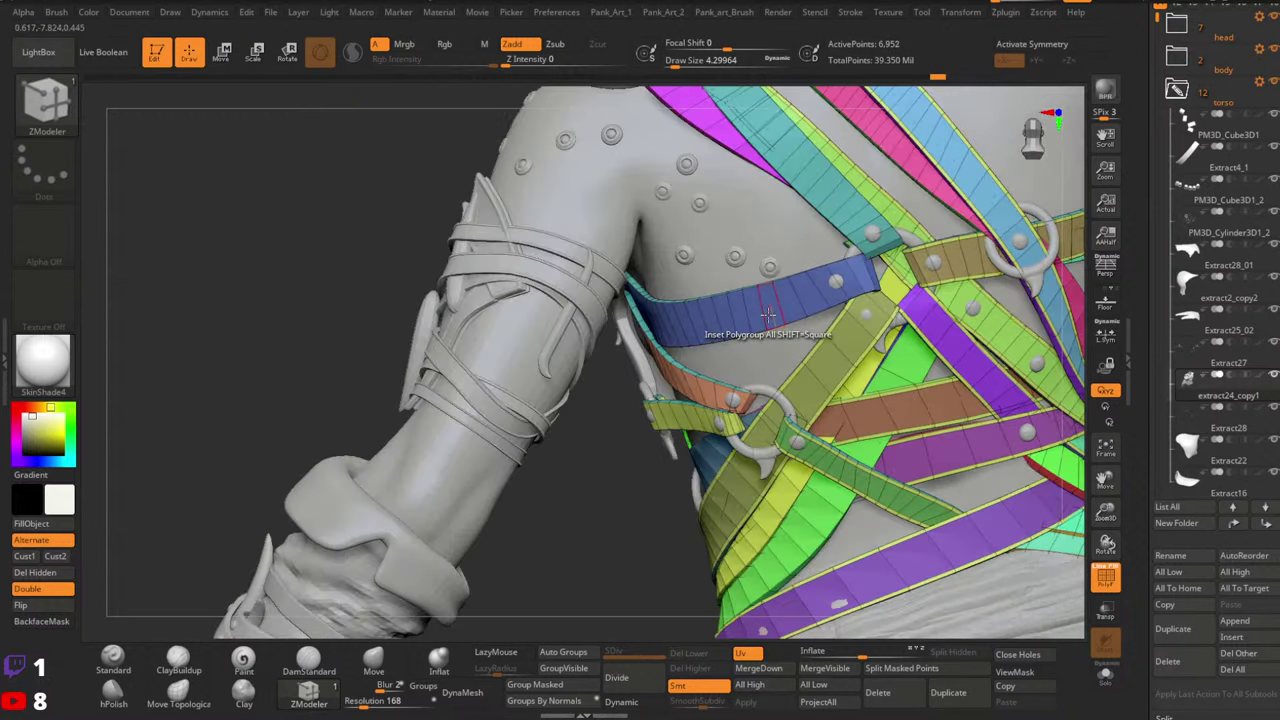
Inset the polygroups of the blue strap below the armpit and the short orange side straps near the ring
{"action": "left_click", "coordinate": [738, 306]}
{"action": "right_click_drag", "start_coordinate": [645, 393], "coordinate": [814, 314]}
{"action": "left_click", "coordinate": [692, 386]}
{"action": "left_click", "coordinate": [673, 424]}
{"action": "left_click", "coordinate": [757, 422]}
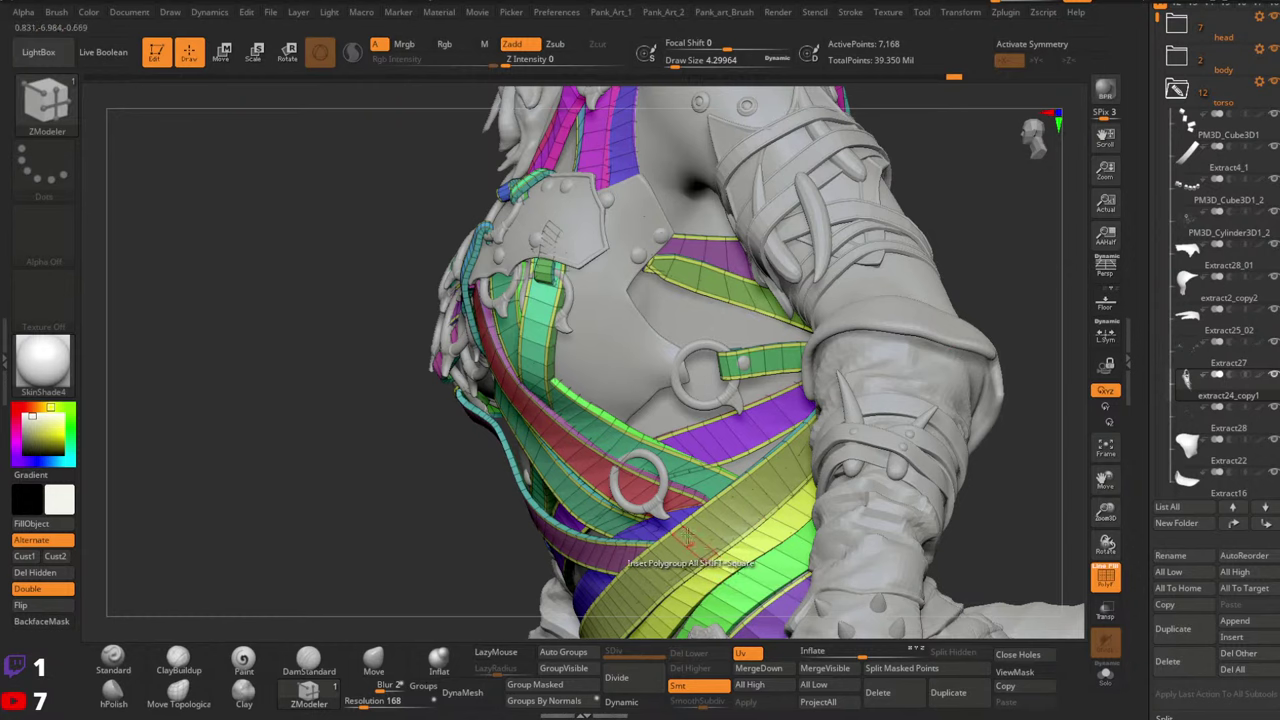
Inset the polygroups of the yellow, bright green and blue straps wrapping the side of the waist above the medallions
{"action": "right_click_drag", "start_coordinate": [699, 421], "coordinate": [786, 367]}
{"action": "left_click", "coordinate": [838, 398]}
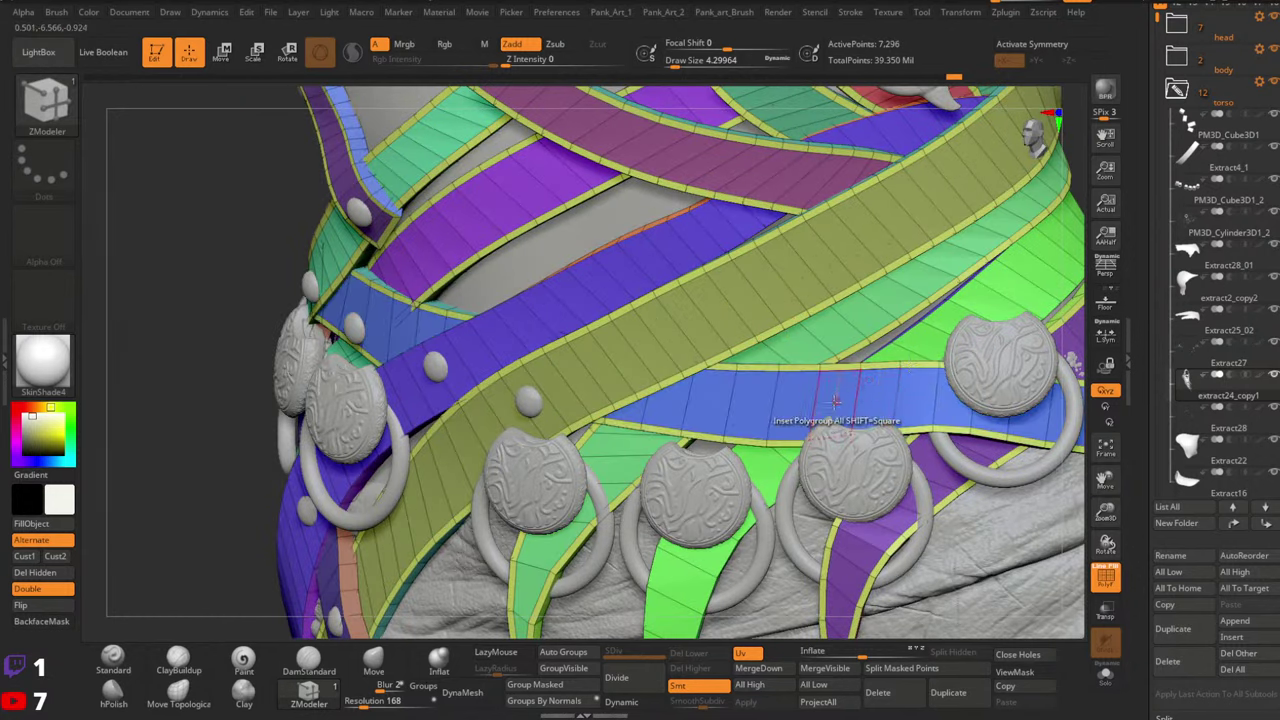
{"action": "right_click_drag", "start_coordinate": [988, 317], "coordinate": [893, 383]}
{"action": "left_click", "coordinate": [887, 390]}
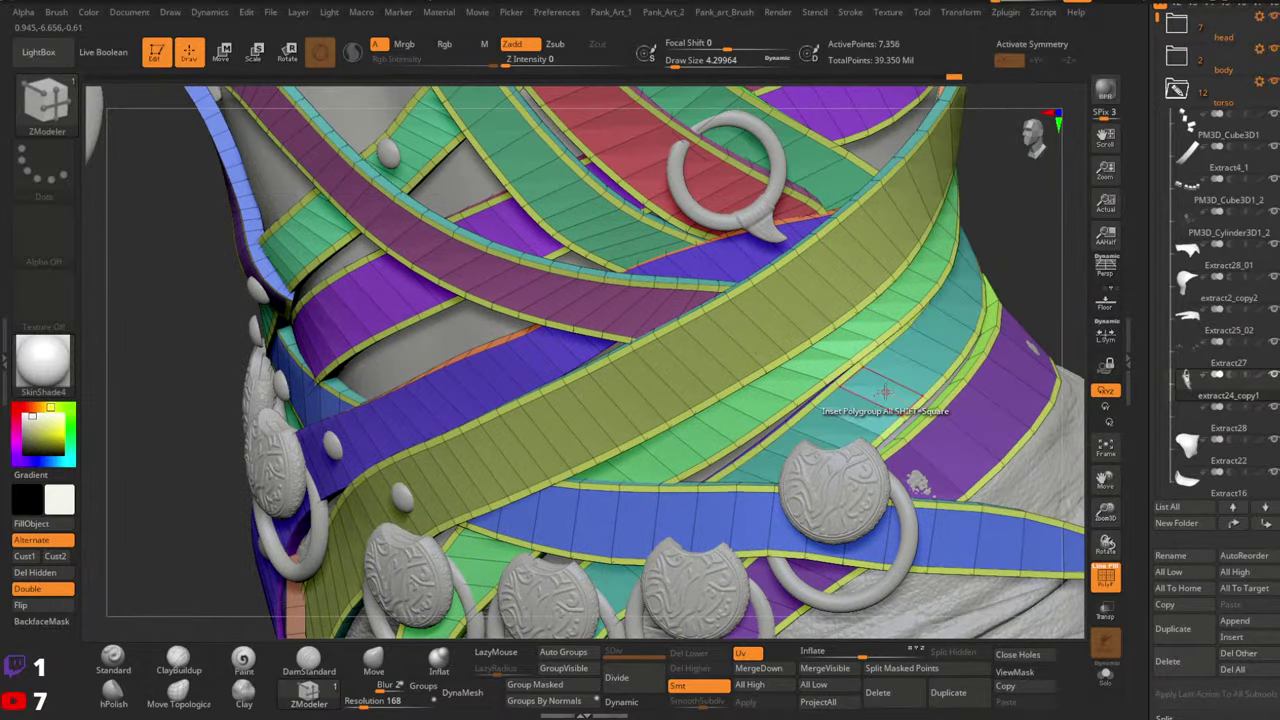
{"action": "right_click_drag", "start_coordinate": [1030, 443], "coordinate": [880, 395], "text": "ctrl"}
{"action": "left_click", "coordinate": [861, 411]}
{"action": "right_click_drag", "start_coordinate": [880, 395], "coordinate": [893, 470], "text": "ctrl"}
{"action": "left_click", "coordinate": [893, 399]}
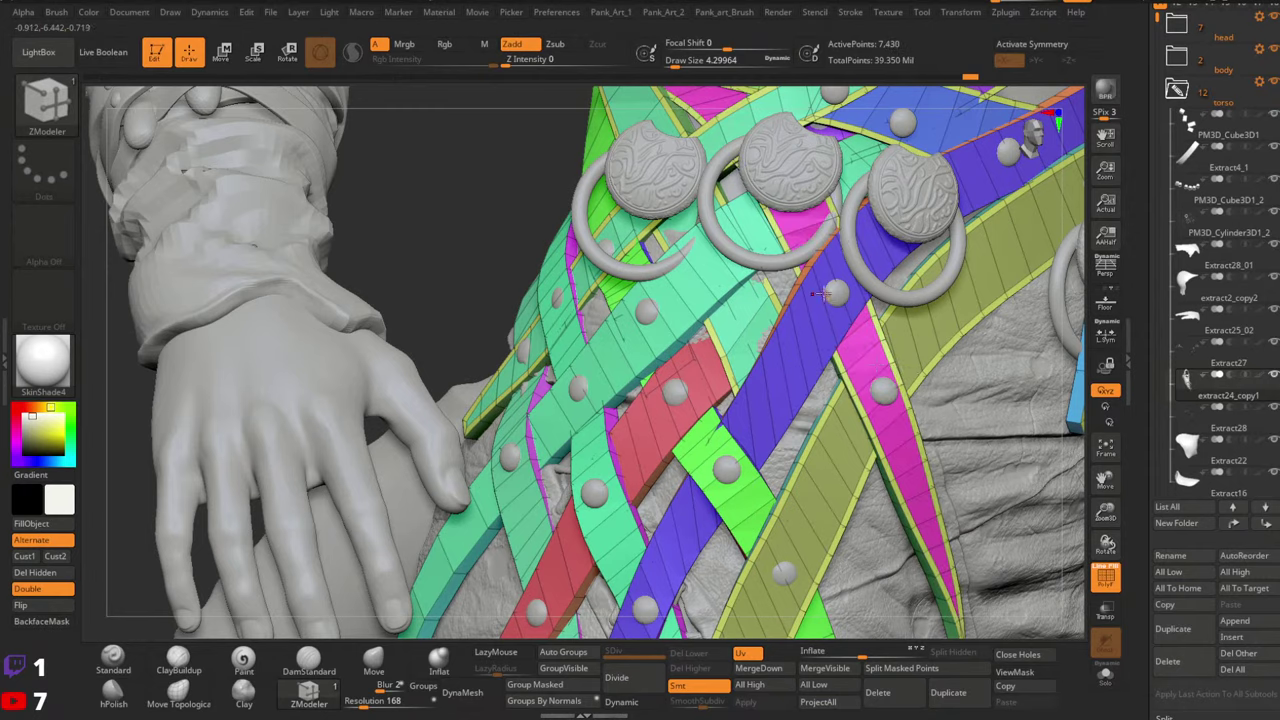
Inset the polygroups of the mint and blue-violet diagonal straps running down the hip below the ringed medallions
{"action": "right_click_drag", "start_coordinate": [893, 399], "coordinate": [950, 465], "text": "alt"}
{"action": "right_click_drag", "start_coordinate": [950, 465], "coordinate": [965, 450]}
{"action": "left_click", "coordinate": [767, 372]}
{"action": "left_click", "coordinate": [866, 458]}
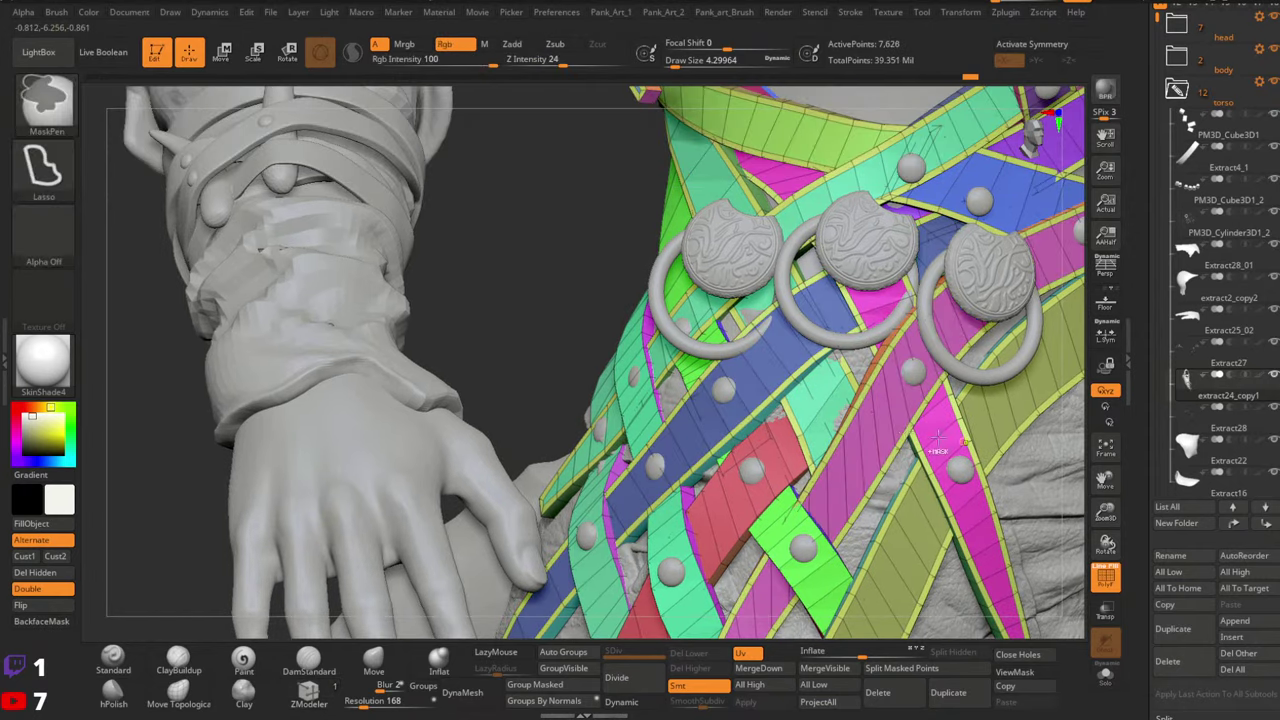
Inset the polygroups of the remaining red and mint strips over the outer hip and the bright green strap above them
{"action": "right_click_drag", "start_coordinate": [866, 458], "coordinate": [763, 422], "text": "ctrl"}
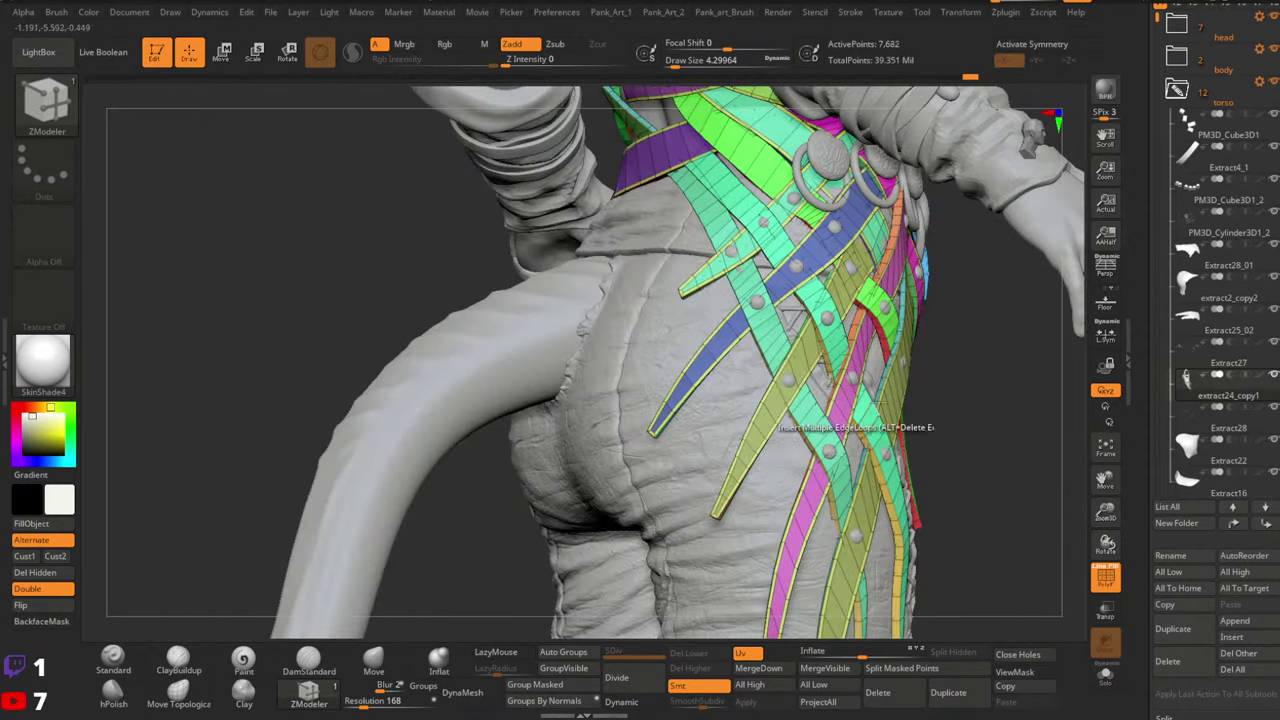
{"action": "right_click_drag", "start_coordinate": [855, 492], "coordinate": [830, 395]}
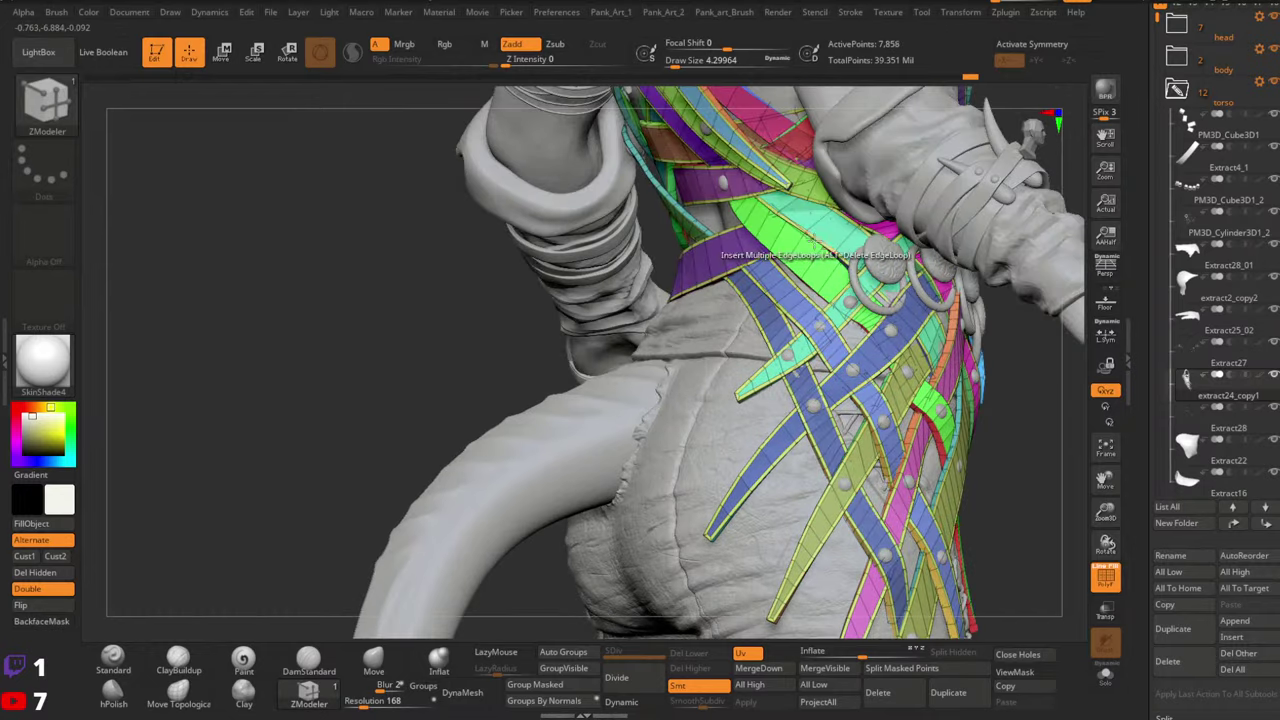
{"action": "right_click_drag", "start_coordinate": [808, 240], "coordinate": [803, 360]}
{"action": "right_click_drag", "start_coordinate": [822, 317], "coordinate": [815, 220], "text": "ctrl"}
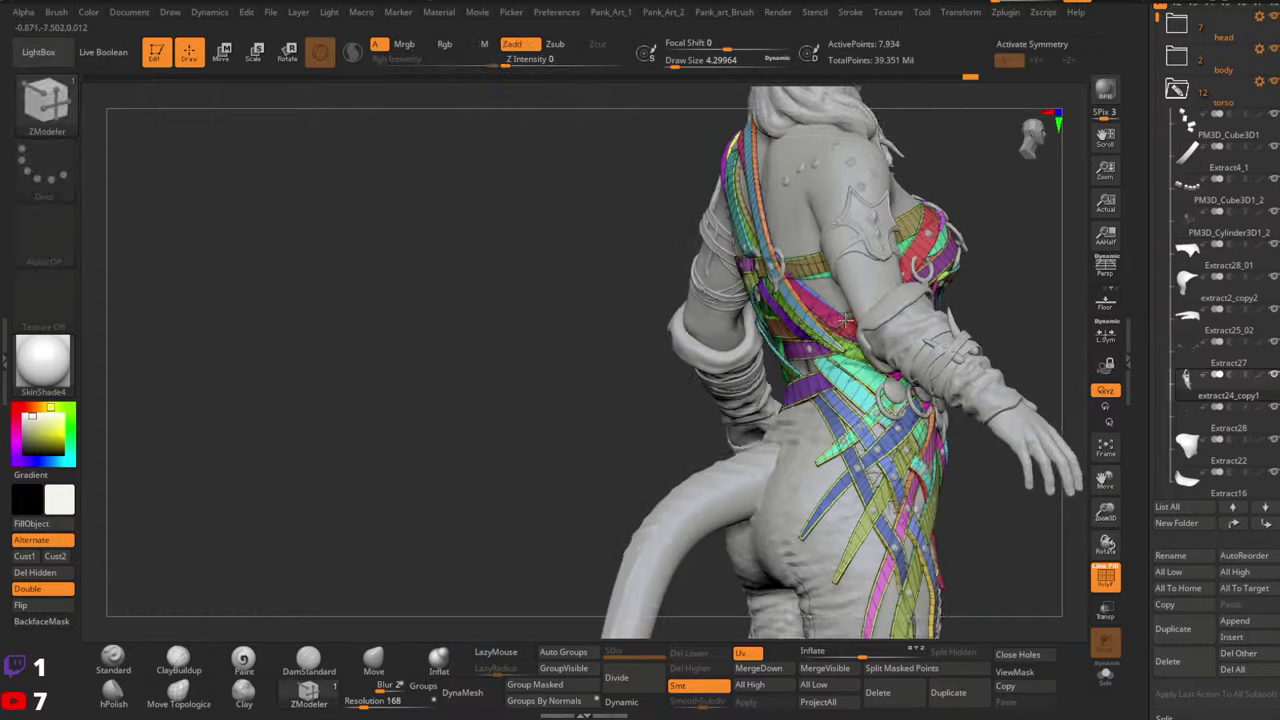
Inset the polygroup of the magenta shoulder strap rising from the chest plate, checking the thigh strips and the short ring strap
{"action": "right_click_drag", "start_coordinate": [900, 480], "coordinate": [865, 385], "text": "alt"}
{"action": "right_click_drag", "start_coordinate": [1040, 400], "coordinate": [882, 250]}
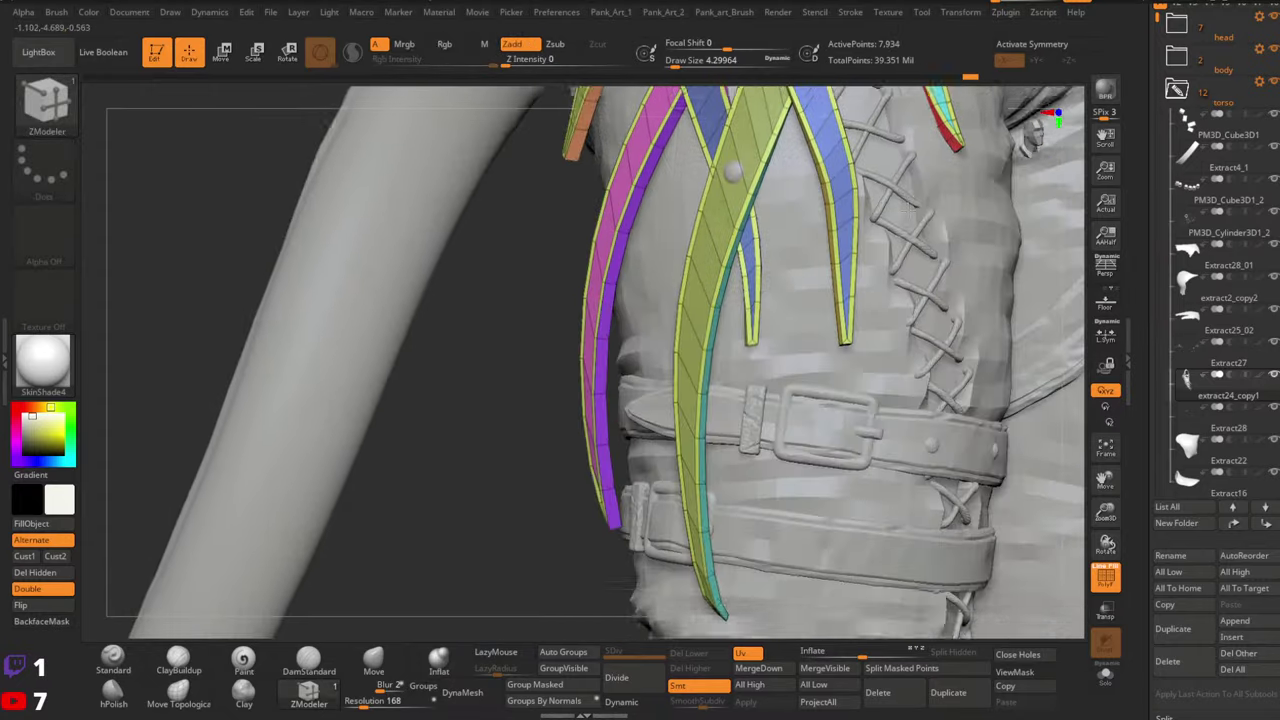
{"action": "right_click_drag", "start_coordinate": [850, 290], "coordinate": [858, 210]}
{"action": "right_click_drag", "start_coordinate": [858, 210], "coordinate": [794, 334]}
{"action": "right_click_drag", "start_coordinate": [832, 440], "coordinate": [834, 478], "text": "ctrl"}
{"action": "left_click", "coordinate": [828, 472]}
{"action": "left_click", "coordinate": [818, 470], "text": "ctrl+shift"}
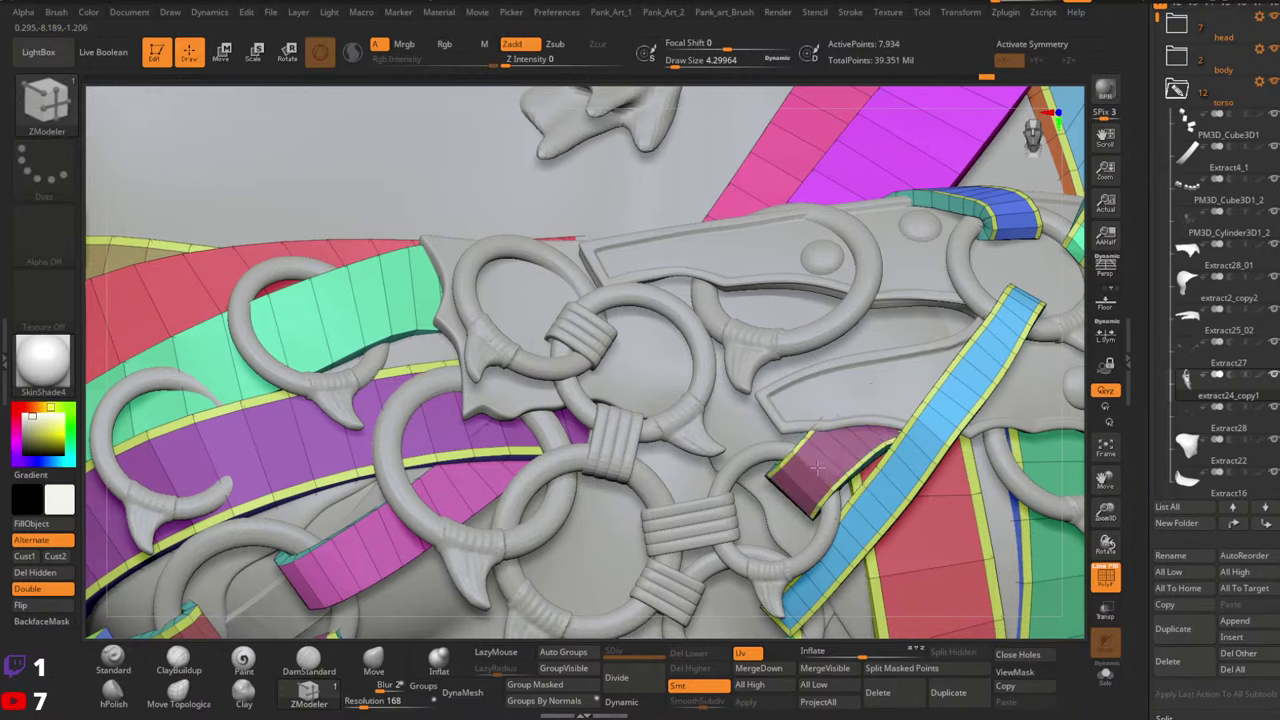
{"action": "right_click_drag", "start_coordinate": [816, 467], "coordinate": [848, 262], "text": "ctrl"}
{"action": "right_click_drag", "start_coordinate": [848, 262], "coordinate": [934, 358], "text": "alt"}
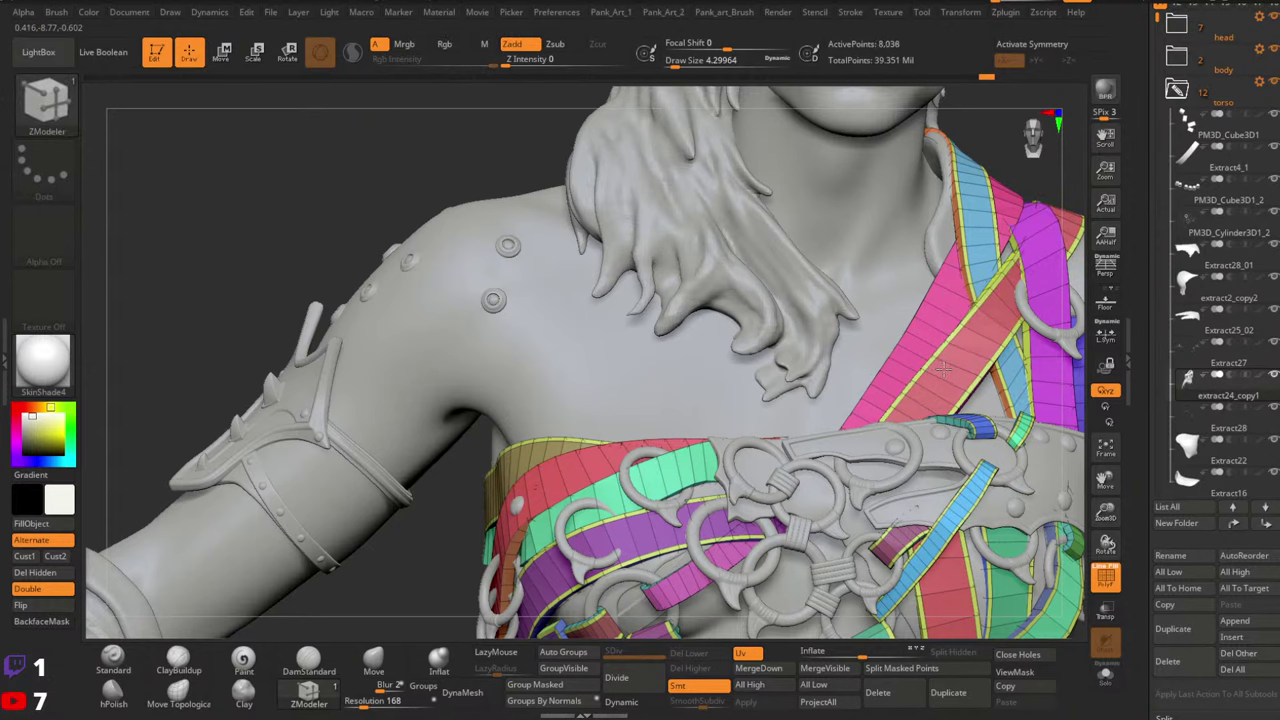
Inset the polygroups of the pink shoulder strap and the red, brown and mint straps wrapping the side of the bust
{"action": "right_click_drag", "start_coordinate": [918, 340], "coordinate": [757, 337]}
{"action": "left_click", "coordinate": [757, 337]}
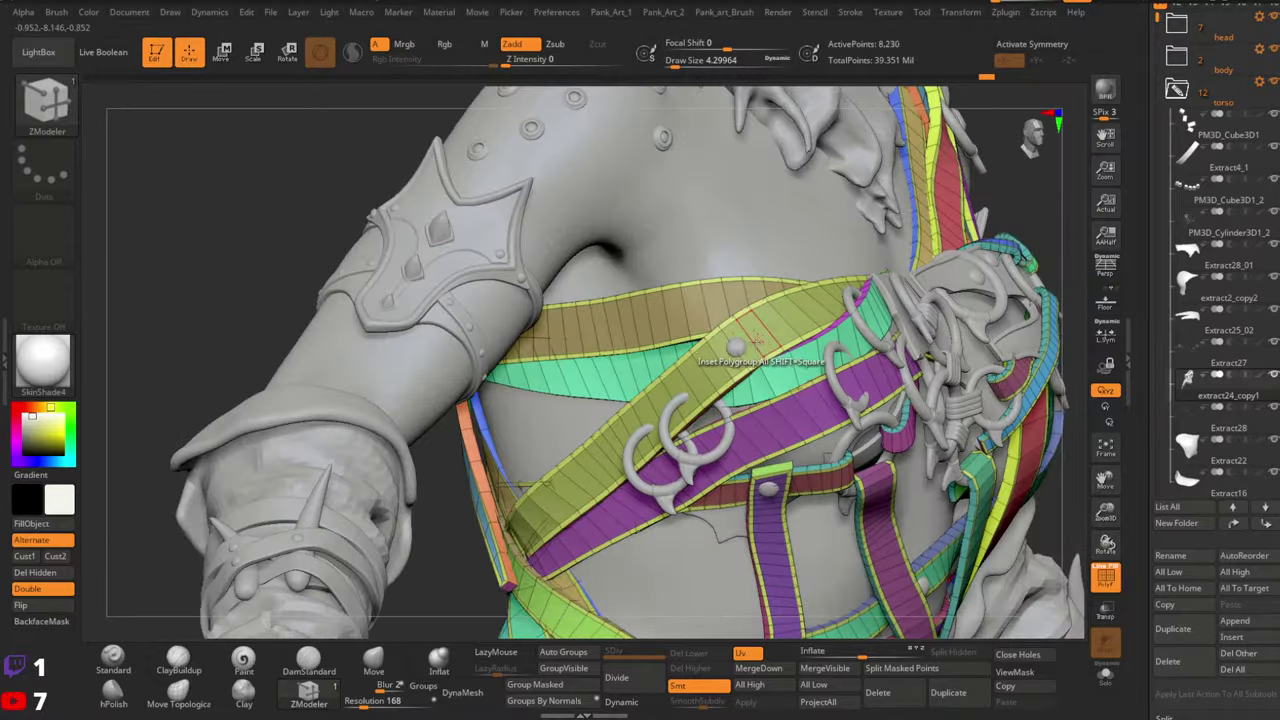
{"action": "left_click", "coordinate": [657, 306]}
{"action": "right_click_drag", "start_coordinate": [995, 385], "coordinate": [827, 376], "text": "ctrl"}
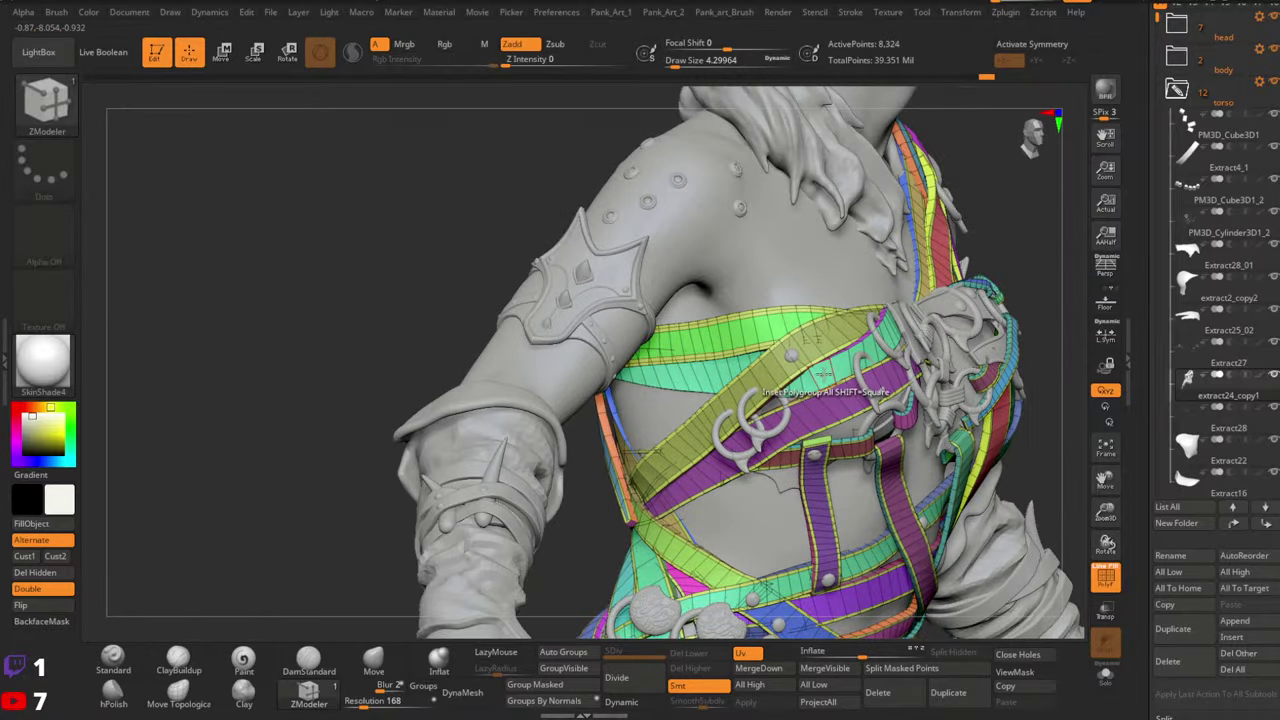
{"action": "left_click", "coordinate": [824, 375]}
{"action": "mouse_move", "coordinate": [770, 418]}
{"action": "right_mouse_down"}
{"action": "mouse_move", "coordinate": [798, 317]}
{"action": "mouse_move", "coordinate": [790, 268]}
{"action": "mouse_move", "coordinate": [893, 397]}
{"action": "mouse_move", "coordinate": [727, 386]}
{"action": "right_mouse_up"}
{"action": "left_click", "coordinate": [790, 268]}
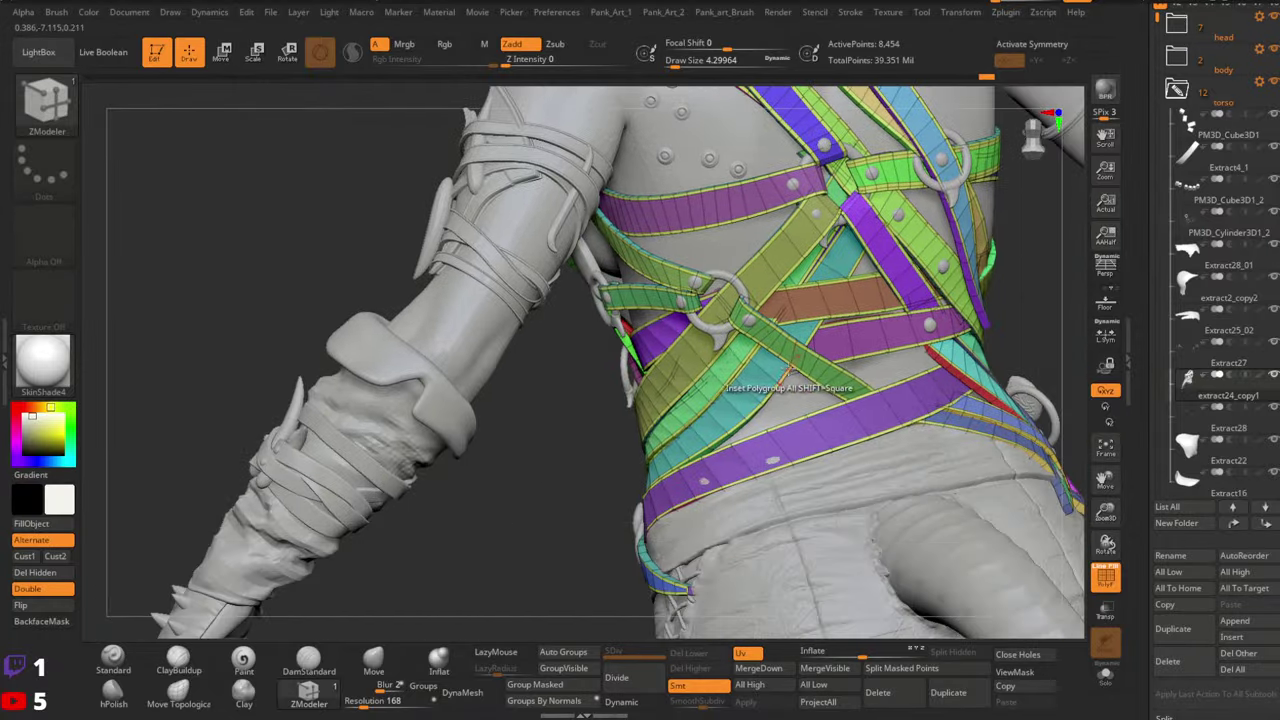
Inset the polygroup of the remaining blue-violet shoulder strap above the chest plate, undoing and redoing the inset once
{"action": "mouse_move", "coordinate": [912, 346]}
{"action": "right_mouse_down"}
{"action": "mouse_move", "coordinate": [731, 366]}
{"action": "mouse_move", "coordinate": [688, 466]}
{"action": "mouse_move", "coordinate": [660, 477]}
{"action": "mouse_move", "coordinate": [838, 395]}
{"action": "mouse_move", "coordinate": [912, 318]}
{"action": "mouse_move", "coordinate": [590, 454]}
{"action": "mouse_move", "coordinate": [732, 276]}
{"action": "mouse_move", "coordinate": [728, 400]}
{"action": "mouse_move", "coordinate": [755, 276]}
{"action": "right_mouse_up"}
{"action": "mouse_move", "coordinate": [855, 292]}
{"action": "right_mouse_down"}
{"action": "mouse_move", "coordinate": [809, 389]}
{"action": "mouse_move", "coordinate": [958, 296]}
{"action": "right_mouse_up"}
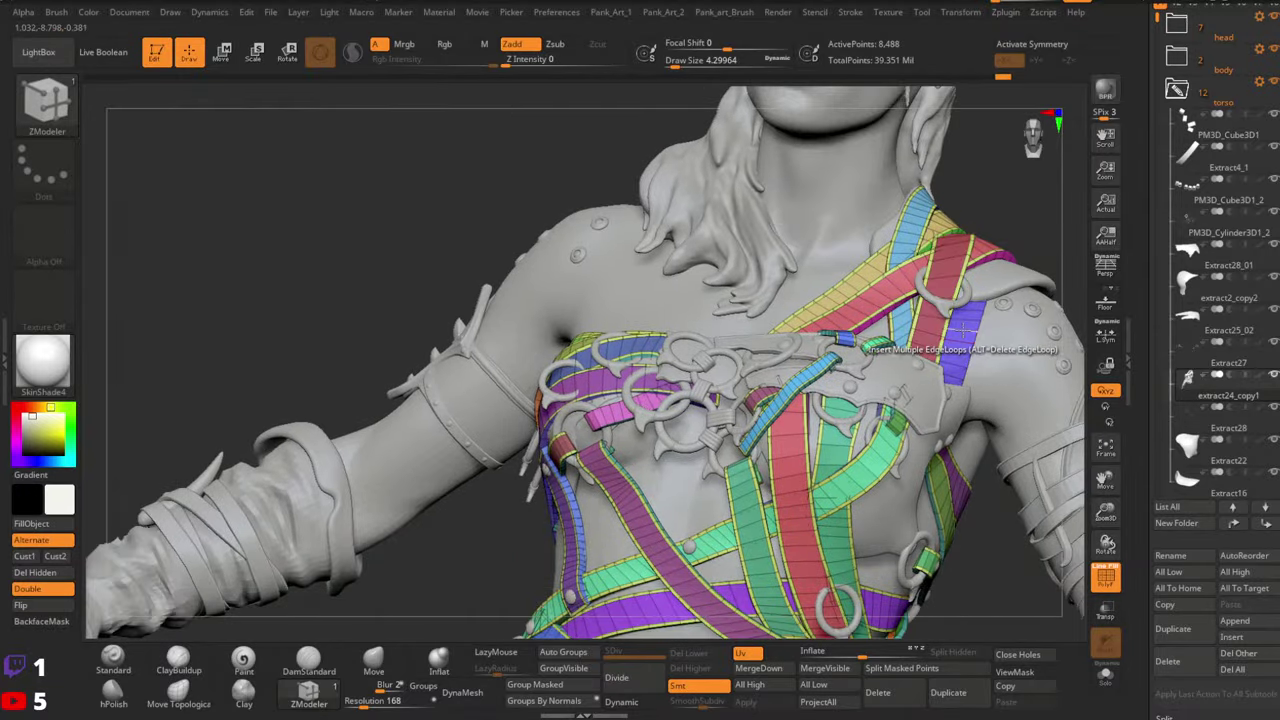
{"action": "mouse_move", "coordinate": [1052, 413]}
{"action": "right_mouse_down", "text": "ctrl"}
{"action": "mouse_move", "coordinate": [960, 360]}
{"action": "mouse_move", "coordinate": [930, 438]}
{"action": "mouse_move", "coordinate": [1040, 358]}
{"action": "mouse_move", "coordinate": [878, 345]}
{"action": "mouse_move", "coordinate": [828, 370]}
{"action": "mouse_move", "coordinate": [915, 430]}
{"action": "mouse_move", "coordinate": [828, 342]}
{"action": "mouse_move", "coordinate": [845, 360]}
{"action": "right_mouse_up", "text": "ctrl"}
{"action": "key", "text": "ctrl+z"}
{"action": "left_click", "coordinate": [890, 345]}
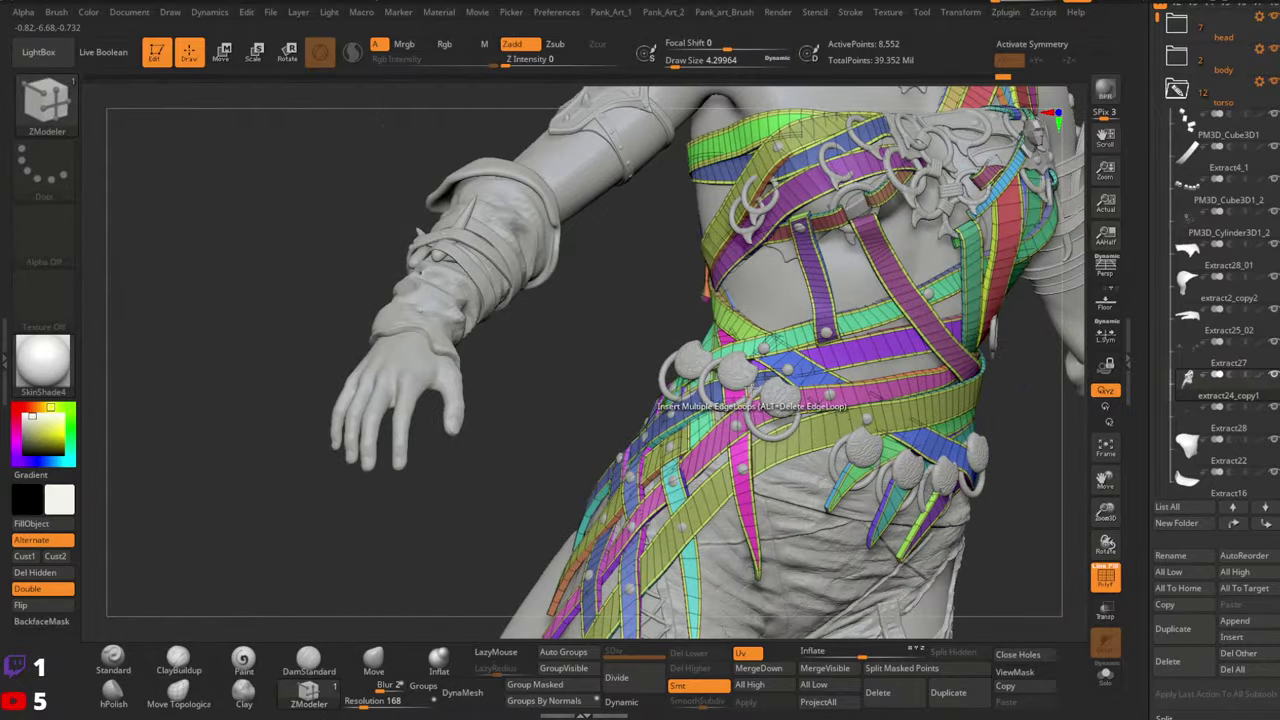
Examine the inset borders on the straps from all sides of the torso, toggling the polyframe display off and on
{"action": "right_click_drag", "start_coordinate": [740, 386], "coordinate": [829, 391]}
{"action": "right_click_drag", "start_coordinate": [608, 352], "coordinate": [862, 383], "text": "alt"}
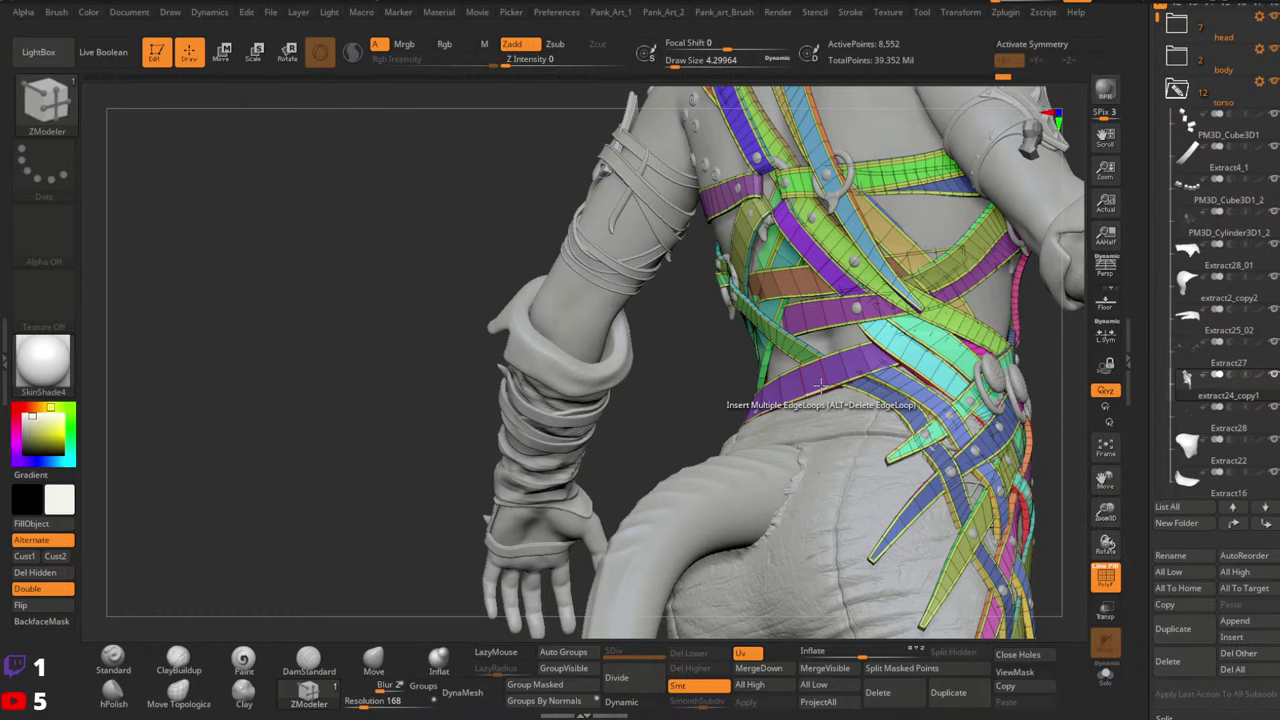
{"action": "right_click_drag", "start_coordinate": [866, 342], "coordinate": [938, 385]}
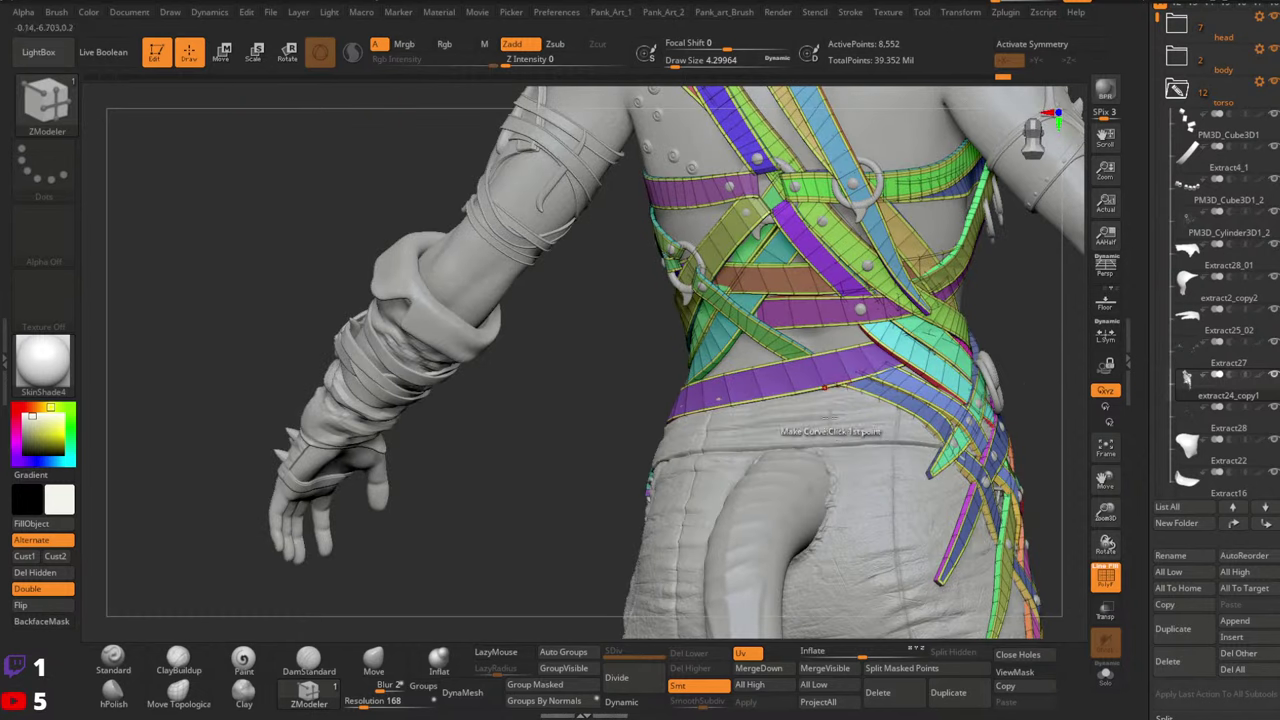
{"action": "right_click_drag", "start_coordinate": [771, 432], "coordinate": [853, 384]}
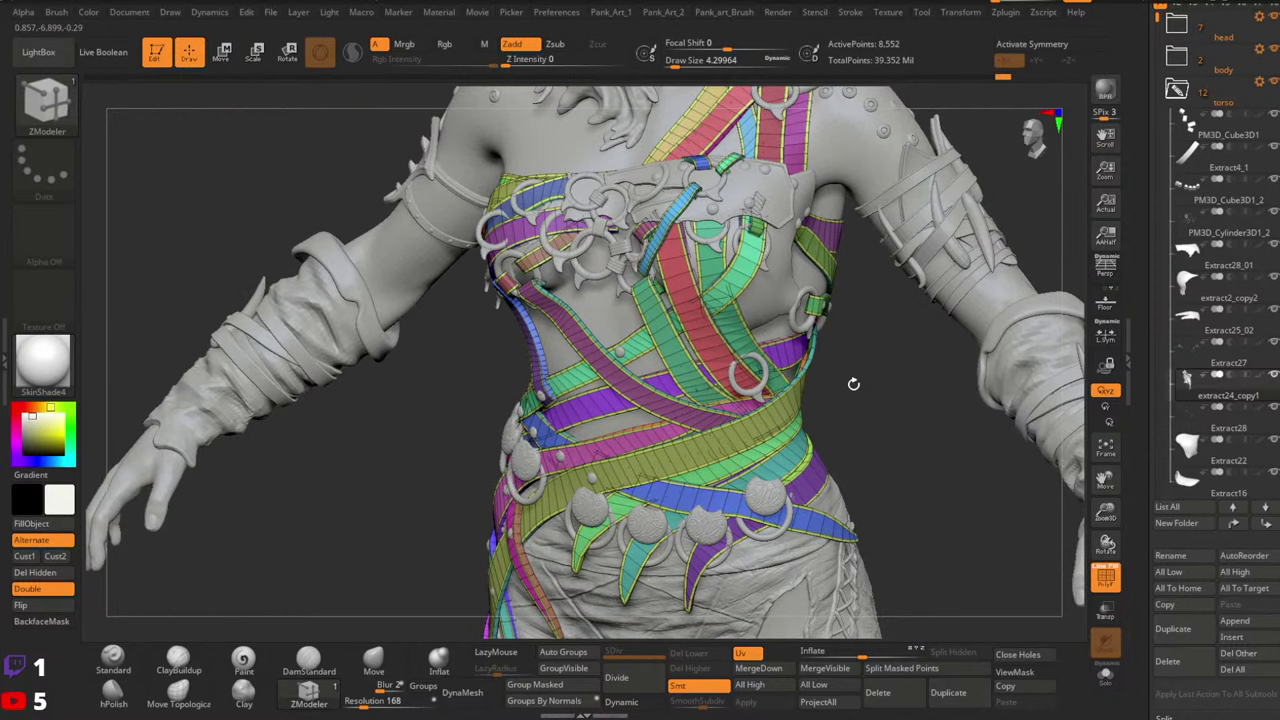
{"action": "right_click_drag", "start_coordinate": [700, 243], "coordinate": [868, 317]}
{"action": "key", "text": "shift+f"}
{"action": "key", "text": "shift+f"}
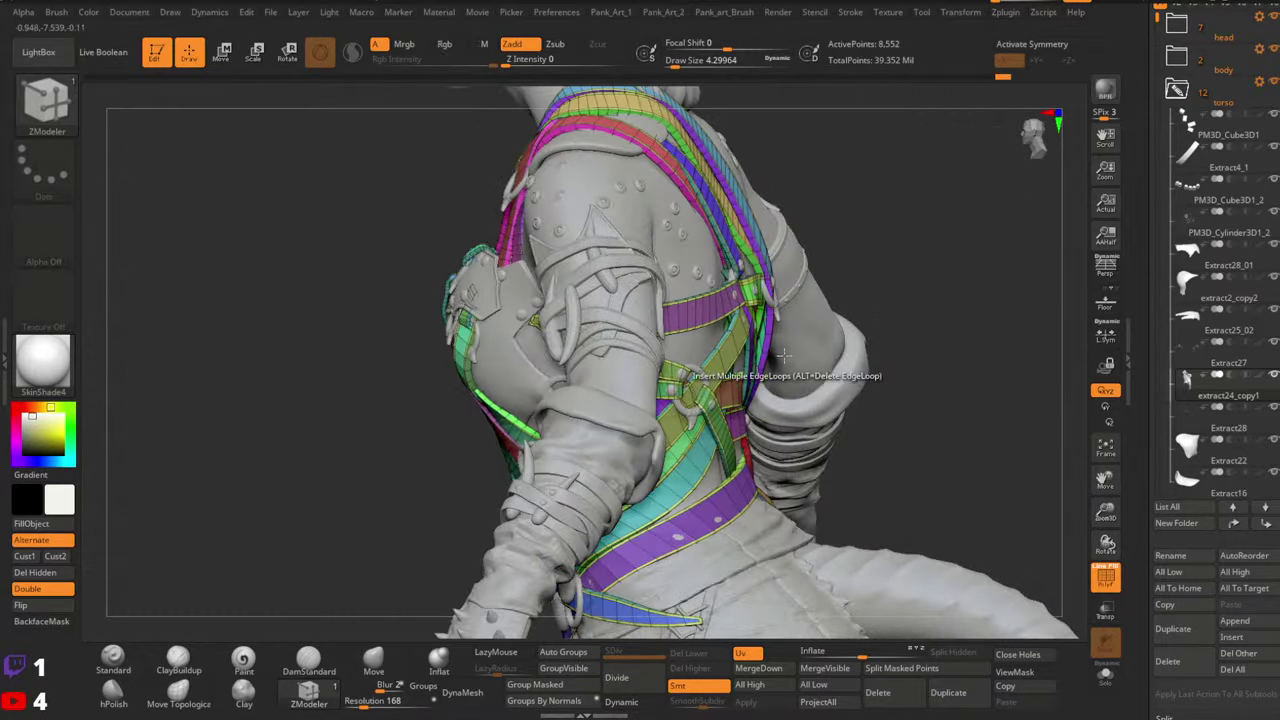
Set the ZModeler polygon action to Extrude and try extruding the straps' yellow border polygroup slightly outward
{"action": "right_click_drag", "start_coordinate": [690, 305], "coordinate": [1234, 360], "text": "ctrl"}
{"action": "right_click_drag", "start_coordinate": [835, 315], "coordinate": [705, 290]}
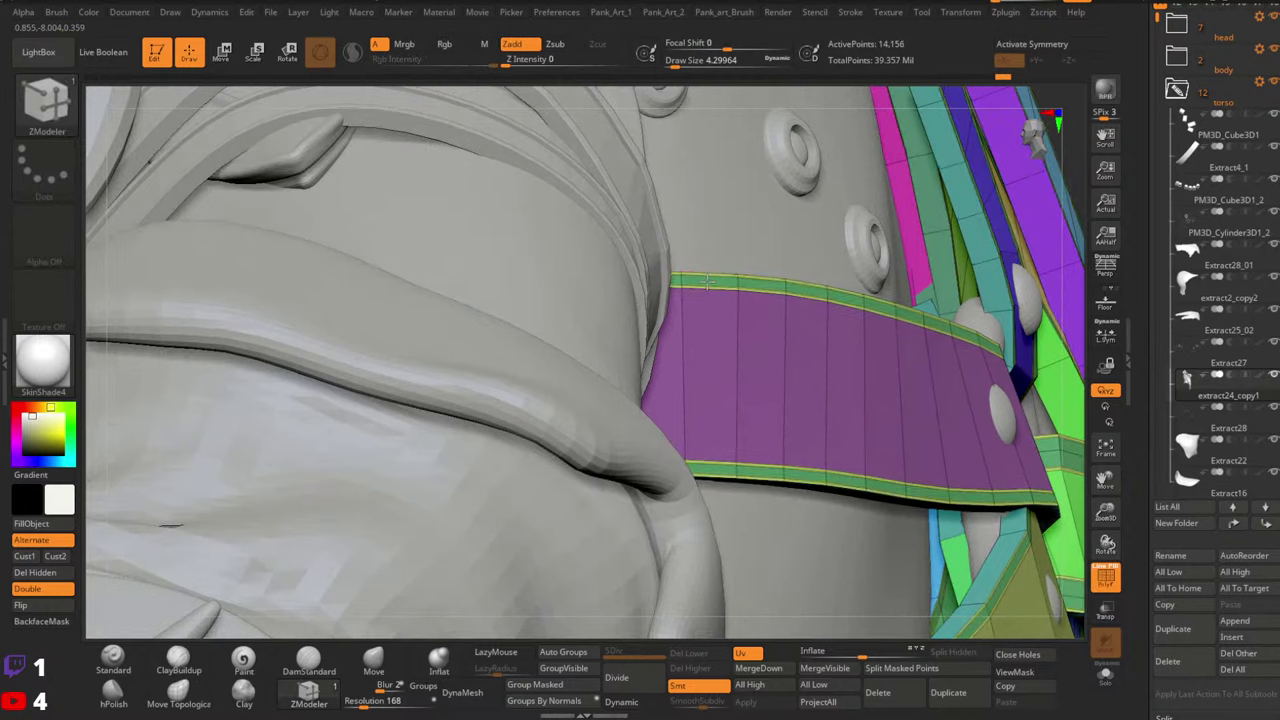
{"action": "key", "text": "space"}
{"action": "left_click", "coordinate": [555, 244]}
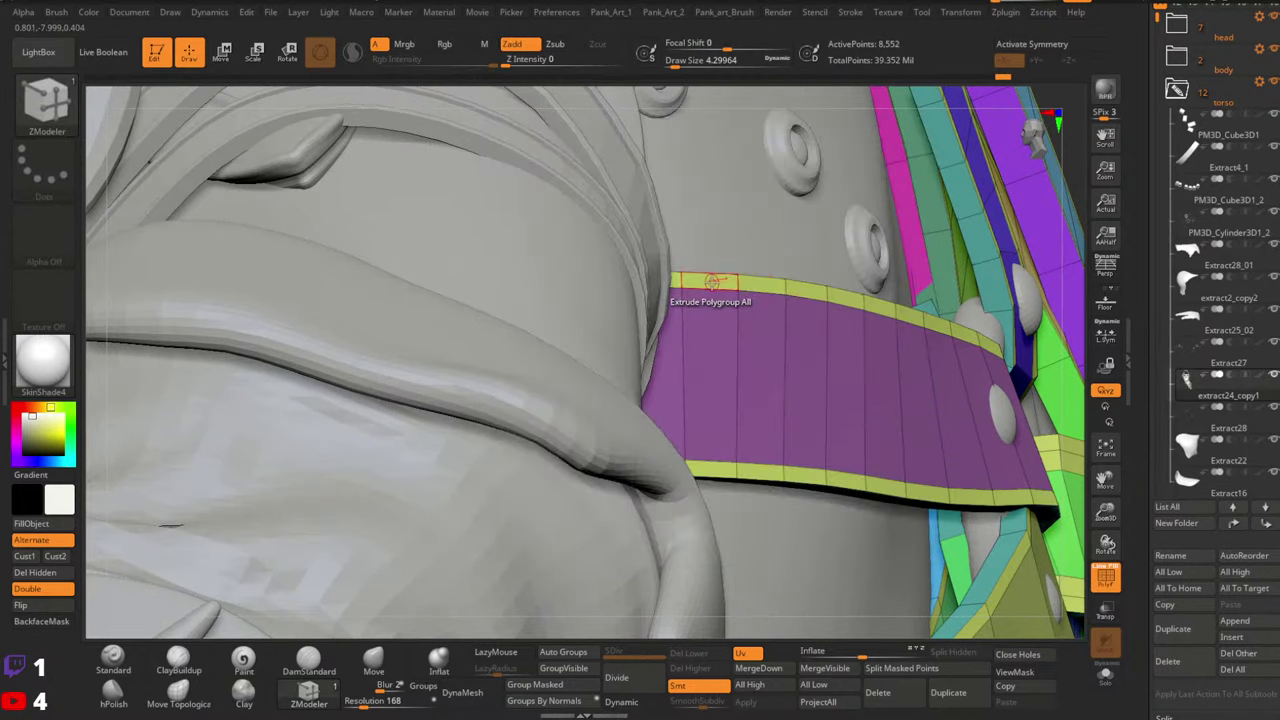
{"action": "left_click_drag", "start_coordinate": [711, 282], "coordinate": [719, 282]}
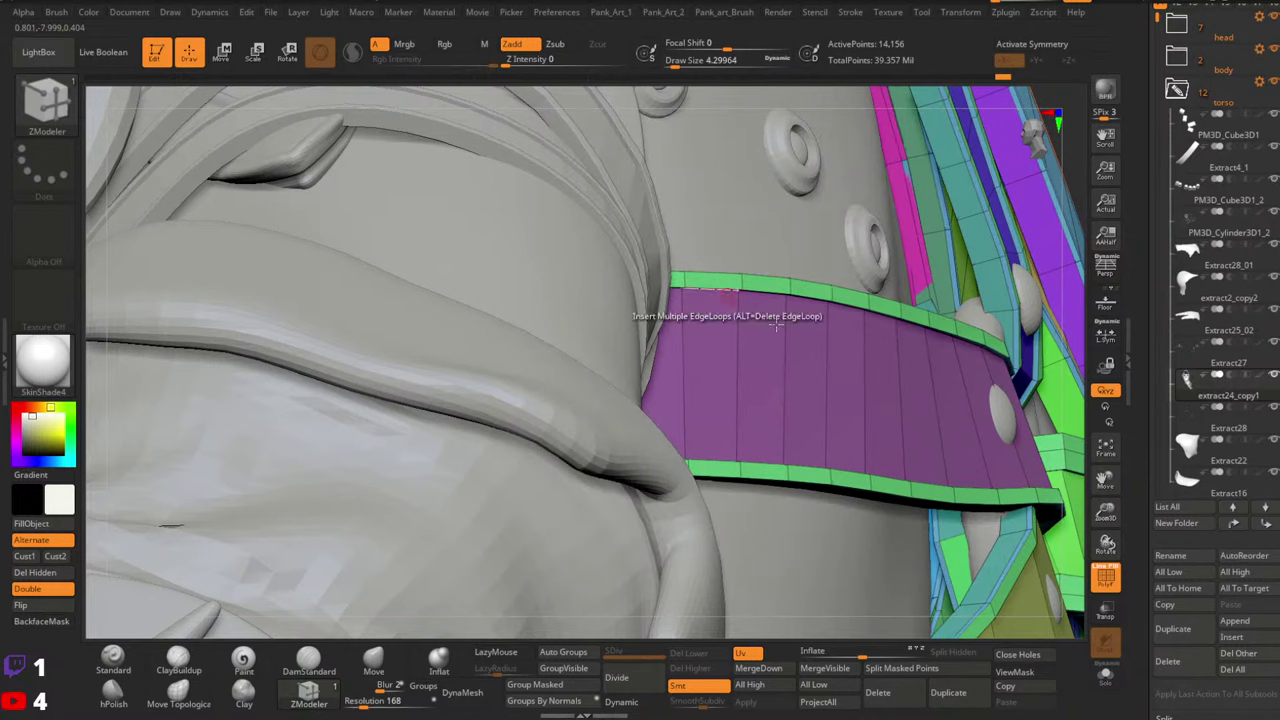
Hide the polyframe and switch the display material to StartupMaterial to examine the raised strap borders
{"action": "right_click_drag", "start_coordinate": [650, 306], "coordinate": [680, 260], "text": "ctrl"}
{"action": "key", "text": "shift+f"}
{"action": "right_click_drag", "start_coordinate": [837, 343], "coordinate": [930, 366]}
{"action": "right_click_drag", "start_coordinate": [930, 366], "coordinate": [920, 325], "text": "ctrl"}
{"action": "right_click_drag", "start_coordinate": [920, 325], "coordinate": [825, 345]}
{"action": "left_click", "coordinate": [43, 364]}
{"action": "left_click", "coordinate": [194, 410]}
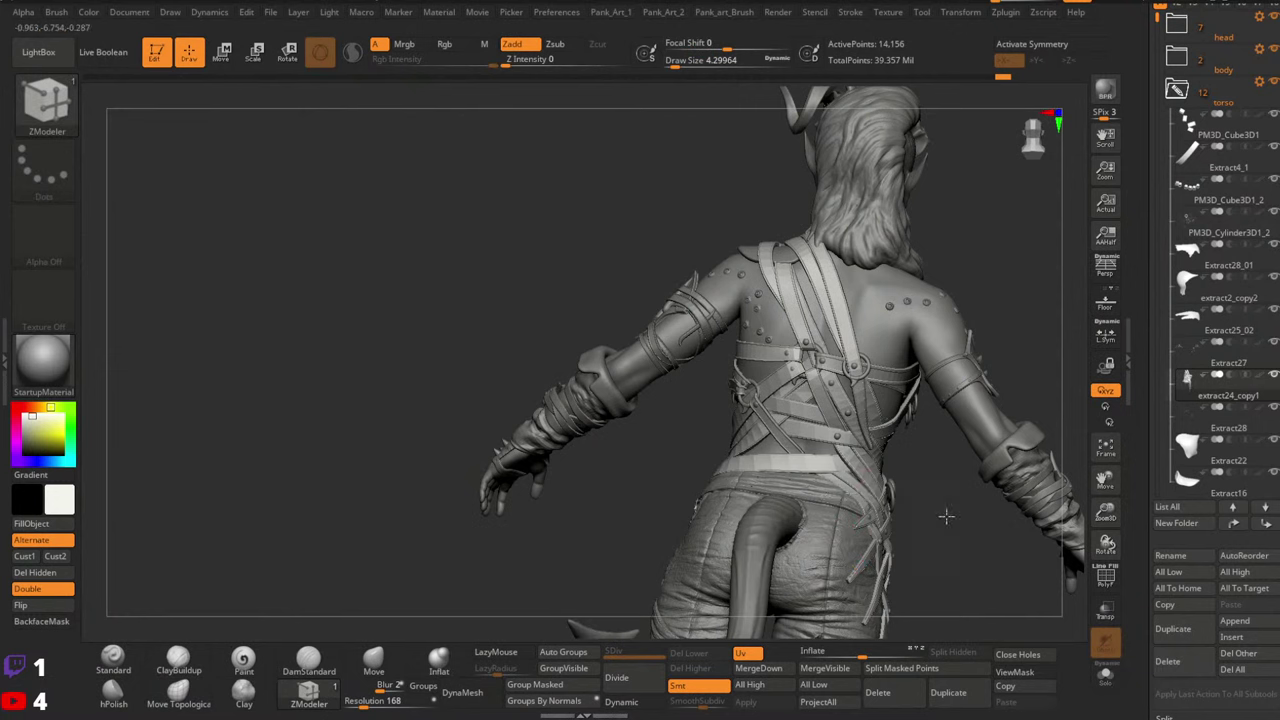
{"action": "right_click_drag", "start_coordinate": [946, 516], "coordinate": [903, 560]}
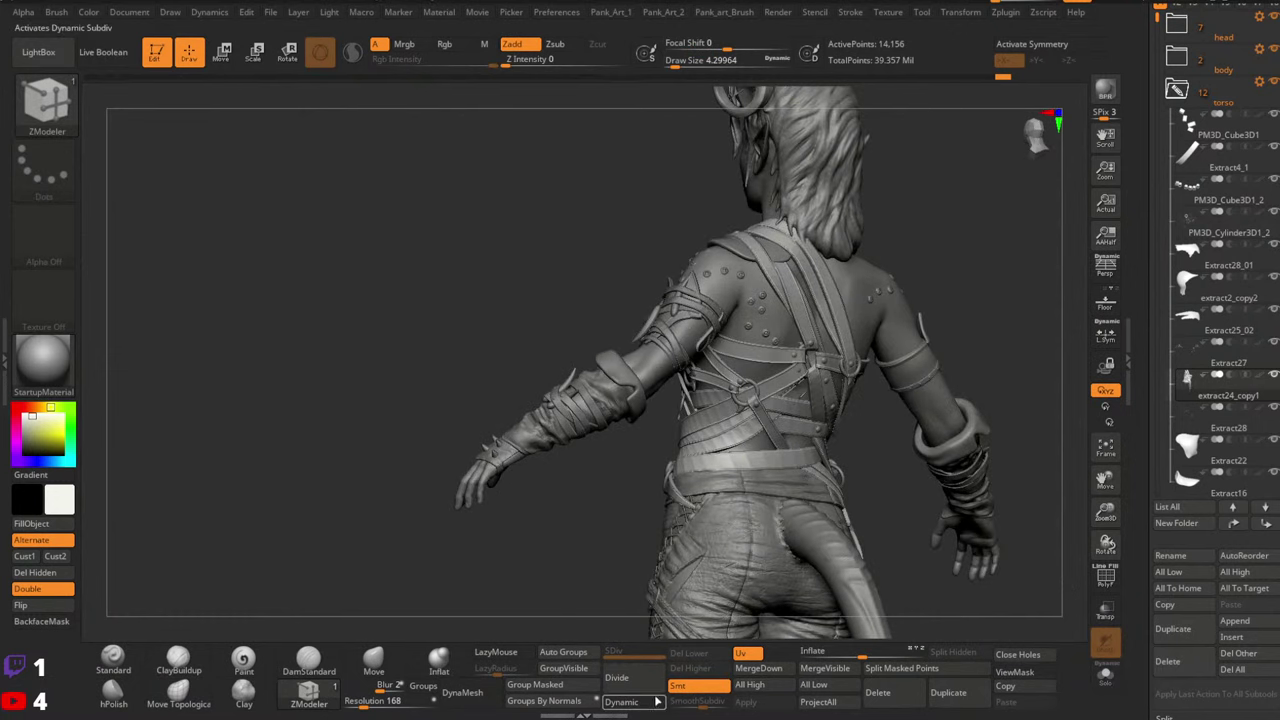
Preview the straps with dynamic subdivision and turn the preview off again
{"action": "left_click", "coordinate": [622, 701]}
{"action": "mouse_move", "coordinate": [854, 477]}
{"action": "right_mouse_down", "text": "ctrl"}
{"action": "mouse_move", "coordinate": [903, 434]}
{"action": "mouse_move", "coordinate": [740, 380]}
{"action": "mouse_move", "coordinate": [831, 387]}
{"action": "mouse_move", "coordinate": [919, 478]}
{"action": "right_mouse_up", "text": "ctrl"}
{"action": "key", "text": "shift+d"}
Show the polyframe again and undo the border extrusion, checking the strap borders up close
{"action": "key", "text": "shift+f"}
{"action": "right_click_drag", "start_coordinate": [863, 432], "coordinate": [880, 375], "text": "ctrl"}
{"action": "key", "text": "ctrl+shift"}
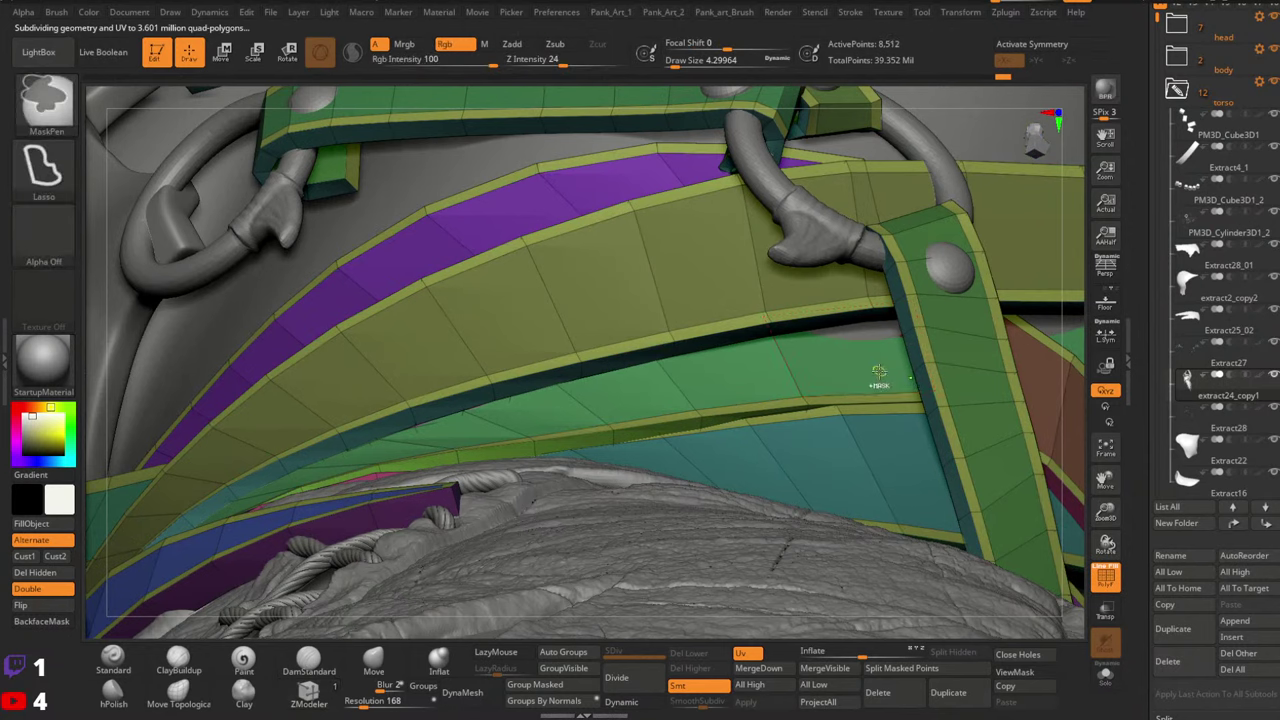
{"action": "left_click", "coordinate": [728, 312], "text": "ctrl+shift"}
{"action": "right_click_drag", "start_coordinate": [728, 312], "coordinate": [857, 428], "text": "ctrl"}
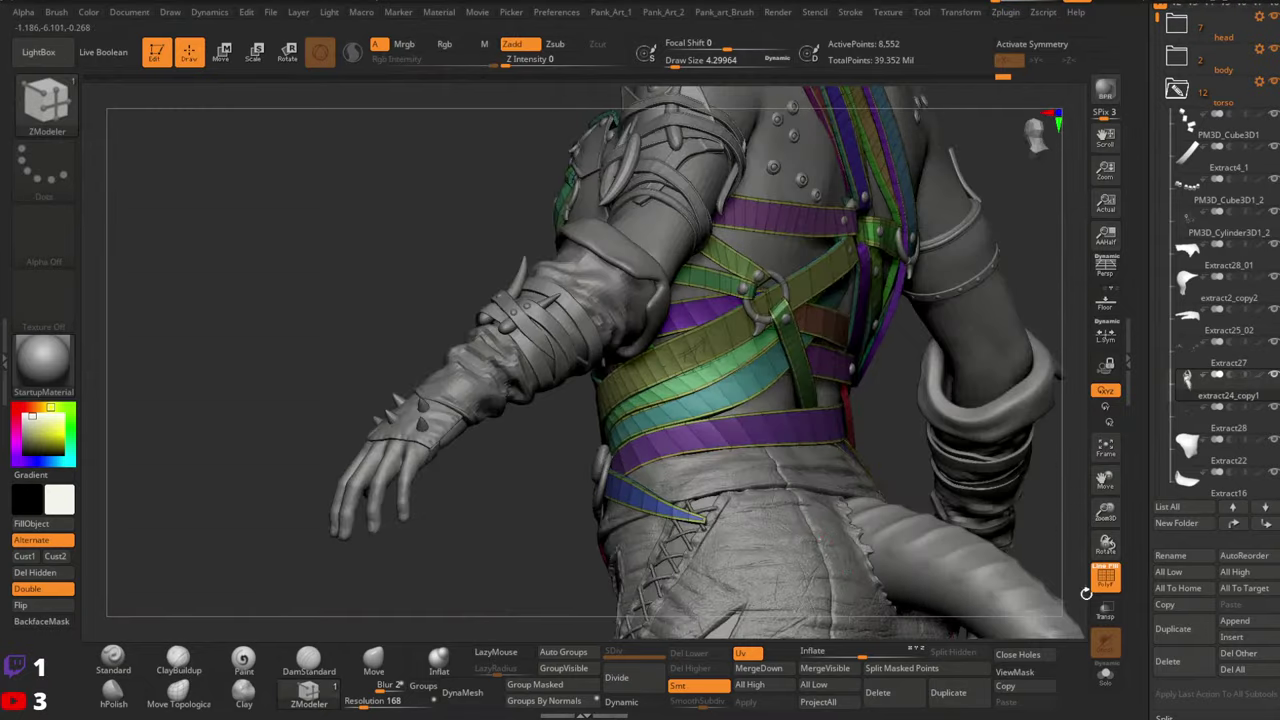
Isolate the straps subtool and turn off double-sided display to examine its face orientation and polygroups
{"action": "left_click", "coordinate": [1106, 680]}
{"action": "mouse_move", "coordinate": [883, 403]}
{"action": "left_mouse_down", "text": "shift"}
{"action": "mouse_move", "coordinate": [917, 363]}
{"action": "mouse_move", "coordinate": [912, 384]}
{"action": "mouse_move", "coordinate": [823, 394]}
{"action": "left_mouse_up", "text": "shift"}
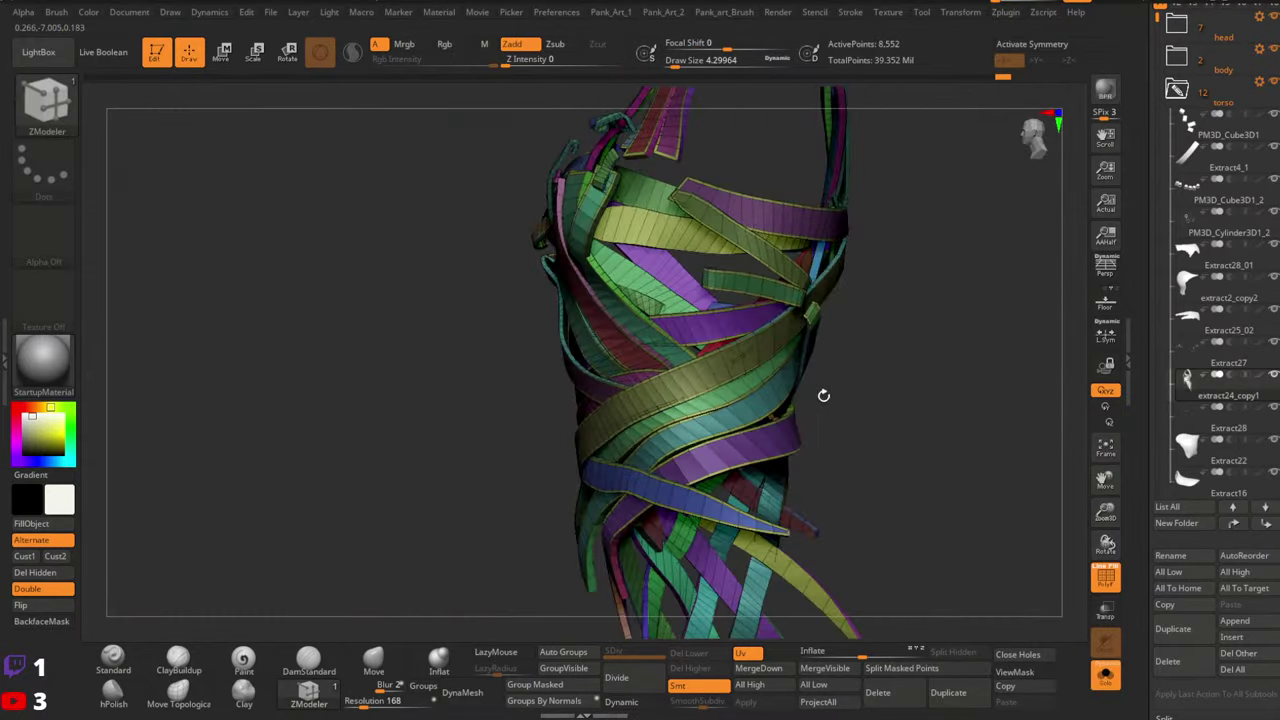
{"action": "left_click", "coordinate": [45, 594]}
{"action": "key", "text": "shift+f"}
{"action": "key", "text": "shift+f"}
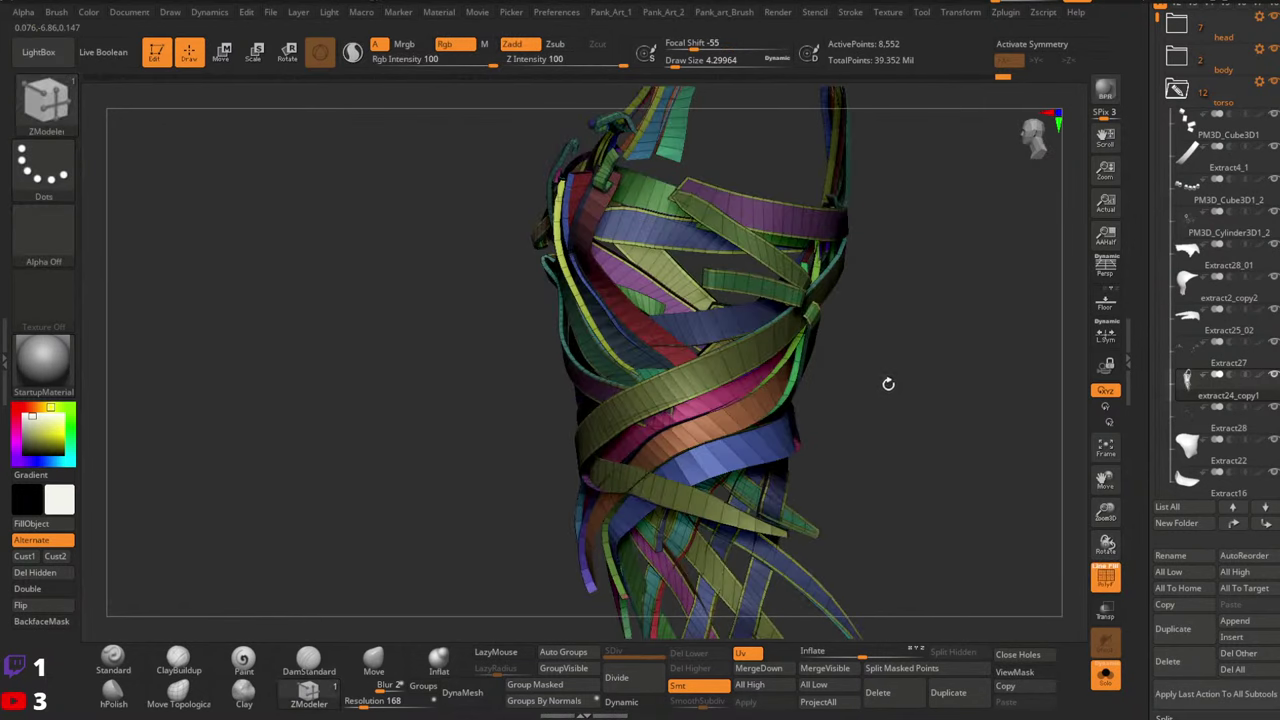
{"action": "left_click_drag", "start_coordinate": [888, 384], "coordinate": [433, 540]}
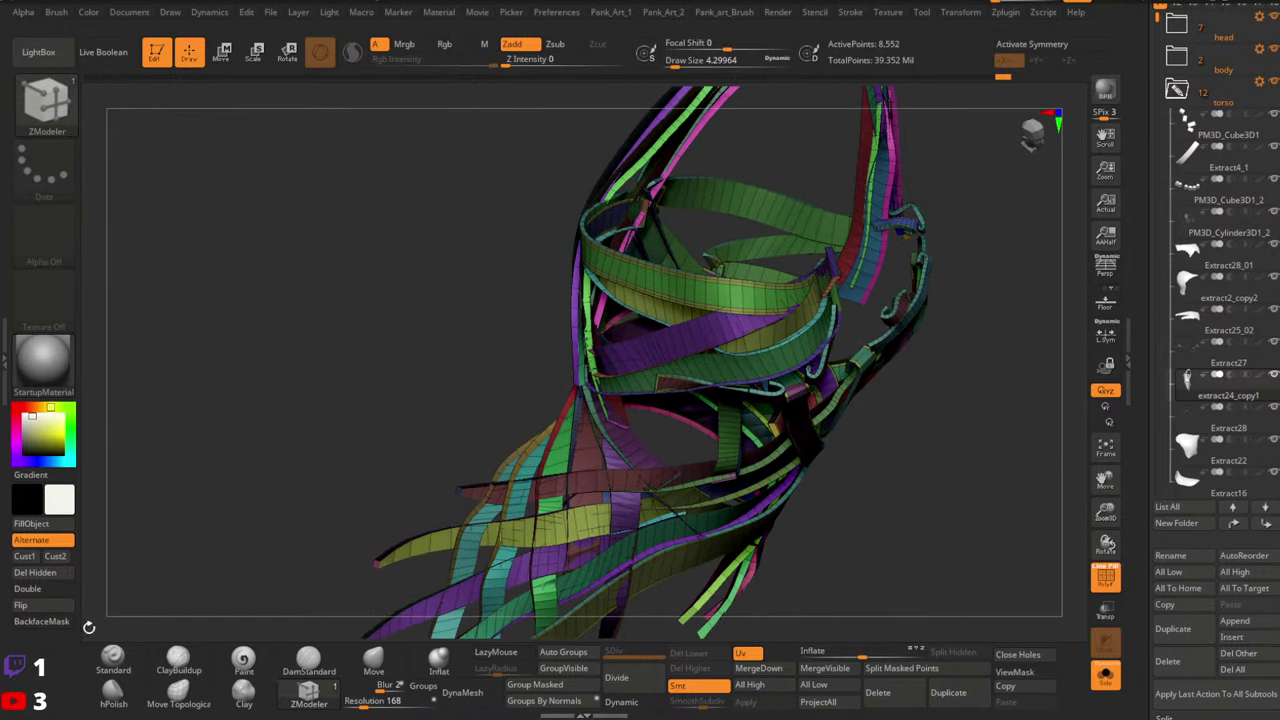
Switch to the Standard brush, check one strap polygroup in isolation, show all straps again and hide the polyframe
{"action": "left_click", "coordinate": [113, 662]}
{"action": "mouse_move", "coordinate": [717, 286]}
{"action": "right_mouse_down", "text": "ctrl"}
{"action": "mouse_move", "coordinate": [750, 340]}
{"action": "mouse_move", "coordinate": [822, 395]}
{"action": "mouse_move", "coordinate": [790, 345]}
{"action": "mouse_move", "coordinate": [680, 432]}
{"action": "right_mouse_up", "text": "ctrl"}
{"action": "key", "text": "shift+f"}
{"action": "key", "text": "shift+f"}
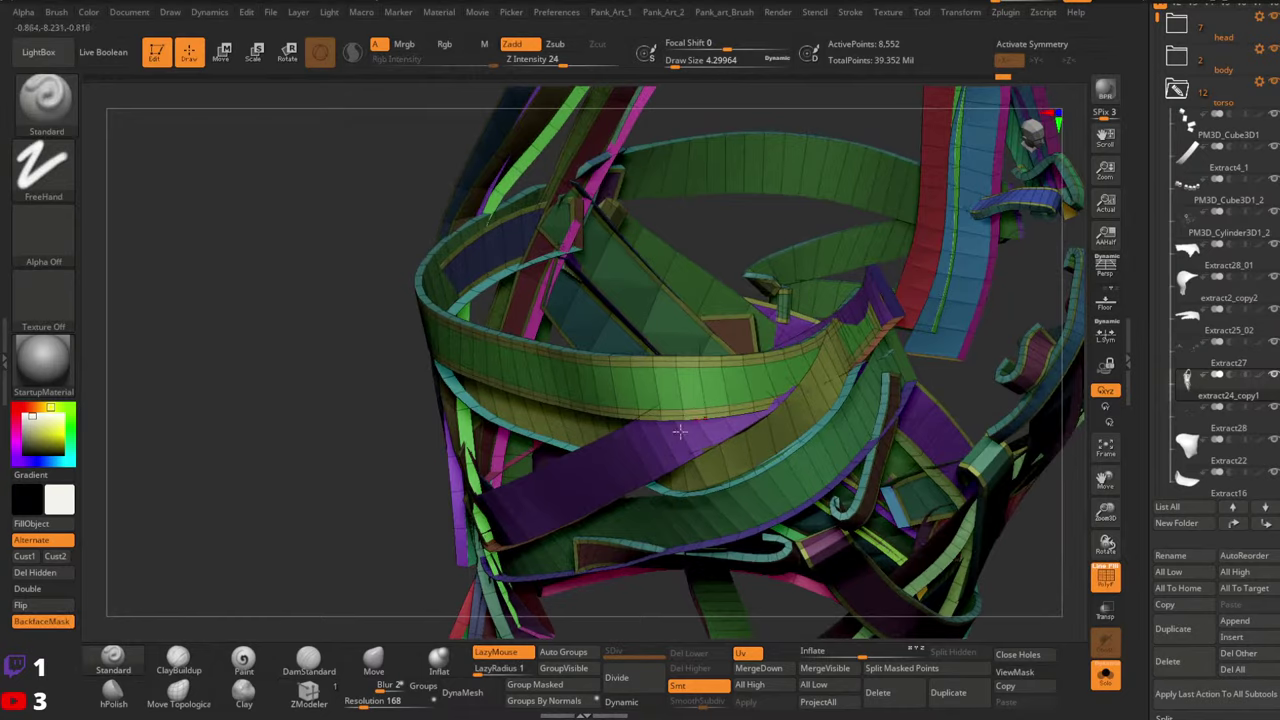
{"action": "left_click_drag", "start_coordinate": [679, 431], "coordinate": [638, 467]}
{"action": "left_click", "coordinate": [614, 477], "text": "alt"}
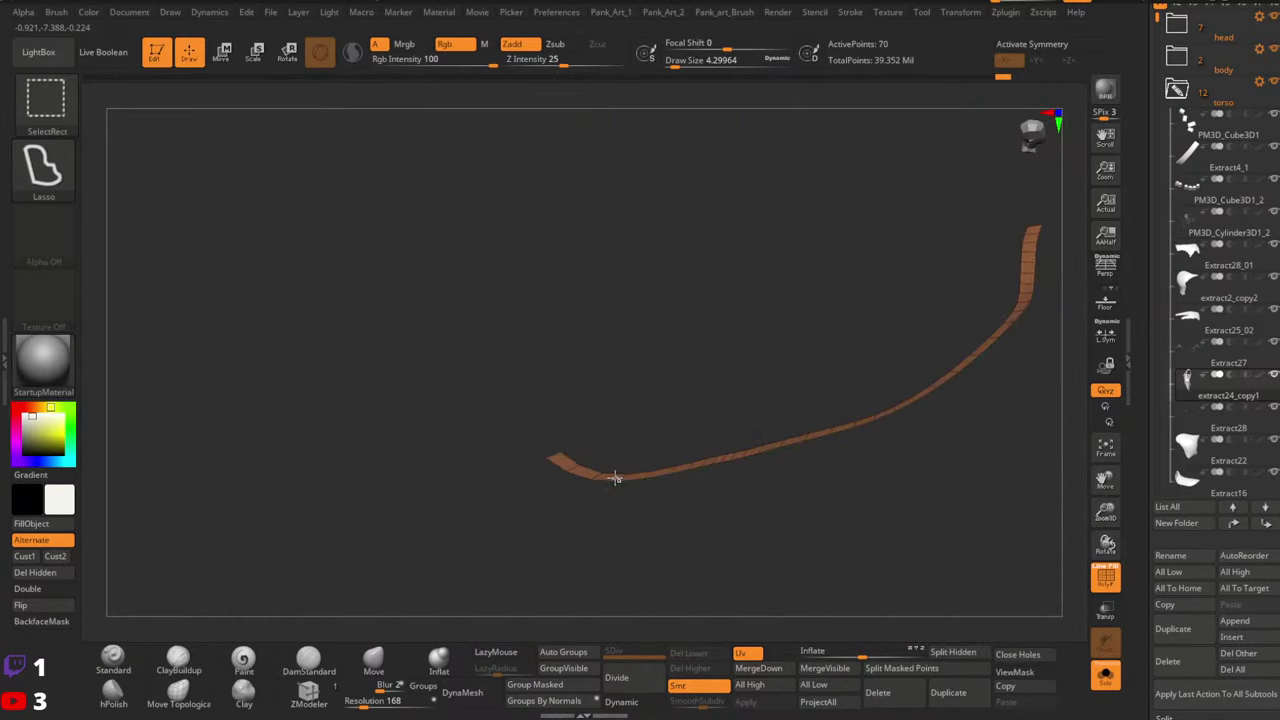
{"action": "left_click", "coordinate": [589, 421], "text": "ctrl+shift"}
{"action": "right_click_drag", "start_coordinate": [880, 545], "coordinate": [828, 299]}
{"action": "left_click", "coordinate": [543, 391], "text": "ctrl+shift"}
{"action": "key", "text": "shift+f"}
{"action": "key", "text": "shift+f"}
{"action": "key", "text": "shift+f"}
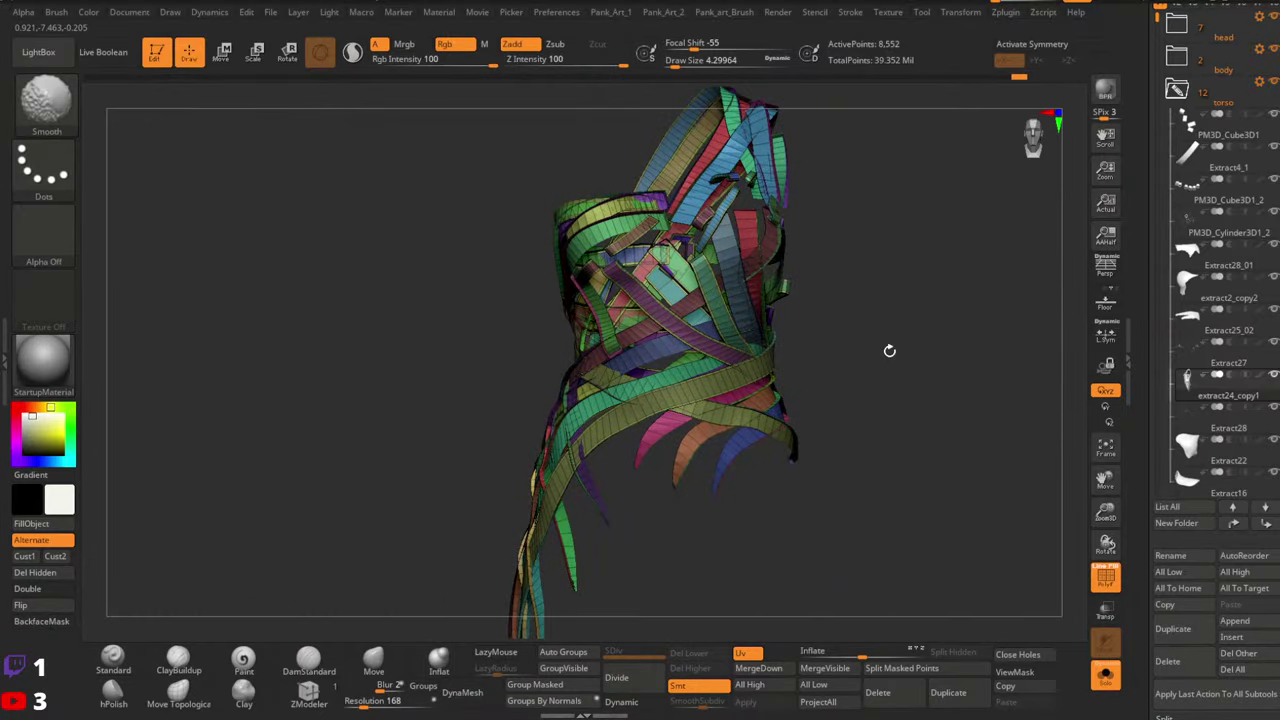
Move the straps subtool out of the torso folder to the start of the subtool list and collapse the torso folder
{"action": "left_click_drag", "start_coordinate": [1143, 267], "coordinate": [1153, 374]}
{"action": "left_click", "coordinate": [1171, 291]}
{"action": "left_click", "coordinate": [1175, 288]}
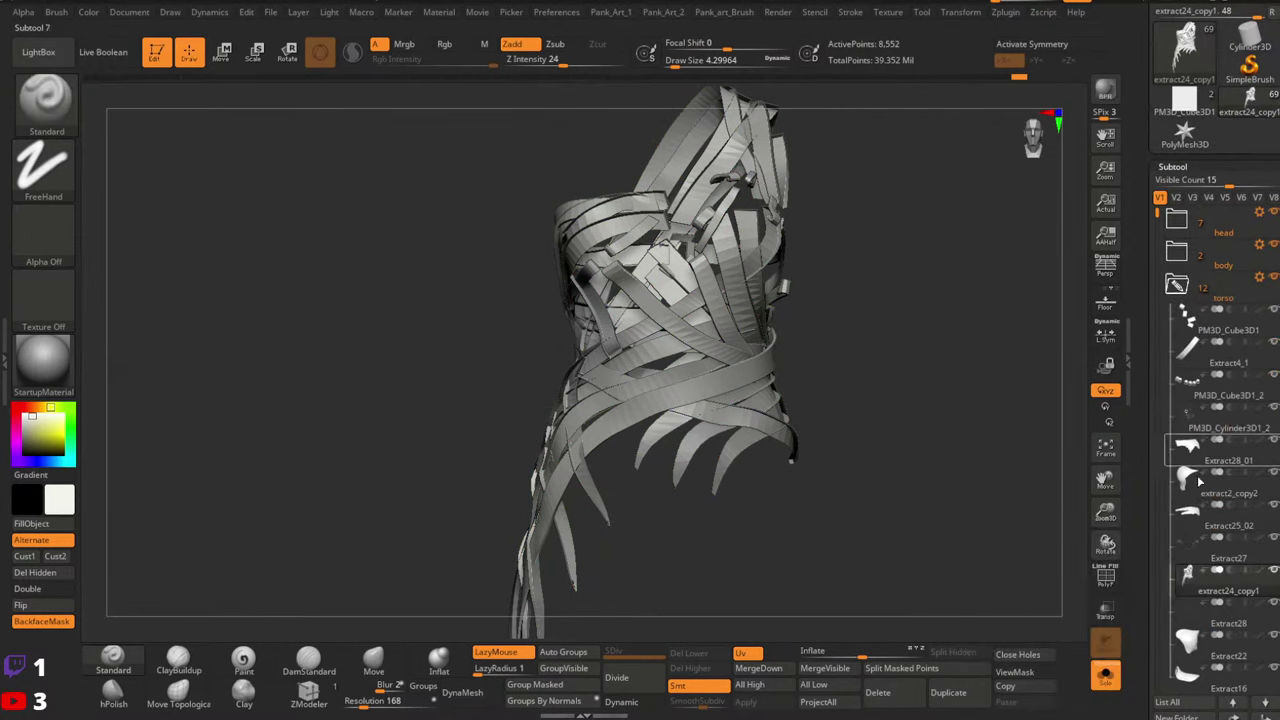
{"action": "left_click_drag", "start_coordinate": [1203, 303], "coordinate": [1198, 217]}
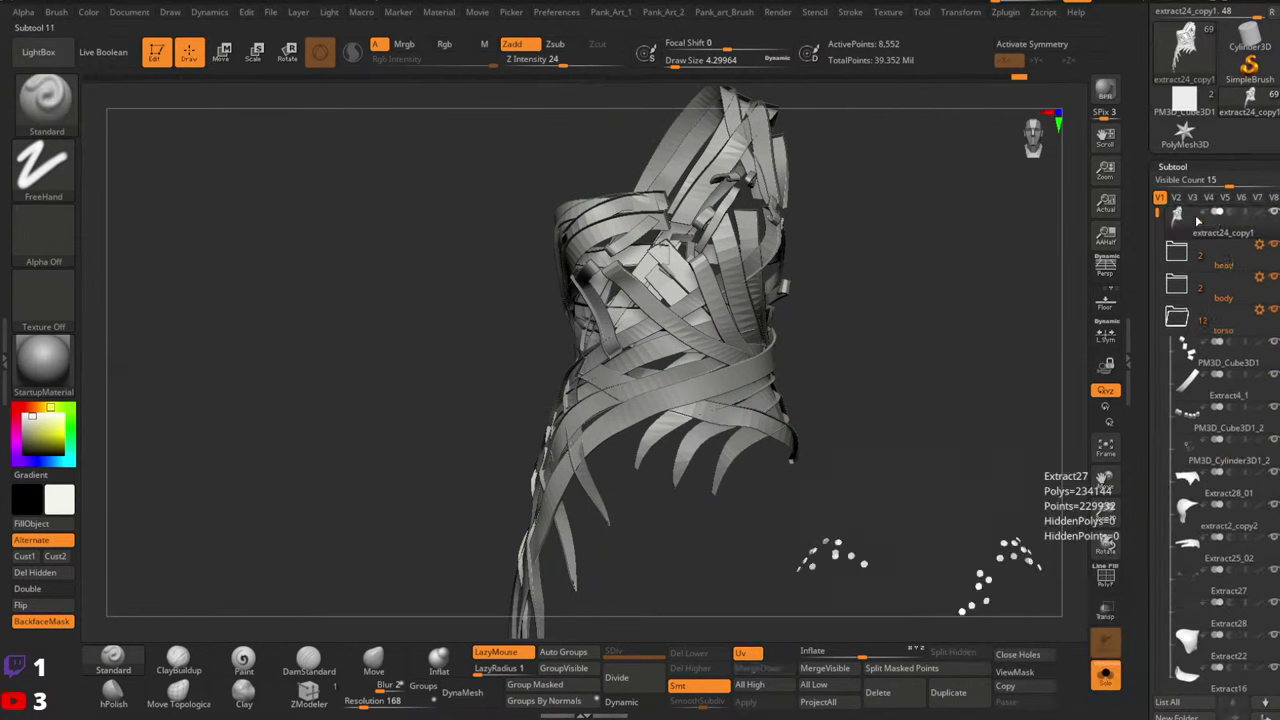
{"action": "left_click", "coordinate": [1177, 317]}
Create a subtool folder named "strap" for the straps mesh
{"action": "scroll", "coordinate": [1177, 300], "scroll_direction": "down", "scroll_amount": 5}
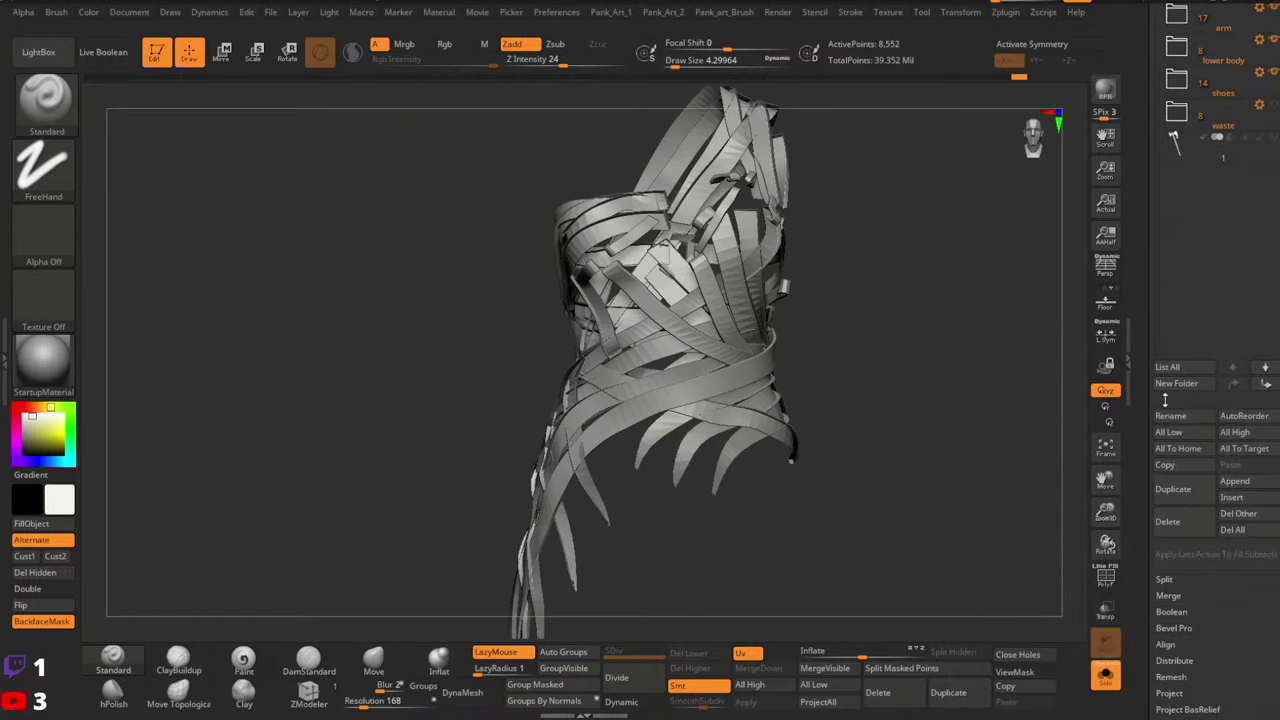
{"action": "left_click", "coordinate": [1173, 381]}
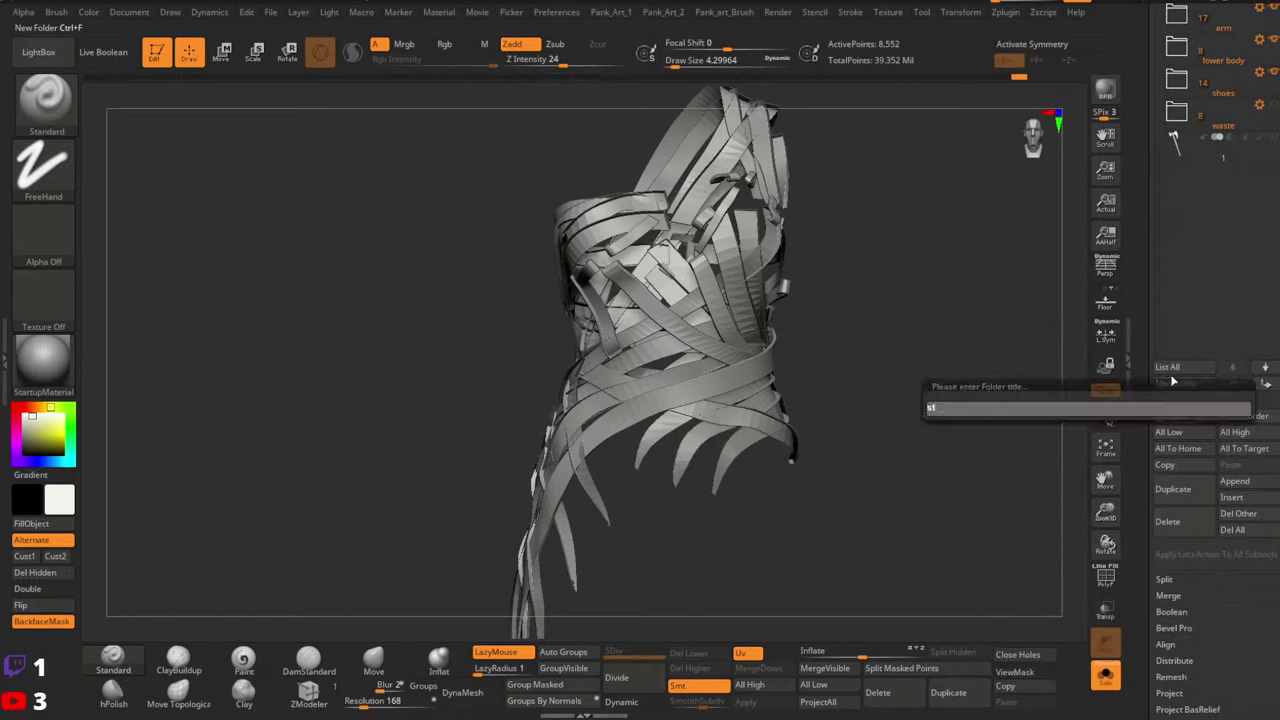
{"action": "type", "text": "strap"}
{"action": "key", "text": "Return"}
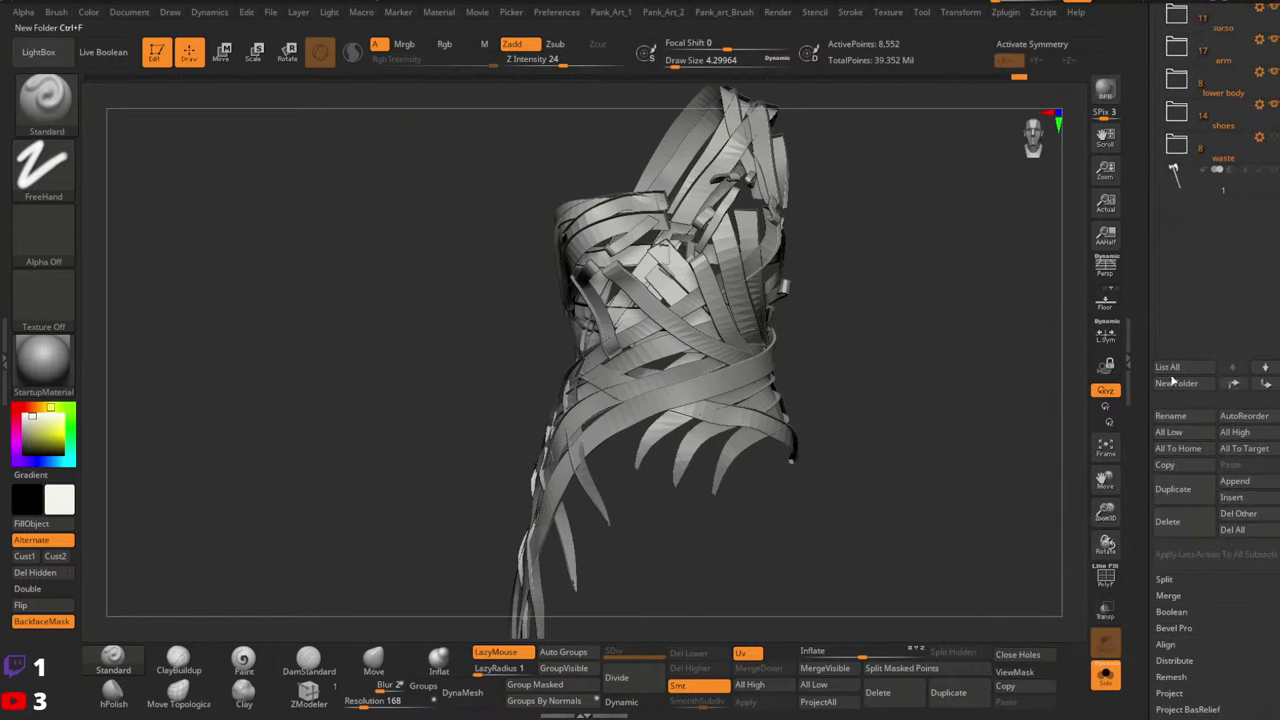
{"action": "scroll", "coordinate": [1135, 157], "scroll_direction": "up", "scroll_amount": 5}
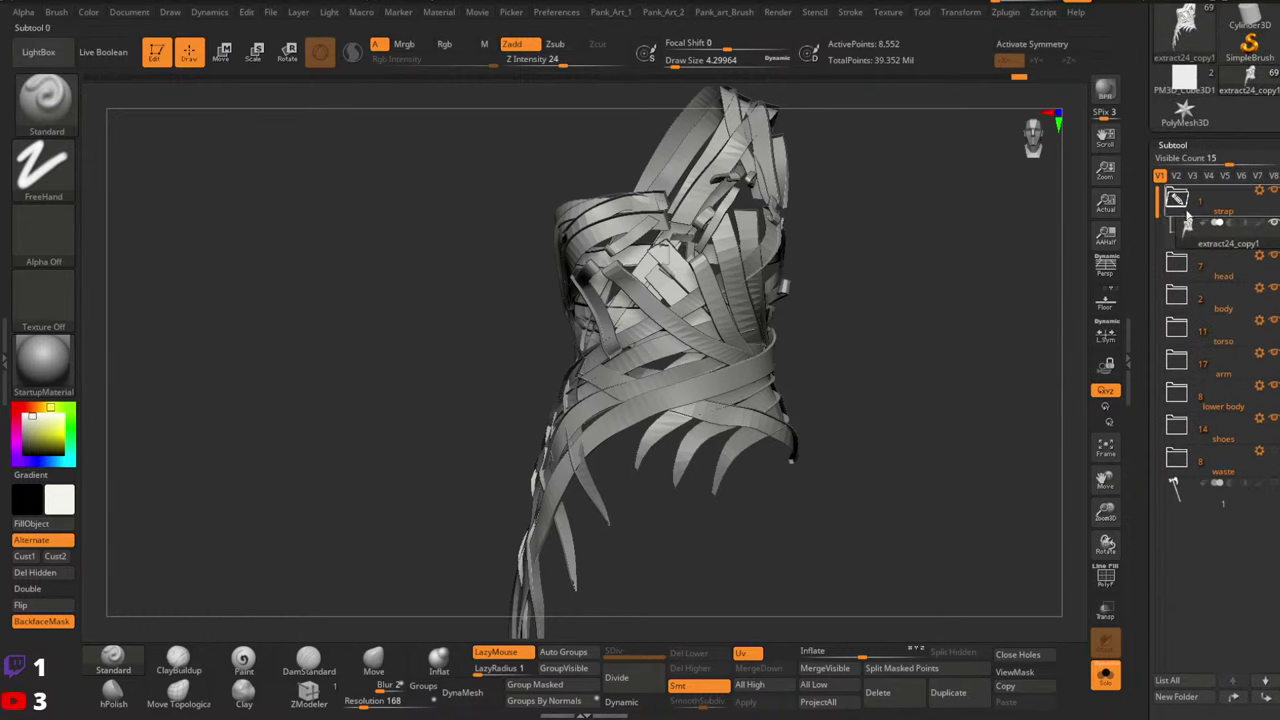
{"action": "scroll", "coordinate": [1147, 238], "scroll_direction": "up", "scroll_amount": 3}
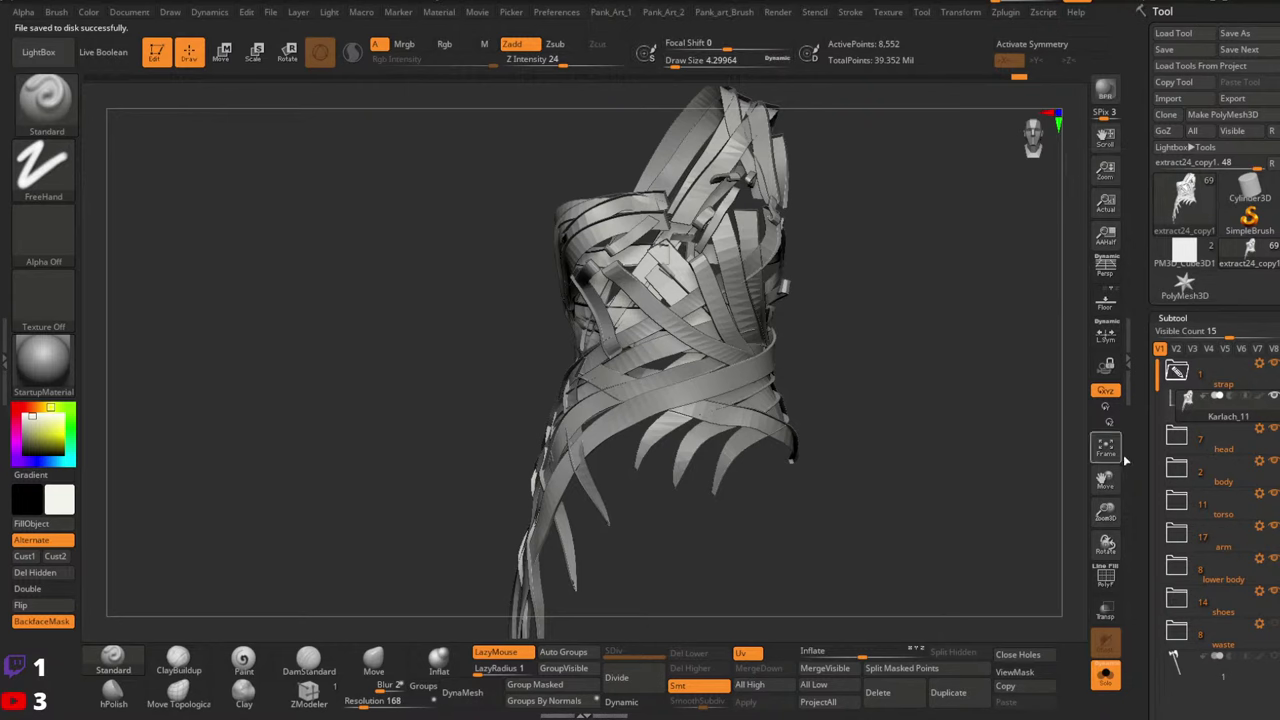
Turn on double-sided display for the straps and split the mesh into separate parts, accepting the non-undoable operation
{"action": "left_click", "coordinate": [30, 589]}
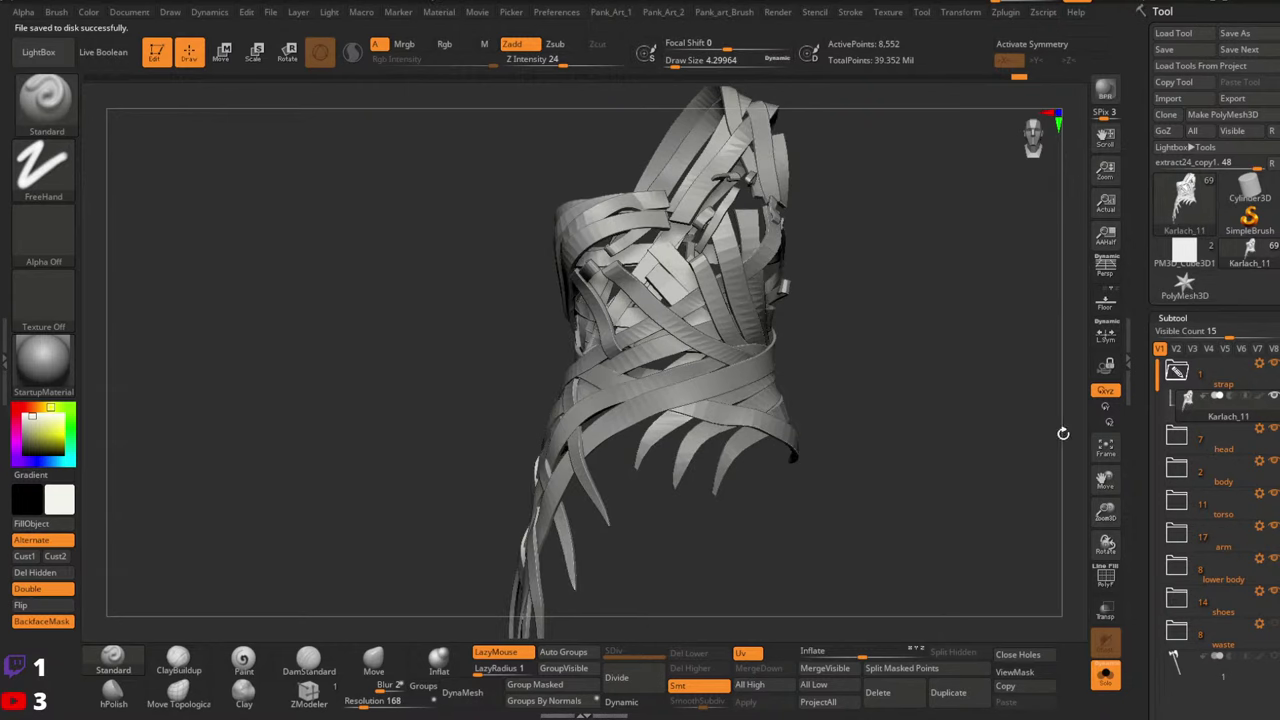
{"action": "scroll", "coordinate": [1187, 500], "scroll_direction": "down", "scroll_amount": 10}
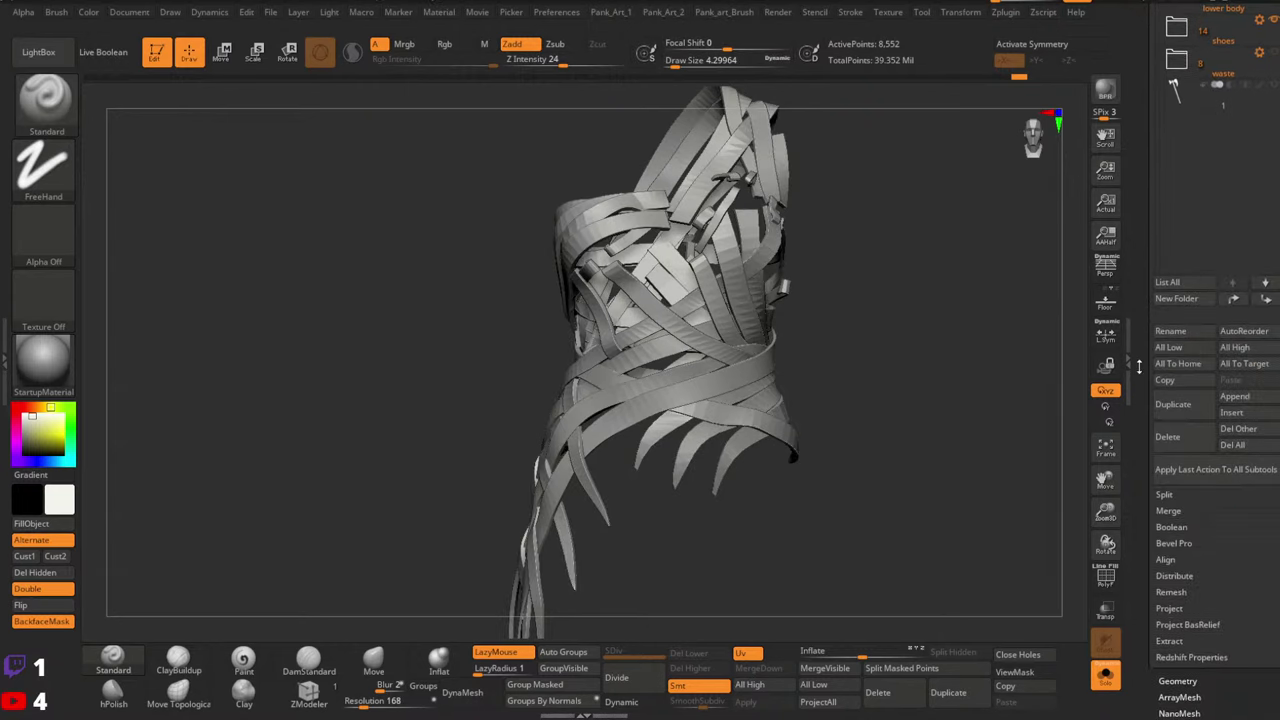
{"action": "left_click", "coordinate": [1163, 494]}
{"action": "left_click", "coordinate": [1190, 546]}
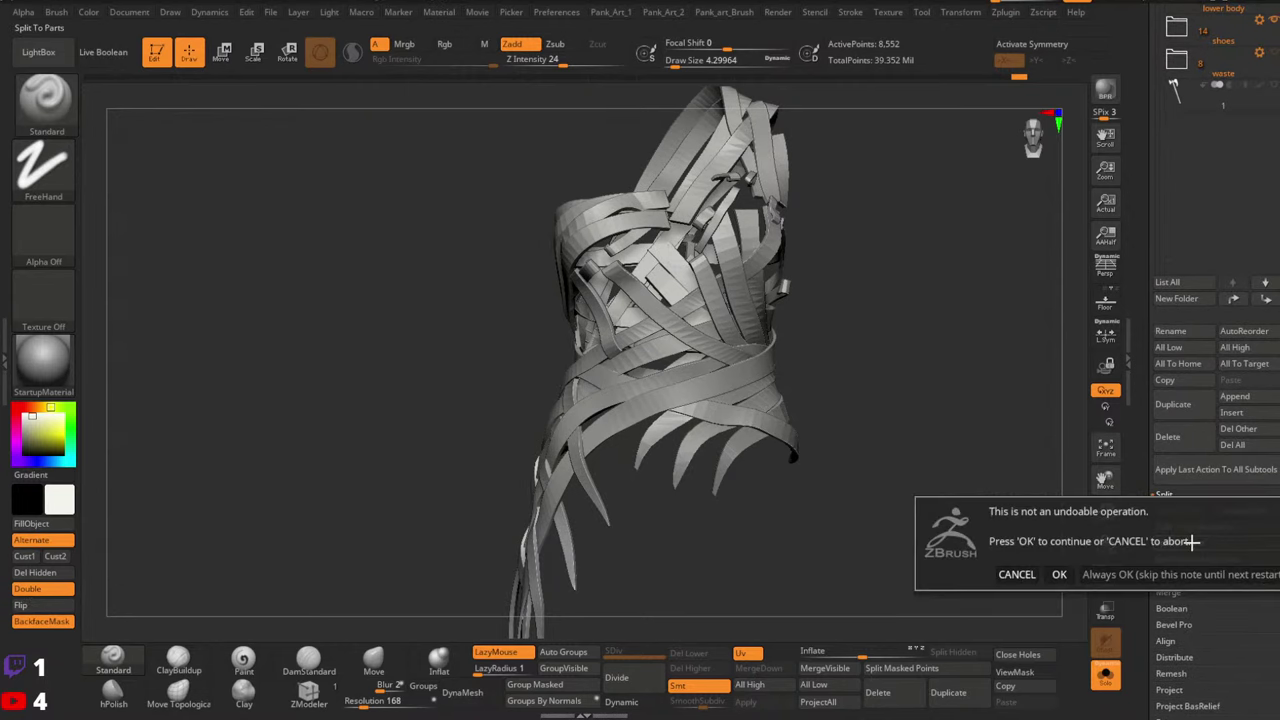
{"action": "left_click", "coordinate": [1057, 574]}
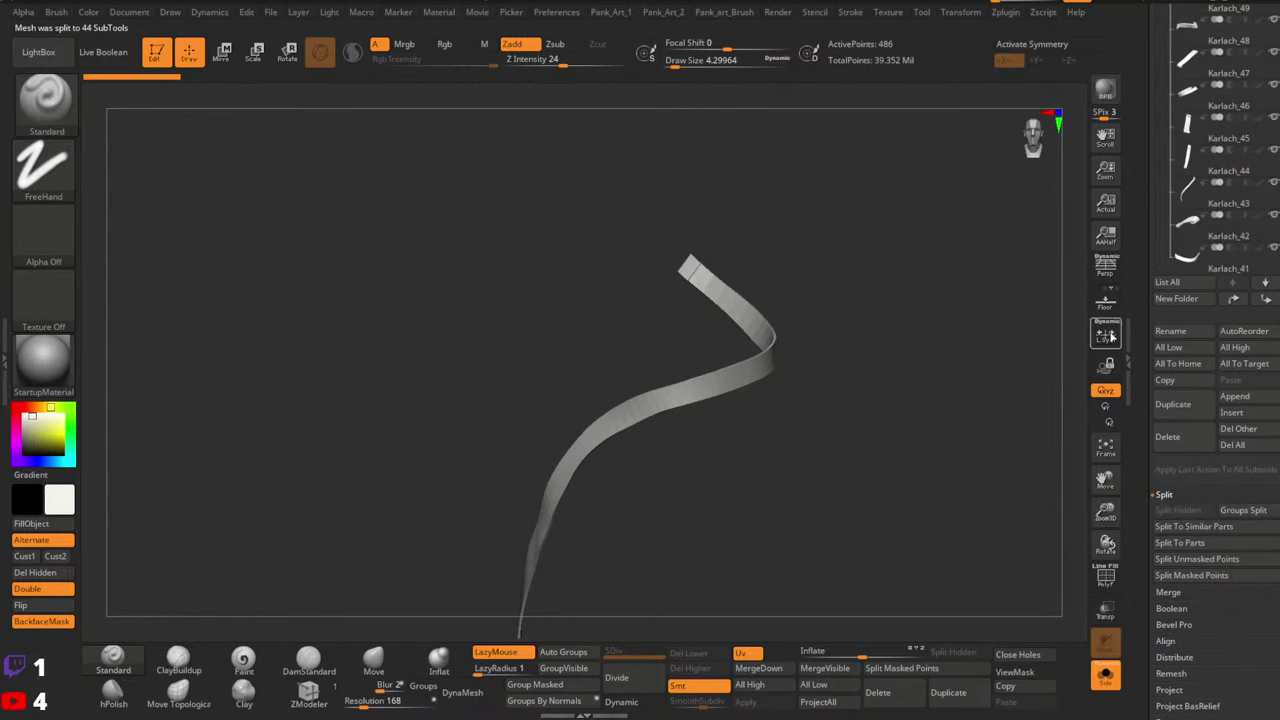
Look over the split straps on the full character, then isolate the strap Karlach_53 and turn off its double-sided display
{"action": "left_click_drag", "start_coordinate": [1133, 178], "coordinate": [1121, 591]}
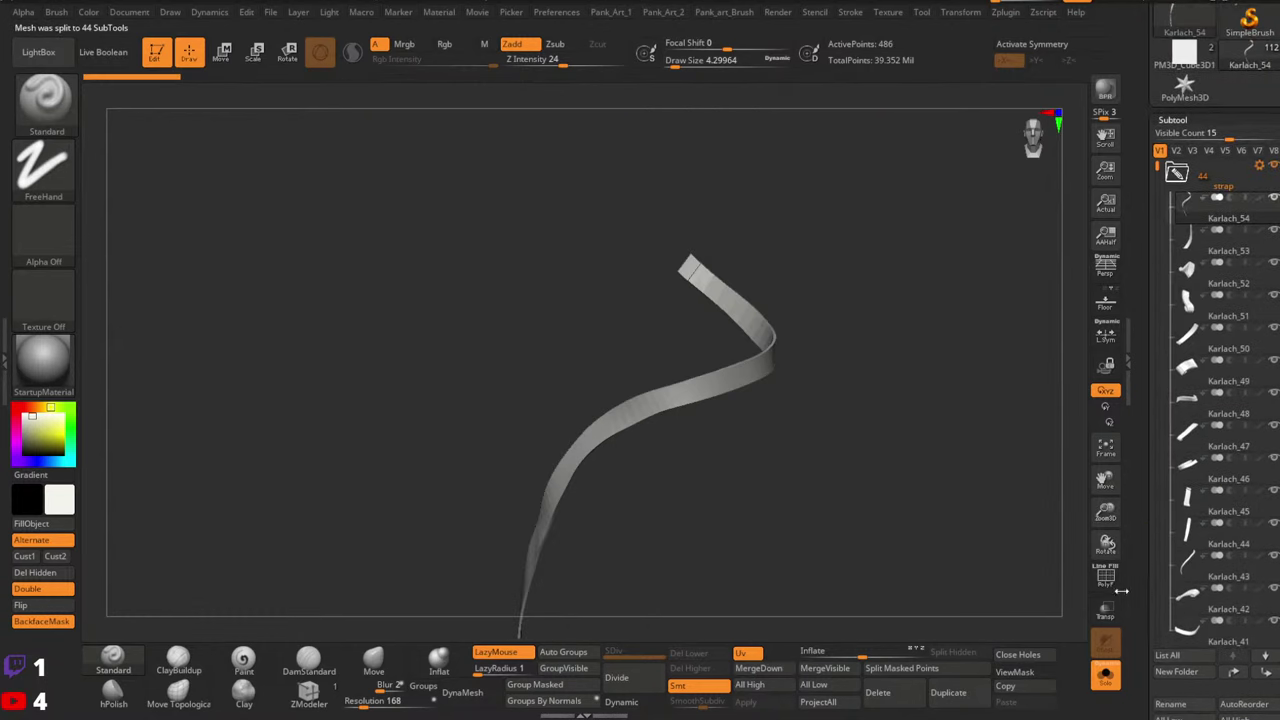
{"action": "left_click", "coordinate": [1106, 676]}
{"action": "mouse_move", "coordinate": [430, 455]}
{"action": "left_mouse_down"}
{"action": "mouse_move", "coordinate": [345, 470]}
{"action": "mouse_move", "coordinate": [437, 465]}
{"action": "left_mouse_up"}
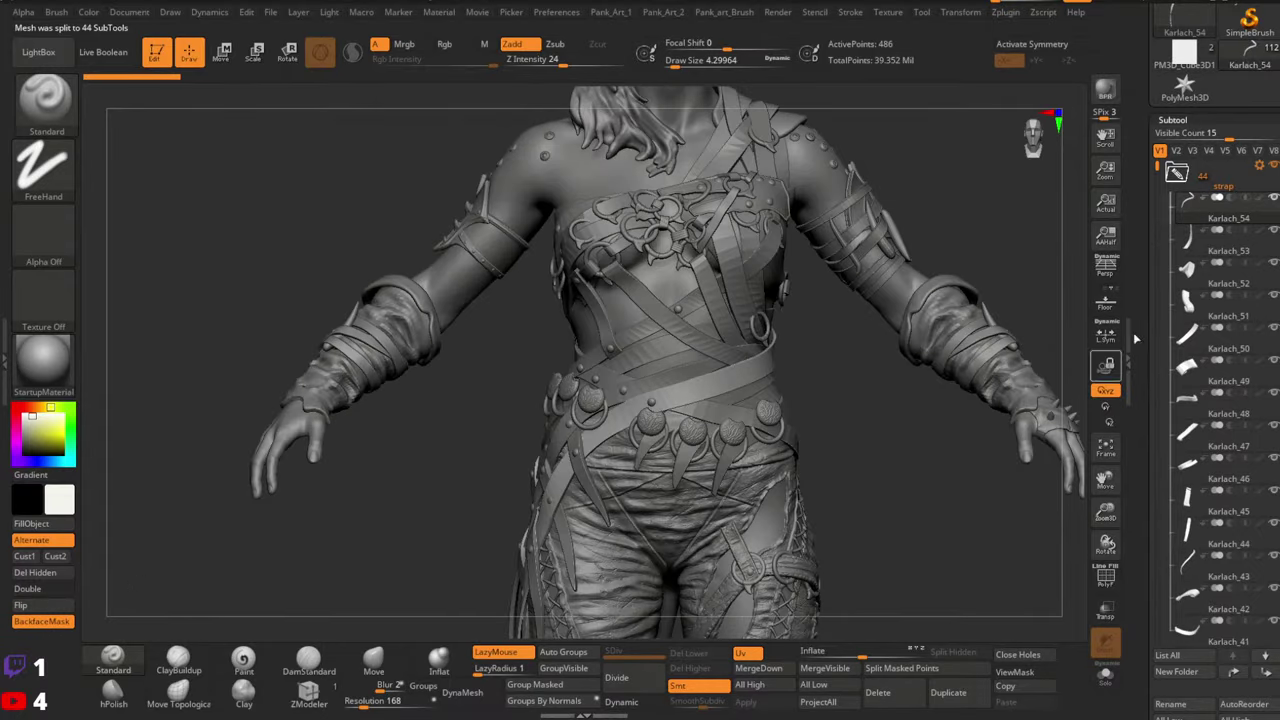
{"action": "left_click", "coordinate": [1208, 251]}
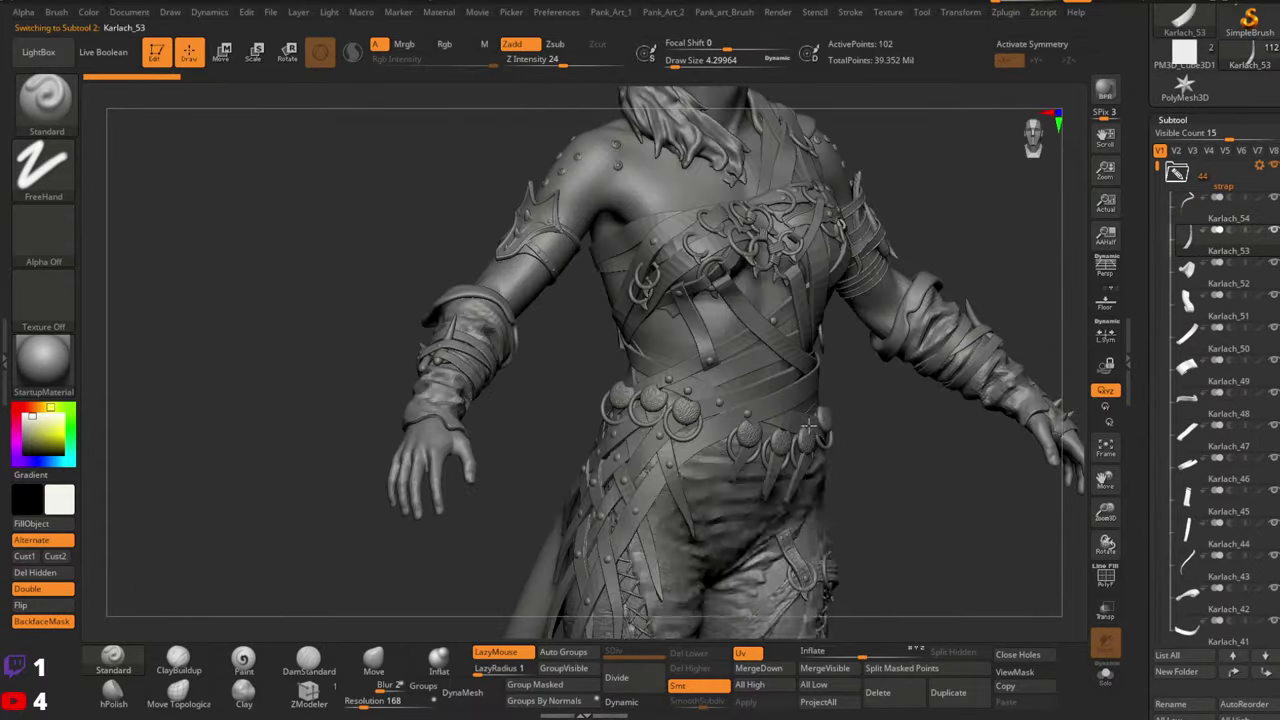
{"action": "left_click", "coordinate": [1106, 676]}
{"action": "key", "text": "ctrl"}
{"action": "mouse_move", "coordinate": [945, 464]}
{"action": "right_mouse_down", "text": "alt"}
{"action": "mouse_move", "coordinate": [931, 404]}
{"action": "mouse_move", "coordinate": [803, 443]}
{"action": "mouse_move", "coordinate": [787, 351]}
{"action": "mouse_move", "coordinate": [748, 355]}
{"action": "mouse_move", "coordinate": [760, 357]}
{"action": "right_mouse_up", "text": "alt"}
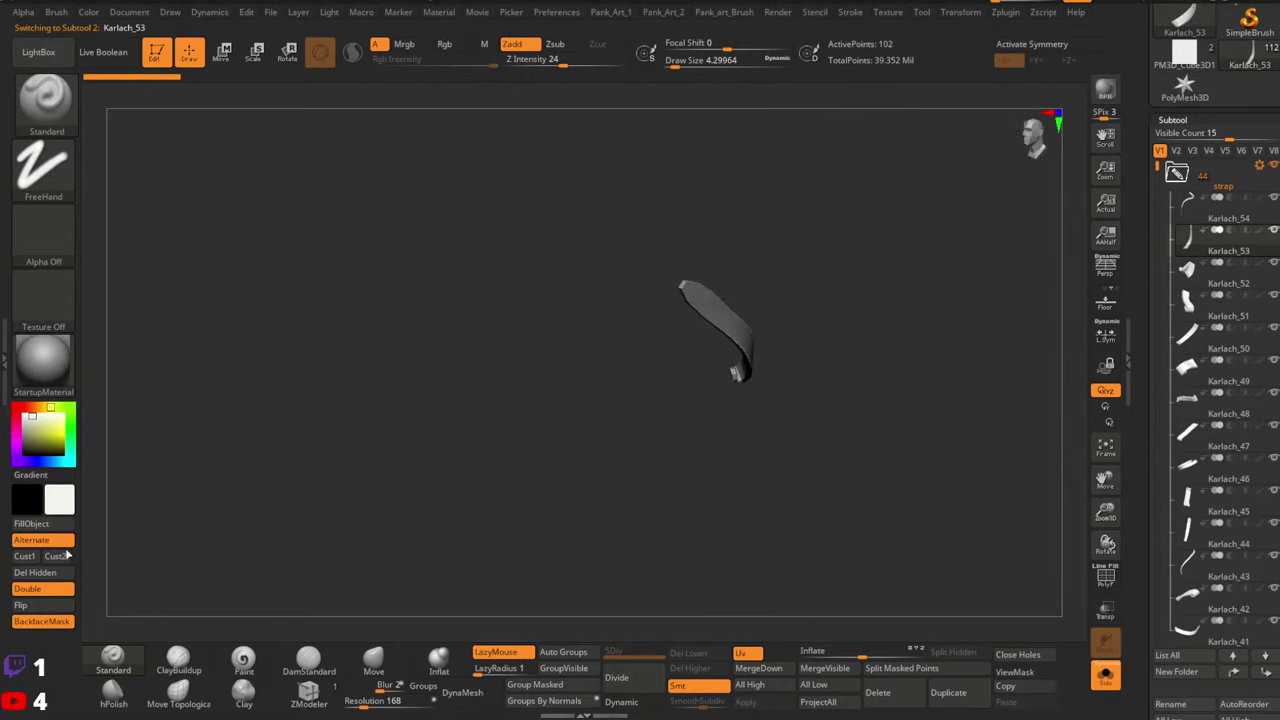
{"action": "left_click", "coordinate": [31, 592]}
Turn off double-sided display for each strap subtool from Karlach_52 through Karlach_48
{"action": "left_click", "coordinate": [1218, 277]}
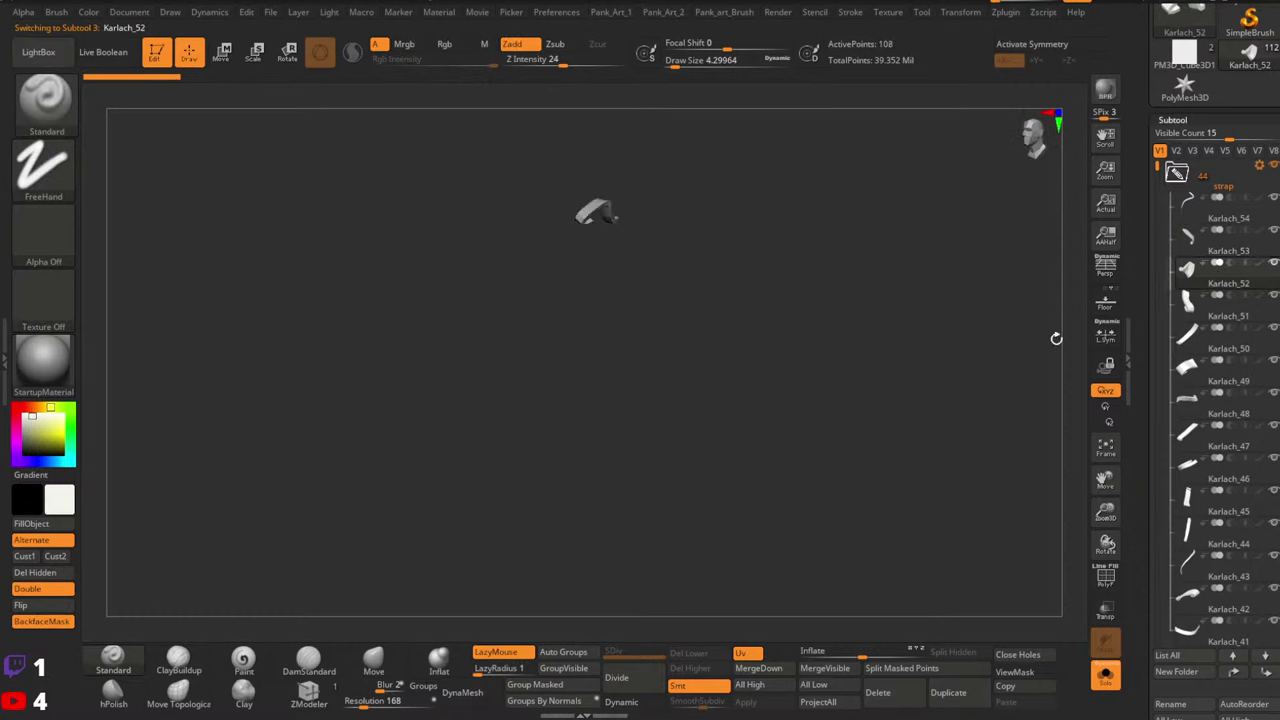
{"action": "left_click", "coordinate": [53, 589]}
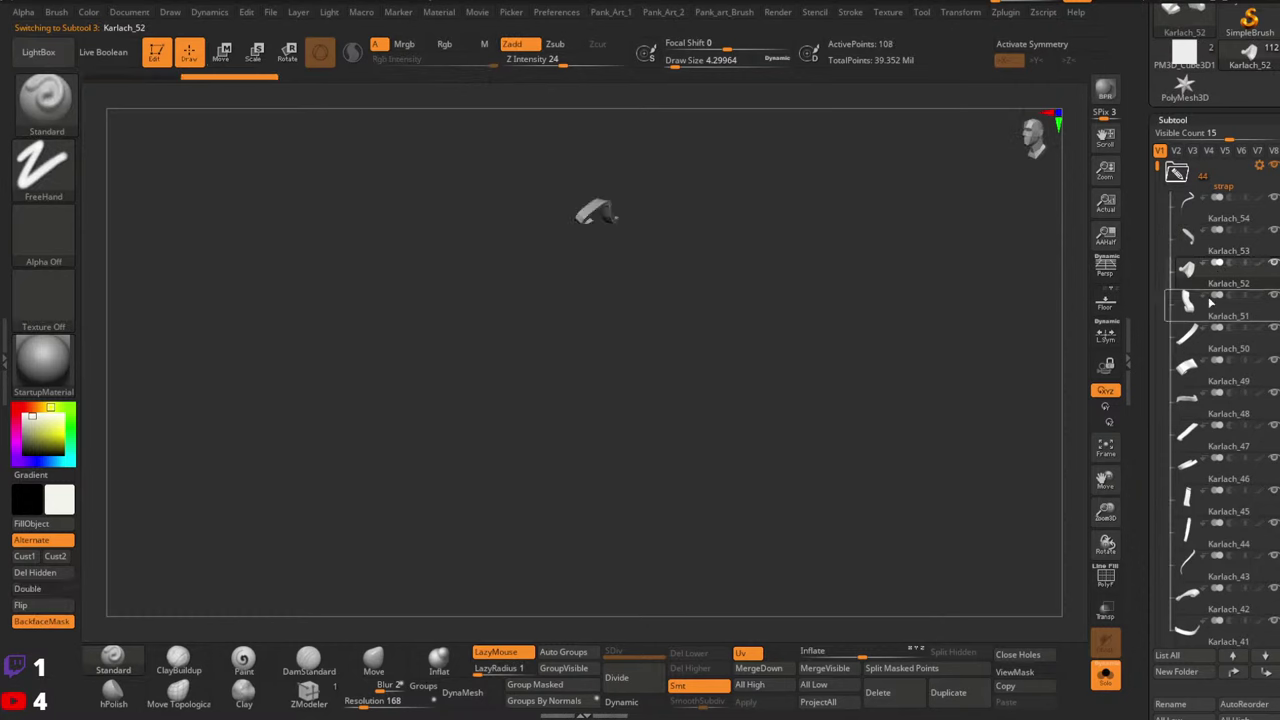
{"action": "left_click", "coordinate": [1218, 308]}
{"action": "left_click", "coordinate": [53, 589]}
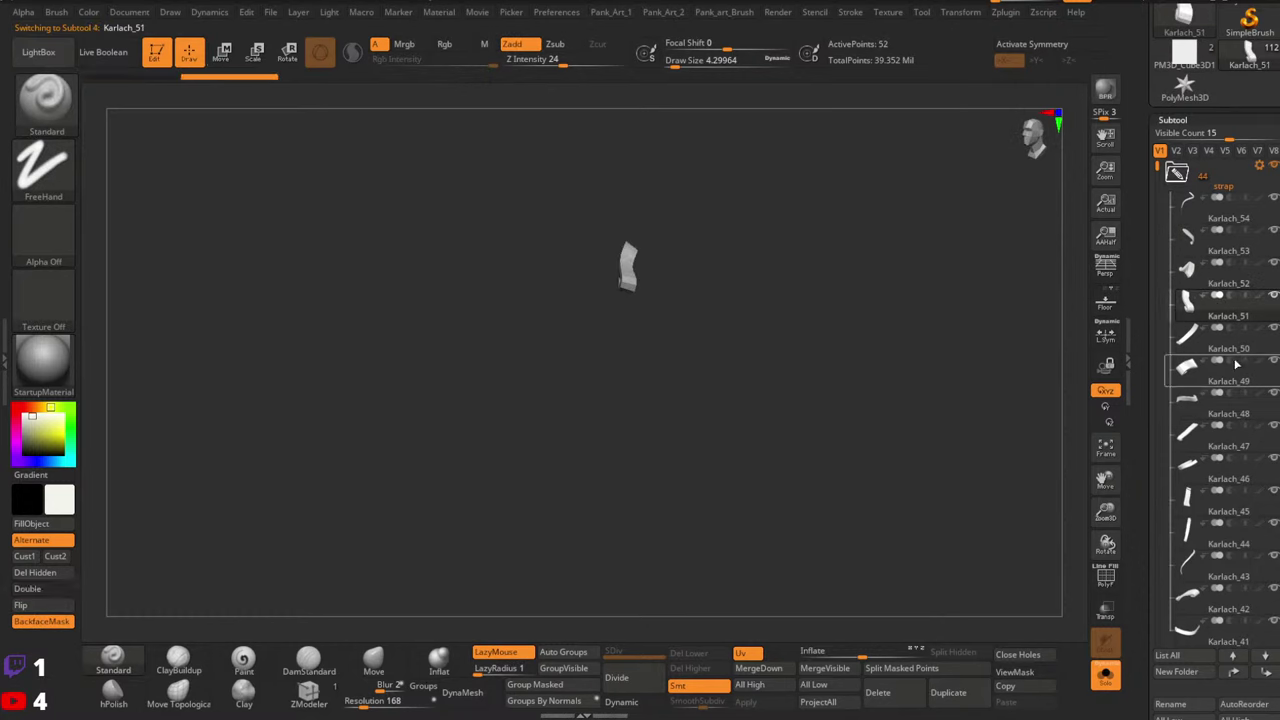
{"action": "left_click", "coordinate": [1212, 342]}
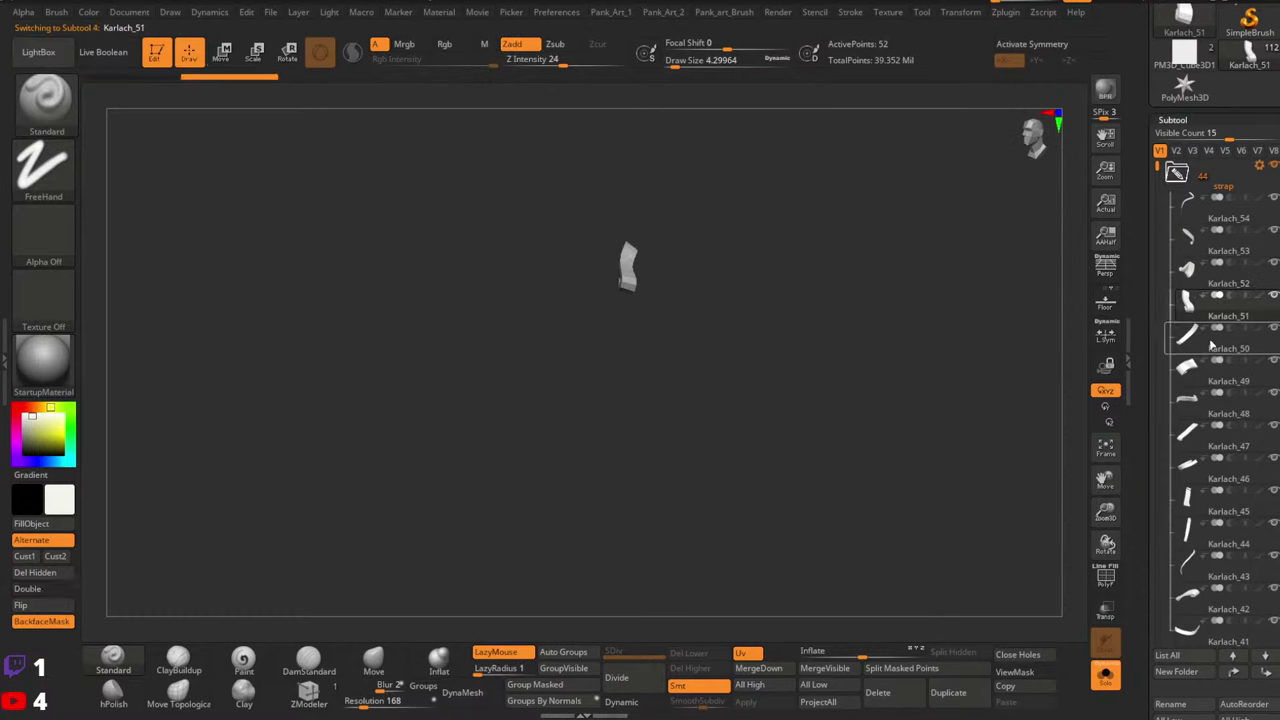
{"action": "left_click", "coordinate": [42, 589]}
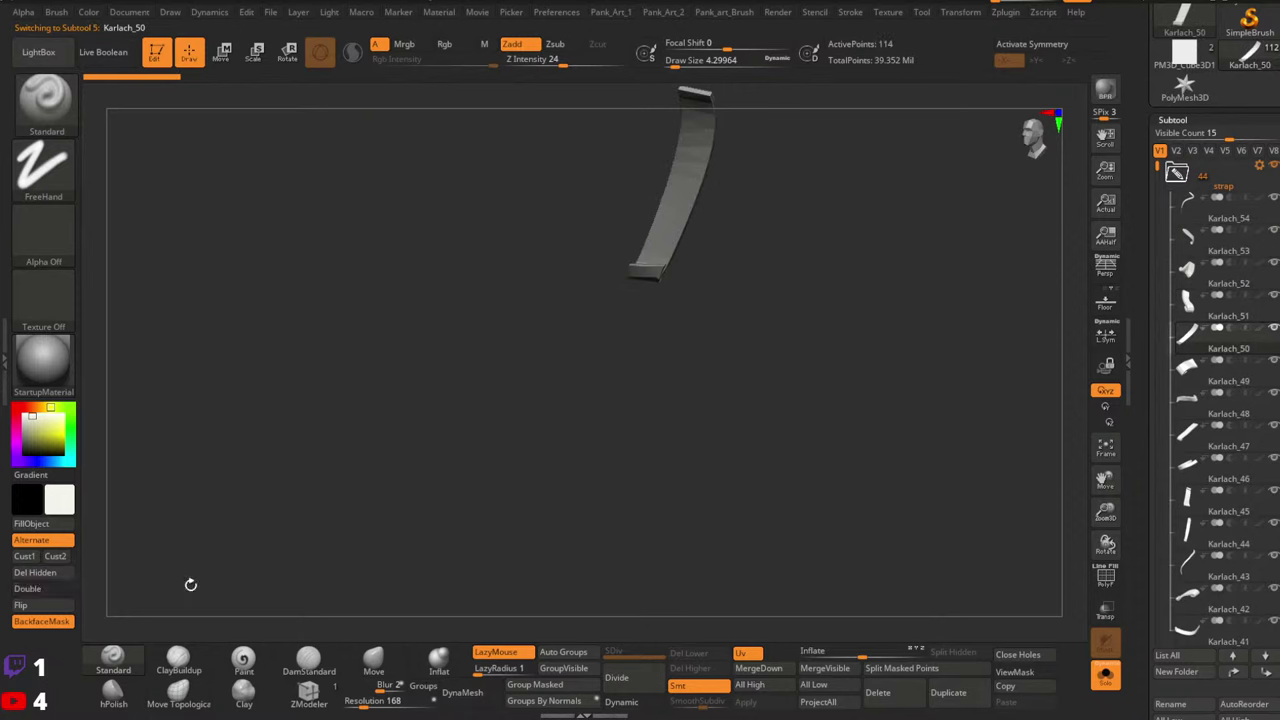
{"action": "left_click", "coordinate": [1203, 379]}
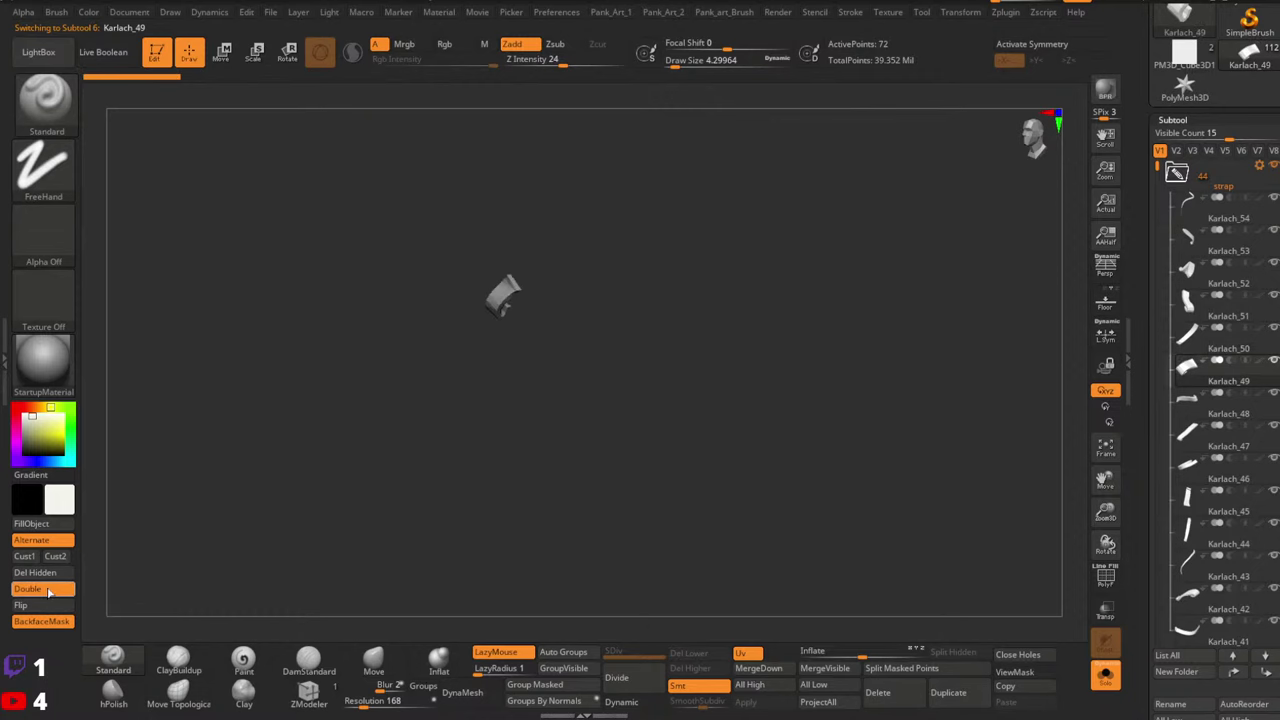
{"action": "left_click", "coordinate": [1214, 414]}
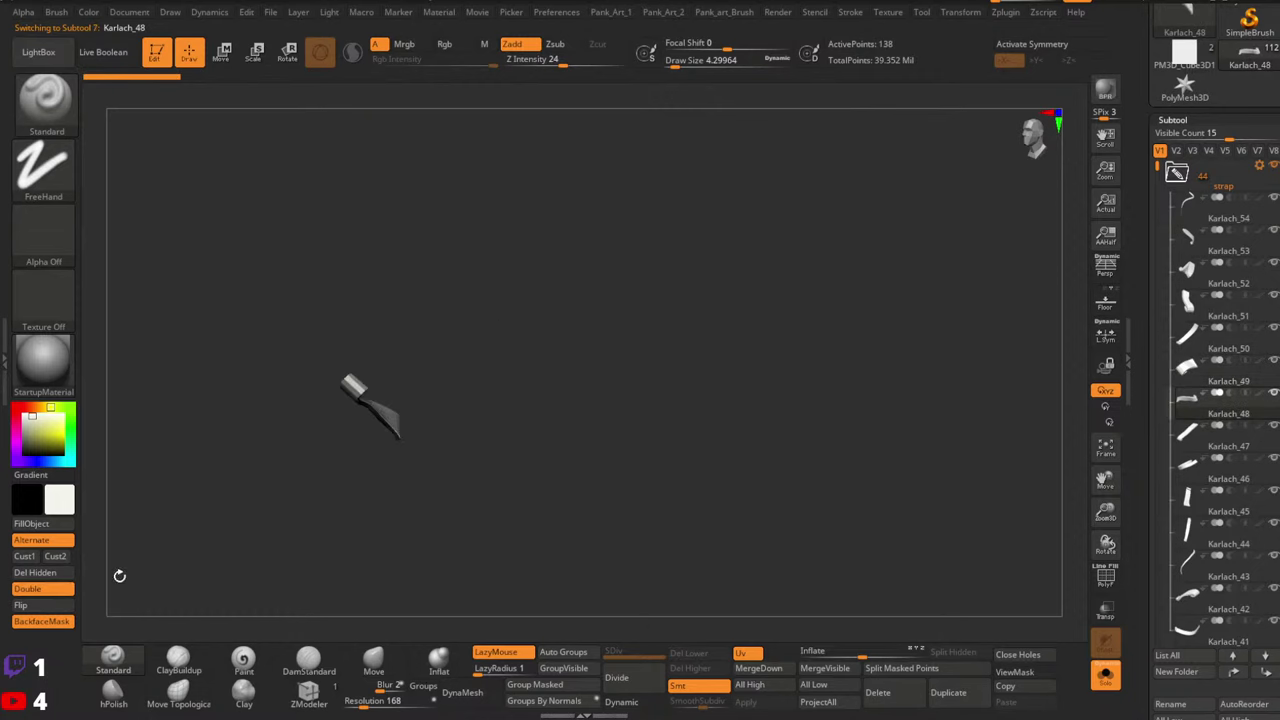
{"action": "left_click", "coordinate": [43, 590]}
{"action": "left_click_drag", "start_coordinate": [704, 550], "coordinate": [849, 437]}
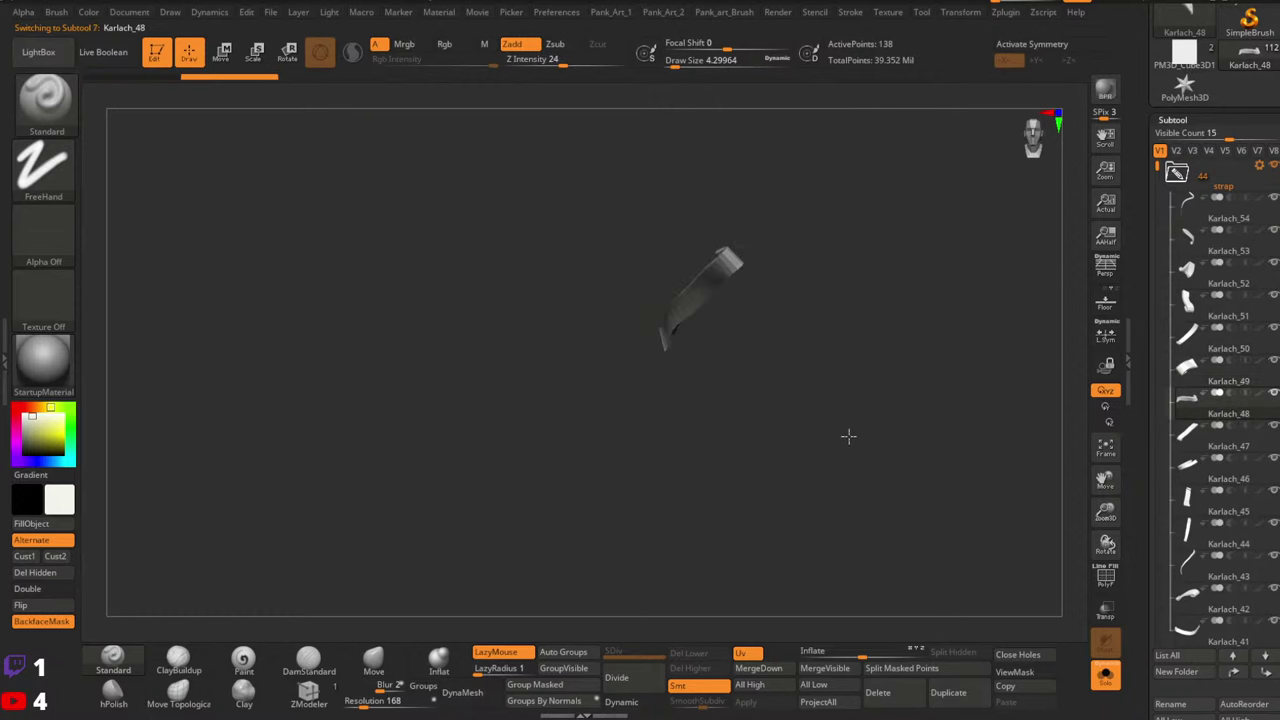
Switch the display material to SkinShade4 and turn off double-sided display for strap Karlach_47, checking its face orientation
{"action": "left_click", "coordinate": [33, 376]}
{"action": "left_click", "coordinate": [400, 276]}
{"action": "key", "text": "Down"}
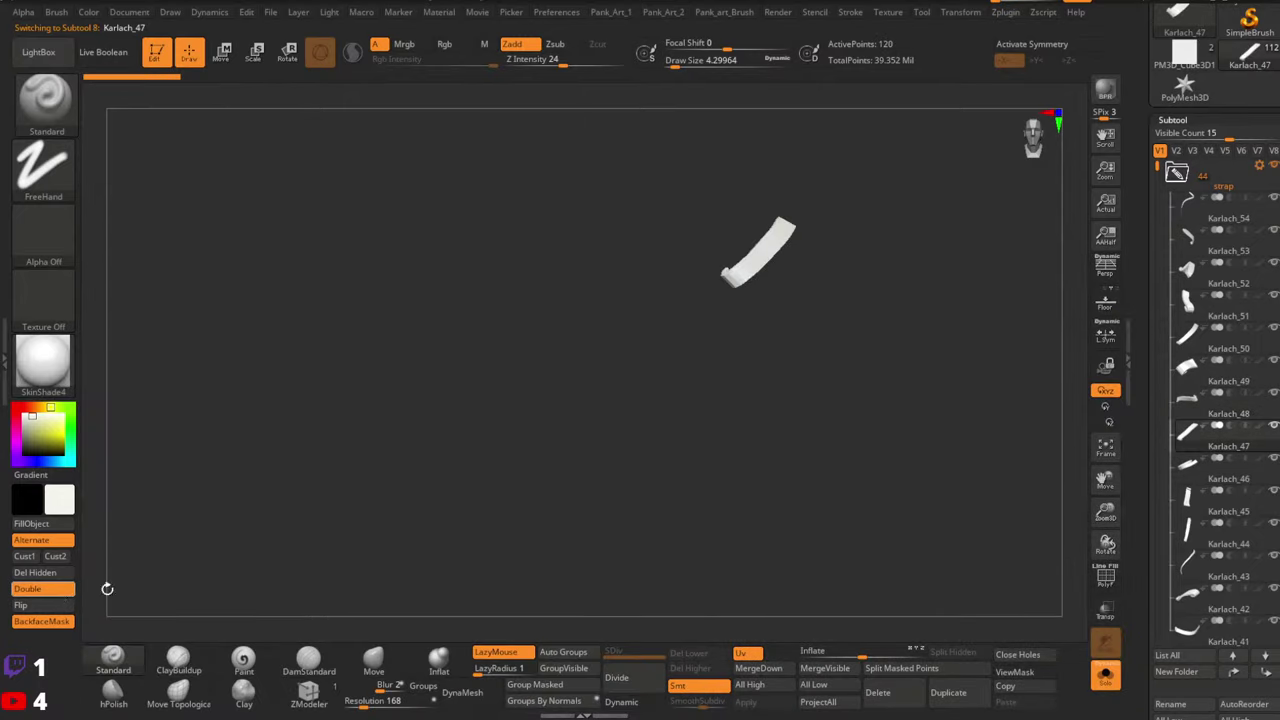
{"action": "left_click", "coordinate": [43, 589]}
{"action": "left_click_drag", "start_coordinate": [849, 452], "coordinate": [880, 491]}
{"action": "left_click_drag", "start_coordinate": [996, 464], "coordinate": [731, 460], "text": "alt"}
{"action": "left_click_drag", "start_coordinate": [870, 456], "coordinate": [852, 458]}
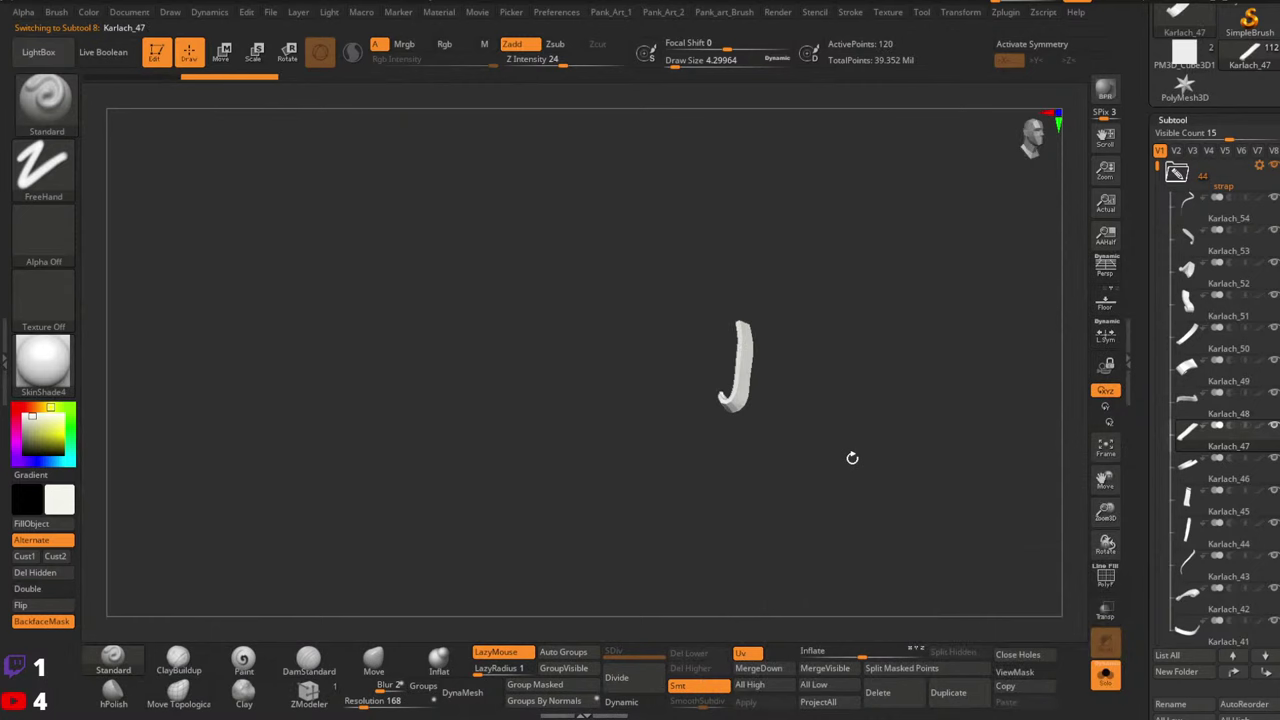
Turn off double-sided display for straps Karlach_46, Karlach_45 and Karlach_44, checking Karlach_46 against the full character
{"action": "key", "text": "Down"}
{"action": "left_click", "coordinate": [52, 589]}
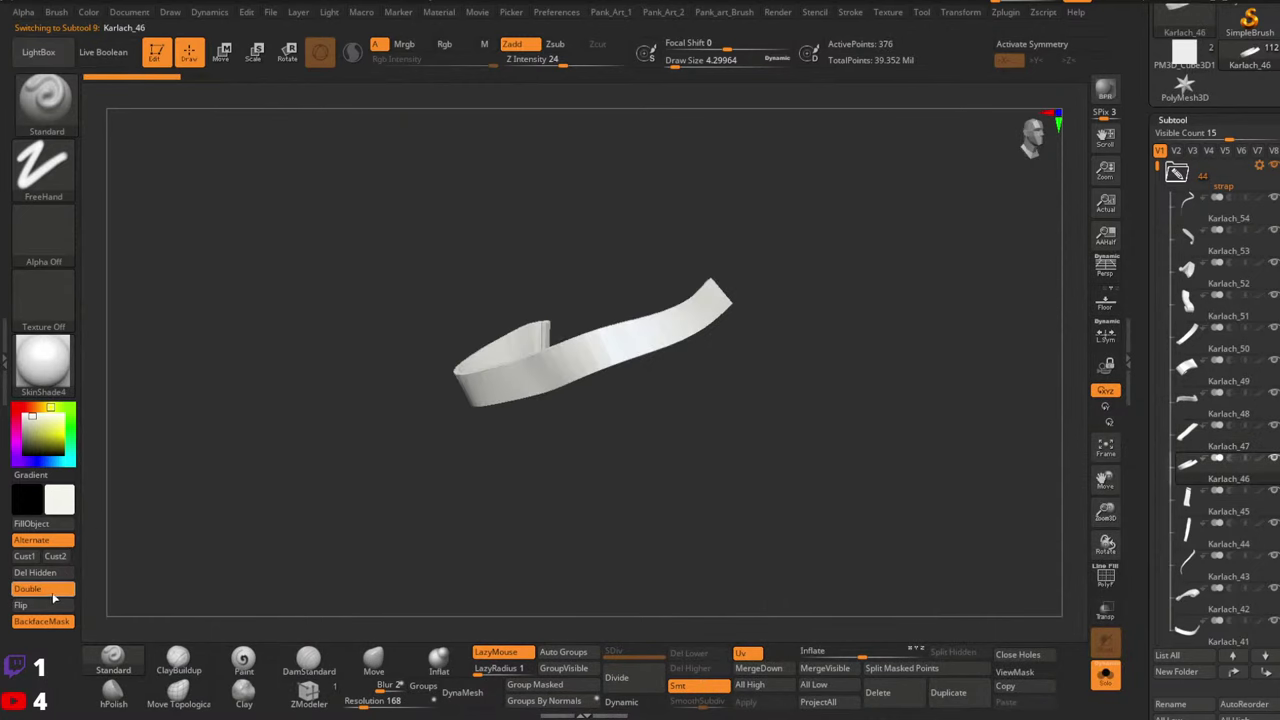
{"action": "left_click", "coordinate": [1106, 677]}
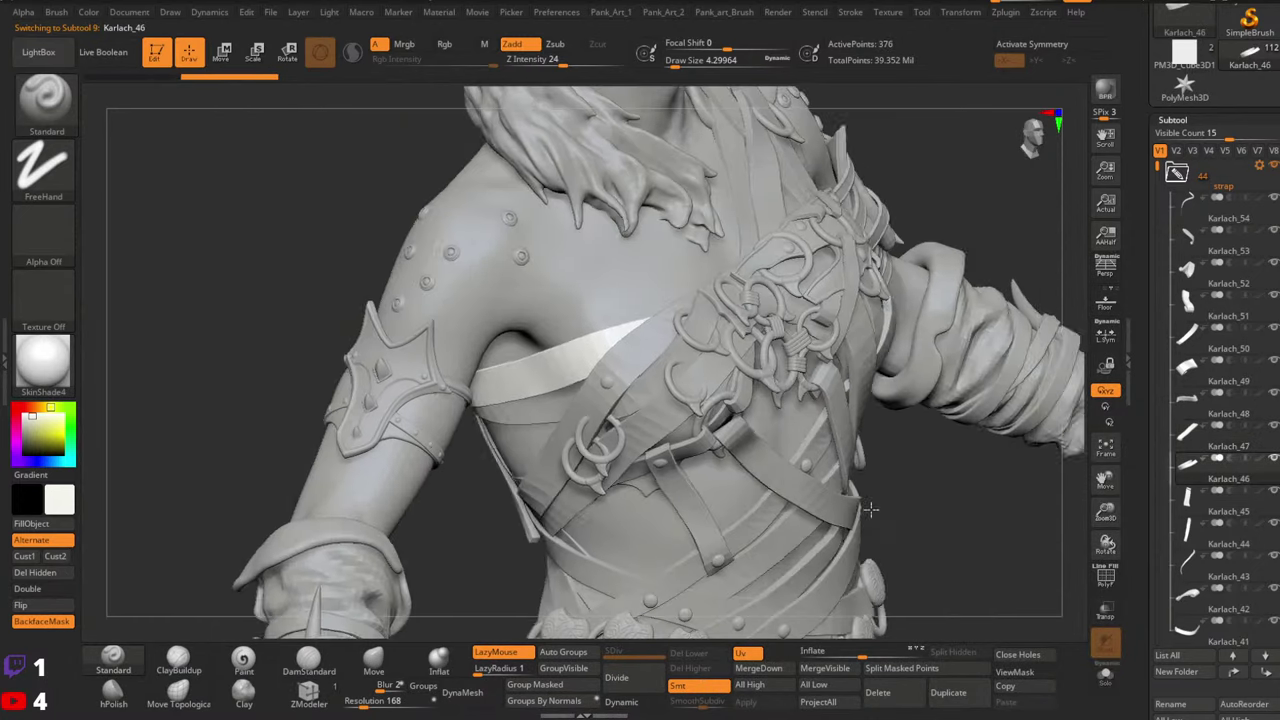
{"action": "left_click", "coordinate": [1106, 677]}
{"action": "key", "text": "Down"}
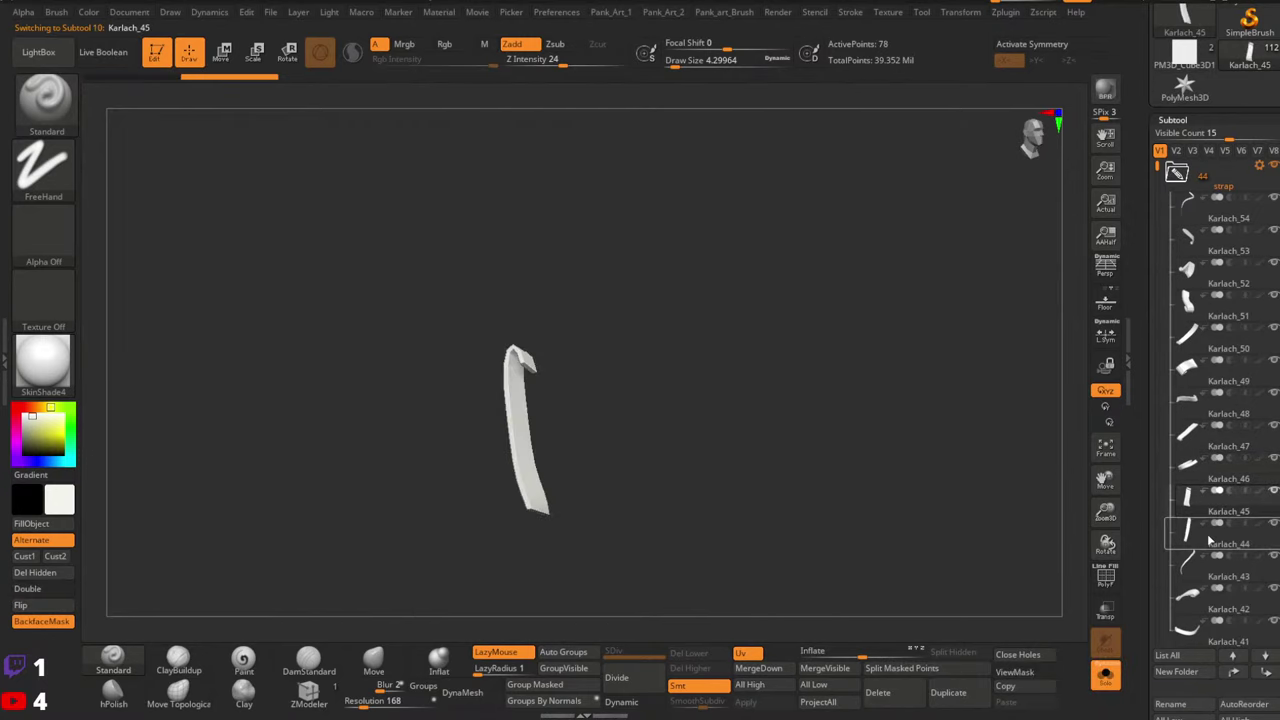
{"action": "key", "text": "Down"}
{"action": "left_click", "coordinate": [64, 592]}
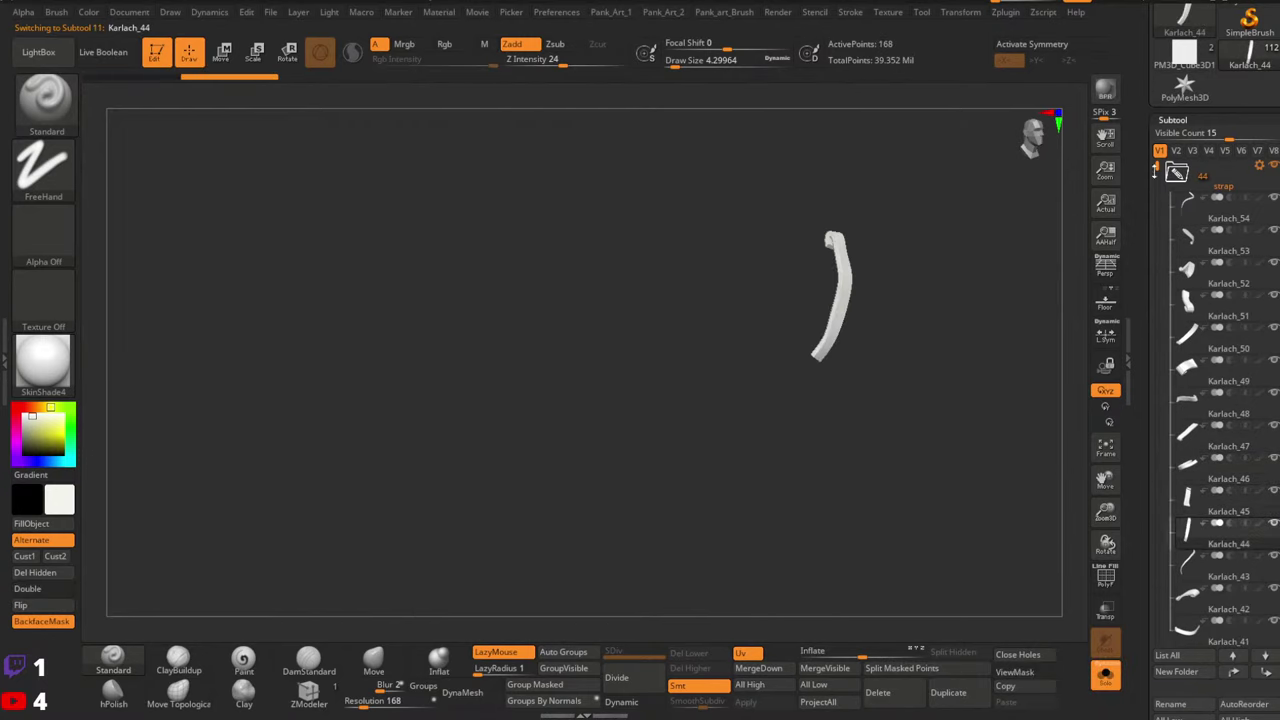
Turn off double-sided display for strap Karlach_43 and flip its face normals
{"action": "left_click_drag", "start_coordinate": [1155, 171], "coordinate": [1155, 251]}
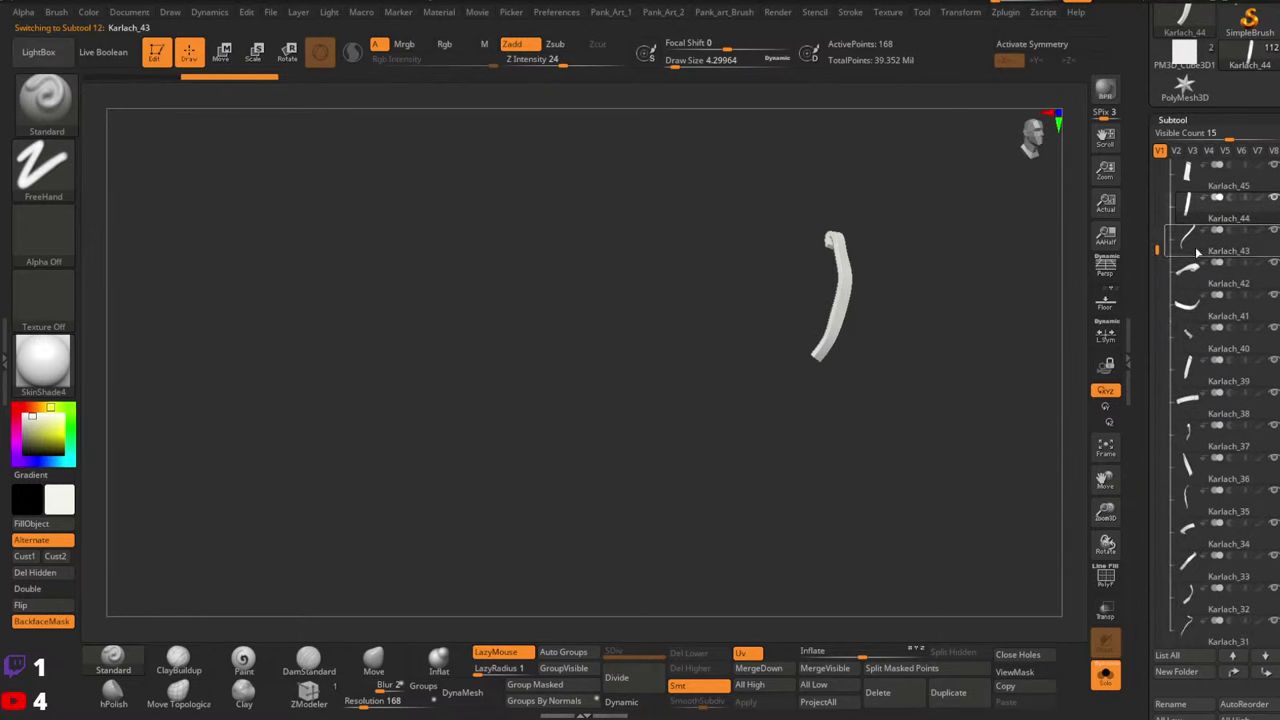
{"action": "left_click", "coordinate": [1197, 253]}
{"action": "left_click", "coordinate": [50, 597]}
{"action": "left_click_drag", "start_coordinate": [988, 463], "coordinate": [1037, 337], "text": "alt"}
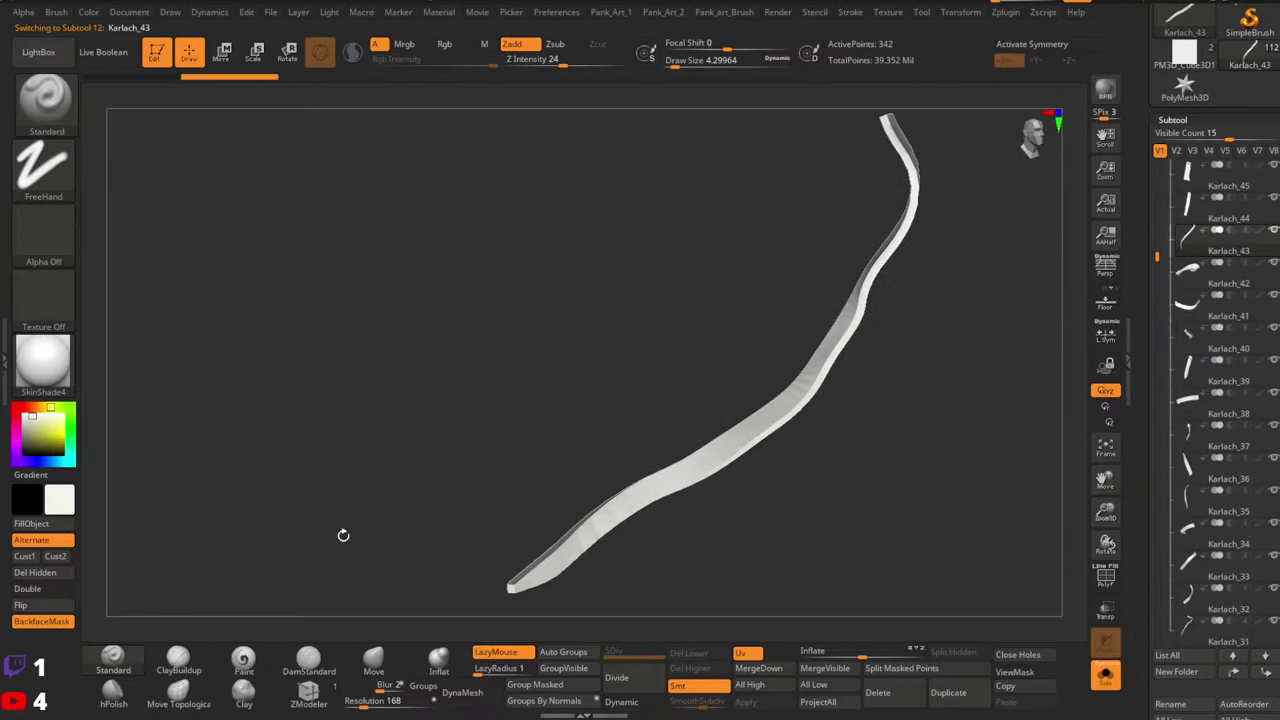
{"action": "left_click", "coordinate": [24, 603]}
Flip the face normals of strap Karlach_42 and turn off its double-sided display
{"action": "left_click", "coordinate": [1205, 284]}
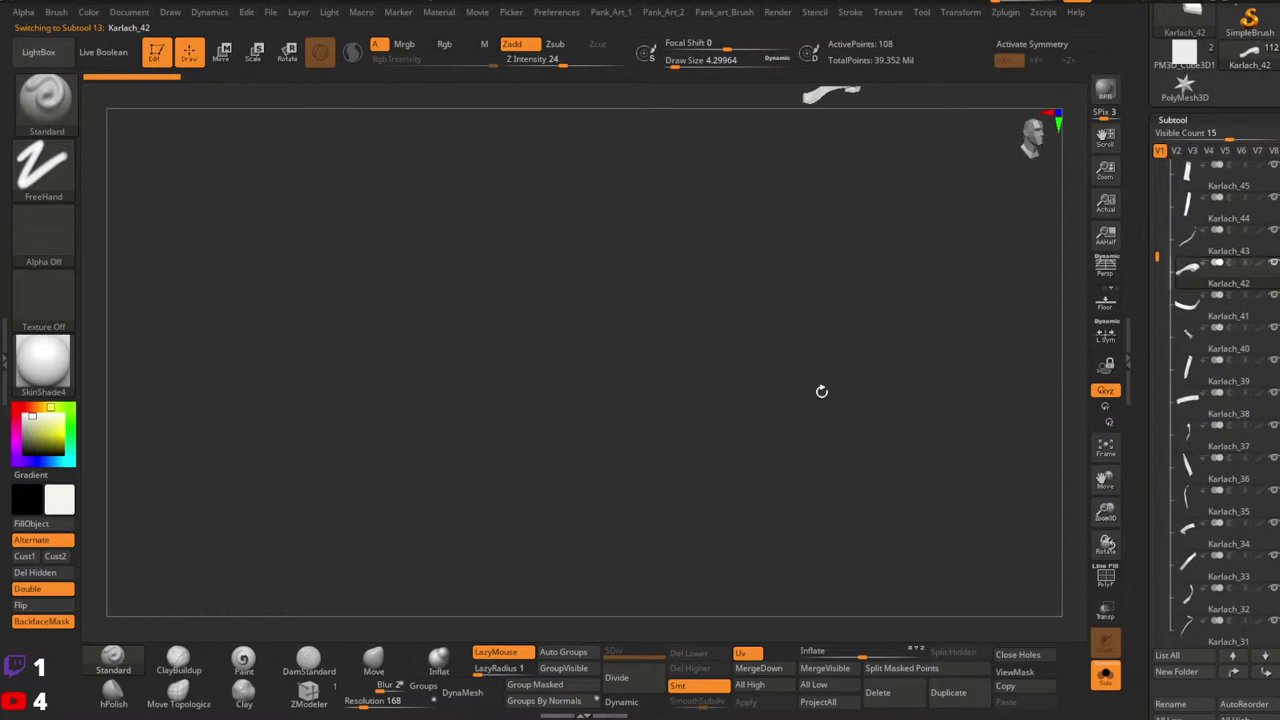
{"action": "left_click_drag", "start_coordinate": [774, 297], "coordinate": [765, 592], "text": "alt"}
{"action": "left_click_drag", "start_coordinate": [818, 356], "coordinate": [795, 472]}
{"action": "key", "text": "shift+f"}
{"action": "key", "text": "shift+f"}
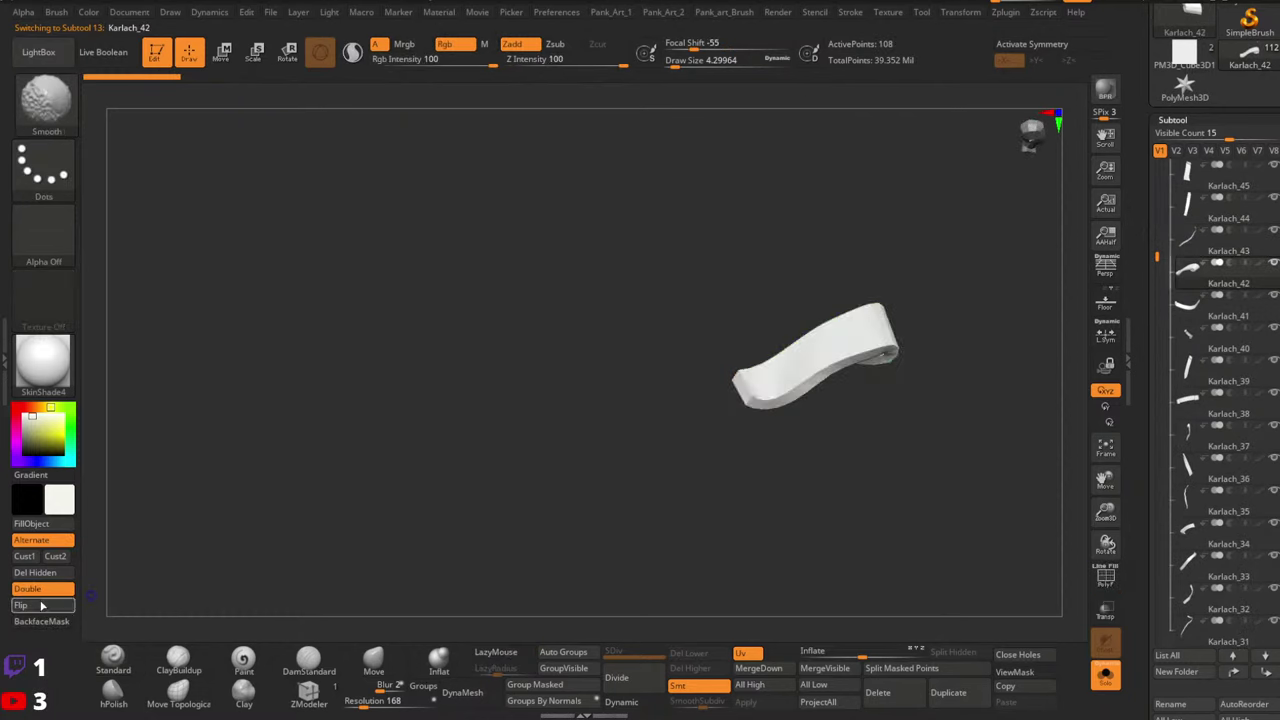
{"action": "left_click", "coordinate": [40, 605]}
{"action": "left_click", "coordinate": [54, 589]}
{"action": "right_click_drag", "start_coordinate": [926, 466], "coordinate": [811, 456], "text": "ctrl"}
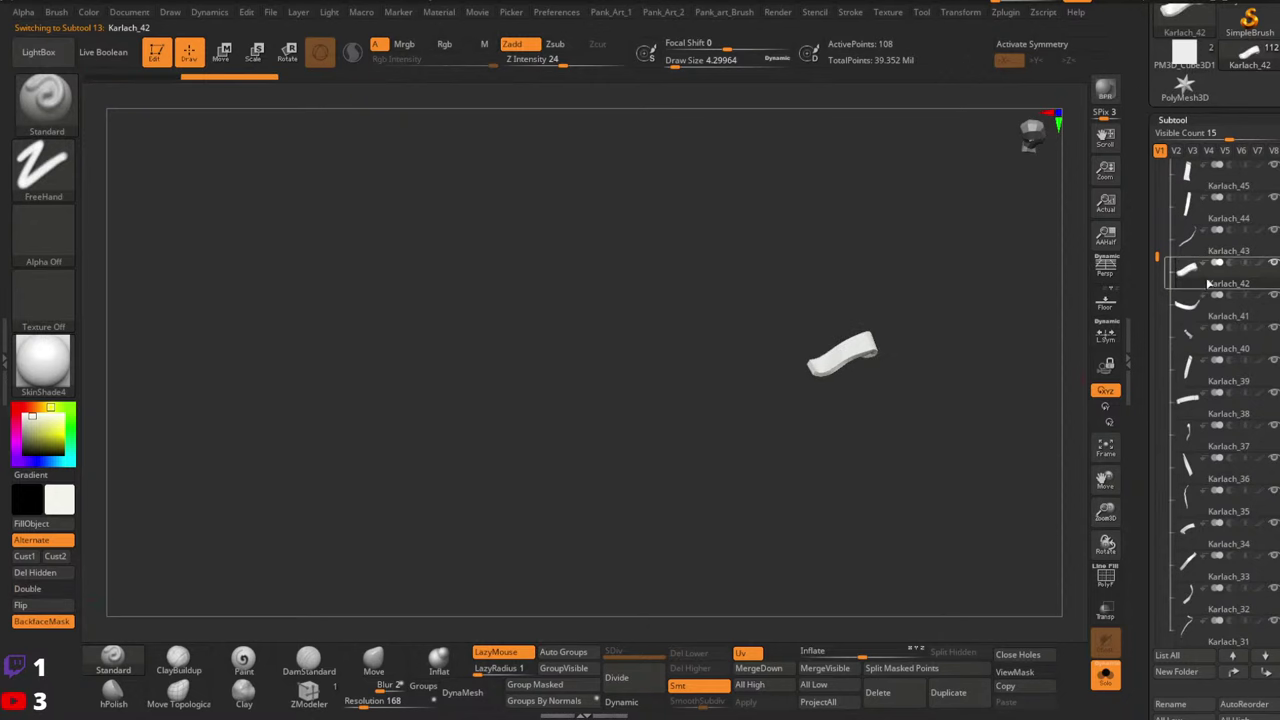
Turn off double-sided display on the Karlach_41 and Karlach_40 subtools
{"action": "left_click", "coordinate": [1203, 318]}
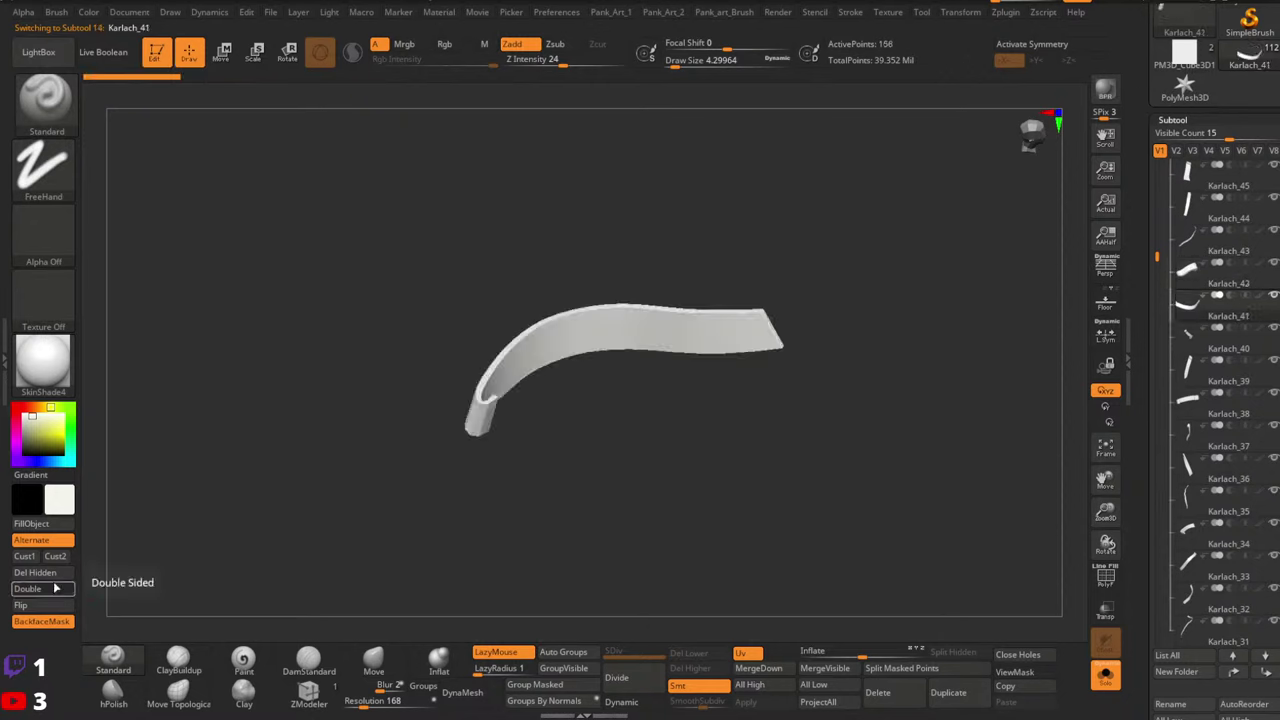
{"action": "key", "text": "Down"}
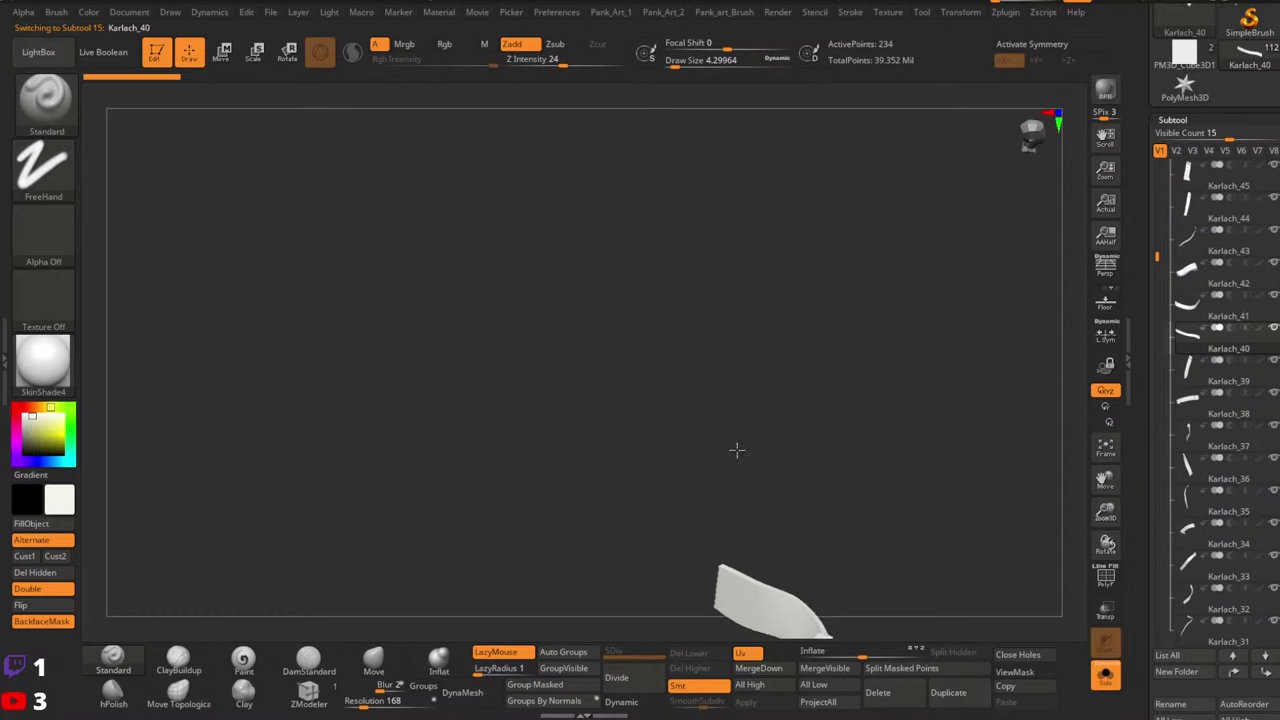
{"action": "key", "text": "f"}
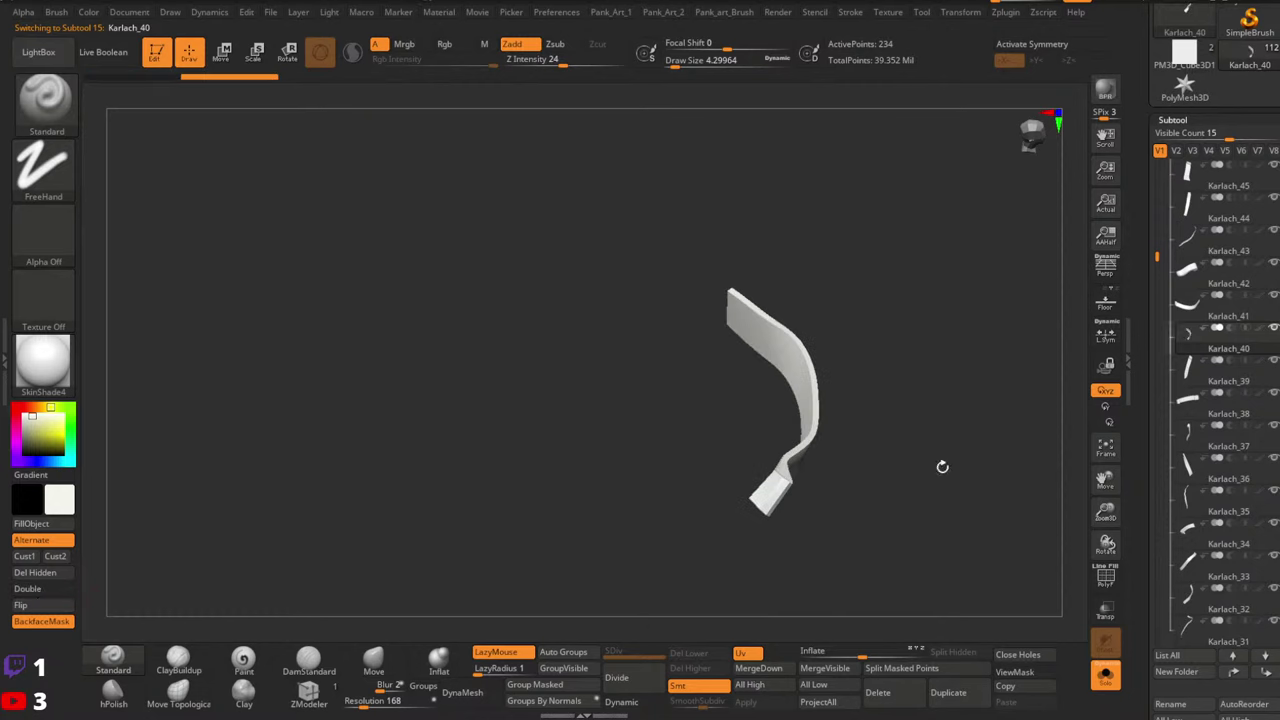
Turn off double-sided display on the Karlach_39, Karlach_38 and Karlach_37 straps
{"action": "key", "text": "Down"}
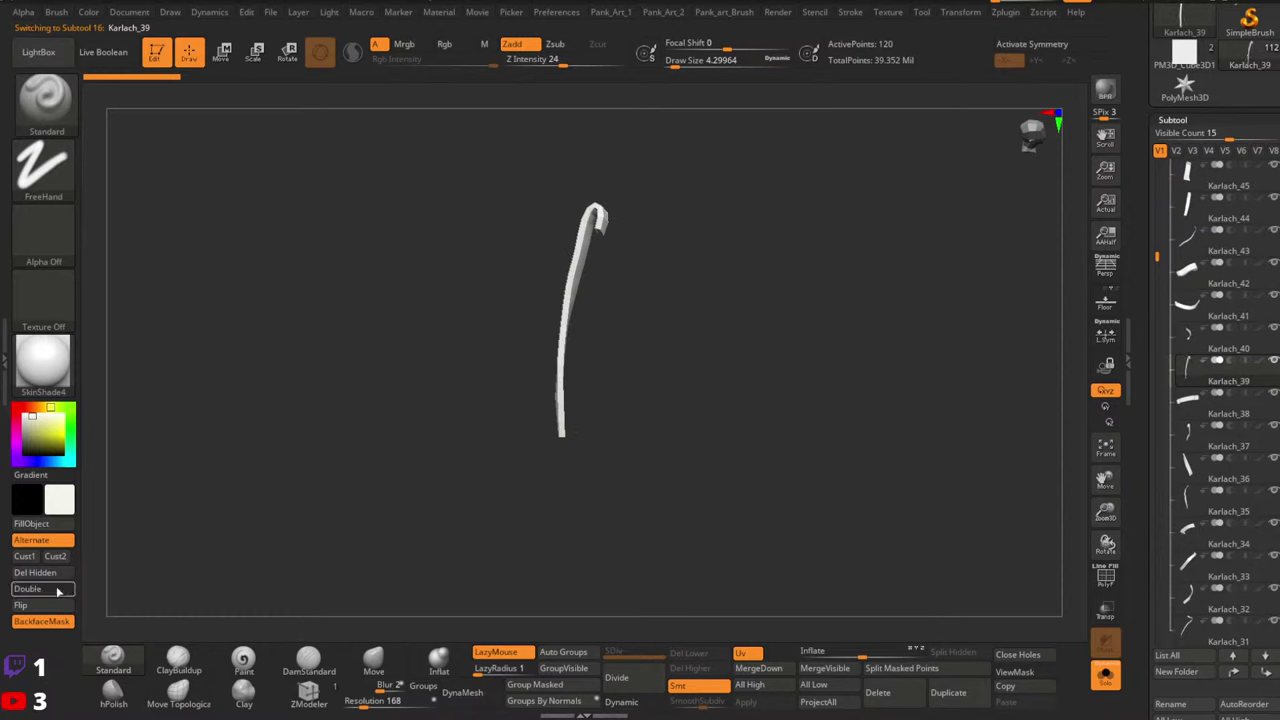
{"action": "left_click", "coordinate": [1205, 413]}
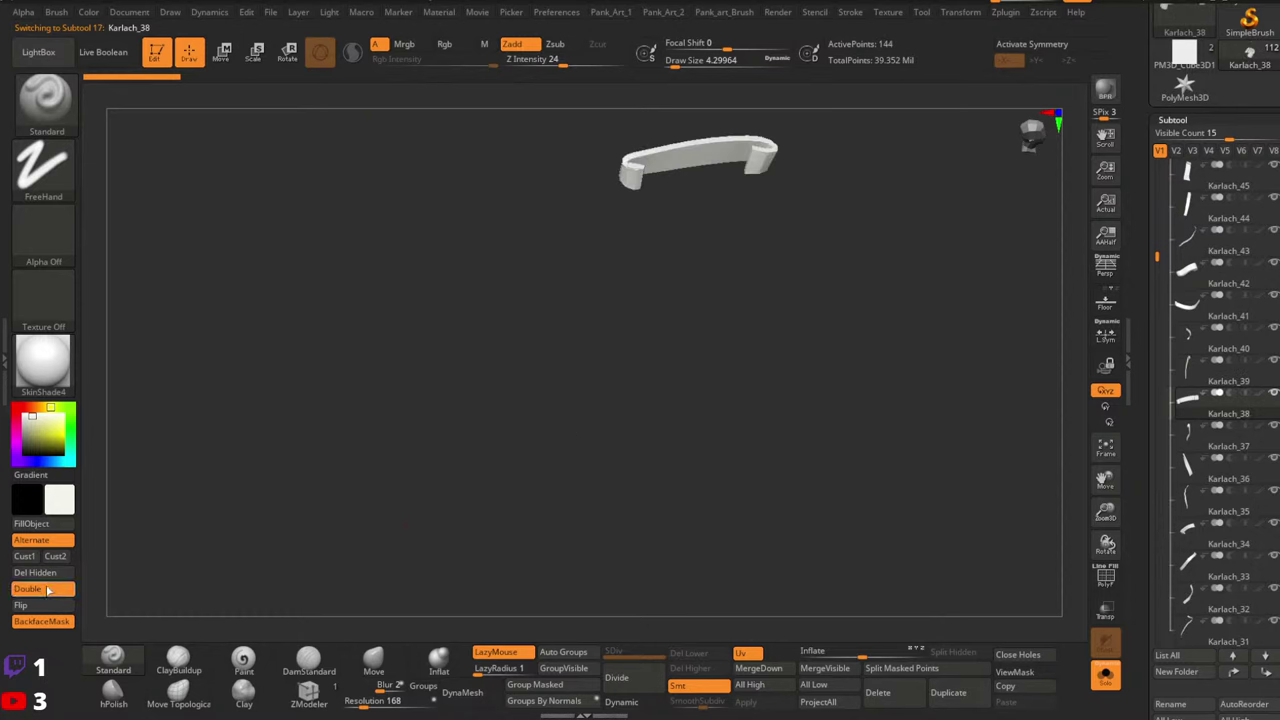
{"action": "key", "text": "Down"}
Turn off double-sided display on the Karlach_36 strap and inspect its surface direction
{"action": "key", "text": "Down"}
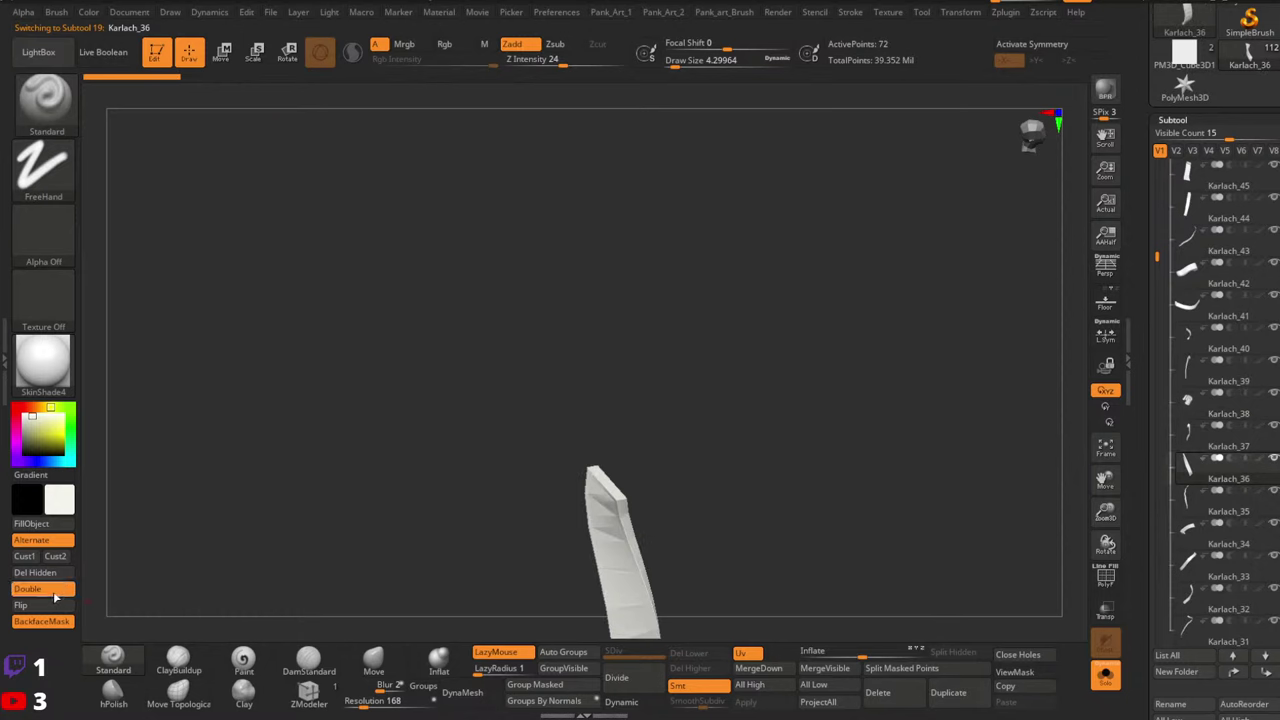
{"action": "left_click", "coordinate": [55, 597]}
{"action": "left_click_drag", "start_coordinate": [821, 511], "coordinate": [879, 293], "text": "alt"}
{"action": "left_click", "coordinate": [46, 606]}
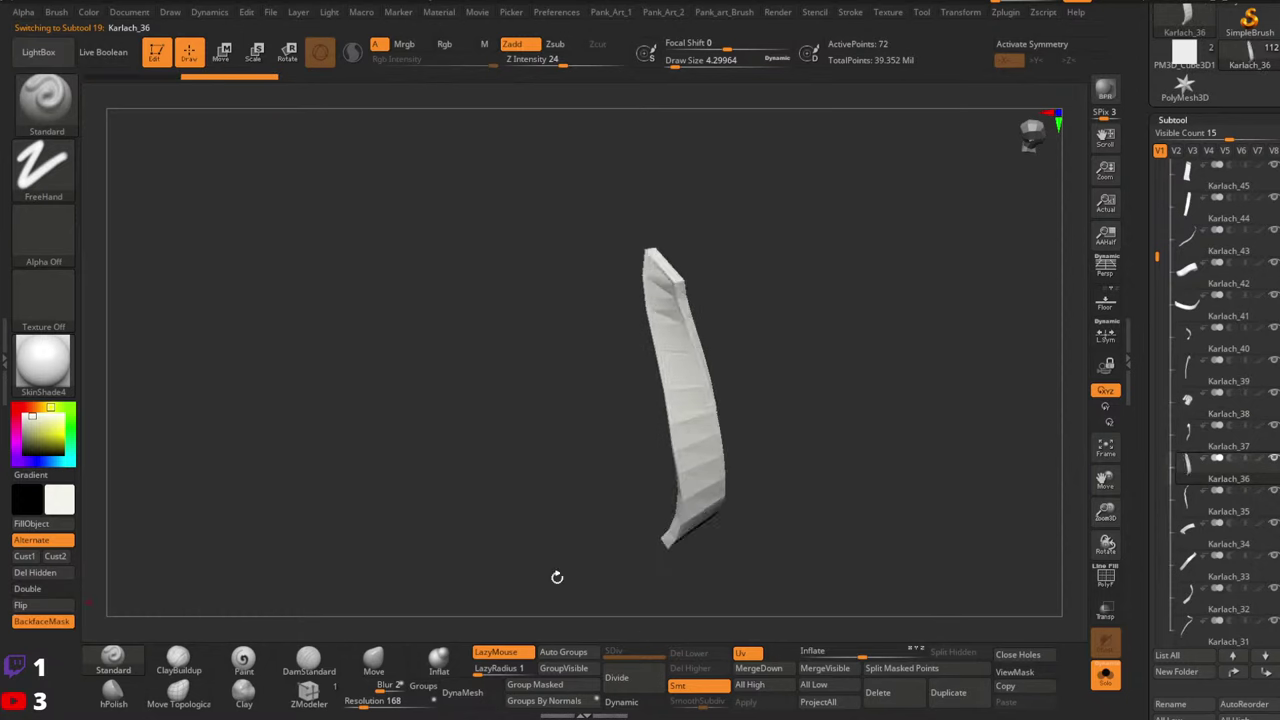
{"action": "left_click_drag", "start_coordinate": [557, 577], "coordinate": [823, 528]}
Turn off double-sided display on the Karlach_35 strap and flip its normals
{"action": "key", "text": "Down"}
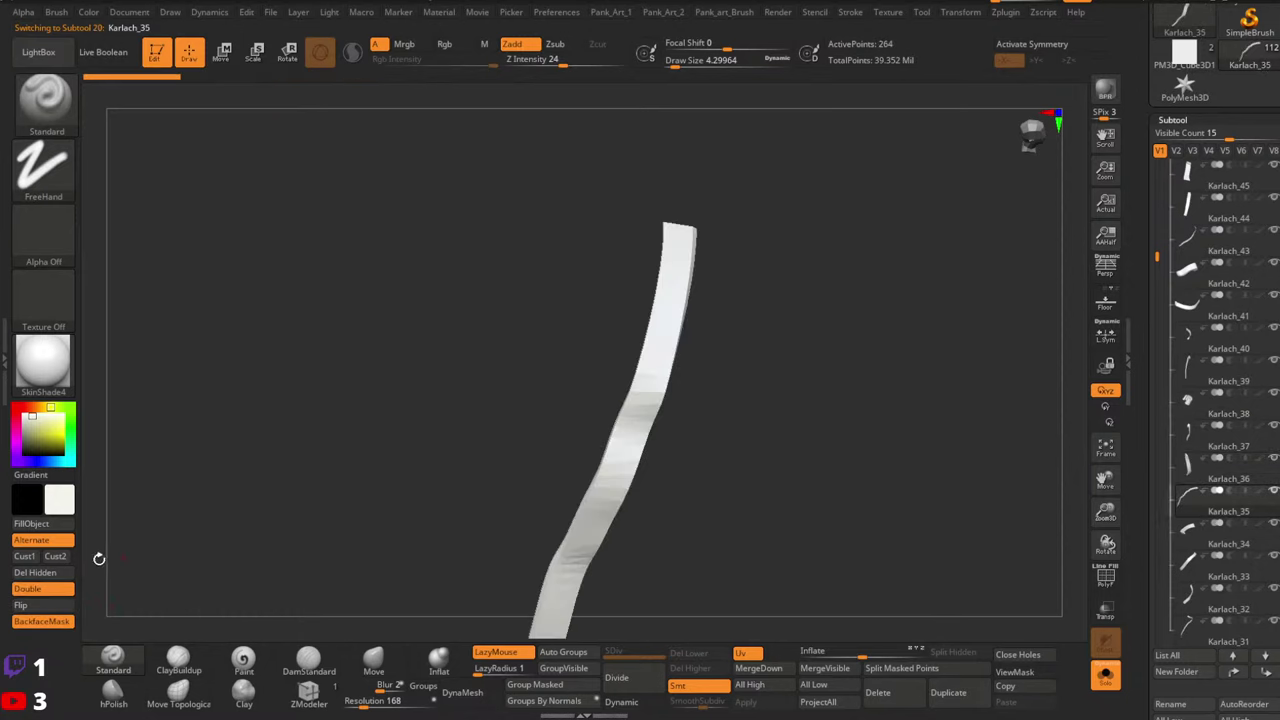
{"action": "left_click_drag", "start_coordinate": [600, 500], "coordinate": [634, 499]}
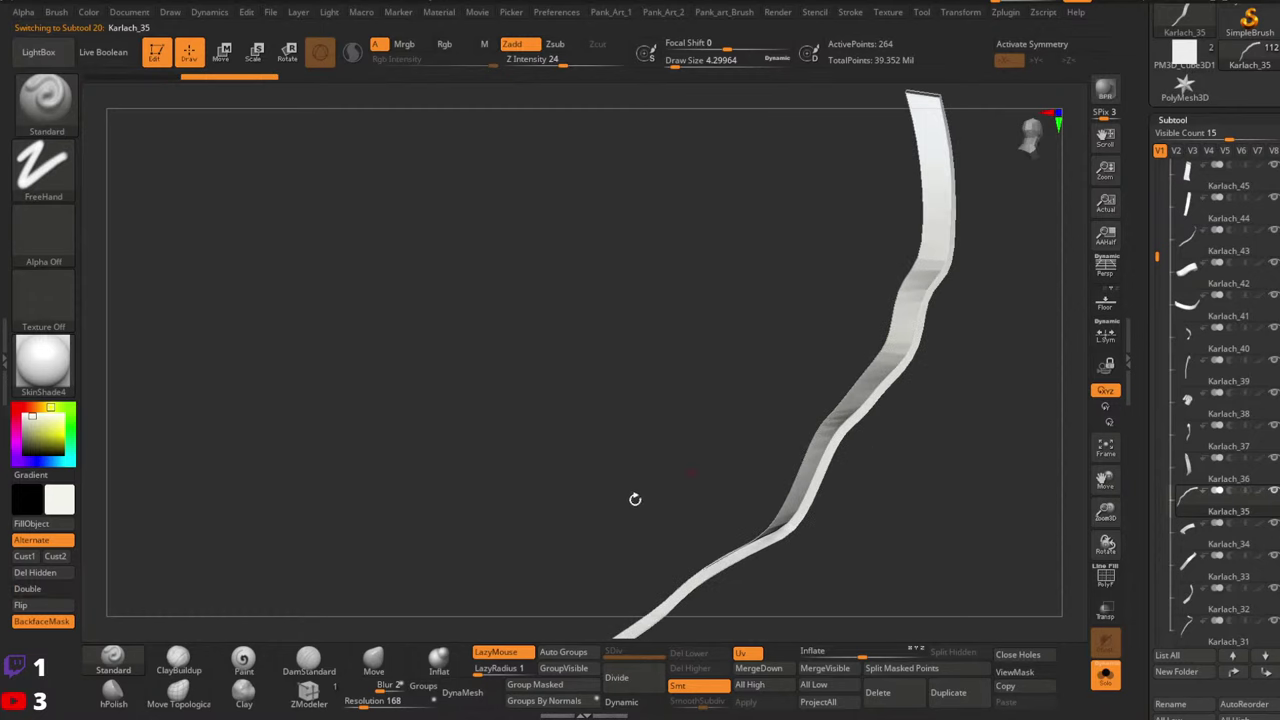
{"action": "left_click", "coordinate": [42, 611]}
{"action": "left_click_drag", "start_coordinate": [631, 557], "coordinate": [616, 434], "text": "alt"}
Make the Karlach_34 strap single-sided and flip its inverted normals
{"action": "left_click", "coordinate": [1212, 543]}
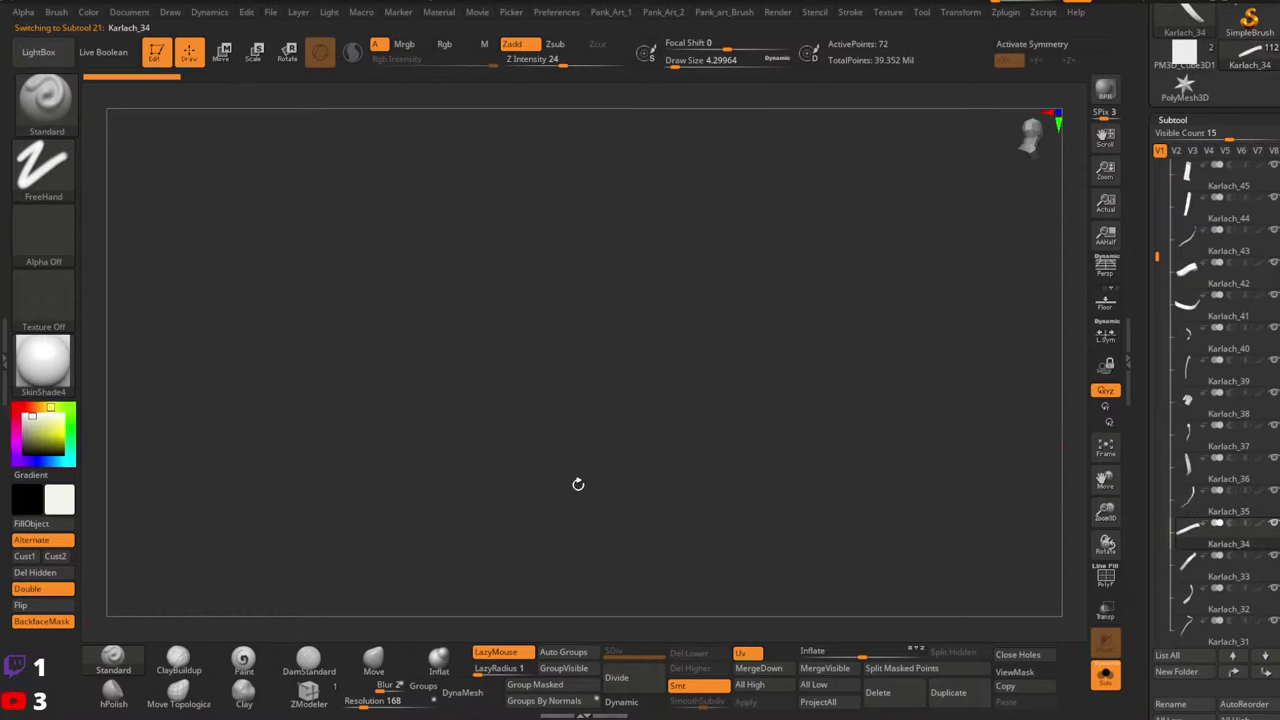
{"action": "key", "text": "f"}
{"action": "right_click_drag", "start_coordinate": [709, 325], "coordinate": [655, 394]}
{"action": "left_click", "coordinate": [42, 590]}
{"action": "right_click_drag", "start_coordinate": [843, 528], "coordinate": [804, 522], "text": "ctrl"}
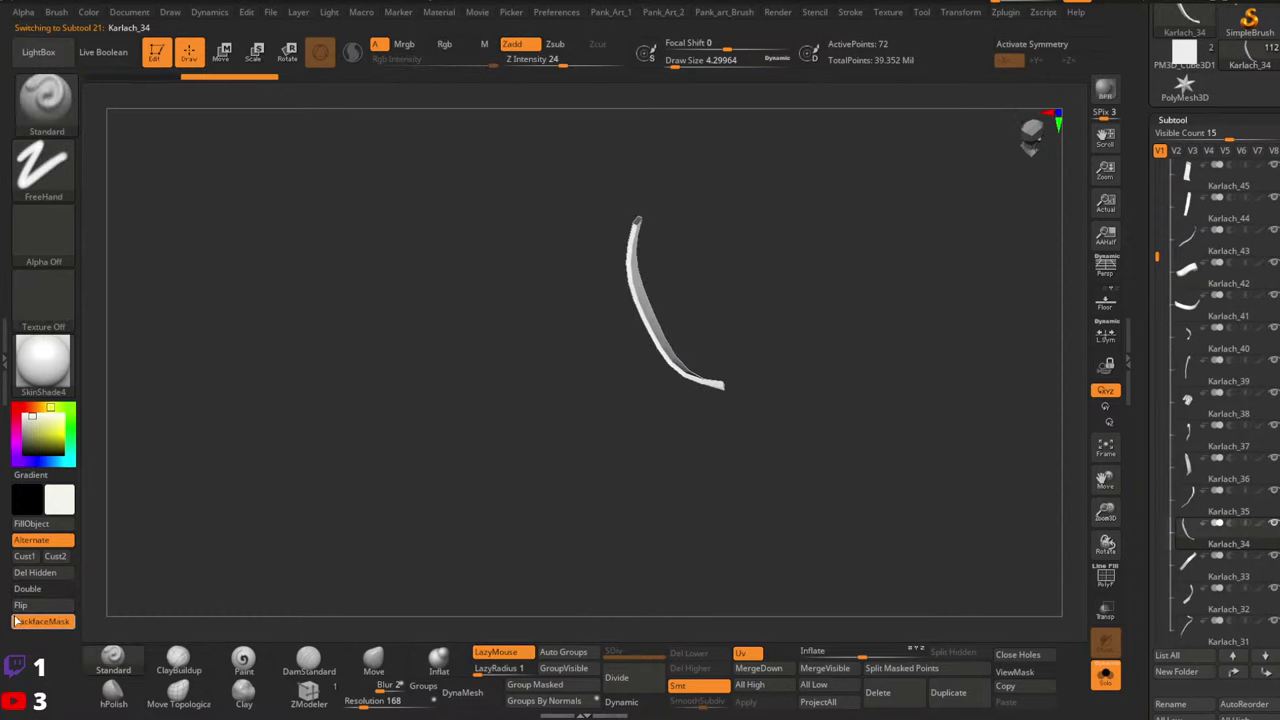
{"action": "left_click", "coordinate": [32, 609]}
Turn off double-sided display and flip the normals on the Karlach_33 and Karlach_32 subtools
{"action": "left_click", "coordinate": [1212, 566]}
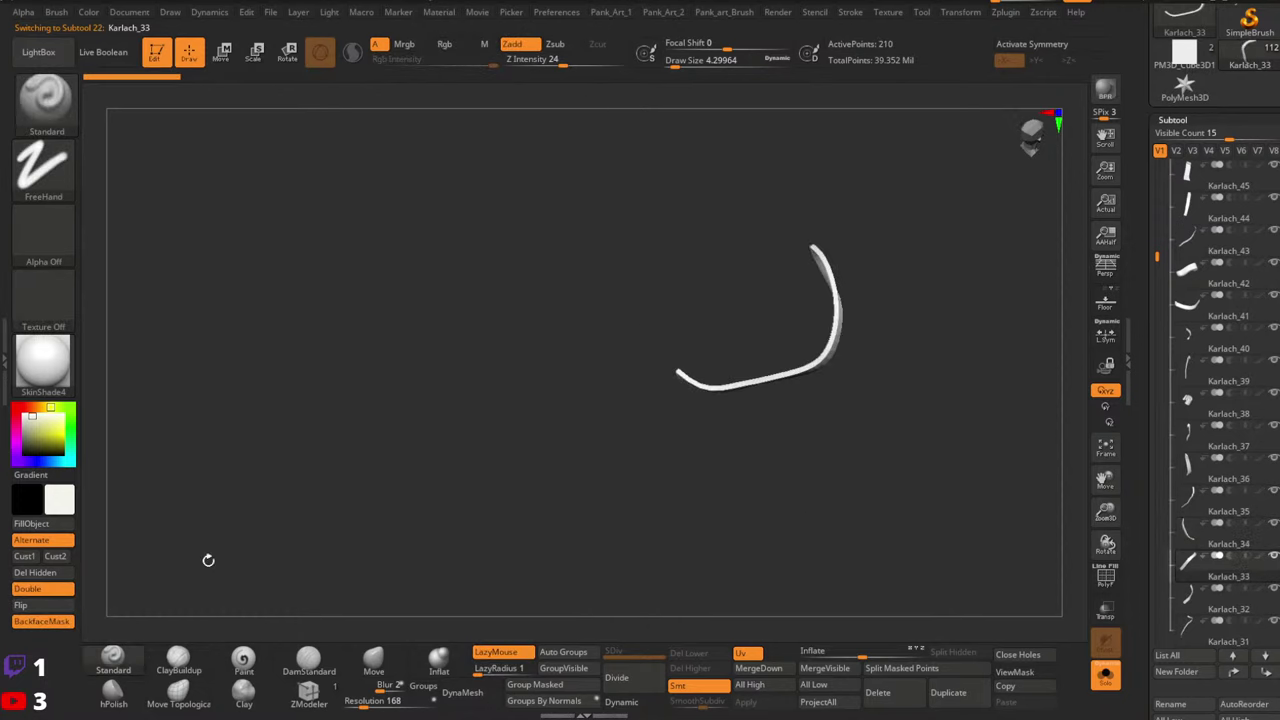
{"action": "left_click", "coordinate": [30, 588]}
{"action": "left_click", "coordinate": [30, 605]}
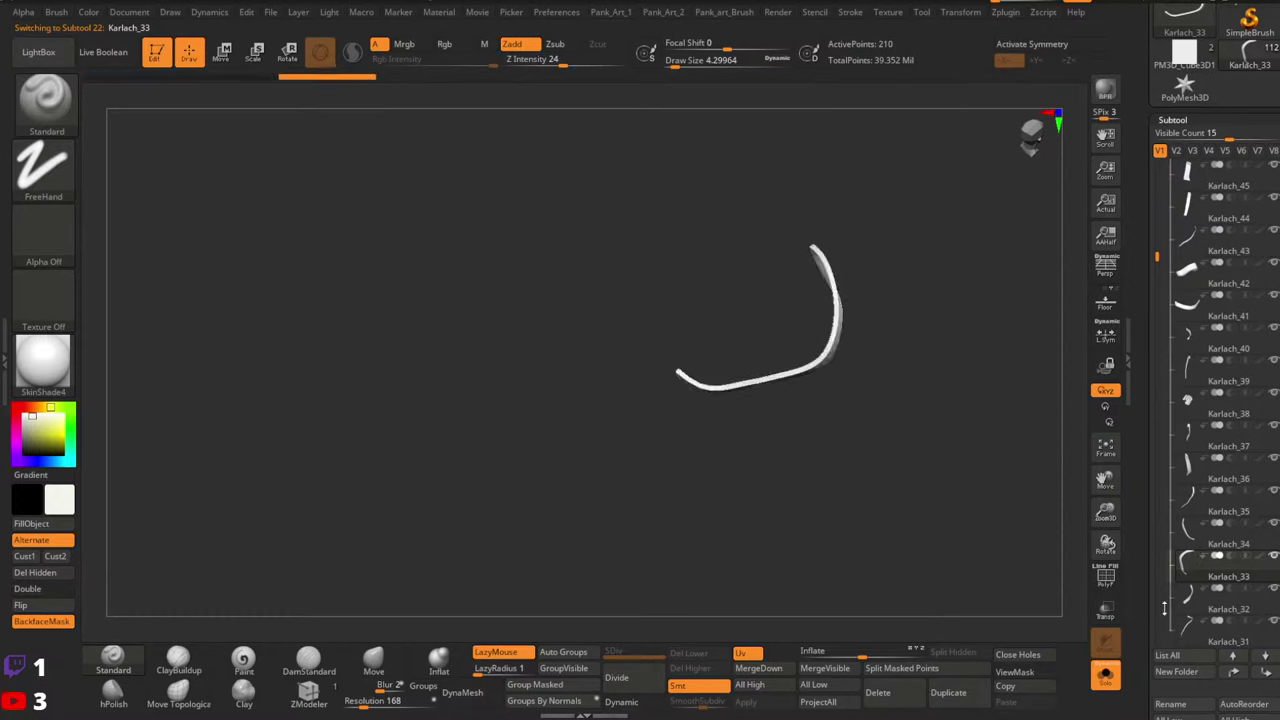
{"action": "left_click", "coordinate": [1210, 610]}
{"action": "left_click", "coordinate": [30, 588]}
{"action": "left_click", "coordinate": [30, 605]}
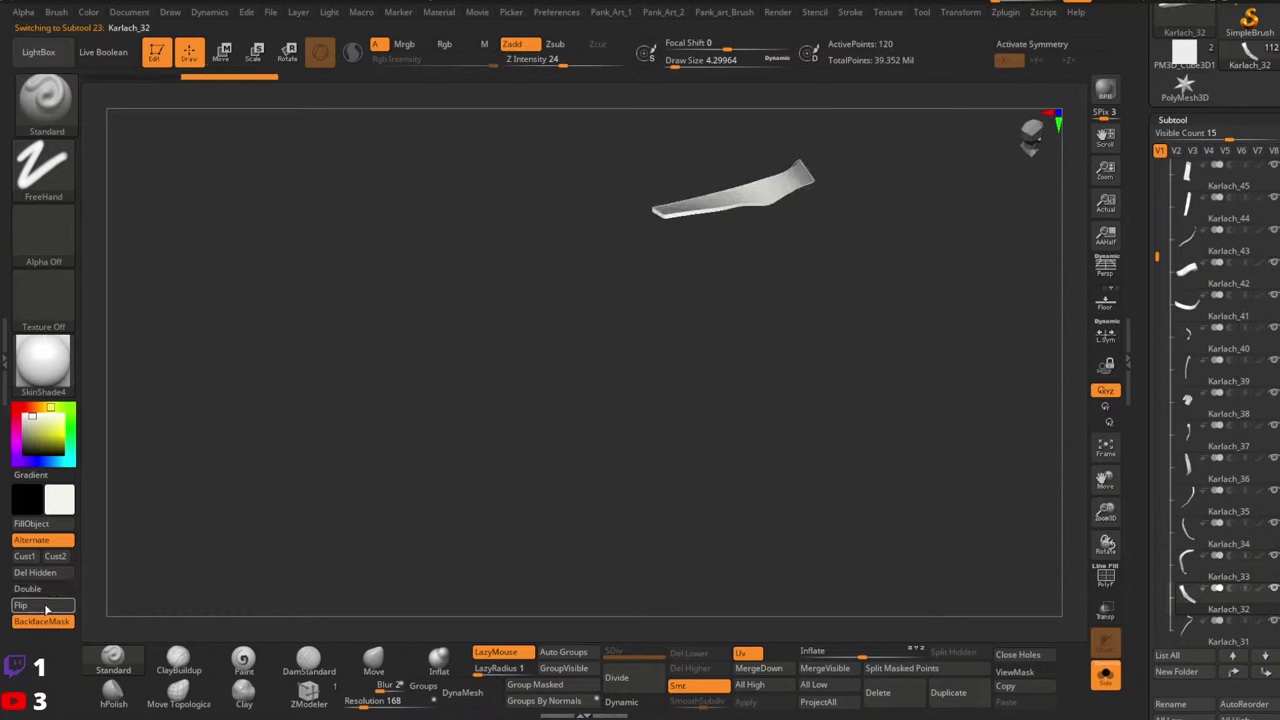
Turn off double-sided display and flip the normals on the Karlach_31 and Karlach_30 subtools
{"action": "left_click", "coordinate": [1208, 632]}
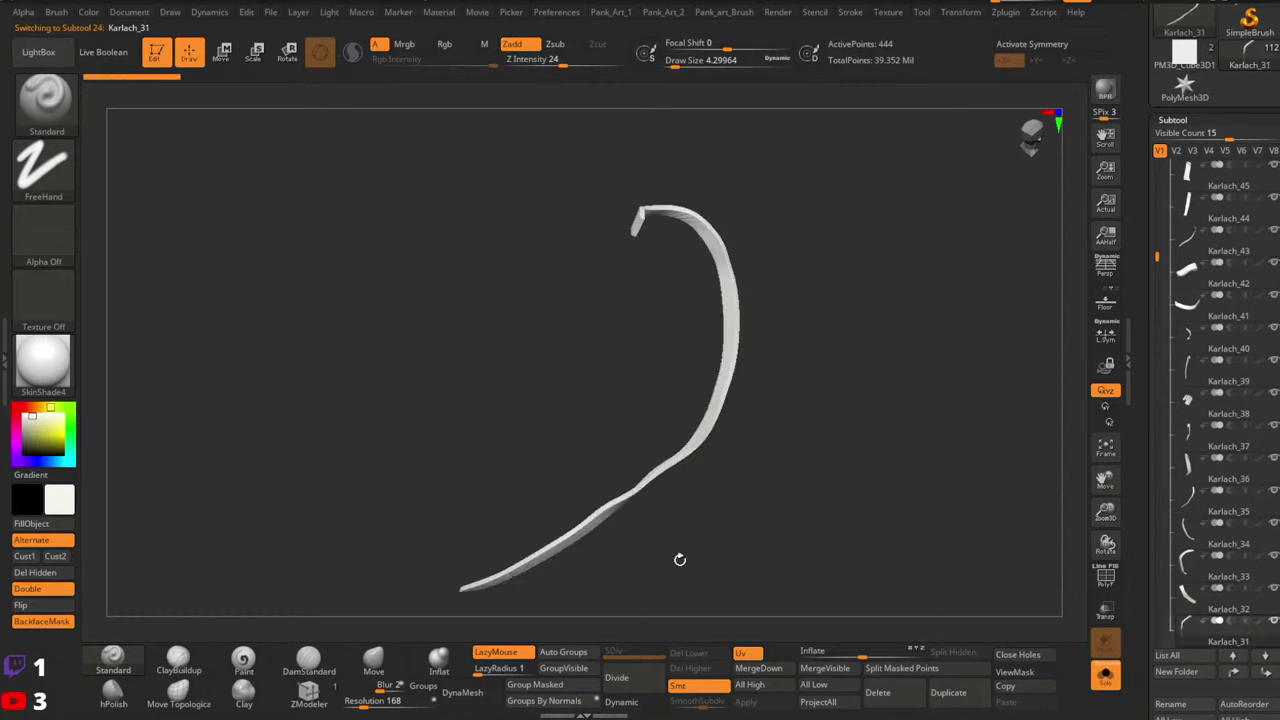
{"action": "left_click", "coordinate": [45, 589]}
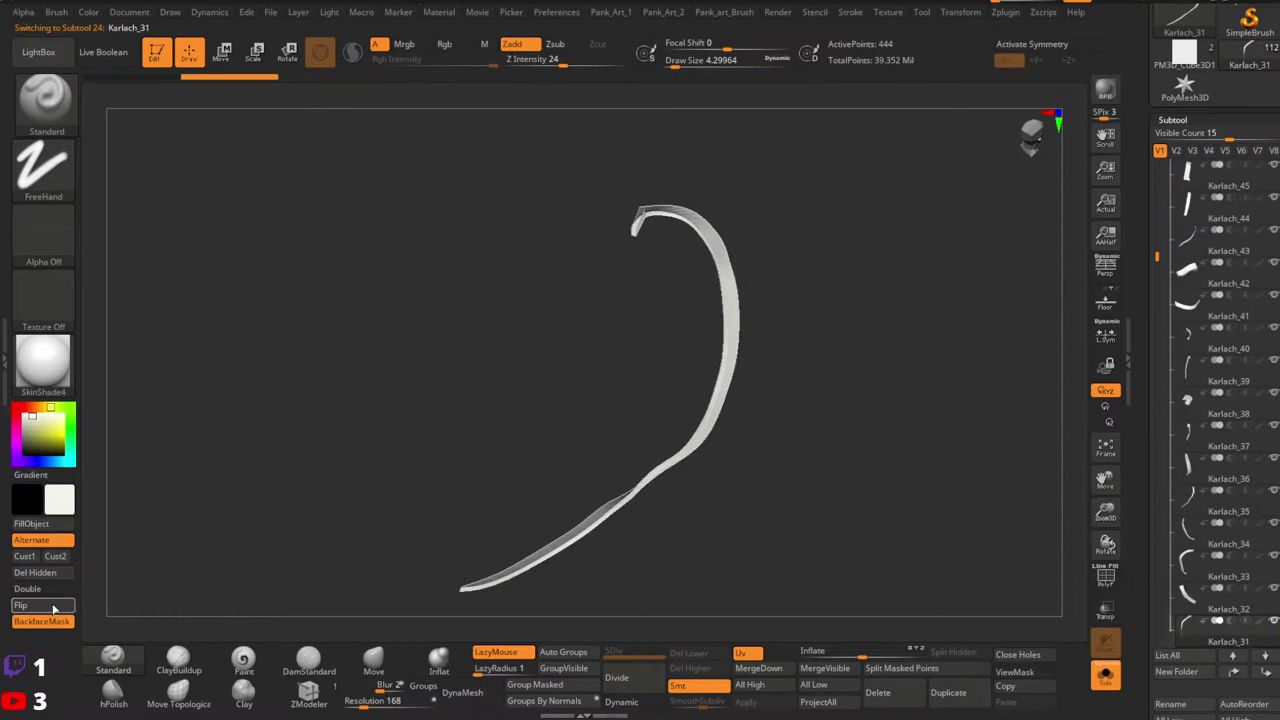
{"action": "left_click", "coordinate": [40, 605]}
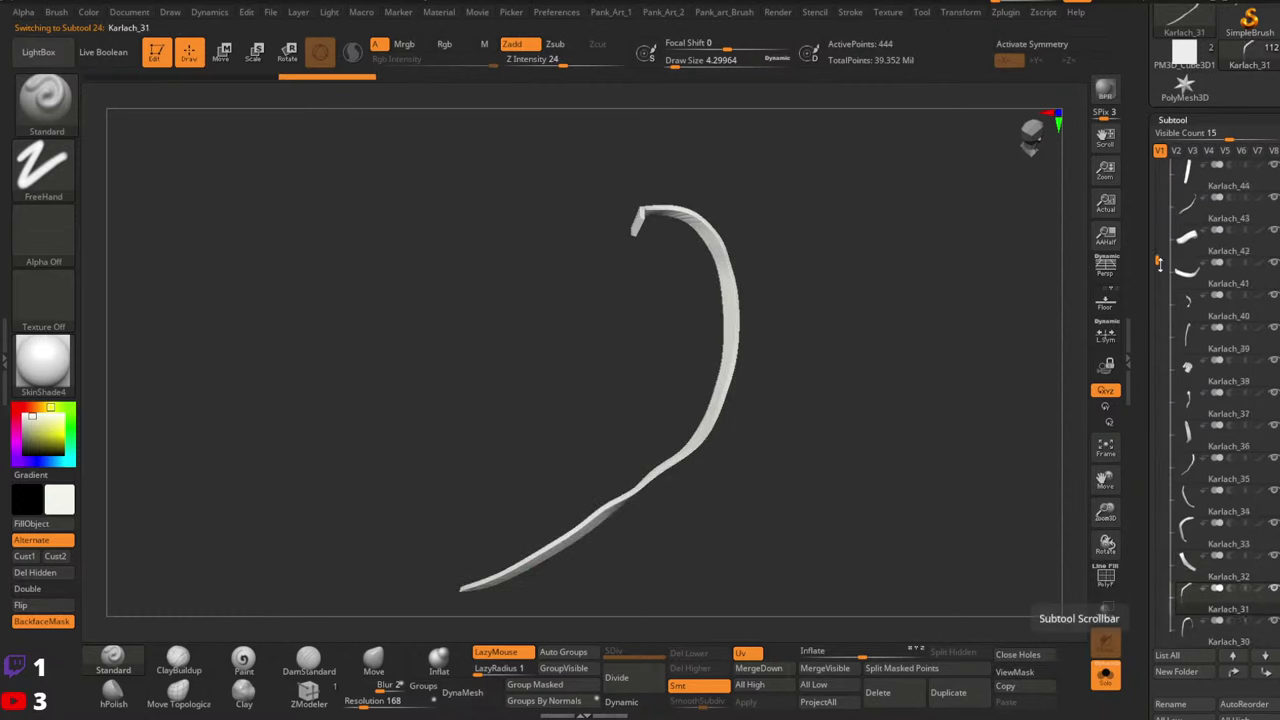
{"action": "left_click_drag", "start_coordinate": [1158, 259], "coordinate": [1177, 343]}
{"action": "scroll", "coordinate": [1177, 341], "scroll_direction": "down", "scroll_amount": 2}
{"action": "left_click", "coordinate": [1168, 252]}
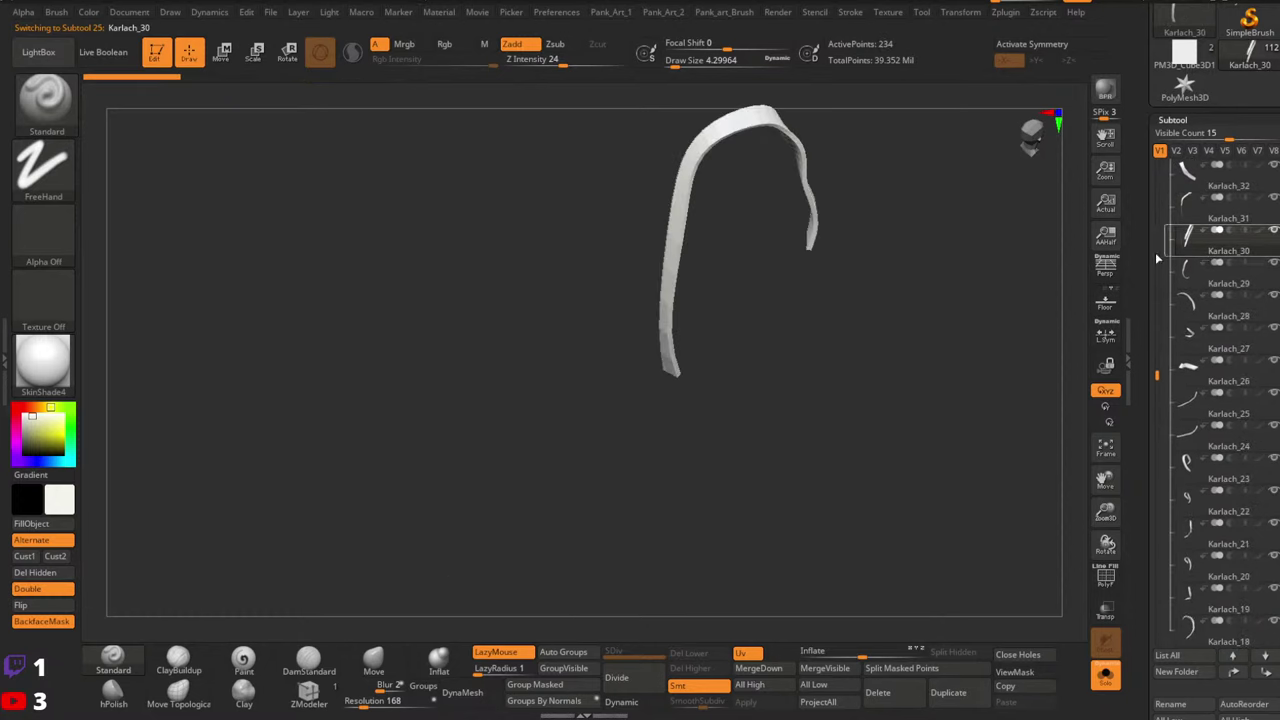
{"action": "left_click", "coordinate": [40, 594]}
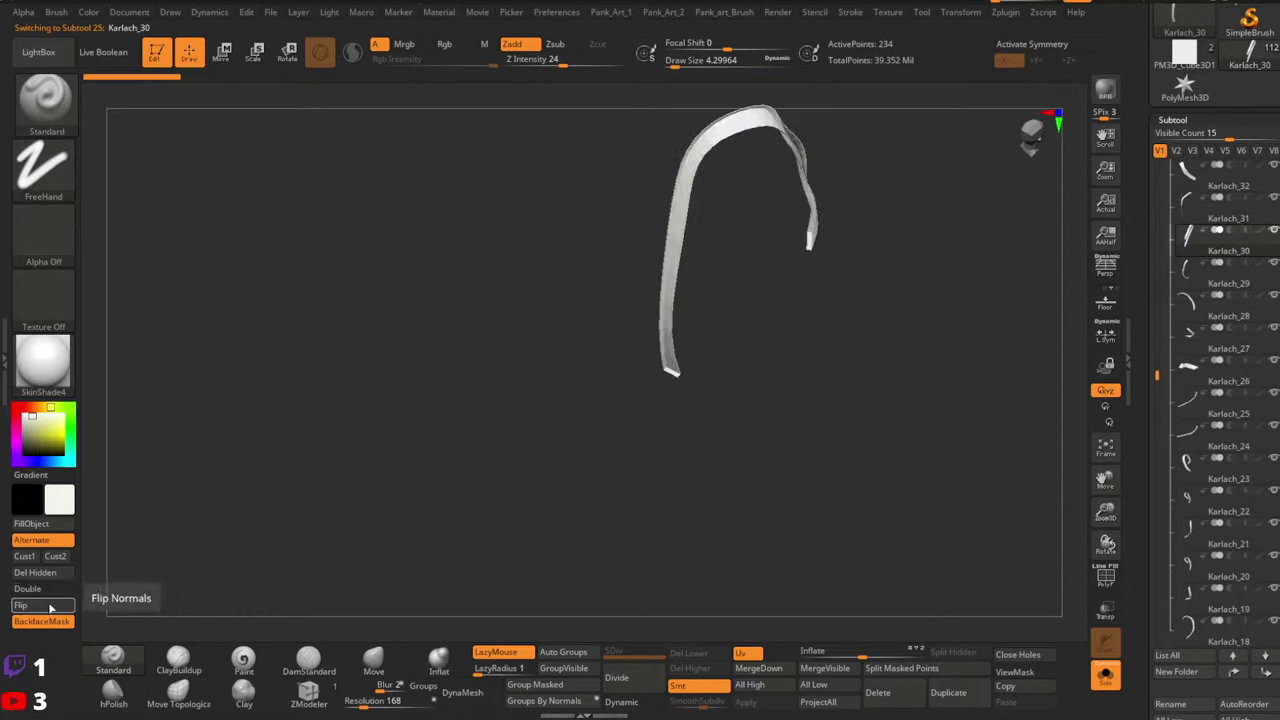
{"action": "left_click", "coordinate": [20, 605]}
Turn off double-sided display and flip the normals on the Karlach_29 and Karlach_28 subtools
{"action": "left_click", "coordinate": [1183, 284]}
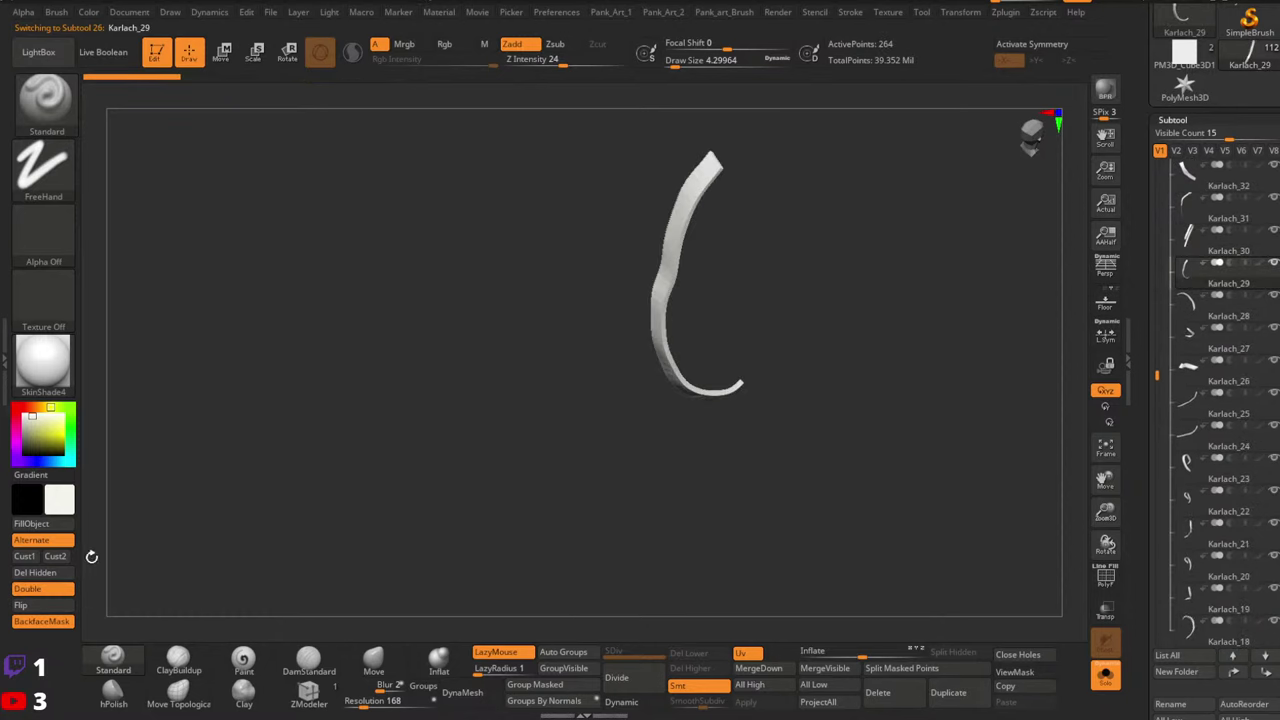
{"action": "left_click", "coordinate": [40, 594]}
{"action": "left_click", "coordinate": [20, 605]}
{"action": "left_click", "coordinate": [1197, 312]}
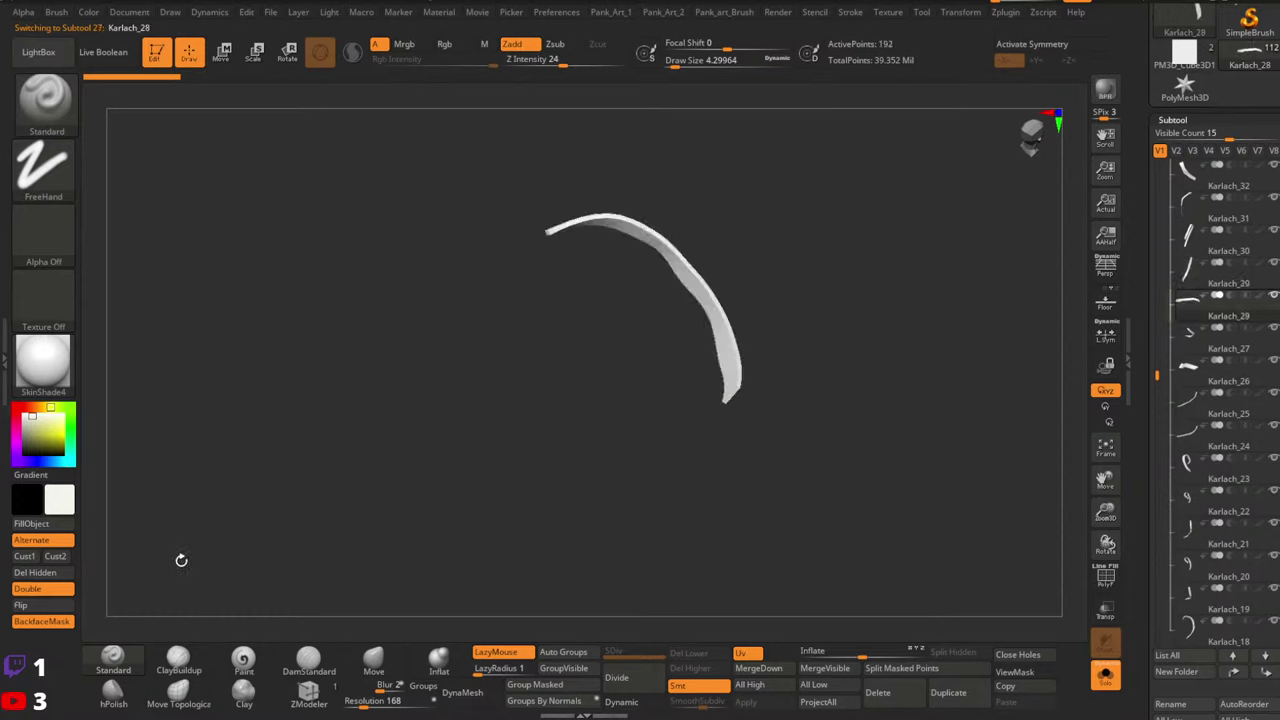
{"action": "left_click", "coordinate": [40, 588]}
{"action": "left_click", "coordinate": [20, 605]}
Turn off double-sided display and flip the normals on the Karlach_27 and Karlach_26 subtools
{"action": "left_click", "coordinate": [1200, 362]}
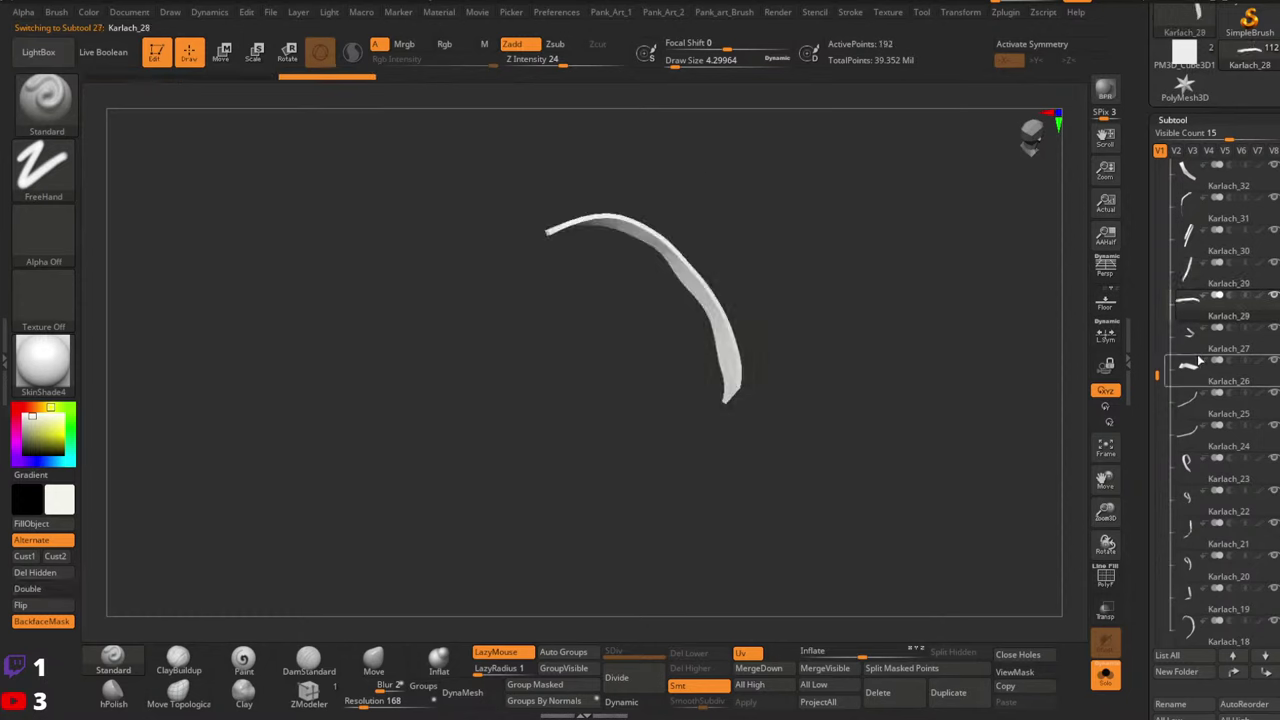
{"action": "mouse_move", "coordinate": [1206, 343]}
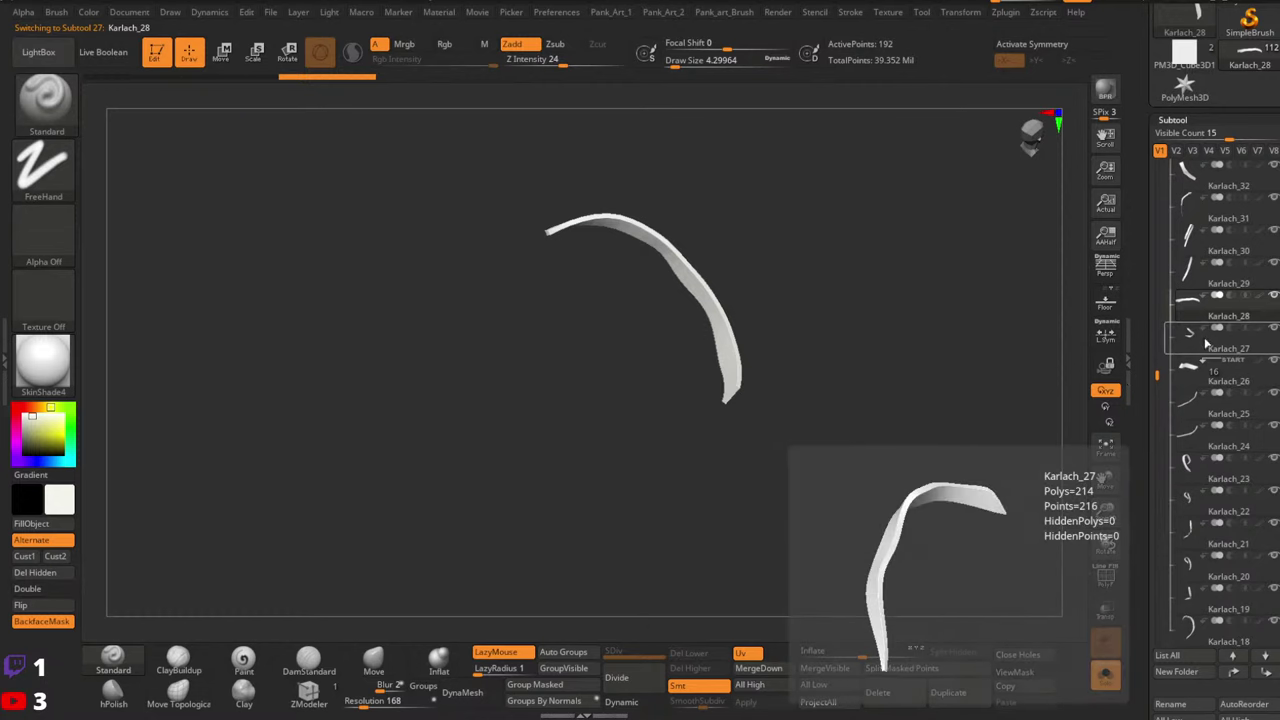
{"action": "left_click_drag", "start_coordinate": [640, 405], "coordinate": [795, 393]}
{"action": "left_click", "coordinate": [1206, 343]}
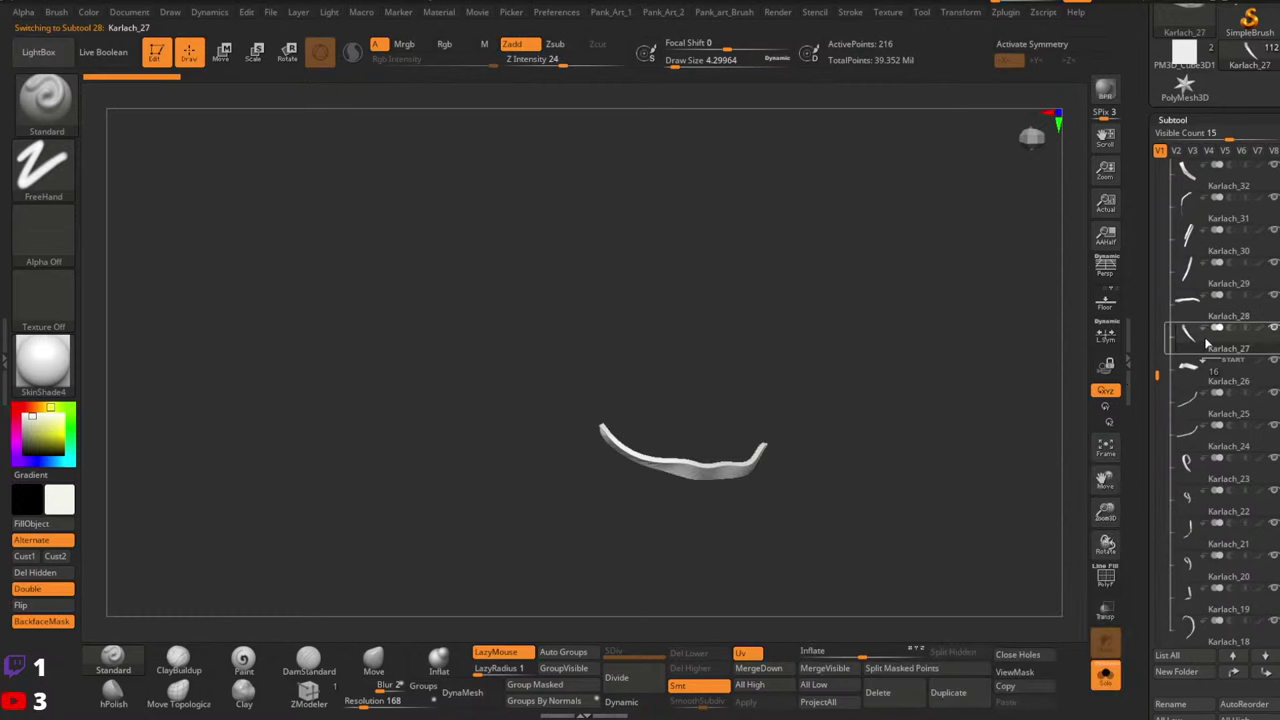
{"action": "left_click", "coordinate": [44, 590]}
{"action": "left_click", "coordinate": [22, 605]}
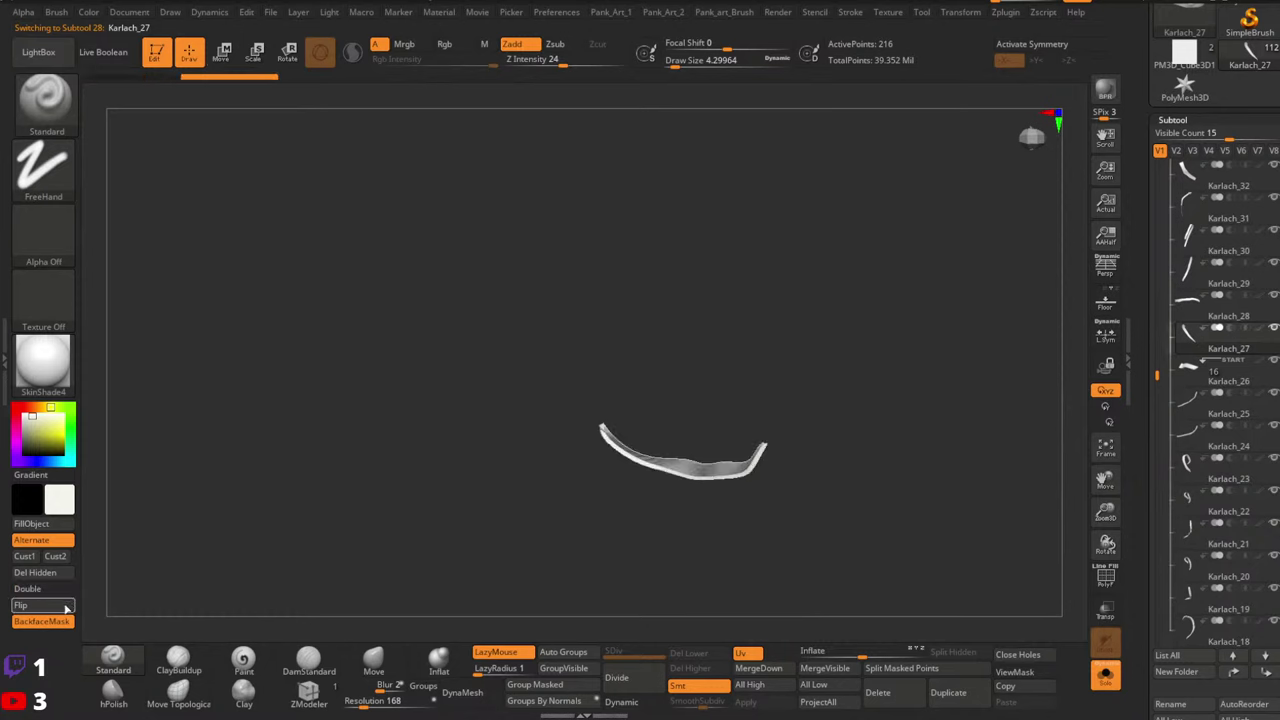
{"action": "left_click", "coordinate": [1206, 382]}
{"action": "left_click", "coordinate": [60, 590]}
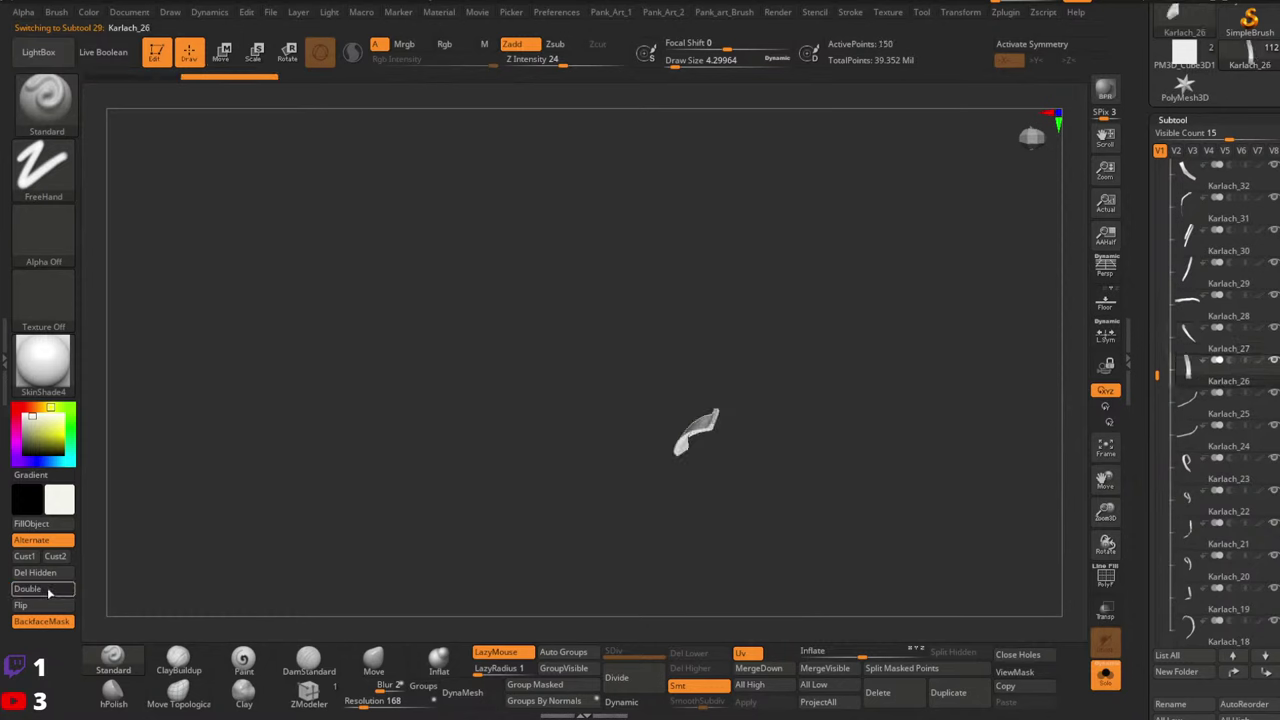
{"action": "left_click", "coordinate": [57, 606]}
Turn off double-sided display on the Karlach_25 and Karlach_24 subtools
{"action": "left_click", "coordinate": [1208, 413]}
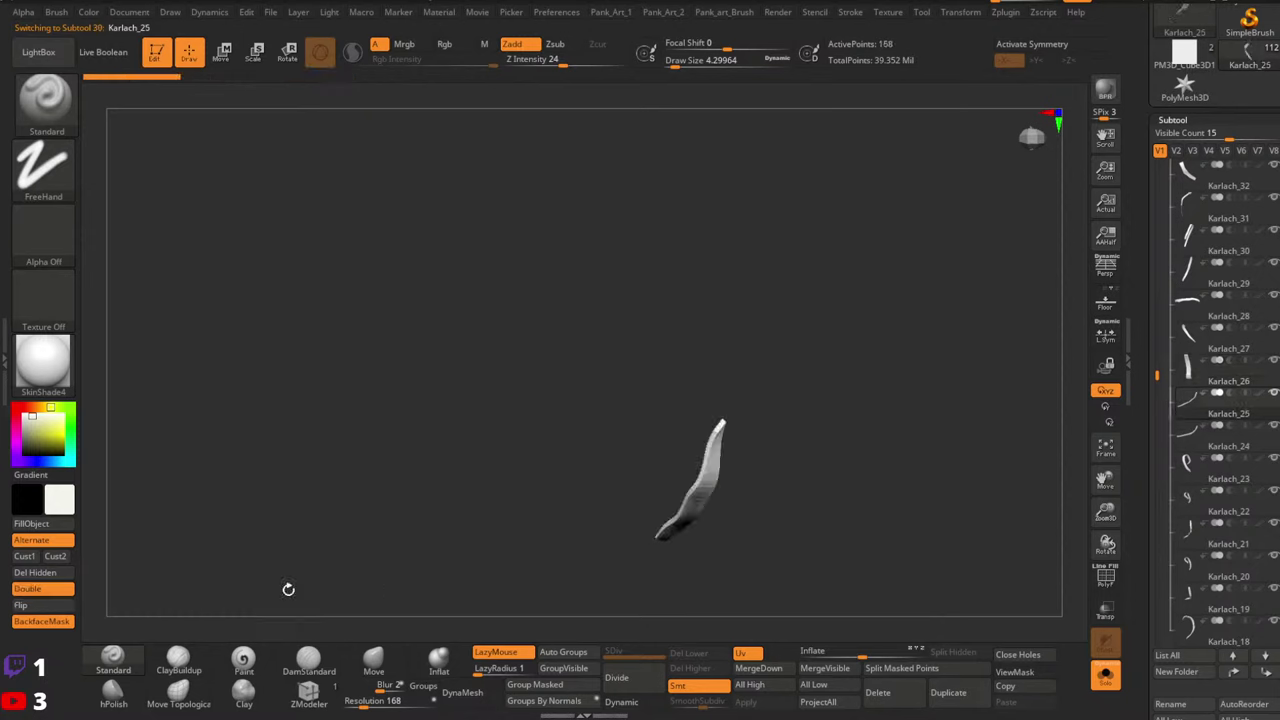
{"action": "left_click", "coordinate": [44, 590]}
{"action": "left_click", "coordinate": [40, 607]}
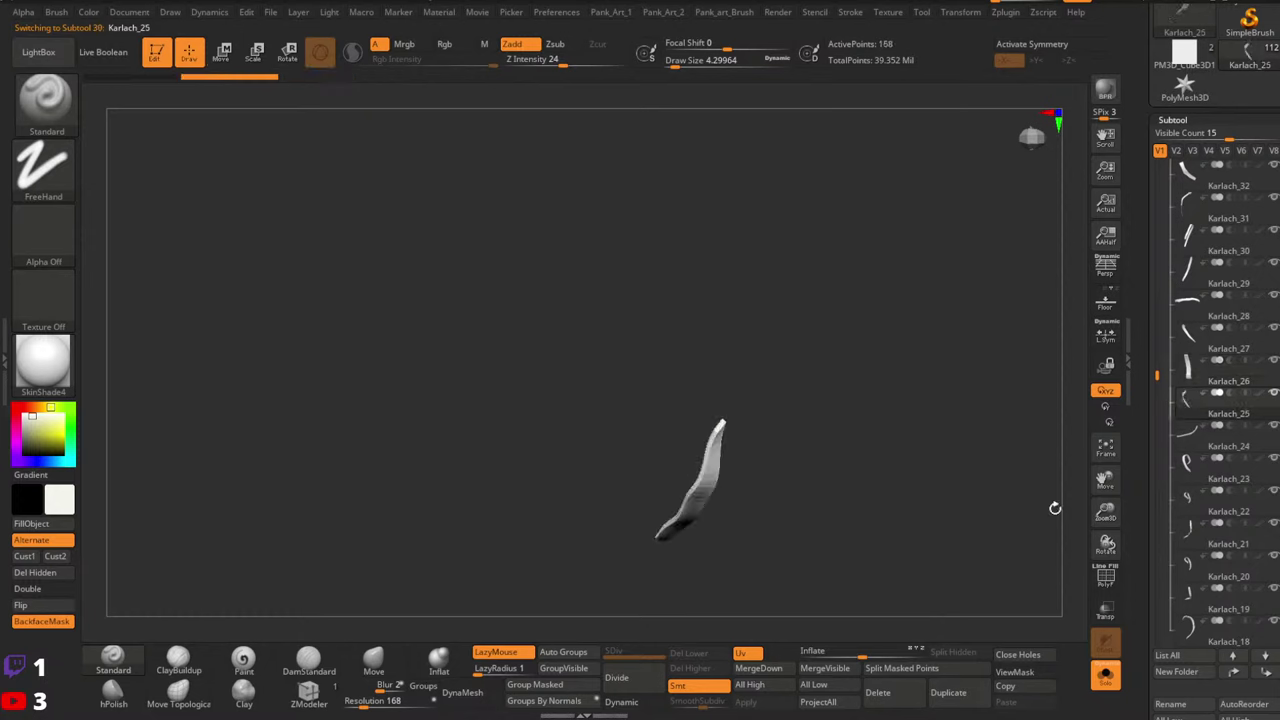
{"action": "left_click", "coordinate": [1197, 444]}
{"action": "left_click", "coordinate": [60, 589]}
{"action": "left_click", "coordinate": [44, 606]}
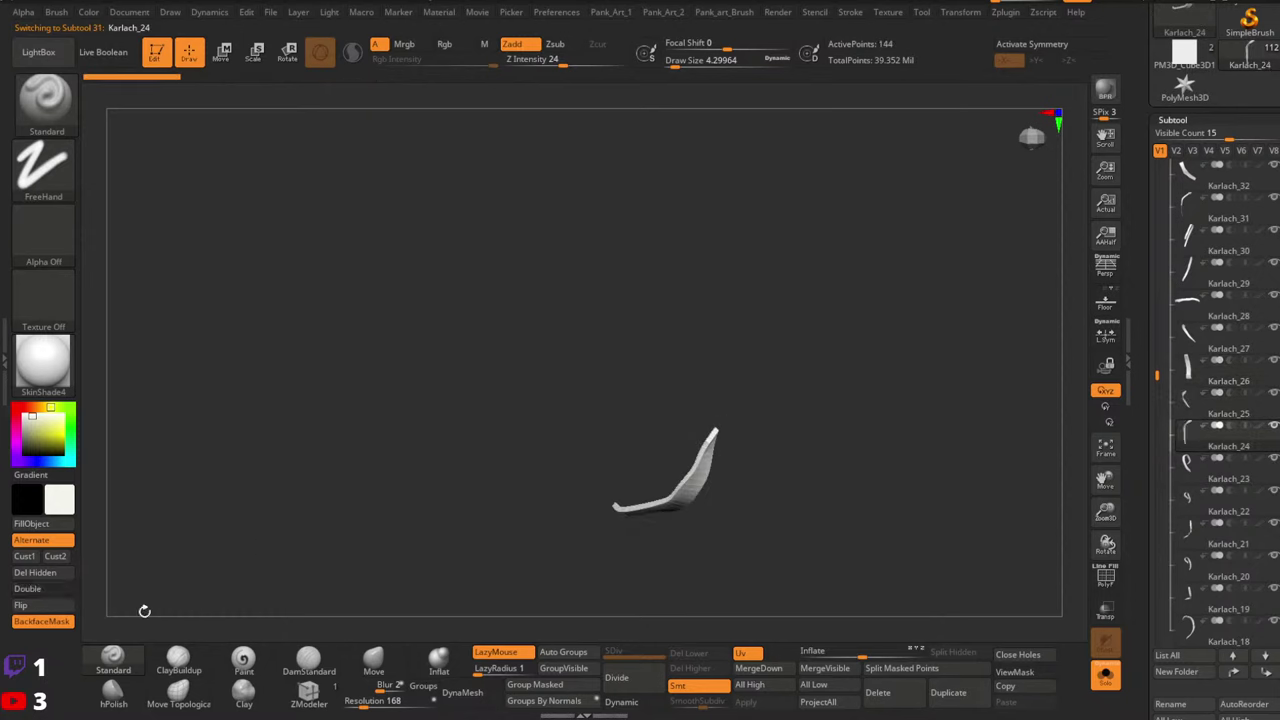
Turn off double-sided display on the Karlach_23 and Karlach_22 subtools, flipping the normals of Karlach_23
{"action": "left_click", "coordinate": [47, 590]}
{"action": "left_click", "coordinate": [44, 606]}
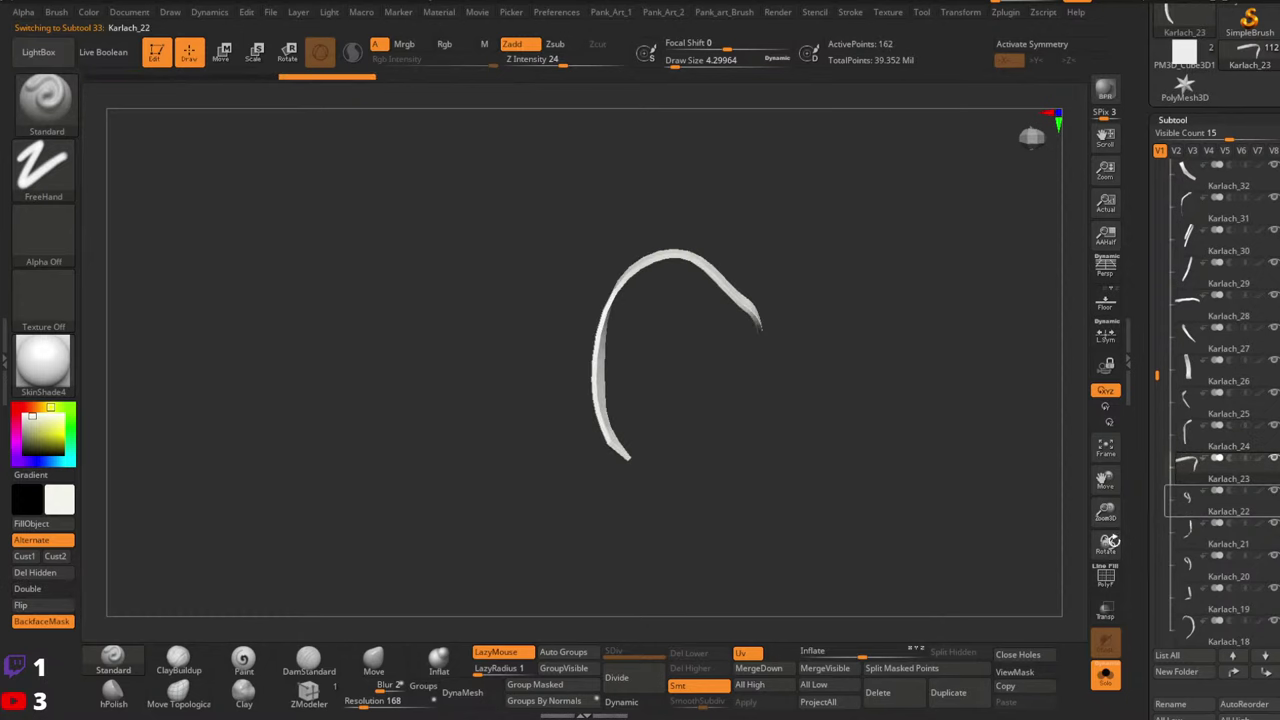
{"action": "left_click", "coordinate": [47, 590]}
{"action": "left_click", "coordinate": [44, 605]}
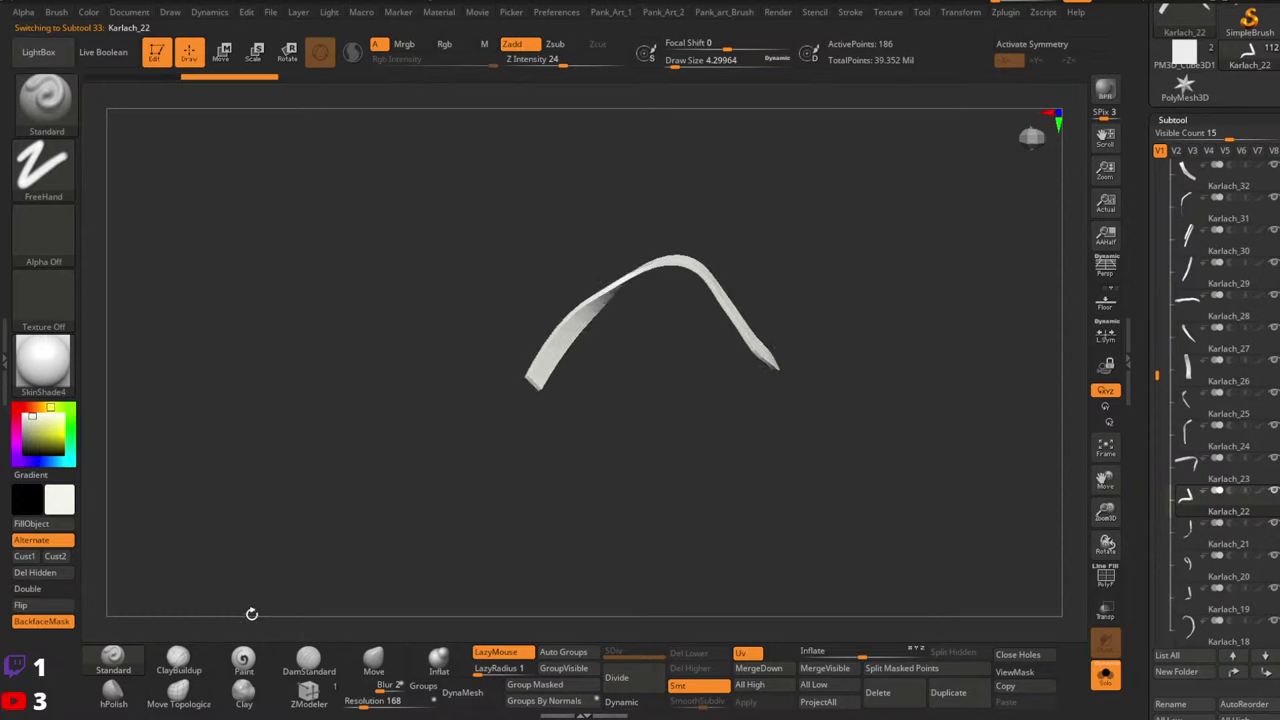
Turn off double-sided display on the Karlach_21 and Karlach_20 subtools, flipping the normals of Karlach_21
{"action": "left_click", "coordinate": [1180, 540]}
{"action": "left_click", "coordinate": [50, 590]}
{"action": "left_click", "coordinate": [54, 604]}
{"action": "left_click_drag", "start_coordinate": [875, 555], "coordinate": [912, 426], "text": "alt"}
{"action": "left_click", "coordinate": [1206, 577]}
{"action": "left_click", "coordinate": [40, 590]}
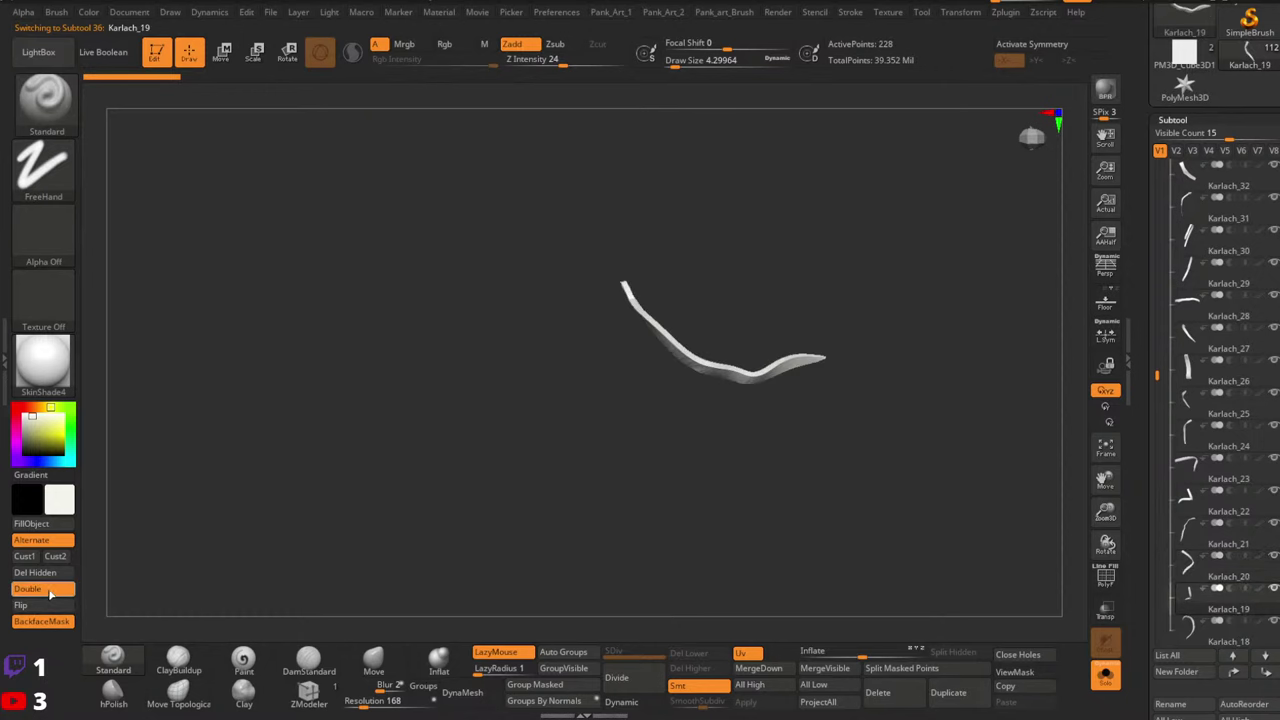
Turn off double-sided display on the Karlach_19 and Karlach_18 subtools, flipping the normals of Karlach_19
{"action": "left_click", "coordinate": [49, 591]}
{"action": "left_click", "coordinate": [49, 605]}
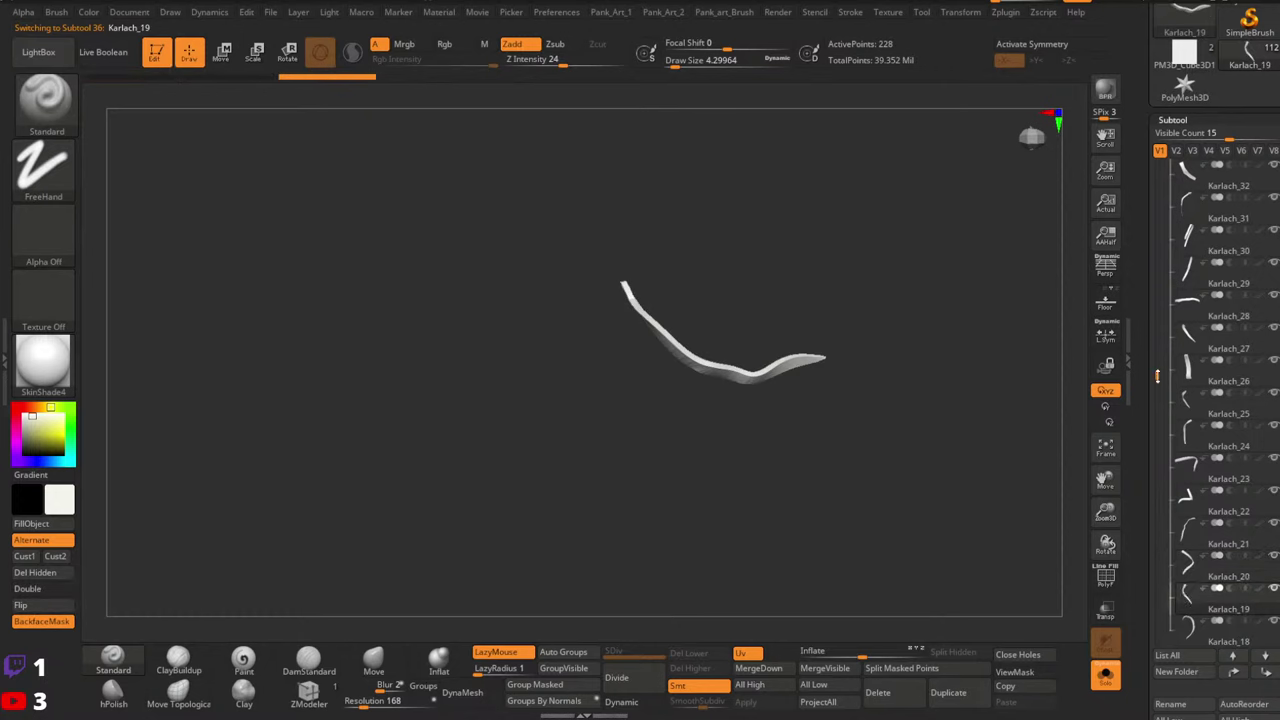
{"action": "left_click", "coordinate": [1190, 626]}
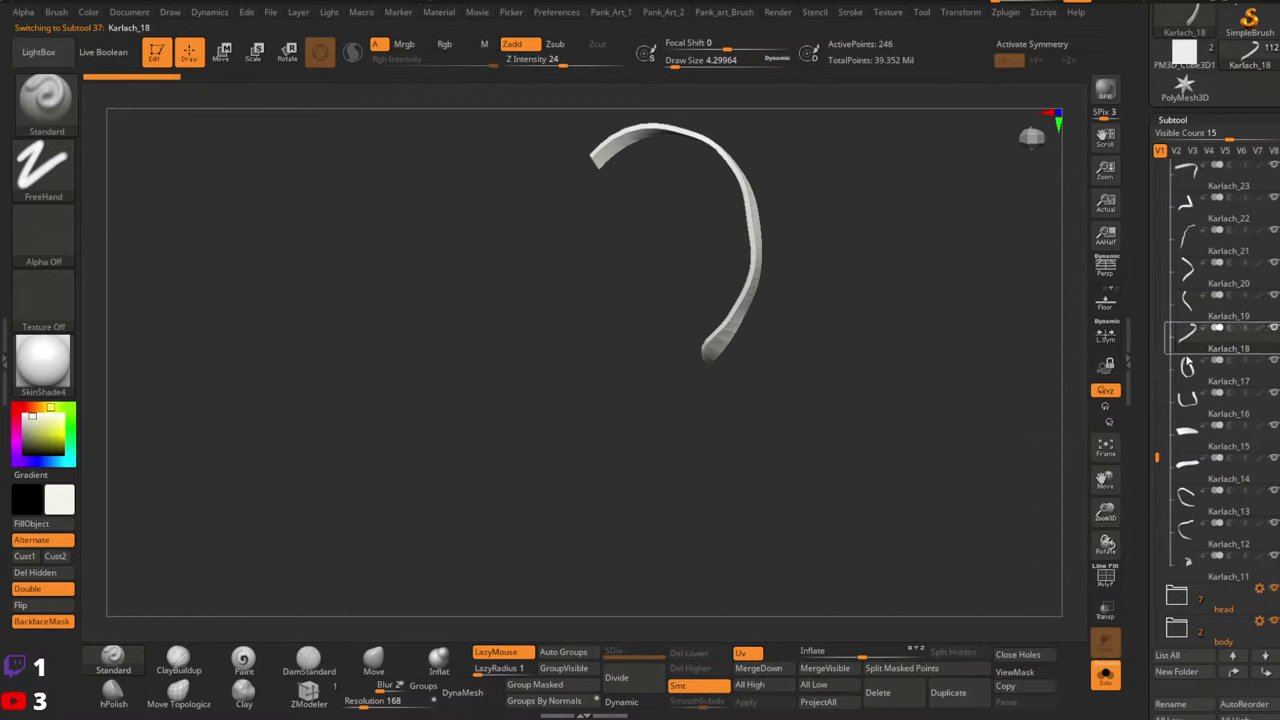
{"action": "left_click", "coordinate": [35, 588]}
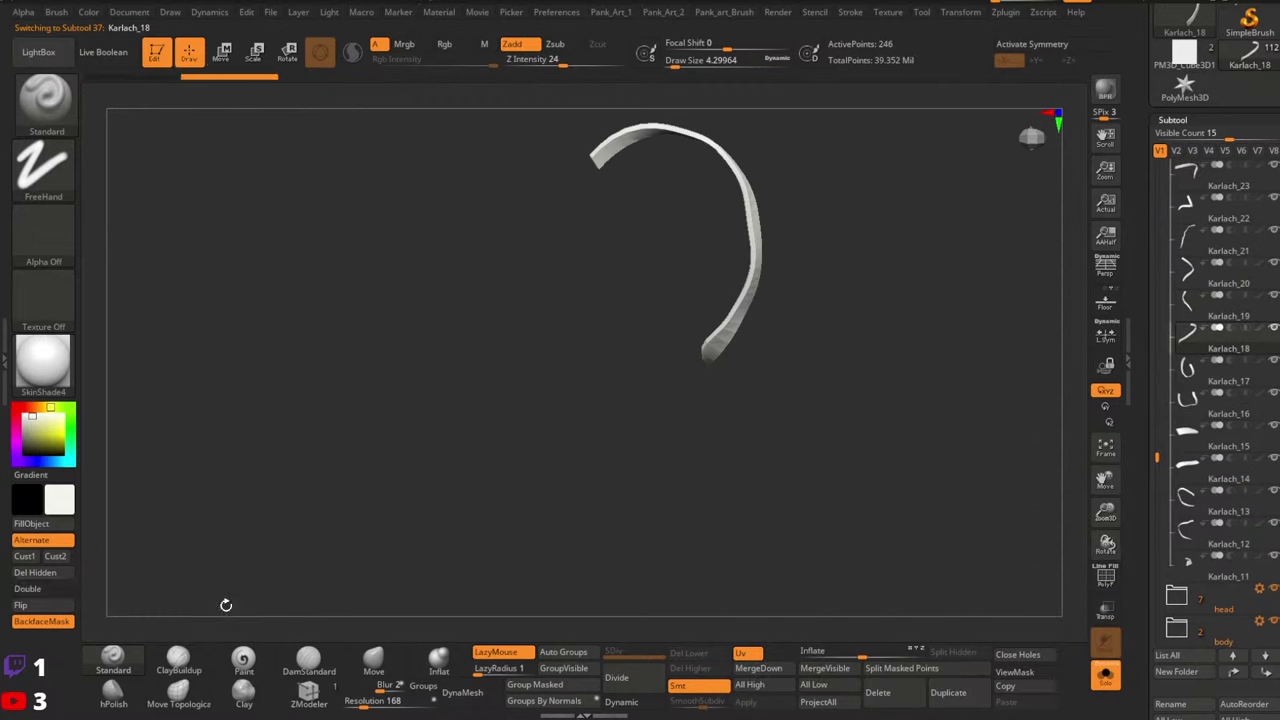
Turn off double-sided display on the Karlach_17 and Karlach_16 subtools
{"action": "left_click_drag", "start_coordinate": [670, 515], "coordinate": [662, 442]}
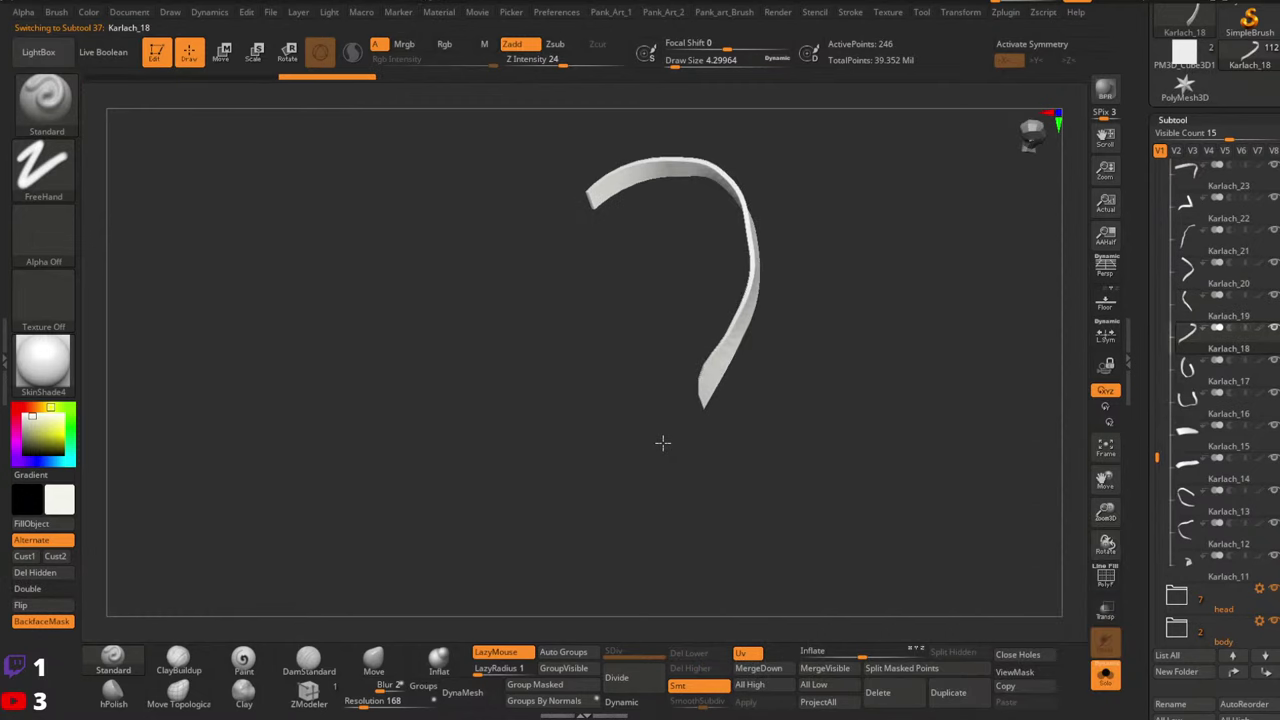
{"action": "left_click", "coordinate": [1218, 387]}
{"action": "left_click", "coordinate": [68, 589]}
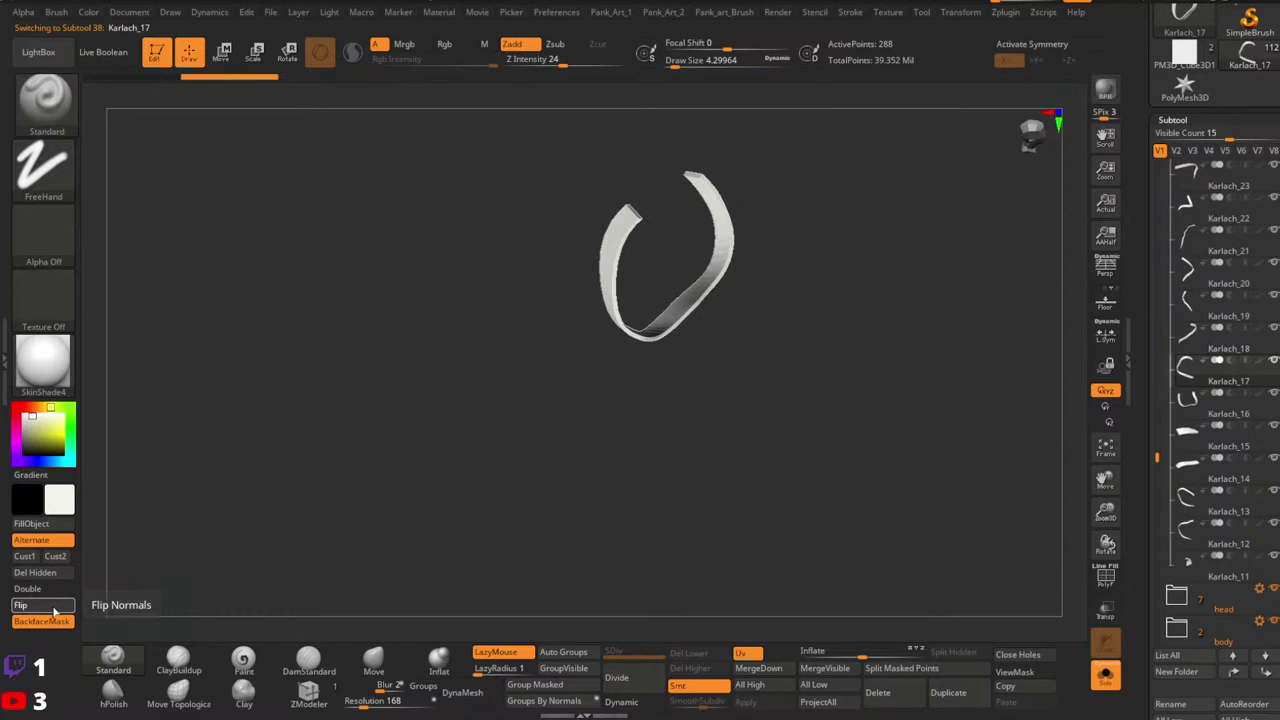
{"action": "left_click", "coordinate": [1208, 412]}
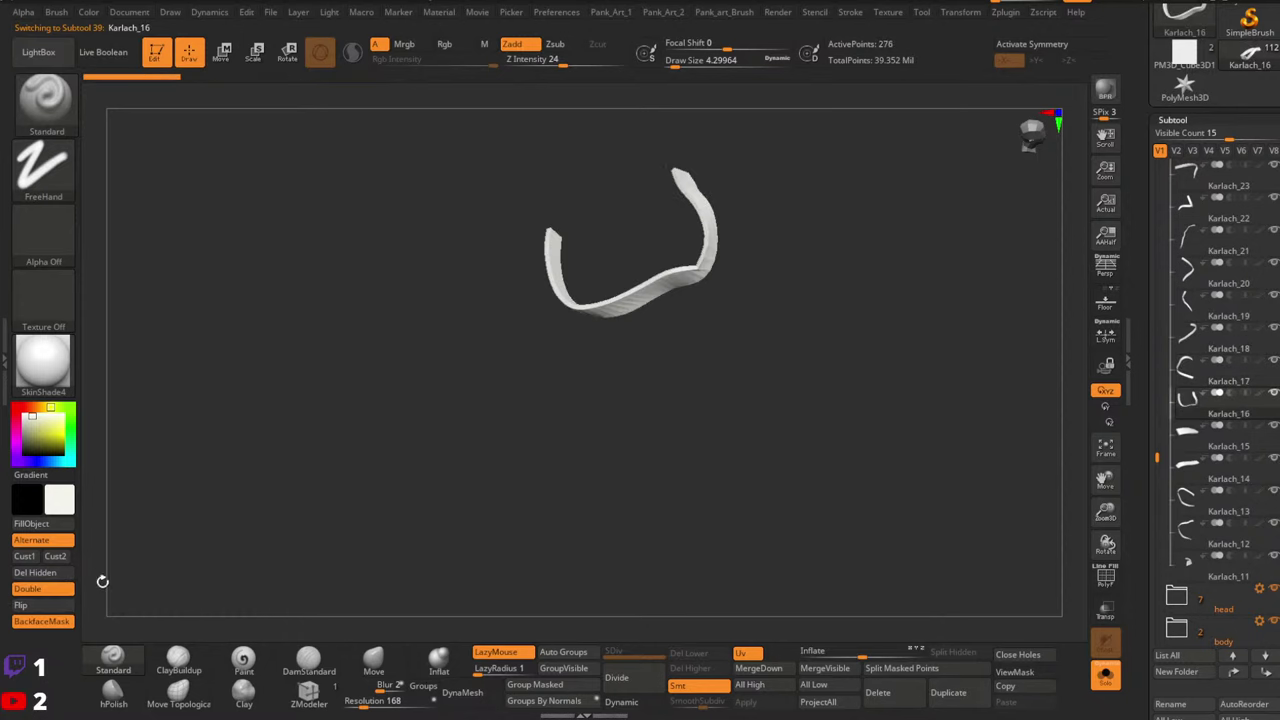
{"action": "left_click", "coordinate": [42, 589]}
Turn off double-sided display on the Karlach_15 and Karlach_14 subtools and examine which way their surfaces face
{"action": "left_click", "coordinate": [1208, 440]}
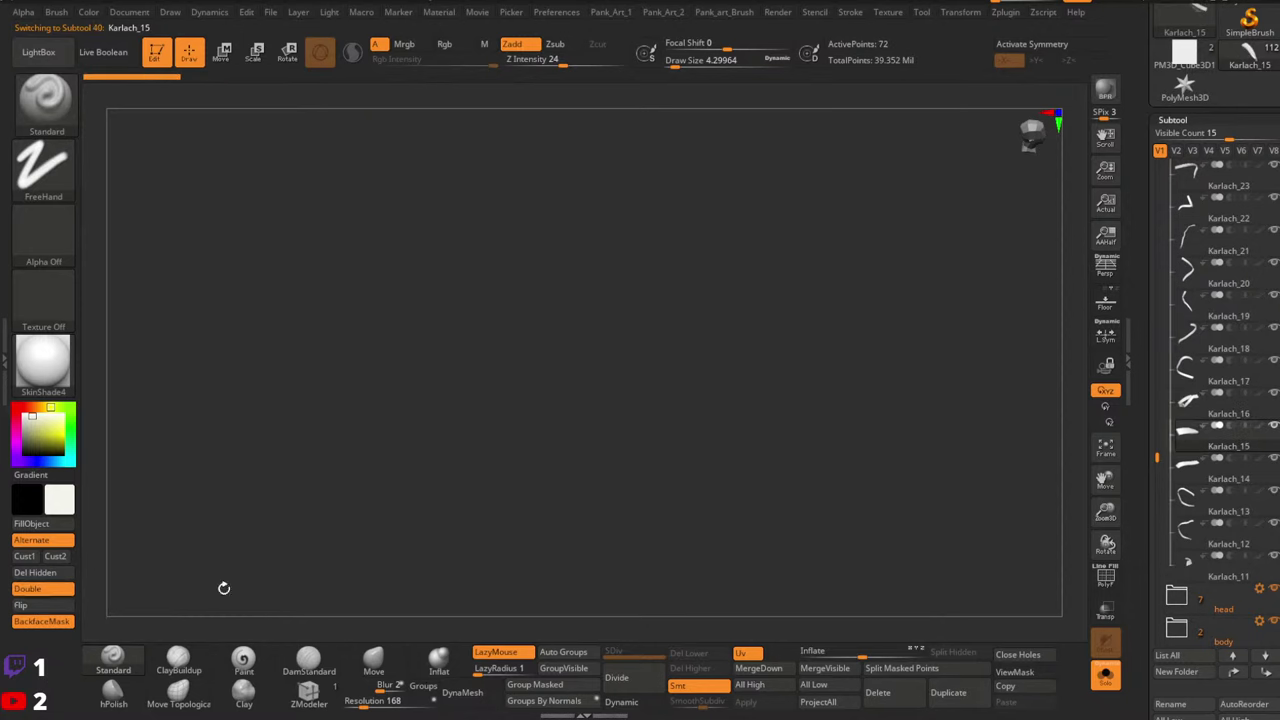
{"action": "left_click", "coordinate": [42, 589]}
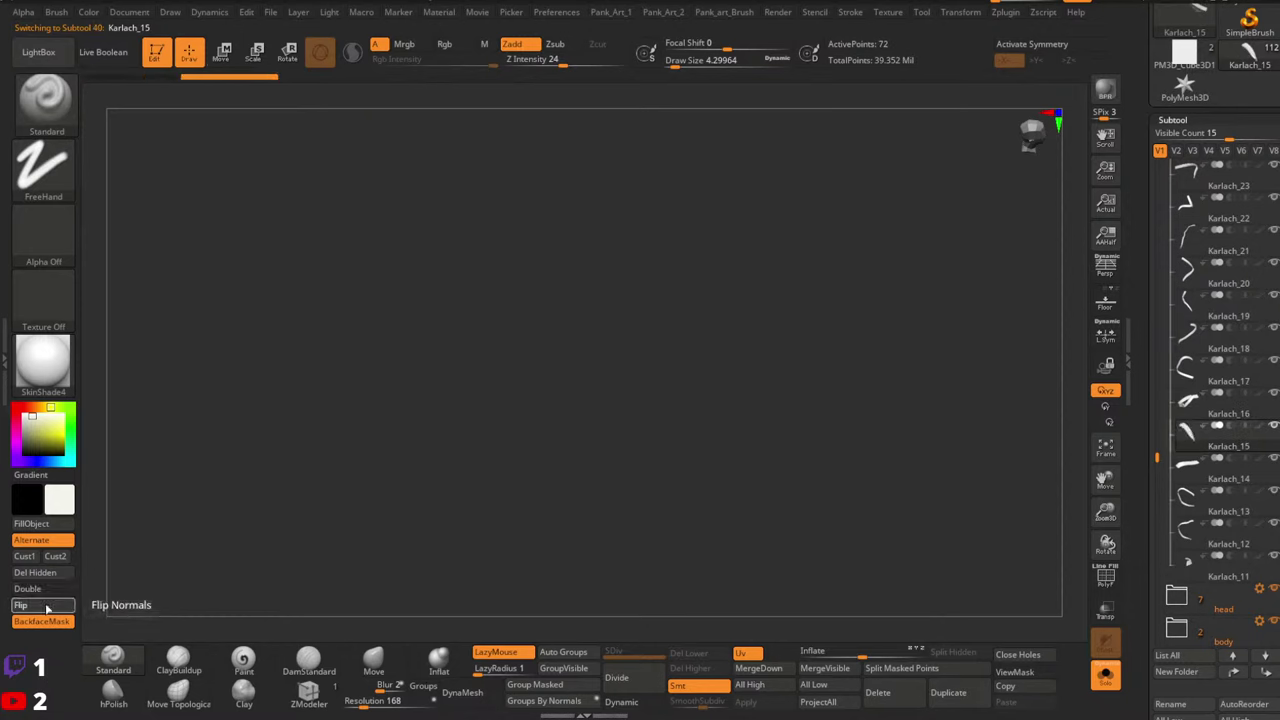
{"action": "left_click", "coordinate": [1214, 508]}
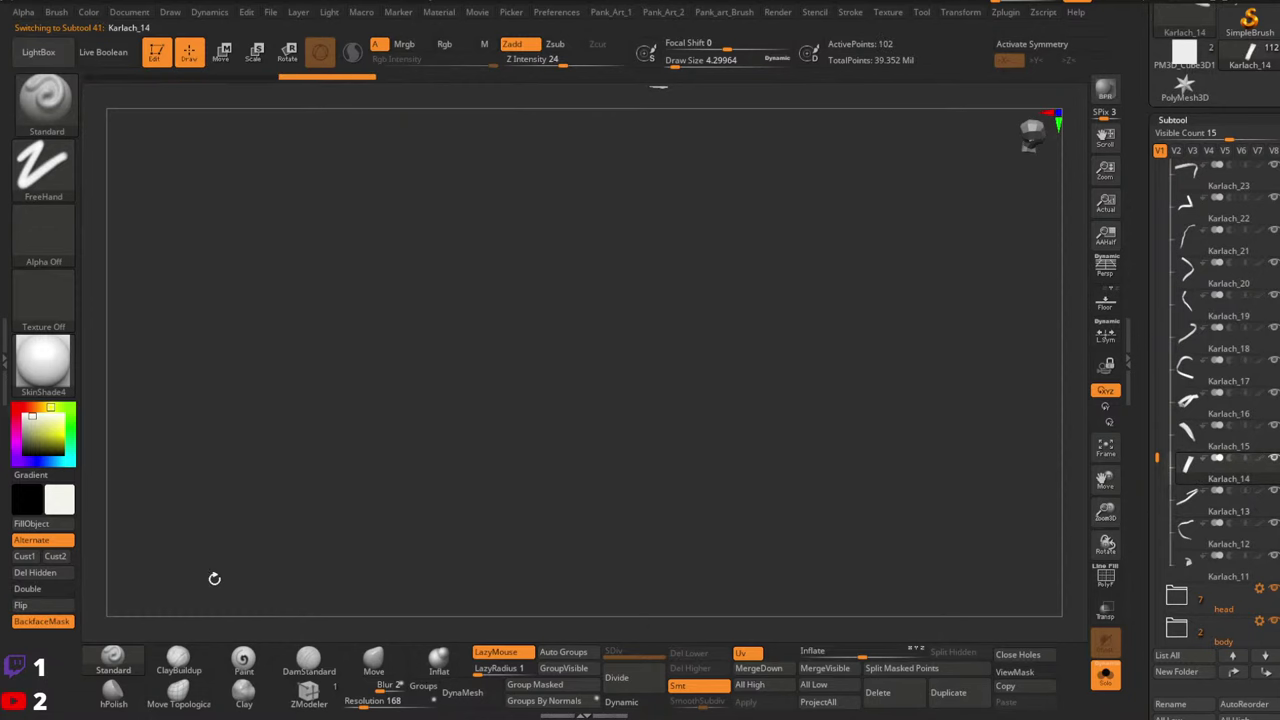
{"action": "key", "text": "f"}
{"action": "right_click_drag", "start_coordinate": [801, 456], "coordinate": [553, 427], "text": "ctrl"}
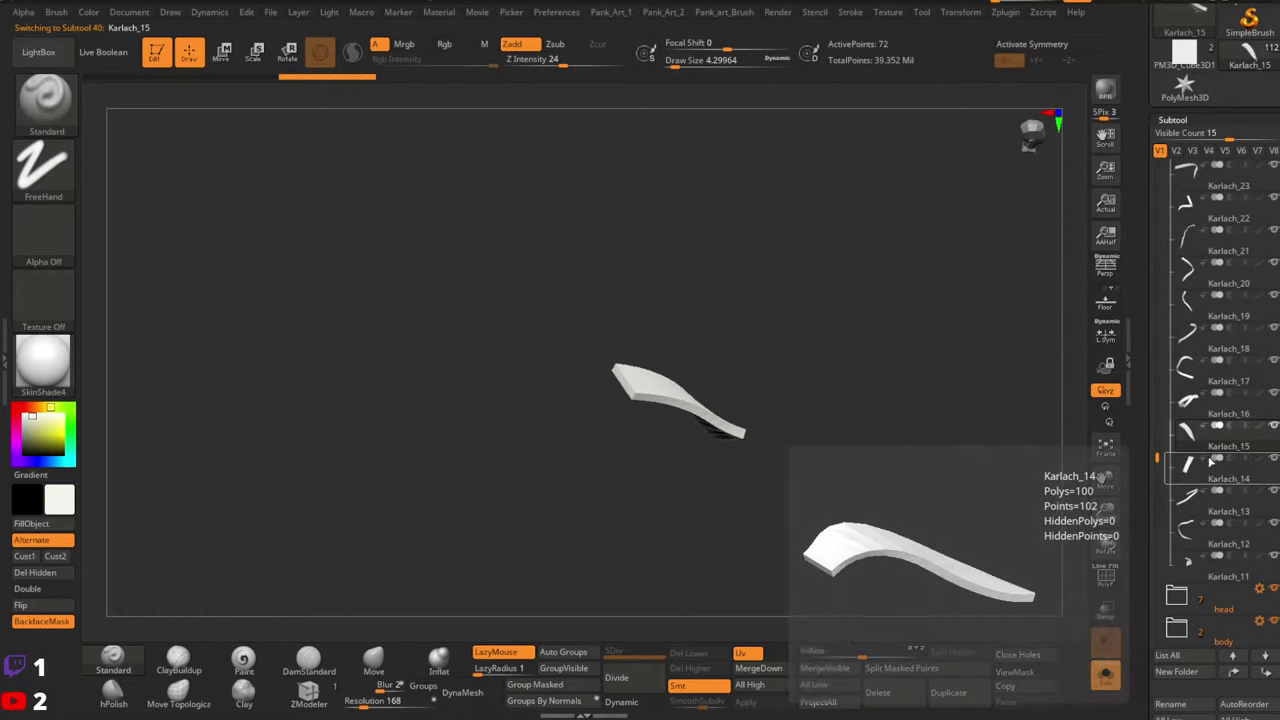
Toggle double-sided display and flip the normals of the Karlach_13 subtool, examining the strap's orientation
{"action": "left_click", "coordinate": [1212, 510]}
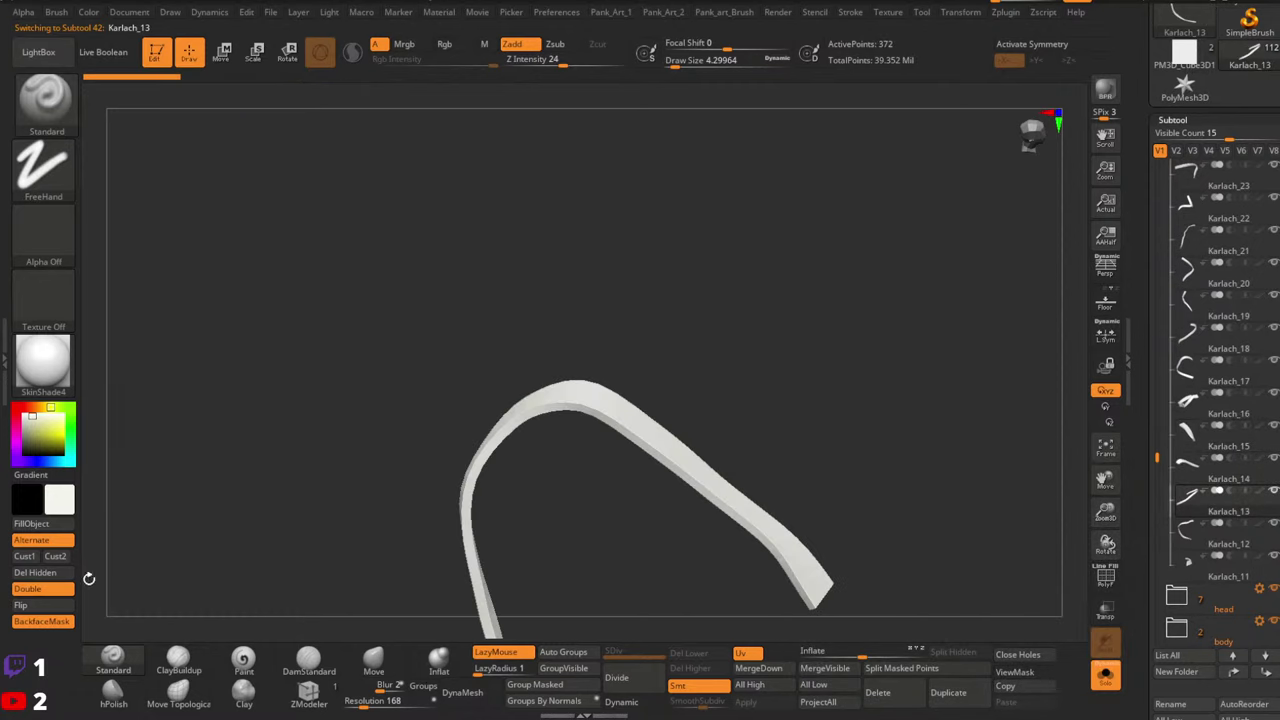
{"action": "left_click", "coordinate": [33, 592]}
{"action": "right_click_drag", "start_coordinate": [917, 526], "coordinate": [931, 372], "text": "alt"}
{"action": "left_click", "coordinate": [23, 606]}
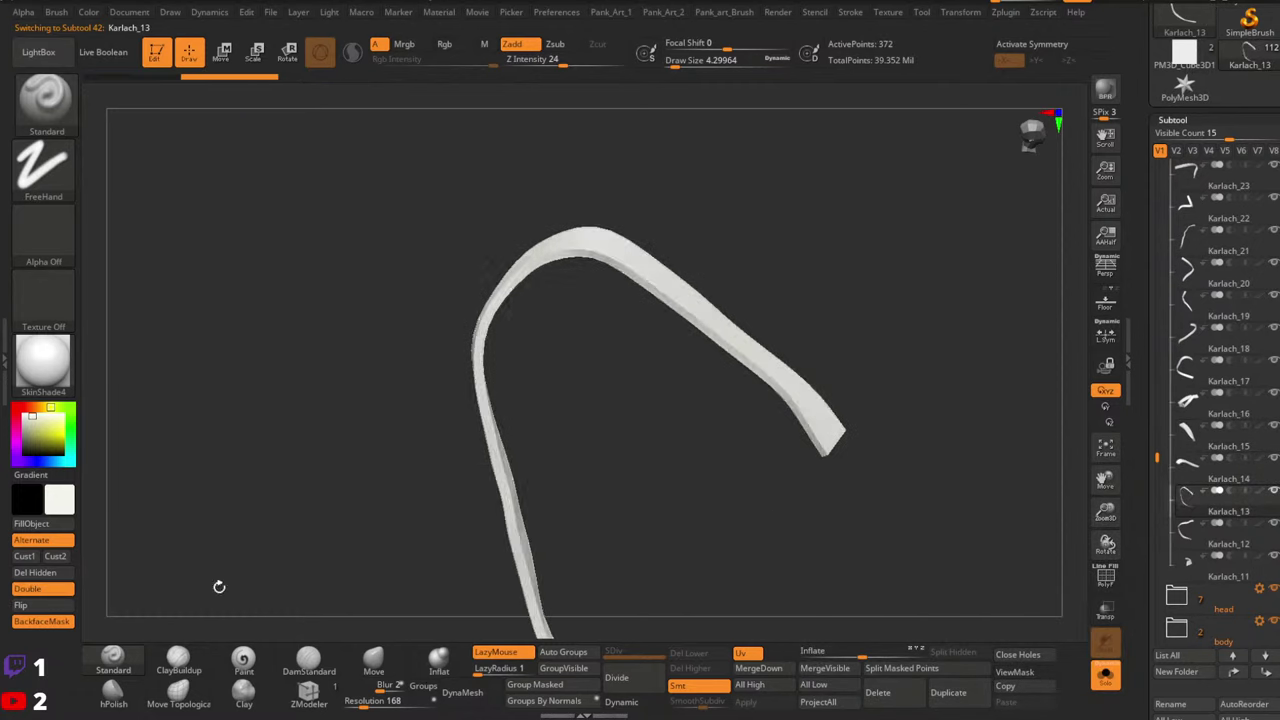
{"action": "right_click_drag", "start_coordinate": [217, 586], "coordinate": [584, 489], "text": "ctrl"}
{"action": "left_click_drag", "start_coordinate": [584, 489], "coordinate": [1021, 404]}
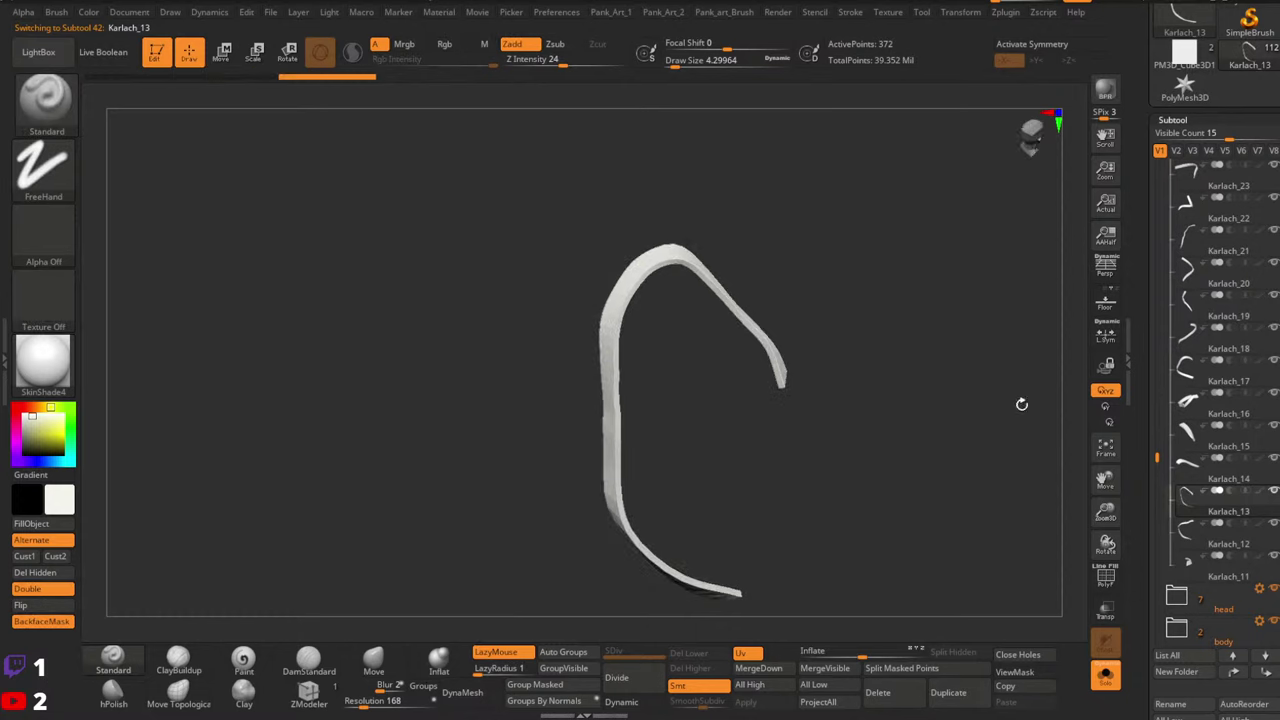
Turn off double-sided display on the Karlach_12 and Karlach_11 subtools, flipping the normals of Karlach_11
{"action": "left_click", "coordinate": [1212, 540]}
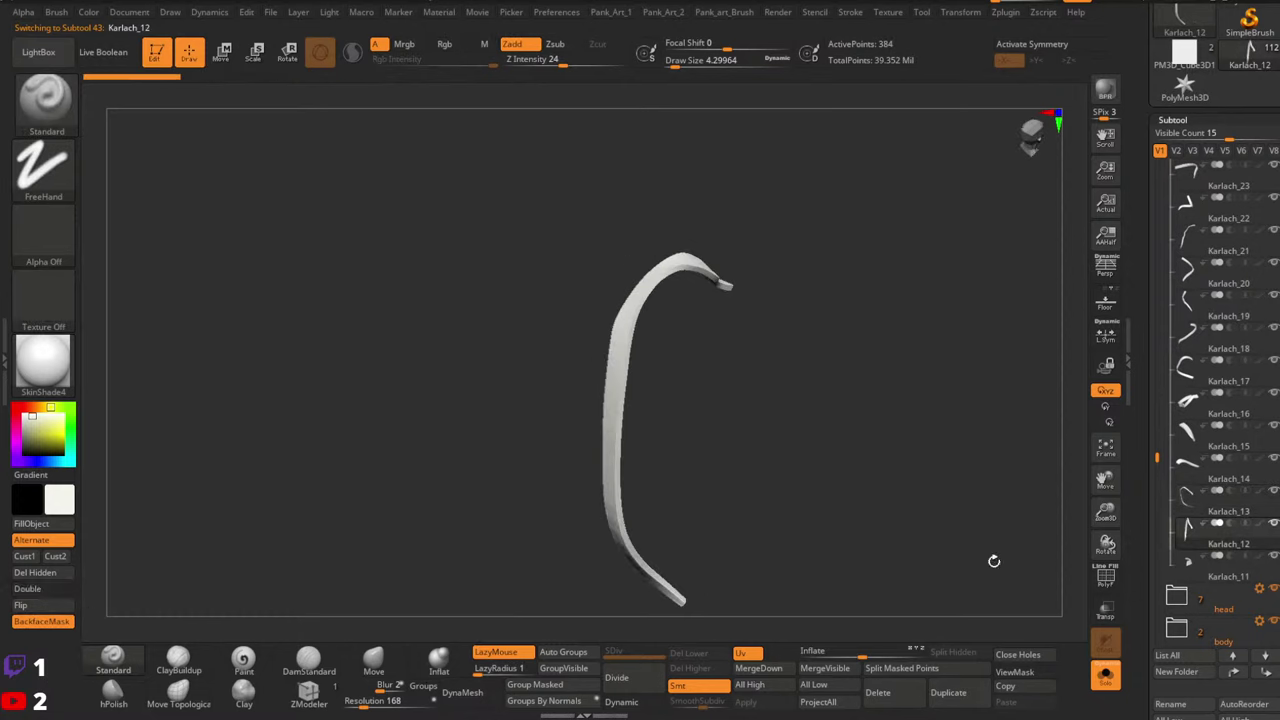
{"action": "left_click", "coordinate": [1212, 577]}
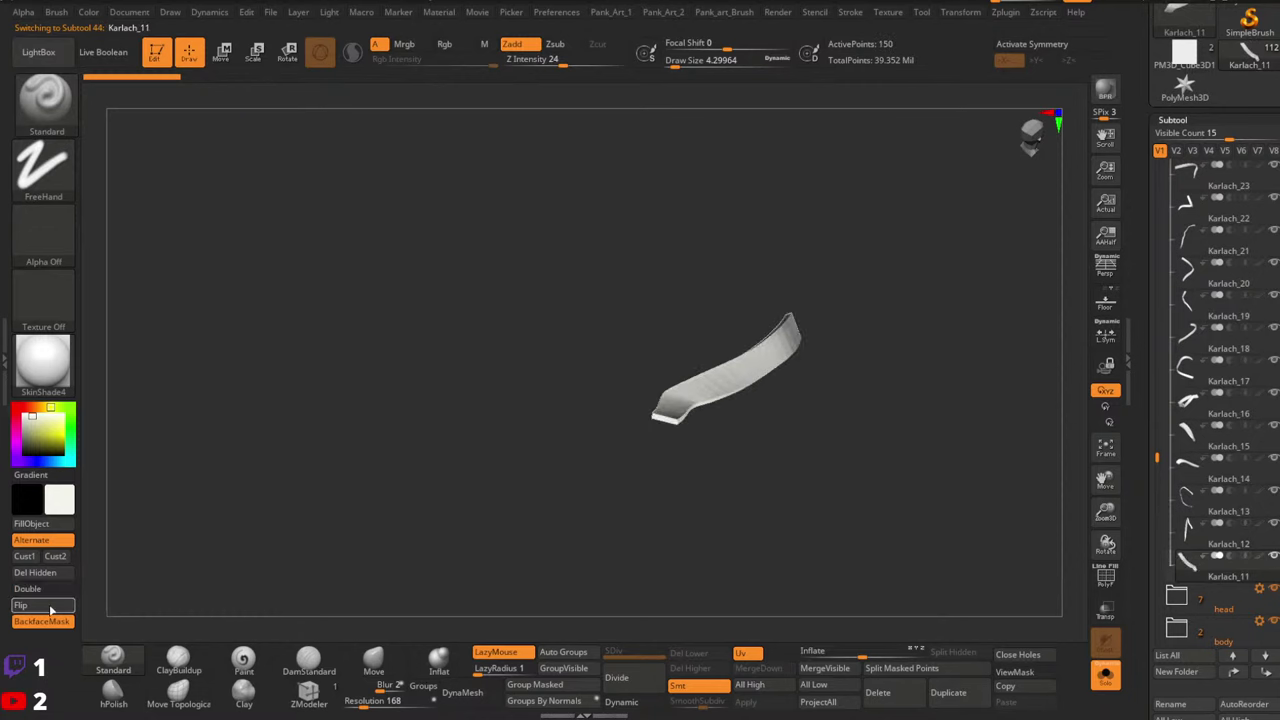
{"action": "left_click", "coordinate": [1105, 680]}
{"action": "left_click", "coordinate": [1104, 680]}
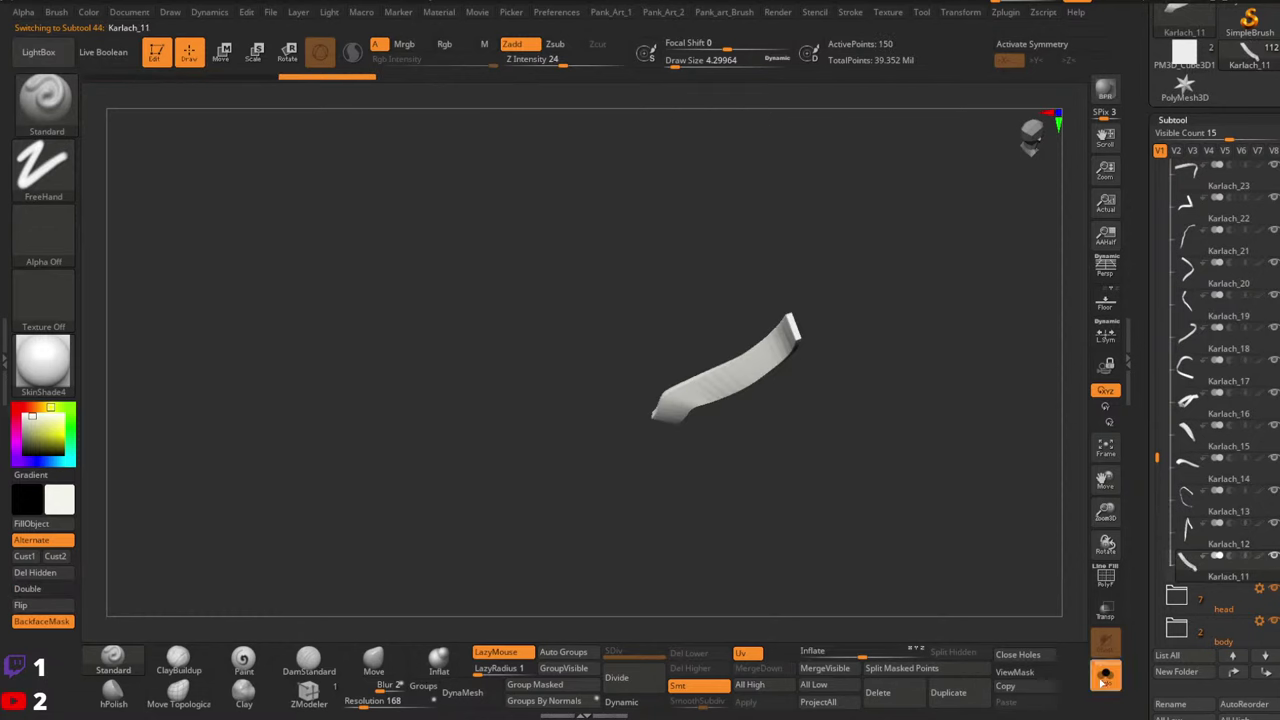
Recheck the Karlach_12 to Karlach_16 straps one by one for inverted surfaces, viewing Karlach_16 with its polygroup wireframe
{"action": "left_click", "coordinate": [1203, 549]}
{"action": "left_click_drag", "start_coordinate": [900, 523], "coordinate": [983, 452]}
{"action": "left_click", "coordinate": [1201, 495]}
{"action": "left_click", "coordinate": [1203, 474]}
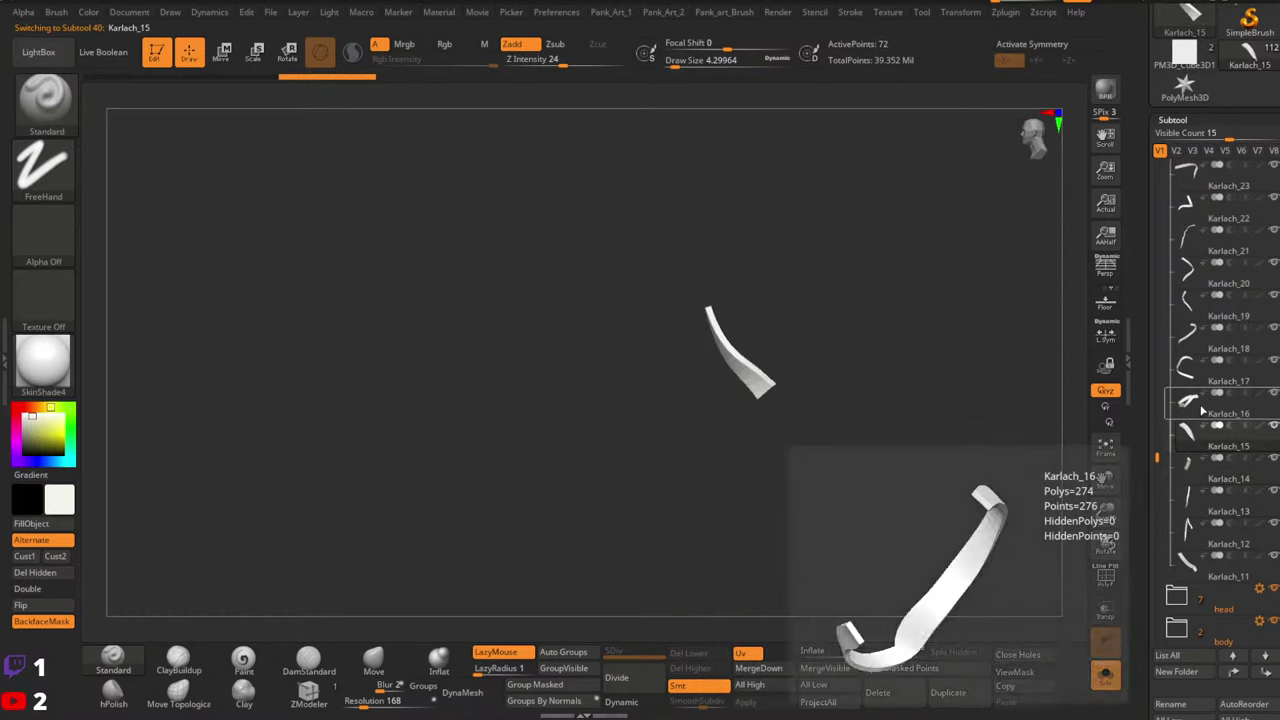
{"action": "left_click", "coordinate": [1199, 432]}
{"action": "key", "text": "shift+f"}
{"action": "key", "text": "shift+f"}
{"action": "key", "text": "shift+f"}
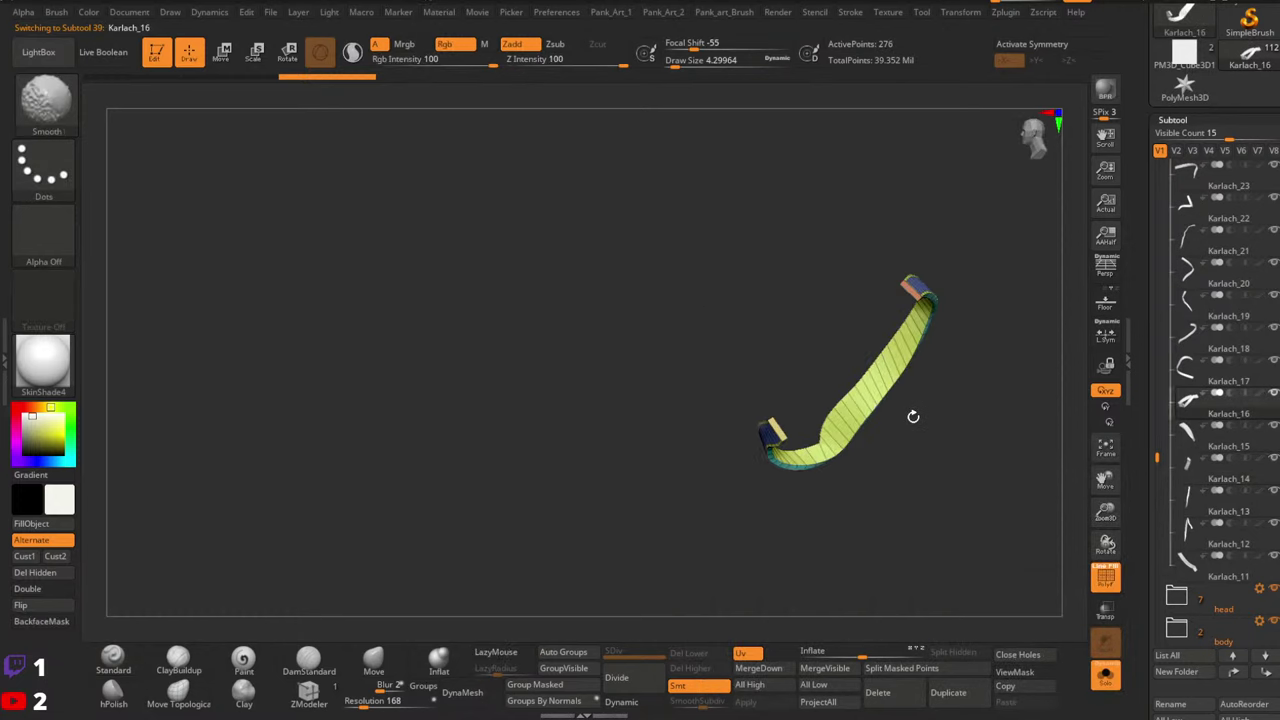
{"action": "key", "text": "shift+f"}
{"action": "left_click_drag", "start_coordinate": [923, 414], "coordinate": [960, 420]}
Recheck the straps from Karlach_17 up to Karlach_22 for inverted surfaces and return to the full character
{"action": "left_click", "coordinate": [1203, 383]}
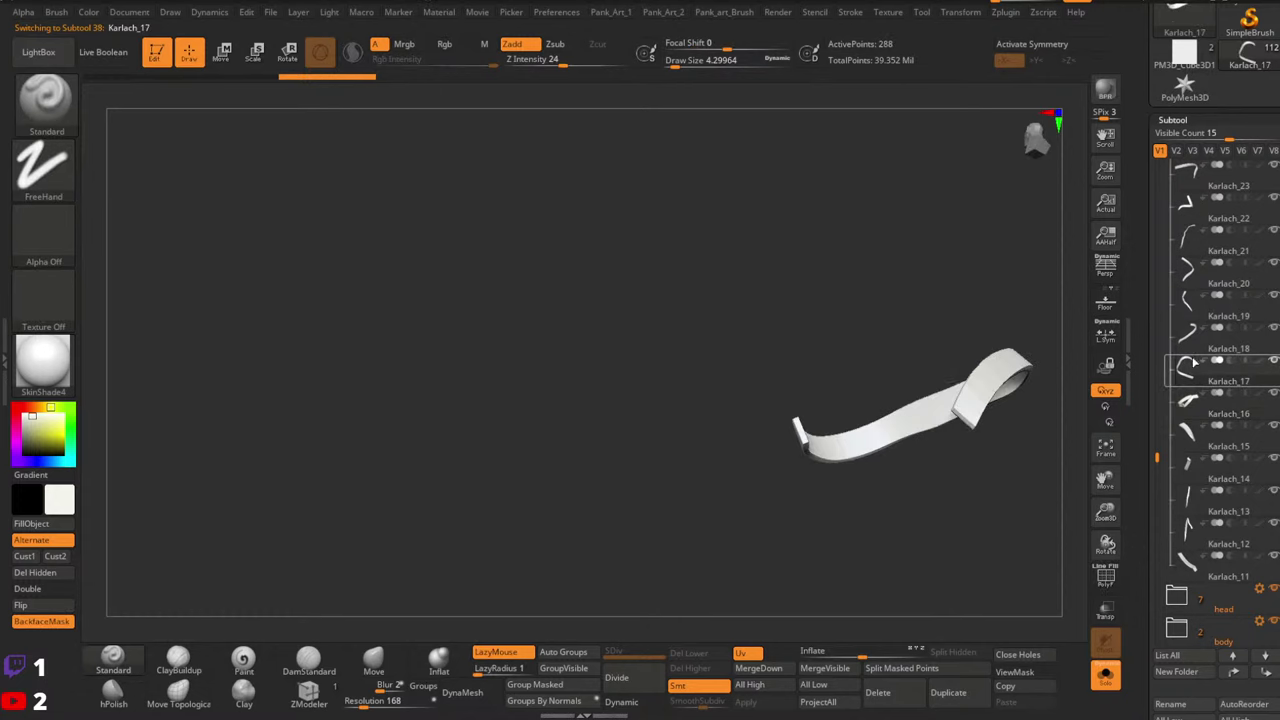
{"action": "left_click", "coordinate": [1200, 353]}
{"action": "left_click", "coordinate": [1201, 375]}
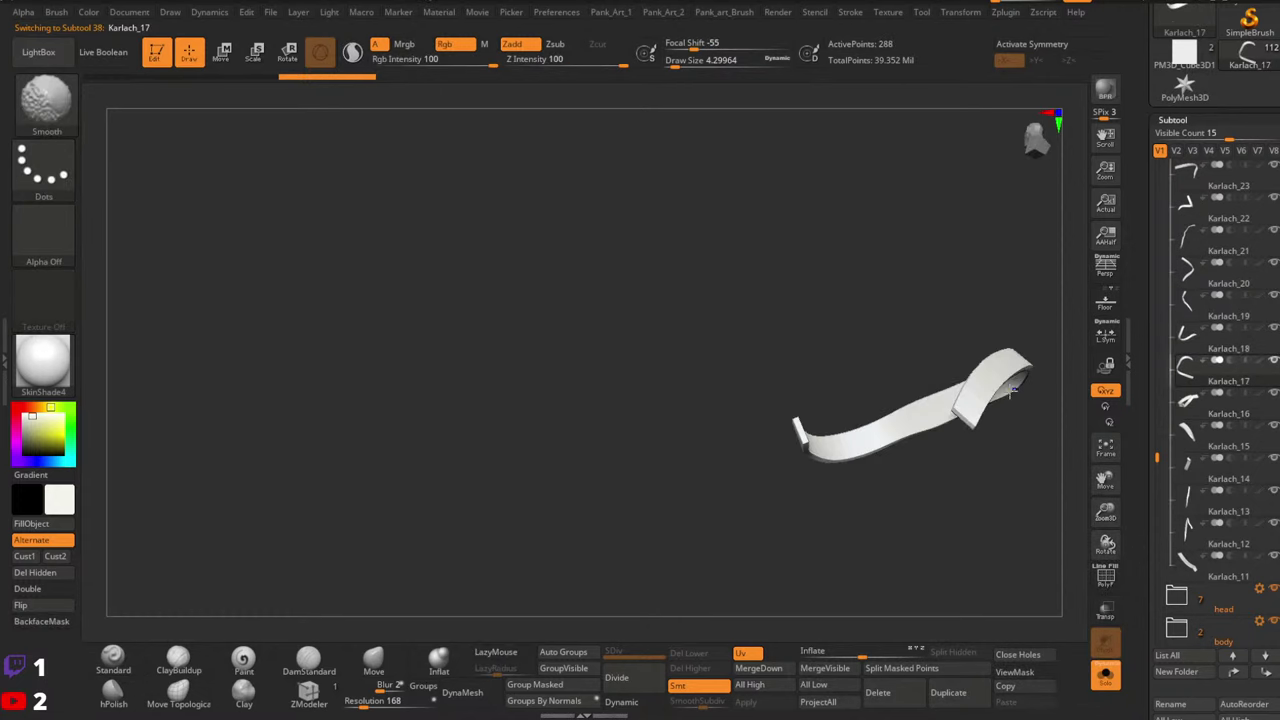
{"action": "key", "text": "shift+f"}
{"action": "key", "text": "shift+f"}
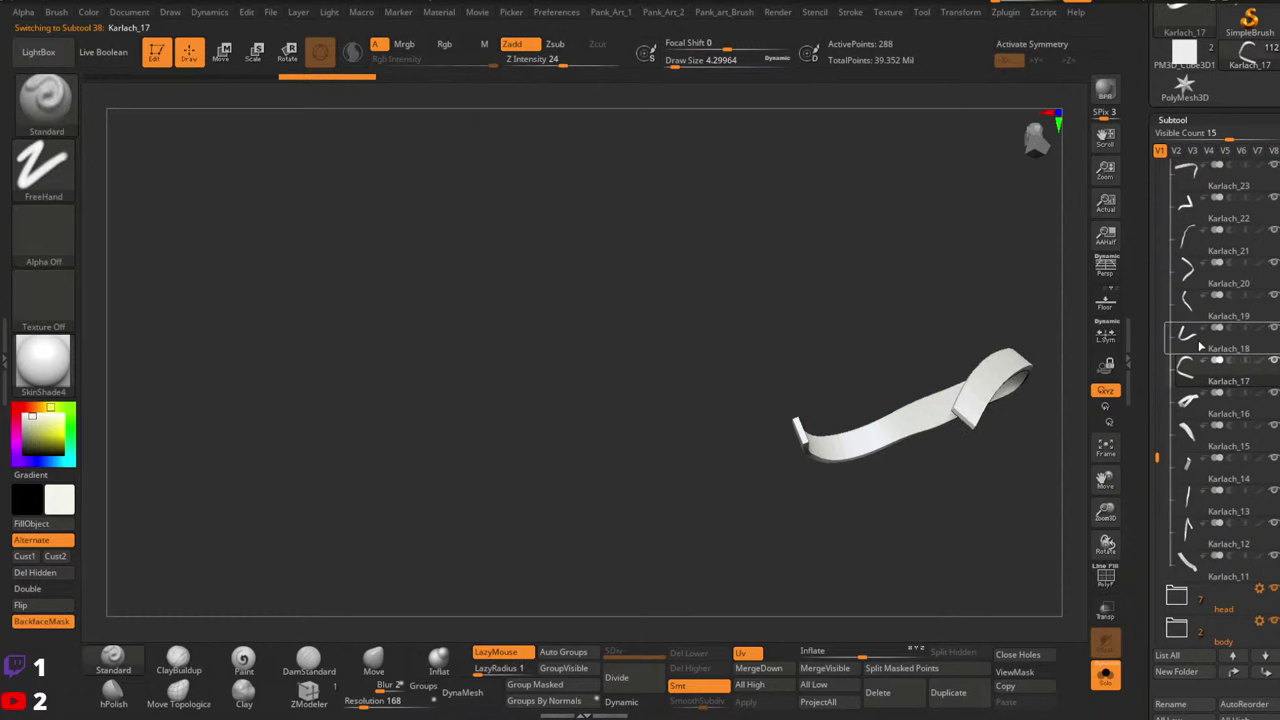
{"action": "left_click", "coordinate": [1201, 346]}
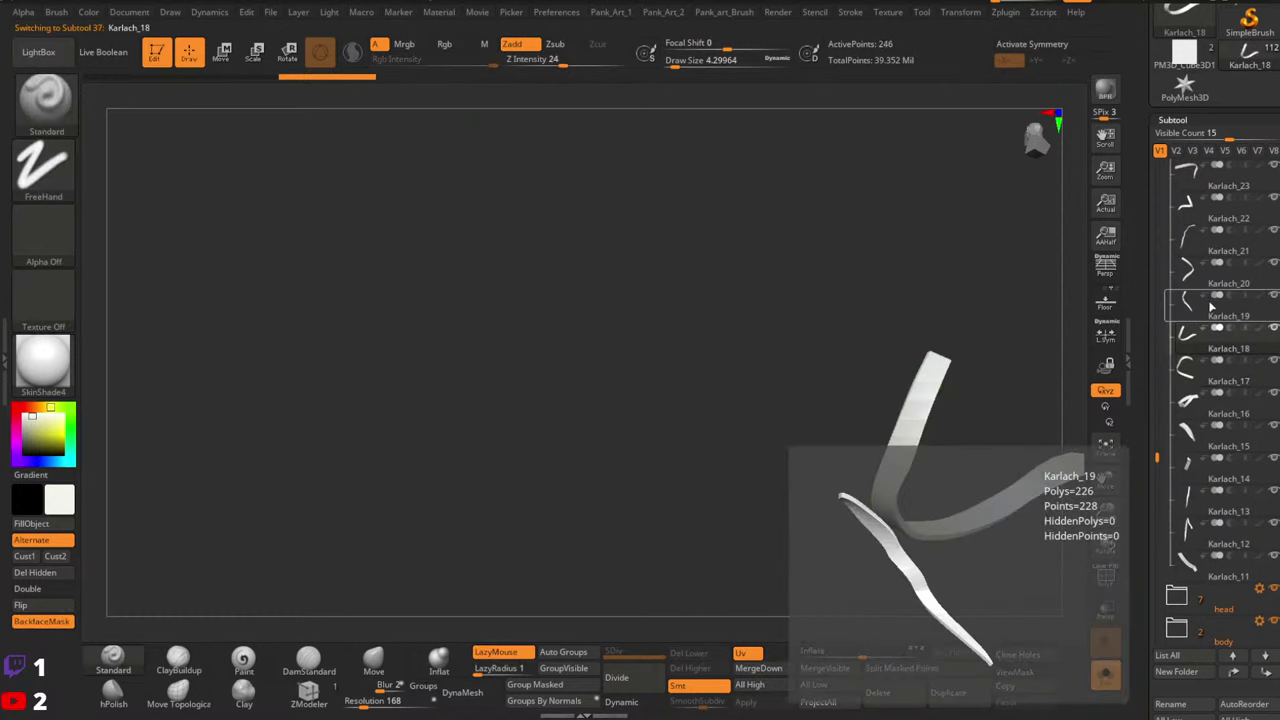
{"action": "left_click", "coordinate": [1204, 278]}
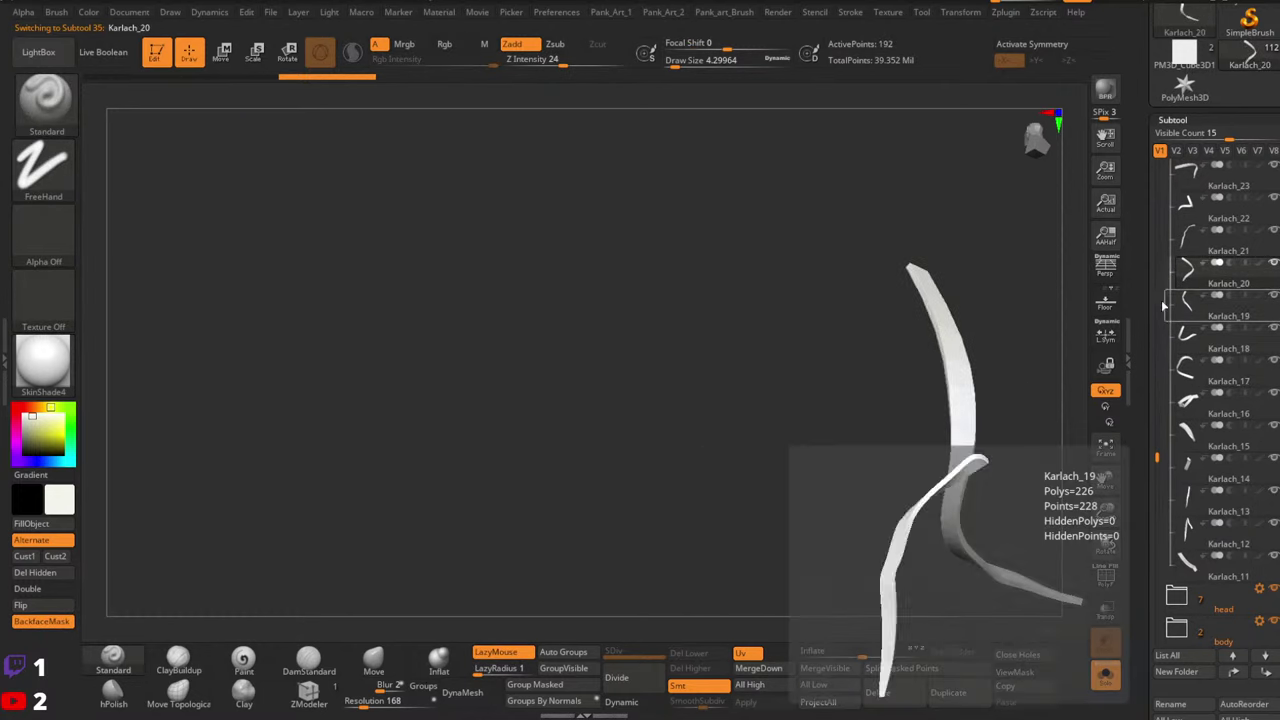
{"action": "key", "text": "shift+f"}
{"action": "mouse_move", "coordinate": [1009, 378]}
{"action": "left_mouse_down"}
{"action": "mouse_move", "coordinate": [1001, 399]}
{"action": "mouse_move", "coordinate": [660, 371]}
{"action": "mouse_move", "coordinate": [719, 453]}
{"action": "mouse_move", "coordinate": [811, 377]}
{"action": "mouse_move", "coordinate": [891, 225]}
{"action": "left_mouse_up"}
{"action": "left_click", "coordinate": [1207, 252]}
{"action": "left_click", "coordinate": [1194, 217]}
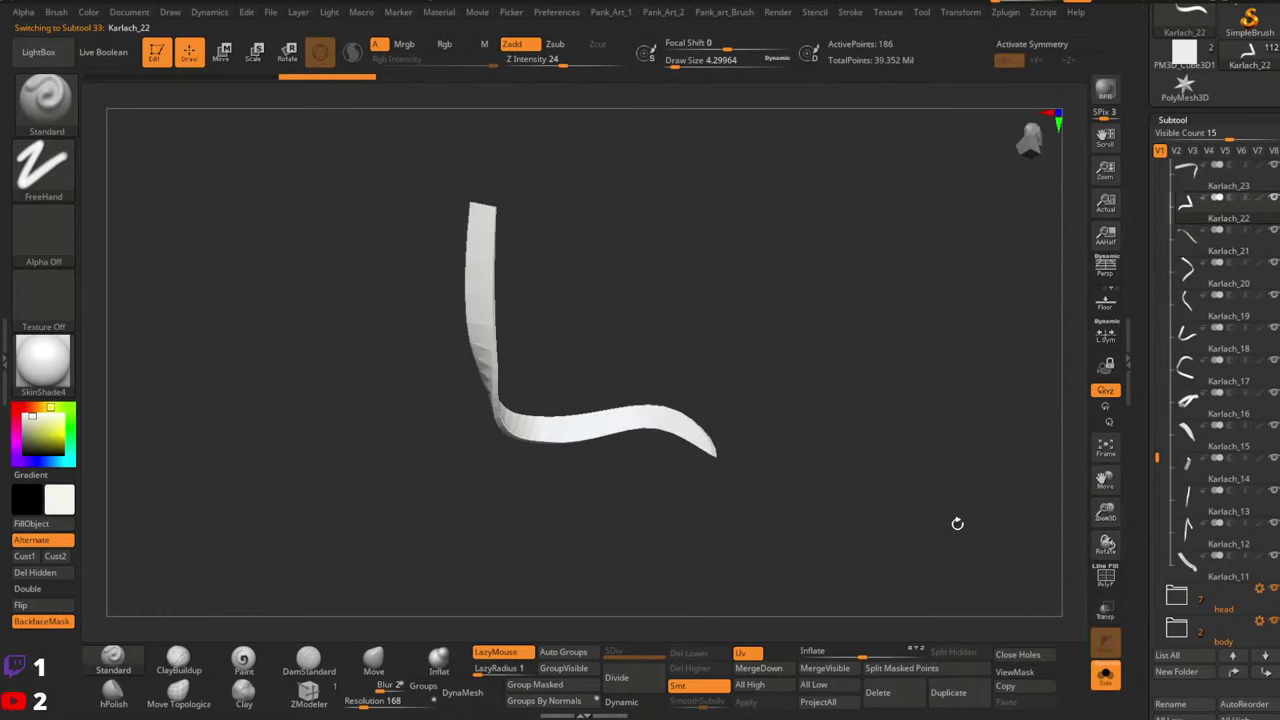
{"action": "key", "text": "shift+f"}
{"action": "key", "text": "shift+f"}
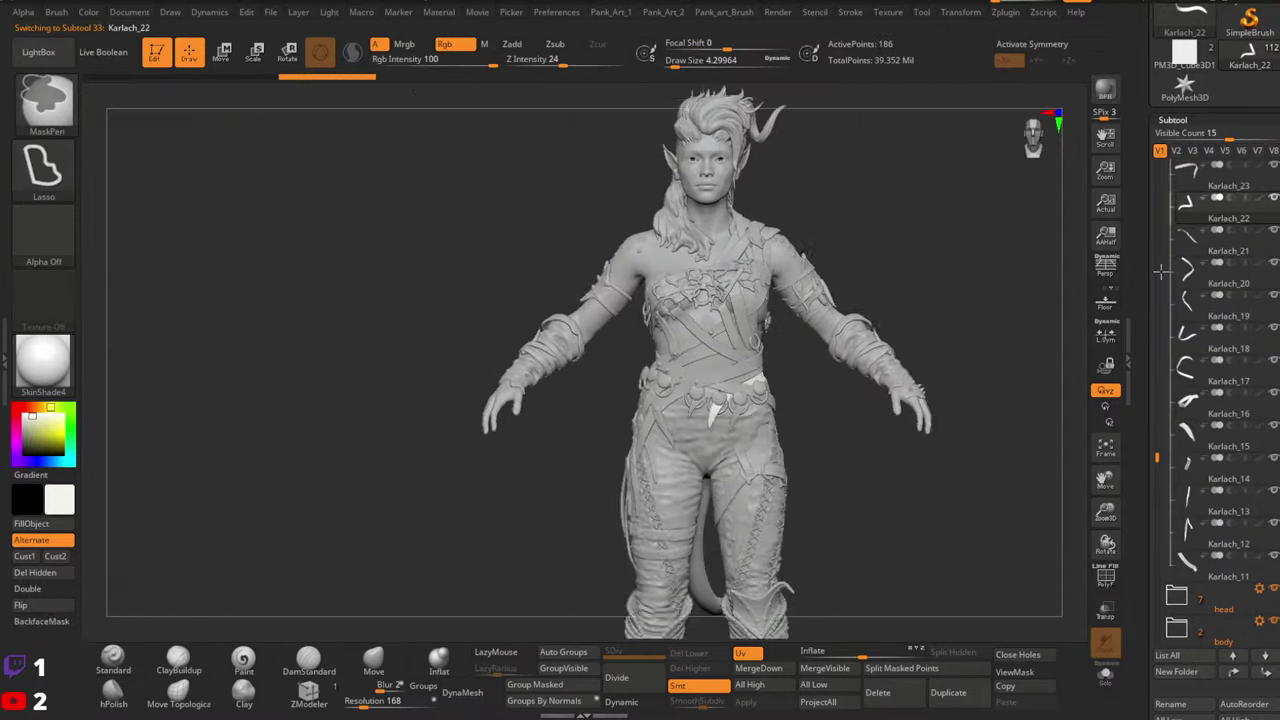
Collapse the strap folder and hide the head, body, torso, arm, lower body and shoes folders, isolating the straps
{"action": "left_click", "coordinate": [1176, 172]}
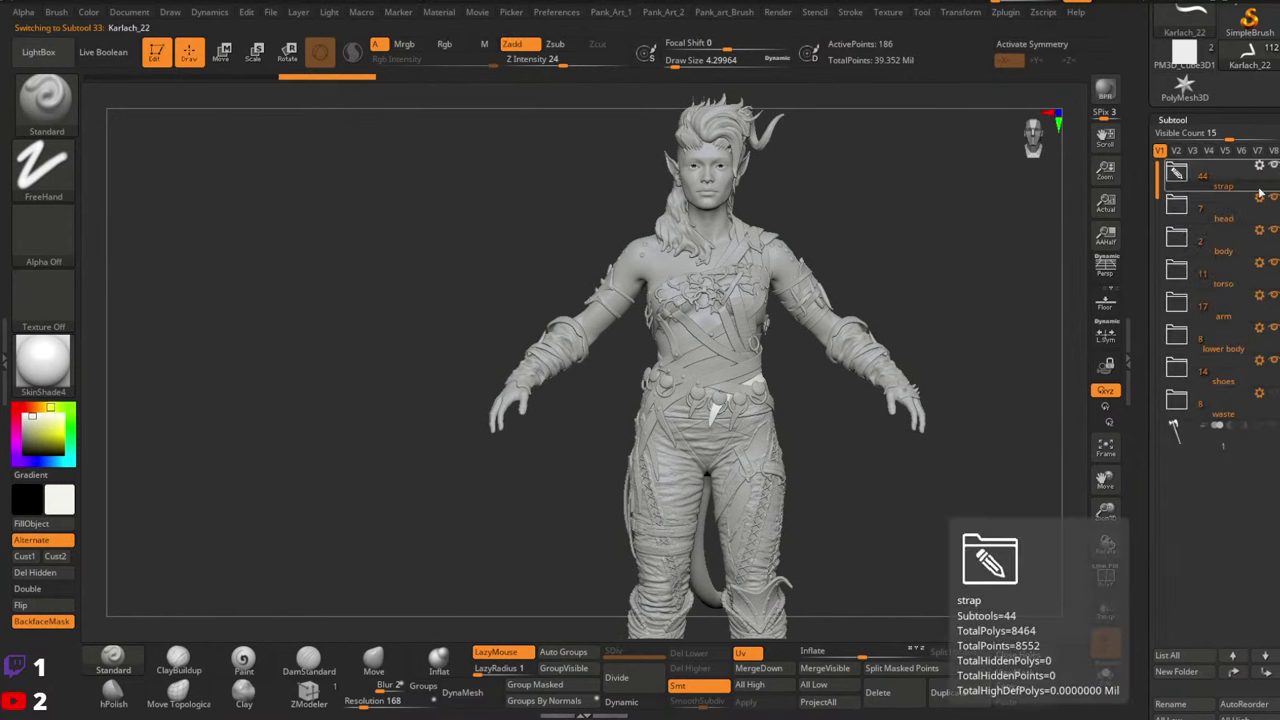
{"action": "left_click", "coordinate": [1274, 198]}
{"action": "left_click", "coordinate": [1274, 230]}
{"action": "left_click", "coordinate": [1274, 262]}
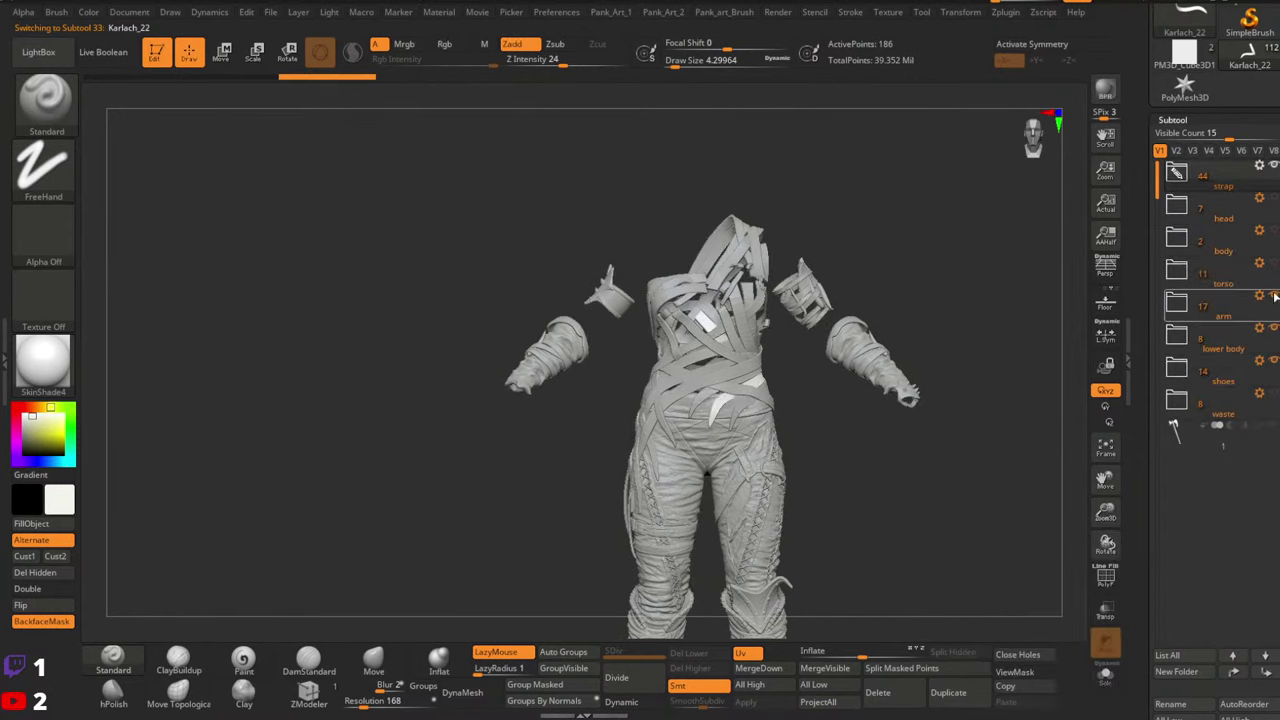
{"action": "left_click", "coordinate": [1274, 295]}
{"action": "left_click", "coordinate": [1274, 328]}
{"action": "left_click", "coordinate": [1274, 360]}
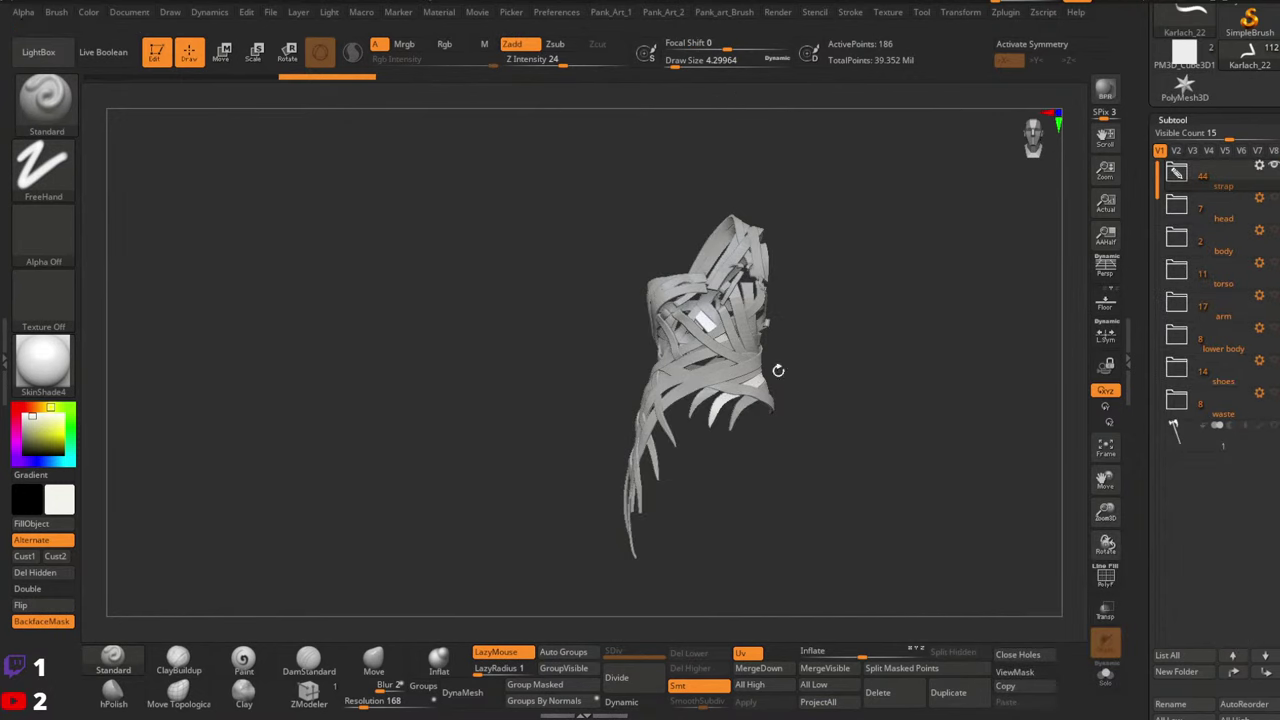
Switch the material to StartupMaterial and expand the strap folder
{"action": "left_click", "coordinate": [50, 370]}
{"action": "left_click", "coordinate": [191, 415]}
{"action": "left_click", "coordinate": [1173, 178]}
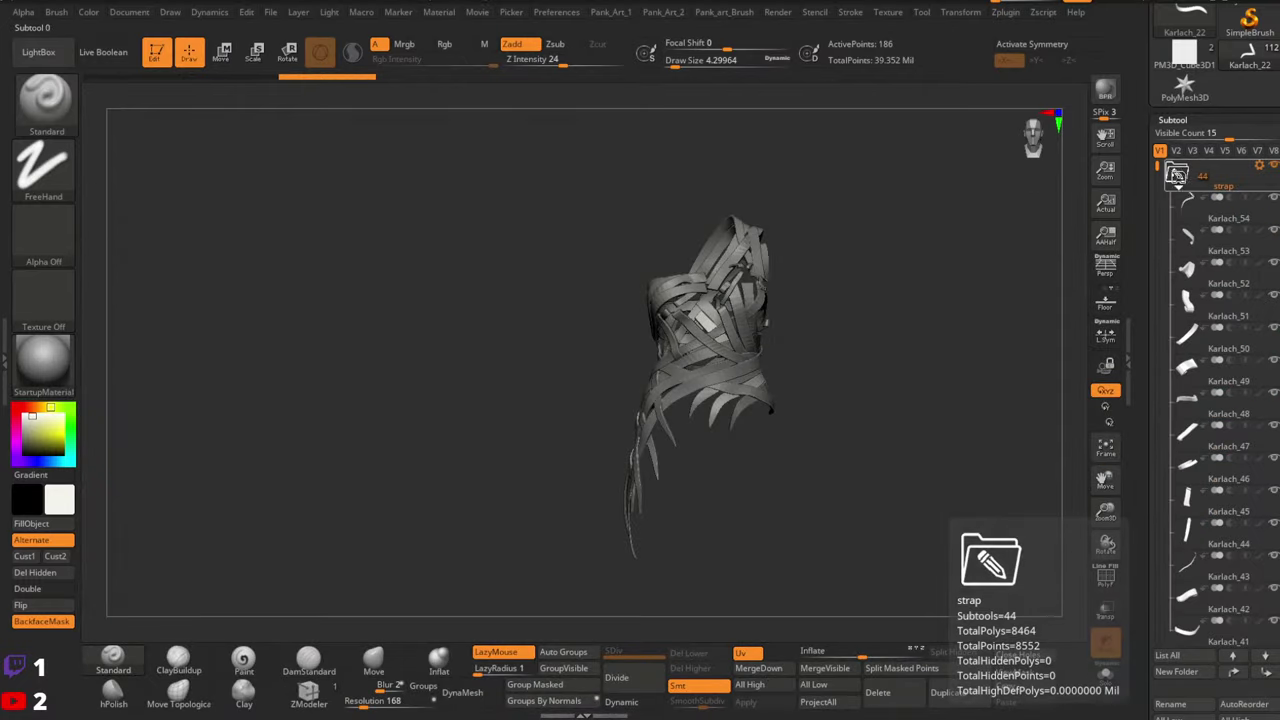
Show the polygroup wireframe and inspect the waist straps Karlach_54, Karlach_28 and Karlach_23 by making each one active
{"action": "mouse_move", "coordinate": [814, 371]}
{"action": "right_mouse_down", "text": "ctrl"}
{"action": "mouse_move", "coordinate": [690, 380]}
{"action": "mouse_move", "coordinate": [820, 400]}
{"action": "mouse_move", "coordinate": [831, 385]}
{"action": "mouse_move", "coordinate": [957, 438]}
{"action": "mouse_move", "coordinate": [926, 395]}
{"action": "mouse_move", "coordinate": [935, 427]}
{"action": "mouse_move", "coordinate": [794, 447]}
{"action": "mouse_move", "coordinate": [775, 410]}
{"action": "right_mouse_up", "text": "ctrl"}
{"action": "key", "text": "shift+f"}
{"action": "left_click", "coordinate": [775, 410], "text": "alt"}
{"action": "left_click", "coordinate": [778, 446], "text": "alt"}
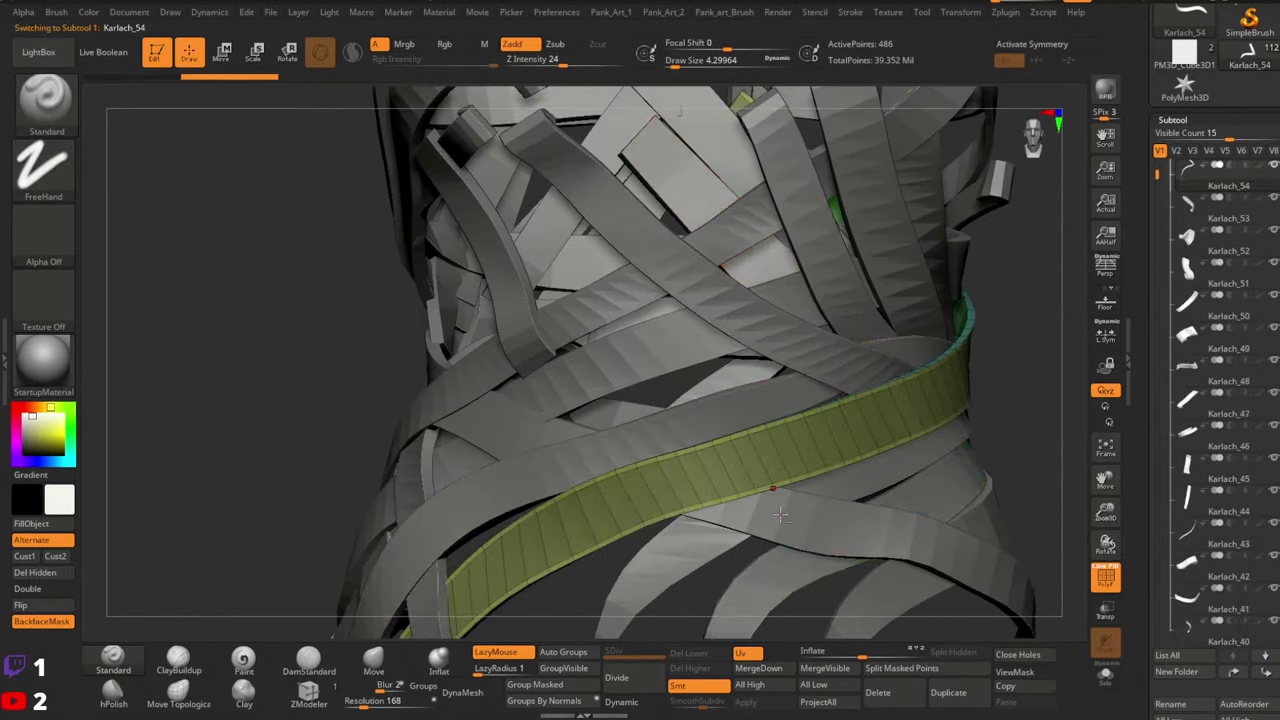
{"action": "left_click", "coordinate": [781, 515], "text": "alt"}
{"action": "right_click_drag", "start_coordinate": [991, 524], "coordinate": [855, 368], "text": "ctrl"}
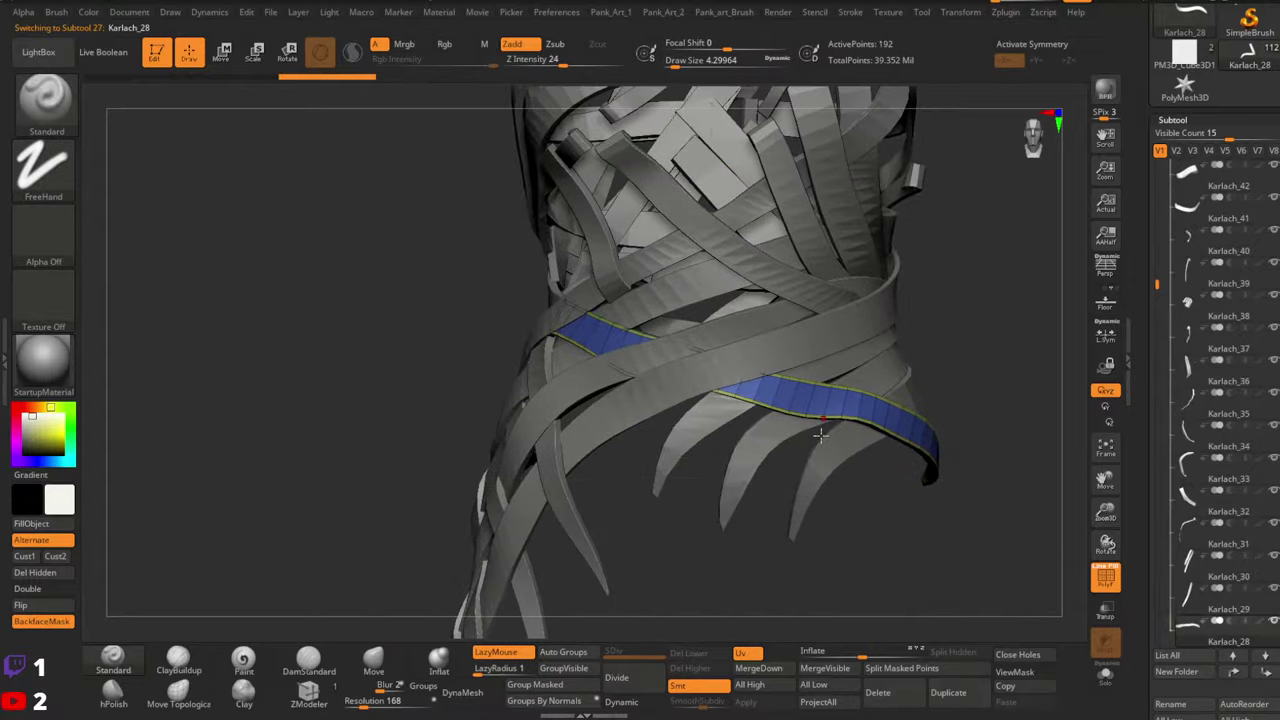
{"action": "right_click_drag", "start_coordinate": [827, 446], "coordinate": [972, 334], "text": "ctrl"}
{"action": "left_click", "coordinate": [829, 524], "text": "alt"}
{"action": "right_click_drag", "start_coordinate": [775, 441], "coordinate": [490, 642]}
Try a ZModeler edge operation along the border of the Karlach_23 strap and undo it
{"action": "left_click", "coordinate": [322, 701]}
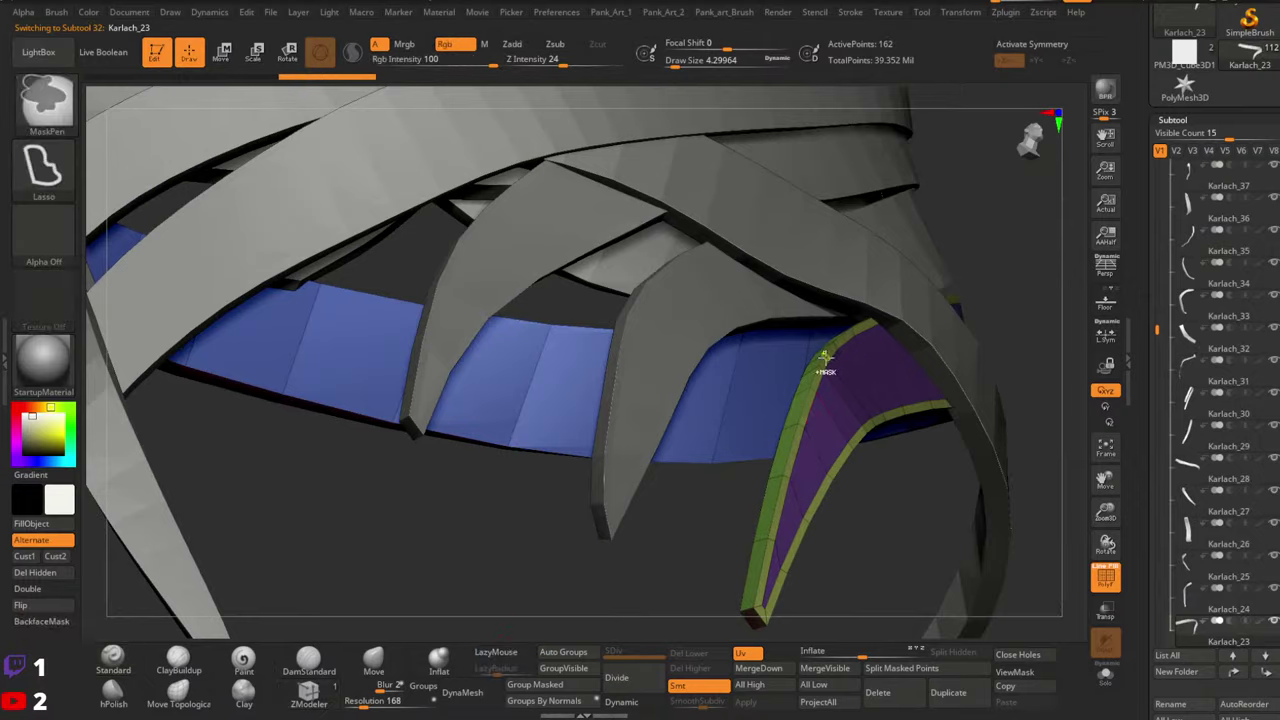
{"action": "right_click_drag", "start_coordinate": [826, 366], "coordinate": [836, 440], "text": "ctrl"}
{"action": "right_click_drag", "start_coordinate": [836, 440], "coordinate": [900, 430]}
{"action": "left_click_drag", "start_coordinate": [791, 457], "coordinate": [797, 453]}
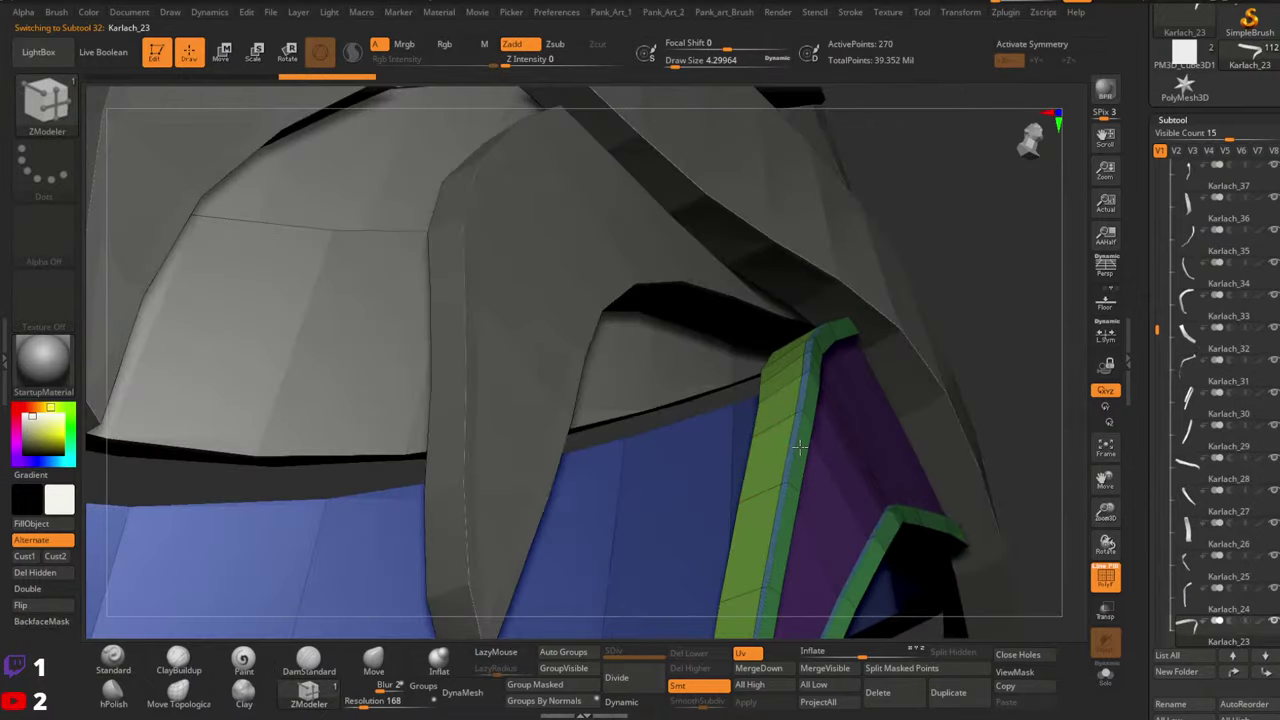
{"action": "mouse_move", "coordinate": [866, 451]}
{"action": "right_mouse_down", "text": "ctrl"}
{"action": "mouse_move", "coordinate": [823, 529]}
{"action": "mouse_move", "coordinate": [837, 546]}
{"action": "mouse_move", "coordinate": [855, 467]}
{"action": "mouse_move", "coordinate": [838, 440]}
{"action": "mouse_move", "coordinate": [846, 453]}
{"action": "mouse_move", "coordinate": [691, 429]}
{"action": "mouse_move", "coordinate": [897, 363]}
{"action": "mouse_move", "coordinate": [943, 447]}
{"action": "mouse_move", "coordinate": [927, 392]}
{"action": "right_mouse_up", "text": "ctrl"}
{"action": "key", "text": "ctrl+z"}
Merge the visible straps into a separate tool, open the merged tool and show its polygroup wireframe
{"action": "key", "text": "shift+f"}
{"action": "key", "text": "1"}
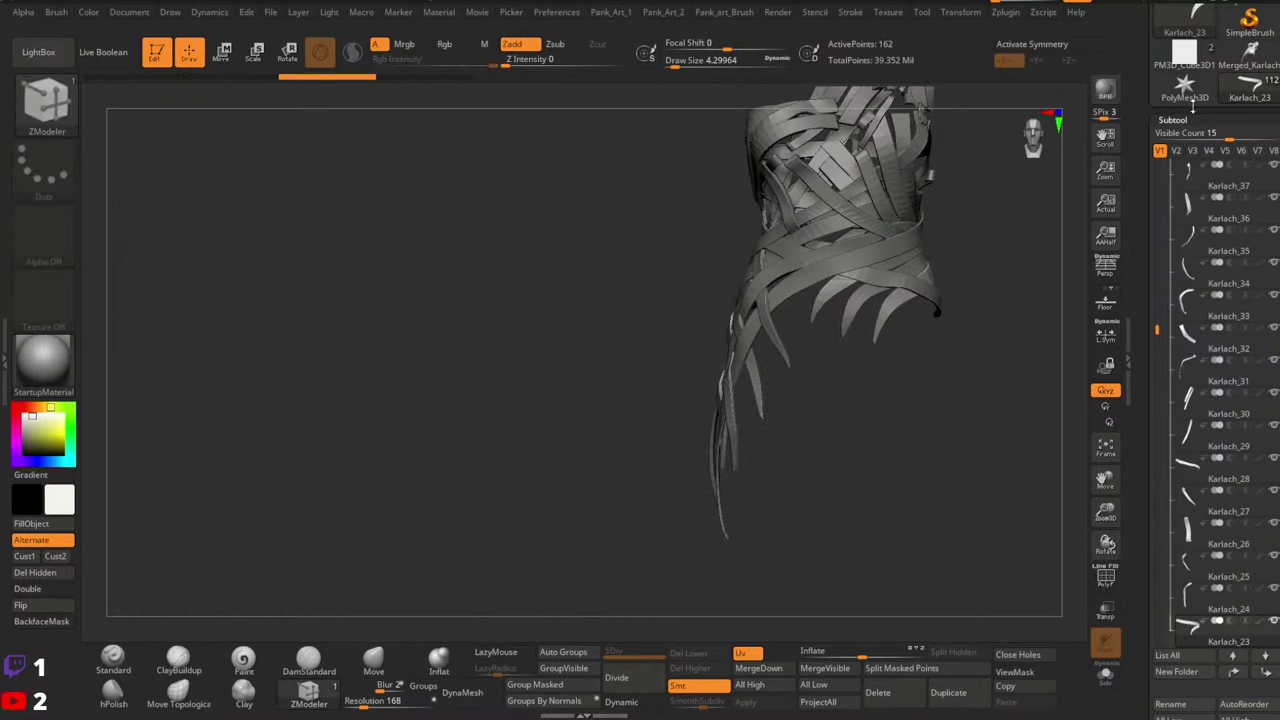
{"action": "left_click", "coordinate": [1259, 65]}
{"action": "key", "text": "shift+f"}
{"action": "mouse_move", "coordinate": [877, 361]}
{"action": "right_mouse_down", "text": "alt"}
{"action": "mouse_move", "coordinate": [800, 506]}
{"action": "mouse_move", "coordinate": [926, 480]}
{"action": "mouse_move", "coordinate": [912, 388]}
{"action": "mouse_move", "coordinate": [786, 420]}
{"action": "mouse_move", "coordinate": [775, 372]}
{"action": "mouse_move", "coordinate": [695, 466]}
{"action": "mouse_move", "coordinate": [609, 463]}
{"action": "mouse_move", "coordinate": [763, 426]}
{"action": "mouse_move", "coordinate": [777, 309]}
{"action": "mouse_move", "coordinate": [1160, 408]}
{"action": "right_mouse_up", "text": "alt"}
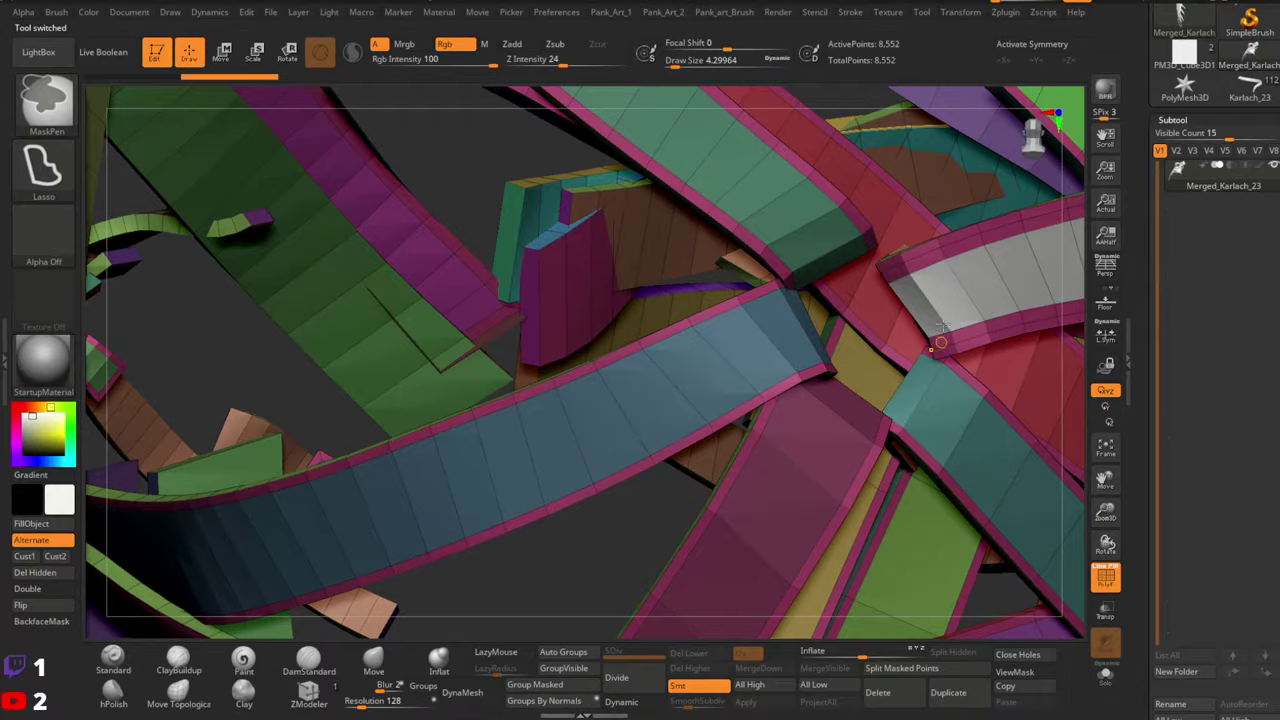
Try the ZModeler edge operation on the strap borders of the merged tool and undo it
{"action": "right_click_drag", "start_coordinate": [942, 343], "coordinate": [832, 470], "text": "alt"}
{"action": "right_click_drag", "start_coordinate": [832, 470], "coordinate": [845, 370]}
{"action": "left_click_drag", "start_coordinate": [845, 370], "coordinate": [857, 365]}
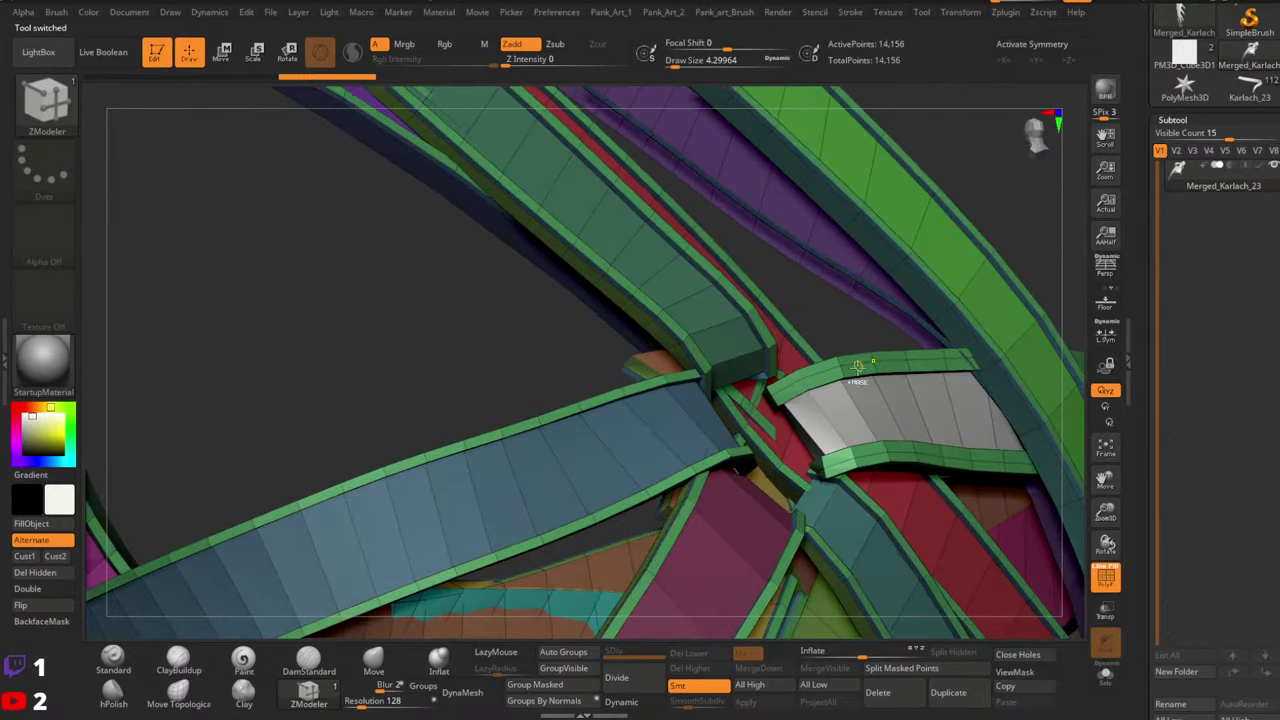
{"action": "key", "text": "ctrl+z"}
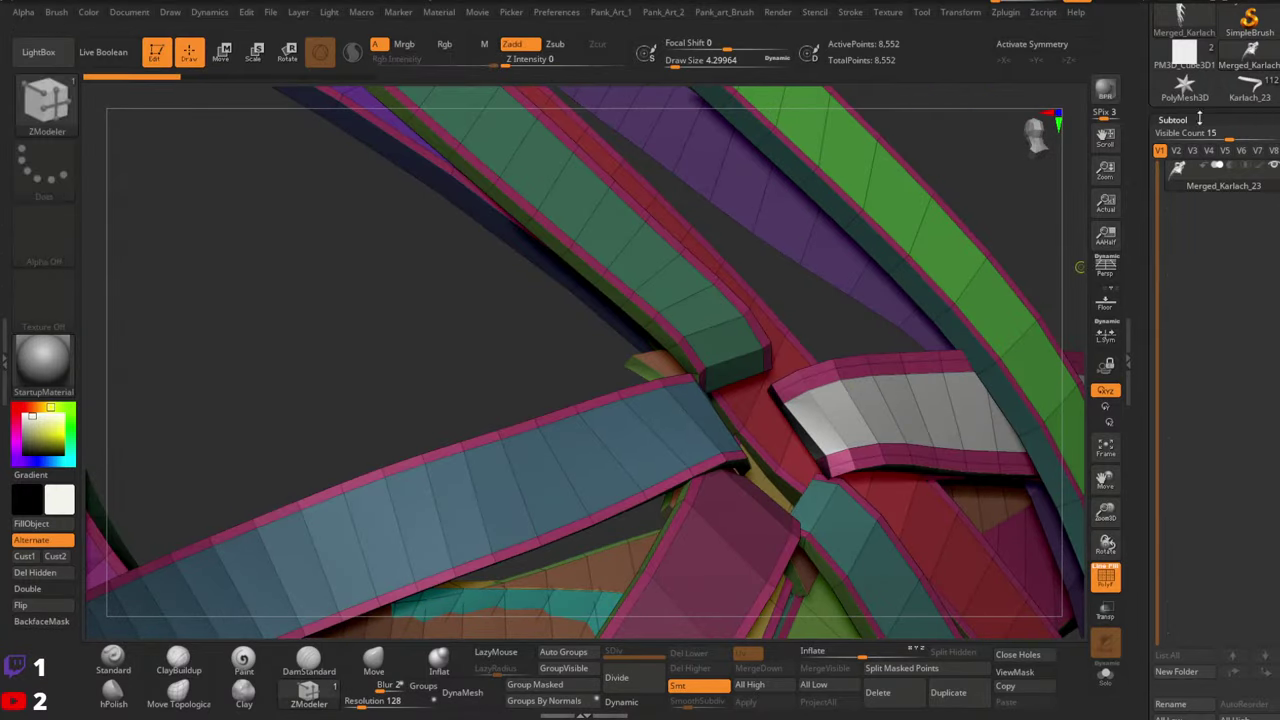
Switch back to the original character tool and make the Karlach_46 strap the active subtool
{"action": "left_click", "coordinate": [1250, 88]}
{"action": "right_click_drag", "start_coordinate": [832, 382], "coordinate": [825, 415]}
{"action": "left_click", "coordinate": [877, 413], "text": "alt"}
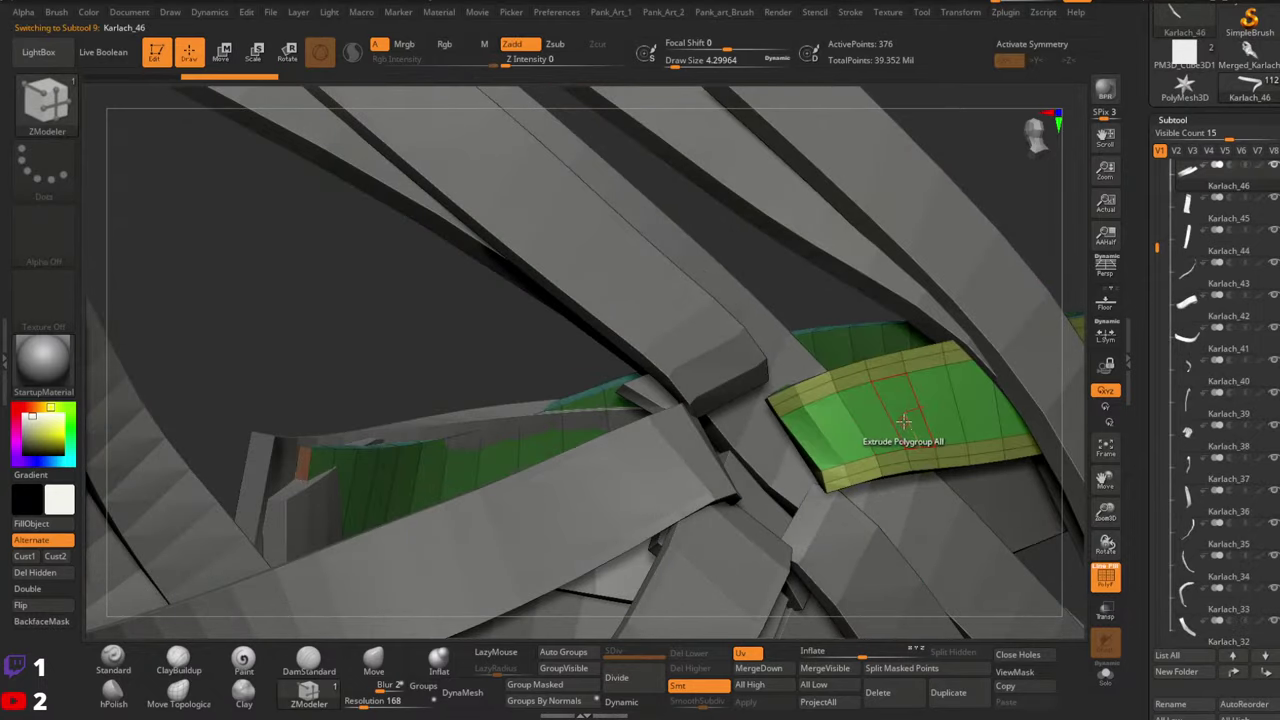
Solo the Karlach_46 strap and delete the extra edge loops running along its border
{"action": "right_click_drag", "start_coordinate": [906, 418], "coordinate": [925, 492]}
{"action": "left_click", "coordinate": [1106, 674]}
{"action": "right_click_drag", "start_coordinate": [953, 539], "coordinate": [785, 350]}
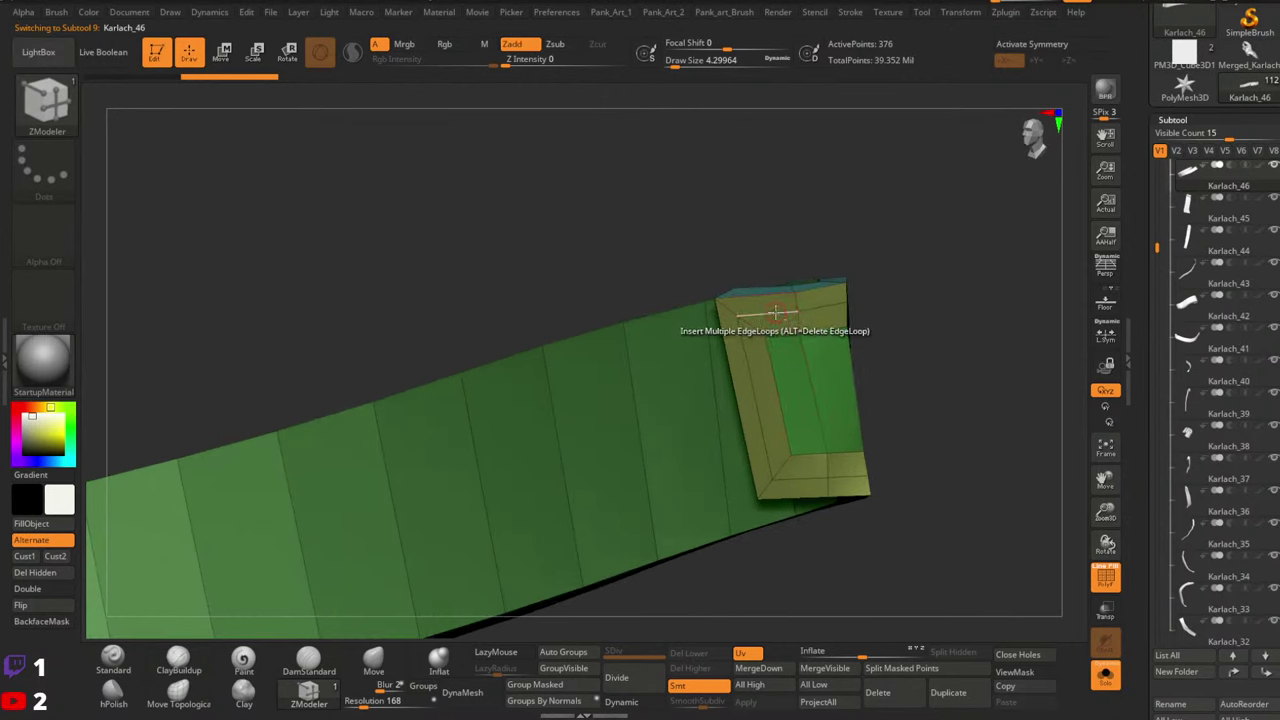
{"action": "key", "text": "space"}
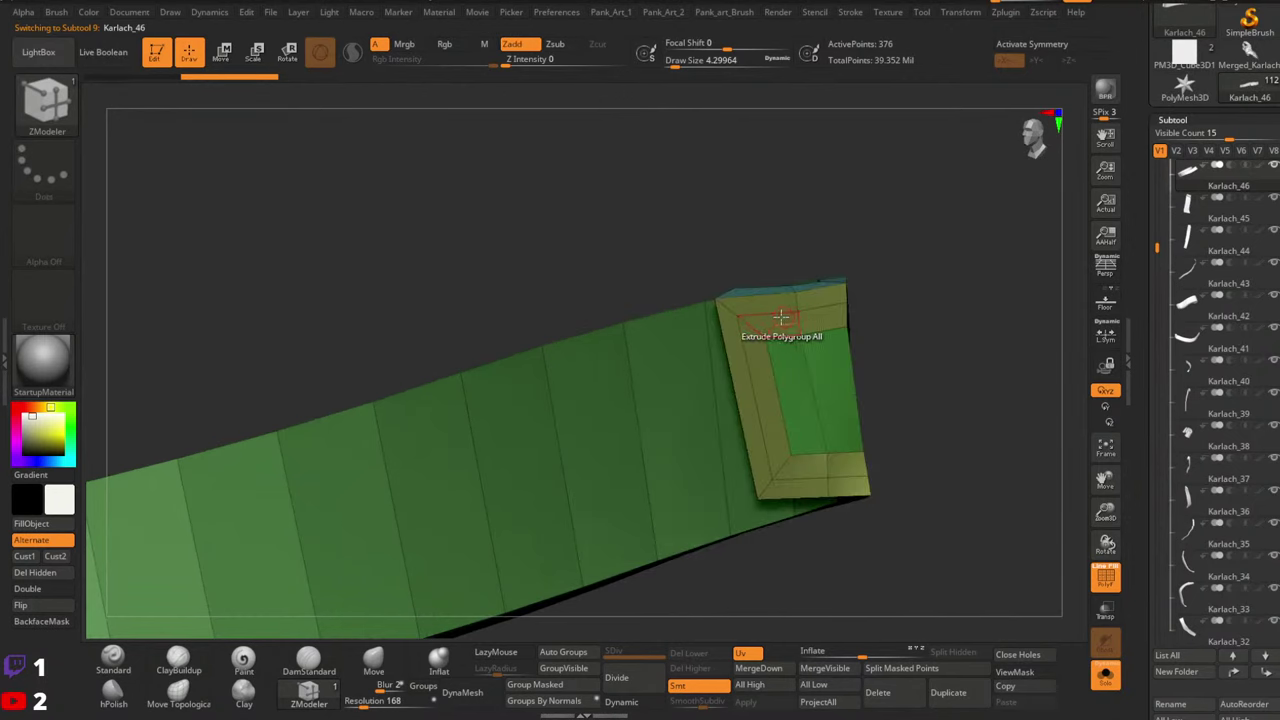
{"action": "right_click_drag", "start_coordinate": [777, 315], "coordinate": [826, 337]}
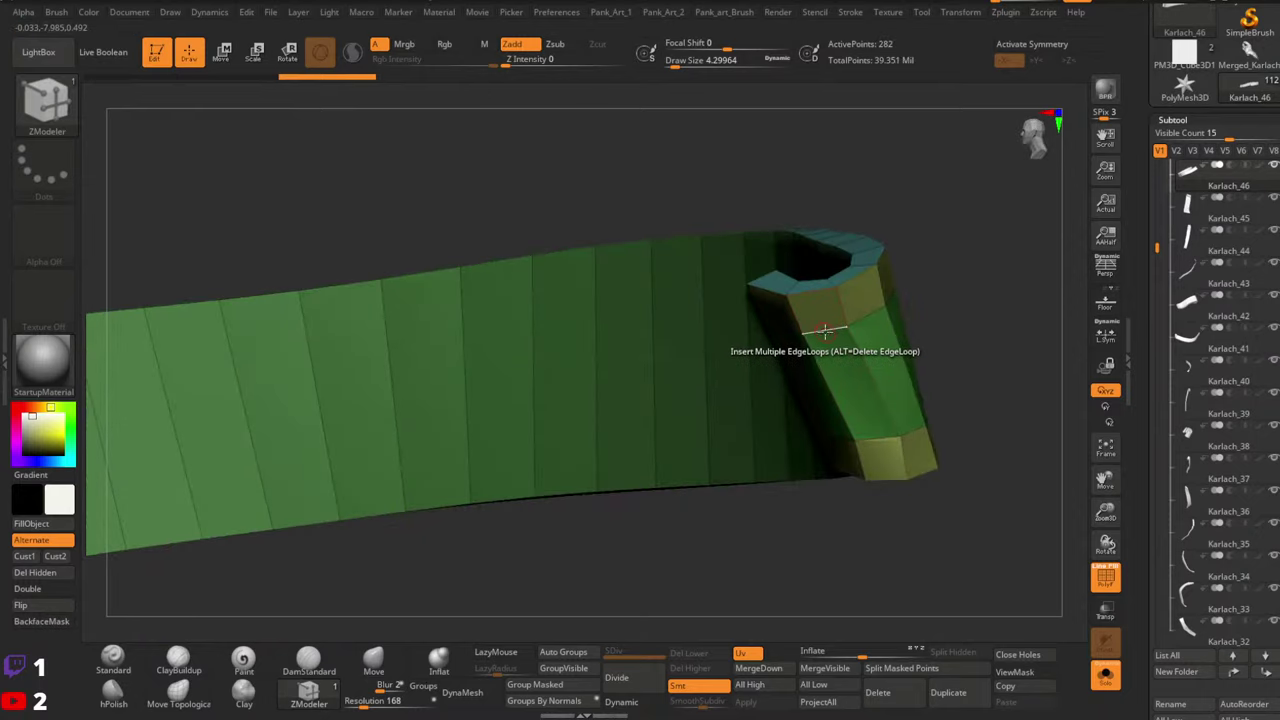
Set the ZModeler edge action to Slide with the EdgeLoop Complete target and show all the straps again
{"action": "key", "text": "space"}
{"action": "left_click", "coordinate": [906, 279]}
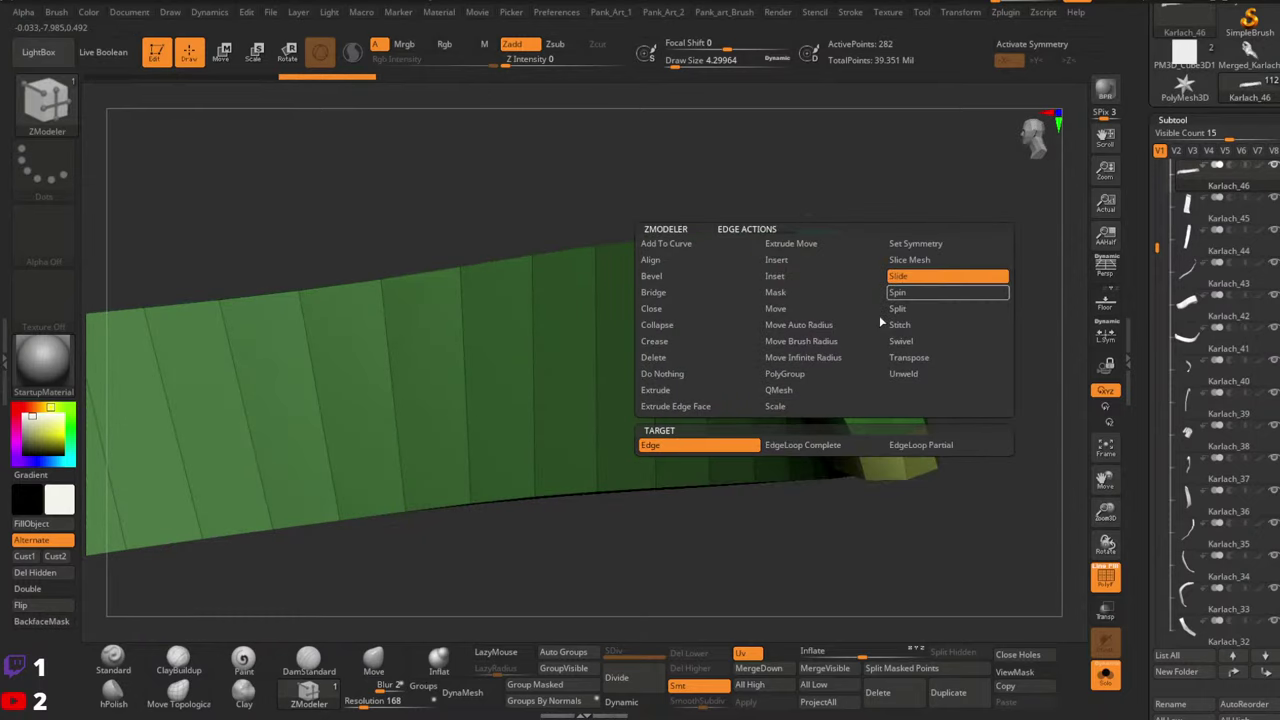
{"action": "left_click", "coordinate": [810, 447]}
{"action": "right_click_drag", "start_coordinate": [880, 308], "coordinate": [900, 358]}
{"action": "left_click", "coordinate": [1106, 677]}
{"action": "key", "text": "shift+f"}
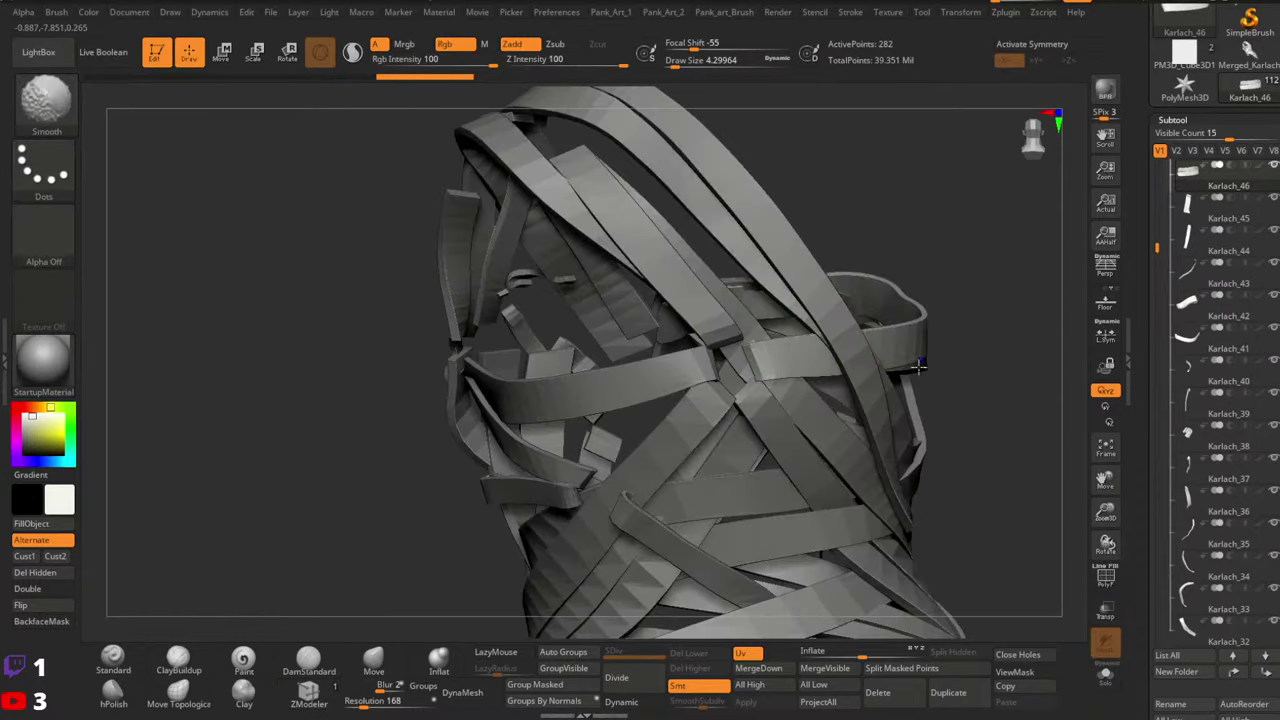
Compare the straps with and without wireframe, and examine the earlier merged strap tool from several sides
{"action": "key", "text": "shift+f"}
{"action": "right_click_drag", "start_coordinate": [849, 391], "coordinate": [819, 437]}
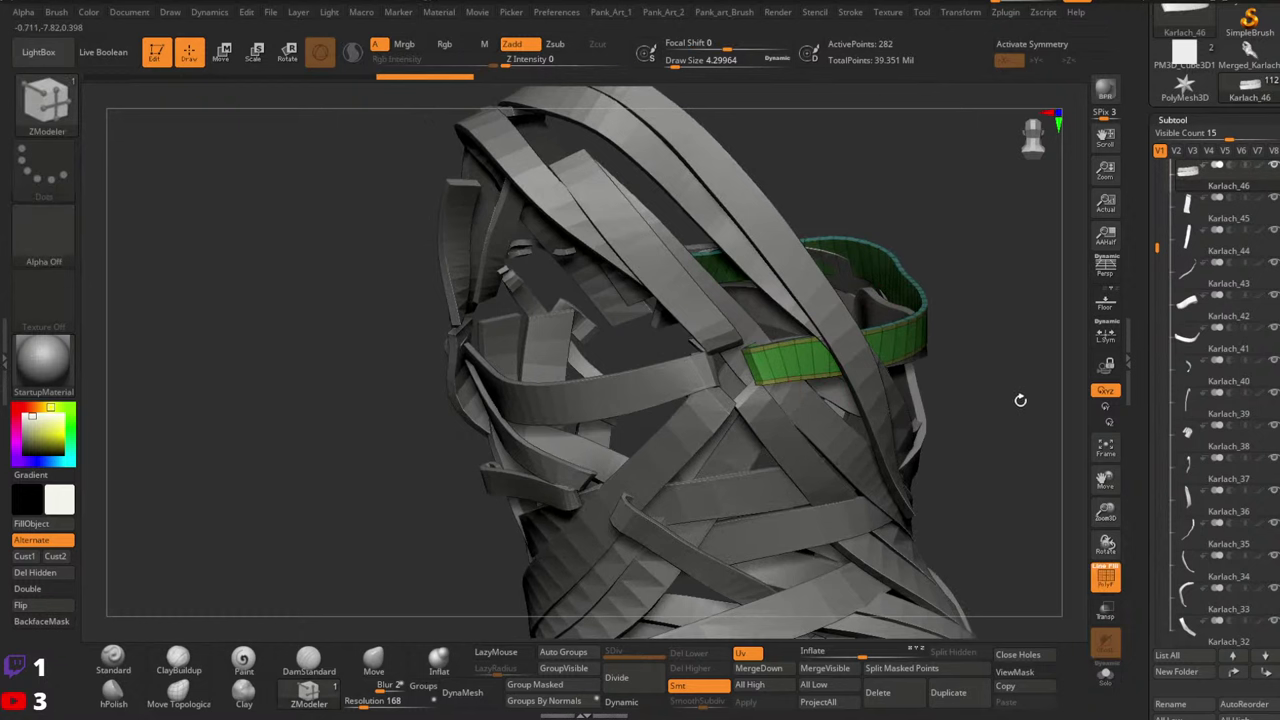
{"action": "key", "text": "shift+f"}
{"action": "mouse_move", "coordinate": [1023, 398]}
{"action": "right_mouse_down", "text": "ctrl"}
{"action": "mouse_move", "coordinate": [851, 408]}
{"action": "mouse_move", "coordinate": [790, 428]}
{"action": "mouse_move", "coordinate": [933, 440]}
{"action": "right_mouse_up", "text": "ctrl"}
{"action": "key", "text": "shift+f"}
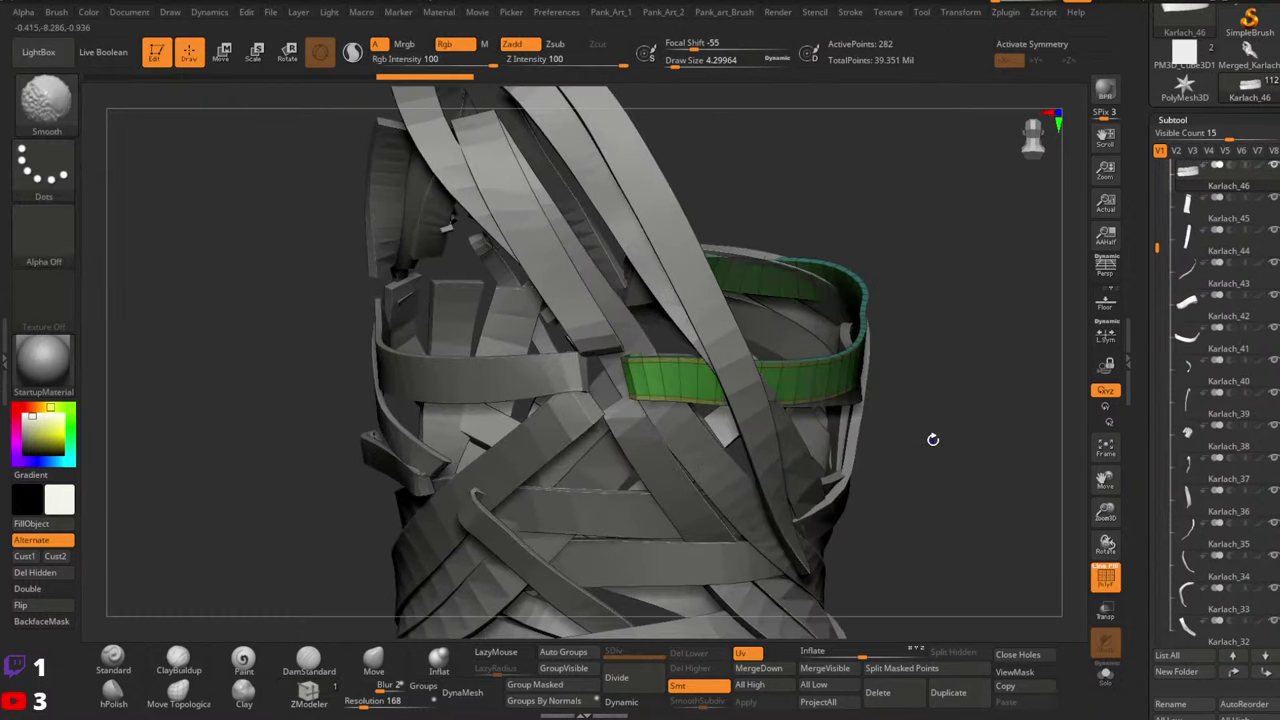
{"action": "key", "text": "shift+f"}
{"action": "left_click", "coordinate": [1247, 56]}
{"action": "key", "text": "shift+f"}
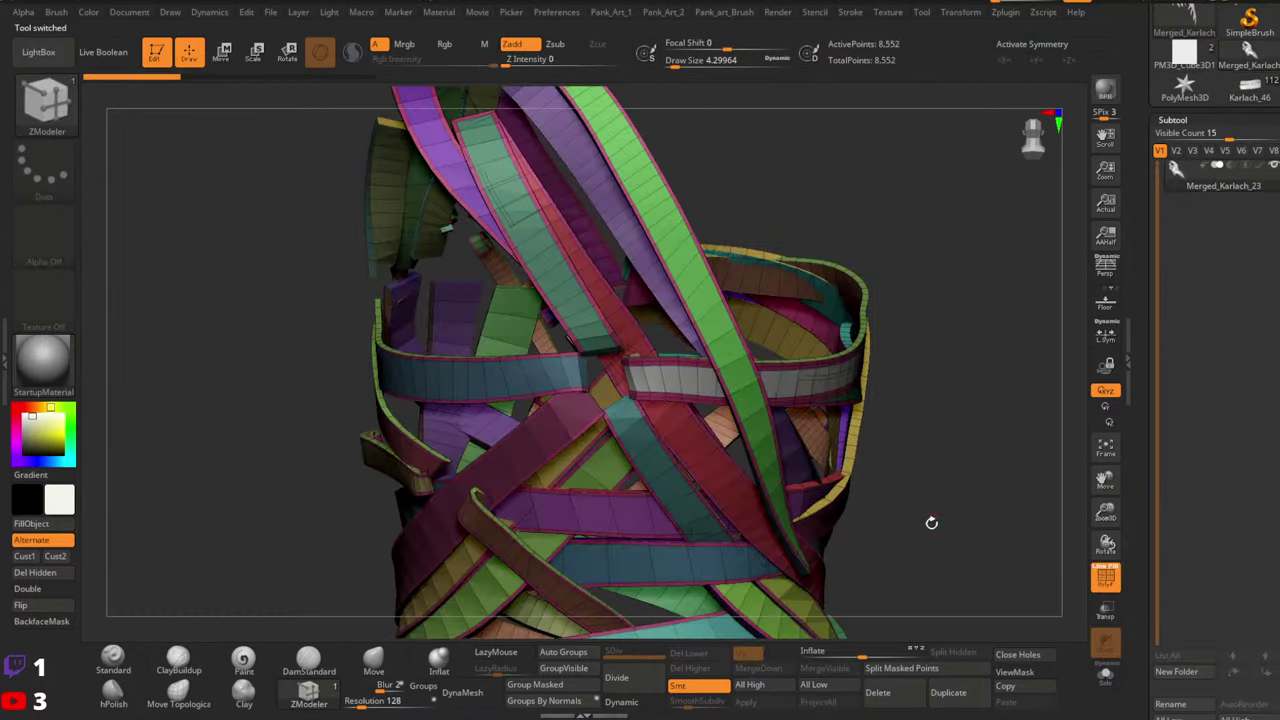
{"action": "mouse_move", "coordinate": [931, 522]}
{"action": "right_mouse_down"}
{"action": "mouse_move", "coordinate": [966, 323]}
{"action": "mouse_move", "coordinate": [860, 360]}
{"action": "mouse_move", "coordinate": [688, 388]}
{"action": "mouse_move", "coordinate": [560, 490]}
{"action": "mouse_move", "coordinate": [625, 405]}
{"action": "mouse_move", "coordinate": [585, 470]}
{"action": "mouse_move", "coordinate": [638, 443]}
{"action": "mouse_move", "coordinate": [533, 469]}
{"action": "mouse_move", "coordinate": [672, 405]}
{"action": "mouse_move", "coordinate": [673, 452]}
{"action": "mouse_move", "coordinate": [700, 430]}
{"action": "right_mouse_up"}
{"action": "key", "text": "ctrl"}
{"action": "mouse_move", "coordinate": [980, 396]}
{"action": "right_mouse_down"}
{"action": "mouse_move", "coordinate": [729, 380]}
{"action": "mouse_move", "coordinate": [734, 477]}
{"action": "mouse_move", "coordinate": [703, 490]}
{"action": "mouse_move", "coordinate": [657, 400]}
{"action": "mouse_move", "coordinate": [760, 438]}
{"action": "mouse_move", "coordinate": [1133, 250]}
{"action": "right_mouse_up"}
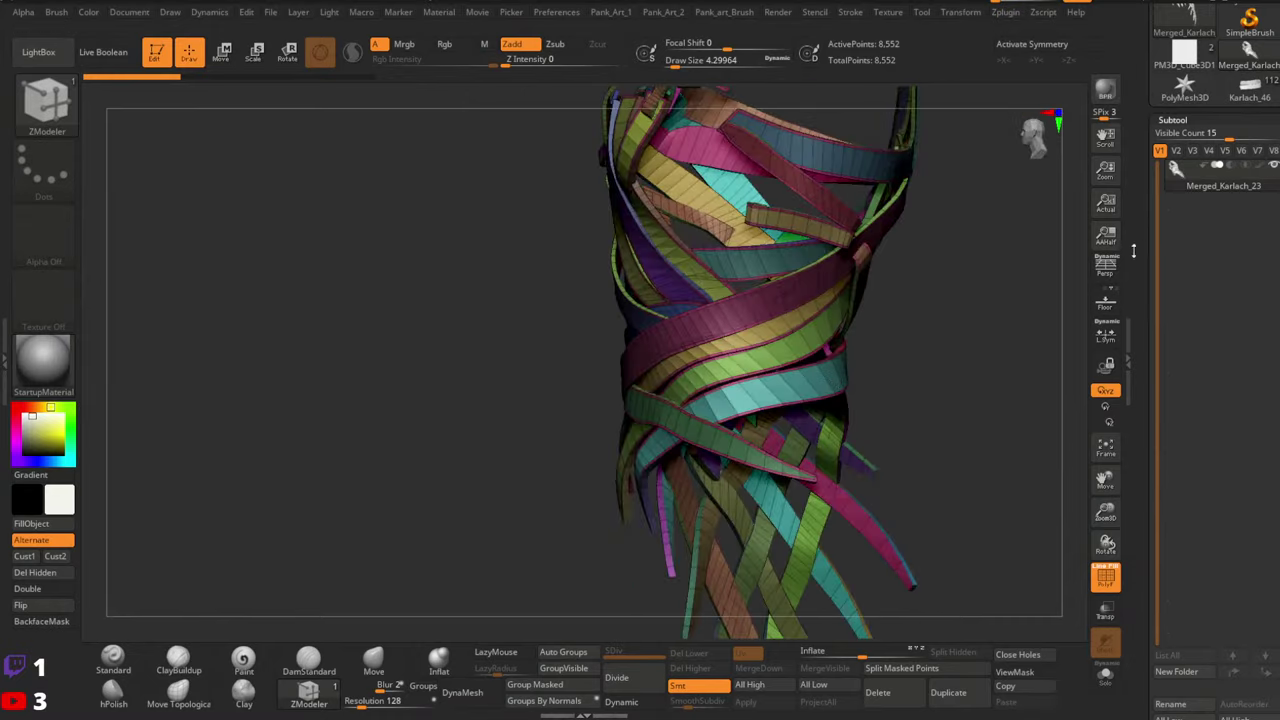
Return to the original character tool and merge its visible straps into a new separate tool
{"action": "left_click", "coordinate": [1245, 93]}
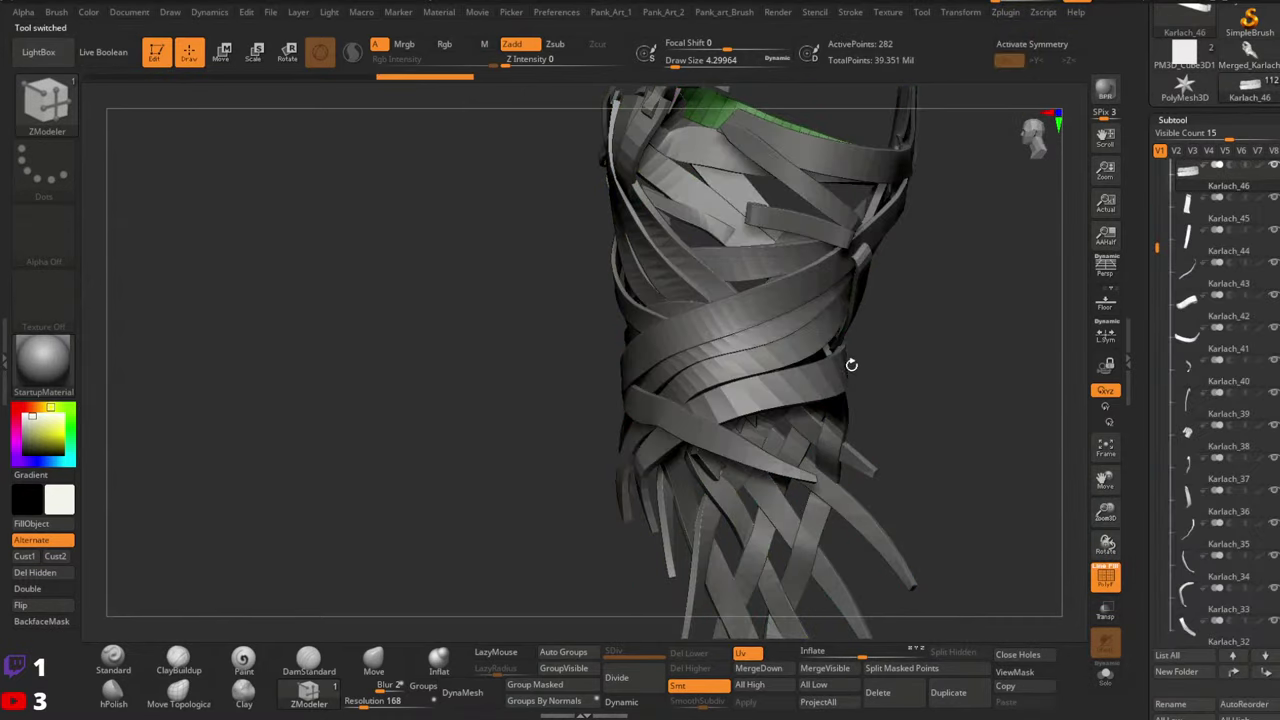
{"action": "right_click_drag", "start_coordinate": [849, 363], "coordinate": [862, 430], "text": "alt"}
{"action": "key", "text": "shift+f"}
{"action": "key", "text": "1"}
{"action": "left_click", "coordinate": [836, 670]}
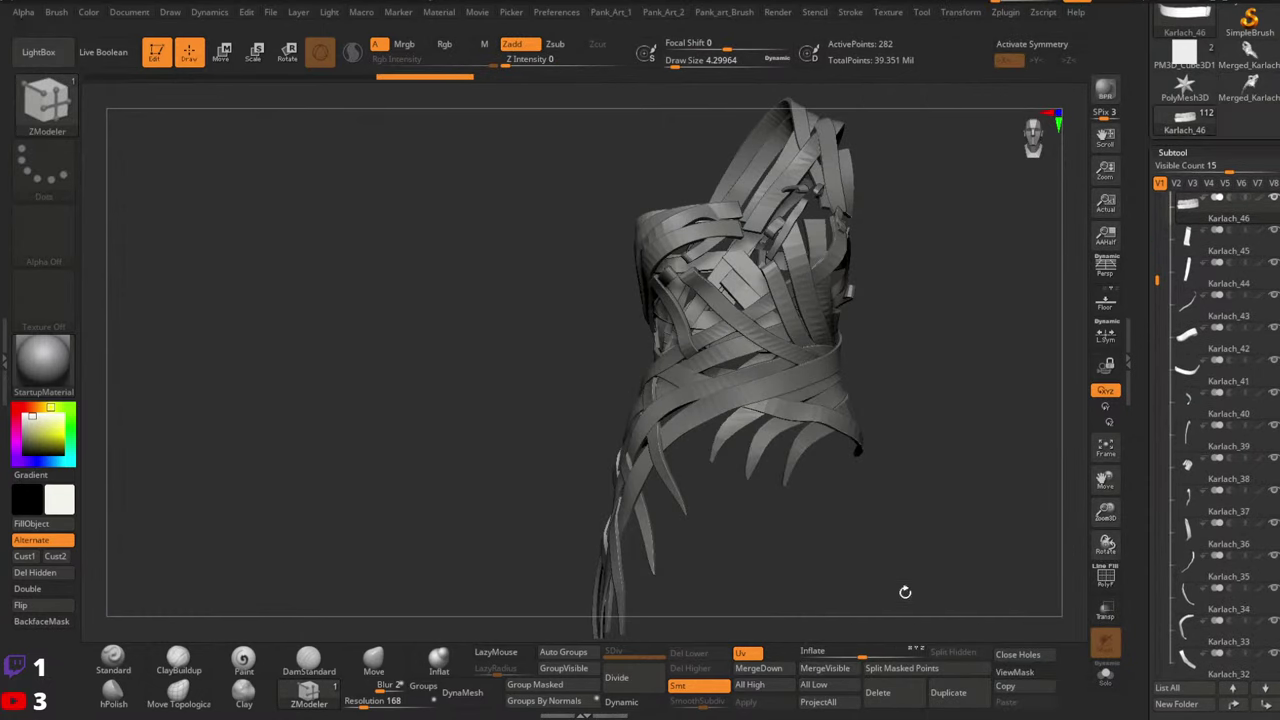
Open the newly merged strap tool and show its polygroup wireframe
{"action": "left_click", "coordinate": [1247, 92]}
{"action": "key", "text": "shift+f"}
{"action": "mouse_move", "coordinate": [897, 352]}
{"action": "right_mouse_down", "text": "ctrl"}
{"action": "mouse_move", "coordinate": [1071, 366]}
{"action": "mouse_move", "coordinate": [953, 478]}
{"action": "mouse_move", "coordinate": [873, 485]}
{"action": "right_mouse_up", "text": "ctrl"}
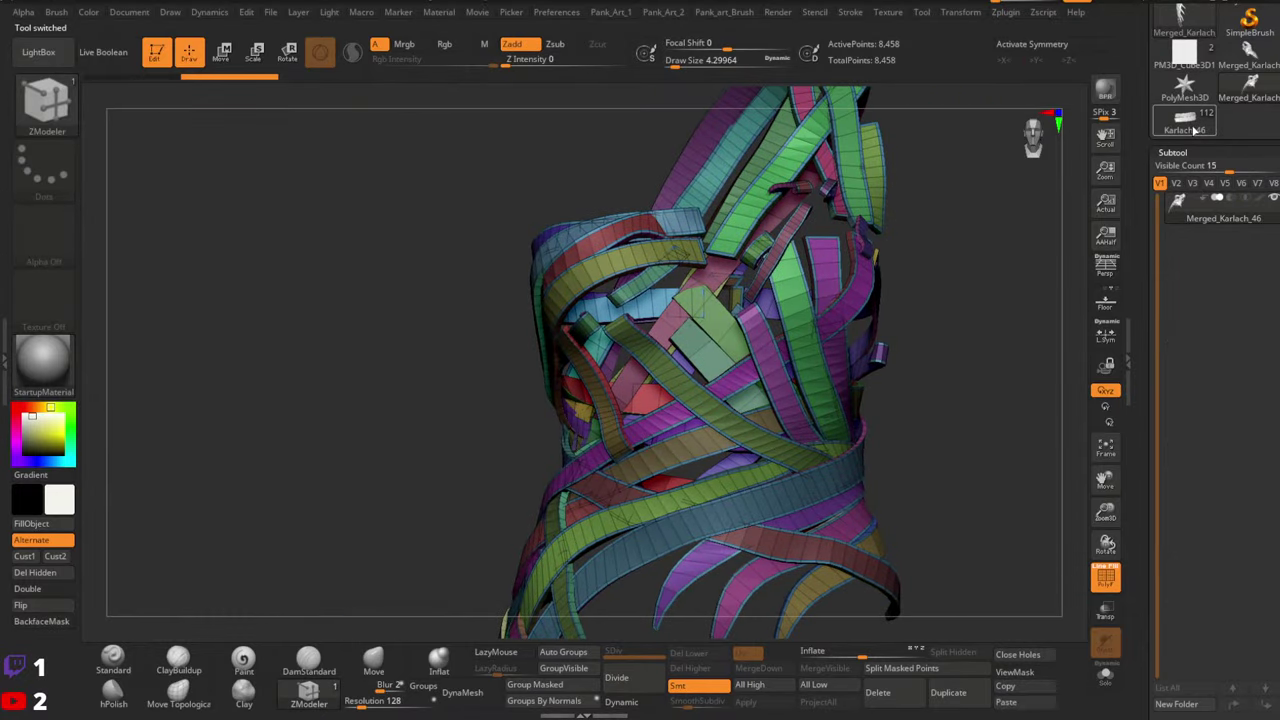
Add the newly merged straps to the original character tool as a subtool and move it above the strap folder
{"action": "left_click", "coordinate": [1193, 128]}
{"action": "left_click_drag", "start_coordinate": [1158, 276], "coordinate": [1158, 170]}
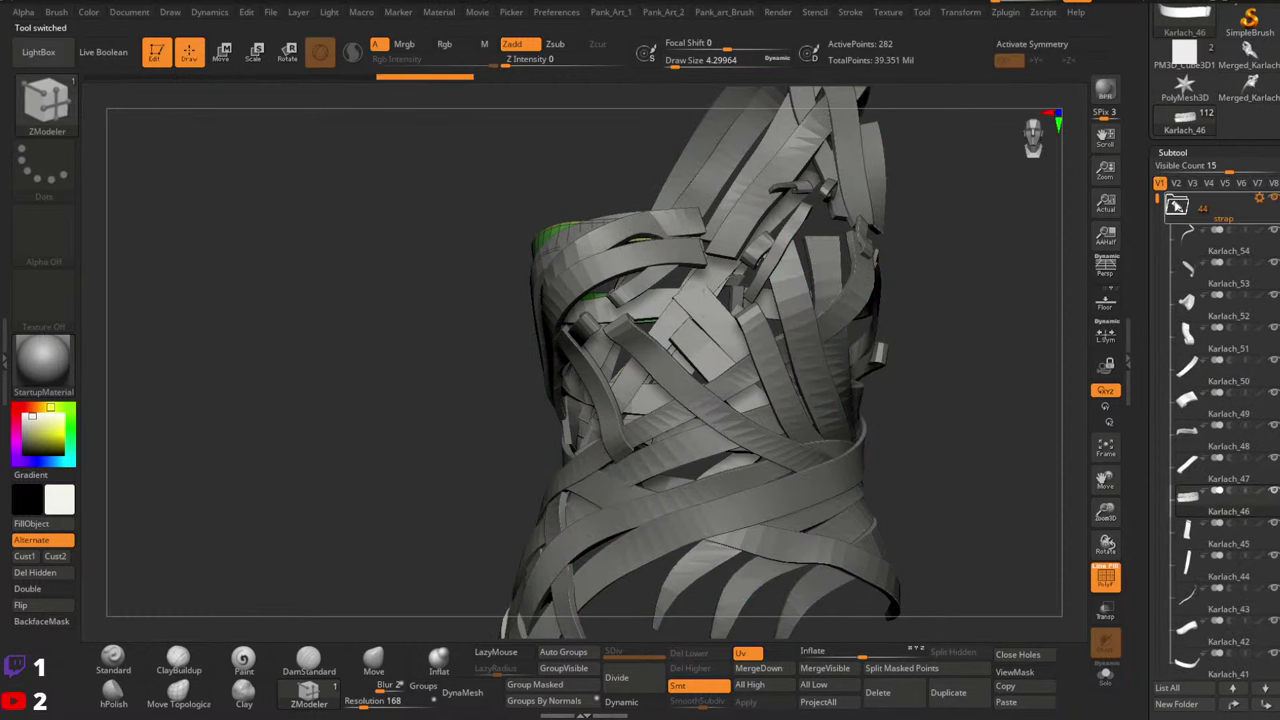
{"action": "left_click", "coordinate": [1177, 207]}
{"action": "left_click", "coordinate": [1177, 209]}
{"action": "left_click", "coordinate": [1195, 239]}
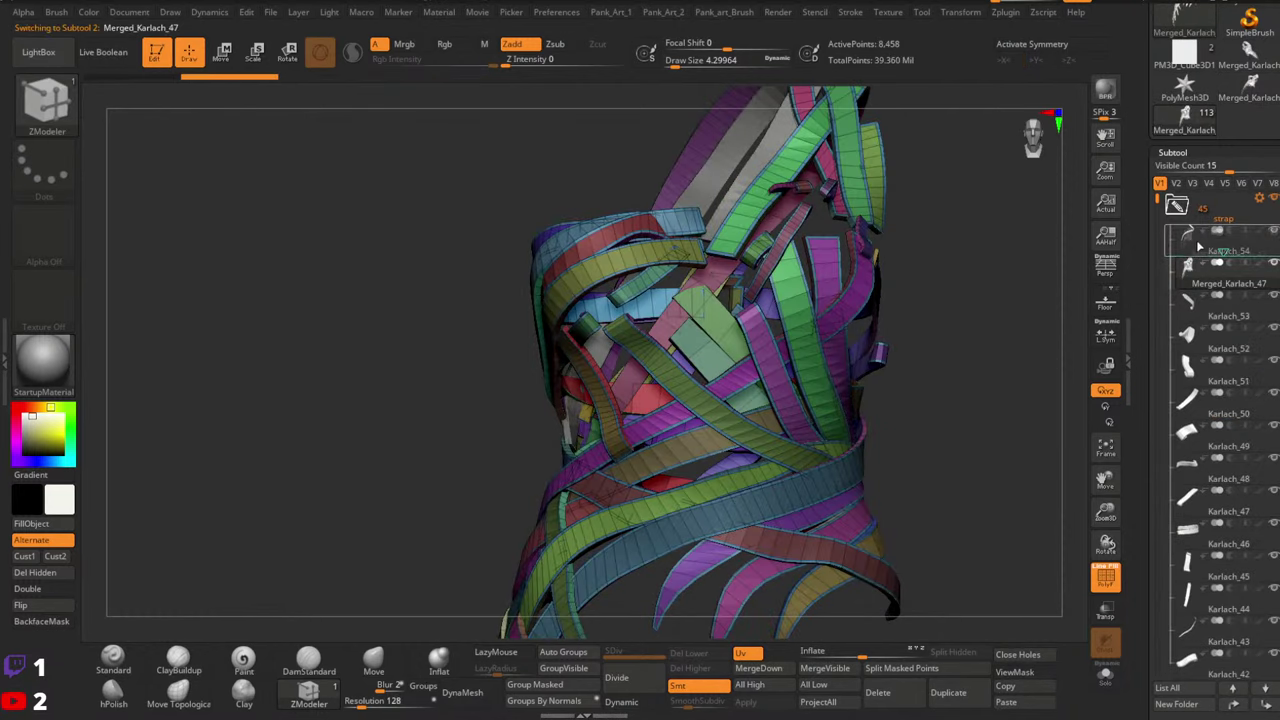
{"action": "left_click_drag", "start_coordinate": [1202, 203], "coordinate": [1204, 200]}
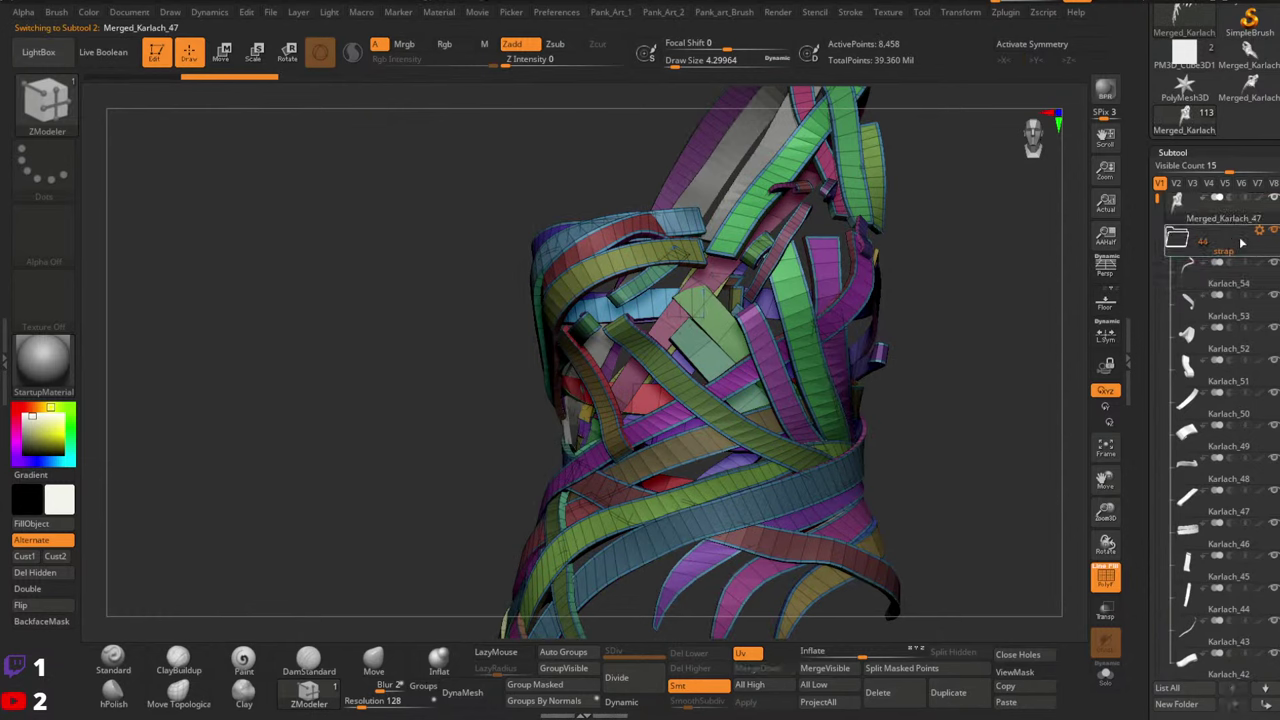
Create a subtool folder named "strap complete" for the merged straps
{"action": "scroll", "coordinate": [1146, 424], "scroll_direction": "down", "scroll_amount": 5}
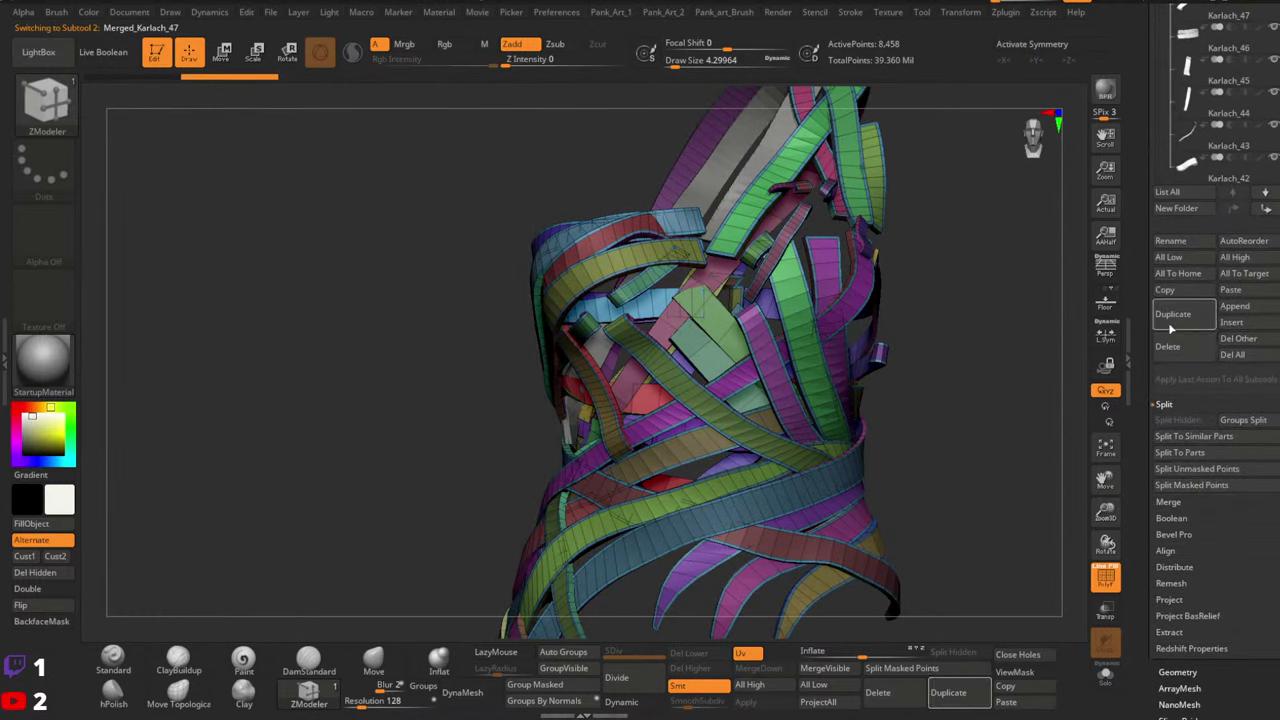
{"action": "left_click", "coordinate": [1168, 209]}
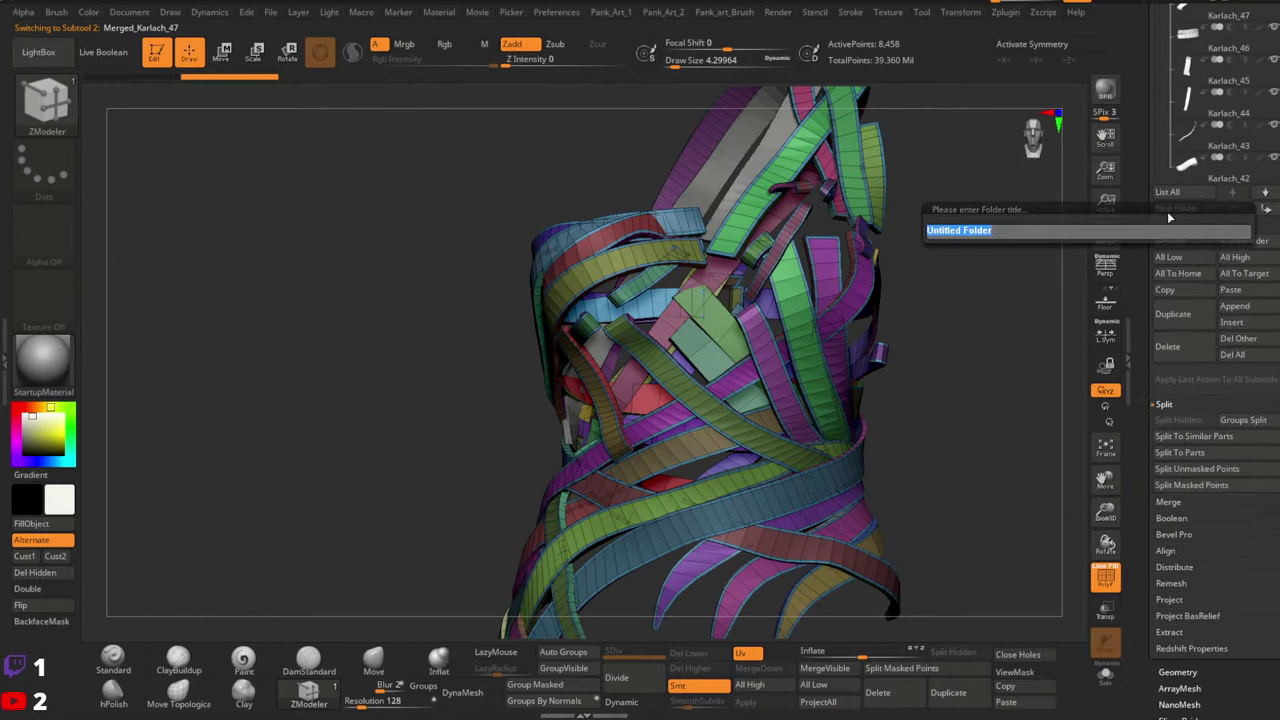
{"action": "type", "text": "strap complete"}
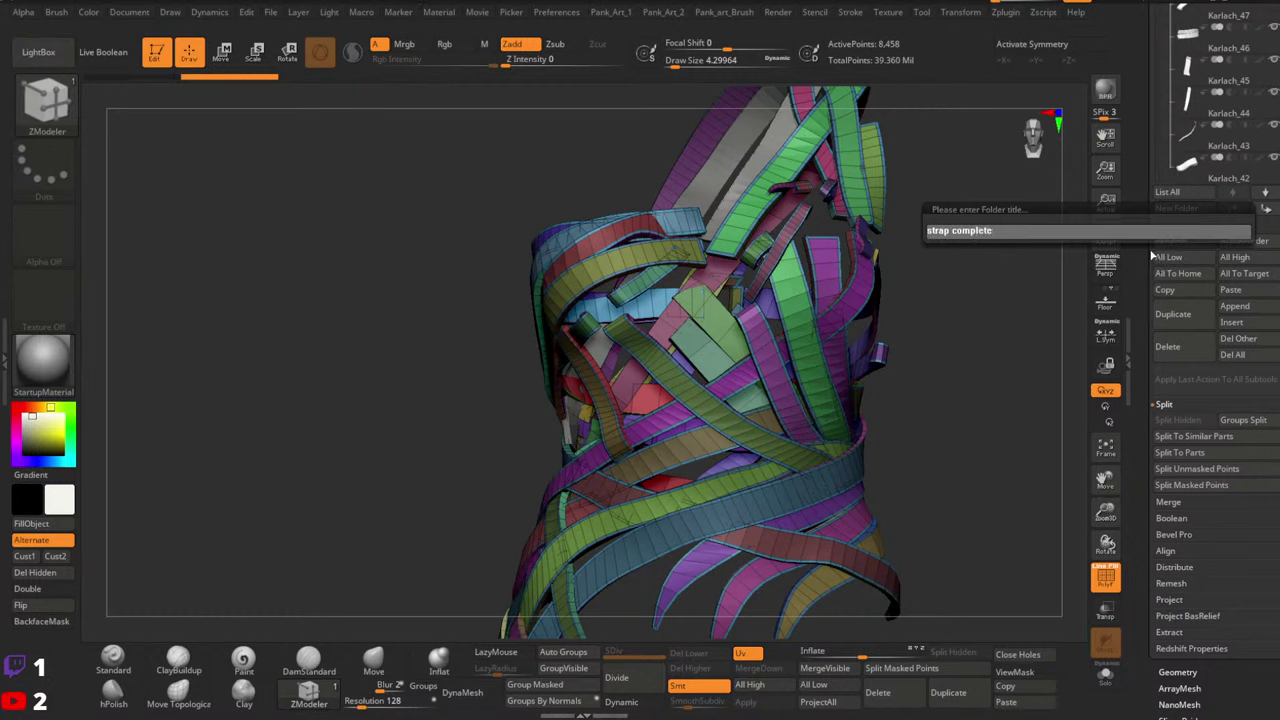
{"action": "key", "text": "Return"}
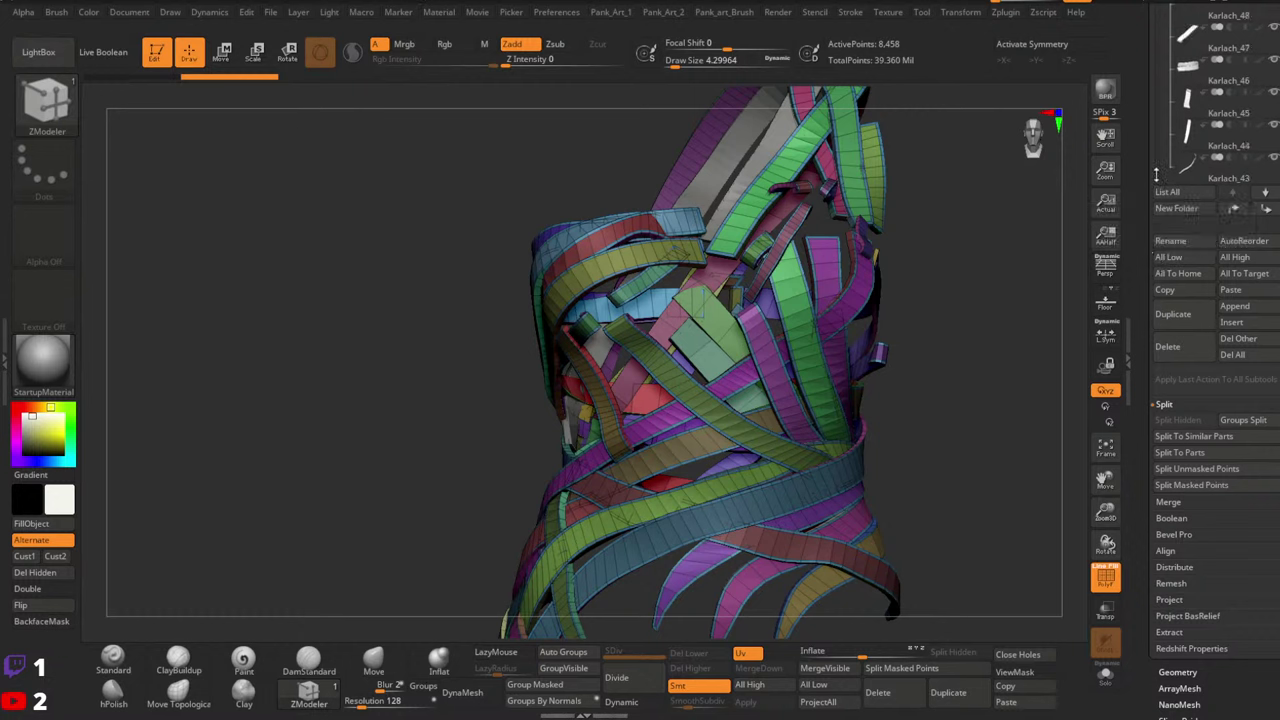
{"action": "left_click_drag", "start_coordinate": [1138, 146], "coordinate": [1123, 278]}
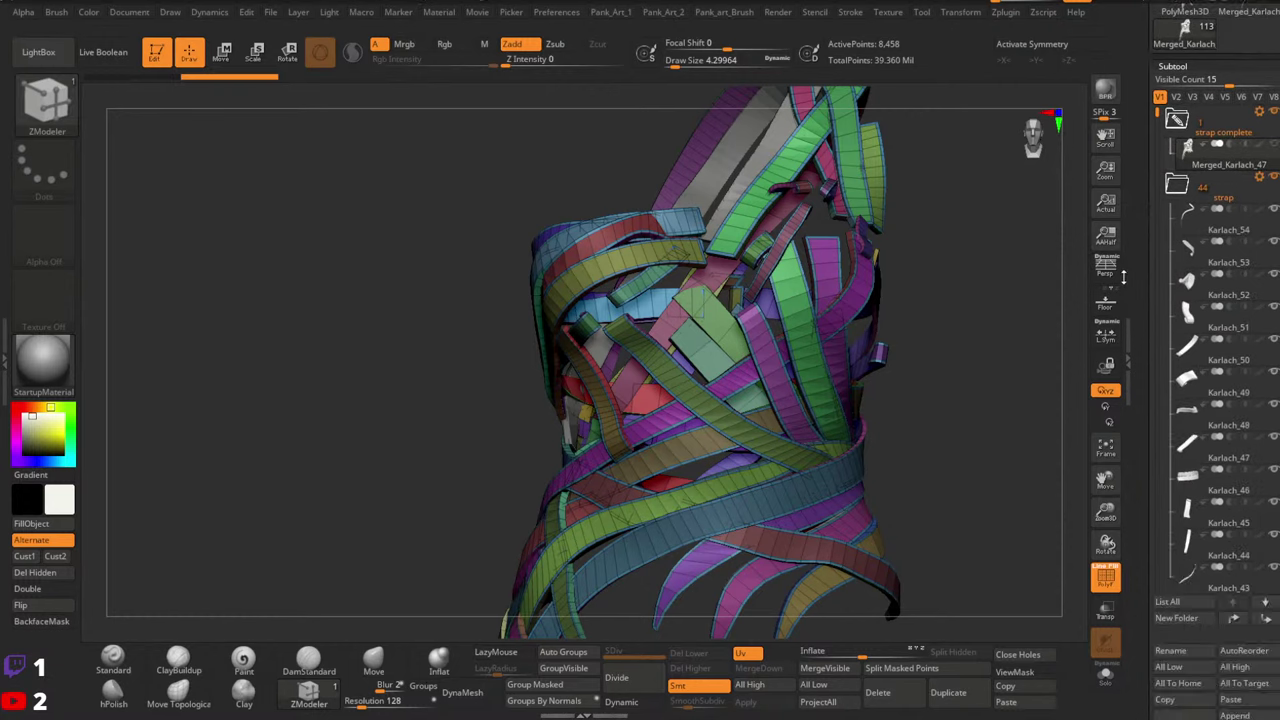
Collapse and hide the strap folder, and show the head, body, torso, arm and lower body folders around the merged straps
{"action": "left_click", "coordinate": [1169, 195]}
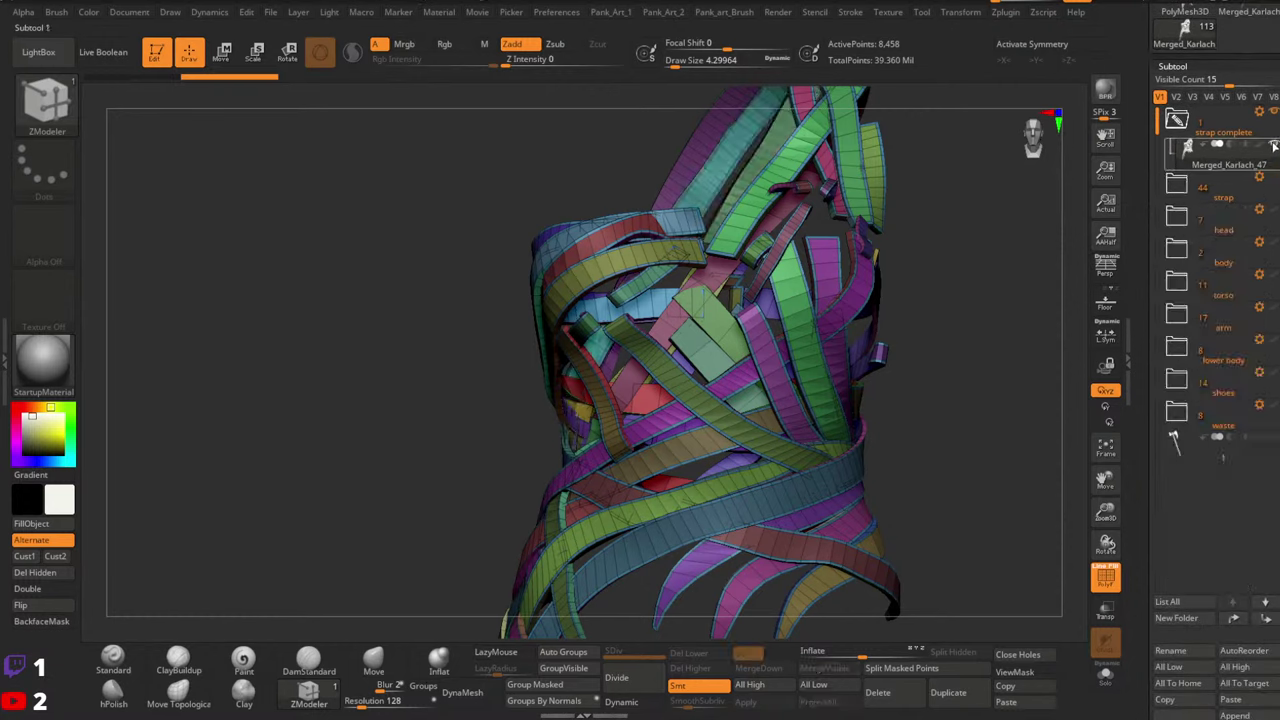
{"action": "left_click", "coordinate": [1276, 209]}
{"action": "left_click", "coordinate": [1276, 244]}
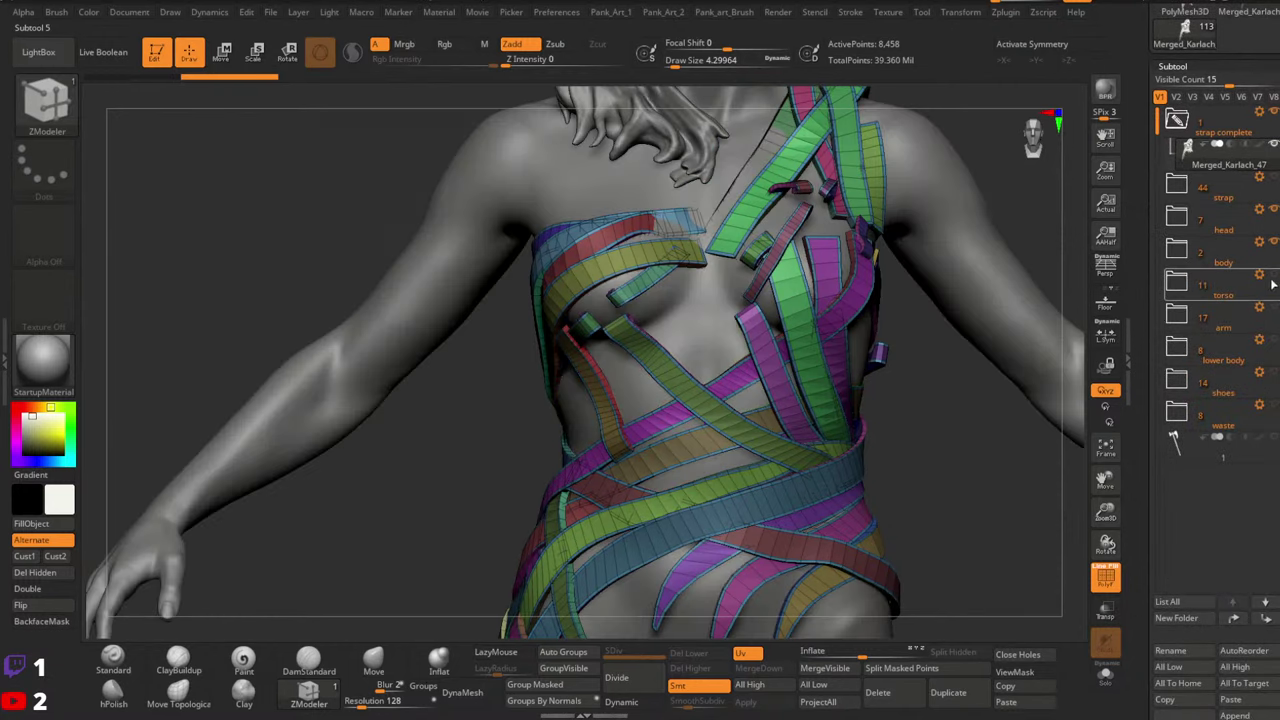
{"action": "left_click", "coordinate": [1273, 285]}
{"action": "left_click", "coordinate": [1275, 316]}
{"action": "left_click", "coordinate": [1275, 349]}
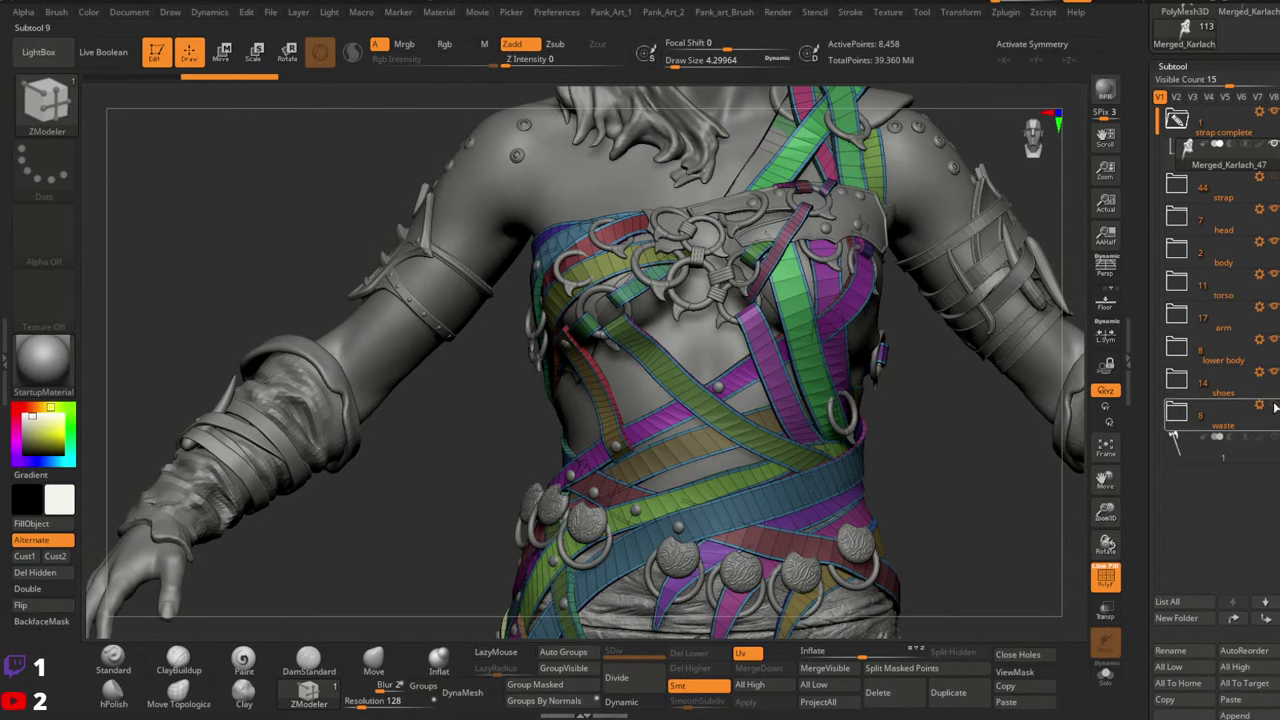
{"action": "key", "text": "shift+f"}
{"action": "key", "text": "shift+f"}
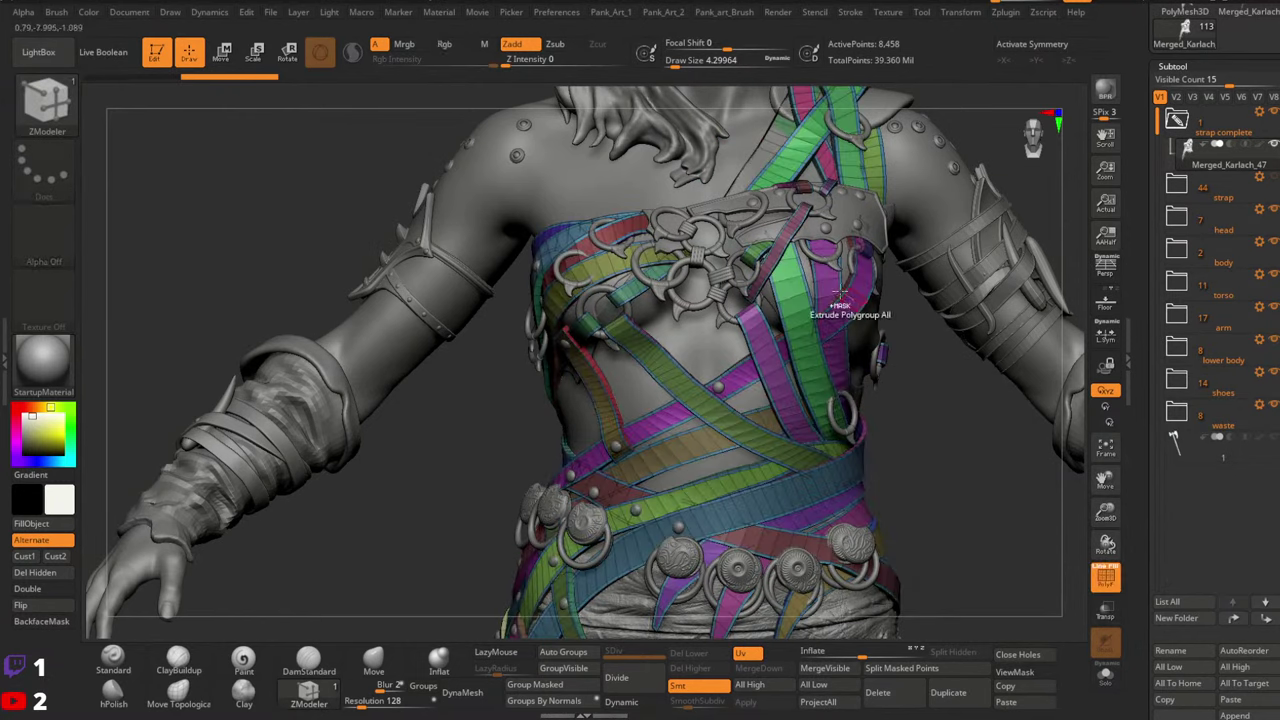
{"action": "right_click_drag", "start_coordinate": [840, 293], "coordinate": [813, 295], "text": "ctrl"}
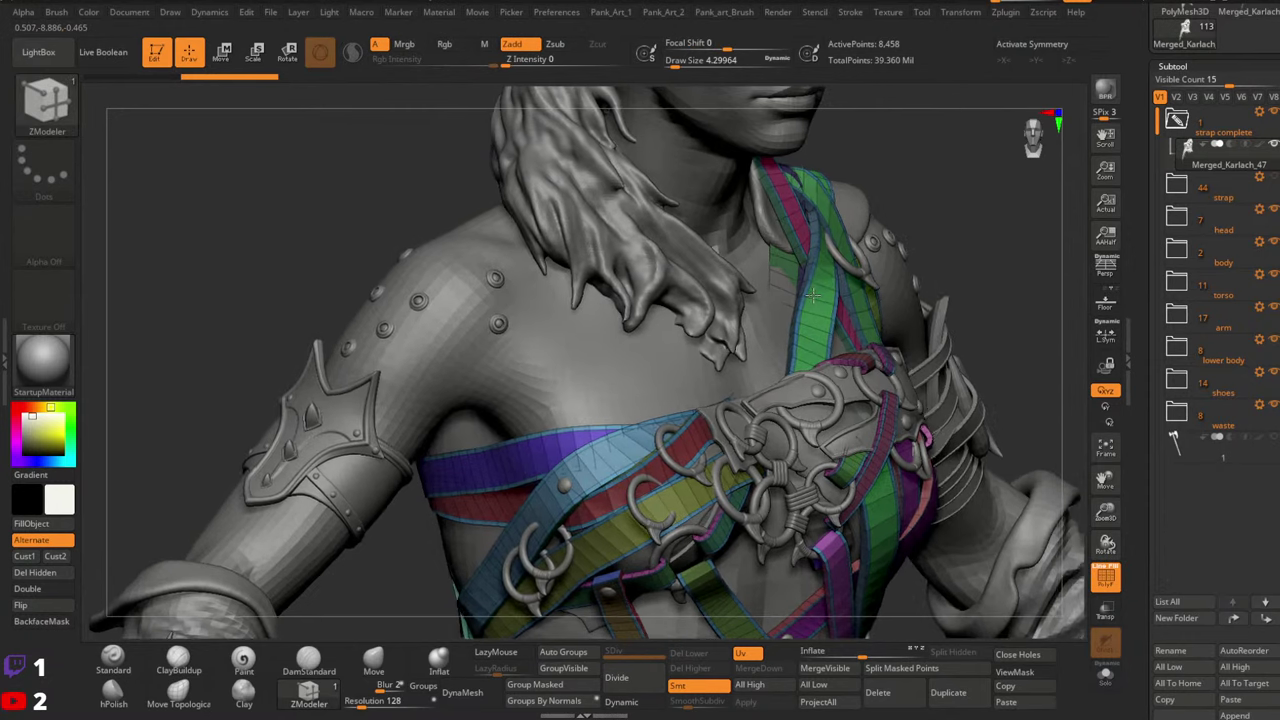
Solo the merged straps and switch the material to SkinShade4
{"action": "left_click", "coordinate": [1105, 676]}
{"action": "right_click_drag", "start_coordinate": [818, 350], "coordinate": [729, 363]}
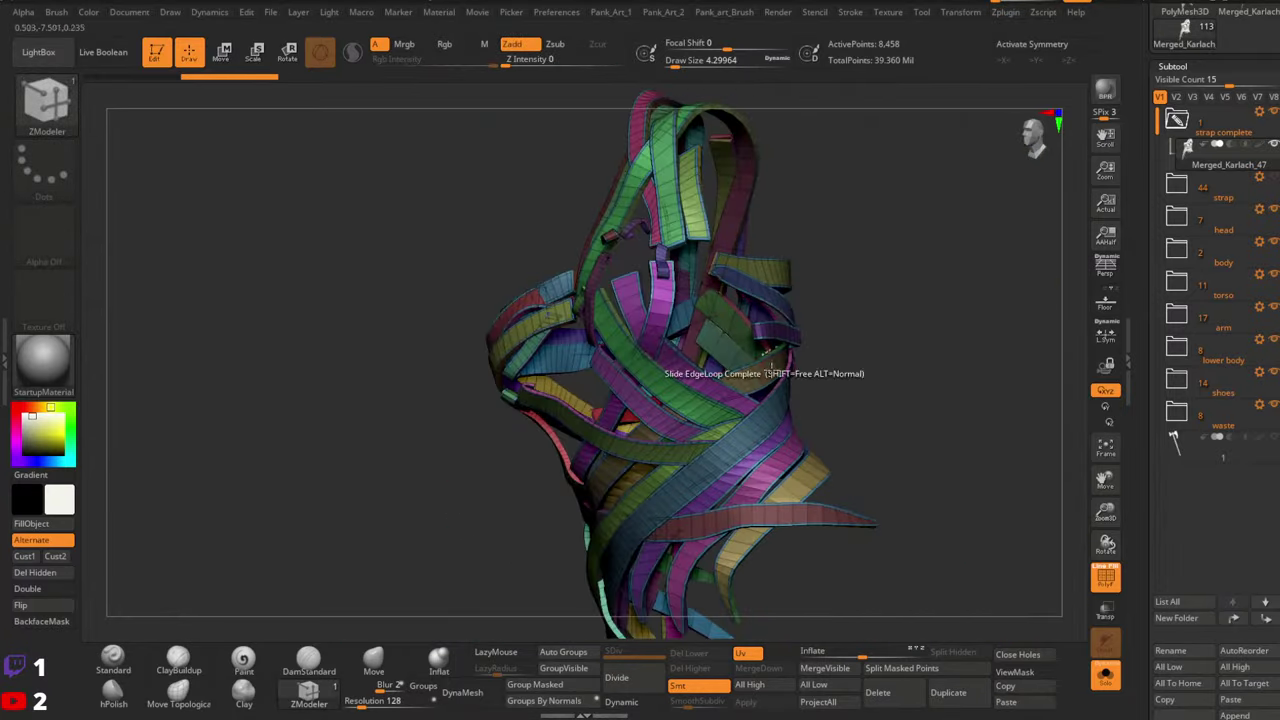
{"action": "key", "text": "m"}
{"action": "left_click", "coordinate": [386, 268]}
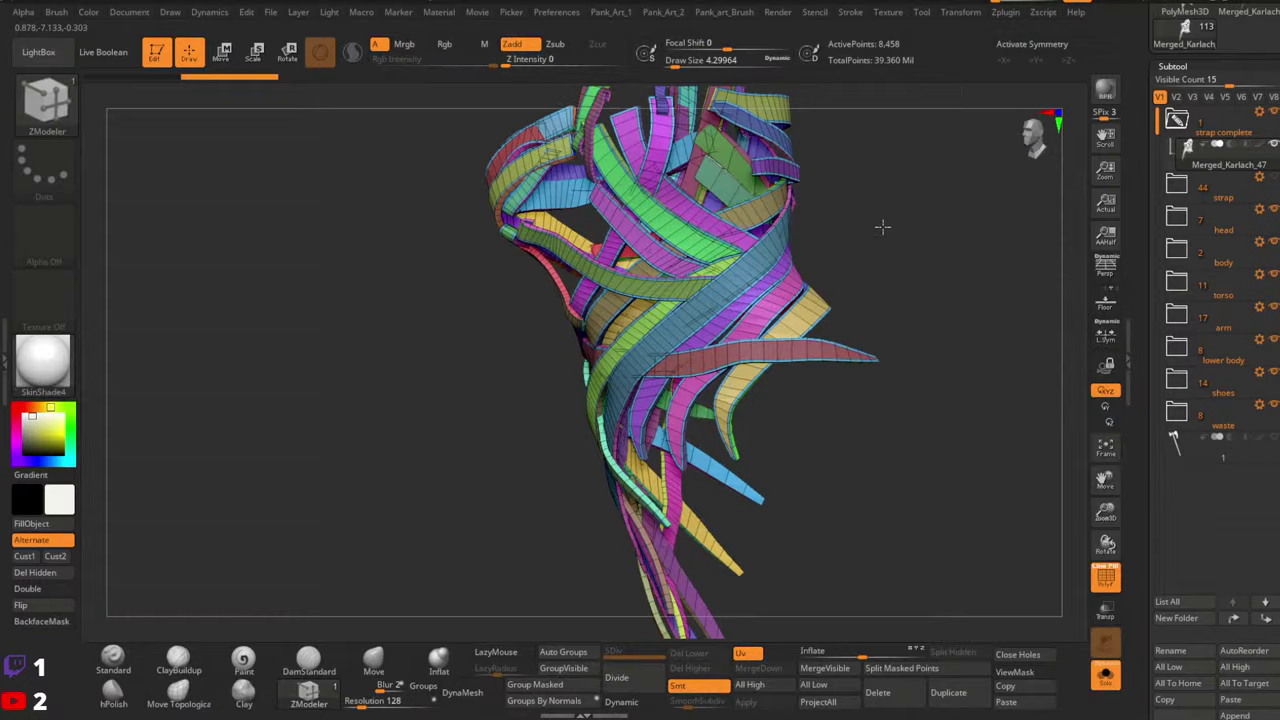
{"action": "right_click_drag", "start_coordinate": [883, 223], "coordinate": [822, 353]}
{"action": "mouse_move", "coordinate": [746, 296]}
{"action": "right_mouse_down", "text": "ctrl"}
{"action": "mouse_move", "coordinate": [778, 384]}
{"action": "mouse_move", "coordinate": [780, 368]}
{"action": "mouse_move", "coordinate": [738, 370]}
{"action": "mouse_move", "coordinate": [672, 262]}
{"action": "mouse_move", "coordinate": [686, 264]}
{"action": "mouse_move", "coordinate": [654, 346]}
{"action": "right_mouse_up", "text": "ctrl"}
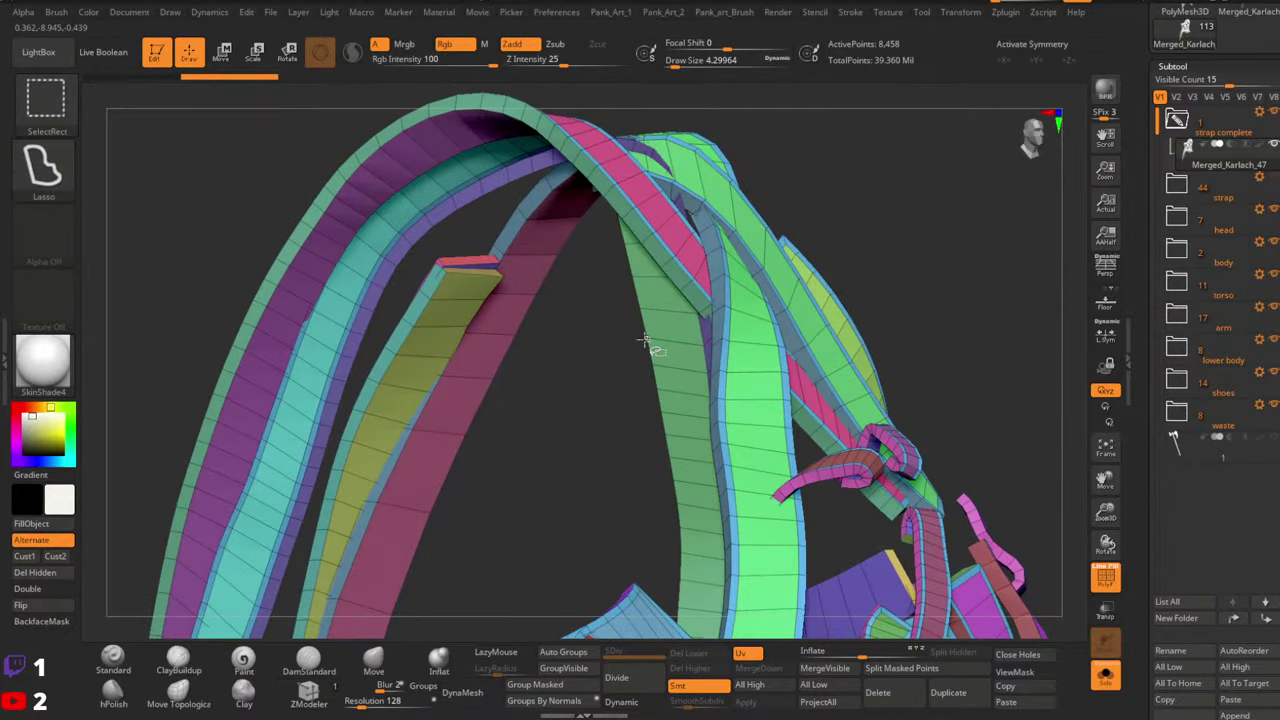
Hide the inner polygroup of one shoulder strap and turn on double-sided display for the merged straps
{"action": "left_click", "coordinate": [648, 346], "text": "ctrl+shift"}
{"action": "left_click", "coordinate": [652, 345], "text": "ctrl+shift"}
{"action": "right_click_drag", "start_coordinate": [660, 338], "coordinate": [644, 210]}
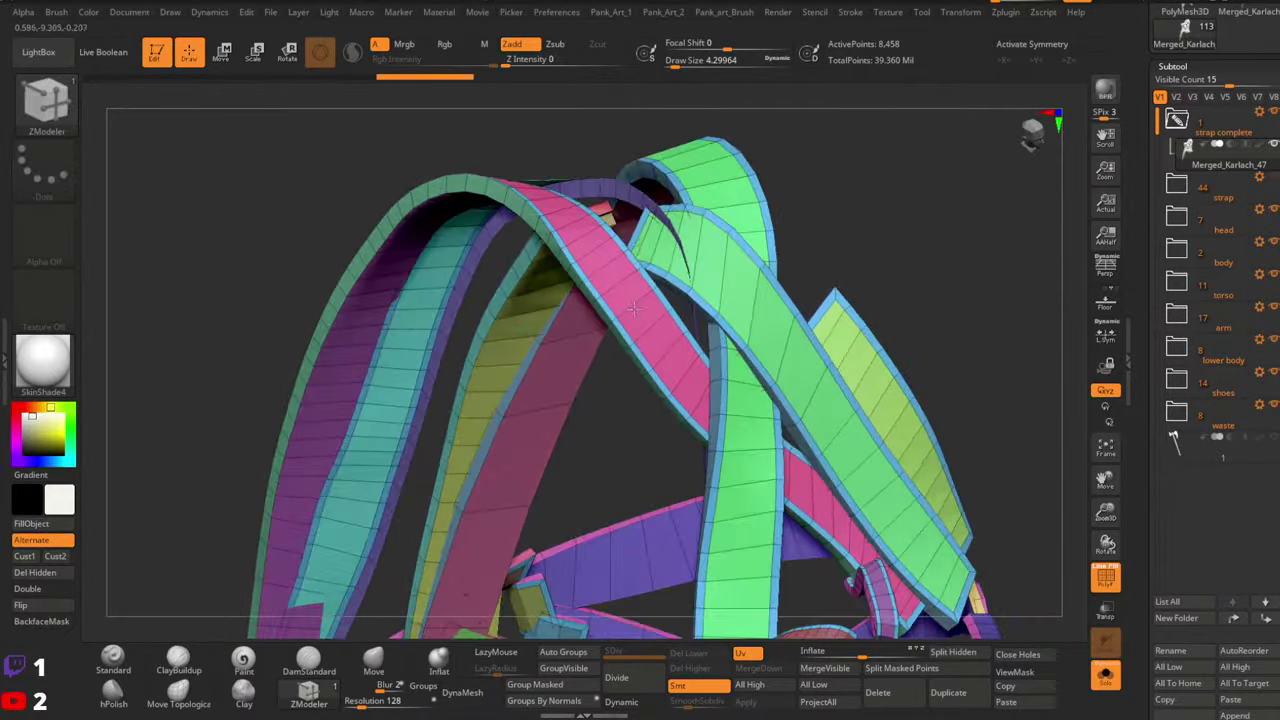
{"action": "right_click_drag", "start_coordinate": [613, 312], "coordinate": [571, 197]}
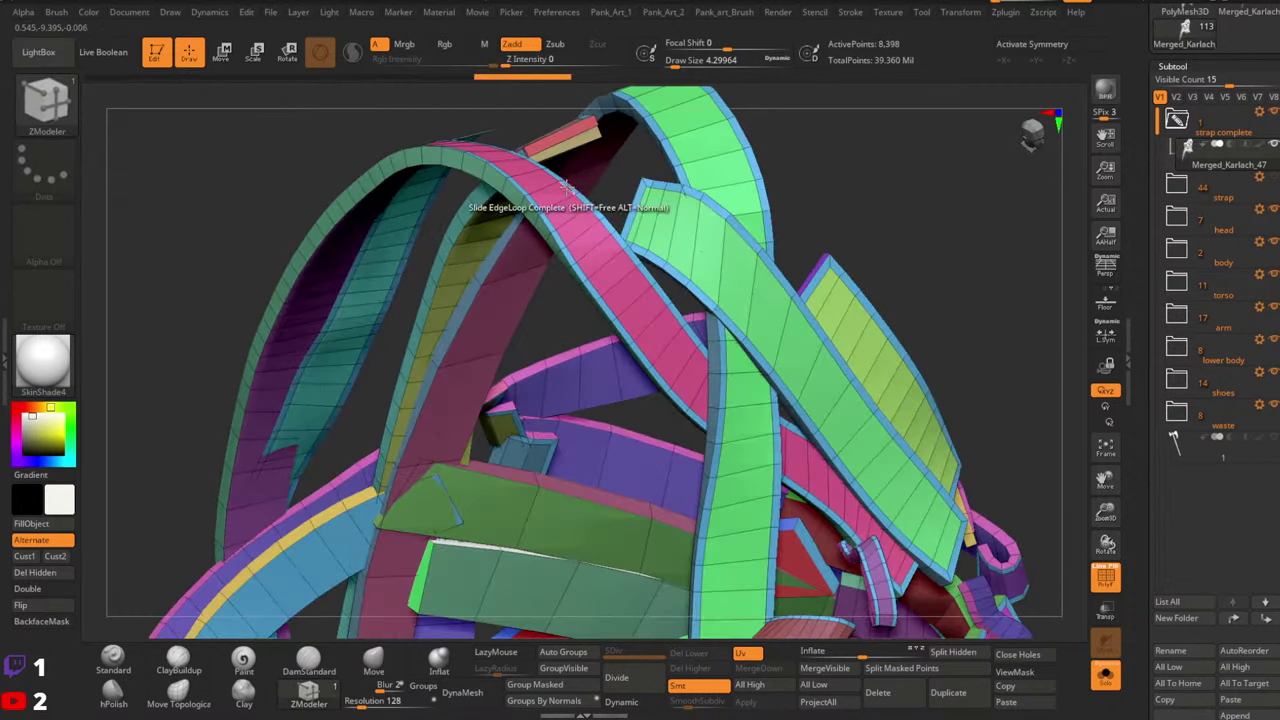
{"action": "left_click", "coordinate": [47, 590]}
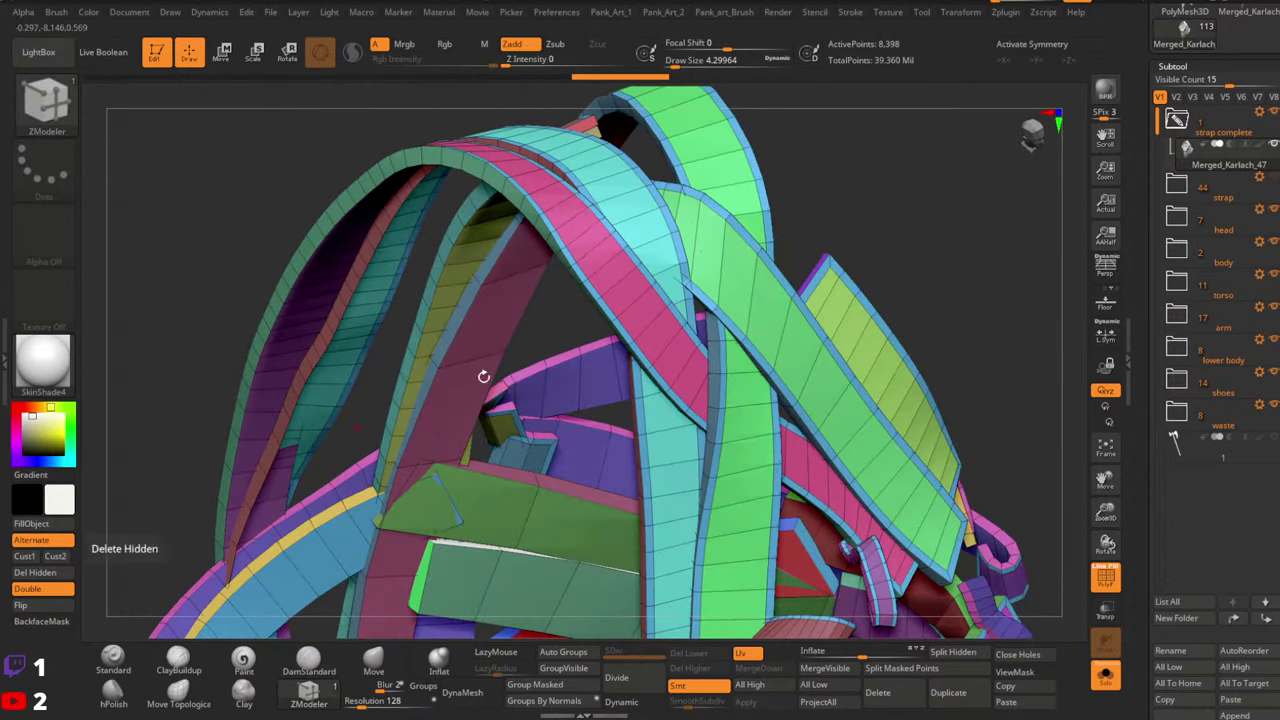
{"action": "right_click_drag", "start_coordinate": [486, 371], "coordinate": [771, 323]}
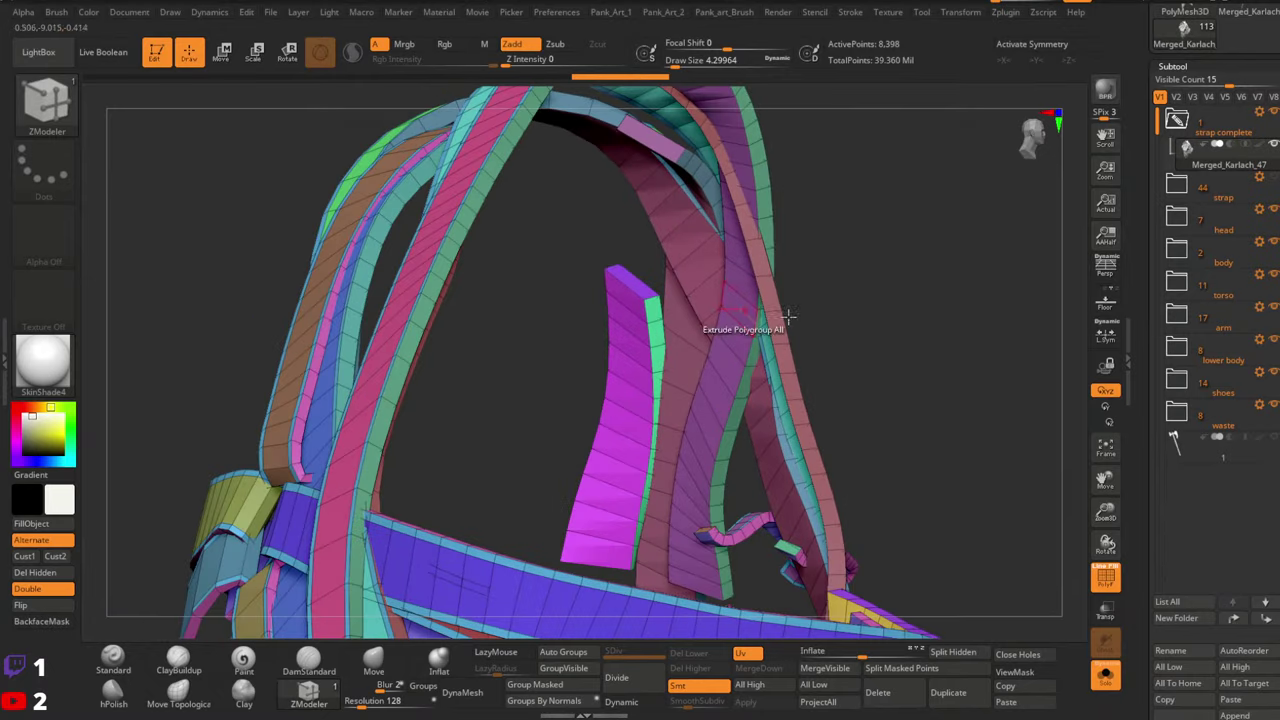
Undo the last visibility change and isolate one long shoulder strap of the merged subtool
{"action": "left_click", "coordinate": [771, 323], "text": "ctrl+shift"}
{"action": "right_click_drag", "start_coordinate": [886, 386], "coordinate": [762, 343], "text": "ctrl"}
{"action": "left_click", "coordinate": [623, 349], "text": "ctrl+shift"}
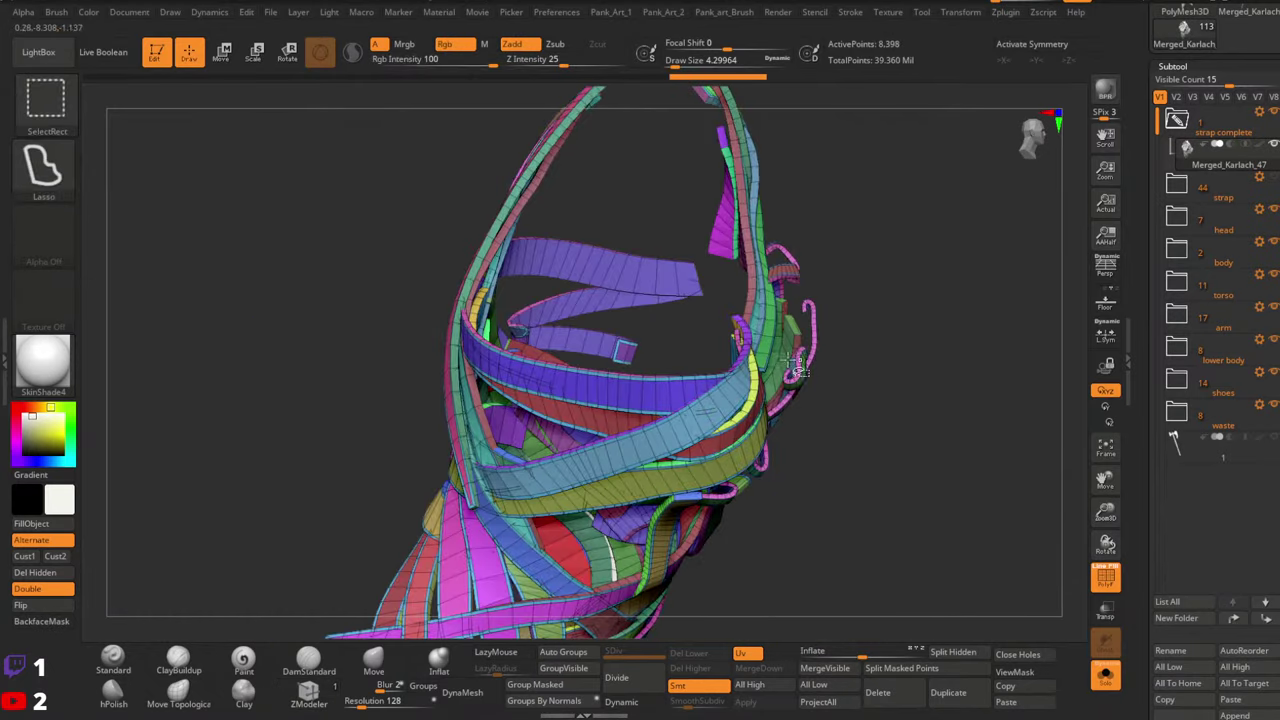
{"action": "key", "text": "ctrl+z"}
{"action": "mouse_move", "coordinate": [837, 357]}
{"action": "right_mouse_down"}
{"action": "mouse_move", "coordinate": [726, 363]}
{"action": "mouse_move", "coordinate": [750, 348]}
{"action": "mouse_move", "coordinate": [708, 372]}
{"action": "mouse_move", "coordinate": [831, 369]}
{"action": "mouse_move", "coordinate": [862, 396]}
{"action": "right_mouse_up"}
{"action": "left_click", "coordinate": [706, 378], "text": "ctrl+shift"}
{"action": "key", "text": "ctrl+shift+z"}
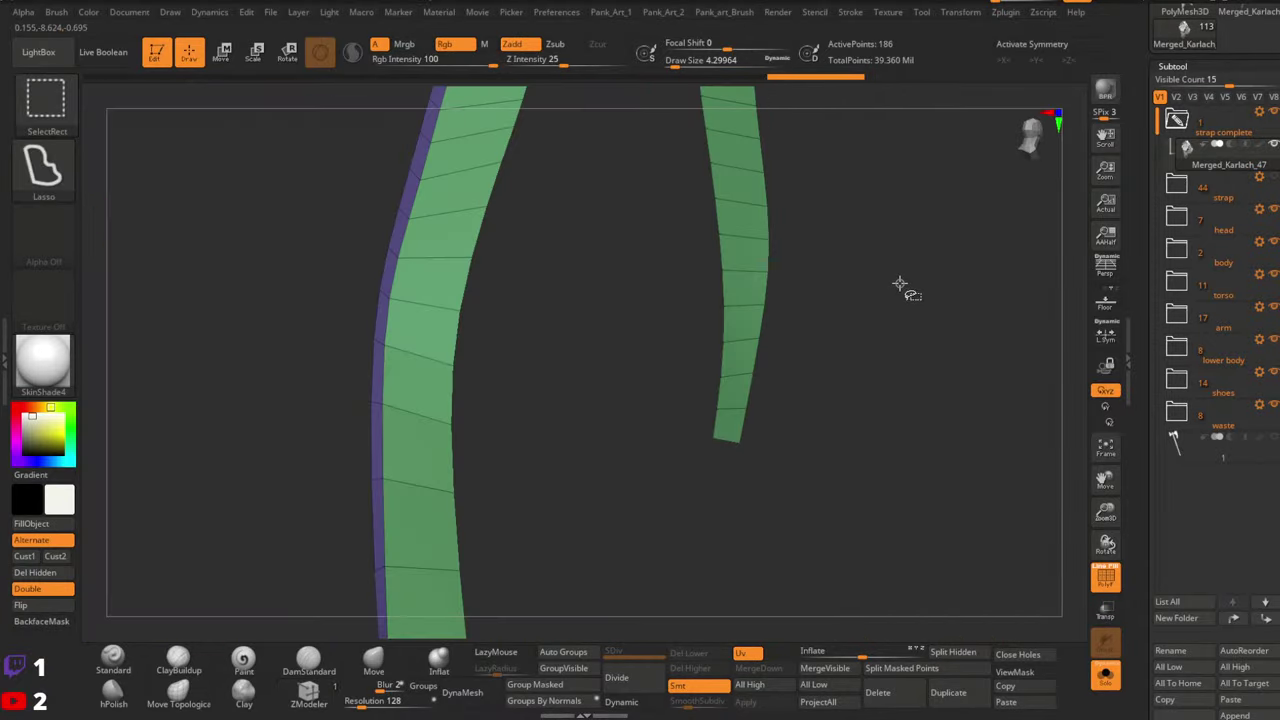
Examine the isolated shoulder strap's polygroups and ends from several sides, with and without the wireframe
{"action": "right_click_drag", "start_coordinate": [730, 304], "coordinate": [494, 363]}
{"action": "left_click", "coordinate": [786, 270], "text": "ctrl+shift"}
{"action": "left_click", "coordinate": [680, 425], "text": "ctrl+shift"}
{"action": "right_click_drag", "start_coordinate": [589, 382], "coordinate": [588, 484]}
{"action": "right_click_drag", "start_coordinate": [802, 391], "coordinate": [650, 340]}
{"action": "left_click", "coordinate": [805, 425], "text": "ctrl+shift"}
{"action": "key", "text": "shift+f"}
{"action": "left_click", "coordinate": [690, 160], "text": "ctrl+shift"}
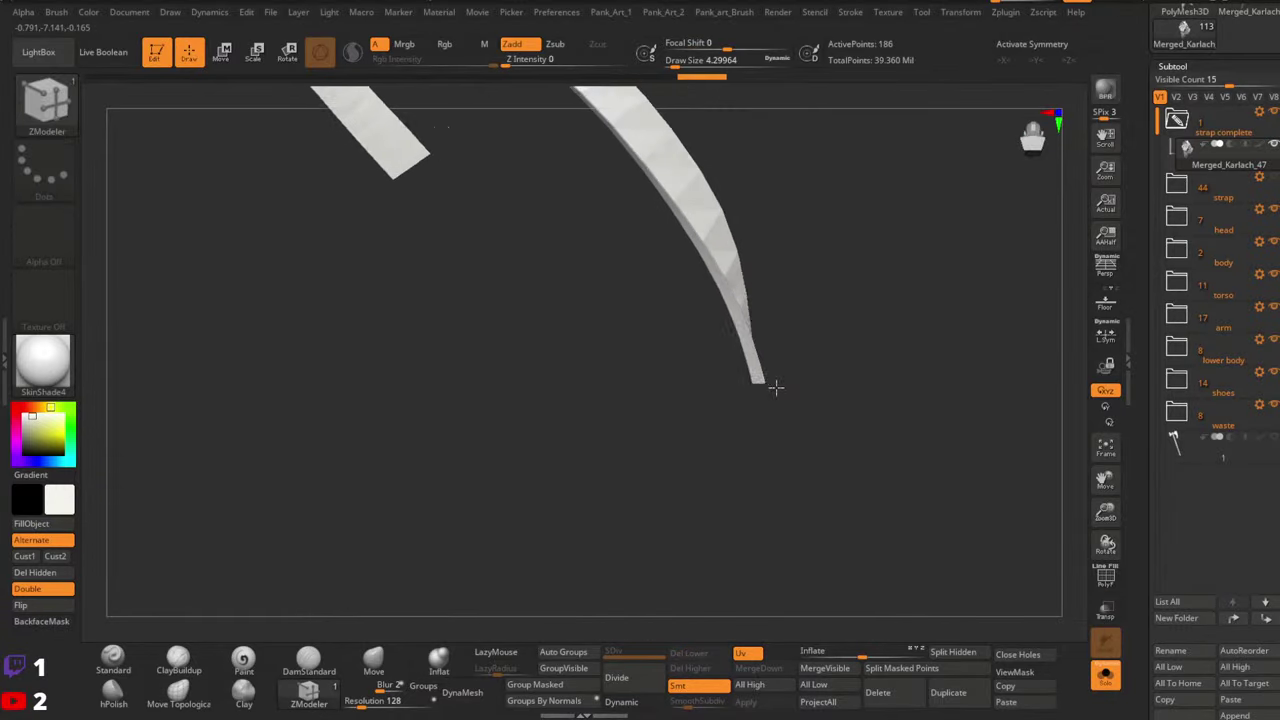
Examine the isolated shoulder strap's ends and polygroups with the wireframe on, and unhide the surrounding merged straps
{"action": "left_click", "coordinate": [840, 383], "text": "ctrl+shift"}
{"action": "right_click_drag", "start_coordinate": [843, 383], "coordinate": [755, 285]}
{"action": "key", "text": "shift+f"}
{"action": "left_click", "coordinate": [684, 325], "text": "ctrl+shift"}
{"action": "right_click_drag", "start_coordinate": [688, 357], "coordinate": [769, 311]}
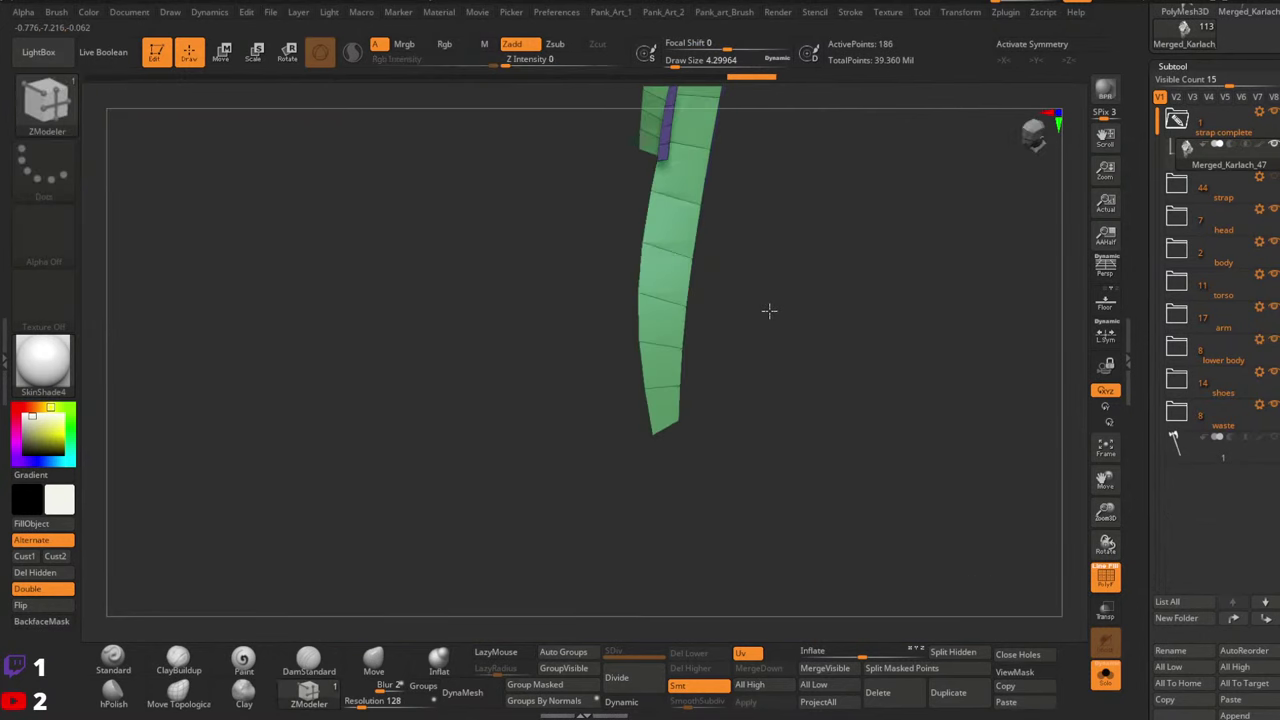
{"action": "left_click", "coordinate": [801, 254], "text": "ctrl+shift"}
{"action": "right_click_drag", "start_coordinate": [801, 254], "coordinate": [752, 365]}
{"action": "left_click", "coordinate": [677, 257], "text": "ctrl+shift"}
{"action": "left_click", "coordinate": [553, 433], "text": "ctrl+shift"}
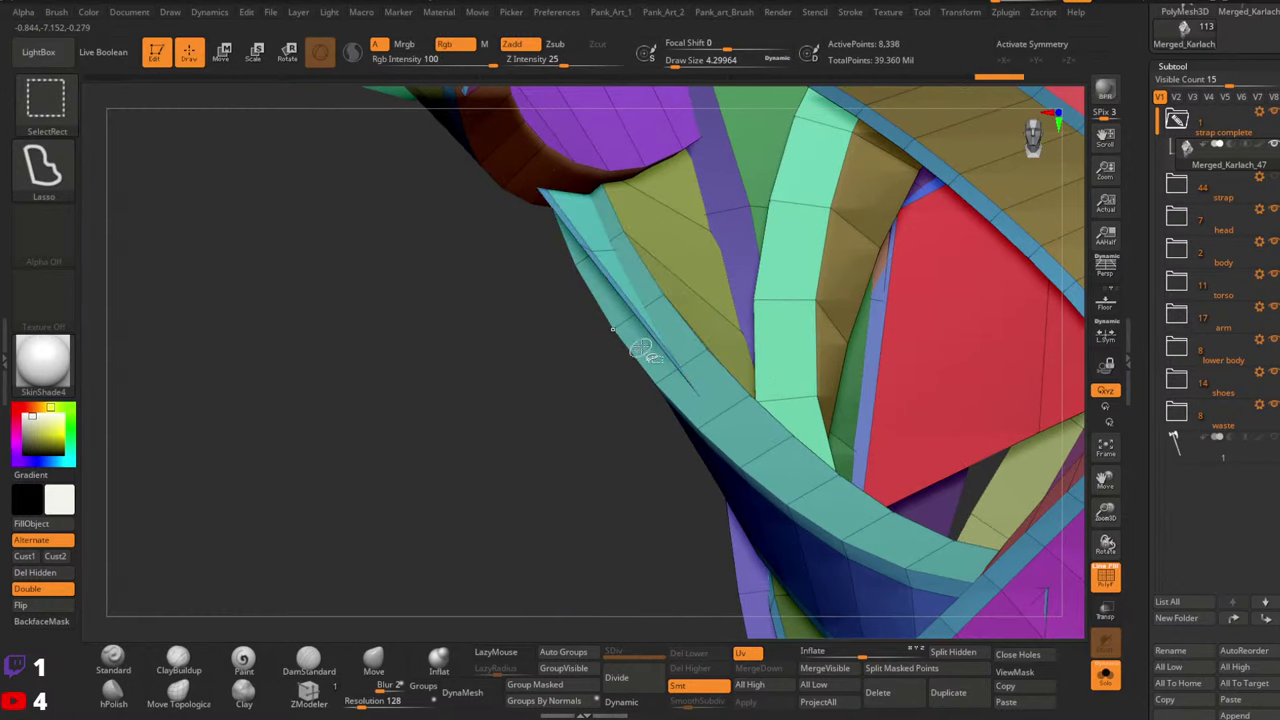
Isolate the long green shoulder strap again, examine its whole length, and unhide the remaining merged straps
{"action": "mouse_move", "coordinate": [655, 337]}
{"action": "right_mouse_down", "text": "ctrl"}
{"action": "mouse_move", "coordinate": [606, 251]}
{"action": "mouse_move", "coordinate": [643, 202]}
{"action": "mouse_move", "coordinate": [632, 308]}
{"action": "mouse_move", "coordinate": [651, 300]}
{"action": "mouse_move", "coordinate": [717, 340]}
{"action": "mouse_move", "coordinate": [559, 317]}
{"action": "mouse_move", "coordinate": [868, 312]}
{"action": "right_mouse_up", "text": "ctrl"}
{"action": "left_click", "coordinate": [114, 657]}
{"action": "right_click_drag", "start_coordinate": [746, 330], "coordinate": [626, 417], "text": "ctrl"}
{"action": "left_click", "coordinate": [668, 338], "text": "ctrl+shift"}
{"action": "right_click_drag", "start_coordinate": [664, 362], "coordinate": [712, 346]}
{"action": "right_click_drag", "start_coordinate": [712, 346], "coordinate": [600, 326], "text": "ctrl"}
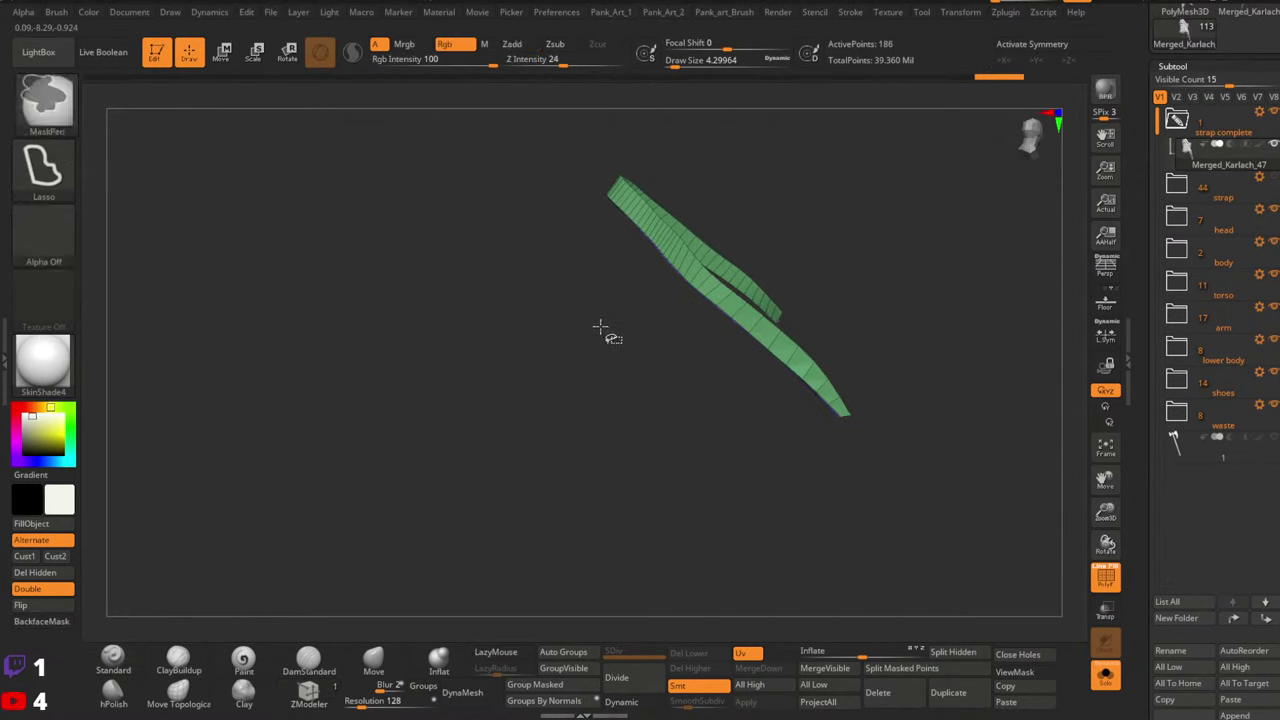
{"action": "left_click", "coordinate": [602, 326], "text": "ctrl+shift"}
View the separate Merged_Karlach_46 tool to compare its straps, and return to the multi-subtool Karlach tool
{"action": "right_click_drag", "start_coordinate": [694, 300], "coordinate": [928, 257]}
{"action": "mouse_move", "coordinate": [720, 243]}
{"action": "right_mouse_down", "text": "alt"}
{"action": "mouse_move", "coordinate": [754, 331]}
{"action": "mouse_move", "coordinate": [629, 272]}
{"action": "mouse_move", "coordinate": [627, 293]}
{"action": "mouse_move", "coordinate": [709, 214]}
{"action": "right_mouse_up", "text": "alt"}
{"action": "mouse_move", "coordinate": [658, 268]}
{"action": "right_mouse_down"}
{"action": "mouse_move", "coordinate": [768, 330]}
{"action": "mouse_move", "coordinate": [837, 294]}
{"action": "mouse_move", "coordinate": [856, 258]}
{"action": "right_mouse_up"}
{"action": "left_click_drag", "start_coordinate": [1136, 121], "coordinate": [1136, 195]}
{"action": "left_click", "coordinate": [1250, 80]}
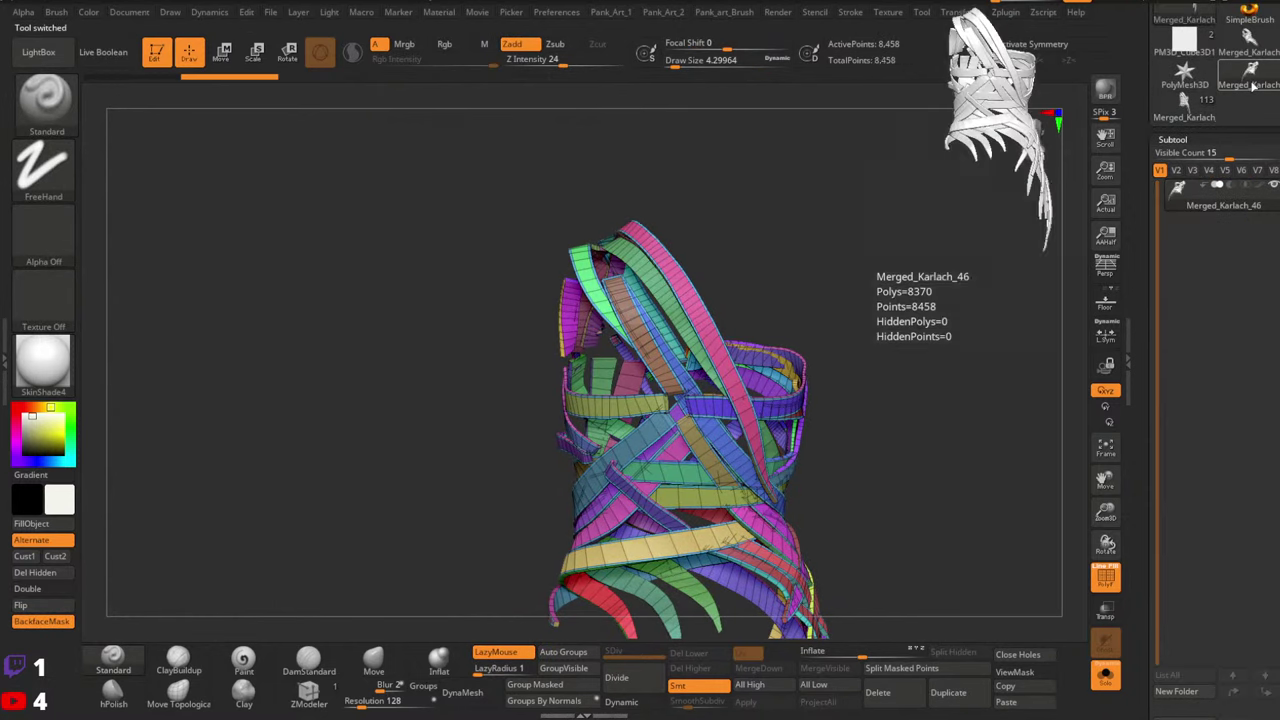
{"action": "left_click", "coordinate": [1195, 107]}
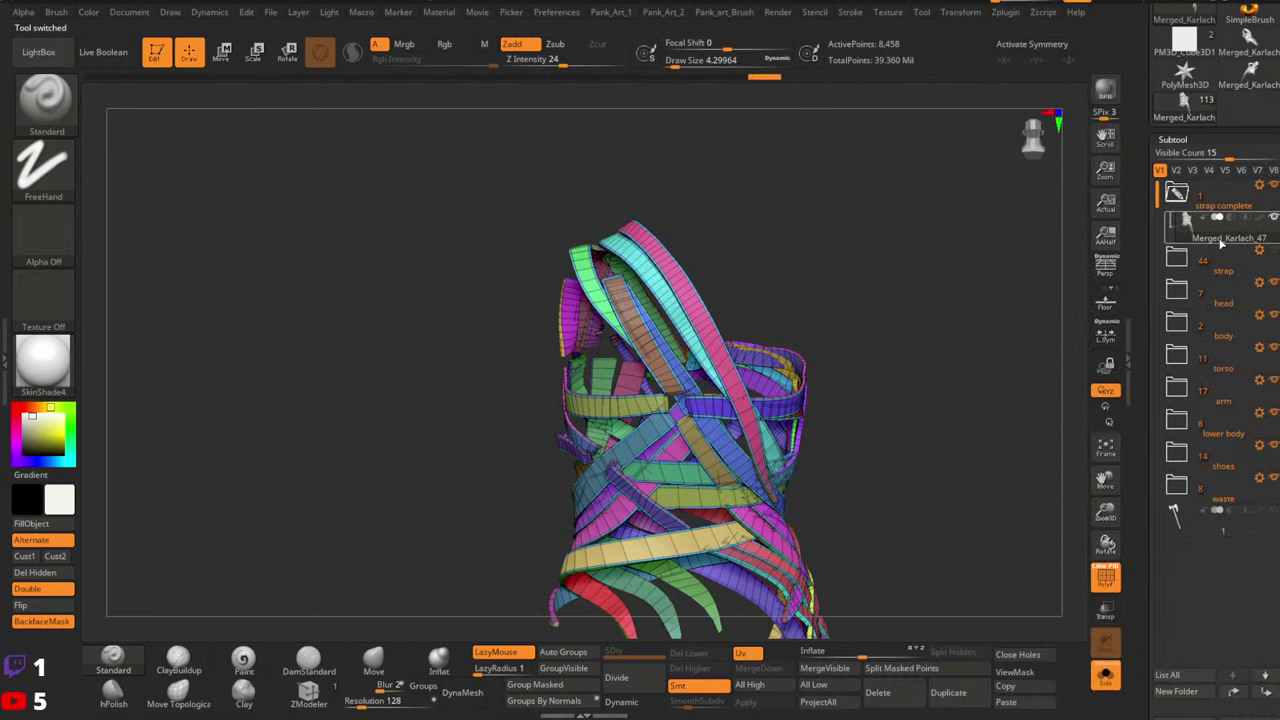
Expand and show the strap folder, hide the strap complete folder, and leave solo mode on a strap subtool
{"action": "left_click", "coordinate": [1176, 259]}
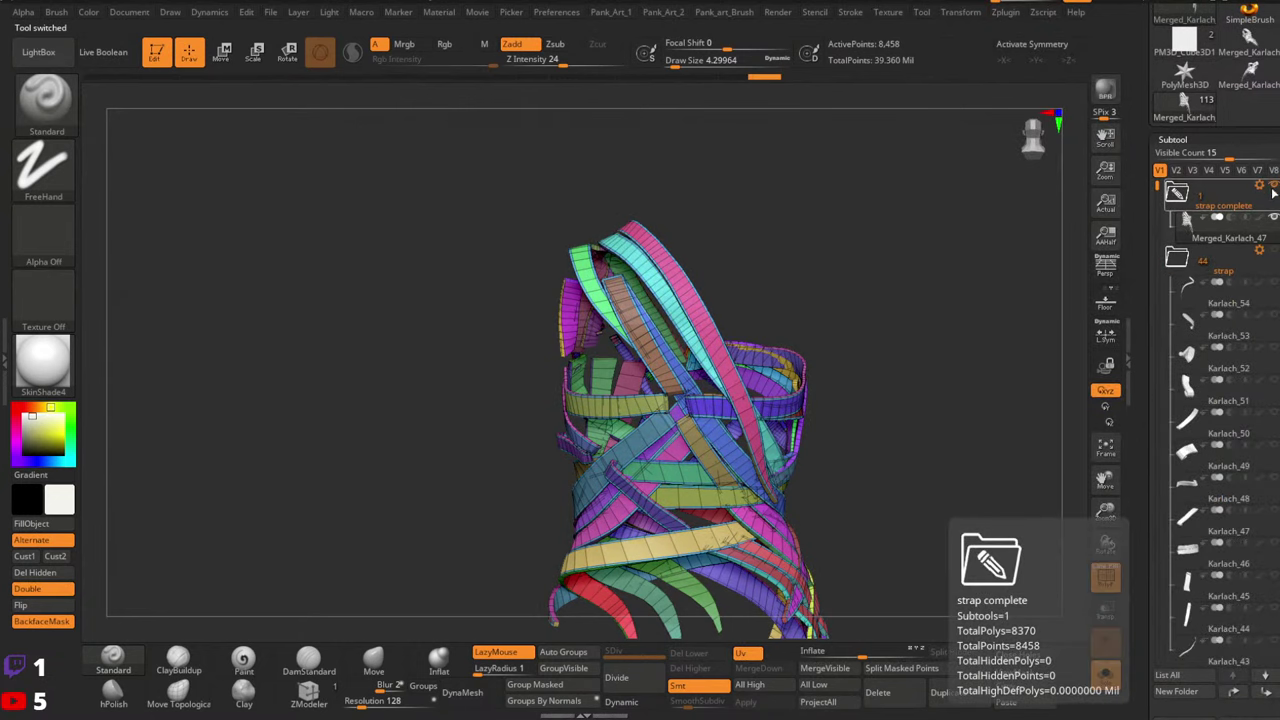
{"action": "left_click", "coordinate": [1274, 186]}
{"action": "left_click", "coordinate": [1182, 199]}
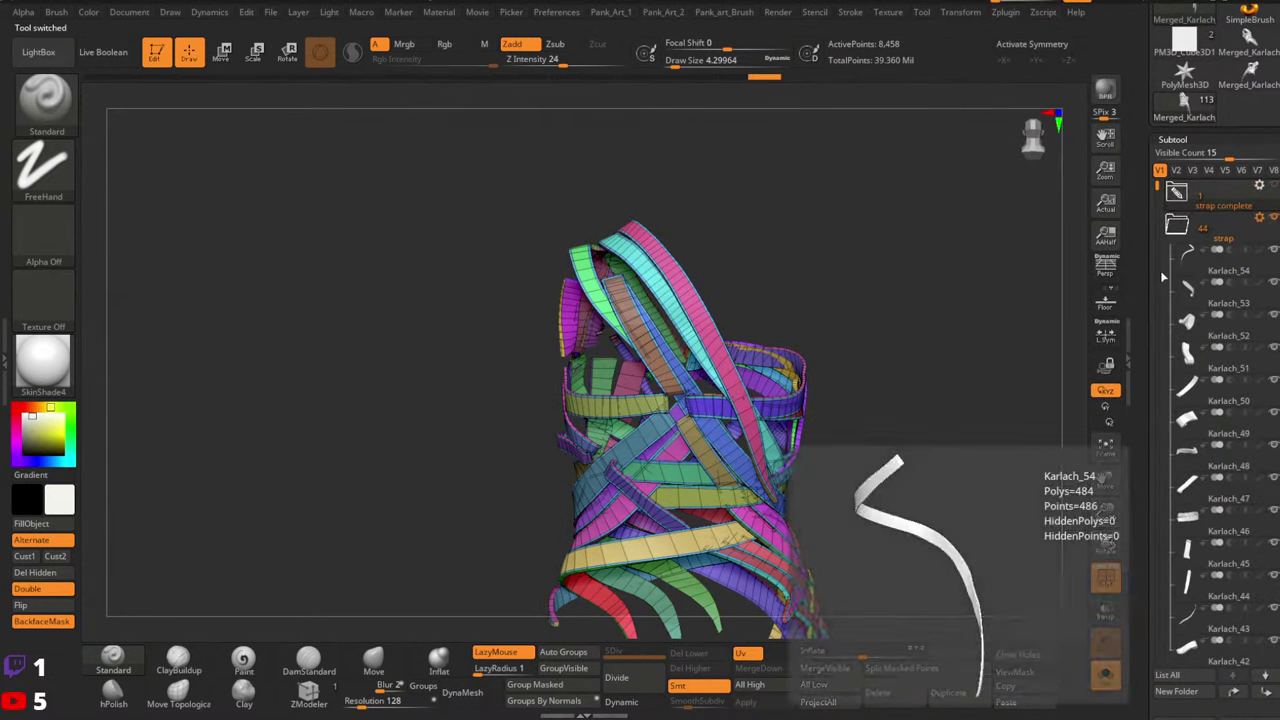
{"action": "mouse_move", "coordinate": [612, 305]}
{"action": "right_mouse_down"}
{"action": "mouse_move", "coordinate": [604, 334]}
{"action": "mouse_move", "coordinate": [574, 294]}
{"action": "right_mouse_up"}
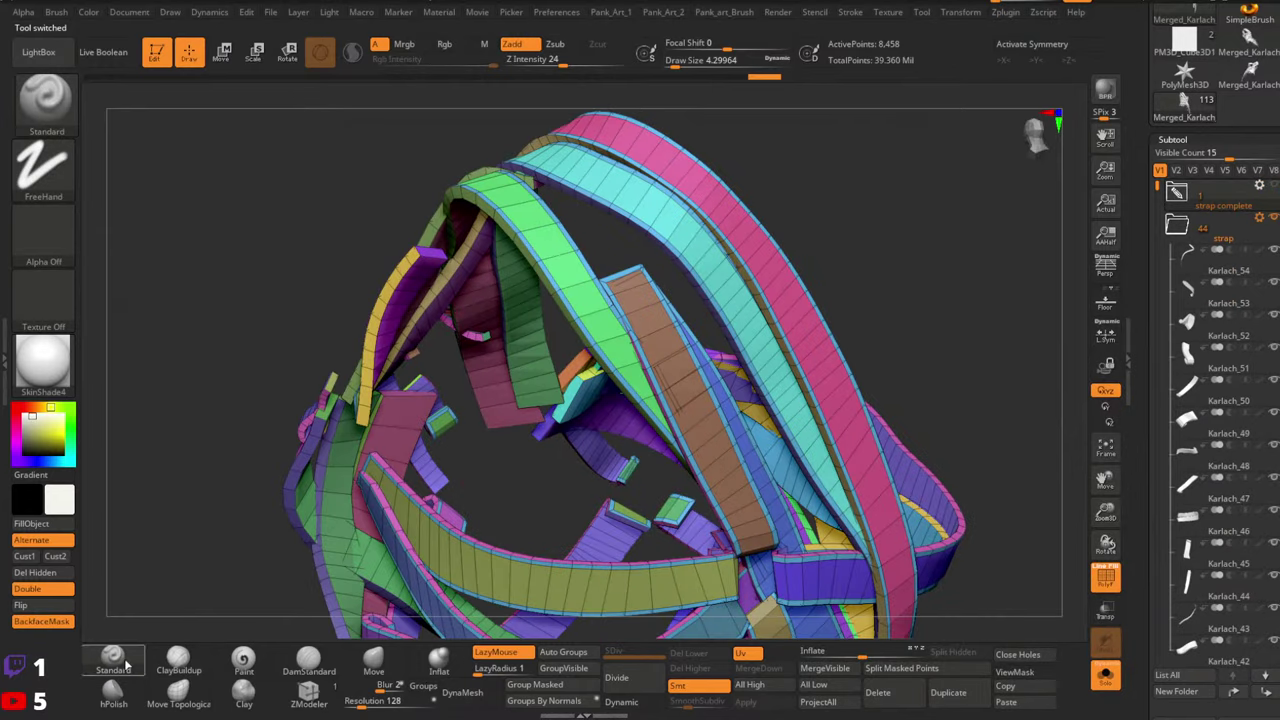
{"action": "left_click", "coordinate": [1200, 255]}
{"action": "left_click", "coordinate": [1105, 333]}
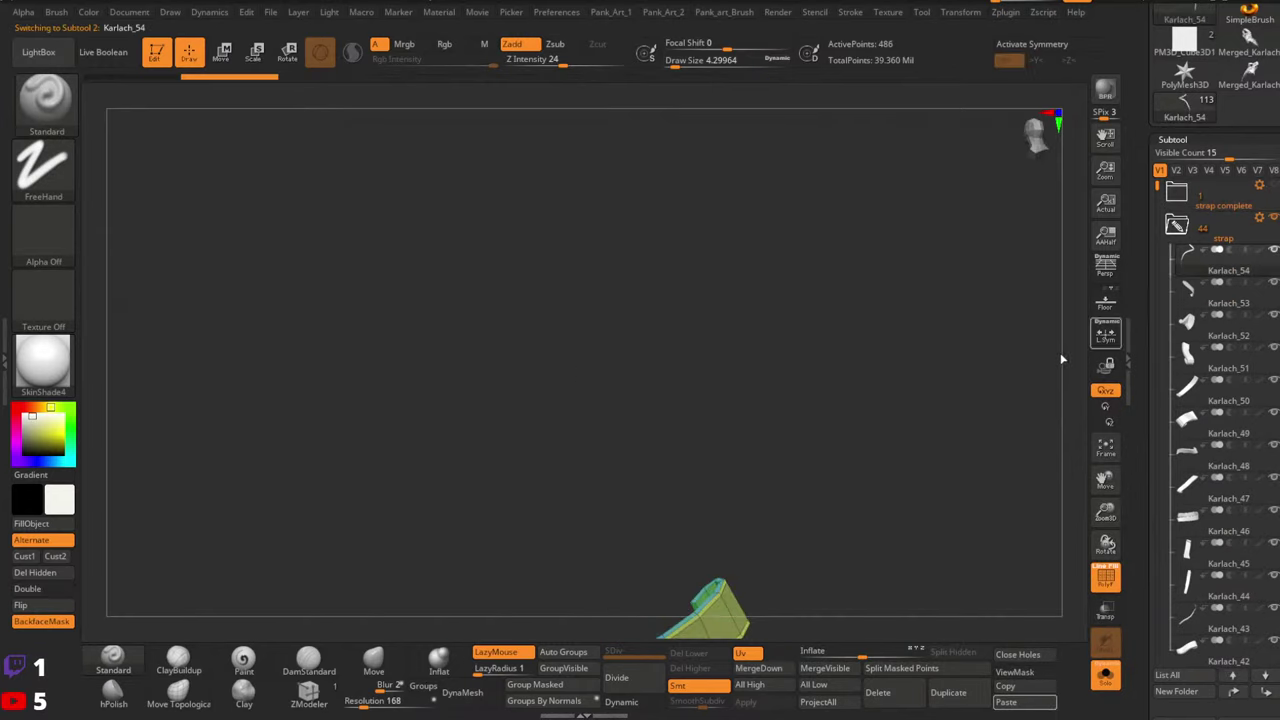
{"action": "left_click", "coordinate": [1107, 678]}
Select the individual back straps Karlach_30, Karlach_54 and Karlach_50 in turn to identify their subtools on the full character
{"action": "left_click", "coordinate": [577, 302], "text": "alt"}
{"action": "right_click_drag", "start_coordinate": [642, 394], "coordinate": [696, 588], "text": "ctrl"}
{"action": "right_click_drag", "start_coordinate": [876, 522], "coordinate": [856, 338], "text": "alt"}
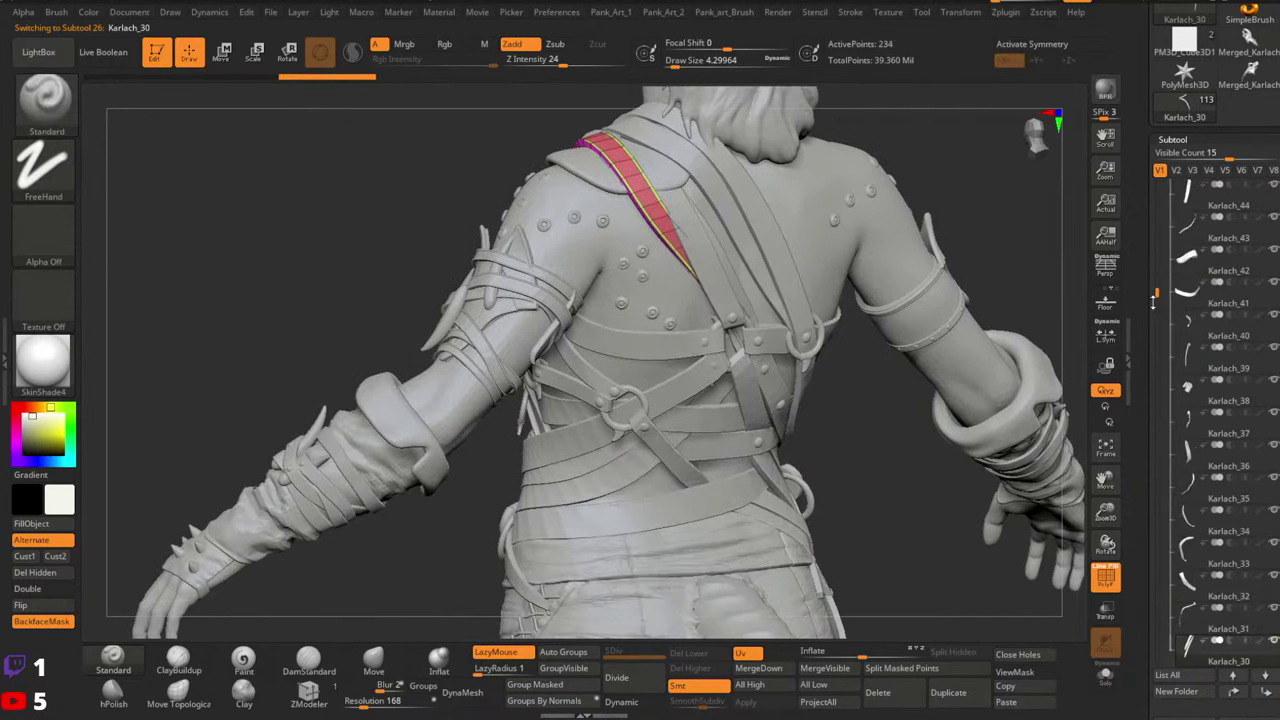
{"action": "left_click_drag", "start_coordinate": [1152, 197], "coordinate": [1155, 160]}
{"action": "left_click", "coordinate": [1199, 272]}
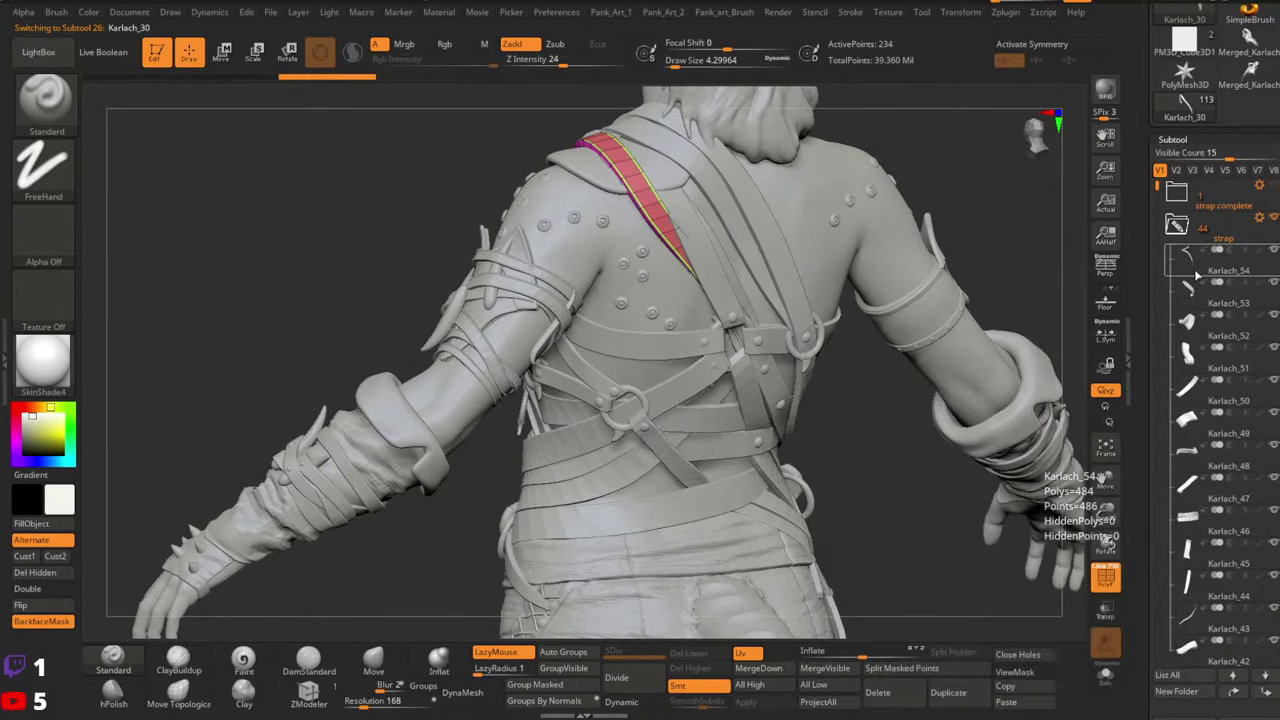
{"action": "right_click_drag", "start_coordinate": [1009, 317], "coordinate": [748, 288]}
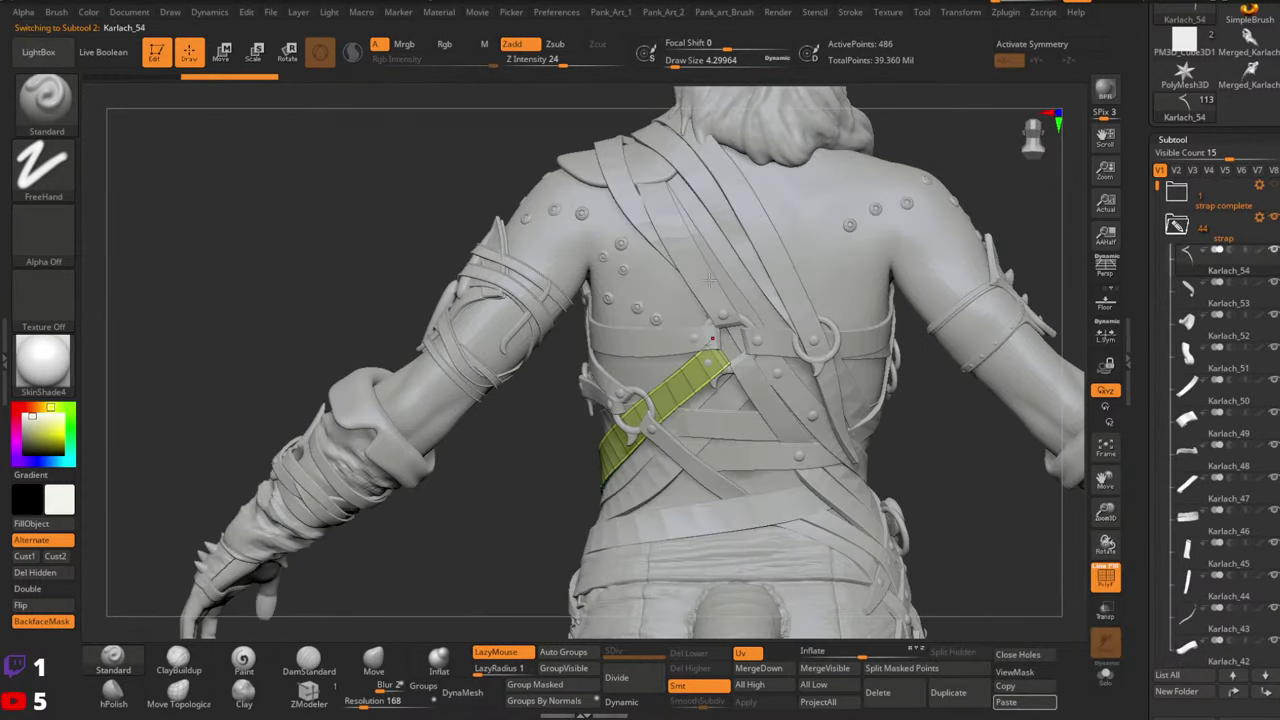
{"action": "left_click", "coordinate": [655, 221], "text": "alt"}
{"action": "left_click", "coordinate": [686, 247], "text": "alt"}
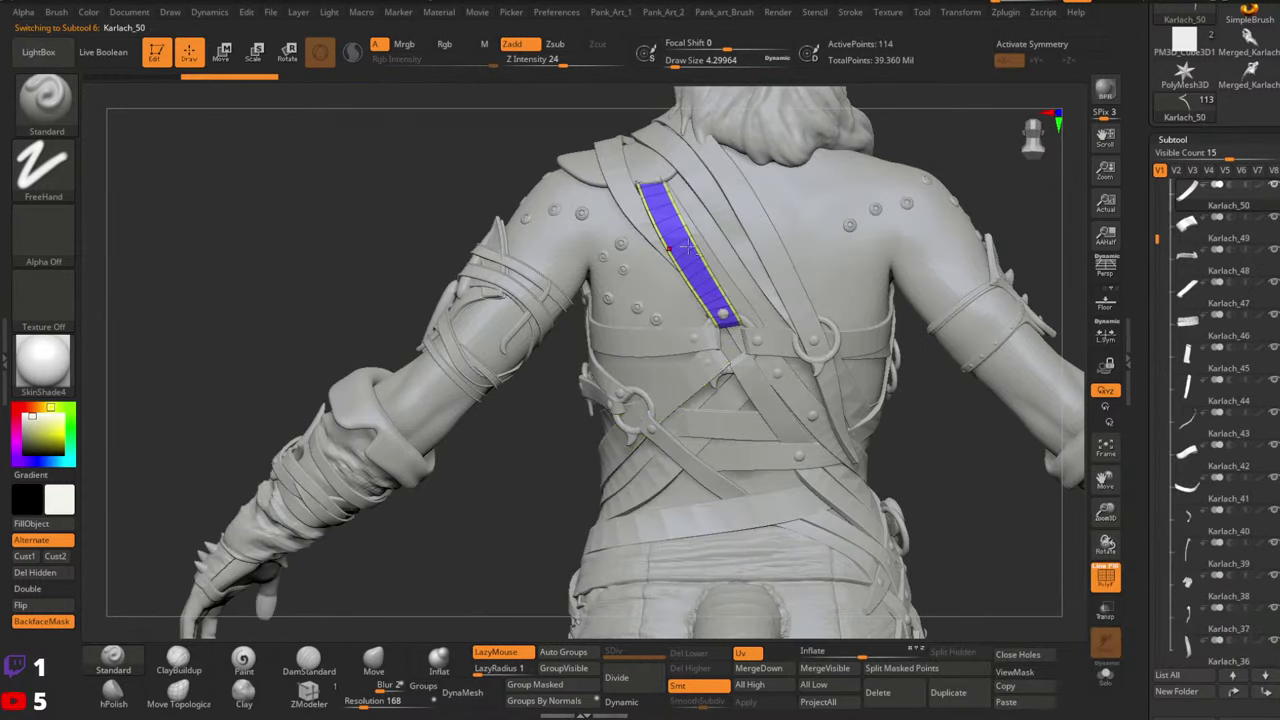
Select the merged straps subtool in the strap complete folder, solo it, and turn off its double-sided display
{"action": "scroll", "coordinate": [1190, 228], "scroll_direction": "up", "scroll_amount": 3}
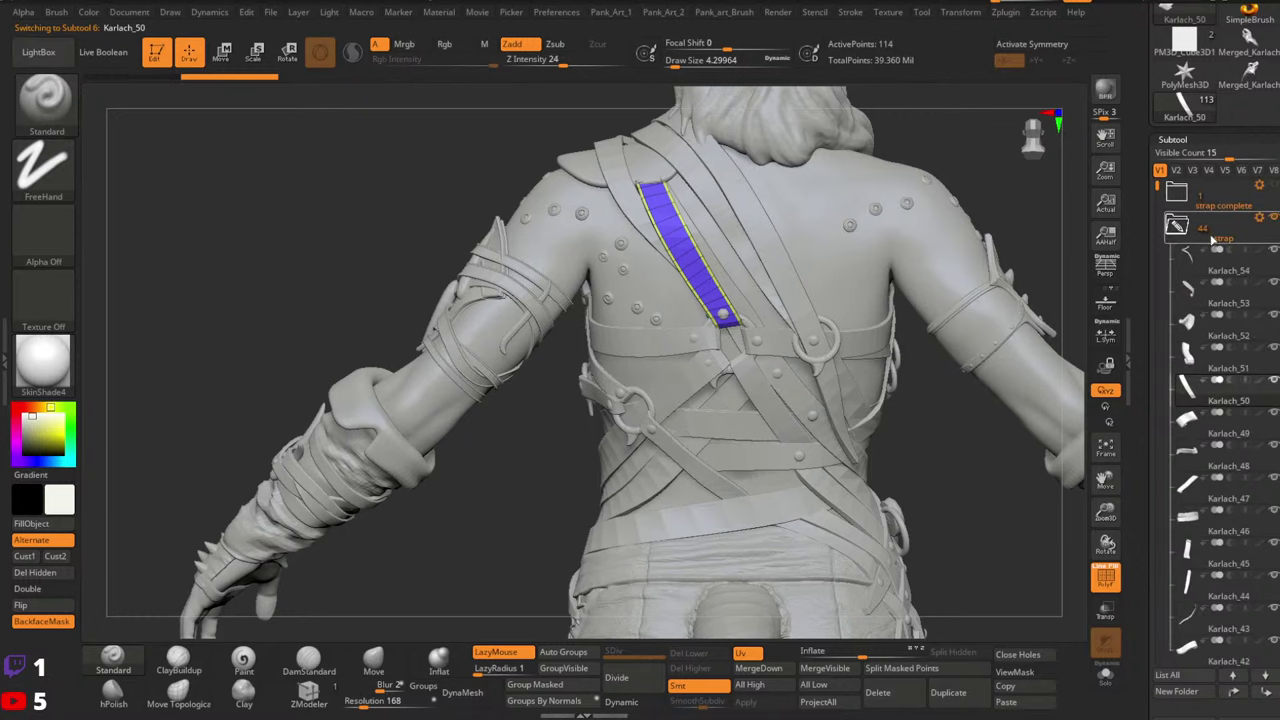
{"action": "left_click", "coordinate": [1177, 193]}
{"action": "left_click", "coordinate": [1208, 237]}
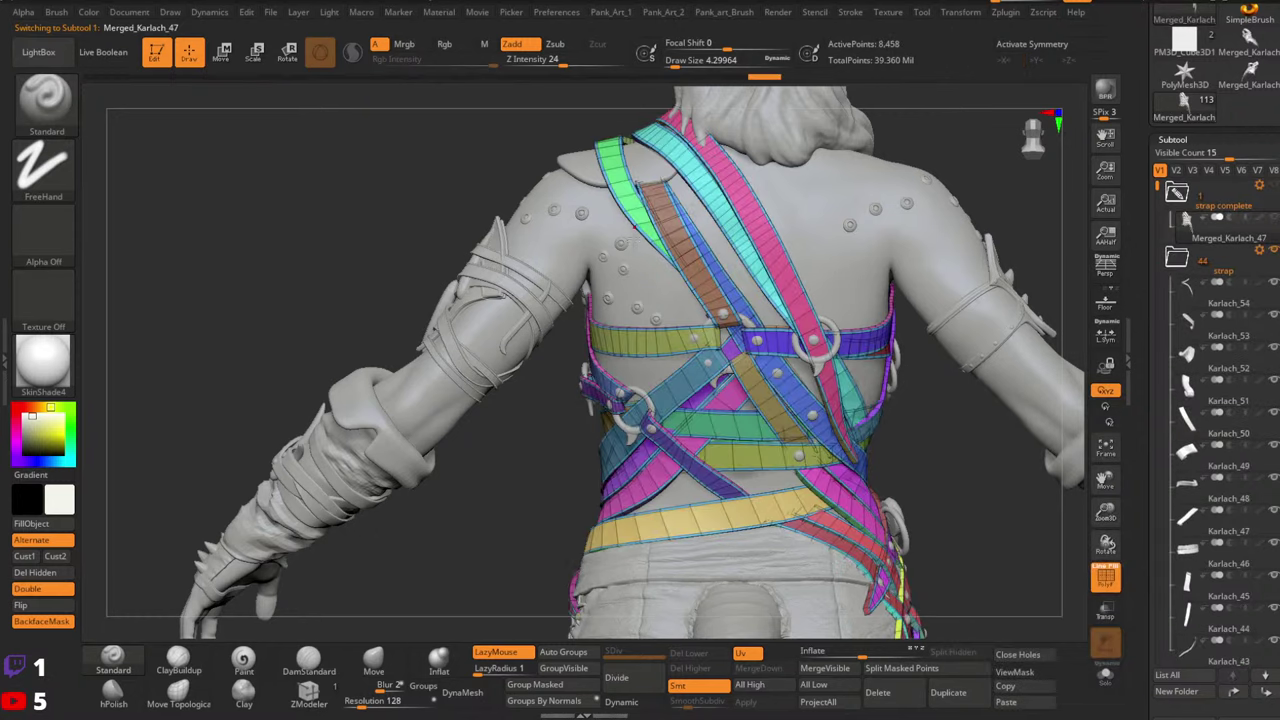
{"action": "left_click_drag", "start_coordinate": [962, 574], "coordinate": [1084, 603]}
{"action": "left_click", "coordinate": [1105, 675]}
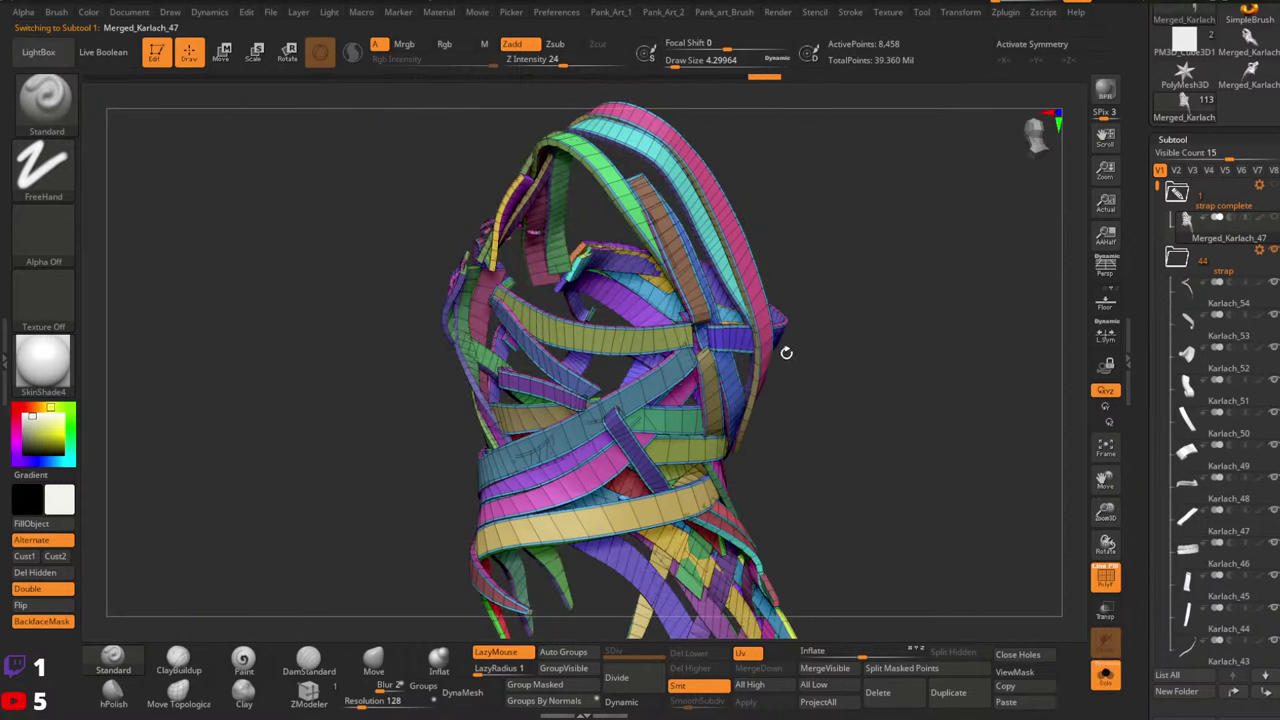
{"action": "left_click", "coordinate": [43, 593]}
{"action": "right_click_drag", "start_coordinate": [706, 276], "coordinate": [750, 280], "text": "ctrl"}
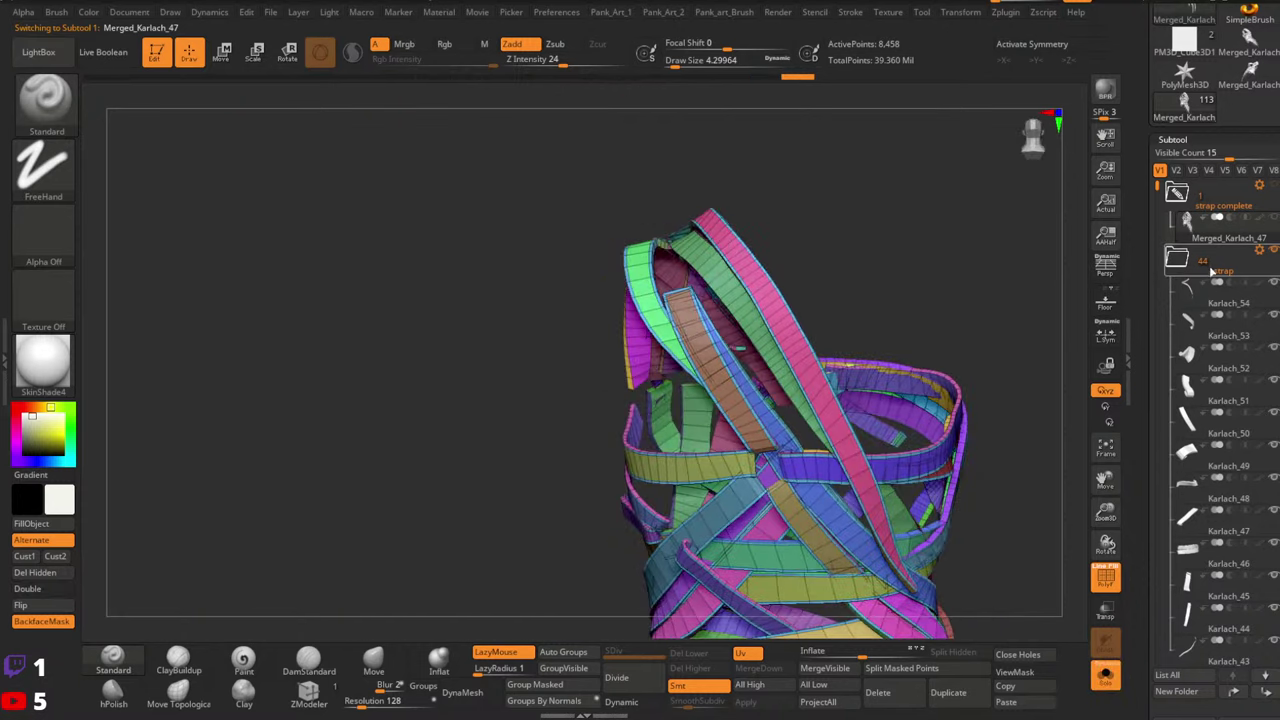
Turn off double-sided display for the long back shoulder strap Karlach_13 and flip its face normals
{"action": "left_click", "coordinate": [1203, 300]}
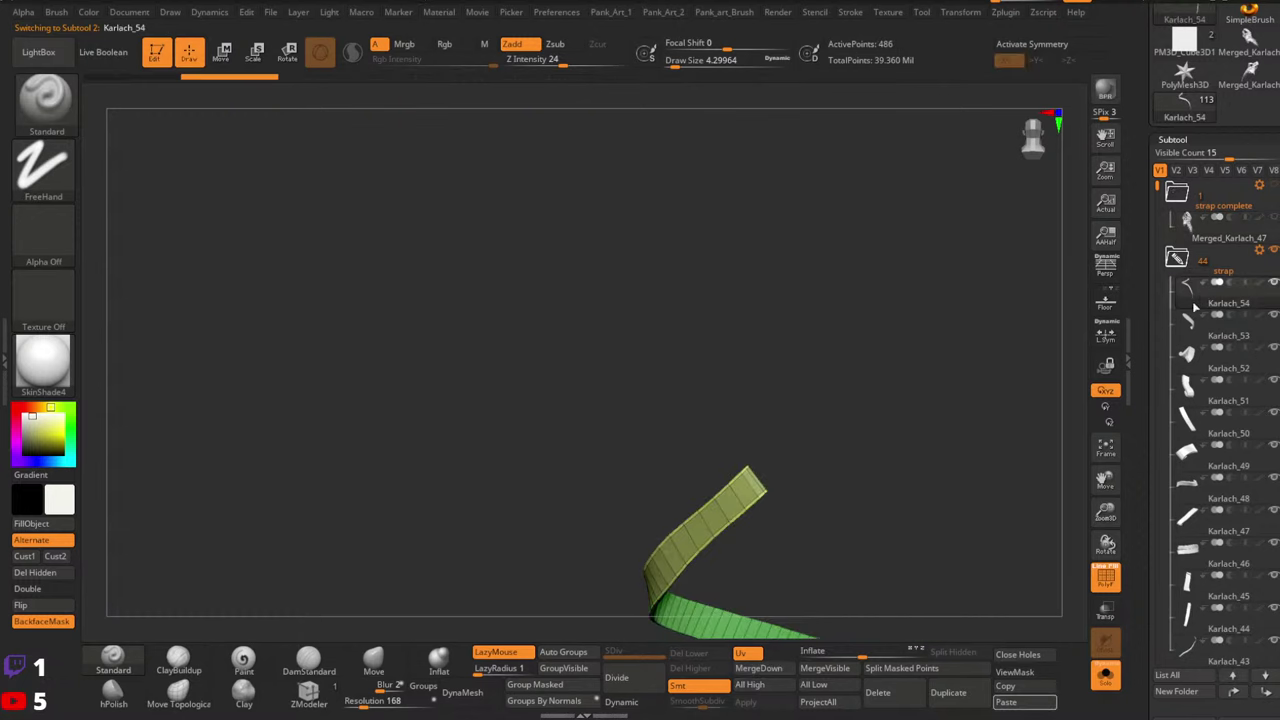
{"action": "left_click", "coordinate": [1105, 676]}
{"action": "left_click", "coordinate": [734, 312], "text": "alt"}
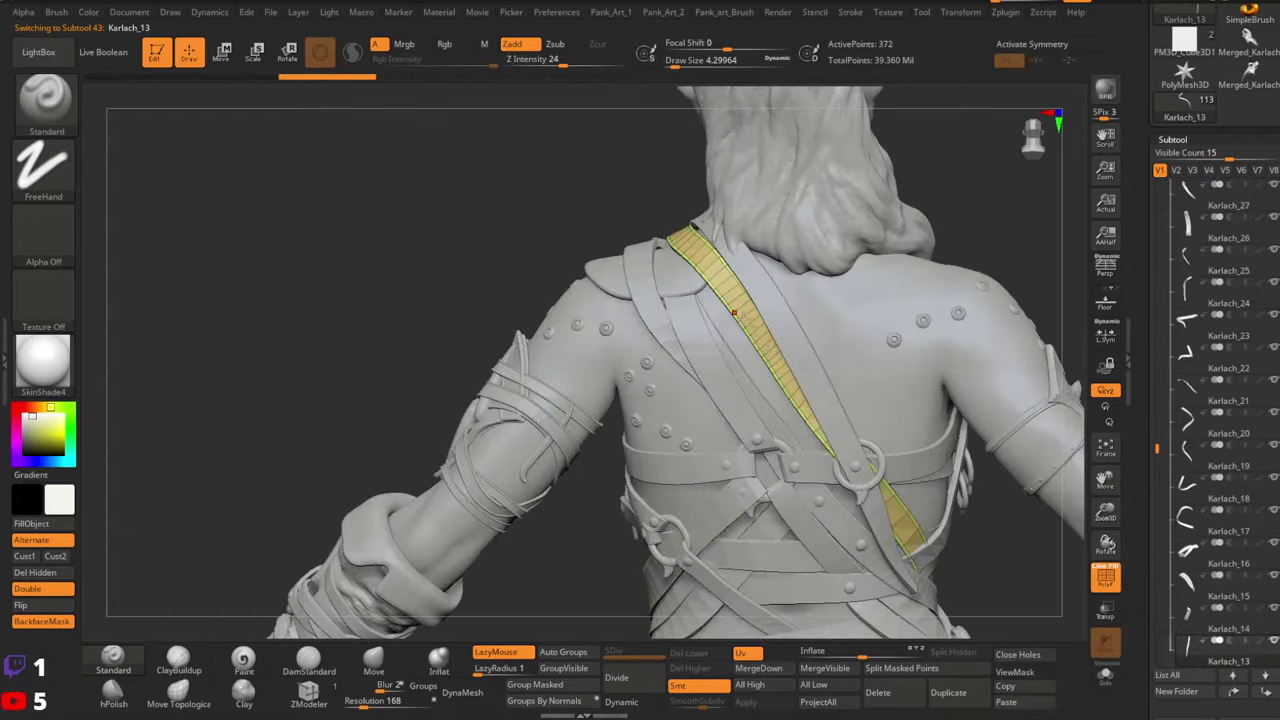
{"action": "left_click", "coordinate": [44, 589]}
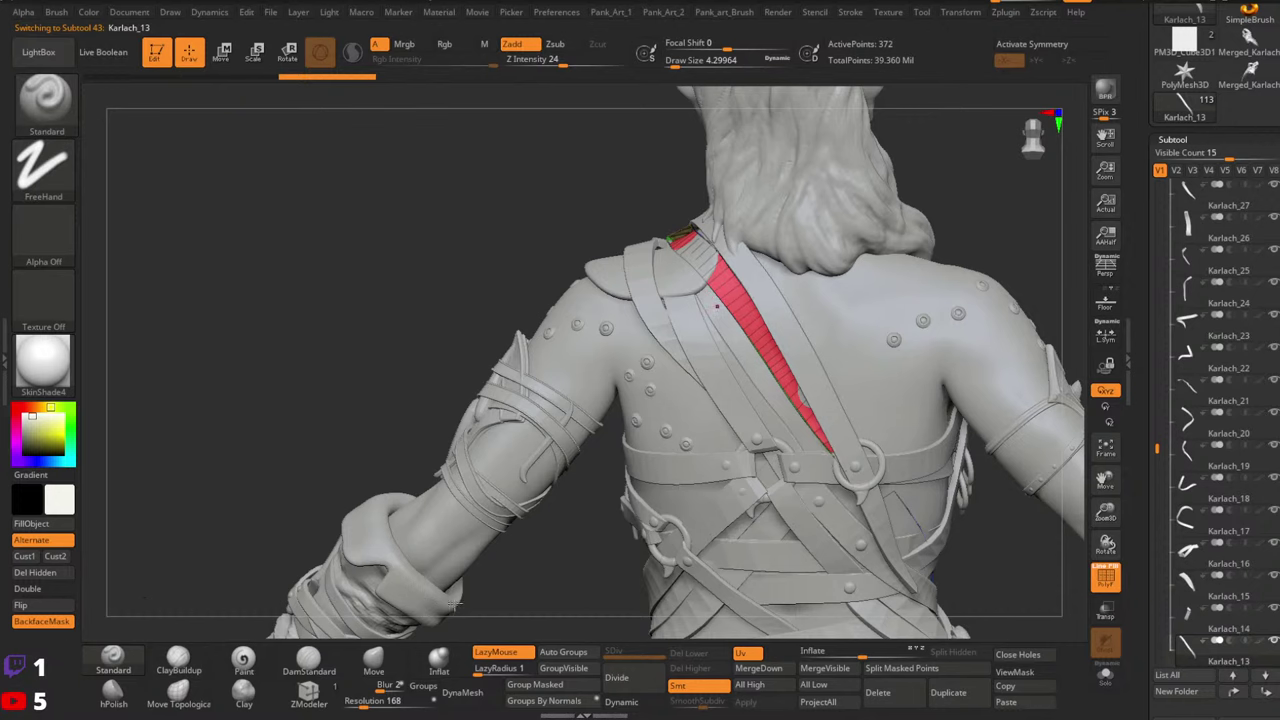
{"action": "left_click", "coordinate": [47, 604]}
{"action": "right_click_drag", "start_coordinate": [395, 537], "coordinate": [548, 337], "text": "ctrl"}
{"action": "right_click_drag", "start_coordinate": [760, 340], "coordinate": [827, 339]}
Hide the wireframe and inspect the strap subtools from Karlach_54 to Karlach_45 one by one in solo mode
{"action": "key", "text": "shift+f"}
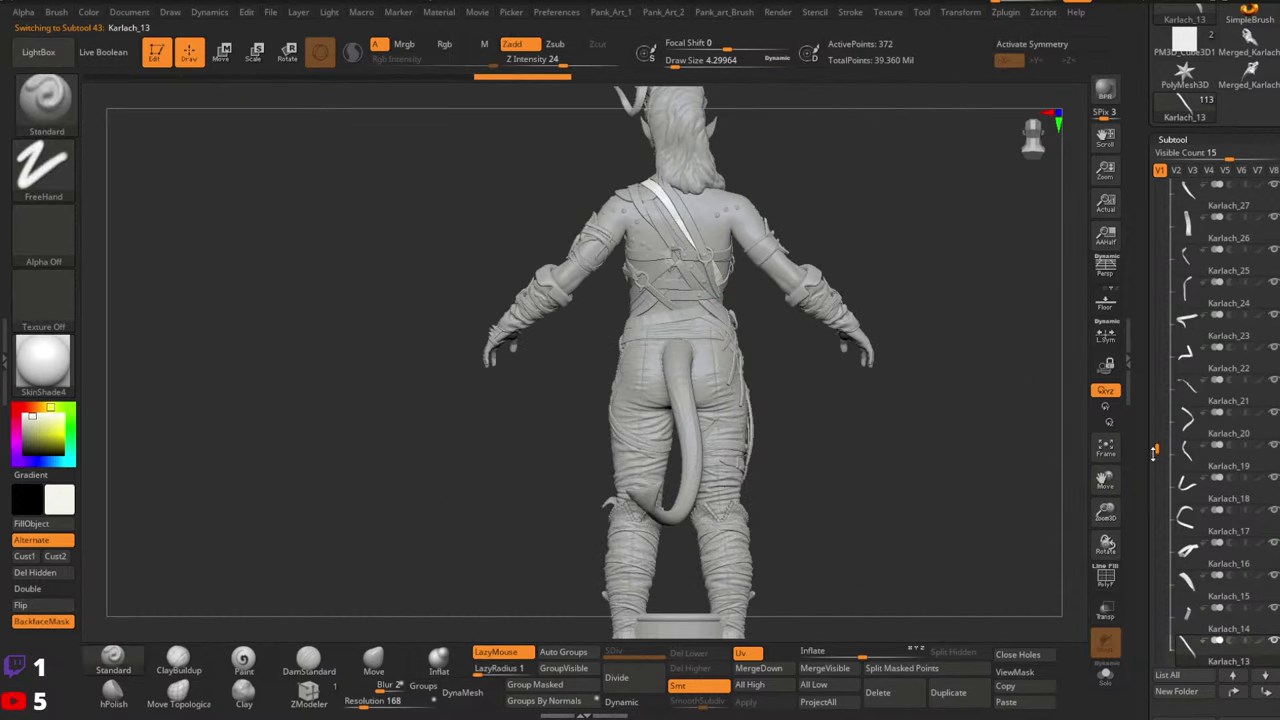
{"action": "left_click_drag", "start_coordinate": [1151, 262], "coordinate": [1140, 170]}
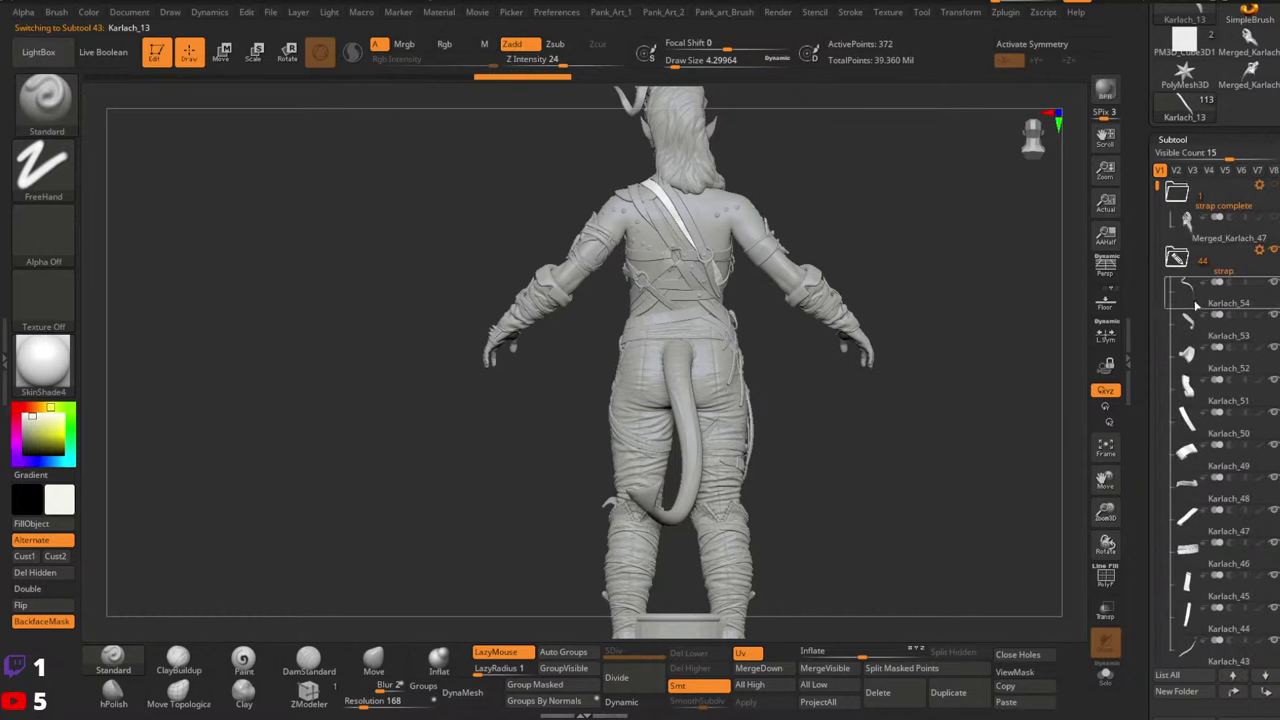
{"action": "mouse_move", "coordinate": [1205, 340]}
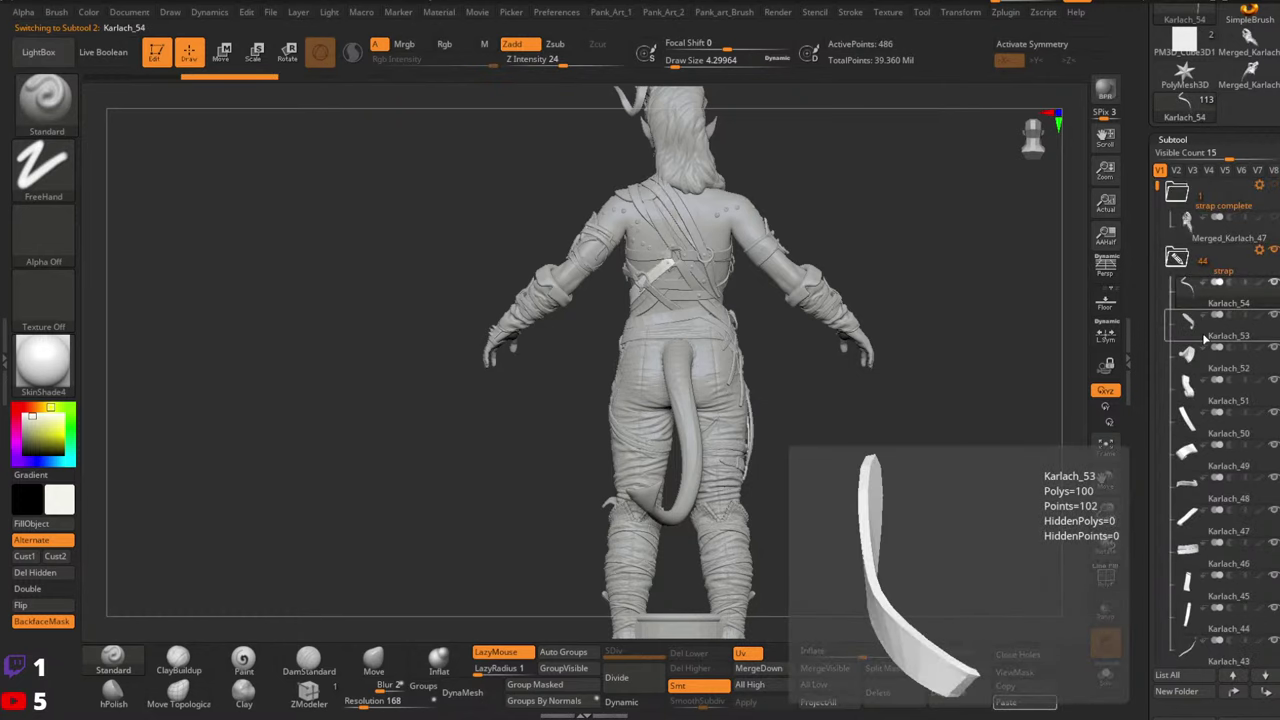
{"action": "left_click", "coordinate": [1106, 677]}
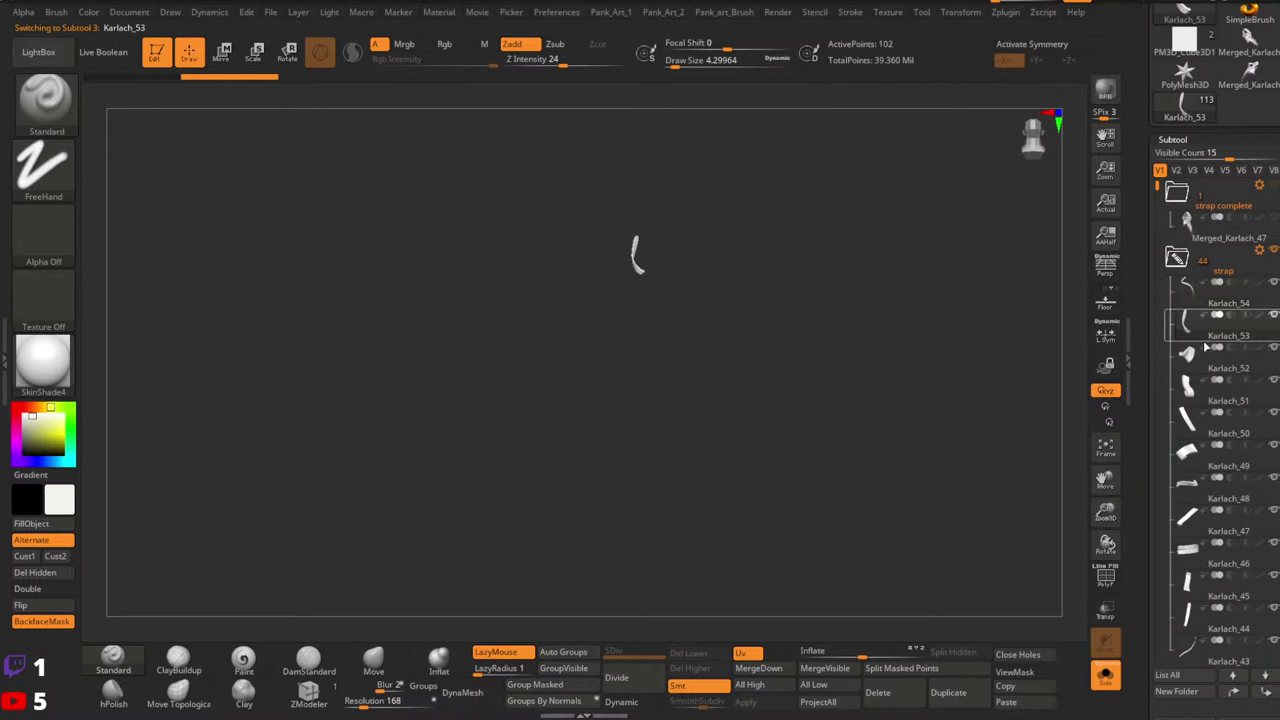
{"action": "left_click", "coordinate": [1205, 372]}
{"action": "left_click", "coordinate": [1207, 428]}
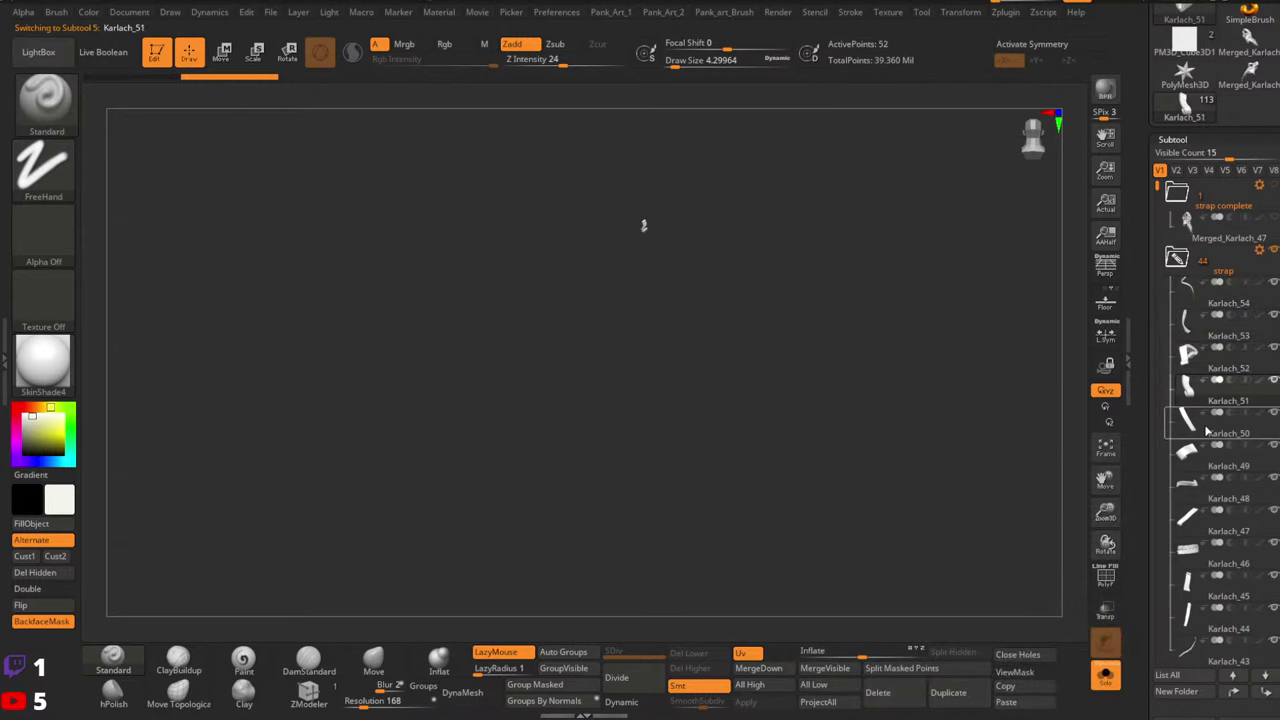
{"action": "left_click", "coordinate": [1201, 461]}
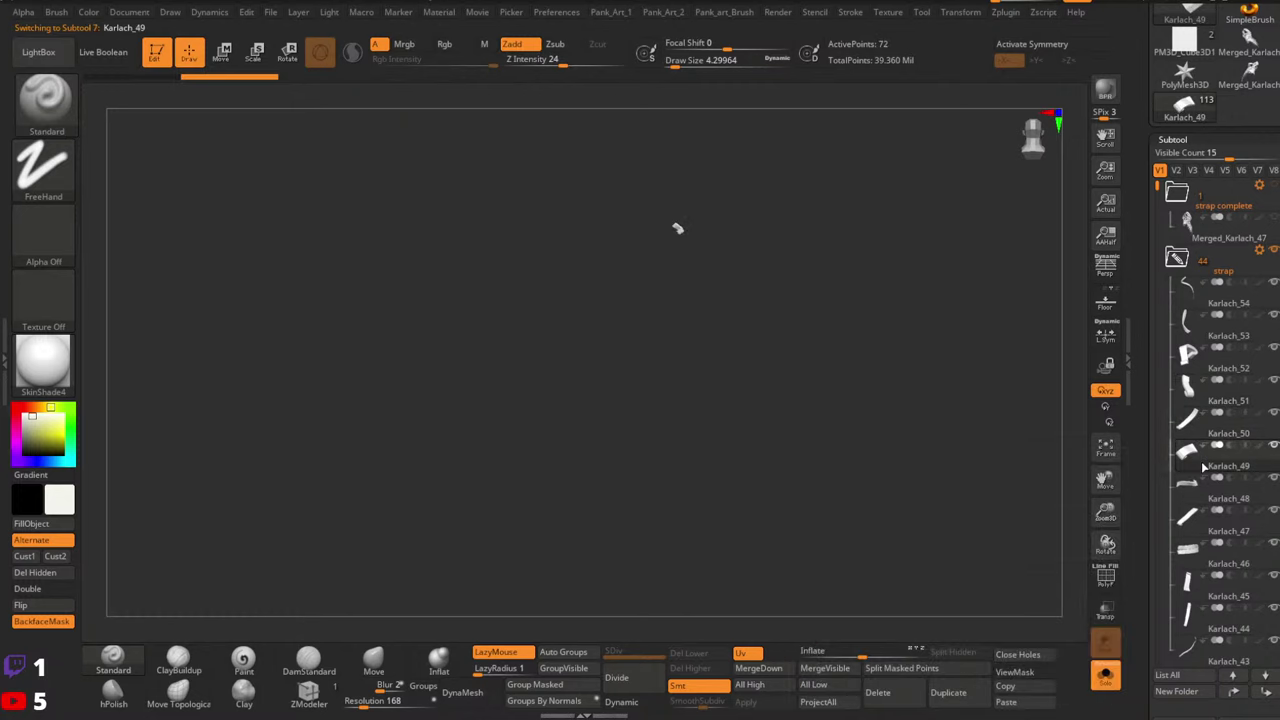
{"action": "left_click", "coordinate": [1202, 484]}
{"action": "left_click", "coordinate": [1204, 558]}
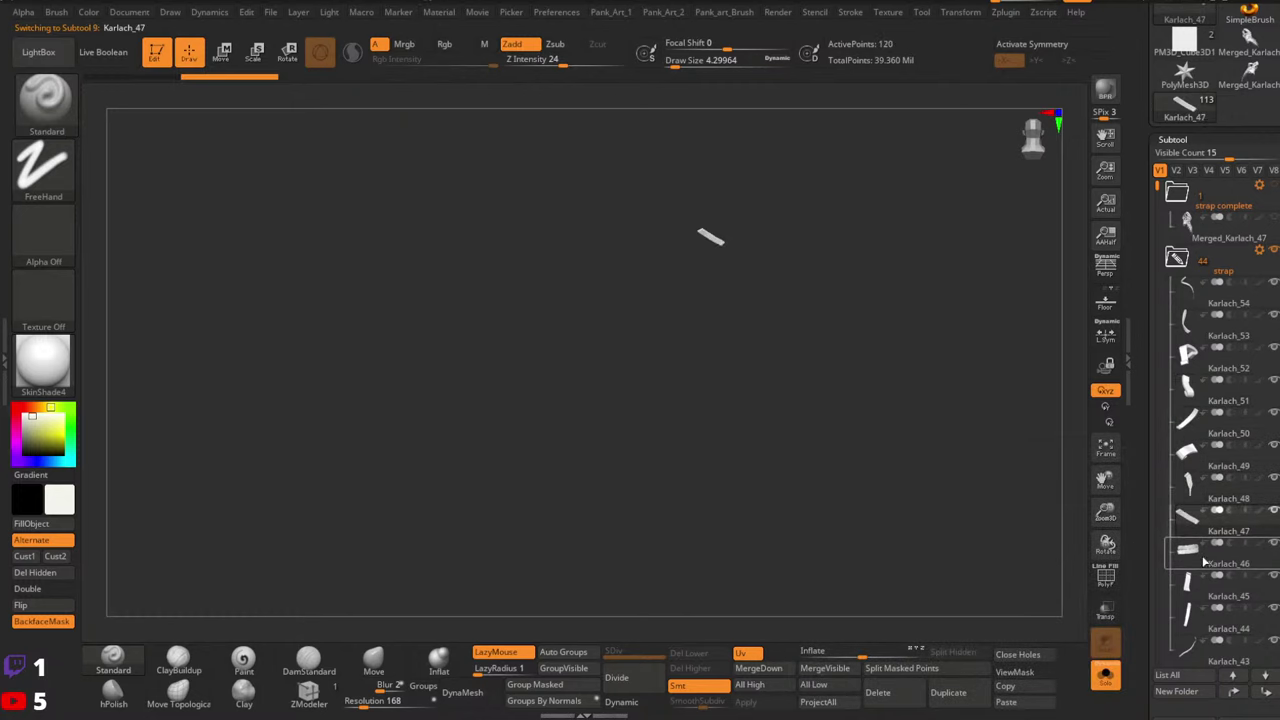
{"action": "left_click", "coordinate": [1203, 597]}
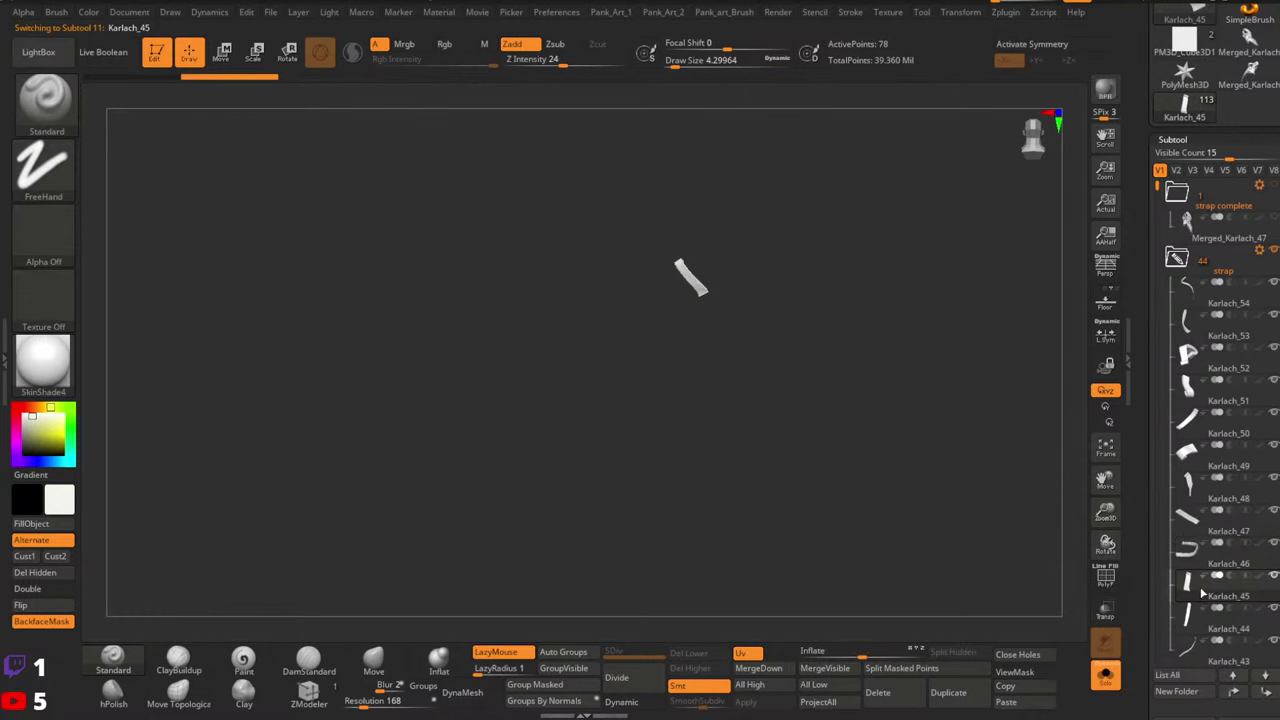
{"action": "left_click_drag", "start_coordinate": [1157, 194], "coordinate": [1158, 213]}
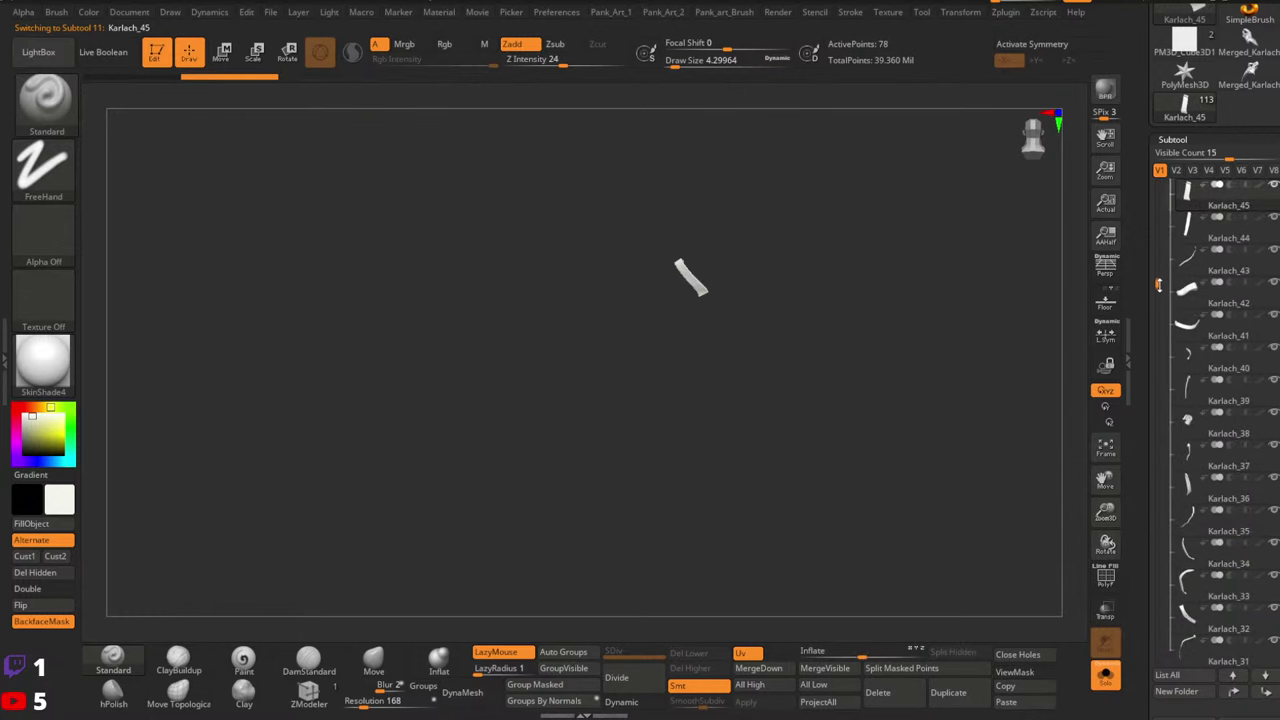
Inspect the soloed strap subtools from Karlach_43 to Karlach_33 one by one for flipped faces
{"action": "left_click", "coordinate": [1209, 271]}
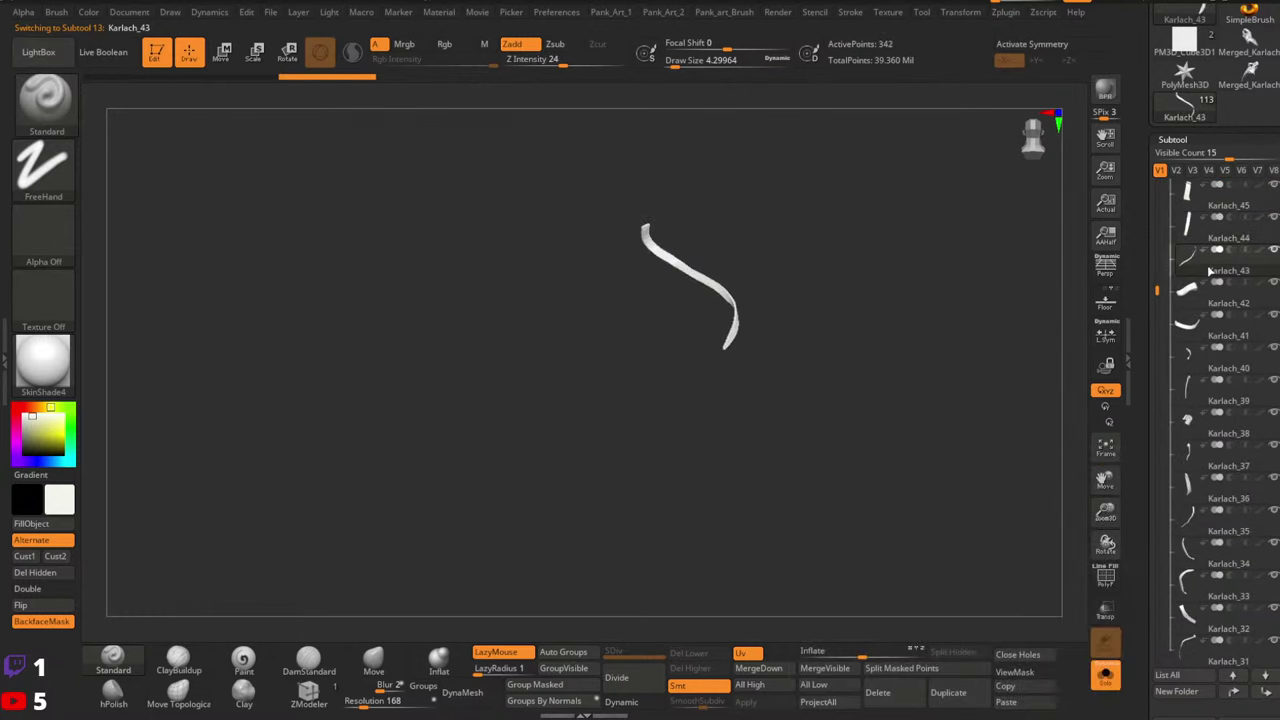
{"action": "left_click", "coordinate": [1207, 312]}
{"action": "left_click", "coordinate": [1203, 347]}
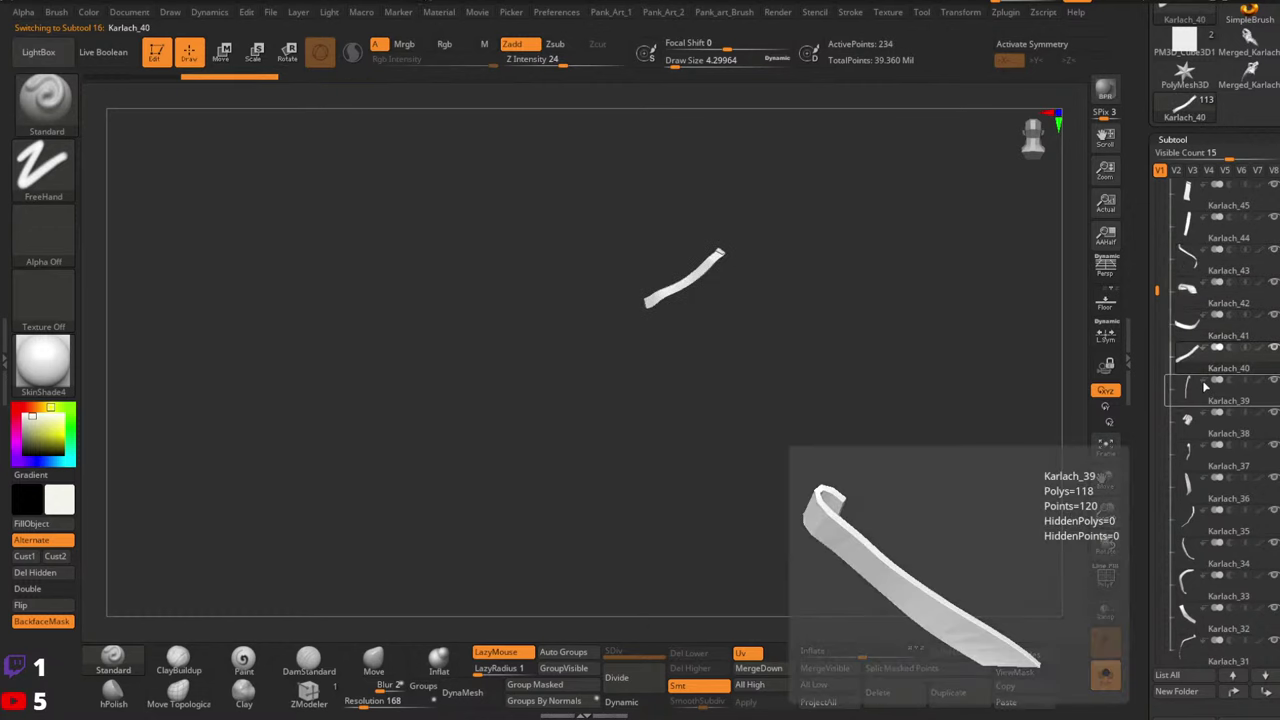
{"action": "left_click", "coordinate": [1207, 403]}
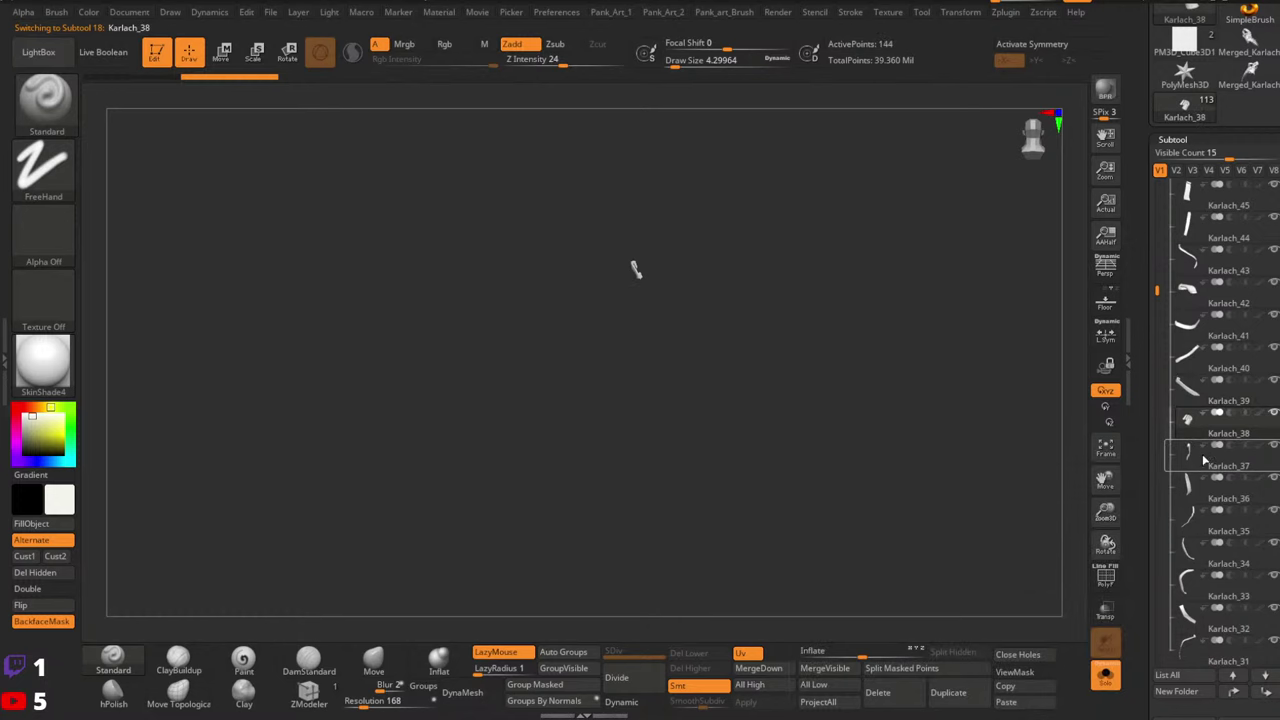
{"action": "left_click", "coordinate": [1205, 466]}
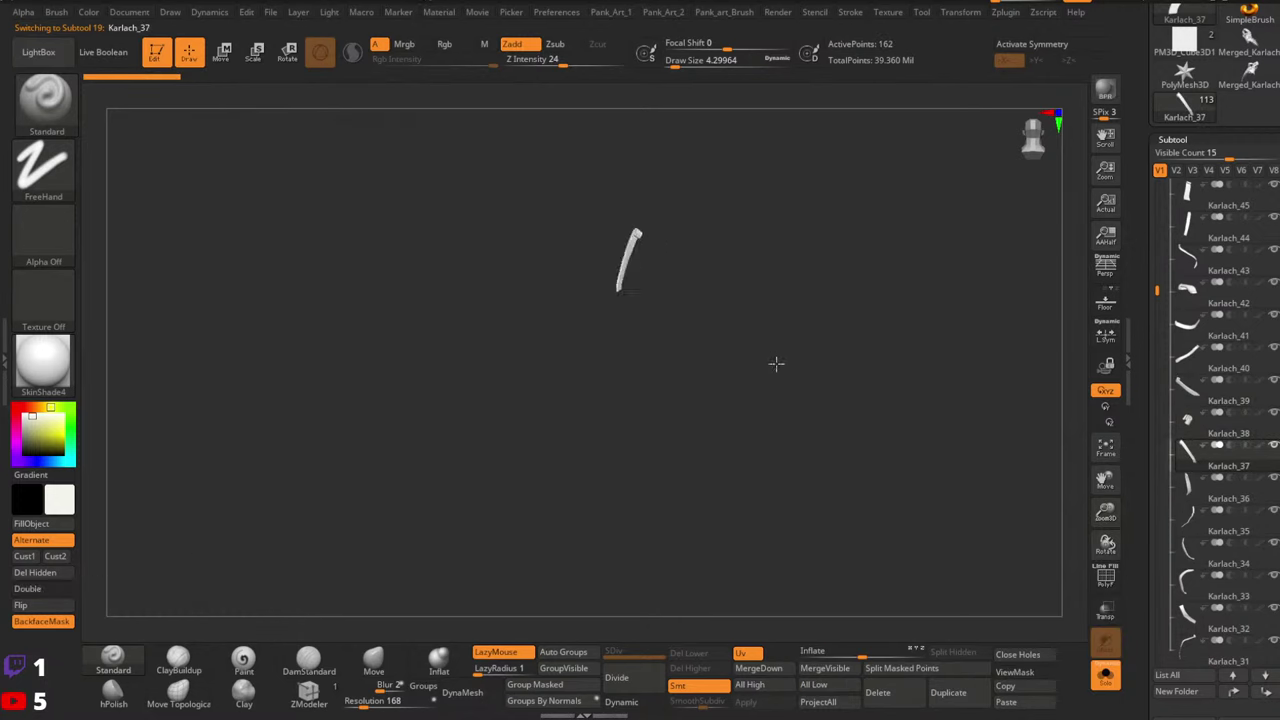
{"action": "left_click_drag", "start_coordinate": [776, 364], "coordinate": [859, 308]}
{"action": "left_click", "coordinate": [1205, 500]}
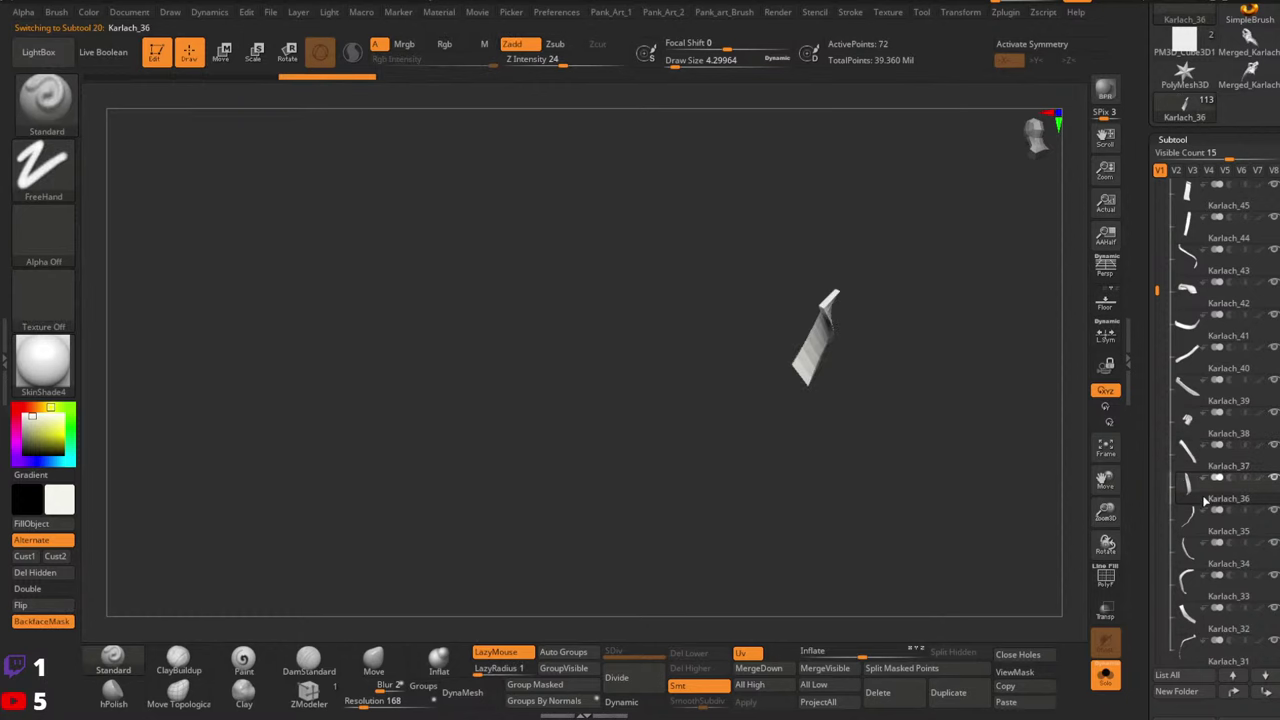
{"action": "left_click", "coordinate": [1200, 527]}
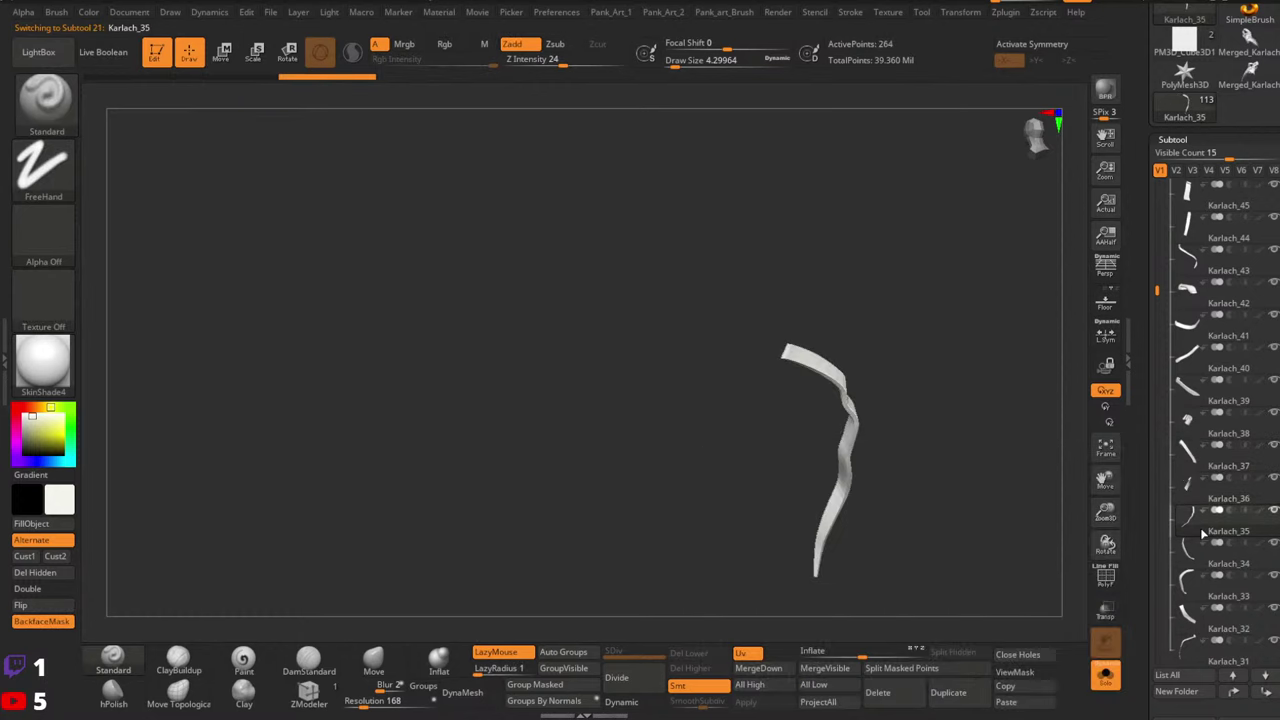
{"action": "left_click", "coordinate": [1205, 566]}
{"action": "left_click", "coordinate": [1207, 592]}
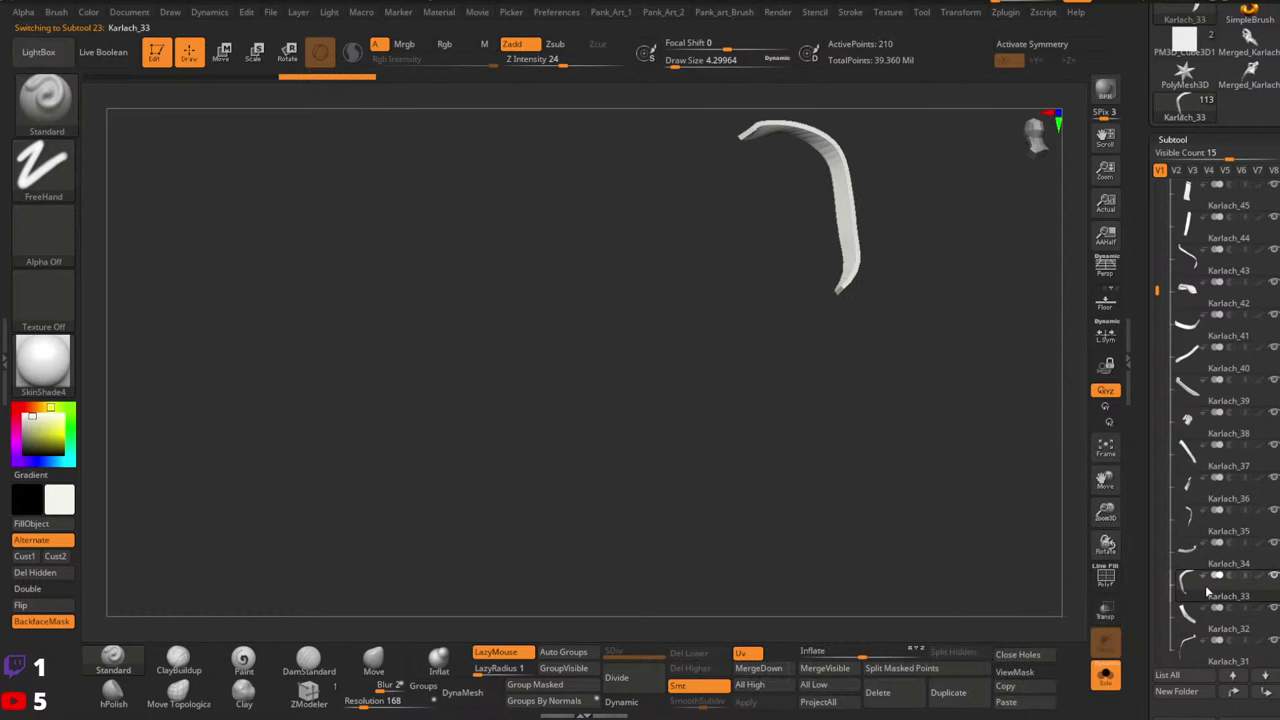
Inspect the soloed strap subtools from Karlach_32 to Karlach_22 one by one for flipped faces
{"action": "left_click_drag", "start_coordinate": [1157, 290], "coordinate": [1159, 298]}
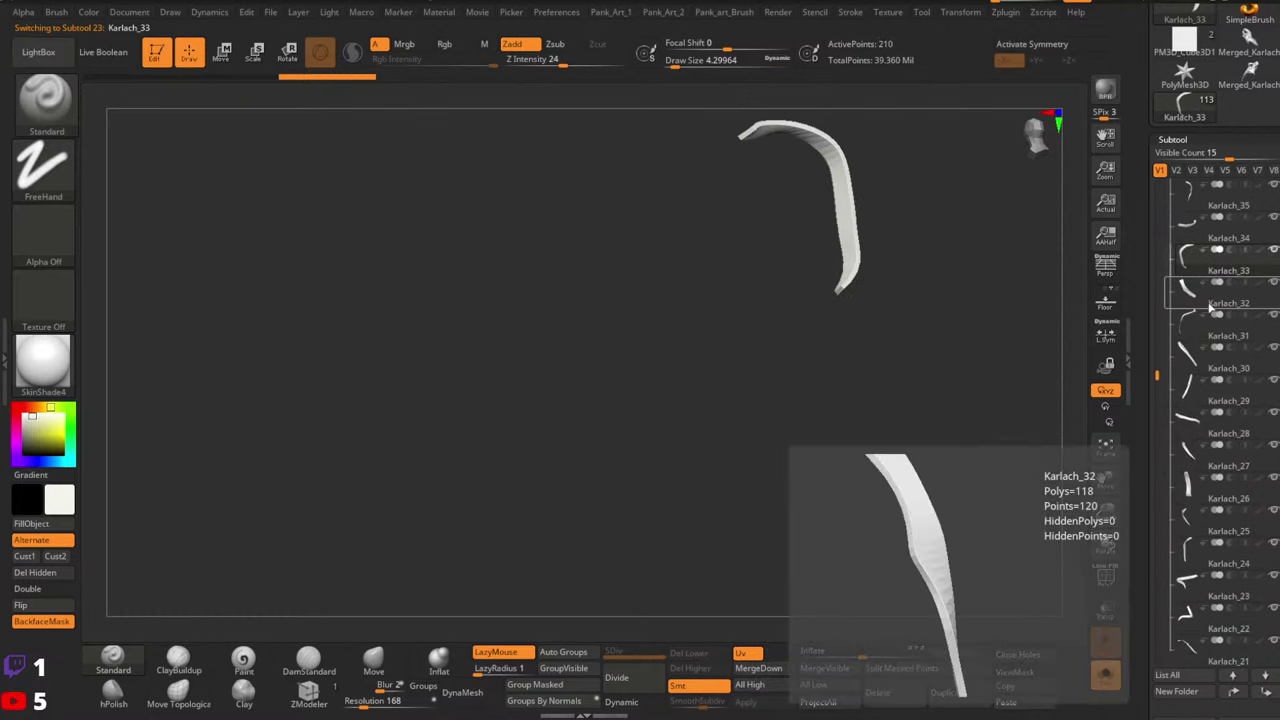
{"action": "left_click", "coordinate": [1213, 310]}
{"action": "left_click", "coordinate": [1215, 336]}
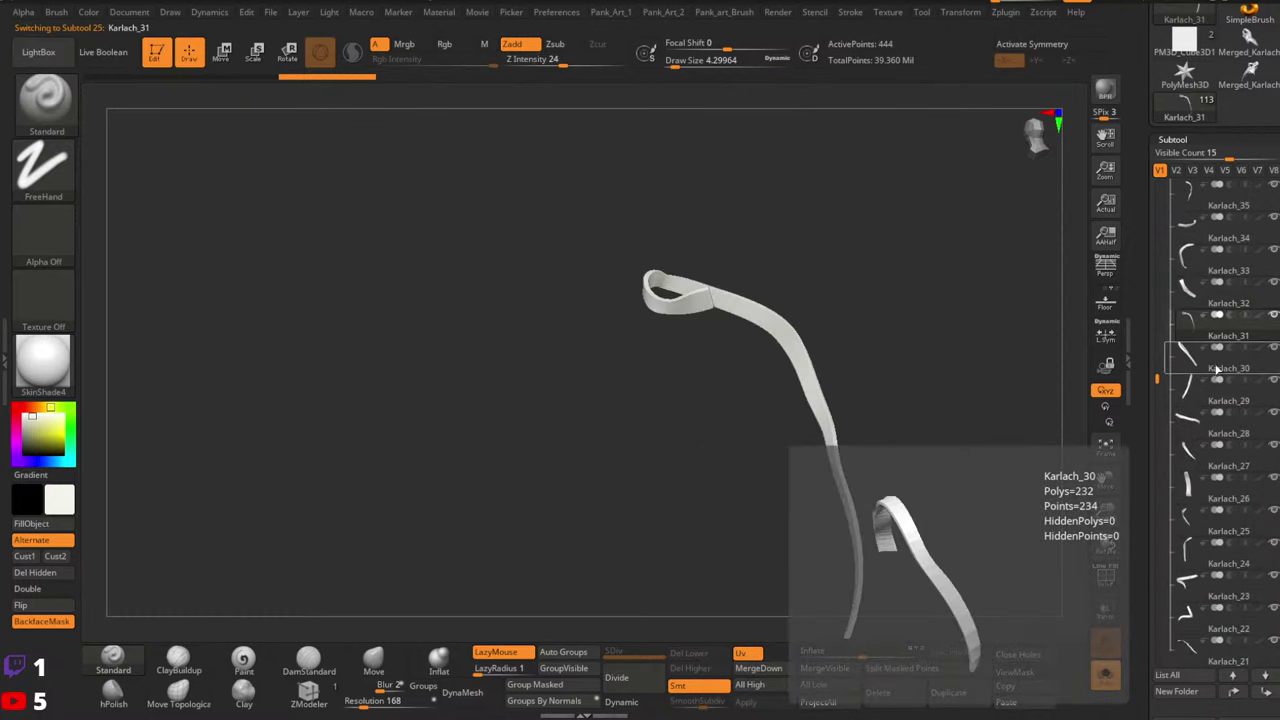
{"action": "left_click", "coordinate": [1217, 369]}
{"action": "left_click", "coordinate": [1215, 401]}
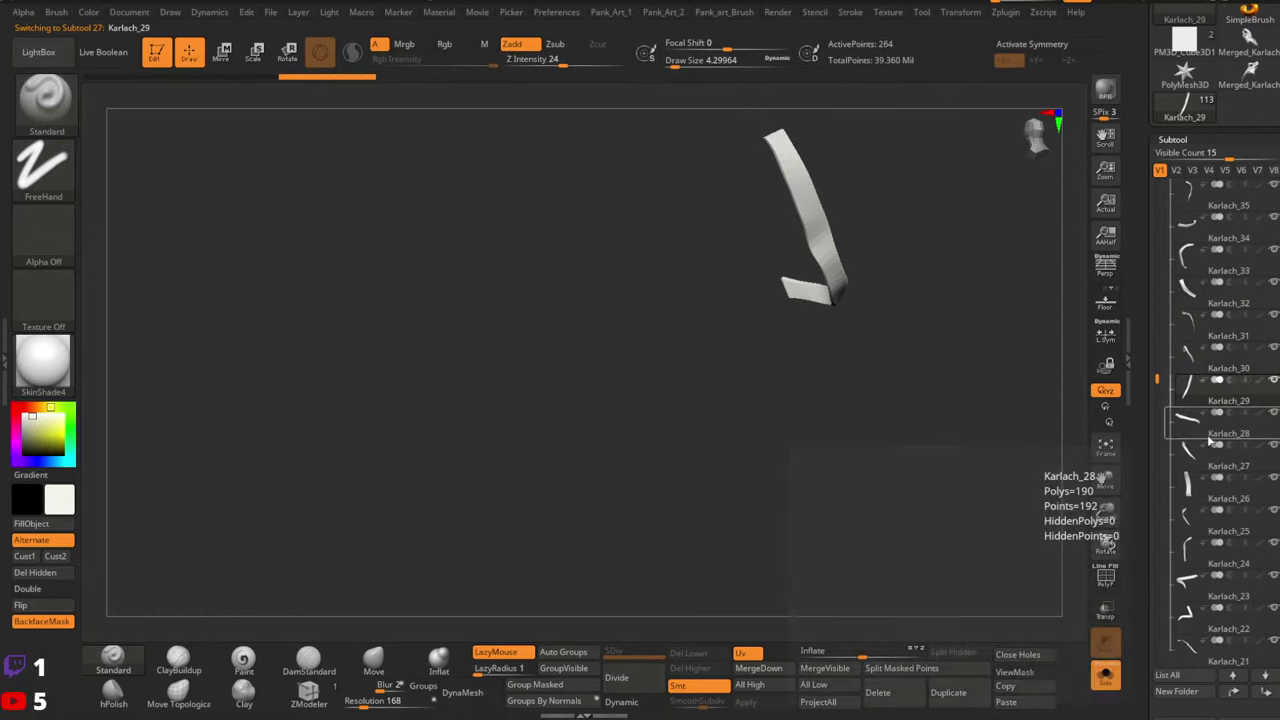
{"action": "left_click", "coordinate": [1212, 433]}
{"action": "left_click", "coordinate": [1213, 466]}
{"action": "left_click", "coordinate": [1211, 500]}
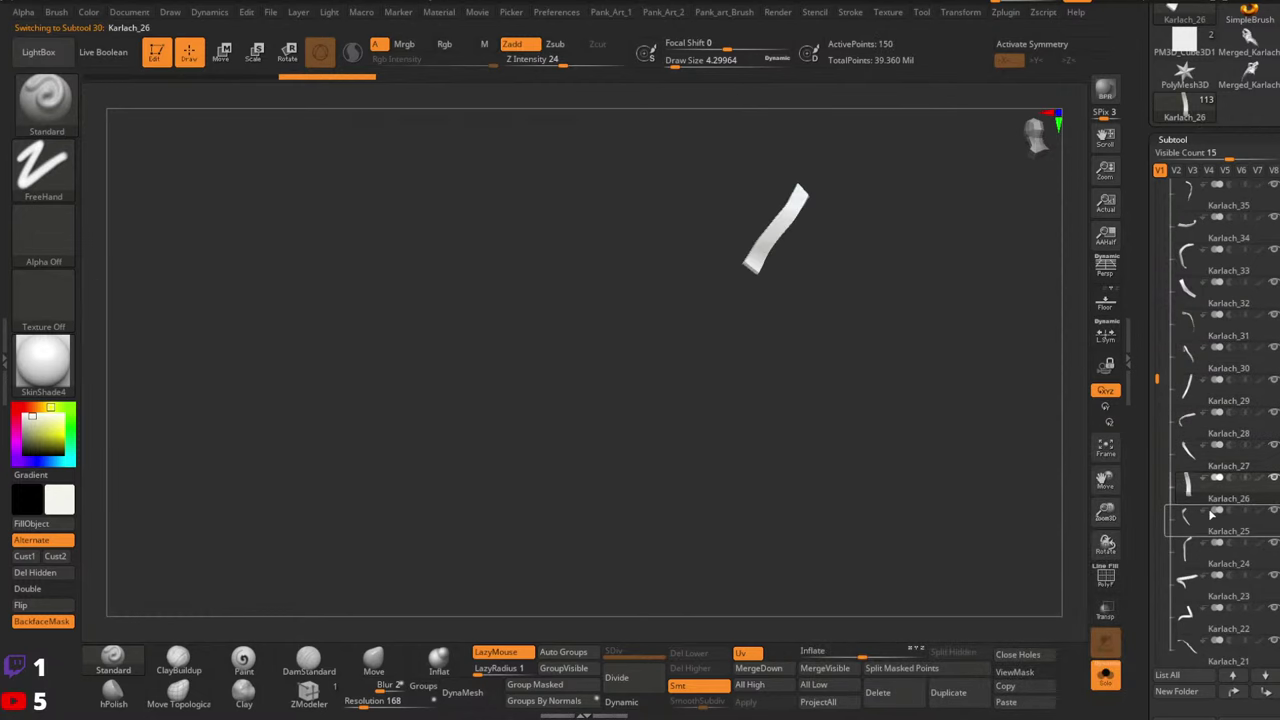
{"action": "left_click", "coordinate": [1211, 532]}
{"action": "left_click", "coordinate": [1210, 564]}
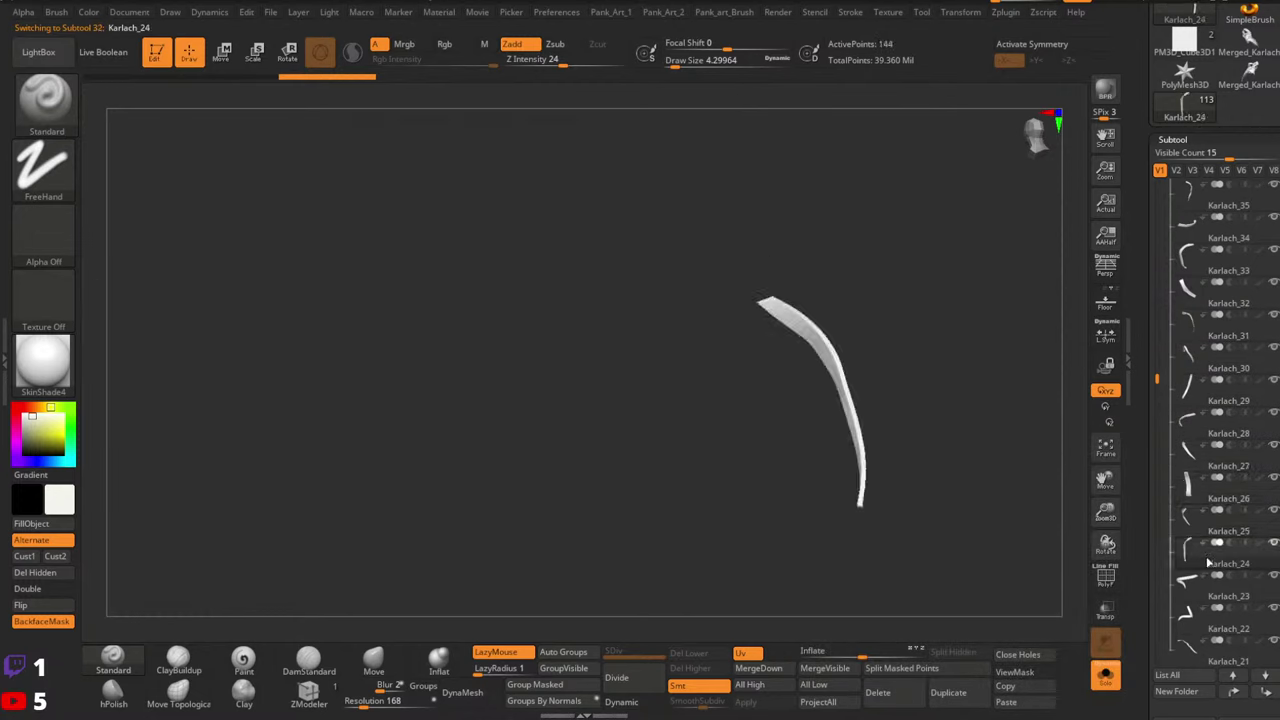
{"action": "left_click", "coordinate": [1208, 595]}
{"action": "left_click", "coordinate": [1203, 627]}
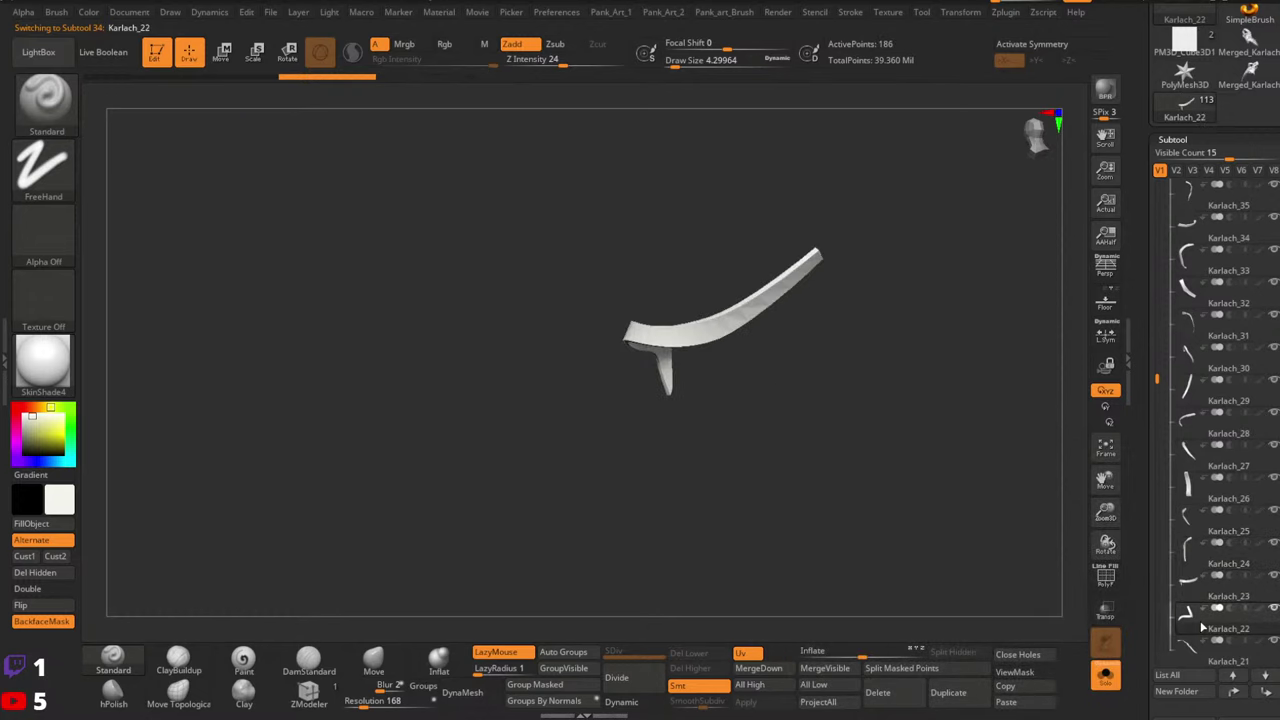
Inspect the remaining soloed strap subtools from Karlach_20 down to Karlach_11 for flipped faces
{"action": "left_click_drag", "start_coordinate": [1155, 414], "coordinate": [1152, 451]}
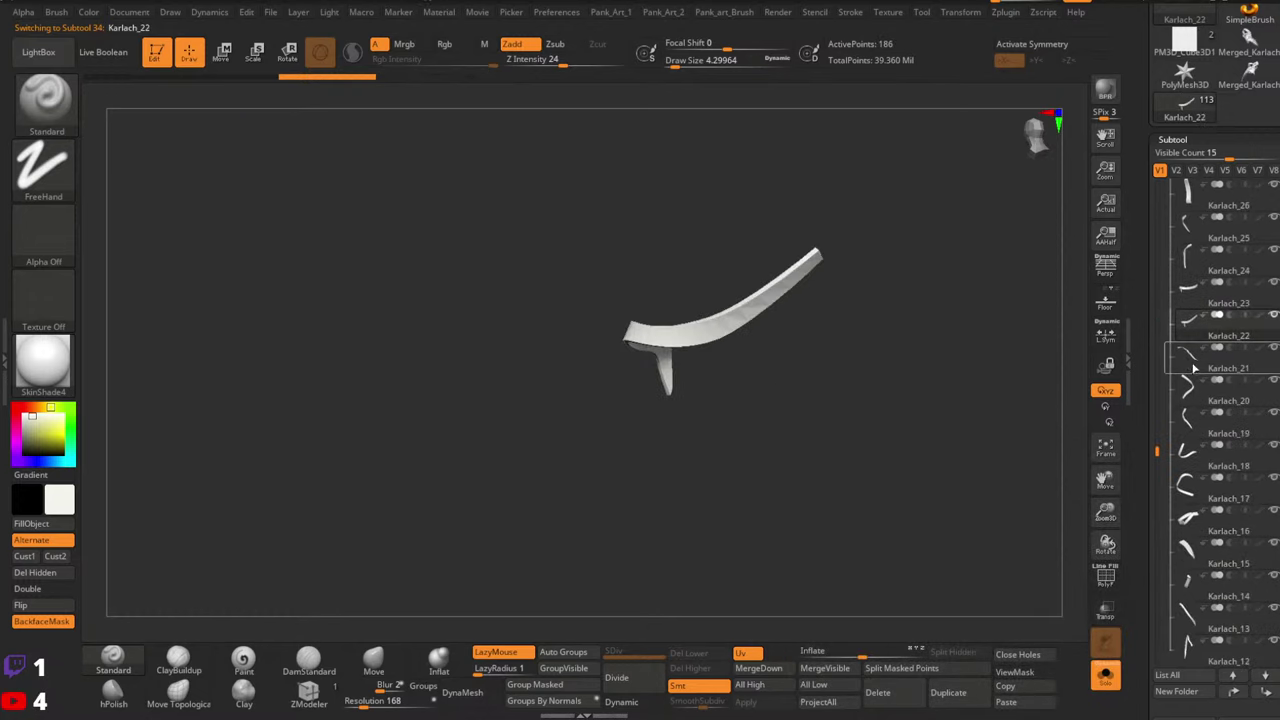
{"action": "left_click", "coordinate": [1209, 400]}
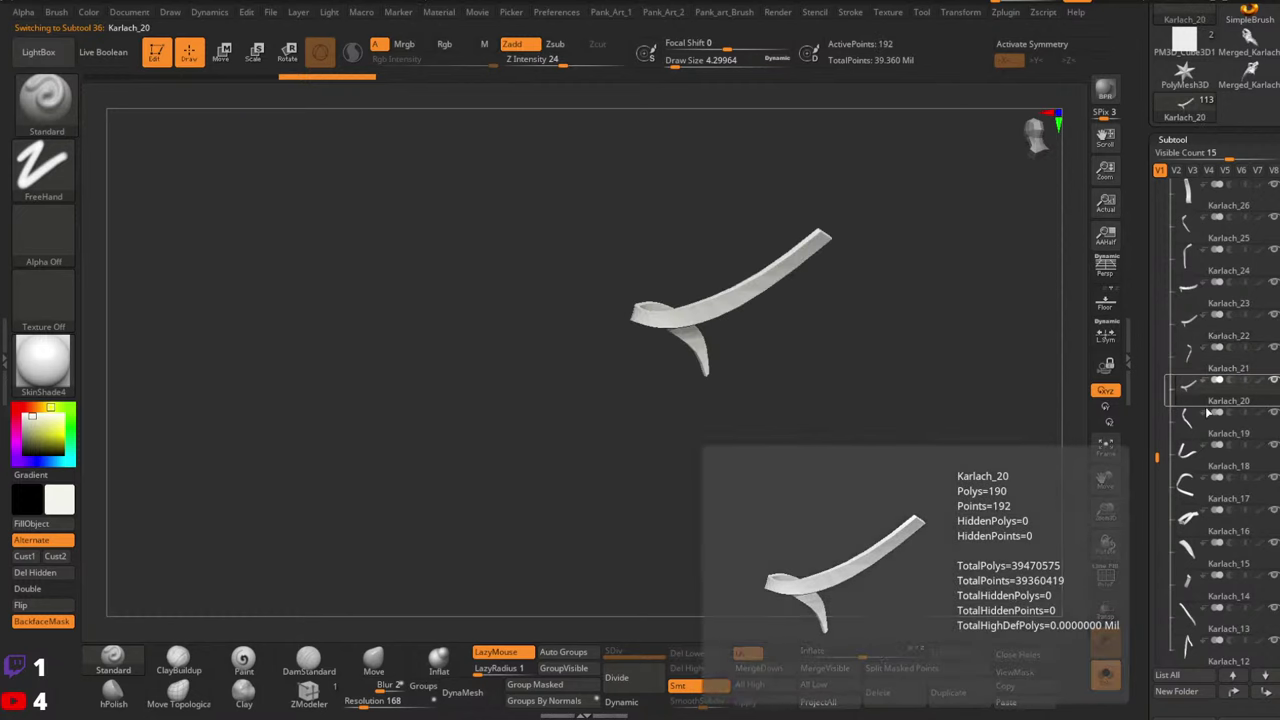
{"action": "left_click", "coordinate": [1207, 432]}
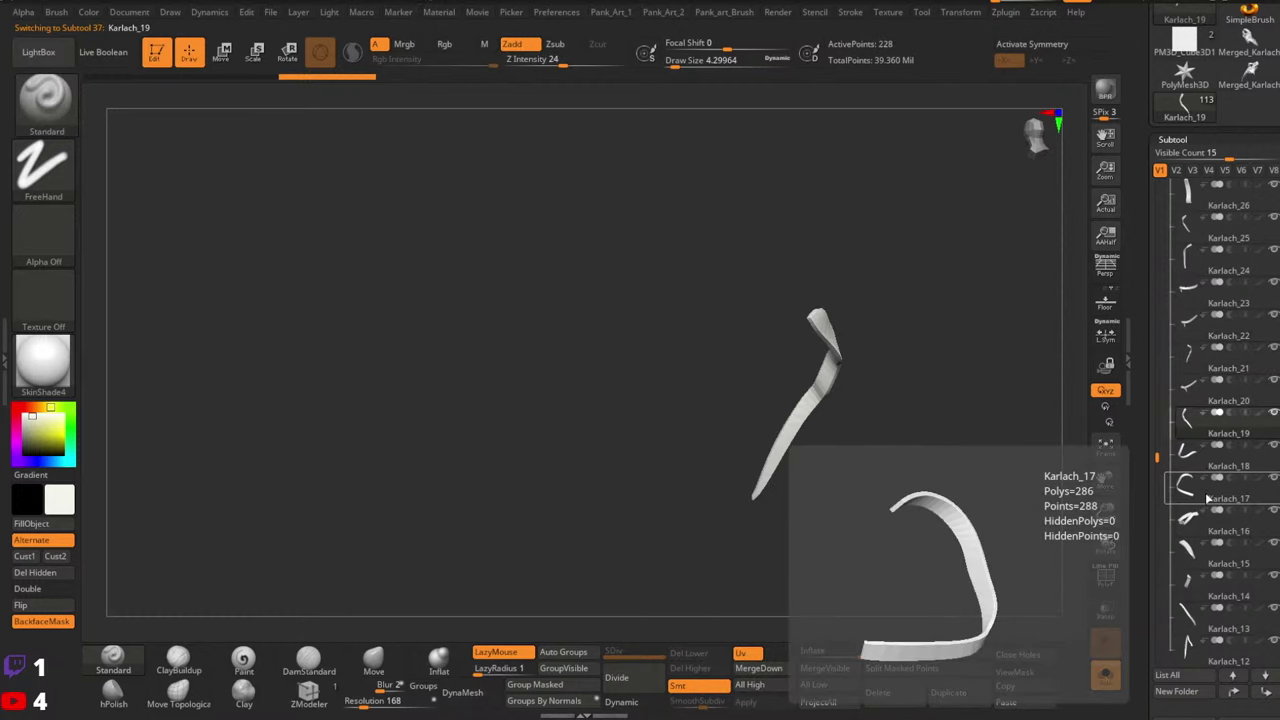
{"action": "left_click", "coordinate": [1207, 495]}
{"action": "left_click", "coordinate": [1205, 470]}
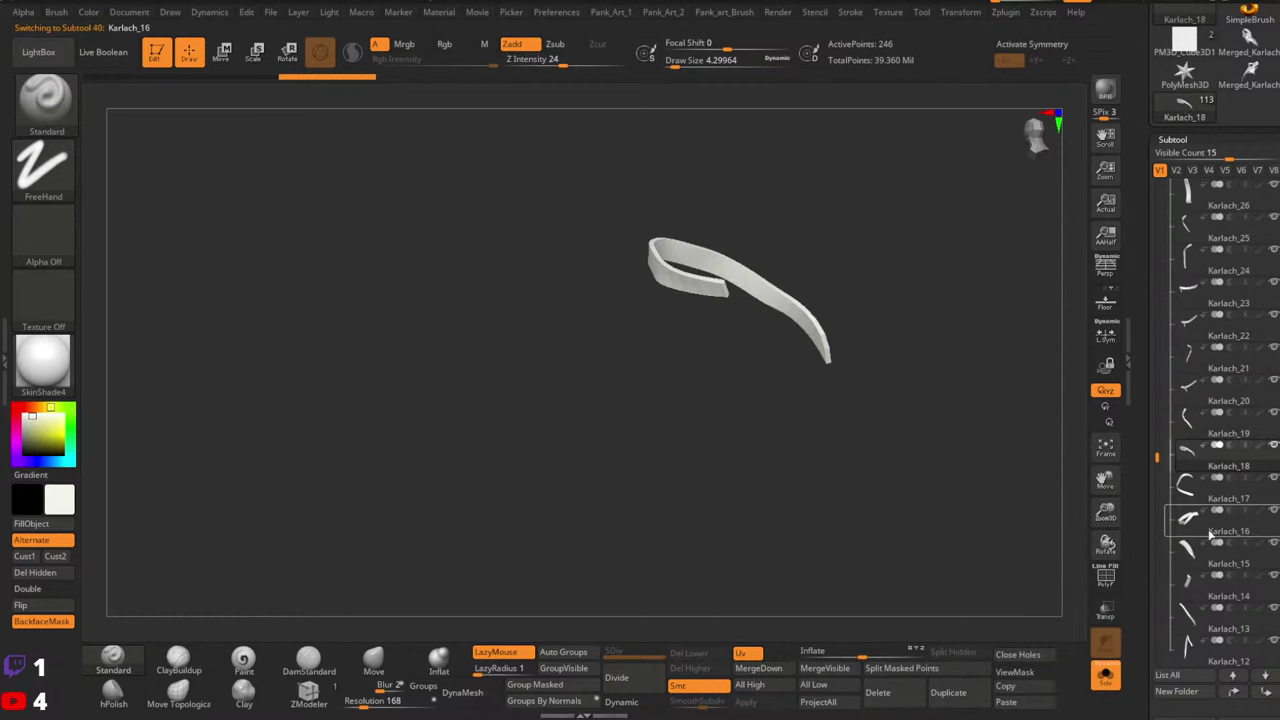
{"action": "left_click", "coordinate": [1210, 563]}
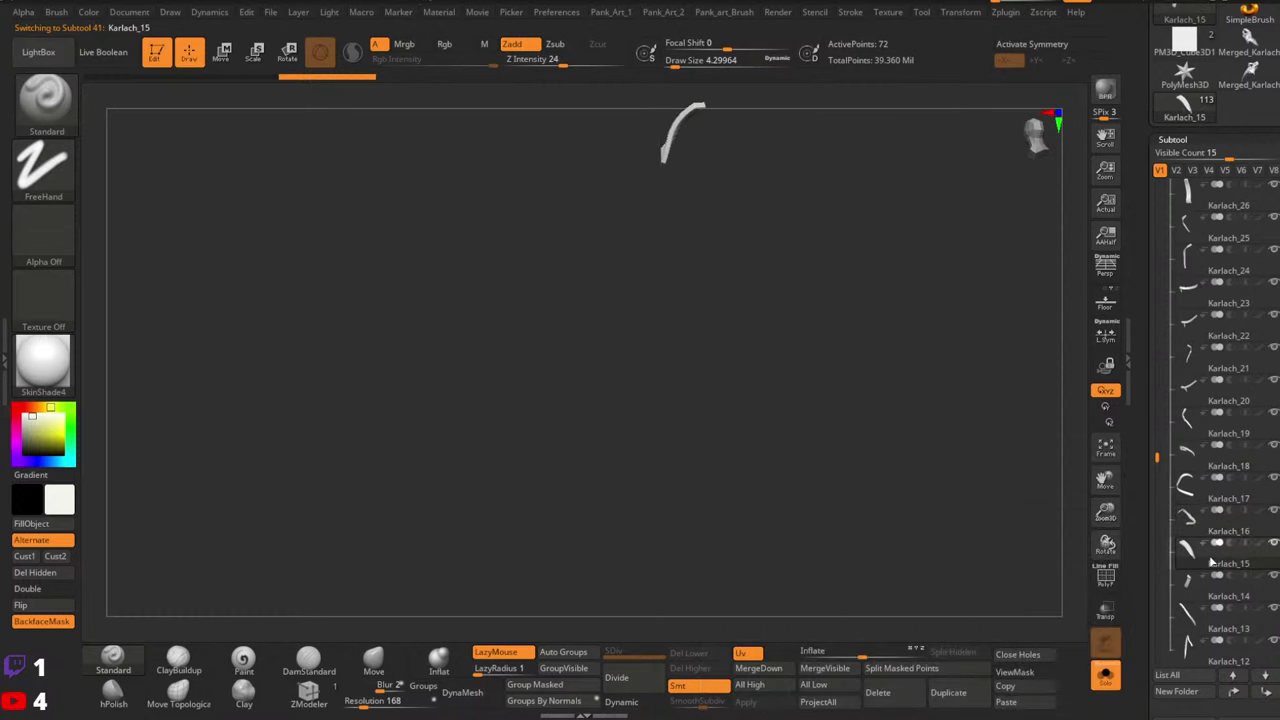
{"action": "left_click", "coordinate": [1205, 595]}
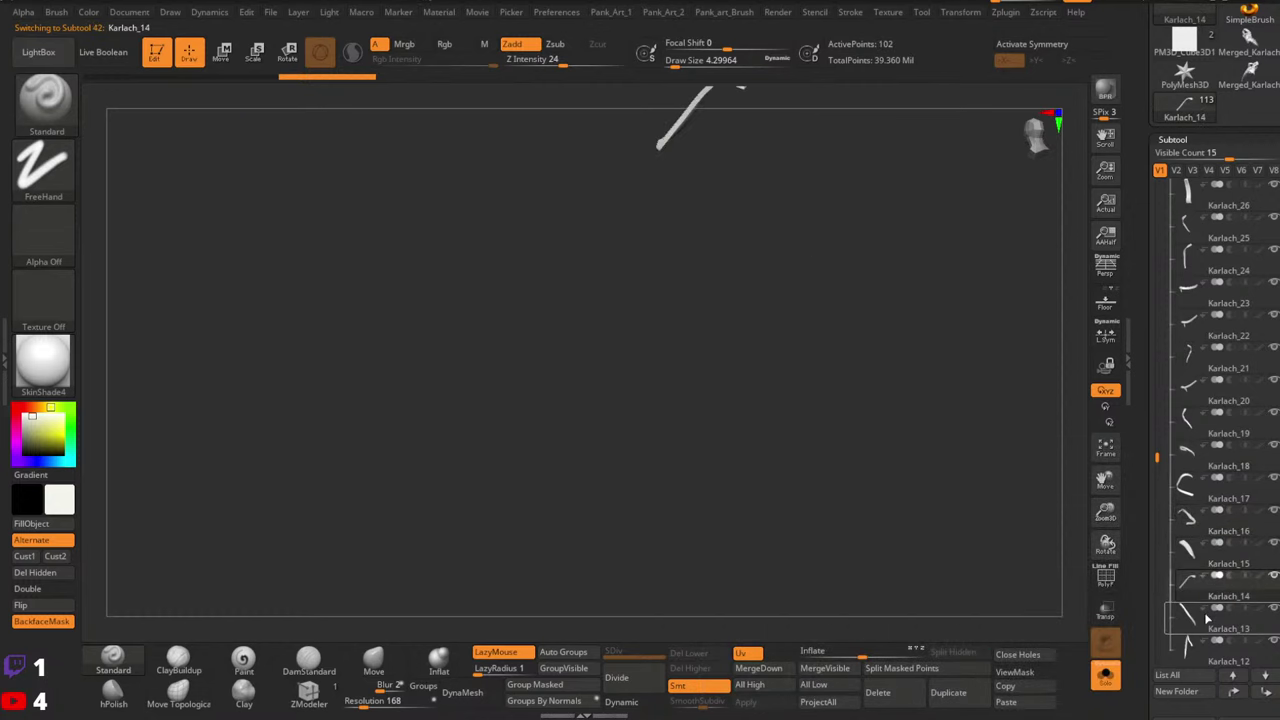
{"action": "left_click", "coordinate": [1208, 625]}
{"action": "left_click", "coordinate": [1209, 658]}
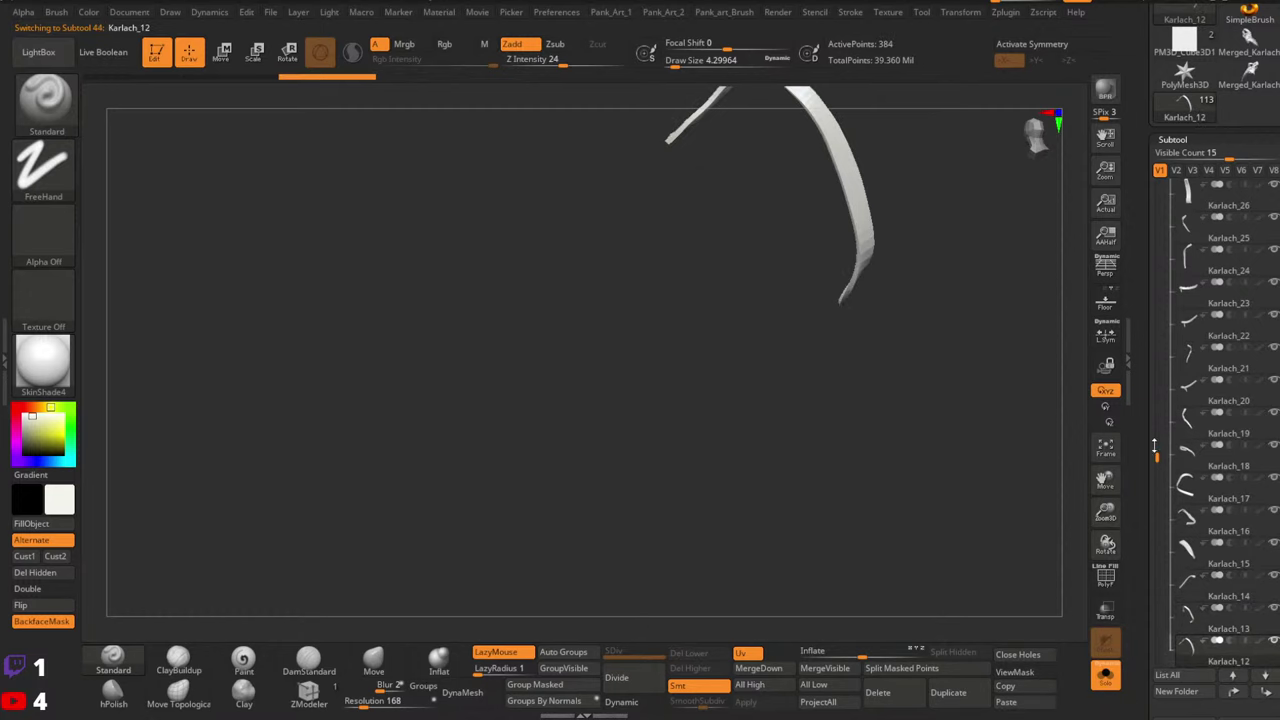
{"action": "left_click_drag", "start_coordinate": [1155, 450], "coordinate": [1157, 530]}
{"action": "left_click", "coordinate": [1195, 390]}
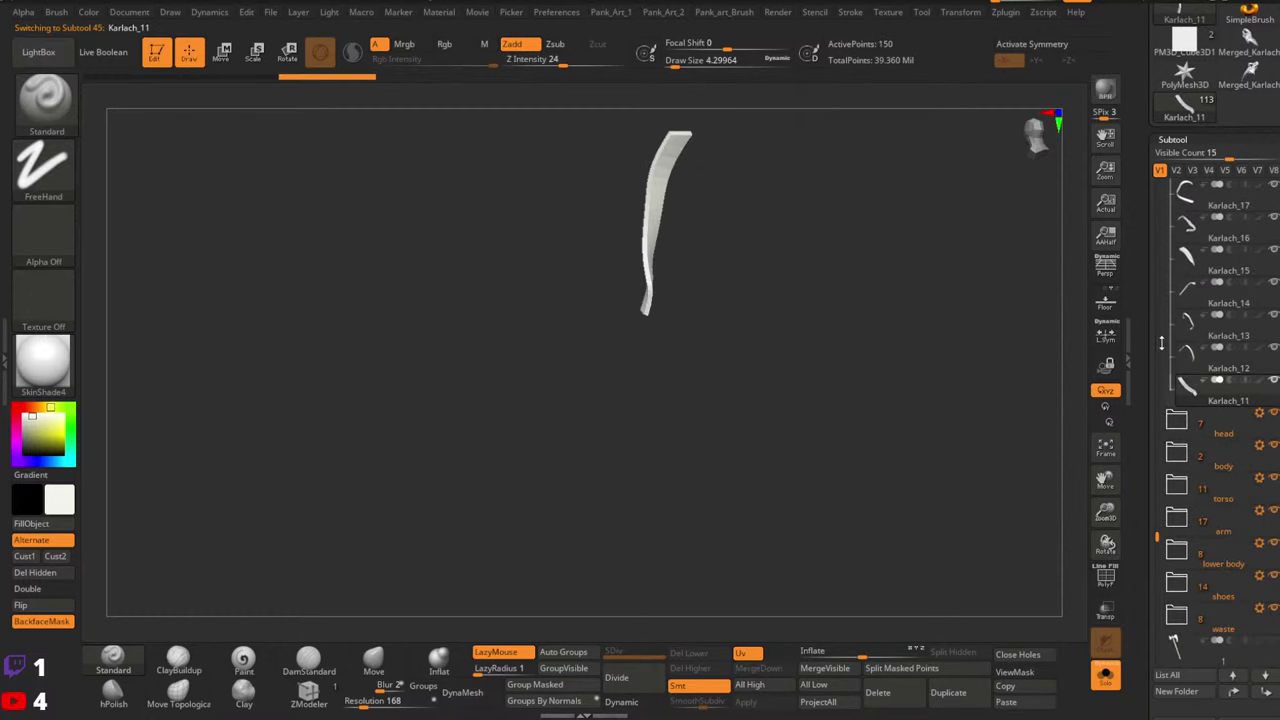
Select the first strap Karlach_54 and turn off solo mode to show the full character
{"action": "left_click_drag", "start_coordinate": [1153, 425], "coordinate": [1156, 172]}
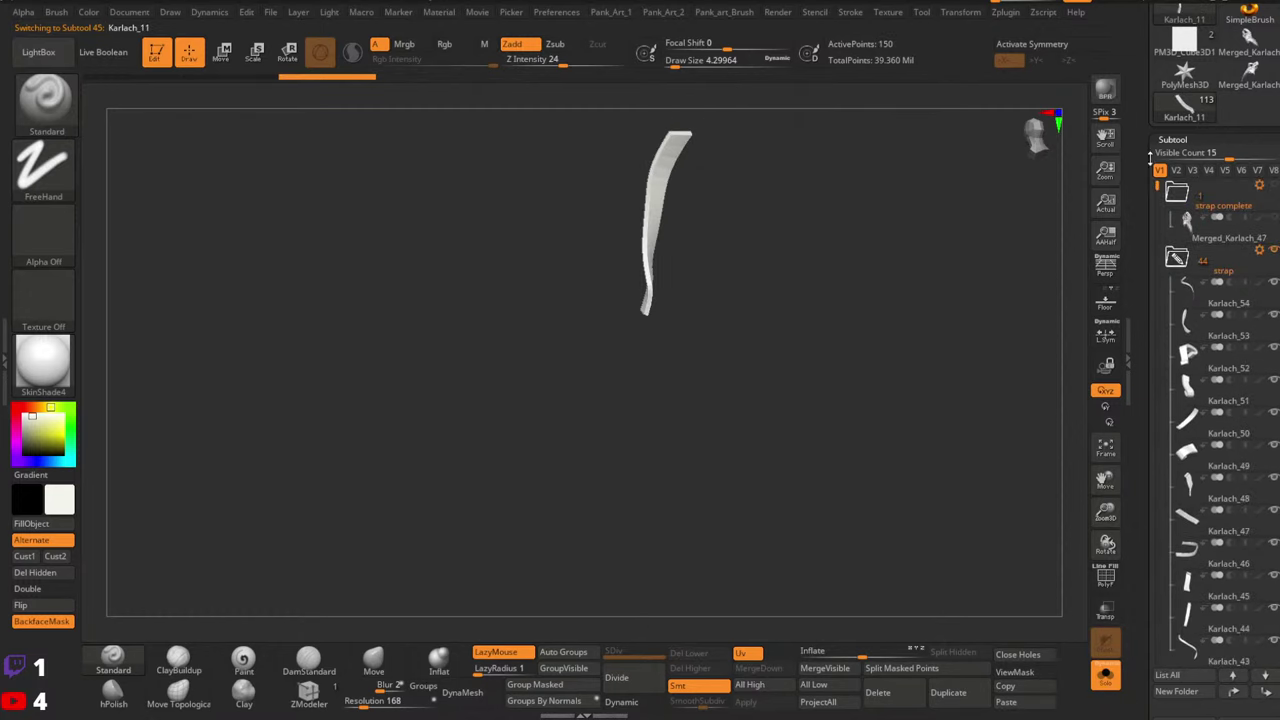
{"action": "left_click", "coordinate": [1202, 311]}
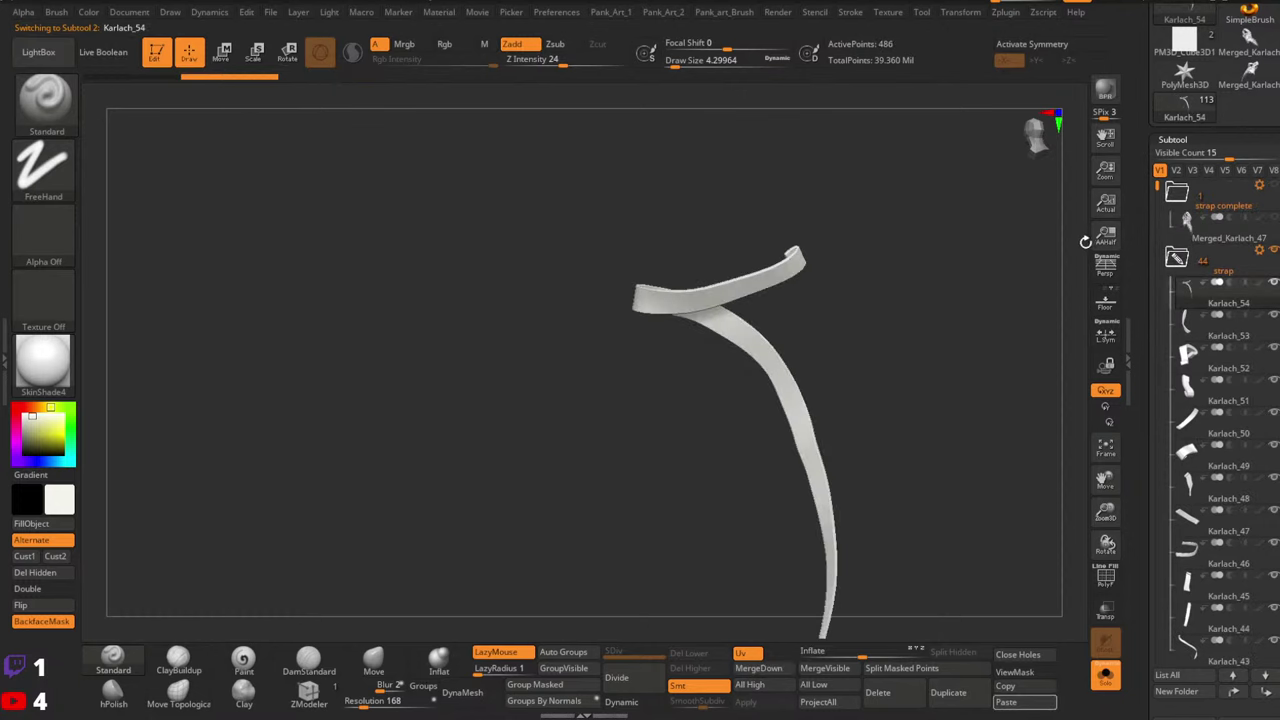
{"action": "left_click", "coordinate": [1104, 674]}
{"action": "left_click_drag", "start_coordinate": [878, 389], "coordinate": [640, 398]}
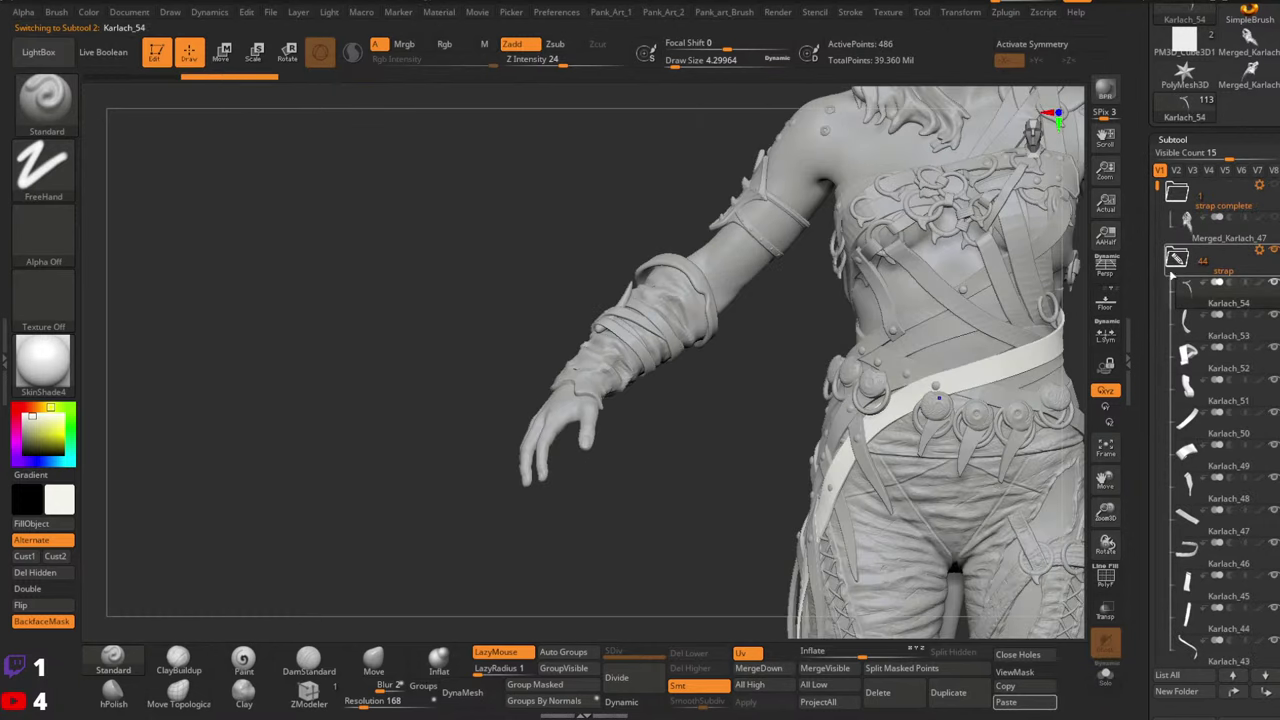
Collapse the strap folder and hide the head, body, torso, arm, lower body, shoes and waste folders, leaving only the straps visible
{"action": "left_click", "coordinate": [1178, 259]}
{"action": "left_click", "coordinate": [1273, 283]}
{"action": "left_click", "coordinate": [1273, 315]}
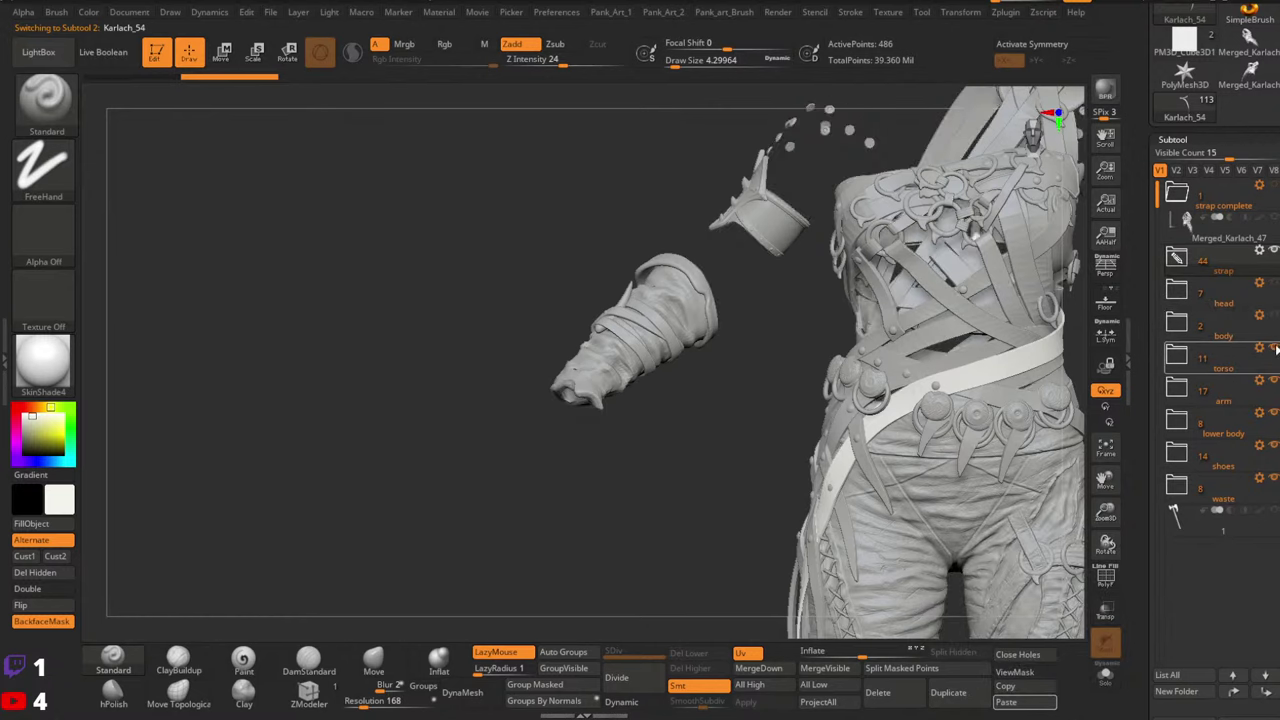
{"action": "left_click", "coordinate": [1273, 347]}
{"action": "left_click", "coordinate": [1273, 380]}
{"action": "left_click", "coordinate": [1273, 412]}
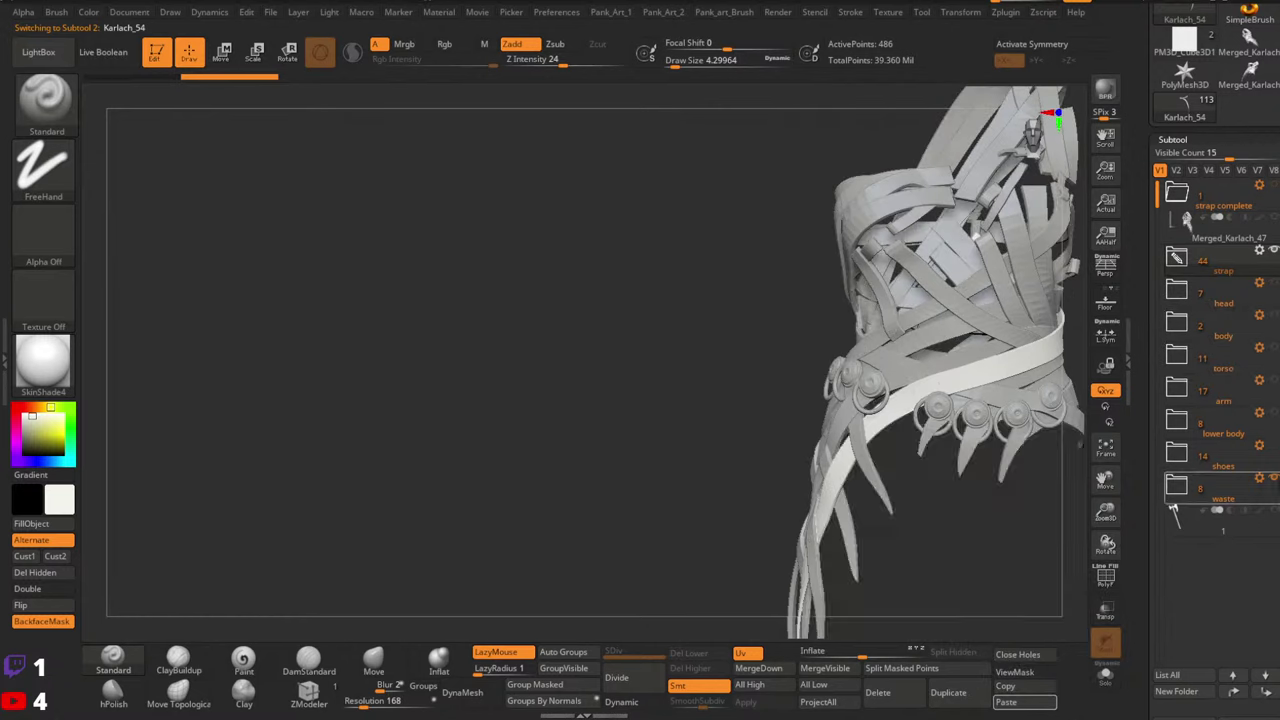
{"action": "left_click", "coordinate": [1273, 477]}
{"action": "right_click_drag", "start_coordinate": [1040, 400], "coordinate": [1045, 265], "text": "ctrl"}
{"action": "right_click_drag", "start_coordinate": [1045, 265], "coordinate": [963, 283], "text": "alt"}
Merge the visible straps into a new tool and switch to that tool
{"action": "key", "text": "1"}
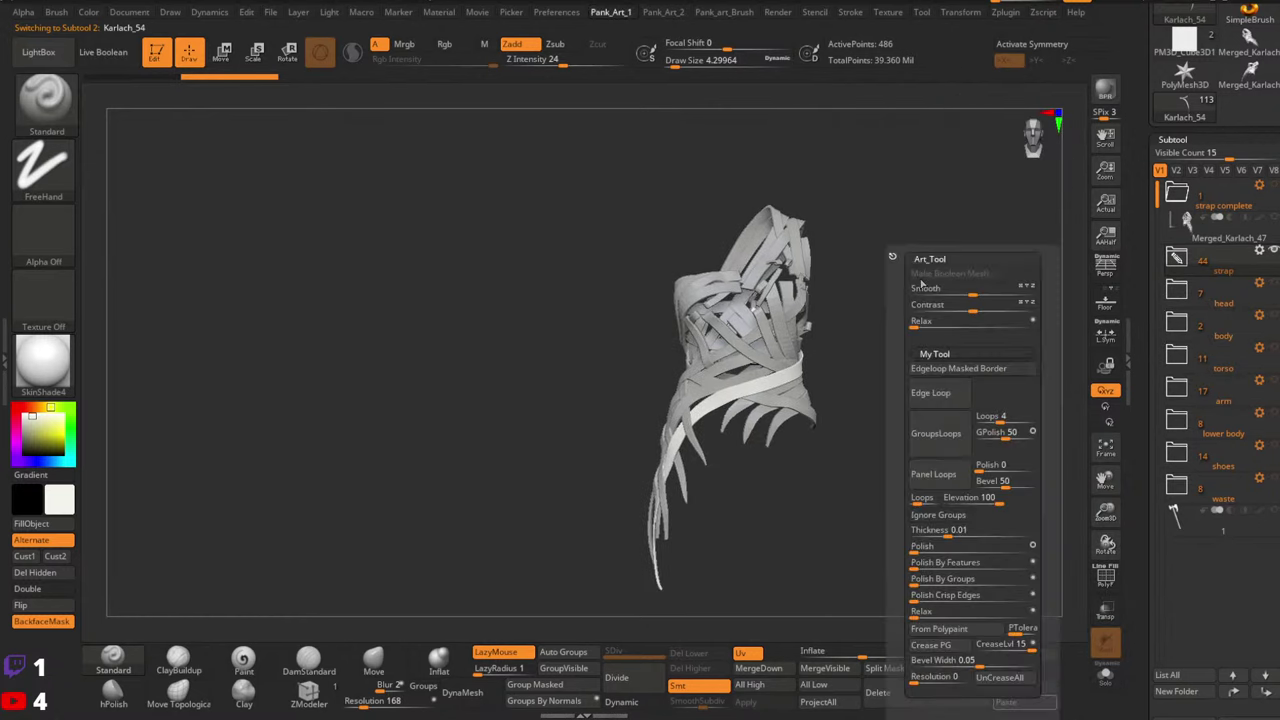
{"action": "key", "text": "space"}
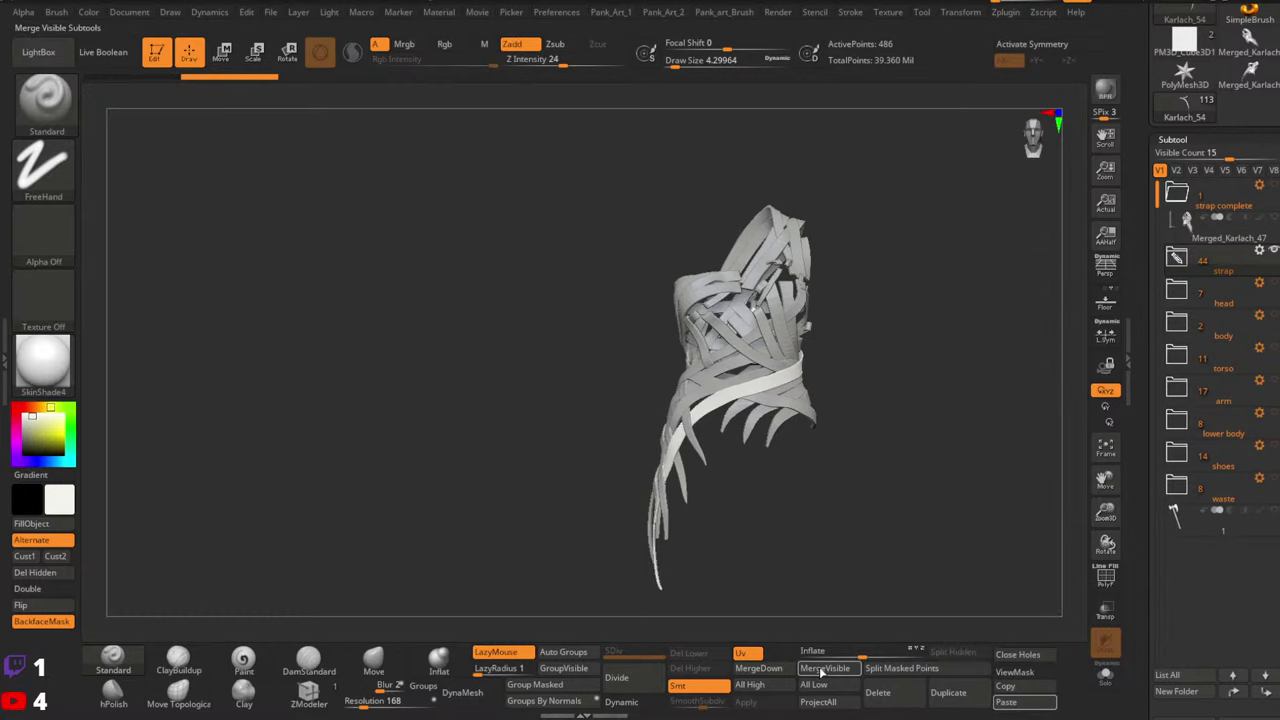
{"action": "left_click", "coordinate": [1184, 108]}
Display the merged straps' polygroup colours without wireframe lines, check them from several angles, and copy the subtool
{"action": "key", "text": "shift+f"}
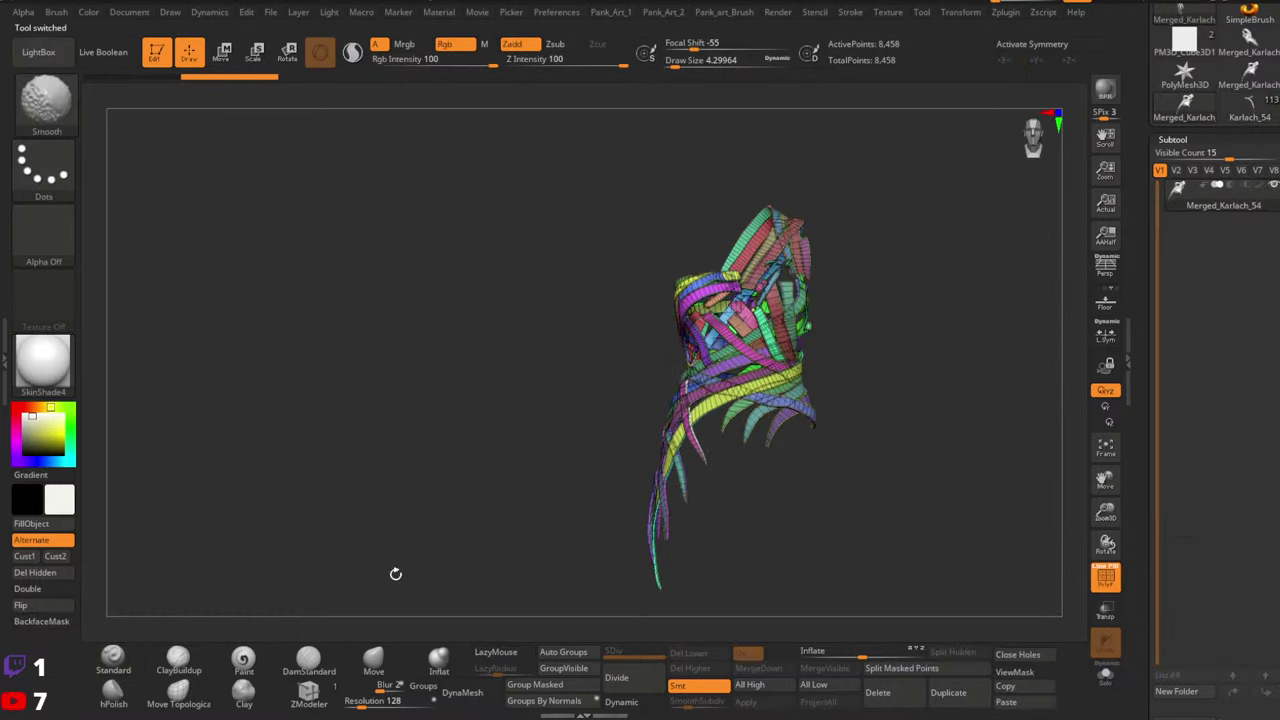
{"action": "right_click_drag", "start_coordinate": [590, 530], "coordinate": [903, 352], "text": "ctrl"}
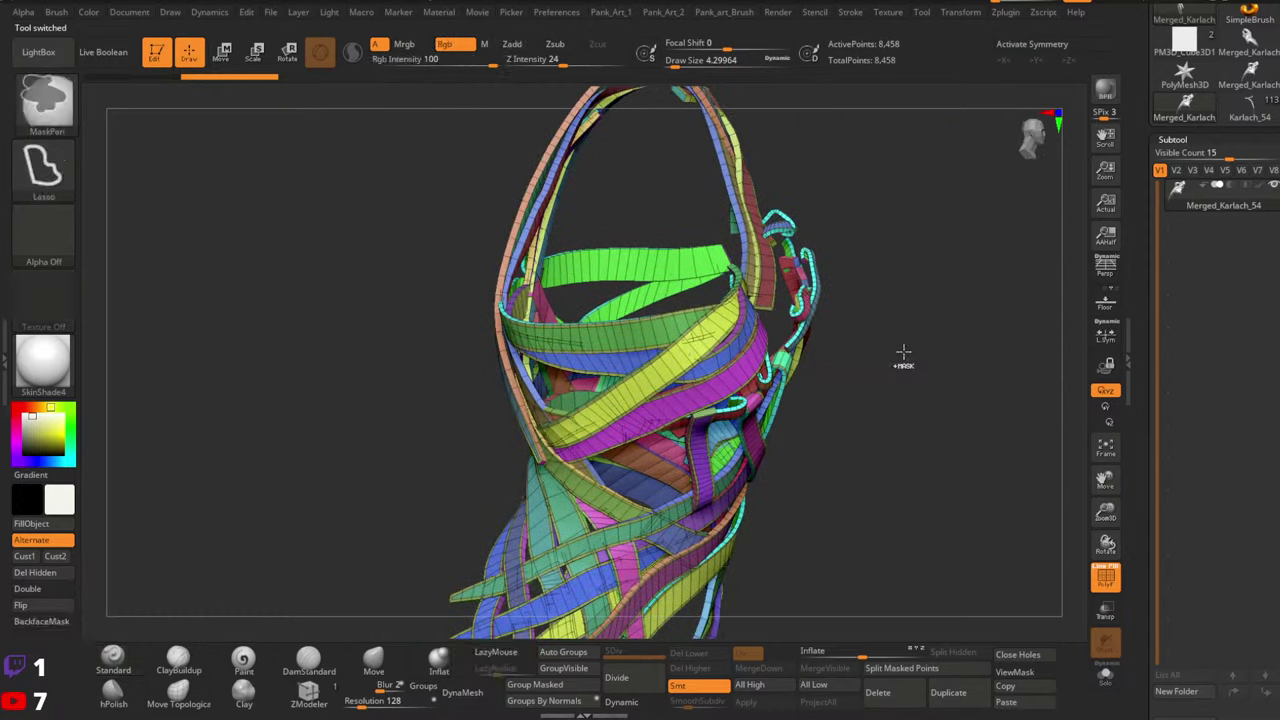
{"action": "left_click", "coordinate": [1101, 568]}
{"action": "right_click_drag", "start_coordinate": [891, 480], "coordinate": [728, 413]}
{"action": "left_click_drag", "start_coordinate": [750, 480], "coordinate": [886, 386]}
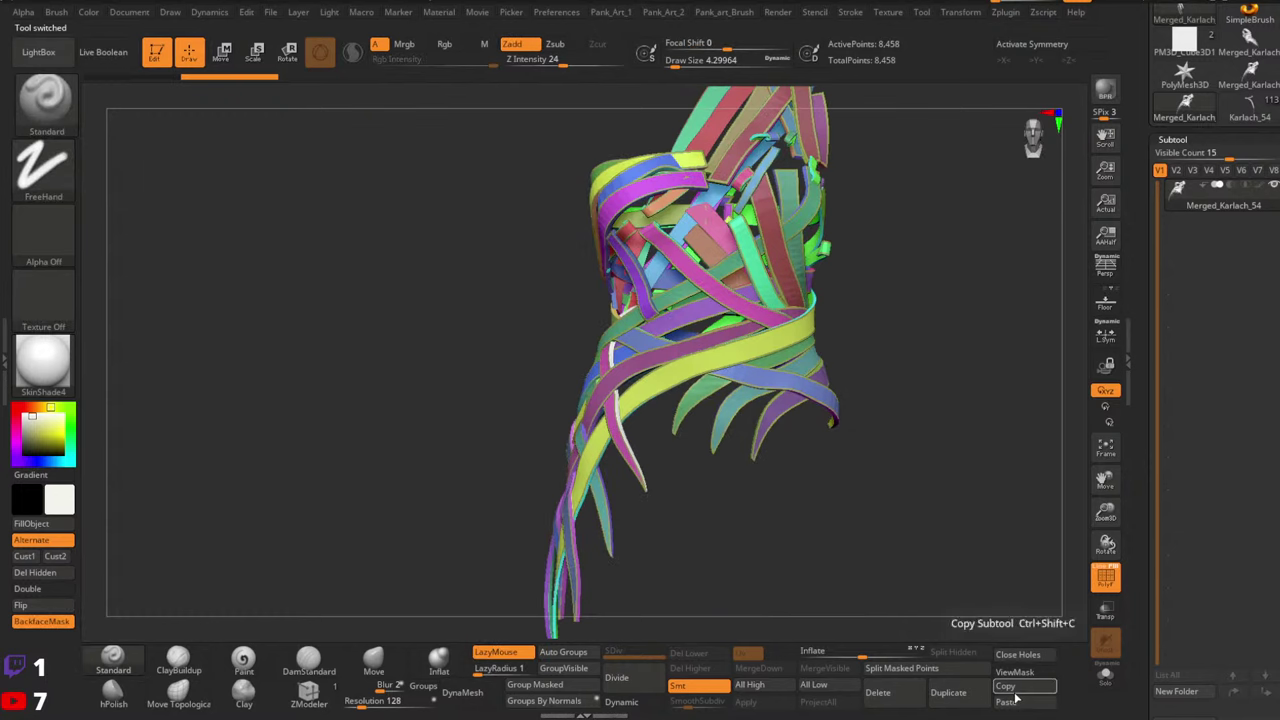
Paste the copied straps into the character tool's strap complete folder and delete the old merged subtool Merged_Karlach_47
{"action": "left_click", "coordinate": [1254, 112]}
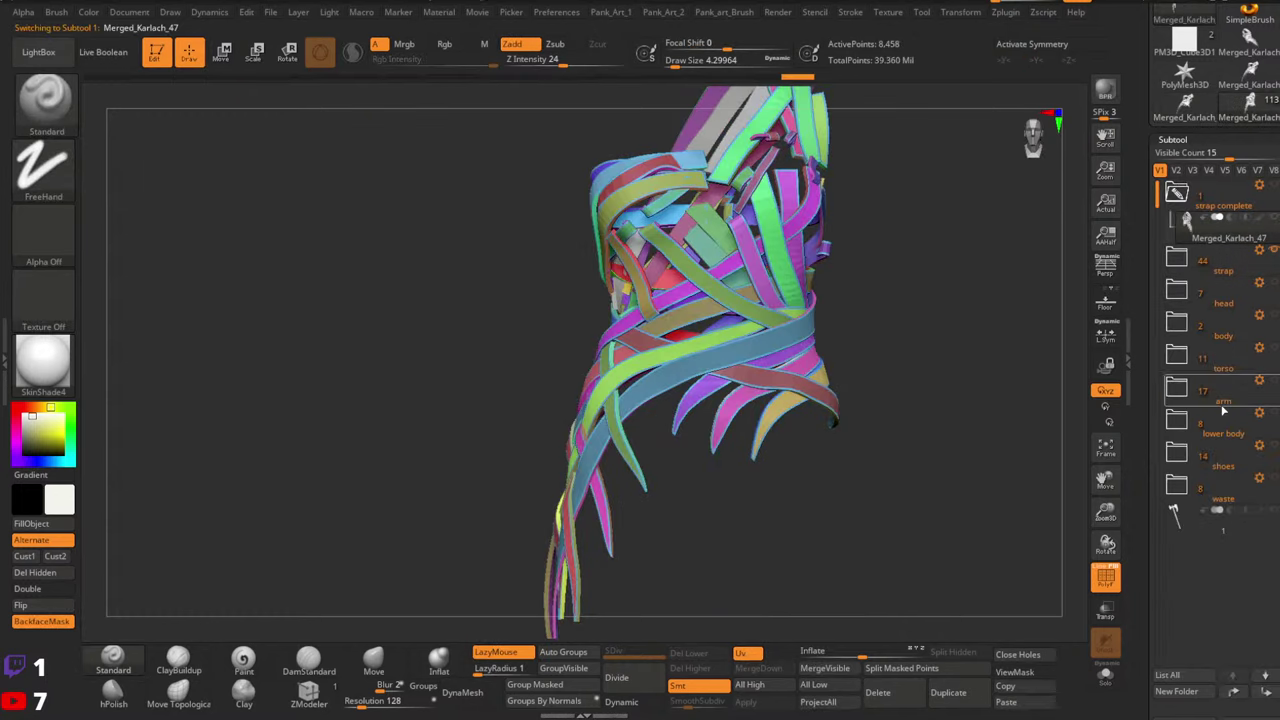
{"action": "left_click", "coordinate": [1008, 701]}
{"action": "left_click", "coordinate": [1204, 240]}
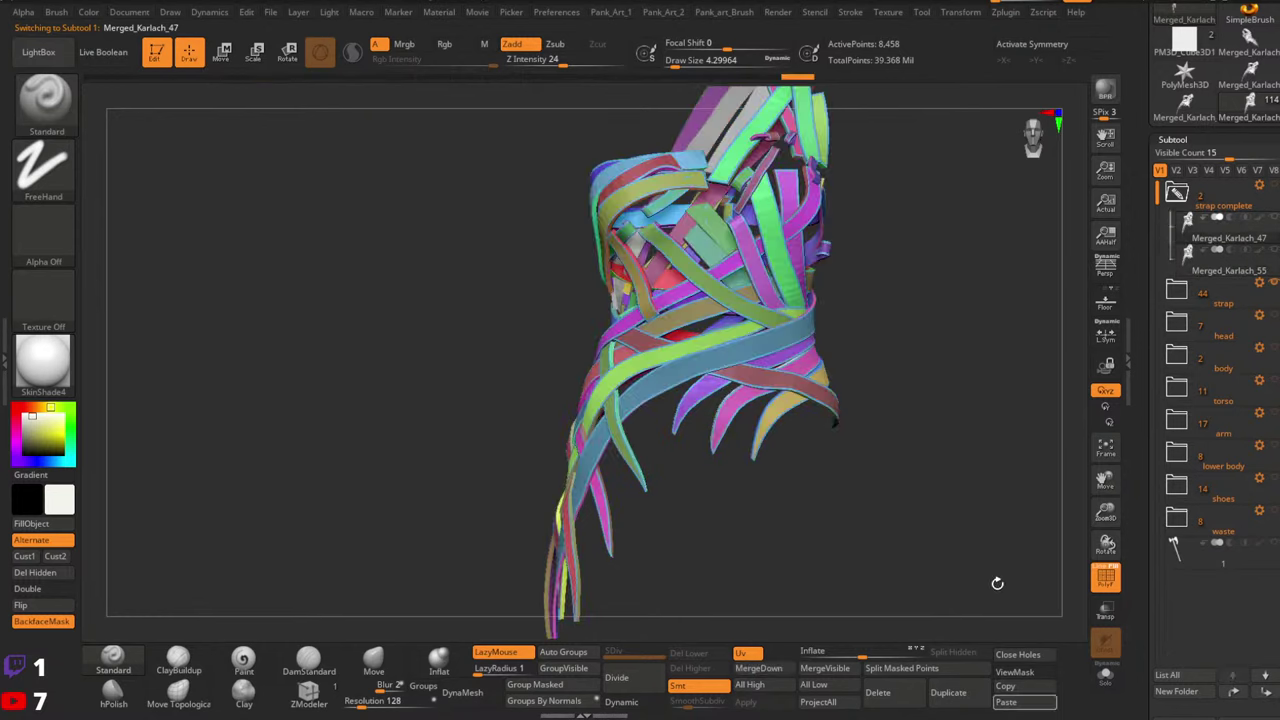
{"action": "left_click", "coordinate": [880, 692]}
{"action": "left_click", "coordinate": [834, 704]}
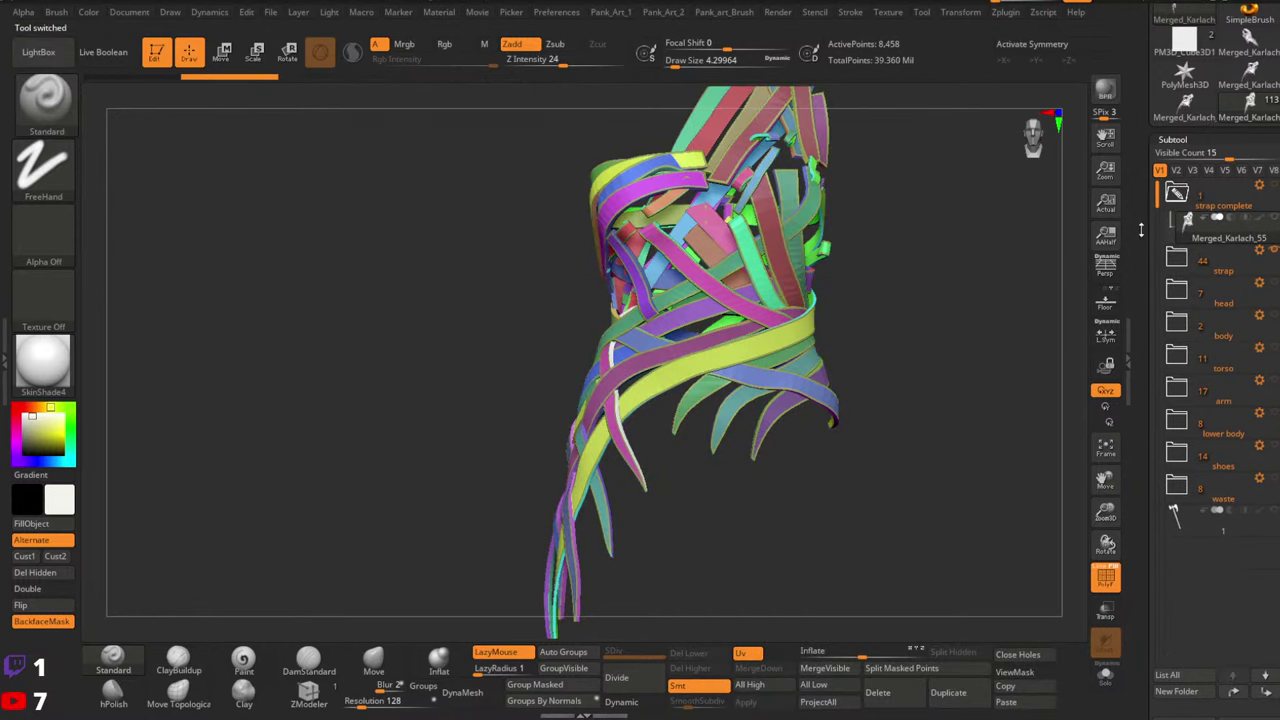
Save the character tool with the replaced straps to disk as Karlach_11
{"action": "scroll", "coordinate": [1148, 222], "scroll_direction": "up", "scroll_amount": 5}
{"action": "left_click_drag", "start_coordinate": [1155, 100], "coordinate": [1143, 145]}
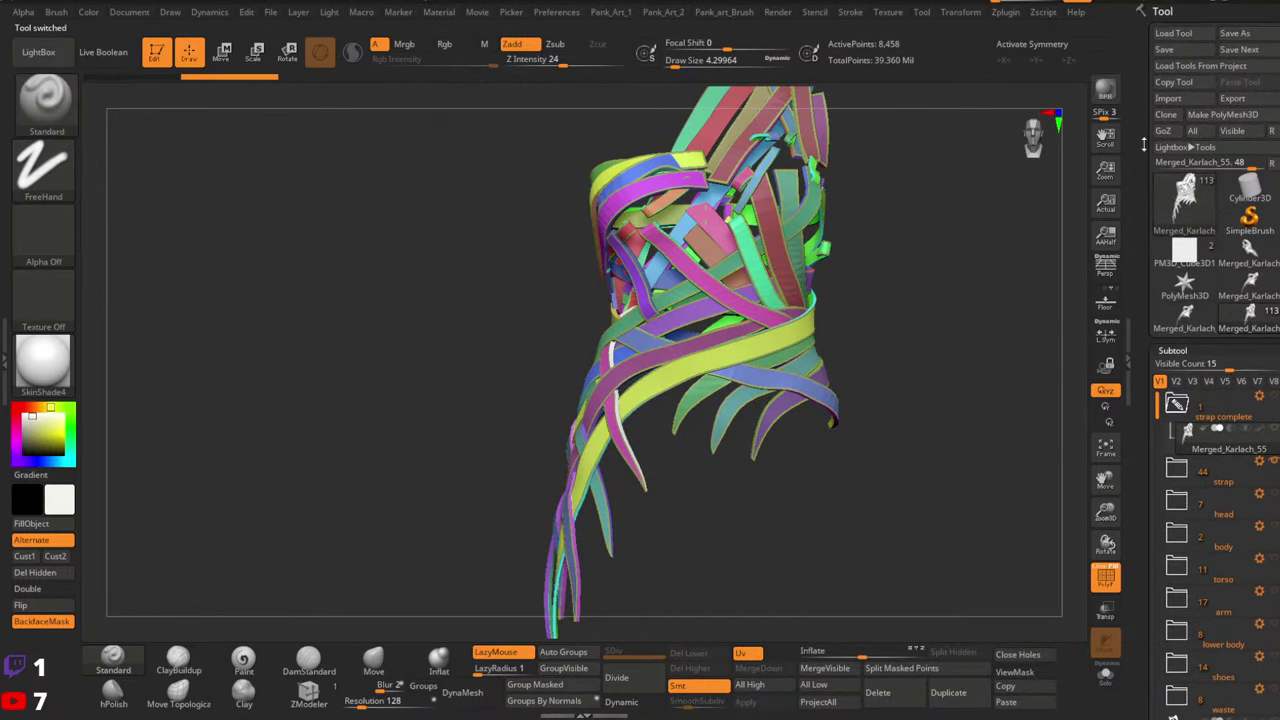
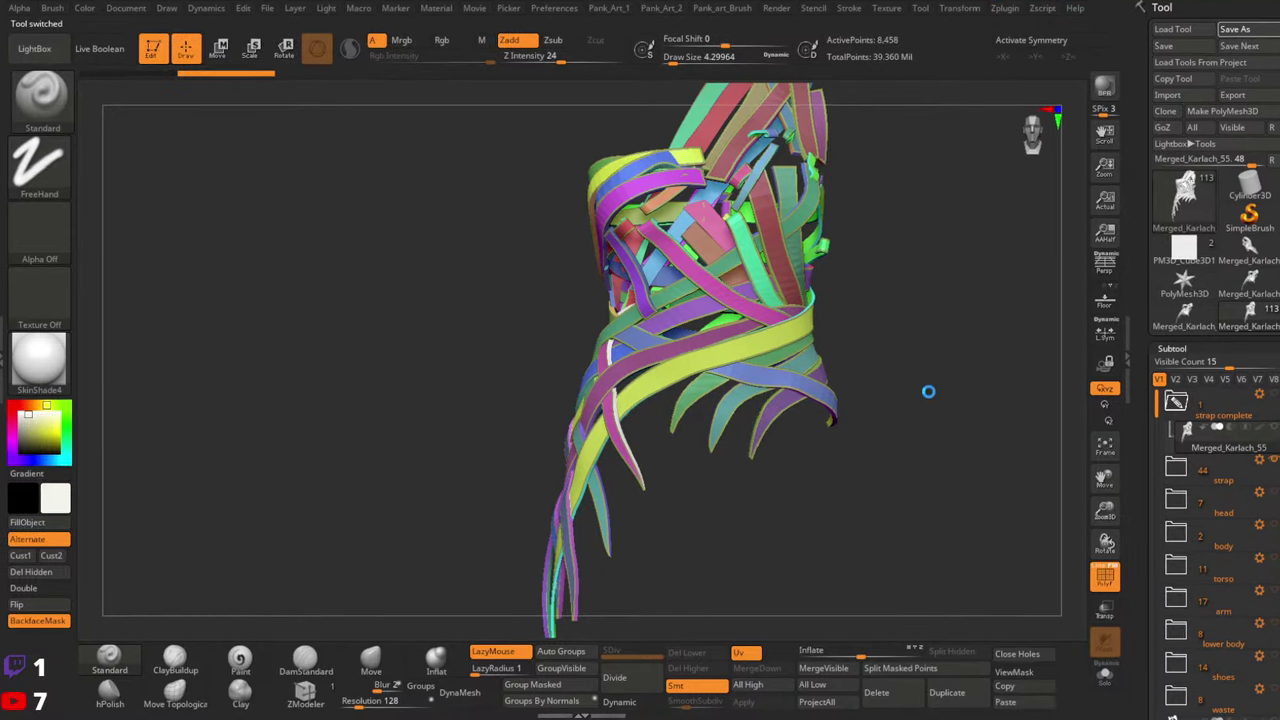
{"action": "key", "text": "ctrl+s"}
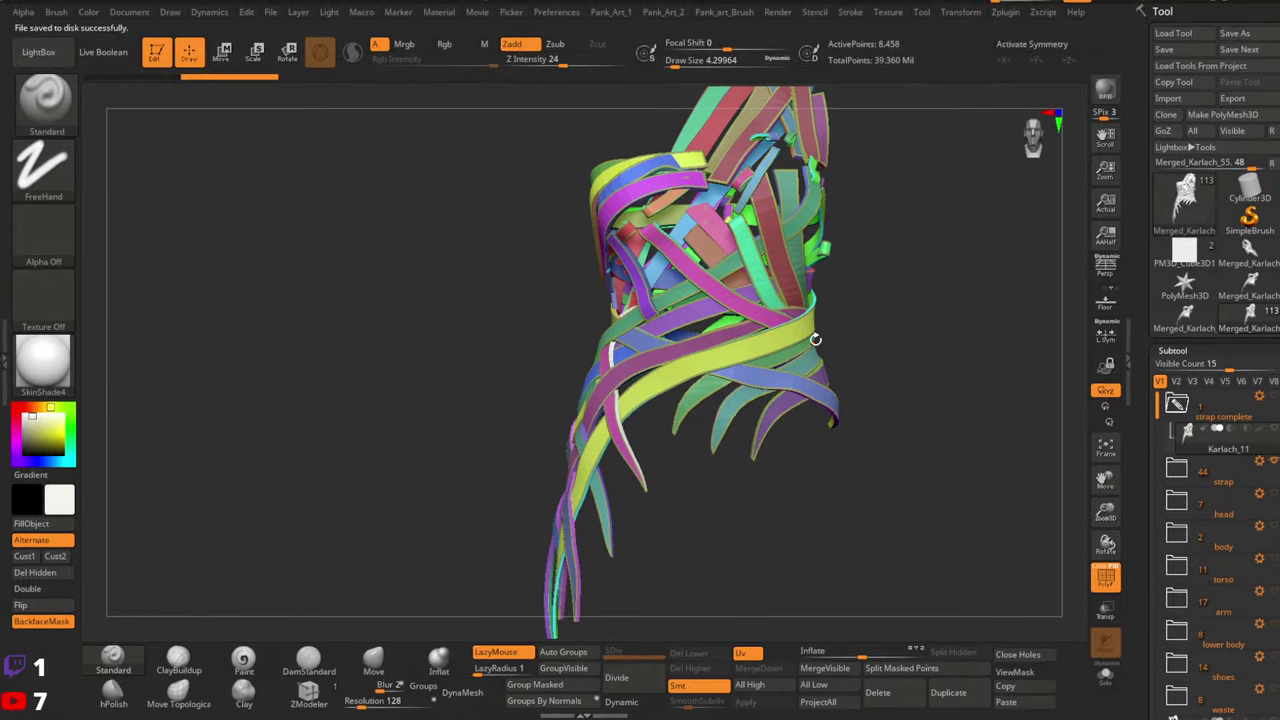
Show the head folder, switch the material to StartupMaterial and check the merged straps' shading with and without polygroup colours
{"action": "mouse_move", "coordinate": [549, 363]}
{"action": "right_mouse_down", "text": "ctrl"}
{"action": "mouse_move", "coordinate": [600, 425]}
{"action": "mouse_move", "coordinate": [615, 490]}
{"action": "right_mouse_up", "text": "ctrl"}
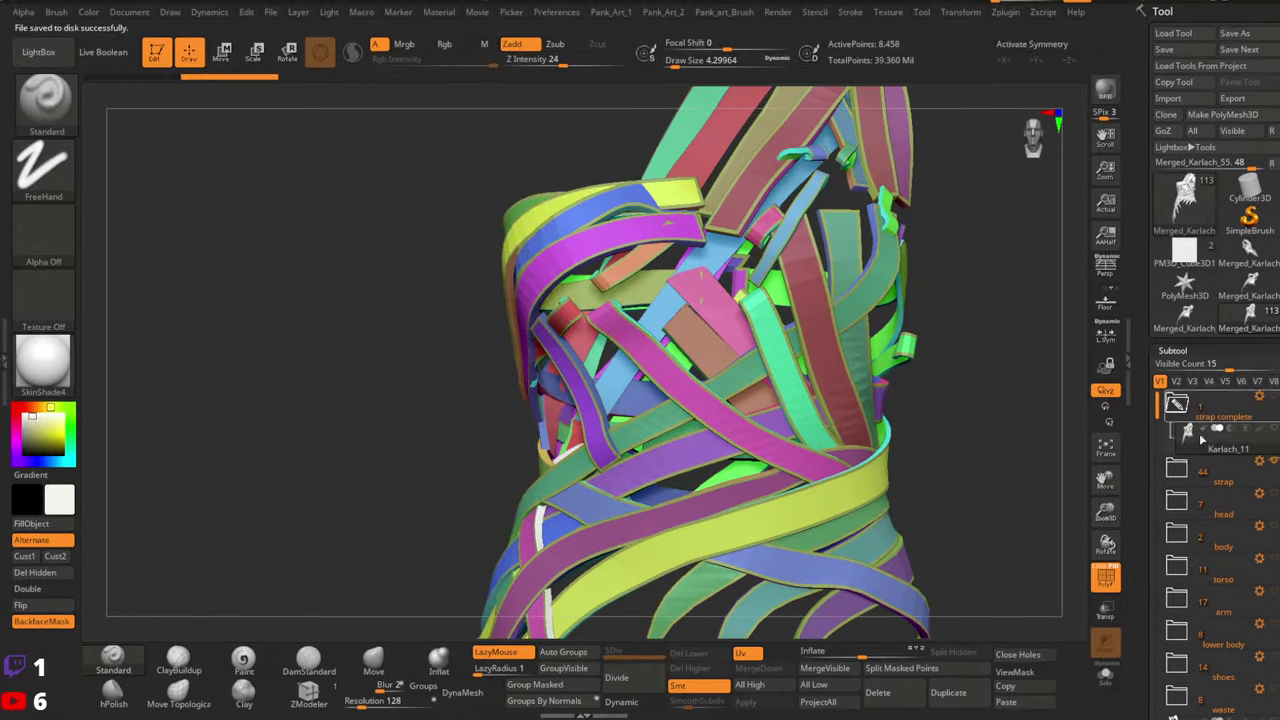
{"action": "left_click", "coordinate": [1275, 495]}
{"action": "key", "text": "shift+f"}
{"action": "key", "text": "shift+f"}
{"action": "left_click", "coordinate": [45, 366]}
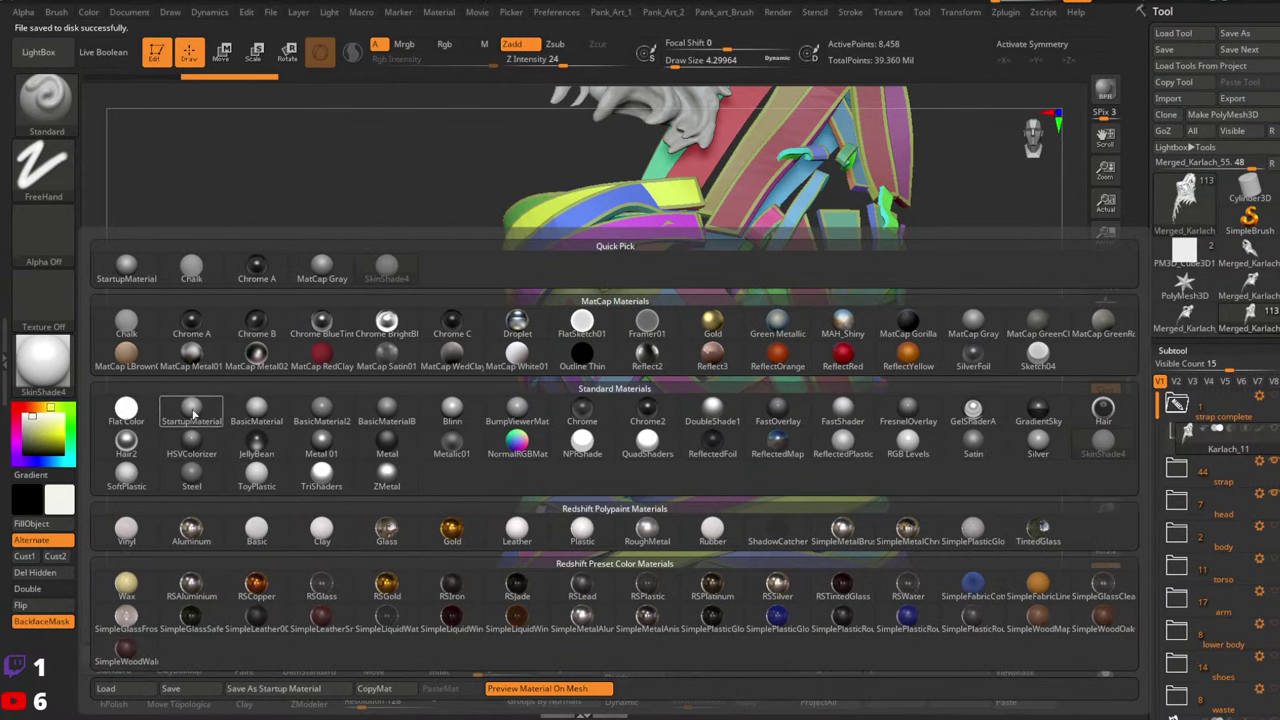
{"action": "left_click", "coordinate": [193, 413]}
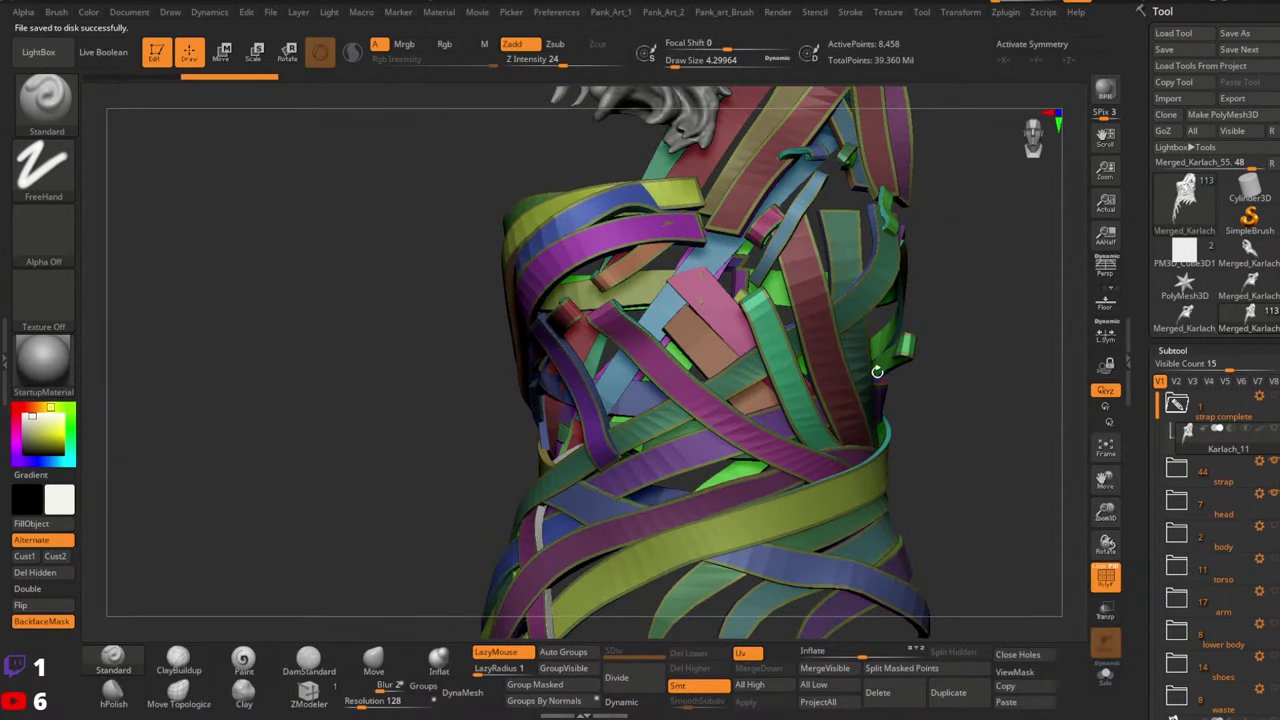
{"action": "key", "text": "shift+f"}
{"action": "right_click_drag", "start_coordinate": [732, 313], "coordinate": [765, 400], "text": "ctrl"}
{"action": "key", "text": "shift+f"}
{"action": "right_click_drag", "start_coordinate": [690, 300], "coordinate": [728, 290]}
{"action": "right_click_drag", "start_coordinate": [745, 350], "coordinate": [711, 308], "text": "ctrl"}
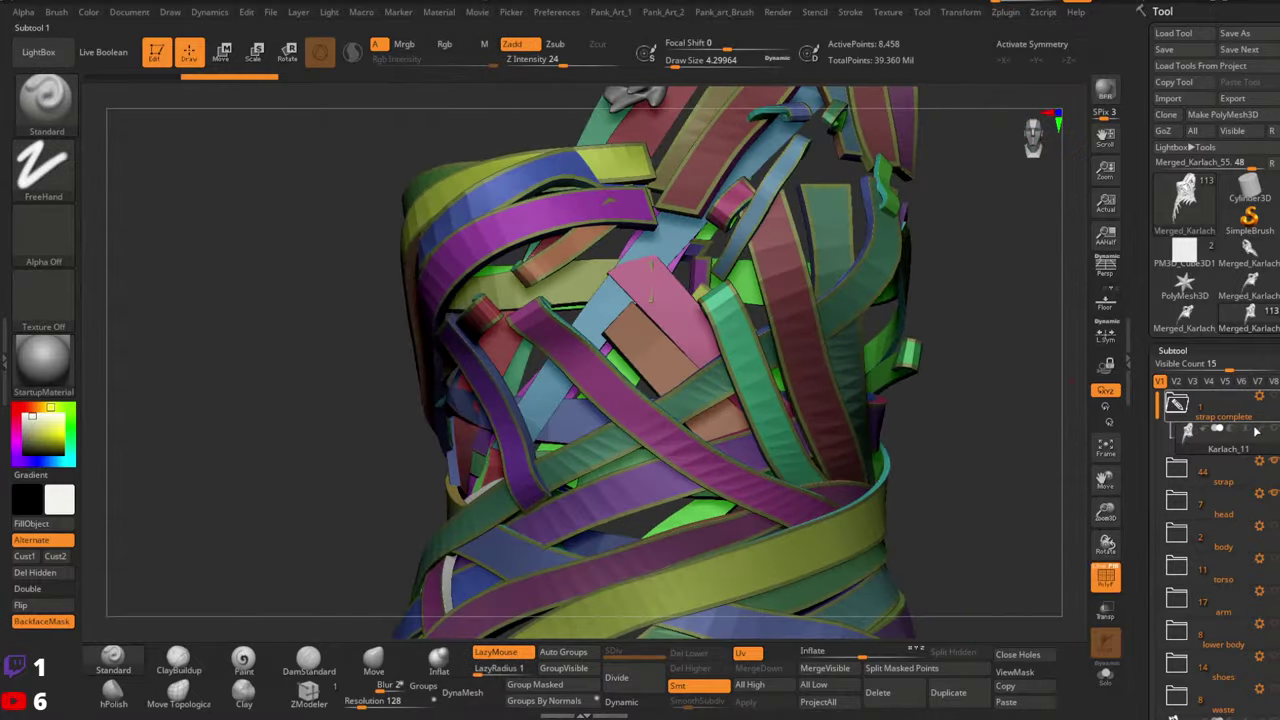
Show the strap complete subtool together with the body, torso, arm, lower body, shoes and waste folders
{"action": "left_click", "coordinate": [1273, 429]}
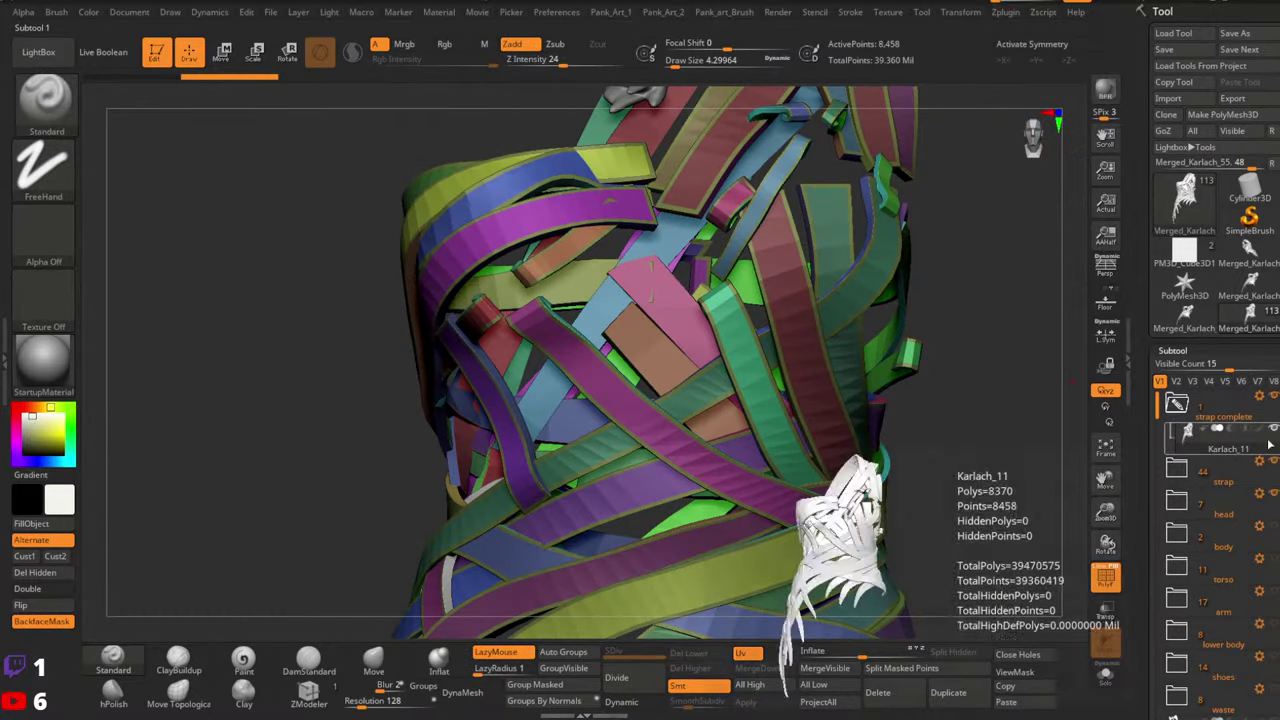
{"action": "left_click", "coordinate": [1274, 527]}
{"action": "left_click", "coordinate": [1274, 560]}
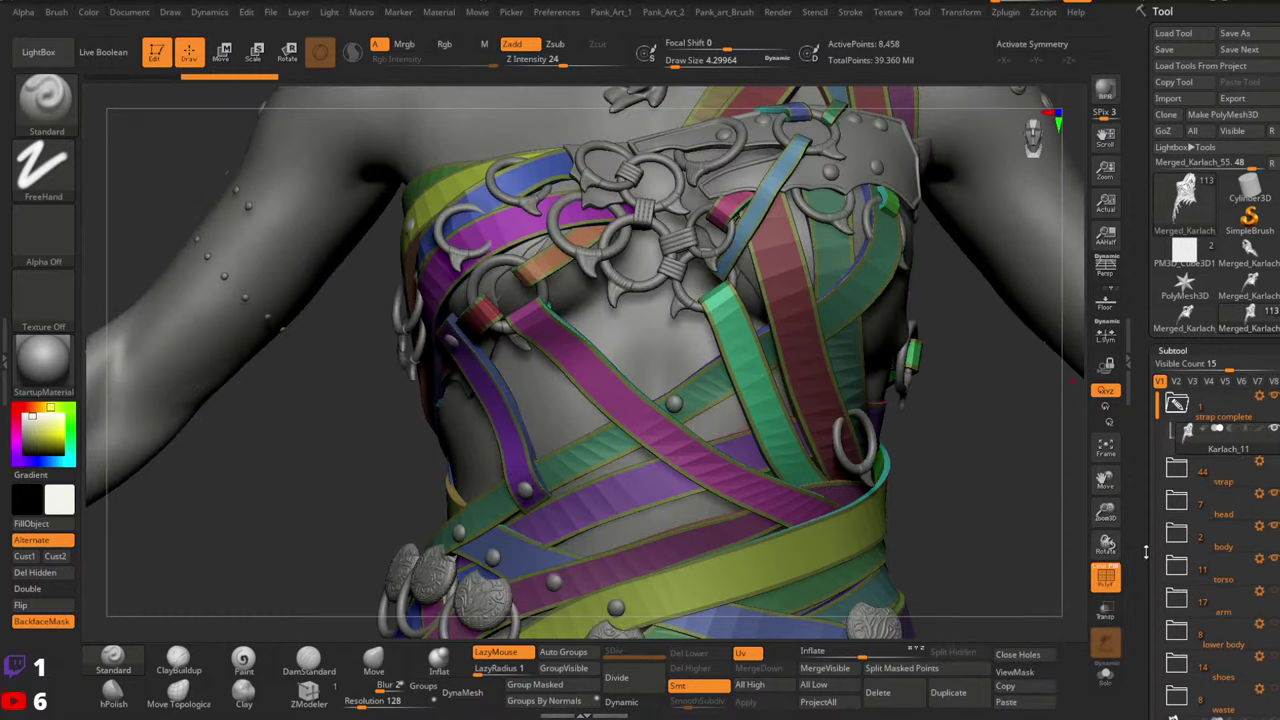
{"action": "left_click_drag", "start_coordinate": [1146, 552], "coordinate": [1150, 377]}
{"action": "left_click", "coordinate": [1274, 415]}
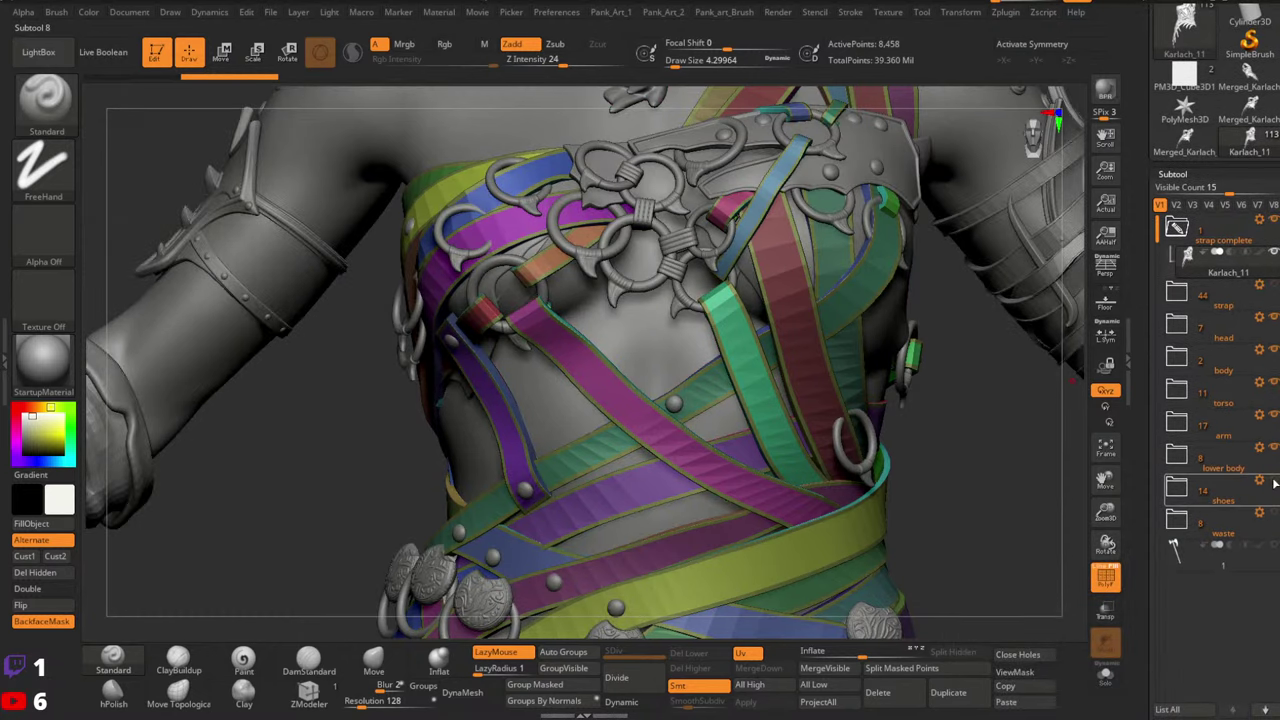
Select the merged straps, collapse the strap complete folder and move the old strap folder below the waste folder
{"action": "left_click", "coordinate": [1201, 272]}
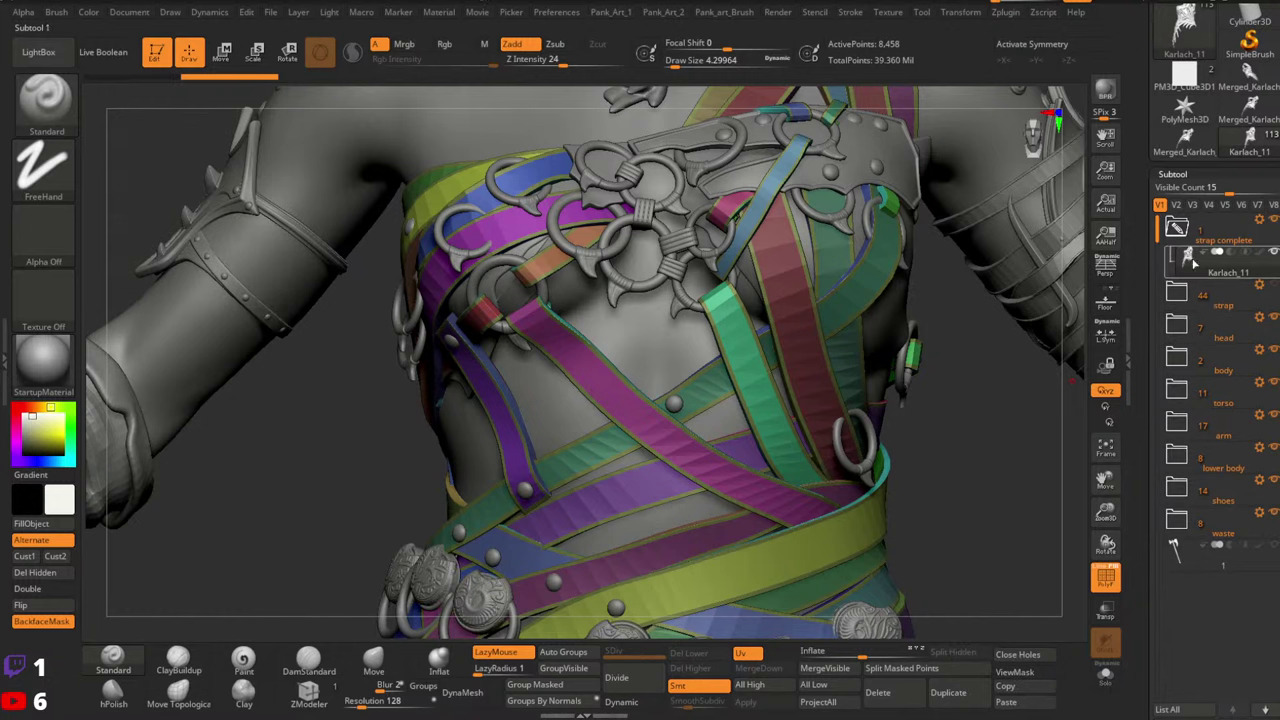
{"action": "left_click", "coordinate": [1177, 229]}
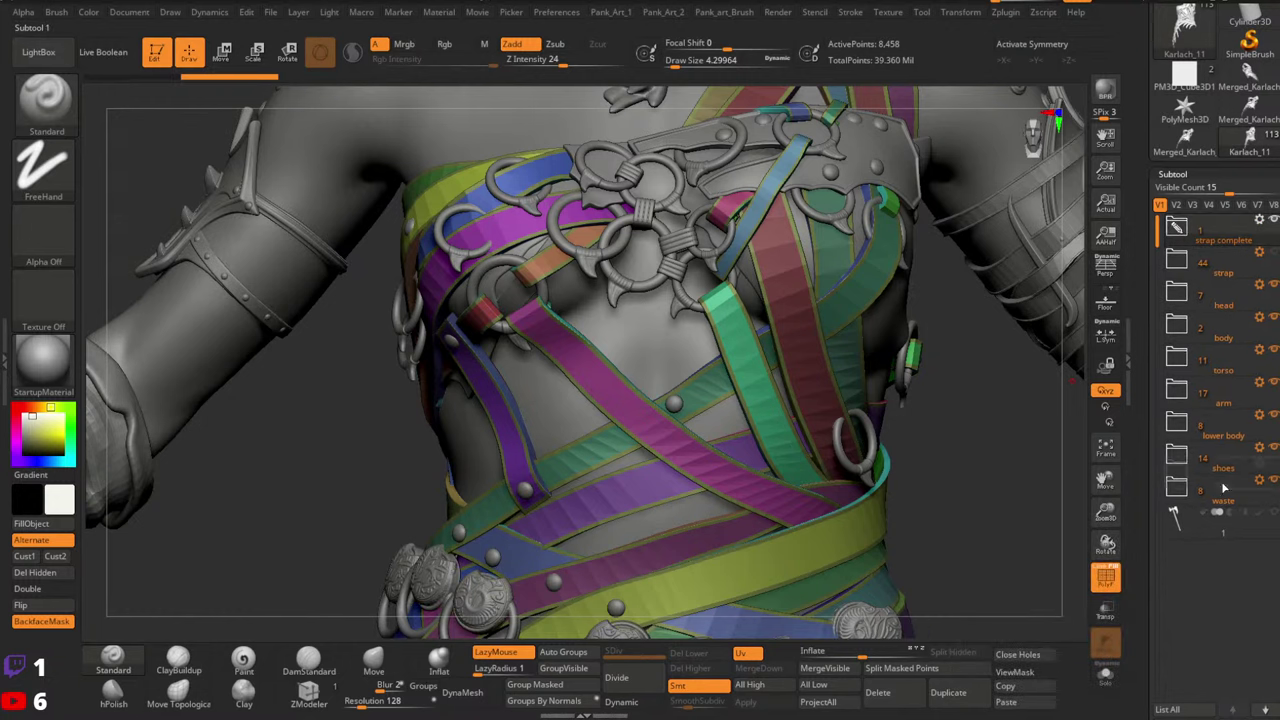
{"action": "left_click_drag", "start_coordinate": [1220, 513], "coordinate": [1221, 515]}
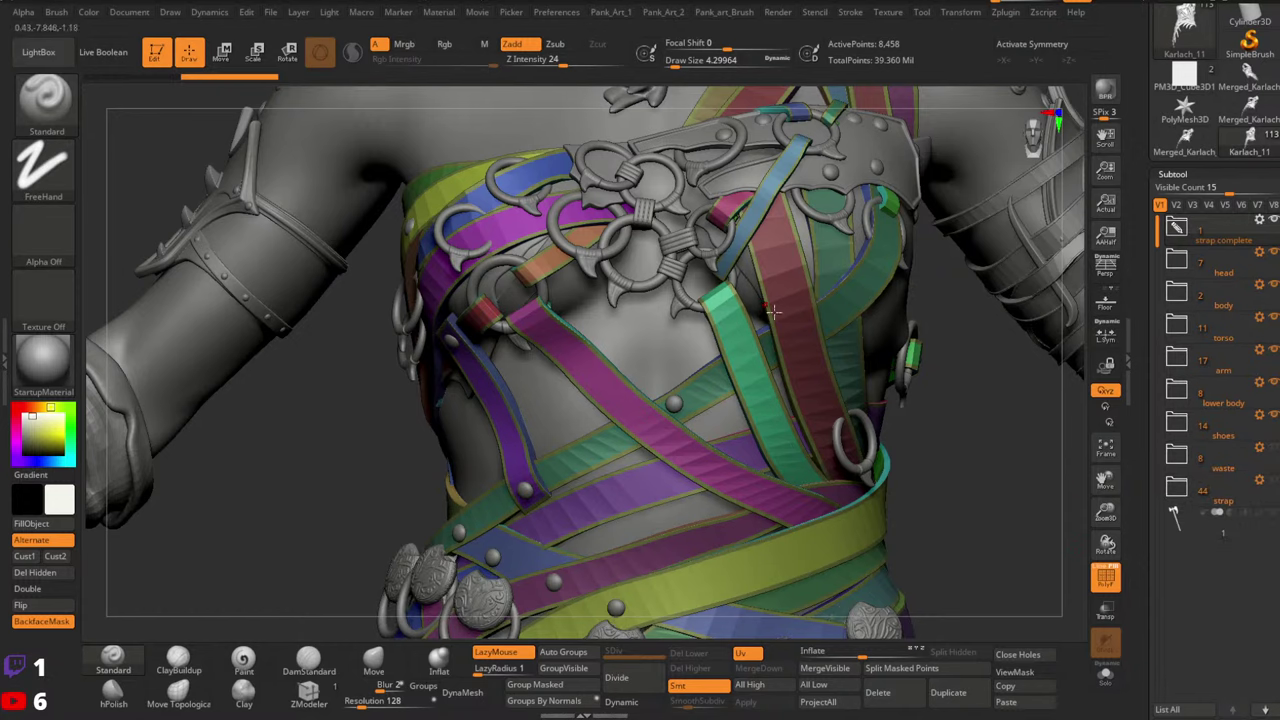
Show the straps' wireframe and extrude their border polygroup slightly with ZModeler to form raised rims on all straps
{"action": "mouse_move", "coordinate": [773, 312]}
{"action": "right_mouse_down", "text": "ctrl"}
{"action": "mouse_move", "coordinate": [817, 366]}
{"action": "mouse_move", "coordinate": [809, 346]}
{"action": "right_mouse_up", "text": "ctrl"}
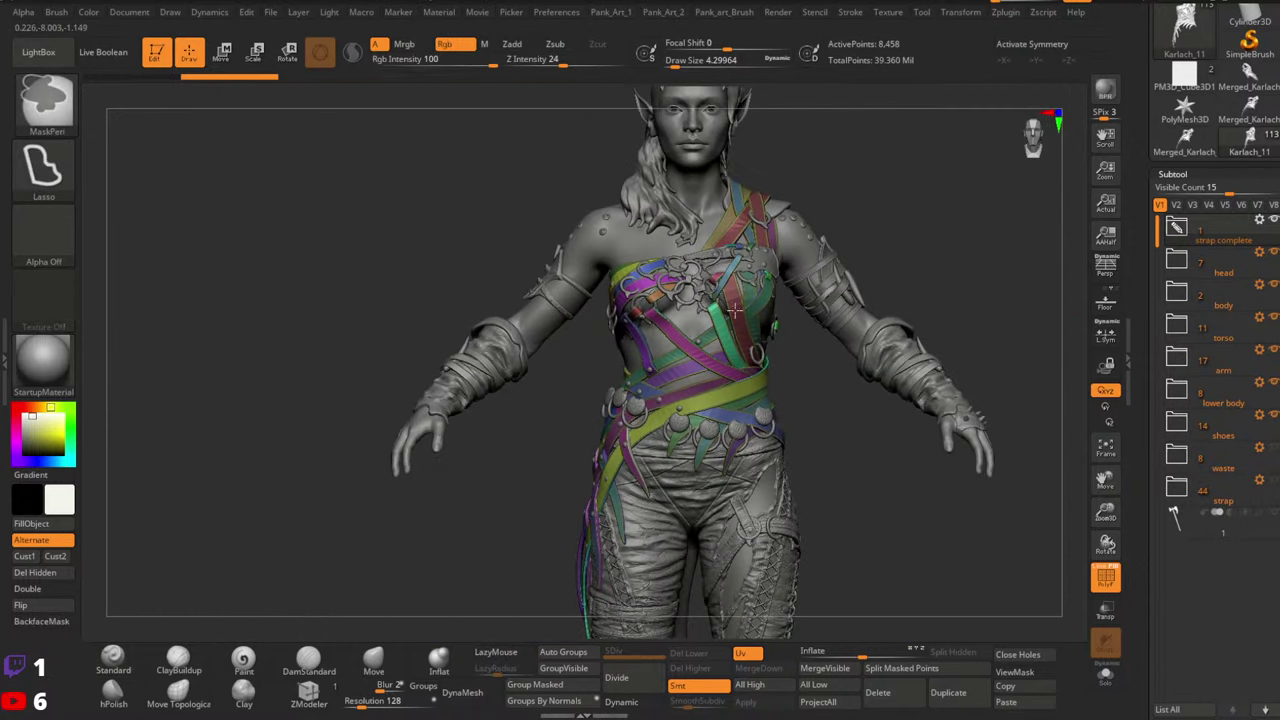
{"action": "mouse_move", "coordinate": [735, 310]}
{"action": "right_mouse_down", "text": "ctrl"}
{"action": "mouse_move", "coordinate": [747, 348]}
{"action": "mouse_move", "coordinate": [766, 338]}
{"action": "mouse_move", "coordinate": [852, 437]}
{"action": "mouse_move", "coordinate": [792, 360]}
{"action": "right_mouse_up", "text": "ctrl"}
{"action": "left_click", "coordinate": [1101, 569]}
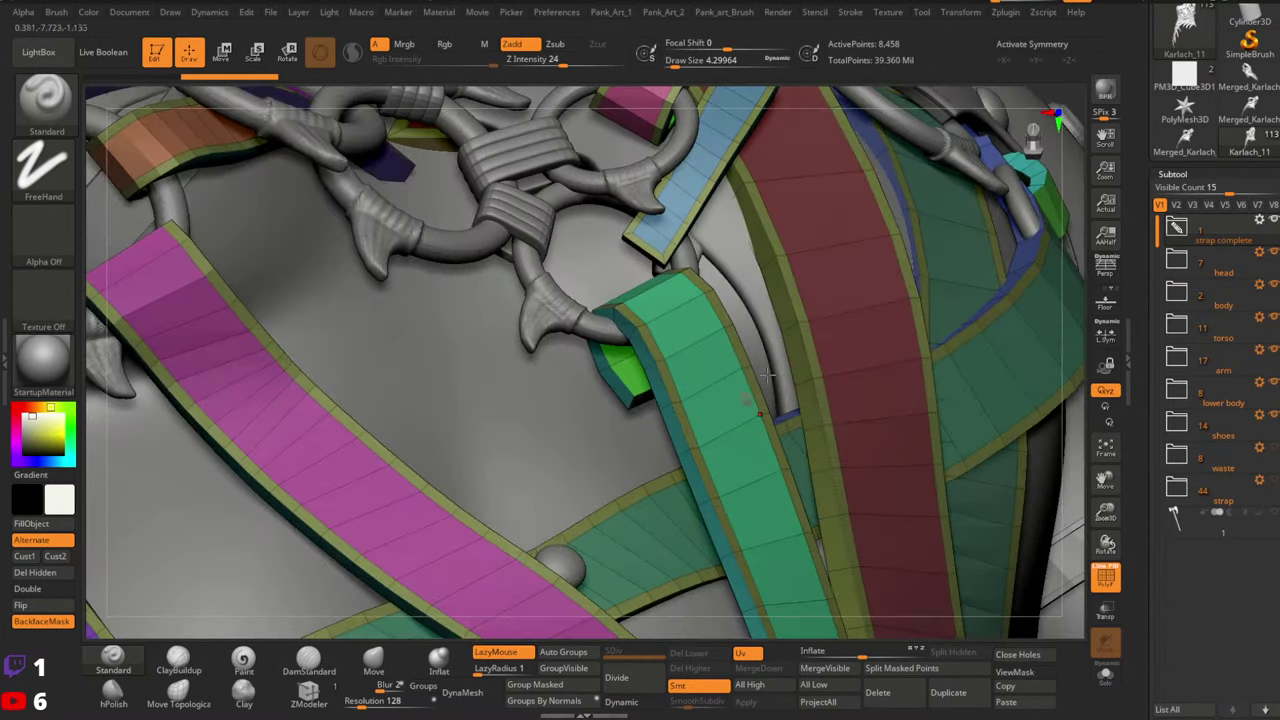
{"action": "left_click", "coordinate": [308, 690]}
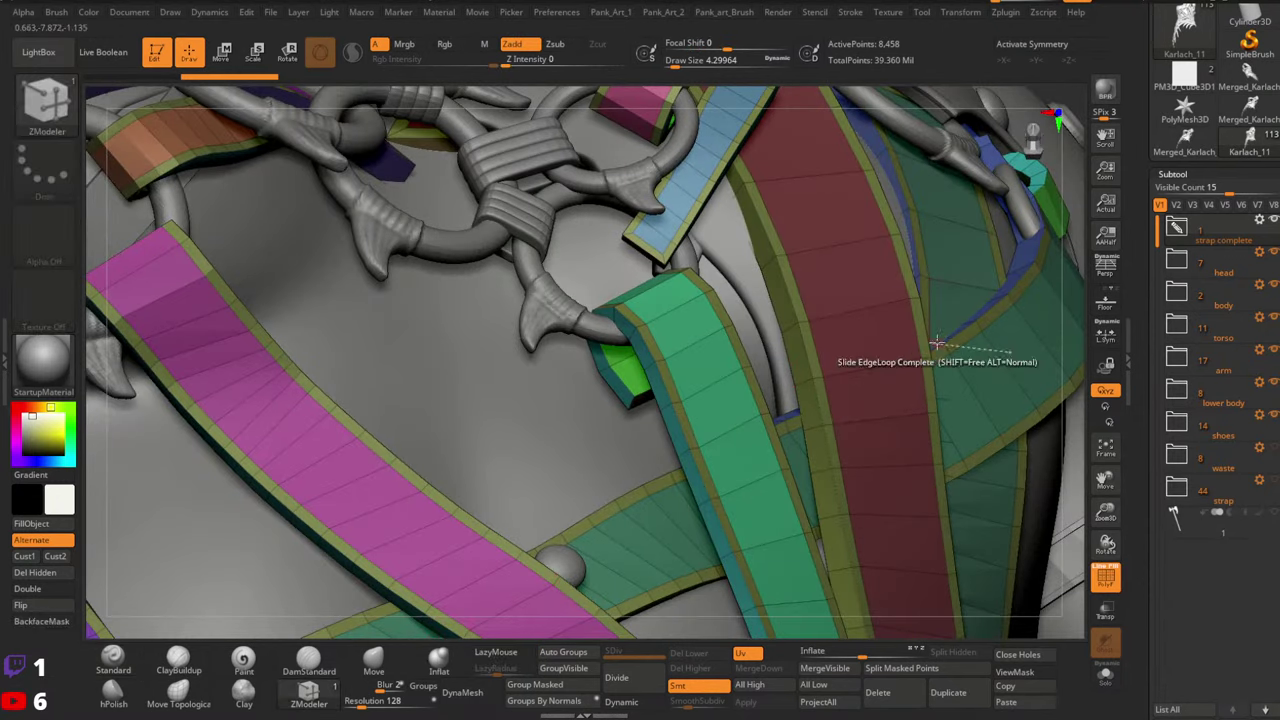
{"action": "left_click_drag", "start_coordinate": [927, 340], "coordinate": [937, 331]}
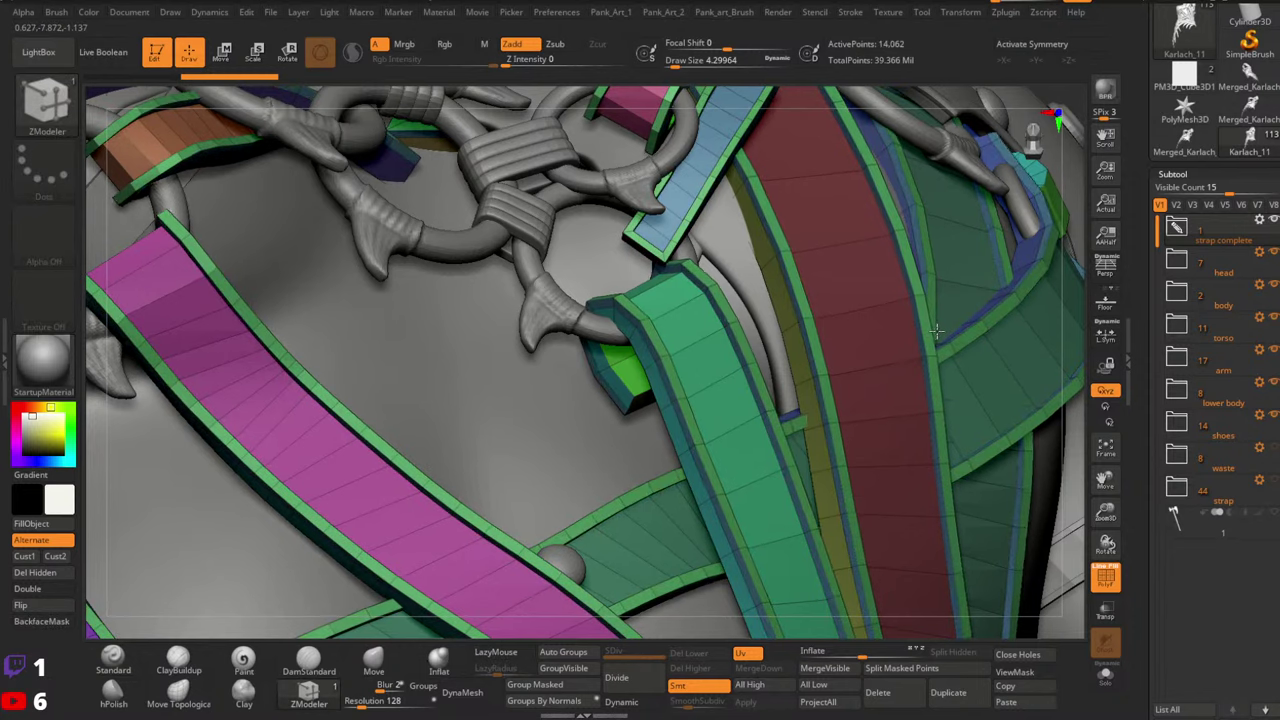
Inspect the raised strap rims in Solo mode with Dynamic subdivision, and return to the polygroup wireframe
{"action": "mouse_move", "coordinate": [974, 380]}
{"action": "right_mouse_down", "text": "ctrl"}
{"action": "mouse_move", "coordinate": [955, 262]}
{"action": "mouse_move", "coordinate": [985, 450]}
{"action": "mouse_move", "coordinate": [992, 435]}
{"action": "mouse_move", "coordinate": [763, 497]}
{"action": "mouse_move", "coordinate": [737, 434]}
{"action": "mouse_move", "coordinate": [845, 423]}
{"action": "mouse_move", "coordinate": [719, 452]}
{"action": "mouse_move", "coordinate": [823, 430]}
{"action": "mouse_move", "coordinate": [795, 408]}
{"action": "mouse_move", "coordinate": [931, 428]}
{"action": "right_mouse_up", "text": "ctrl"}
{"action": "key", "text": "shift+f"}
{"action": "left_click", "coordinate": [632, 706]}
{"action": "left_click", "coordinate": [1113, 676]}
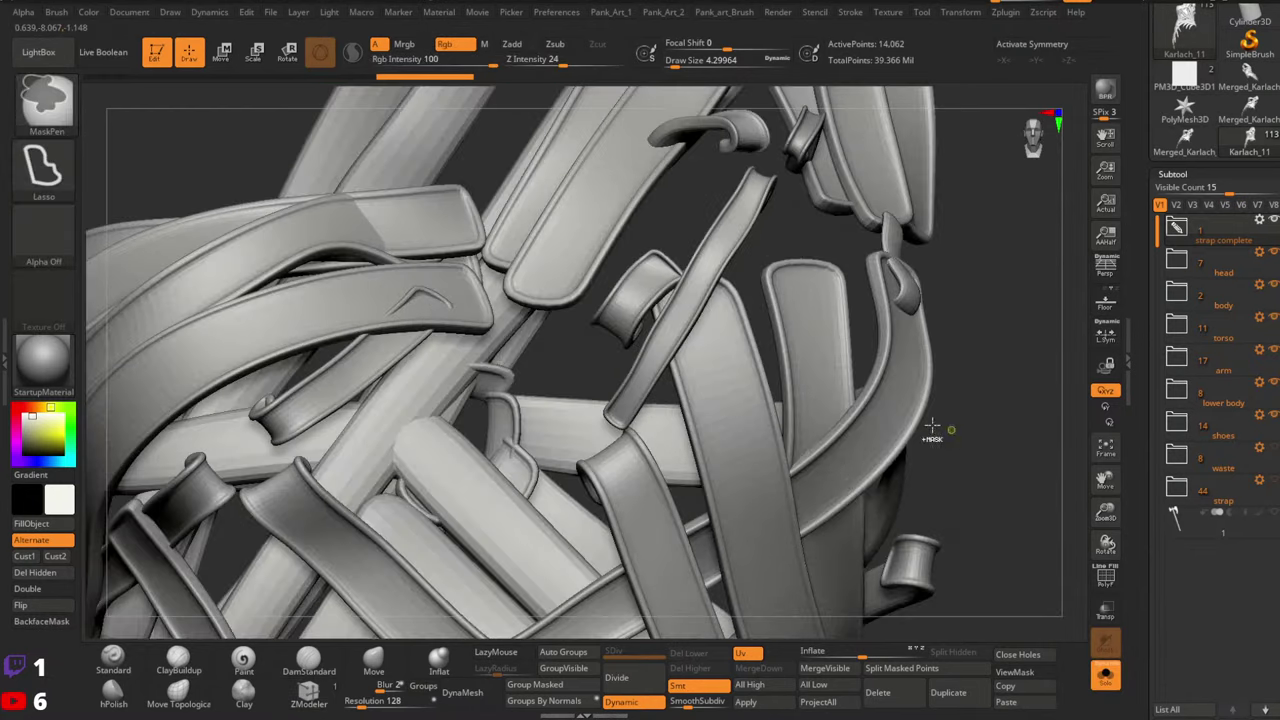
{"action": "left_click", "coordinate": [630, 705]}
{"action": "right_click_drag", "start_coordinate": [800, 358], "coordinate": [596, 537]}
{"action": "key", "text": "shift+f"}
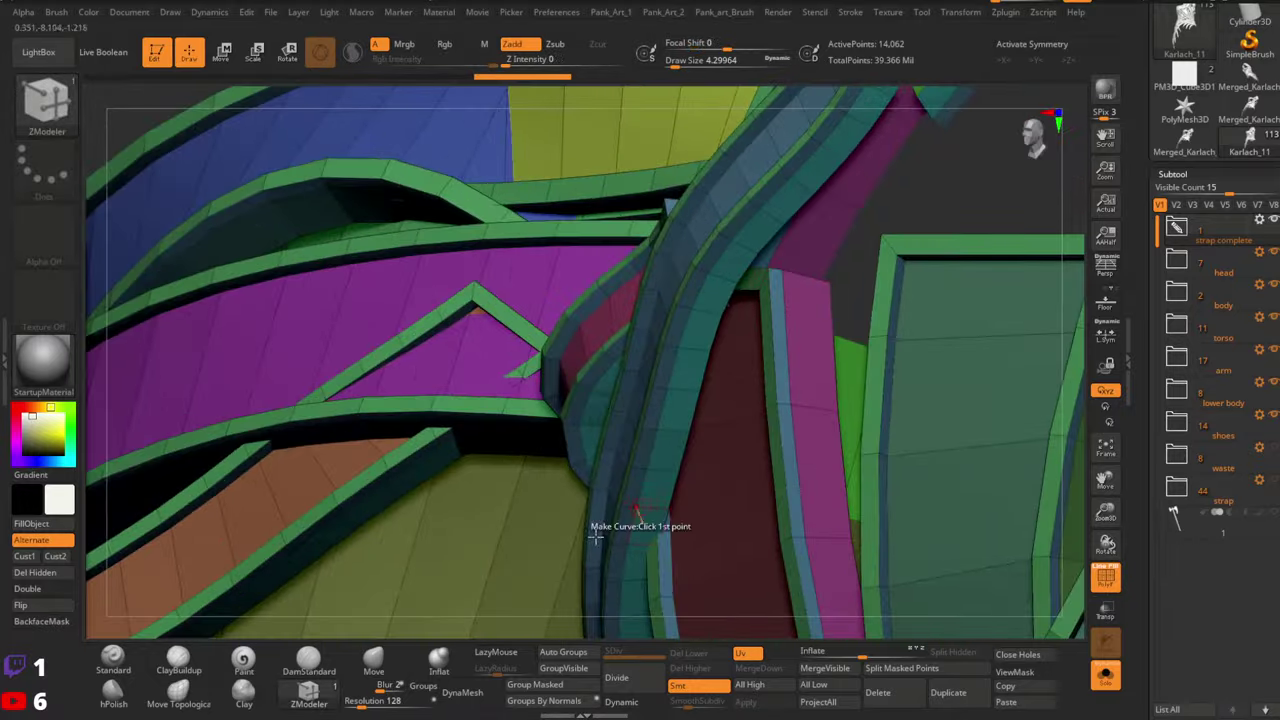
Set the ZModeler edge action to Insert, undo the first insertion and insert an edge loop near a strap's end
{"action": "key", "text": "space"}
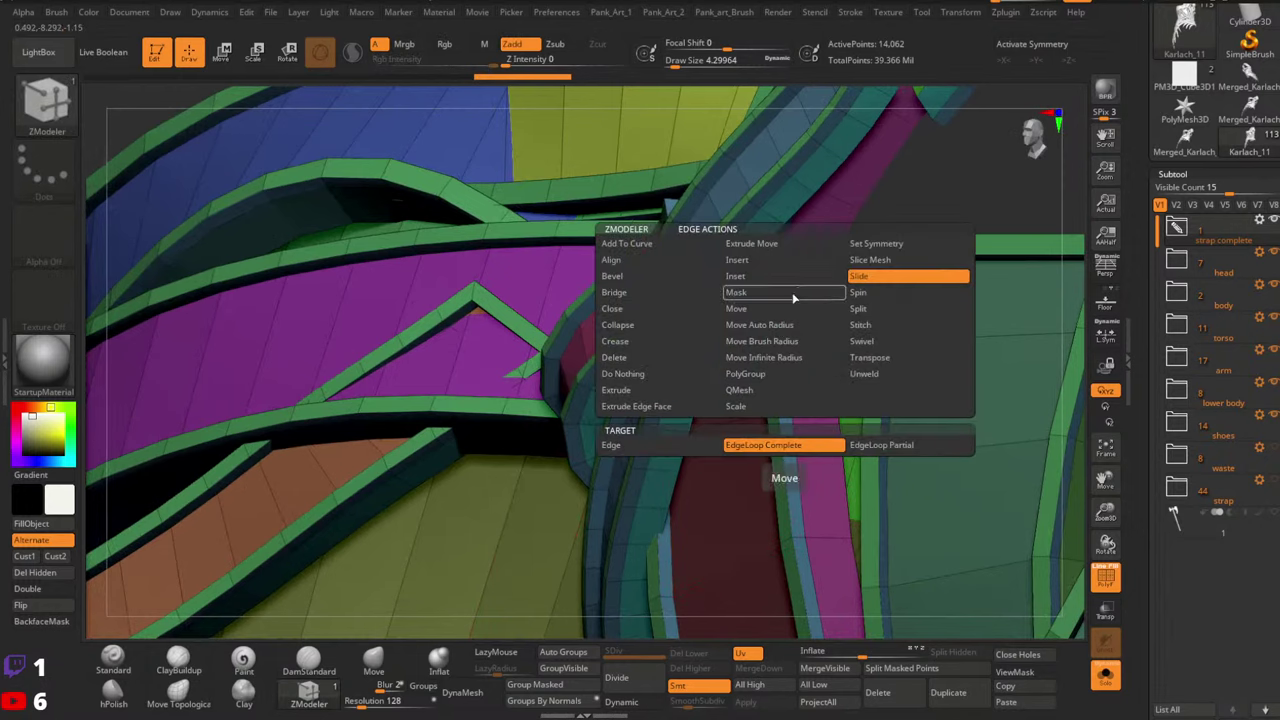
{"action": "left_click", "coordinate": [742, 262]}
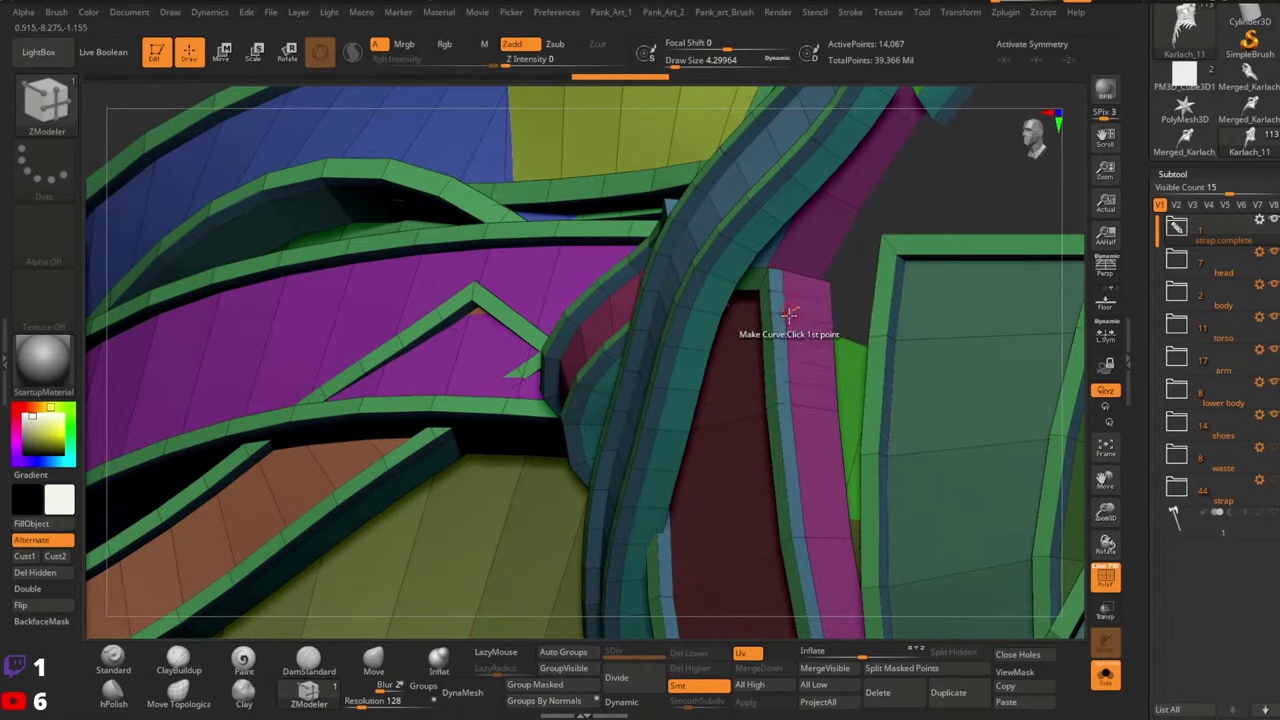
{"action": "key", "text": "ctrl+z"}
{"action": "key", "text": "space"}
{"action": "left_click", "coordinate": [750, 446]}
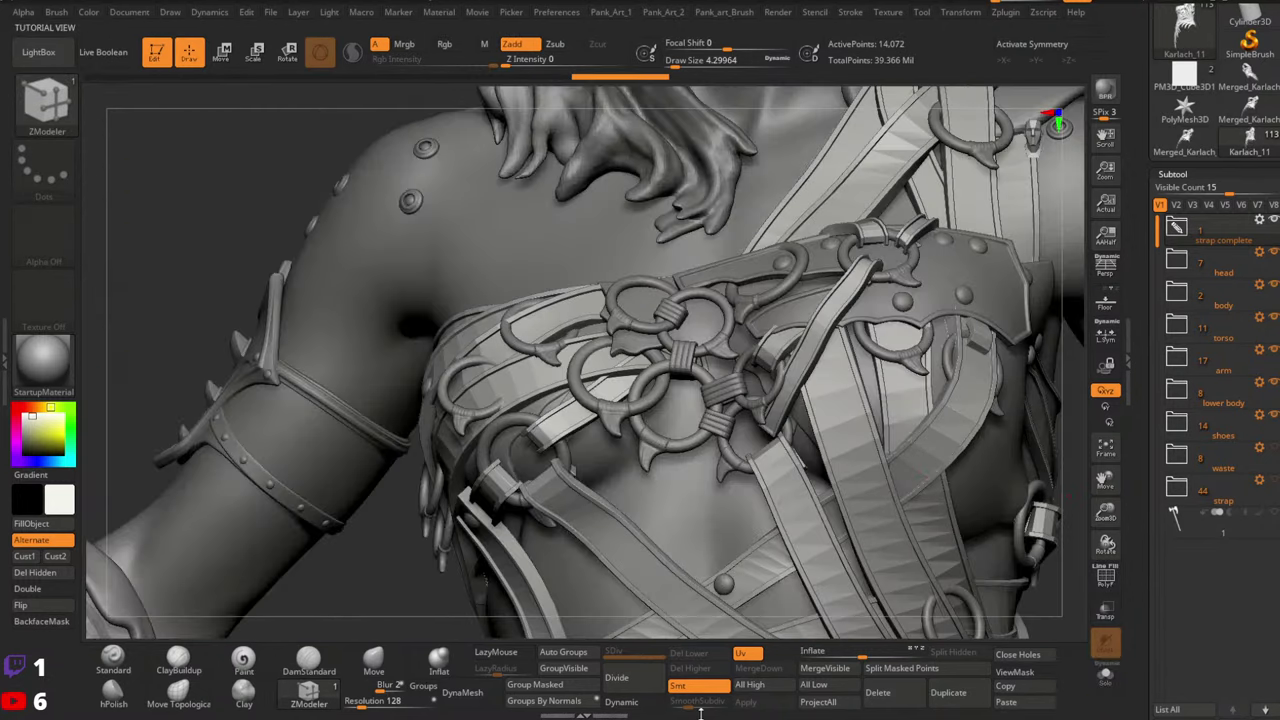
Turn on Dynamic subdivision for the straps and choose the Move Topological brush with a draw size of about 104
{"action": "left_click", "coordinate": [619, 702]}
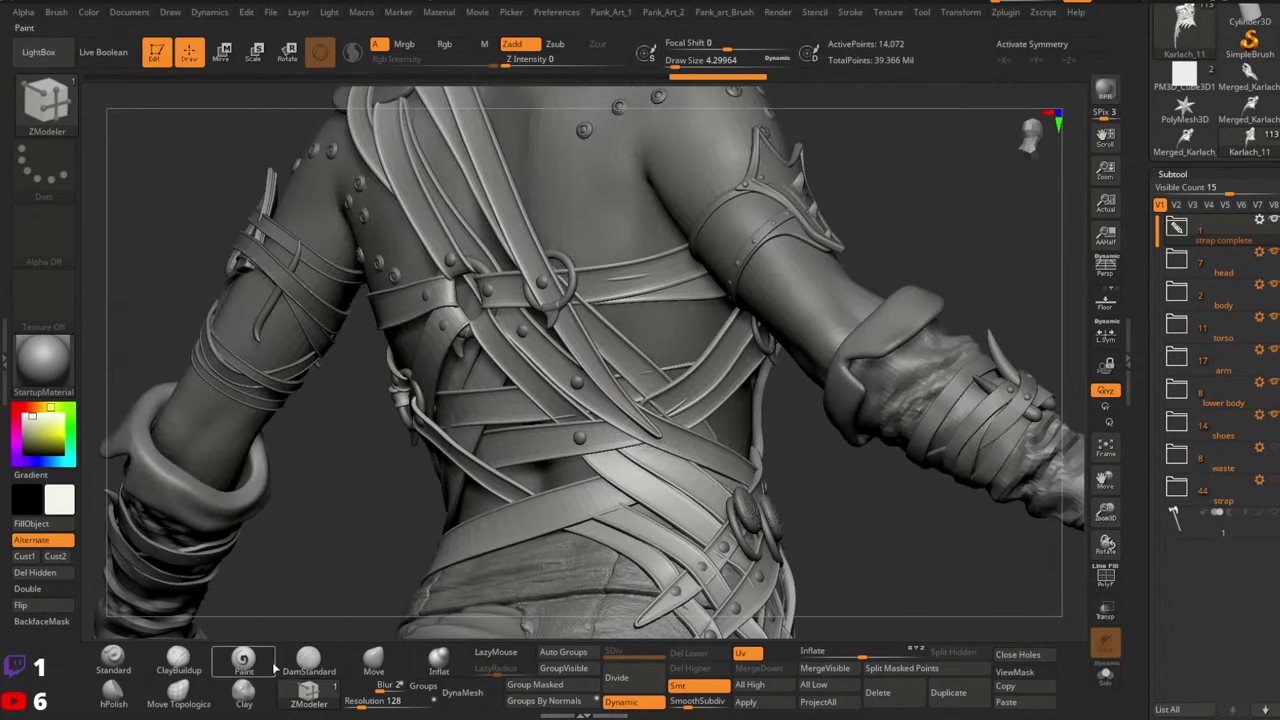
{"action": "left_click", "coordinate": [374, 660]}
{"action": "mouse_move", "coordinate": [500, 300]}
{"action": "right_mouse_down", "text": "ctrl"}
{"action": "mouse_move", "coordinate": [560, 430]}
{"action": "mouse_move", "coordinate": [655, 300]}
{"action": "right_mouse_up", "text": "ctrl"}
{"action": "mouse_move", "coordinate": [655, 300]}
{"action": "right_mouse_down", "text": "ctrl"}
{"action": "mouse_move", "coordinate": [670, 152]}
{"action": "mouse_move", "coordinate": [709, 291]}
{"action": "mouse_move", "coordinate": [640, 340]}
{"action": "right_mouse_up", "text": "ctrl"}
{"action": "left_click", "coordinate": [178, 692]}
{"action": "key", "text": "space"}
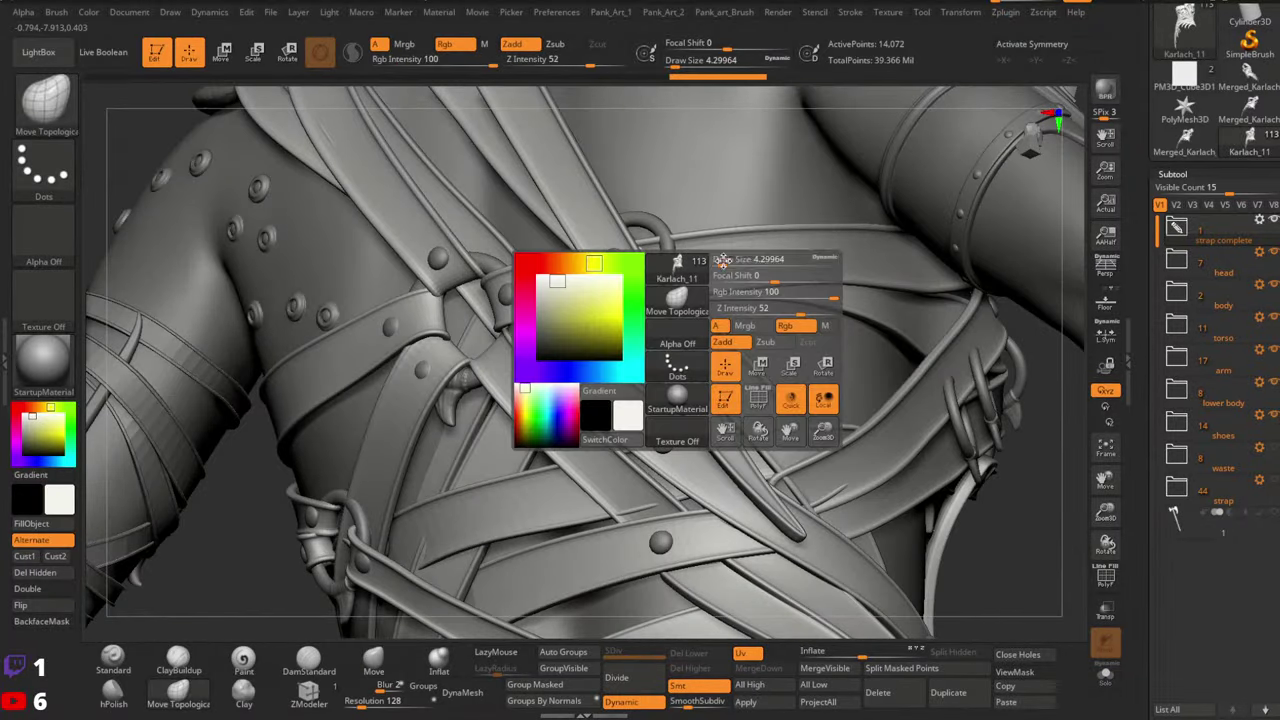
{"action": "left_click_drag", "start_coordinate": [722, 260], "coordinate": [748, 261]}
{"action": "right_click_drag", "start_coordinate": [743, 295], "coordinate": [747, 257]}
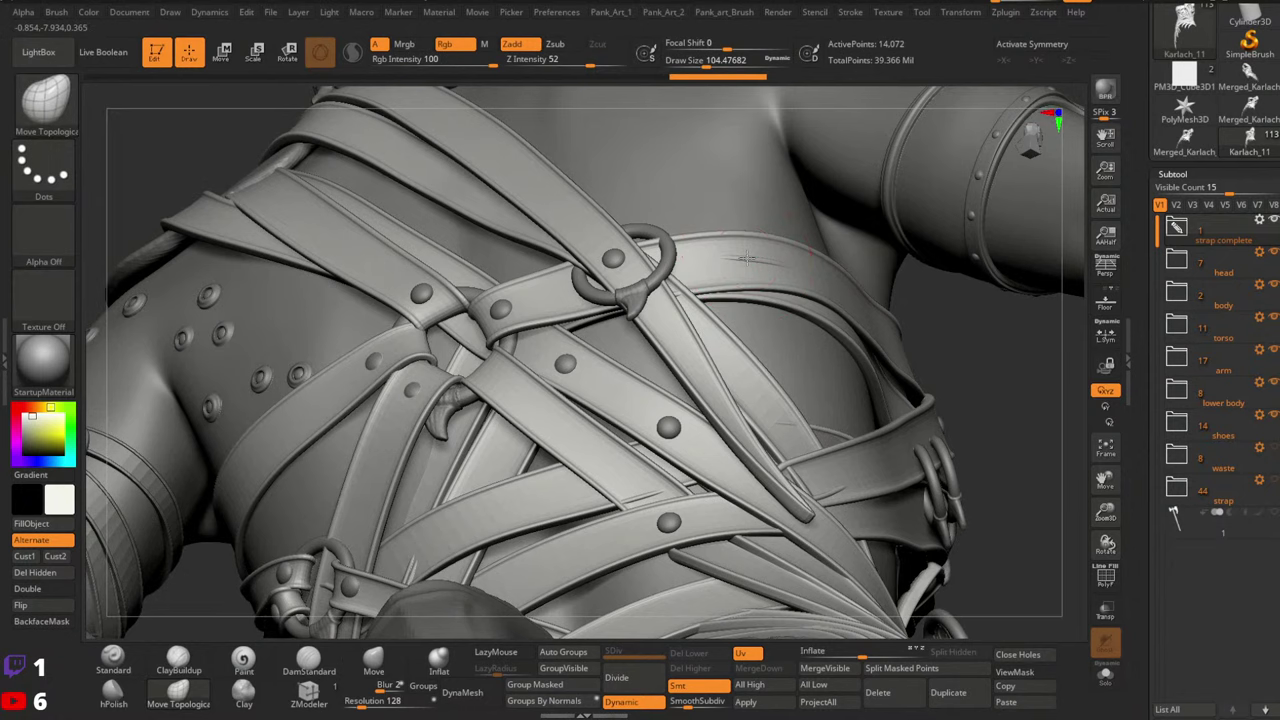
Adjust the straps around the back, waist and side of the torso with Move Topological so they sit cleanly on the body
{"action": "right_click_drag", "start_coordinate": [834, 334], "coordinate": [720, 398], "text": "ctrl"}
{"action": "right_click_drag", "start_coordinate": [817, 398], "coordinate": [822, 450], "text": "ctrl"}
{"action": "right_click_drag", "start_coordinate": [822, 450], "coordinate": [815, 410]}
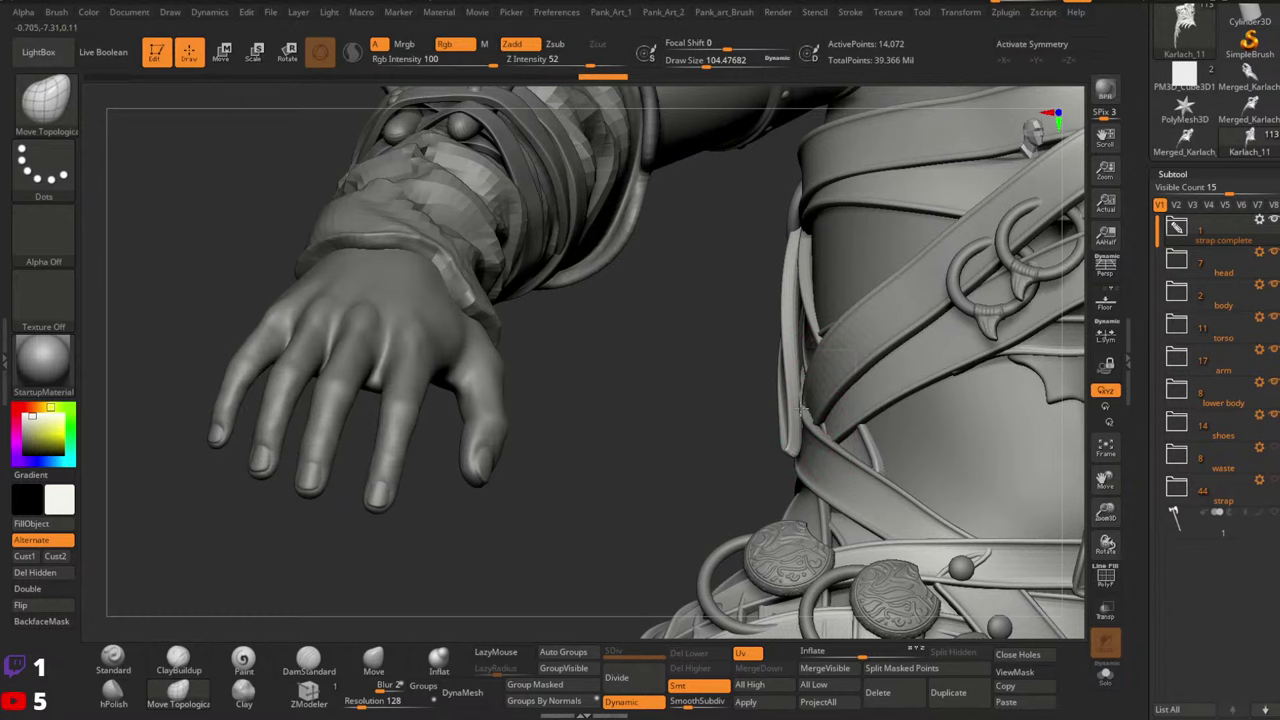
{"action": "right_click_drag", "start_coordinate": [802, 407], "coordinate": [825, 425]}
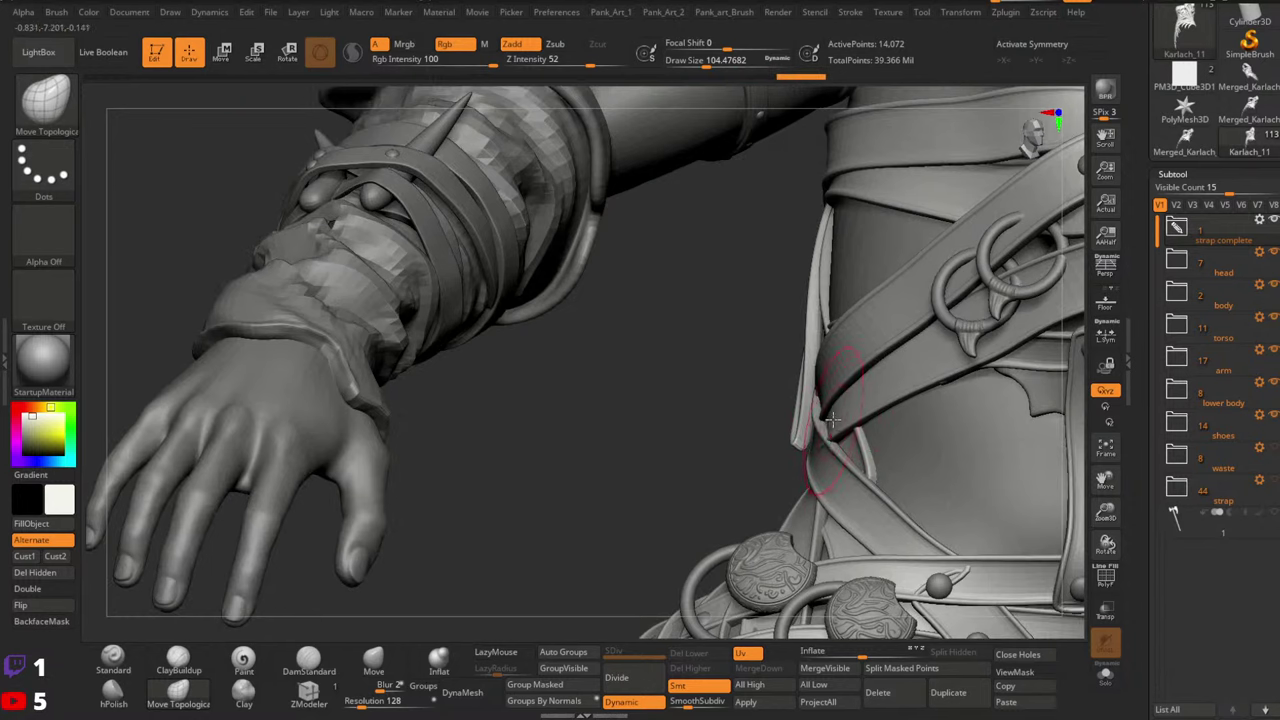
{"action": "right_click_drag", "start_coordinate": [917, 436], "coordinate": [882, 396], "text": "ctrl"}
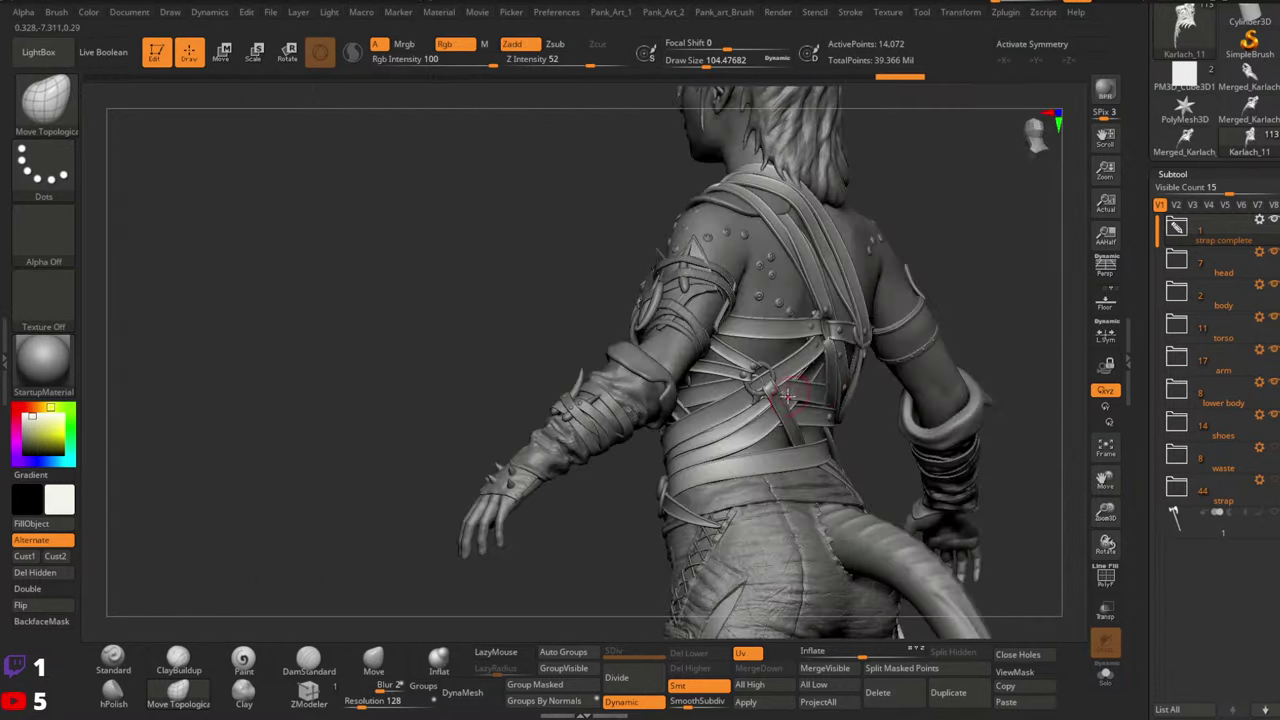
{"action": "right_click_drag", "start_coordinate": [786, 392], "coordinate": [904, 455], "text": "ctrl"}
{"action": "right_click_drag", "start_coordinate": [945, 414], "coordinate": [920, 376], "text": "ctrl"}
{"action": "right_click_drag", "start_coordinate": [920, 376], "coordinate": [640, 385]}
{"action": "right_click_drag", "start_coordinate": [760, 378], "coordinate": [795, 445], "text": "ctrl"}
Try subdividing the merged straps by one level, and display their polygroup wireframe
{"action": "left_click", "coordinate": [617, 679]}
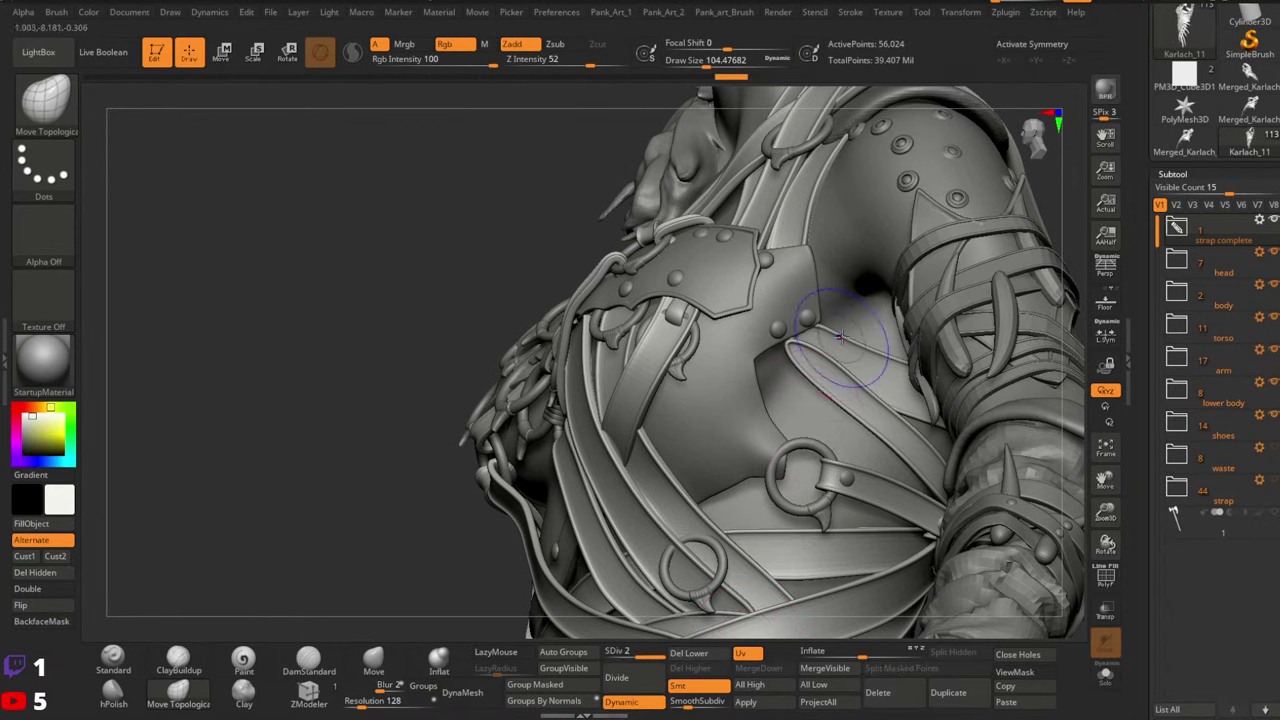
{"action": "key", "text": "shift+f"}
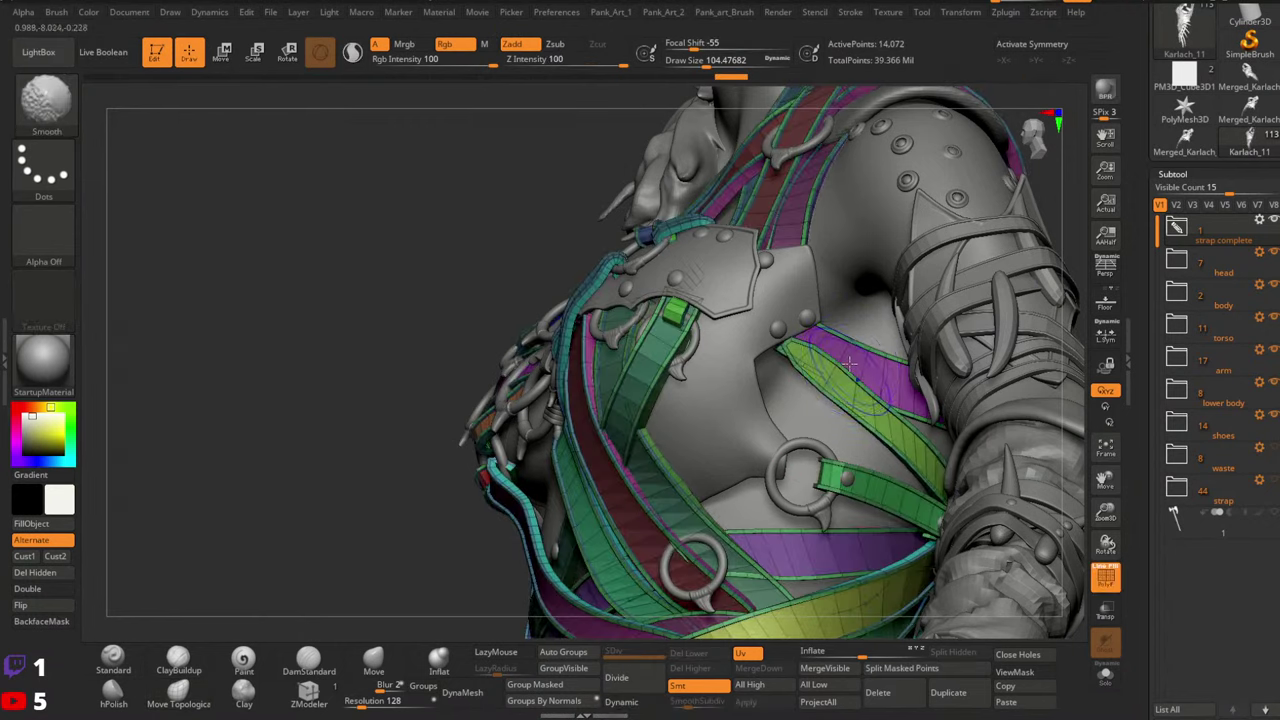
{"action": "mouse_move", "coordinate": [841, 362]}
{"action": "right_mouse_down", "text": "ctrl"}
{"action": "mouse_move", "coordinate": [840, 450]}
{"action": "mouse_move", "coordinate": [845, 375]}
{"action": "mouse_move", "coordinate": [928, 396]}
{"action": "mouse_move", "coordinate": [888, 374]}
{"action": "mouse_move", "coordinate": [992, 380]}
{"action": "mouse_move", "coordinate": [982, 362]}
{"action": "right_mouse_up", "text": "ctrl"}
Enlarge the brush to about 202, try masking the side straps below the armpit, and clear the mask
{"action": "mouse_move", "coordinate": [878, 358]}
{"action": "right_mouse_down"}
{"action": "mouse_move", "coordinate": [928, 352]}
{"action": "mouse_move", "coordinate": [878, 326]}
{"action": "mouse_move", "coordinate": [864, 339]}
{"action": "mouse_move", "coordinate": [903, 354]}
{"action": "mouse_move", "coordinate": [906, 392]}
{"action": "mouse_move", "coordinate": [926, 368]}
{"action": "right_mouse_up"}
{"action": "key", "text": "space"}
{"action": "left_click_drag", "start_coordinate": [905, 357], "coordinate": [921, 357]}
{"action": "key", "text": "w"}
{"action": "mouse_move", "coordinate": [921, 357]}
{"action": "right_mouse_down"}
{"action": "mouse_move", "coordinate": [872, 362]}
{"action": "mouse_move", "coordinate": [830, 295]}
{"action": "right_mouse_up"}
{"action": "left_click", "coordinate": [869, 364], "text": "ctrl"}
{"action": "key", "text": "q"}
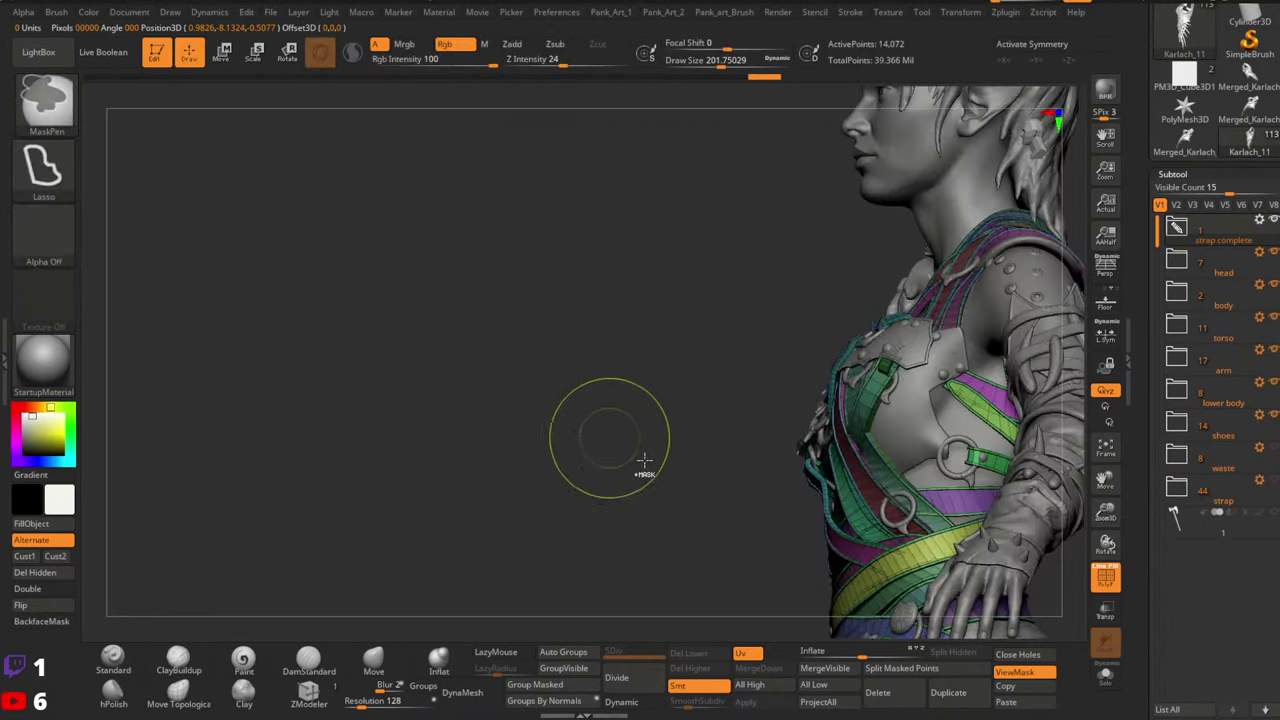
{"action": "left_click_drag", "start_coordinate": [645, 459], "coordinate": [613, 412], "text": "ctrl"}
{"action": "right_click_drag", "start_coordinate": [797, 420], "coordinate": [717, 422], "text": "alt"}
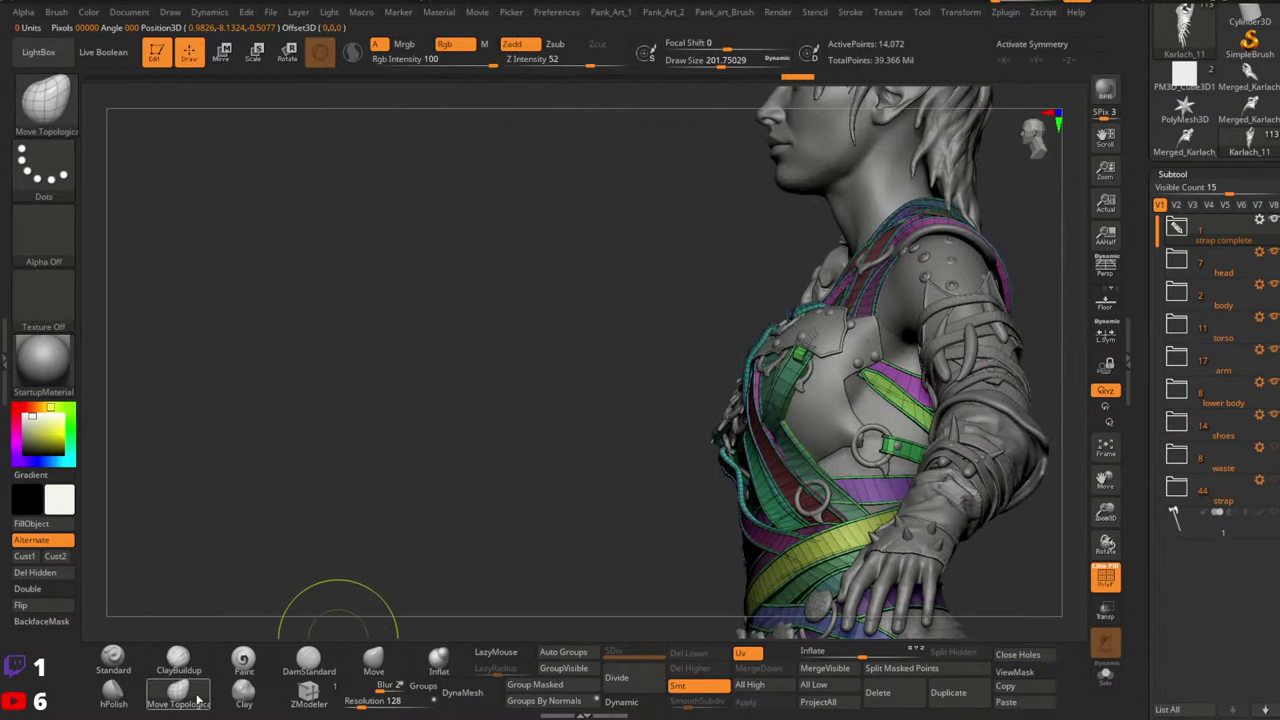
Adjust the torso straps using Move Topological at a draw size of about 274, with Dynamic subdivision on and the wireframe hidden
{"action": "mouse_move", "coordinate": [806, 305]}
{"action": "right_mouse_down", "text": "ctrl"}
{"action": "mouse_move", "coordinate": [800, 386]}
{"action": "mouse_move", "coordinate": [823, 372]}
{"action": "mouse_move", "coordinate": [801, 371]}
{"action": "mouse_move", "coordinate": [796, 386]}
{"action": "mouse_move", "coordinate": [822, 362]}
{"action": "mouse_move", "coordinate": [824, 296]}
{"action": "mouse_move", "coordinate": [885, 350]}
{"action": "mouse_move", "coordinate": [917, 443]}
{"action": "mouse_move", "coordinate": [888, 390]}
{"action": "mouse_move", "coordinate": [830, 382]}
{"action": "mouse_move", "coordinate": [842, 305]}
{"action": "mouse_move", "coordinate": [958, 445]}
{"action": "mouse_move", "coordinate": [980, 432]}
{"action": "mouse_move", "coordinate": [844, 378]}
{"action": "mouse_move", "coordinate": [872, 305]}
{"action": "mouse_move", "coordinate": [862, 386]}
{"action": "mouse_move", "coordinate": [765, 465]}
{"action": "right_mouse_up", "text": "ctrl"}
{"action": "key", "text": "space"}
{"action": "key", "text": "shift+f"}
{"action": "left_click", "coordinate": [621, 701]}
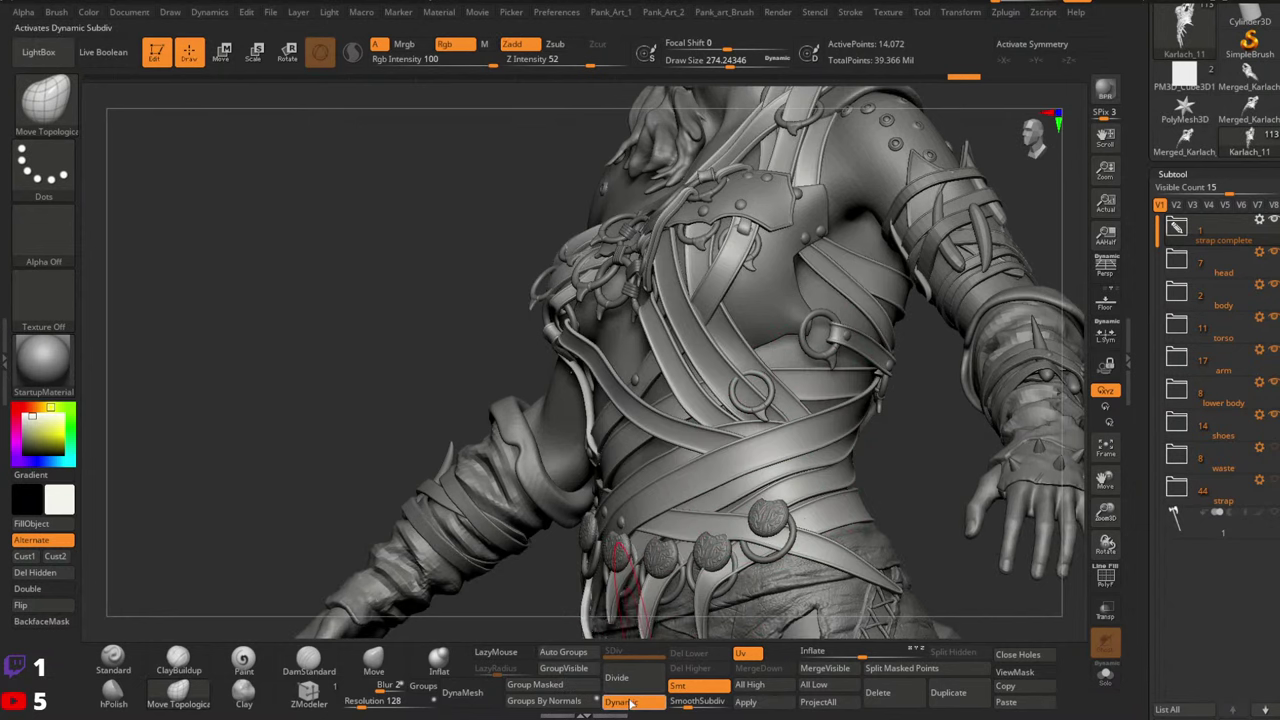
{"action": "mouse_move", "coordinate": [790, 373]}
{"action": "right_mouse_down"}
{"action": "mouse_move", "coordinate": [843, 386]}
{"action": "mouse_move", "coordinate": [805, 462]}
{"action": "mouse_move", "coordinate": [888, 386]}
{"action": "mouse_move", "coordinate": [816, 366]}
{"action": "mouse_move", "coordinate": [824, 392]}
{"action": "mouse_move", "coordinate": [845, 396]}
{"action": "right_mouse_up"}
Adjust the waist and hip straps with Move Topological at a draw size of about 149, undoing the last two strokes
{"action": "key", "text": "space"}
{"action": "left_click", "coordinate": [841, 402]}
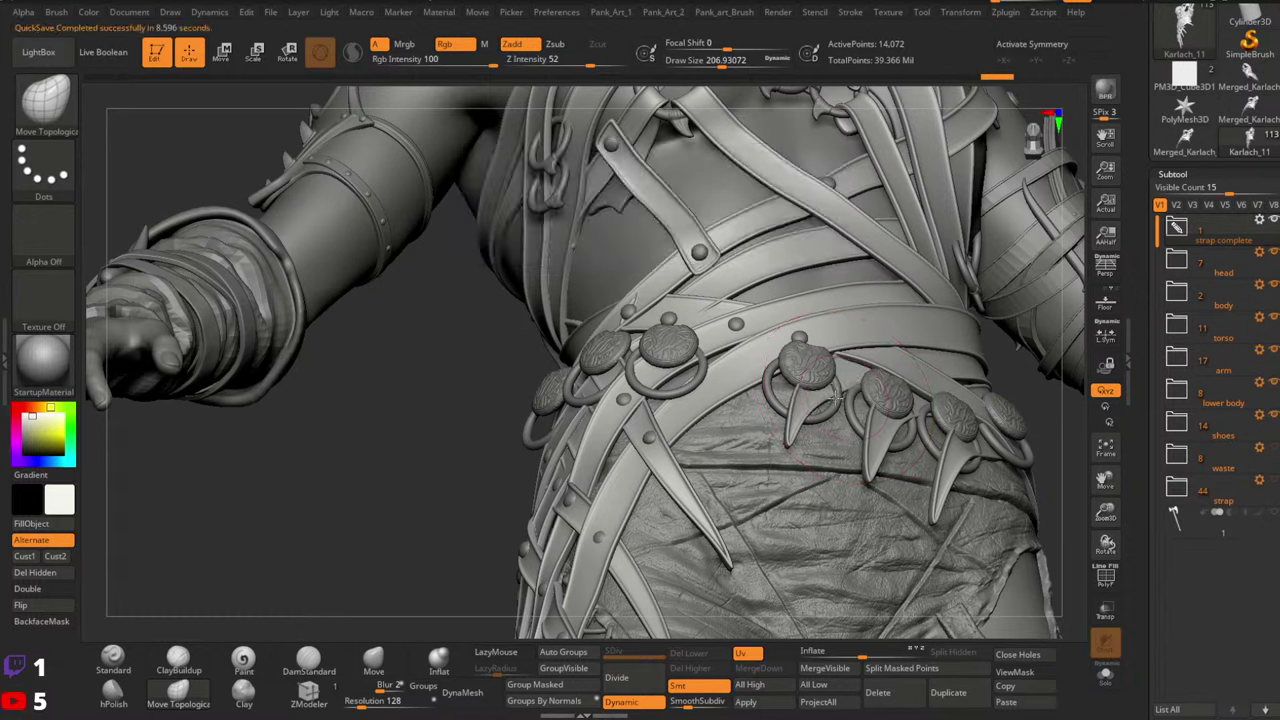
{"action": "key", "text": "space"}
{"action": "left_click_drag", "start_coordinate": [837, 388], "coordinate": [829, 387]}
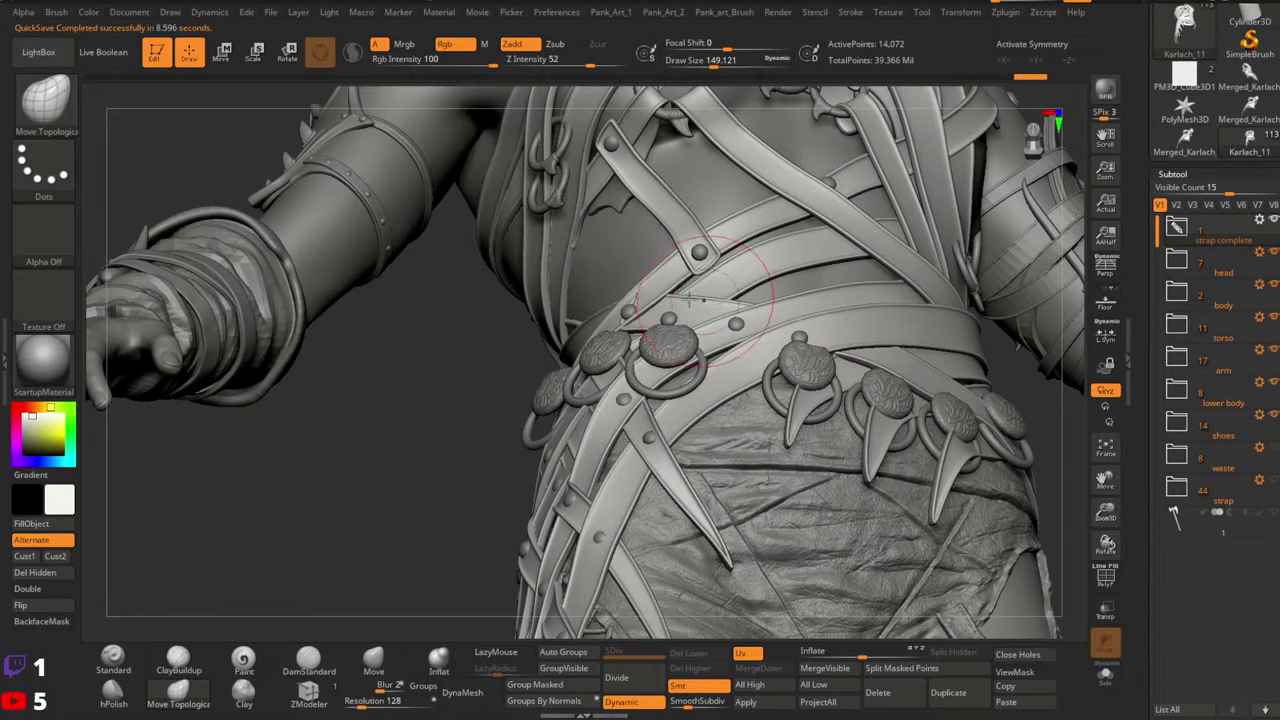
{"action": "right_click_drag", "start_coordinate": [690, 299], "coordinate": [643, 315]}
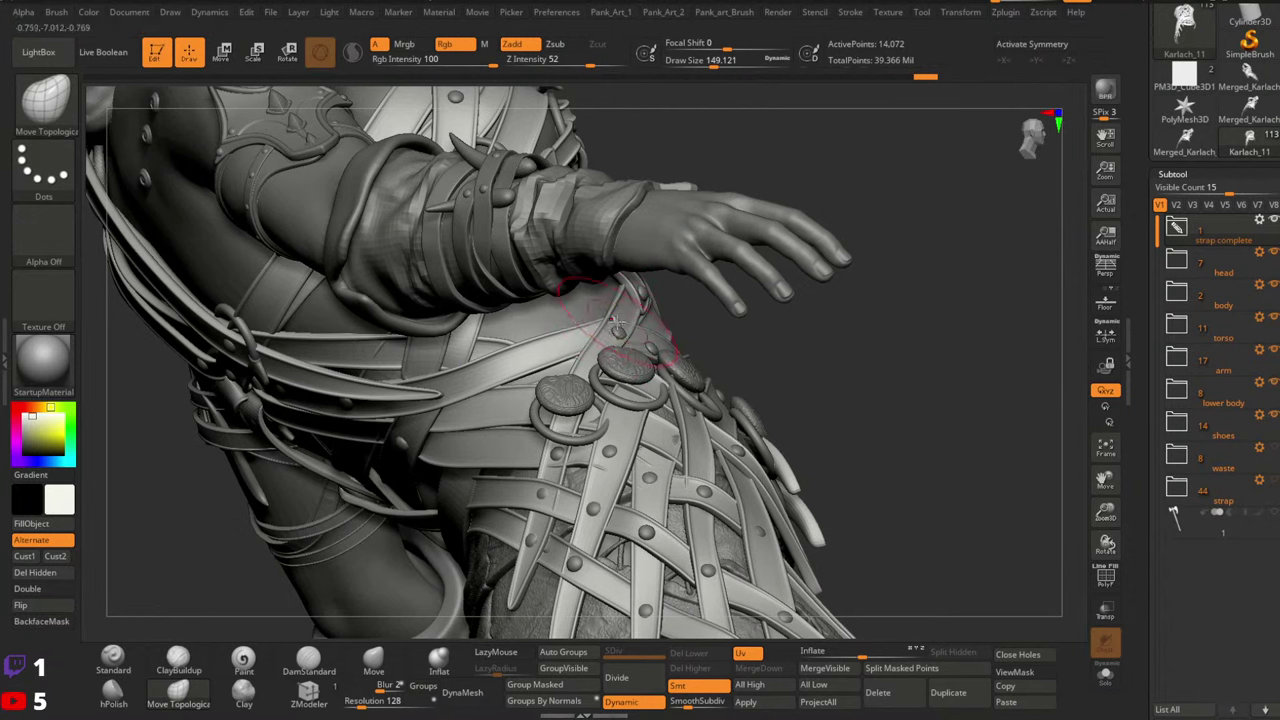
{"action": "key", "text": "ctrl+z"}
{"action": "key", "text": "ctrl+z"}
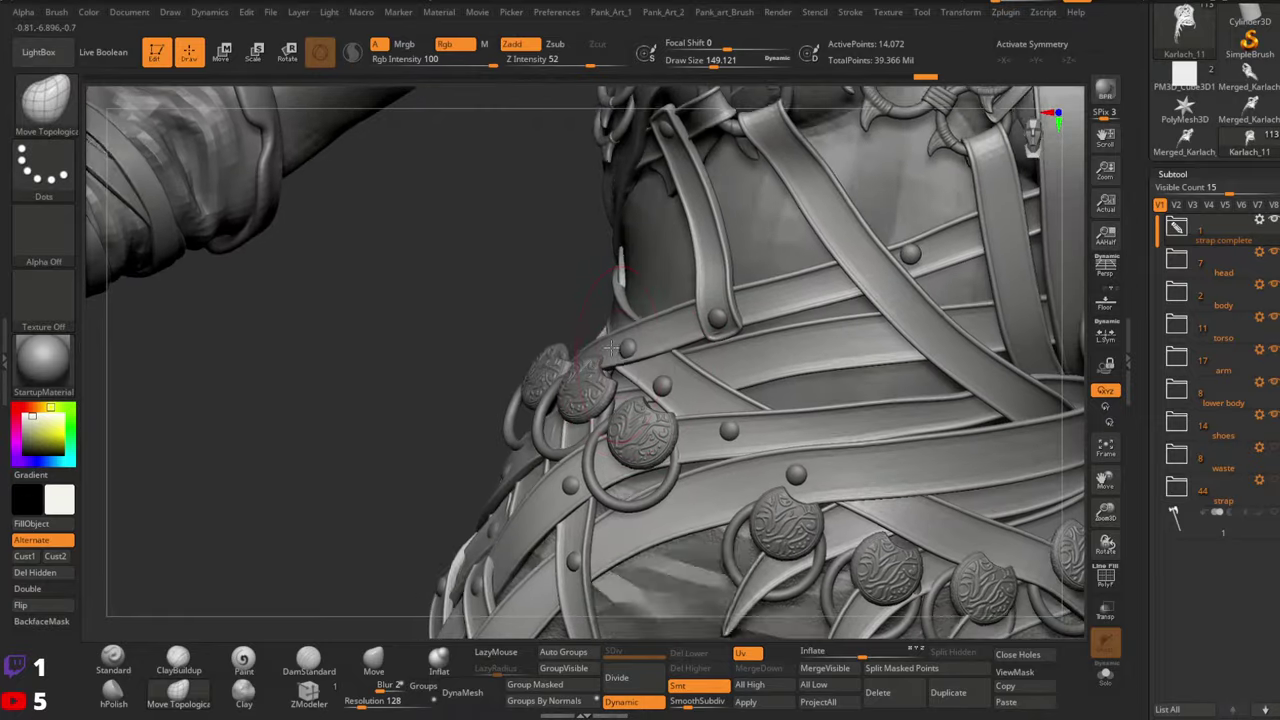
Adjust the straps around the hip medallions with Move Topological, and reduce the draw size to about 112
{"action": "mouse_move", "coordinate": [611, 348]}
{"action": "right_mouse_down"}
{"action": "mouse_move", "coordinate": [618, 316]}
{"action": "mouse_move", "coordinate": [665, 318]}
{"action": "mouse_move", "coordinate": [682, 426]}
{"action": "mouse_move", "coordinate": [655, 448]}
{"action": "mouse_move", "coordinate": [625, 415]}
{"action": "mouse_move", "coordinate": [645, 425]}
{"action": "right_mouse_up"}
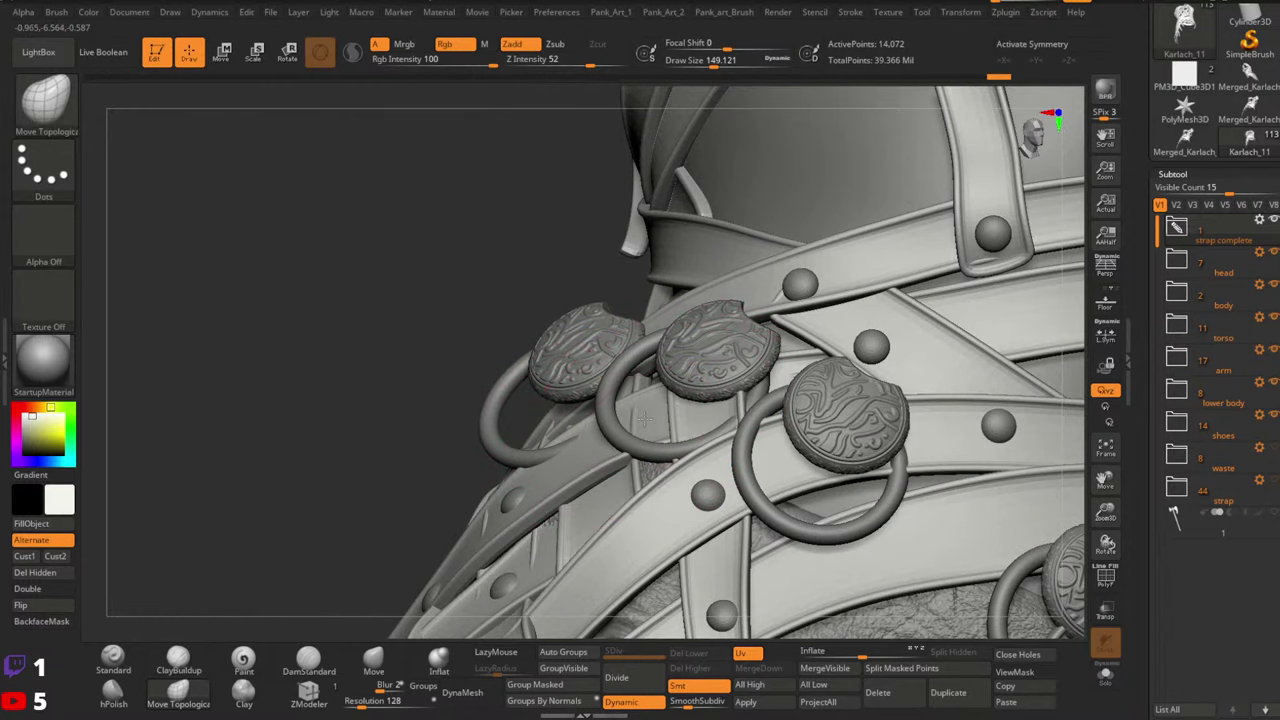
{"action": "mouse_move", "coordinate": [644, 419]}
{"action": "right_mouse_down"}
{"action": "mouse_move", "coordinate": [748, 423]}
{"action": "mouse_move", "coordinate": [724, 422]}
{"action": "mouse_move", "coordinate": [691, 337]}
{"action": "mouse_move", "coordinate": [718, 350]}
{"action": "right_mouse_up"}
{"action": "key", "text": "space"}
{"action": "left_click_drag", "start_coordinate": [718, 350], "coordinate": [711, 350]}
{"action": "mouse_move", "coordinate": [711, 350]}
{"action": "right_mouse_down", "text": "ctrl"}
{"action": "mouse_move", "coordinate": [832, 329]}
{"action": "mouse_move", "coordinate": [712, 350]}
{"action": "right_mouse_up", "text": "ctrl"}
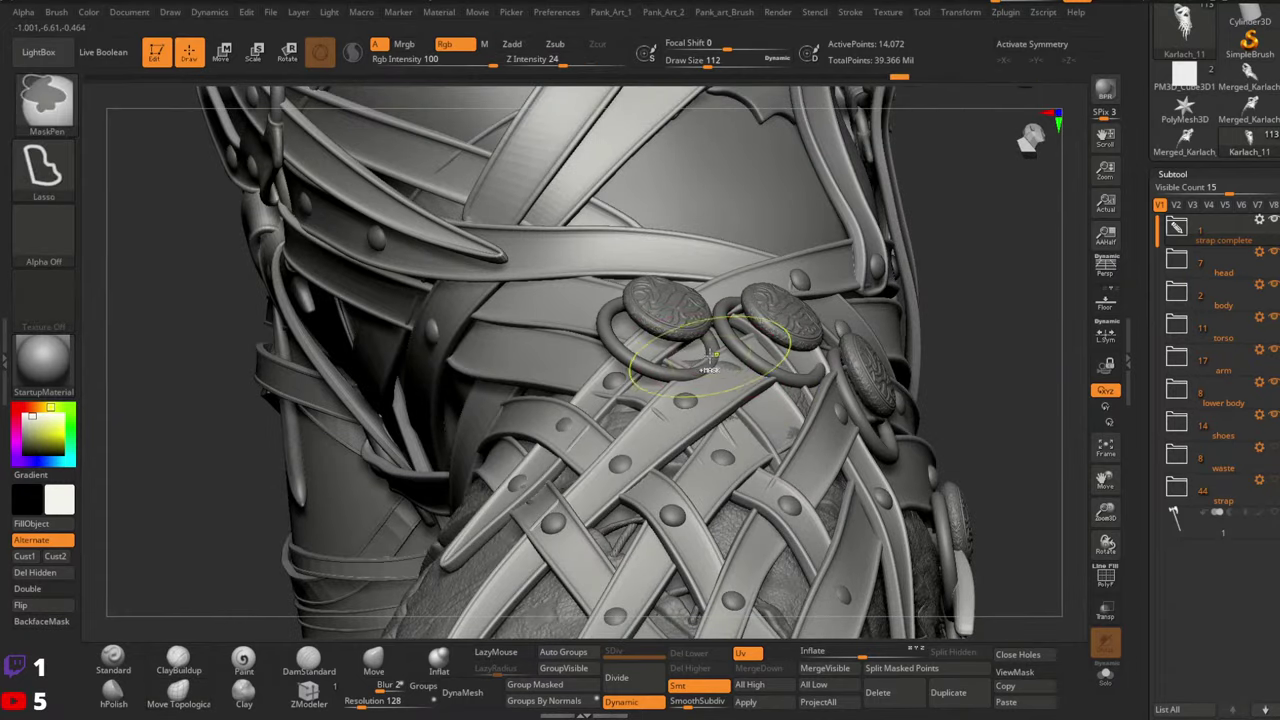
Select the medallion-and-ring subtool and display it alone with its polygroup wireframe
{"action": "left_click", "coordinate": [693, 365], "text": "alt"}
{"action": "key", "text": "w"}
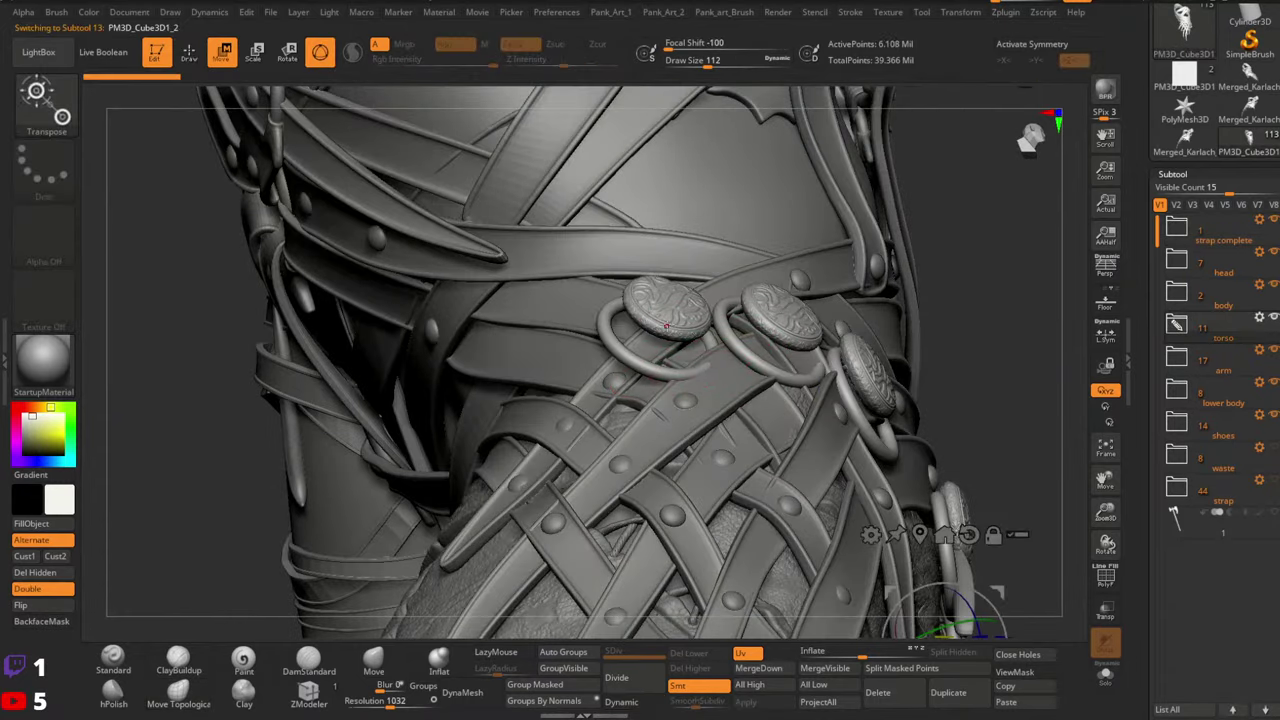
{"action": "left_click", "coordinate": [1105, 675]}
{"action": "key", "text": "shift+f"}
{"action": "right_click_drag", "start_coordinate": [714, 371], "coordinate": [691, 426]}
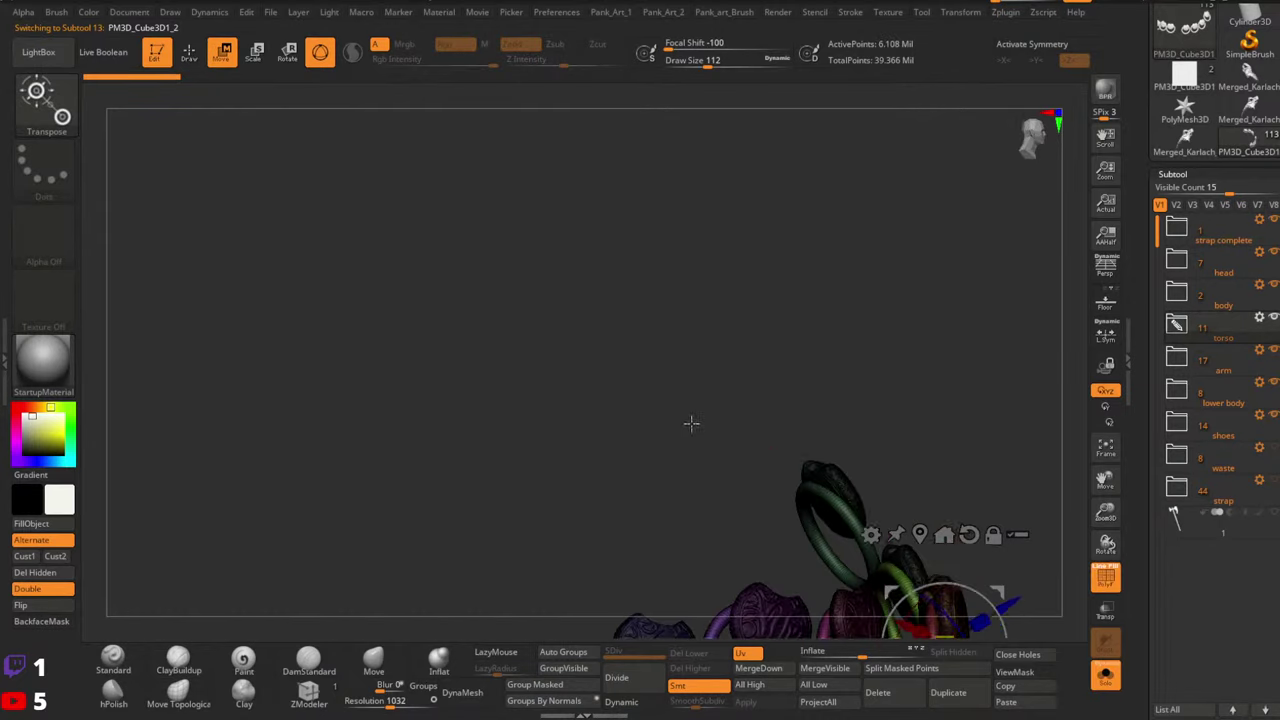
{"action": "key", "text": "q"}
{"action": "right_click_drag", "start_coordinate": [692, 345], "coordinate": [726, 115], "text": "alt"}
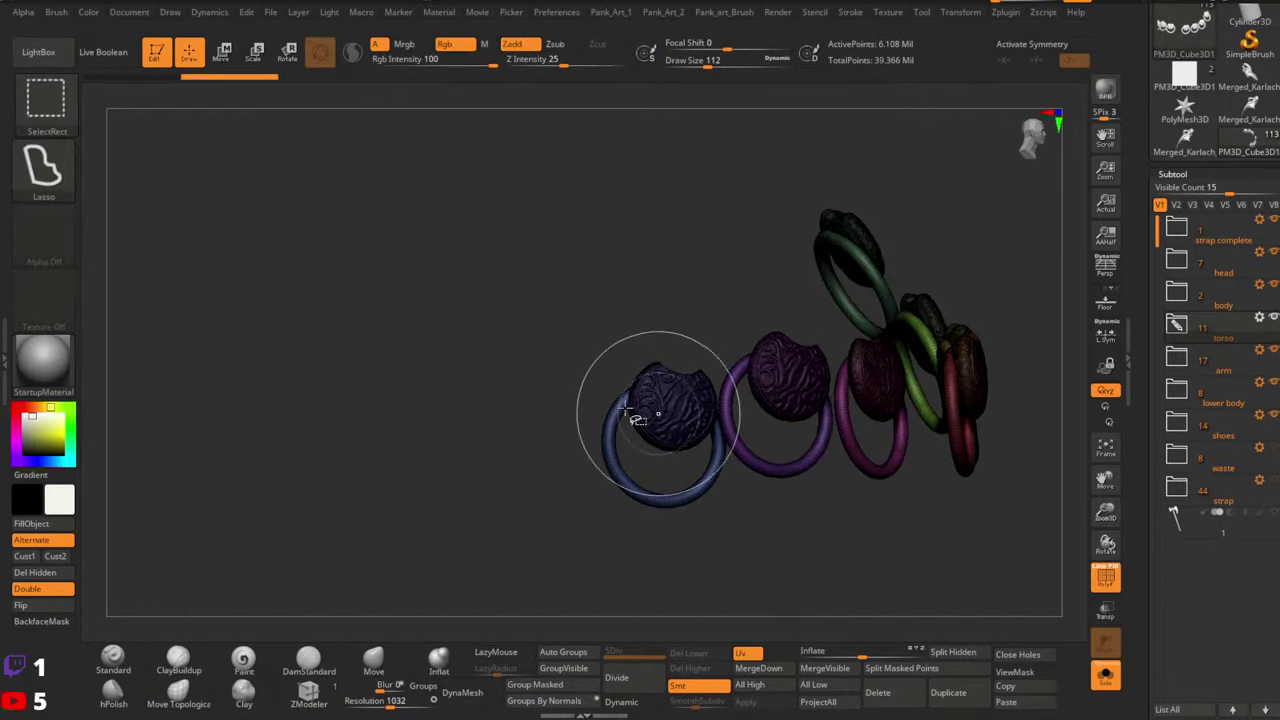
Switch the selection stroke to Rect and mask everything except the medallion and ring at the end of the row
{"action": "left_click", "coordinate": [43, 168], "text": "ctrl+shift"}
{"action": "left_click", "coordinate": [126, 180]}
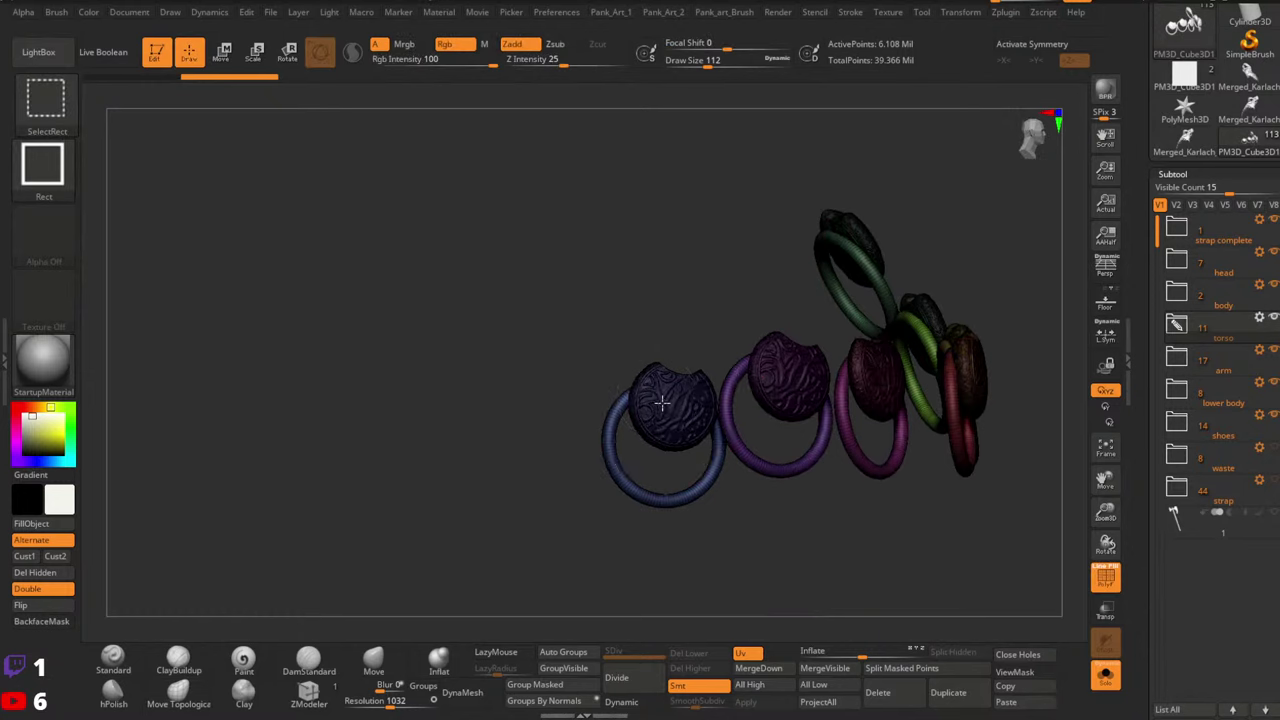
{"action": "left_click", "coordinate": [665, 410], "text": "ctrl+shift"}
{"action": "left_click_drag", "start_coordinate": [660, 484], "coordinate": [657, 492], "text": "ctrl+shift"}
{"action": "left_click", "coordinate": [653, 501], "text": "ctrl+shift"}
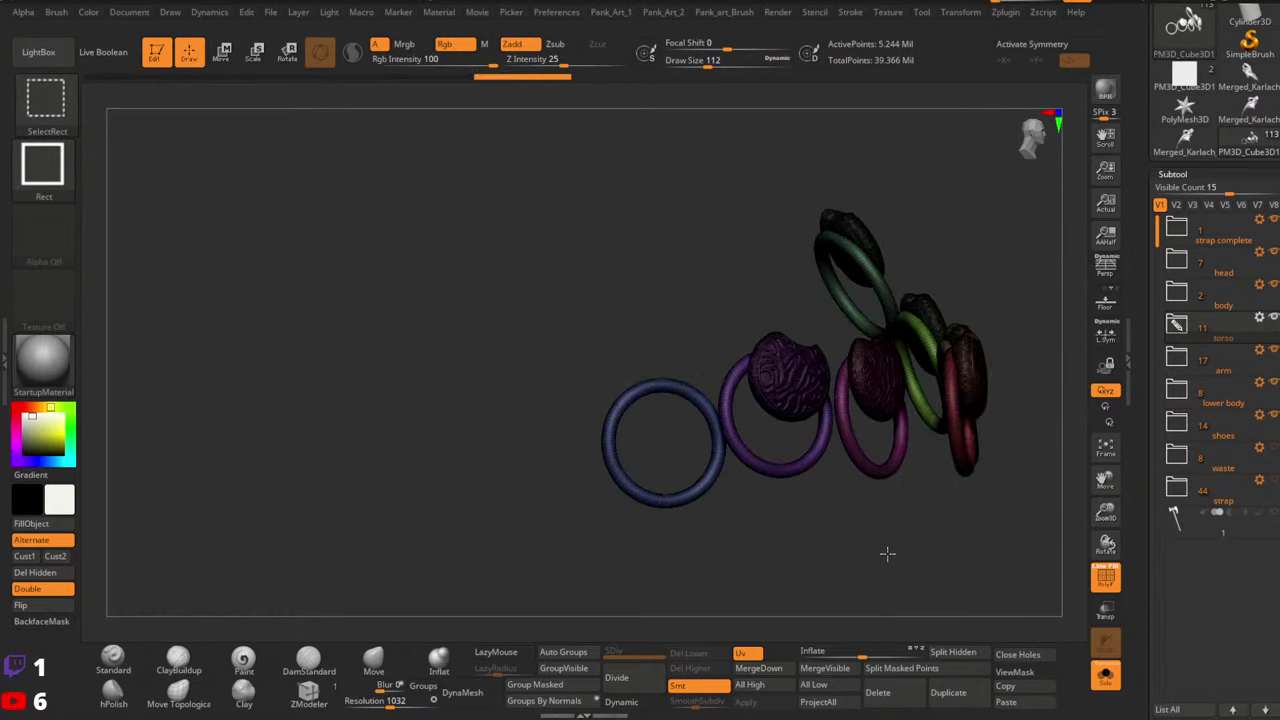
{"action": "left_click_drag", "start_coordinate": [935, 540], "coordinate": [986, 549], "text": "ctrl+shift"}
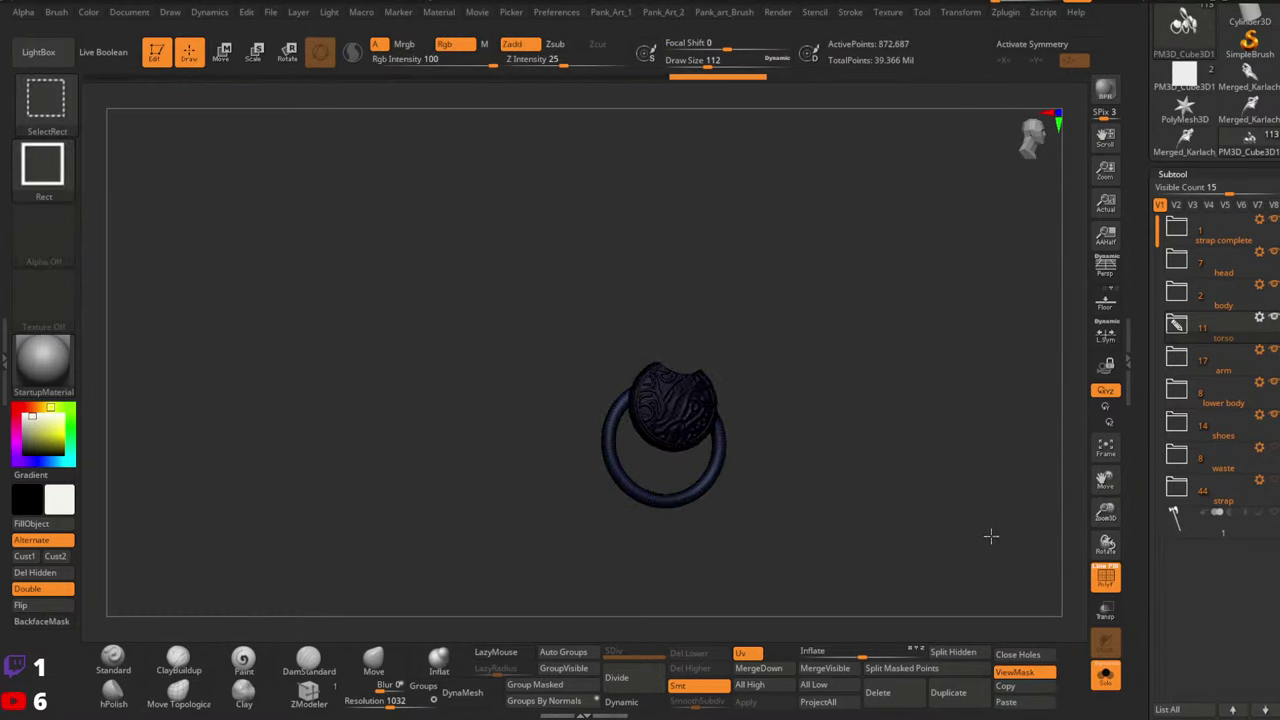
{"action": "left_click", "coordinate": [988, 540], "text": "ctrl+shift"}
Show the full character without the wireframe, reposition the unmasked medallion and ring against the hip straps, and clear the mask
{"action": "key", "text": "w"}
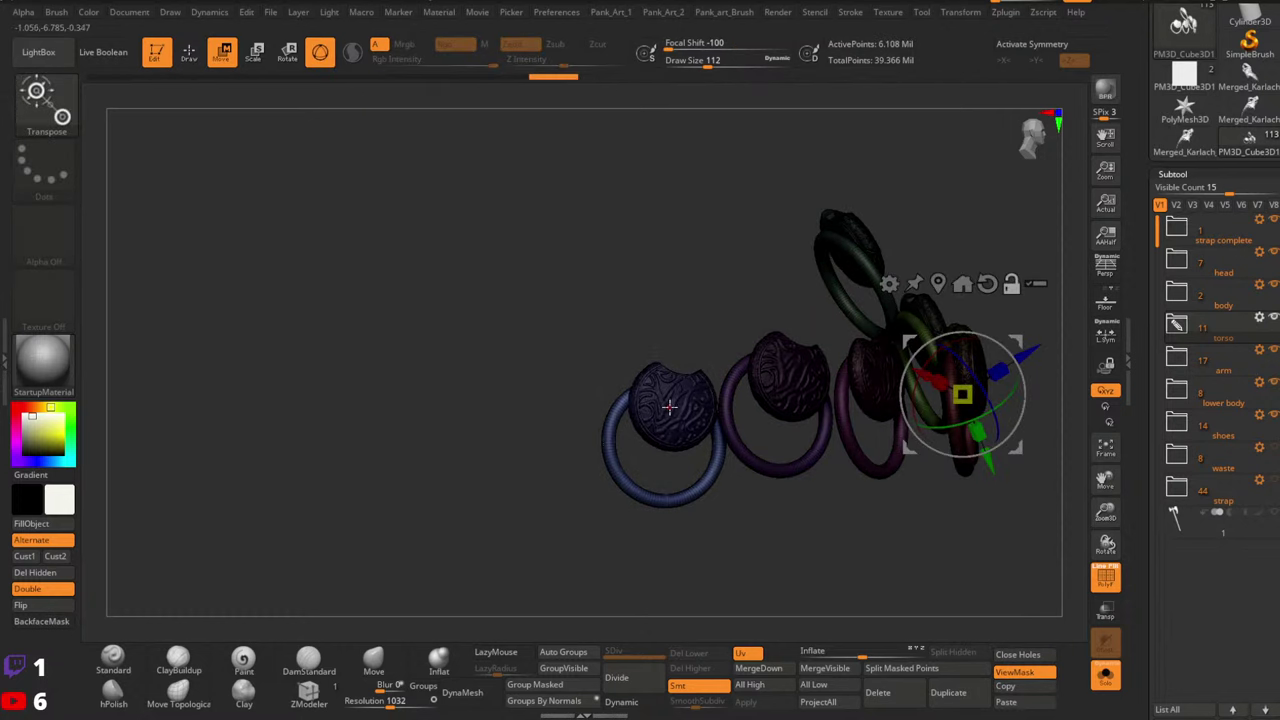
{"action": "left_click", "coordinate": [669, 405]}
{"action": "left_click", "coordinate": [1105, 674]}
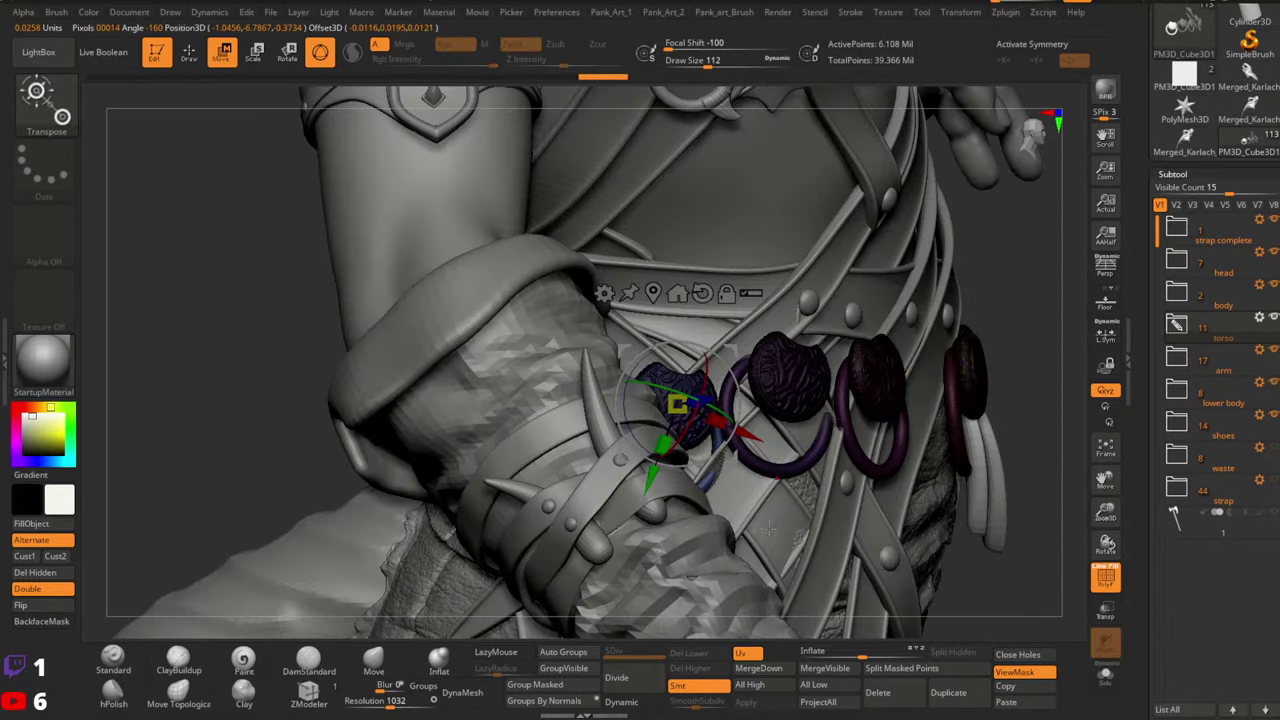
{"action": "left_click_drag", "start_coordinate": [1038, 628], "coordinate": [1036, 600]}
{"action": "key", "text": "shift+f"}
{"action": "left_click_drag", "start_coordinate": [724, 393], "coordinate": [715, 379]}
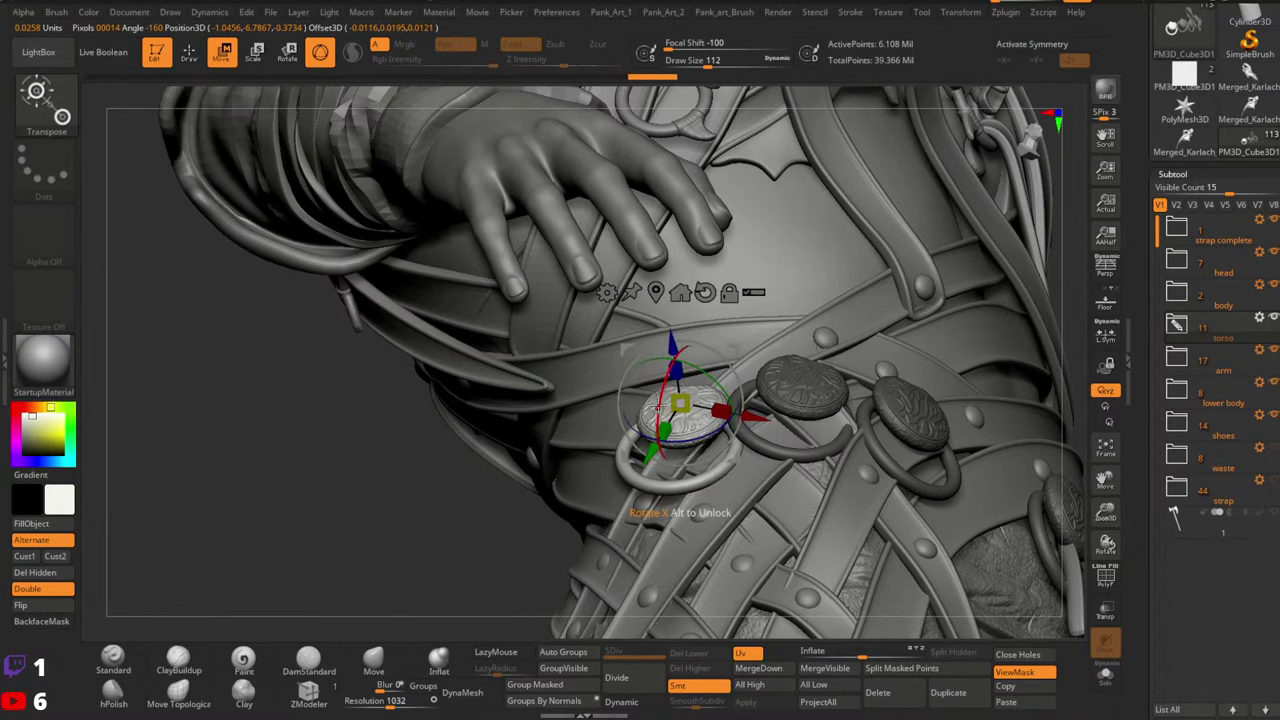
{"action": "key", "text": "q"}
{"action": "right_click_drag", "start_coordinate": [790, 418], "coordinate": [715, 300], "text": "ctrl"}
{"action": "left_click_drag", "start_coordinate": [488, 469], "coordinate": [500, 482], "text": "ctrl"}
{"action": "right_click_drag", "start_coordinate": [857, 398], "coordinate": [827, 441], "text": "ctrl"}
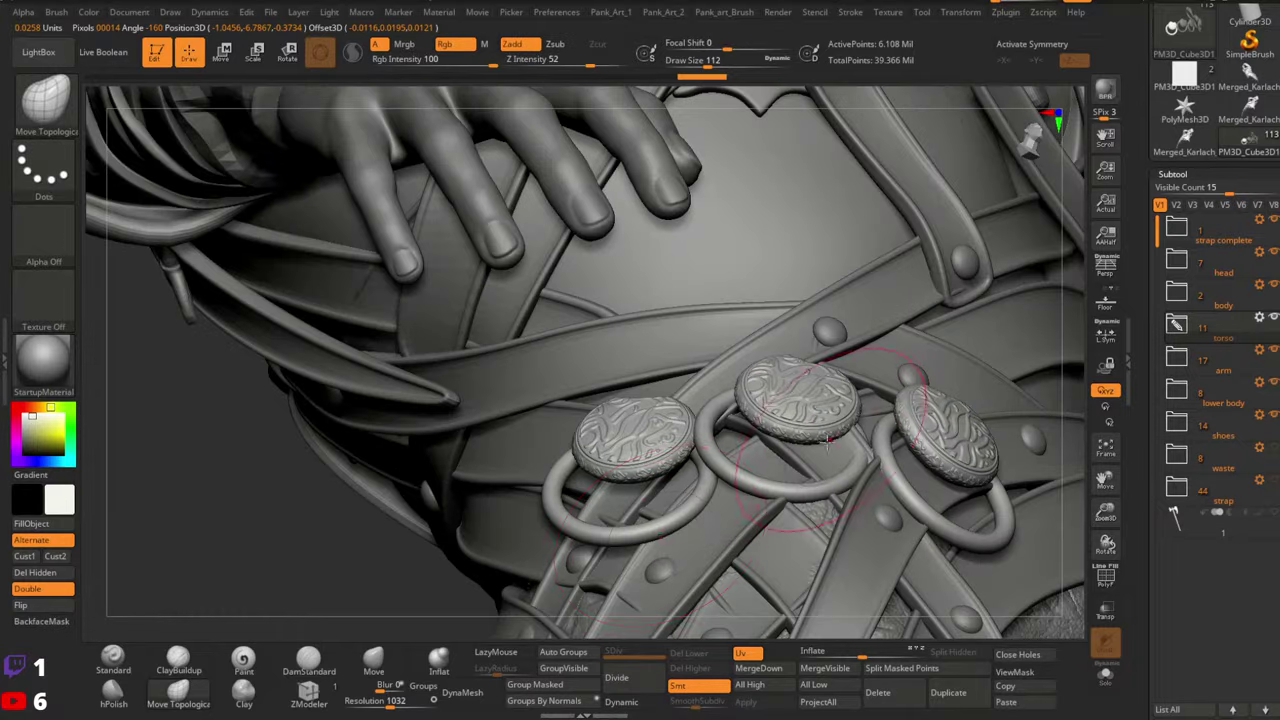
Set the Move Topological draw size to about 68 and undo the last stroke on the medallion subtool
{"action": "left_click", "coordinate": [373, 661]}
{"action": "left_click", "coordinate": [179, 691]}
{"action": "key", "text": "space"}
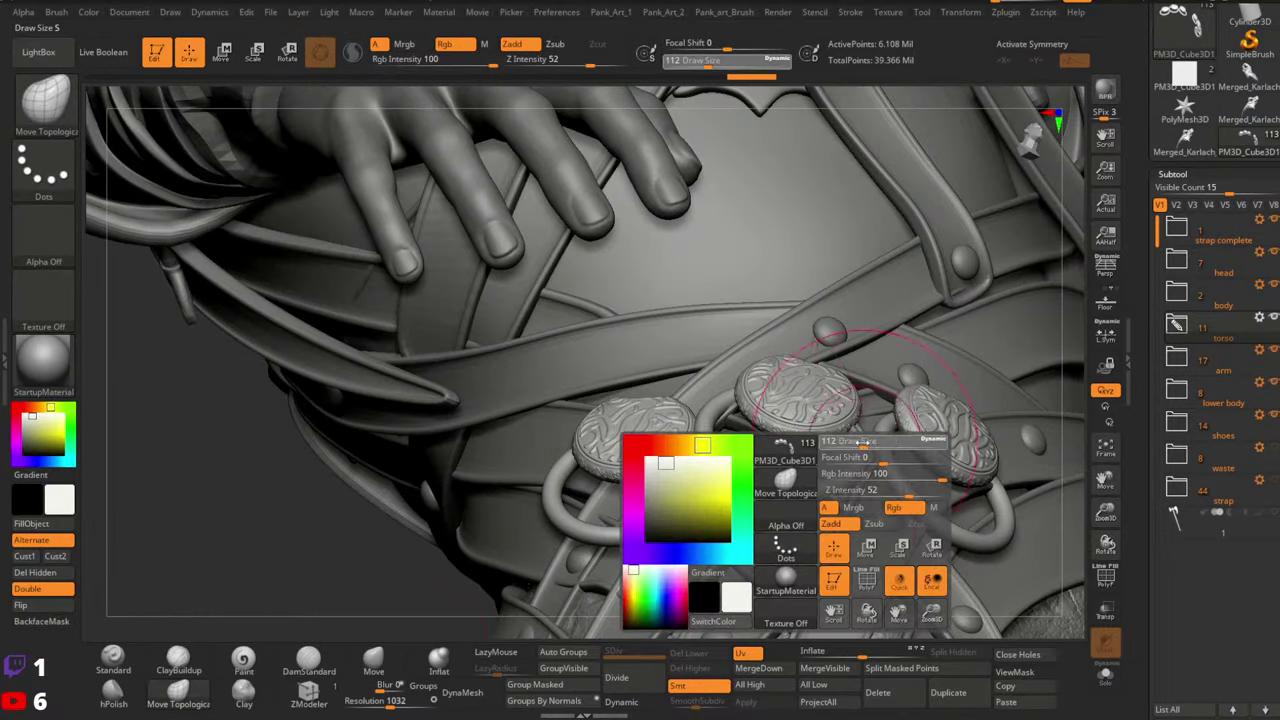
{"action": "left_click_drag", "start_coordinate": [878, 443], "coordinate": [865, 447]}
{"action": "key", "text": "space"}
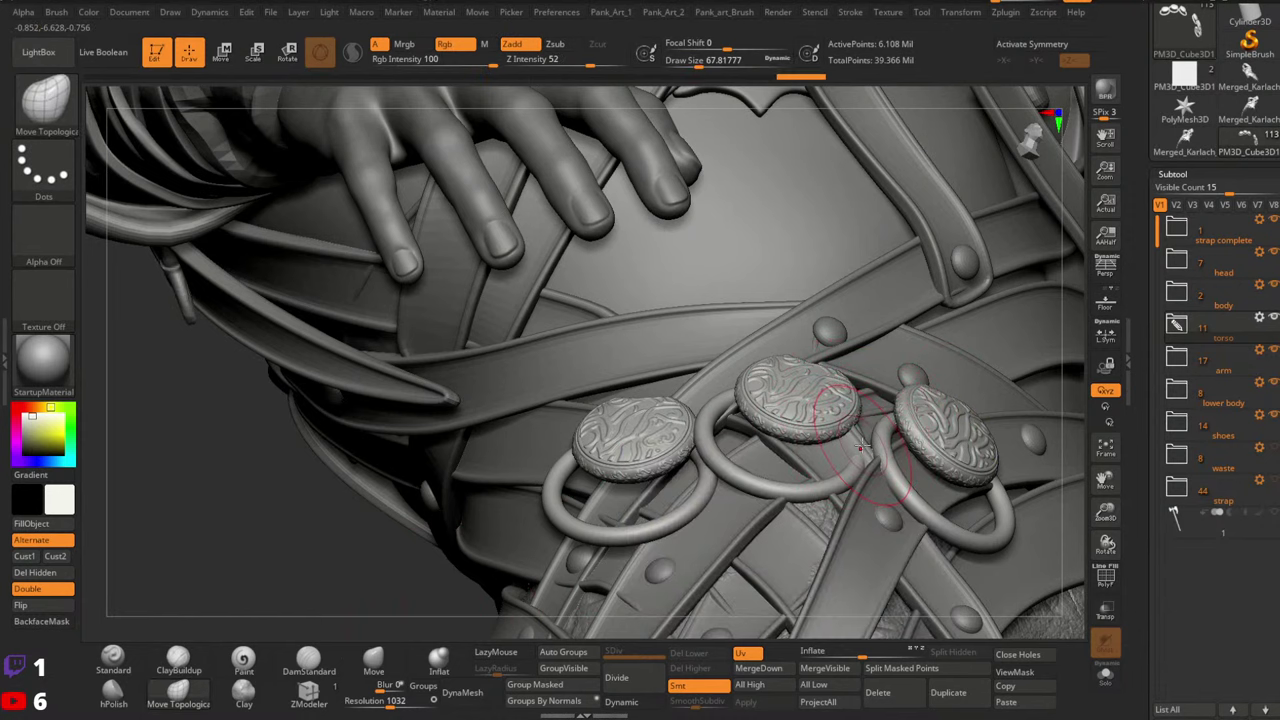
{"action": "key", "text": "ctrl+shift+z"}
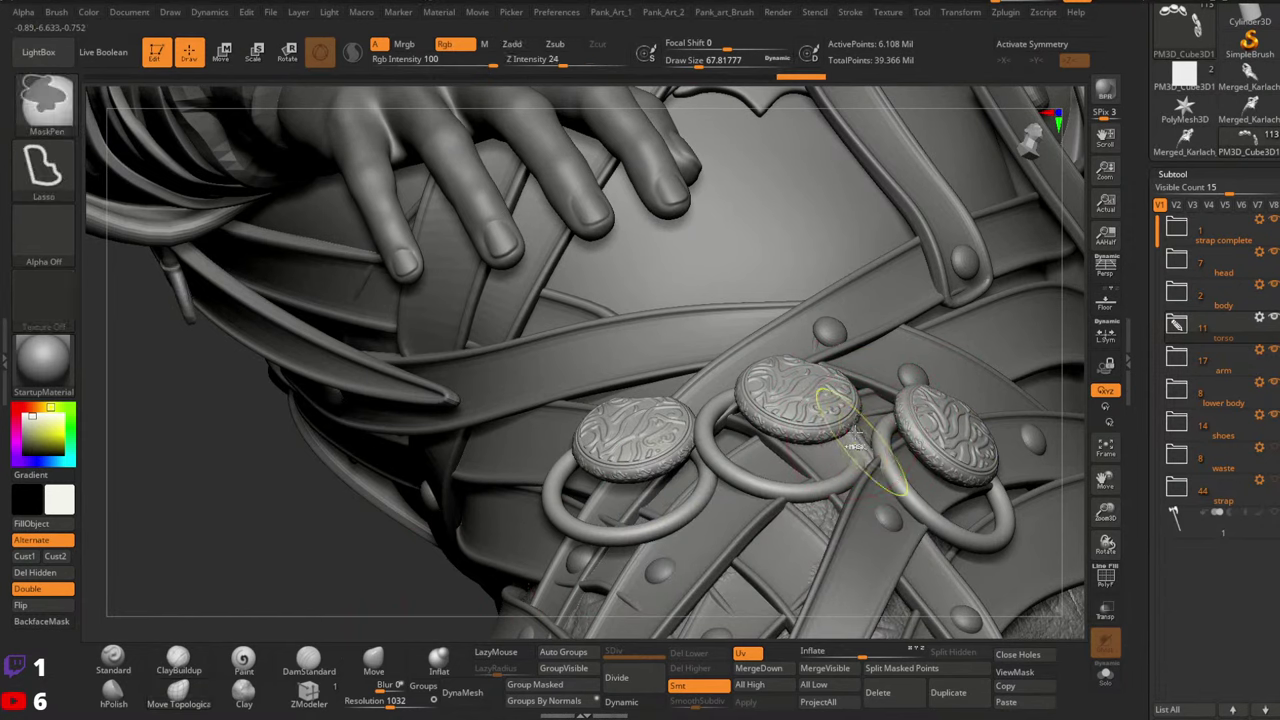
{"action": "key", "text": "ctrl+z"}
Select the merged straps and adjust those beneath the medallion rings, enlarging the draw size to about 94
{"action": "left_click", "coordinate": [865, 445], "text": "alt"}
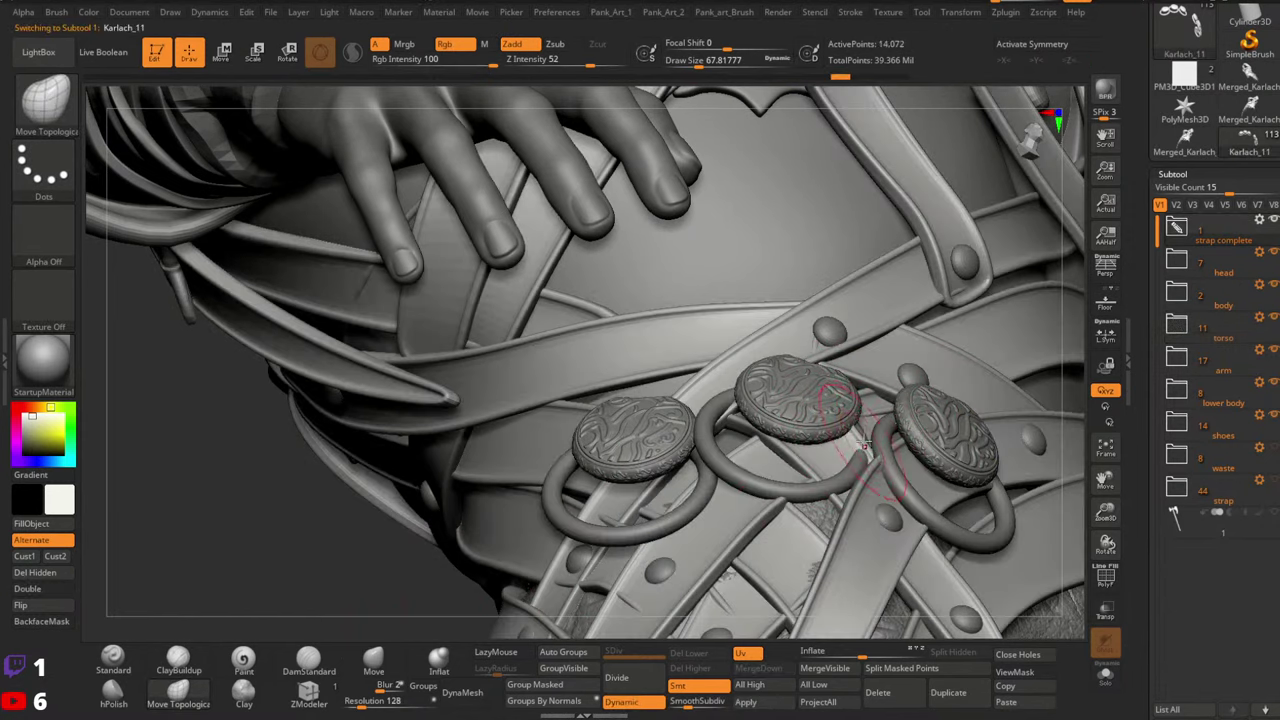
{"action": "right_click_drag", "start_coordinate": [897, 521], "coordinate": [843, 386]}
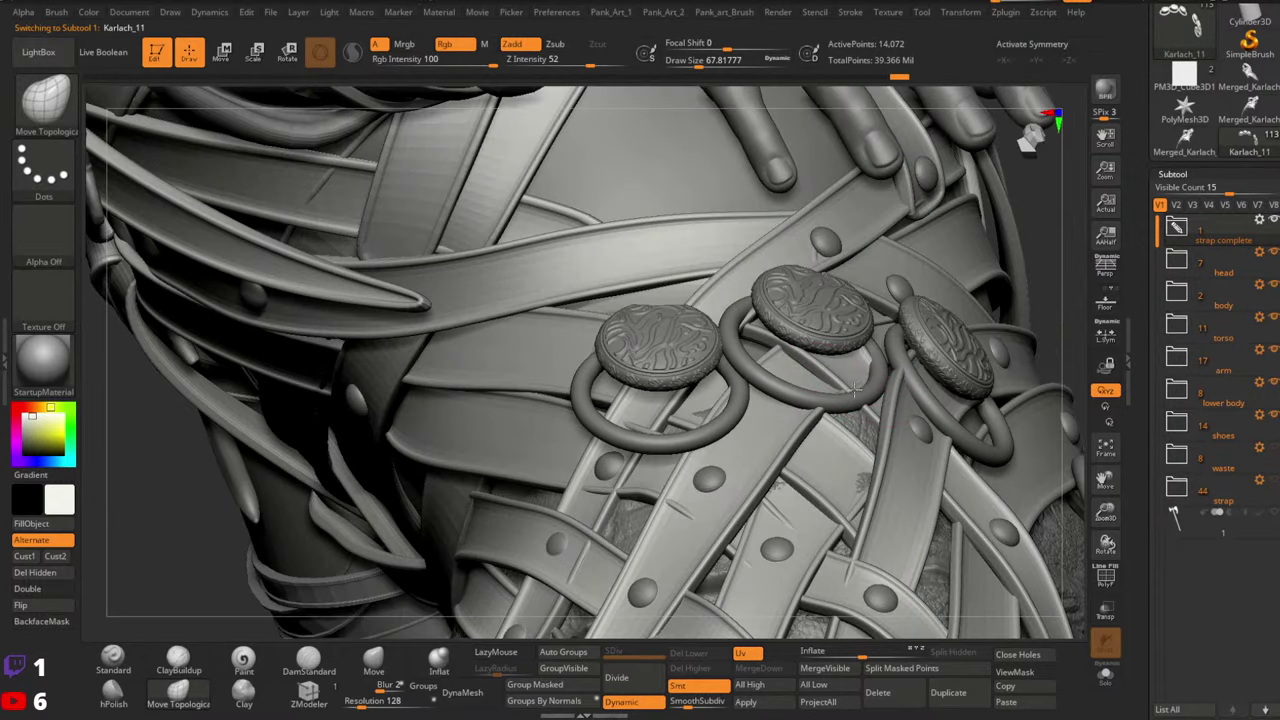
{"action": "right_click_drag", "start_coordinate": [870, 484], "coordinate": [866, 478]}
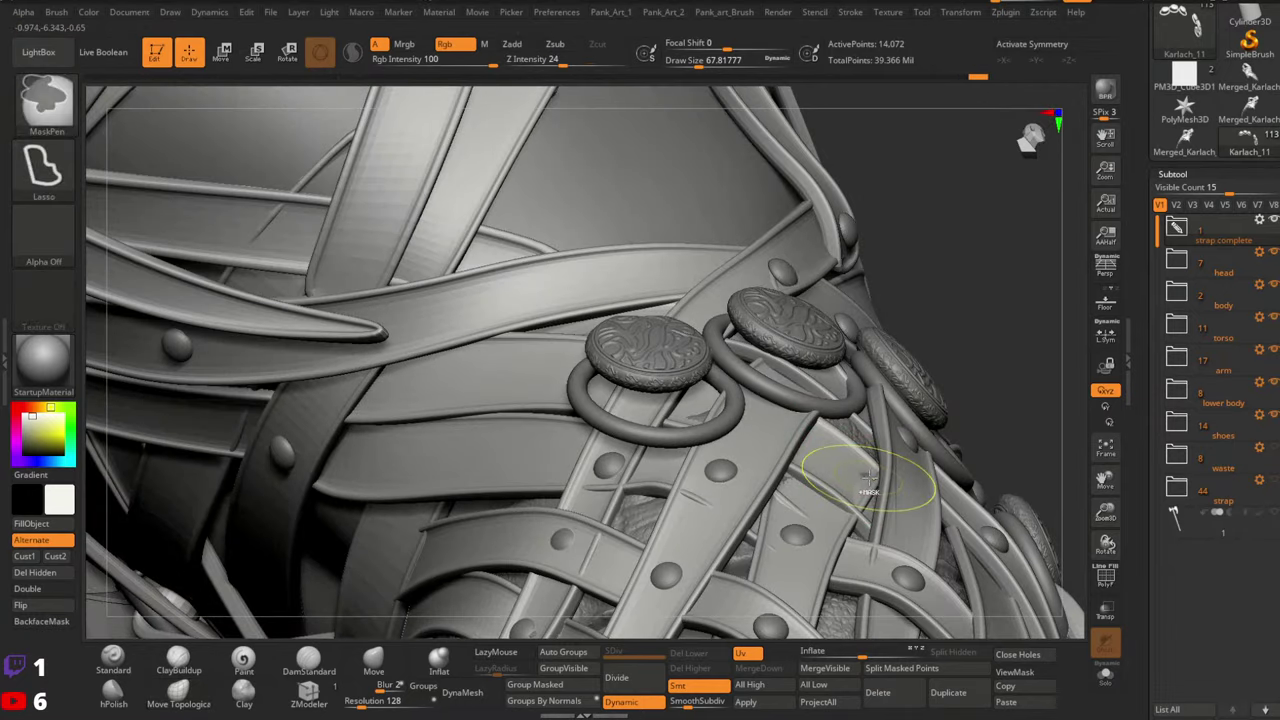
{"action": "key", "text": "space"}
{"action": "left_click_drag", "start_coordinate": [851, 476], "coordinate": [861, 471]}
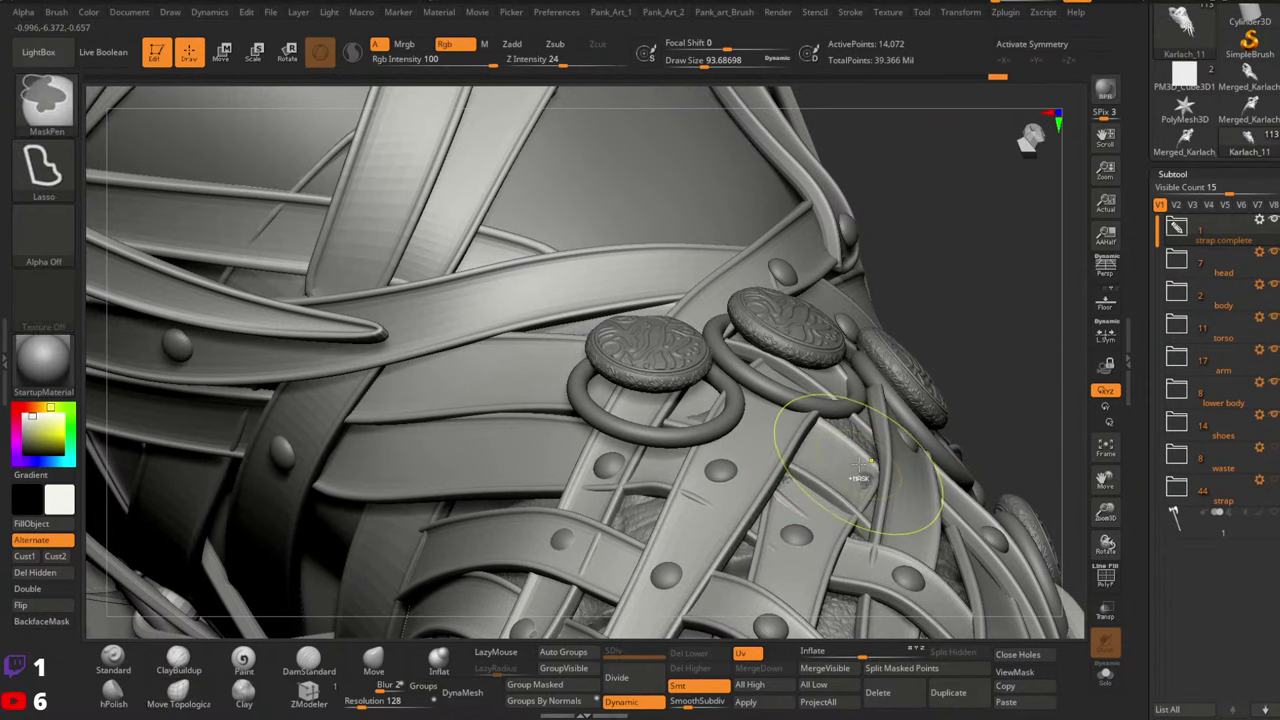
Shape the crossing hip straps below the medallions with Move Topological, reducing the draw size to about 68
{"action": "right_click_drag", "start_coordinate": [864, 466], "coordinate": [875, 497]}
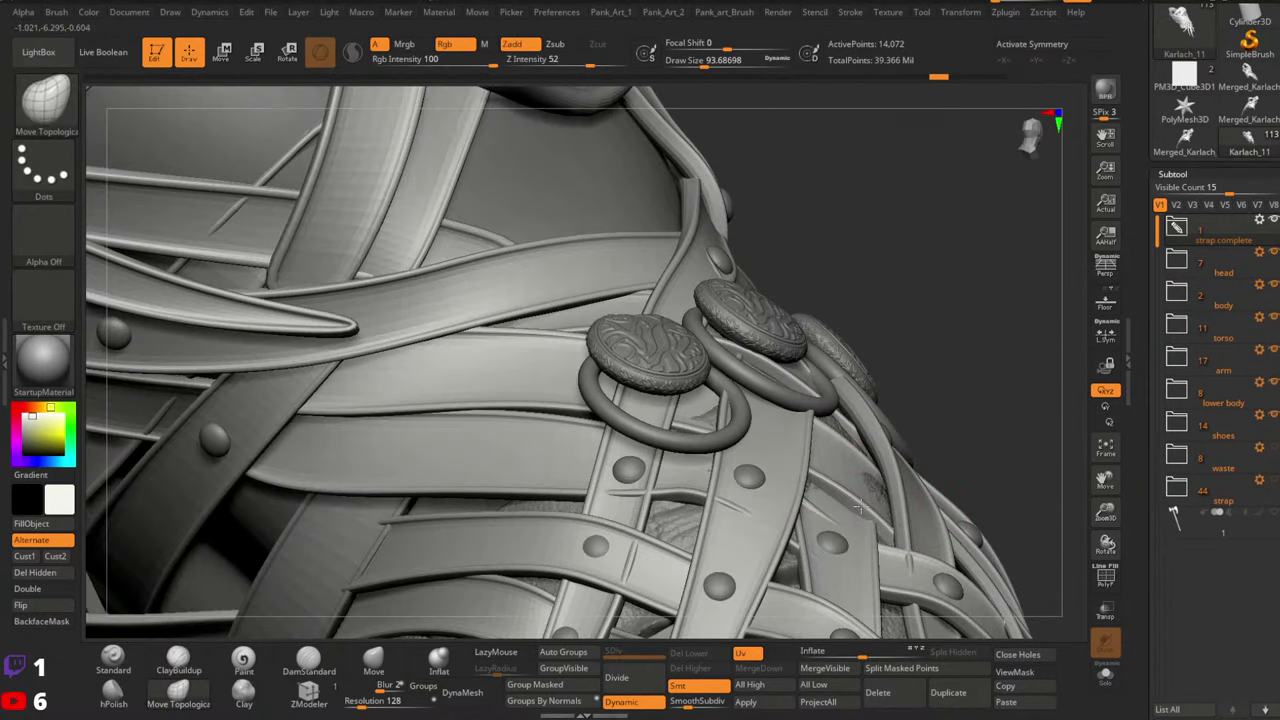
{"action": "right_click_drag", "start_coordinate": [694, 457], "coordinate": [634, 480]}
{"action": "left_click_drag", "start_coordinate": [638, 509], "coordinate": [643, 461]}
{"action": "key", "text": "space"}
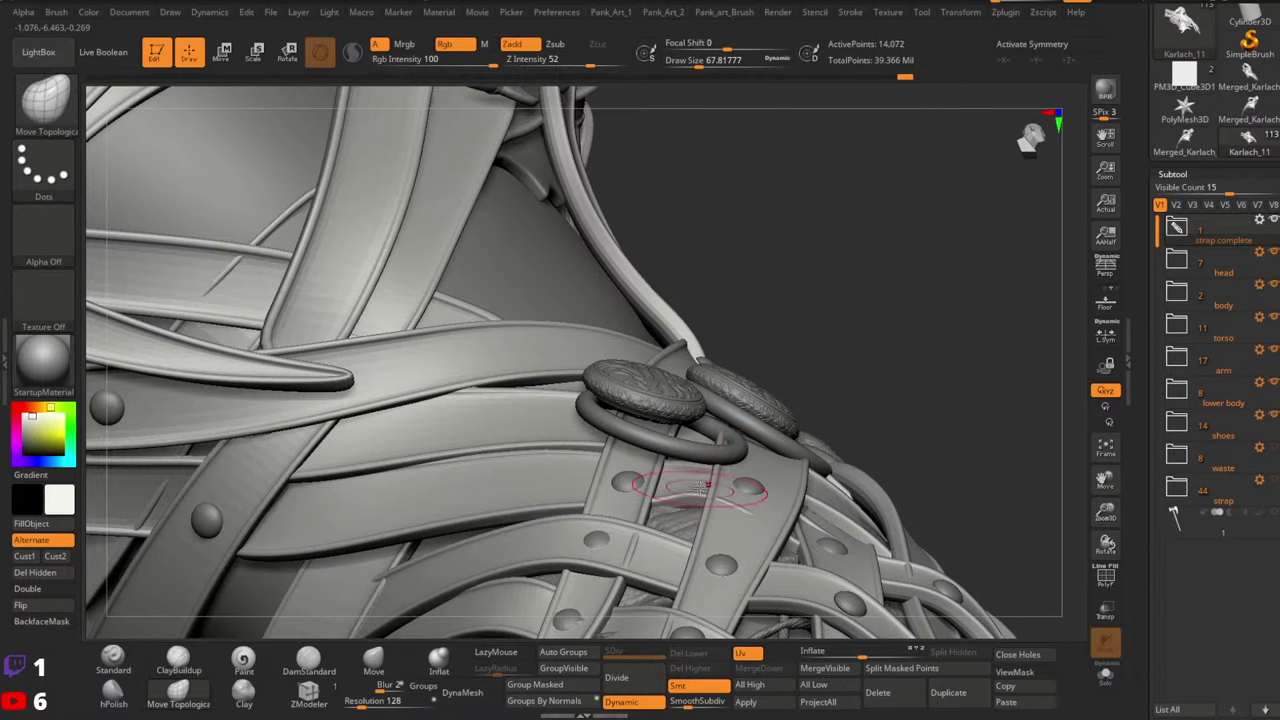
Try isolating the hip straps beside the medallions with a topological mask, and clear the mask
{"action": "right_click_drag", "start_coordinate": [838, 495], "coordinate": [826, 504]}
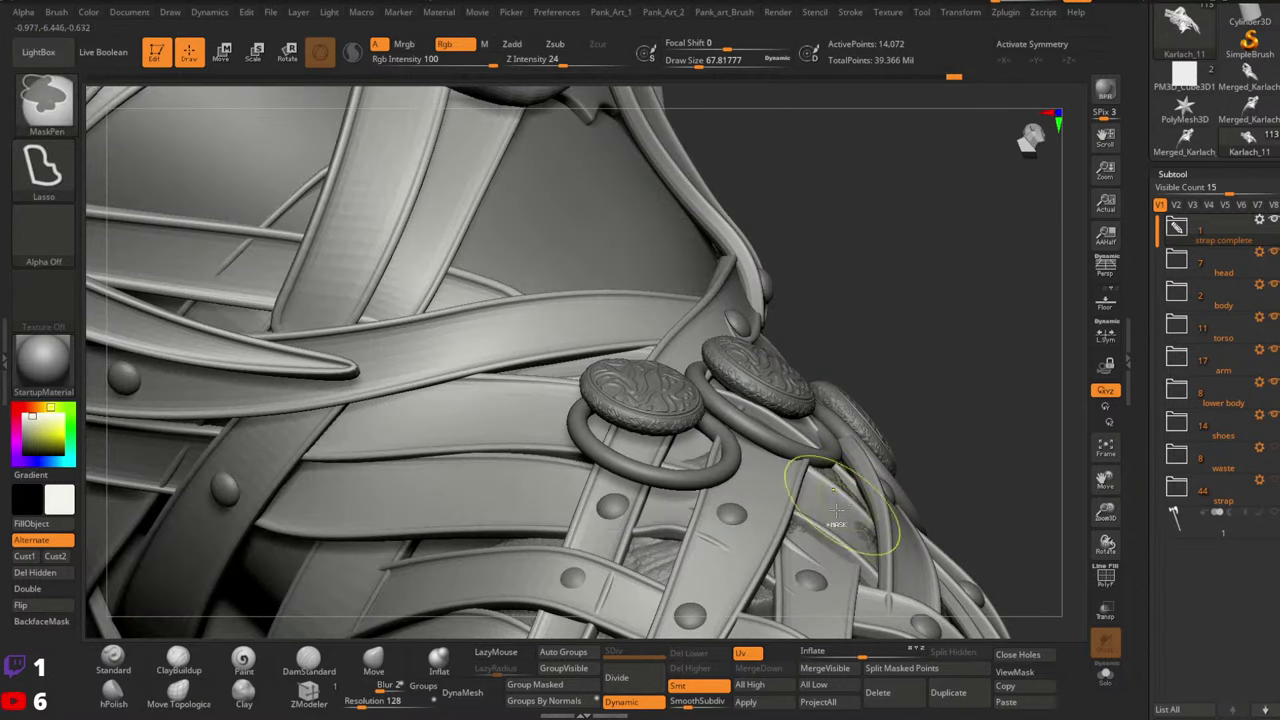
{"action": "key", "text": "w"}
{"action": "left_click", "coordinate": [836, 520], "text": "ctrl"}
{"action": "key", "text": "q"}
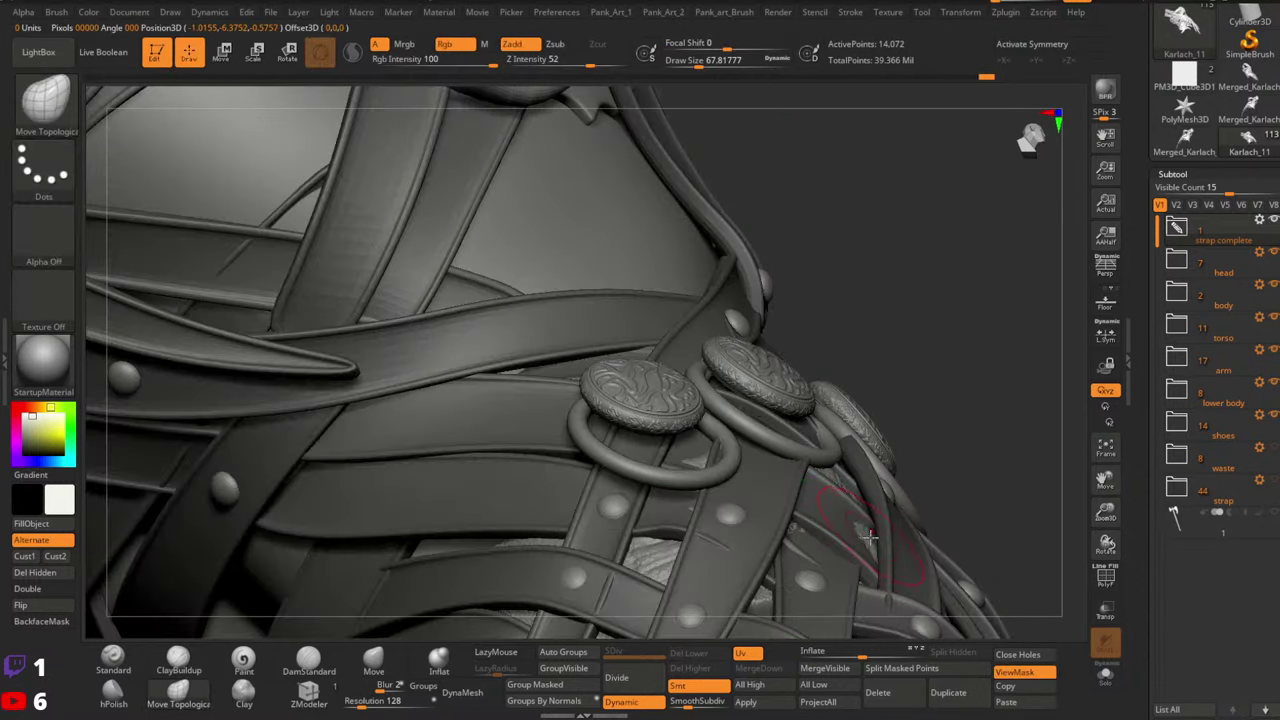
{"action": "left_click_drag", "start_coordinate": [988, 450], "coordinate": [1008, 478], "text": "ctrl"}
{"action": "key", "text": "w"}
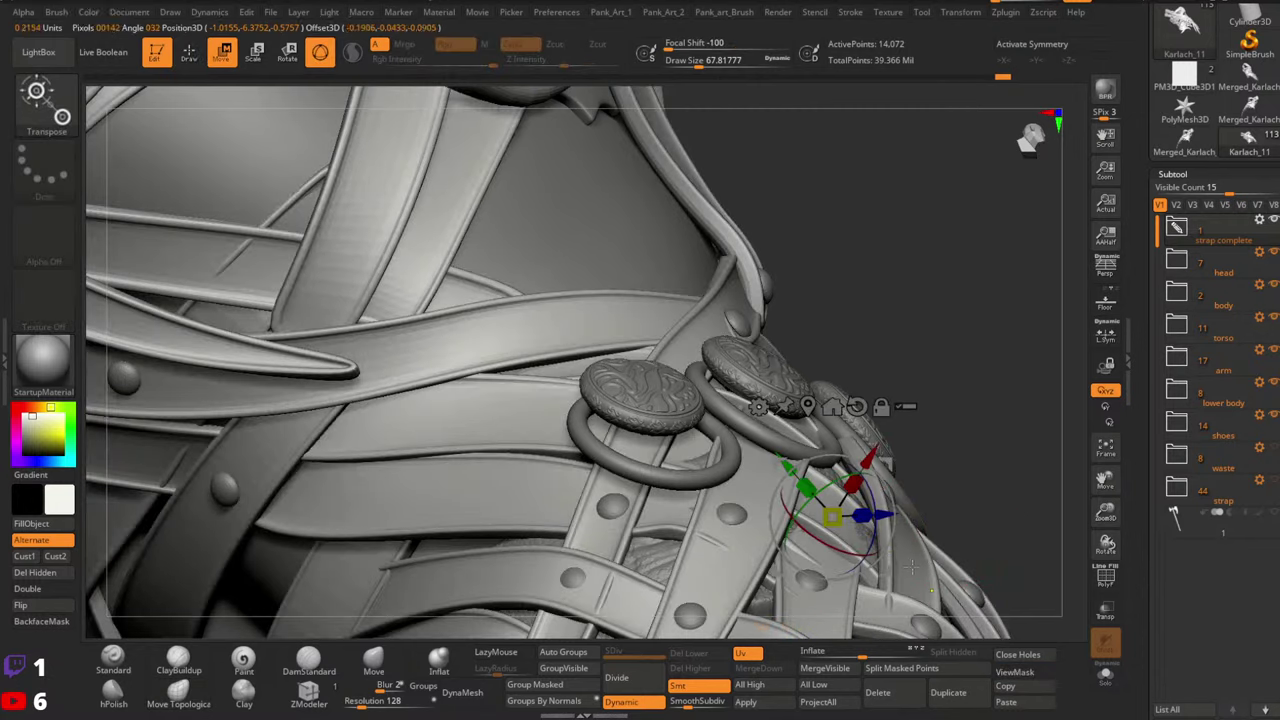
{"action": "left_click", "coordinate": [902, 566], "text": "ctrl"}
{"action": "key", "text": "q"}
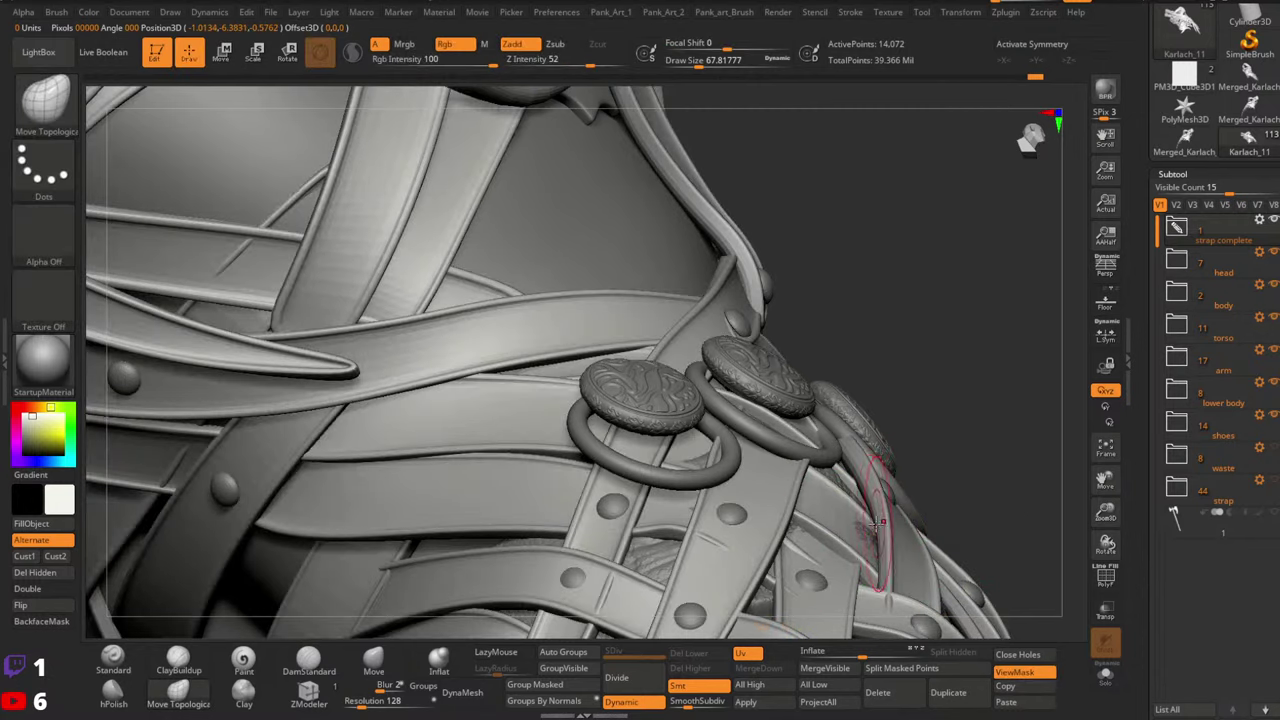
Set the Z Intensity to 11 and review the hip straps' polygroup wireframe with Dynamic subdivision temporarily off
{"action": "key", "text": "space"}
{"action": "left_click", "coordinate": [856, 537]}
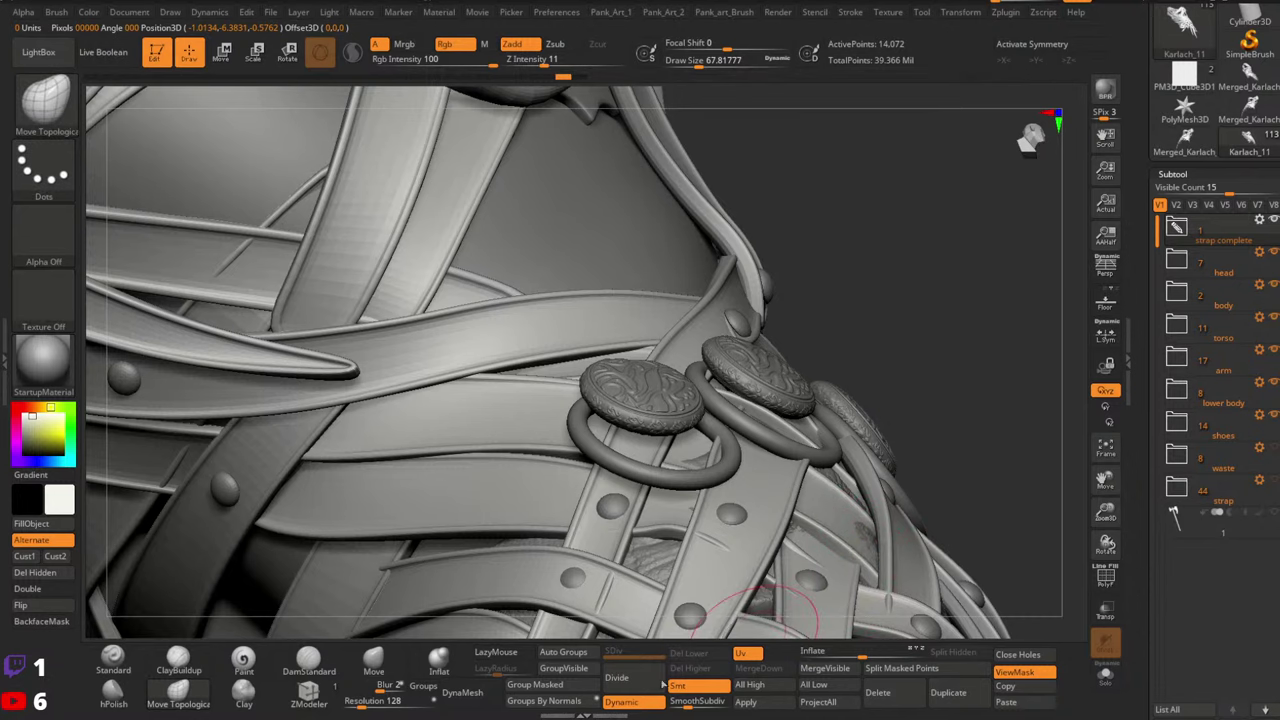
{"action": "key", "text": "shift+f"}
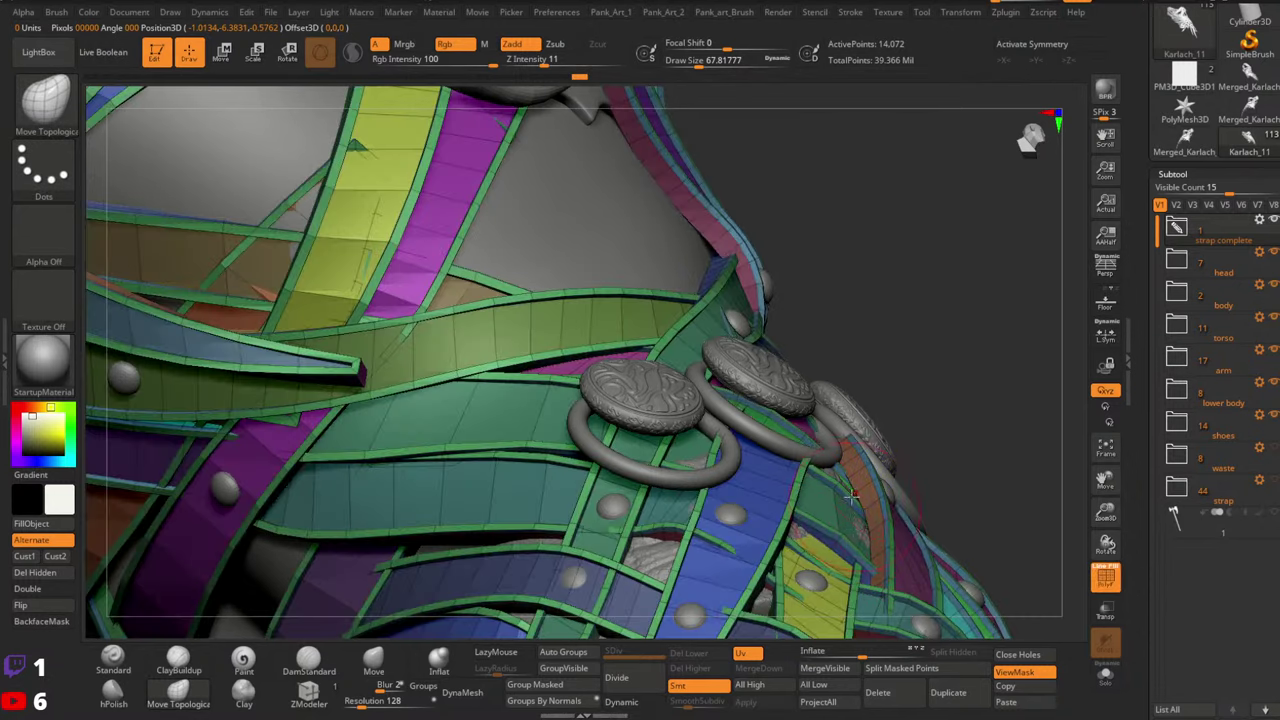
{"action": "right_click_drag", "start_coordinate": [875, 483], "coordinate": [872, 510]}
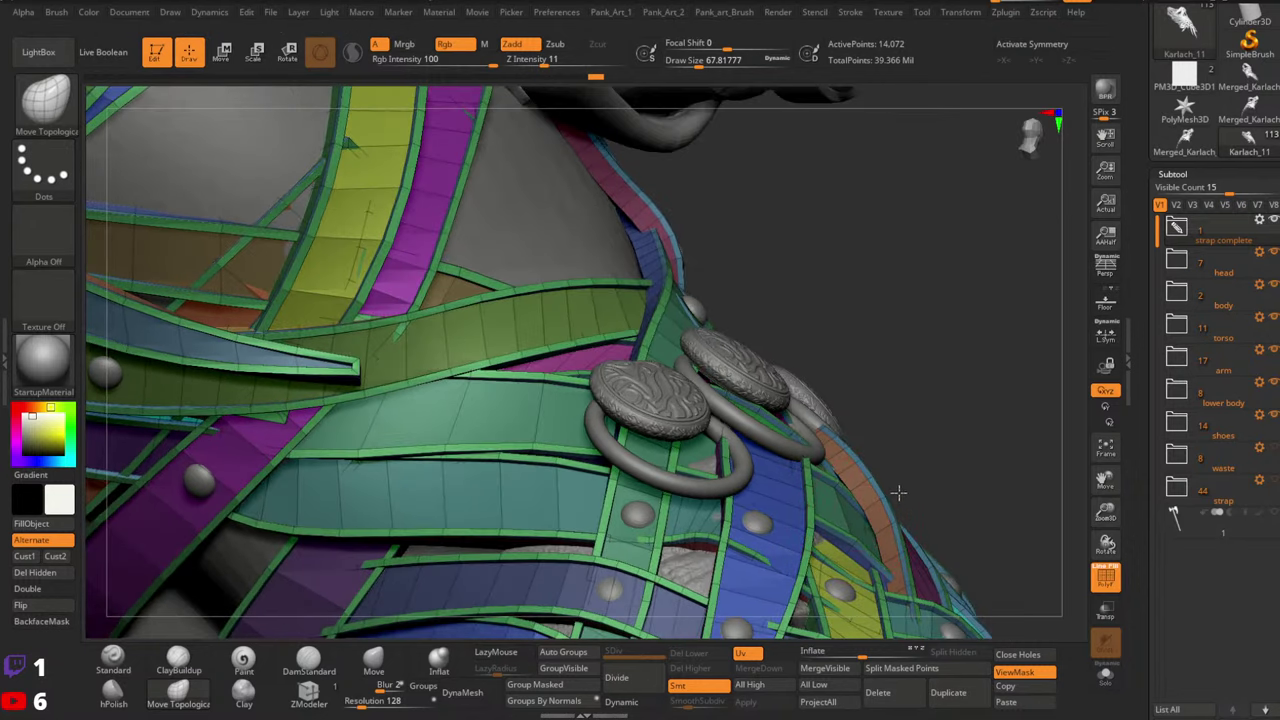
{"action": "mouse_move", "coordinate": [939, 497]}
{"action": "right_mouse_down", "text": "alt"}
{"action": "mouse_move", "coordinate": [1020, 420]}
{"action": "mouse_move", "coordinate": [950, 520]}
{"action": "right_mouse_up", "text": "alt"}
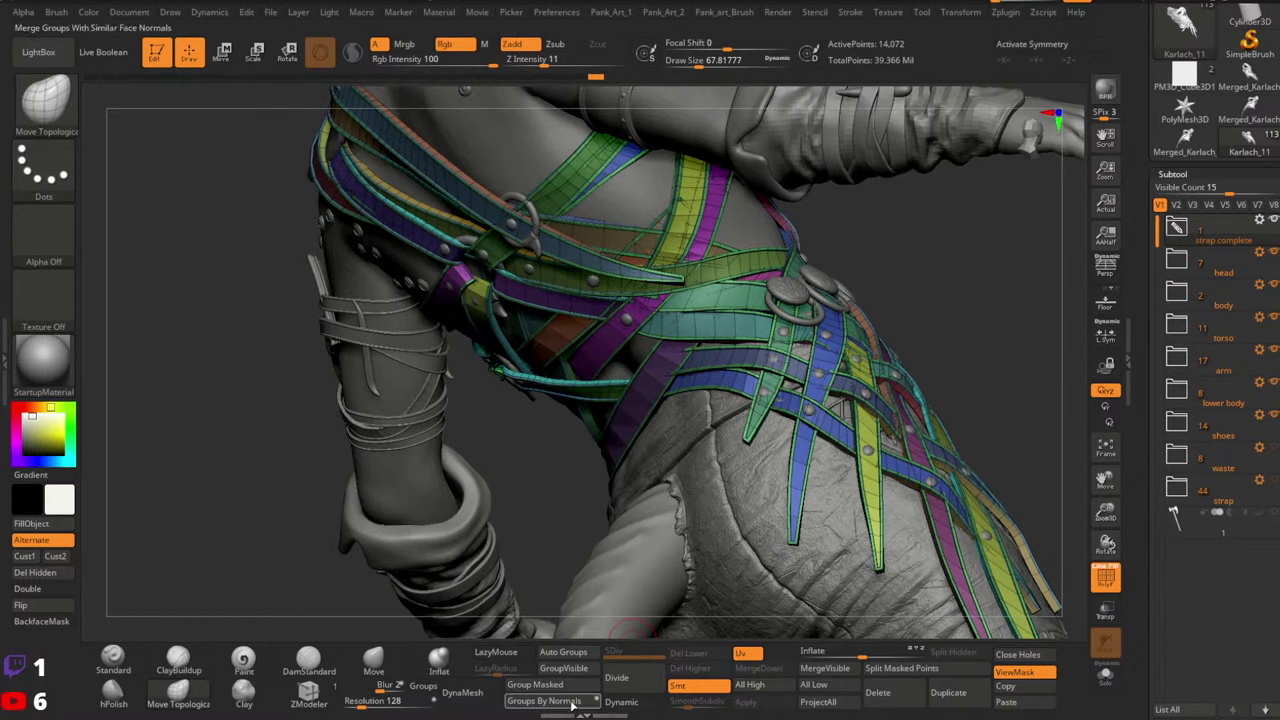
{"action": "left_click", "coordinate": [621, 701]}
{"action": "right_click_drag", "start_coordinate": [760, 470], "coordinate": [833, 396]}
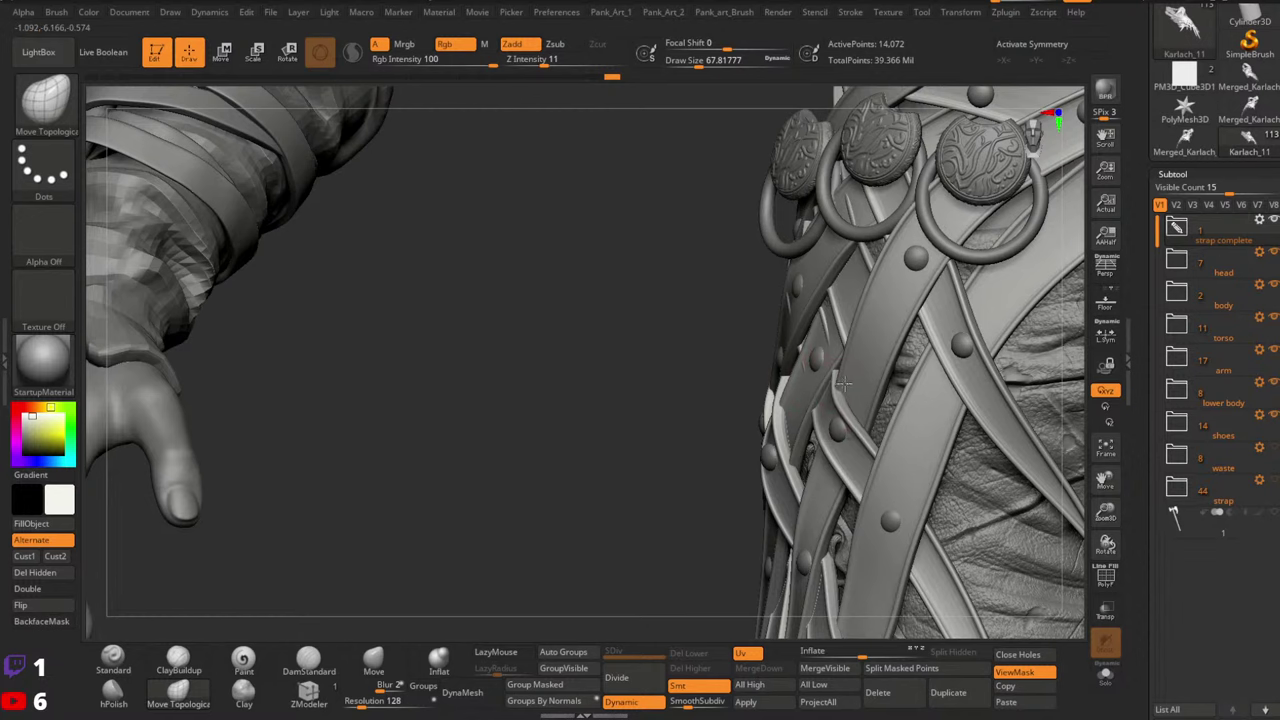
{"action": "right_click_drag", "start_coordinate": [820, 370], "coordinate": [831, 358]}
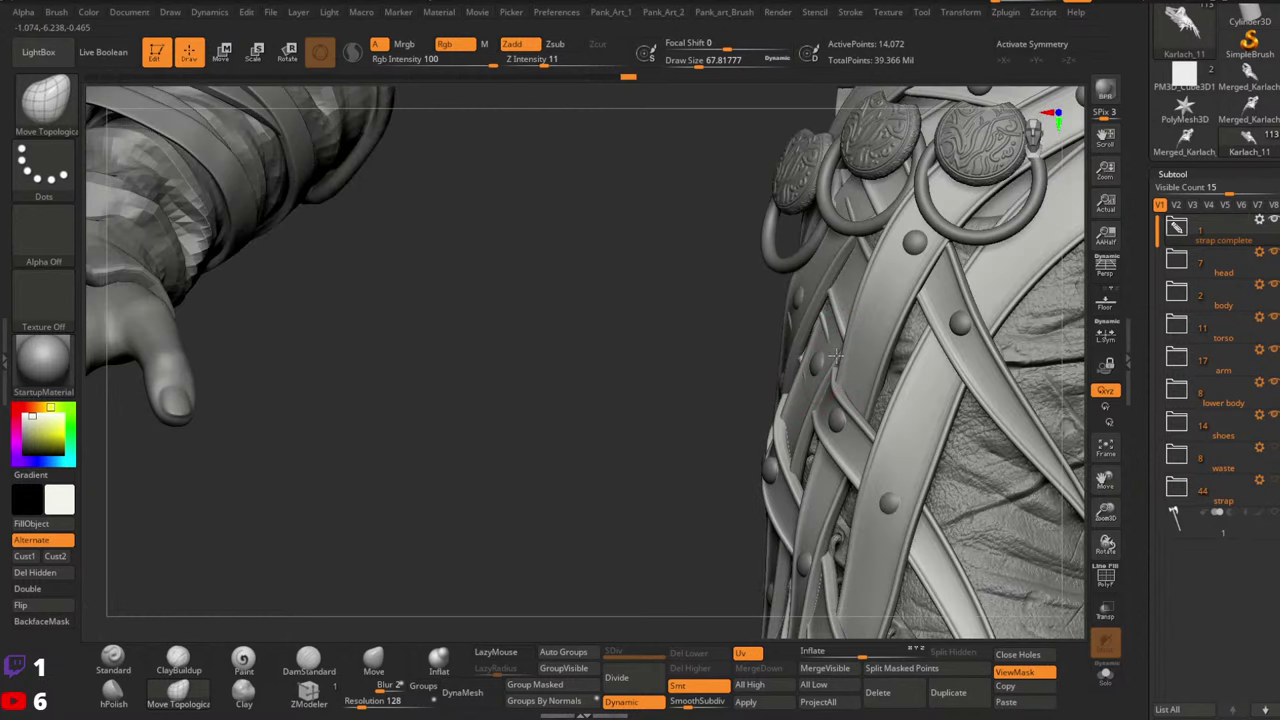
Adjust the crossing hip straps beneath the medallion rings with Move Topological, settling on a draw size of about 97
{"action": "key", "text": "space"}
{"action": "left_click_drag", "start_coordinate": [829, 328], "coordinate": [838, 327]}
{"action": "mouse_move", "coordinate": [836, 327]}
{"action": "right_mouse_down"}
{"action": "mouse_move", "coordinate": [846, 332]}
{"action": "mouse_move", "coordinate": [812, 357]}
{"action": "right_mouse_up"}
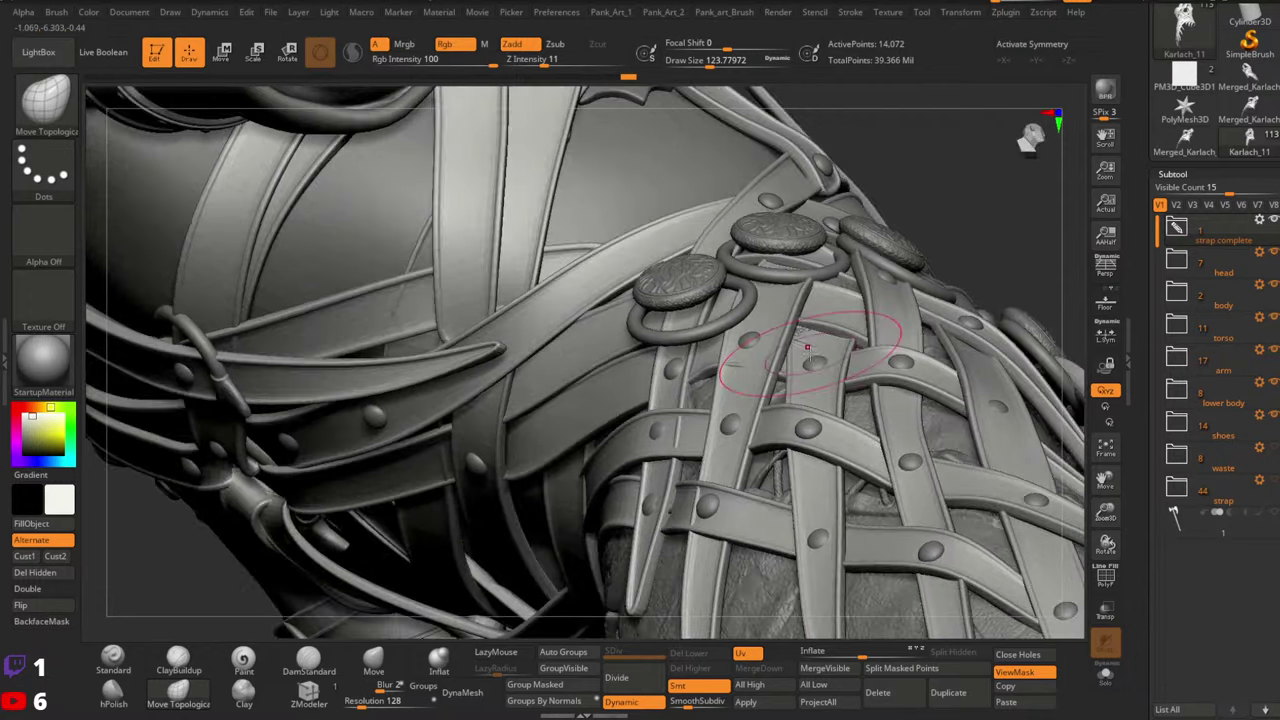
{"action": "key", "text": "space"}
{"action": "left_click_drag", "start_coordinate": [816, 347], "coordinate": [805, 345]}
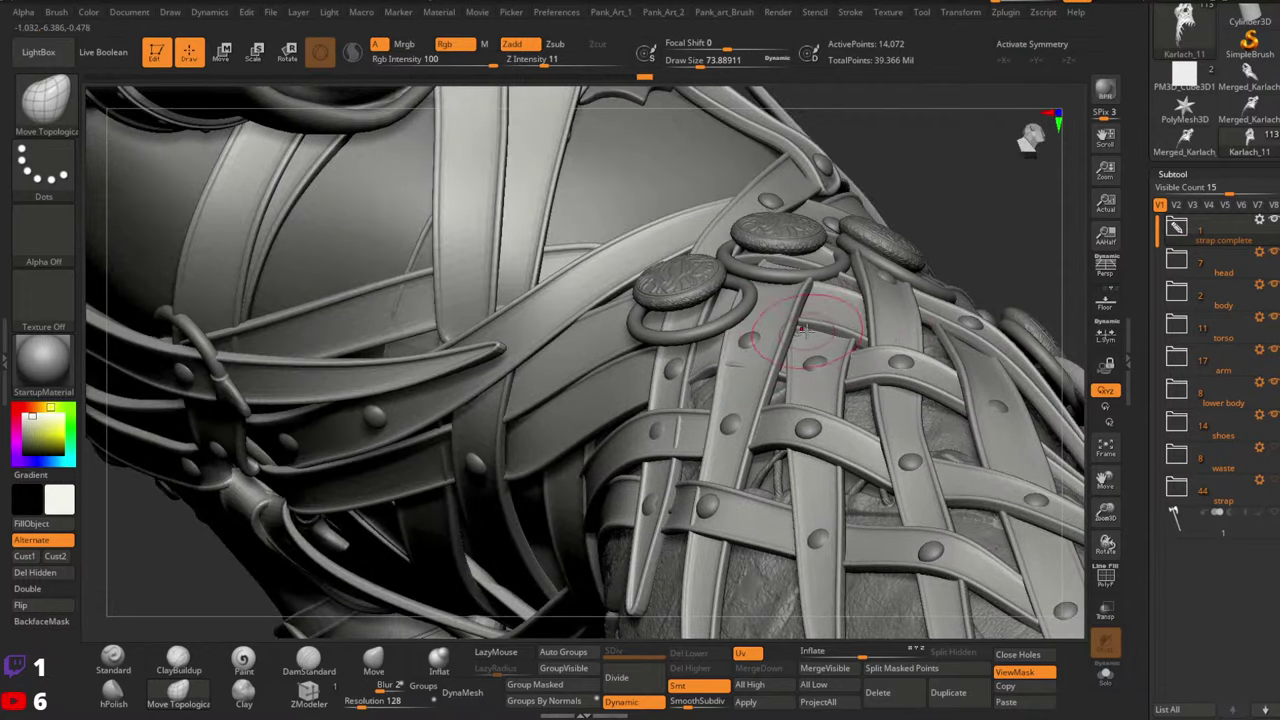
{"action": "key", "text": "ctrl+z"}
{"action": "key", "text": "space"}
{"action": "left_click_drag", "start_coordinate": [785, 331], "coordinate": [792, 330]}
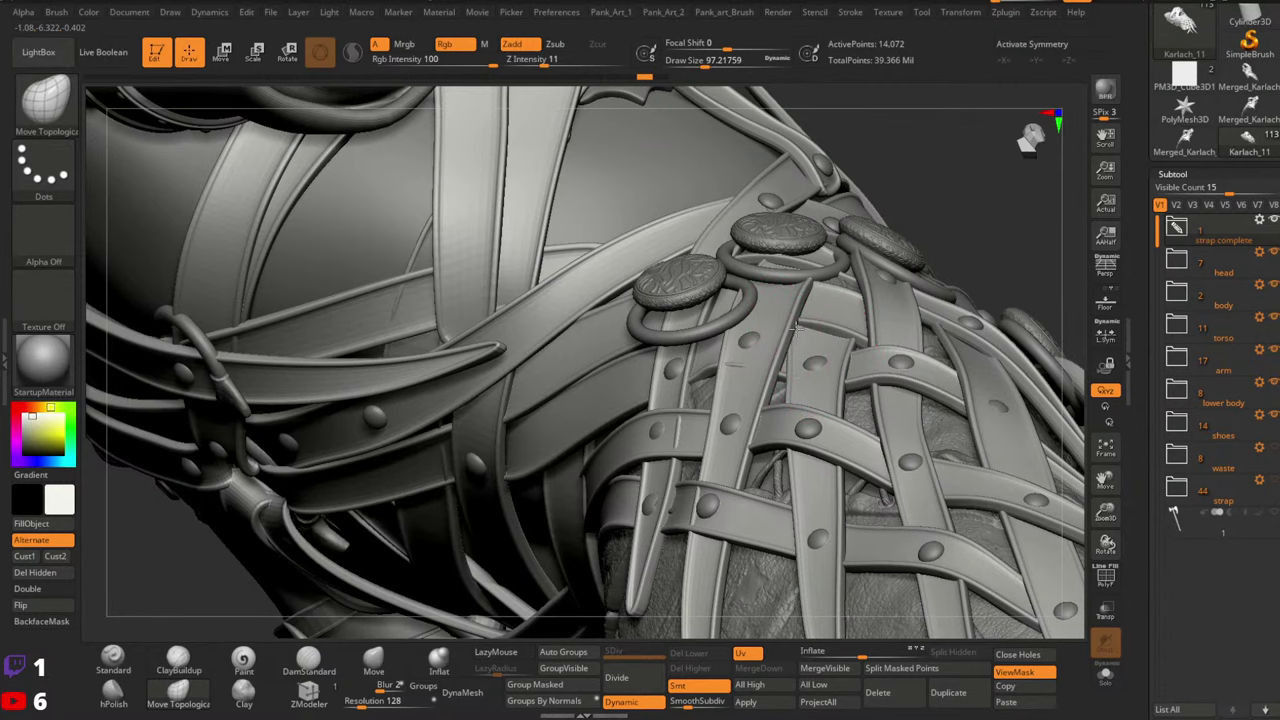
Select the strap rivets at the side of the hip and set the draw size to about 262 and Z Intensity to 43
{"action": "right_click_drag", "start_coordinate": [915, 386], "coordinate": [884, 358], "text": "ctrl"}
{"action": "right_click_drag", "start_coordinate": [810, 345], "coordinate": [755, 308], "text": "alt"}
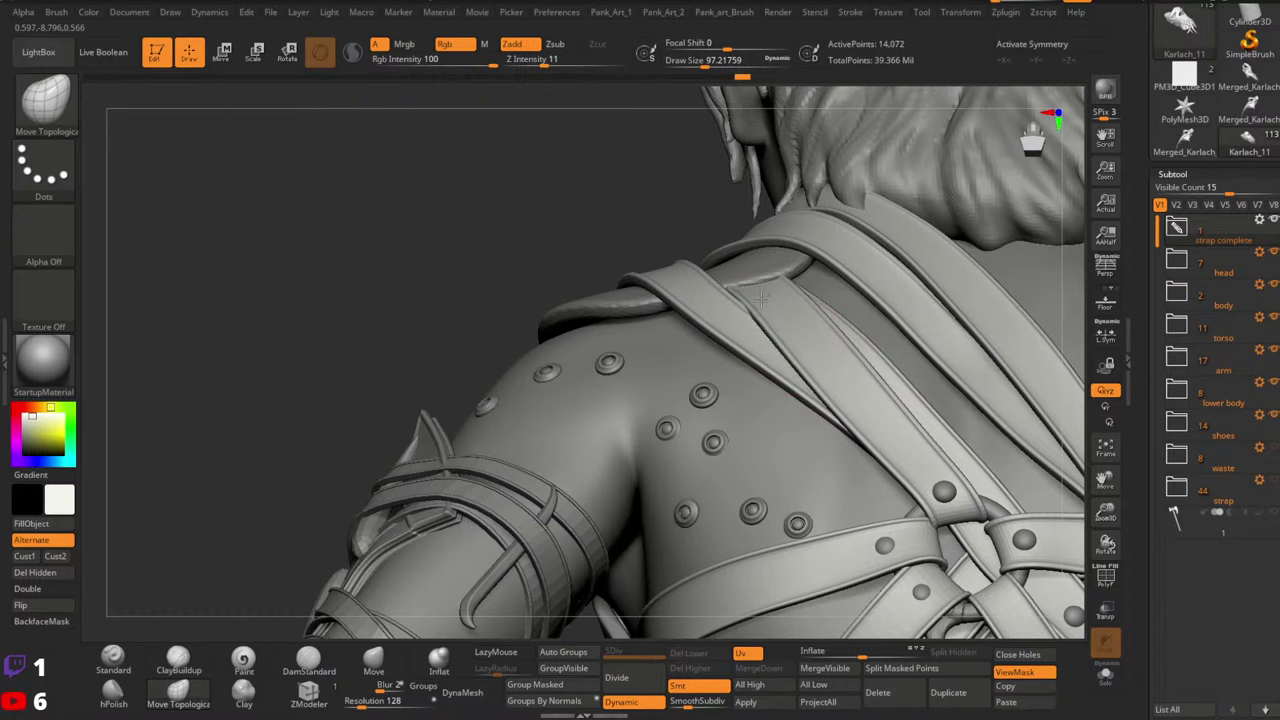
{"action": "right_click_drag", "start_coordinate": [767, 289], "coordinate": [695, 346], "text": "ctrl"}
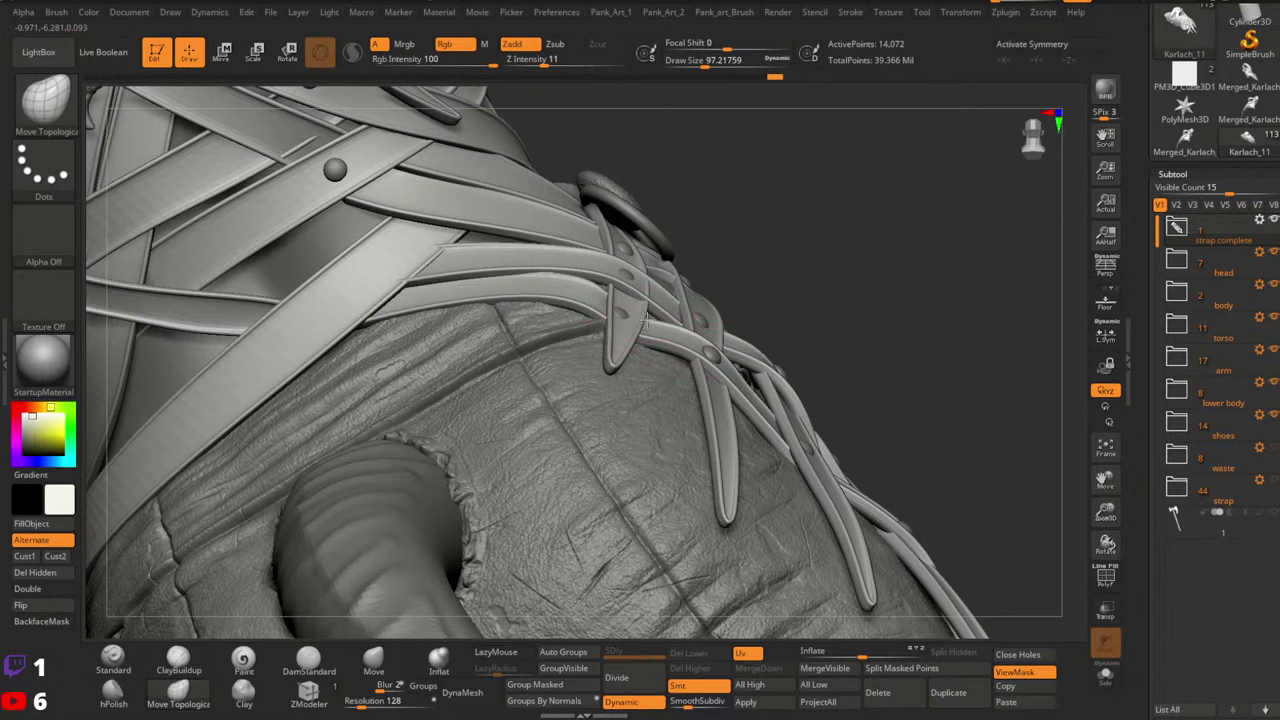
{"action": "right_click_drag", "start_coordinate": [632, 326], "coordinate": [634, 298]}
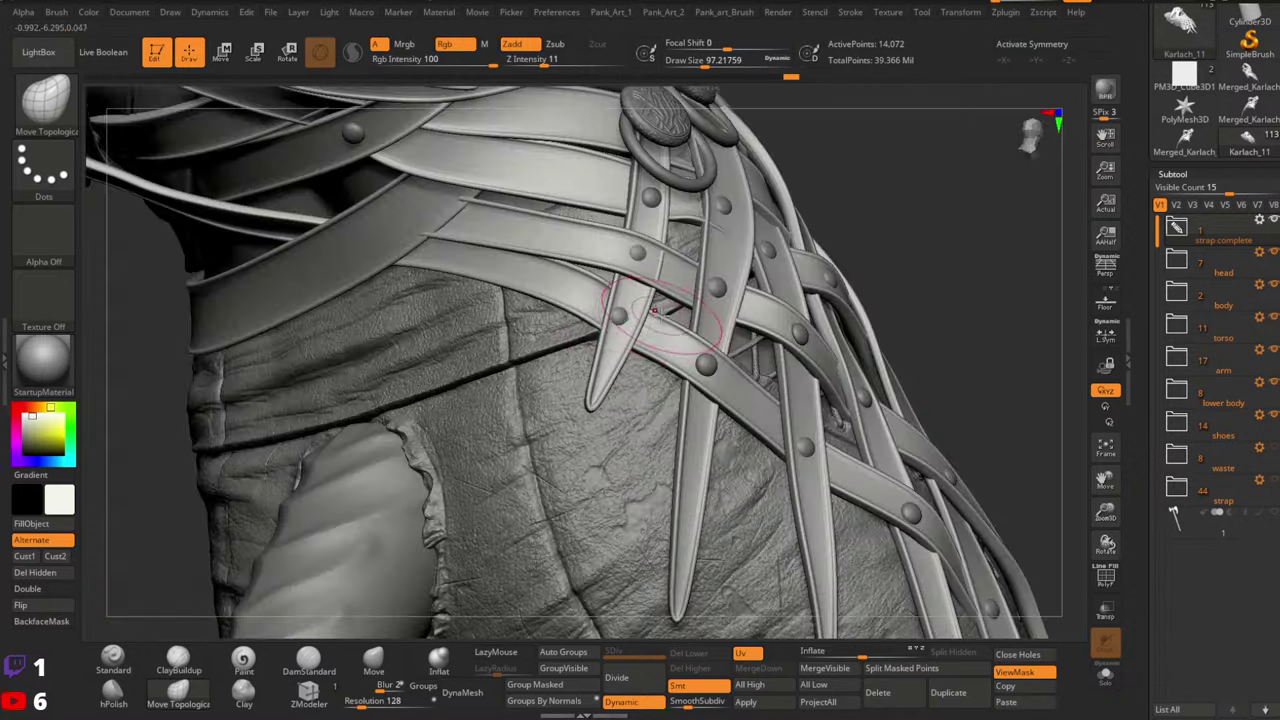
{"action": "key", "text": "space"}
{"action": "left_click_drag", "start_coordinate": [632, 308], "coordinate": [648, 308]}
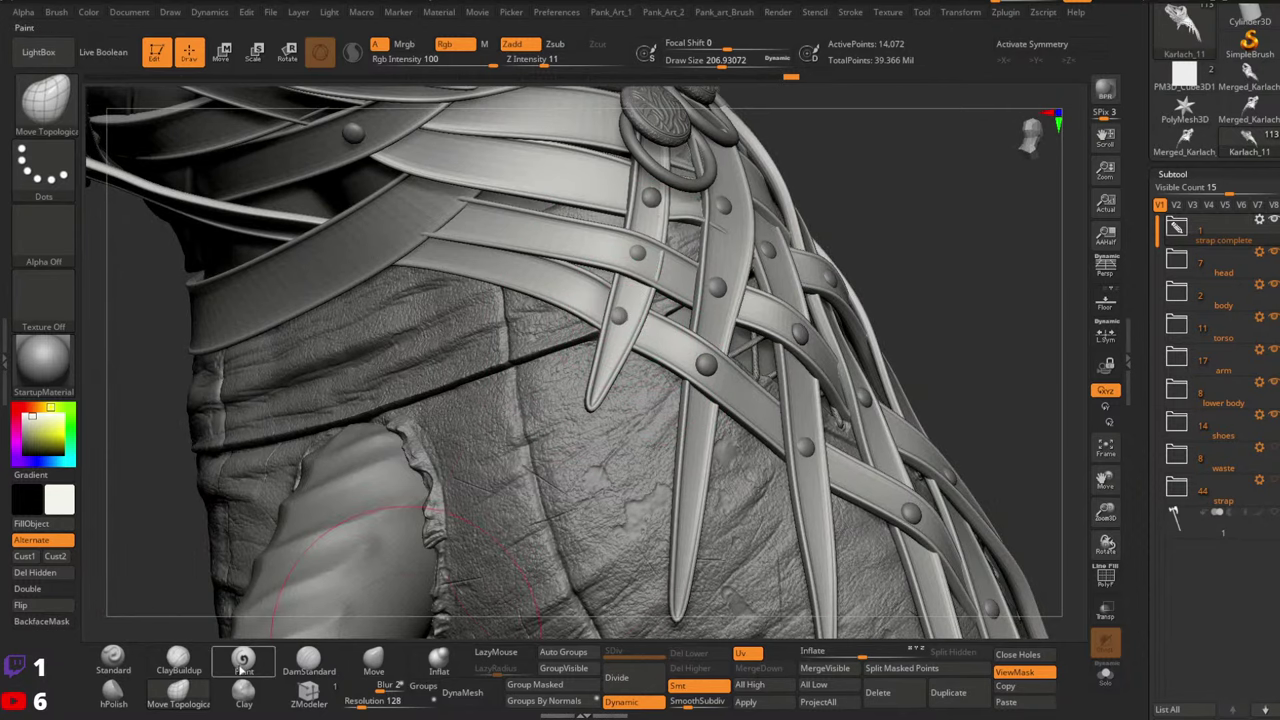
{"action": "left_click", "coordinate": [618, 318], "text": "alt"}
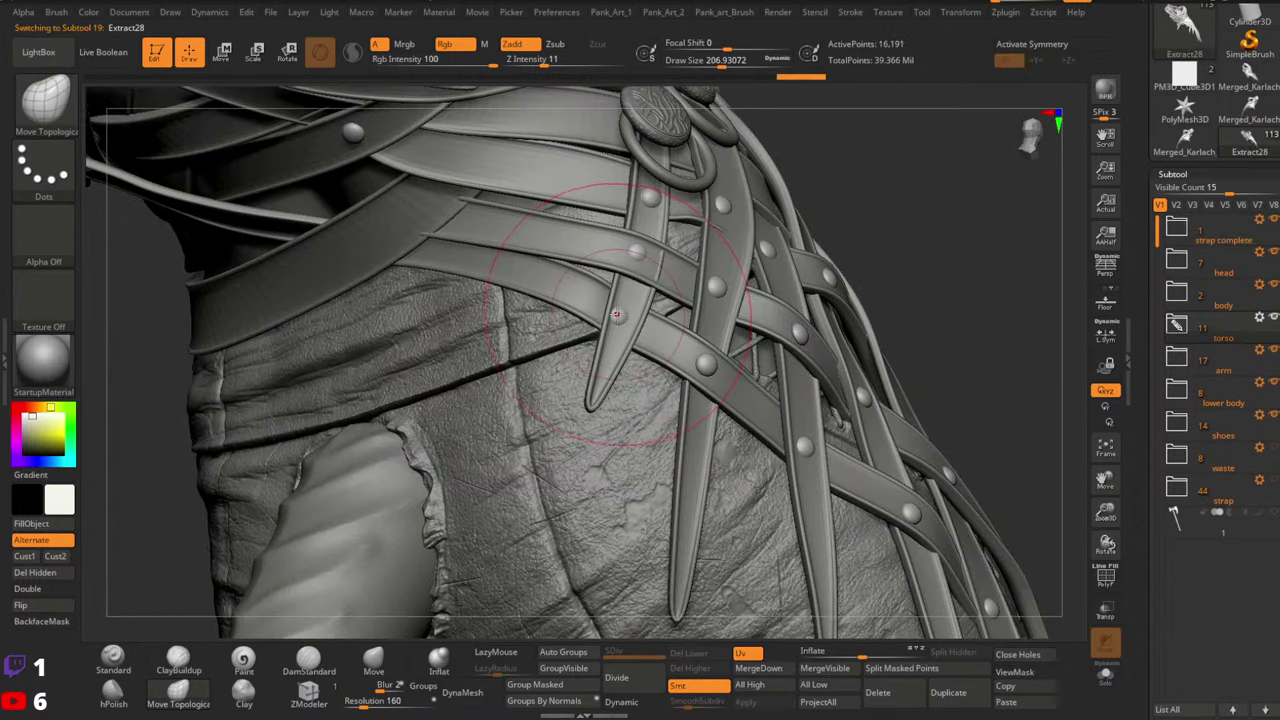
{"action": "key", "text": "space"}
{"action": "left_click_drag", "start_coordinate": [621, 314], "coordinate": [629, 314]}
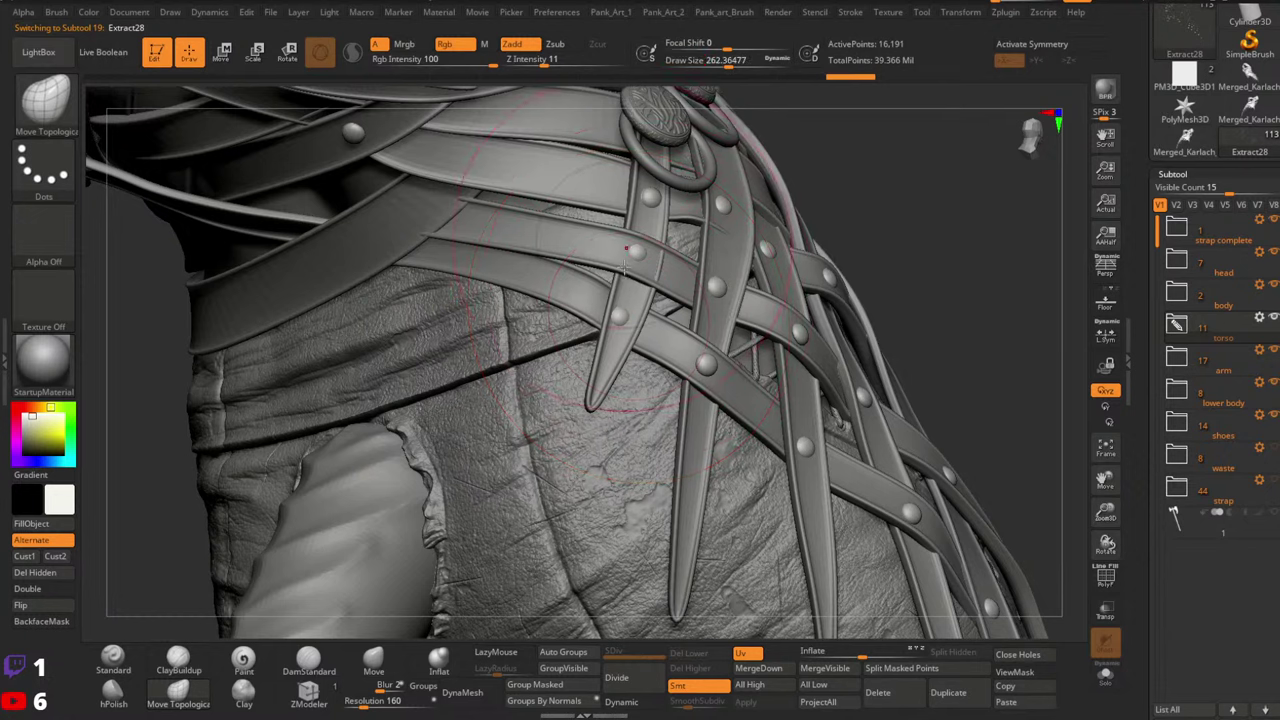
{"action": "left_click", "coordinate": [575, 66]}
{"action": "left_click_drag", "start_coordinate": [582, 67], "coordinate": [584, 67]}
Reduce the draw size to about 136, select the round studs around the upper arm and preview them with Dynamic subdivision
{"action": "mouse_move", "coordinate": [602, 312]}
{"action": "right_mouse_down"}
{"action": "mouse_move", "coordinate": [621, 321]}
{"action": "mouse_move", "coordinate": [737, 251]}
{"action": "mouse_move", "coordinate": [649, 346]}
{"action": "mouse_move", "coordinate": [700, 385]}
{"action": "mouse_move", "coordinate": [735, 345]}
{"action": "right_mouse_up"}
{"action": "right_click_drag", "start_coordinate": [882, 272], "coordinate": [706, 420], "text": "alt"}
{"action": "key", "text": "space"}
{"action": "left_click", "coordinate": [722, 321]}
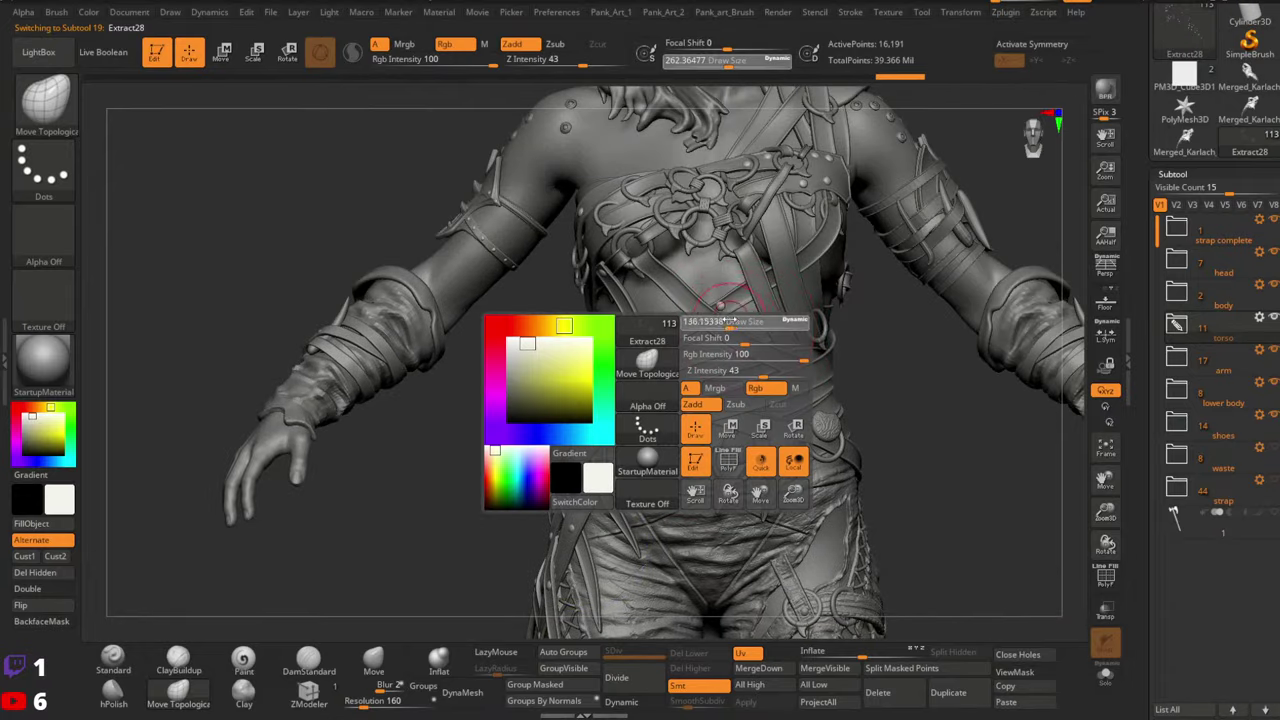
{"action": "right_click_drag", "start_coordinate": [716, 325], "coordinate": [708, 430], "text": "alt"}
{"action": "mouse_move", "coordinate": [770, 350]}
{"action": "right_mouse_down"}
{"action": "mouse_move", "coordinate": [720, 380]}
{"action": "mouse_move", "coordinate": [742, 382]}
{"action": "right_mouse_up"}
{"action": "mouse_move", "coordinate": [800, 318]}
{"action": "right_mouse_down"}
{"action": "mouse_move", "coordinate": [640, 335]}
{"action": "mouse_move", "coordinate": [590, 365]}
{"action": "right_mouse_up"}
{"action": "right_click_drag", "start_coordinate": [930, 260], "coordinate": [970, 378], "text": "ctrl"}
{"action": "left_click", "coordinate": [770, 357], "text": "alt"}
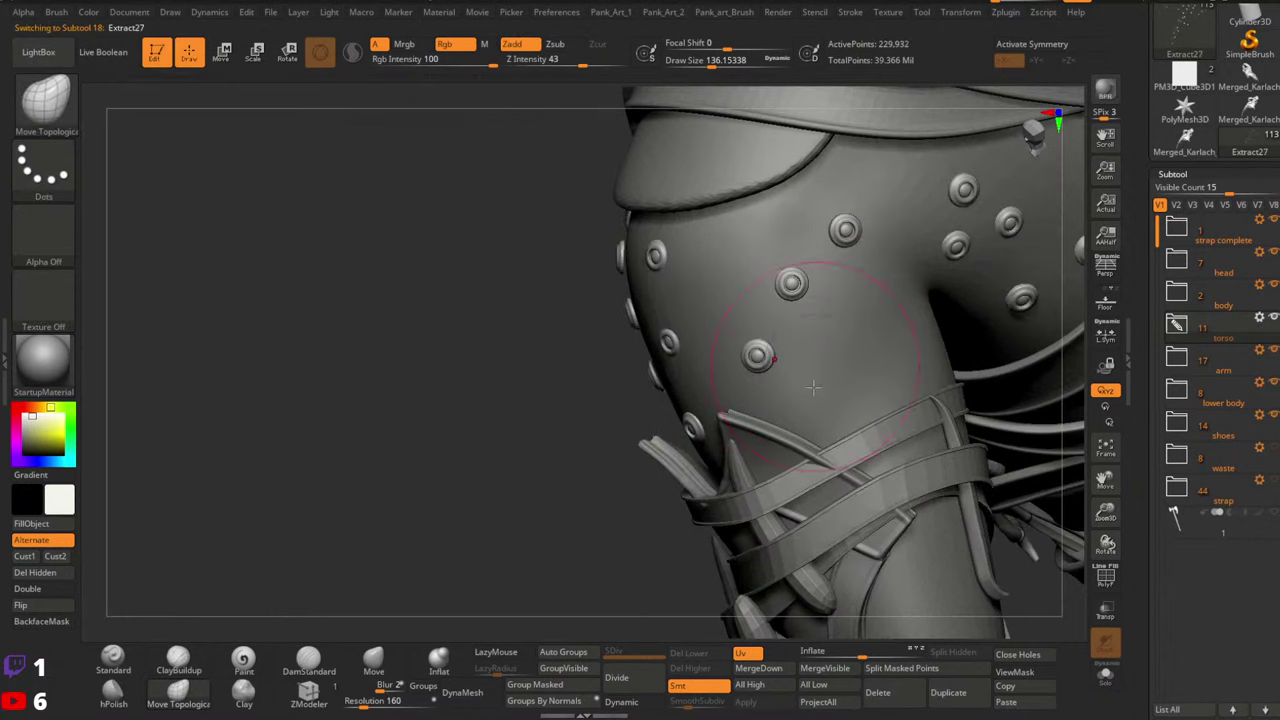
{"action": "left_click", "coordinate": [634, 708]}
{"action": "left_click", "coordinate": [634, 708]}
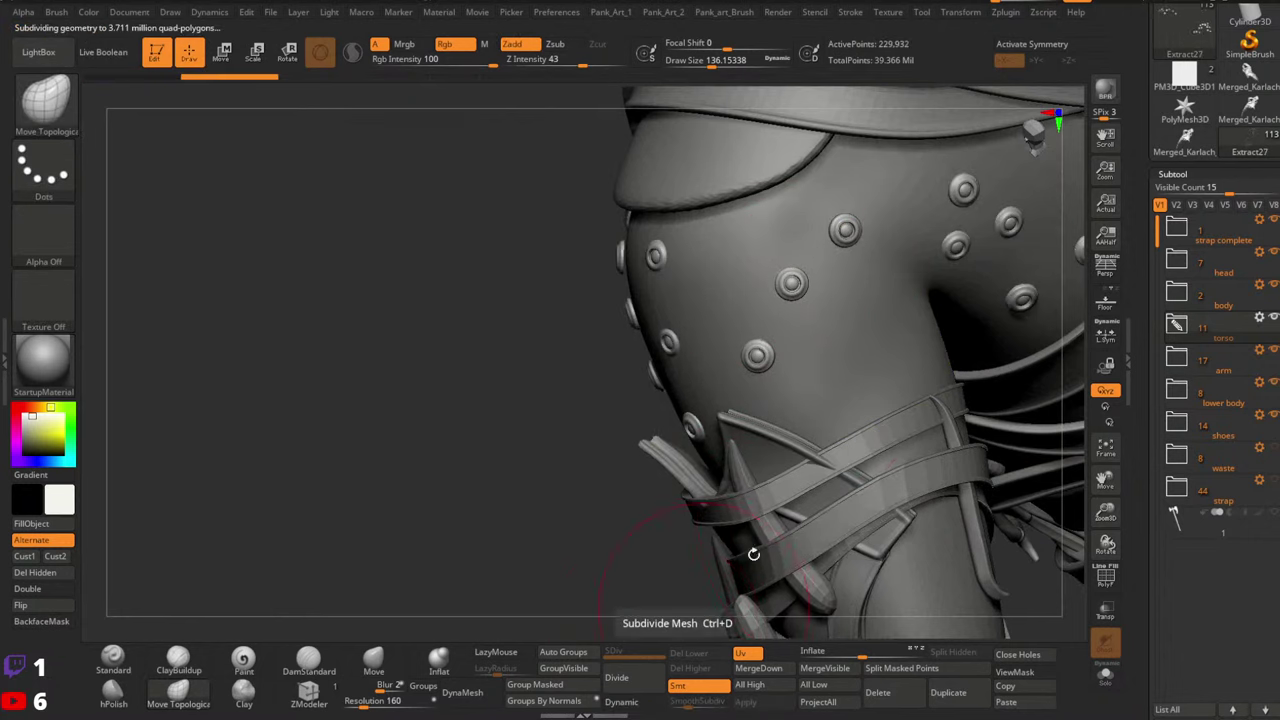
Save the file and examine the waist straps from the front
{"action": "right_click_drag", "start_coordinate": [751, 554], "coordinate": [696, 216], "text": "ctrl"}
{"action": "right_click_drag", "start_coordinate": [696, 216], "coordinate": [869, 423]}
{"action": "right_click_drag", "start_coordinate": [760, 390], "coordinate": [798, 422], "text": "alt"}
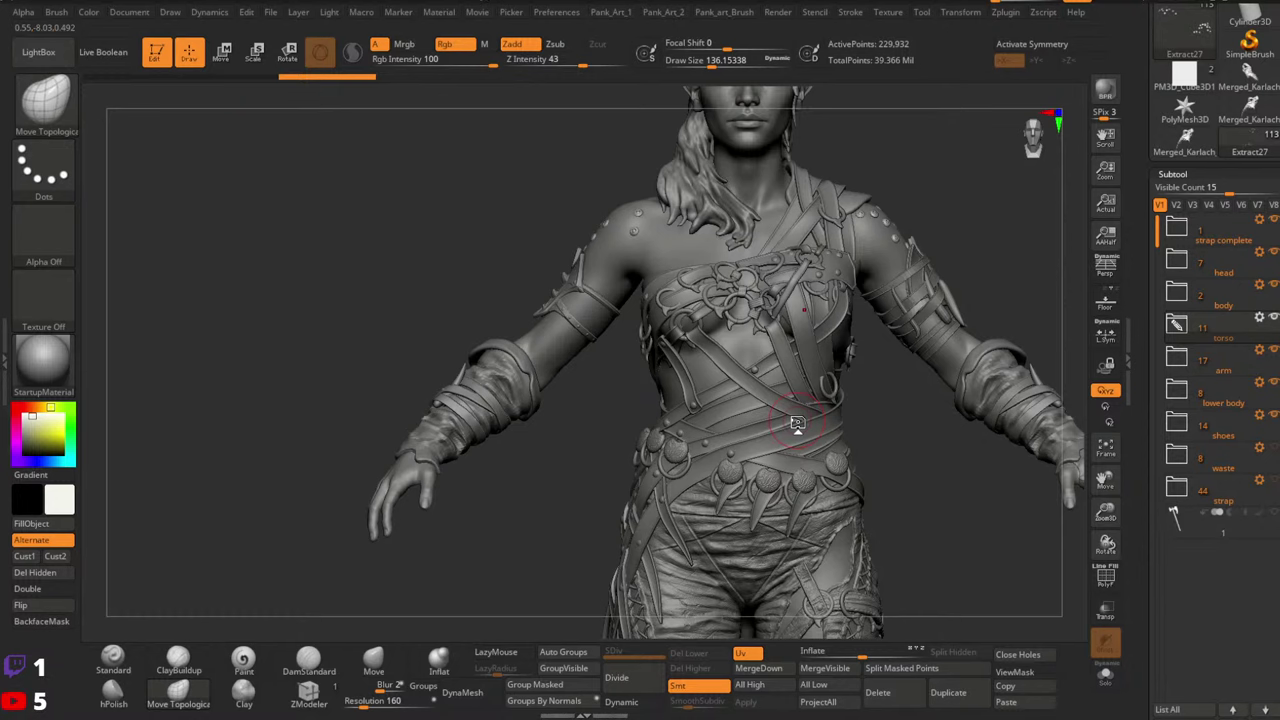
{"action": "left_click_drag", "start_coordinate": [1207, 173], "coordinate": [1207, 349]}
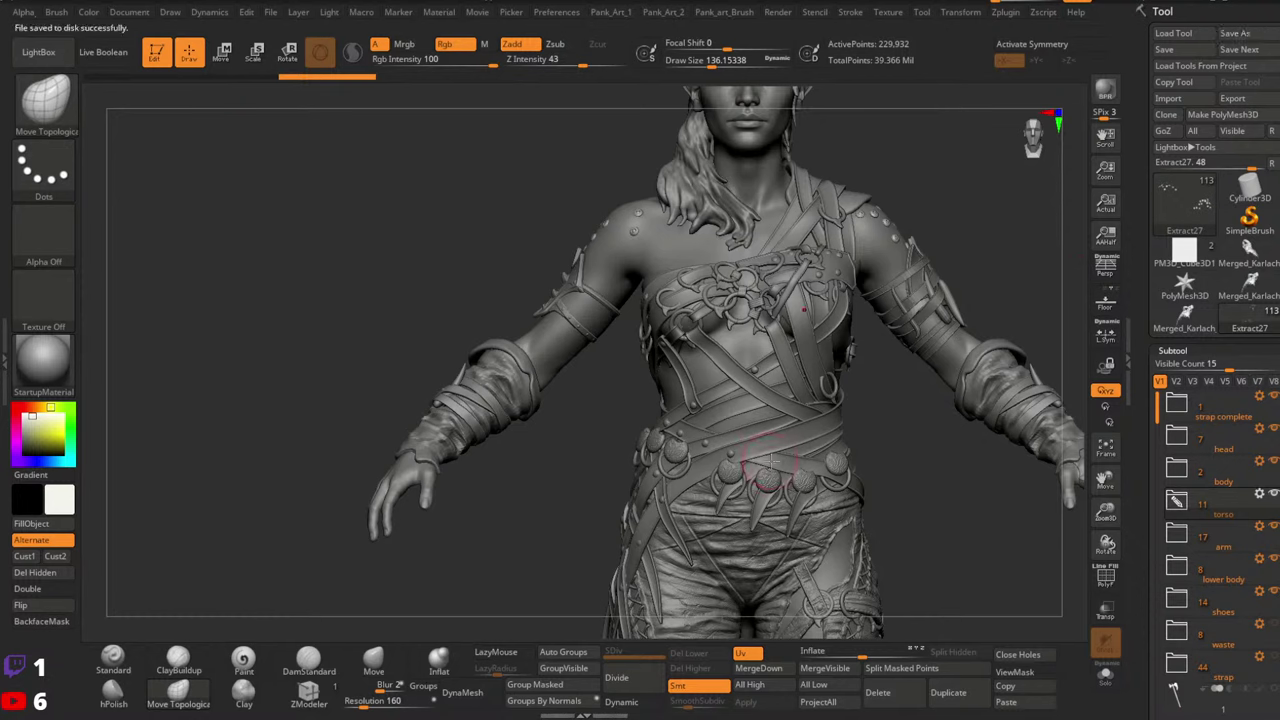
{"action": "key", "text": "shift+f"}
{"action": "key", "text": "shift+f"}
{"action": "mouse_move", "coordinate": [790, 450]}
{"action": "right_mouse_down", "text": "ctrl"}
{"action": "mouse_move", "coordinate": [640, 550]}
{"action": "mouse_move", "coordinate": [560, 575]}
{"action": "right_mouse_up", "text": "ctrl"}
{"action": "right_click_drag", "start_coordinate": [807, 505], "coordinate": [854, 300], "text": "alt"}
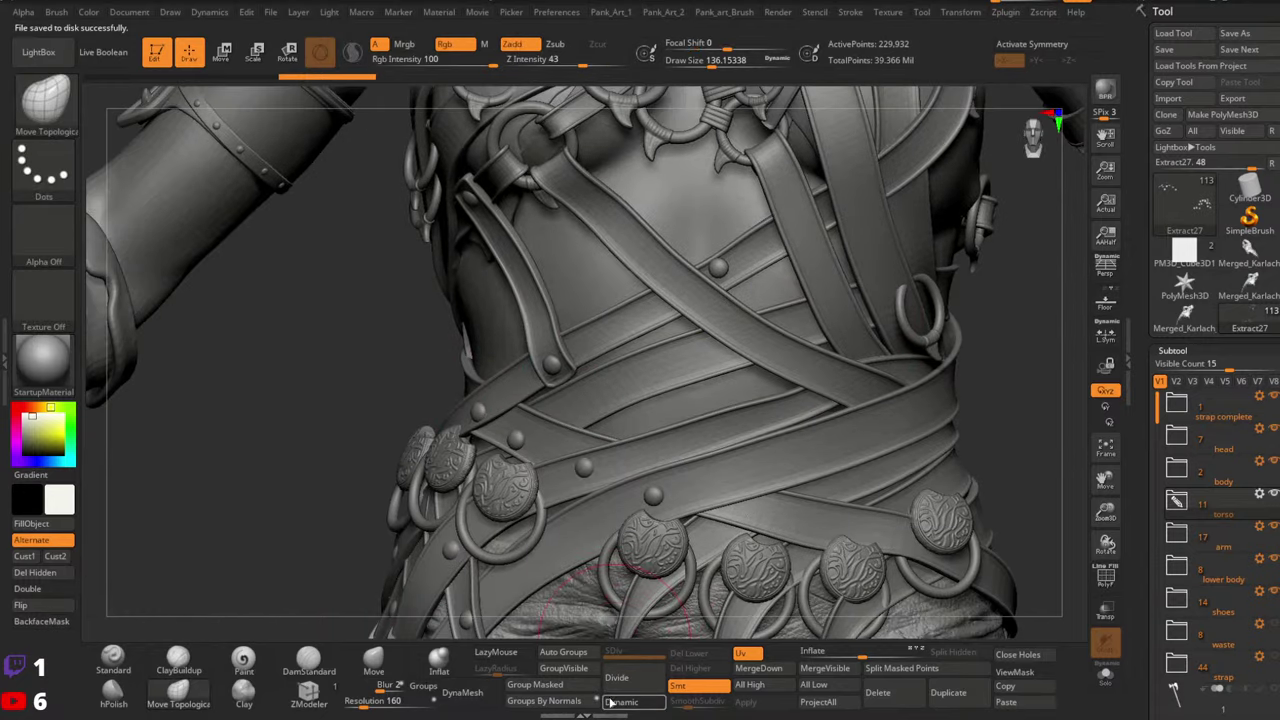
Select the merged straps with the Standard brush, show their polygroup wireframe without Dynamic subdivision, and reduce the draw size to about 68
{"action": "left_click", "coordinate": [111, 656]}
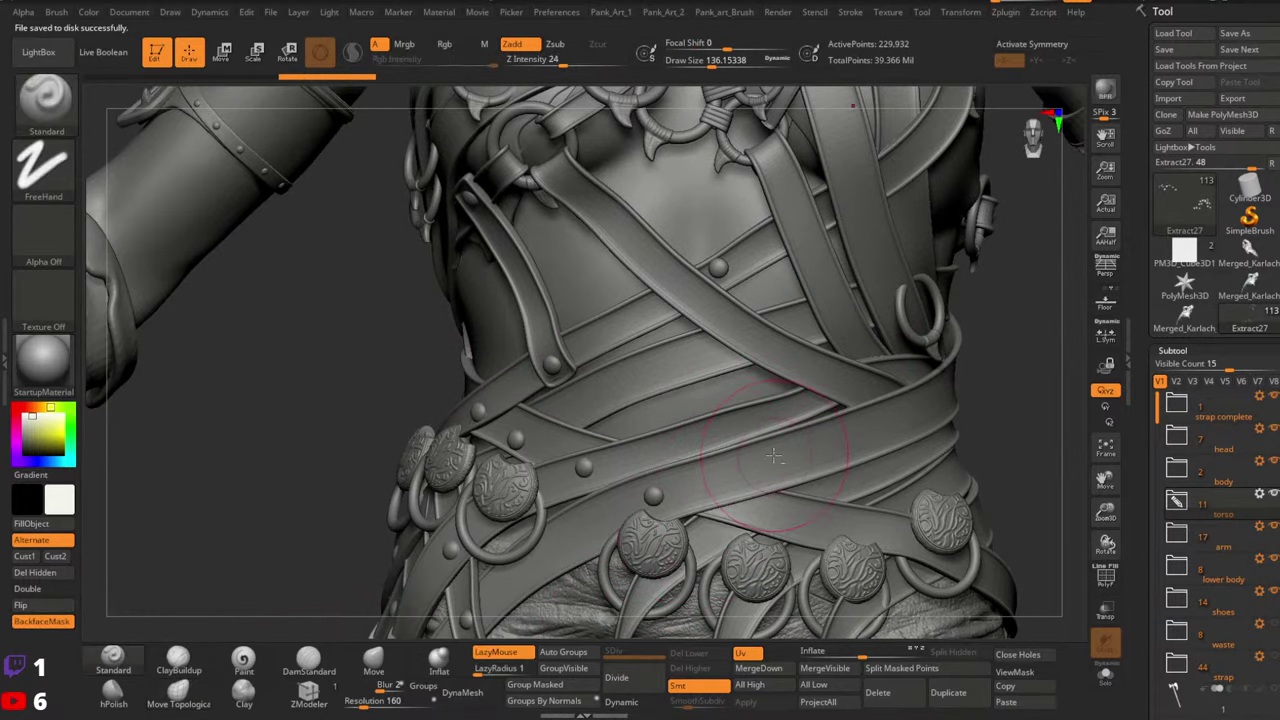
{"action": "left_click", "coordinate": [785, 443], "text": "alt"}
{"action": "left_click", "coordinate": [628, 708]}
{"action": "key", "text": "shift+f"}
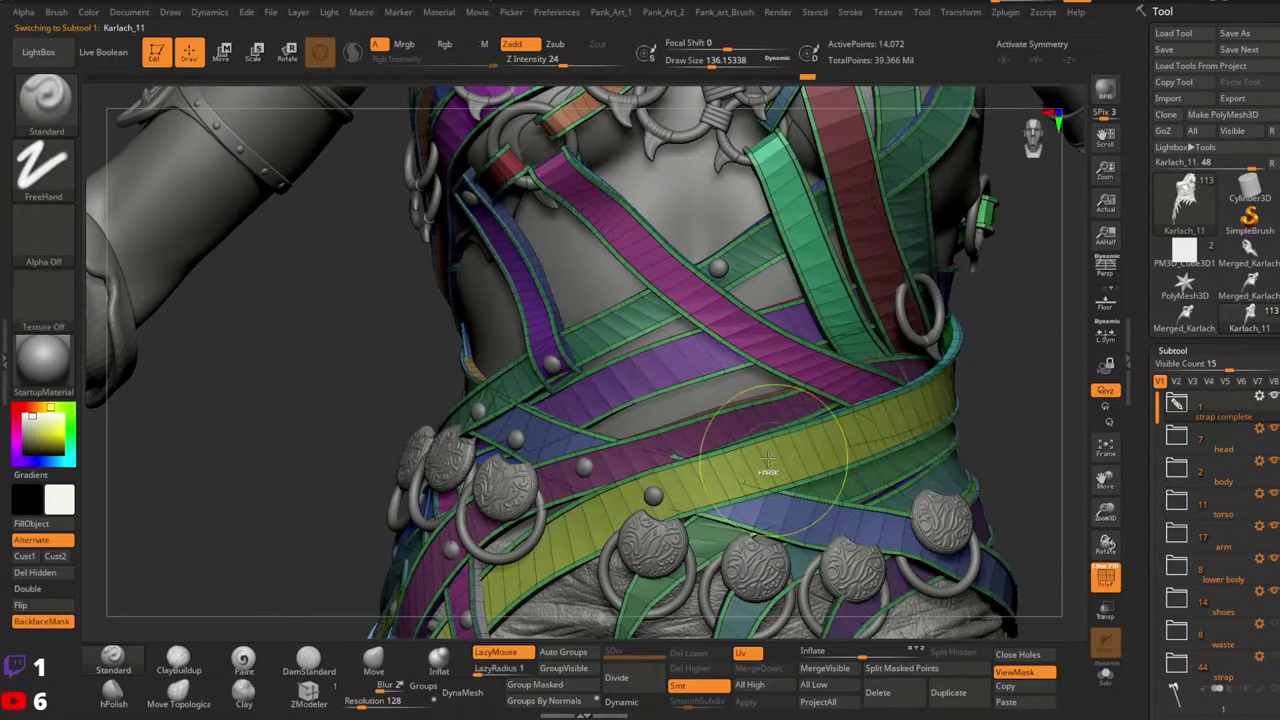
{"action": "right_click_drag", "start_coordinate": [768, 463], "coordinate": [715, 553], "text": "ctrl"}
{"action": "key", "text": "space"}
{"action": "left_click_drag", "start_coordinate": [686, 350], "coordinate": [670, 351]}
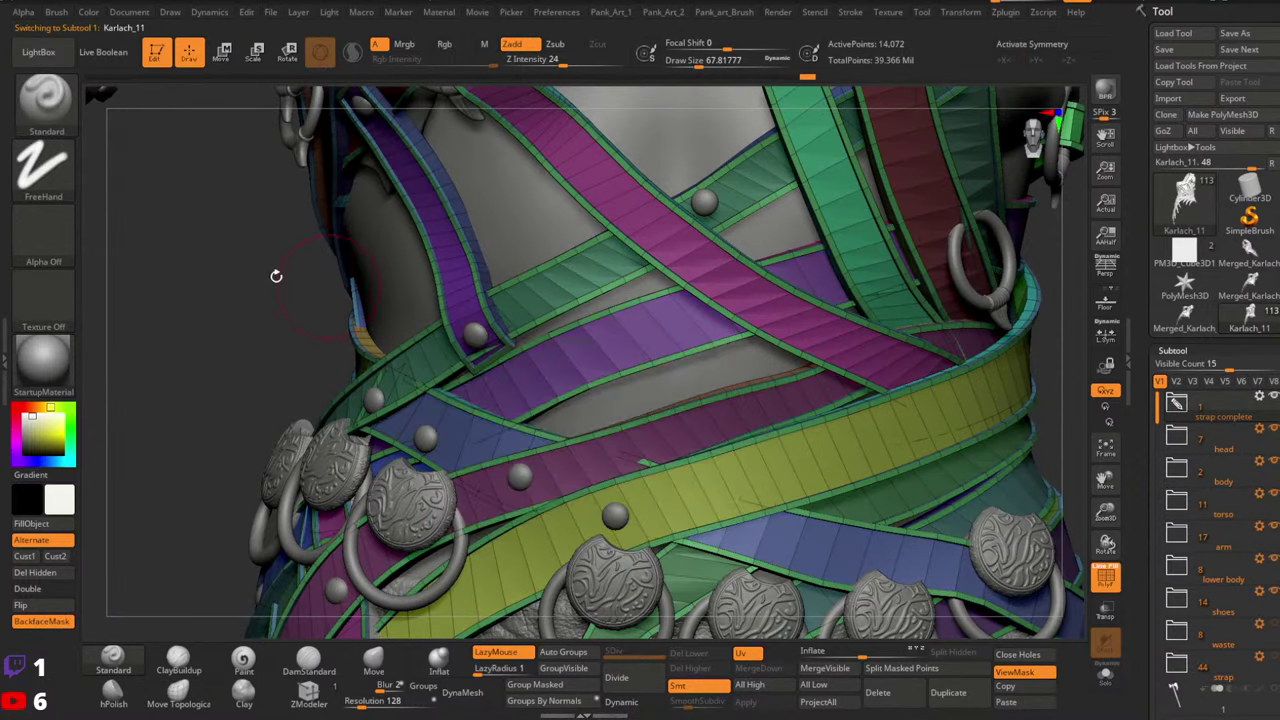
Insert multiple edge loops with ZModeler along the yellow waist strap and the dark magenta strap above it
{"action": "left_click", "coordinate": [308, 692]}
{"action": "key", "text": "space"}
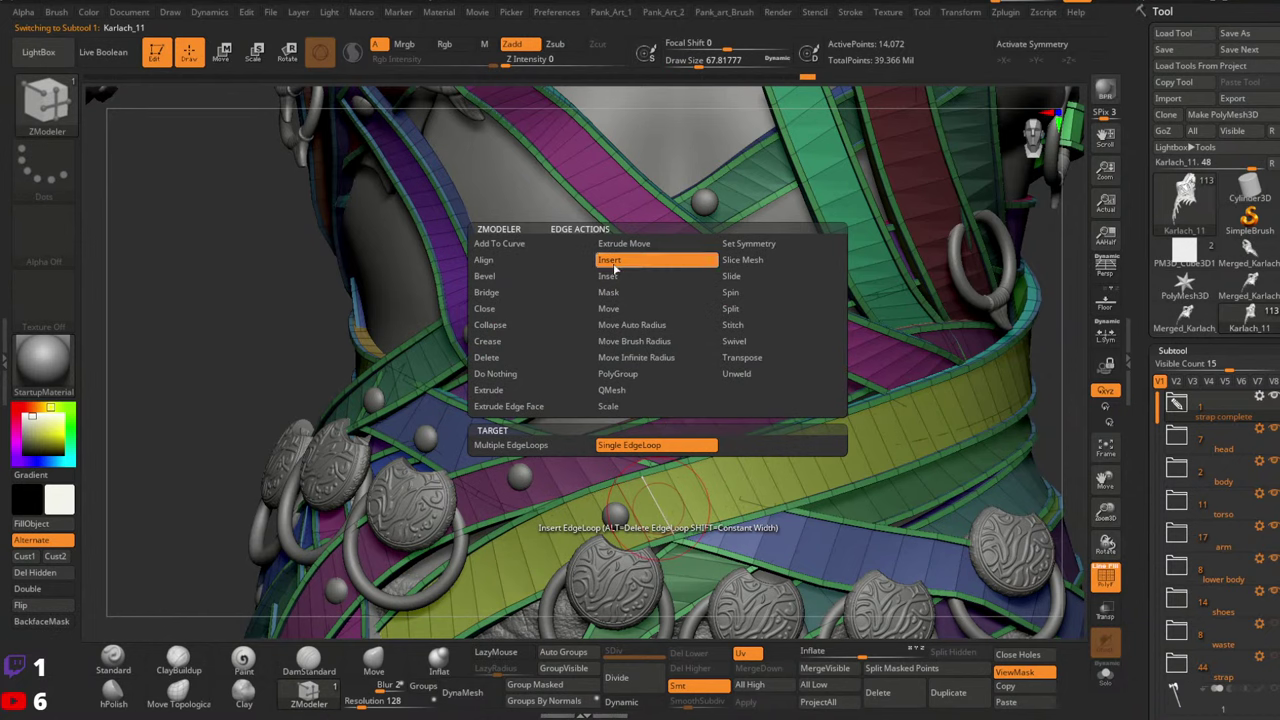
{"action": "left_click", "coordinate": [511, 445]}
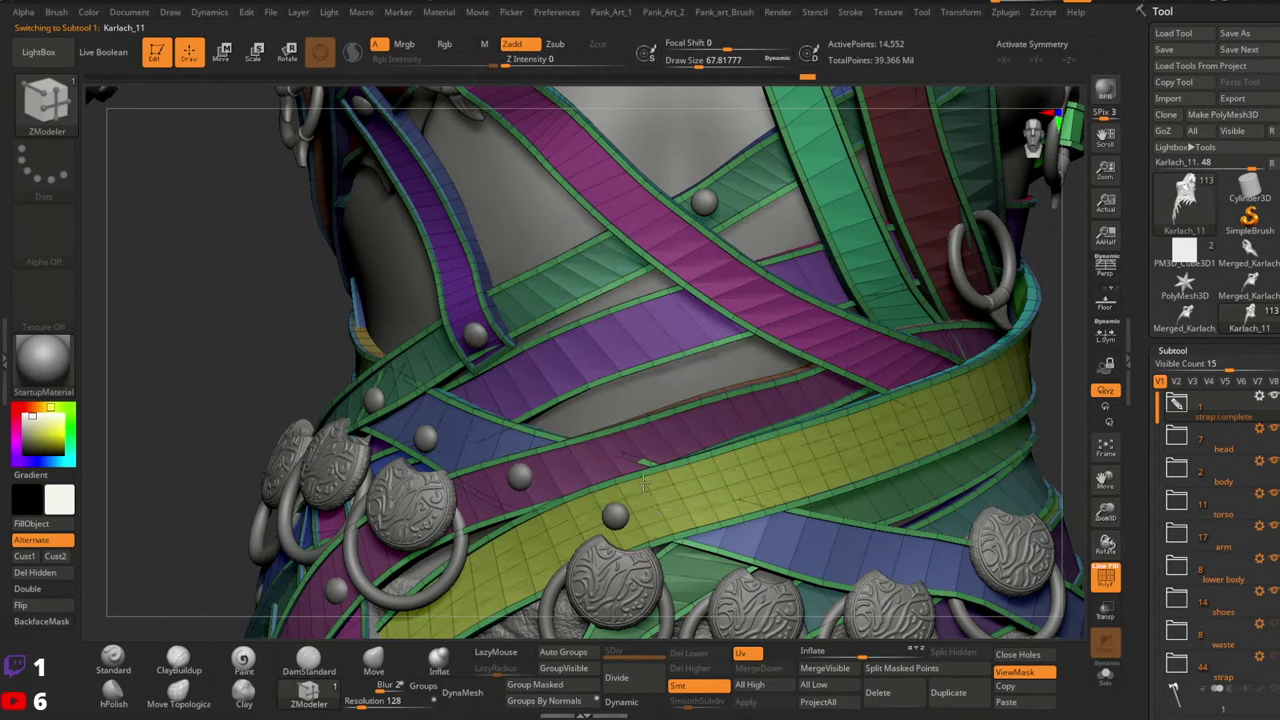
{"action": "left_click_drag", "start_coordinate": [645, 483], "coordinate": [656, 433]}
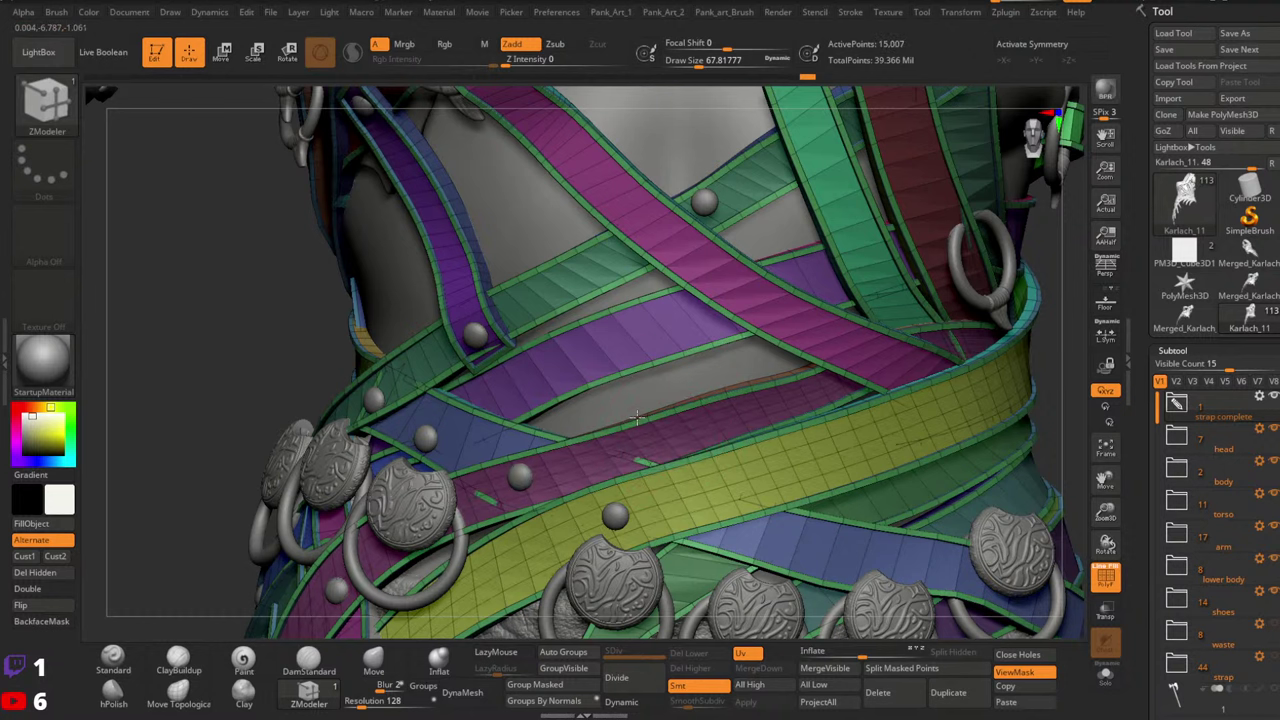
{"action": "right_click_drag", "start_coordinate": [664, 423], "coordinate": [804, 472], "text": "alt"}
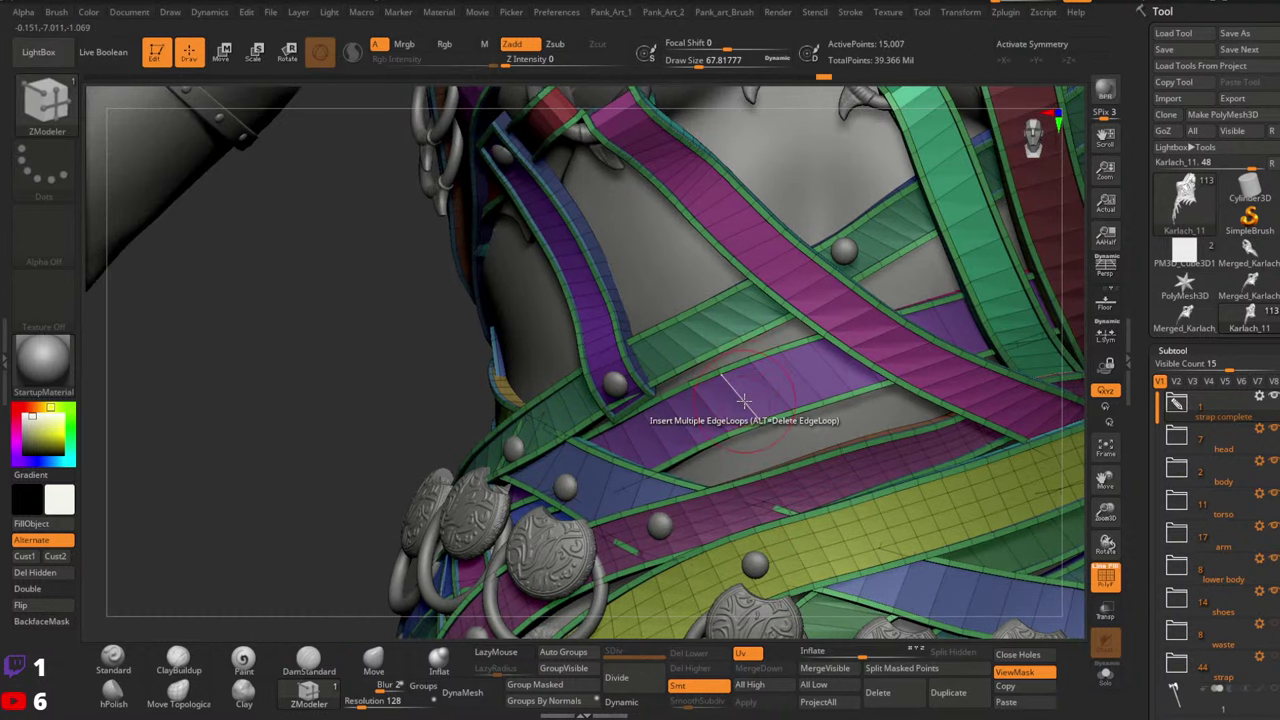
Undo the last edge loop insertion and insert multiple edge loops along the magenta diagonal strap and the purple strap crossing the belly
{"action": "key", "text": "ctrl+z"}
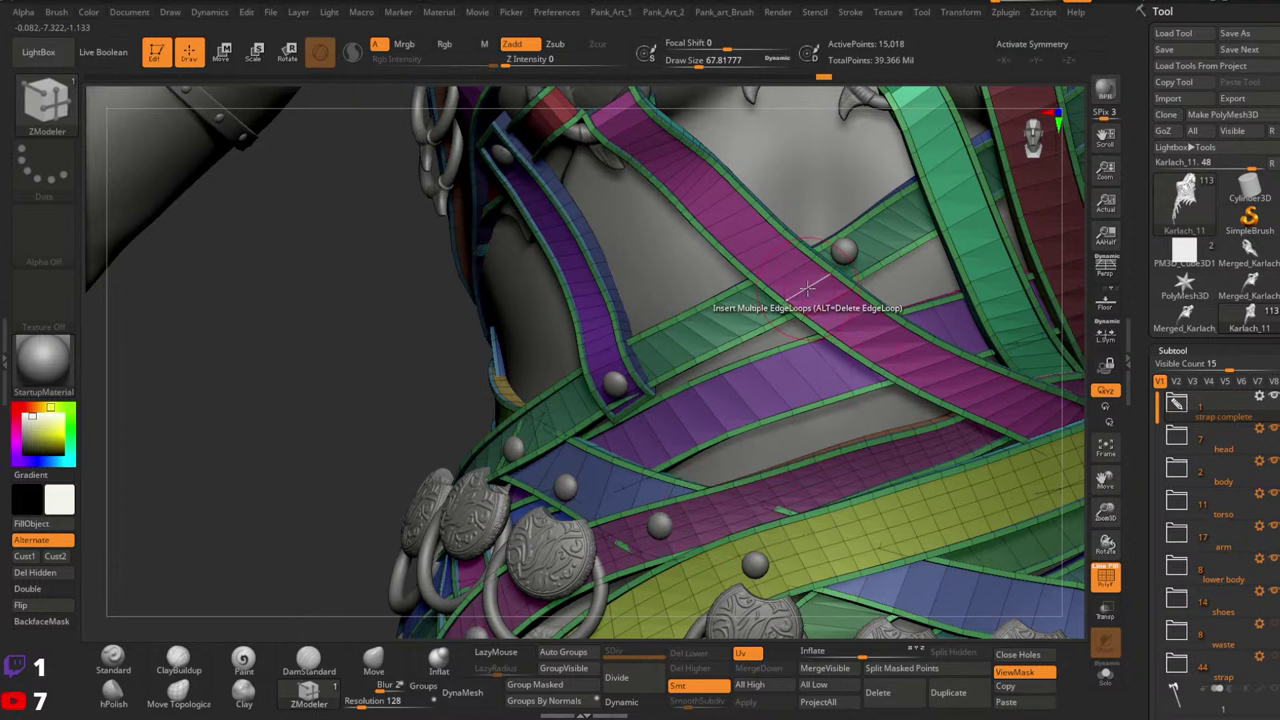
{"action": "left_click", "coordinate": [824, 276]}
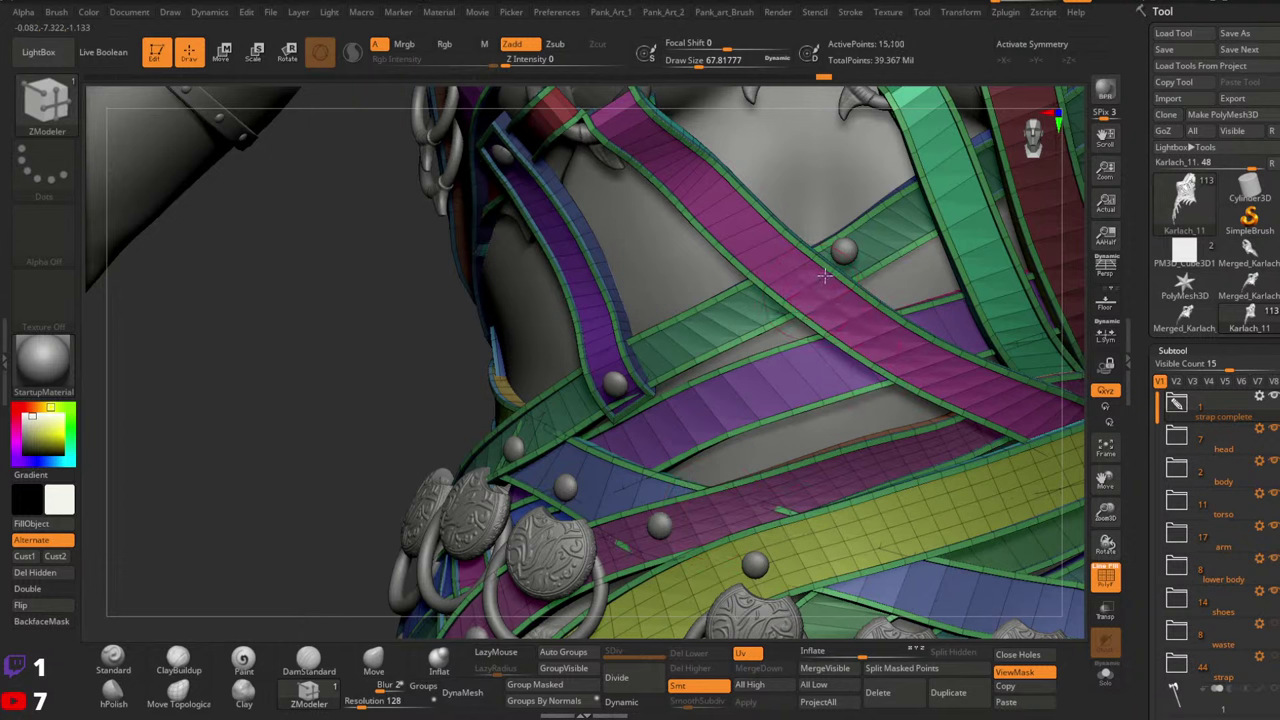
{"action": "left_click", "coordinate": [691, 405]}
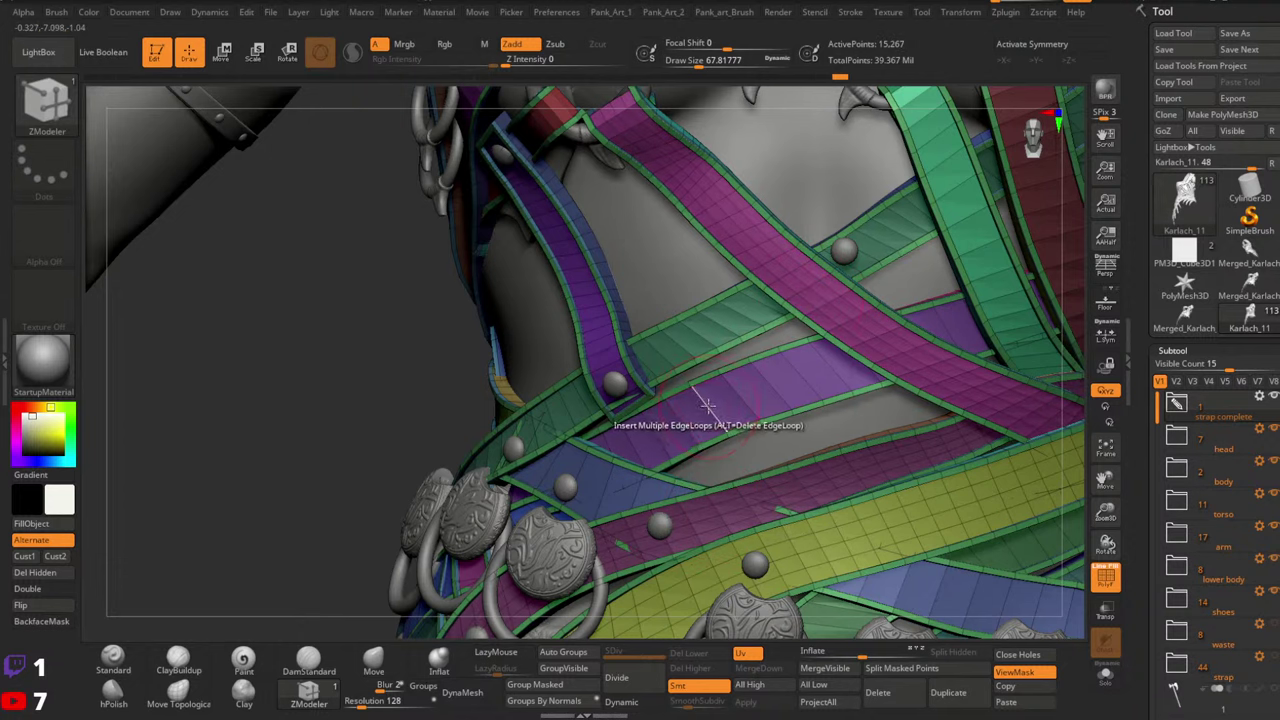
Isolate the straps with Solo and insert multiple edge loops along the pink vertical strap at the hip
{"action": "left_click", "coordinate": [1105, 674]}
{"action": "right_click_drag", "start_coordinate": [686, 457], "coordinate": [809, 380]}
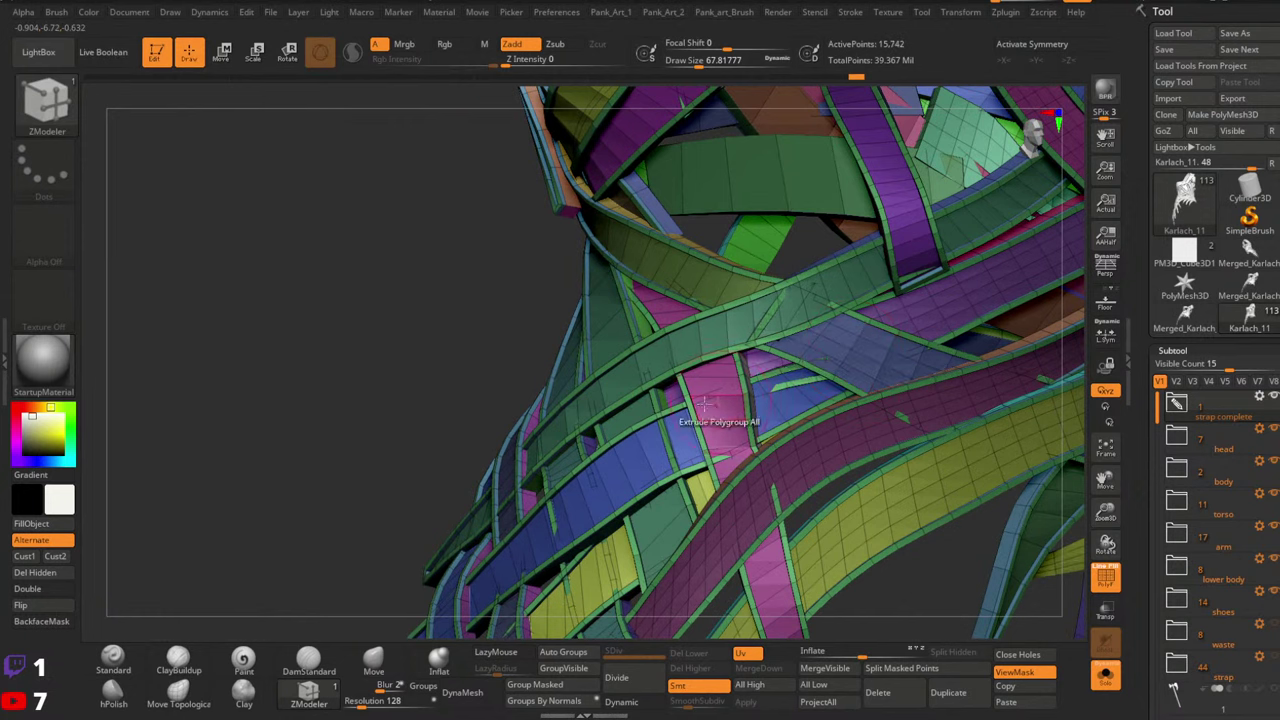
{"action": "key", "text": "ctrl"}
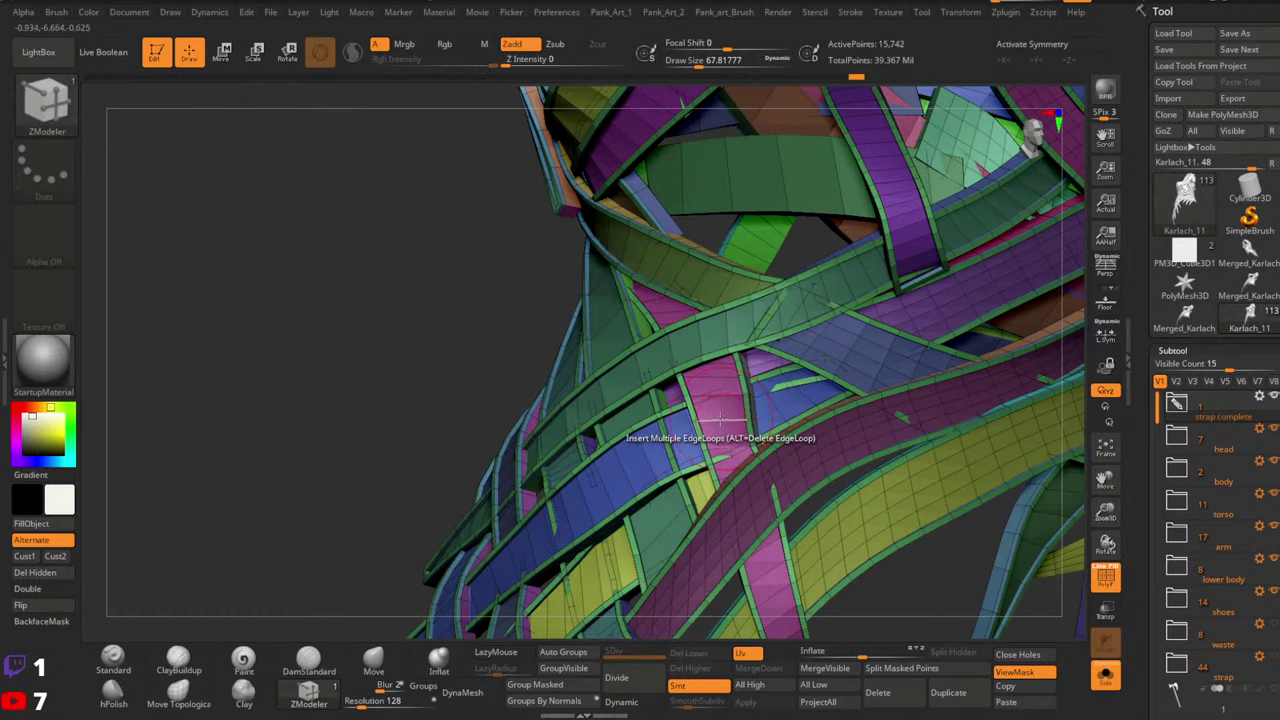
{"action": "key", "text": "ctrl"}
{"action": "left_click", "coordinate": [716, 441]}
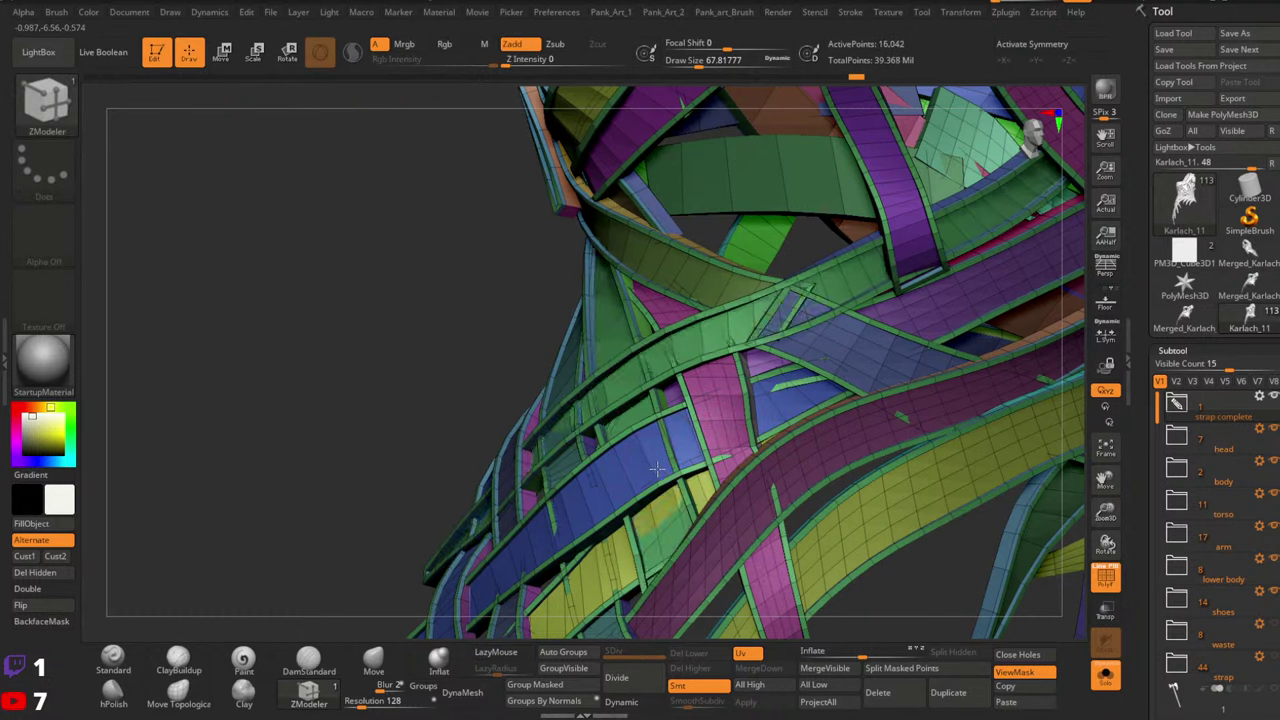
Undo the first loops on the wide blue hip strap and insert multiple edge loops along it again
{"action": "left_click_drag", "start_coordinate": [642, 451], "coordinate": [629, 432]}
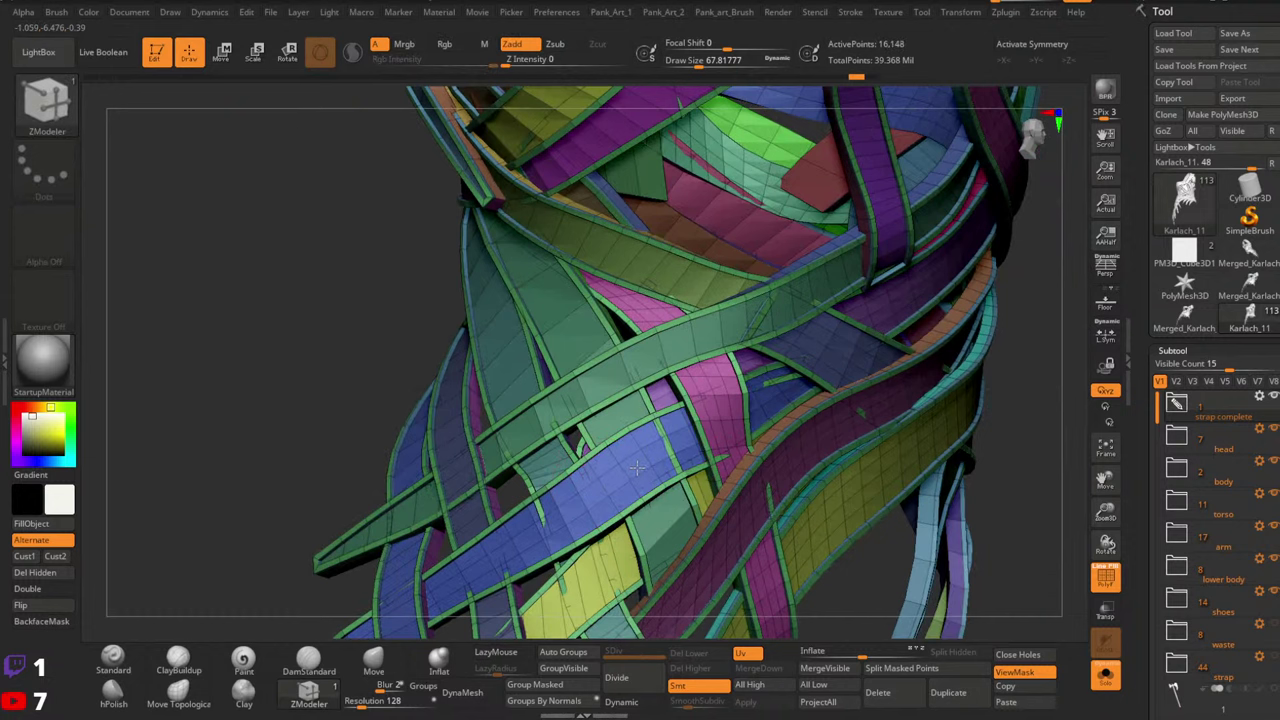
{"action": "key", "text": "ctrl+z"}
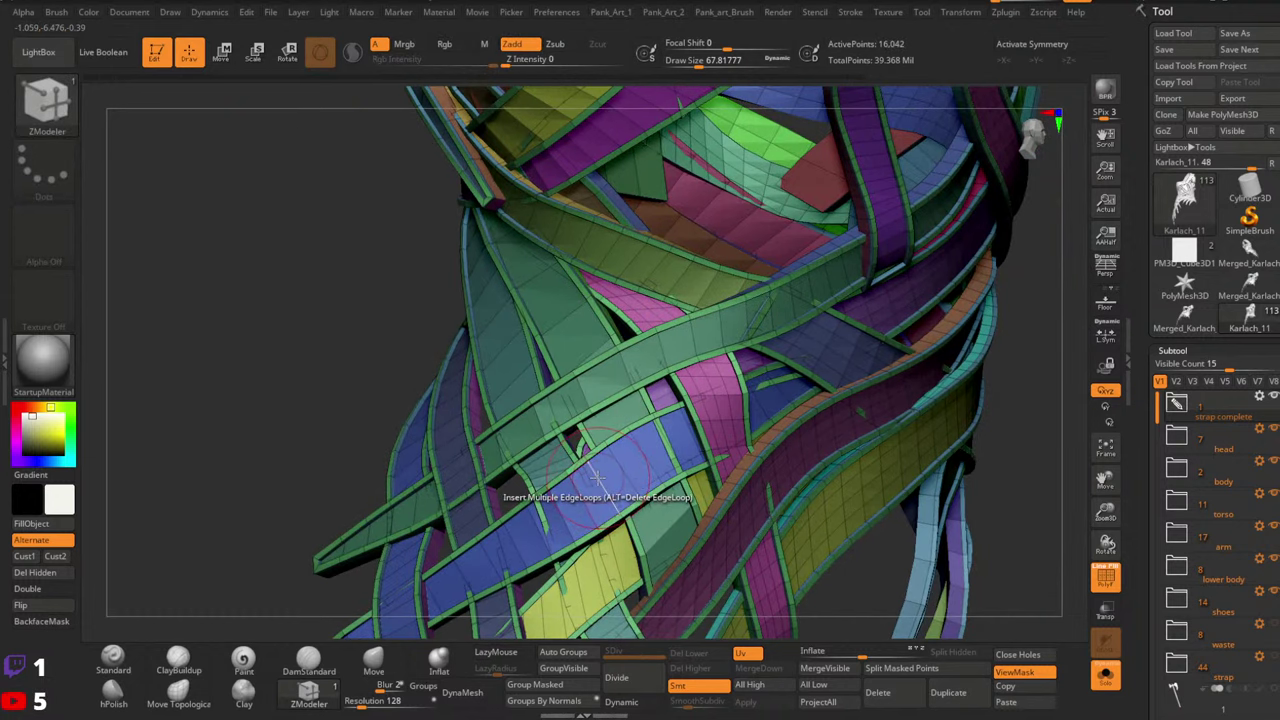
{"action": "key", "text": "space"}
{"action": "left_click", "coordinate": [466, 499]}
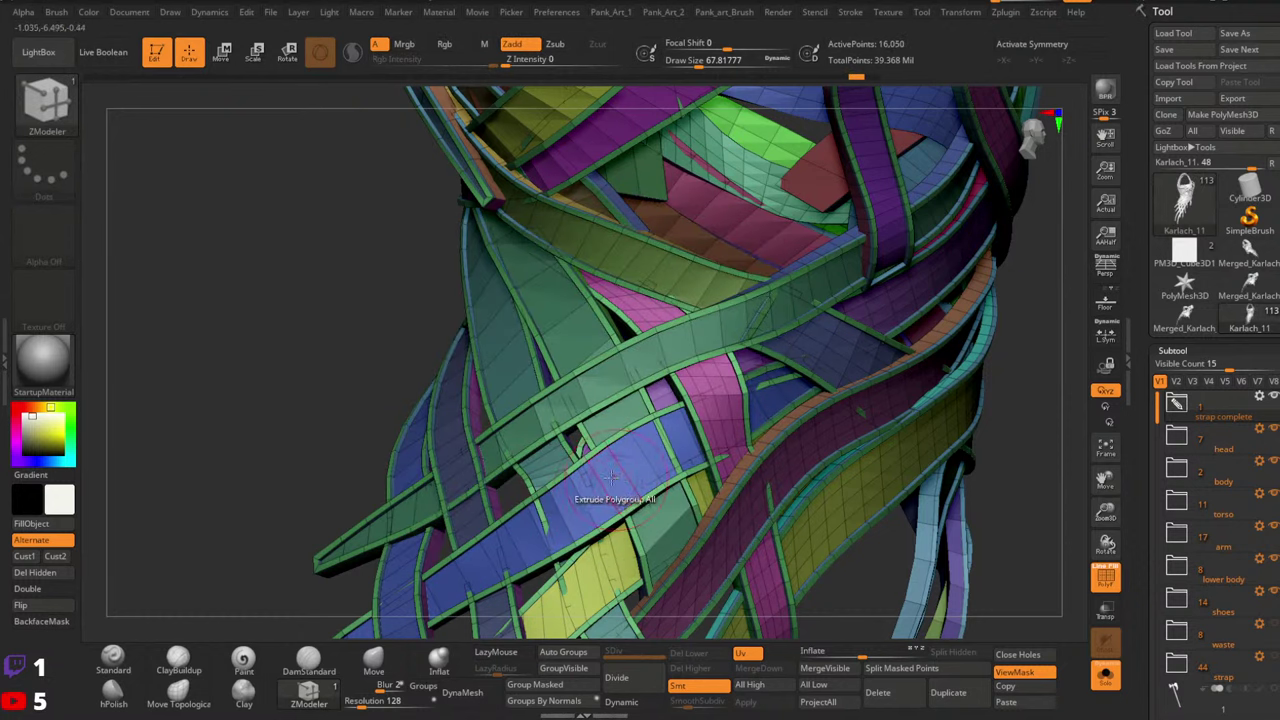
{"action": "right_click_drag", "start_coordinate": [611, 477], "coordinate": [601, 488]}
{"action": "left_click", "coordinate": [608, 487]}
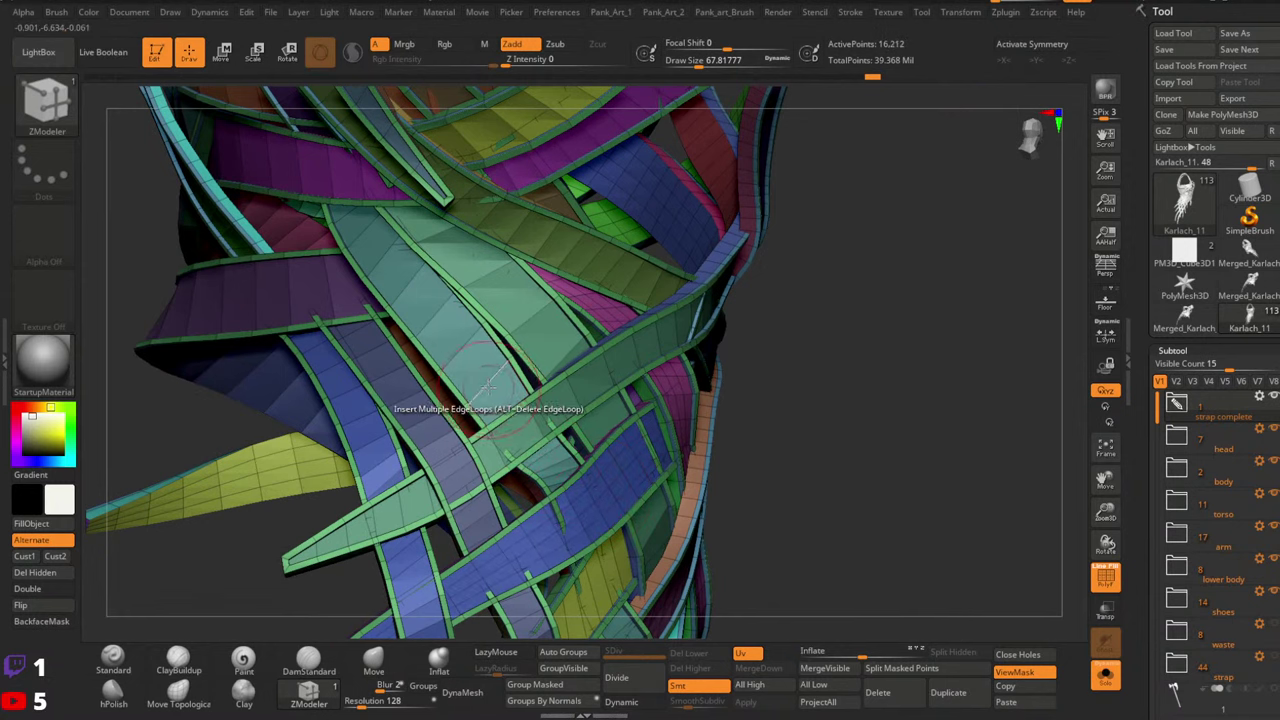
Insert multiple edge loops along the two wide green straps behind the hip and the green strap crossing them
{"action": "left_click", "coordinate": [515, 362]}
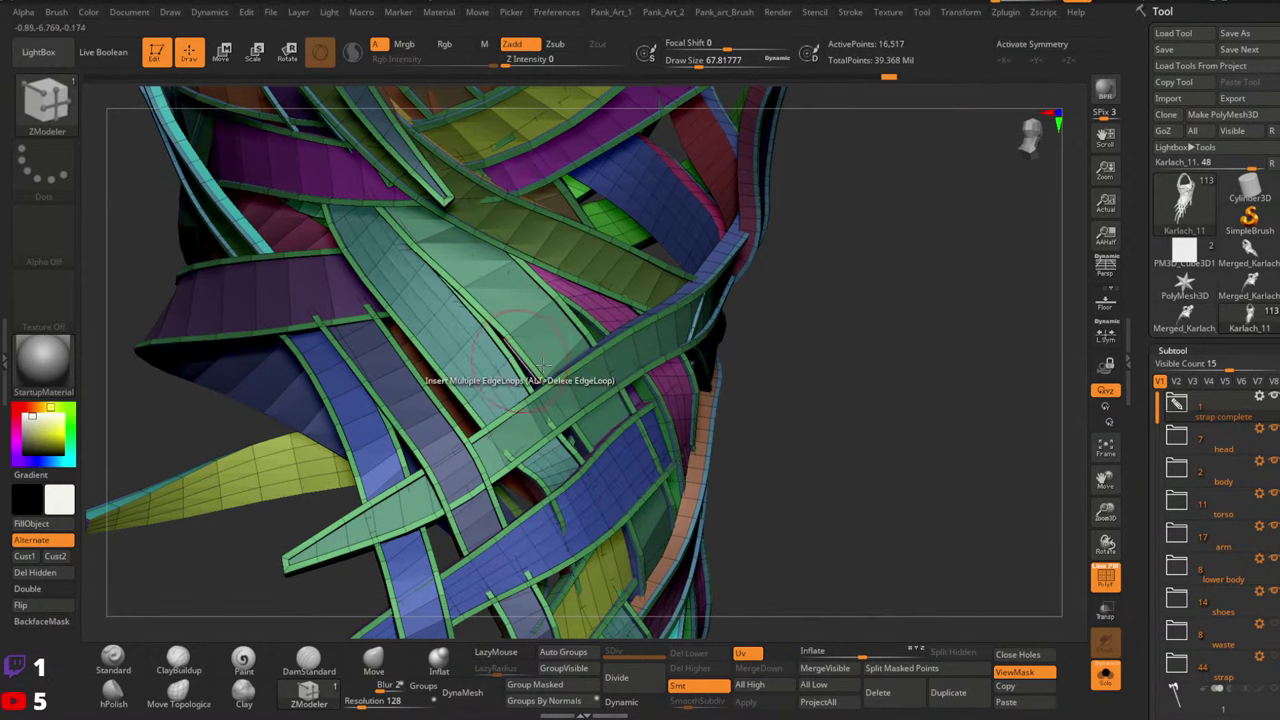
{"action": "right_click_drag", "start_coordinate": [519, 363], "coordinate": [600, 438]}
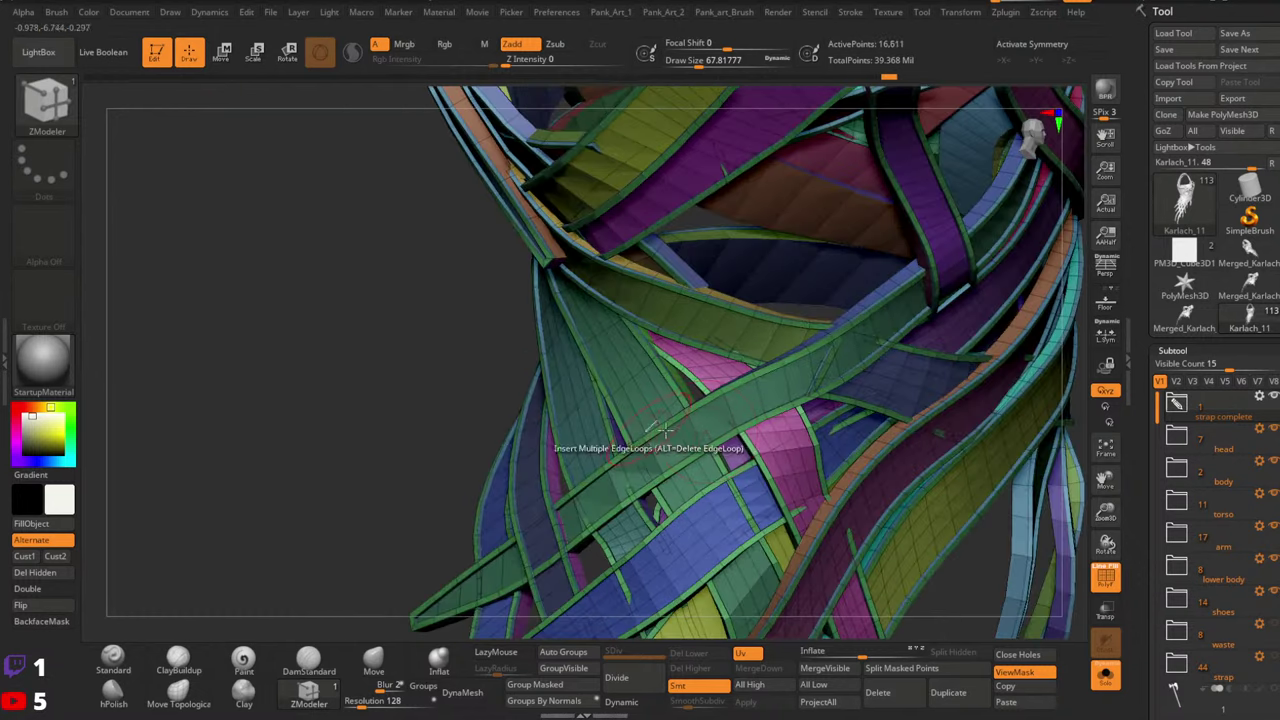
{"action": "left_click", "coordinate": [767, 404]}
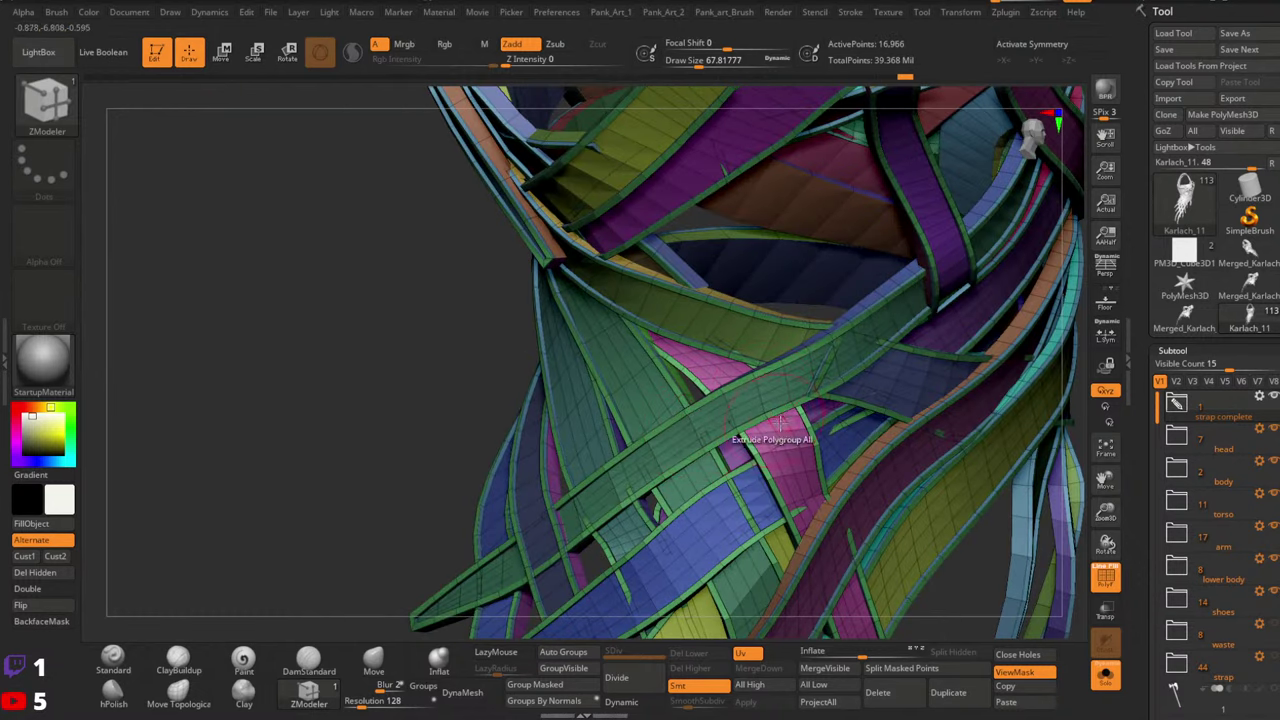
Try inserting multiple edge loops along the straps crossing below the hip and undo those insertions
{"action": "mouse_move", "coordinate": [780, 423]}
{"action": "right_mouse_down", "text": "ctrl"}
{"action": "mouse_move", "coordinate": [738, 500]}
{"action": "mouse_move", "coordinate": [792, 350]}
{"action": "mouse_move", "coordinate": [797, 510]}
{"action": "mouse_move", "coordinate": [911, 488]}
{"action": "mouse_move", "coordinate": [600, 230]}
{"action": "mouse_move", "coordinate": [686, 357]}
{"action": "right_mouse_up", "text": "ctrl"}
{"action": "left_click", "coordinate": [690, 362]}
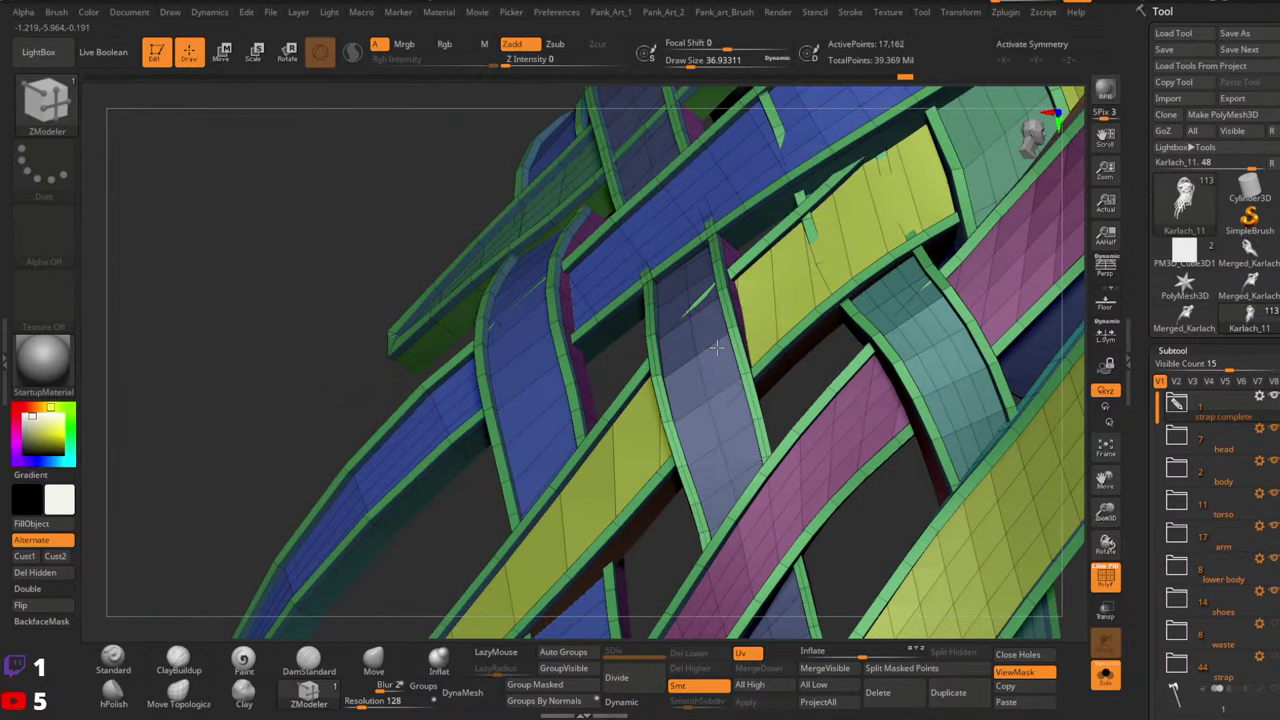
{"action": "key", "text": "ctrl+z"}
{"action": "mouse_move", "coordinate": [730, 340]}
{"action": "right_mouse_down", "text": "ctrl"}
{"action": "mouse_move", "coordinate": [734, 437]}
{"action": "mouse_move", "coordinate": [602, 390]}
{"action": "mouse_move", "coordinate": [712, 377]}
{"action": "mouse_move", "coordinate": [636, 372]}
{"action": "mouse_move", "coordinate": [745, 335]}
{"action": "mouse_move", "coordinate": [692, 280]}
{"action": "mouse_move", "coordinate": [680, 431]}
{"action": "mouse_move", "coordinate": [600, 354]}
{"action": "mouse_move", "coordinate": [804, 468]}
{"action": "mouse_move", "coordinate": [708, 325]}
{"action": "right_mouse_up", "text": "ctrl"}
{"action": "key", "text": "ctrl+z"}
{"action": "key", "text": "ctrl+z"}
{"action": "key", "text": "ctrl+z"}
{"action": "key", "text": "ctrl+z"}
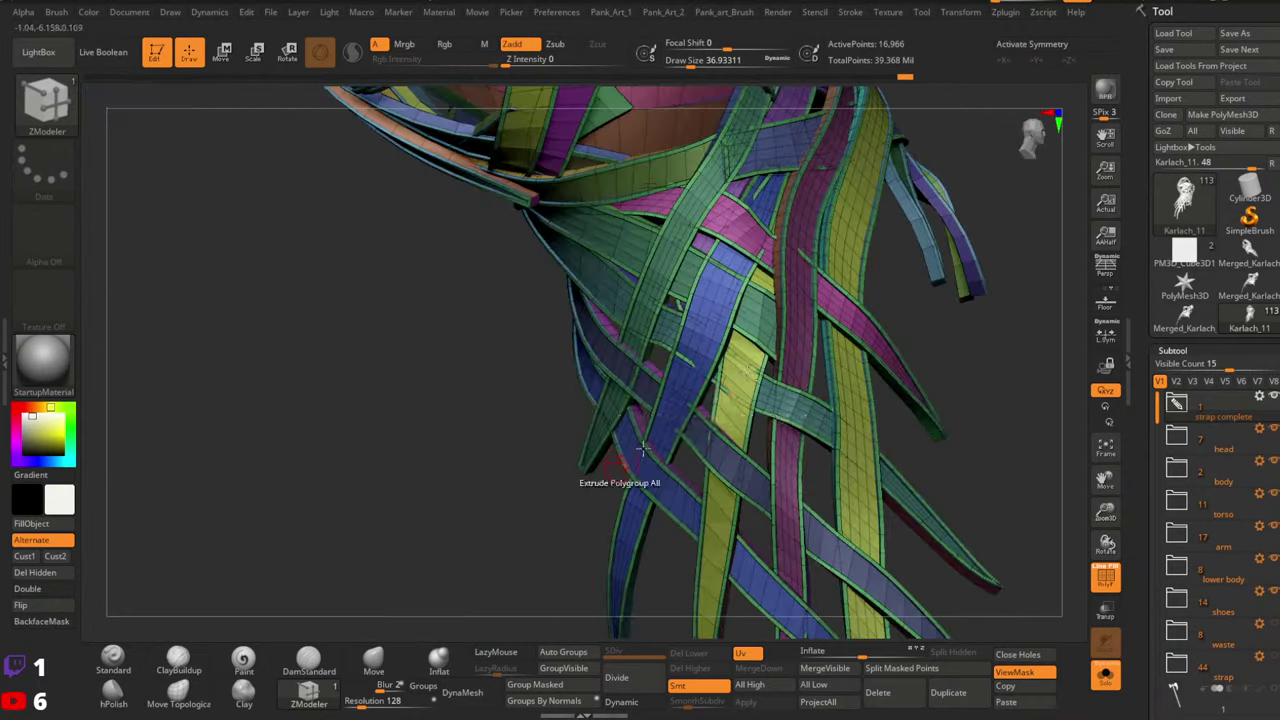
{"action": "key", "text": "ctrl+z"}
{"action": "key", "text": "ctrl+z"}
{"action": "key", "text": "ctrl+z"}
{"action": "key", "text": "ctrl+z"}
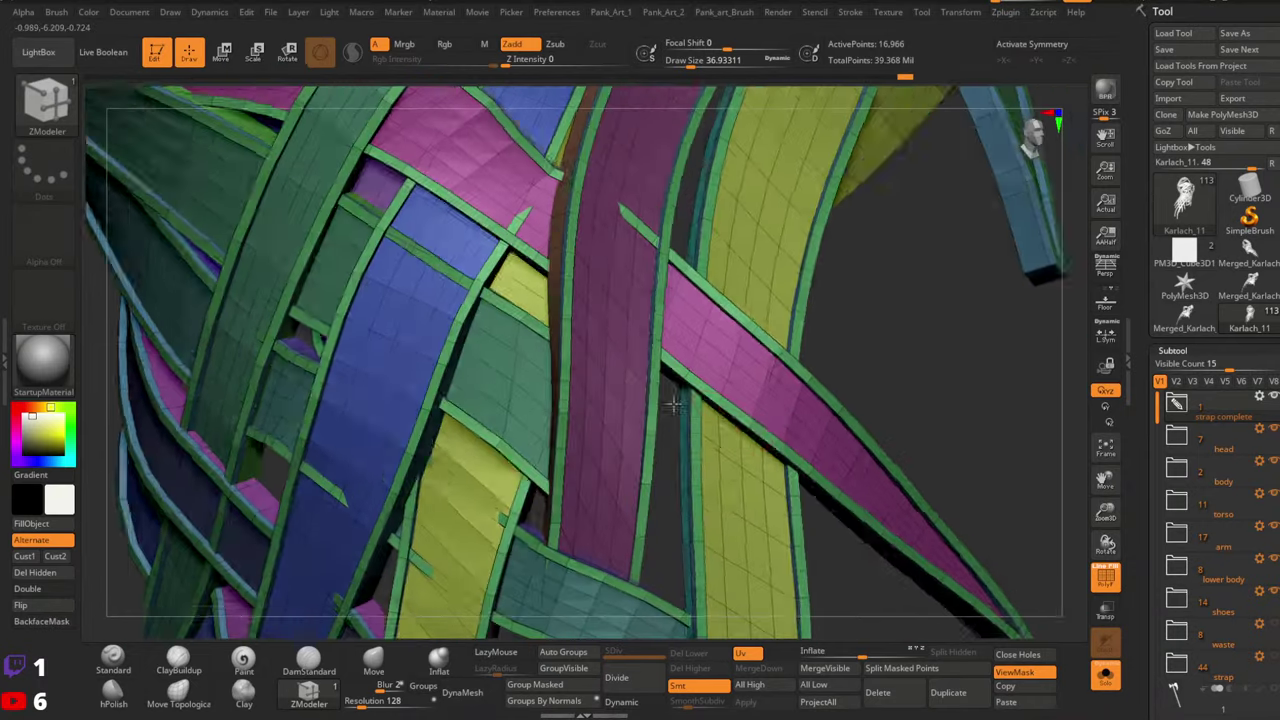
Insert multiple edge loops along the yellow strap and the blue diagonal strap hanging below the hip
{"action": "key", "text": "ctrl+z"}
{"action": "key", "text": "ctrl+z"}
{"action": "key", "text": "ctrl+z"}
{"action": "key", "text": "ctrl+z"}
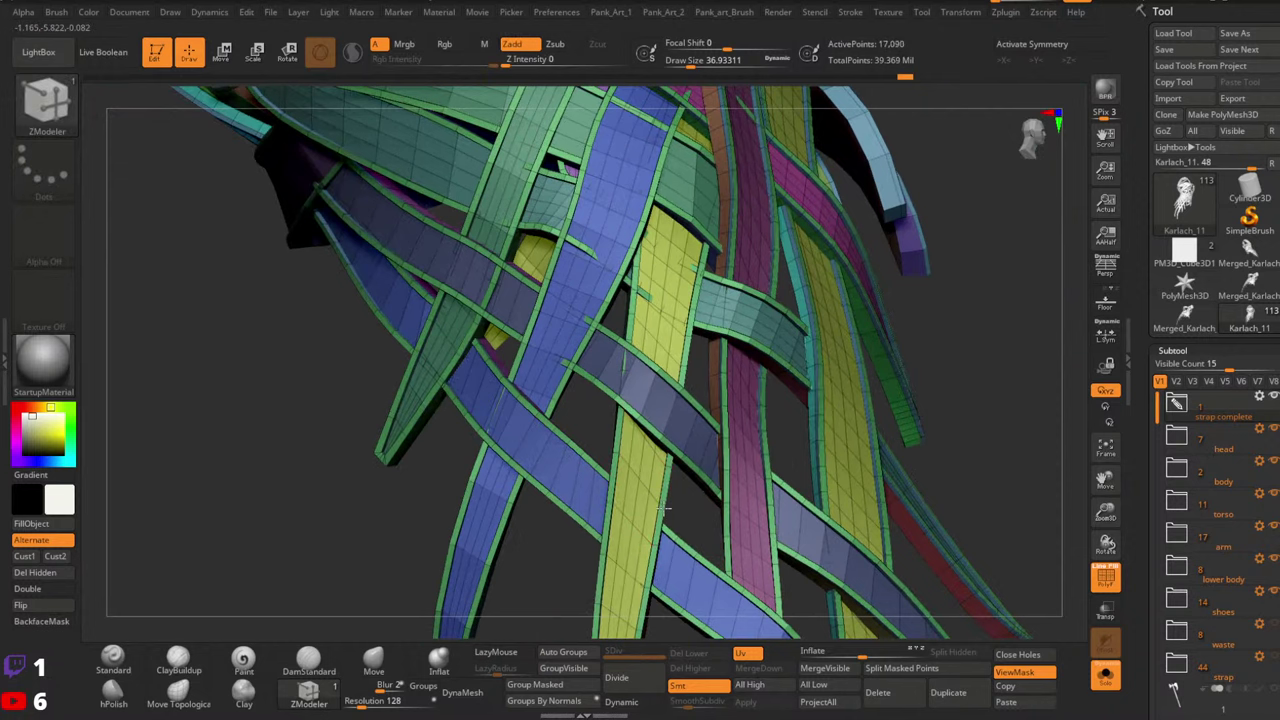
{"action": "key", "text": "ctrl+z"}
{"action": "key", "text": "ctrl+z"}
{"action": "key", "text": "ctrl+z"}
{"action": "key", "text": "ctrl+z"}
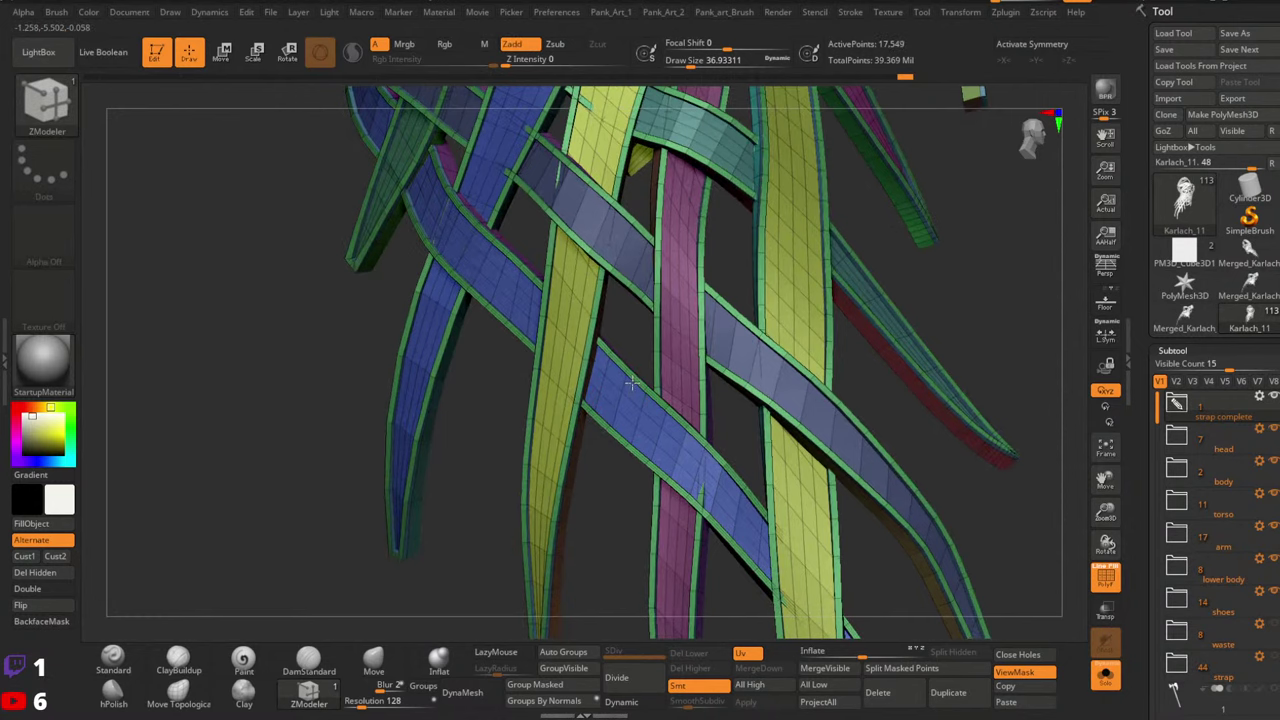
Undo the last loop insertion and insert multiple edge loops along the grey-purple diagonal strap weaving through the hanging straps
{"action": "key", "text": "ctrl+z"}
{"action": "key", "text": "ctrl+z"}
{"action": "key", "text": "ctrl+z"}
{"action": "key", "text": "ctrl+z"}
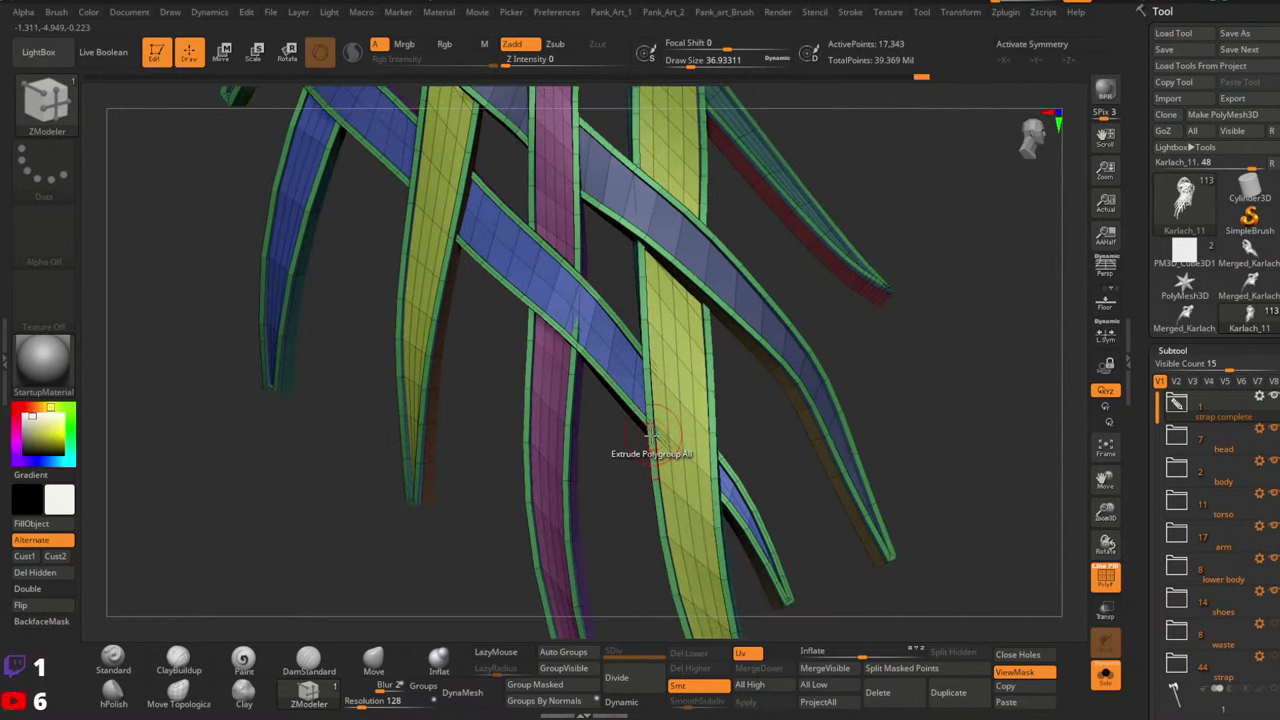
{"action": "mouse_move", "coordinate": [696, 492]}
{"action": "right_mouse_down"}
{"action": "mouse_move", "coordinate": [786, 477]}
{"action": "mouse_move", "coordinate": [554, 354]}
{"action": "mouse_move", "coordinate": [717, 410]}
{"action": "right_mouse_up"}
{"action": "key", "text": "ctrl+z"}
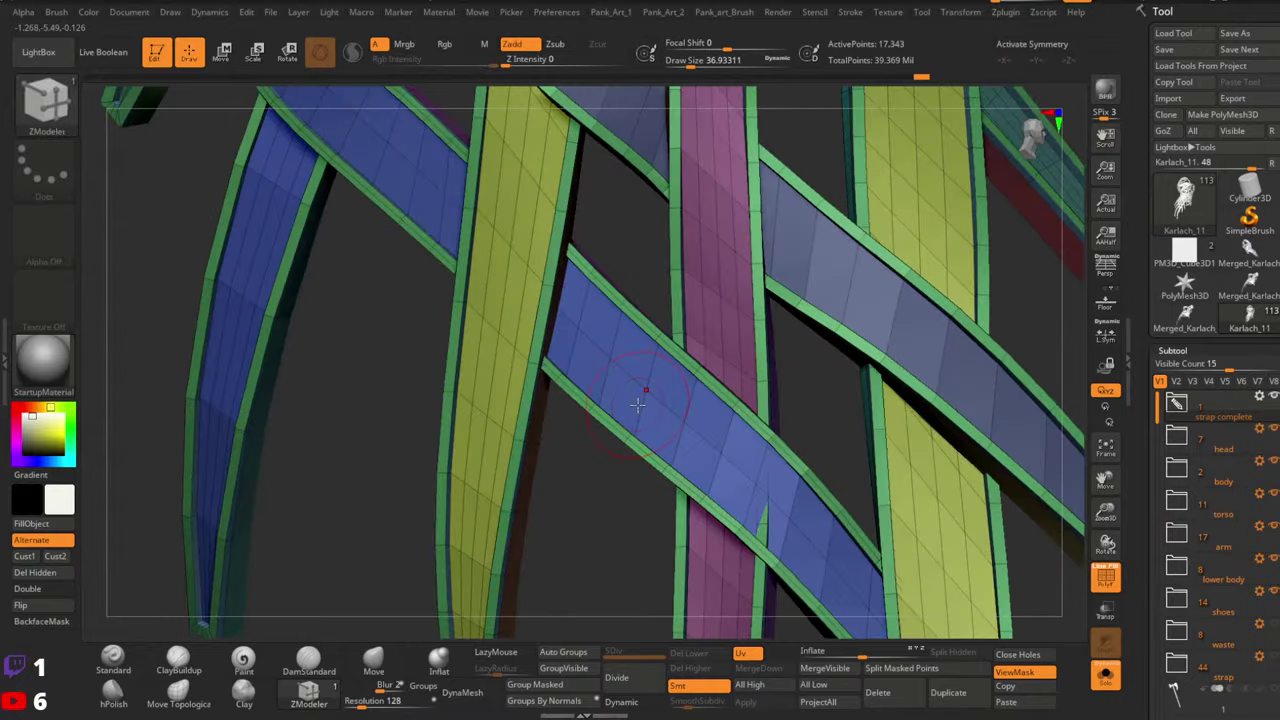
{"action": "key", "text": "ctrl+z"}
{"action": "key", "text": "ctrl+shift+z"}
{"action": "right_click_drag", "start_coordinate": [650, 391], "coordinate": [612, 474], "text": "ctrl"}
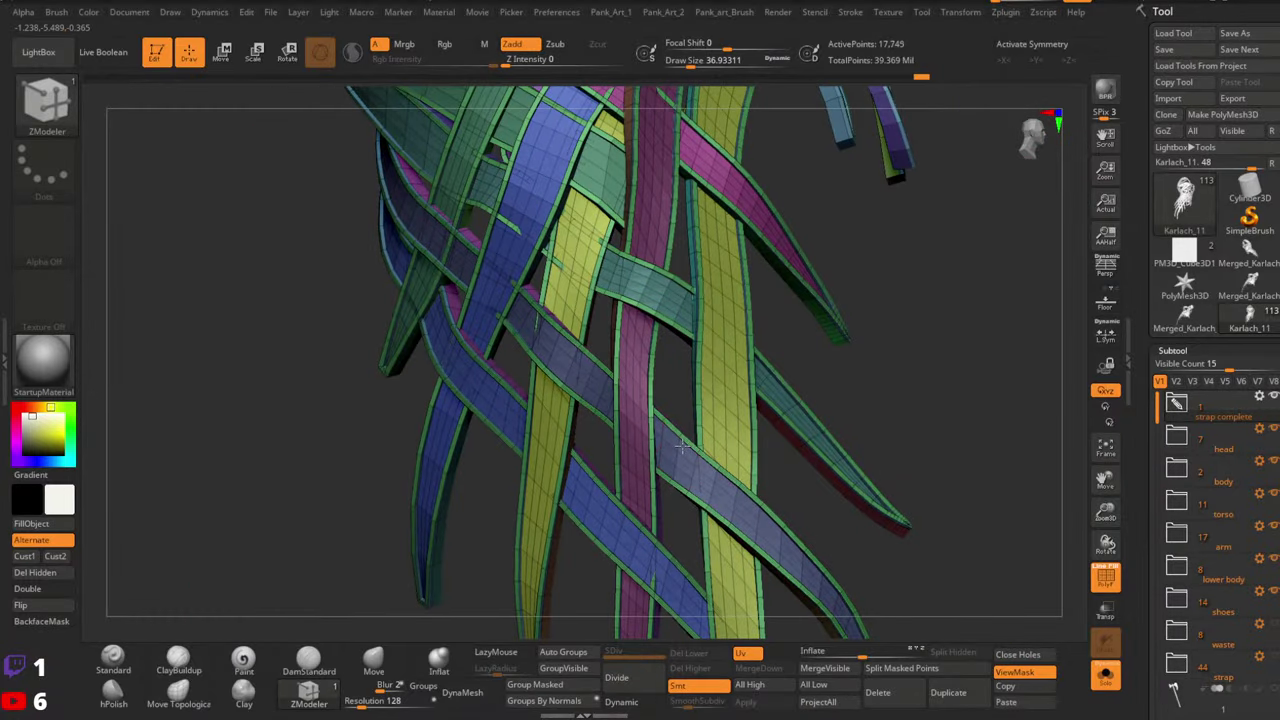
Insert multiple edge loops along the green, teal and purple strap ends hanging beneath the blue crossing strap
{"action": "right_click_drag", "start_coordinate": [692, 437], "coordinate": [667, 397], "text": "alt"}
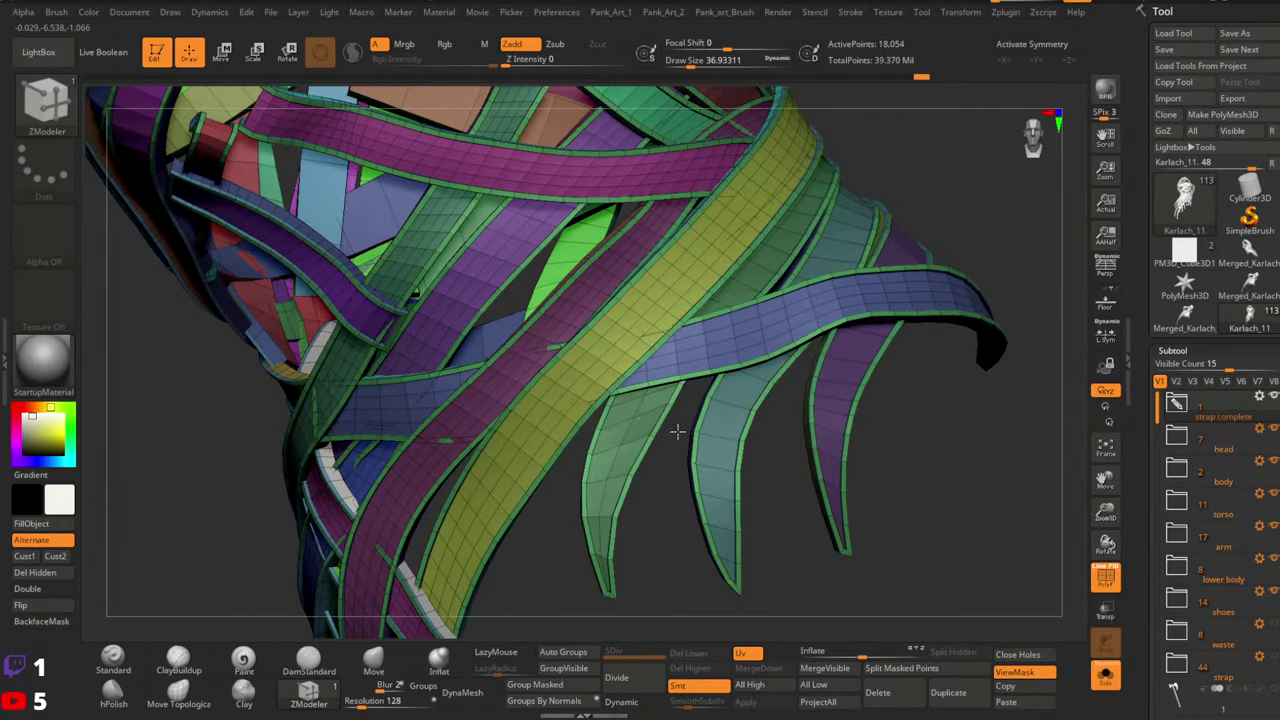
{"action": "right_click_drag", "start_coordinate": [766, 424], "coordinate": [702, 466], "text": "alt"}
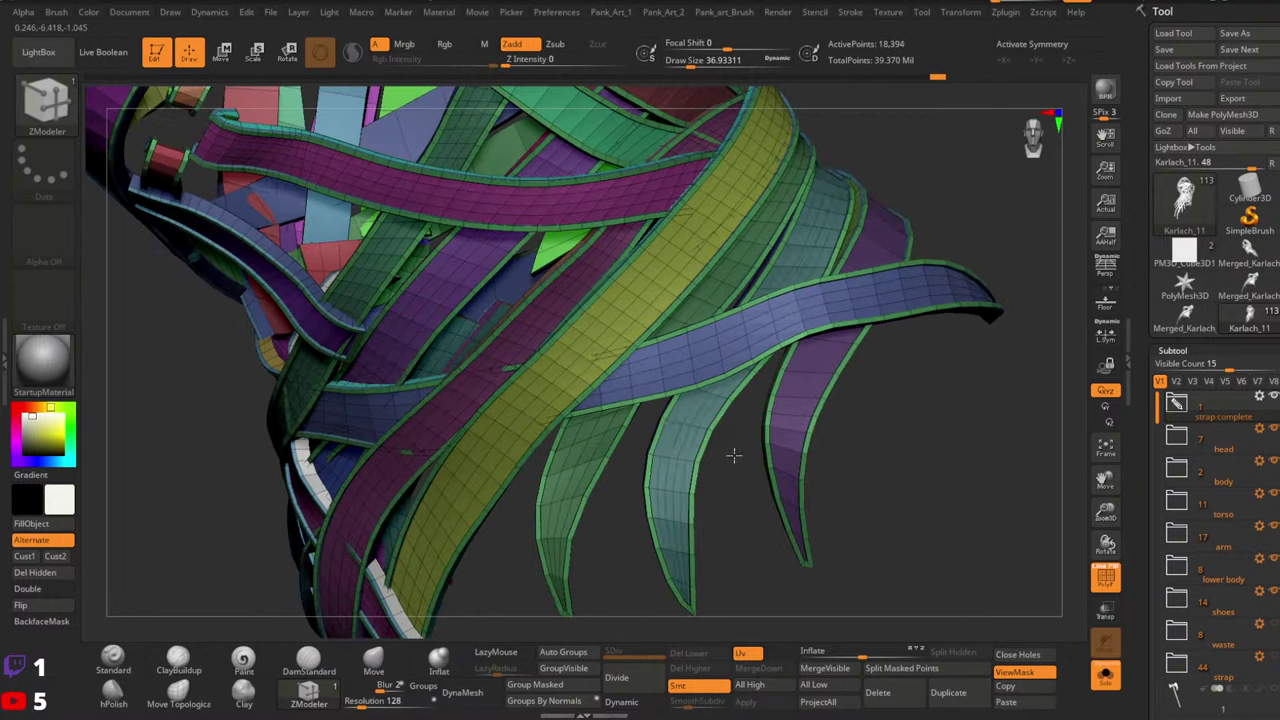
{"action": "left_click_drag", "start_coordinate": [790, 402], "coordinate": [816, 400]}
Insert multiple edge loops along the mint, red and dark green upright straps rising from the magenta and yellow bands
{"action": "right_click_drag", "start_coordinate": [841, 352], "coordinate": [662, 322], "text": "alt"}
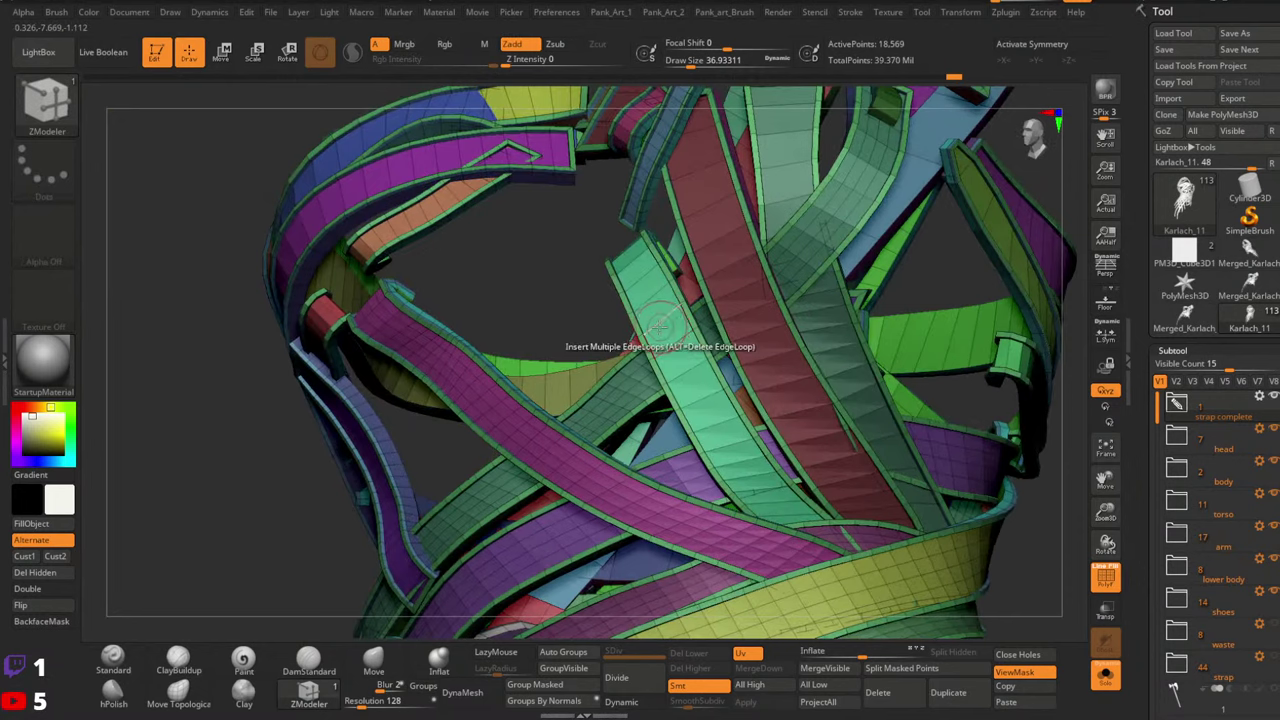
{"action": "left_click", "coordinate": [705, 300]}
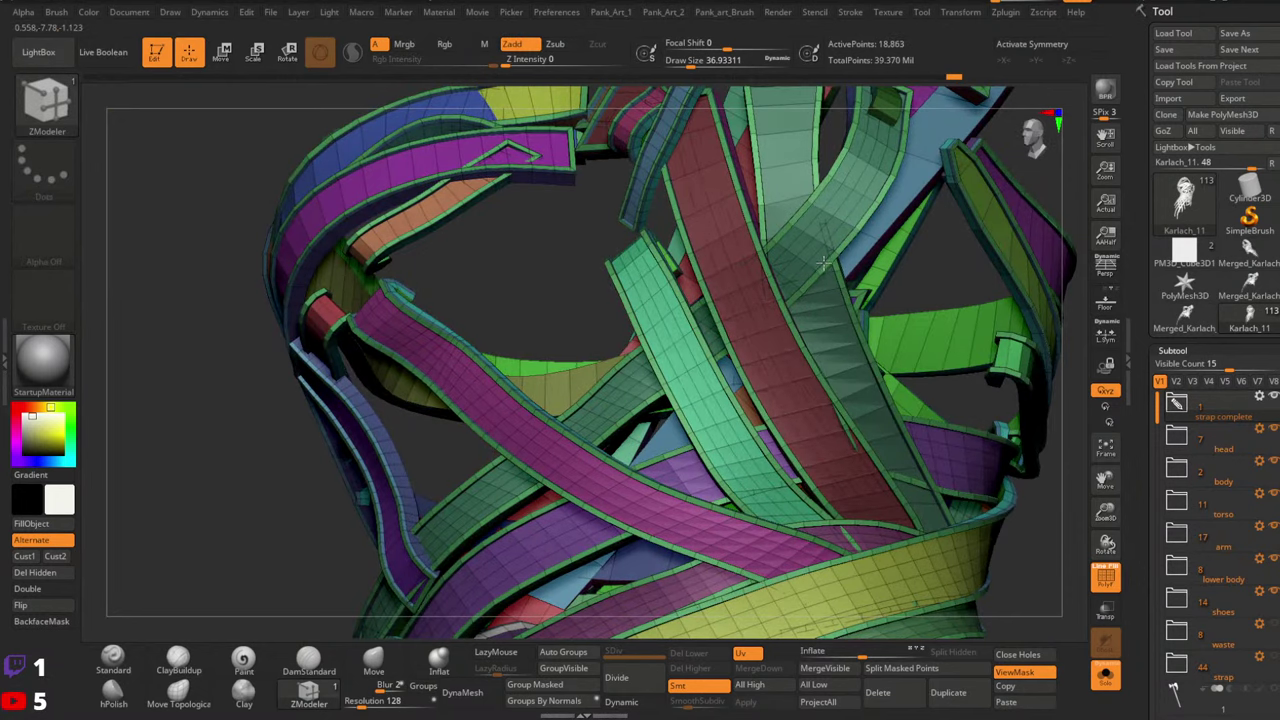
{"action": "right_click_drag", "start_coordinate": [848, 287], "coordinate": [591, 346]}
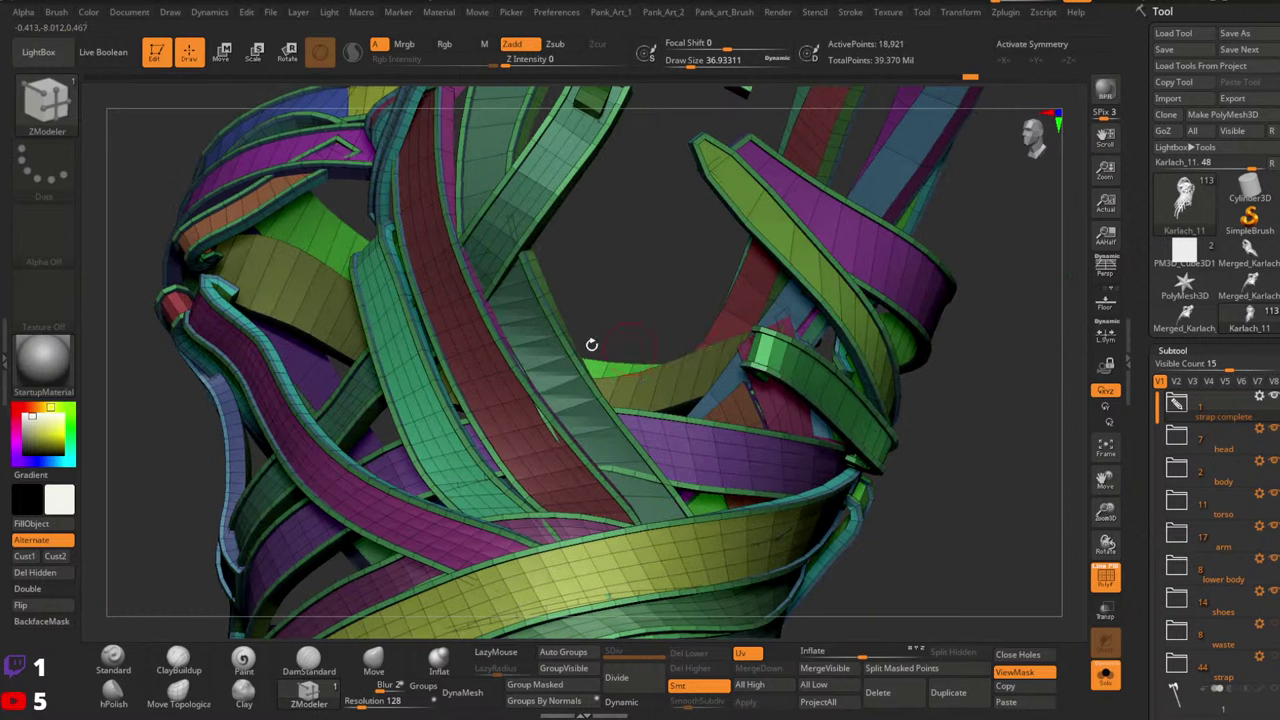
{"action": "left_click", "coordinate": [542, 367]}
Insert multiple edge loops along the olive diagonal strap, the short green strap and the wide purple strap at the torso's side
{"action": "left_click_drag", "start_coordinate": [700, 348], "coordinate": [627, 375]}
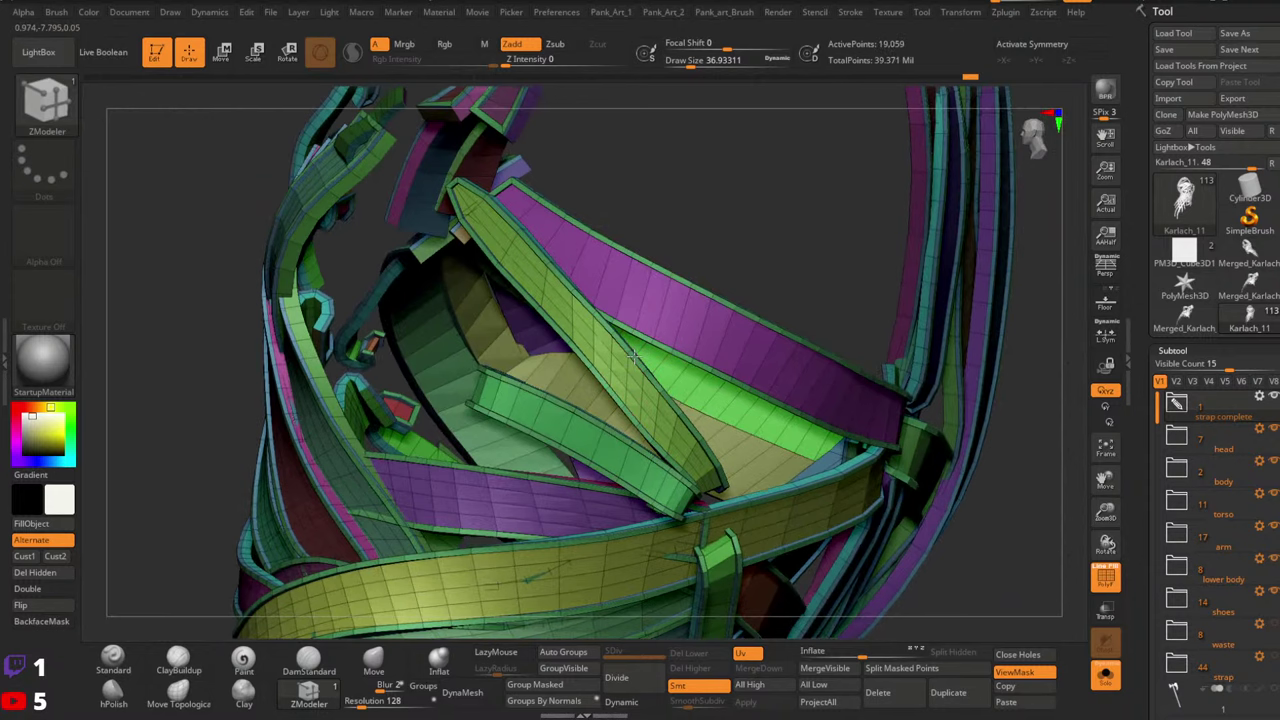
{"action": "left_click", "coordinate": [631, 358]}
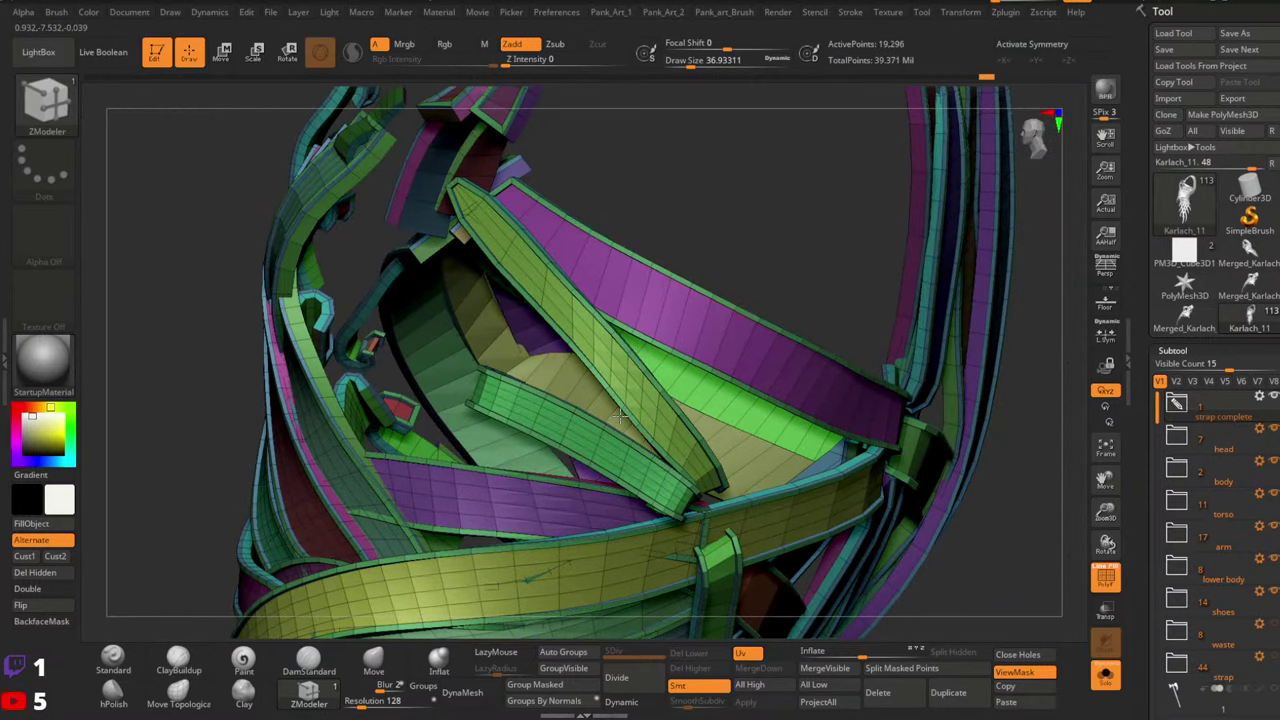
{"action": "right_click_drag", "start_coordinate": [665, 434], "coordinate": [645, 412]}
{"action": "key", "text": "ctrl+z"}
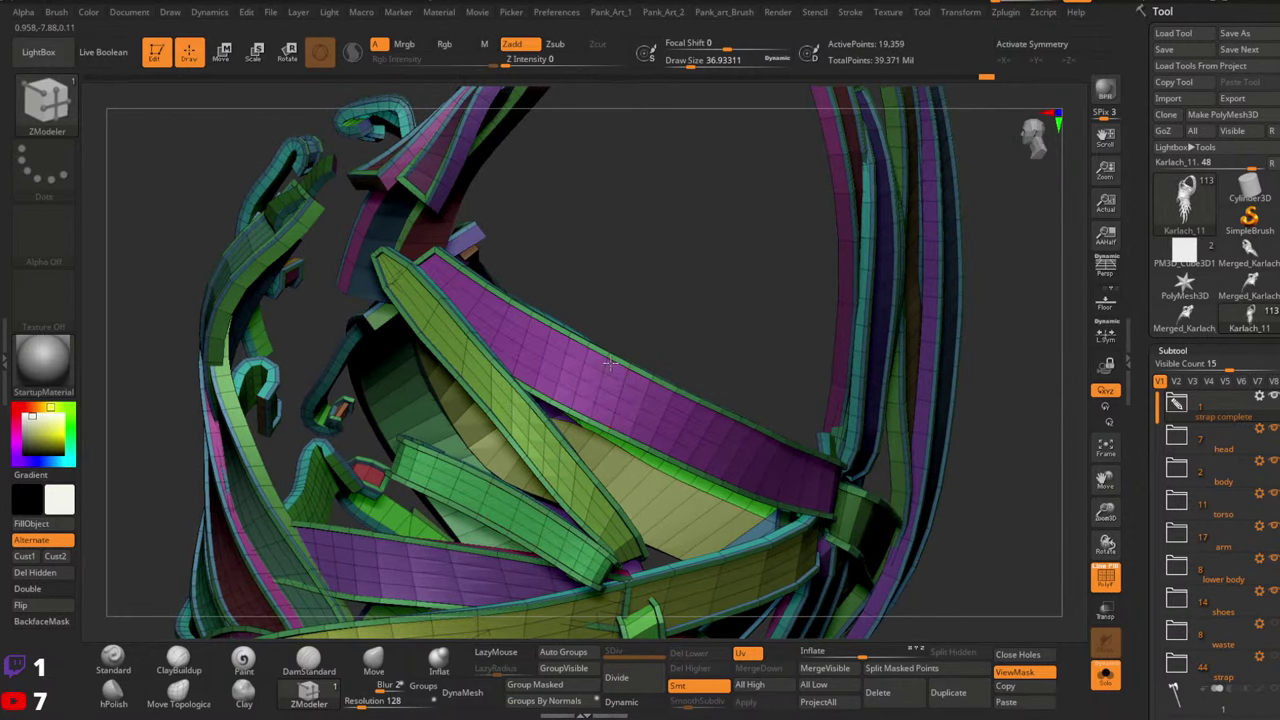
Insert multiple edge loops along the violet strap between the red and tan straps
{"action": "left_click_drag", "start_coordinate": [600, 500], "coordinate": [658, 372]}
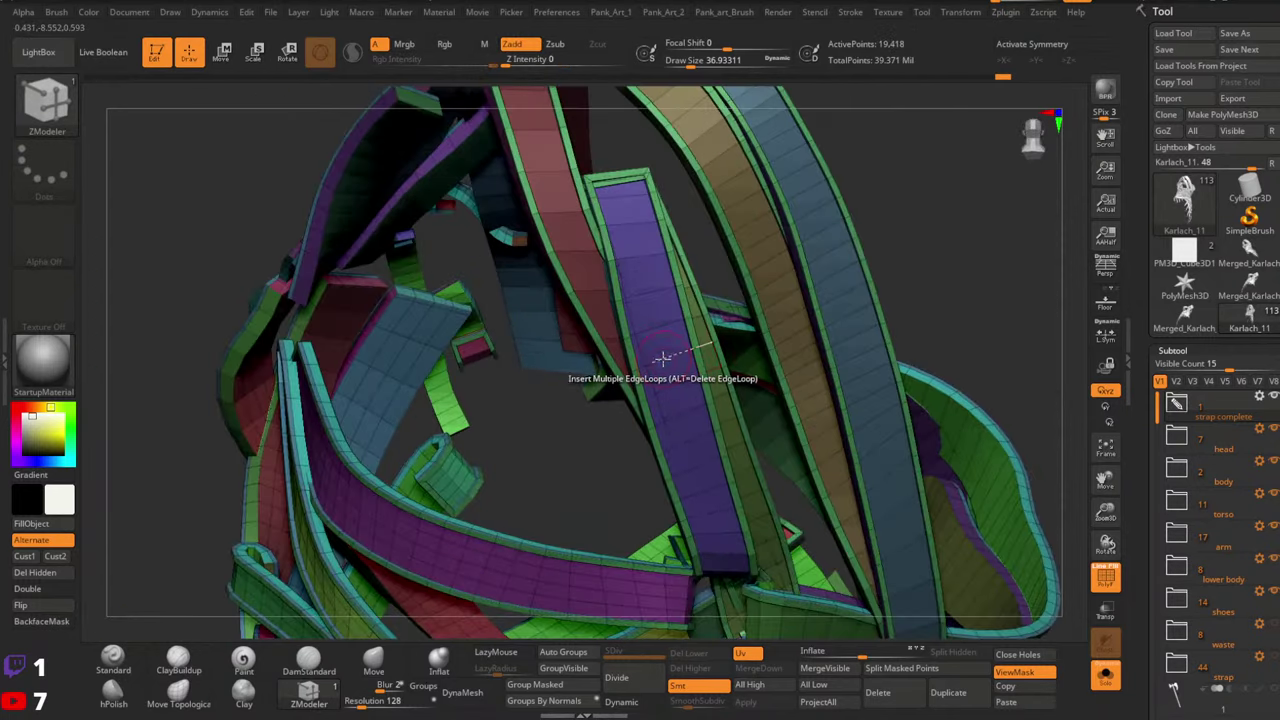
{"action": "left_click", "coordinate": [666, 357]}
{"action": "left_click", "coordinate": [669, 354]}
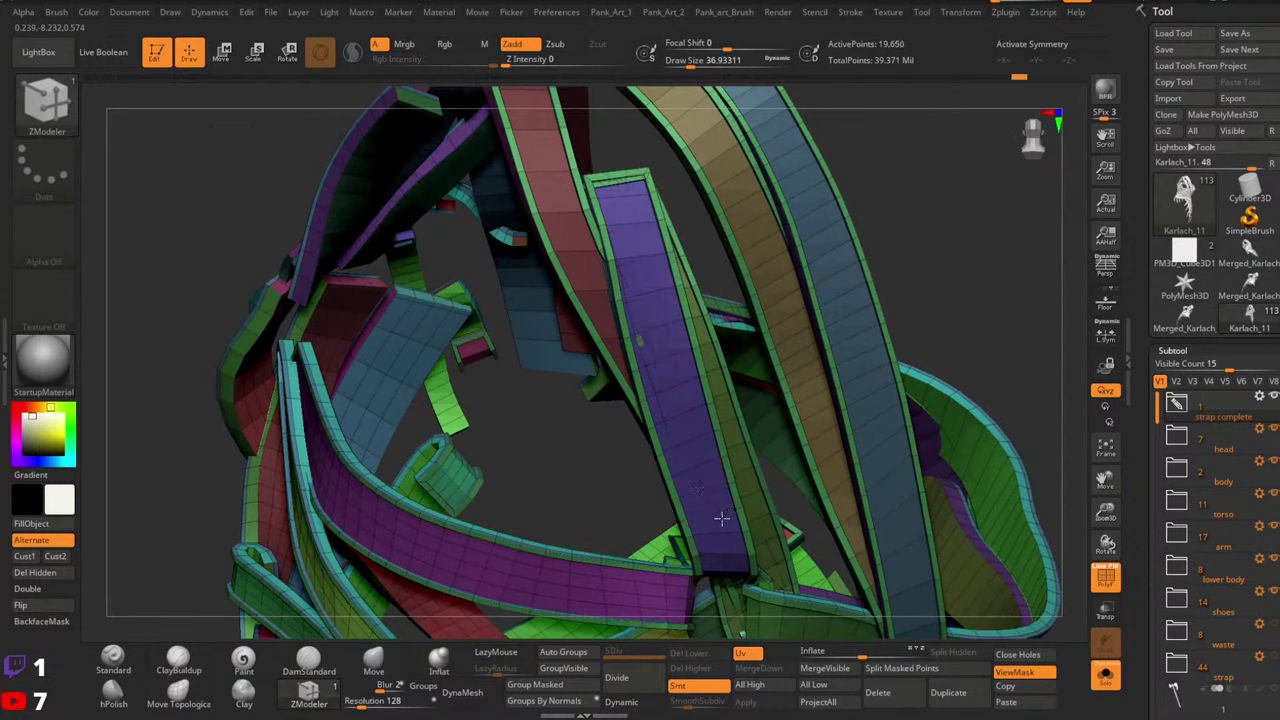
Insert multiple edge loops along the yellow and magenta diagonal straps on the other side of the torso
{"action": "right_click_drag", "start_coordinate": [668, 331], "coordinate": [654, 466]}
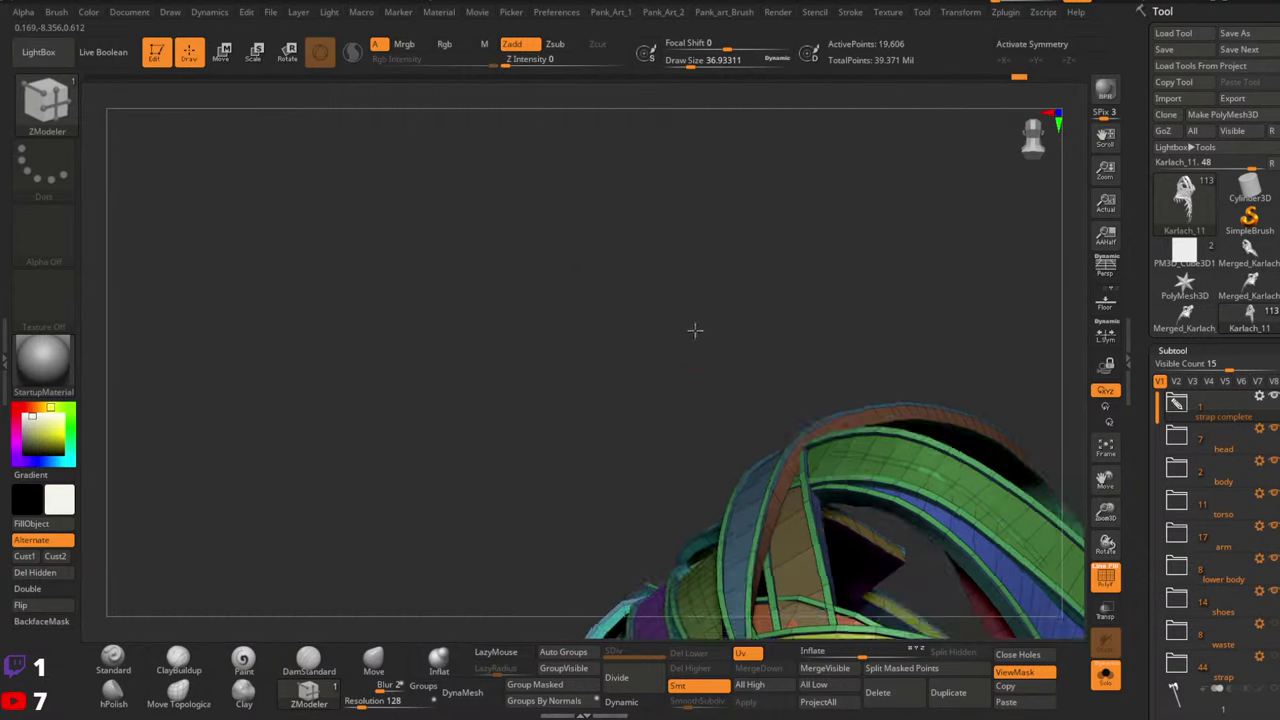
{"action": "left_click_drag", "start_coordinate": [694, 331], "coordinate": [815, 490]}
{"action": "right_click_drag", "start_coordinate": [813, 490], "coordinate": [847, 361], "text": "alt"}
{"action": "key", "text": "shift+f"}
{"action": "key", "text": "shift+f"}
{"action": "left_click", "coordinate": [866, 406]}
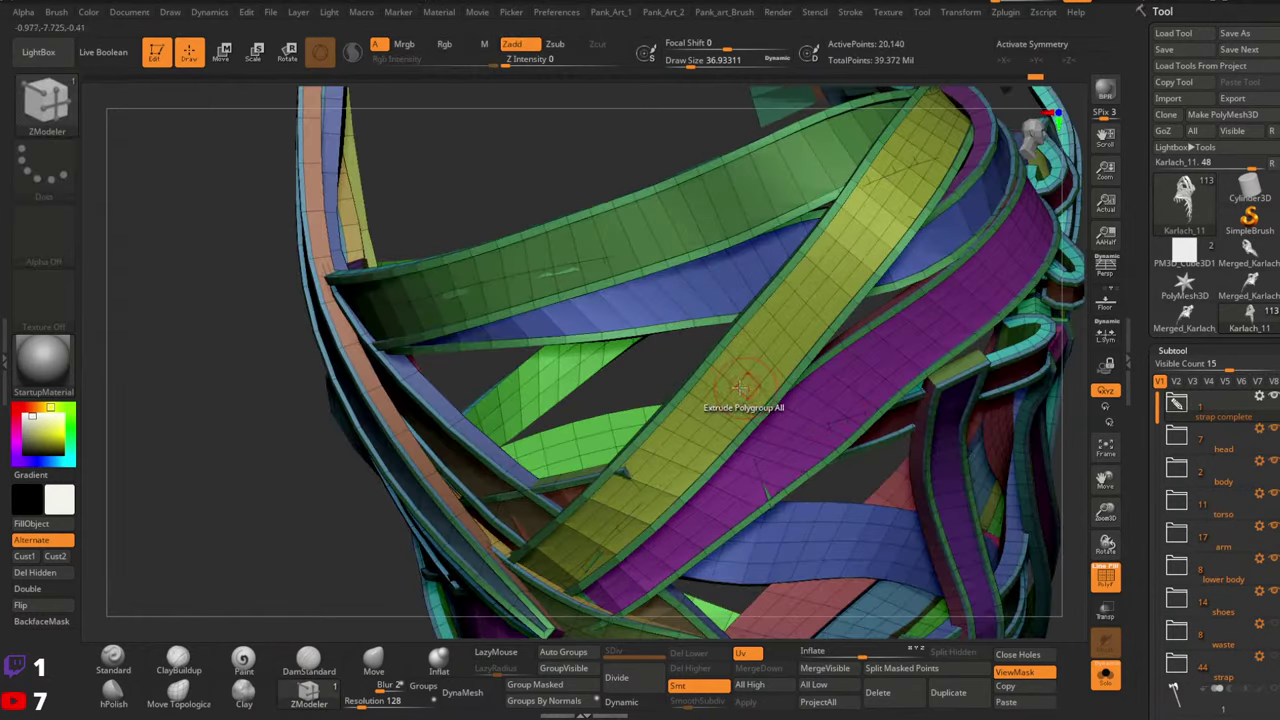
Insert multiple edge loops along the wide dark green strap and the blue strap running beneath it
{"action": "right_click_drag", "start_coordinate": [740, 387], "coordinate": [839, 435], "text": "alt"}
{"action": "left_click", "coordinate": [697, 290]}
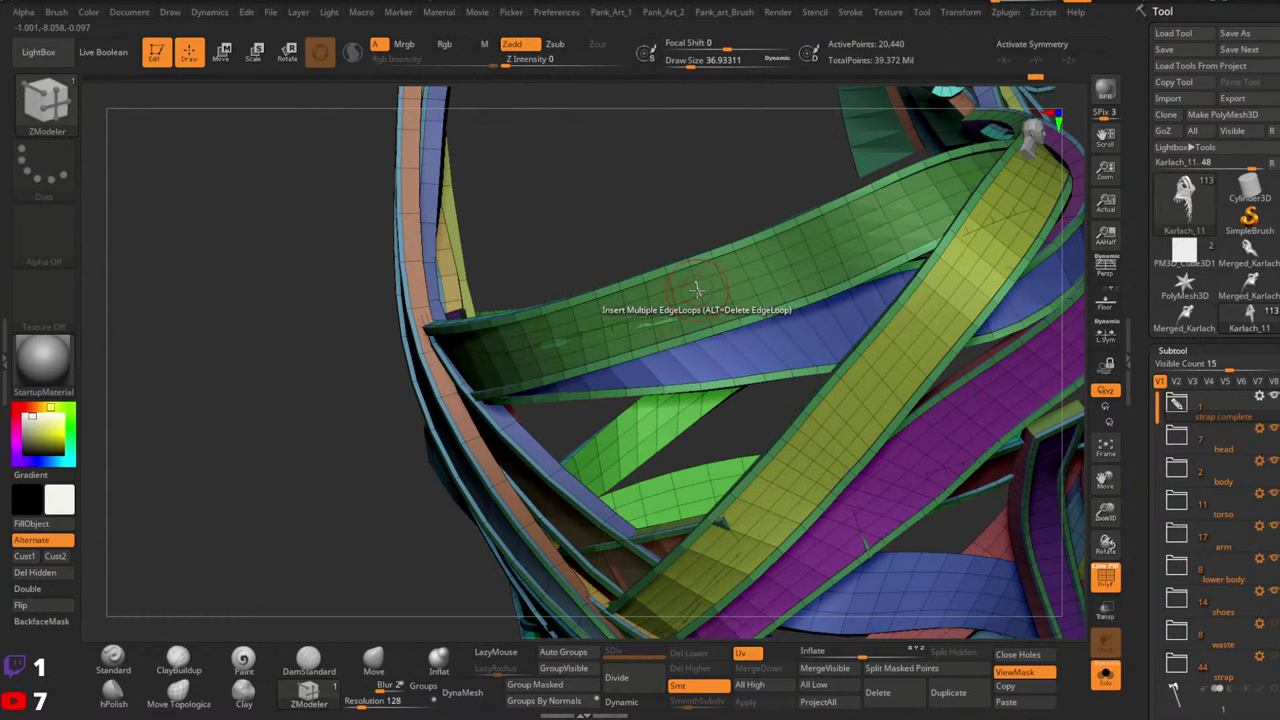
{"action": "right_click_drag", "start_coordinate": [697, 290], "coordinate": [694, 420]}
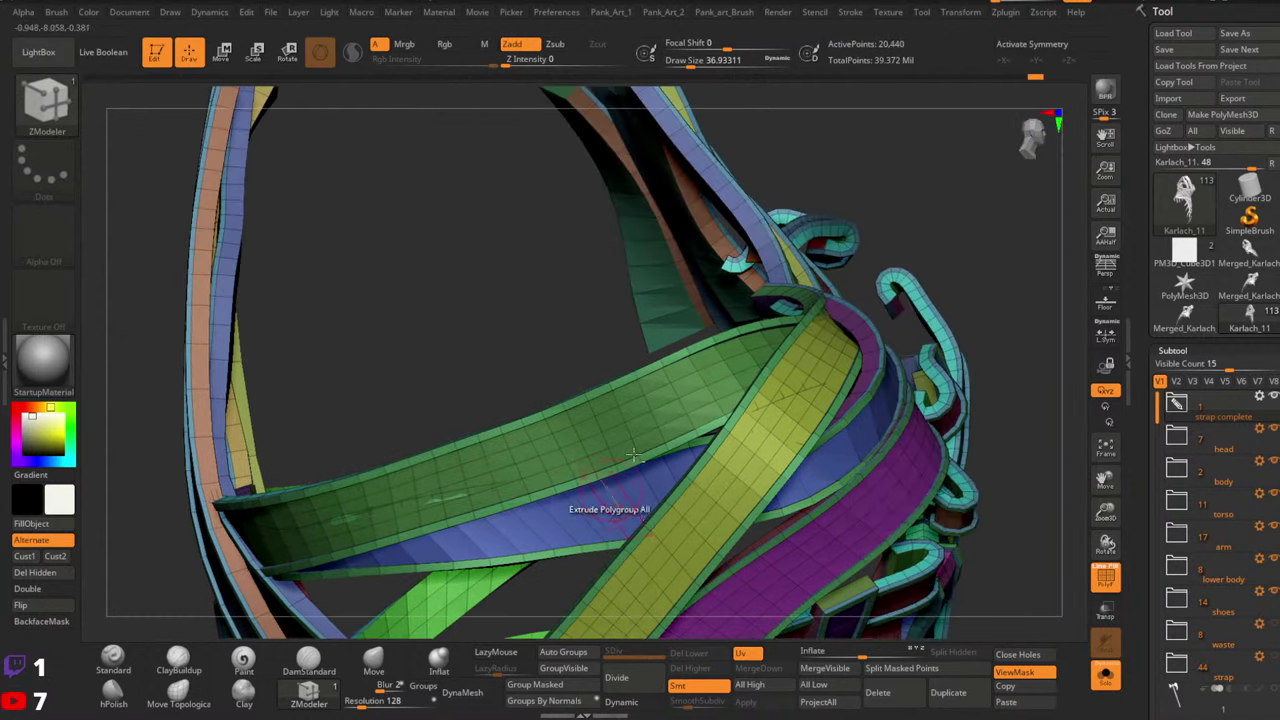
{"action": "left_click", "coordinate": [612, 514]}
Insert multiple edge loops along the red and tan straps running up to the shoulder
{"action": "right_click_drag", "start_coordinate": [888, 493], "coordinate": [677, 477]}
{"action": "right_click_drag", "start_coordinate": [886, 371], "coordinate": [672, 492]}
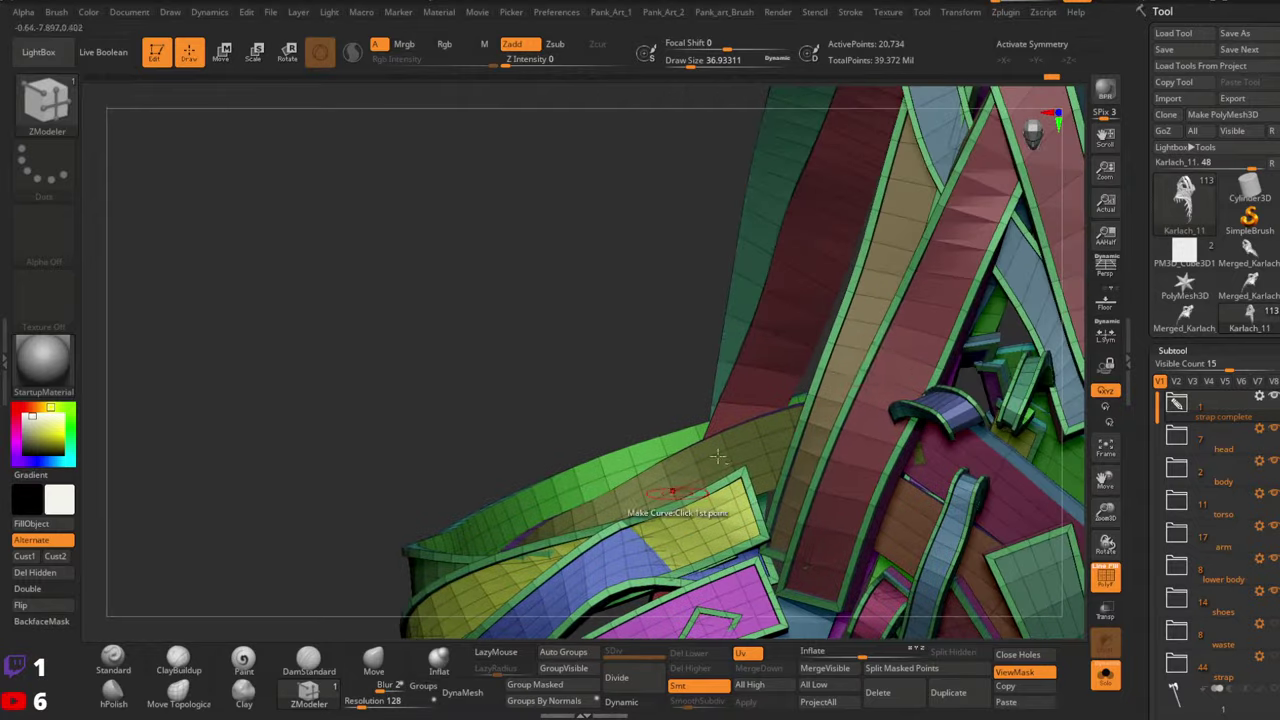
{"action": "left_click", "coordinate": [884, 378]}
{"action": "left_click", "coordinate": [848, 349]}
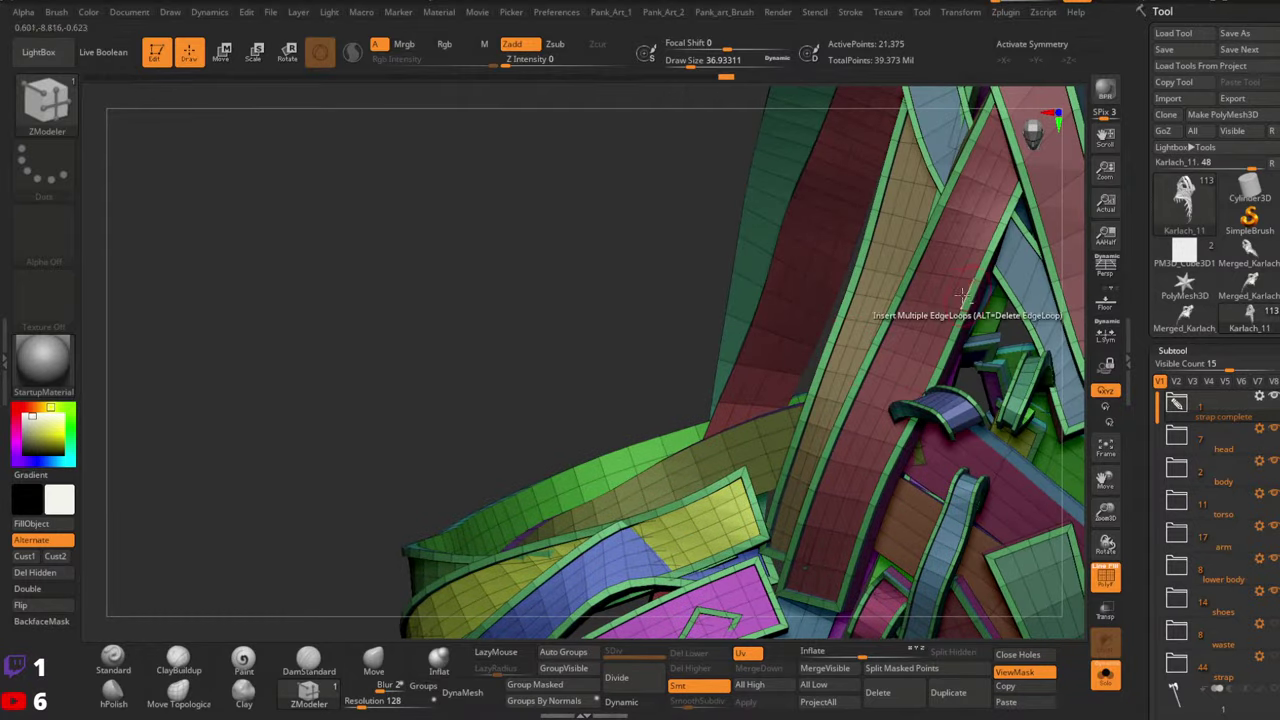
Insert multiple edge loops along the wide pink-red shoulder strap and the grey-blue strap passing behind it
{"action": "right_click_drag", "start_coordinate": [962, 296], "coordinate": [762, 354]}
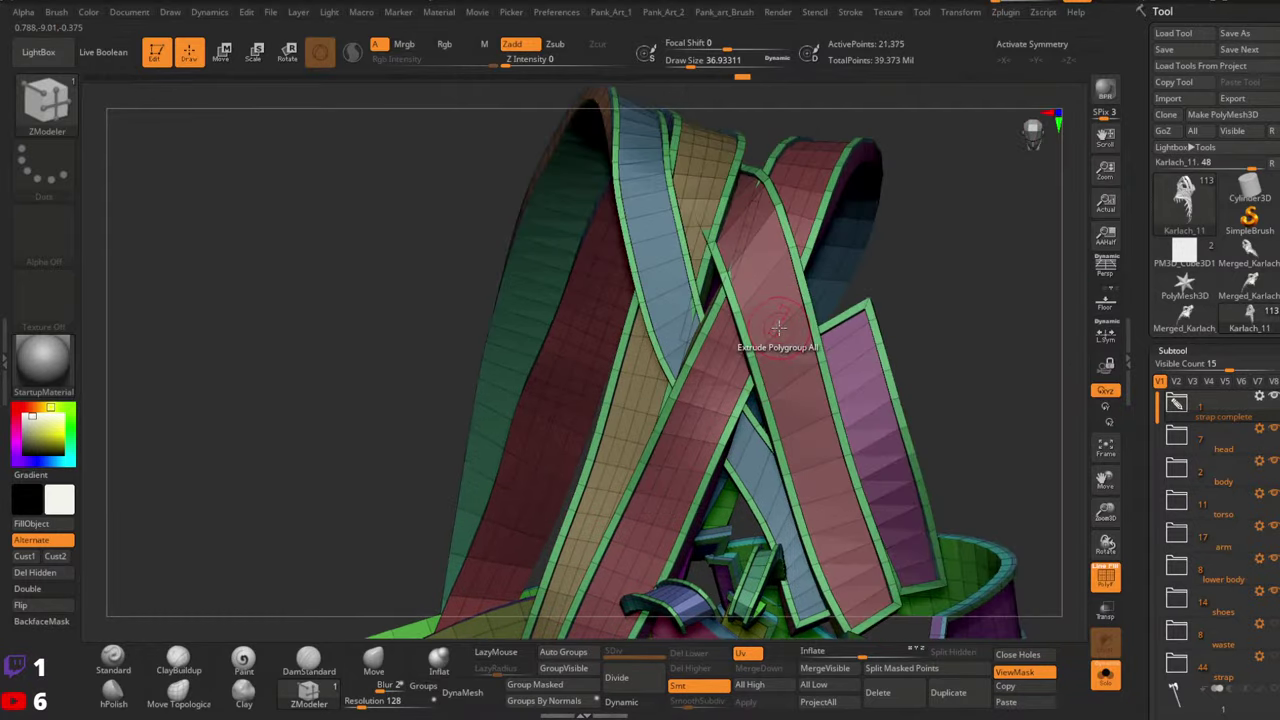
{"action": "left_click", "coordinate": [788, 390]}
{"action": "right_click_drag", "start_coordinate": [788, 390], "coordinate": [761, 350]}
{"action": "left_click", "coordinate": [762, 352]}
{"action": "right_click_drag", "start_coordinate": [836, 437], "coordinate": [628, 384], "text": "alt"}
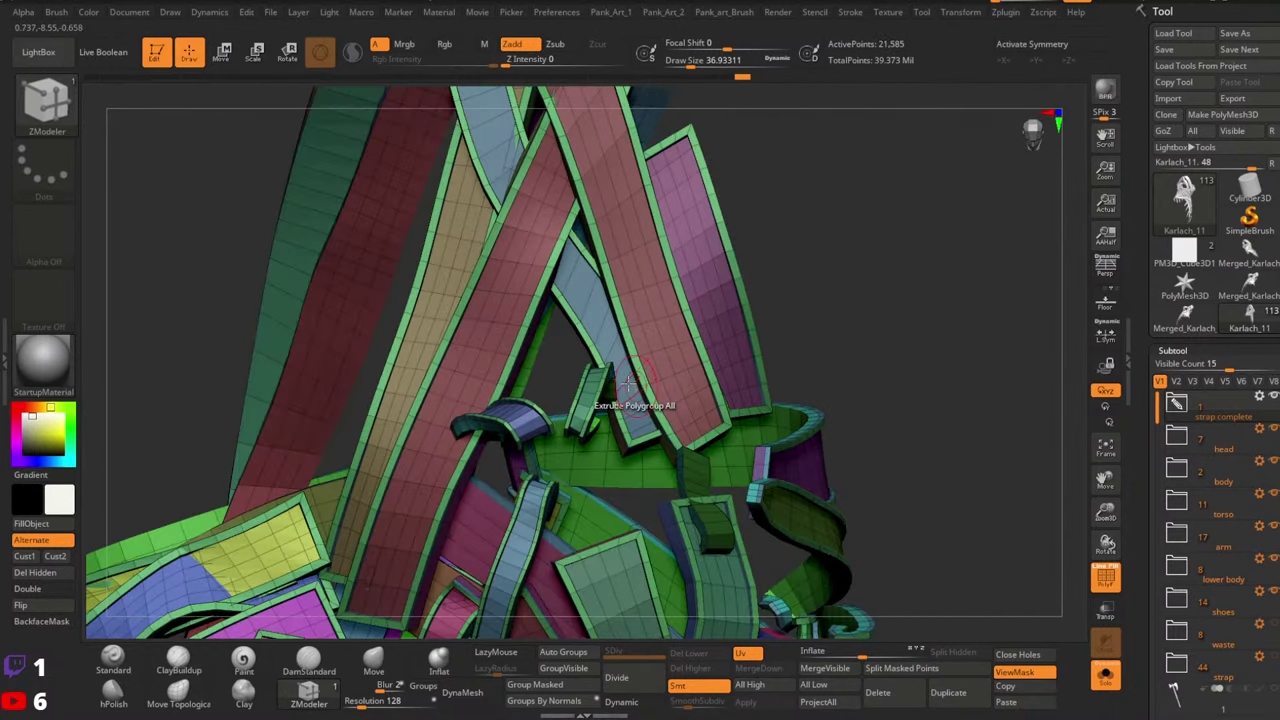
{"action": "left_click", "coordinate": [585, 298]}
Try inserting multiple edge loops along the small bright green strap threaded over the teal strap's end
{"action": "right_click_drag", "start_coordinate": [585, 298], "coordinate": [597, 372], "text": "ctrl"}
{"action": "mouse_move", "coordinate": [597, 372]}
{"action": "right_mouse_down"}
{"action": "mouse_move", "coordinate": [706, 383]}
{"action": "mouse_move", "coordinate": [728, 325]}
{"action": "mouse_move", "coordinate": [714, 297]}
{"action": "mouse_move", "coordinate": [843, 232]}
{"action": "mouse_move", "coordinate": [727, 200]}
{"action": "mouse_move", "coordinate": [760, 240]}
{"action": "right_mouse_up"}
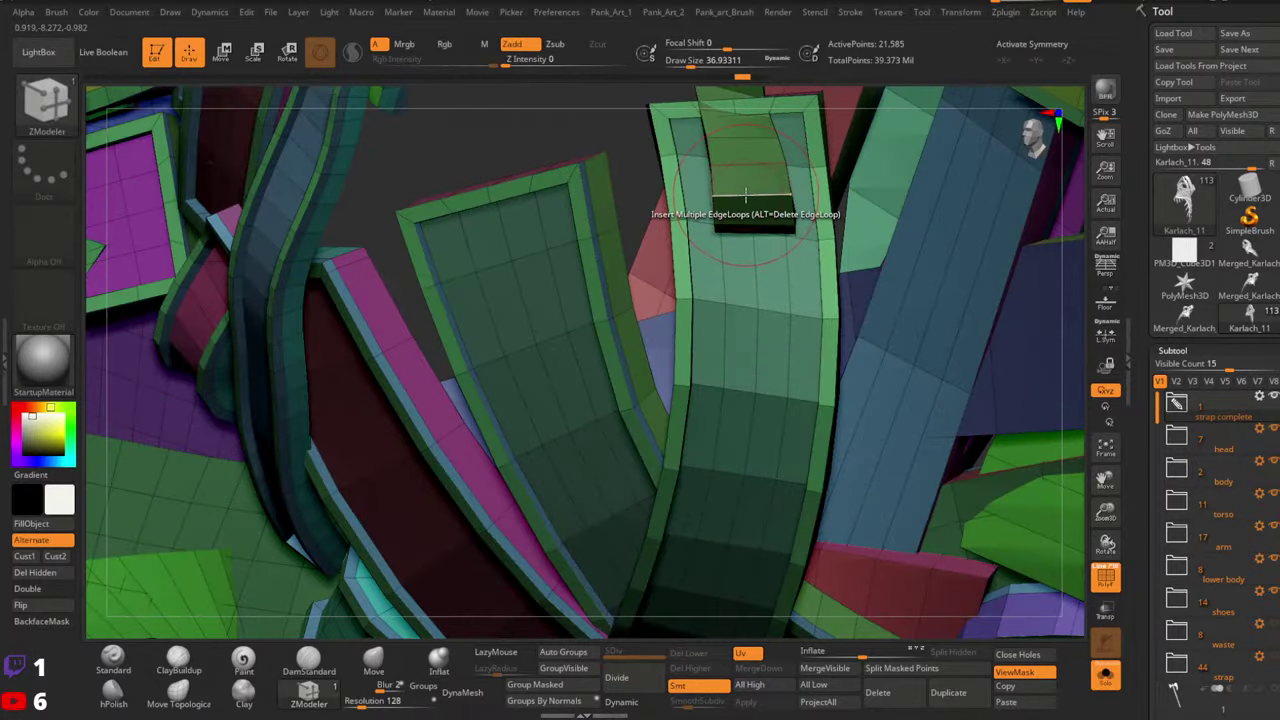
{"action": "mouse_move", "coordinate": [745, 196]}
{"action": "right_mouse_down", "text": "ctrl"}
{"action": "mouse_move", "coordinate": [757, 168]}
{"action": "mouse_move", "coordinate": [740, 289]}
{"action": "mouse_move", "coordinate": [722, 276]}
{"action": "mouse_move", "coordinate": [714, 286]}
{"action": "mouse_move", "coordinate": [738, 280]}
{"action": "mouse_move", "coordinate": [720, 390]}
{"action": "mouse_move", "coordinate": [700, 360]}
{"action": "mouse_move", "coordinate": [703, 346]}
{"action": "mouse_move", "coordinate": [801, 340]}
{"action": "mouse_move", "coordinate": [571, 346]}
{"action": "right_mouse_up", "text": "ctrl"}
{"action": "key", "text": "space"}
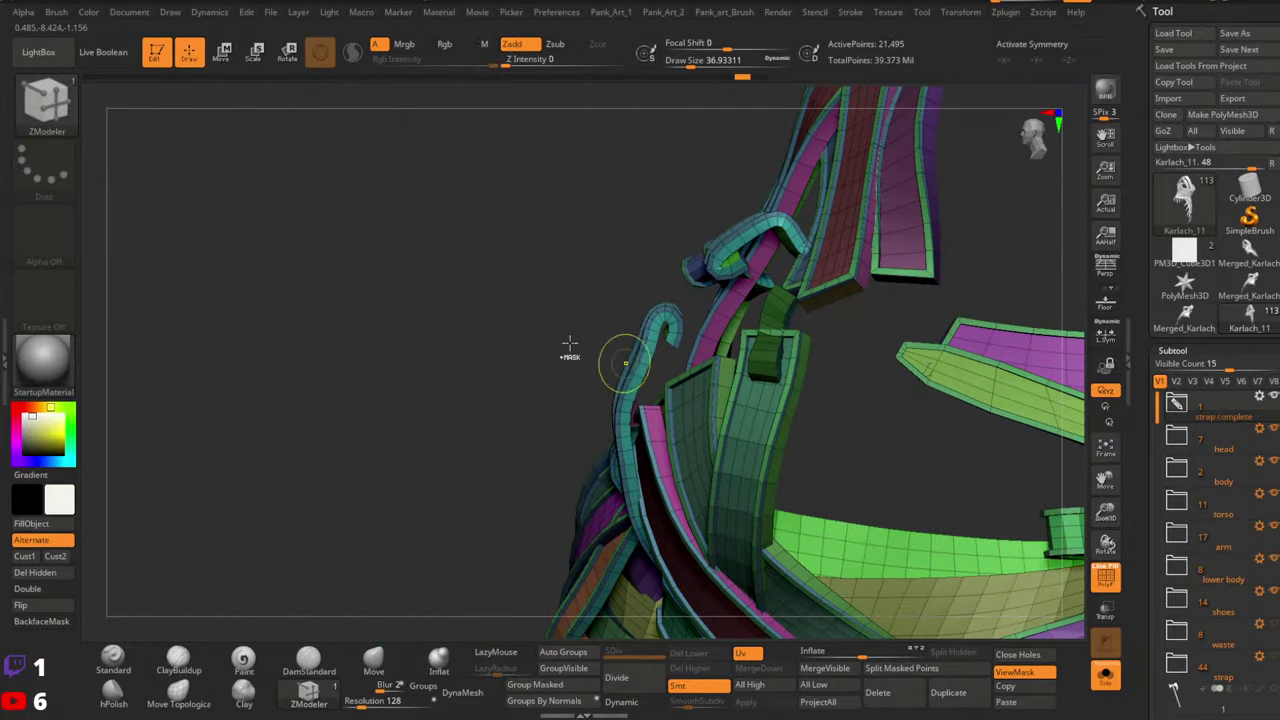
{"action": "right_click_drag", "start_coordinate": [814, 309], "coordinate": [840, 390], "text": "ctrl"}
{"action": "right_click_drag", "start_coordinate": [840, 390], "coordinate": [714, 423]}
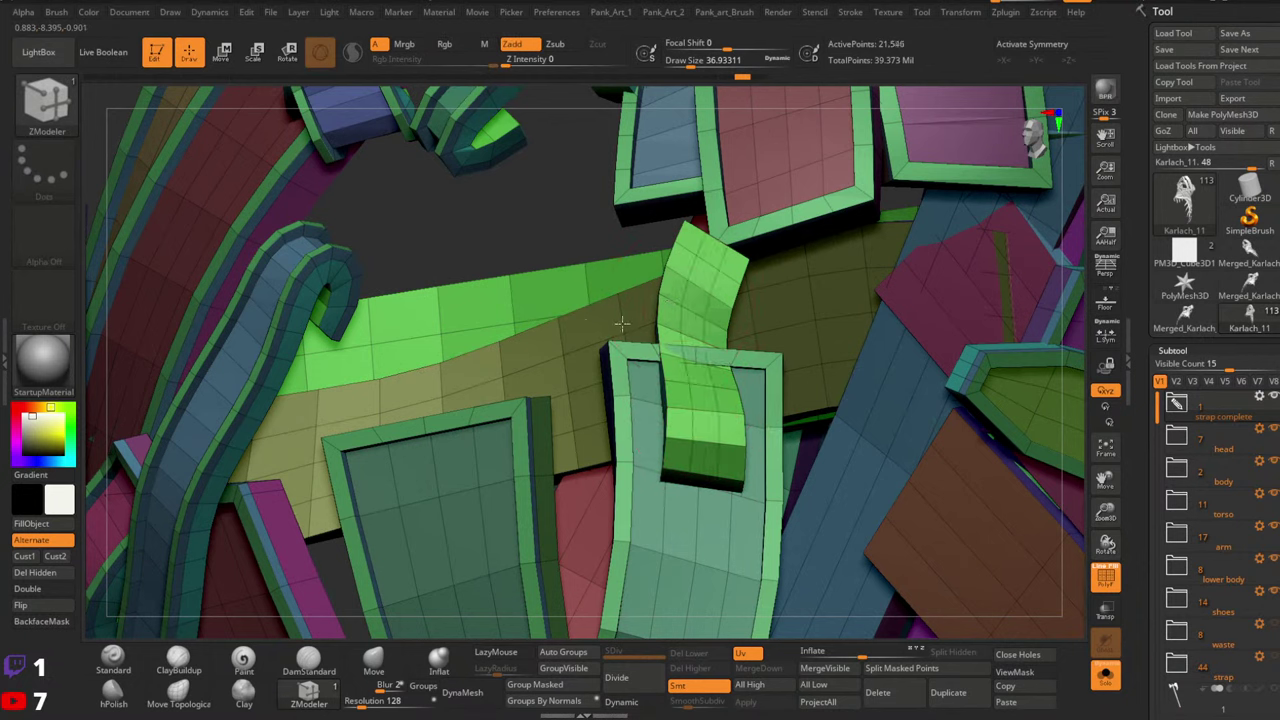
{"action": "mouse_move", "coordinate": [674, 343]}
{"action": "right_mouse_down"}
{"action": "mouse_move", "coordinate": [727, 340]}
{"action": "mouse_move", "coordinate": [677, 338]}
{"action": "right_mouse_up"}
Set the ZModeler polygon action to Inset with target Polygroup All and inset the small bright green strap
{"action": "key", "text": "space"}
{"action": "left_click", "coordinate": [617, 165]}
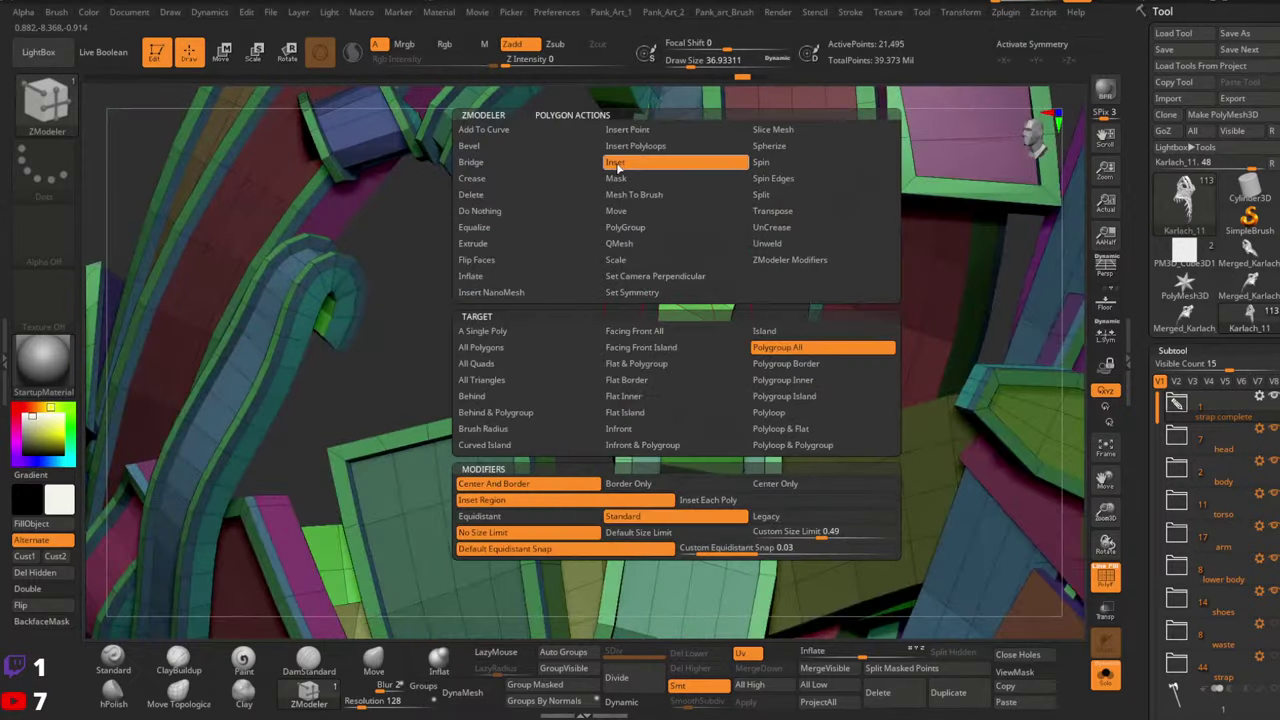
{"action": "left_click", "coordinate": [634, 331]}
{"action": "right_click", "coordinate": [686, 320]}
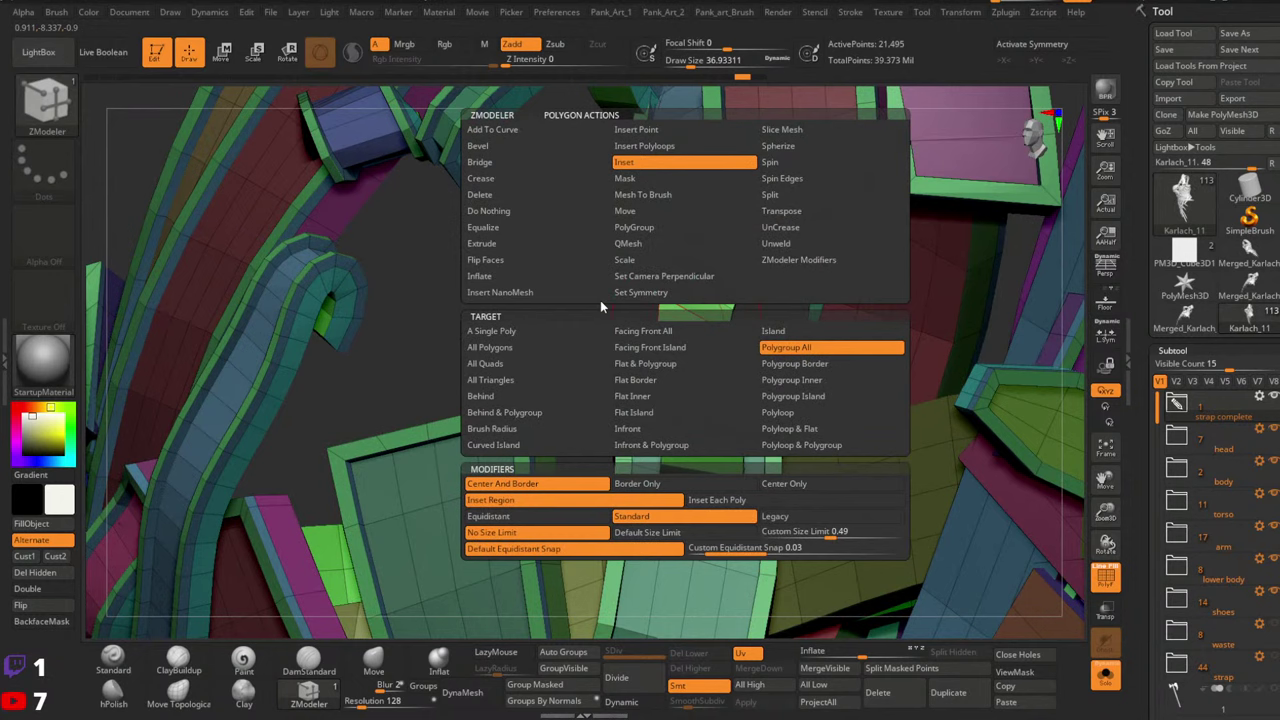
{"action": "left_click", "coordinate": [484, 334]}
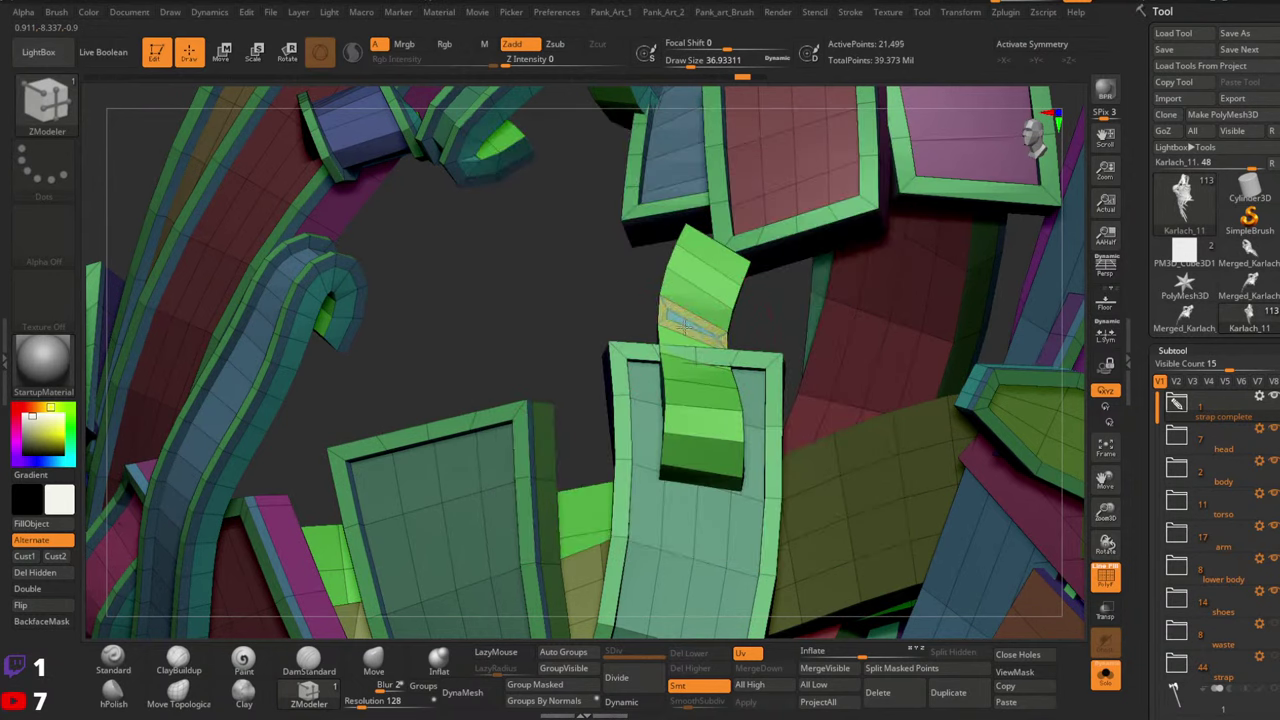
{"action": "right_click", "coordinate": [696, 322]}
{"action": "left_click", "coordinate": [777, 340]}
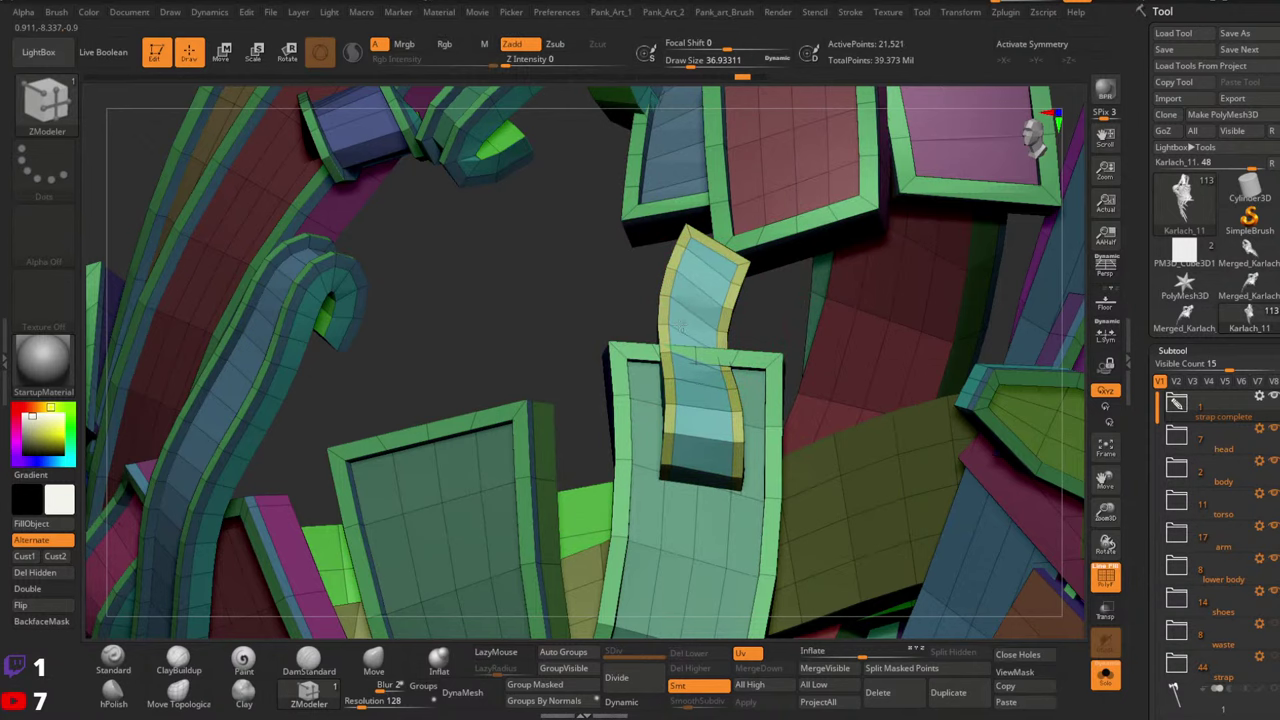
Undo the trial insets on the small green strap and inset its whole polygroup again to form a narrow rim
{"action": "right_click_drag", "start_coordinate": [682, 328], "coordinate": [640, 335], "text": "ctrl"}
{"action": "key", "text": "ctrl+z"}
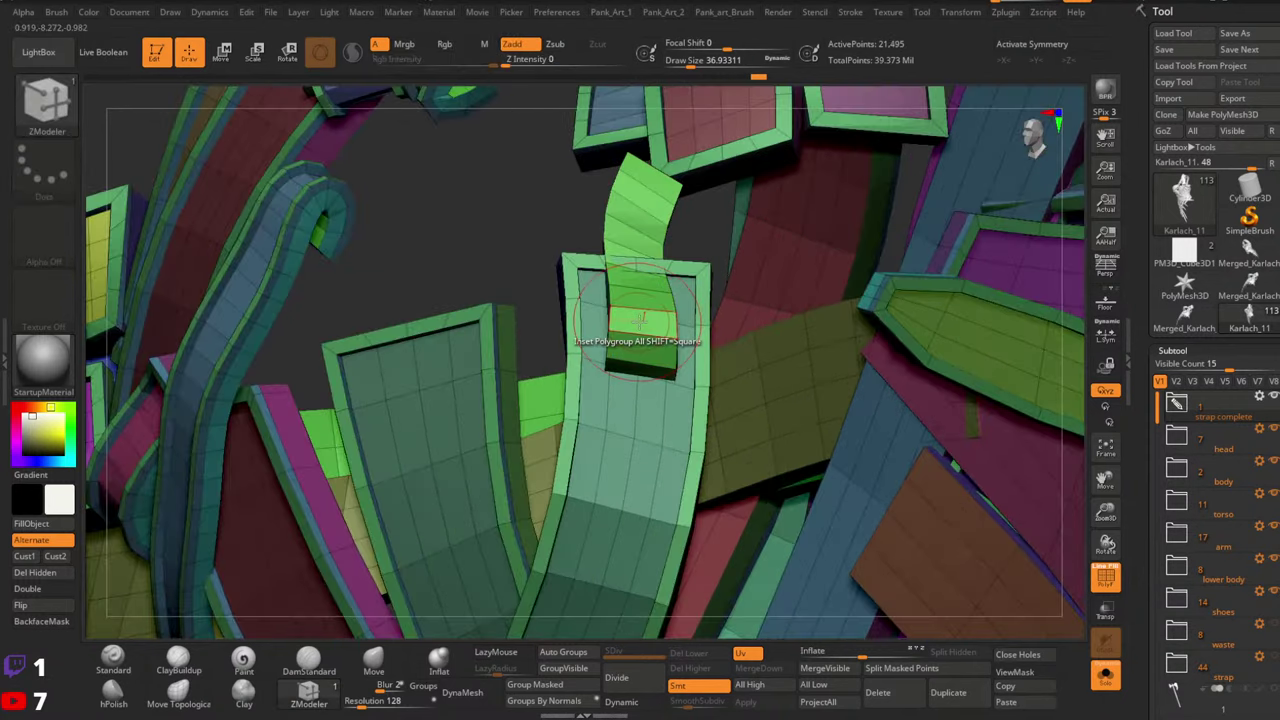
{"action": "left_click_drag", "start_coordinate": [641, 318], "coordinate": [624, 323]}
{"action": "mouse_move", "coordinate": [629, 312]}
{"action": "right_mouse_down"}
{"action": "mouse_move", "coordinate": [677, 300]}
{"action": "mouse_move", "coordinate": [640, 335]}
{"action": "right_mouse_up"}
{"action": "key", "text": "ctrl+z"}
{"action": "left_click_drag", "start_coordinate": [642, 332], "coordinate": [632, 328]}
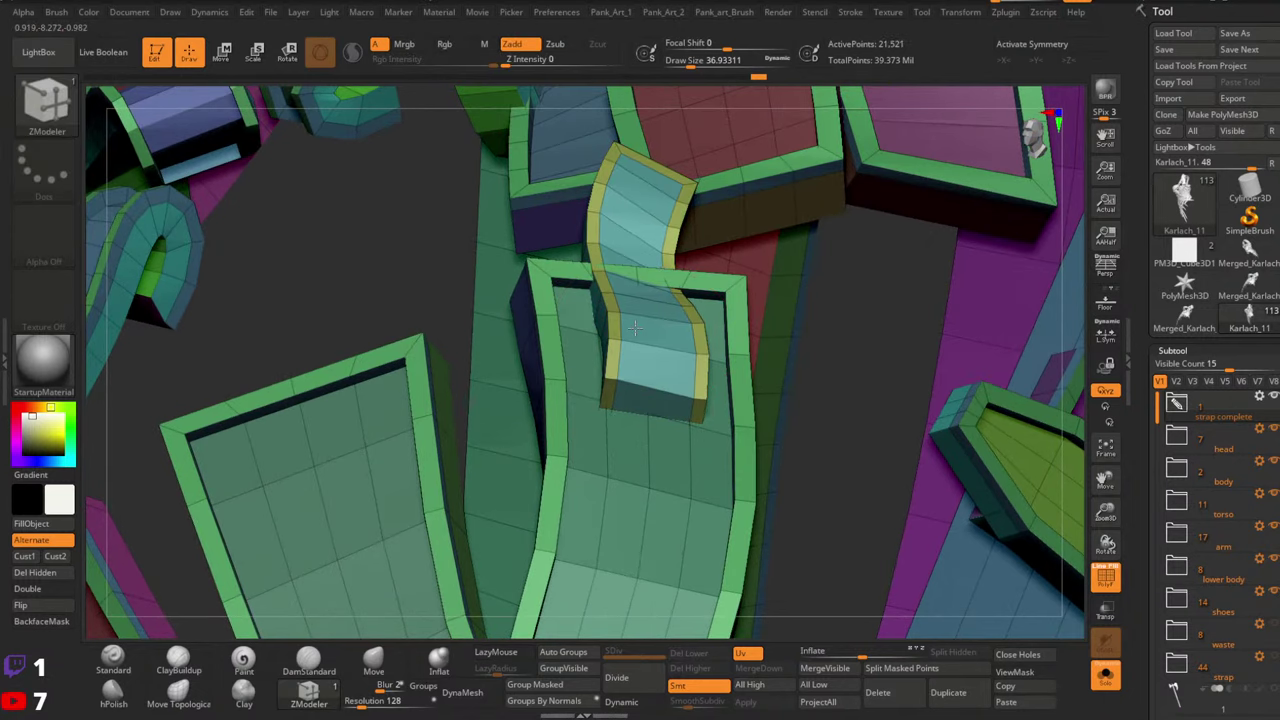
Undo the last inset on the small bright green strap and inset its polygroup again with a thinner rim
{"action": "key", "text": "space"}
{"action": "key", "text": "ctrl+z"}
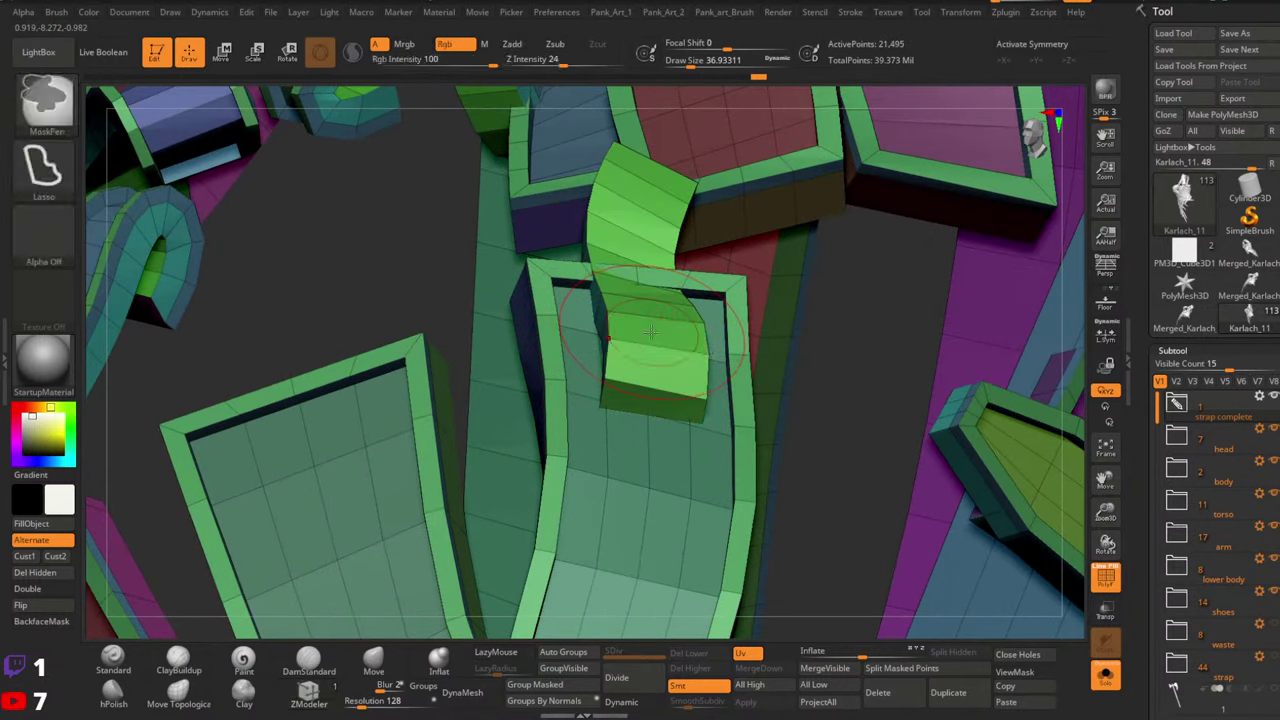
{"action": "left_click_drag", "start_coordinate": [653, 334], "coordinate": [640, 333]}
Set the ZModeler polygon action to Extrude for Polygroup All, extrude the small strap to form a raised rim, and insert lengthwise edge loops
{"action": "key", "text": "space"}
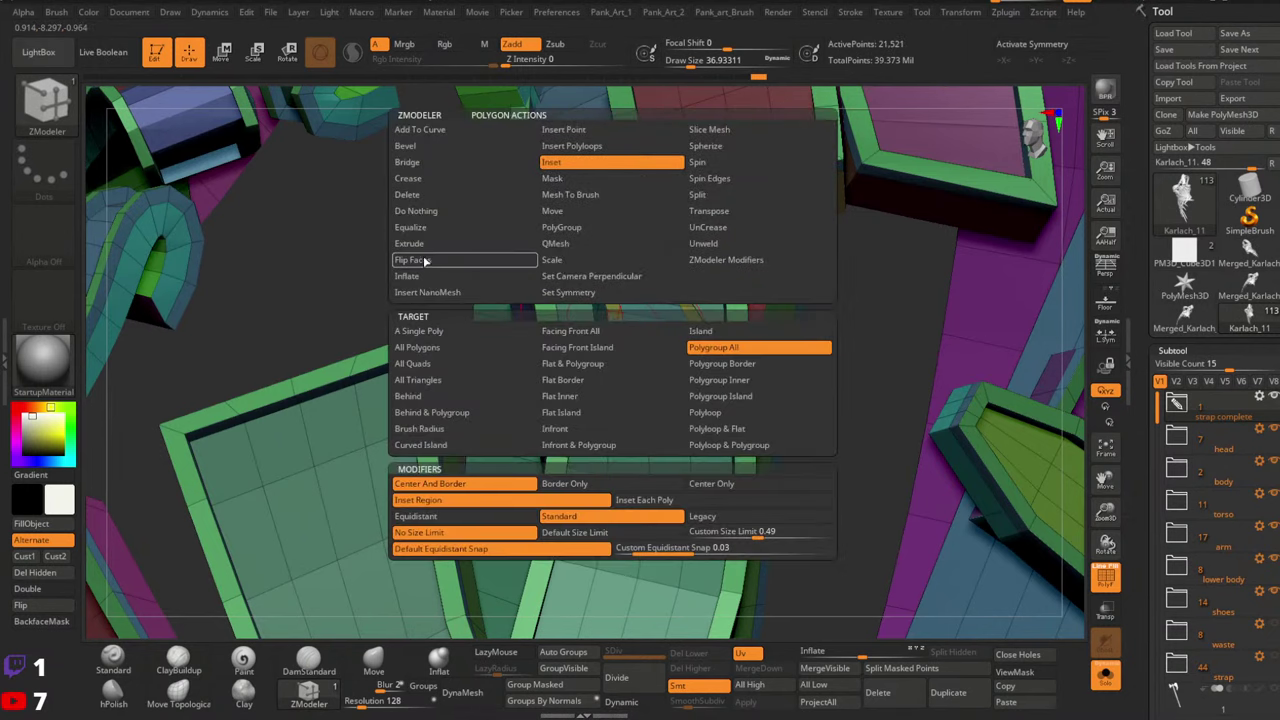
{"action": "left_click", "coordinate": [430, 244]}
{"action": "right_click_drag", "start_coordinate": [480, 273], "coordinate": [640, 353]}
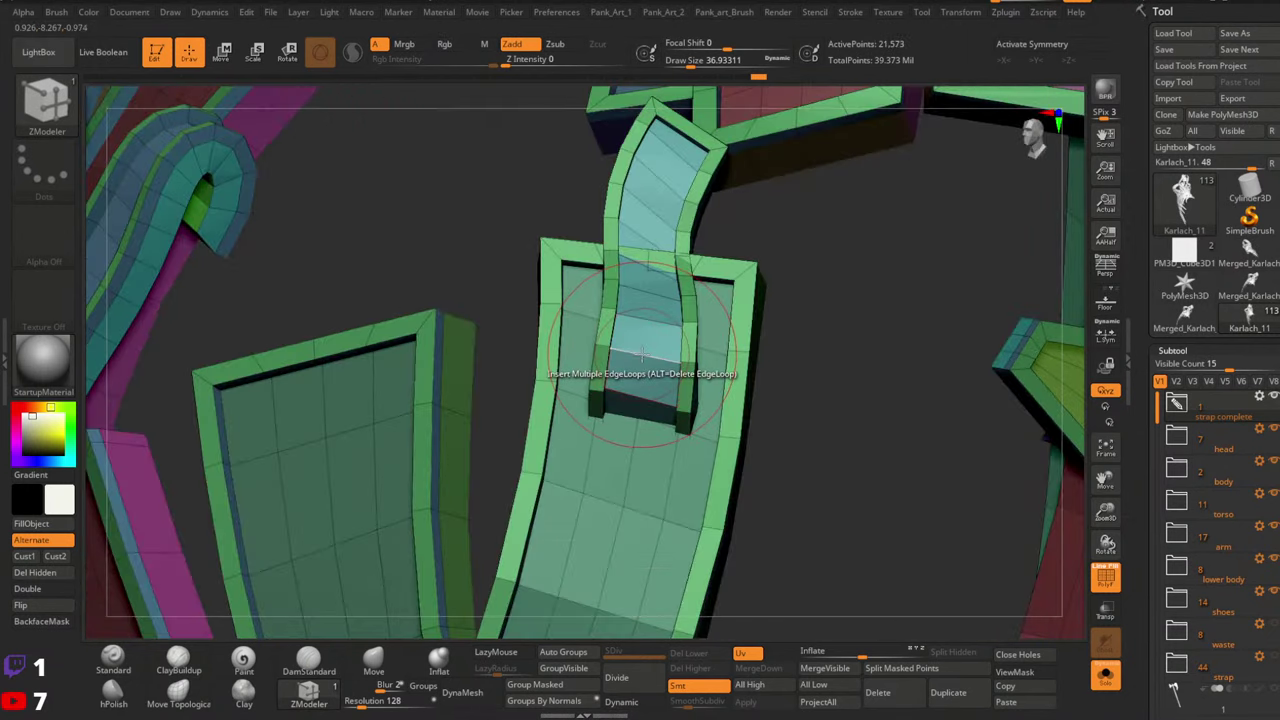
{"action": "key", "text": "space"}
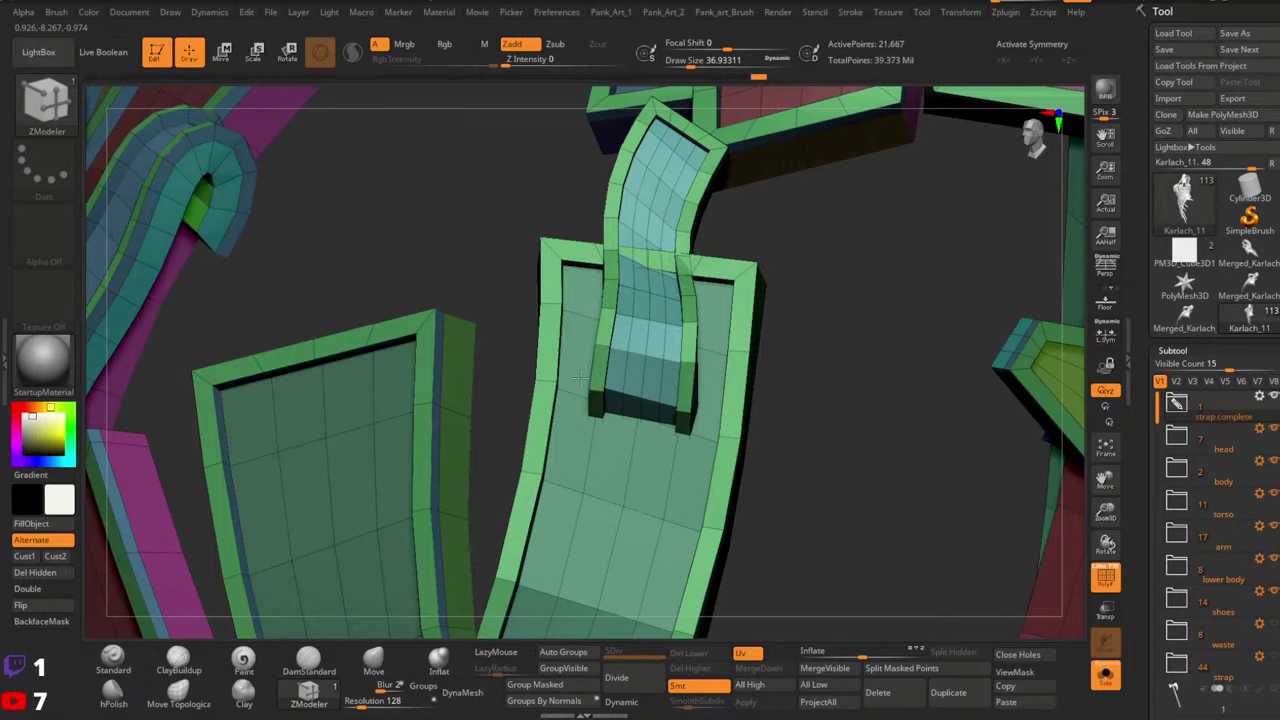
Insert multiple edge loops lengthwise along the purple straps crossing the shoulder and upper back
{"action": "right_click_drag", "start_coordinate": [580, 377], "coordinate": [565, 285], "text": "ctrl"}
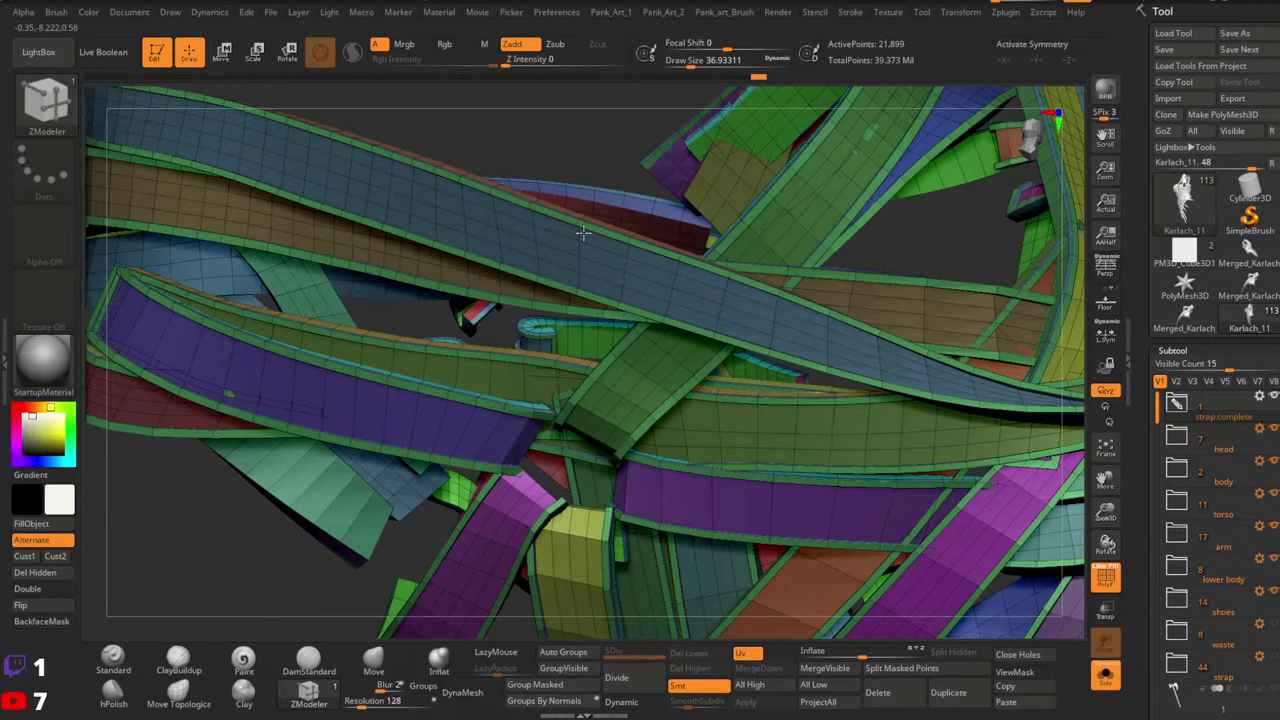
{"action": "mouse_move", "coordinate": [791, 263]}
{"action": "right_mouse_down", "text": "ctrl"}
{"action": "mouse_move", "coordinate": [743, 220]}
{"action": "mouse_move", "coordinate": [680, 280]}
{"action": "mouse_move", "coordinate": [696, 320]}
{"action": "mouse_move", "coordinate": [560, 340]}
{"action": "mouse_move", "coordinate": [777, 335]}
{"action": "mouse_move", "coordinate": [805, 440]}
{"action": "mouse_move", "coordinate": [812, 412]}
{"action": "mouse_move", "coordinate": [957, 420]}
{"action": "mouse_move", "coordinate": [880, 375]}
{"action": "mouse_move", "coordinate": [883, 400]}
{"action": "mouse_move", "coordinate": [899, 385]}
{"action": "mouse_move", "coordinate": [785, 252]}
{"action": "right_mouse_up", "text": "ctrl"}
{"action": "key", "text": "shift+f"}
{"action": "key", "text": "shift+f"}
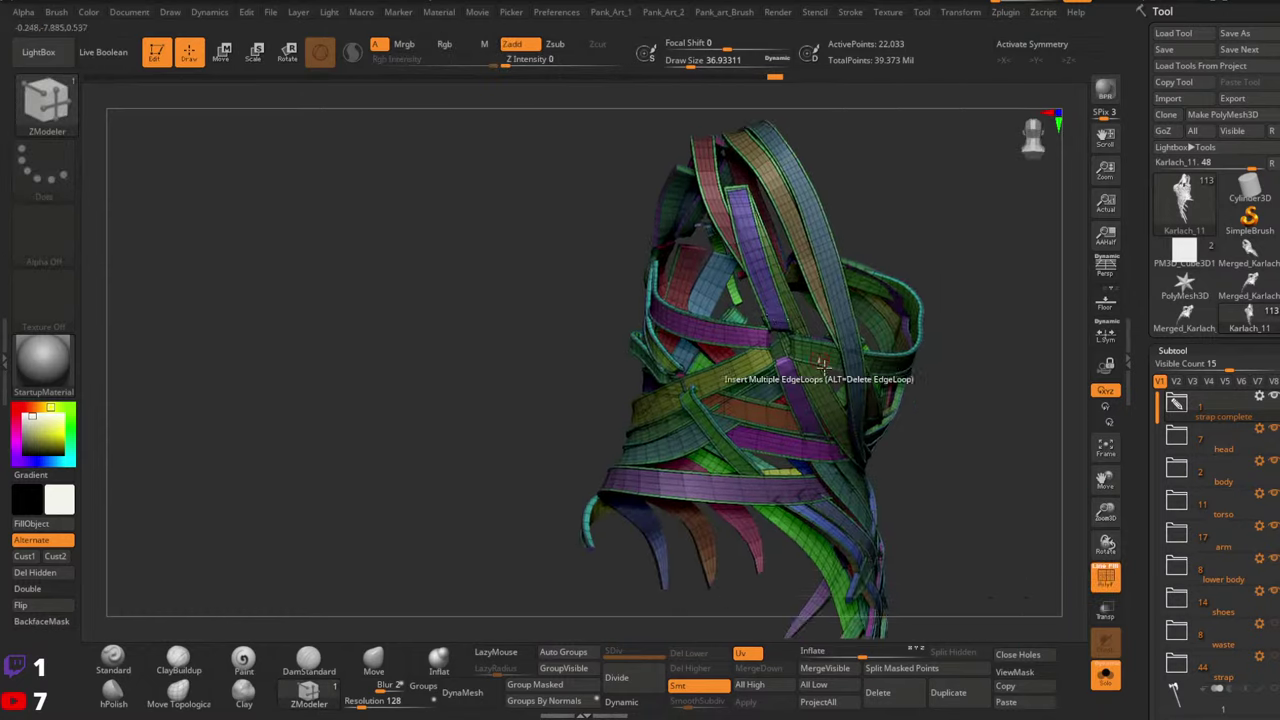
Insert multiple edge loops lengthwise along the remaining sparse straps wrapped around the waist, chest and back
{"action": "right_click_drag", "start_coordinate": [817, 361], "coordinate": [846, 317], "text": "ctrl"}
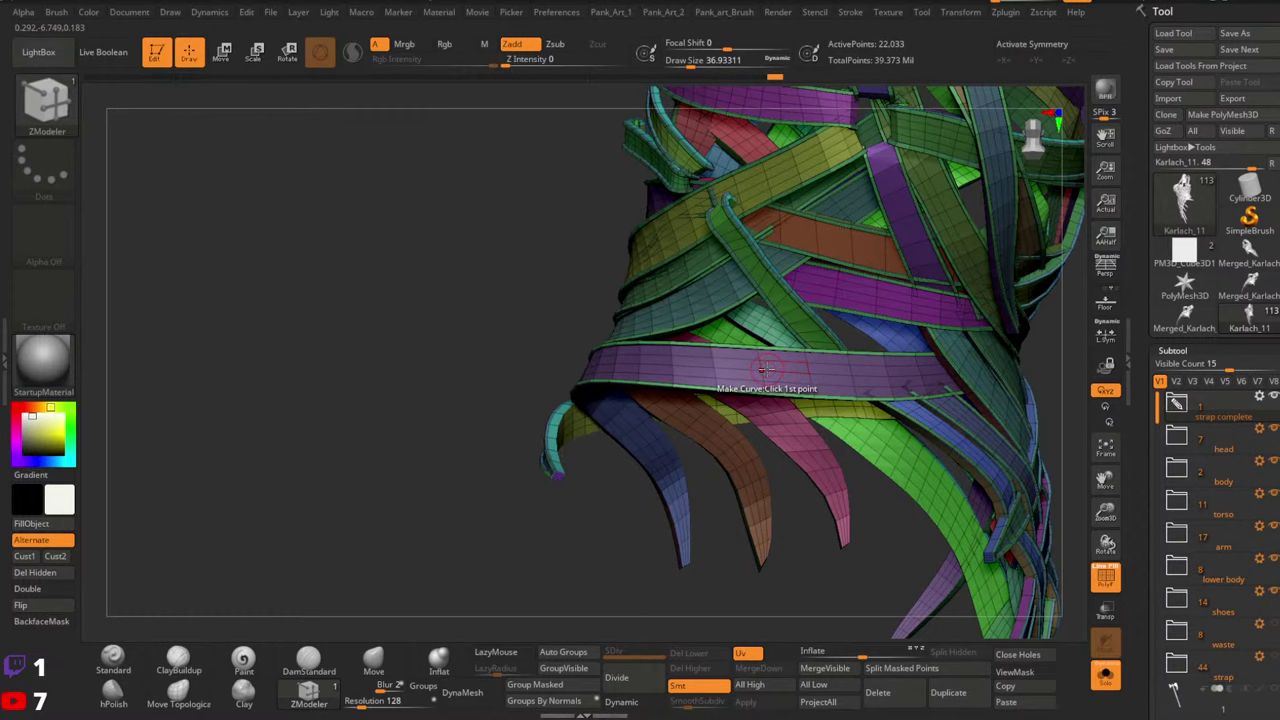
{"action": "right_click_drag", "start_coordinate": [765, 370], "coordinate": [724, 438]}
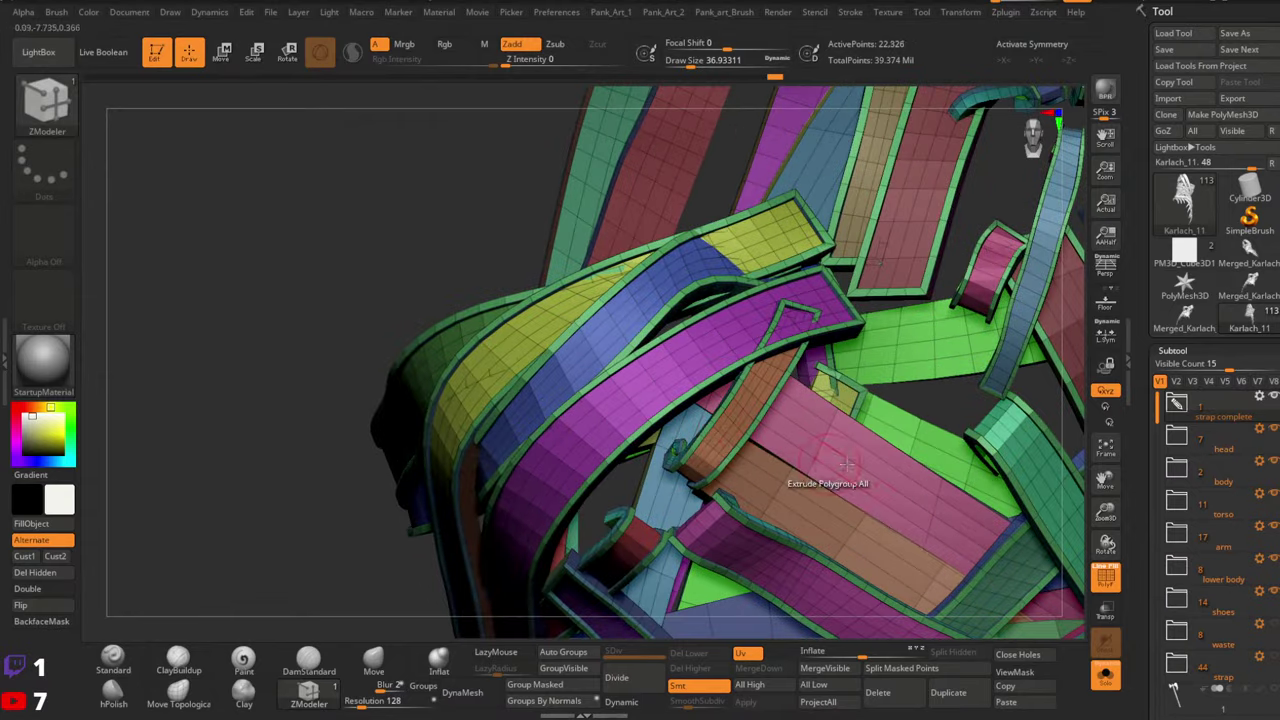
{"action": "mouse_move", "coordinate": [845, 463]}
{"action": "right_mouse_down"}
{"action": "mouse_move", "coordinate": [808, 290]}
{"action": "mouse_move", "coordinate": [763, 229]}
{"action": "mouse_move", "coordinate": [737, 336]}
{"action": "mouse_move", "coordinate": [760, 331]}
{"action": "mouse_move", "coordinate": [828, 388]}
{"action": "right_mouse_up"}
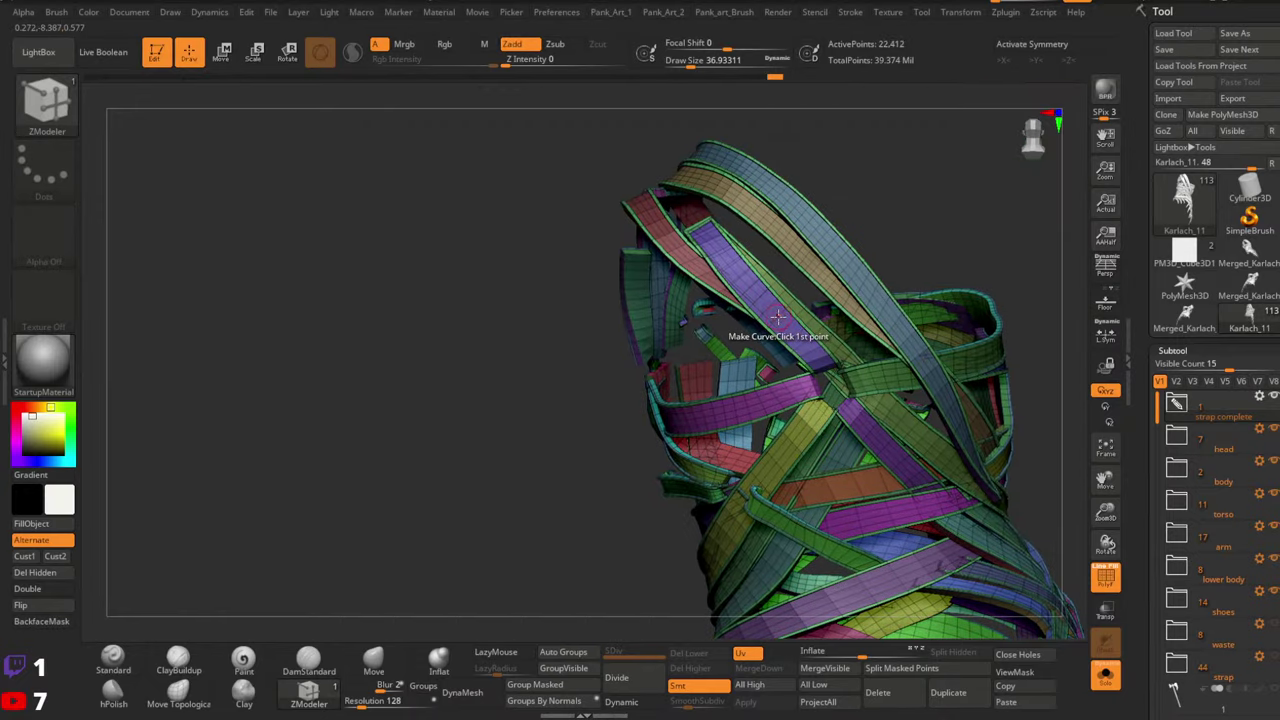
{"action": "right_click_drag", "start_coordinate": [836, 366], "coordinate": [660, 300]}
{"action": "right_click_drag", "start_coordinate": [660, 300], "coordinate": [834, 296]}
{"action": "right_click_drag", "start_coordinate": [786, 389], "coordinate": [718, 447]}
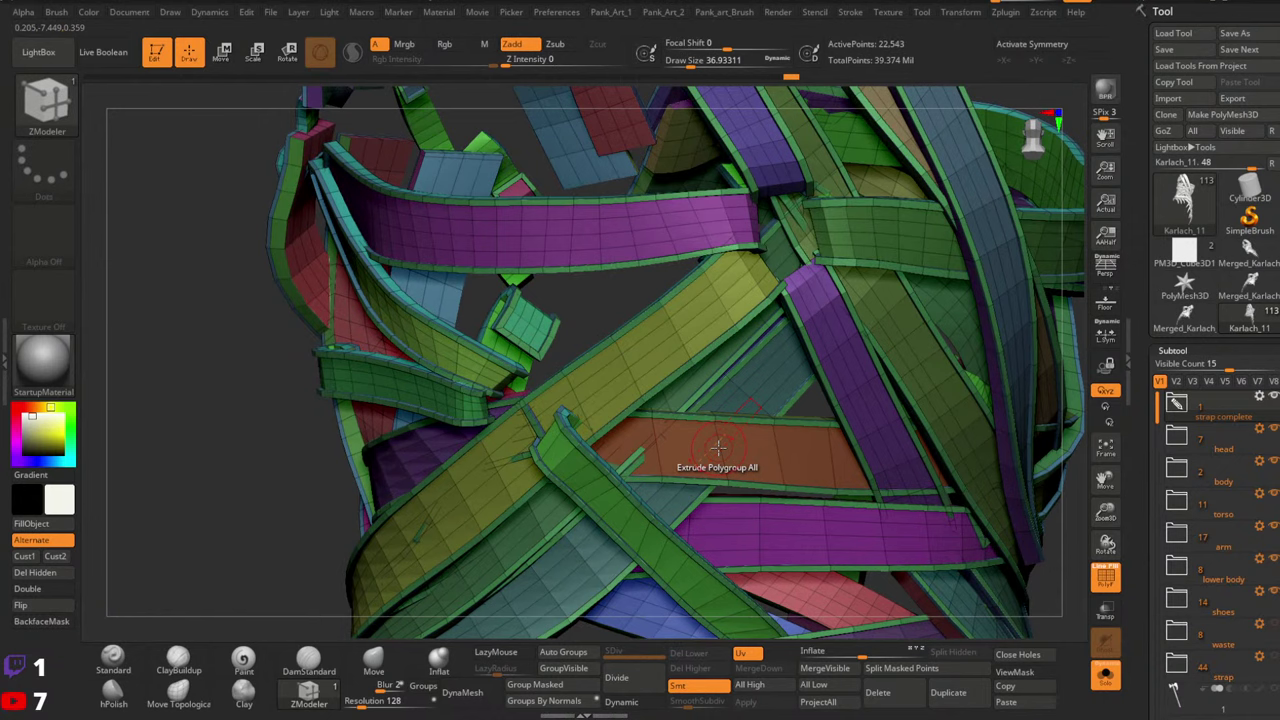
{"action": "right_click_drag", "start_coordinate": [844, 480], "coordinate": [774, 400], "text": "ctrl"}
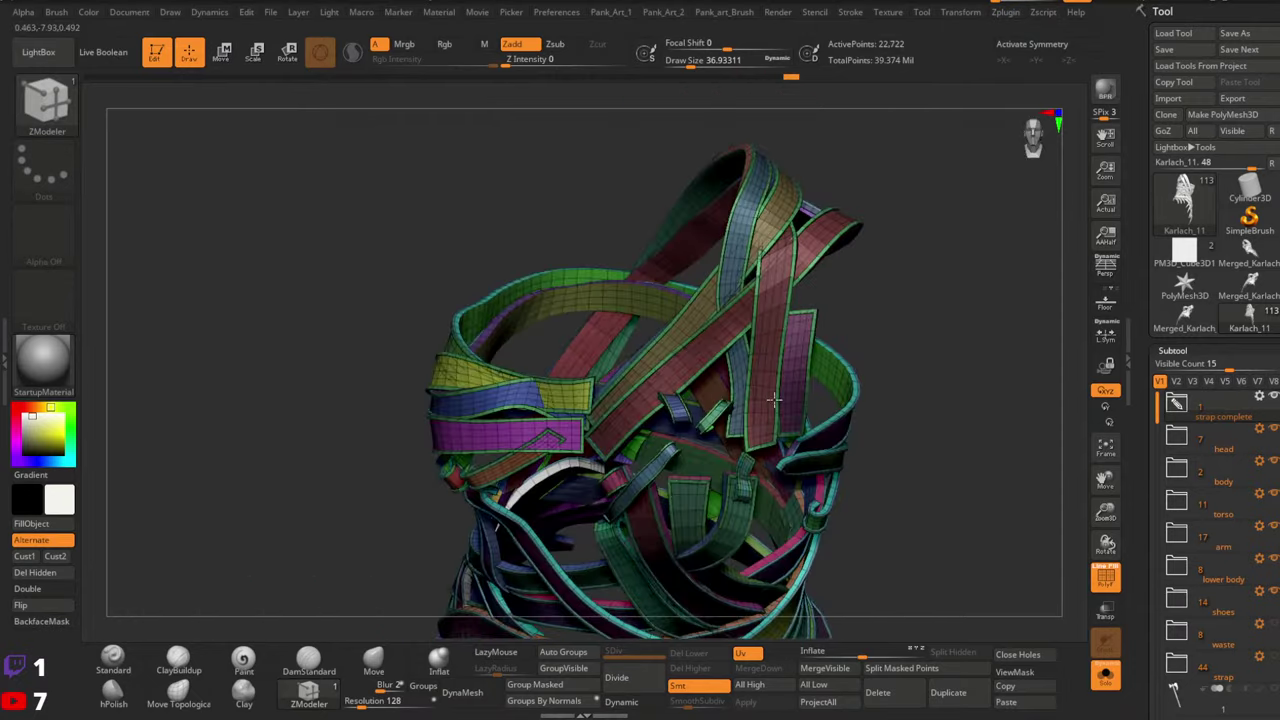
Insert multiple edge loops along the small blue, green and pink connecting straps on the front of the chest
{"action": "scroll", "coordinate": [774, 400], "scroll_direction": "up", "scroll_amount": 5}
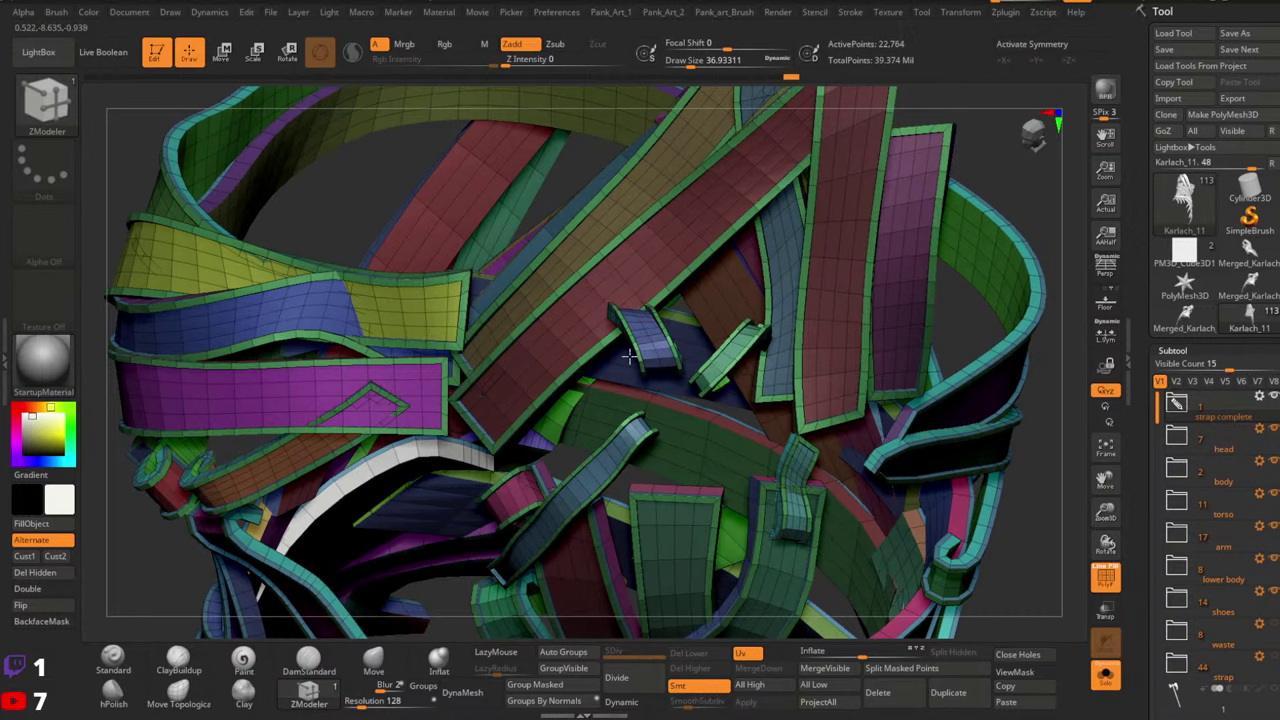
{"action": "right_click_drag", "start_coordinate": [652, 368], "coordinate": [700, 380]}
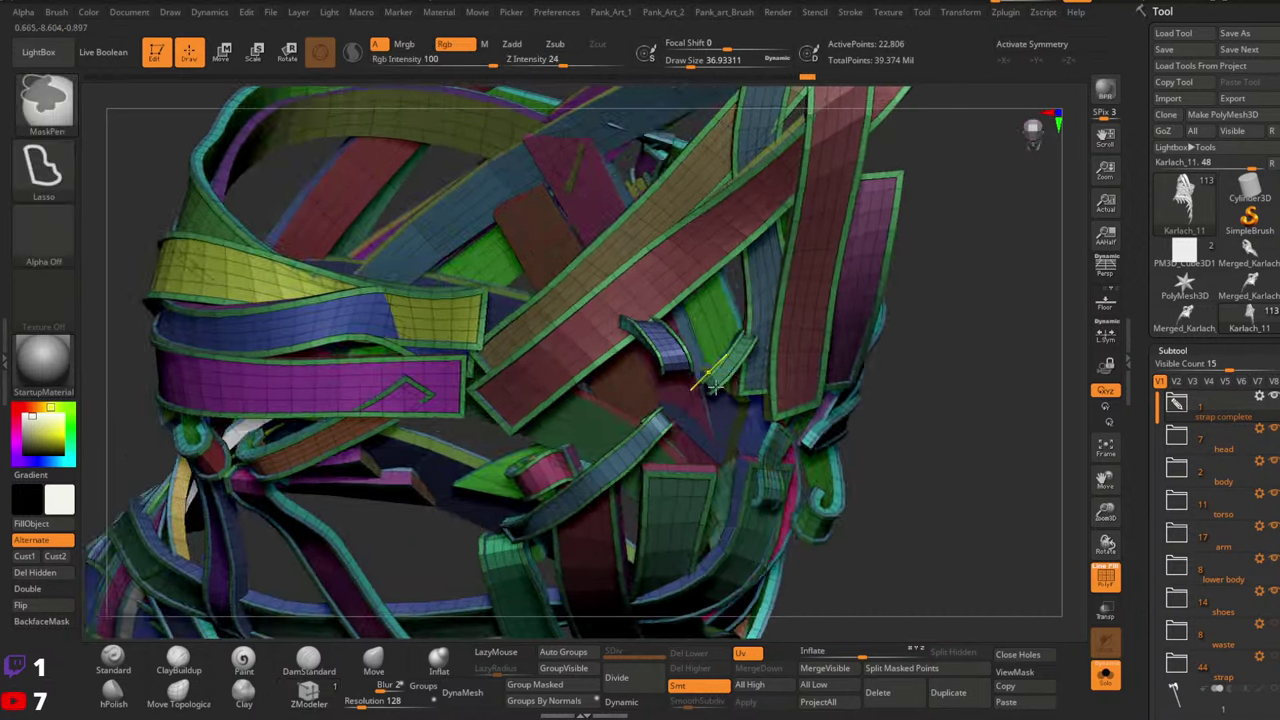
{"action": "scroll", "coordinate": [700, 380], "scroll_direction": "up", "scroll_amount": 4}
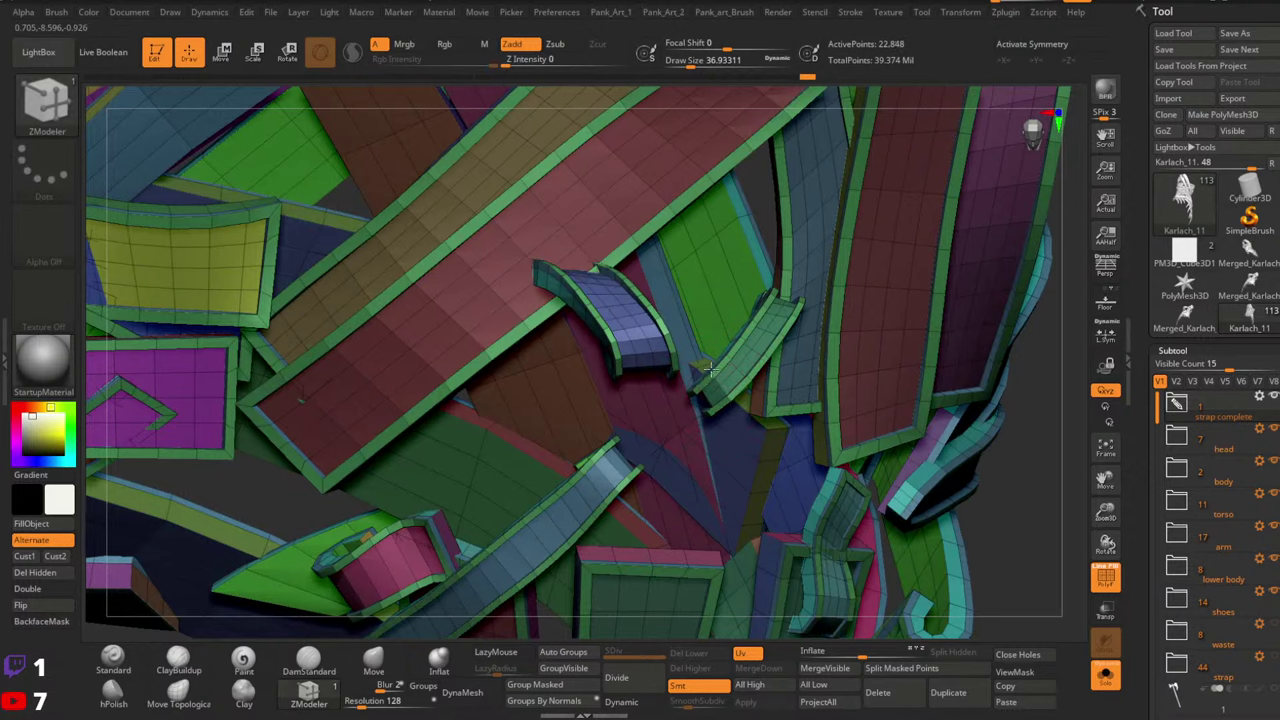
{"action": "right_click_drag", "start_coordinate": [715, 366], "coordinate": [679, 413]}
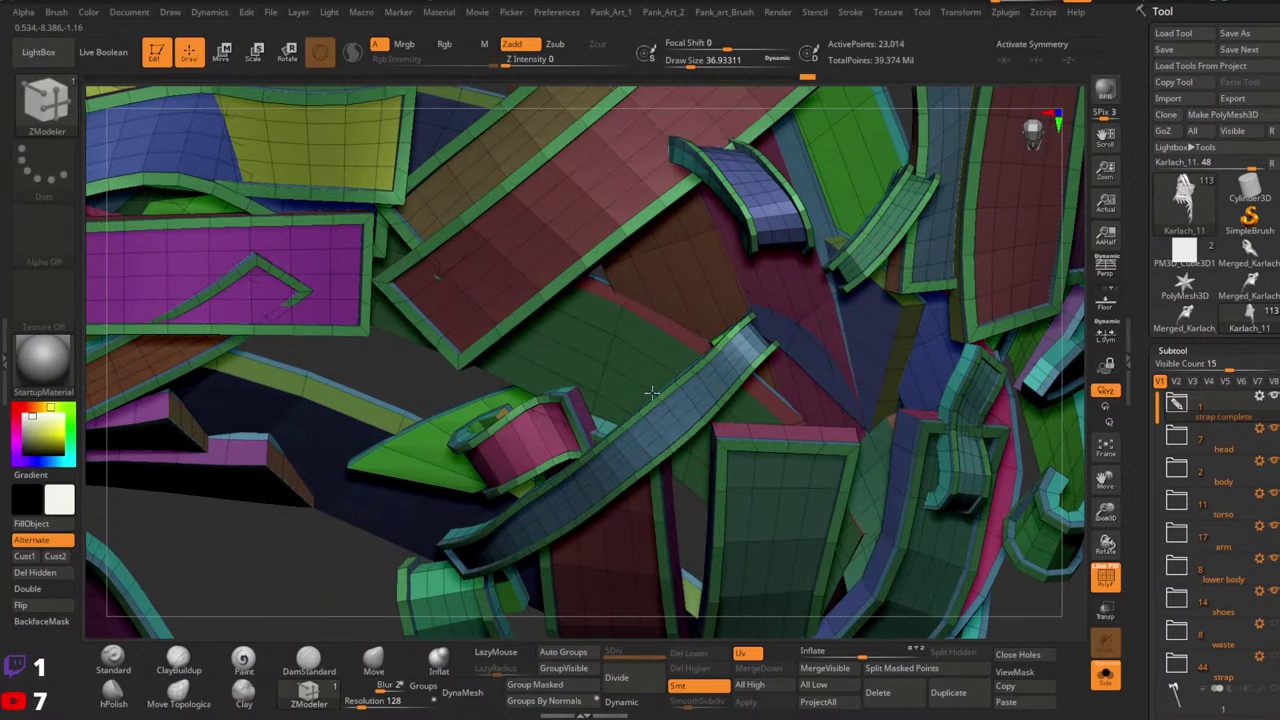
{"action": "right_click_drag", "start_coordinate": [646, 388], "coordinate": [928, 262], "text": "ctrl"}
{"action": "mouse_move", "coordinate": [864, 383]}
{"action": "right_mouse_down", "text": "ctrl"}
{"action": "mouse_move", "coordinate": [663, 380]}
{"action": "mouse_move", "coordinate": [653, 406]}
{"action": "mouse_move", "coordinate": [810, 407]}
{"action": "right_mouse_up", "text": "ctrl"}
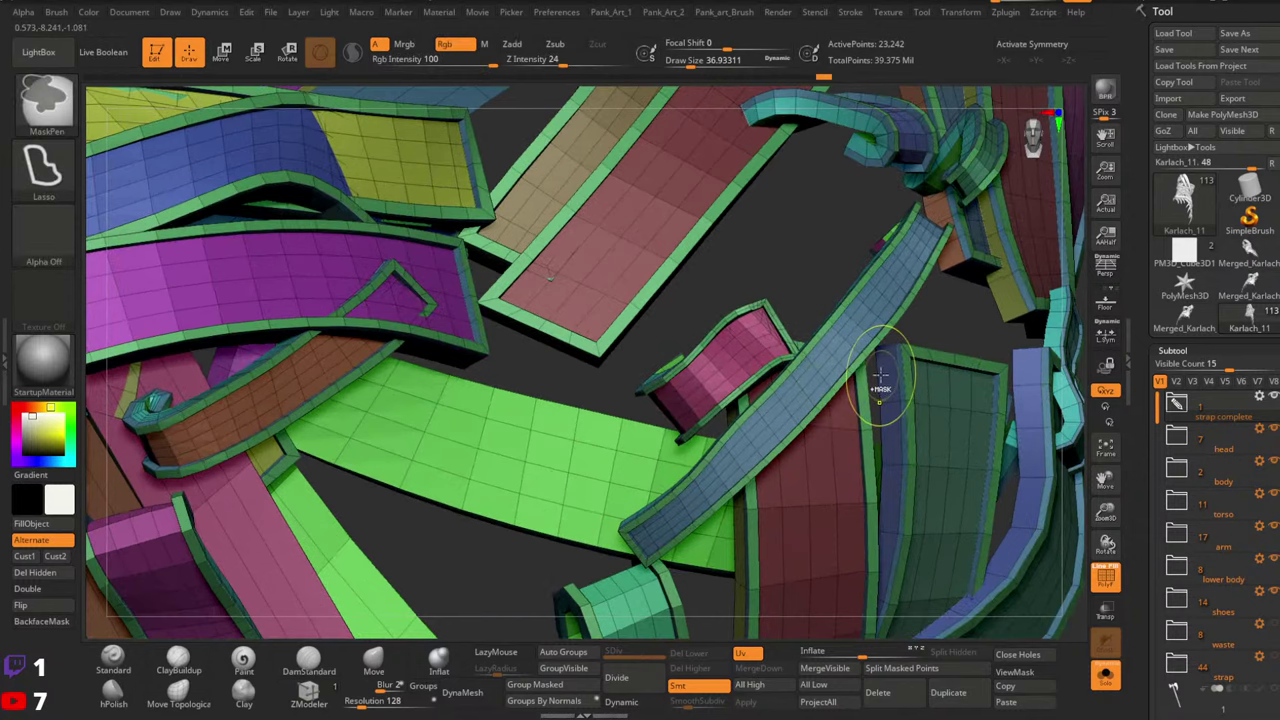
{"action": "right_click_drag", "start_coordinate": [733, 360], "coordinate": [715, 363]}
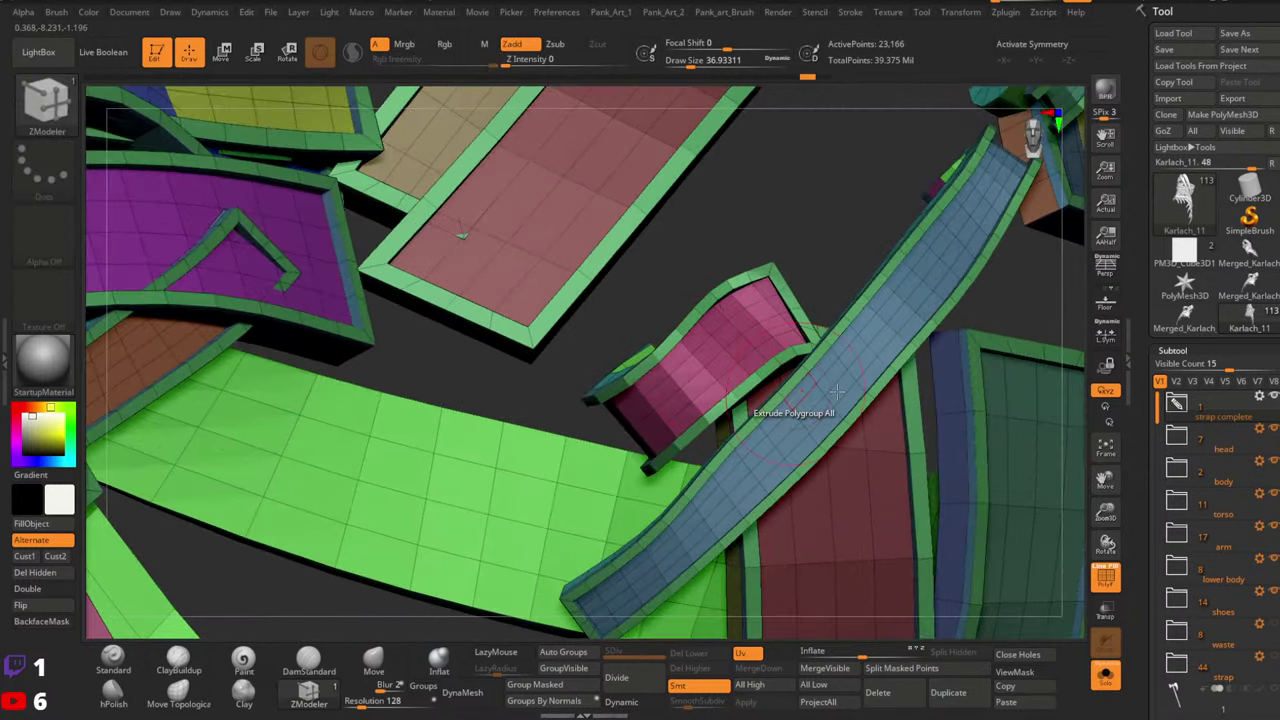
Insert multiple edge loops lengthwise along the long purple and magenta straps running down the side of the torso
{"action": "right_click_drag", "start_coordinate": [836, 391], "coordinate": [612, 388], "text": "ctrl"}
{"action": "mouse_move", "coordinate": [730, 405]}
{"action": "right_mouse_down", "text": "ctrl"}
{"action": "mouse_move", "coordinate": [945, 418]}
{"action": "mouse_move", "coordinate": [752, 420]}
{"action": "mouse_move", "coordinate": [766, 330]}
{"action": "mouse_move", "coordinate": [843, 327]}
{"action": "mouse_move", "coordinate": [828, 345]}
{"action": "mouse_move", "coordinate": [857, 257]}
{"action": "mouse_move", "coordinate": [833, 300]}
{"action": "right_mouse_up", "text": "ctrl"}
{"action": "key", "text": "shift+f"}
{"action": "key", "text": "shift+f"}
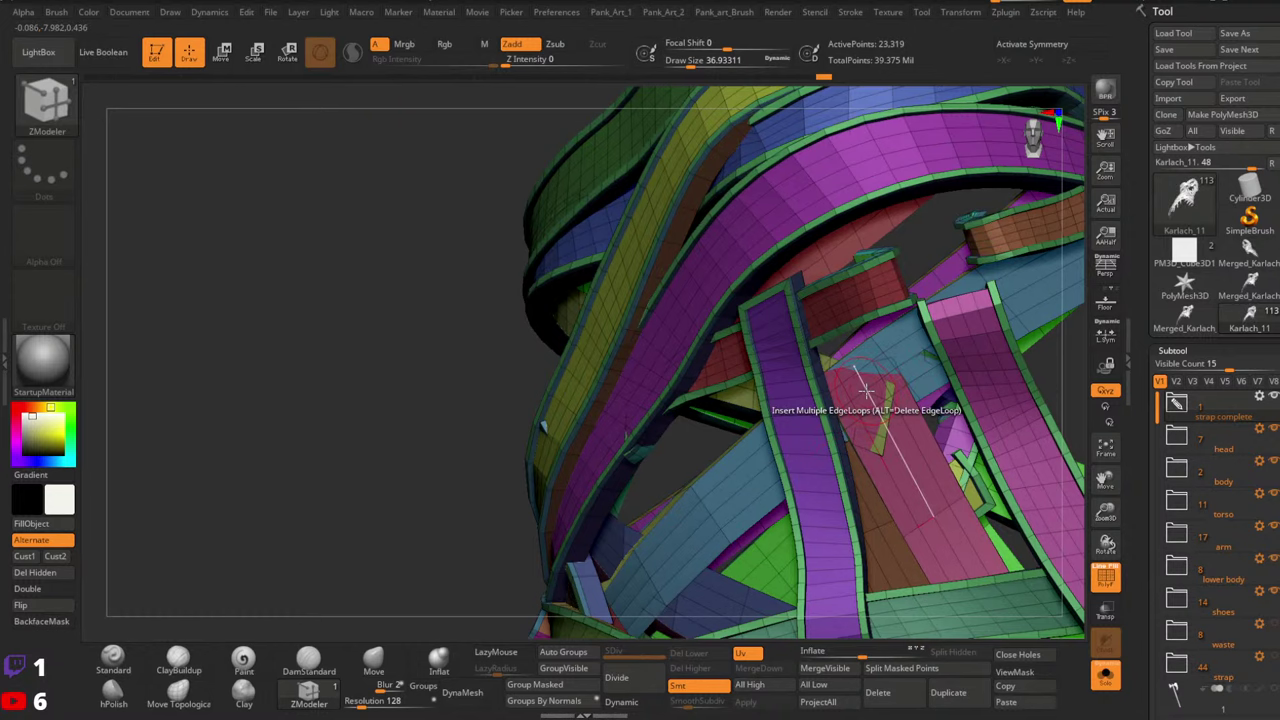
{"action": "right_click_drag", "start_coordinate": [820, 372], "coordinate": [817, 270]}
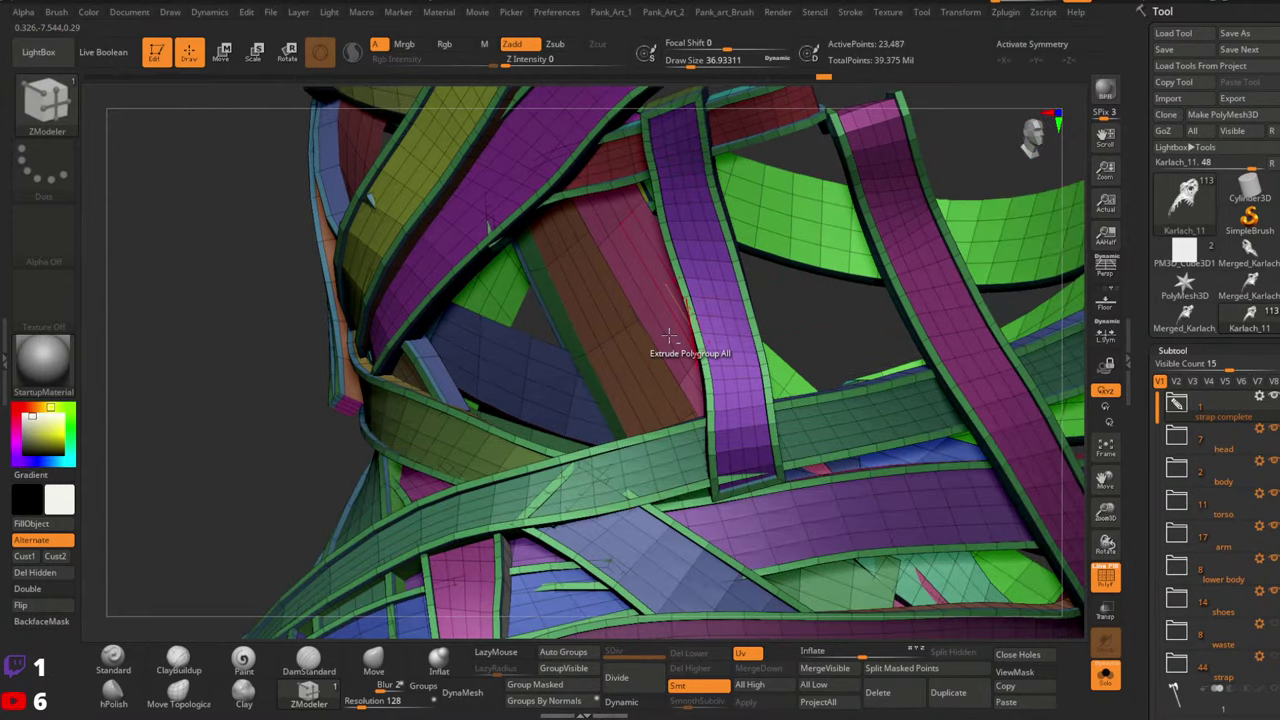
Try the SkinShade4 material on the straps while checking them from the side, and switch back to StartupMaterial
{"action": "right_click_drag", "start_coordinate": [669, 335], "coordinate": [775, 316]}
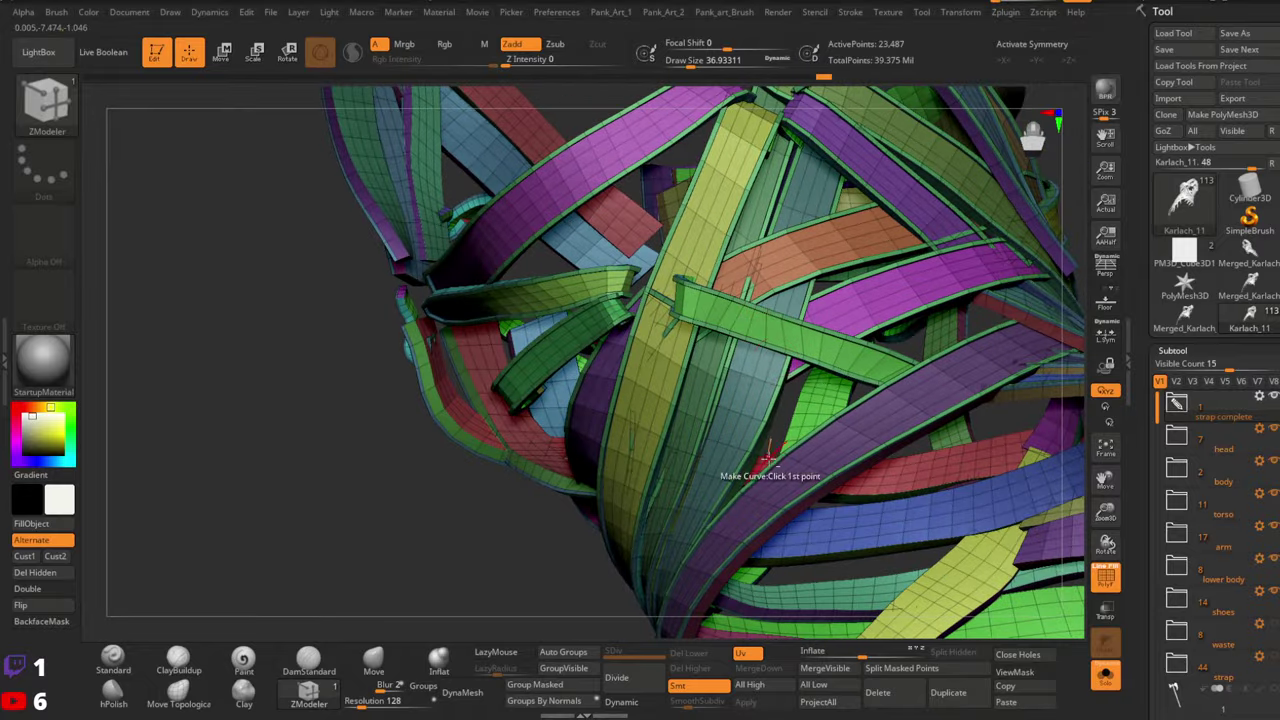
{"action": "right_click_drag", "start_coordinate": [768, 458], "coordinate": [448, 346]}
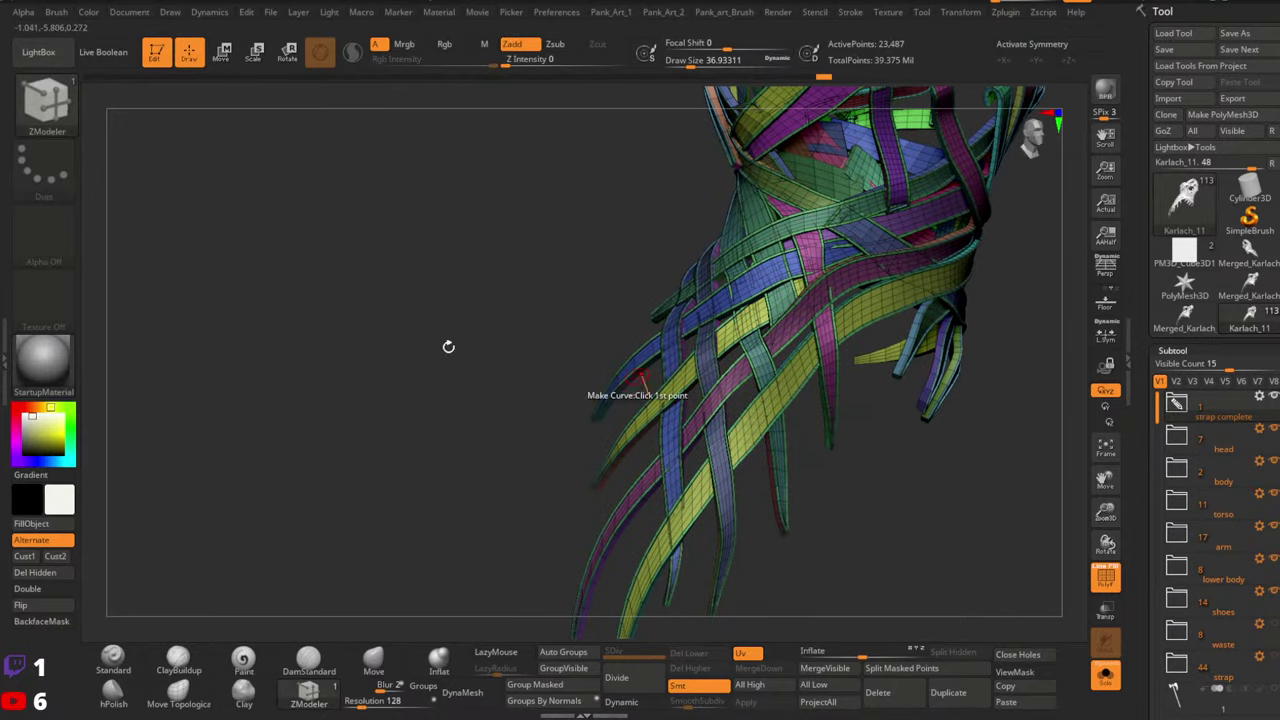
{"action": "left_click", "coordinate": [56, 356]}
{"action": "left_click", "coordinate": [405, 269]}
{"action": "mouse_move", "coordinate": [786, 418]}
{"action": "right_mouse_down"}
{"action": "mouse_move", "coordinate": [797, 409]}
{"action": "mouse_move", "coordinate": [807, 449]}
{"action": "mouse_move", "coordinate": [832, 294]}
{"action": "mouse_move", "coordinate": [326, 349]}
{"action": "right_mouse_up"}
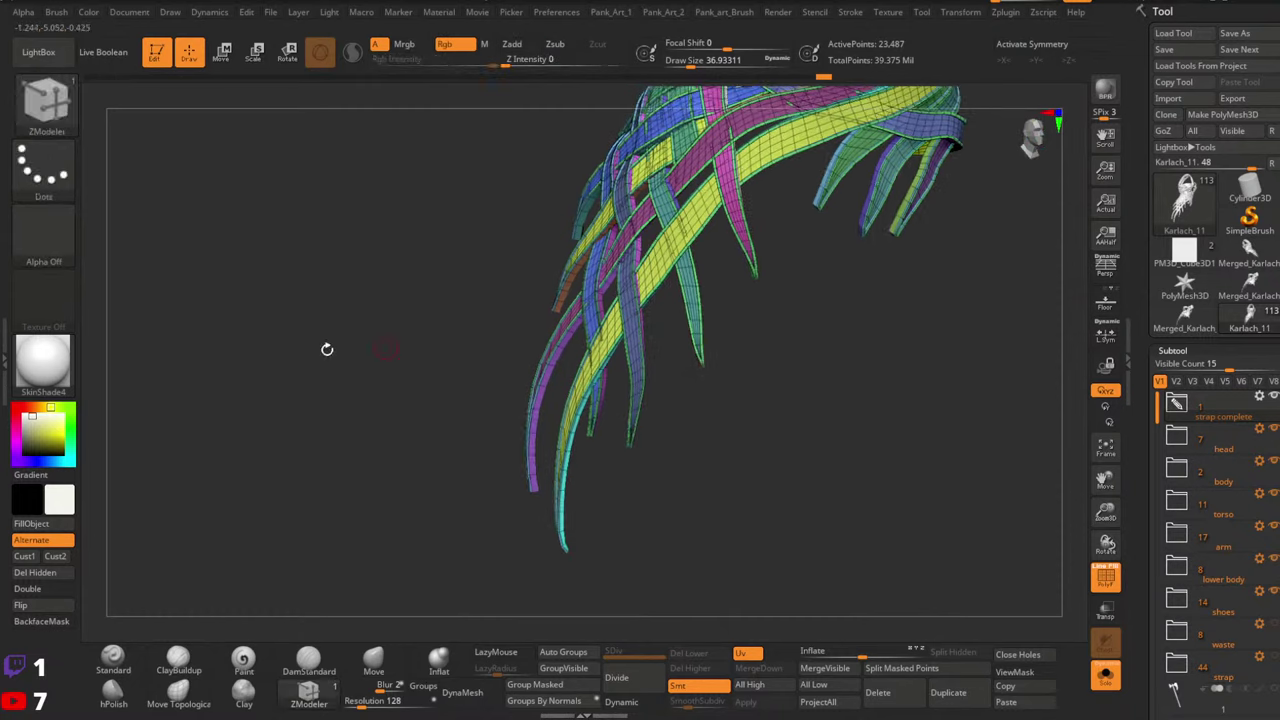
{"action": "left_click", "coordinate": [52, 366]}
{"action": "left_click", "coordinate": [195, 408]}
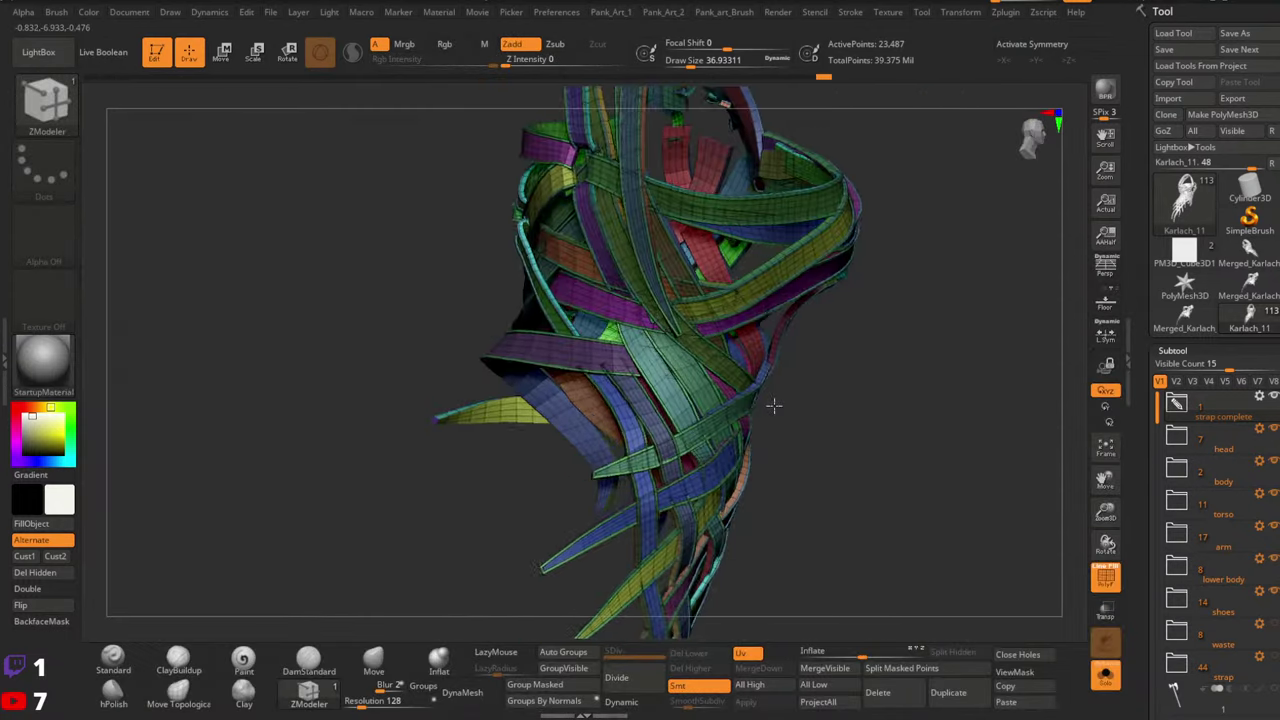
Hide the polyframe wires and turn on dynamic subdivision to preview the straps smoothed
{"action": "right_click_drag", "start_coordinate": [690, 335], "coordinate": [736, 357], "text": "alt"}
{"action": "right_click_drag", "start_coordinate": [720, 415], "coordinate": [747, 325]}
{"action": "mouse_move", "coordinate": [744, 271]}
{"action": "right_mouse_down"}
{"action": "mouse_move", "coordinate": [746, 323]}
{"action": "mouse_move", "coordinate": [837, 323]}
{"action": "mouse_move", "coordinate": [820, 300]}
{"action": "mouse_move", "coordinate": [885, 394]}
{"action": "right_mouse_up"}
{"action": "key", "text": "shift+f"}
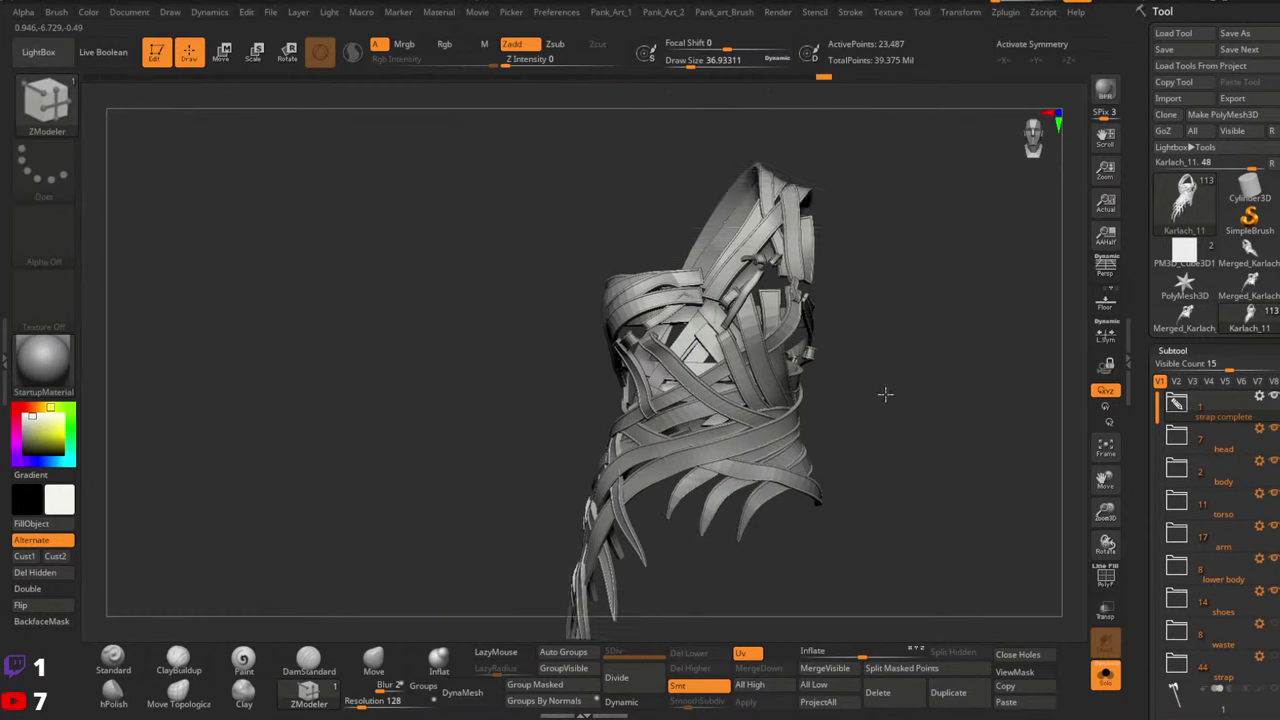
{"action": "key", "text": "shift+f"}
{"action": "key", "text": "shift+f"}
{"action": "left_click", "coordinate": [636, 697]}
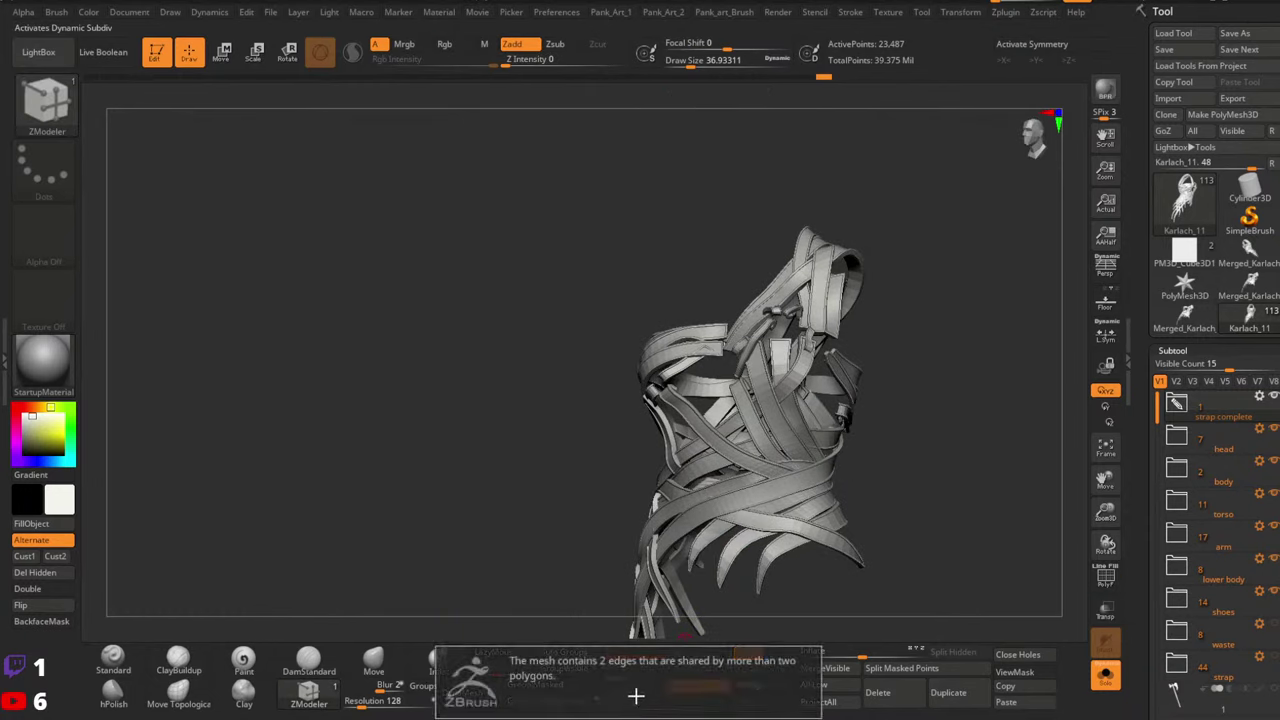
{"action": "mouse_move", "coordinate": [910, 500]}
{"action": "right_mouse_down", "text": "ctrl"}
{"action": "mouse_move", "coordinate": [906, 480]}
{"action": "mouse_move", "coordinate": [924, 489]}
{"action": "right_mouse_up", "text": "ctrl"}
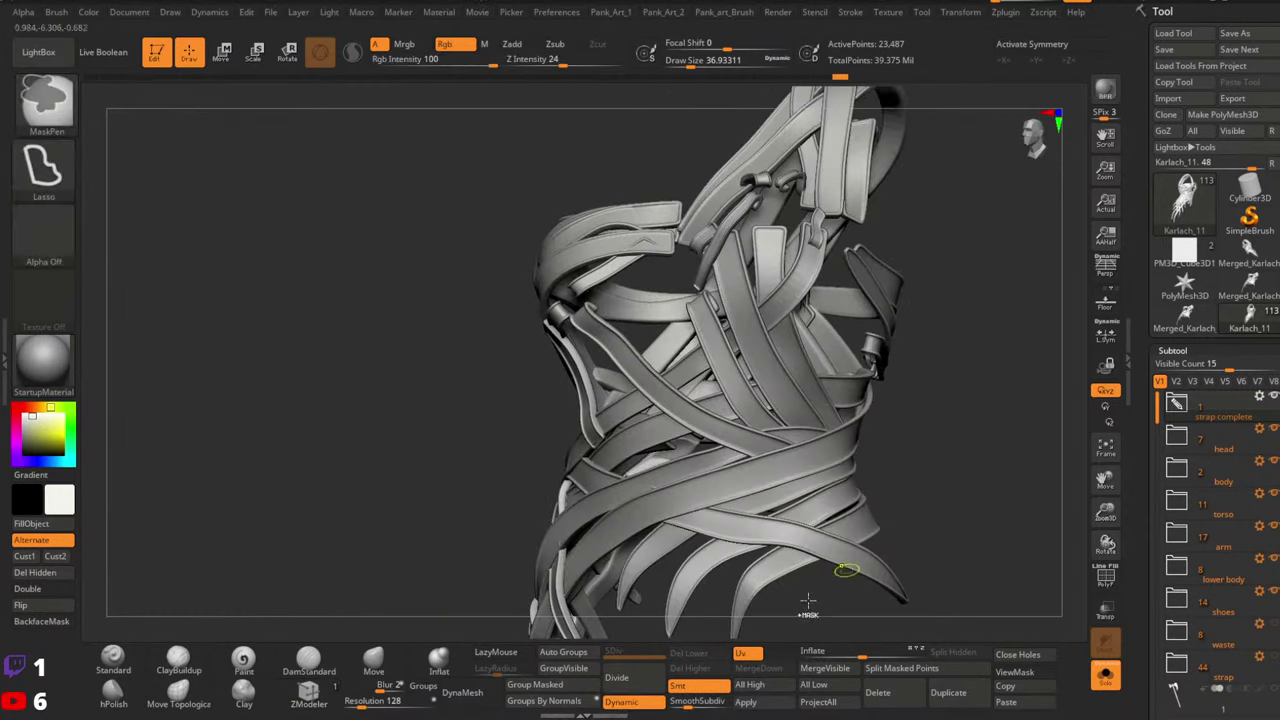
Run Fix Mesh on the strap subtool and turn dynamic subdivision back on
{"action": "key", "text": "2"}
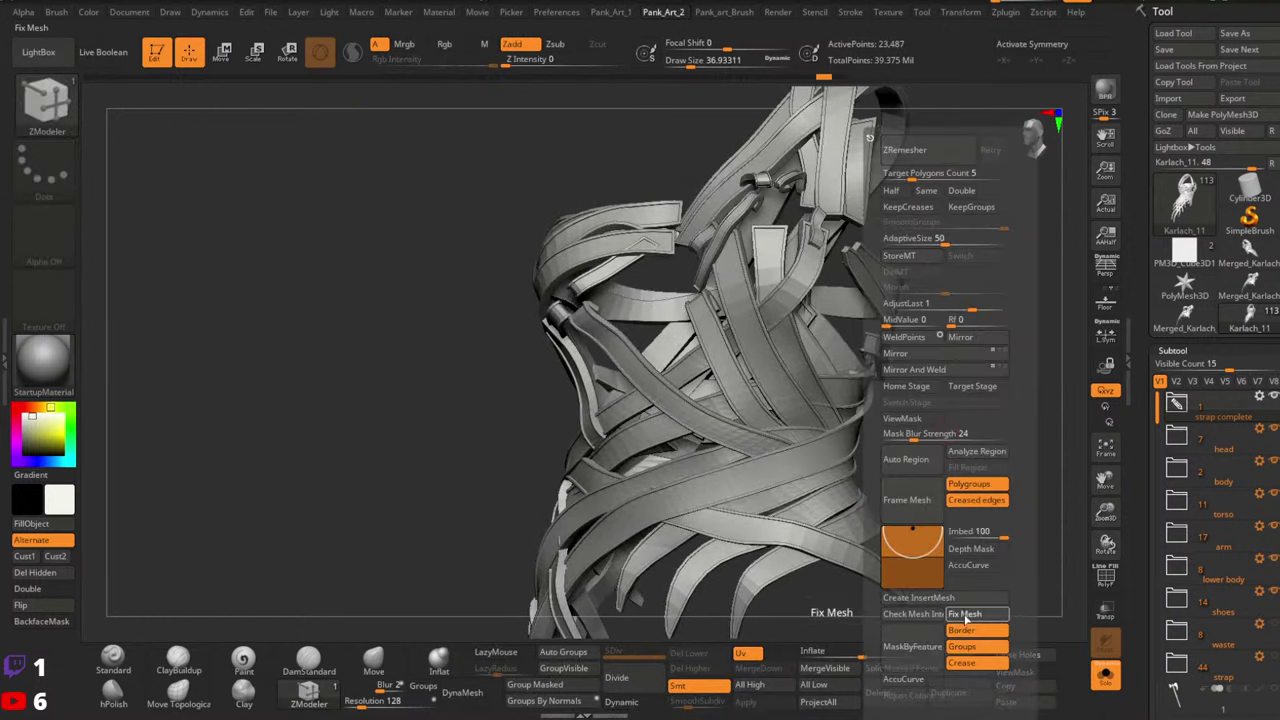
{"action": "left_click", "coordinate": [966, 615]}
{"action": "left_click", "coordinate": [621, 702]}
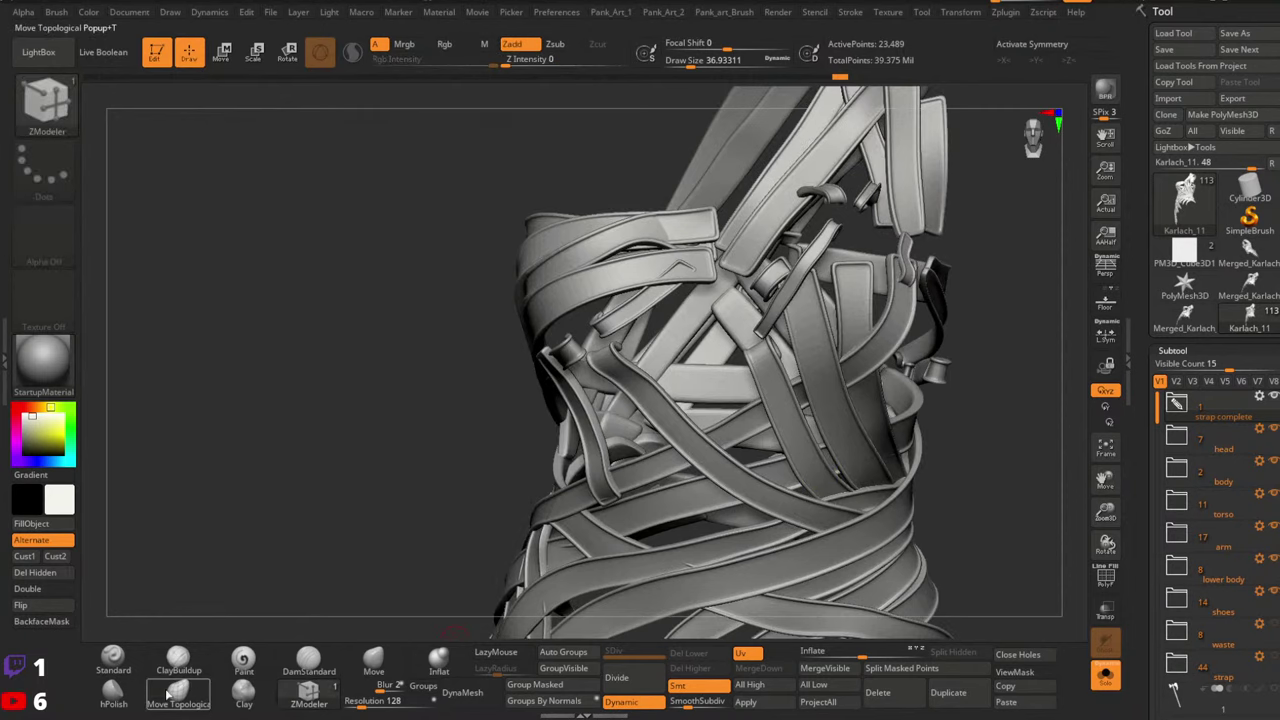
Select the Move Topological brush, show the whole character around the straps, and save the file
{"action": "left_click", "coordinate": [178, 695]}
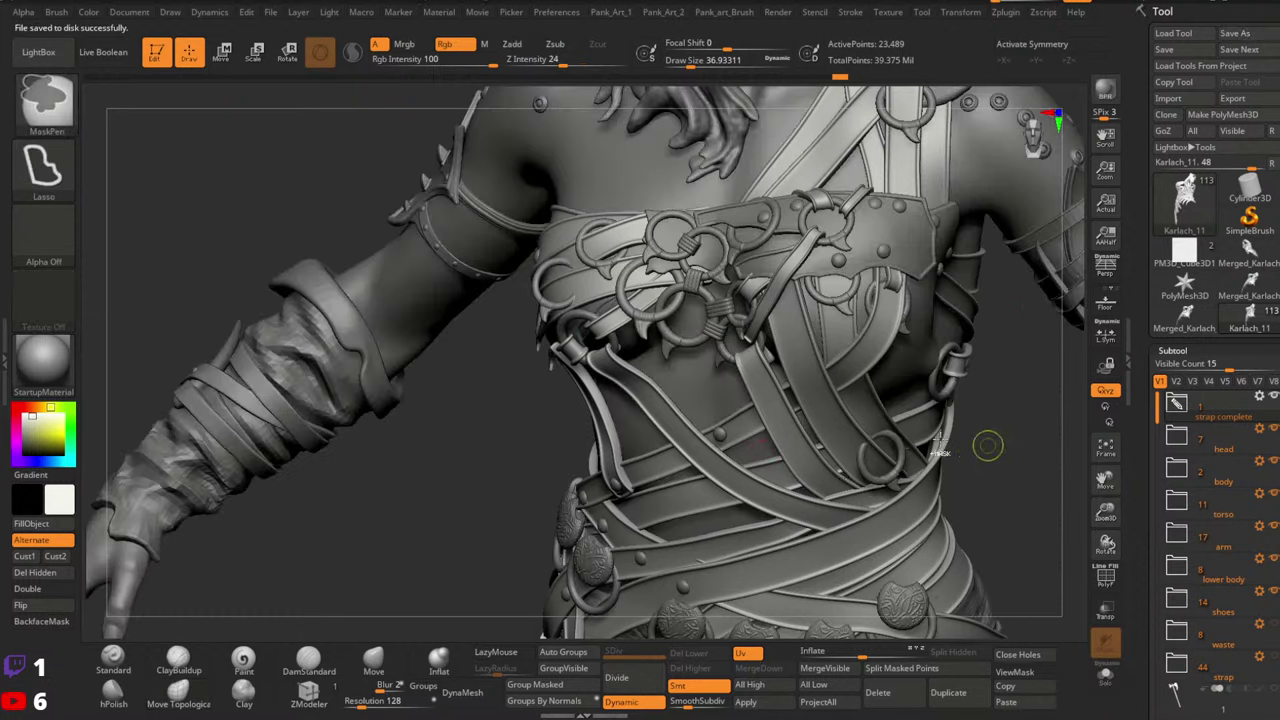
{"action": "left_click_drag", "start_coordinate": [916, 464], "coordinate": [969, 457]}
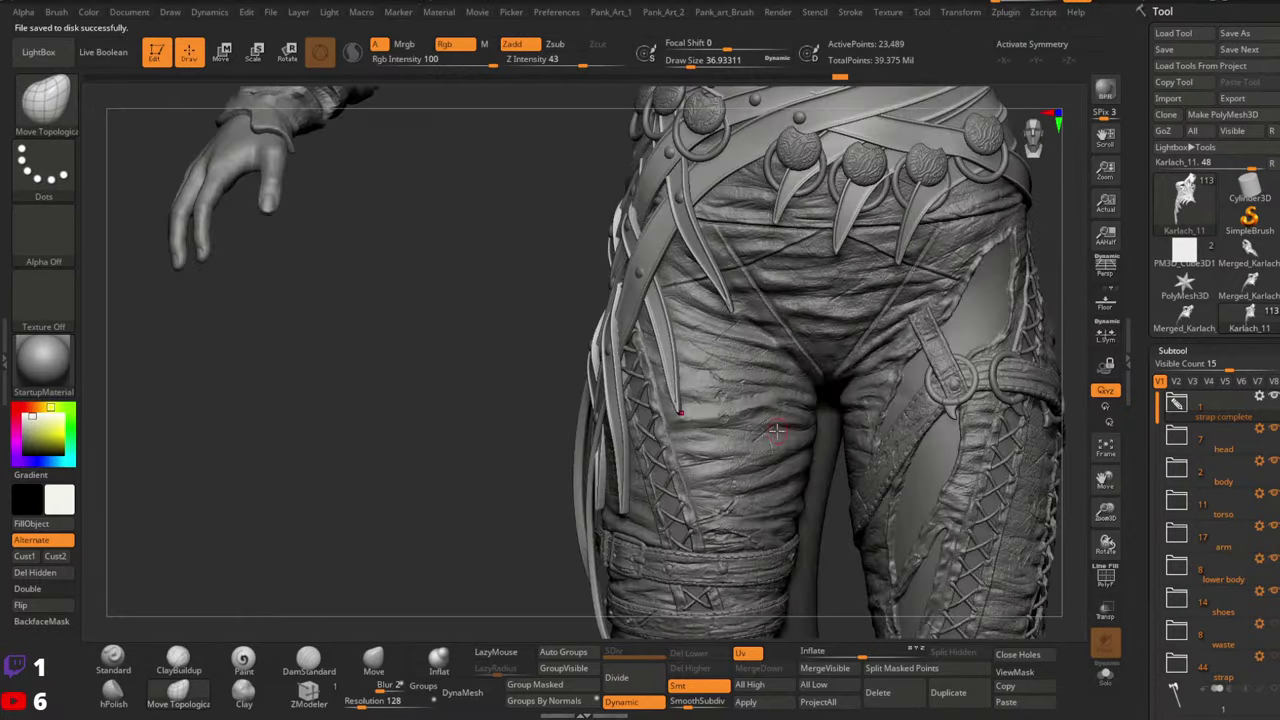
{"action": "left_click_drag", "start_coordinate": [776, 430], "coordinate": [852, 449]}
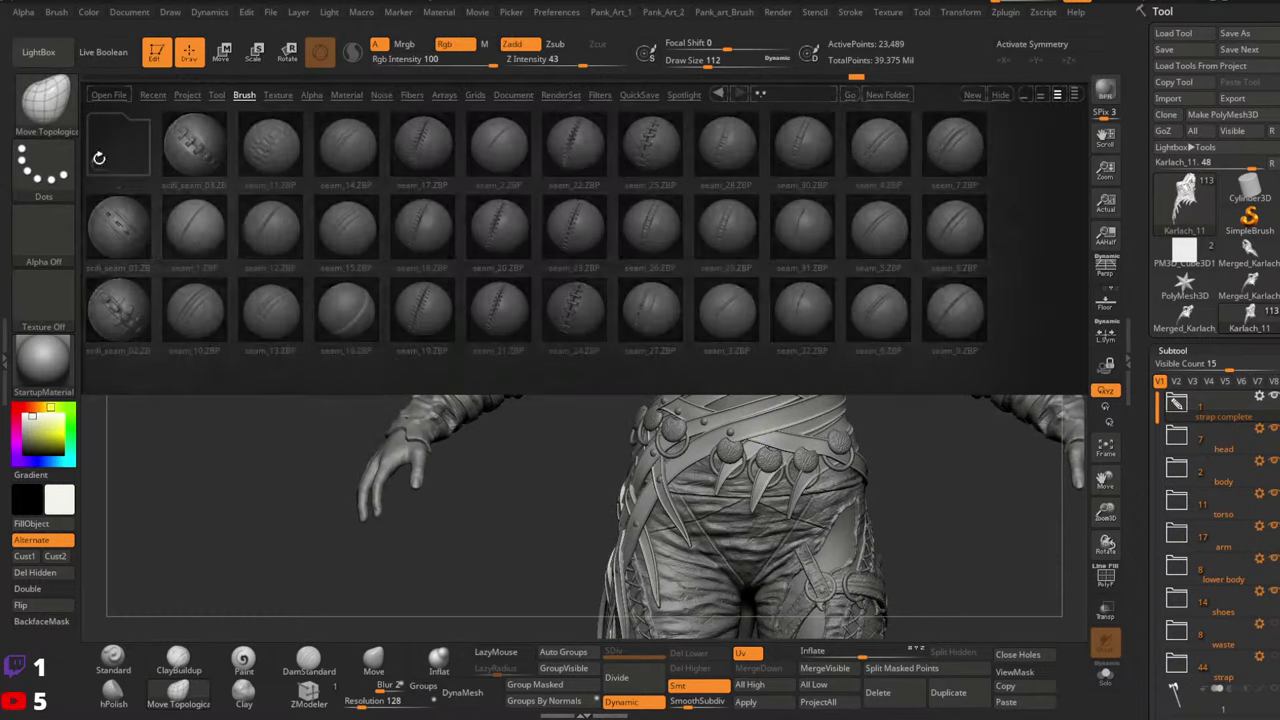
Load the leather brush from the Leather folder of the LightBox brush library
{"action": "left_click", "coordinate": [118, 135]}
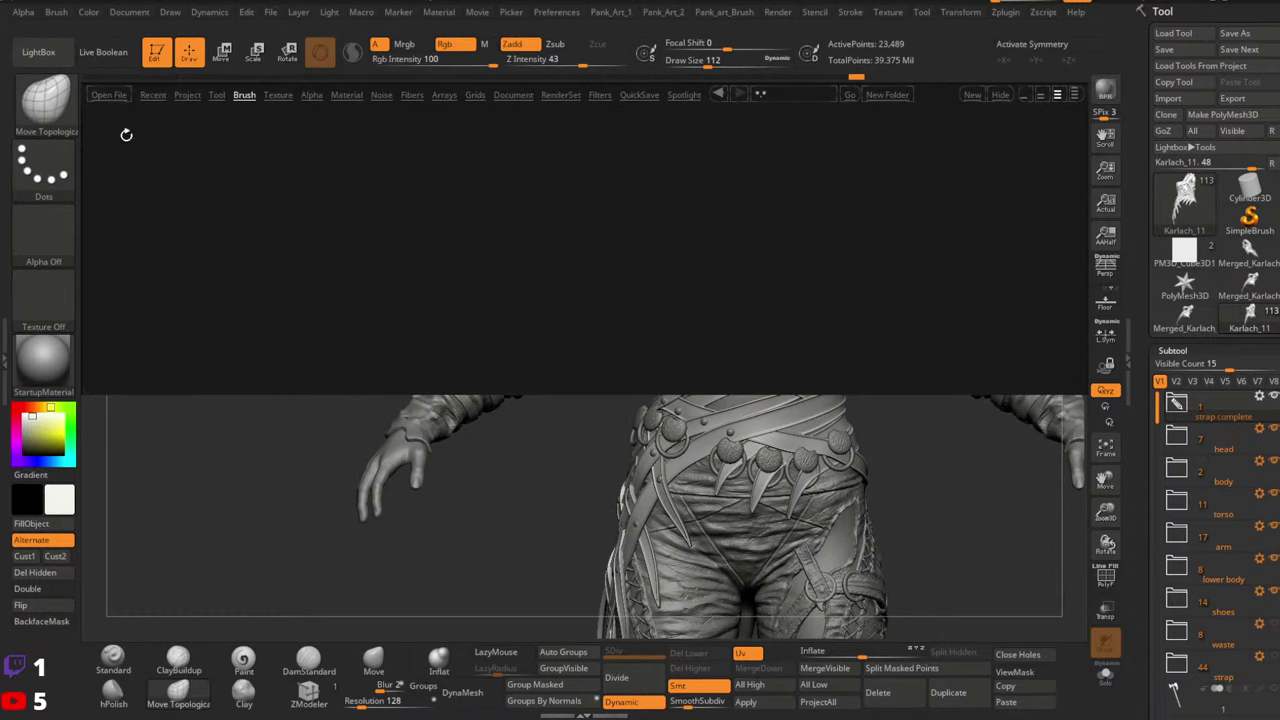
{"action": "left_click", "coordinate": [244, 94]}
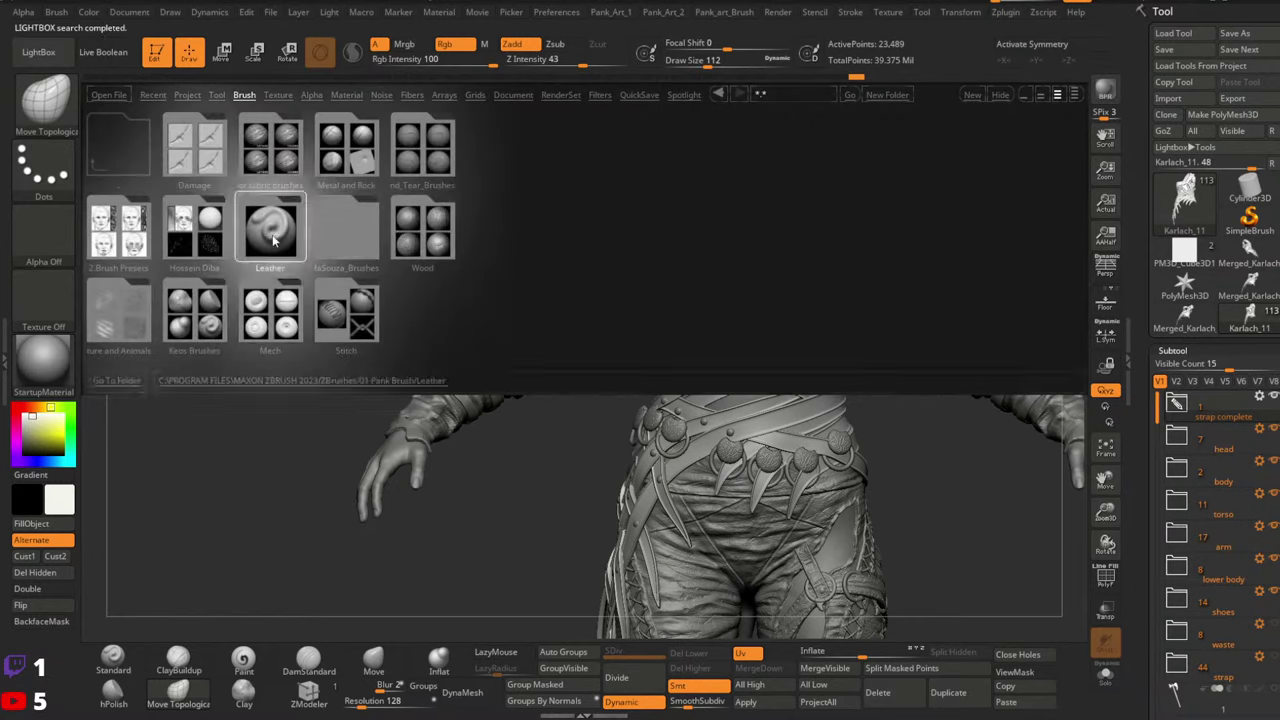
{"action": "double_click", "coordinate": [271, 246]}
{"action": "double_click", "coordinate": [119, 228]}
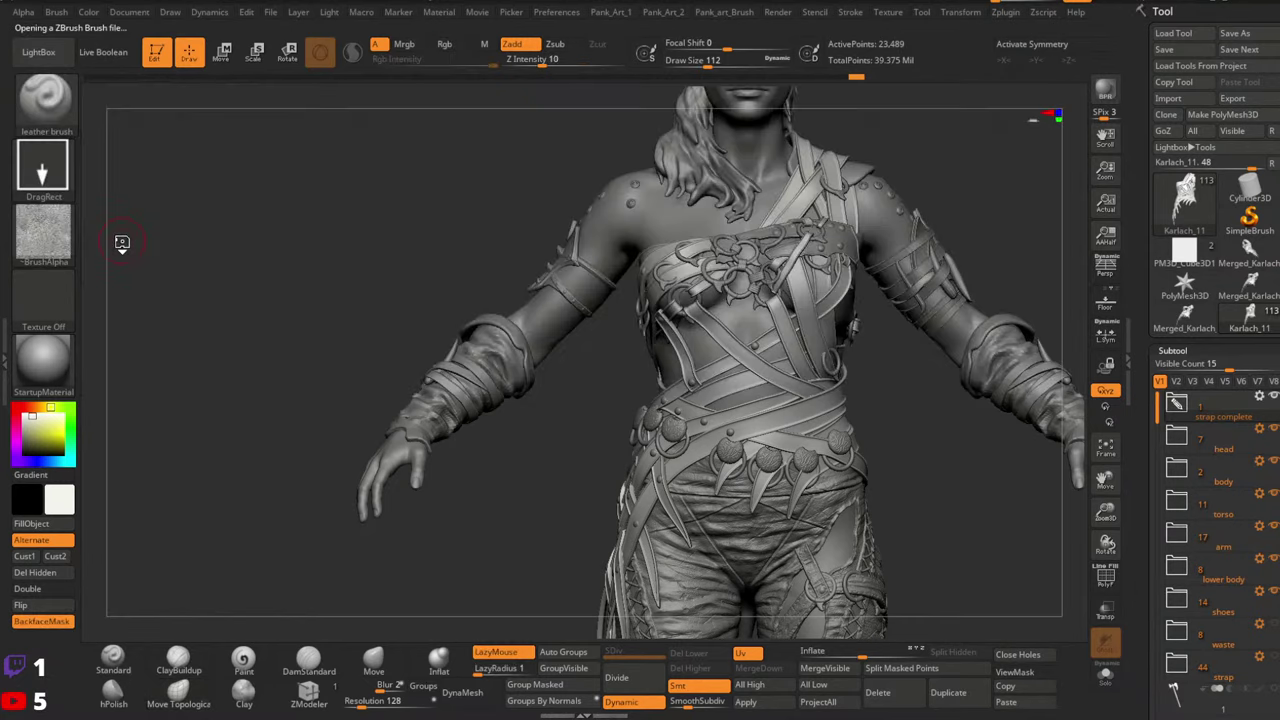
Apply the dynamic subdivision to the straps as real geometry and divide the mesh up to subdivision level 4
{"action": "left_click", "coordinate": [746, 701]}
{"action": "left_click", "coordinate": [638, 684]}
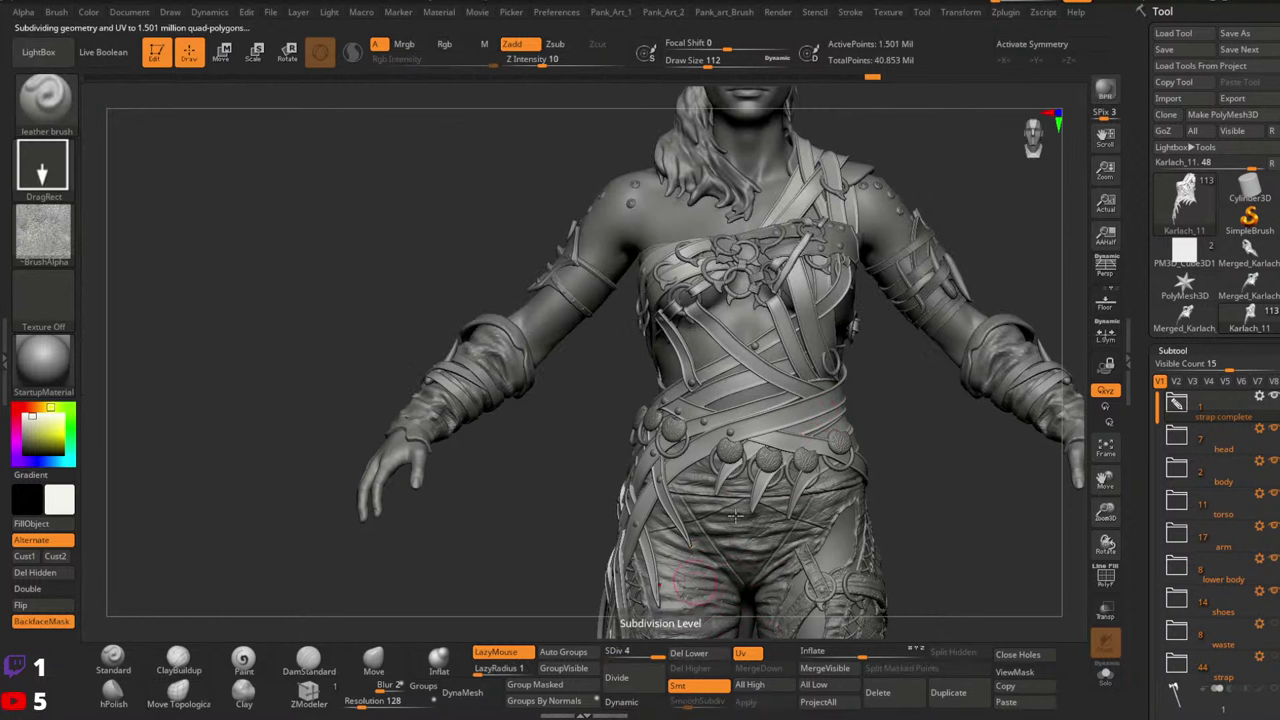
Select the Move Topological brush and set its draw size to about 94 for the shoulder straps
{"action": "mouse_move", "coordinate": [749, 280]}
{"action": "right_mouse_down", "text": "ctrl"}
{"action": "mouse_move", "coordinate": [722, 300]}
{"action": "mouse_move", "coordinate": [688, 416]}
{"action": "mouse_move", "coordinate": [746, 402]}
{"action": "right_mouse_up", "text": "ctrl"}
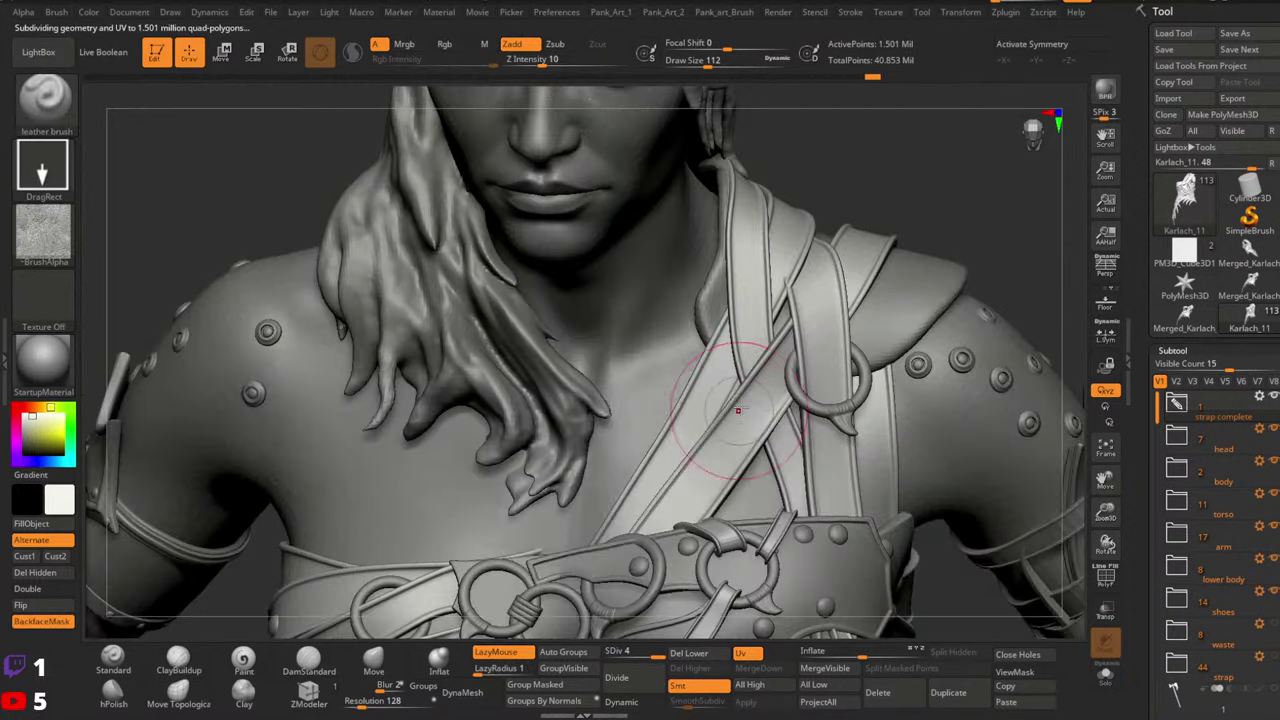
{"action": "key", "text": "space"}
{"action": "left_click_drag", "start_coordinate": [746, 403], "coordinate": [733, 404]}
{"action": "left_click", "coordinate": [180, 692]}
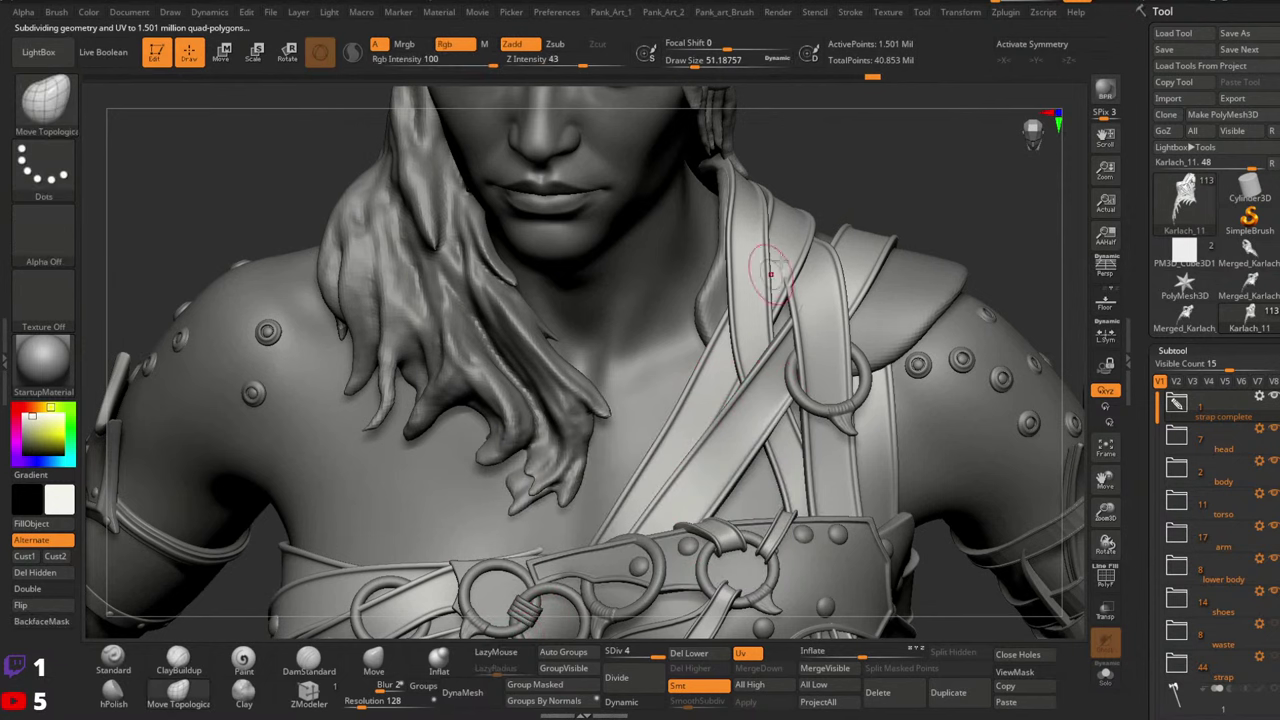
{"action": "key", "text": "space"}
{"action": "left_click_drag", "start_coordinate": [788, 257], "coordinate": [798, 257]}
{"action": "right_click_drag", "start_coordinate": [795, 306], "coordinate": [788, 275]}
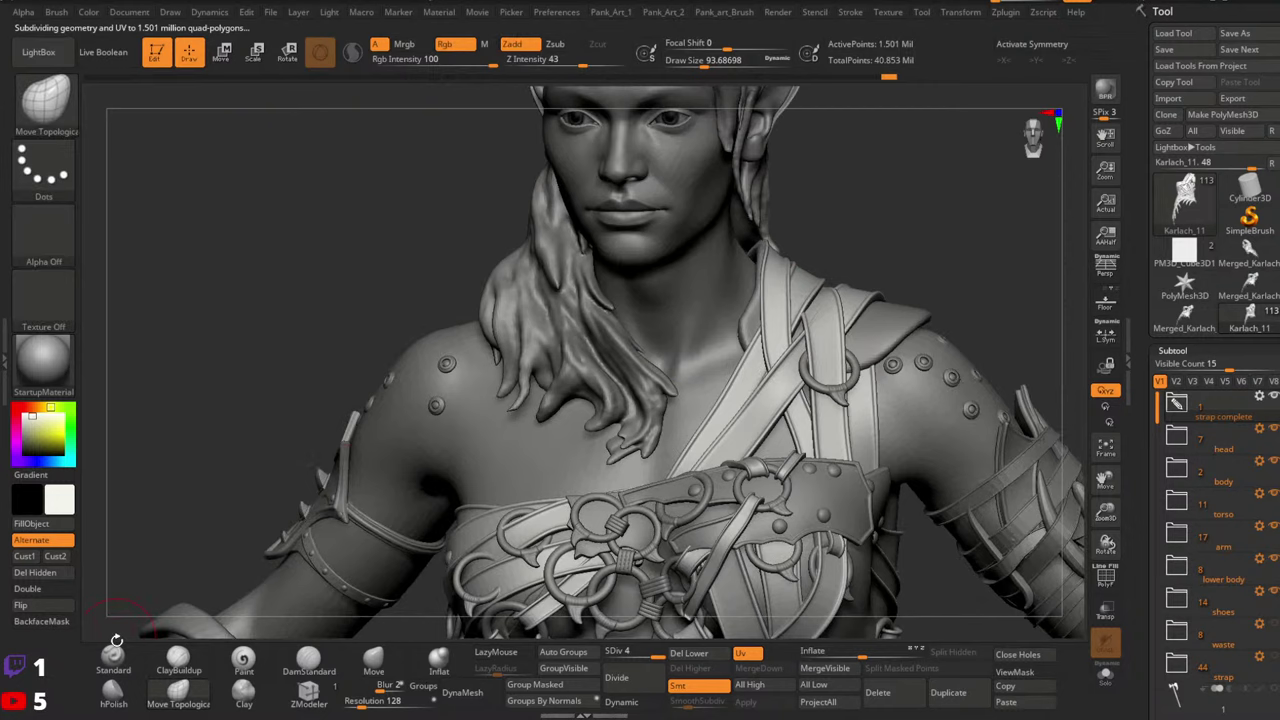
Reselect the leather brush and make a test stamp on the diagonal chest strap
{"action": "left_click", "coordinate": [113, 656]}
{"action": "left_click", "coordinate": [66, 113]}
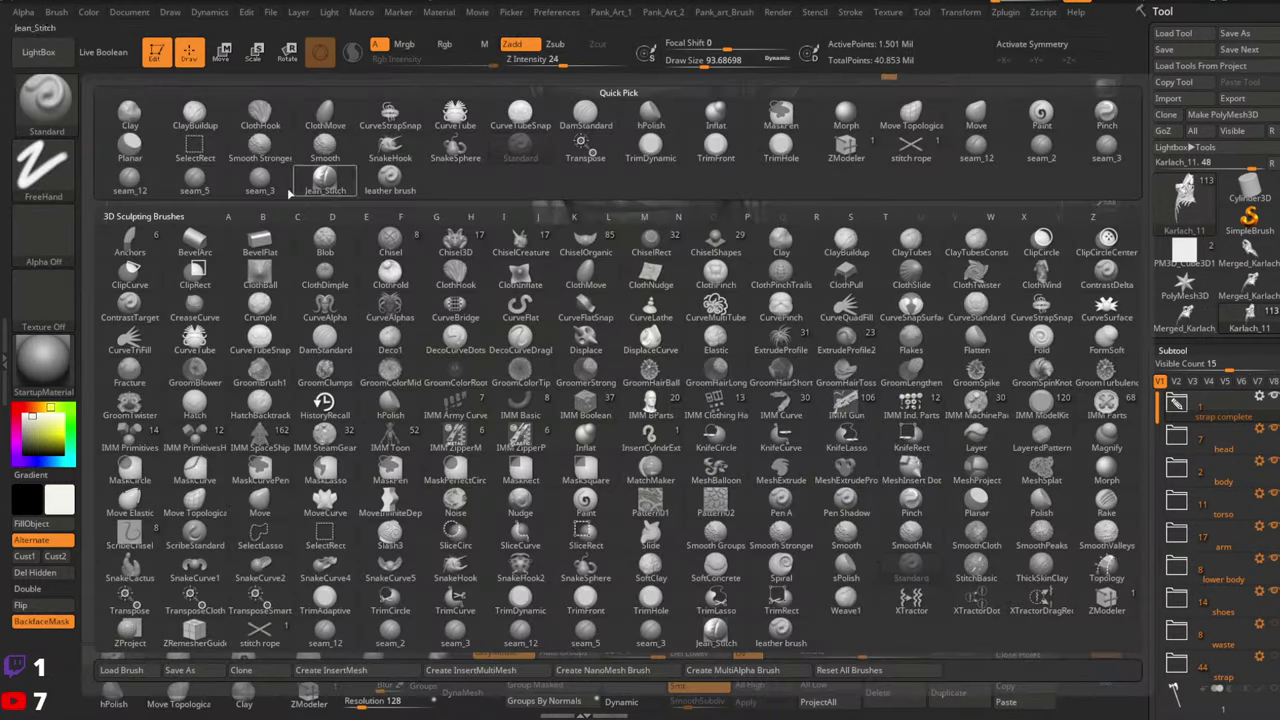
{"action": "left_click", "coordinate": [387, 186]}
{"action": "right_click_drag", "start_coordinate": [838, 340], "coordinate": [822, 388]}
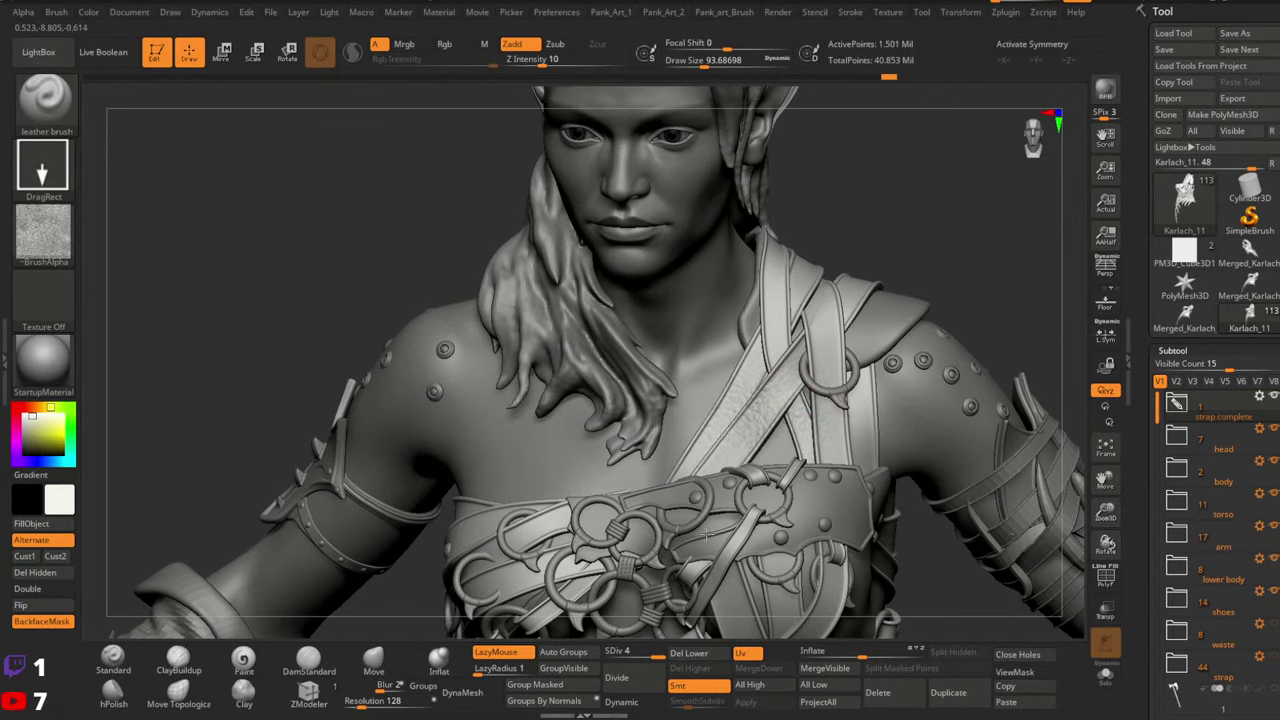
Undo the leather test stamp and divide the straps mesh to subdivision level 5
{"action": "right_click_drag", "start_coordinate": [706, 533], "coordinate": [704, 580], "text": "ctrl"}
{"action": "key", "text": "ctrl+z"}
{"action": "left_click", "coordinate": [637, 679]}
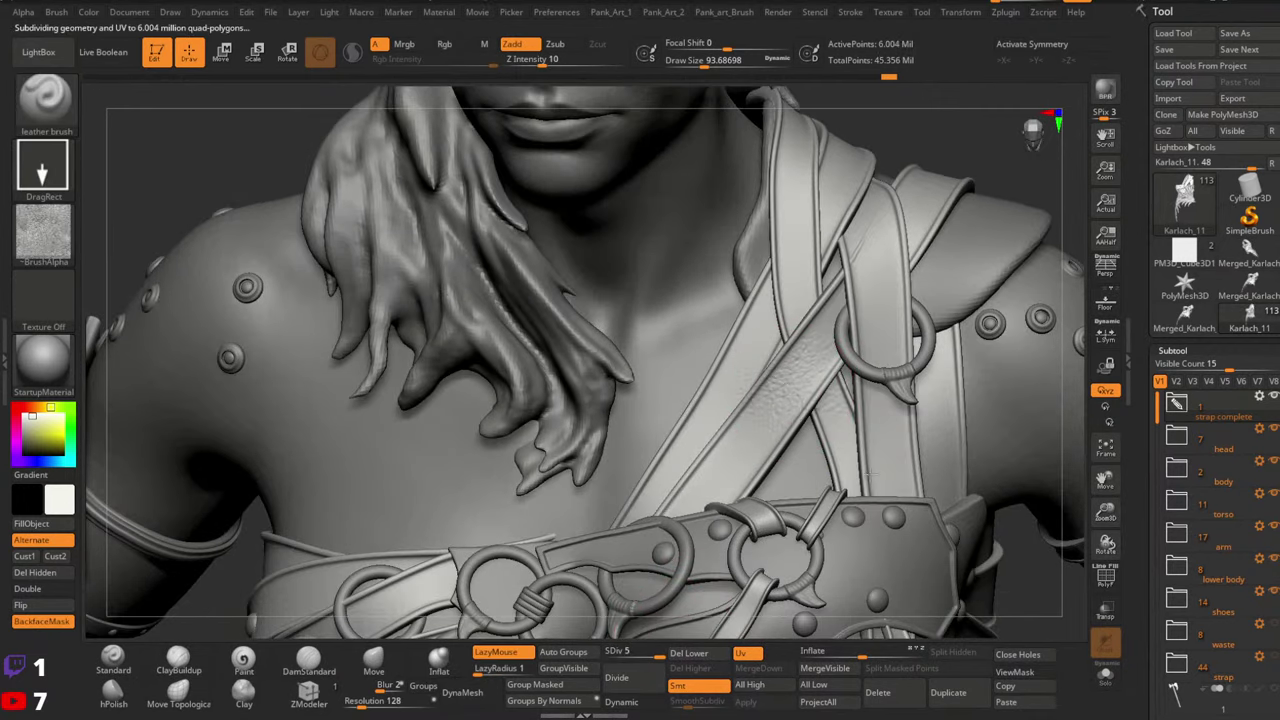
Try leather stamps on the diagonal chest straps at the higher subdivision level
{"action": "left_click_drag", "start_coordinate": [868, 475], "coordinate": [888, 500]}
{"action": "right_click_drag", "start_coordinate": [984, 453], "coordinate": [860, 470], "text": "ctrl"}
{"action": "left_click_drag", "start_coordinate": [885, 478], "coordinate": [930, 510]}
{"action": "right_click_drag", "start_coordinate": [1000, 465], "coordinate": [764, 352], "text": "ctrl"}
Examine the straps' wireframe and polygroups at subdivision level 1, and return to level 5 with the wireframe hidden
{"action": "key", "text": "shift+f"}
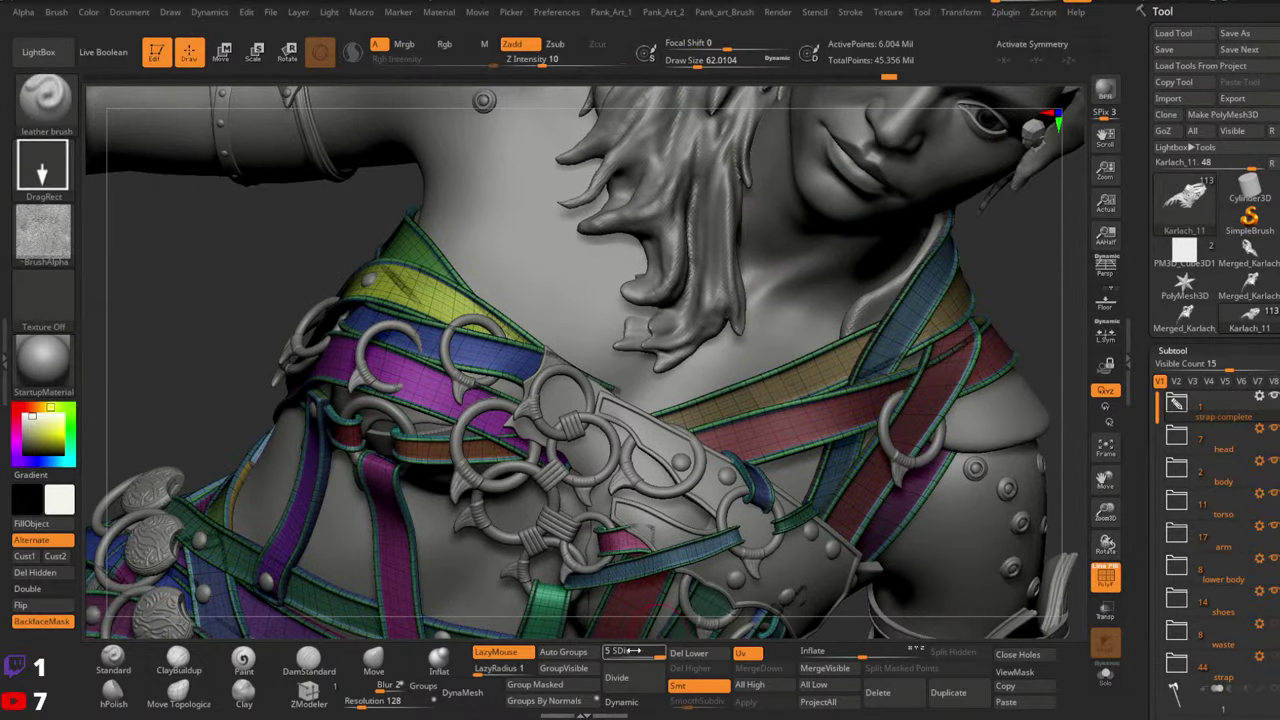
{"action": "left_click_drag", "start_coordinate": [630, 651], "coordinate": [606, 651]}
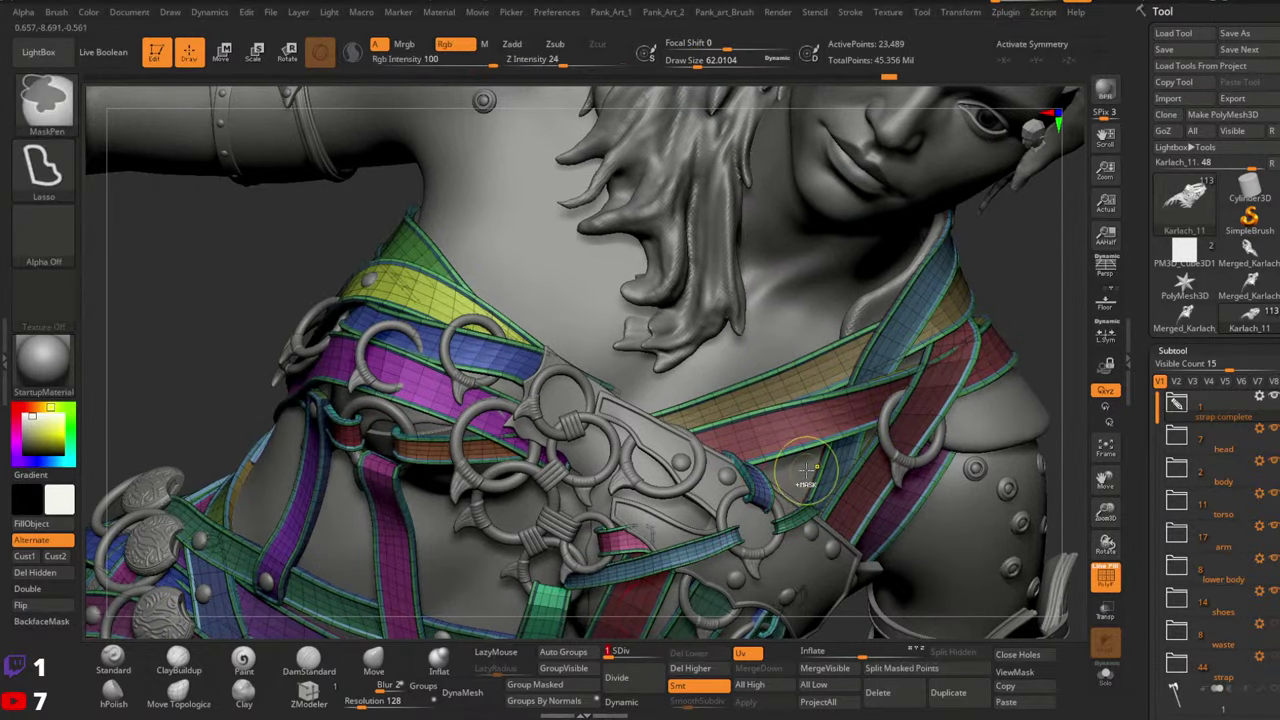
{"action": "key", "text": "d"}
{"action": "key", "text": "d"}
{"action": "key", "text": "d"}
{"action": "key", "text": "d"}
{"action": "key", "text": "shift+f"}
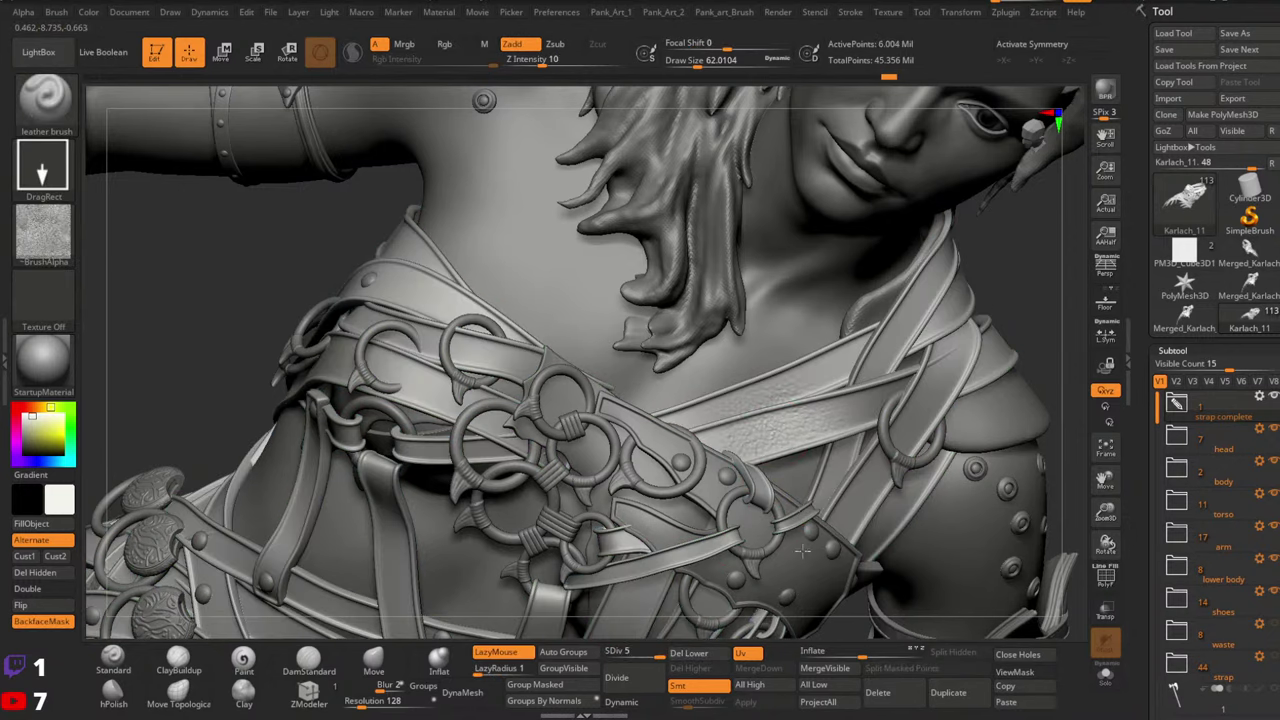
Try leather stamps across the chest and shoulder straps at intensity 10, and undo all of them
{"action": "left_click_drag", "start_coordinate": [826, 607], "coordinate": [806, 412]}
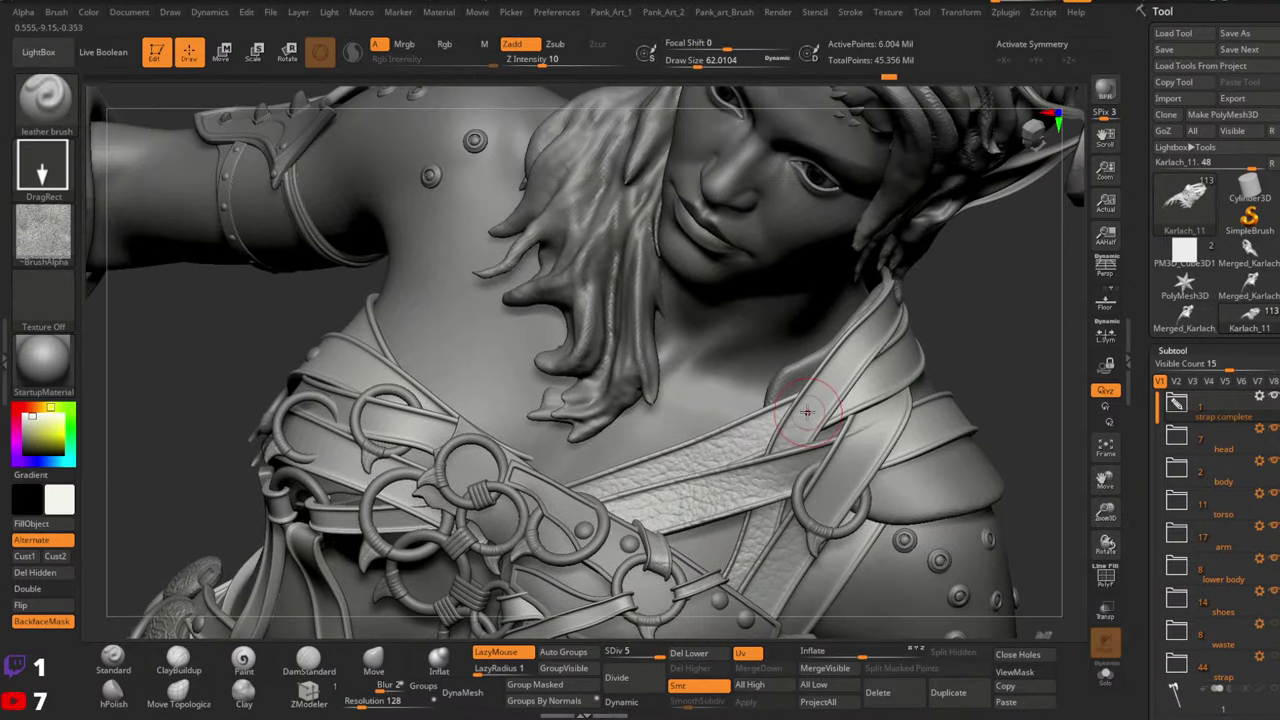
{"action": "mouse_move", "coordinate": [944, 388]}
{"action": "right_mouse_down"}
{"action": "mouse_move", "coordinate": [958, 526]}
{"action": "mouse_move", "coordinate": [882, 481]}
{"action": "mouse_move", "coordinate": [868, 398]}
{"action": "right_mouse_up"}
{"action": "left_click_drag", "start_coordinate": [870, 398], "coordinate": [800, 467]}
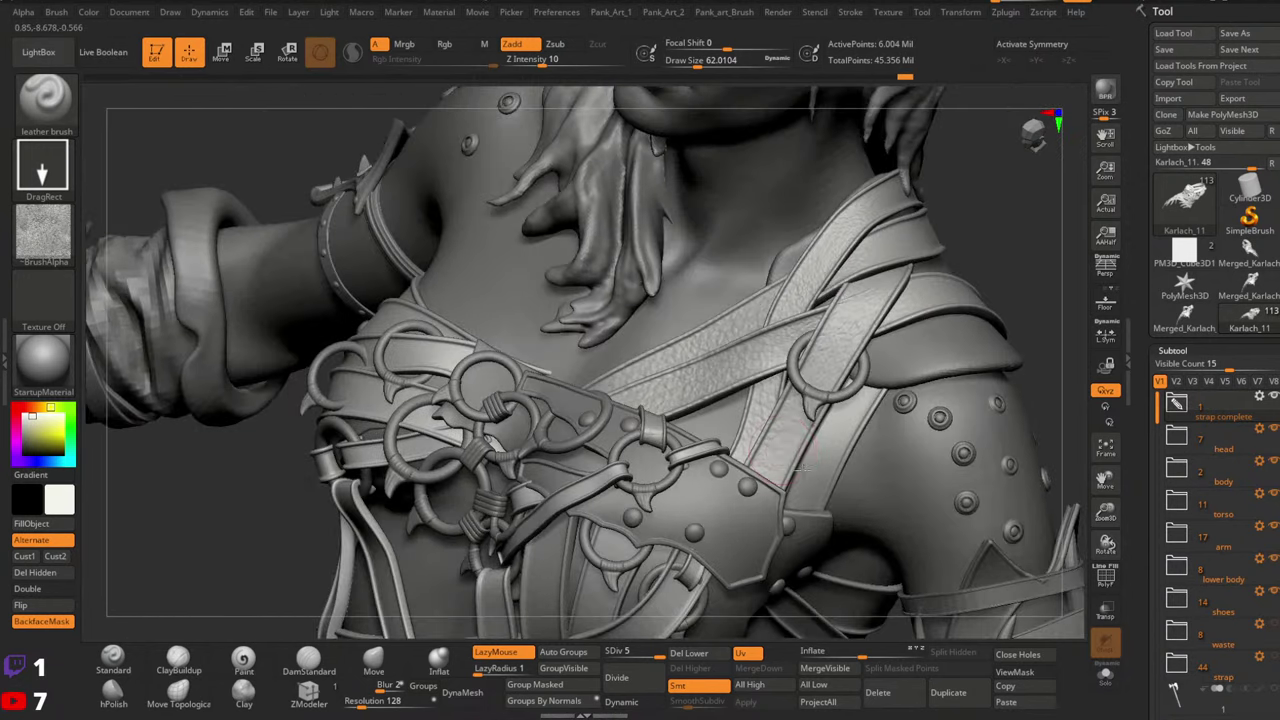
{"action": "mouse_move", "coordinate": [892, 509]}
{"action": "right_mouse_down", "text": "ctrl"}
{"action": "mouse_move", "coordinate": [884, 425]}
{"action": "mouse_move", "coordinate": [870, 450]}
{"action": "mouse_move", "coordinate": [886, 408]}
{"action": "right_mouse_up", "text": "ctrl"}
{"action": "right_click_drag", "start_coordinate": [900, 322], "coordinate": [913, 387], "text": "ctrl"}
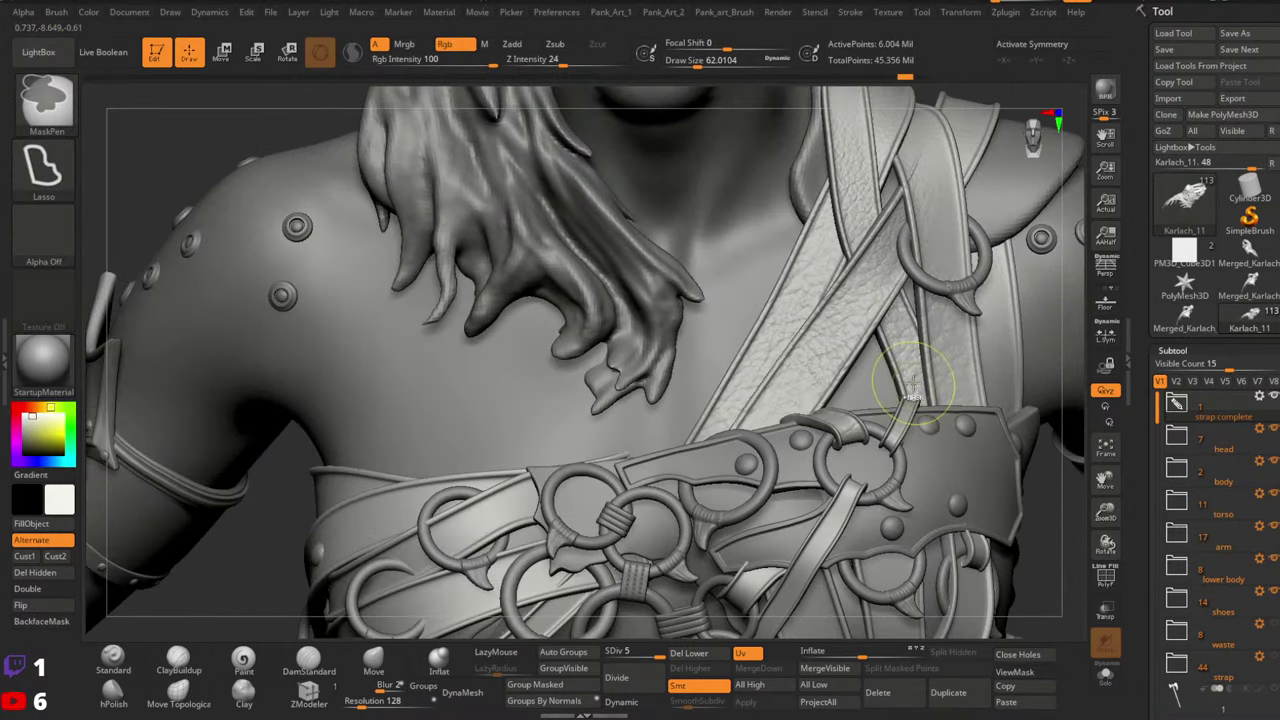
{"action": "key", "text": "ctrl+z"}
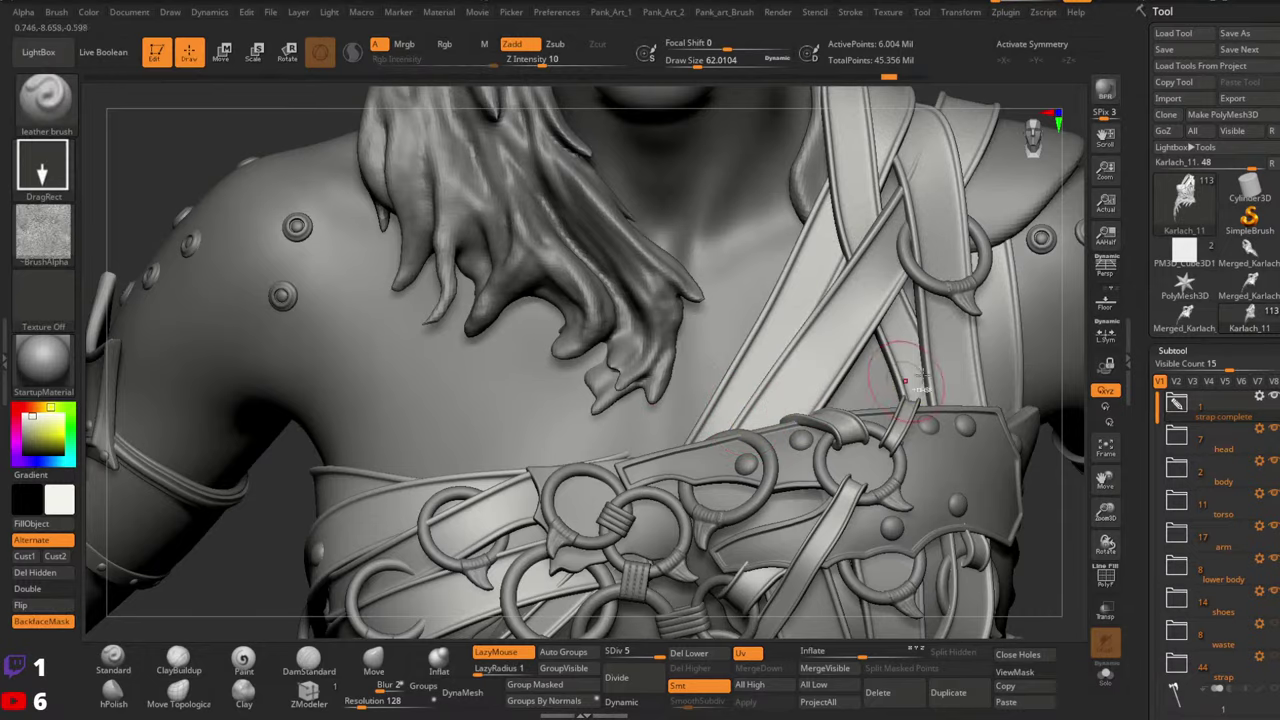
Set the leather brush's Z Intensity to 14 and stamp leather grain on the diagonal chest straps
{"action": "mouse_move", "coordinate": [921, 373]}
{"action": "right_mouse_down", "text": "ctrl"}
{"action": "mouse_move", "coordinate": [890, 312]}
{"action": "mouse_move", "coordinate": [902, 394]}
{"action": "right_mouse_up", "text": "ctrl"}
{"action": "left_click", "coordinate": [540, 59]}
{"action": "type", "text": "9"}
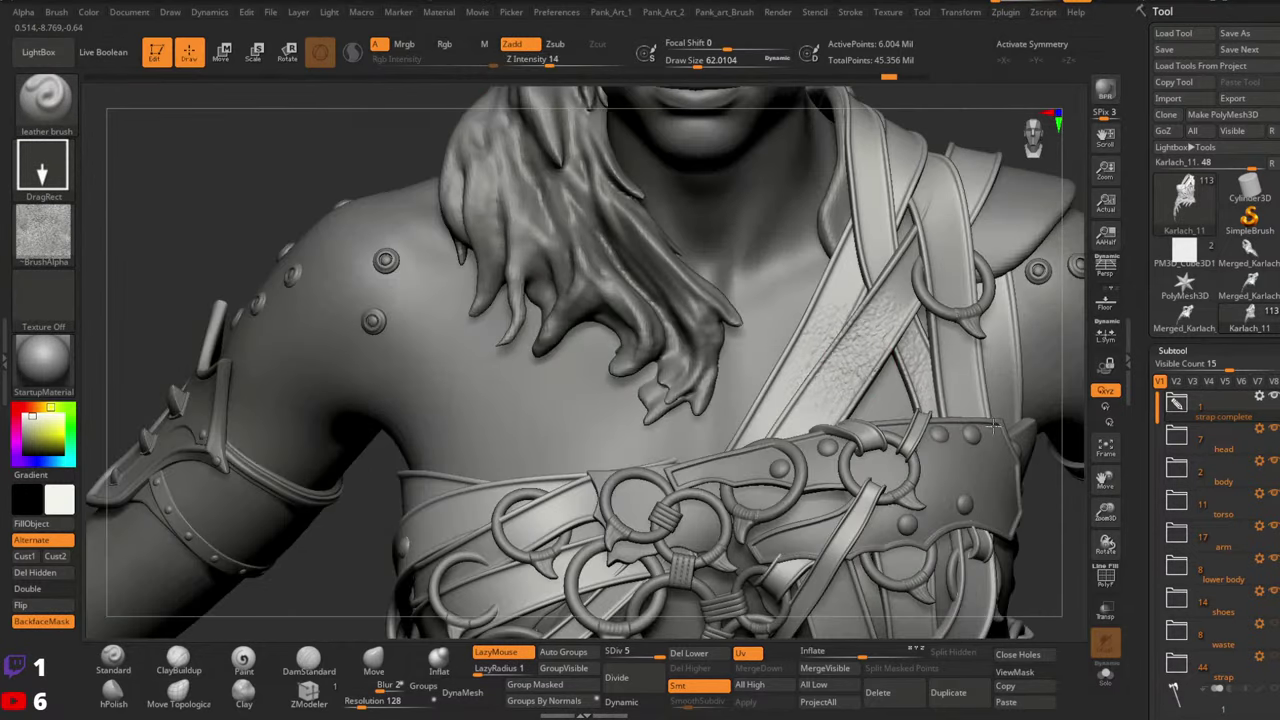
{"action": "mouse_move", "coordinate": [868, 344]}
{"action": "right_mouse_down"}
{"action": "mouse_move", "coordinate": [914, 357]}
{"action": "mouse_move", "coordinate": [890, 350]}
{"action": "right_mouse_up"}
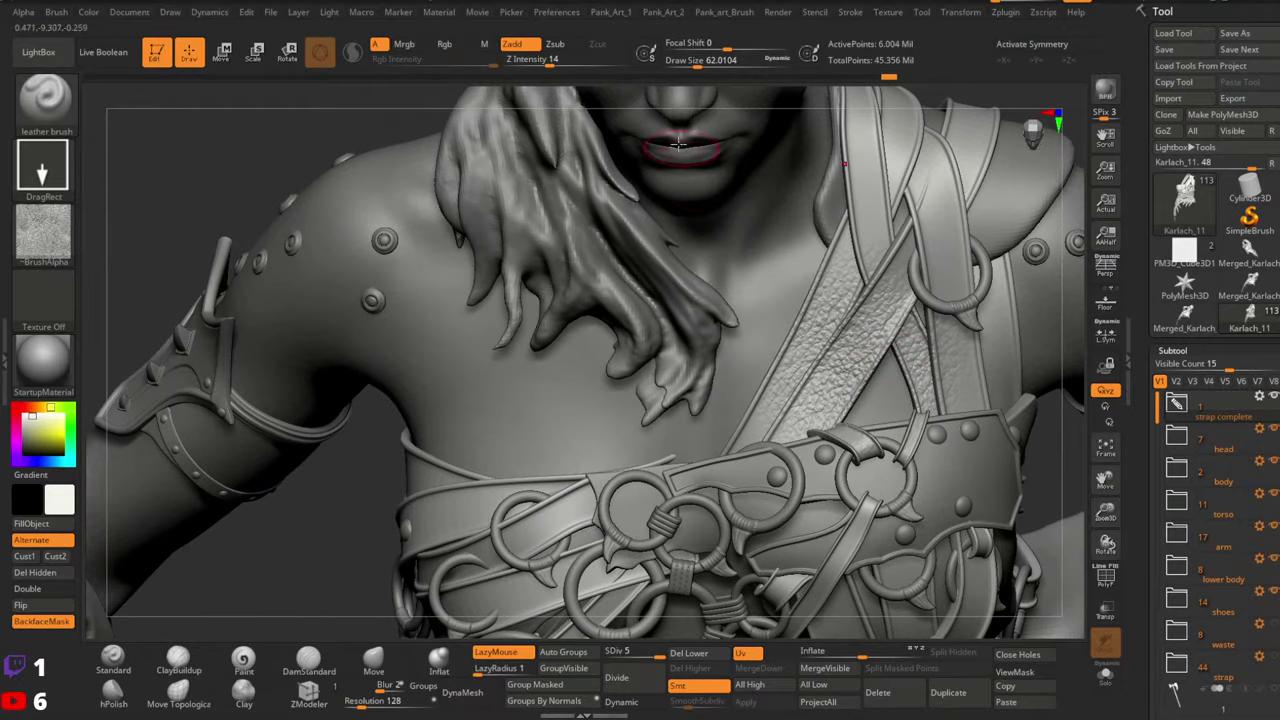
Set the leather brush's Z Intensity to 12 and stamp leather grain on the upper shoulder straps and the ringed strap
{"action": "left_click", "coordinate": [550, 59]}
{"action": "type", "text": "13"}
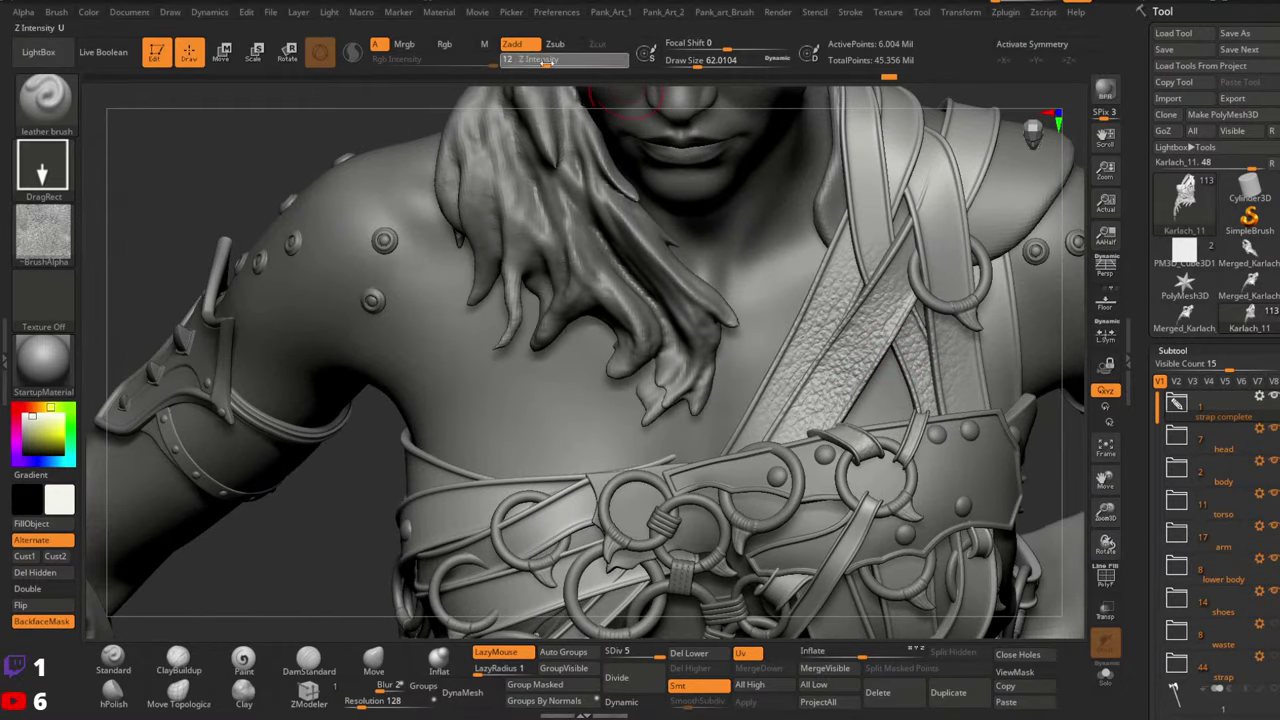
{"action": "key", "text": "Return"}
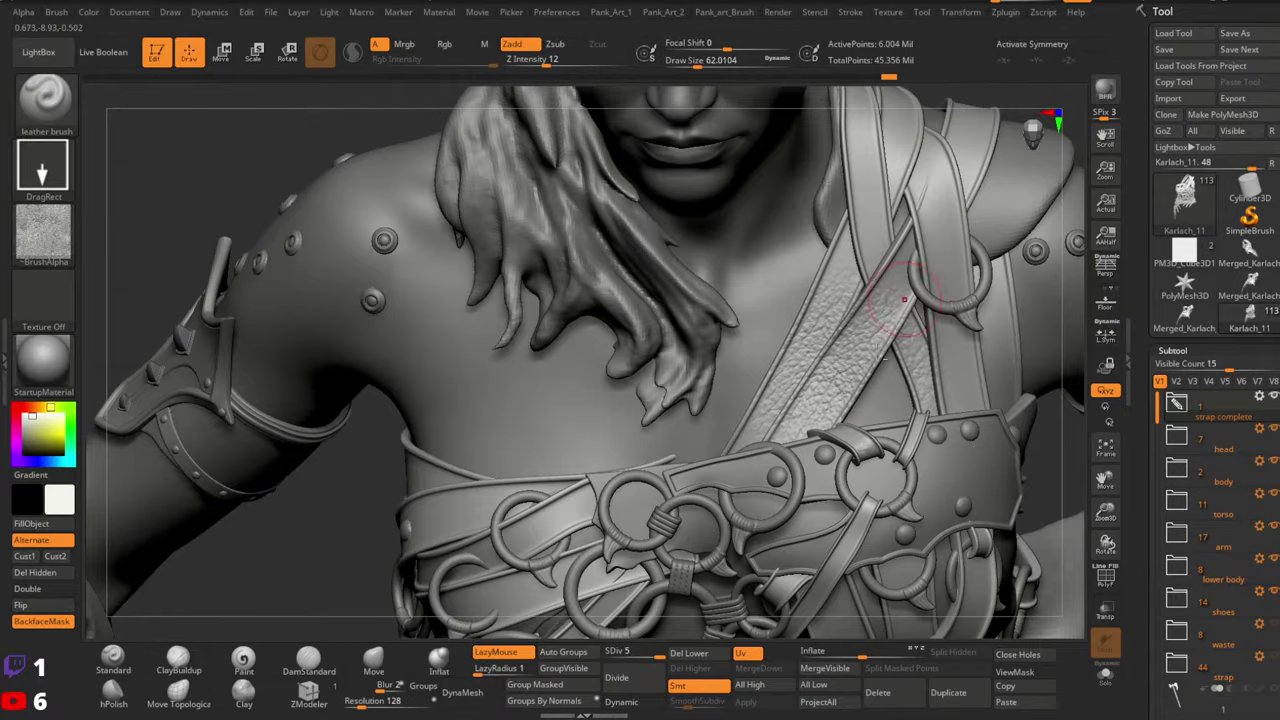
{"action": "right_click_drag", "start_coordinate": [903, 298], "coordinate": [862, 410]}
{"action": "left_click_drag", "start_coordinate": [921, 443], "coordinate": [955, 472]}
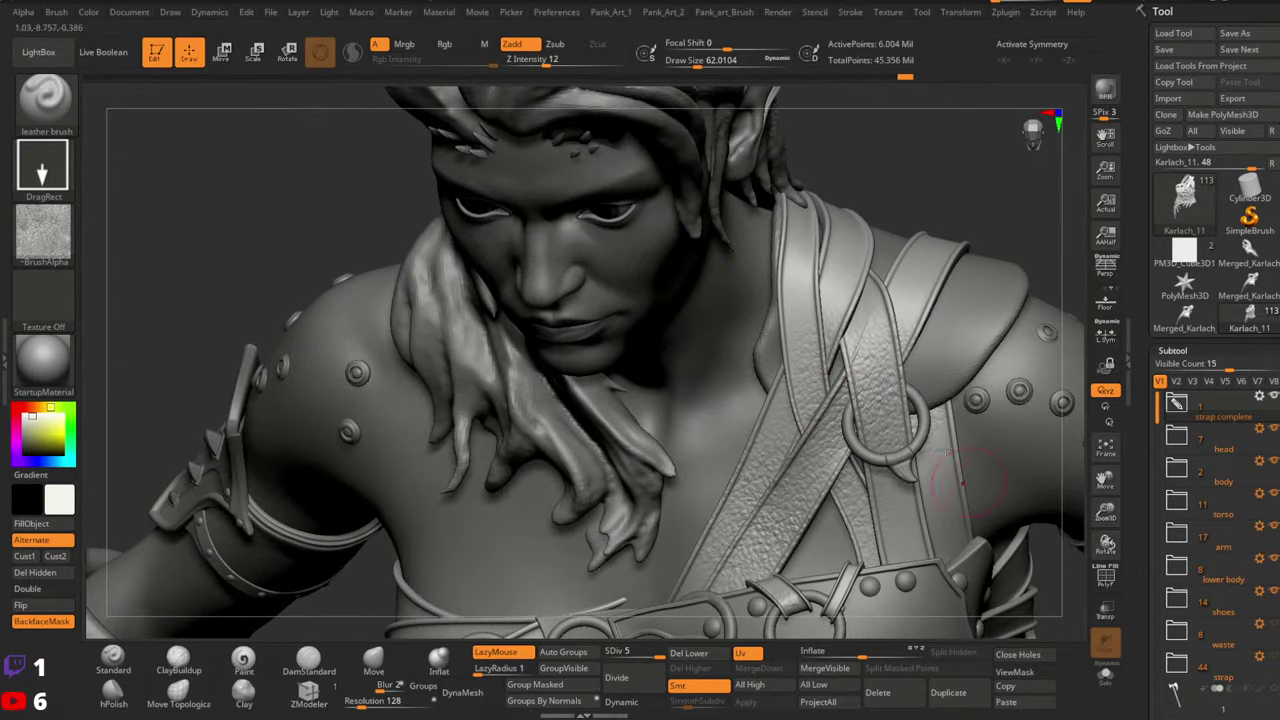
Nudge the ringed shoulder strap with the Move Topological brush and reselect the leather brush
{"action": "left_click", "coordinate": [200, 690]}
{"action": "right_click_drag", "start_coordinate": [860, 450], "coordinate": [871, 340]}
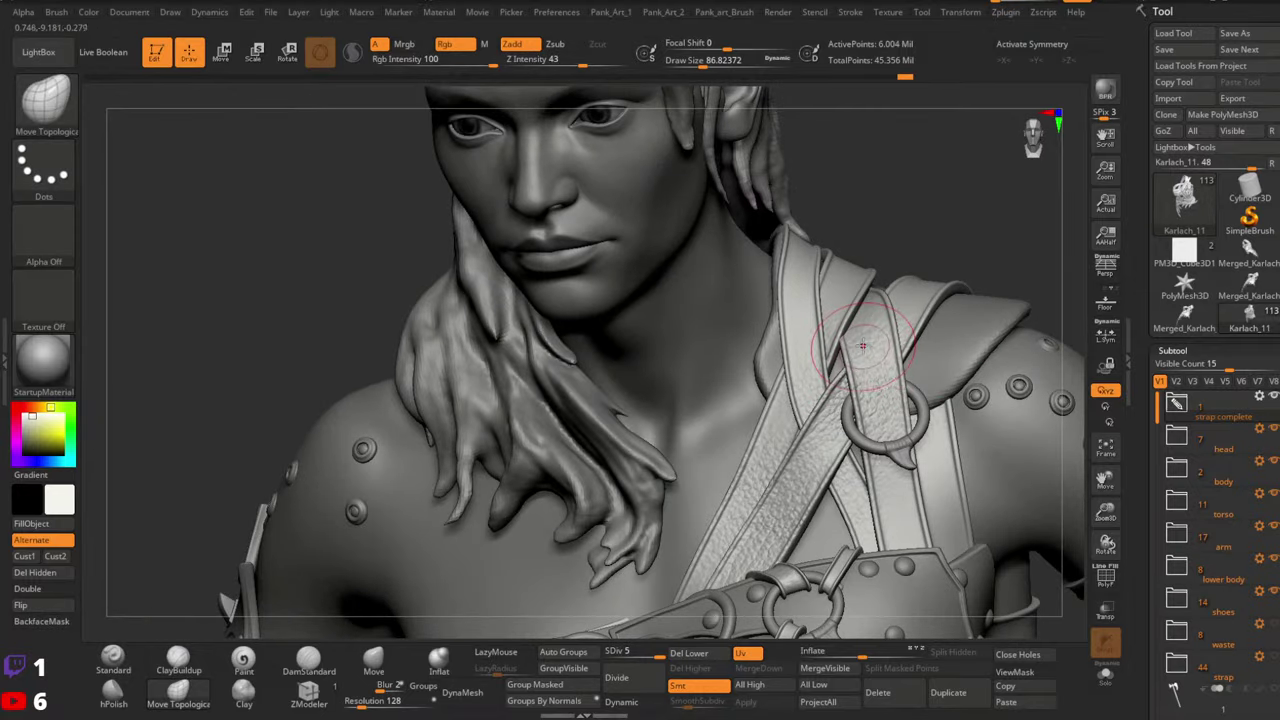
{"action": "left_click_drag", "start_coordinate": [864, 341], "coordinate": [874, 345]}
{"action": "right_click_drag", "start_coordinate": [965, 362], "coordinate": [925, 305], "text": "ctrl"}
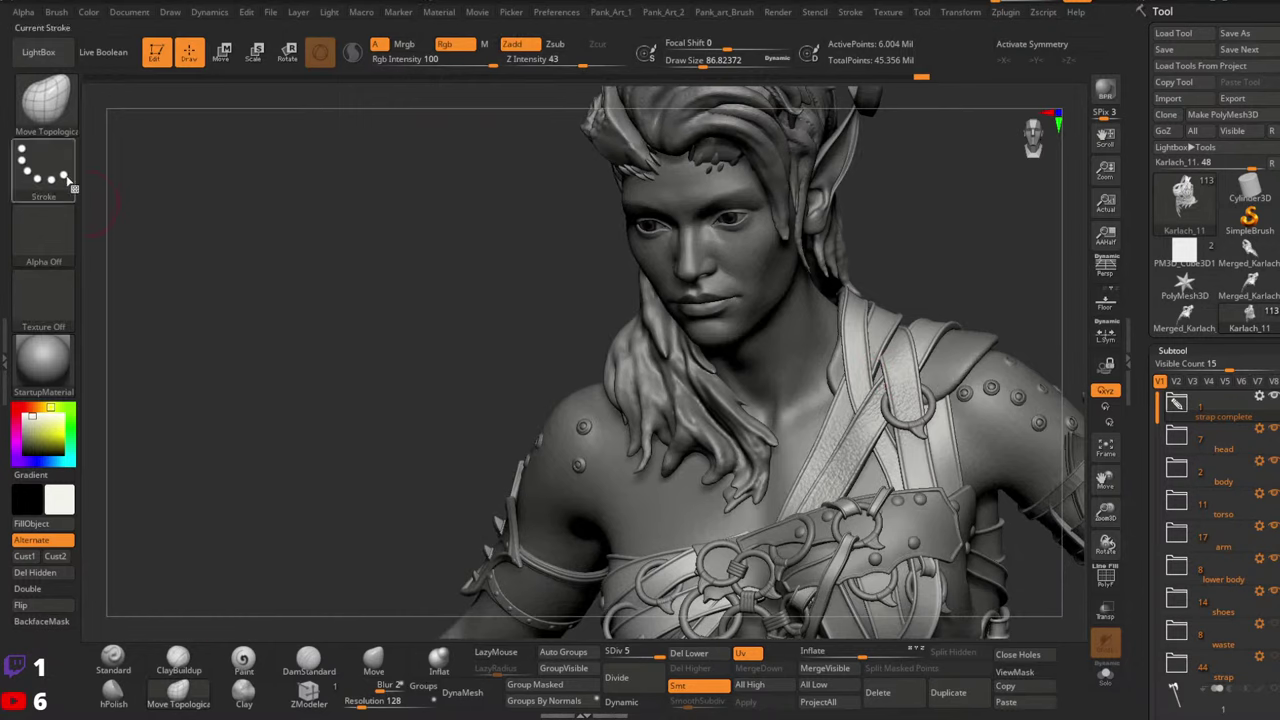
{"action": "key", "text": "b"}
{"action": "left_click", "coordinate": [389, 182]}
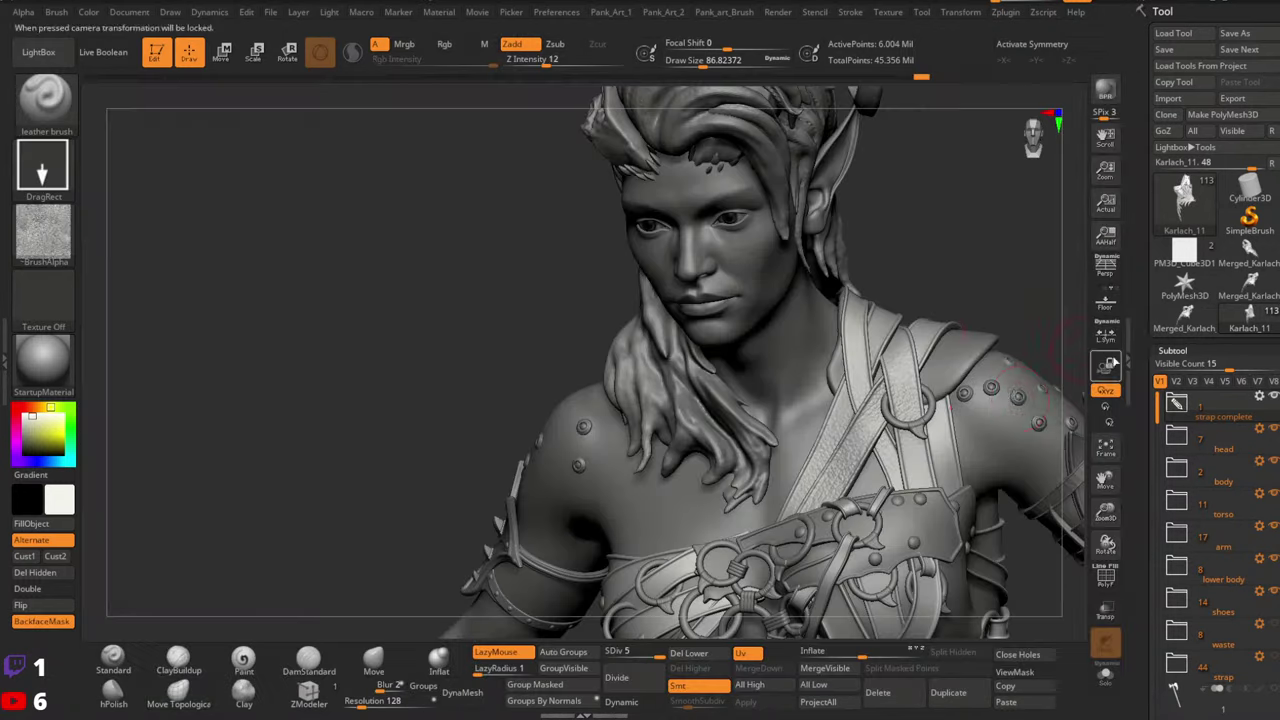
Try stamping leather grain on the wide strap running down from the chest plate
{"action": "right_click_drag", "start_coordinate": [880, 400], "coordinate": [950, 470]}
{"action": "mouse_move", "coordinate": [928, 558]}
{"action": "right_mouse_down"}
{"action": "mouse_move", "coordinate": [934, 510]}
{"action": "mouse_move", "coordinate": [908, 488]}
{"action": "mouse_move", "coordinate": [900, 405]}
{"action": "mouse_move", "coordinate": [857, 407]}
{"action": "mouse_move", "coordinate": [915, 428]}
{"action": "right_mouse_up"}
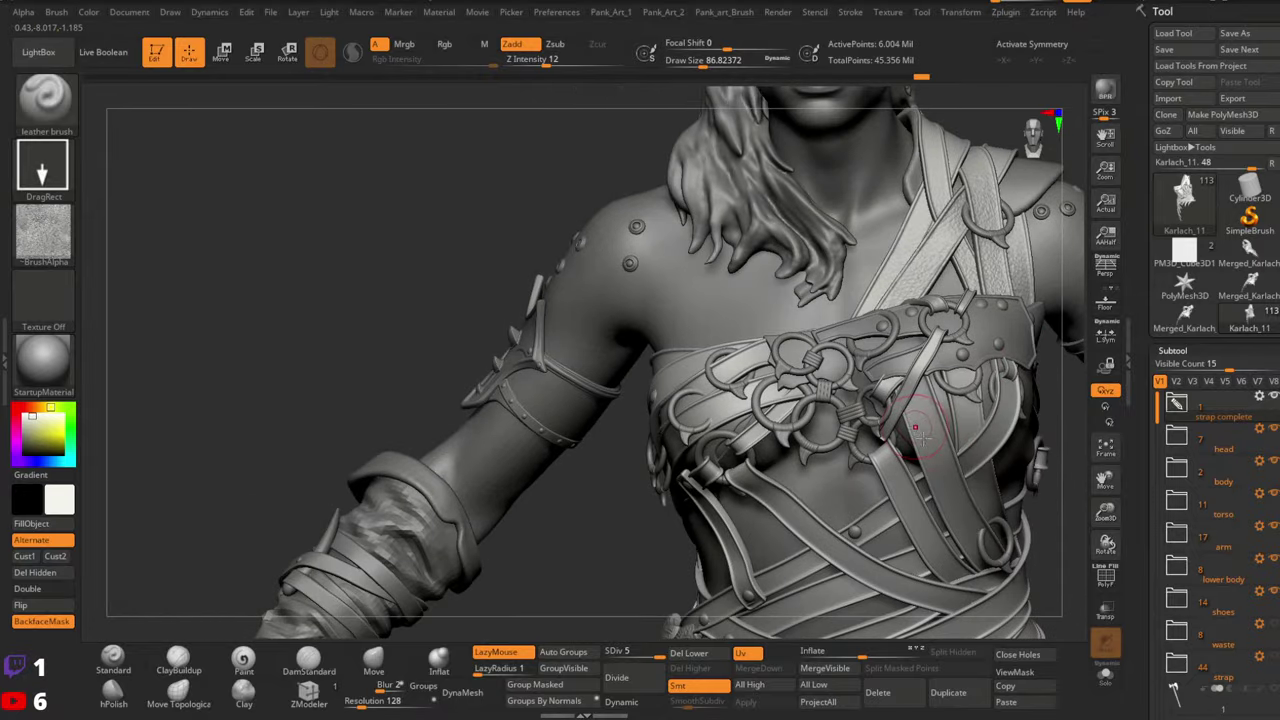
{"action": "right_click_drag", "start_coordinate": [985, 566], "coordinate": [906, 423], "text": "alt"}
{"action": "key", "text": "ctrl+z"}
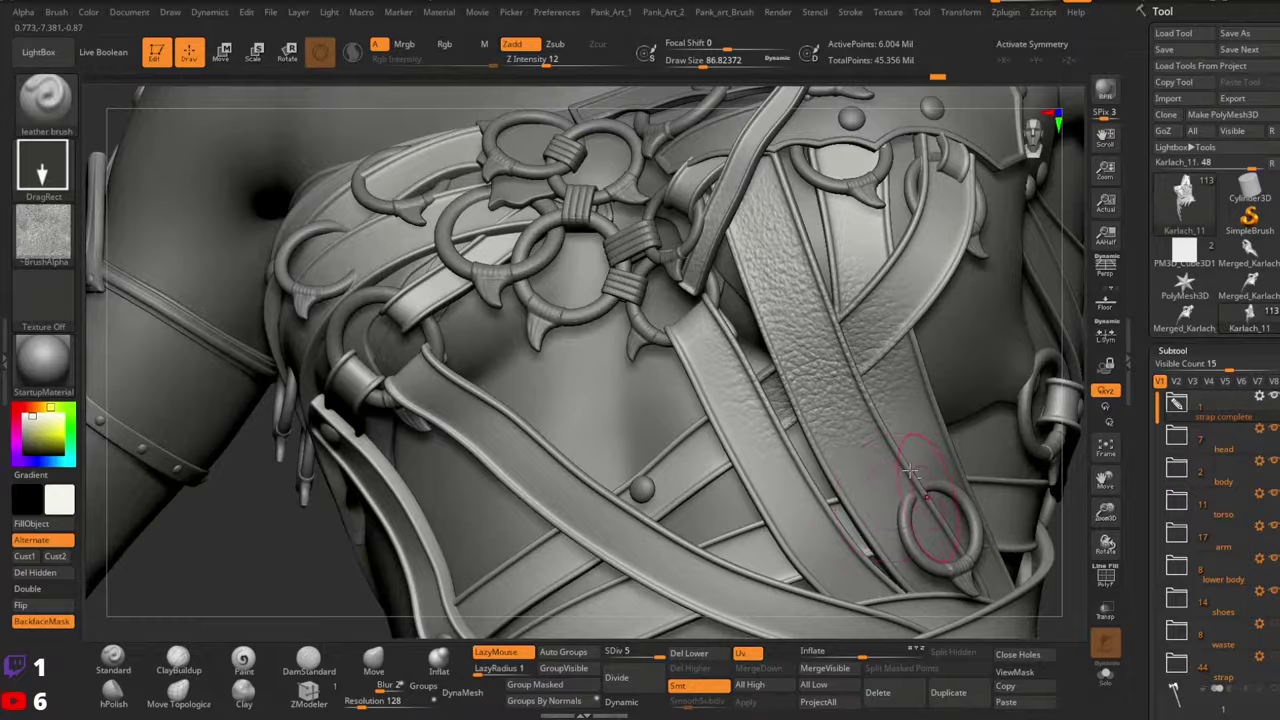
Try stamping leather grain along the parallel inner torso strap down to the waist wraps
{"action": "right_click_drag", "start_coordinate": [910, 470], "coordinate": [785, 420]}
{"action": "right_click_drag", "start_coordinate": [957, 480], "coordinate": [780, 420], "text": "ctrl"}
{"action": "mouse_move", "coordinate": [780, 420]}
{"action": "right_mouse_down"}
{"action": "mouse_move", "coordinate": [836, 448]}
{"action": "mouse_move", "coordinate": [833, 425]}
{"action": "right_mouse_up"}
{"action": "right_click_drag", "start_coordinate": [789, 370], "coordinate": [797, 350]}
{"action": "right_click_drag", "start_coordinate": [797, 350], "coordinate": [778, 374], "text": "ctrl"}
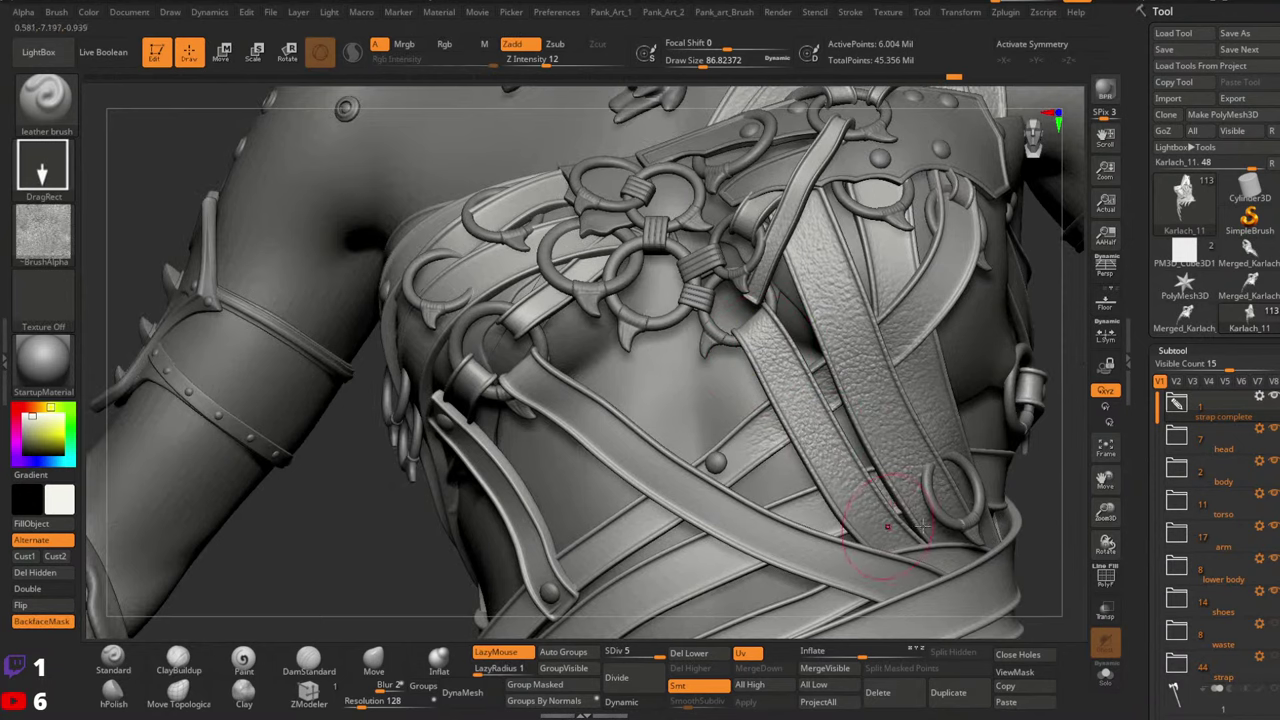
{"action": "mouse_move", "coordinate": [921, 525]}
{"action": "right_mouse_down", "text": "ctrl"}
{"action": "mouse_move", "coordinate": [890, 385]}
{"action": "mouse_move", "coordinate": [770, 365]}
{"action": "mouse_move", "coordinate": [742, 325]}
{"action": "mouse_move", "coordinate": [768, 309]}
{"action": "right_mouse_up", "text": "ctrl"}
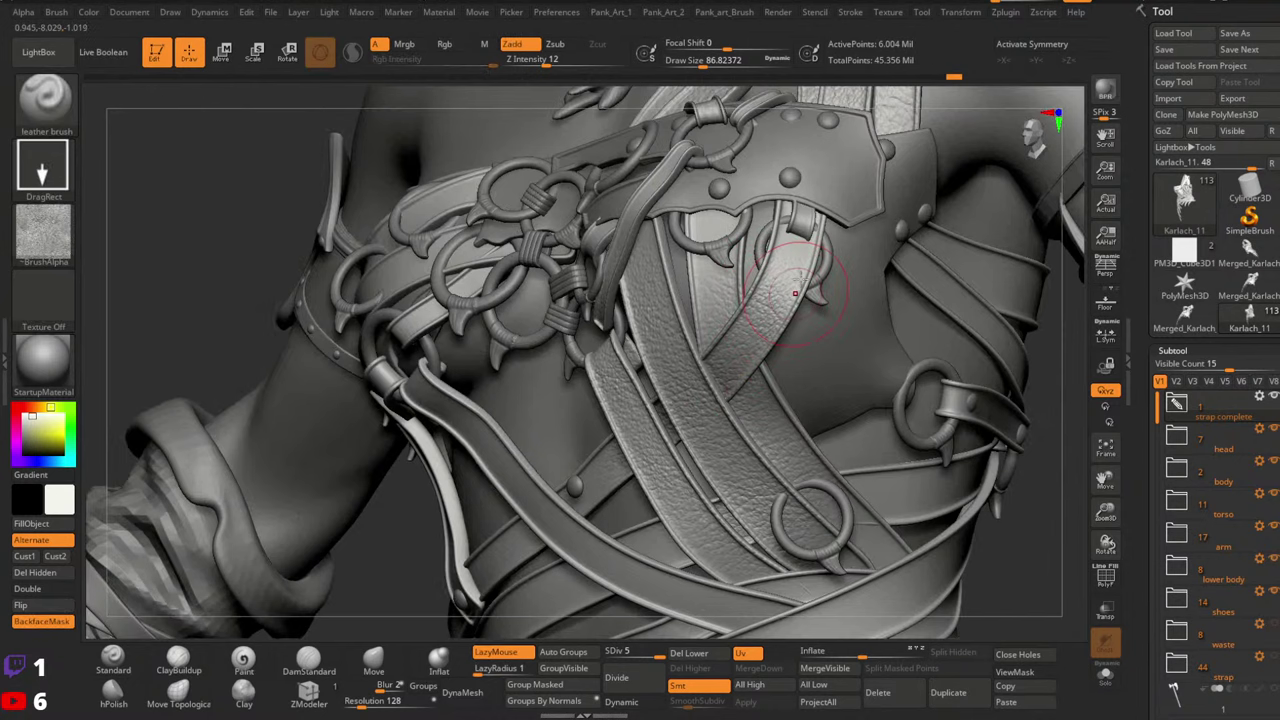
Try stamping leather grain on the crossing strap that hangs below the chest plate
{"action": "right_click_drag", "start_coordinate": [795, 370], "coordinate": [785, 325], "text": "ctrl"}
{"action": "left_click_drag", "start_coordinate": [752, 280], "coordinate": [795, 345]}
{"action": "mouse_move", "coordinate": [835, 390]}
{"action": "right_mouse_down", "text": "ctrl"}
{"action": "mouse_move", "coordinate": [826, 358]}
{"action": "mouse_move", "coordinate": [795, 354]}
{"action": "mouse_move", "coordinate": [1066, 356]}
{"action": "mouse_move", "coordinate": [990, 400]}
{"action": "mouse_move", "coordinate": [1008, 416]}
{"action": "right_mouse_up", "text": "ctrl"}
{"action": "right_click_drag", "start_coordinate": [820, 403], "coordinate": [760, 405]}
{"action": "mouse_move", "coordinate": [678, 422]}
{"action": "right_mouse_down", "text": "ctrl"}
{"action": "mouse_move", "coordinate": [869, 398]}
{"action": "mouse_move", "coordinate": [748, 408]}
{"action": "right_mouse_up", "text": "ctrl"}
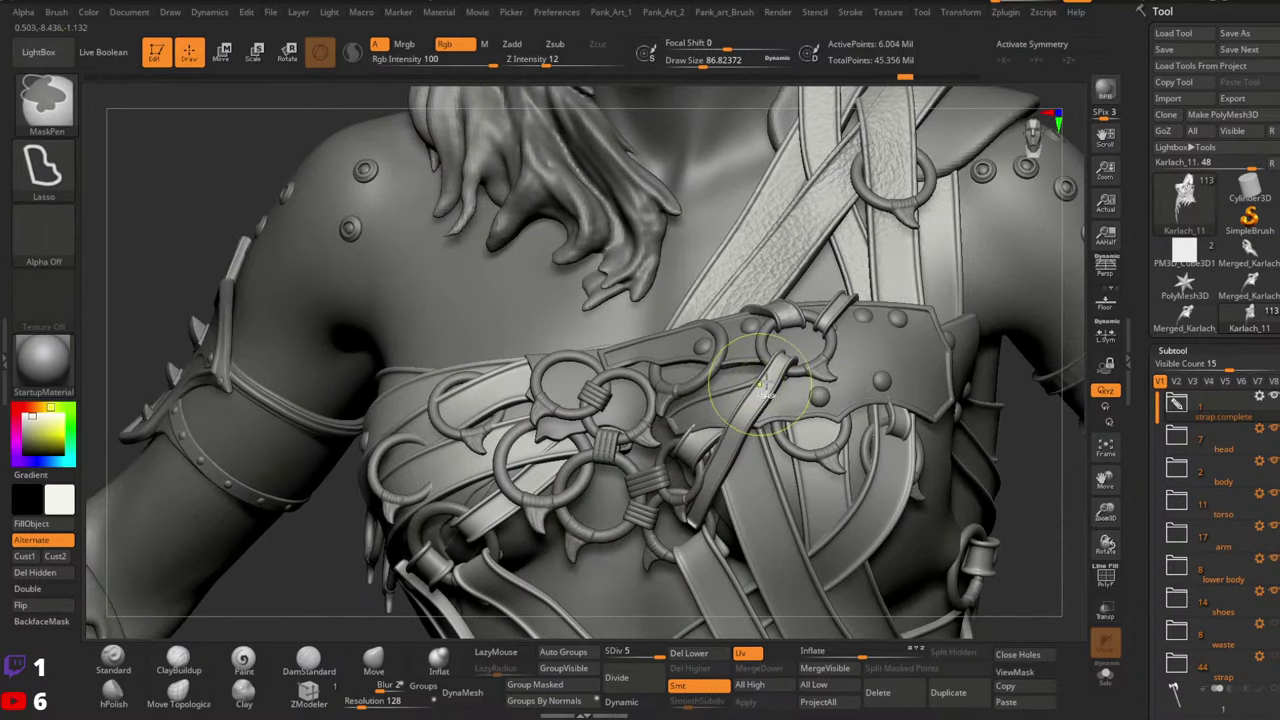
Stamp leather grain on the ringed shoulder strap and the neighbouring straps down to the chest plate
{"action": "right_click_drag", "start_coordinate": [762, 388], "coordinate": [872, 395]}
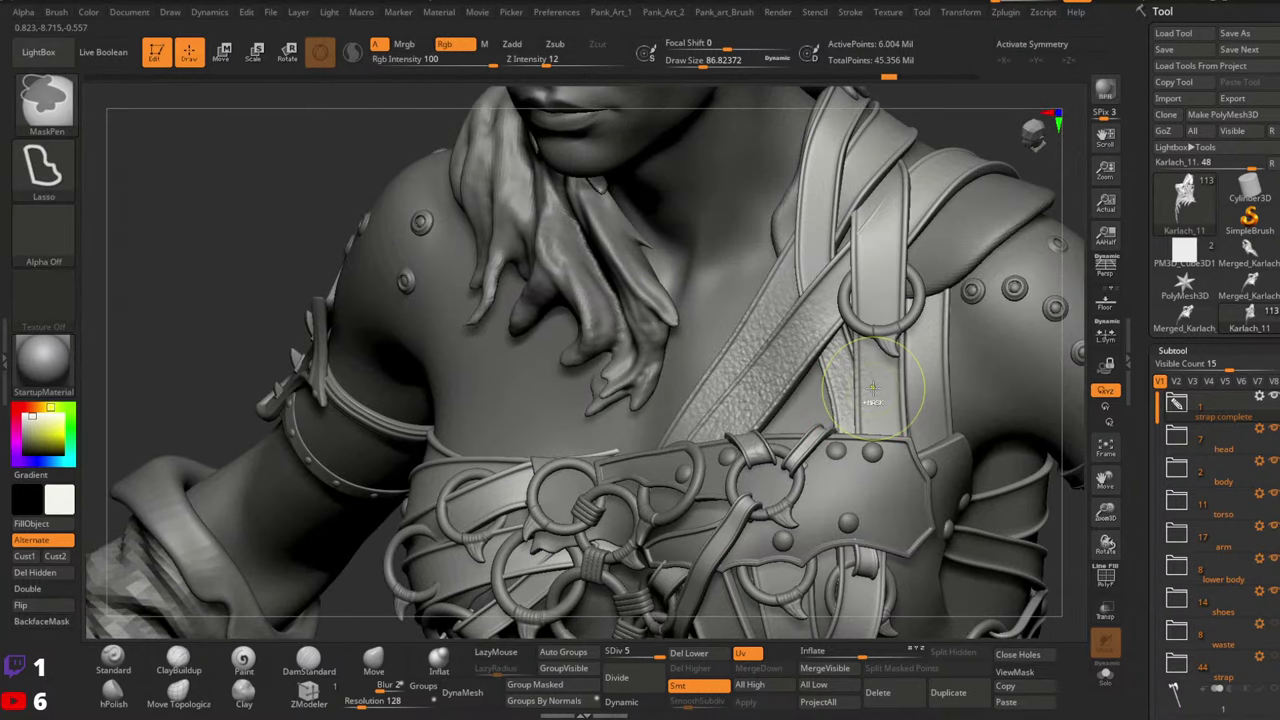
{"action": "left_click_drag", "start_coordinate": [875, 282], "coordinate": [892, 455]}
{"action": "right_click_drag", "start_coordinate": [890, 452], "coordinate": [838, 352]}
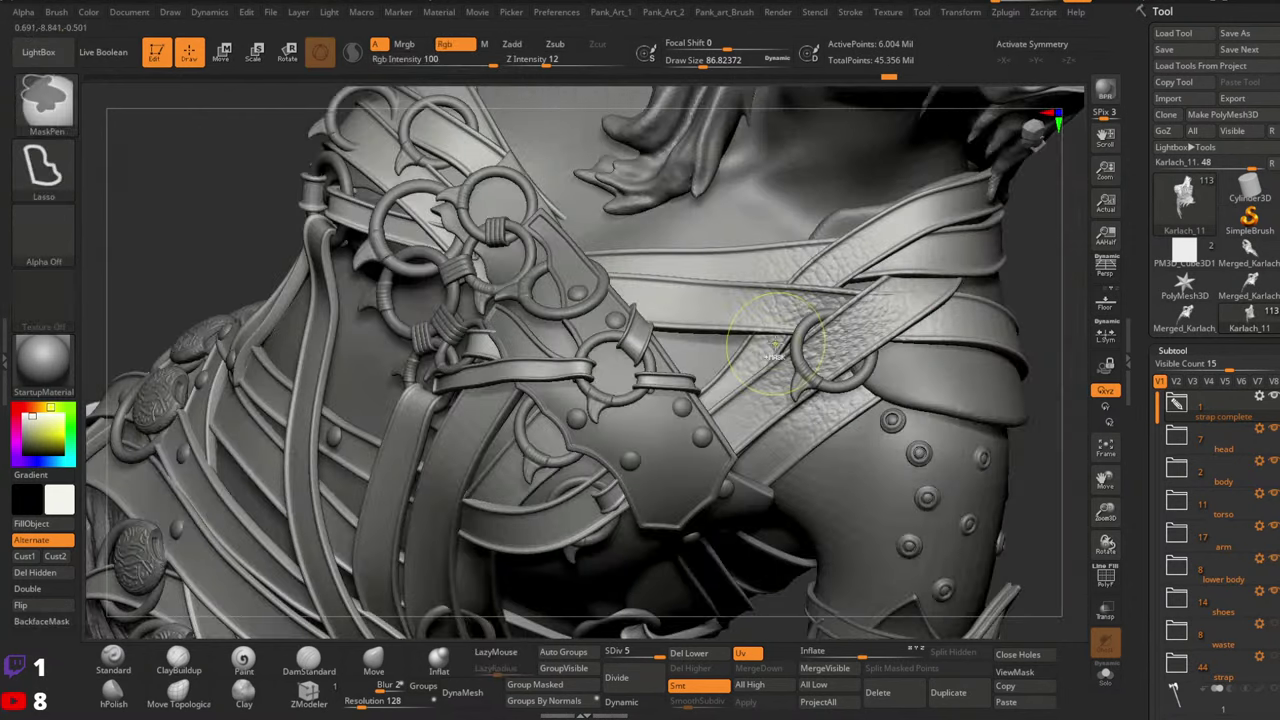
{"action": "left_click_drag", "start_coordinate": [790, 480], "coordinate": [874, 525]}
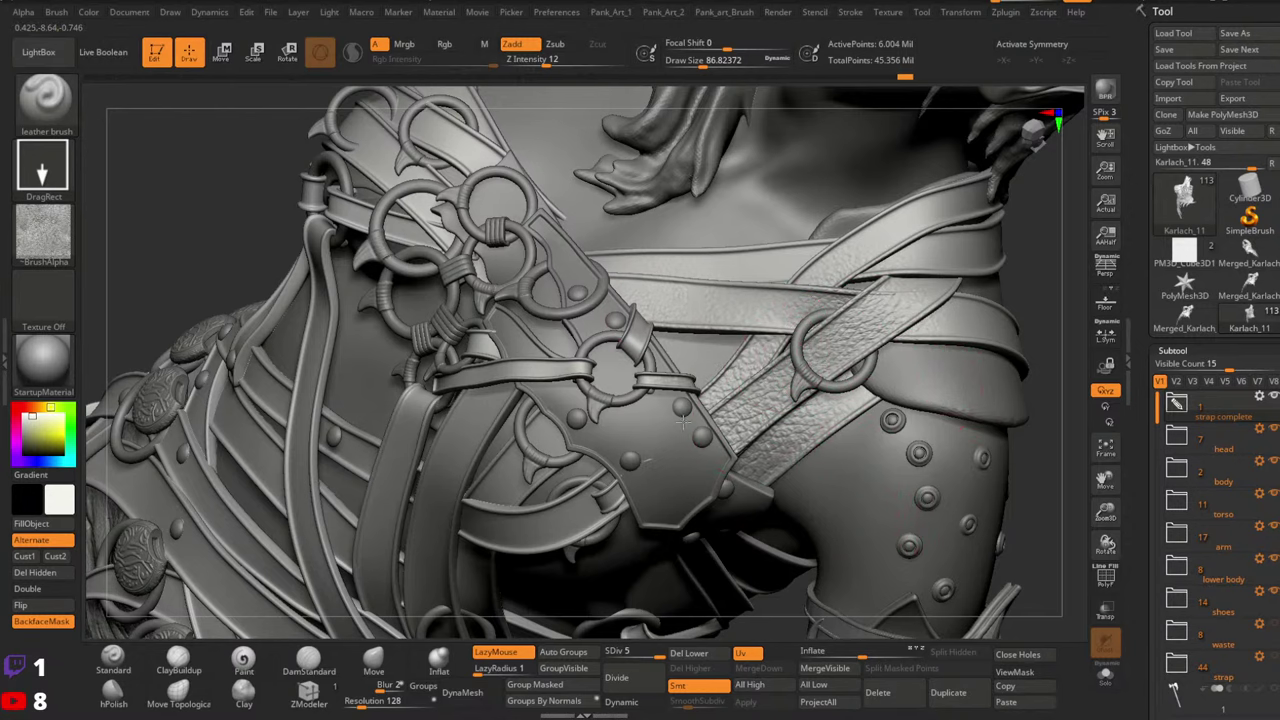
Examine the straps on the whole character from the front and the back
{"action": "mouse_move", "coordinate": [694, 444]}
{"action": "right_mouse_down", "text": "ctrl"}
{"action": "mouse_move", "coordinate": [800, 320]}
{"action": "mouse_move", "coordinate": [808, 366]}
{"action": "mouse_move", "coordinate": [978, 378]}
{"action": "right_mouse_up", "text": "ctrl"}
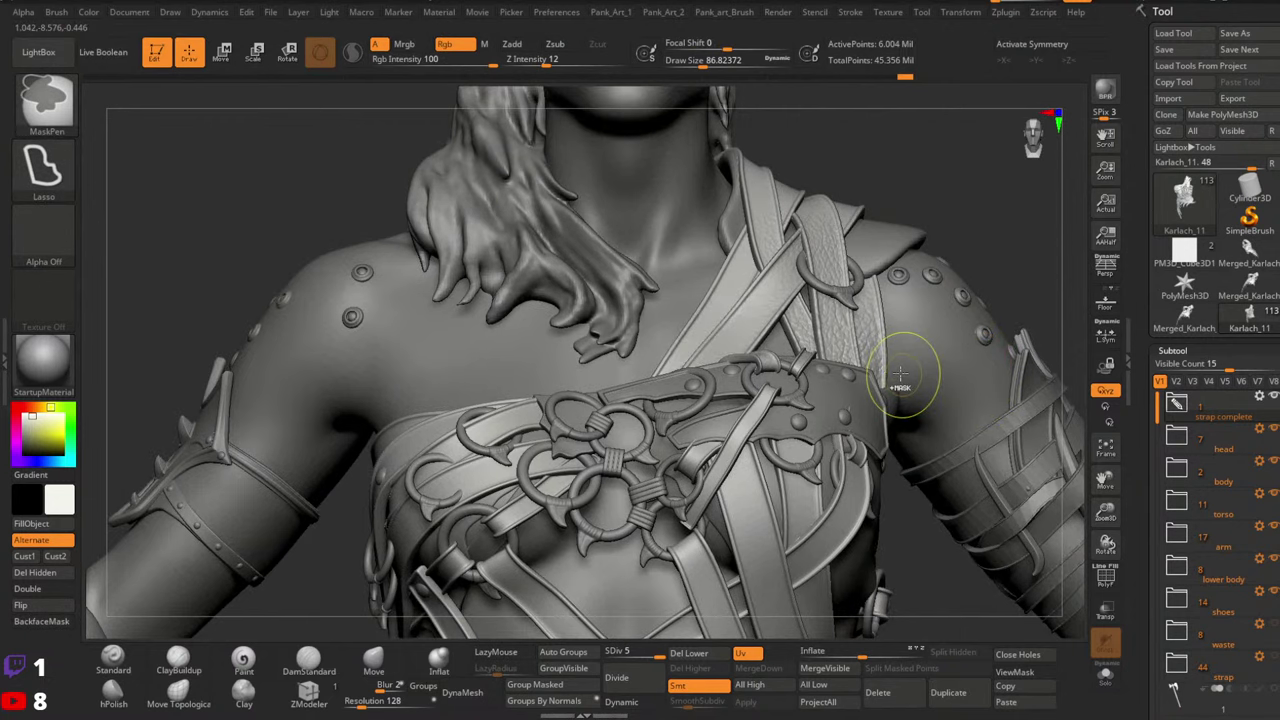
{"action": "right_click_drag", "start_coordinate": [900, 375], "coordinate": [855, 395]}
{"action": "right_click_drag", "start_coordinate": [1020, 382], "coordinate": [855, 378], "text": "ctrl"}
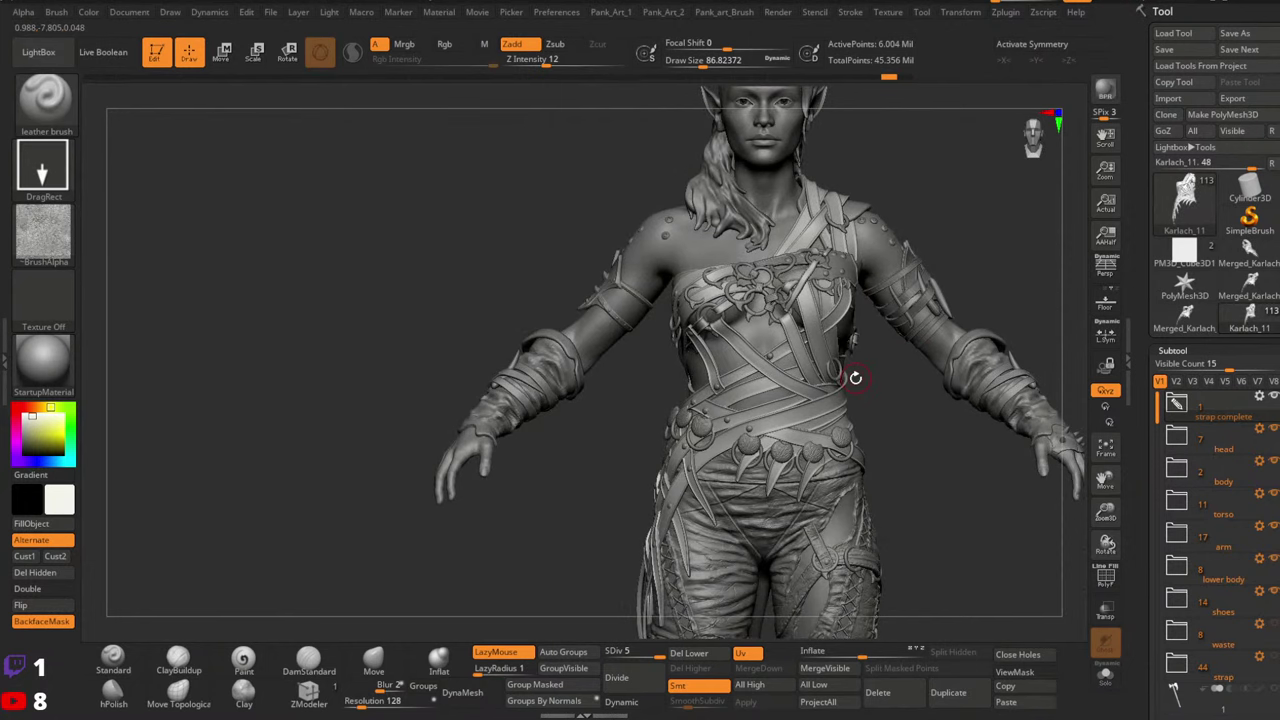
{"action": "right_click_drag", "start_coordinate": [865, 345], "coordinate": [1030, 345]}
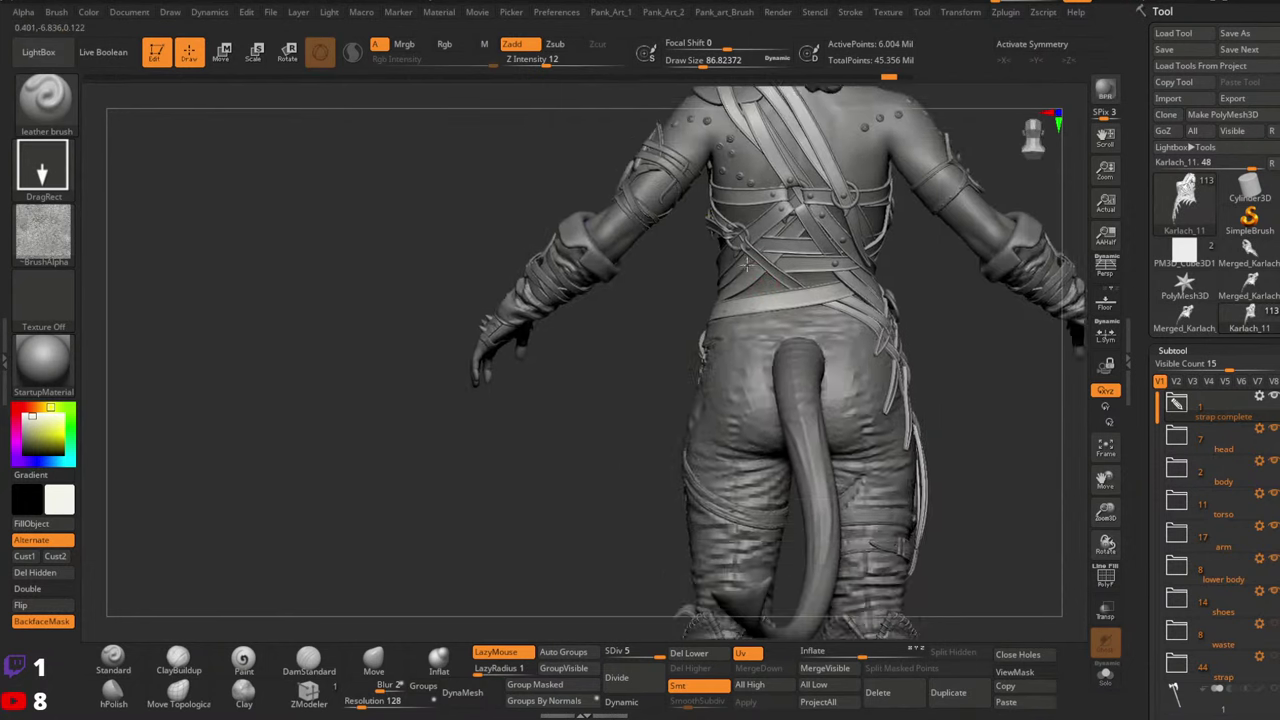
{"action": "right_click_drag", "start_coordinate": [748, 275], "coordinate": [712, 420], "text": "ctrl"}
{"action": "right_click_drag", "start_coordinate": [682, 462], "coordinate": [700, 545], "text": "ctrl"}
{"action": "right_click_drag", "start_coordinate": [895, 342], "coordinate": [655, 180], "text": "ctrl"}
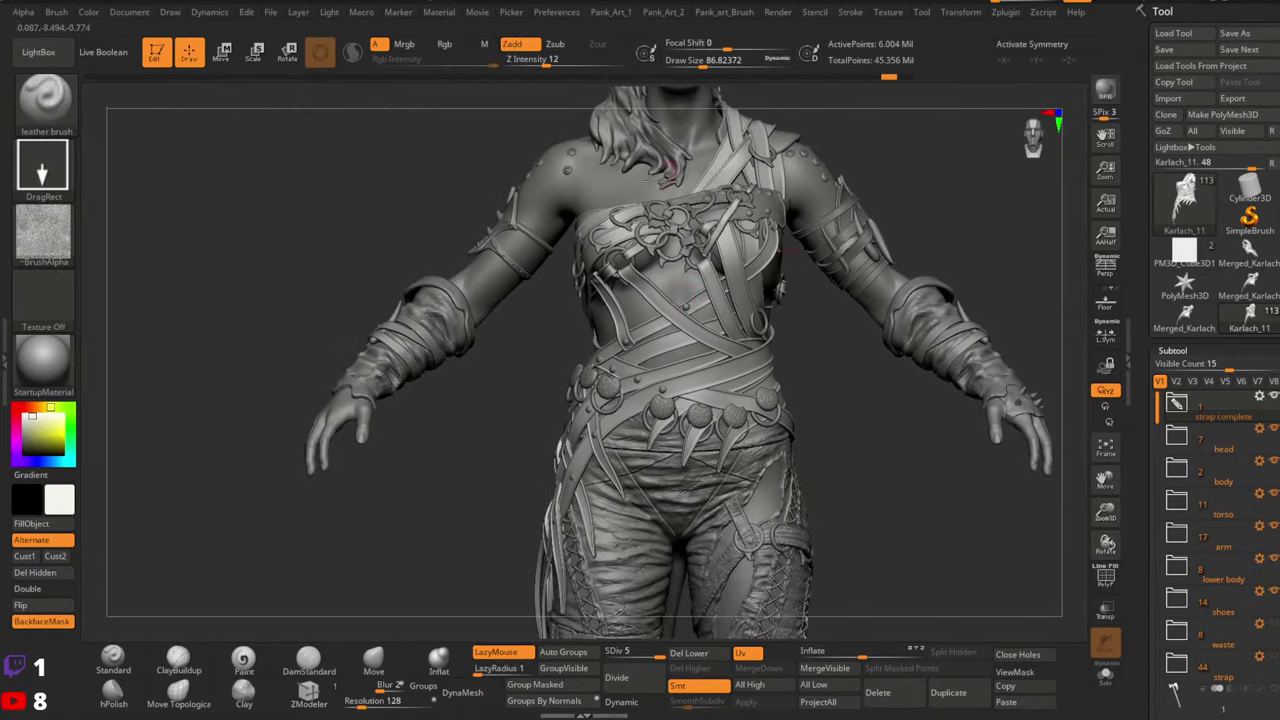
{"action": "mouse_move", "coordinate": [757, 288]}
{"action": "right_mouse_down"}
{"action": "mouse_move", "coordinate": [717, 380]}
{"action": "mouse_move", "coordinate": [700, 340]}
{"action": "mouse_move", "coordinate": [734, 254]}
{"action": "right_mouse_up"}
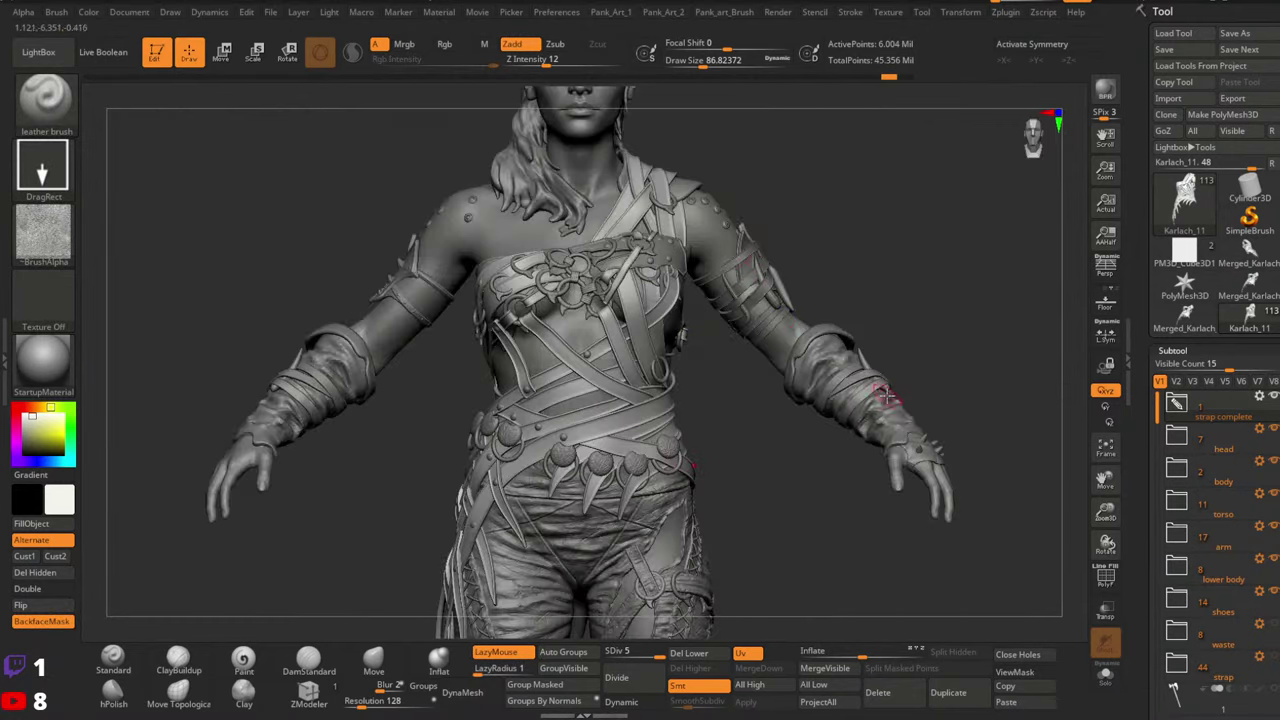
{"action": "right_click_drag", "start_coordinate": [662, 422], "coordinate": [680, 455], "text": "alt"}
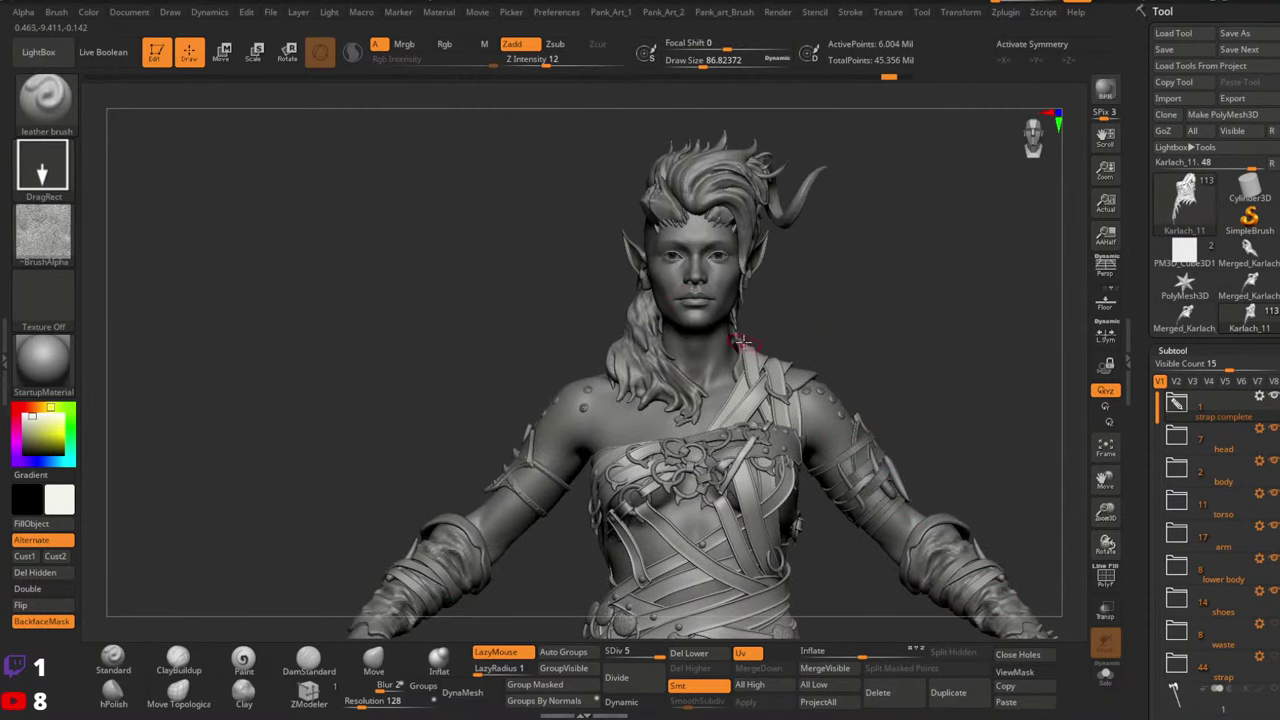
Set the current colour to a light, warm tan so the unpainted character displays in a beige tone
{"action": "mouse_move", "coordinate": [741, 341]}
{"action": "right_mouse_down"}
{"action": "mouse_move", "coordinate": [722, 343]}
{"action": "mouse_move", "coordinate": [780, 357]}
{"action": "right_mouse_up"}
{"action": "mouse_move", "coordinate": [757, 510]}
{"action": "right_mouse_down", "text": "alt"}
{"action": "mouse_move", "coordinate": [803, 366]}
{"action": "mouse_move", "coordinate": [746, 376]}
{"action": "mouse_move", "coordinate": [730, 425]}
{"action": "right_mouse_up", "text": "alt"}
{"action": "mouse_move", "coordinate": [880, 510]}
{"action": "right_mouse_down", "text": "alt"}
{"action": "mouse_move", "coordinate": [880, 346]}
{"action": "mouse_move", "coordinate": [851, 271]}
{"action": "mouse_move", "coordinate": [800, 458]}
{"action": "right_mouse_up", "text": "alt"}
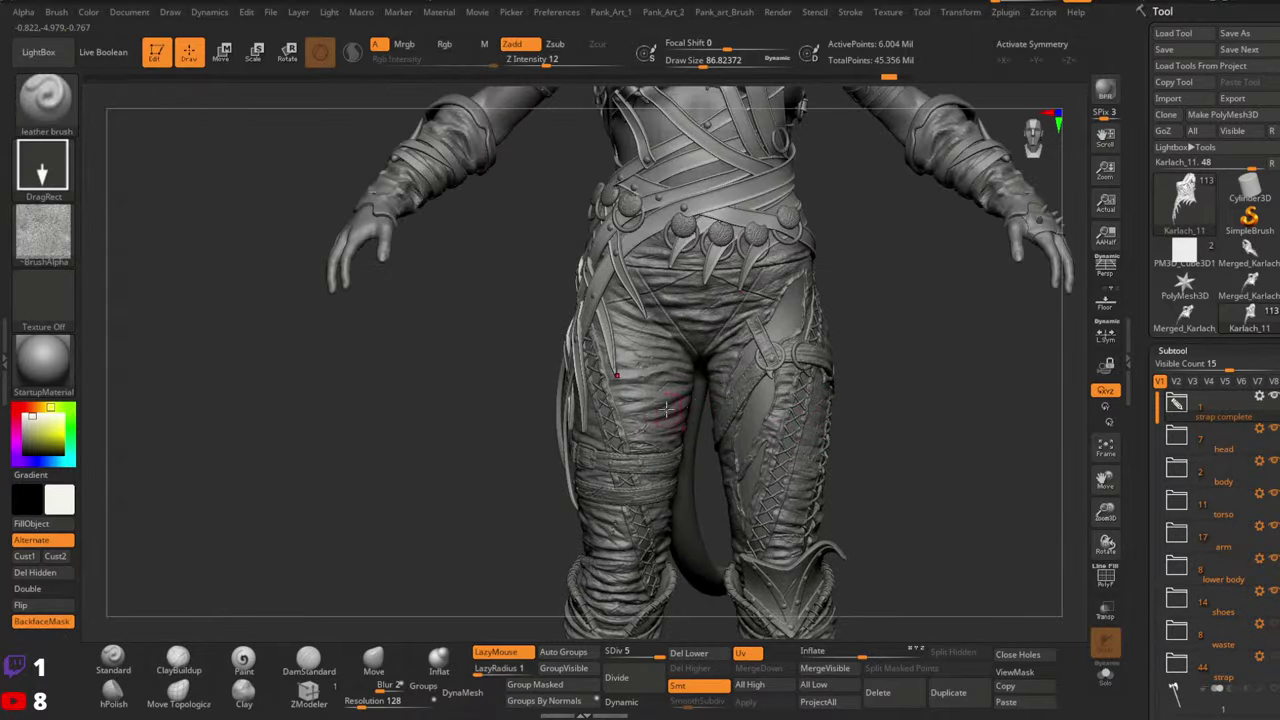
{"action": "mouse_move", "coordinate": [665, 408]}
{"action": "right_mouse_down"}
{"action": "mouse_move", "coordinate": [820, 411]}
{"action": "mouse_move", "coordinate": [789, 429]}
{"action": "mouse_move", "coordinate": [760, 330]}
{"action": "mouse_move", "coordinate": [789, 343]}
{"action": "mouse_move", "coordinate": [749, 360]}
{"action": "mouse_move", "coordinate": [743, 480]}
{"action": "mouse_move", "coordinate": [756, 360]}
{"action": "right_mouse_up"}
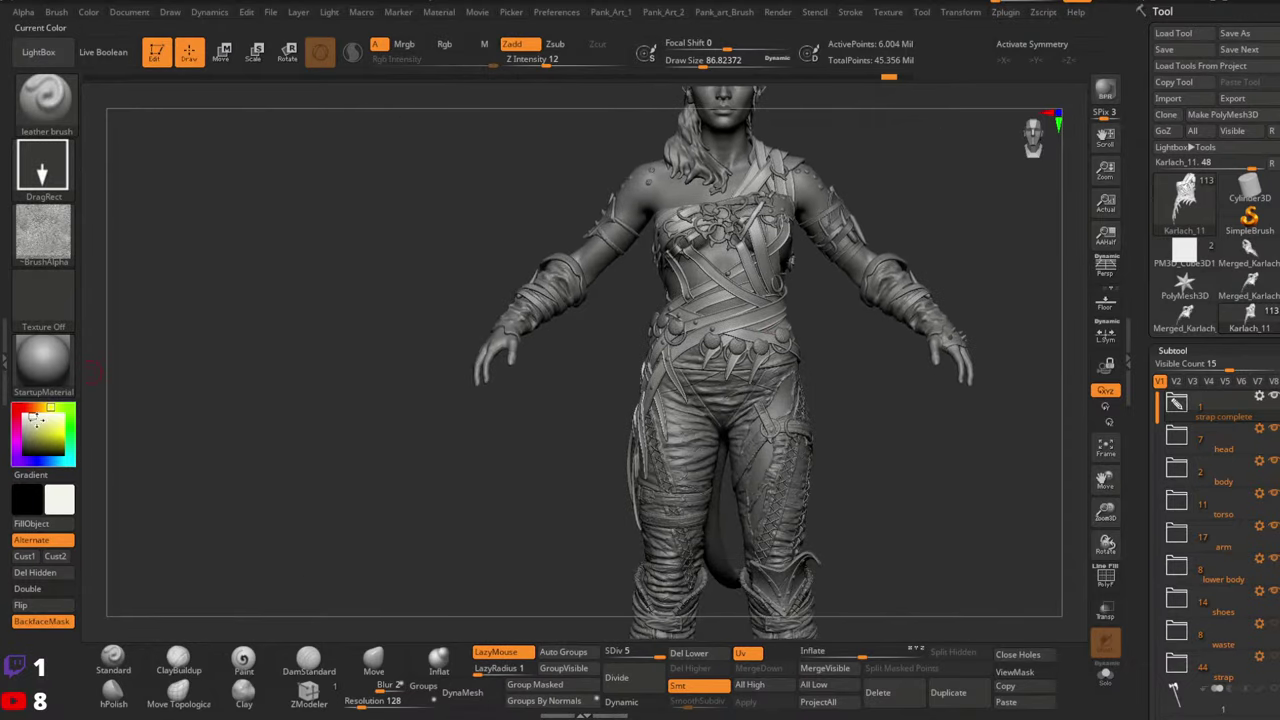
{"action": "left_click", "coordinate": [34, 407]}
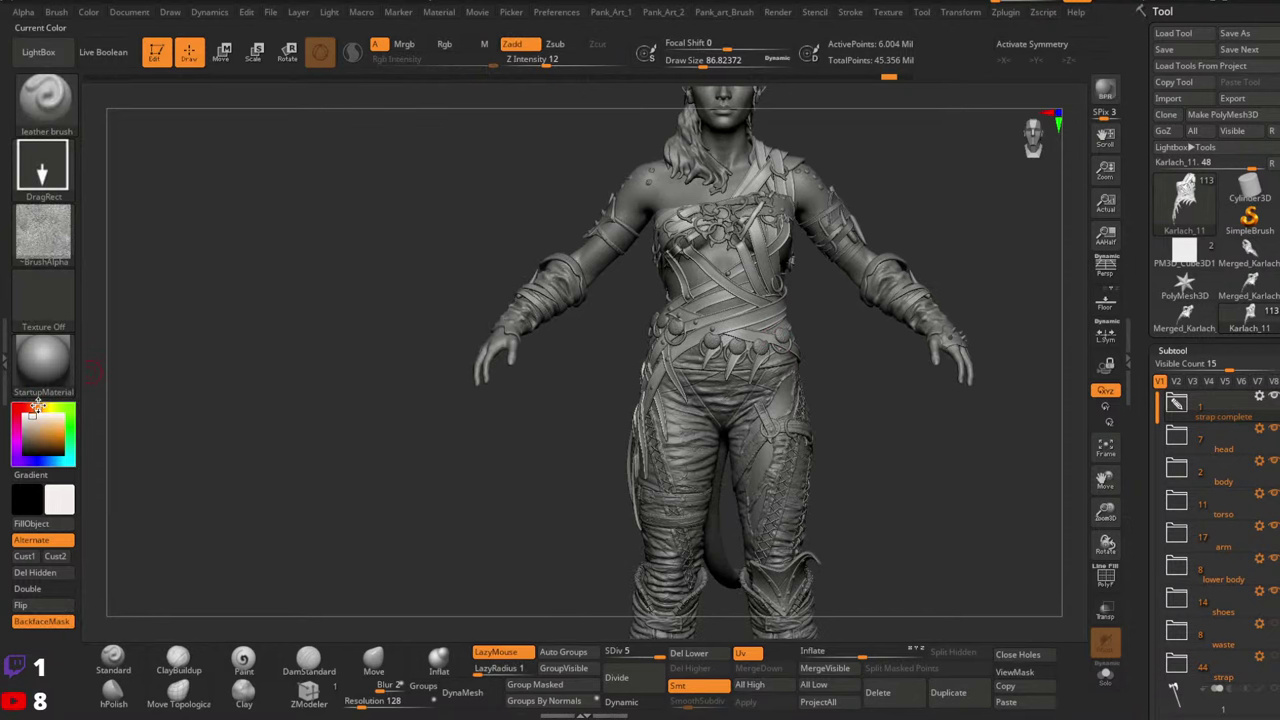
{"action": "left_click", "coordinate": [40, 424]}
{"action": "left_click", "coordinate": [45, 428]}
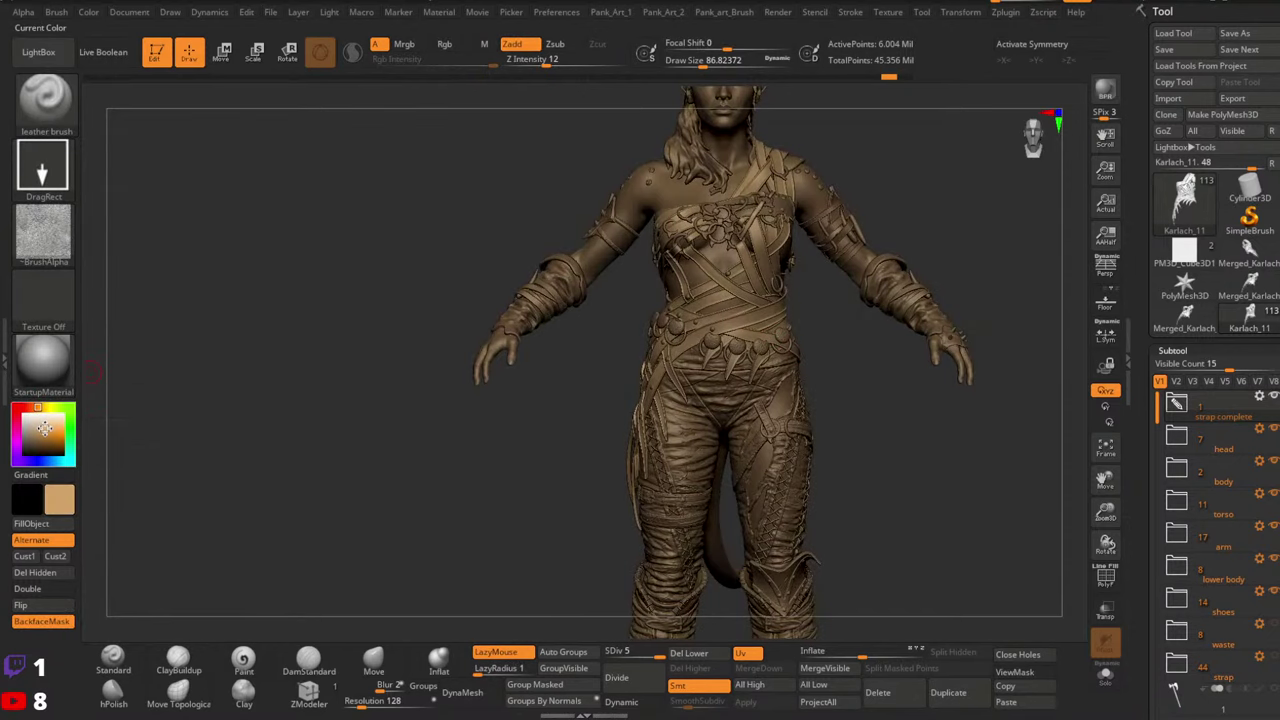
{"action": "left_click", "coordinate": [43, 424]}
{"action": "left_click_drag", "start_coordinate": [42, 423], "coordinate": [42, 419]}
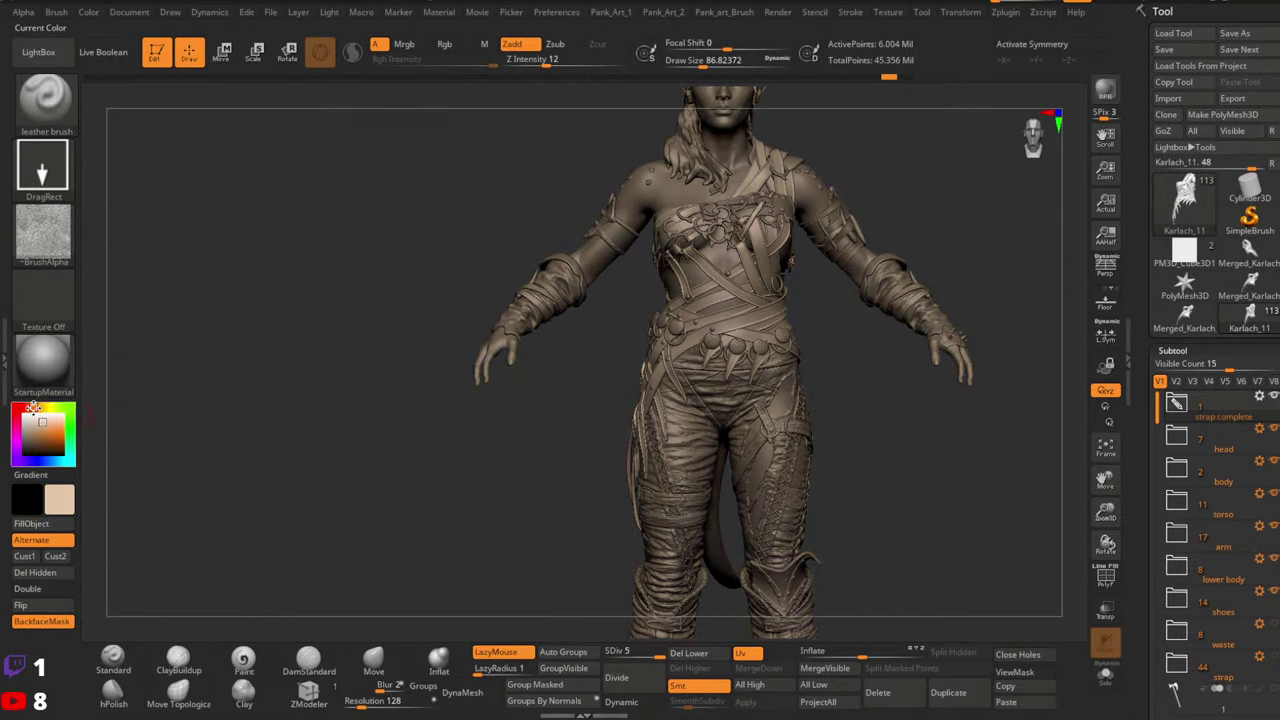
{"action": "left_click", "coordinate": [39, 407]}
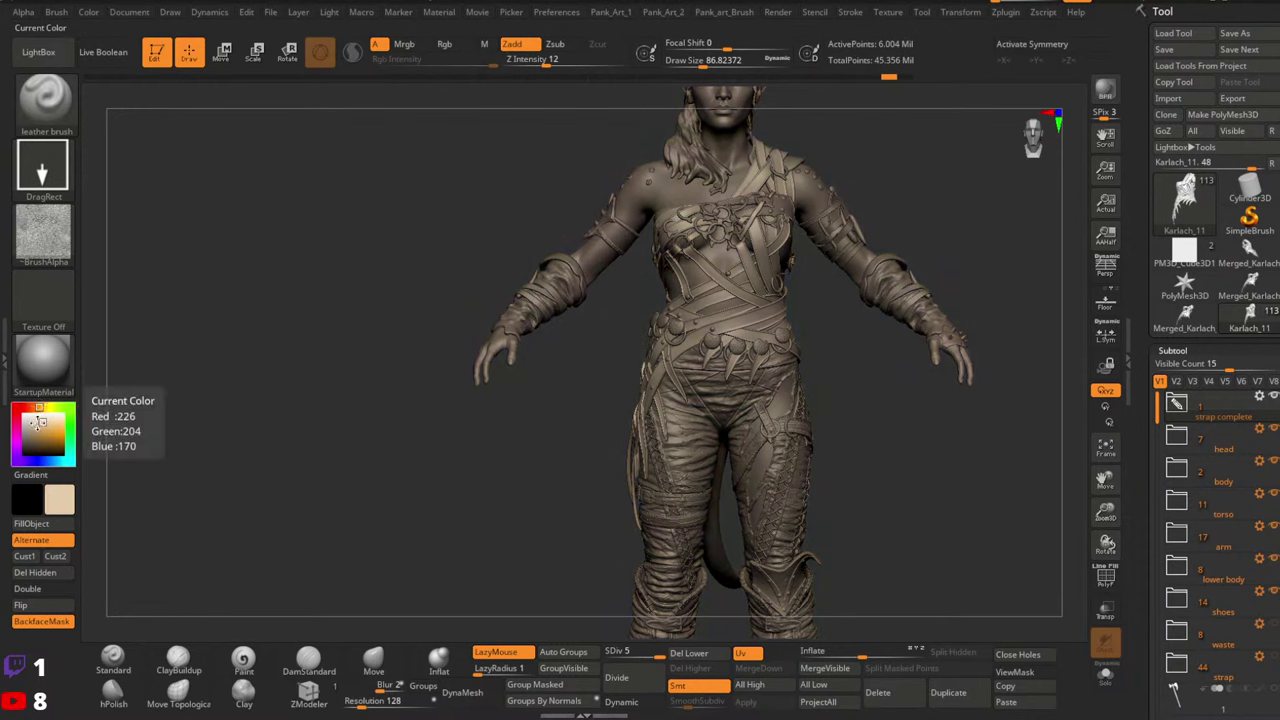
{"action": "left_click", "coordinate": [44, 426]}
{"action": "left_click", "coordinate": [47, 427]}
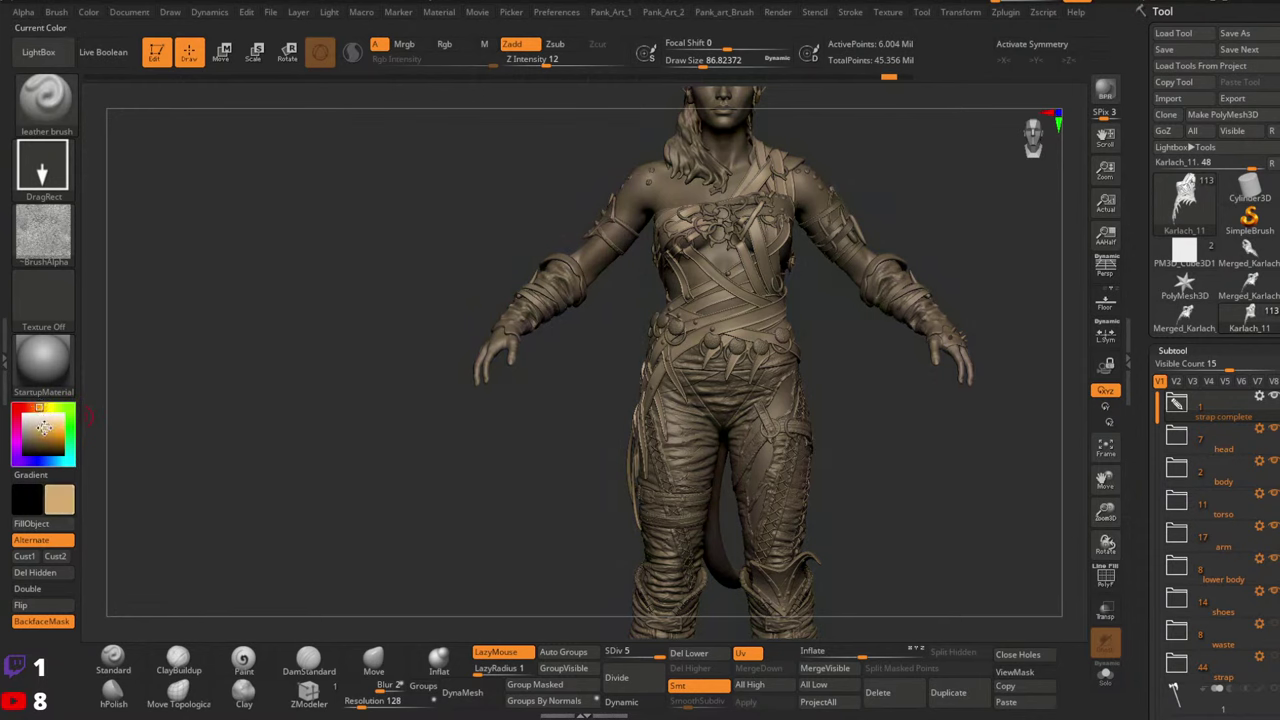
{"action": "left_click", "coordinate": [43, 425]}
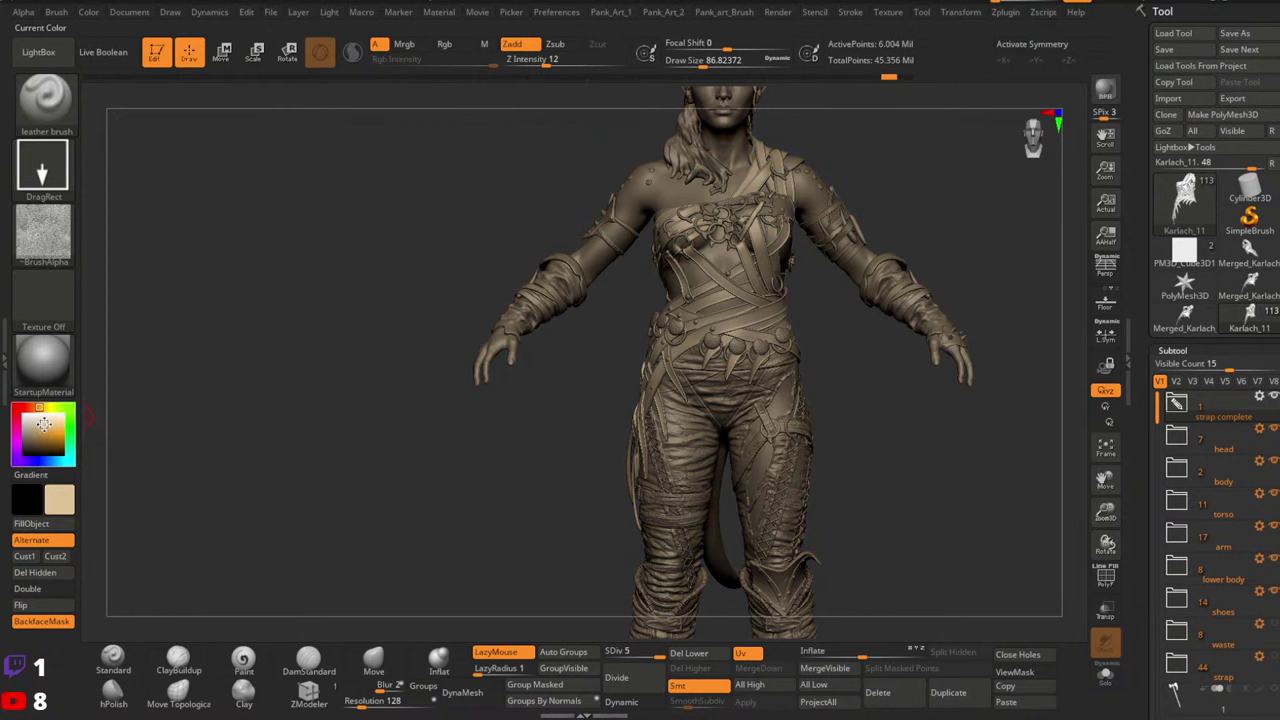
Frame the character's trousers and lower legs beside empty canvas space and take a canvas snapshot of that view
{"action": "mouse_move", "coordinate": [487, 362]}
{"action": "left_mouse_down"}
{"action": "mouse_move", "coordinate": [580, 323]}
{"action": "mouse_move", "coordinate": [590, 380]}
{"action": "left_mouse_up"}
{"action": "mouse_move", "coordinate": [590, 380]}
{"action": "right_mouse_down"}
{"action": "mouse_move", "coordinate": [725, 455]}
{"action": "mouse_move", "coordinate": [690, 456]}
{"action": "mouse_move", "coordinate": [672, 280]}
{"action": "right_mouse_up"}
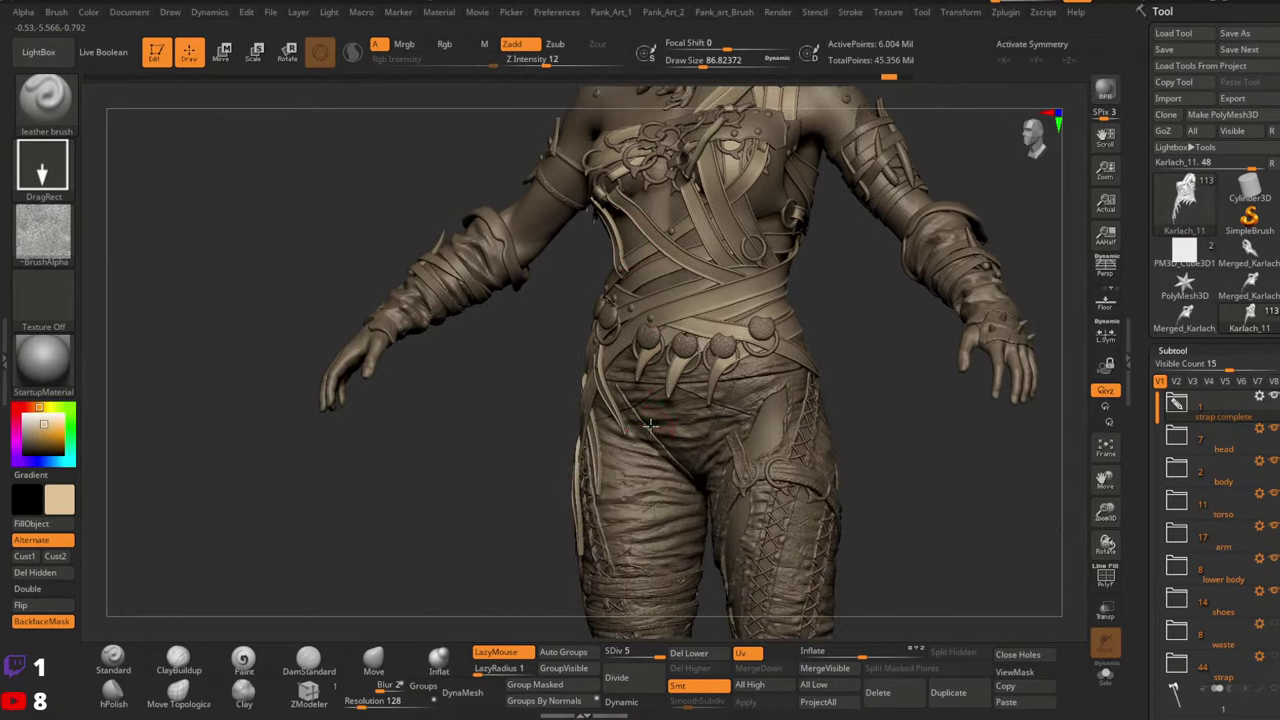
{"action": "right_click_drag", "start_coordinate": [640, 420], "coordinate": [666, 425]}
{"action": "left_click_drag", "start_coordinate": [666, 425], "coordinate": [500, 390]}
{"action": "right_click_drag", "start_coordinate": [501, 390], "coordinate": [470, 285], "text": "ctrl"}
{"action": "mouse_move", "coordinate": [470, 285]}
{"action": "right_mouse_down"}
{"action": "mouse_move", "coordinate": [397, 385]}
{"action": "mouse_move", "coordinate": [495, 470]}
{"action": "mouse_move", "coordinate": [463, 400]}
{"action": "mouse_move", "coordinate": [380, 342]}
{"action": "mouse_move", "coordinate": [415, 358]}
{"action": "right_mouse_up"}
{"action": "key", "text": "shift+s"}
Place the live character's upper body beside the leg snapshot and make the body the active subtool
{"action": "right_click_drag", "start_coordinate": [520, 387], "coordinate": [846, 380], "text": "alt"}
{"action": "mouse_move", "coordinate": [846, 380]}
{"action": "right_mouse_down"}
{"action": "mouse_move", "coordinate": [790, 412]}
{"action": "mouse_move", "coordinate": [797, 421]}
{"action": "mouse_move", "coordinate": [778, 415]}
{"action": "right_mouse_up"}
{"action": "left_click_drag", "start_coordinate": [866, 413], "coordinate": [844, 418]}
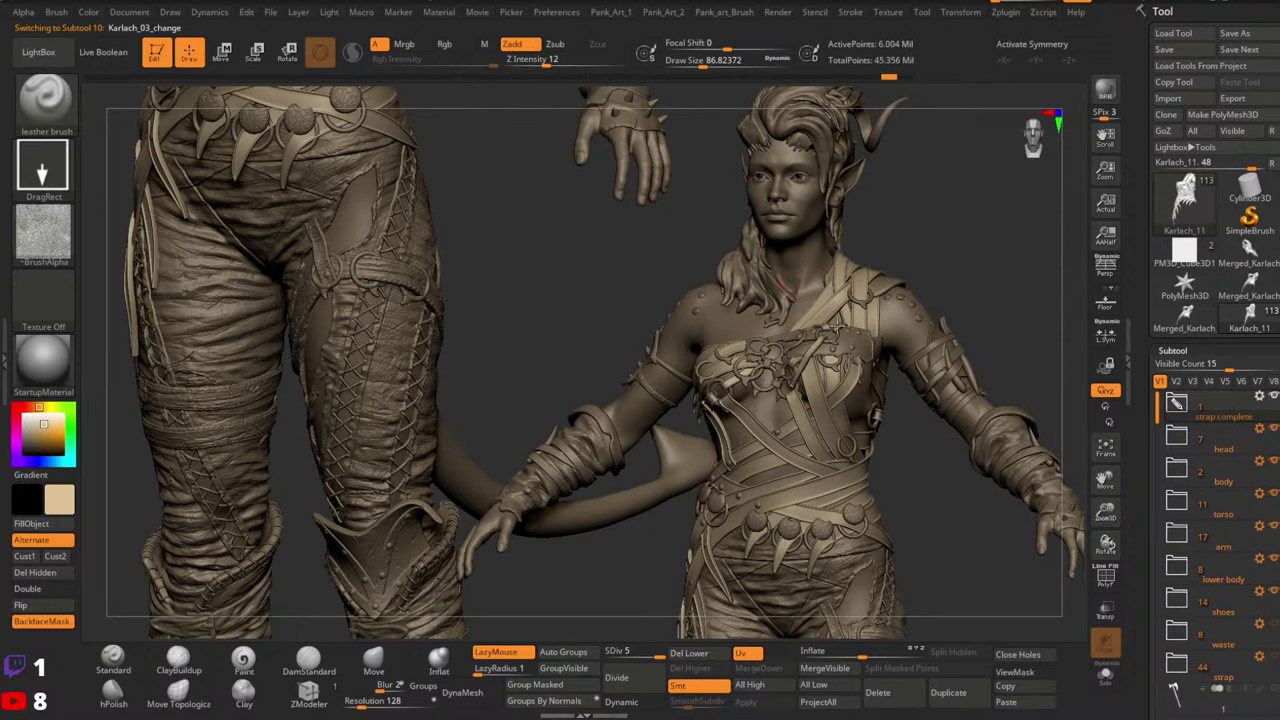
{"action": "left_click_drag", "start_coordinate": [897, 460], "coordinate": [825, 477]}
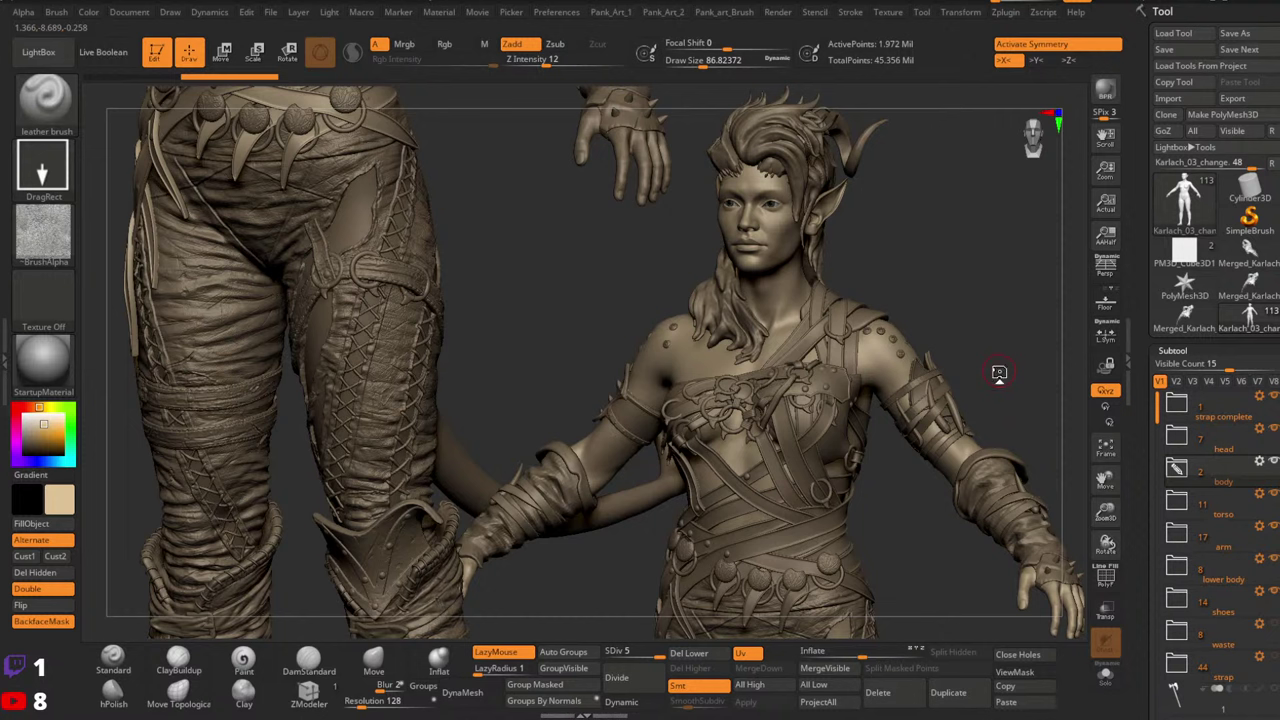
{"action": "mouse_move", "coordinate": [1248, 286]}
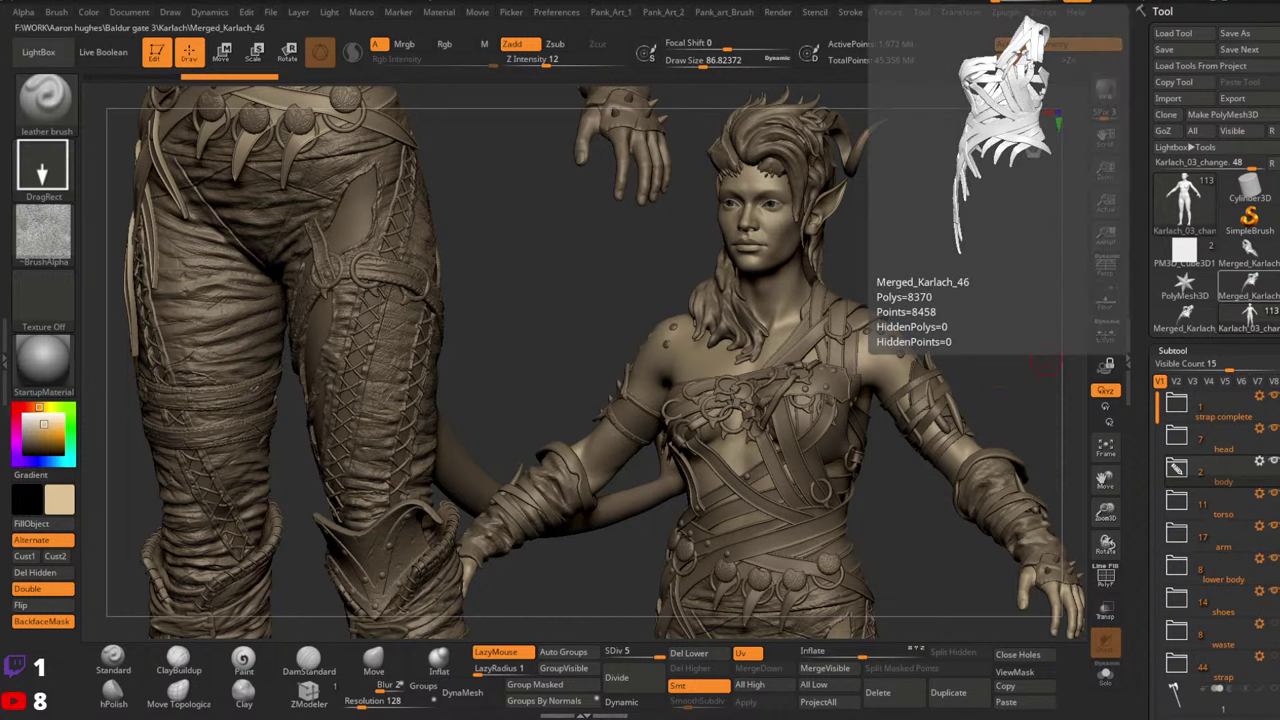